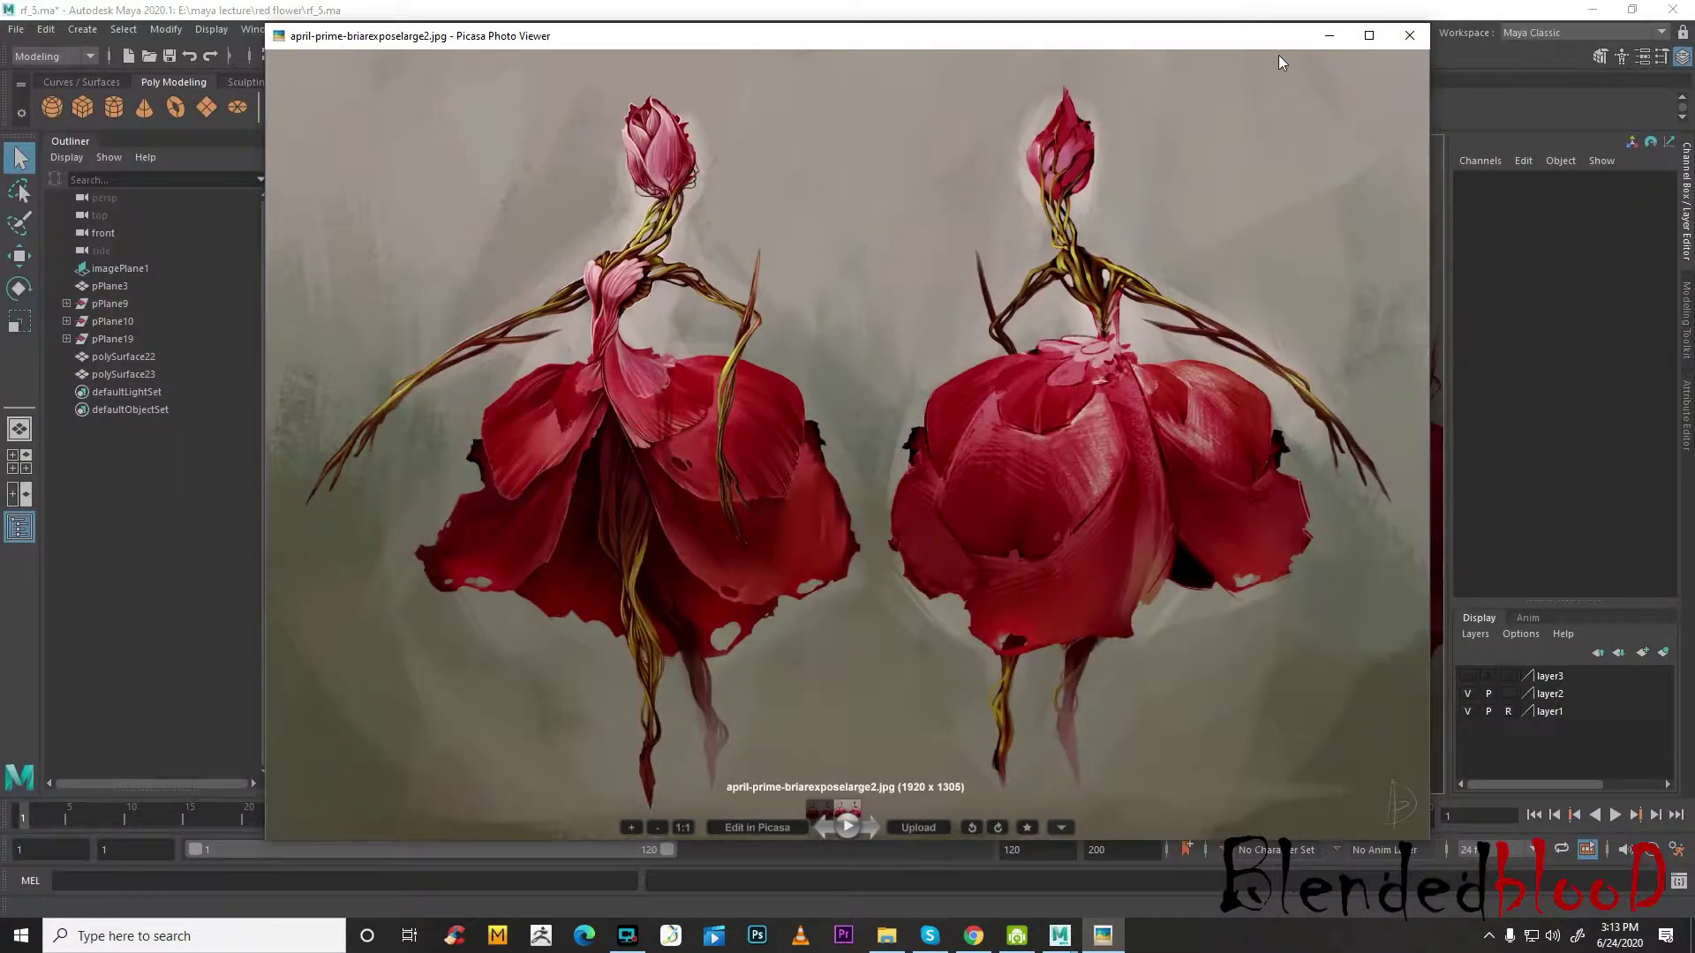
- Enlarge the rosebud head in the reference picture and move its window clear of the modeling viewport
left_click_drag(1278, 54, 1451, 329)
scroll(1123, 463, "up", 5)
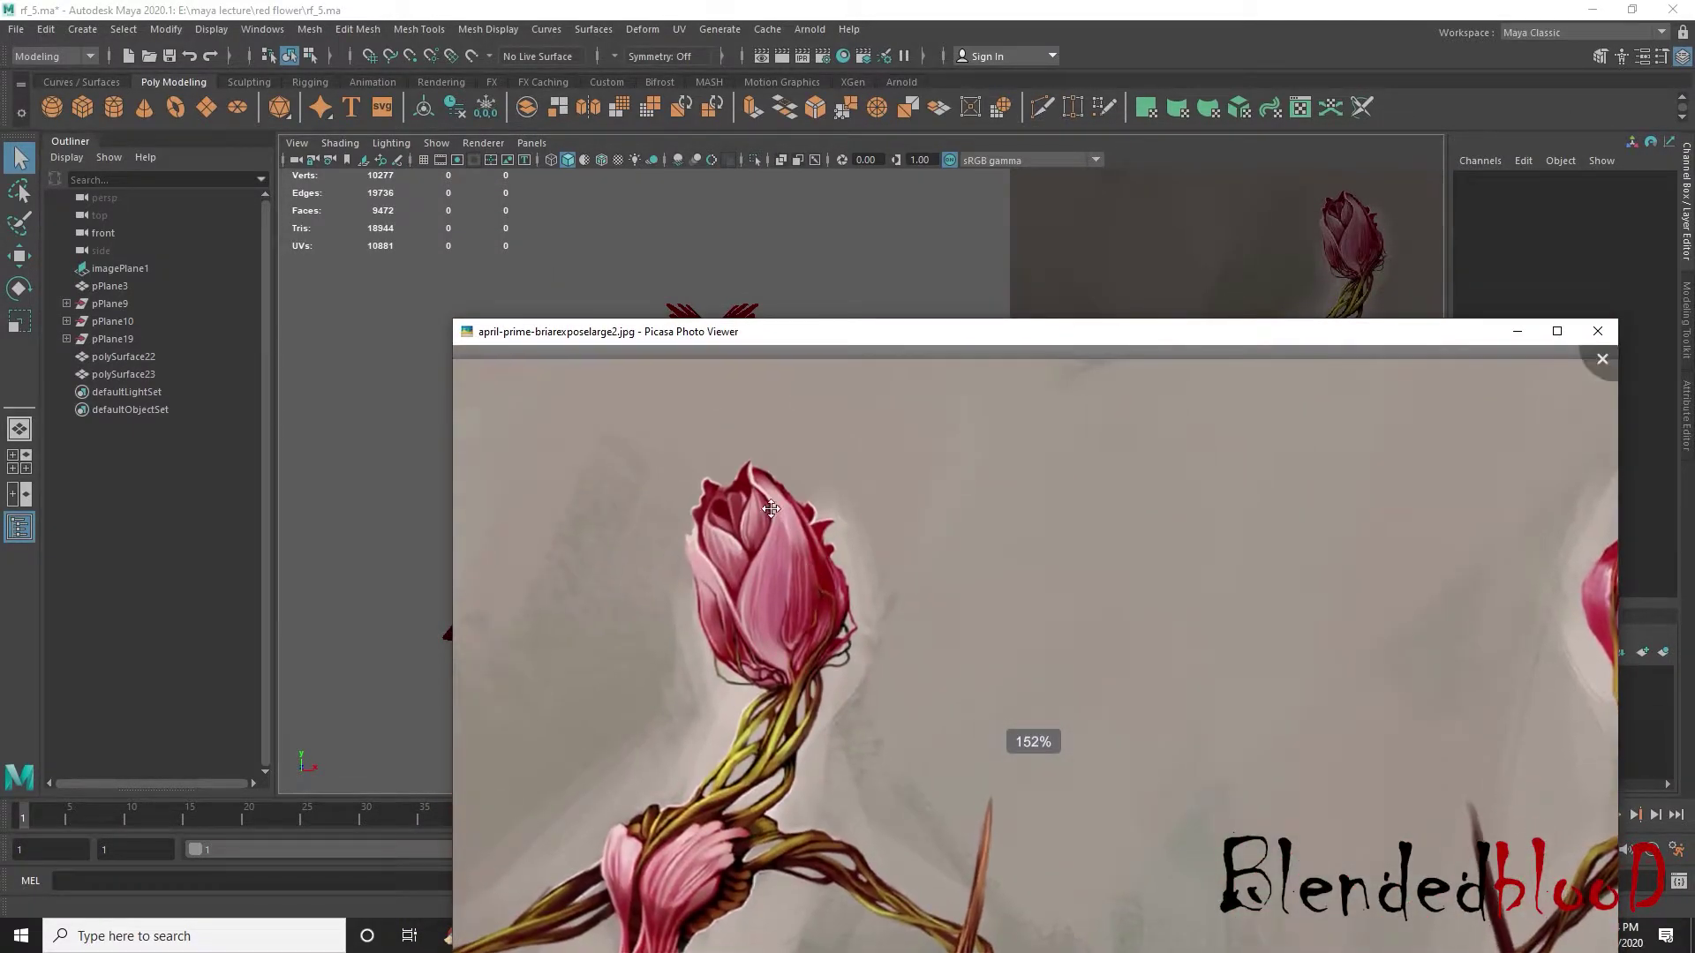
left_click_drag(813, 336, 824, 566)
left_click(848, 332)
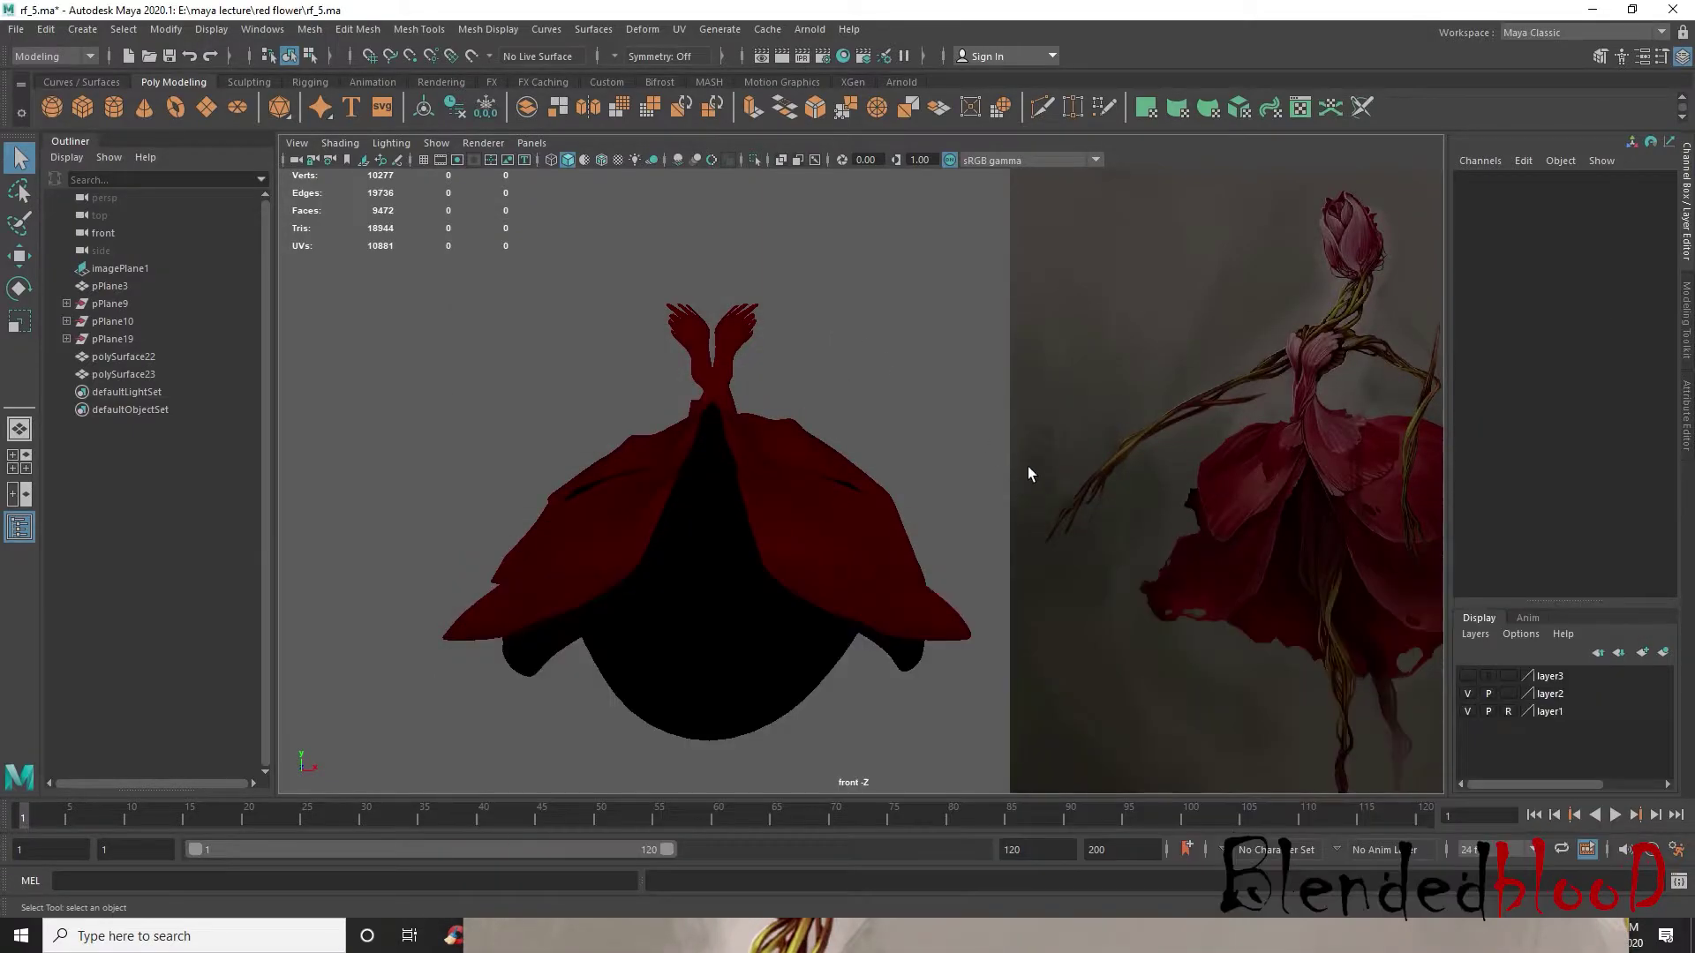
key("space")
key("space")
middle_click_drag(1137, 498, 1044, 438, "alt")
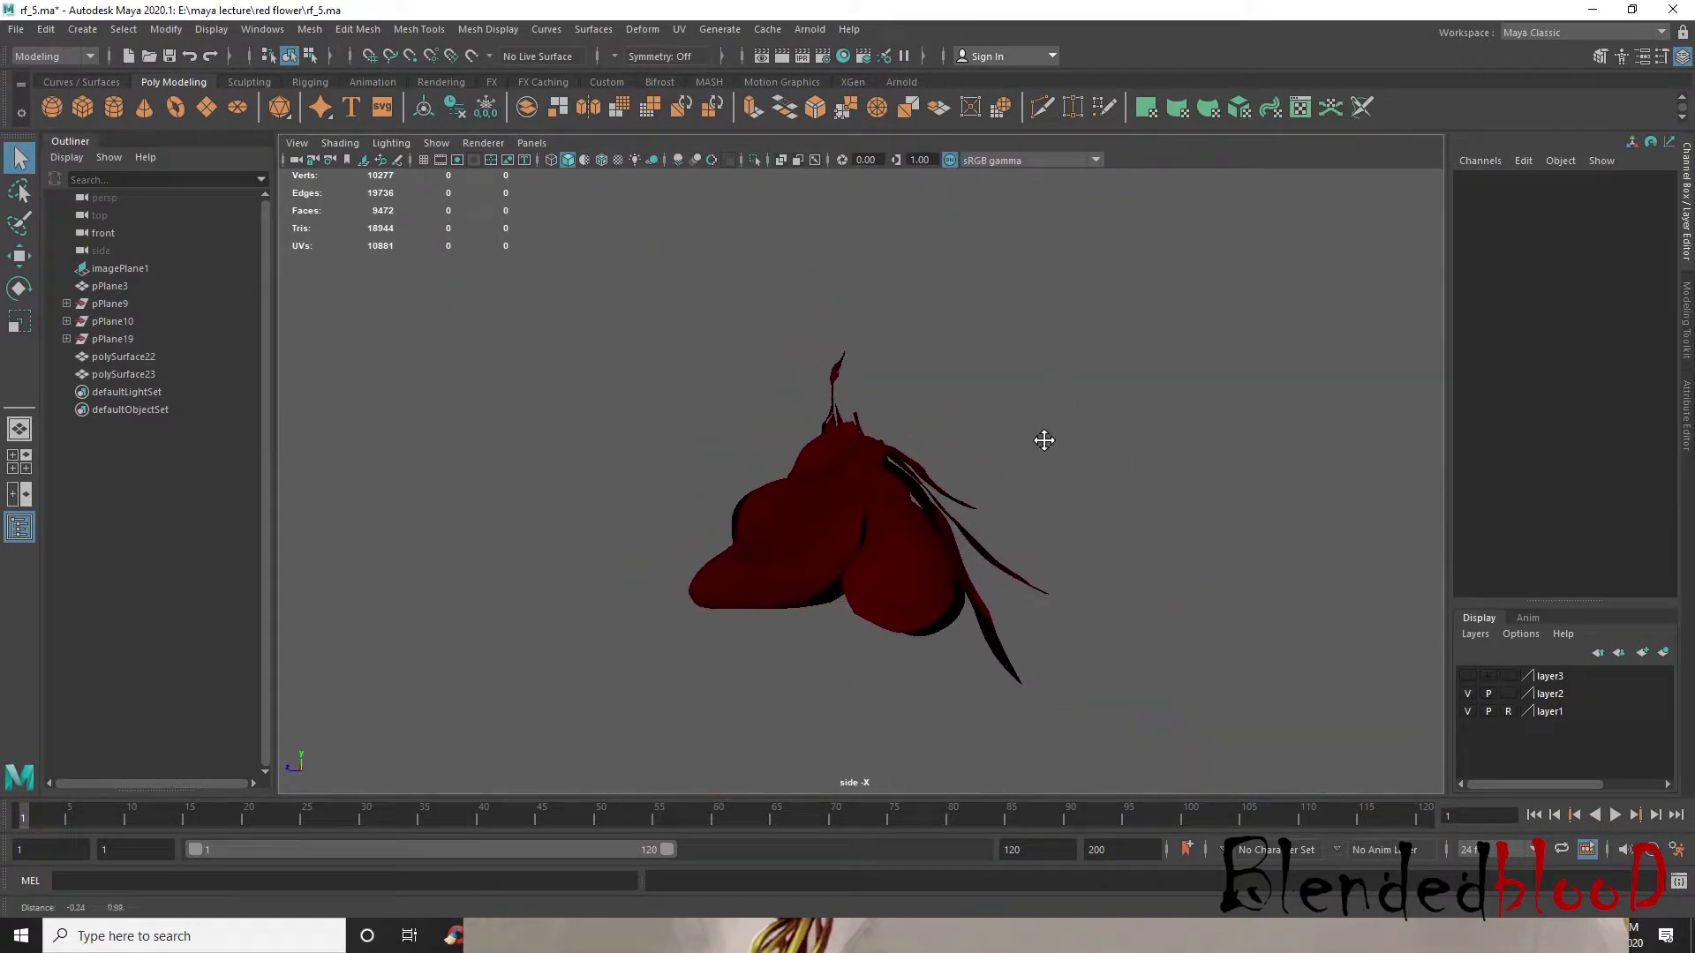
scroll(1044, 439, "up", 2)
left_click(206, 107)
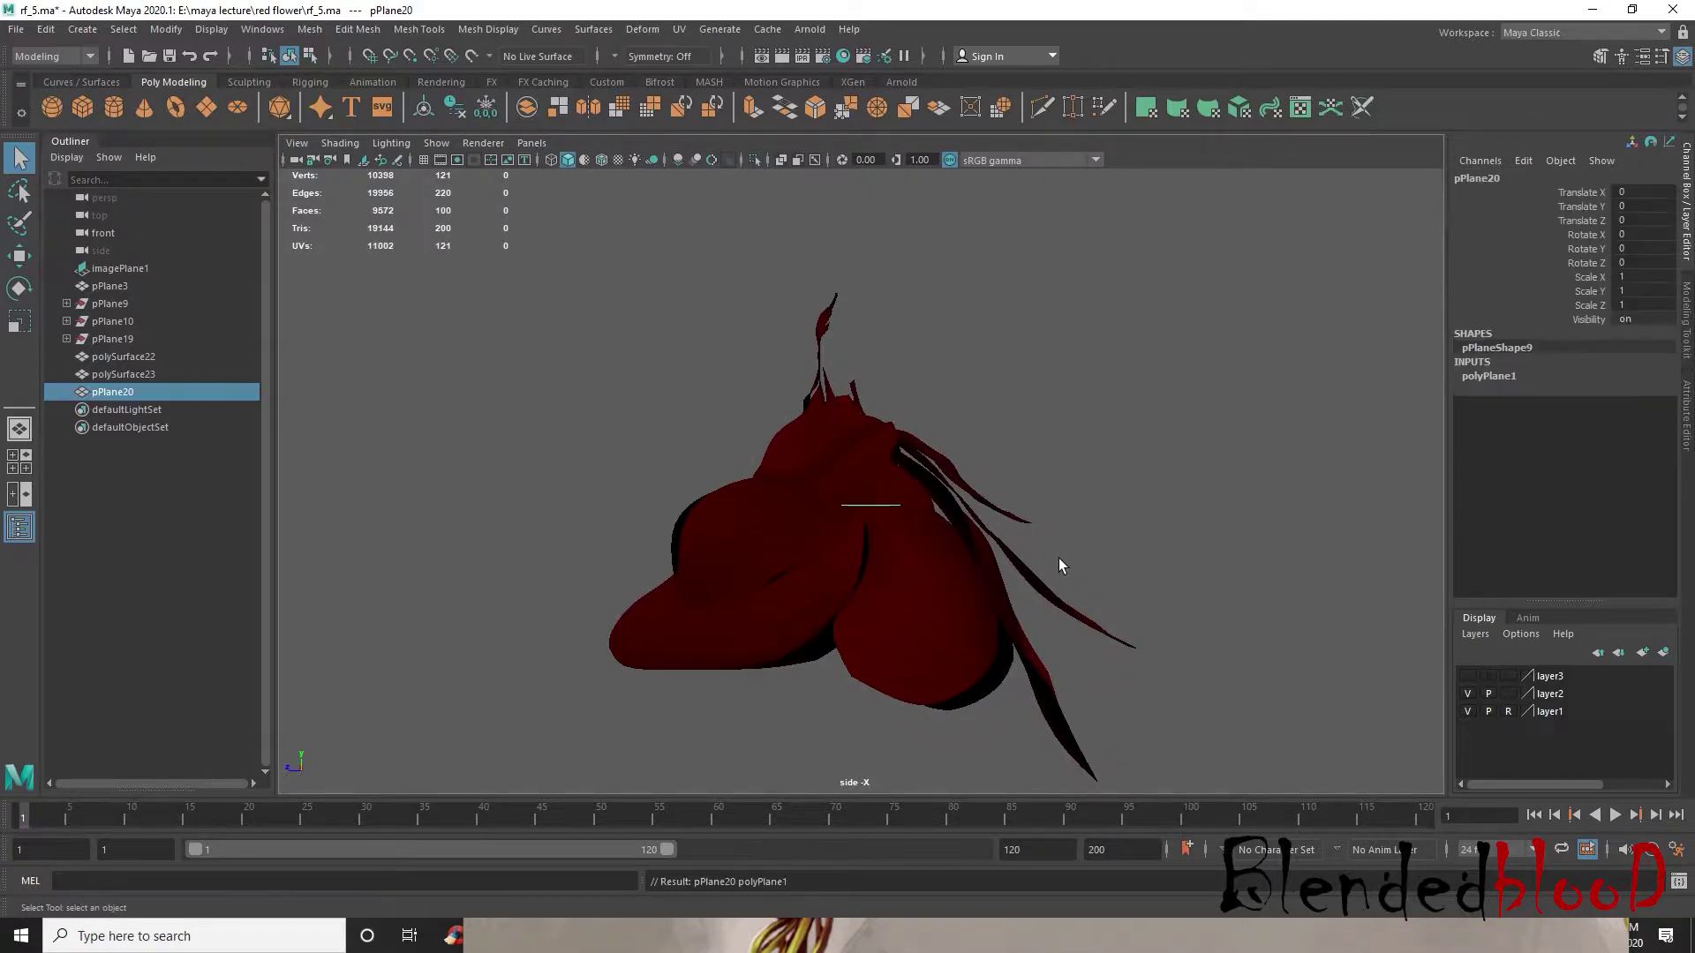
key("w")
left_click_drag(872, 481, 956, 292)
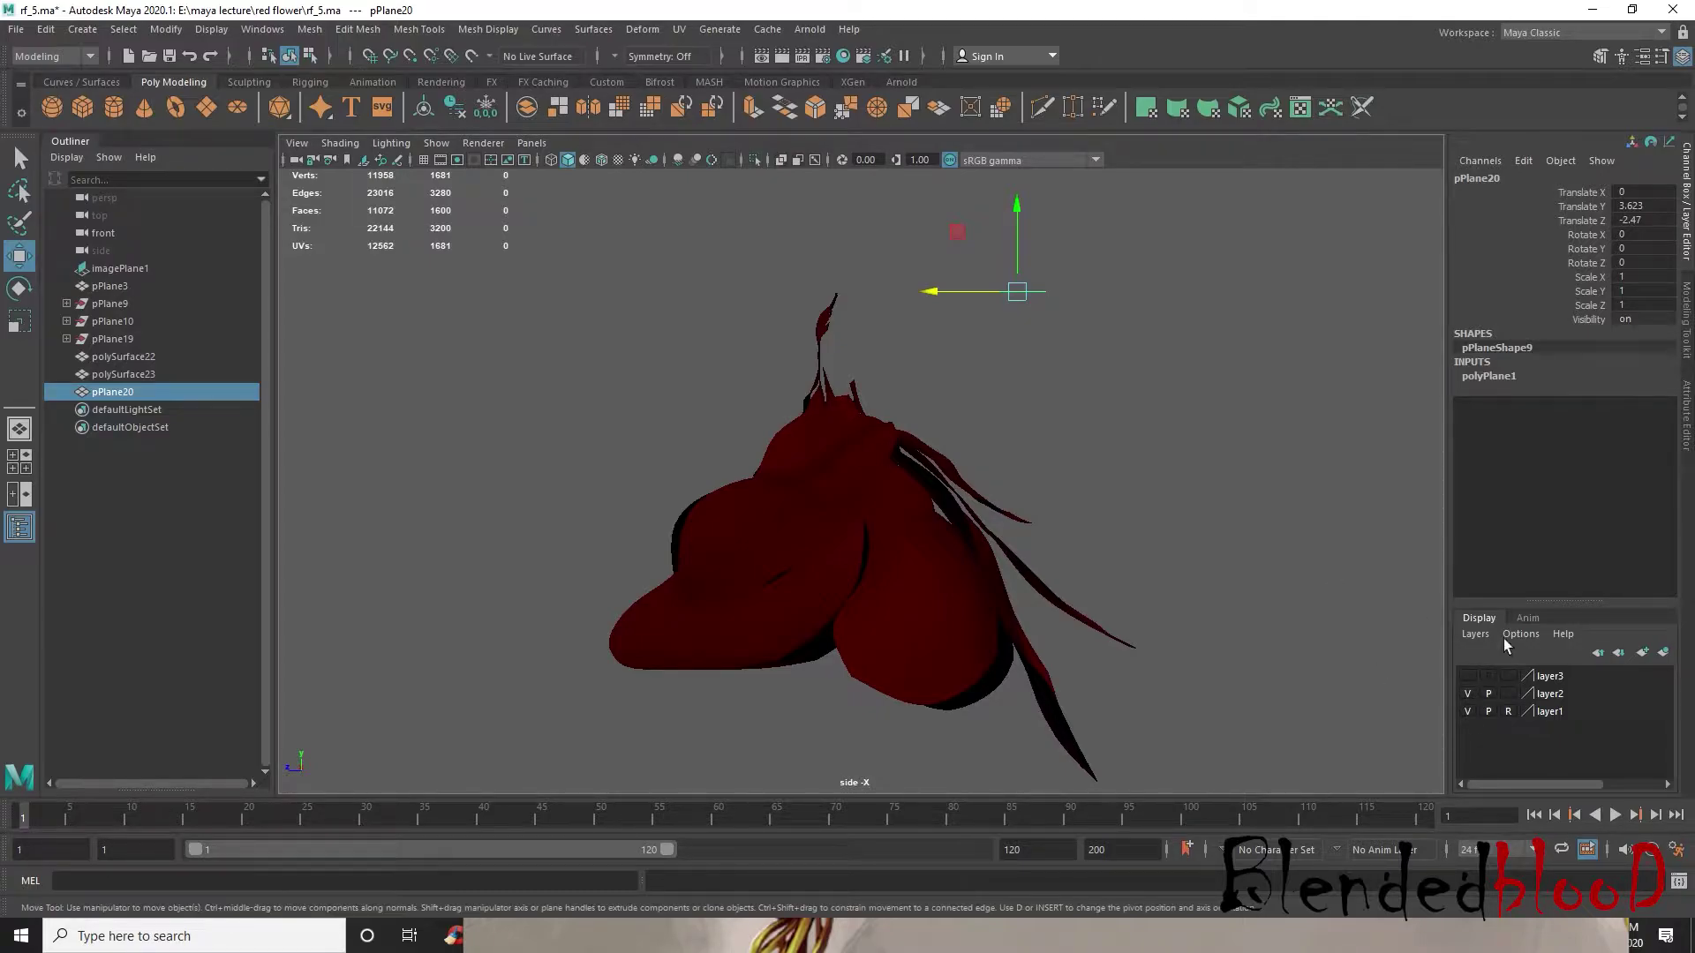
left_click_drag(624, 288, 923, 701)
left_click_drag(1098, 367, 969, 281)
key("Delete")
- Add all the modelled petal meshes to layer2 and delete the unused display layers
left_click_drag(446, 196, 1293, 790)
left_click(1490, 693)
right_click(1492, 693)
left_click(1603, 742)
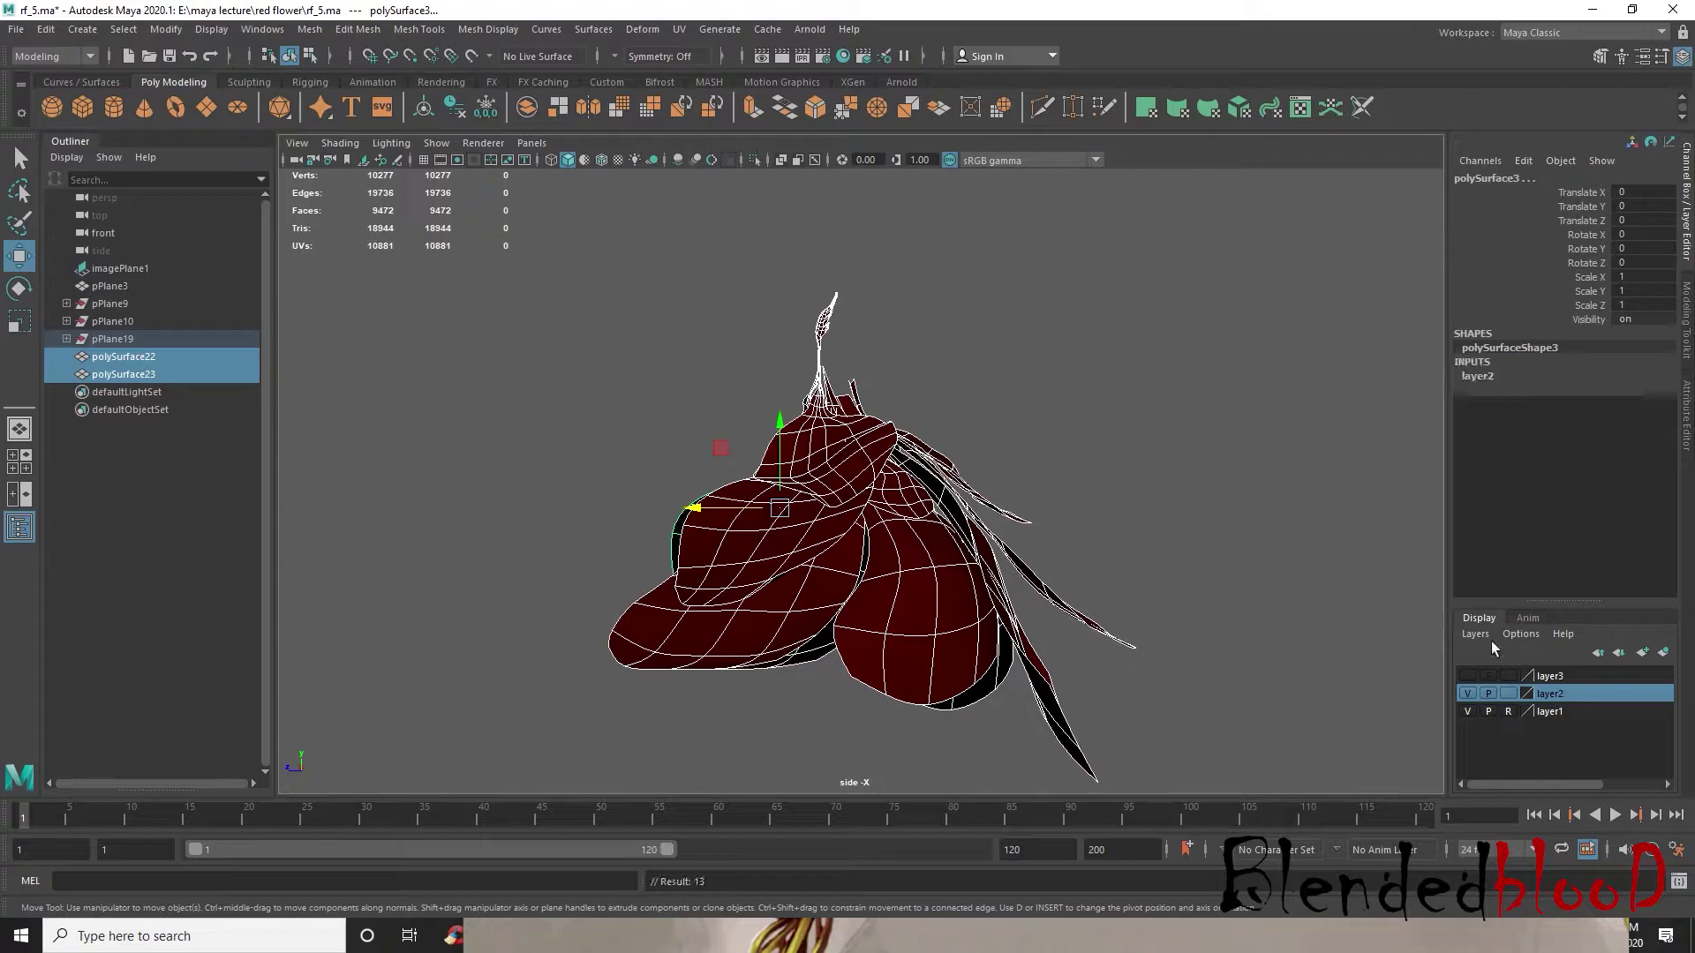
left_click(1485, 636)
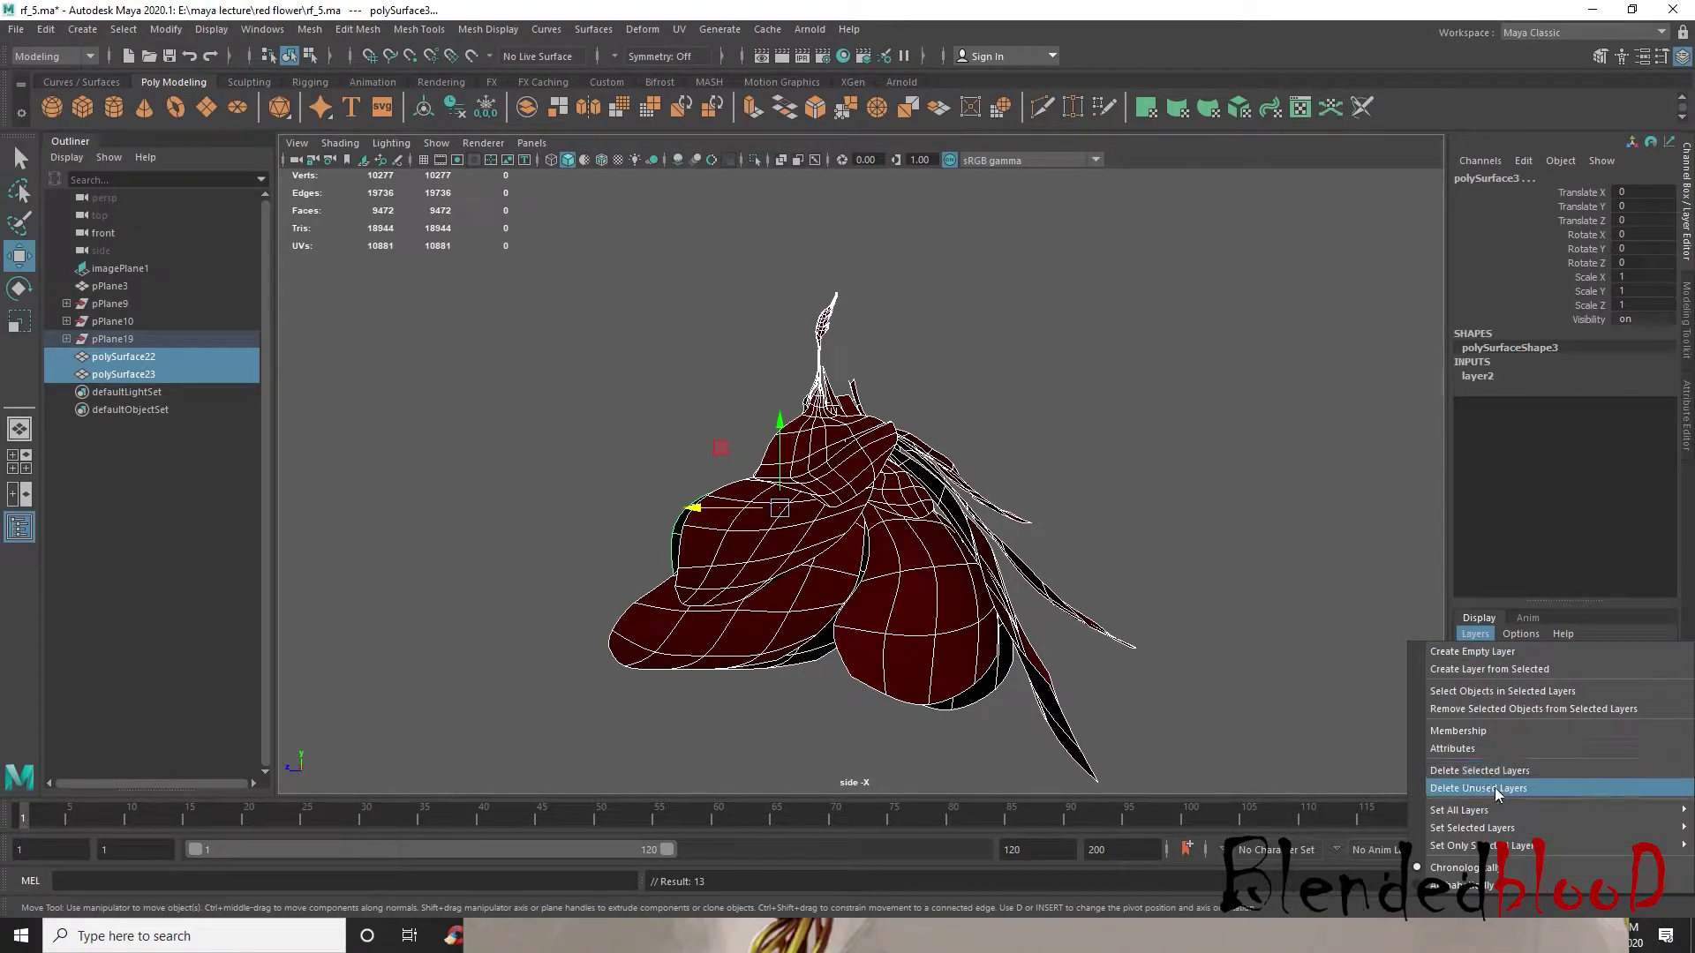
left_click(1498, 788)
- Hide layer3 and layer2 so that only the reference image plane remains in the four-view layout
left_click(1474, 679)
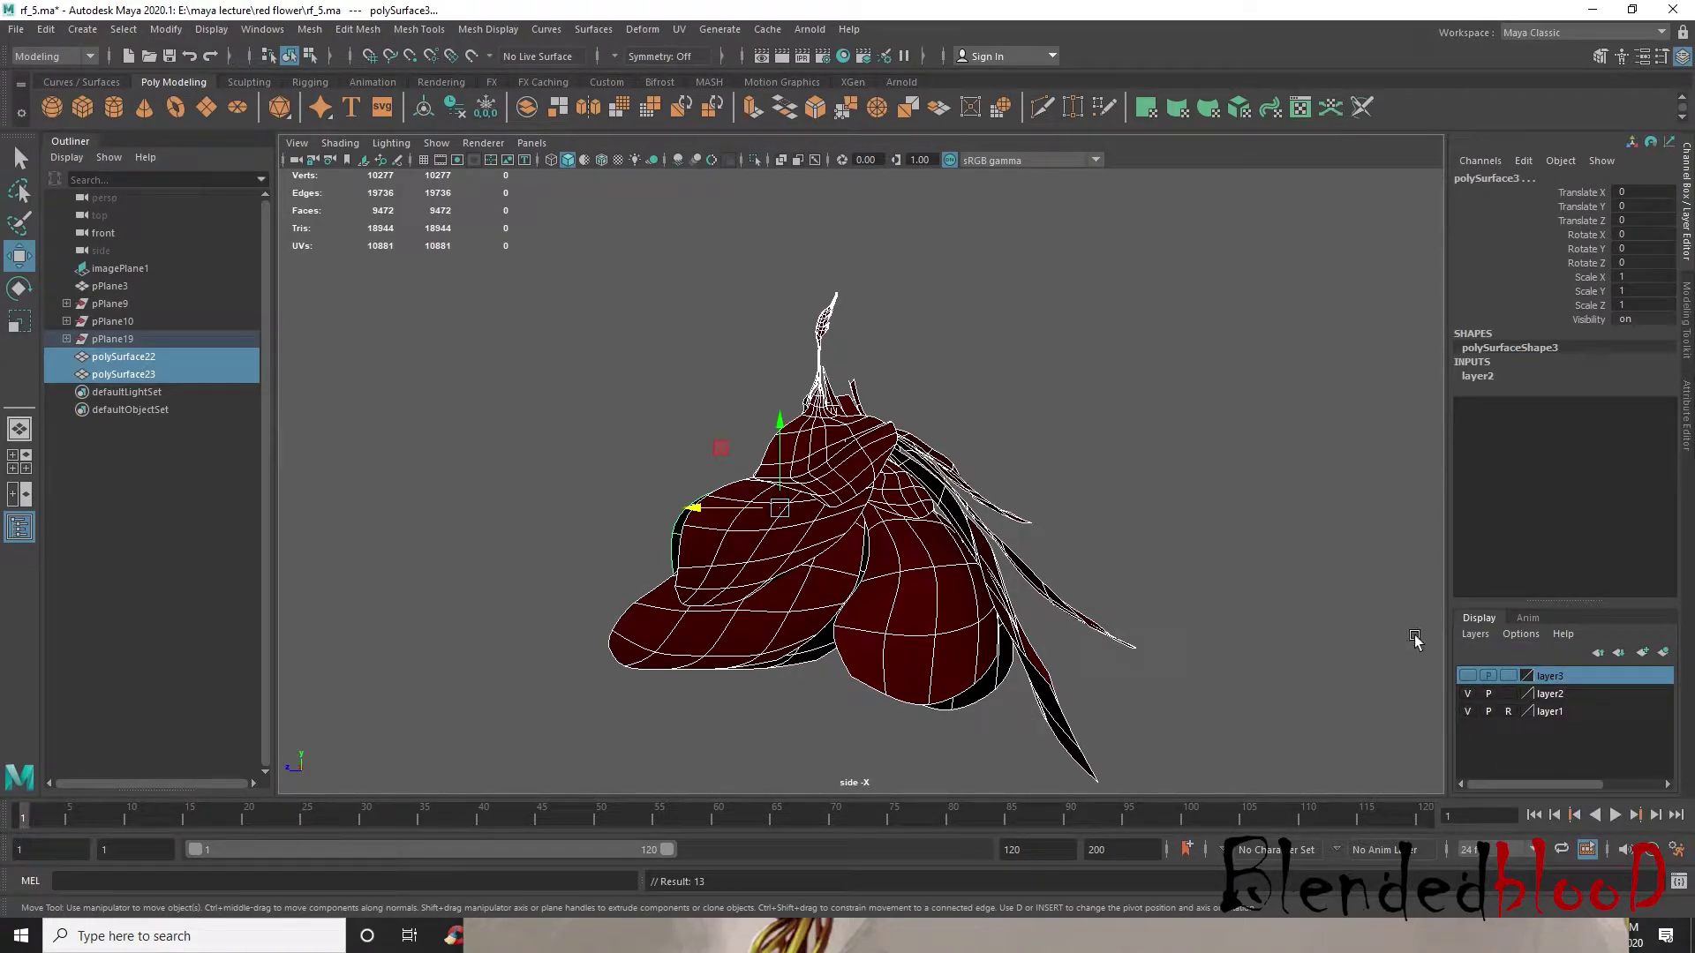
left_click(1467, 676)
key("space")
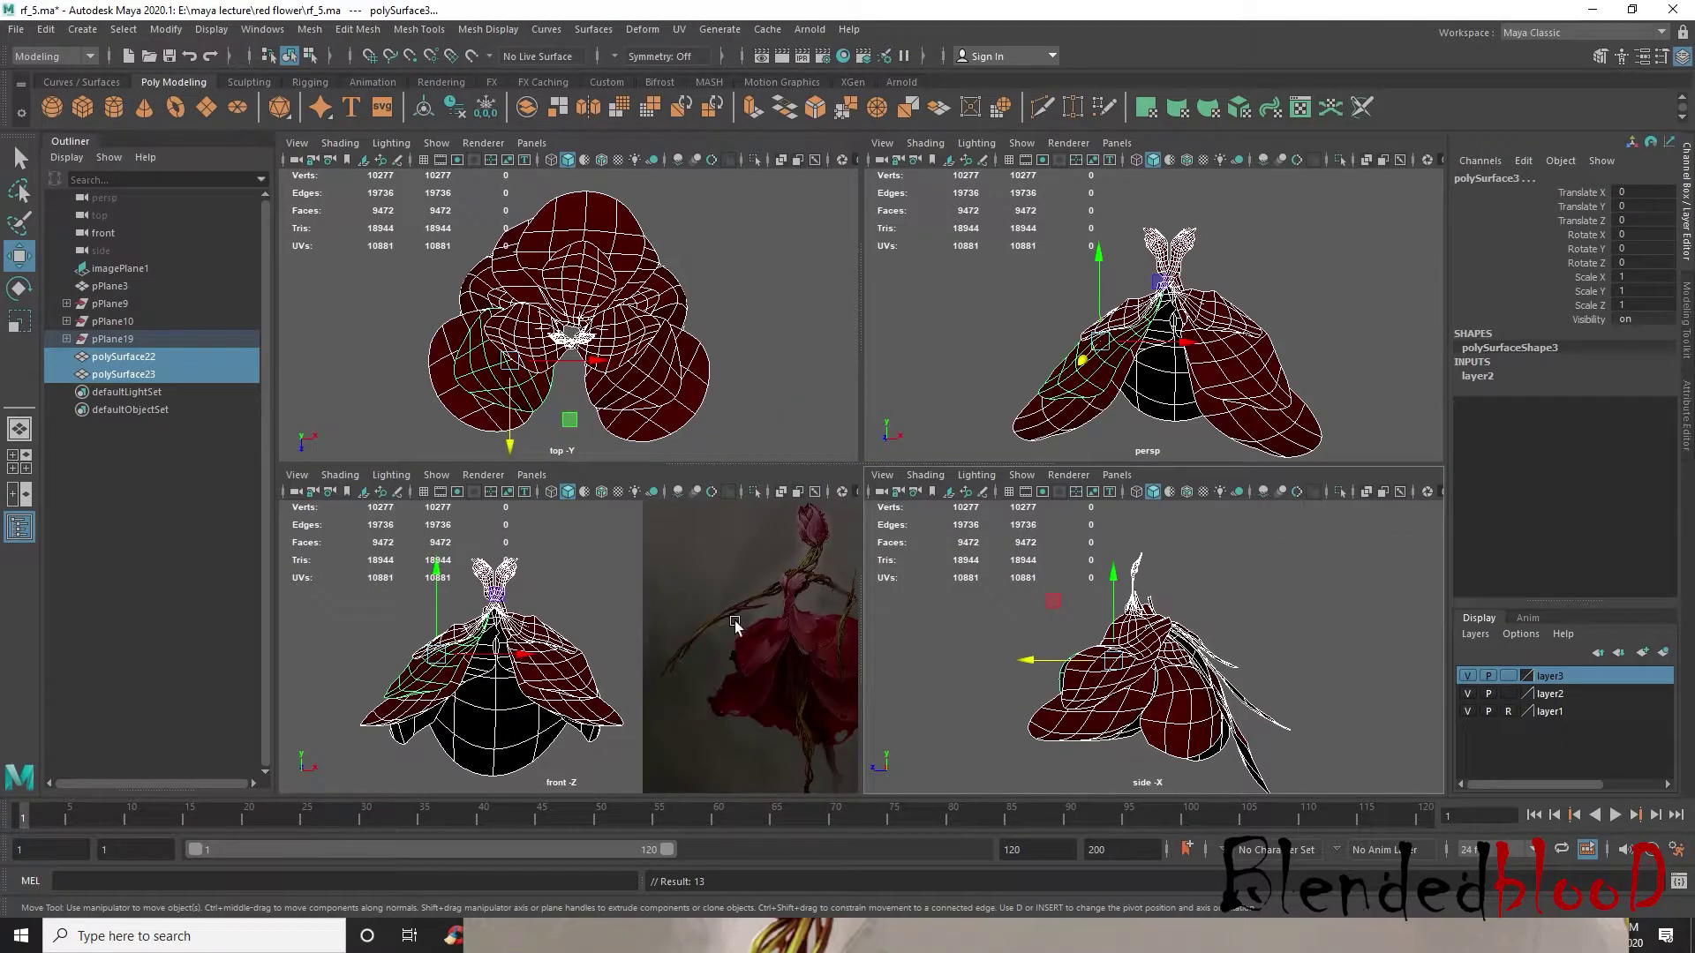
left_click(1468, 693)
left_click(1468, 694)
left_click(1468, 694)
left_click(1333, 665)
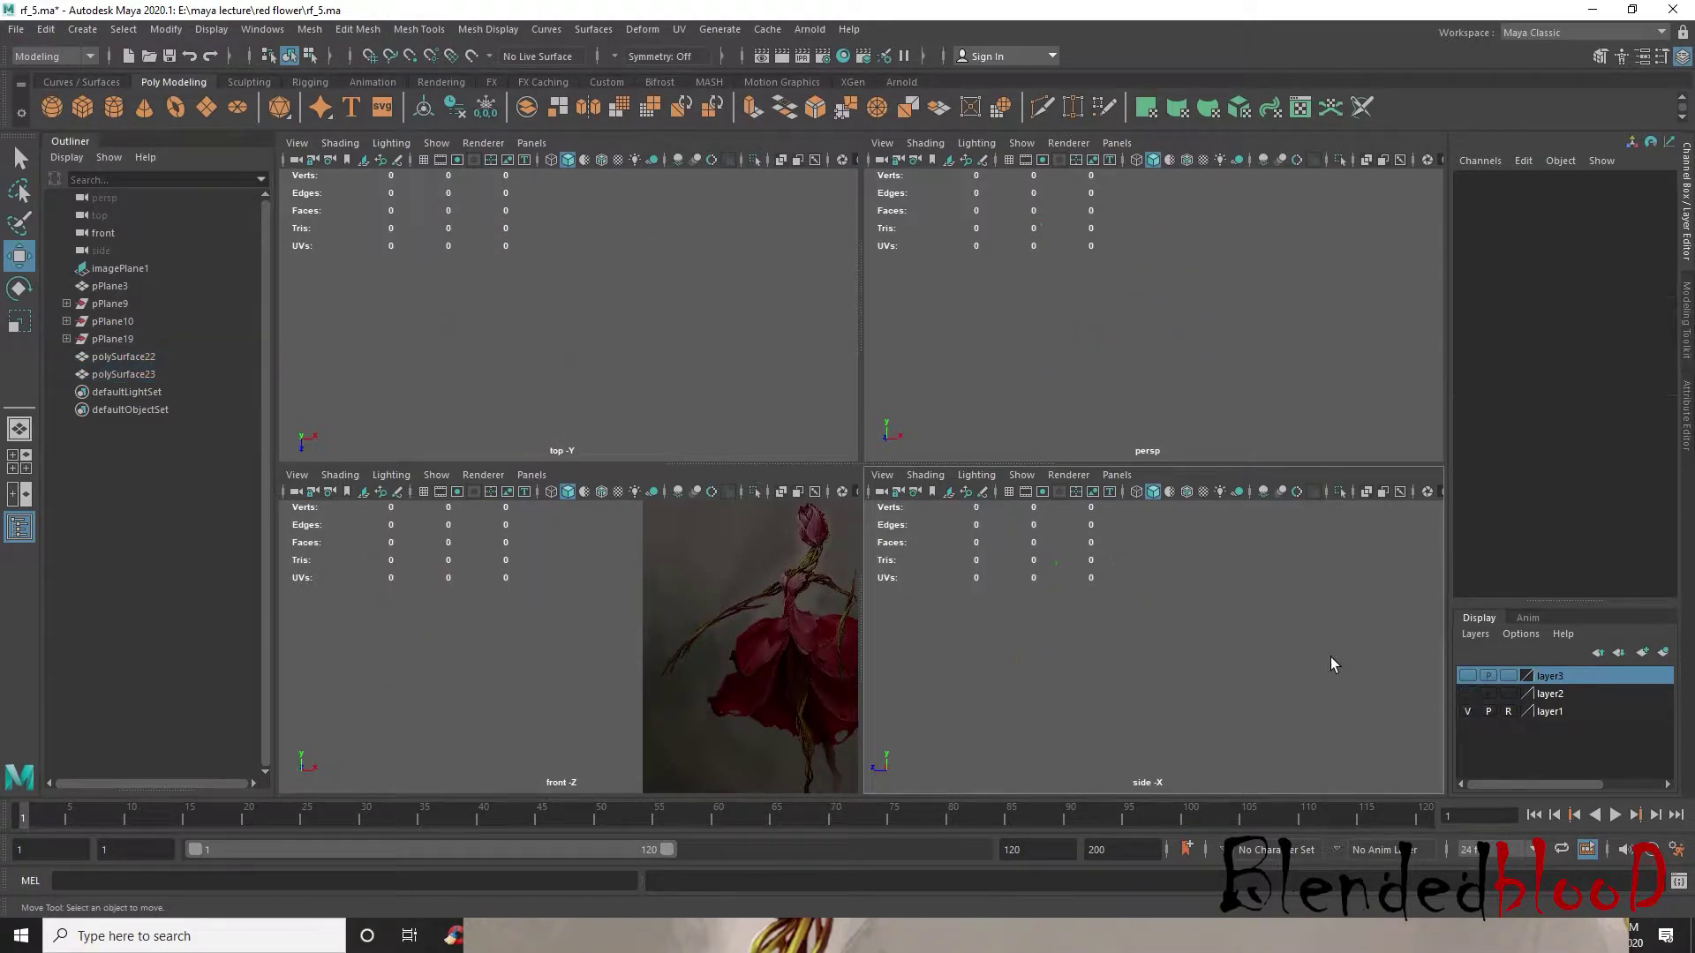
- Create a new polygon plane and maximize the front view around the character reference
scroll(771, 604, "up", 5)
middle_click_drag(766, 604, 611, 690, "alt")
scroll(611, 690, "up", 7)
scroll(611, 693, "down", 8)
scroll(587, 658, "up", 6)
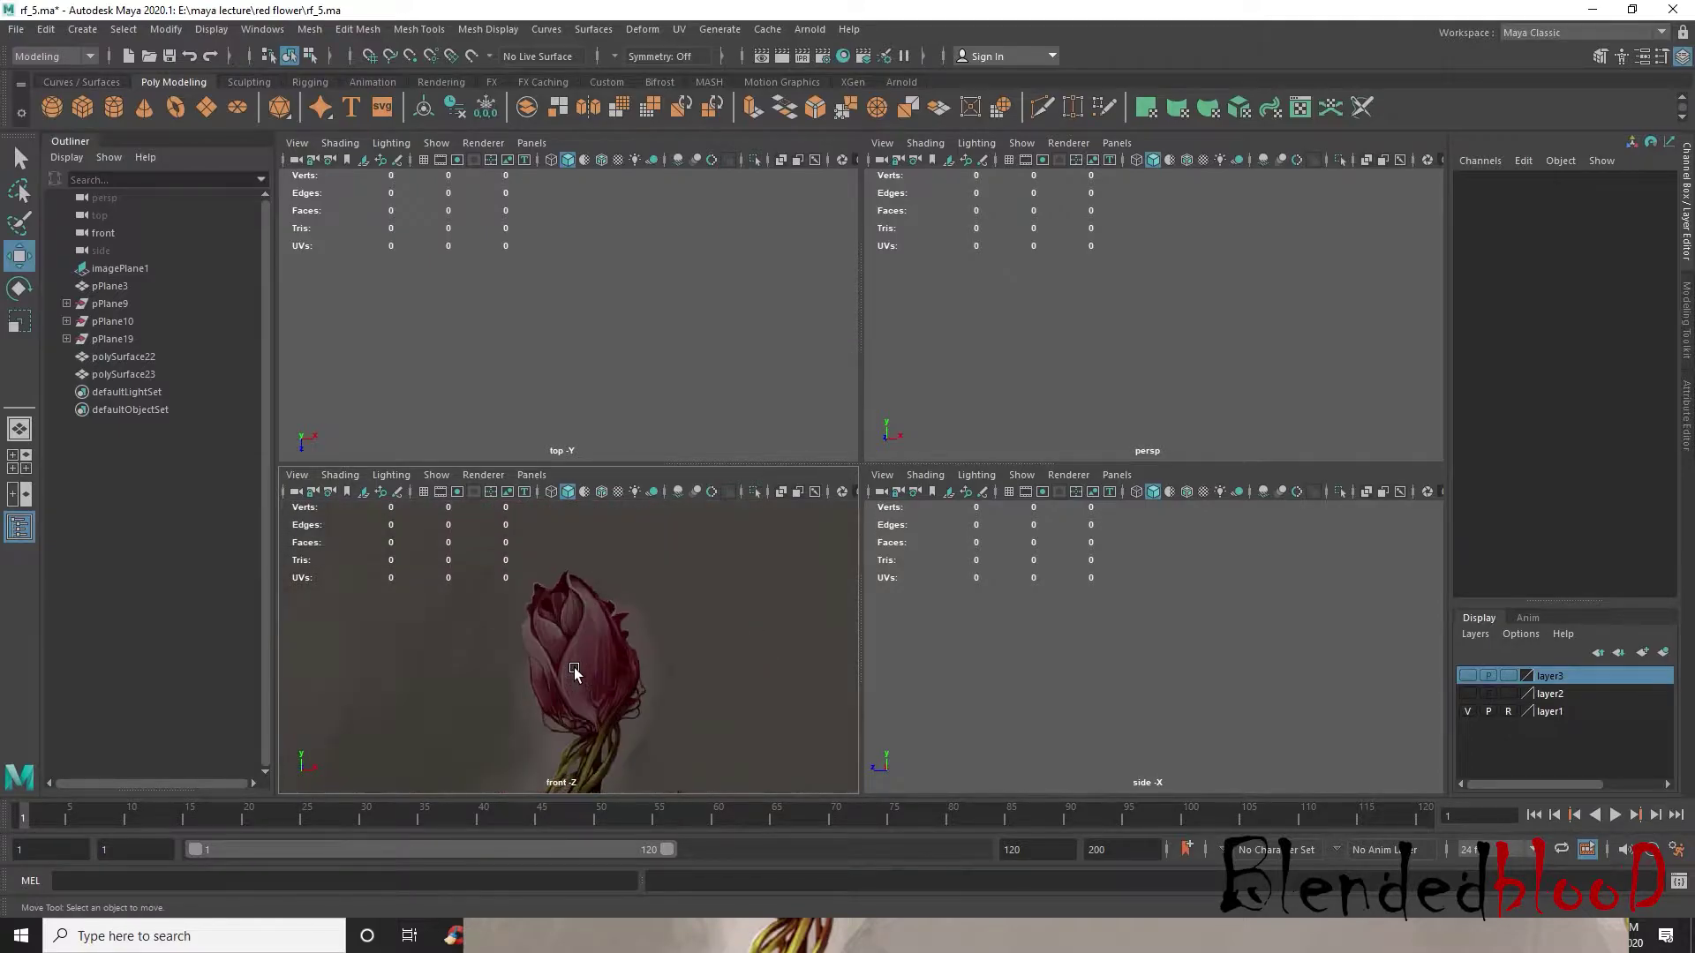
left_click(206, 107)
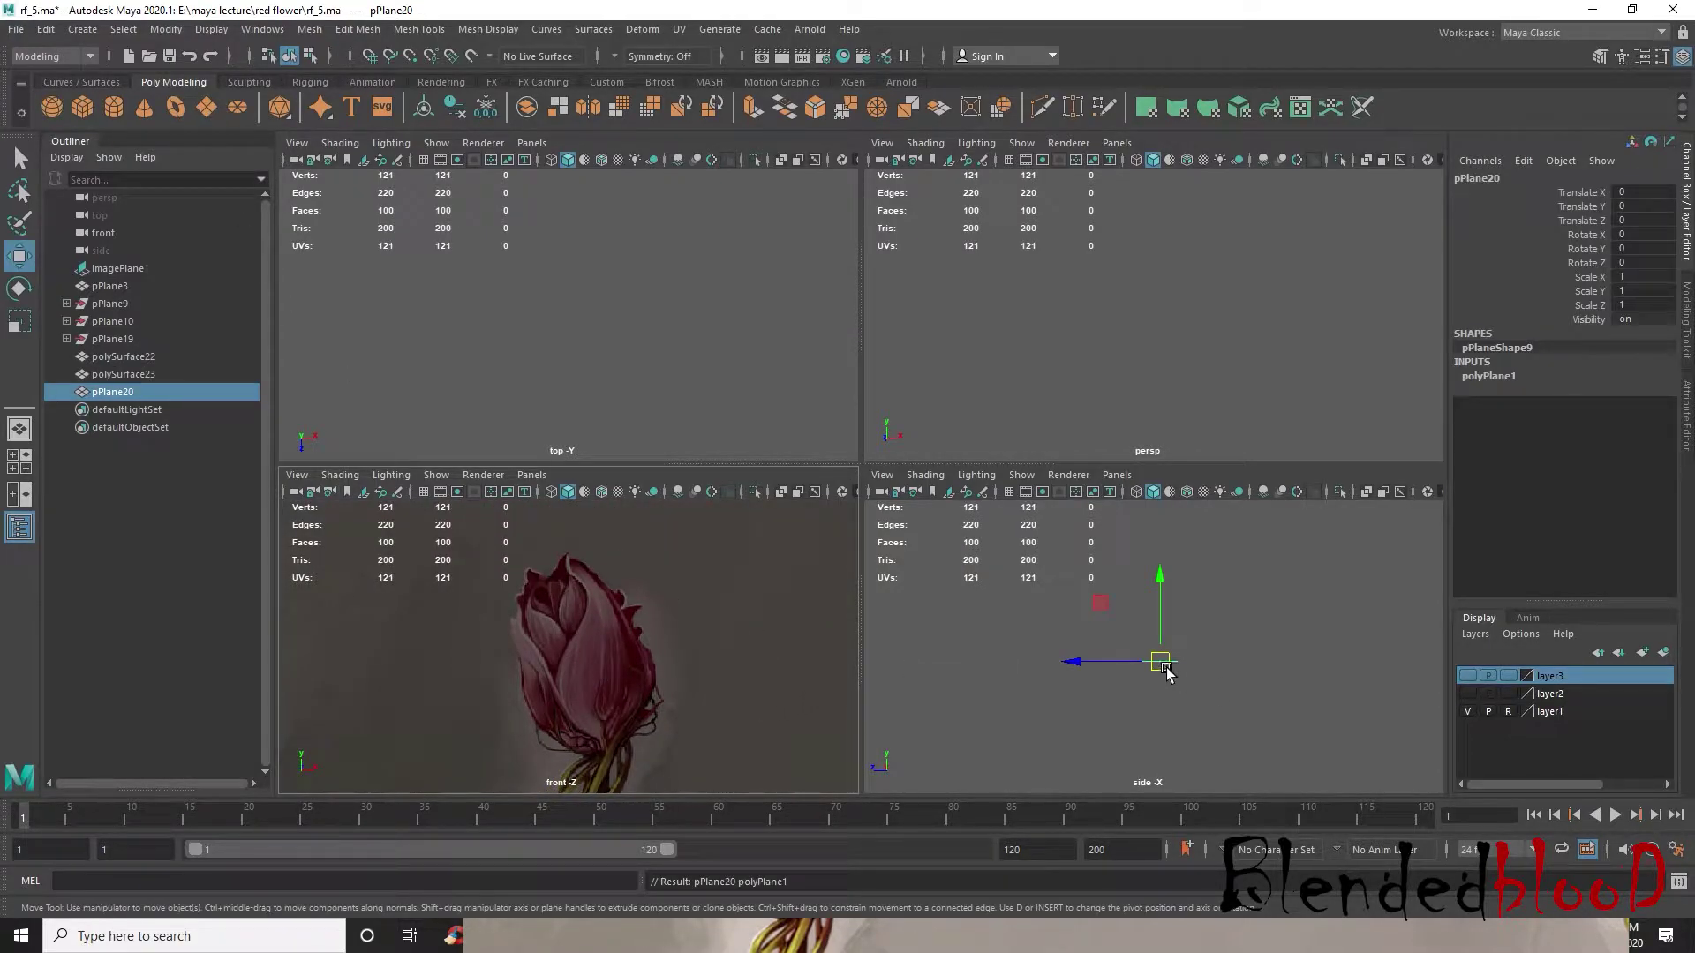
scroll(761, 697, "down", 5)
key("space")
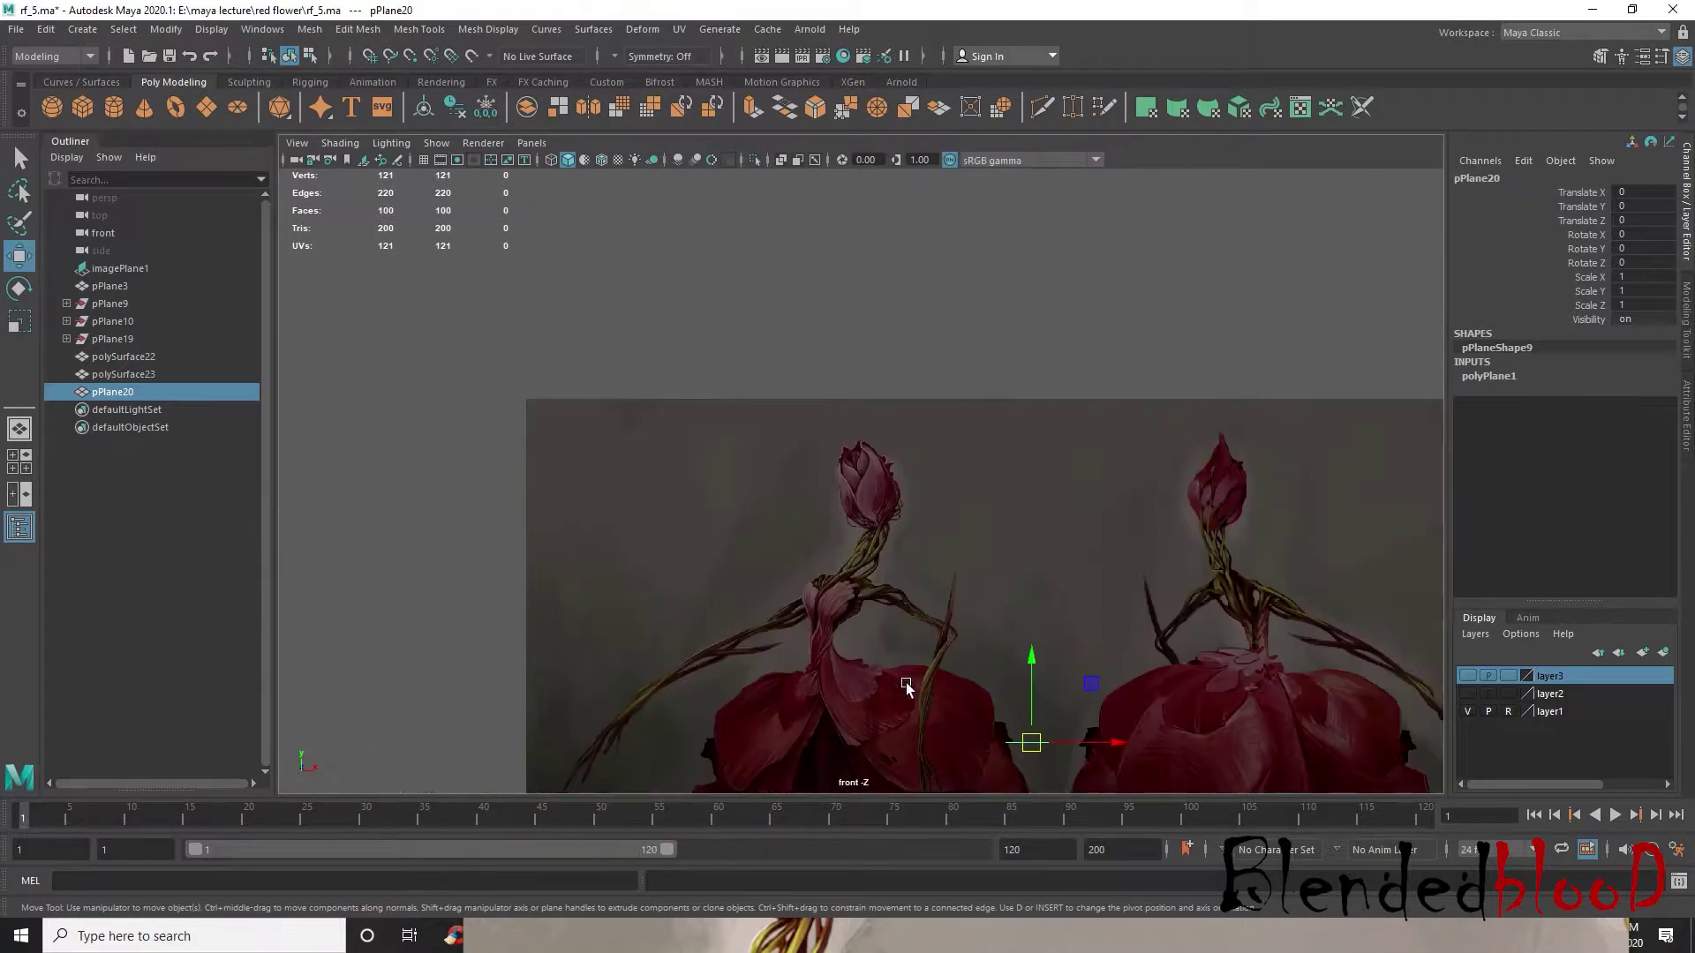
scroll(1063, 650, "up", 2)
scroll(1021, 548, "up", 2)
- Float the Mesh Tools and Convert Selection command lists as separate windows beside the reference
left_click(406, 33)
left_click(432, 42)
left_click_drag(441, 40, 1366, 116)
left_click(123, 30)
mouse_move(308, 370)
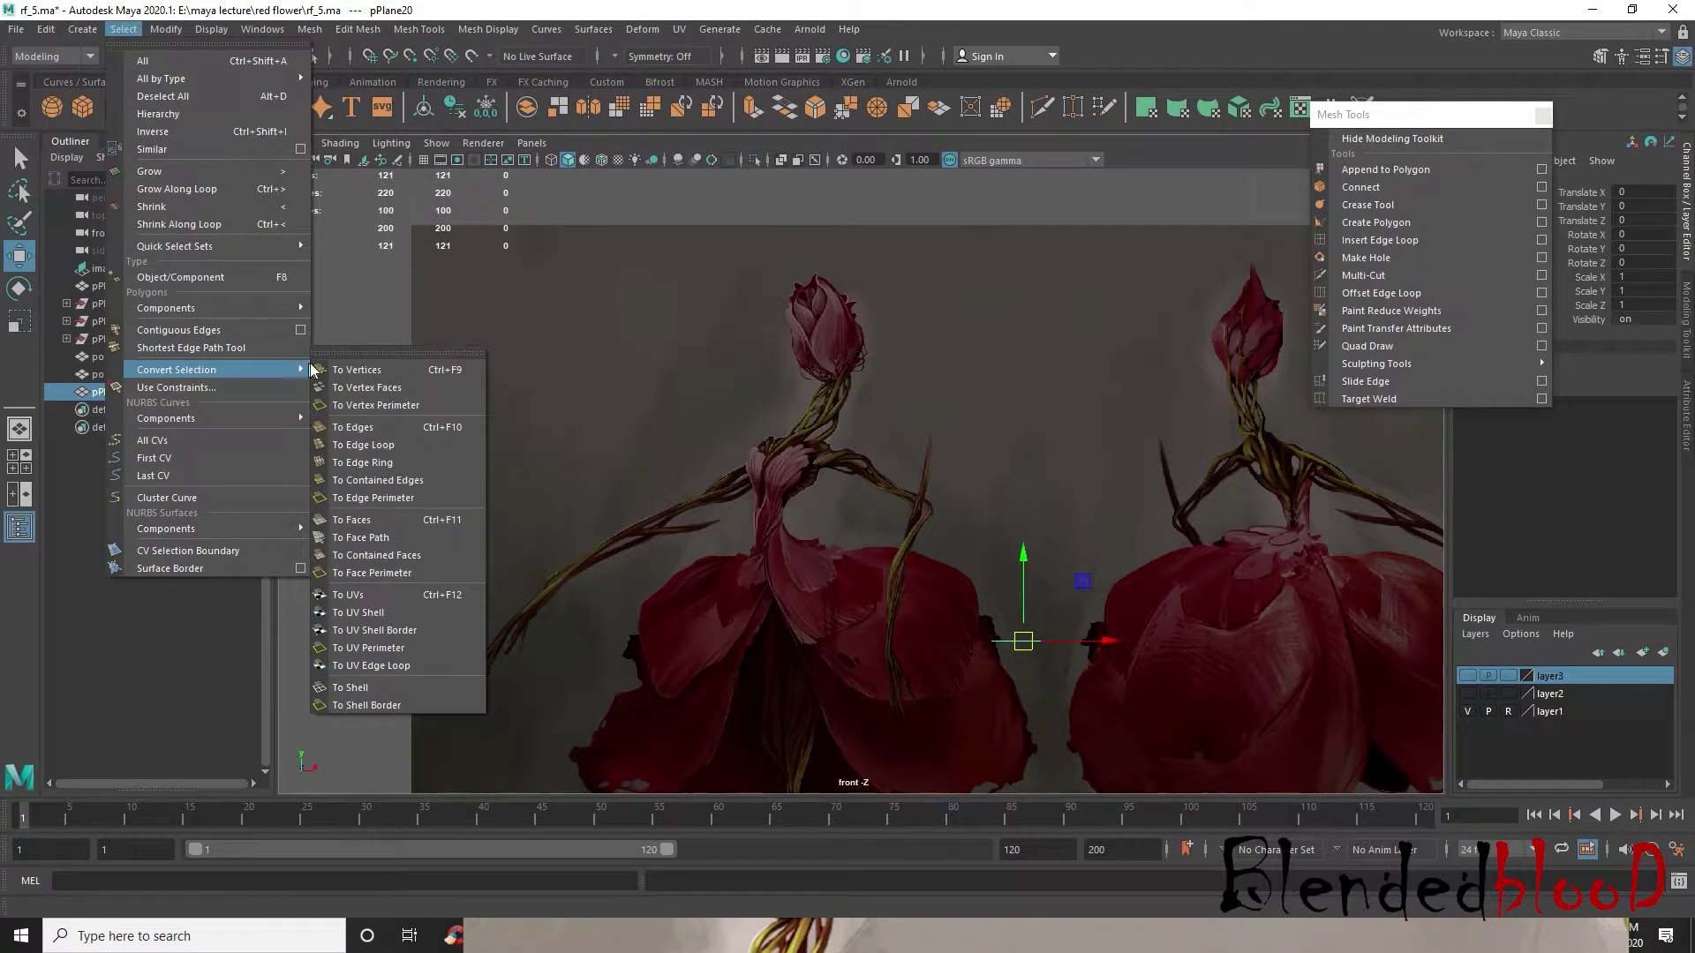
left_click(397, 353)
left_click_drag(397, 323, 199, 316)
scroll(1063, 663, "up", 1)
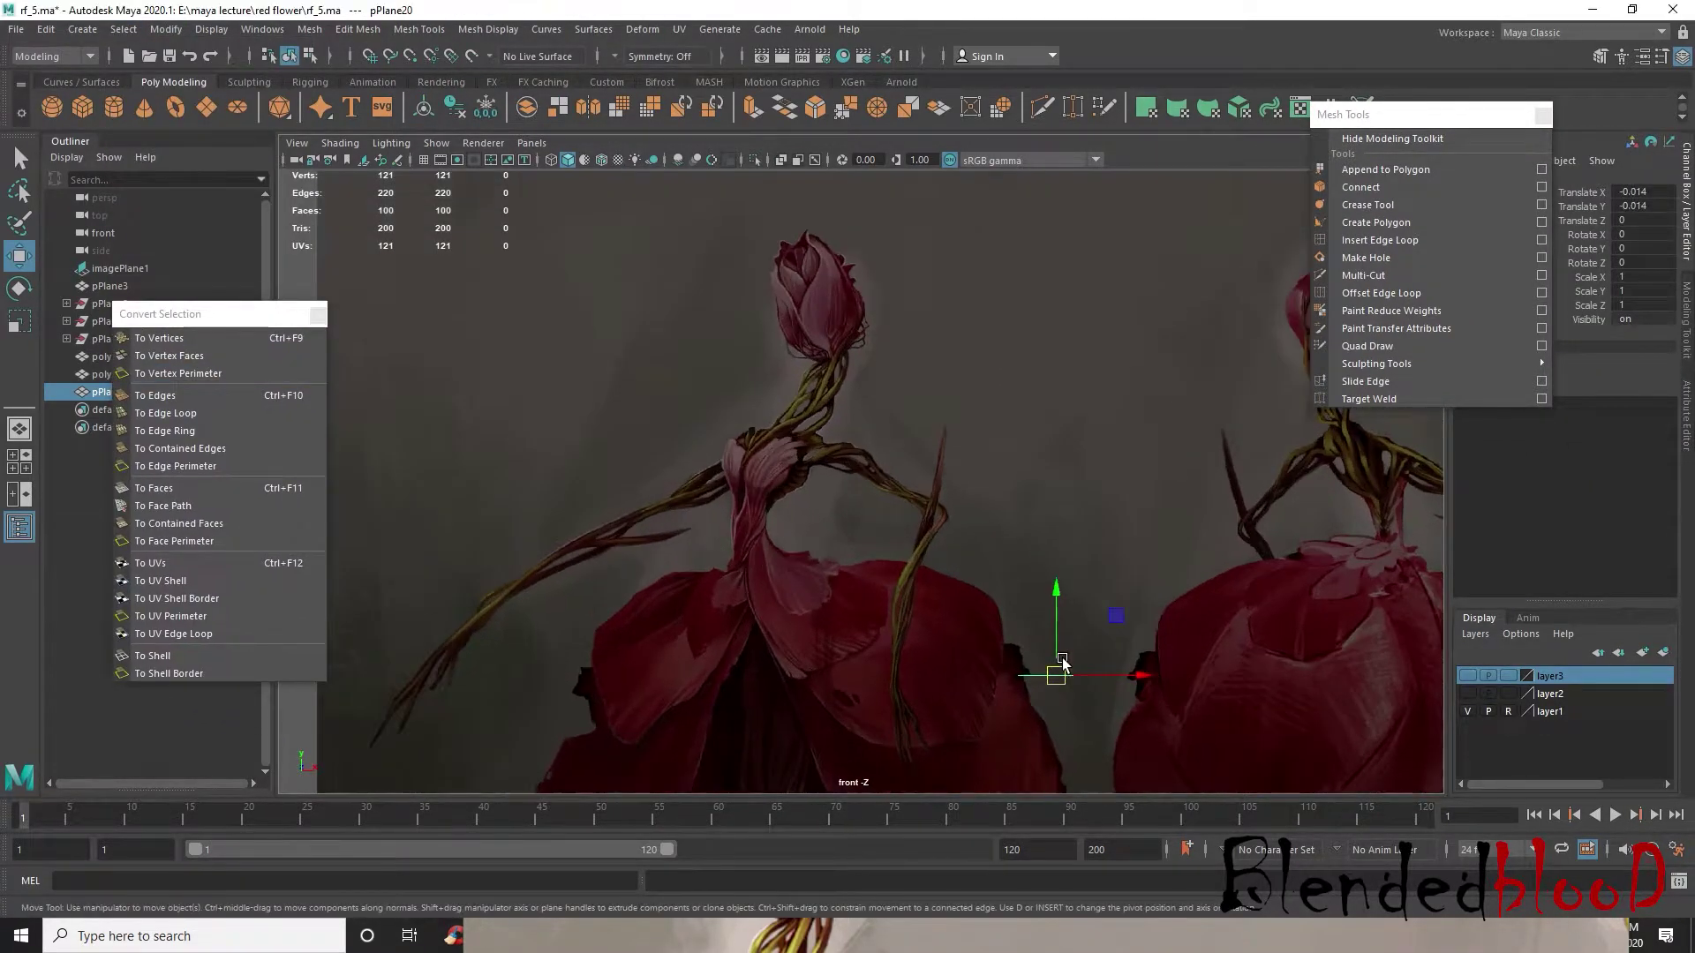
- Stand the new plane upright by setting its X rotation to 90
key("r")
key("e")
left_click_drag(1056, 632, 1055, 680)
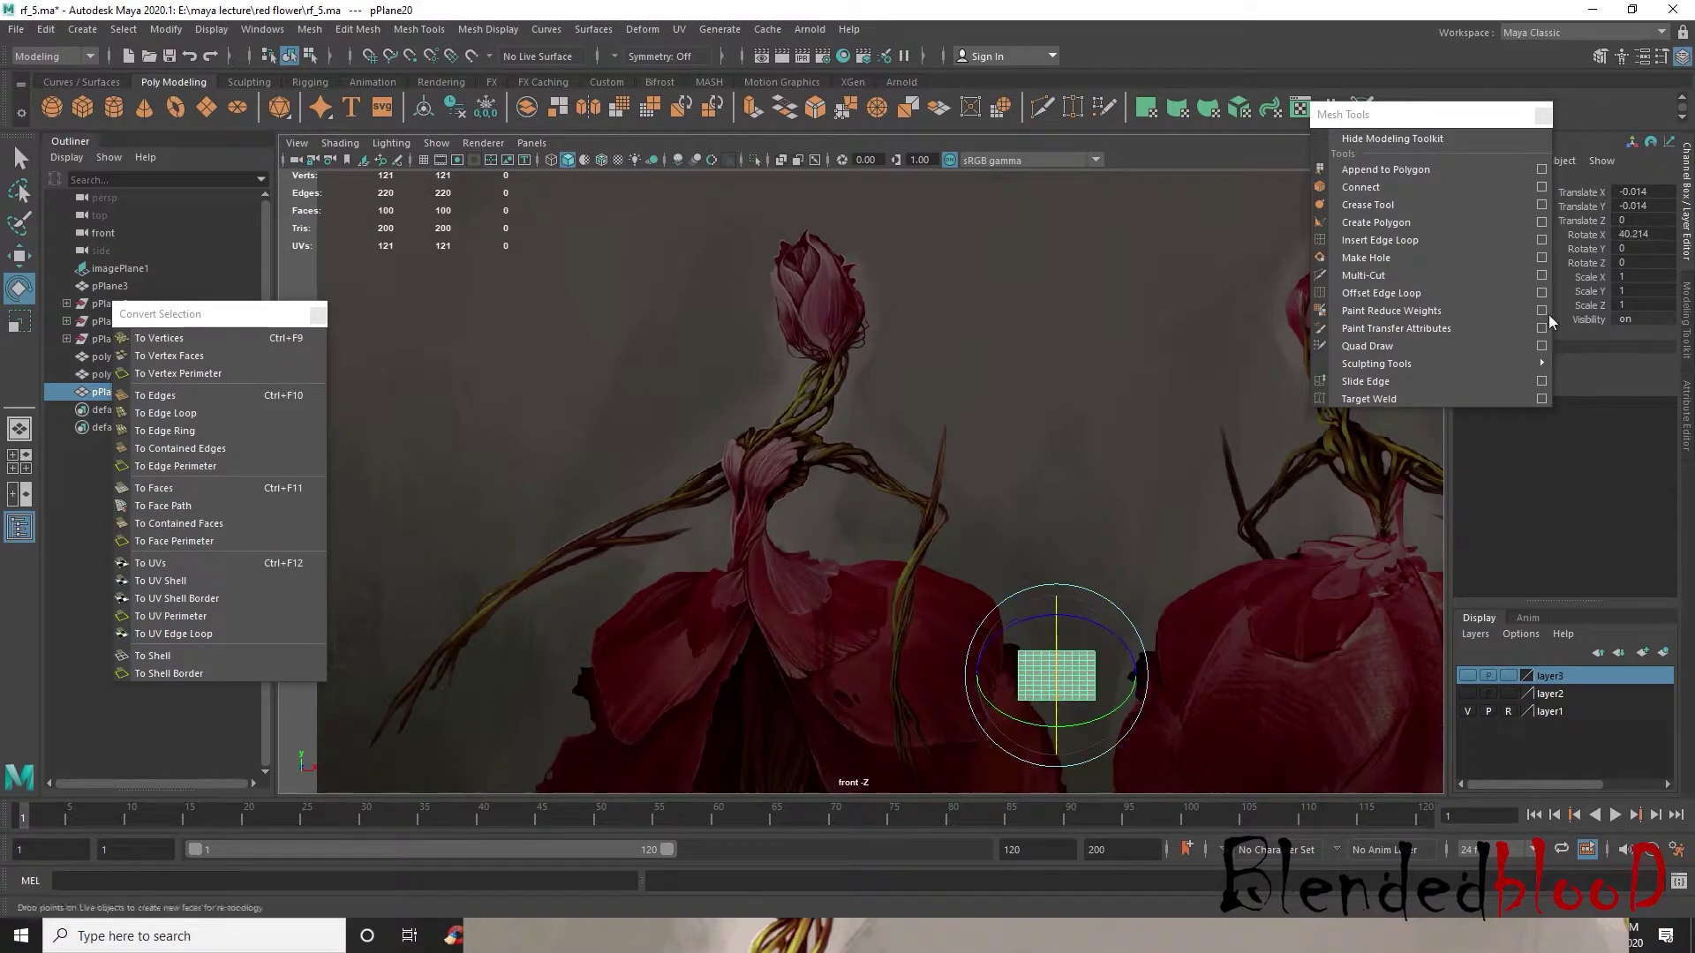
left_click(1653, 234)
type("90")
key("Return")
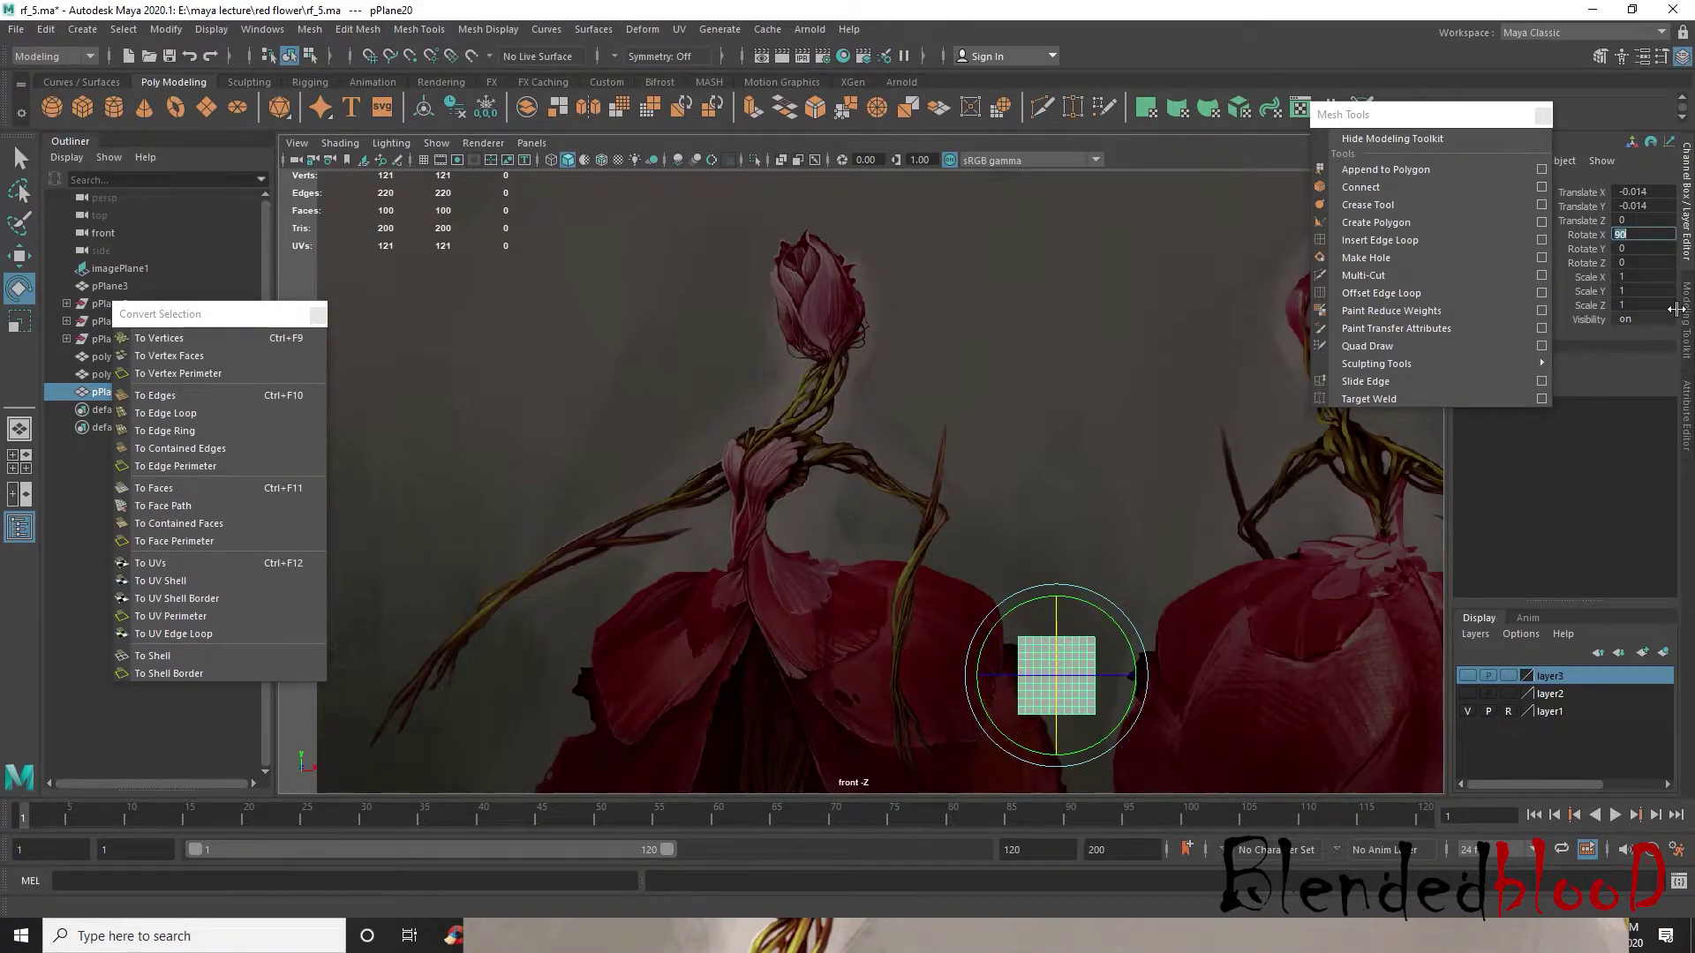
- Move the upright plane up beside the rosebud head in the front view, to a Y translation of about 4.358
key("w")
left_click_drag(1060, 589, 967, 251)
right_click_drag(970, 264, 1064, 353, "alt")
middle_click_drag(1063, 353, 986, 483, "alt")
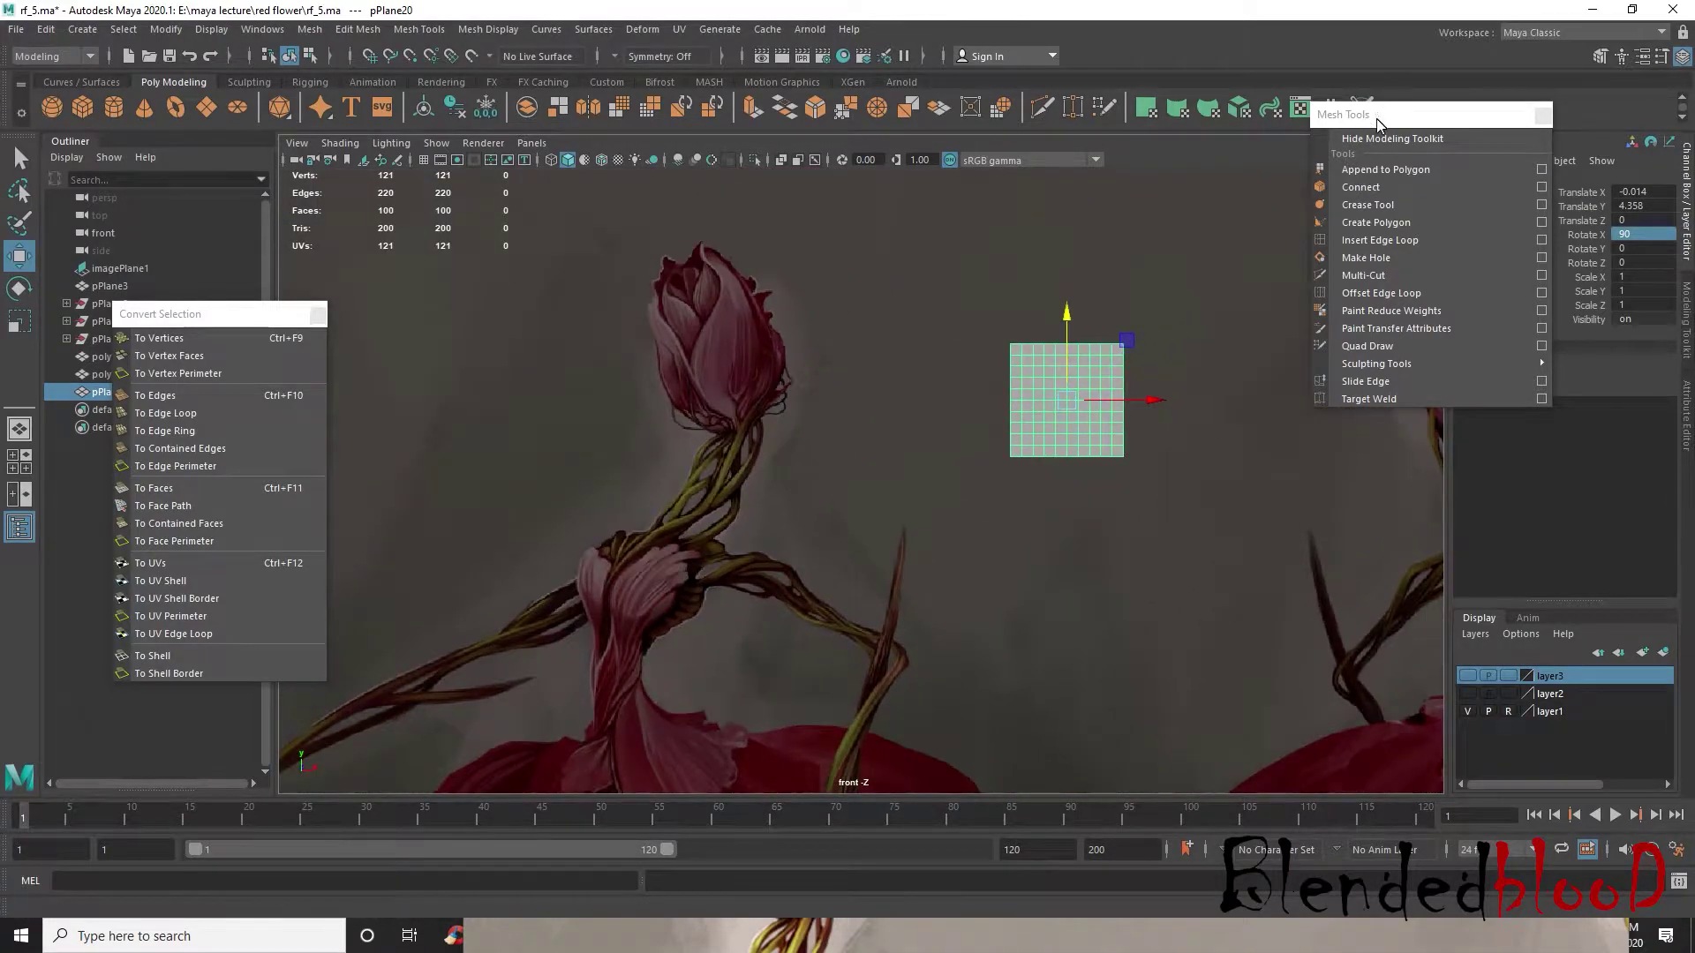
- Reduce the plane's width and height subdivisions to 4 each, keeping the Mesh Tools window clear of its settings
left_click_drag(1380, 122, 1222, 501)
left_click(1511, 376)
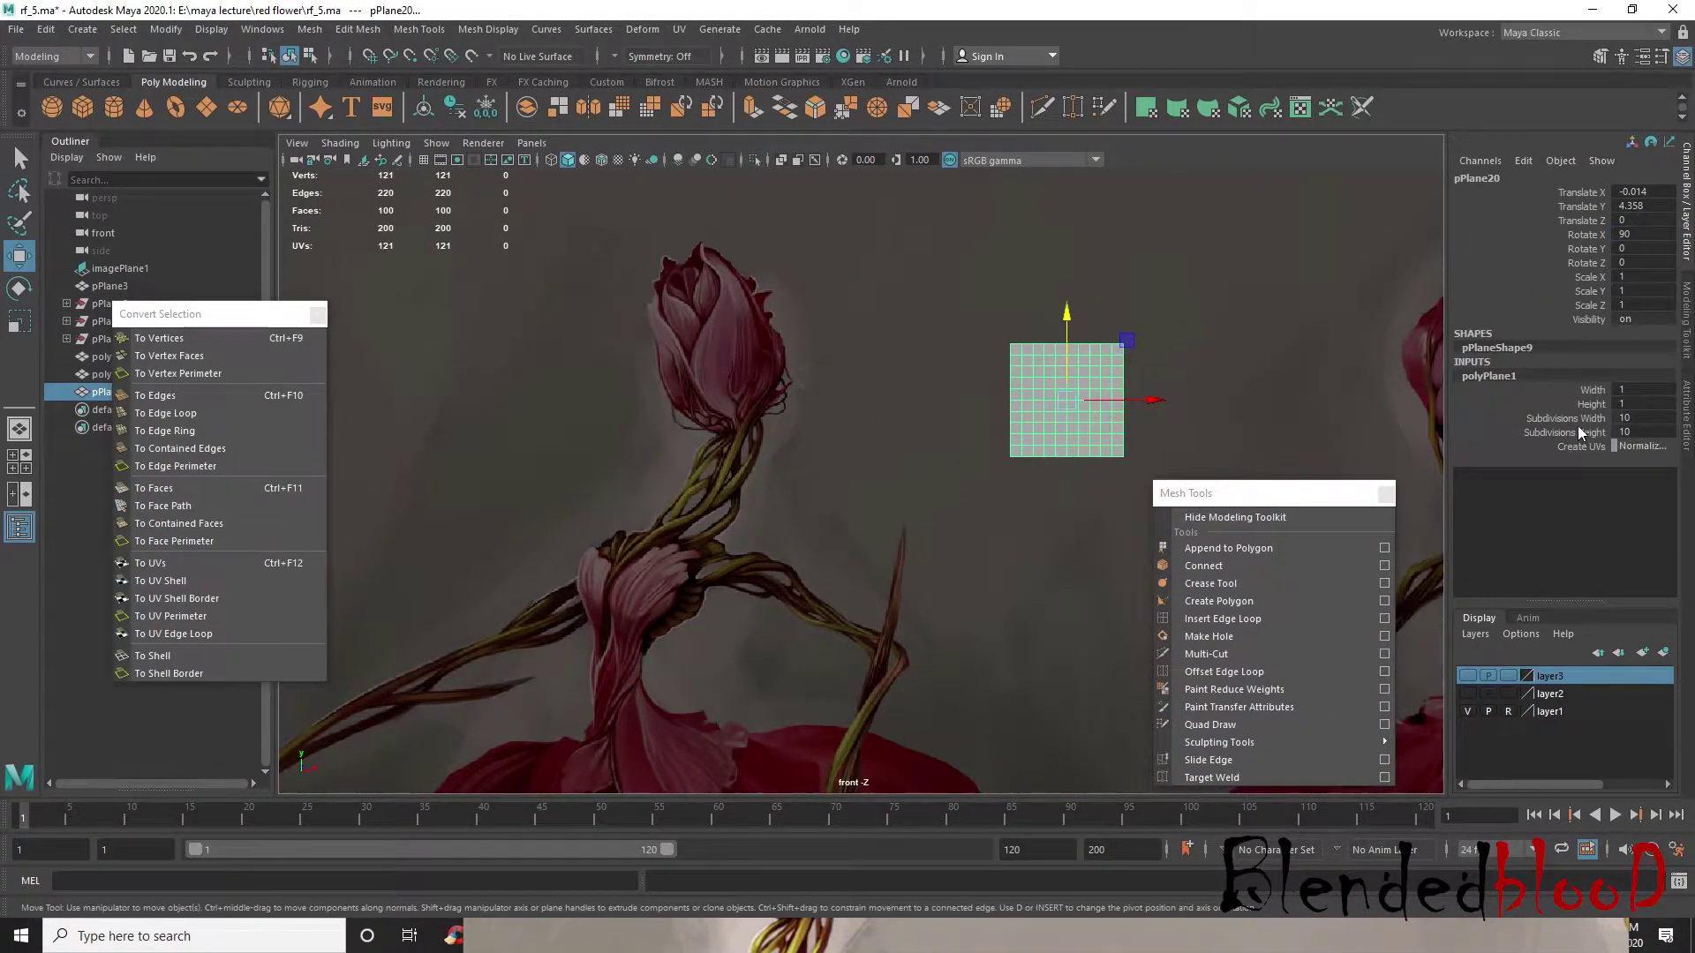
left_click_drag(1576, 418, 1577, 435)
middle_click_drag(1324, 377, 1273, 386)
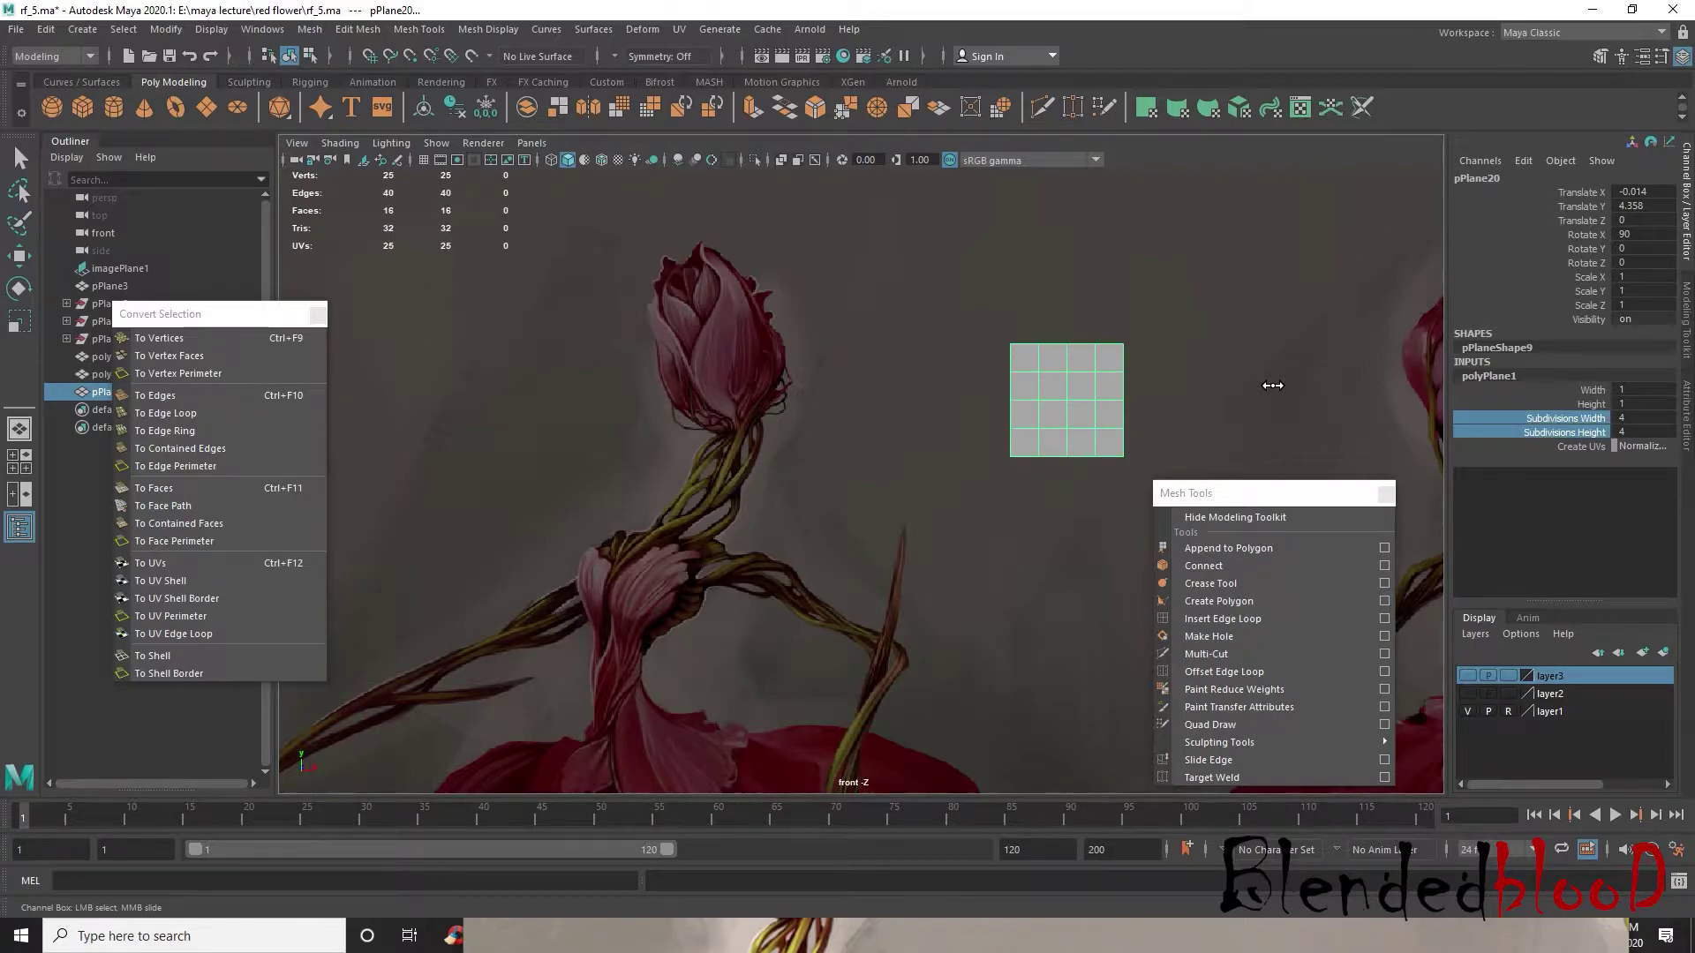
- Move and narrow the plane's upper vertices to form a tall, pointed petal tip
key("w")
scroll(1096, 346, "up", 1)
middle_click_drag(1096, 346, 1001, 421, "alt")
right_click_drag(993, 428, 870, 434)
left_click_drag(955, 385, 1021, 431)
left_click_drag(993, 373, 992, 239)
left_click(987, 301)
- Pull in the bottom vertices and lower the middle one to round off the base of the petal
left_click_drag(918, 528, 1035, 589)
left_click_drag(948, 529, 1041, 558)
left_click_drag(990, 462, 994, 487)
left_click(987, 562)
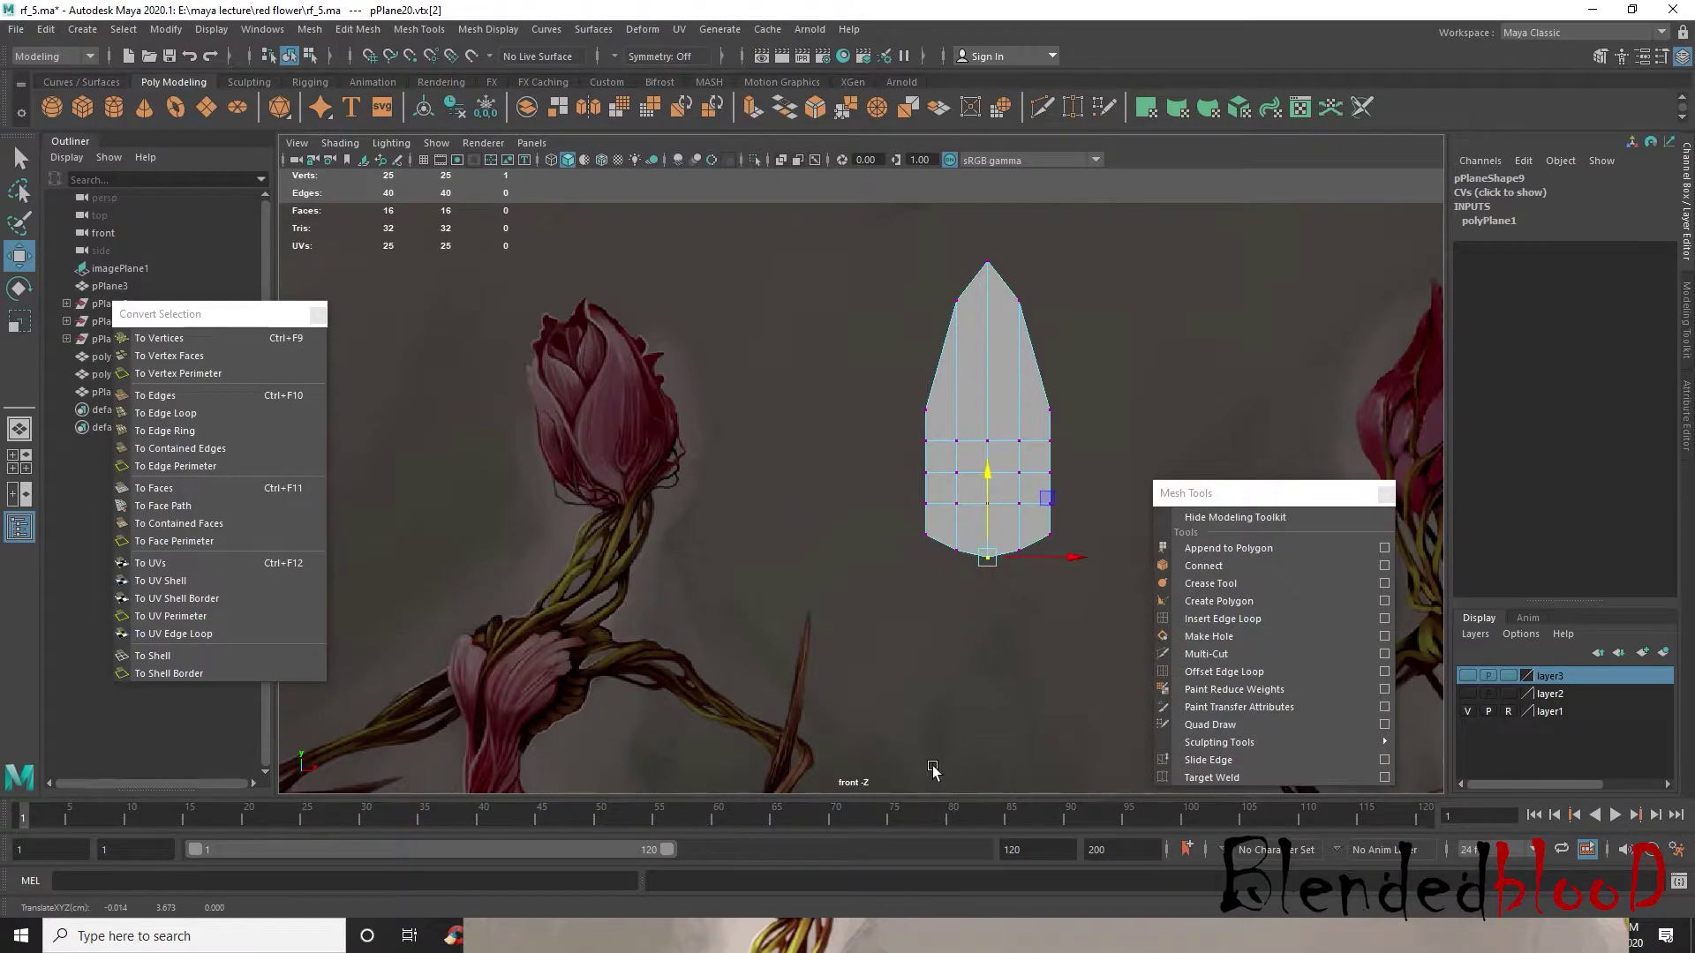
key("super")
left_click(637, 939)
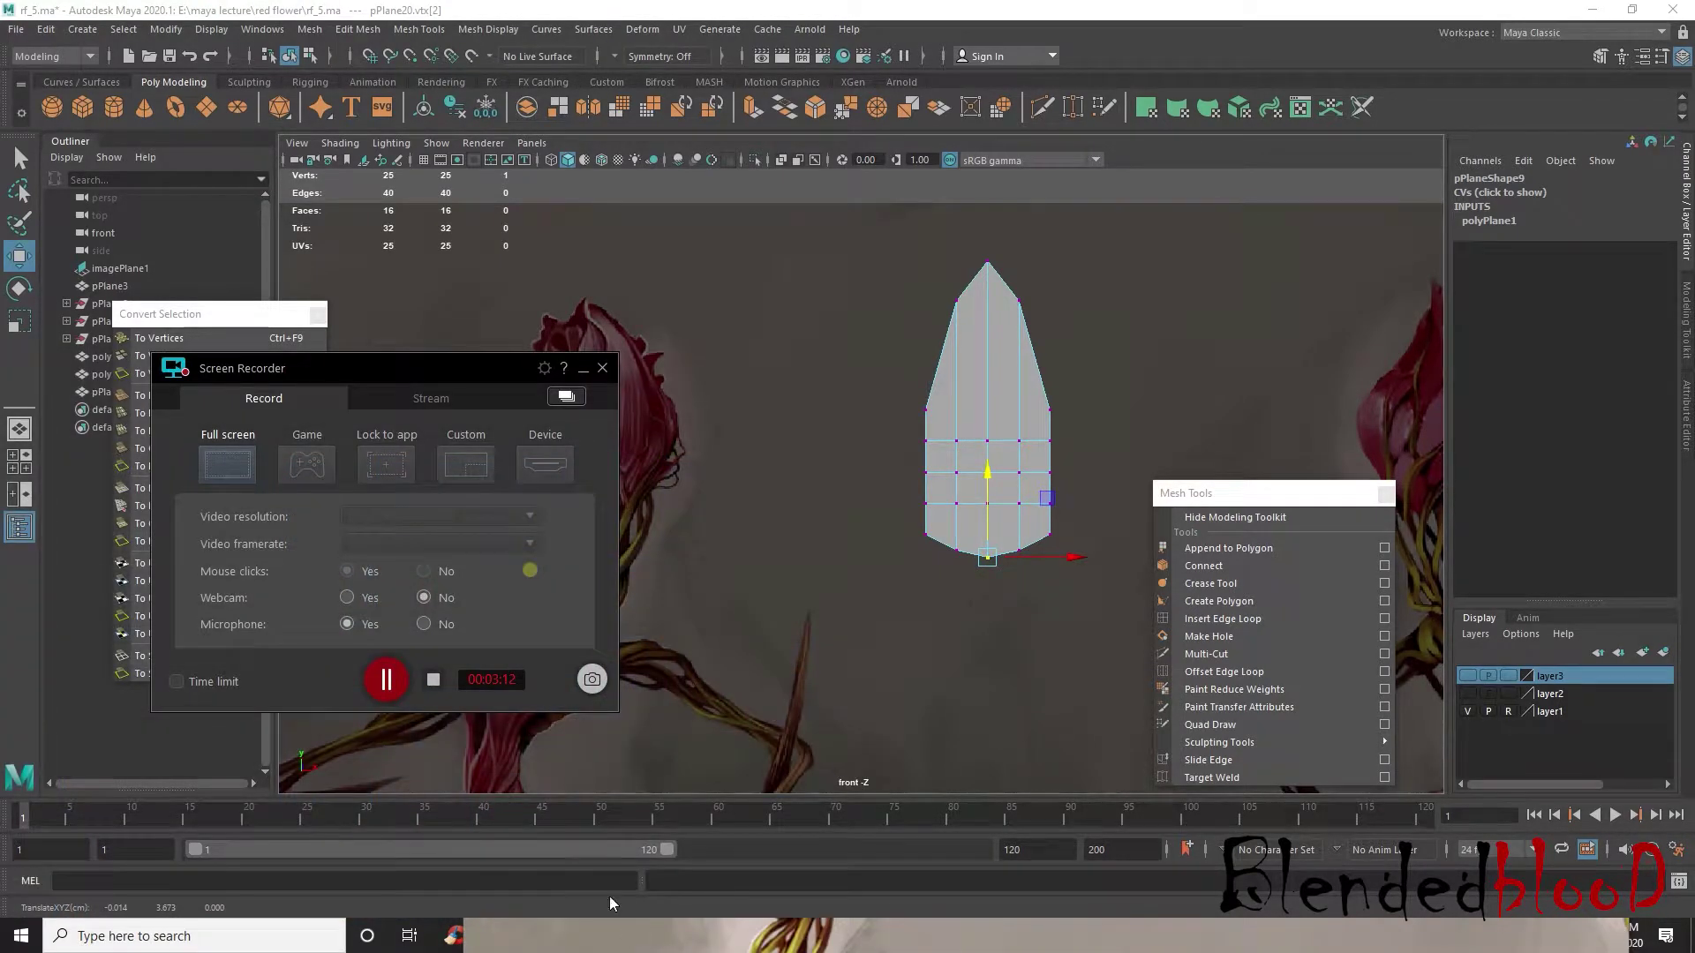
left_click(586, 374)
- Adjust the bottom vertices and scale the lower vertex rows to give the petal a fuller, rounder teardrop outline
scroll(987, 556, "up", 2)
left_click(893, 564)
left_click_drag(1064, 584, 987, 552, "shift")
key("r")
key("w")
left_click_drag(856, 477, 1062, 493)
key("r")
left_click_drag(819, 511, 1054, 529)
left_click_drag(845, 429, 1055, 459)
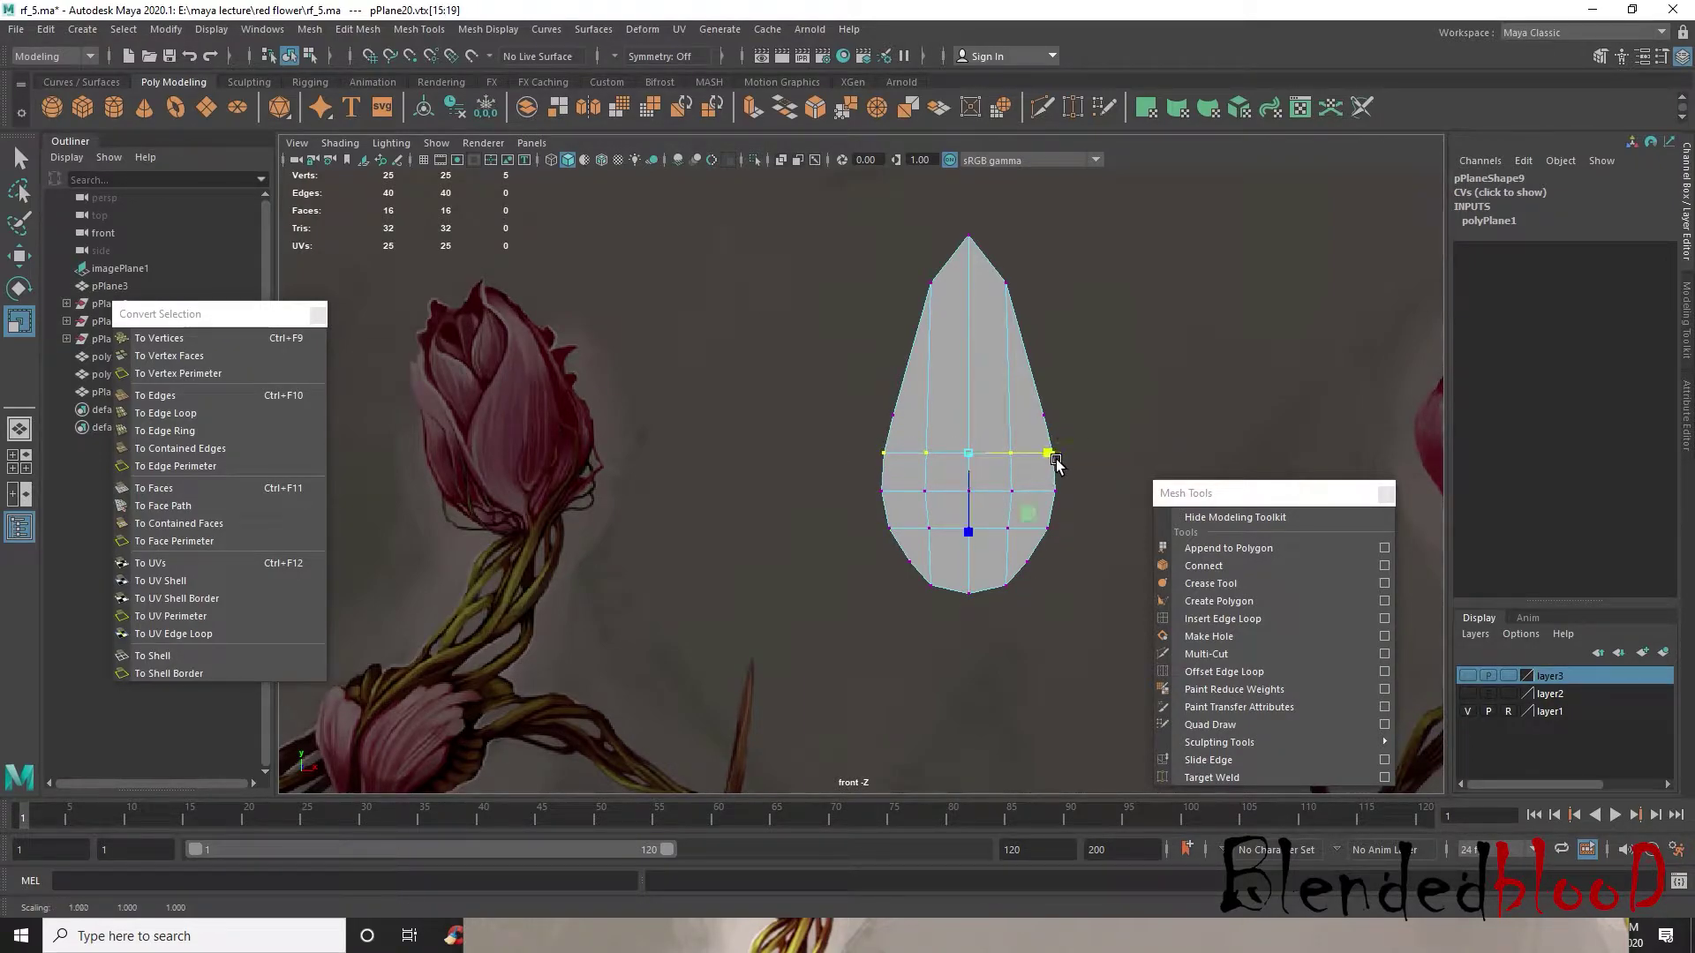
- Relax the petal's inner vertices with the Sculpt Geometry Tool, using a brush radius of 0.4817
middle_click_drag(1054, 457, 1040, 511, "alt")
key("w")
middle_click_drag(978, 430, 952, 474, "alt")
left_click_drag(733, 318, 1070, 761)
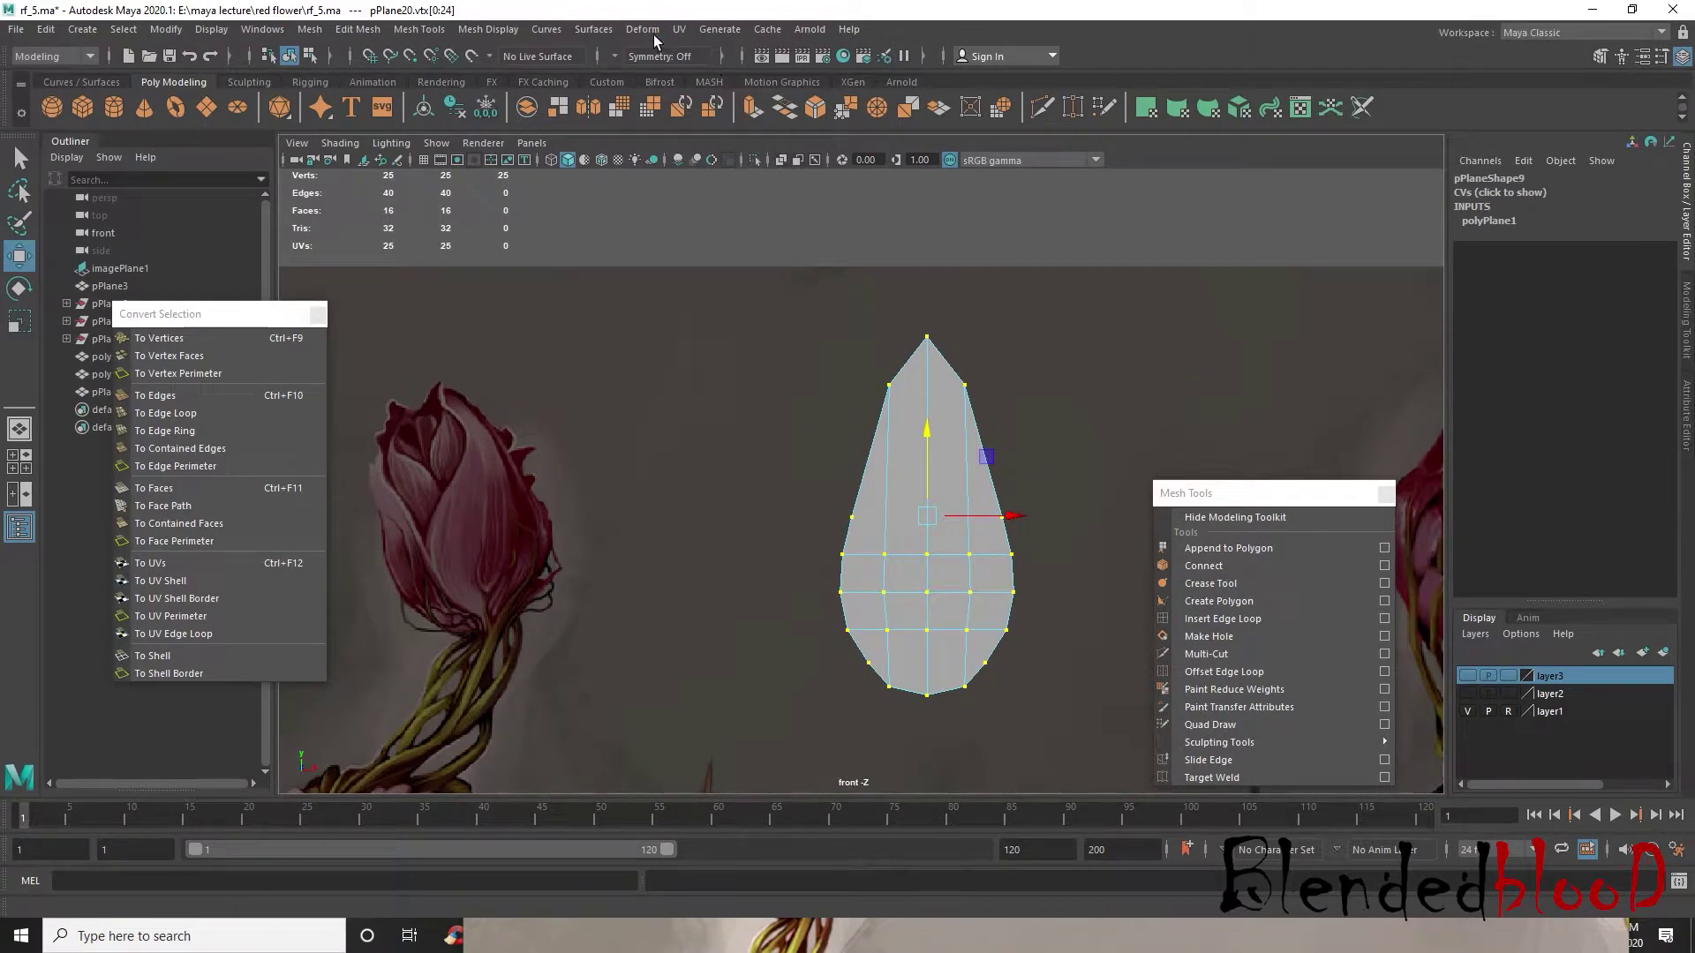
left_click(598, 30)
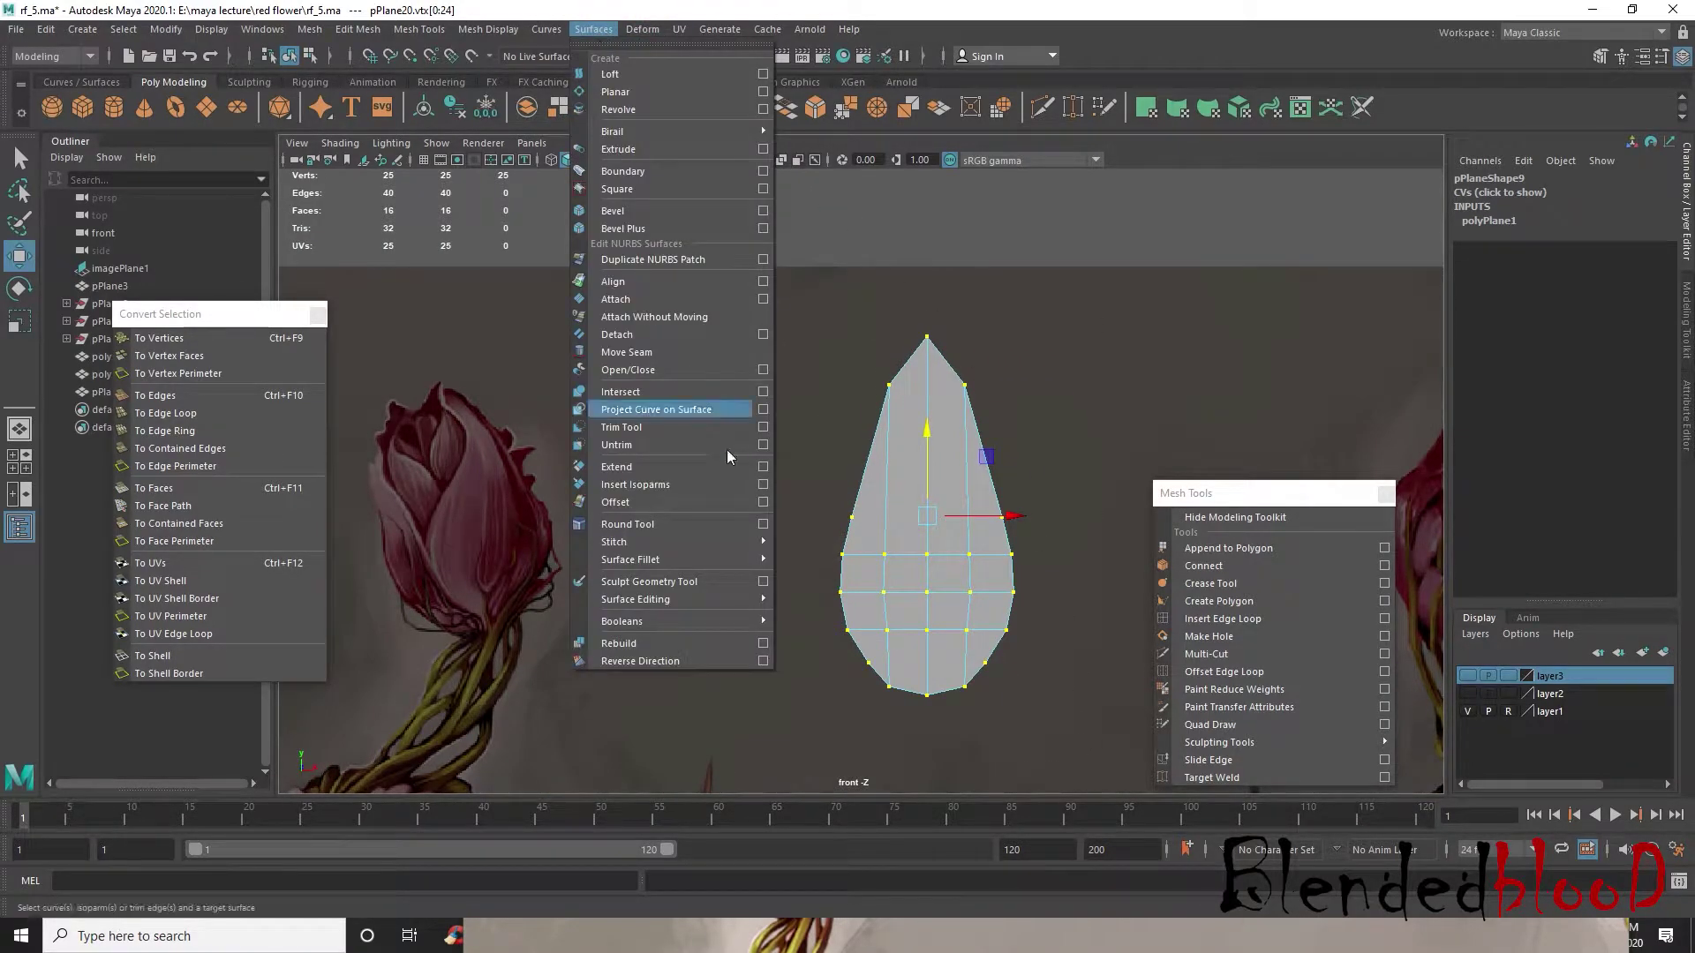
left_click(763, 581)
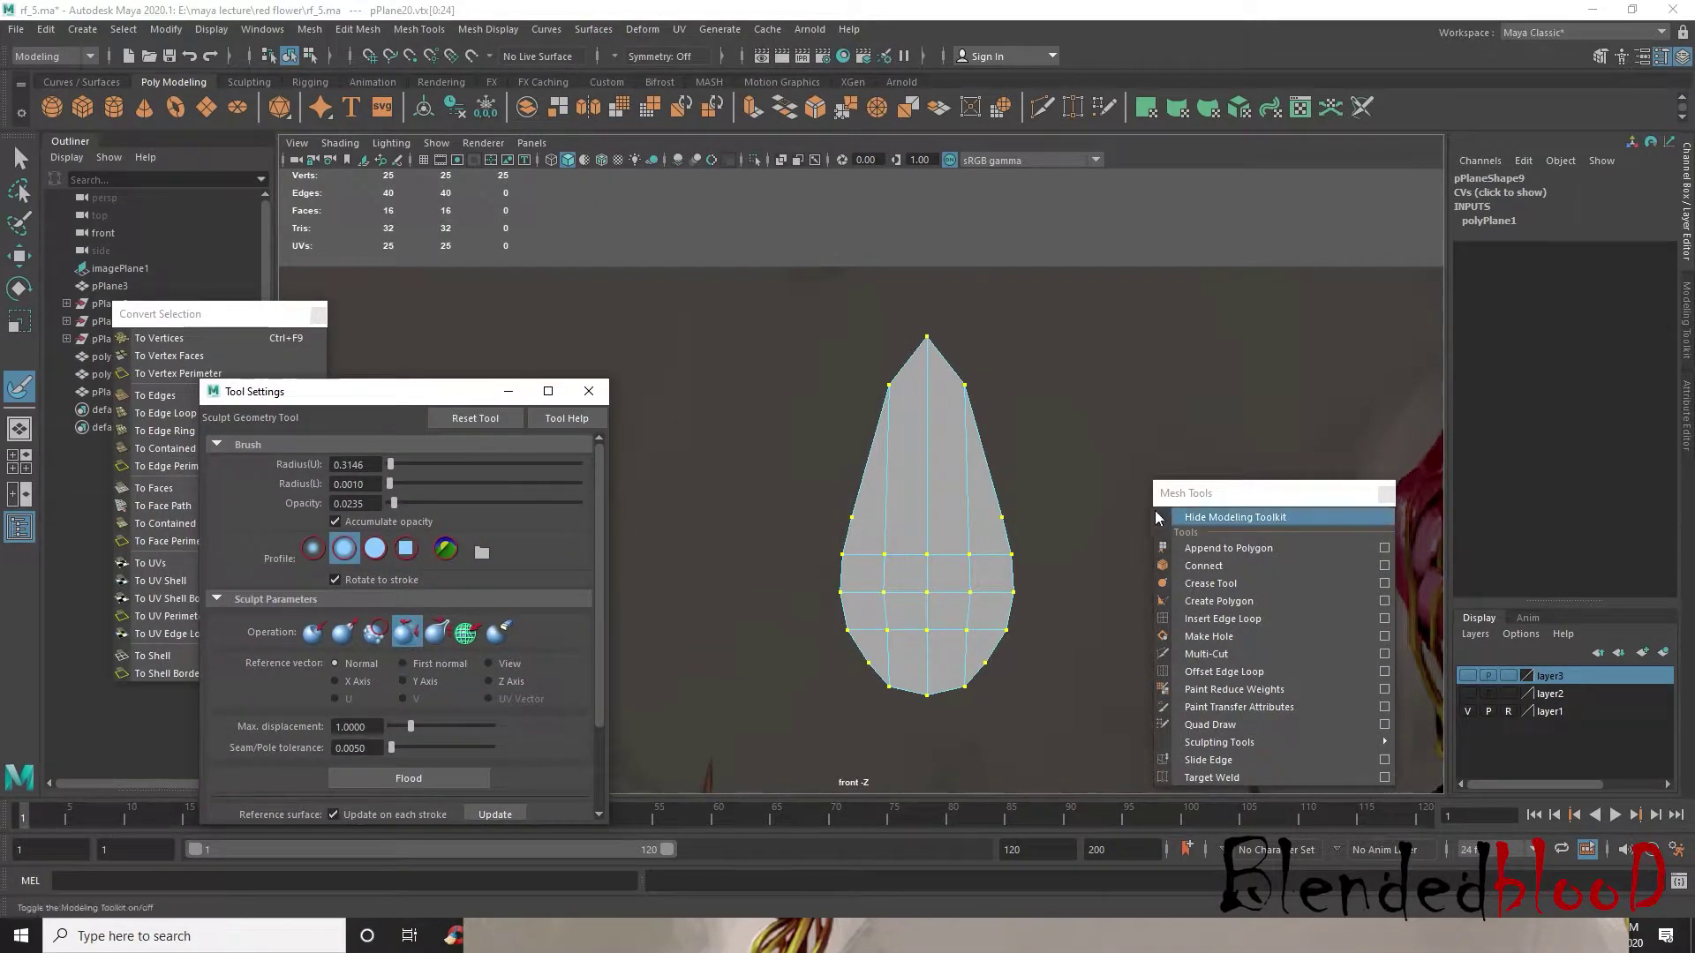
mouse_move(909, 548)
left_mouse_down()
mouse_move(980, 601)
mouse_move(1030, 610)
mouse_move(950, 549)
mouse_move(927, 365)
mouse_move(1034, 649)
left_mouse_up()
key("b")
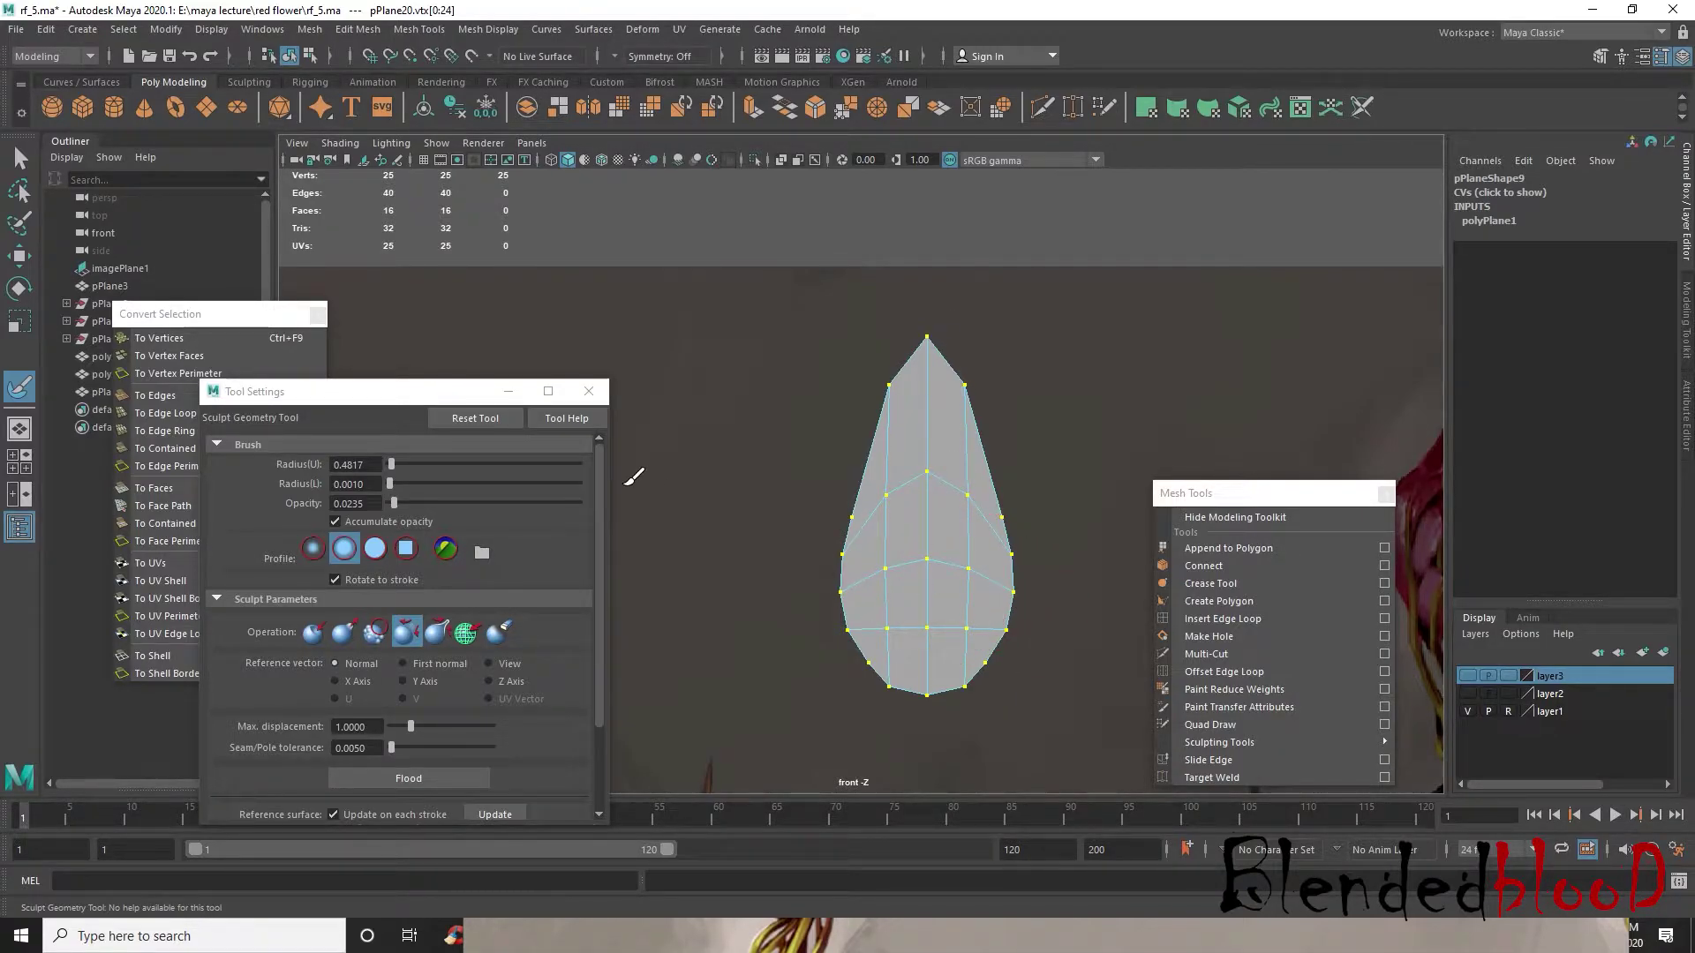
left_click(588, 391)
key("w")
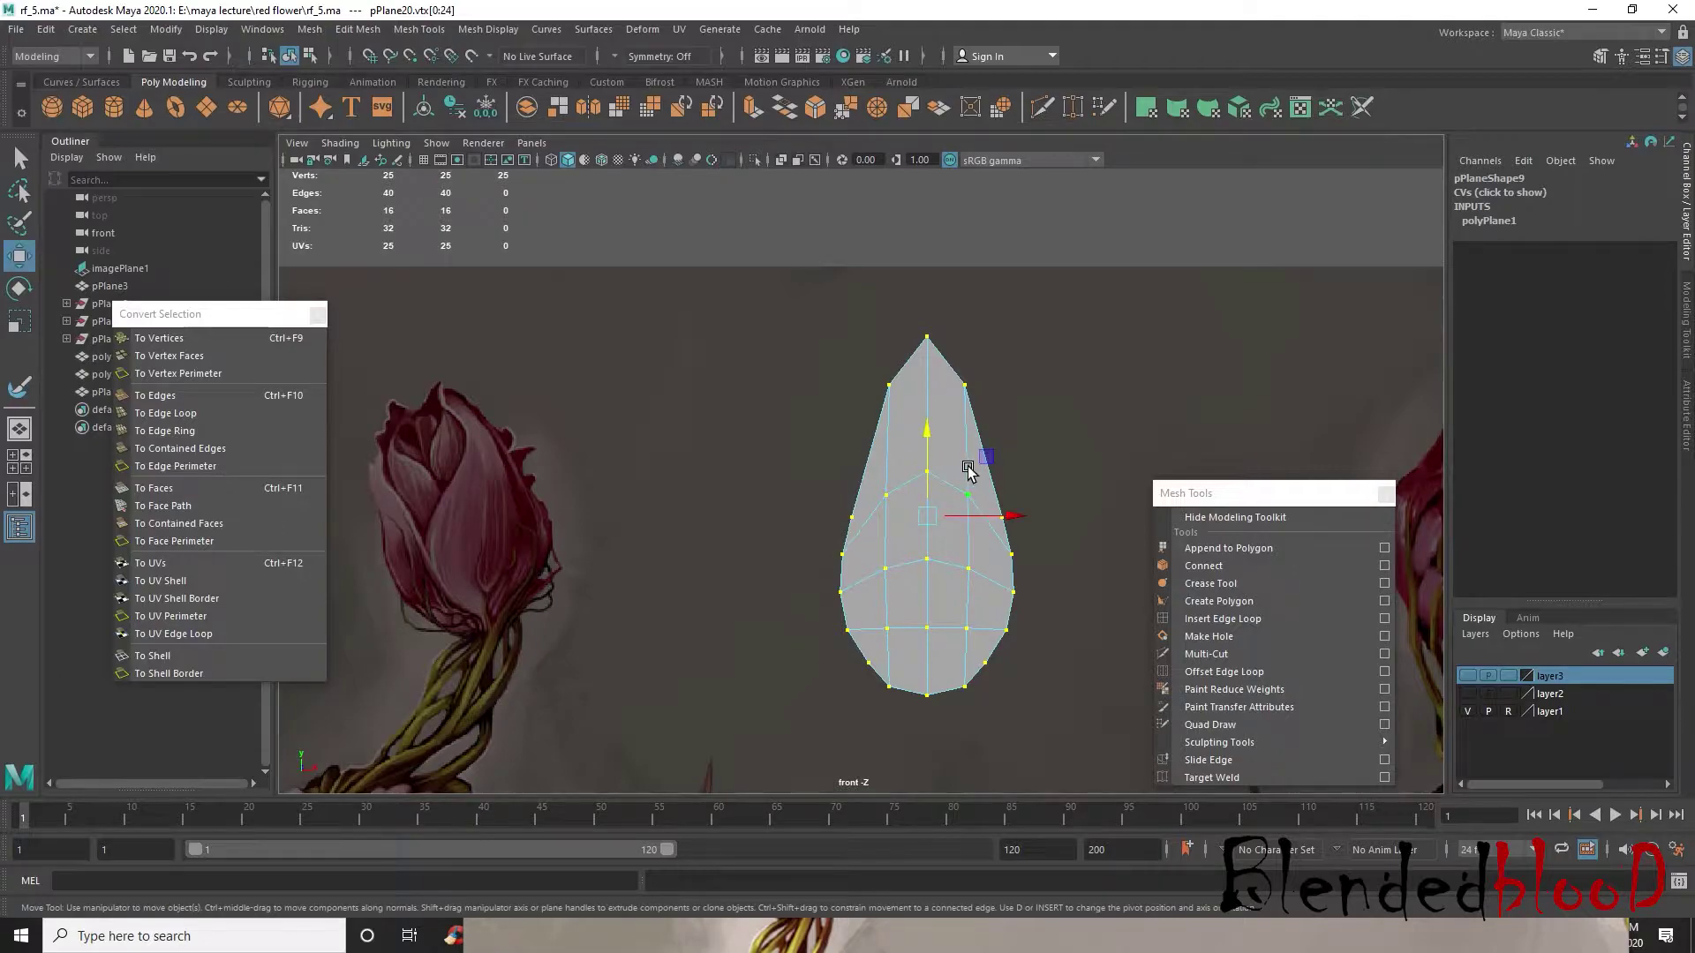
- Preview the petal with smoothed display, return it to the unsmoothed display and check the bottom vertex
key("3")
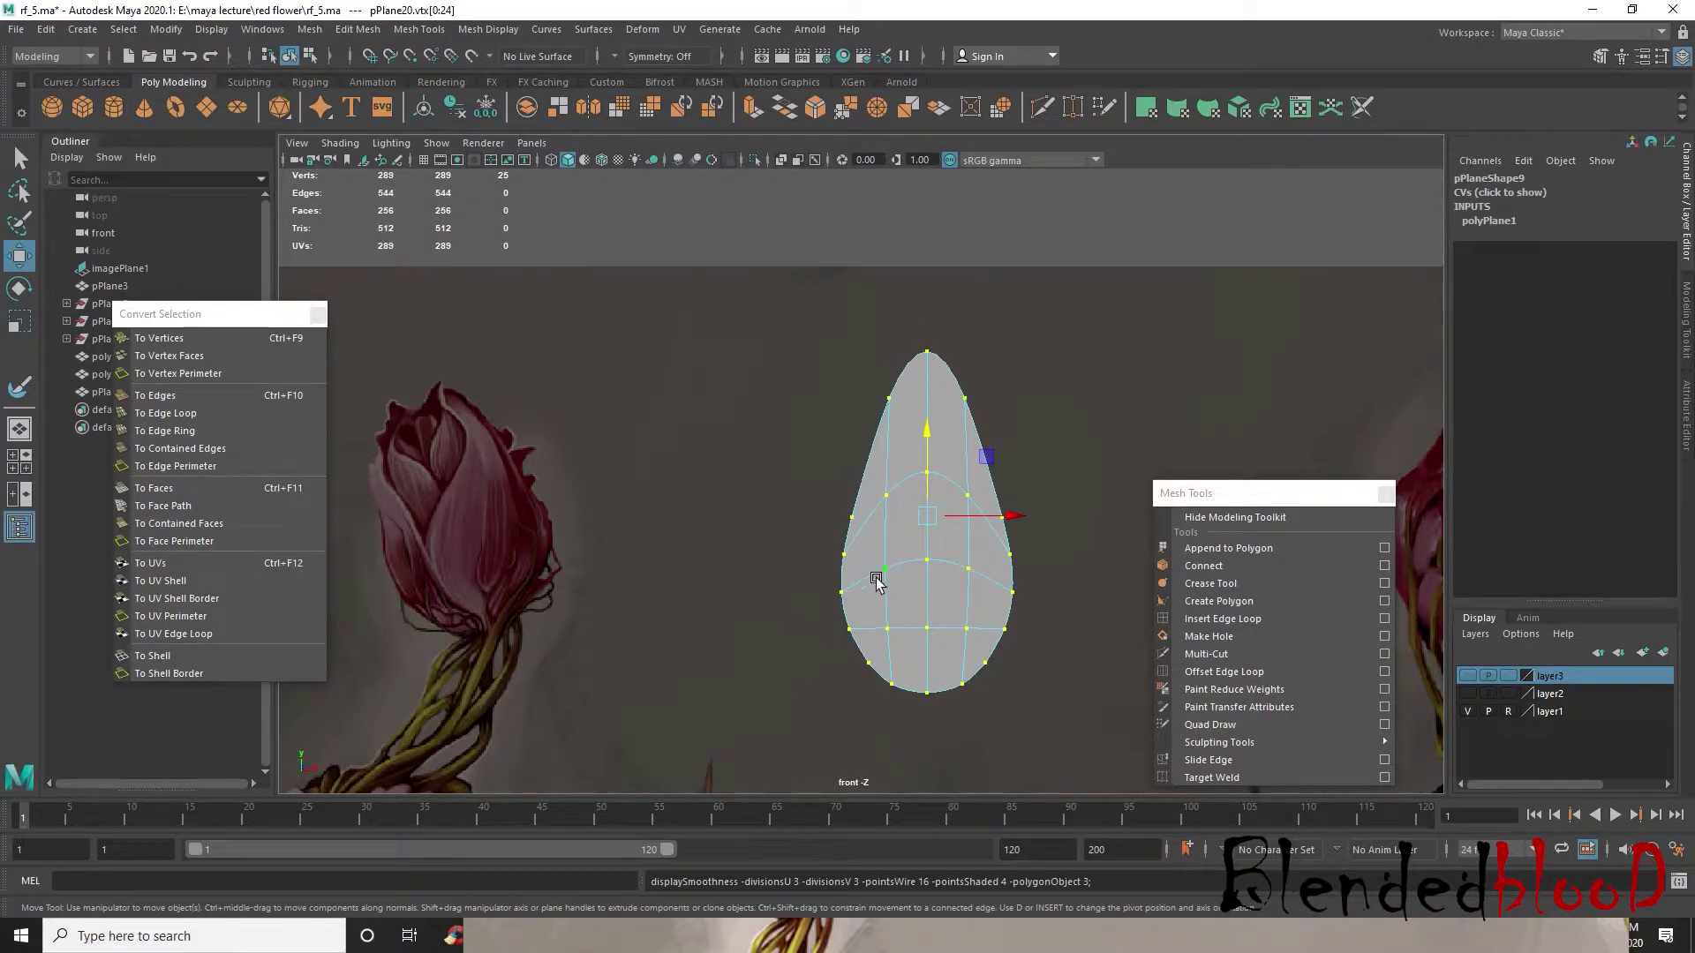
key("1")
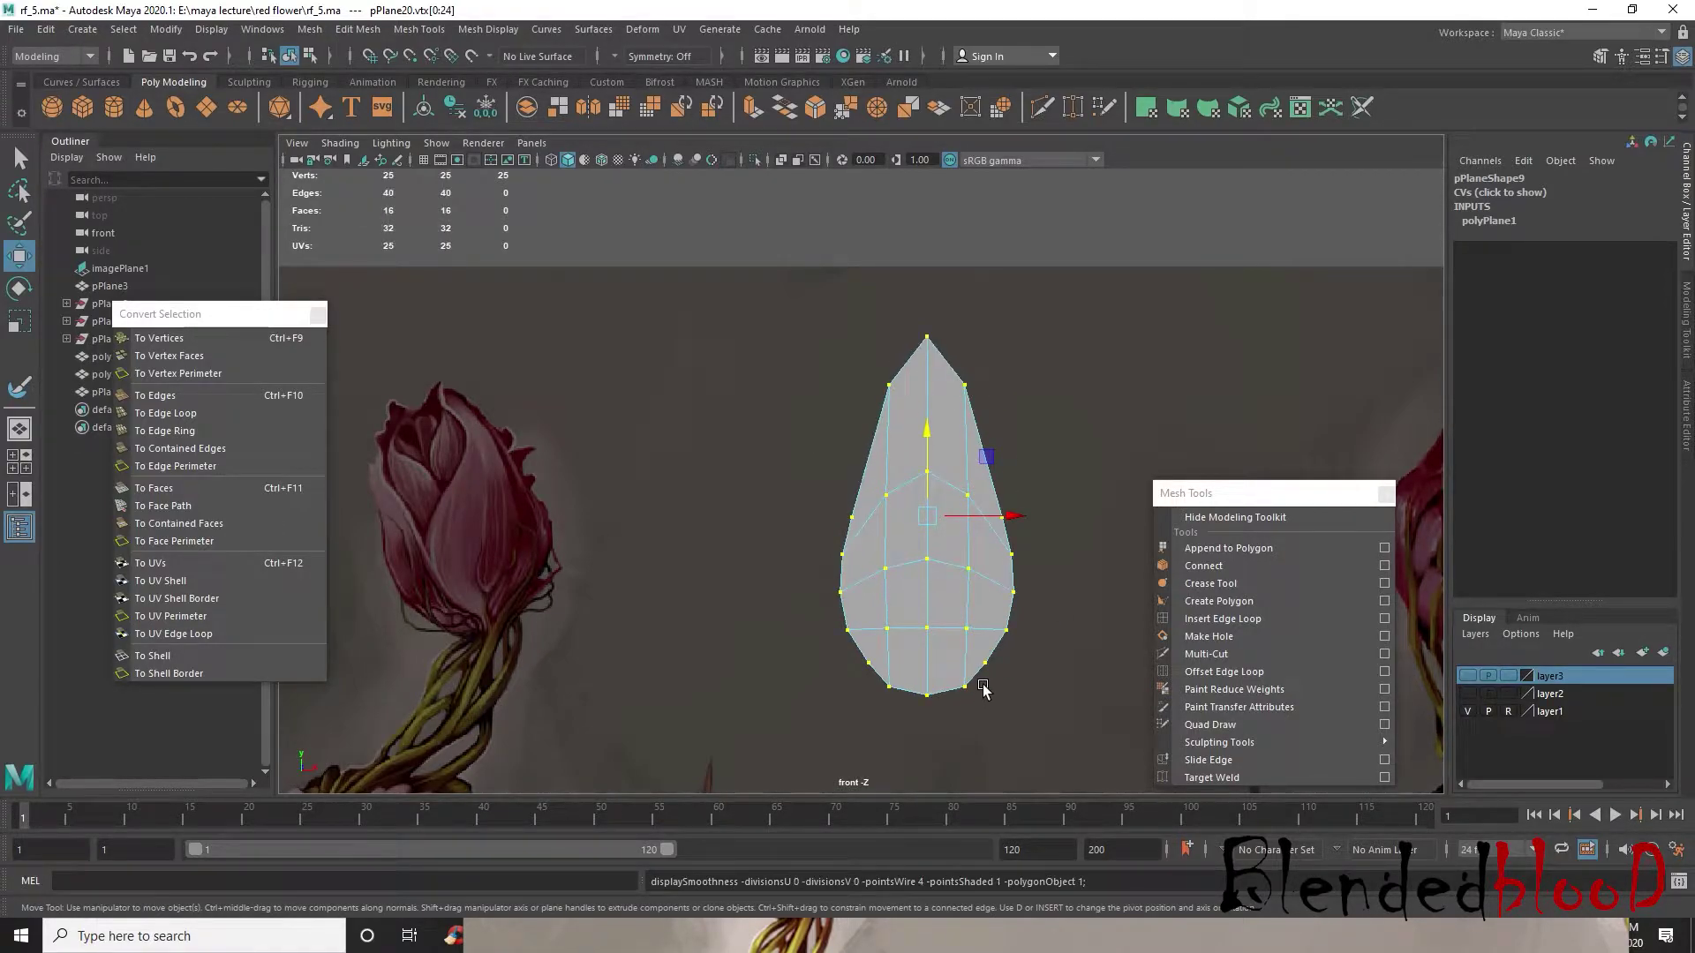
scroll(975, 586, "up", 1)
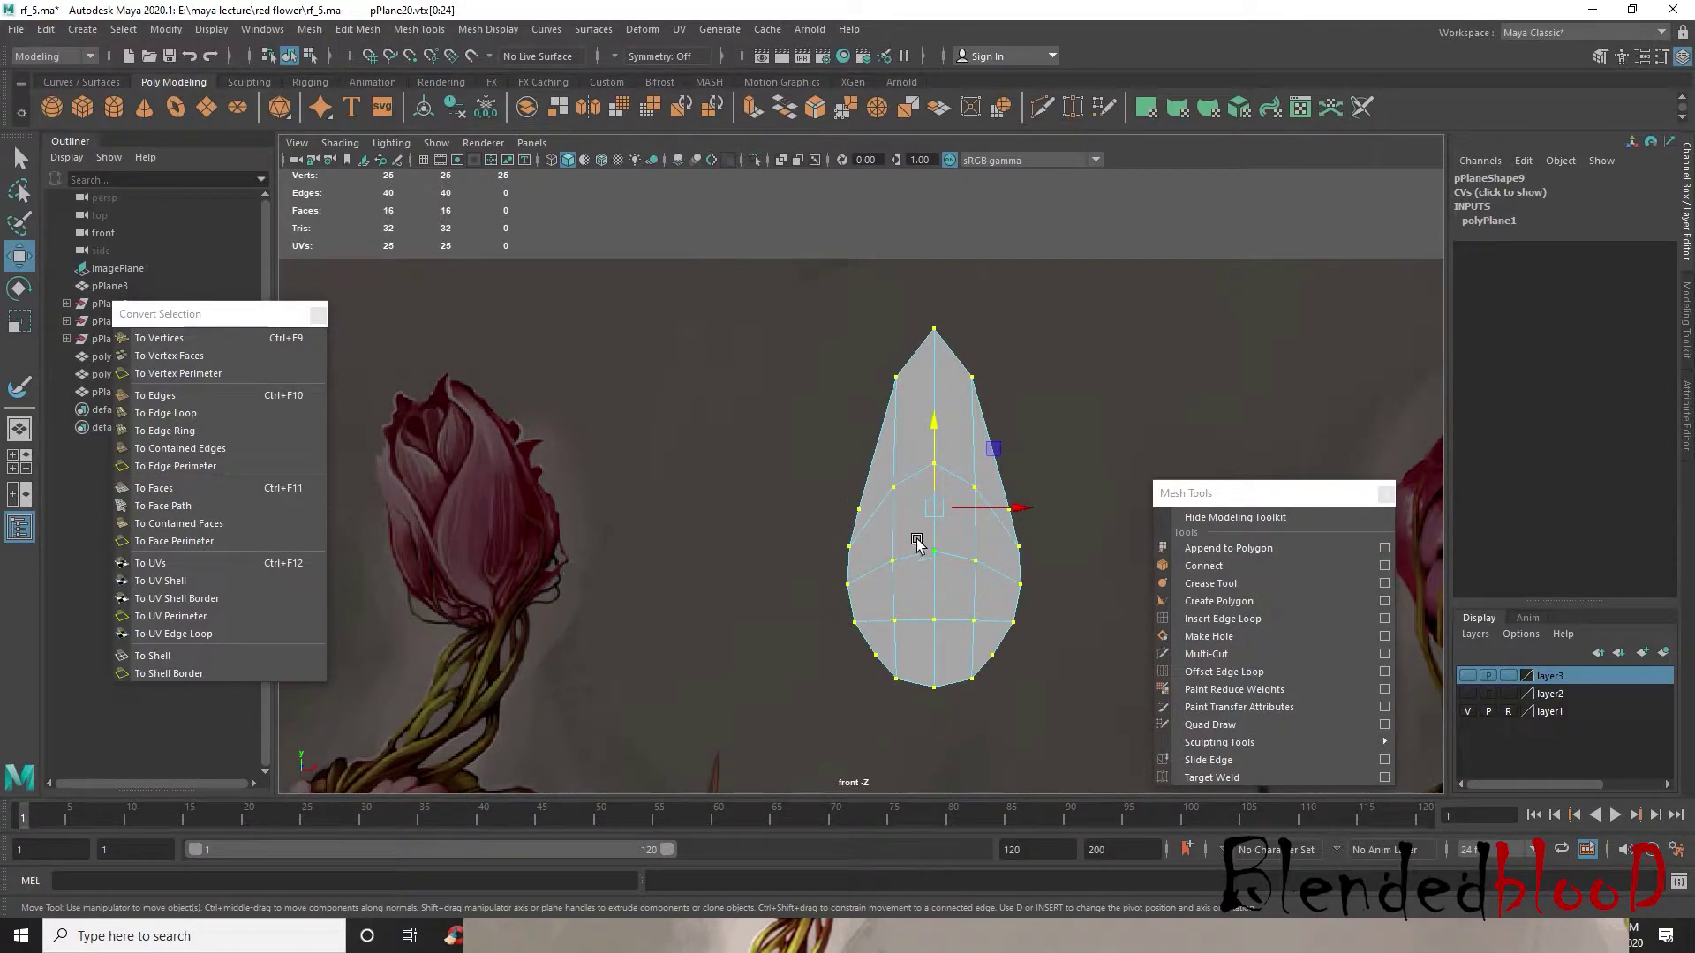
left_click_drag(926, 681, 945, 729)
key("1")
- Return the petal to object selection and apply Smooth to the whole mesh
mouse_move(962, 551)
right_mouse_down()
mouse_move(976, 539)
mouse_move(961, 537)
right_mouse_up()
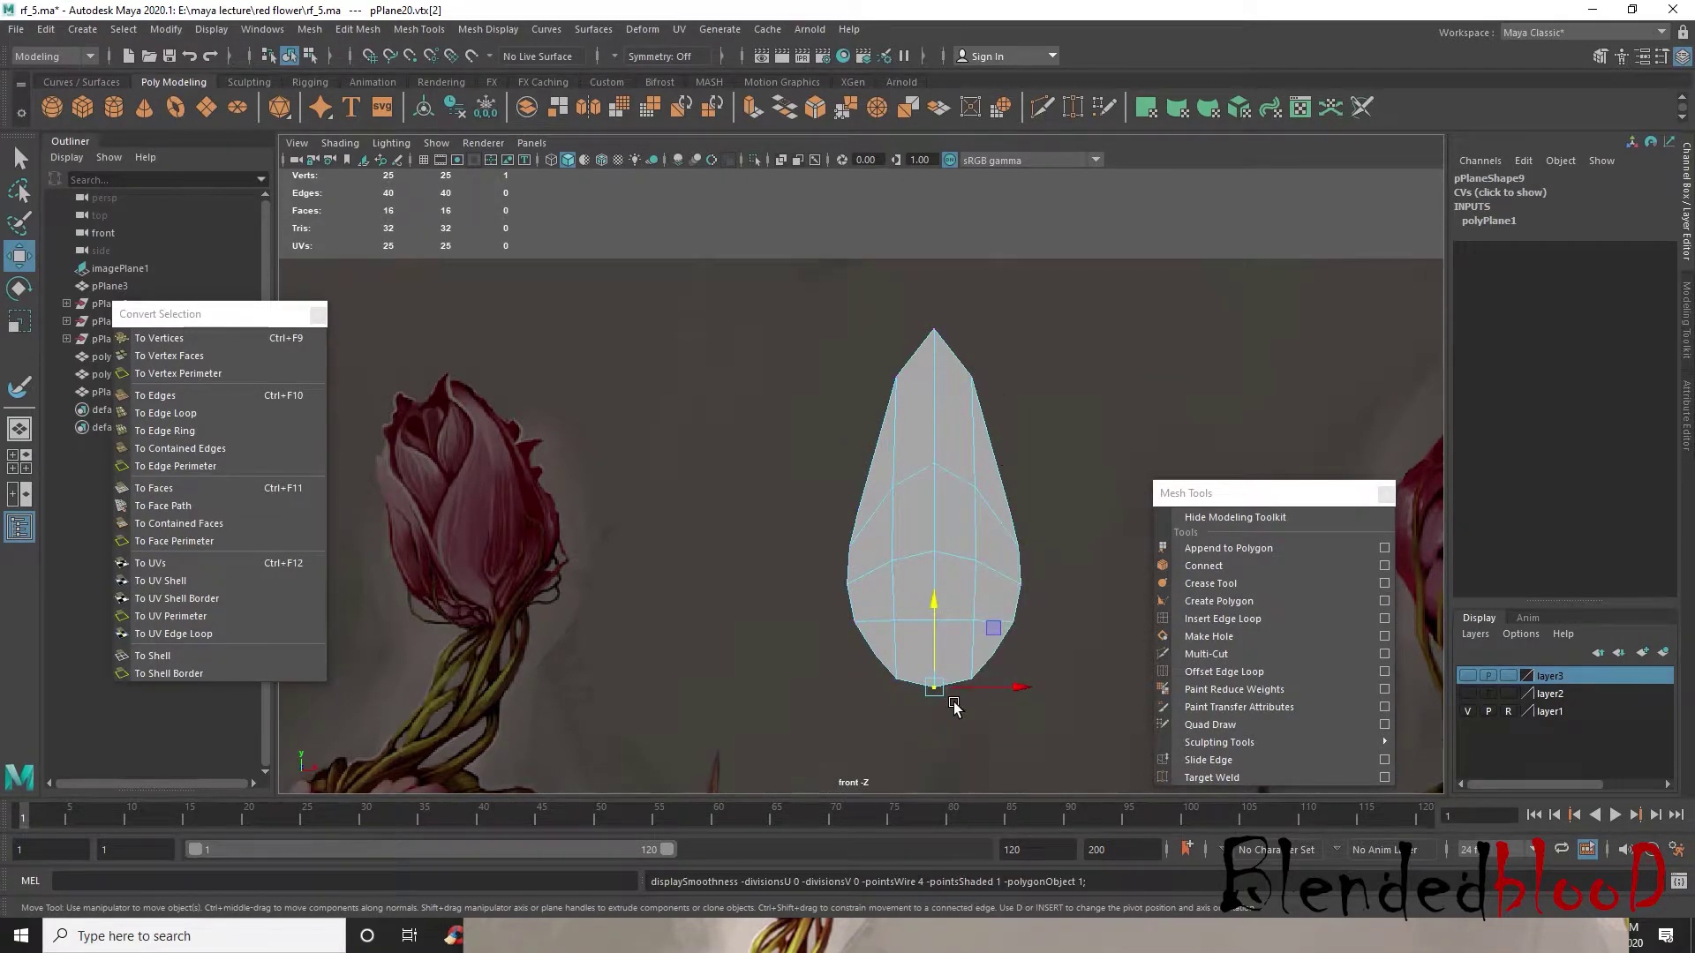
scroll(953, 706, "up", 3)
right_click_drag(946, 437, 997, 418)
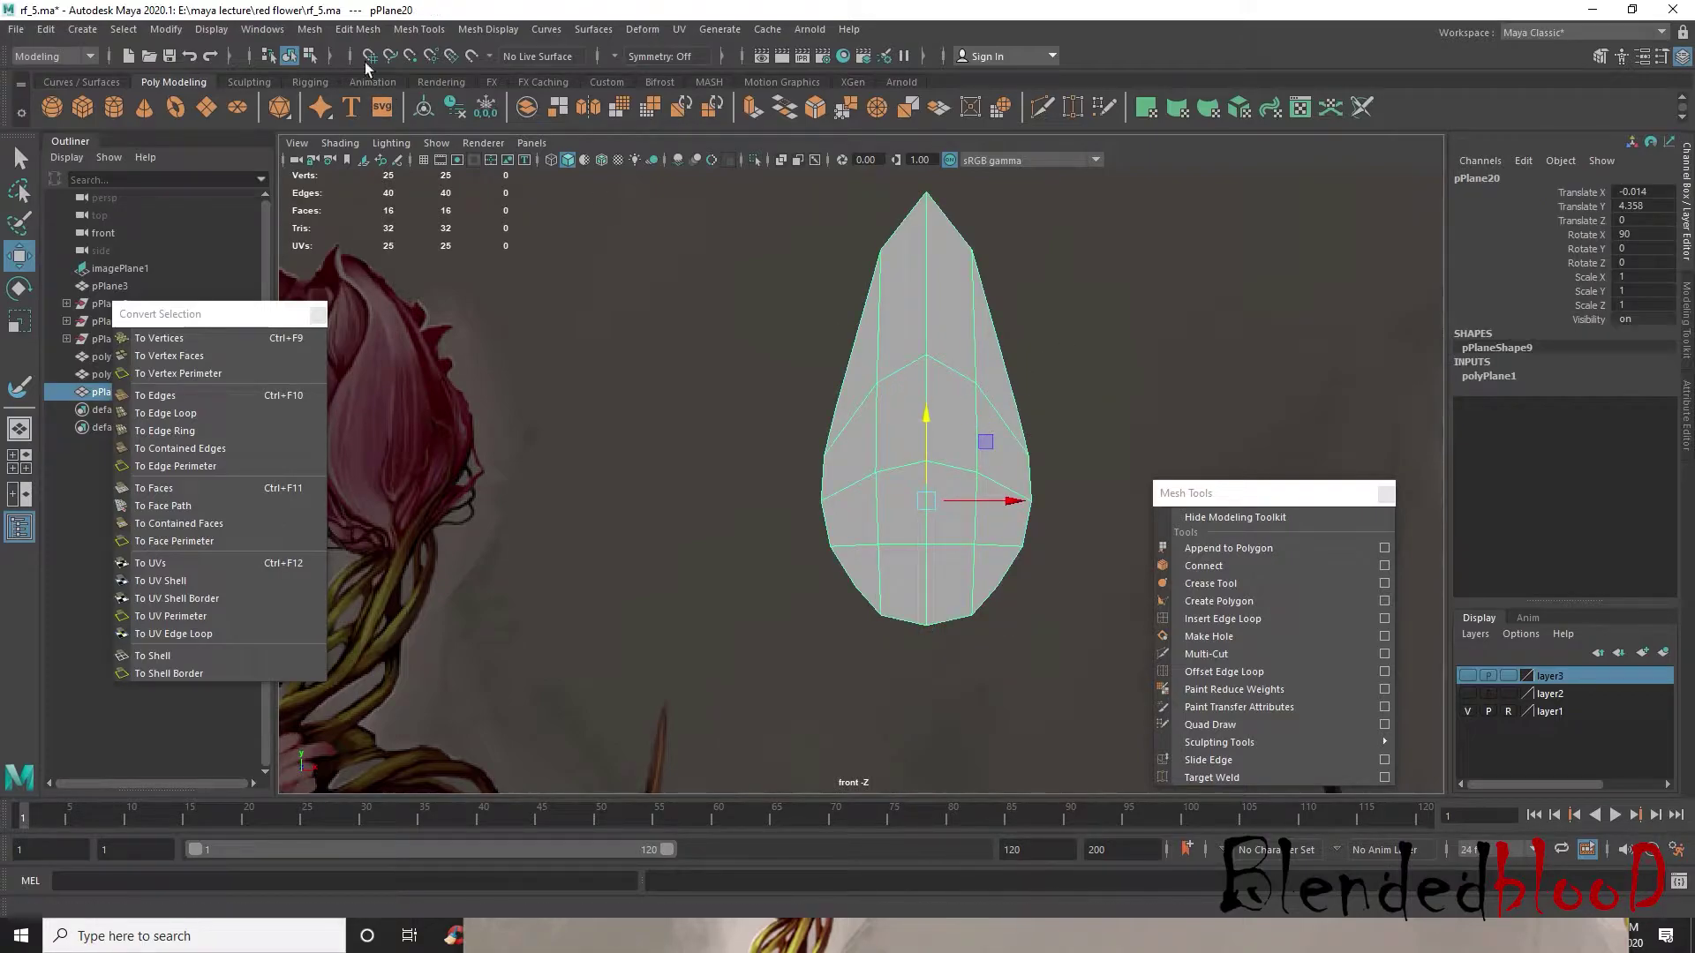
left_click(310, 29)
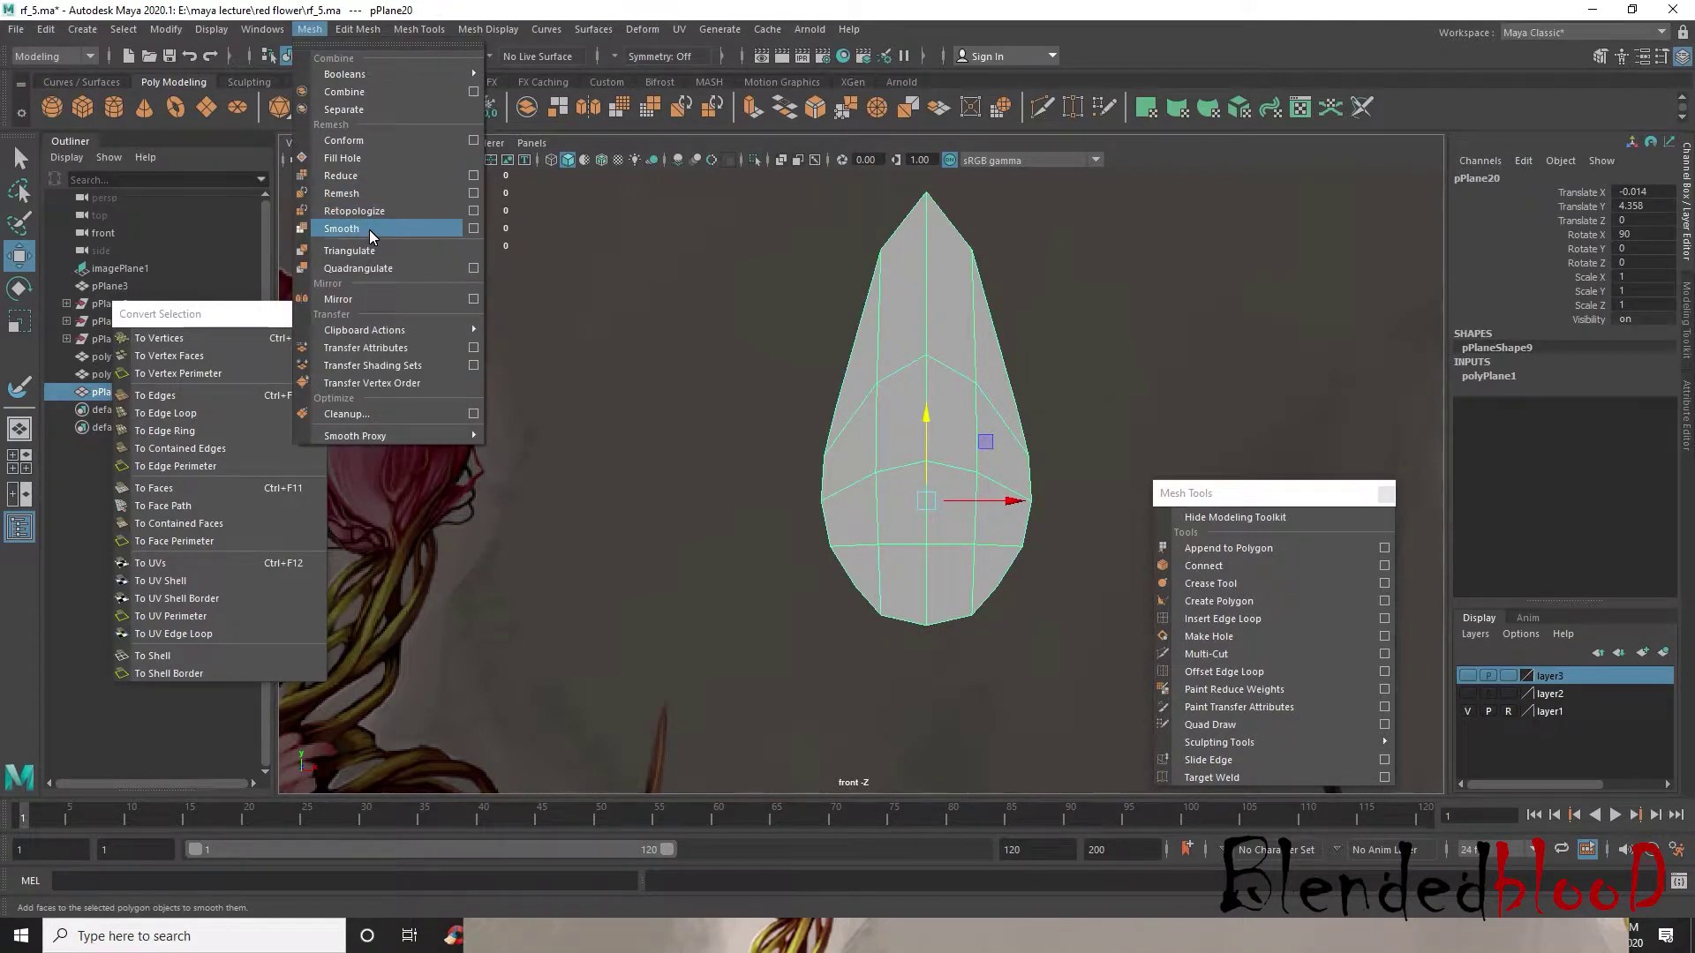
left_click(371, 231)
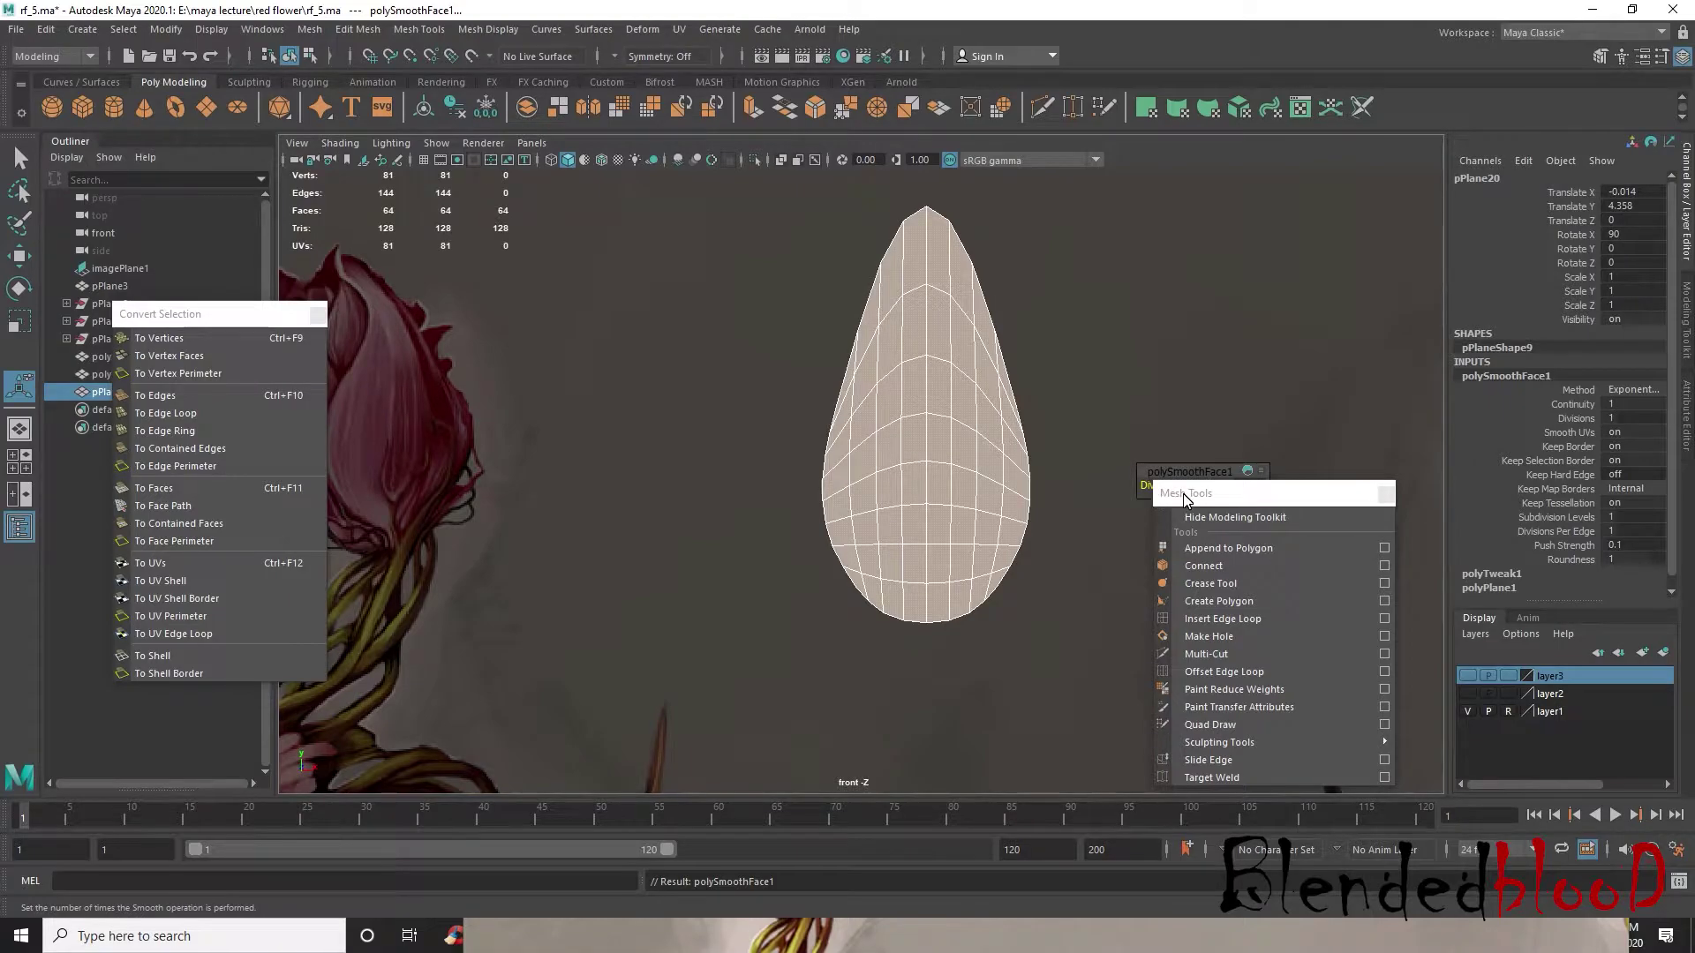
- Undo the Smooth on the petal and return it to object selection
left_click_drag(1185, 500, 1117, 605)
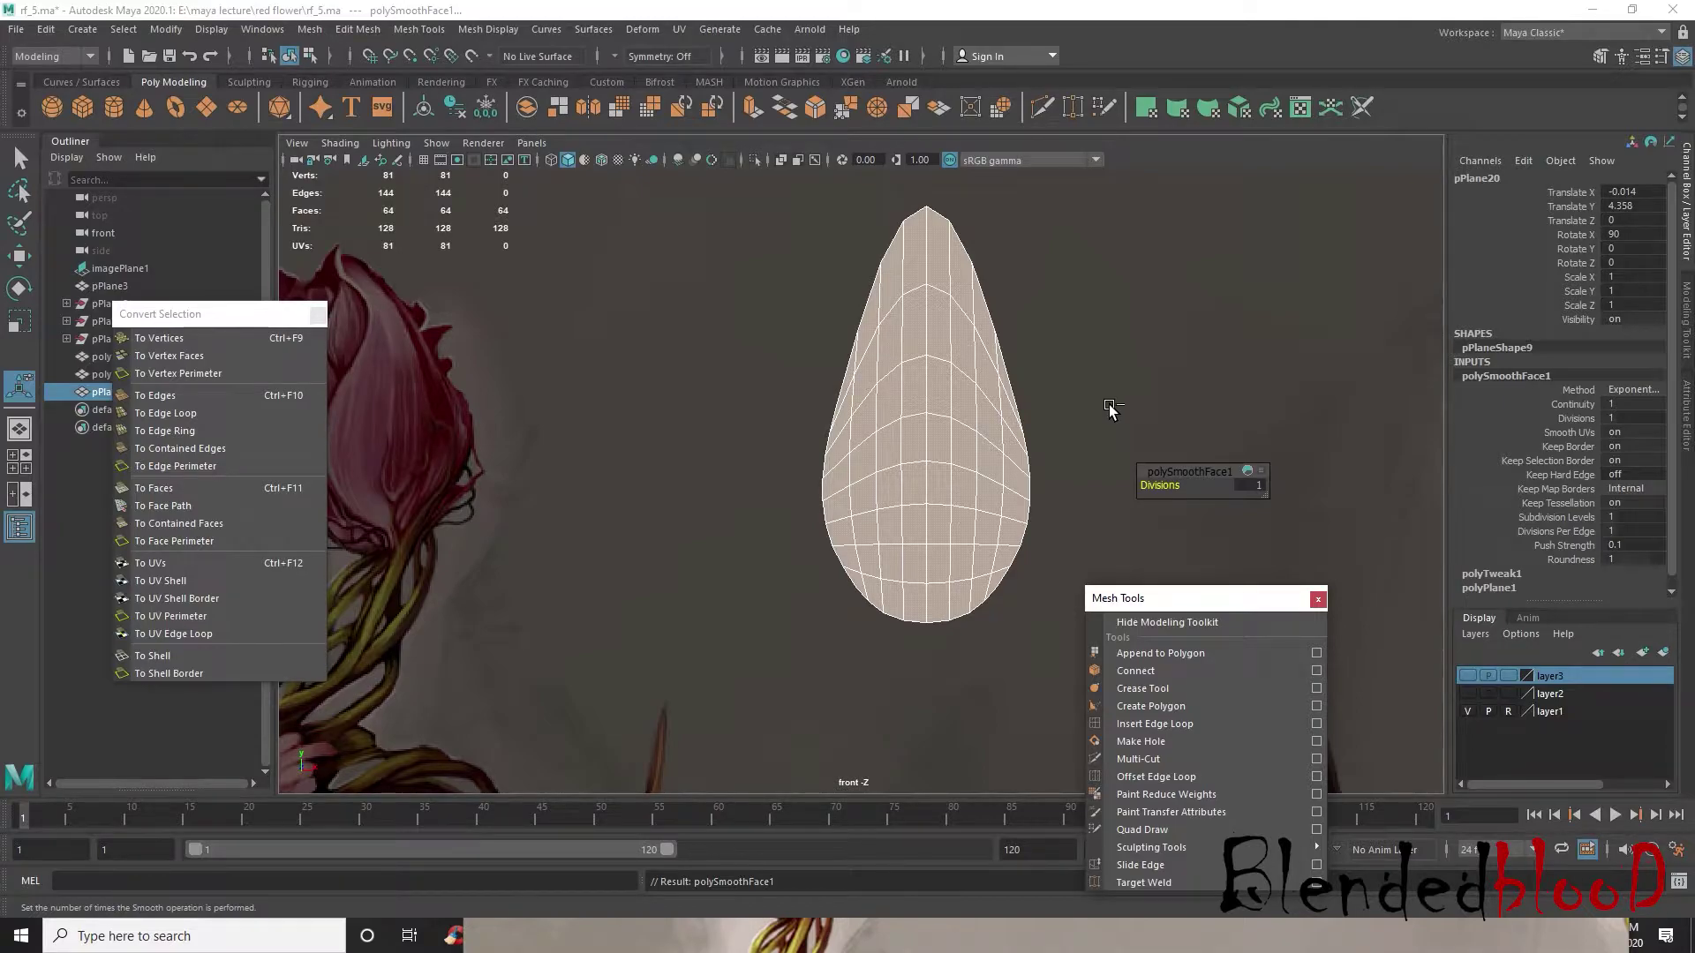
key("ctrl+z")
left_click_drag(1213, 470, 1264, 494)
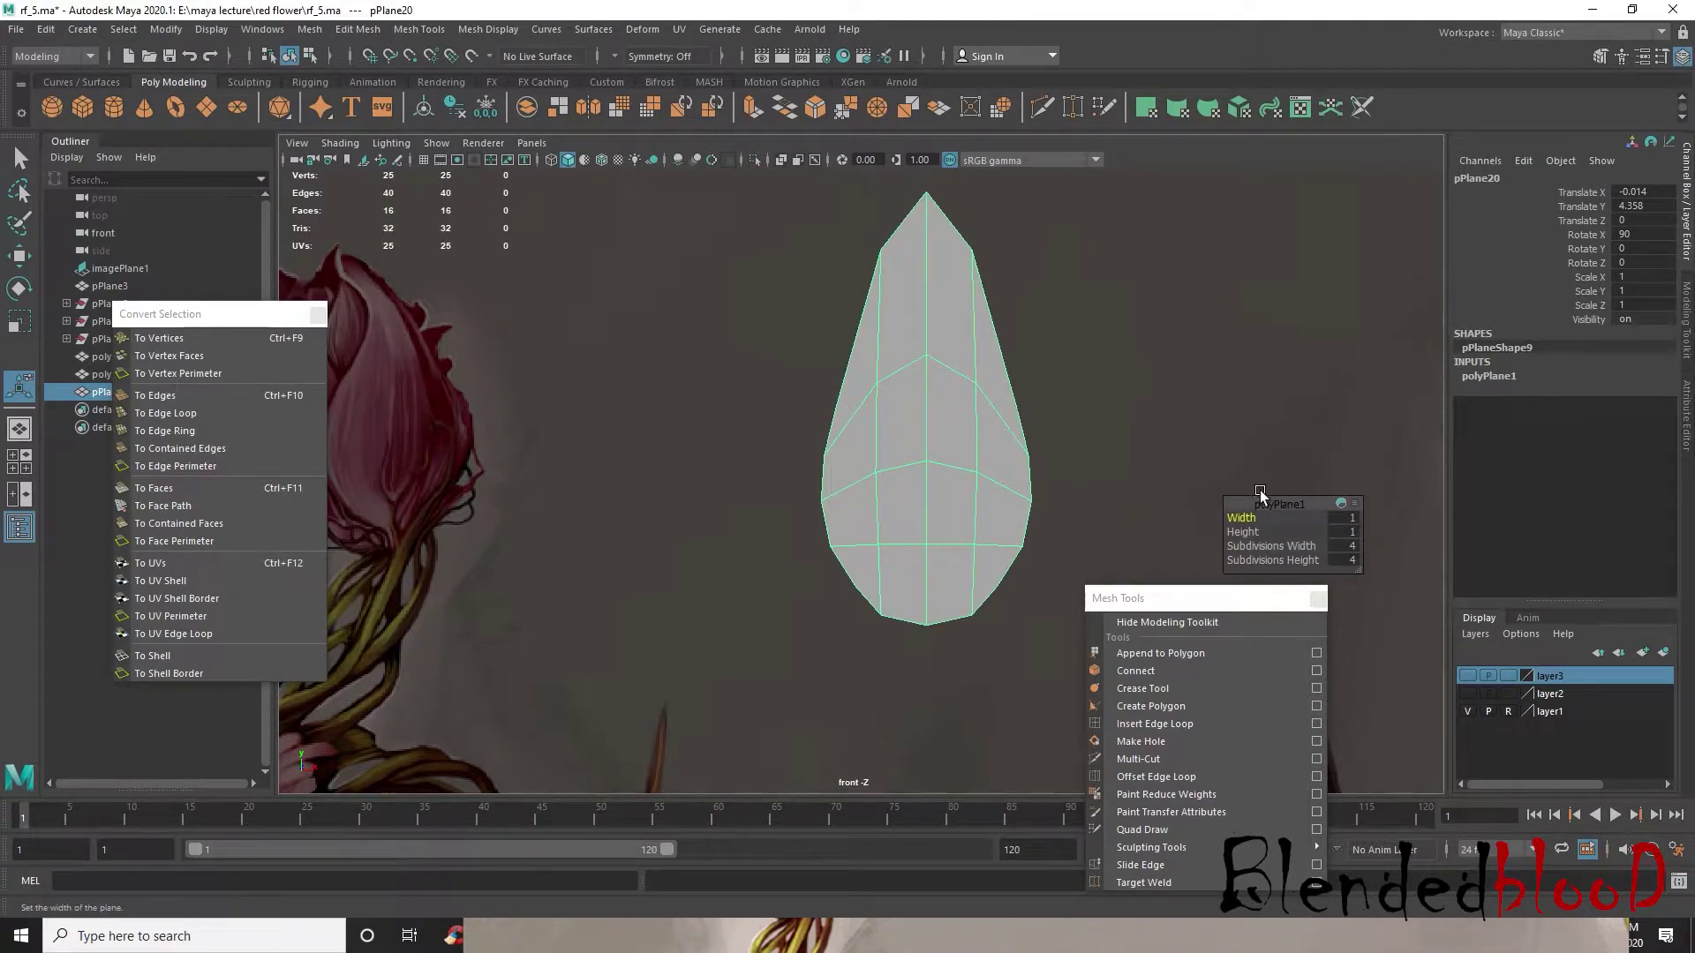
right_click_drag(931, 391, 1025, 353)
left_click(965, 429)
scroll(965, 431, "down", 3)
mouse_move(968, 432)
middle_mouse_down("alt")
mouse_move(1046, 418)
mouse_move(996, 442)
middle_mouse_up("alt")
scroll(1004, 429, "up", 1)
scroll(1038, 443, "up", 1)
scroll(966, 424, "up", 2)
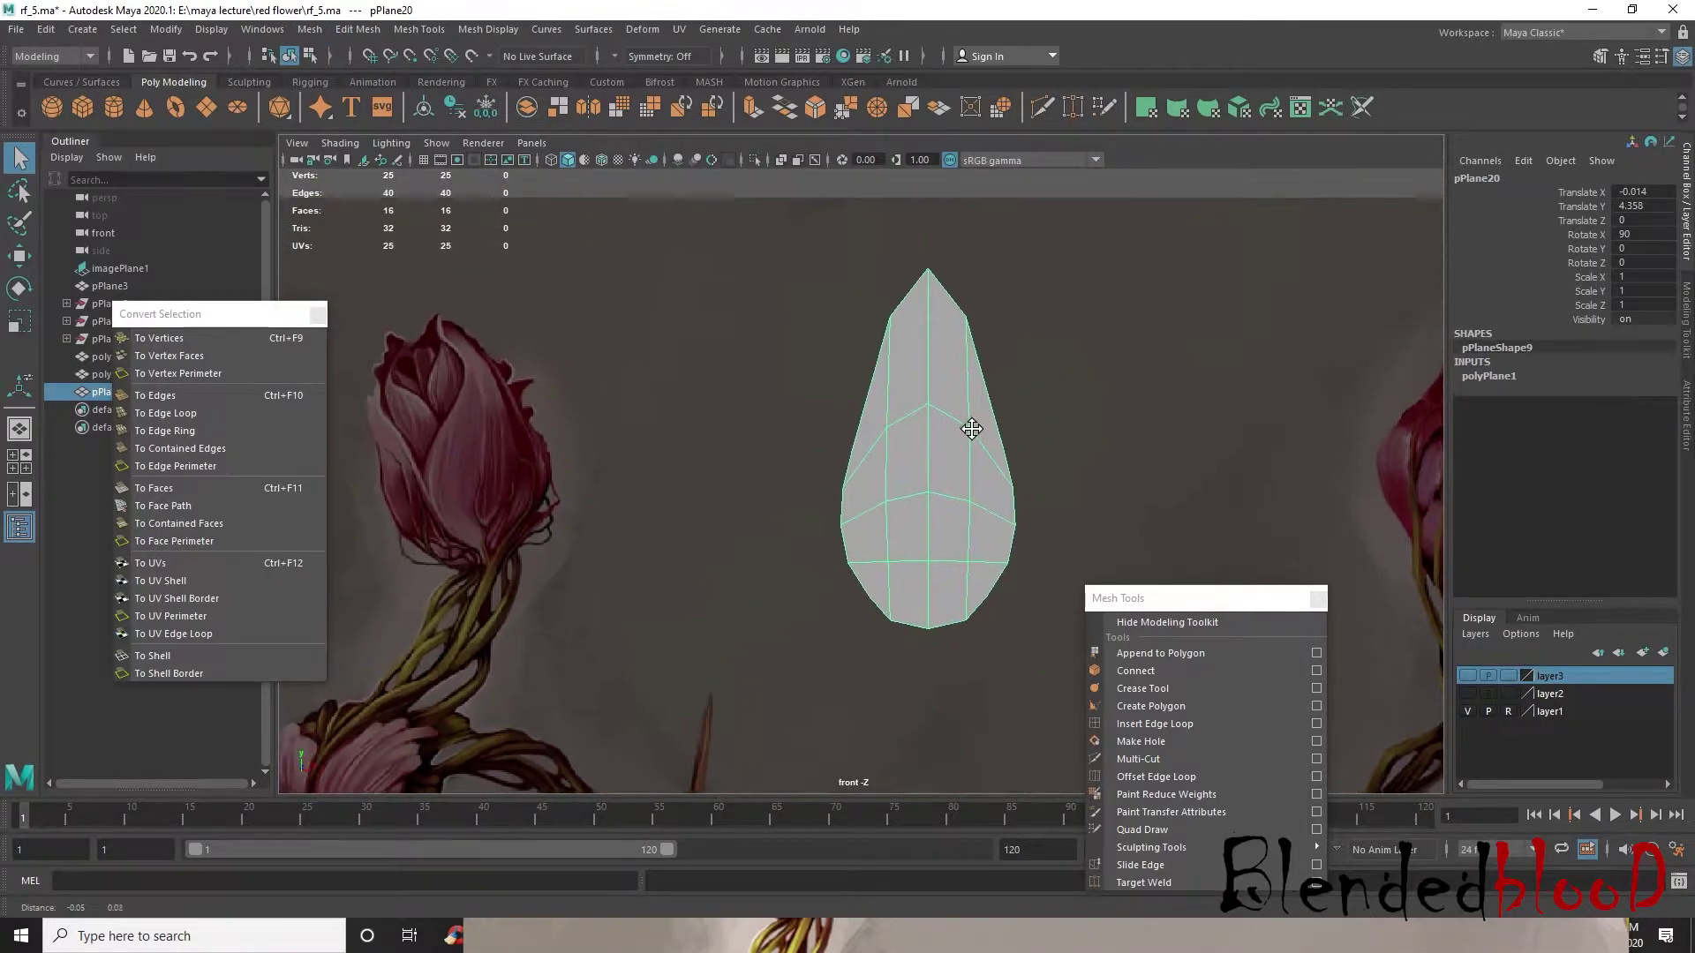
- Extrude the petal's two bottom edges slightly downward and scale them narrower to start a stem
right_click_drag(952, 449, 951, 401)
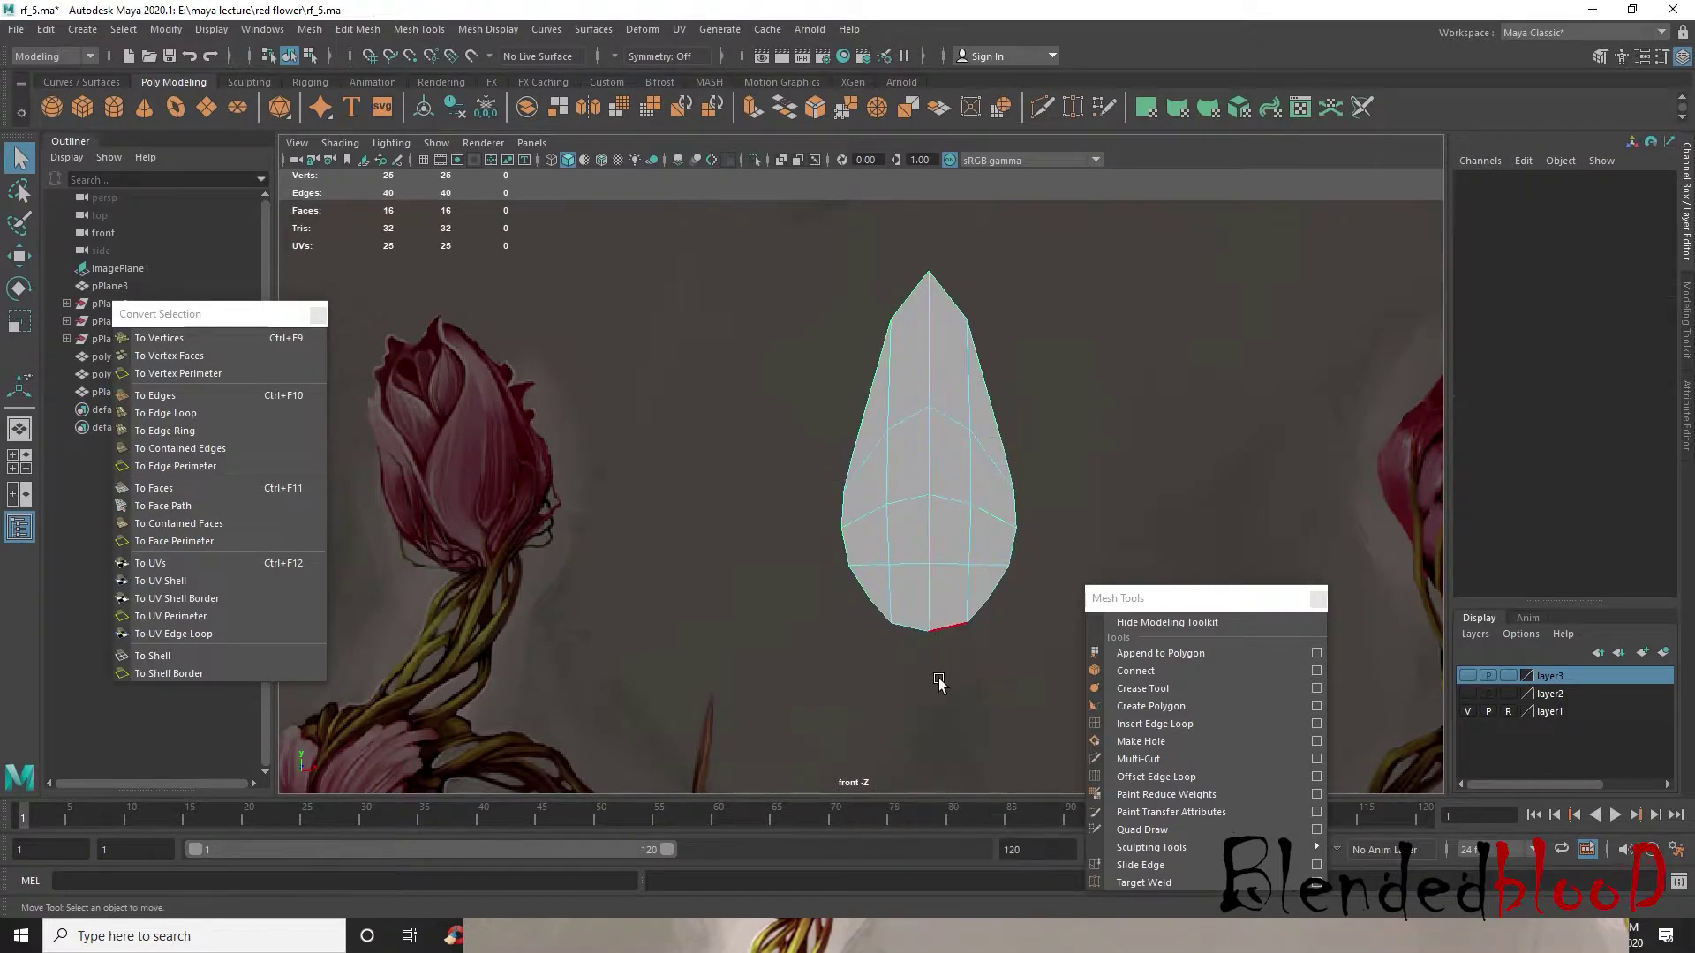
key("w")
left_click(940, 638)
left_click(908, 632, "shift")
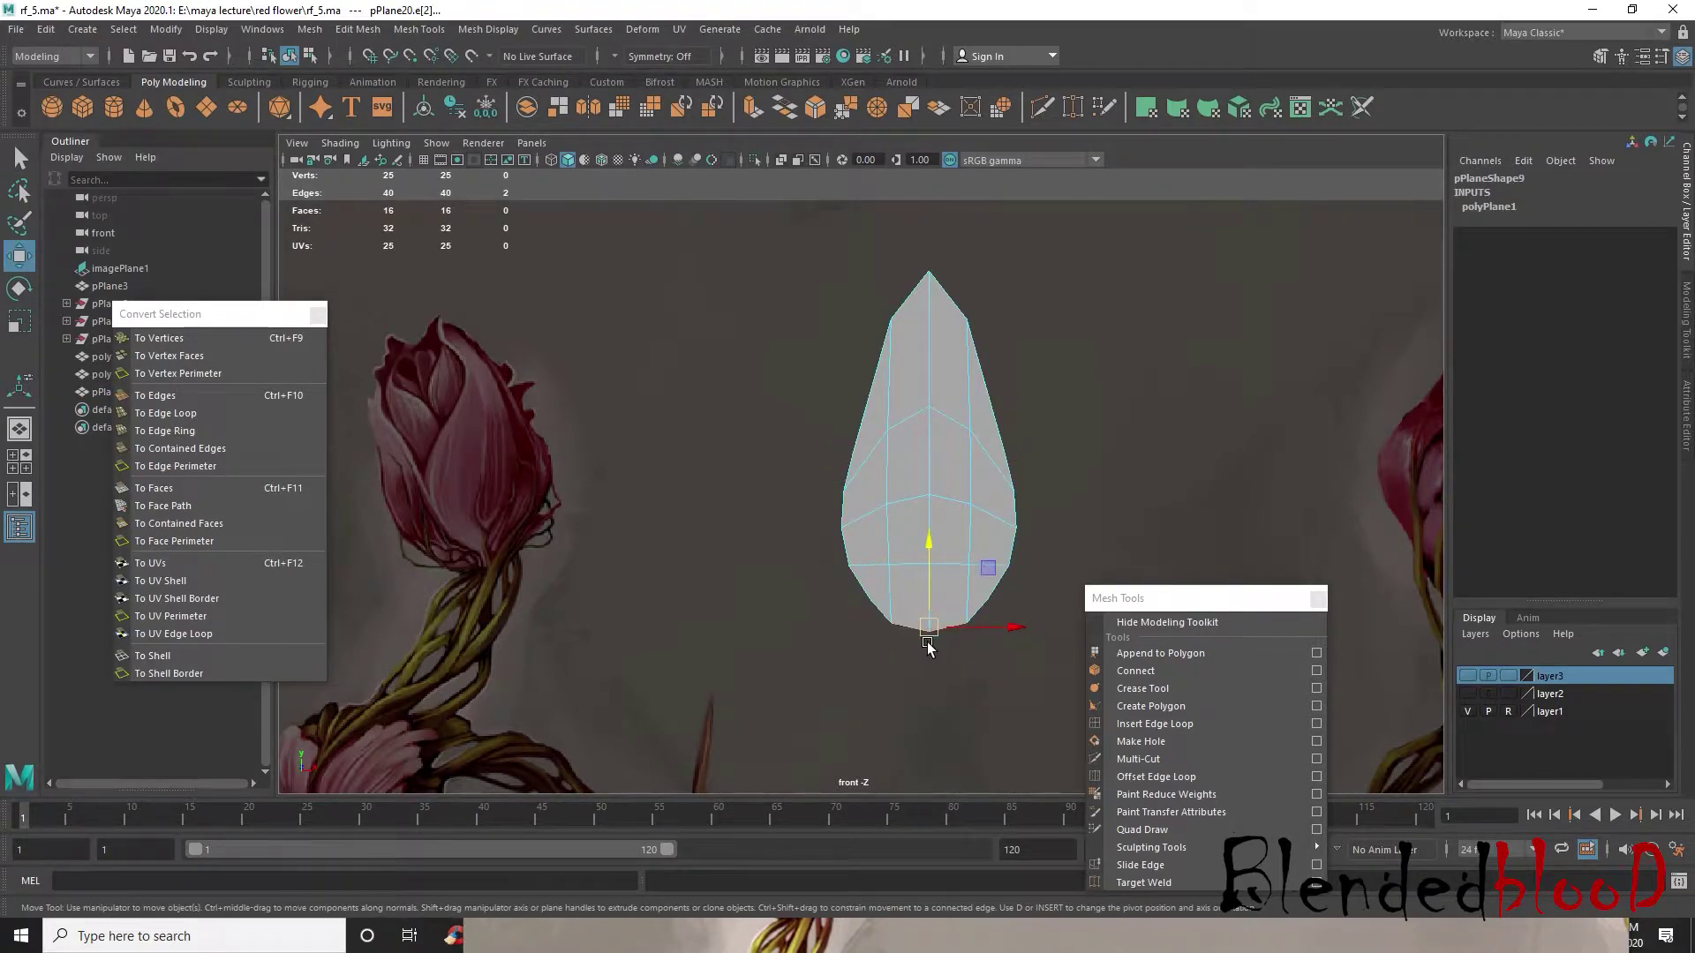
left_click(753, 107)
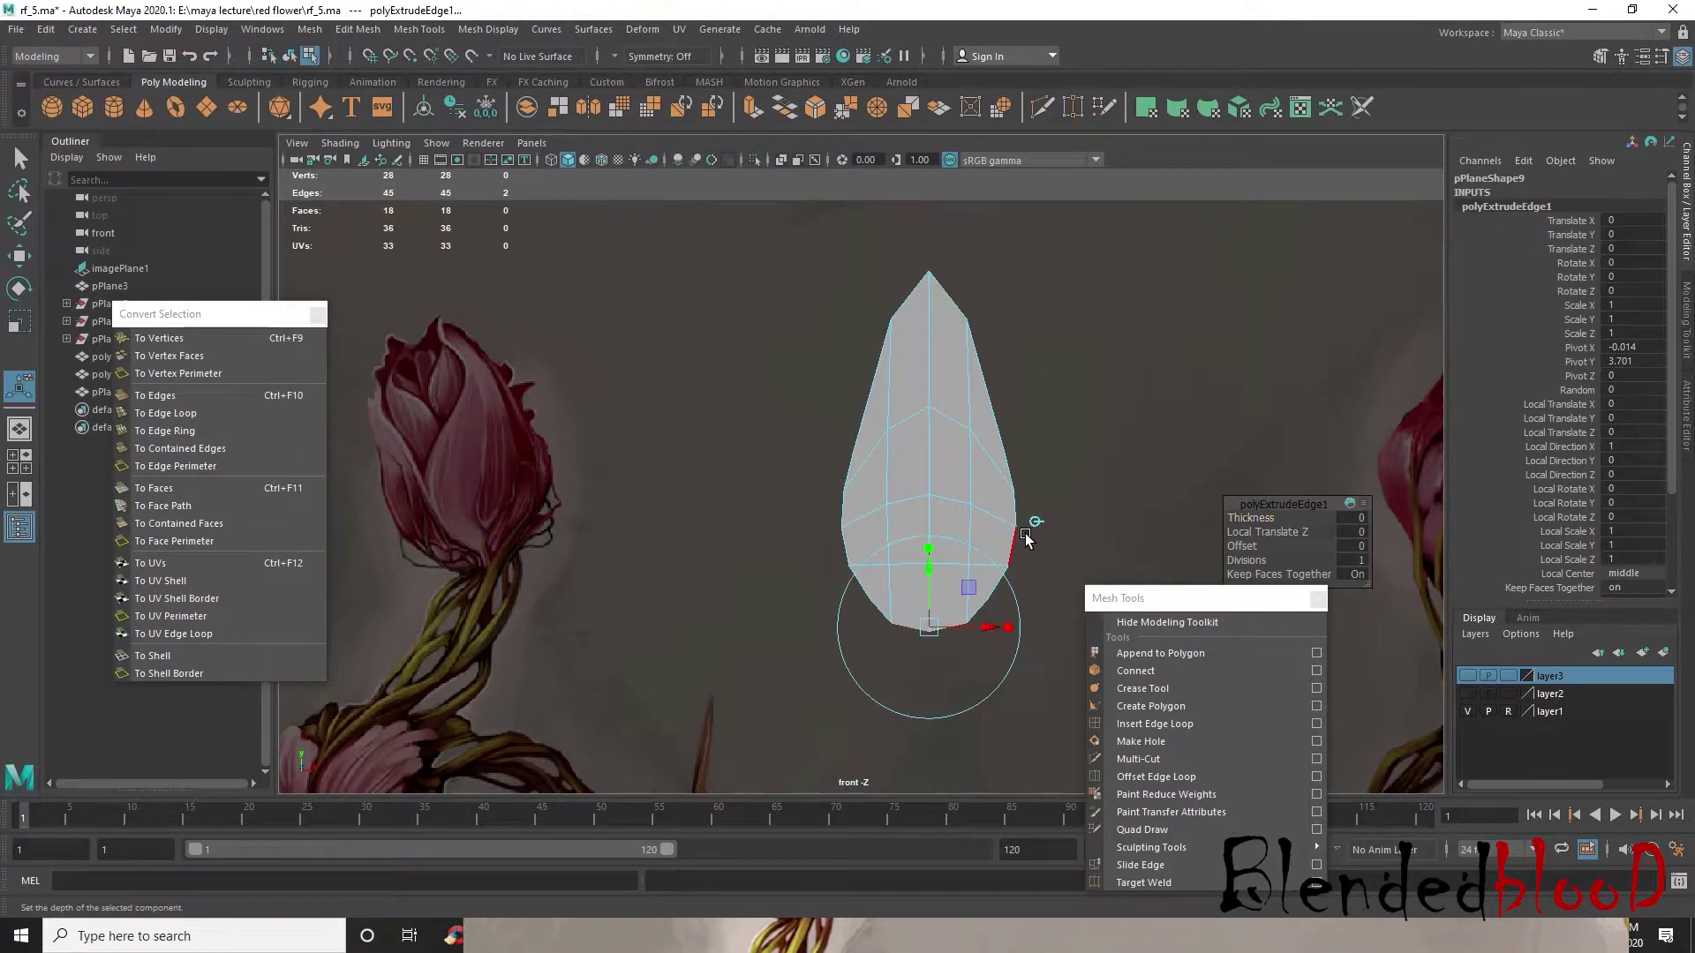
key("w")
left_click_drag(929, 554, 929, 565)
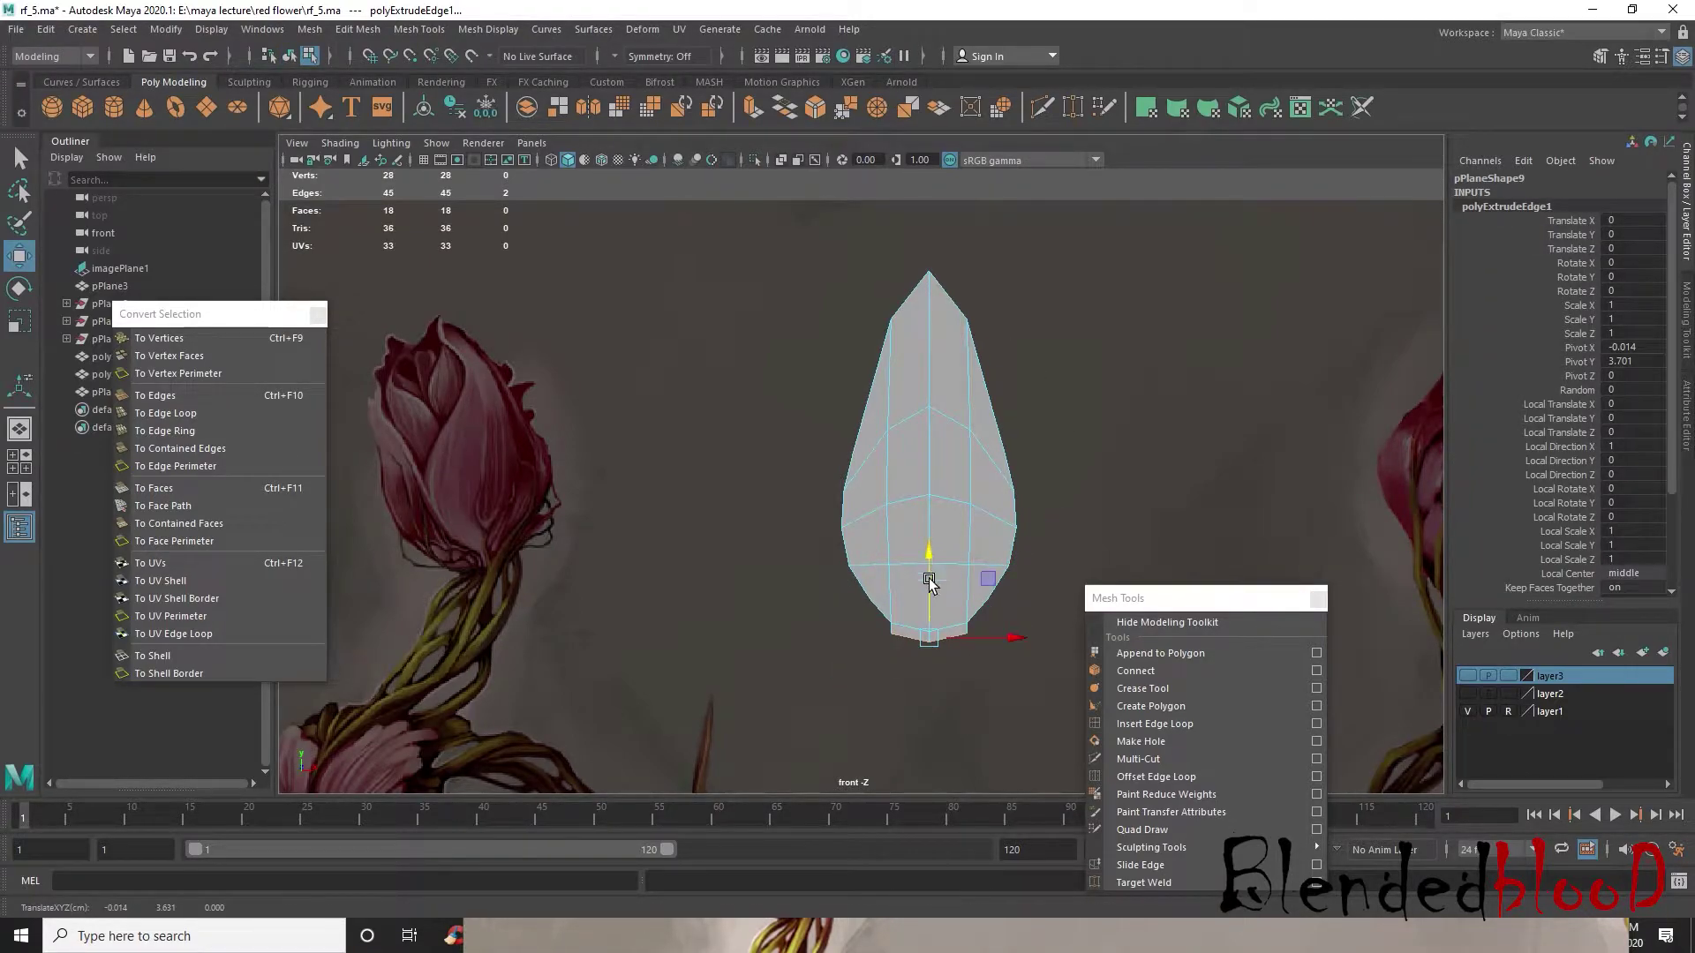
key("r")
left_click_drag(929, 638, 903, 628)
- Extrude the narrowed bottom edges downward into a short stem and taper its lower end
left_click(753, 108)
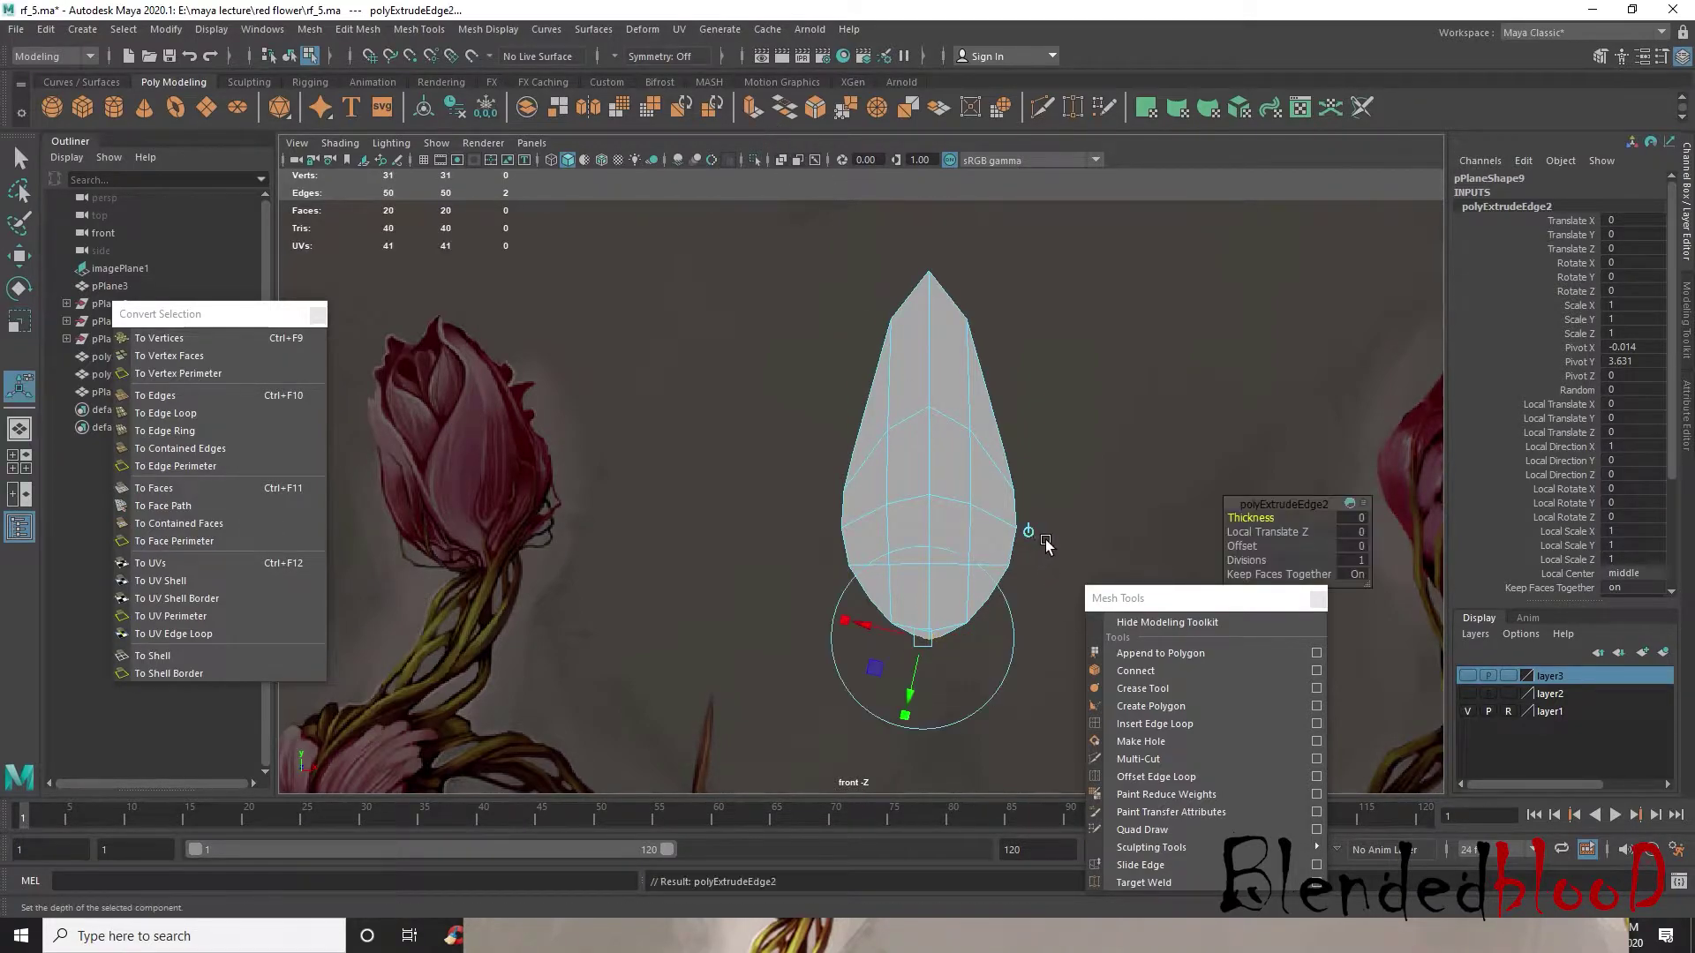
key("w")
left_click_drag(923, 565, 926, 612)
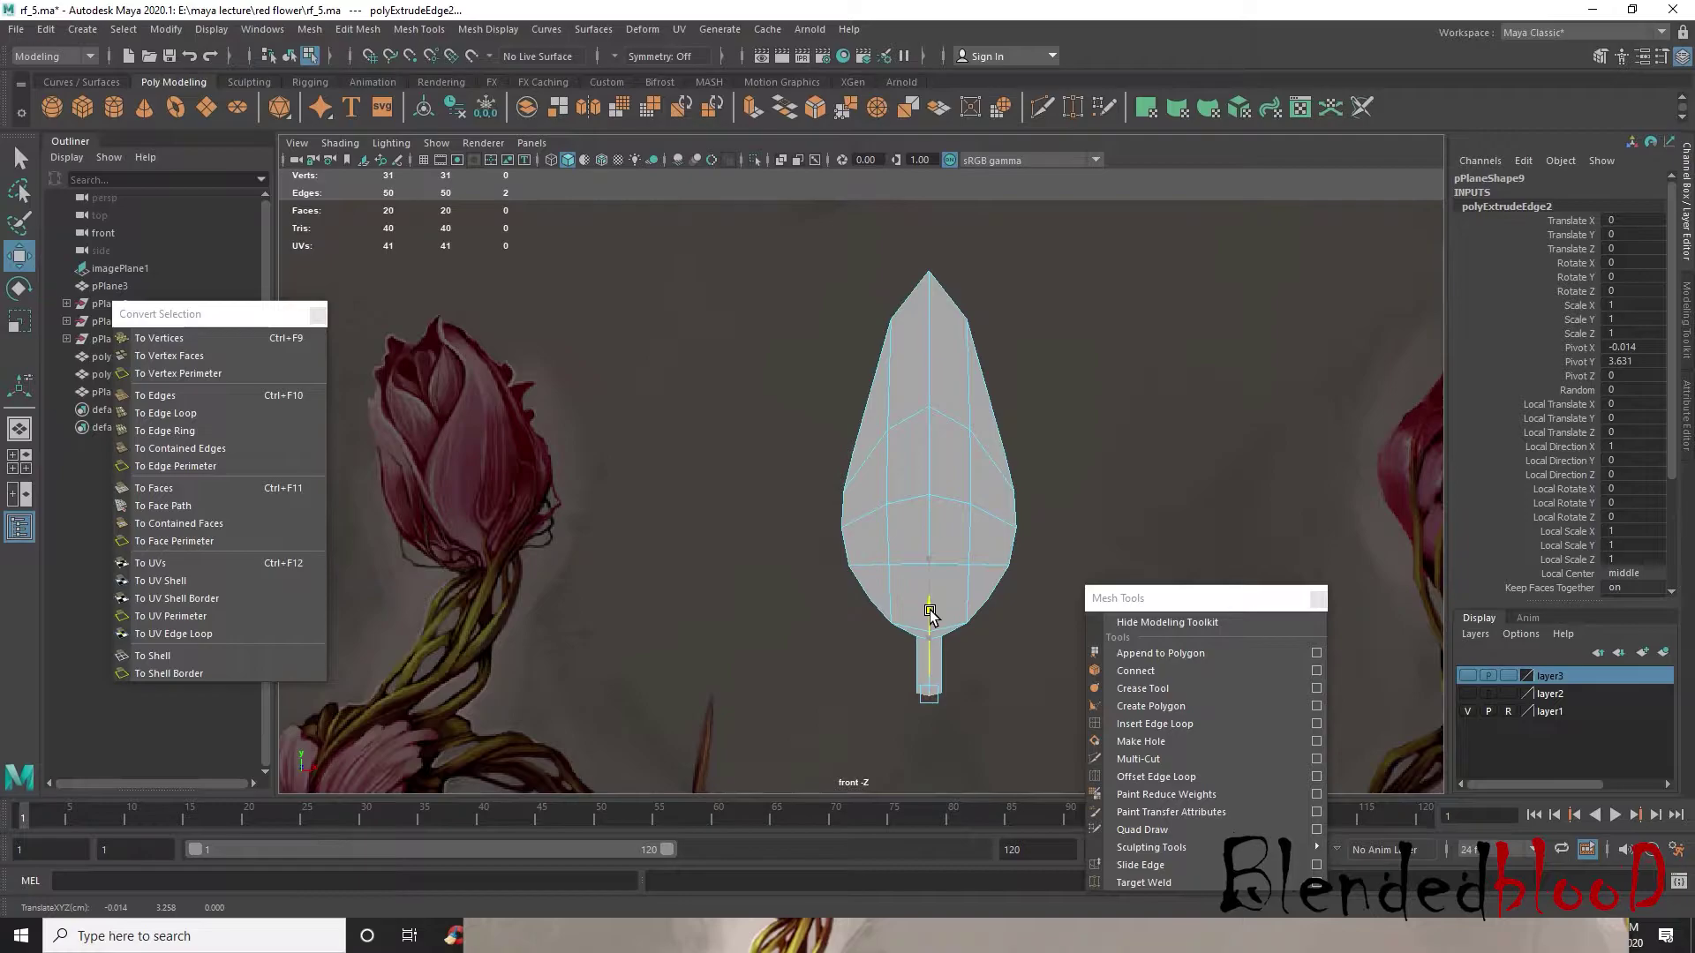
key("r")
left_click_drag(939, 693, 920, 694)
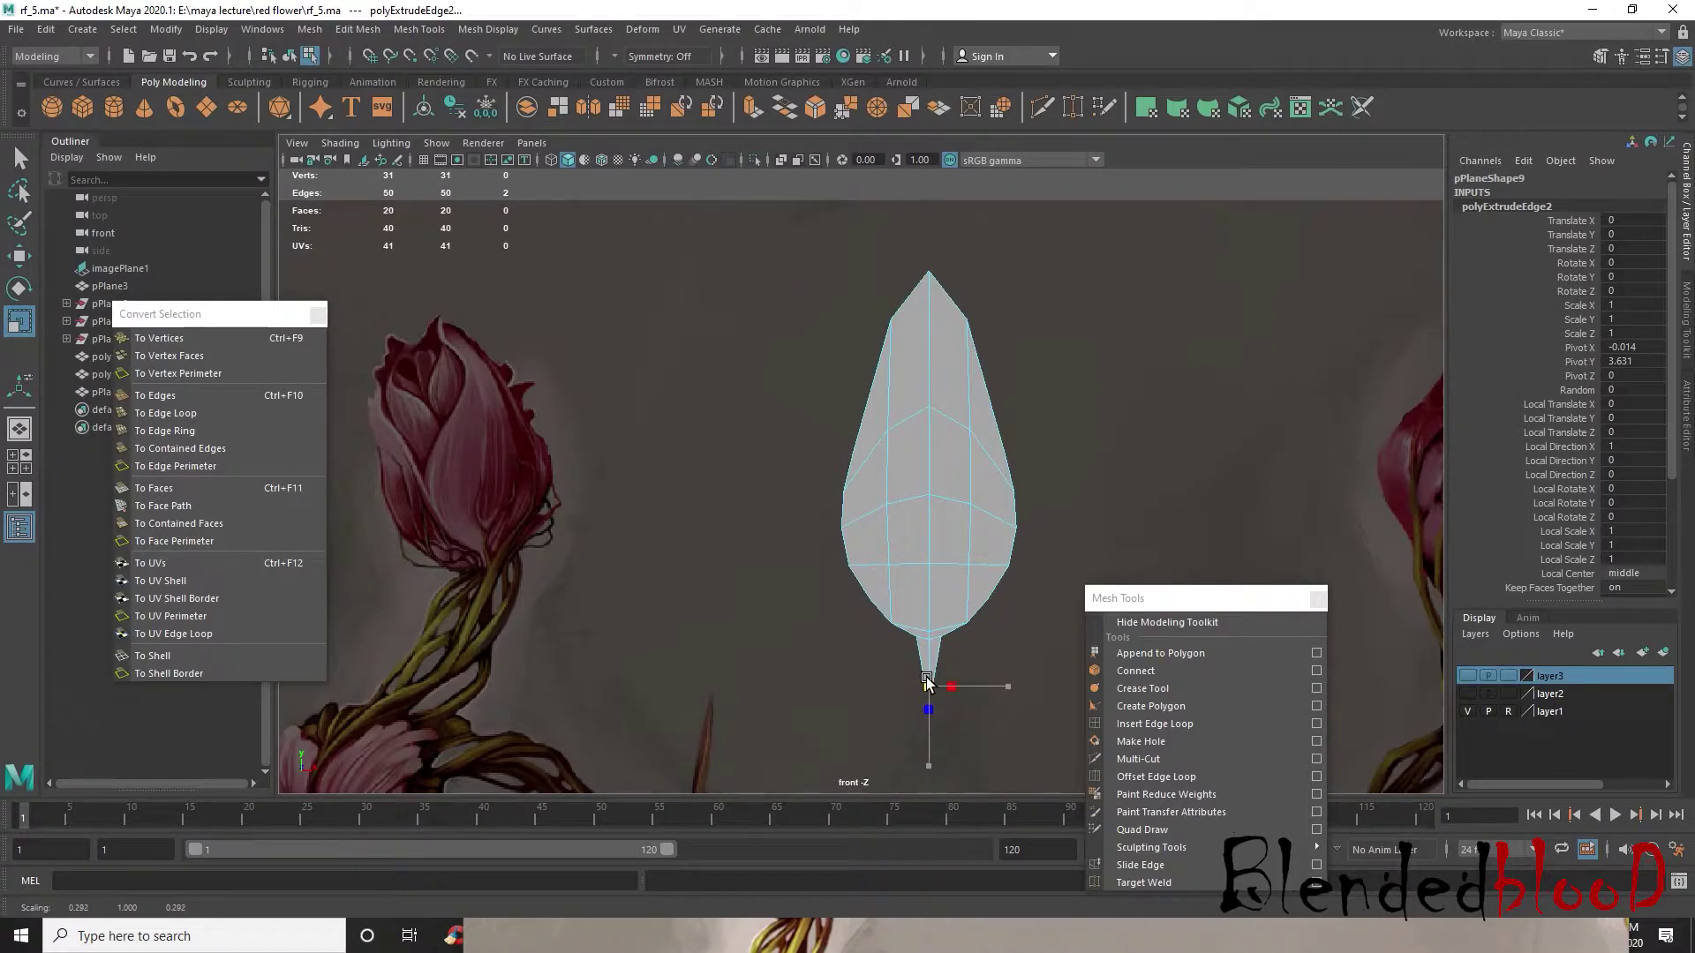
- Select the two edges where the stem meets the petal and scale them narrower
scroll(971, 707, "up", 3)
middle_click_drag(984, 700, 987, 635, "alt")
left_click(970, 627)
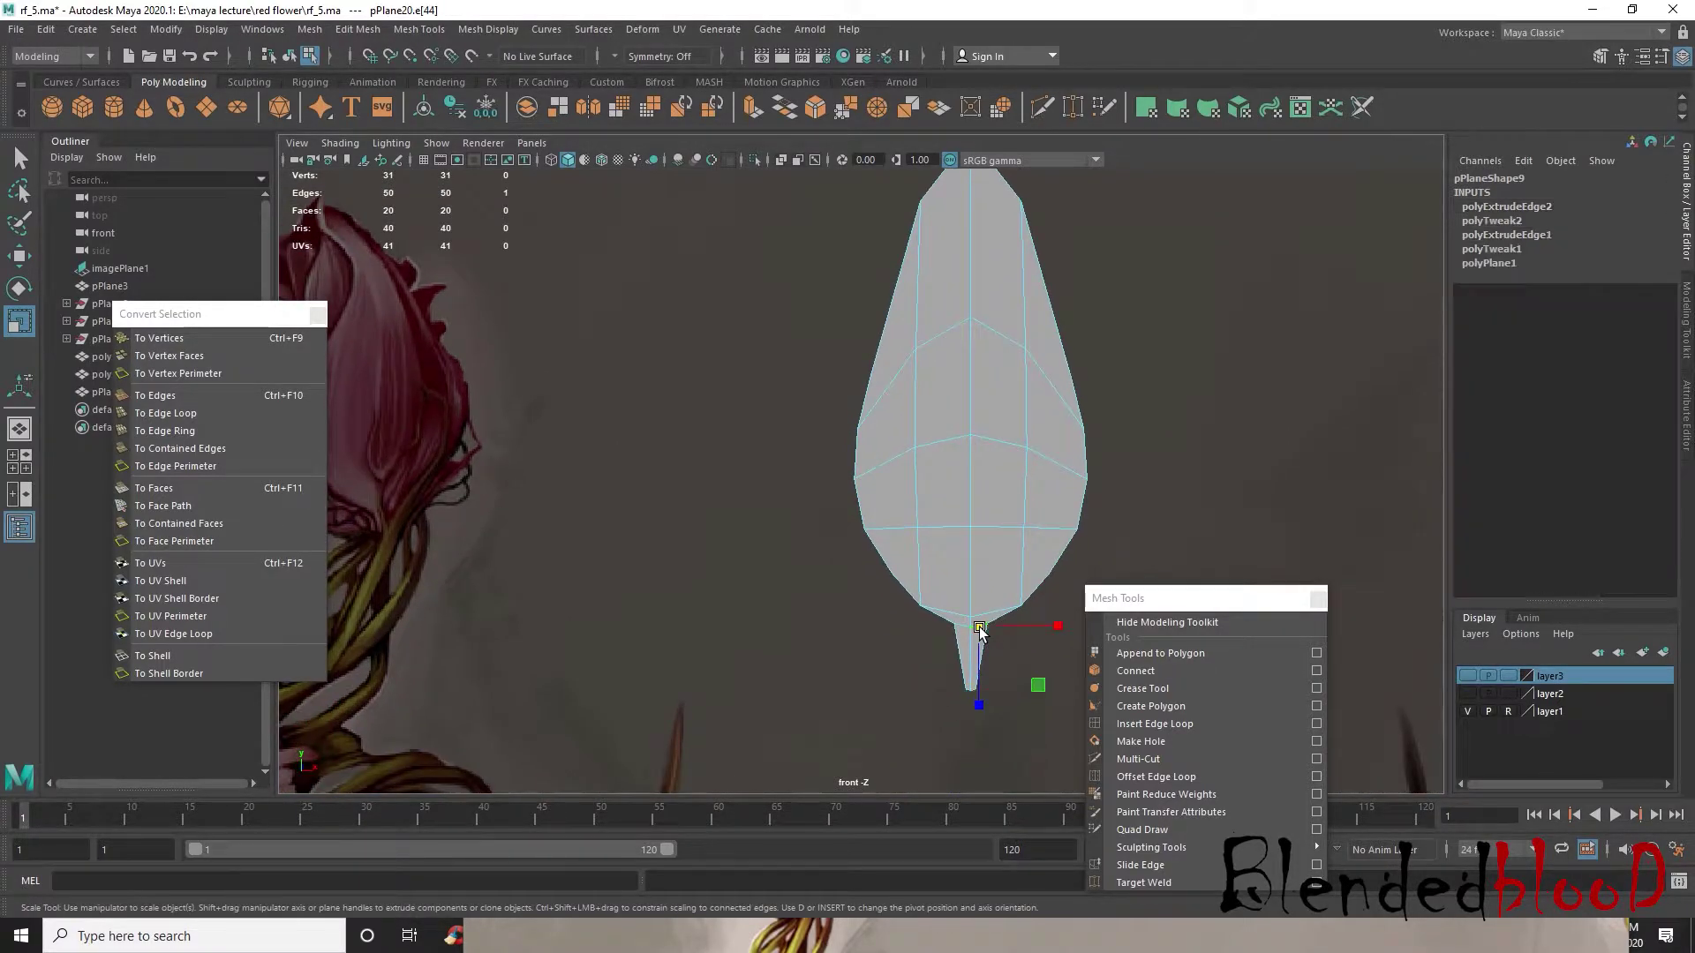
left_click_drag(970, 626, 965, 629)
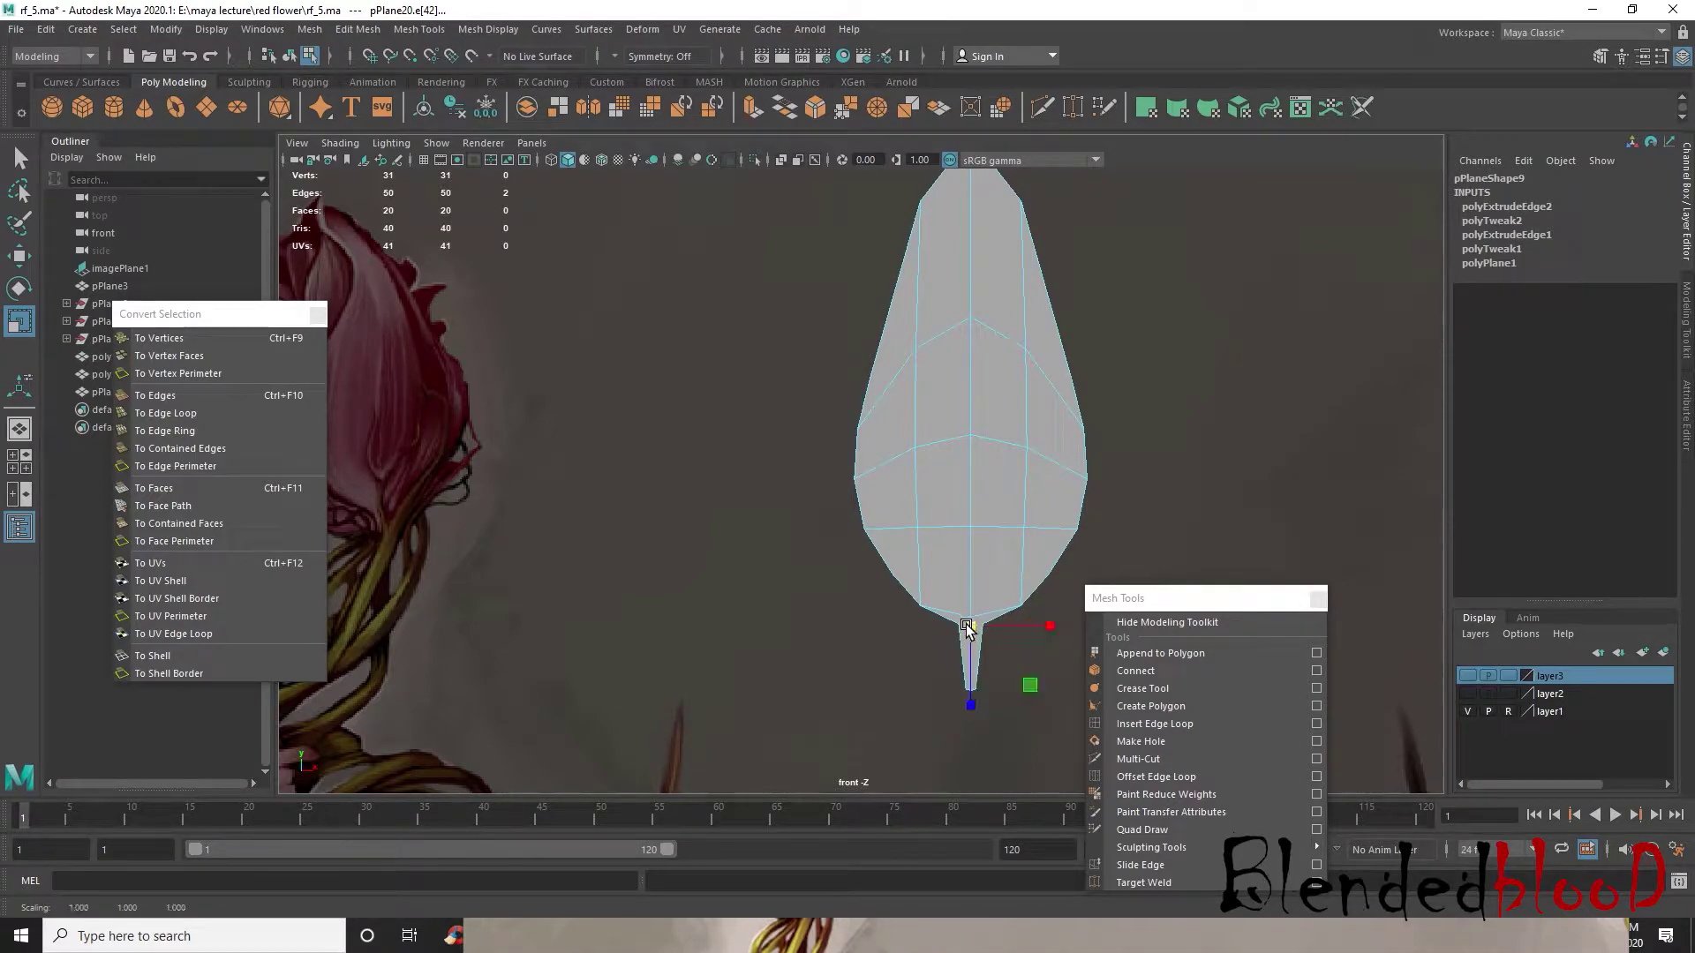
- Preview the stemmed petal with smoothed display and return it to the unsmoothed display
key("w")
key("3")
scroll(985, 644, "down", 4)
scroll(984, 618, "up", 3)
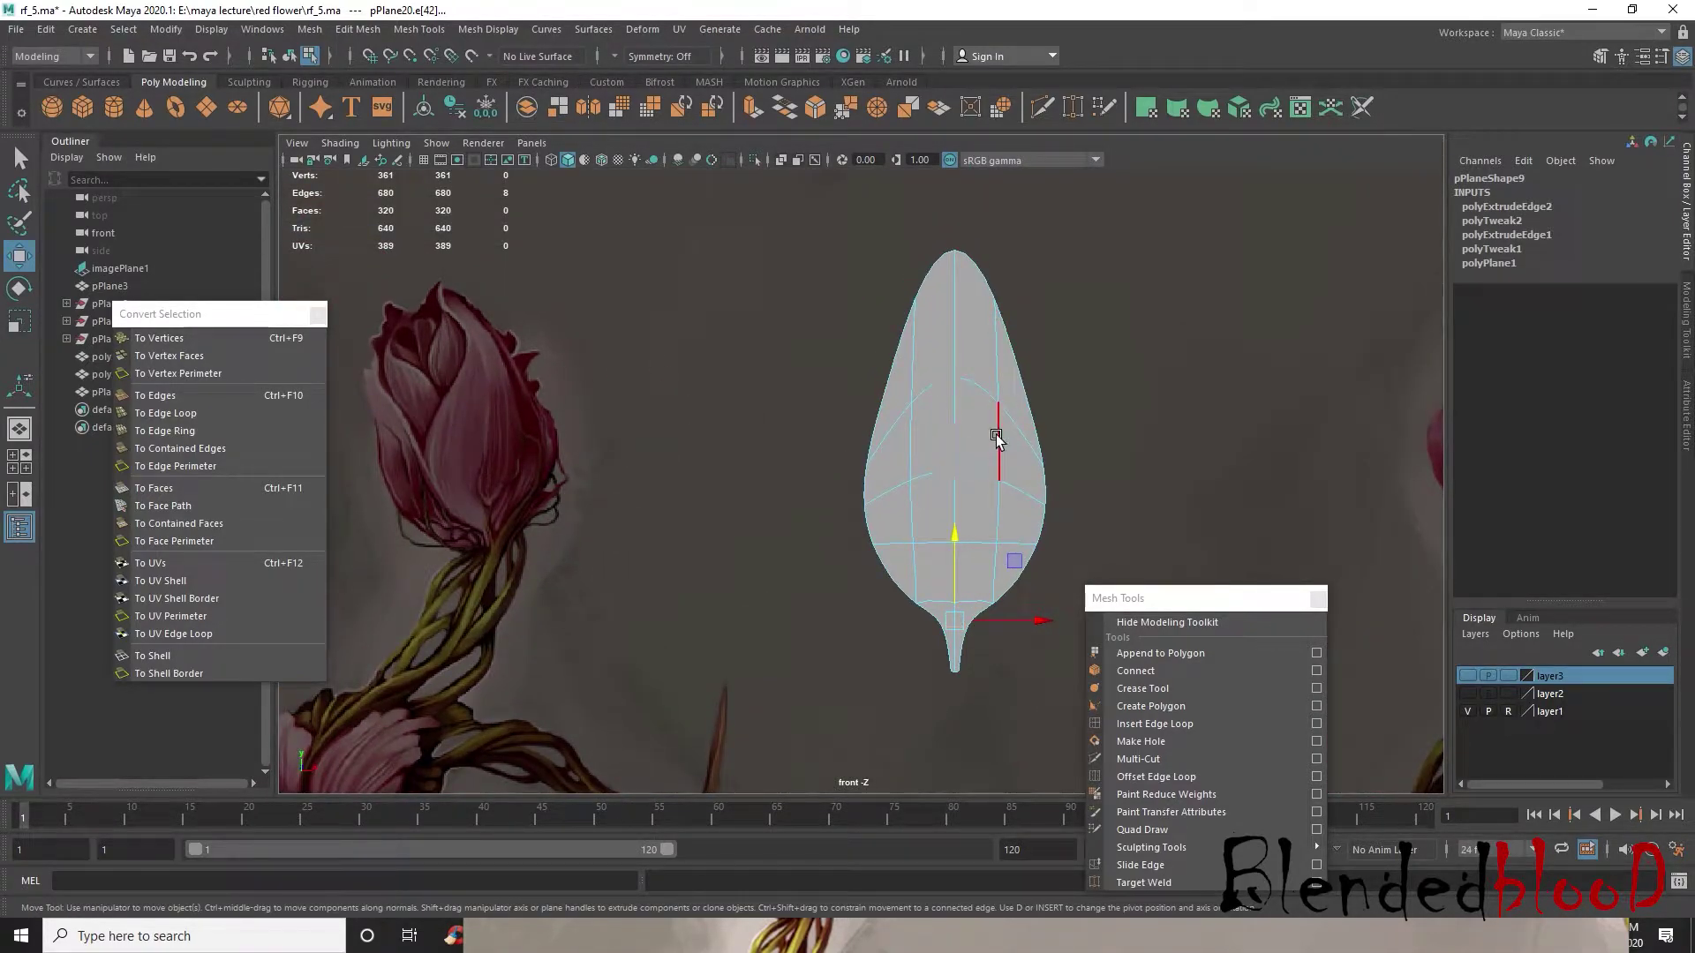
key("1")
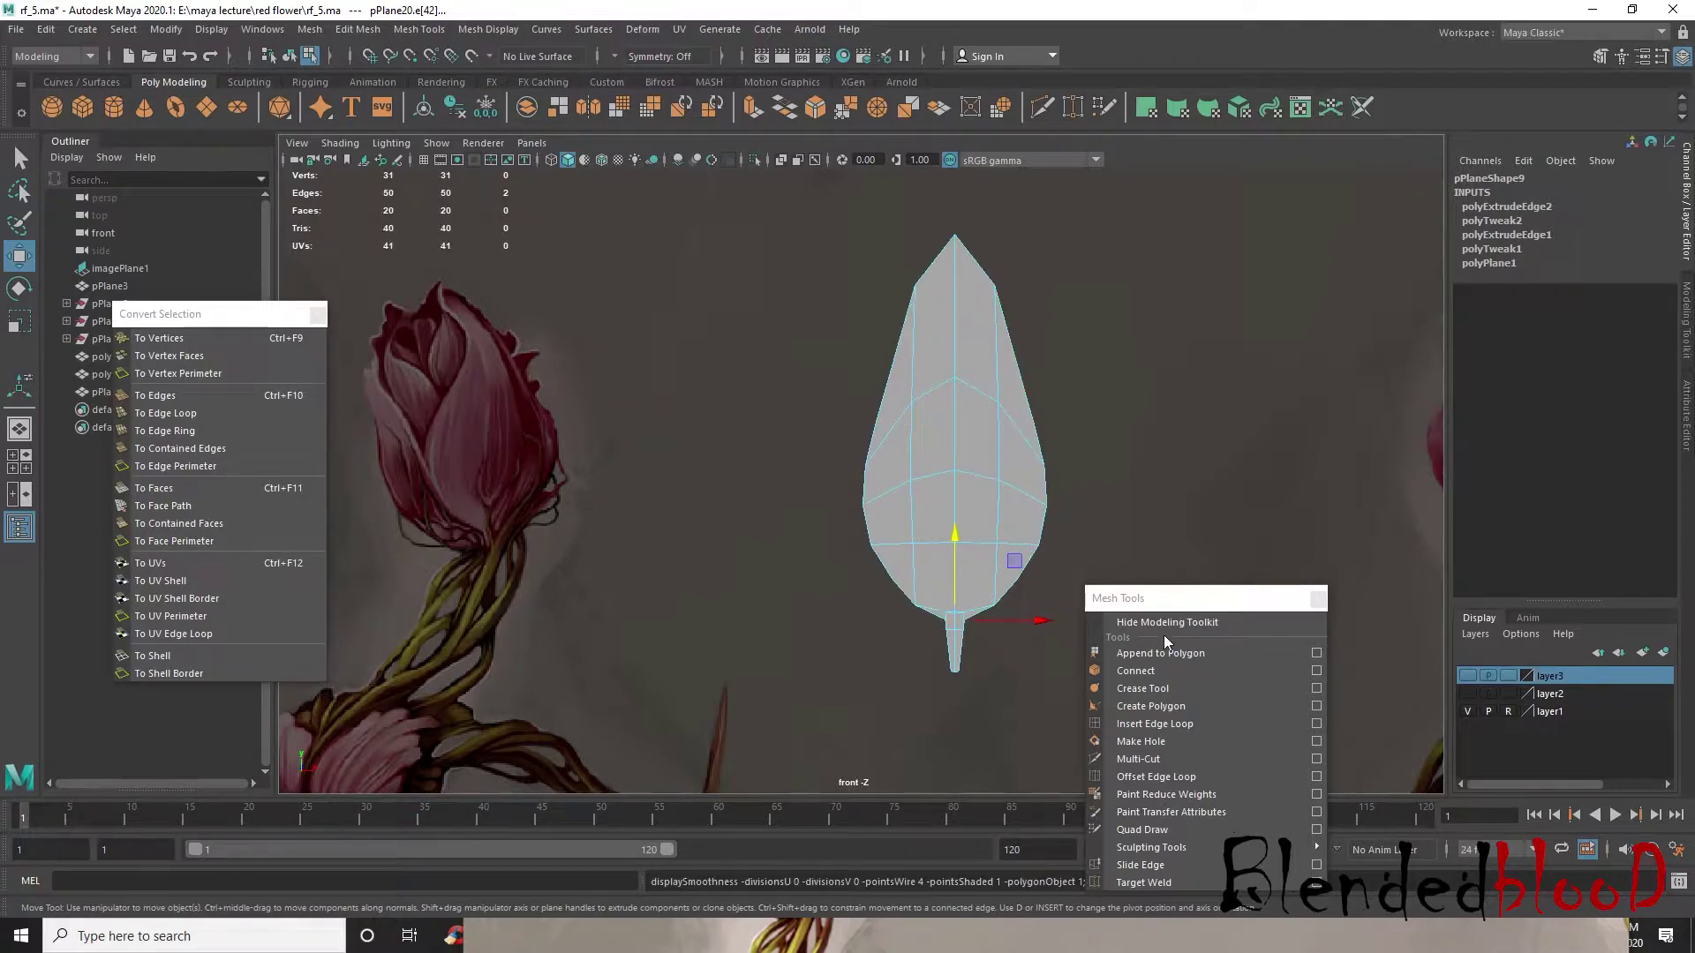
left_click(1150, 706)
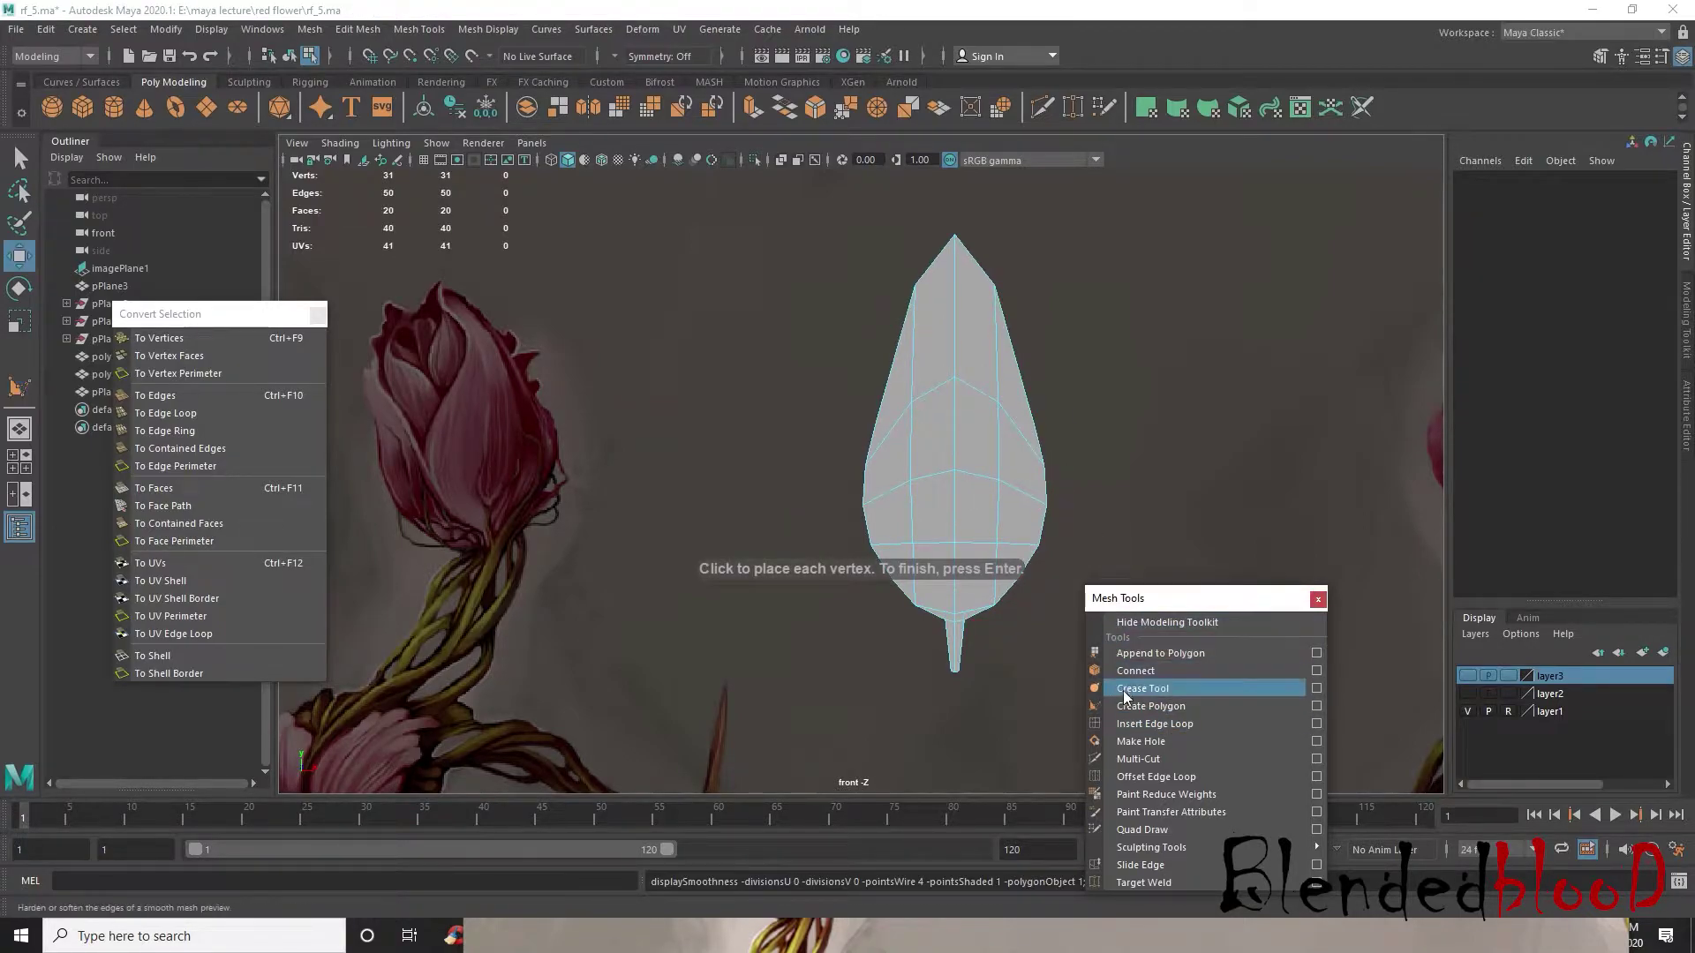
left_click(1147, 725)
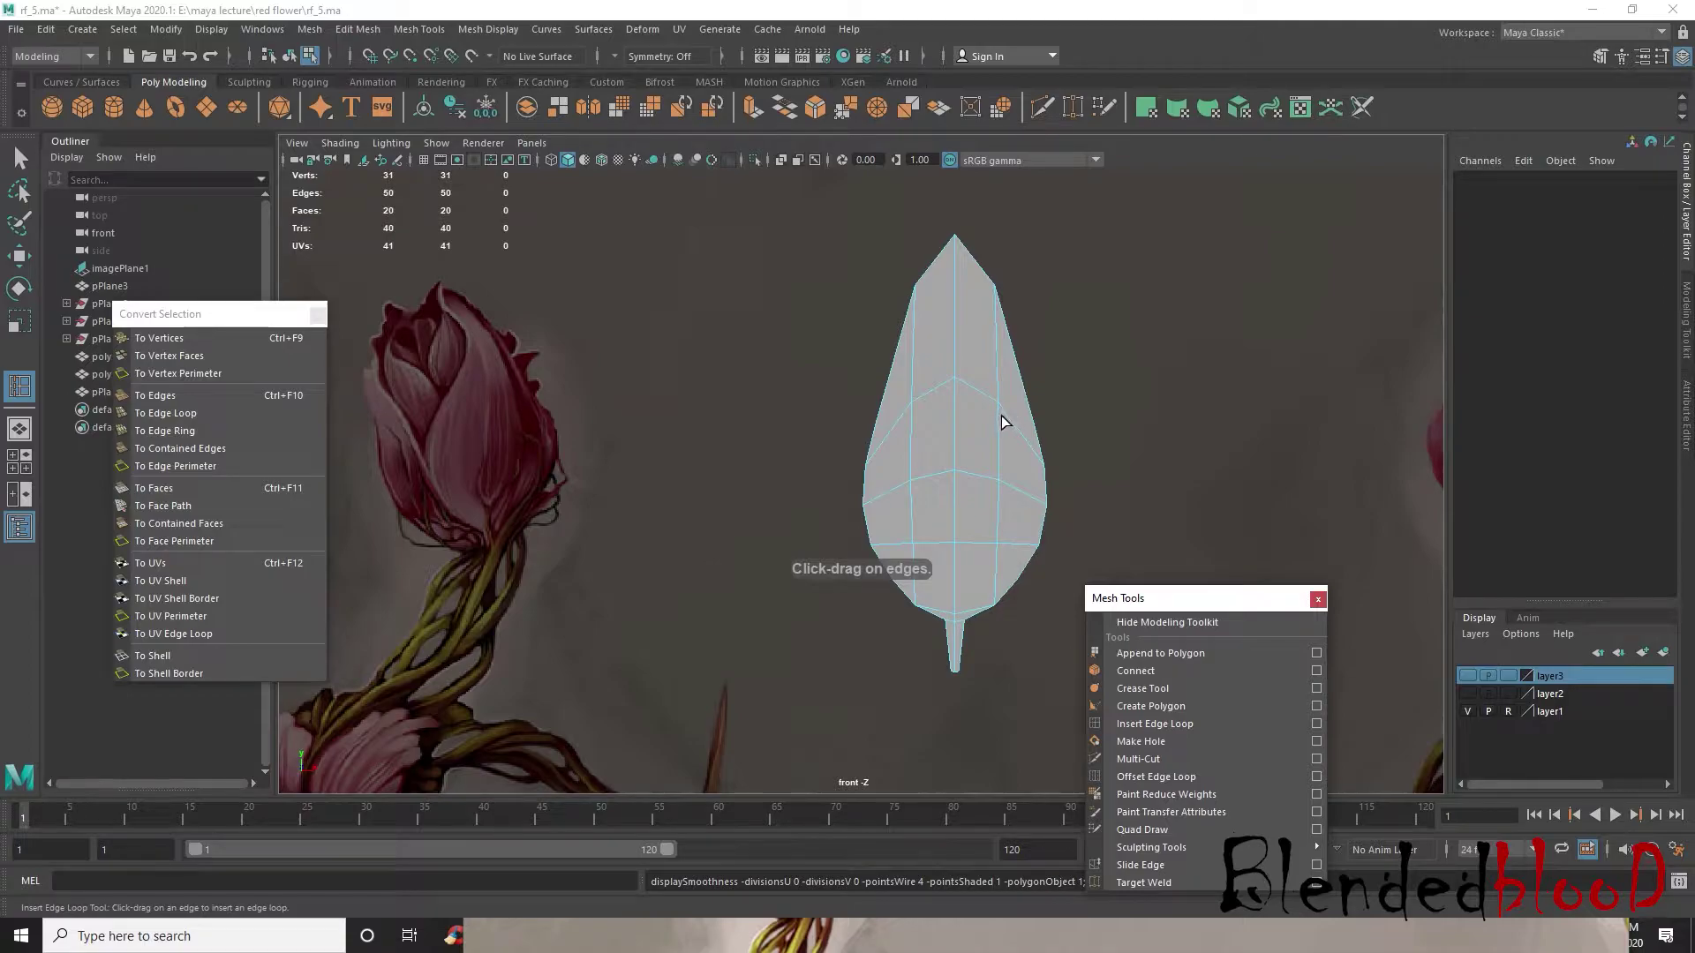
key("w")
- Bevel the arched edge loop across the petal's upper half with a fraction of 0.5
double_click(982, 393)
key("ctrl+b")
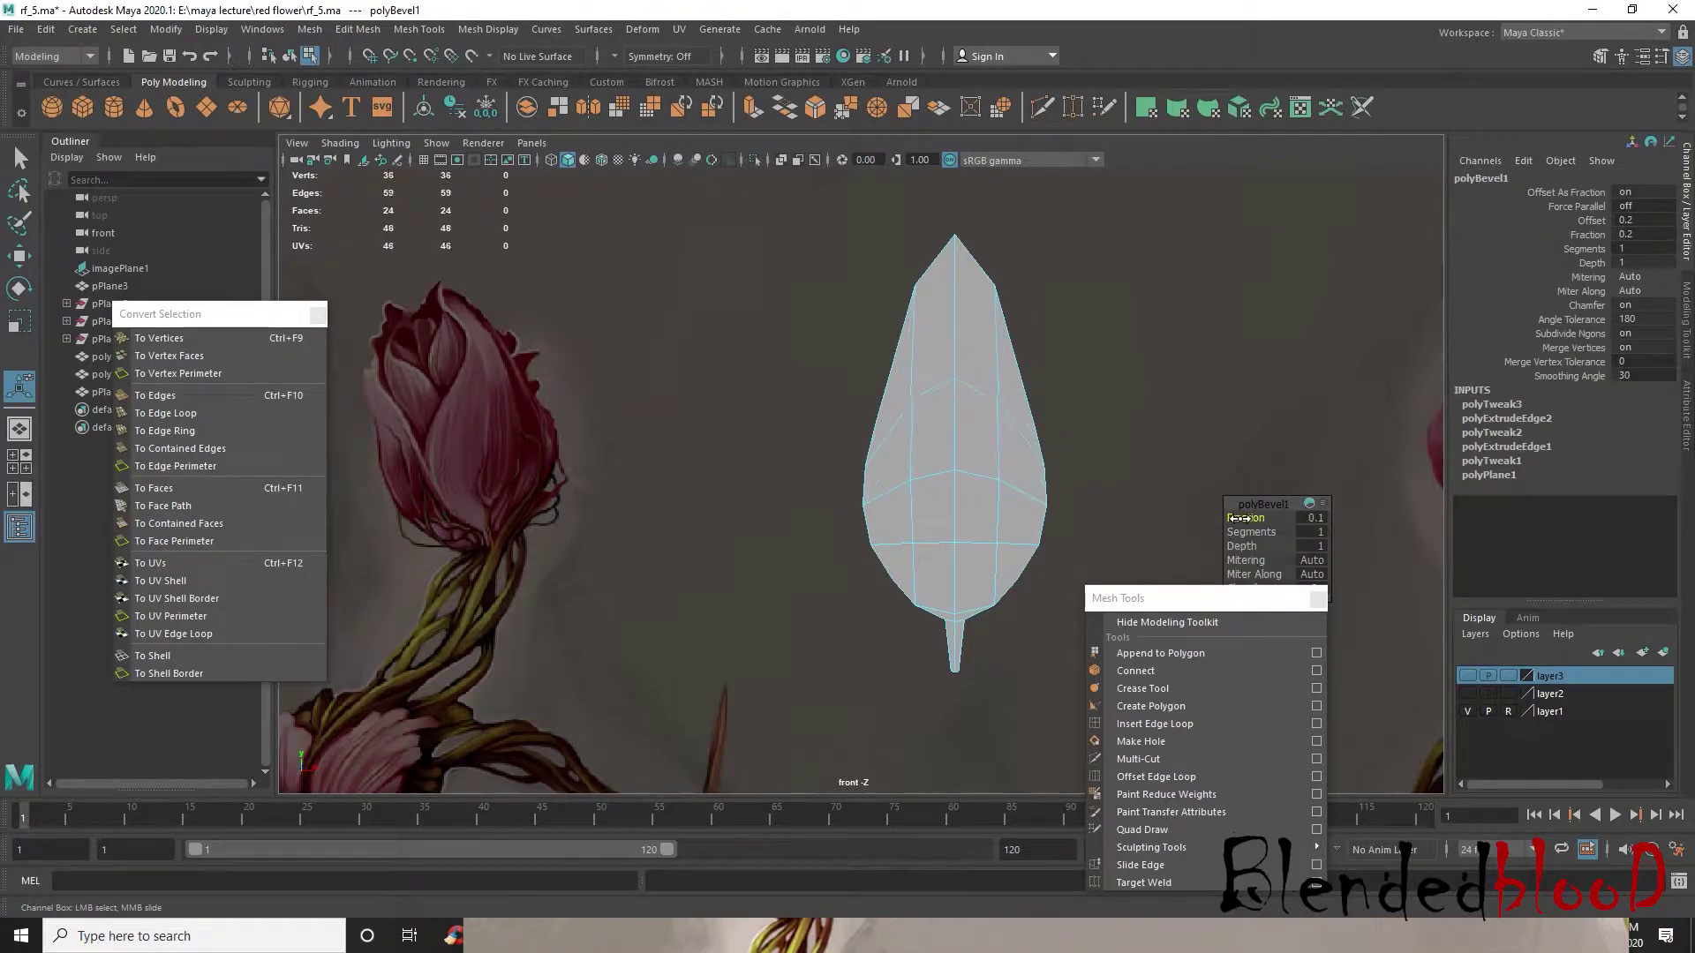
scroll(949, 410, "up", 2)
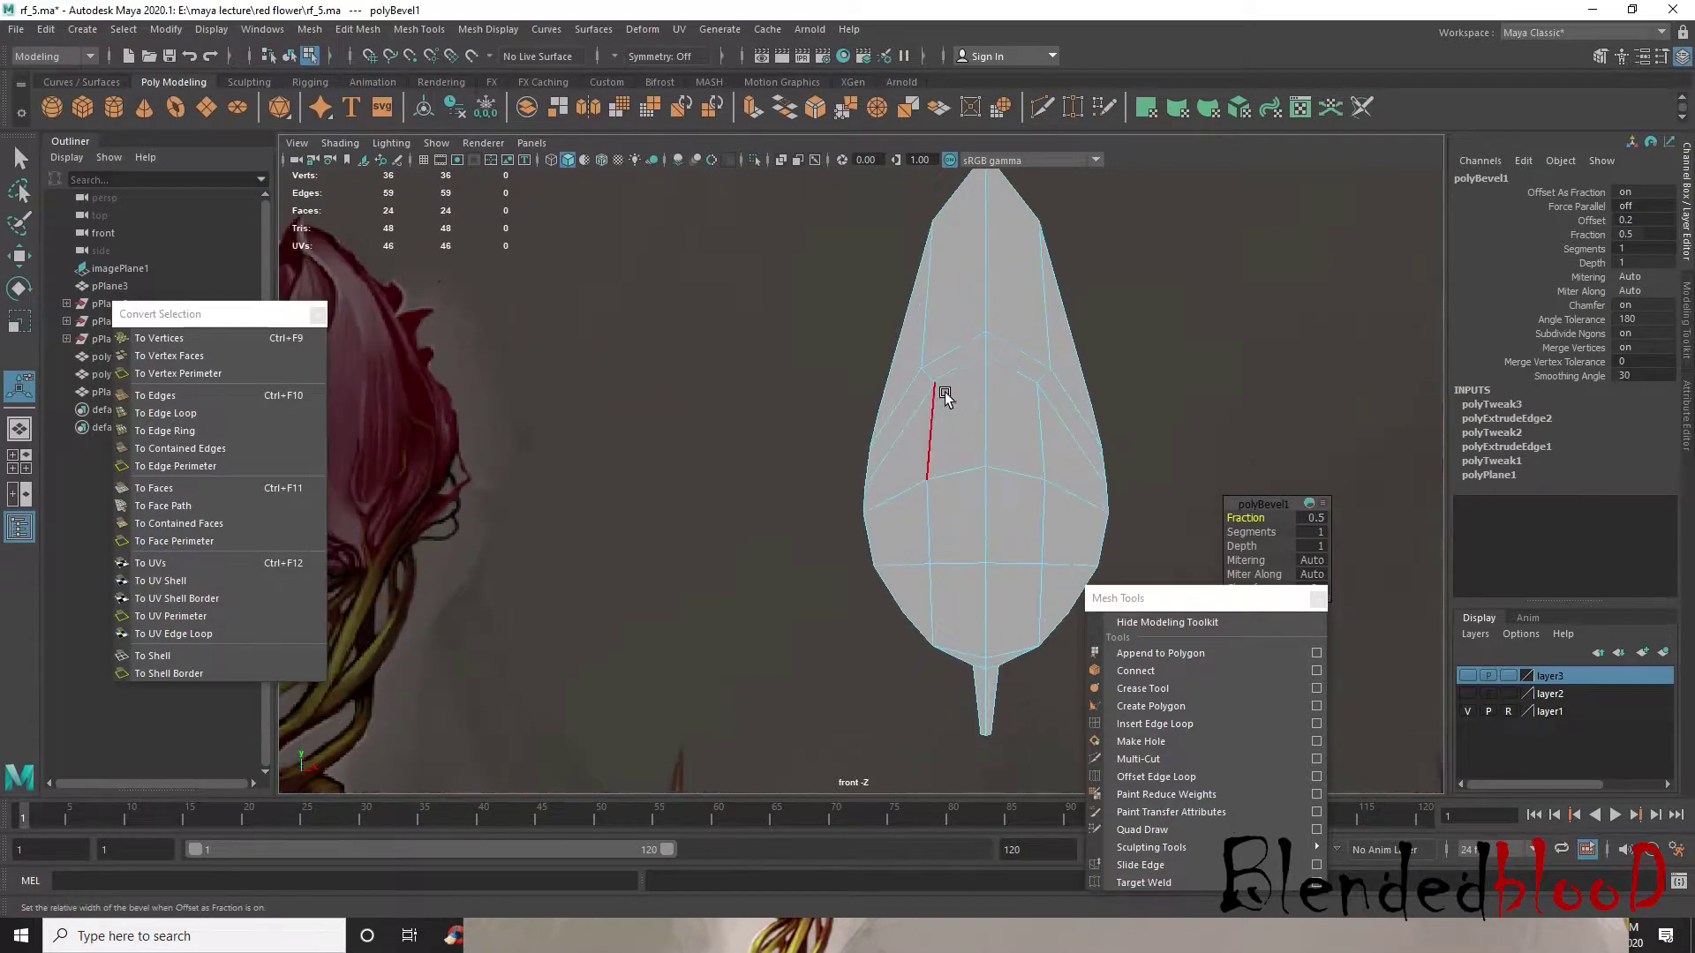
- Move the upper bevelled edge row up toward the petal's tip and scale it narrower to follow the outline
left_click(945, 350)
key("w")
left_click_drag(983, 353, 982, 258)
key("r")
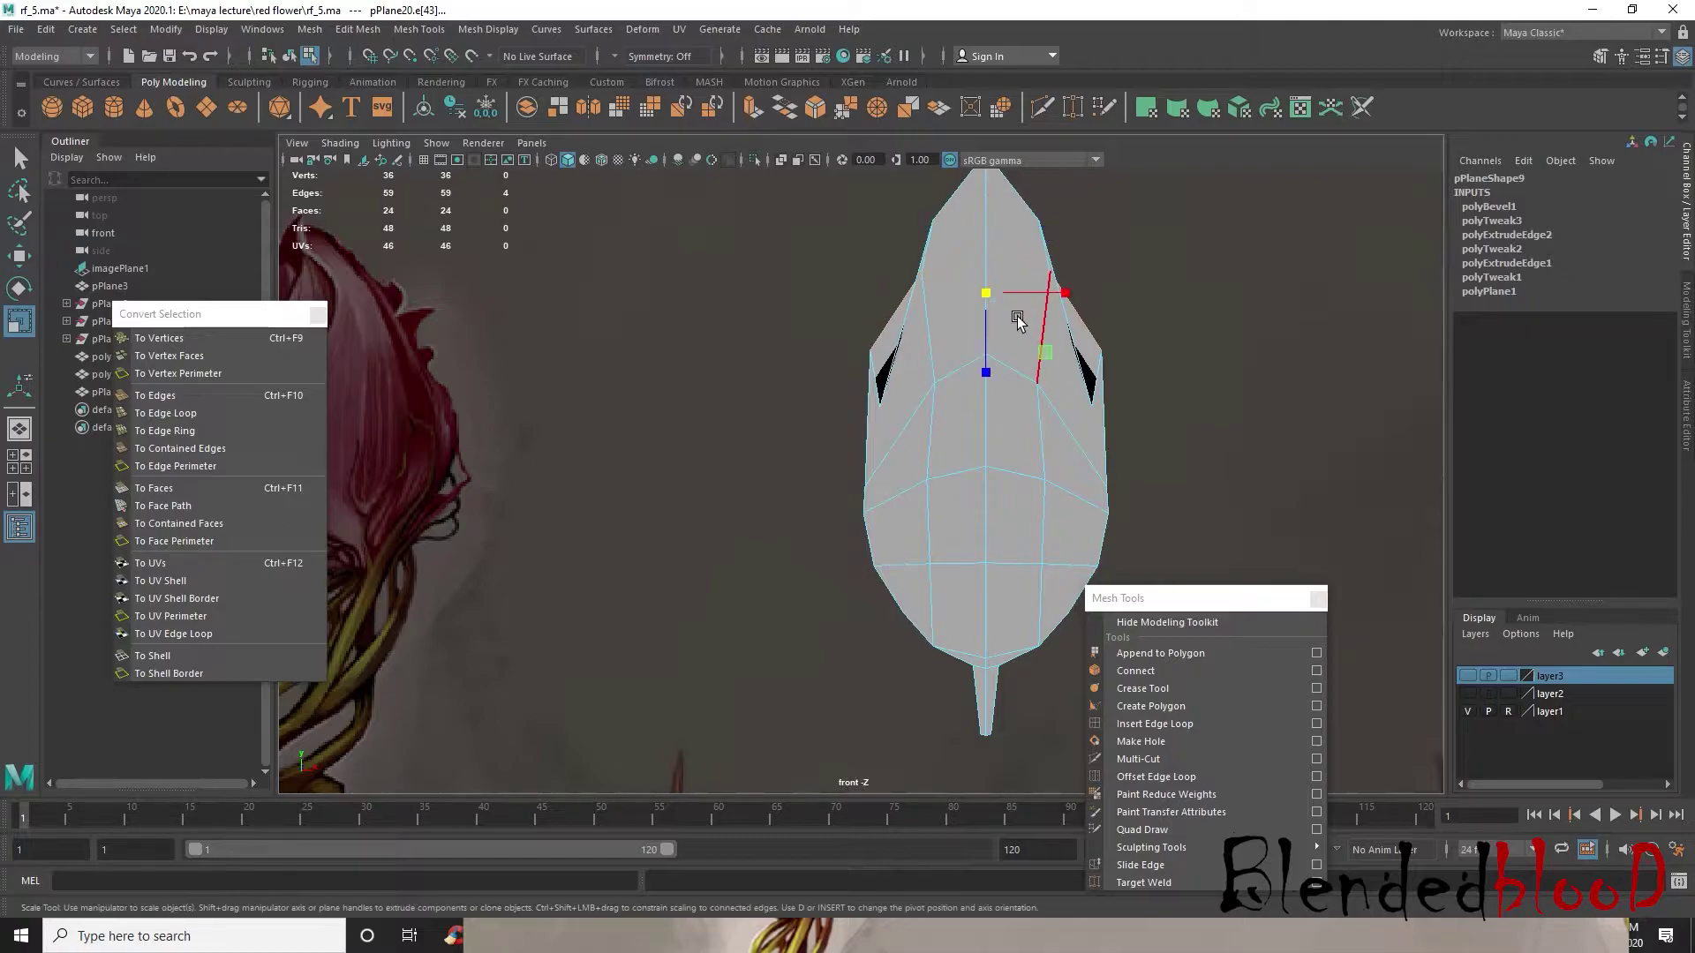
left_click_drag(1061, 295, 1037, 296)
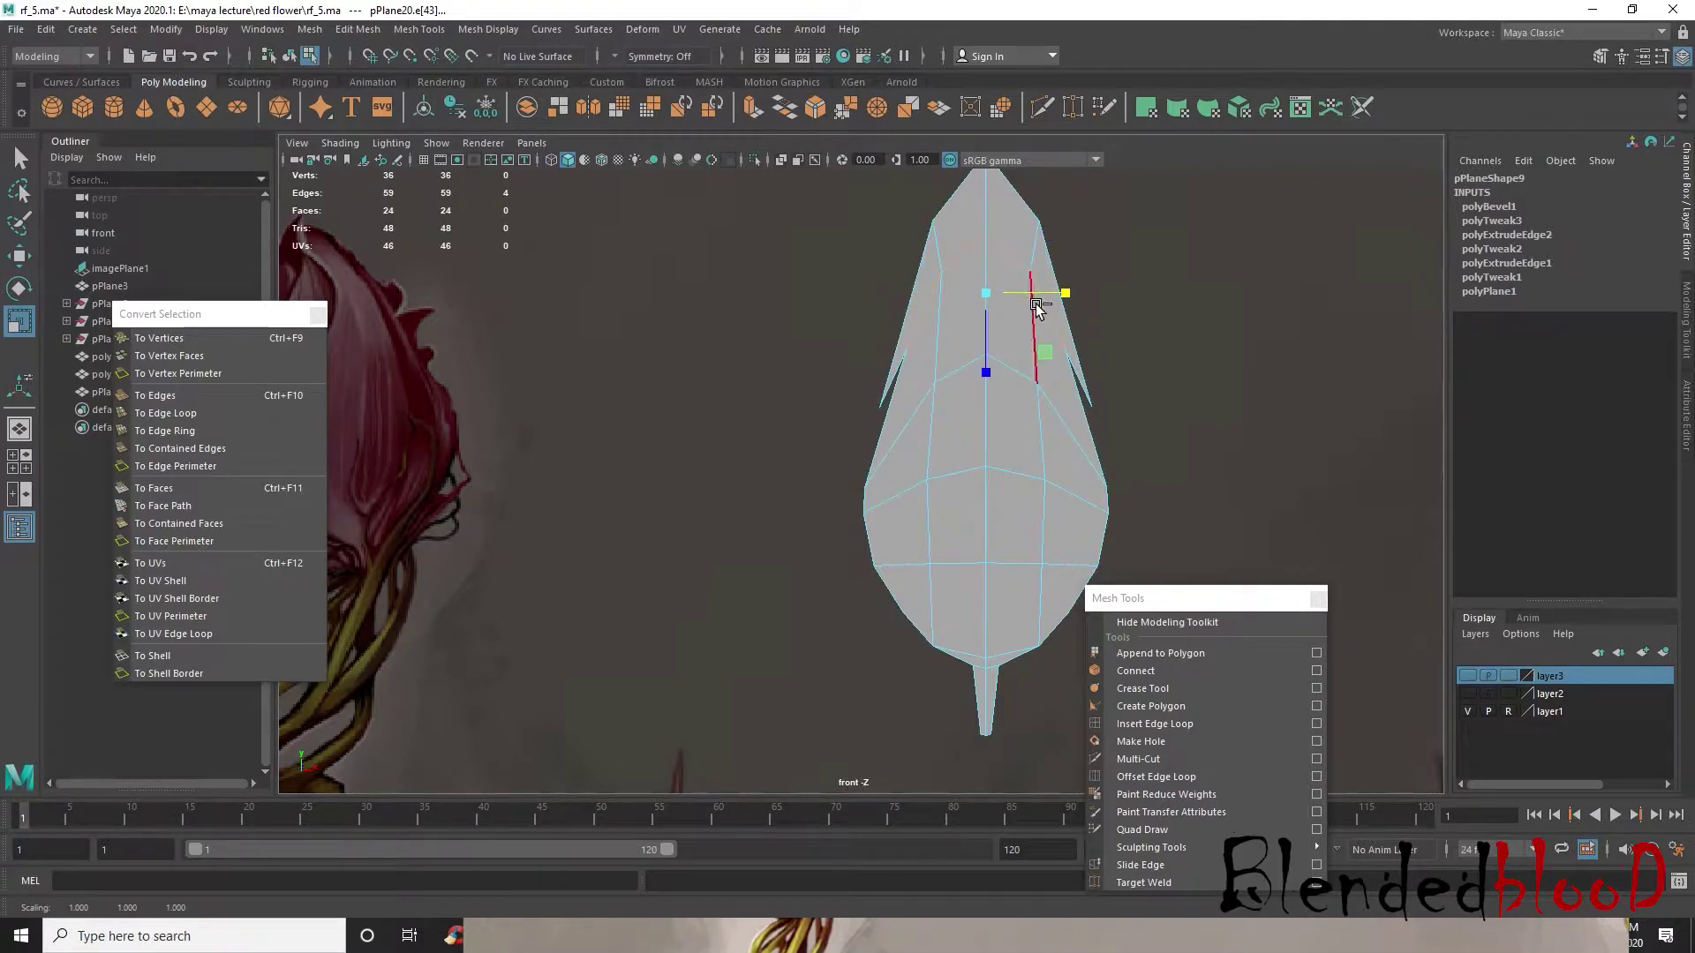
left_click_drag(1059, 303, 1069, 300)
- Move the two protruding side vertices up to the upper row and scale them inward onto the petal's outline
key("w")
right_click_drag(901, 323, 819, 325)
left_click(878, 405)
left_click(1091, 406, "shift")
left_click_drag(998, 343, 969, 202)
key("r")
left_click_drag(1063, 283, 1045, 282)
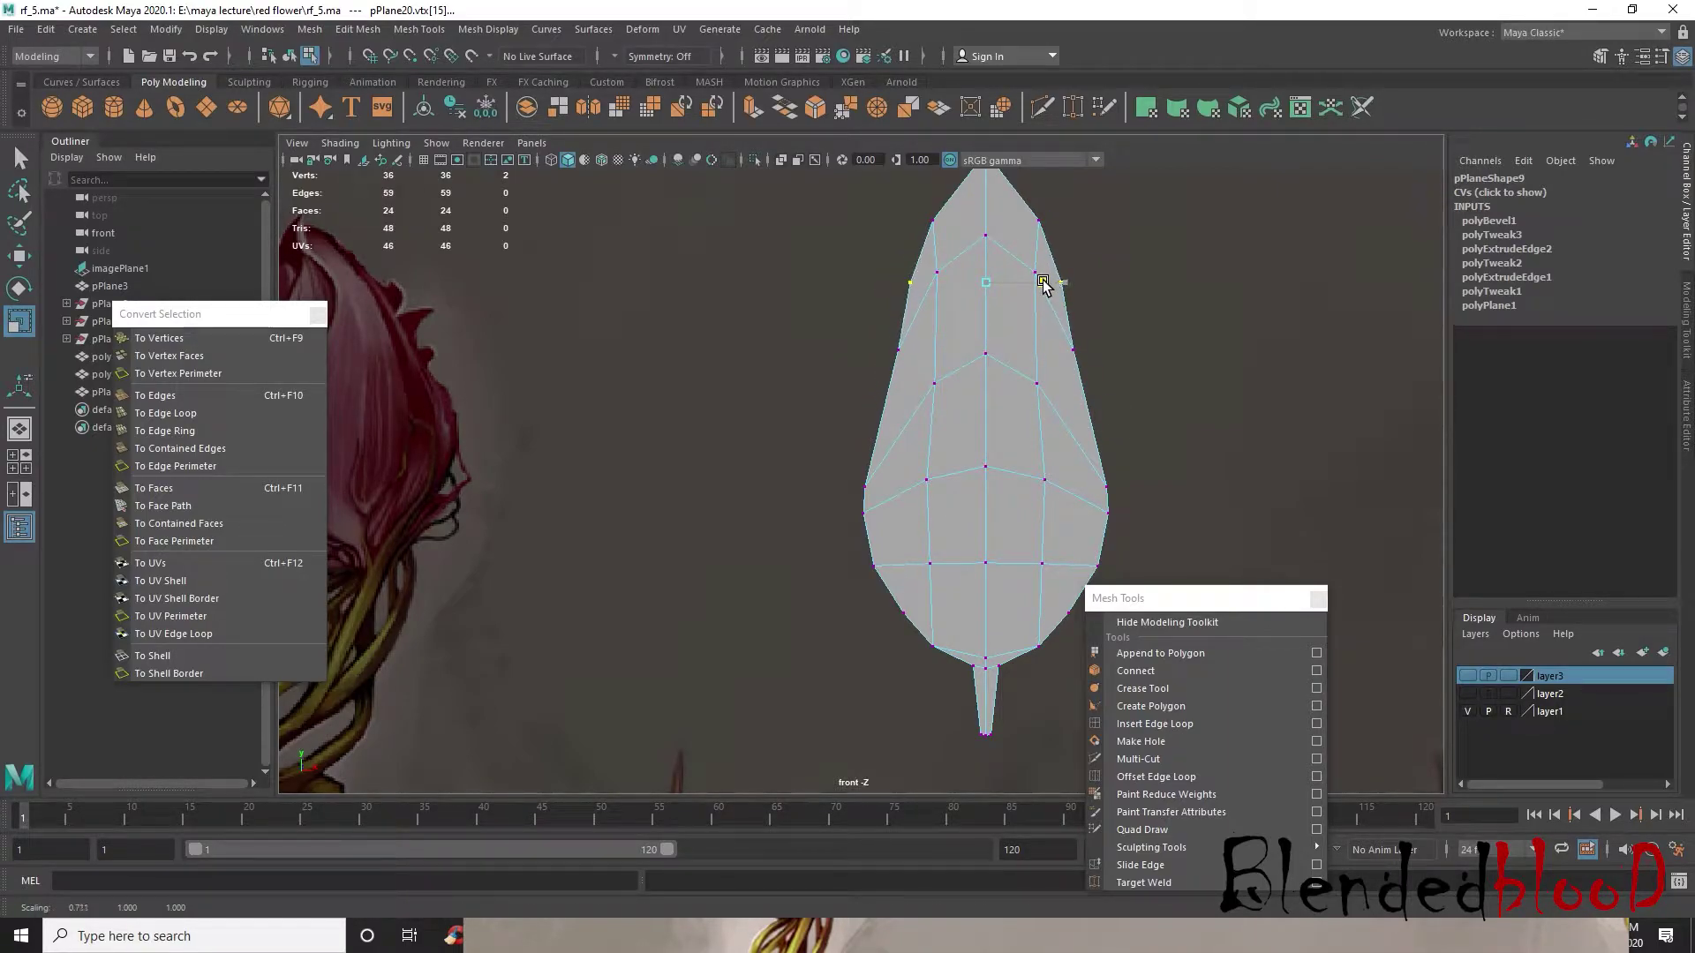
- Scale the side vertices of the second row outward to give the petal a rounder outline
middle_click_drag(1042, 349, 1039, 382, "alt")
scroll(1039, 384, "down", 5)
scroll(980, 406, "up", 3)
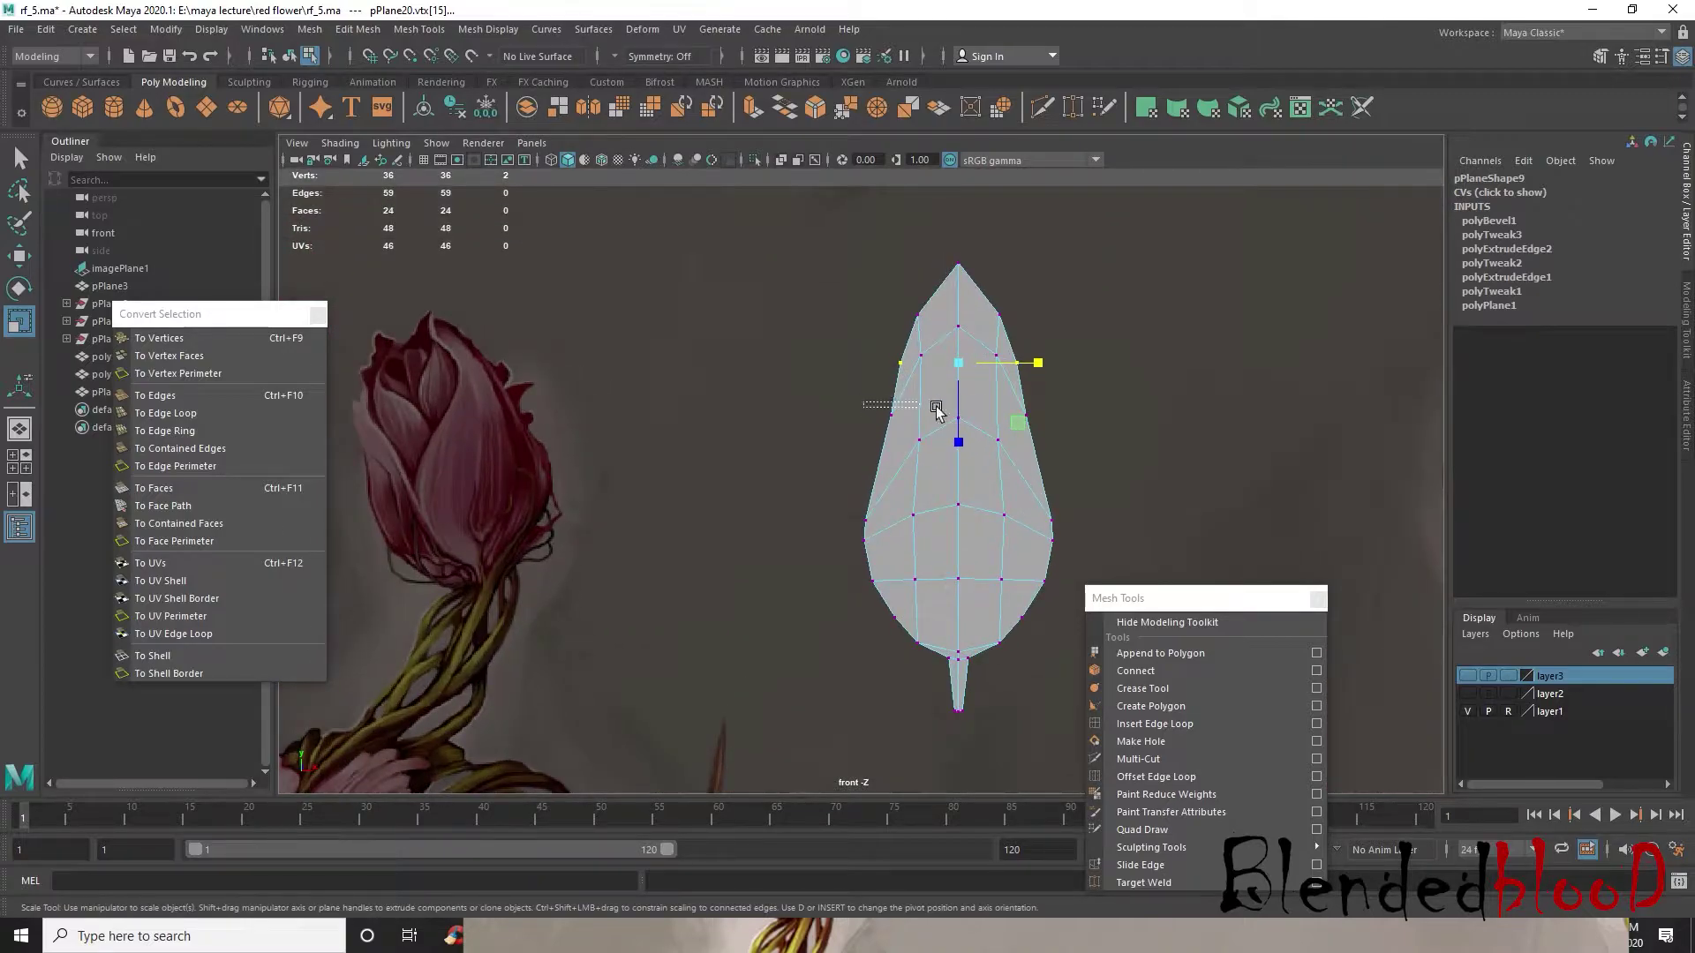
left_click_drag(1049, 425, 1051, 422)
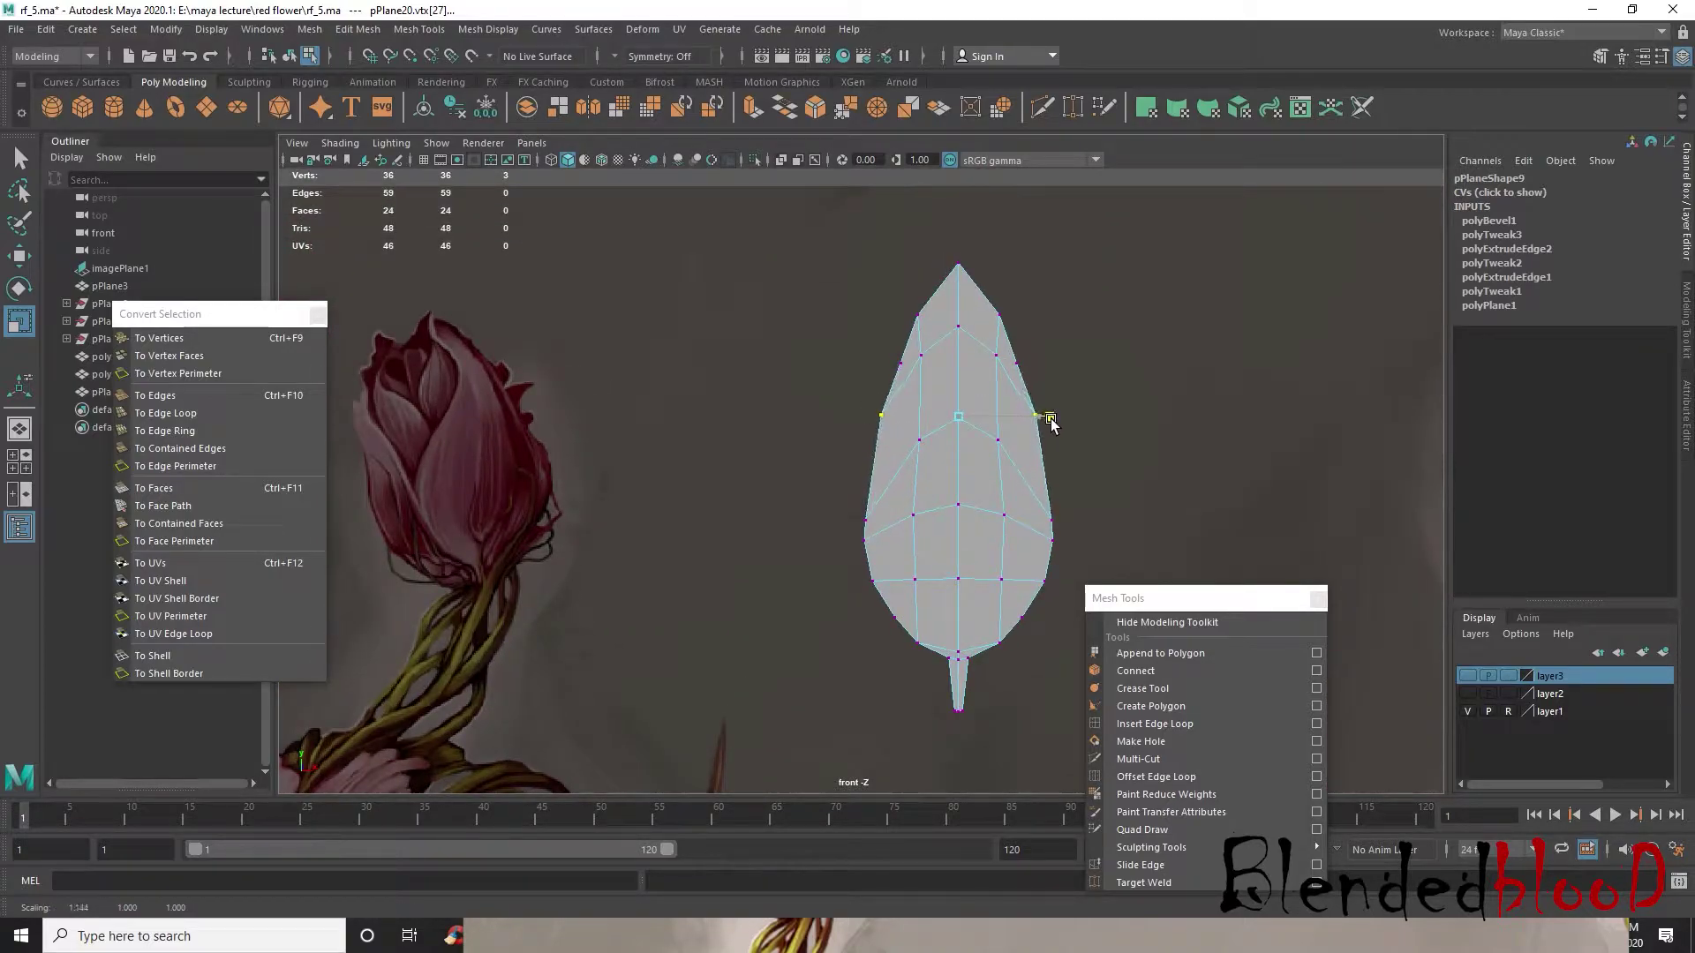
- Flatten the second edge row and move it slightly downward to even out the row spacing
right_click_drag(941, 429, 941, 351)
double_click(943, 429)
left_click_drag(969, 583, 954, 535)
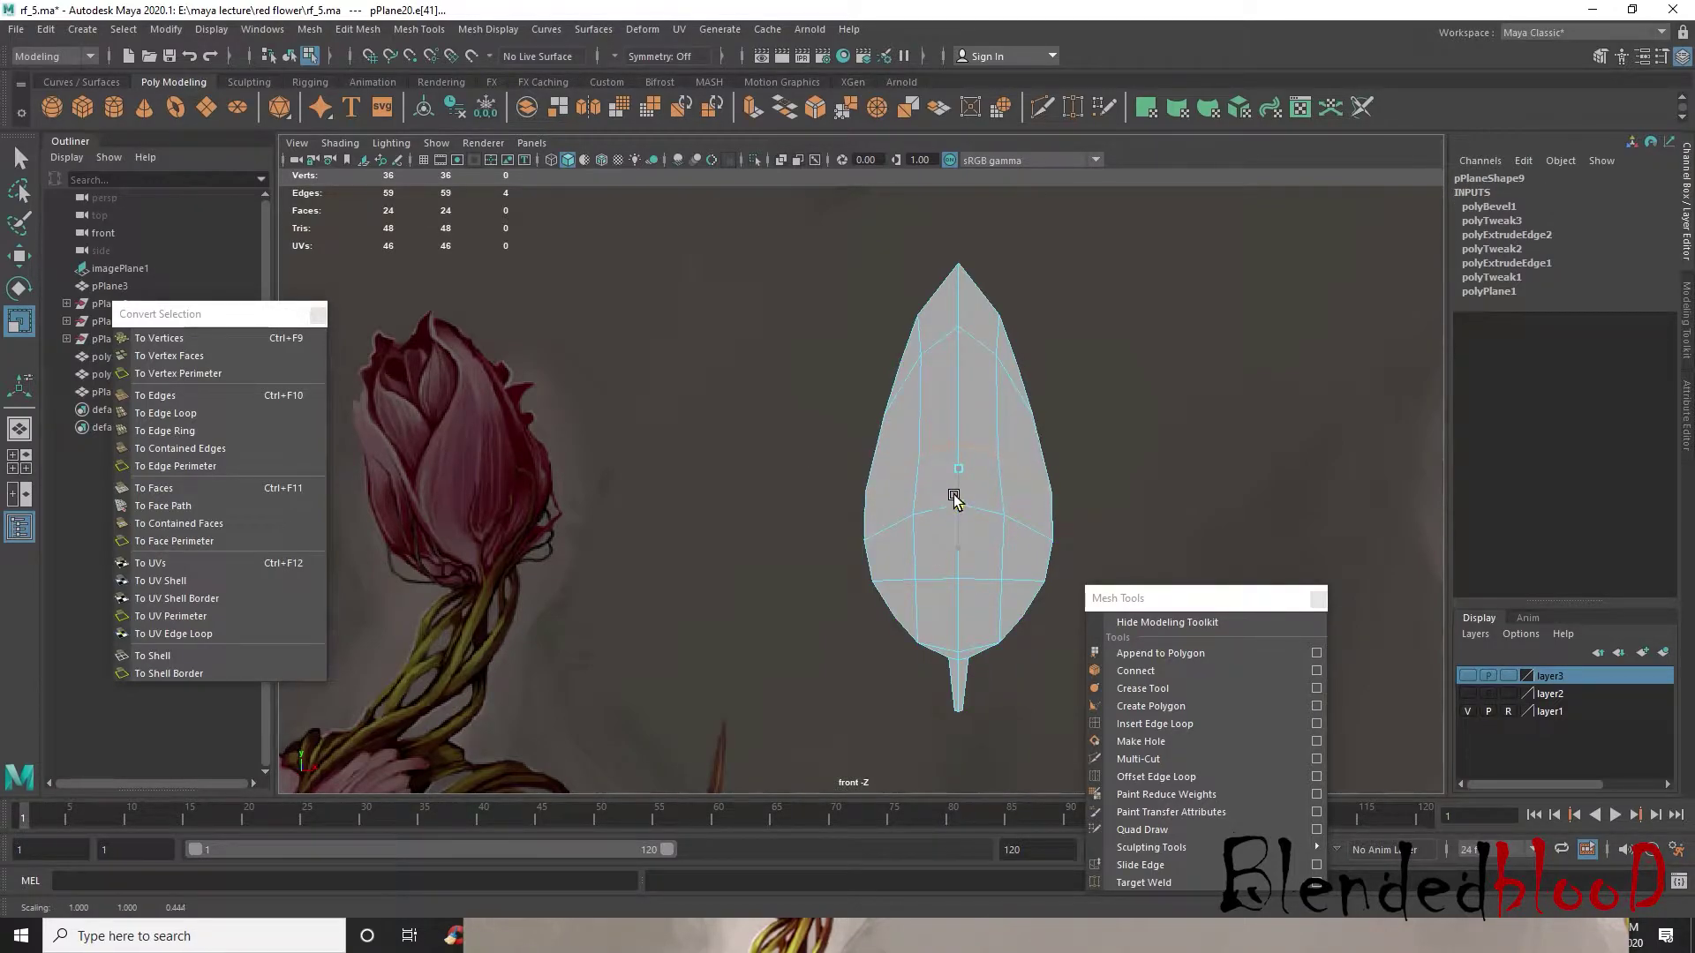
key("w")
left_click_drag(957, 460, 1027, 450)
- Select the uppermost edge row across the petal and scale it slightly wider
key("r")
left_click(961, 334)
left_click_drag(1035, 370, 1042, 375)
key("w")
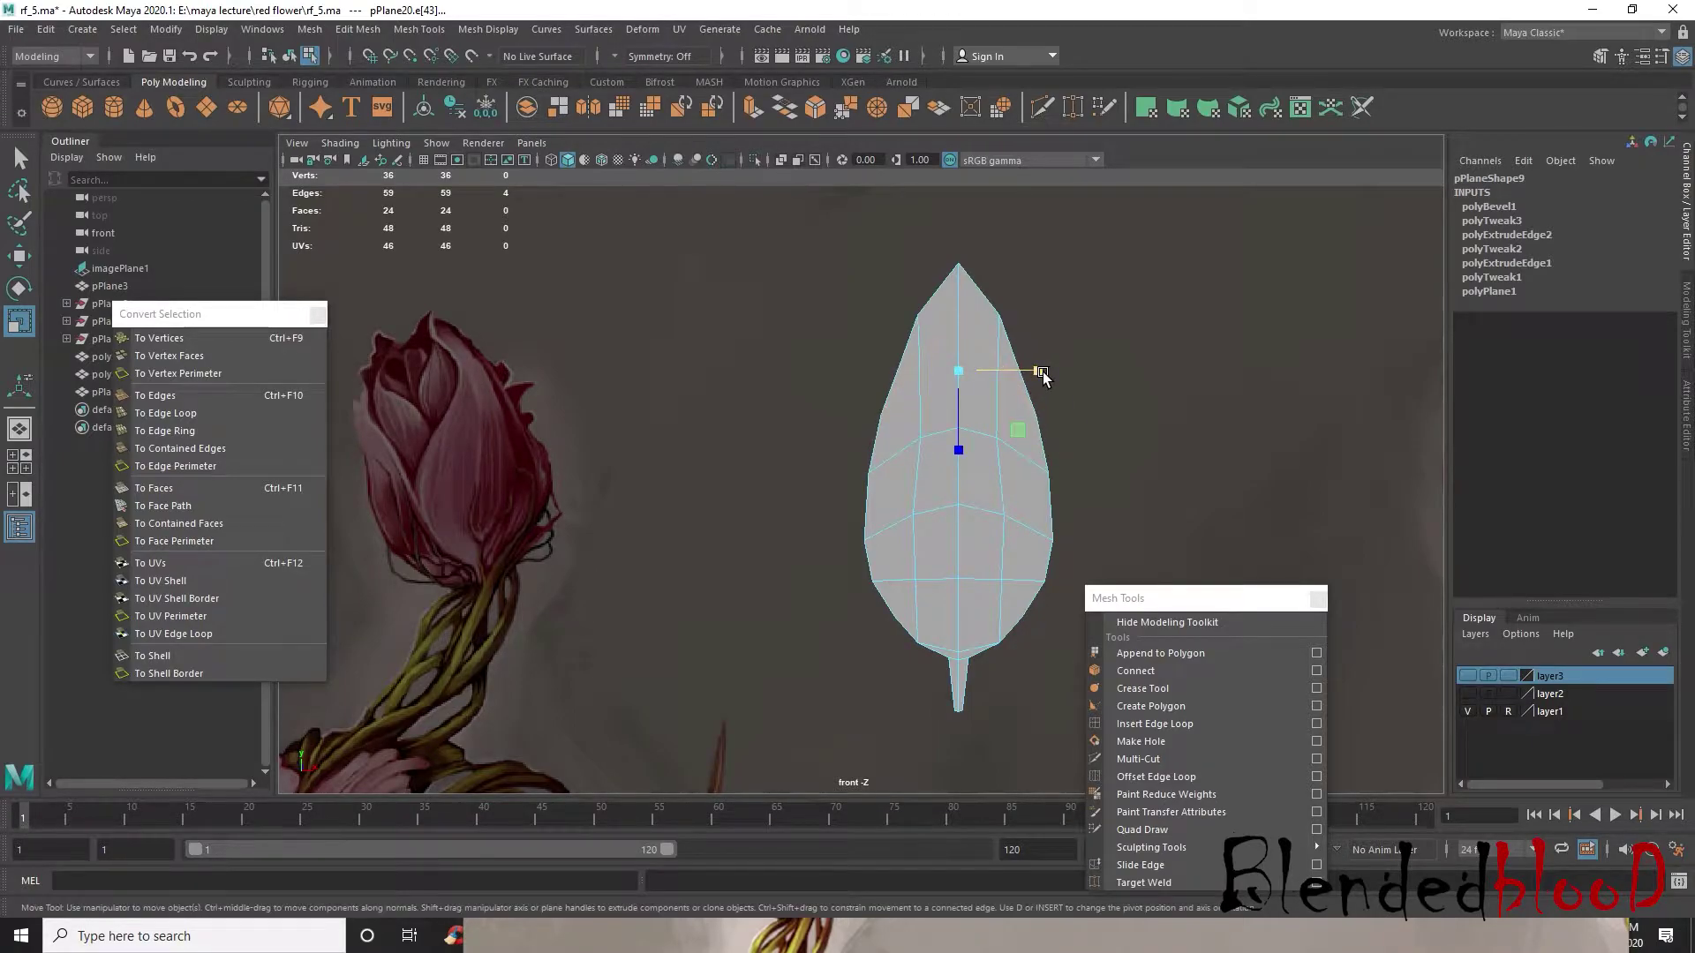
- Show the petal with smoothed display and return it to object selection beside the reference image
key("3")
right_click_drag(985, 450, 1093, 404)
left_click(1092, 404)
scroll(1075, 496, "down", 5)
left_click_drag(1048, 402, 706, 532)
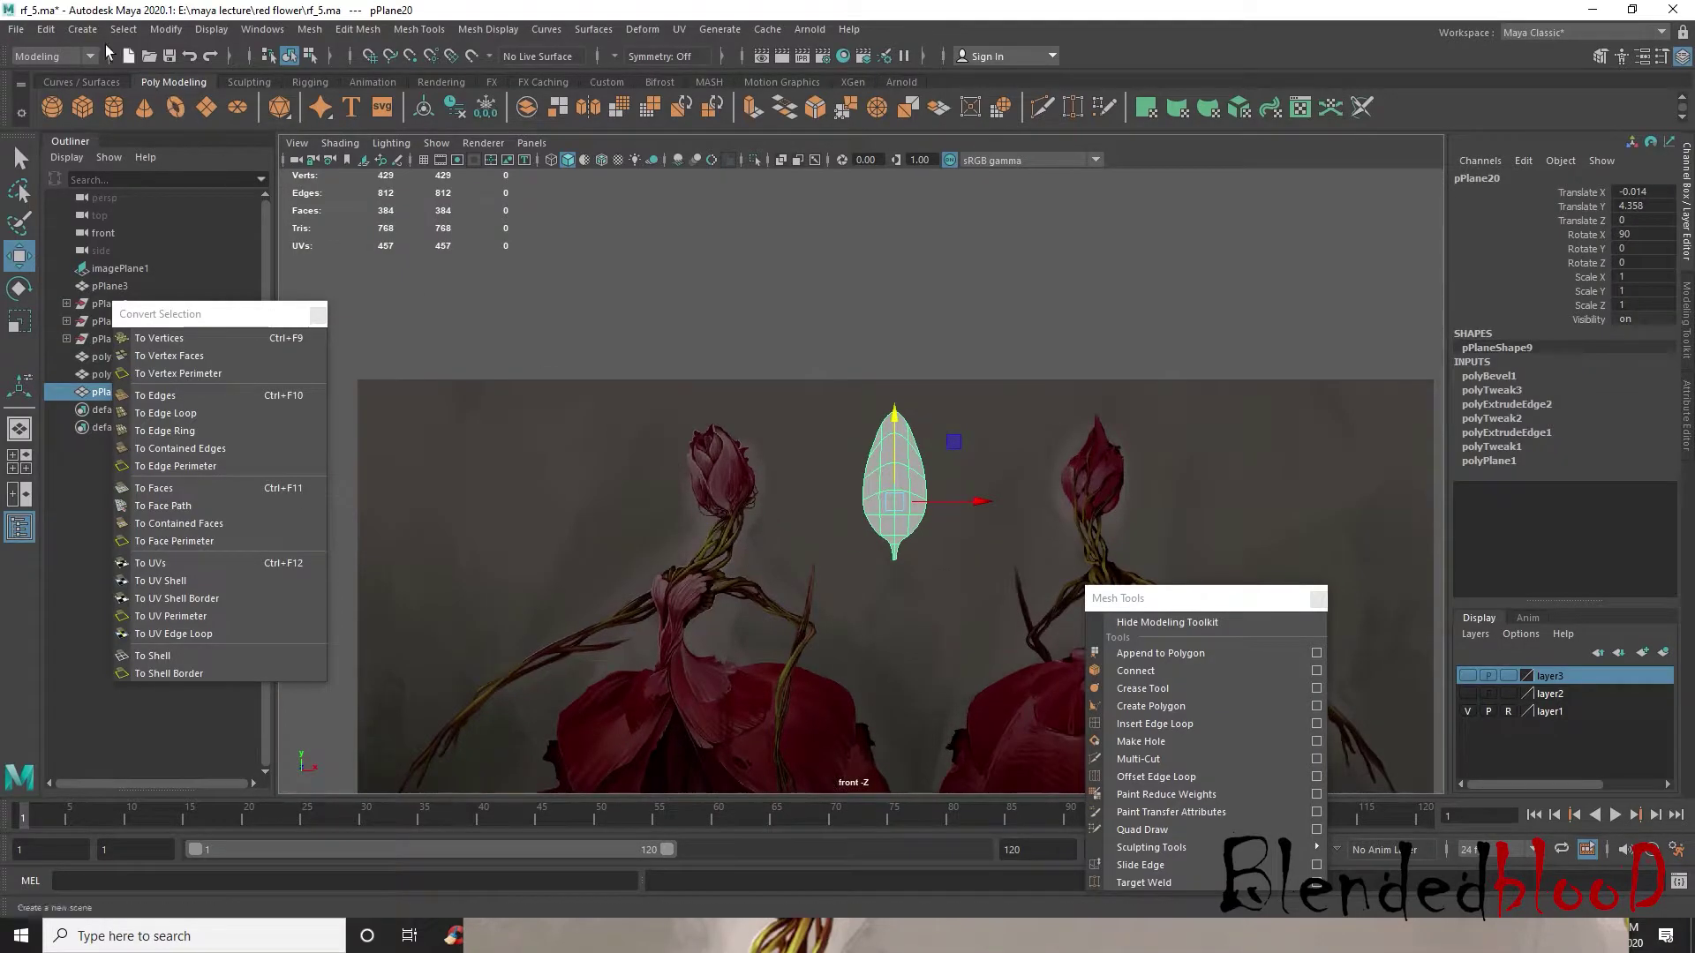
- Save the scene as rf_3.ma in E:\maya lecture\red flower, replacing the existing file
left_click(44, 29)
left_click(44, 29)
left_click(16, 29)
left_click(69, 119)
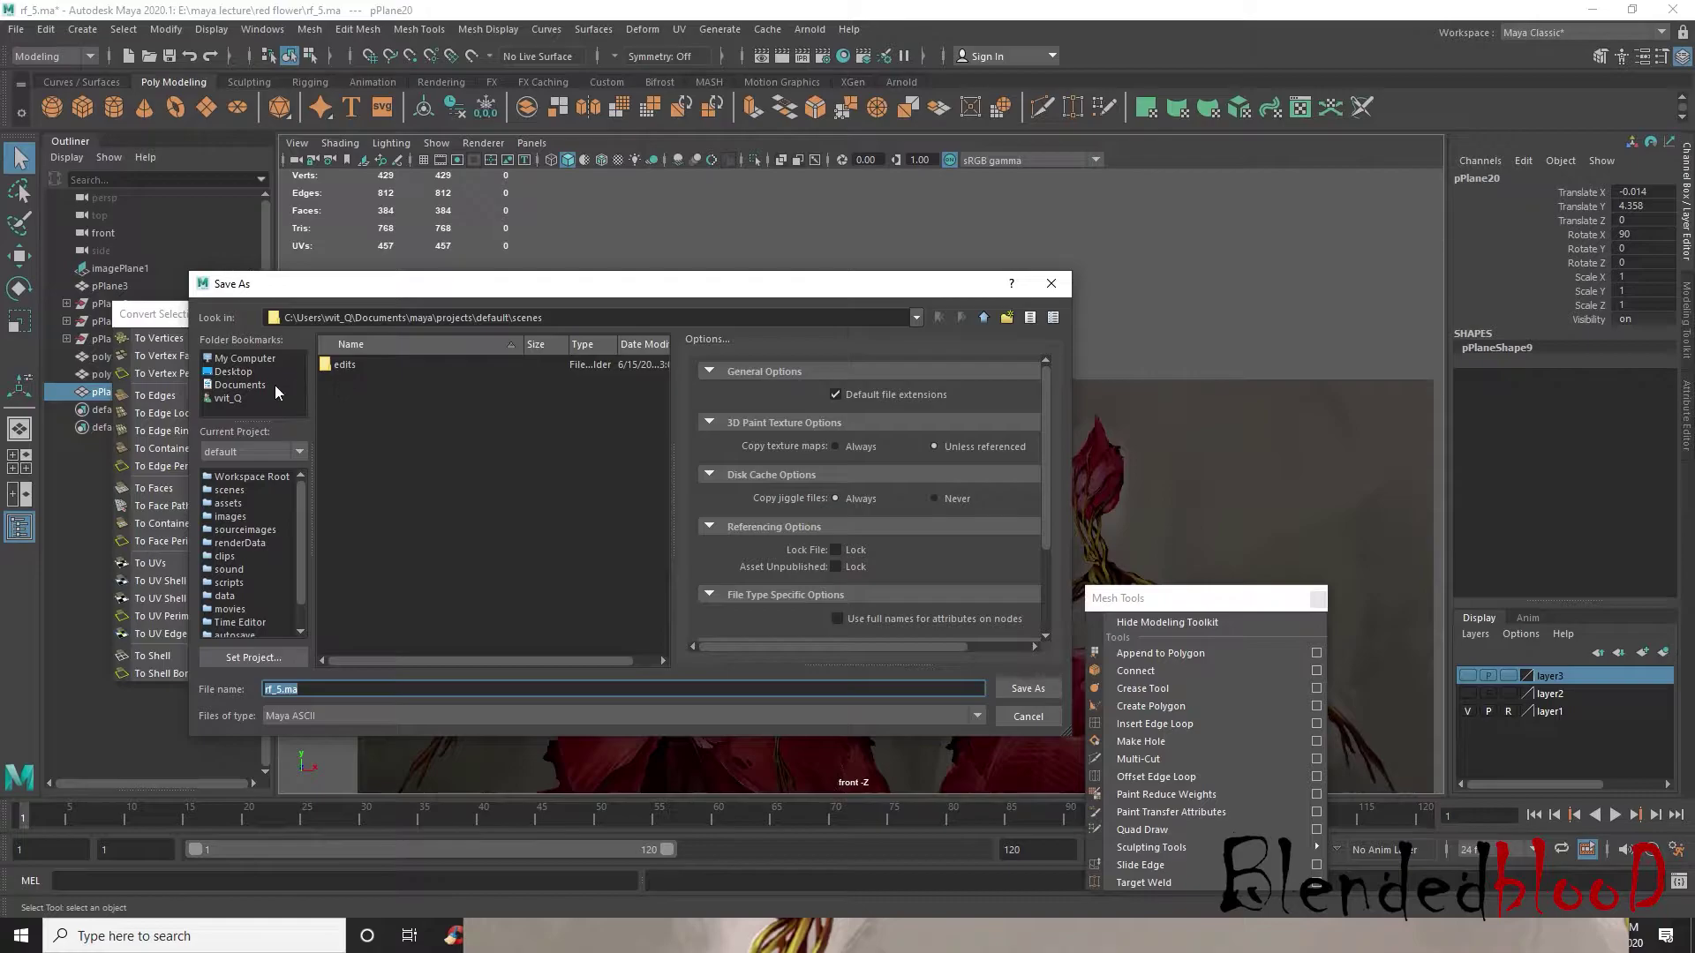
left_click(269, 364)
double_click(346, 392)
double_click(371, 381)
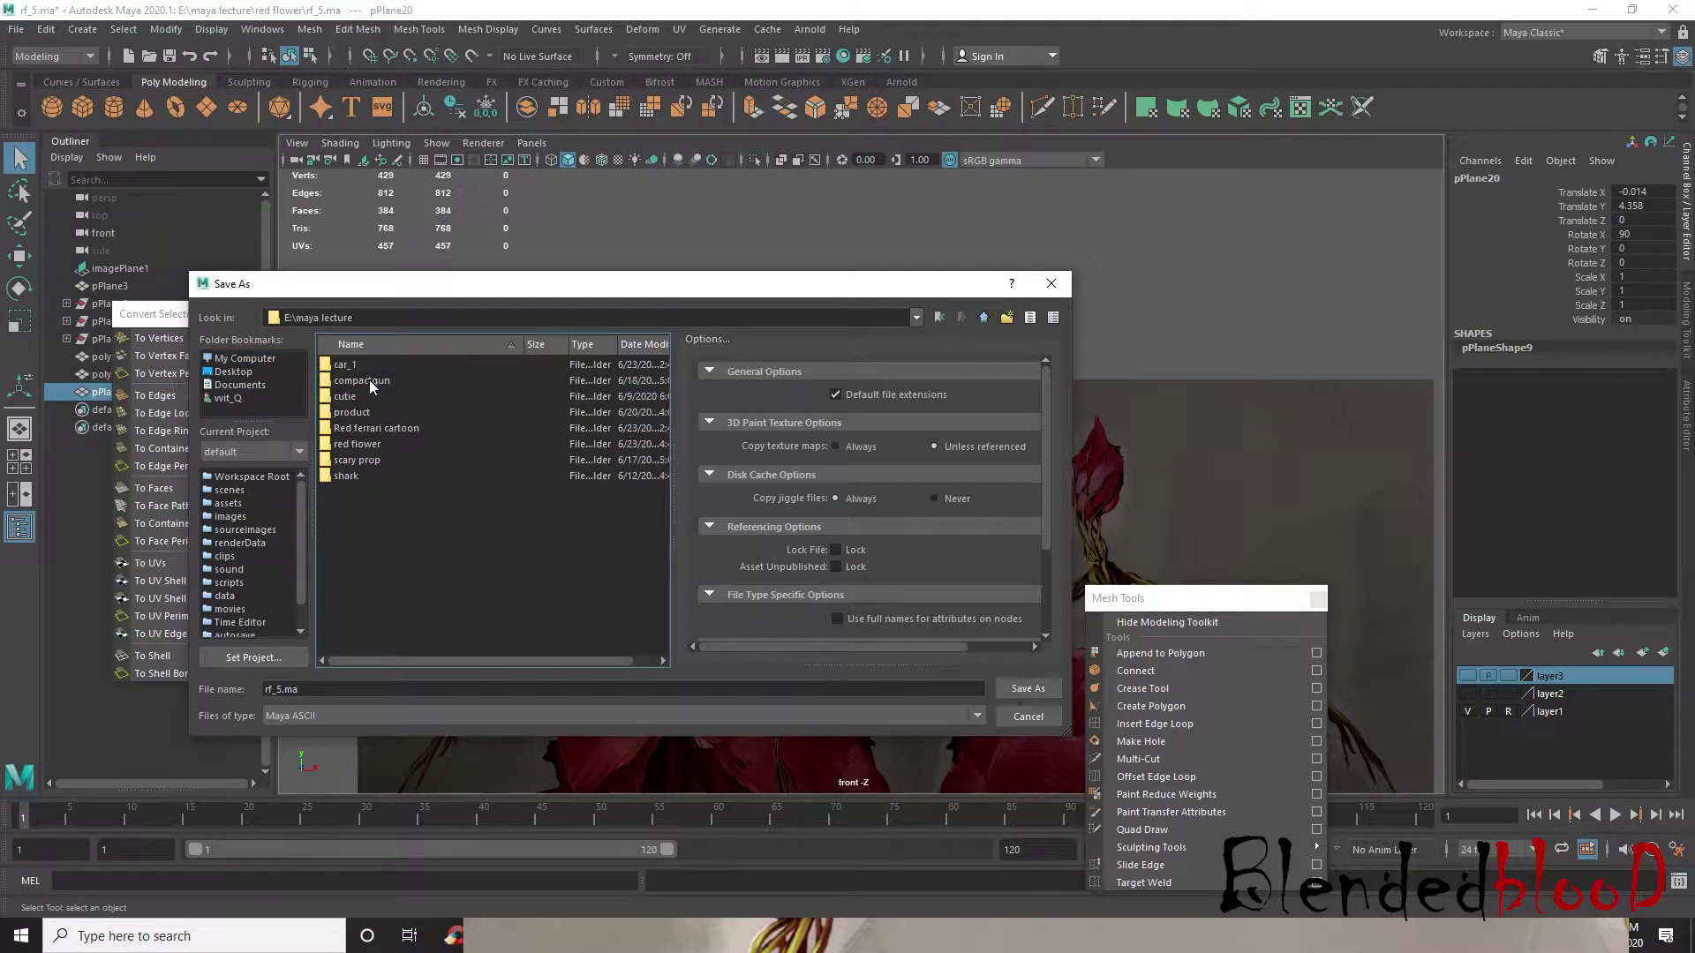
double_click(358, 444)
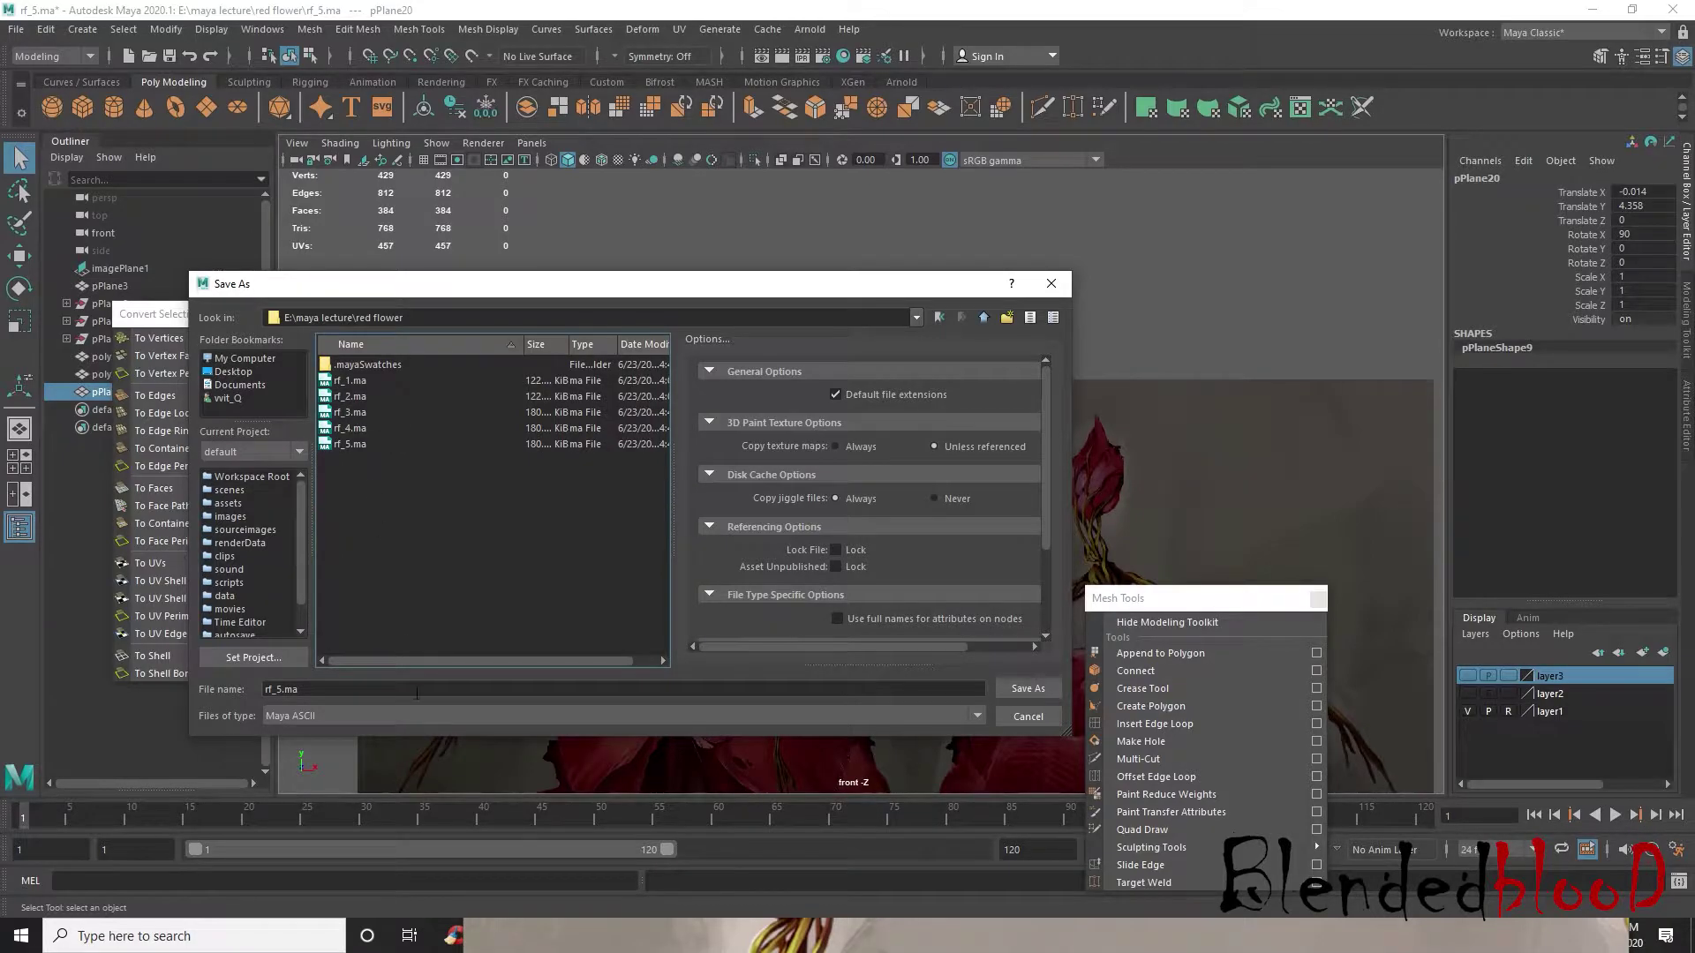
left_click(274, 689)
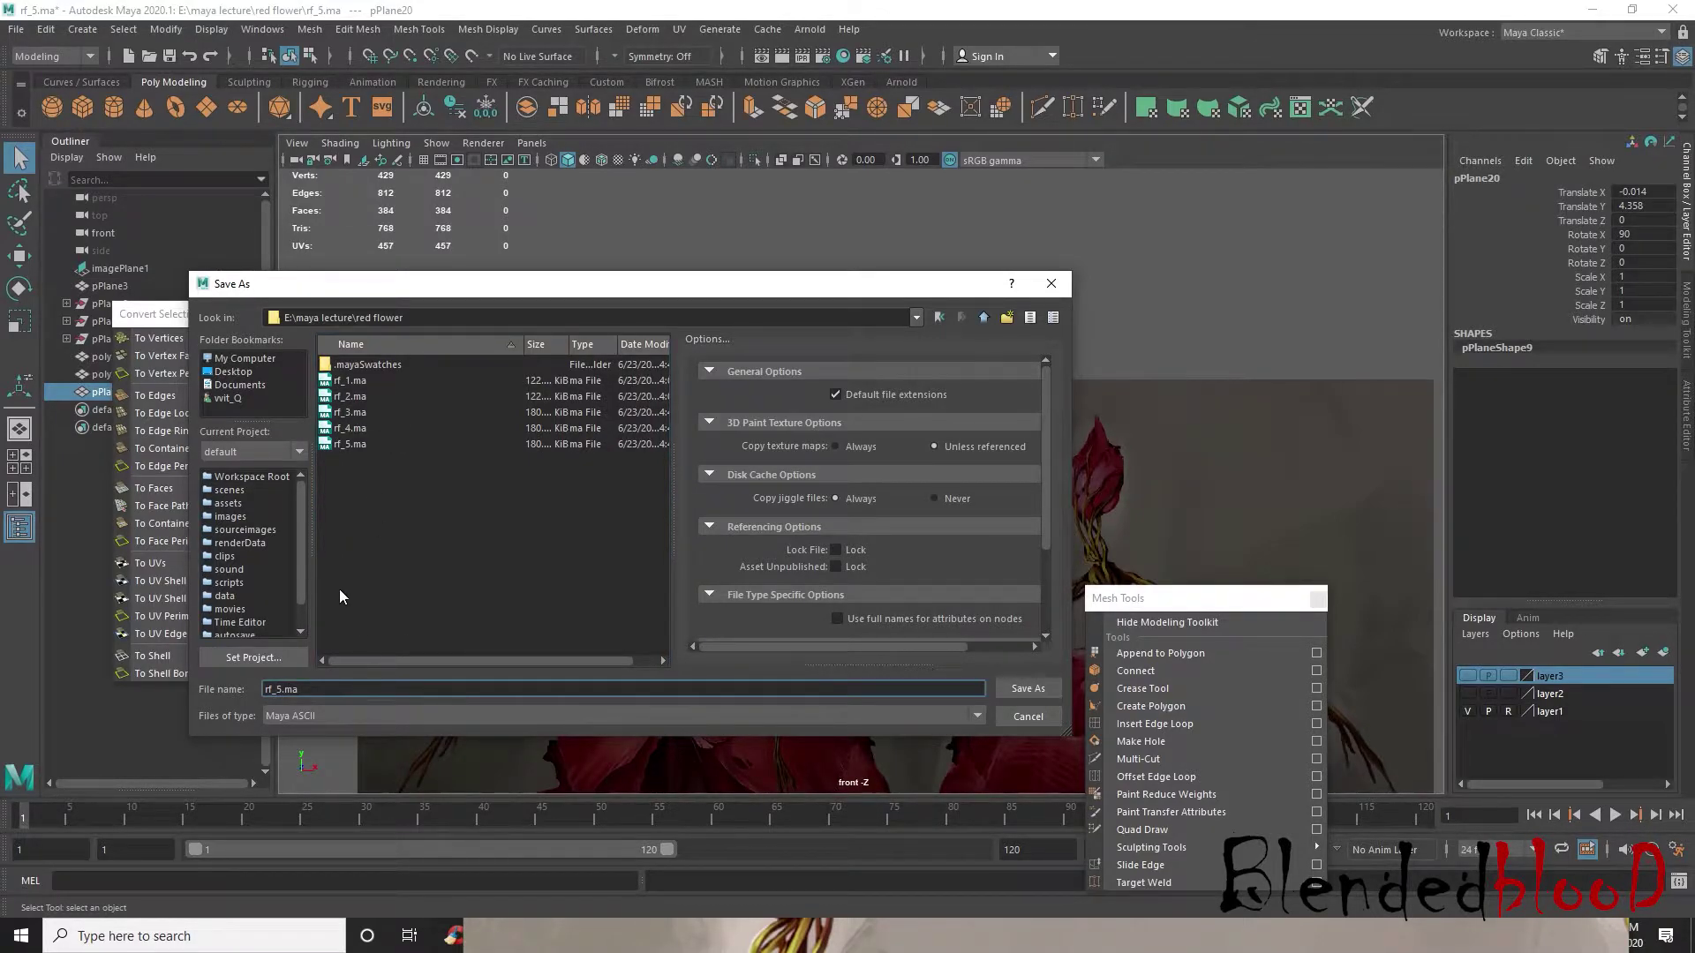
double_click(350, 412)
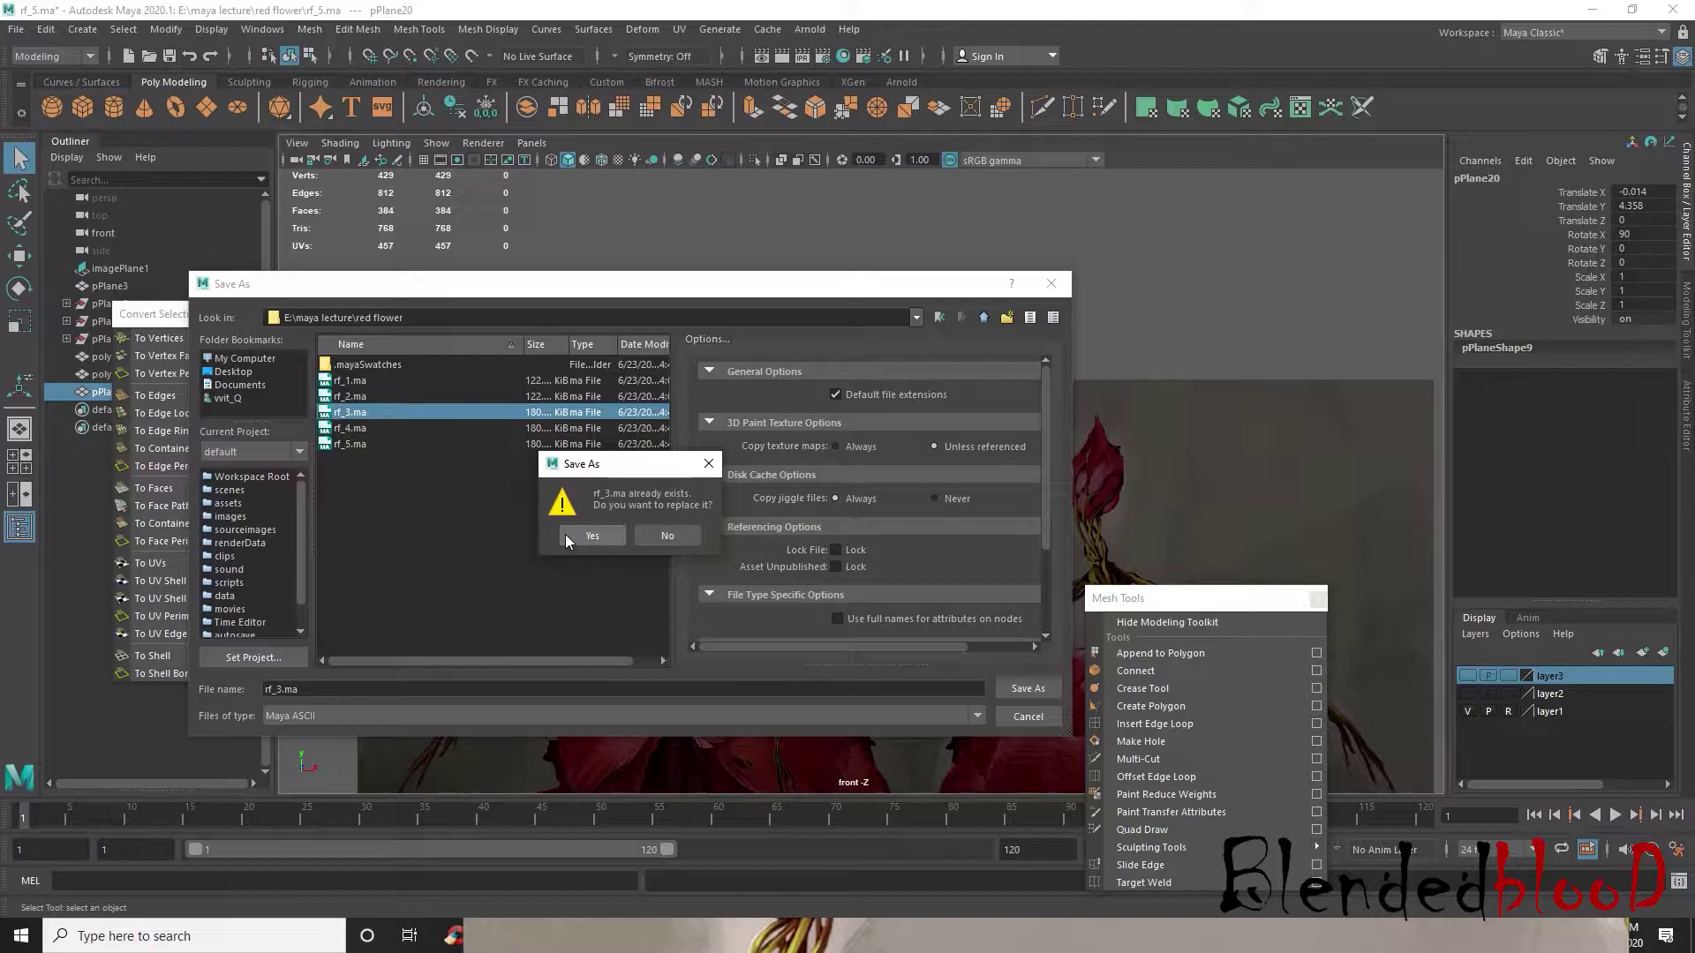
left_click(579, 536)
- Save the scene again as rf_4.ma in the same folder, replacing the existing file
left_click(16, 29)
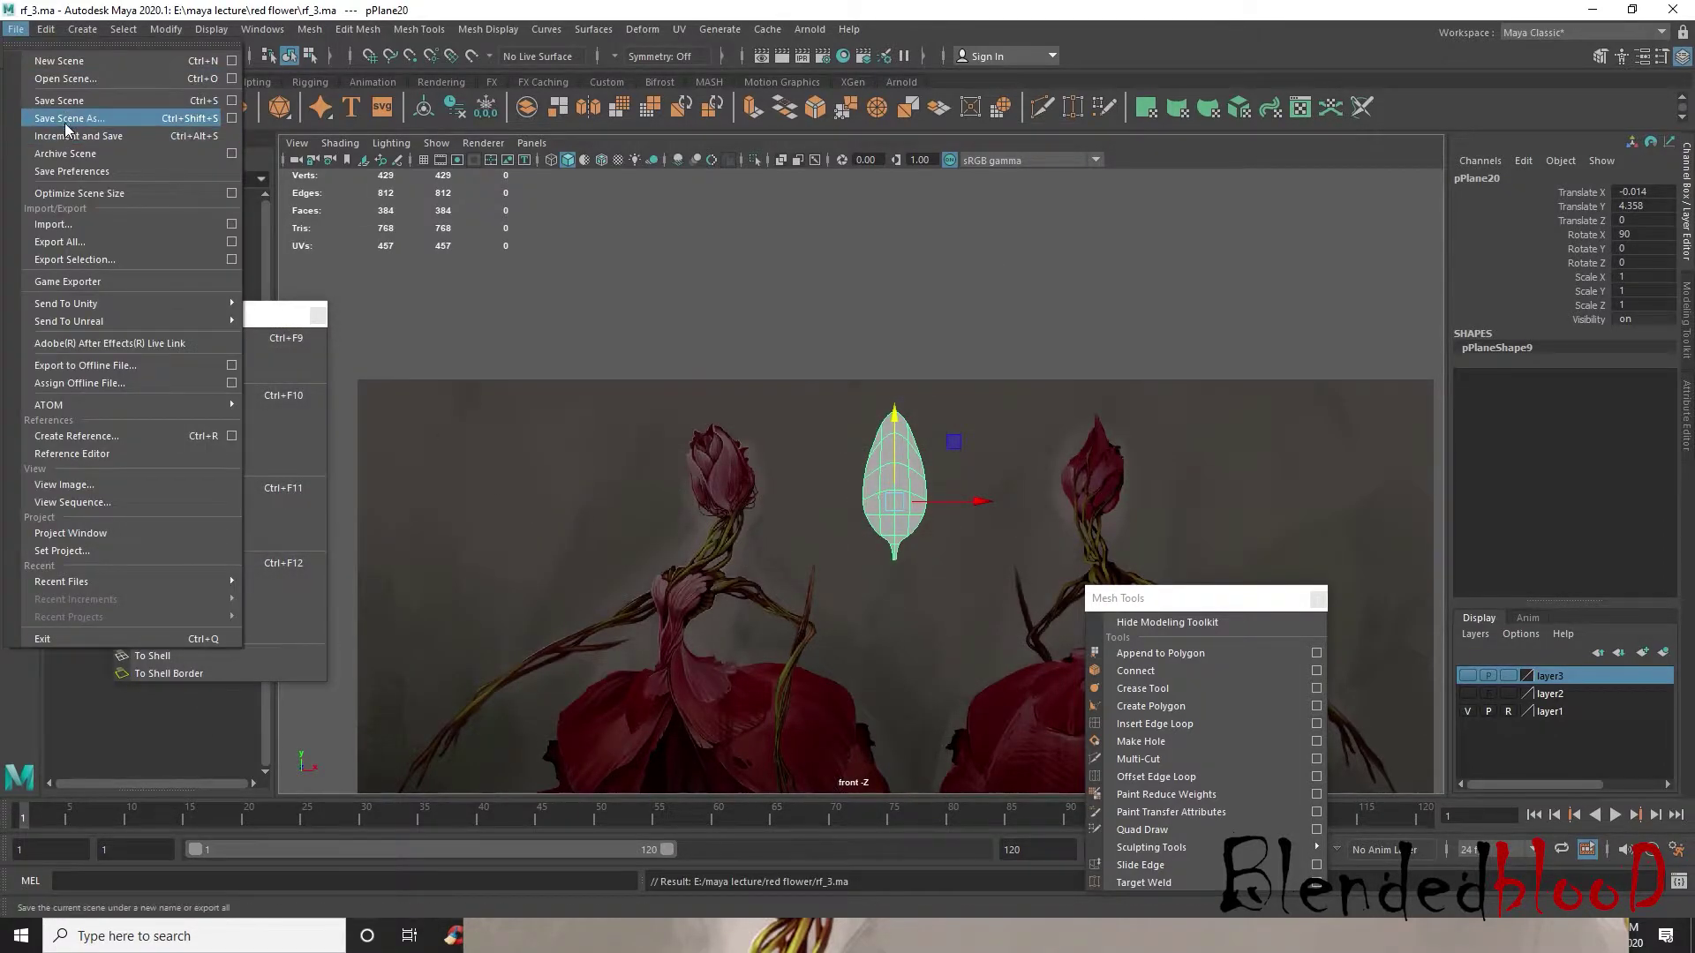
left_click(53, 112)
double_click(341, 429)
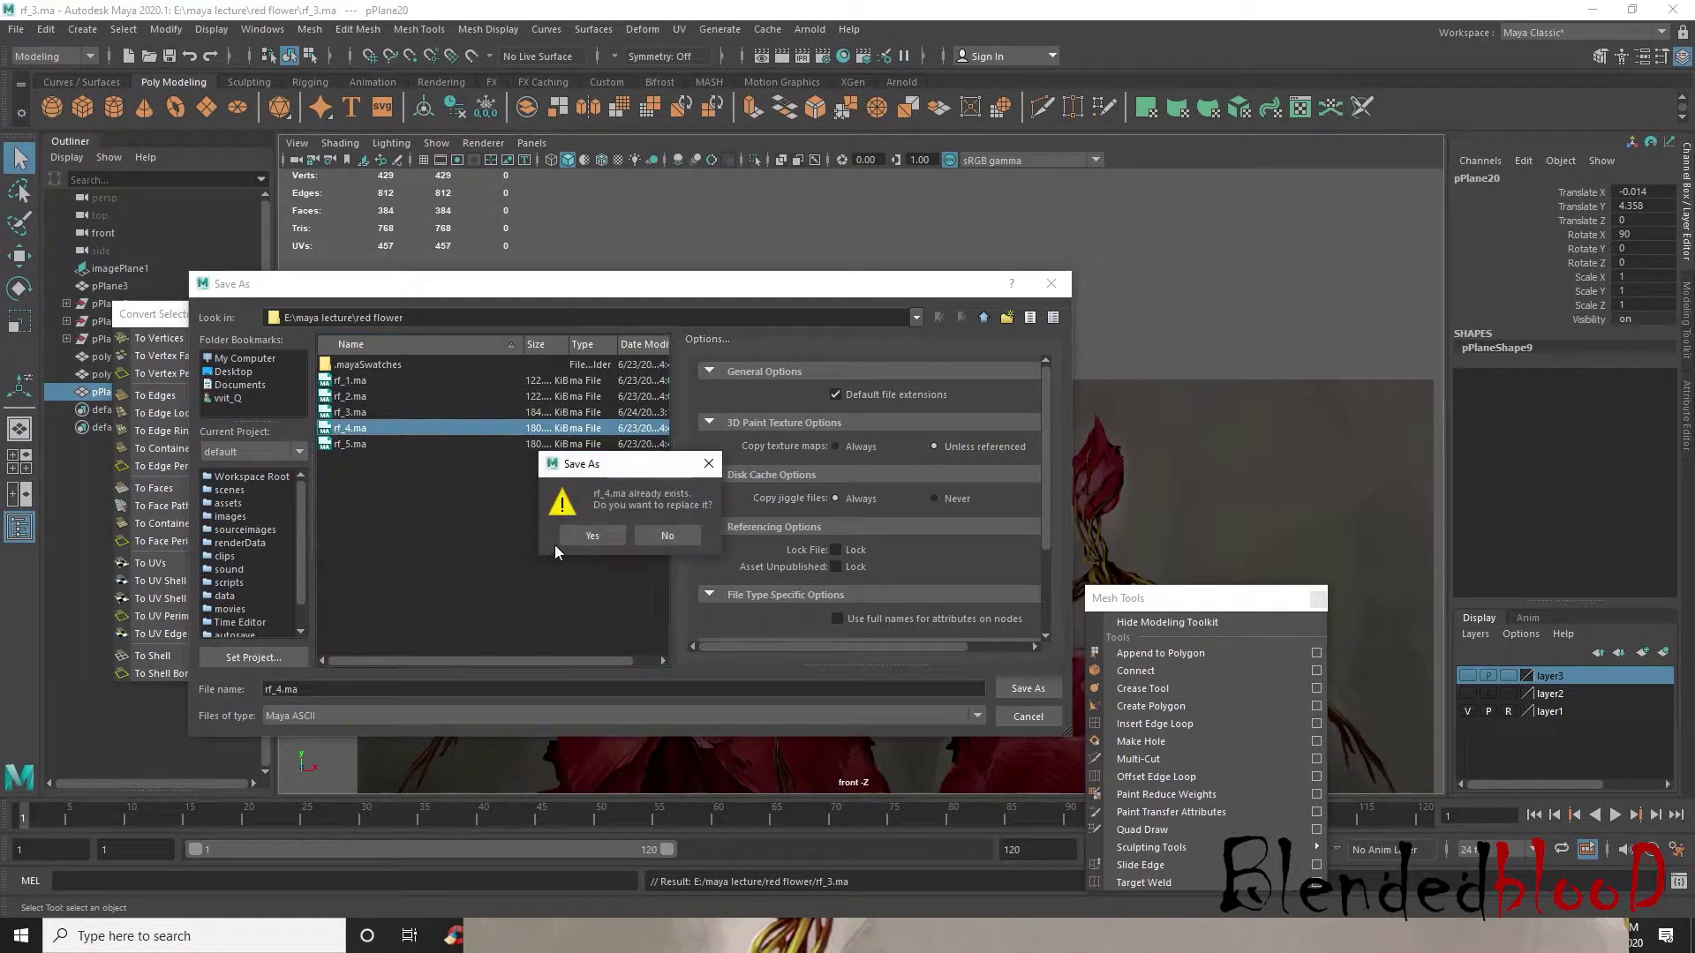
left_click(590, 537)
- Return the petal to unsmoothed display, frame it in the perspective view and switch it to vertex selection
key("w")
scroll(733, 588, "up", 5)
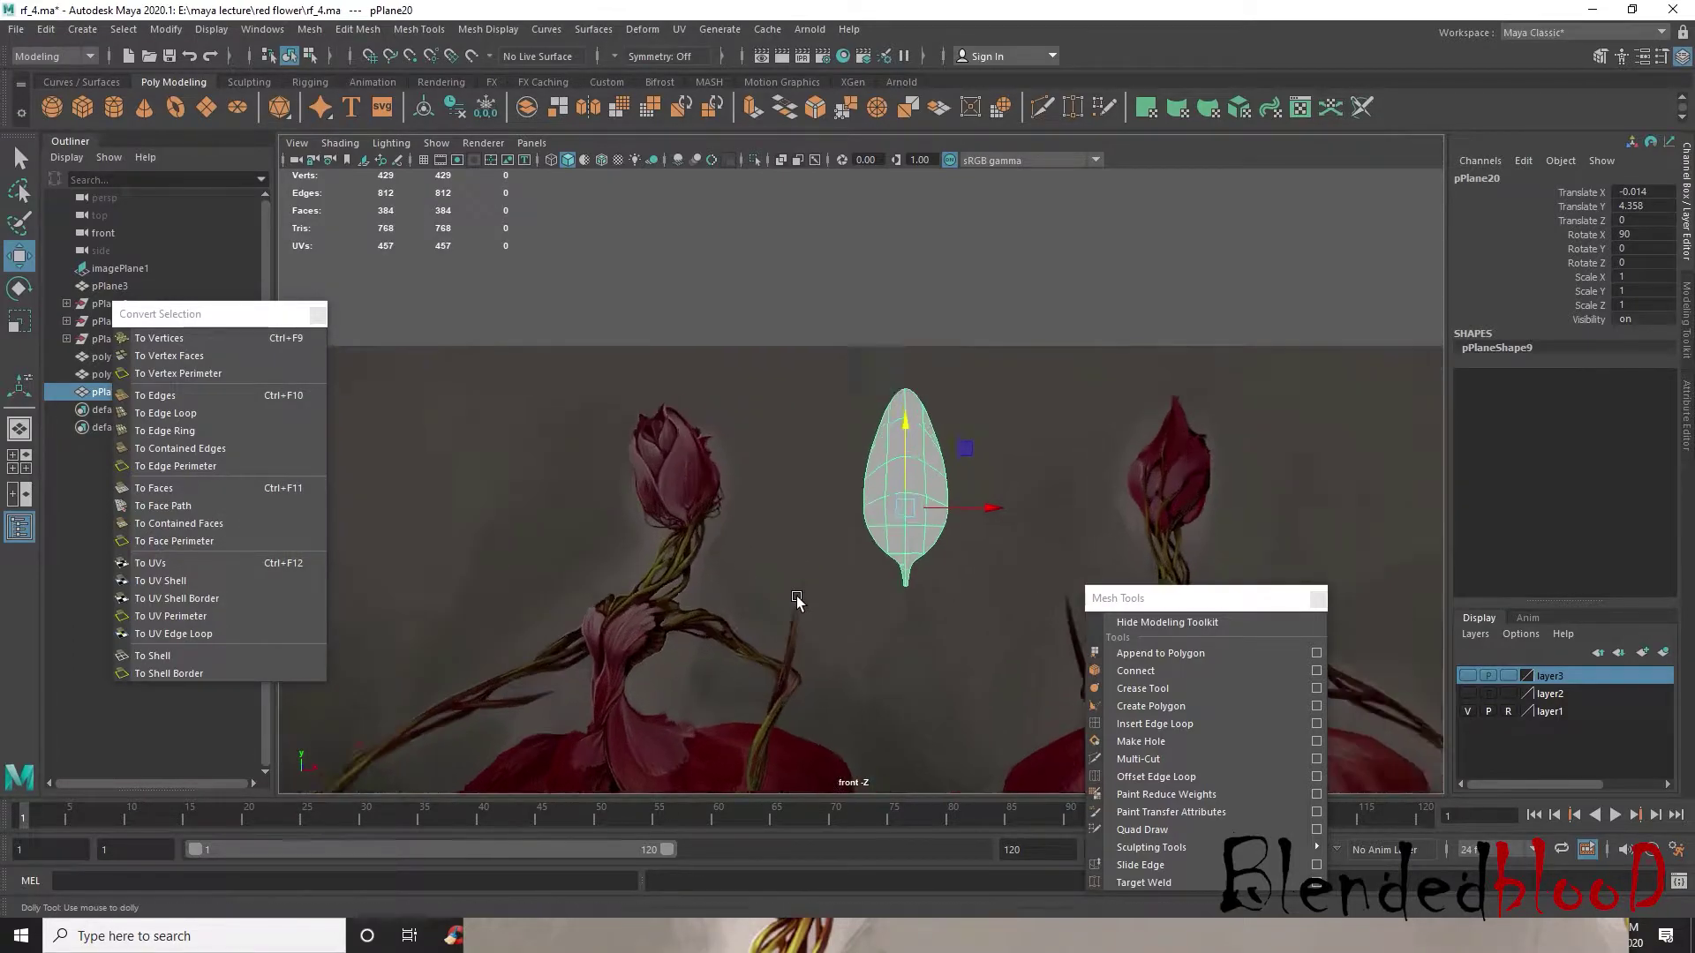
left_click_drag(1117, 597, 1117, 685)
key("1")
key("space")
key("space")
key("f")
scroll(1112, 414, "down", 3)
left_click_drag(946, 543, 998, 536, "alt")
scroll(911, 482, "up", 2)
right_click_drag(904, 431, 817, 431)
left_click_drag(1028, 575, 943, 570, "alt")
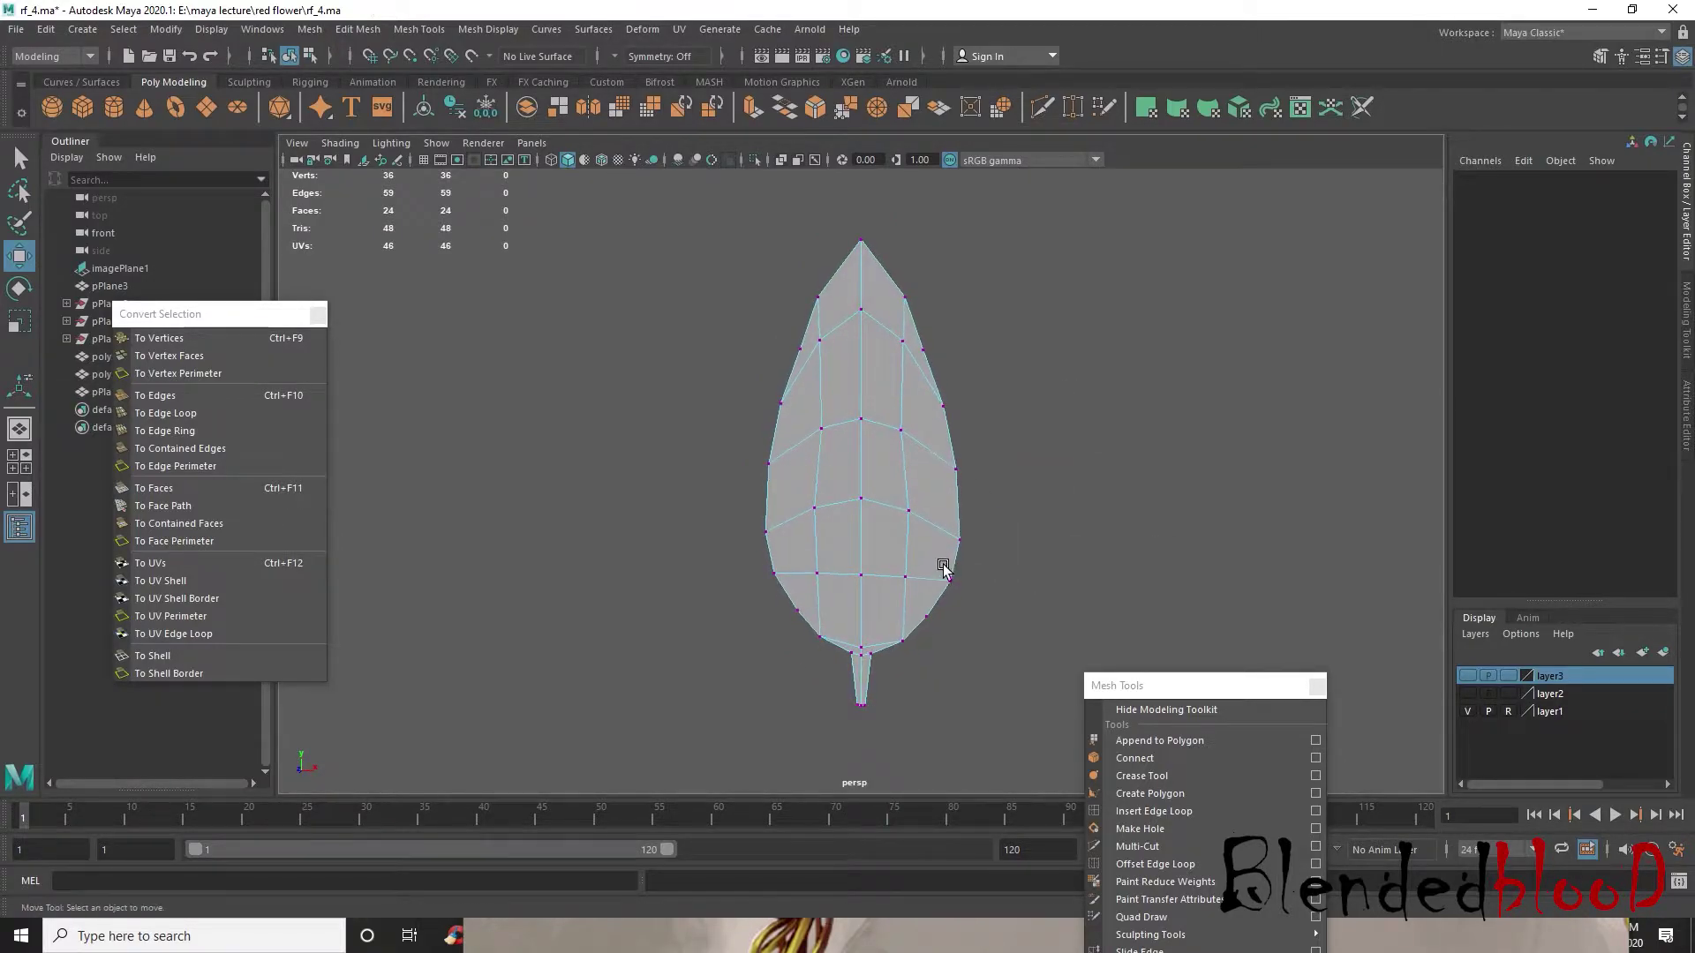
- Try to curve the petal by moving the middle vertices of both outer edges in depth
left_click_drag(845, 474, 820, 422, "alt")
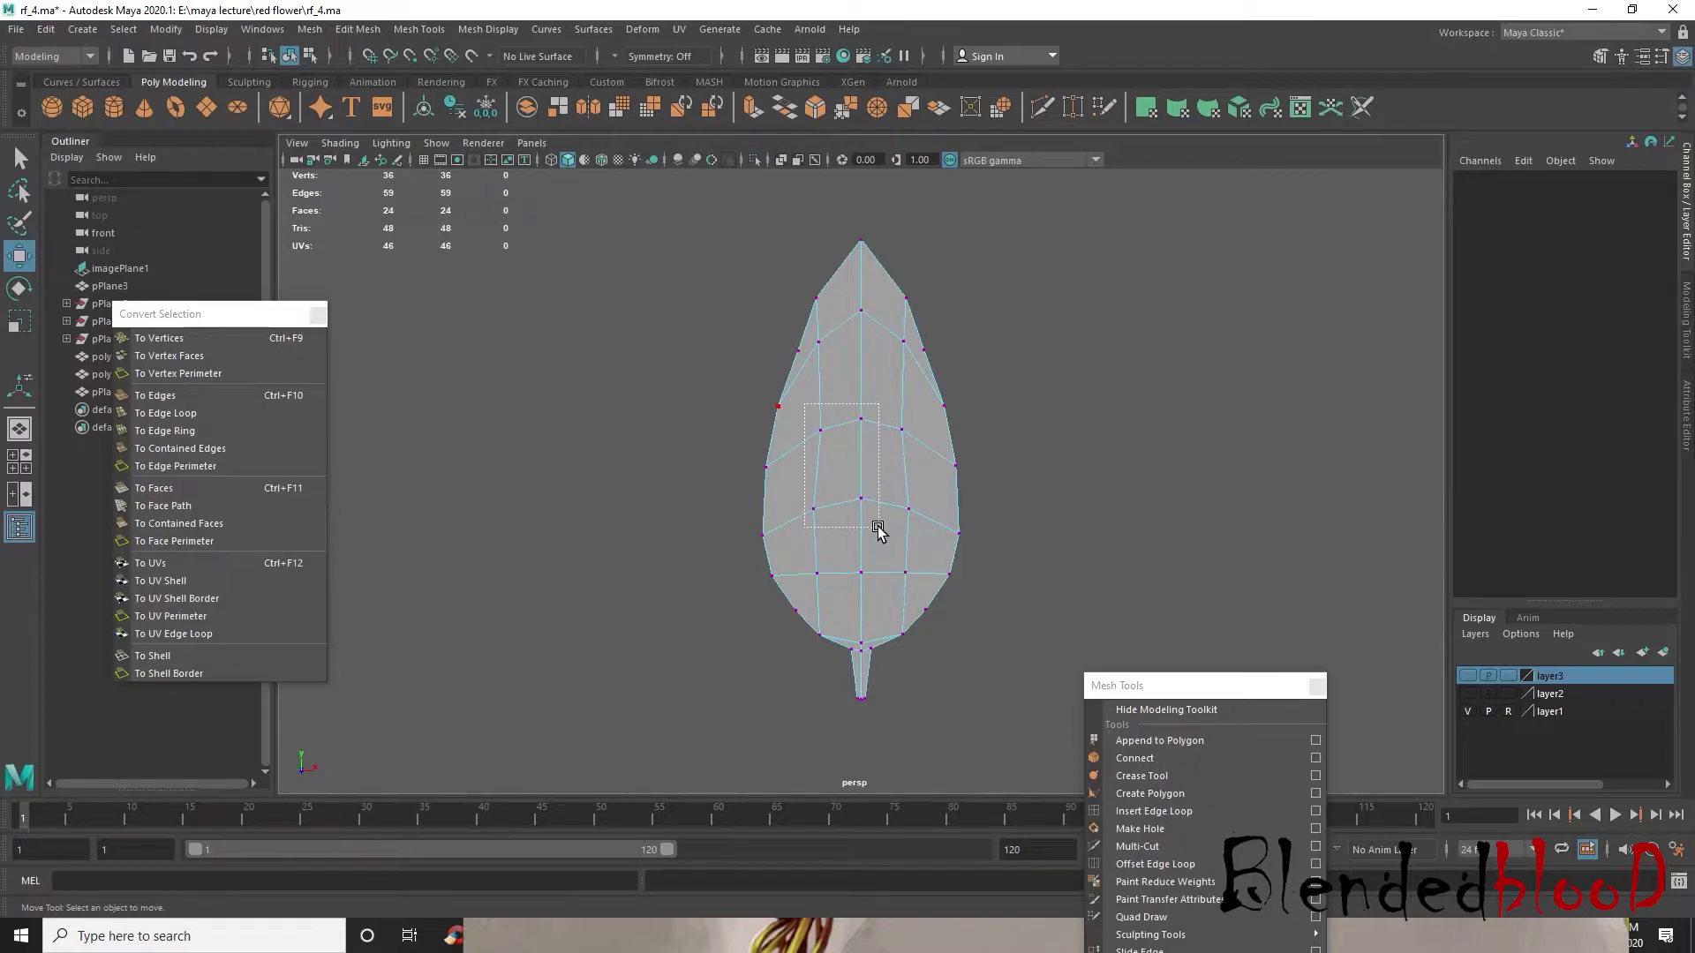
left_click_drag(878, 528, 878, 527)
left_click(927, 480)
left_click_drag(939, 422, 973, 548)
left_click_drag(786, 540, 787, 540, "shift")
left_click_drag(786, 540, 915, 484, "alt")
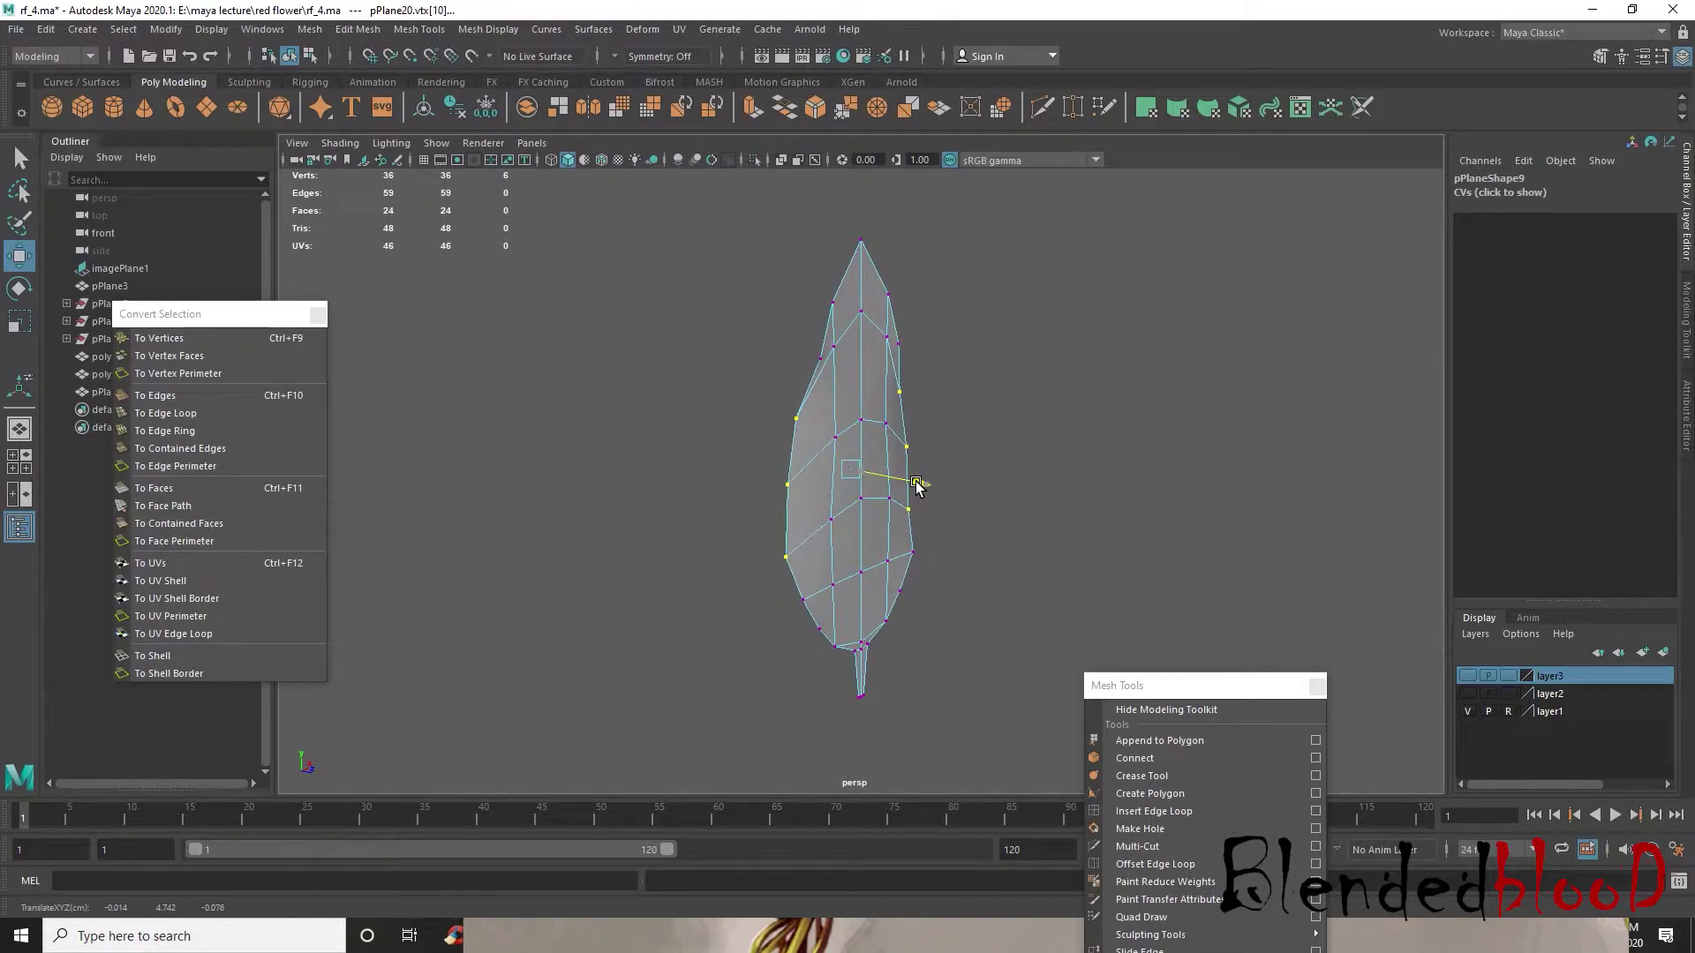
left_click_drag(877, 553, 954, 579, "alt")
key("ctrl+z")
- Bulge the petal by moving the edges in the middle of its centreline in depth with soft selection
right_click_drag(874, 448, 873, 498)
left_click_drag(927, 539, 849, 508, "alt")
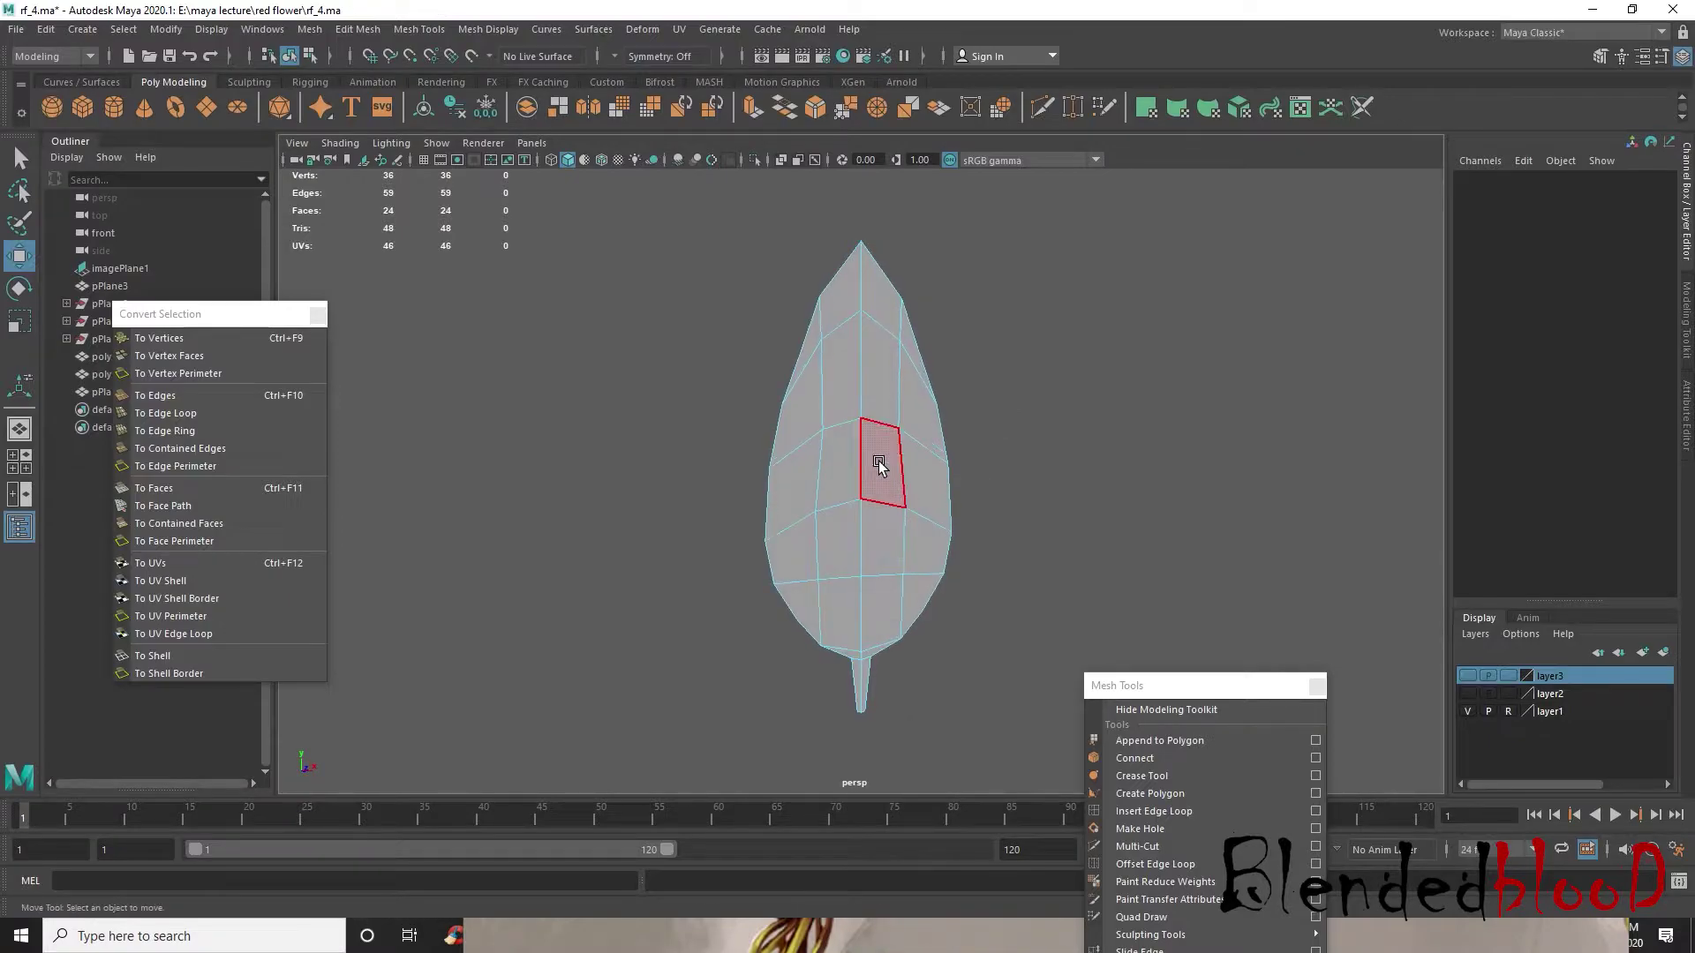
left_click(876, 462)
right_click_drag(870, 449, 865, 387)
left_click(863, 468)
left_click_drag(883, 575, 961, 576, "alt")
key("b")
left_click_drag(928, 521, 950, 531)
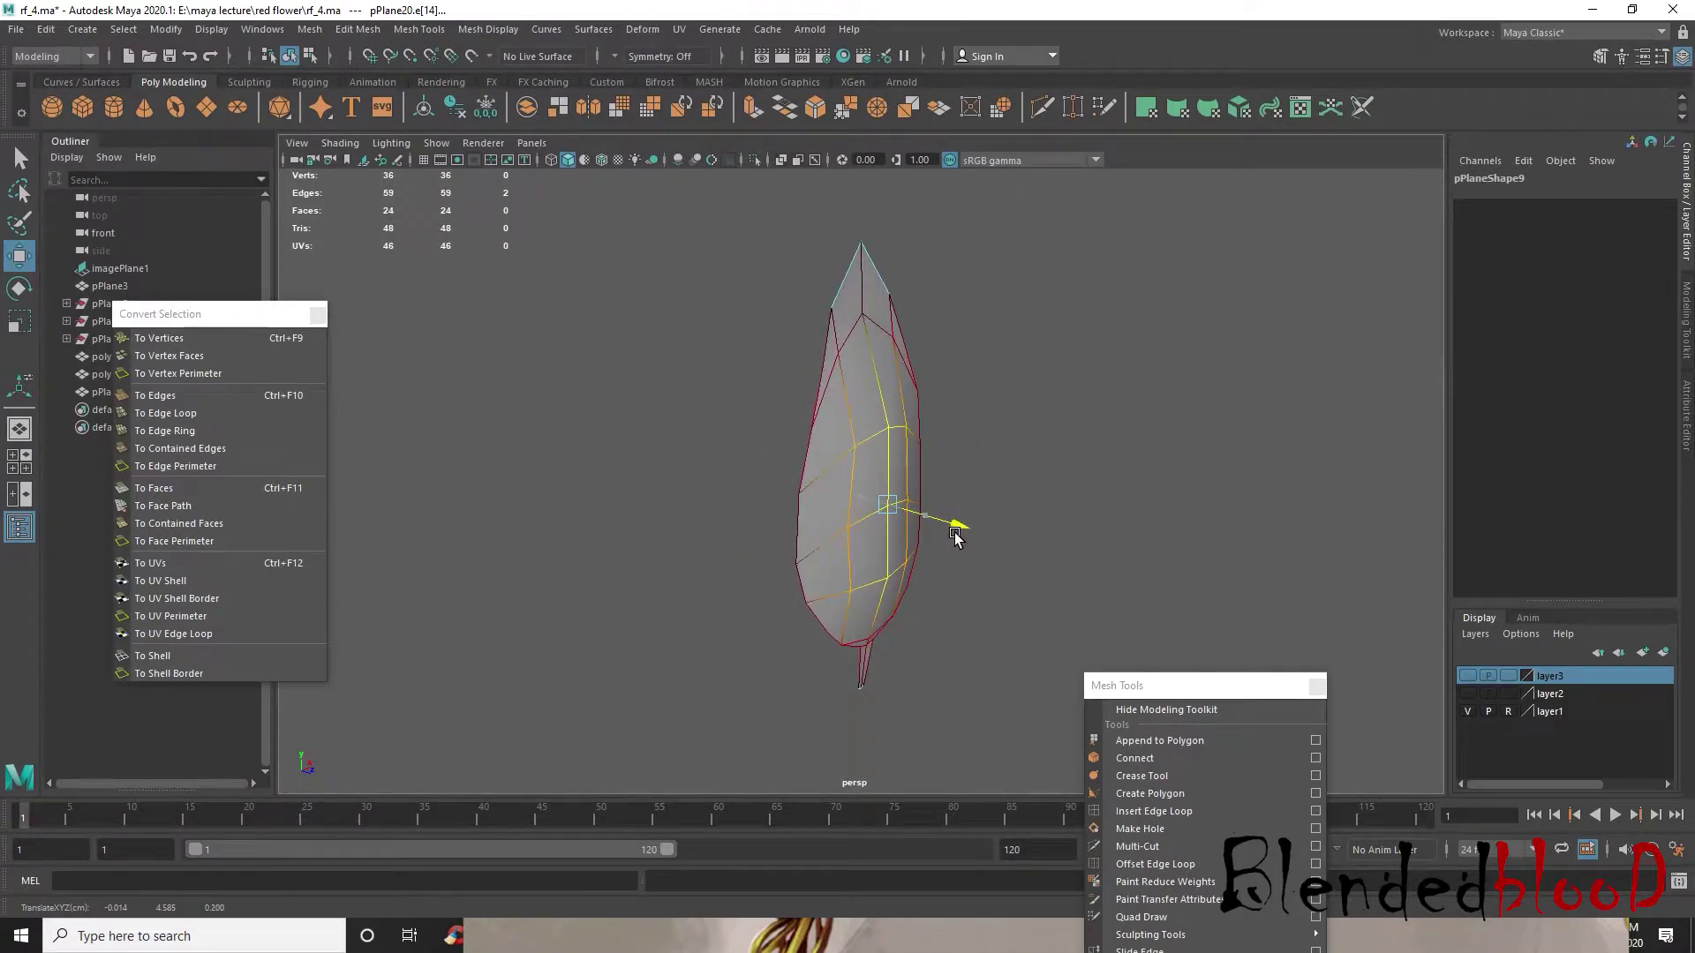
mouse_move(918, 591)
left_mouse_down("alt")
mouse_move(1028, 572)
mouse_move(883, 568)
mouse_move(949, 583)
left_mouse_up("alt")
left_click_drag(970, 517, 910, 527)
- Adjust the depth of the inner vertices near the petal's tip to follow the cupped shape
right_click_drag(849, 315, 759, 320)
left_click_drag(834, 305, 914, 355)
left_click_drag(893, 394, 820, 382, "alt")
left_click_drag(901, 424, 875, 444)
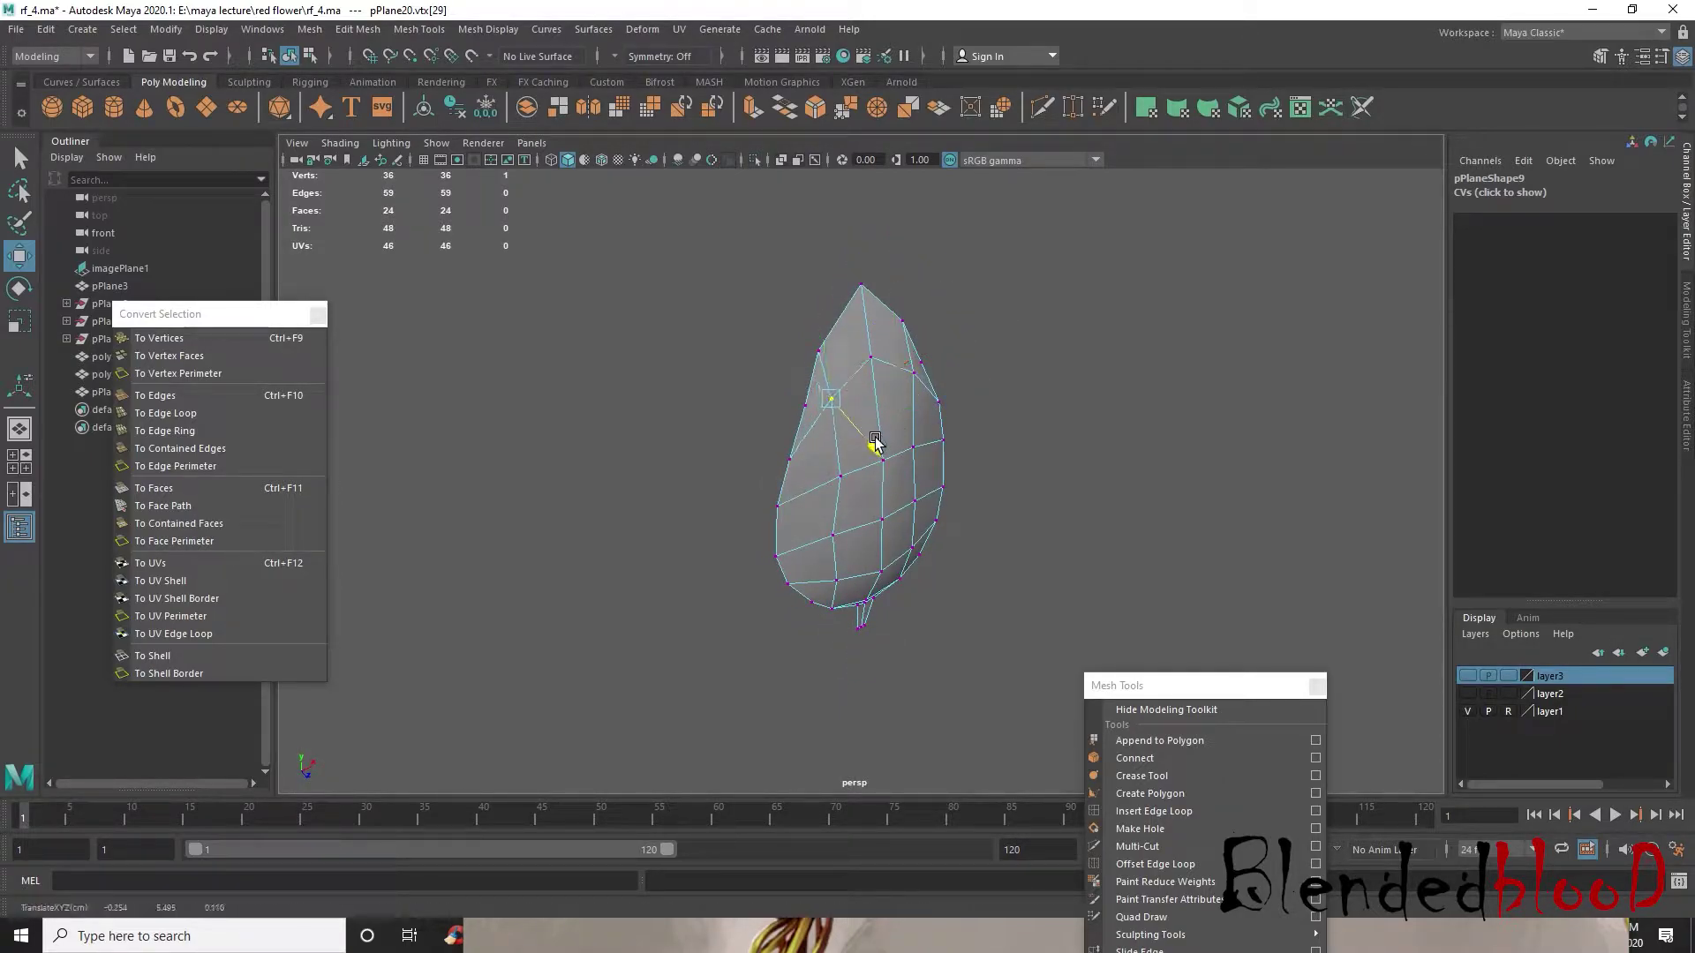
left_click_drag(931, 499, 870, 413, "alt")
middle_click_drag(898, 349, 897, 500, "alt")
left_click_drag(897, 500, 842, 386, "alt")
- Refine the petal's curvature by adjusting further vertices along its sides and upper part
right_click_drag(837, 377, 704, 375)
left_click_drag(620, 205, 675, 477)
left_click_drag(852, 578, 985, 520)
left_click_drag(985, 521, 791, 484, "alt")
left_click(797, 490, "shift")
mouse_move(894, 510)
left_mouse_down("alt")
mouse_move(1006, 582)
mouse_move(990, 527)
mouse_move(915, 574)
mouse_move(900, 527)
left_mouse_up("alt")
left_click(885, 451)
left_click(802, 464, "shift")
left_click_drag(851, 472, 962, 304, "alt")
left_click(897, 303)
left_click_drag(1026, 474, 871, 485, "alt")
- Select all petal vertices except the stem's bottom end and even out their spacing with the Sculpt Geometry Tool
right_click_drag(848, 462, 846, 466)
left_click_drag(677, 247, 950, 650)
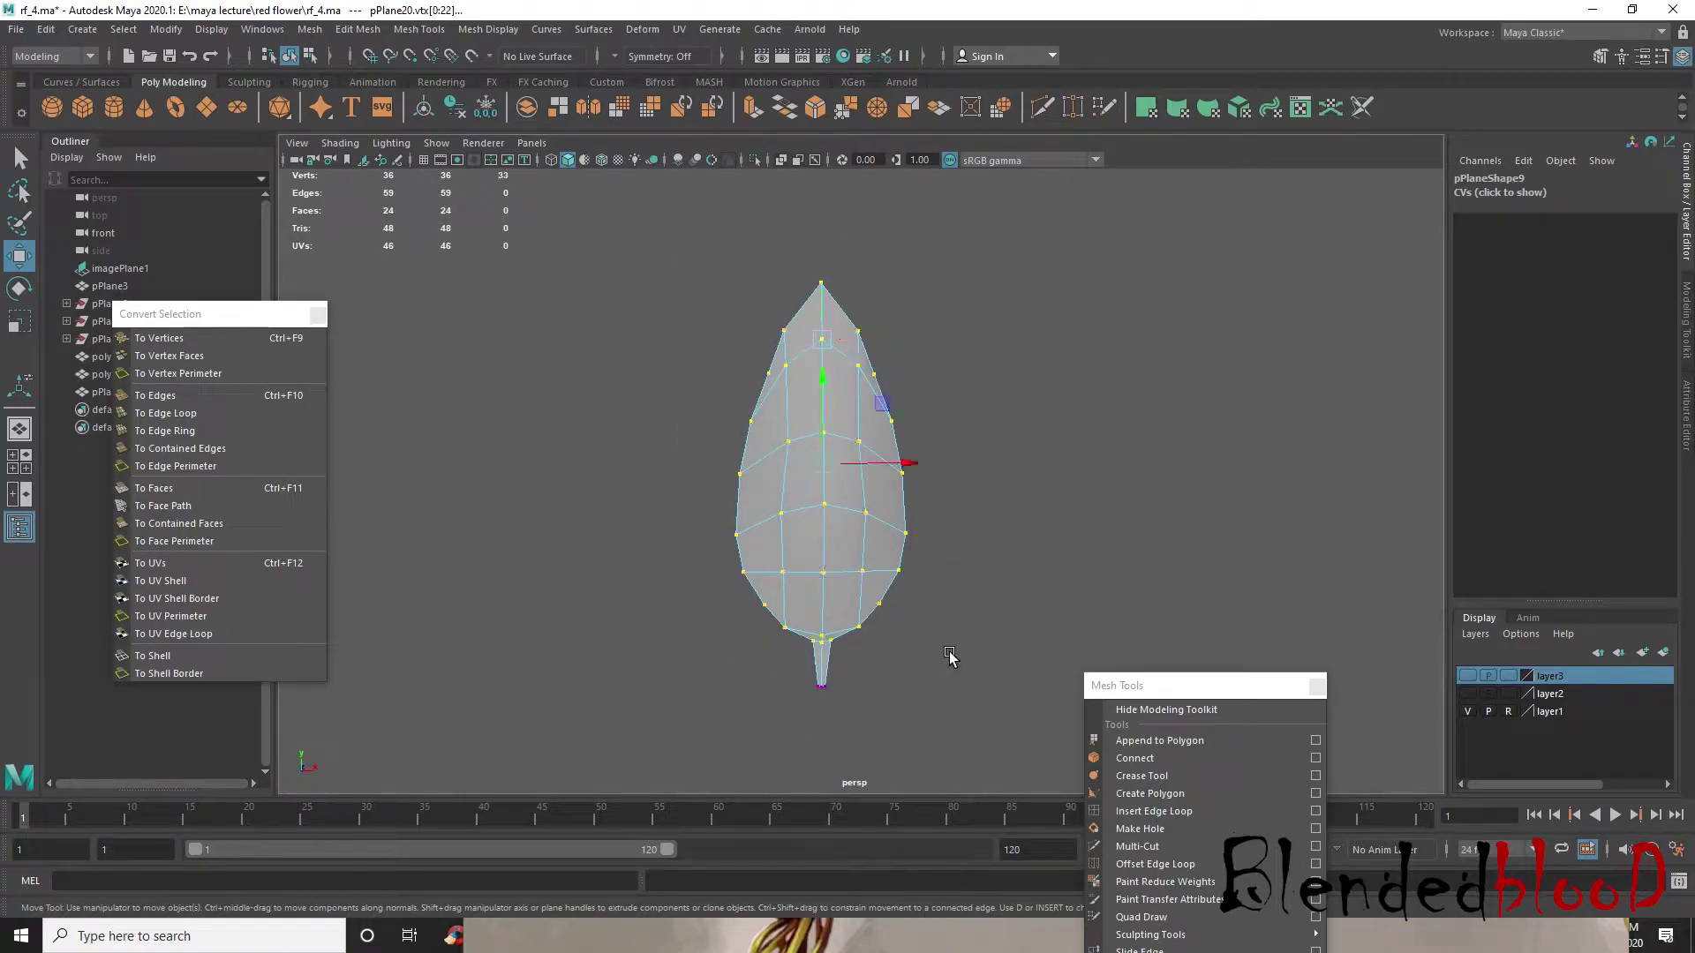
left_click(594, 32)
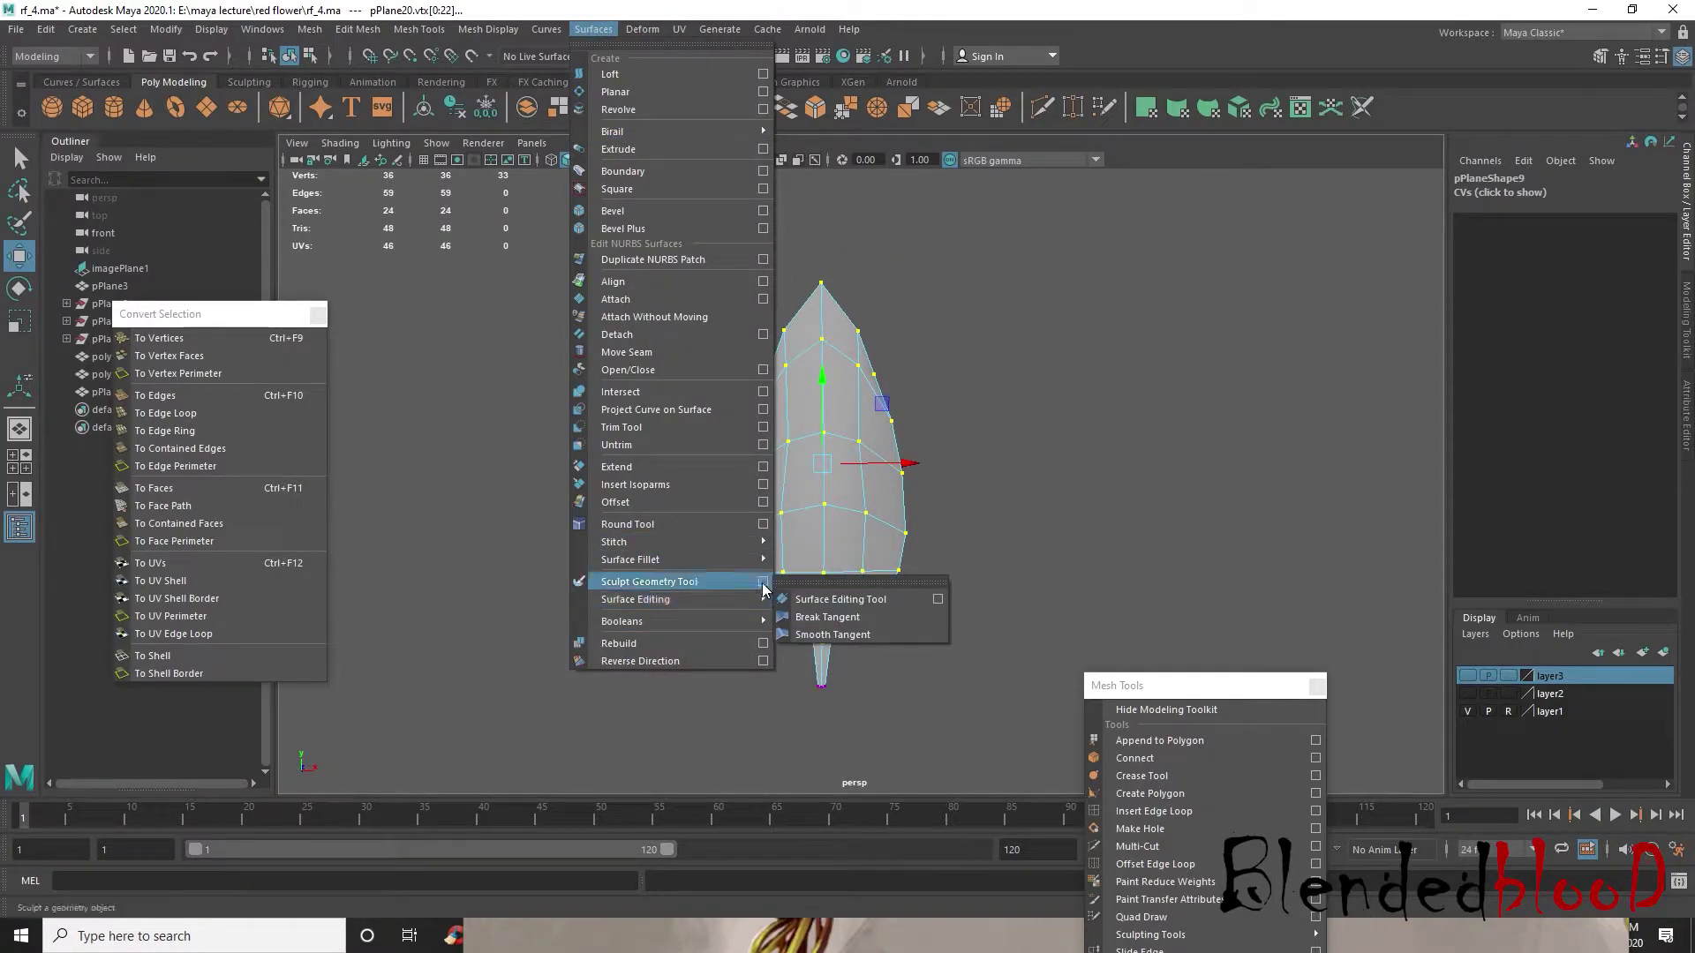
left_click(763, 582)
scroll(813, 492, "up", 2)
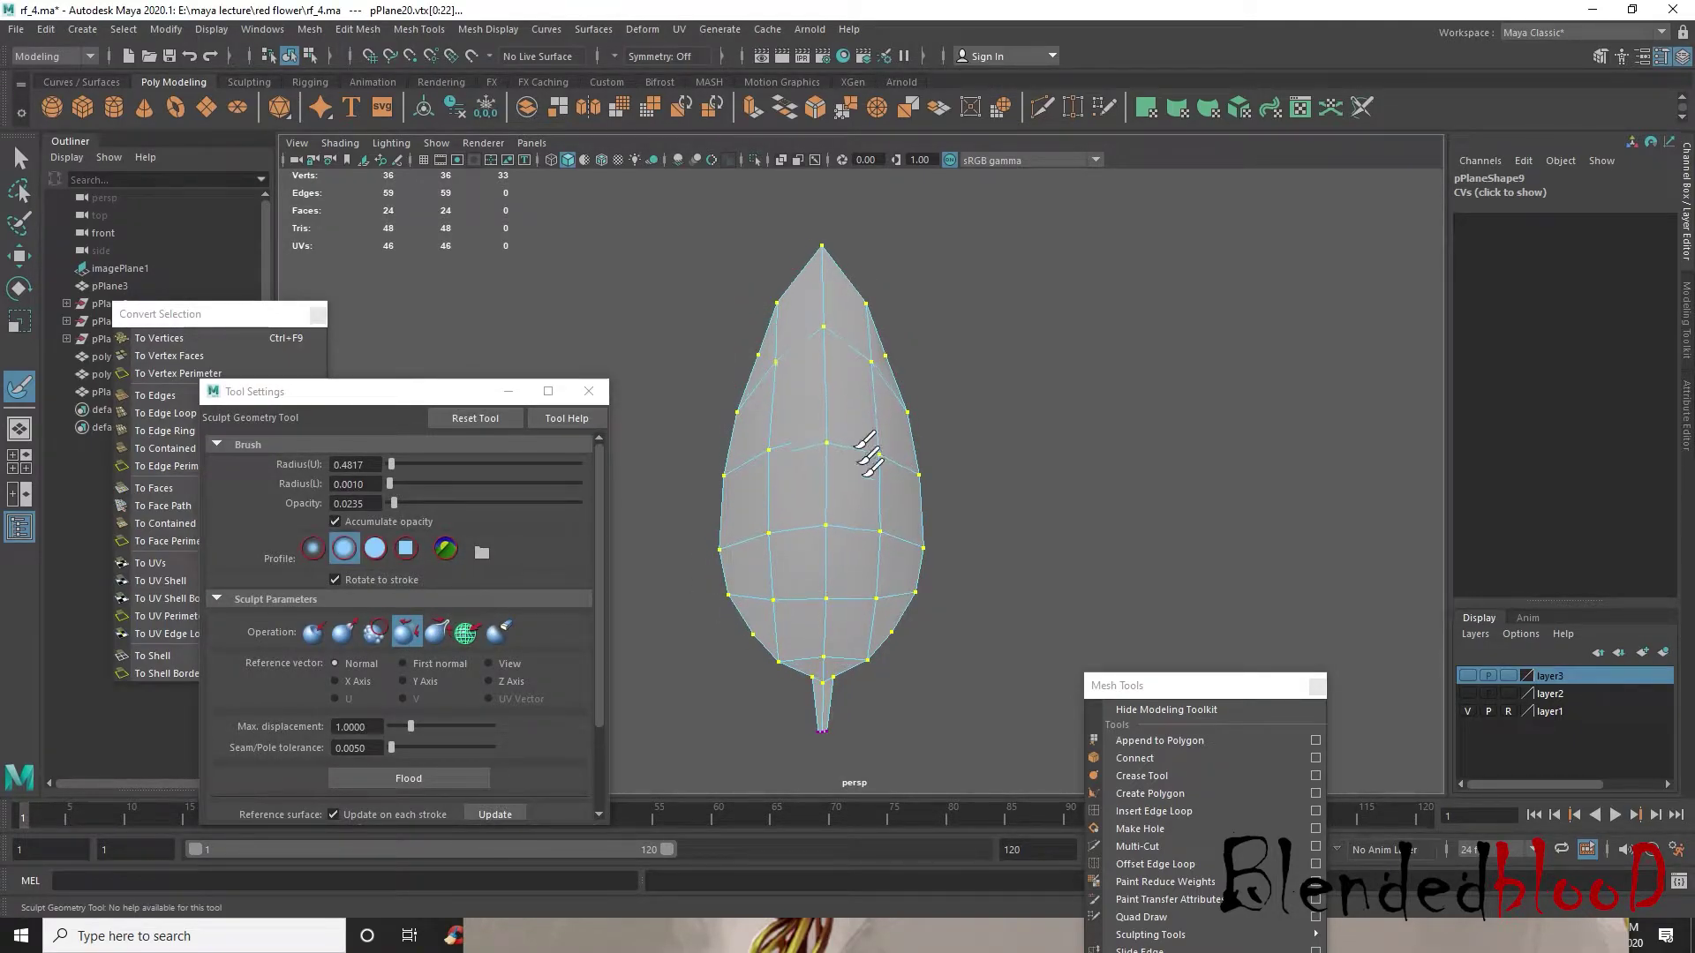
mouse_move(821, 434)
left_mouse_down("alt")
mouse_move(877, 428)
mouse_move(930, 473)
left_mouse_up("alt")
- Check the petal with smoothed display from several sides, then return it to unsmoothed display as a selected object
key("w")
key("3")
right_click_drag(872, 444, 953, 379)
left_click(1053, 407)
left_click_drag(1082, 466, 1069, 538, "alt")
left_click(861, 492)
key("1")
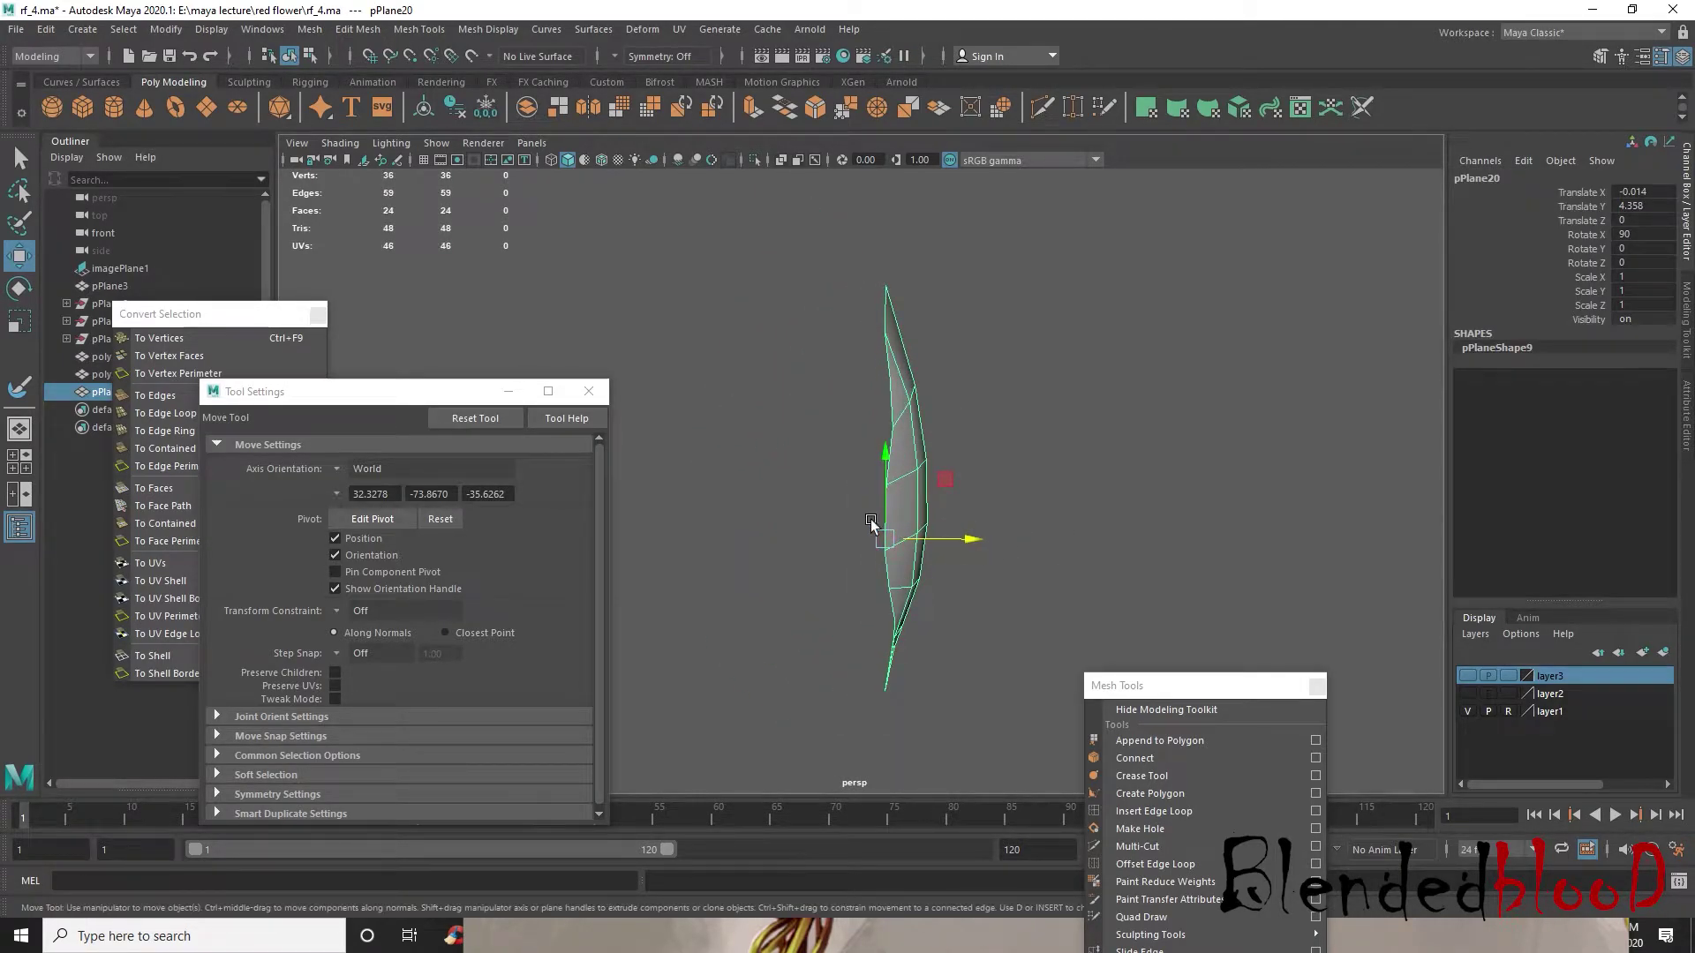
- Compare the petal's size and outline with the reference rosebuds in the front view
scroll(962, 545, "down", 3)
left_click_drag(472, 393, 349, 472)
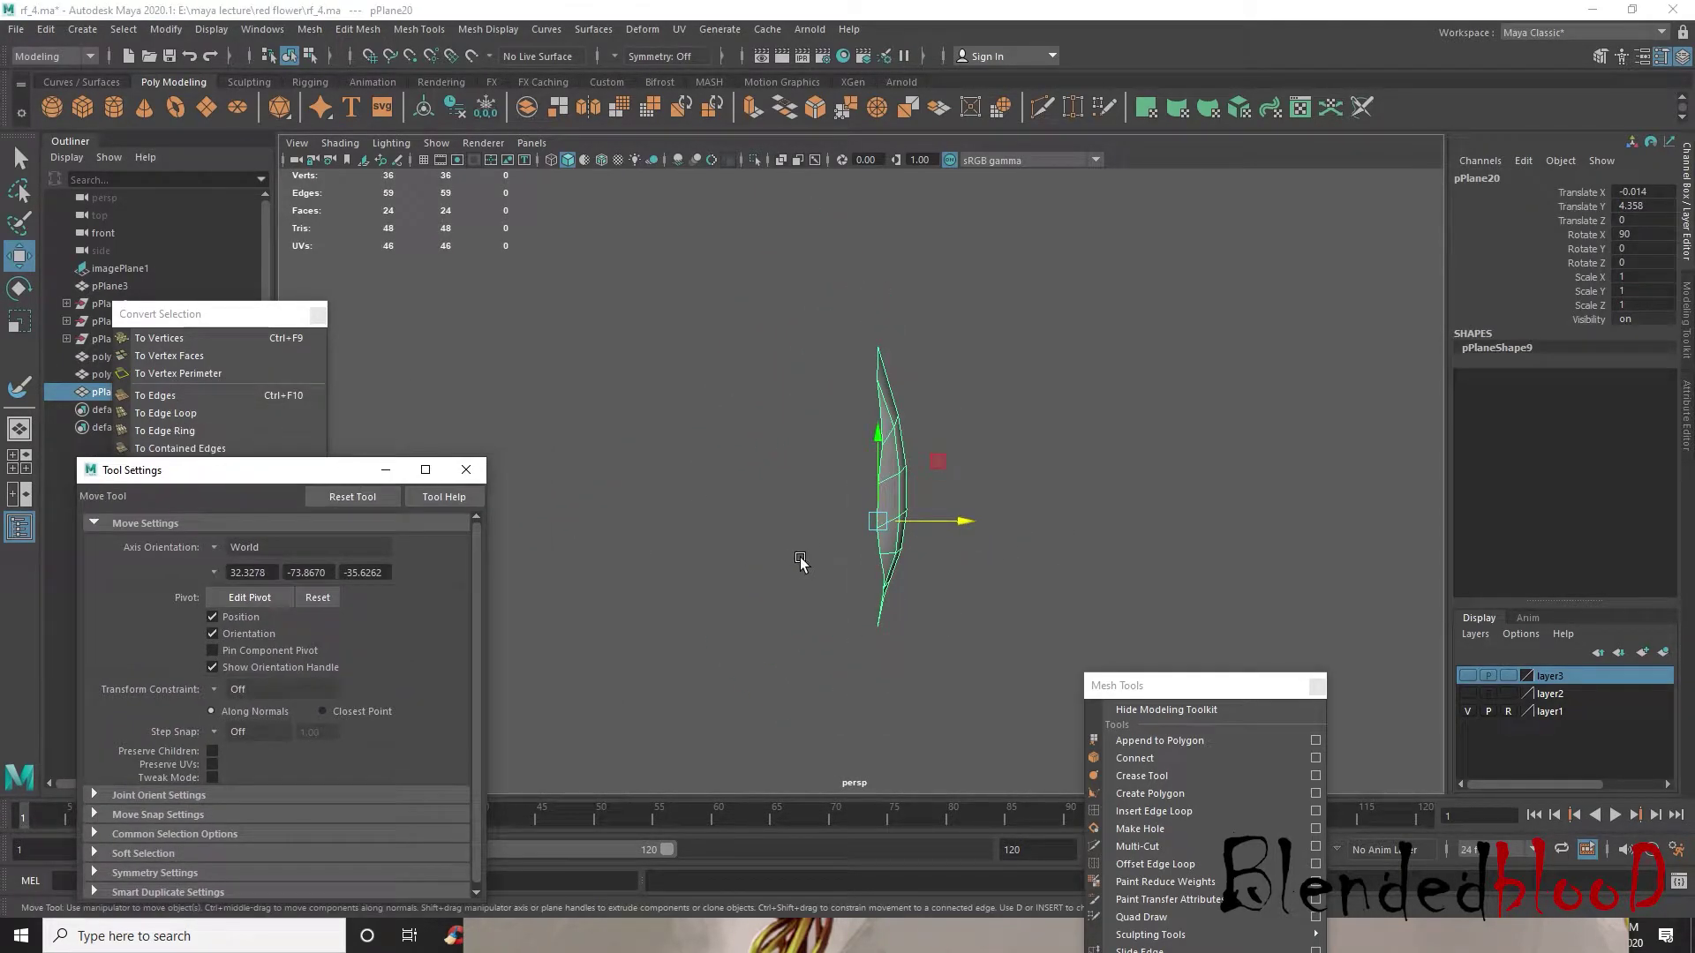
key("space")
key("space")
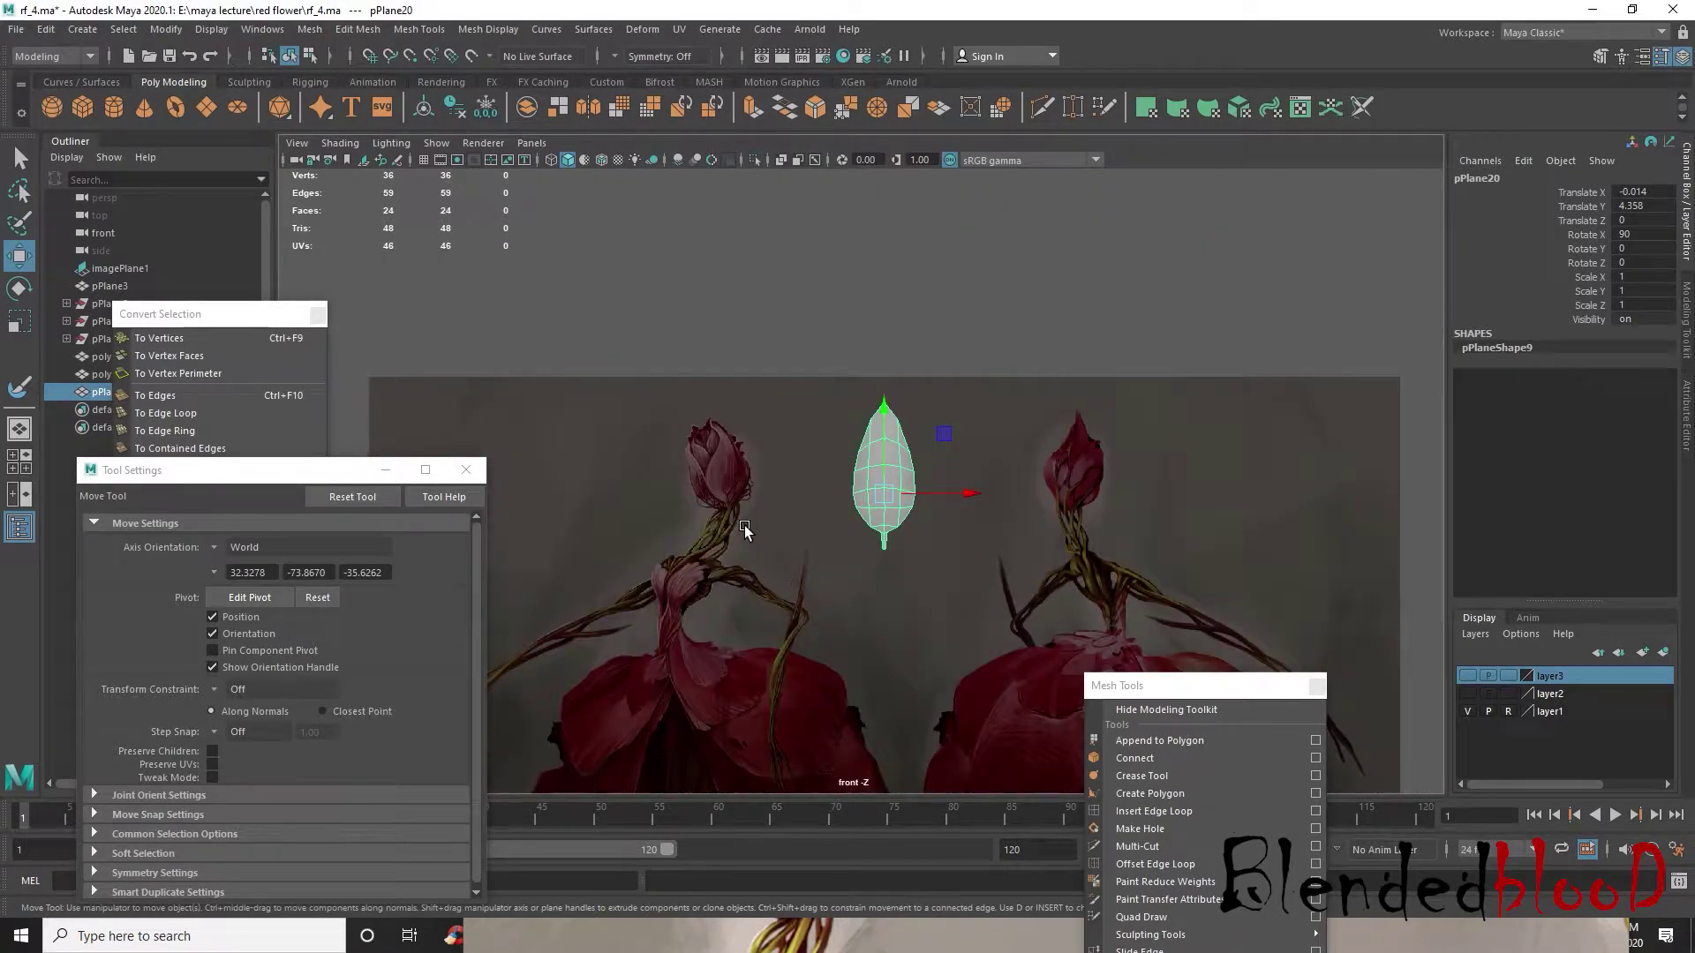
scroll(747, 531, "up", 3)
middle_click_drag(743, 515, 788, 518, "alt")
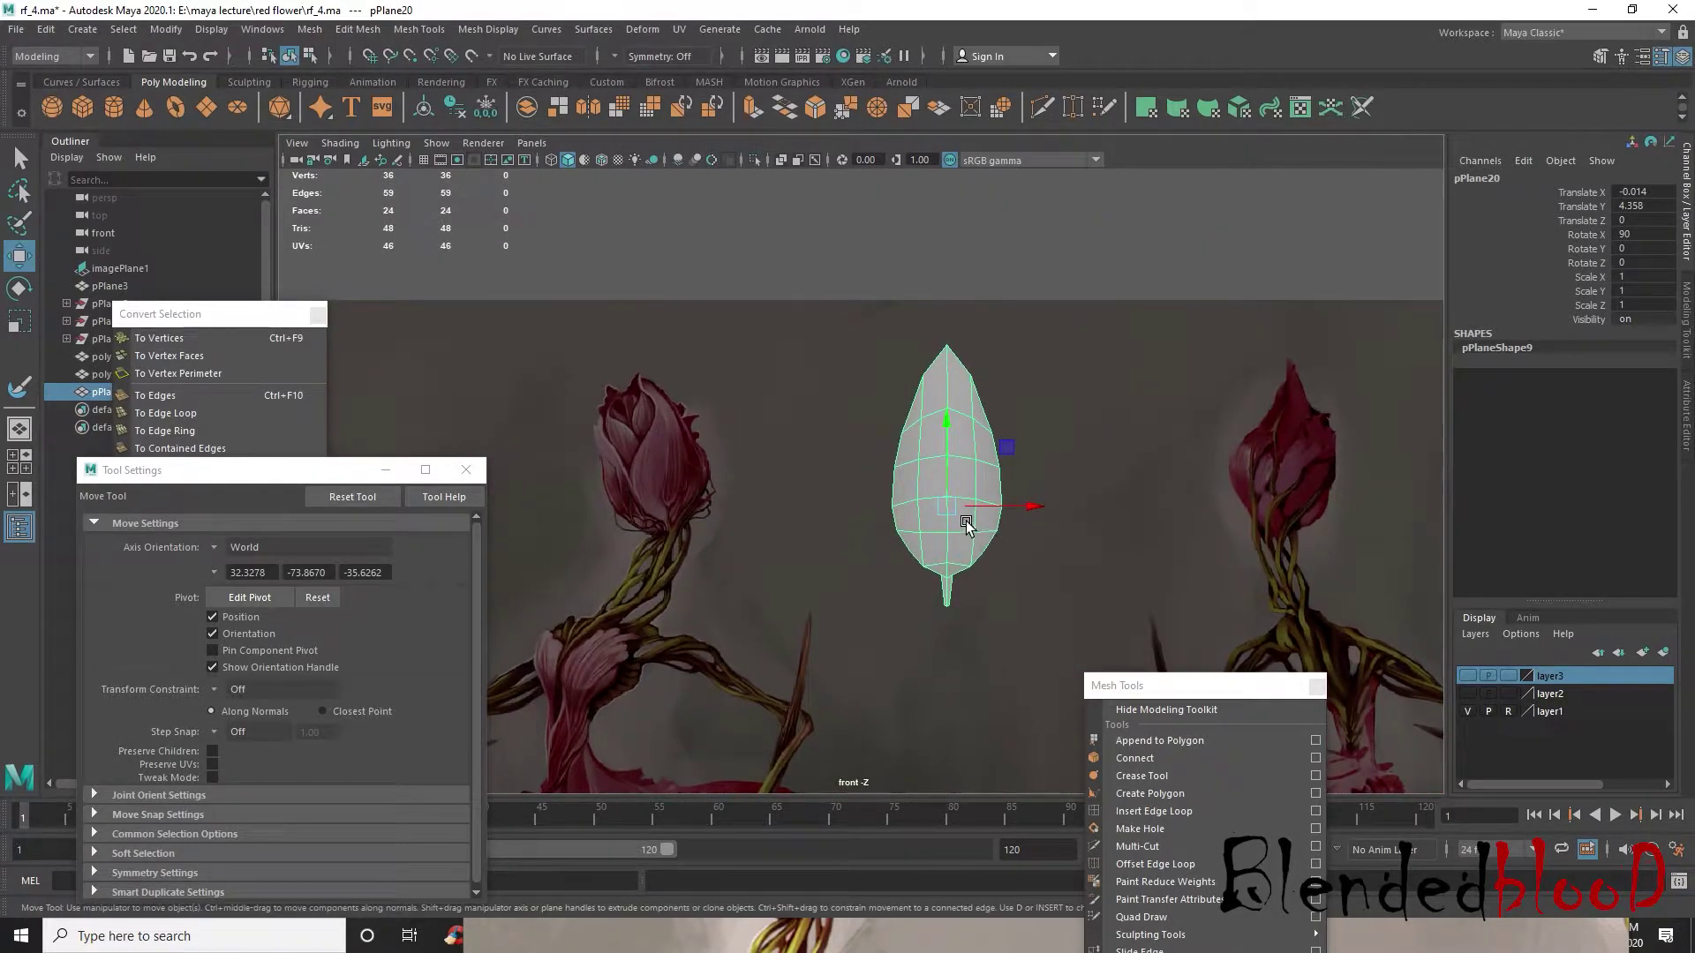
key("space")
key("space")
- Bend the petal's base inward by moving its stem and lowest vertices with soft selection, then return to object selection
left_click_drag(922, 631, 966, 574, "alt")
middle_click_drag(966, 574, 958, 539, "alt")
right_click_drag(942, 449, 831, 447)
left_click_drag(927, 631, 1029, 672, "alt")
left_click_drag(924, 594, 800, 498, "alt")
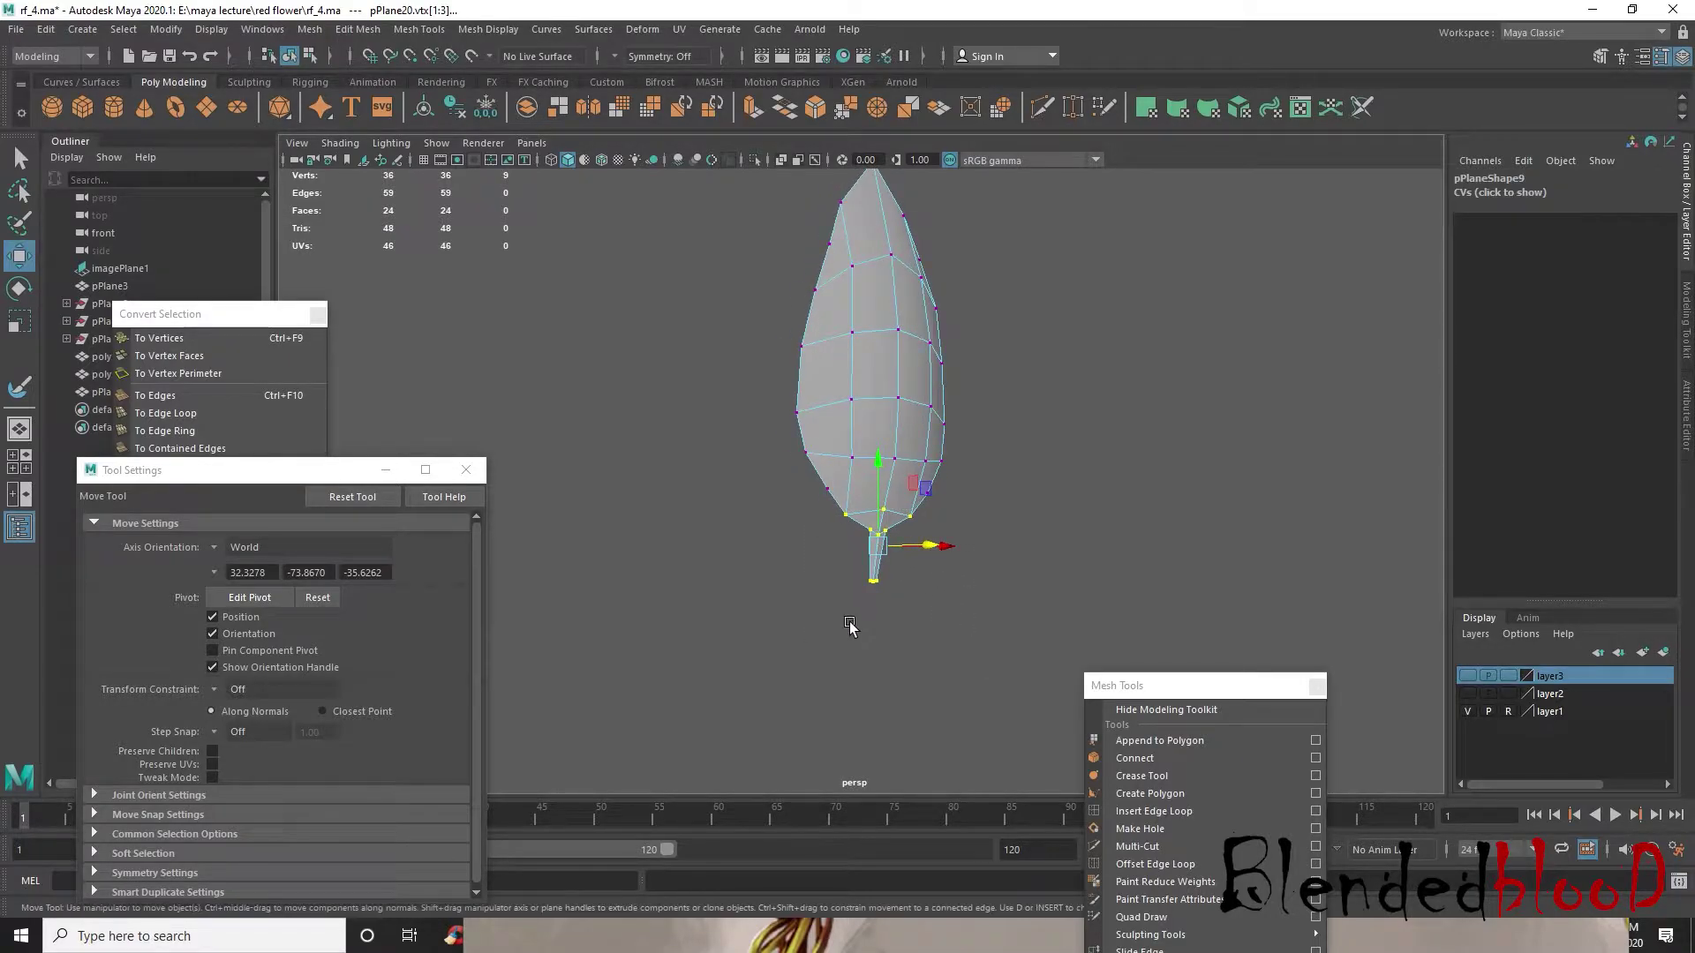
key("b")
left_click_drag(915, 587, 979, 679)
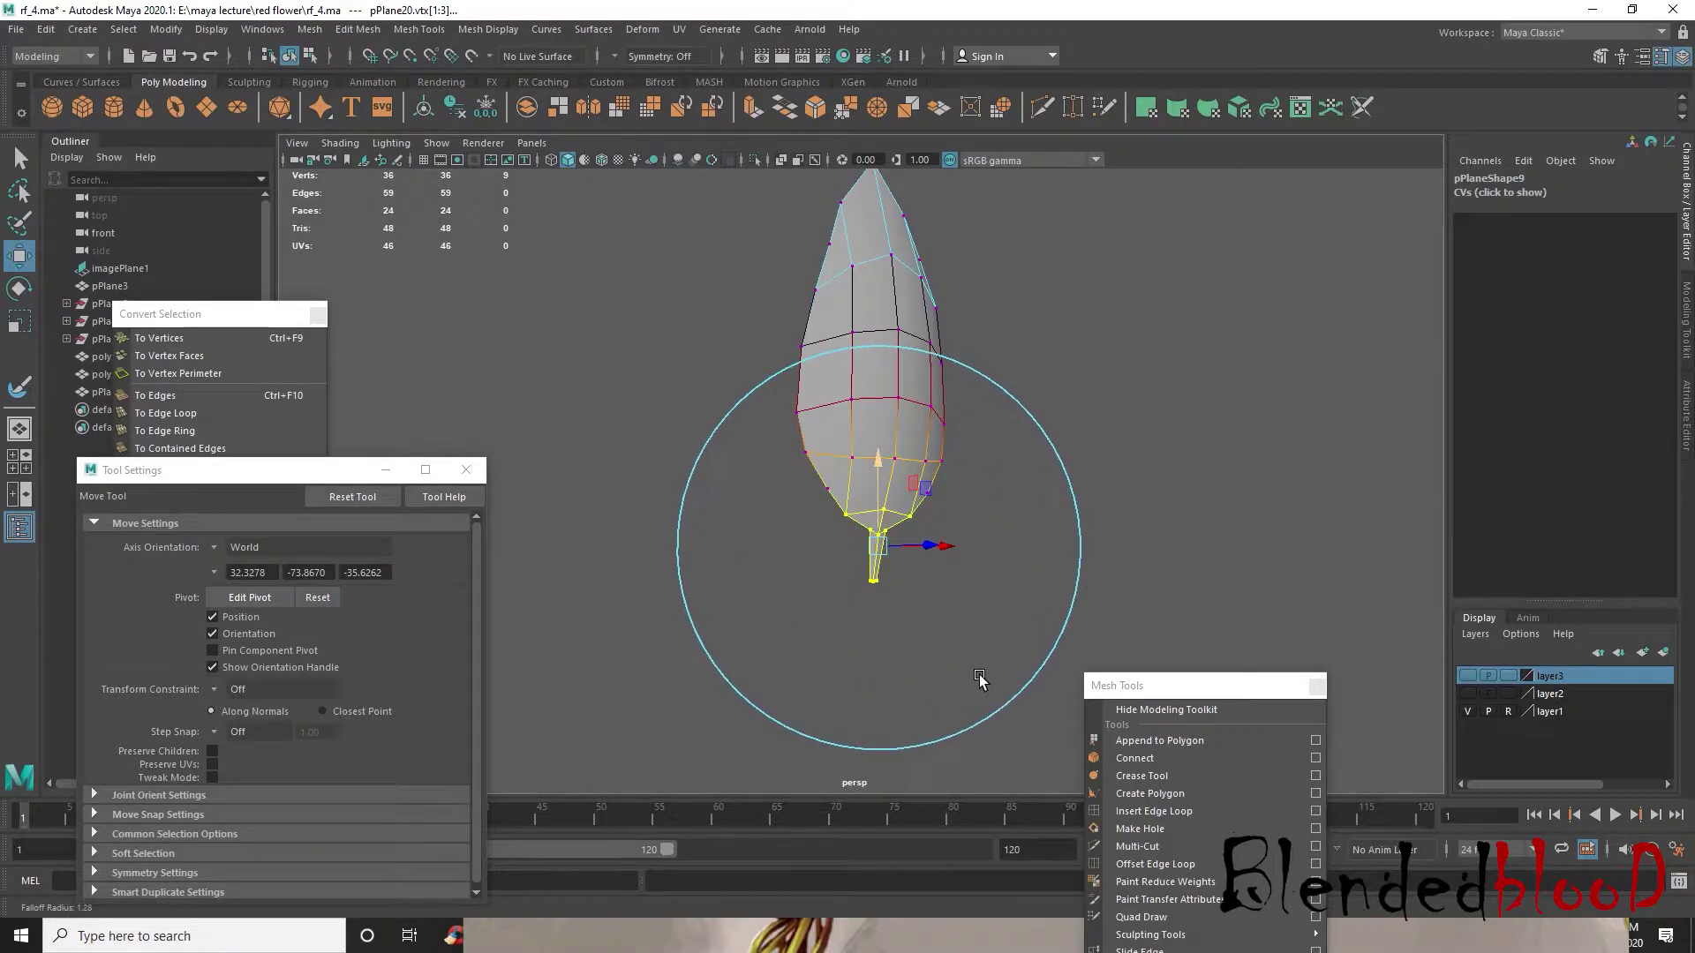
left_click_drag(898, 601, 1043, 623, "alt")
left_click_drag(1035, 553, 975, 565)
key("b")
right_click_drag(929, 420, 1011, 393)
left_click(1154, 521)
left_click_drag(1153, 520, 822, 424, "alt")
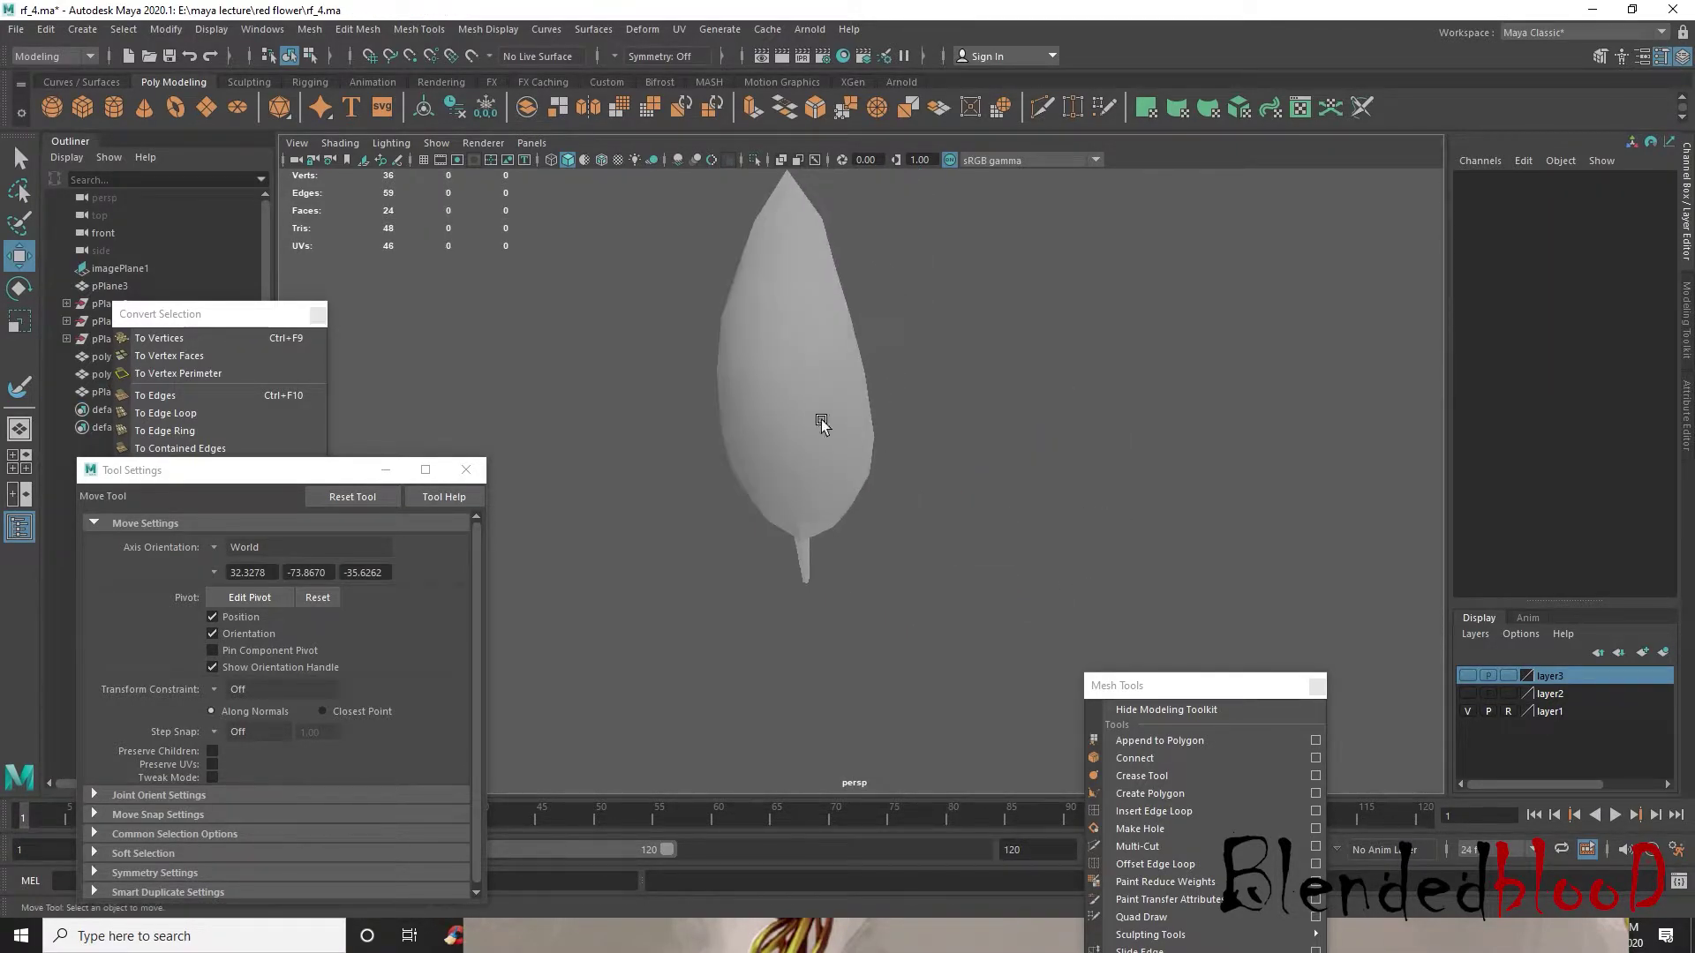
- In the top view, move the petal's pivot behind it to about Z -0.47 as the centre of the bud
left_click(821, 423)
middle_click_drag(1050, 501, 1127, 567, "alt")
left_click_drag(1127, 568, 980, 576, "alt")
key("space")
key("space")
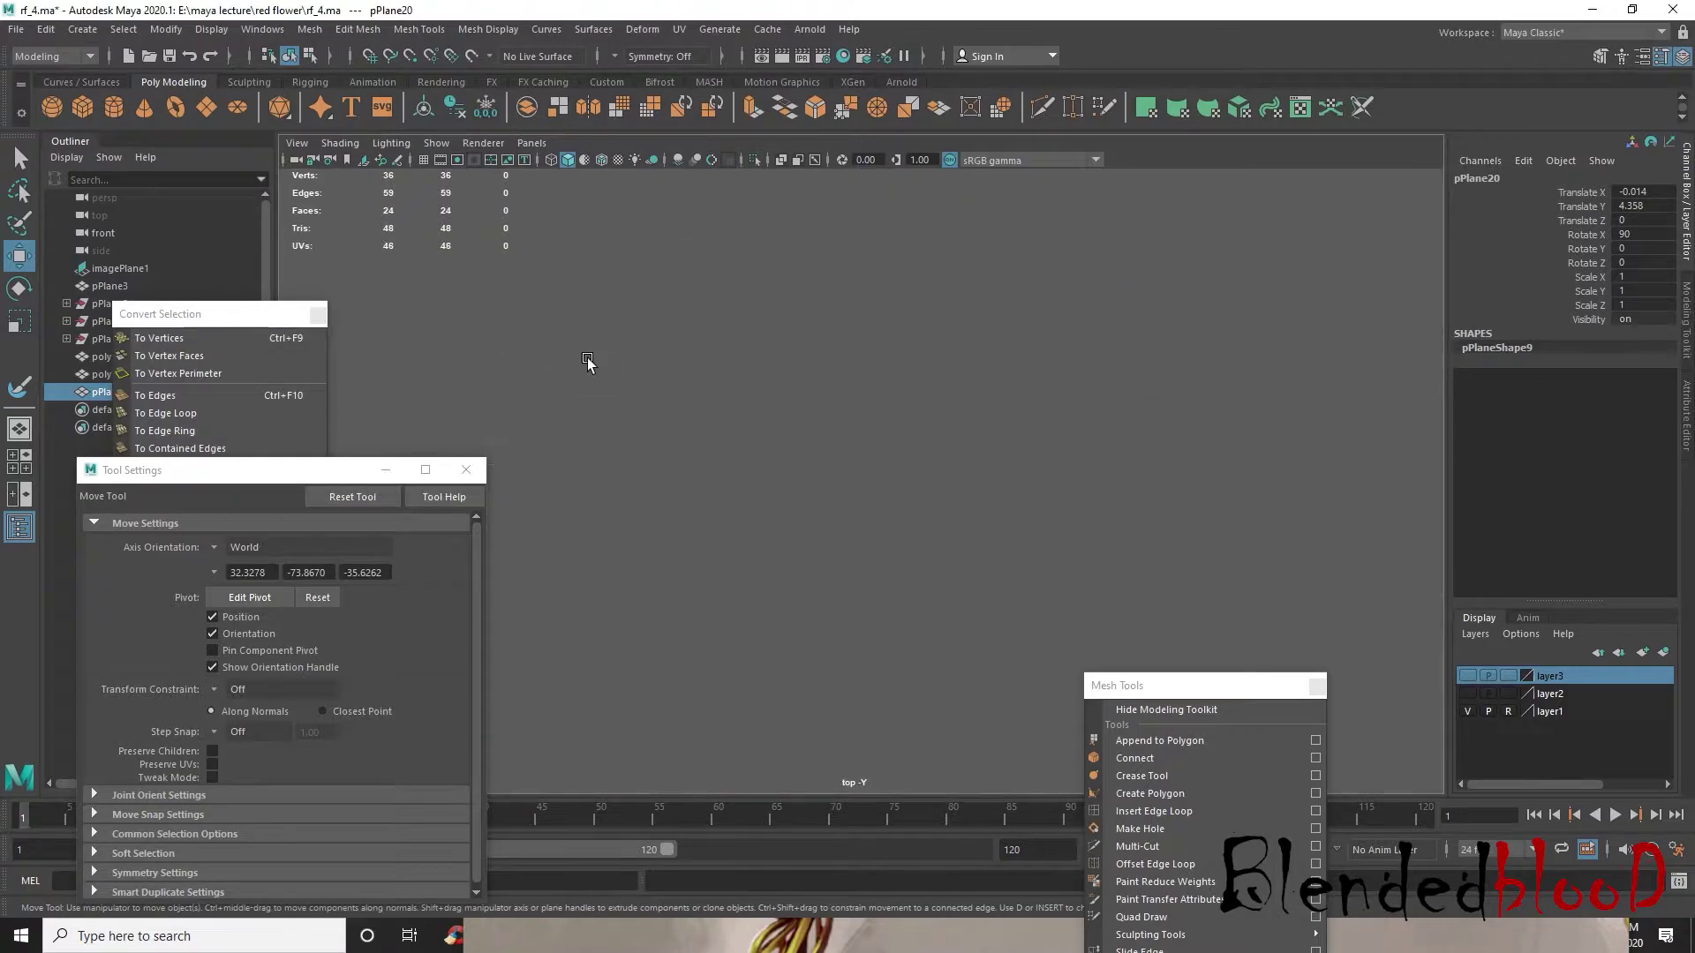
key("f")
scroll(780, 438, "down", 10)
scroll(826, 502, "up", 5)
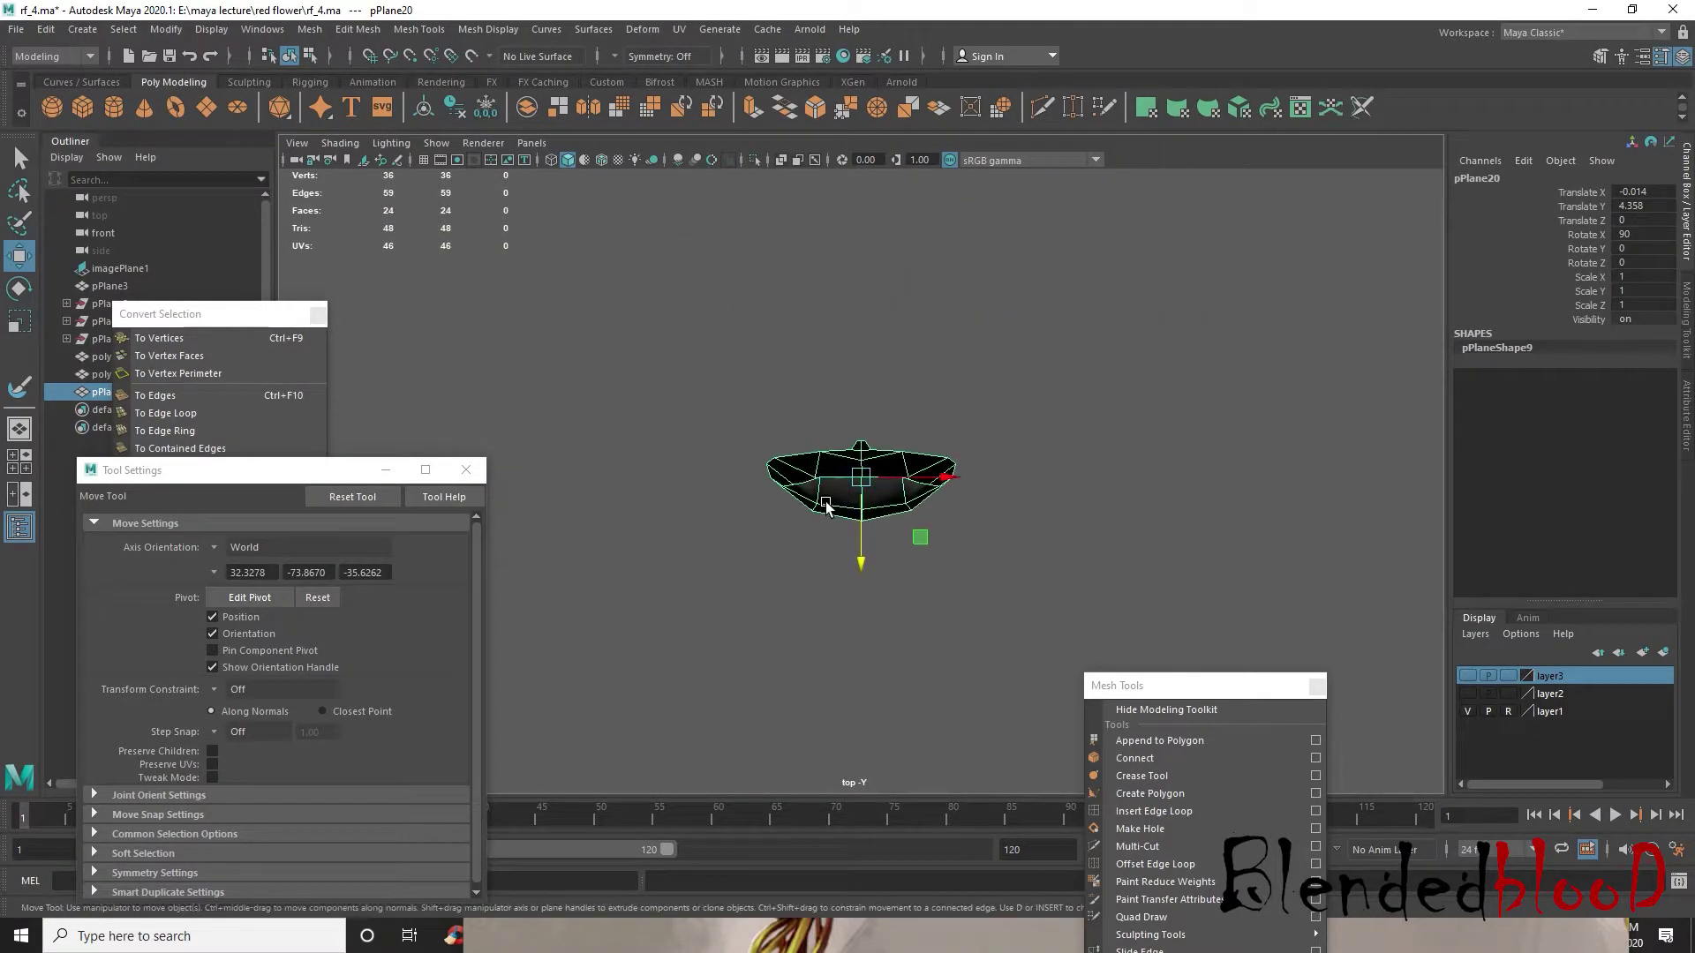
key("d")
left_click_drag(861, 562, 854, 494)
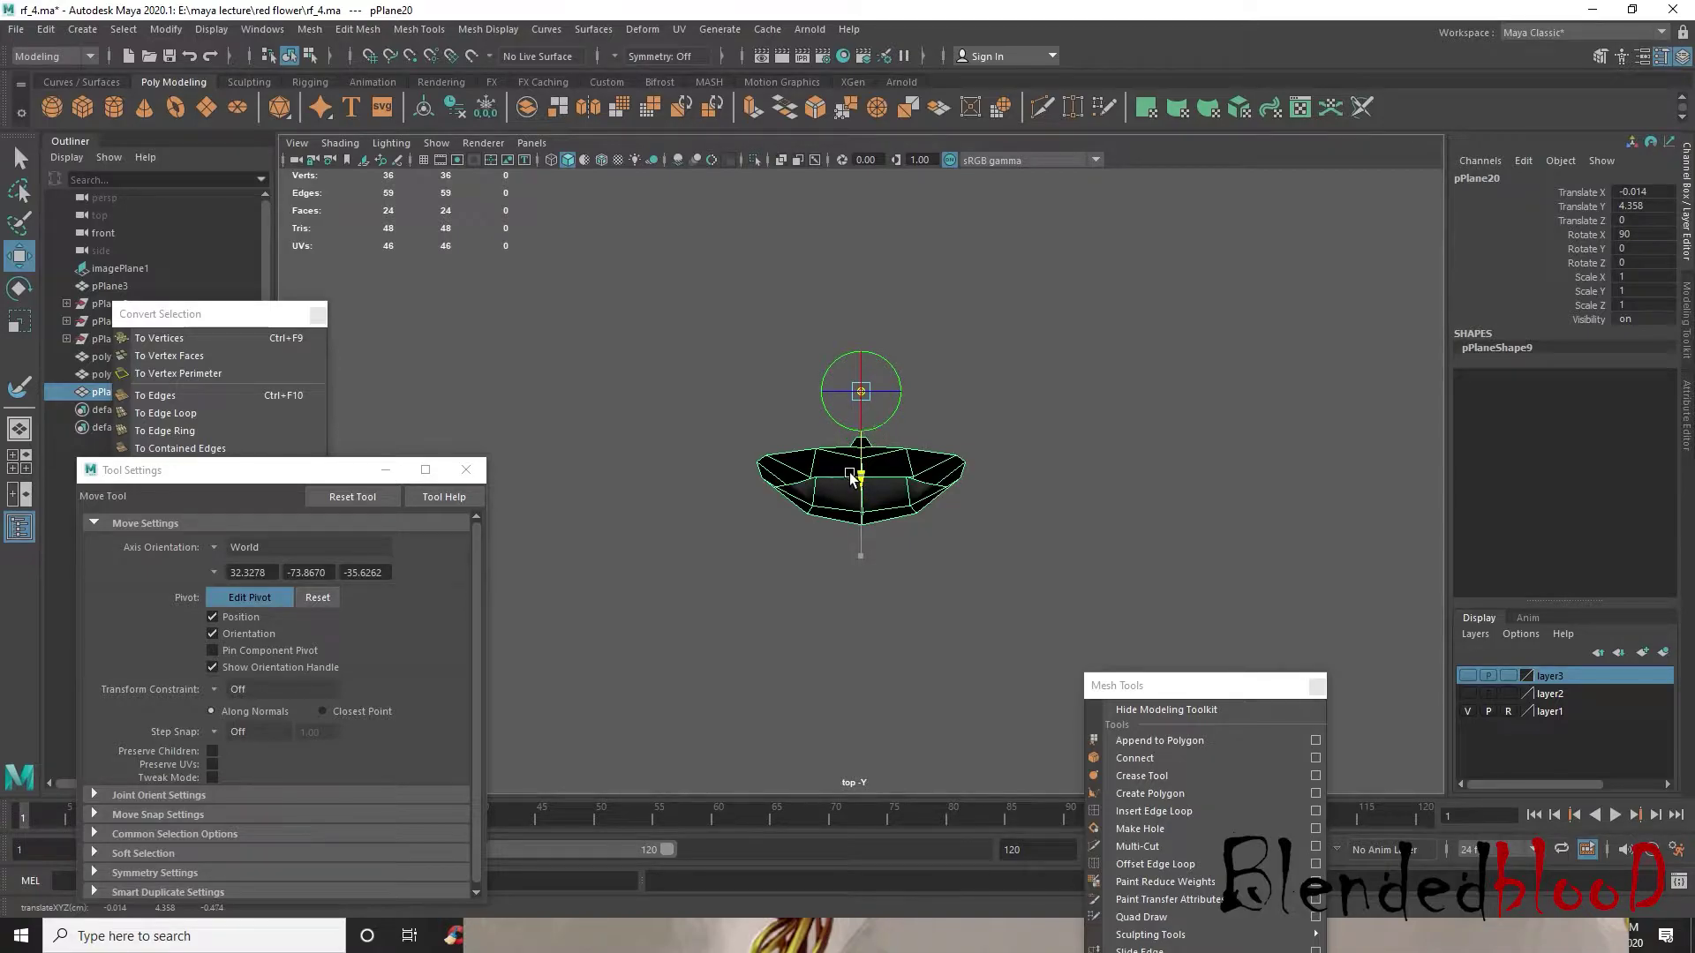
key("d")
- Duplicate the petal four times and rotate the copies around Y to about 55°, 133°, 228° and 293° to form a ring
key("e")
left_click_drag(883, 510, 937, 317)
key("ctrl+z")
key("ctrl+d")
key("ctrl+d")
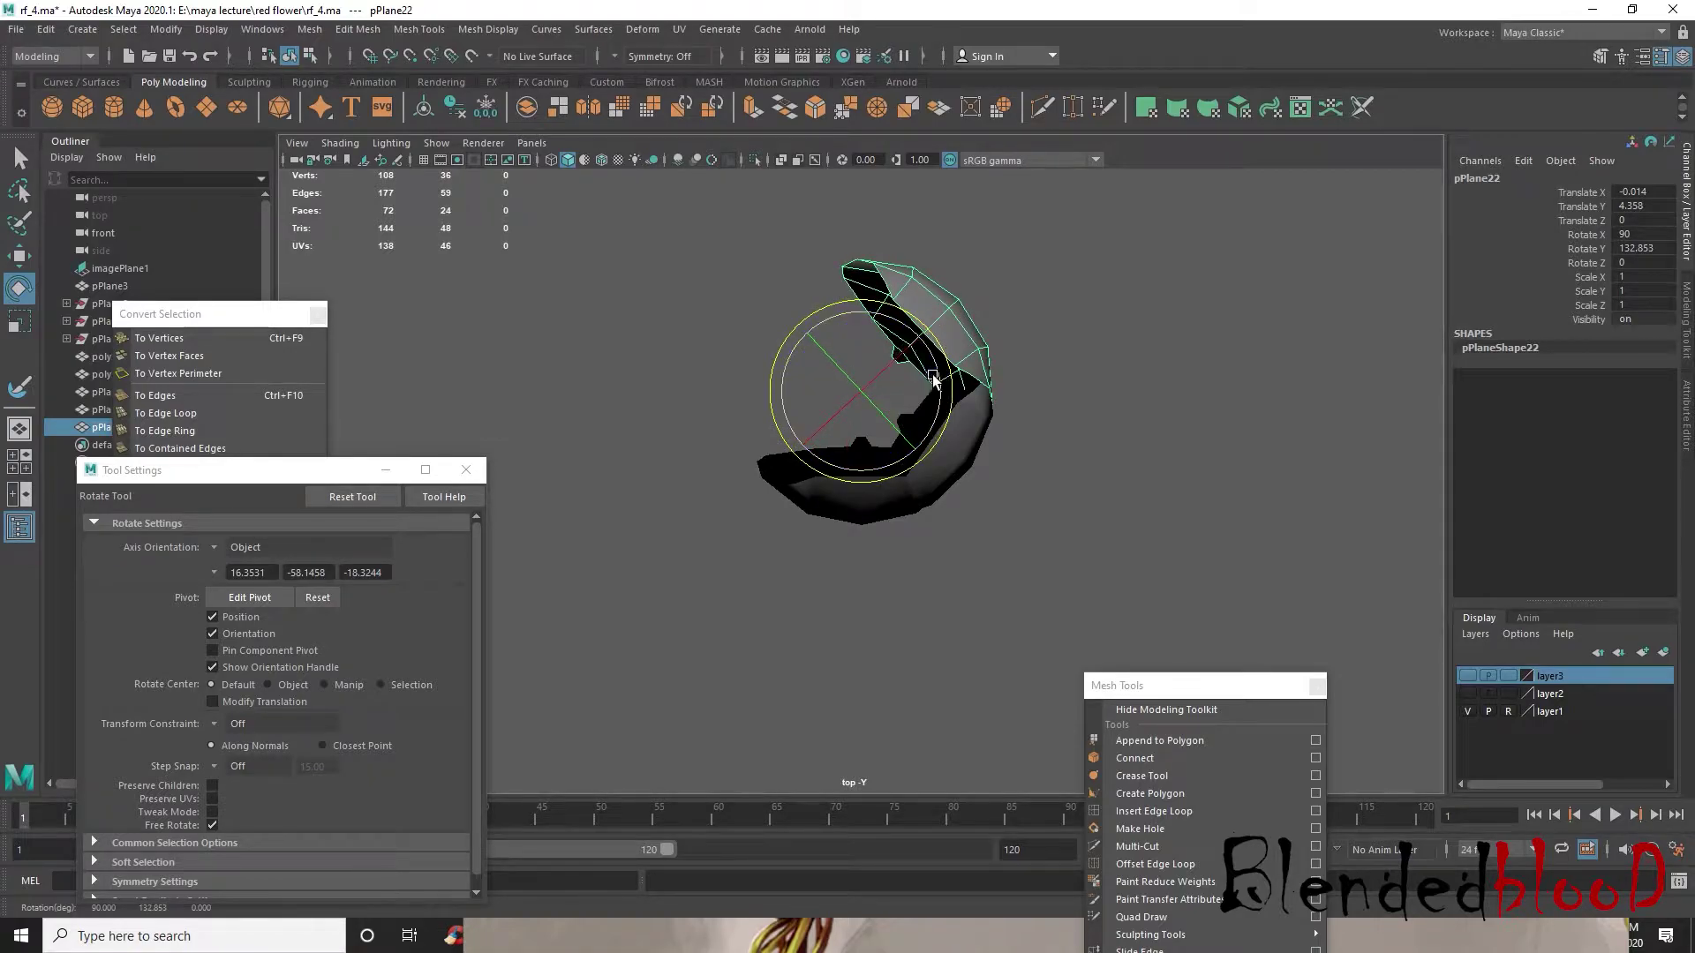
key("ctrl+d")
left_click_drag(943, 435, 908, 283)
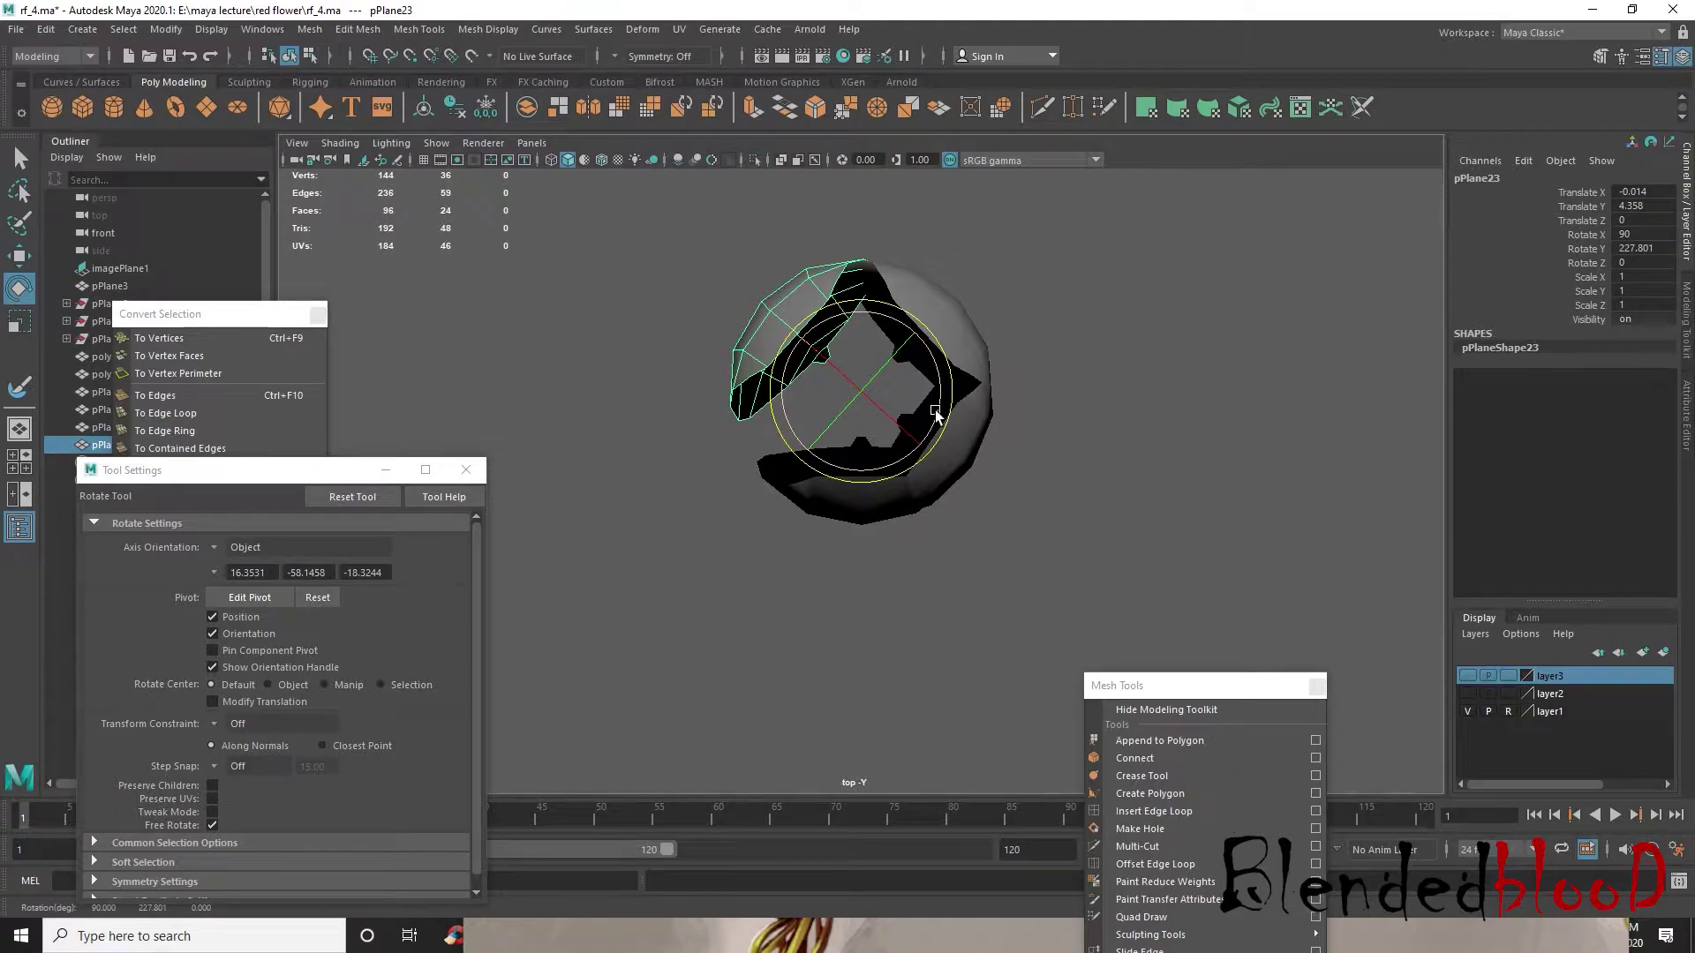
key("ctrl+d")
left_click_drag(946, 430, 922, 336)
- Nudge petals of the ring slightly in the top view and try a small extra rotation on the 133° petal
key("w")
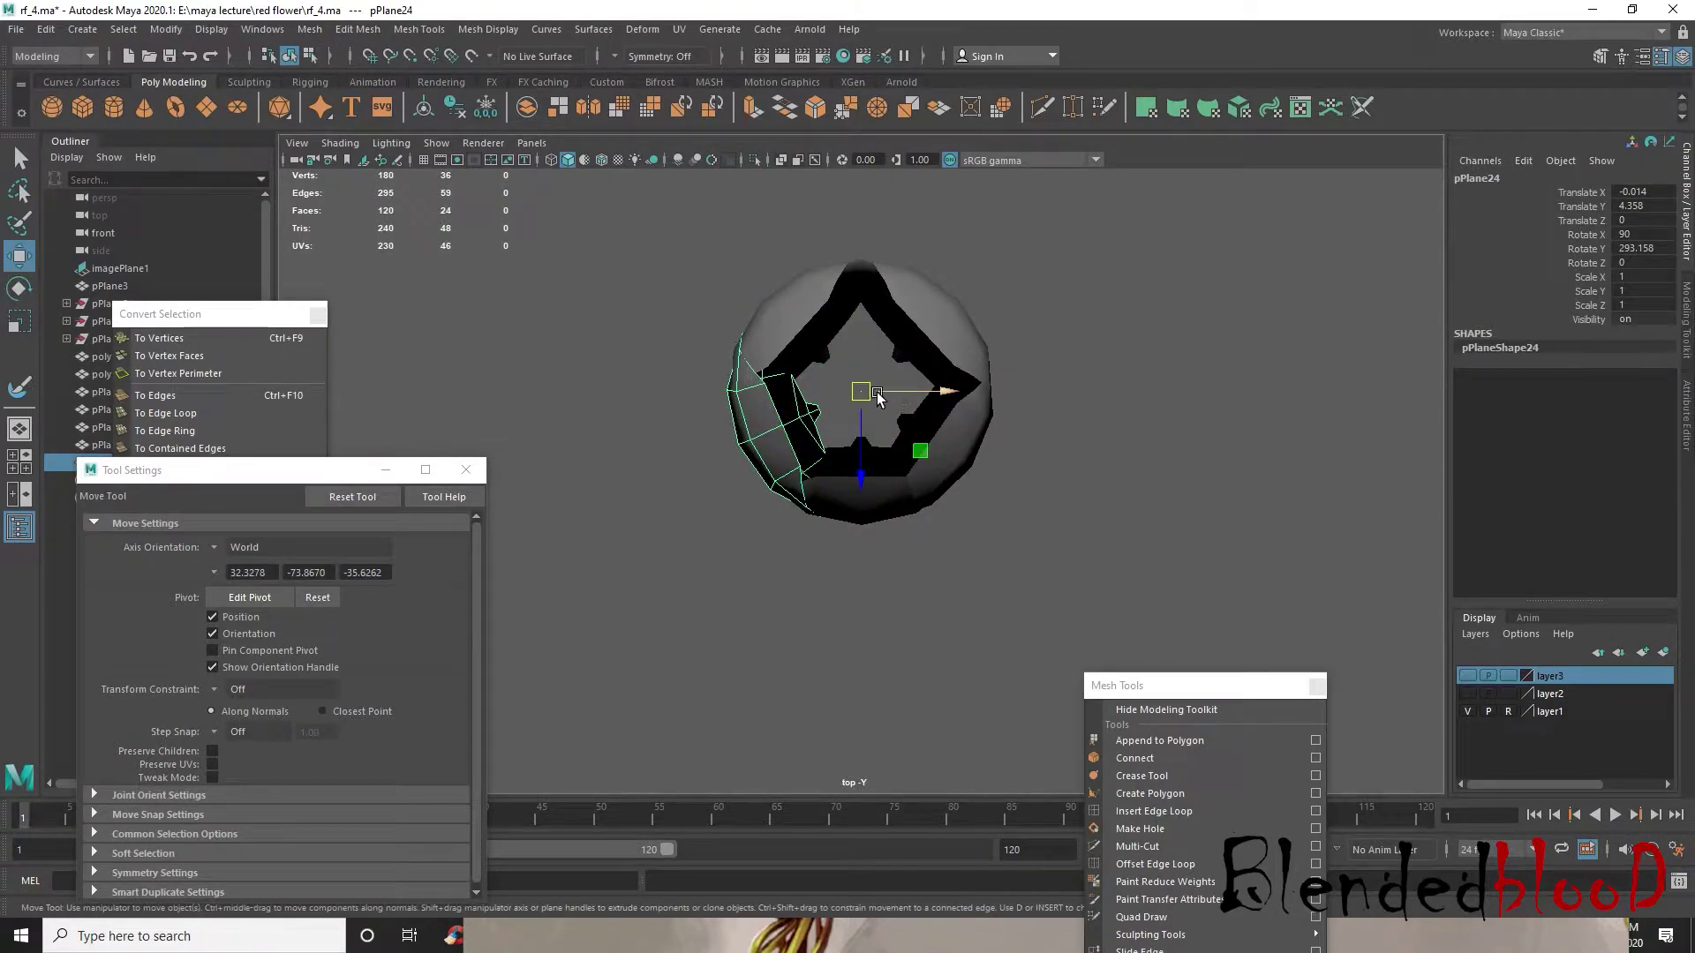
mouse_move(863, 394)
left_mouse_down()
mouse_move(927, 389)
mouse_move(871, 393)
left_mouse_up()
left_click(971, 352)
key("e")
left_click_drag(957, 392, 959, 394)
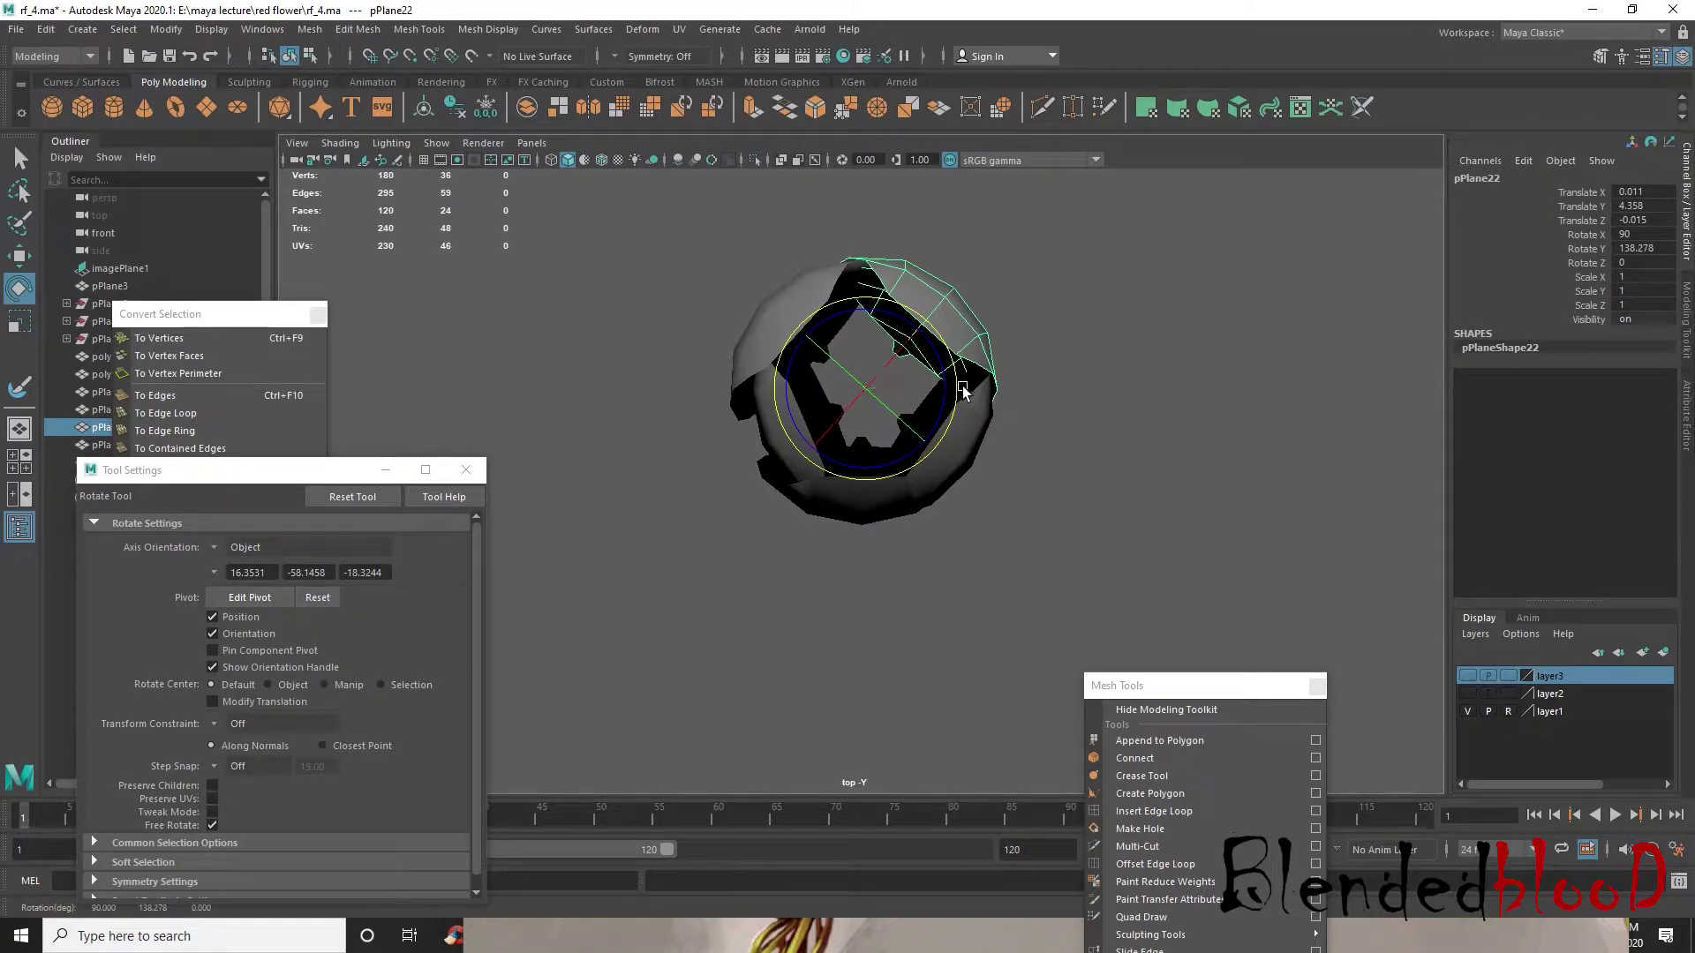
key("w")
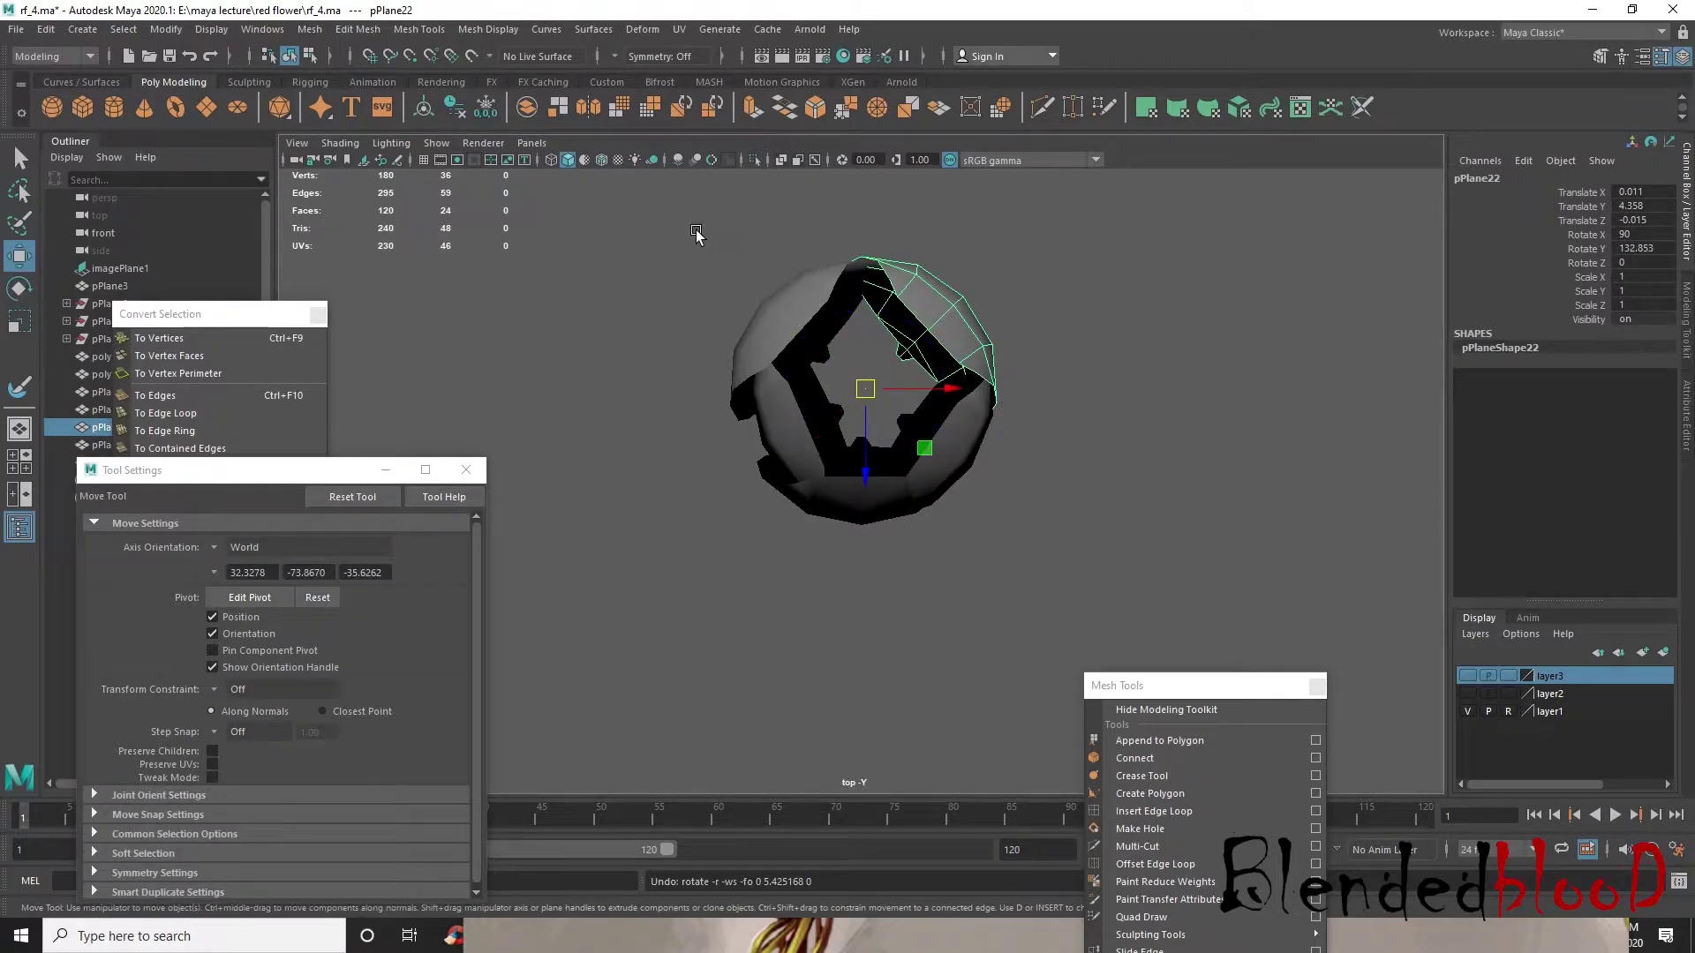
- Examine the petal ring in perspective and against the reference rosebuds in the front view
key("space")
key("space")
left_click_drag(891, 494, 953, 477, "alt")
key("space")
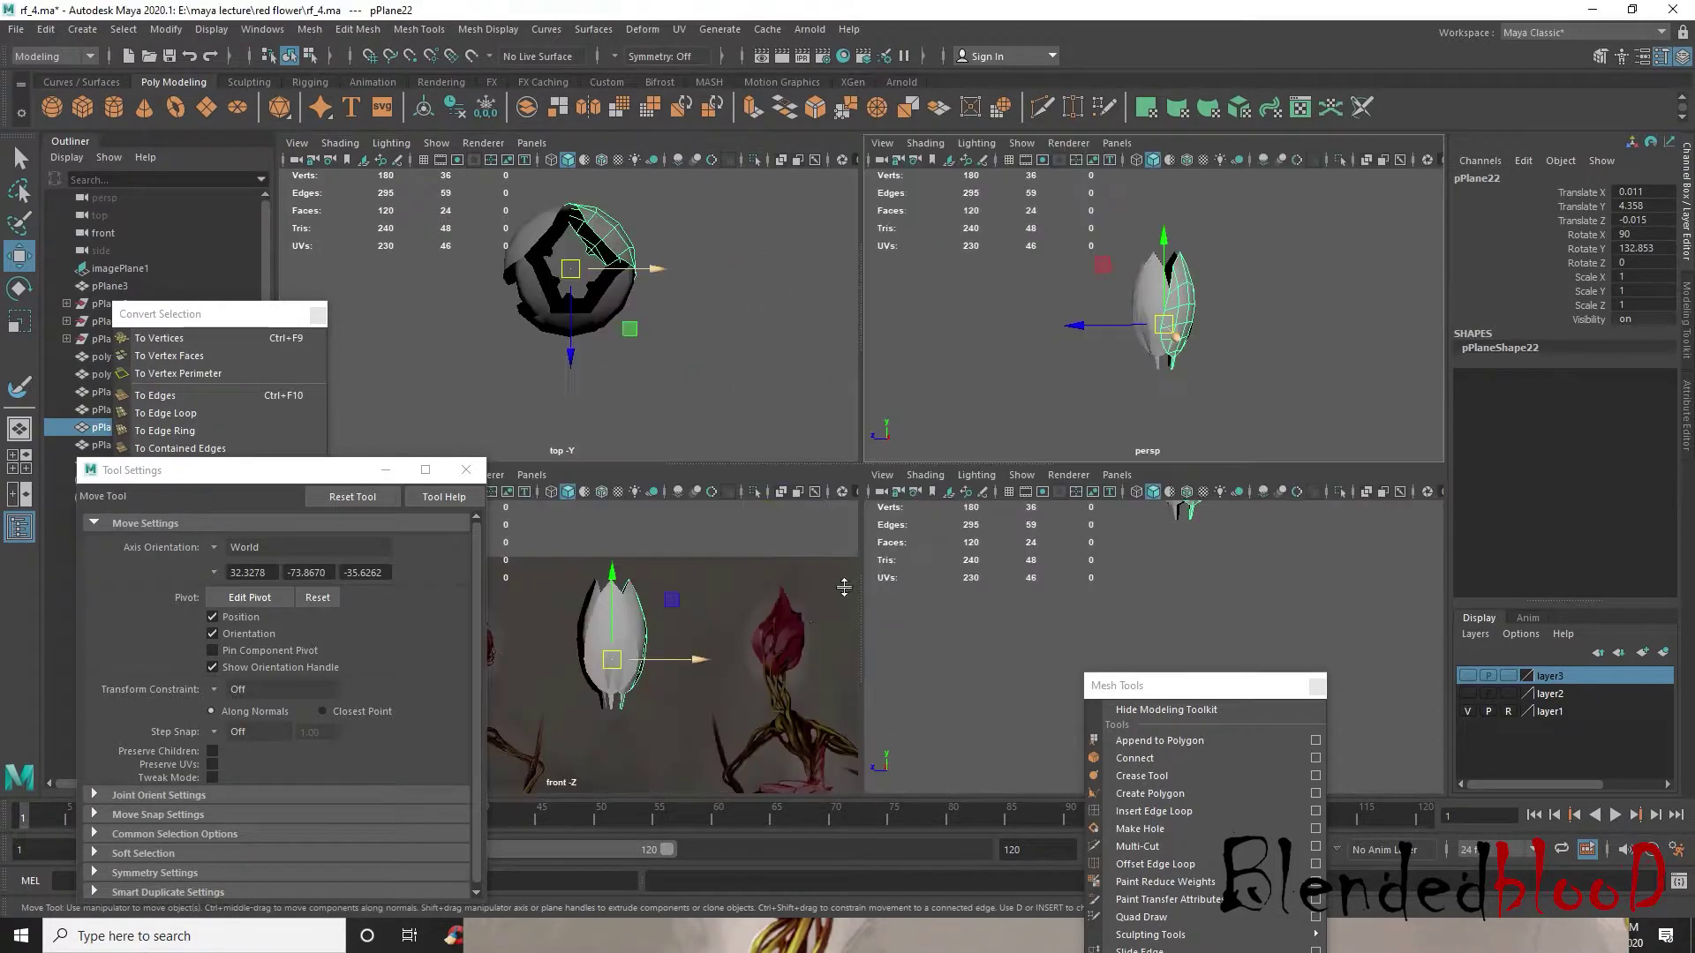
key("space")
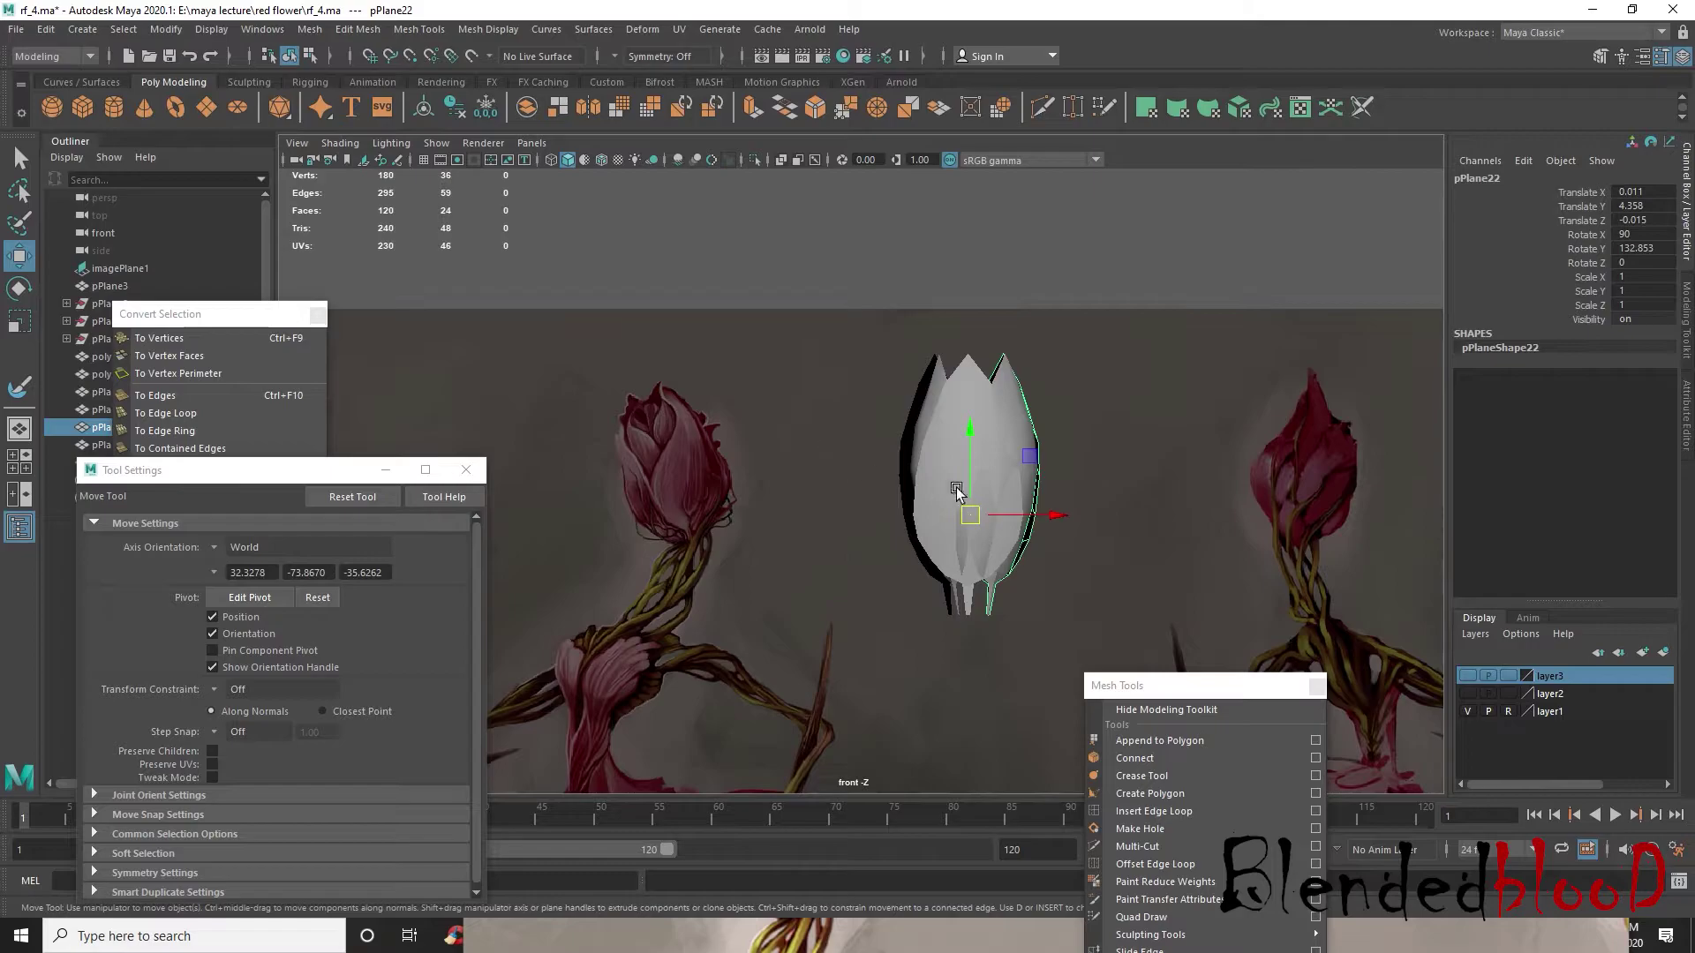
key("space")
key("space")
scroll(938, 468, "up", 3)
left_click_drag(938, 491, 900, 508, "alt")
- In the top view, move the five petals slightly outward one by one to widen the ring
left_click(900, 506)
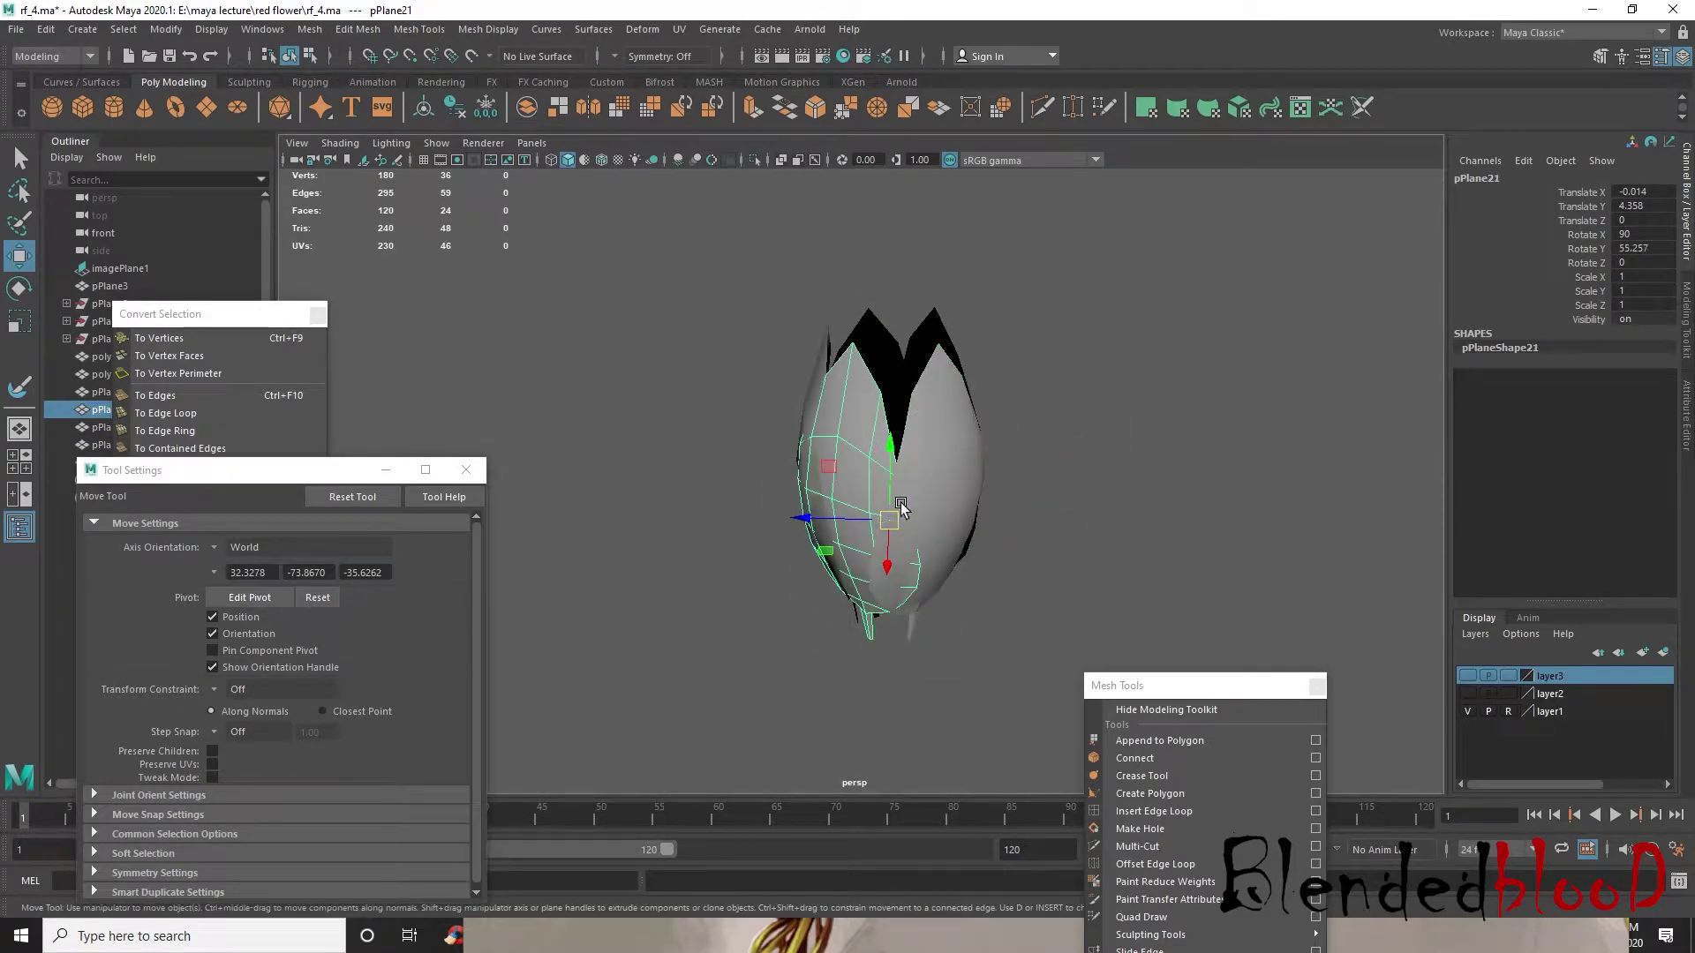
left_click(938, 465)
key("space")
key("space")
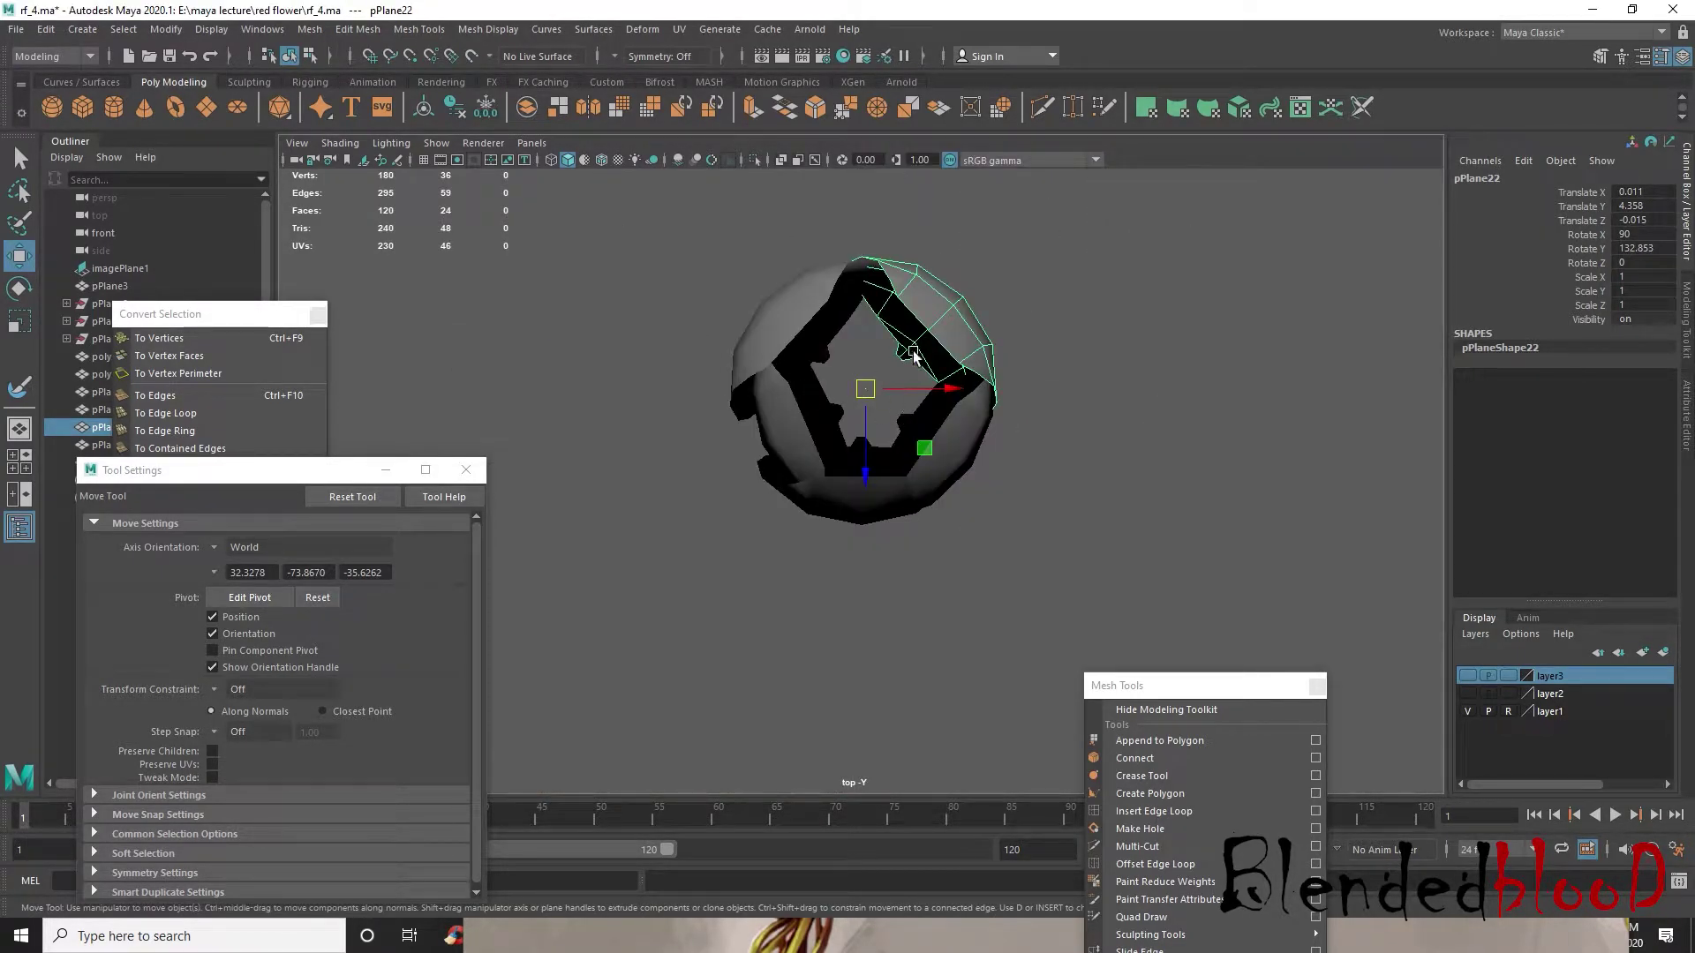
mouse_move(867, 399)
left_mouse_down()
mouse_move(877, 389)
mouse_move(847, 381)
mouse_move(864, 417)
mouse_move(868, 392)
mouse_move(888, 405)
left_mouse_up()
left_click(788, 323)
left_click(790, 436)
left_click(872, 503)
left_click(955, 457)
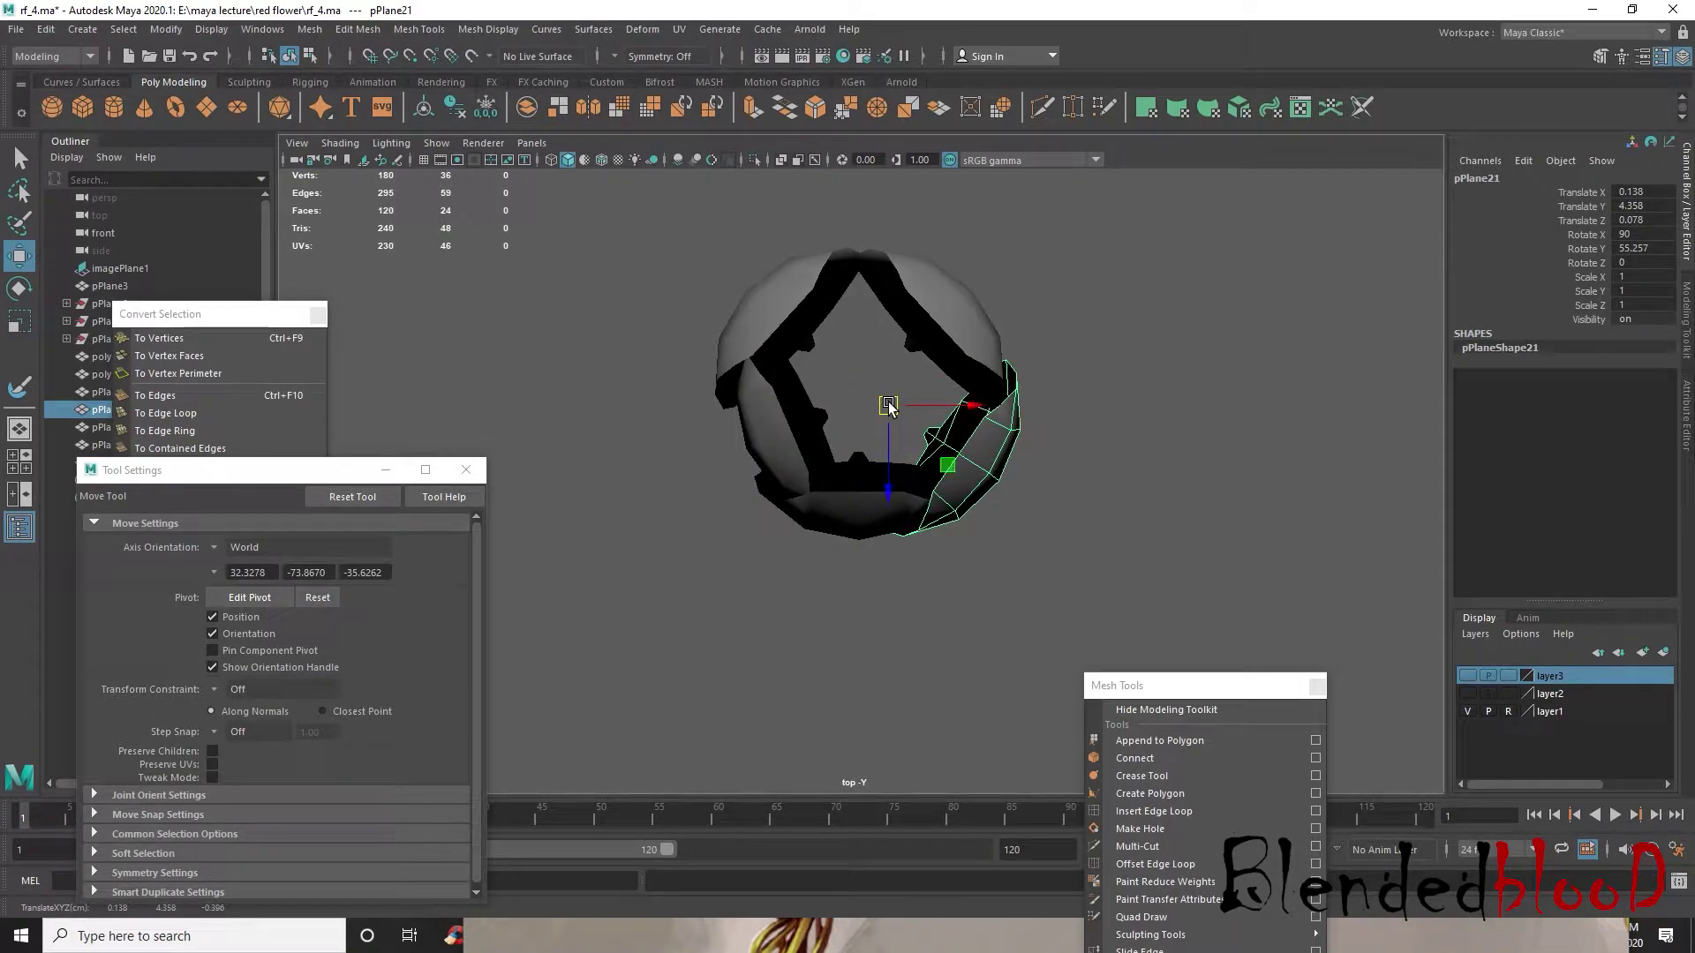
- Duplicate the 133° petal and place the copy beside the bud at about X -3.05 as a spare
key("space")
key("space")
left_click_drag(1047, 463, 884, 550, "alt")
left_click(909, 488)
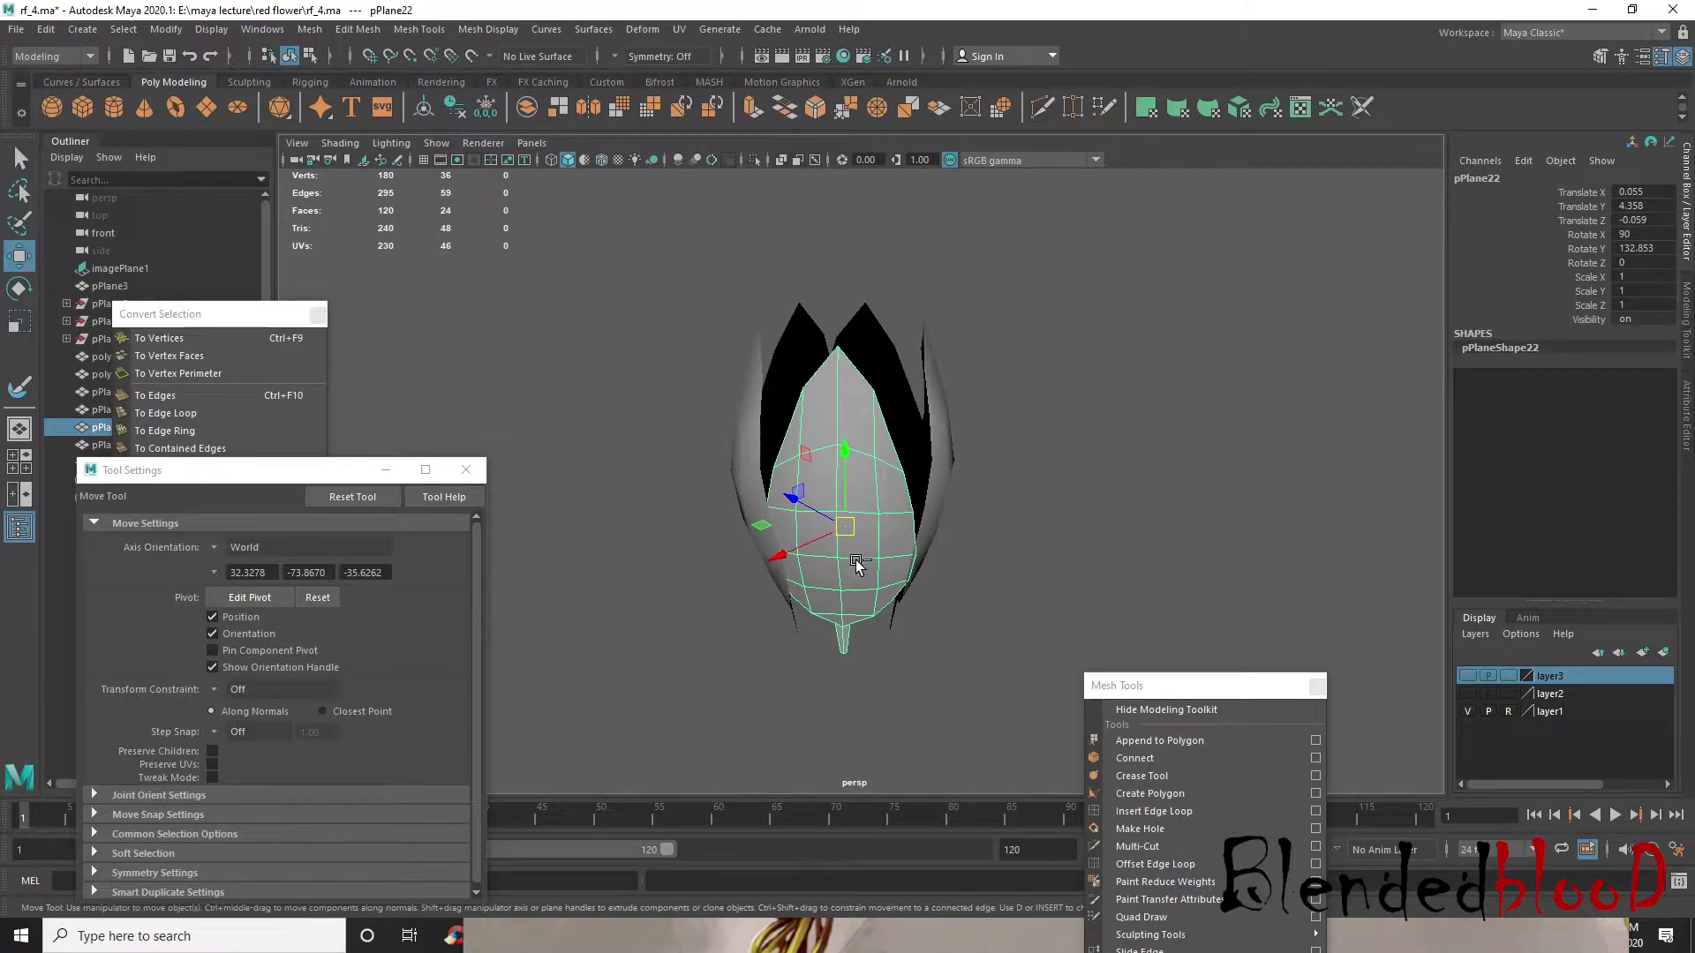
left_click_drag(782, 557, 978, 545)
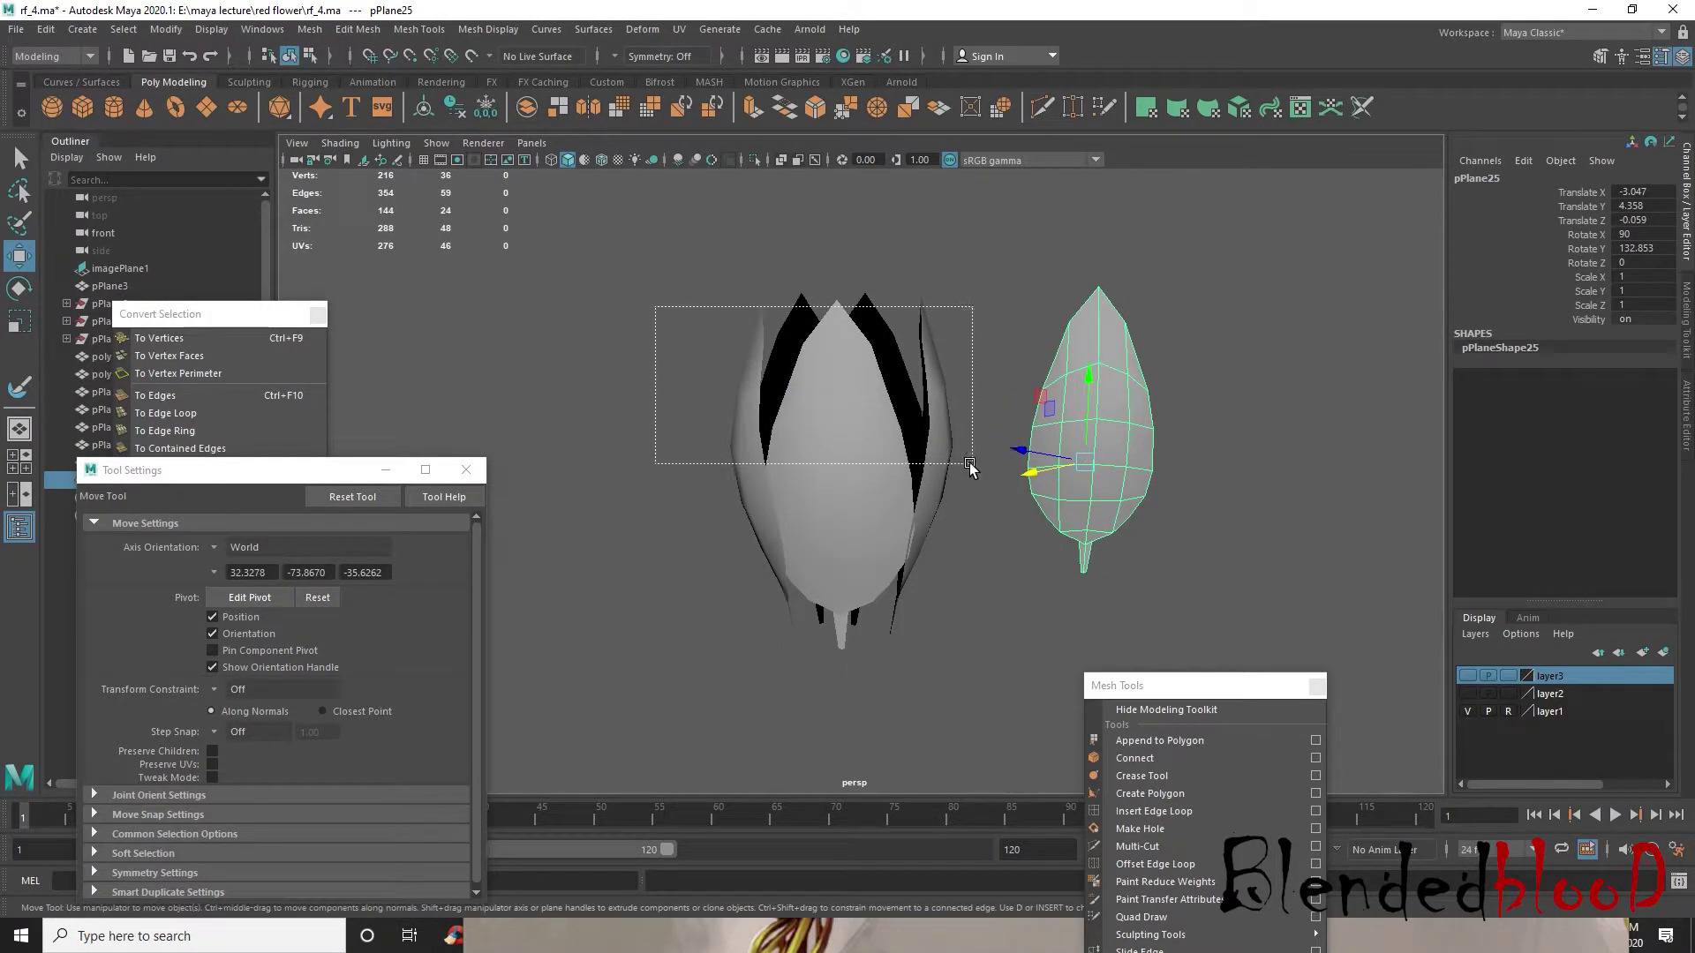
- Combine the five ring petals into one mesh and centre its pivot
left_click_drag(973, 462, 974, 464)
left_click(314, 34)
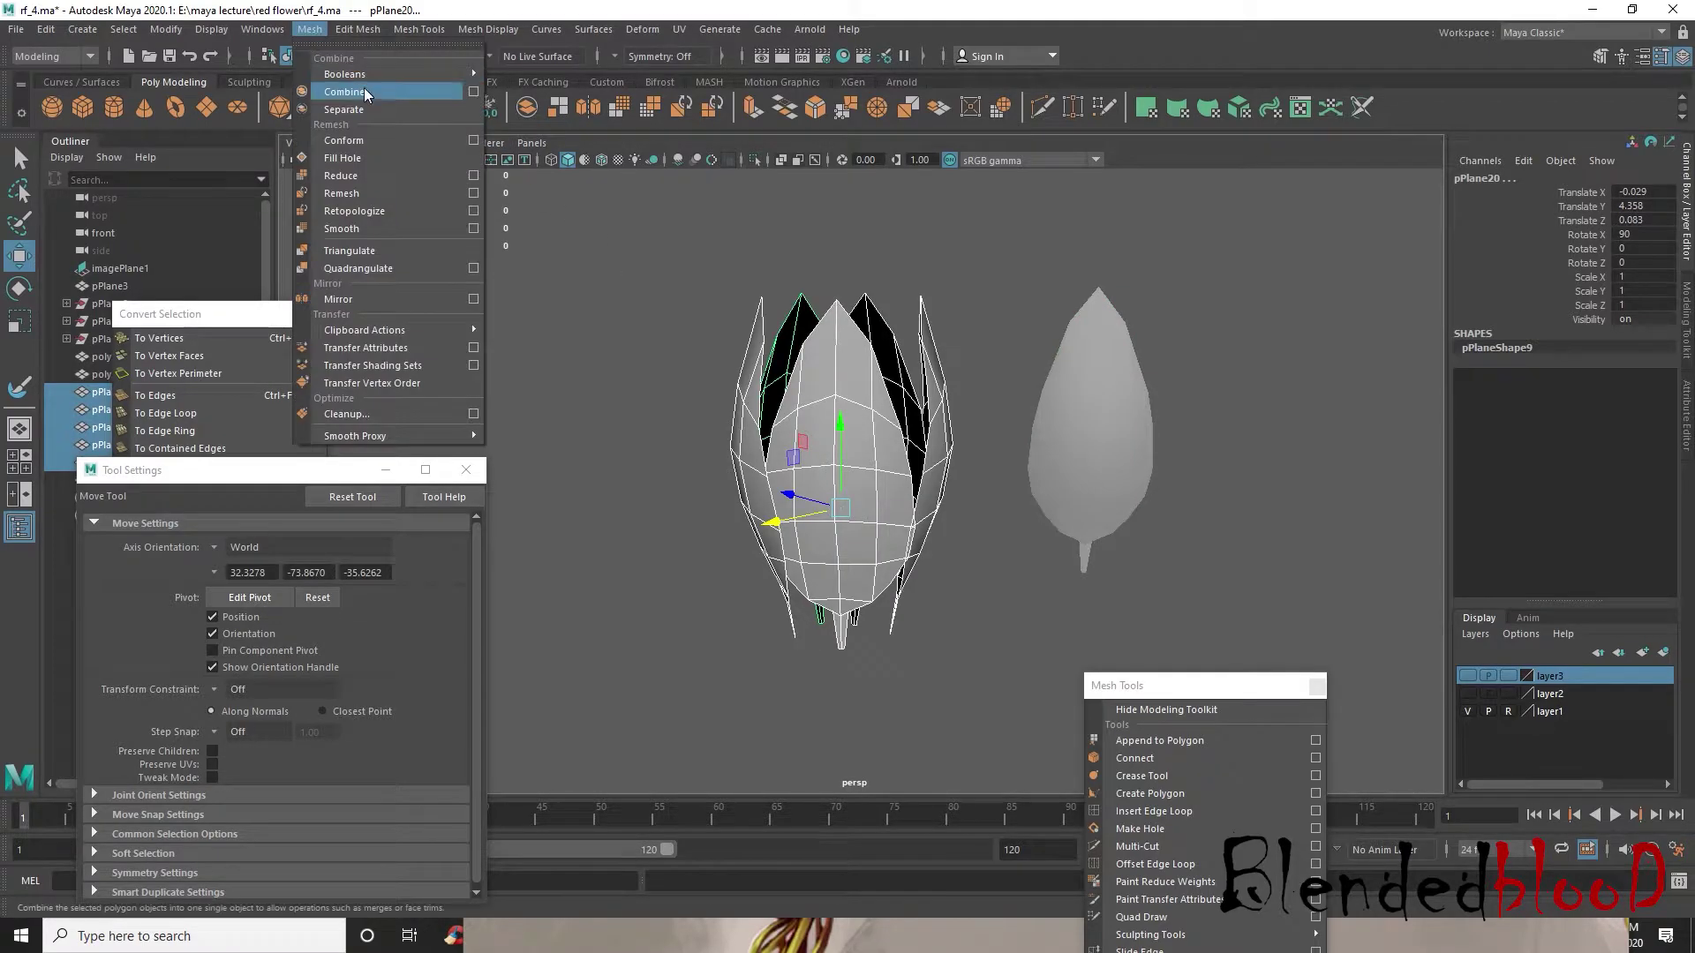
left_click(364, 87)
left_click(166, 30)
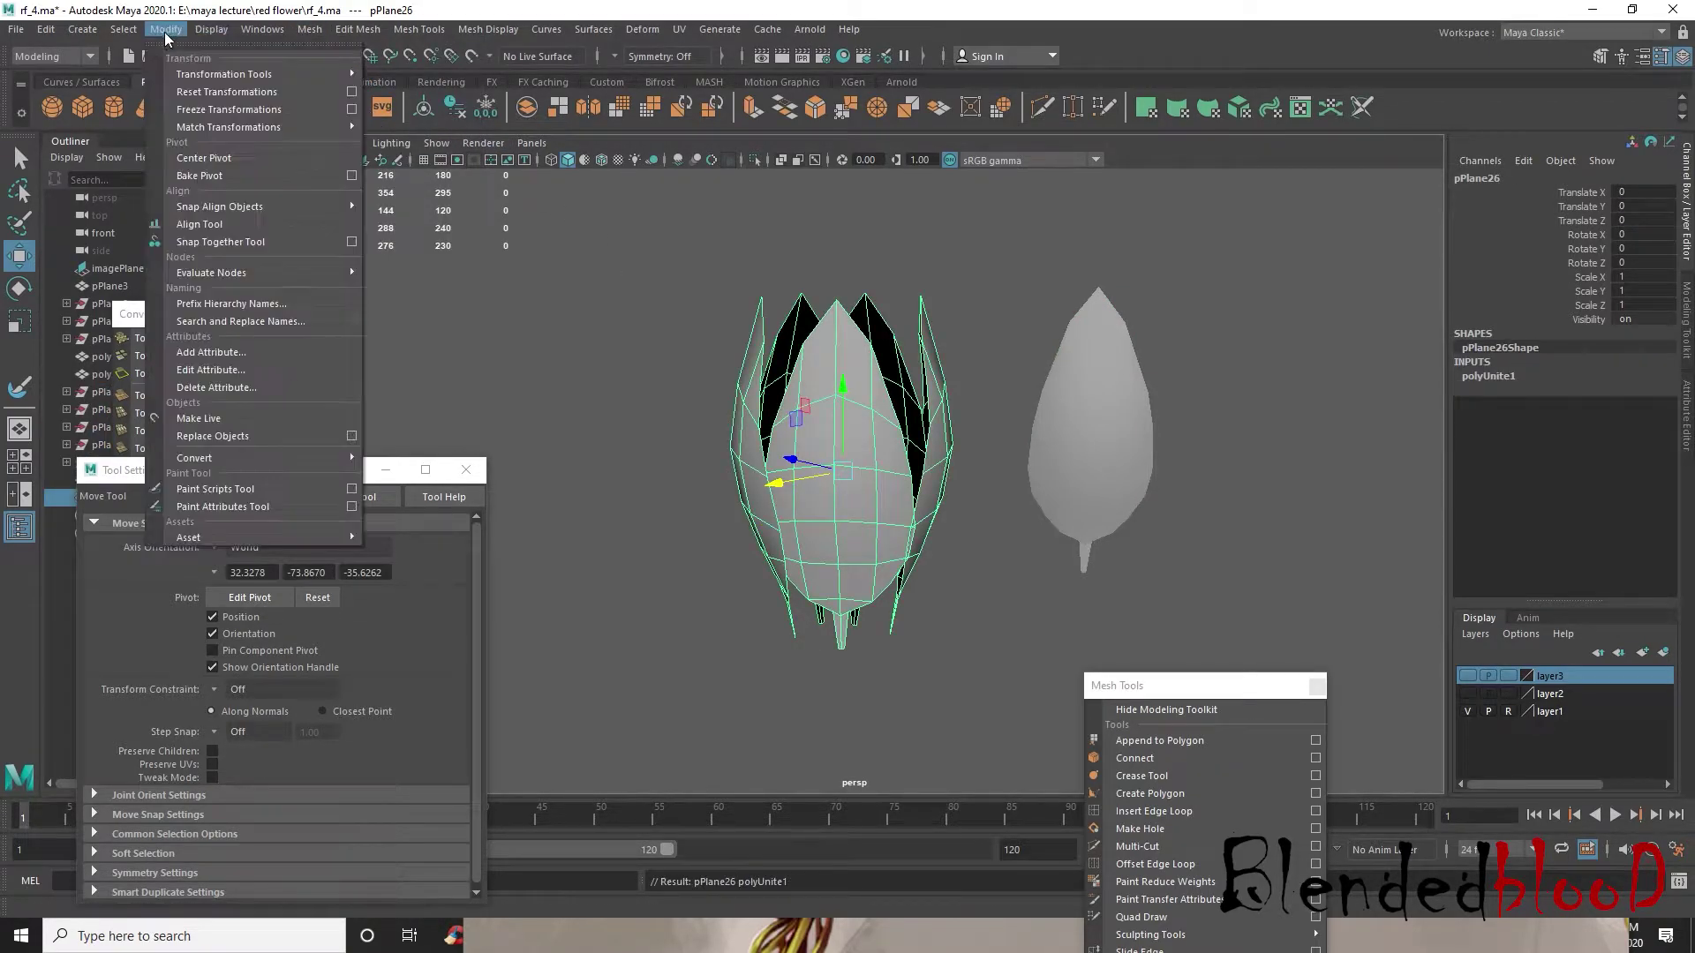
left_click(242, 158)
- Switch the combined bud to vertex editing and select the vertices around its base in the front view, shown as wireframe
left_click_drag(1029, 628, 938, 597, "alt")
right_click_drag(861, 448, 864, 565)
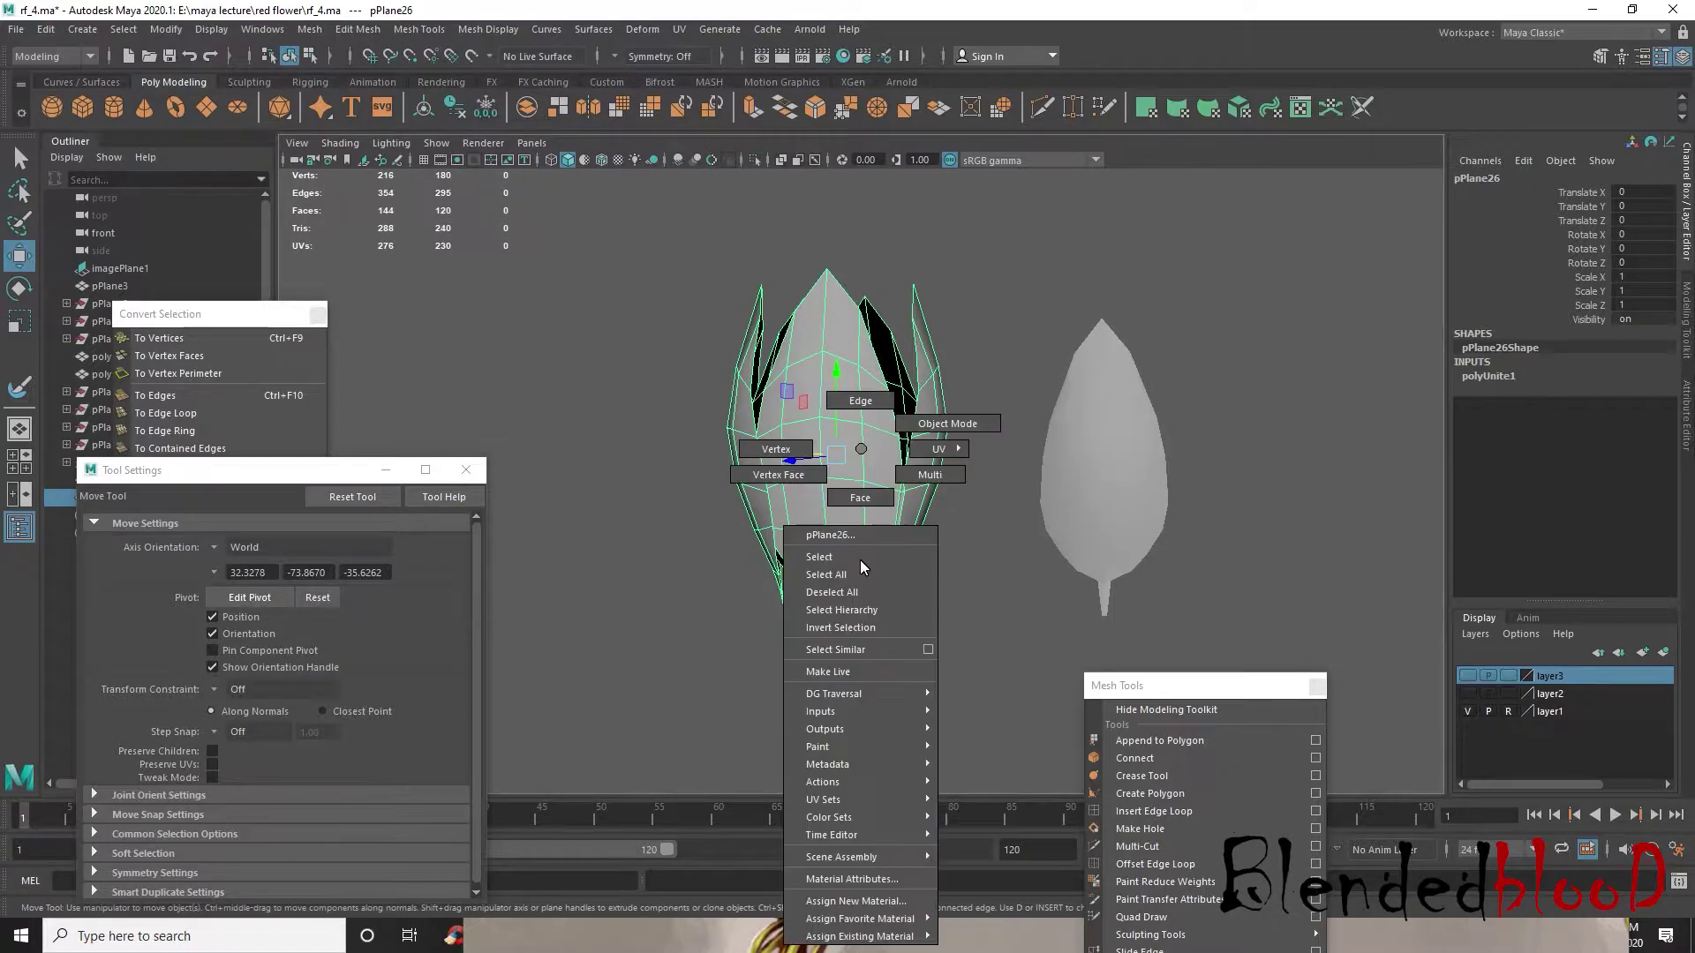
left_click(768, 452)
key("space")
key("space")
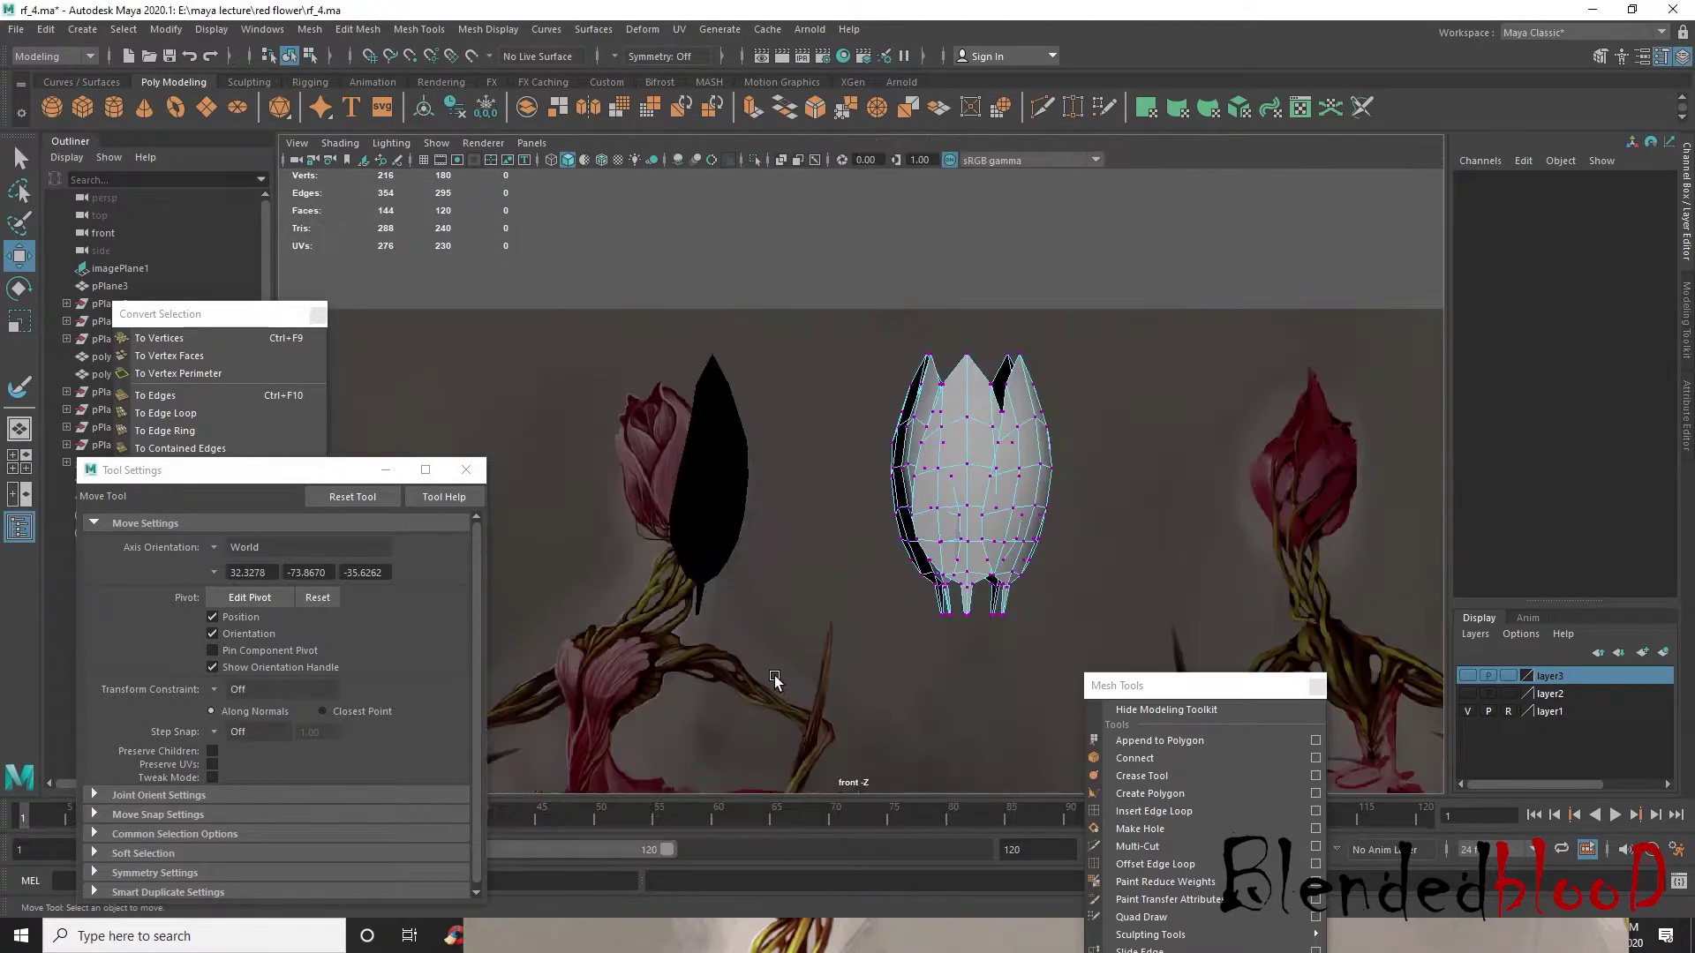
key("4")
right_click_drag(780, 671, 940, 710, "alt")
middle_click_drag(940, 711, 740, 458, "alt")
scroll(740, 459, "up", 2)
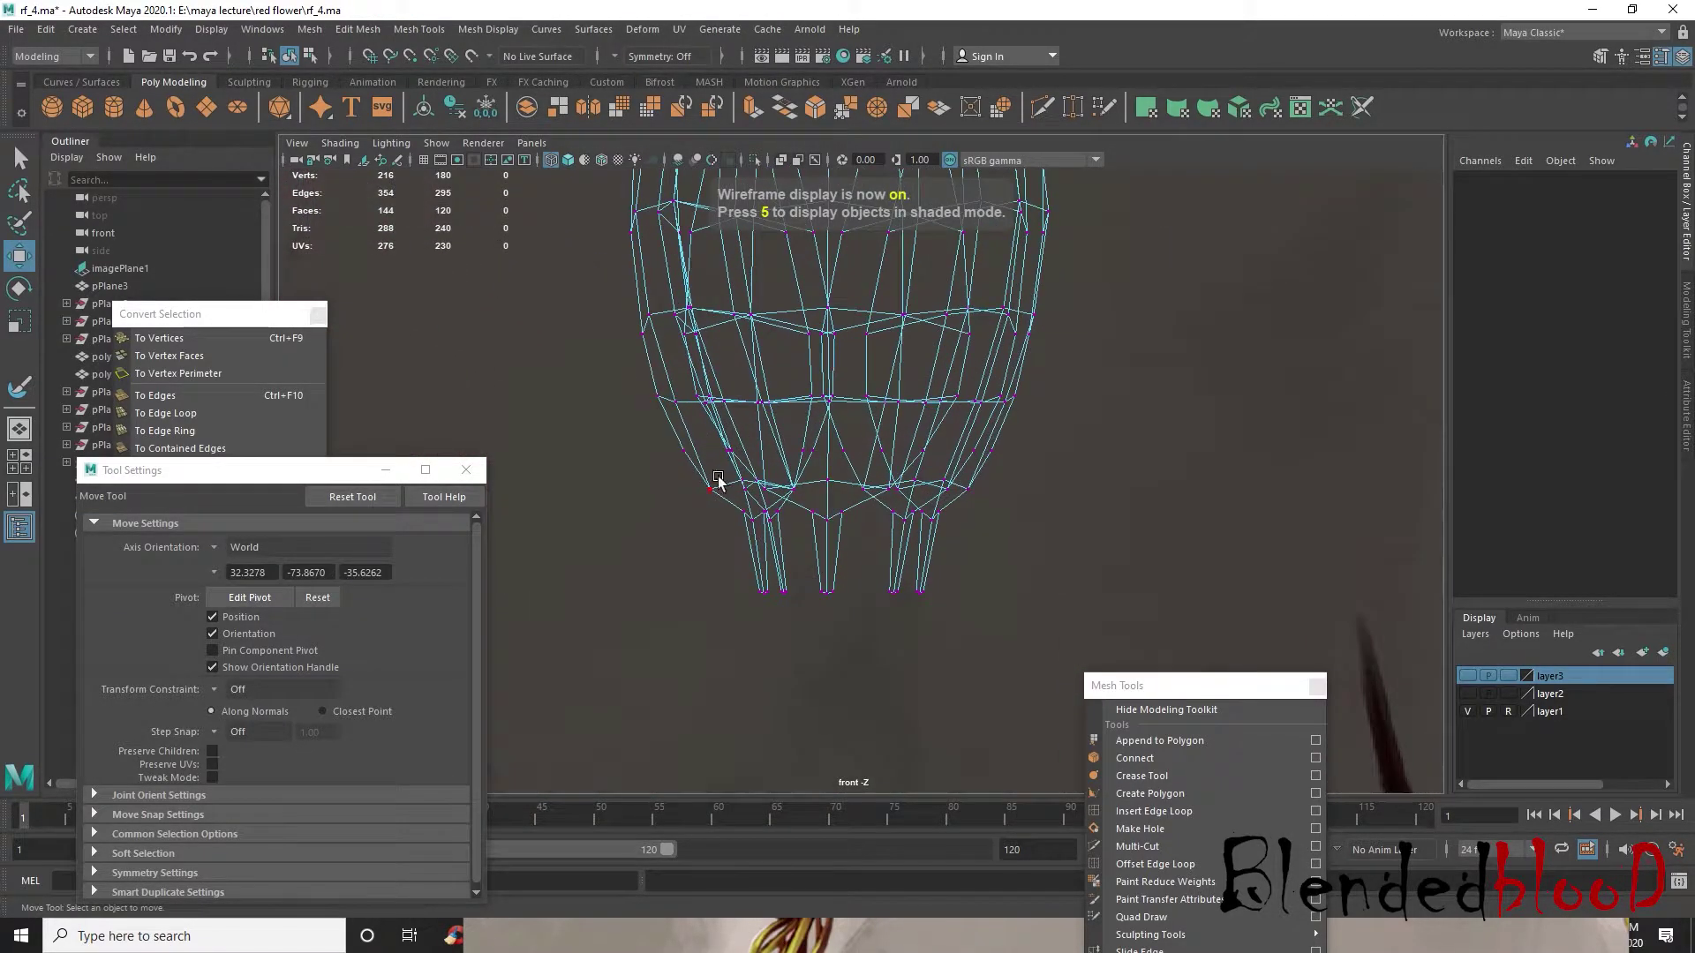
left_click_drag(957, 596, 958, 597)
- Try to delete the selected vertices around the bud's base
key("space")
key("space")
left_click_drag(1036, 439, 962, 622, "alt")
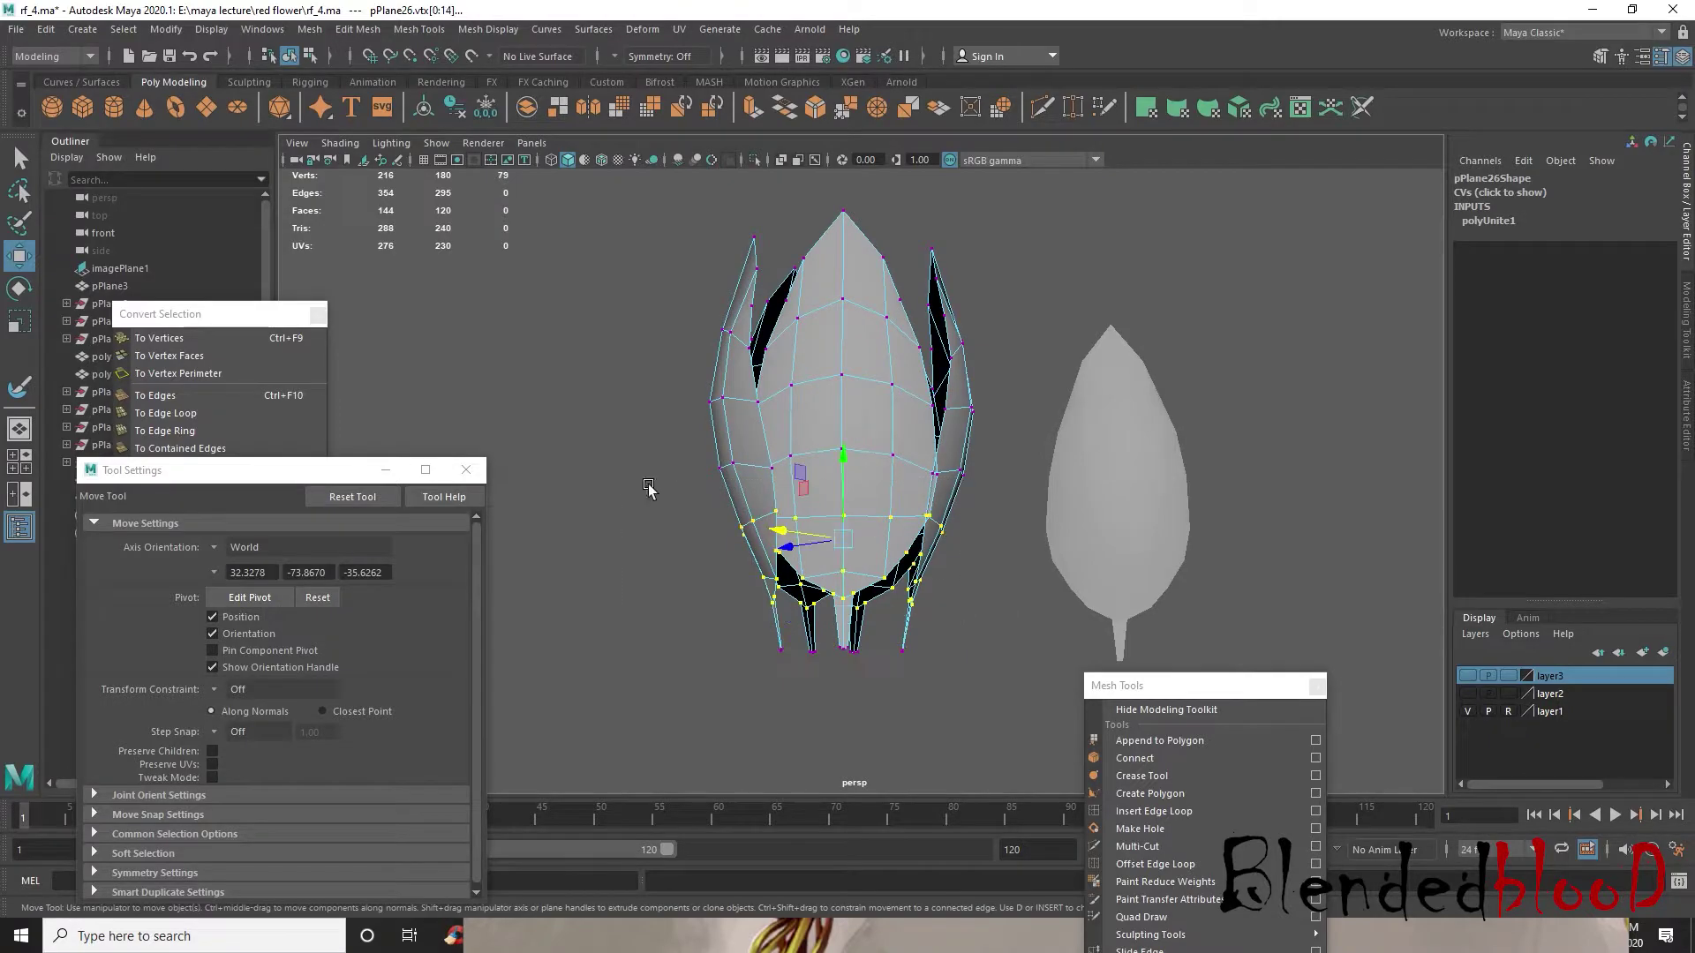
key("Delete")
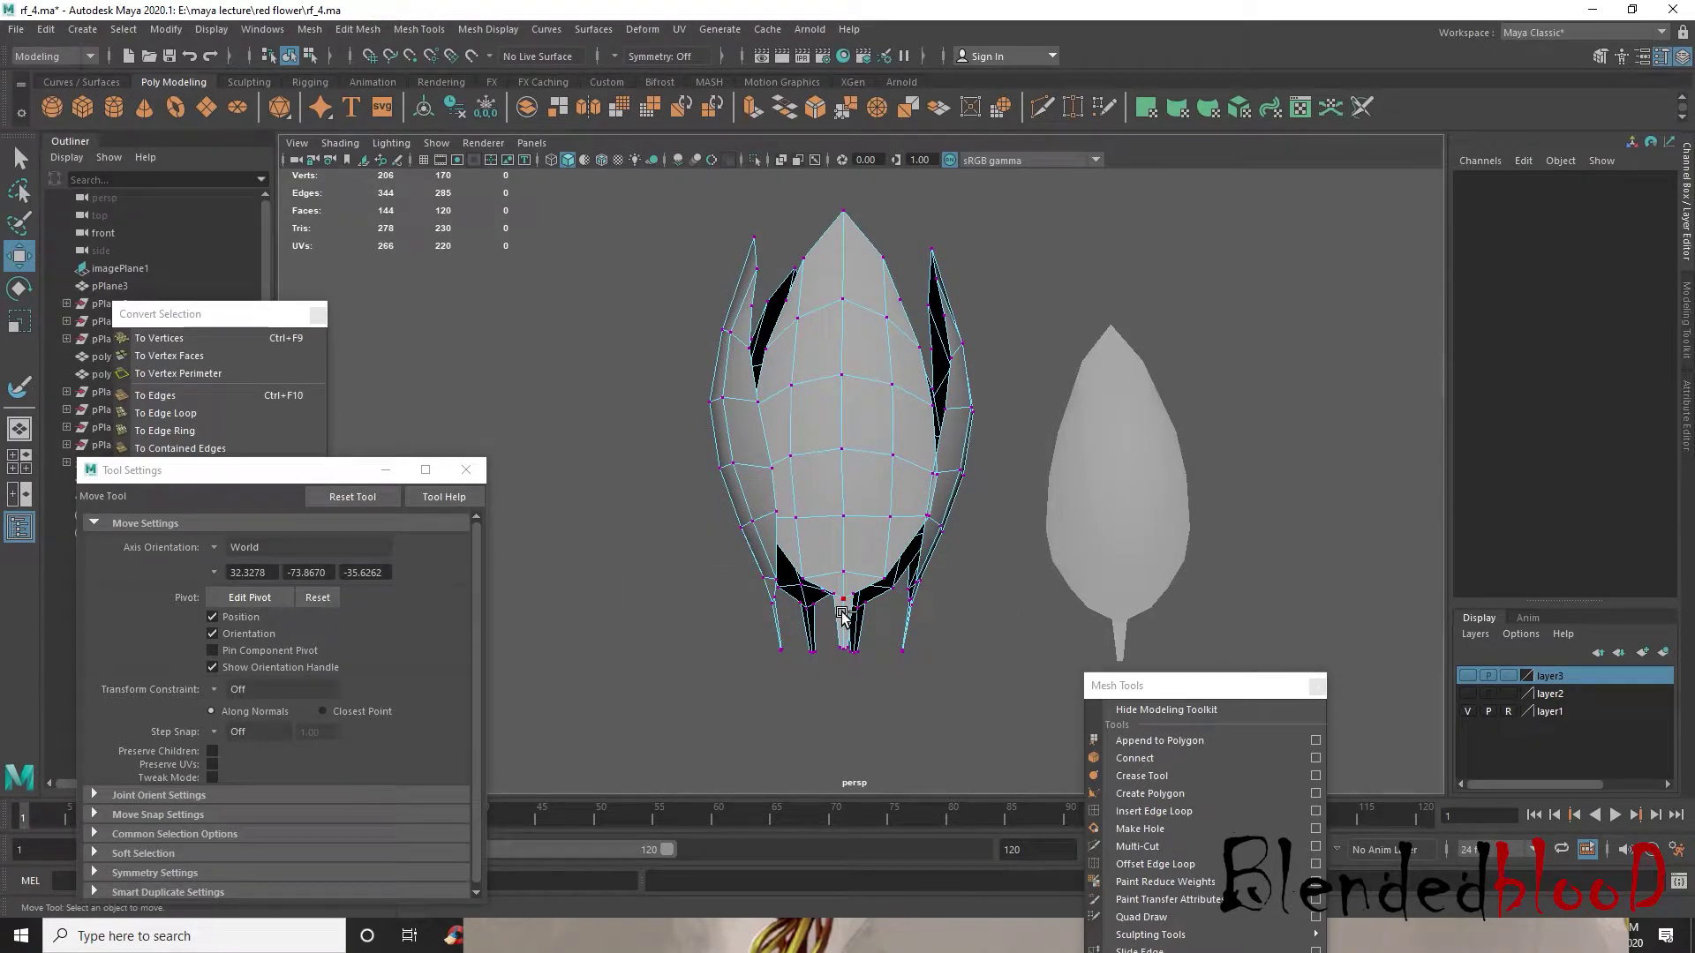
key("ctrl+z")
- Select the base and stem vertices of the bud and scale them inward to about 0.4 with soft selection on
left_click_drag(949, 673, 866, 649, "alt")
key("r")
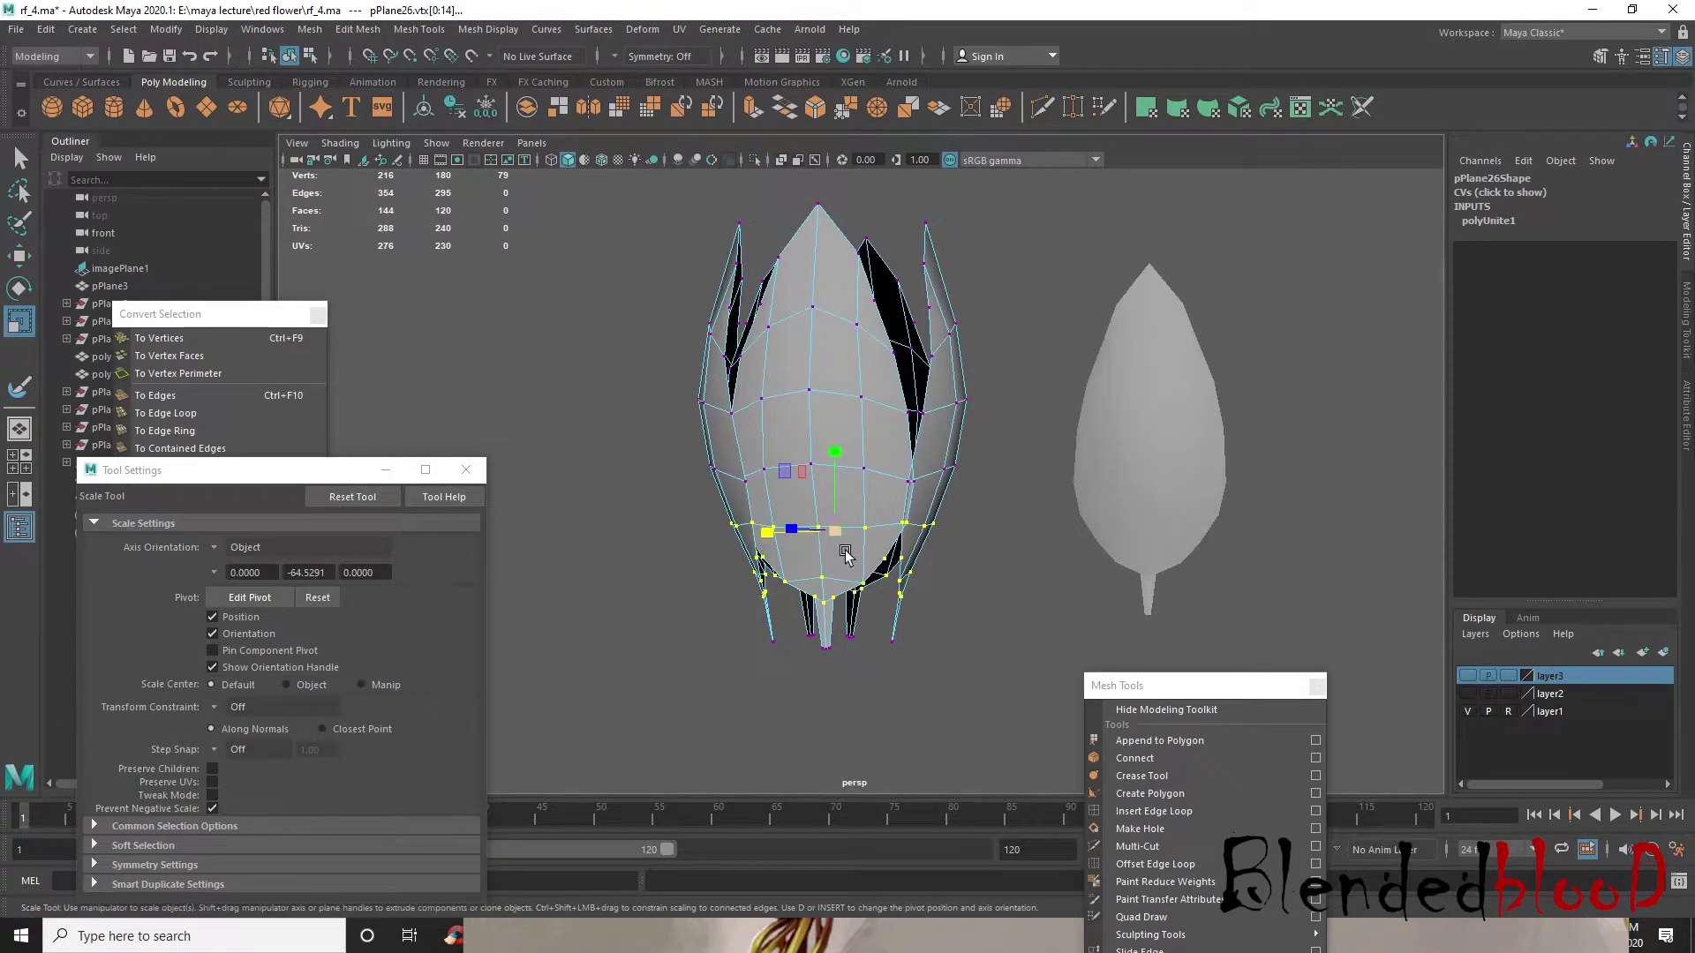
key("space")
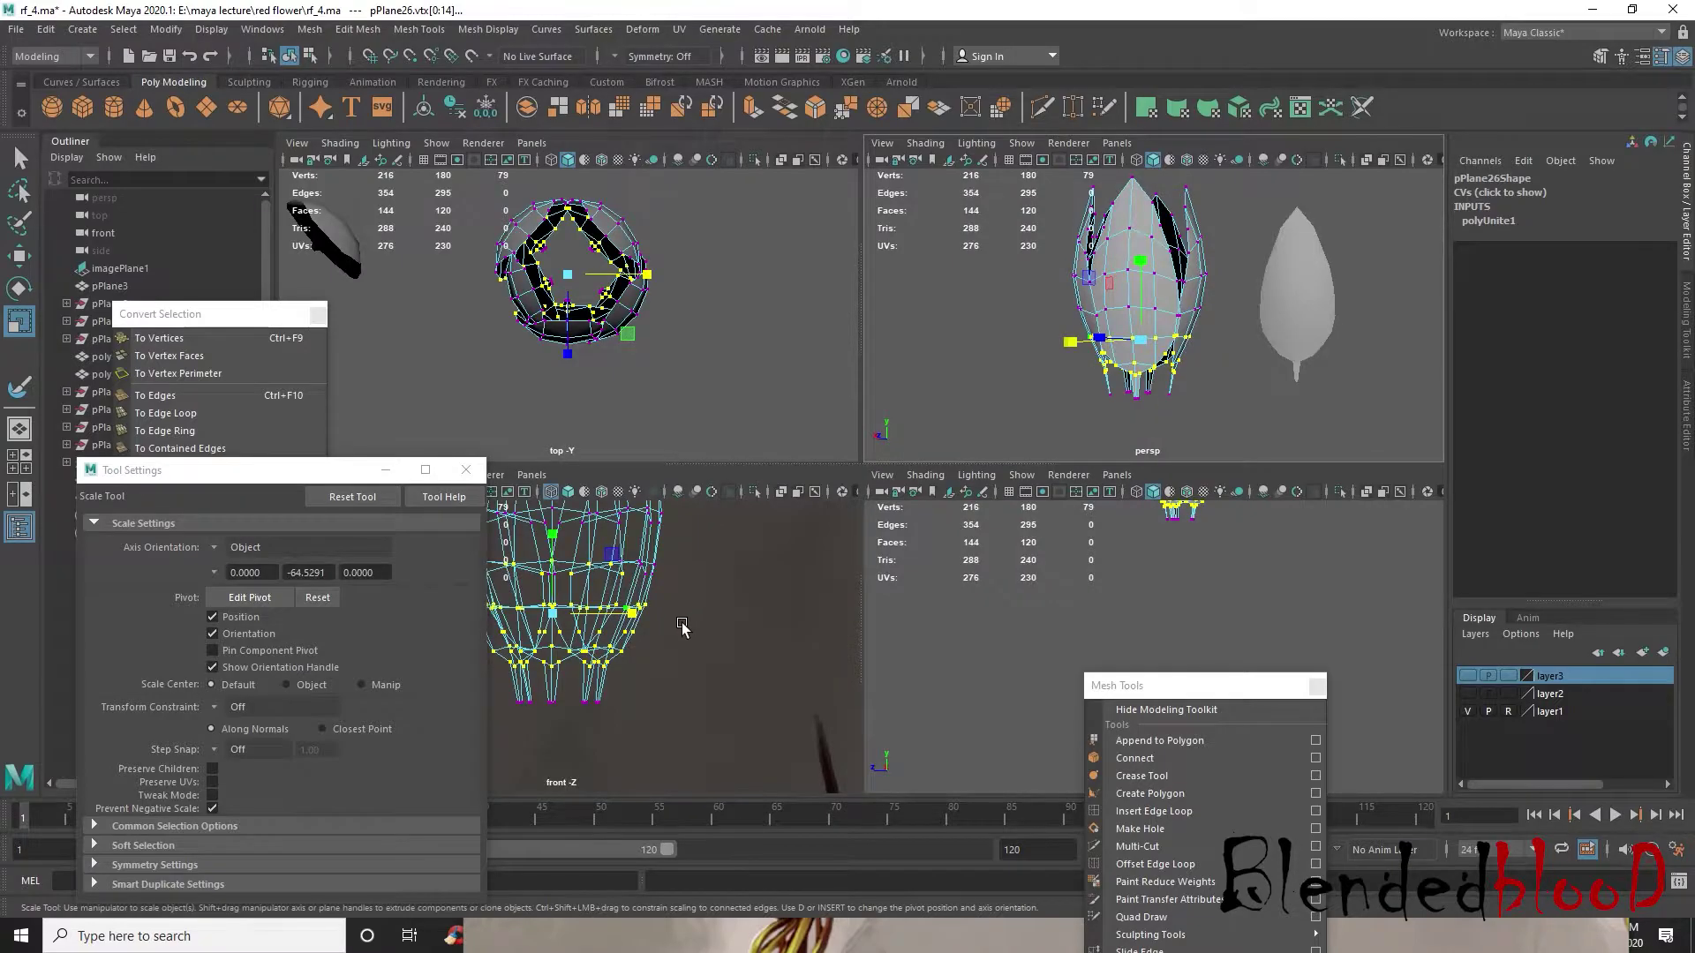
key("space")
key("space")
key("space")
left_click_drag(1000, 557, 788, 494, "alt")
key("b")
key("b")
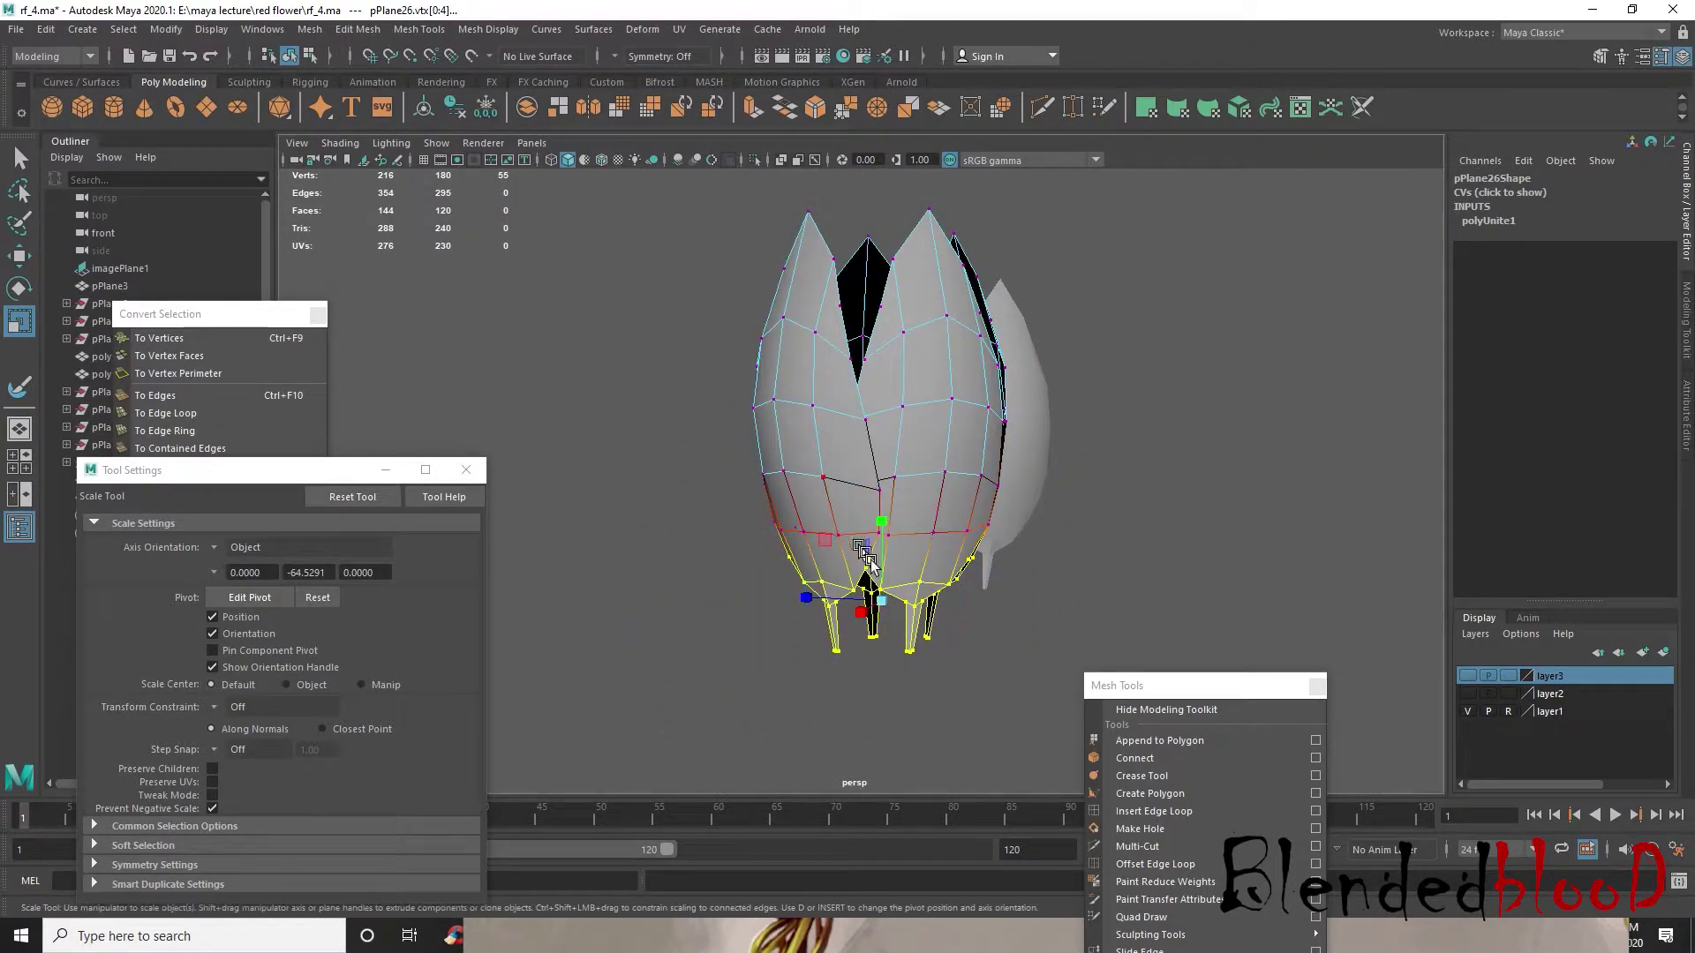
left_click_drag(886, 603, 813, 529)
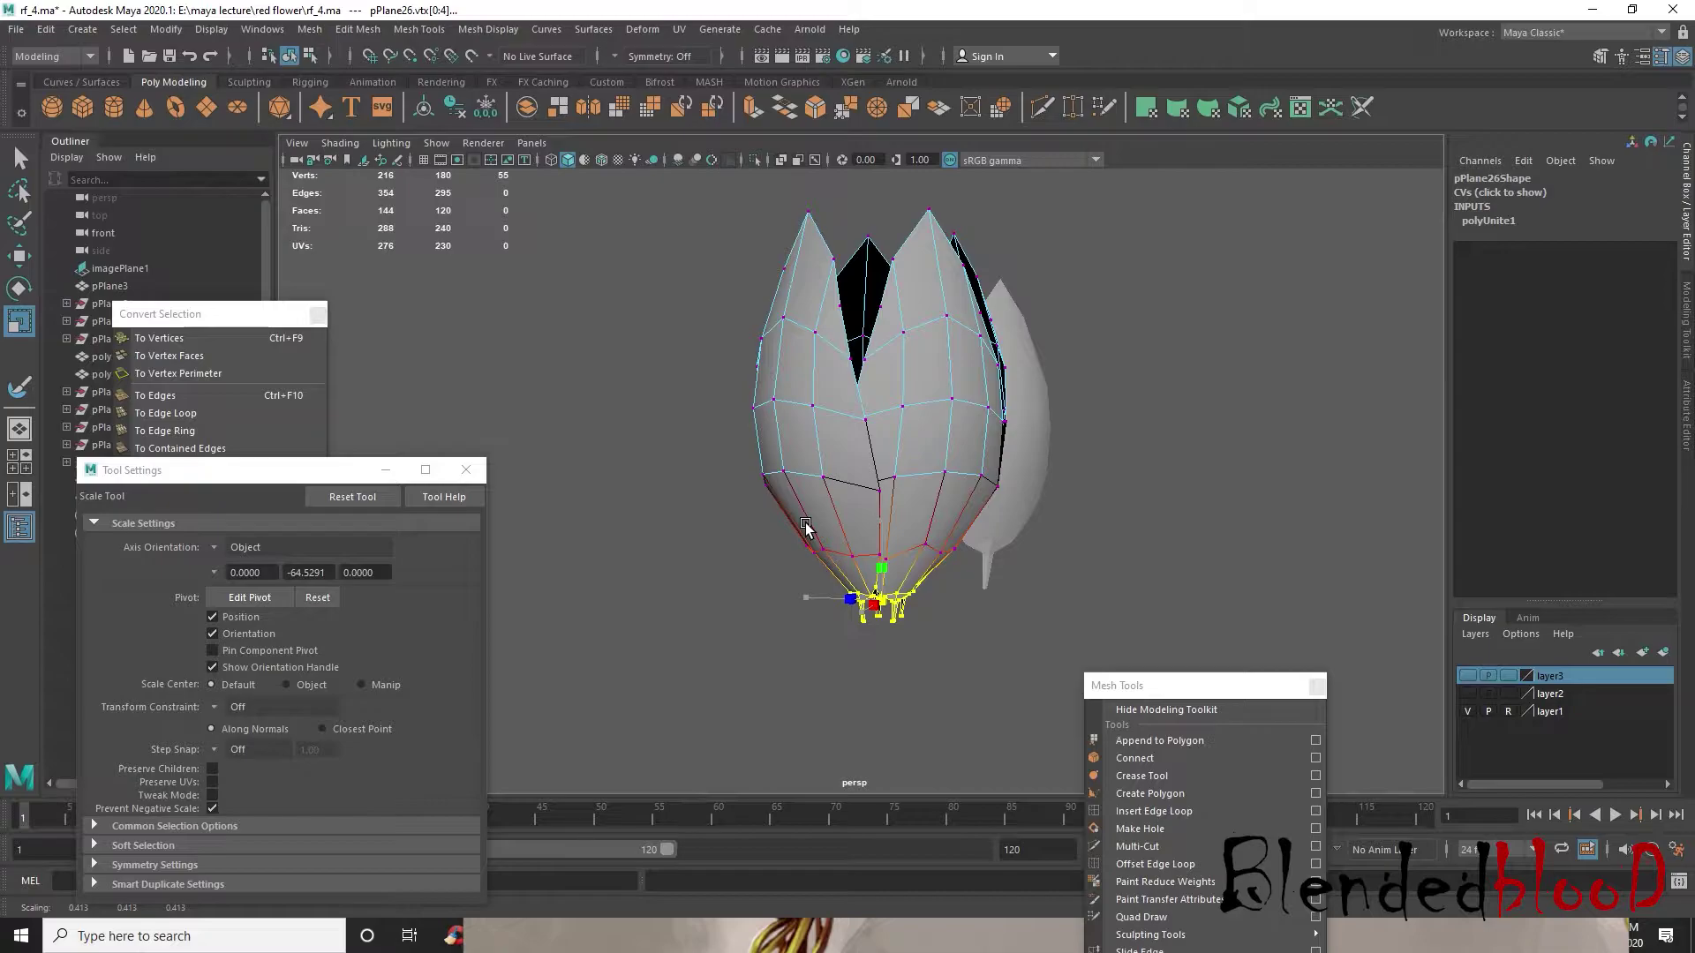
- With soft selection off, select only the petals' stem vertices in the front view and scale them together to about a third
left_click_drag(1015, 583, 922, 579, "alt")
scroll(908, 652, "up", 5)
mouse_move(907, 655)
left_mouse_down("alt")
mouse_move(922, 609)
mouse_move(891, 609)
mouse_move(886, 530)
mouse_move(912, 650)
left_mouse_up("alt")
key("w")
scroll(887, 535, "down", 6)
scroll(880, 565, "up", 4)
scroll(927, 664, "up", 3)
middle_click_drag(950, 685, 950, 632, "alt")
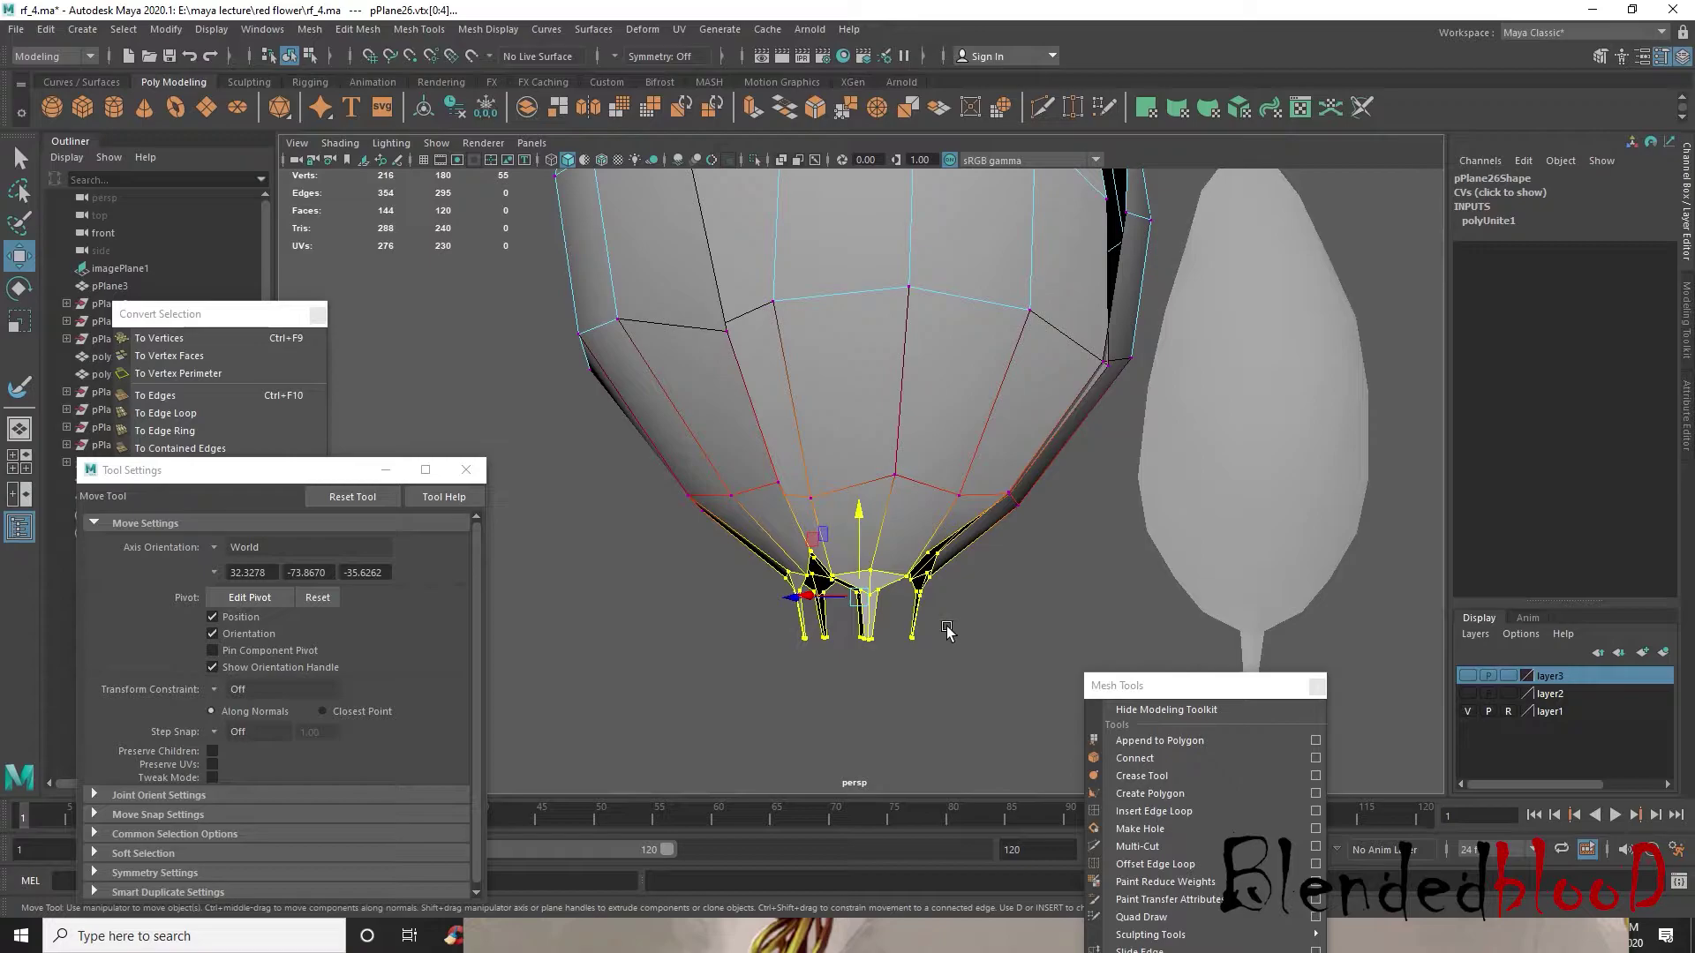
key("b")
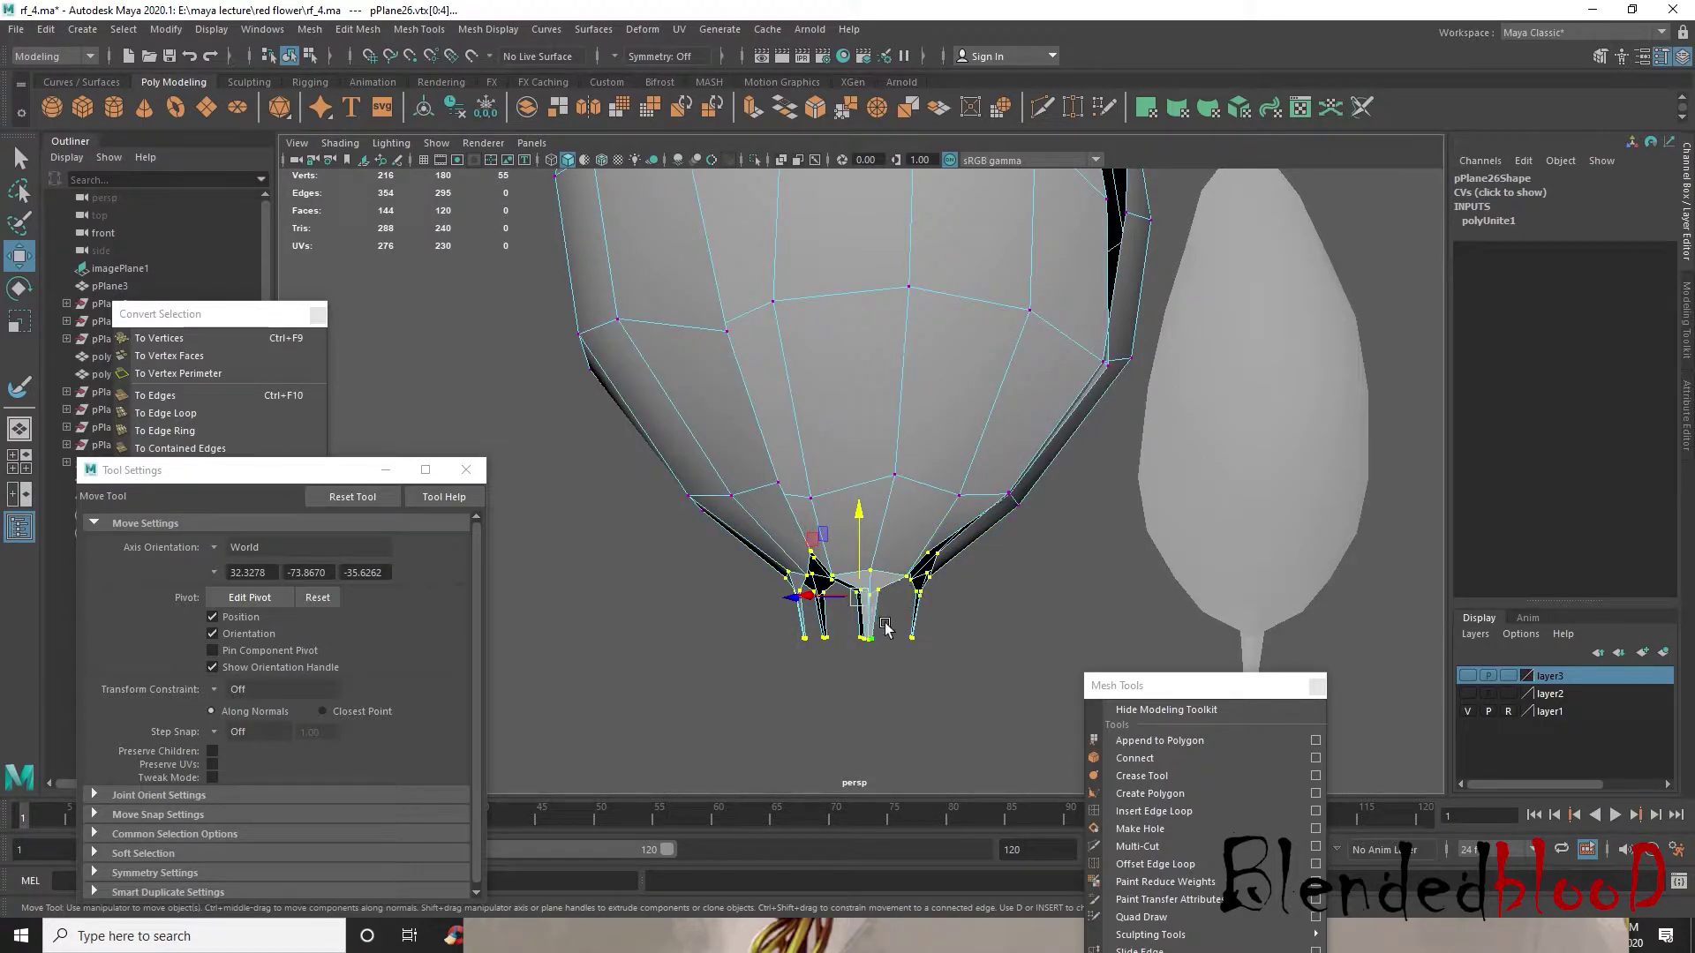
key("space")
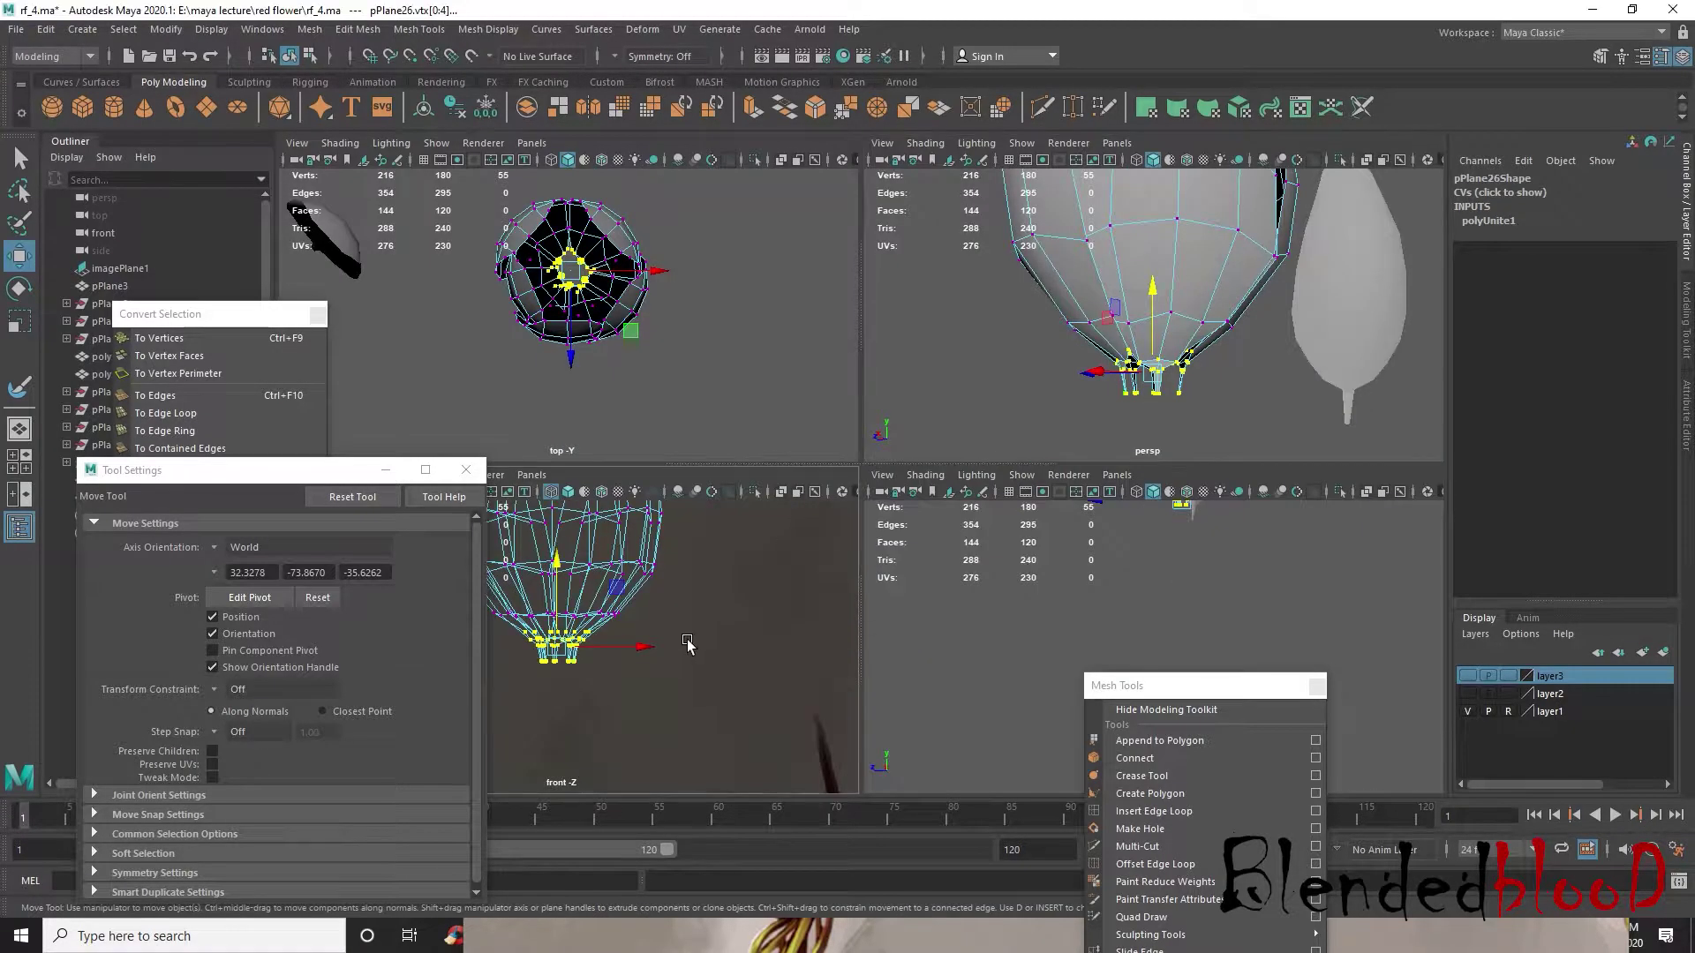
key("space")
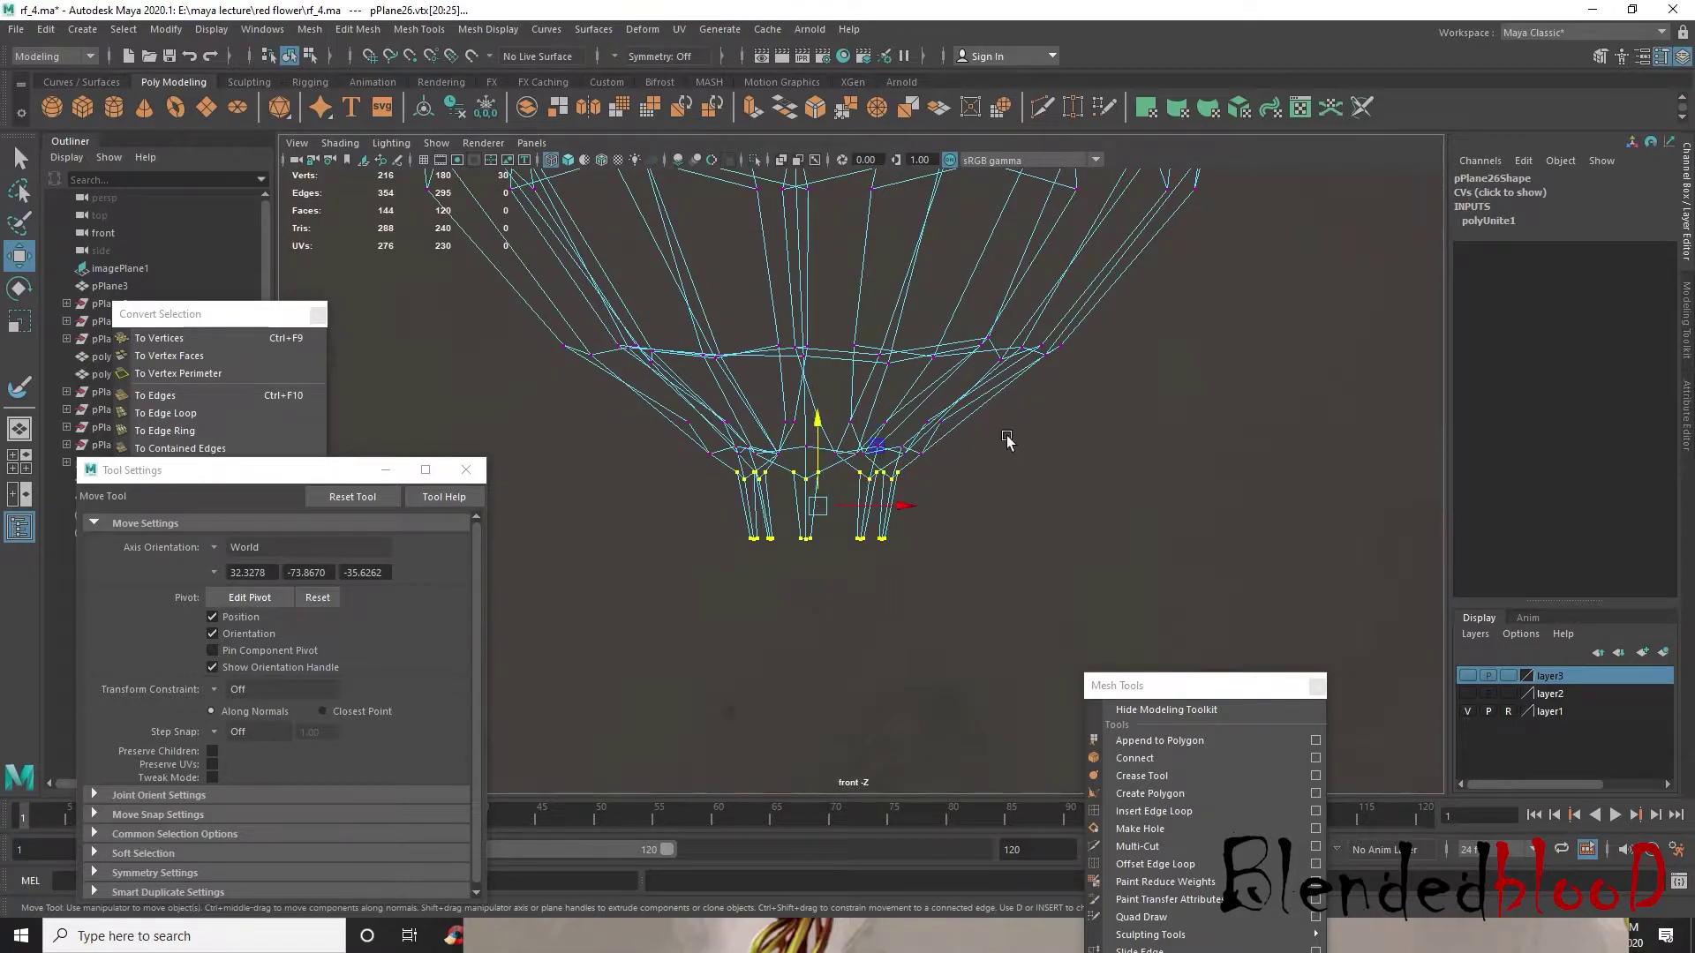
key("space")
key("space")
scroll(914, 606, "up", 3)
key("r")
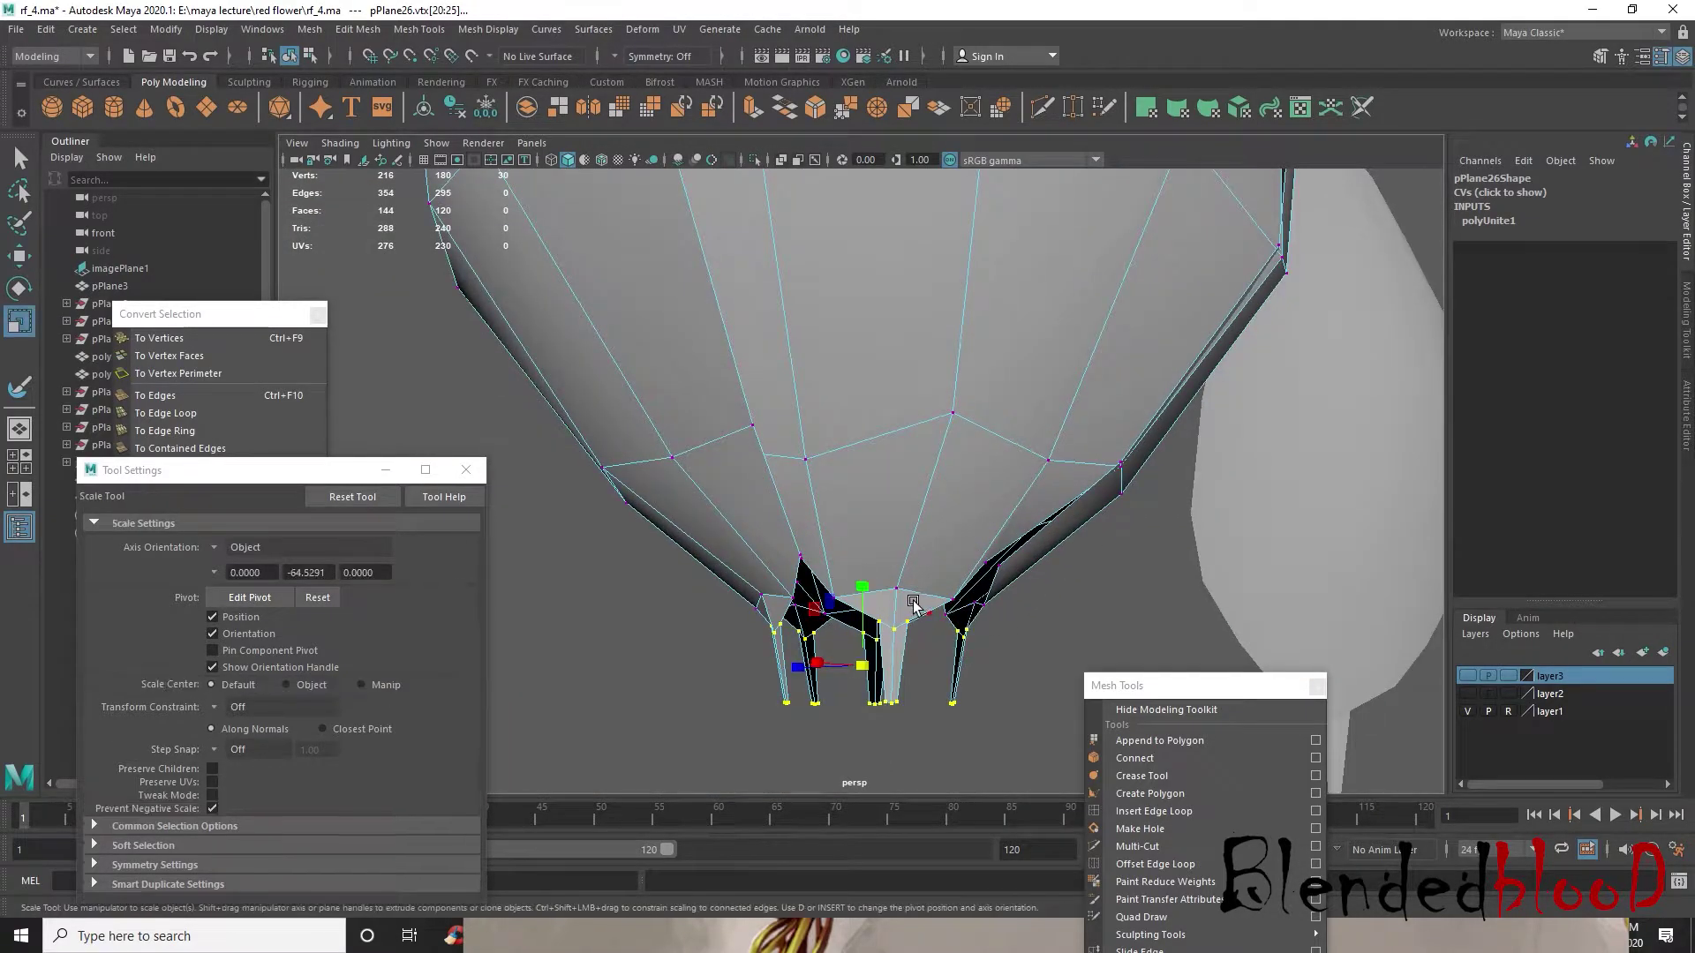
left_click_drag(862, 666, 793, 570)
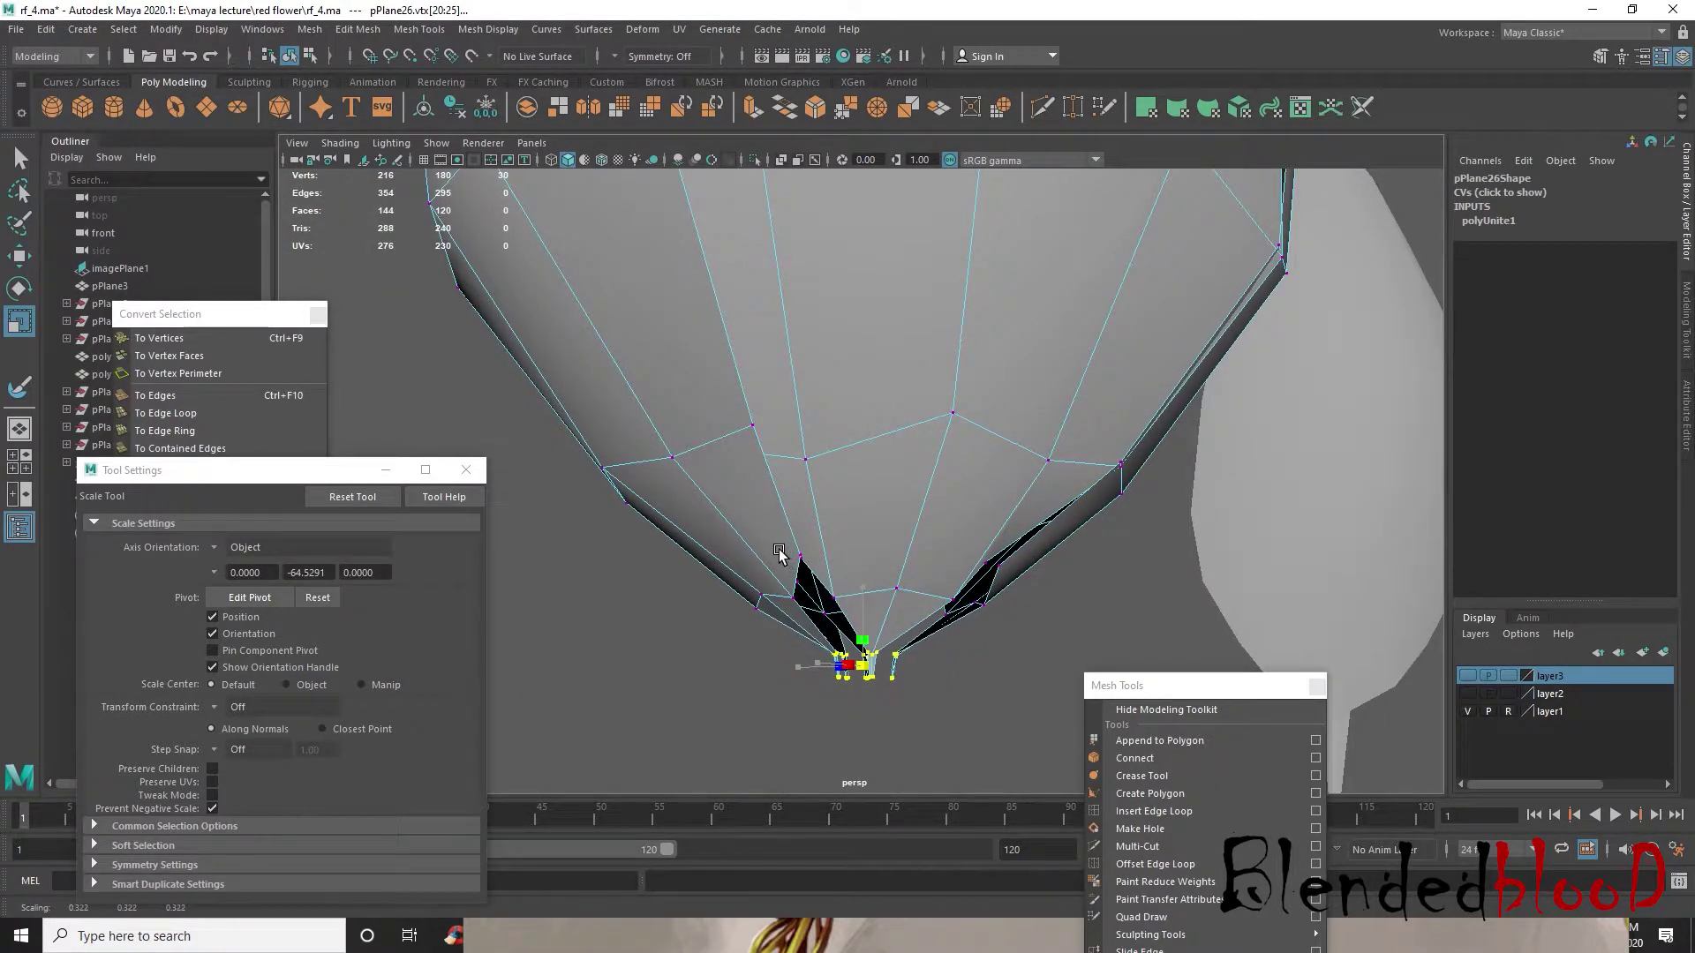
- Move the gathered stem vertices slightly downward and return to object mode
key("w")
left_click_drag(865, 591, 866, 629)
scroll(869, 570, "down", 4)
right_click_drag(904, 448, 995, 423)
left_click(1036, 573)
scroll(1036, 579, "down", 5)
- Select the faces of individual petals one by one and rotate each petal slightly about the vertical axis so the edges overlap
left_click_drag(1037, 579, 911, 579, "alt")
left_click(950, 586)
mouse_move(911, 579)
right_mouse_down()
mouse_move(904, 547)
mouse_move(886, 559)
right_mouse_up()
left_click_drag(886, 559, 878, 612, "alt")
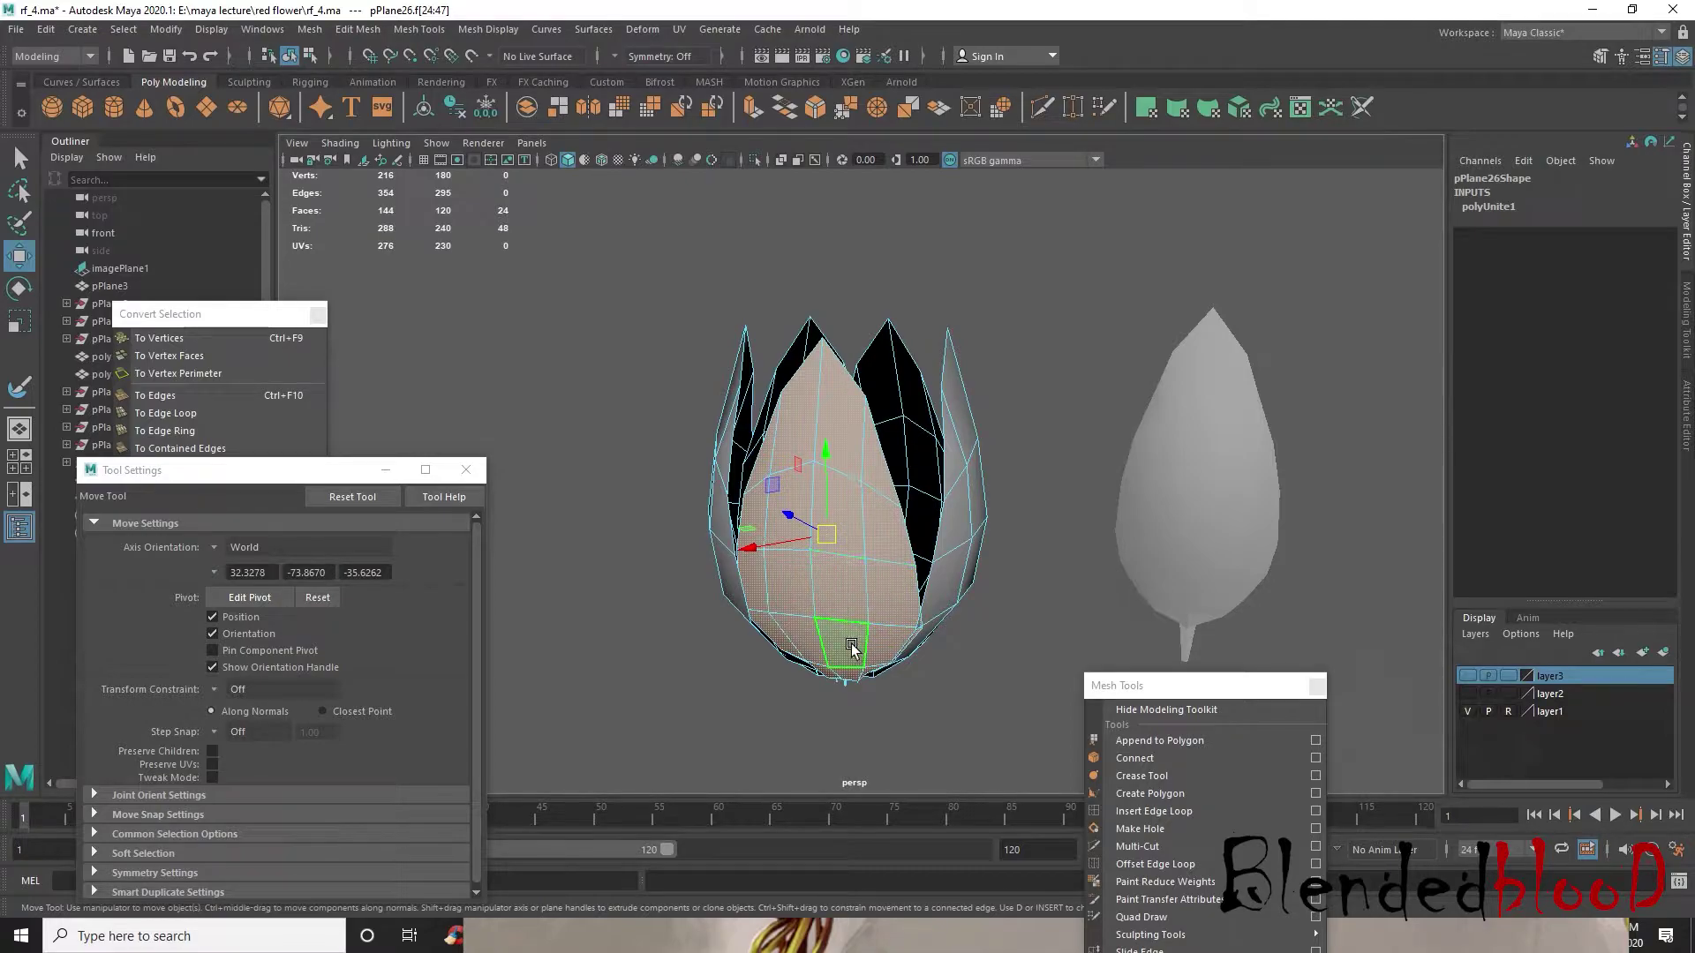
key("e")
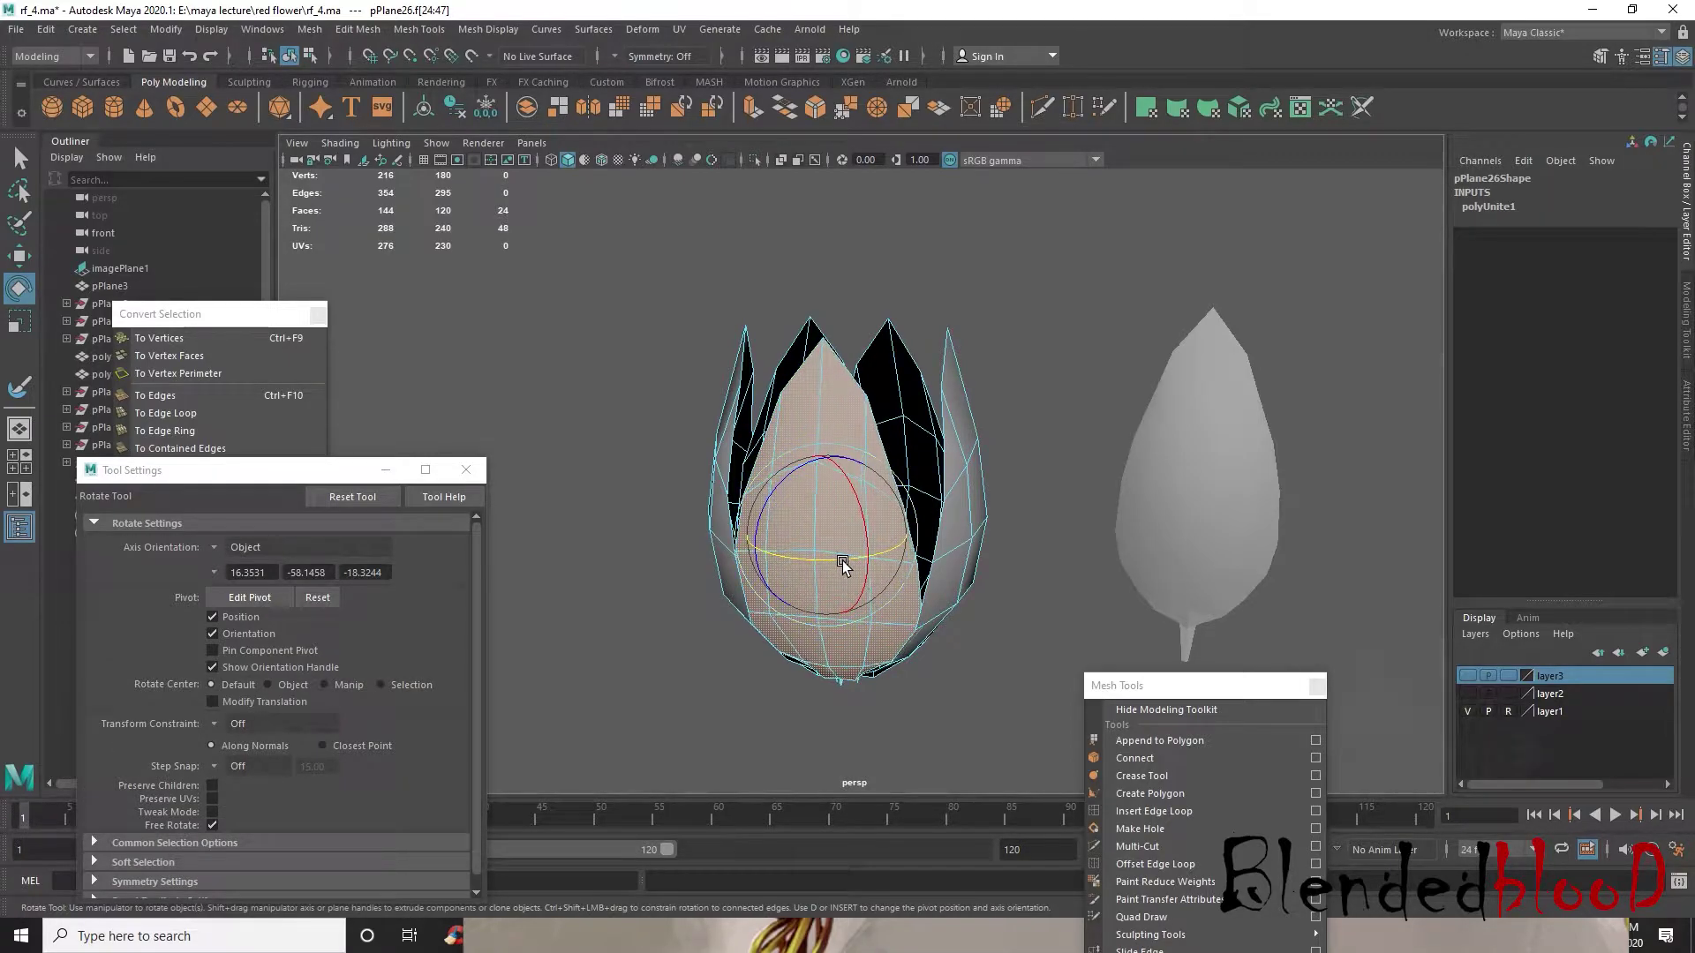
left_click_drag(848, 565, 797, 594, "alt")
double_click(903, 569)
mouse_move(902, 573)
left_mouse_down("alt")
mouse_move(799, 647)
mouse_move(611, 612)
mouse_move(925, 543)
mouse_move(808, 594)
mouse_move(874, 567)
left_mouse_up("alt")
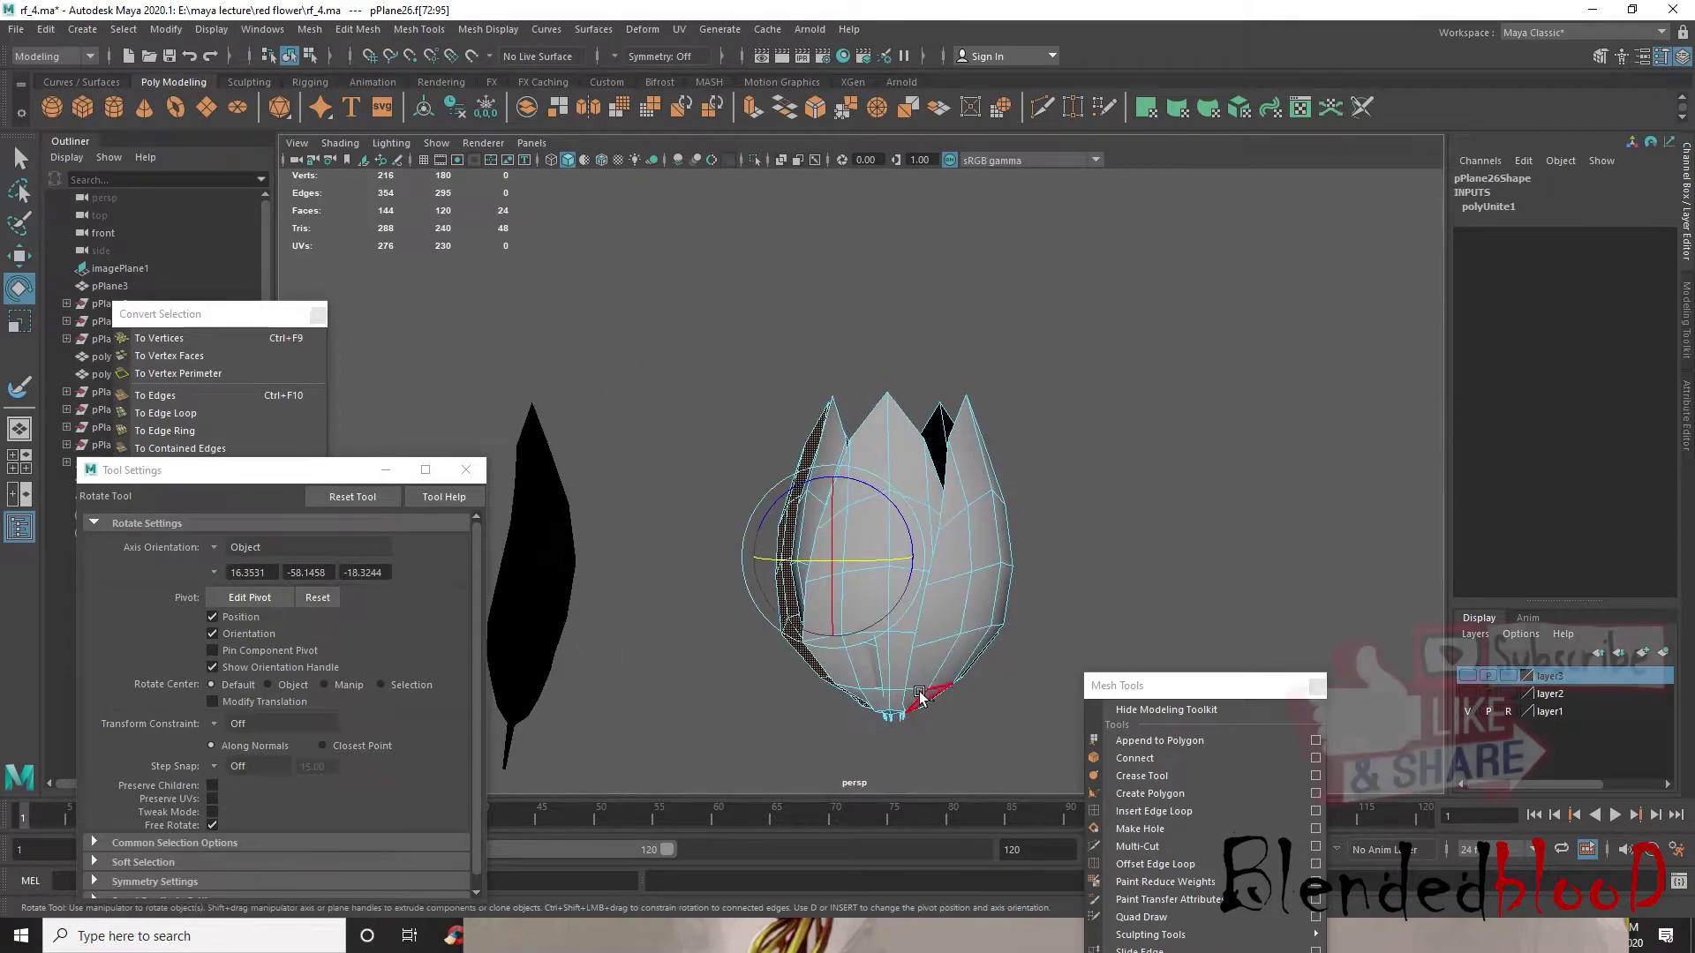
double_click(866, 674)
left_click_drag(866, 674, 882, 601, "alt")
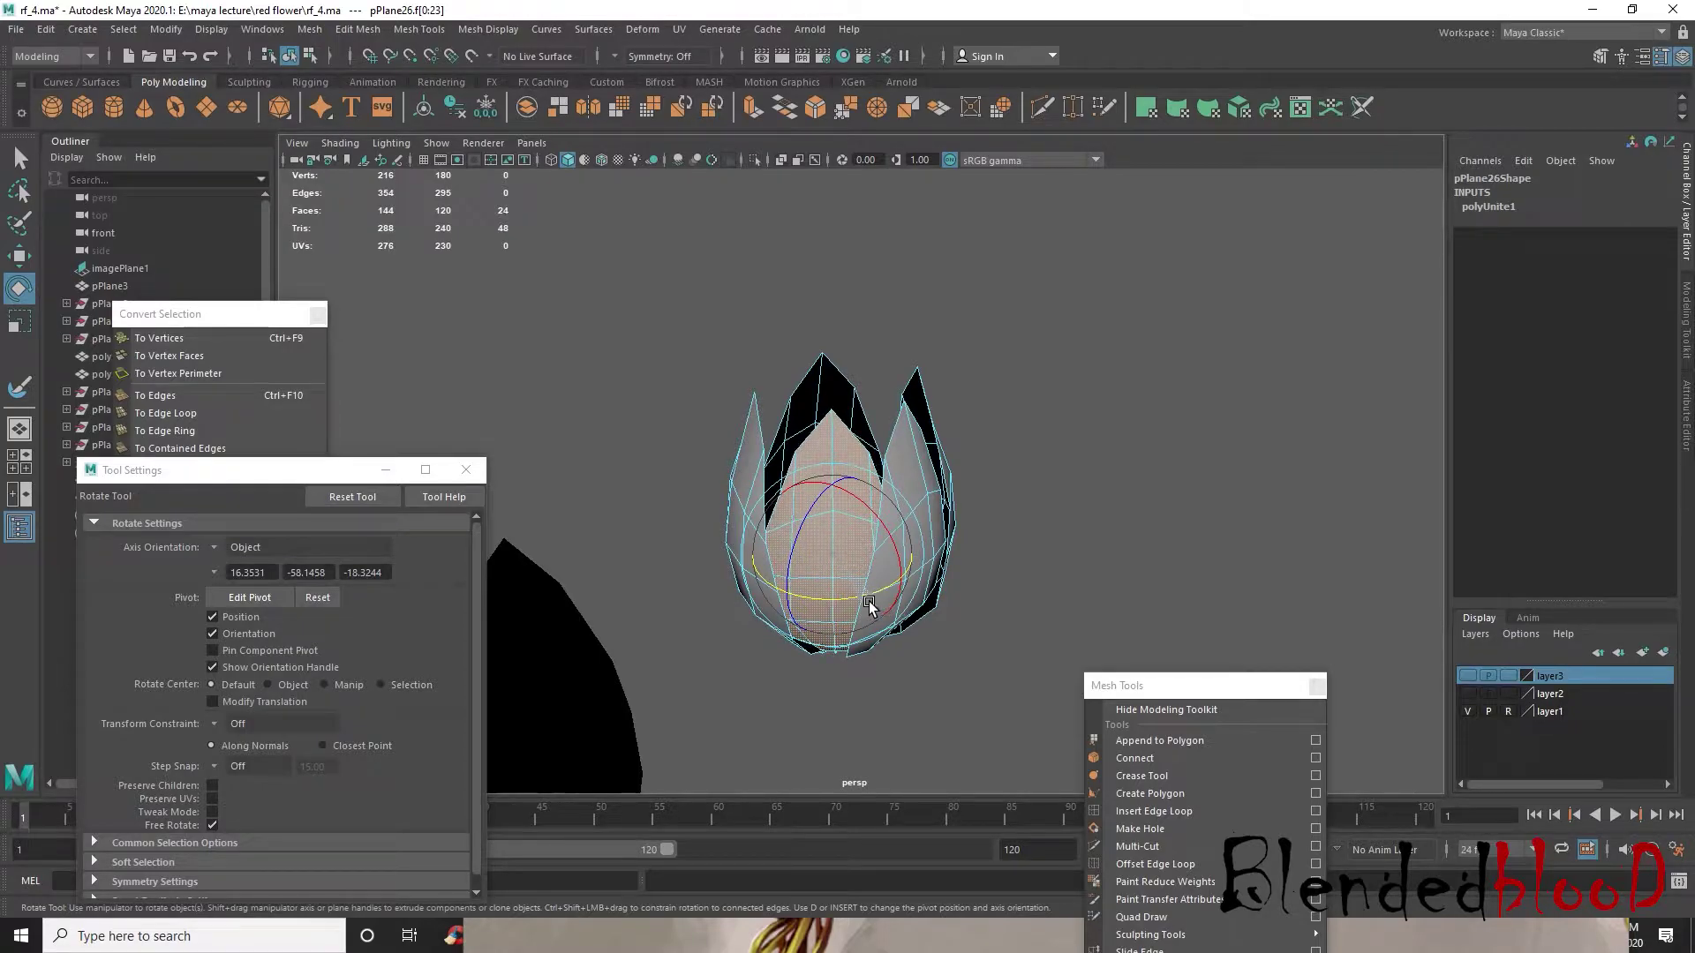
key("w")
left_click_drag(909, 584, 991, 575, "alt")
- Move a lower side edge of one petal slightly outward, and return the bud to object mode
right_click_drag(803, 448, 799, 428)
middle_click_drag(813, 664, 861, 571, "alt")
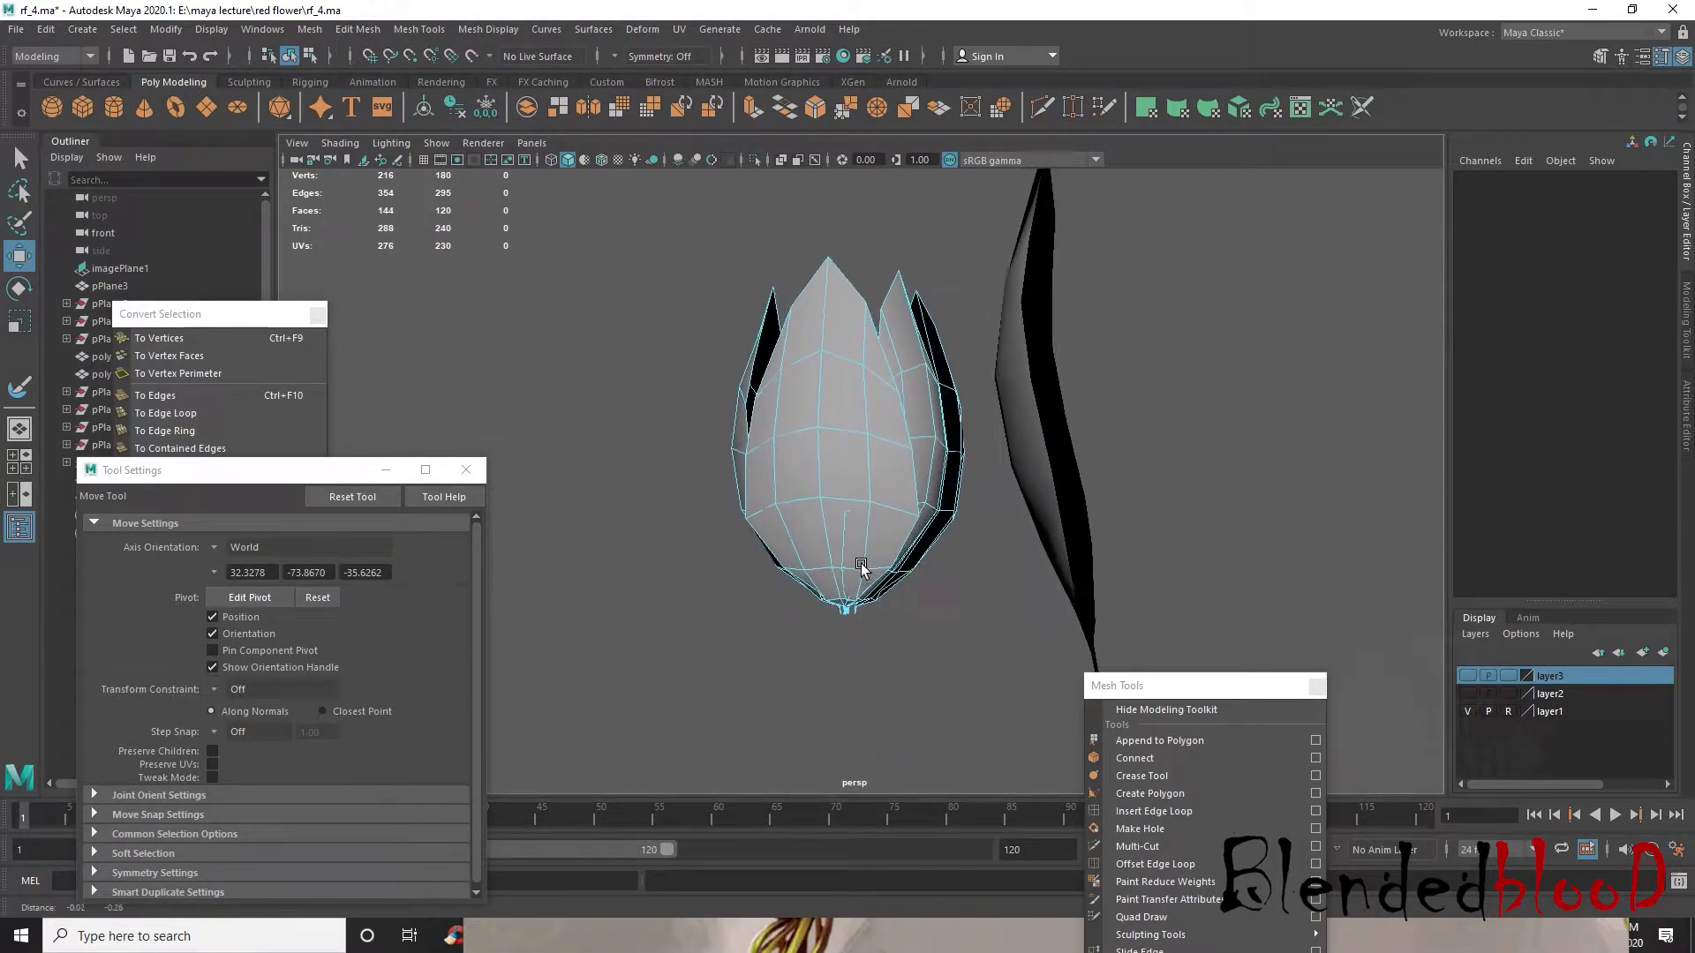
left_click_drag(862, 571, 877, 596, "alt")
right_click_drag(878, 596, 925, 590, "alt")
middle_click_drag(770, 639, 799, 567, "alt")
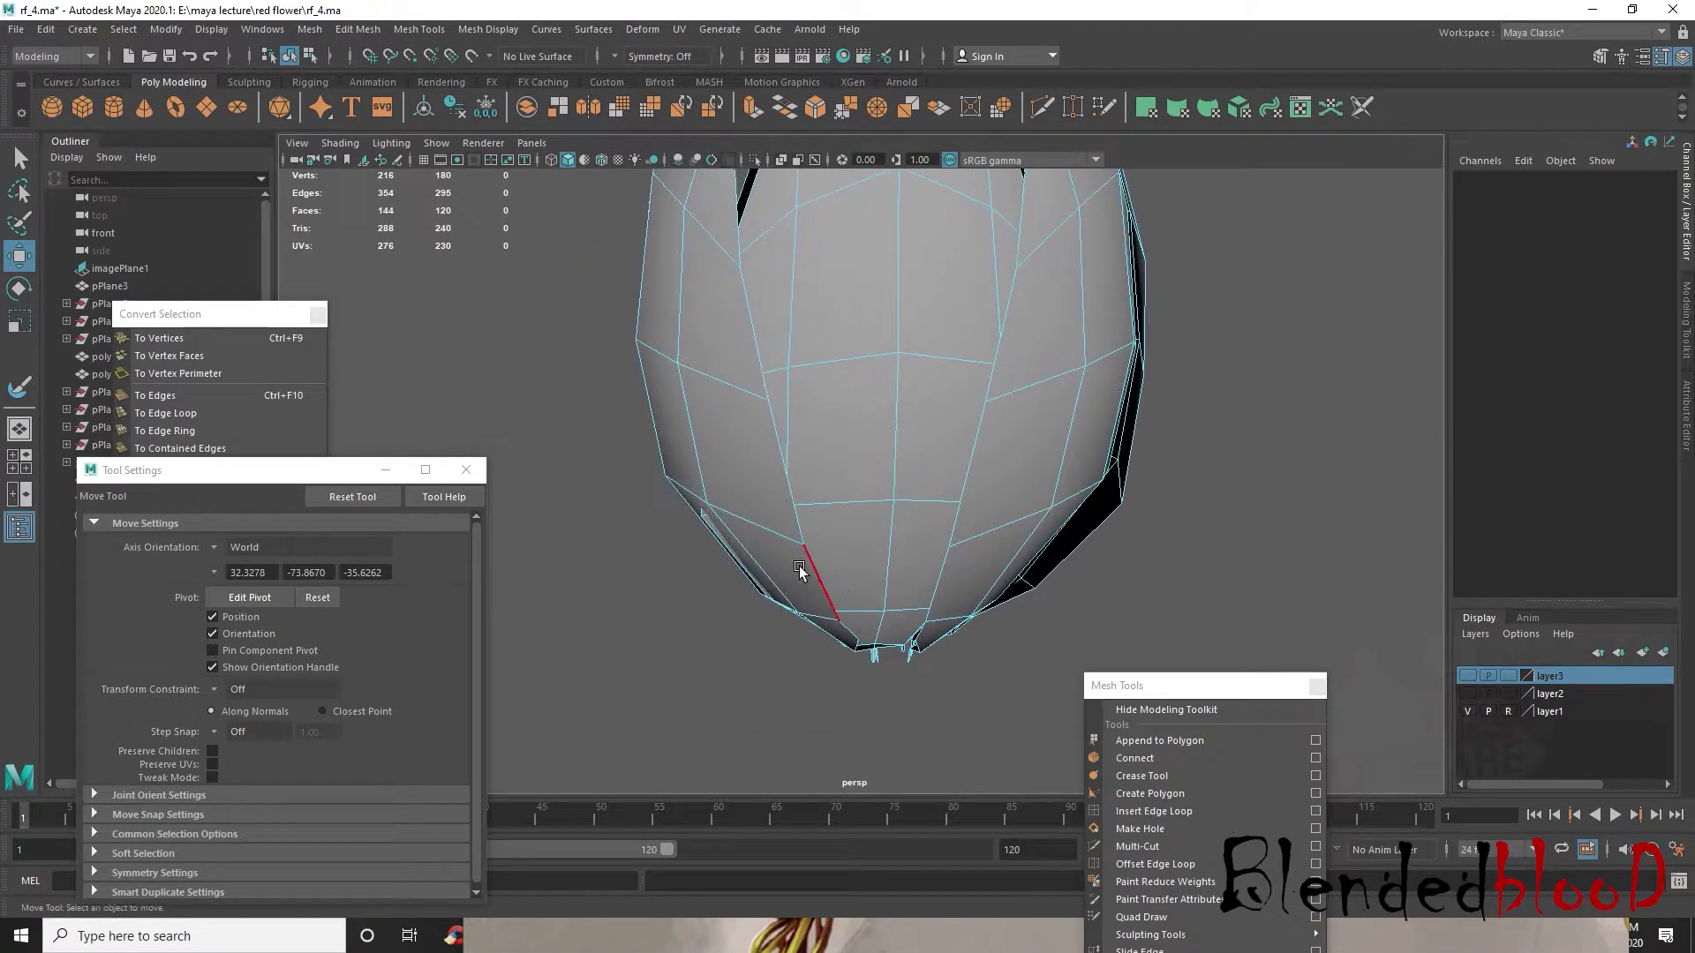
left_click(739, 570)
left_click_drag(768, 541, 732, 562)
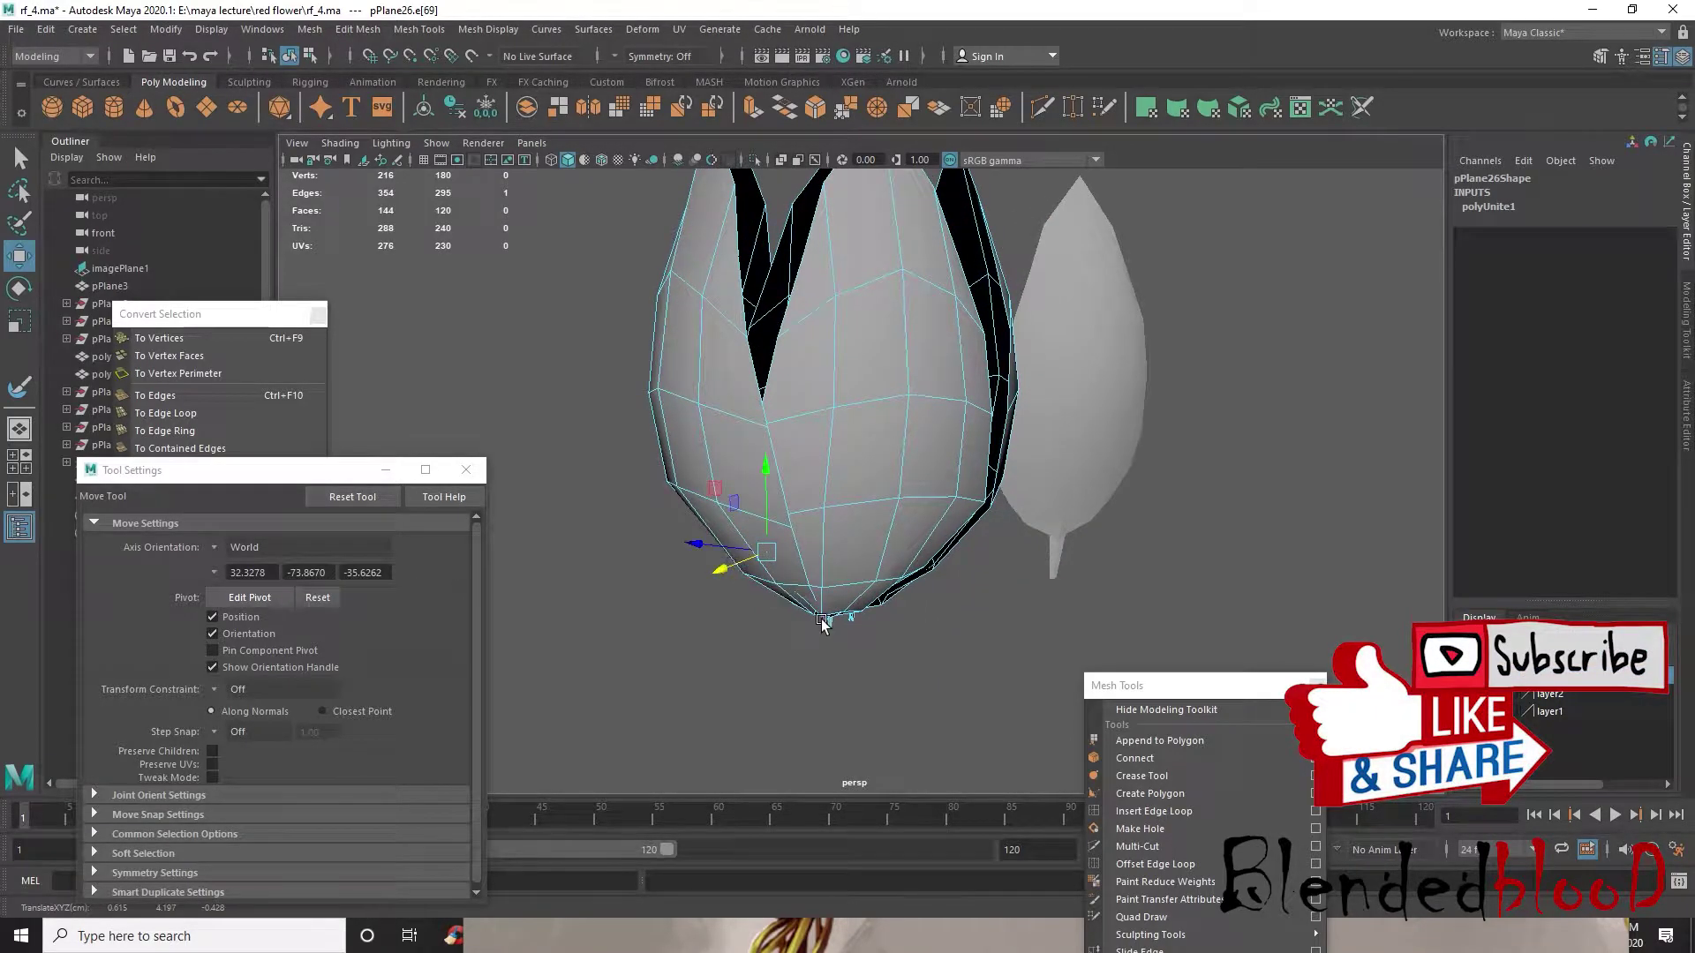
scroll(808, 603, "up", 3)
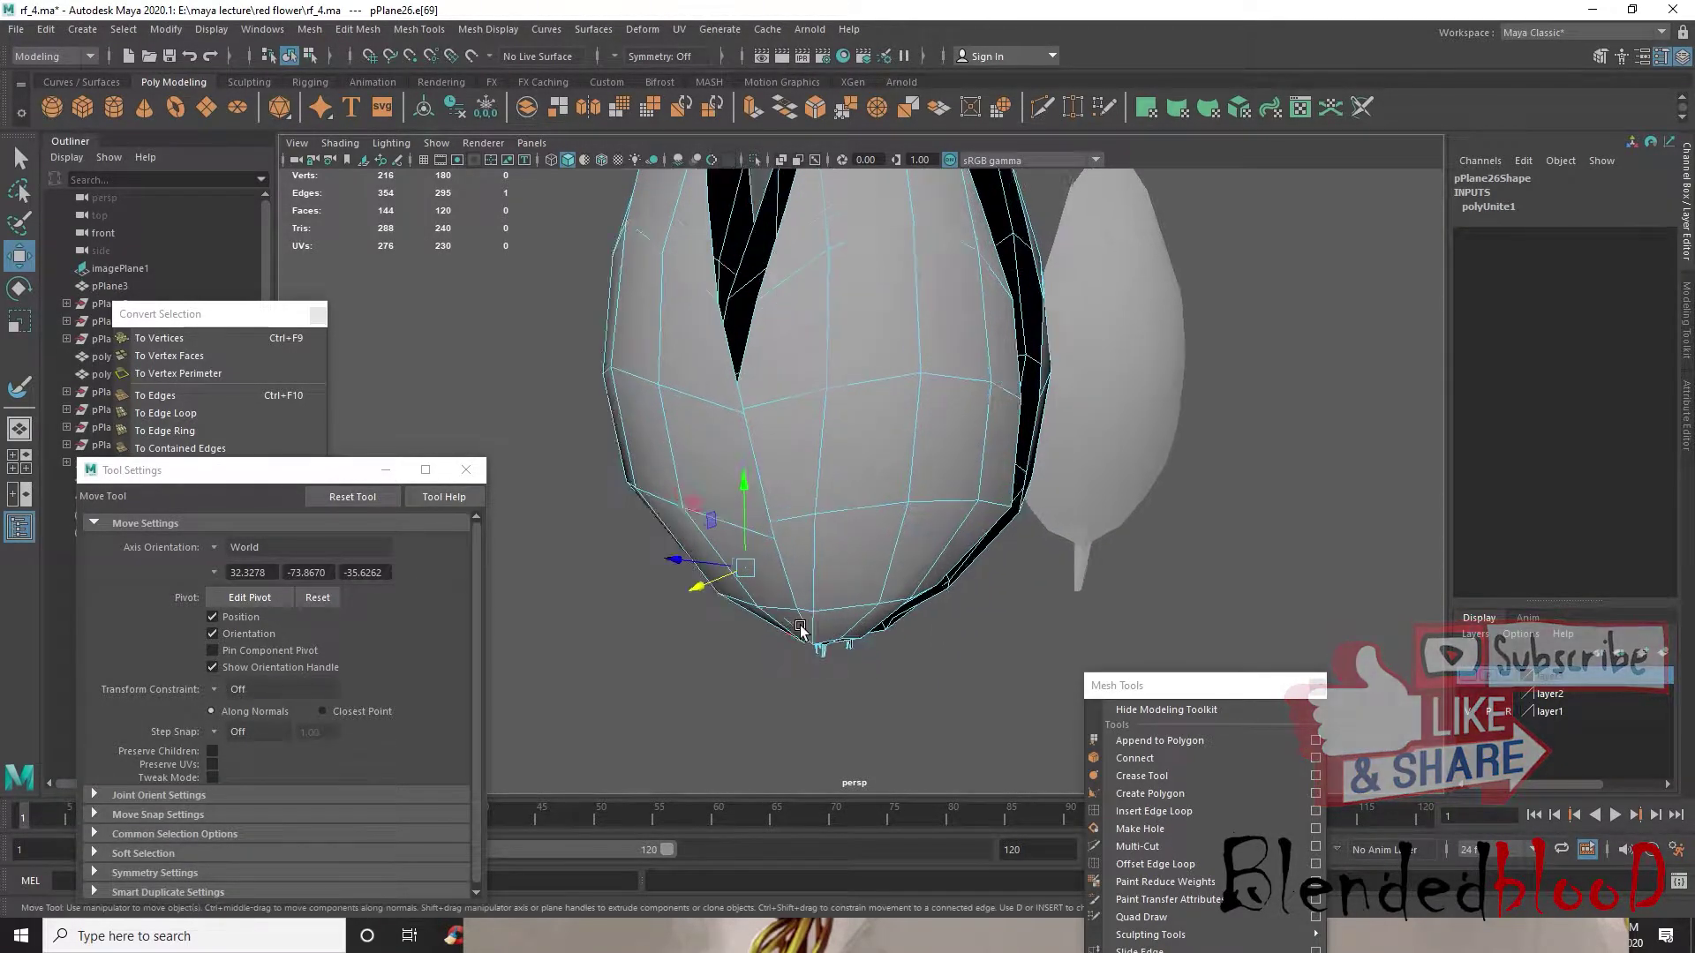
left_click_drag(754, 699, 1204, 586)
right_click_drag(920, 432, 981, 399)
left_click(1021, 359)
- Compare the closed bud's silhouette with the reference rosebuds in the front view
left_click_drag(1046, 346, 881, 474, "alt")
left_click(883, 474)
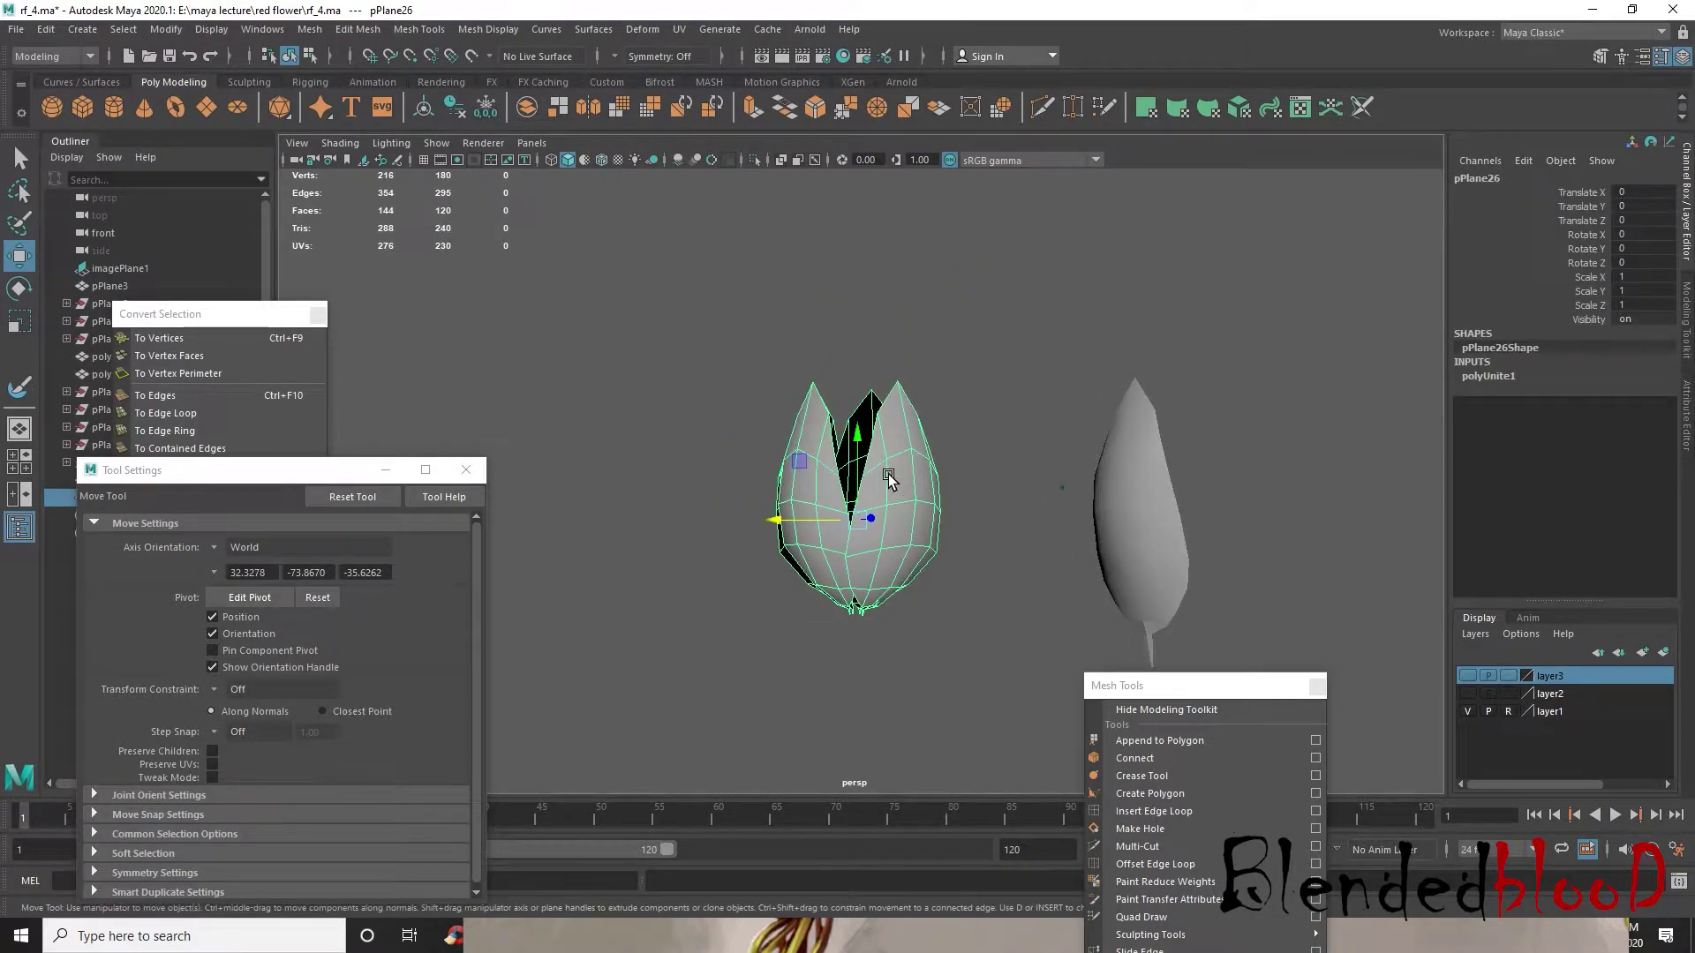
key("space")
key("space")
scroll(786, 613, "down", 10)
scroll(799, 602, "up", 4)
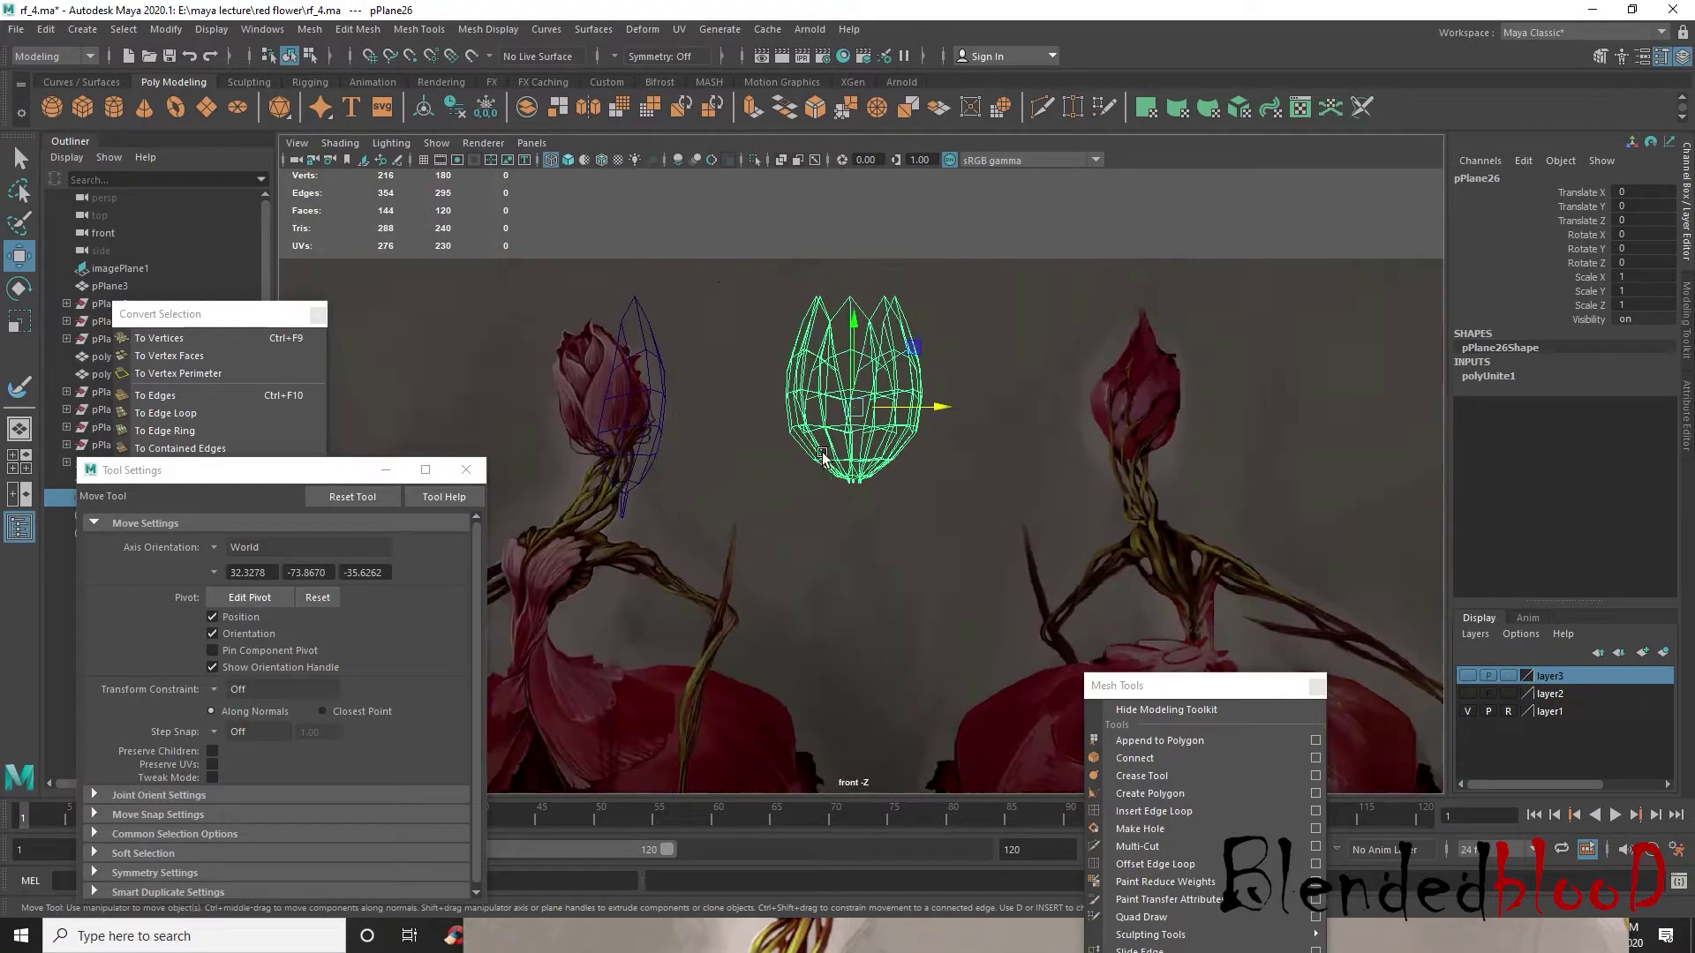
middle_click_drag(878, 366, 908, 494, "alt")
scroll(898, 477, "up", 2)
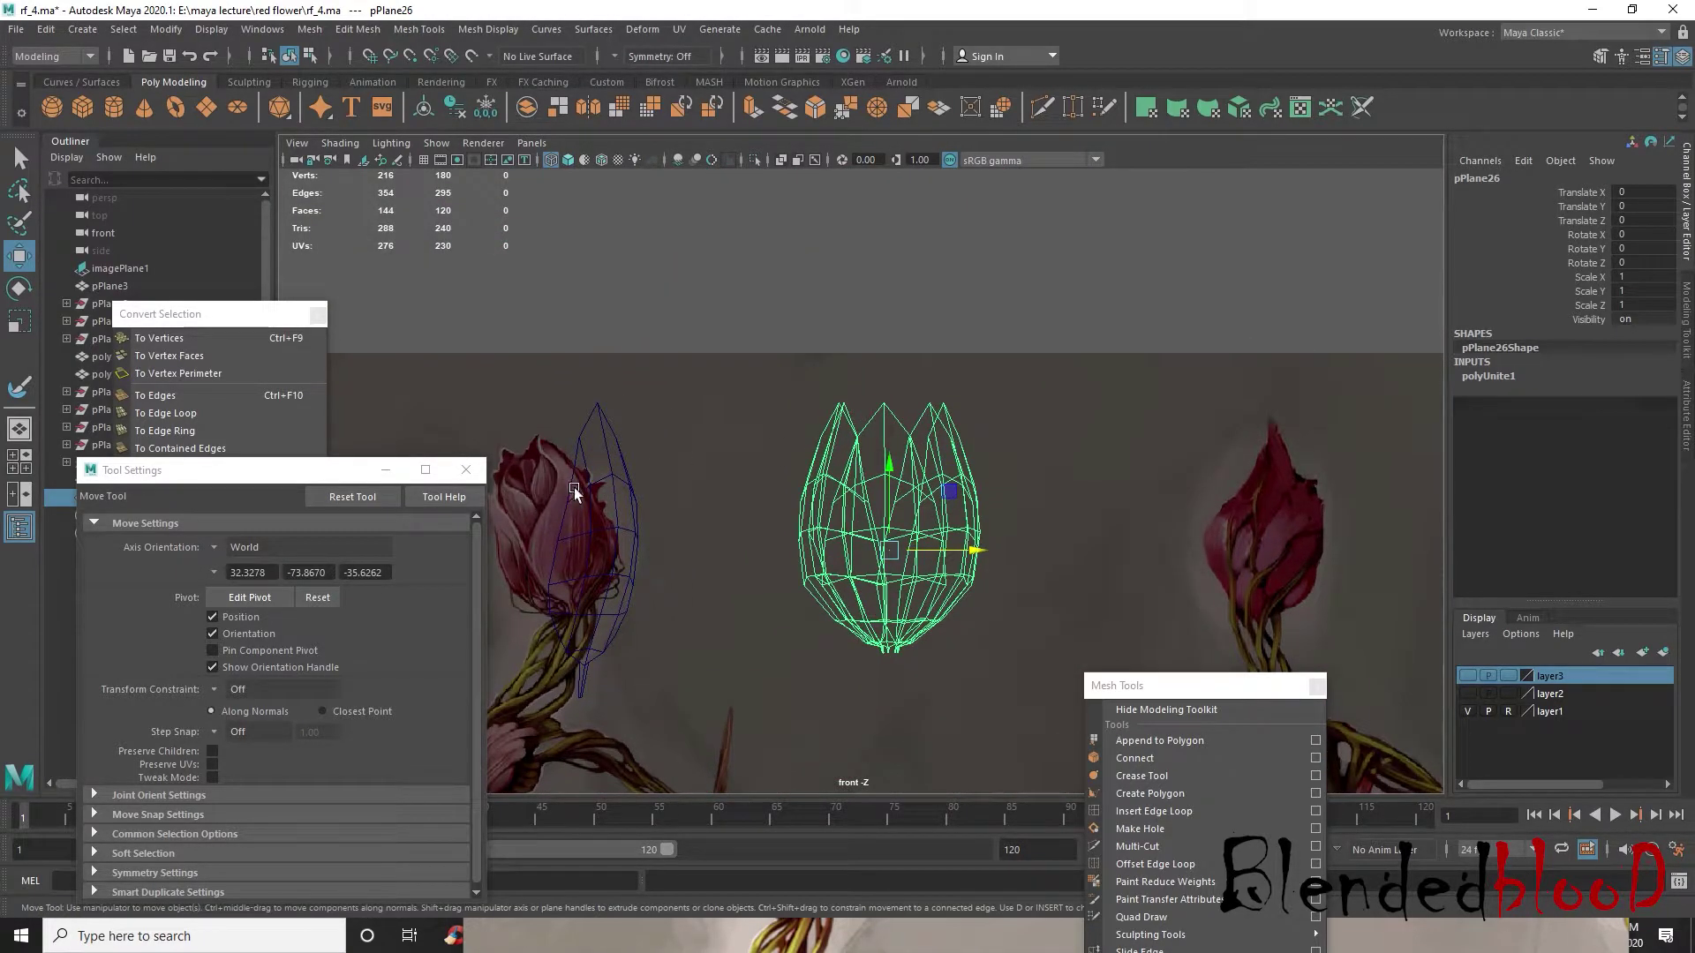
key("space")
key("space")
- Select the horizontal edge row across the upper part of one petal and scale it narrower
left_click_drag(950, 563, 870, 476, "alt")
scroll(851, 510, "up", 4)
right_click_drag(872, 443, 871, 401)
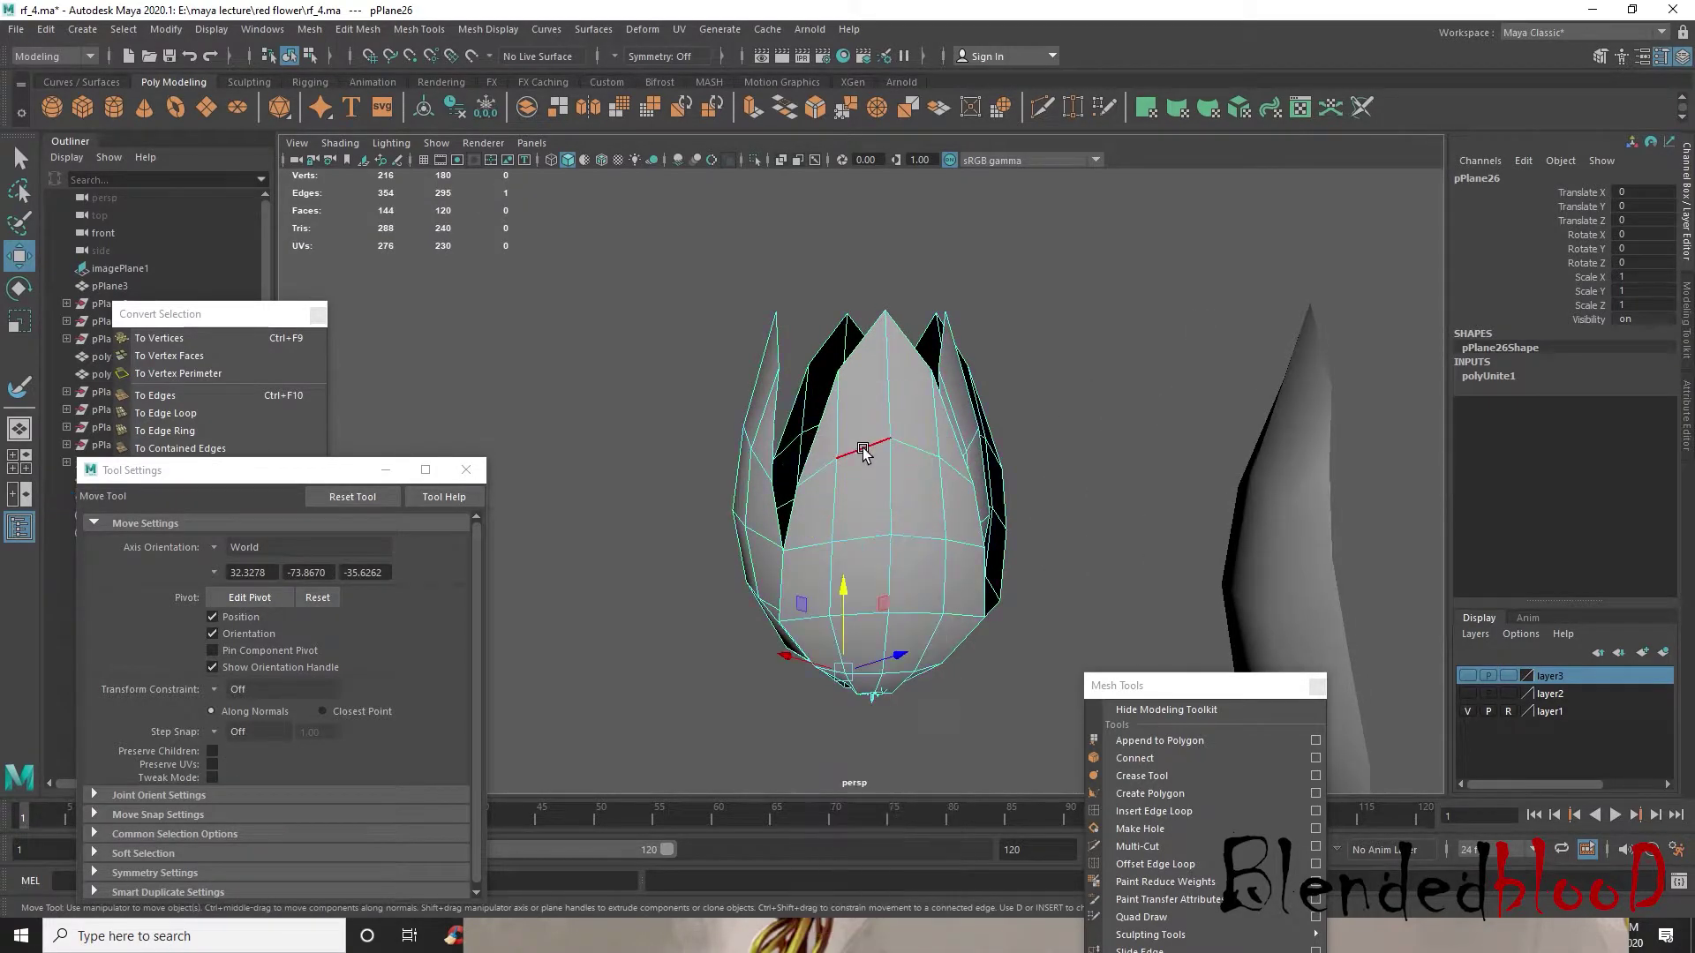
double_click(863, 452)
left_click_drag(863, 452, 890, 483, "alt")
key("r")
key("w")
scroll(886, 468, "up", 3)
middle_click_drag(876, 441, 874, 552, "alt")
- Select the four side vertices near that petal's tip, scale them closer together and shift them sideways
right_click_drag(877, 439, 805, 438)
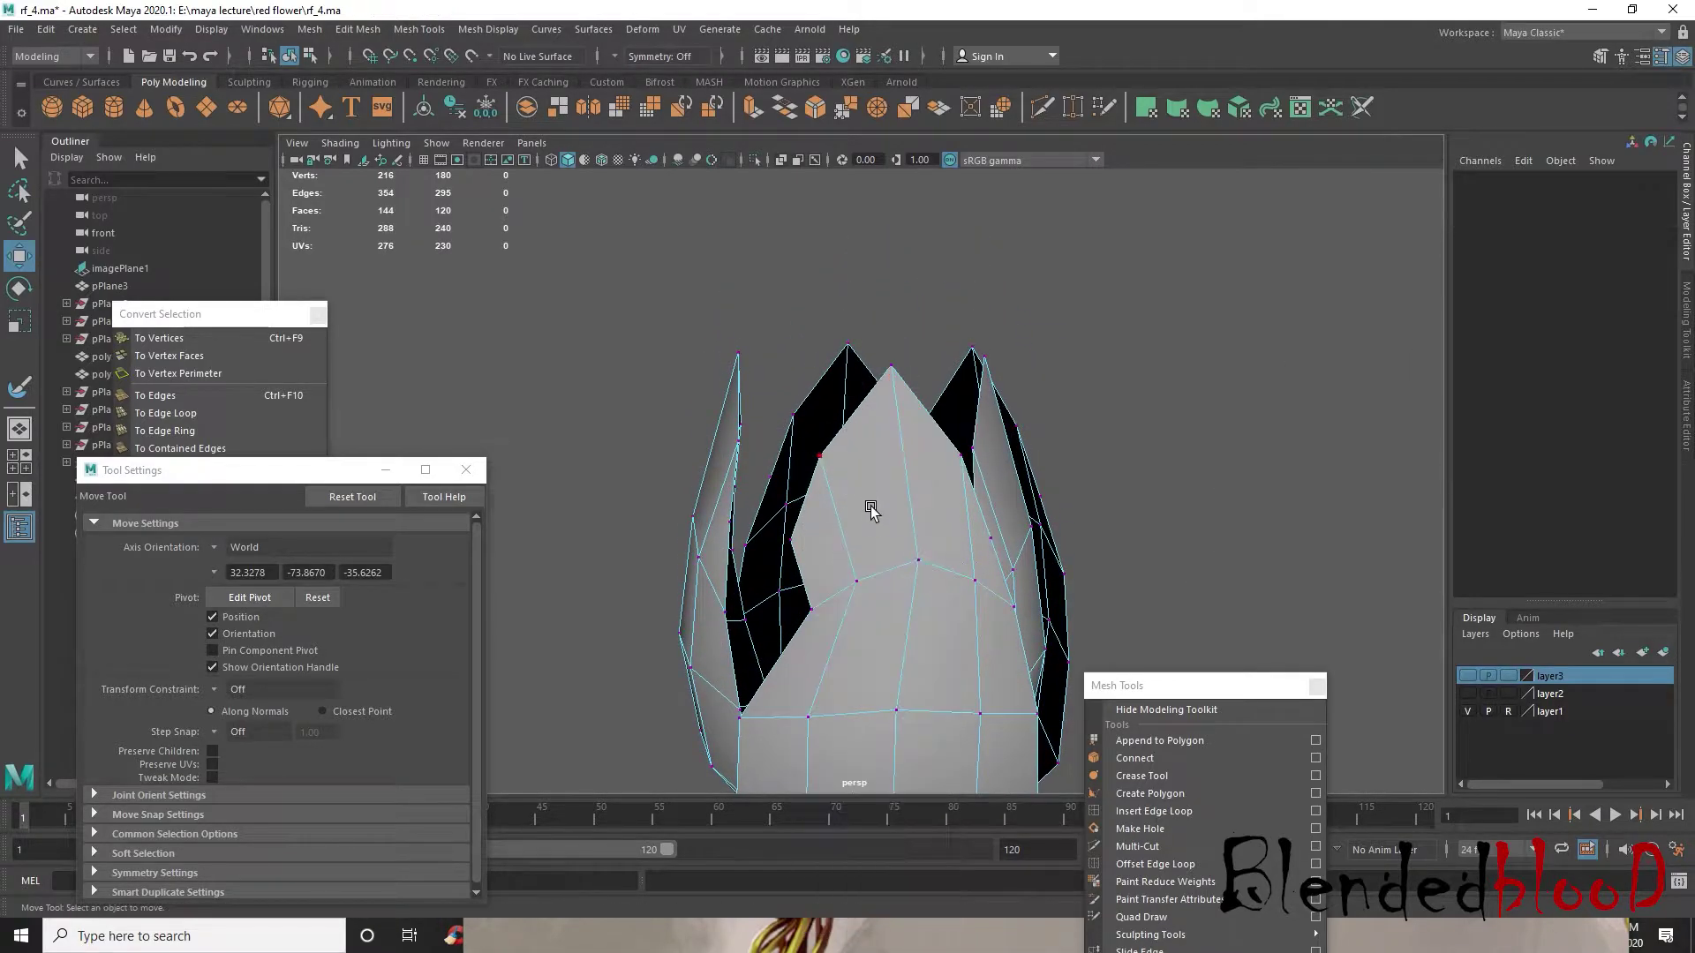
left_click_drag(866, 500, 844, 510, "alt")
left_click(773, 434)
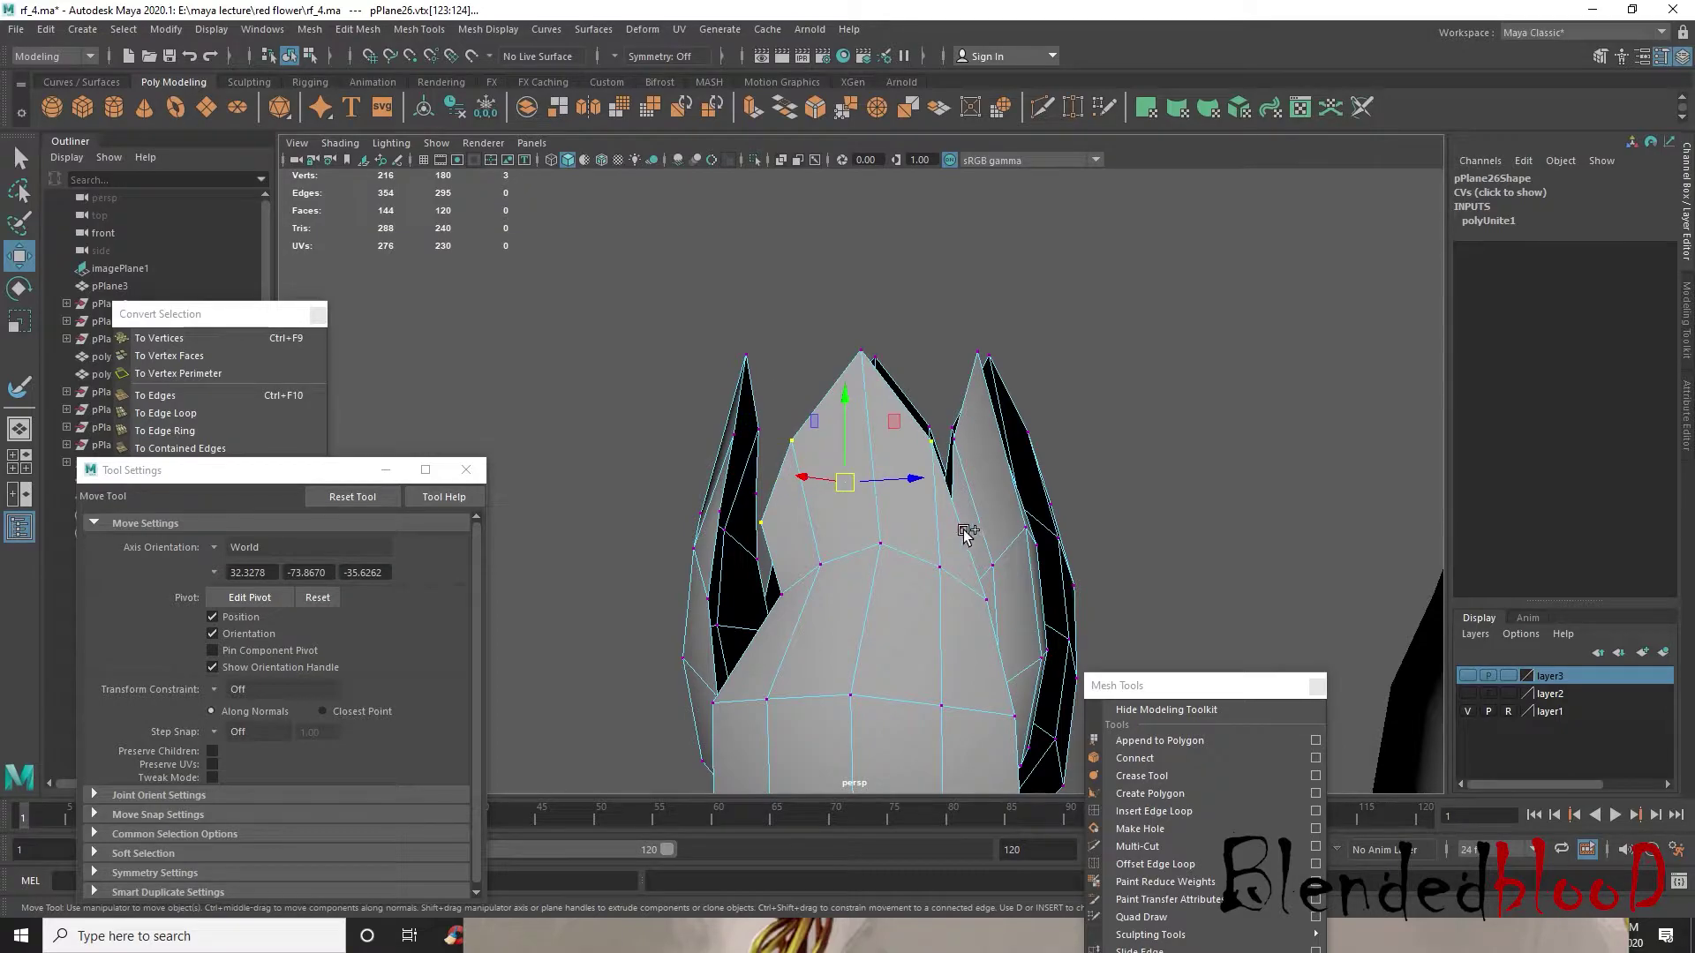
key("r")
left_click_drag(919, 481, 859, 485)
key("w")
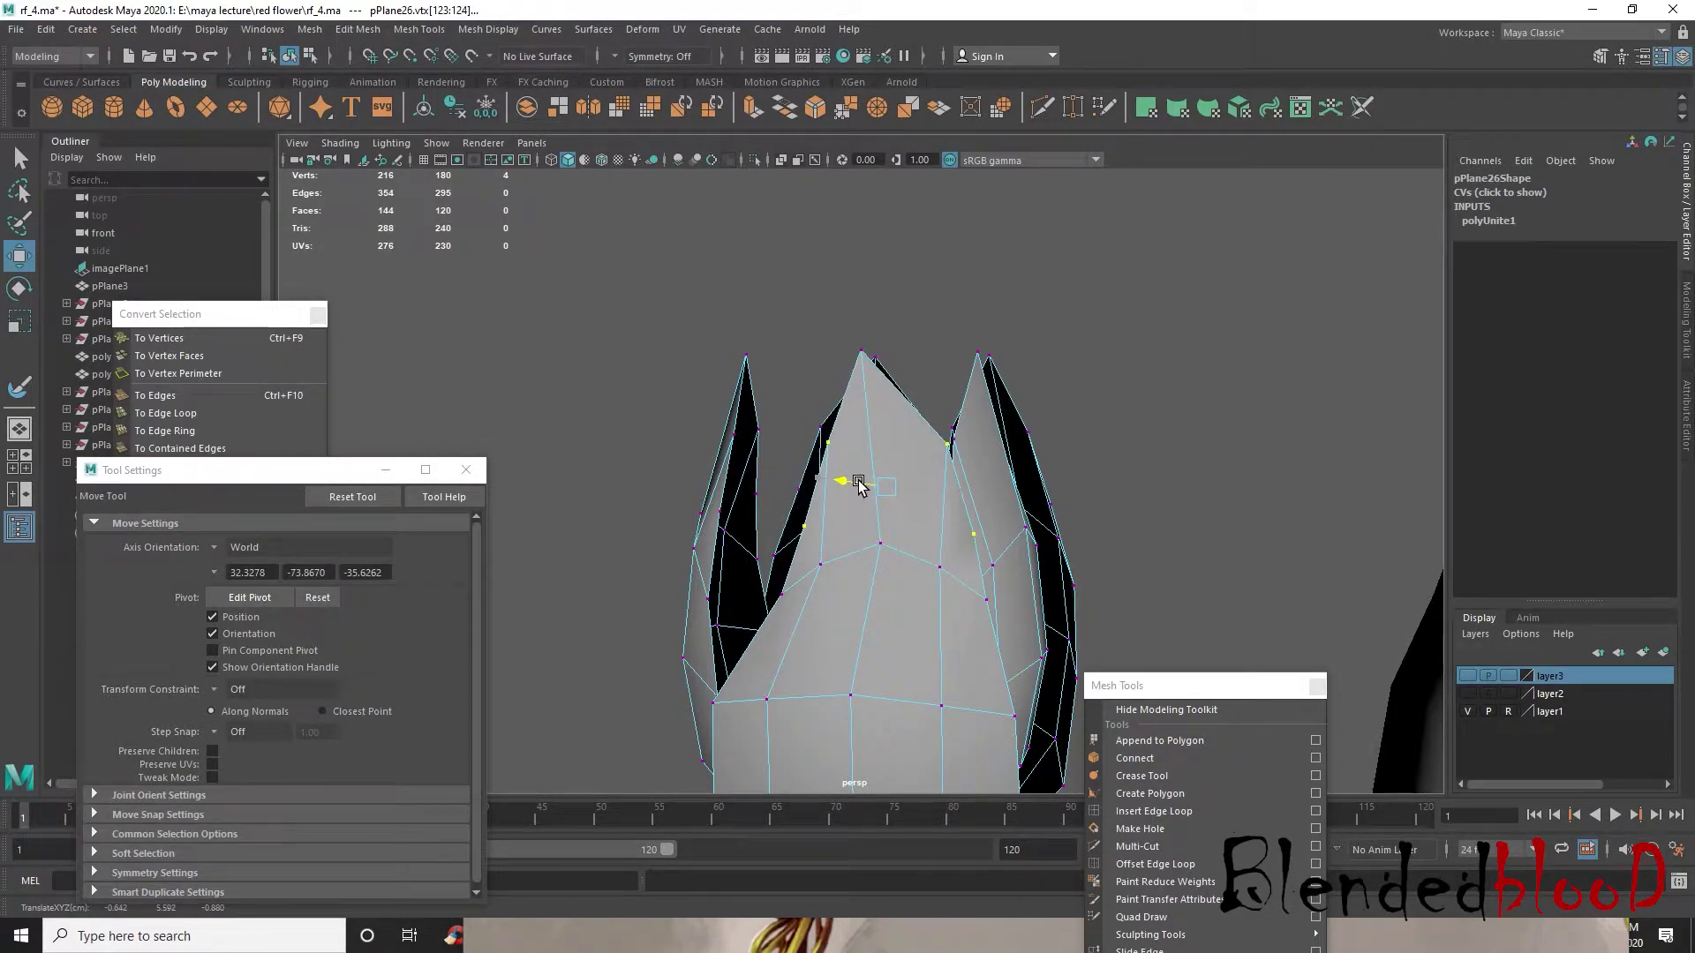
- Shift the petal's narrowed edge row slightly sideways and check the bud's shape in smooth preview
middle_click_drag(924, 572, 918, 485, "alt")
right_click_drag(918, 449, 915, 403)
left_click_drag(902, 476, 893, 478)
middle_click_drag(879, 620, 873, 435, "alt")
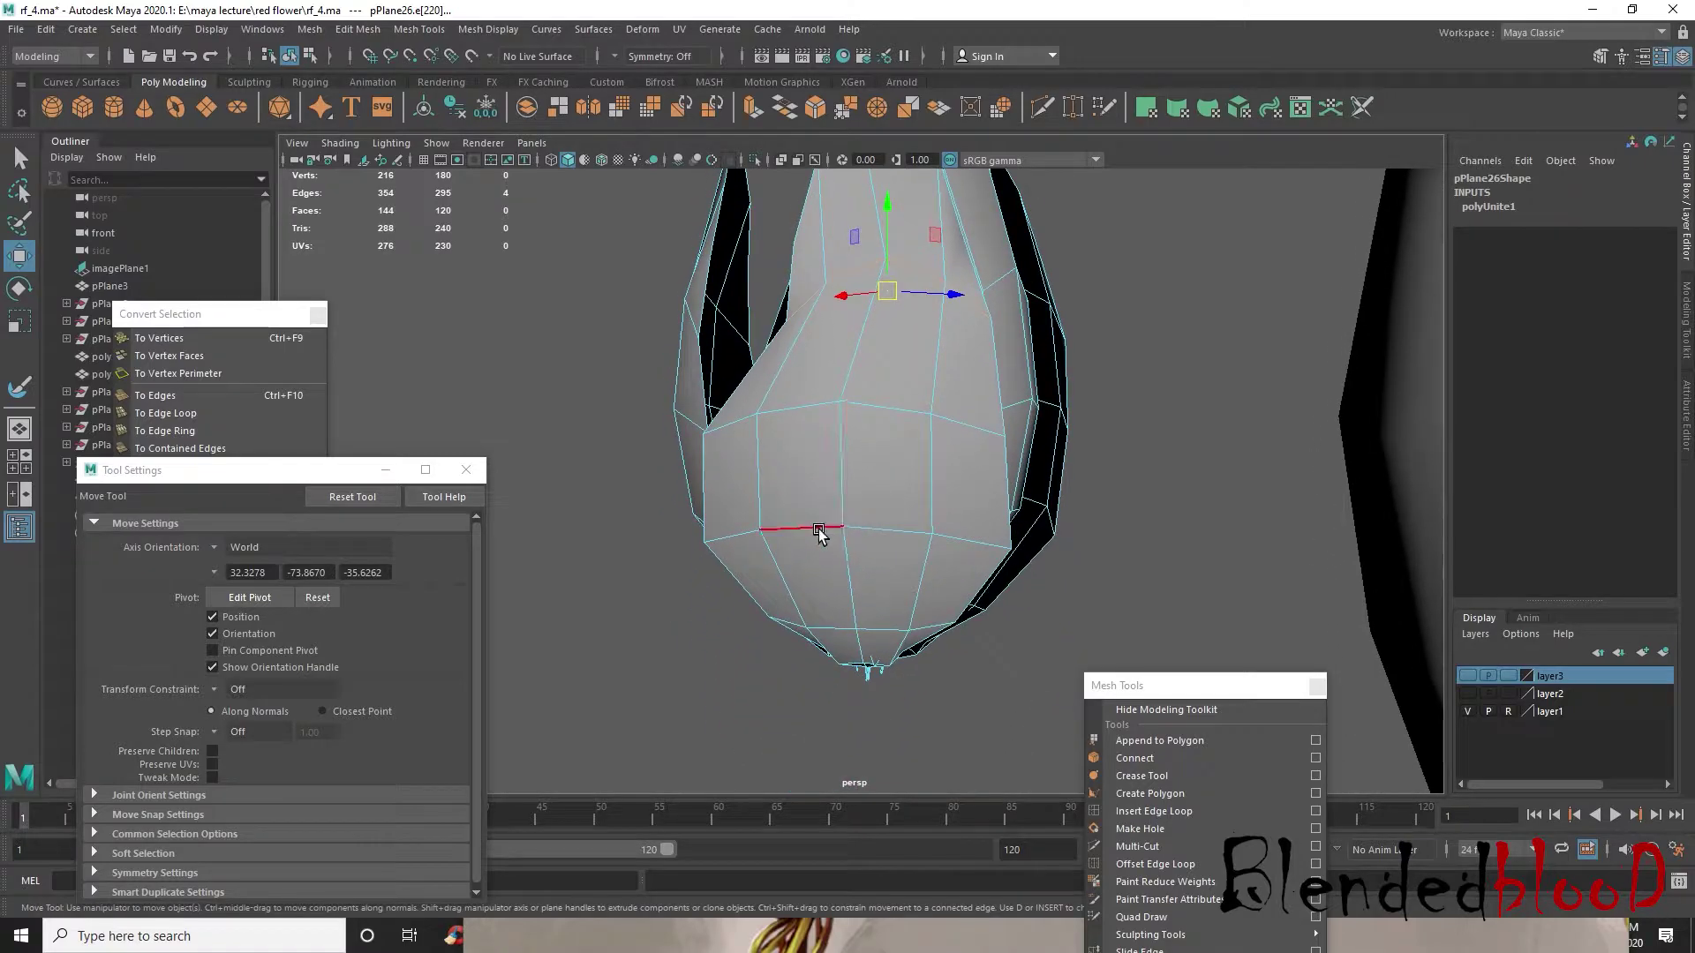
left_click_drag(827, 538, 844, 634, "alt")
key("3")
right_click_drag(840, 447, 932, 423)
left_click(1094, 536)
left_click_drag(1094, 537, 1040, 485, "alt")
left_click(934, 459)
- Move the side vertices near the reshaped petal's tip to curl its edges, and preview the bud smoothed
right_click_drag(934, 448, 842, 450)
left_click(968, 459)
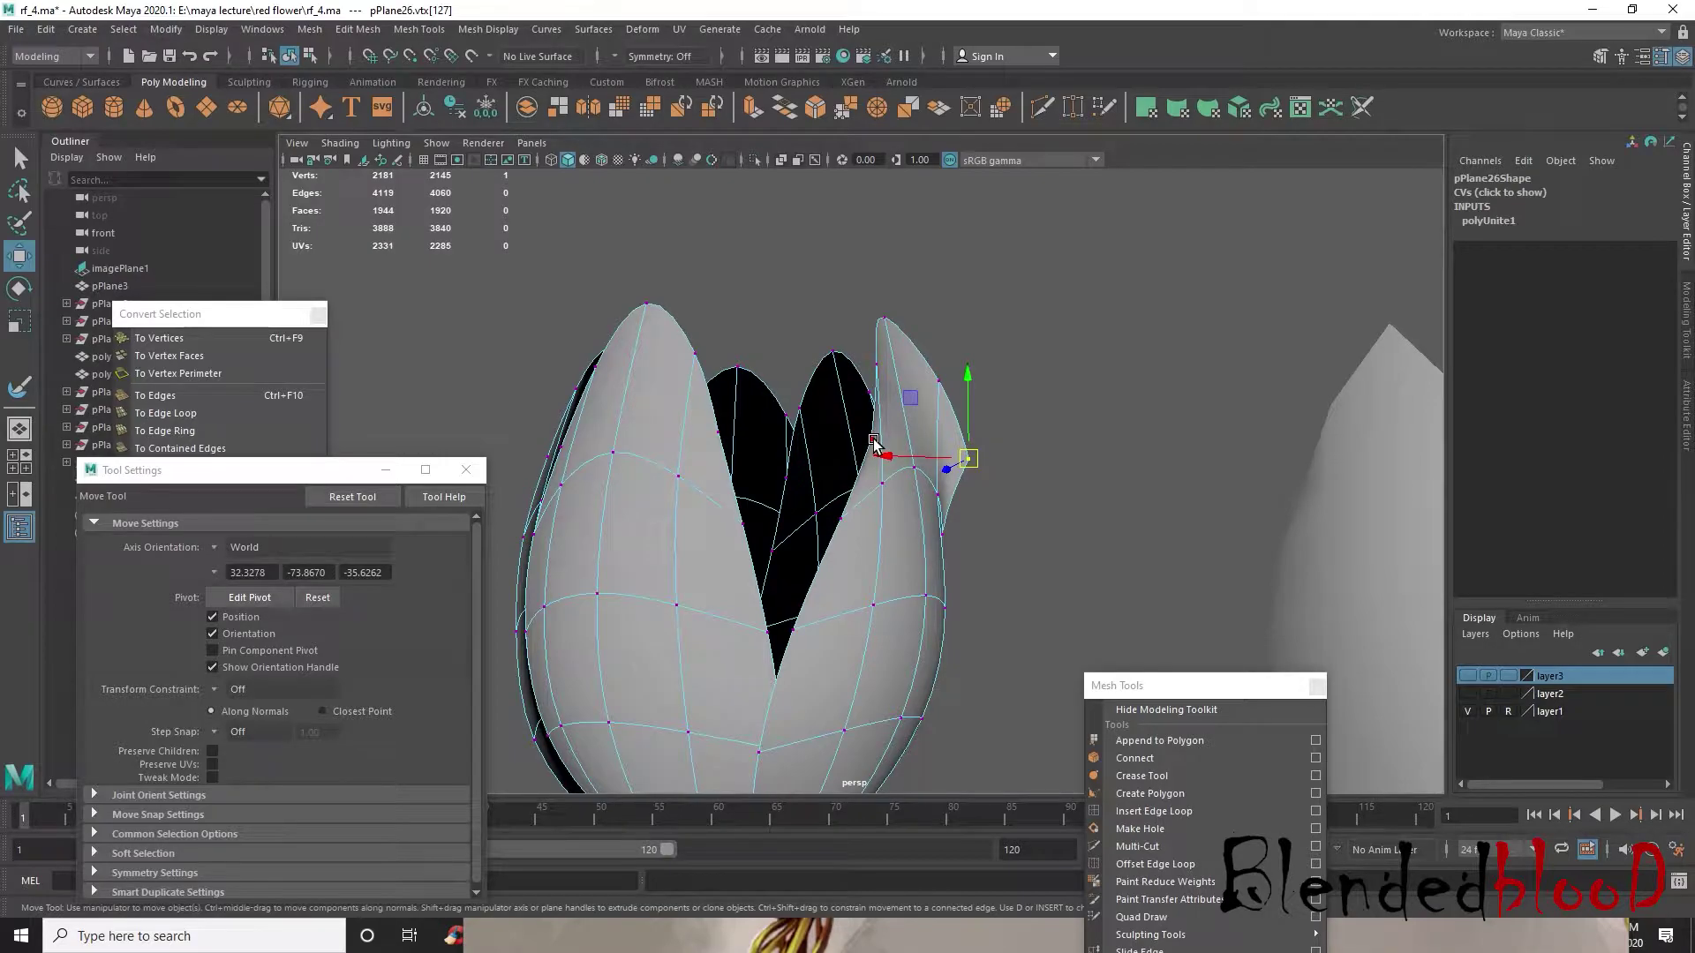
left_click_drag(949, 506, 949, 611, "alt")
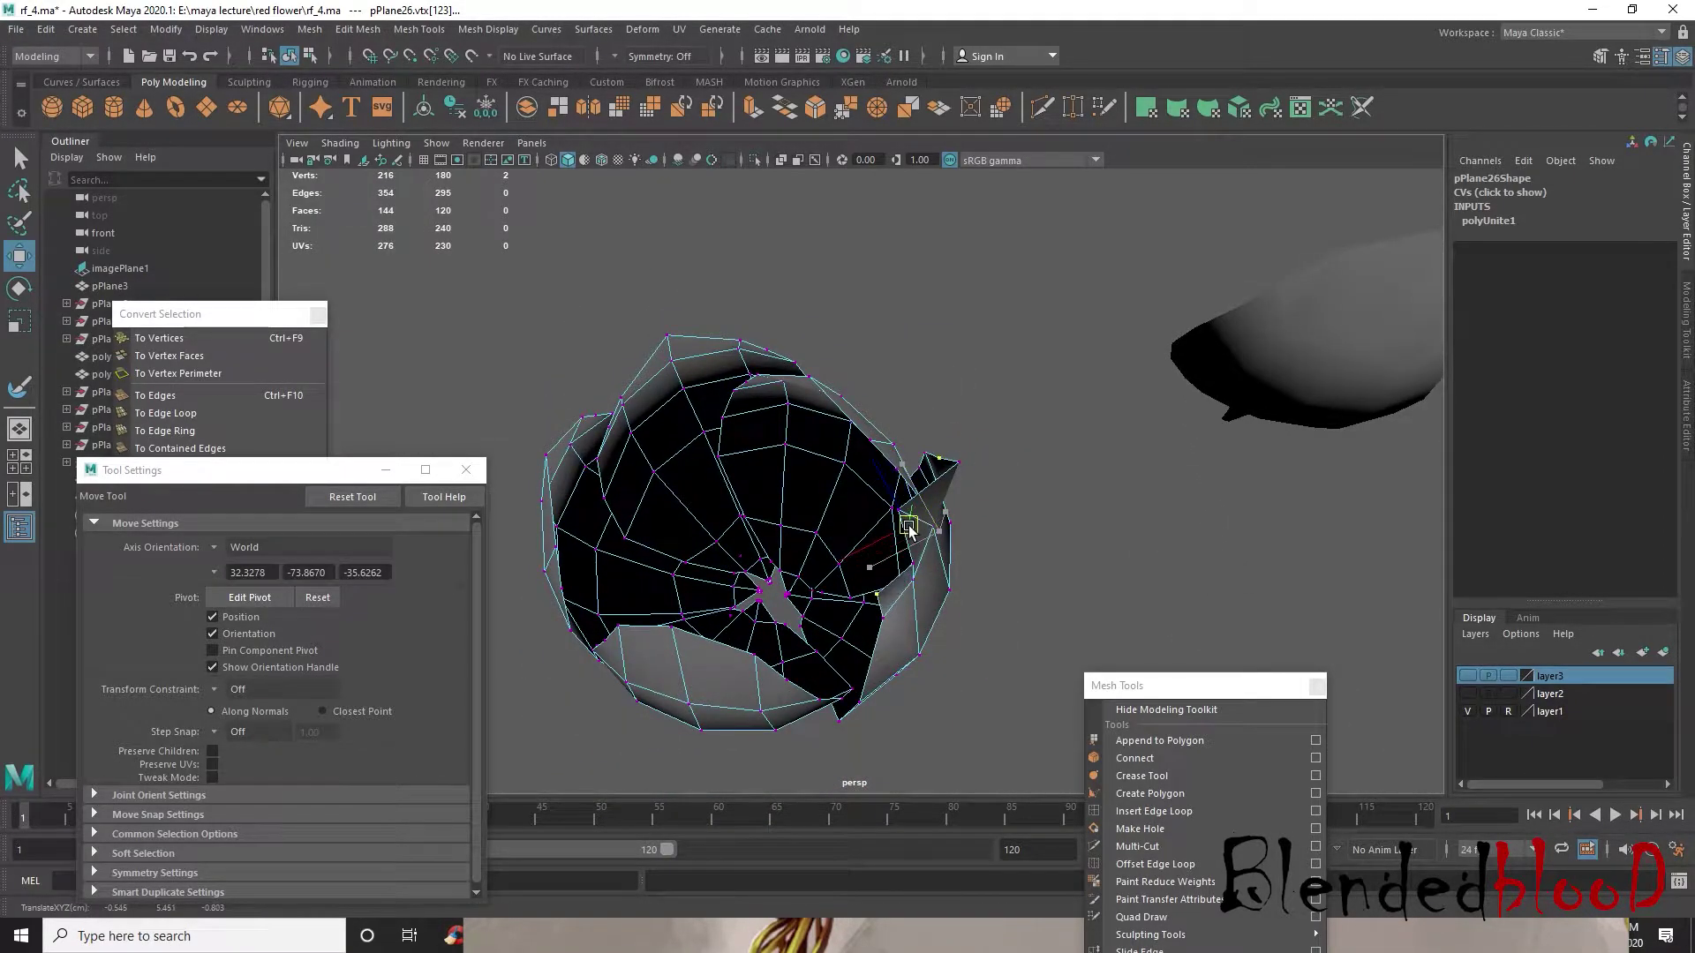
left_click_drag(911, 524, 1035, 501, "alt")
key("3")
right_click_drag(912, 448, 982, 424)
left_click(1048, 514)
left_click_drag(1048, 515, 901, 483, "alt")
- Leave component editing on the petal bud and view it up close in its unsmoothed display
left_click_drag(797, 628, 760, 533, "alt")
left_click(839, 576)
left_click_drag(838, 576, 877, 558, "alt")
scroll(883, 550, "up", 2)
key("1")
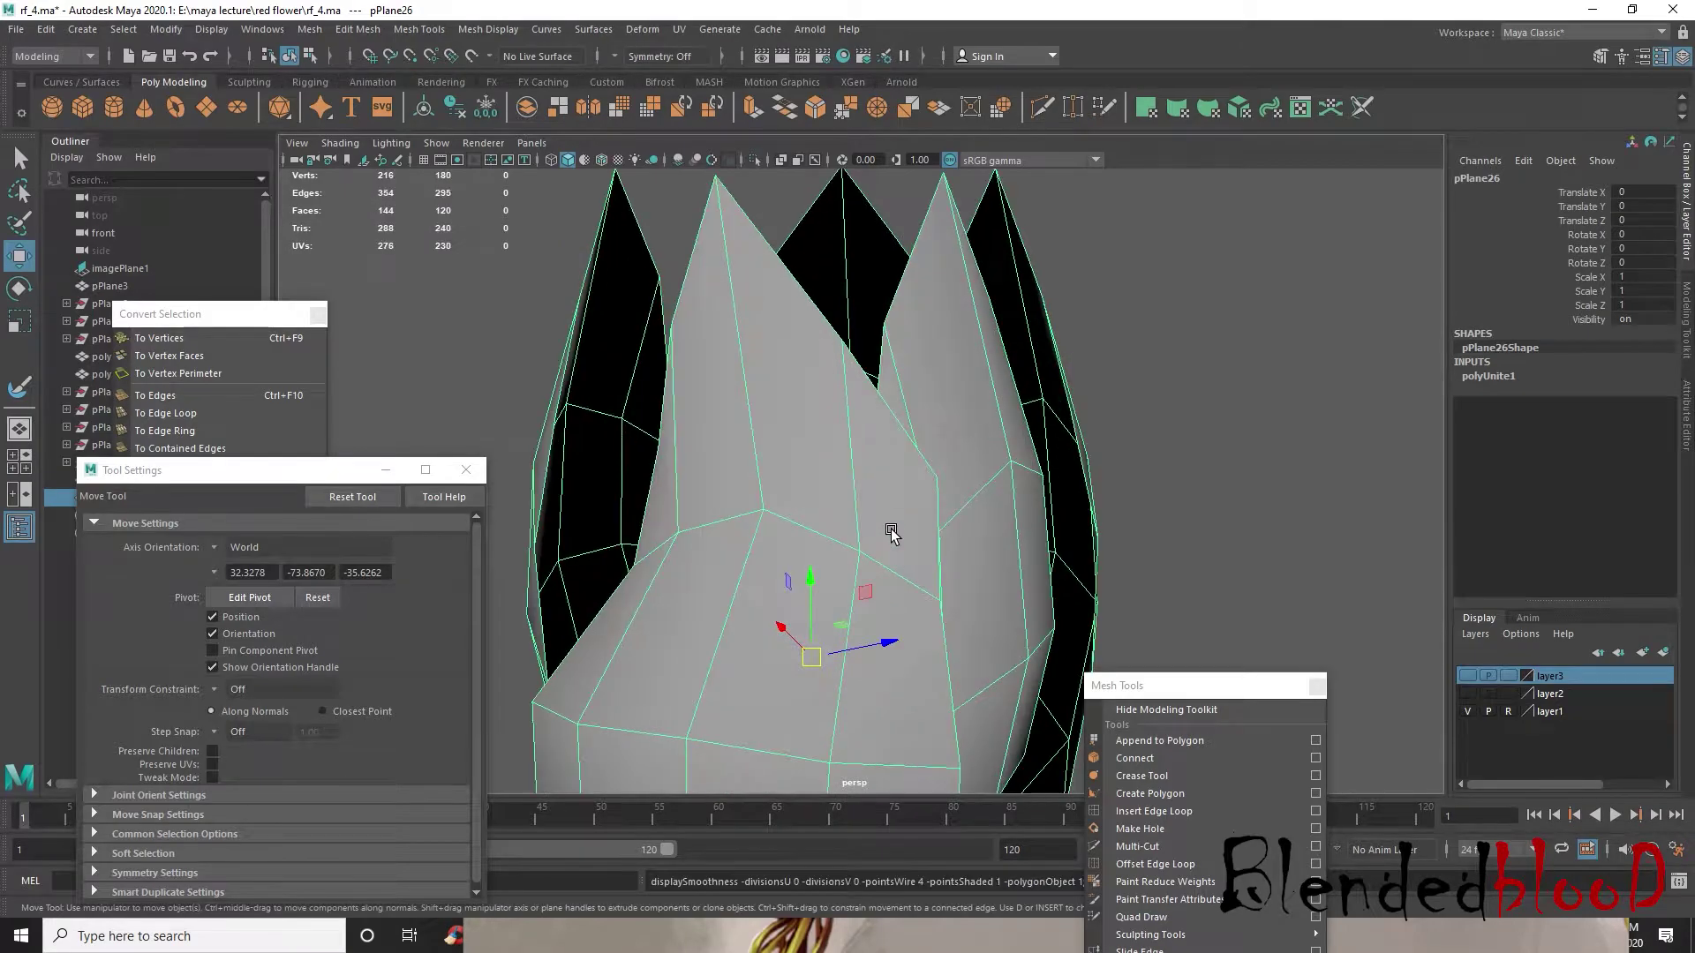
- Select the vertex on the side edge of the front petal and shift it inward to refine the petal's outline
right_click_drag(891, 450, 891, 505)
right_click_drag(805, 451, 804, 452)
left_click(938, 486)
left_click_drag(938, 486, 896, 597, "alt")
left_click_drag(877, 519, 791, 519, "alt")
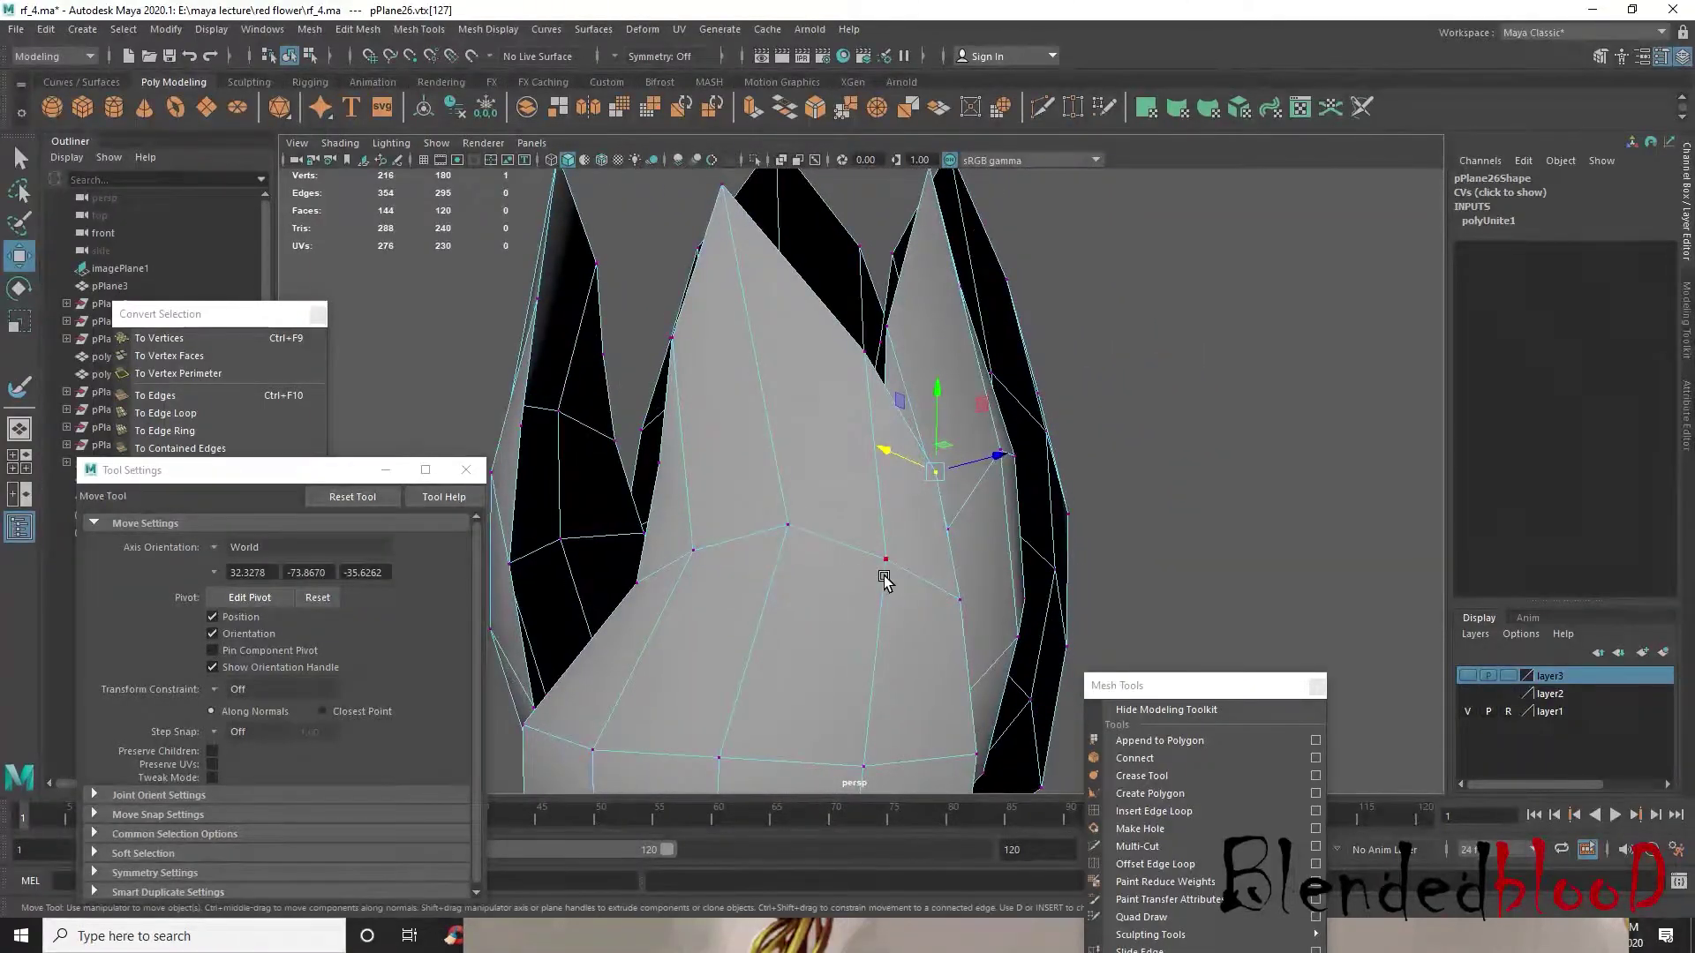
key("3")
right_click_drag(884, 450, 936, 472)
right_click_drag(977, 416, 836, 447)
key("1")
left_click_drag(918, 496, 933, 528, "alt")
left_click_drag(896, 461, 884, 454)
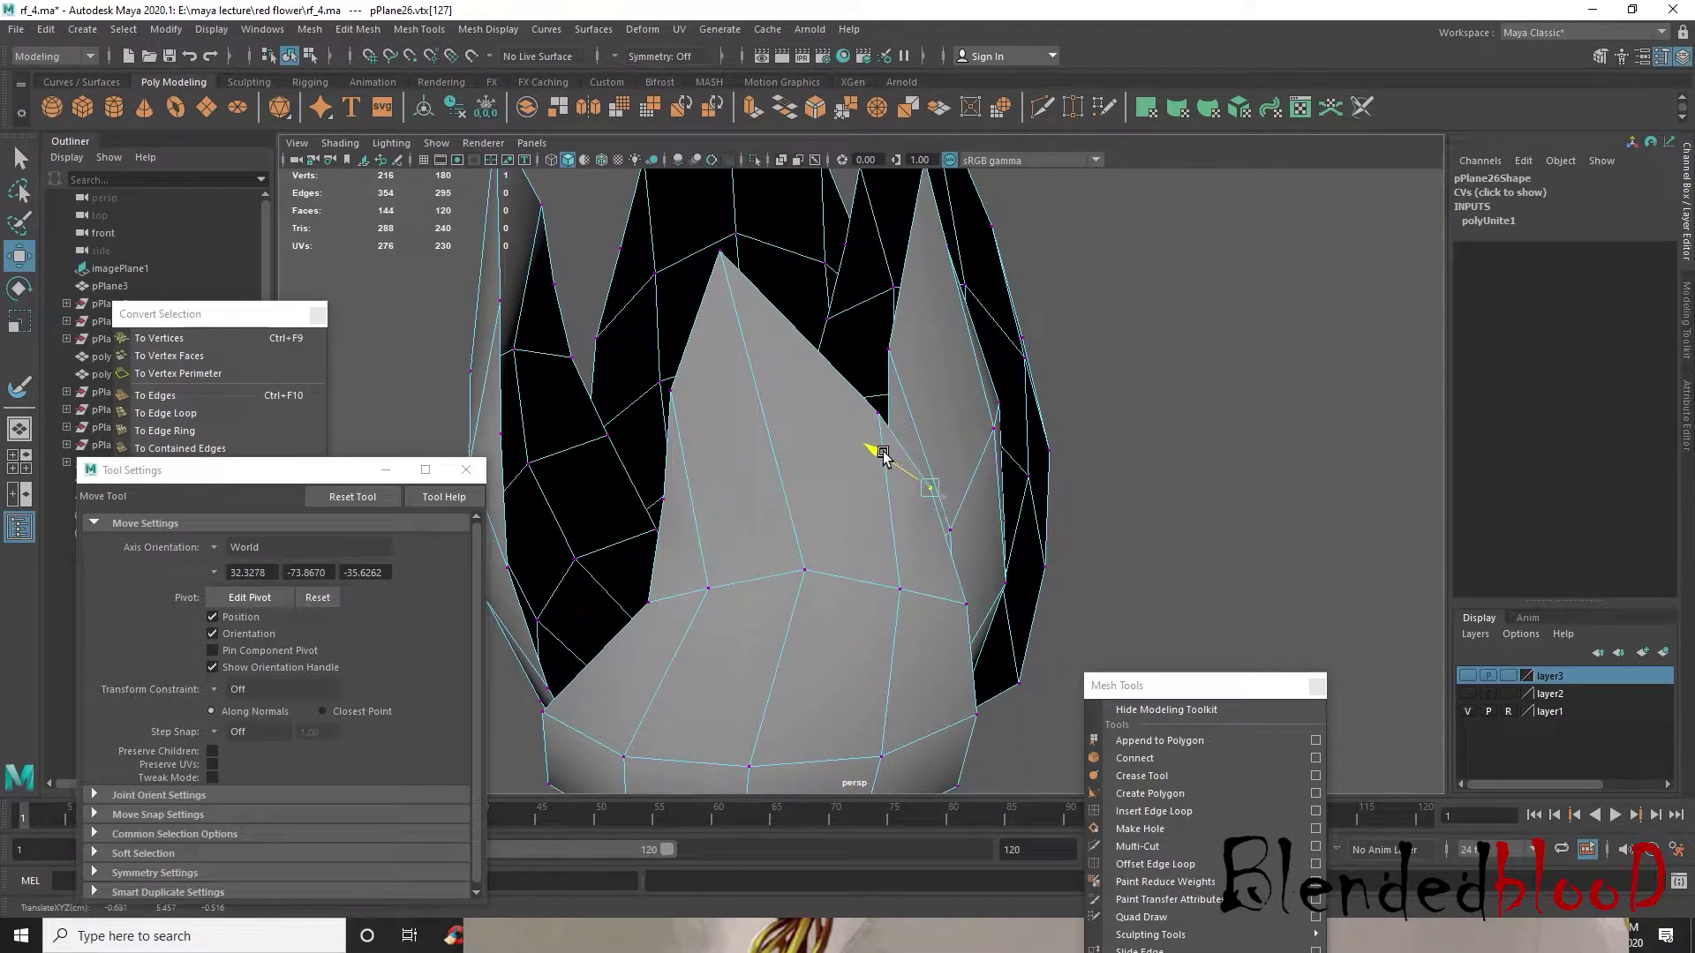
- Inspect the reshaped petal from above and from the side, and check the whole bud in smooth preview
left_click_drag(975, 510, 952, 565, "alt")
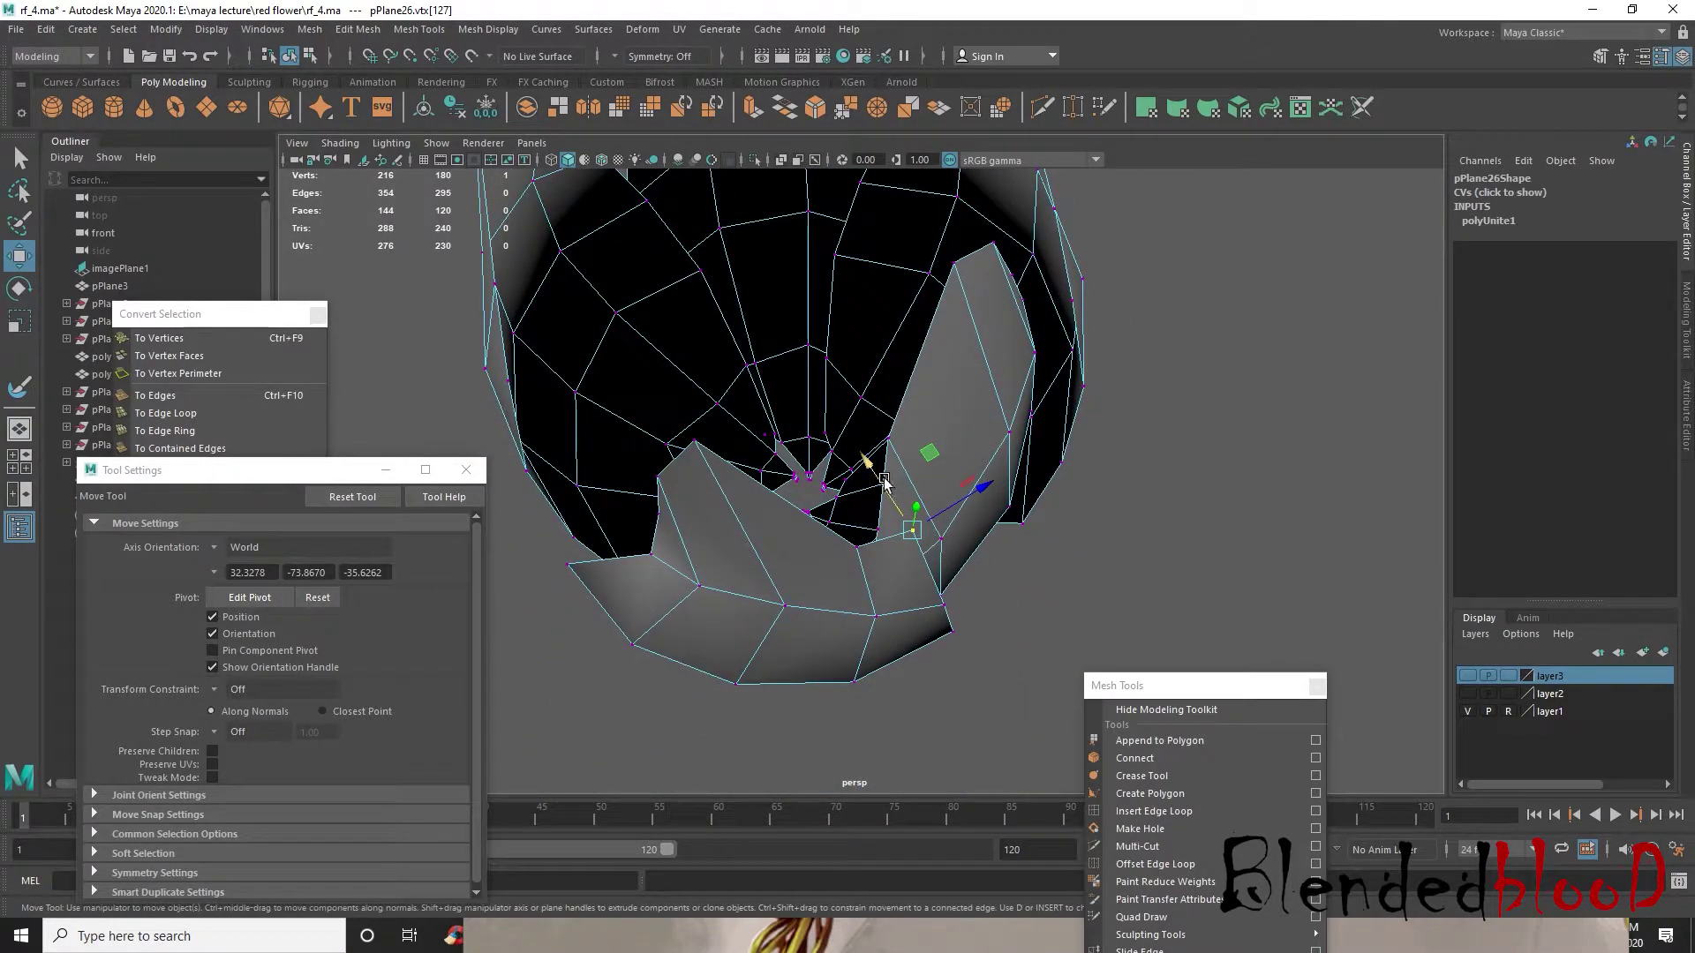
left_click_drag(880, 472, 819, 453, "alt")
left_click_drag(890, 539, 965, 548, "alt")
key("3")
right_click_drag(918, 512, 1019, 402)
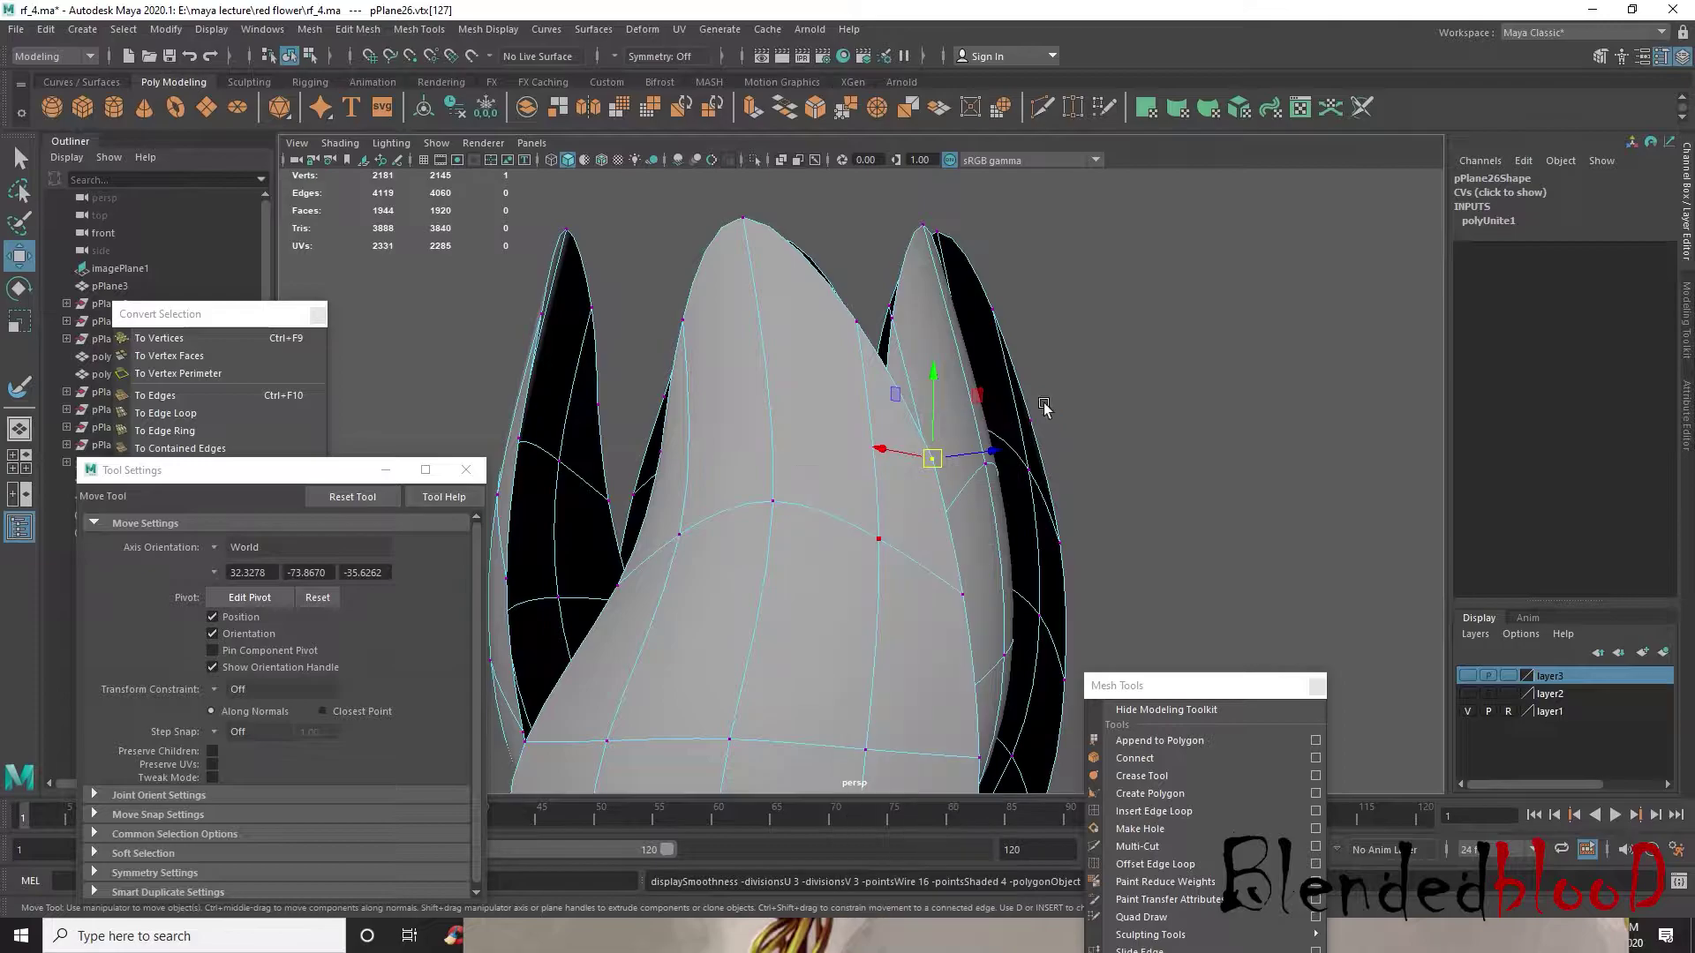
left_click(1081, 428)
scroll(1008, 537, "down", 5)
left_click_drag(1008, 540, 945, 578, "alt")
scroll(821, 492, "up", 3)
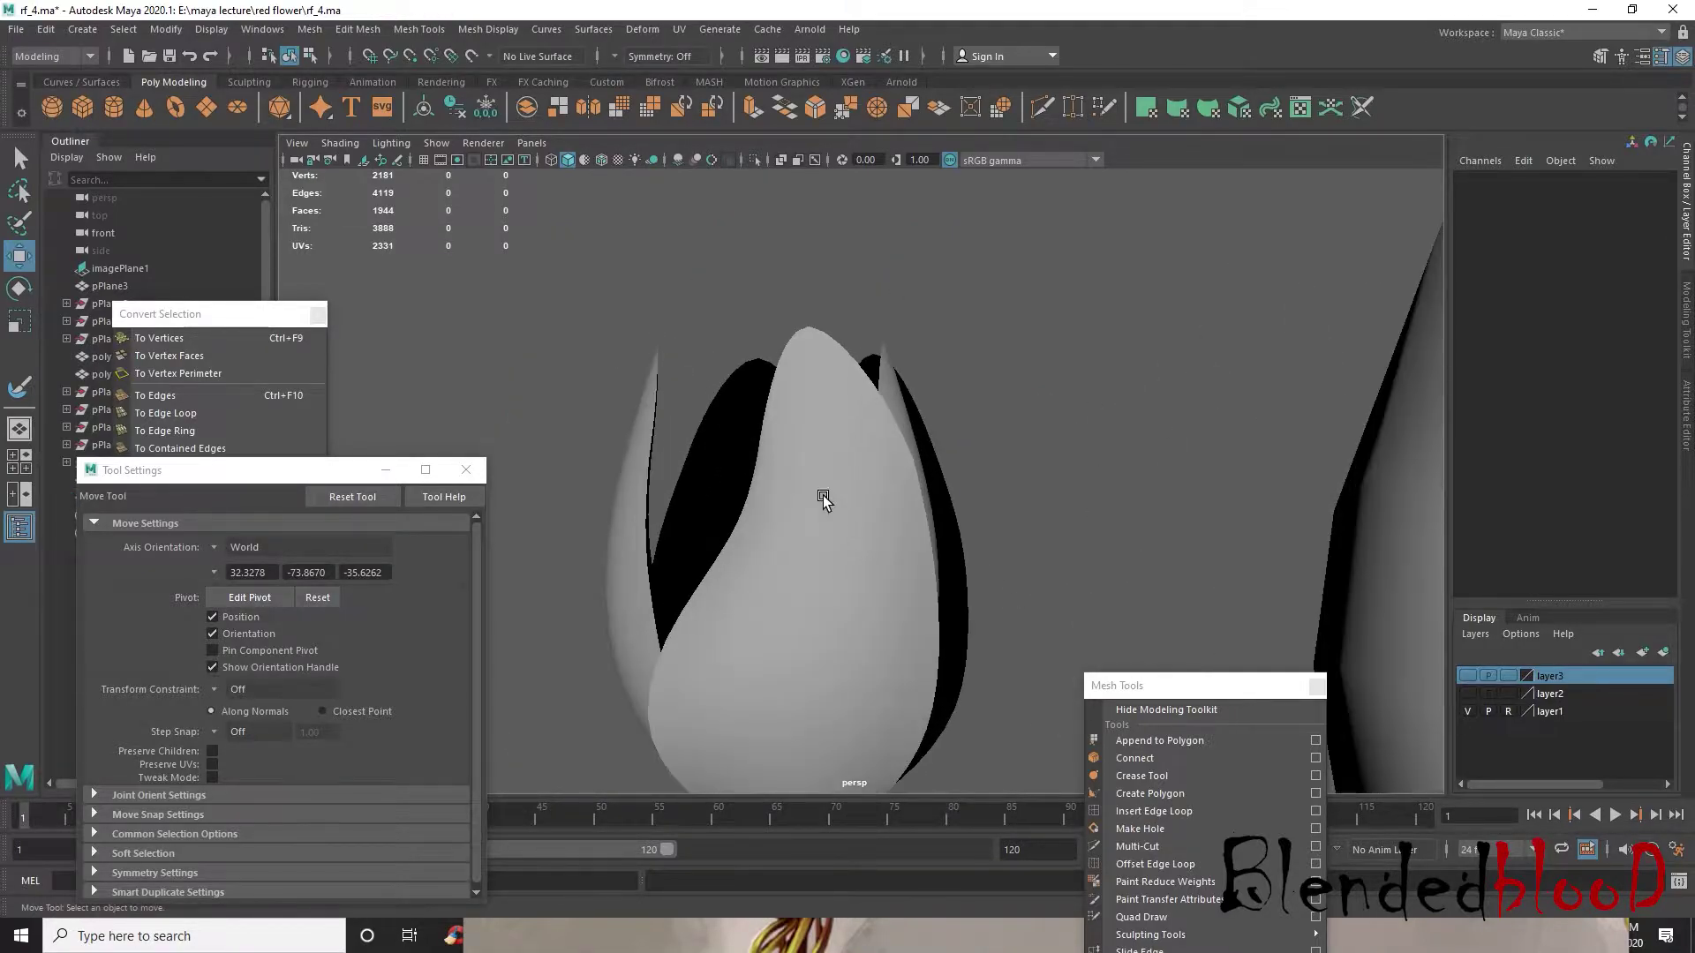
left_click(834, 505)
left_click_drag(834, 510, 805, 565, "alt")
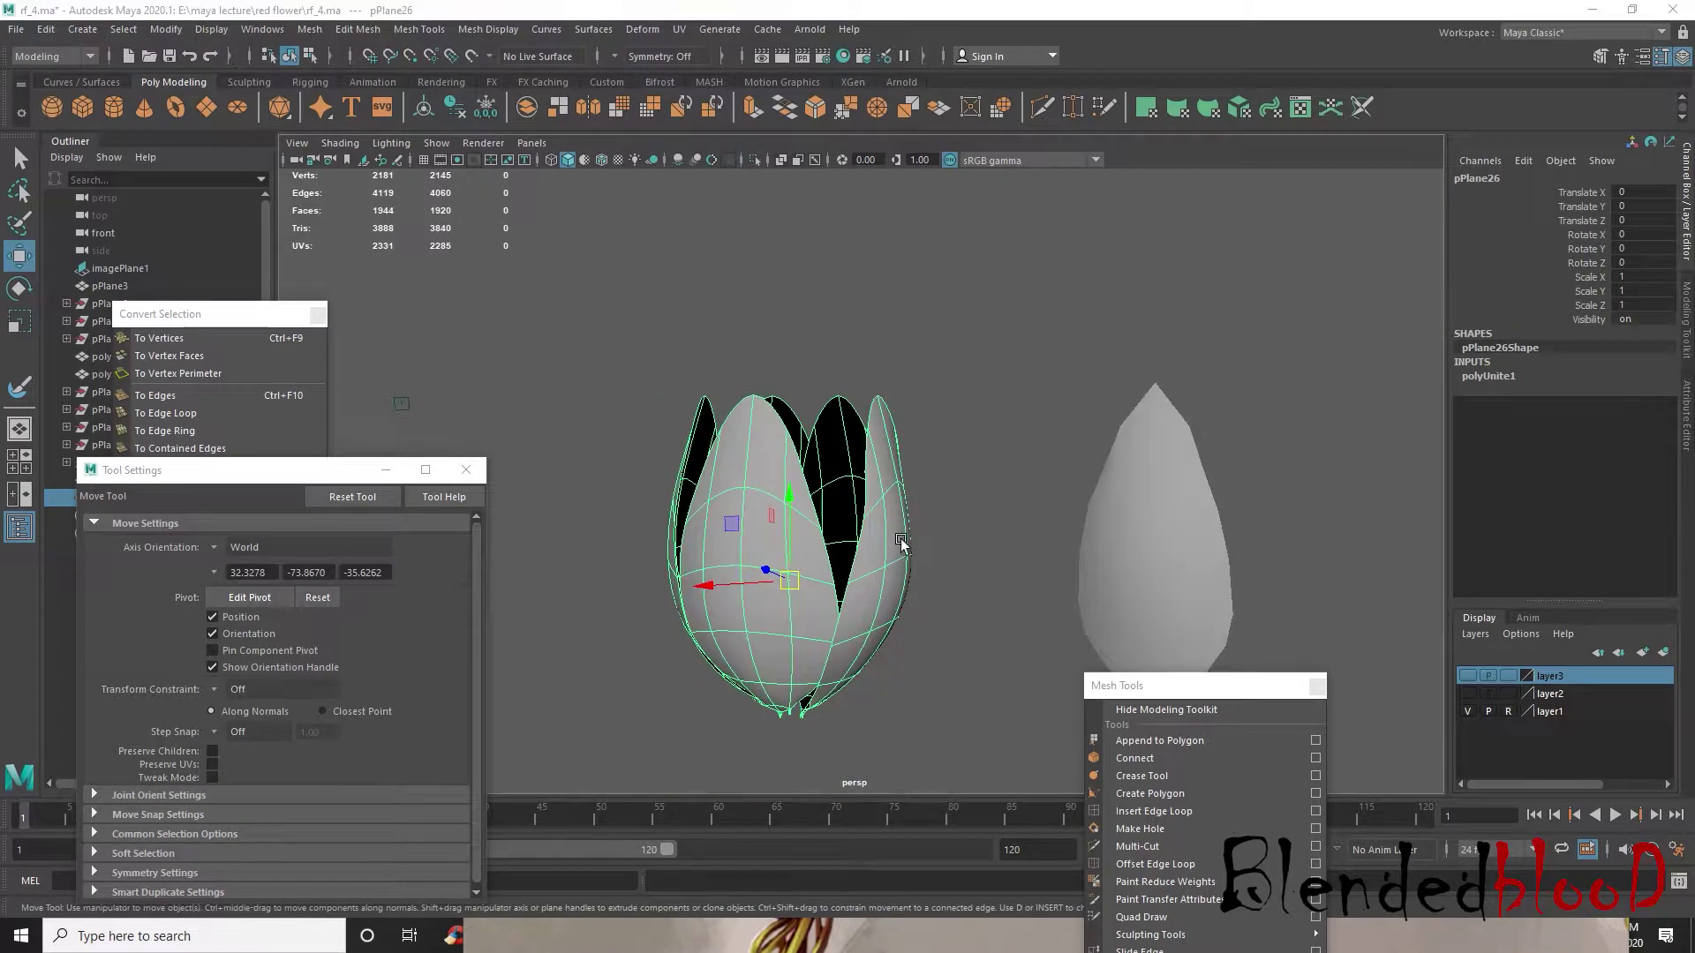
- Compare the bud's proportions with the rosebuds of the reference image in the front view, and return to perspective
key("space")
key("space")
middle_click_drag(996, 575, 1316, 565, "alt")
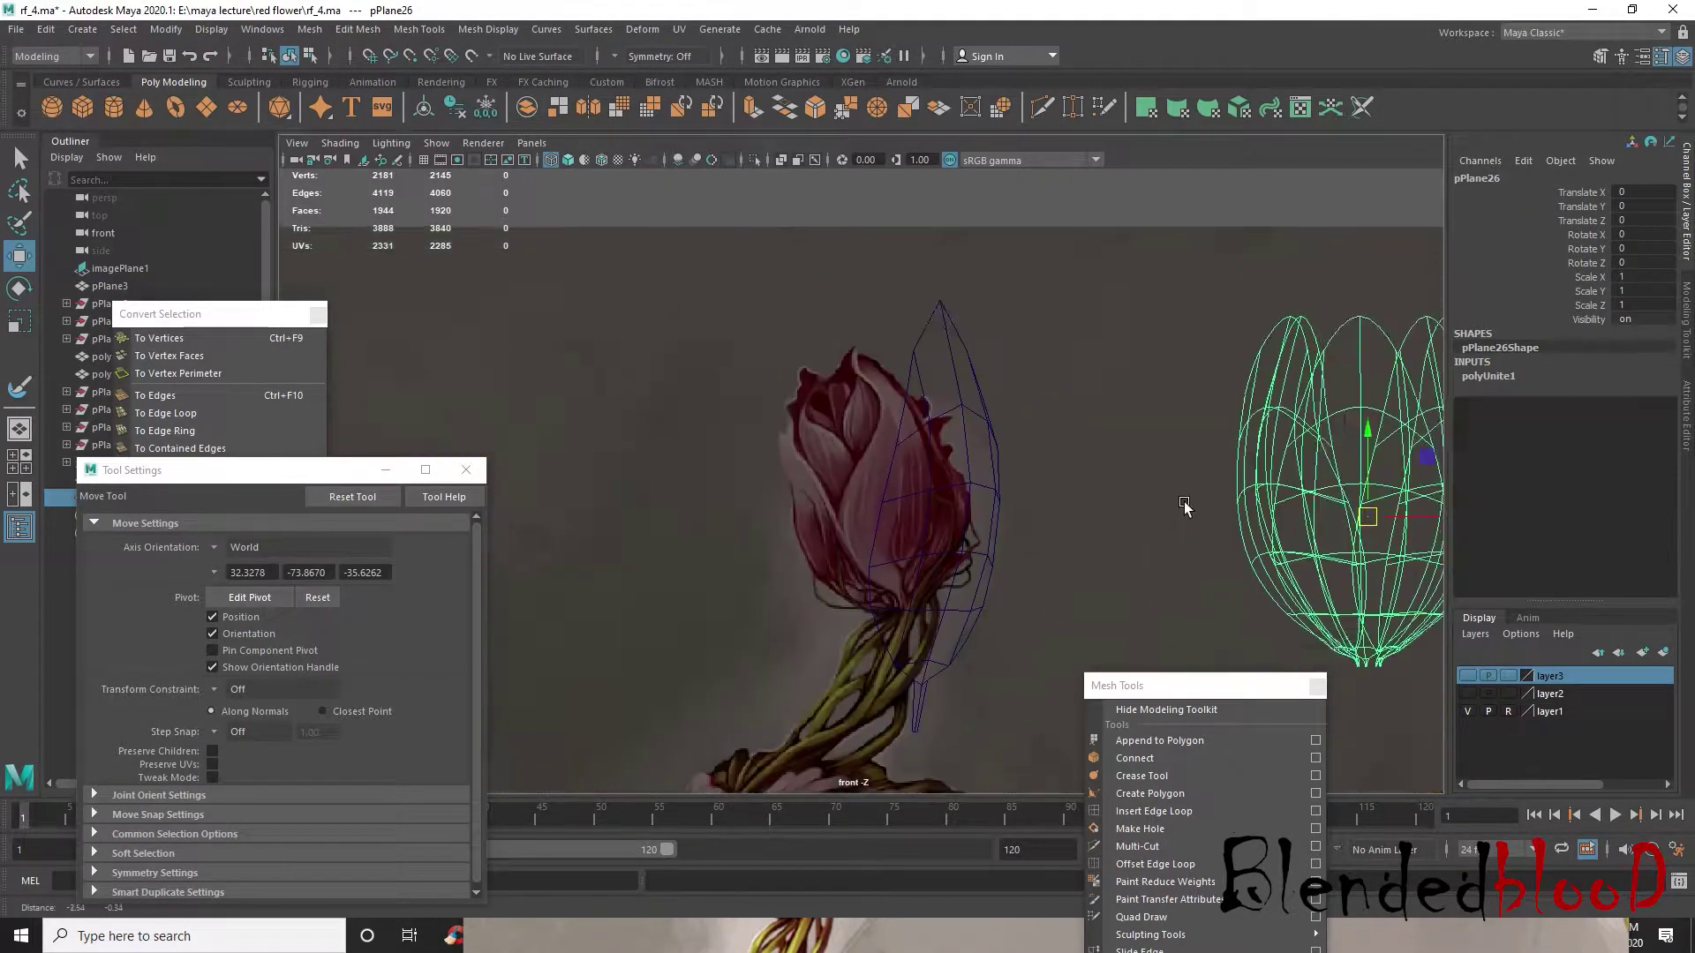
scroll(1181, 491, "up", 5)
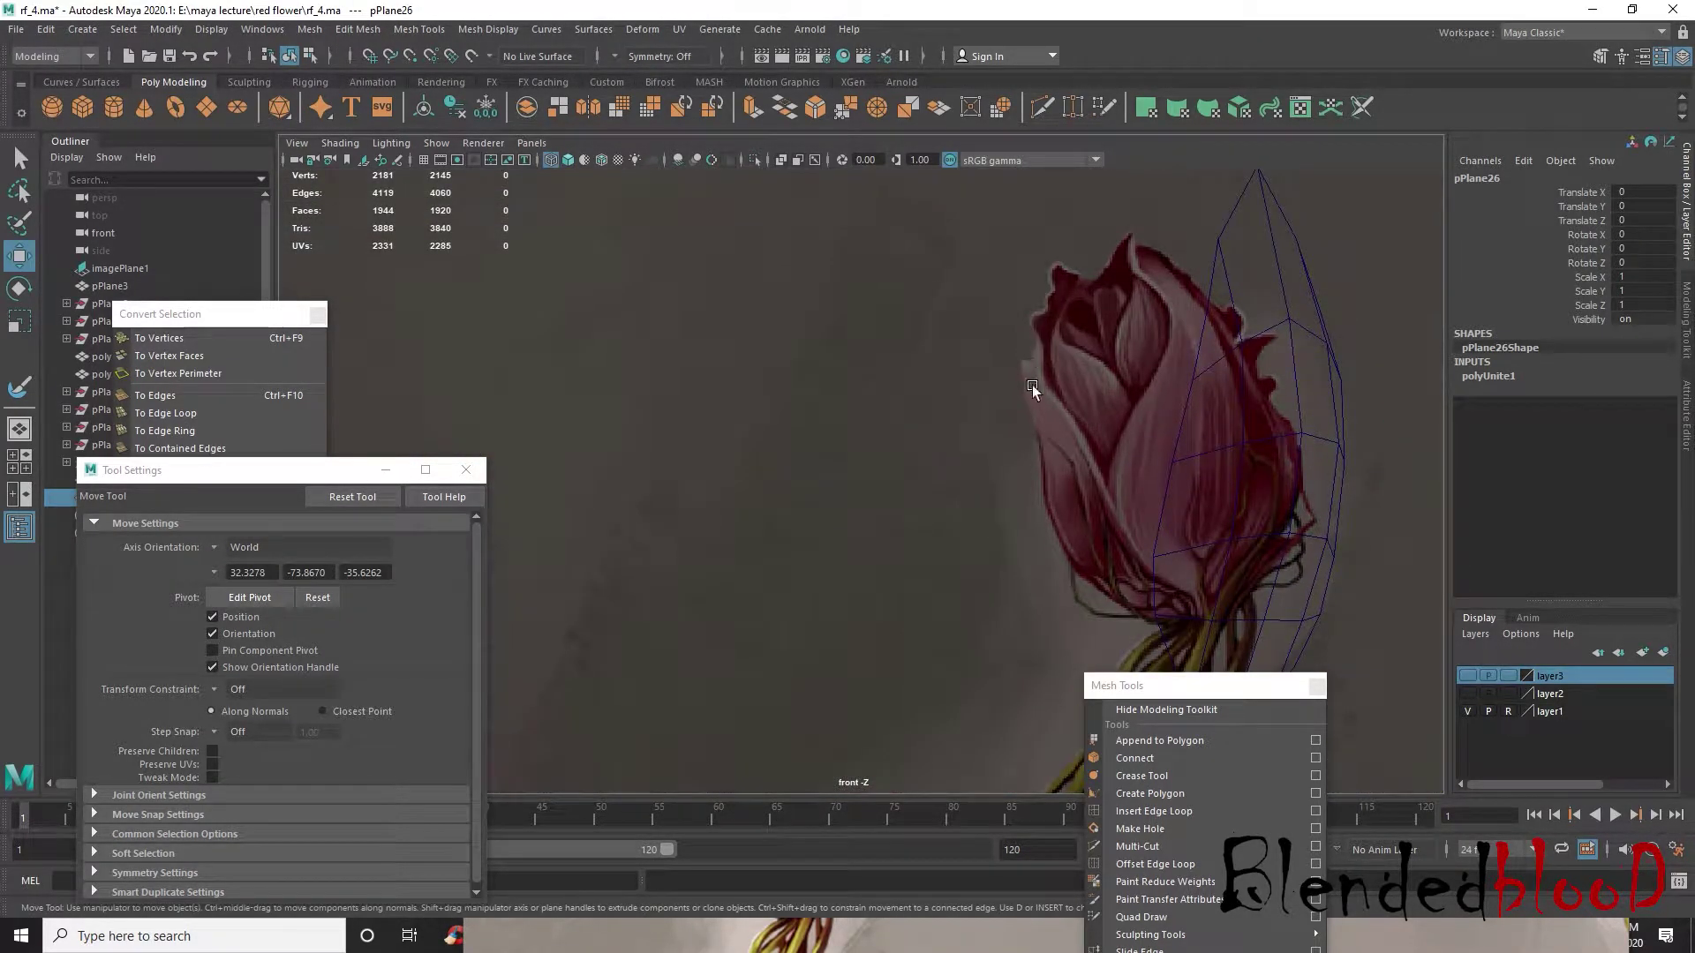
key("space")
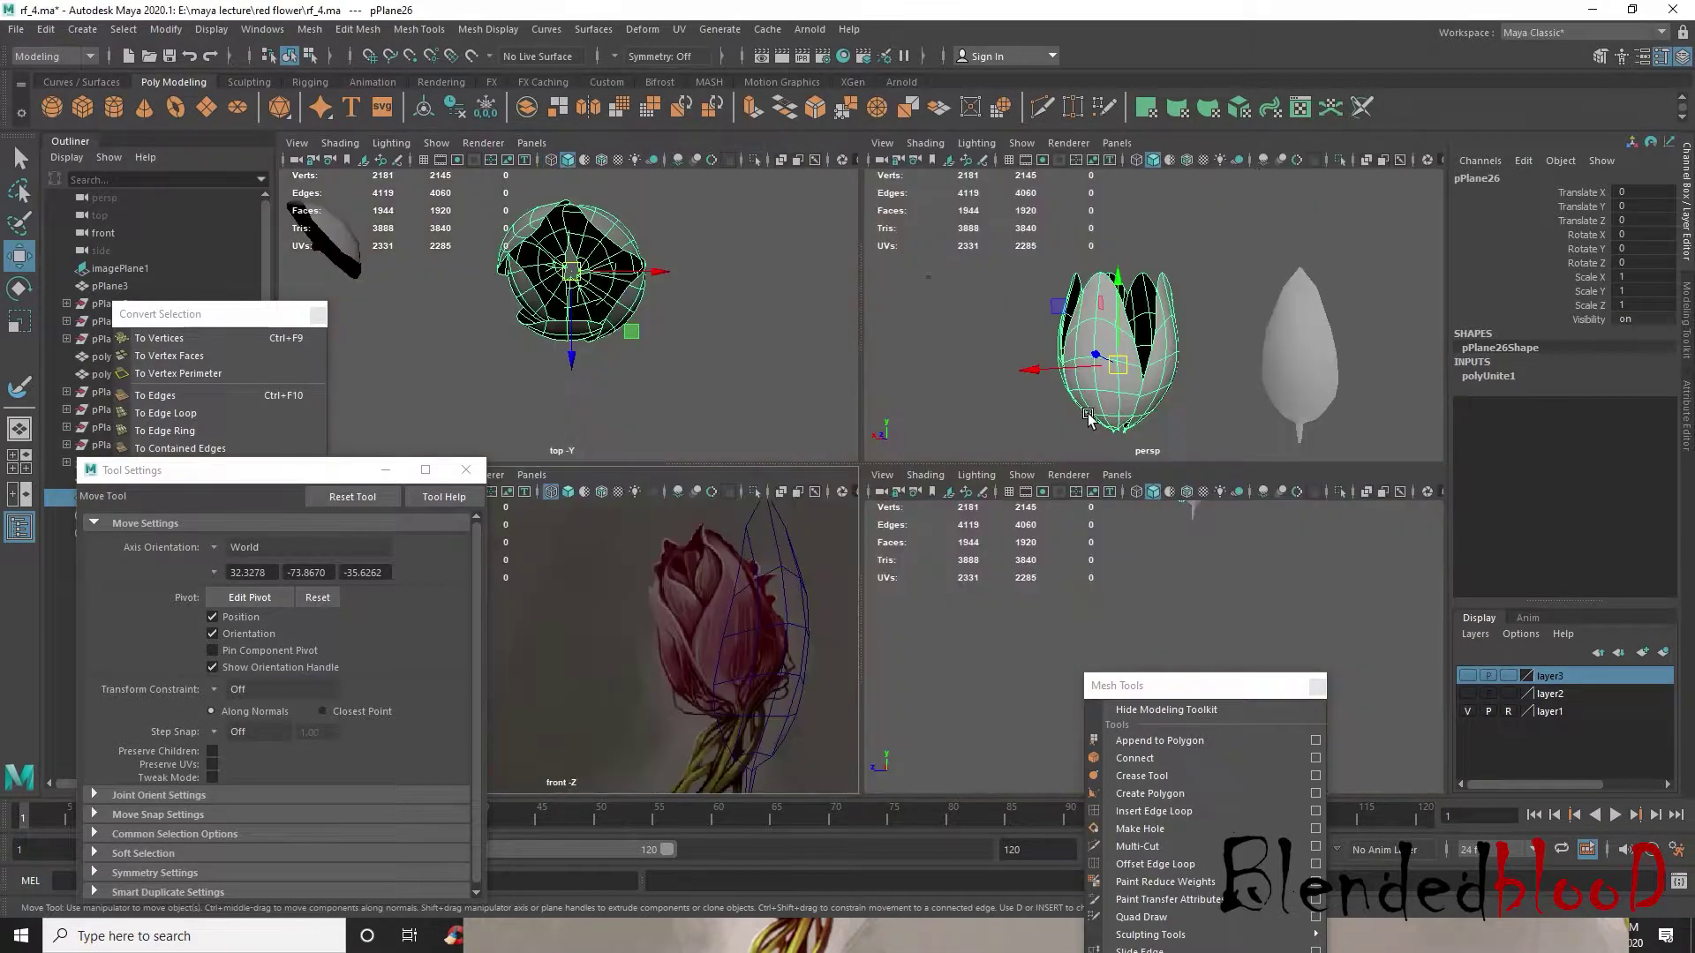
key("space")
scroll(939, 479, "down", 6)
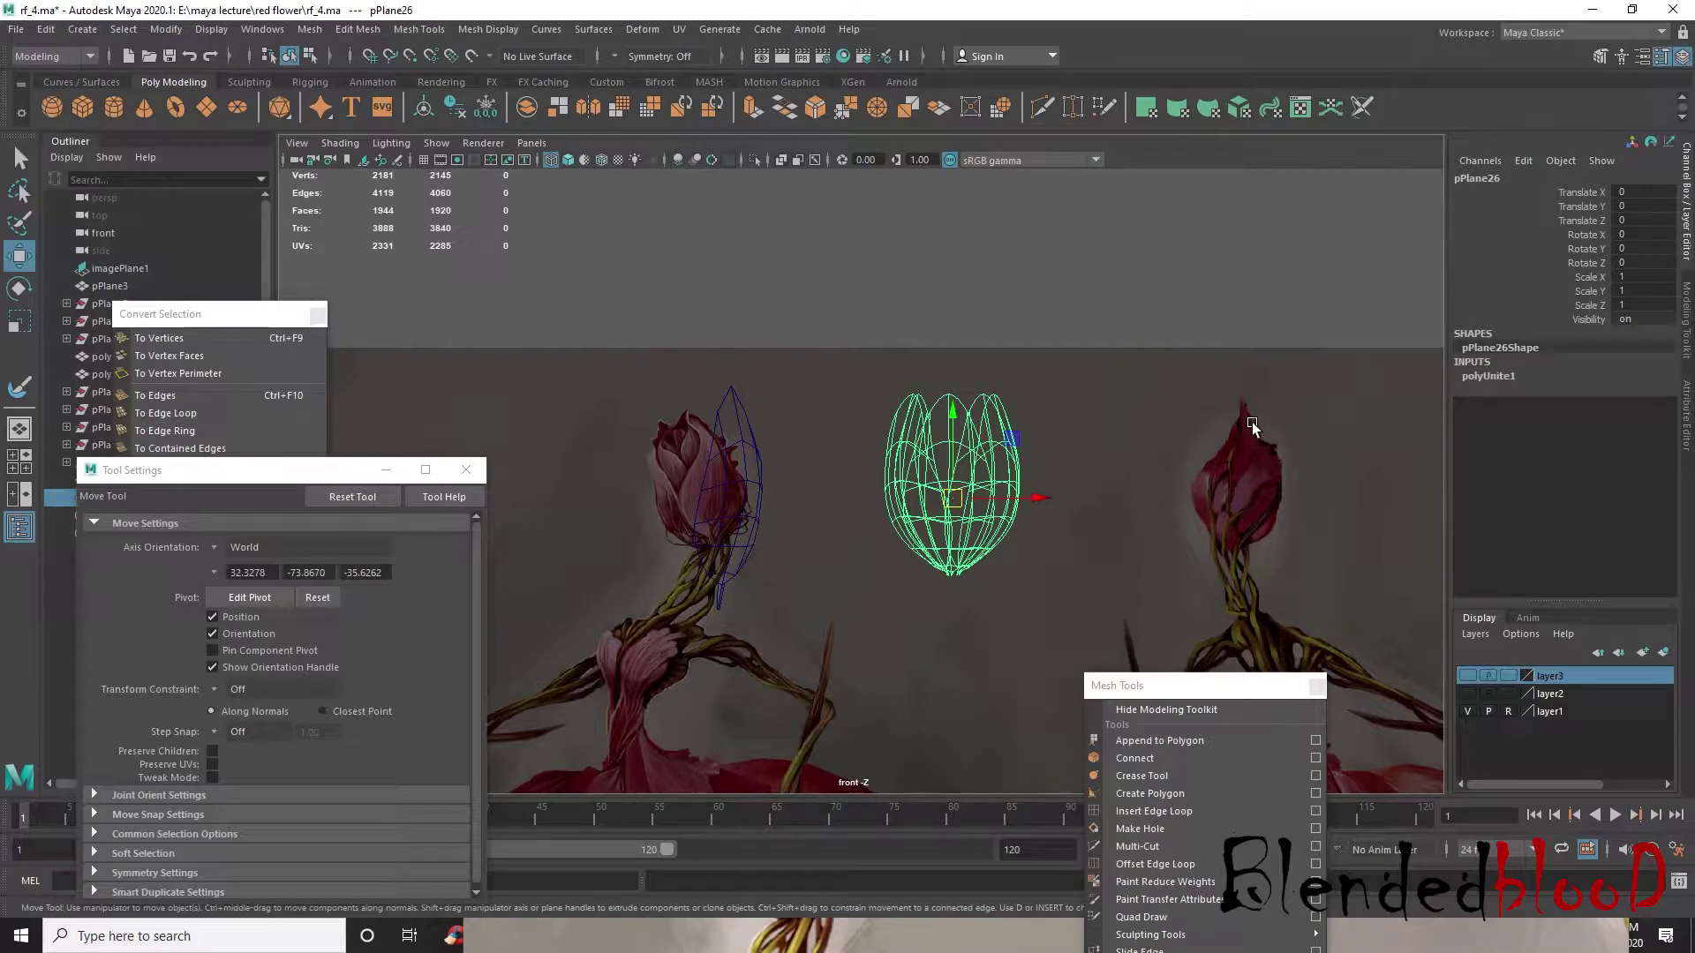
key("space")
key("space")
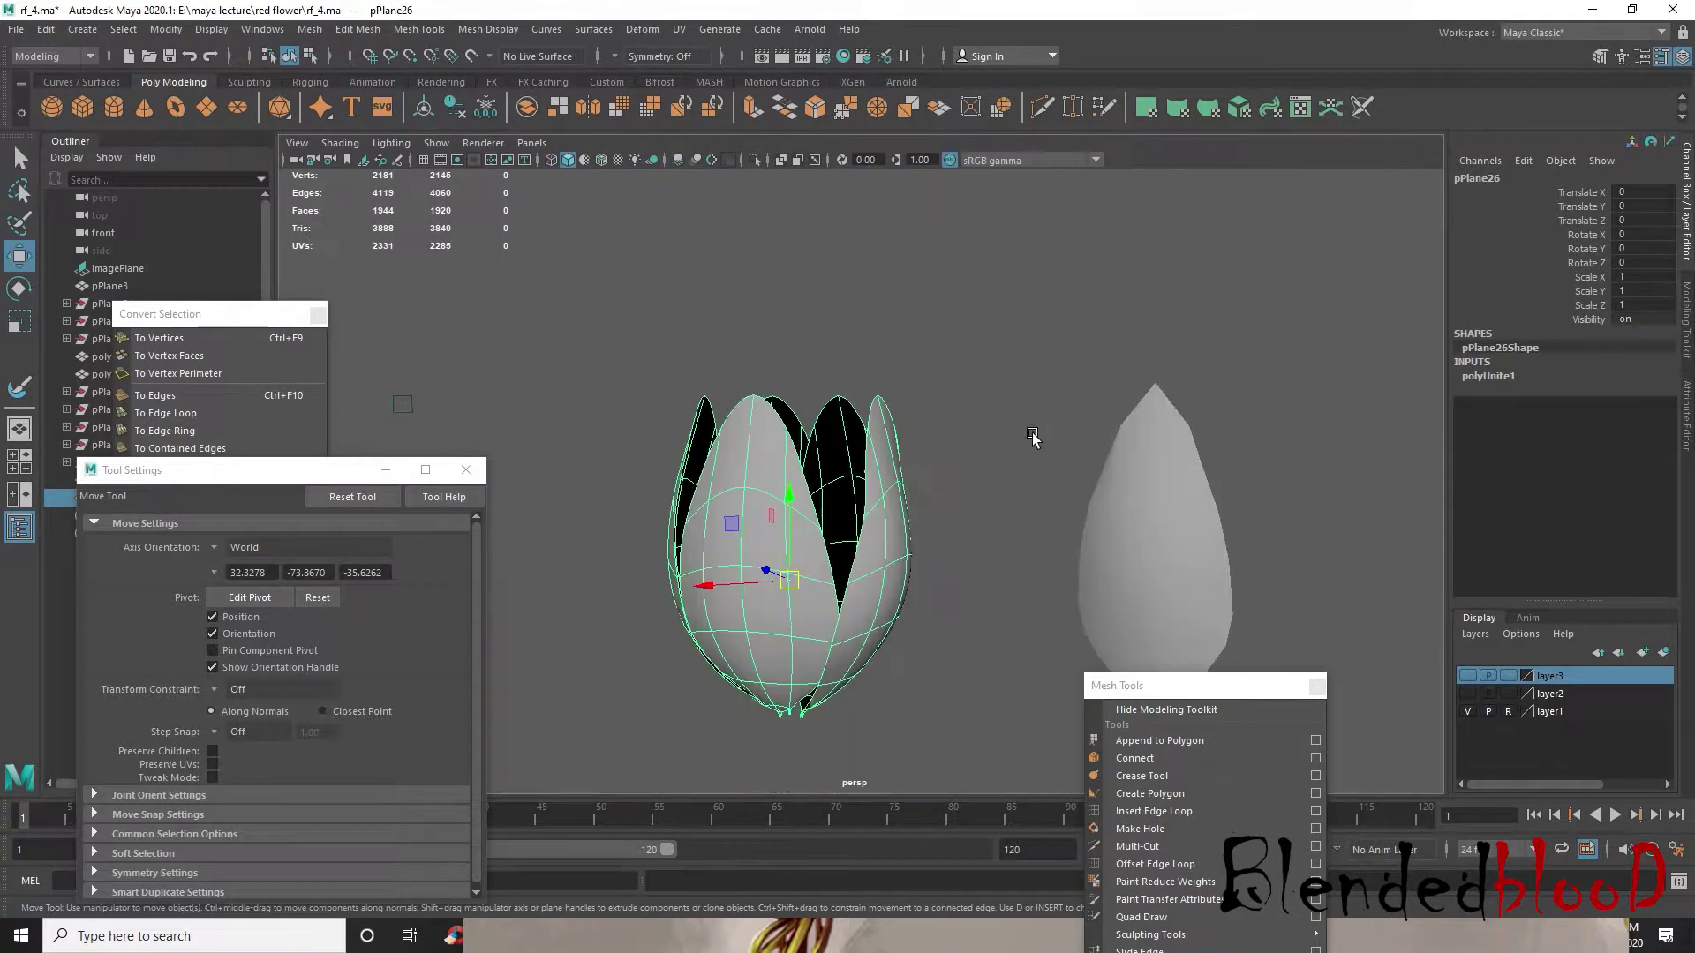
scroll(813, 497, "up", 5)
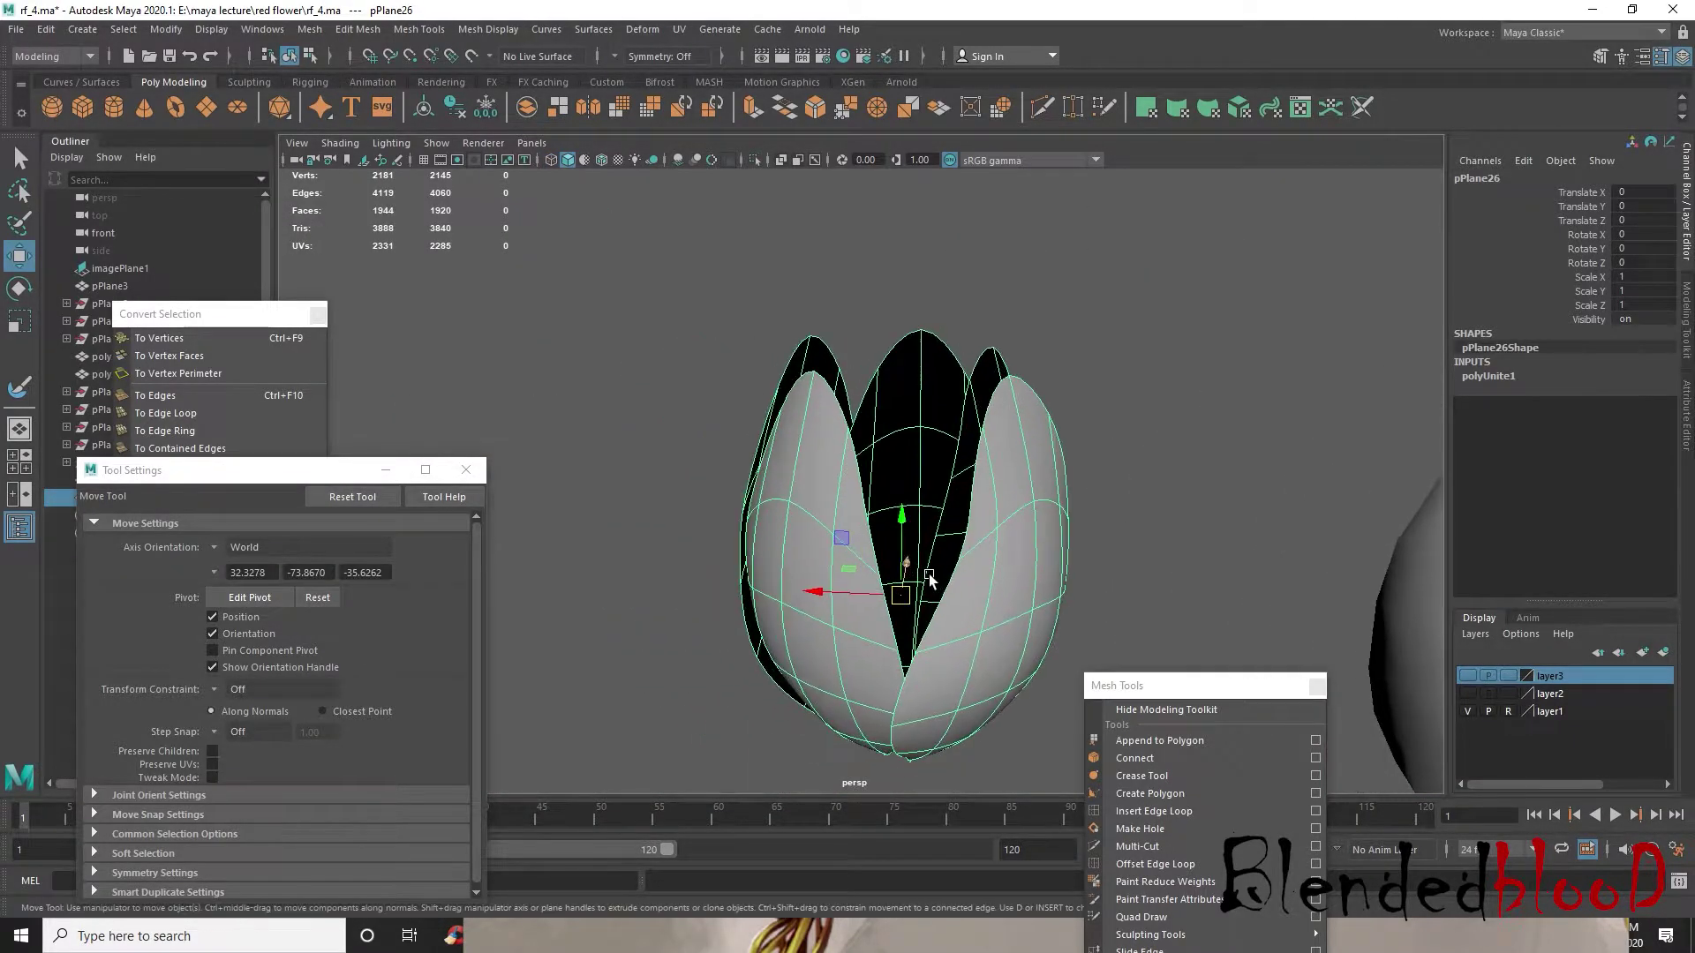
- Select the two upper faces of one petal with soft selection, tilt them slightly and raise the petal's tip
key("1")
right_click_drag(838, 450, 796, 455)
right_click_drag(846, 396, 846, 388)
left_click_drag(869, 450, 882, 485, "alt")
scroll(927, 478, "down", 4)
right_click_drag(882, 485, 890, 511)
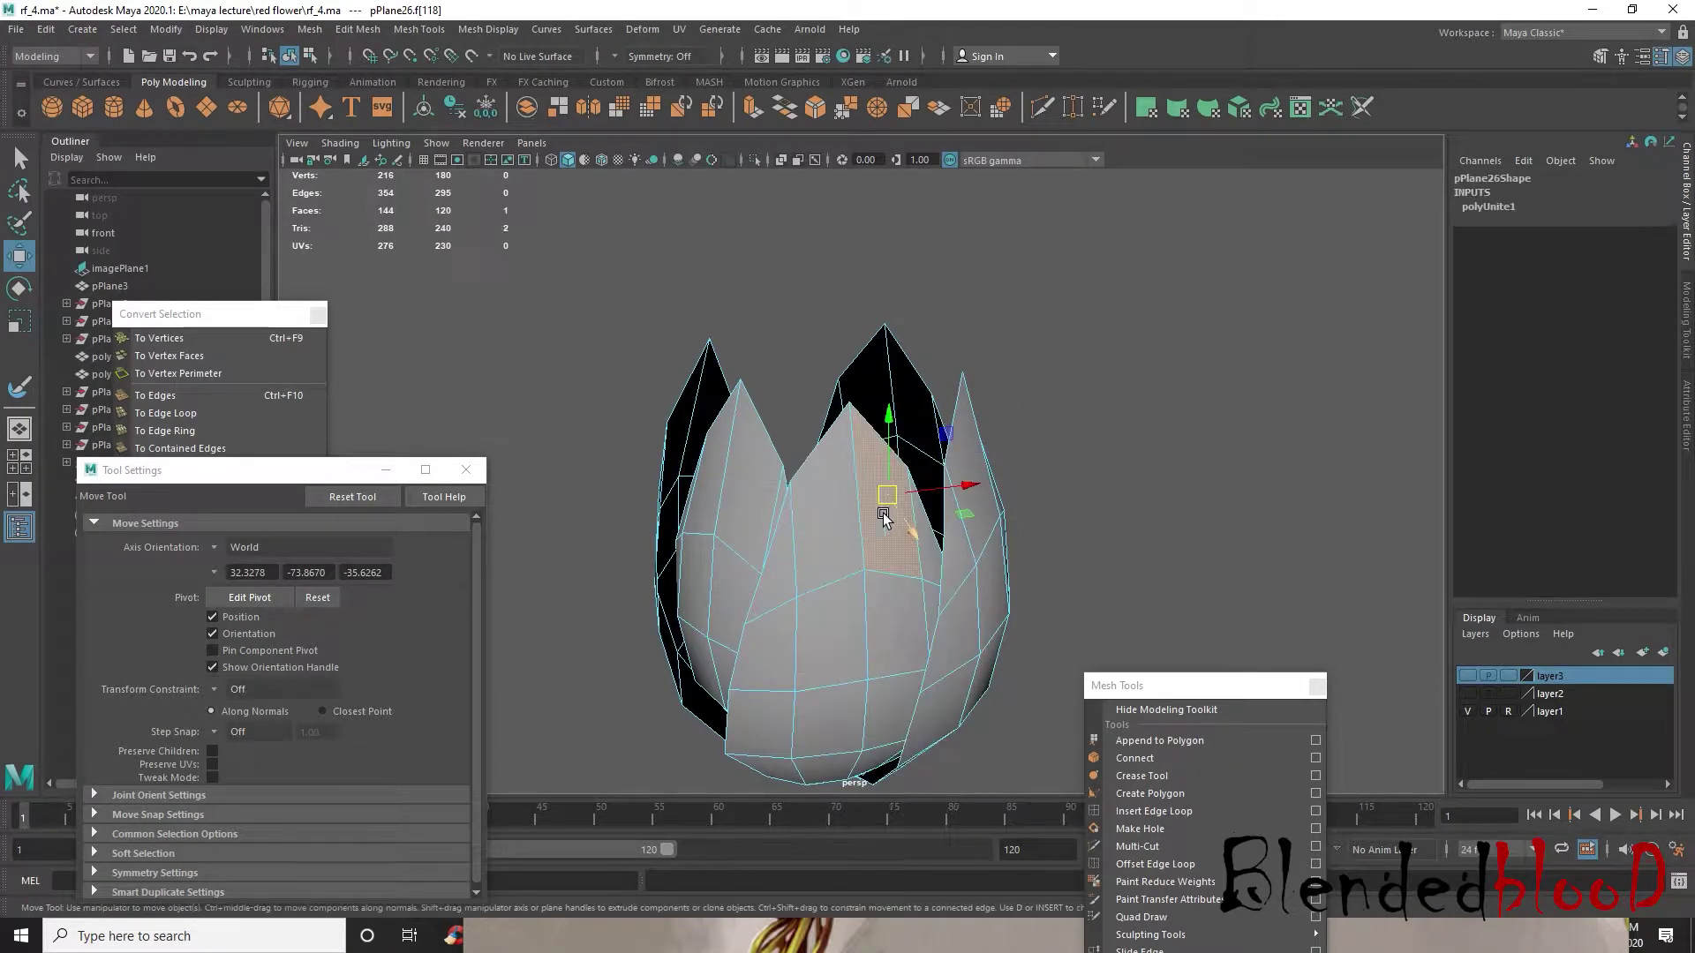
left_click_drag(863, 570, 931, 535, "alt")
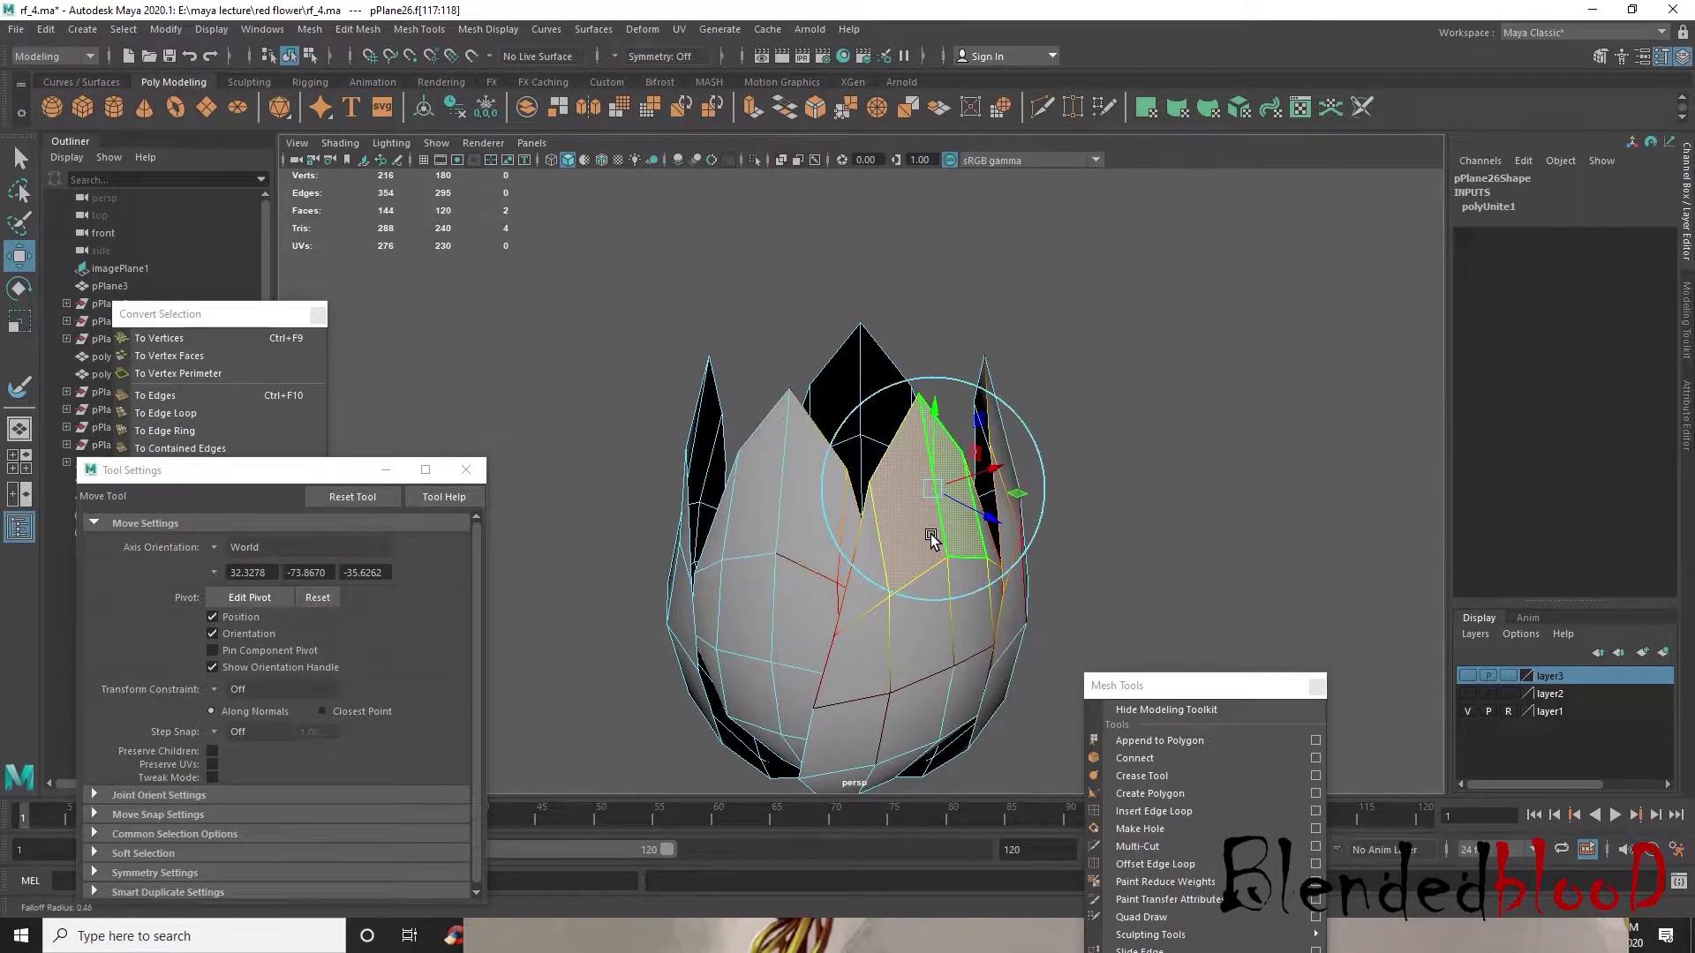
key("e")
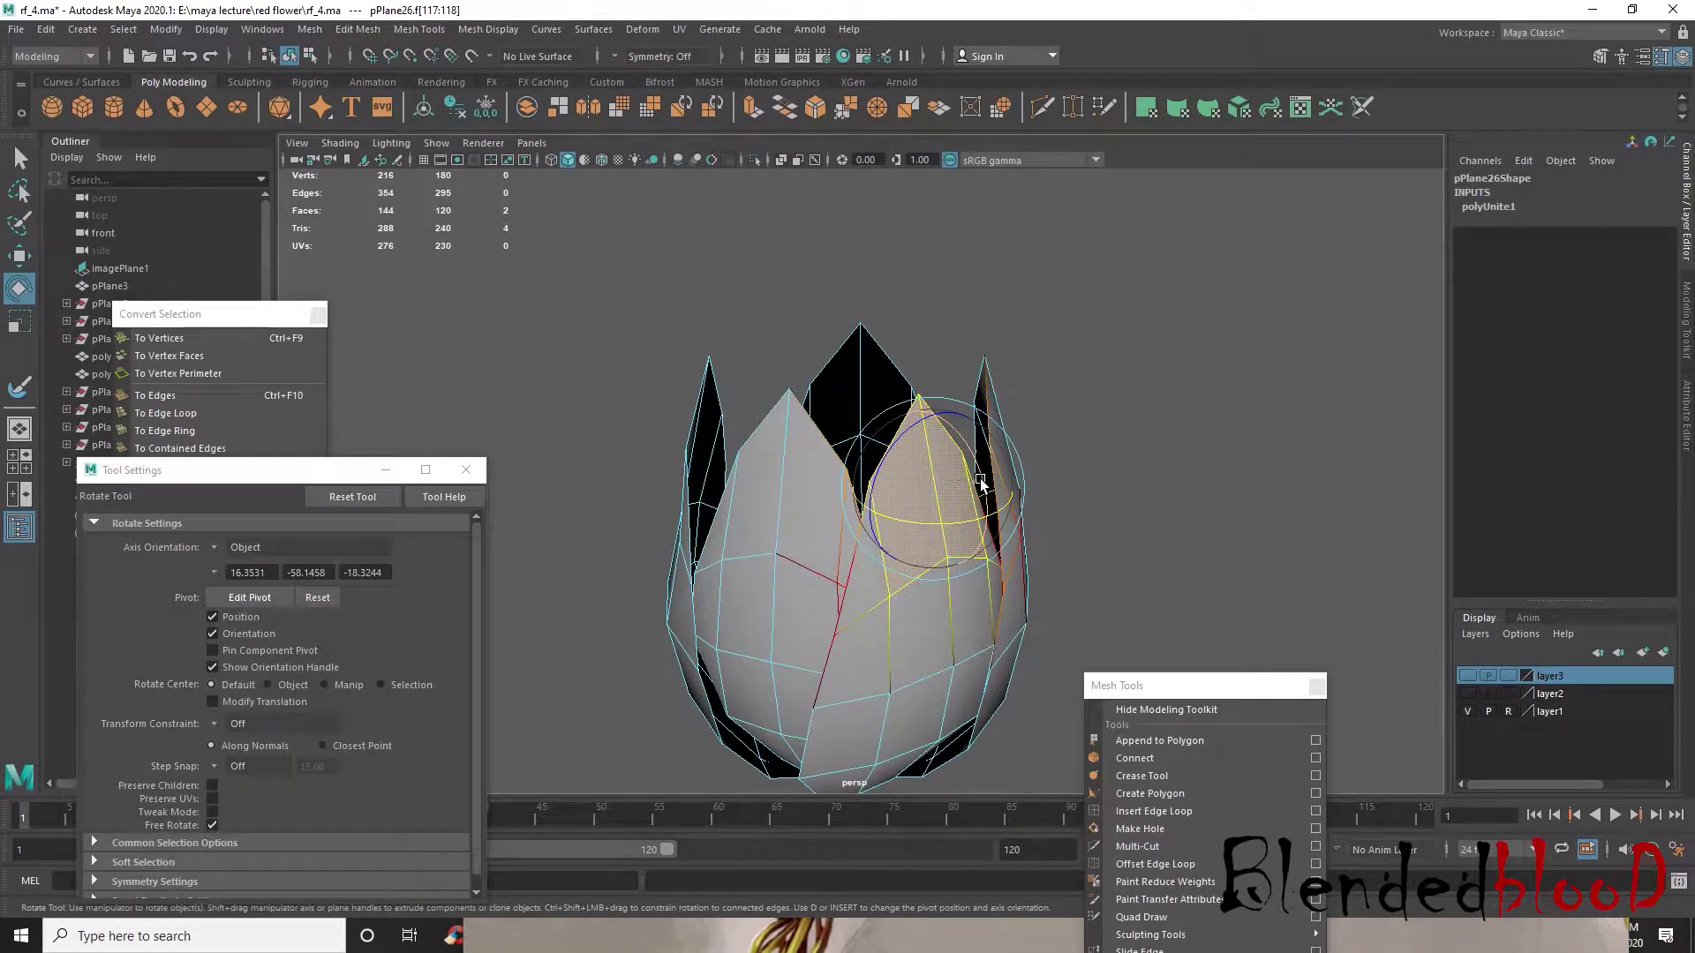
left_click_drag(976, 474, 1060, 468, "alt")
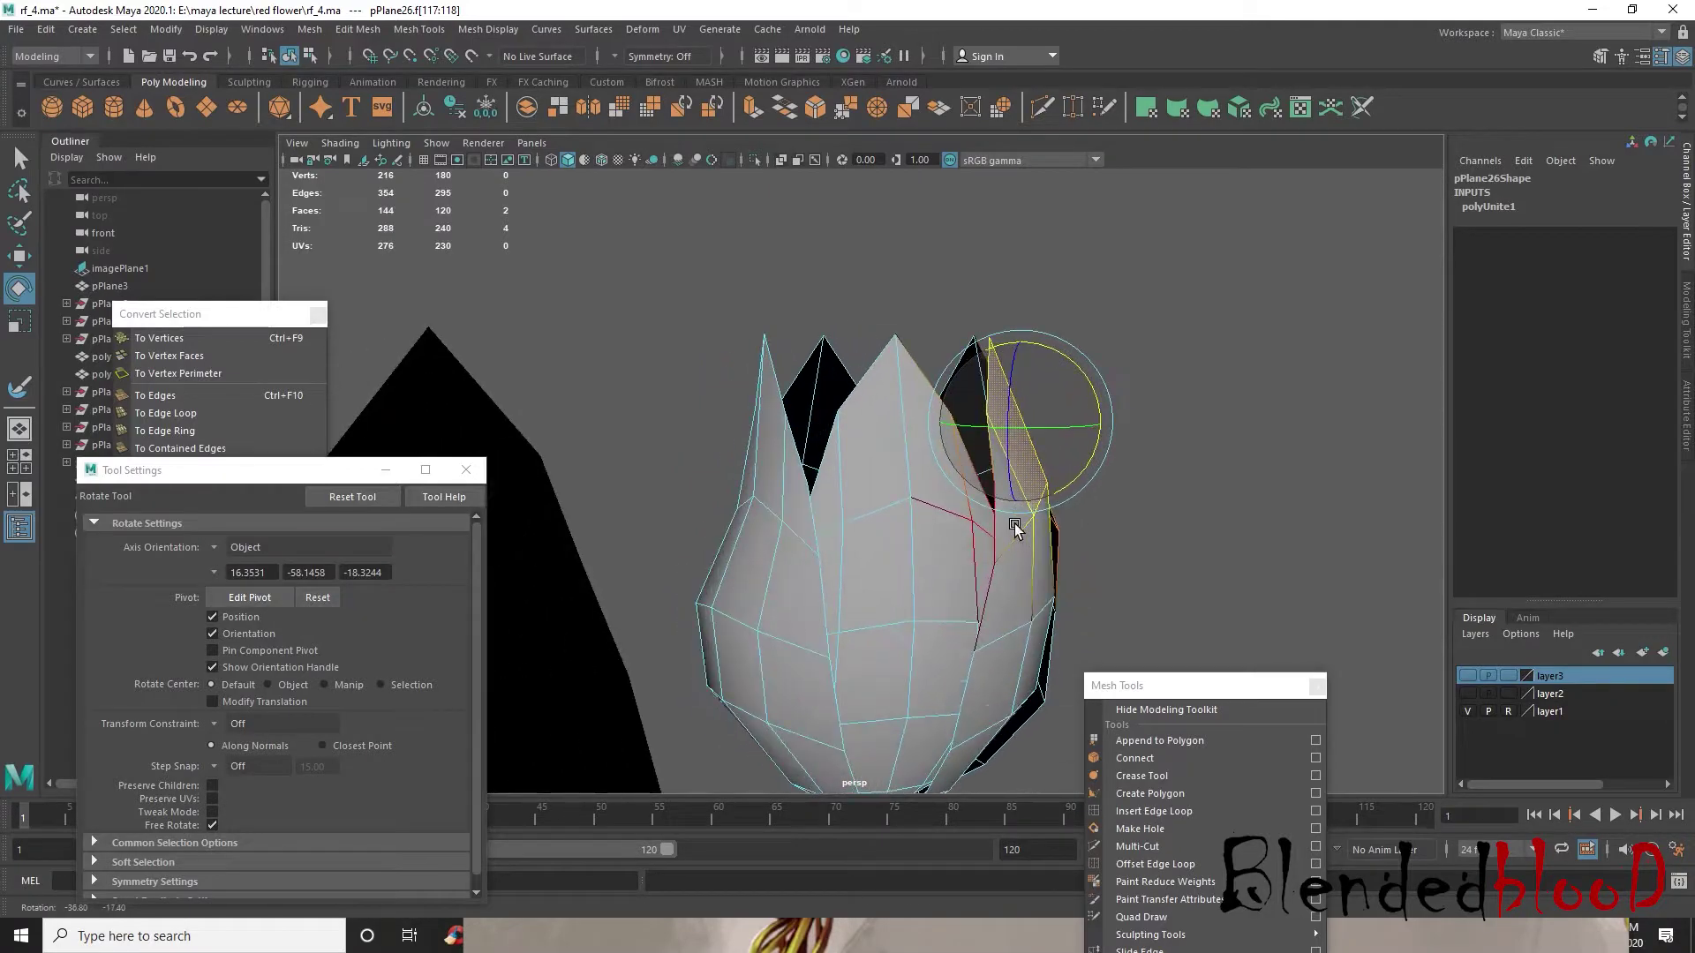
key("w")
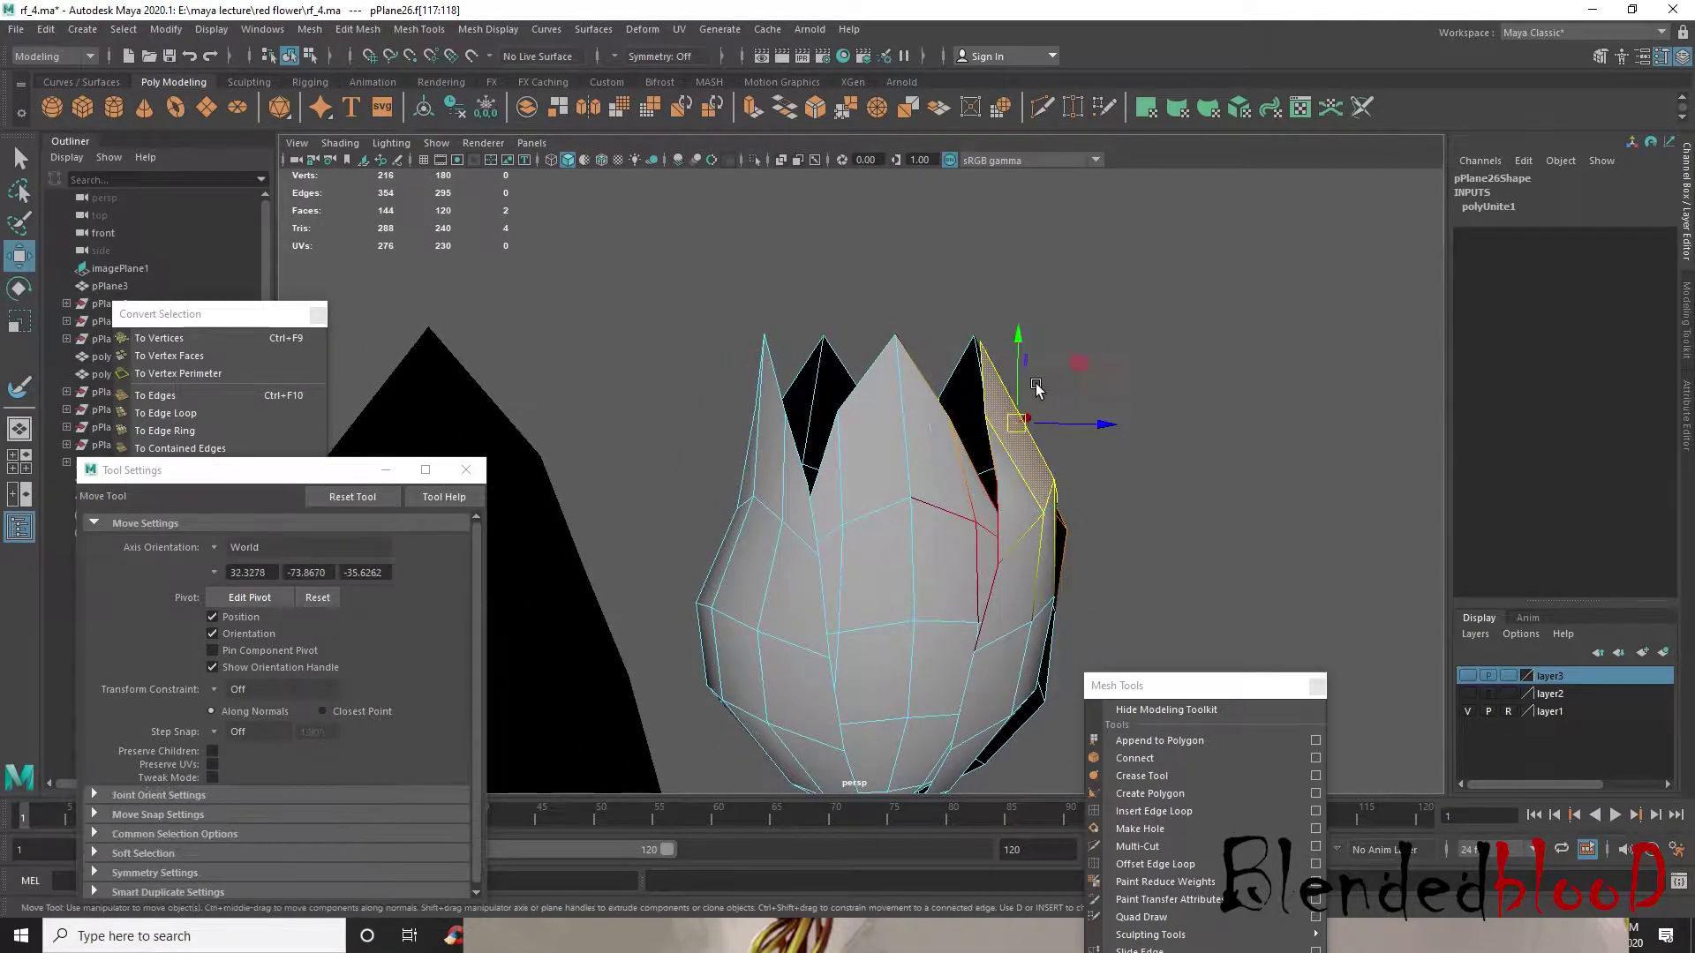
left_click_drag(1018, 355, 1018, 337)
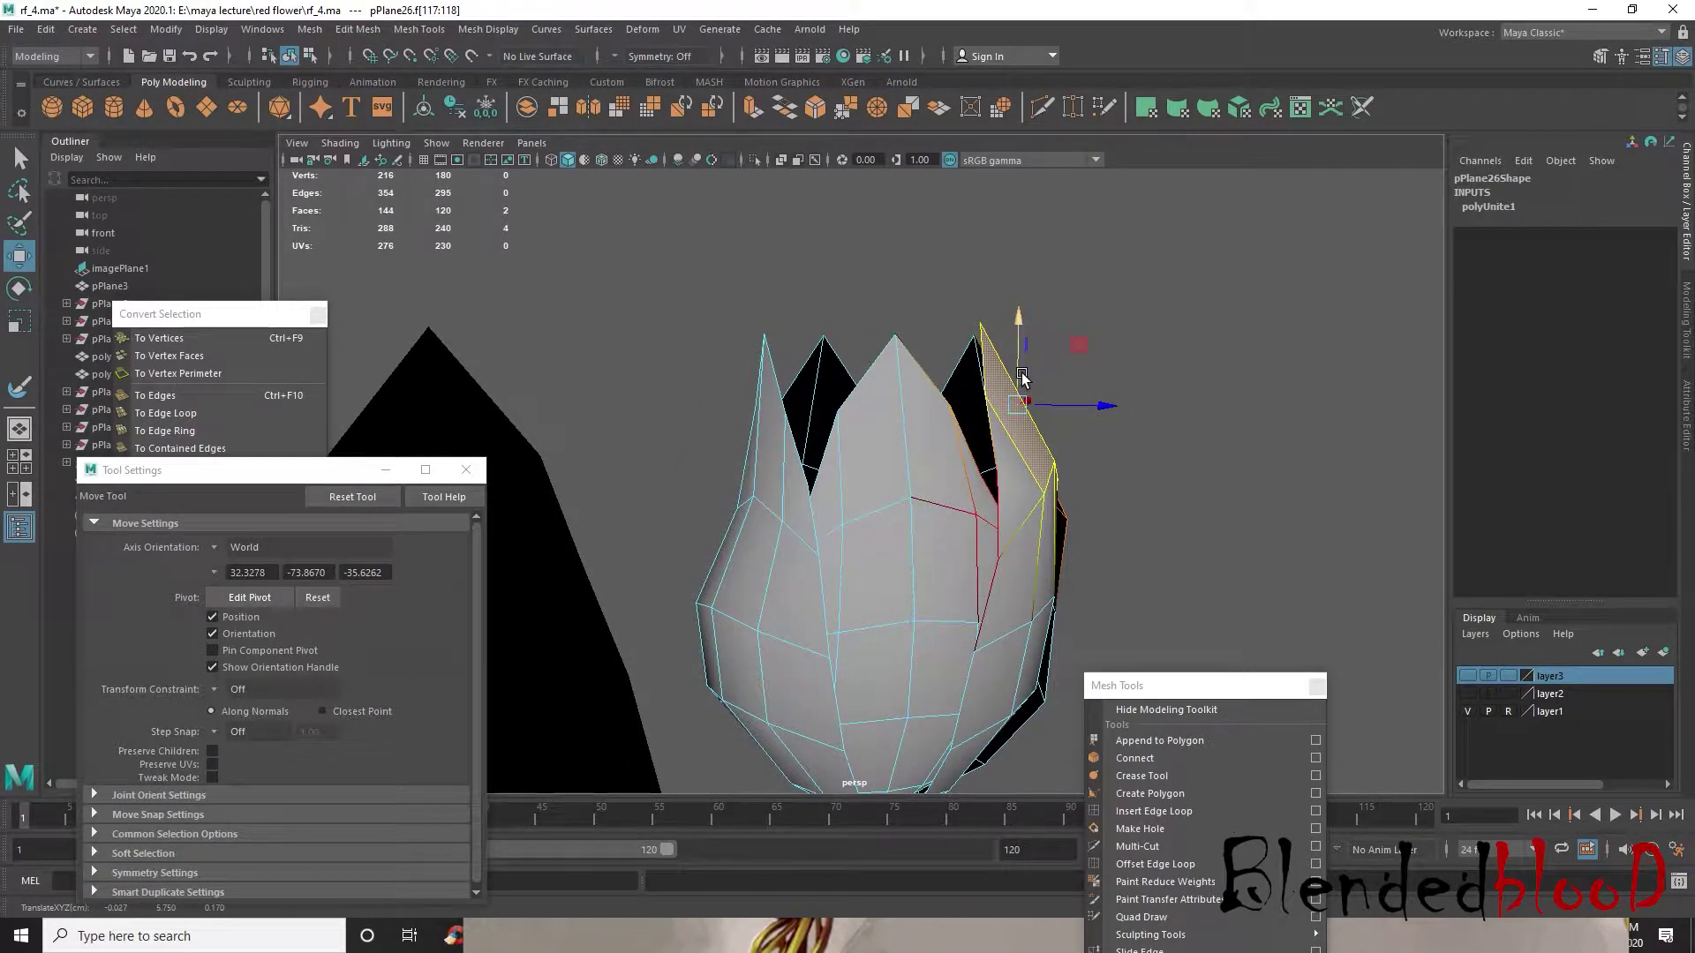
- Return to object mode with smooth preview on and examine the bud's petals from several sides
key("3")
right_click_drag(987, 448, 1121, 409)
left_click(1112, 457)
scroll(1110, 472, "down", 3)
left_click_drag(1110, 477, 1045, 492, "alt")
left_click_drag(890, 554, 850, 521, "alt")
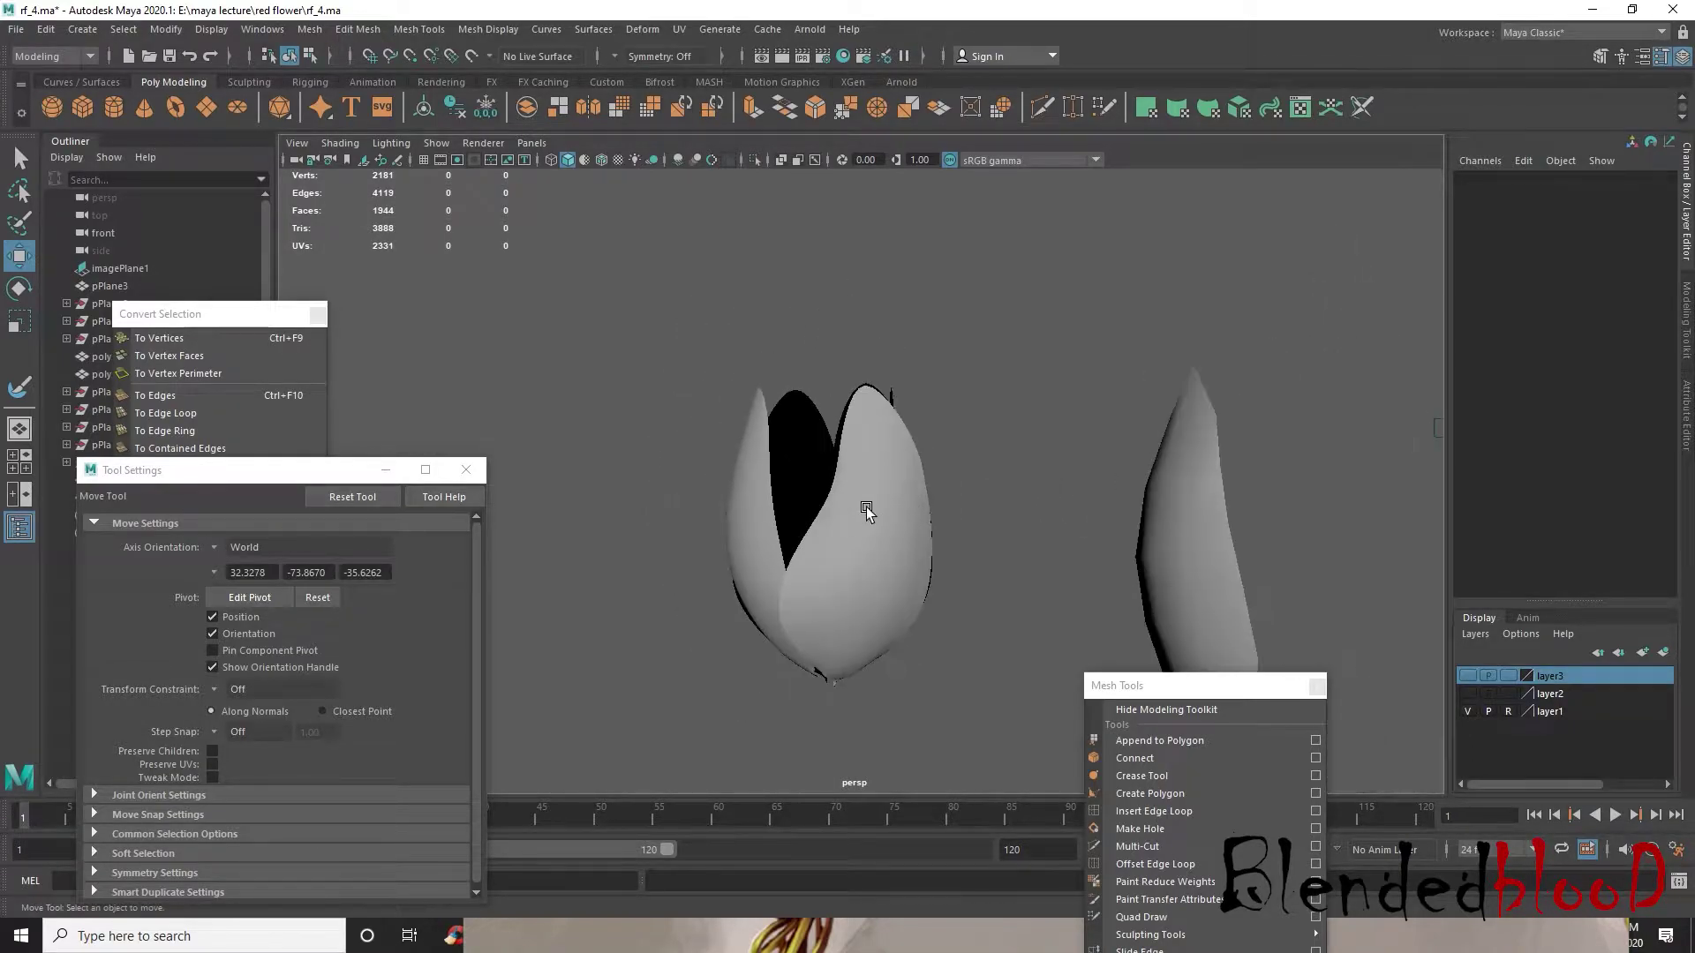
left_click_drag(978, 500, 978, 528, "alt")
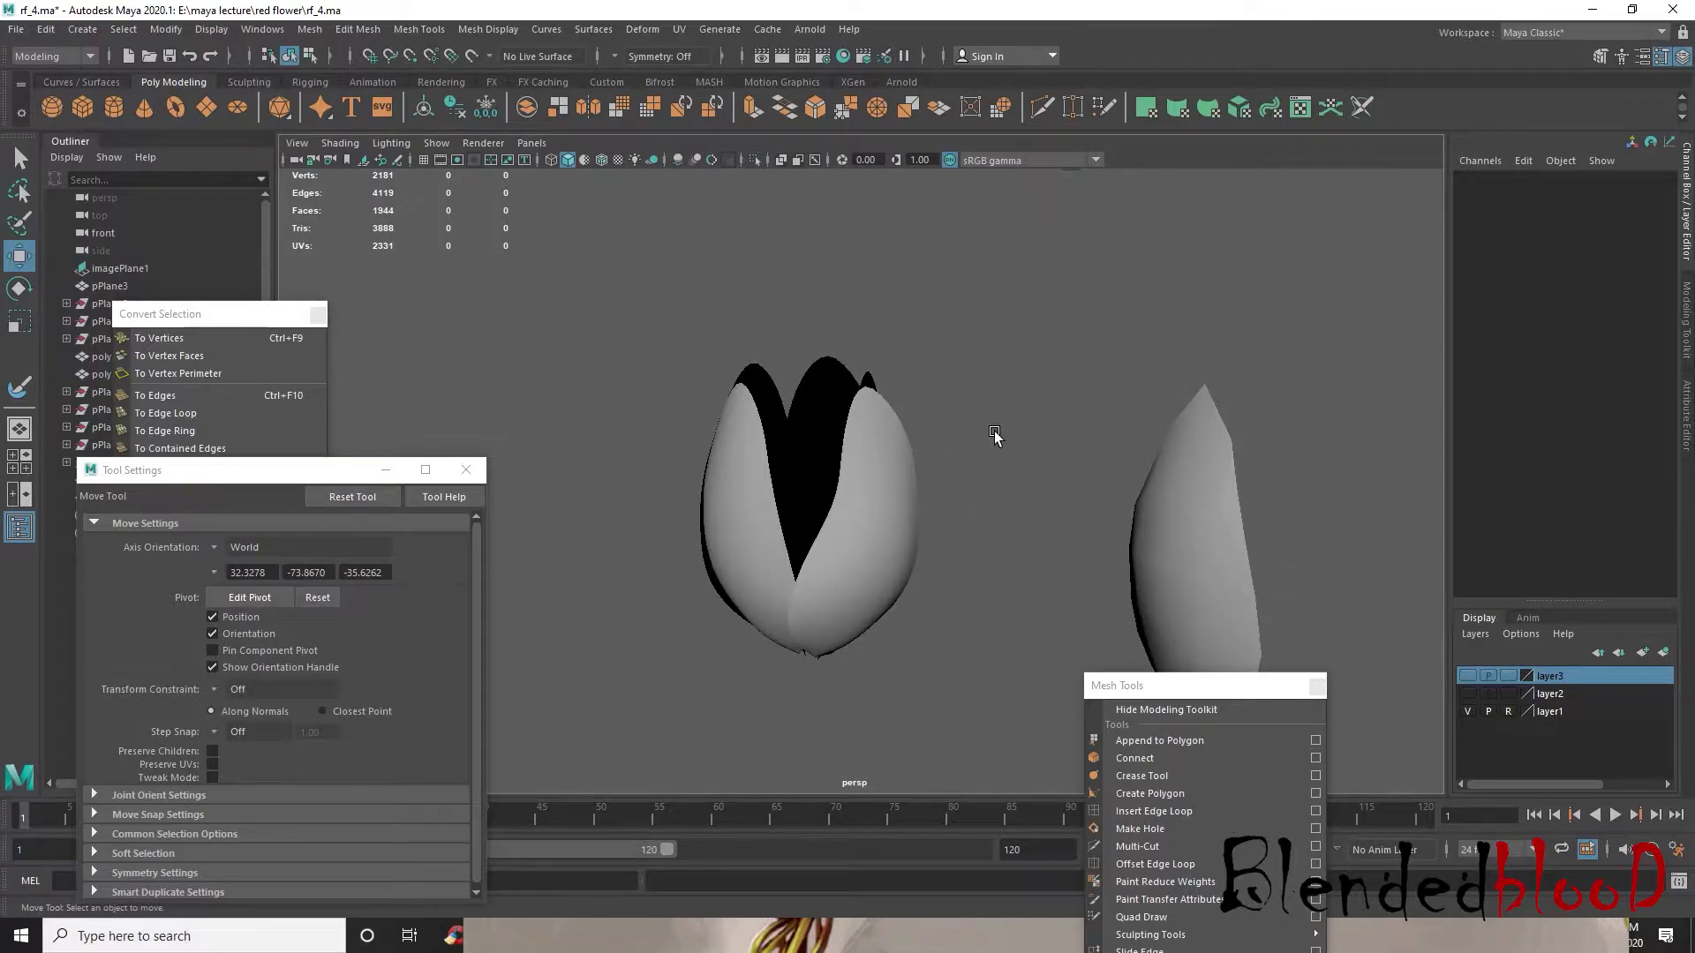
- Duplicate the bud, scale the copy uniformly to 0.86 and raise it to 0.294 on the Y axis
left_click(757, 654)
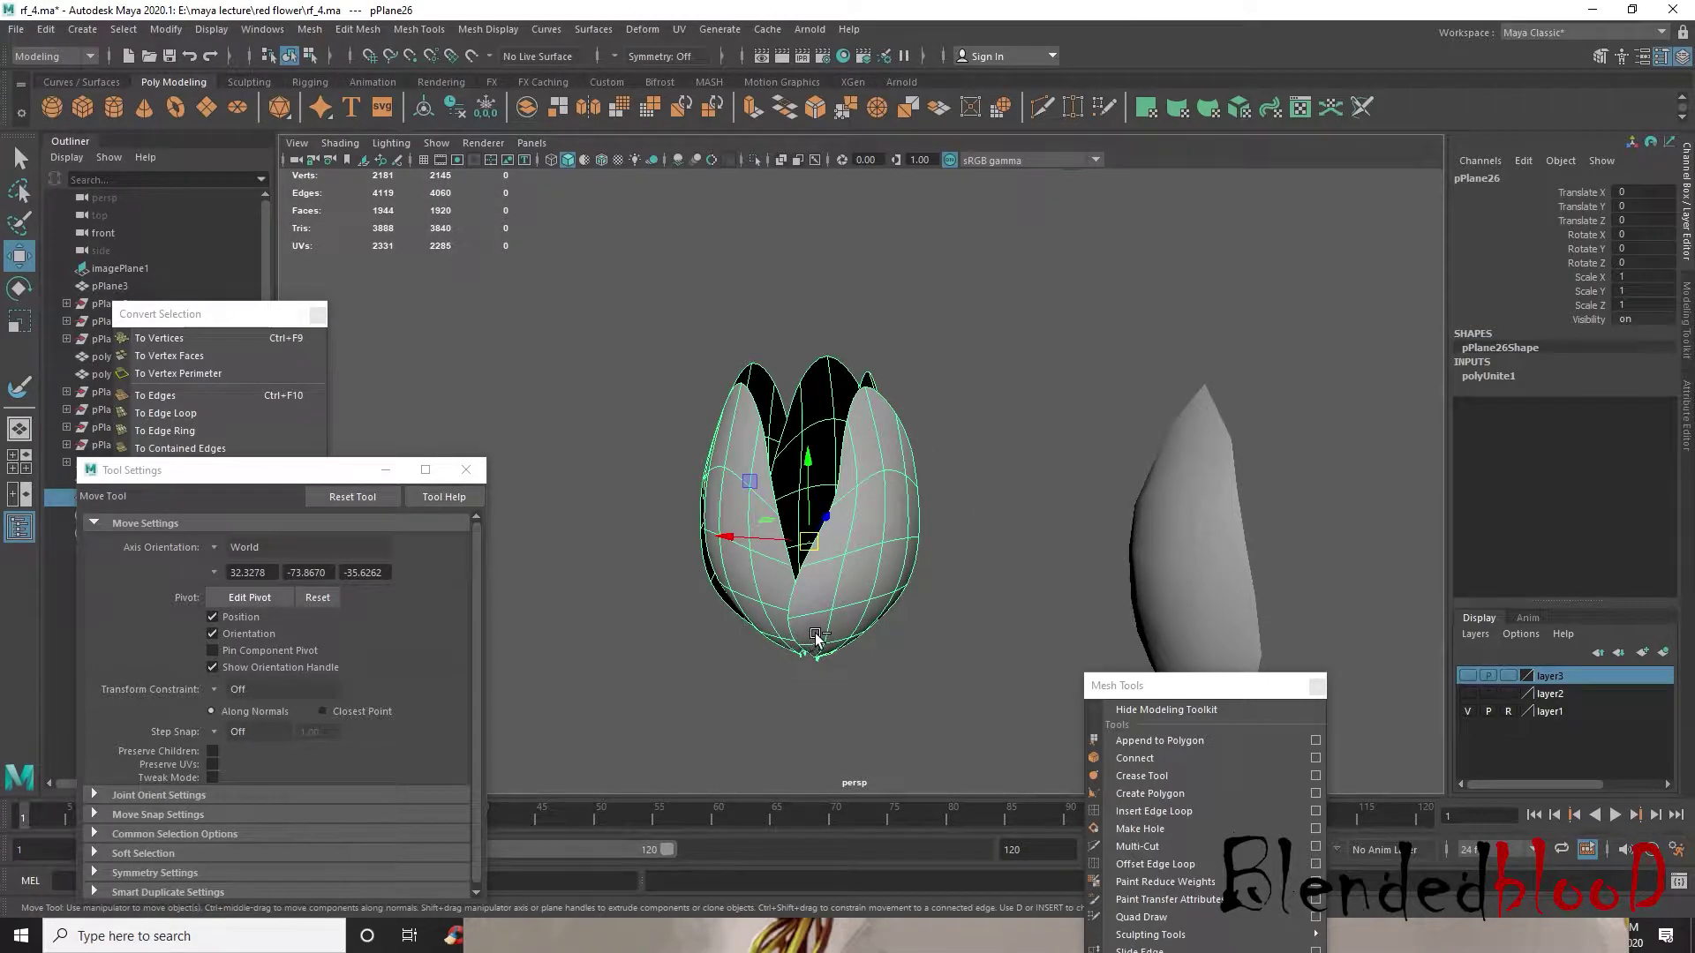
key("ctrl+d")
key("e")
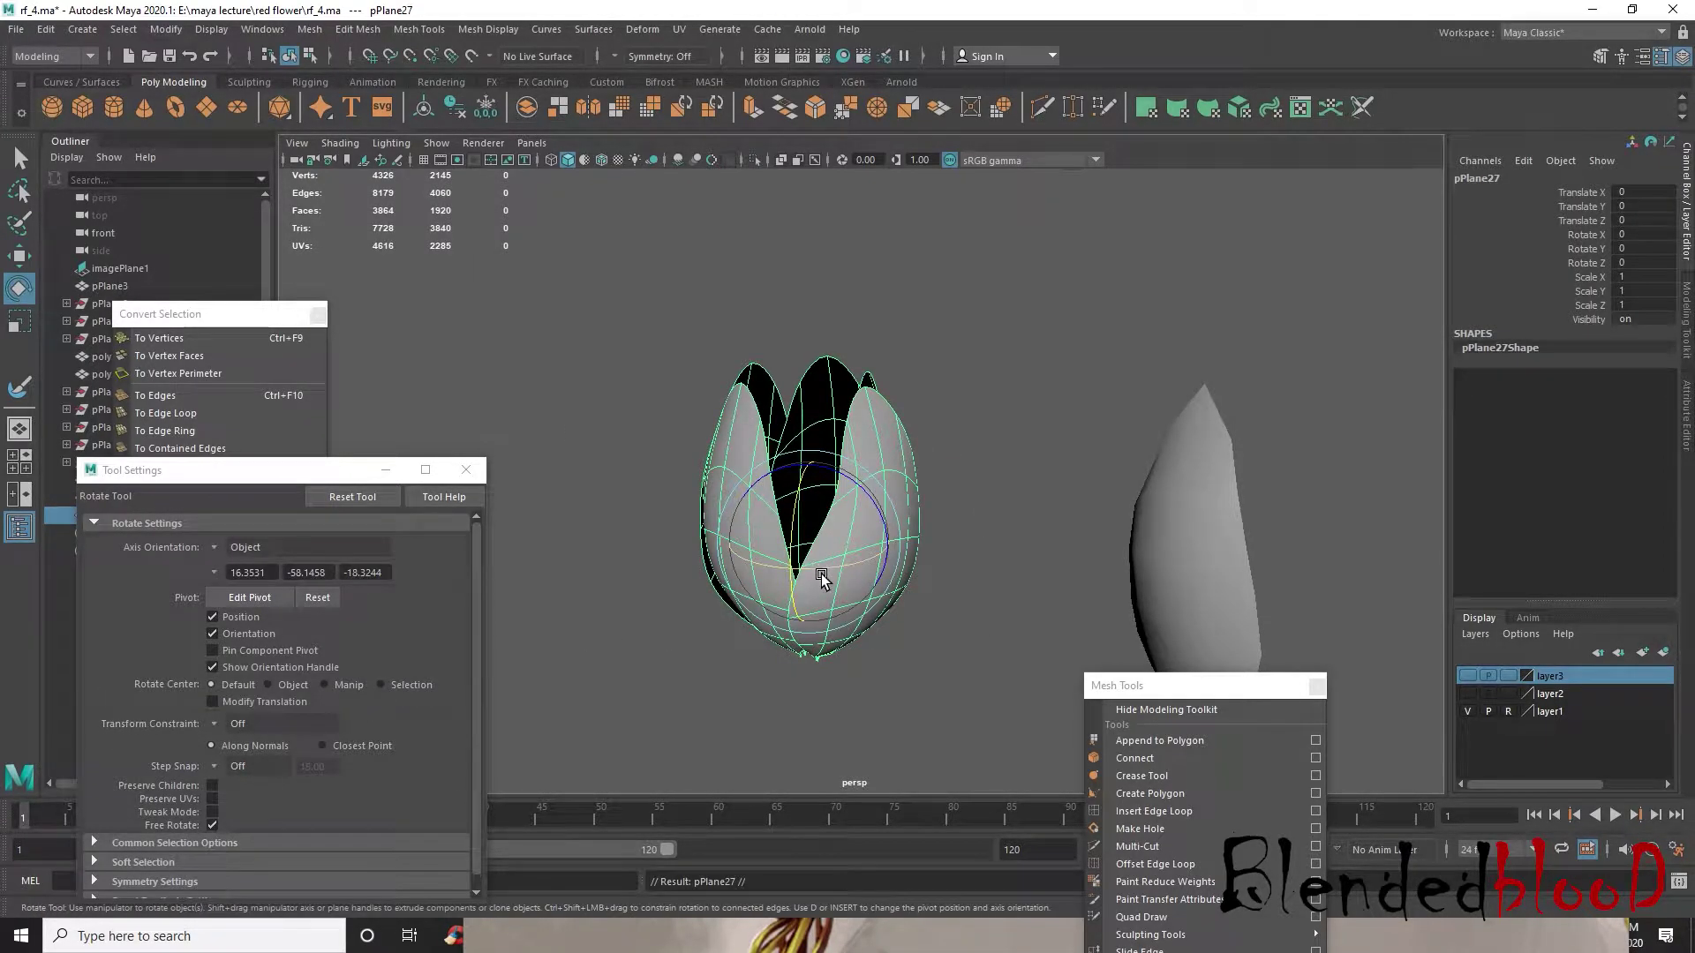
key("r")
left_click_drag(809, 542, 782, 534)
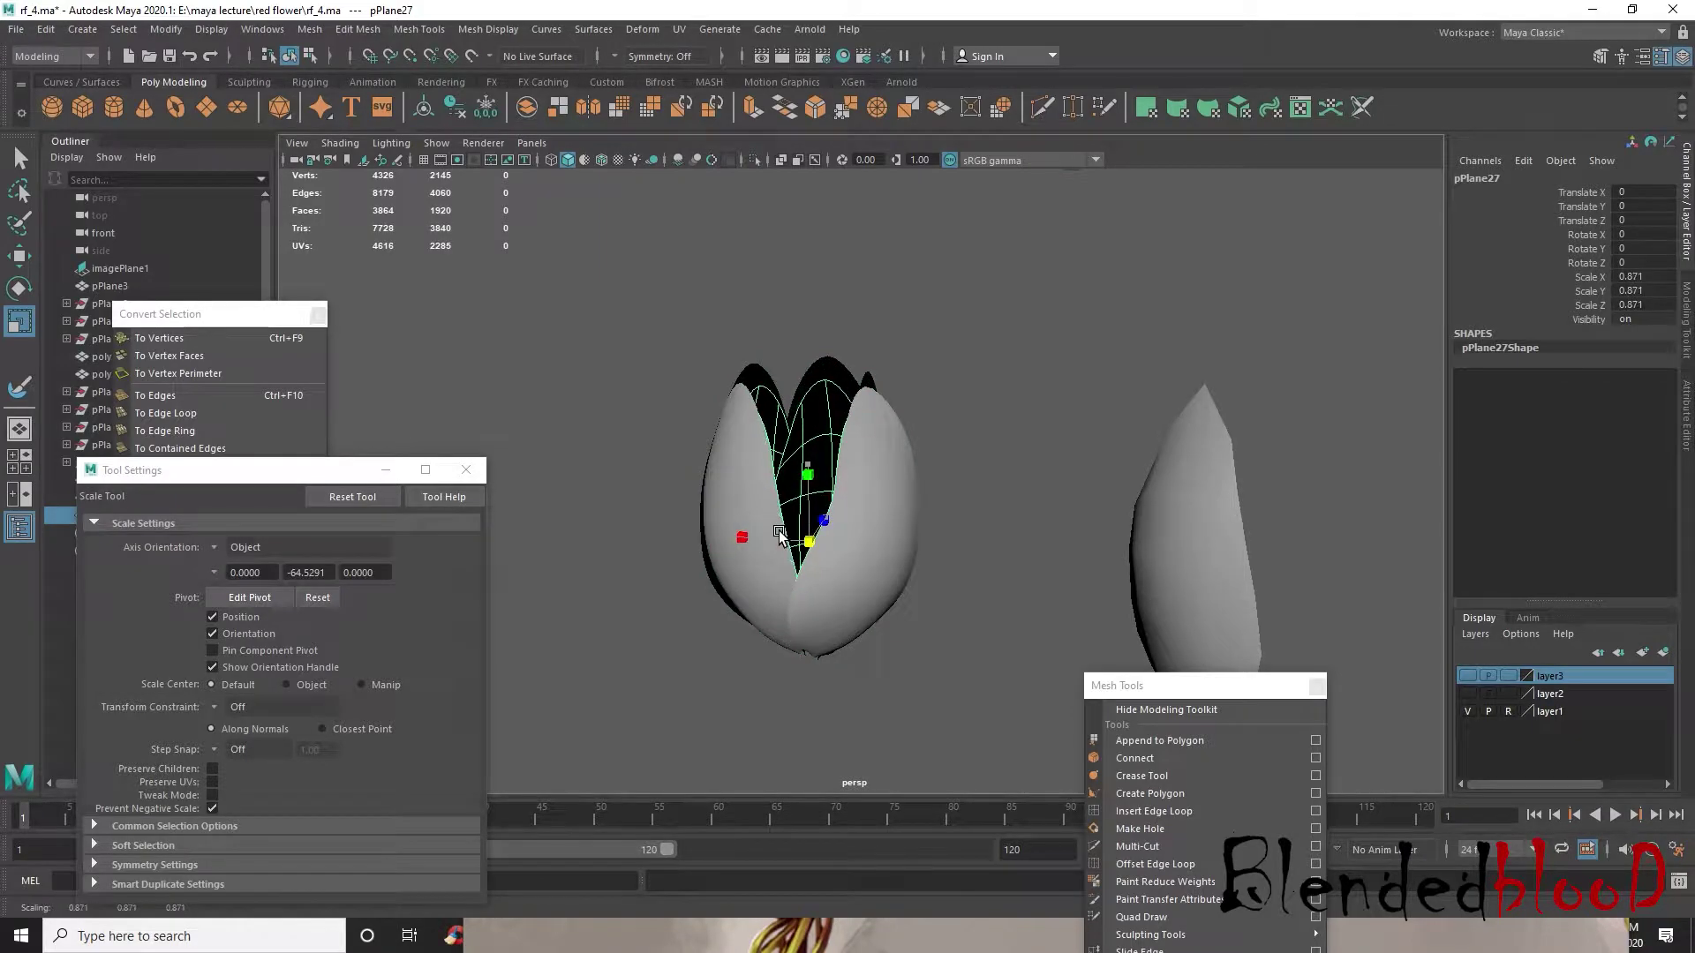
key("w")
left_click_drag(803, 463, 804, 433)
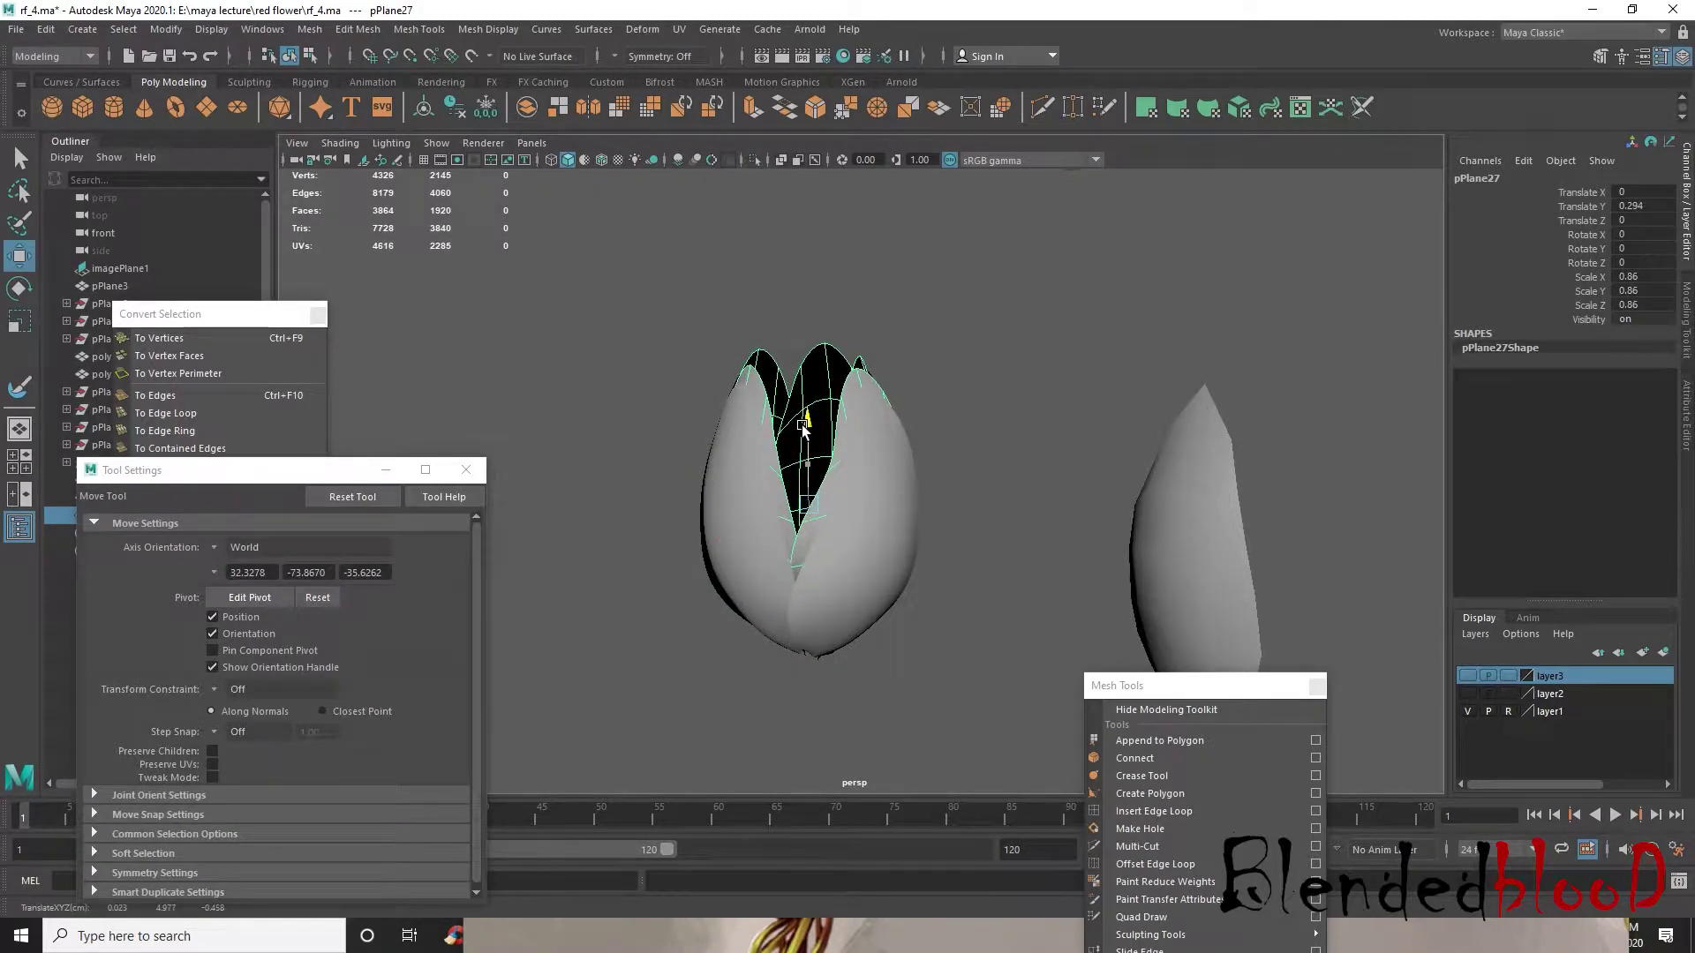
- Scale the inner copy to 0.779, rotate it to -49.95 on Y and narrow it to 0.694 on Z
scroll(803, 428, "up", 2)
key("r")
left_click_drag(787, 515, 689, 618)
key("e")
middle_click_drag(846, 530, 803, 616, "alt")
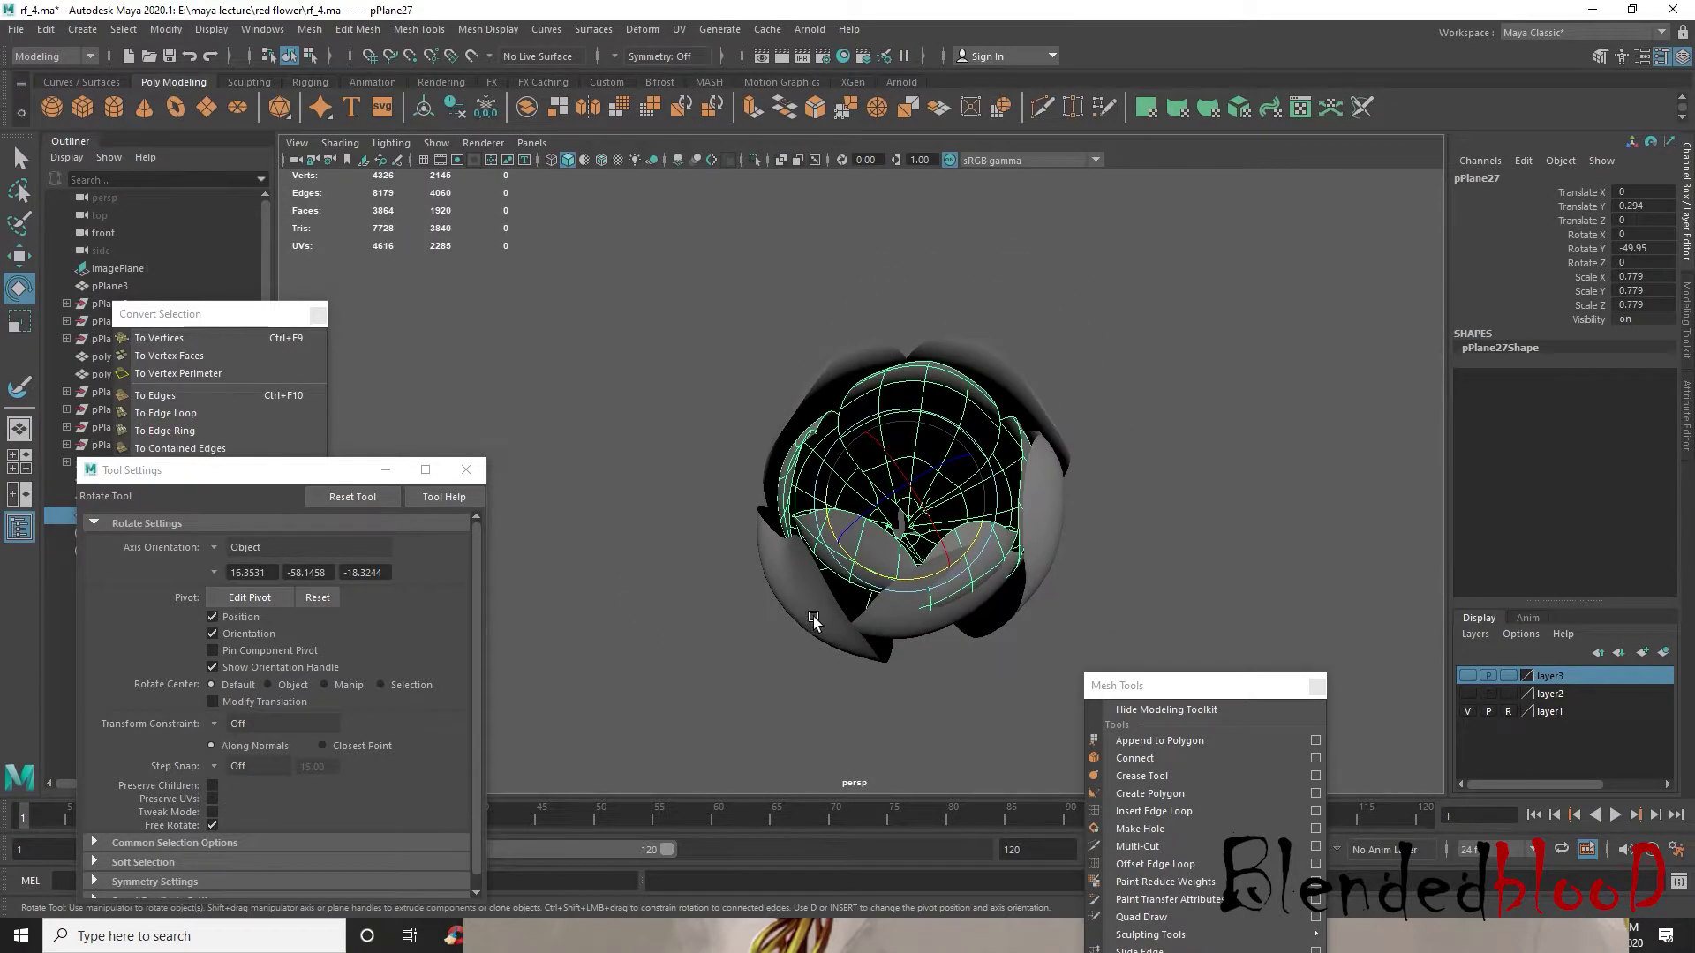
scroll(883, 601, "up", 1)
key("w")
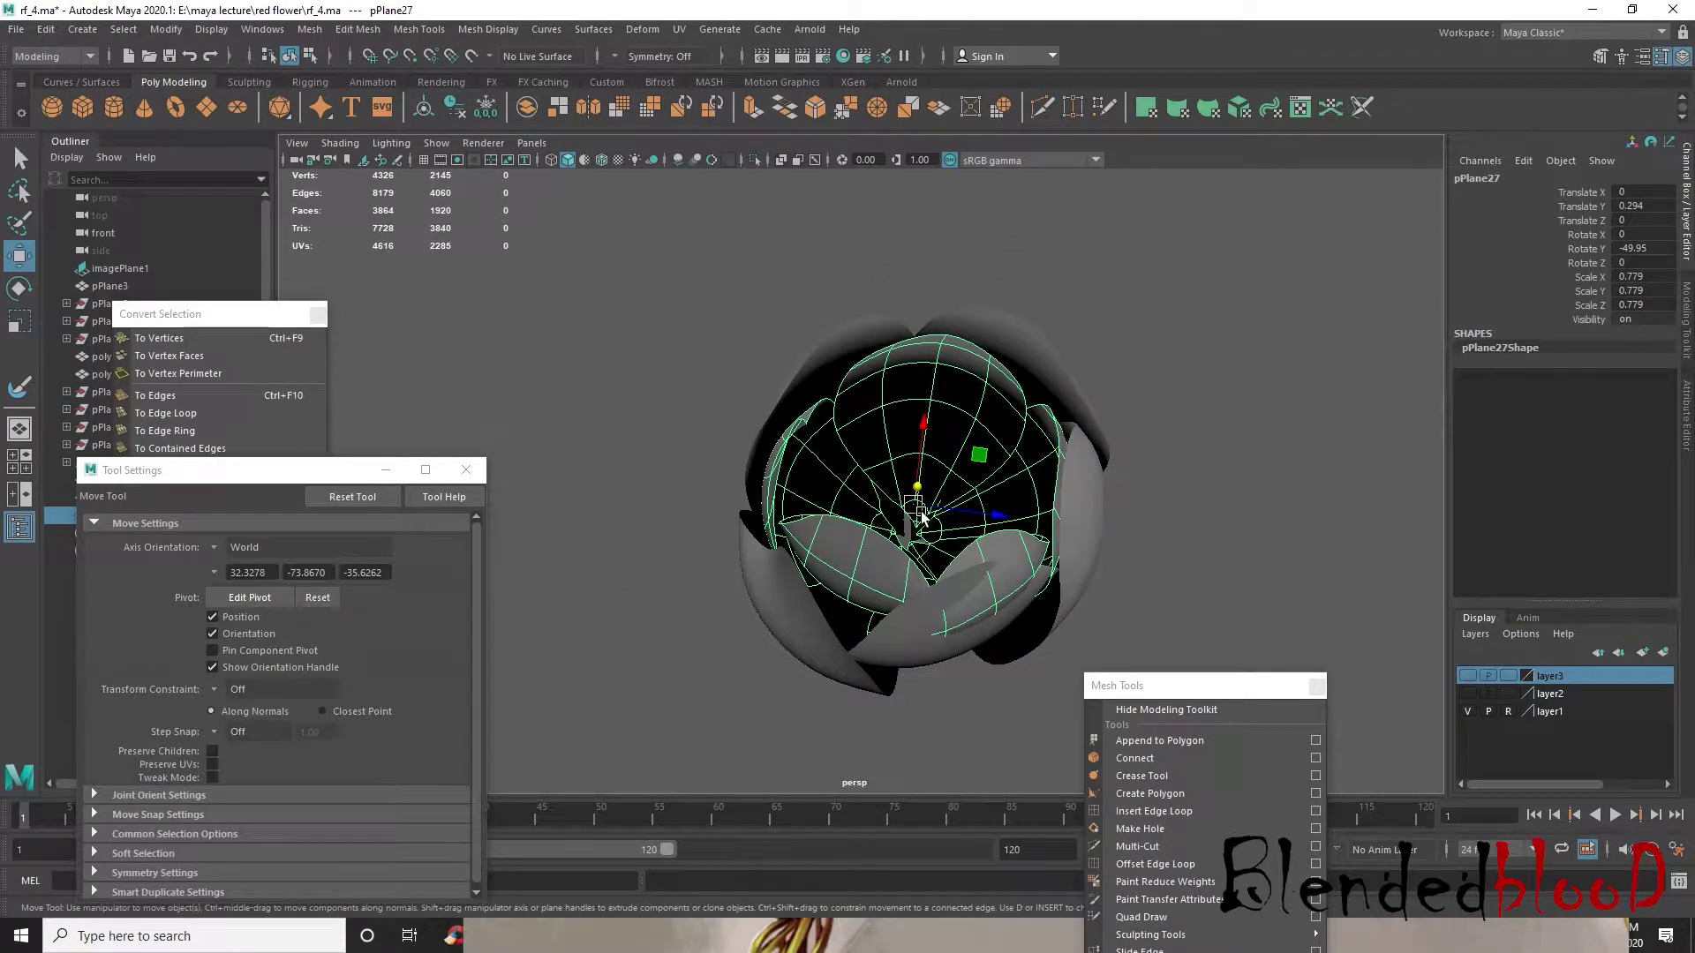
key("r")
left_click_drag(952, 561, 942, 522)
key("w")
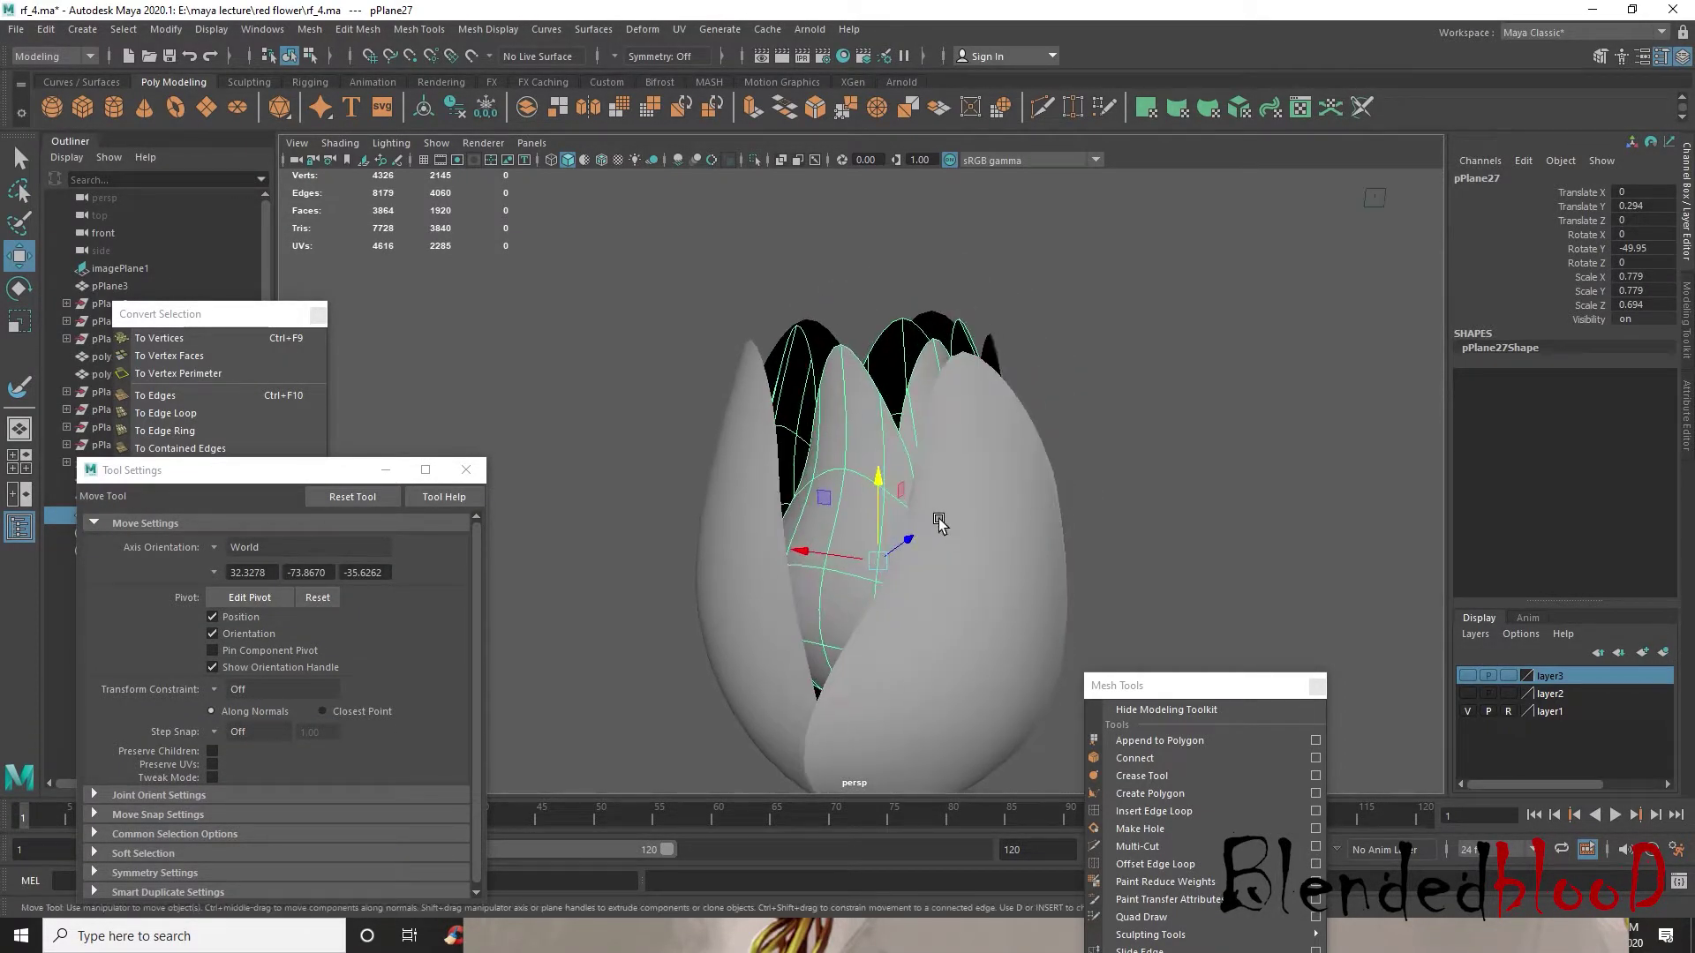
- Rotate the inner copy to -39.06 on Y and move it to 0.389 on Y and 0.009 on Z
key("space")
key("space")
key("space")
key("space")
left_click_drag(851, 503, 883, 504, "alt")
scroll(885, 508, "up", 5)
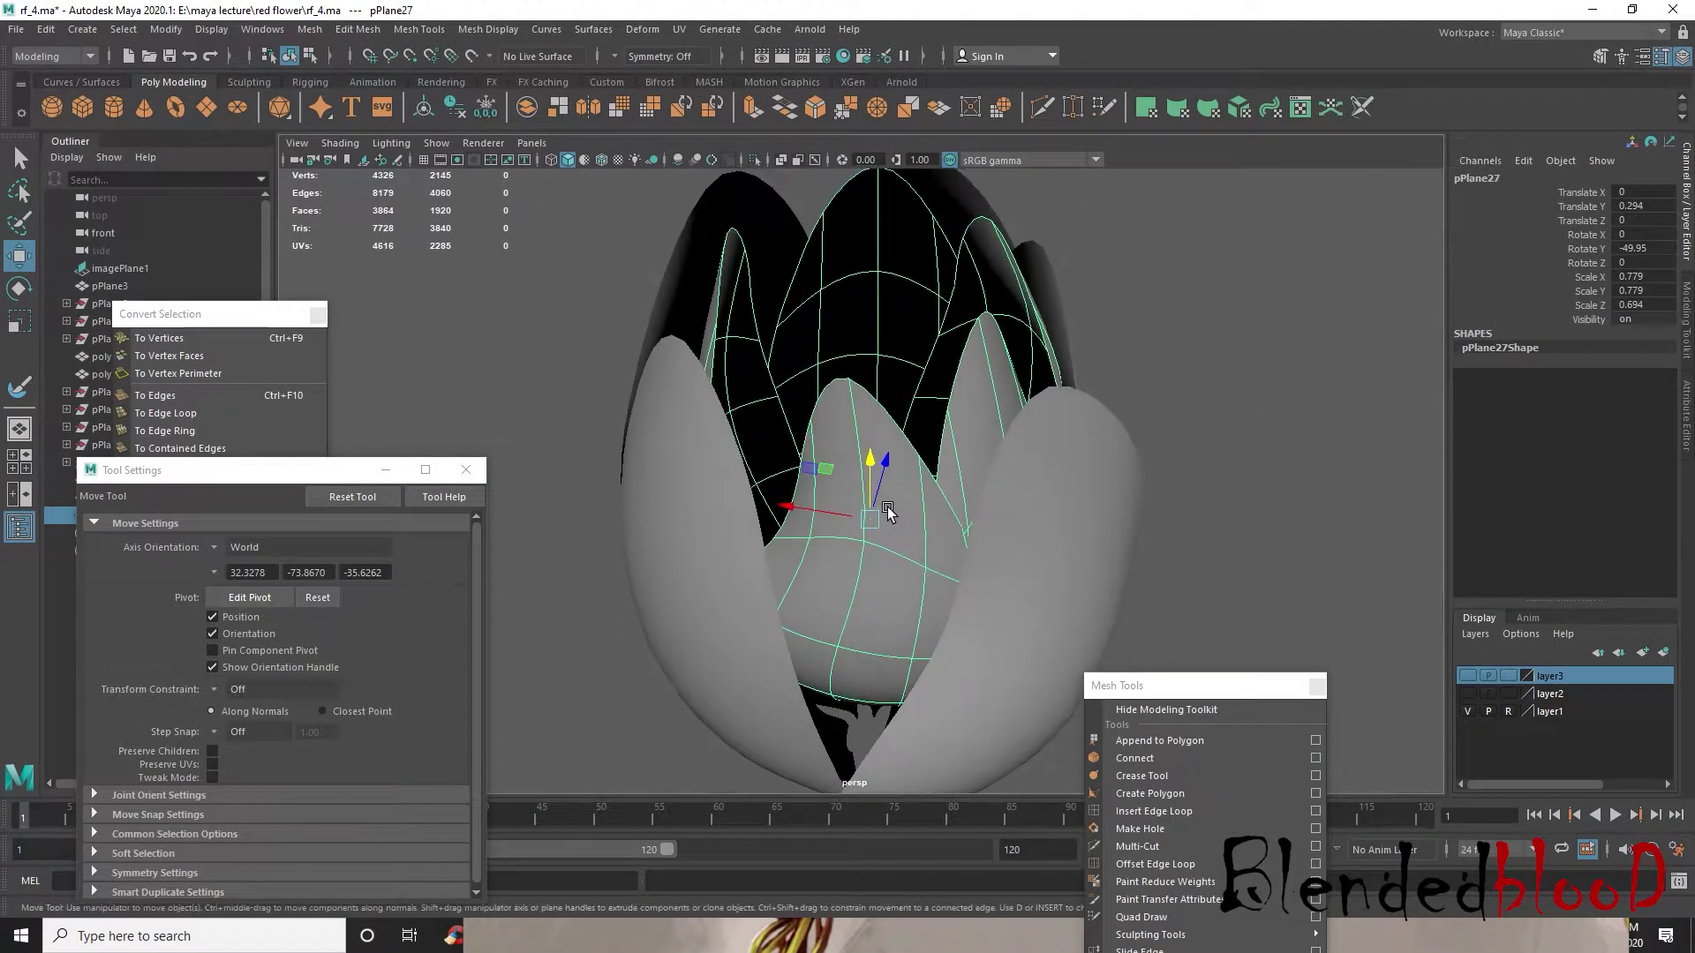
key("e")
left_click_drag(908, 567, 889, 574)
key("w")
left_click_drag(888, 401, 882, 474)
left_click_drag(910, 402, 977, 383)
- Select all faces of one inner petal, shift the petal slightly inward and return to object mode
right_click(1006, 395)
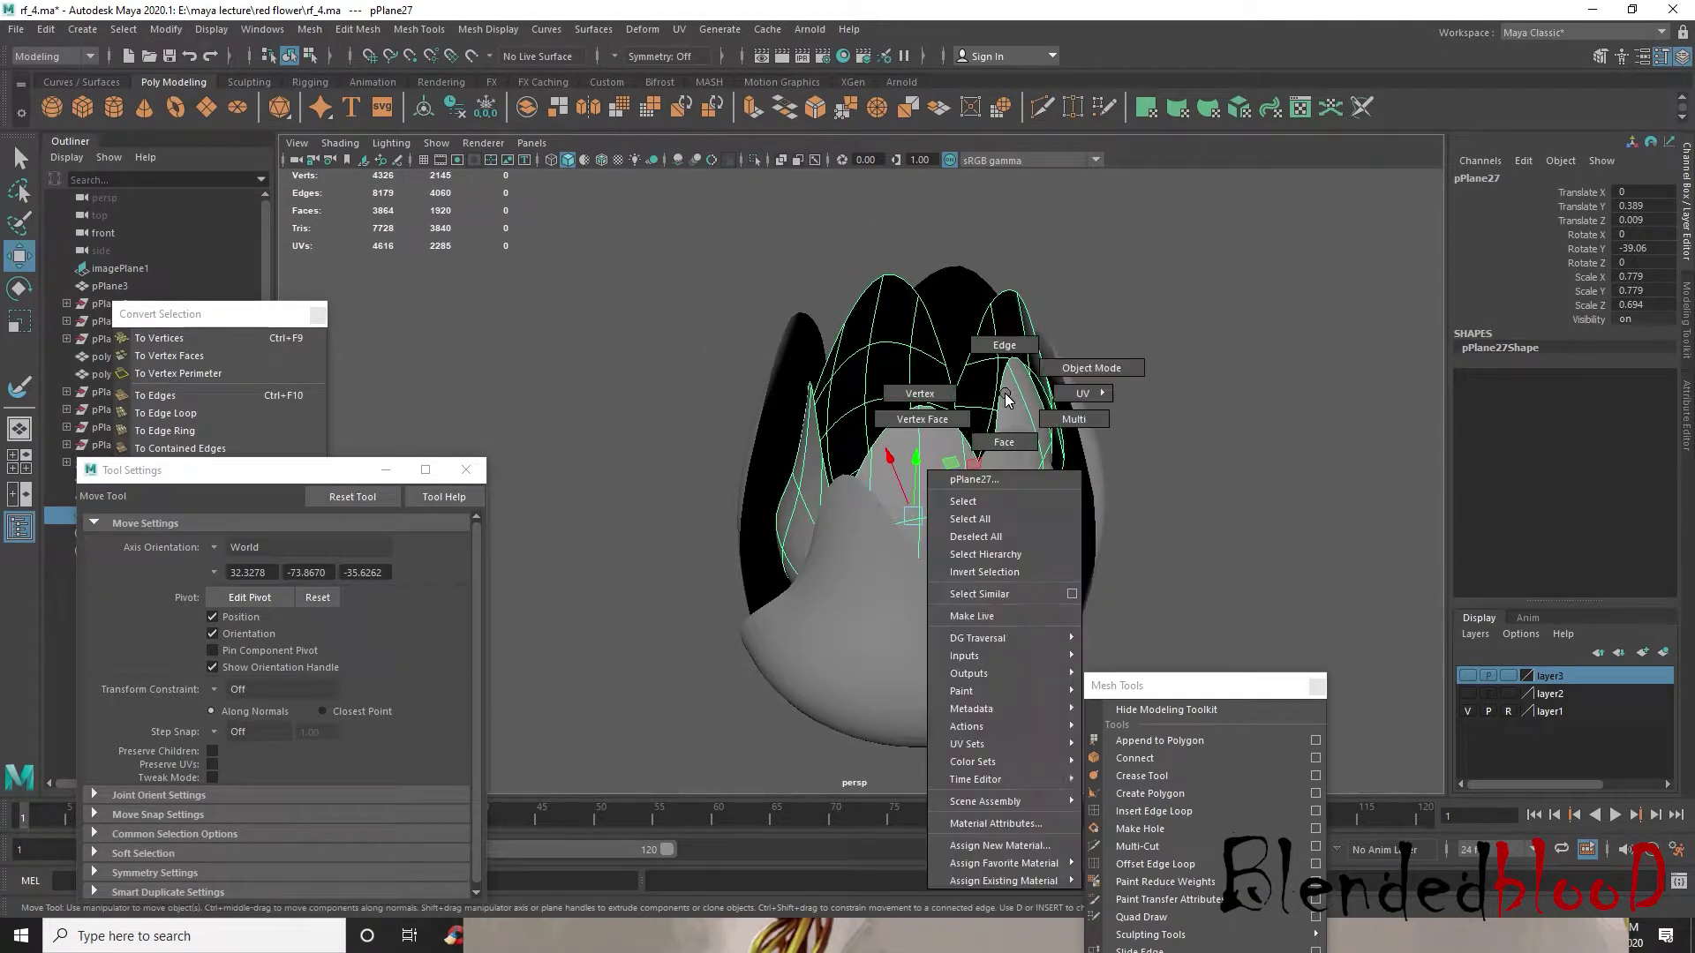
left_click(1003, 442)
double_click(1035, 459)
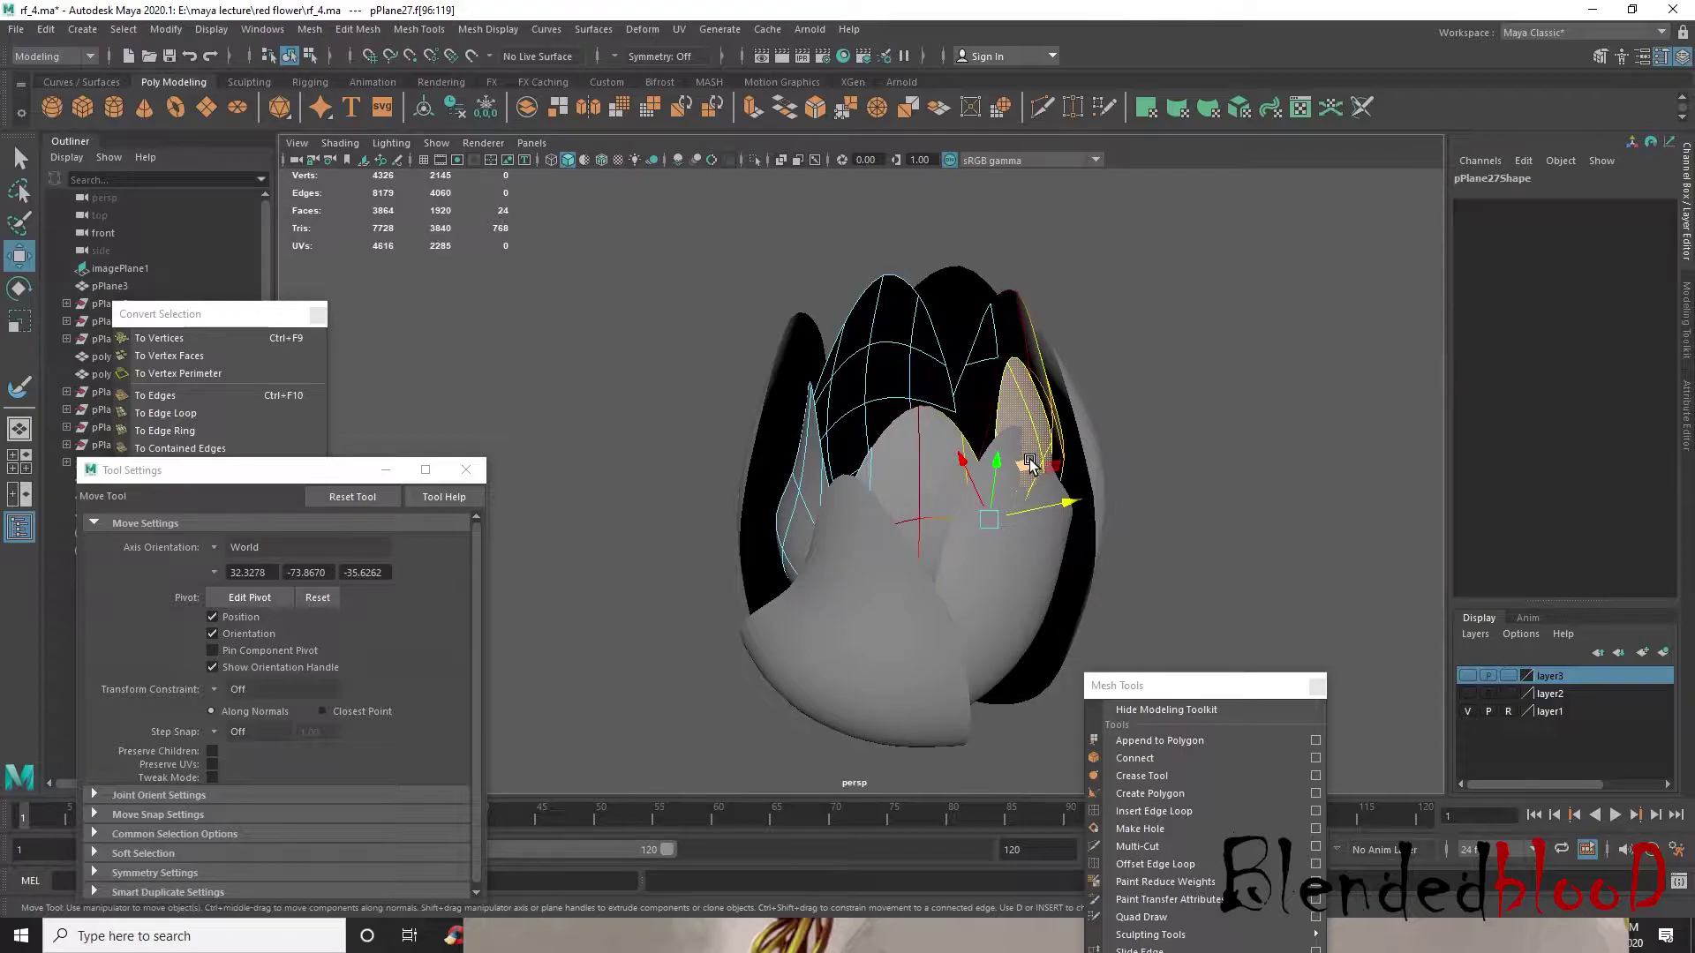
left_click_drag(1065, 503, 1052, 501)
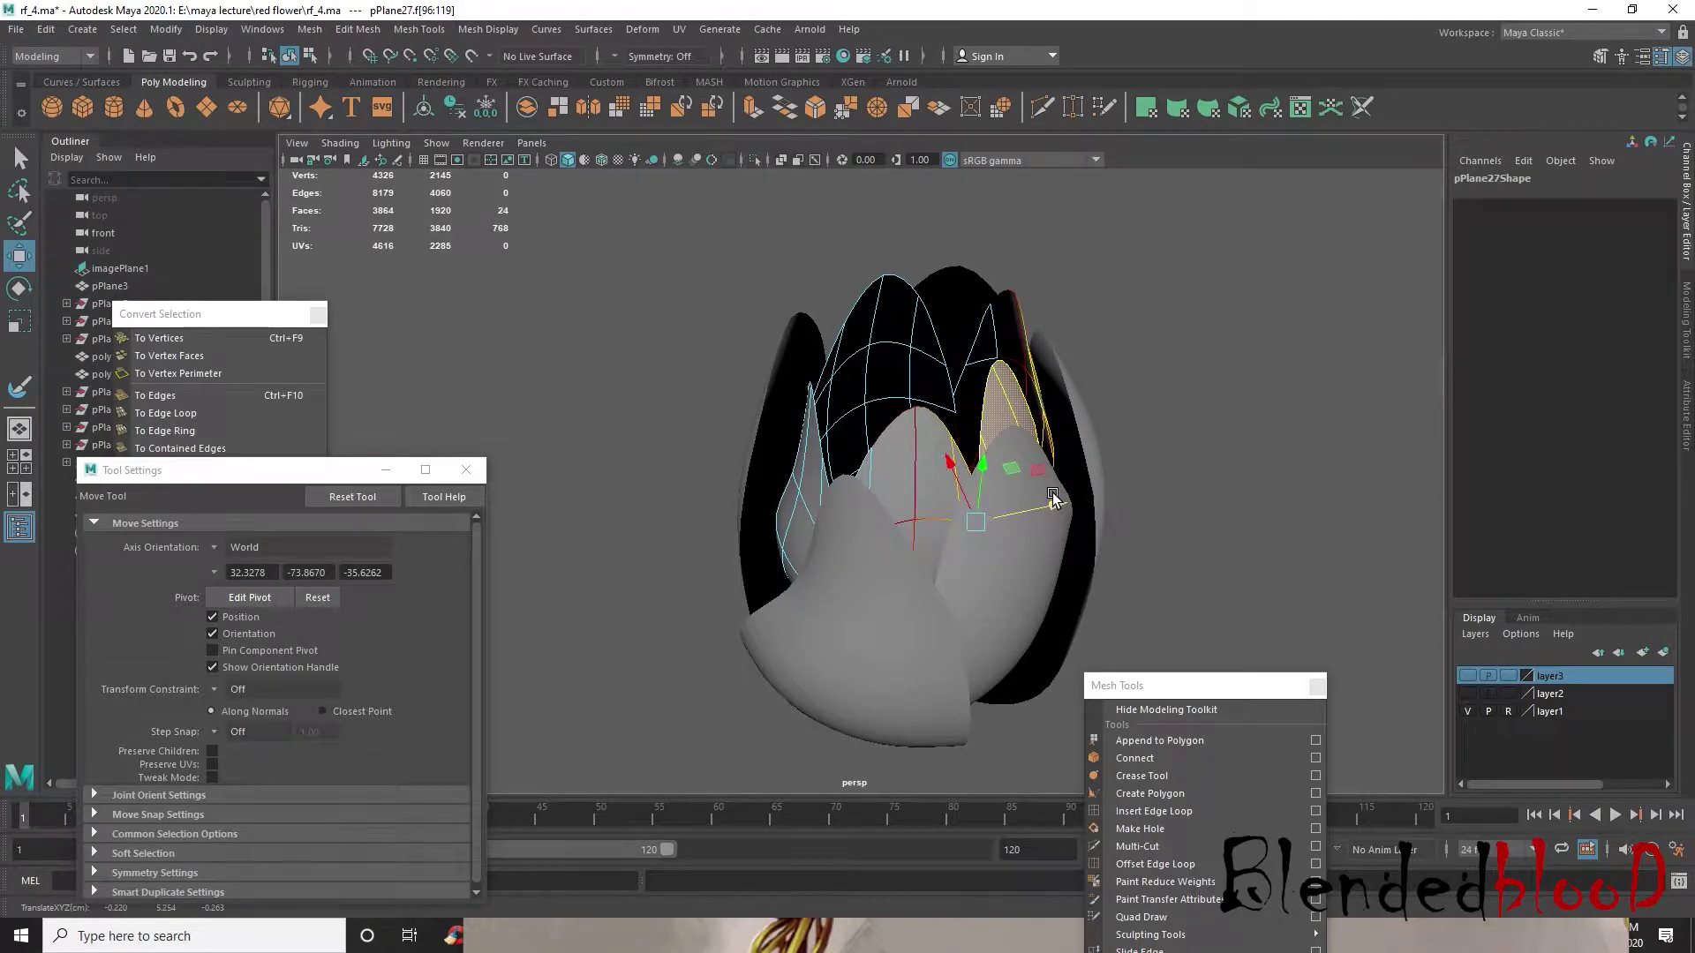
right_click_drag(1003, 405, 1109, 353)
left_click(1114, 355)
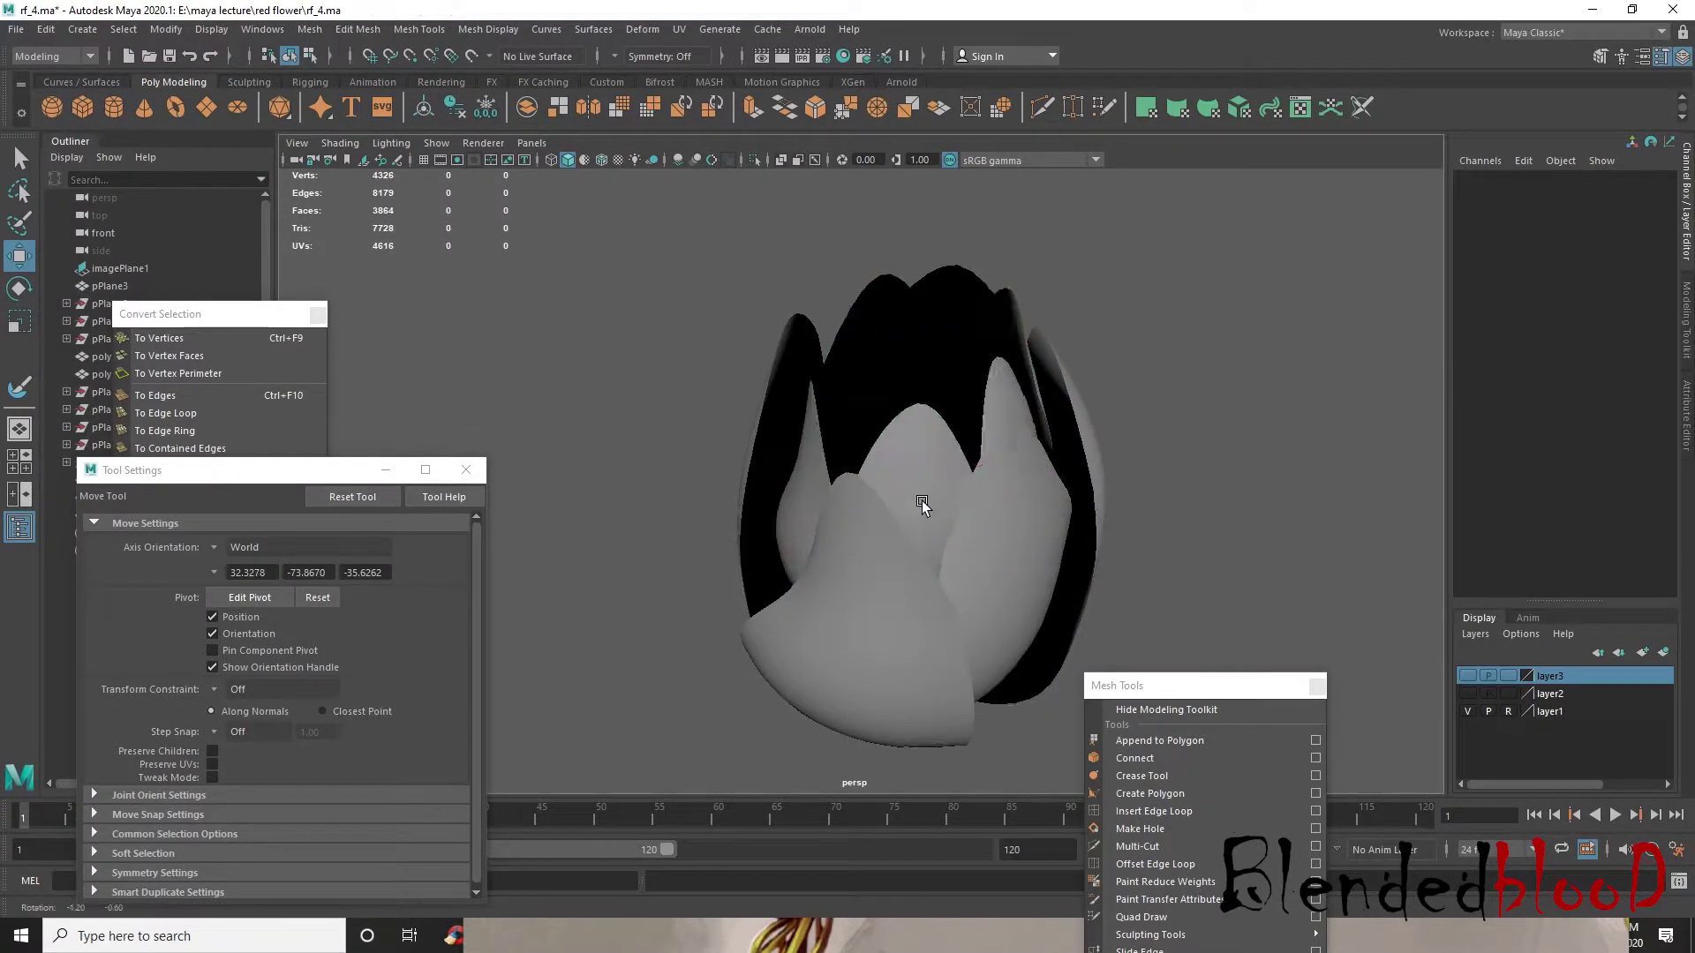
- Select the inner petal layer and compare the nested bud with the reference rosebud in the front view
left_click_drag(918, 505, 1041, 445, "alt")
left_click(860, 505)
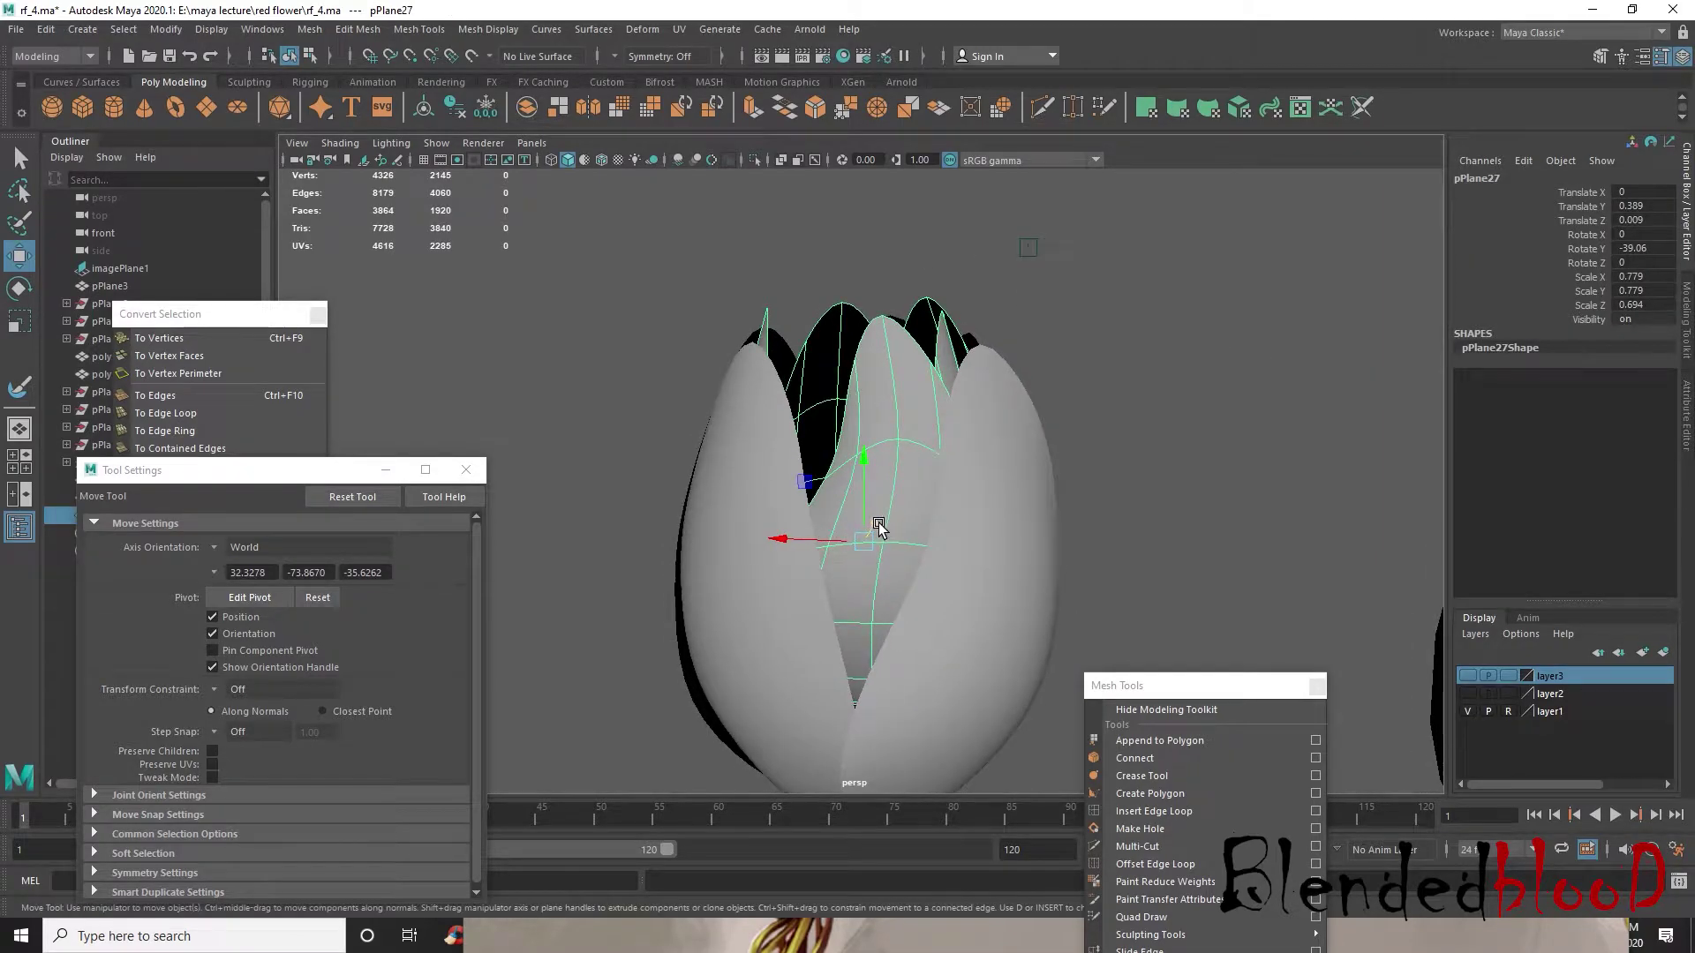
key("space")
key("space")
scroll(671, 521, "up", 3)
middle_click_drag(671, 519, 770, 554, "alt")
scroll(767, 551, "up", 3)
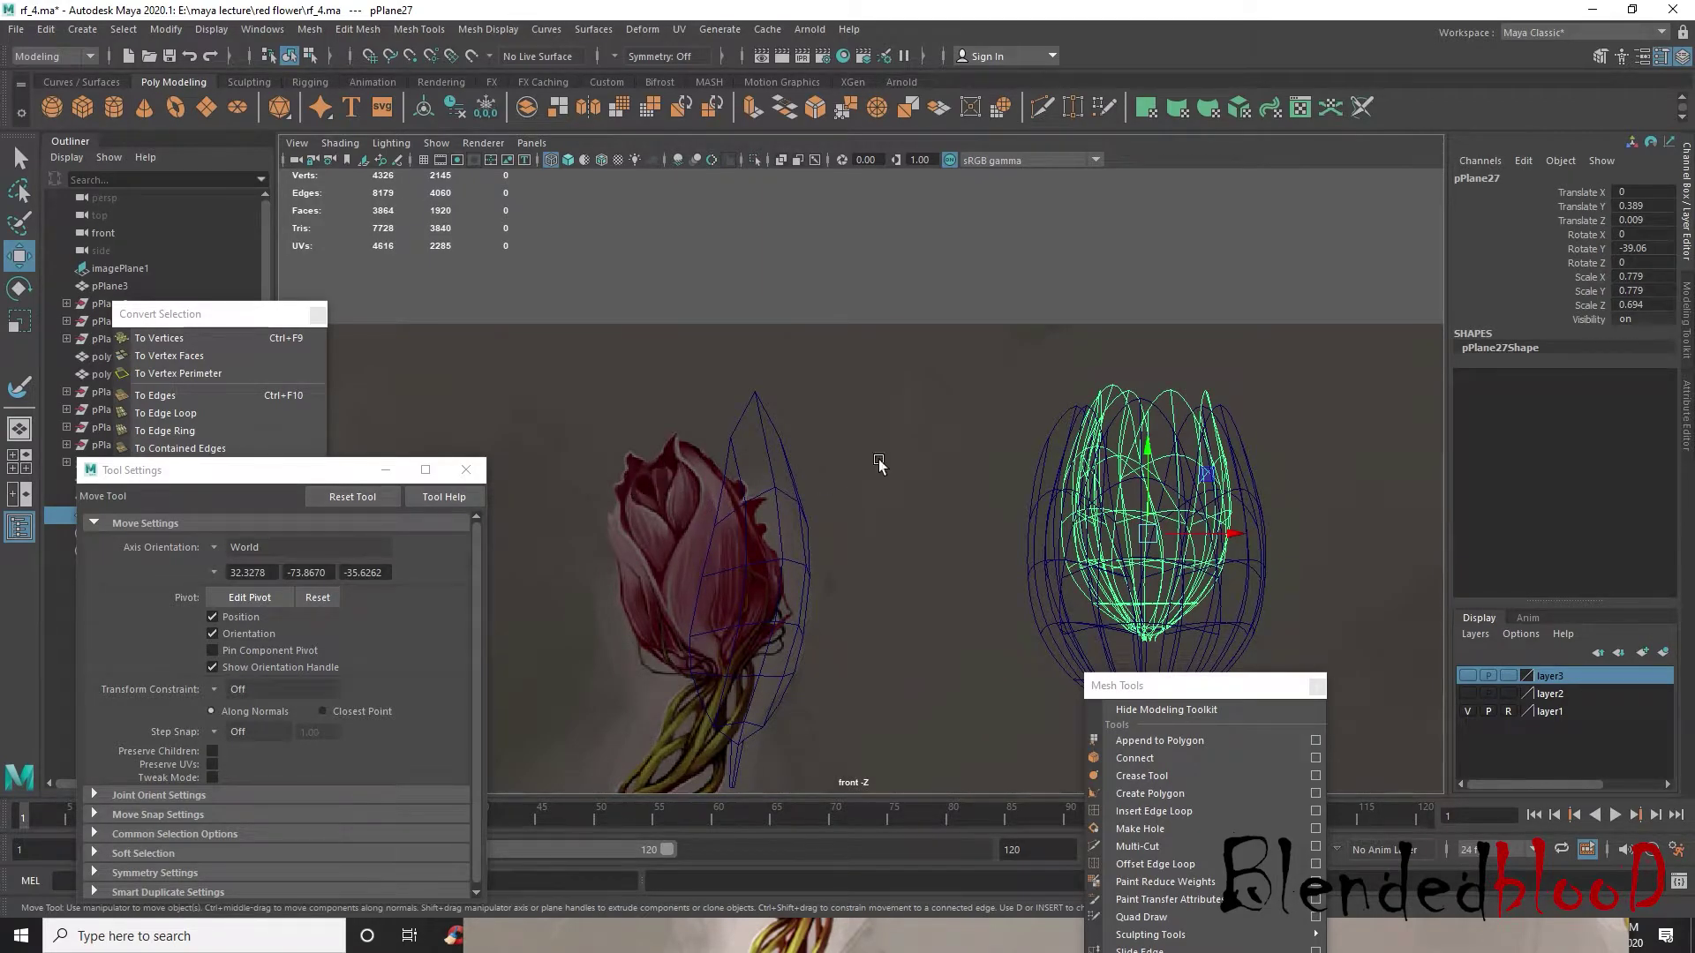
- Examine how the inner petals sit inside the outer petals from several angles in perspective, with the inner layer unsmoothed
key("space")
key("space")
mouse_move(896, 446)
left_mouse_down("alt")
mouse_move(901, 476)
mouse_move(865, 477)
mouse_move(911, 456)
mouse_move(912, 503)
mouse_move(951, 544)
left_mouse_up("alt")
scroll(895, 472, "up", 2)
scroll(911, 459, "down", 4)
scroll(923, 499, "up", 3)
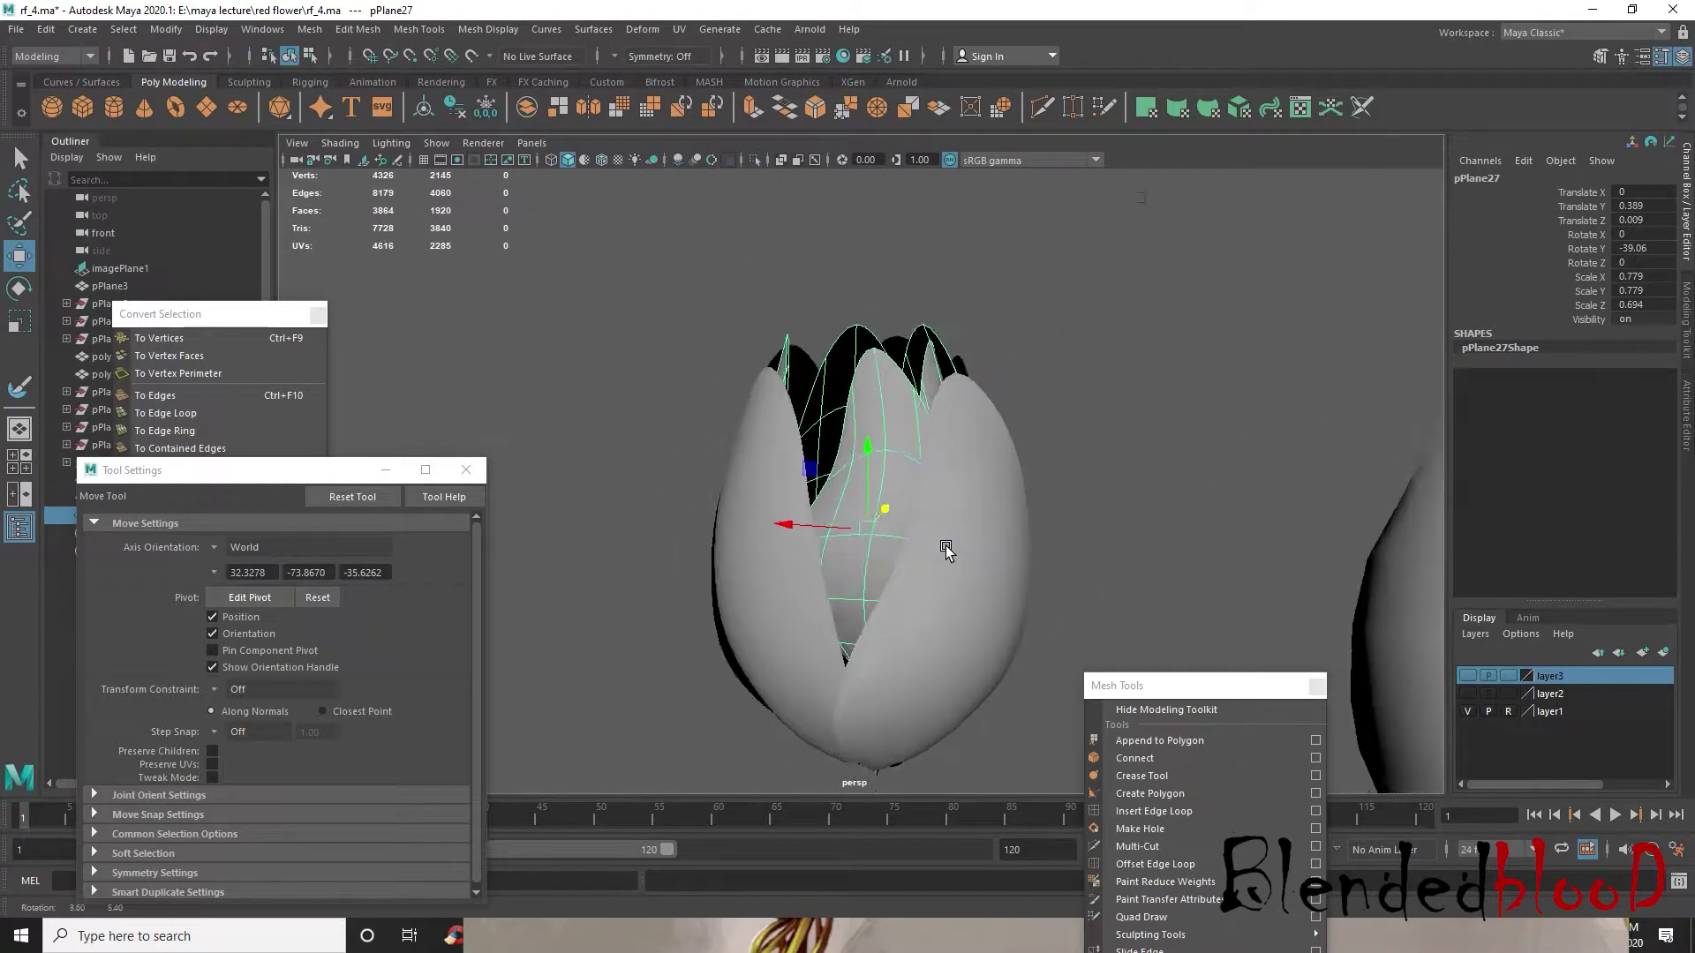
scroll(918, 538, "up", 3)
key("1")
scroll(909, 558, "down", 5)
left_click_drag(909, 604, 976, 541, "alt")
- Move the spare single petal into the middle of the bud, to -0.31 on X and 0.272 on Z
left_click(1319, 576)
left_click_drag(1319, 575, 1174, 549, "alt")
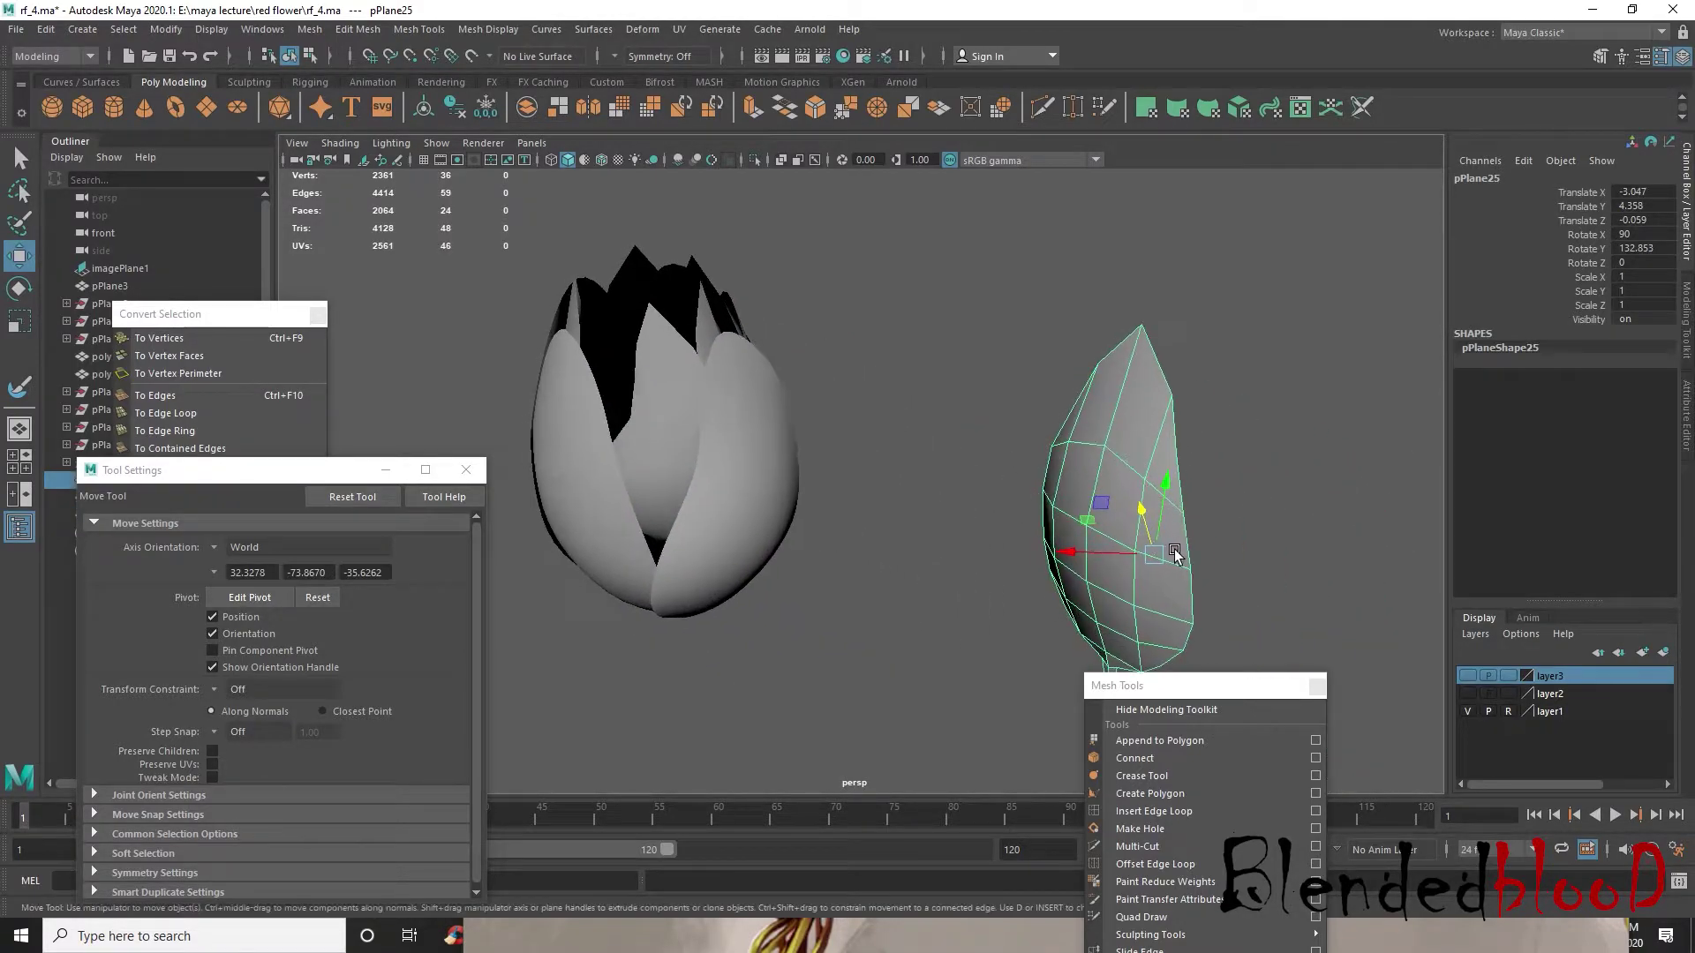
scroll(1041, 551, "down", 3)
key("space")
key("space")
scroll(753, 389, "down", 4)
left_click_drag(580, 430, 647, 453)
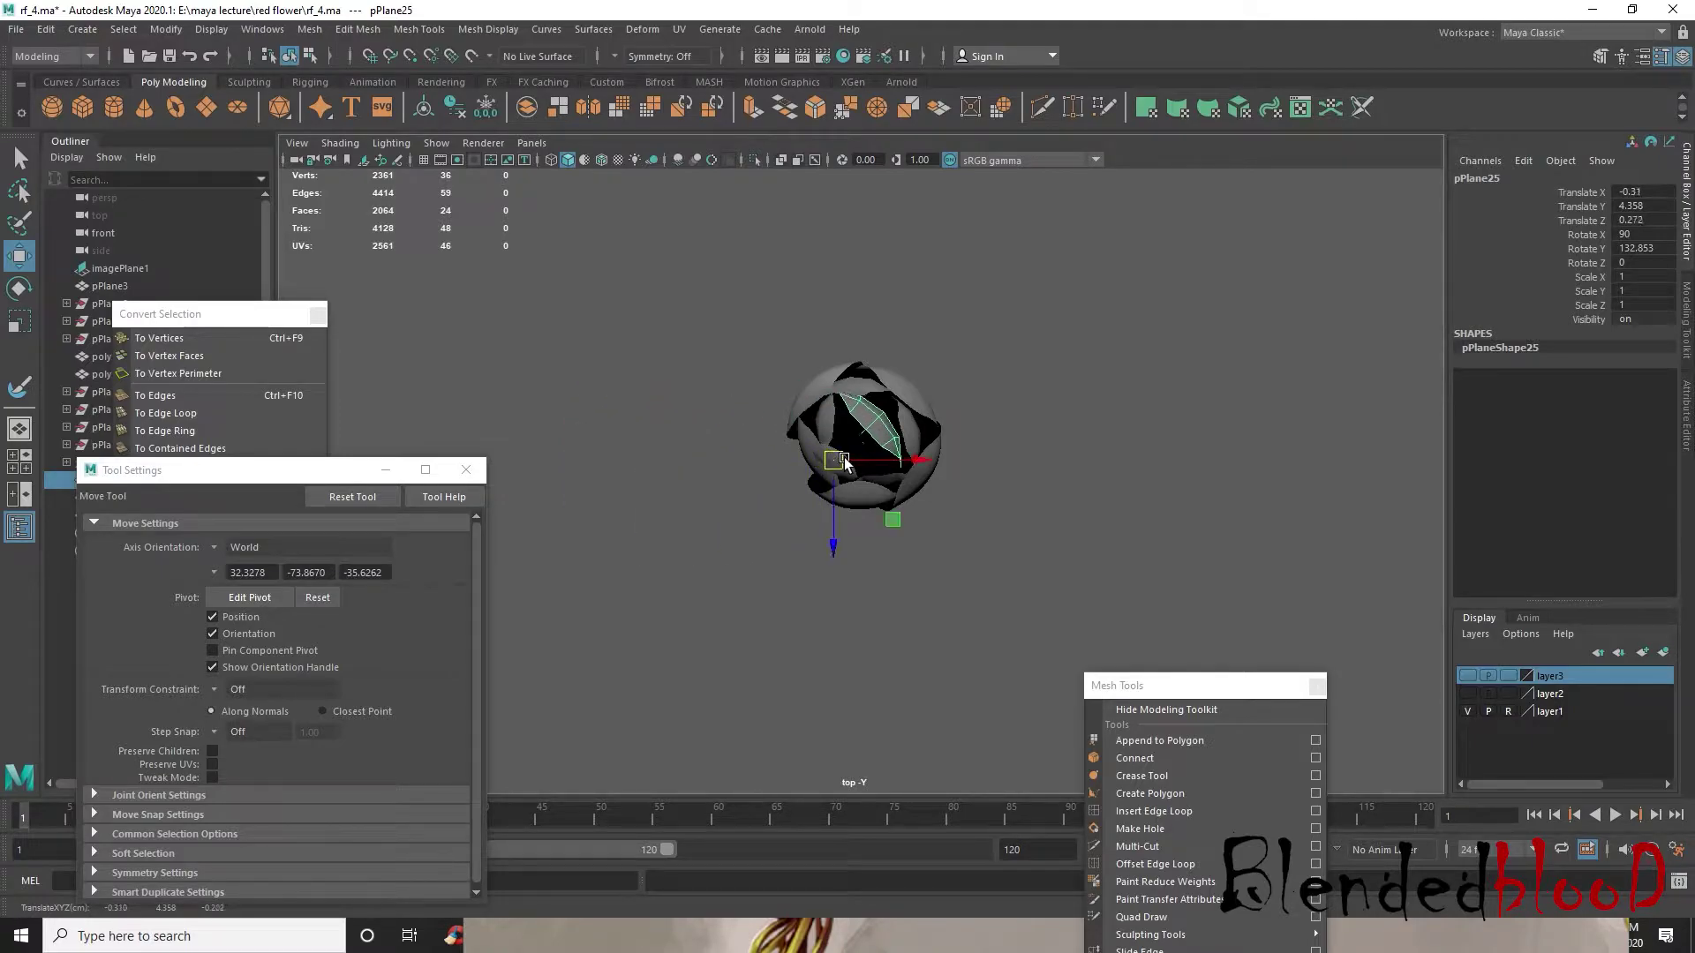
- Scale the center petal to 1.342 on Y, center its pivot and move it to -0.426 on X and 0.426 on Z
scroll(845, 464, "up", 5)
key("r")
left_click_drag(800, 516, 850, 466)
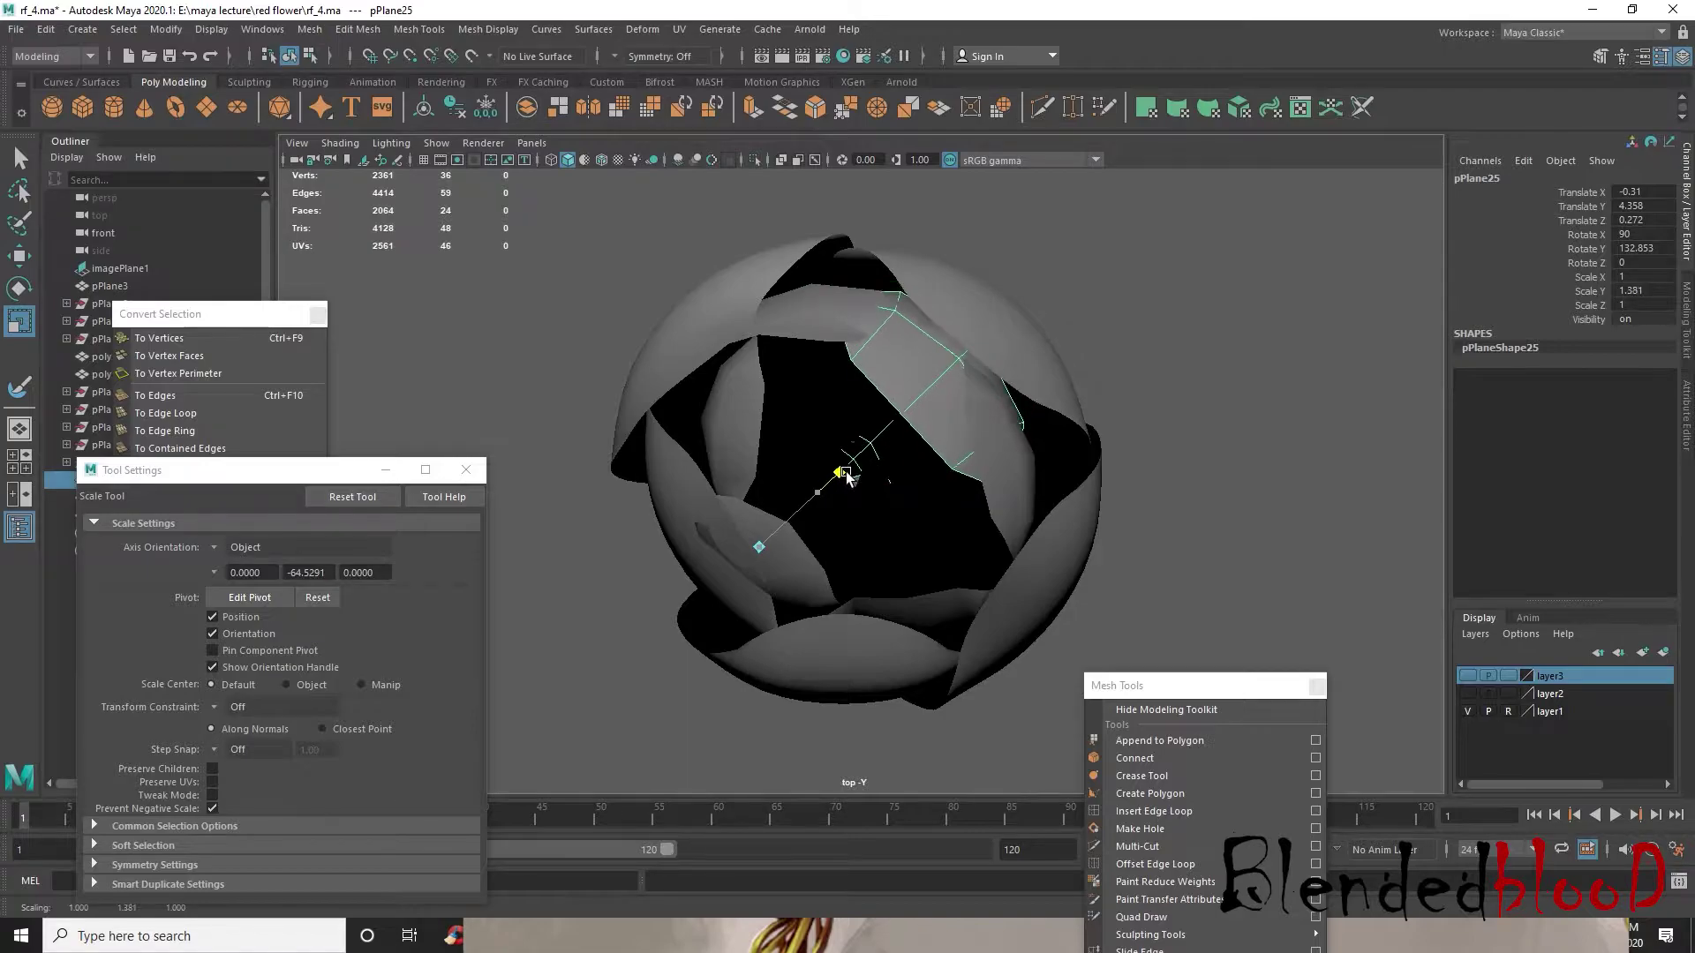
key("w")
left_click(168, 30)
left_click(241, 155)
left_click_drag(893, 432, 863, 461)
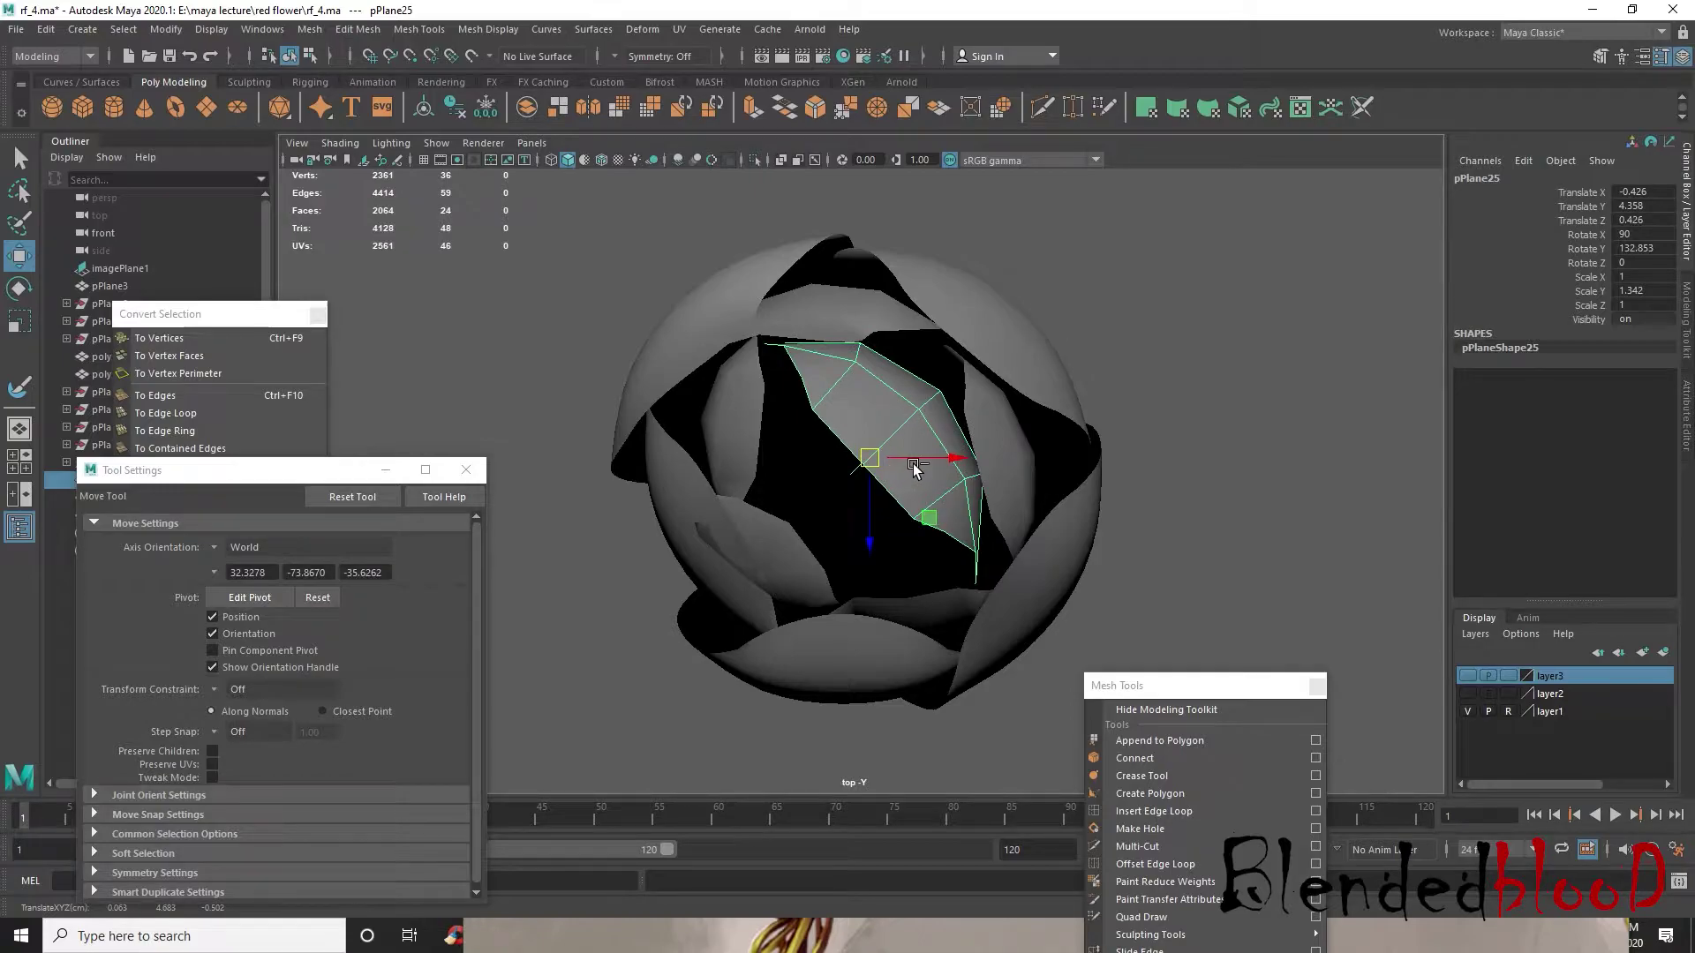
- Duplicate the center petal, rotate the copy to -46.698 on Y and move it to -0.492 on X and 0.483 on Z
key("e")
left_click_drag(936, 481, 712, 382)
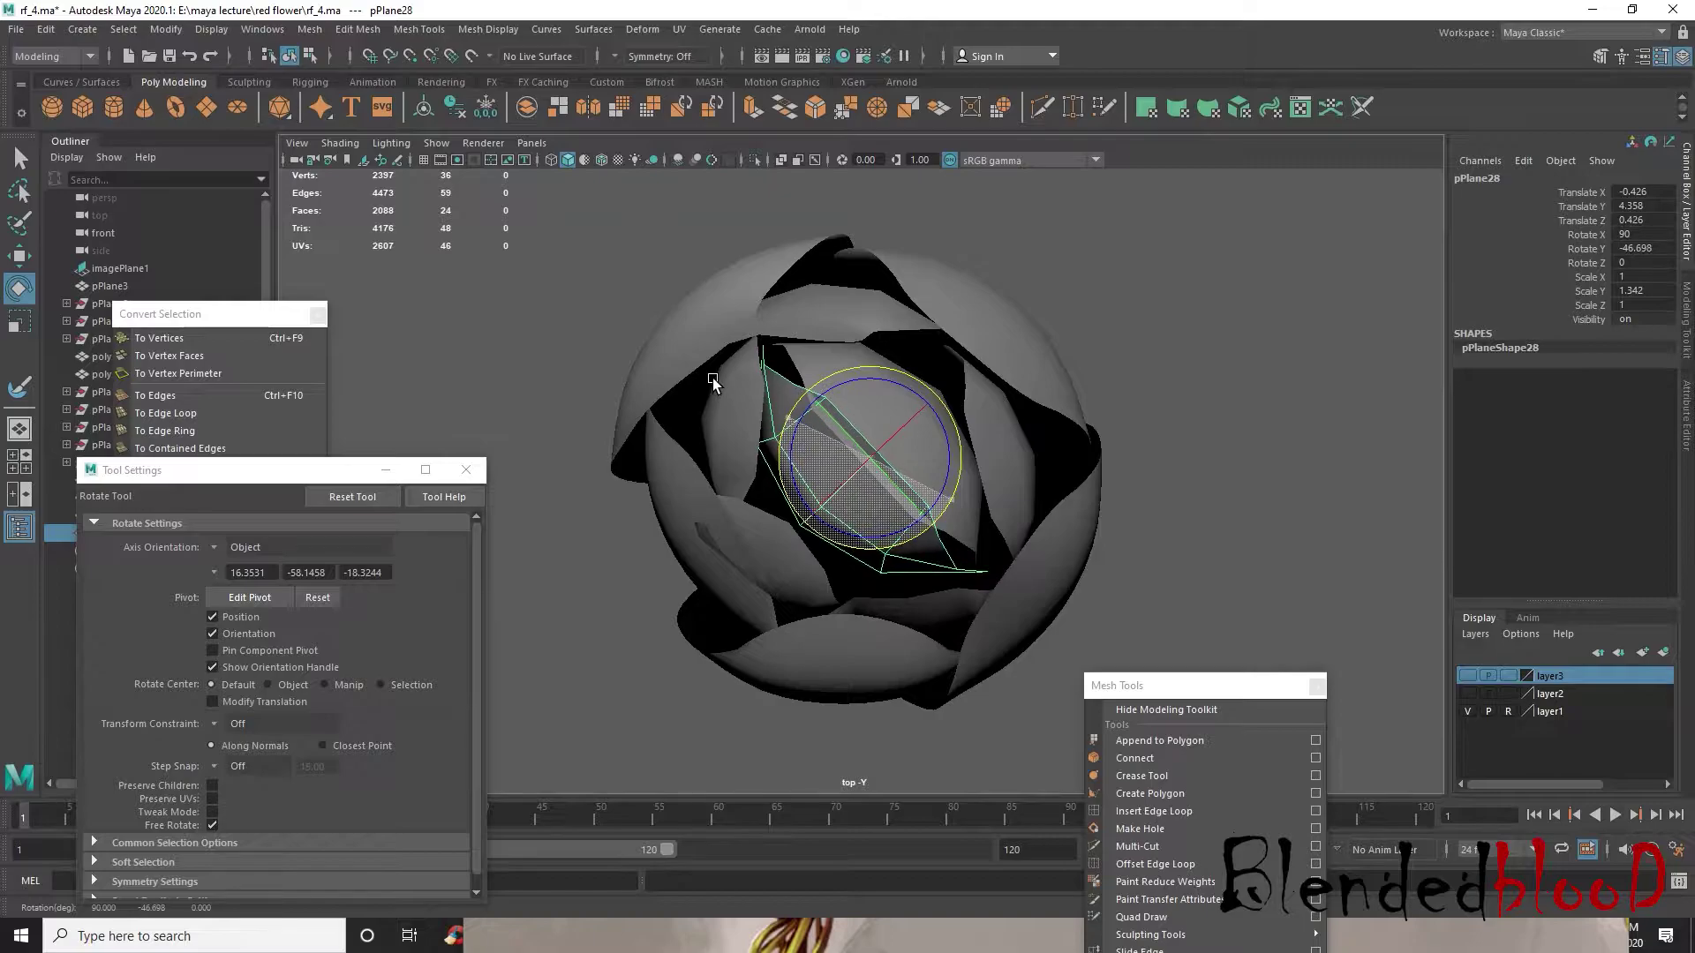
key("w")
left_click_drag(870, 466, 852, 484)
- Scale both center petals to 0.682 on Z and raise them to 5.045 on Y
key("space")
key("space")
left_click_drag(1042, 477, 1015, 477, "alt")
scroll(822, 576, "up", 5)
left_click_drag(822, 576, 1027, 504, "alt")
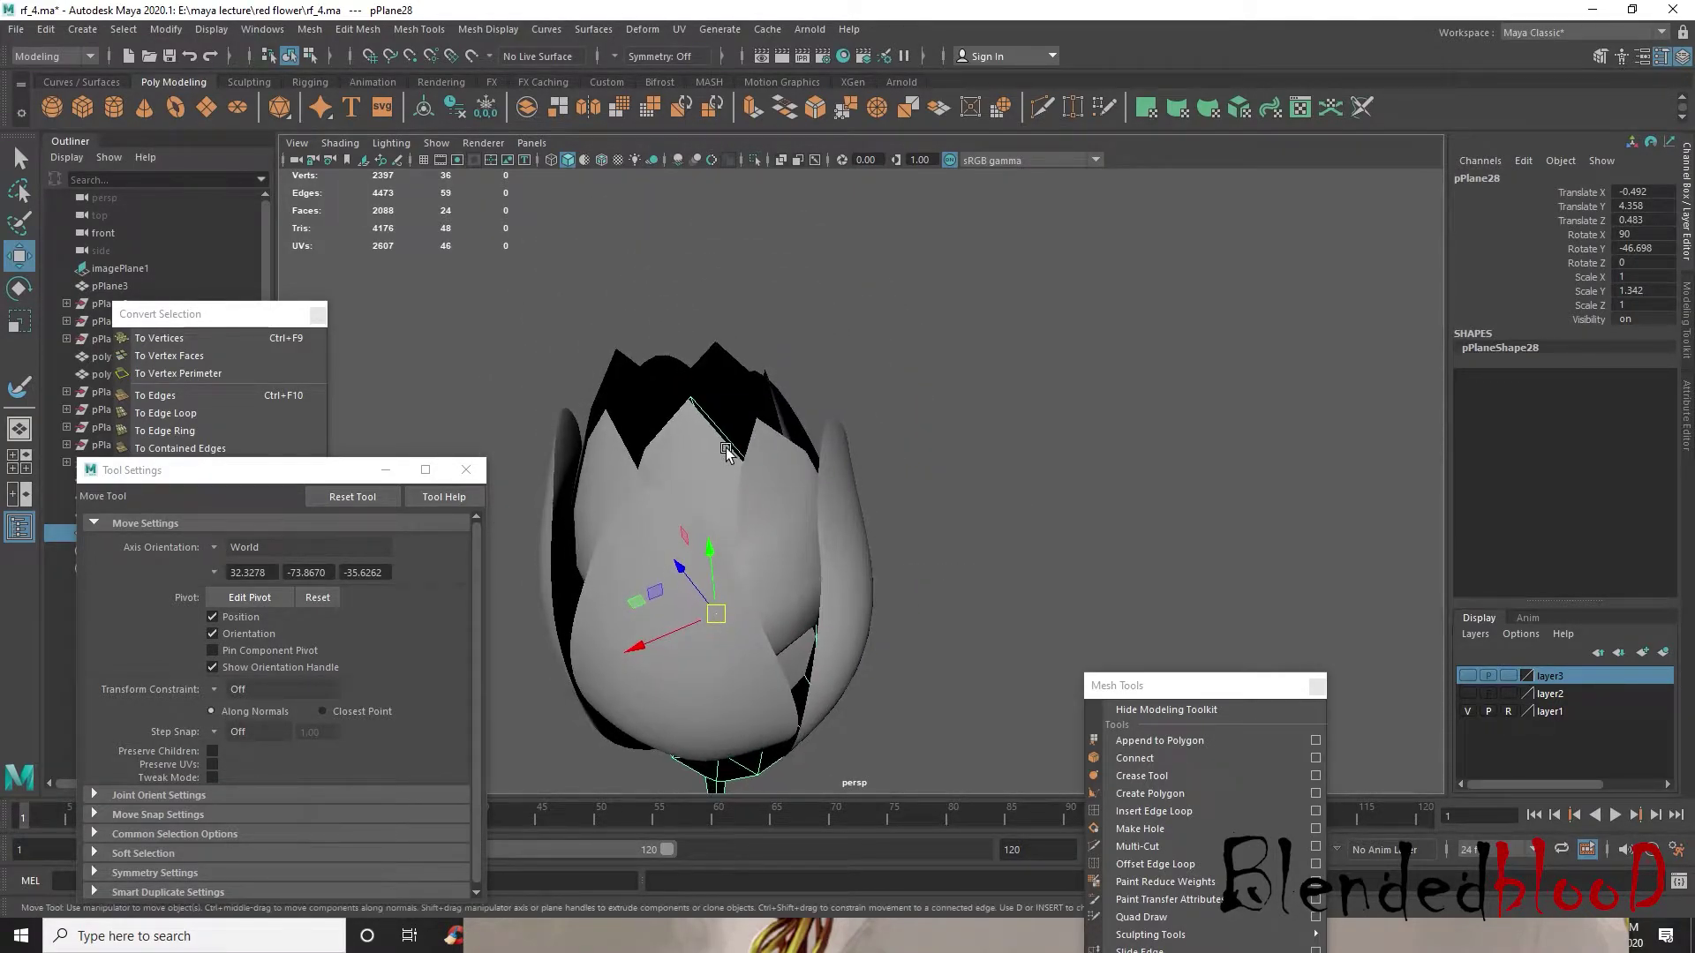
left_click_drag(710, 570, 902, 422)
key("r")
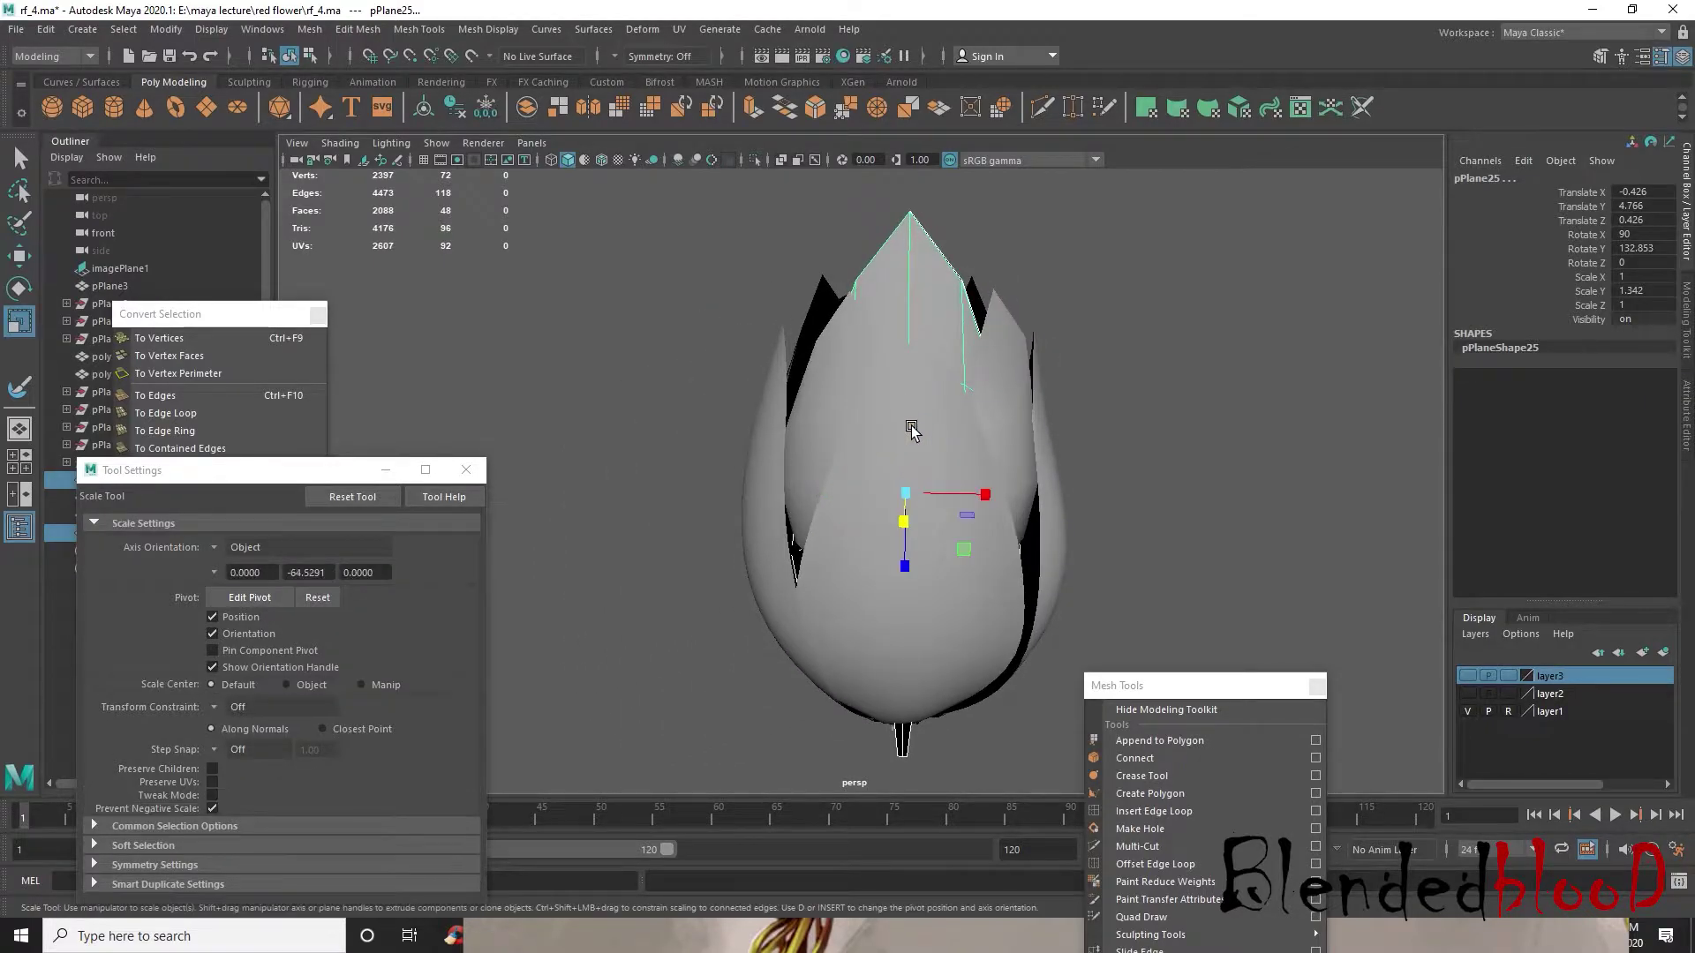
key("4")
mouse_move(905, 565)
left_mouse_down()
mouse_move(915, 453)
mouse_move(862, 462)
mouse_move(912, 525)
left_mouse_up()
key("5")
key("w")
key("3")
left_click_drag(920, 468, 890, 464)
- Select all petals of the bud, turn on their smooth preview and clear the selection
left_click_drag(855, 501, 934, 422, "alt")
left_click_drag(667, 253, 927, 605)
key("3")
left_click(1225, 489)
- Flatten the pointed top of the first center petal by lowering its upper vertices in vertex mode, with smooth preview restored
scroll(927, 605, "up", 3)
left_click(912, 511)
key("1")
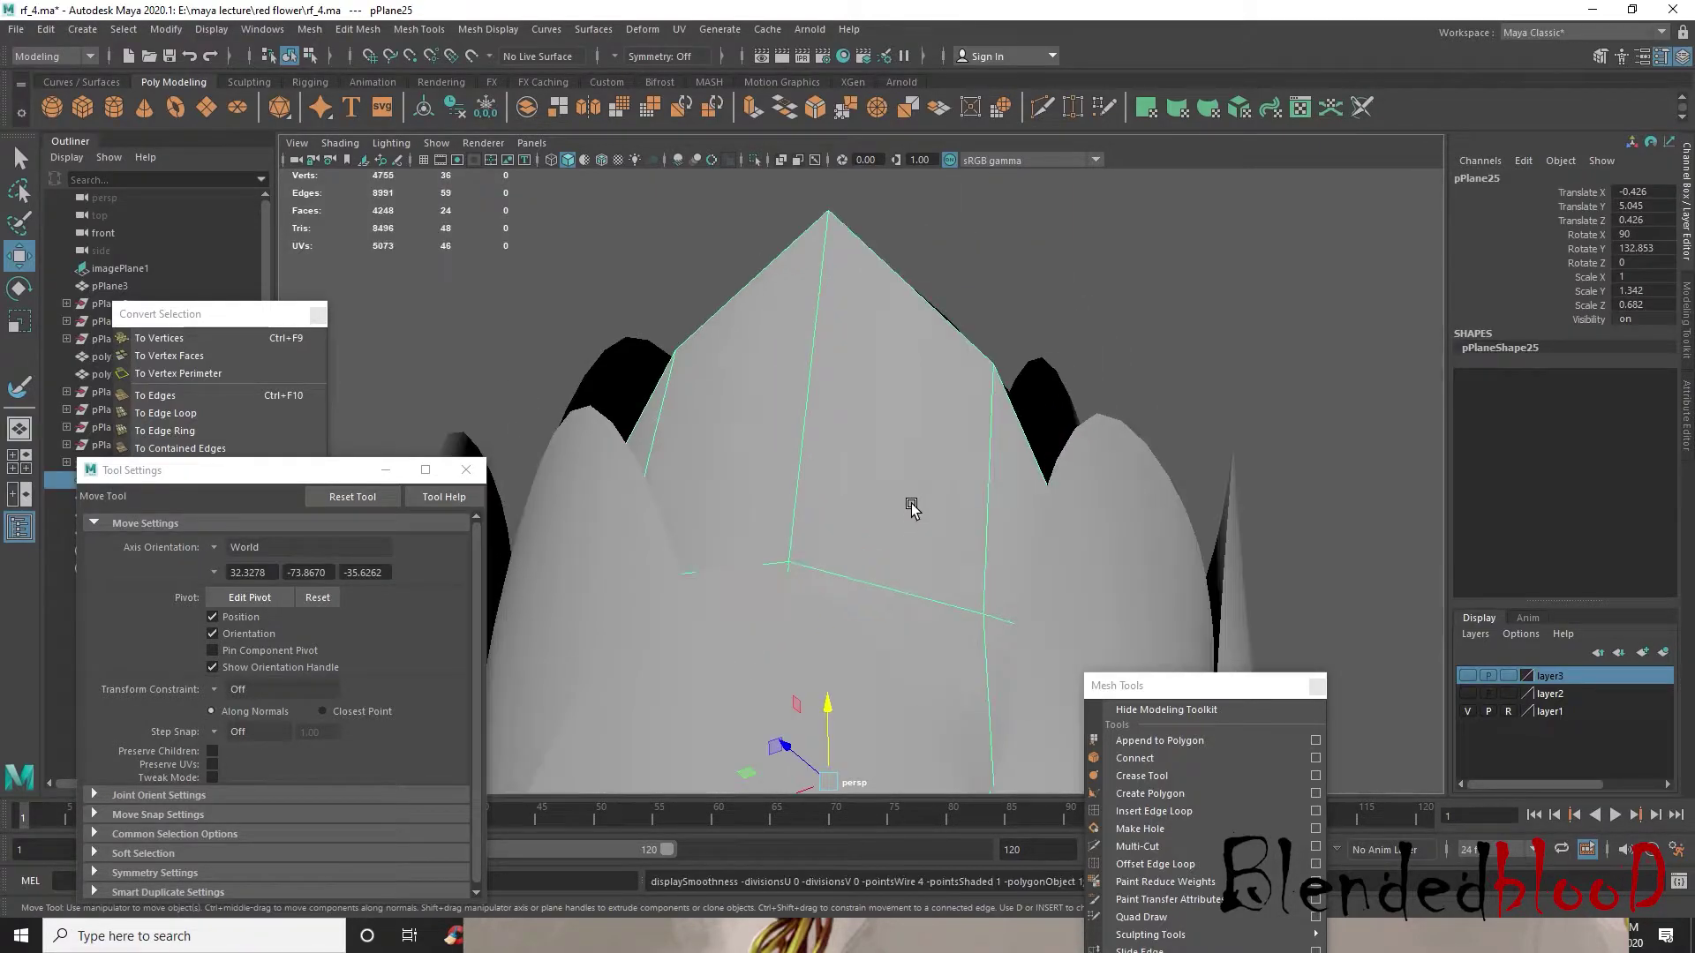
right_click_drag(969, 369, 972, 356)
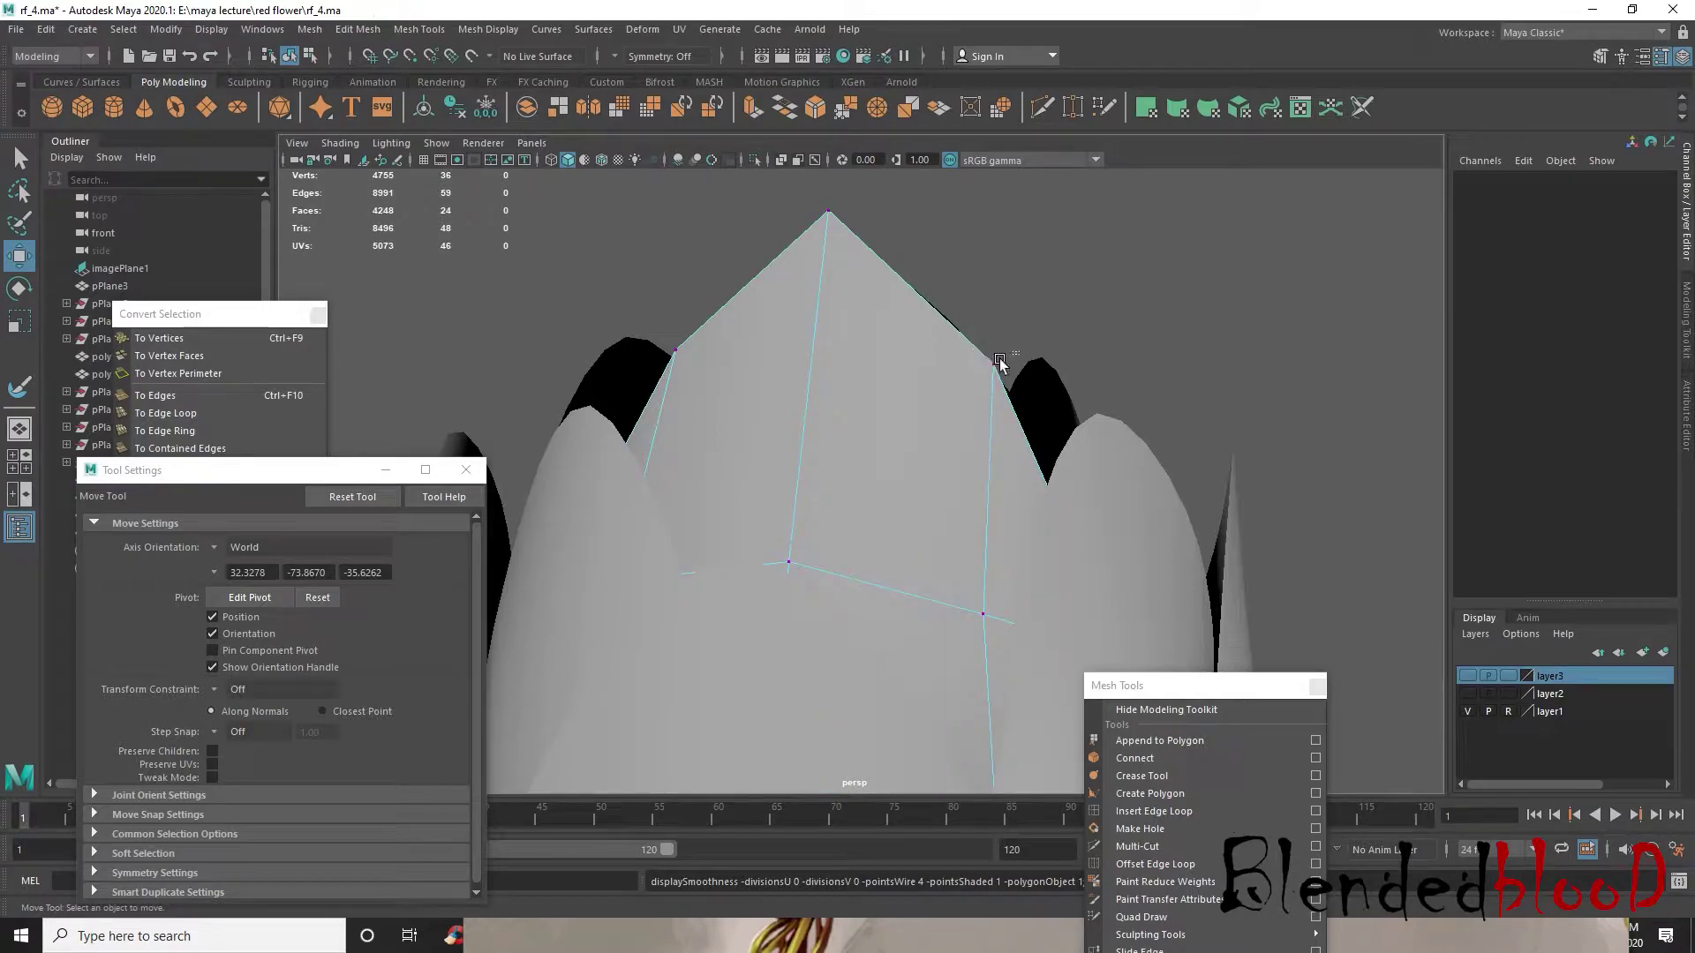
left_click(1010, 356)
left_click_drag(896, 369, 906, 517, "alt")
mouse_move(844, 389)
left_mouse_down()
mouse_move(855, 432)
mouse_move(817, 318)
mouse_move(829, 367)
left_mouse_up()
left_click_drag(809, 289, 847, 506)
key("3")
right_click_drag(864, 478, 940, 368)
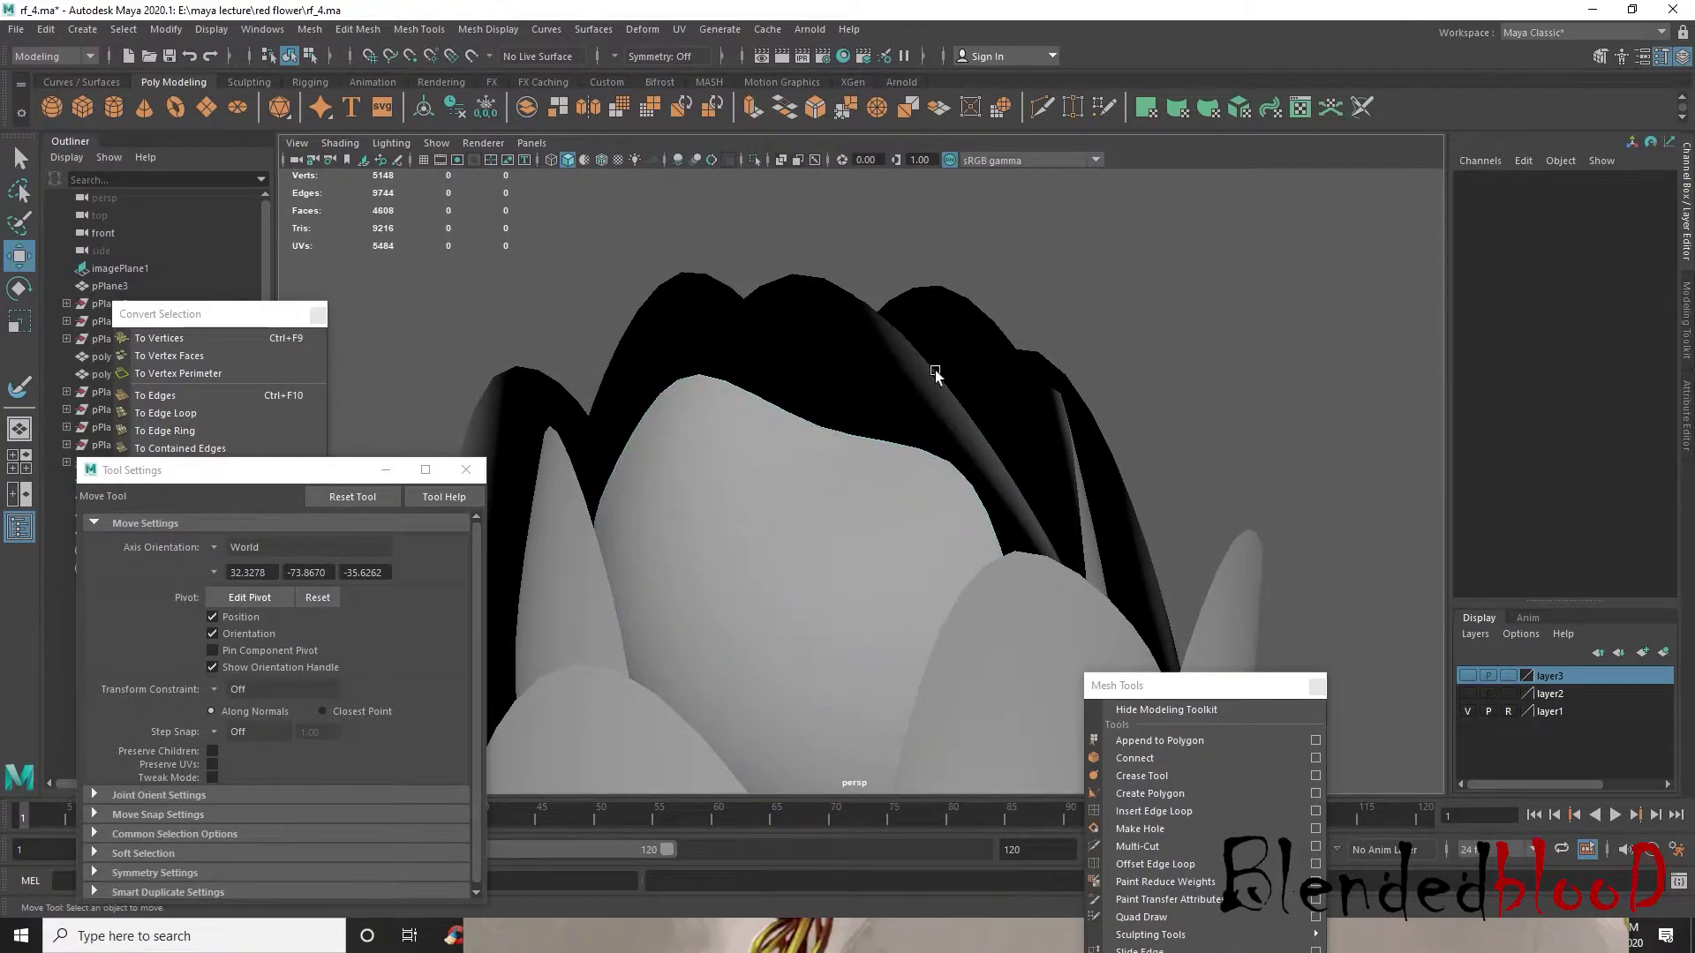
- Lower the tip vertex of the second center petal to flatten its pointed top, and restore its smooth preview
left_click(967, 437)
key("f")
left_click_drag(855, 442, 926, 439, "alt")
right_click_drag(855, 347, 767, 353)
left_click_drag(794, 392, 885, 357, "alt")
key("1")
left_click_drag(814, 225, 877, 265)
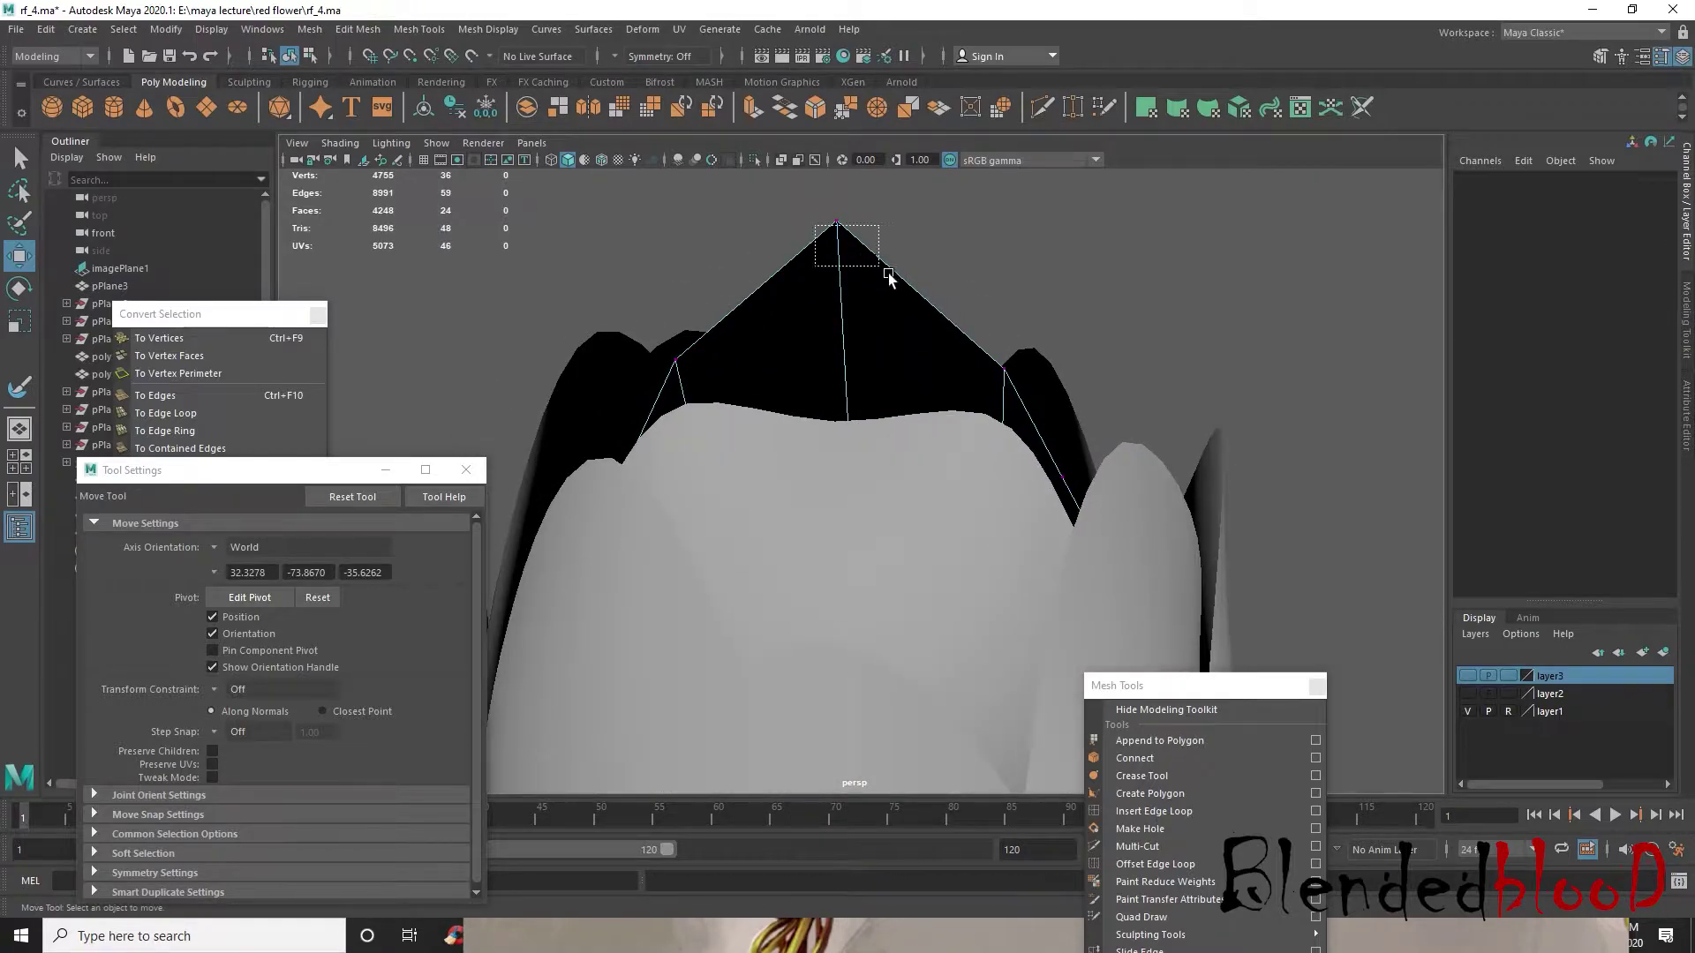
left_click(828, 208)
left_click_drag(830, 210, 866, 486)
key("3")
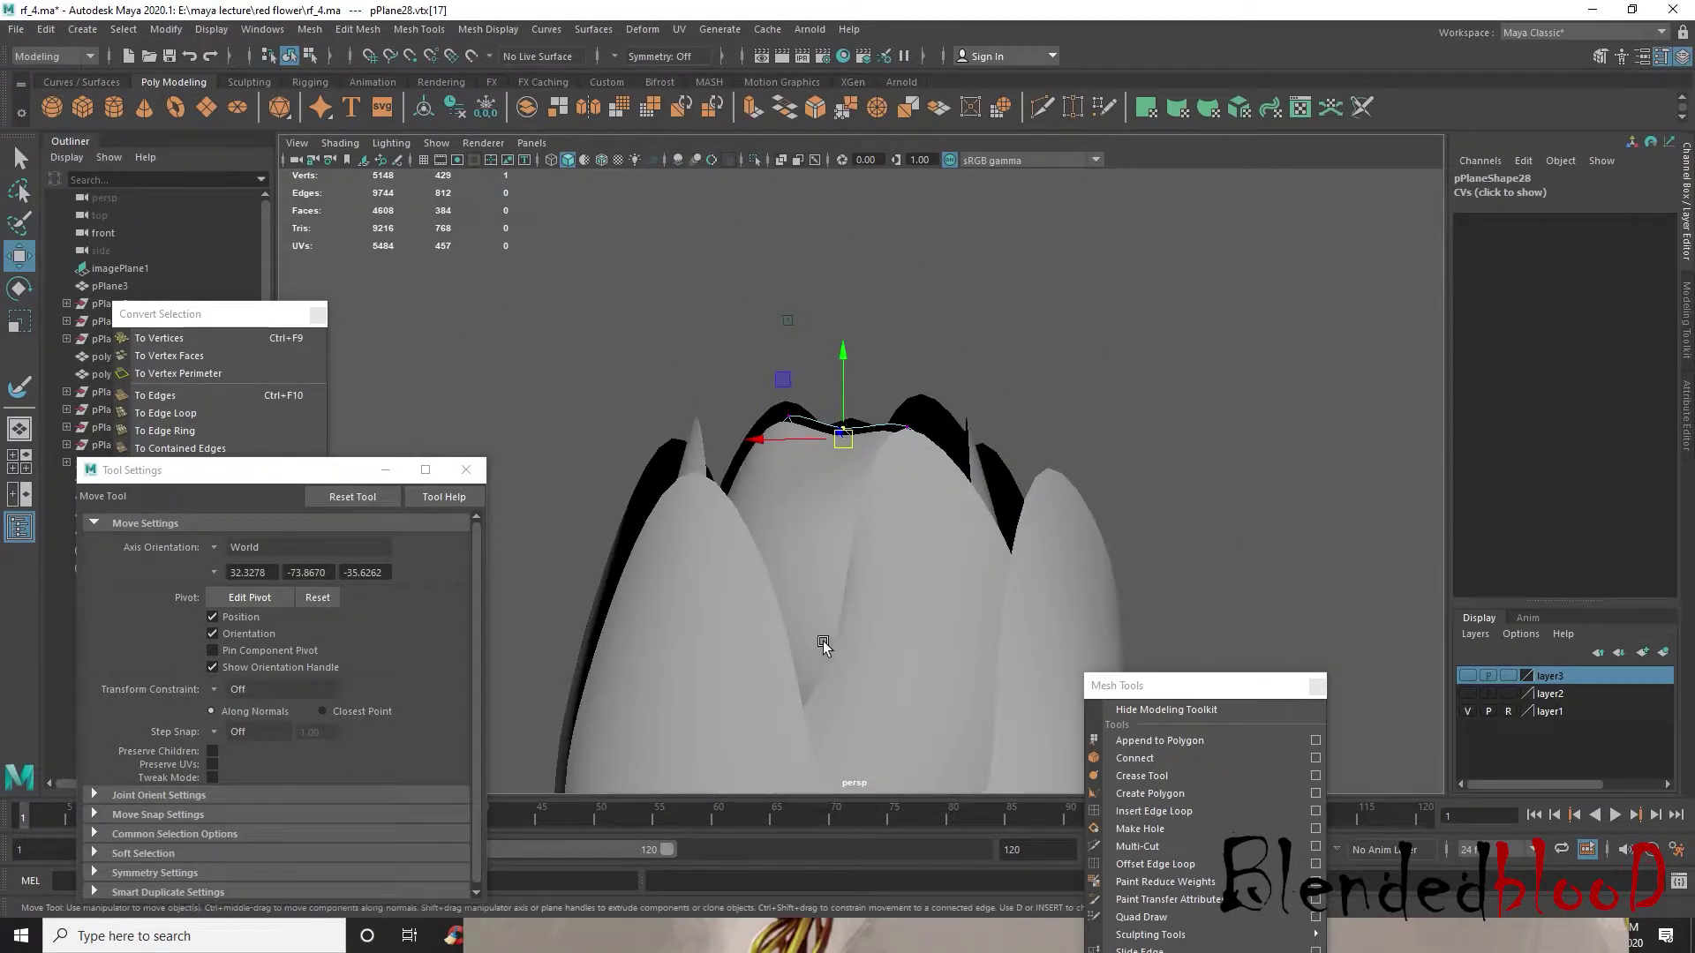
- Compare the bud with the reference rosebud in the front view and close the Tool Settings window
key("space")
key("space")
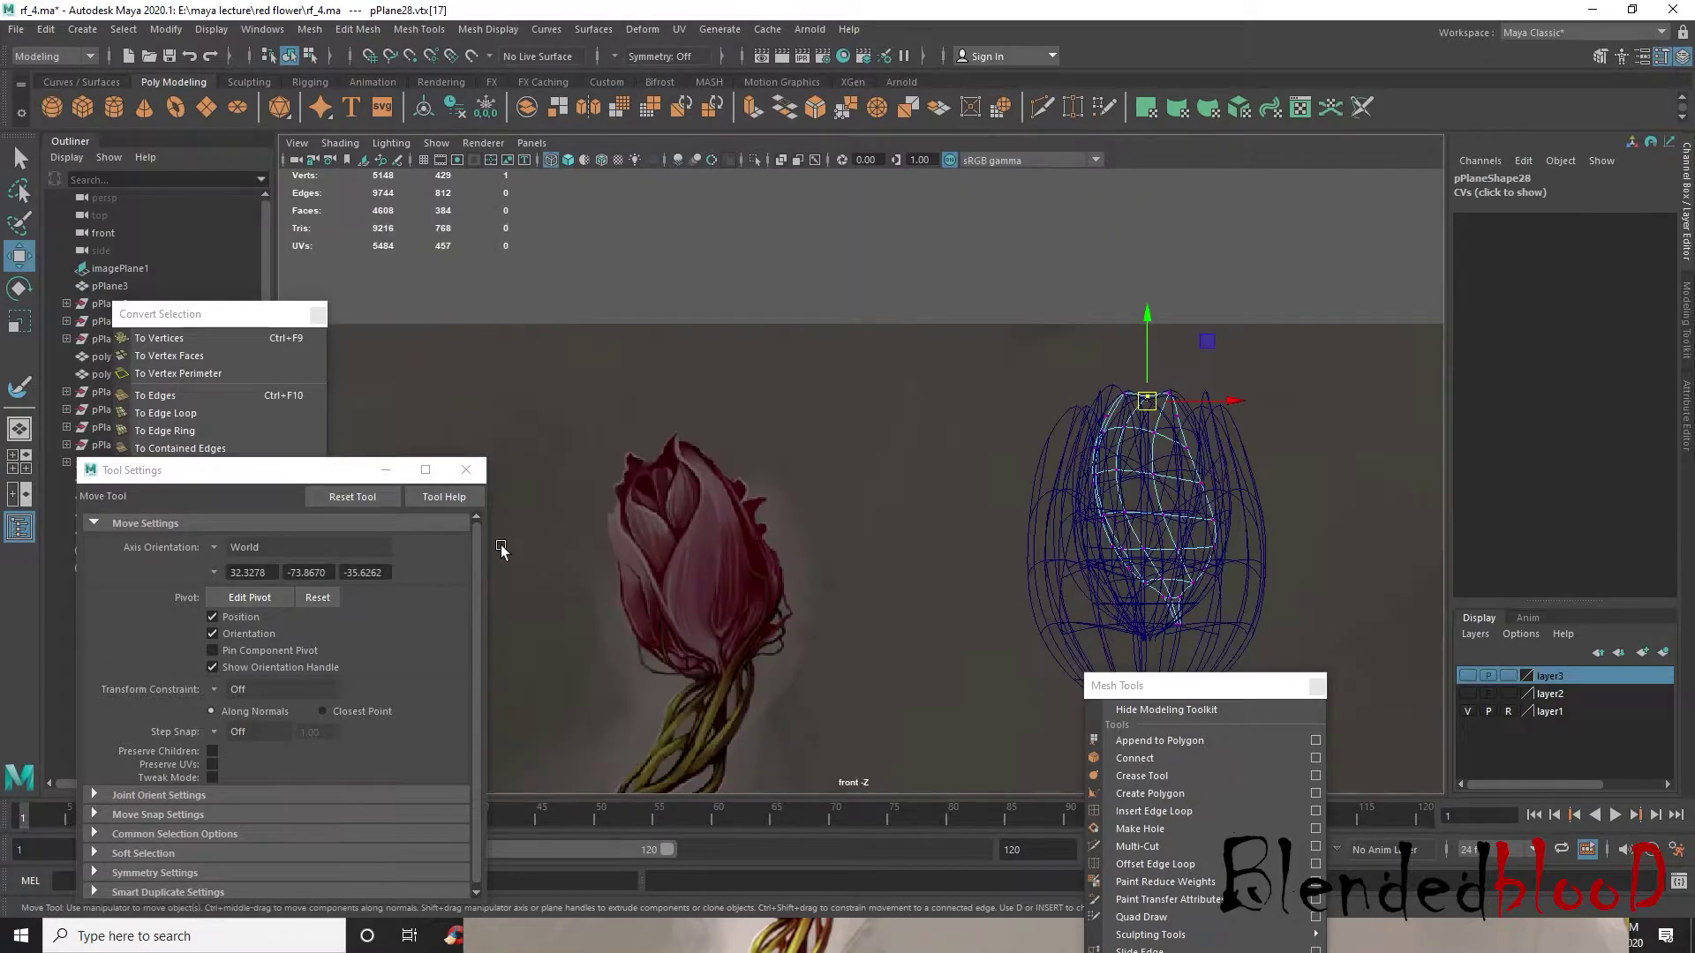
left_click(465, 471)
key("space")
key("space")
- Reposition the edge and upper corner vertices of the second center petal to shape its rim, and return to object mode
mouse_move(1010, 379)
left_mouse_down("alt")
mouse_move(855, 497)
mouse_move(855, 425)
mouse_move(918, 438)
left_mouse_up("alt")
scroll(856, 497, "up", 3)
key("1")
left_click(854, 598)
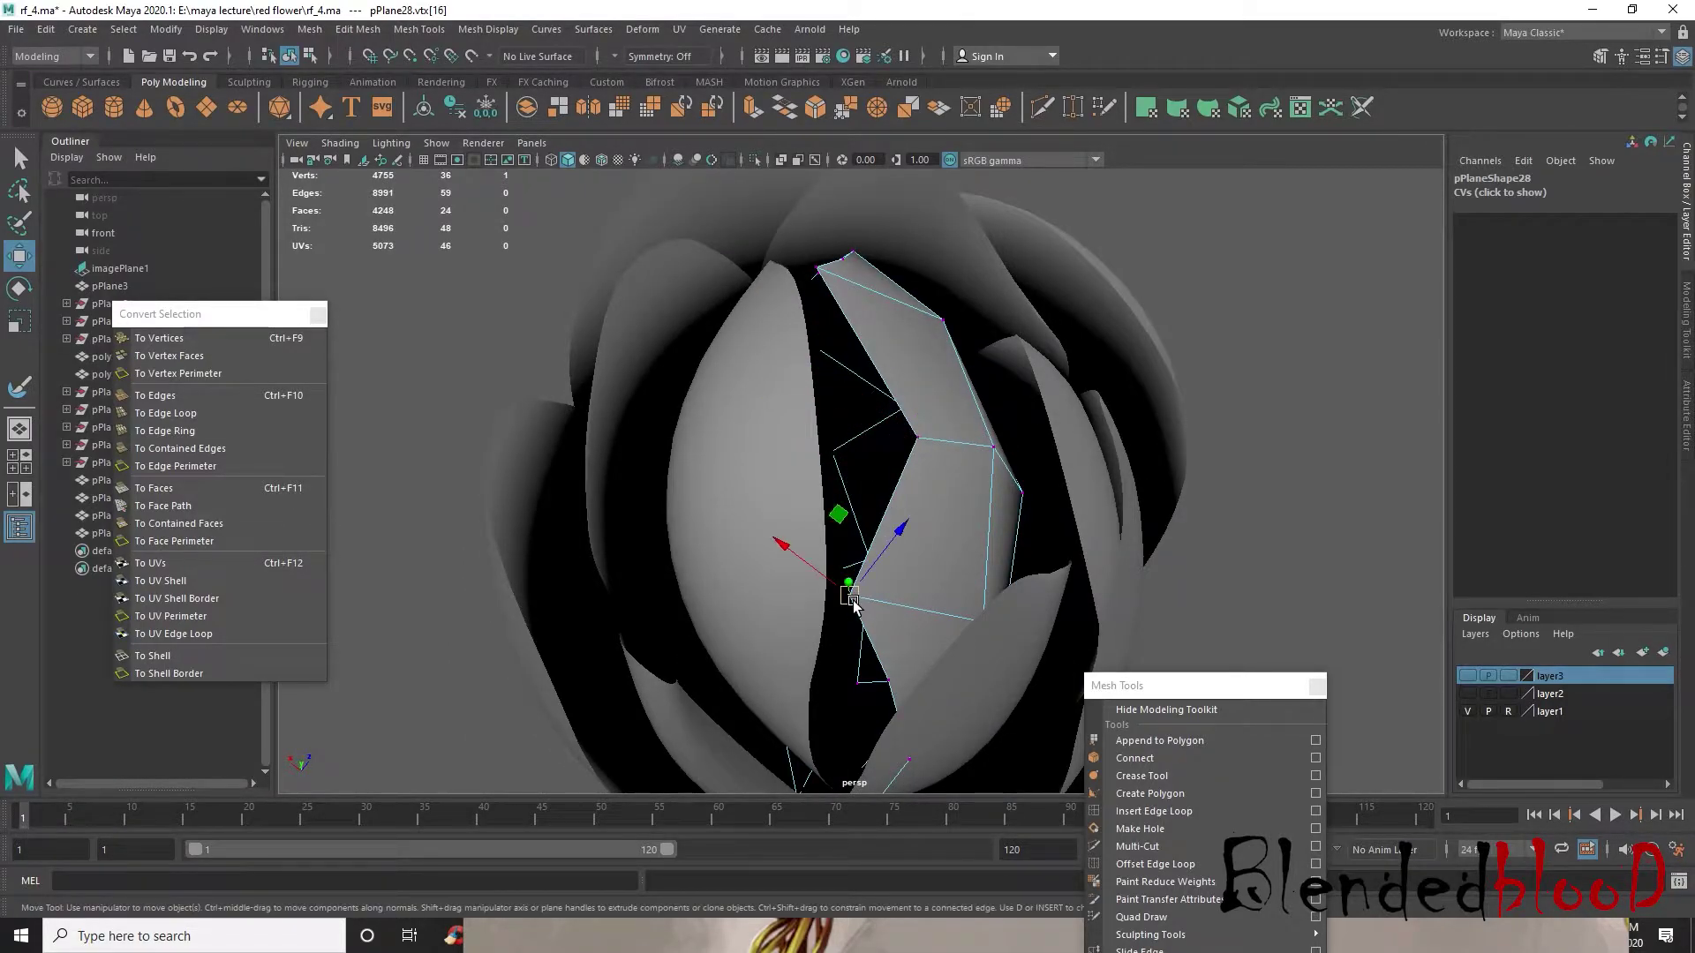
left_click_drag(853, 597, 834, 593)
left_click(817, 269)
left_click_drag(942, 579, 1002, 642, "alt")
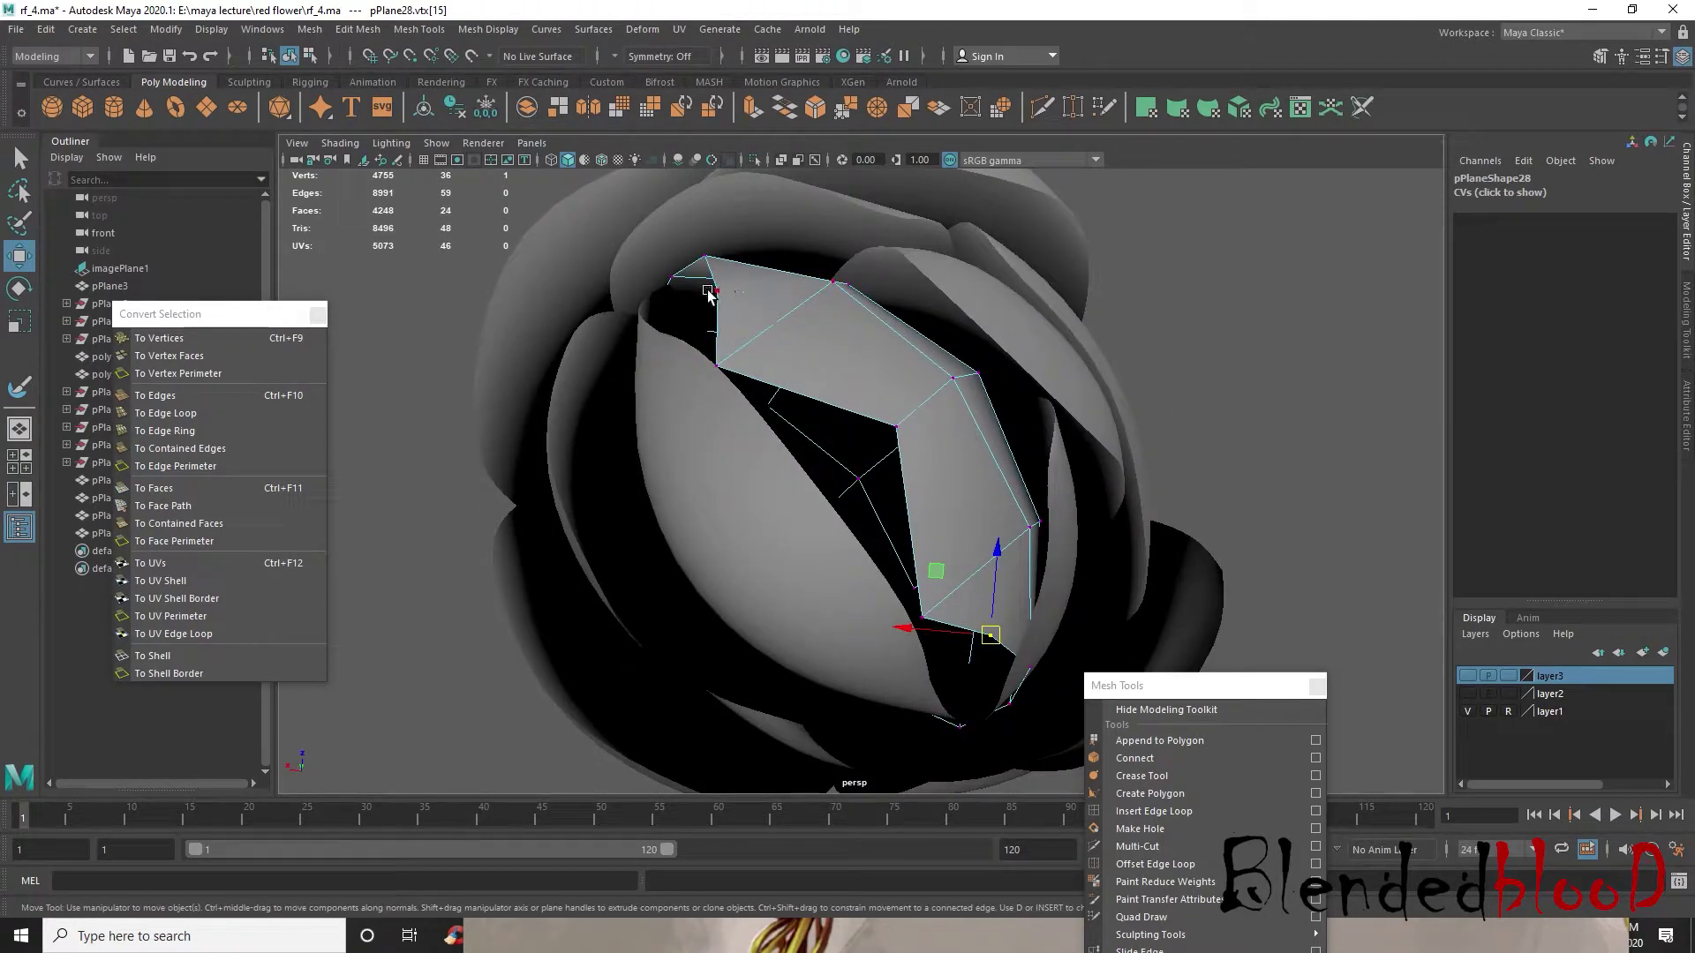
left_click_drag(857, 461, 819, 485)
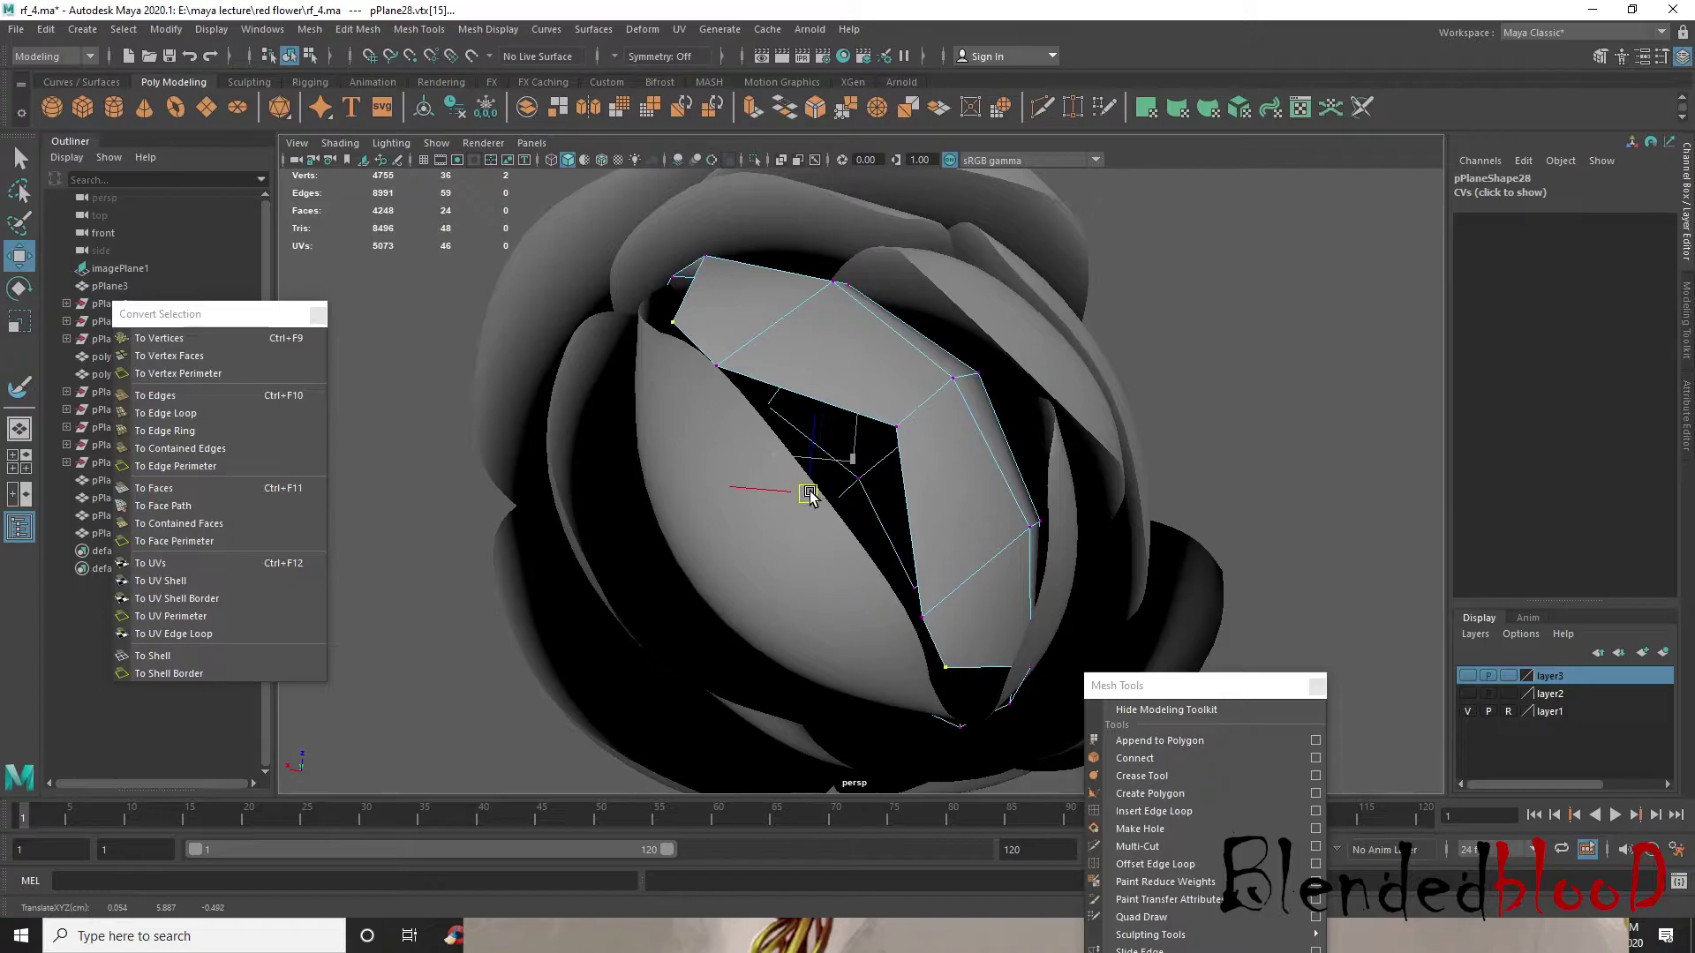
left_click(705, 257)
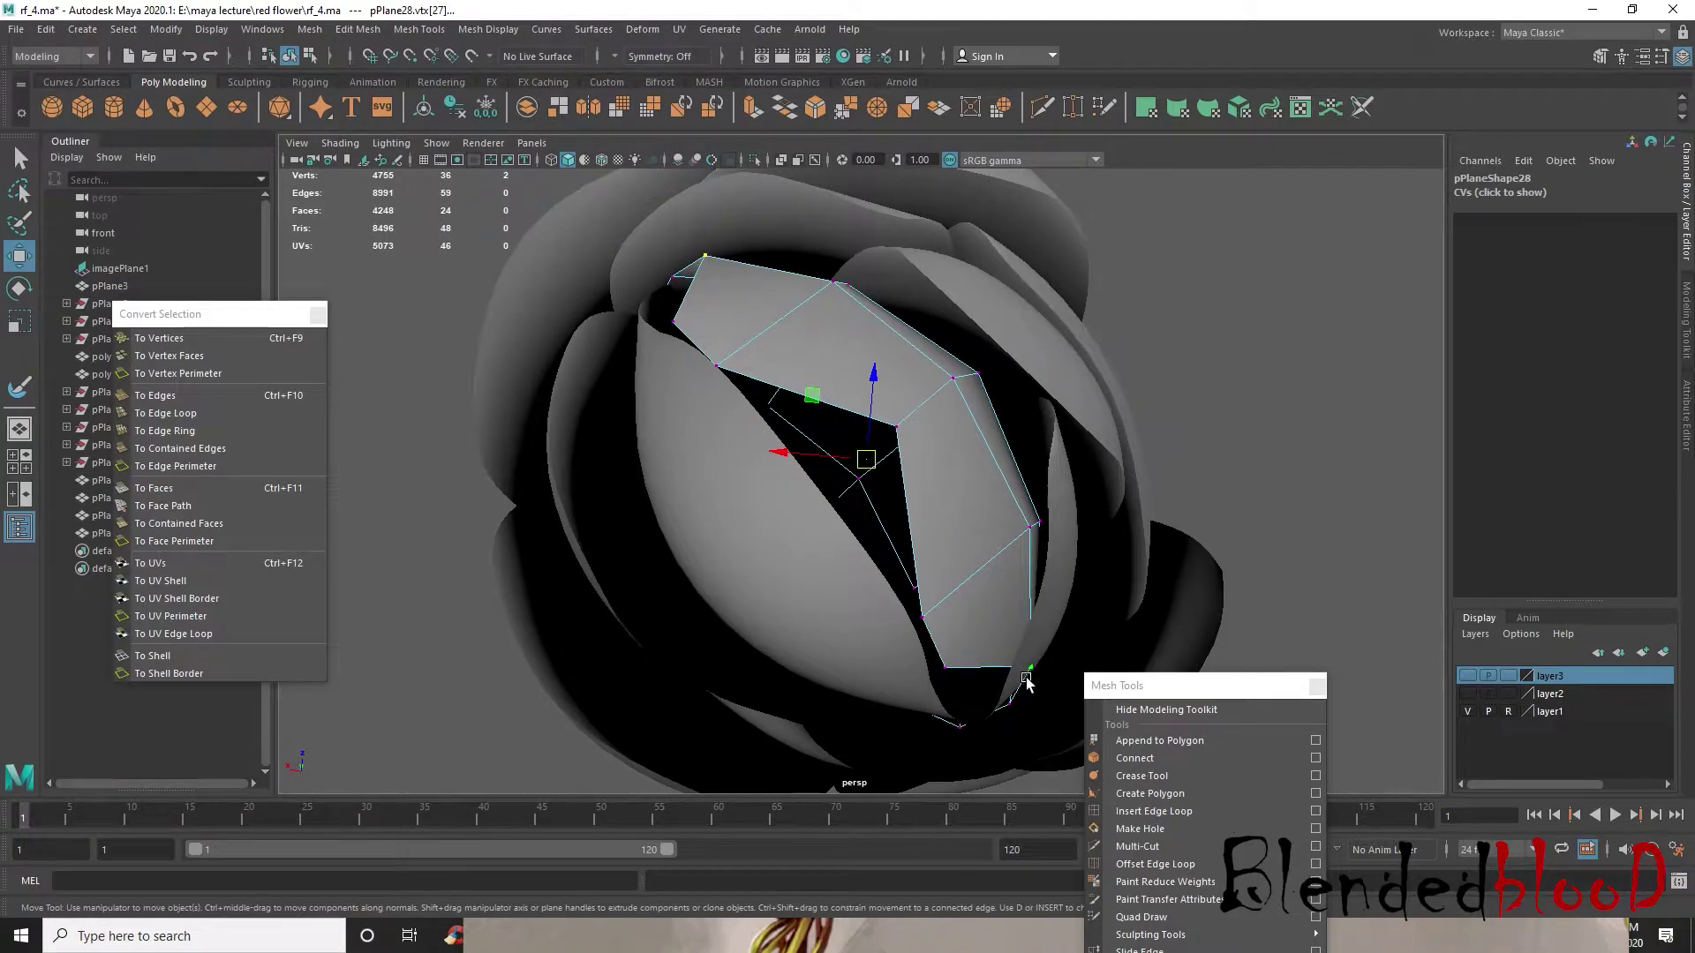
left_click_drag(868, 470, 904, 440)
right_click_drag(903, 440, 992, 388)
left_click(1145, 334)
- Delete the first center petal and duplicate the reshaped one
left_click(800, 537)
left_click_drag(803, 538, 928, 611, "alt")
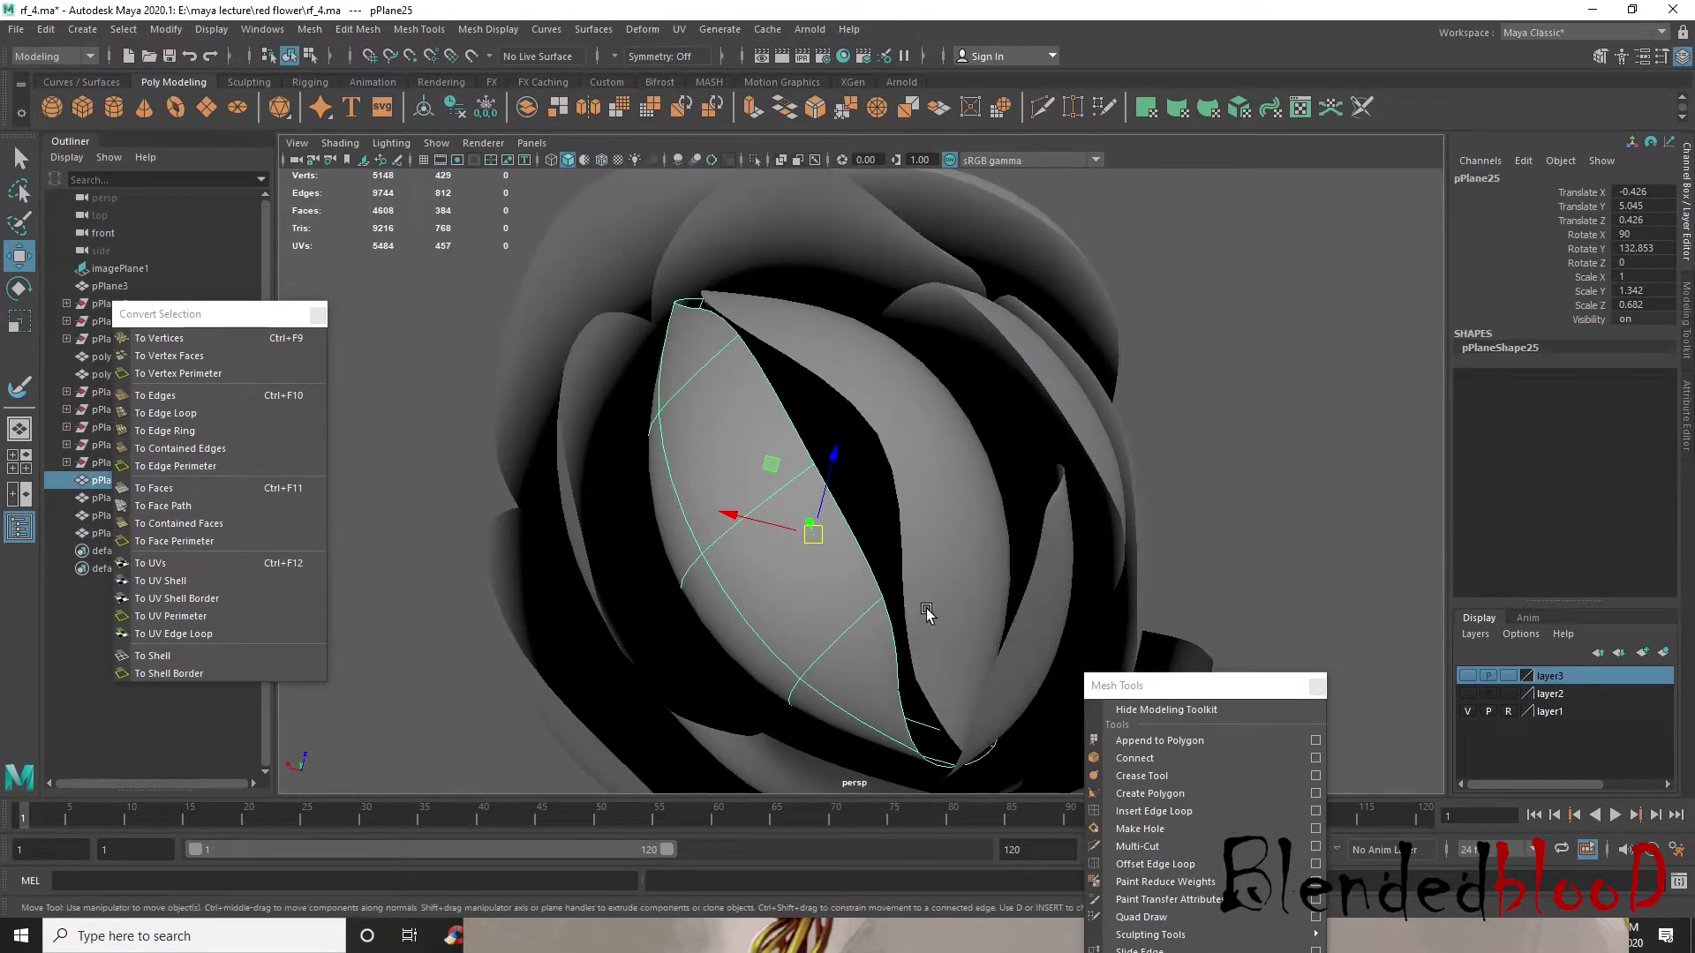
left_click(904, 607)
left_click(927, 567)
key("e")
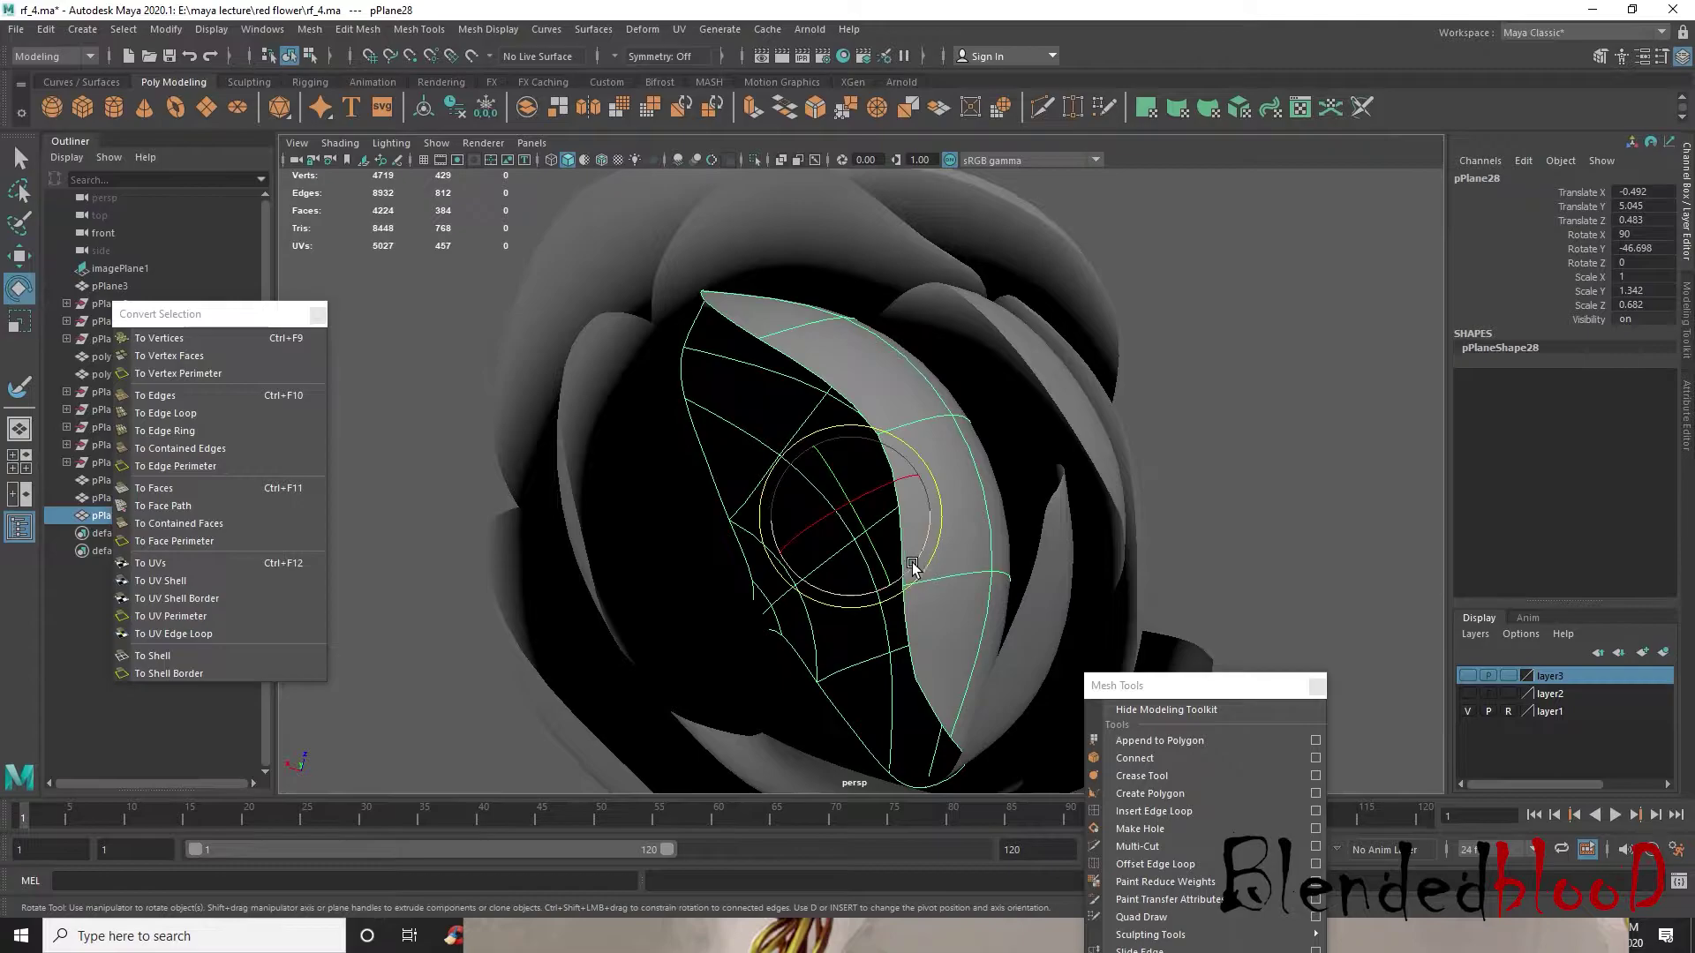
key("ctrl+d")
- Rotate the duplicated petal to -226.234 on Y and move it to -0.388 on X and 0.385 on Z, facing its original
left_click_drag(915, 574, 718, 583)
key("ctrl+z")
key("space")
key("space")
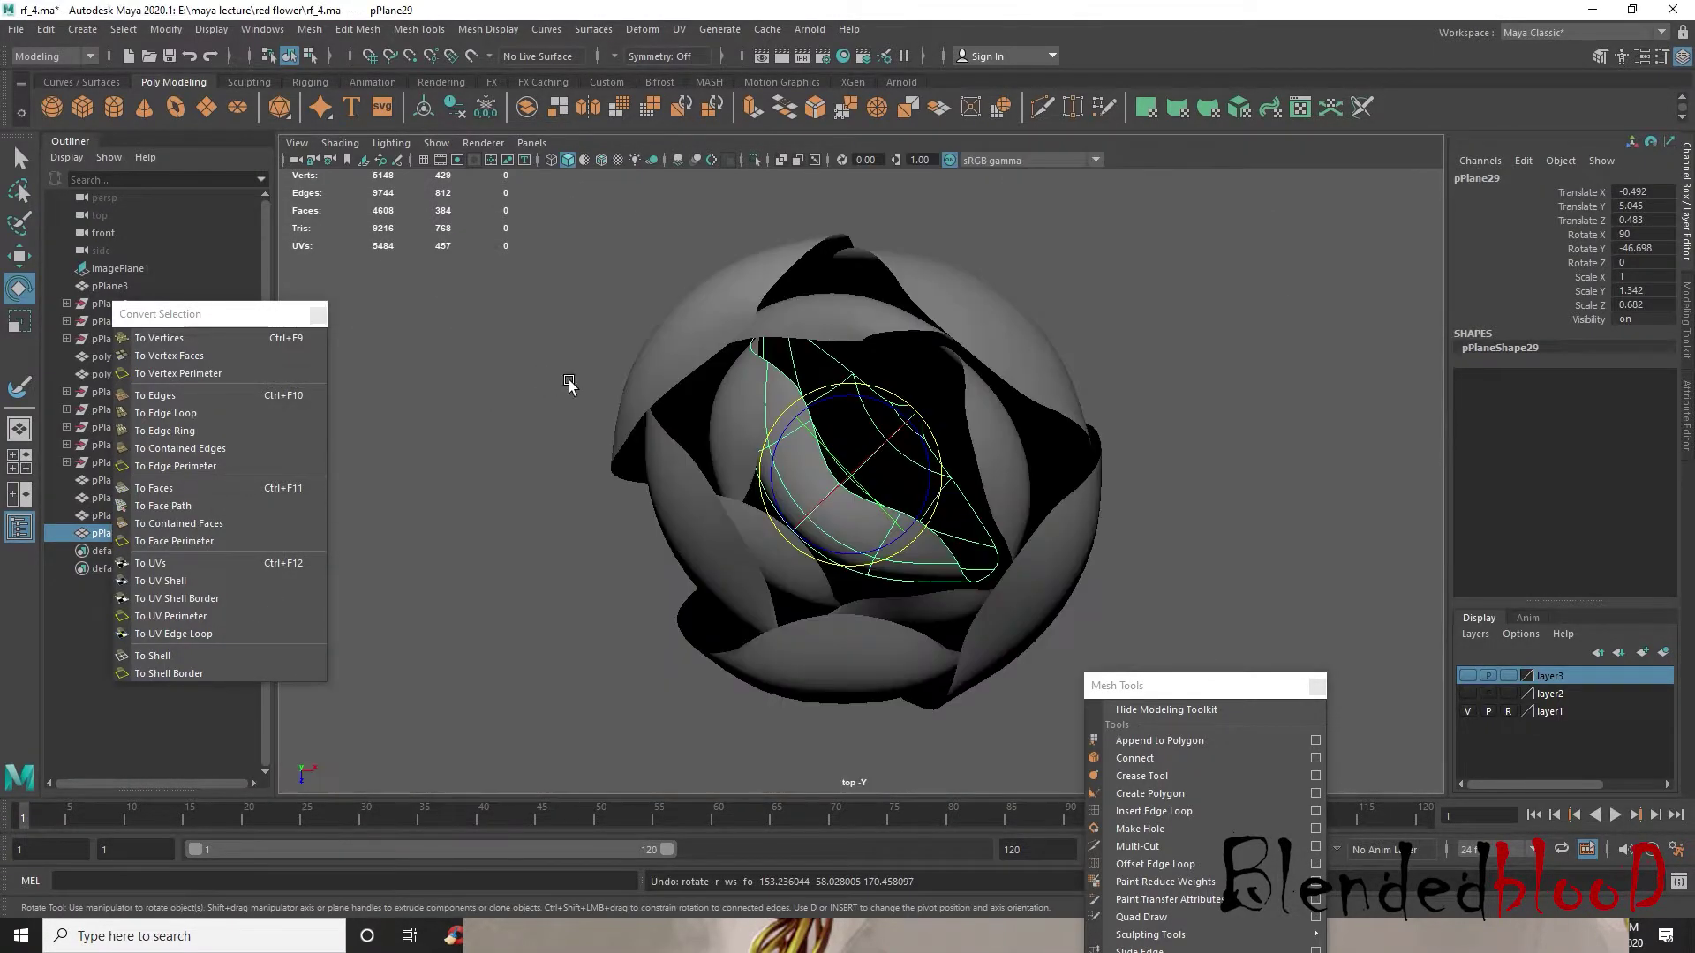
left_click_drag(906, 402, 806, 541)
key("w")
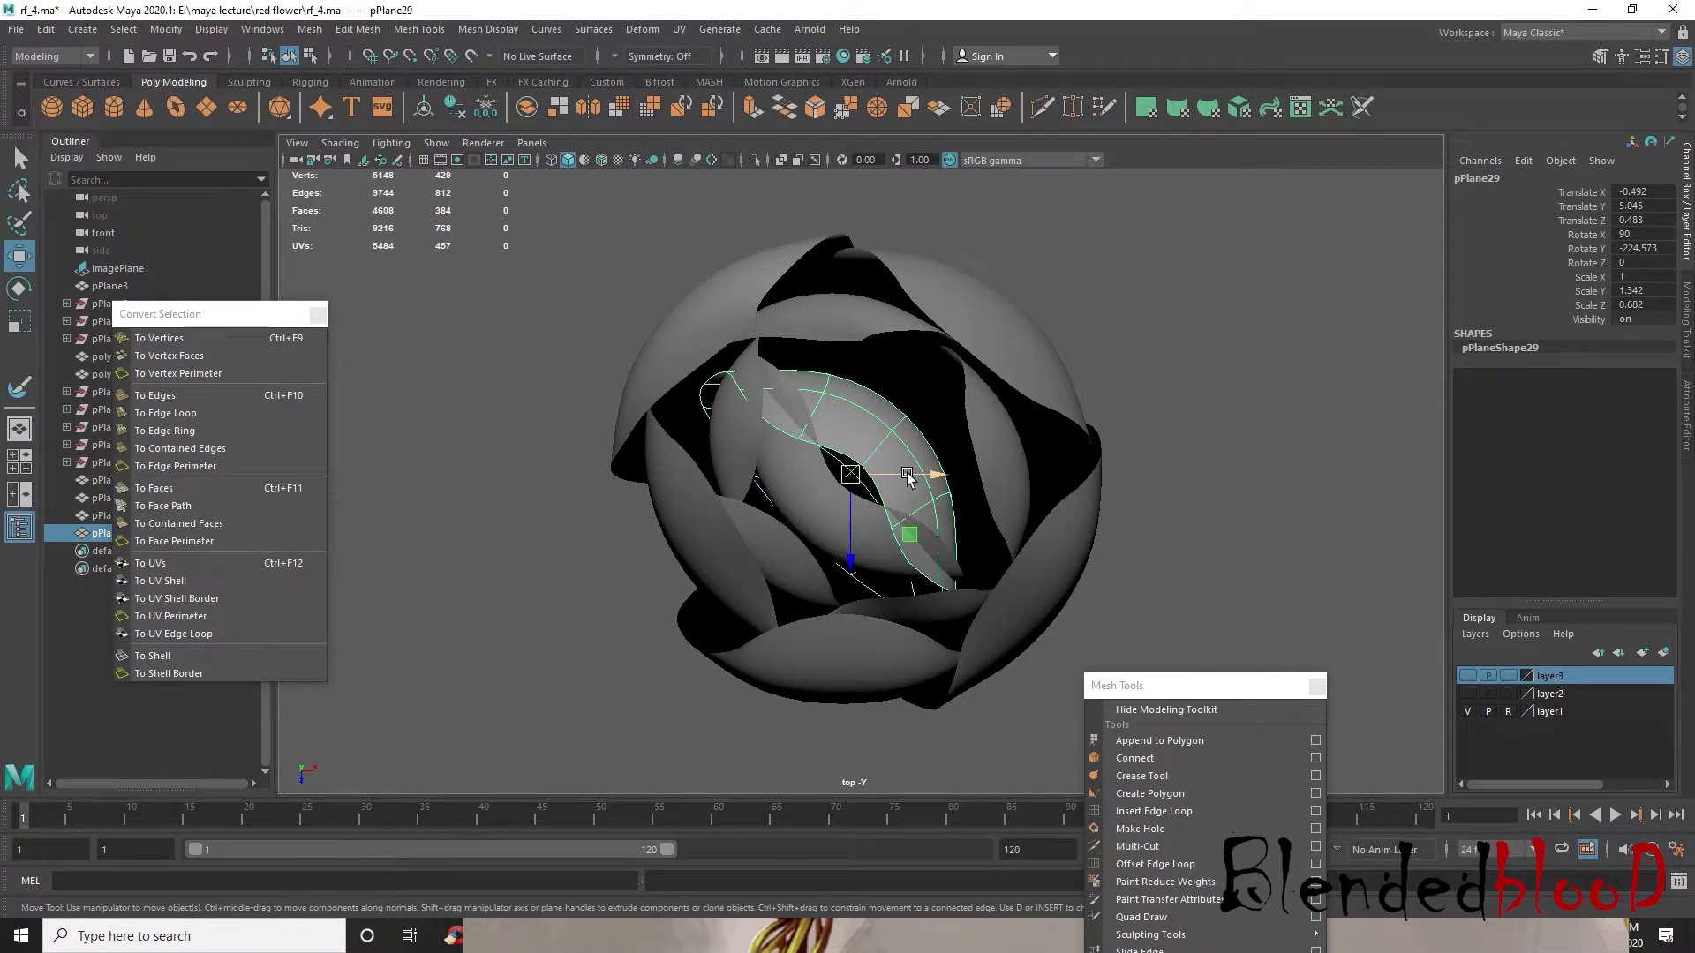
left_click_drag(849, 476, 970, 433)
key("e")
key("w")
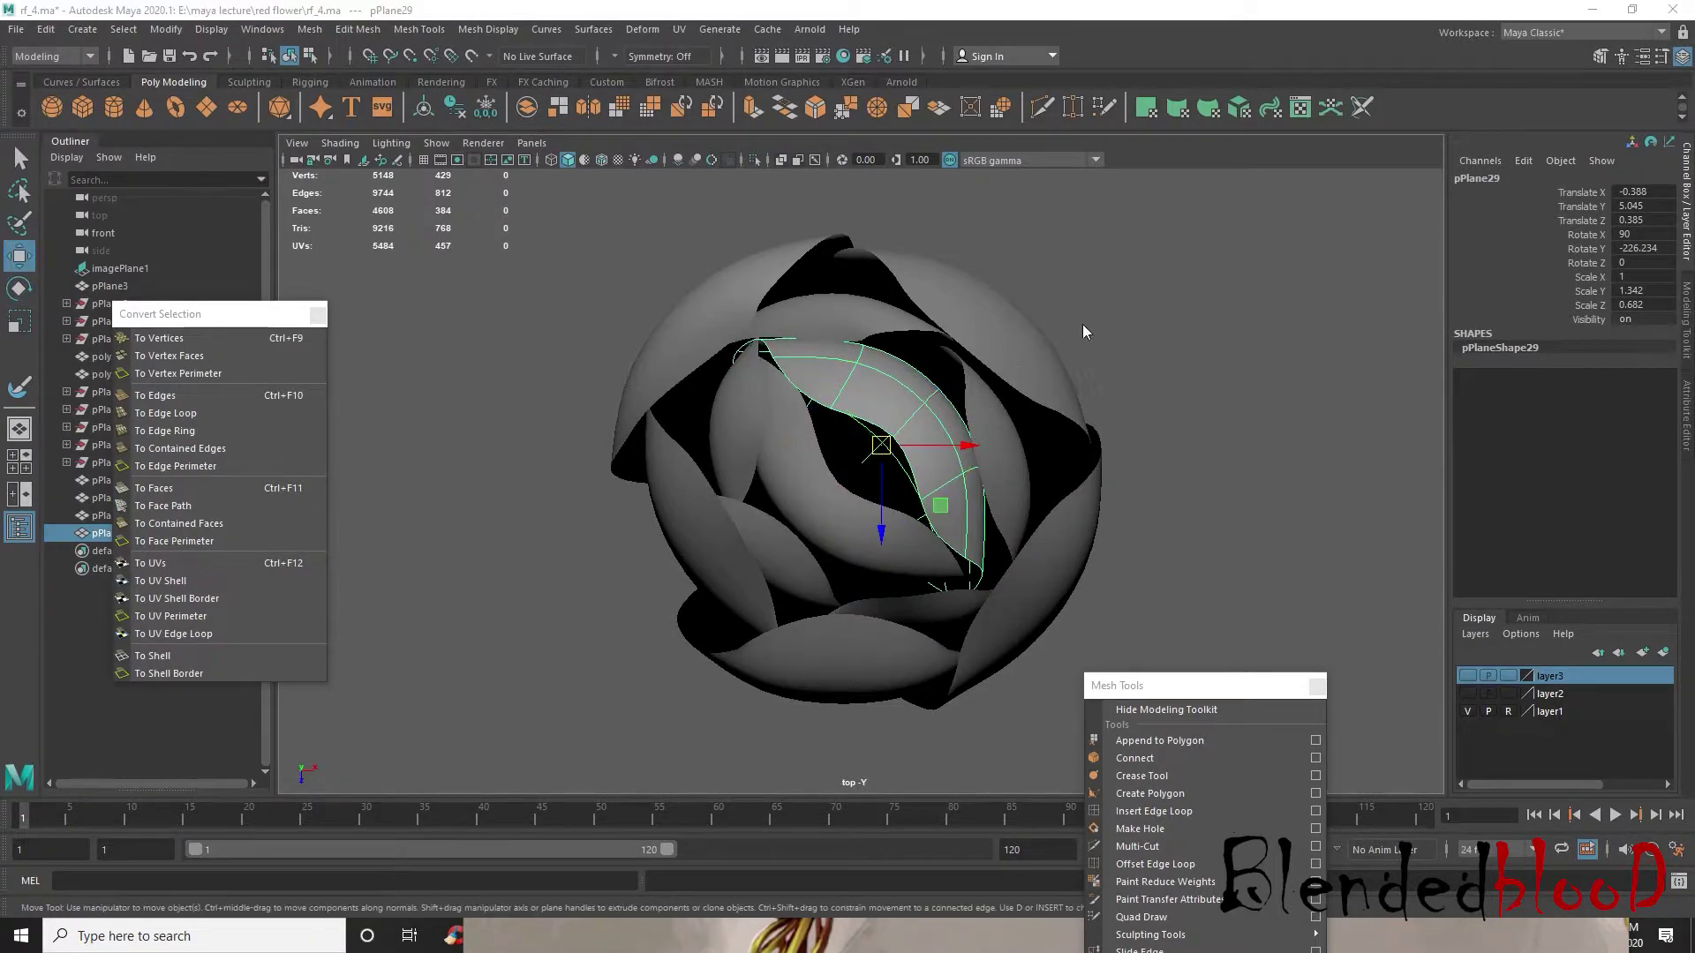
- Examine how the two facing center petals sit within the bud from several views
key("space")
key("space")
left_click_drag(1097, 416, 1094, 371, "alt")
scroll(1030, 424, "down", 5)
left_click_drag(1030, 424, 782, 558, "alt")
key("space")
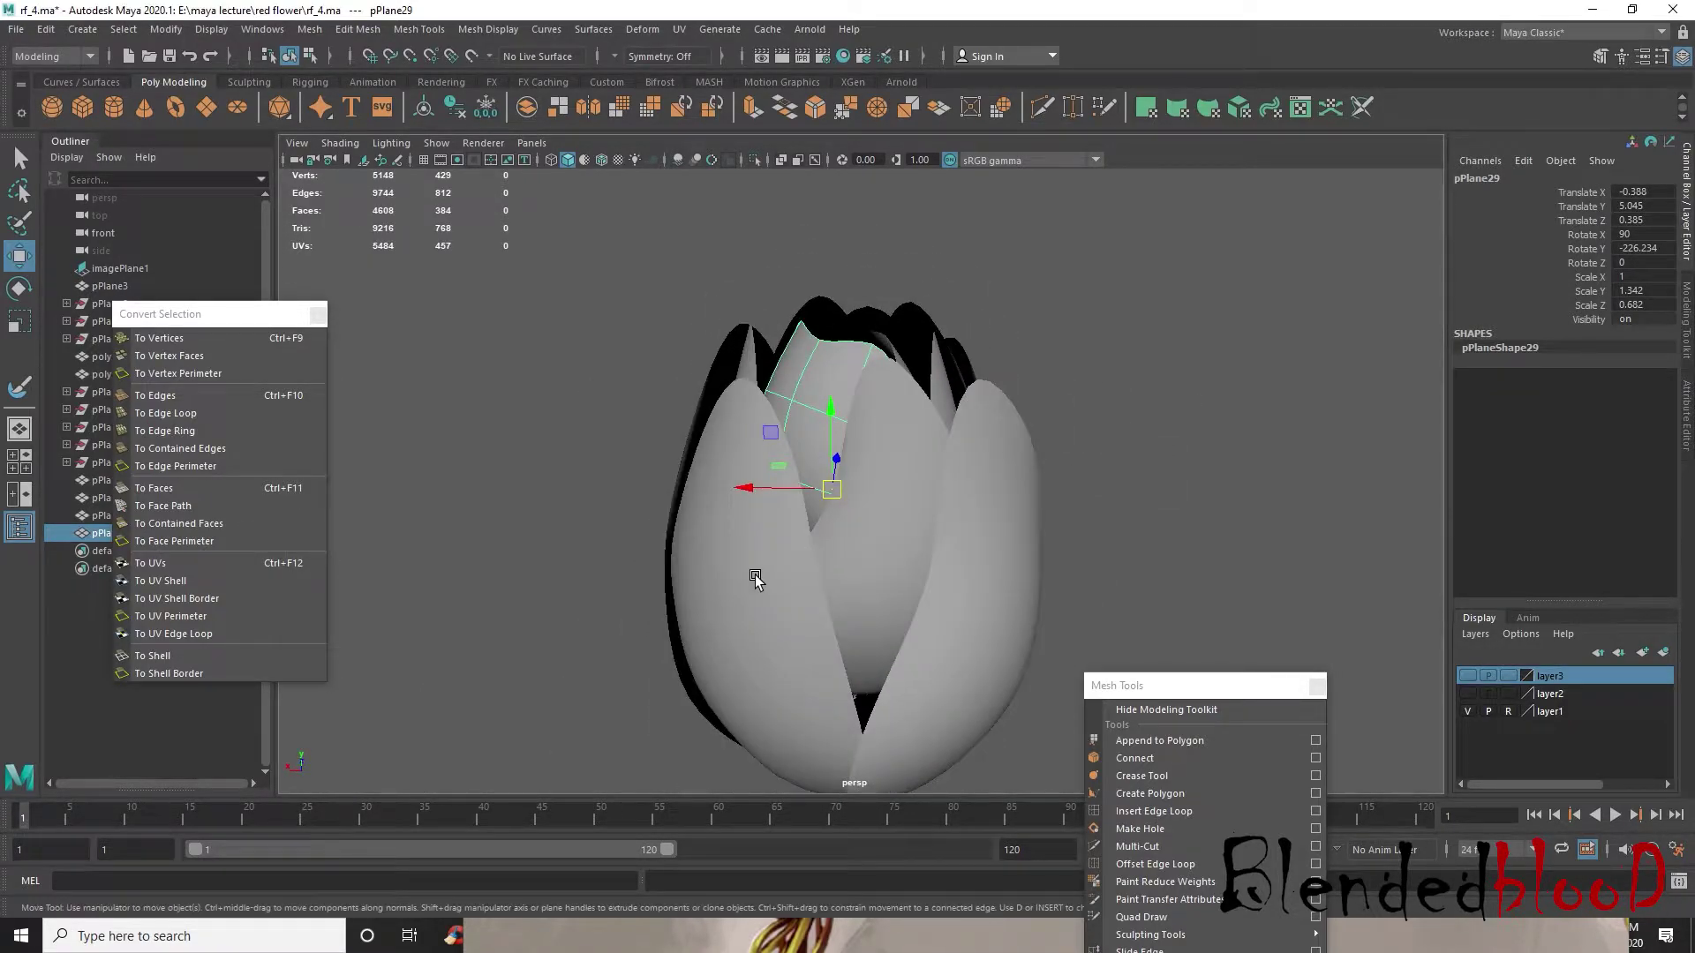
scroll(507, 681, "up", 4)
middle_click_drag(710, 647, 722, 641, "alt")
key("space")
scroll(1186, 348, "up", 2)
mouse_move(1079, 411)
left_mouse_down("alt")
mouse_move(1081, 393)
mouse_move(1063, 413)
left_mouse_up("alt")
- Unsmooth the outer petal layer, extrude the two upper edges of one petal and raise the new edges upward
left_click(981, 381)
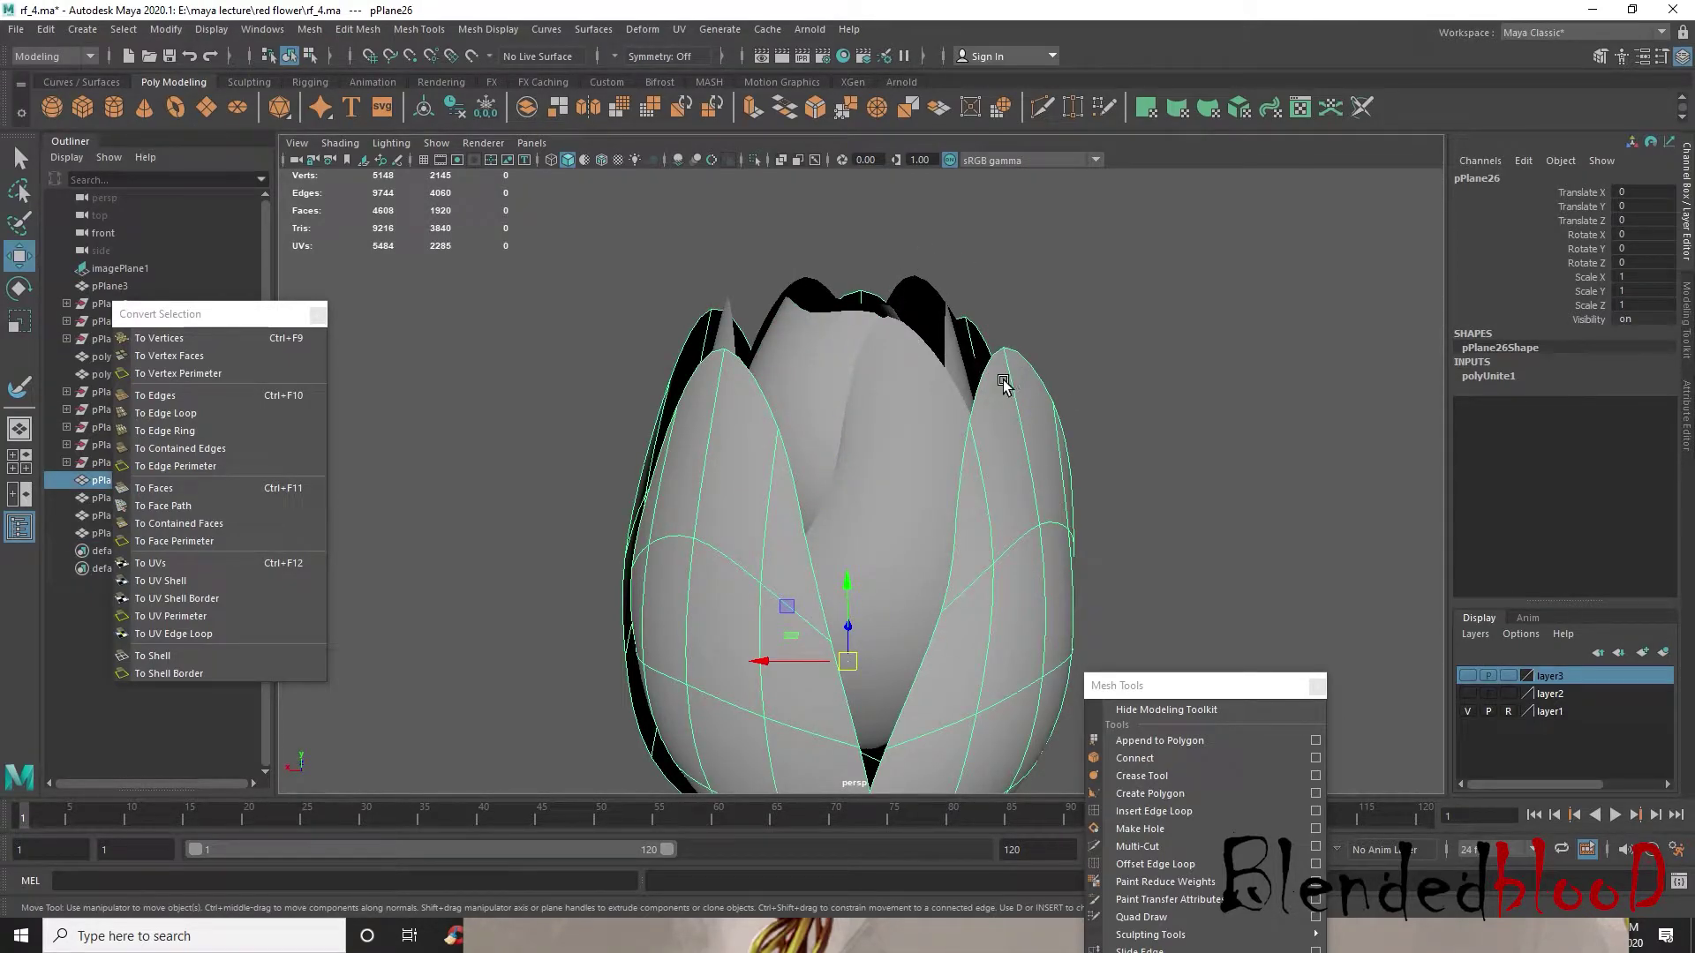
key("1")
right_click_drag(1004, 386, 989, 379)
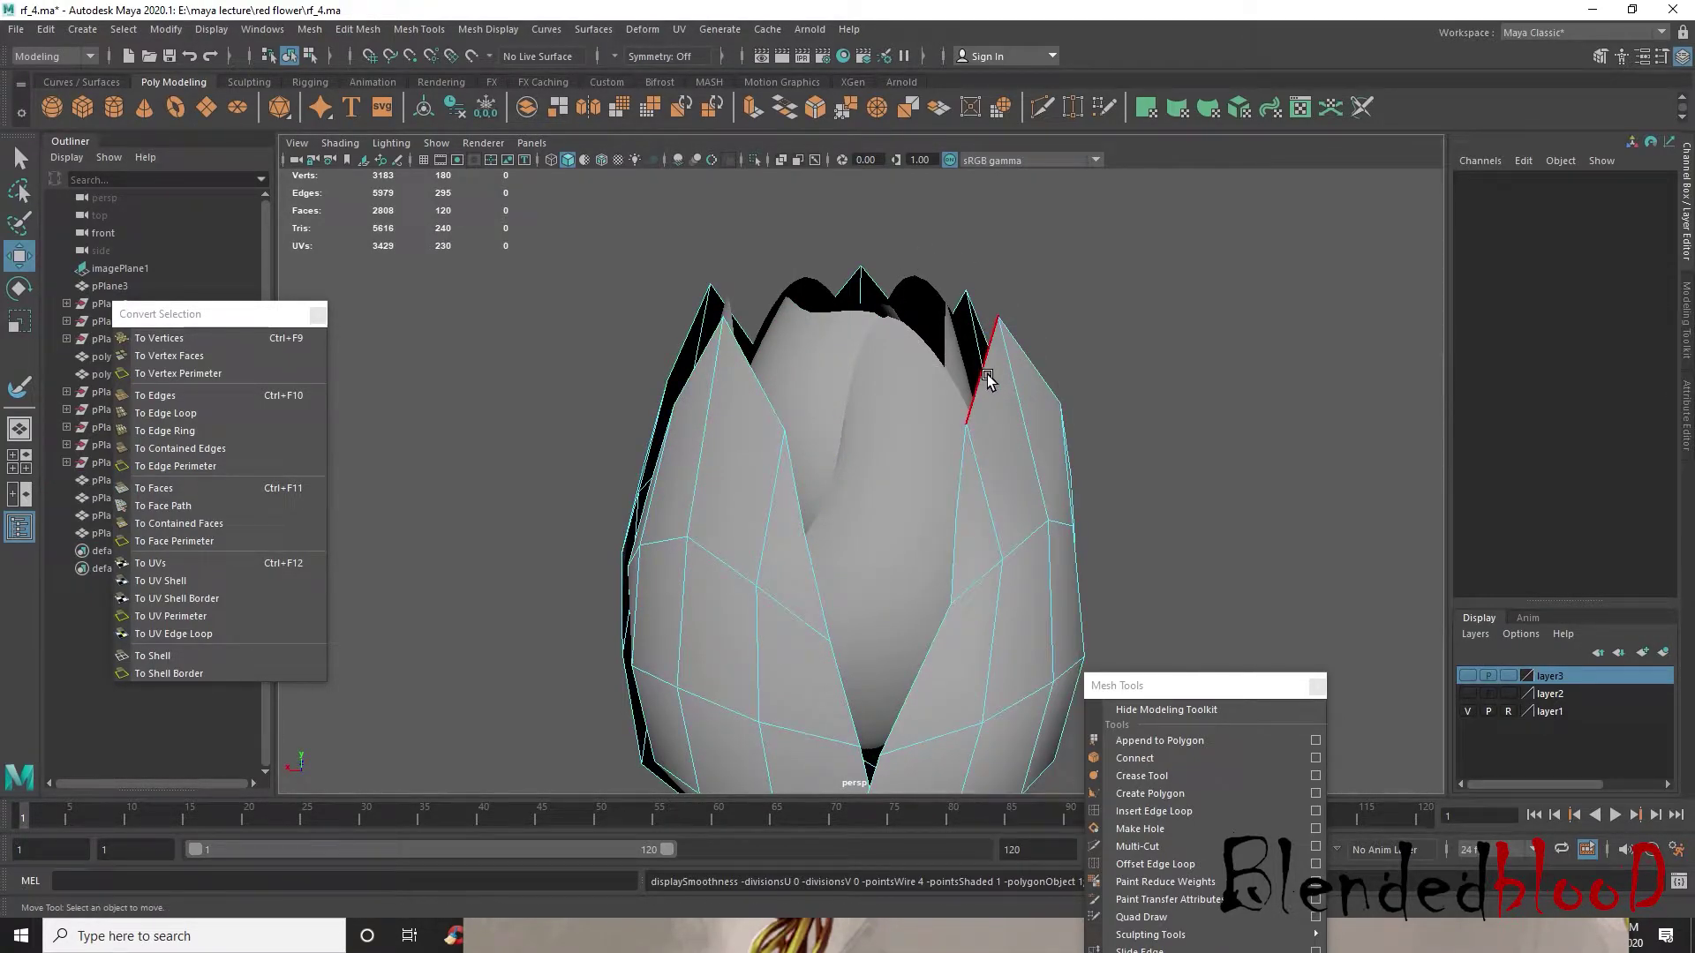
double_click(987, 378)
left_click_drag(1002, 379, 955, 307, "alt")
left_click(938, 399)
left_click(984, 403, "shift")
key("ctrl+e")
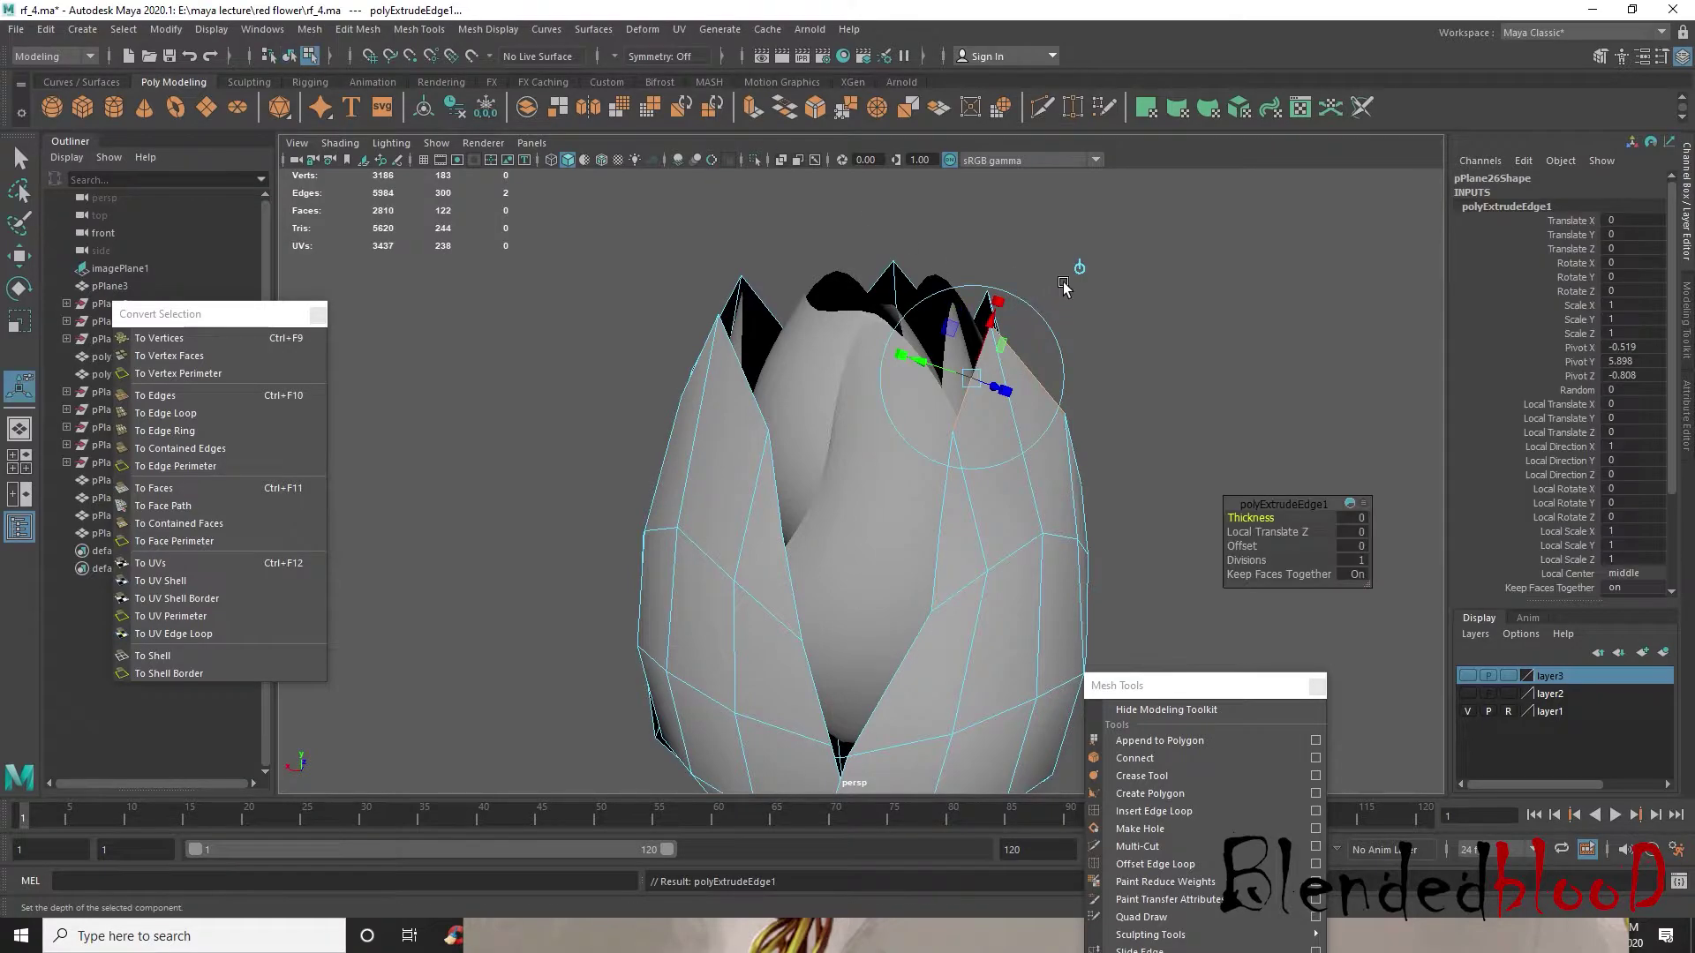
key("w")
left_click_drag(1015, 305, 1019, 194)
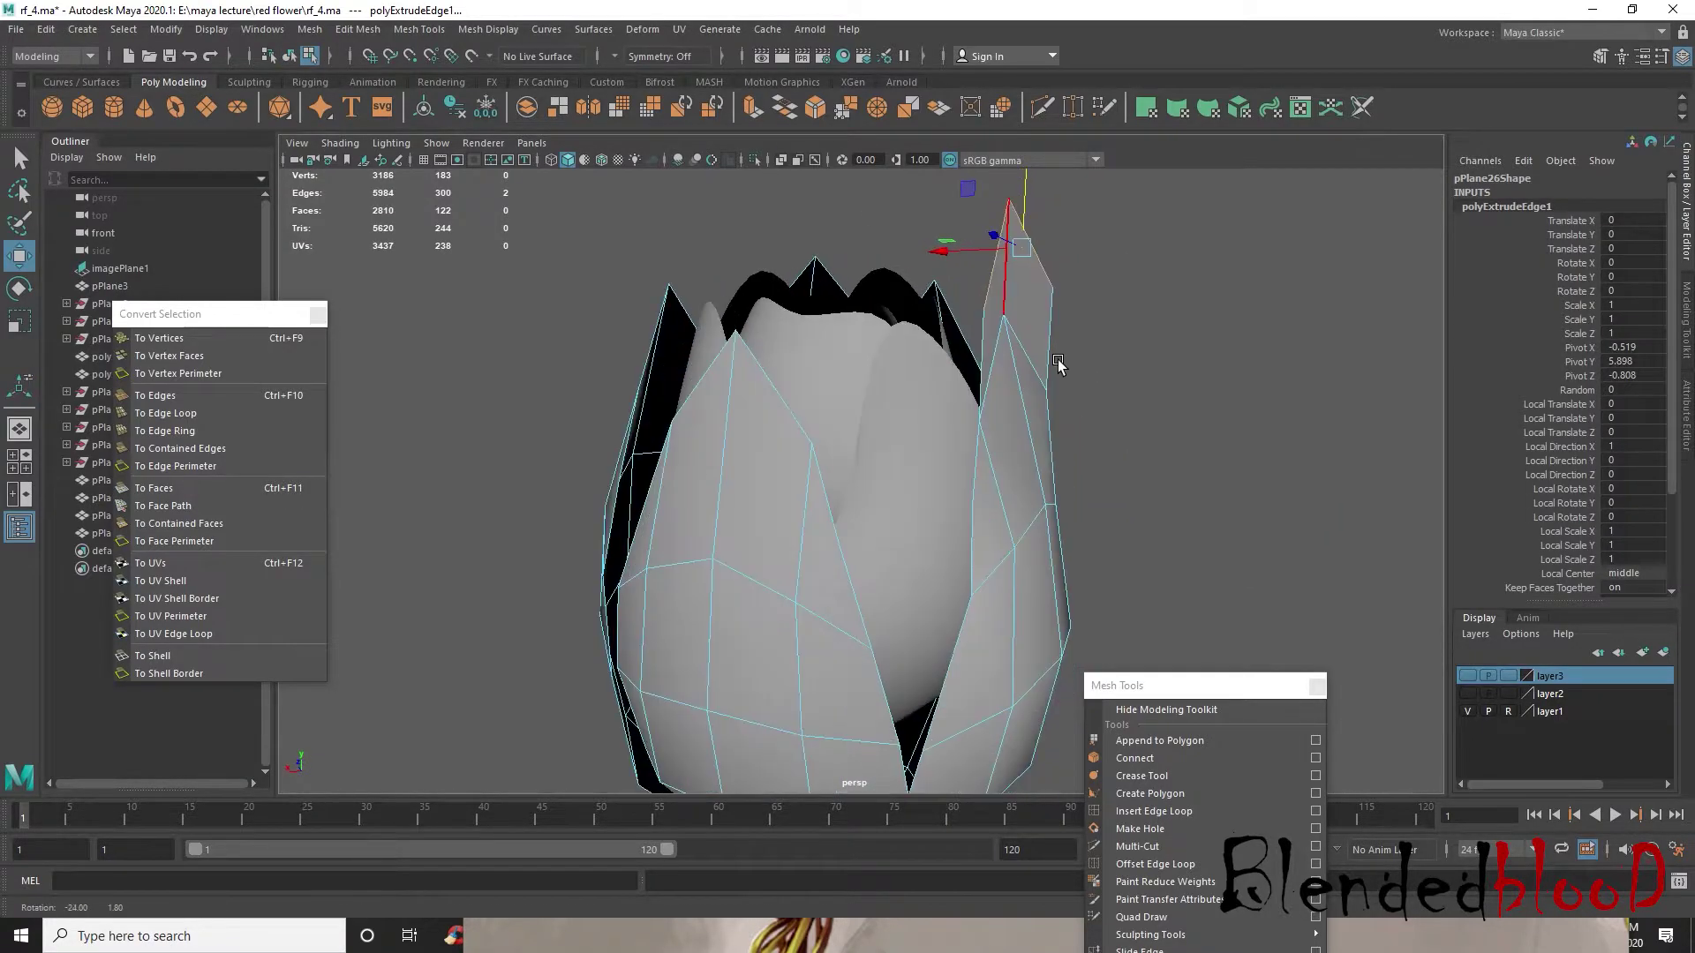
- Scale down the extruded edges and move them inward so the petal tip leans over the bud's center
key("r")
left_click_drag(1020, 260, 961, 179)
key("w")
left_click_drag(1002, 302, 936, 568, "alt")
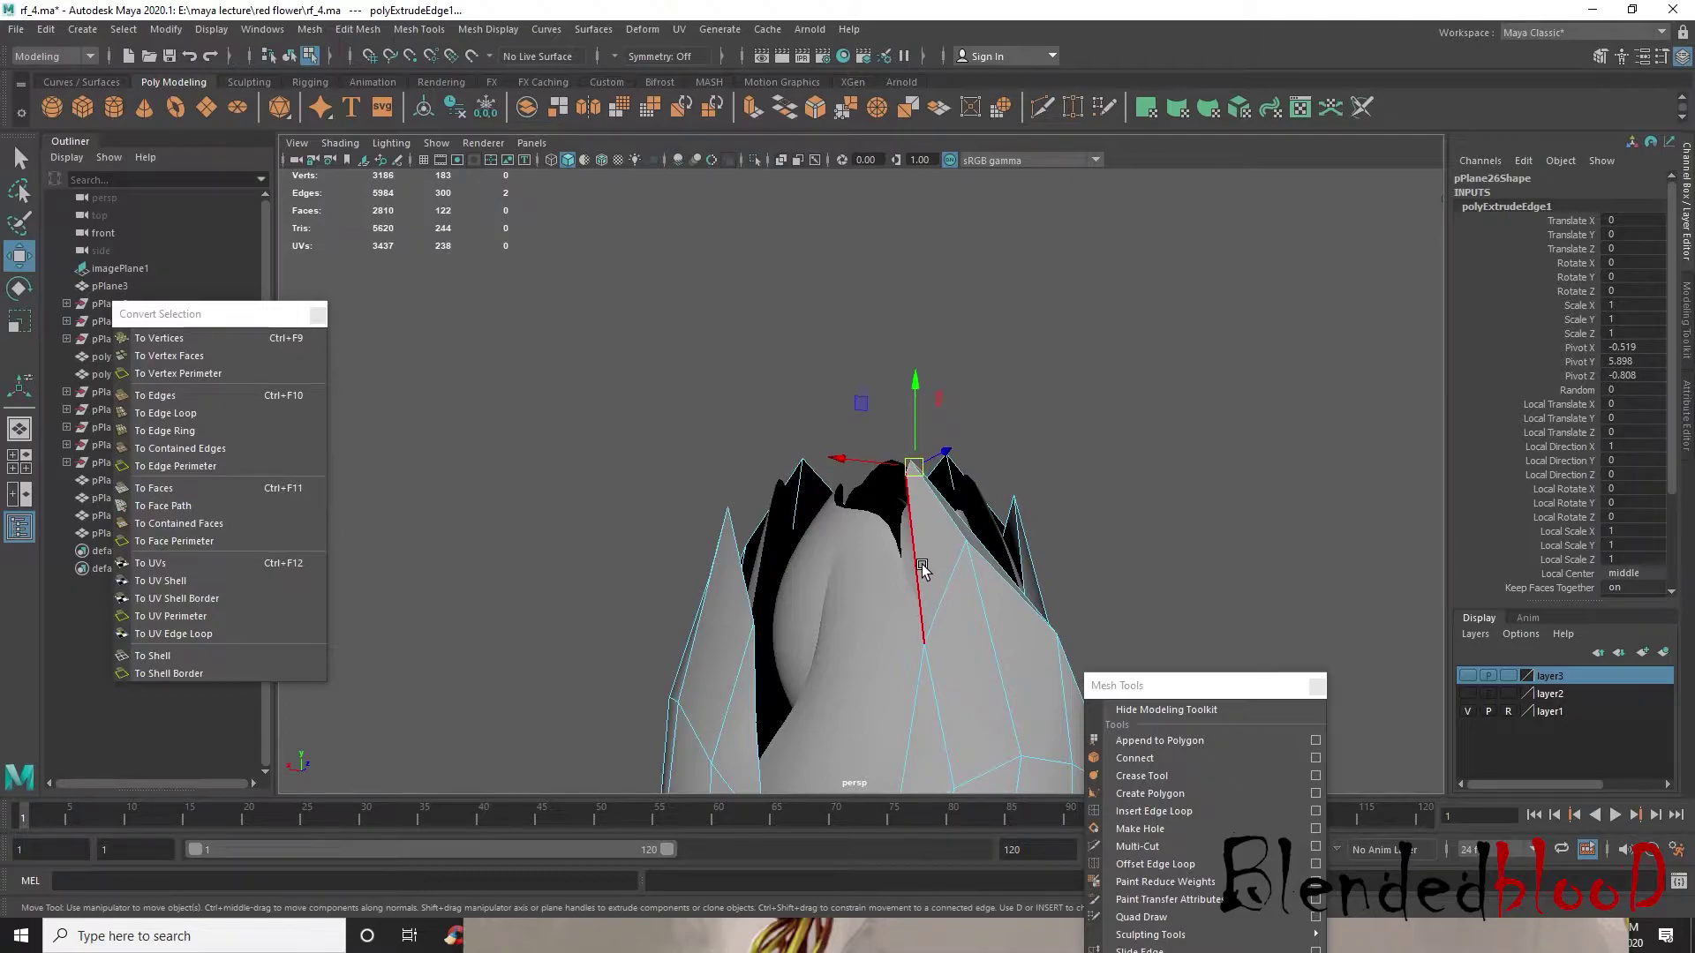
left_click_drag(922, 570, 1009, 518, "alt")
left_click_drag(928, 452, 875, 454)
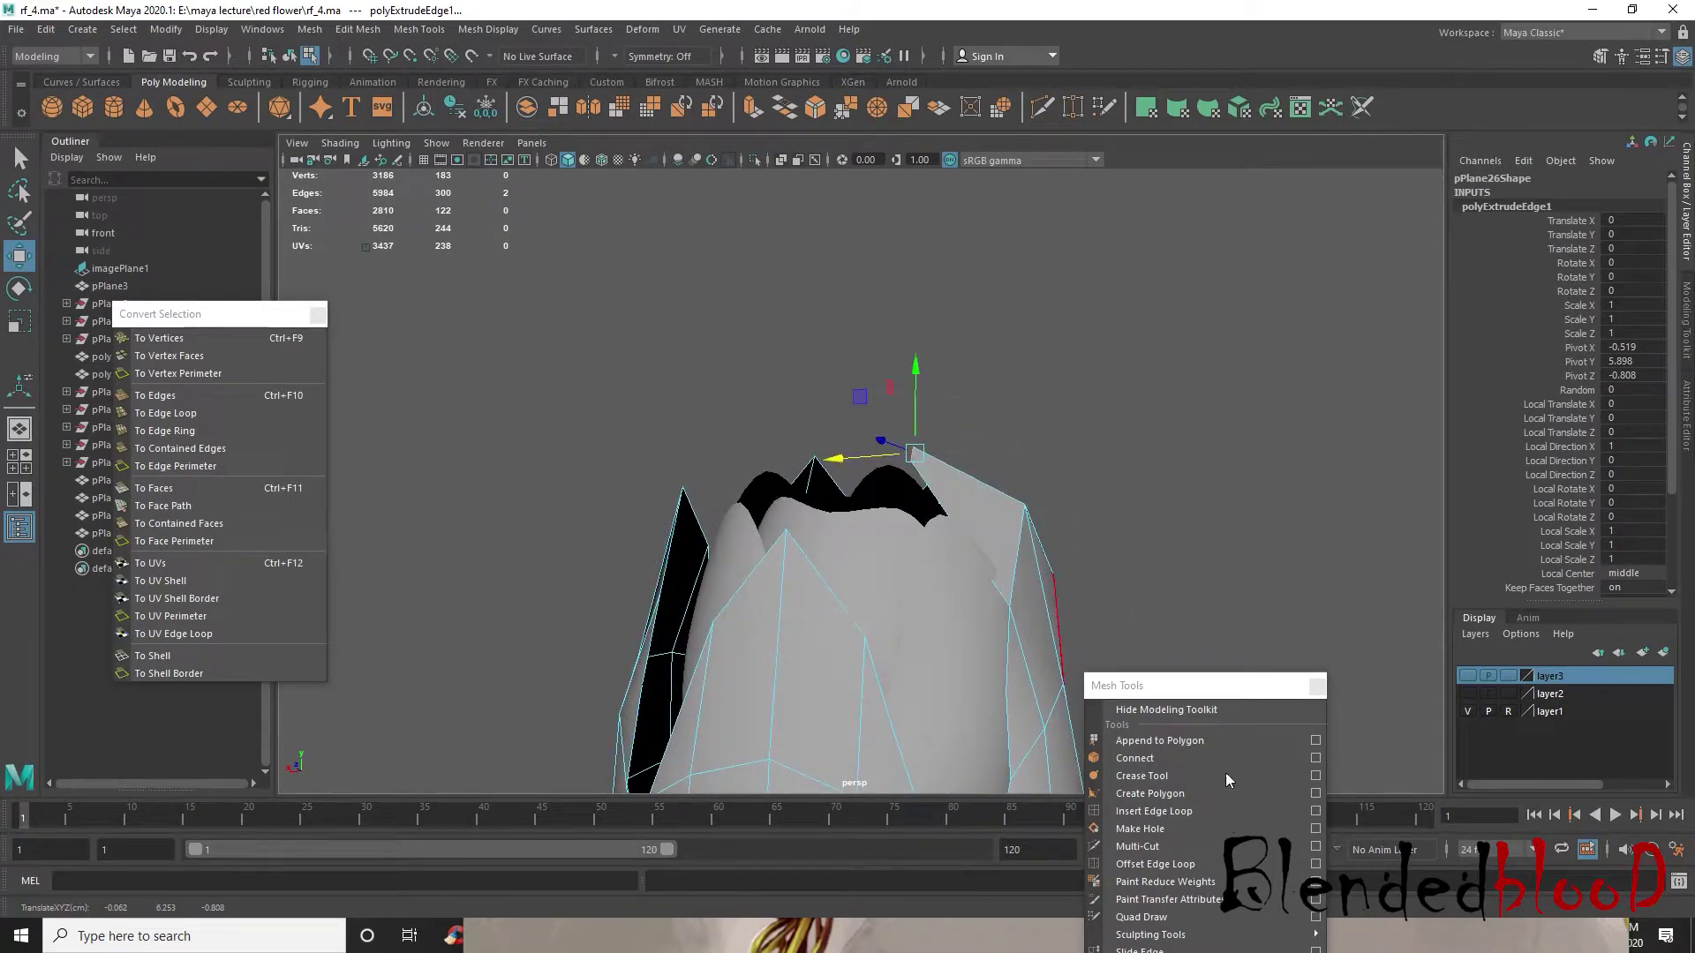
- Insert an edge loop across the extruded petal tip, scale it down to 0.805 and move it outward to bend the tip
left_click(1155, 811)
left_click_drag(988, 491, 969, 481)
key("r")
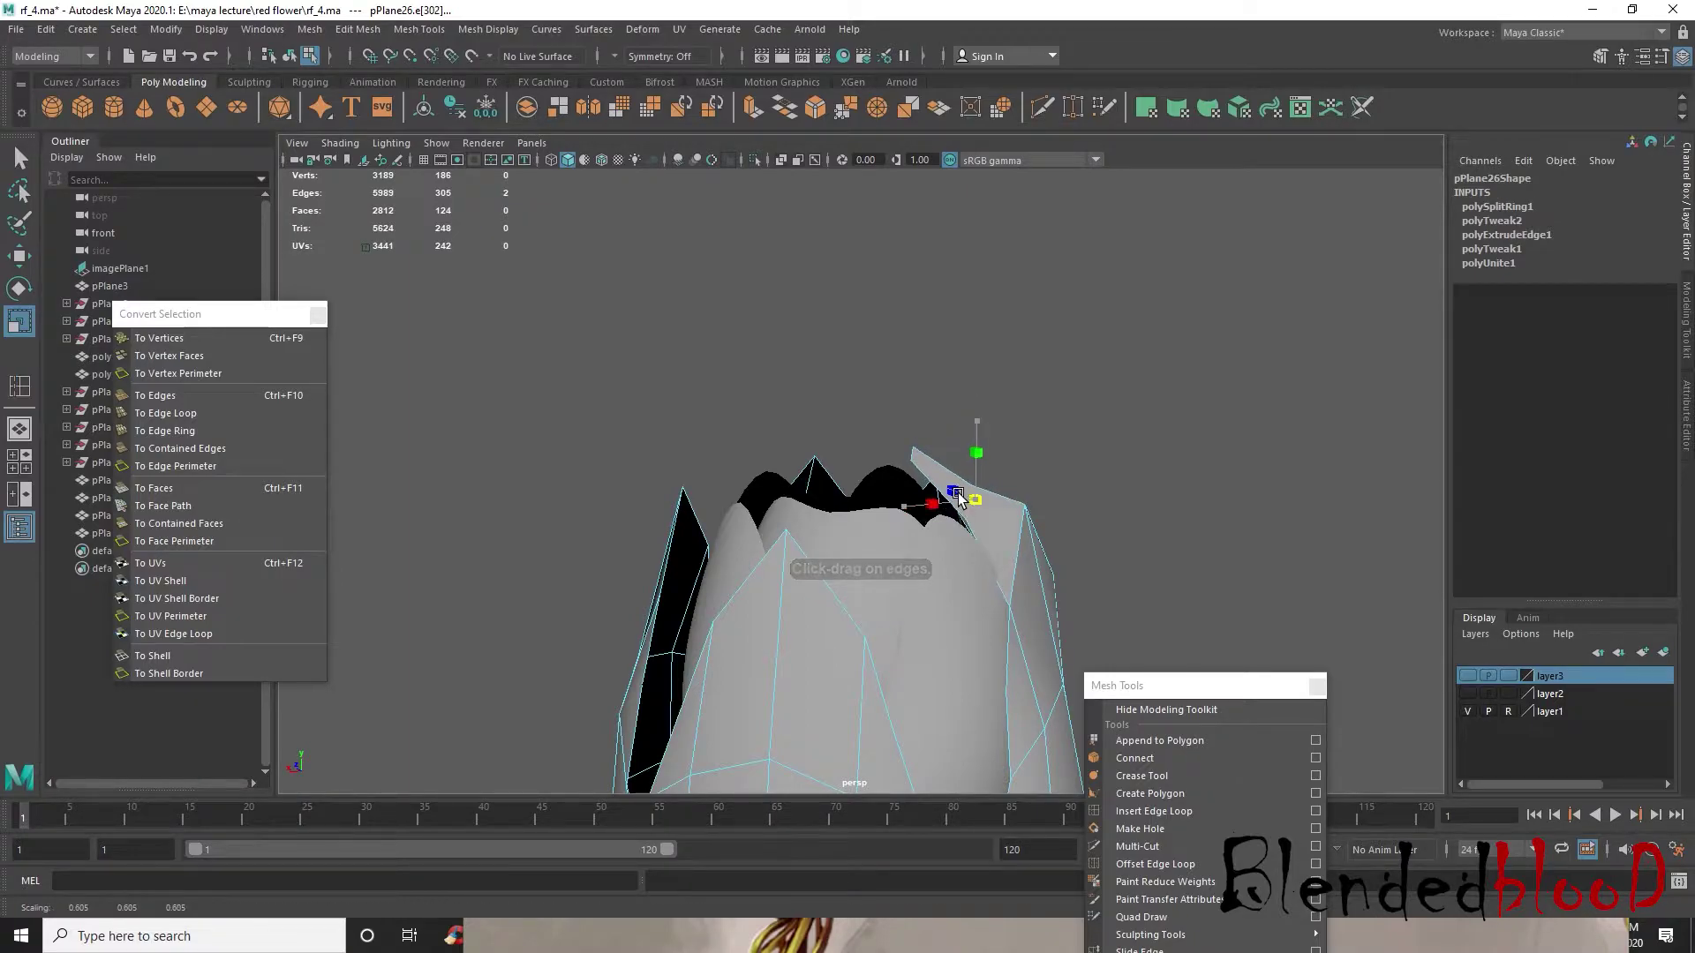
key("w")
left_click_drag(918, 516, 956, 507)
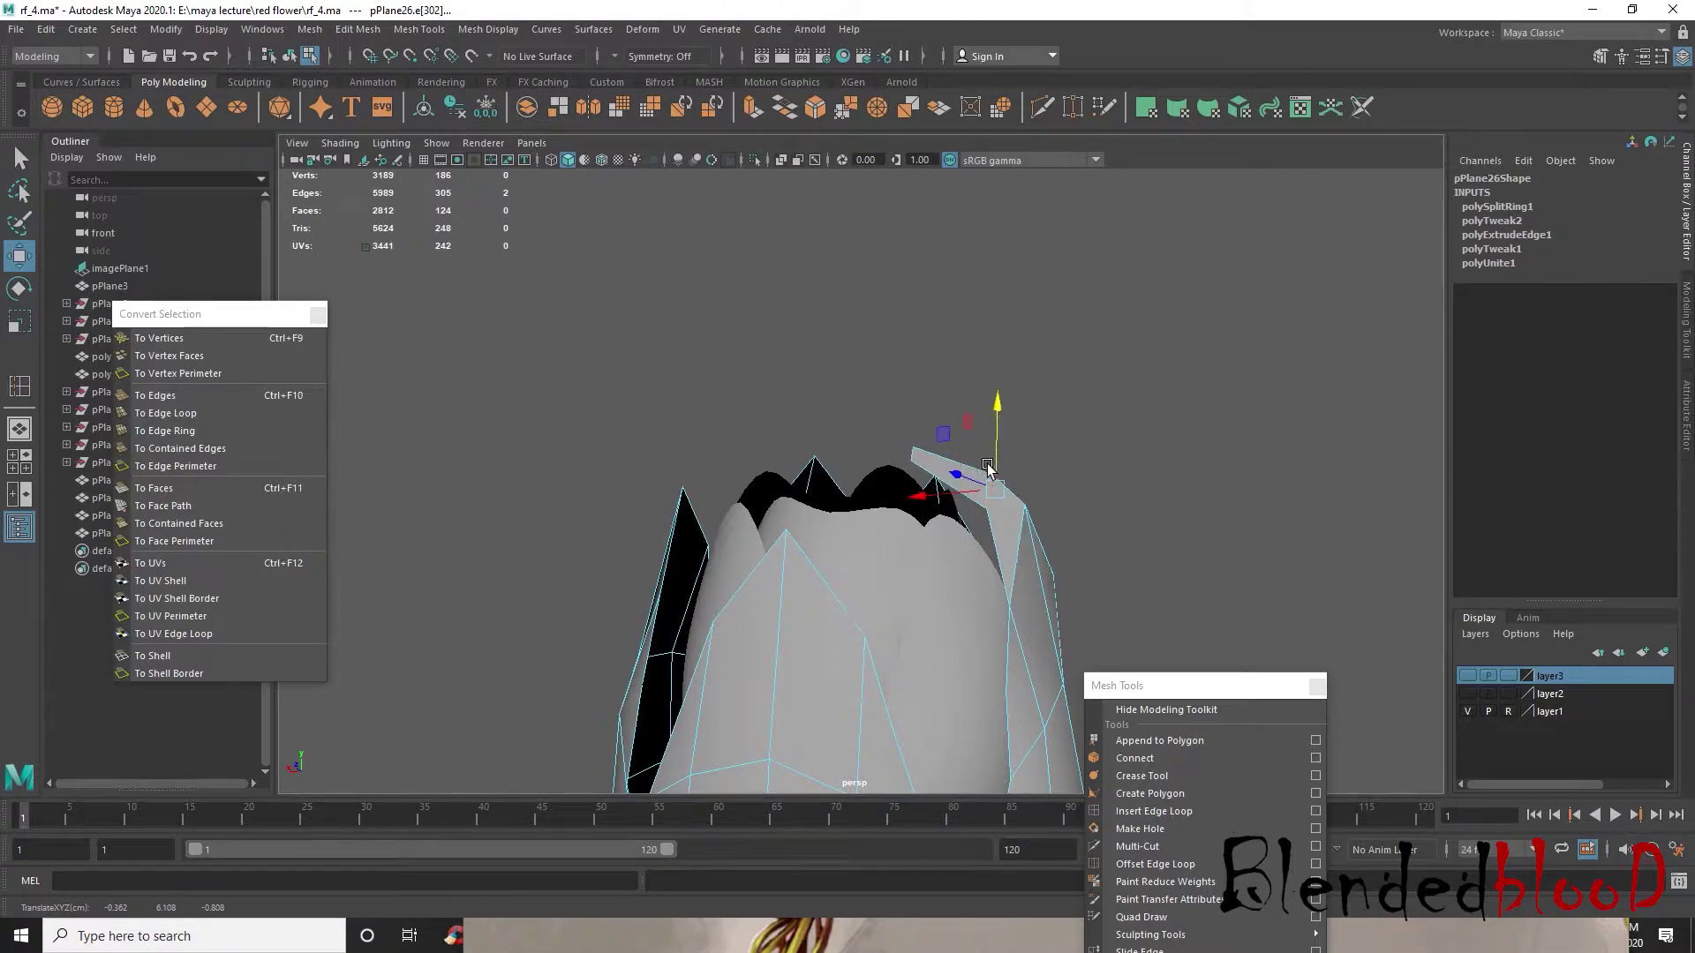
- Adjust the two edges at the base of the extrusion and shift the inserted loop outward and down to curve the petal tip
left_click_drag(1094, 574, 971, 552, "alt")
left_click(979, 617)
left_click(925, 626, "shift")
key("r")
key("w")
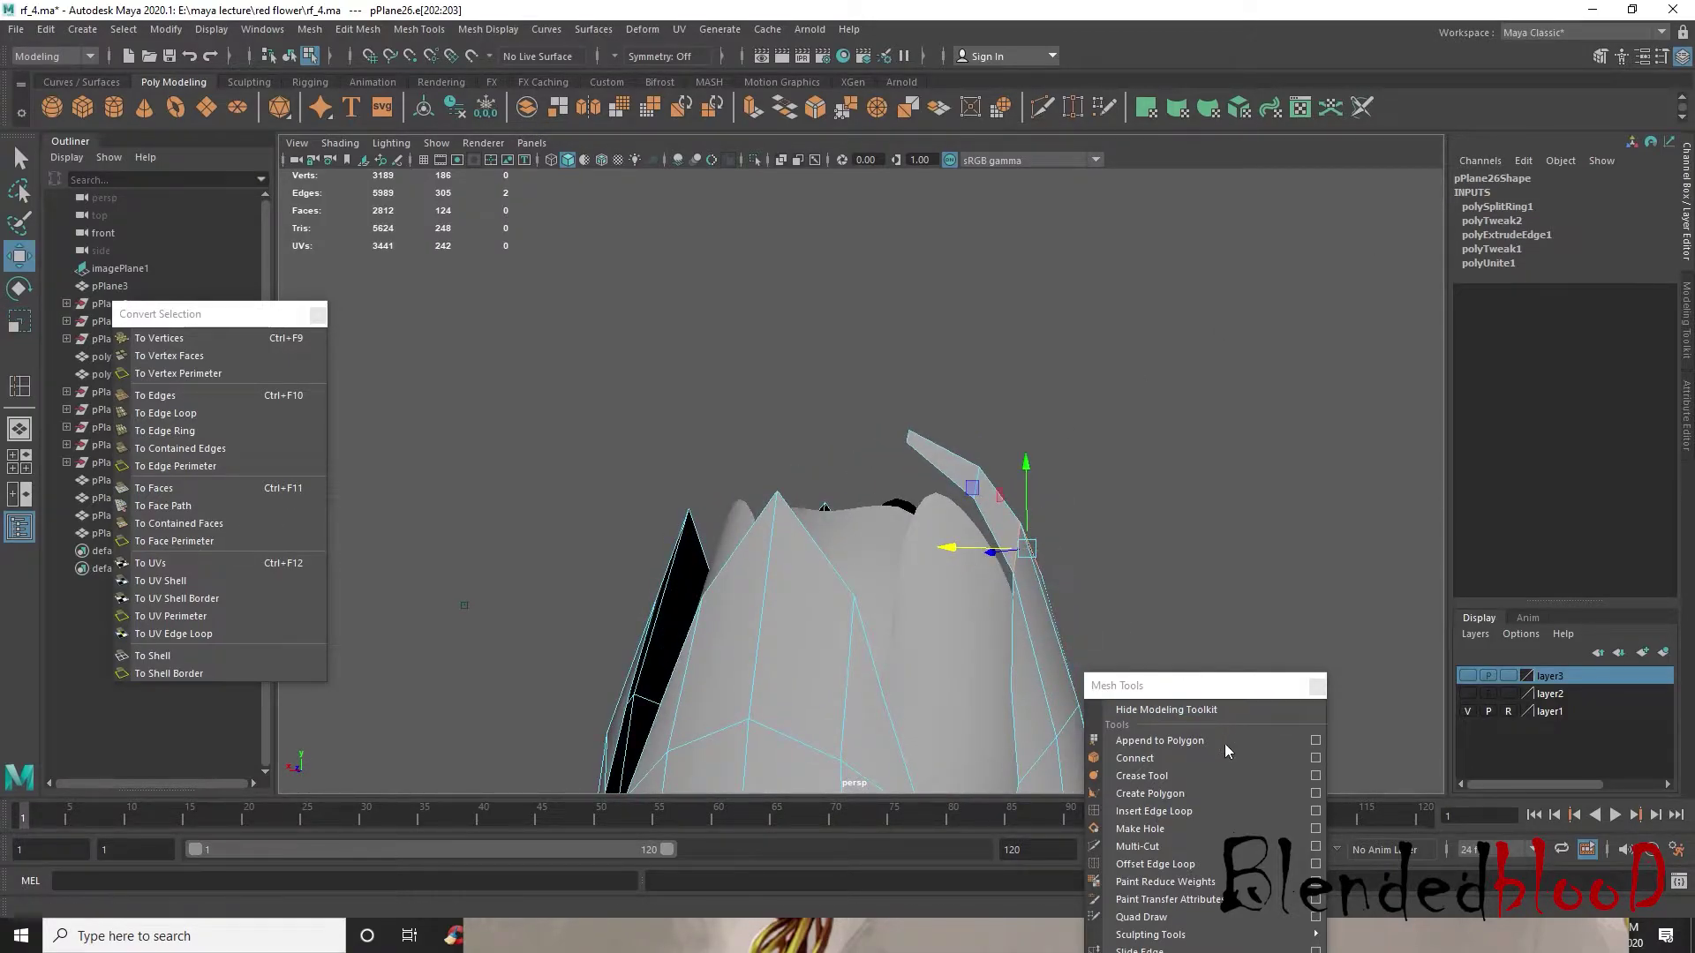
left_click_drag(963, 466, 1031, 491, "alt")
right_click_drag(1024, 486, 1019, 484)
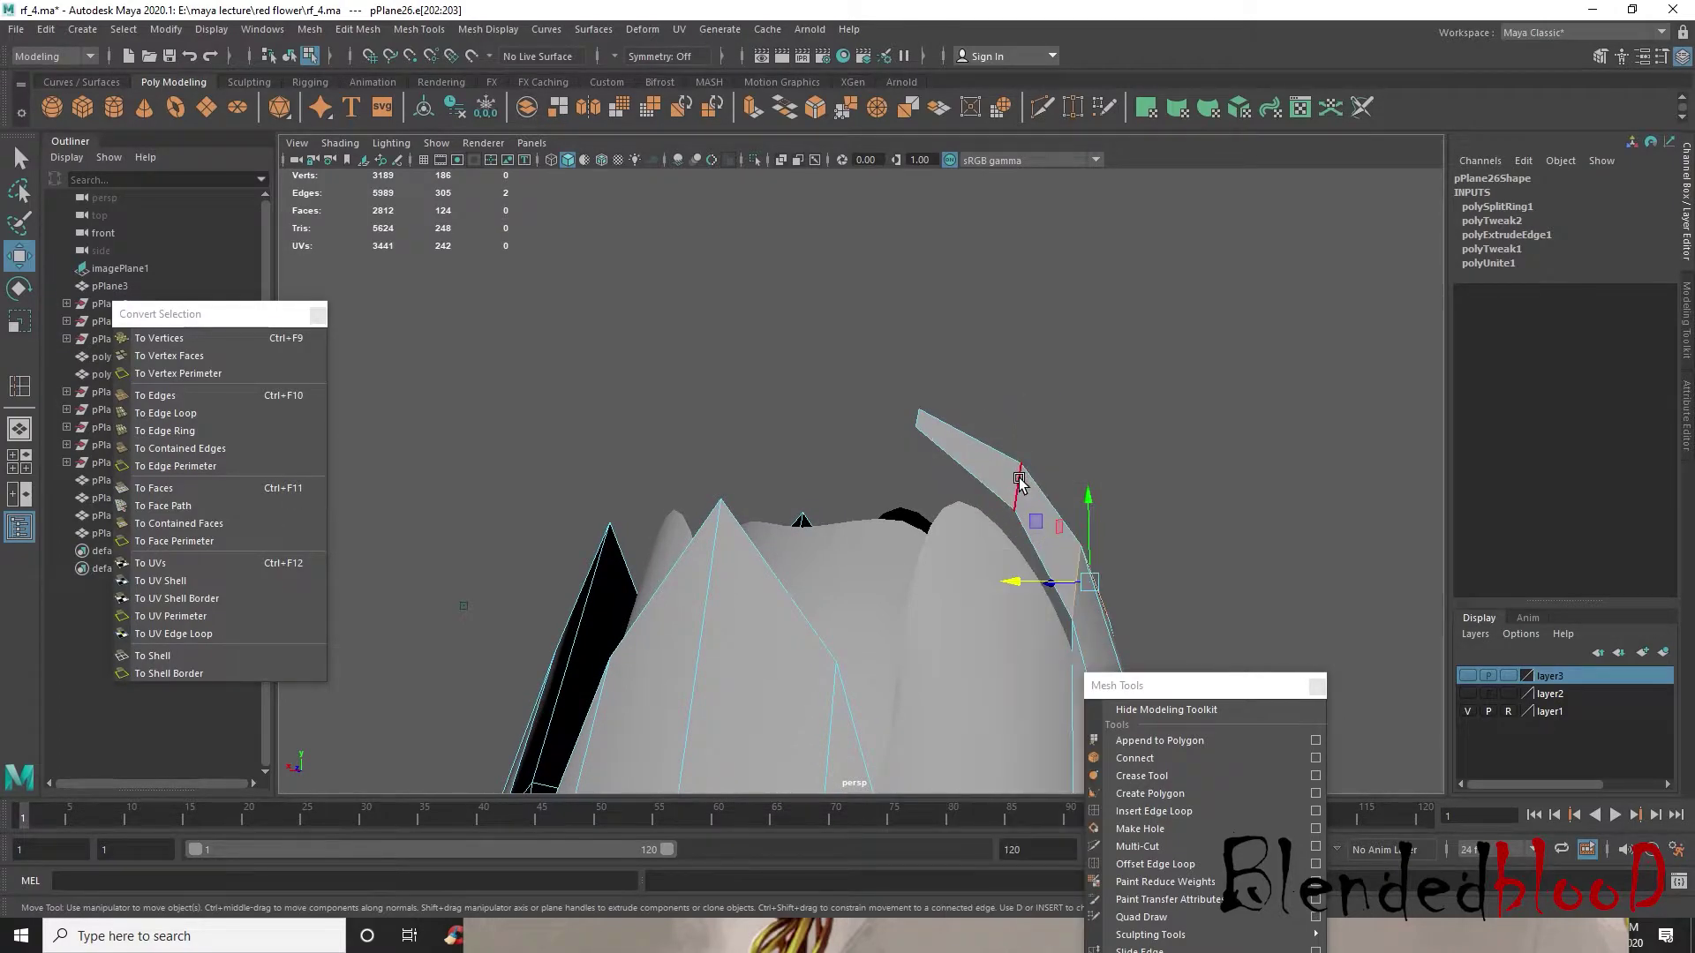
left_click_drag(1030, 489, 1057, 530)
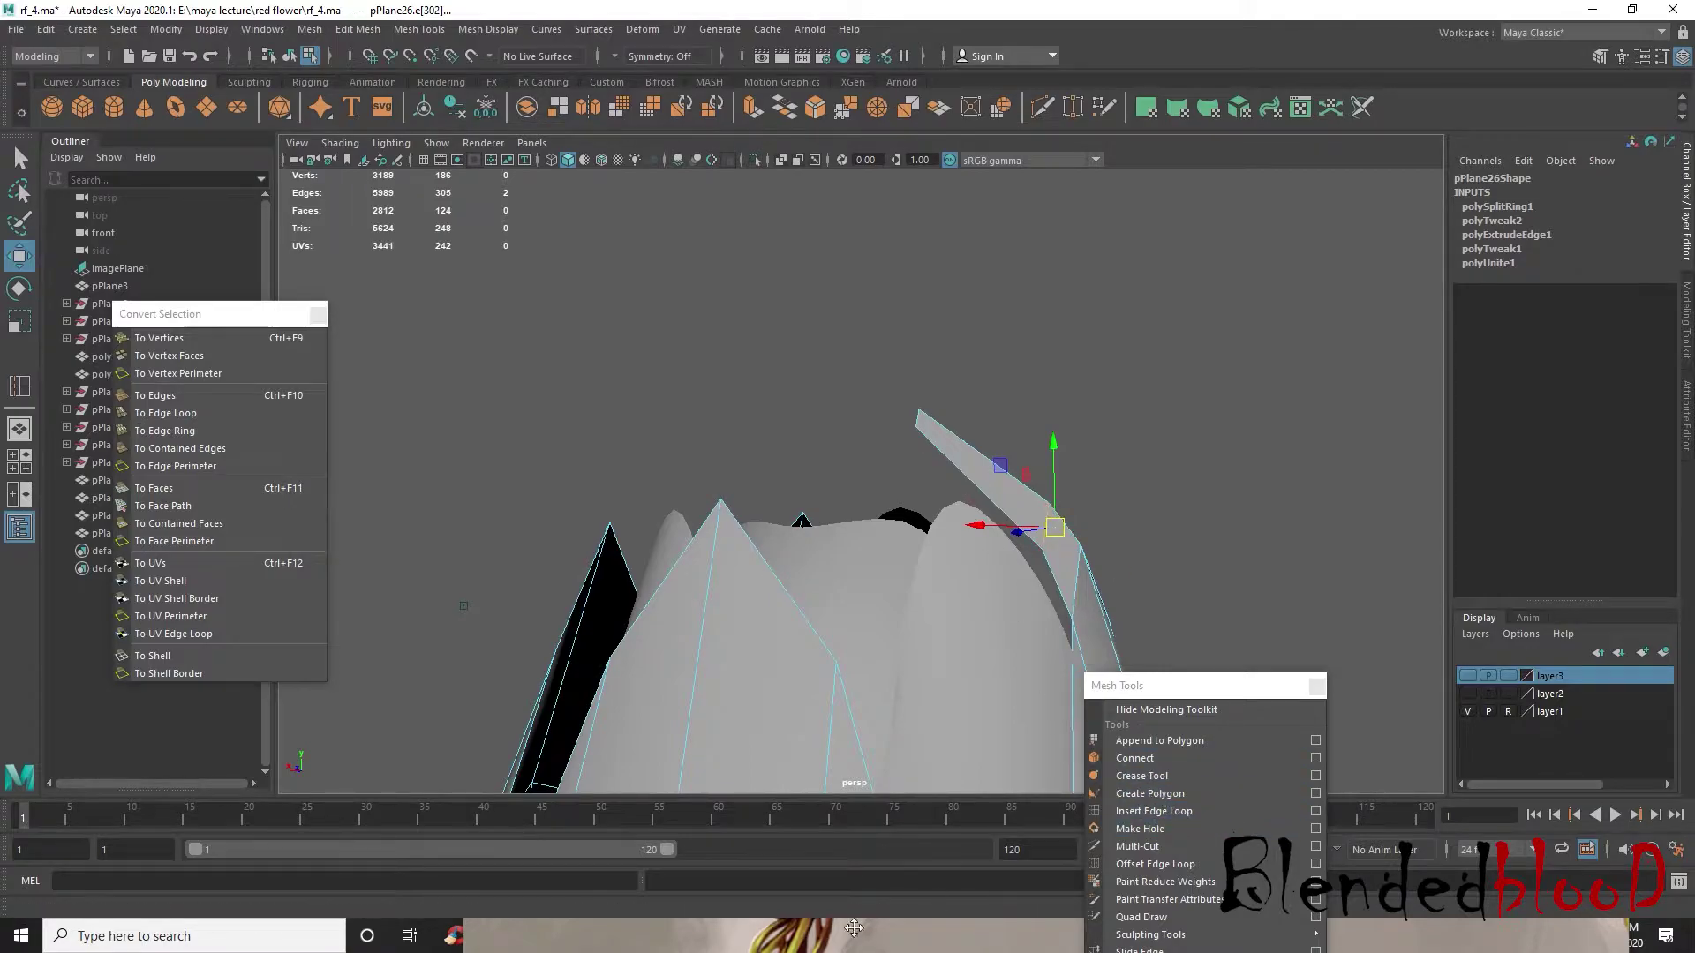
- Check the rosebud reference image and move the inserted edge loop of the bent petal tip inward over the bud
left_click(803, 927)
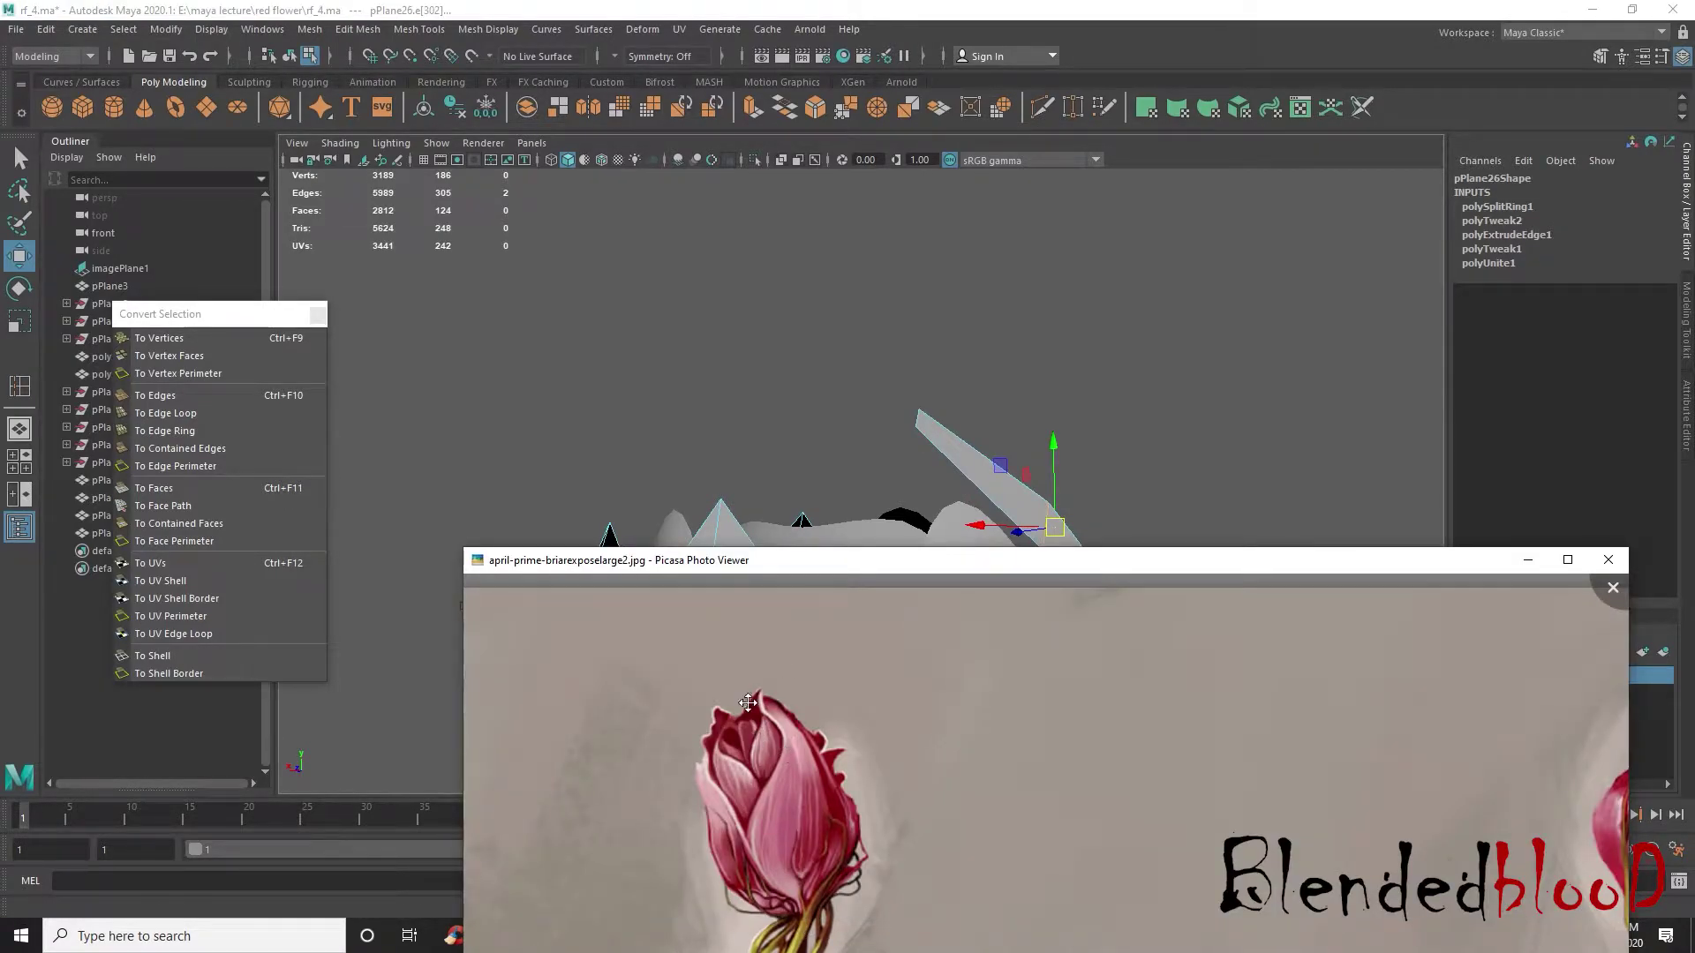
left_click(1203, 377, "alt")
left_click_drag(1047, 566, 1036, 524, "alt")
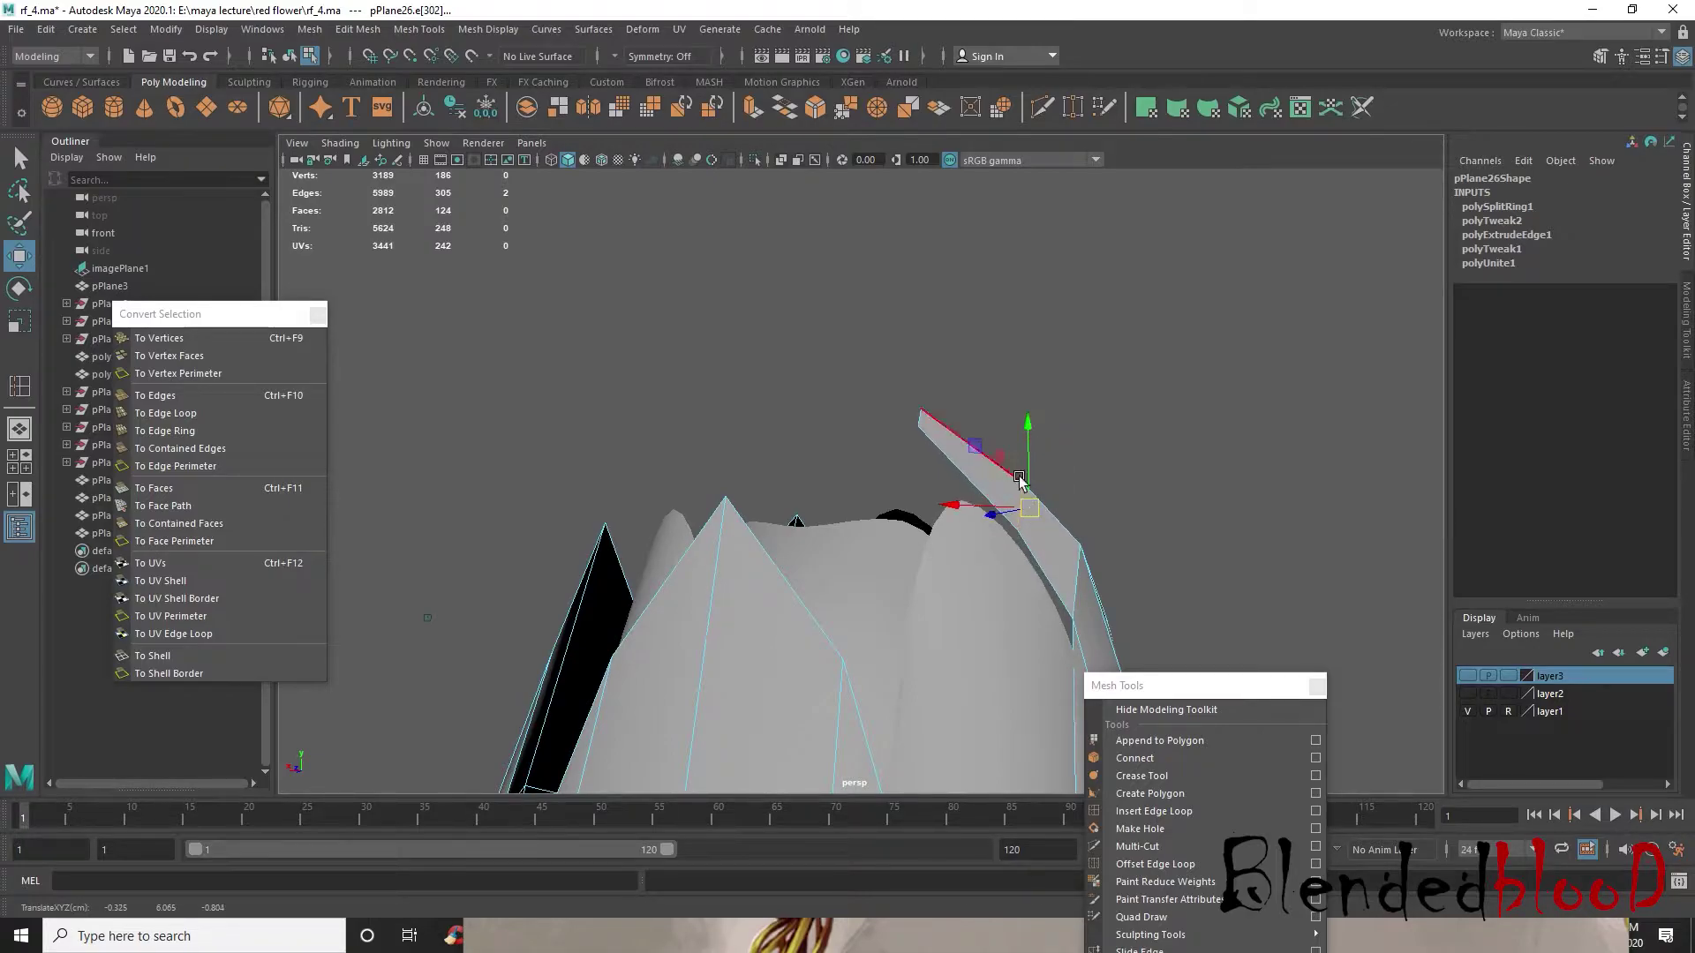
- Insert a second edge loop closer to the end of the petal tip and lower it
left_click(1156, 811)
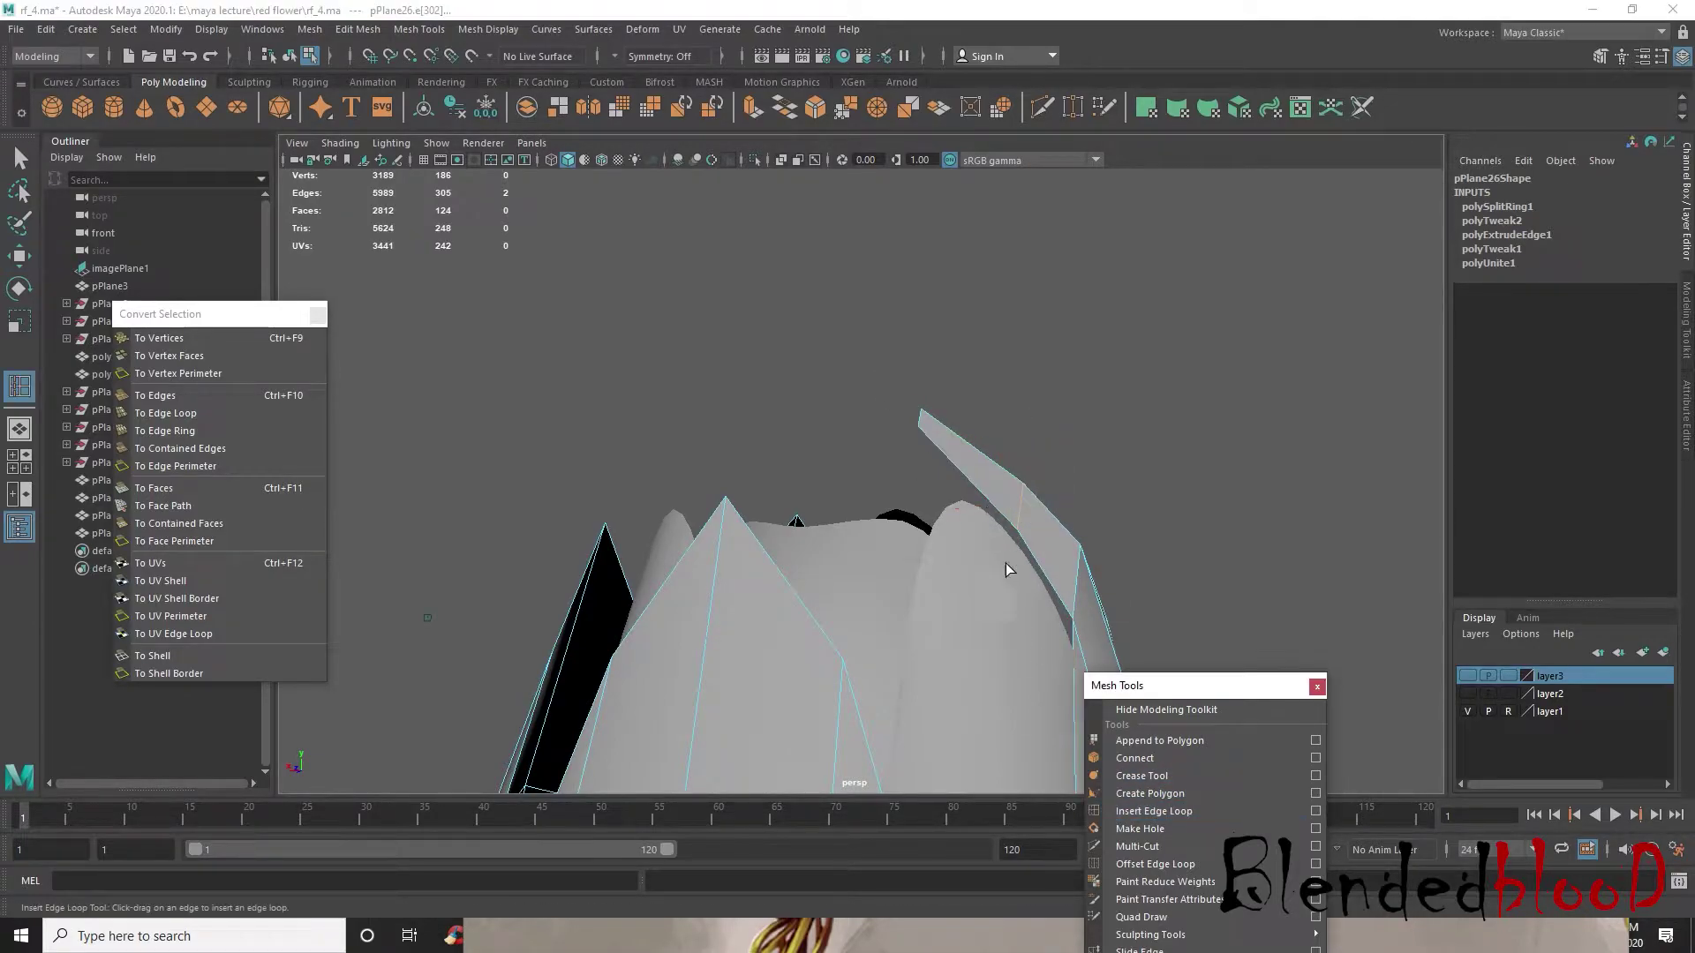
left_click(971, 451)
key("w")
left_click_drag(970, 422, 968, 456)
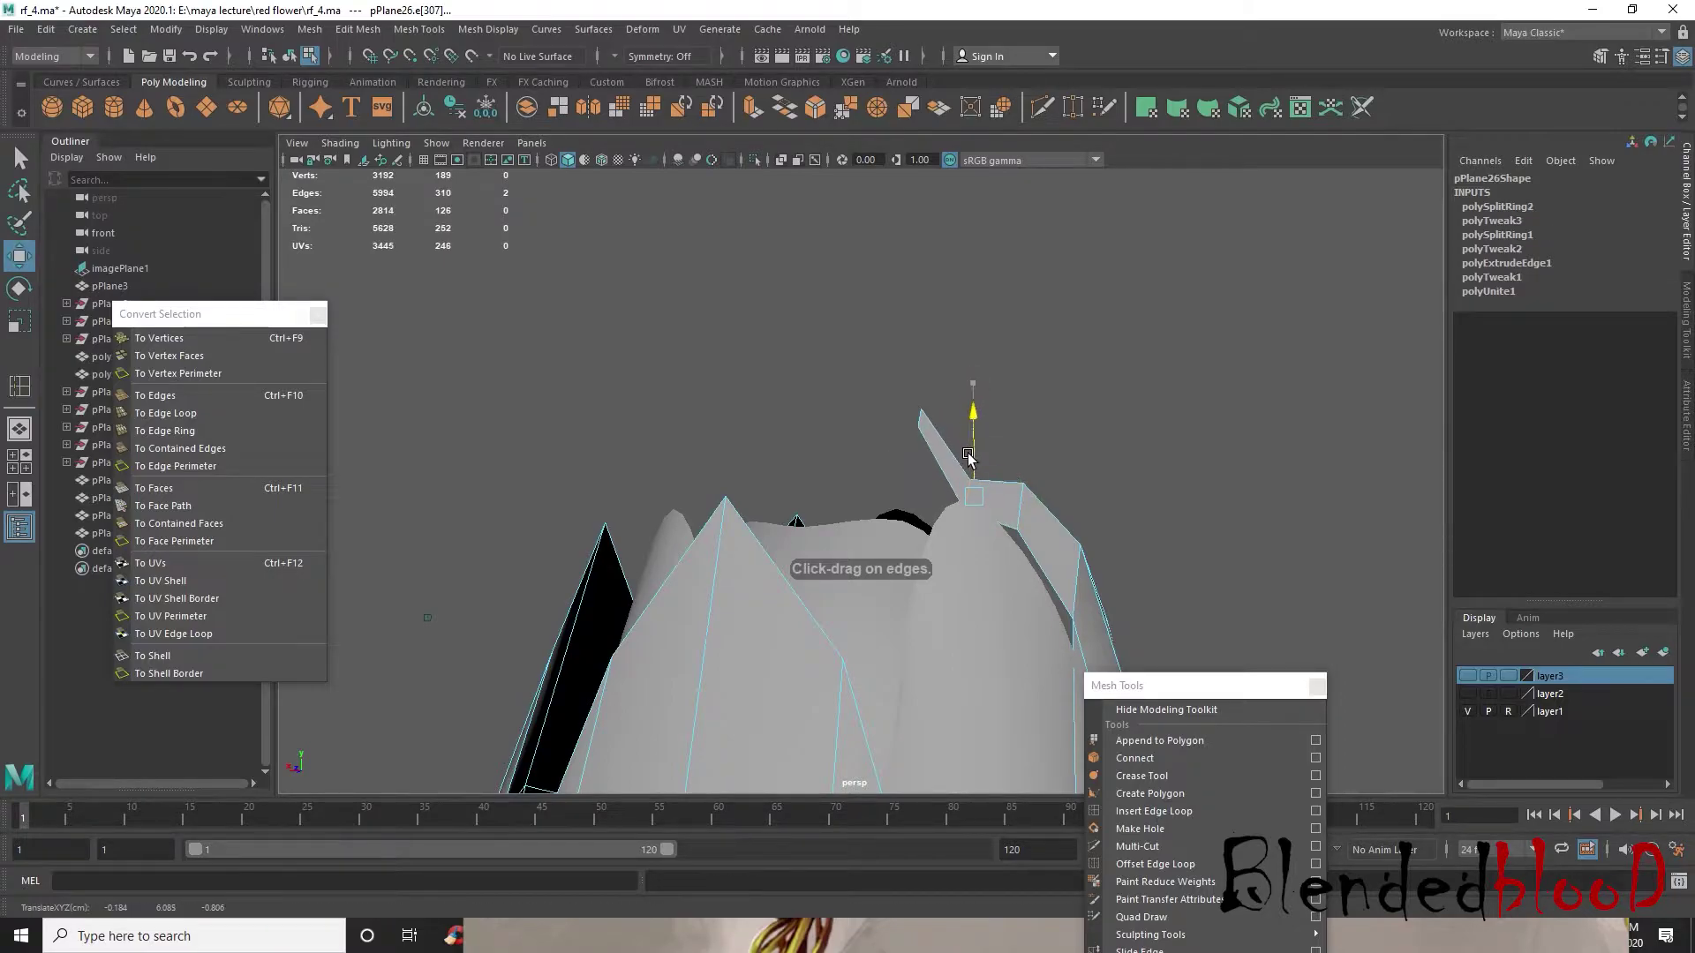
- Select the three vertices at the base of the extruded tip and shift them toward the bud
left_click_drag(1041, 575, 978, 628, "alt")
right_click_drag(909, 452, 910, 415)
left_click_drag(990, 617, 824, 483)
key("4")
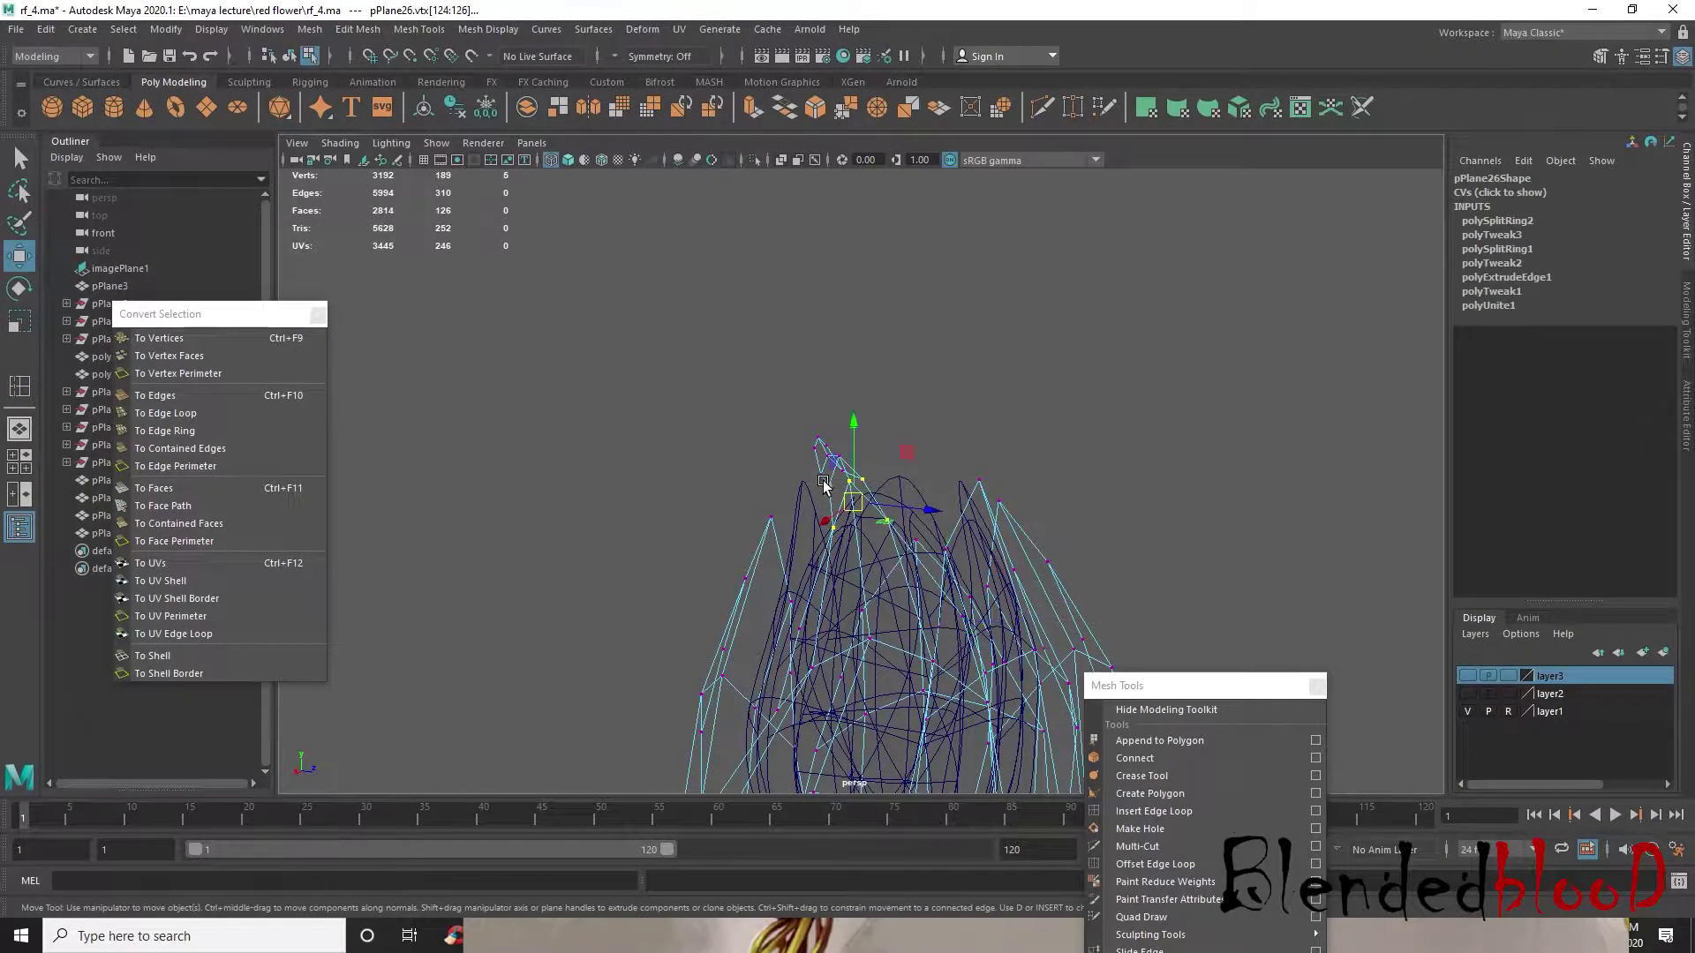
mouse_move(899, 596)
left_mouse_down("alt")
mouse_move(896, 613)
mouse_move(935, 601)
mouse_move(1007, 627)
mouse_move(939, 540)
left_mouse_up("alt")
key("5")
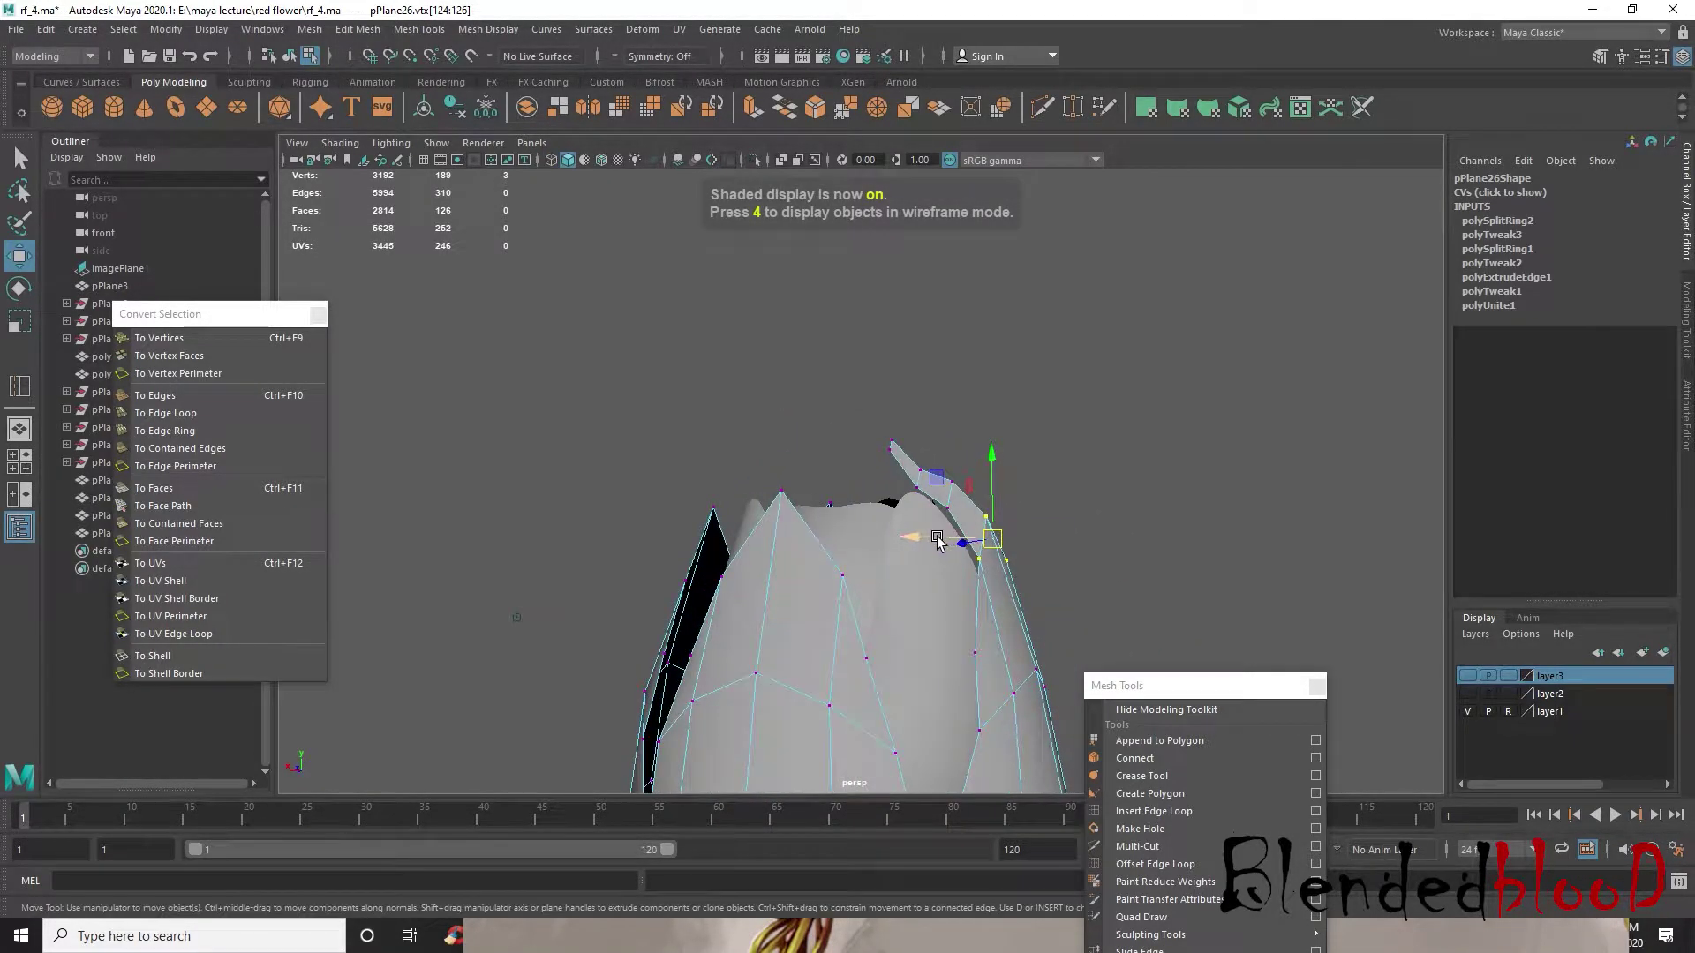
left_click_drag(1039, 589, 912, 548, "alt")
- Move the two side vertices below the tip inward and check the petal's shape in smooth preview
left_click(964, 664)
left_click(1041, 644, "shift")
mouse_move(1047, 647)
left_mouse_down("alt")
mouse_move(1006, 655)
mouse_move(1063, 672)
left_mouse_up("alt")
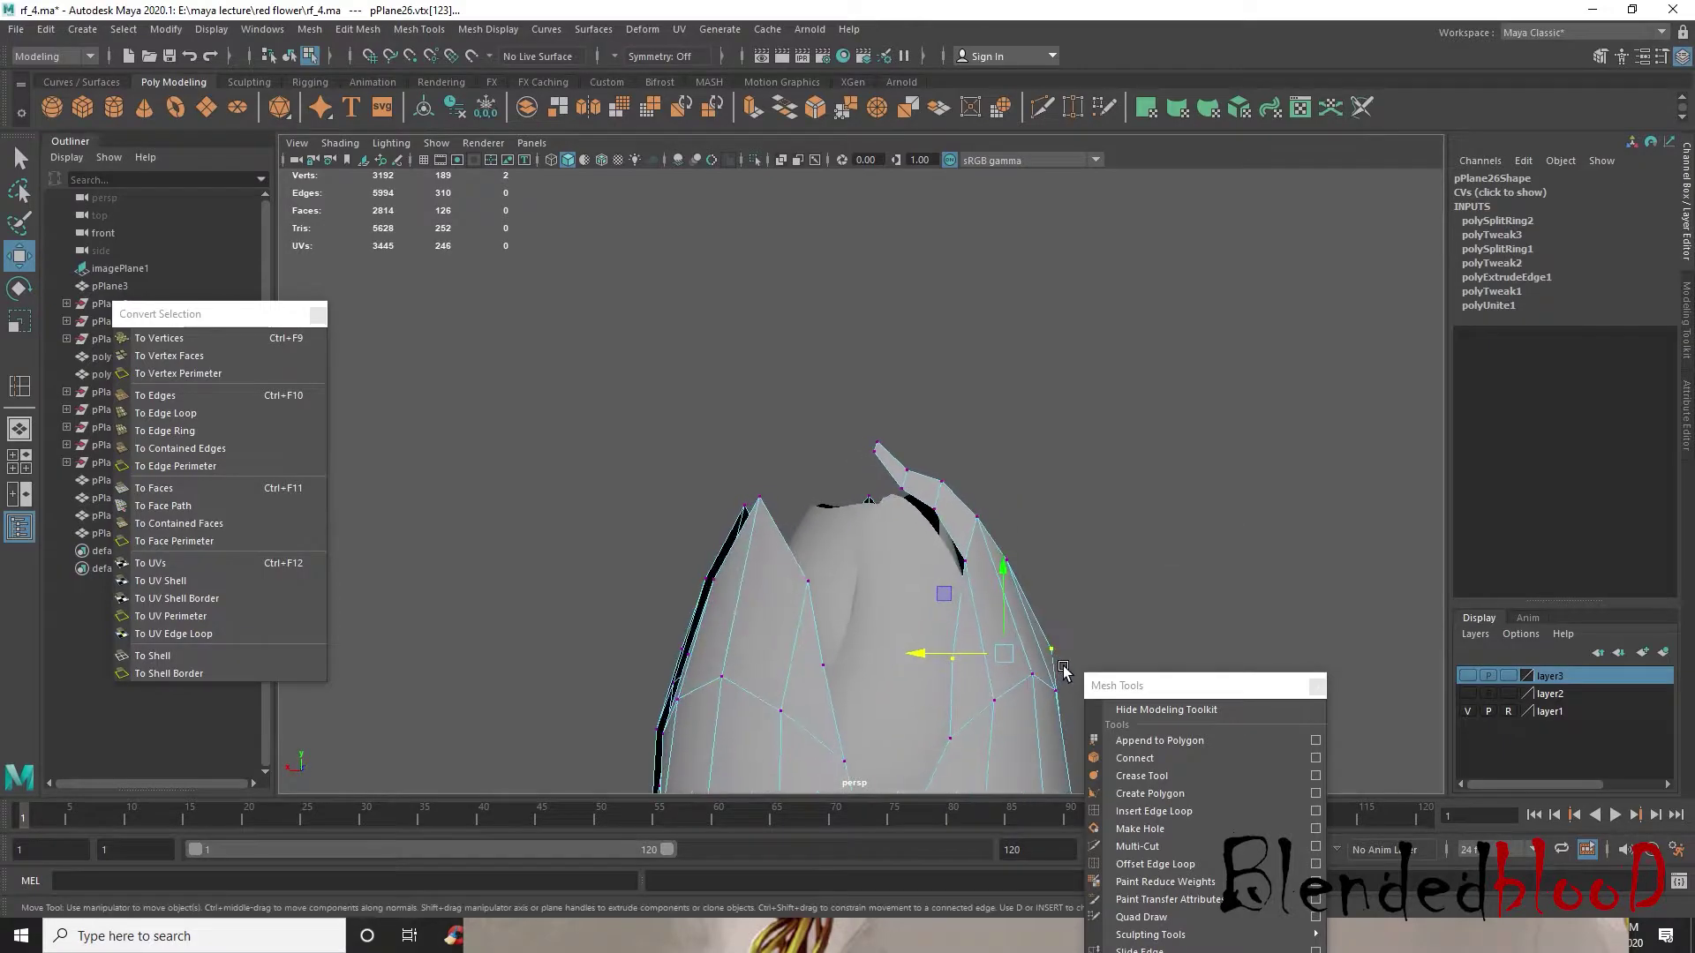
mouse_move(916, 647)
left_mouse_down("alt")
mouse_move(954, 672)
mouse_move(924, 680)
left_mouse_up("alt")
key("3")
left_click_drag(1049, 642, 849, 598, "alt")
scroll(851, 597, "up", 1)
key("1")
- Select all faces of the extended petal, convert them to vertices and brush the tip with the Sculpt Geometry Tool
right_click_drag(845, 553, 802, 488)
scroll(804, 490, "down", 2)
scroll(852, 519, "up", 1)
right_click_drag(874, 604, 871, 499)
double_click(881, 643)
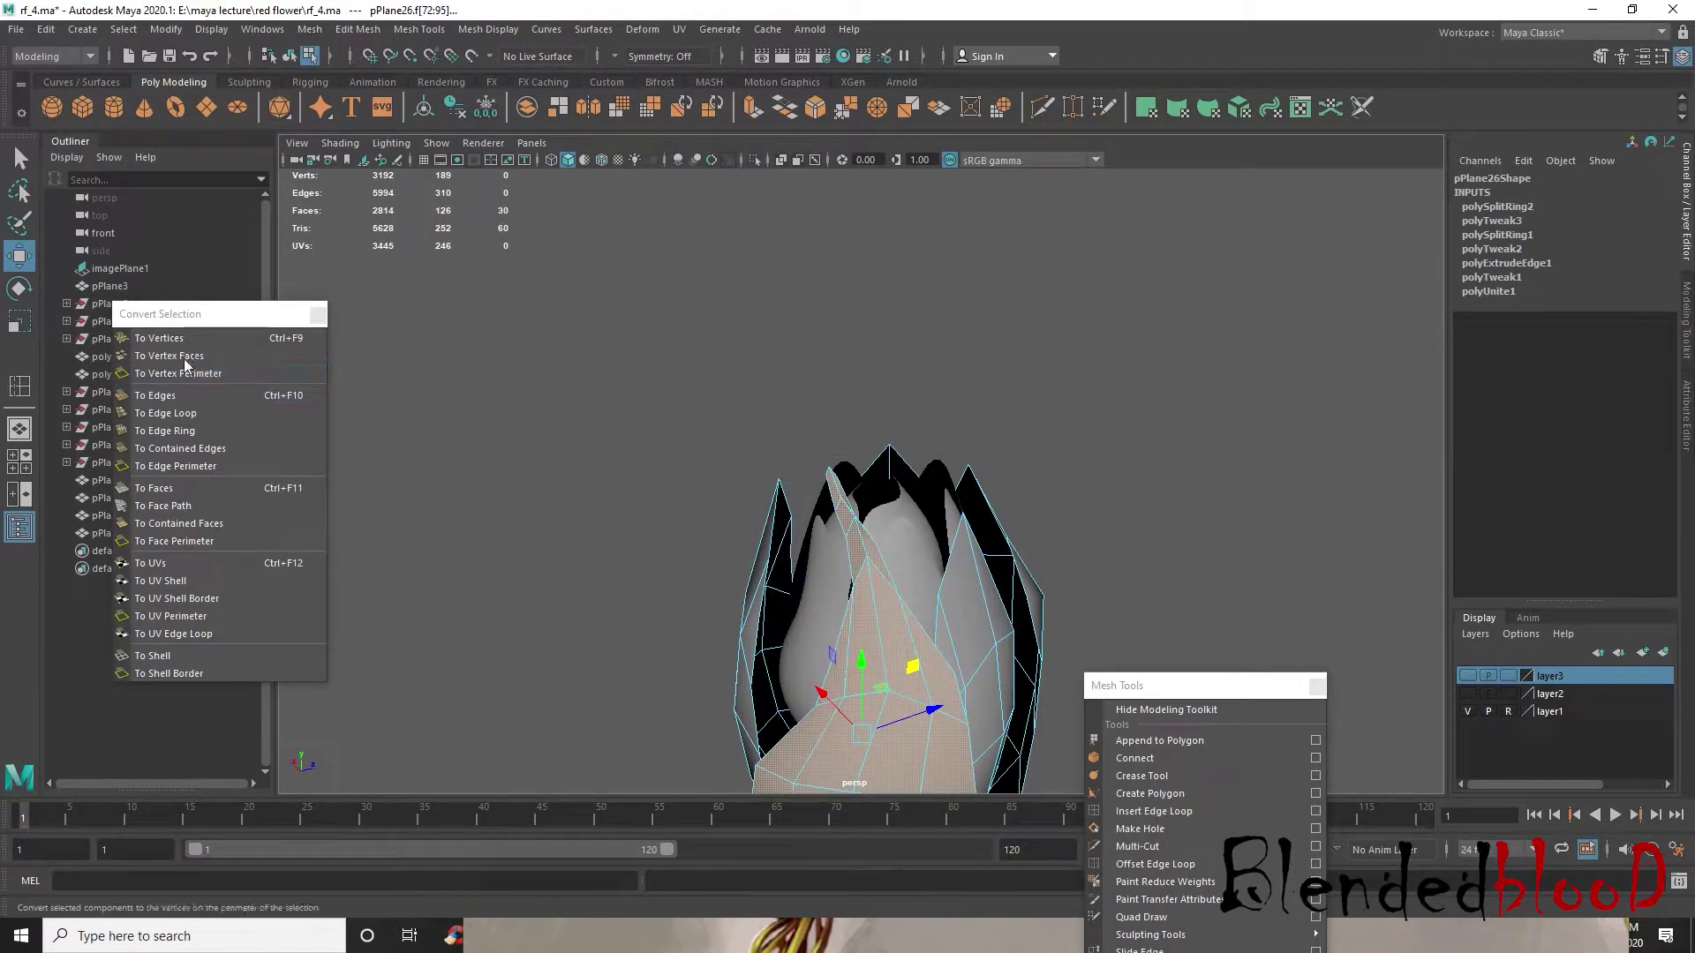
left_click(159, 338)
left_click(593, 29)
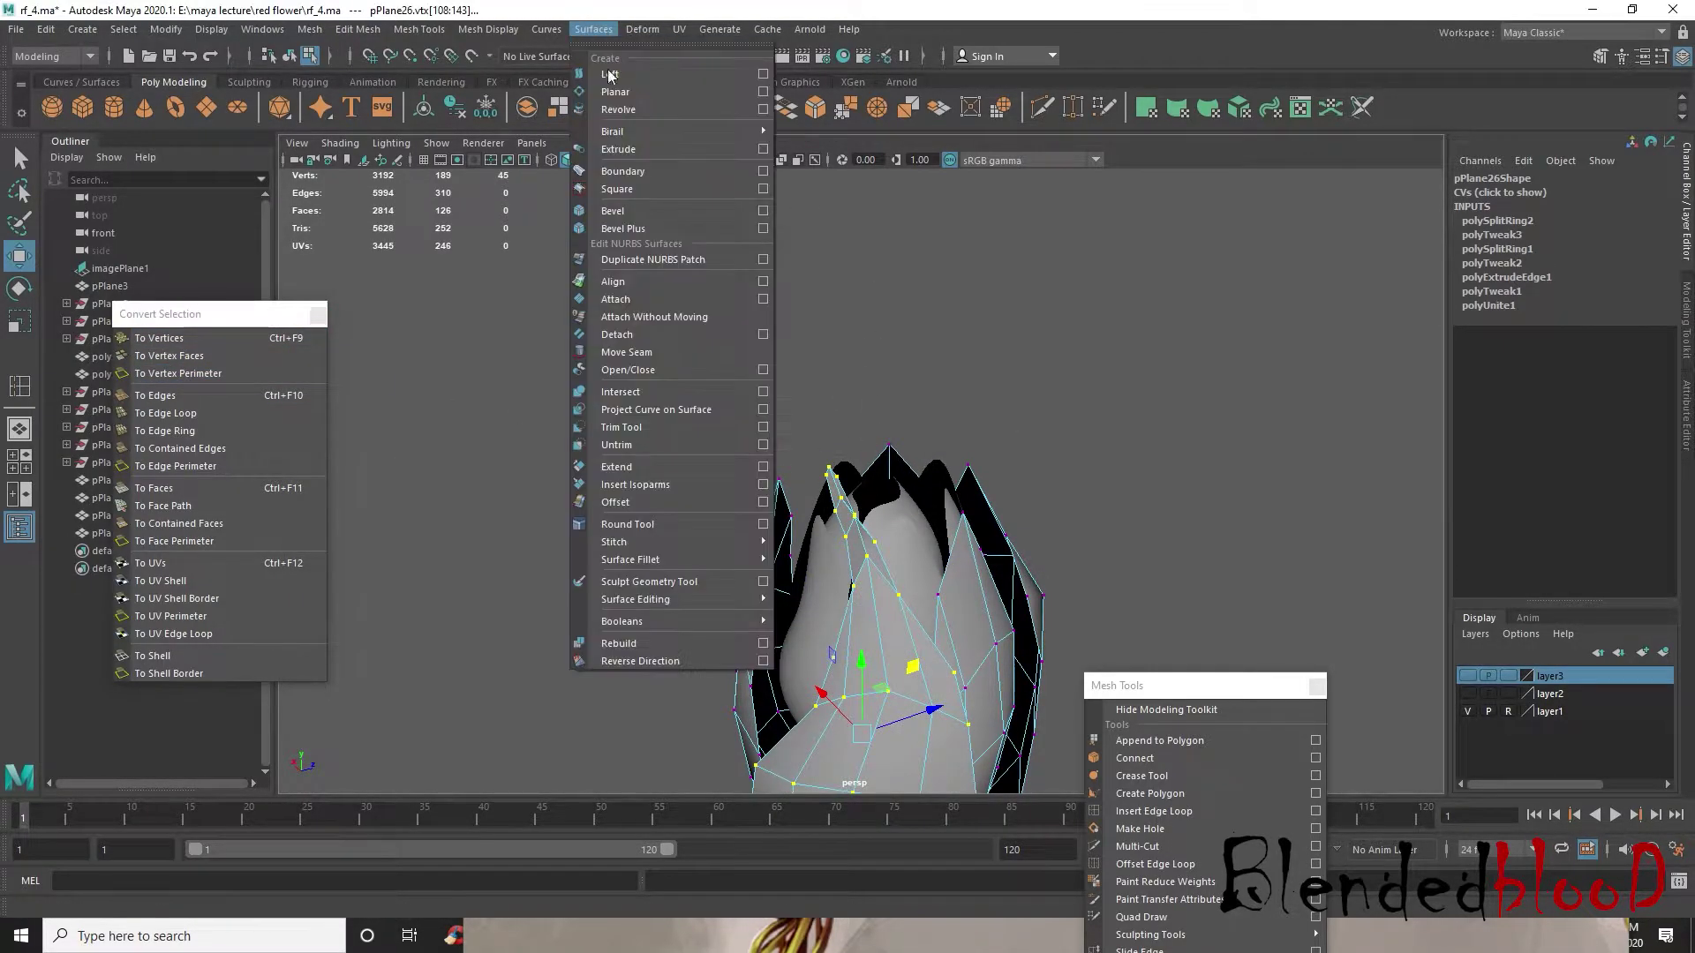
left_click(763, 581)
left_click_drag(880, 561, 856, 568)
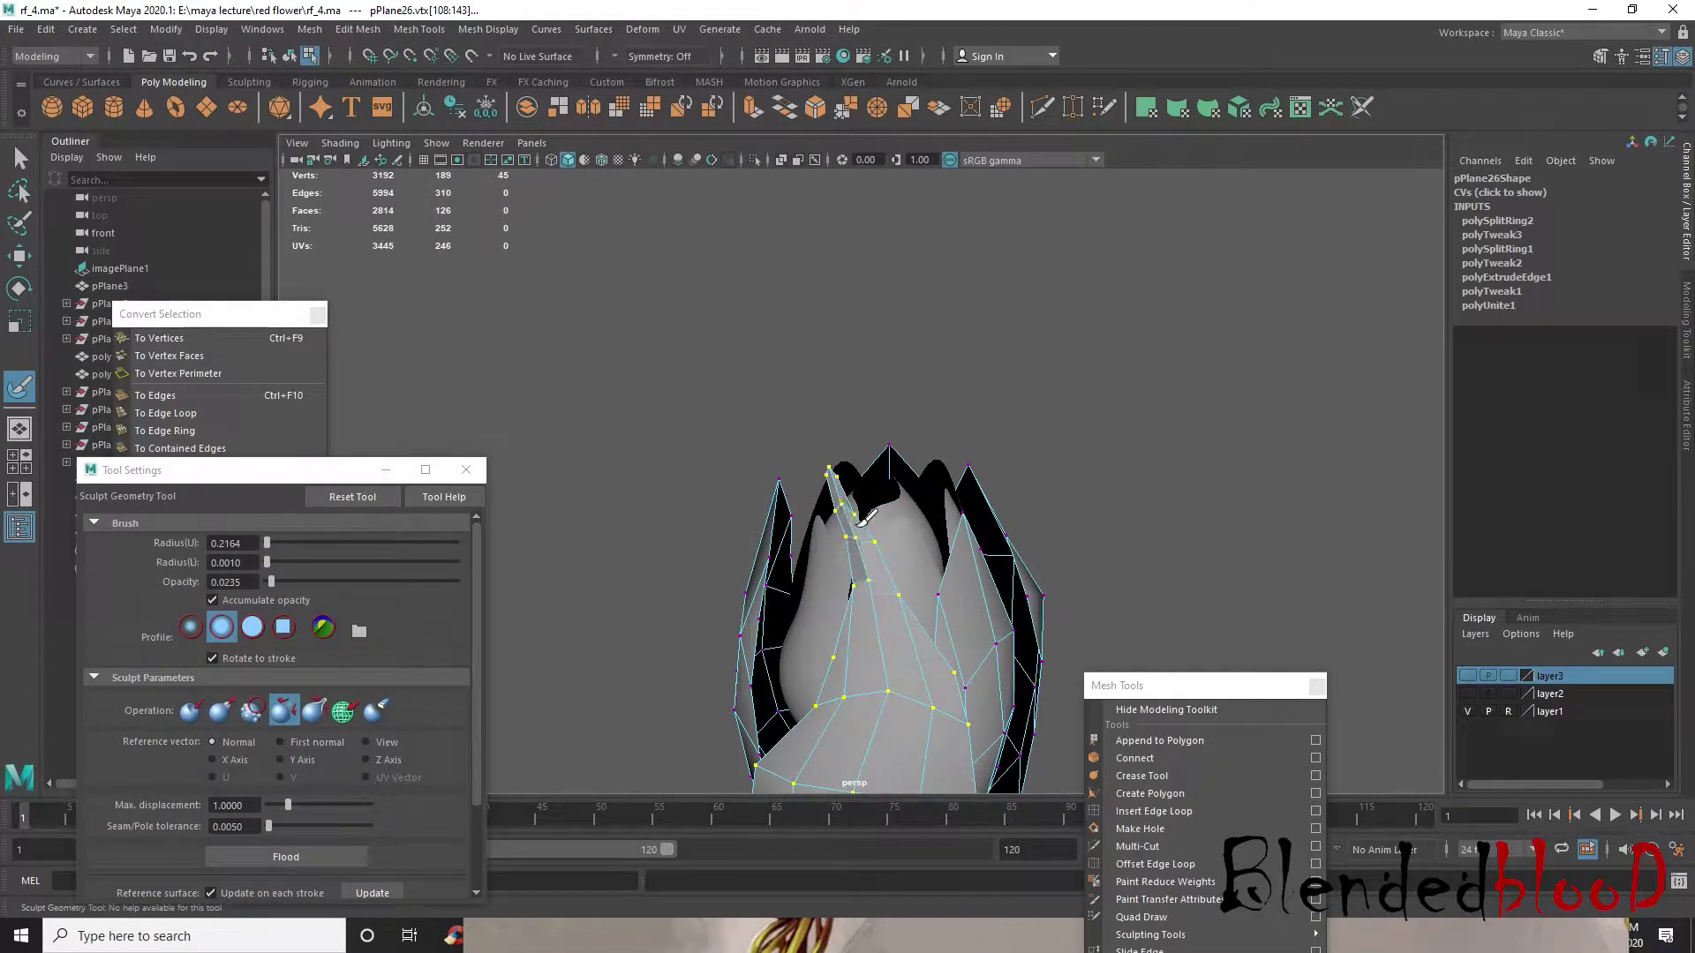
key("w")
key("3")
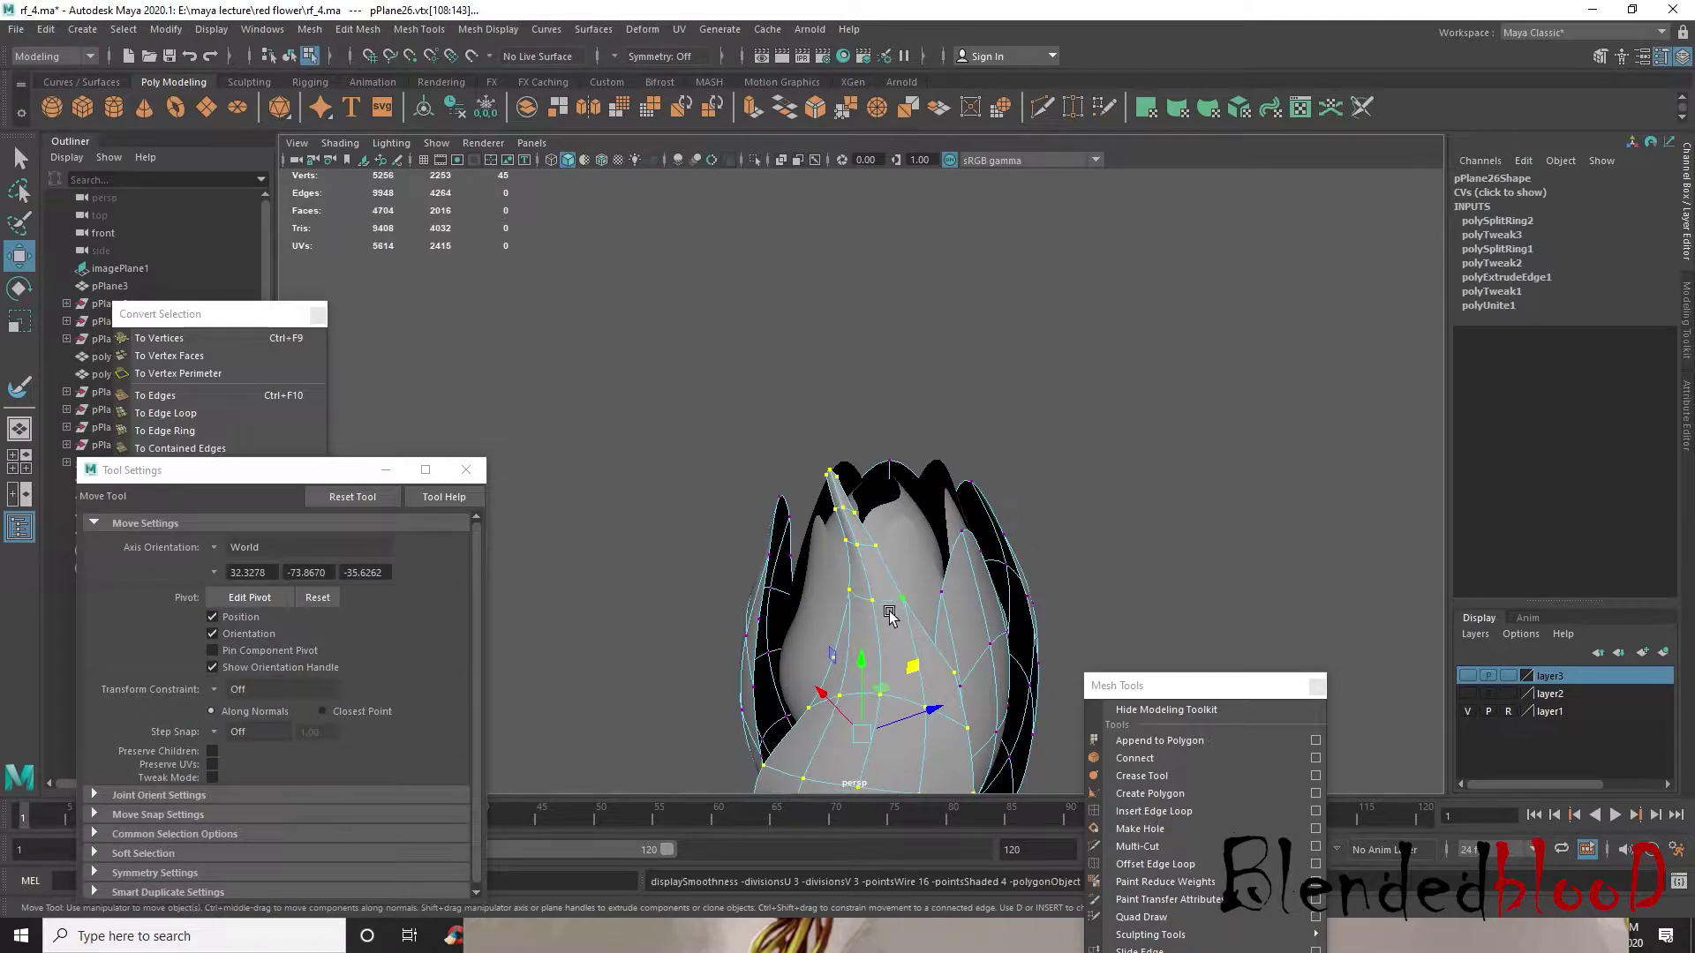
left_click(466, 469)
- Reposition the vertices along the extended petal's side edge and preview the petal smoothed
right_click_drag(967, 449, 986, 558)
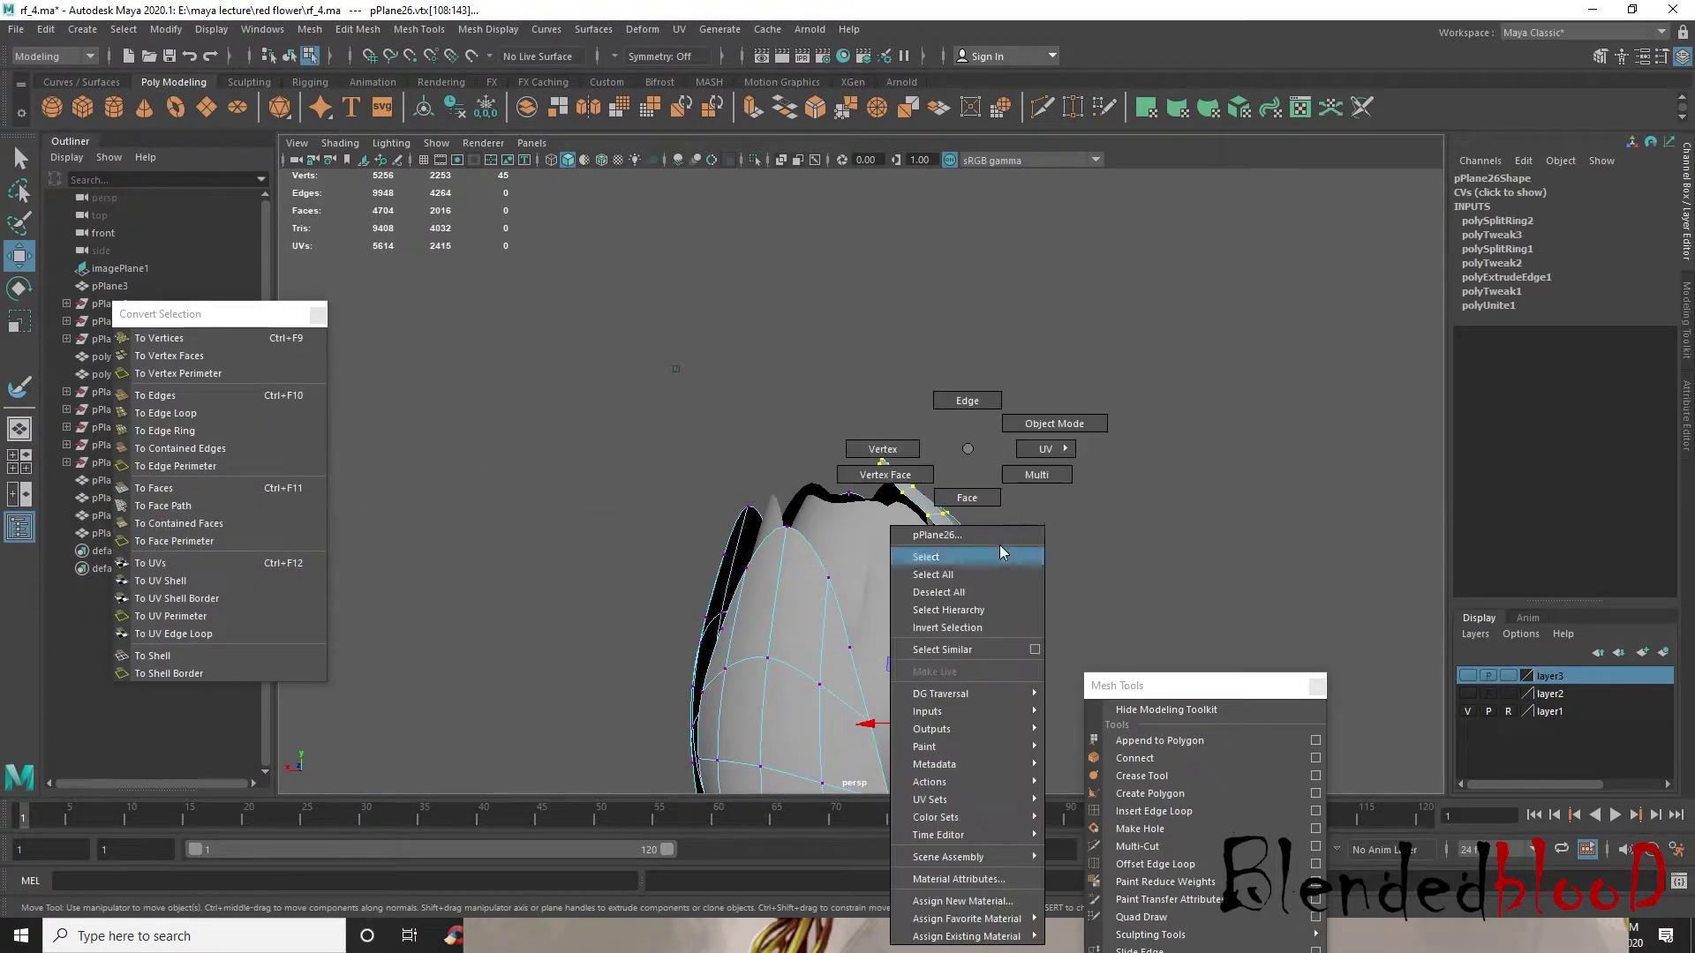
right_click_drag(1061, 406, 1060, 422)
left_click_drag(1091, 473, 929, 585, "alt")
scroll(928, 585, "up", 4)
left_click(959, 597)
right_click_drag(953, 620, 870, 451)
left_click(963, 609)
key("1")
left_click_drag(1012, 607, 821, 718)
left_click_drag(827, 702, 989, 732)
key("3")
- Move the border vertex beside the base of the bent tip to even out the petal's outline
middle_click_drag(1026, 716, 946, 574, "alt")
key("1")
left_click_drag(899, 533, 883, 536)
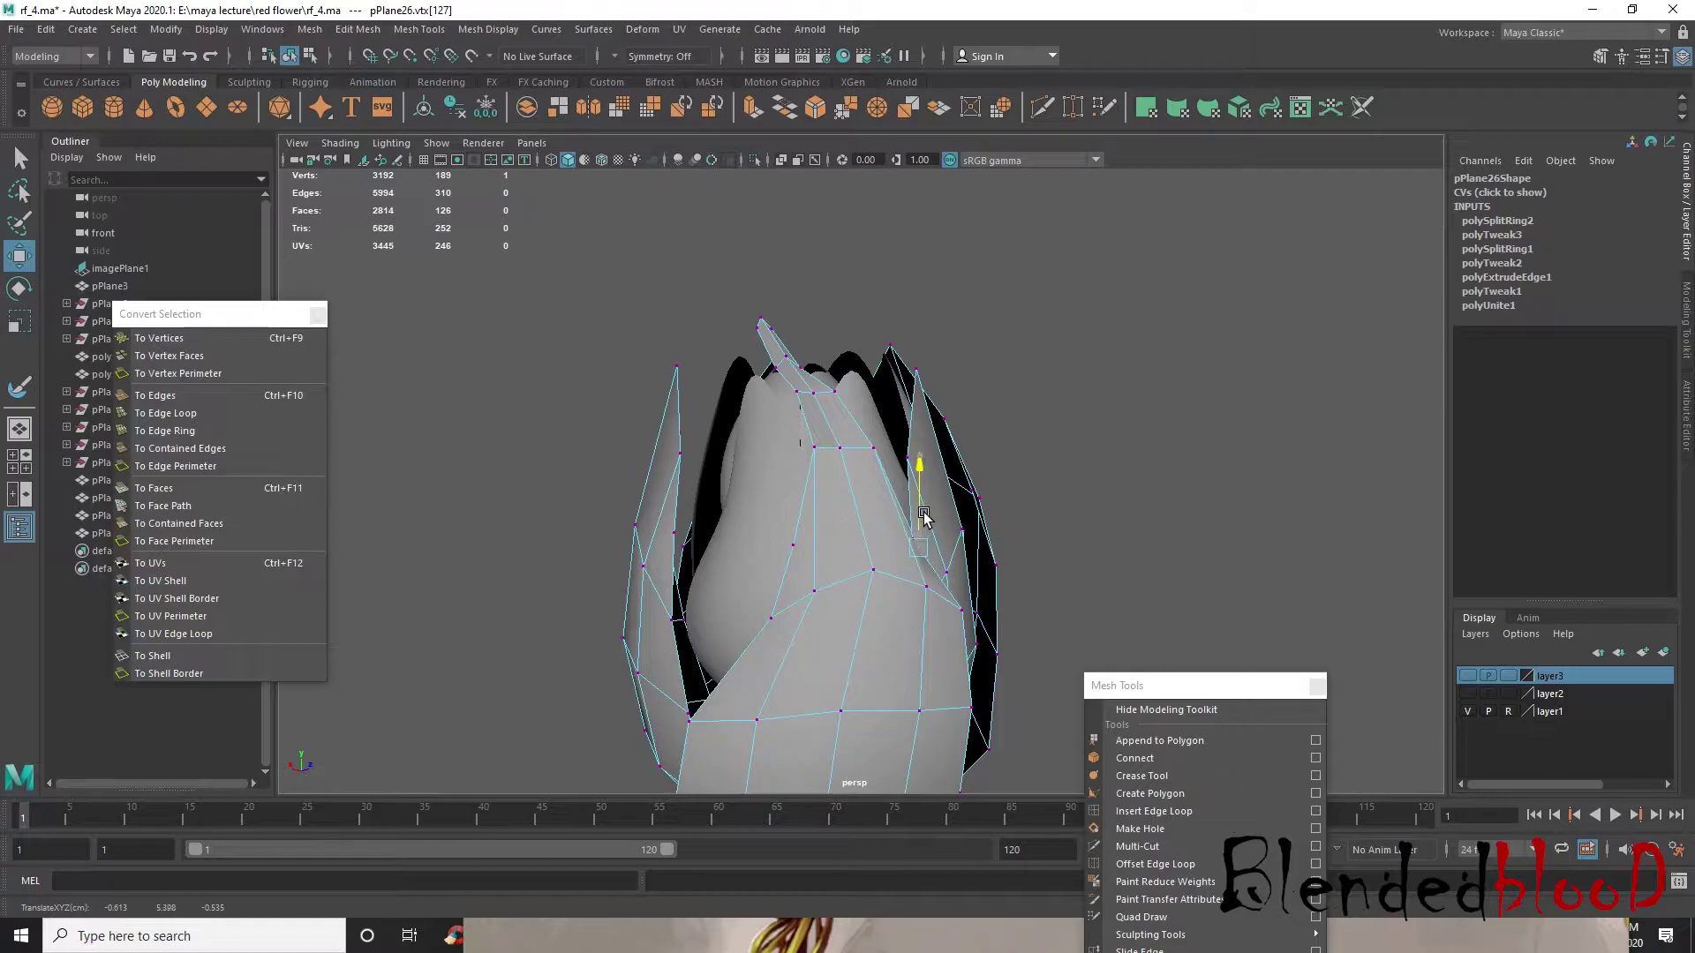
key("3")
left_click_drag(946, 507, 771, 330, "alt")
- Select the vertices of the bent petal tip and lower them with soft selection
key("1")
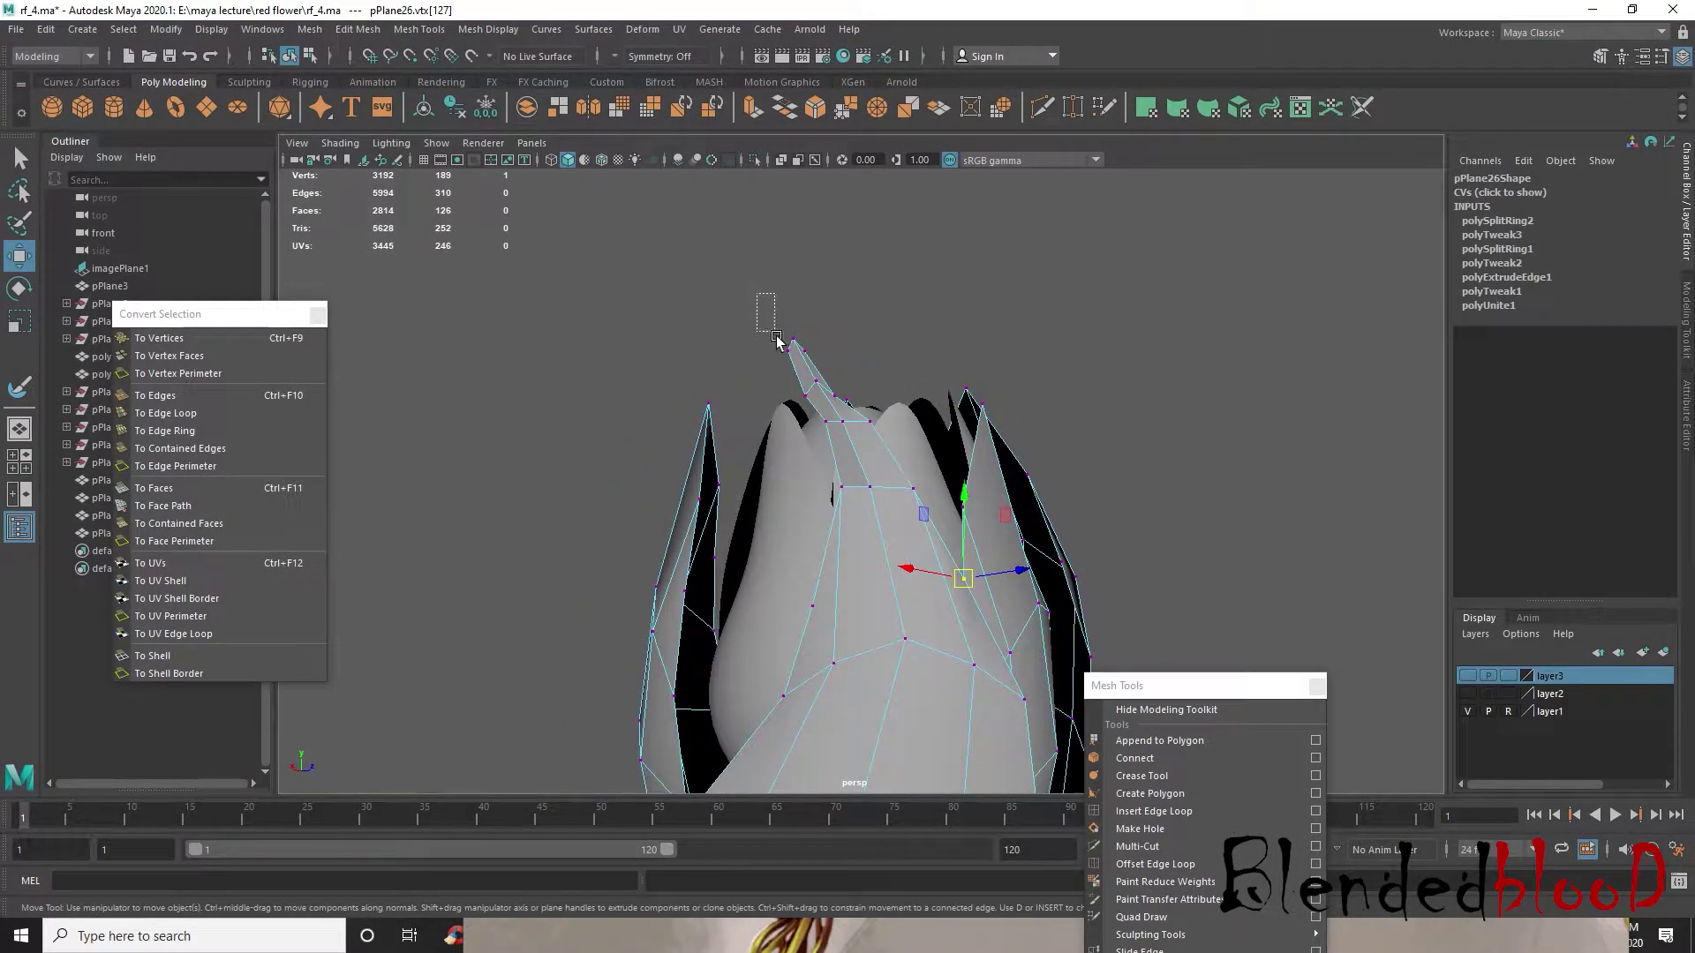
left_click_drag(838, 474, 872, 501, "alt")
key("b")
mouse_move(824, 298)
left_mouse_down()
mouse_move(842, 349)
mouse_move(843, 323)
left_mouse_up()
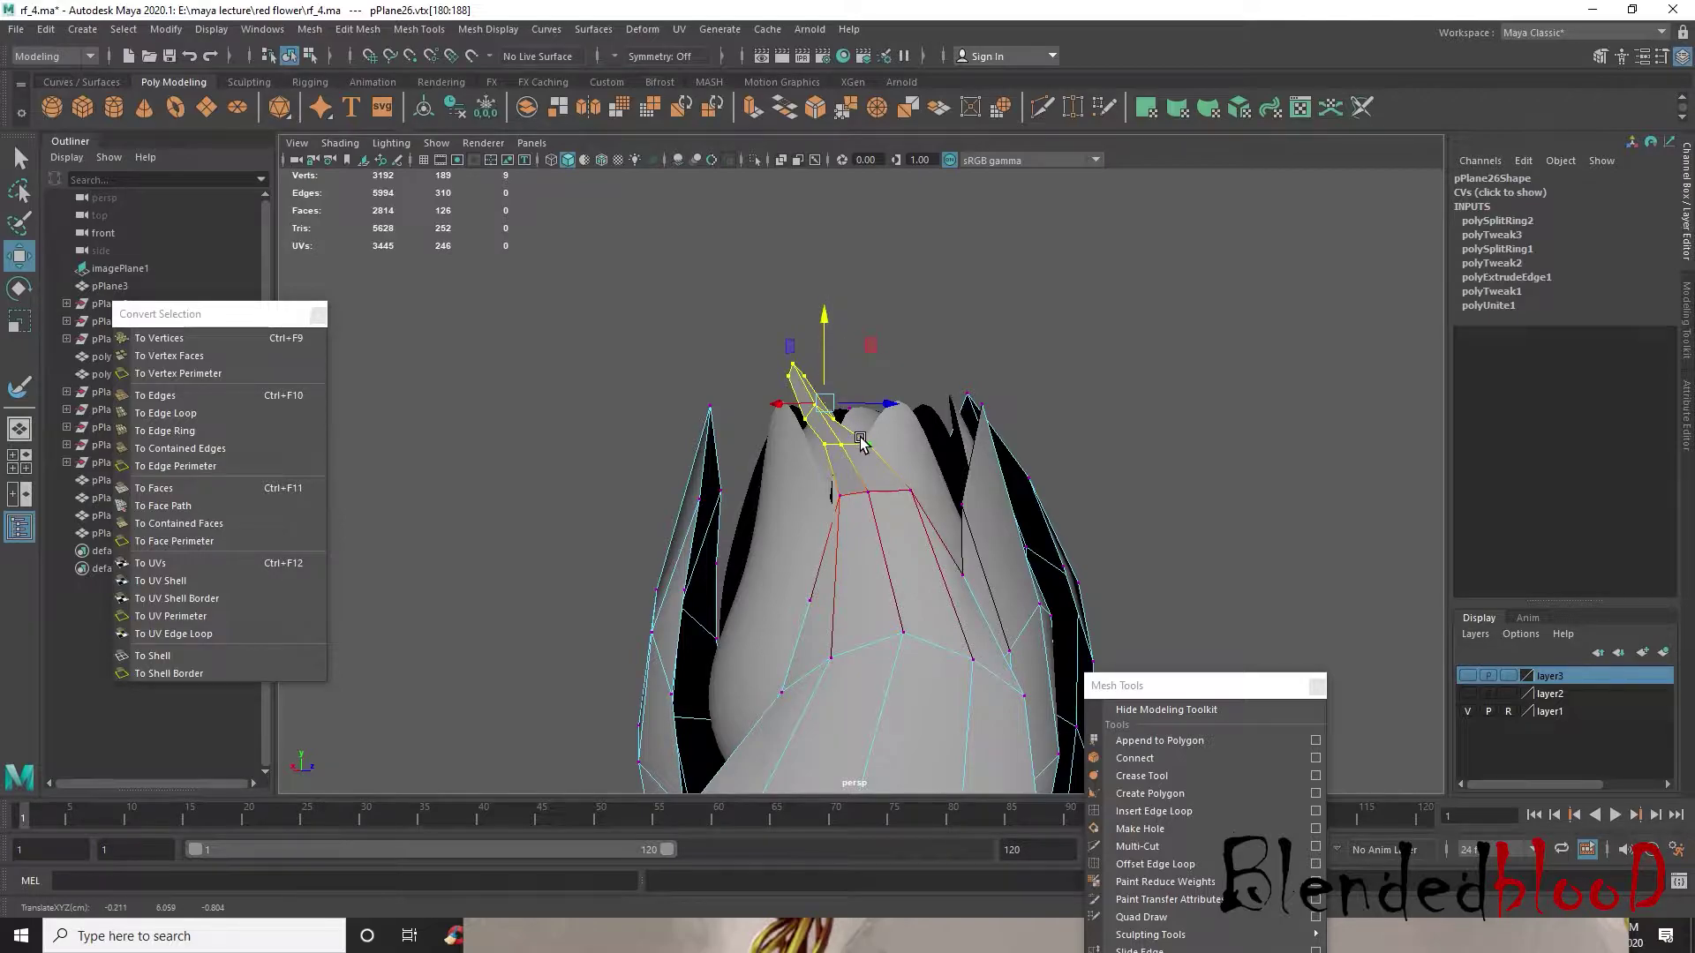
- Shift the edge loops across the bent petal tip one after another to round its curve toward the bud
right_click_drag(882, 448, 886, 360)
double_click(887, 491)
left_click_drag(875, 460, 910, 540)
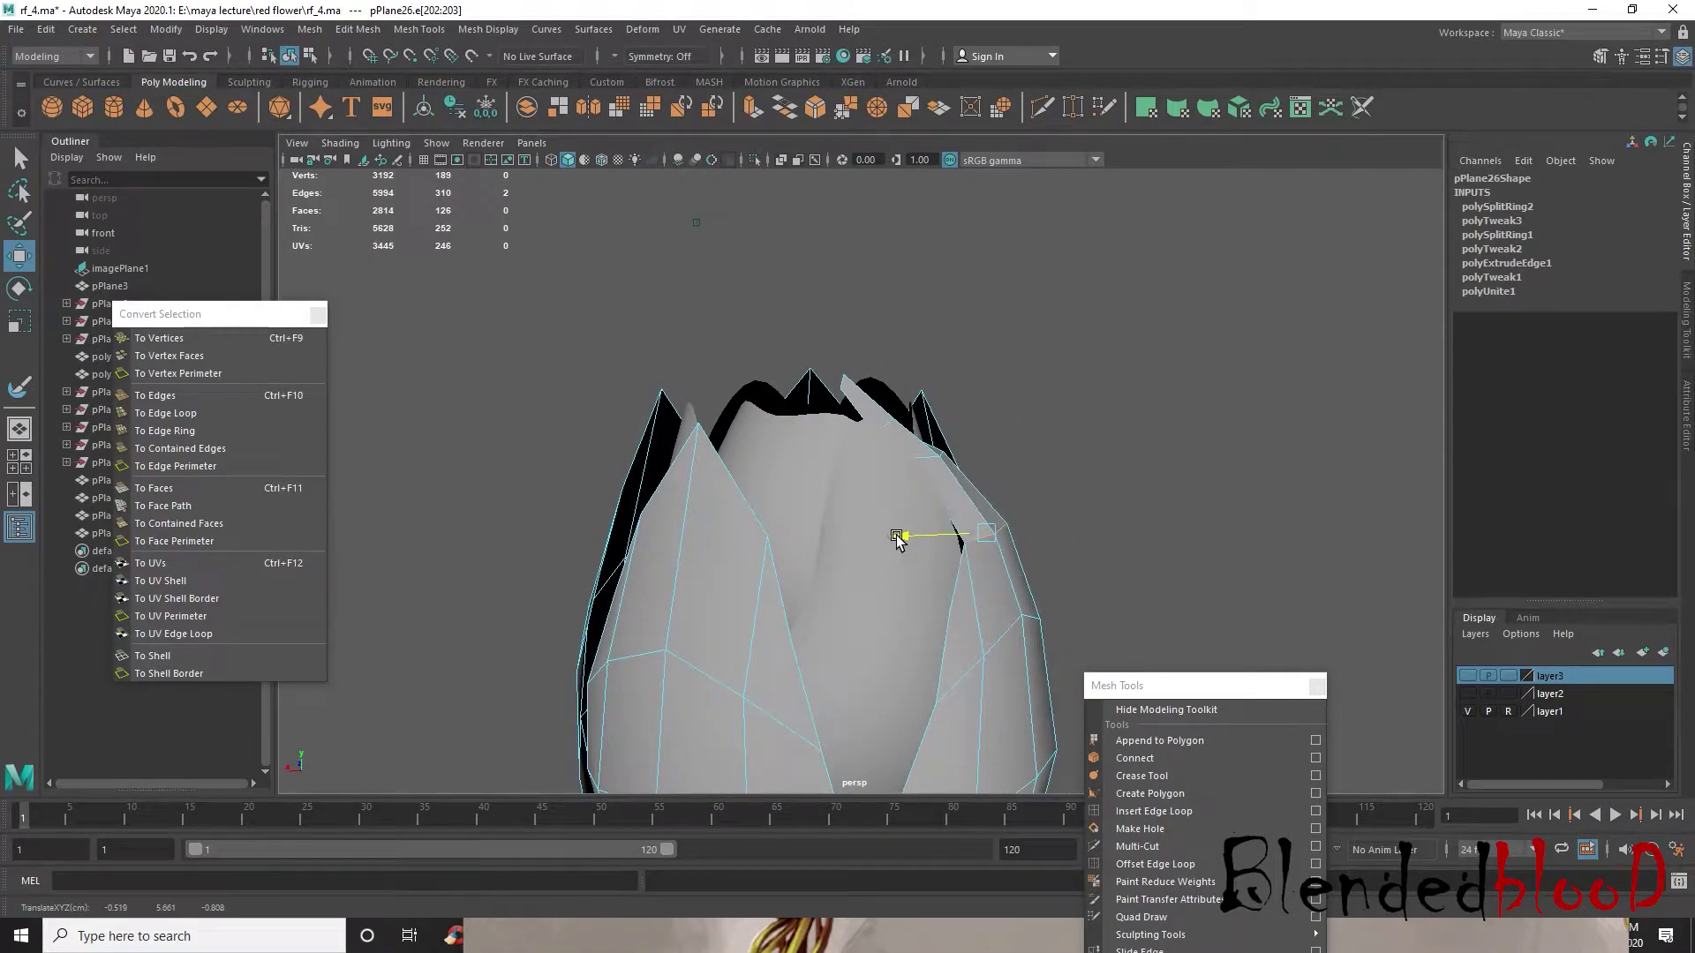
left_click(894, 427)
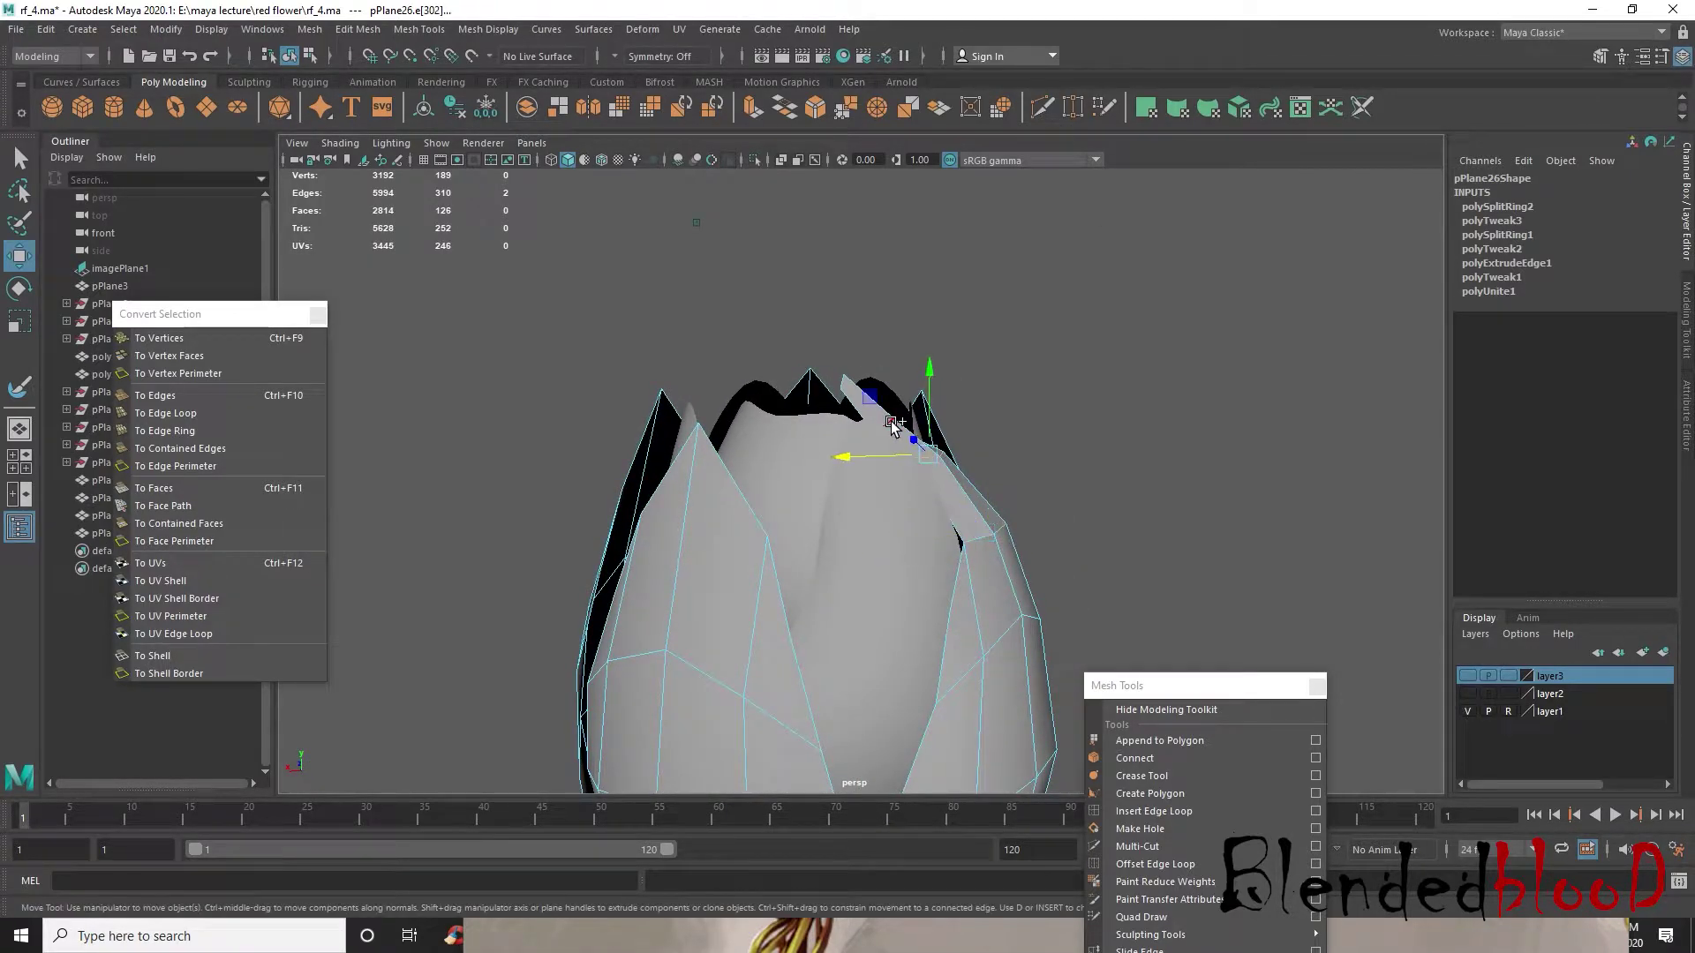
left_click_drag(825, 442, 864, 428)
left_click(941, 421)
double_click(892, 422)
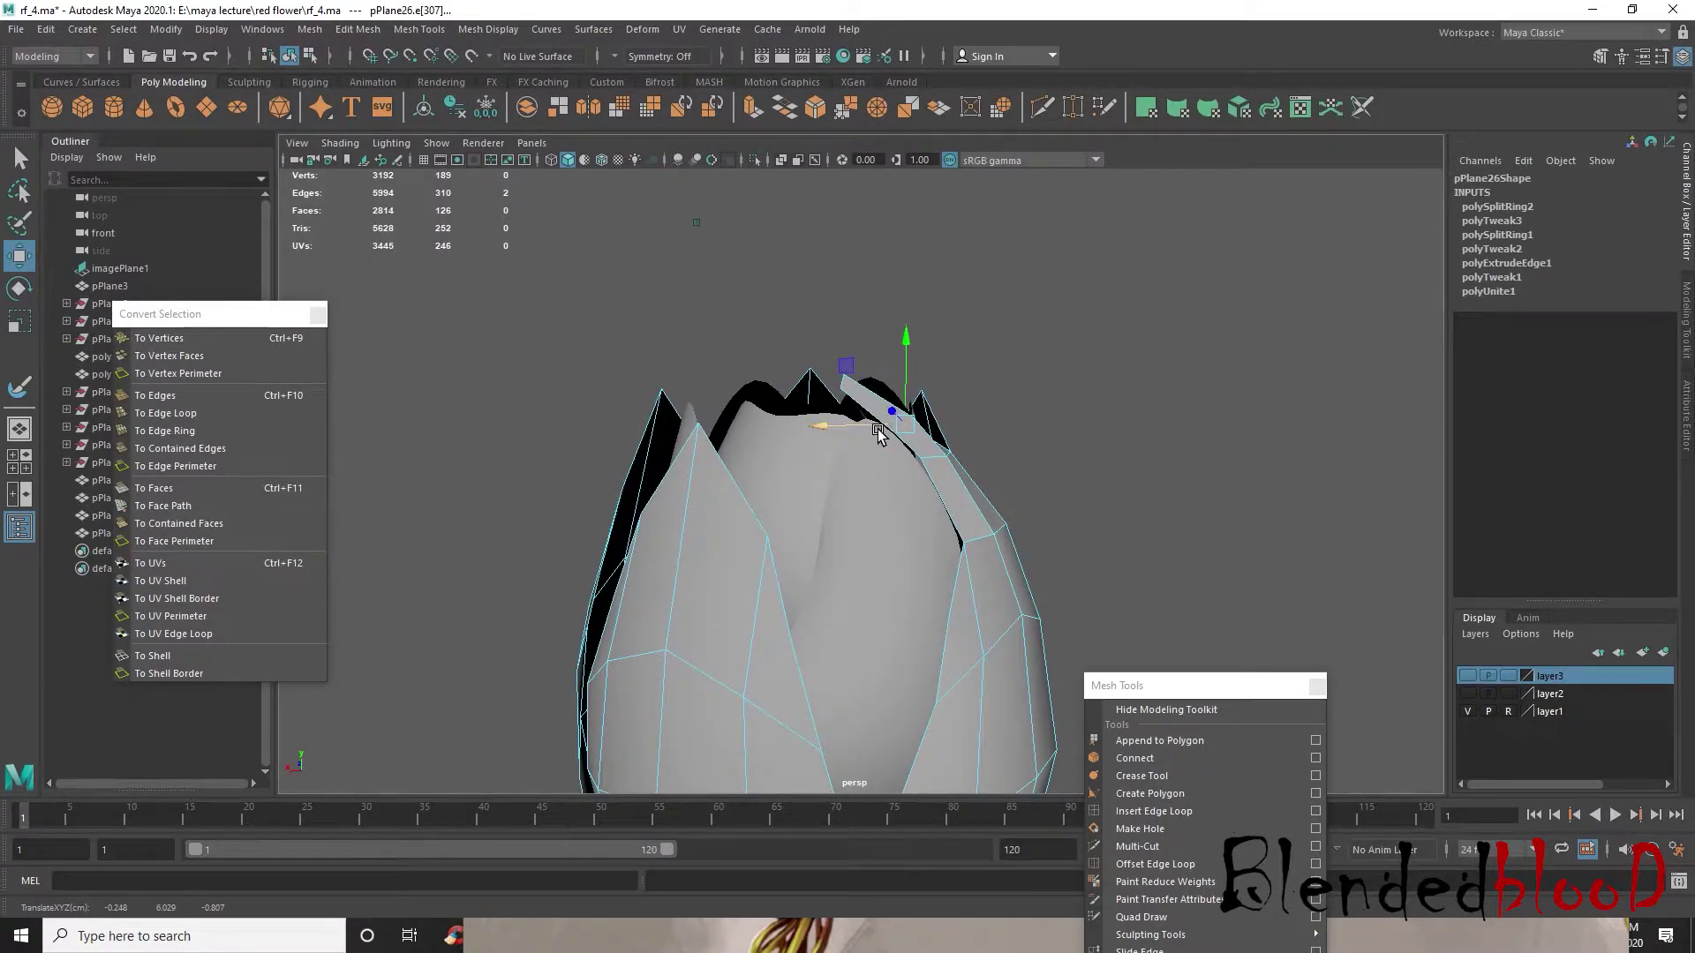
- Examine the bent tip and the outer petal layer in smooth preview, up close and from several sides
key("3")
left_click_drag(1081, 564, 971, 478, "alt")
right_click_drag(927, 449, 1048, 404)
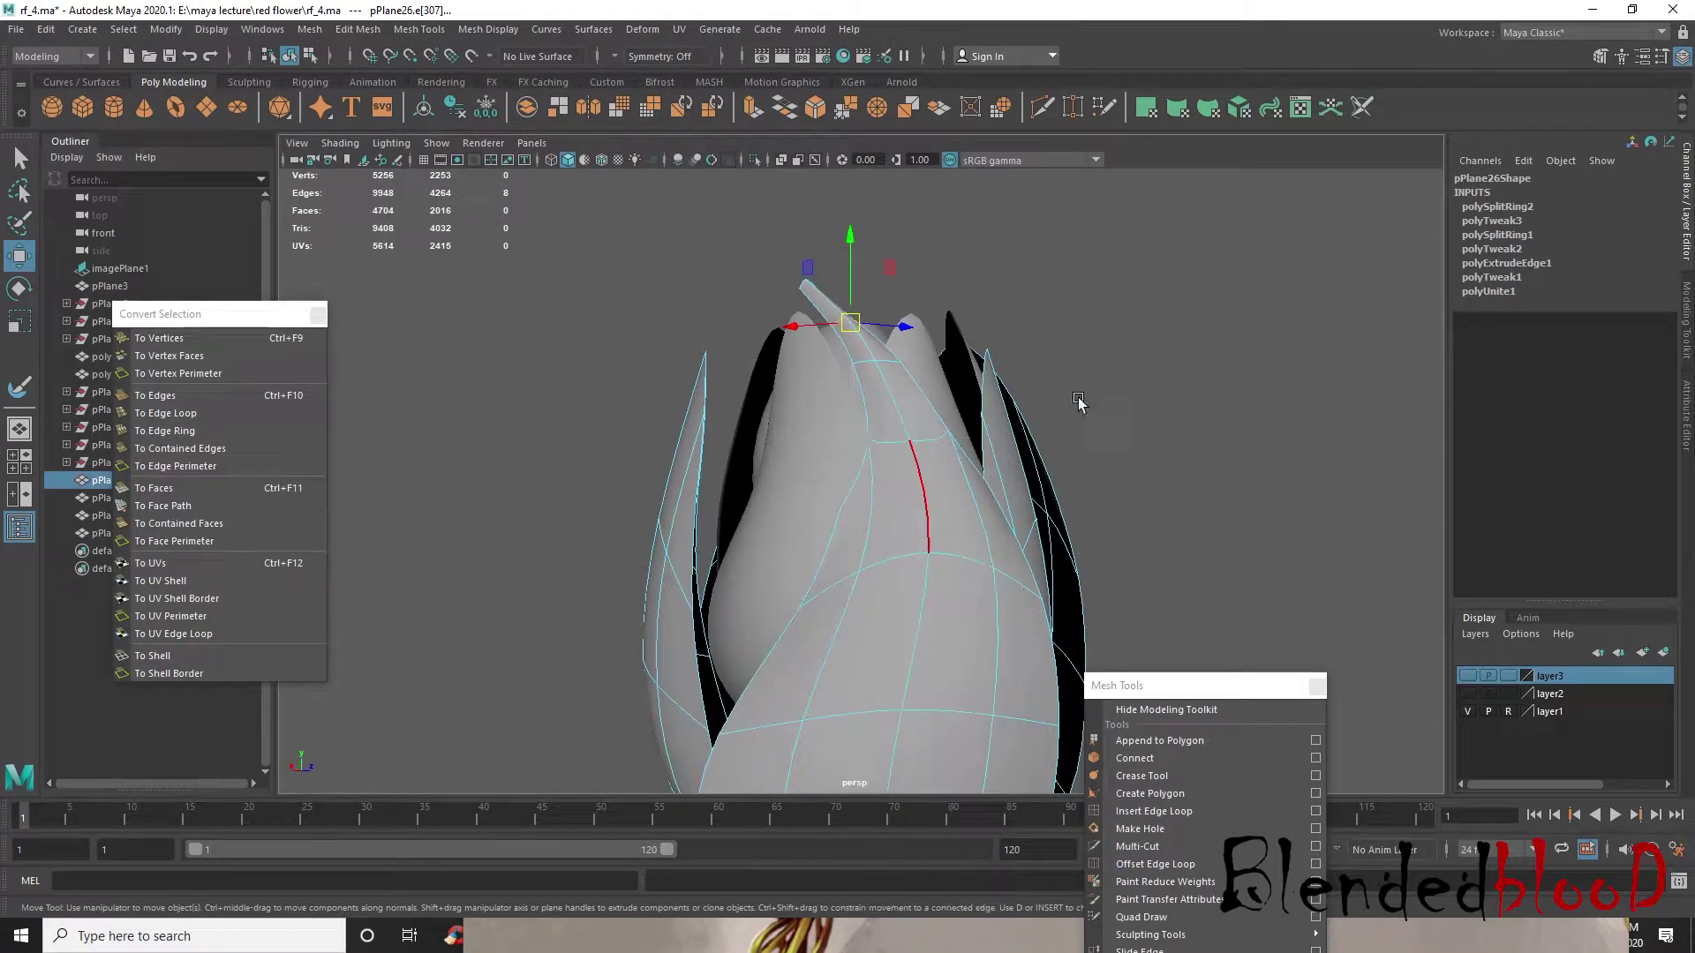
left_click(1051, 406)
scroll(870, 571, "down", 5)
left_click_drag(870, 572, 866, 437, "alt")
scroll(840, 364, "up", 6)
scroll(840, 367, "down", 2)
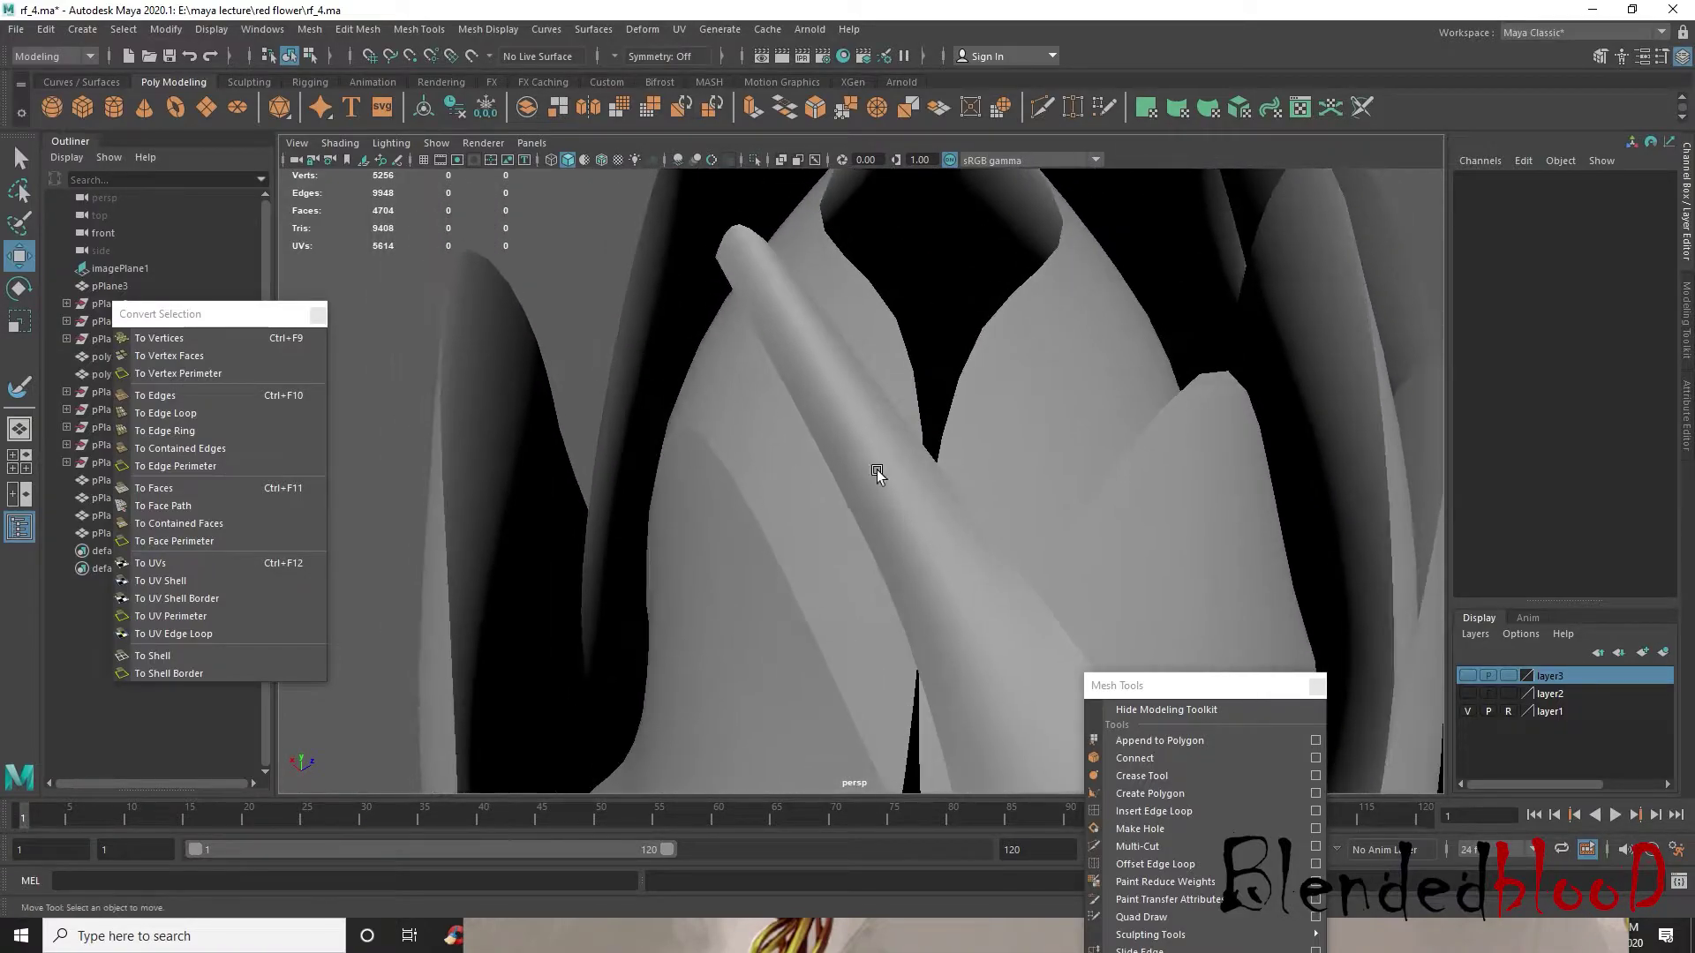
left_click(881, 474)
scroll(881, 473, "down", 3)
scroll(864, 510, "down", 2)
scroll(915, 560, "up", 2)
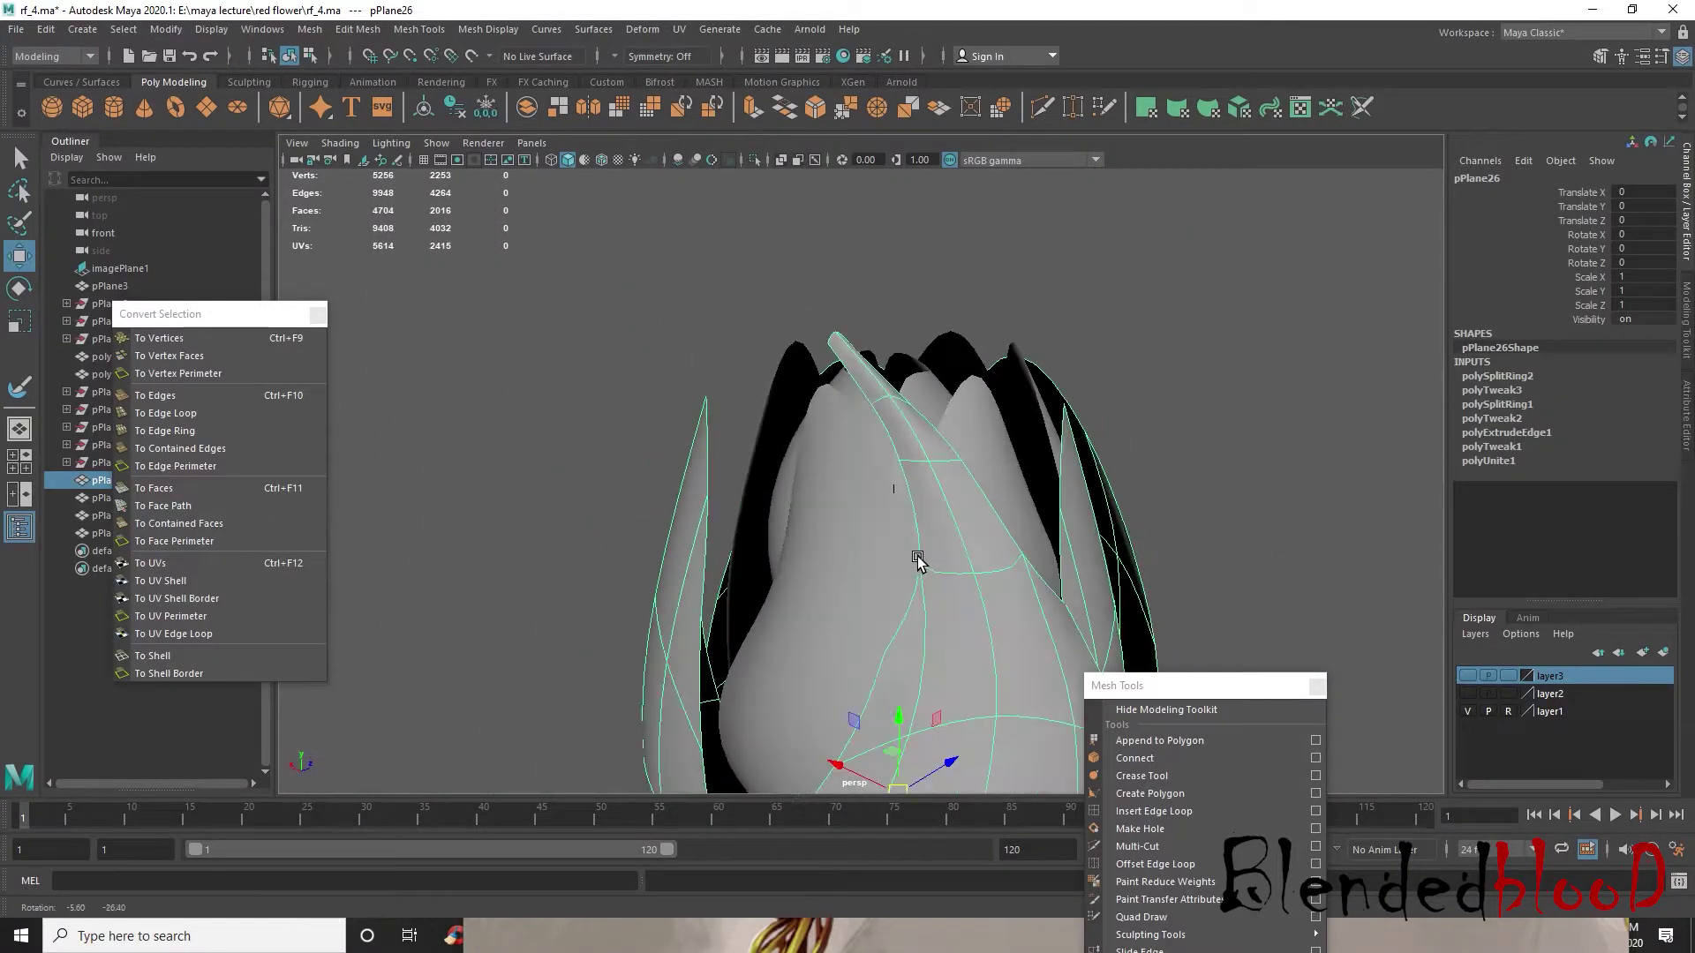
scroll(976, 519, "up", 4)
scroll(1059, 472, "down", 5)
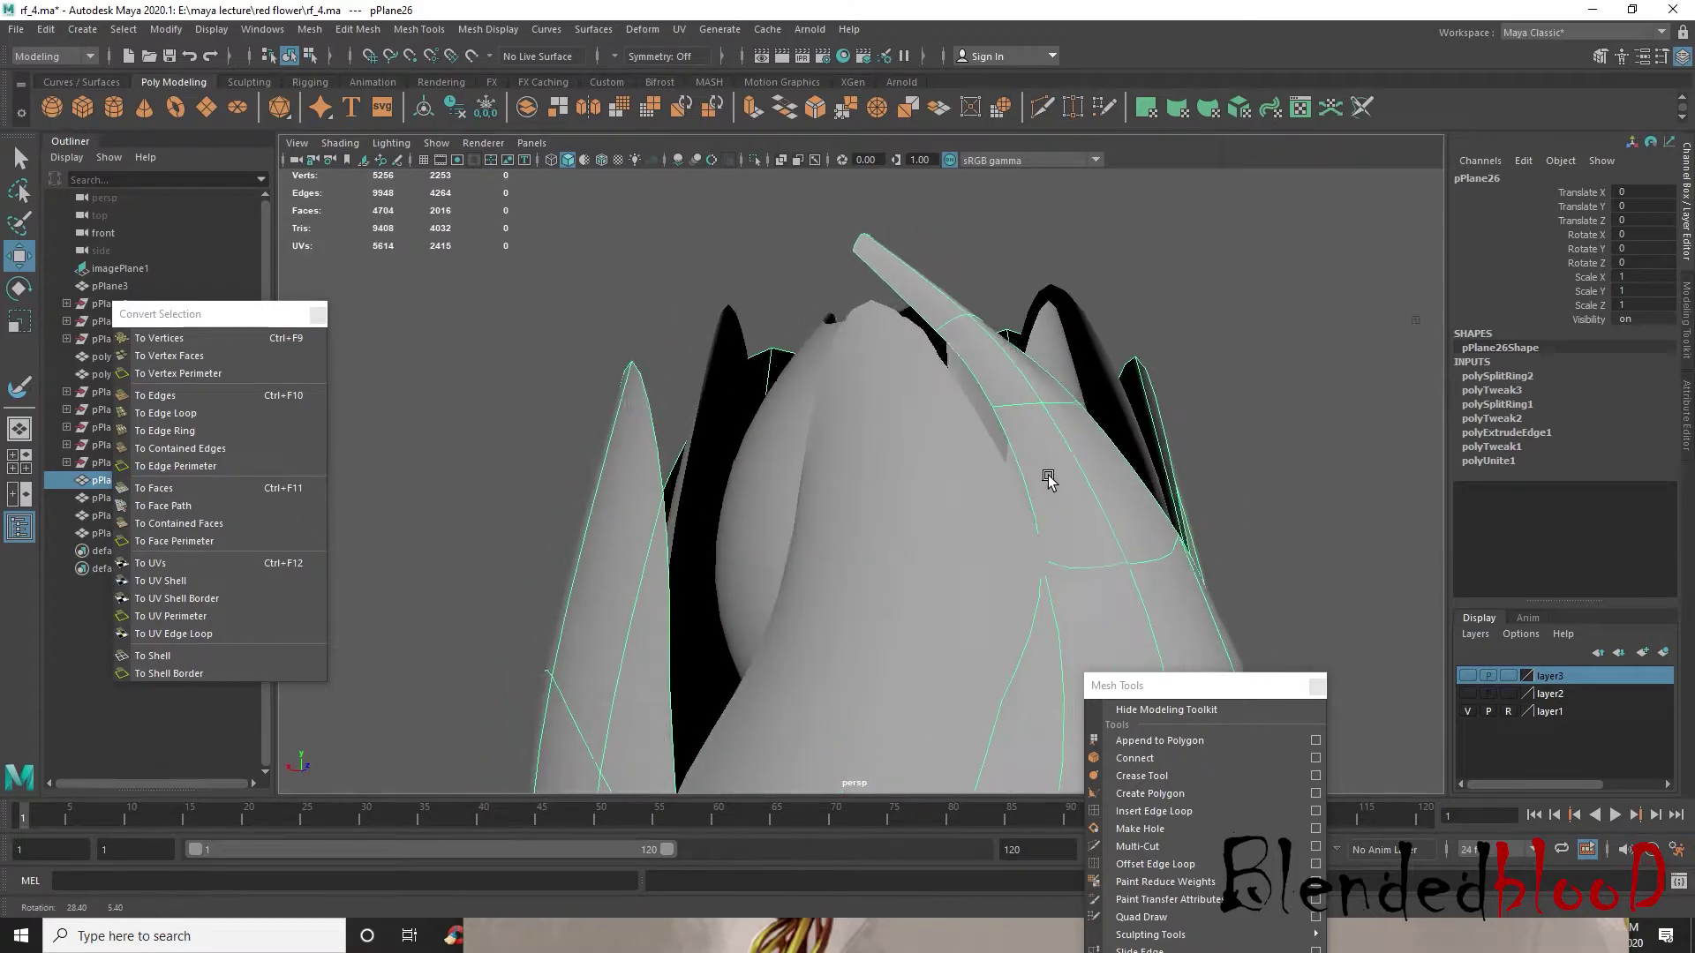
- Select a border edge on the inner petal under the bent tip and move it to fit the outer layer
key("ctrl+d")
left_click(979, 533)
right_click_drag(946, 450, 945, 406)
double_click(986, 518)
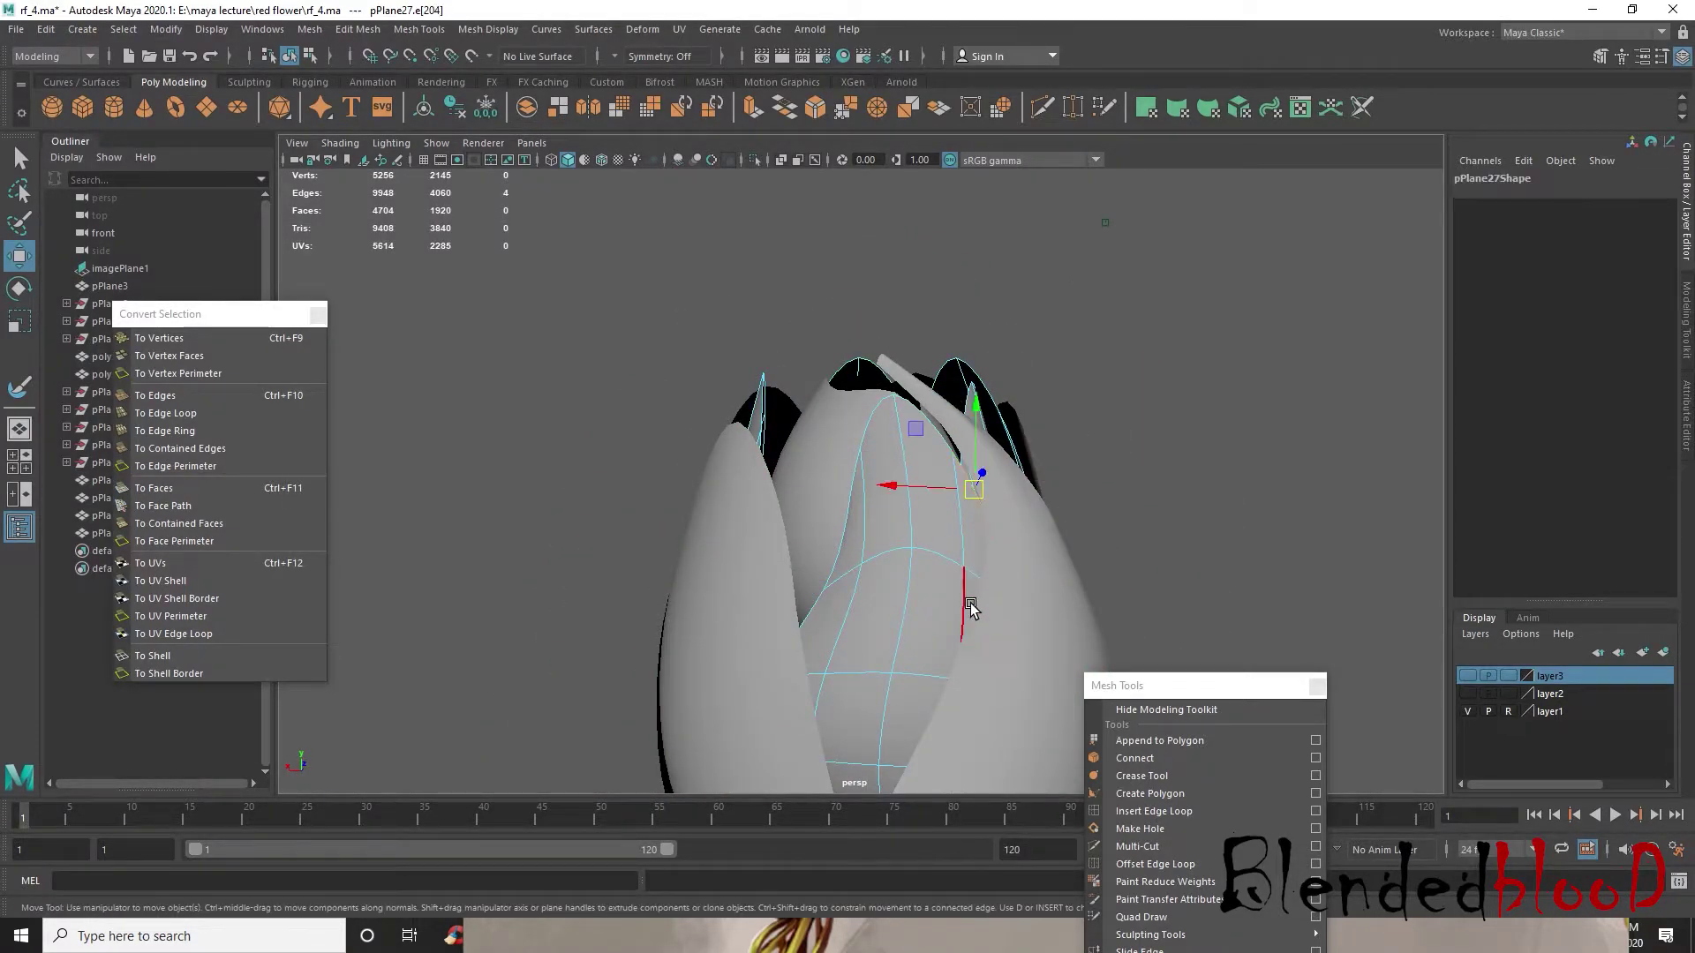
left_click_drag(968, 606, 946, 629, "alt")
key("1")
middle_click_drag(977, 535, 974, 501)
key("3")
right_click_drag(976, 530, 976, 424)
left_click(1100, 553)
- Turn off smooth preview on the outer petal layer and move the border edge beside the gap sideways
left_click_drag(1101, 554, 802, 530, "alt")
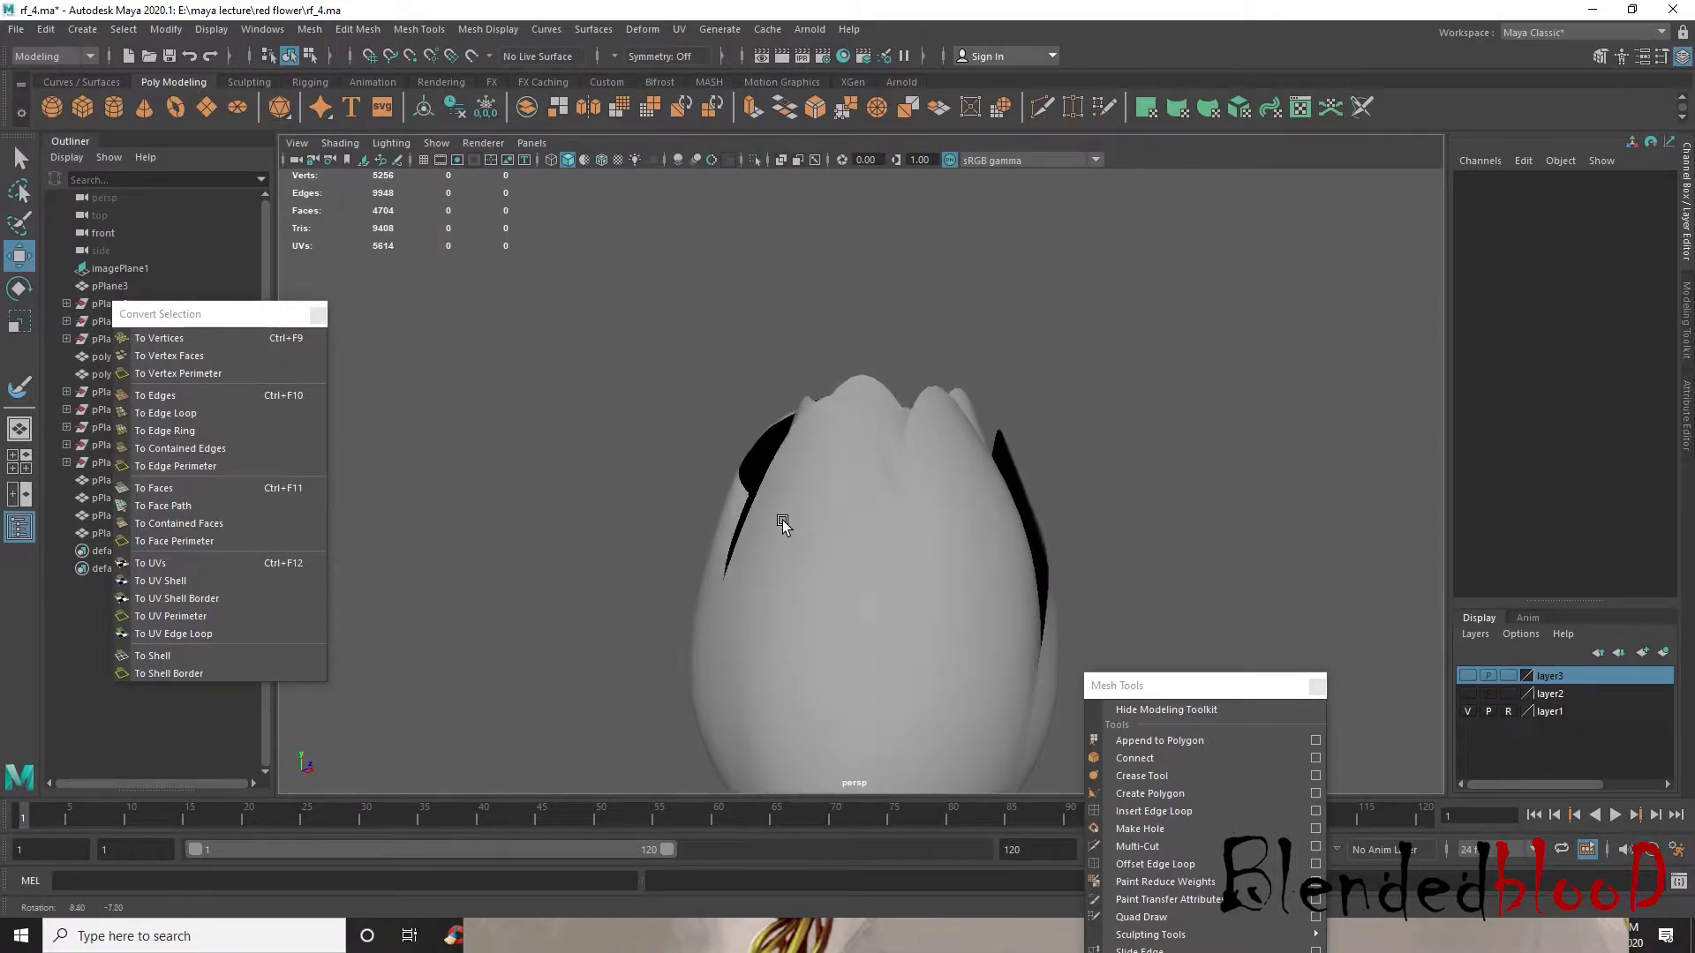
left_click(747, 512)
key("f")
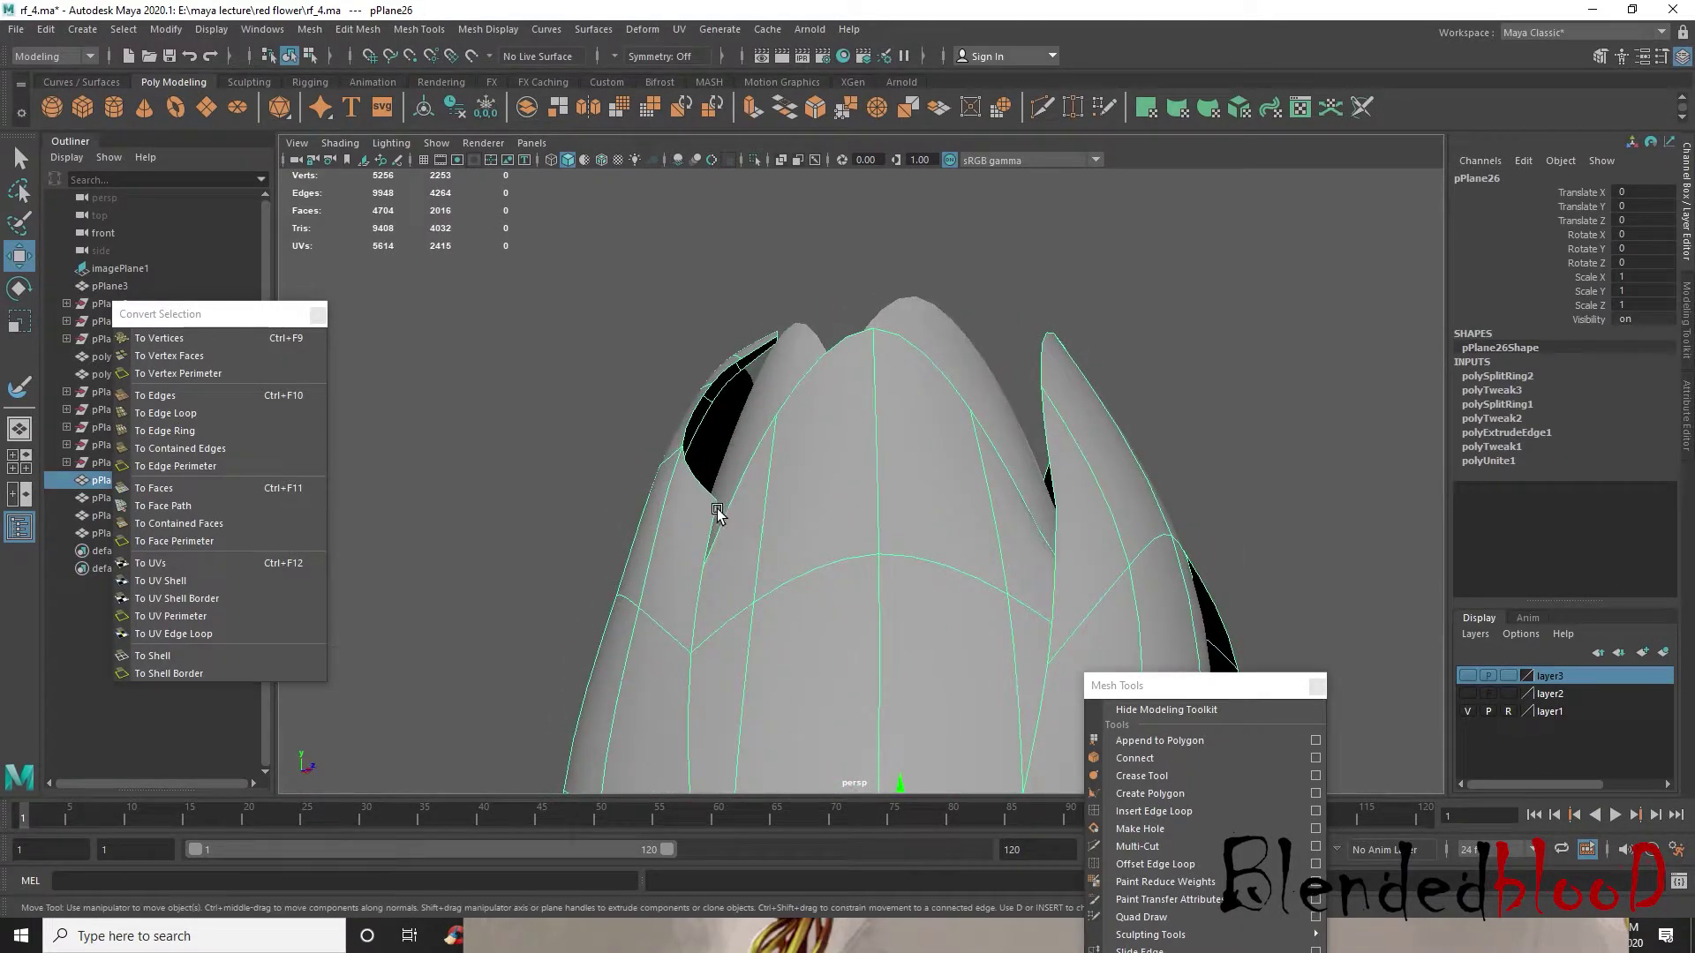
right_click_drag(713, 448, 708, 500)
right_click_drag(710, 409, 711, 404)
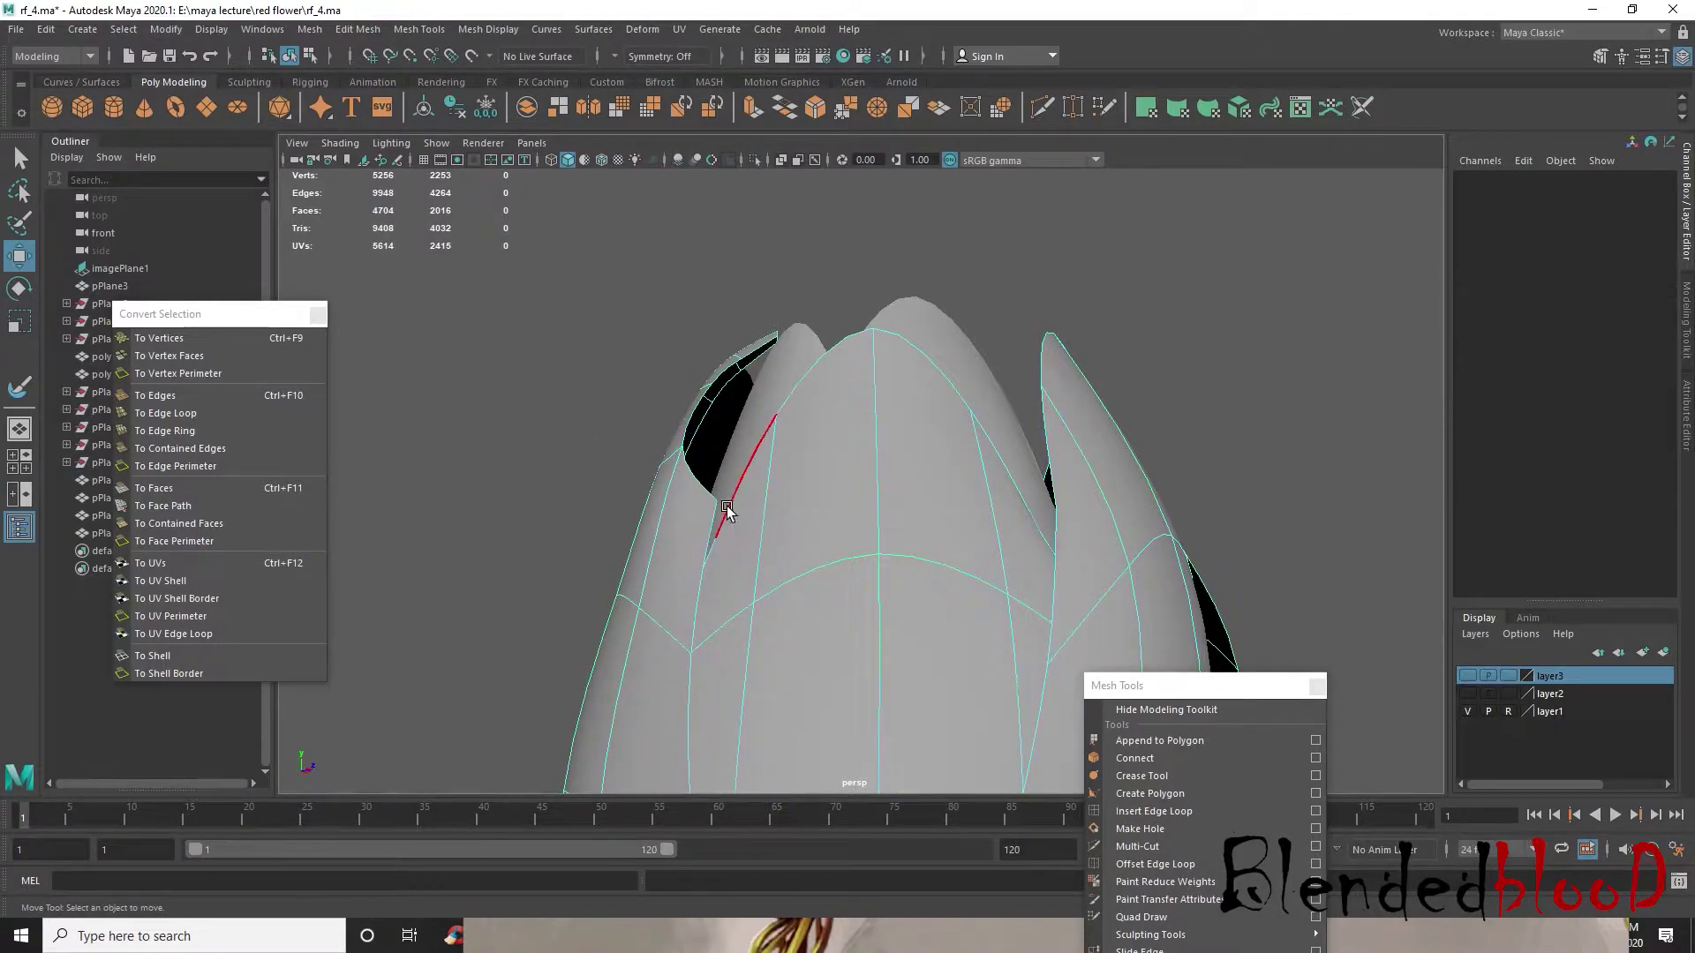
left_click(710, 514)
left_click_drag(711, 514, 908, 681, "alt")
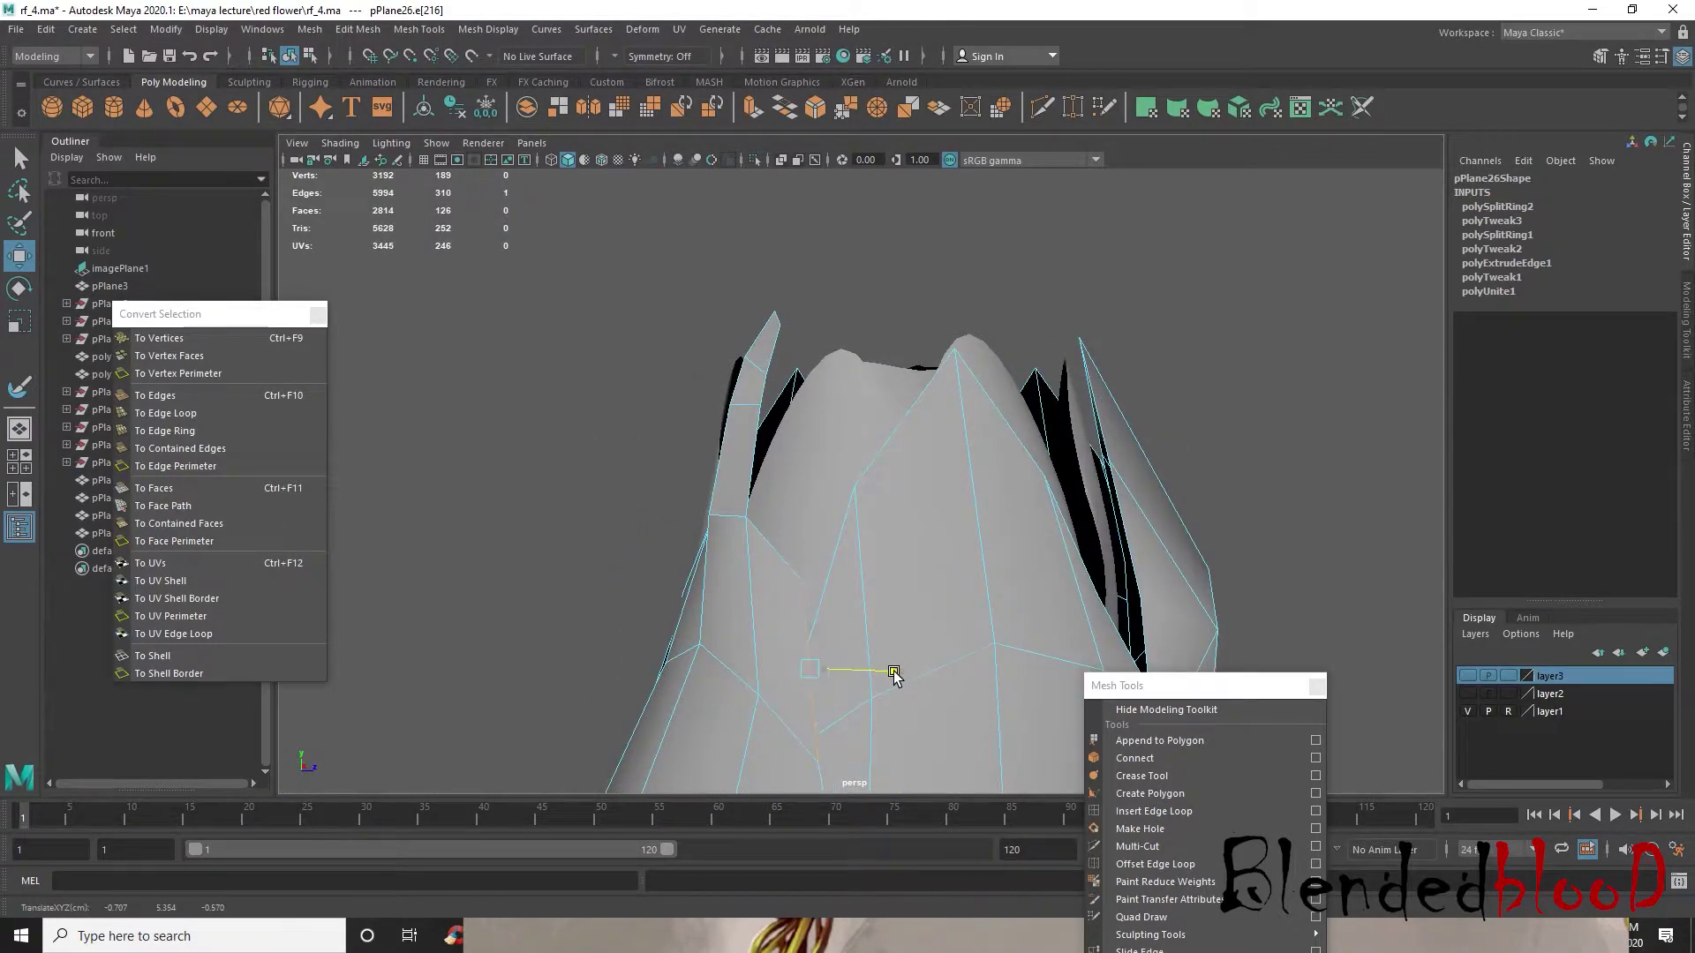
- Adjust the border vertices beside the gap in the outer petal layer, checking their placement from above
right_click_drag(788, 578, 751, 565)
left_click_drag(845, 616, 846, 617)
left_click_drag(846, 617, 872, 675, "alt")
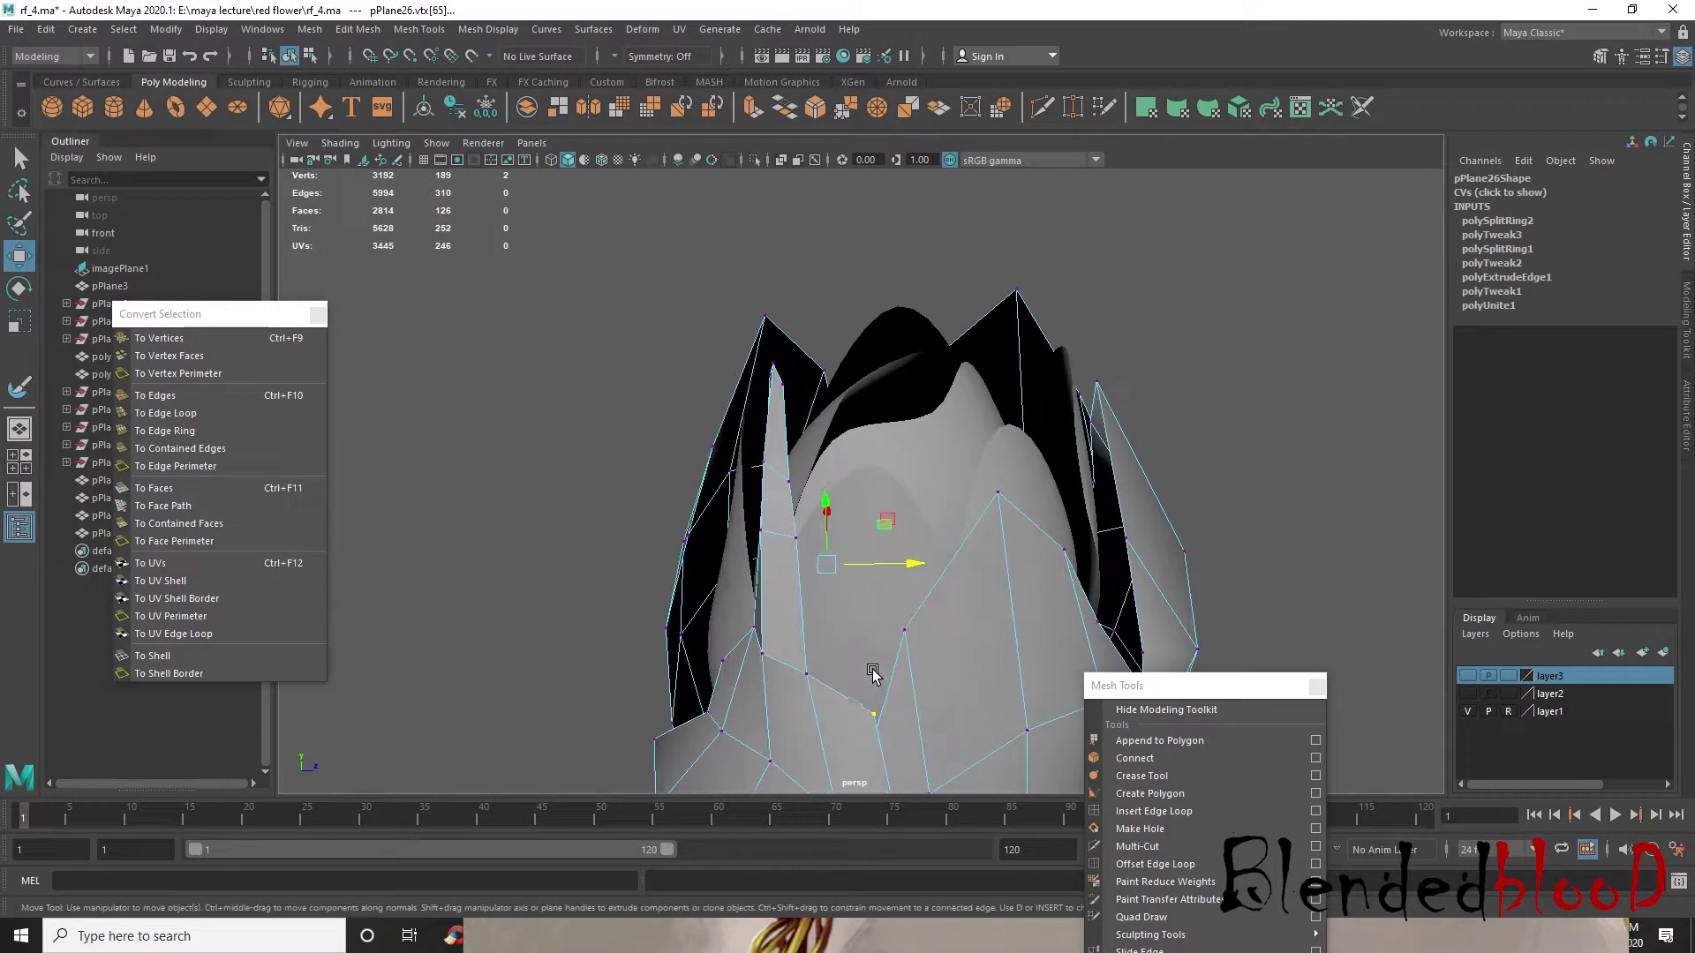
left_click_drag(797, 430, 551, 371, "alt+shift")
scroll(780, 483, "up", 3)
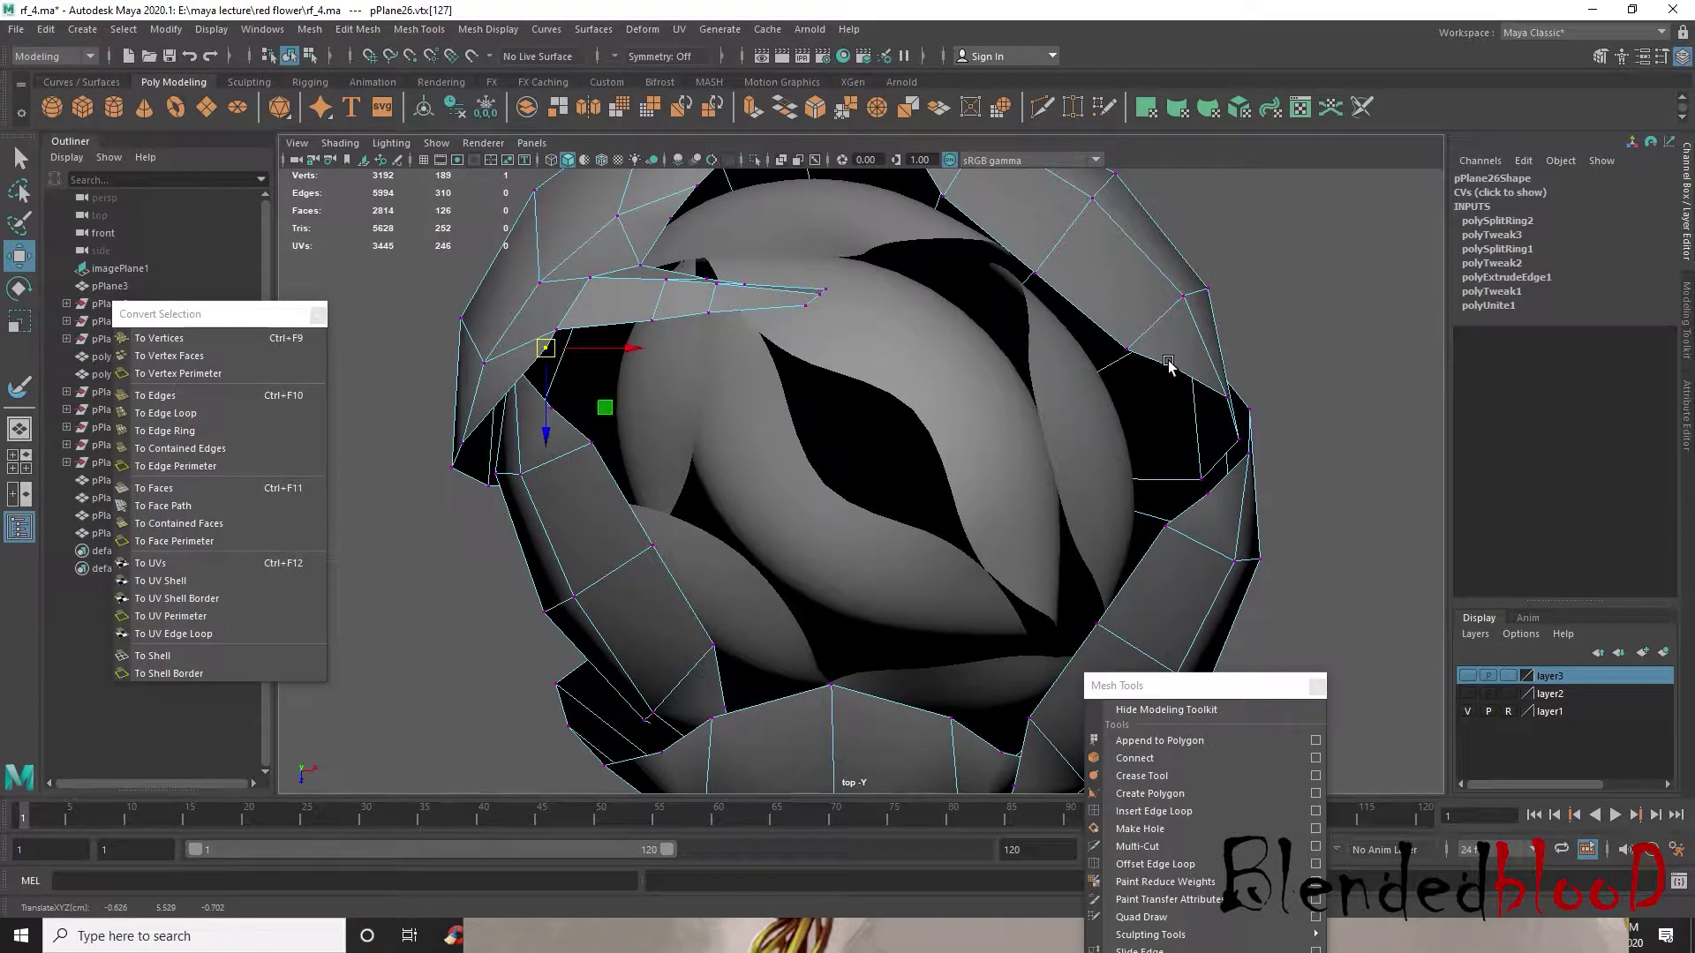
left_click_drag(1170, 366, 1019, 527, "alt")
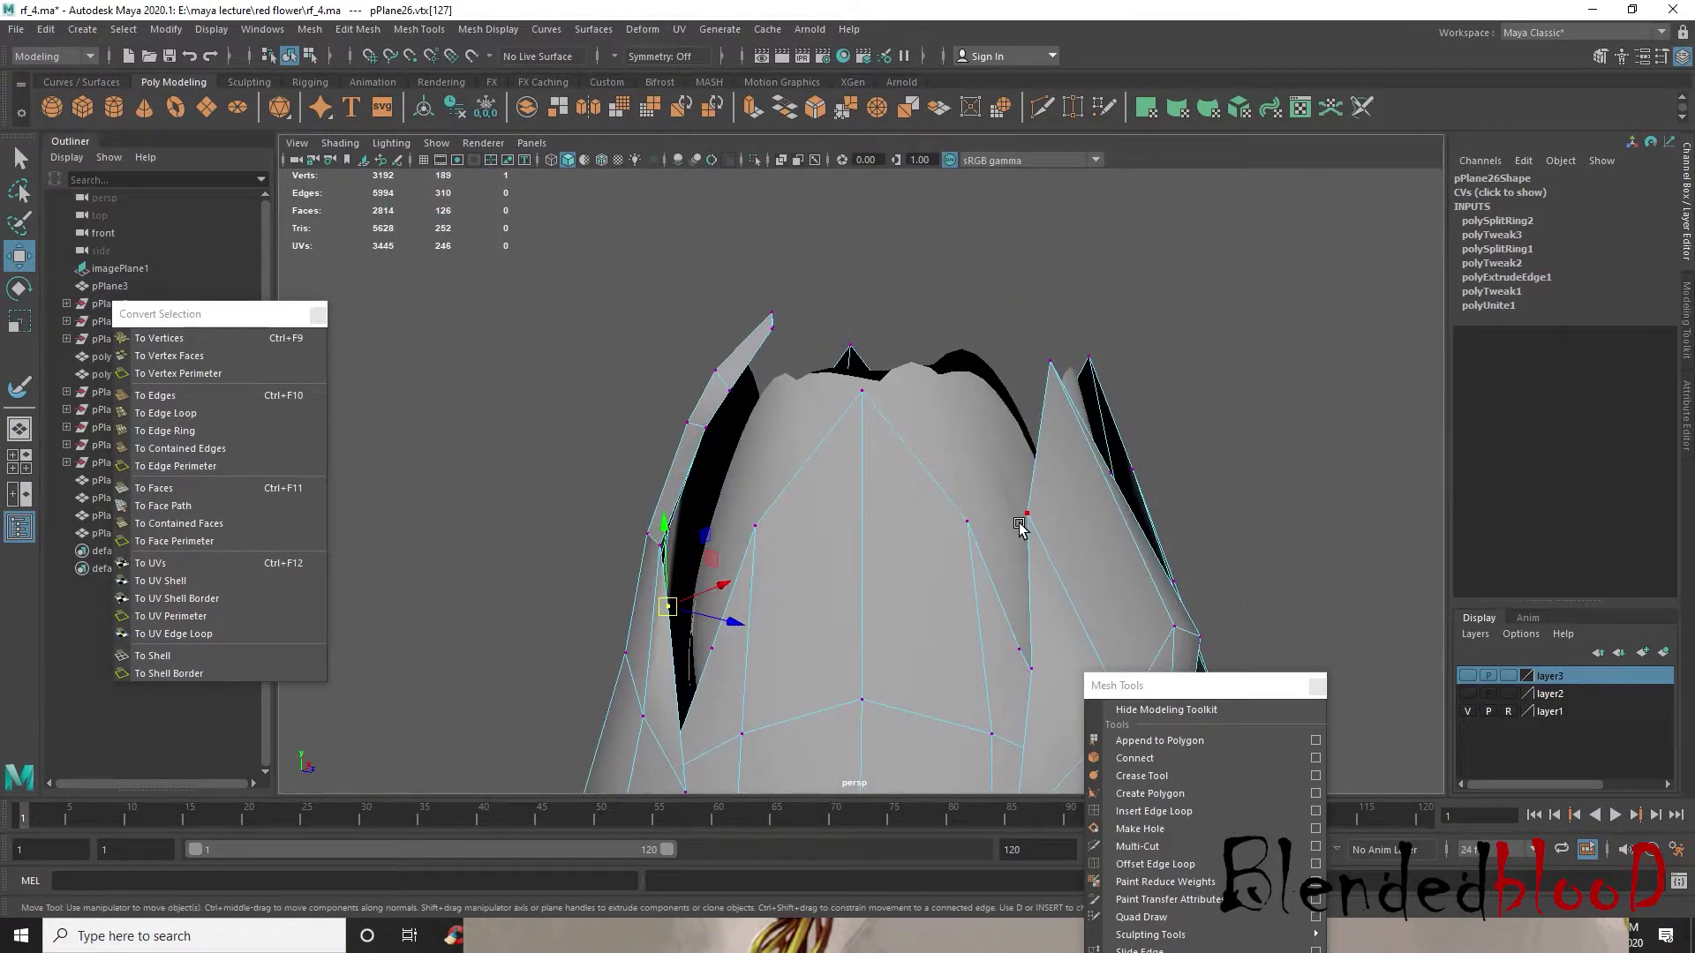
- Compare the whole smoothed bud with the front-view reference image and examine its top
scroll(1001, 563, "down", 4)
left_click_drag(900, 569, 1001, 574, "alt")
right_click_drag(972, 572, 1113, 468)
left_click(1163, 494)
scroll(936, 667, "down", 3)
left_click_drag(927, 674, 996, 632, "alt")
key("space")
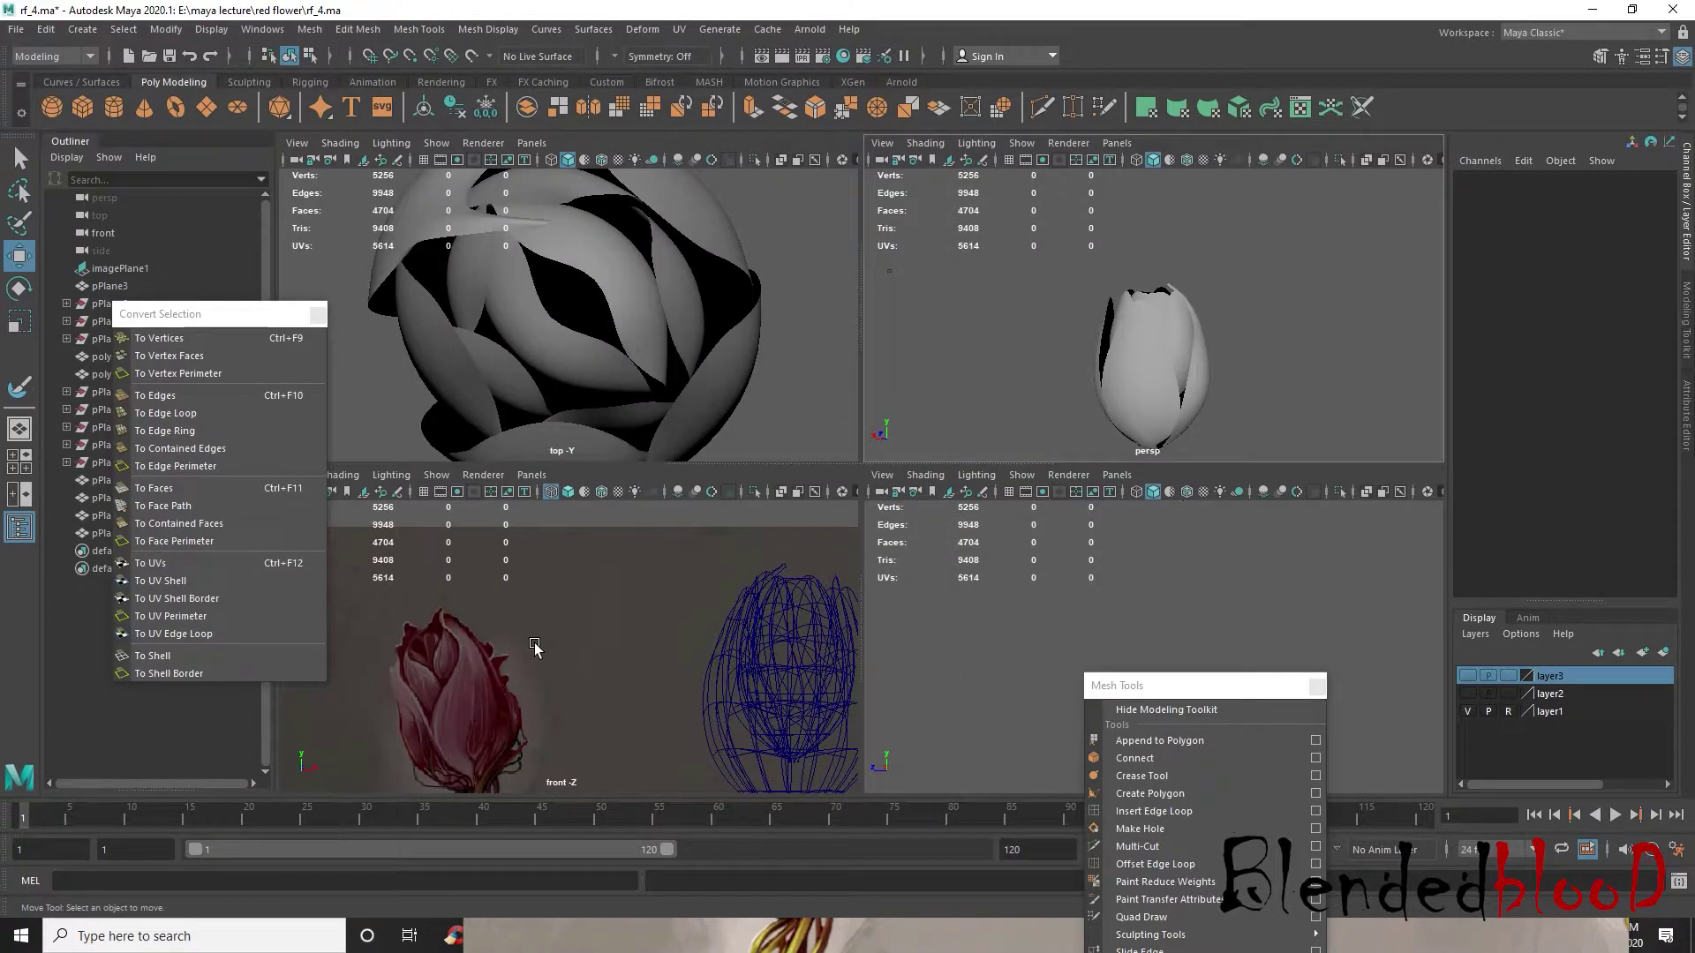
middle_click_drag(621, 606, 623, 616, "alt")
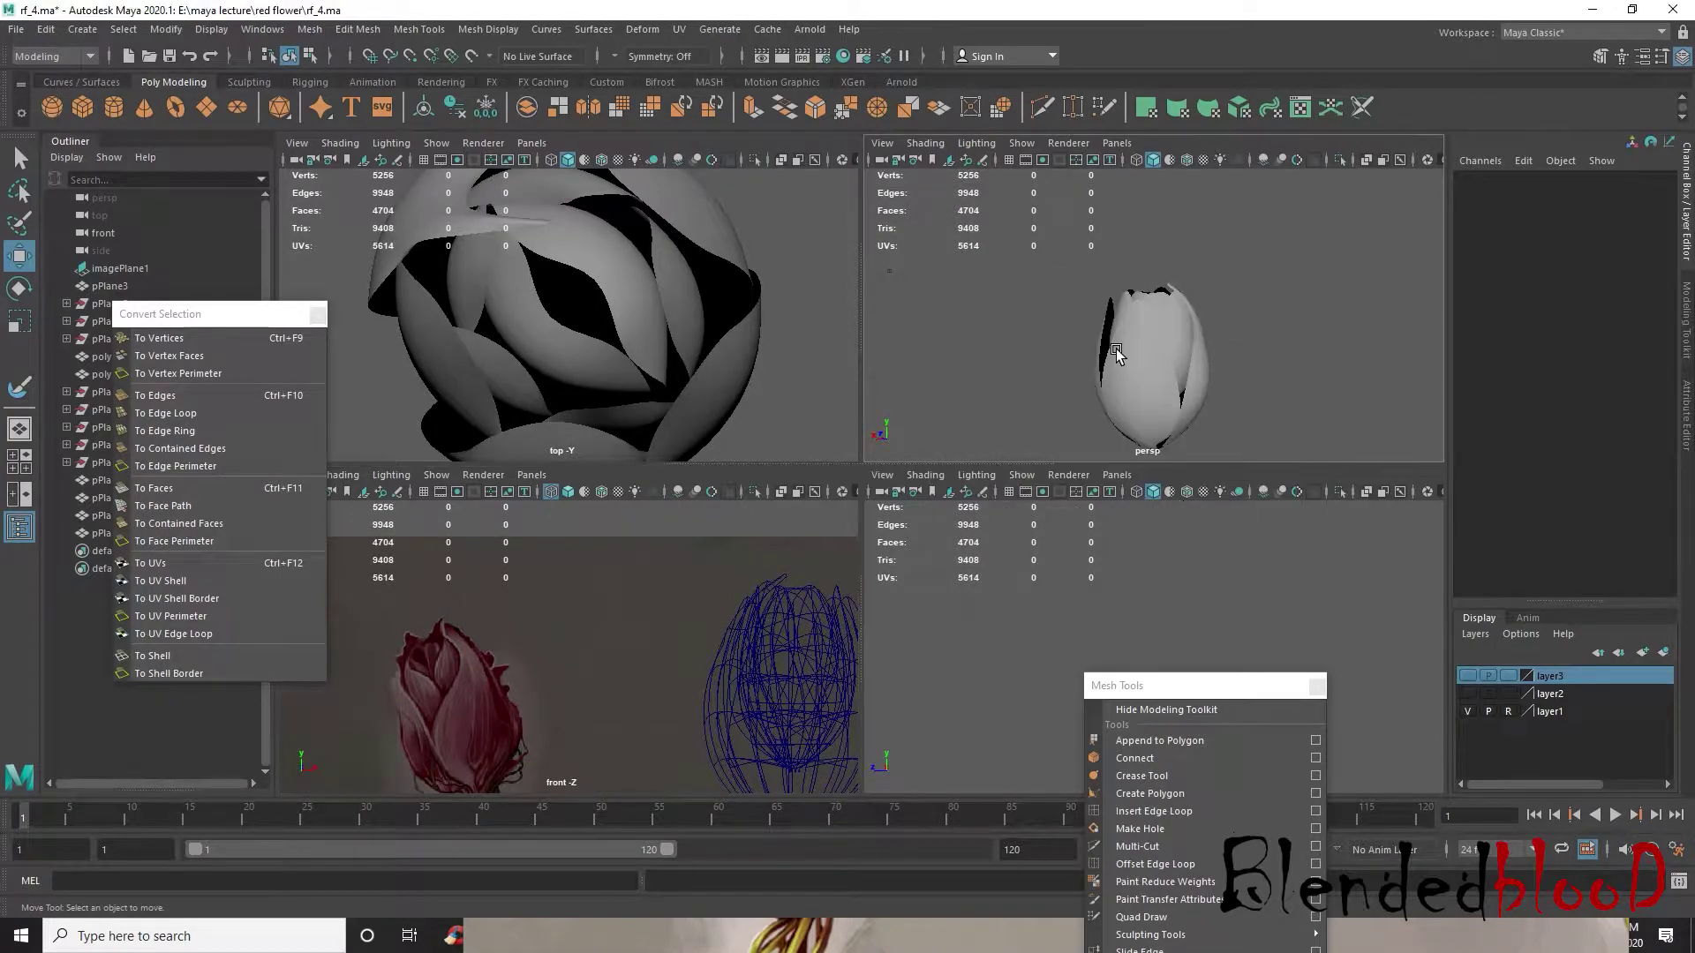
key("space")
left_click_drag(918, 464, 886, 503, "alt")
scroll(790, 409, "up", 5)
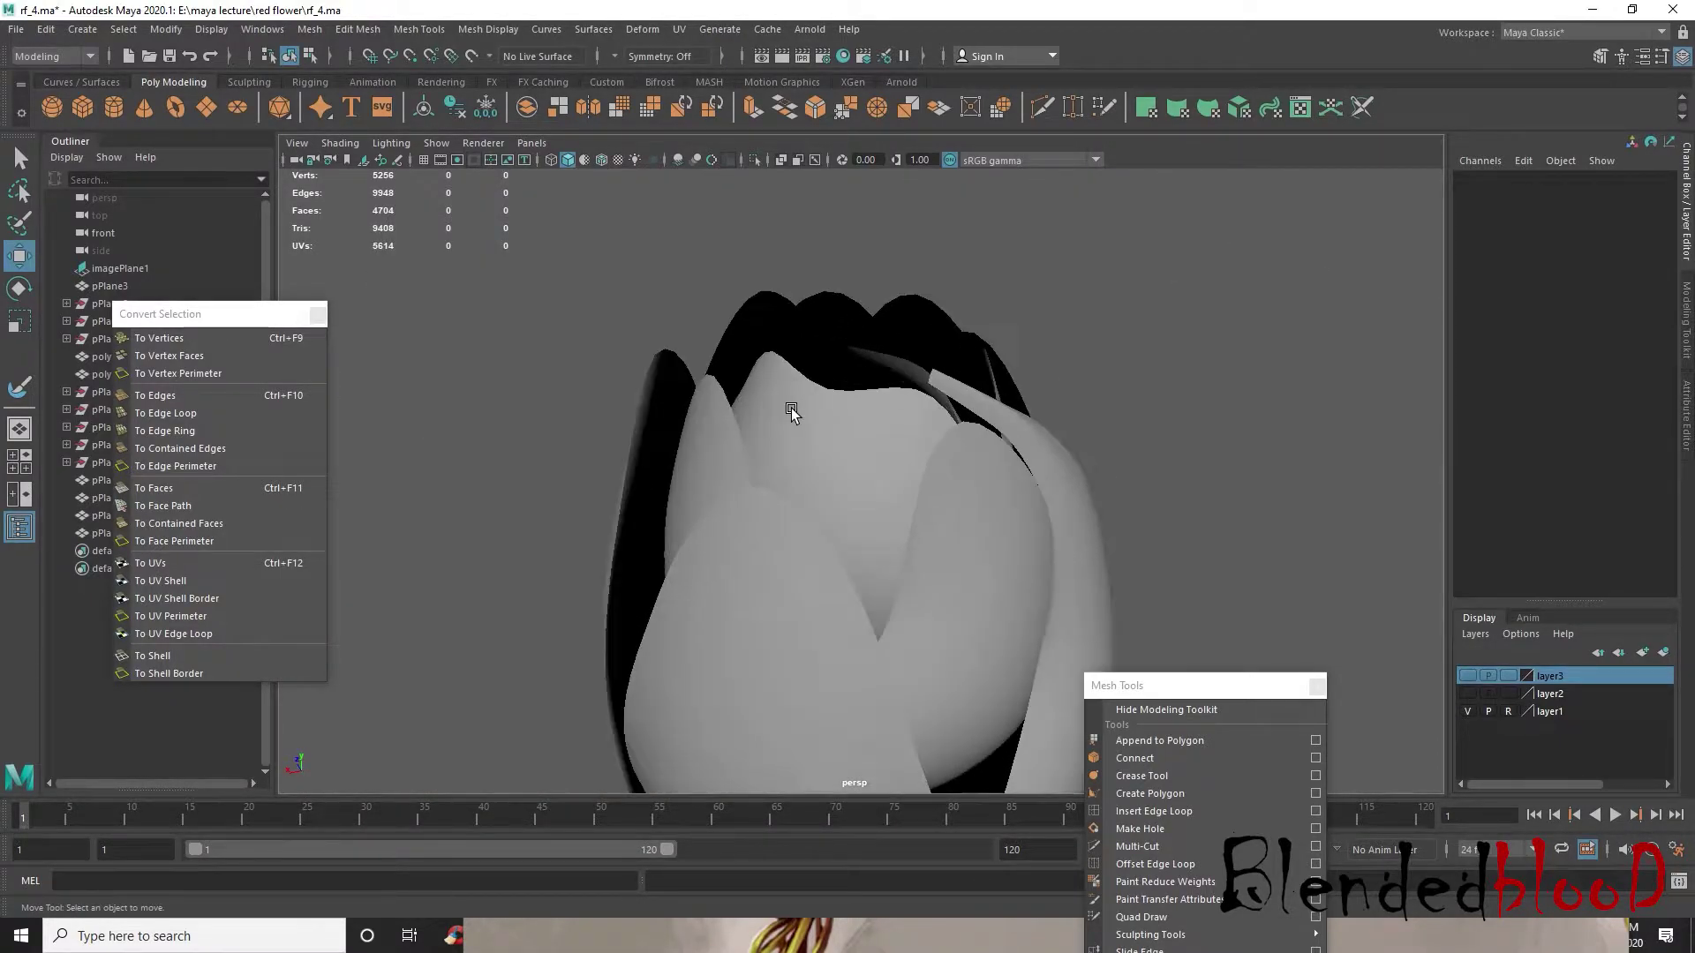
- Turn off smooth preview on the petal layer still showing it, return to object mode and clear the selection
left_click(758, 317)
left_click_drag(760, 321, 829, 431, "alt")
scroll(841, 466, "up", 3)
key("1")
right_click_drag(796, 368, 890, 307)
scroll(801, 514, "down", 5)
left_click_drag(802, 514, 1093, 457, "alt")
left_click(1024, 452)
scroll(981, 453, "down", 4)
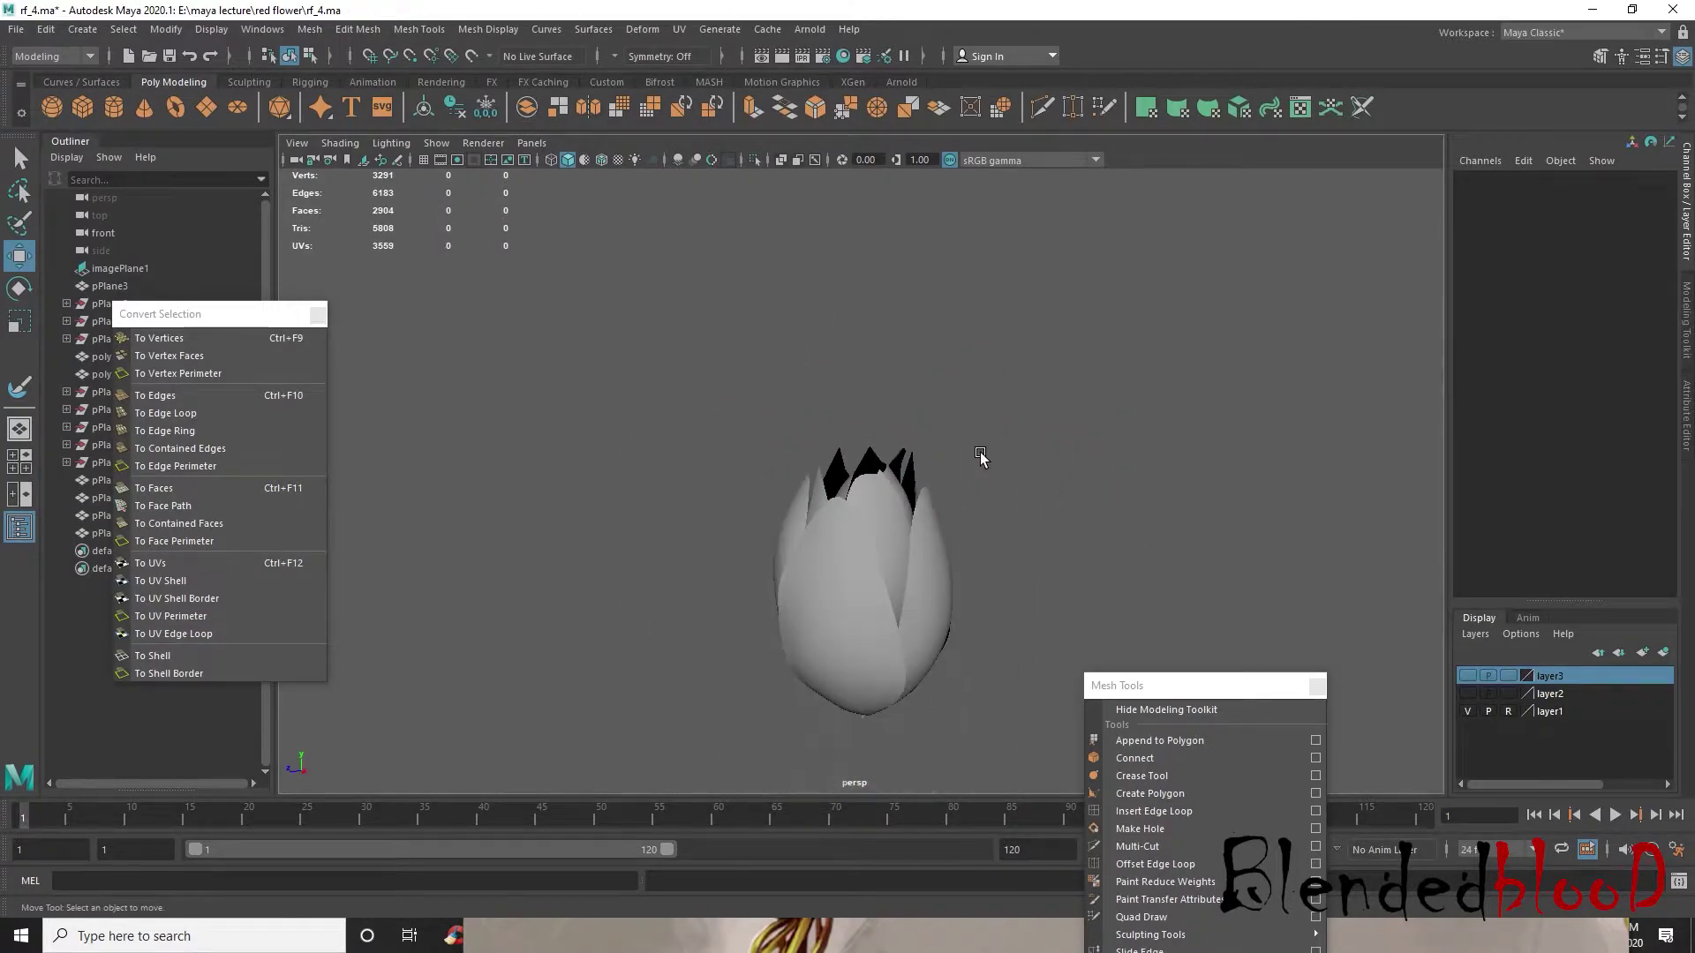
- Select all four petal meshes of the bud and apply Smooth with one division
left_click_drag(683, 427, 1015, 715)
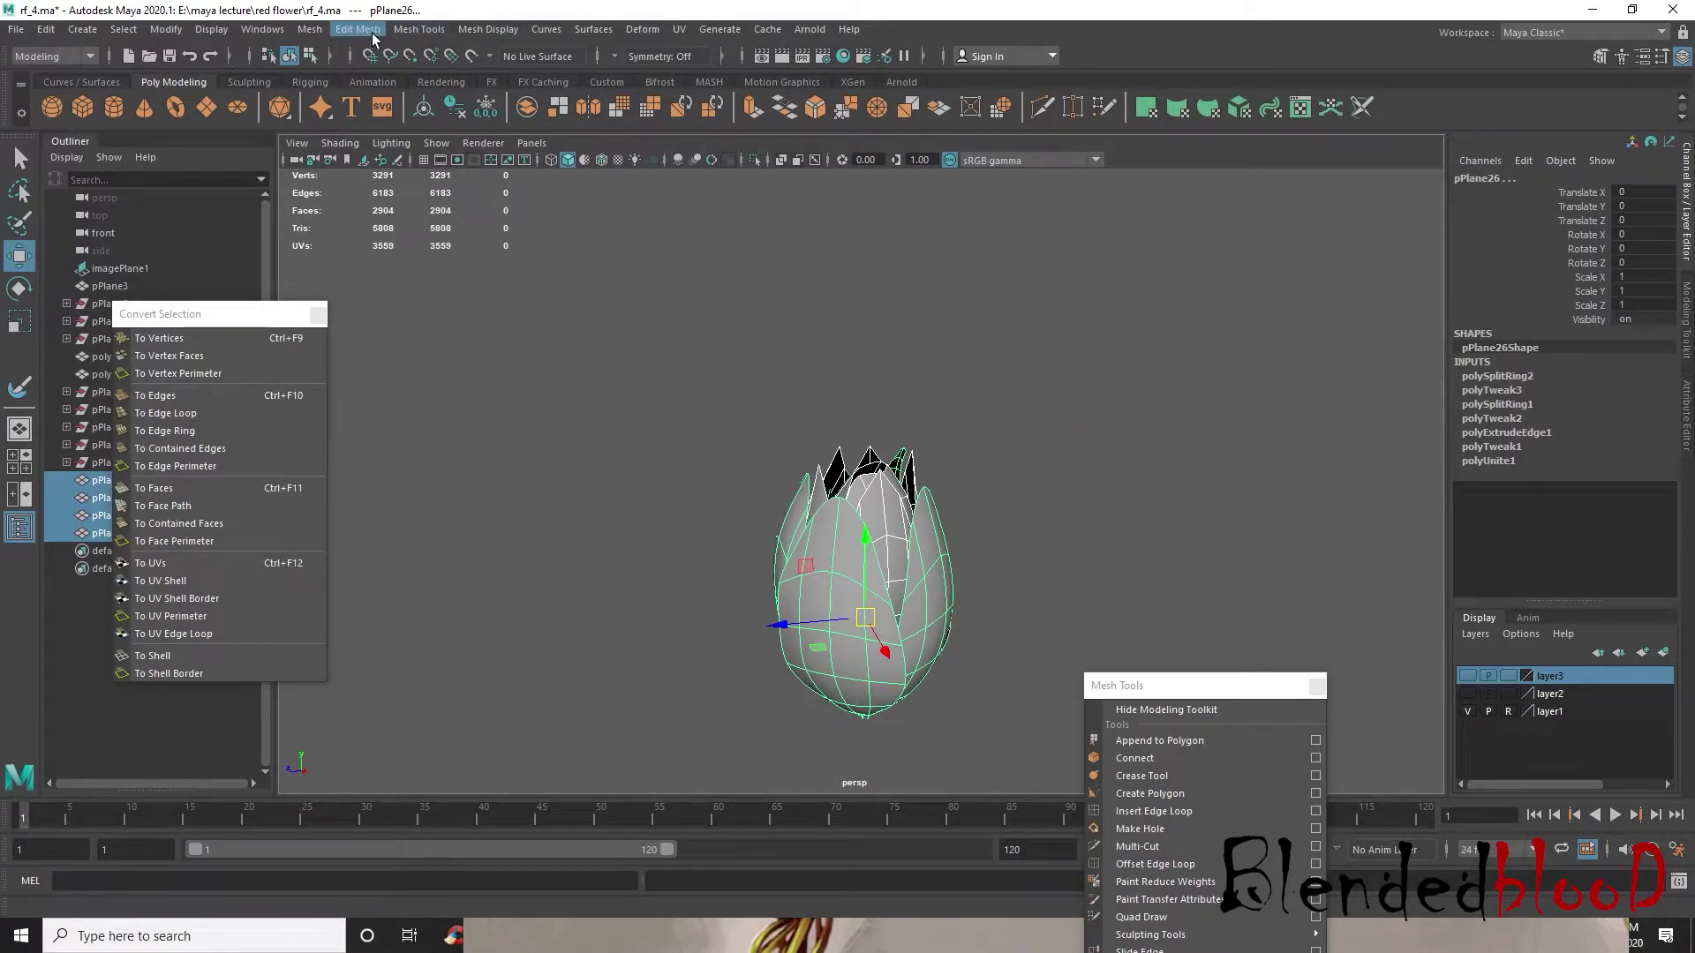
left_click(309, 30)
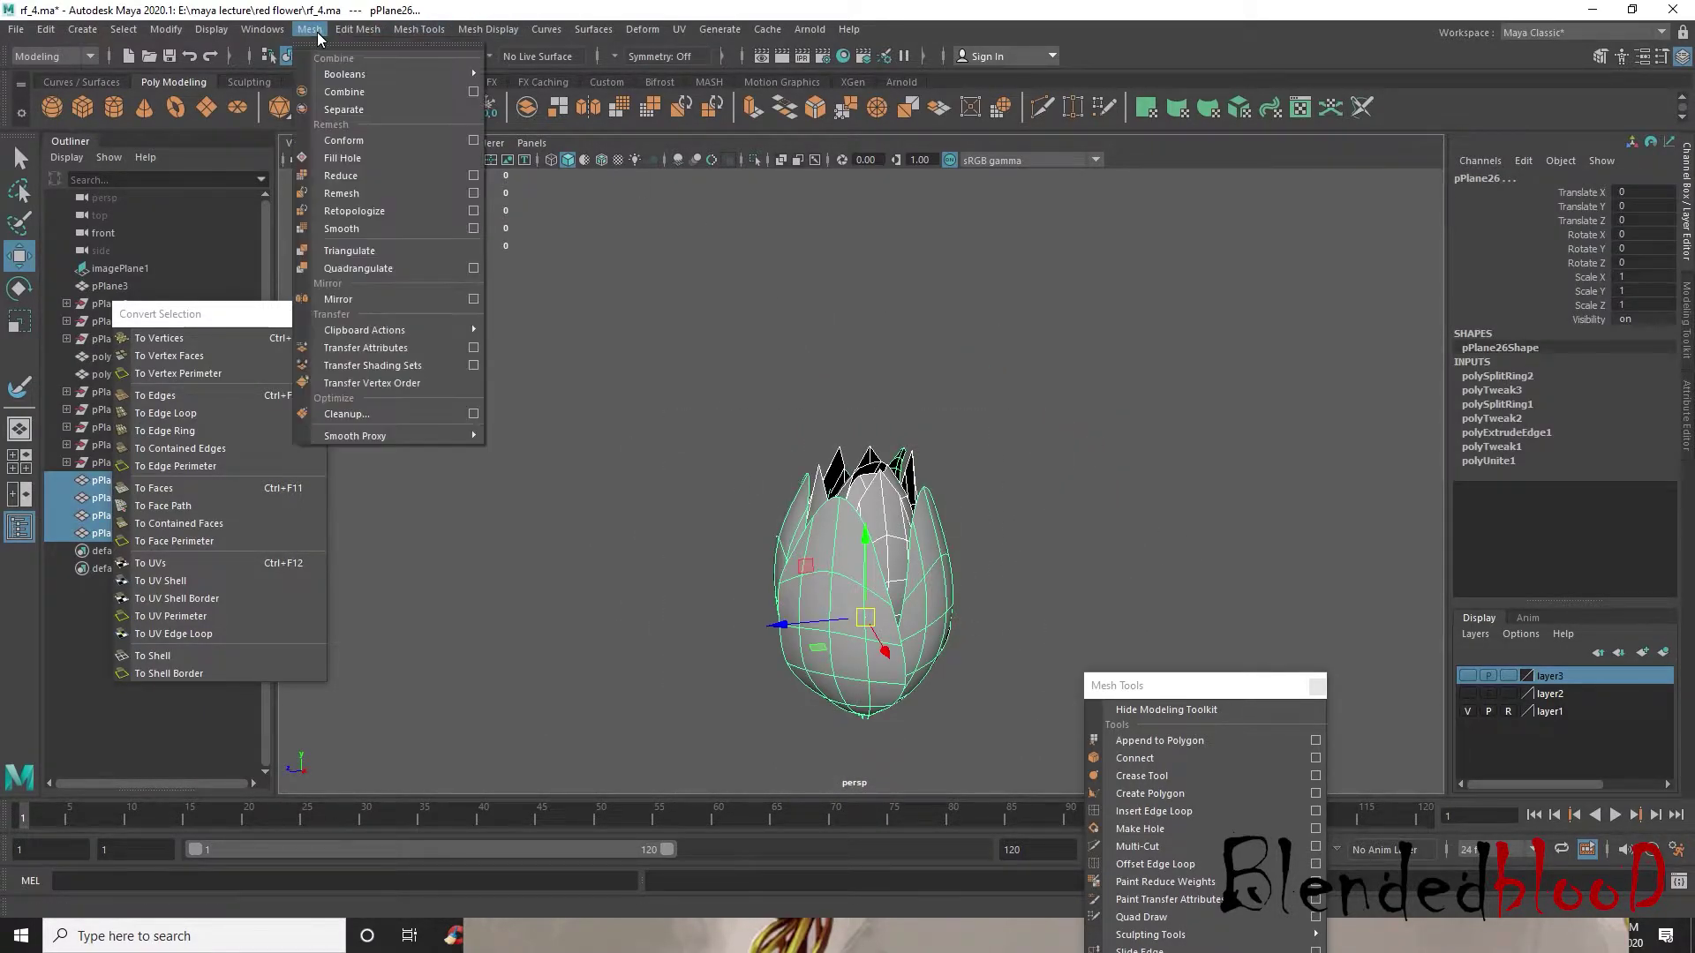
left_click(367, 227)
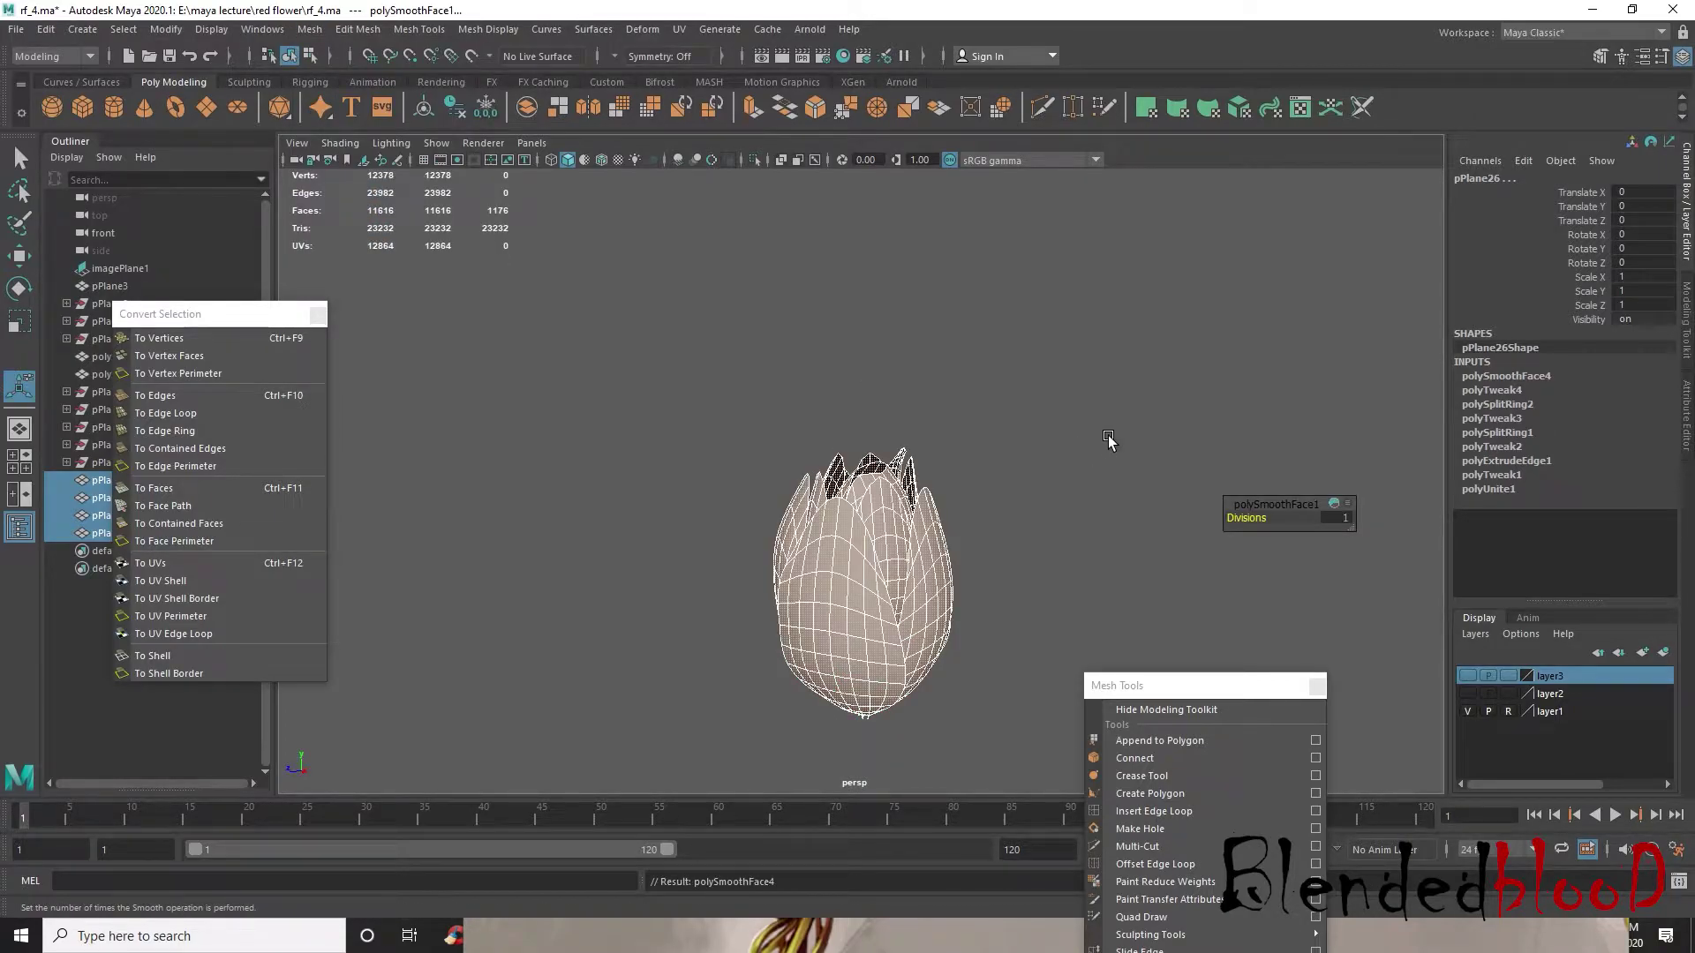
- Reselect the four smoothed petal meshes and delete their construction history
key("w")
left_click(1055, 438)
mouse_move(1055, 439)
left_mouse_down("alt")
mouse_move(819, 429)
mouse_move(1071, 445)
left_mouse_up("alt")
left_click_drag(662, 428, 1117, 713)
left_click_drag(961, 591, 994, 519, "alt")
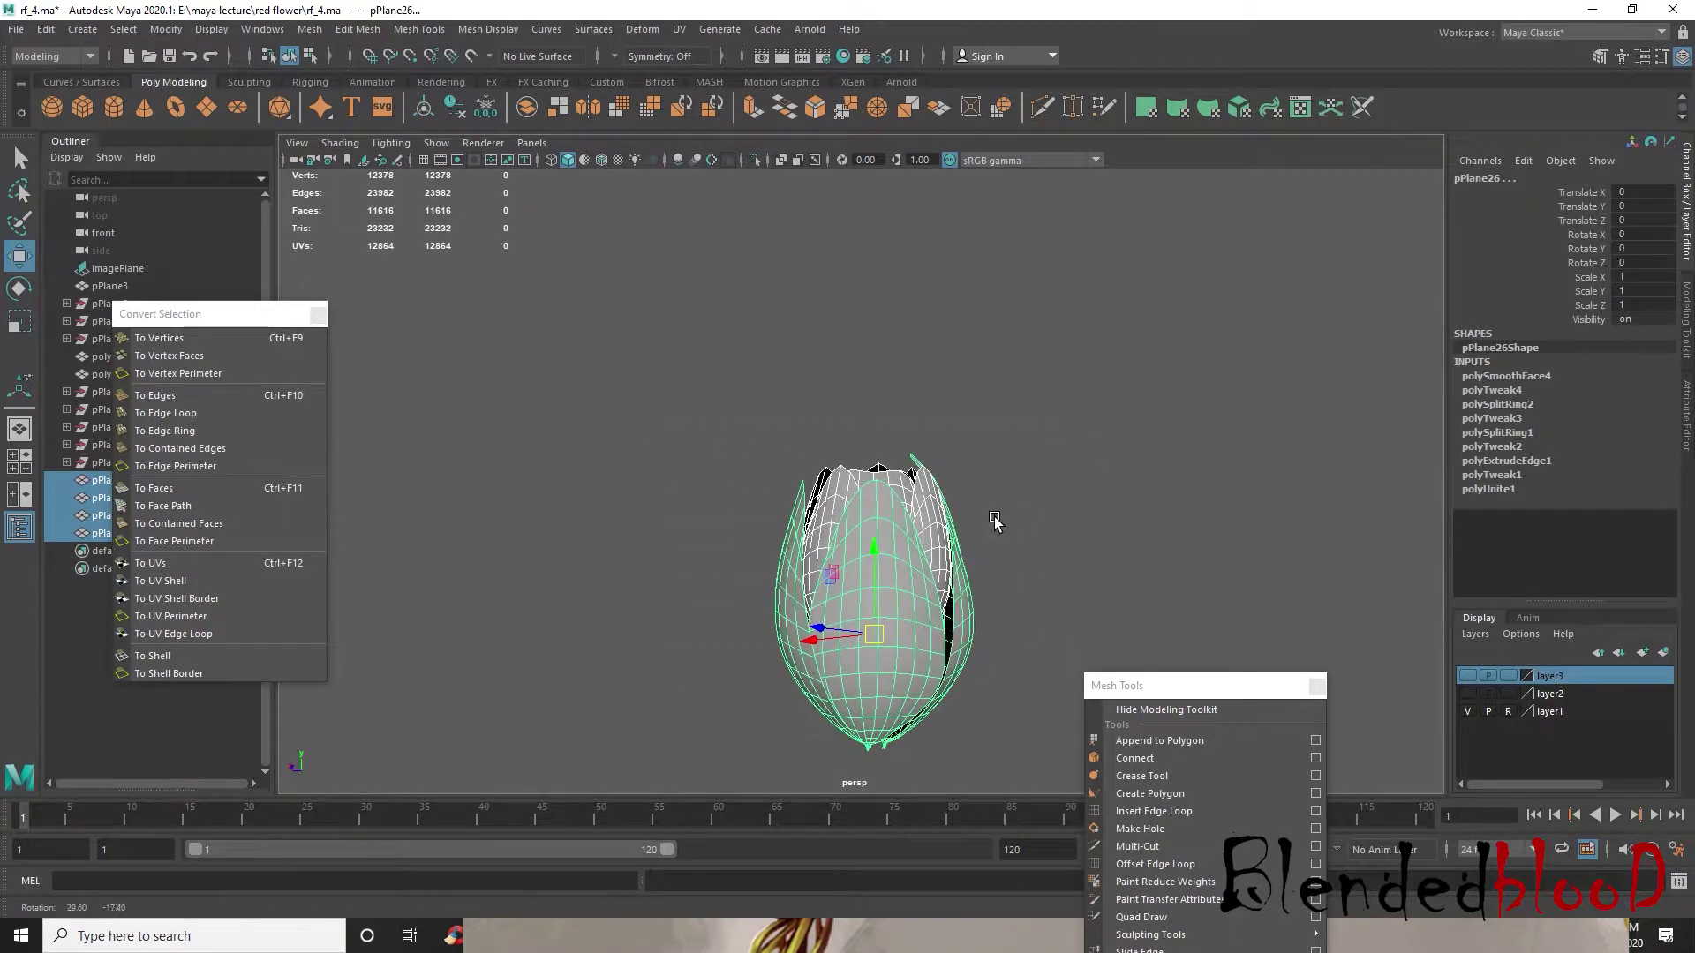
left_click(46, 30)
mouse_move(177, 256)
left_click(384, 258)
- Save the scene as rf_3.ma in the red flower folder, replacing the existing file
left_click(16, 29)
left_click(71, 132)
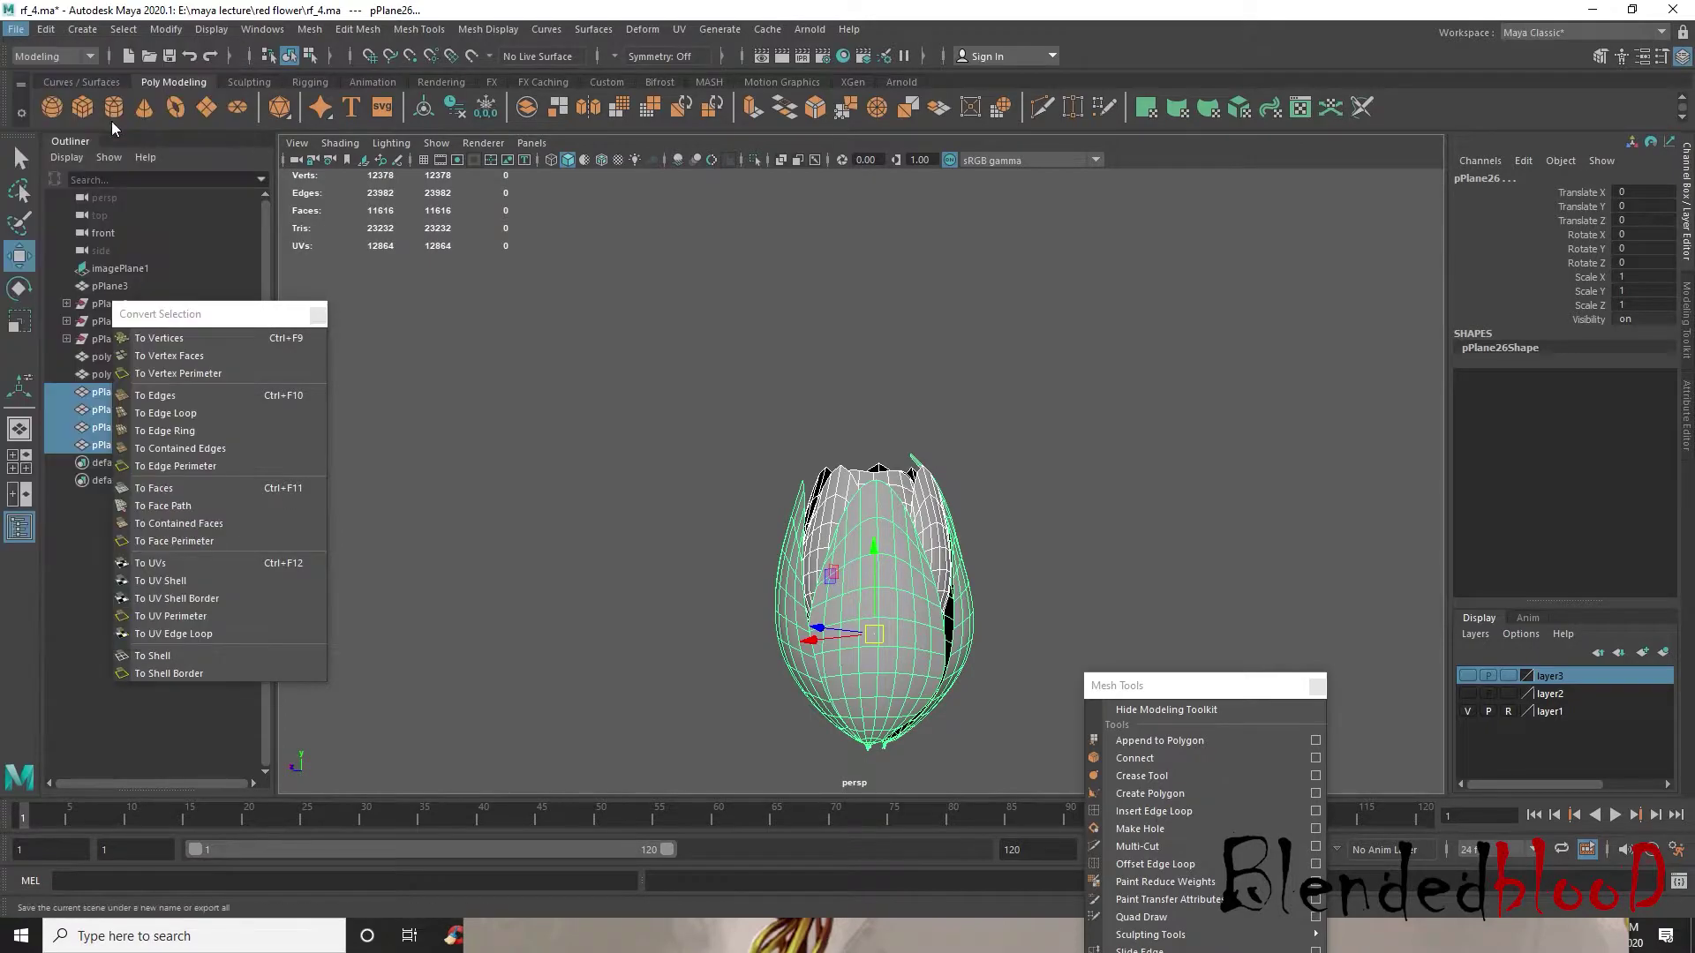
double_click(374, 412)
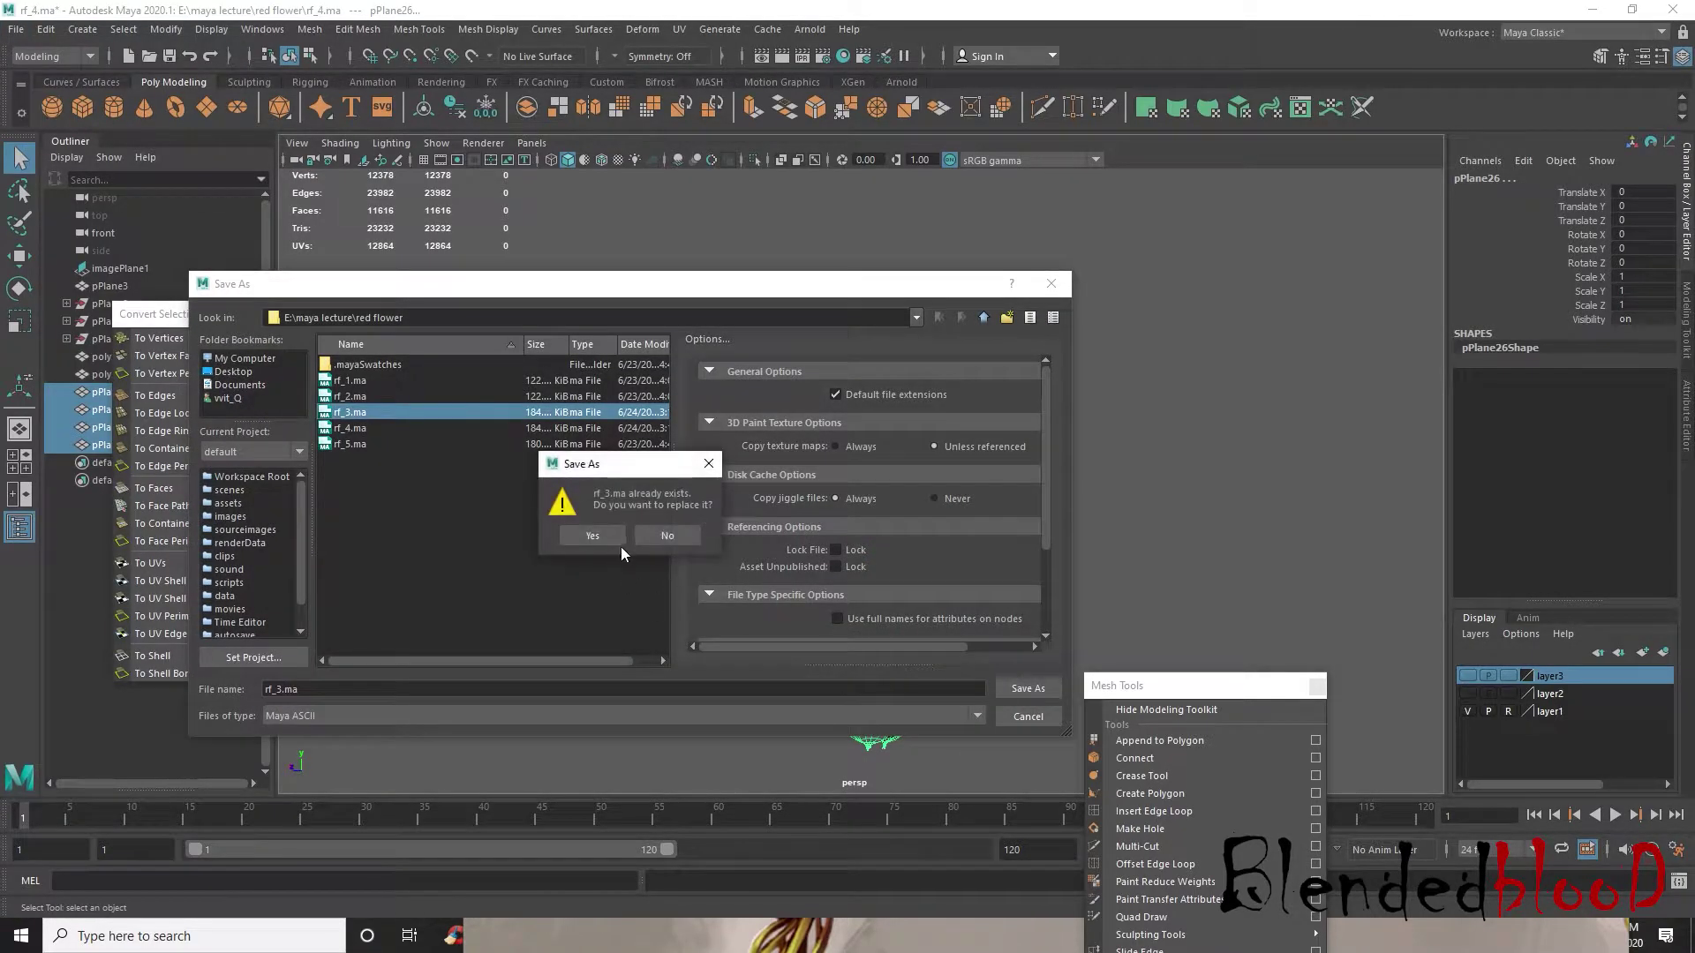
left_click(569, 530)
- Save the scene as rf_4.ma in the red flower folder, replacing the existing file
left_click(16, 29)
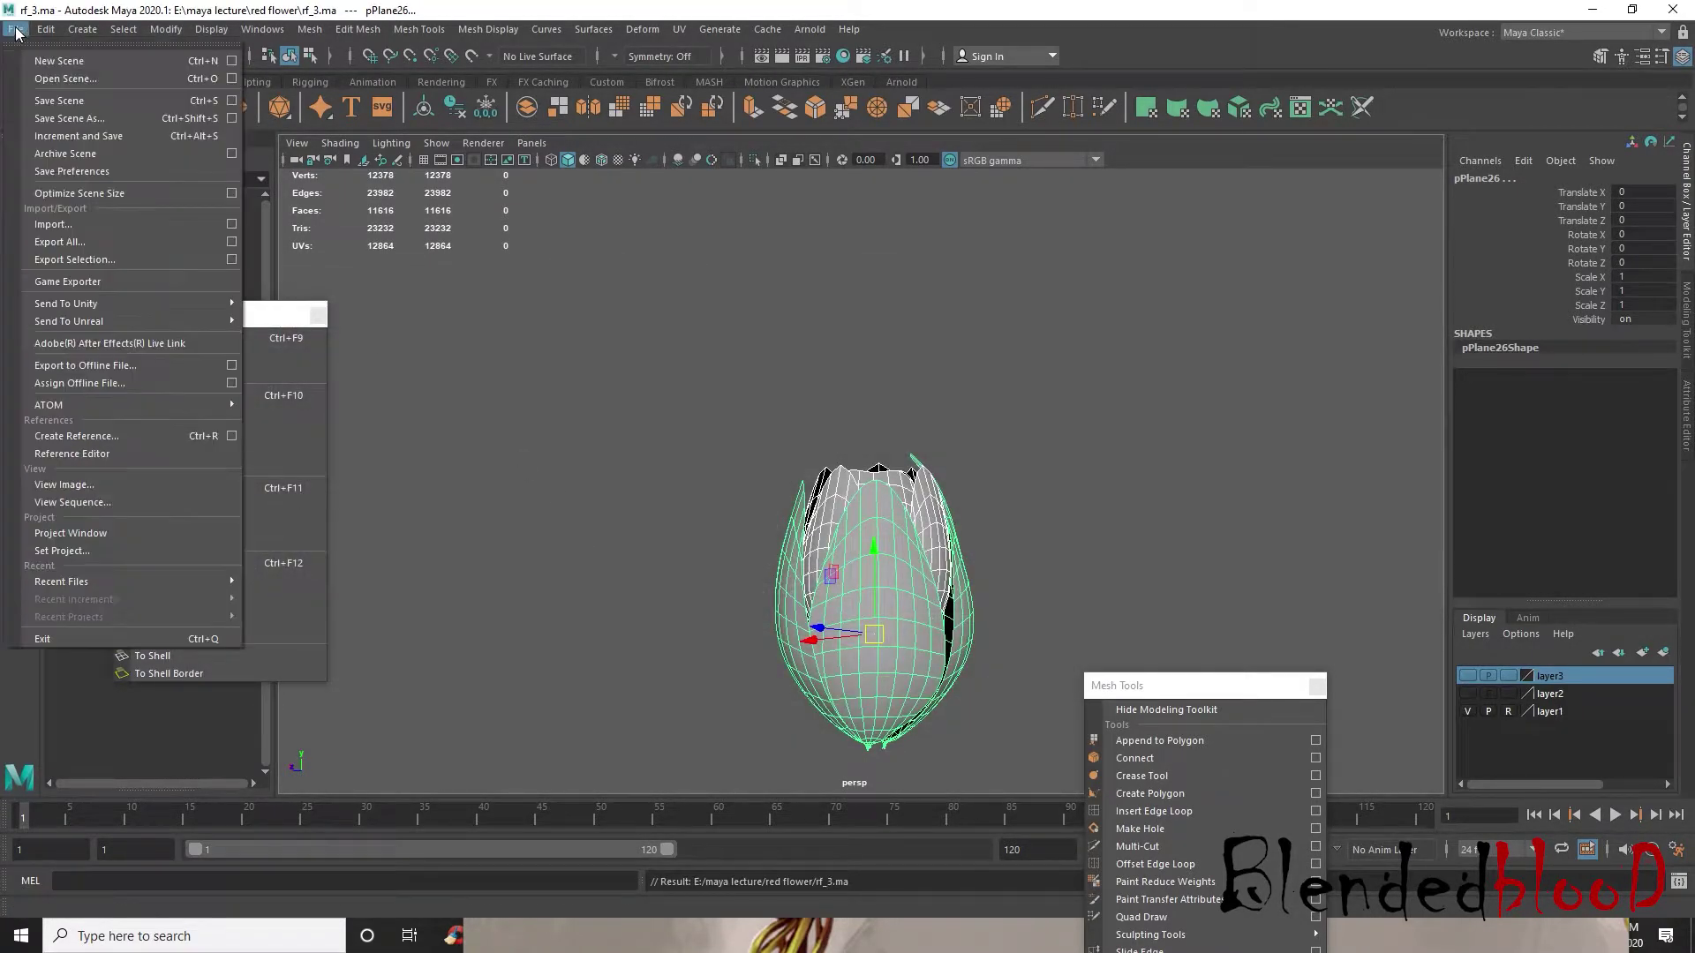
left_click(58, 118)
double_click(350, 428)
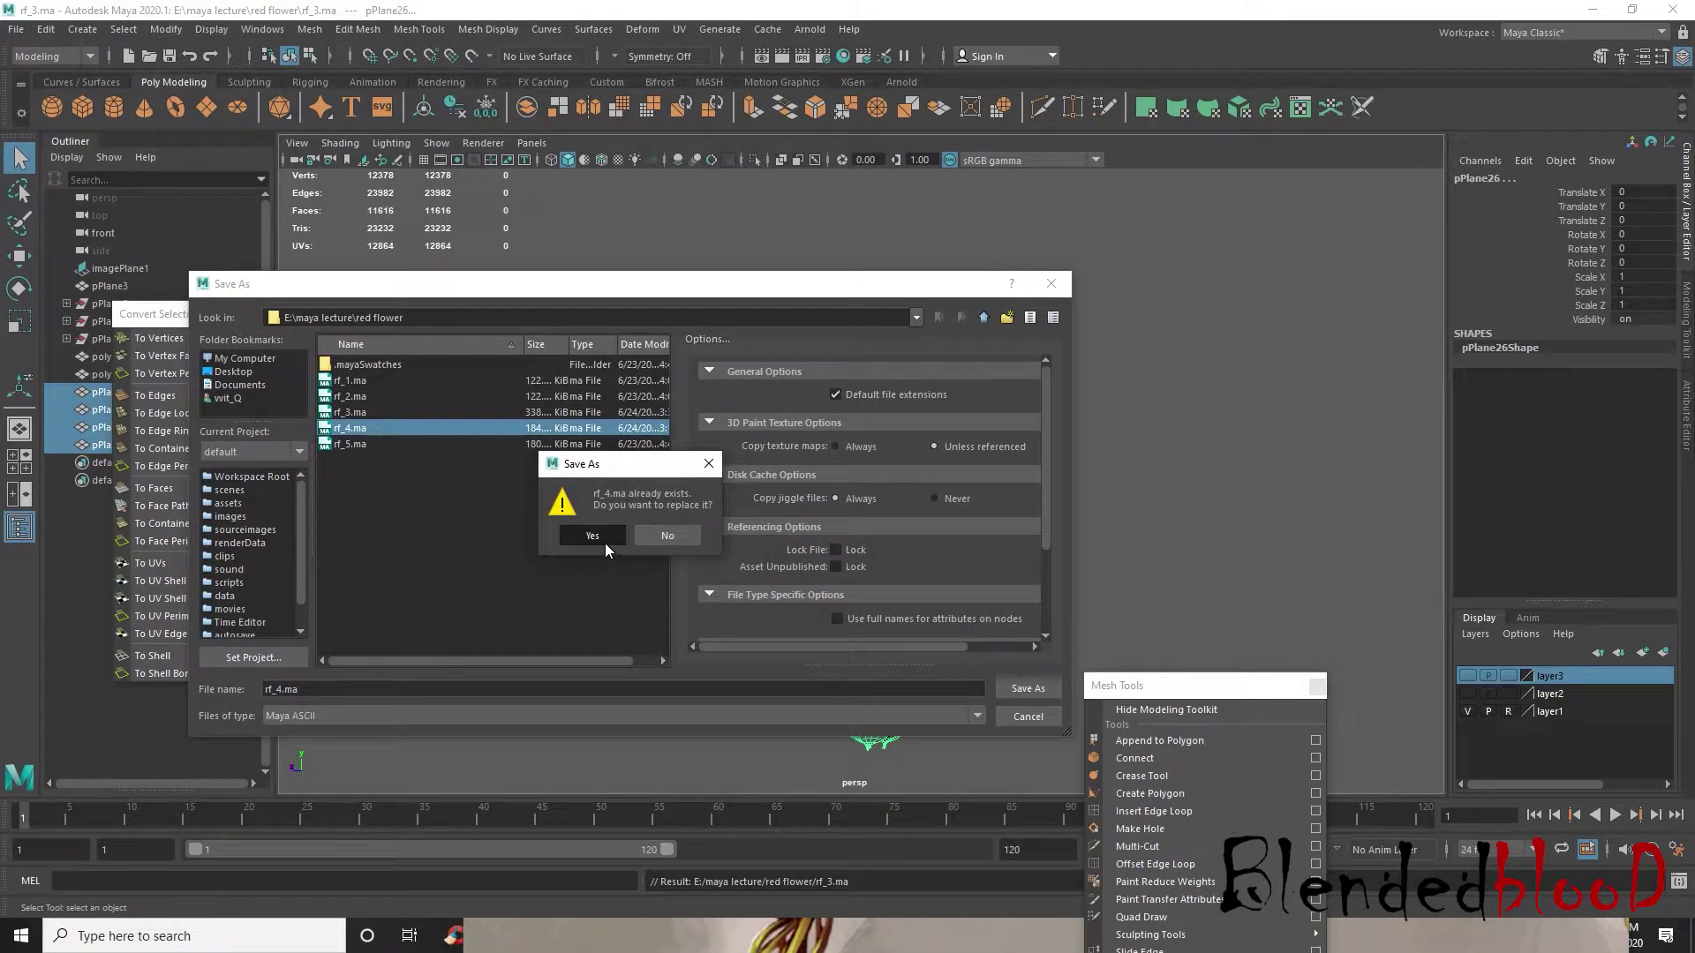
left_click(606, 541)
- Clear the selection and save the scene as rf_5.ma in the red flower folder, replacing the existing file
left_click(9, 12)
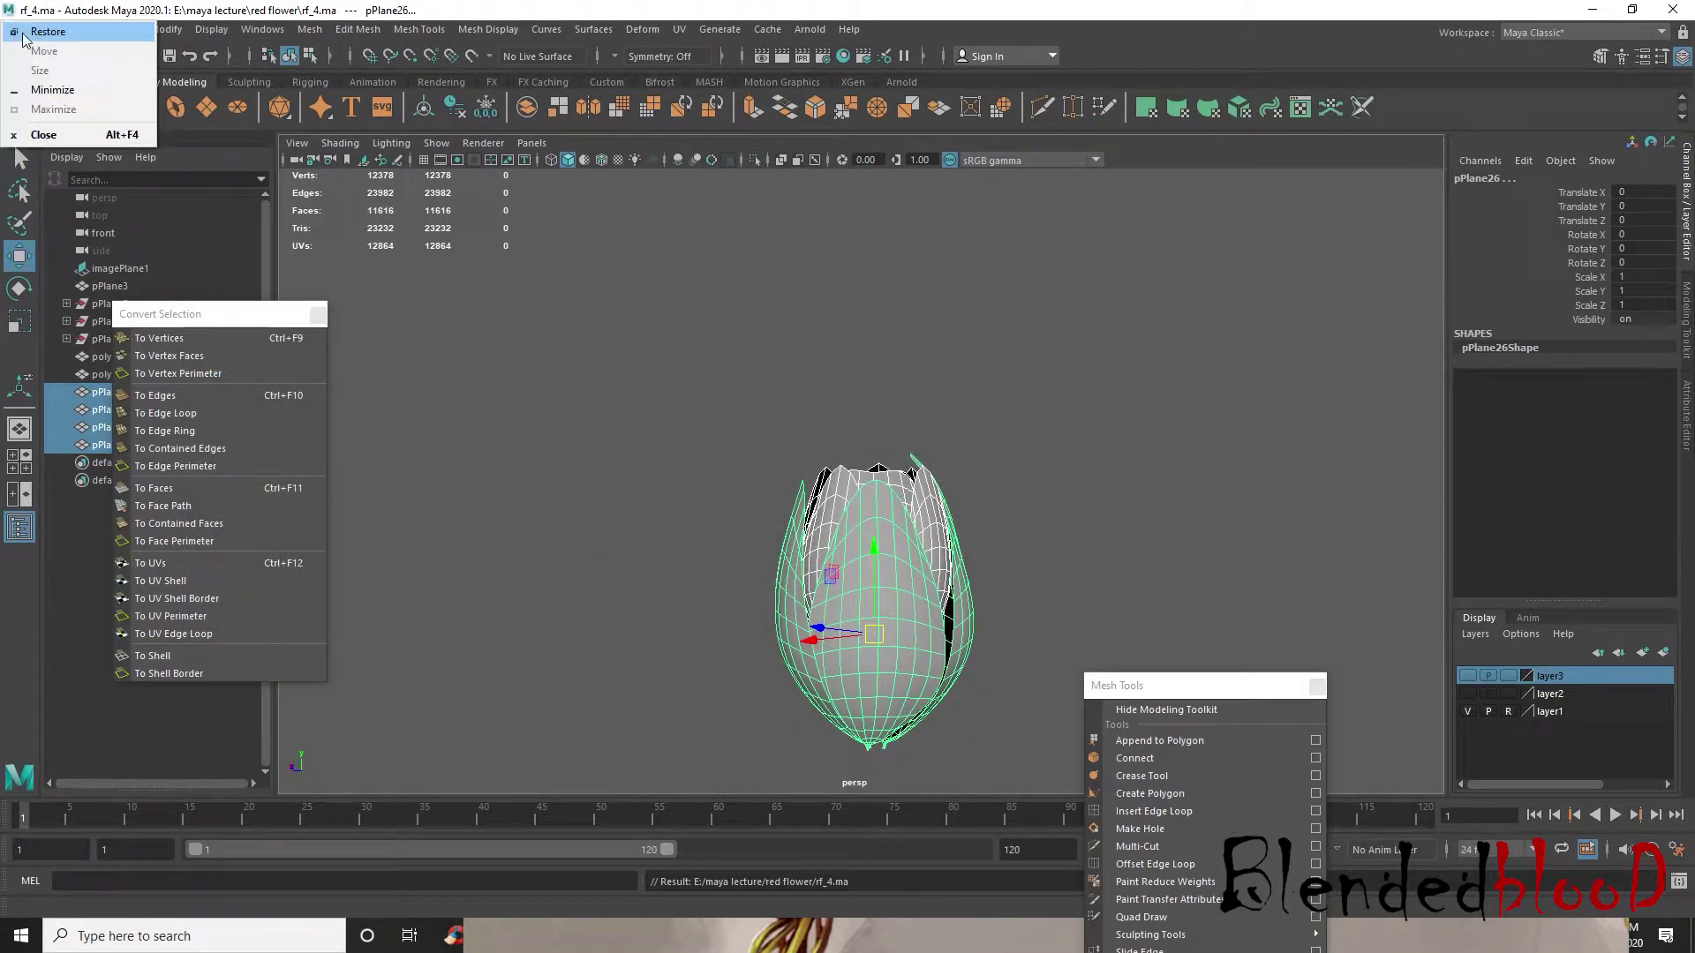
left_click(477, 309)
left_click(28, 32)
left_click(58, 117)
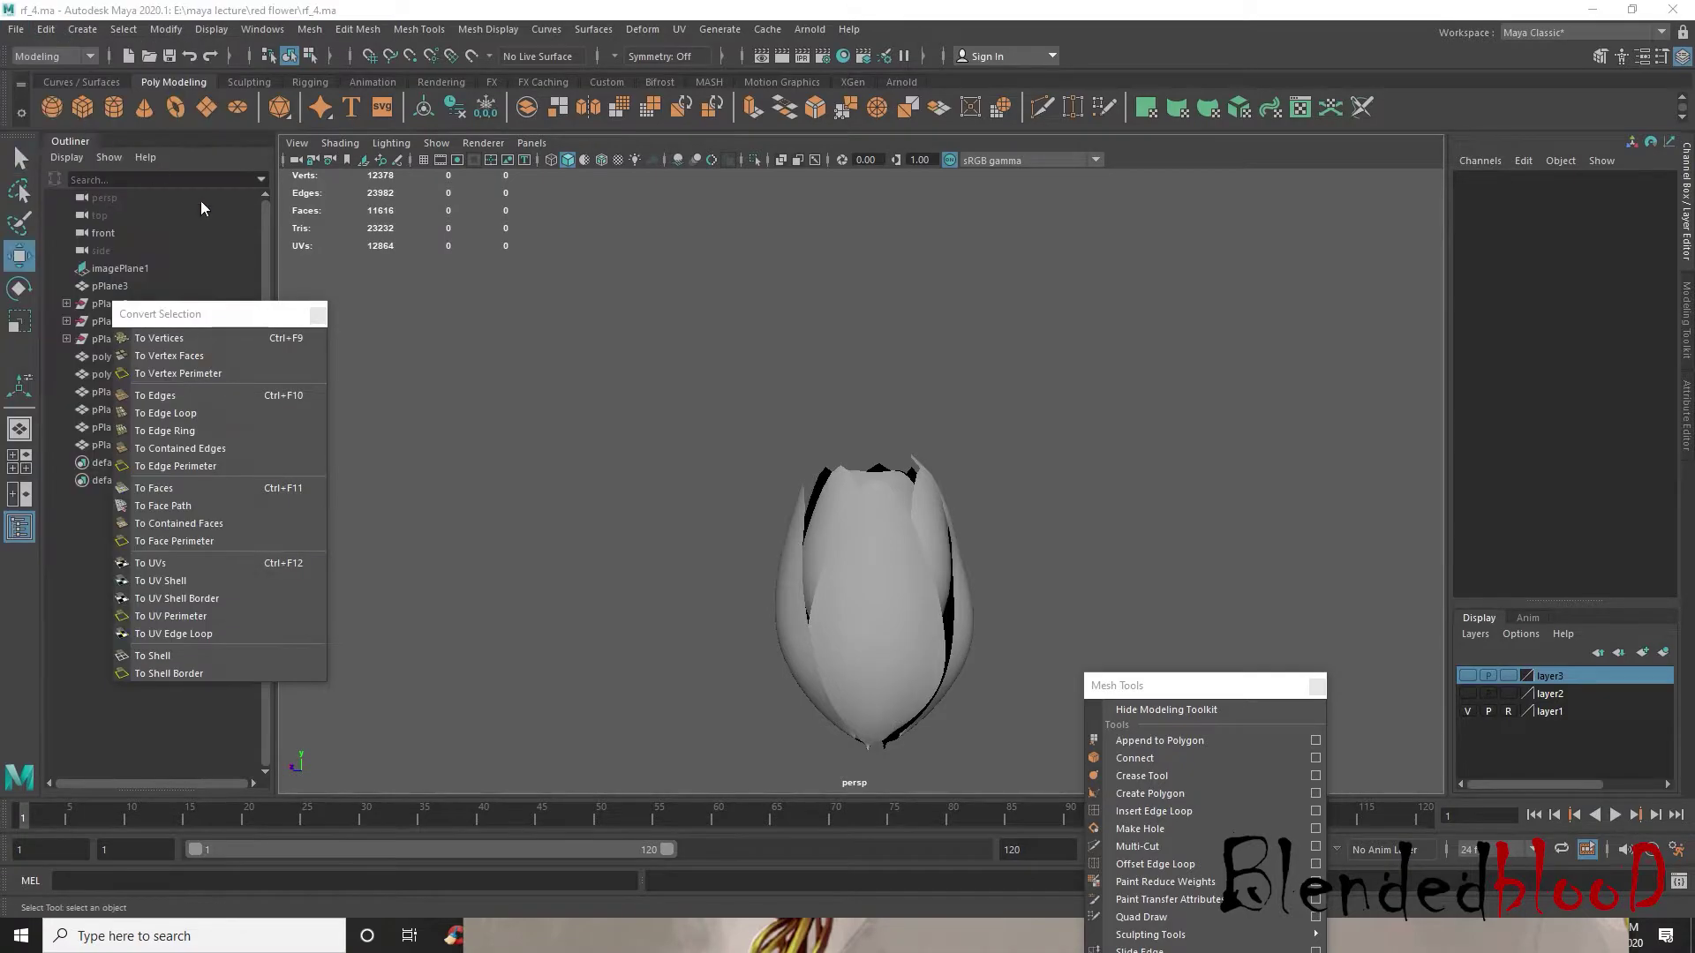
double_click(360, 443)
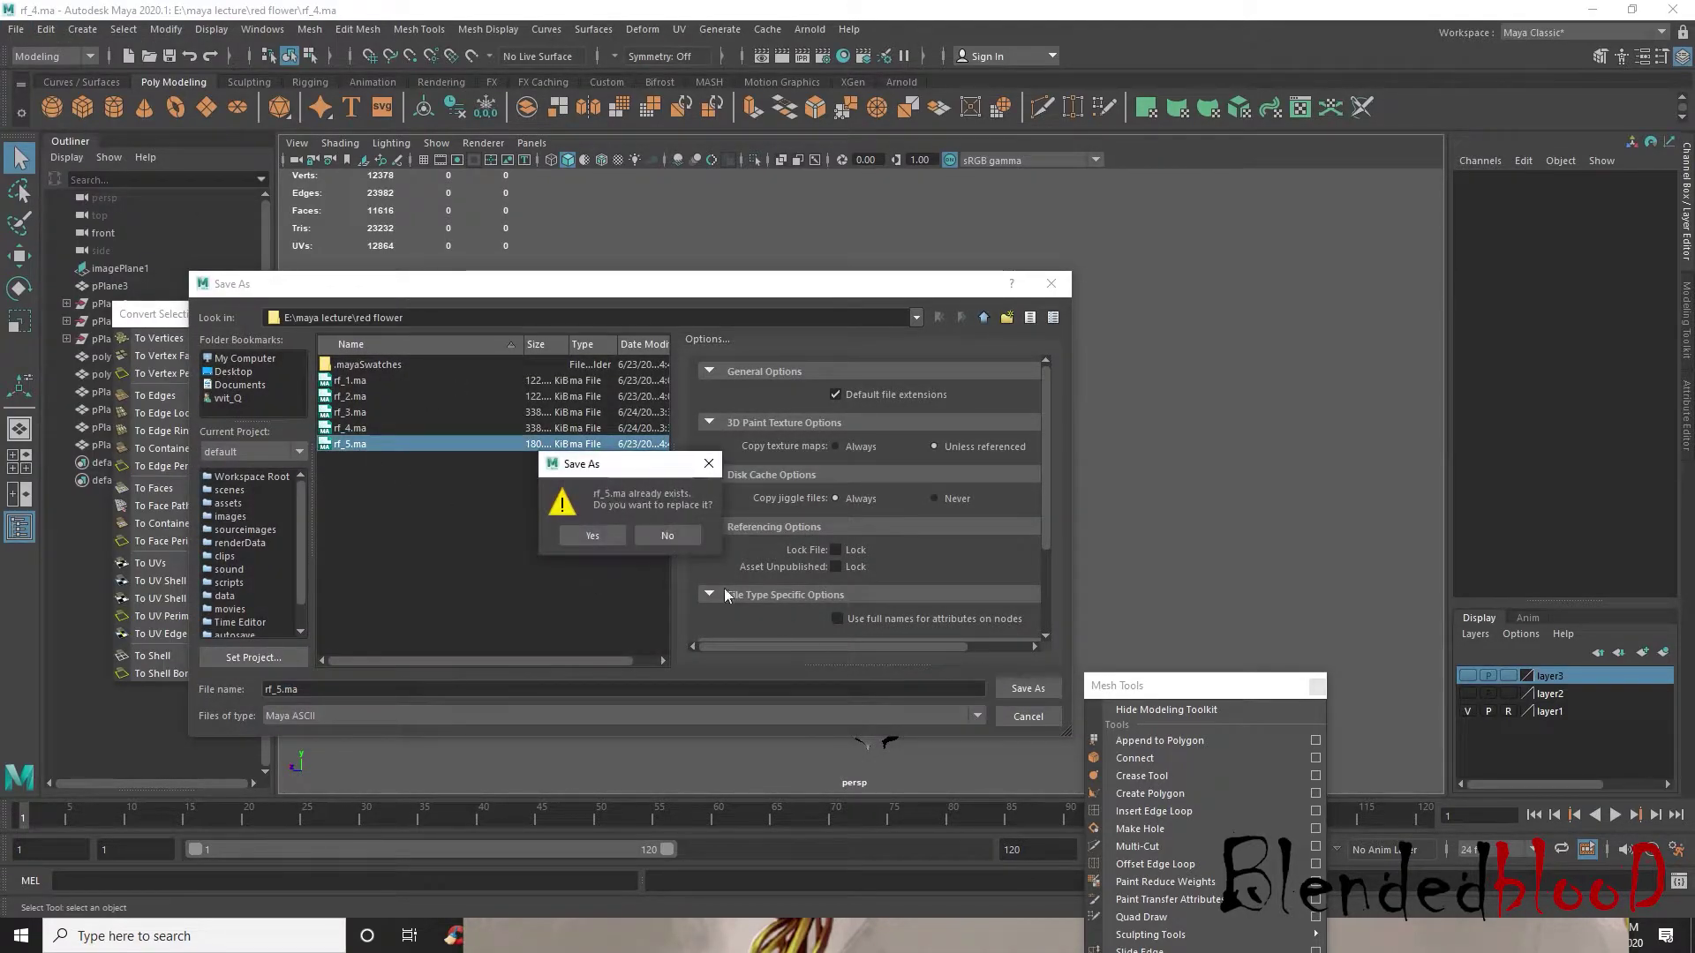
left_click(609, 542)
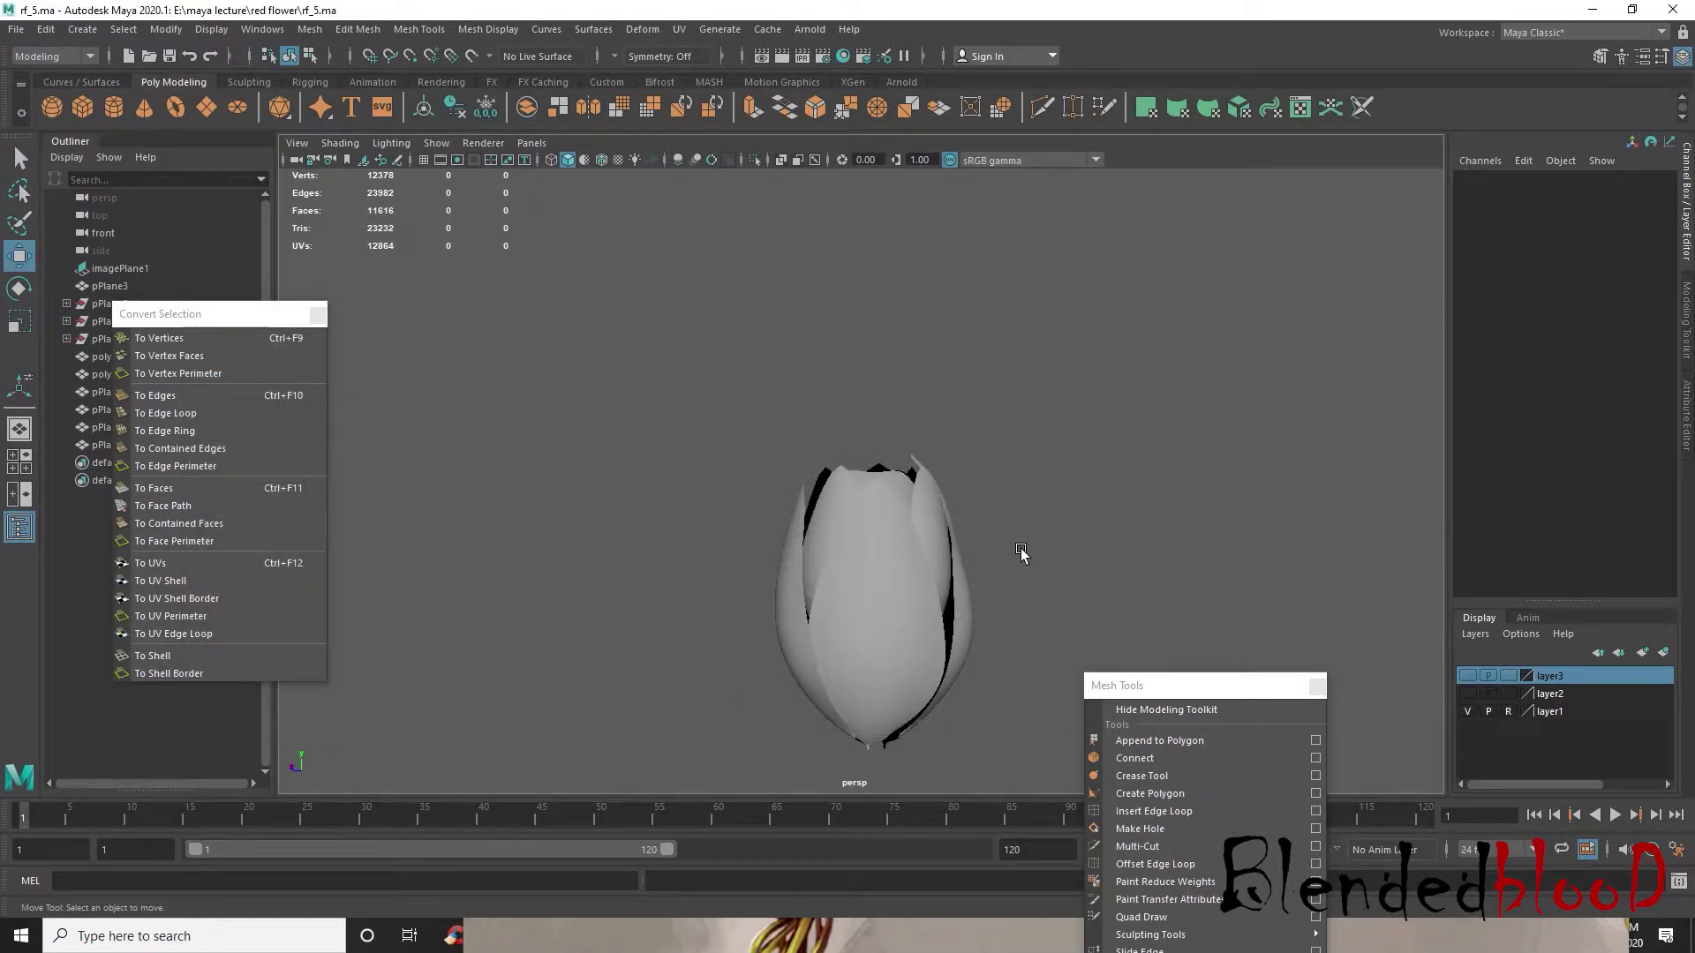
- Raise the two border vertices in the notches on either side of an inner-layer petal at the bud's top
left_click_drag(984, 590, 822, 609, "alt")
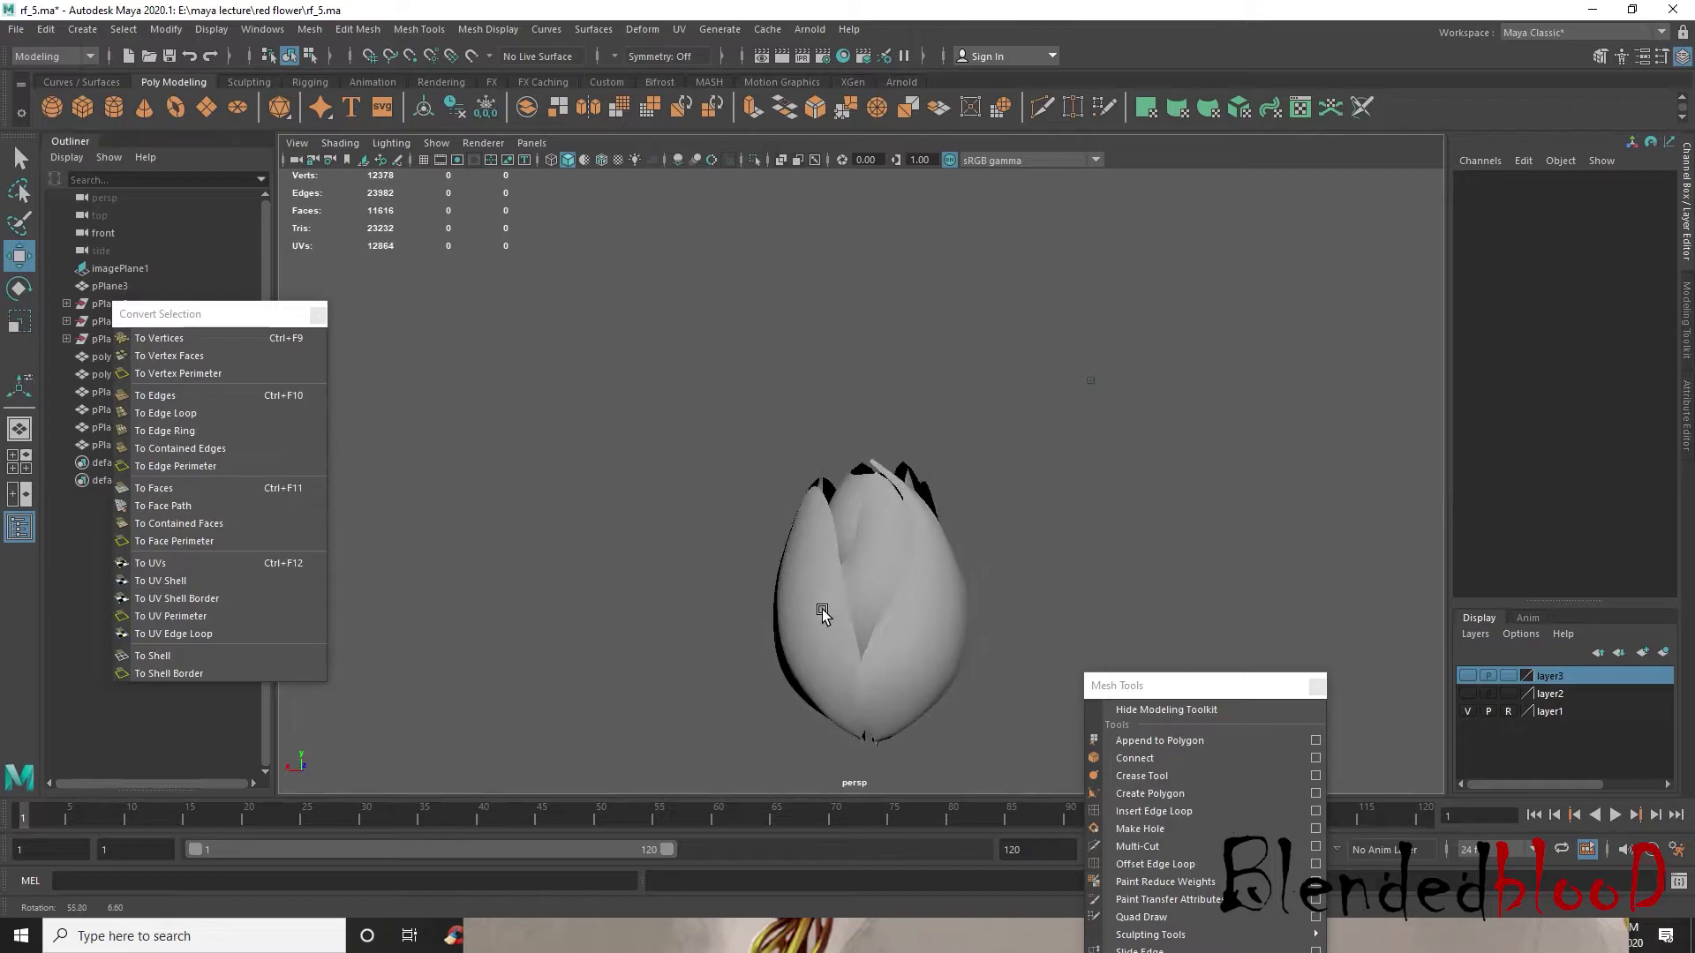
left_click(600, 164)
mouse_move(589, 446)
left_mouse_down("alt")
mouse_move(469, 453)
mouse_move(750, 473)
left_mouse_up("alt")
left_click(602, 157)
scroll(901, 524, "up", 5)
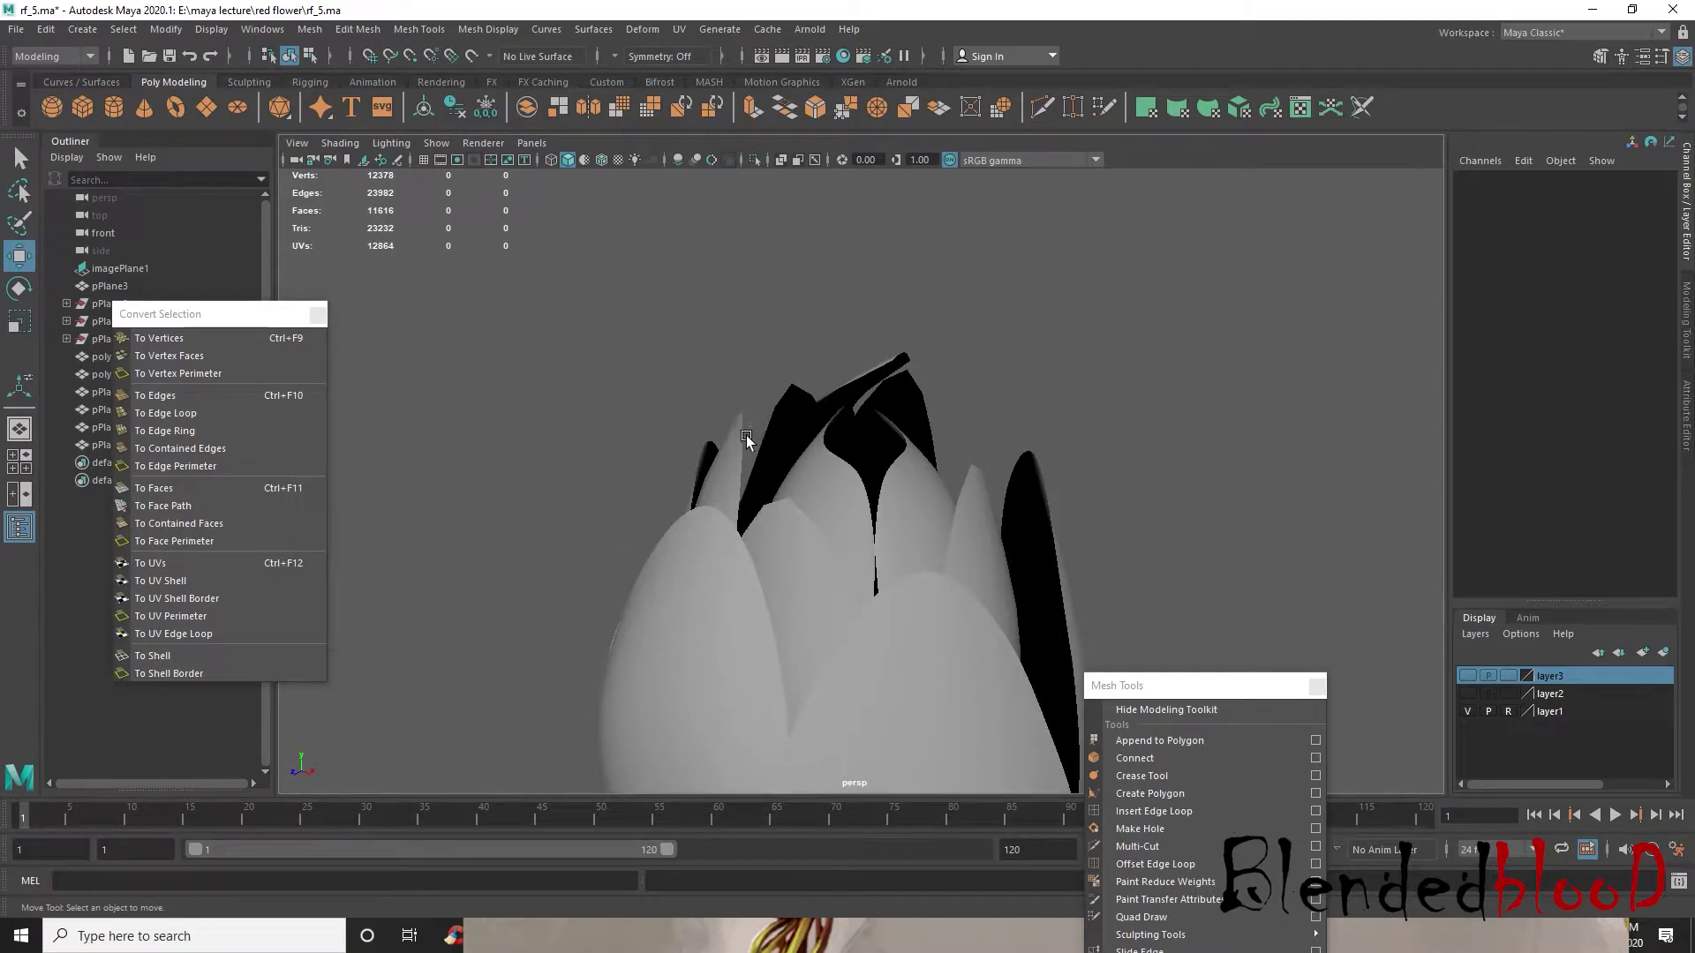
left_click(892, 541)
scroll(892, 541, "up", 6)
right_click_drag(898, 481, 905, 392)
left_click(771, 460)
left_click_drag(926, 461, 843, 433, "alt")
left_click(650, 589)
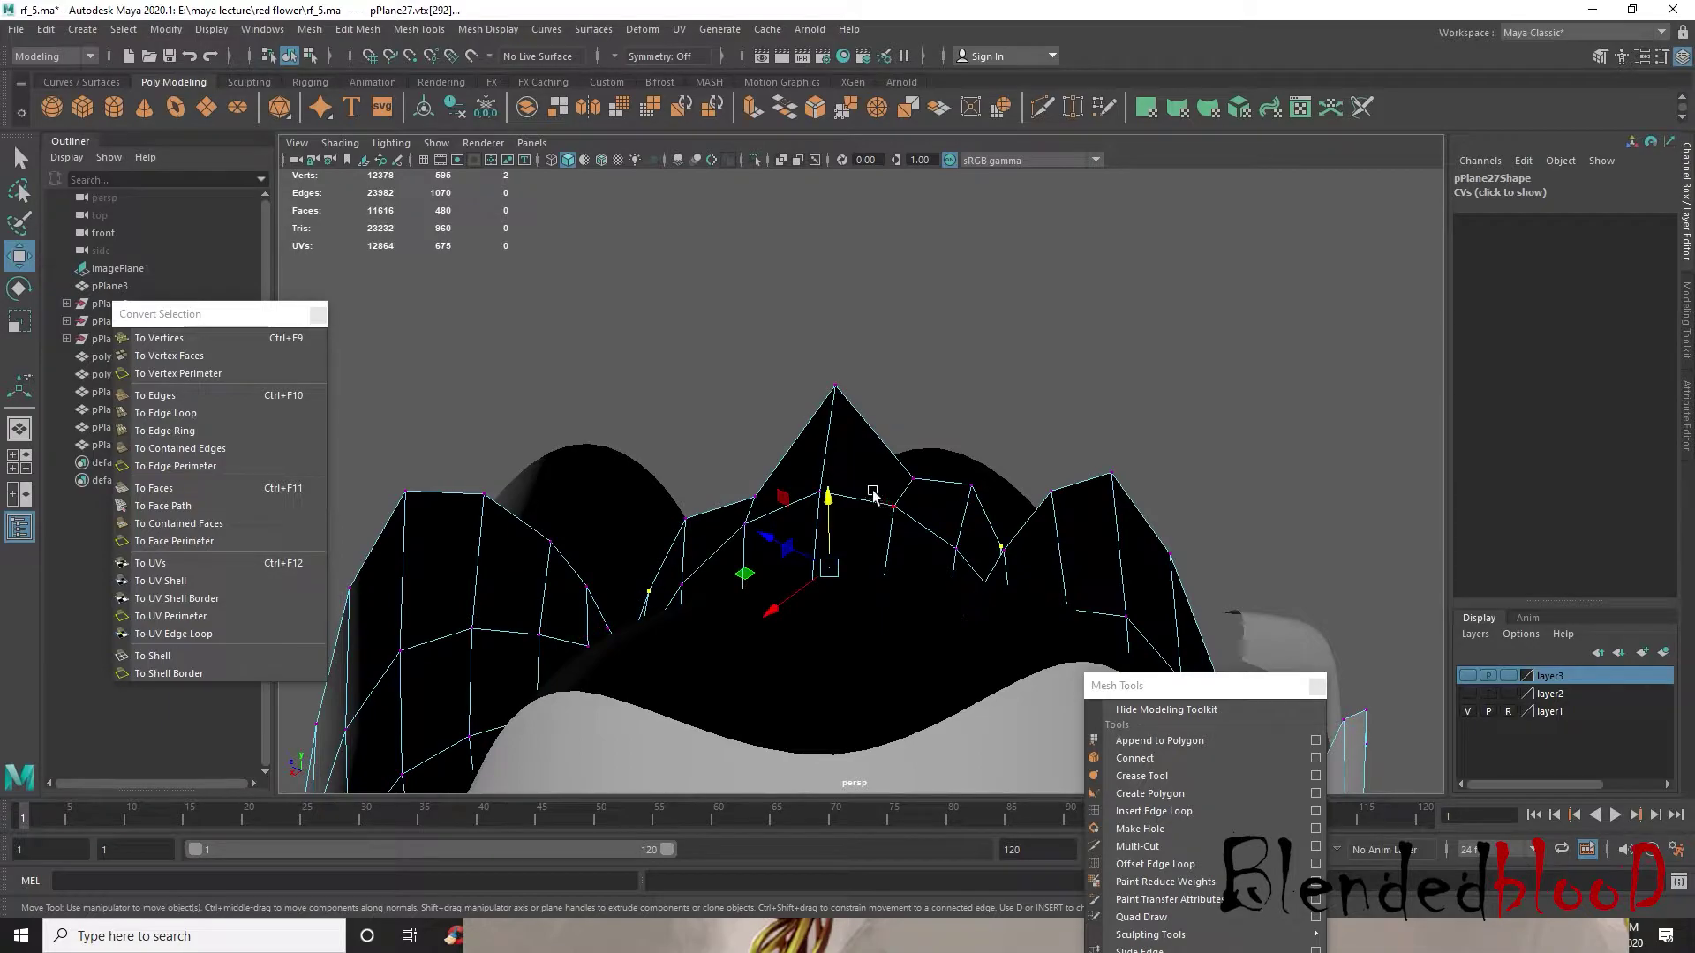
left_click_drag(831, 499, 813, 424)
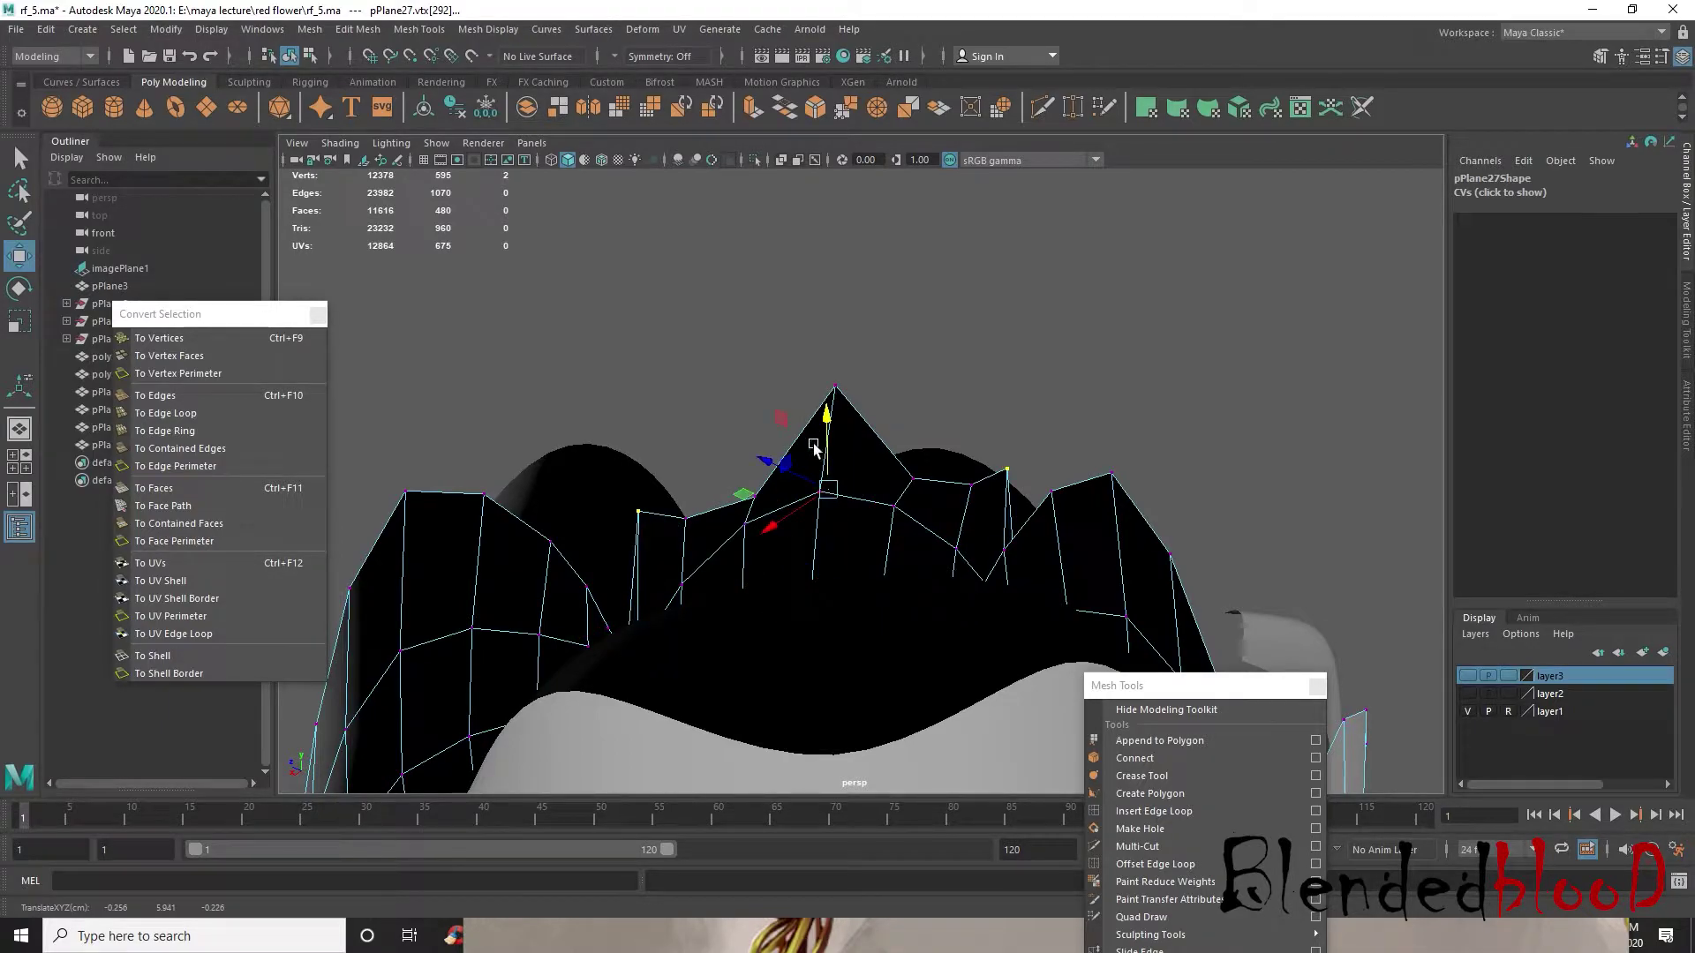
- Turn on smooth preview for the edited inner layer and check the raised border against the neighbouring petals
key("3")
left_click(966, 376)
left_click_drag(967, 376, 880, 650, "alt")
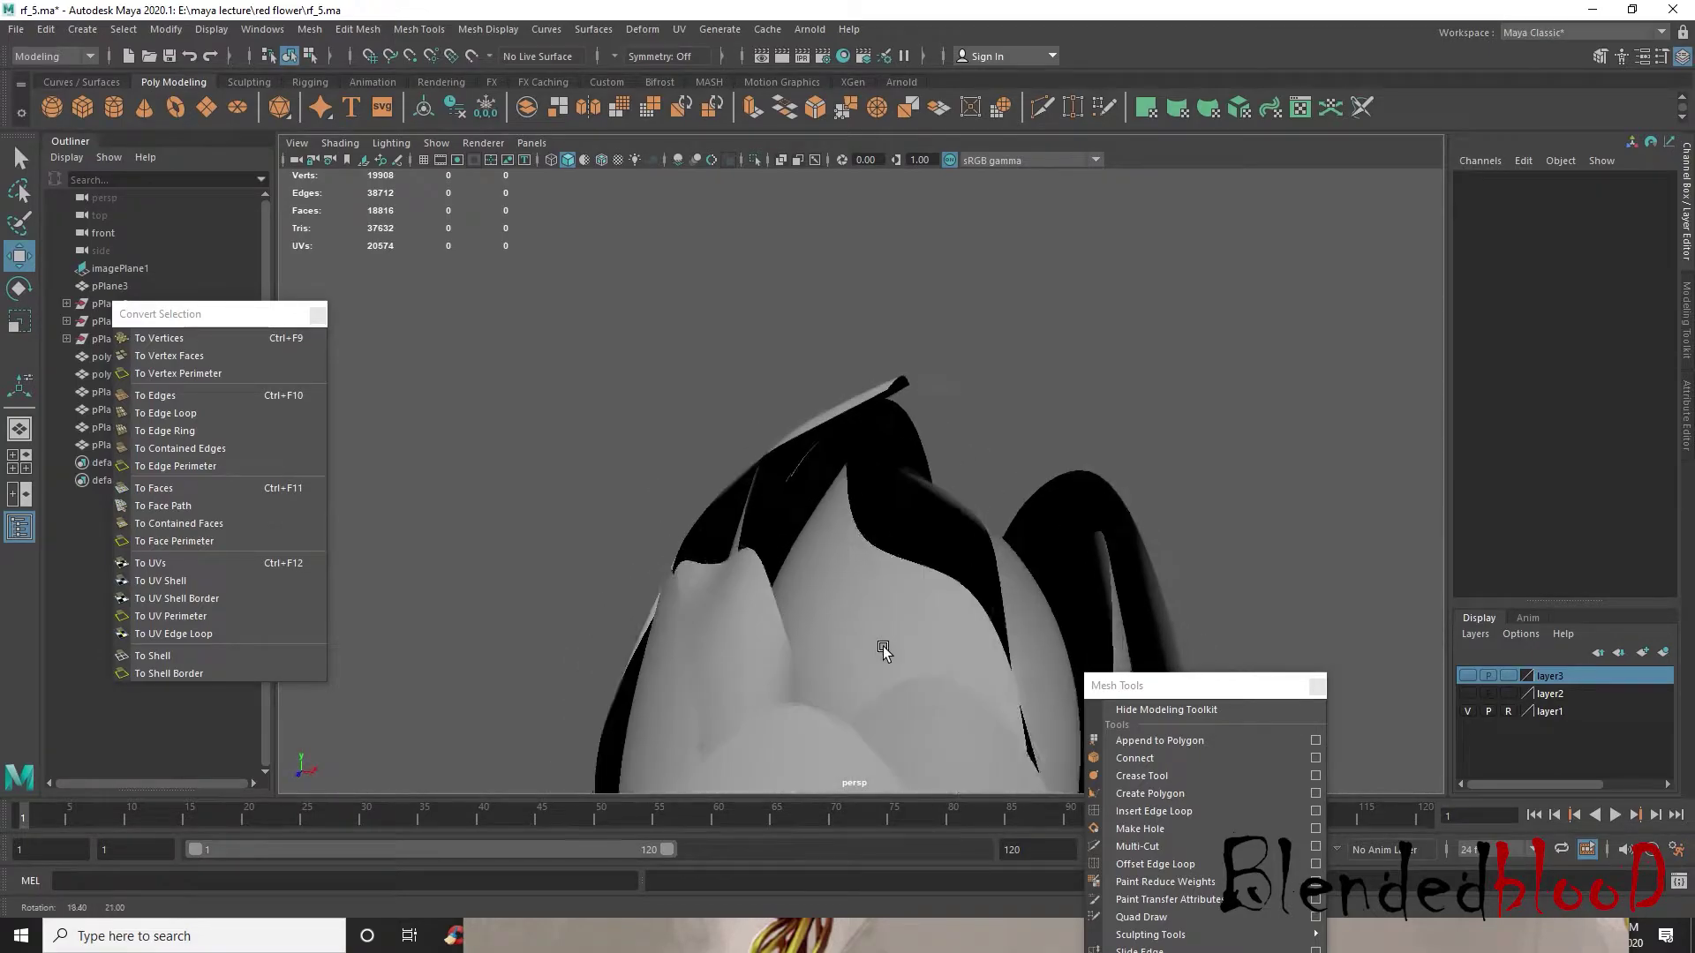
left_click(753, 613)
left_click_drag(753, 613, 847, 501, "alt")
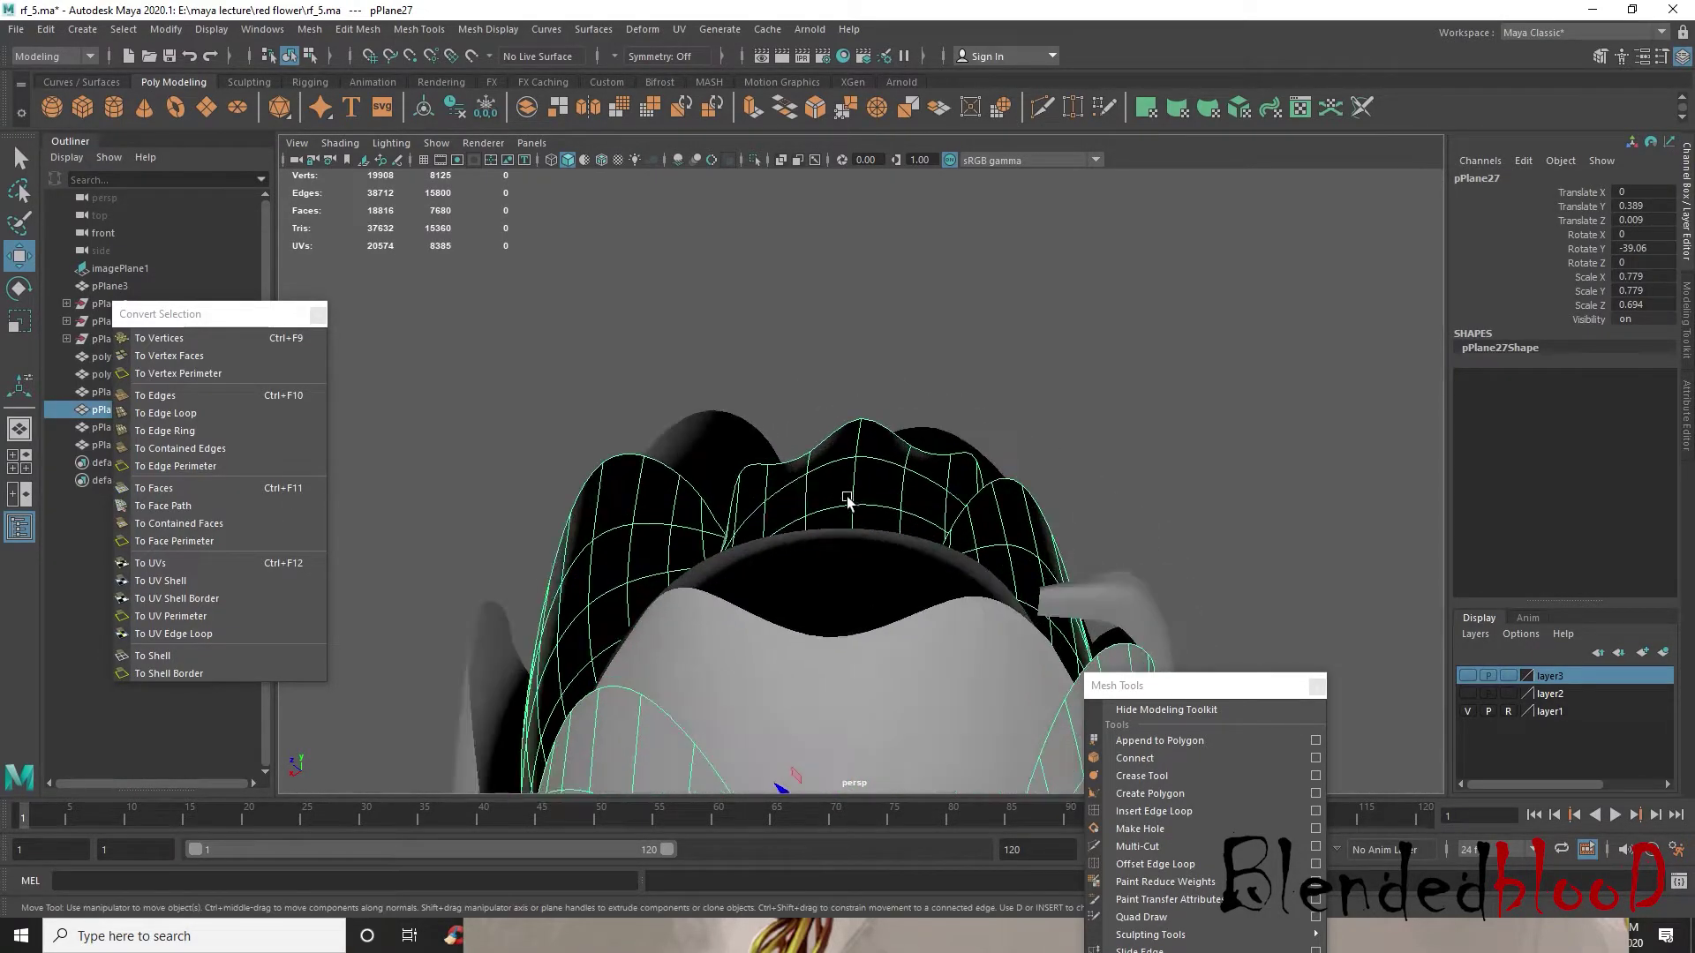
- Raise the two notch vertices on either side of an outer-layer petal and check the shape in smooth preview
left_click(701, 424)
left_click_drag(746, 484, 802, 403, "alt")
right_click_drag(802, 403, 727, 408)
left_click_drag(773, 386, 754, 509, "alt")
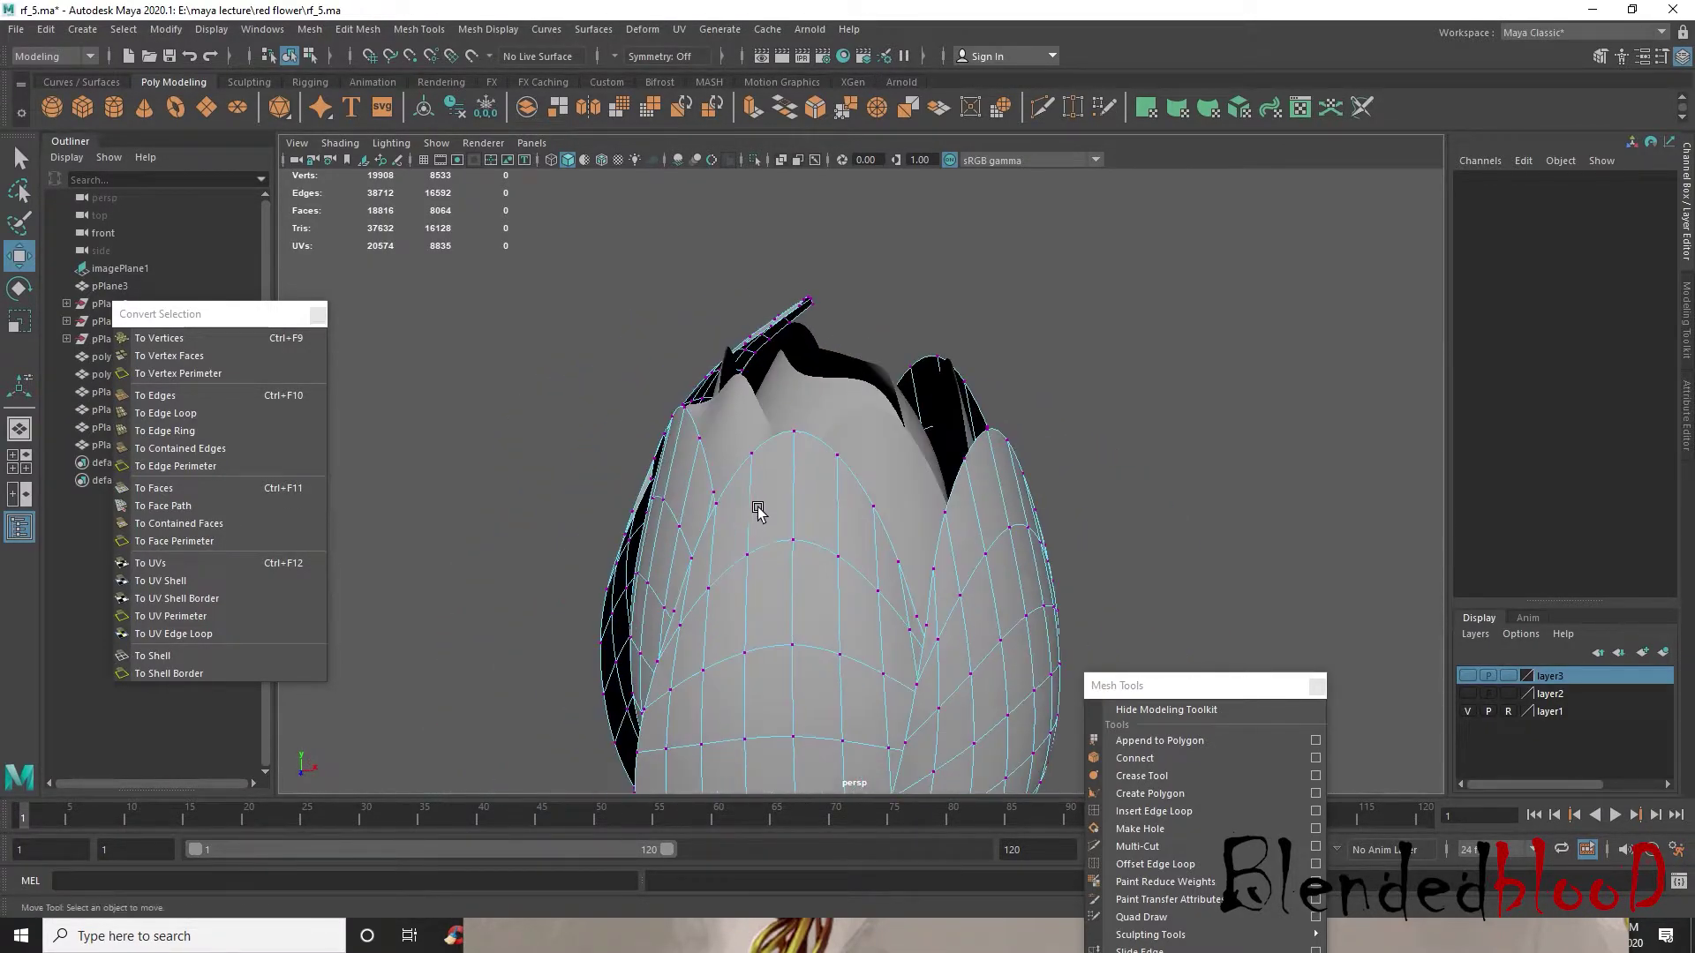
scroll(757, 512, "up", 3)
left_click(880, 518)
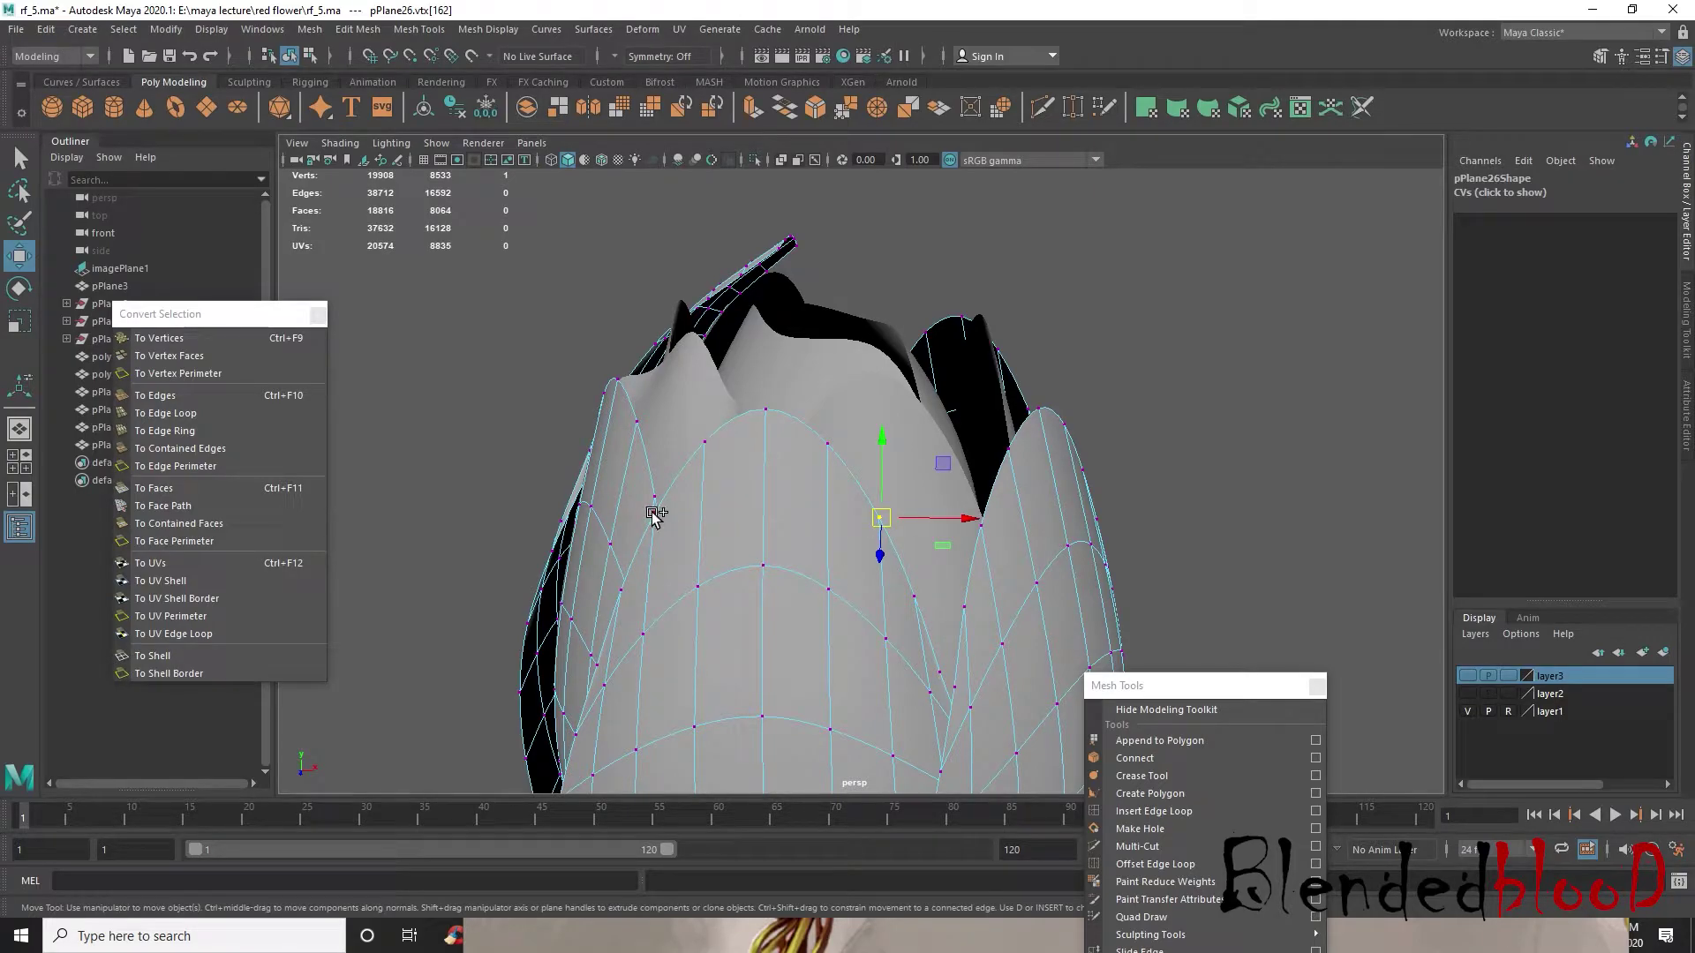
left_click_drag(703, 602, 838, 494, "alt")
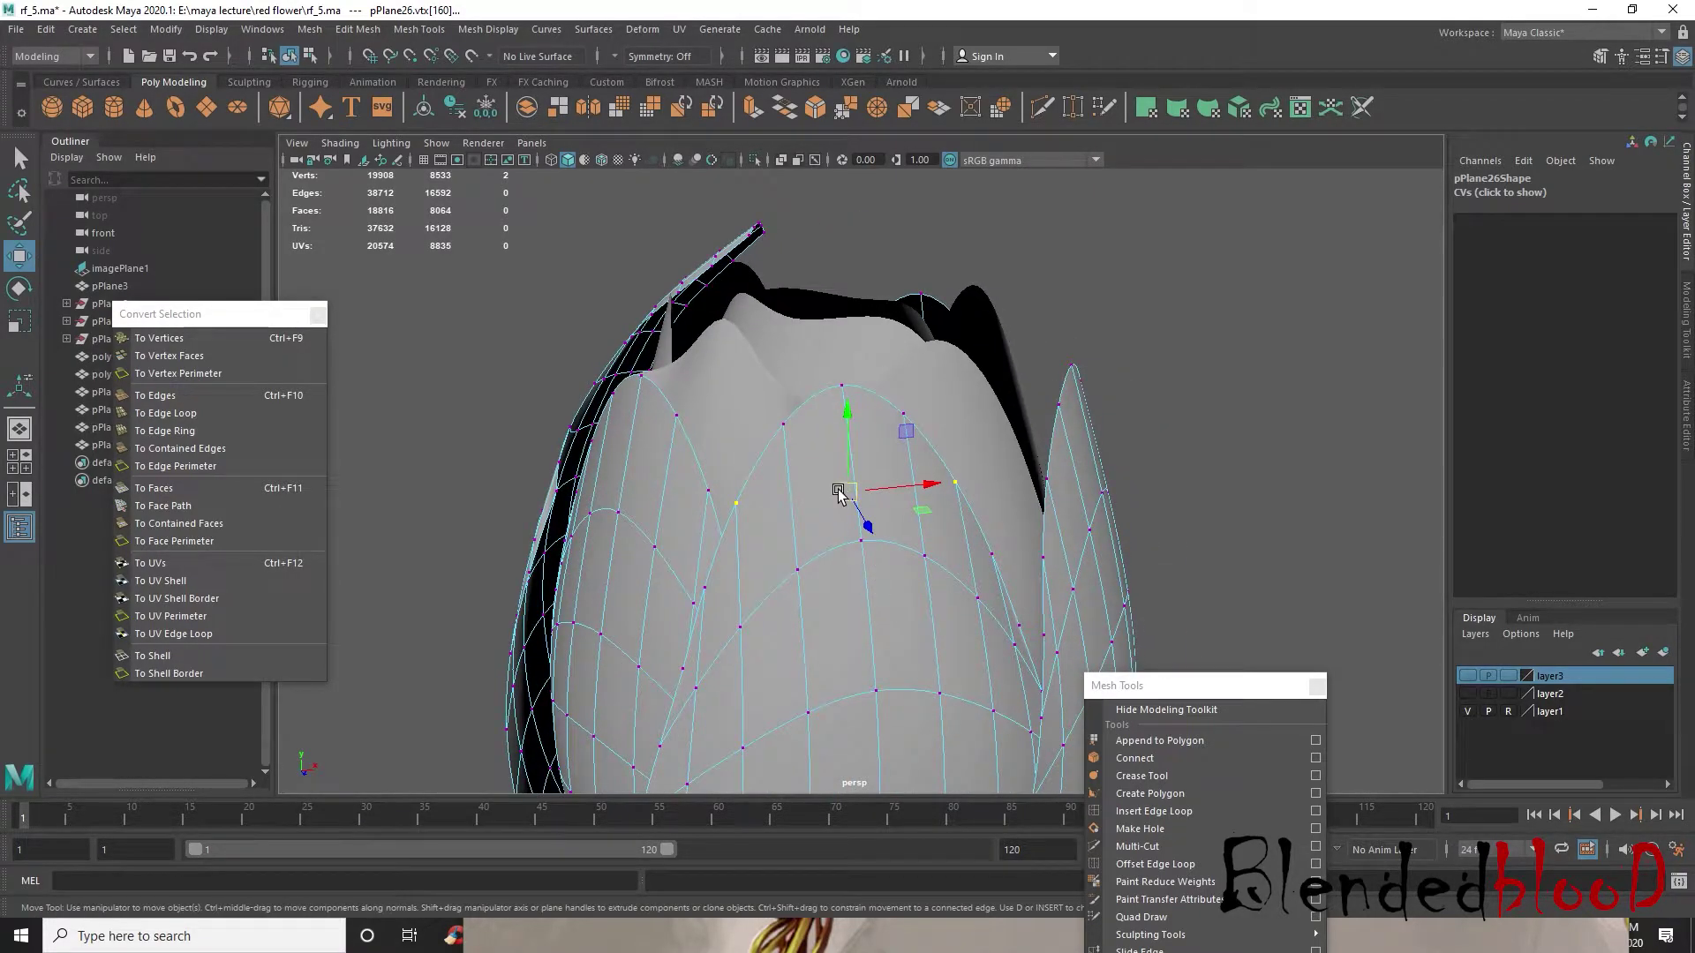
left_click_drag(960, 436, 892, 508, "alt")
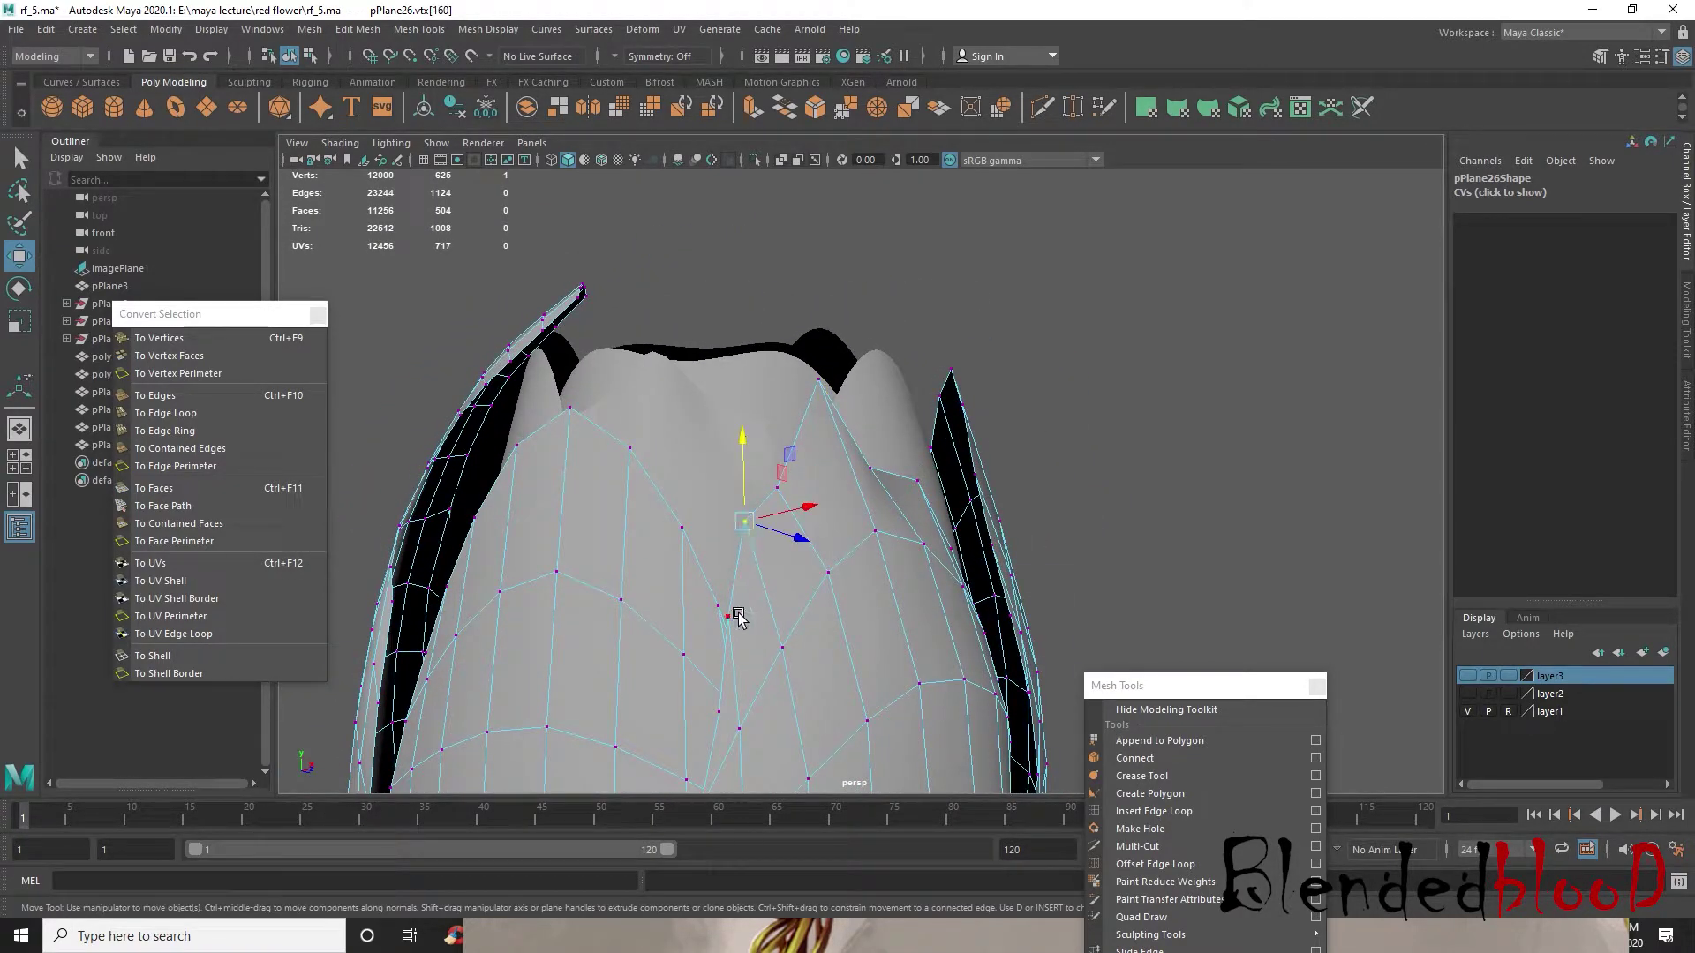
left_click_drag(934, 629, 1029, 589, "alt")
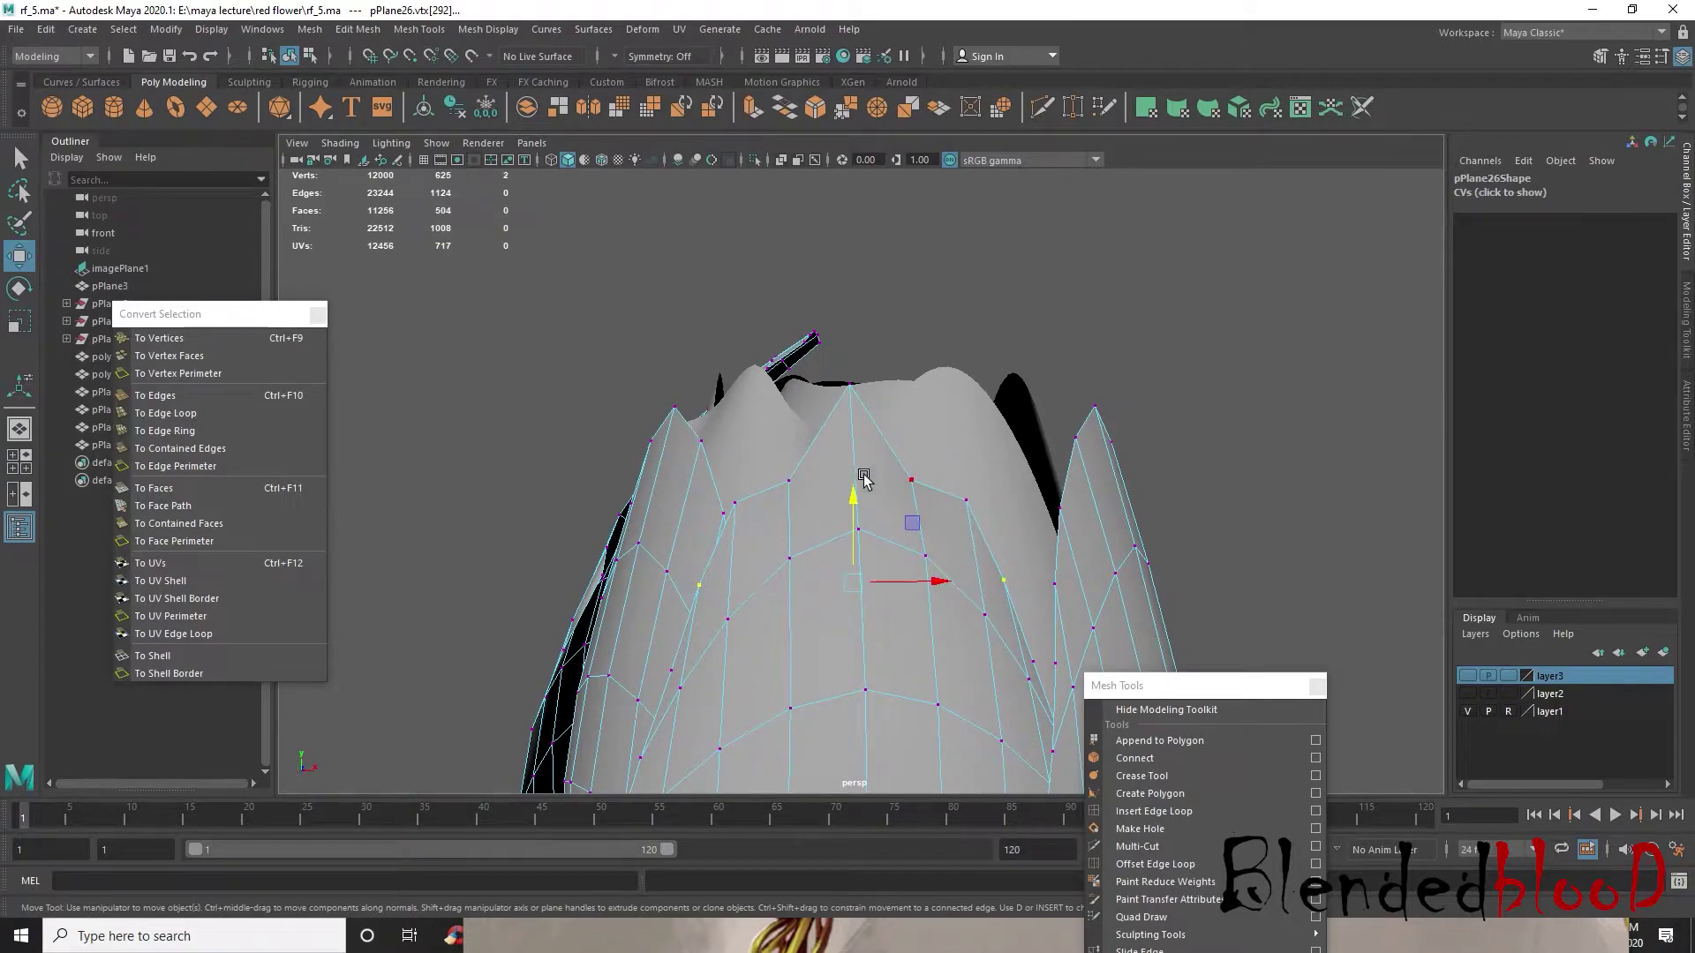
left_click_drag(853, 509, 824, 397)
left_click_drag(807, 550, 978, 589, "alt")
left_click_drag(936, 480, 903, 545)
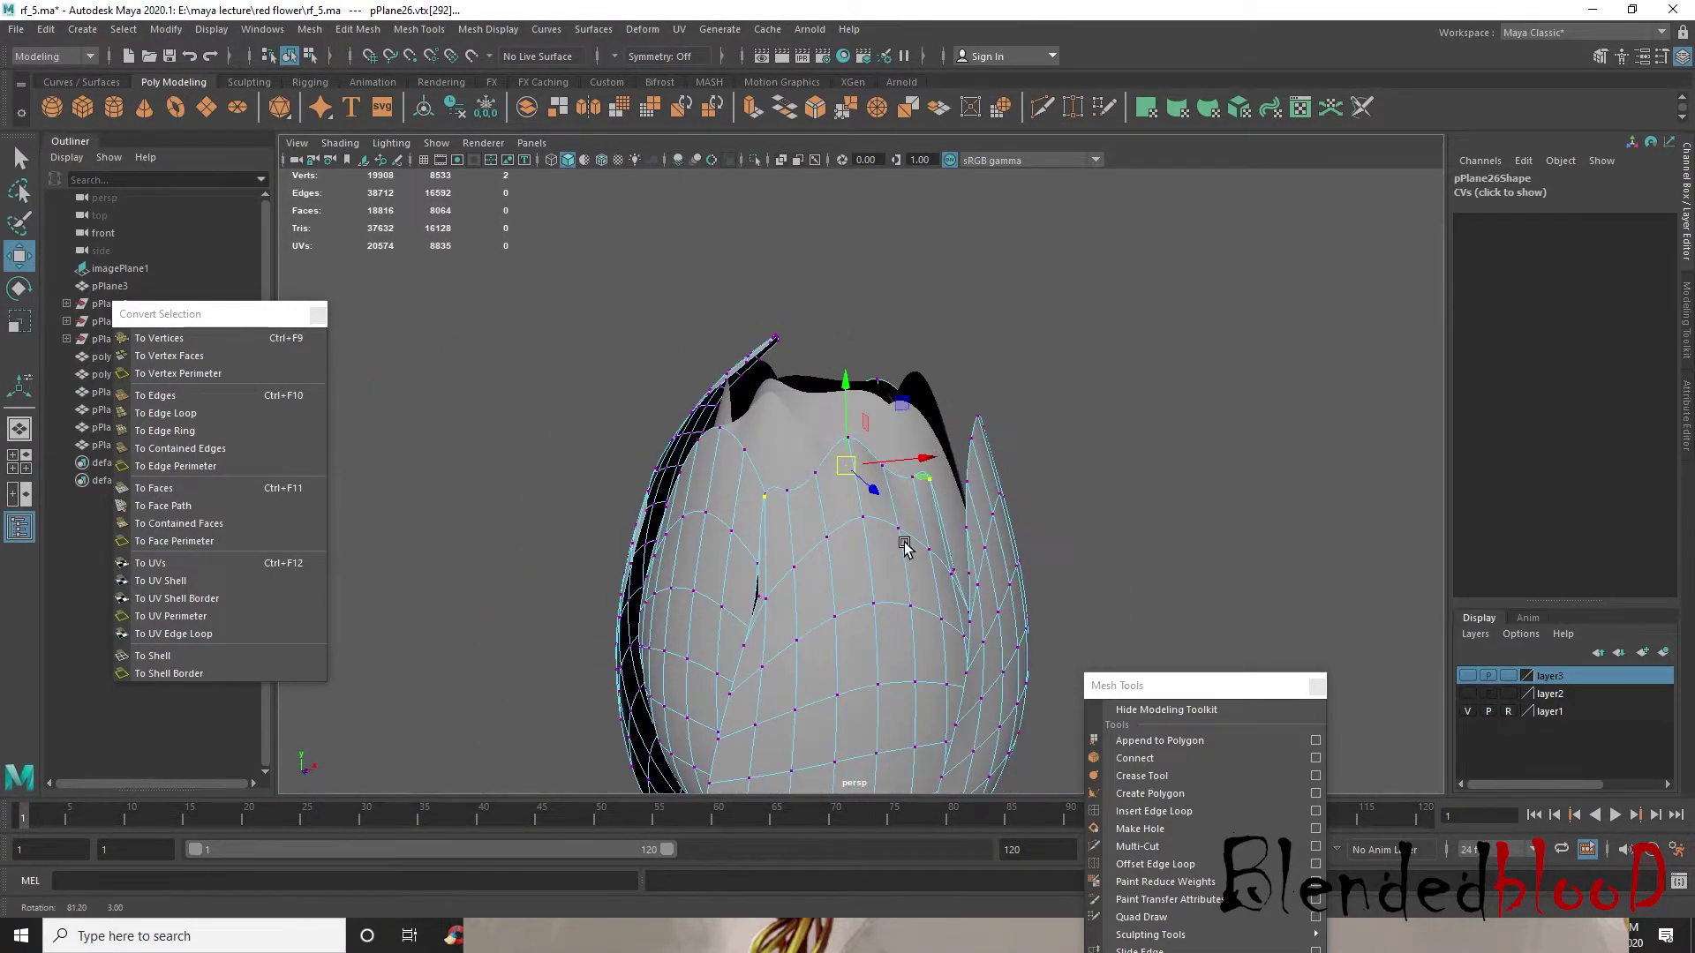
- Adjust the lower border vertices in the gaps beside the outer-layer petal by scaling and moving them in pairs
scroll(797, 611, "up", 3)
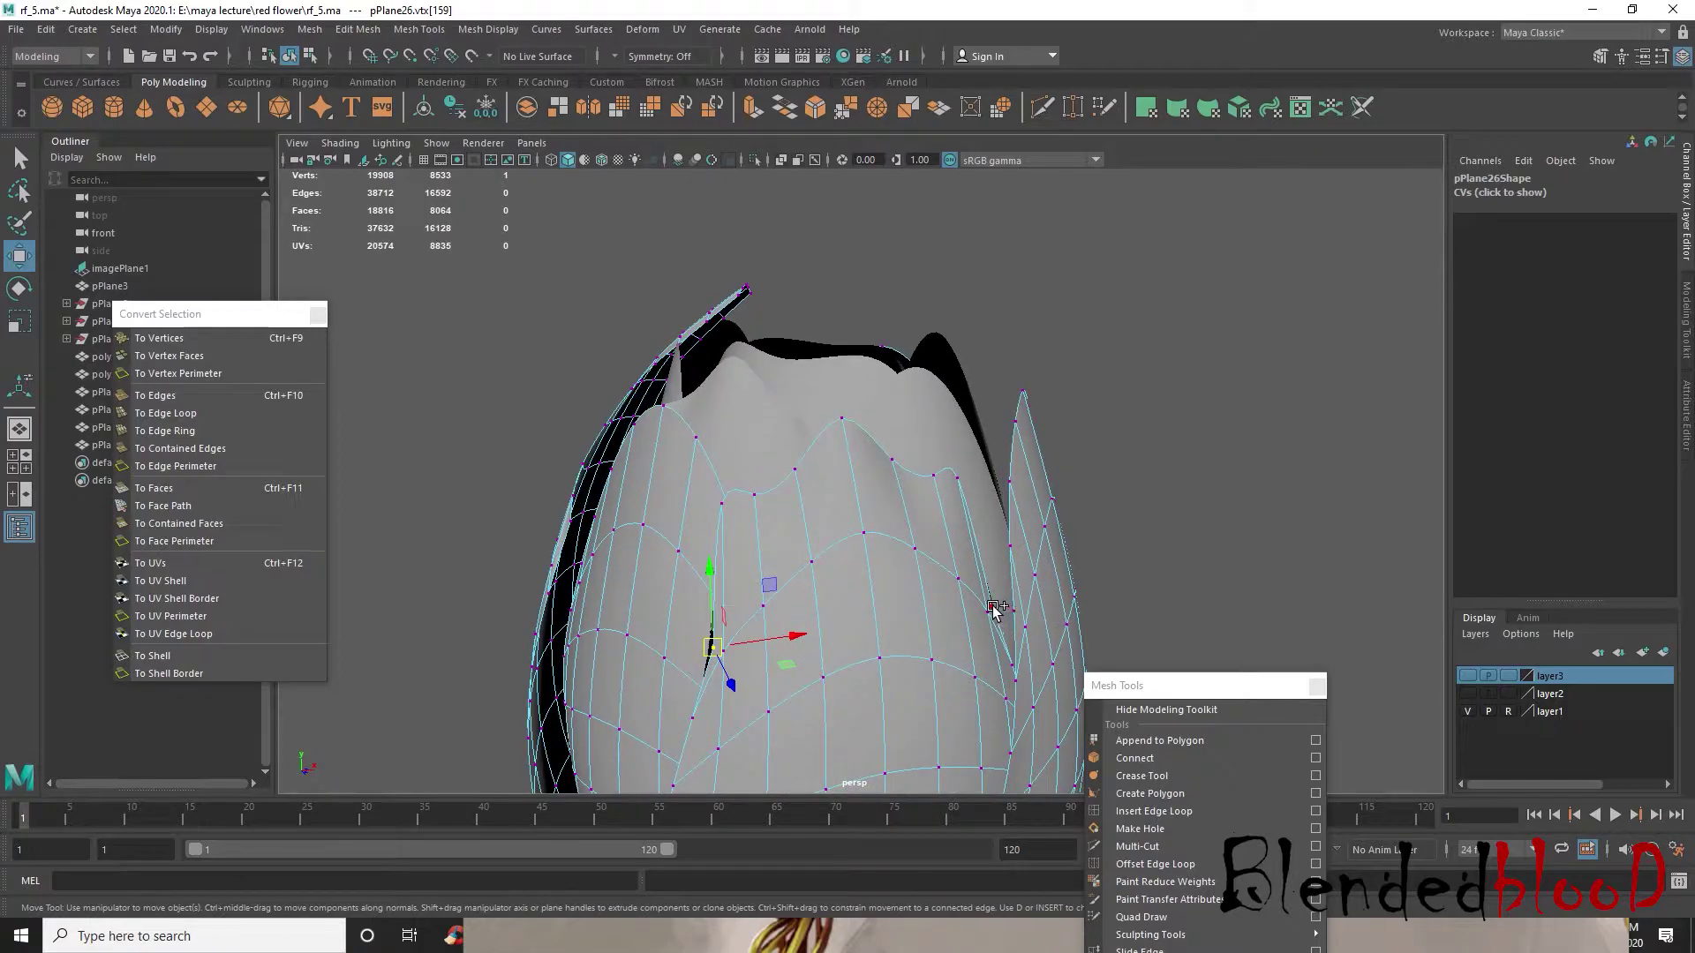
key("r")
left_click_drag(924, 622, 838, 445)
key("w")
scroll(845, 418, "up", 2)
scroll(839, 446, "up", 2)
key("1")
left_click_drag(884, 415, 860, 345, "alt")
left_click(861, 344)
left_click(698, 386, "shift")
left_click_drag(768, 392, 852, 140, "alt")
left_click_drag(780, 235, 1066, 452)
- Raise the pair of border vertices beside the next outer-layer petal and turn smooth preview back on
left_click(749, 497)
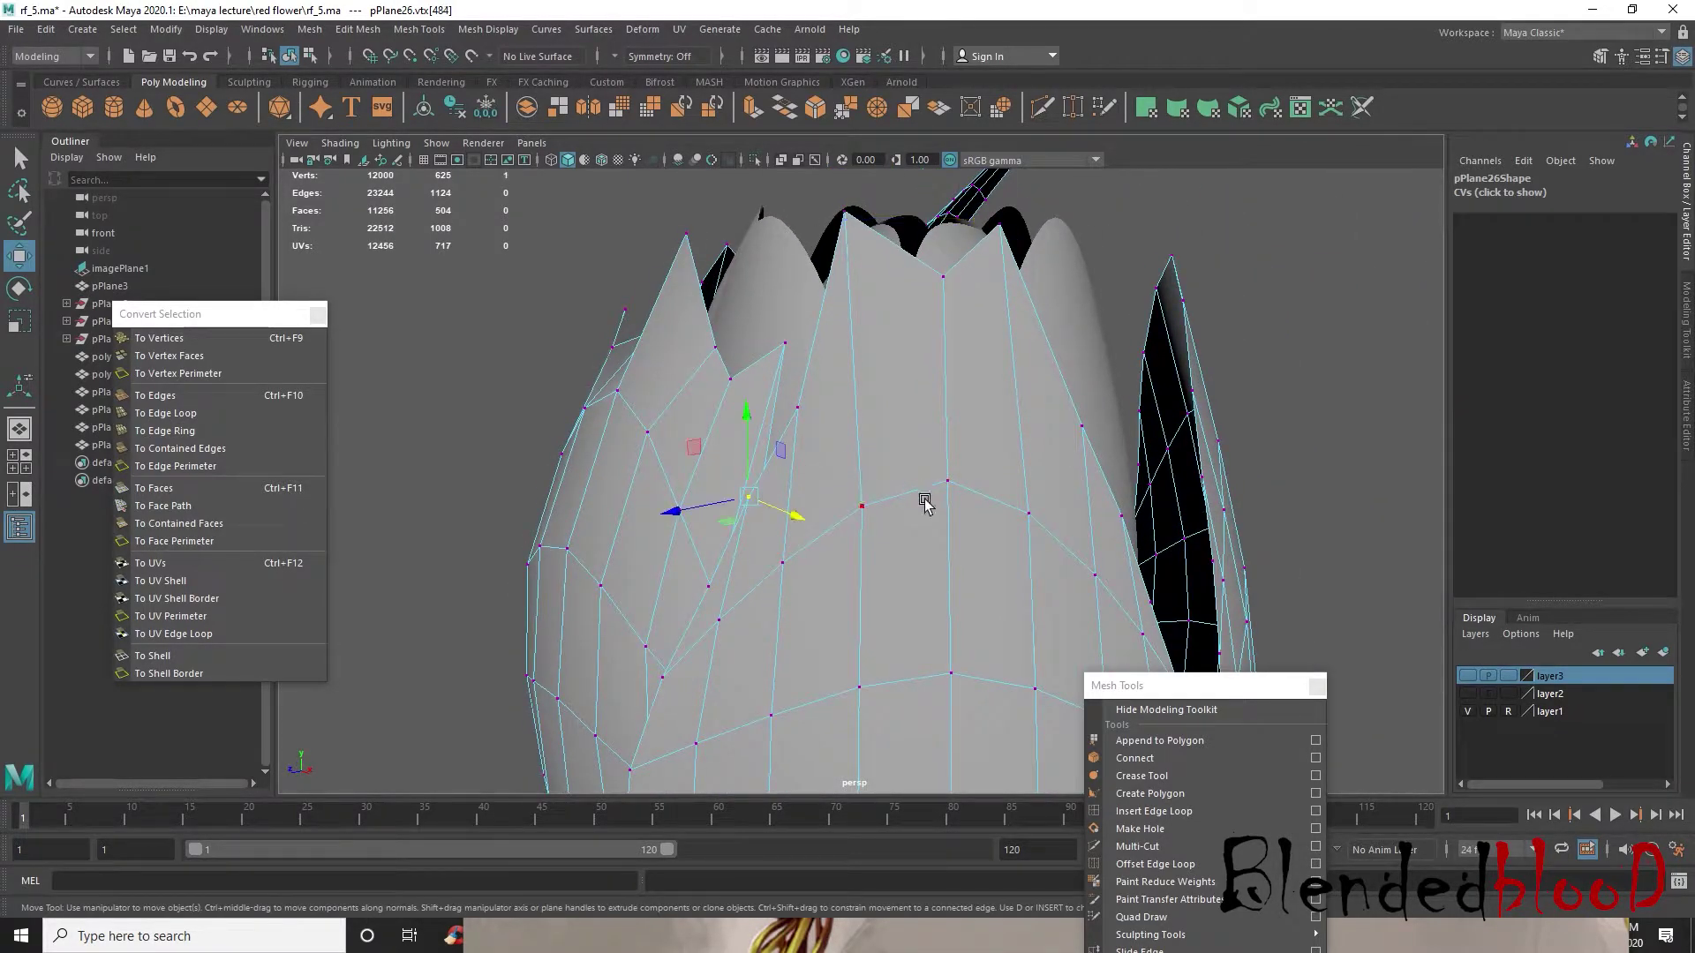
left_click(1084, 425, "shift")
left_click(918, 386)
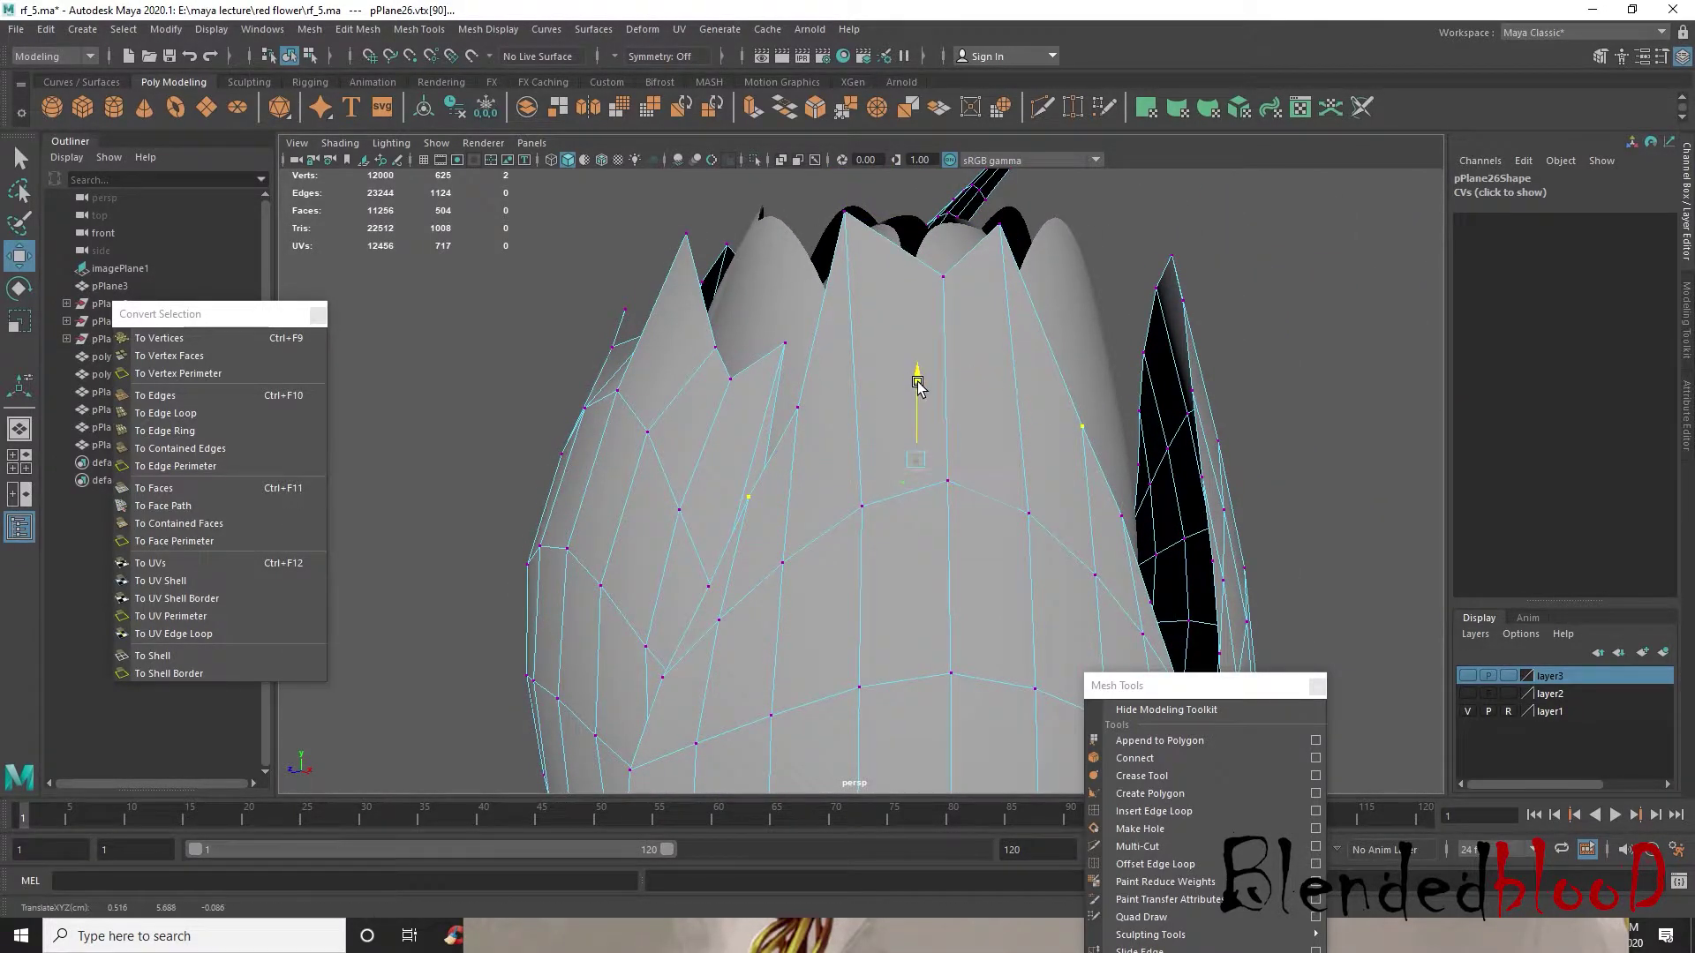
left_click(1120, 516, "shift")
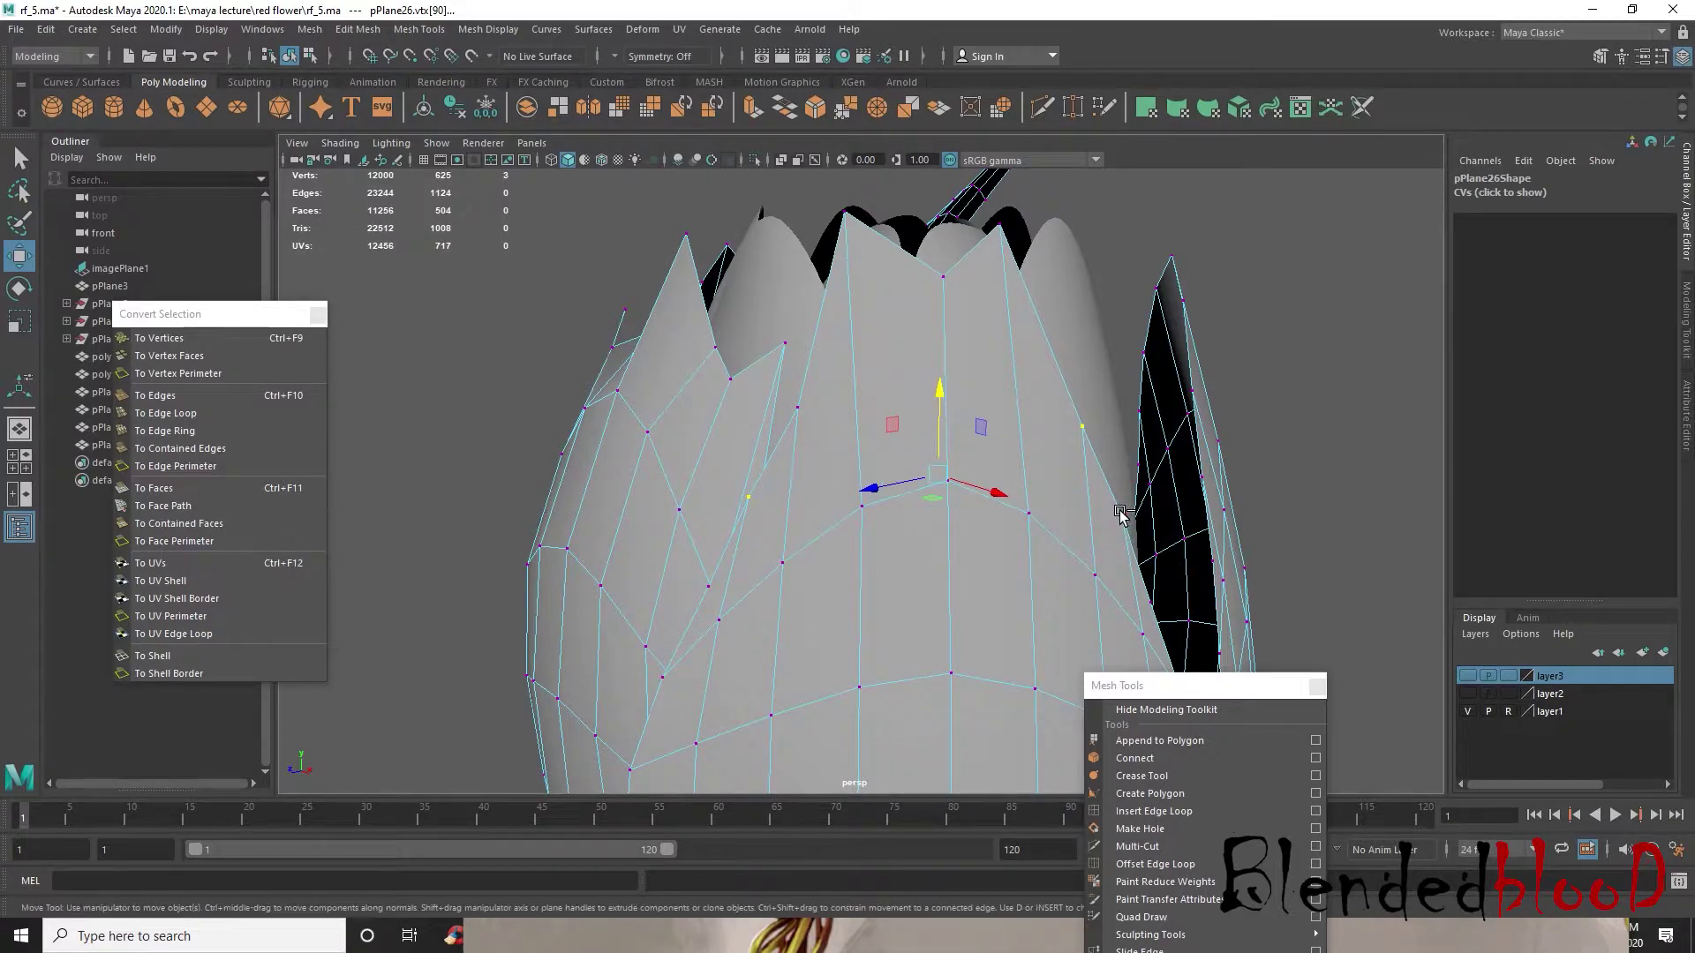
left_click_drag(954, 415, 907, 270)
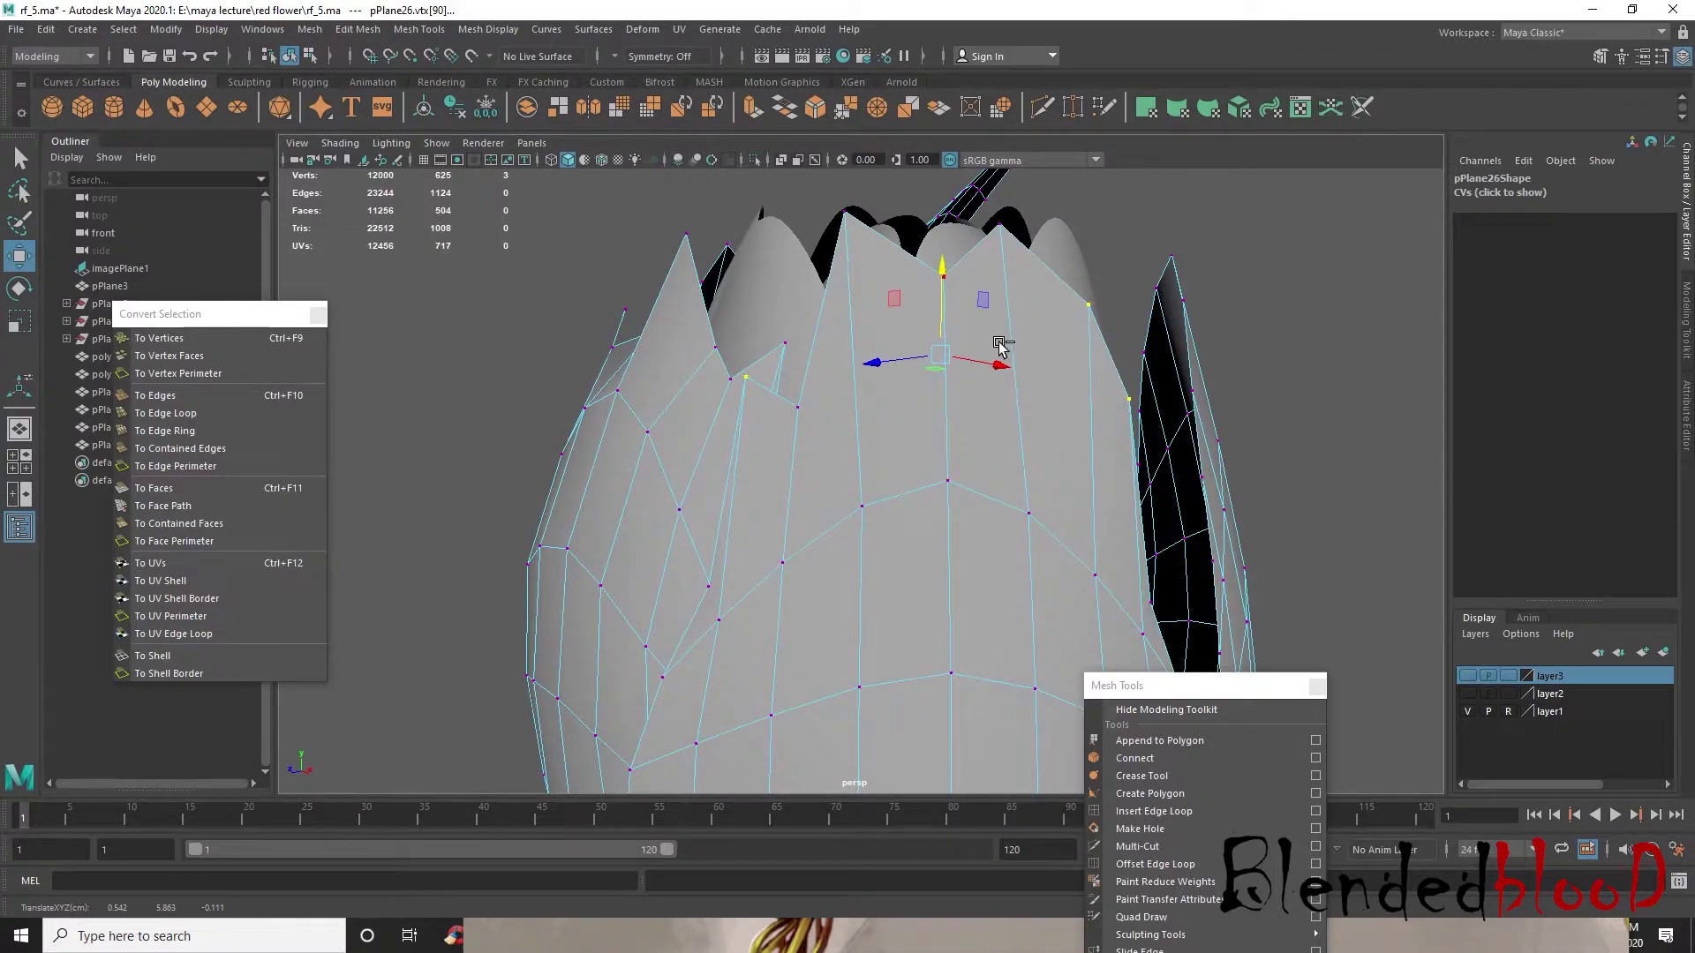
key("ctrl+z")
left_click(1082, 428, "ctrl")
left_click_drag(943, 424, 911, 254)
left_click_drag(909, 468, 1055, 410, "alt")
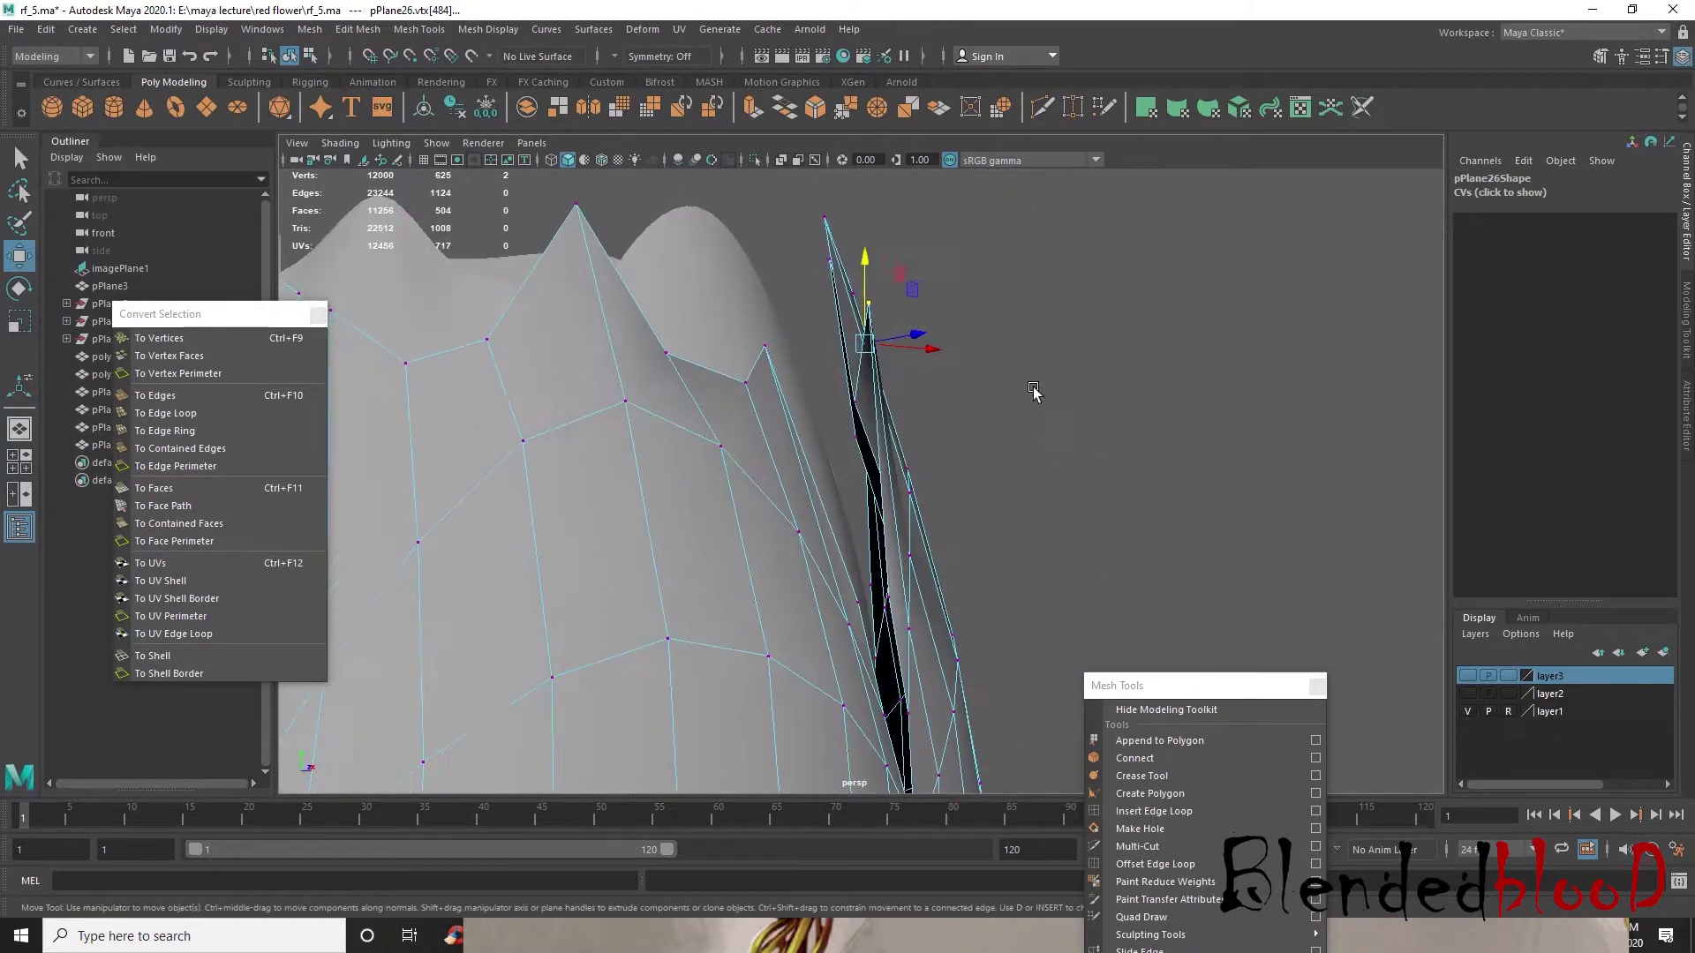
mouse_move(927, 349)
left_mouse_down()
mouse_move(889, 353)
mouse_move(1025, 415)
mouse_move(862, 485)
mouse_move(1051, 541)
mouse_move(949, 552)
mouse_move(931, 582)
mouse_move(984, 579)
left_mouse_up()
key("3")
- Select the lower pair of gap vertices beside that petal and scale them apart along Z without smooth preview
scroll(964, 545, "up", 5)
mouse_move(741, 563)
left_mouse_down("alt")
mouse_move(827, 604)
mouse_move(806, 628)
mouse_move(927, 618)
mouse_move(1022, 644)
mouse_move(863, 662)
mouse_move(984, 596)
left_mouse_up("alt")
left_click(957, 570, "shift")
left_click_drag(1163, 554, 874, 572, "alt")
key("4")
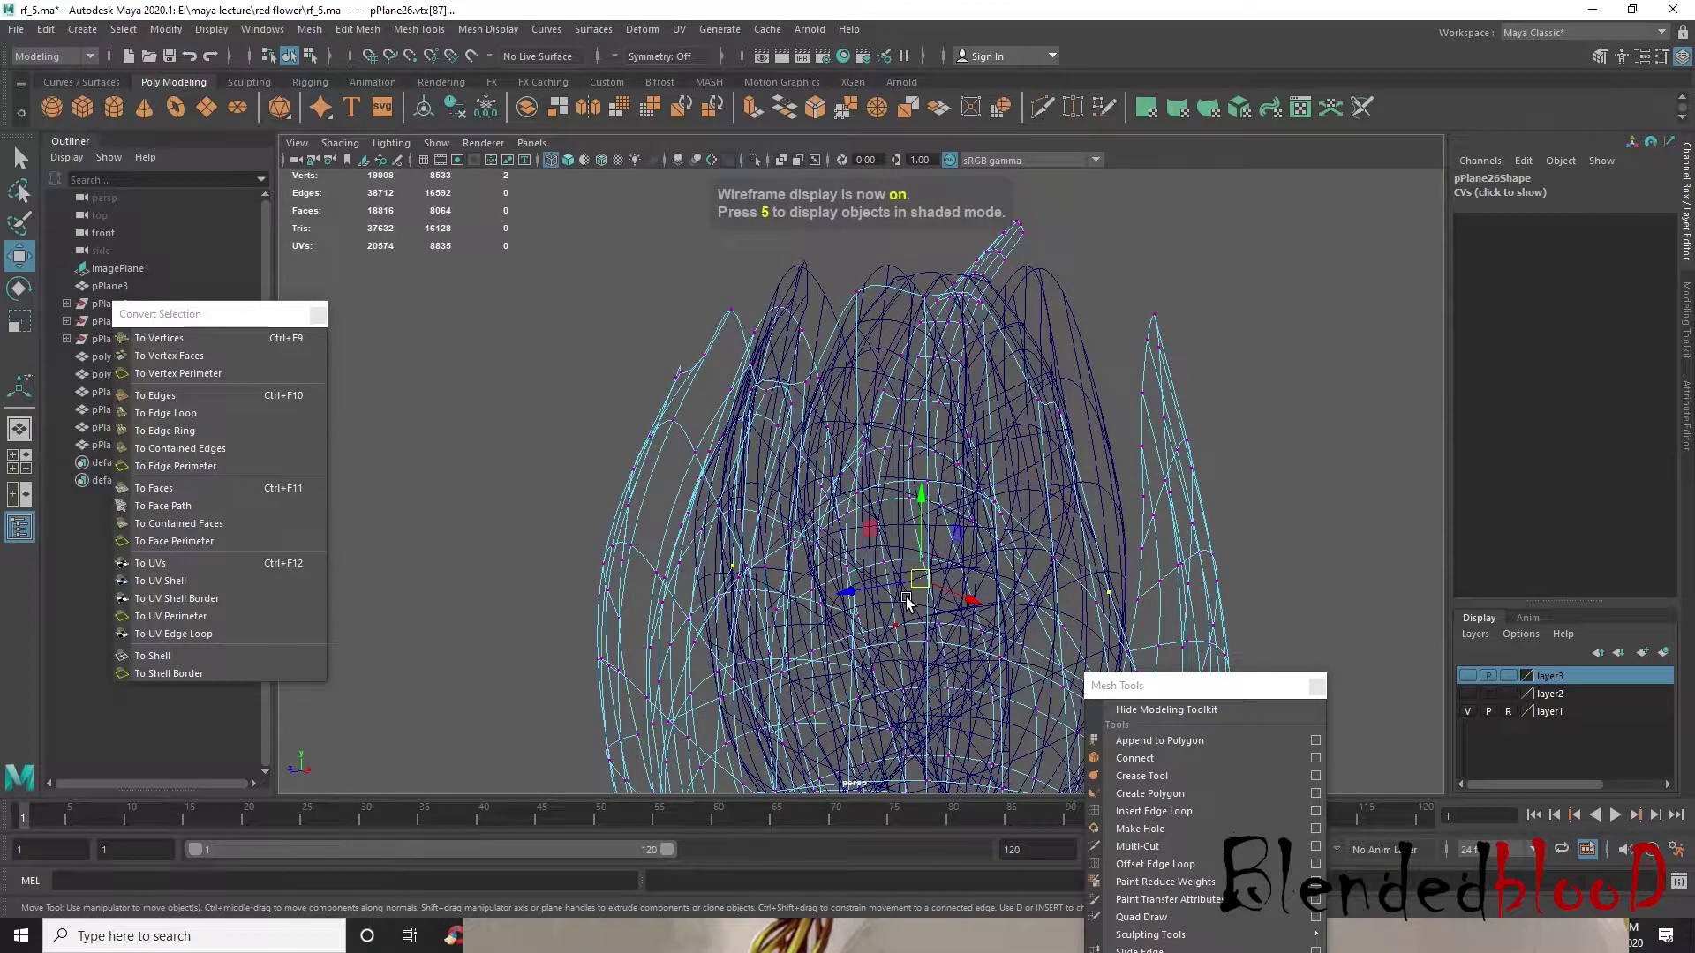
key("5")
key("1")
key("r")
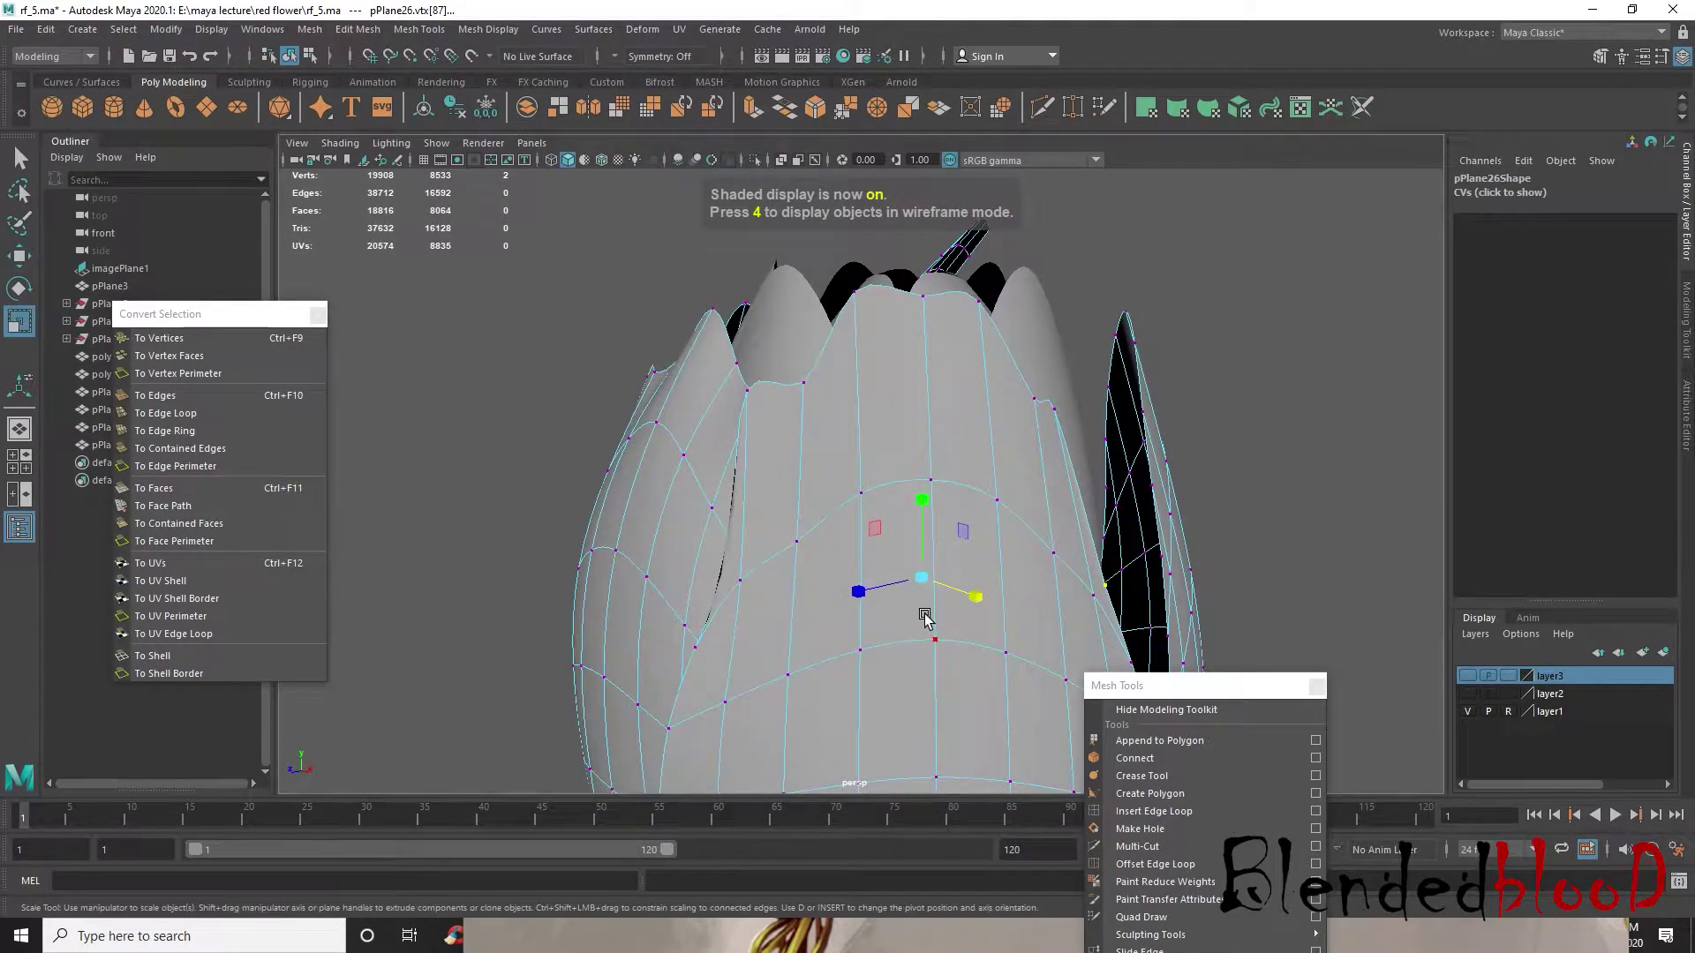
middle_click_drag(858, 599, 841, 603)
- Raise the same vertex pair and scale it closer together along Z to about 0.88
key("w")
middle_click_drag(958, 530, 918, 421)
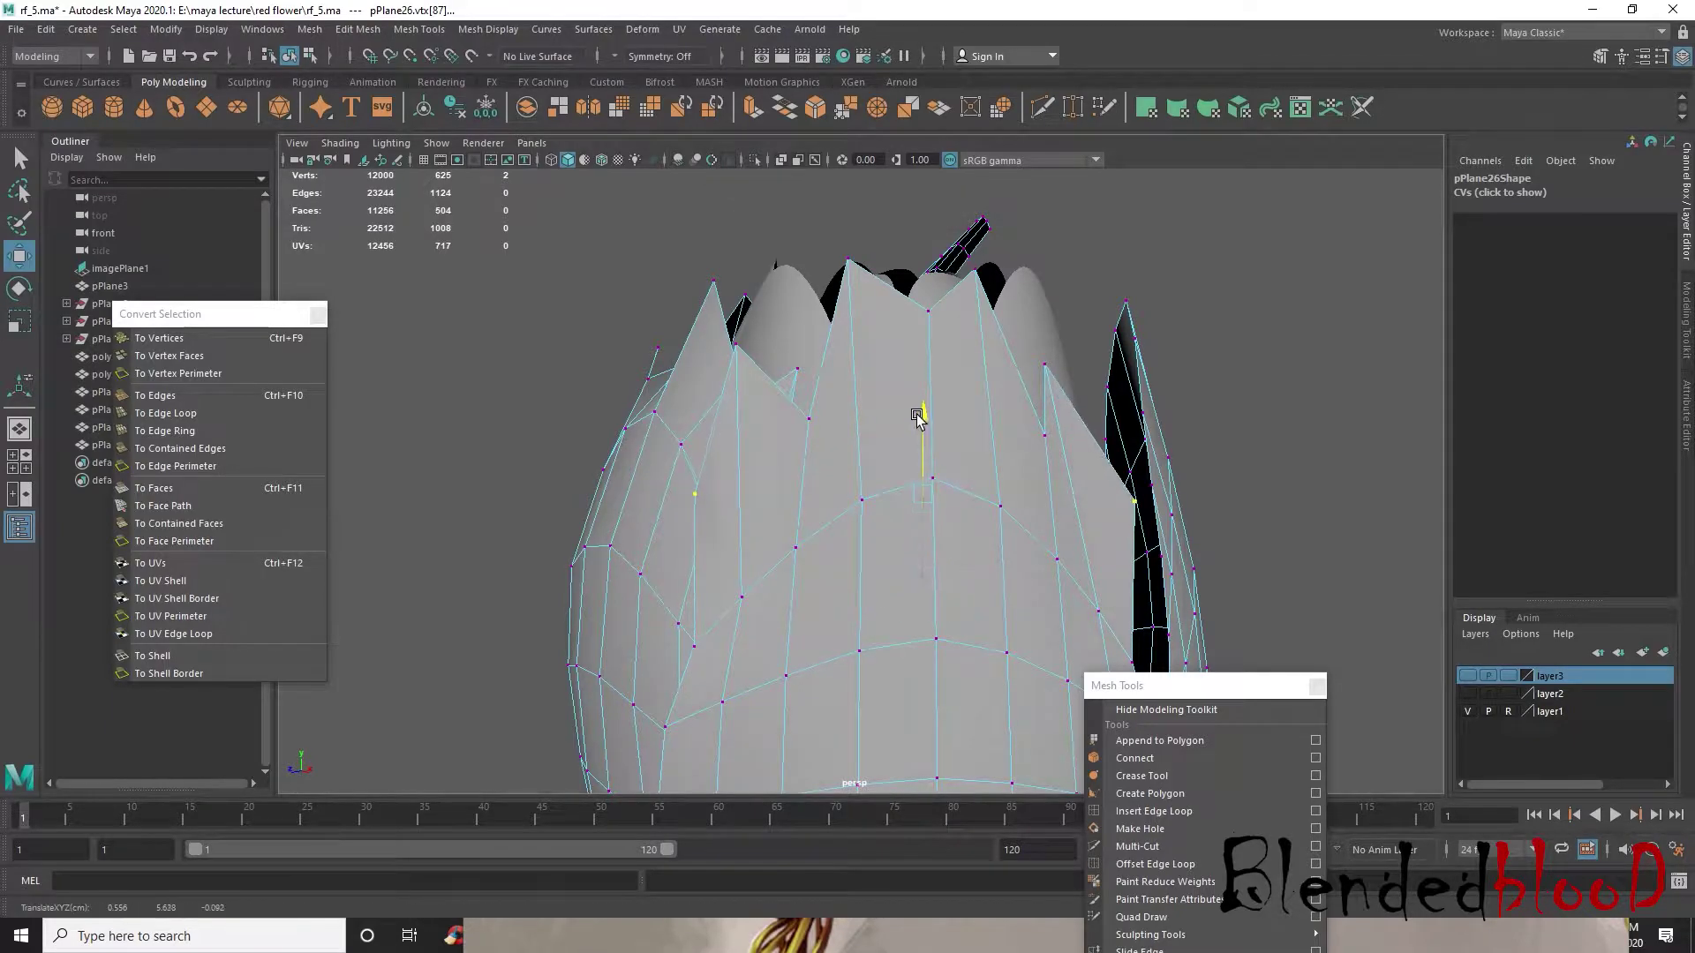
key("r")
middle_click_drag(854, 504, 868, 509)
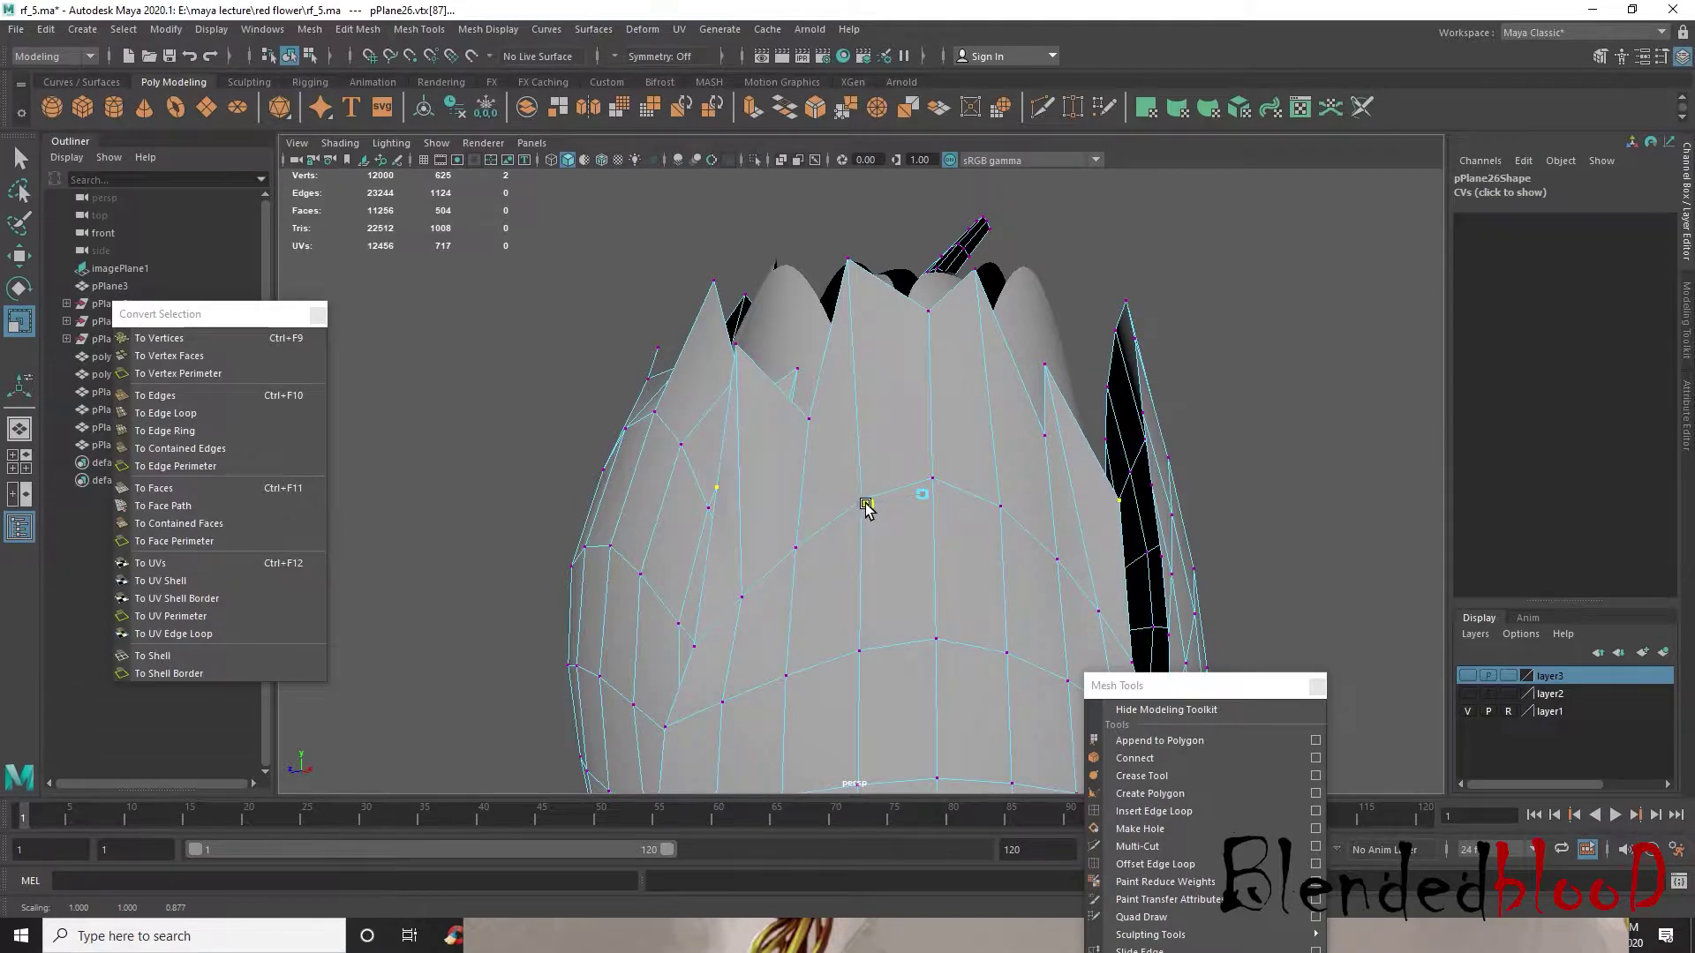
- Move the two border vertices beside the outer petal one at a time to tighten the gap, and turn smooth preview back on
key("w")
left_click(1117, 503)
middle_click_drag(1096, 510, 1091, 516)
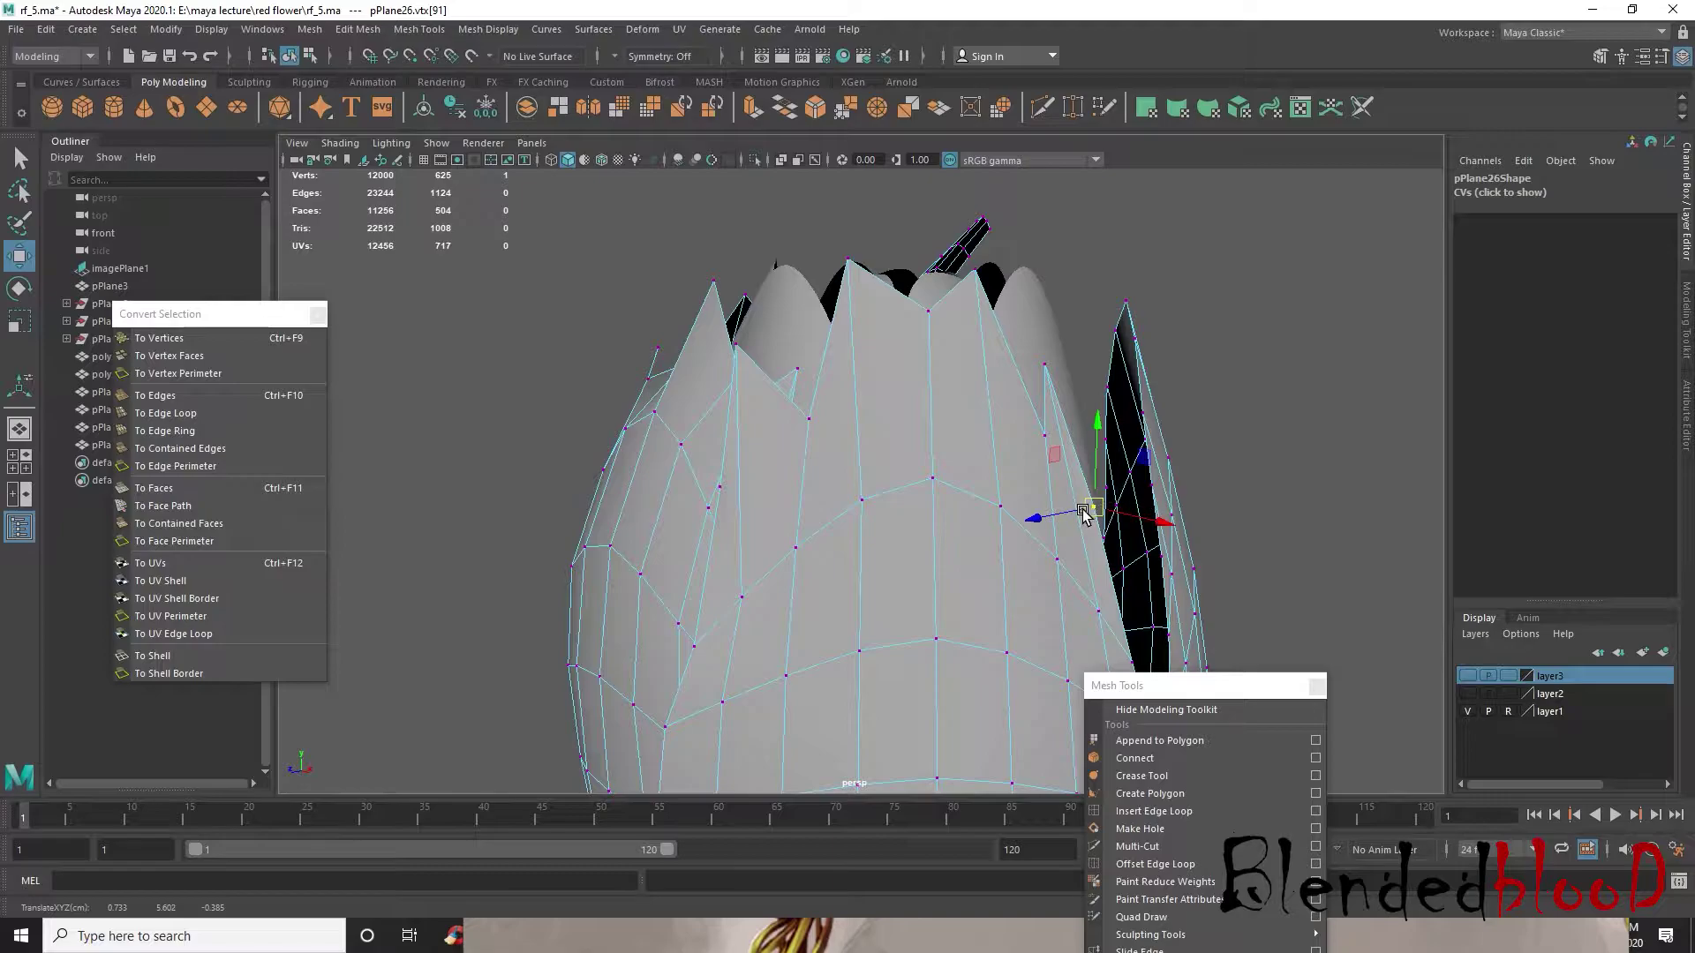
left_click_drag(1084, 515, 1110, 485, "alt")
key("1")
left_click(829, 507)
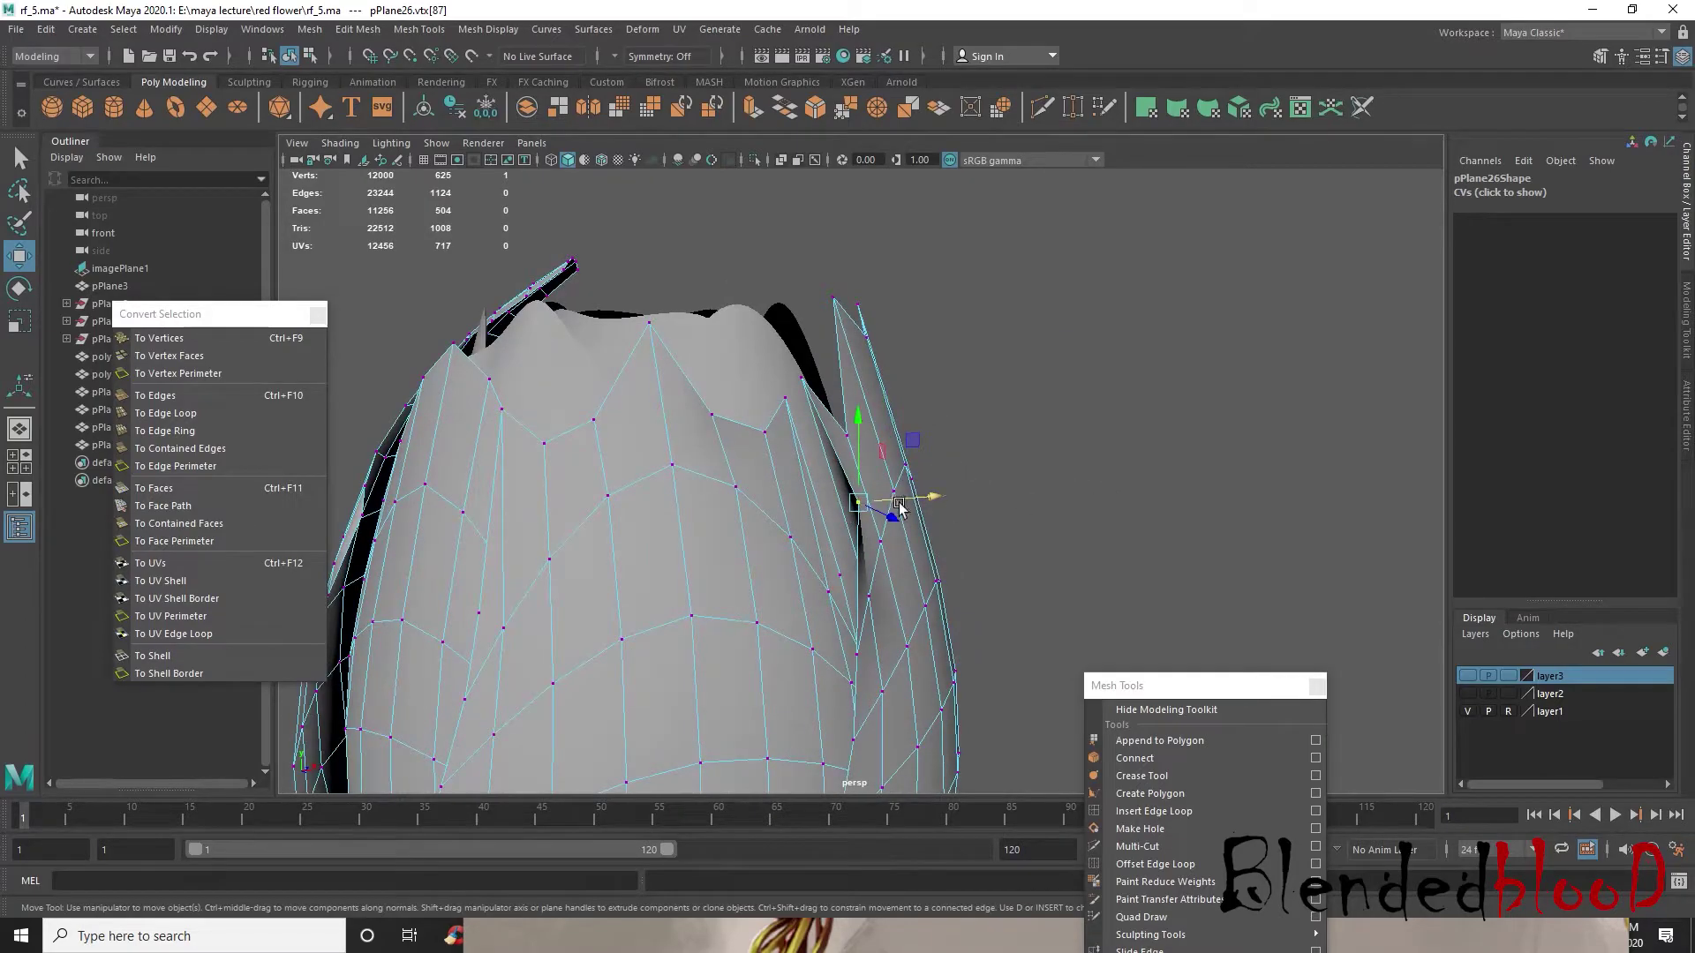
key("3")
- Return to object mode and examine the outer petals and their gaps from the side, above and below
scroll(870, 517, "down", 5)
left_click_drag(1052, 519, 732, 508, "alt")
left_click_drag(1105, 495, 799, 530, "alt")
scroll(882, 512, "up", 3)
right_click_drag(882, 448, 994, 421)
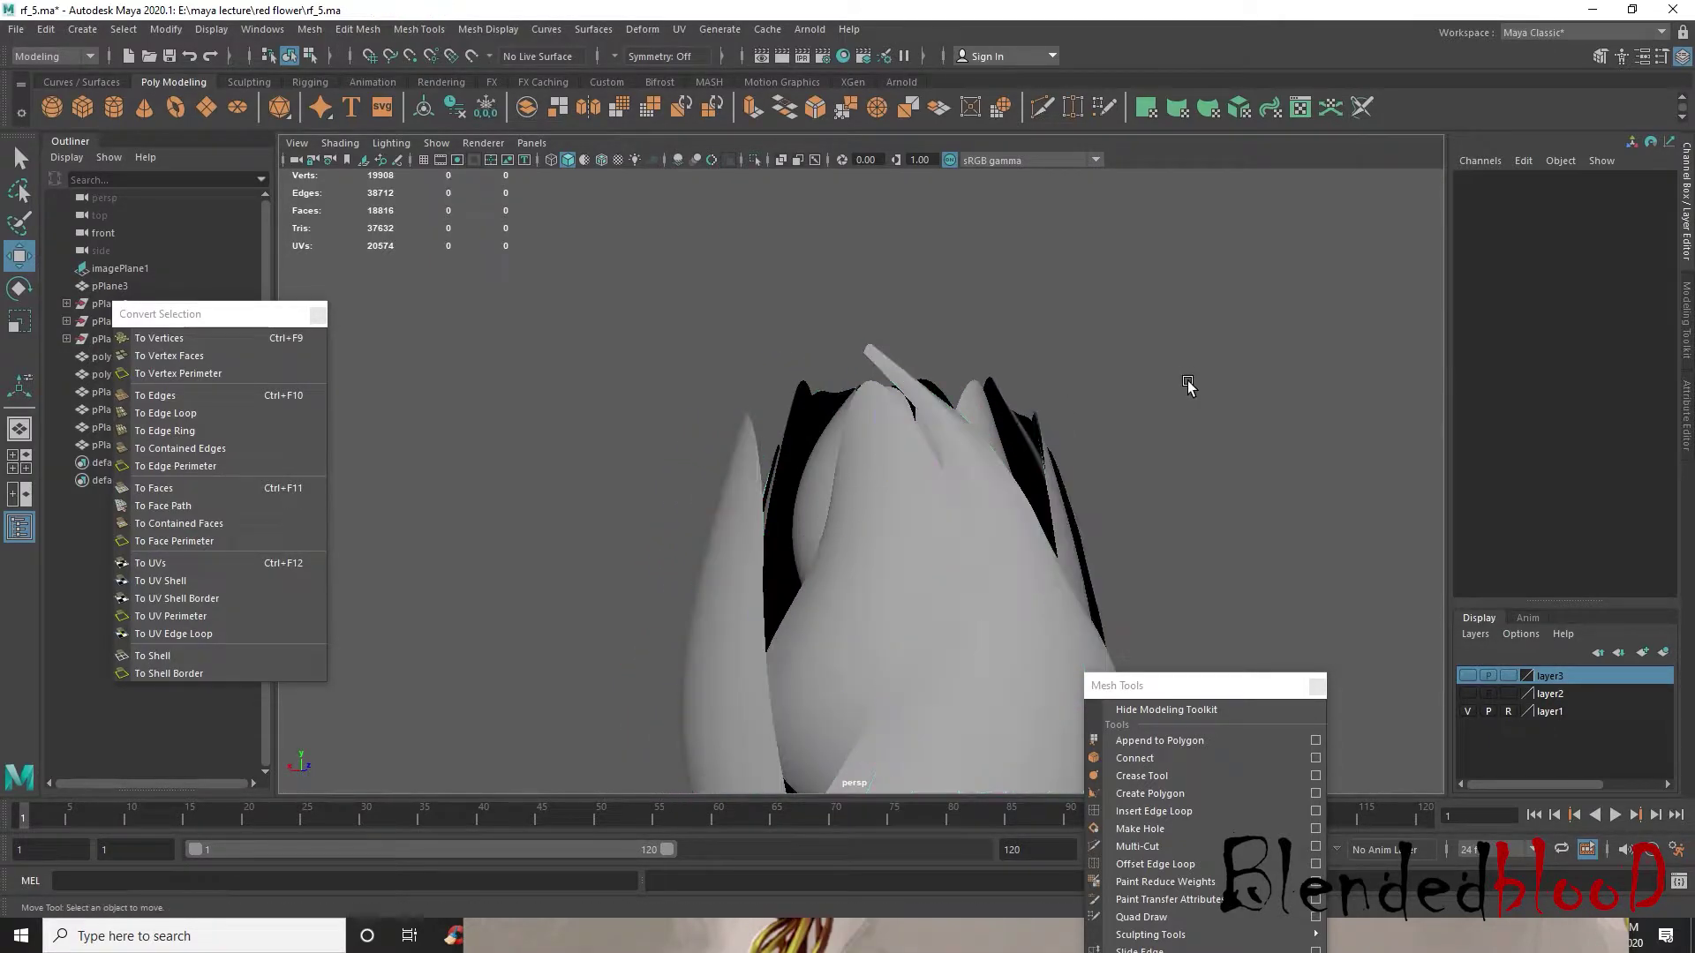
scroll(1187, 381, "down", 5)
left_click_drag(996, 651, 907, 578, "alt")
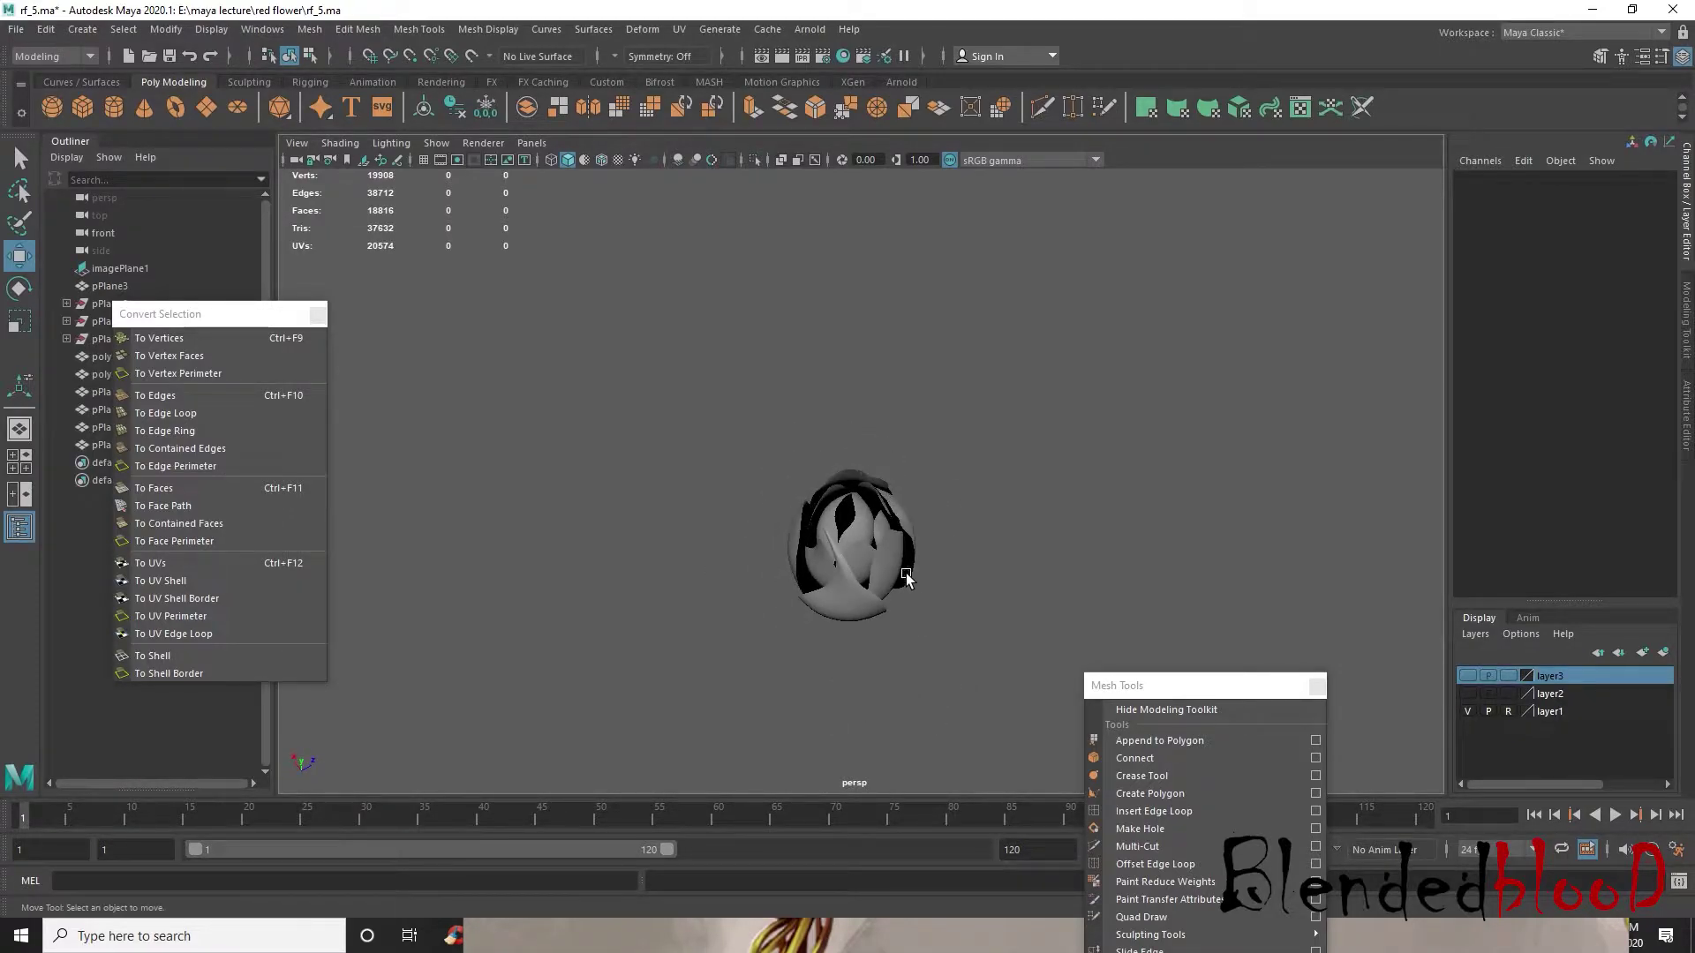
right_click_drag(894, 584, 911, 472, "alt")
left_click(911, 466)
left_click_drag(892, 632, 838, 494, "alt")
- Turn on soft selection and adjust the middle faces of the outer petal with smooth preview off
right_click_drag(840, 460, 850, 498)
left_click(805, 528)
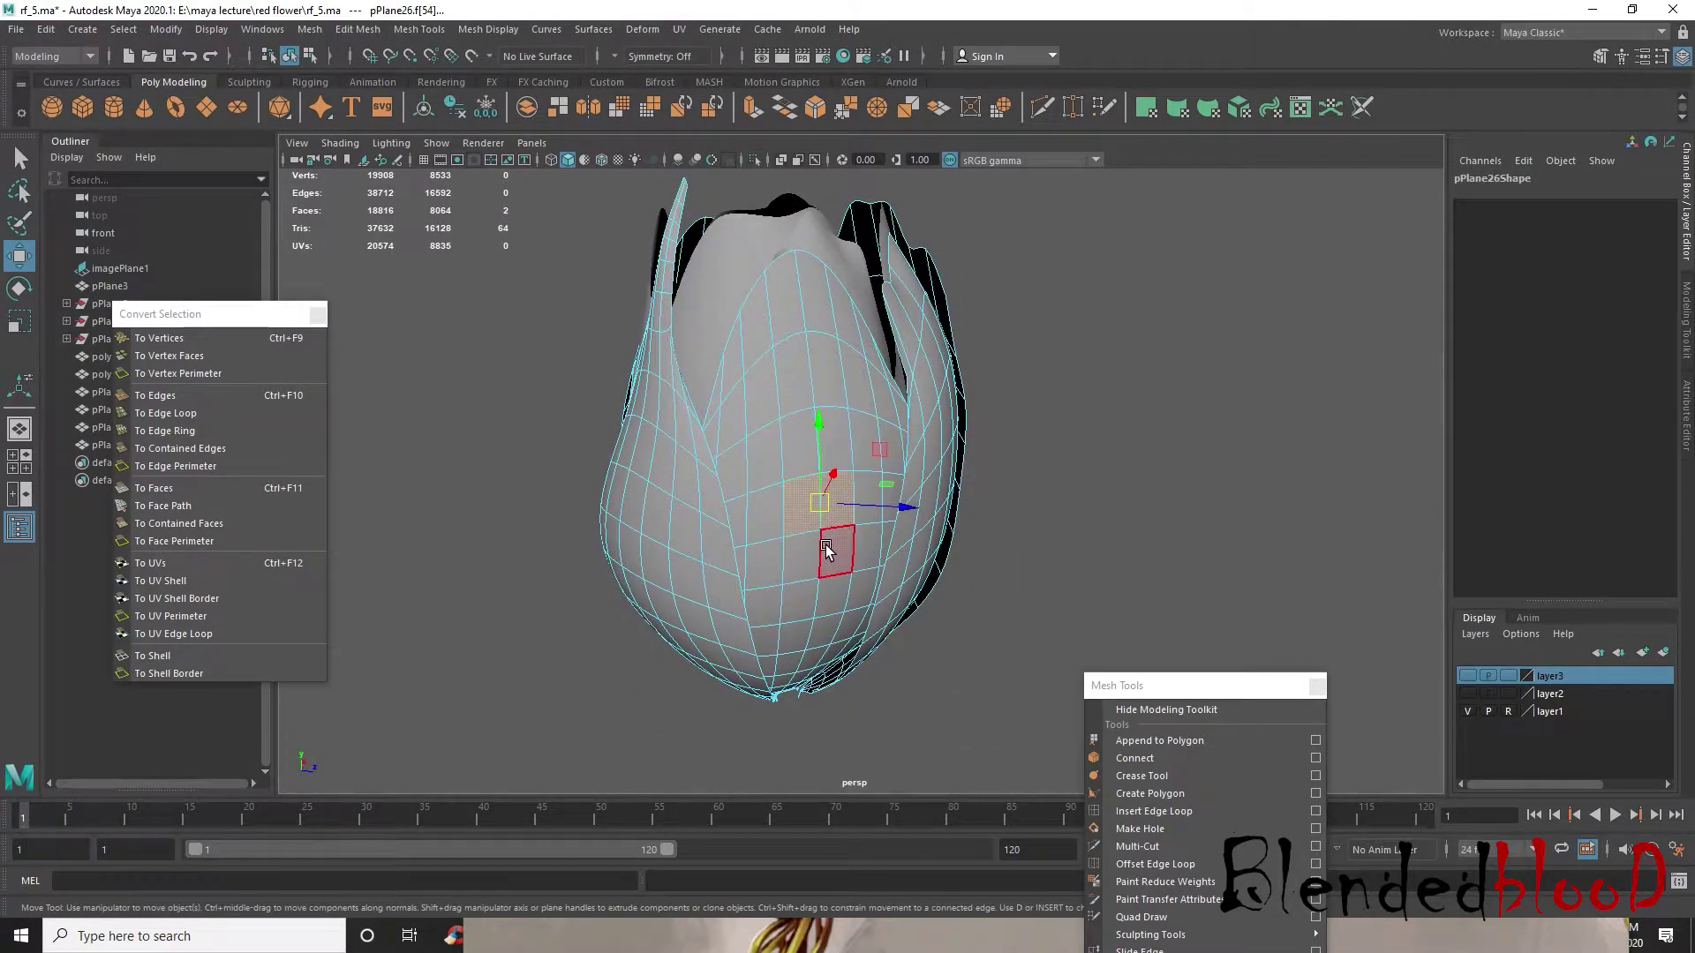
key("b")
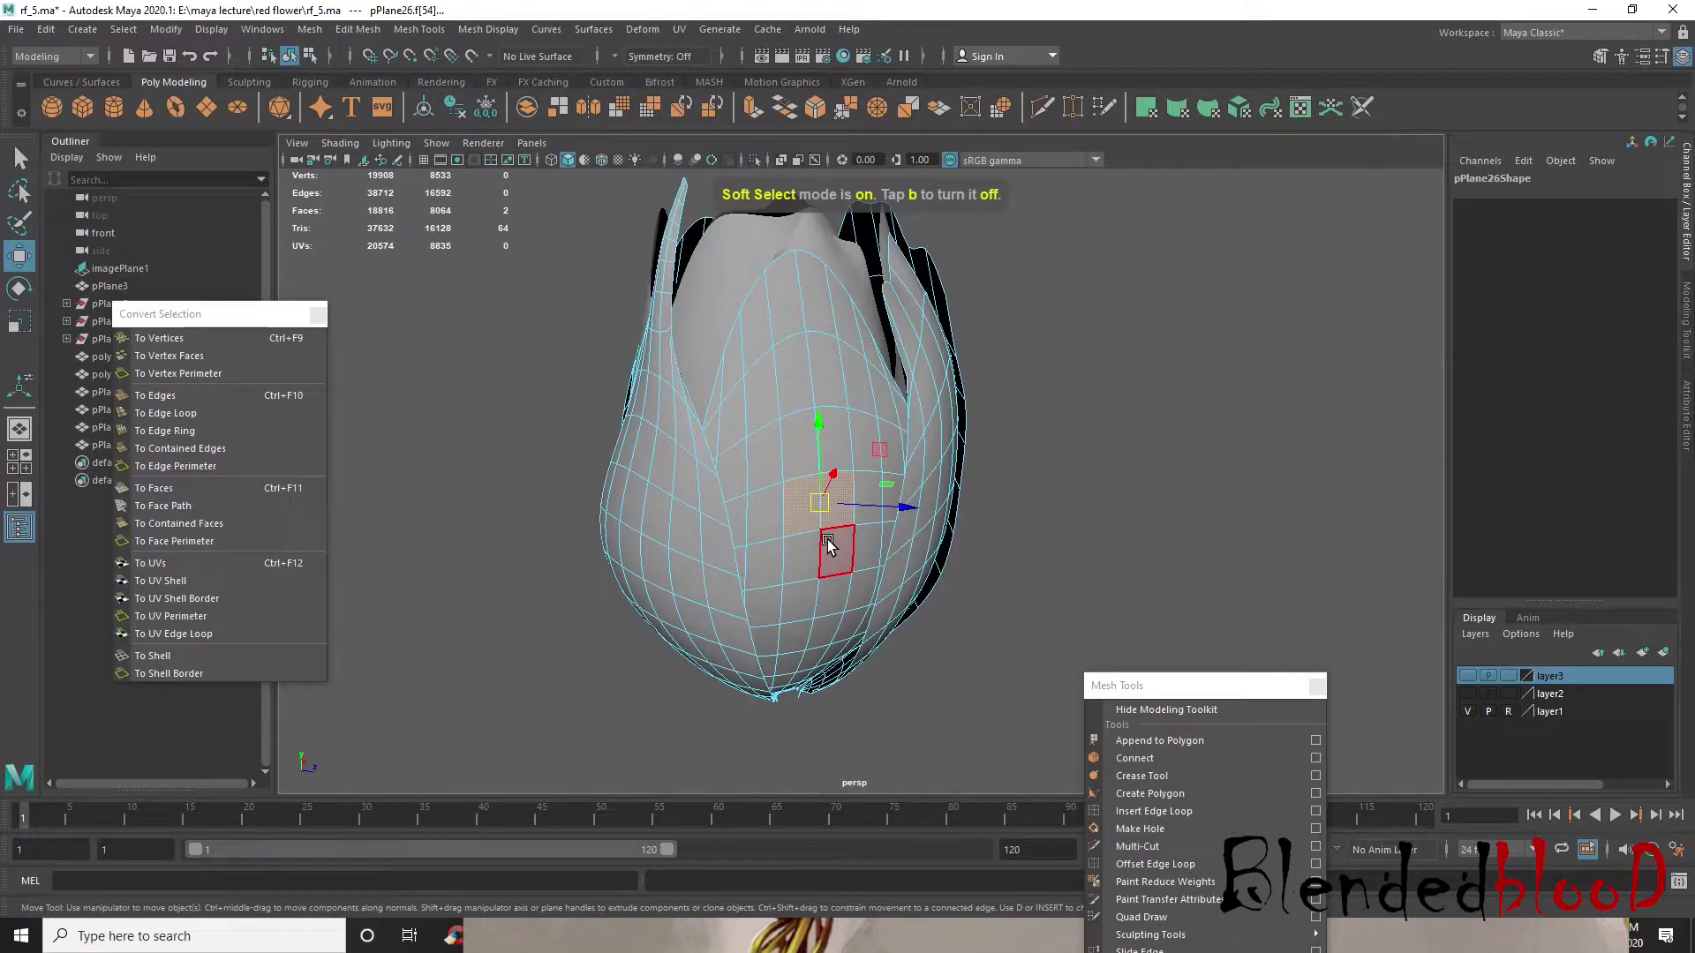
left_click_drag(828, 542, 867, 572, "alt")
left_click_drag(828, 465, 907, 614)
key("1")
left_click_drag(831, 522, 918, 501)
left_click(872, 517)
left_click_drag(819, 611, 837, 655, "alt")
left_click(777, 588)
left_click_drag(744, 508, 745, 526)
left_click_drag(772, 622, 800, 514, "alt")
- Select all faces of the outer petal and convert the selection to vertices
left_click(803, 604)
left_click(770, 614, "shift")
left_click(843, 628, "shift")
left_click(861, 604, "shift")
left_click(863, 596, "shift")
left_click_drag(863, 595, 843, 476, "alt")
right_click_drag(839, 448, 839, 496)
left_click(823, 477)
left_click_drag(824, 477, 847, 494, "alt")
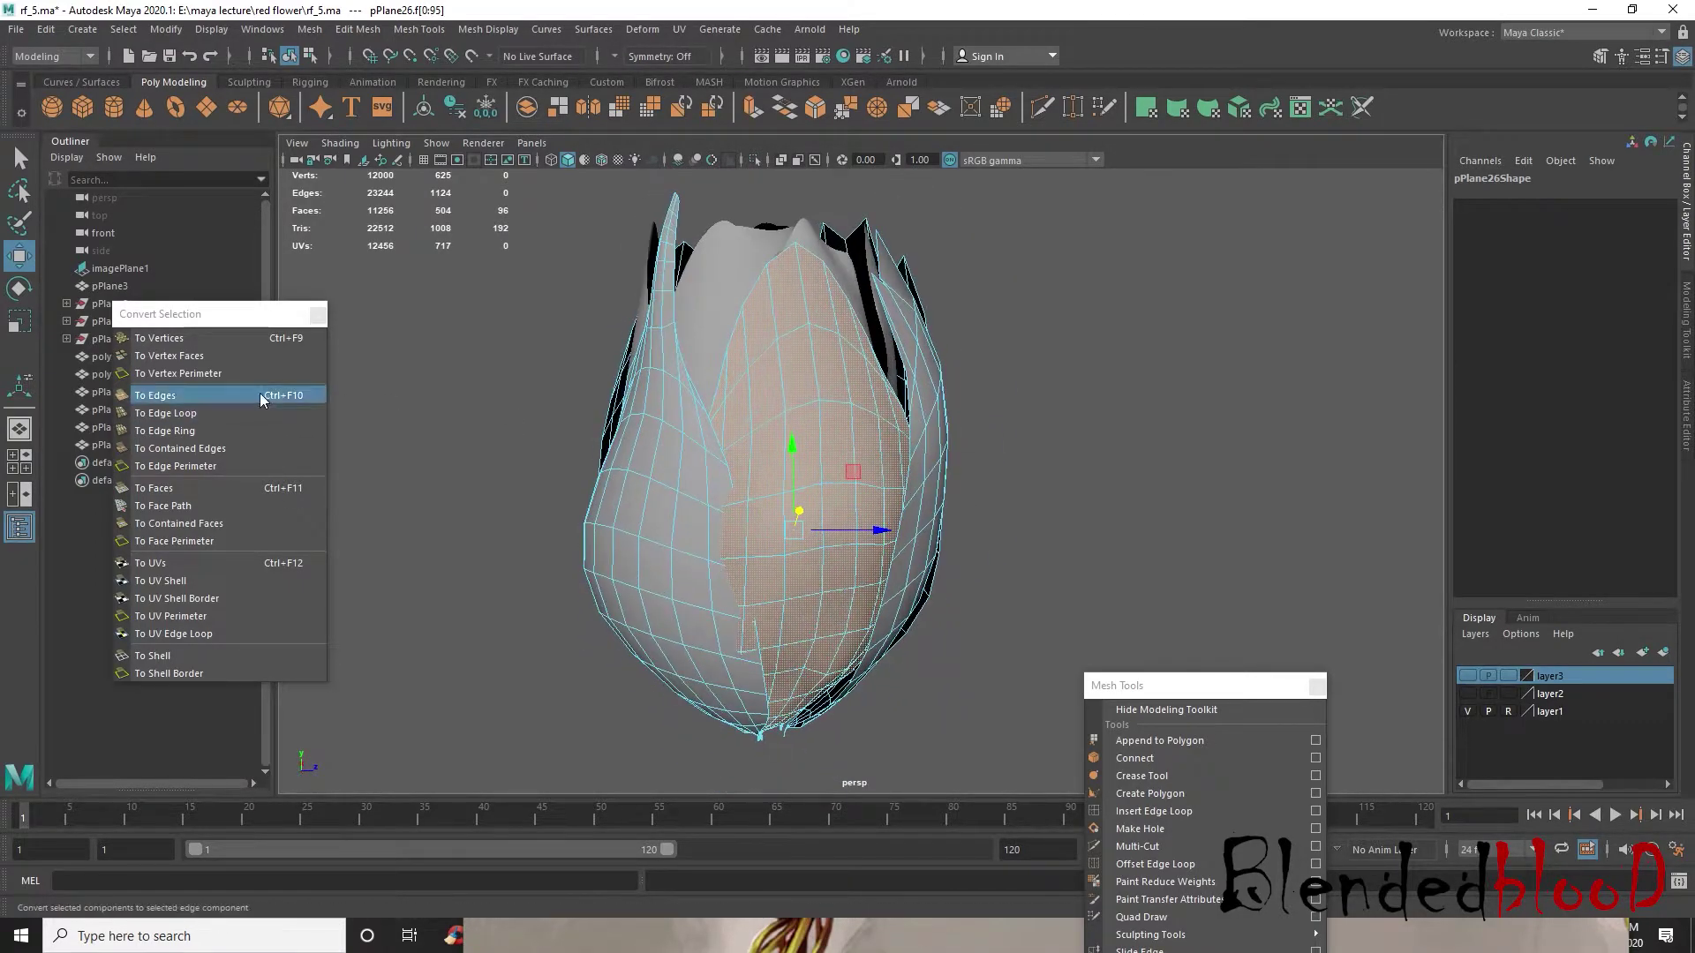
left_click(210, 336)
- Even out the selected petal vertices with the Sculpt Geometry Tool, raising the upper brush radius to 0.4695
left_click(593, 29)
left_click(769, 578)
left_click_drag(756, 442, 740, 620)
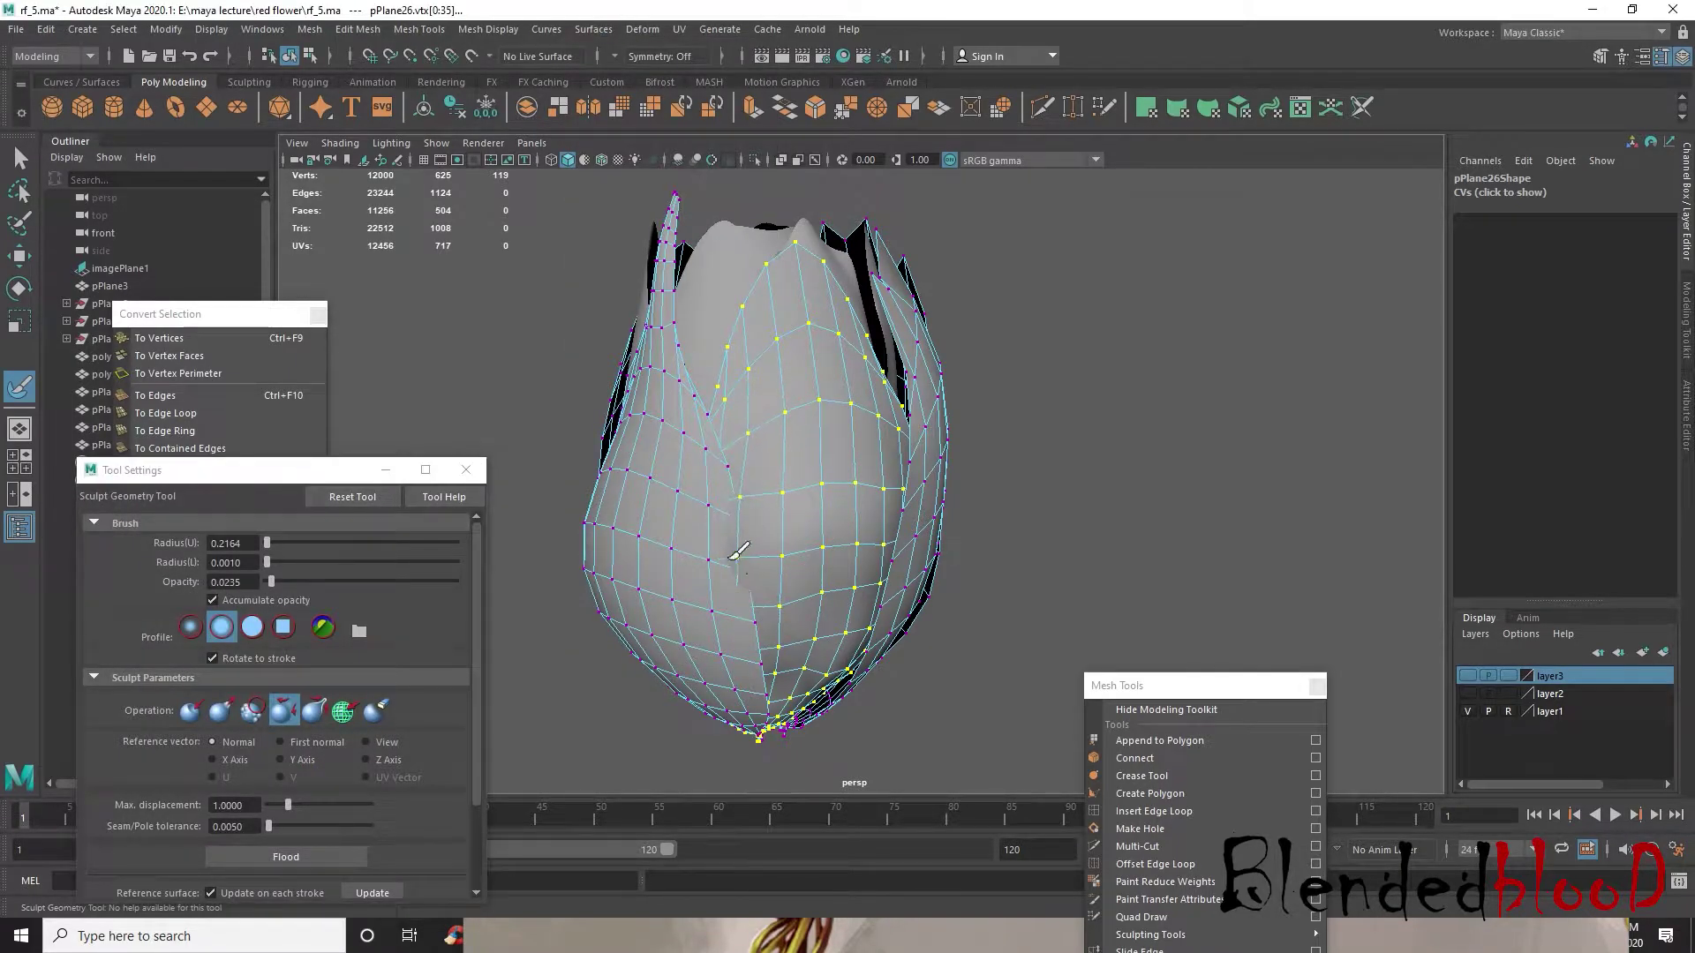
mouse_move(828, 376)
left_mouse_down()
mouse_move(849, 565)
mouse_move(859, 540)
left_mouse_up()
left_click_drag(827, 481, 805, 689)
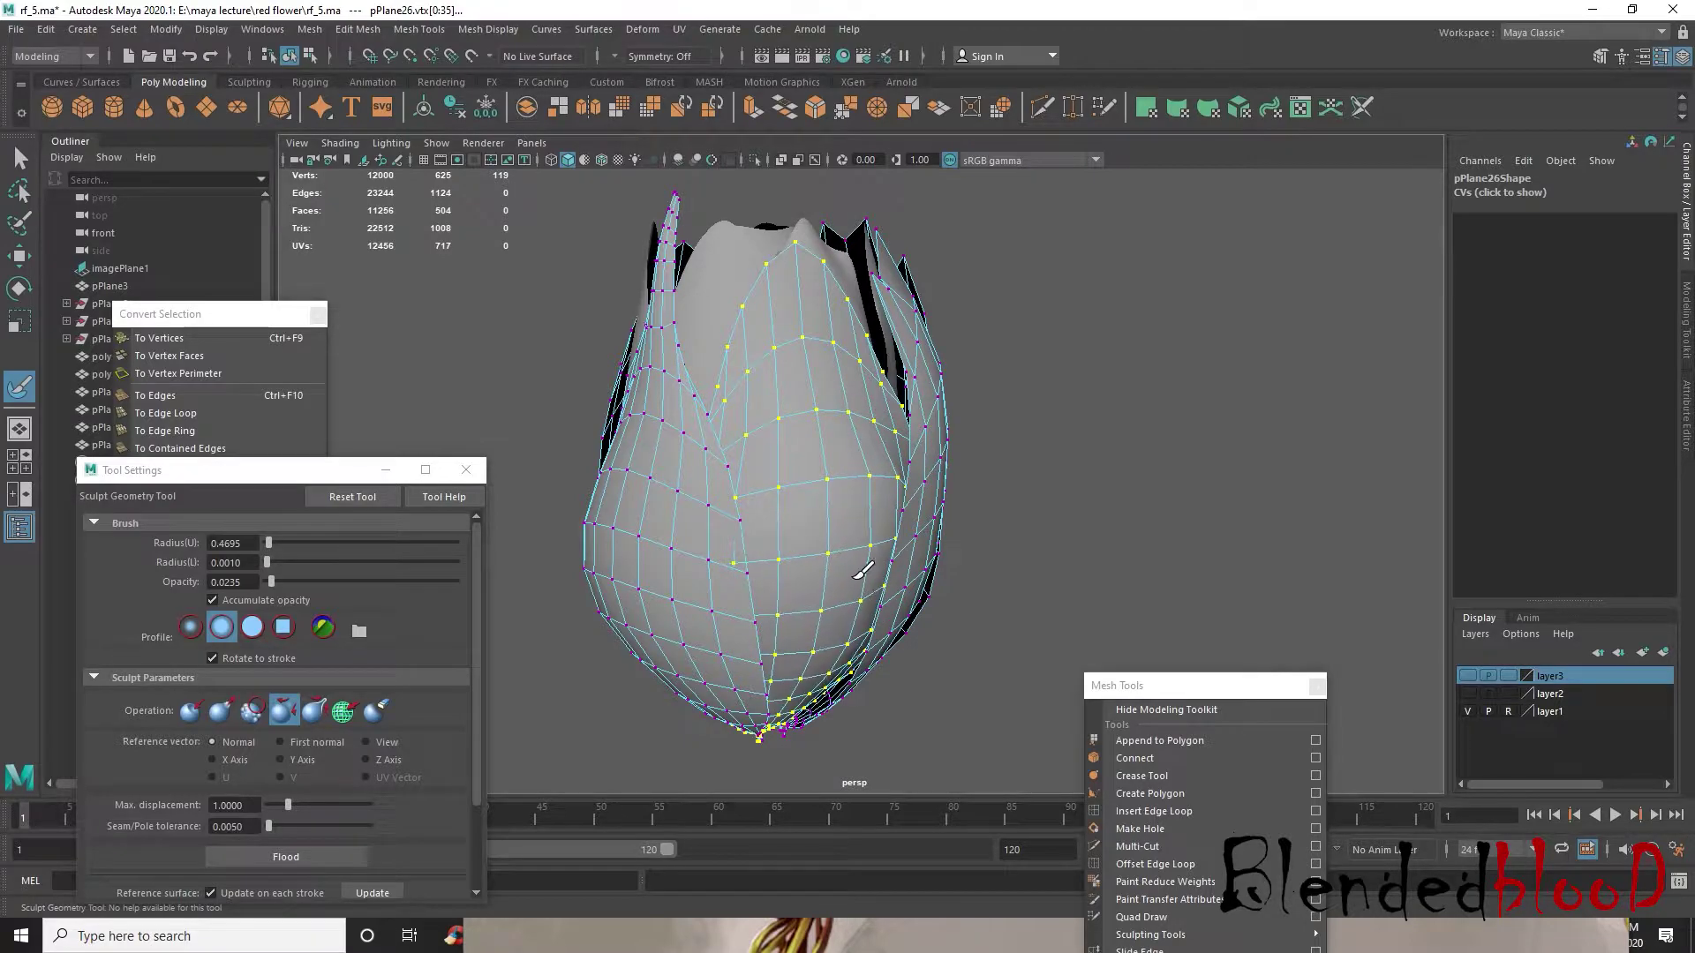
left_click_drag(794, 435, 808, 337, "alt")
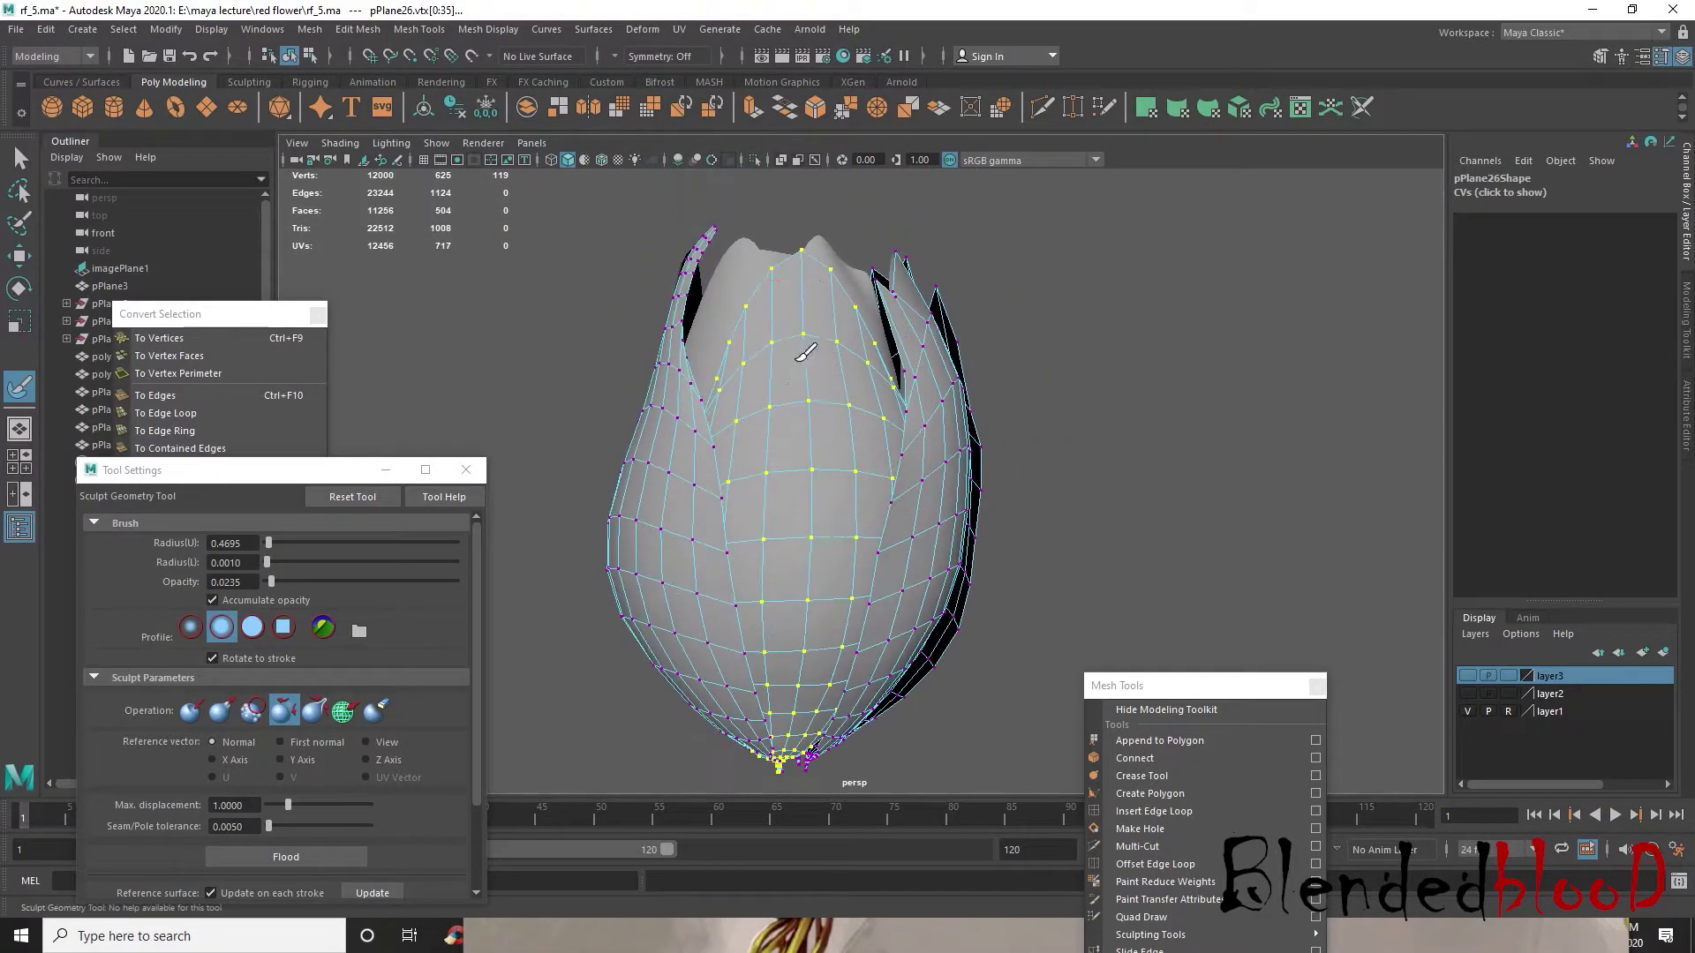
left_click_drag(872, 444, 852, 406, "alt")
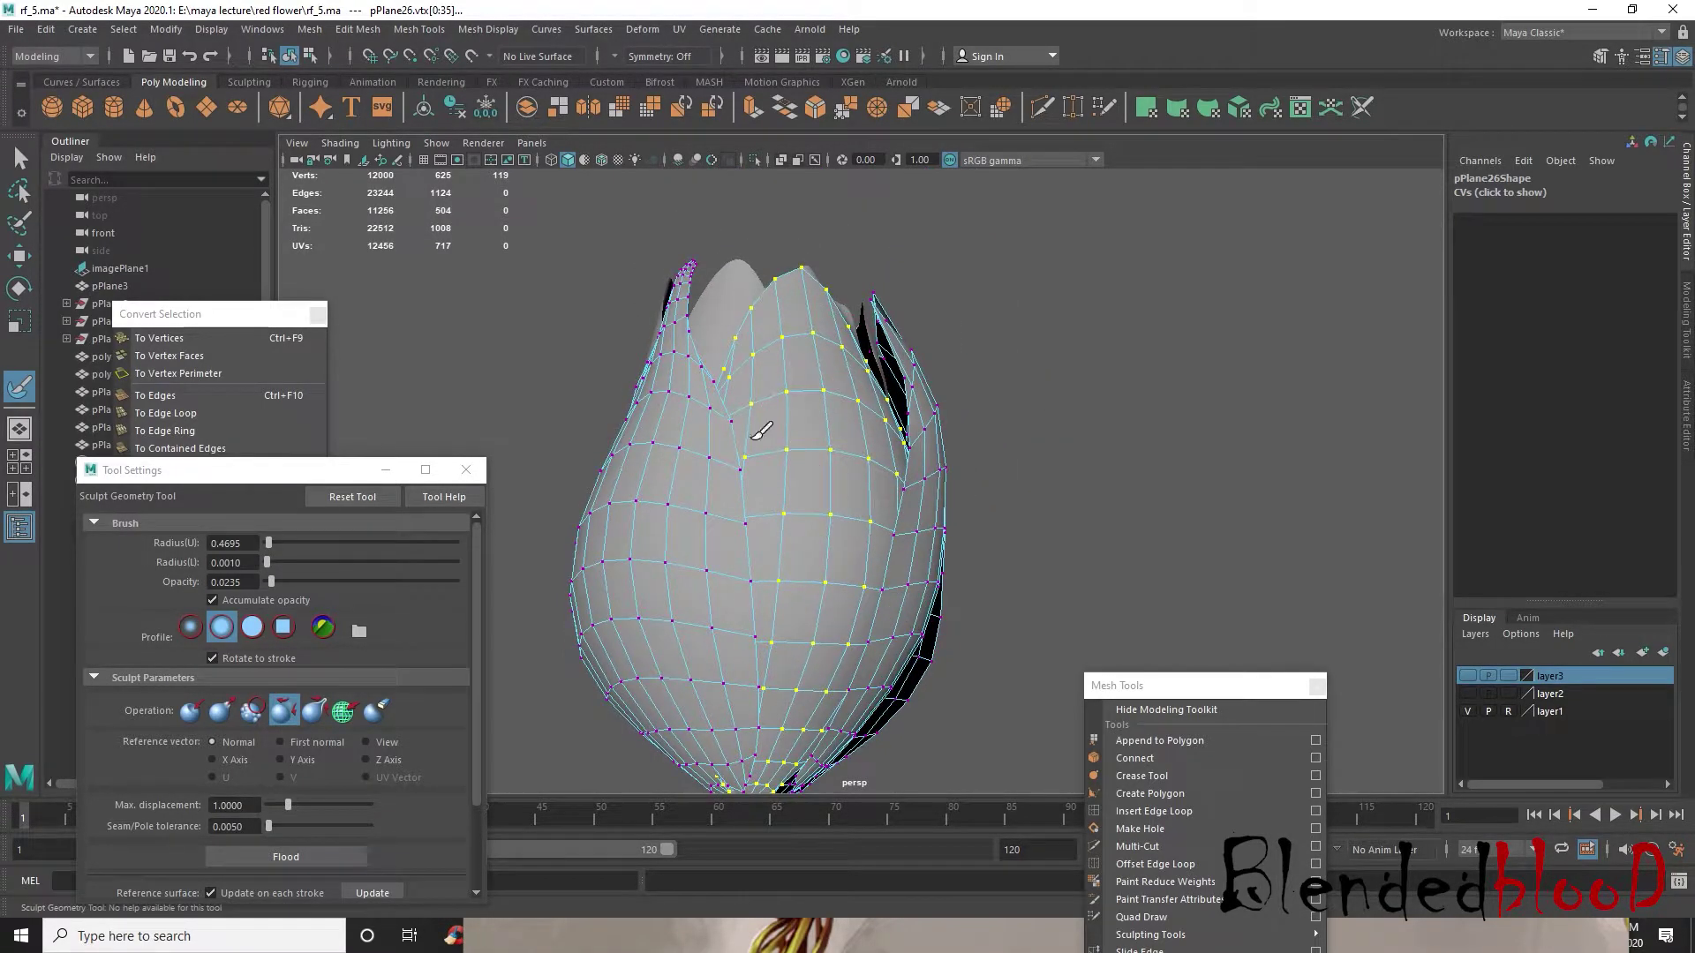
- Return the petal mesh to object mode with smooth preview on, check it all around and close the tool settings
key("w")
right_click_drag(792, 368, 918, 314)
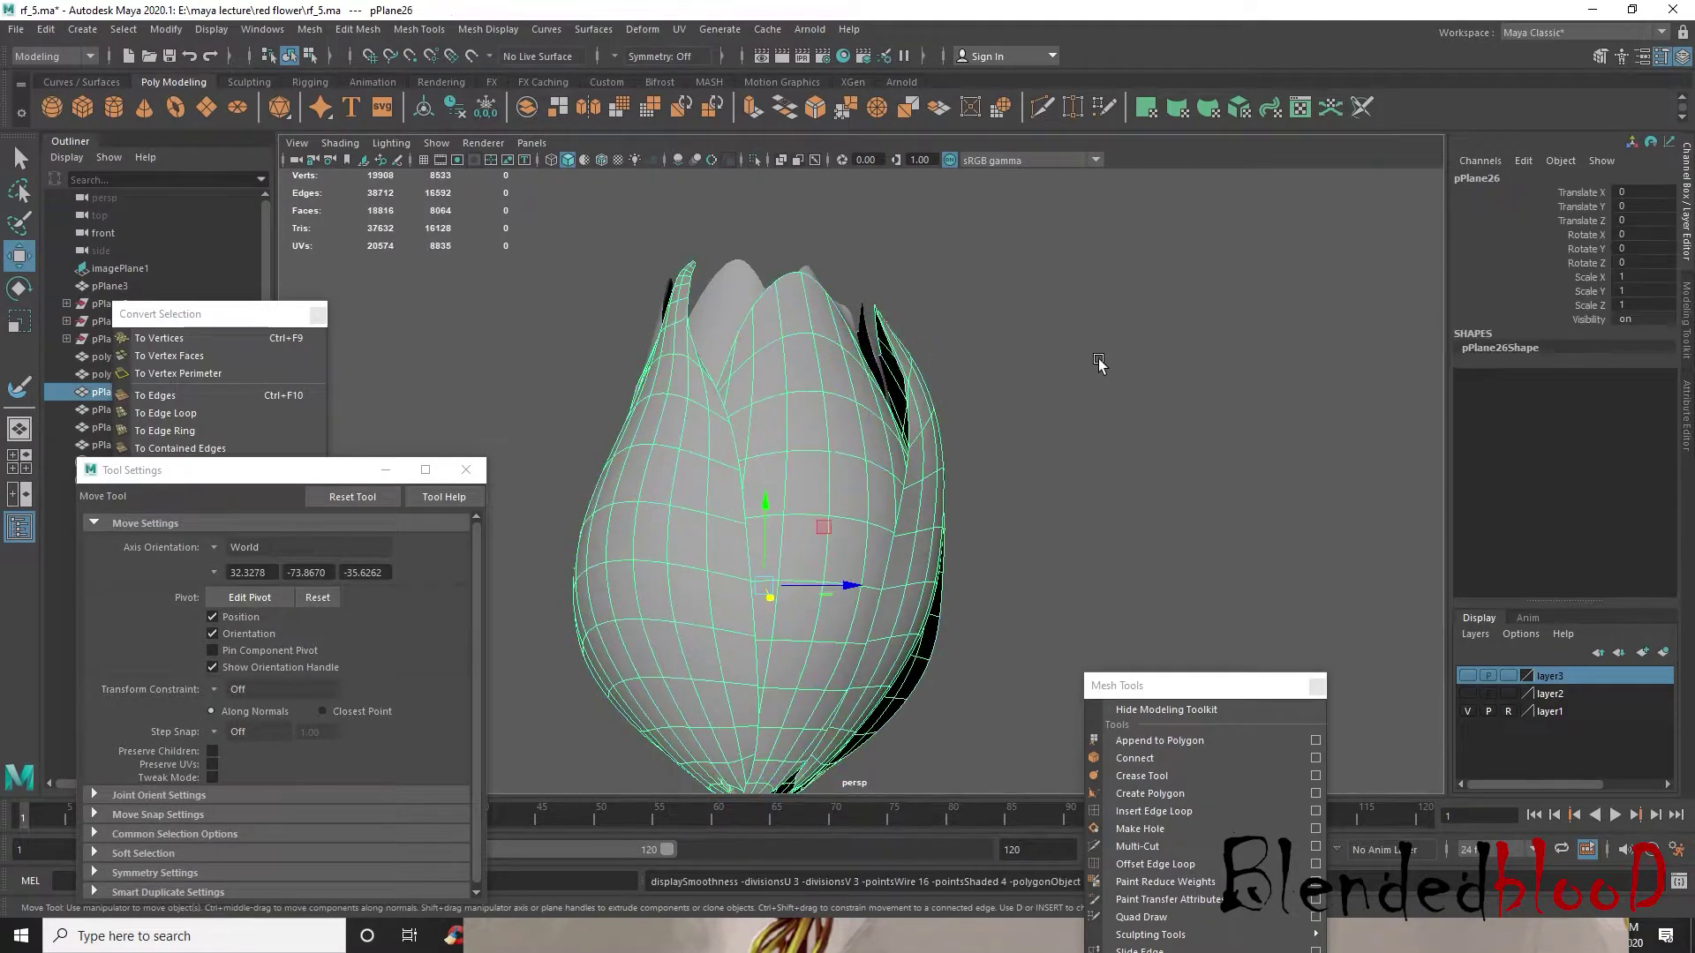
left_click(1049, 408)
left_click_drag(1050, 406, 586, 469, "alt")
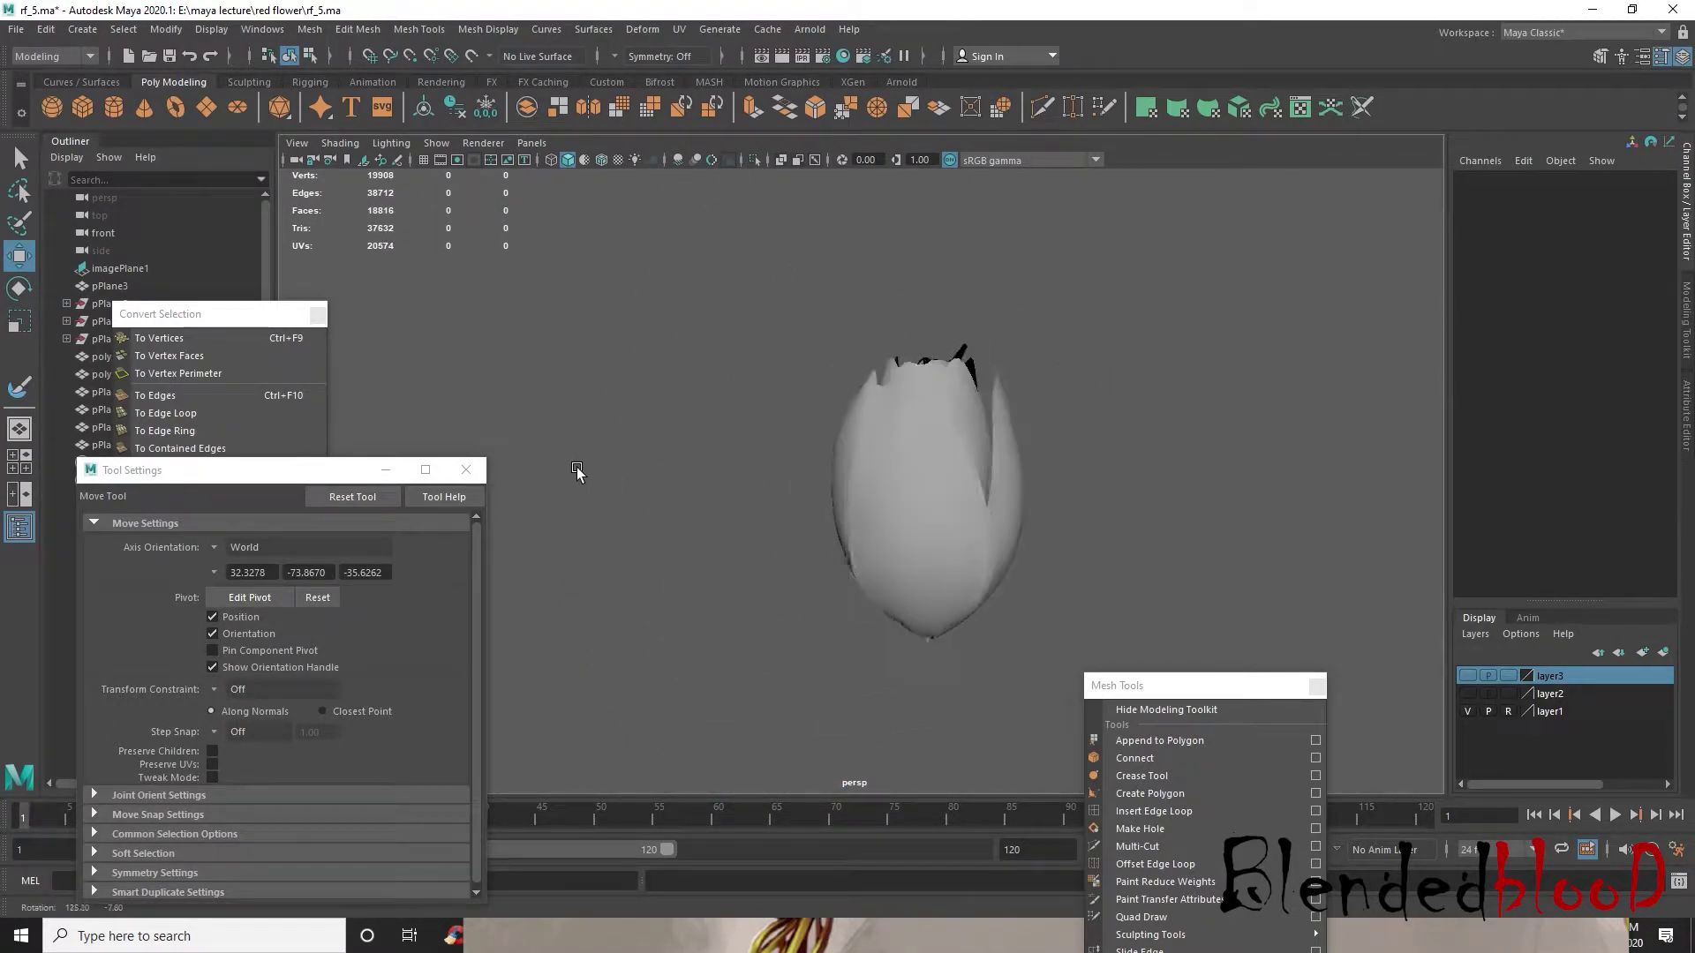
left_click_drag(458, 469, 1182, 460, "alt")
left_click_drag(752, 504, 573, 485, "alt")
left_click(466, 470)
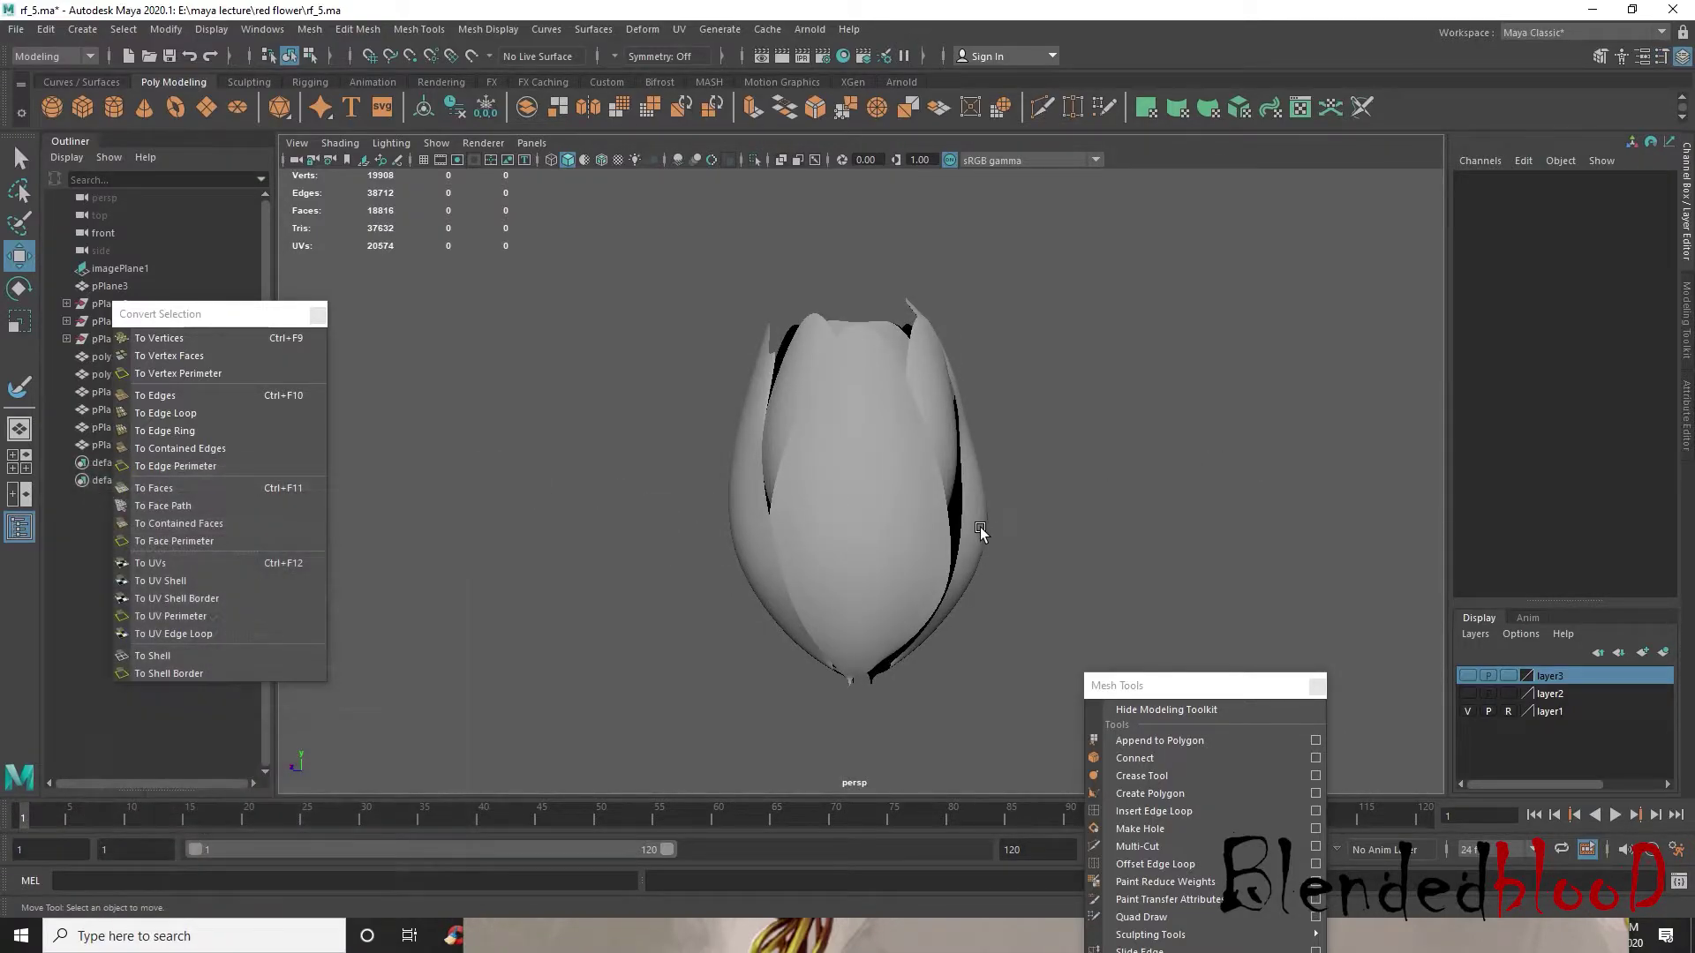
- Select the two border edges at the lower end of the petal gap and shift them with smooth preview off
left_click(1019, 564)
middle_click_drag(1020, 564, 962, 492, "alt")
right_click_drag(950, 491, 951, 410)
left_click(940, 506)
left_click(943, 549)
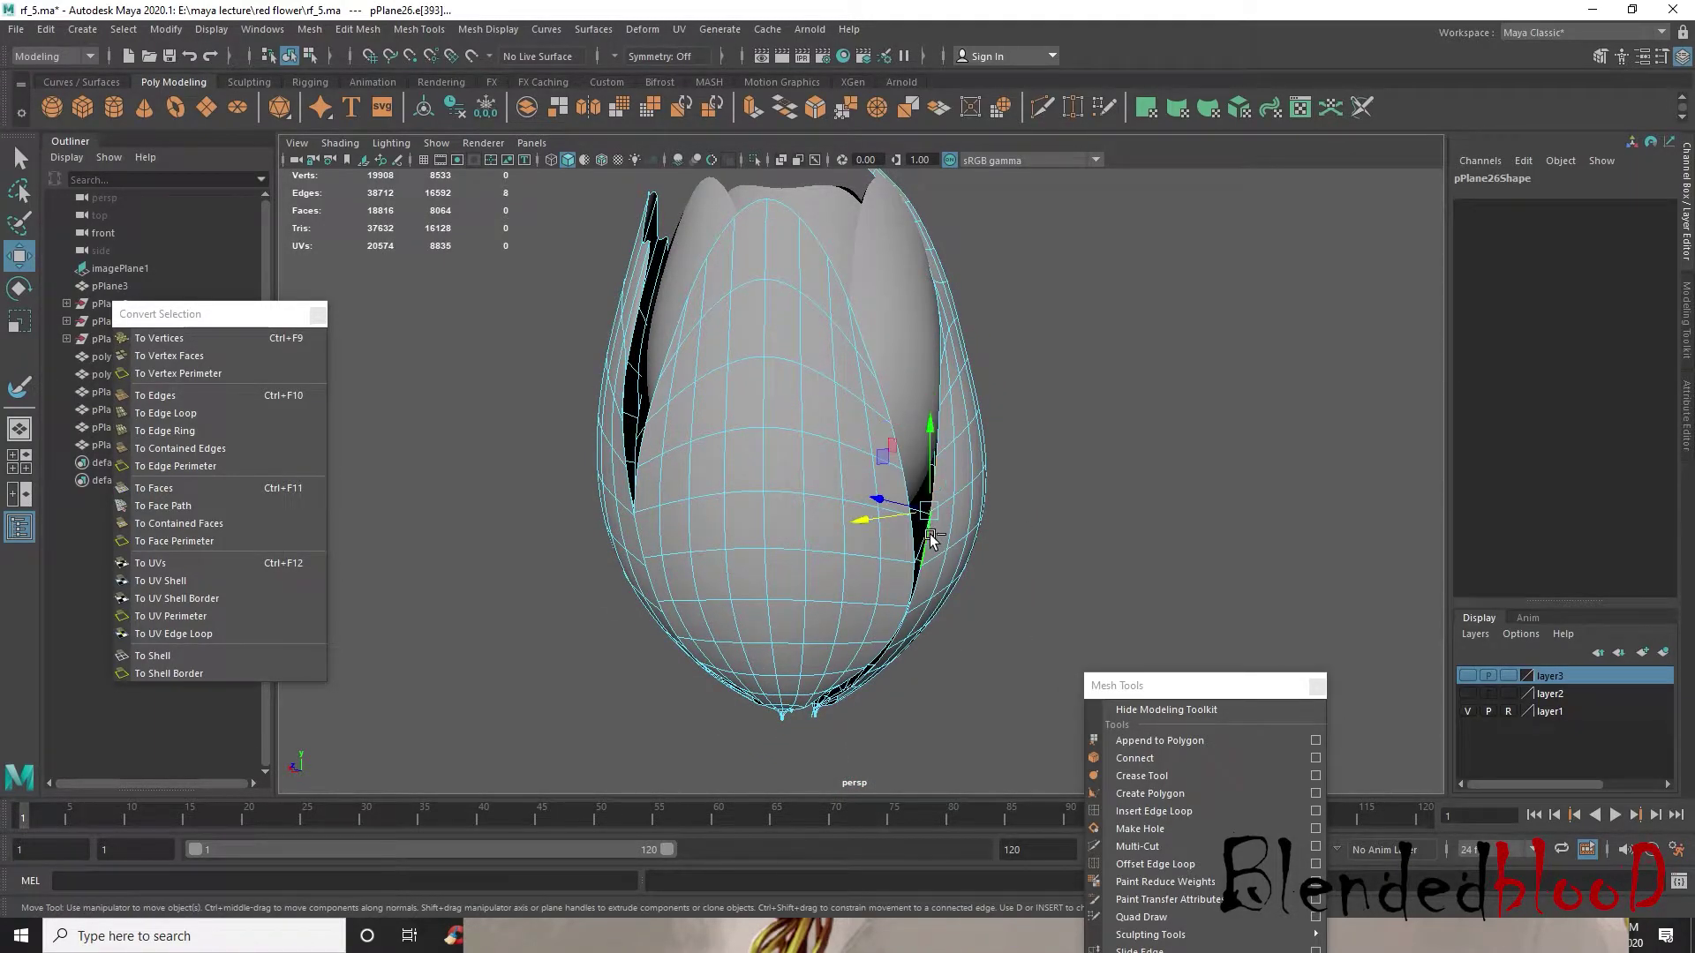
key("1")
left_click_drag(885, 527, 874, 522)
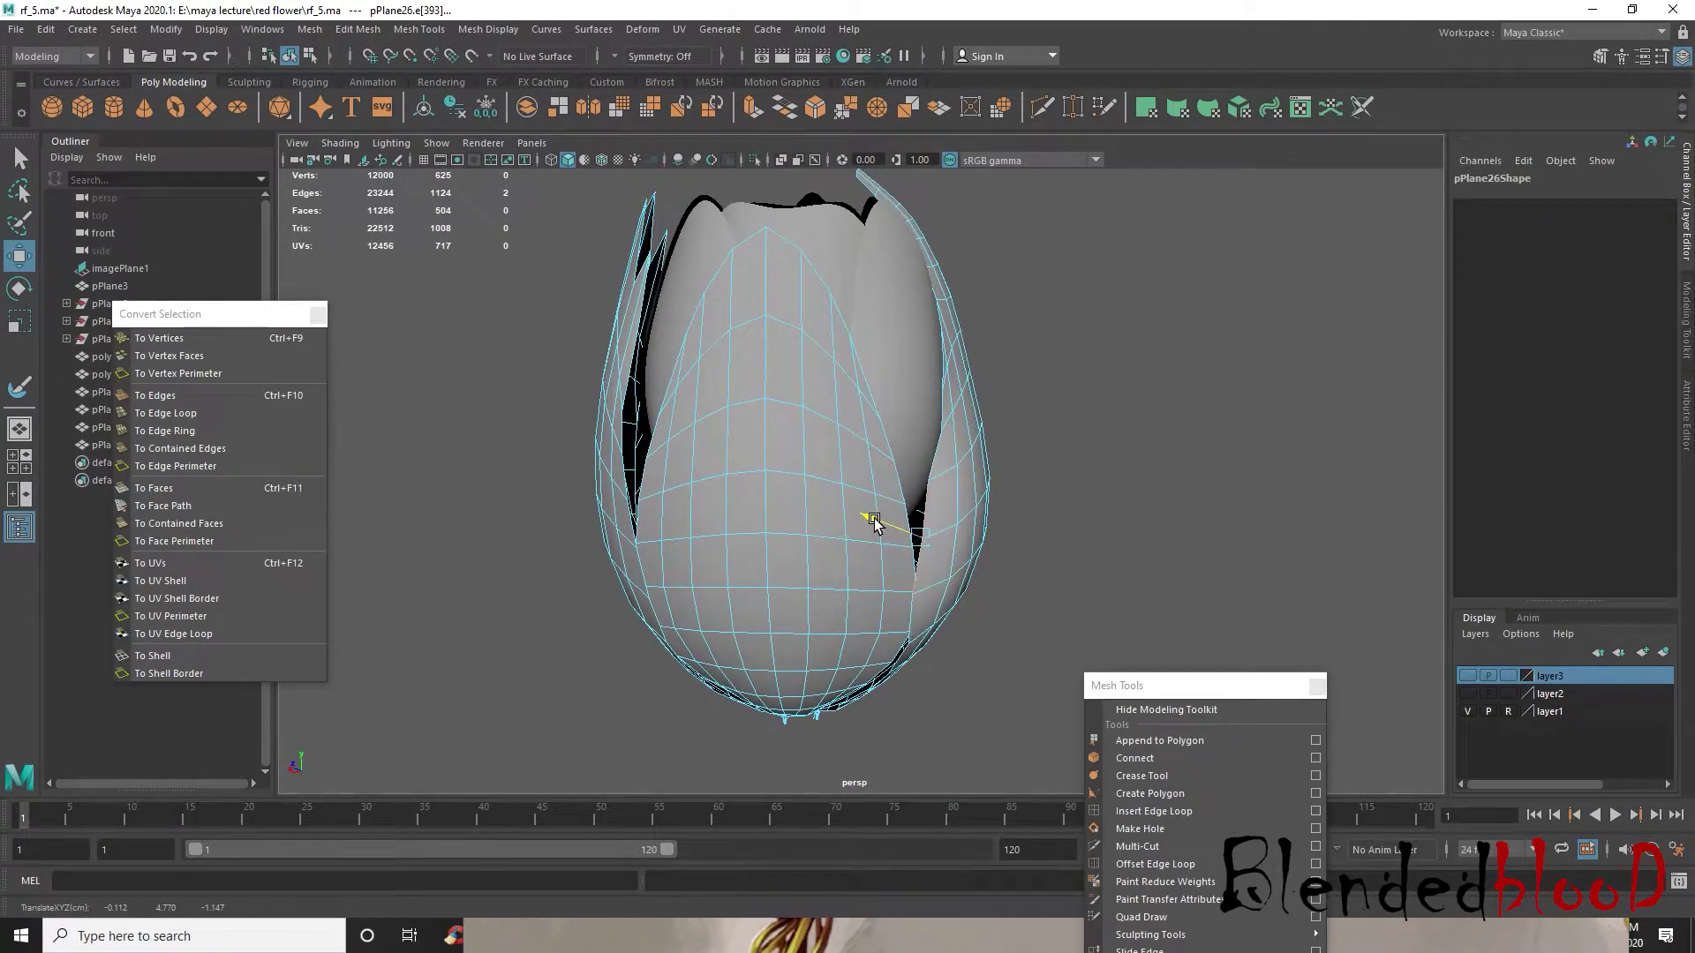
- Adjust the petal's border vertex above the gap and return to object mode
left_click(943, 416)
right_click_drag(946, 426, 879, 428)
left_click(905, 426)
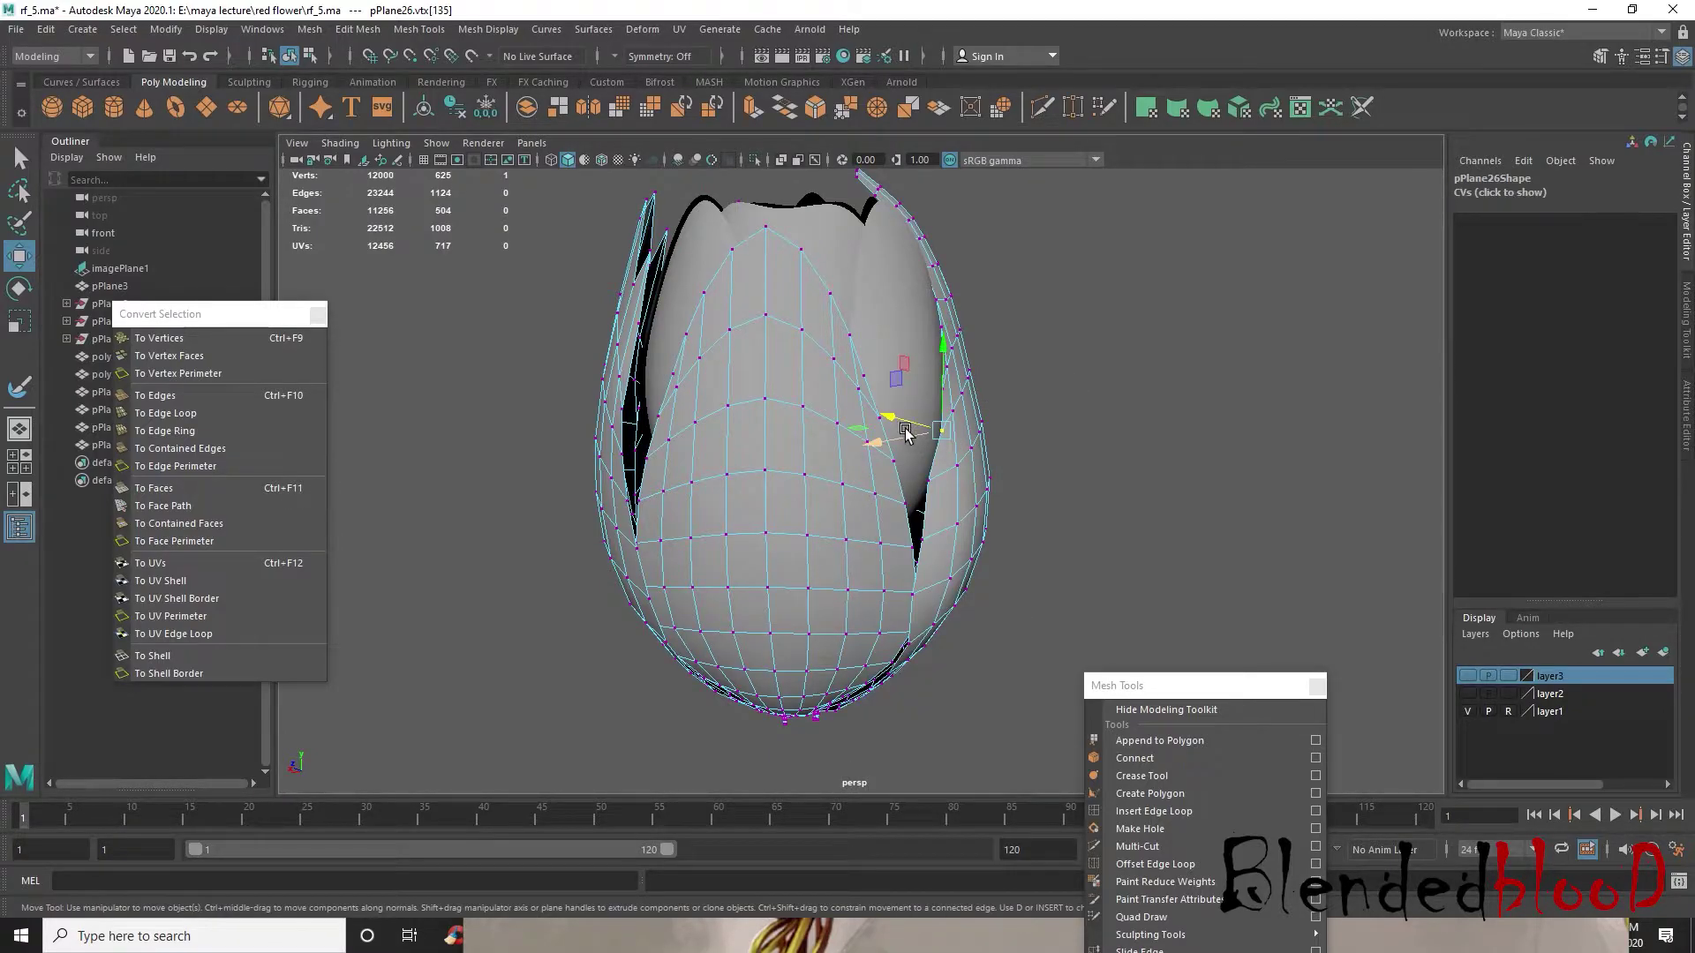
left_click_drag(902, 430, 870, 484, "alt")
right_click_drag(883, 415, 965, 367)
- Examine the base of the bud and compare it with the rosebud in the Picasa Photo Viewer reference image
left_click_drag(919, 485, 1293, 504, "alt")
scroll(1139, 506, "down", 5)
middle_click_drag(1103, 486, 993, 371, "alt")
scroll(977, 474, "up", 8)
left_click_drag(762, 394, 758, 348, "alt")
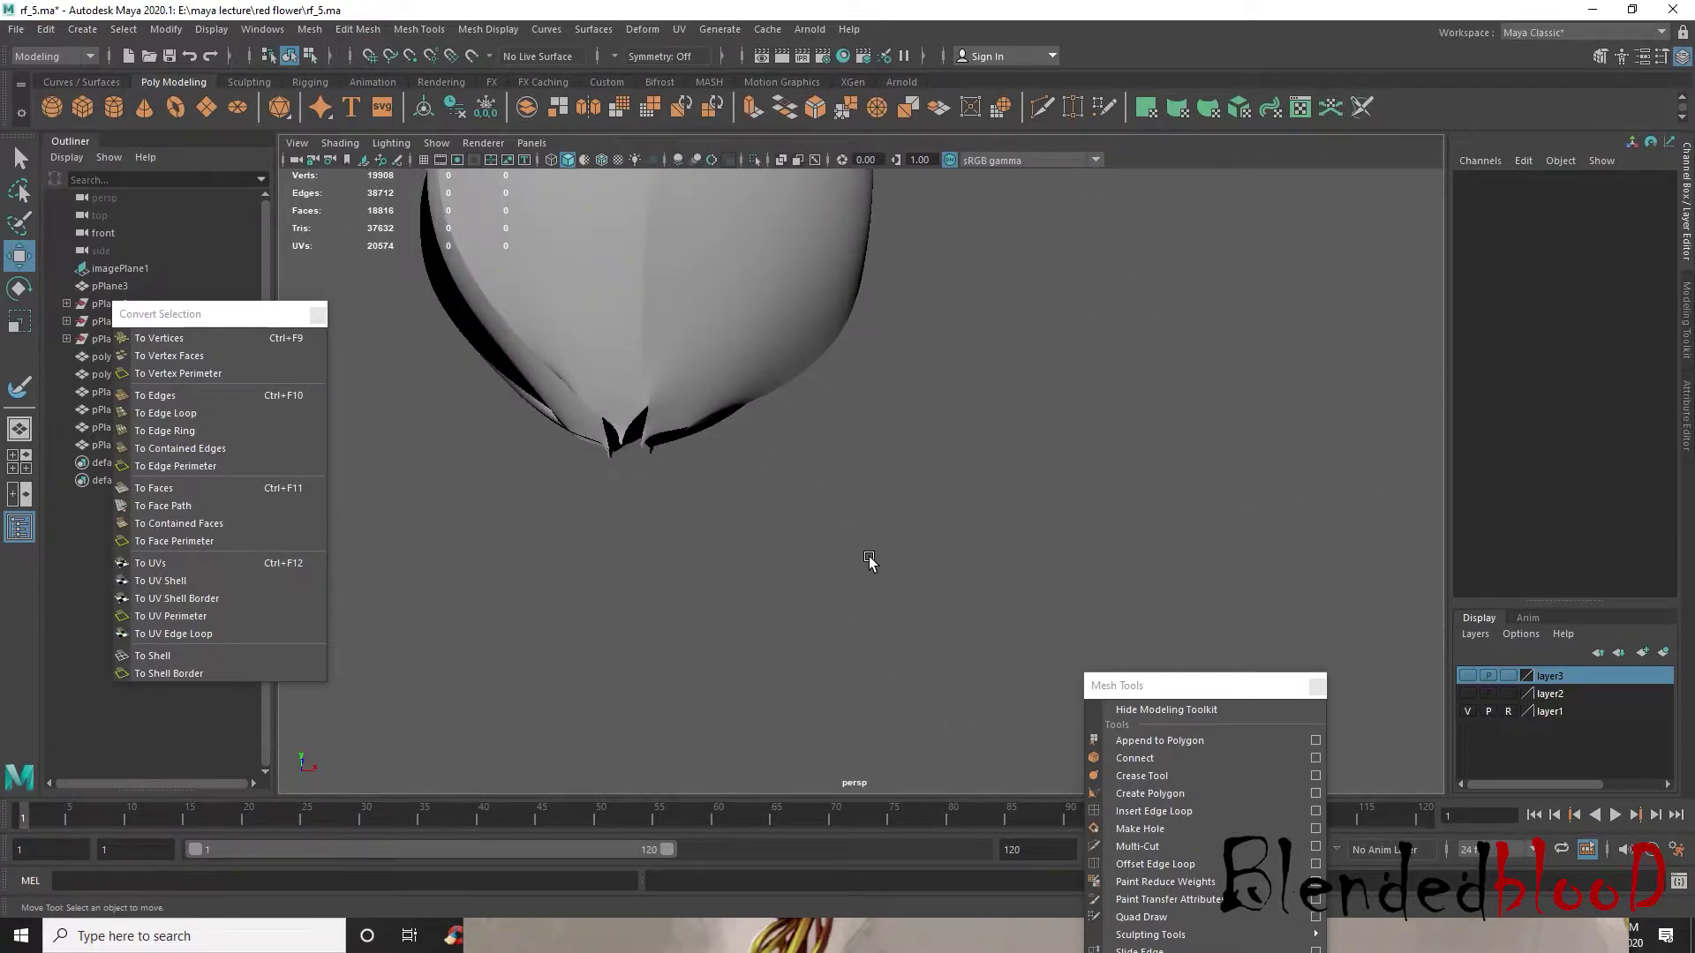
key("space")
left_click(881, 933)
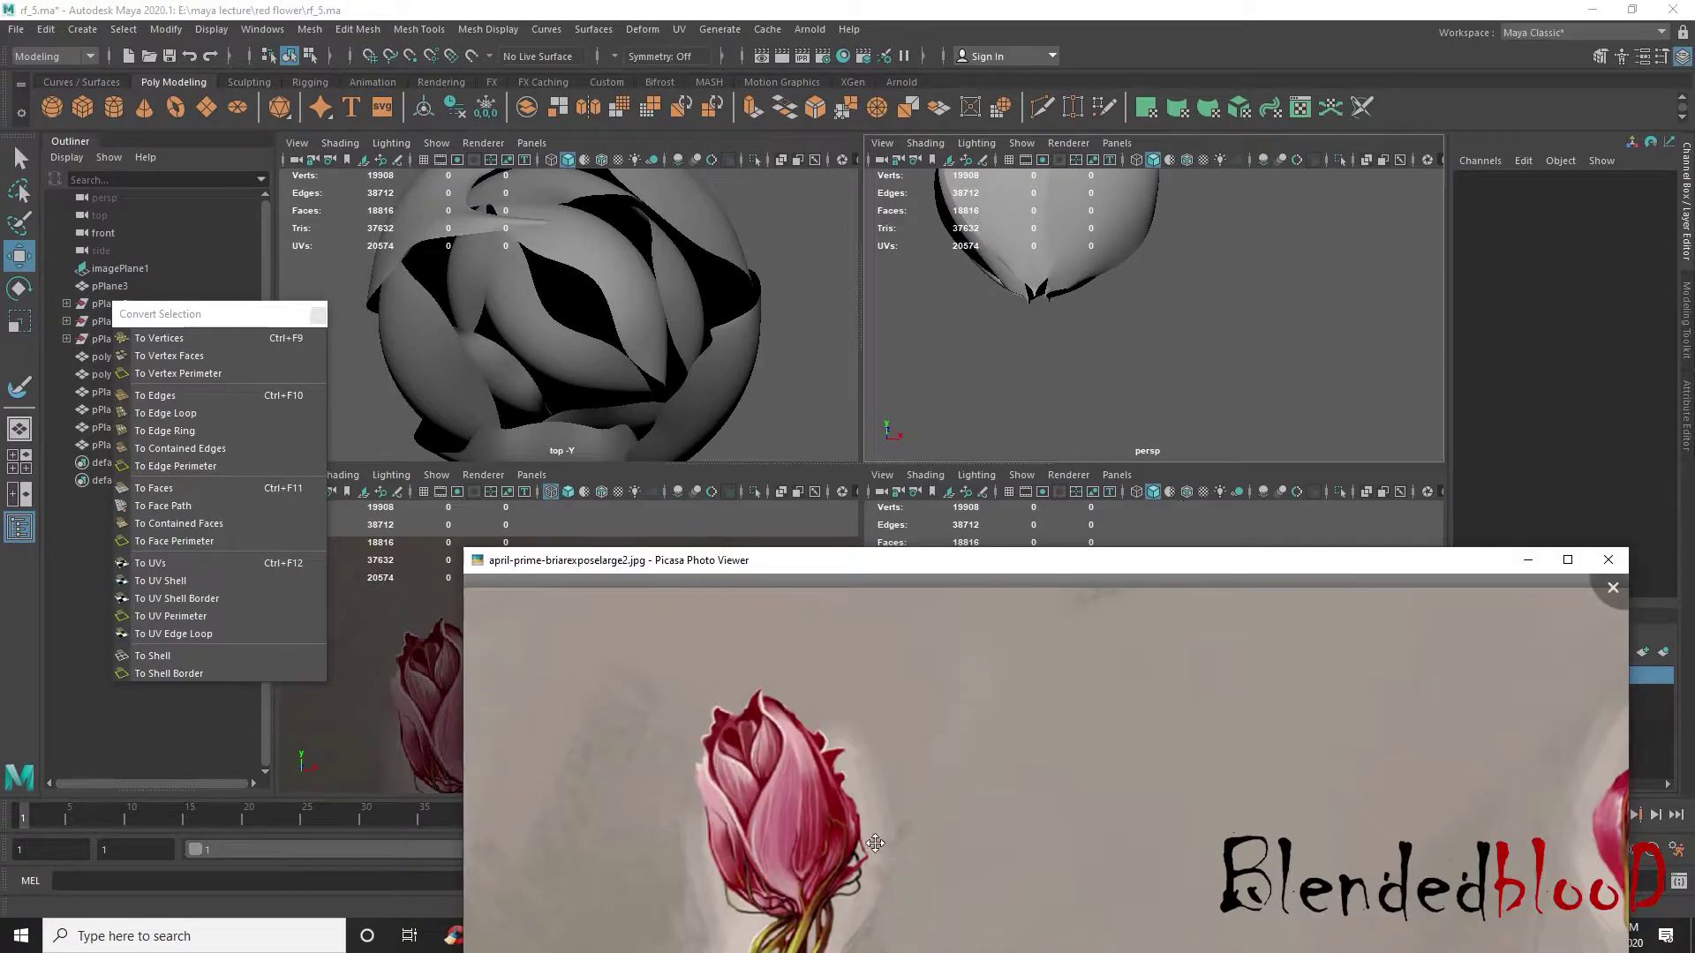
left_click_drag(847, 574, 883, 219)
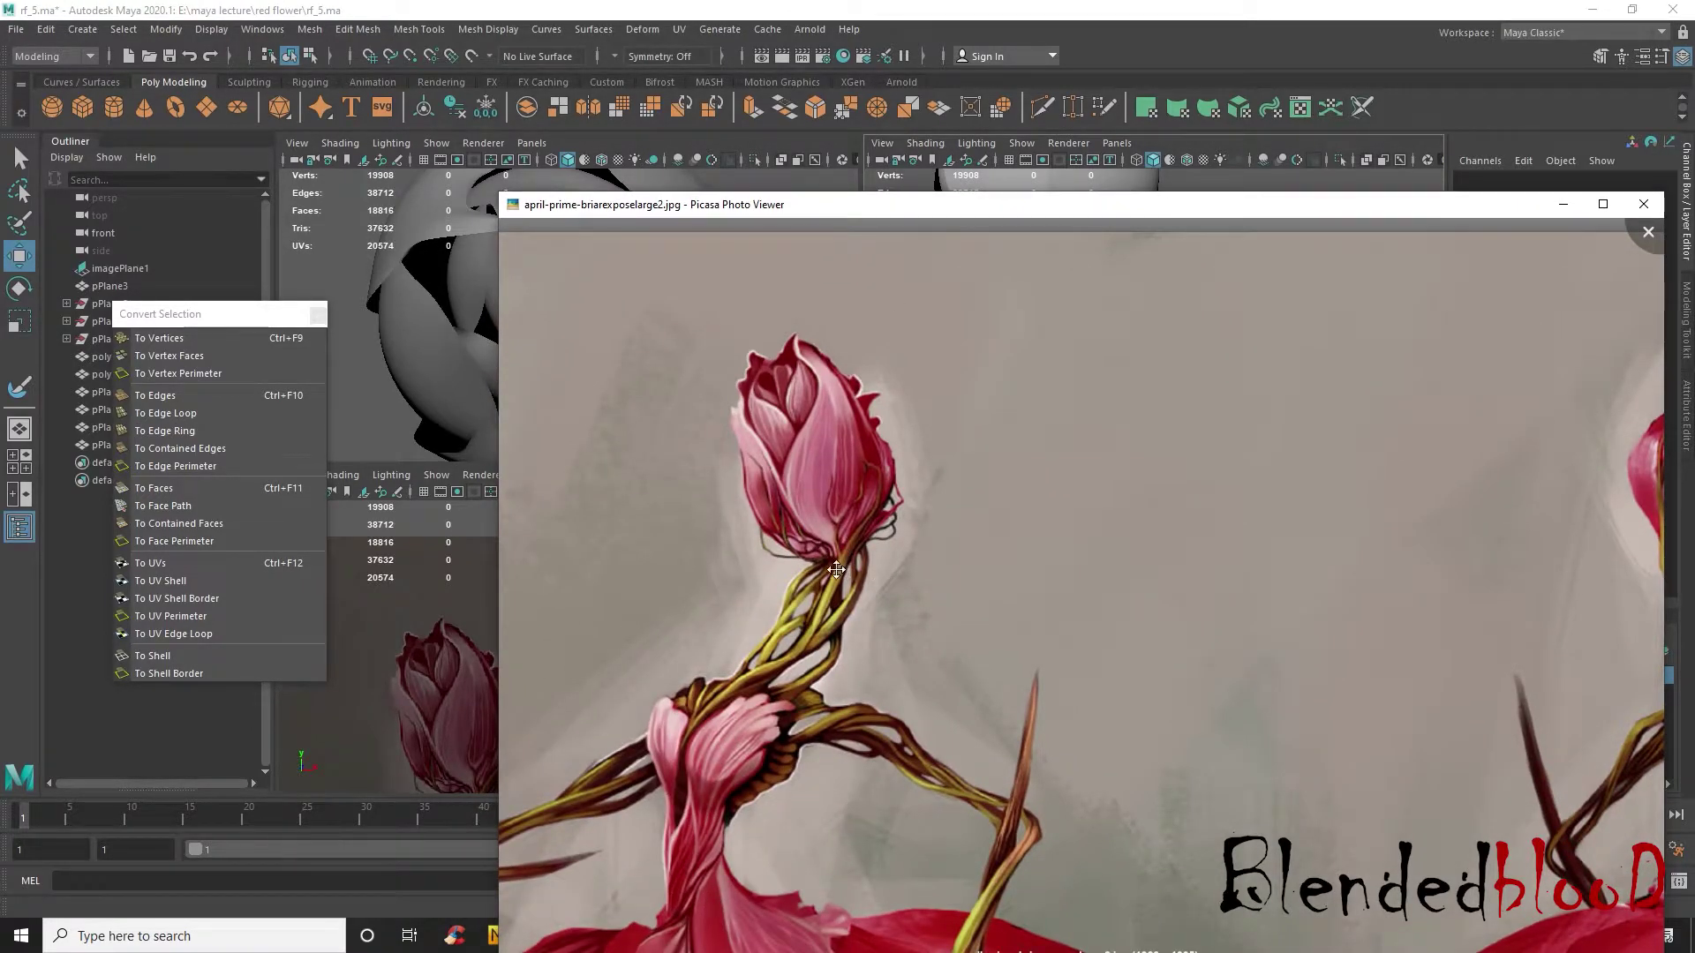
- Switch to Chrome and run a Google image search for "rose flower"
key("super")
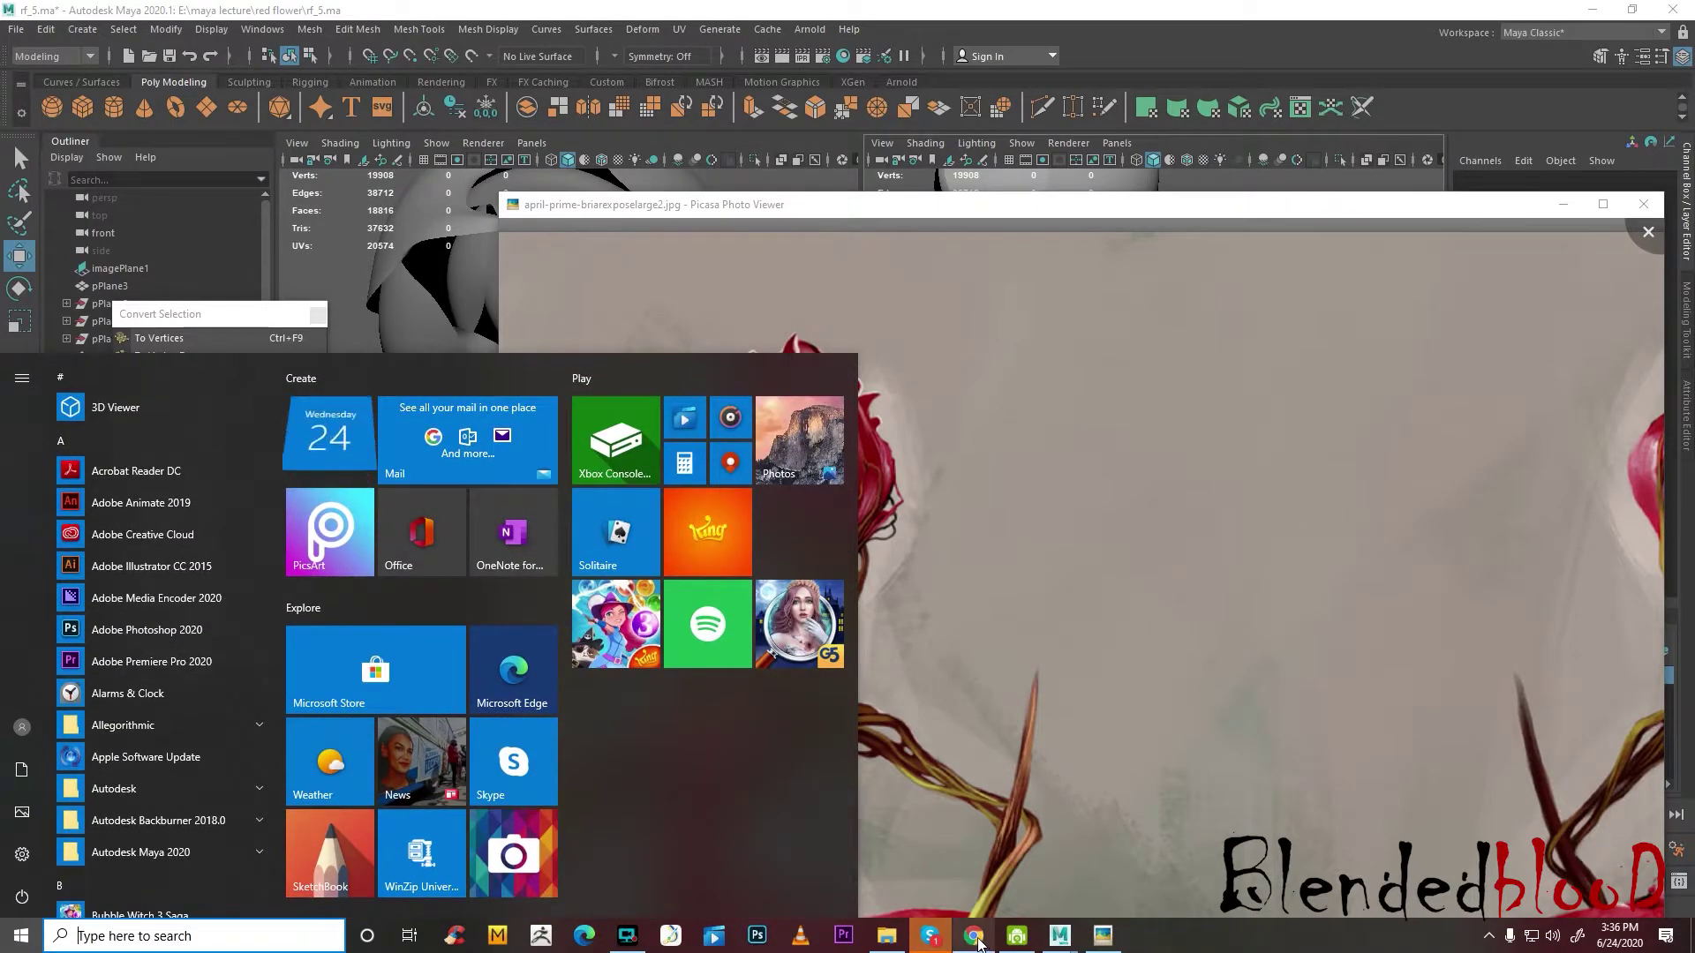
left_click(976, 936)
left_click(450, 15)
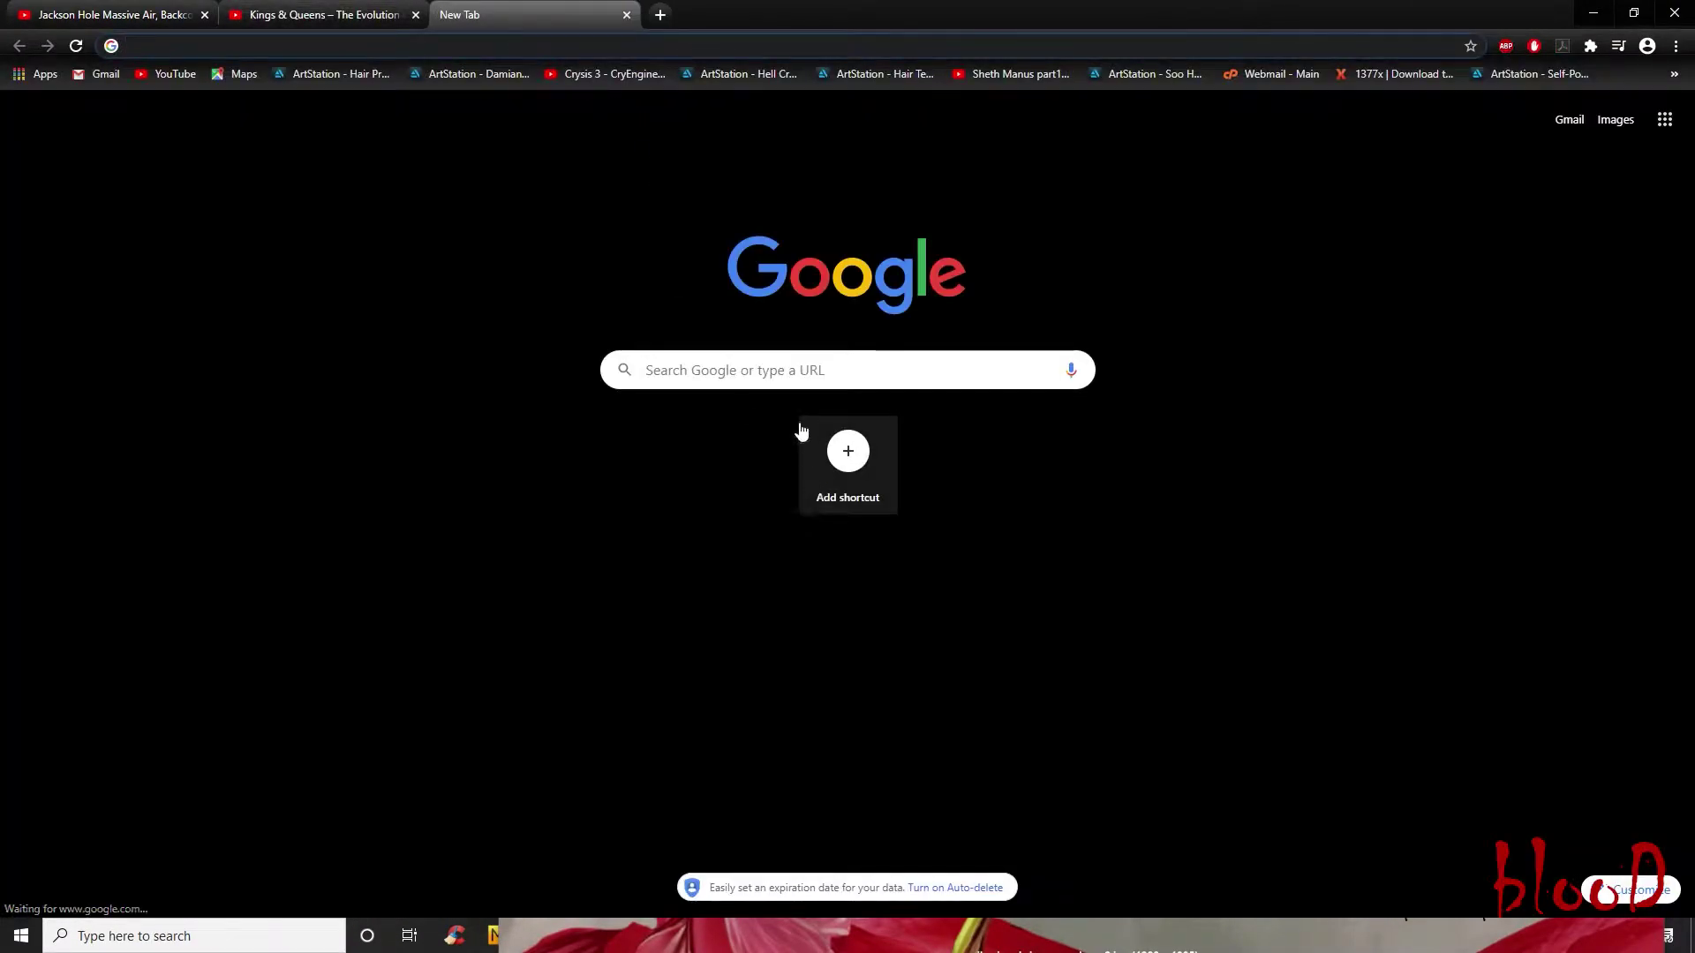
left_click(852, 363)
type("rose ")
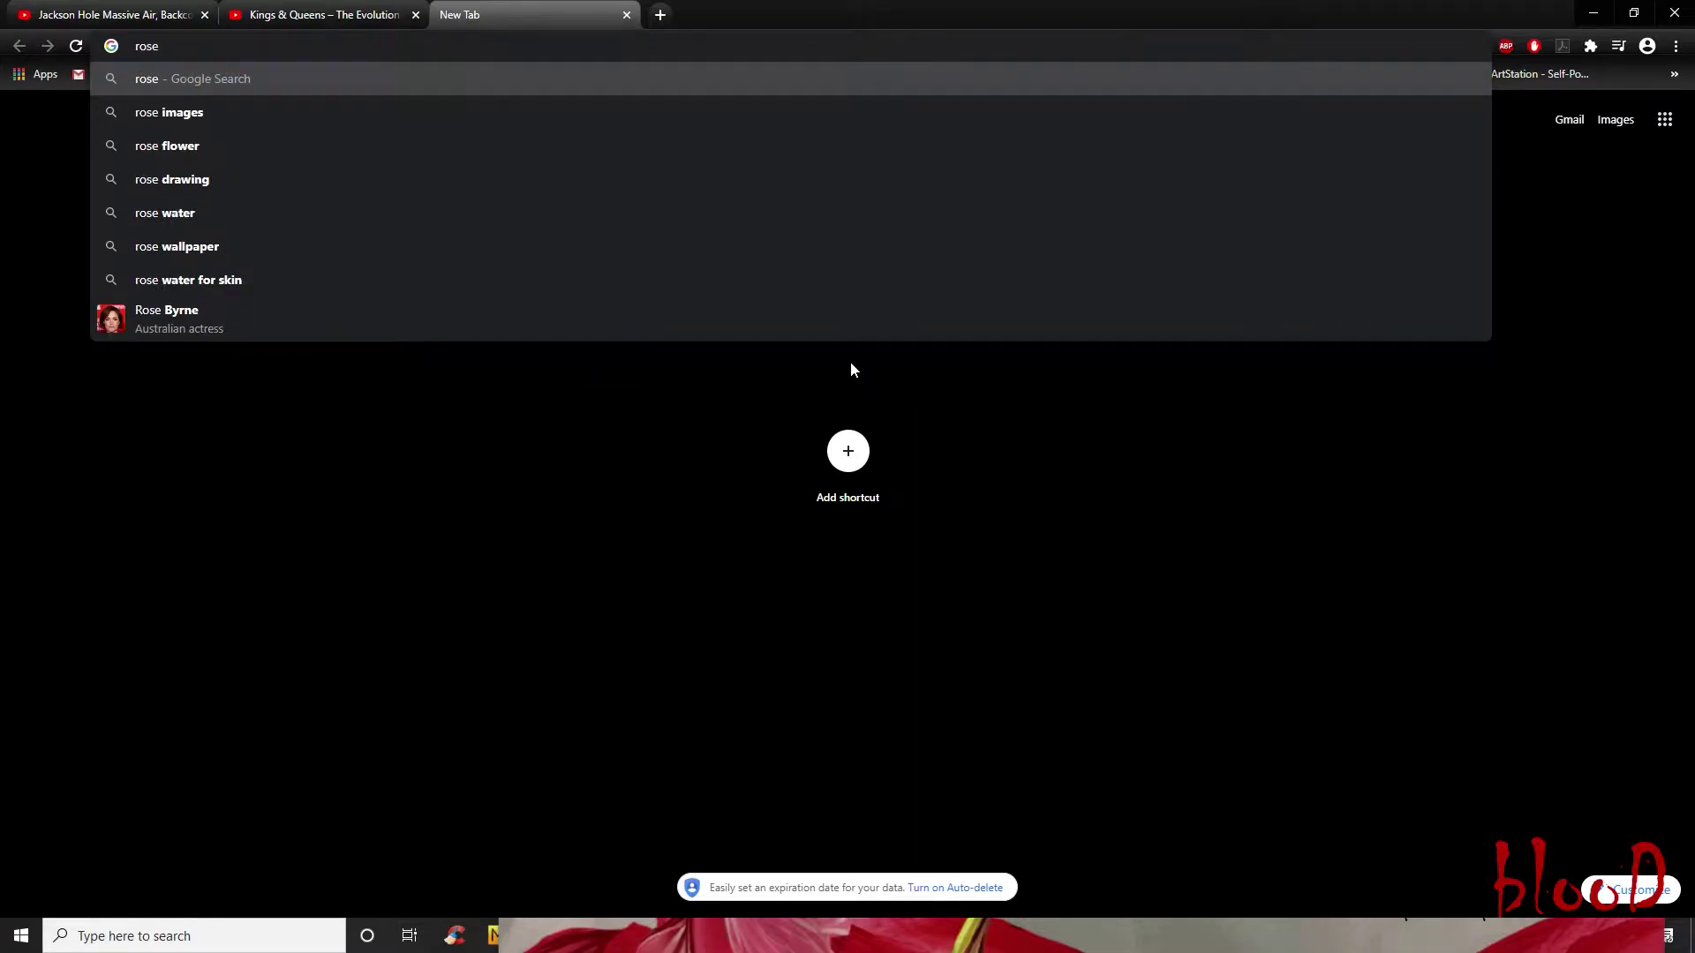
type("flower")
key("Return")
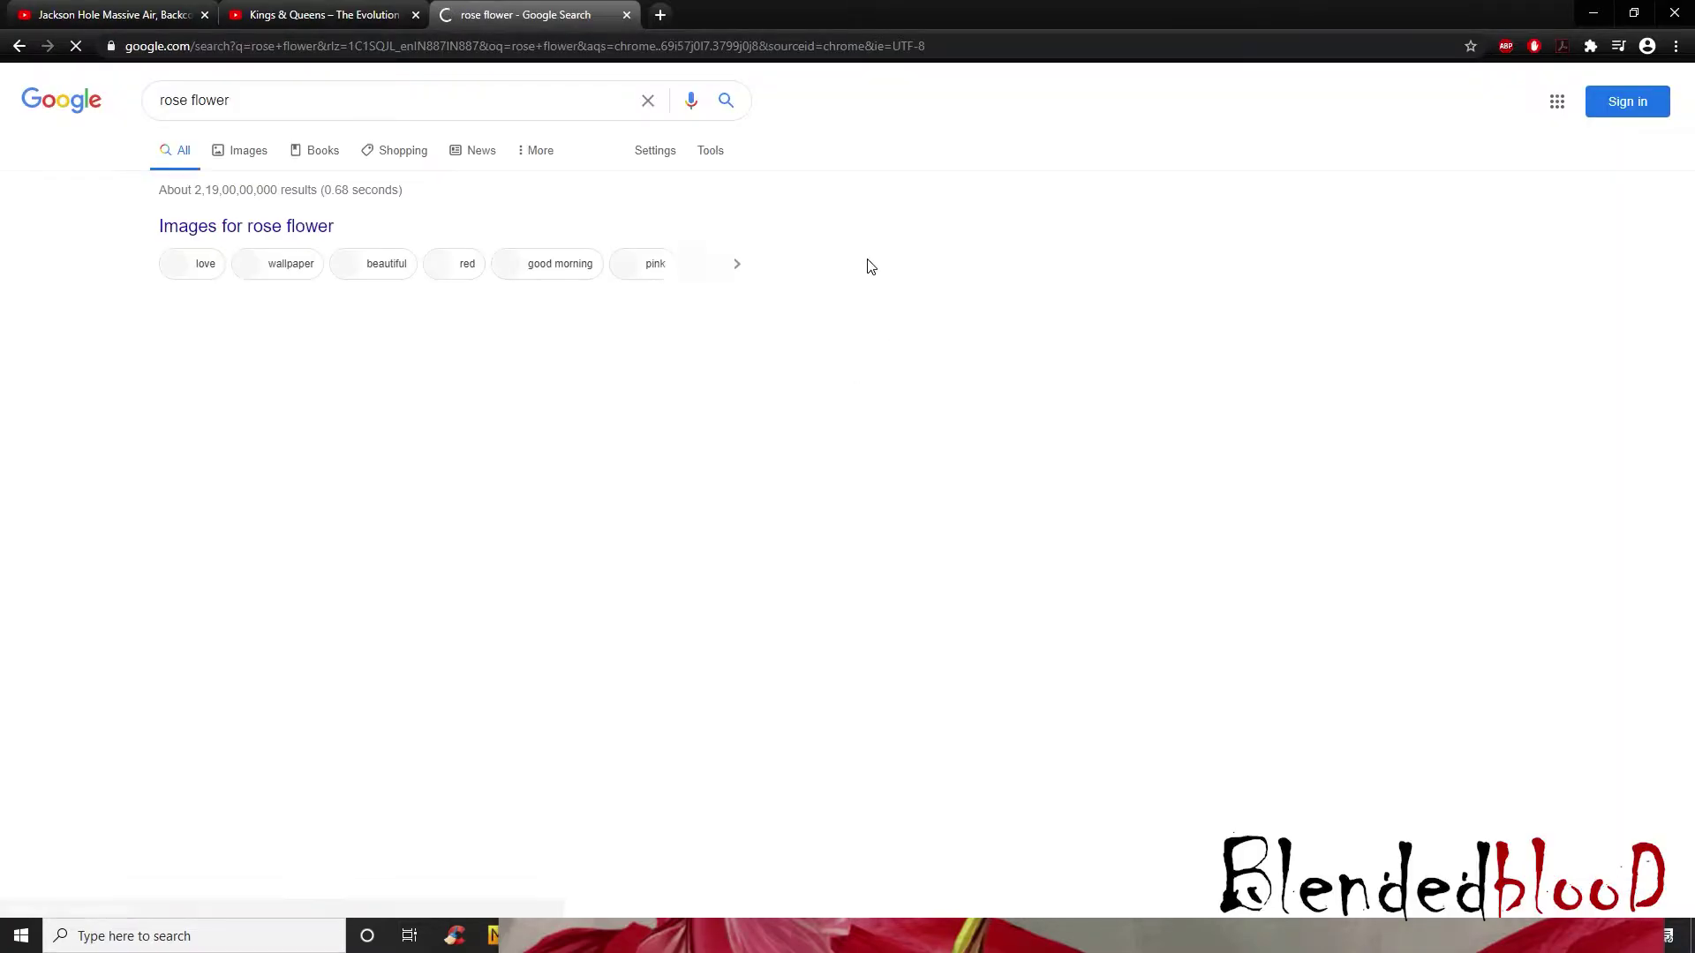
left_click(234, 152)
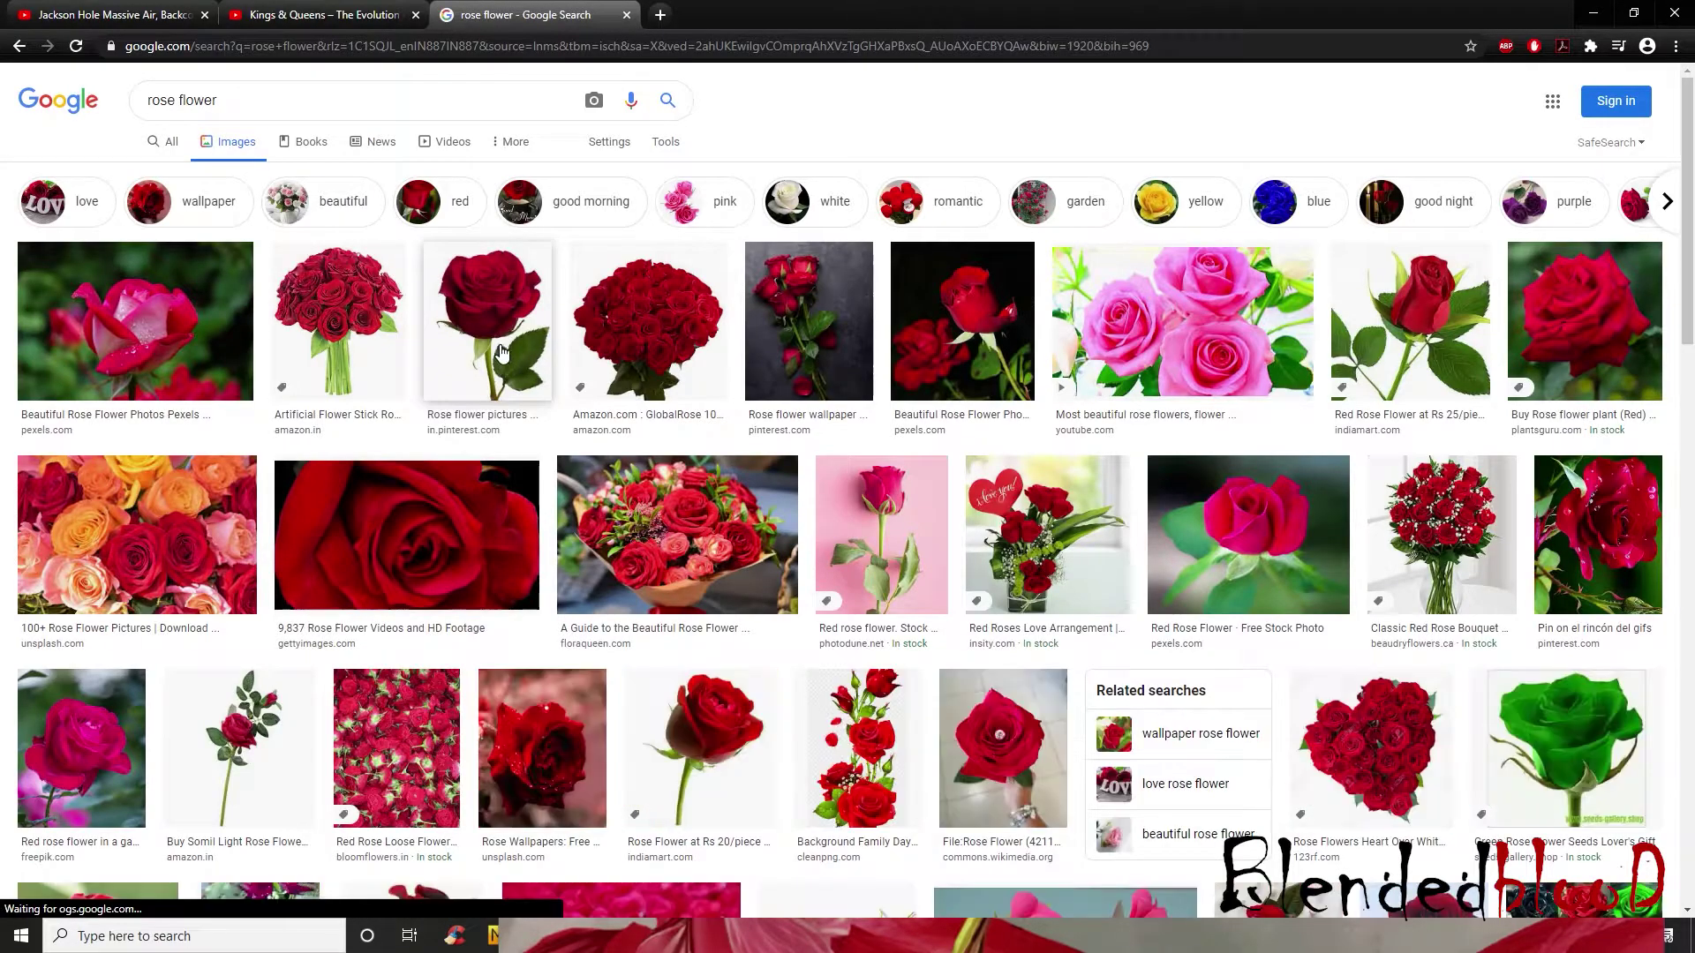
- Examine the enlarged photo of red roses on a dark background and switch back to Maya
left_click(799, 349)
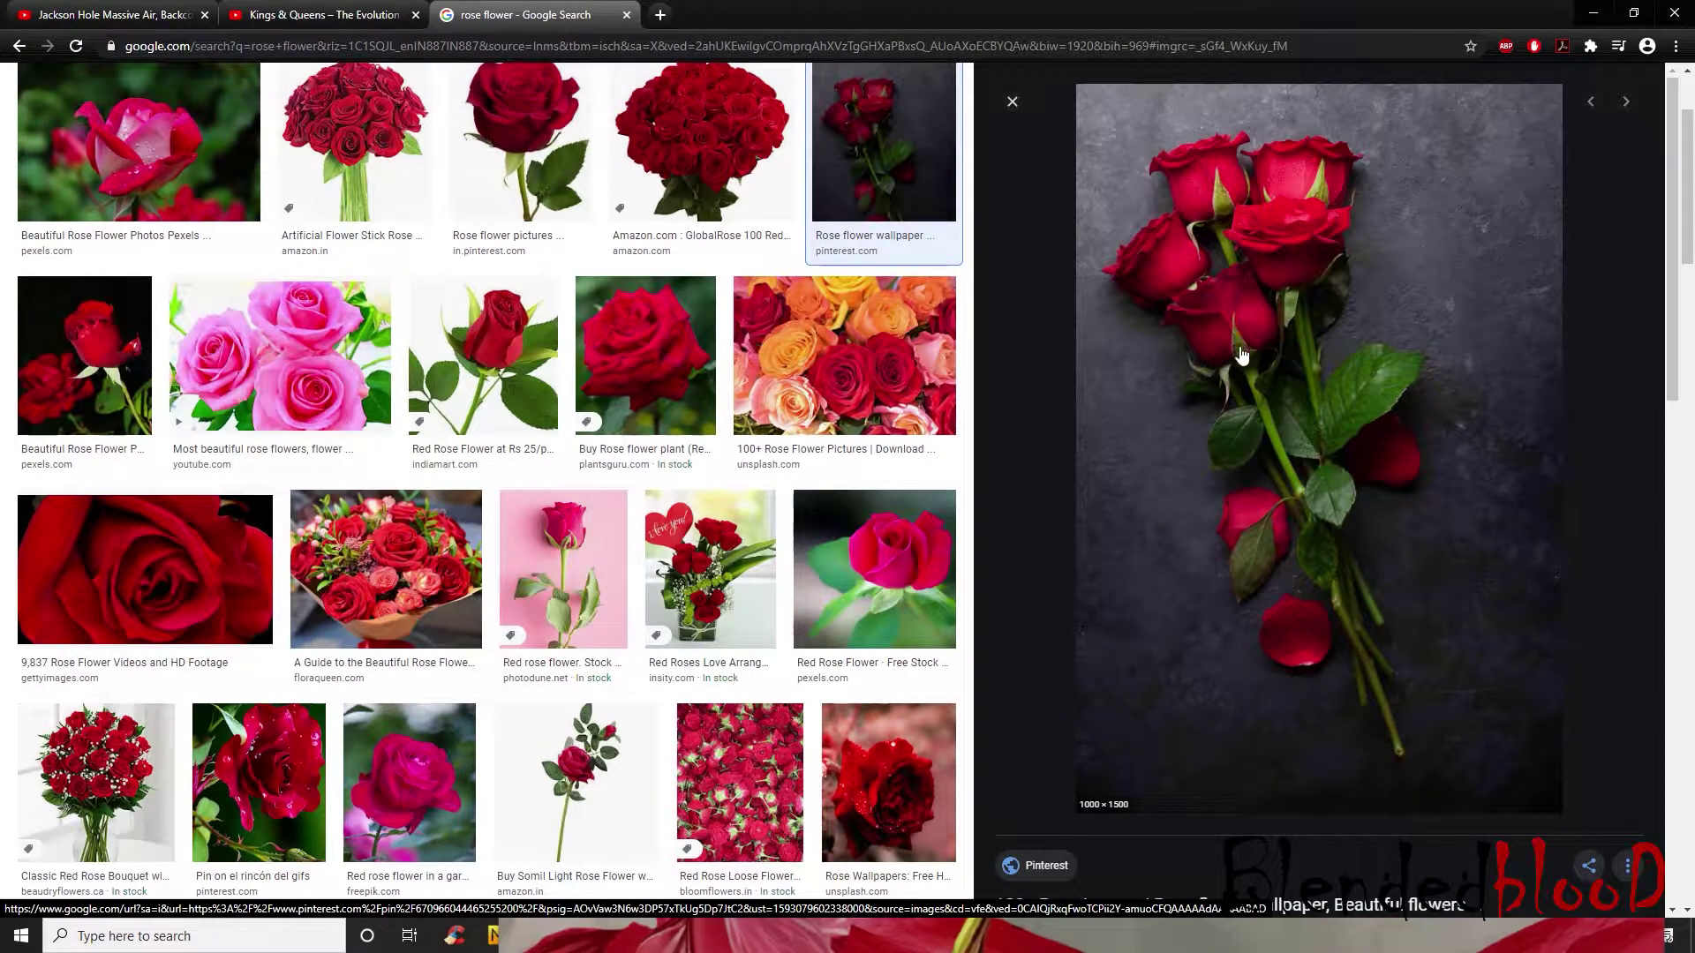
left_click(1594, 14)
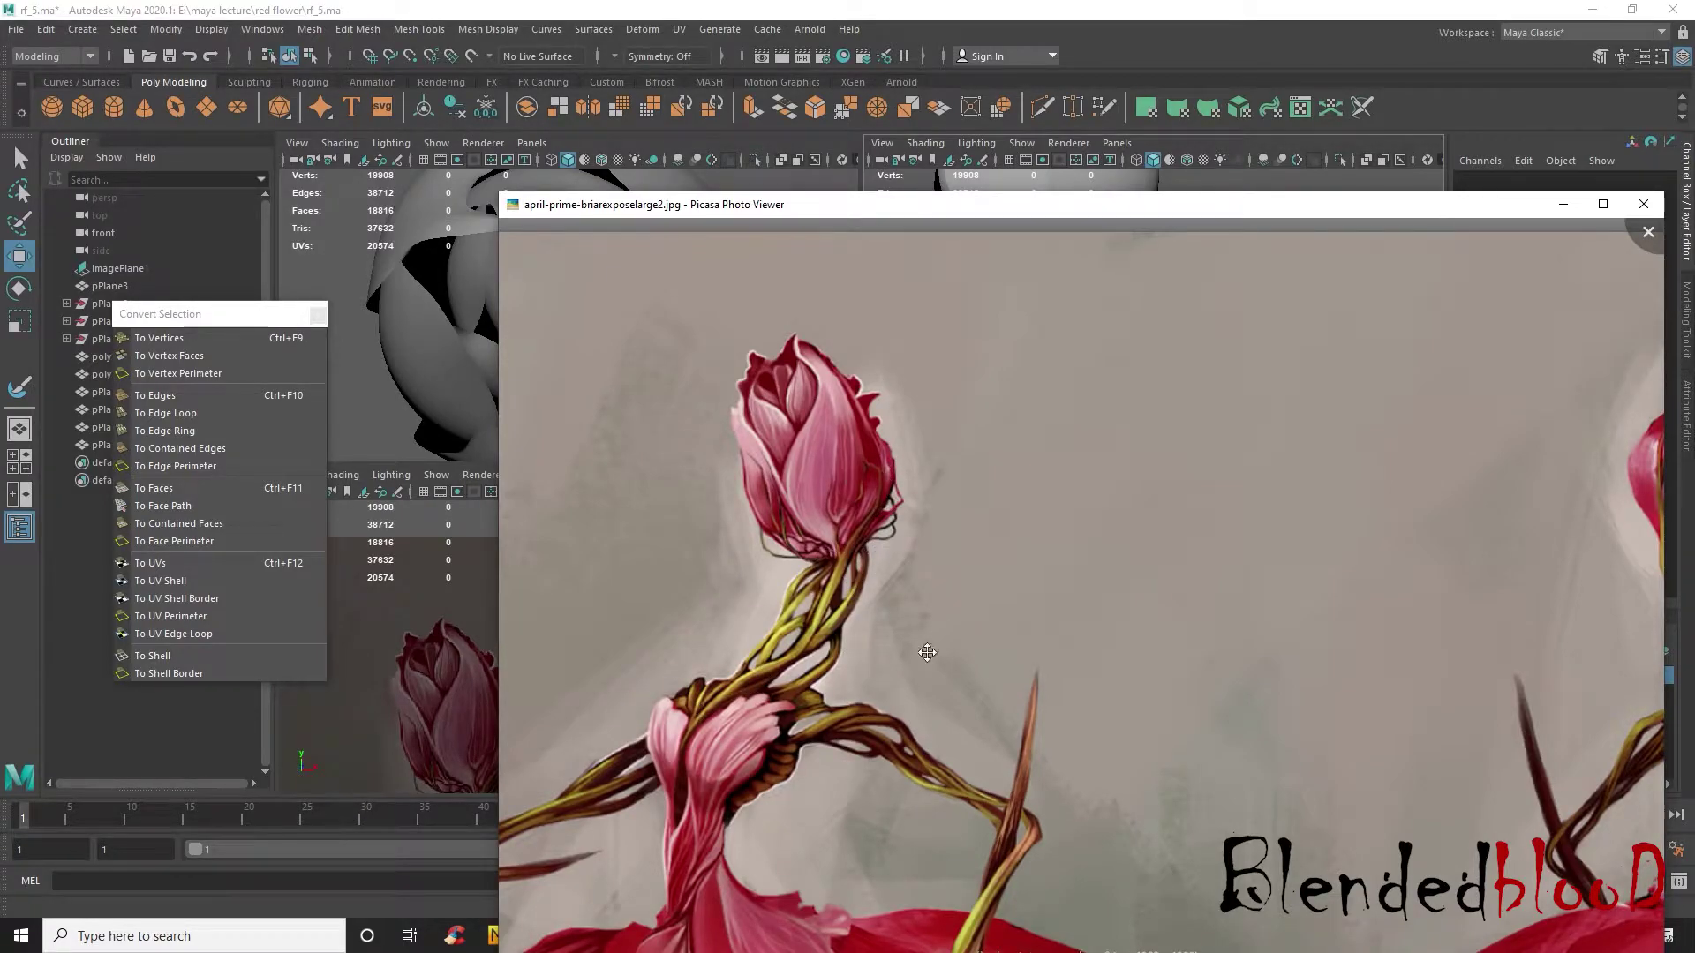
left_click(432, 380)
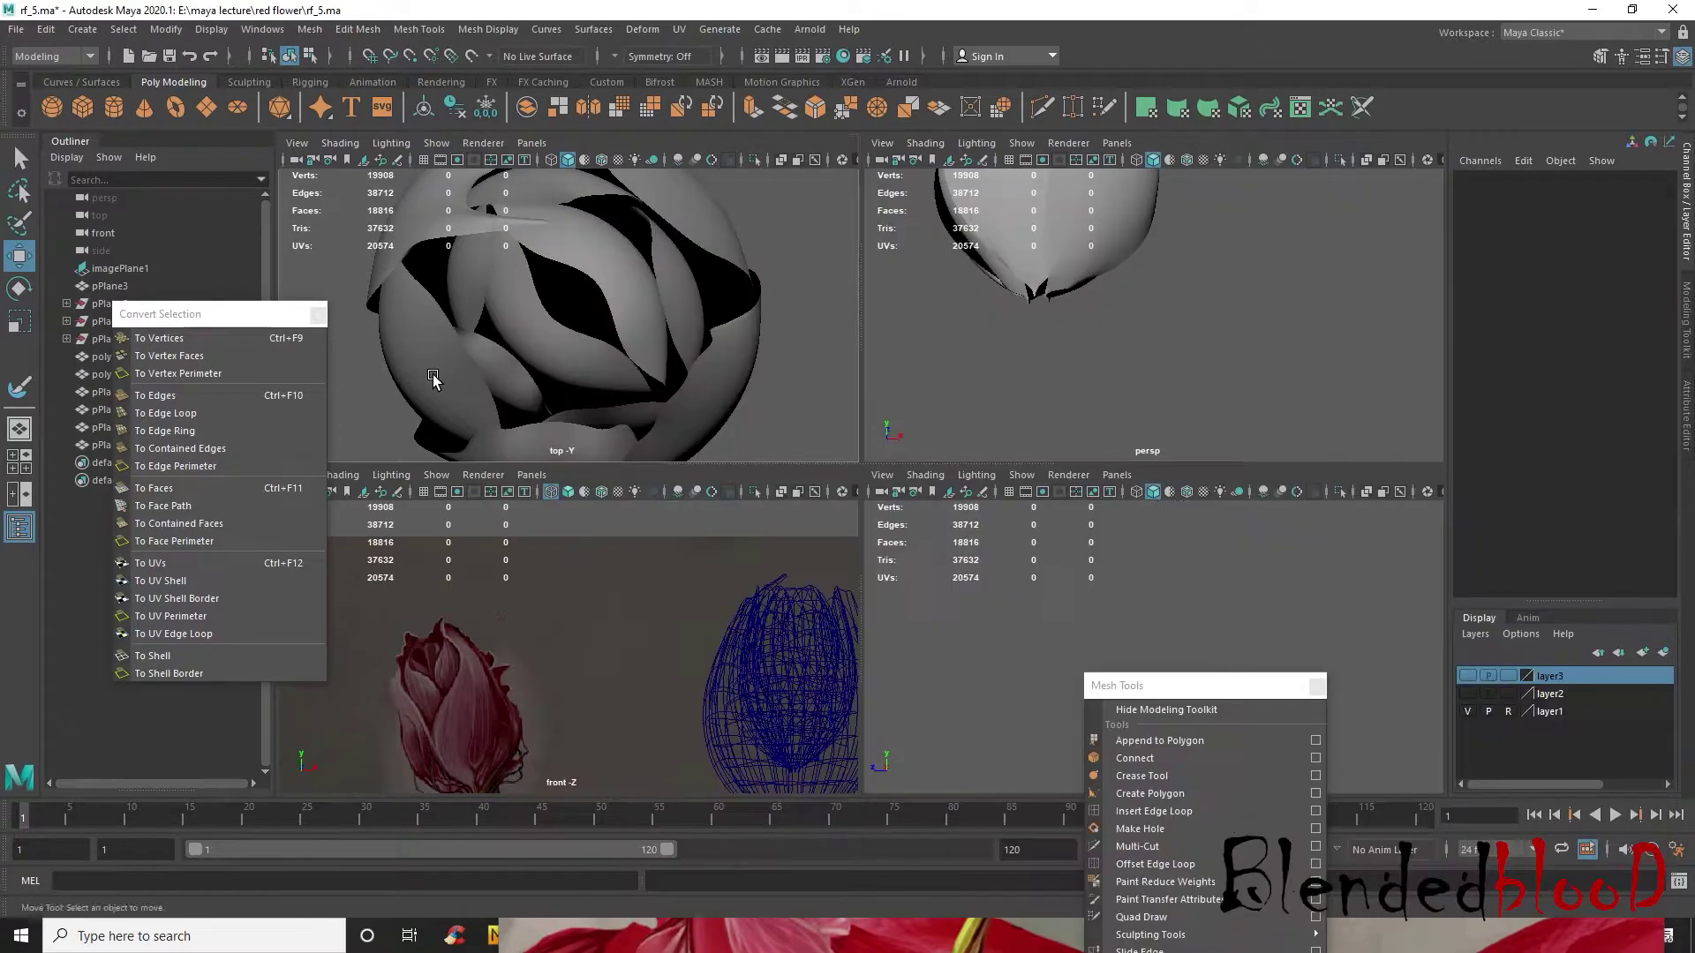
- Select all the rosebud meshes in the top view and create a display layer from them
scroll(593, 379, "down", 10)
scroll(621, 358, "up", 4)
left_click_drag(492, 276, 491, 277)
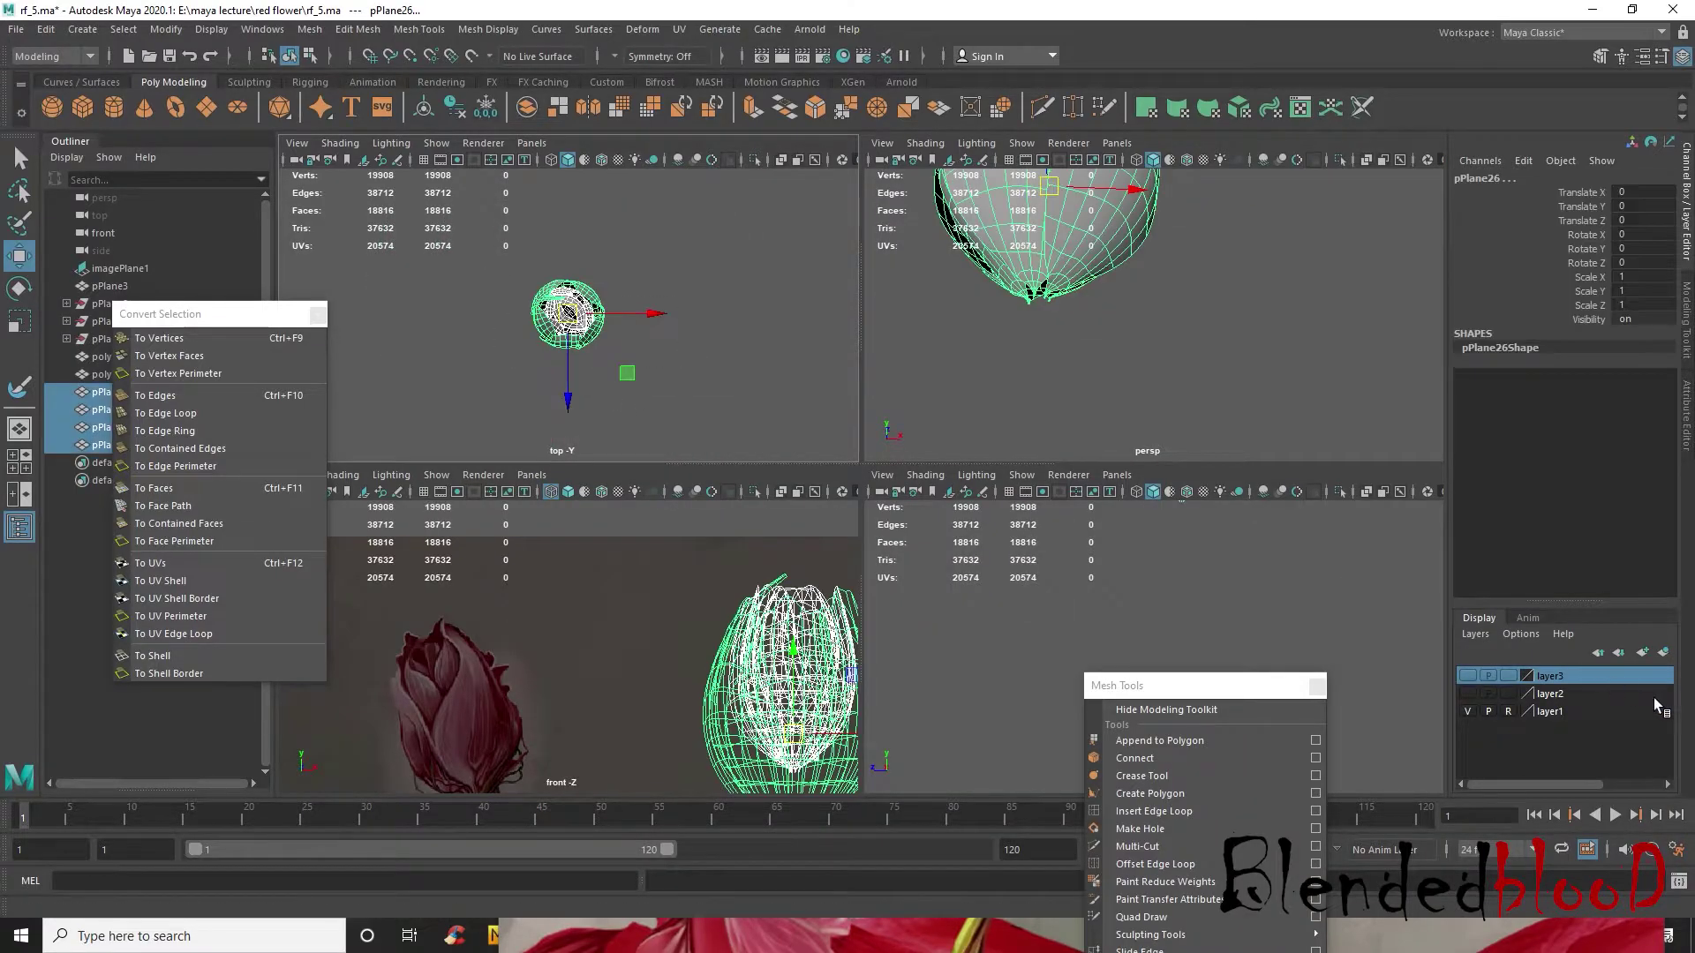
left_click(1663, 655)
- Rename the new display layer to rosehead
double_click(1570, 675)
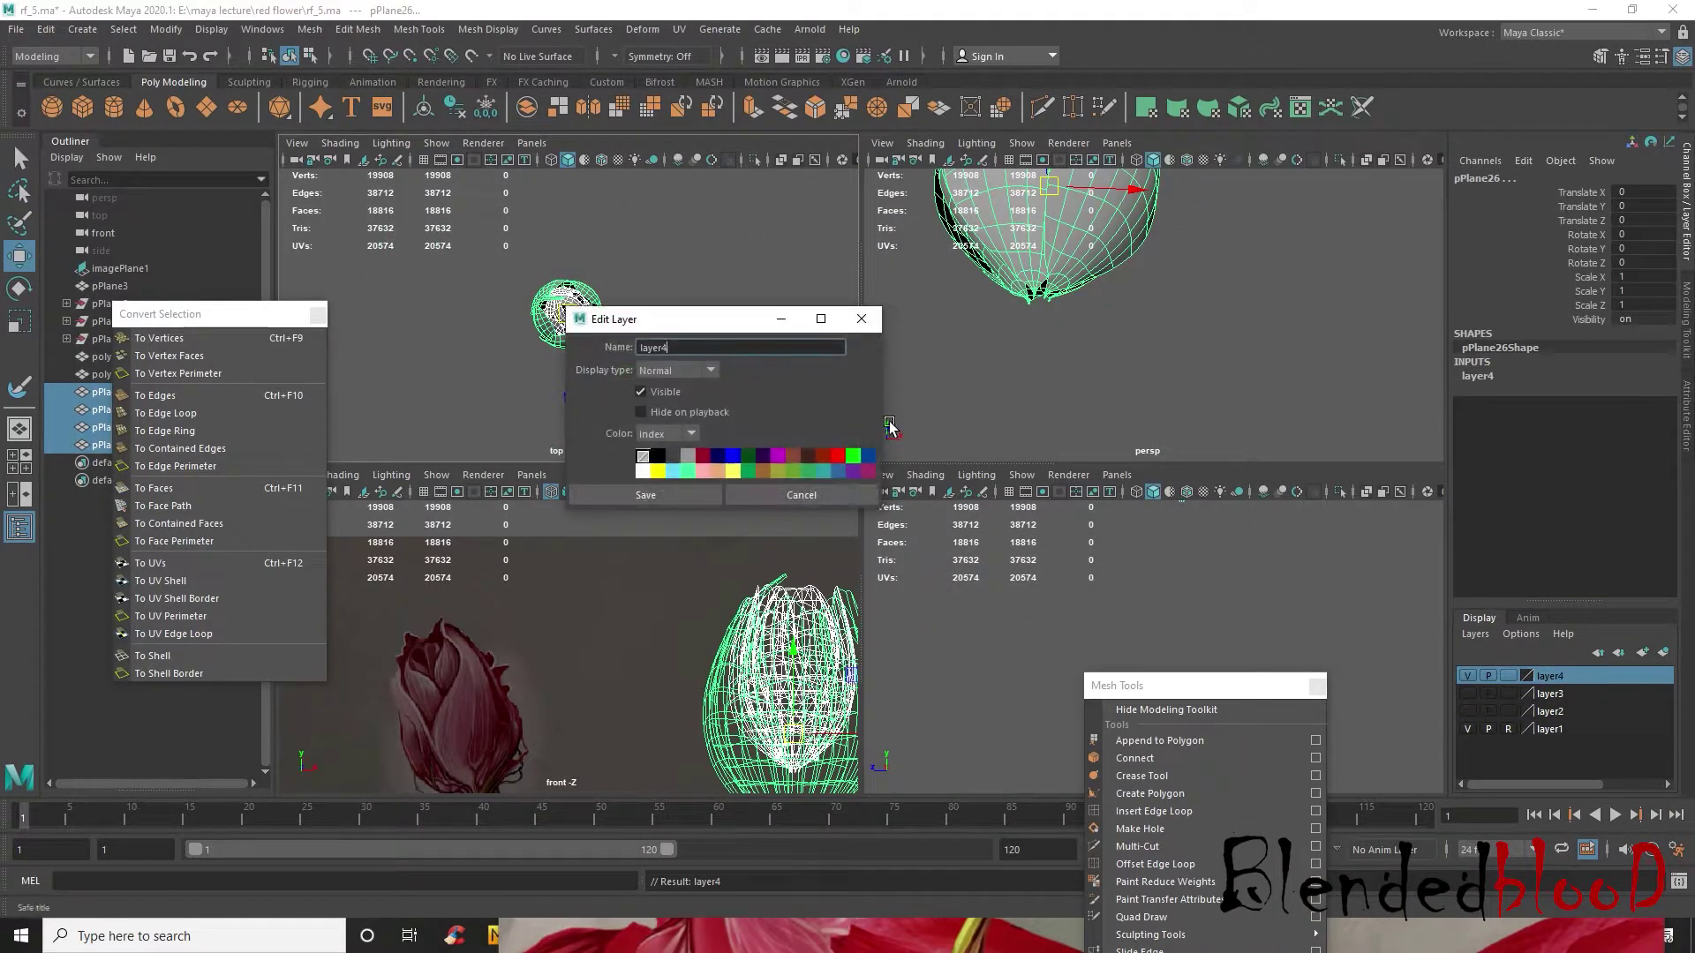
double_click(703, 345)
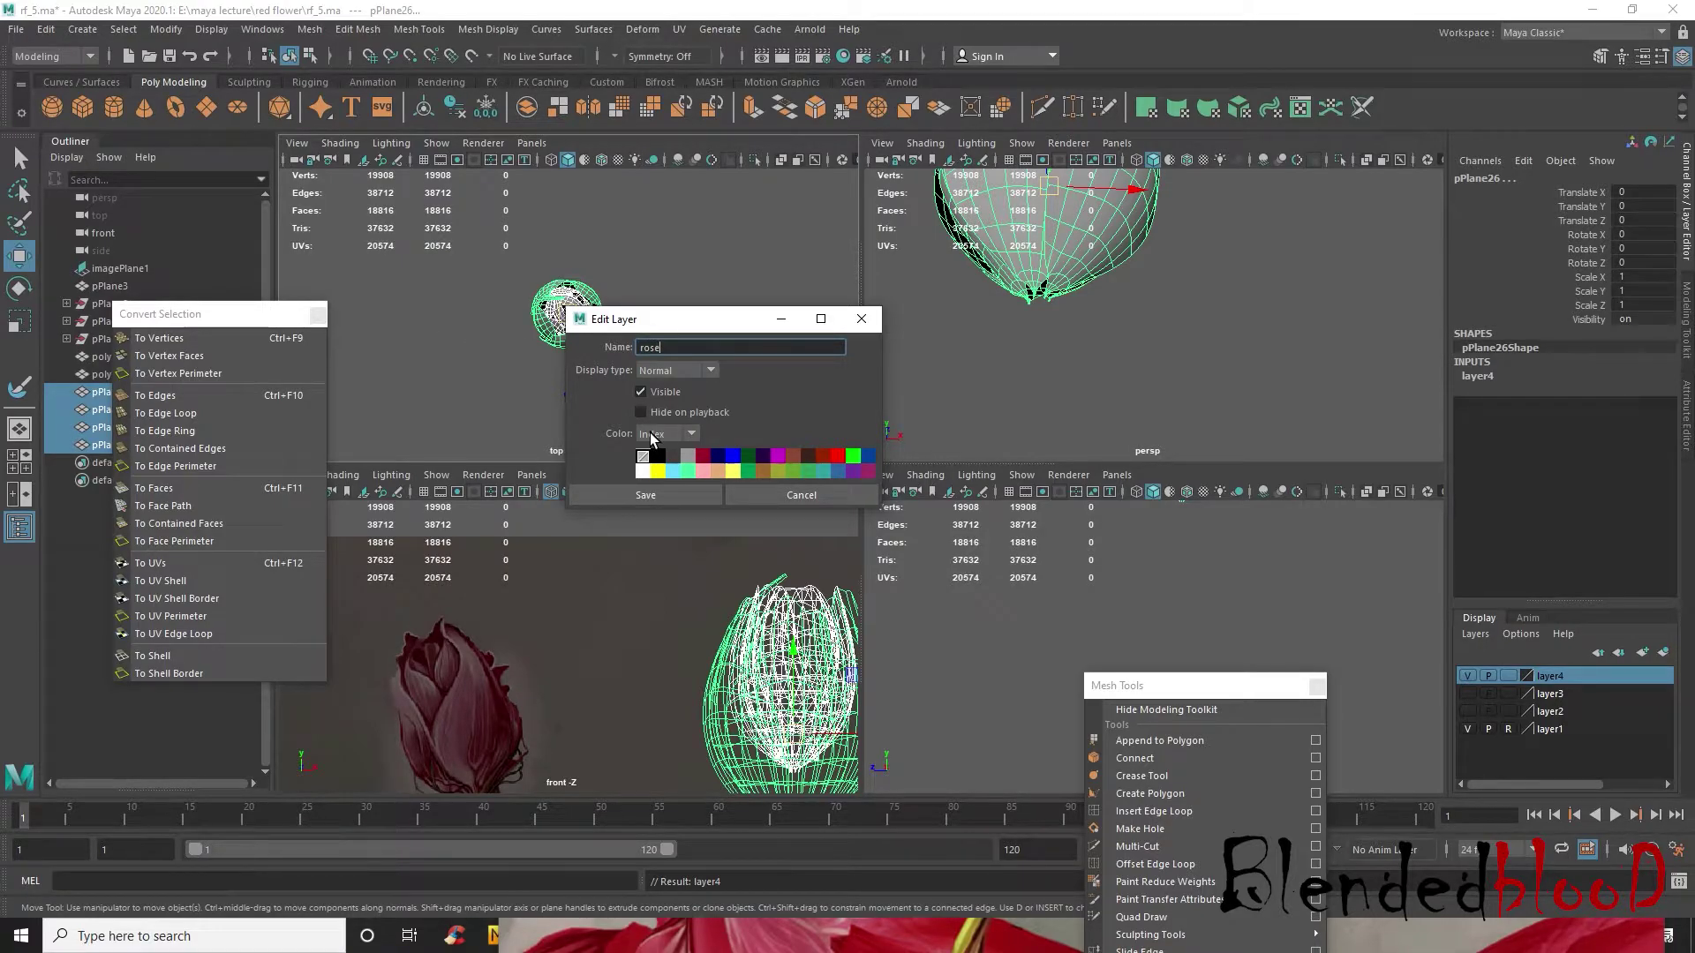
left_click(625, 496)
left_click(703, 439)
key("BackSpace")
type(".")
left_click(645, 496)
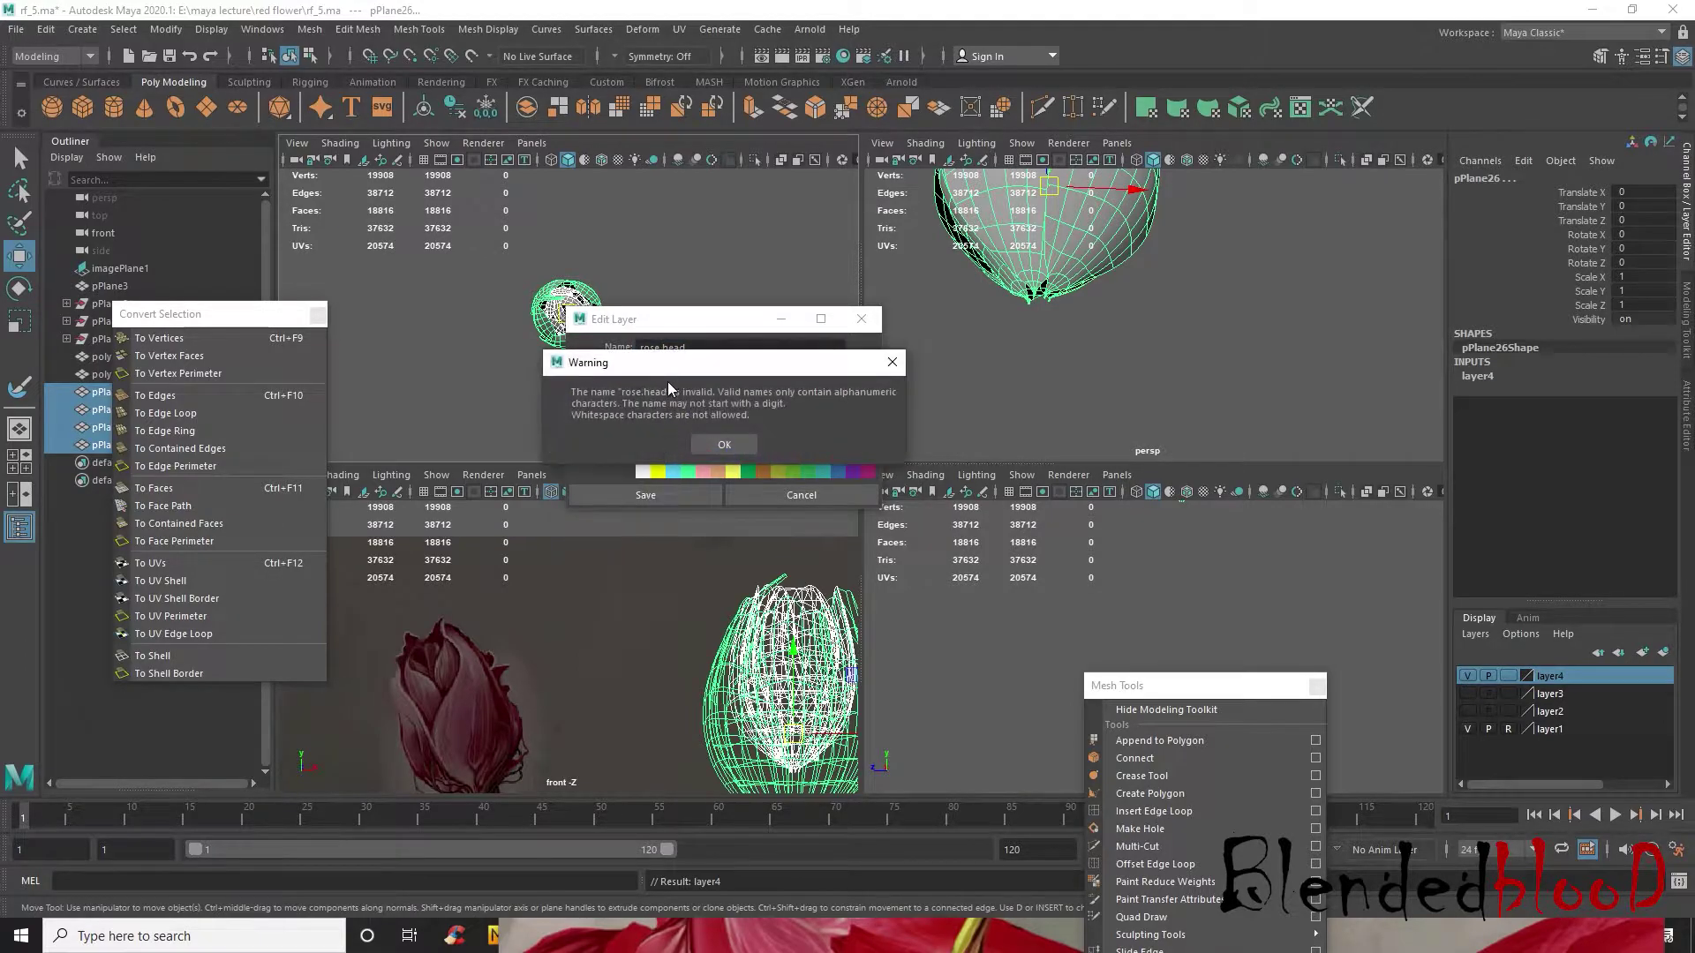
left_click(704, 440)
left_click(663, 348)
key("BackSpace")
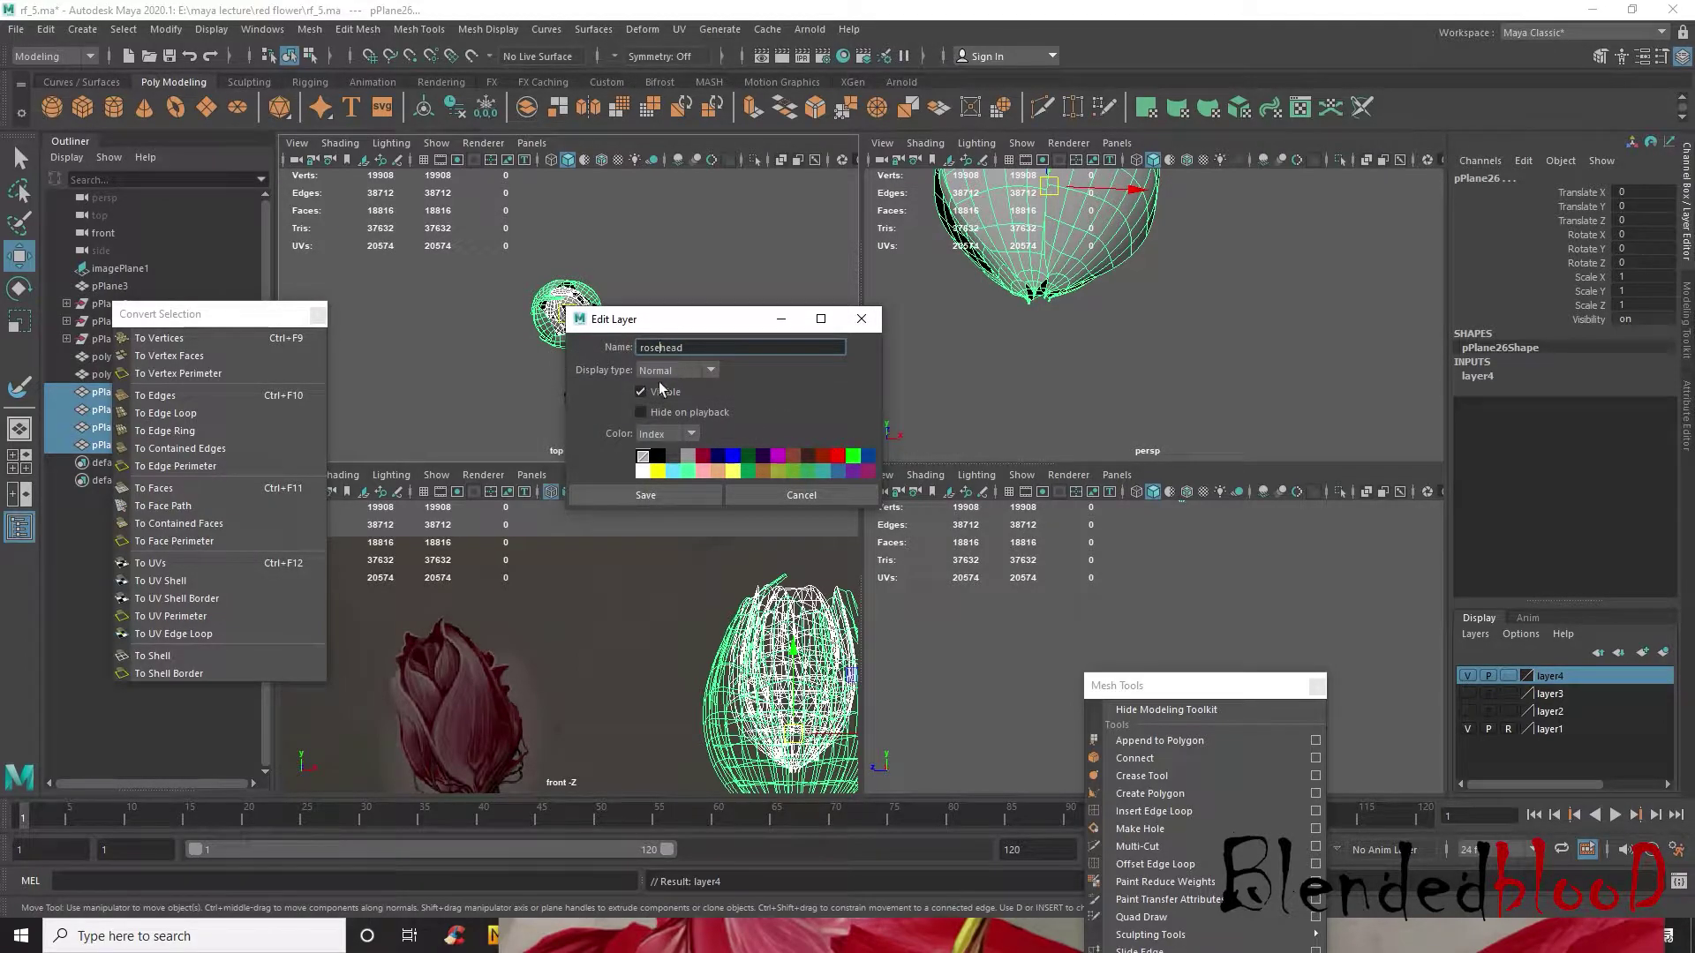
left_click(680, 493)
- Hide the rosehead layer, show layer3 and delete the leftover mesh on it
left_click(1466, 676)
left_click(1467, 693)
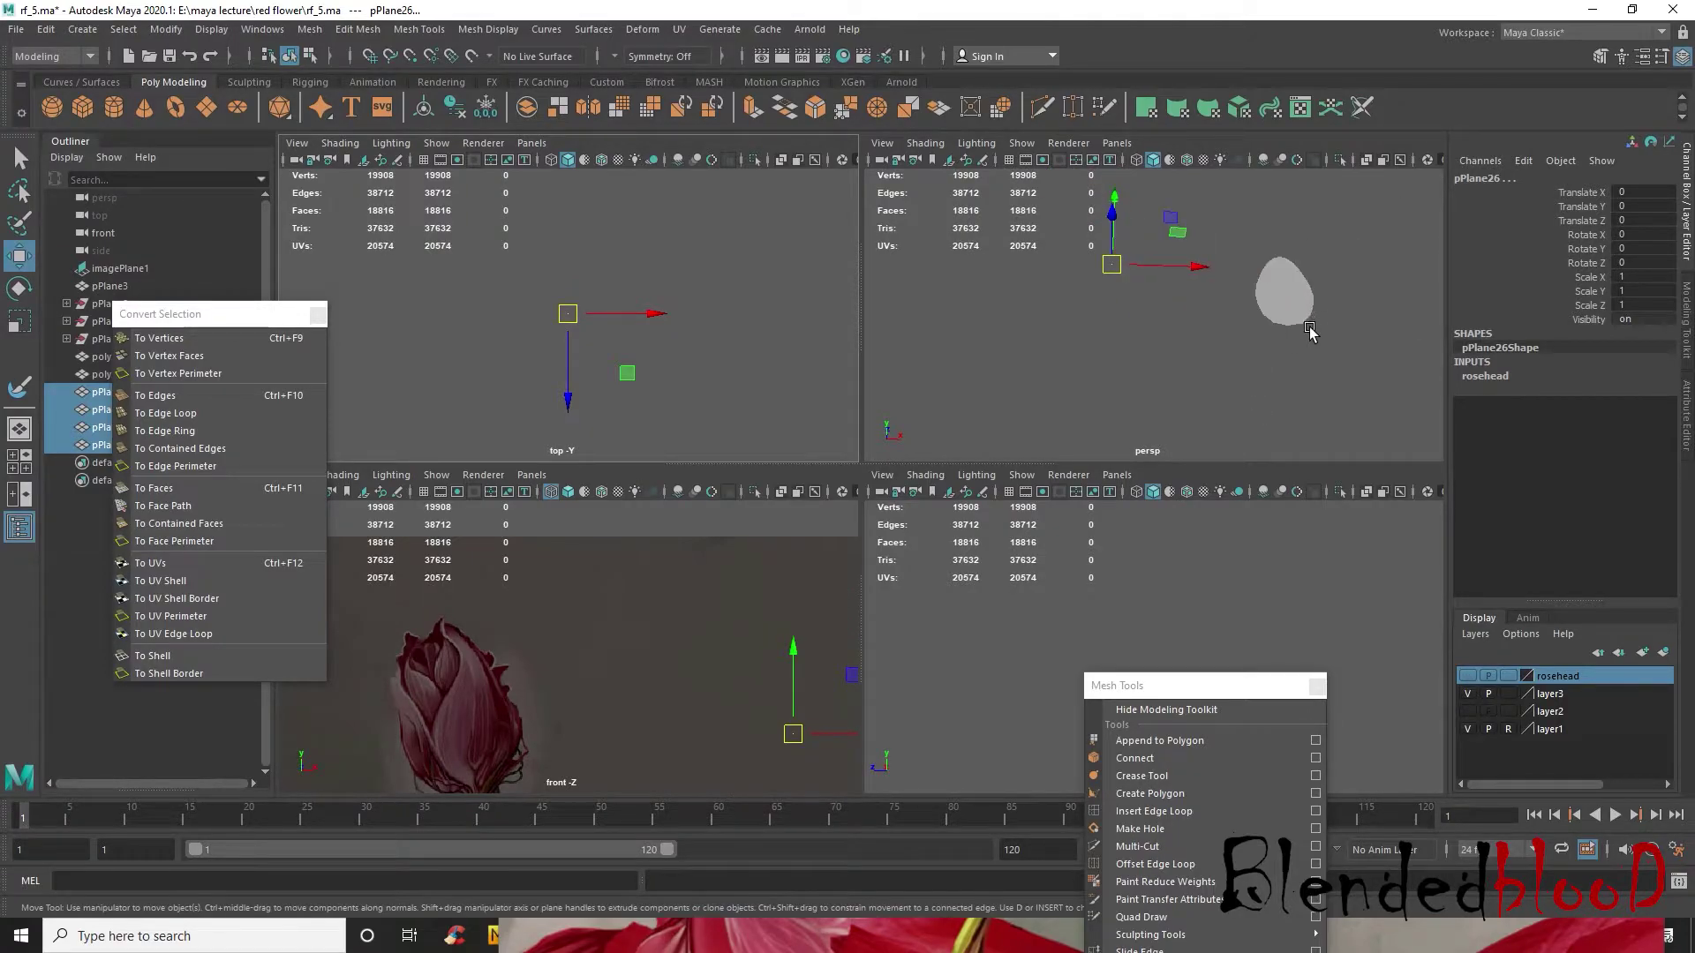
left_click(1284, 296)
key("Delete")
- Delete the unused display layers and toggle the rosehead layer's visibility to check its meshes
left_click(1483, 636)
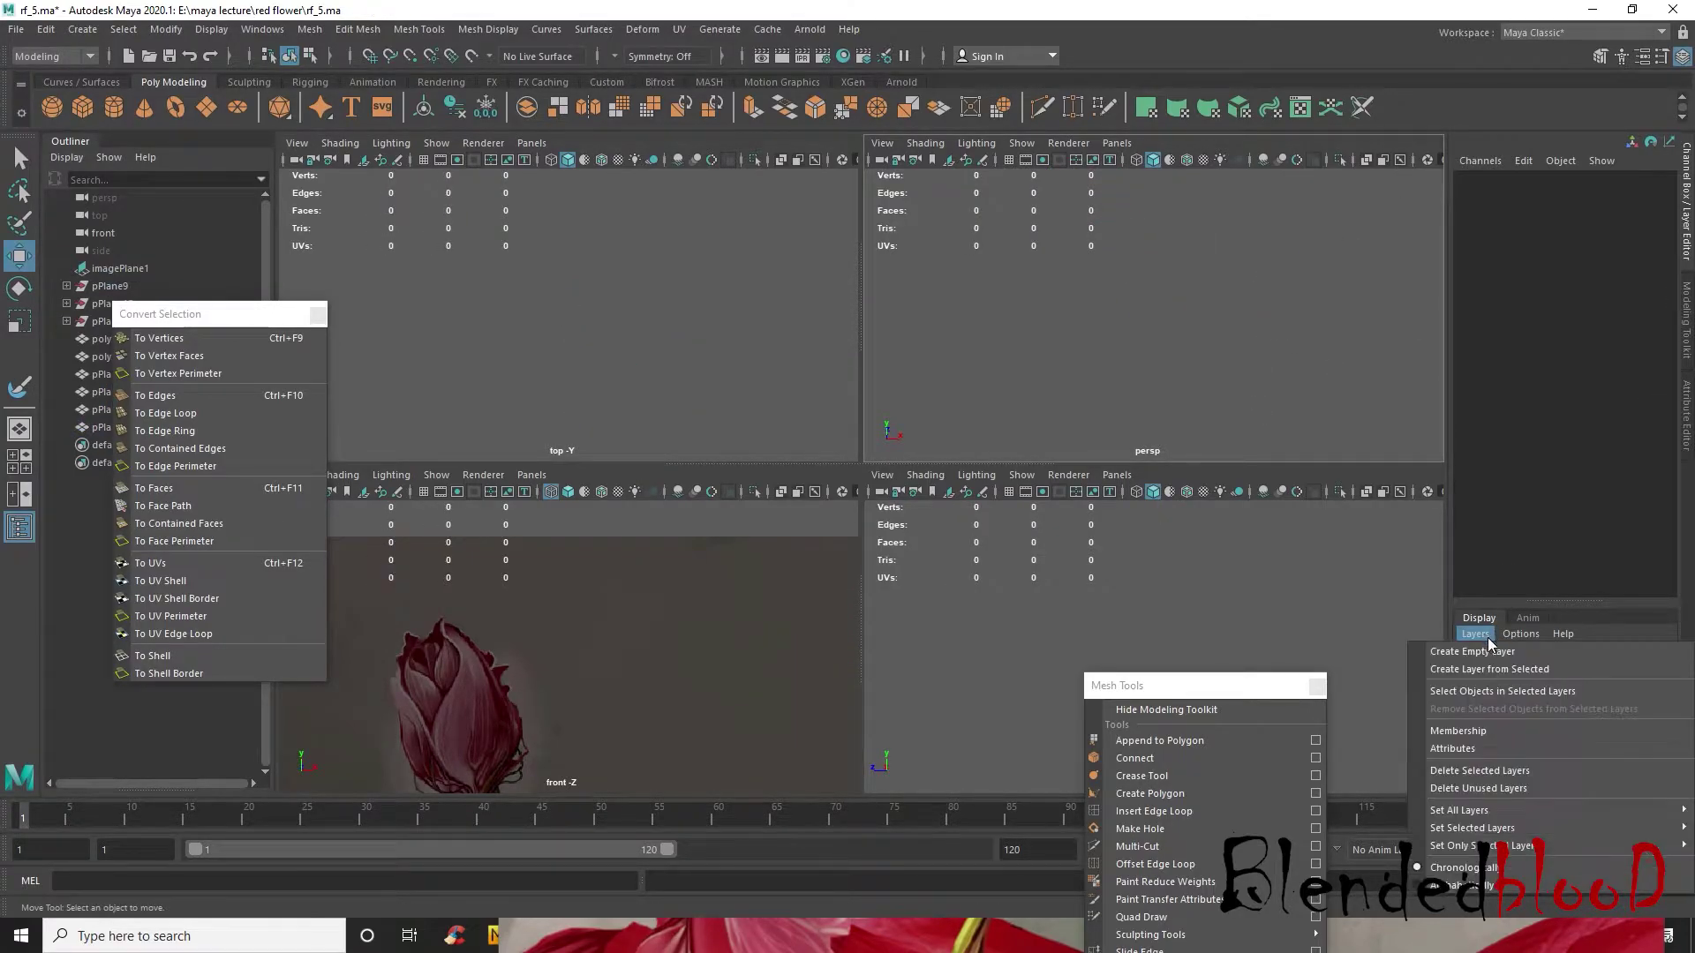
left_click(1496, 787)
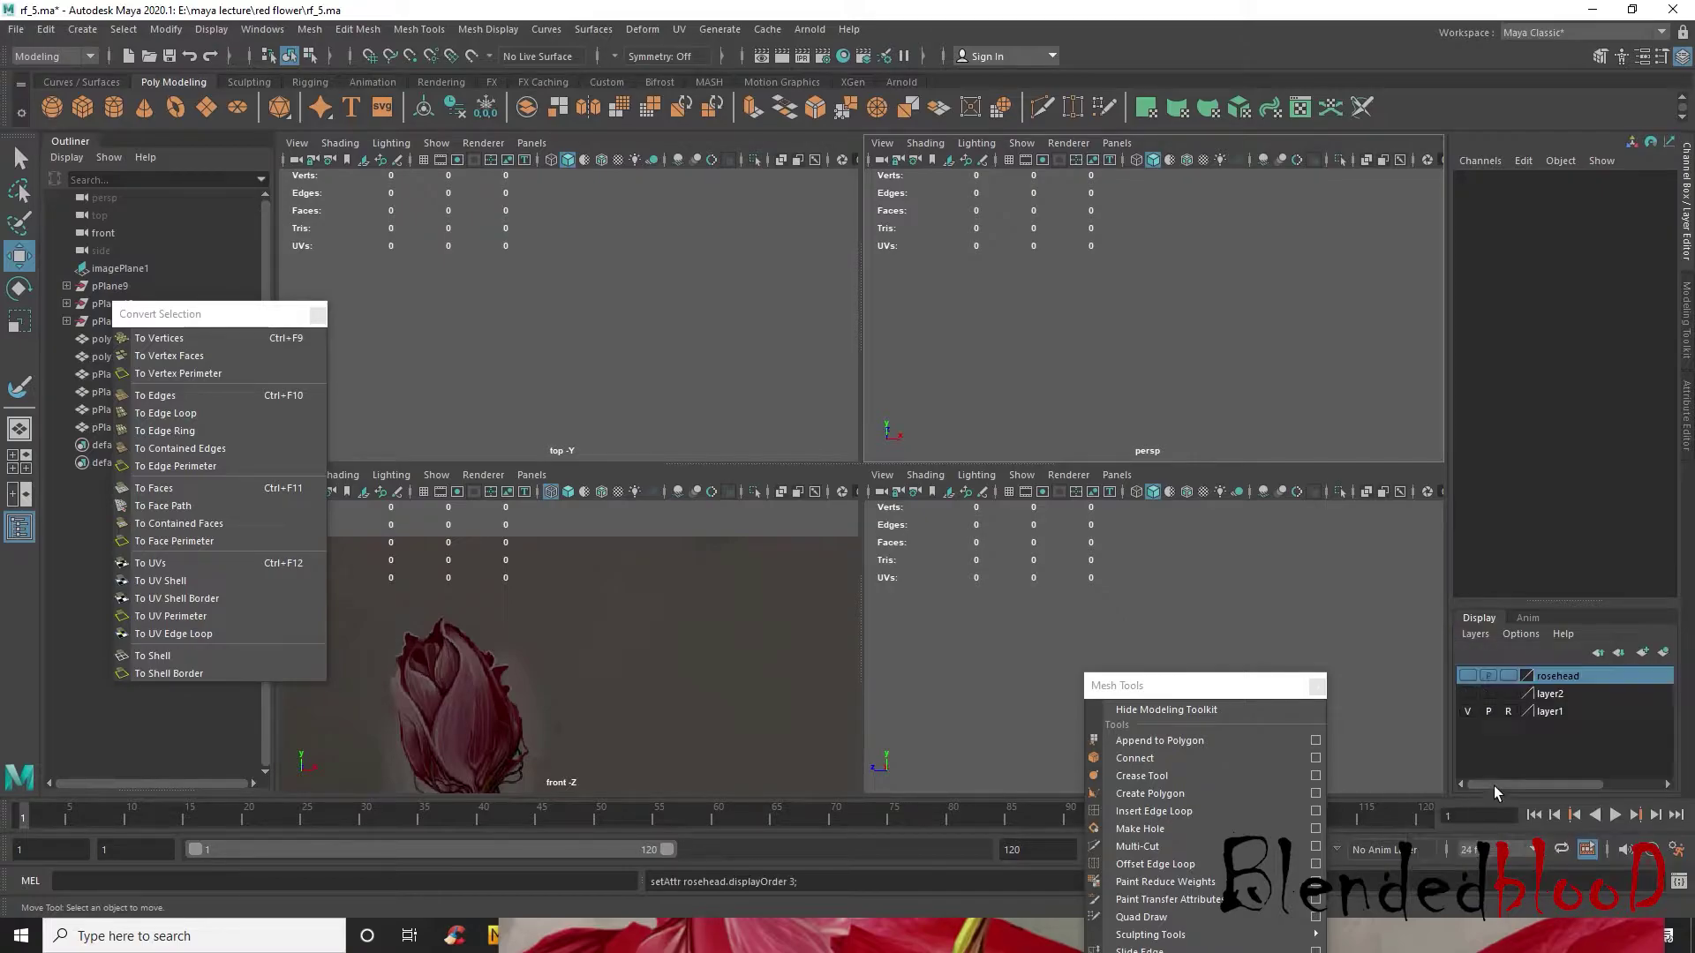
left_click(1469, 675)
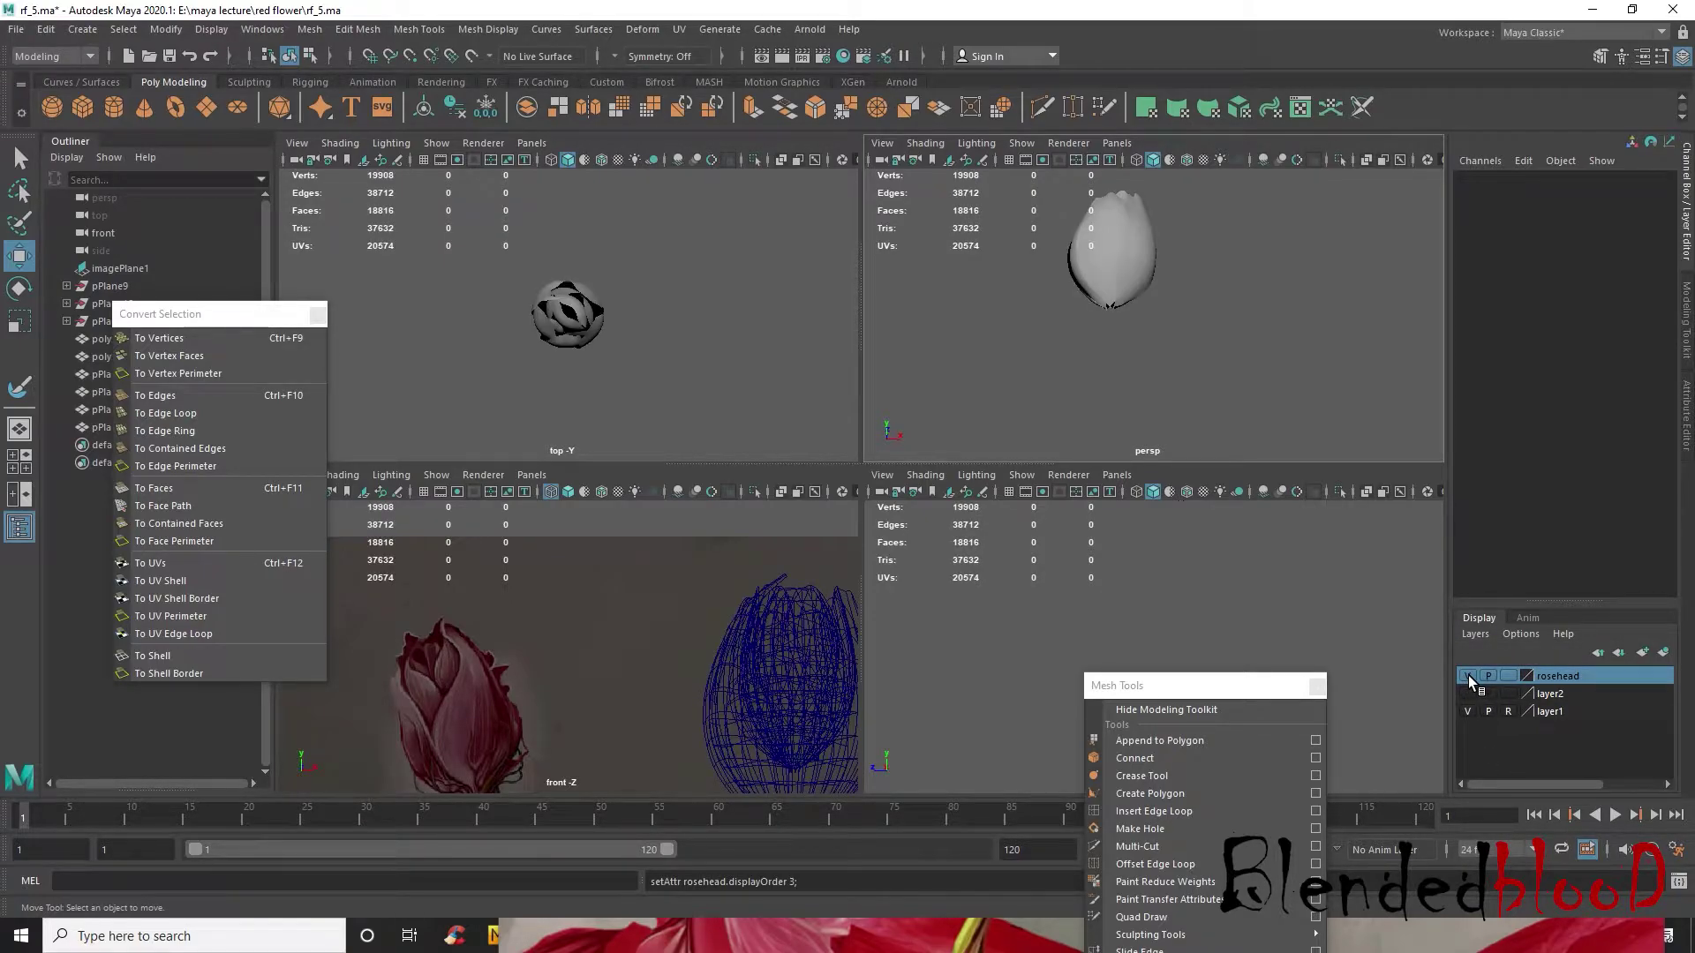
left_click(1468, 676)
- Show layer2 with the dress meshes and rename the layer to rosecloth
left_click(1468, 694)
left_click(1558, 697)
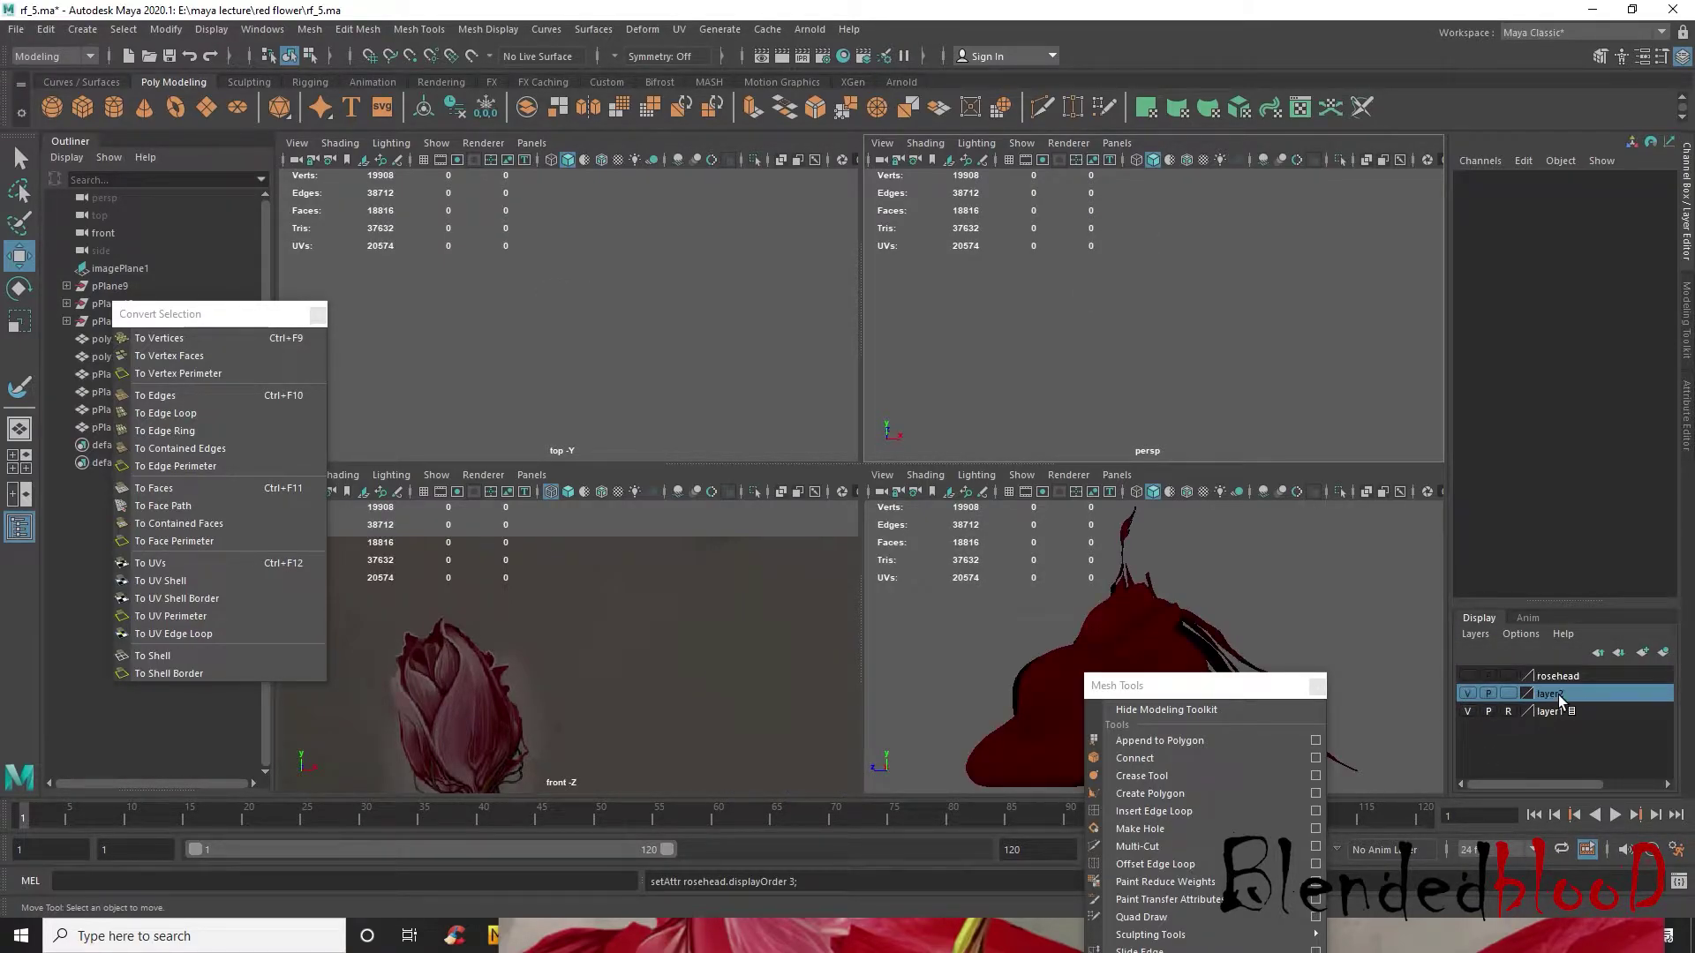
double_click(1558, 696)
left_click_drag(689, 348, 606, 331)
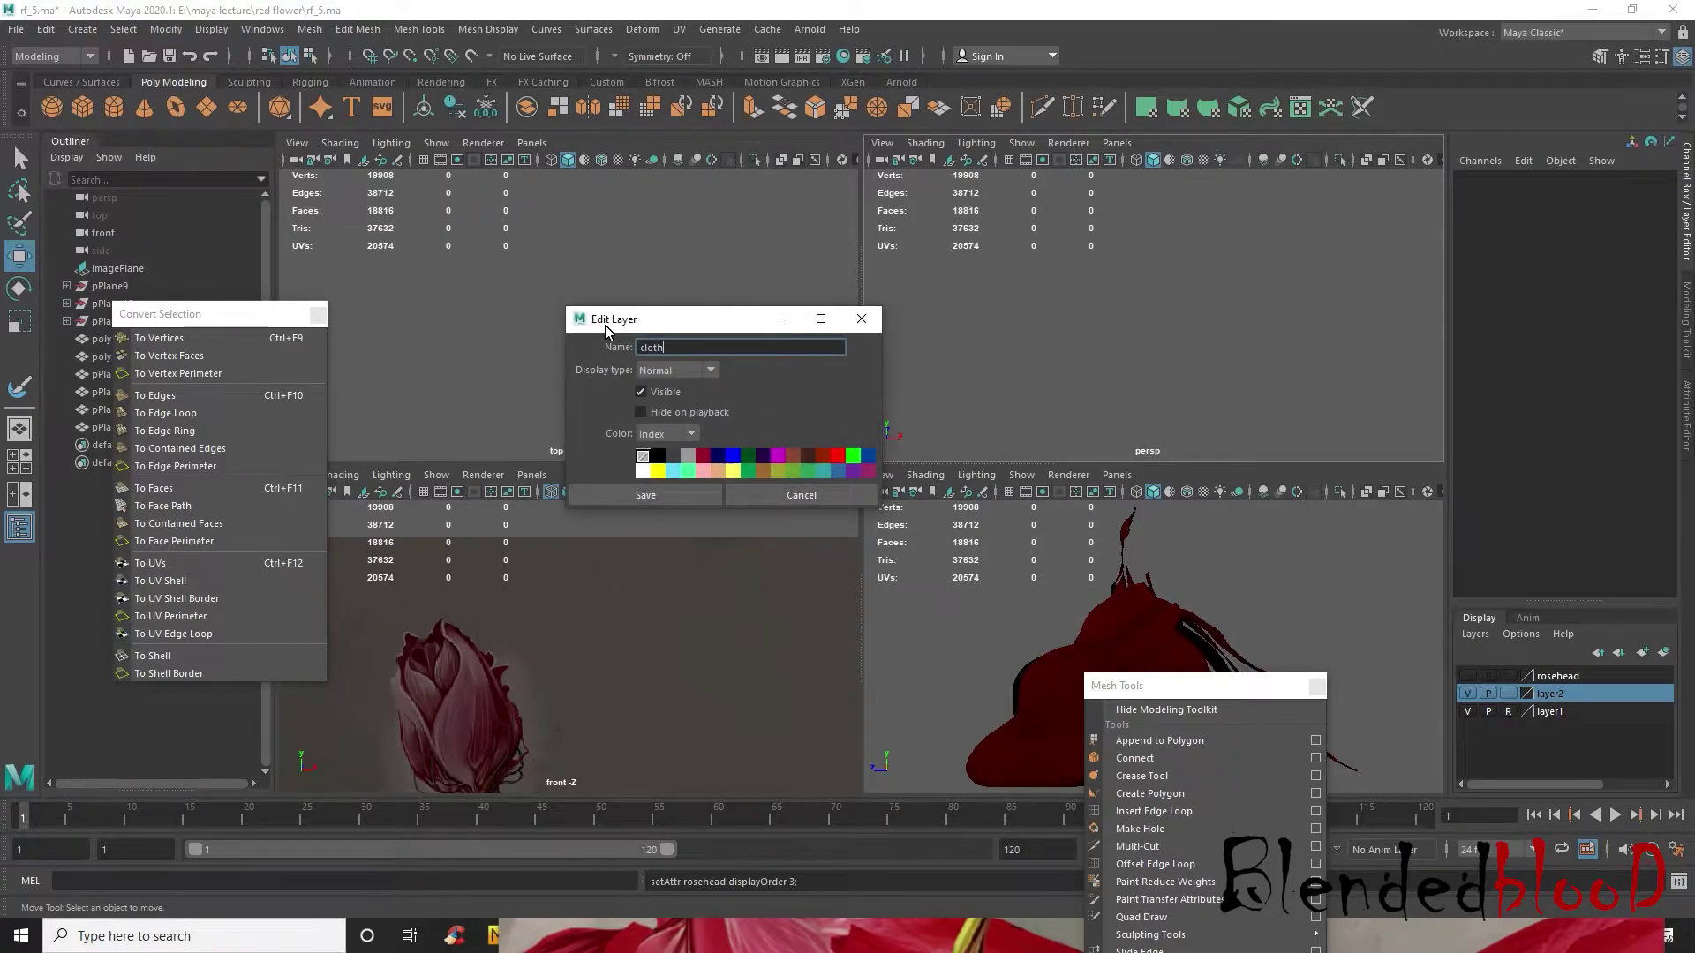
type("rose")
left_click(684, 497)
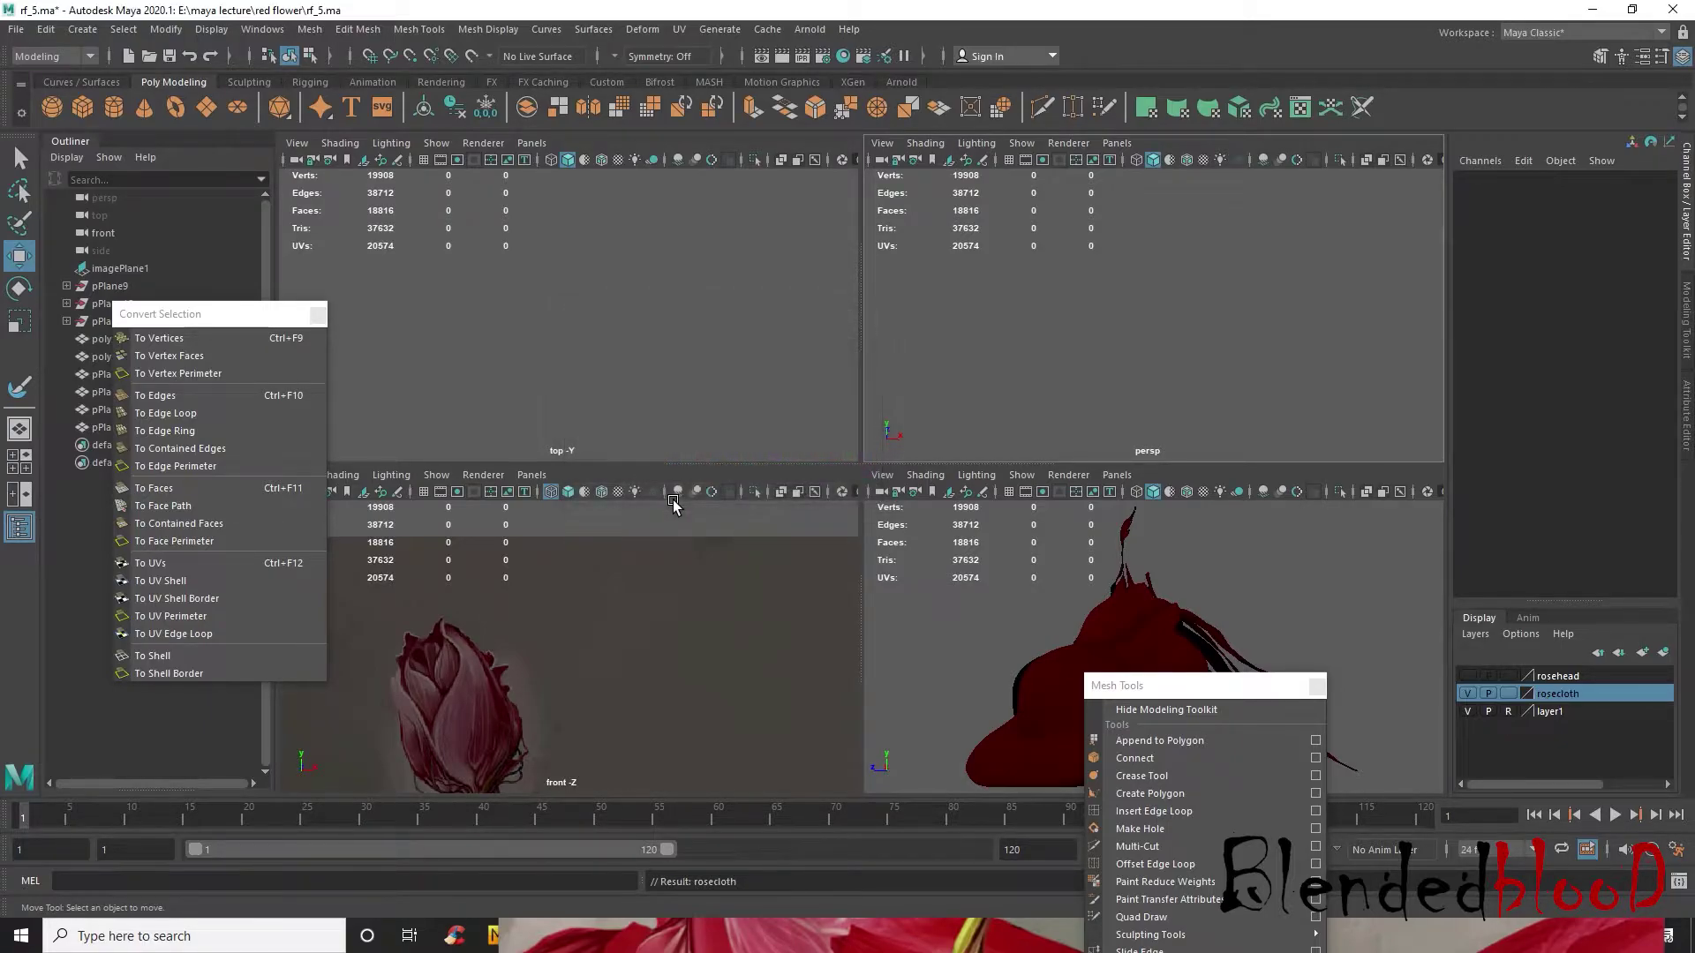
- Toggle layer1 to check that it holds the image plane and rename the layer to refrence
left_click(1465, 712)
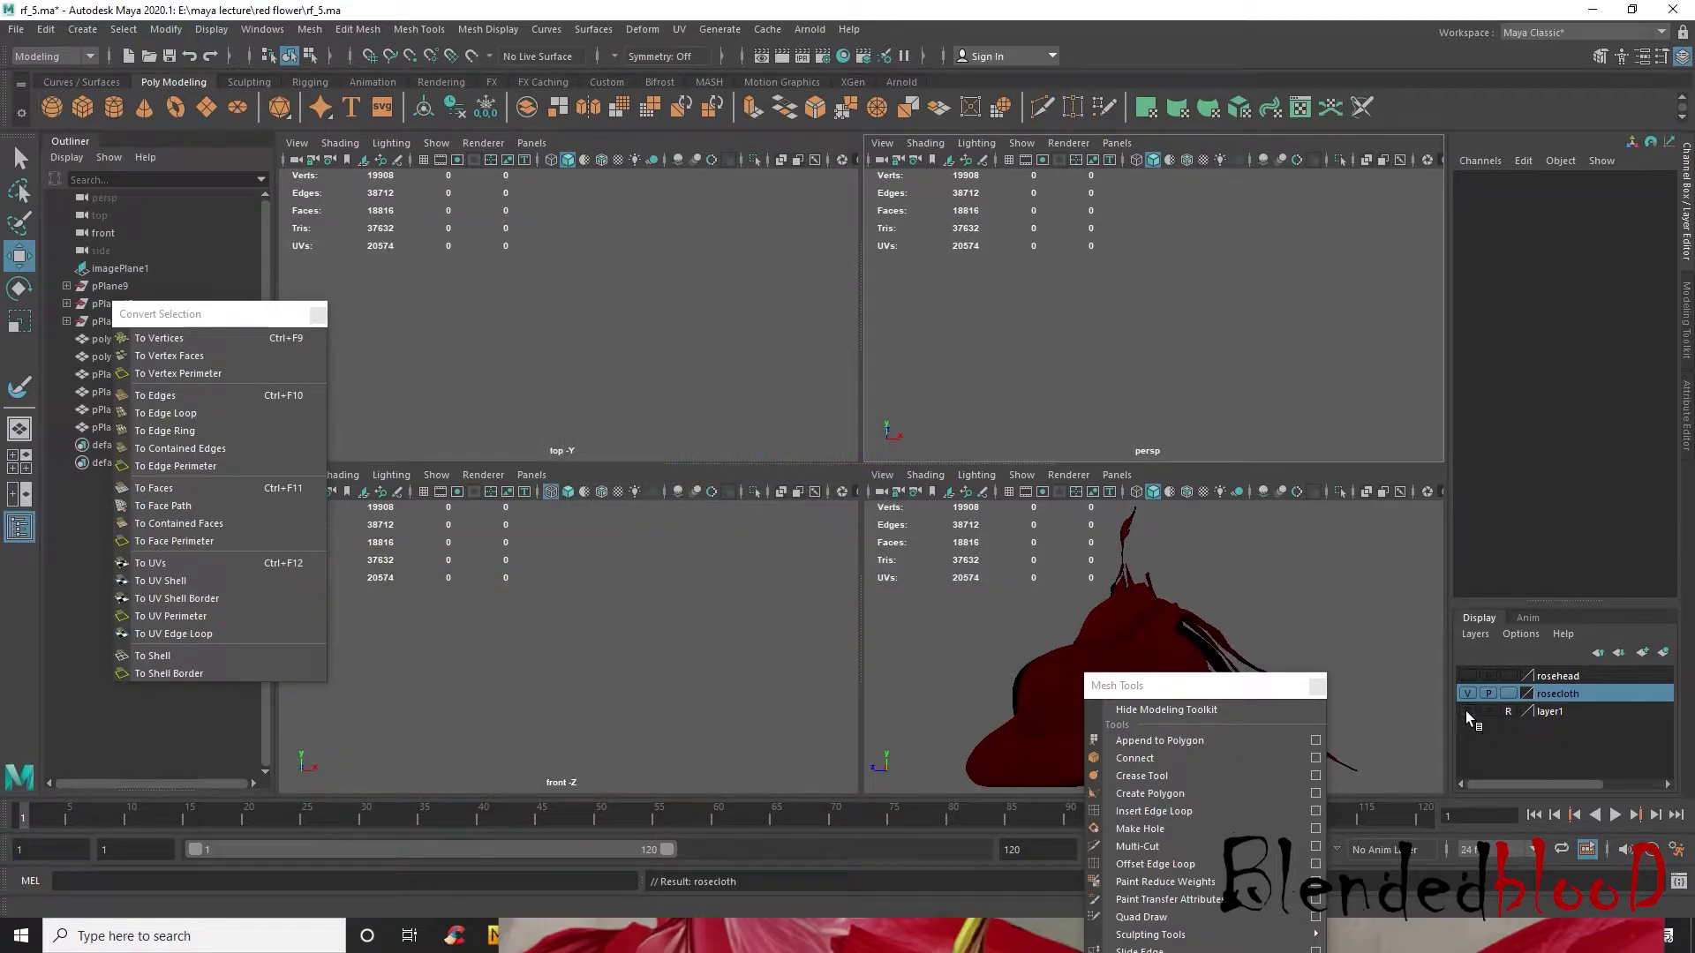
left_click(1465, 711)
double_click(1554, 712)
type("refrence")
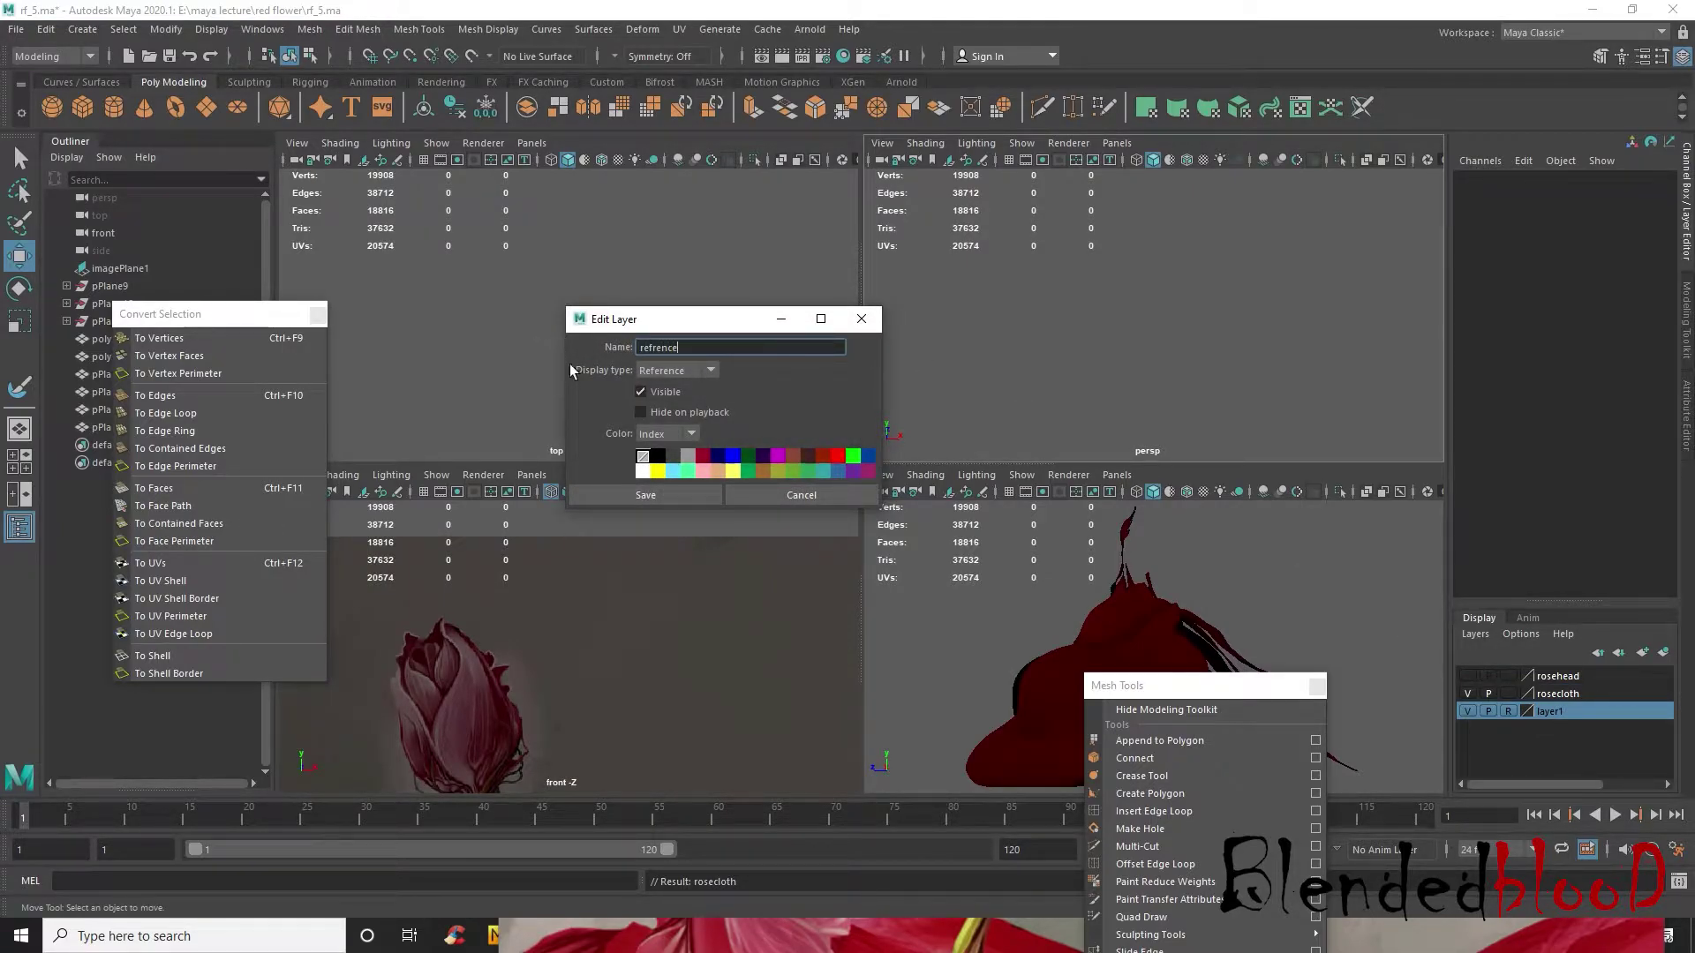
left_click(637, 491)
- Maximize the front view and show the rosehead layer
scroll(664, 669, "down", 6)
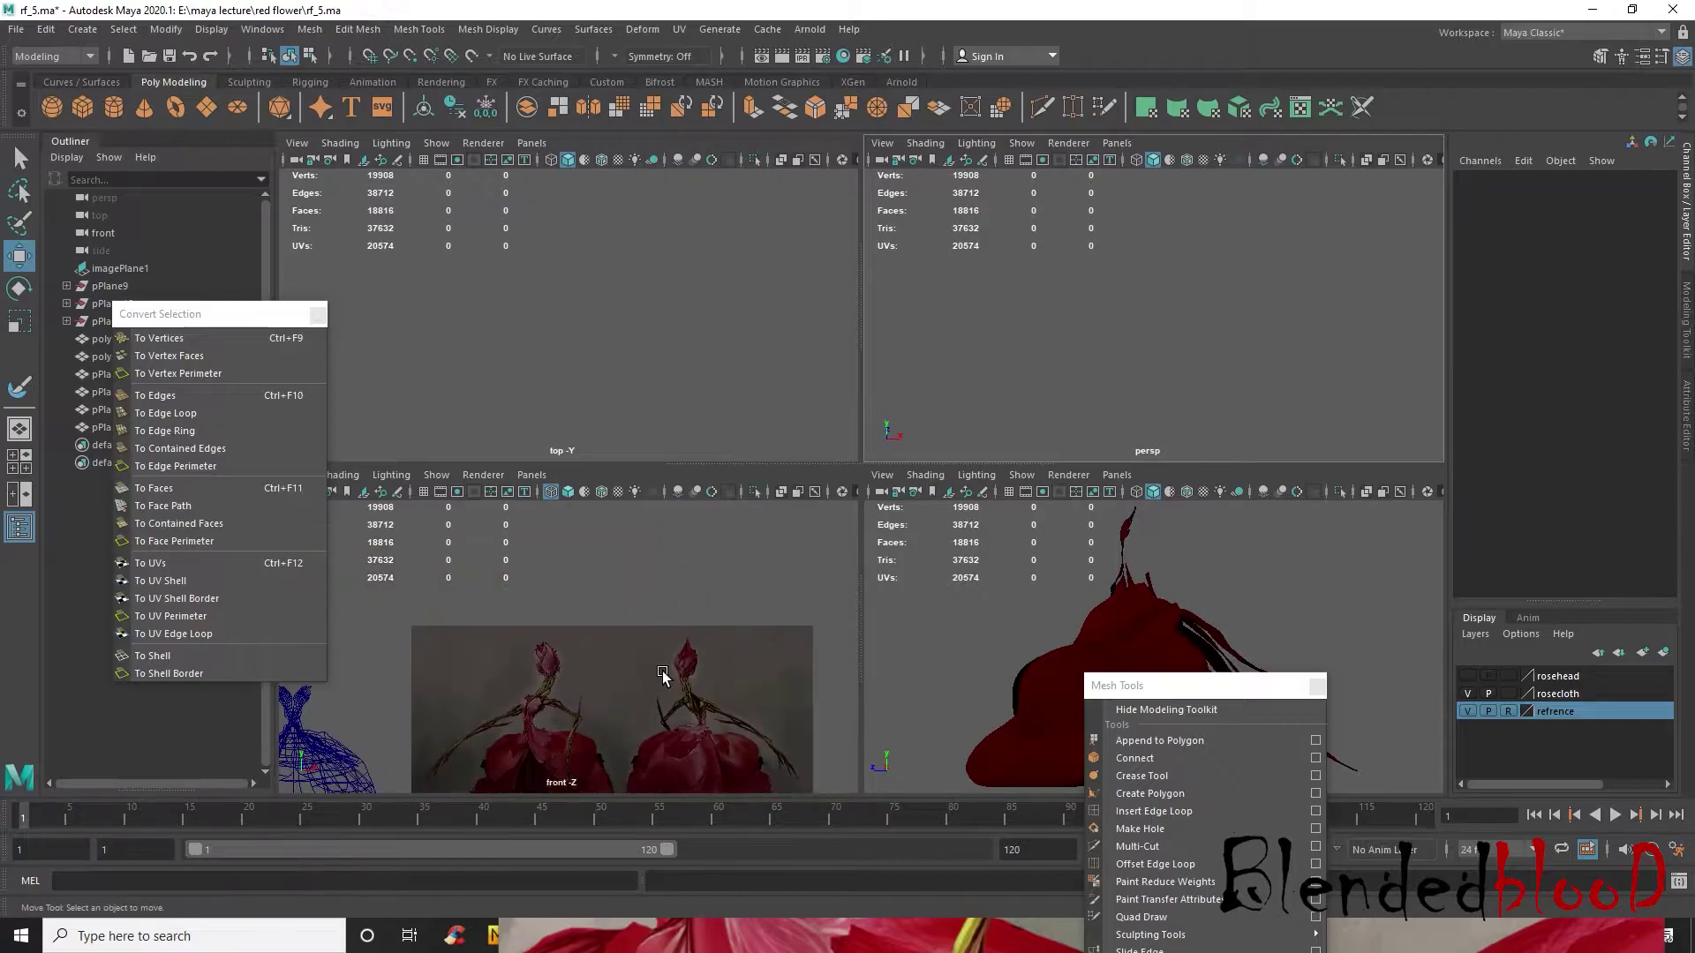
key("space")
middle_click_drag(738, 576, 1163, 383, "alt")
left_click(1467, 676)
- Set the rosecloth layer to reference and move the rosebud meshes over the dress, to about X -15.3
middle_click_drag(1391, 541, 1220, 630, "alt")
left_click_drag(1111, 285, 1291, 503)
left_click(1509, 694)
left_click(1510, 694)
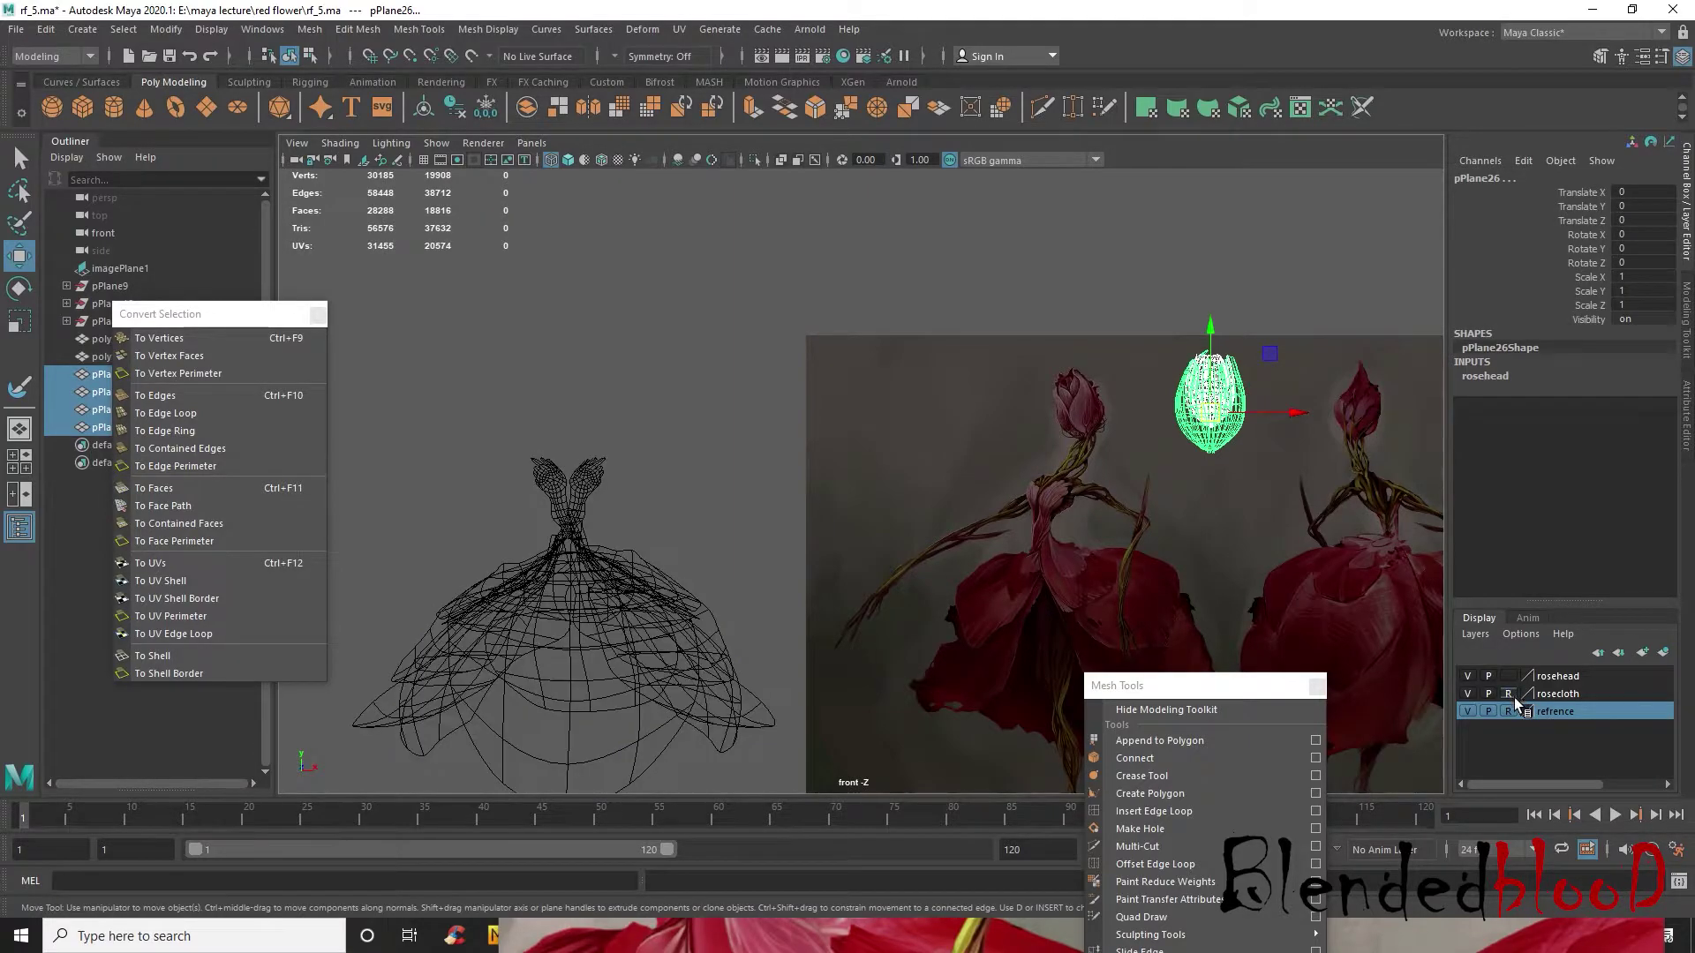
left_click_drag(1291, 420, 647, 468)
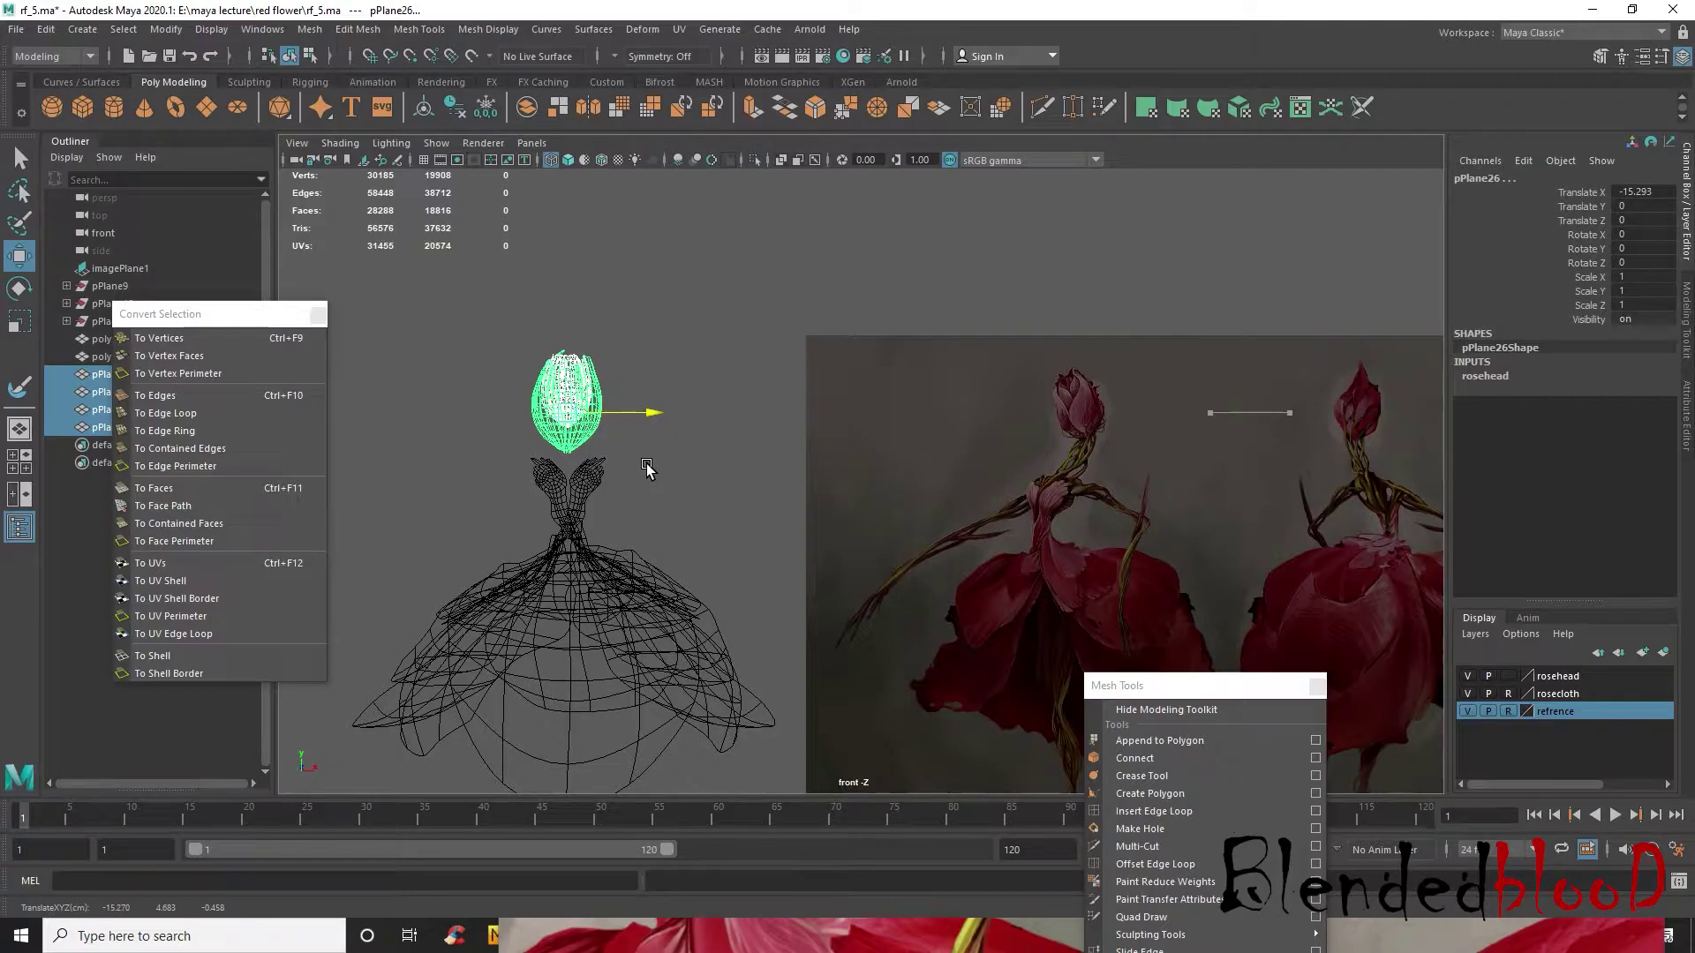
- Return the rosecloth layer to normal, try to move the selected dress meshes and undo the change
left_click(504, 525)
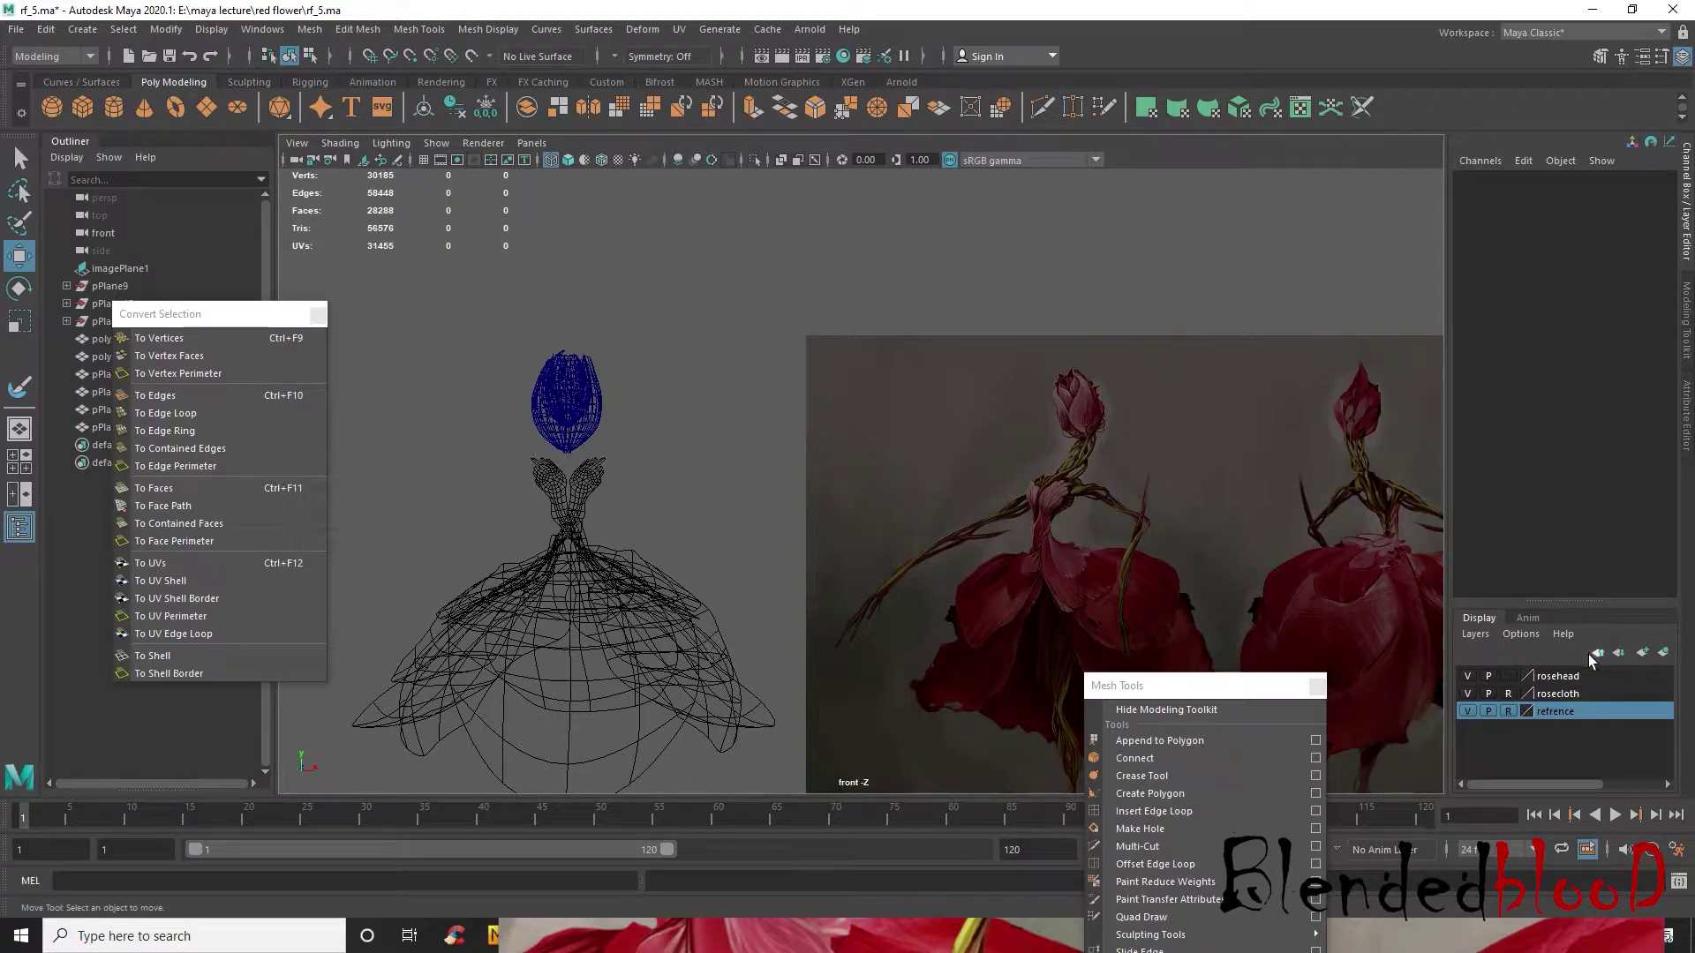
left_click(1507, 693)
left_click_drag(444, 517, 794, 775)
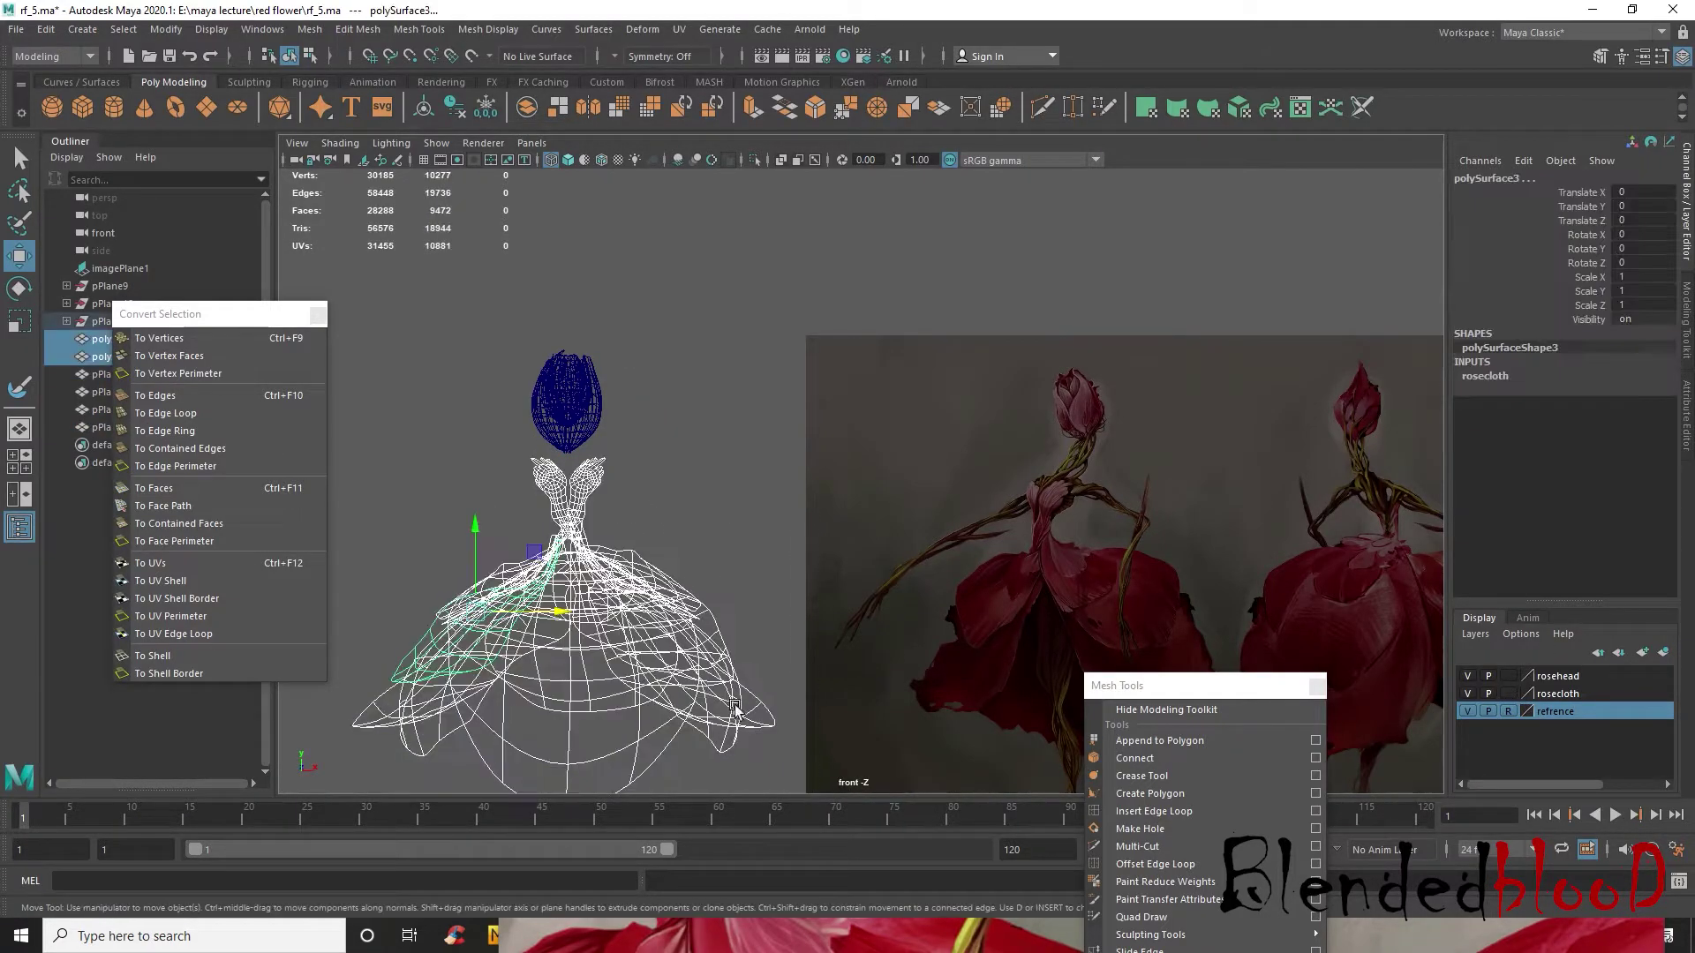
left_click_drag(555, 618, 542, 682)
key("ctrl+z")
- Move the rosebud meshes beside the first reference figure's head and shift the Convert Selection window off the Outliner
left_click(1575, 678)
left_click_drag(471, 338, 1095, 462)
left_click_drag(212, 314, 186, 544)
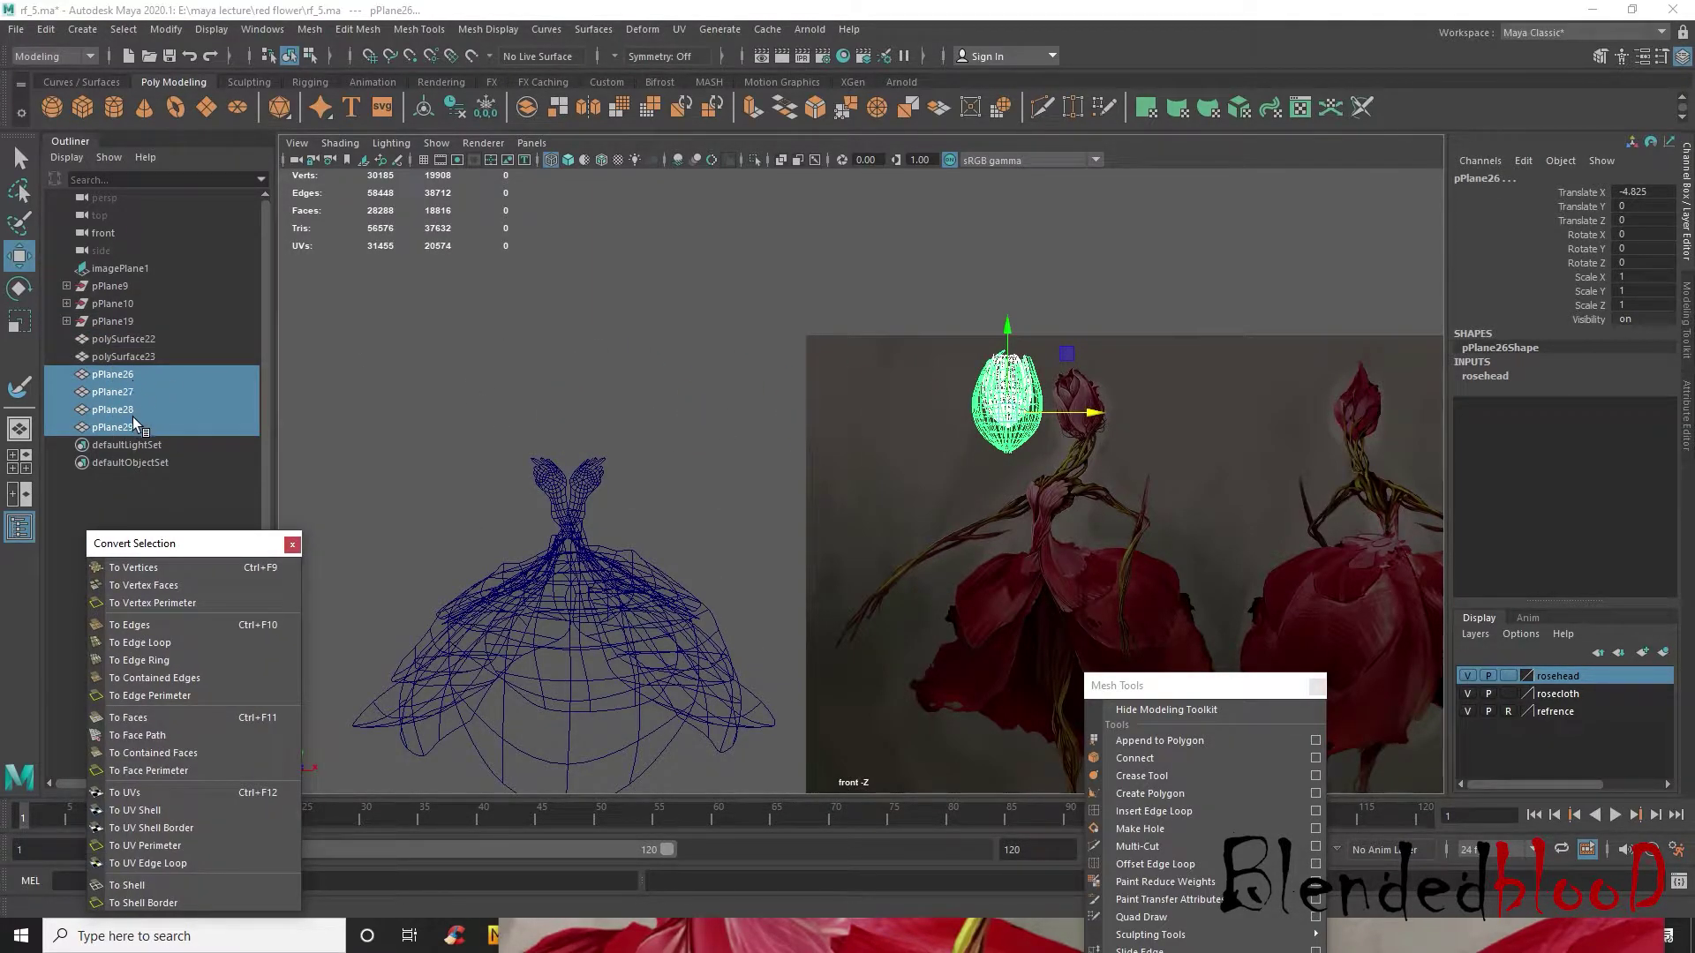
- Group the rosebud meshes and center the group's pivot
left_click_drag(888, 288, 1075, 468)
key("ctrl+g")
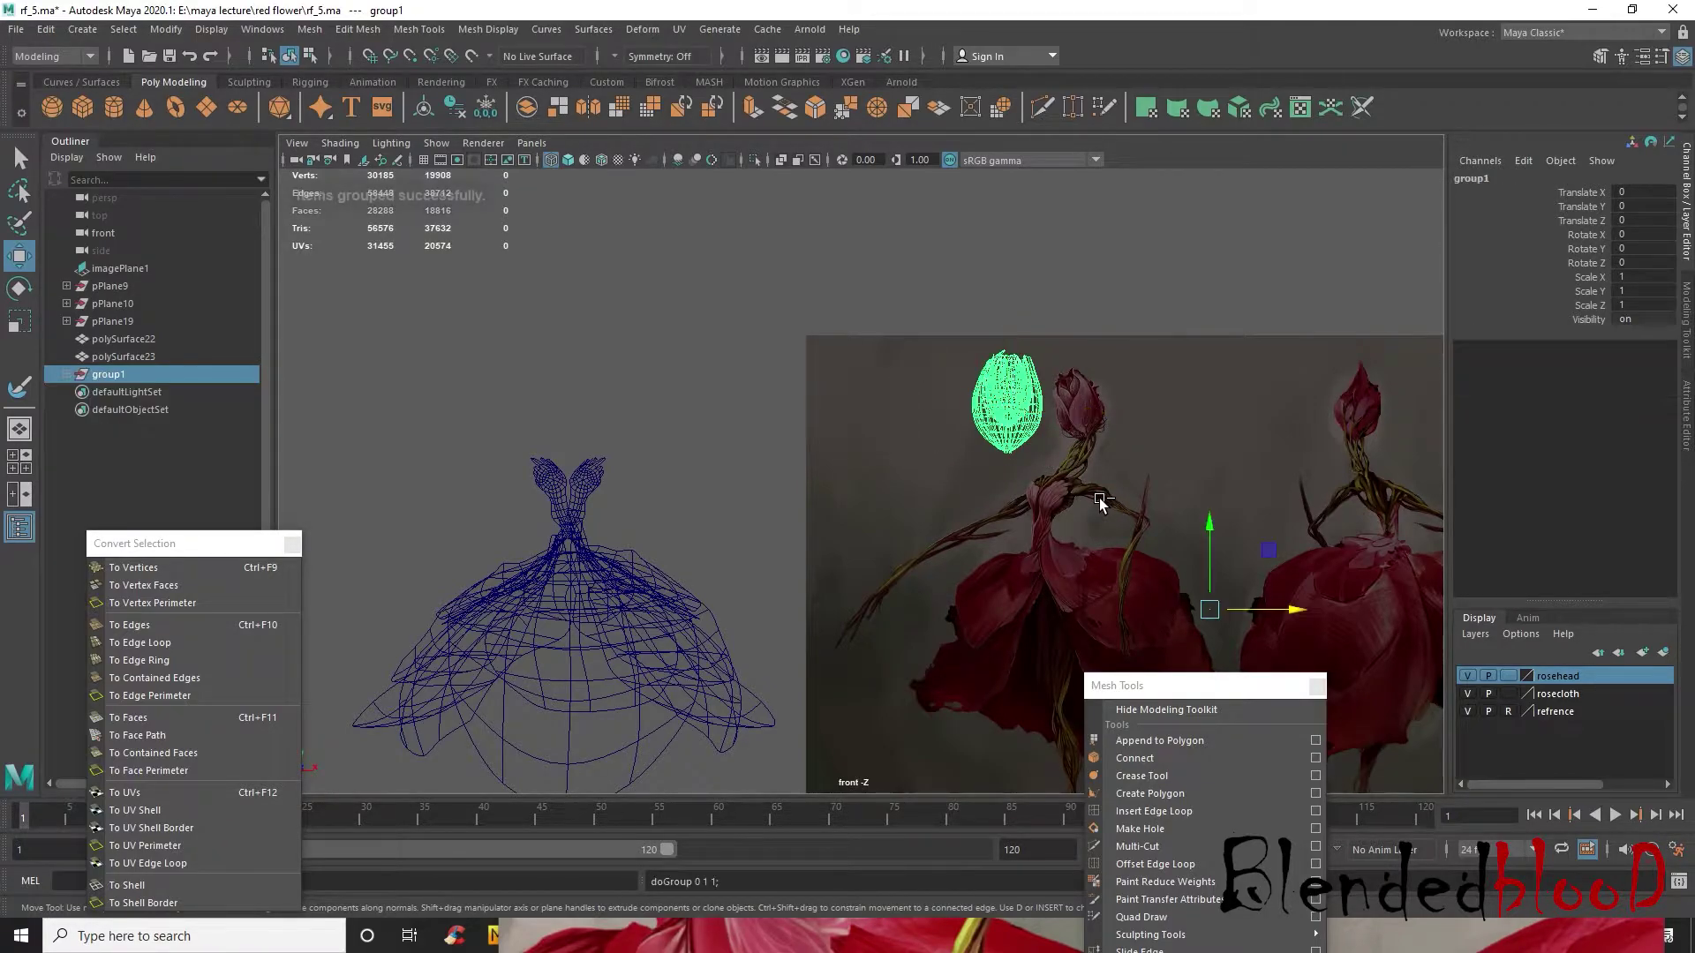
left_click(167, 31)
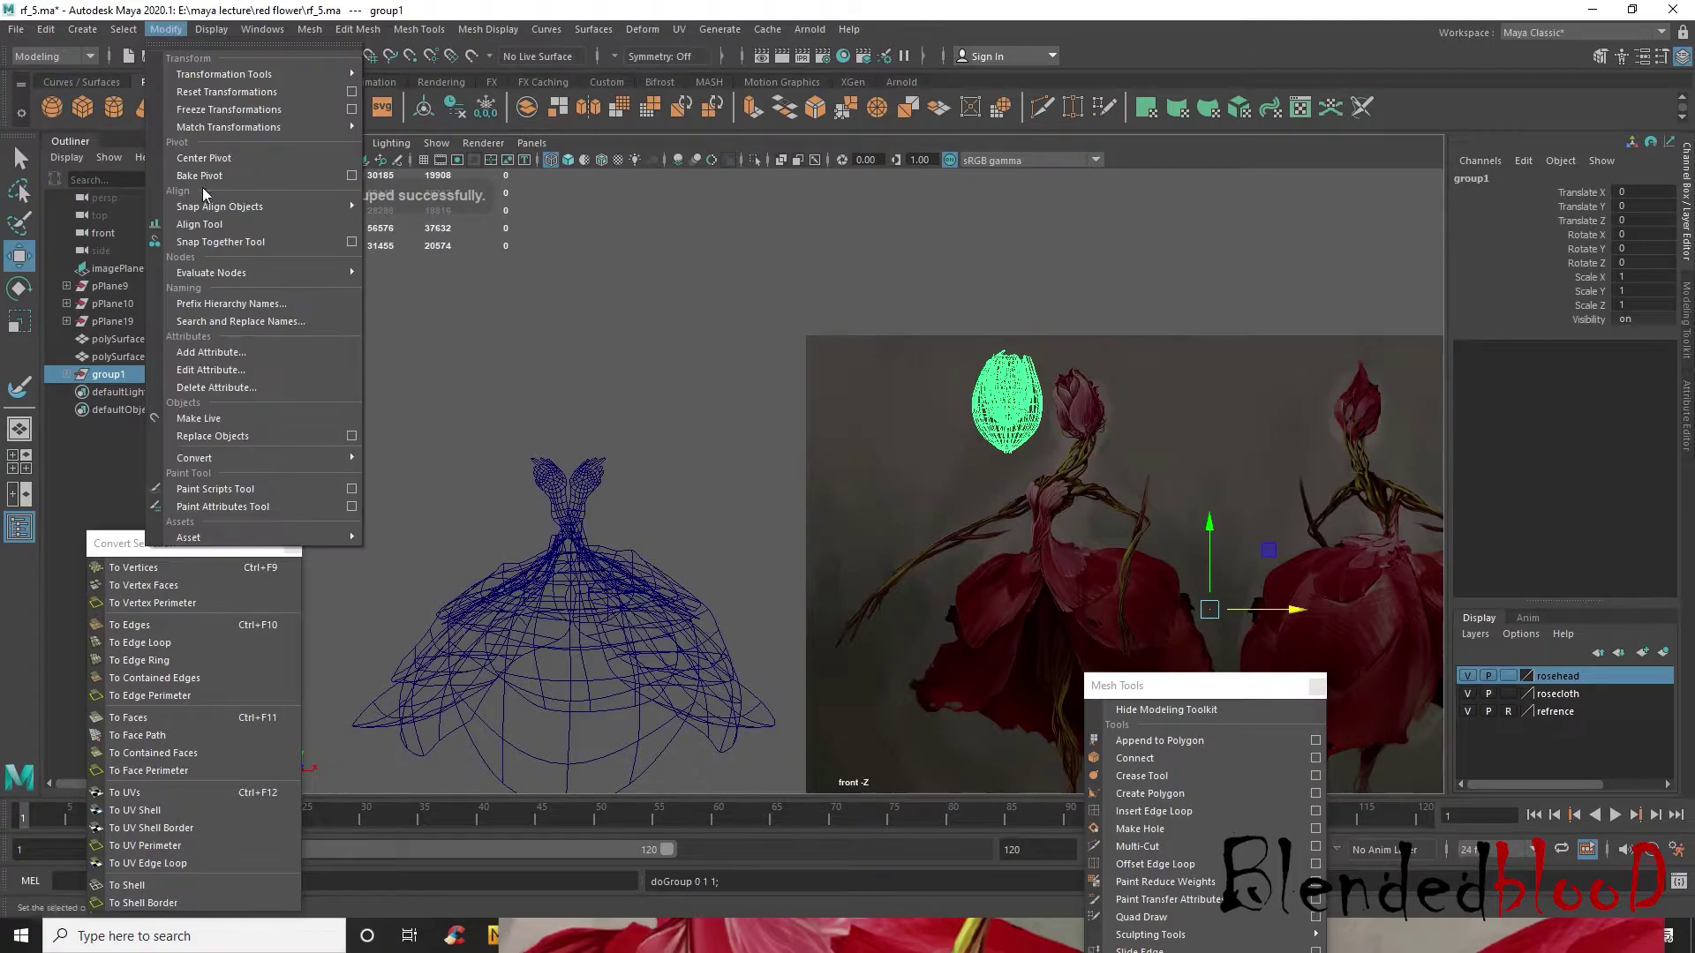
left_click(213, 160)
left_click(655, 380)
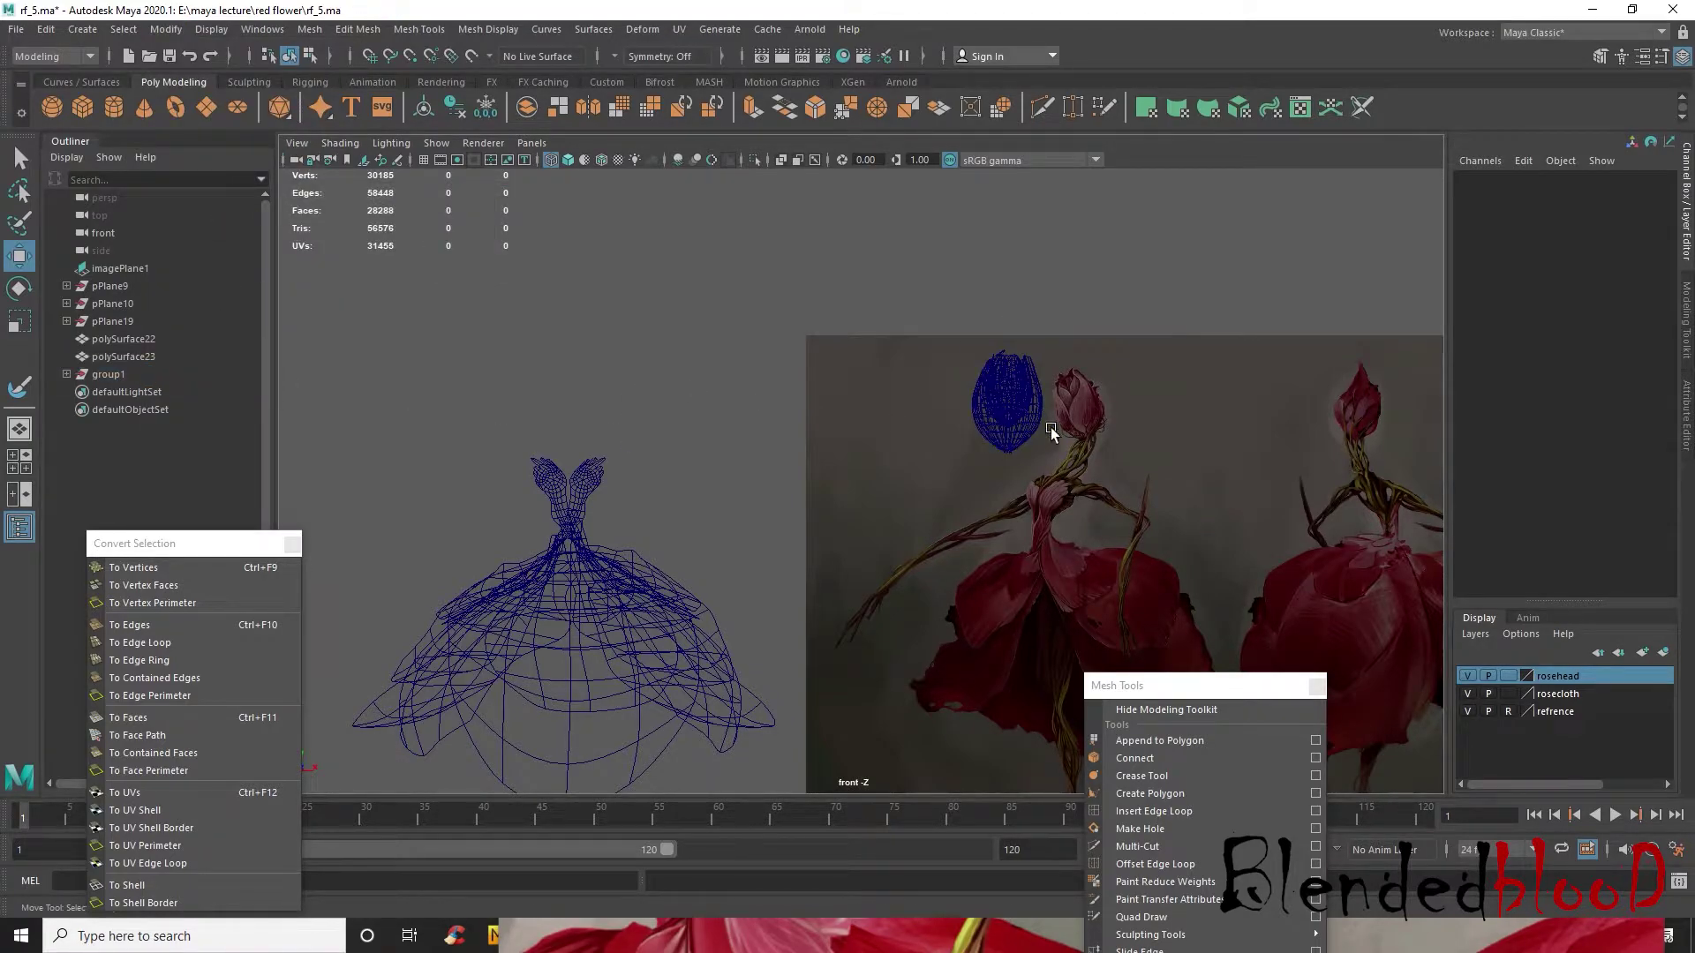
- Try to move the rosebud by picking it in the front view and undo the move
left_click(1029, 425)
left_click_drag(1086, 412, 1151, 413)
key("ctrl+z")
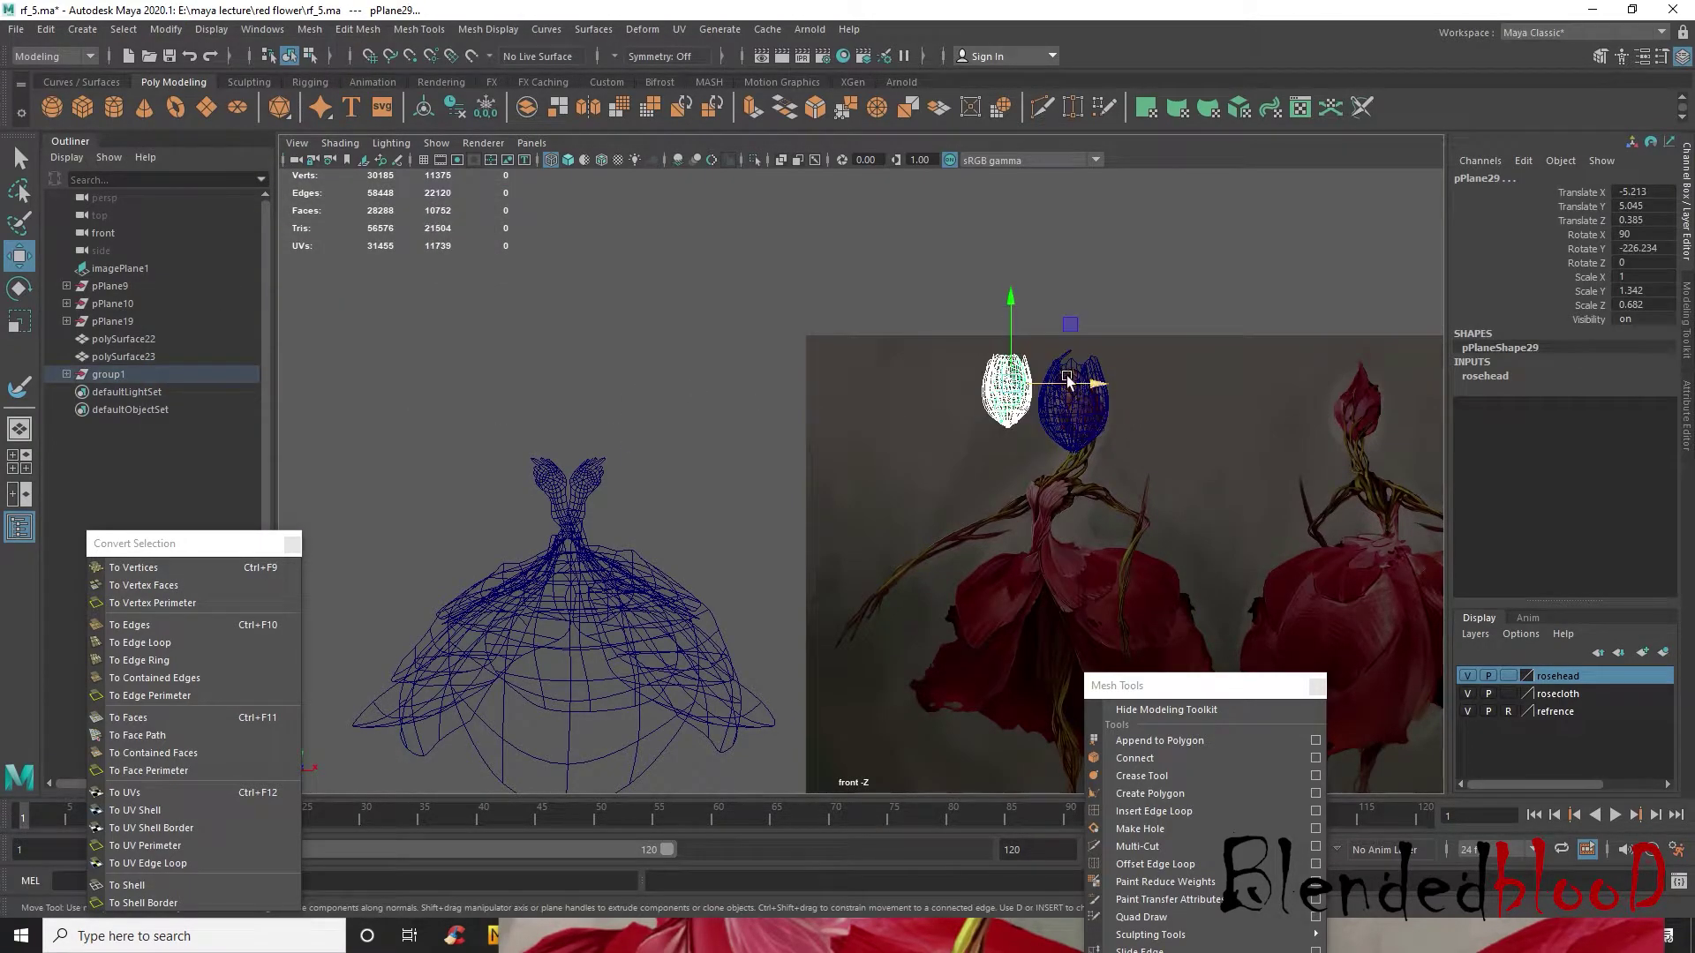
key("ctrl+z")
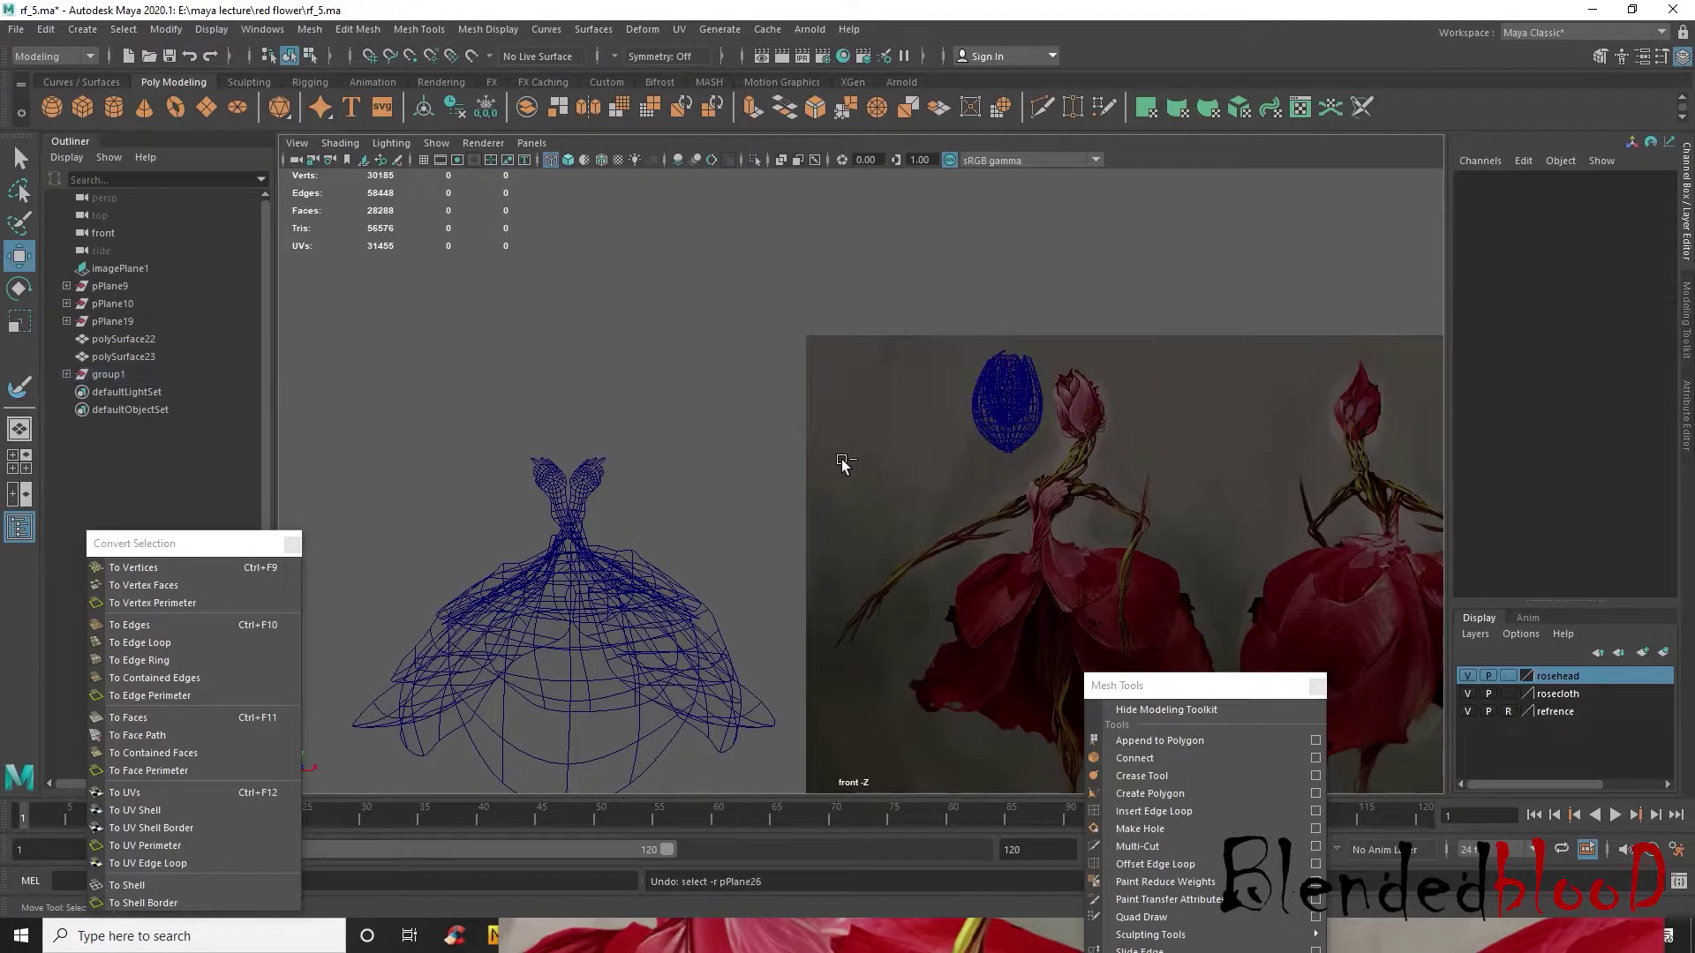
- Rename the rosebud group to flower head and select it in the Outliner
left_click(109, 376)
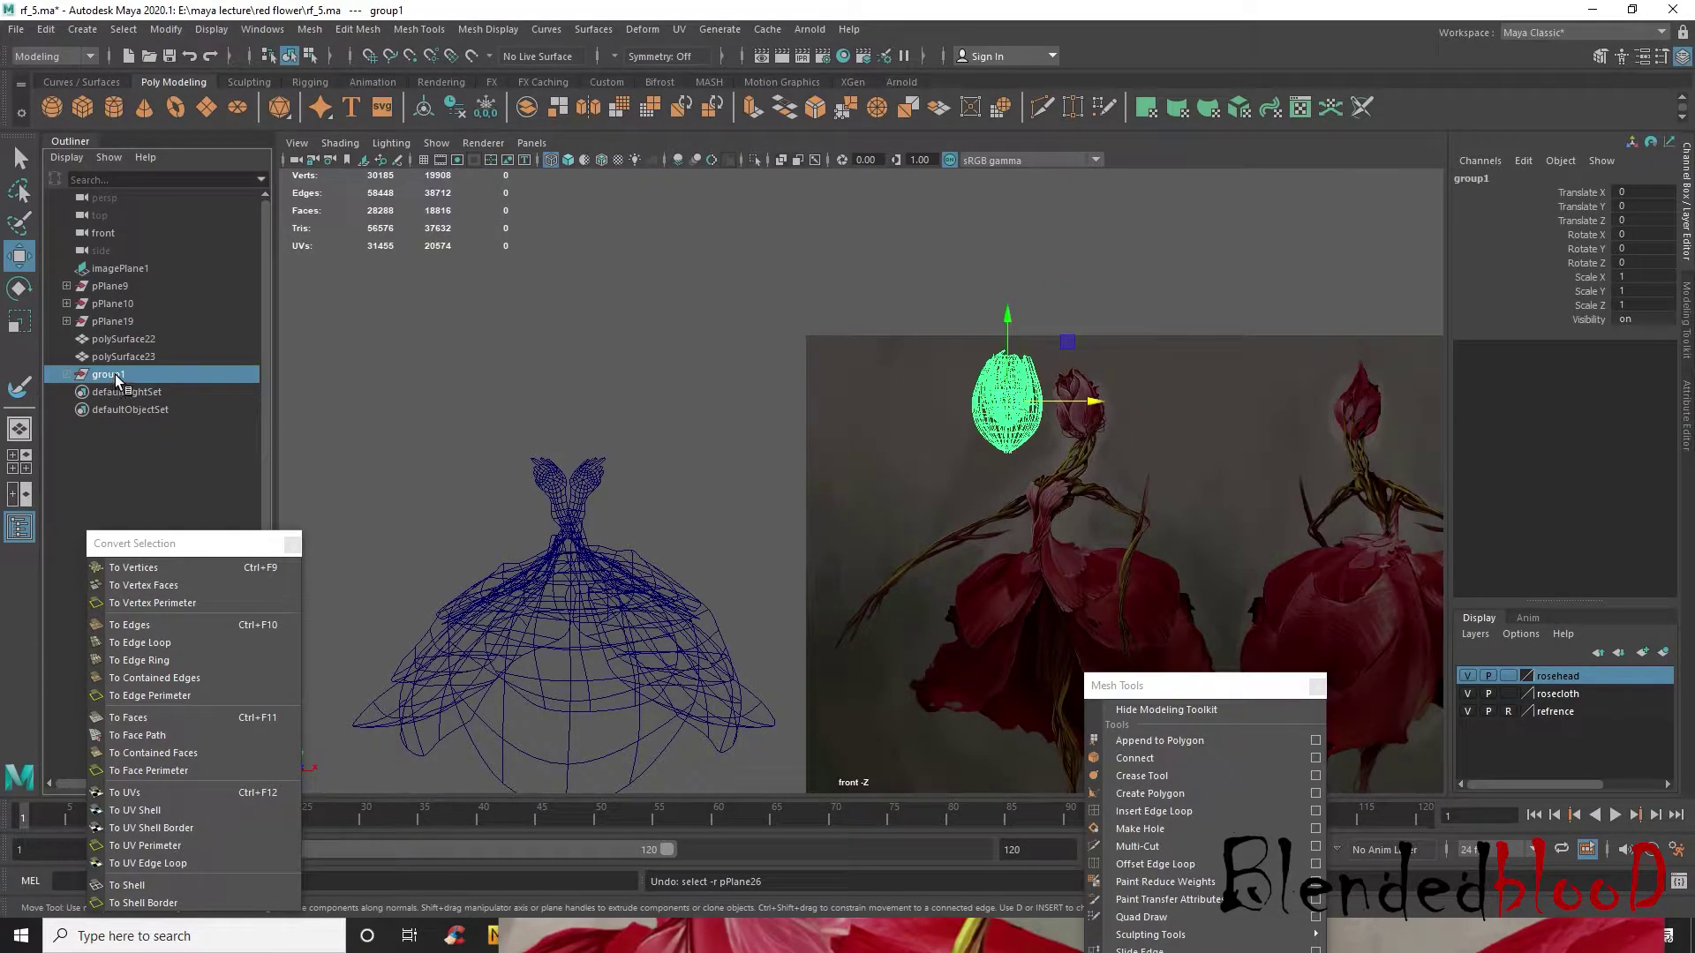
double_click(114, 376)
type("flower head")
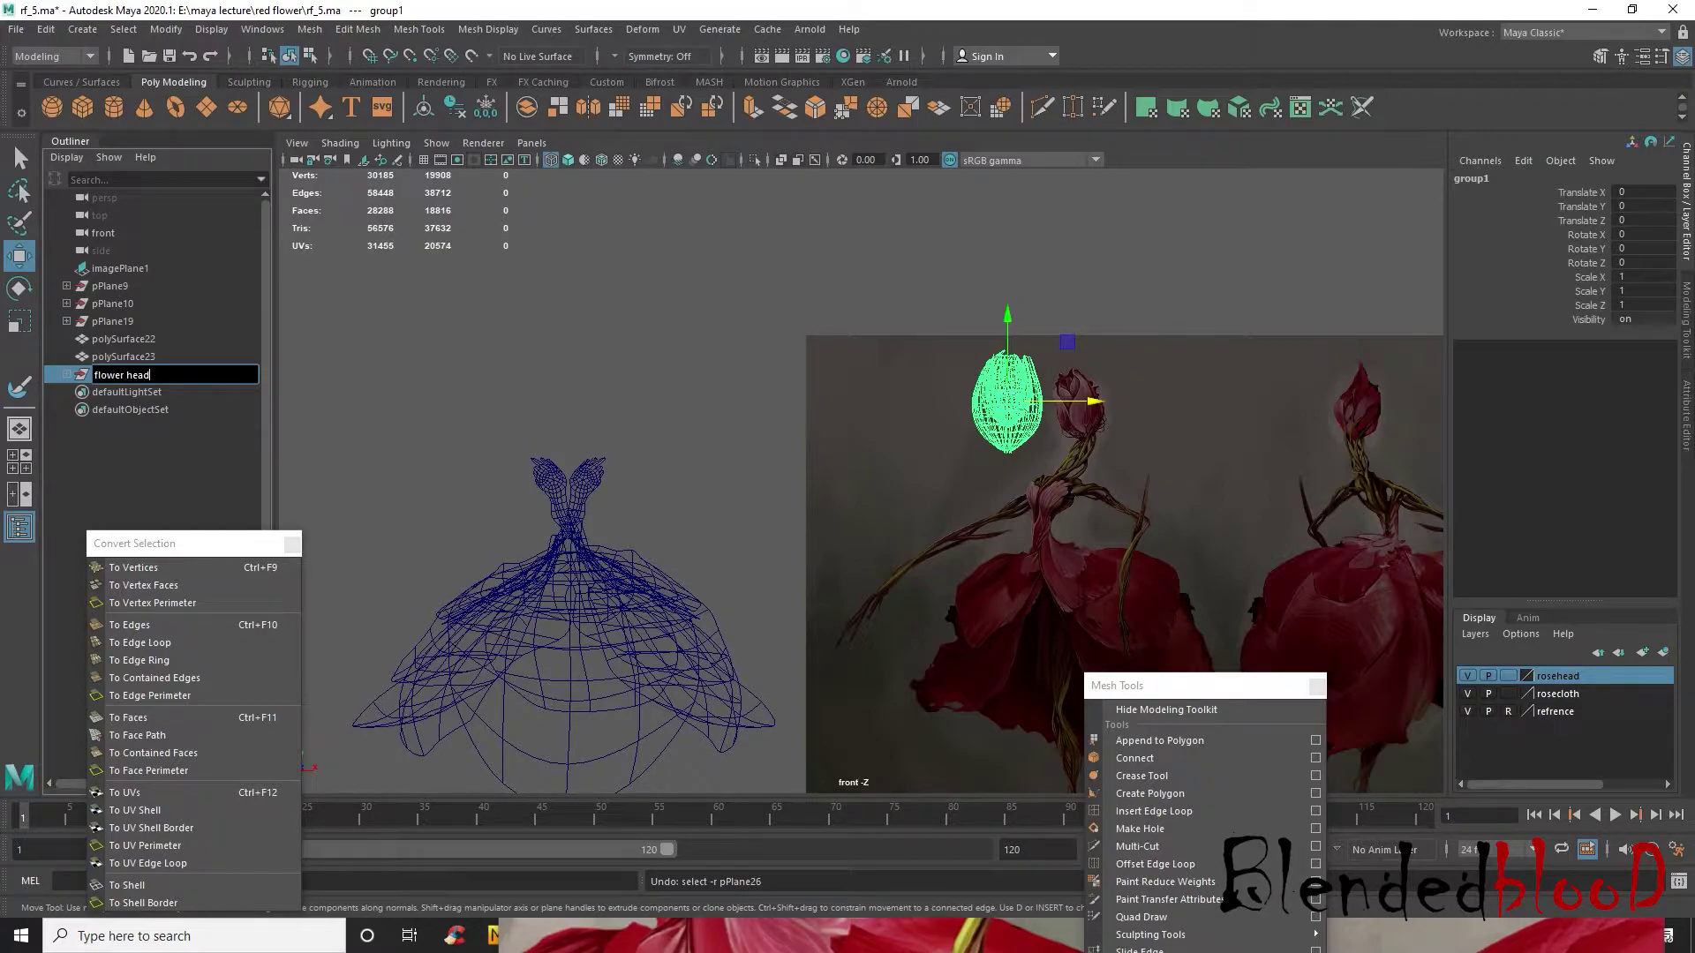
left_click(431, 399)
left_click(139, 378)
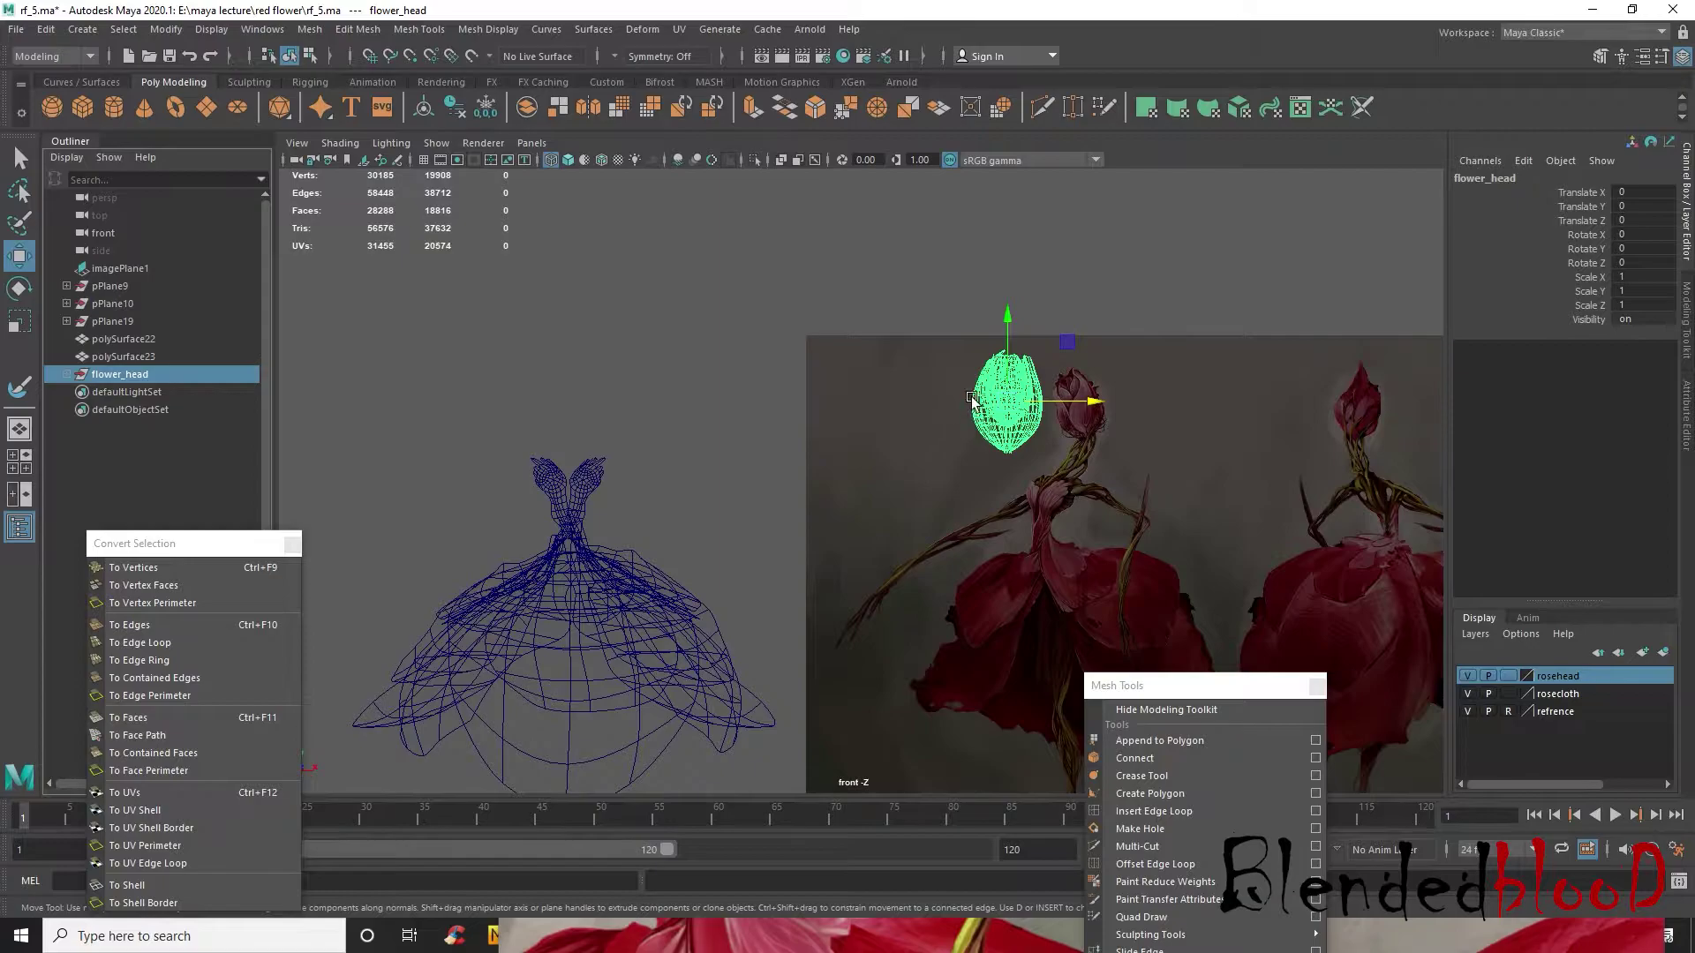
- Examine which Outliner nodes hold the dress pieces, including polySurface22, polySurface23 and pPlane19, and which hold the rosebud
left_click_drag(301, 404, 812, 825)
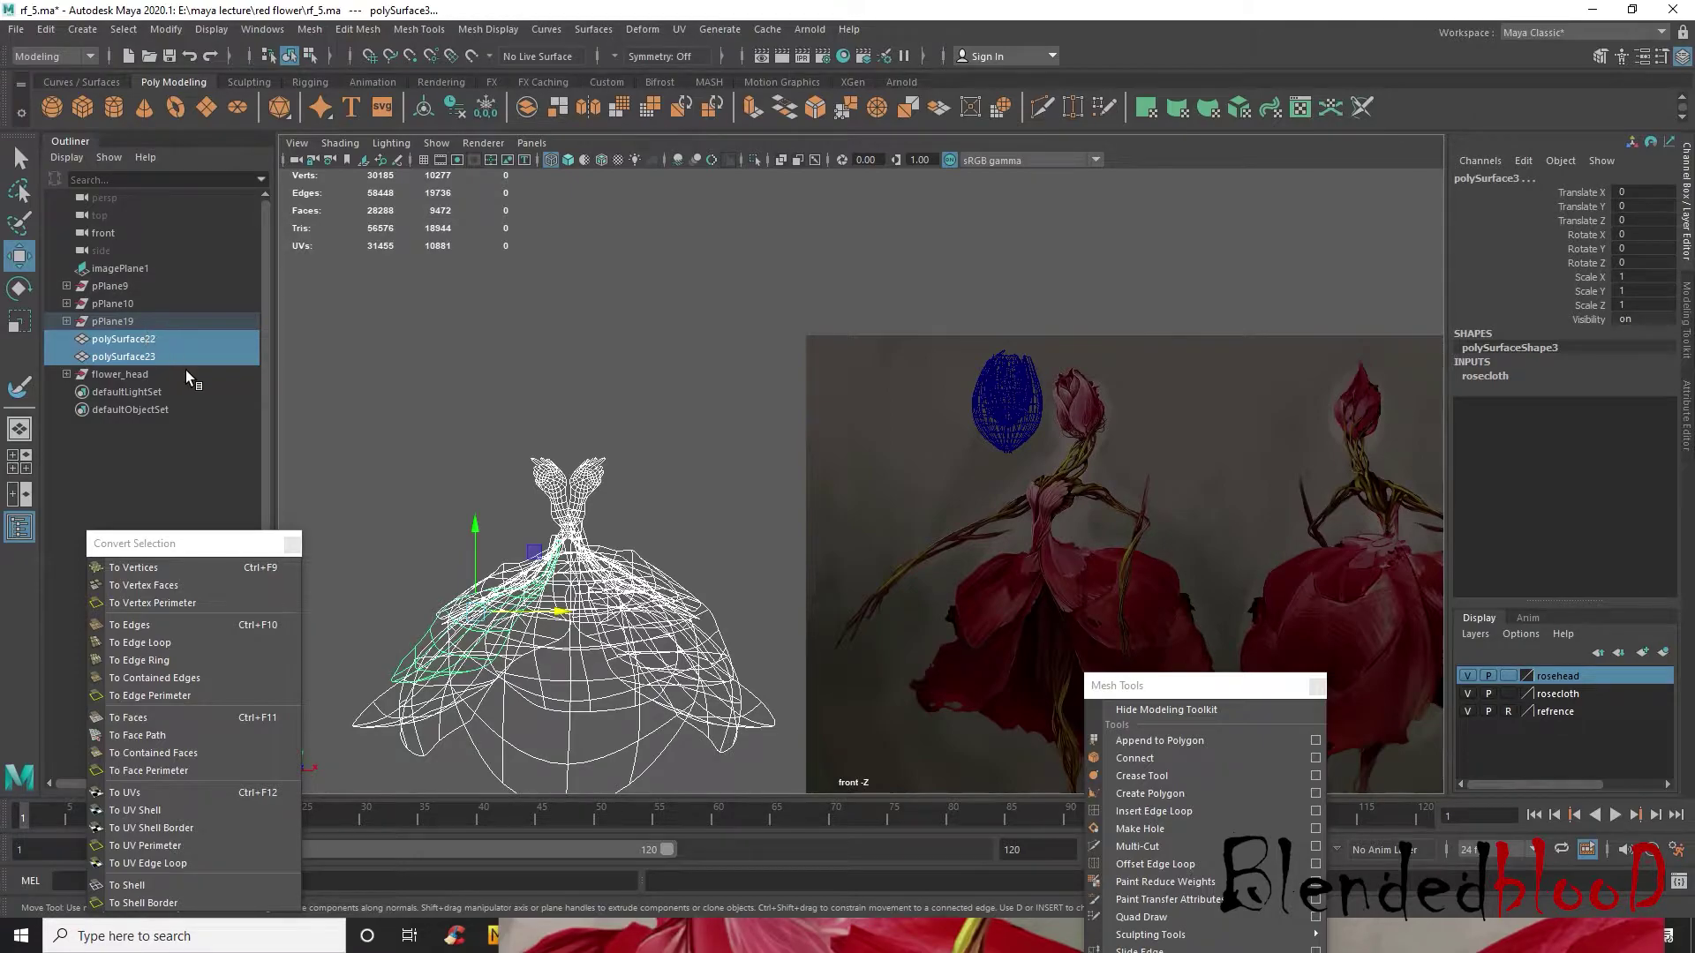
left_click(155, 344)
left_click(161, 362, "shift")
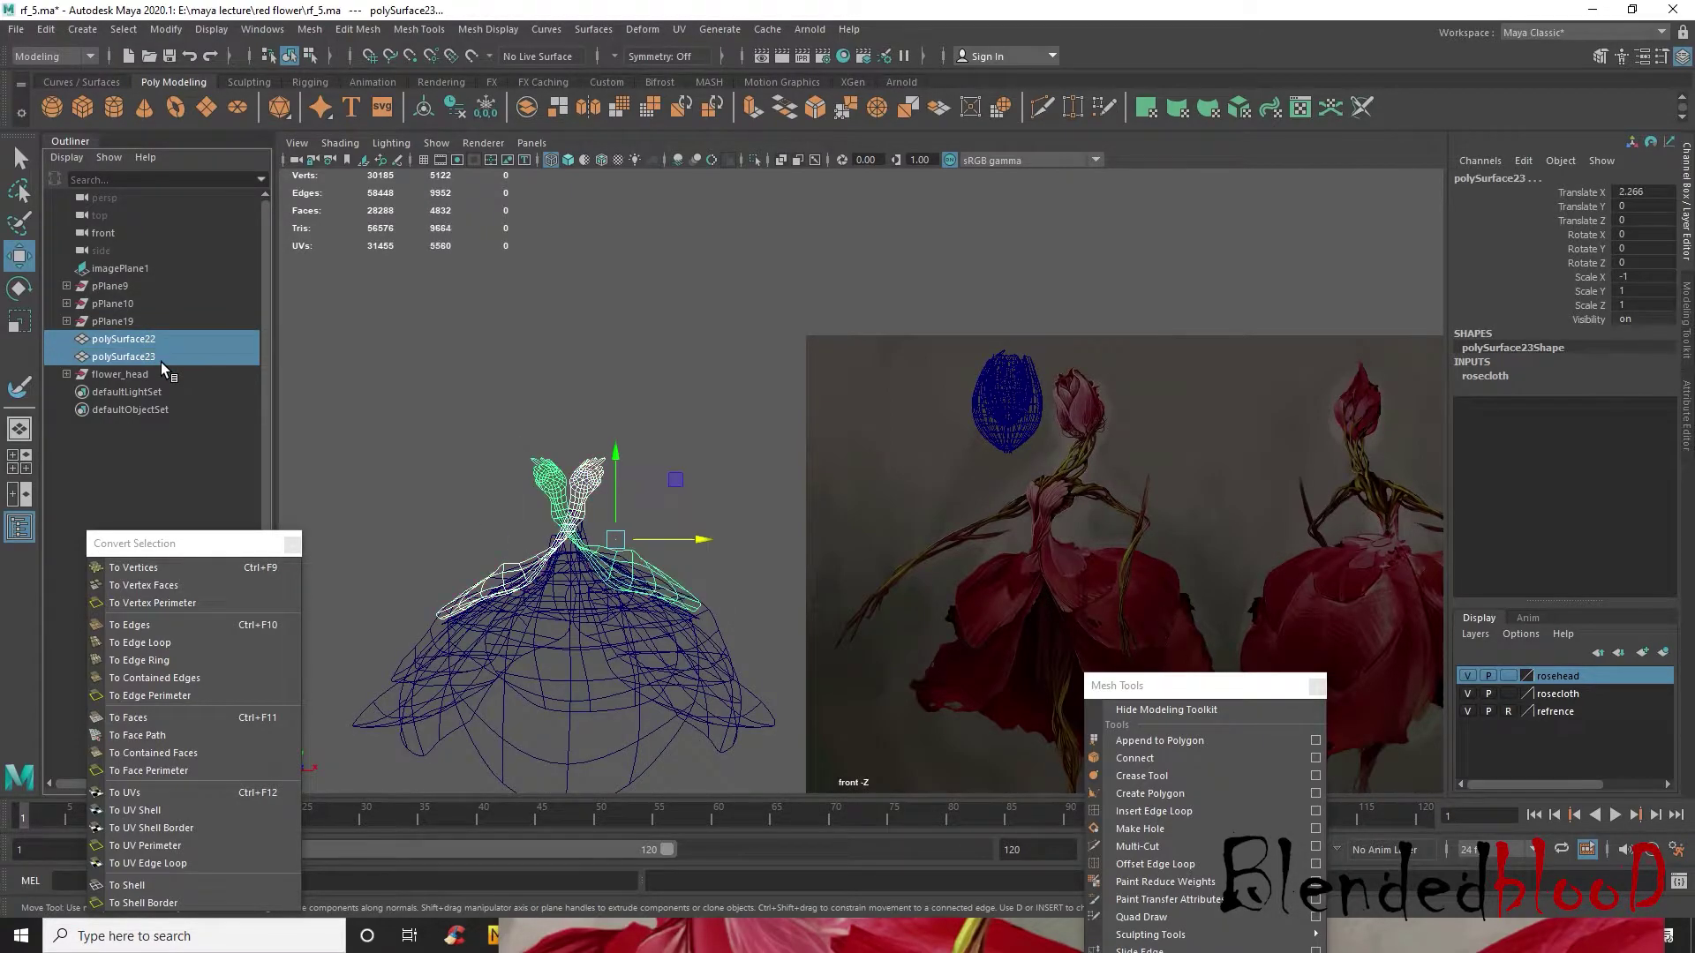
left_click(134, 321)
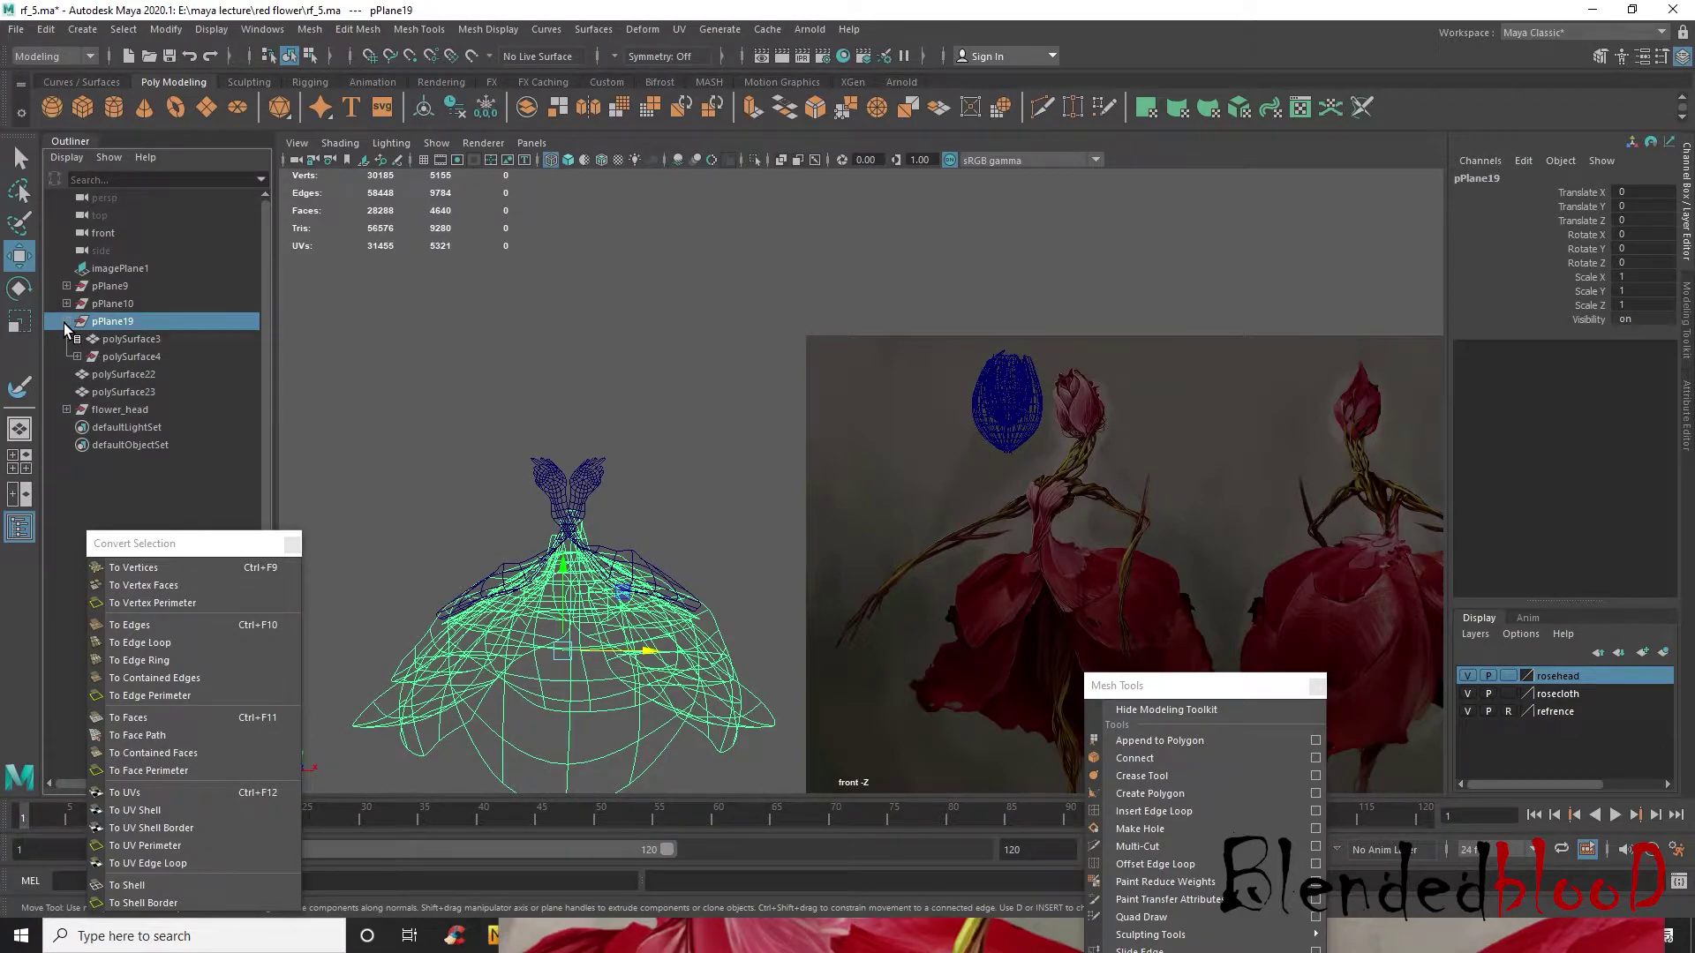
left_click_drag(433, 401, 755, 507)
left_click(938, 320)
left_click(1011, 391)
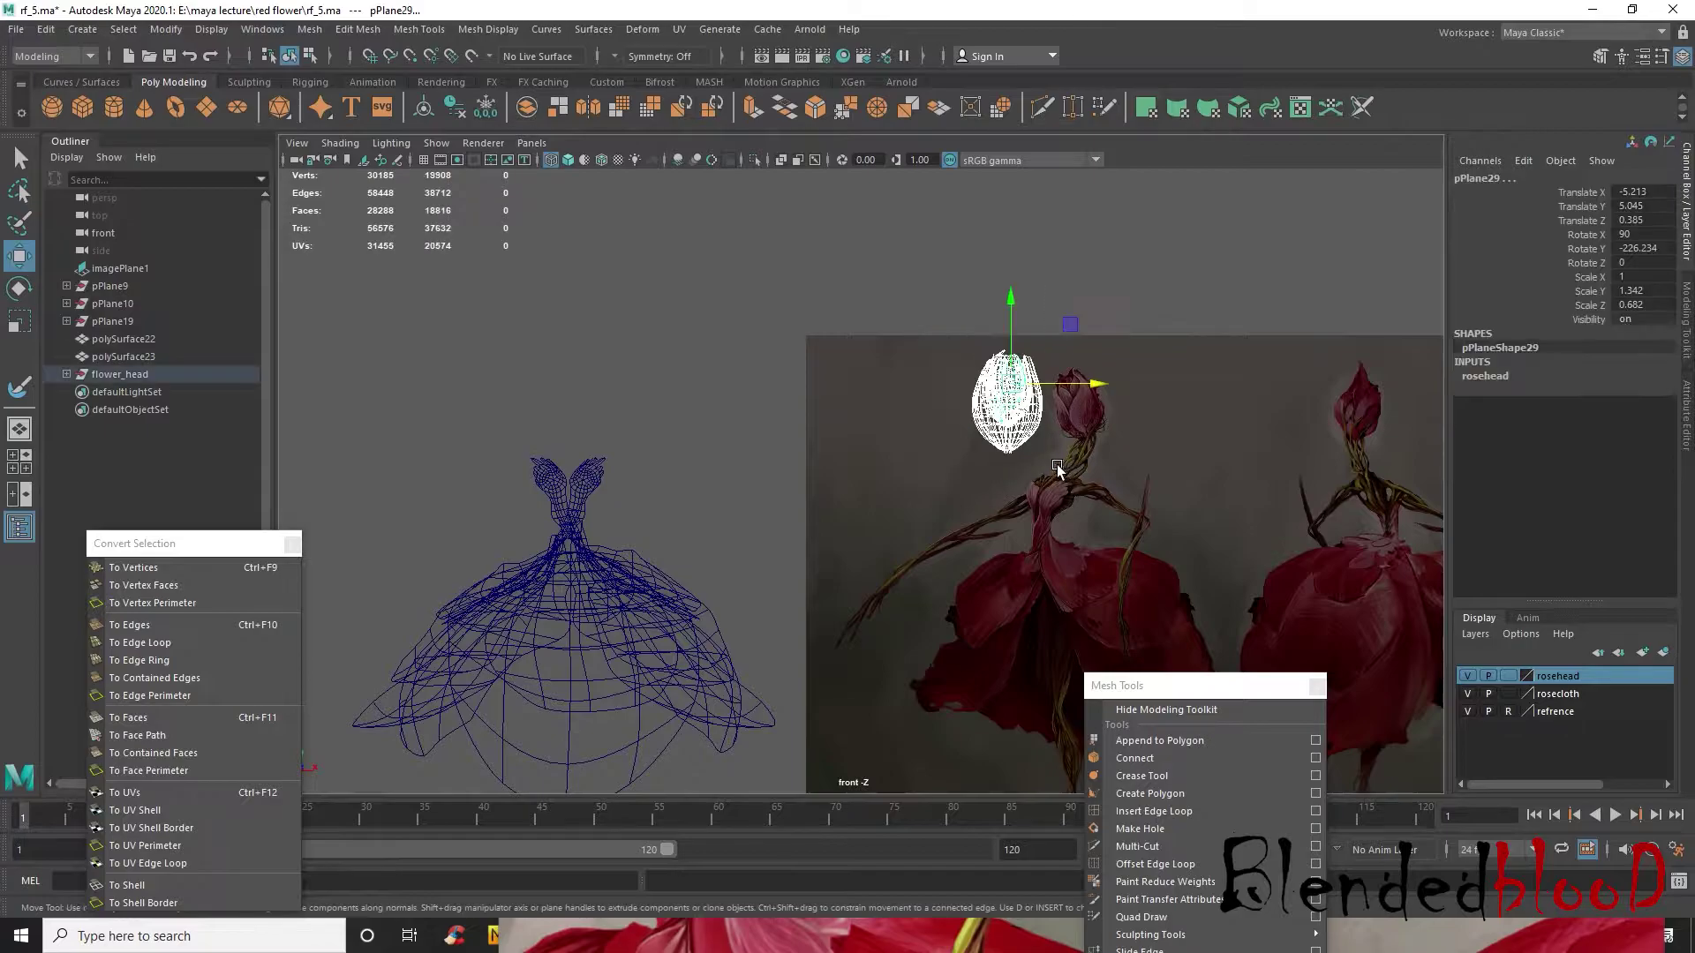
left_click(771, 378)
- Move the flower_head group over the first reference figure's bud and scale it uniformly to 0.791
left_click(116, 374)
mouse_move(1085, 411)
left_mouse_down()
mouse_move(1153, 409)
mouse_move(1075, 403)
mouse_move(1048, 374)
mouse_move(1060, 388)
left_mouse_up()
key("r")
scroll(1125, 413, "up", 3)
middle_click_drag(1124, 424, 866, 517, "alt")
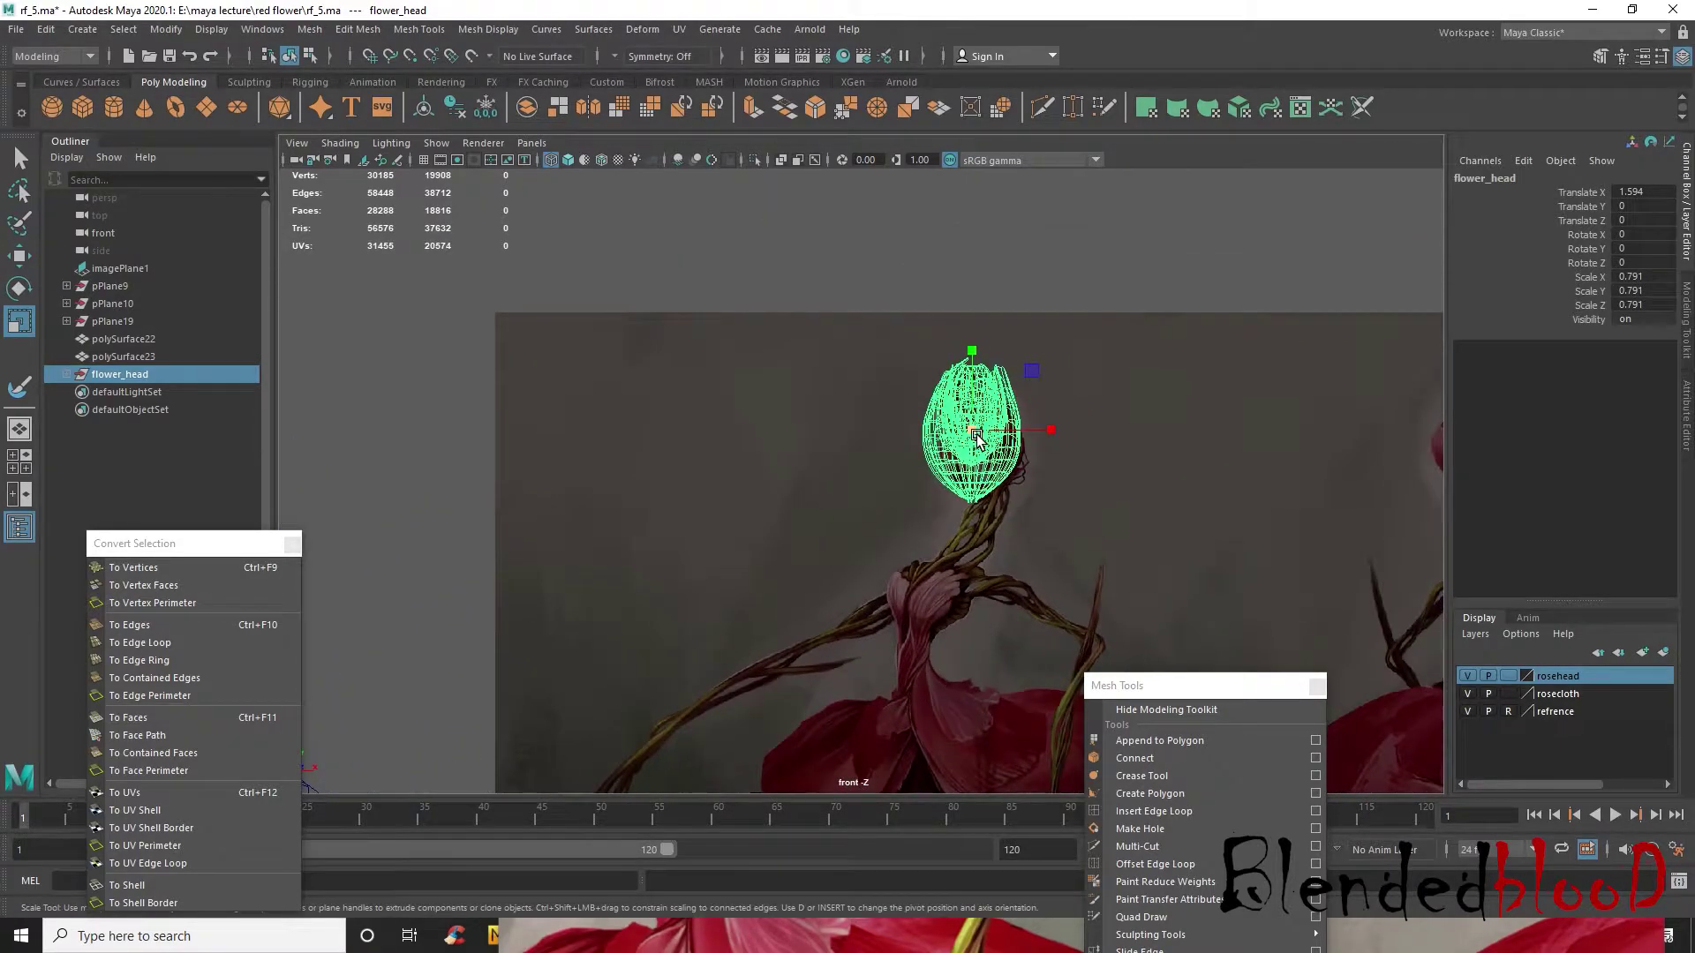
- Move the flower_head group above the center of the dress, to about X -10.34 and Y 0.53
key("w")
left_click_drag(1046, 441, 951, 447)
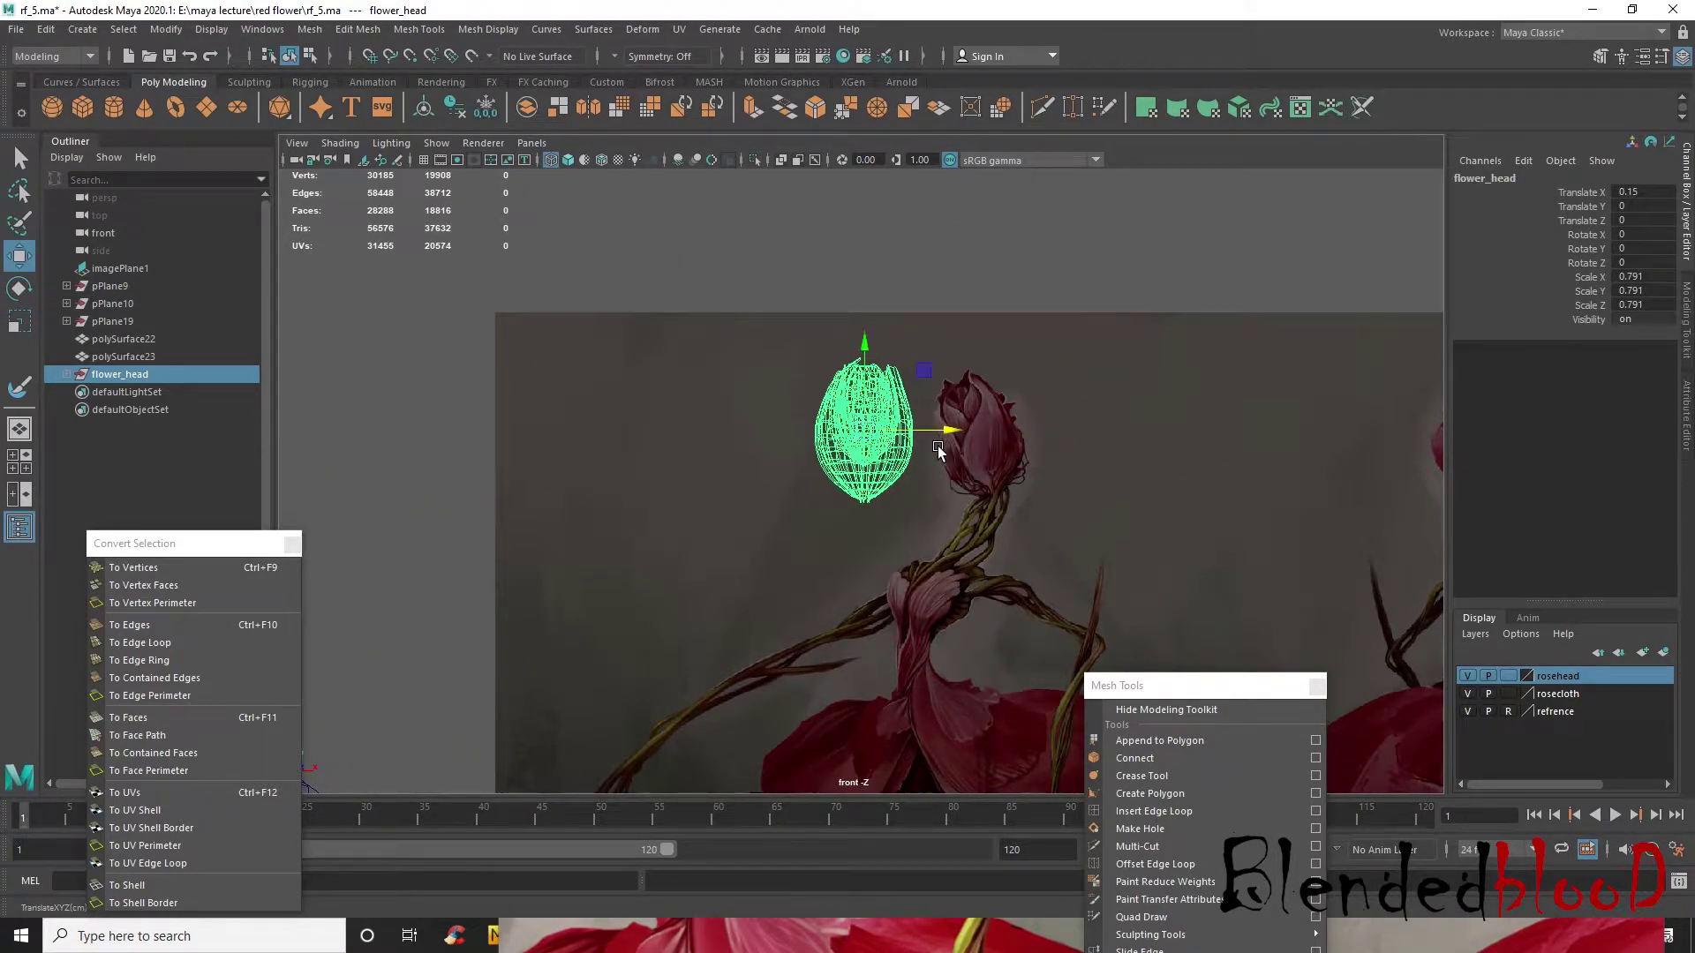
scroll(911, 466, "down", 3)
middle_click_drag(910, 466, 1044, 447, "alt")
left_click_drag(1080, 438, 681, 447)
left_click_drag(601, 405, 602, 389)
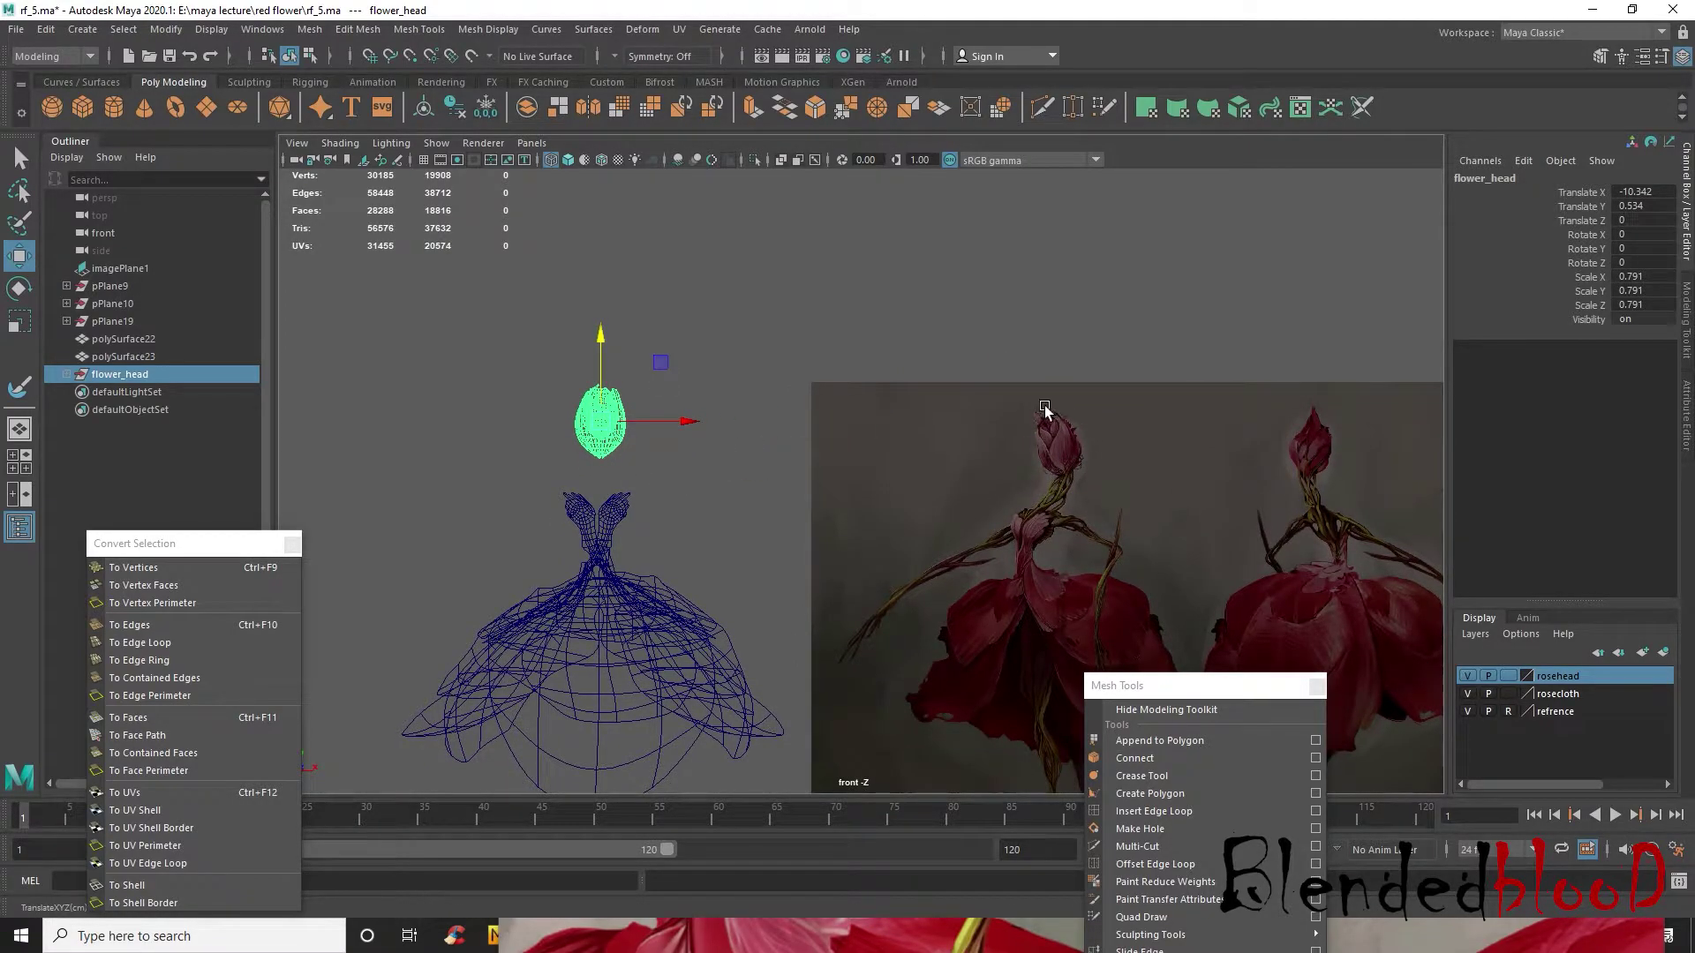
- Deselect the flower_head group and display the front view in shaded mode
middle_click_drag(1012, 648, 1020, 573, "alt")
left_click(762, 455)
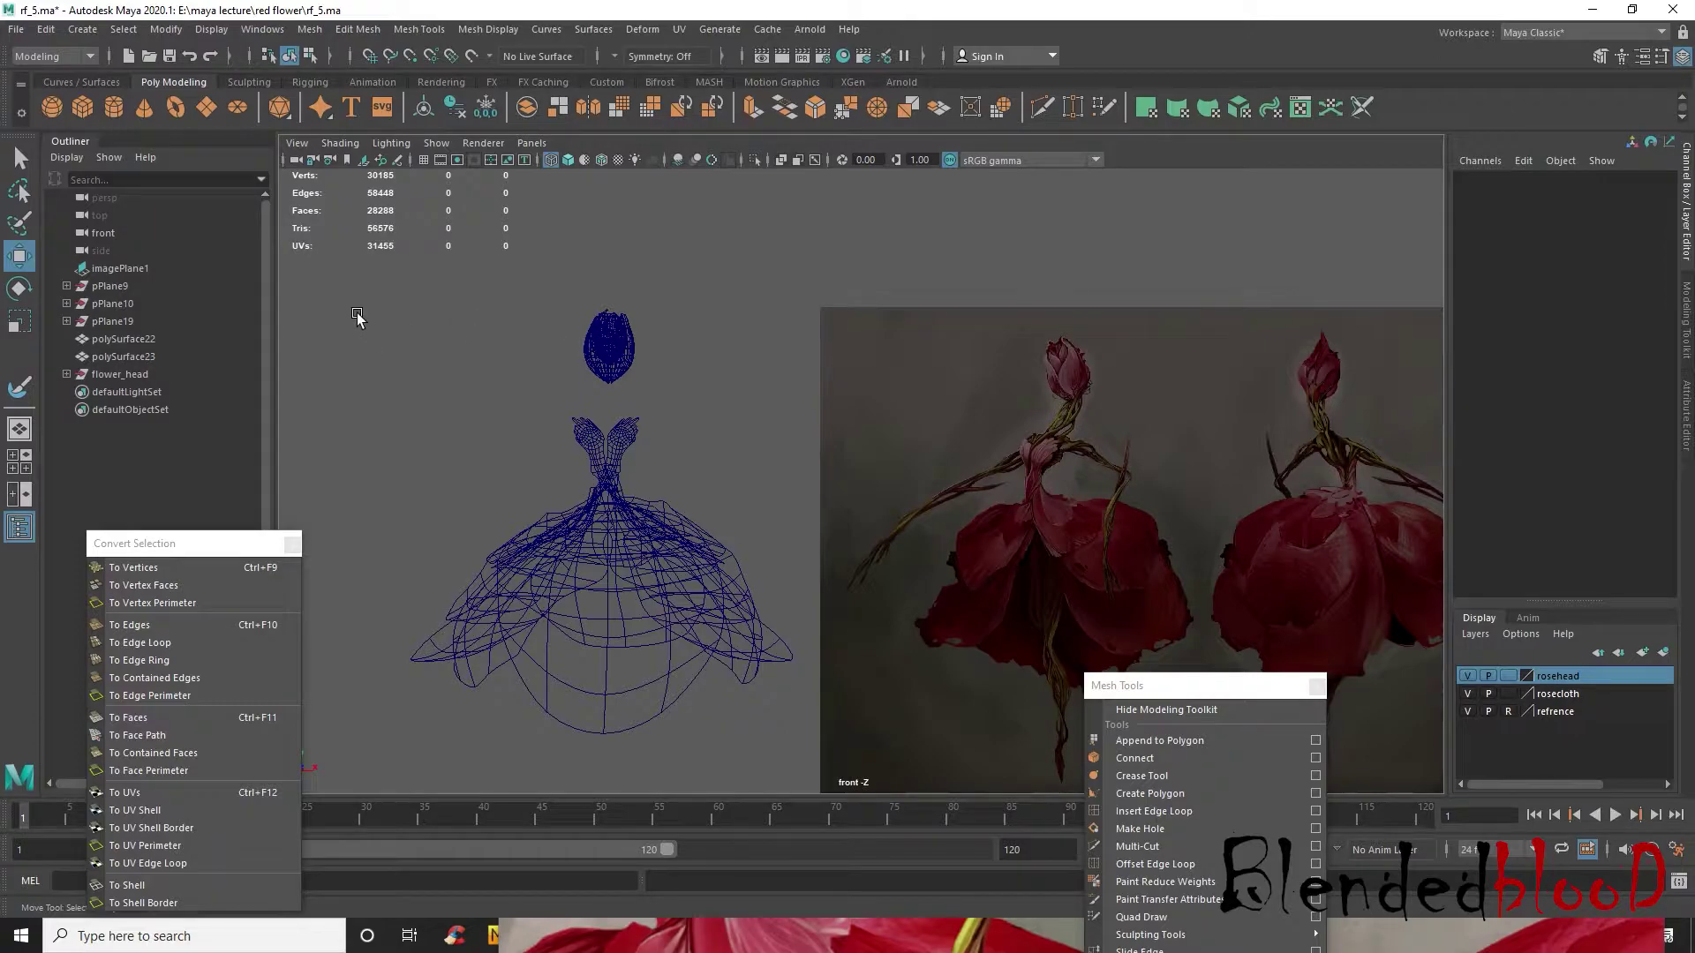
key("4")
key("5")
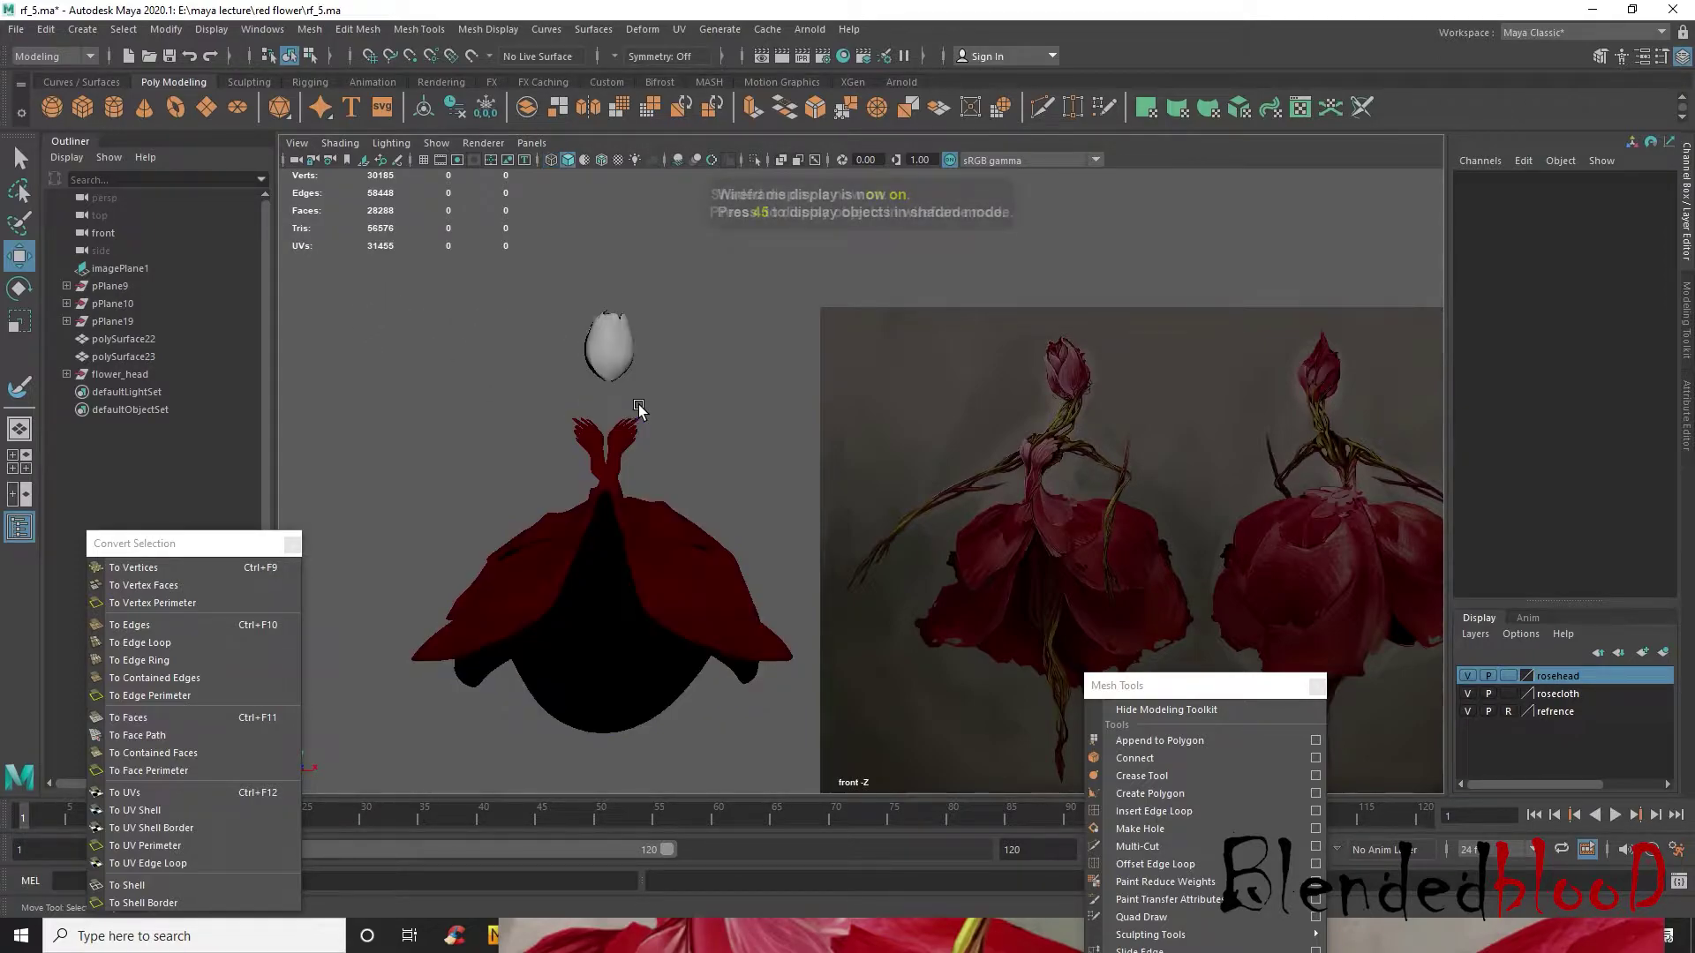
- Assign the existing lambert3 material to the rosebud pieces from Hypershade, close Hypershade and deselect the rosebud
mouse_move(497, 274)
left_mouse_down()
mouse_move(673, 348)
mouse_move(686, 375)
left_mouse_up()
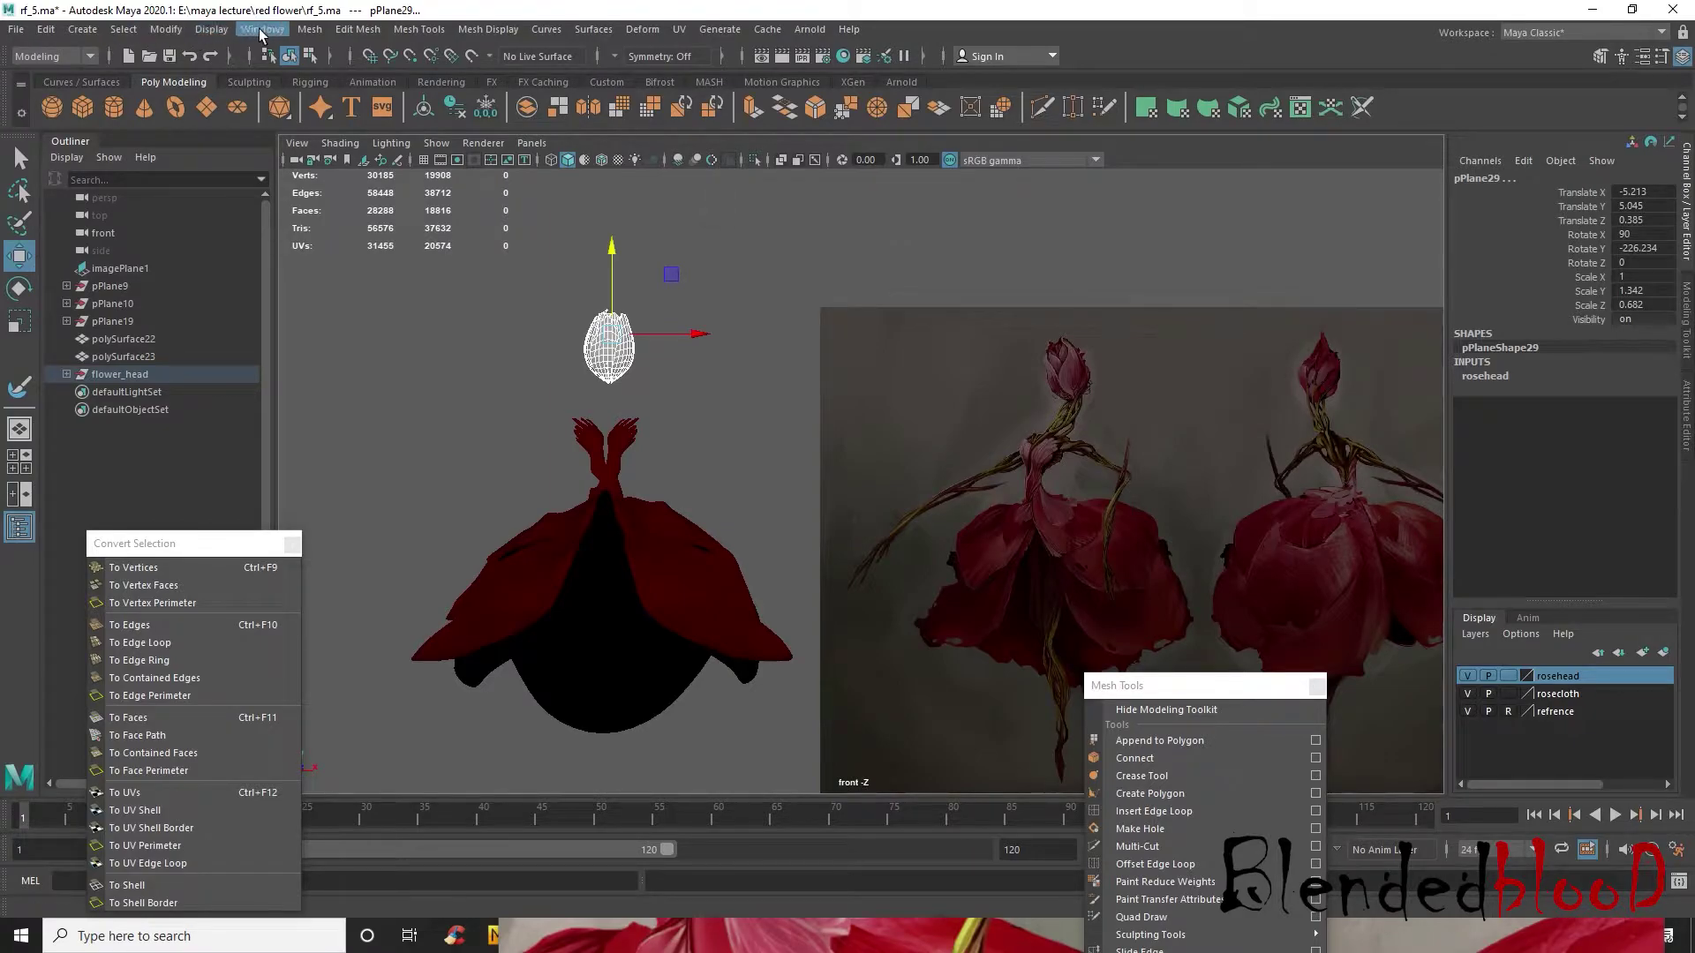
left_click(262, 31)
mouse_move(347, 144)
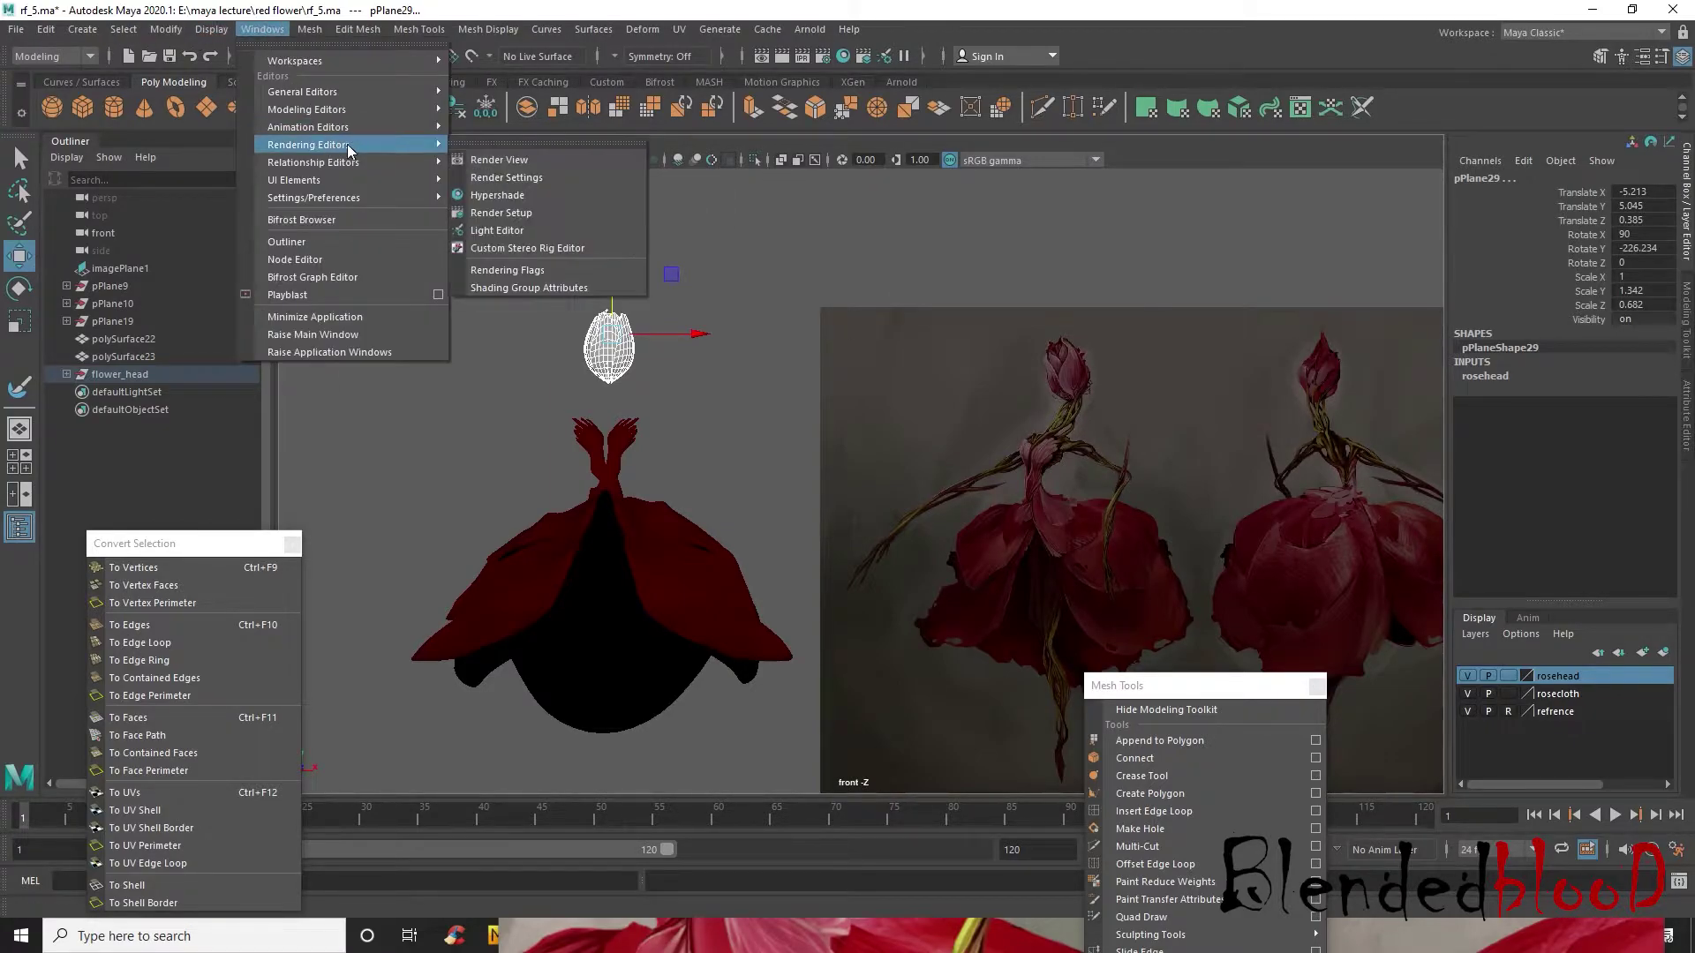
left_click(499, 195)
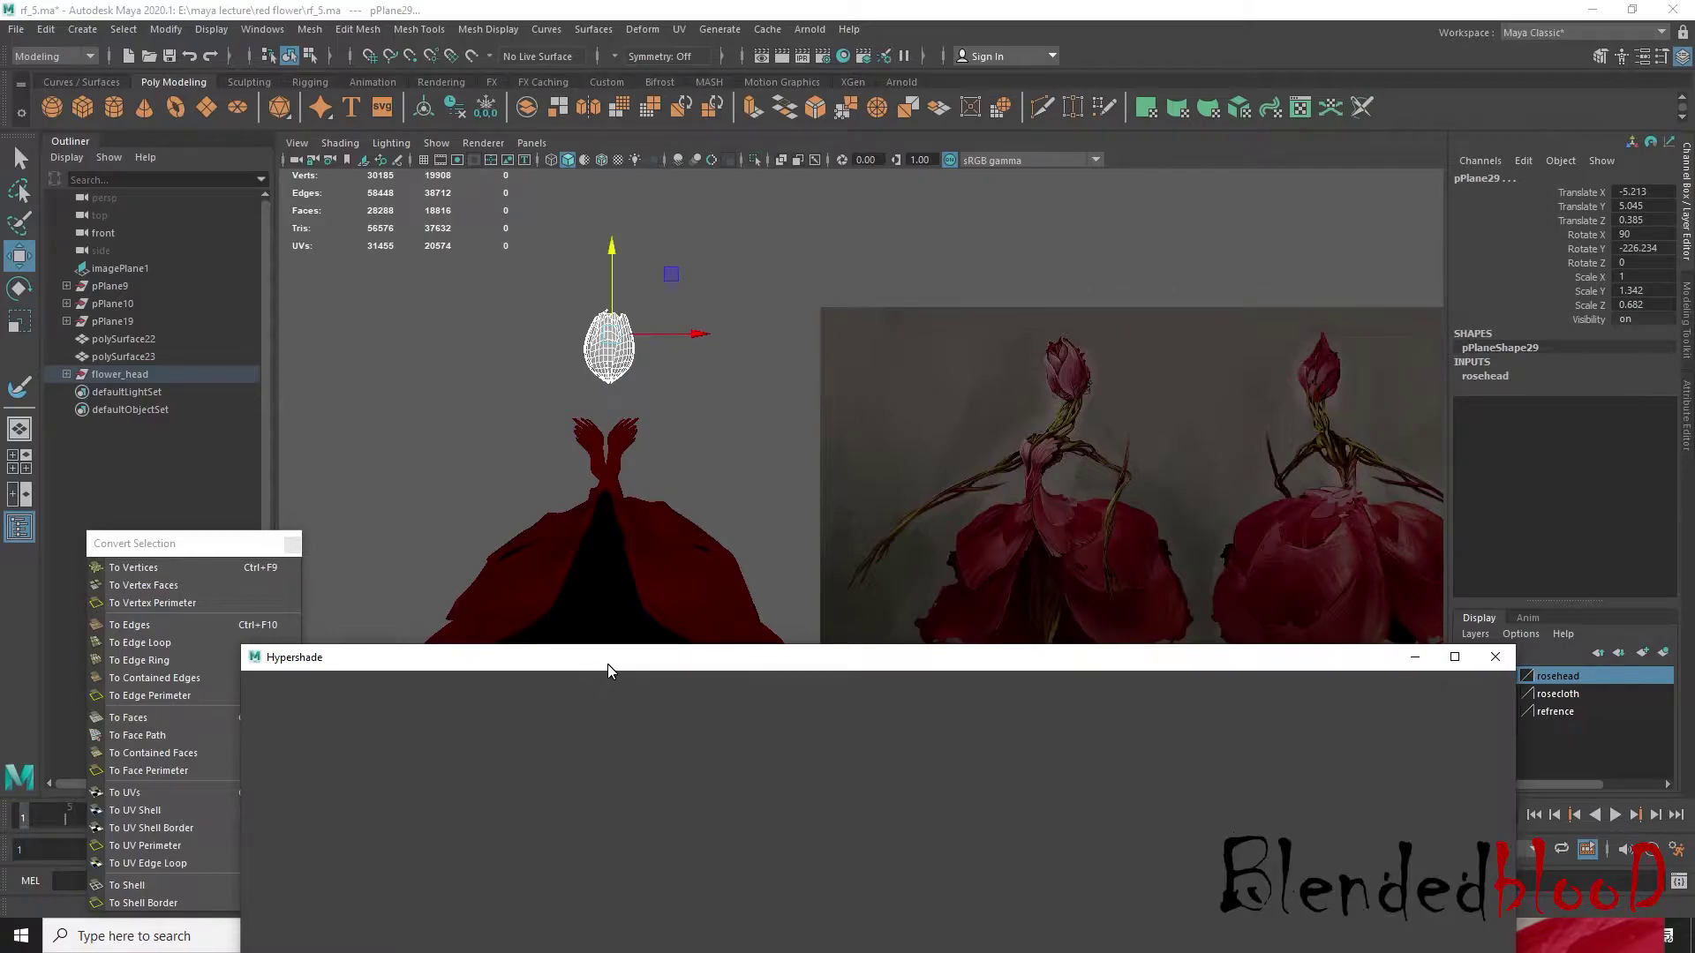
left_click_drag(607, 659, 606, 595)
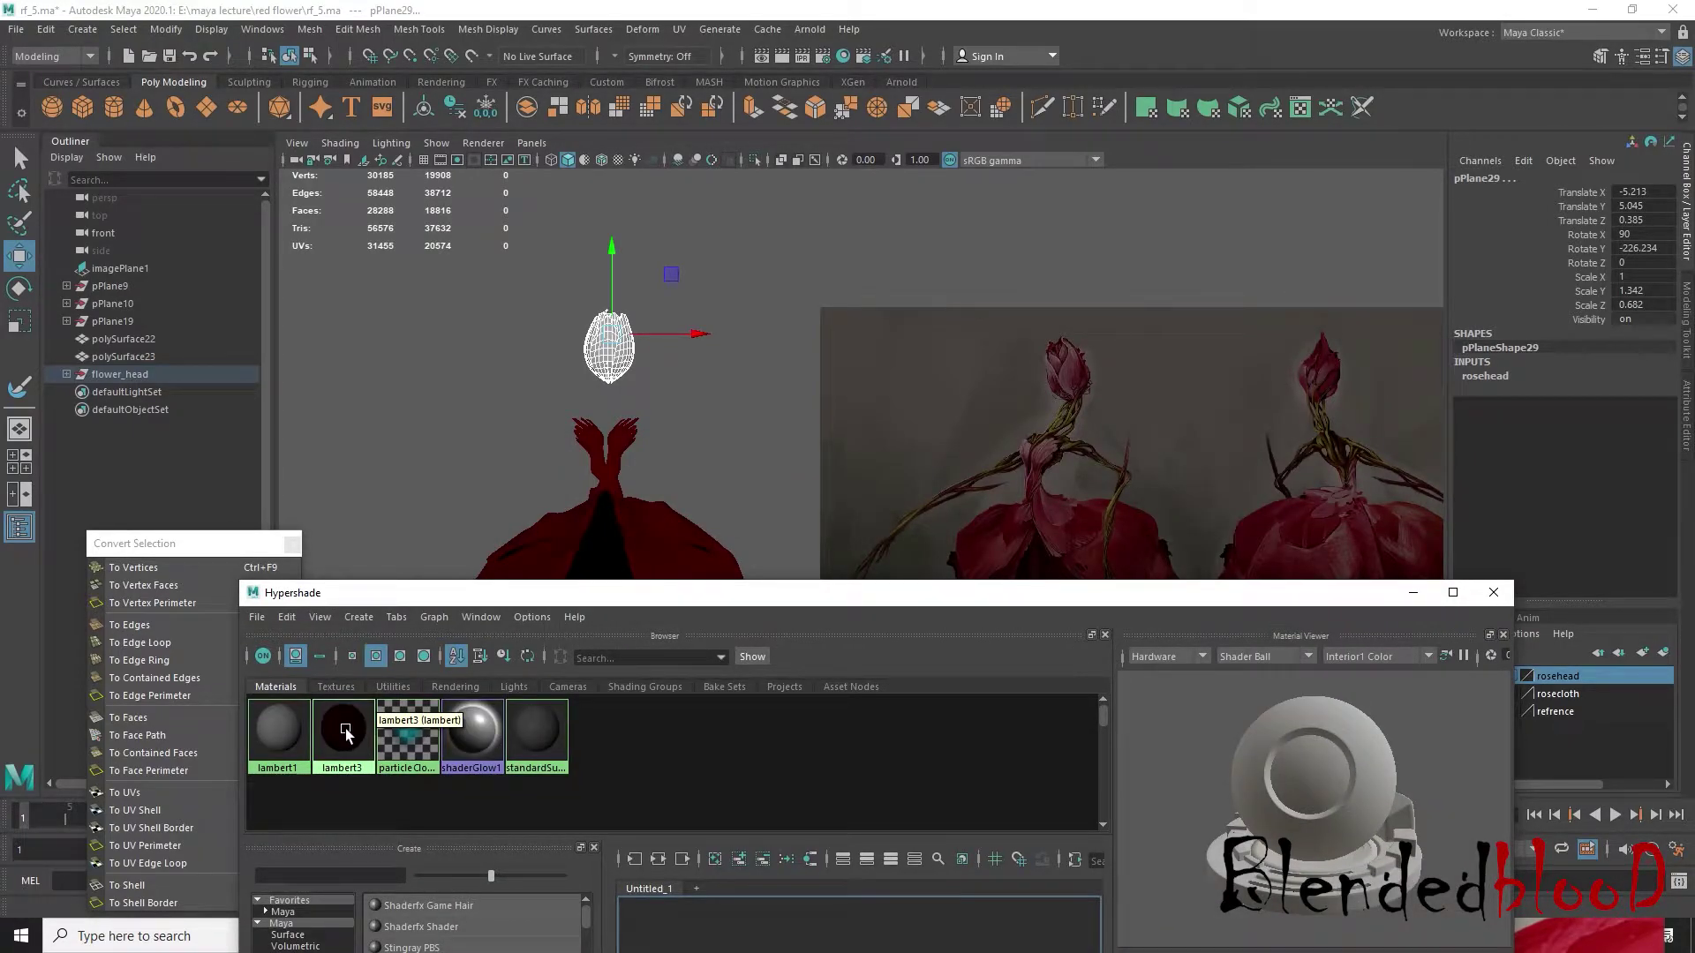
right_click_drag(346, 729, 357, 652)
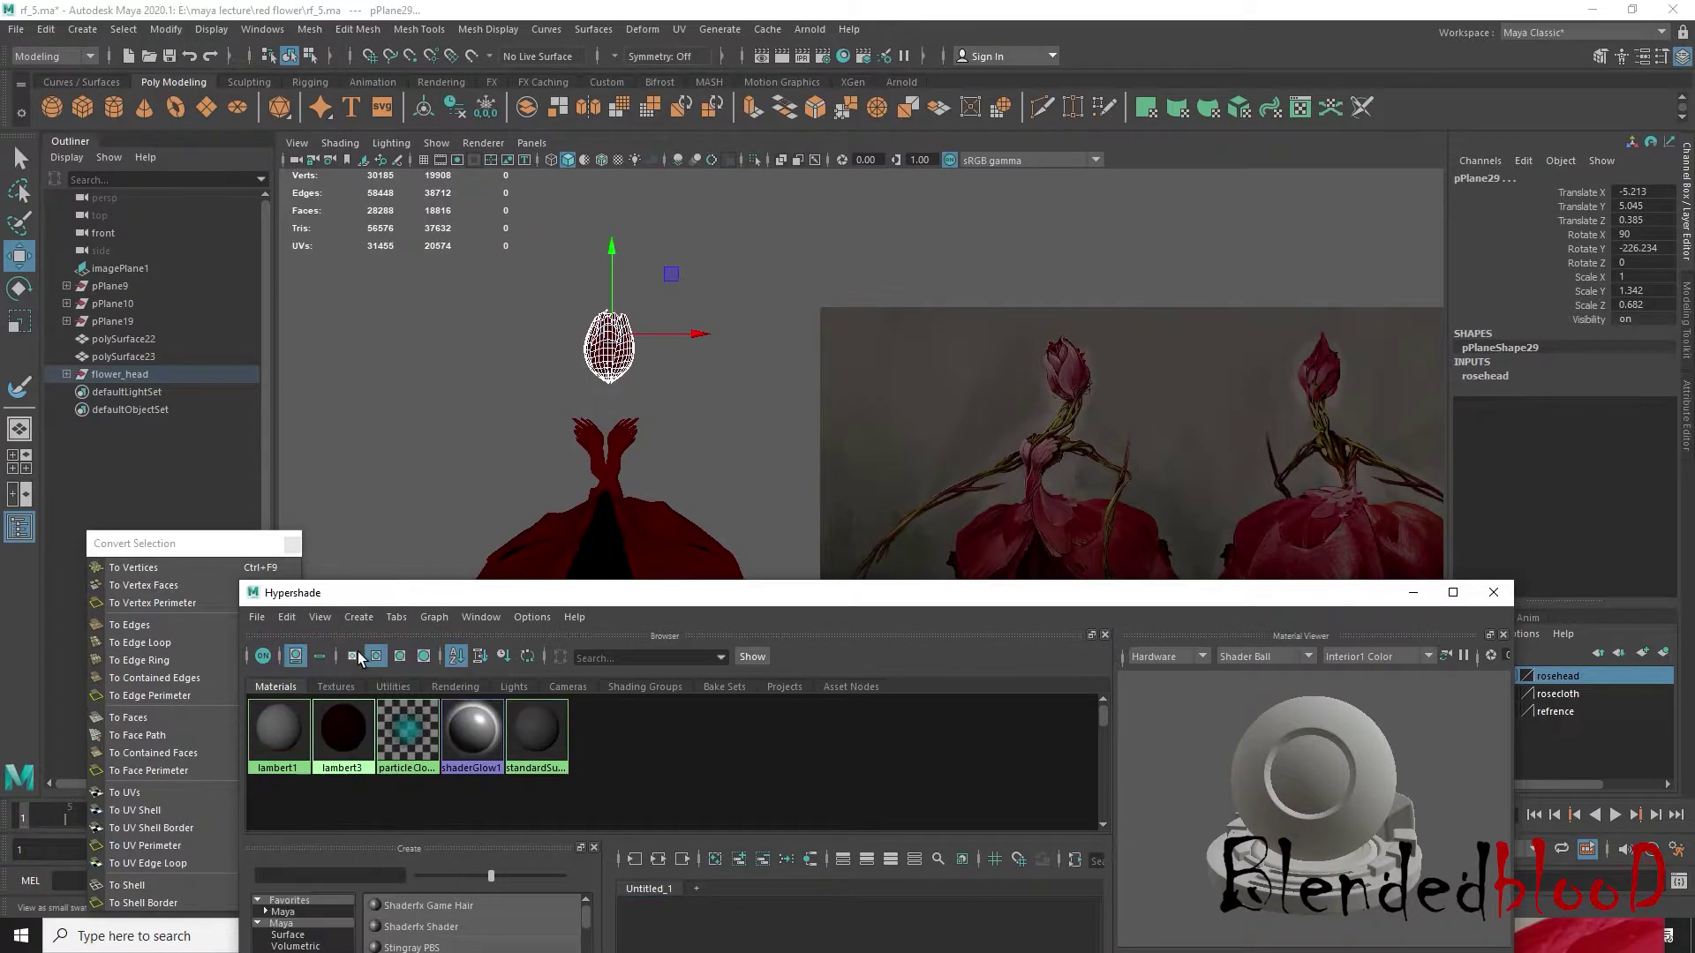
left_click(1492, 592)
left_click(773, 316)
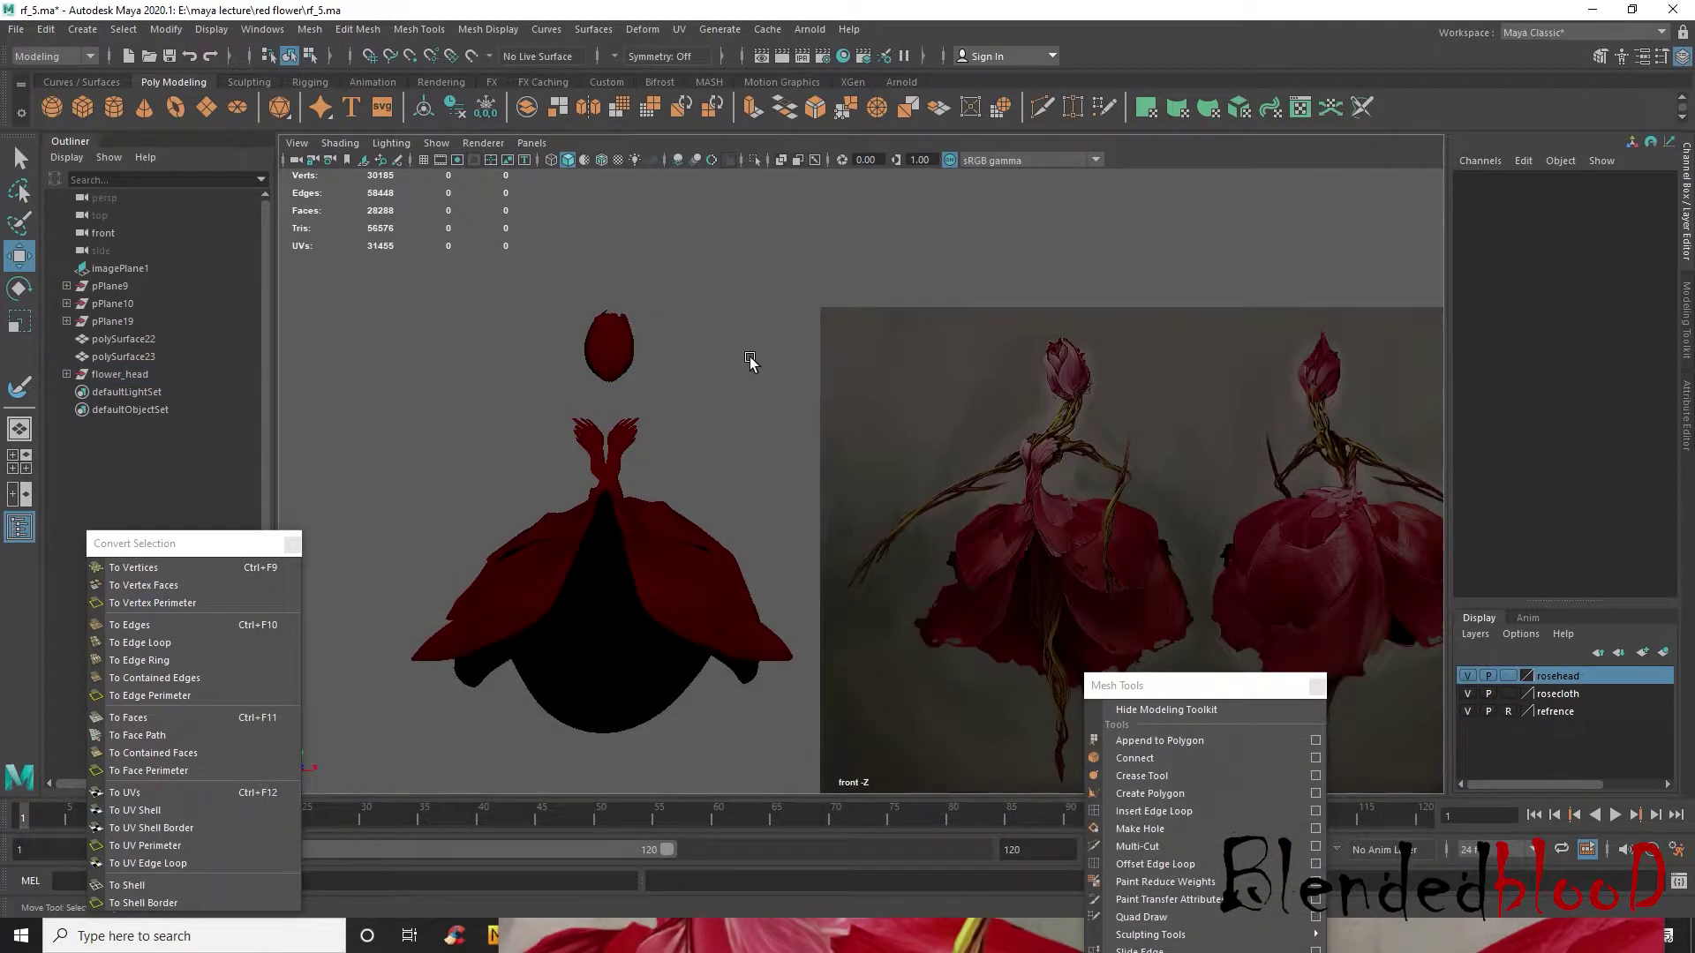
- Examine the rosebud and dress together in the perspective view, then return to the enlarged front view
key("space")
key("space")
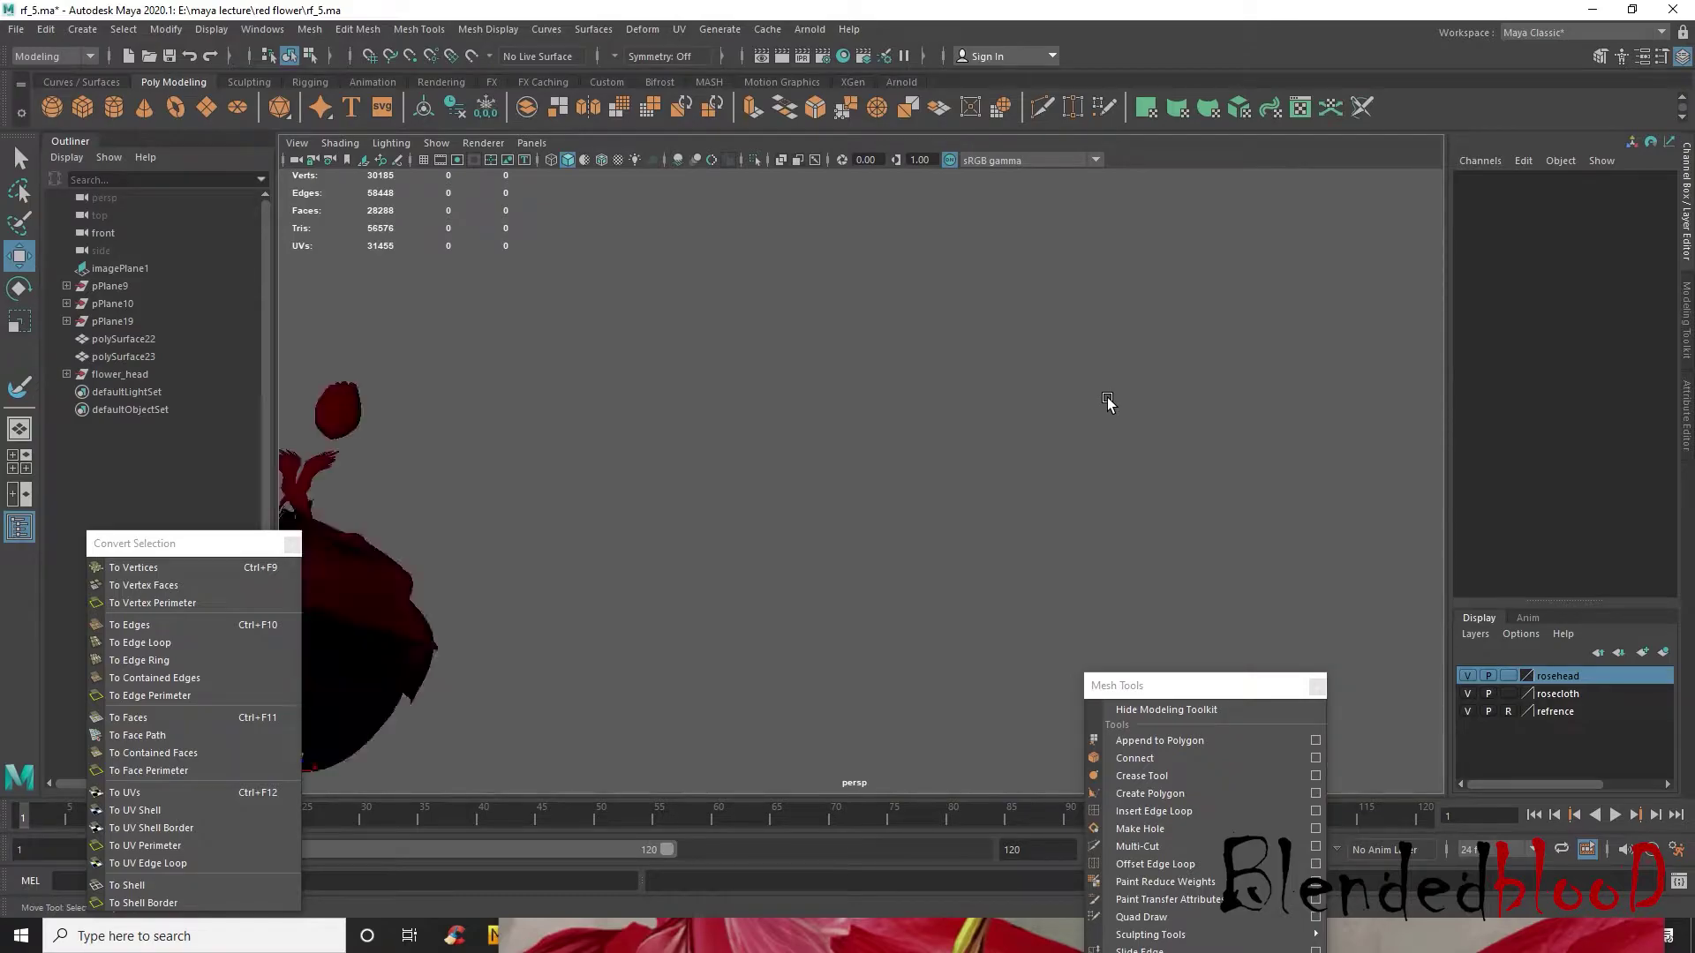
key("f")
left_click_drag(947, 298, 680, 406)
key("f")
left_click(1079, 424)
left_click_drag(1082, 428, 1013, 457, "alt")
left_click_drag(920, 633, 971, 607, "alt")
key("space")
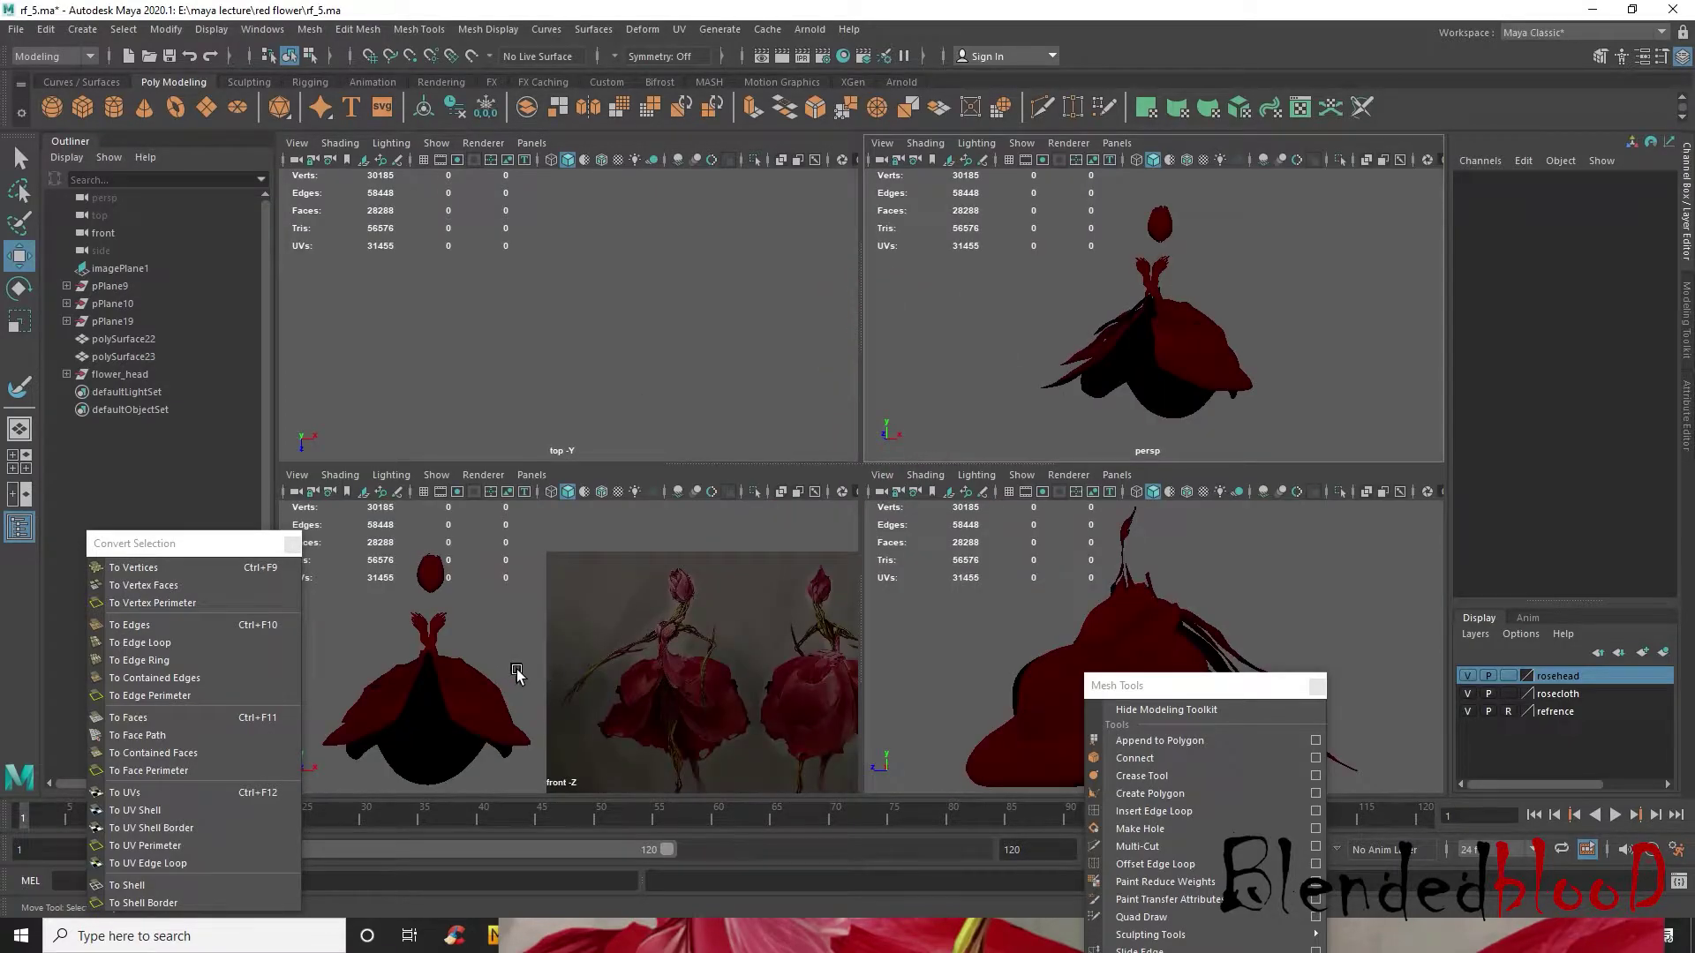
key("space")
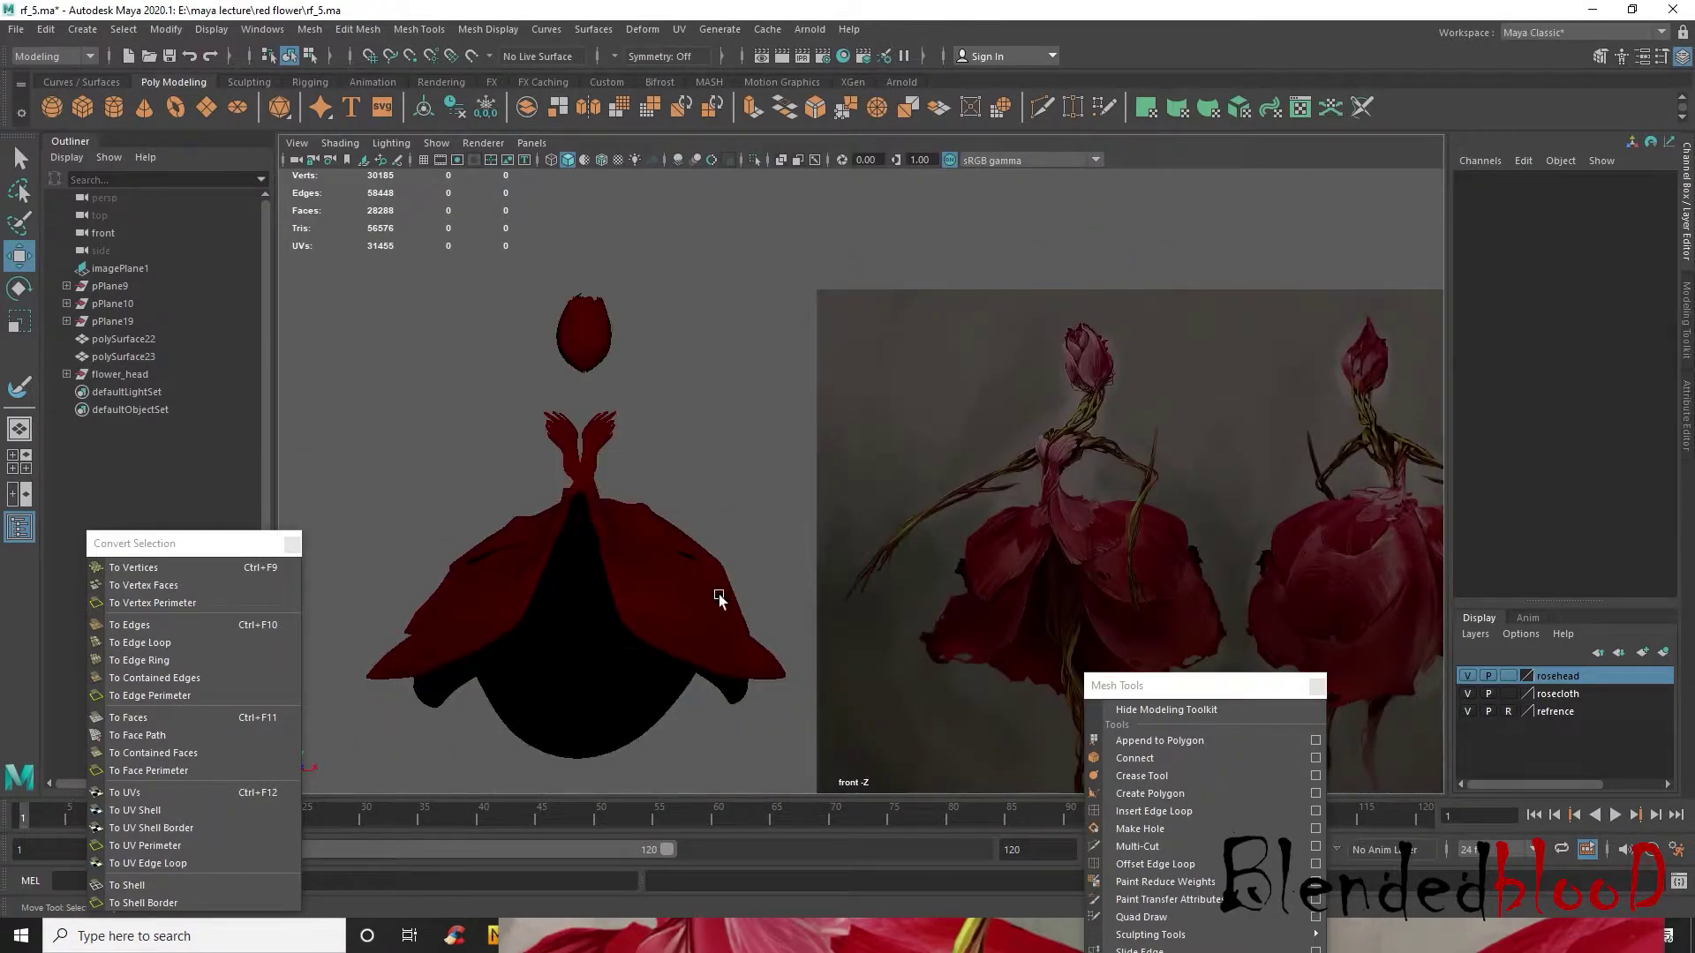
- Hide the rosehead and rosecloth layers and bring both reference figures into full view
left_click(1467, 677)
left_click(1467, 693)
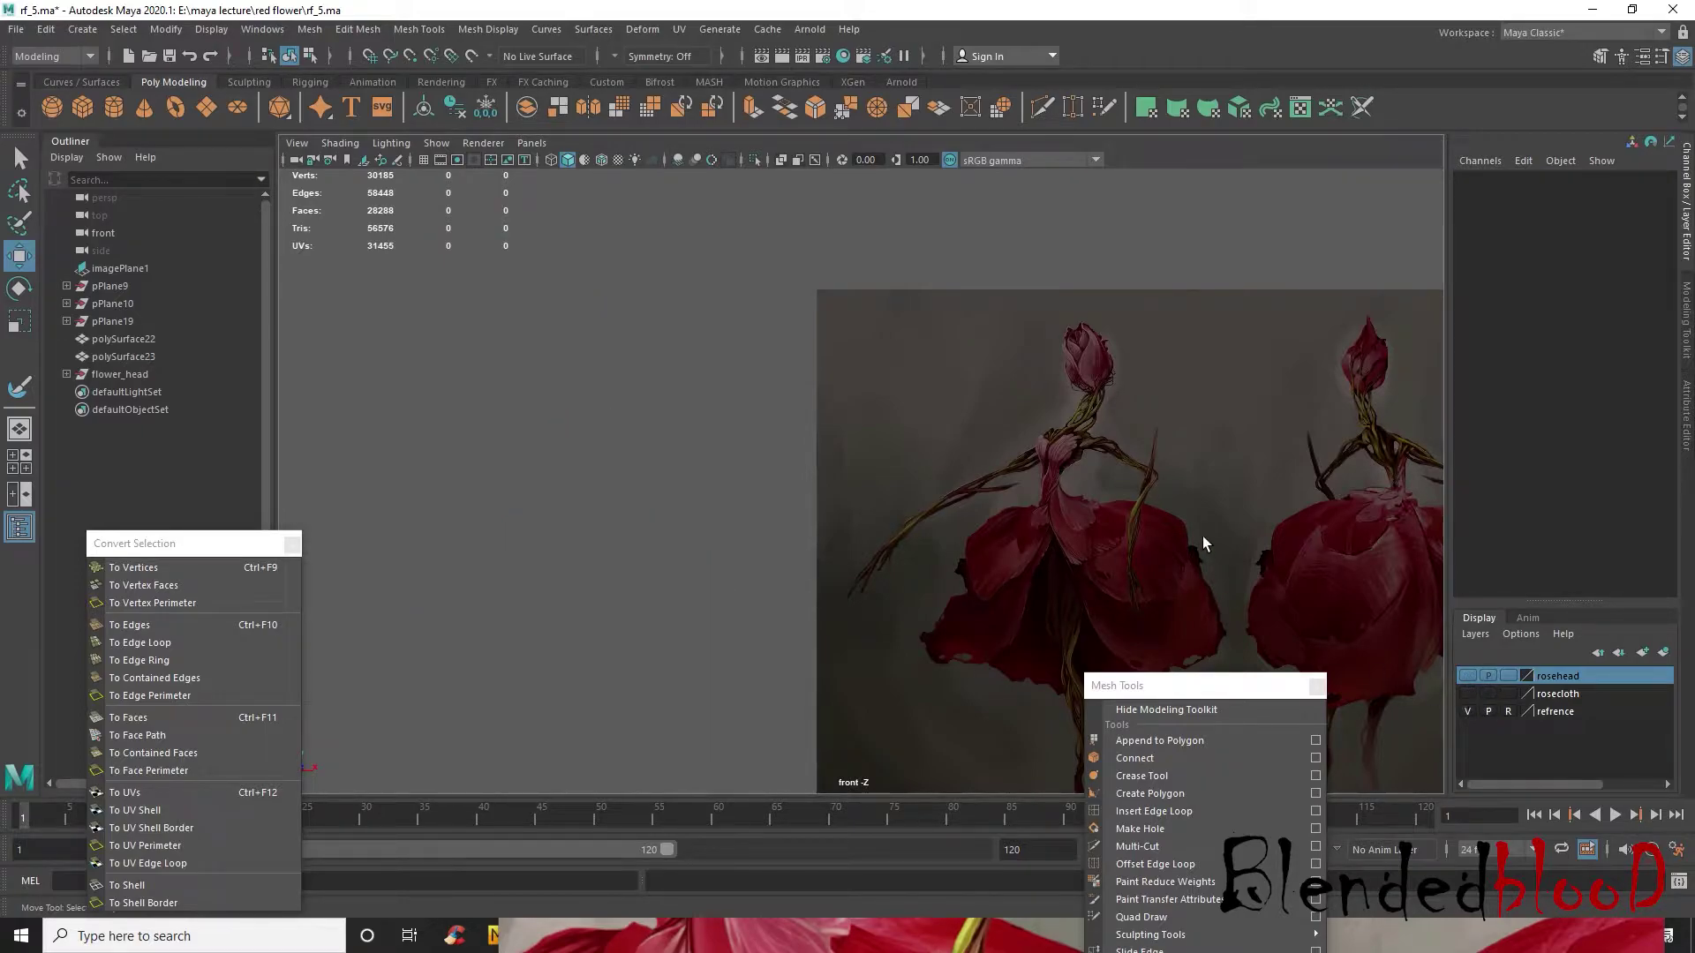
middle_click_drag(1200, 540, 871, 473, "alt")
scroll(865, 450, "up", 5)
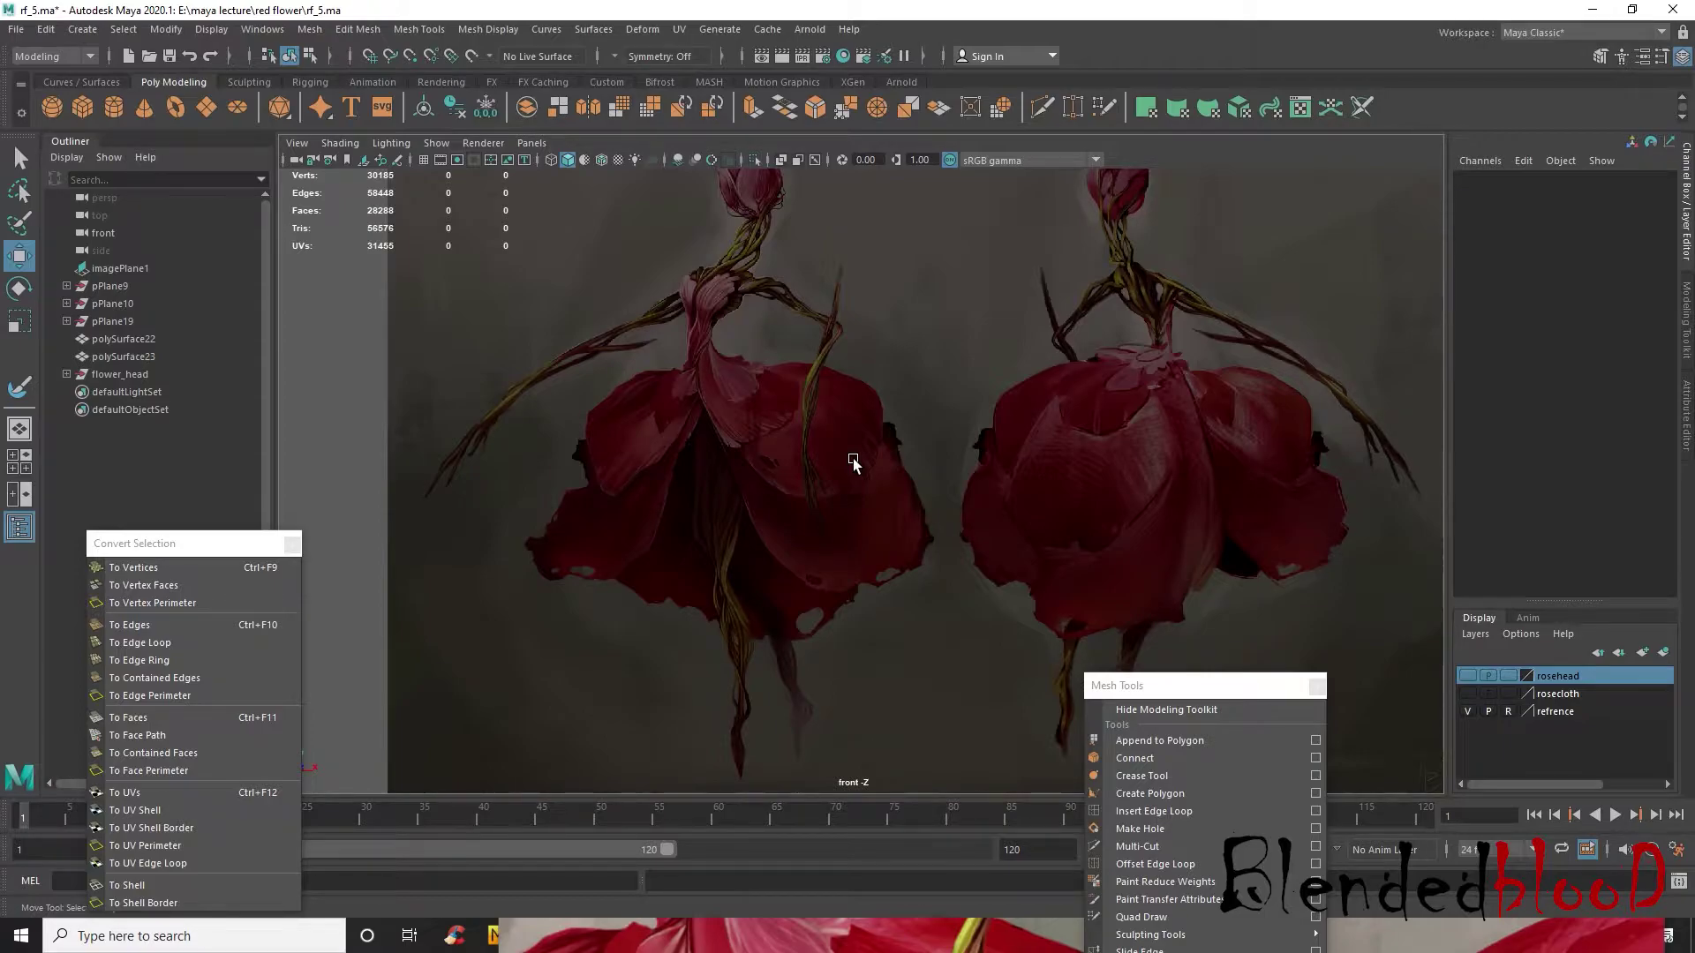
scroll(865, 494, "up", 3)
scroll(882, 522, "down", 5)
scroll(893, 506, "up", 3)
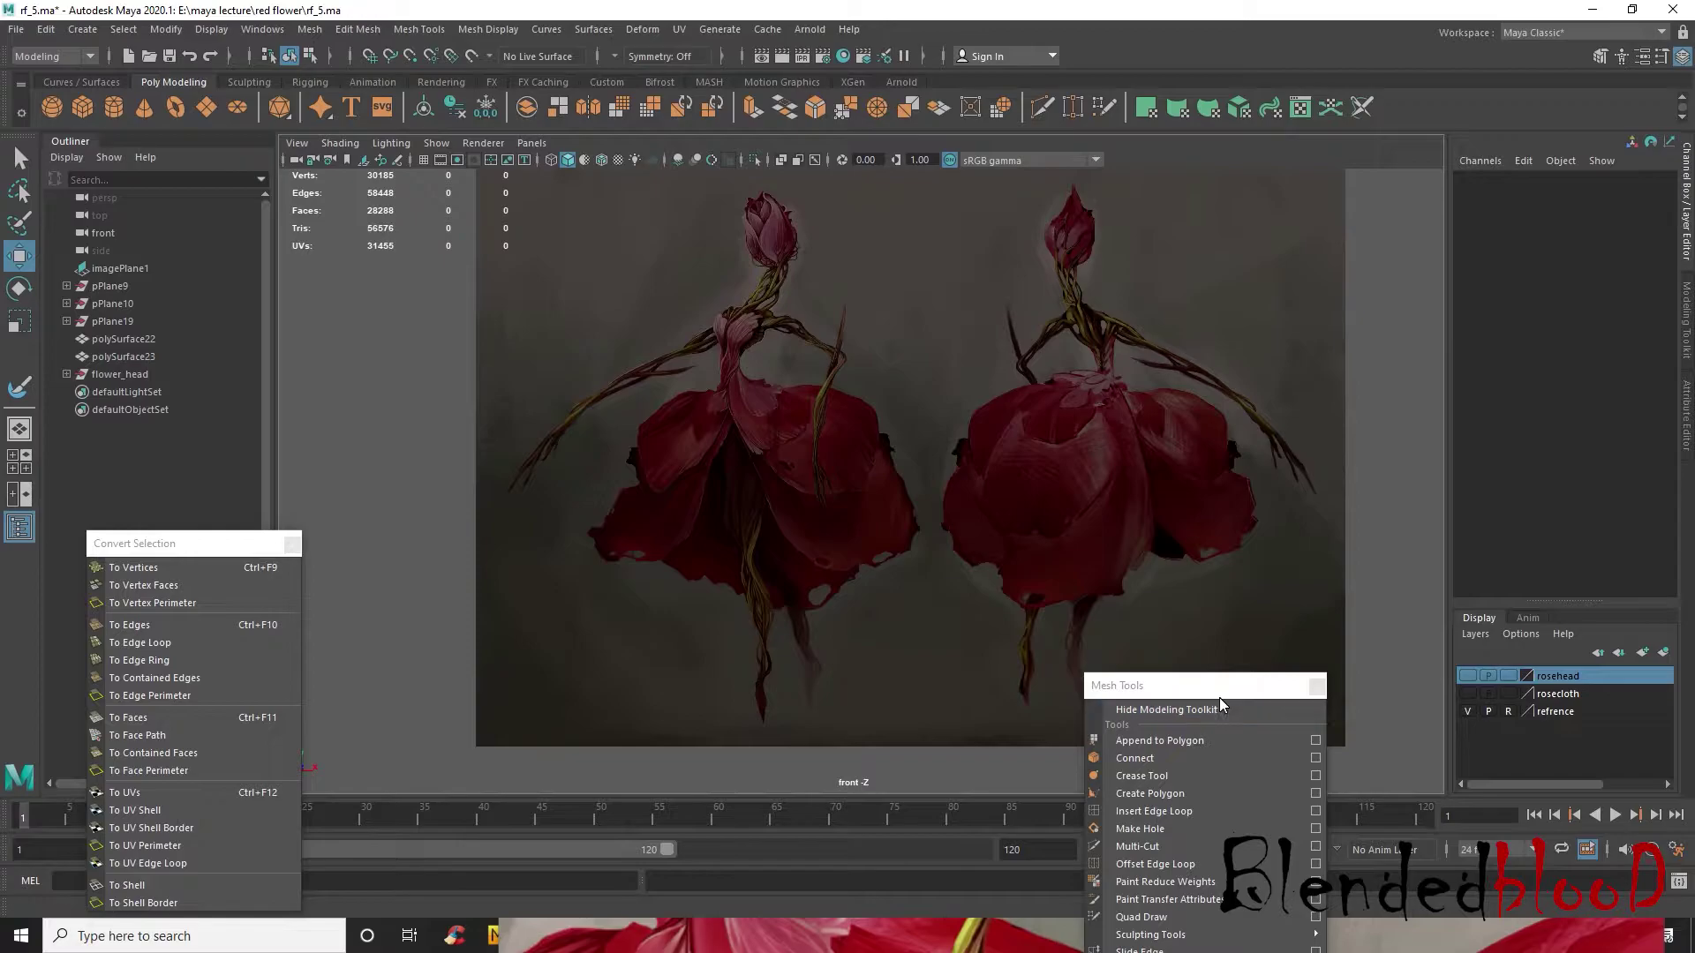
- Move the floating Mesh Tools window clear of the layer list, hide the refrence layer and show all four views
left_click_drag(1217, 696, 1416, 699)
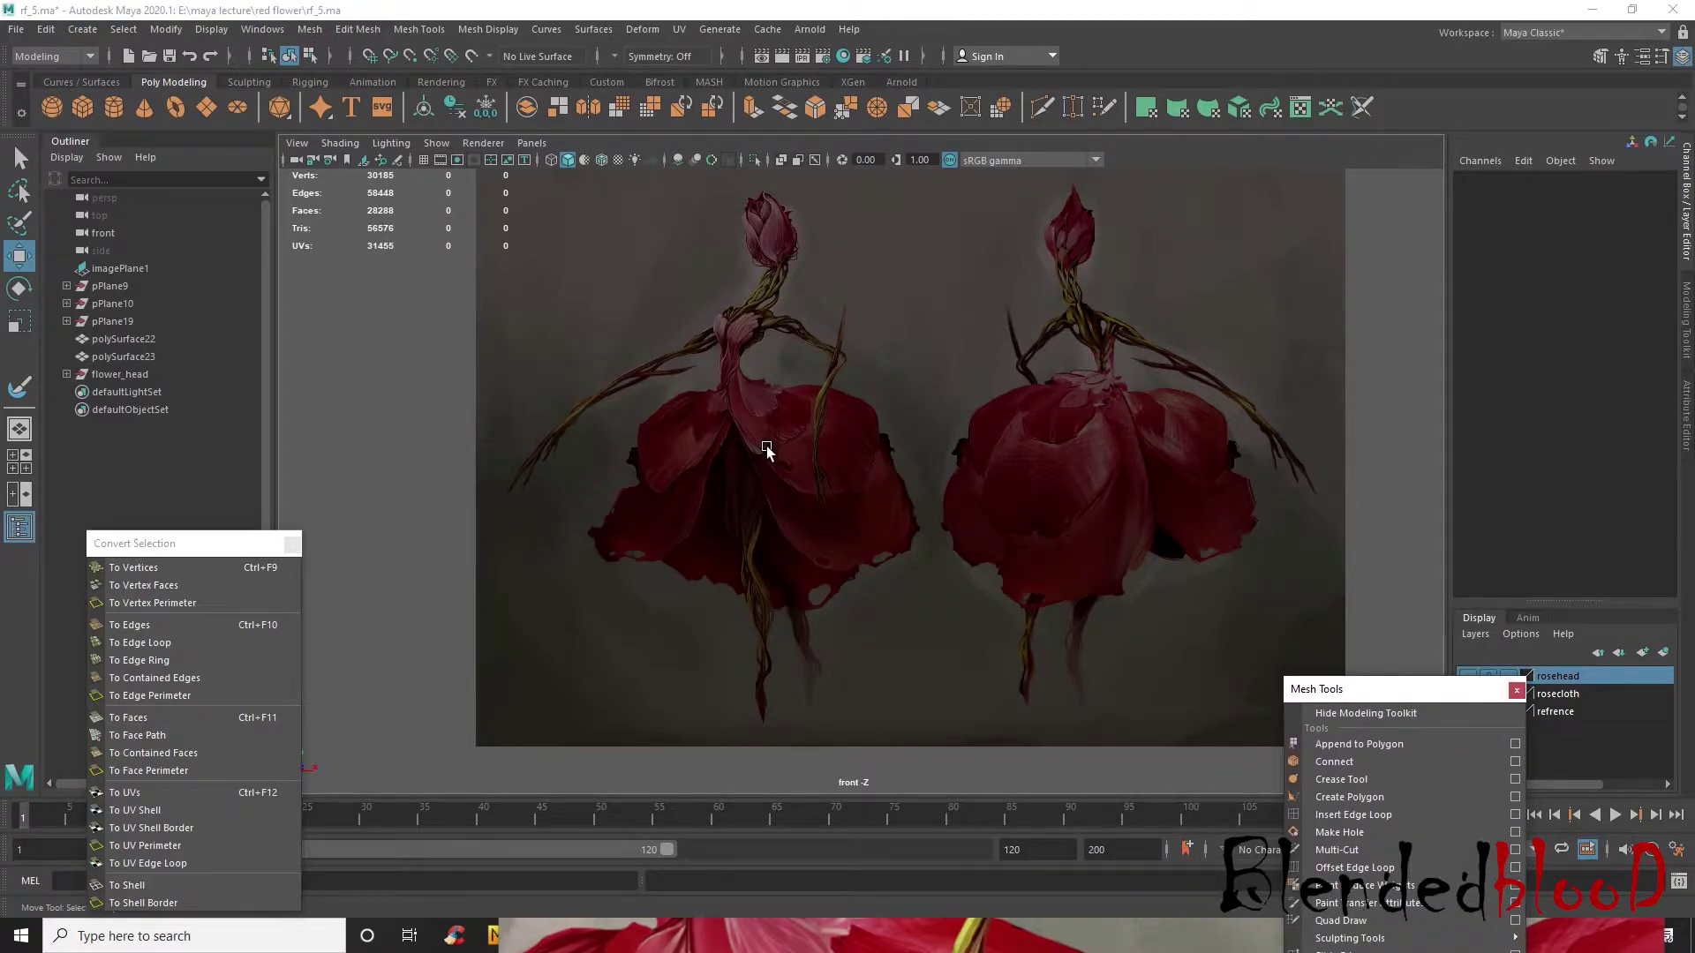
middle_click_drag(861, 476, 824, 450, "alt")
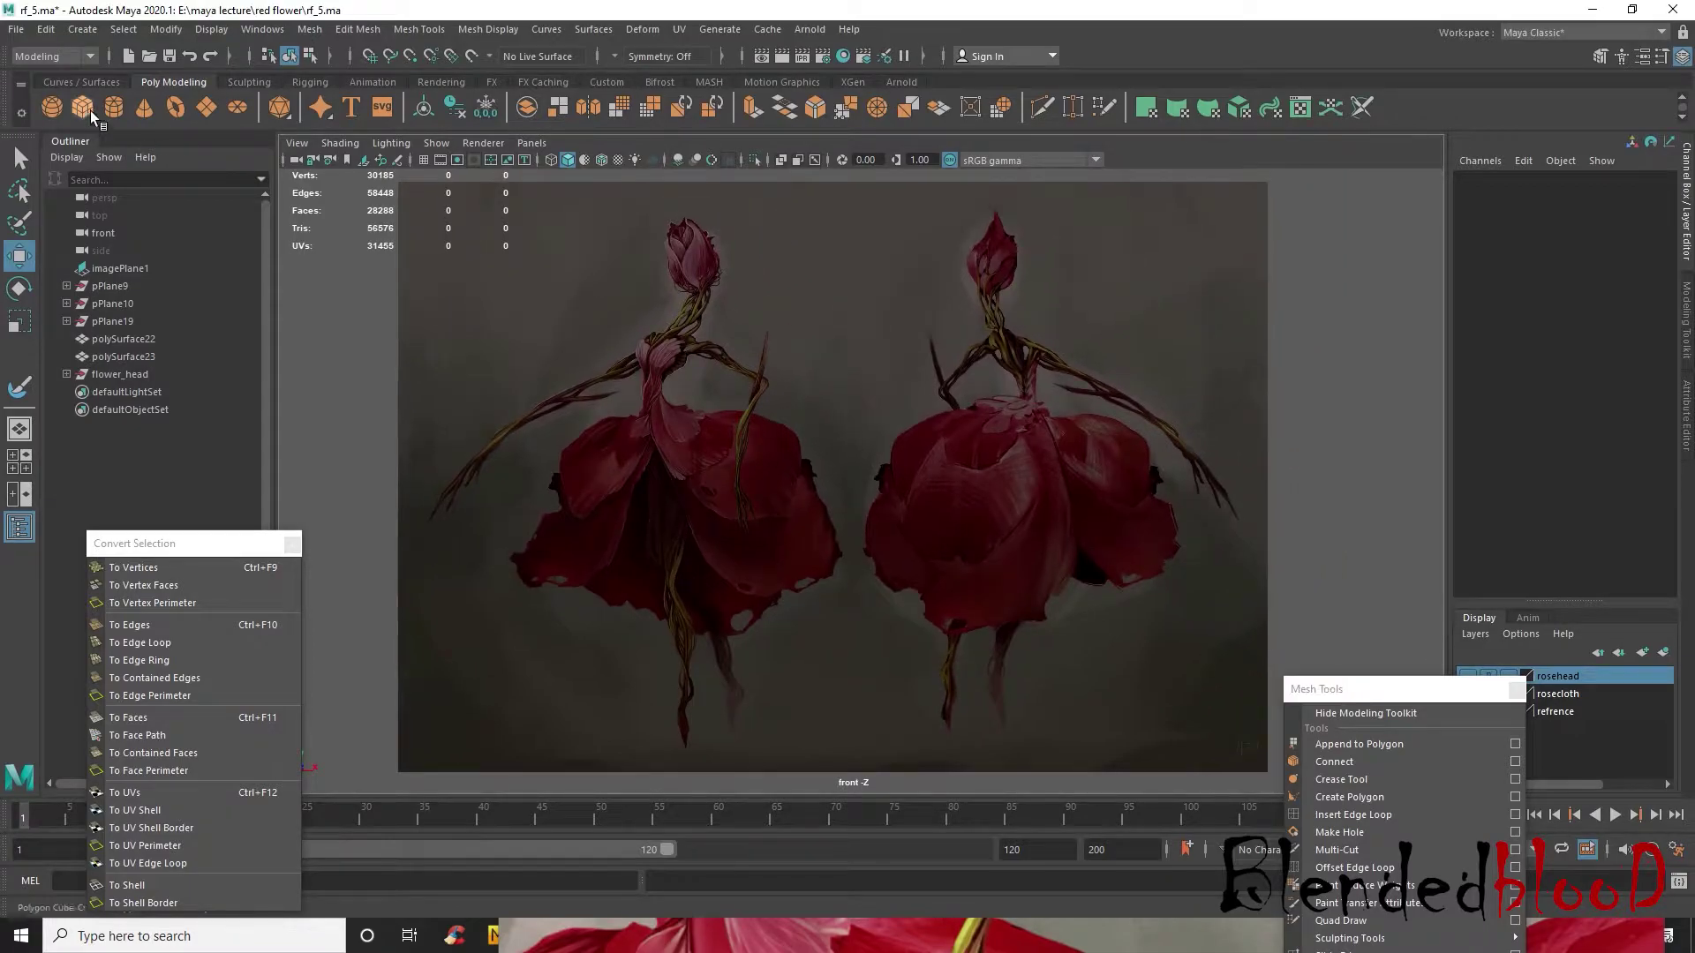
left_click_drag(1403, 689, 1354, 816)
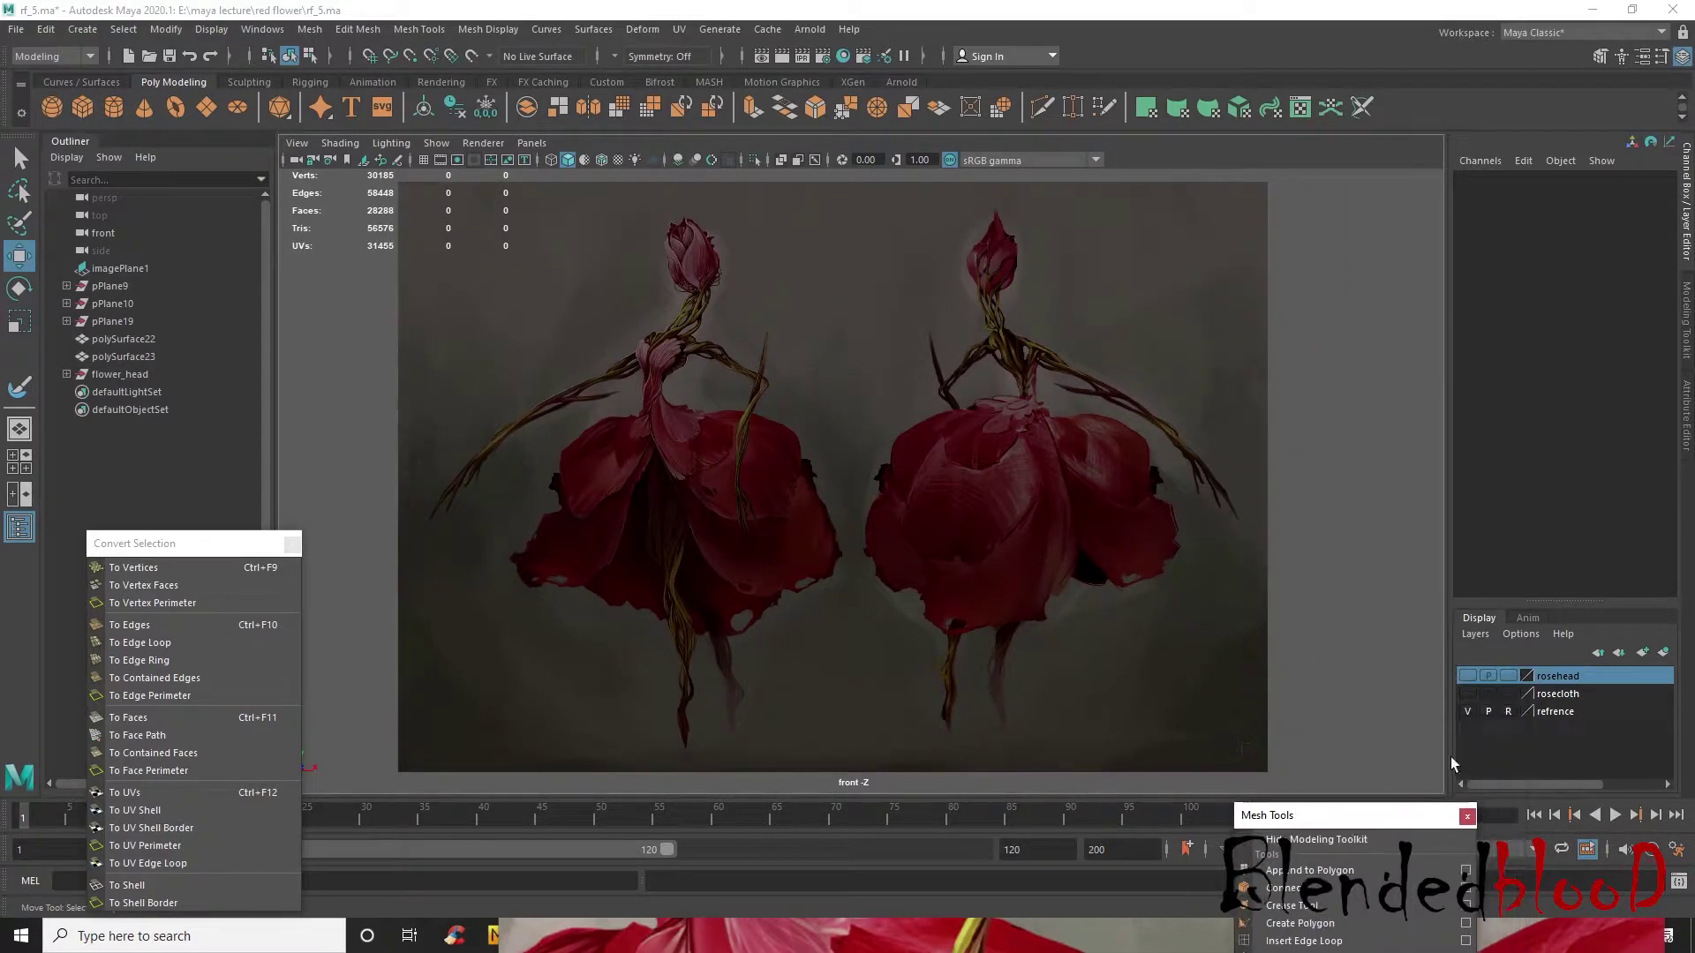
left_click(1465, 711)
key("space")
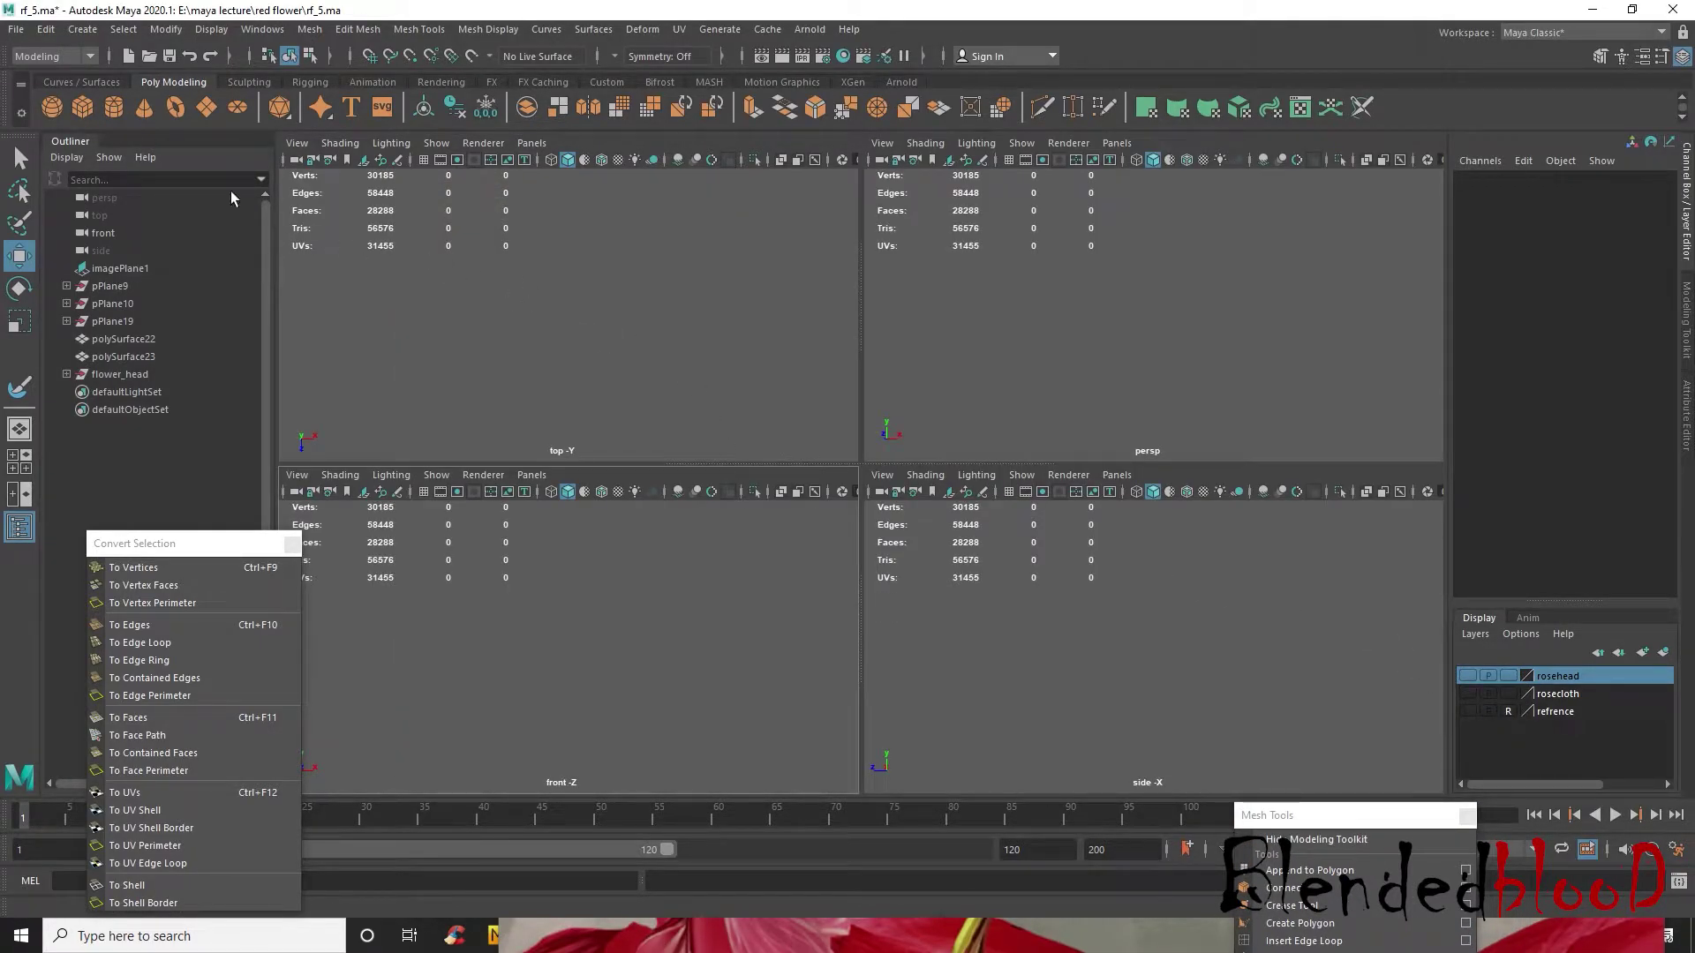
- Create a default polygon cube at the origin and display the top, front and side views in wireframe
left_click(89, 110)
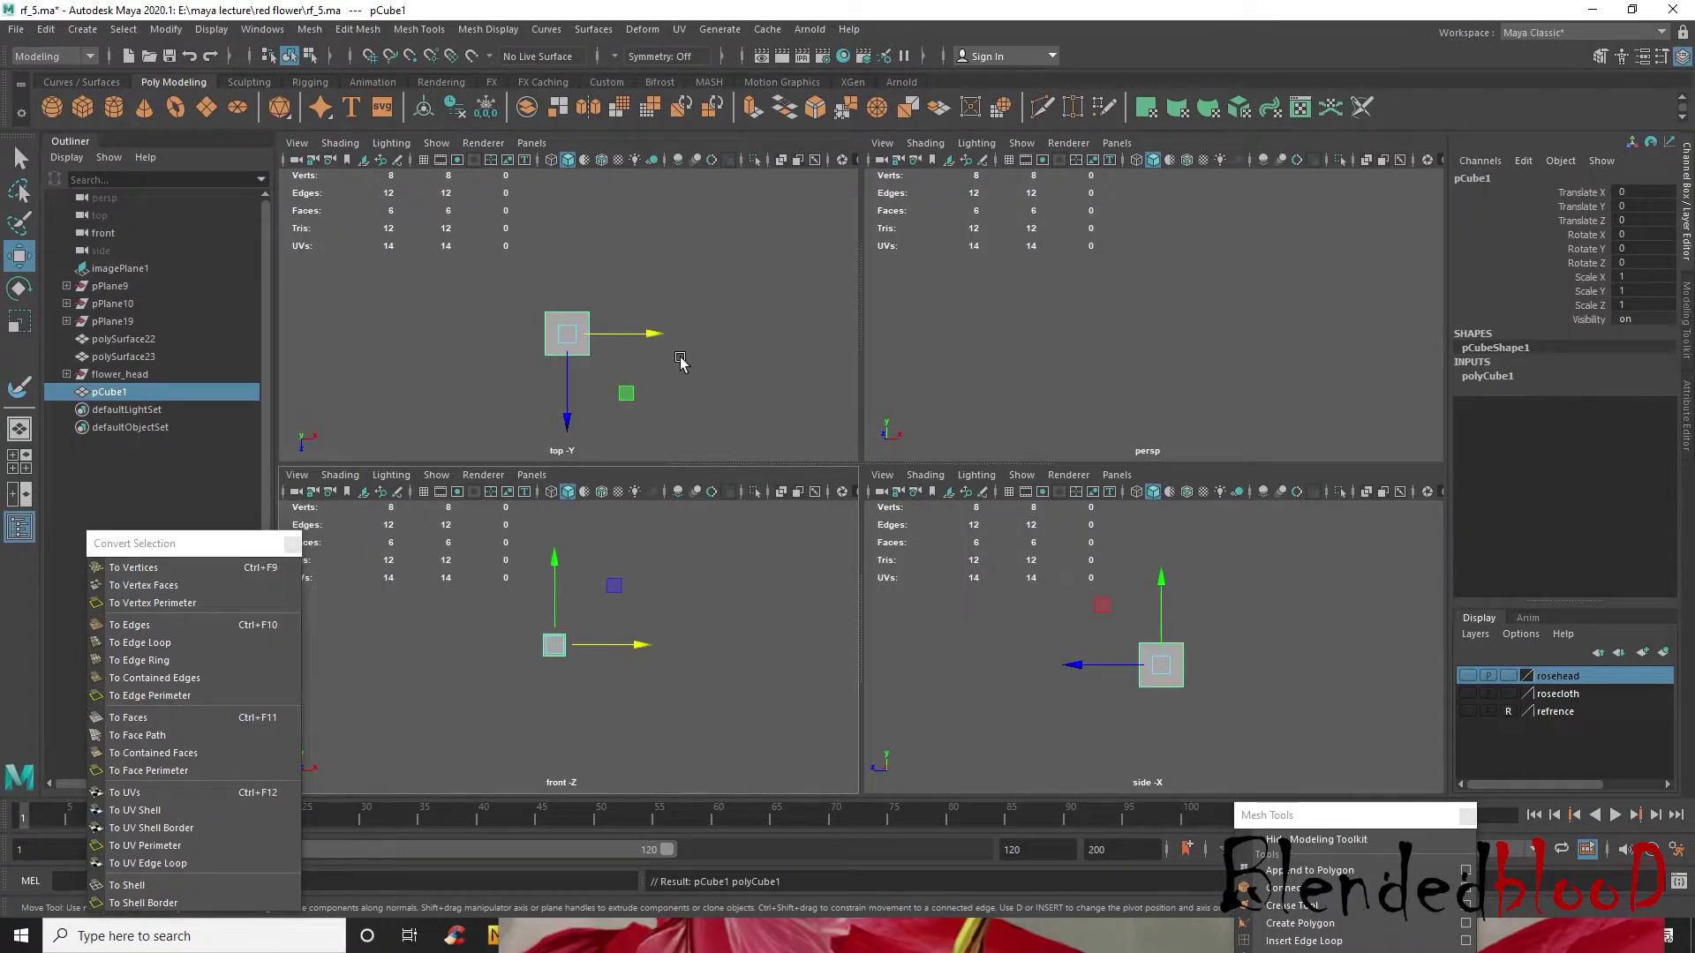
key("4")
key("4")
key("4")
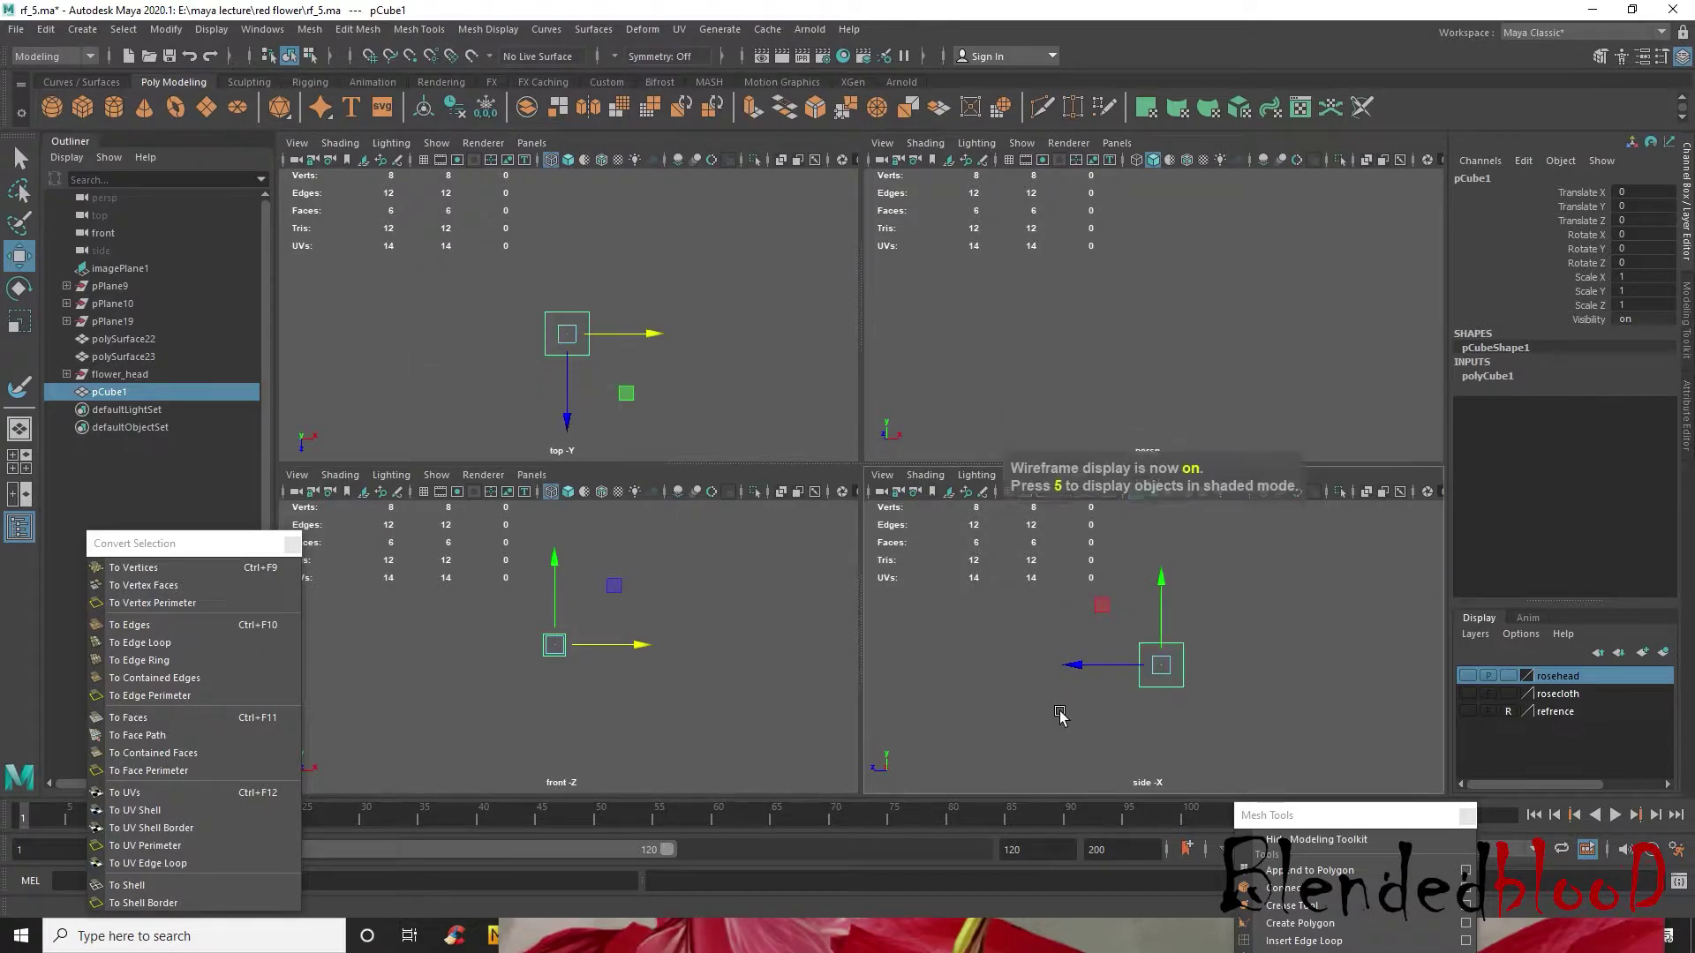
left_click(693, 273)
key("4")
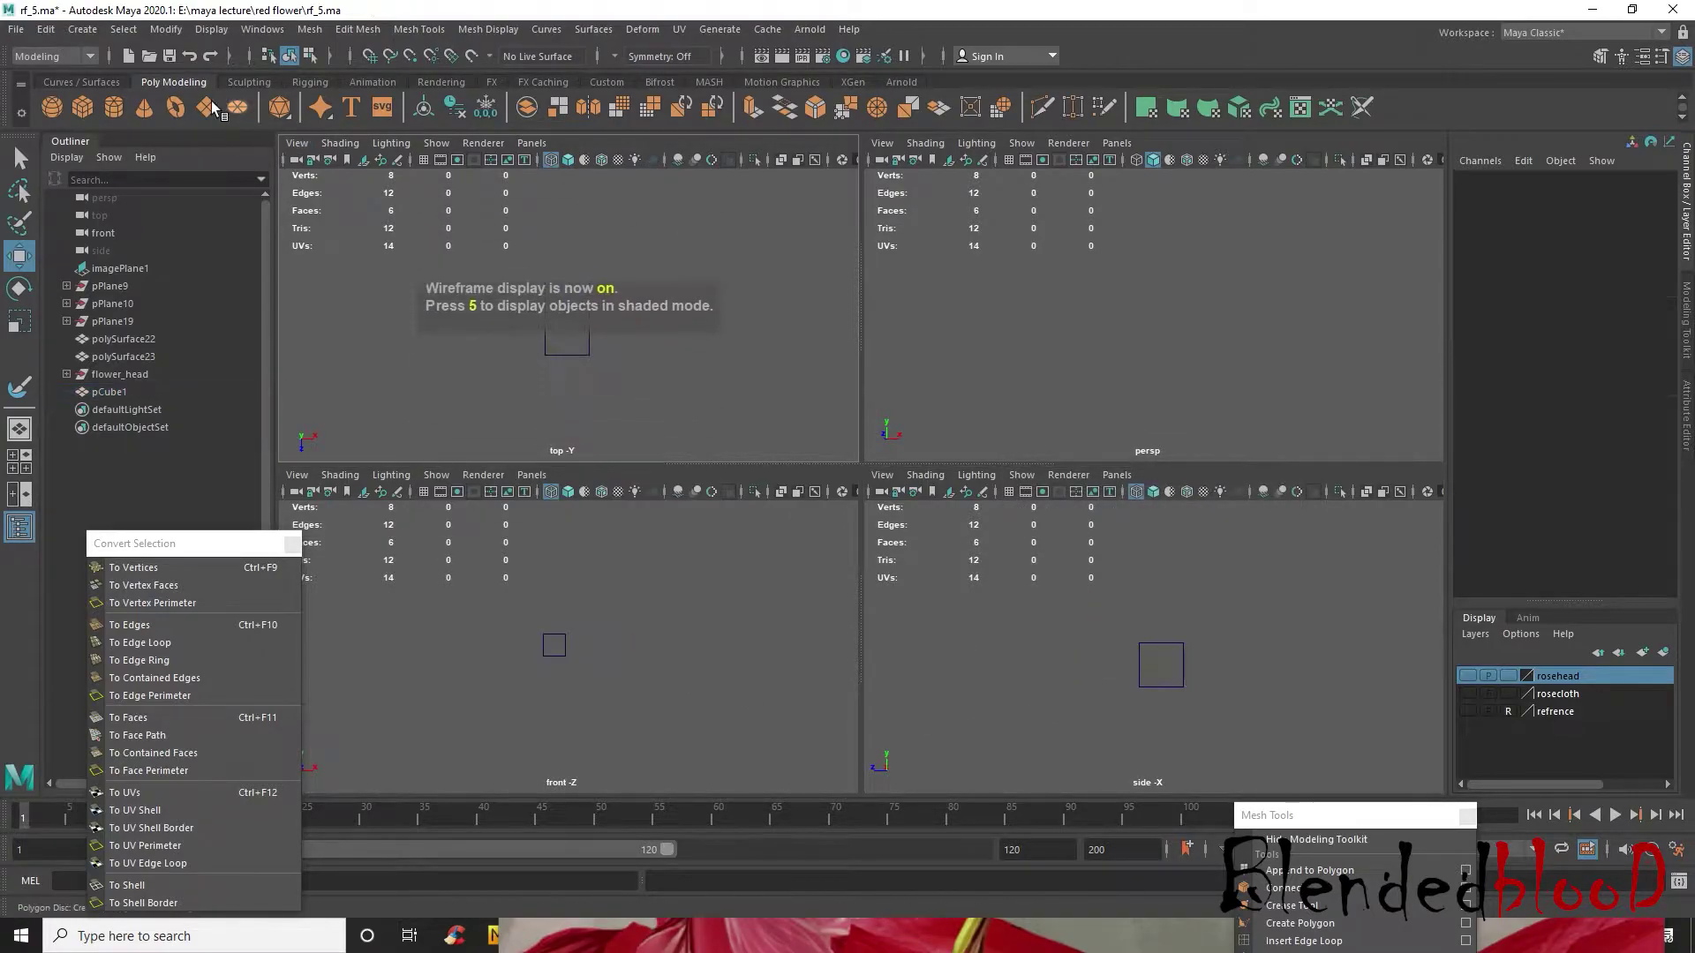
- Start the EP Curve tool and enlarge the side view with empty space above the cube
left_click(82, 82)
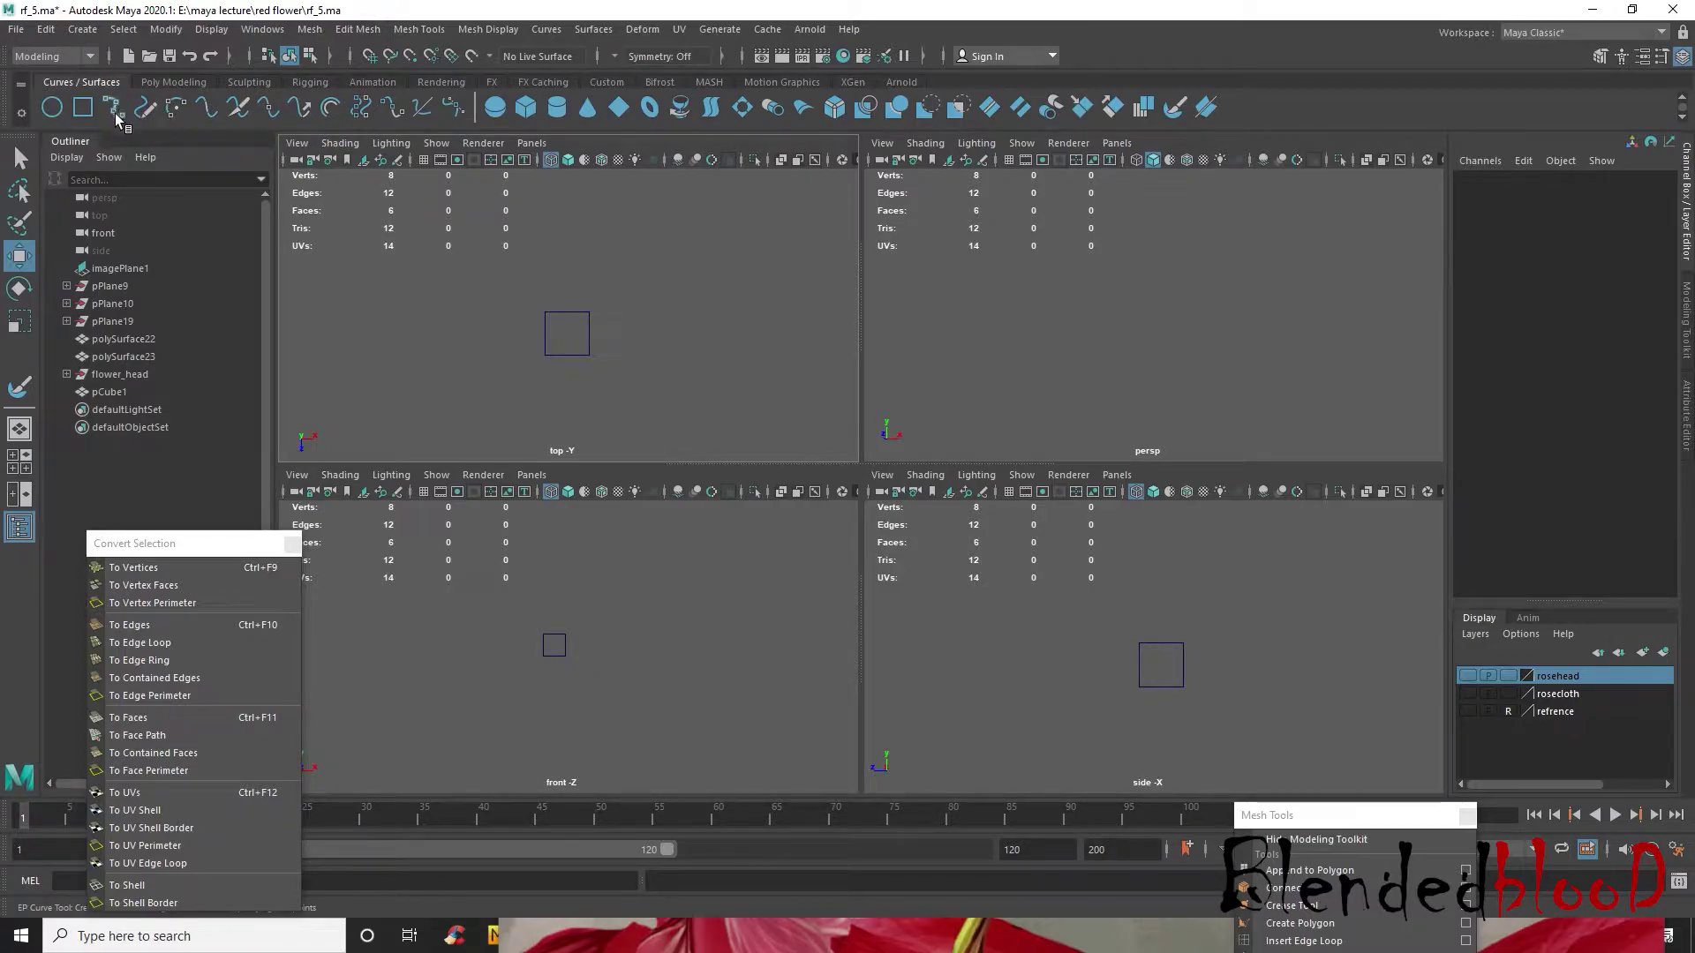
left_click(115, 111)
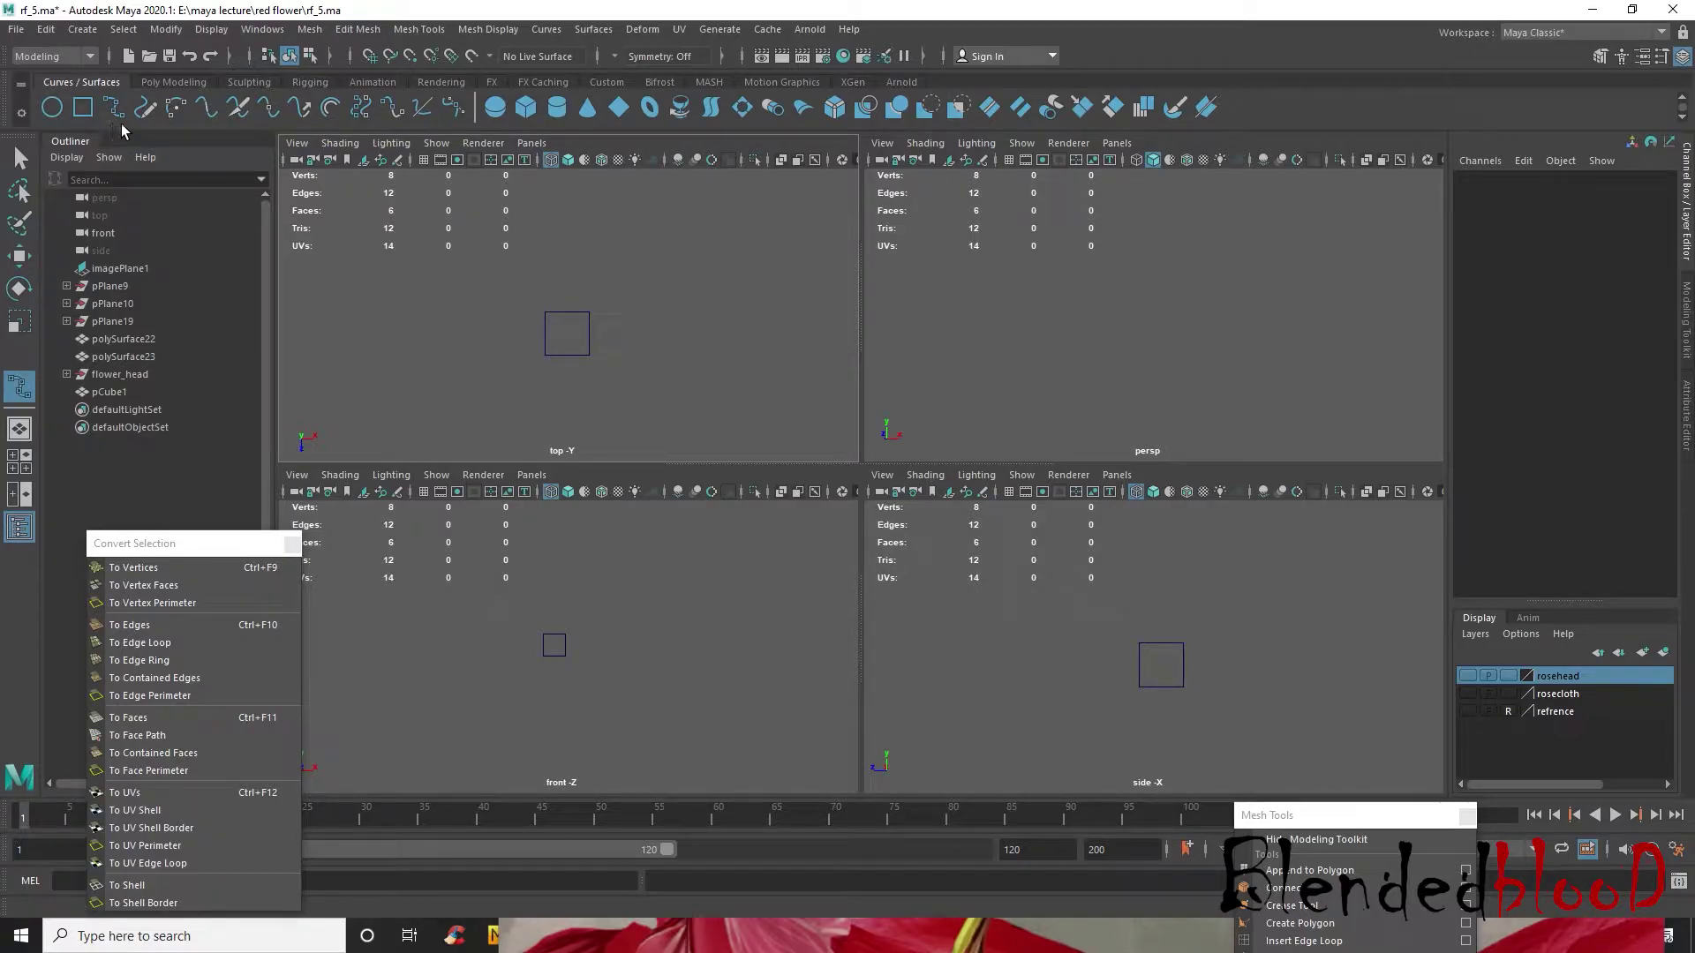
middle_click_drag(615, 294, 615, 365, "alt")
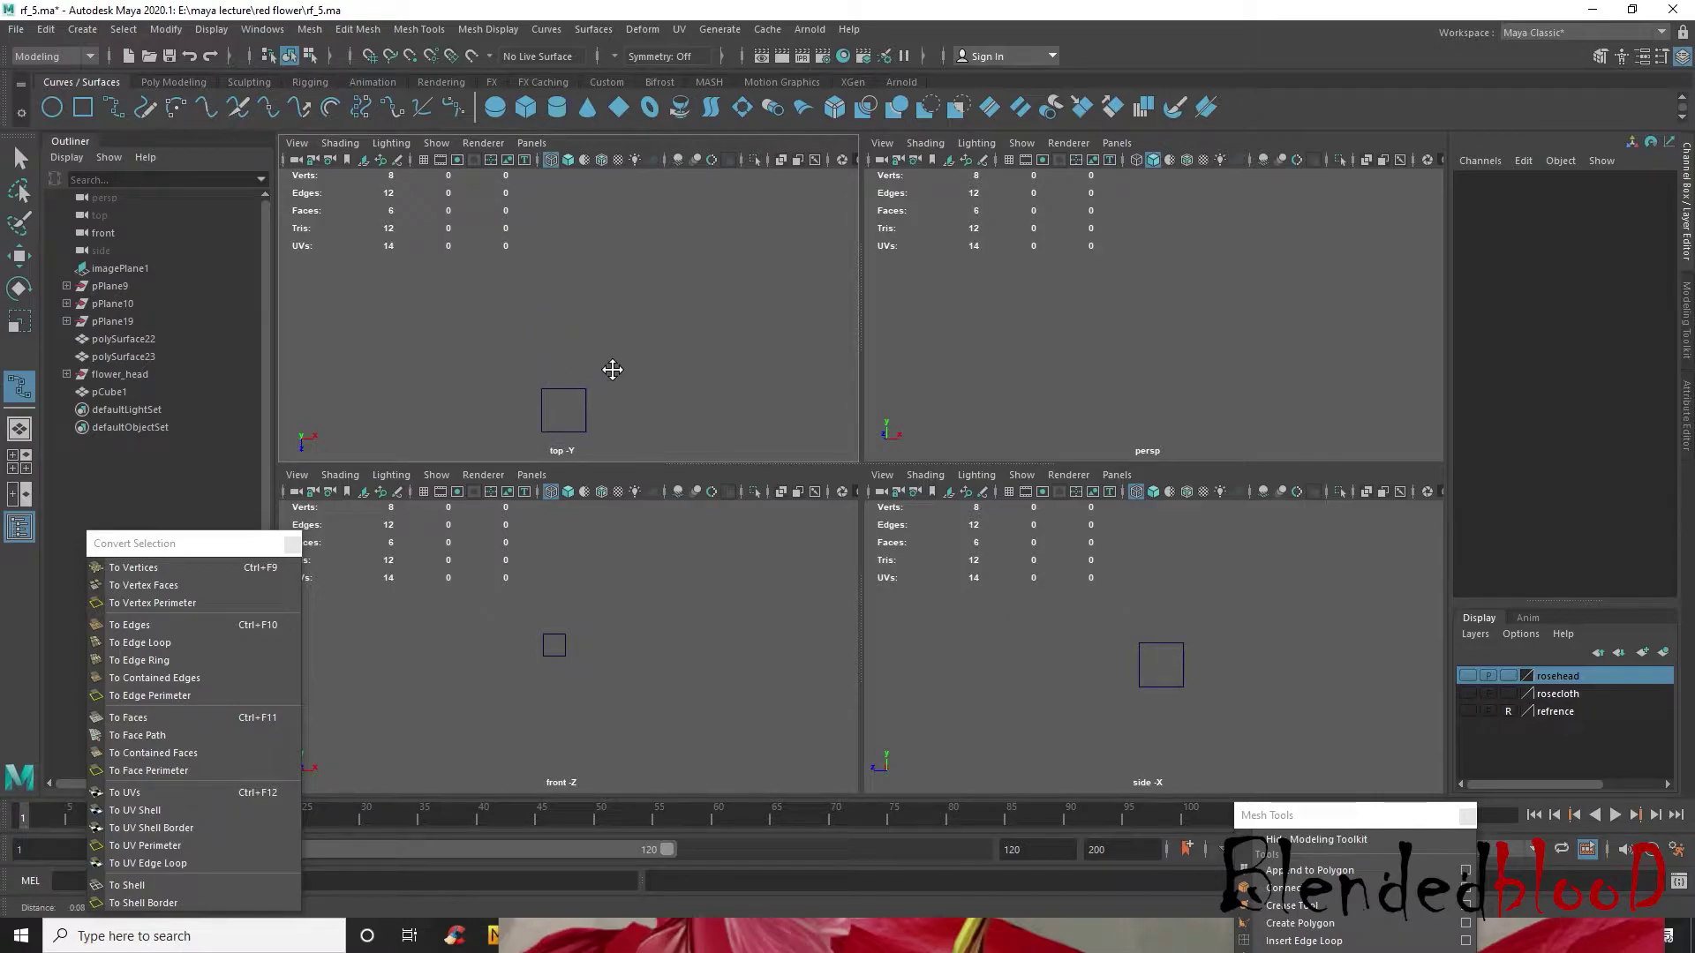
middle_click_drag(1092, 654, 1029, 681, "alt")
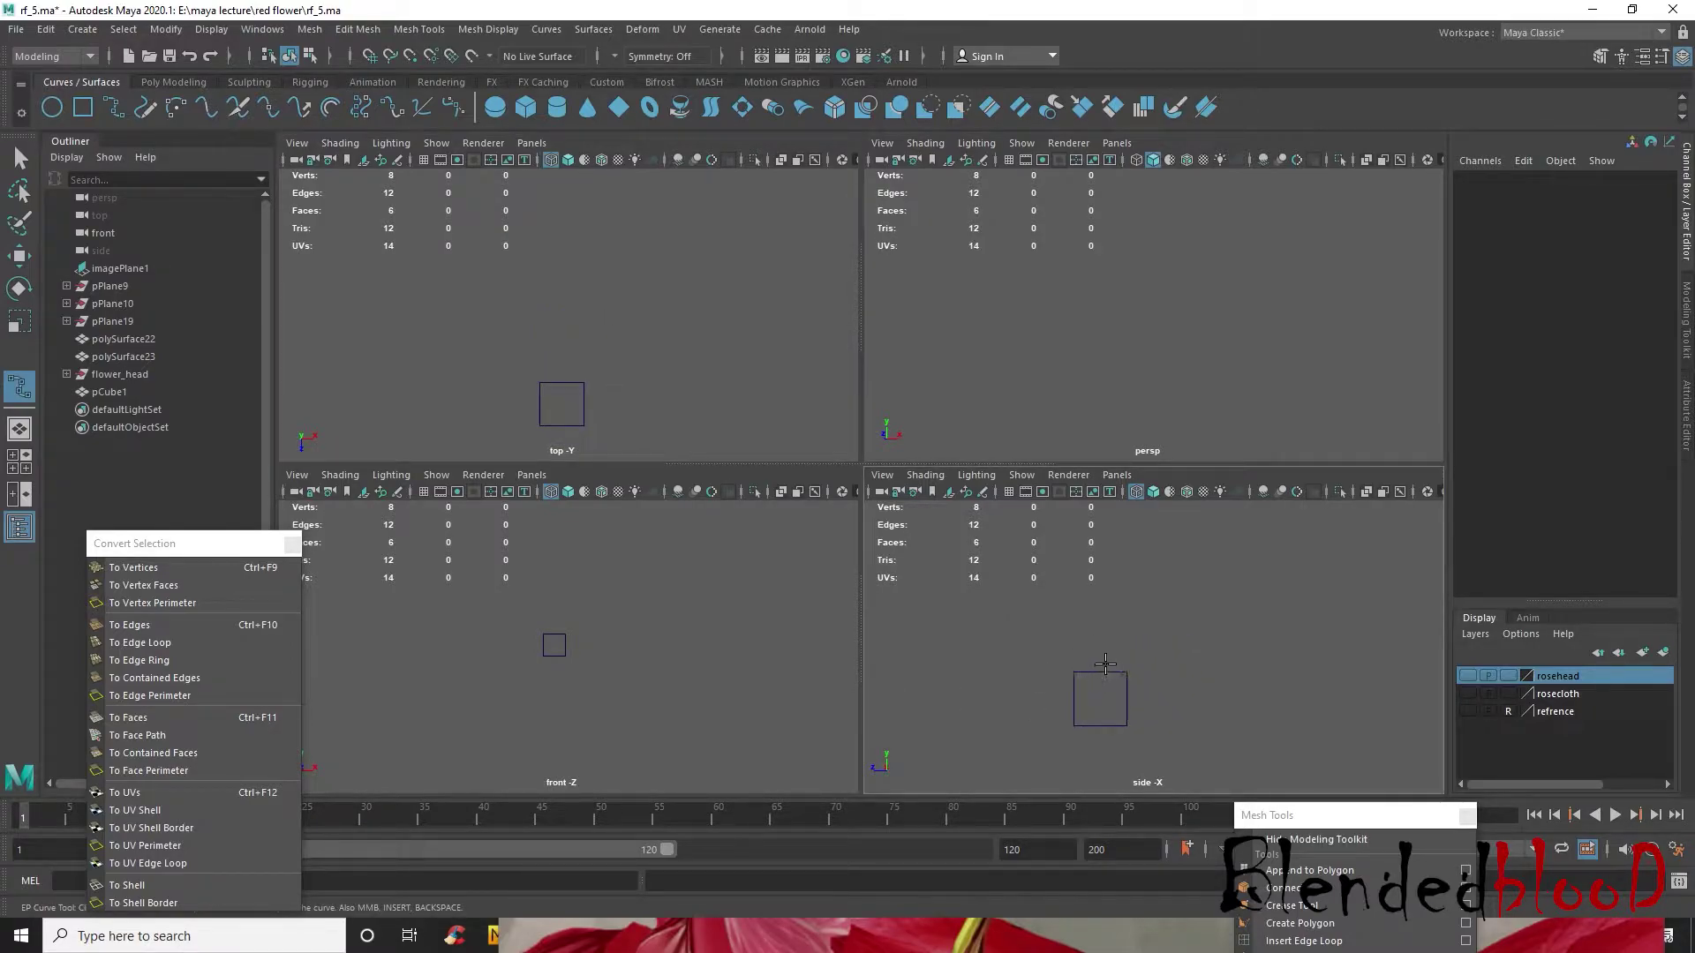
key("space")
left_click(825, 587)
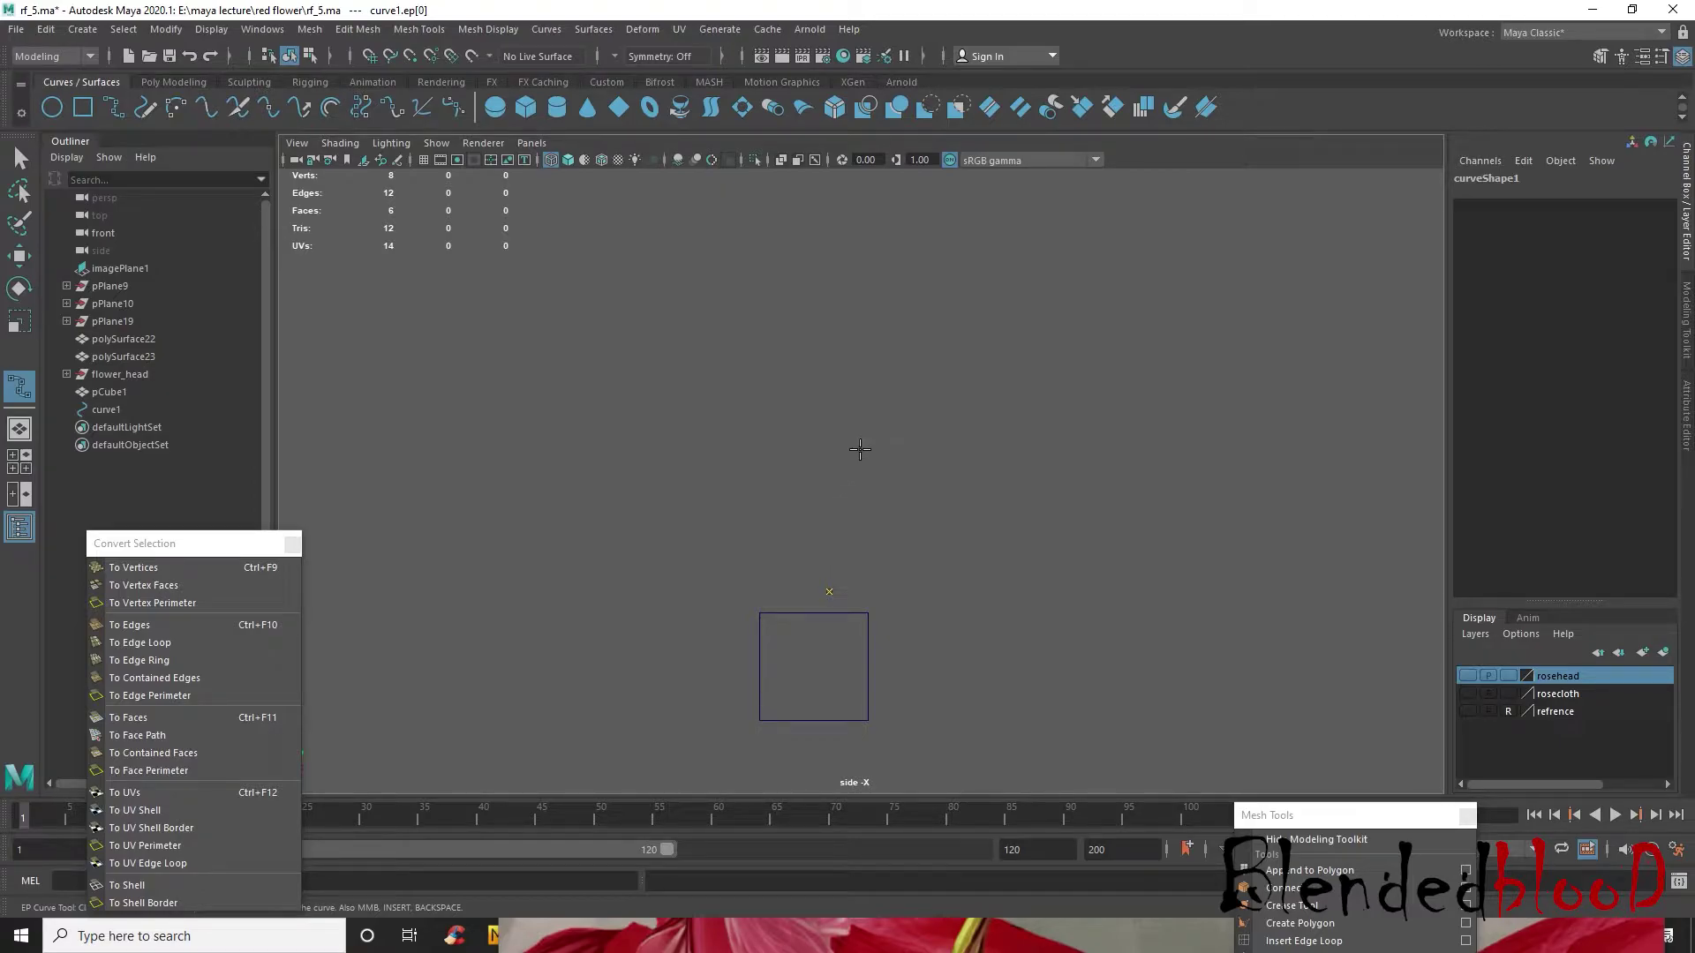
left_click(984, 453)
left_click(1002, 326)
left_click(1194, 405)
left_click(1192, 530)
left_click(1009, 576)
left_click(947, 558)
key("w")
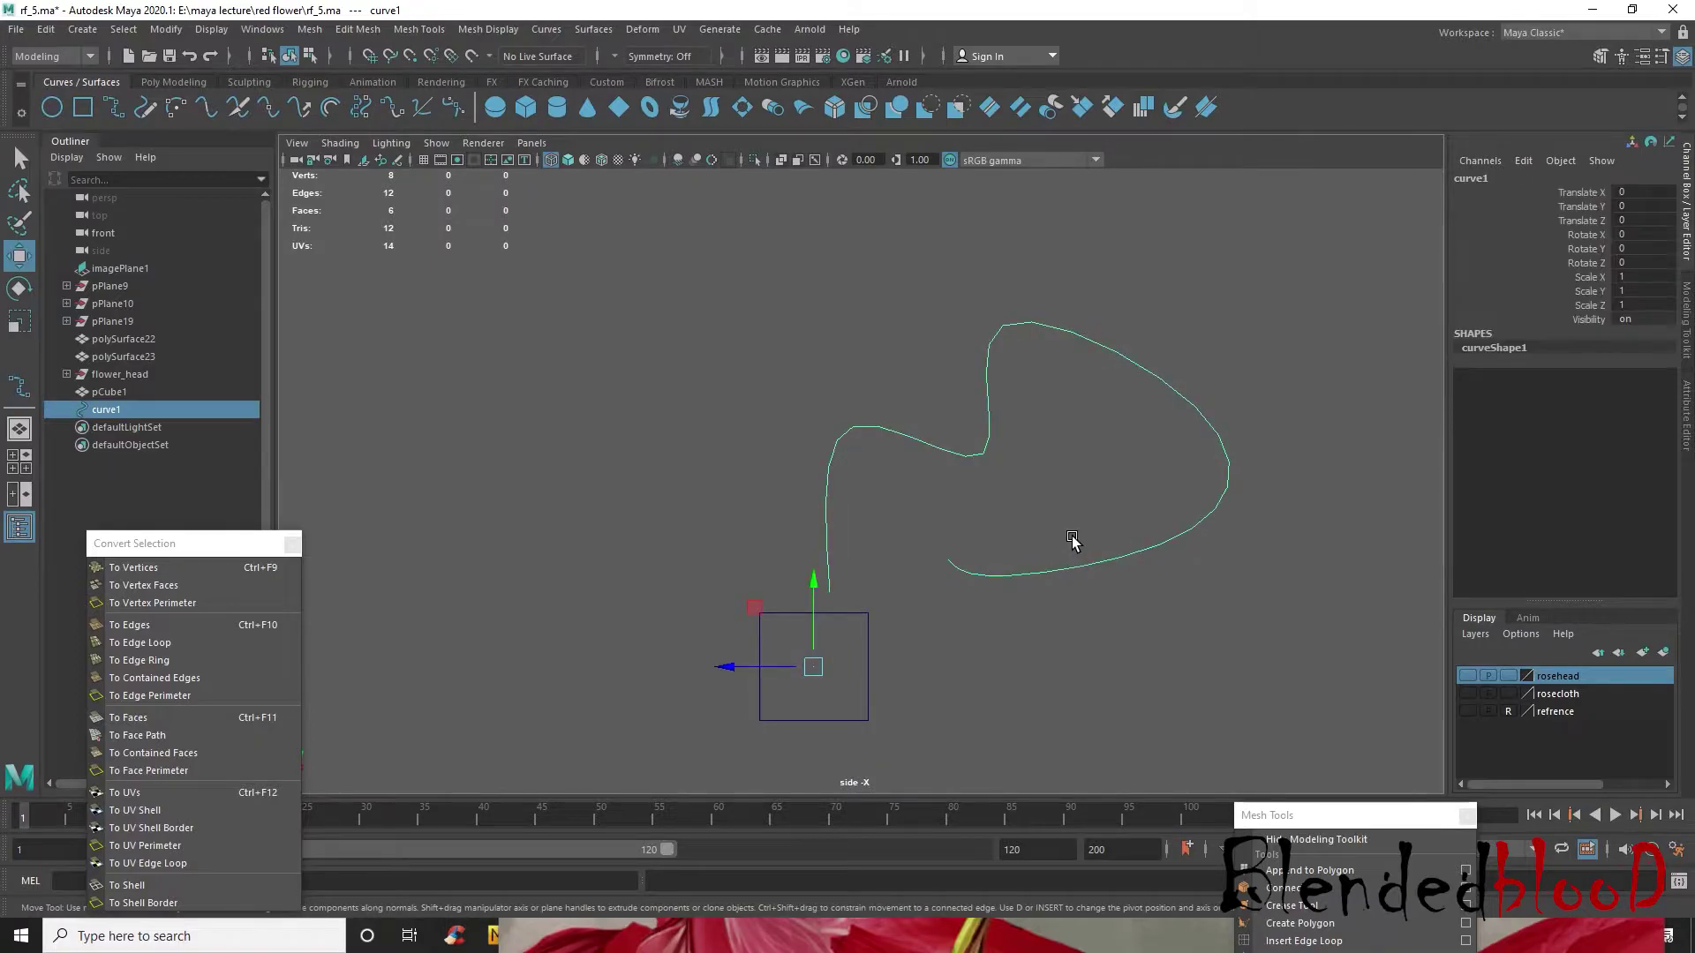
key("Delete")
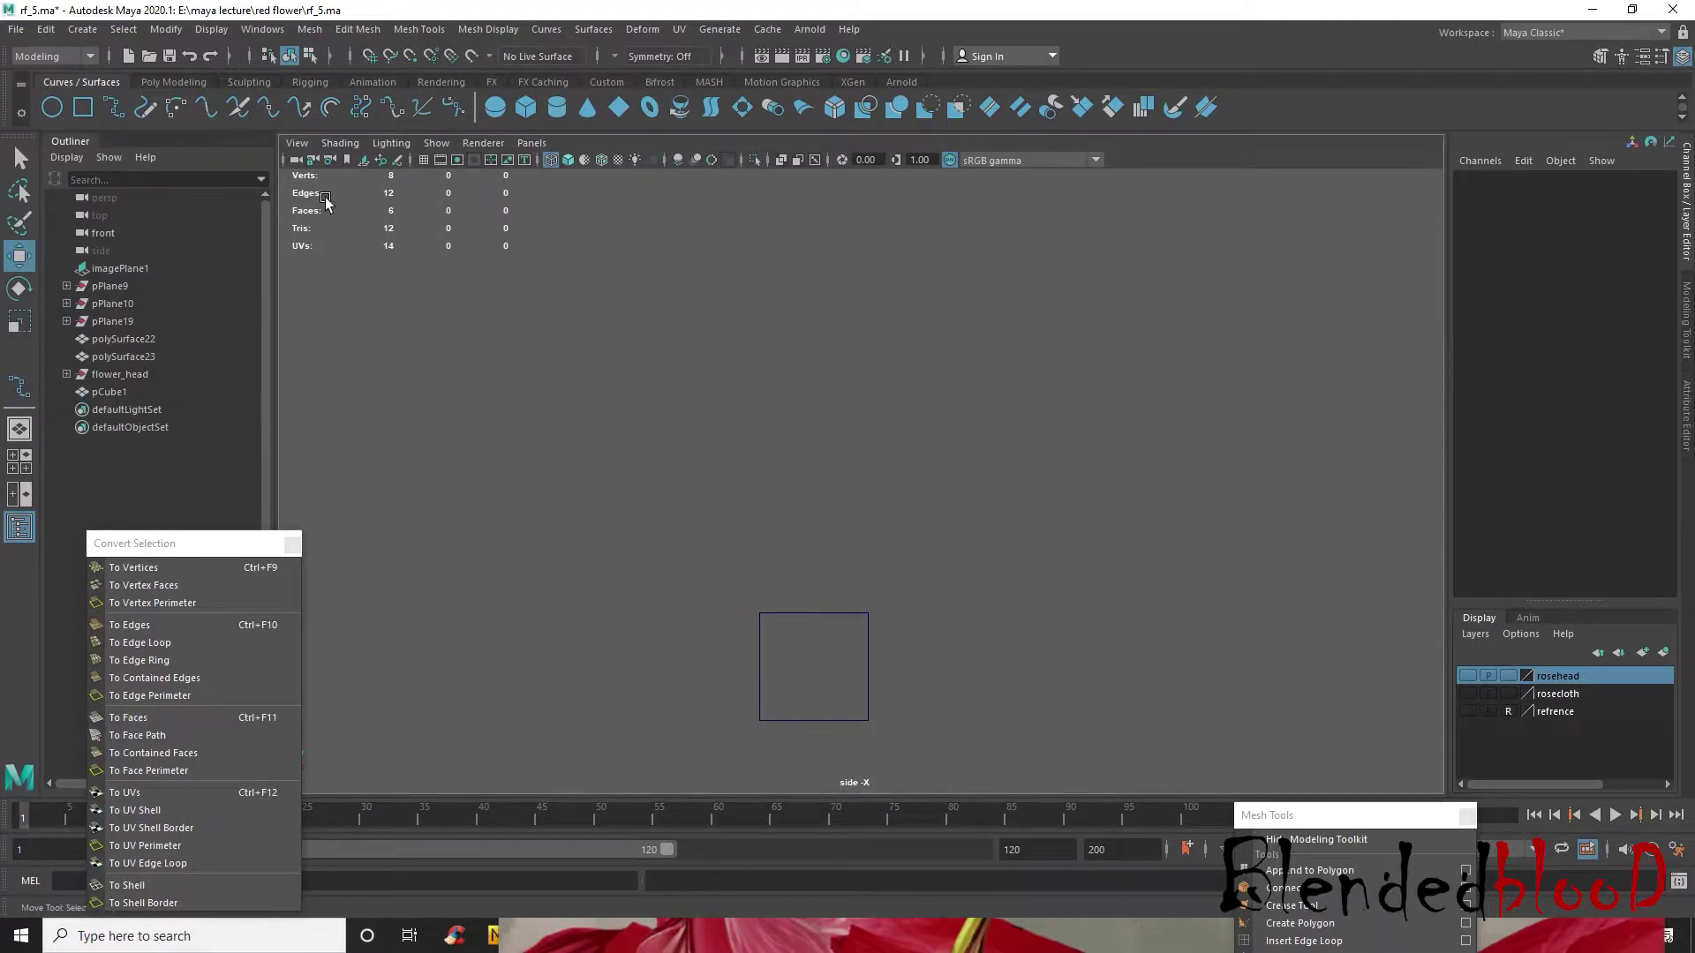
- Draw a long wavy EP curve in the side view, starting just above the cube and ending in a tall hook
left_click(119, 108)
left_click(801, 595)
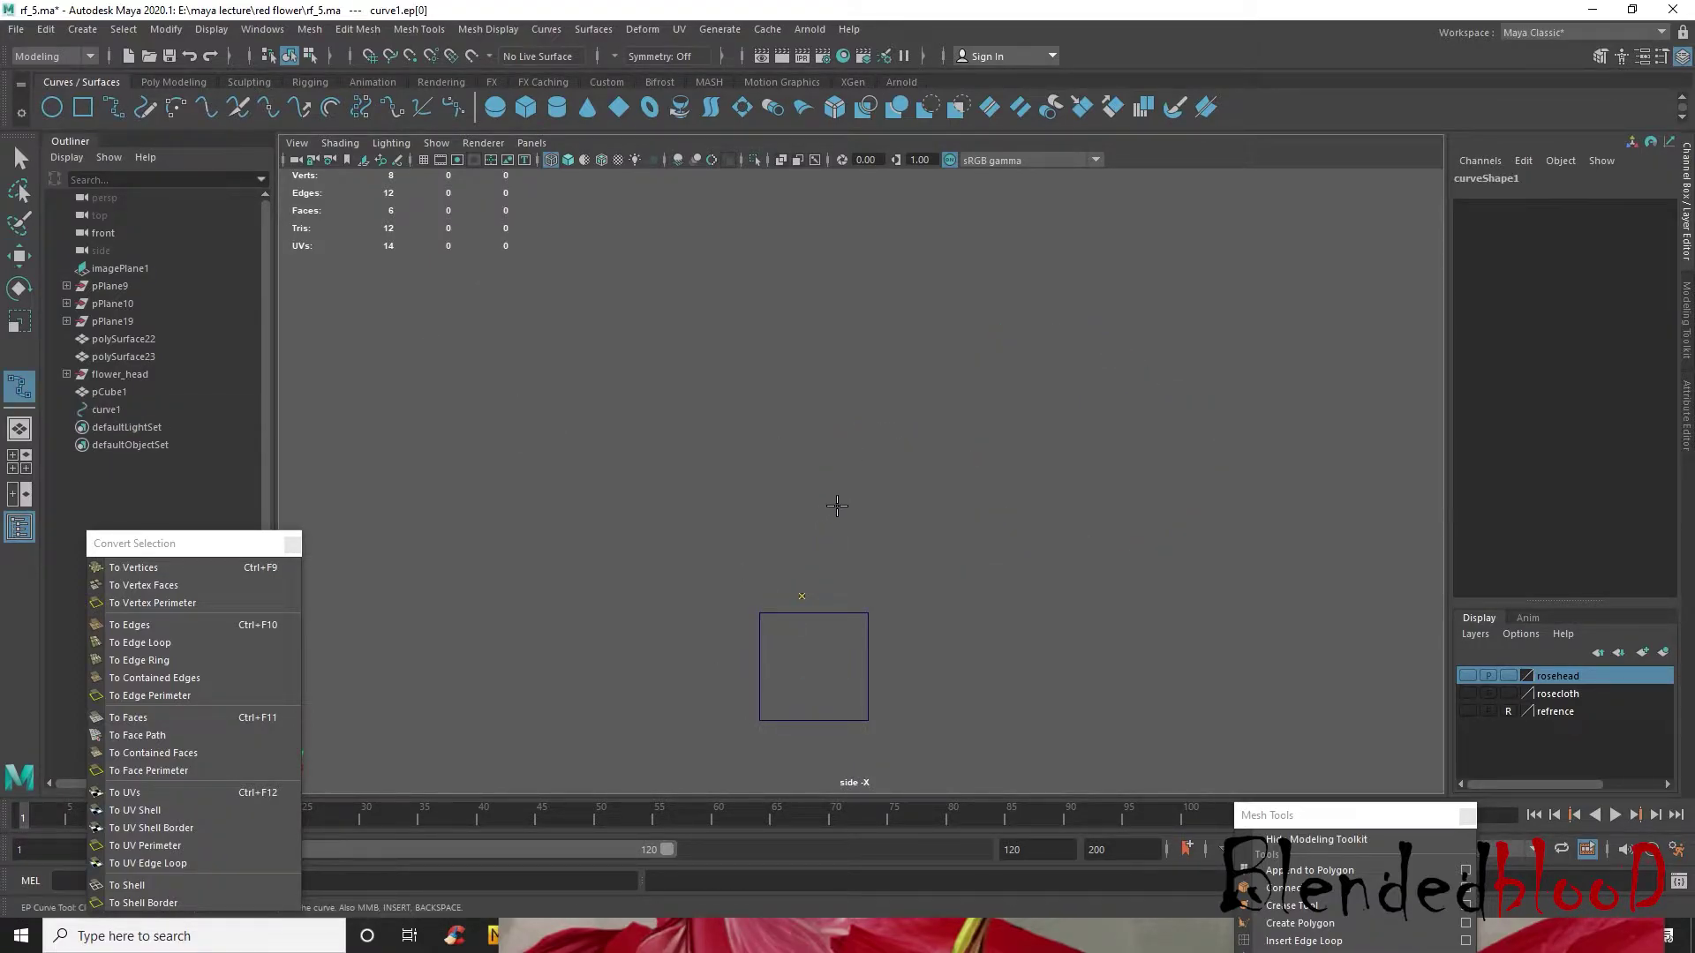
left_click_drag(872, 390, 813, 415)
left_click_drag(1033, 395, 972, 381)
left_click_drag(1155, 470, 1160, 528)
left_click_drag(1202, 627, 1163, 686)
middle_click_drag(1270, 534, 1136, 530, "alt")
left_click(1247, 622)
middle_click_drag(1264, 581, 988, 654, "alt")
left_click_drag(1186, 523, 1003, 450)
left_click_drag(1097, 285, 1157, 290)
scroll(1198, 361, "down", 5)
left_click(1077, 496)
left_click(1187, 628)
left_click(1251, 366)
left_click(1163, 316)
key("Return")
key("w")
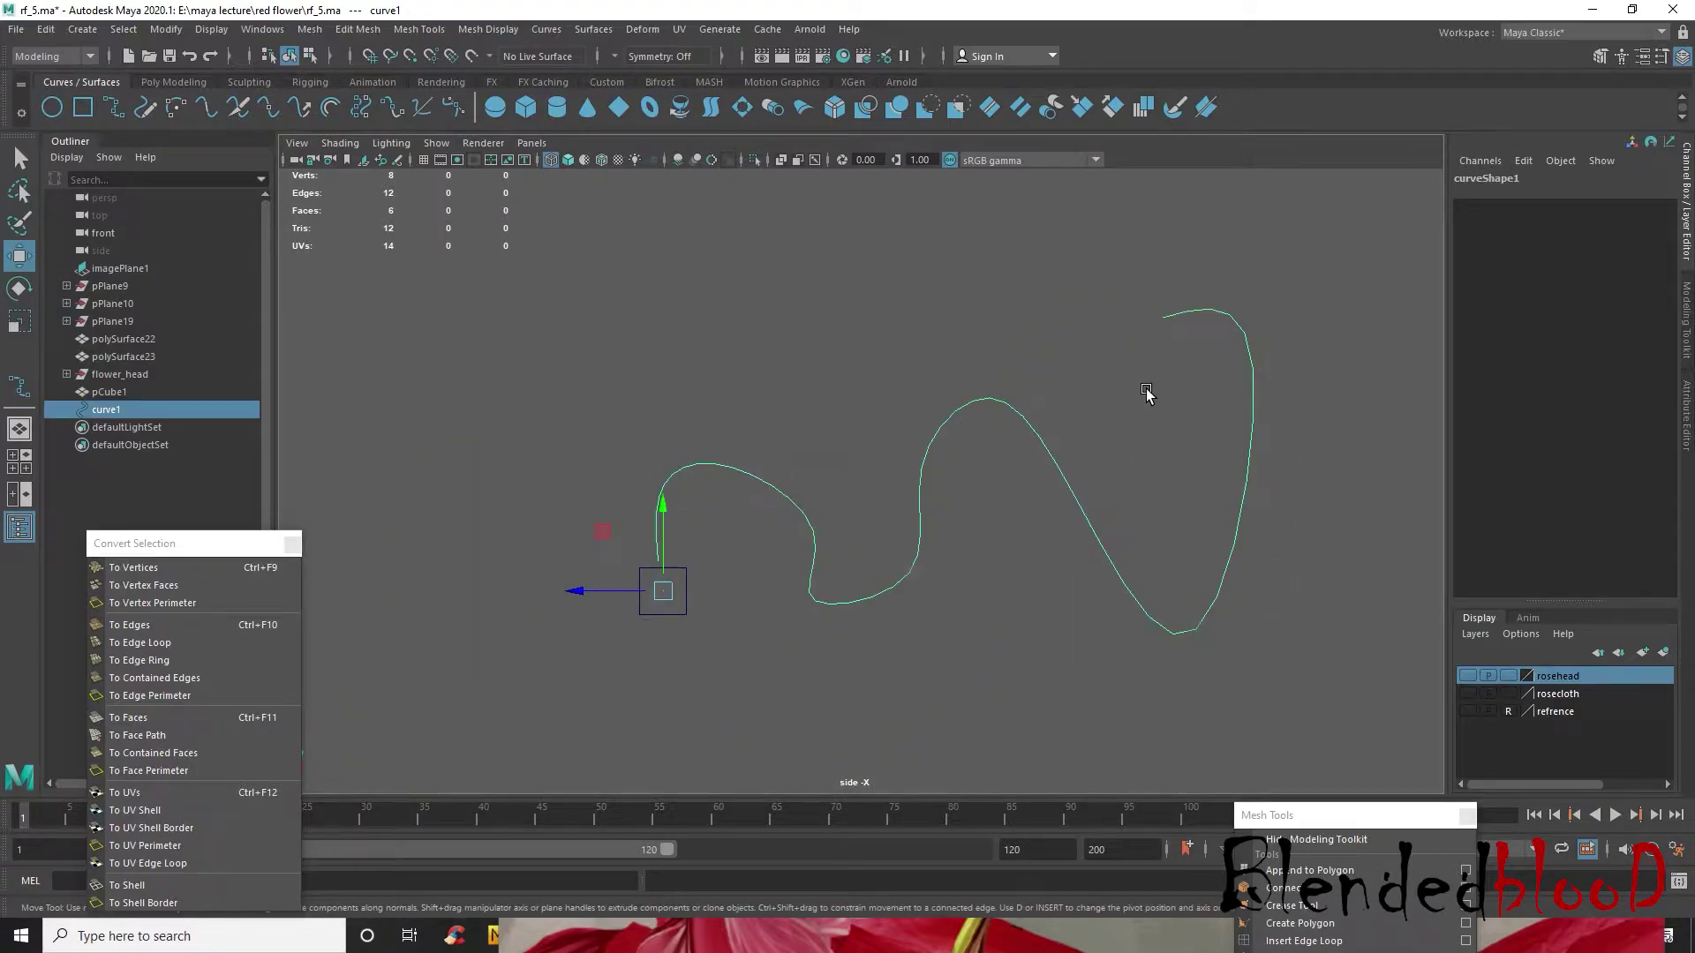
key("space")
key("space")
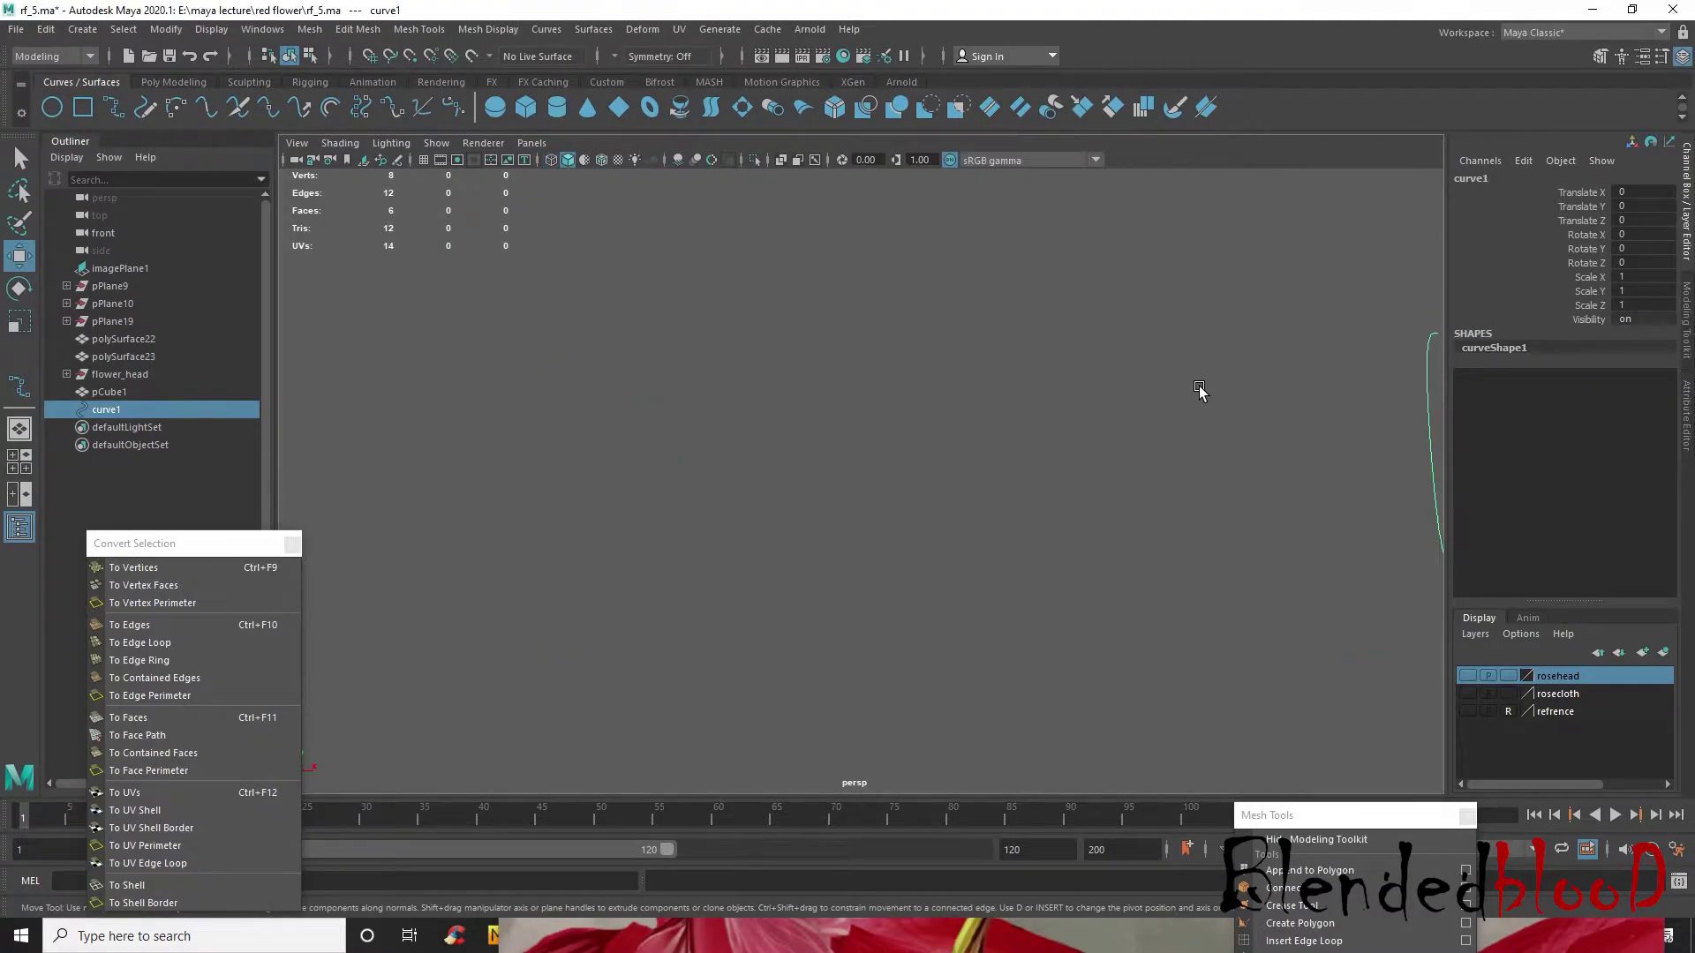
mouse_move(1267, 476)
left_mouse_down("alt")
mouse_move(715, 514)
mouse_move(1086, 512)
left_mouse_up("alt")
key("space")
key("space")
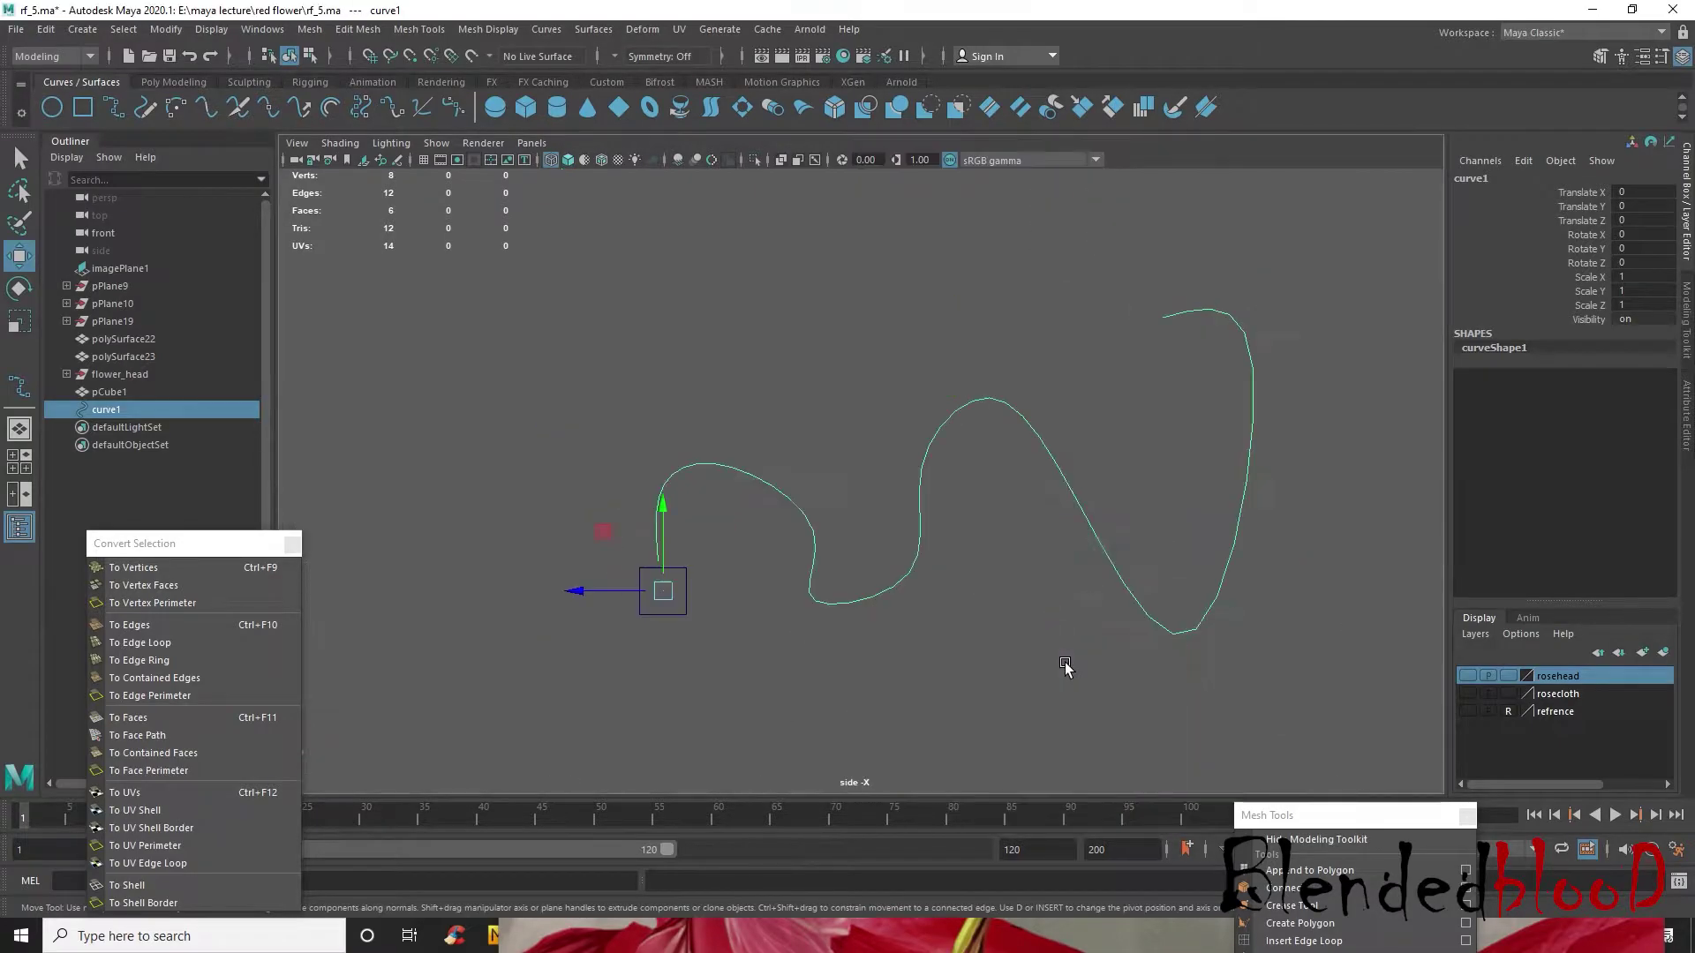
- Show the curve's edit points, return it to object mode, and bring up the cube's component selection options
right_click(922, 522)
right_click_drag(923, 519, 921, 522)
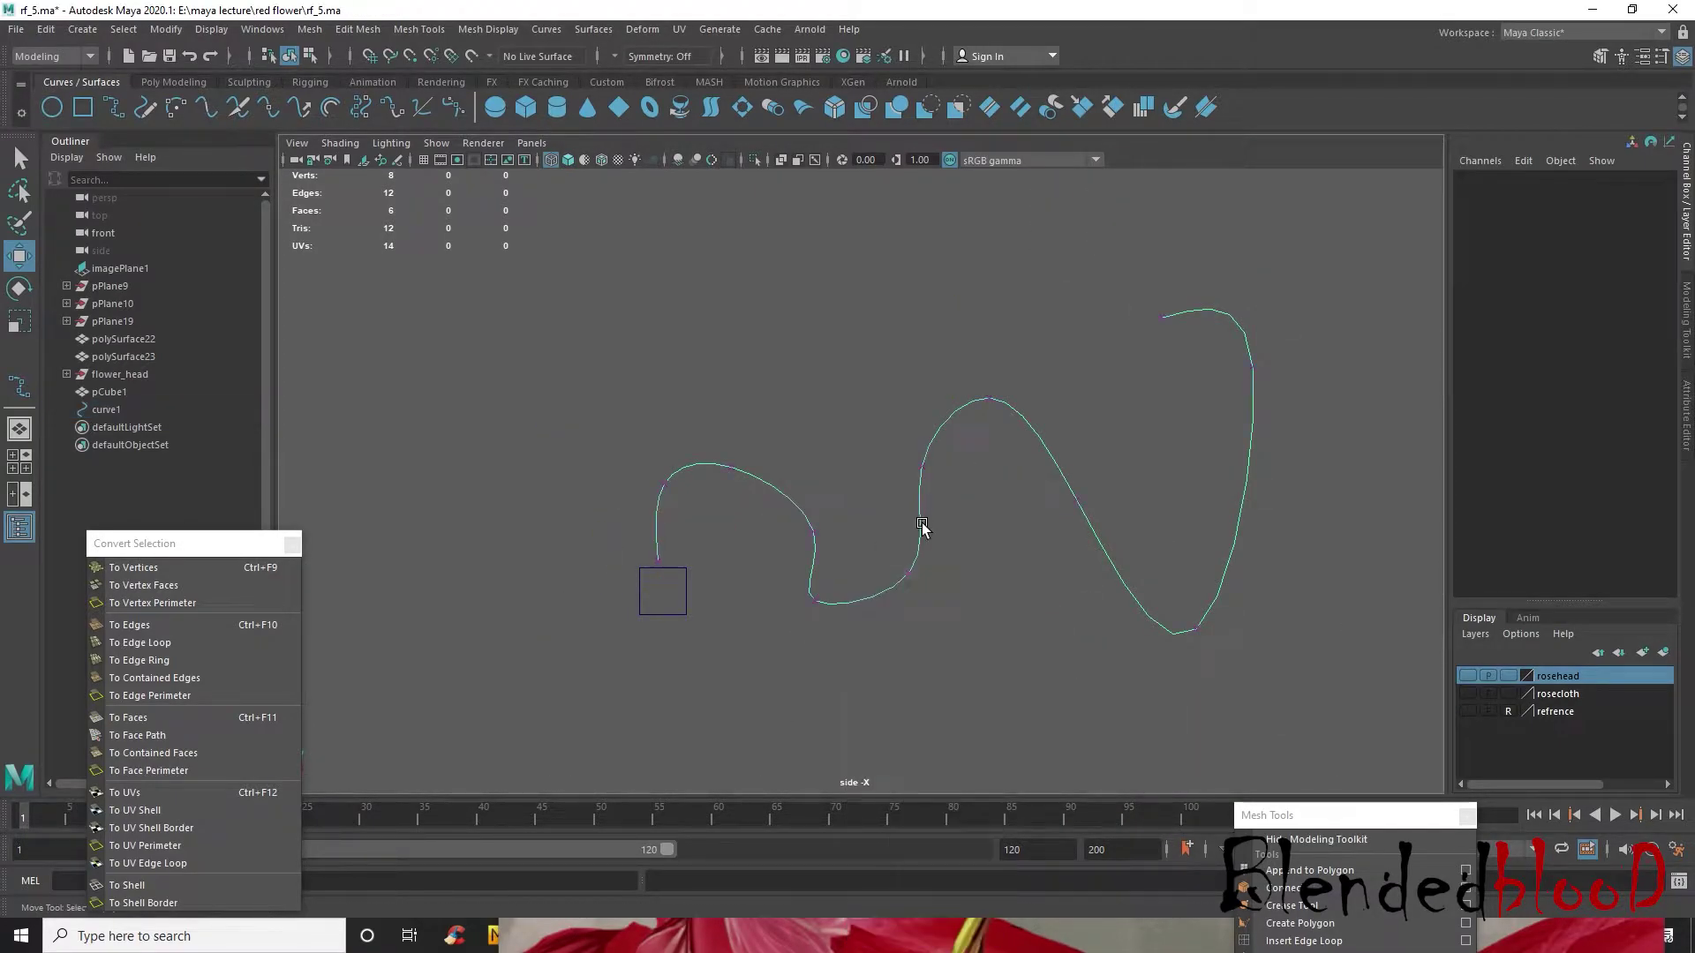
right_click_drag(776, 496, 908, 427)
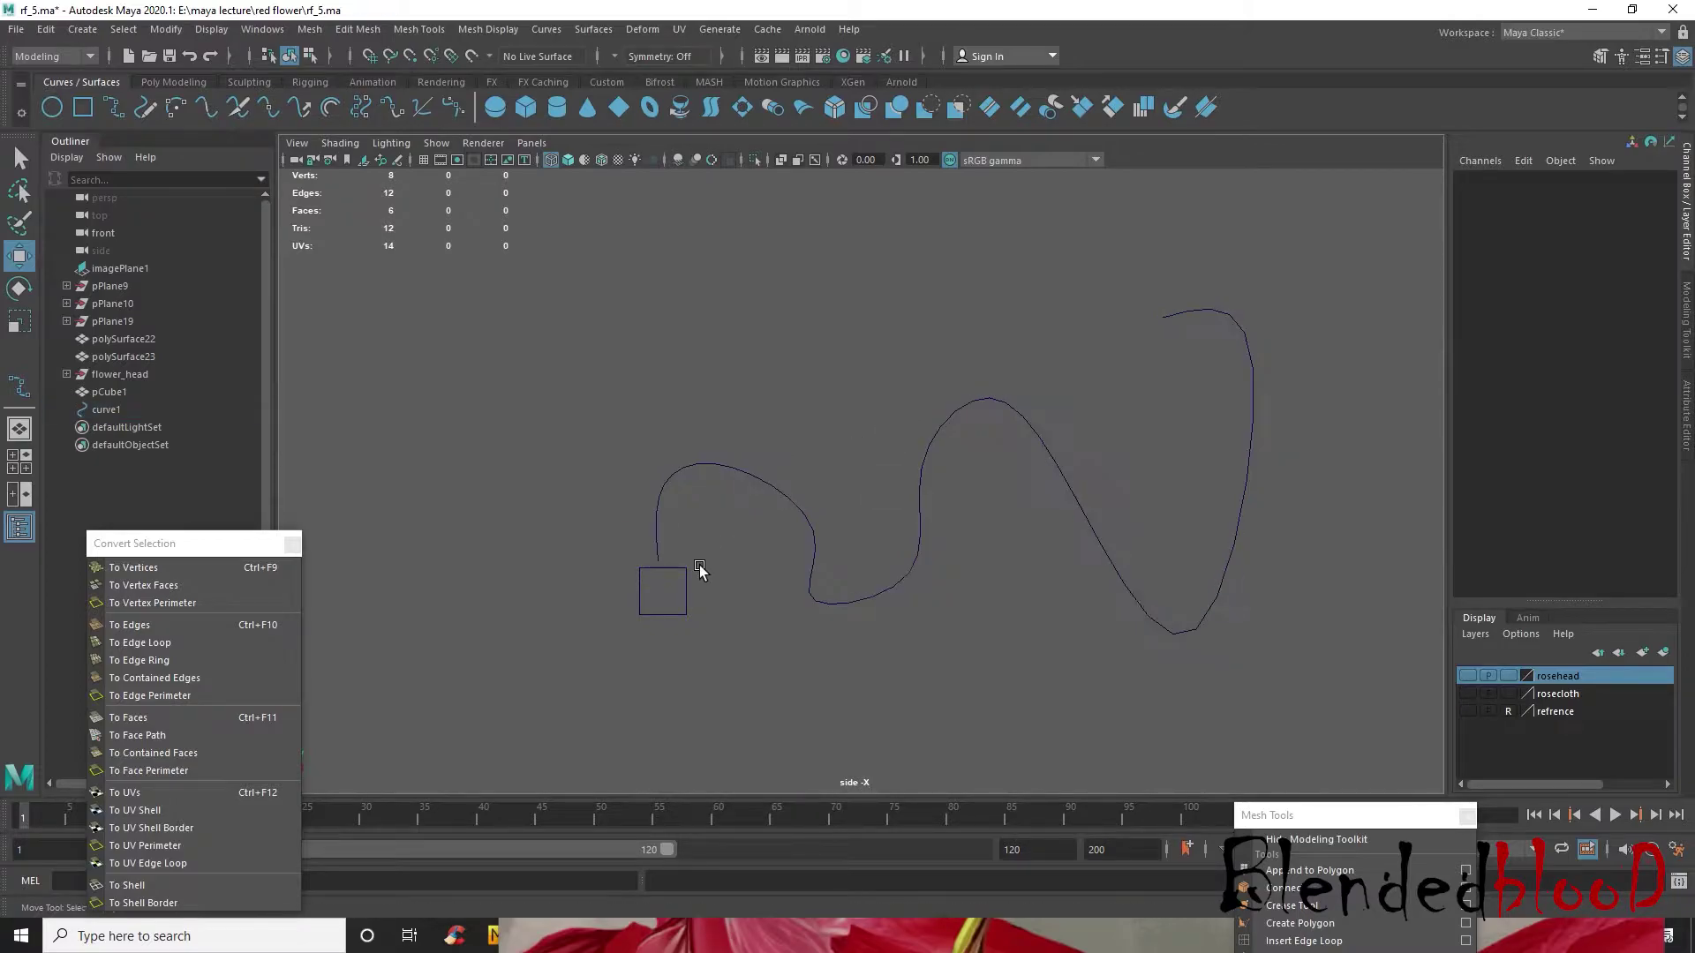
left_click(686, 589)
right_click(686, 589)
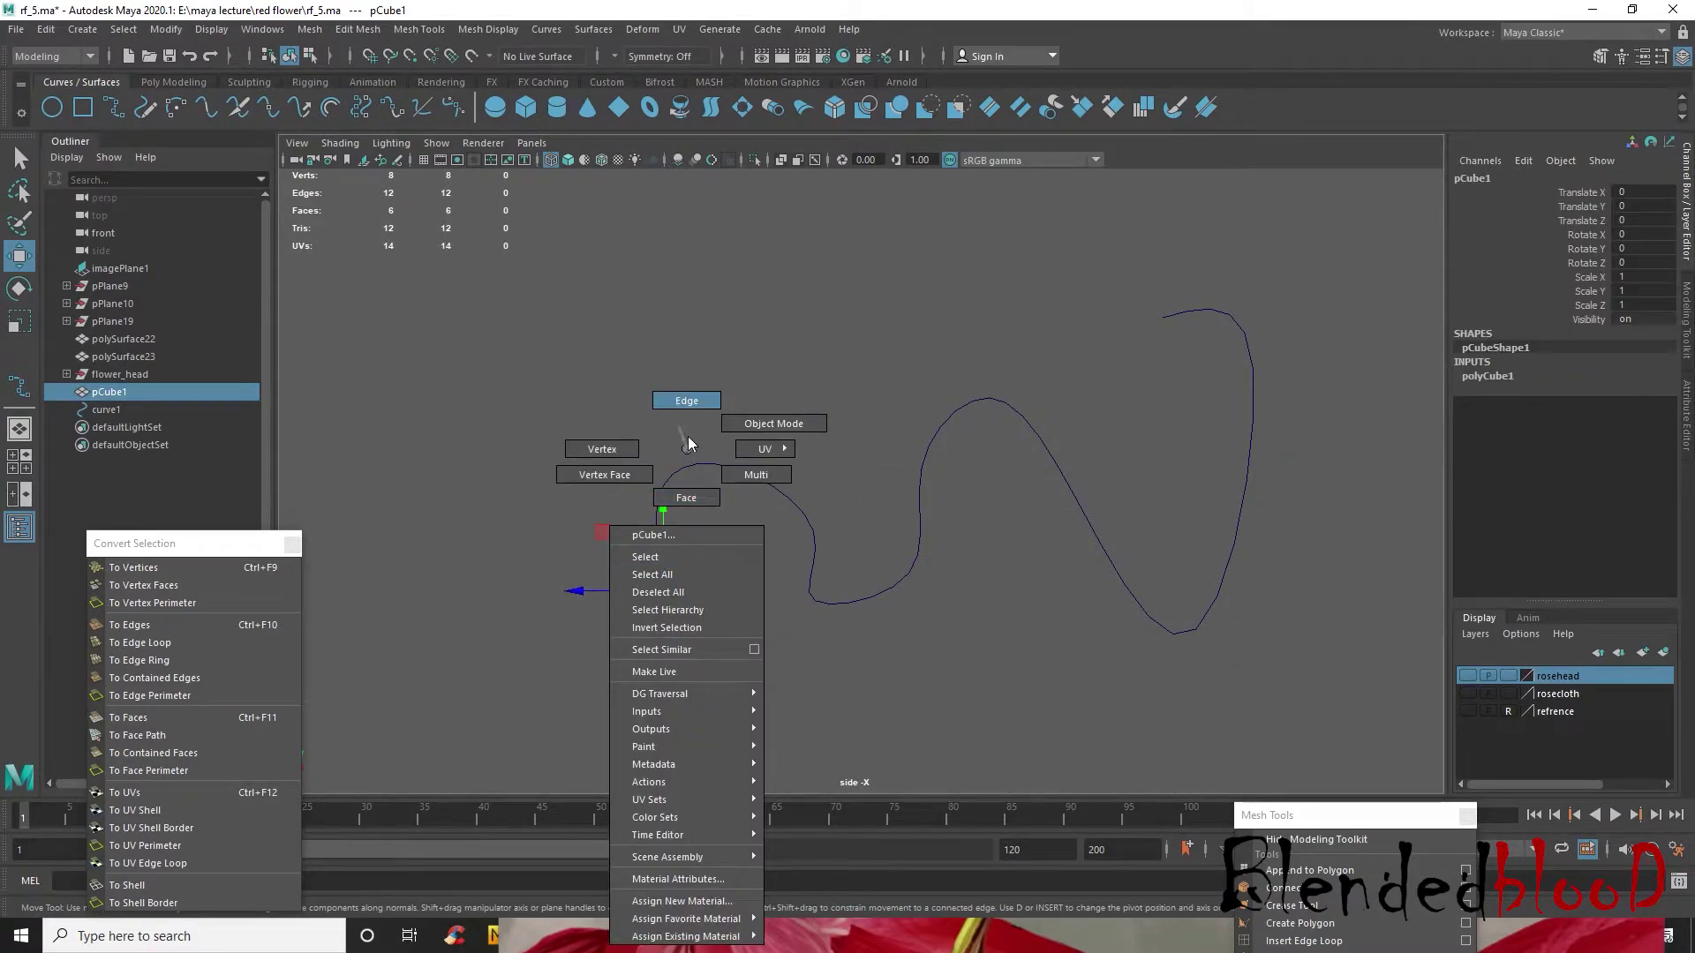
- Select the wavy curve and display its control vertices
left_click(847, 496)
left_click(813, 530)
right_click(813, 501)
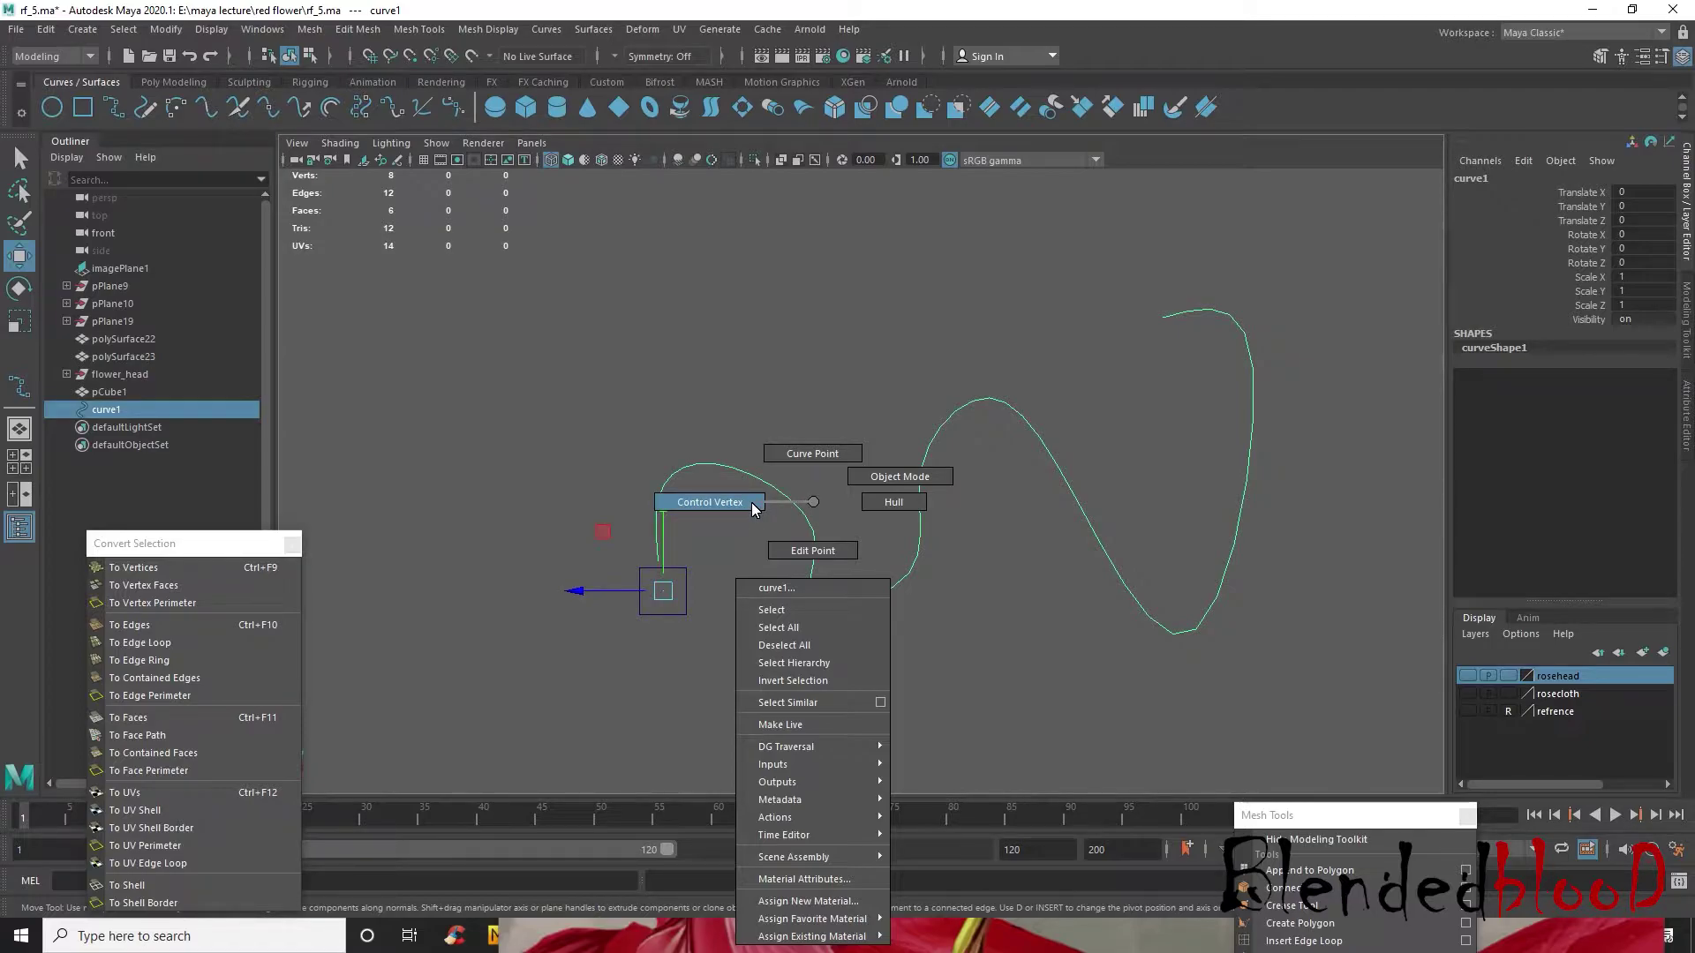
right_click_drag(753, 509, 752, 506)
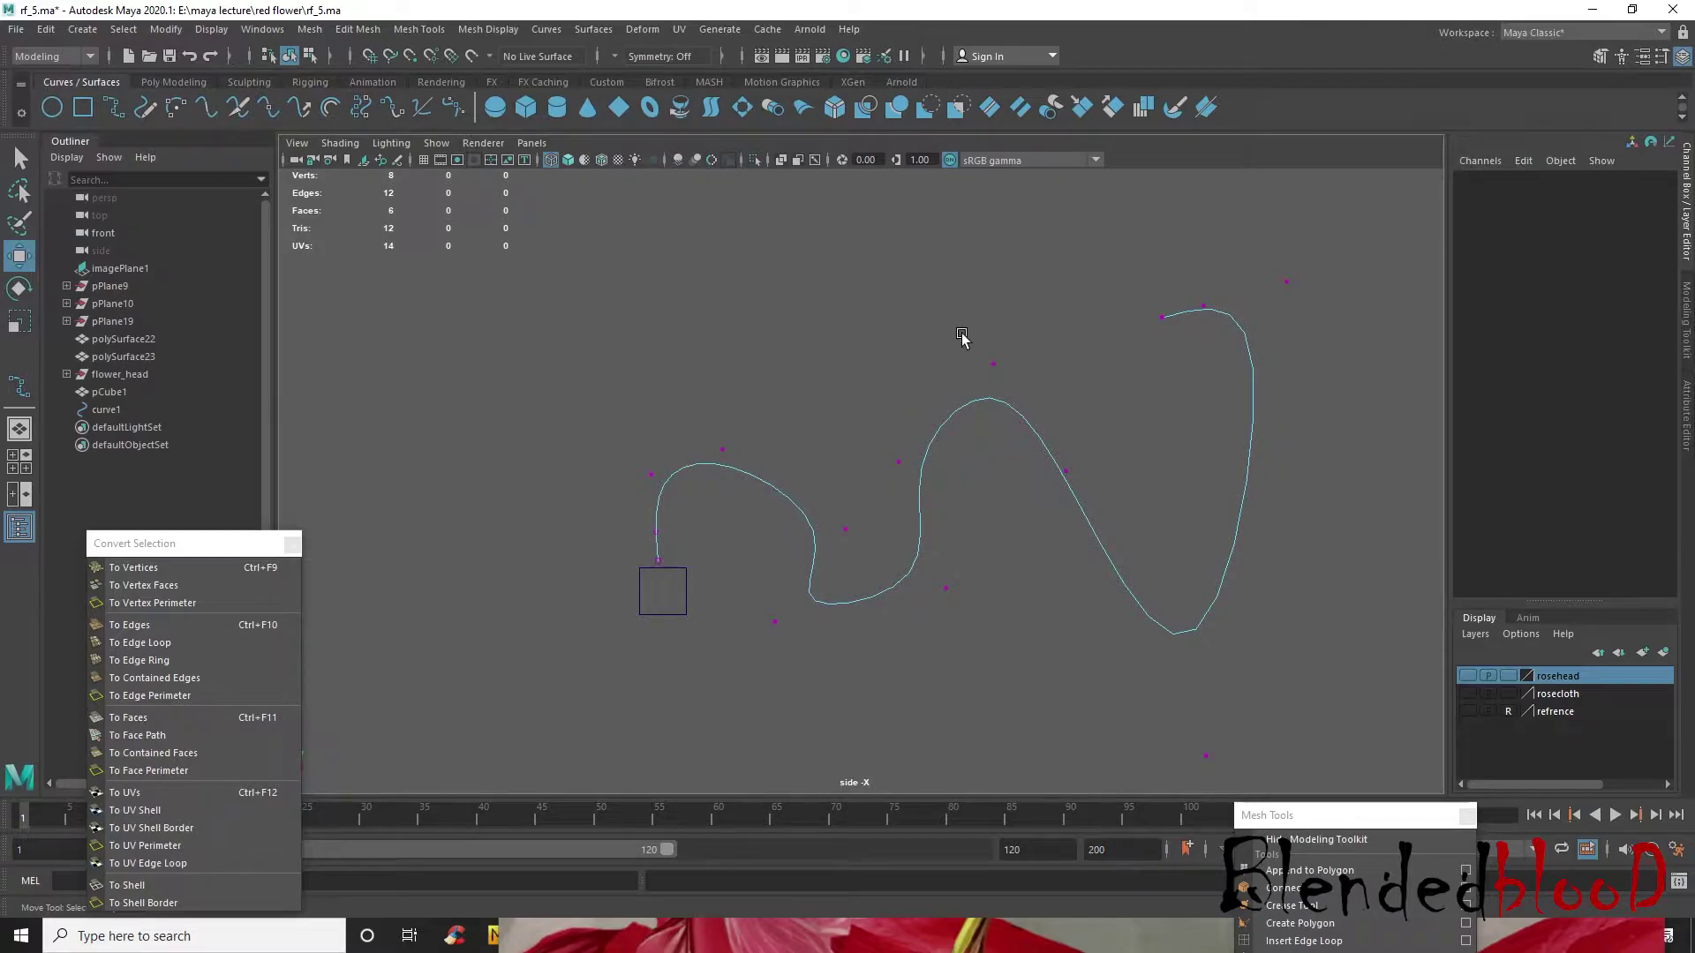
- Move several of the wavy curve's control vertices out of the side plane in the perspective view so the curve bends in depth
left_click_drag(955, 333, 1063, 400)
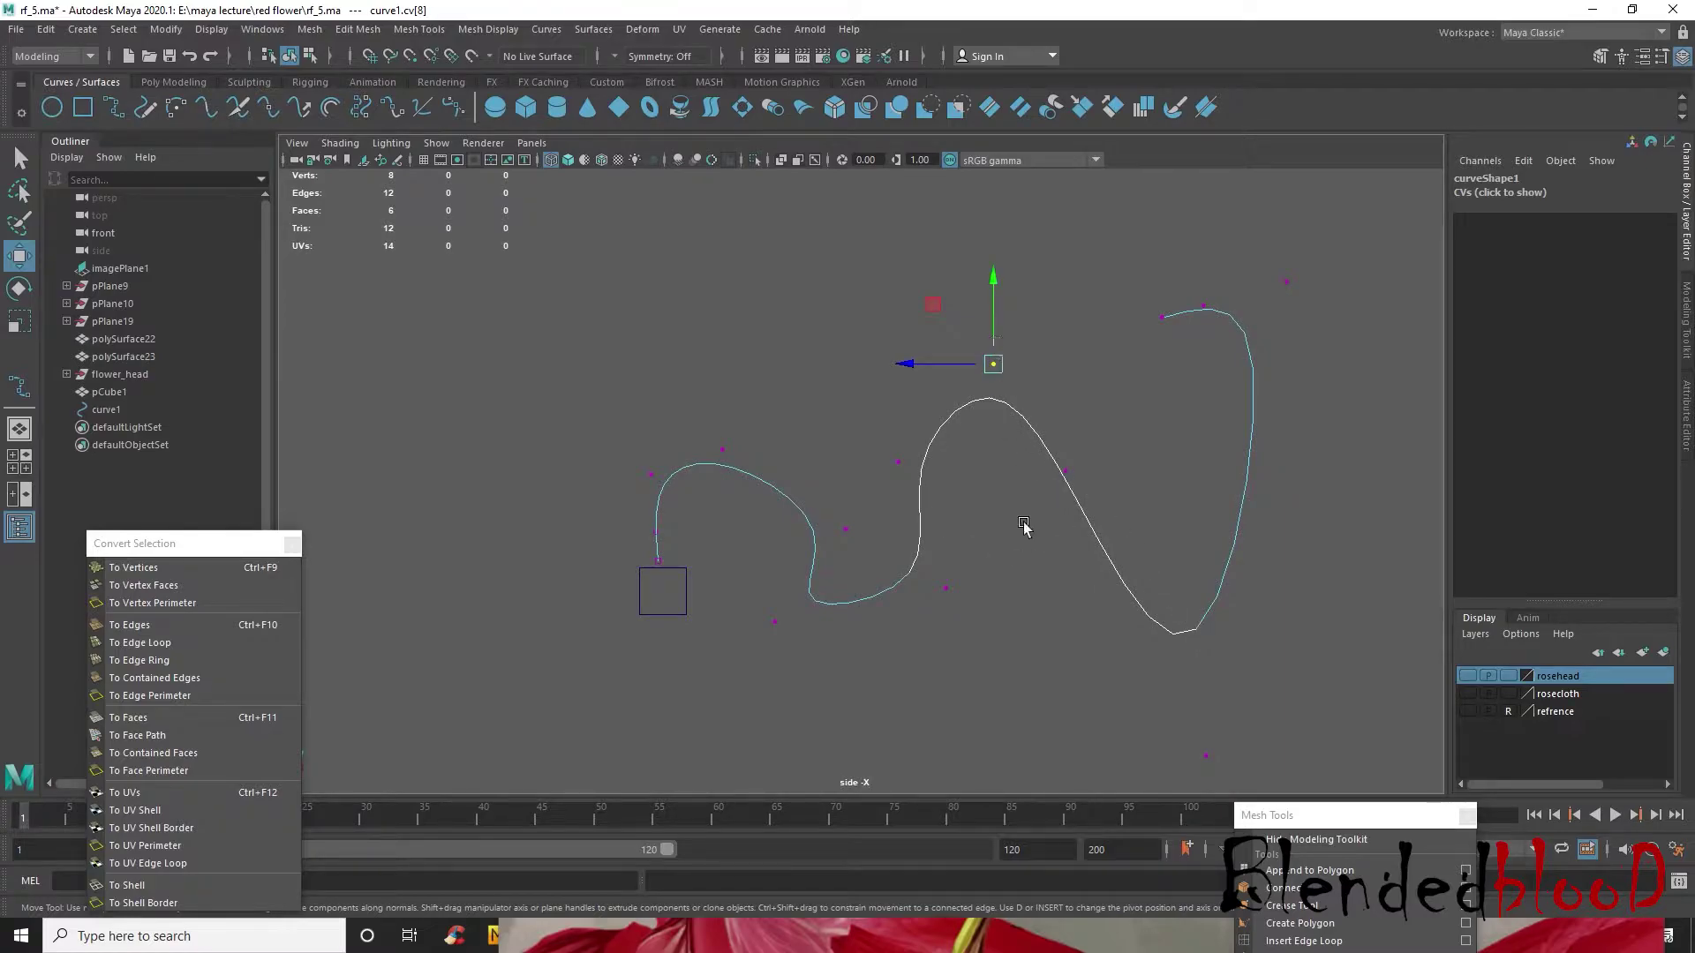
mouse_move(1007, 379)
left_mouse_down()
mouse_move(960, 473)
mouse_move(1050, 333)
mouse_move(982, 437)
mouse_move(982, 377)
mouse_move(1007, 390)
left_mouse_up()
key("space")
key("space")
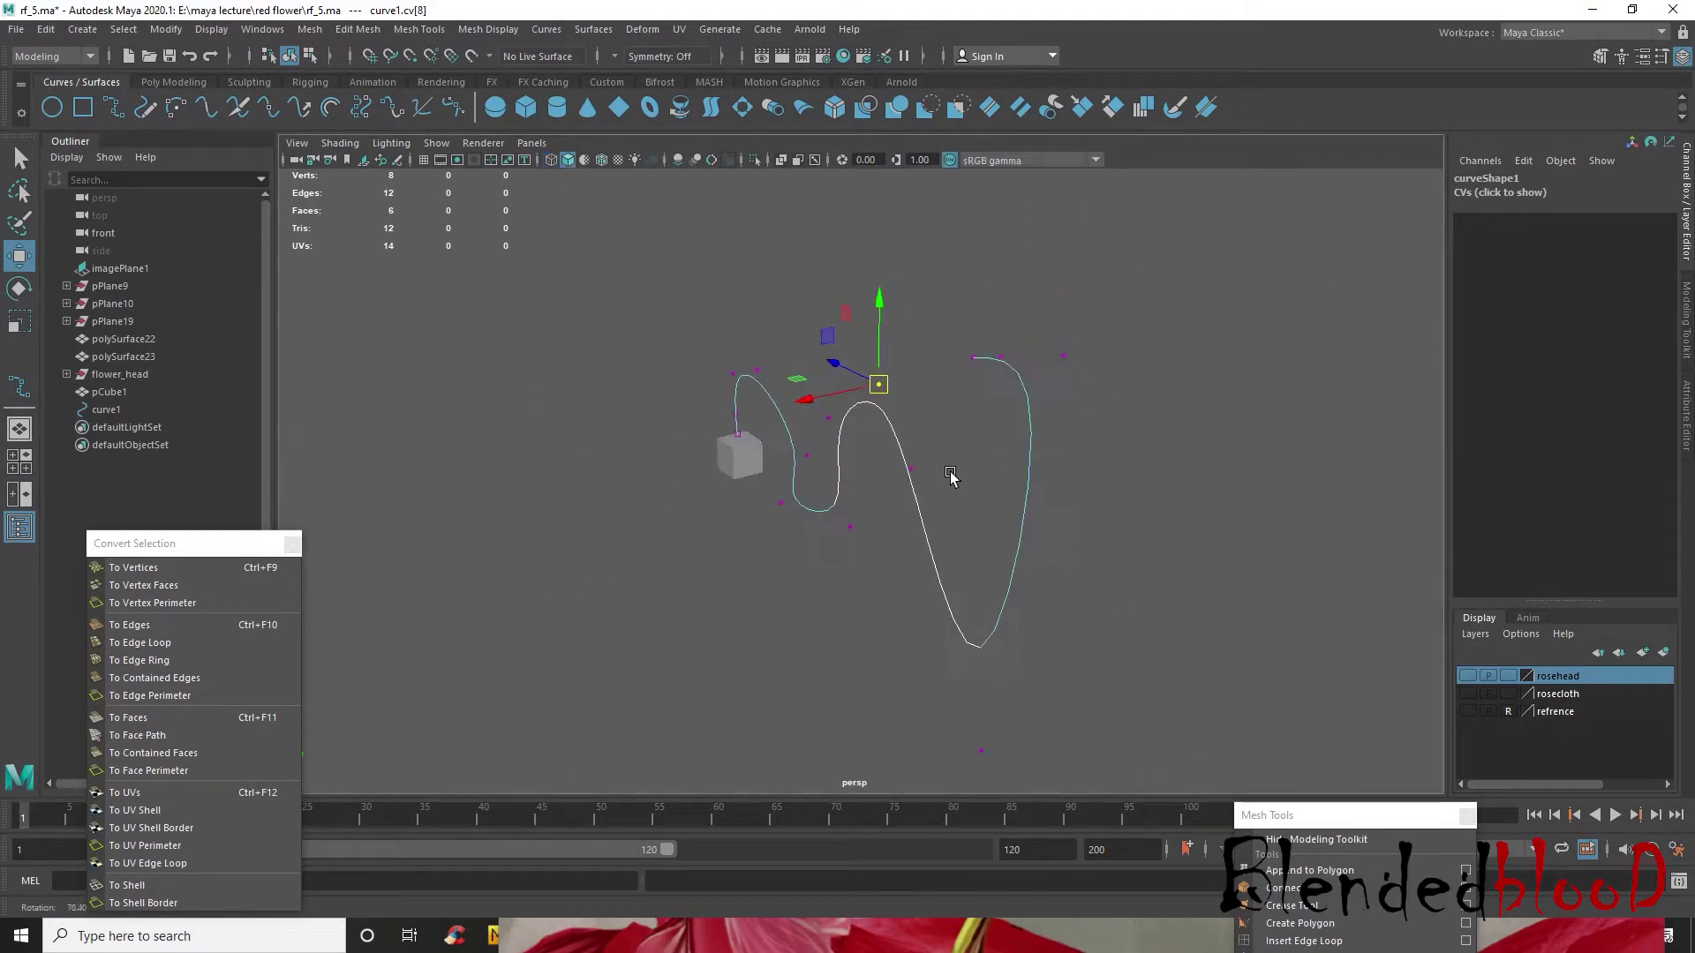
left_click_drag(805, 398, 927, 477)
left_click(850, 527)
left_click_drag(819, 545, 795, 556)
left_click(1062, 371)
left_click_drag(1089, 370, 1171, 329)
left_click_drag(954, 738, 941, 503)
- Return the curve to object mode and select the cube at its start
left_click(884, 477)
left_click_drag(885, 430, 847, 495, "alt")
right_click_drag(825, 447, 832, 404)
left_click(832, 405)
left_click(833, 637)
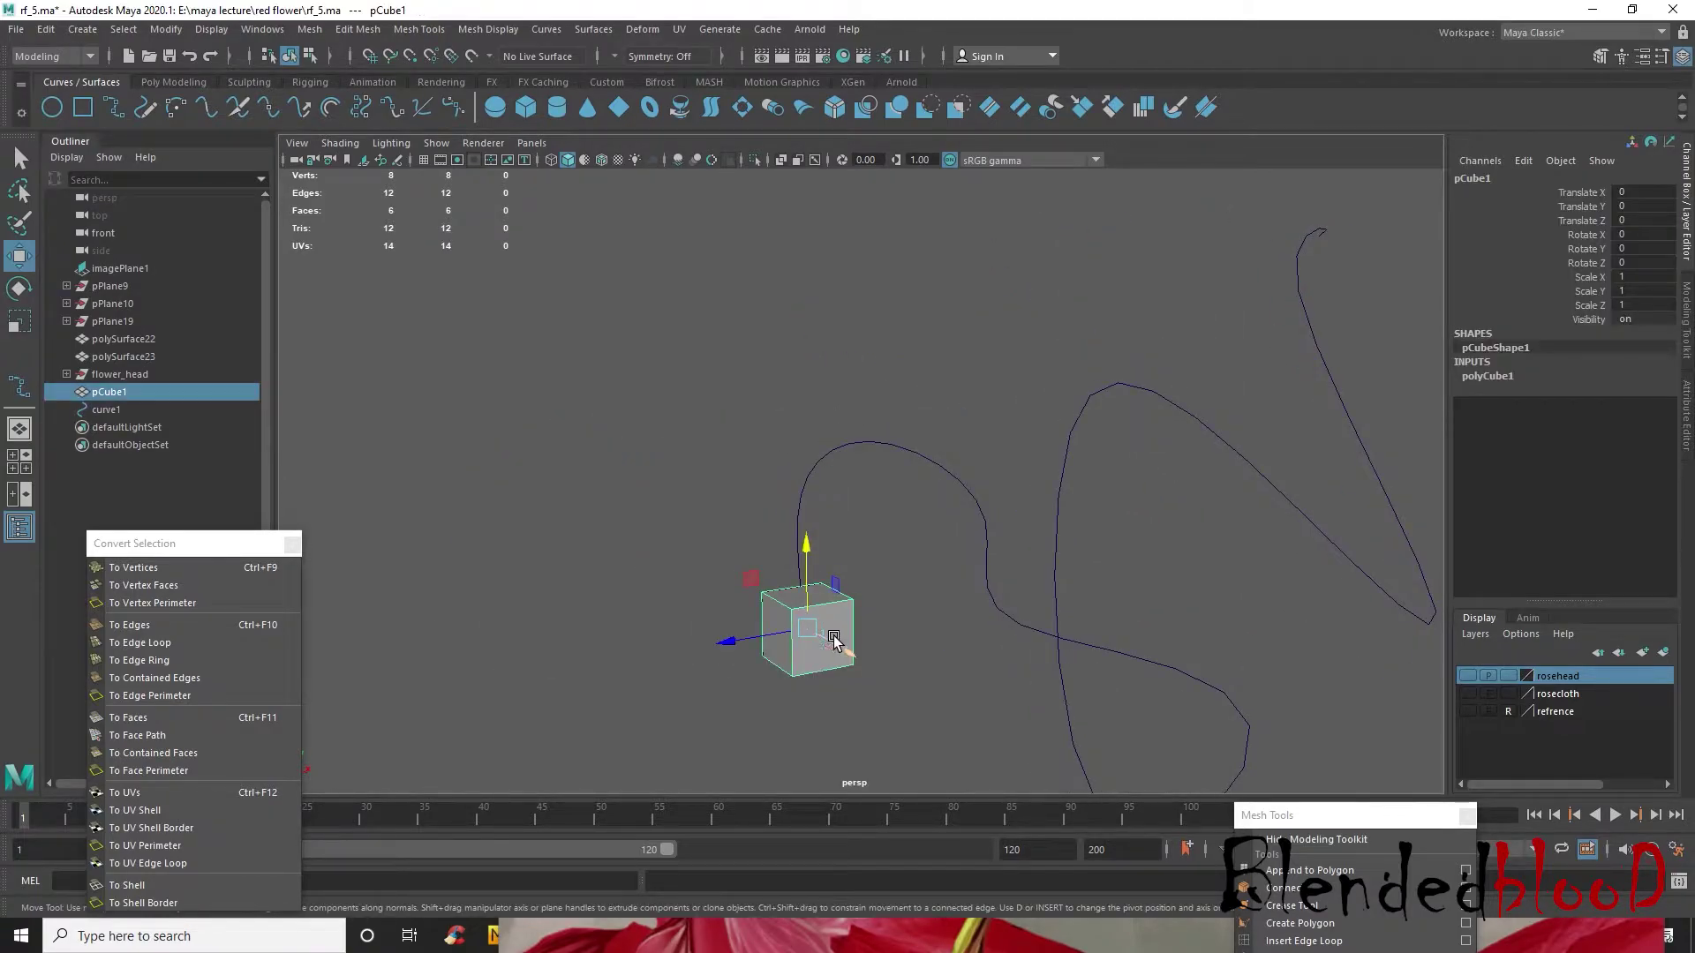
- Extrude the cube's top face along the wavy curve with 25 divisions
scroll(835, 636, "up", 4)
left_click_drag(836, 632, 828, 574, "alt")
right_click_drag(826, 583, 825, 498)
left_click(802, 623)
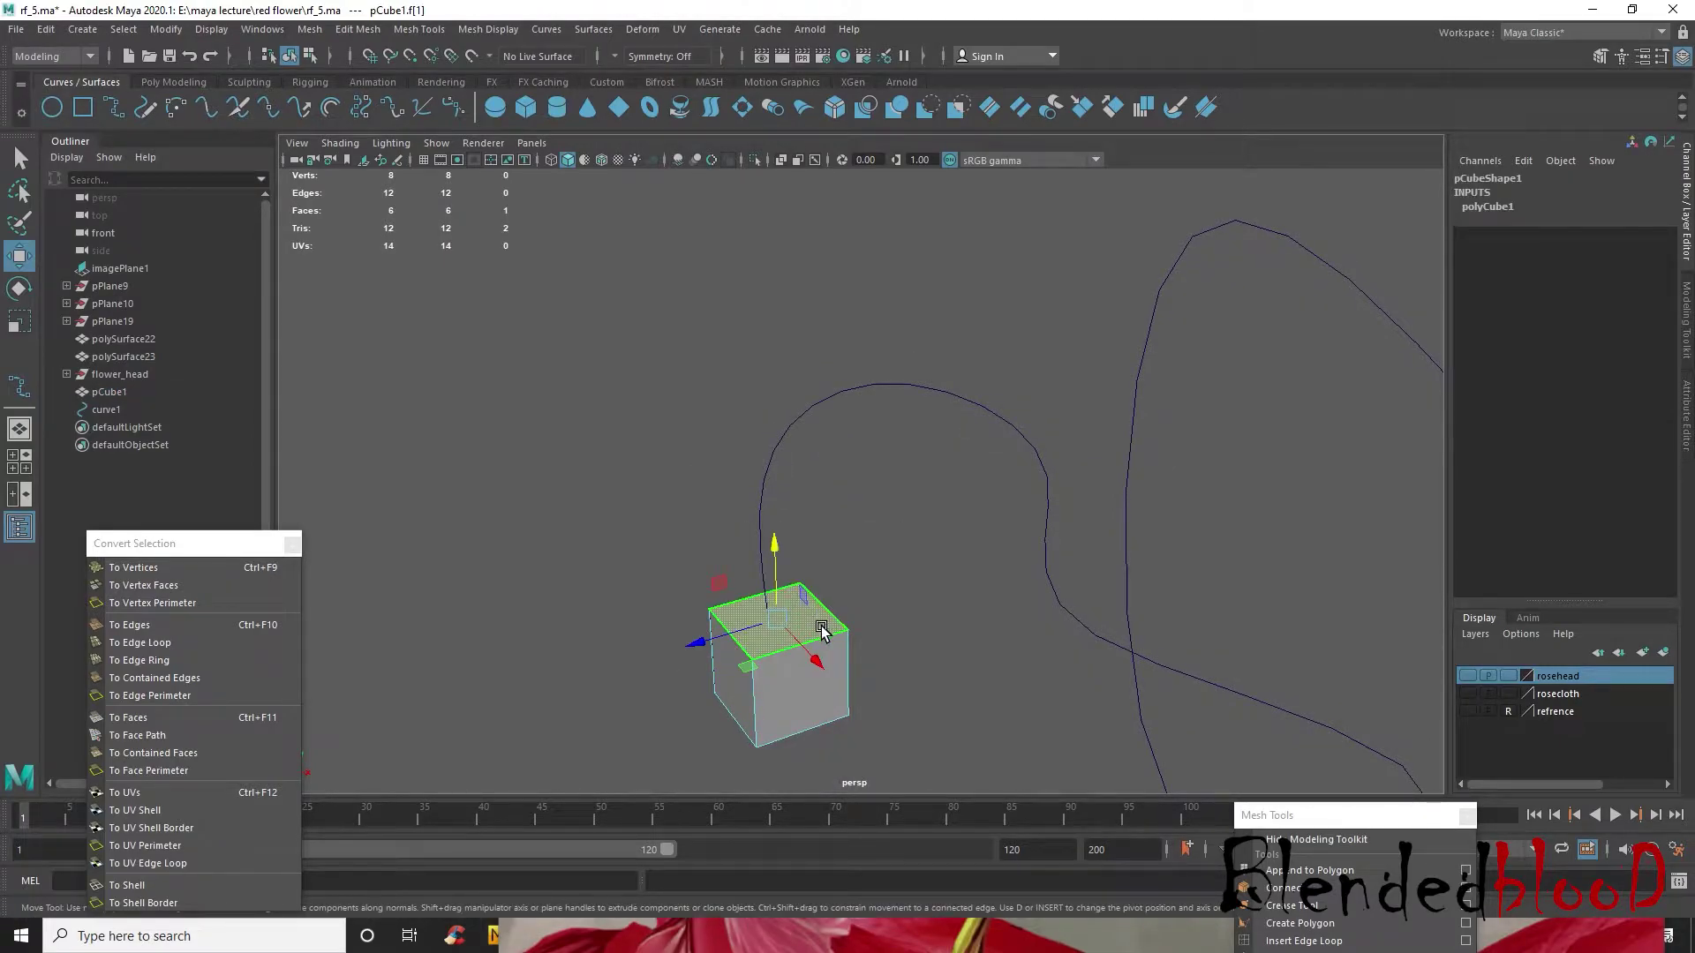
left_click_drag(877, 632, 936, 583, "alt")
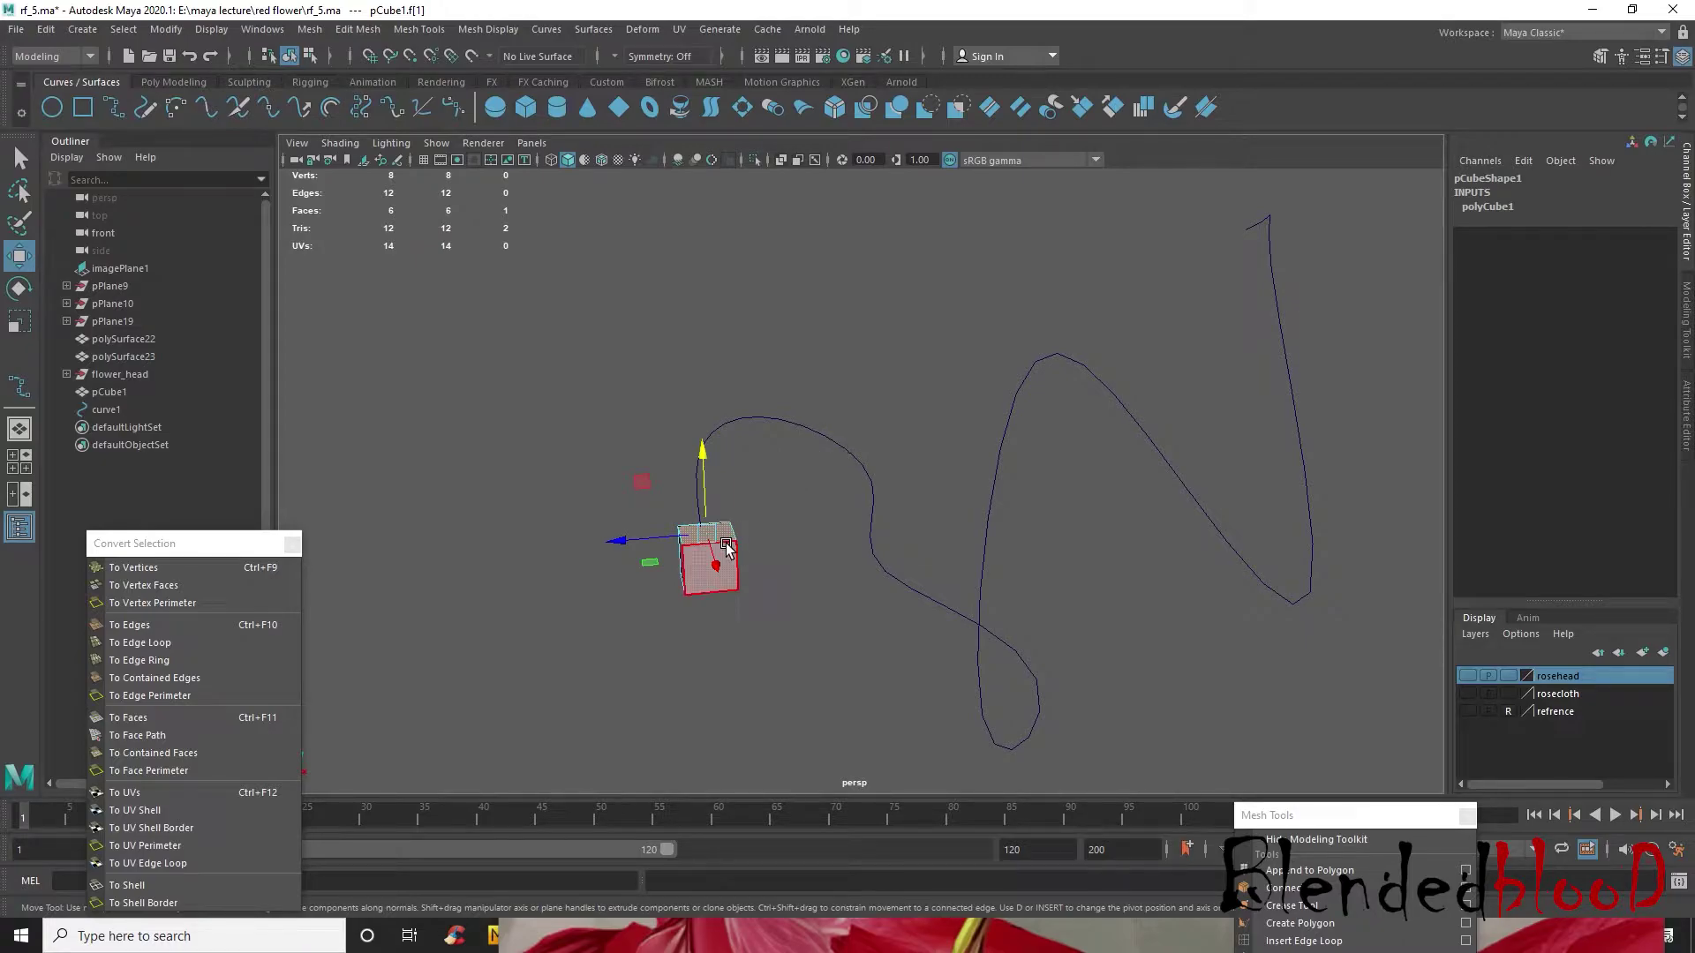
left_click(837, 444, "shift")
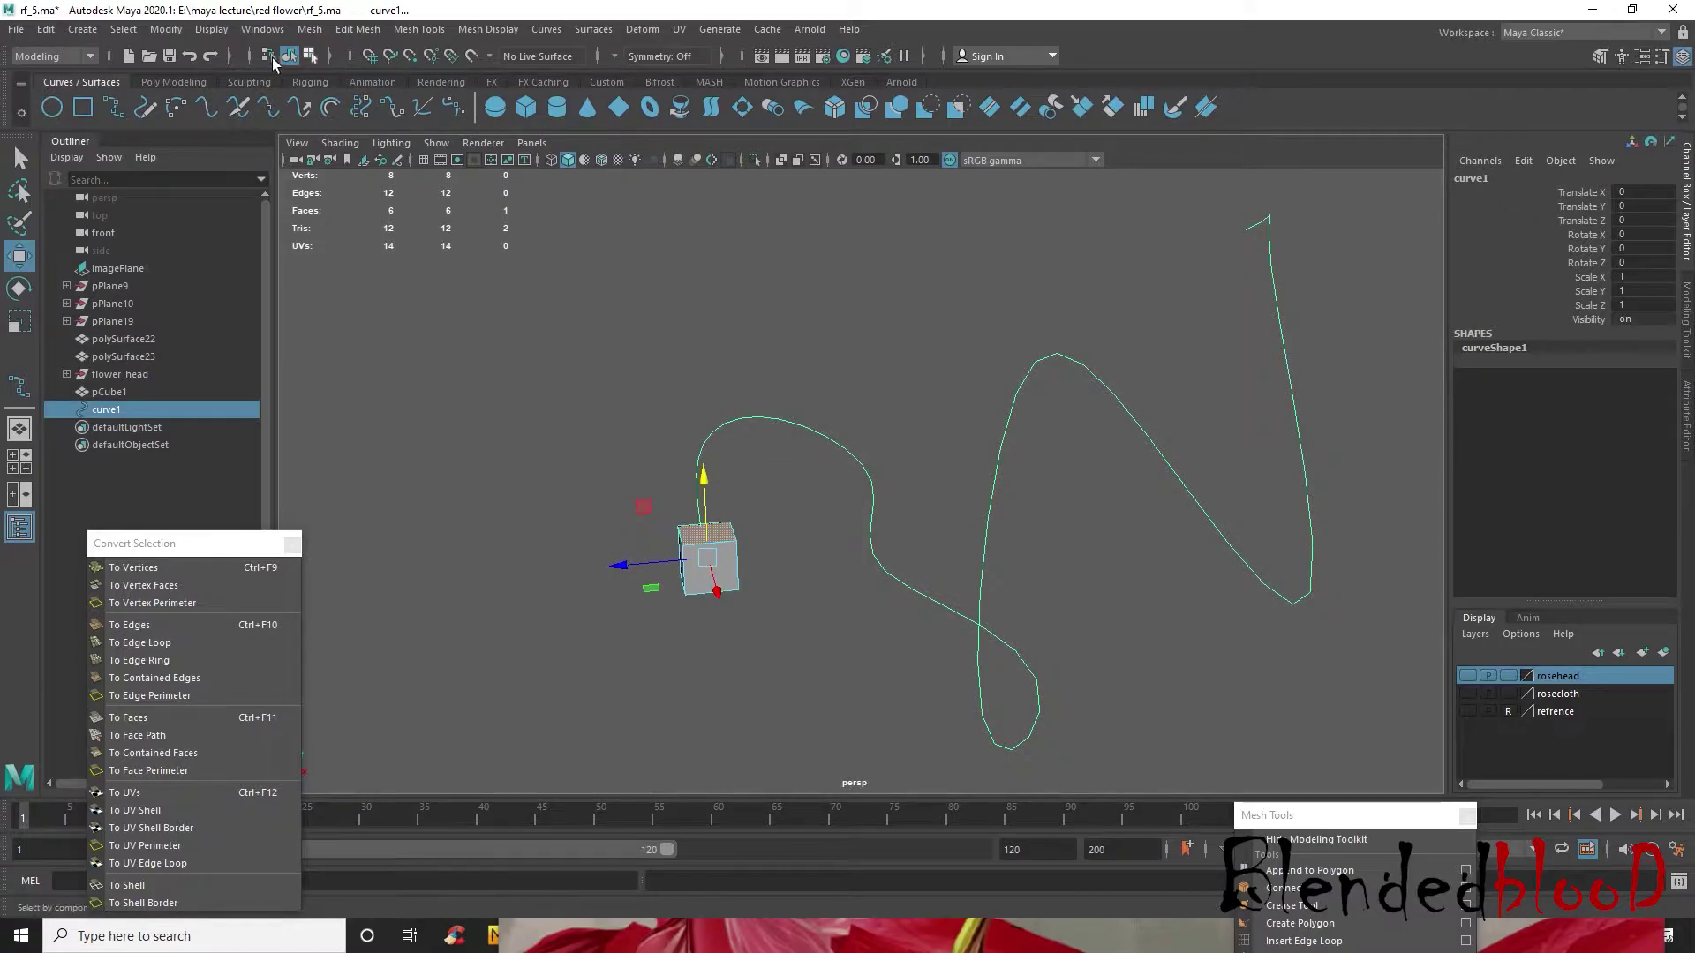
left_click(185, 81)
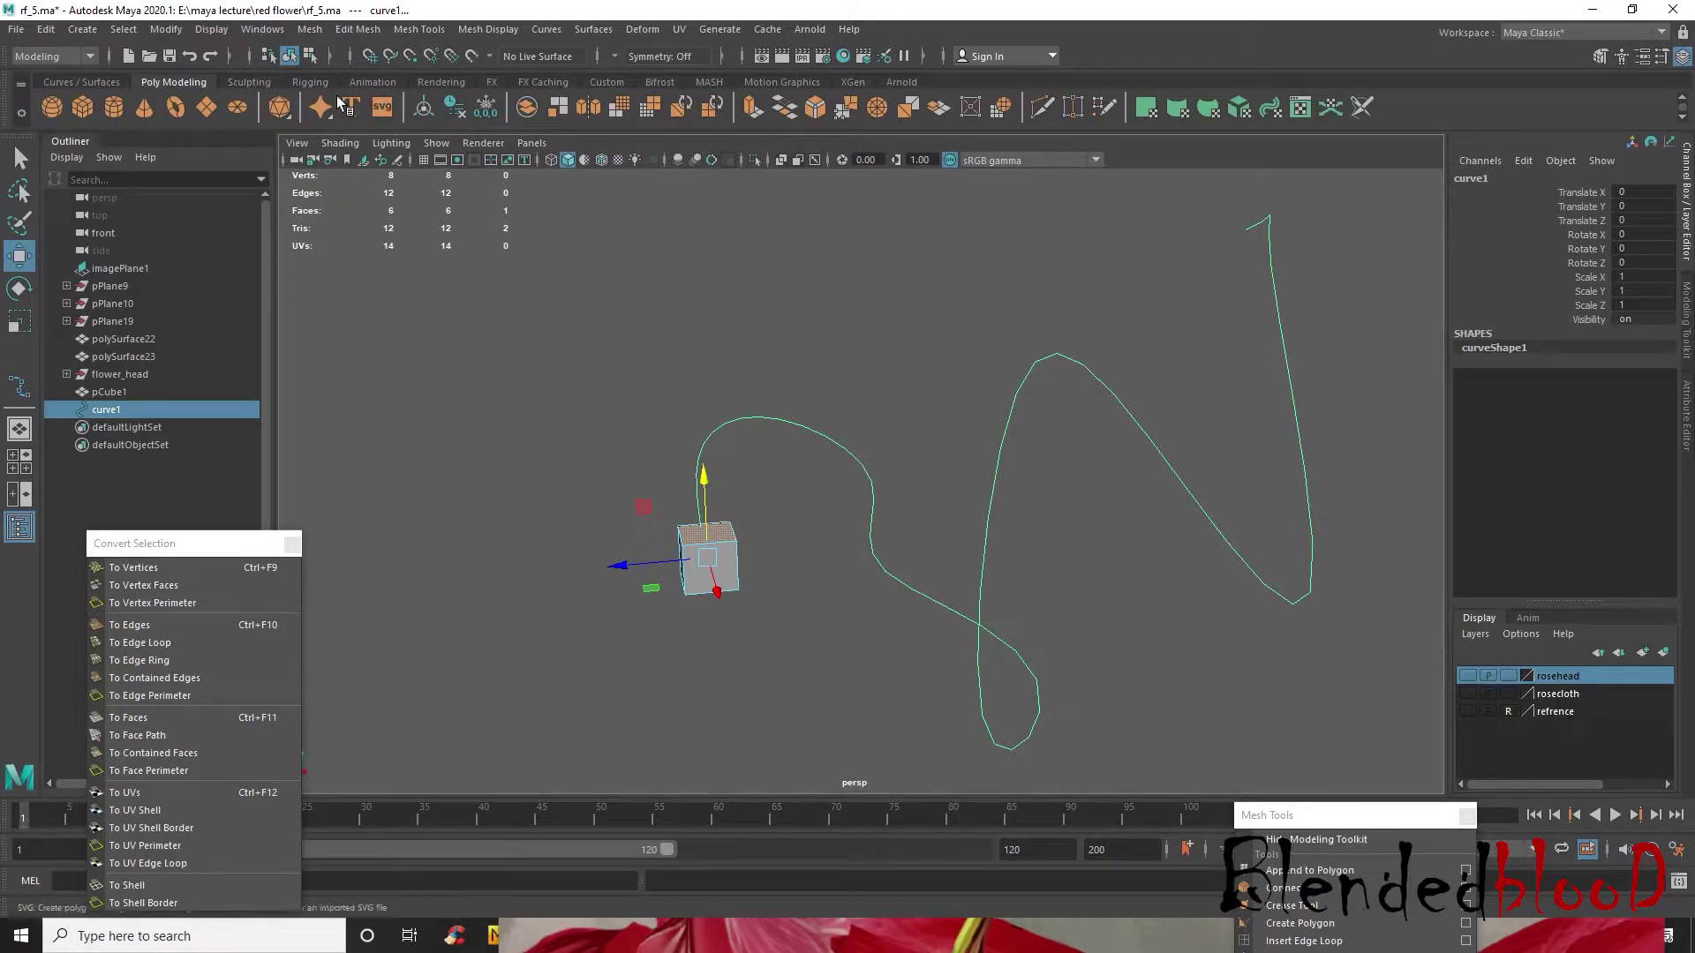
left_click(751, 109)
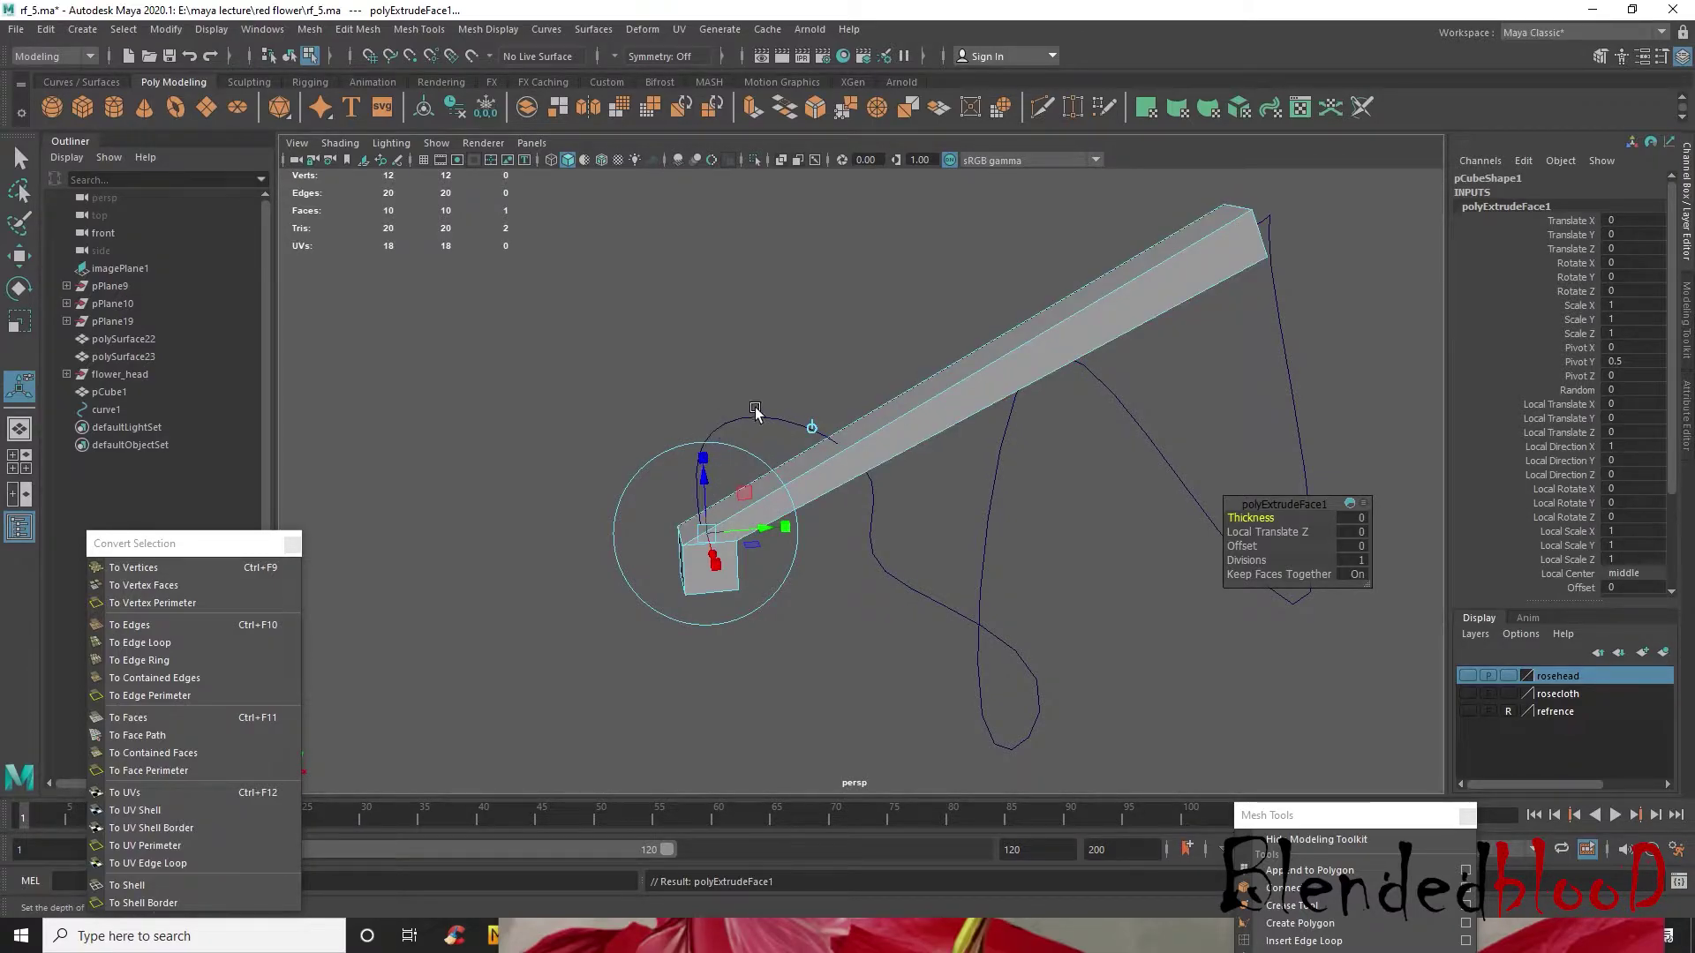
left_click_drag(1258, 561, 1454, 584)
mouse_move(1206, 624)
middle_mouse_down()
mouse_move(1146, 620)
mouse_move(1215, 632)
middle_mouse_up()
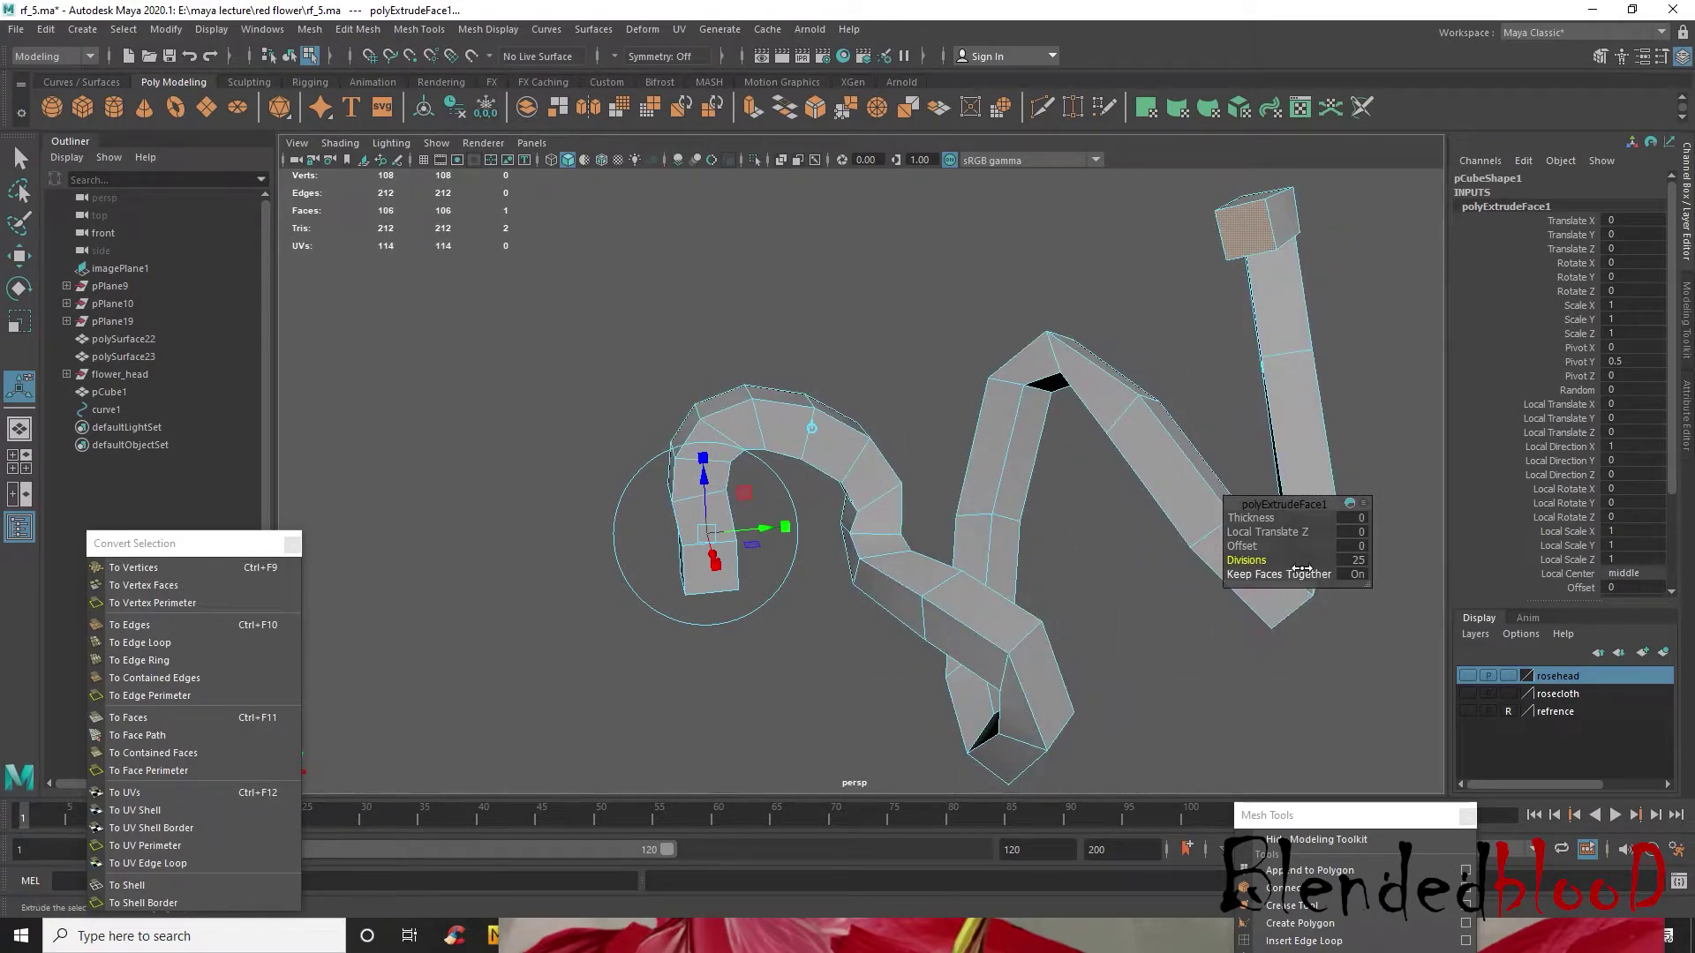
- Try an offset of 0.1 on the extrusion and reset it to 0
left_click(1253, 547)
left_click_drag(1253, 547, 1340, 567)
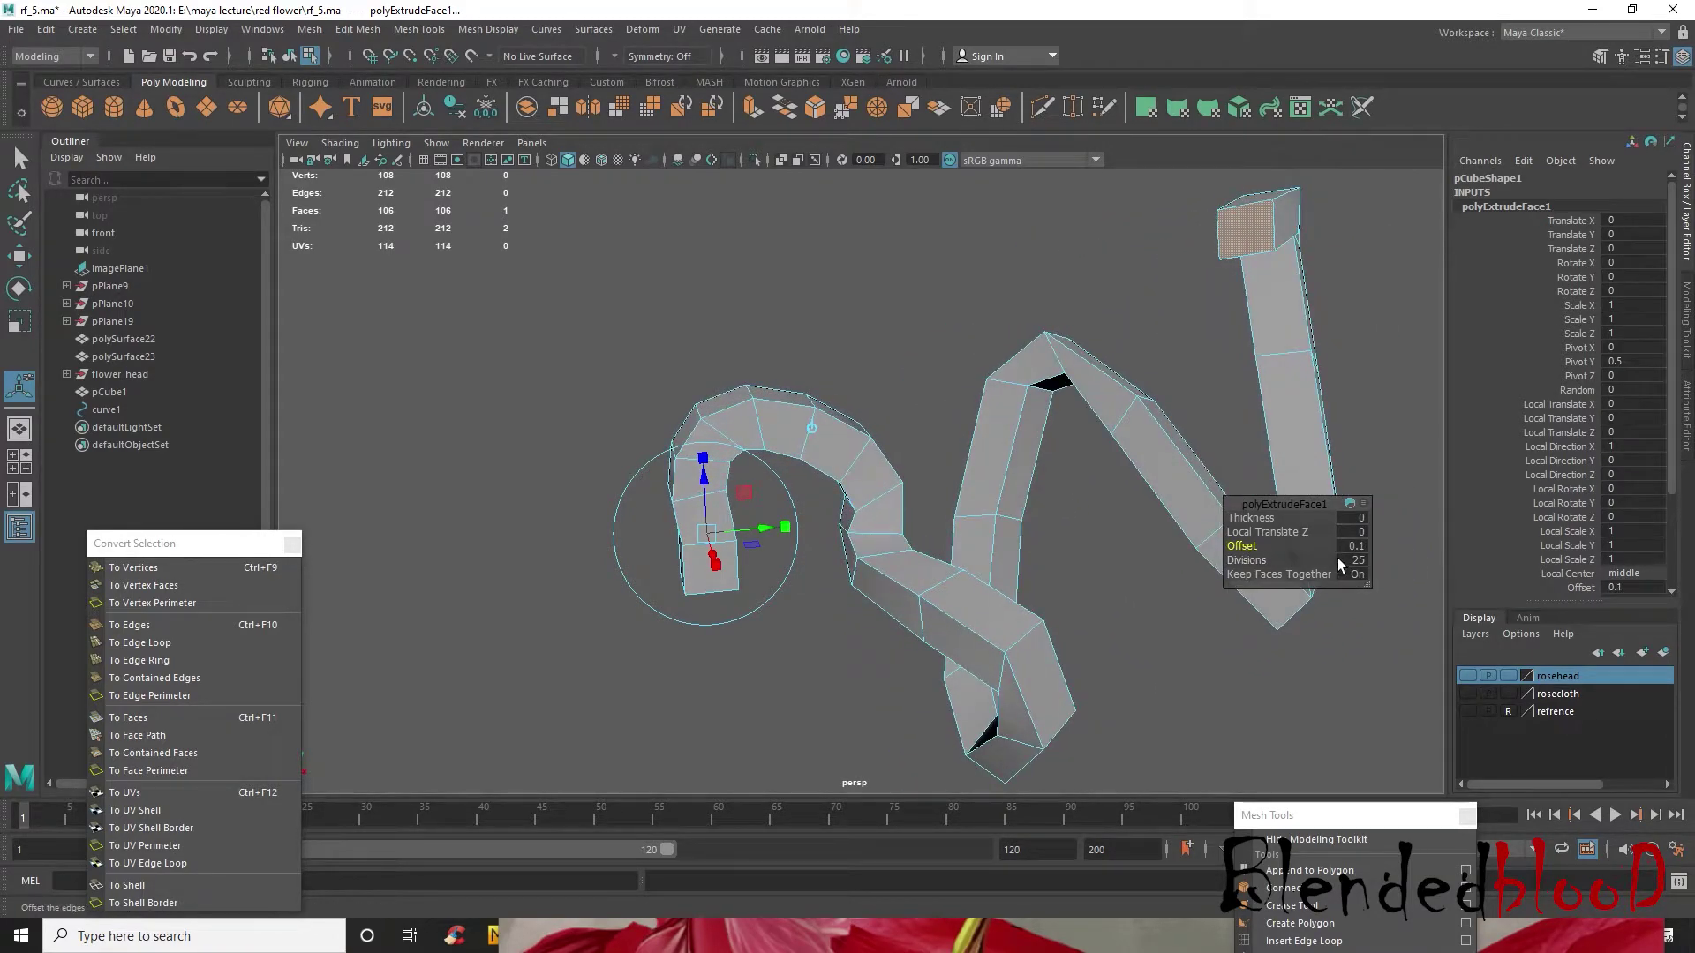
key("Return")
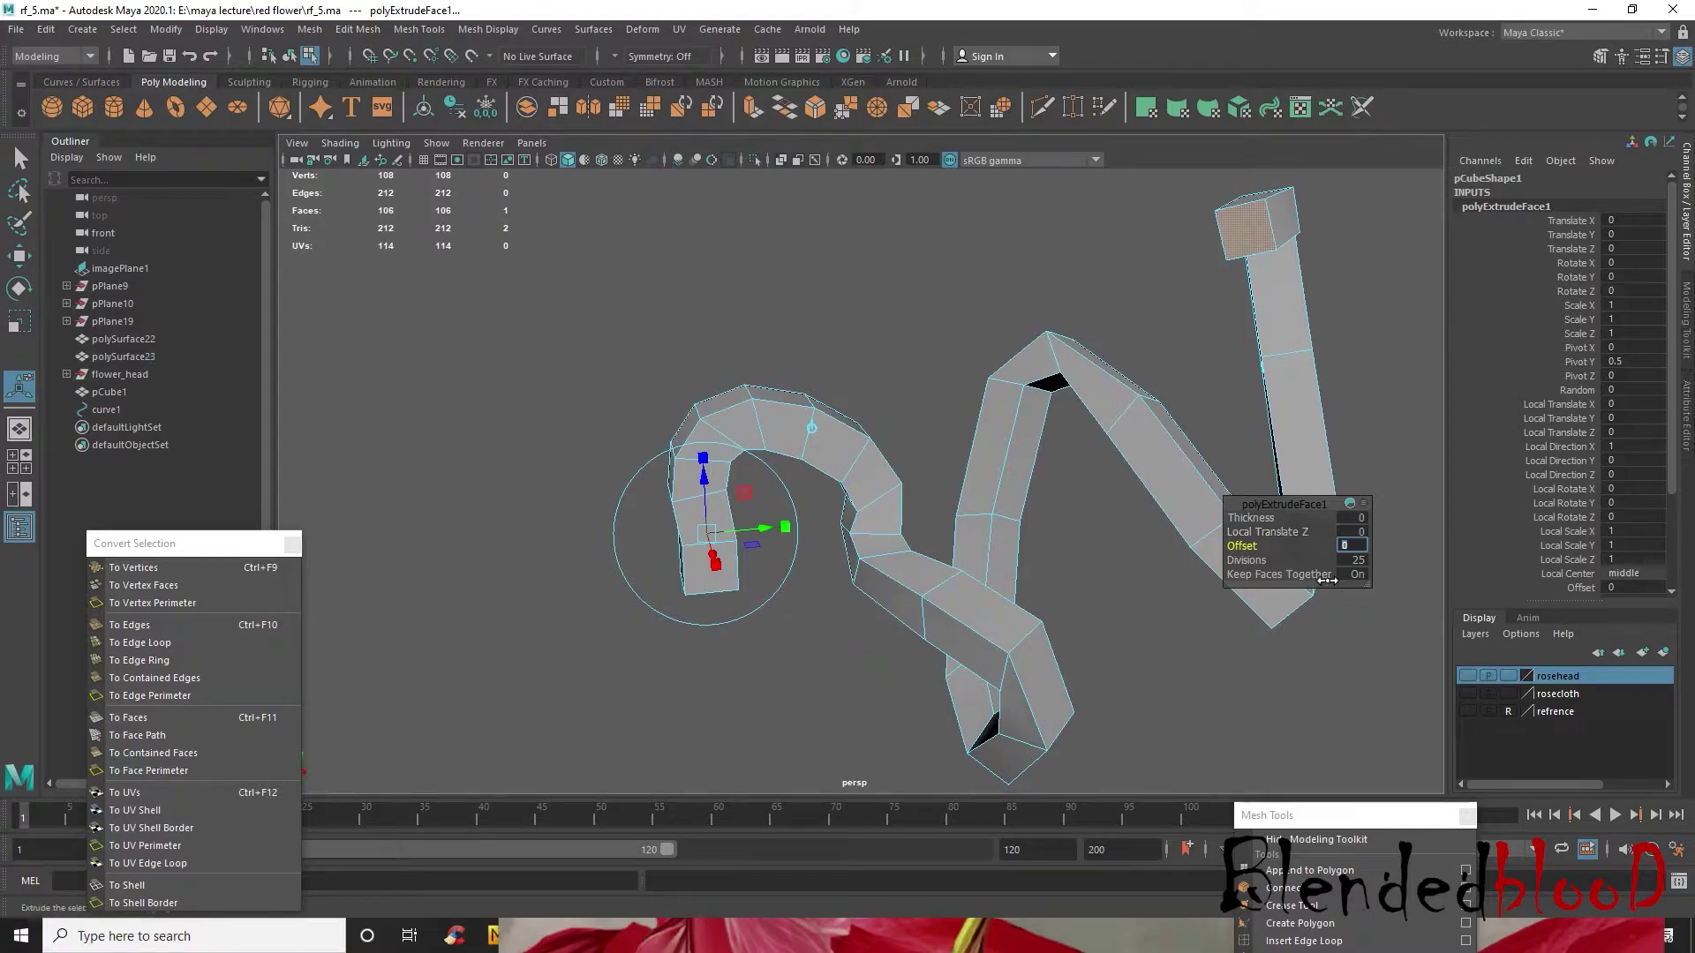
- Lower the extrusion's divisions to about 20 and switch to the Move tool
left_click(1270, 562)
left_click_drag(1270, 563, 1360, 594)
left_click_drag(1271, 579, 1208, 573)
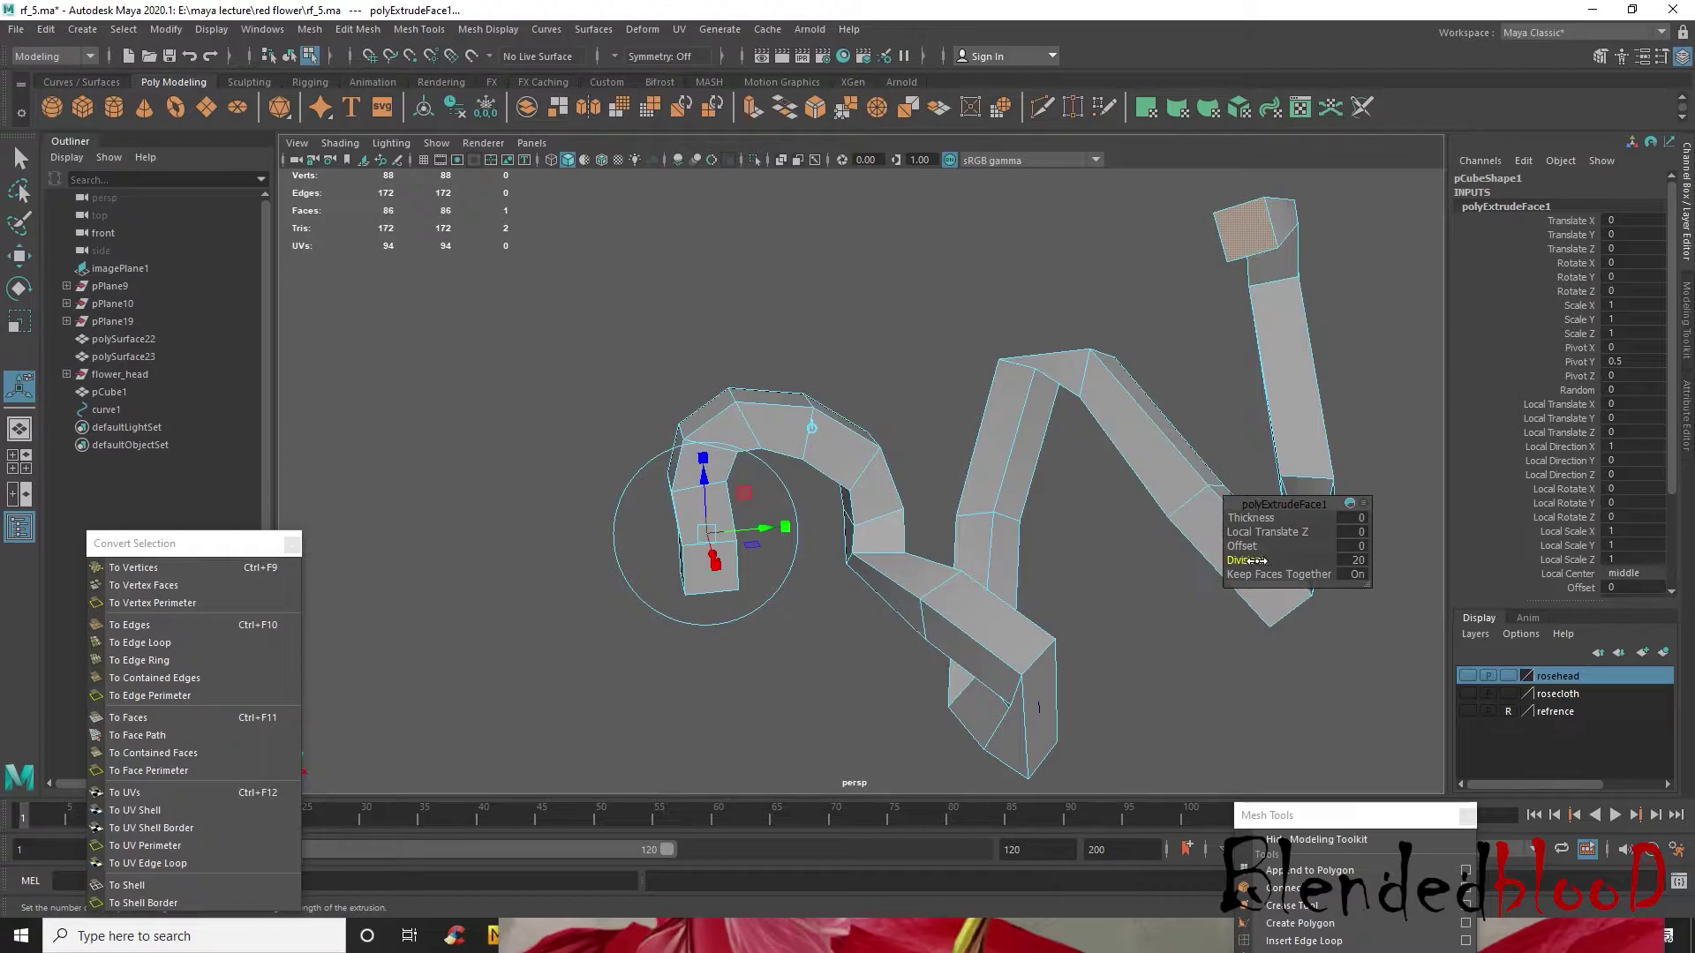
left_click_drag(1070, 542, 1038, 563, "alt")
key("w")
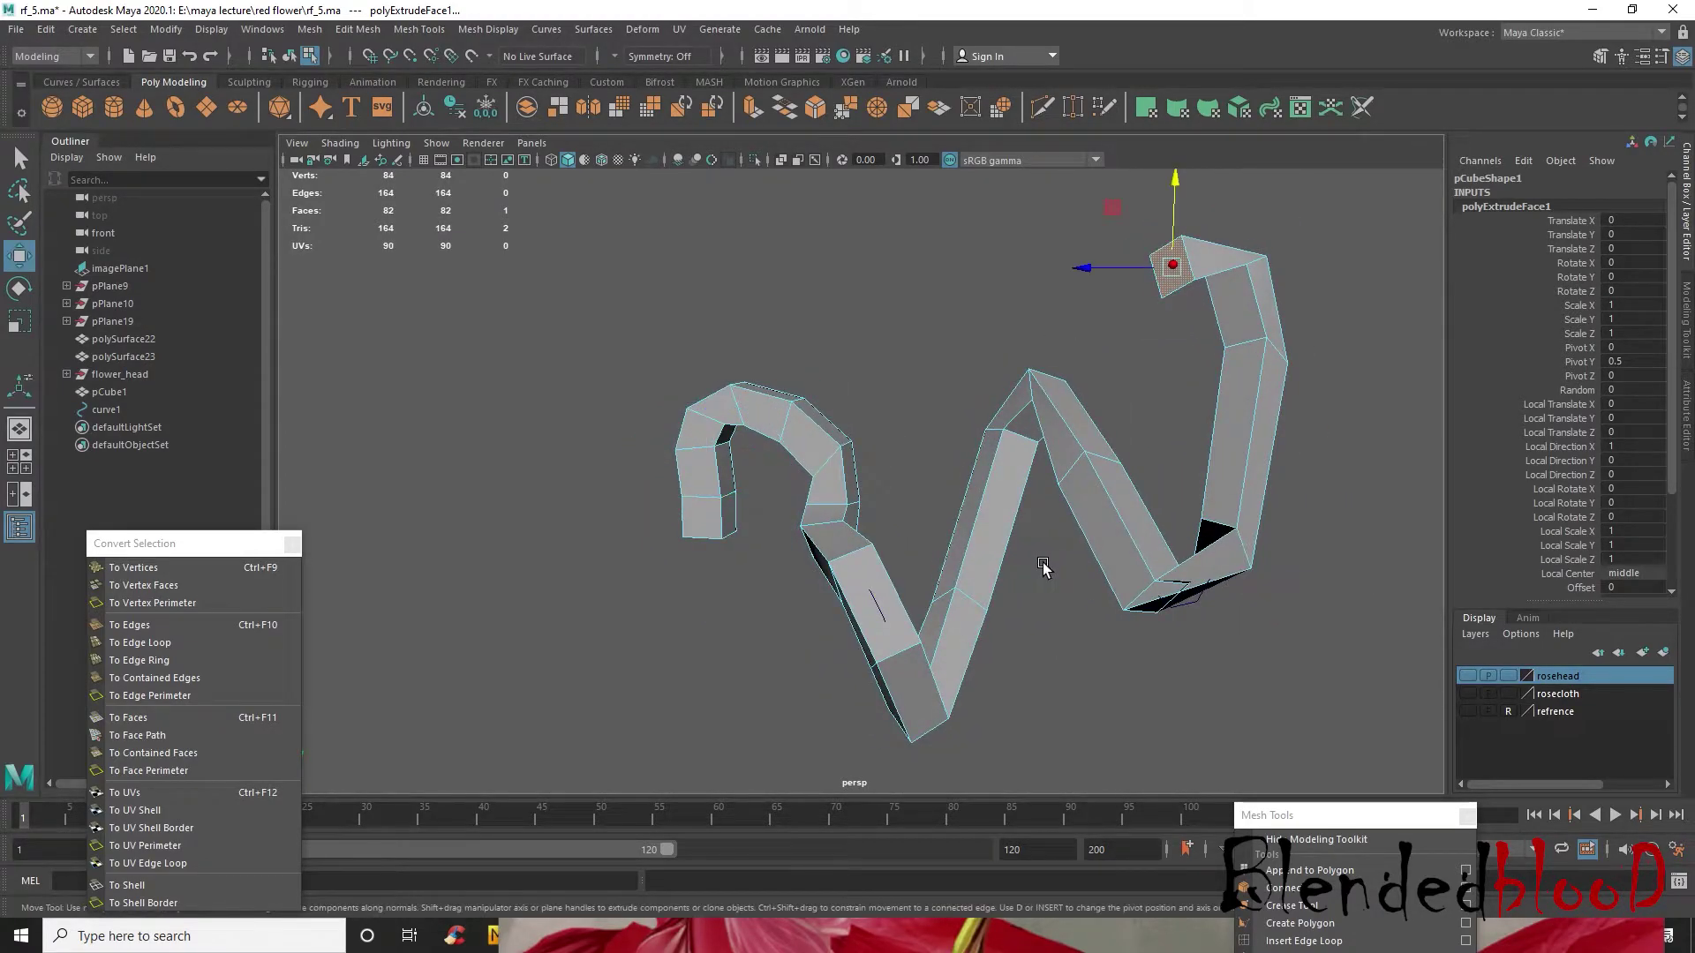
- Inspect the extruded tube in smooth preview and in wireframe with its guide curve curve1 selected
key("3")
left_click_drag(1130, 560, 1182, 628, "alt")
scroll(1182, 627, "up", 3)
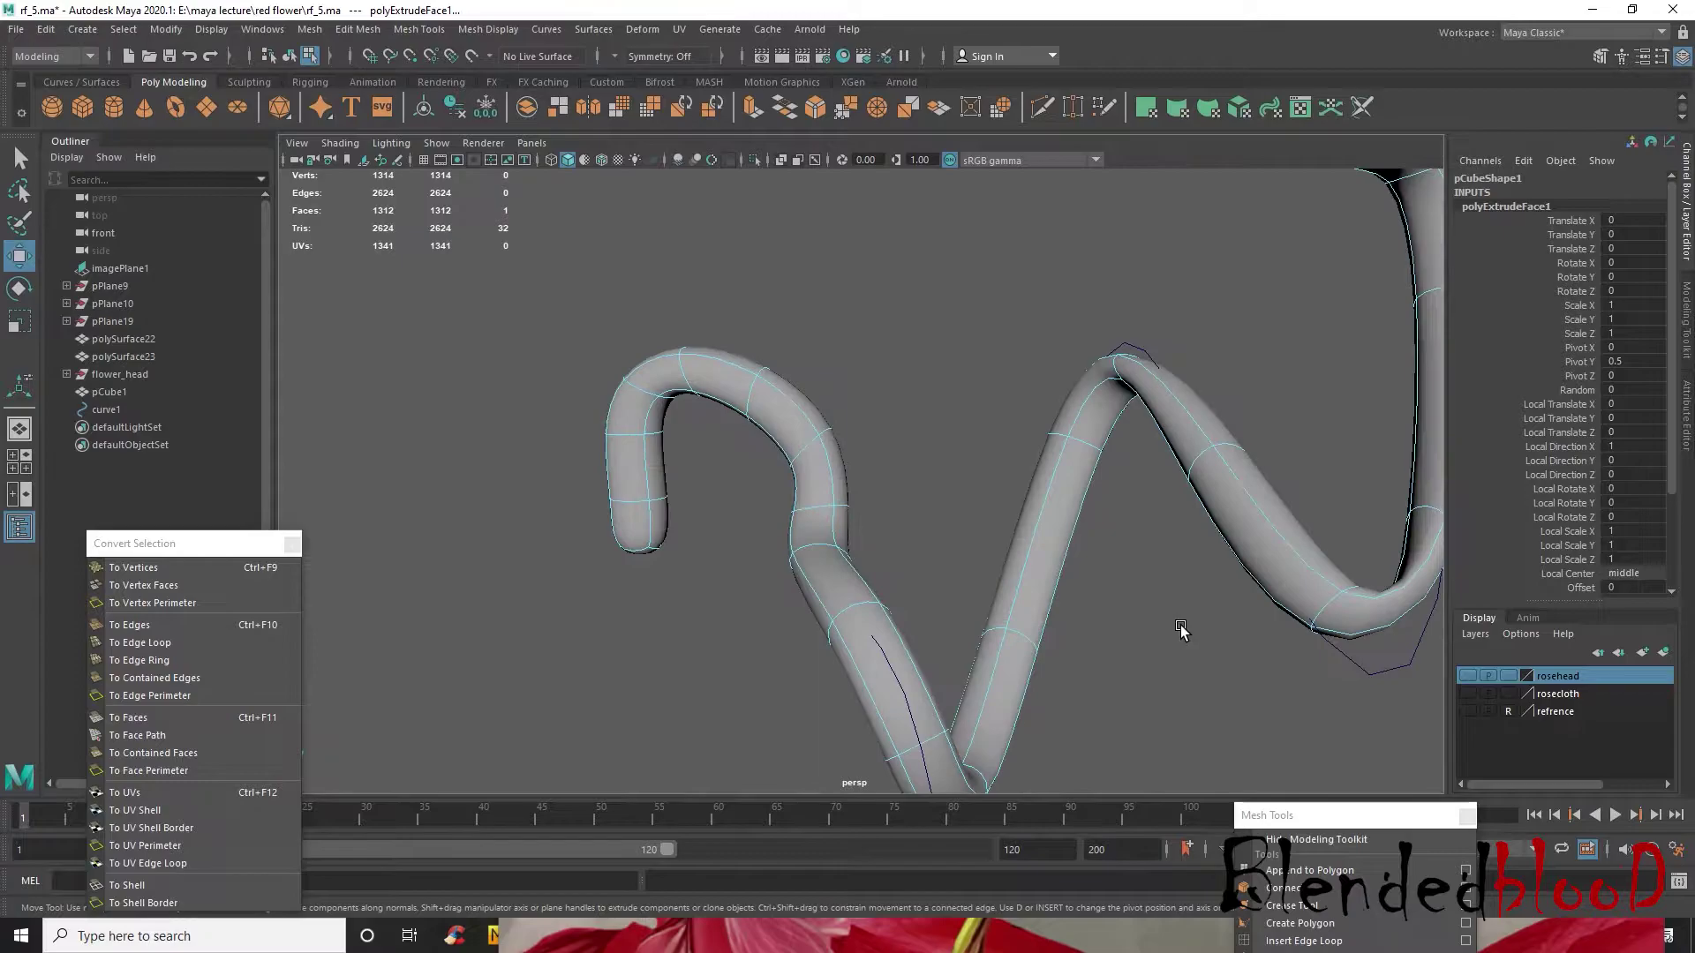
middle_click_drag(1399, 664, 1200, 663, "alt")
right_click_drag(1226, 574, 1317, 441)
left_click(1342, 523)
left_click(1185, 664)
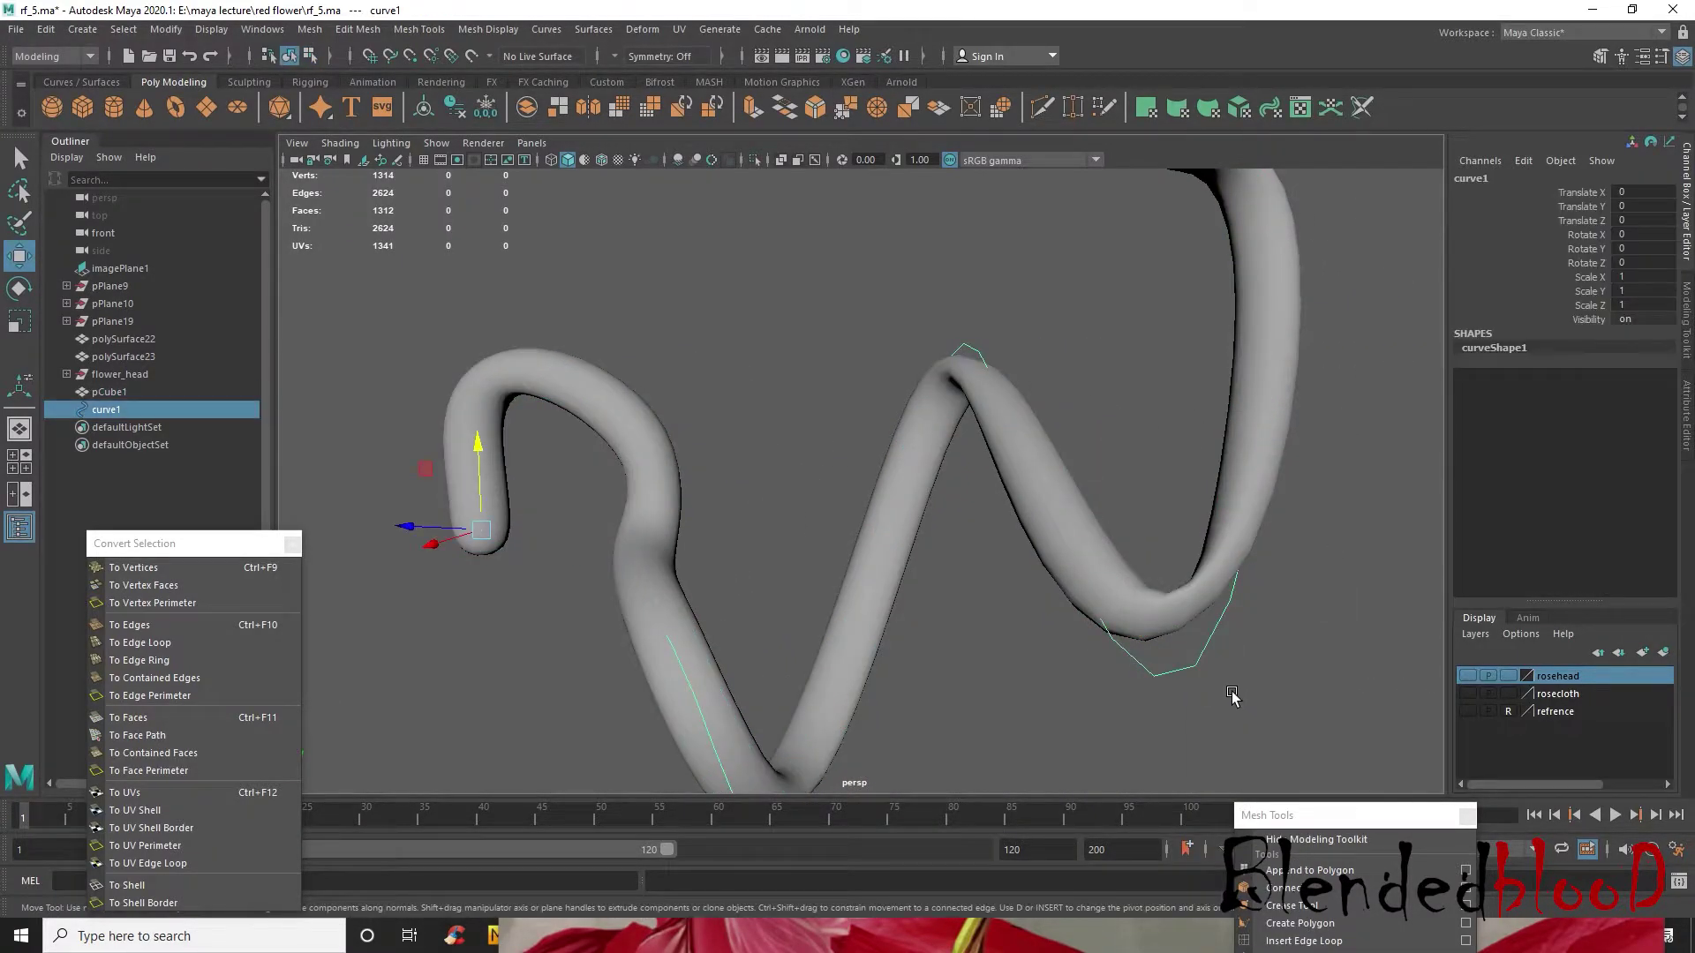
key("4")
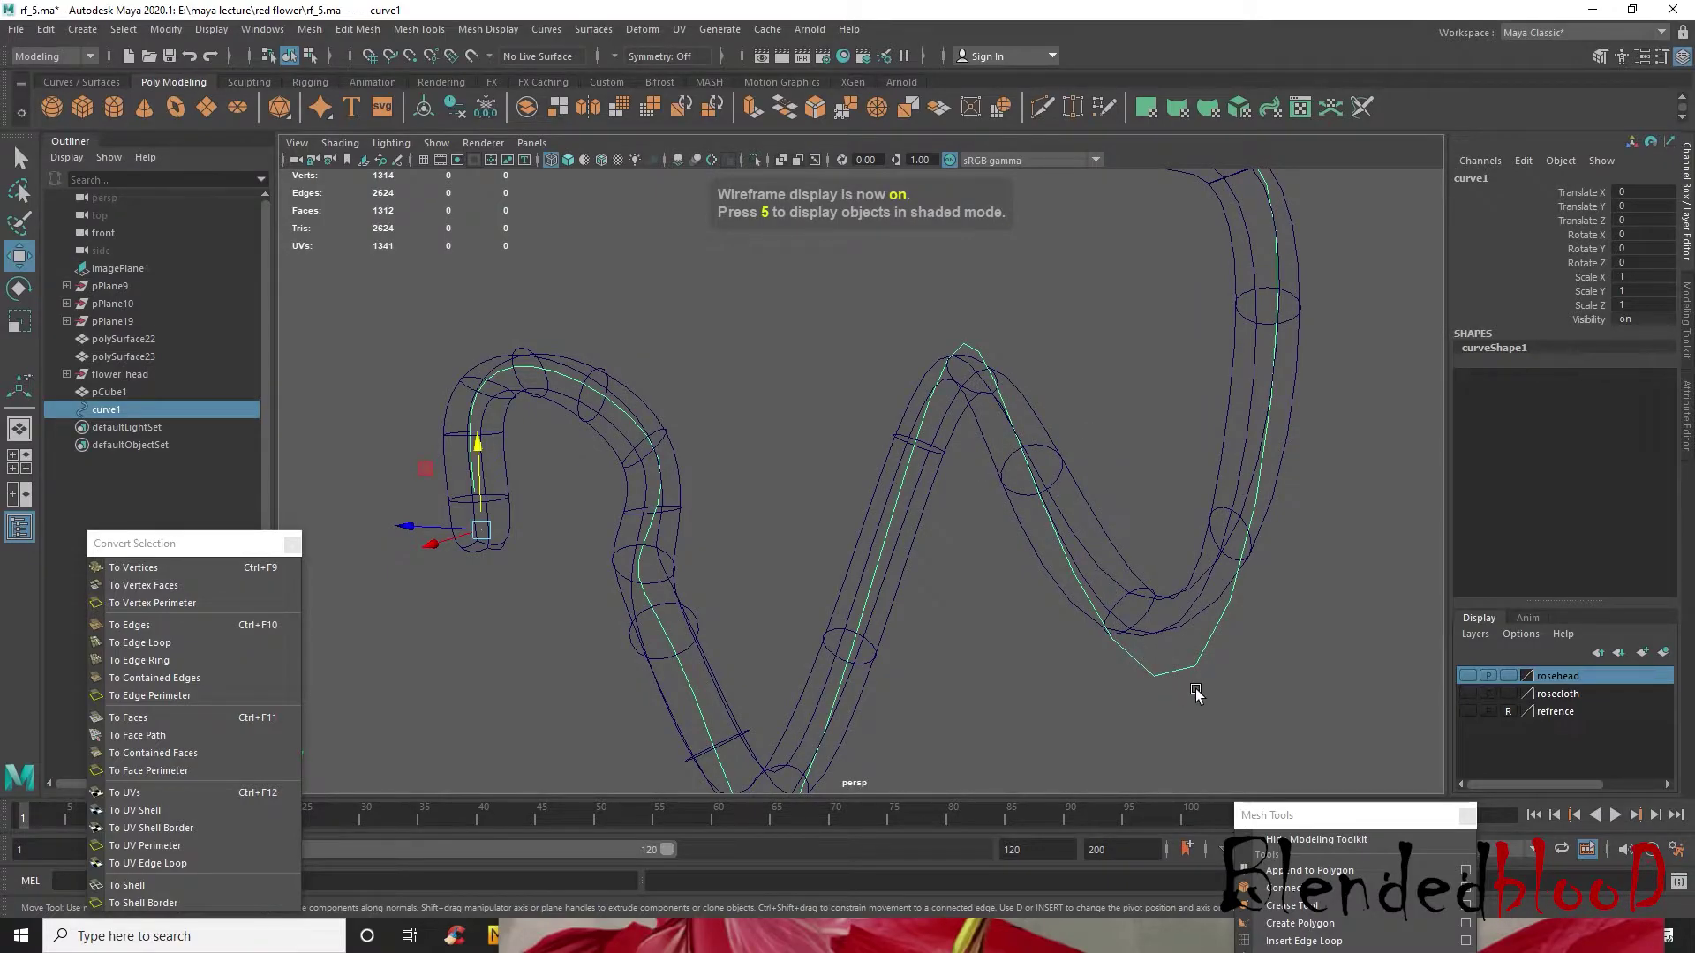
key("5")
- Reshape the tube by moving control points of the guide curve, and return to object selection
left_click_drag(1205, 555, 1060, 606, "alt")
right_click_drag(1060, 606, 964, 503)
scroll(1095, 610, "down", 5)
left_click_drag(1095, 610, 978, 611, "alt")
left_click_drag(986, 595, 1125, 654)
left_click_drag(1124, 654, 1171, 675, "alt")
left_click_drag(1132, 576, 1294, 497)
left_click_drag(1457, 499, 1072, 371, "alt")
right_click_drag(1077, 359, 1182, 340)
scroll(1014, 558, "up", 3)
right_click_drag(1071, 453, 1109, 415)
left_click(1024, 616)
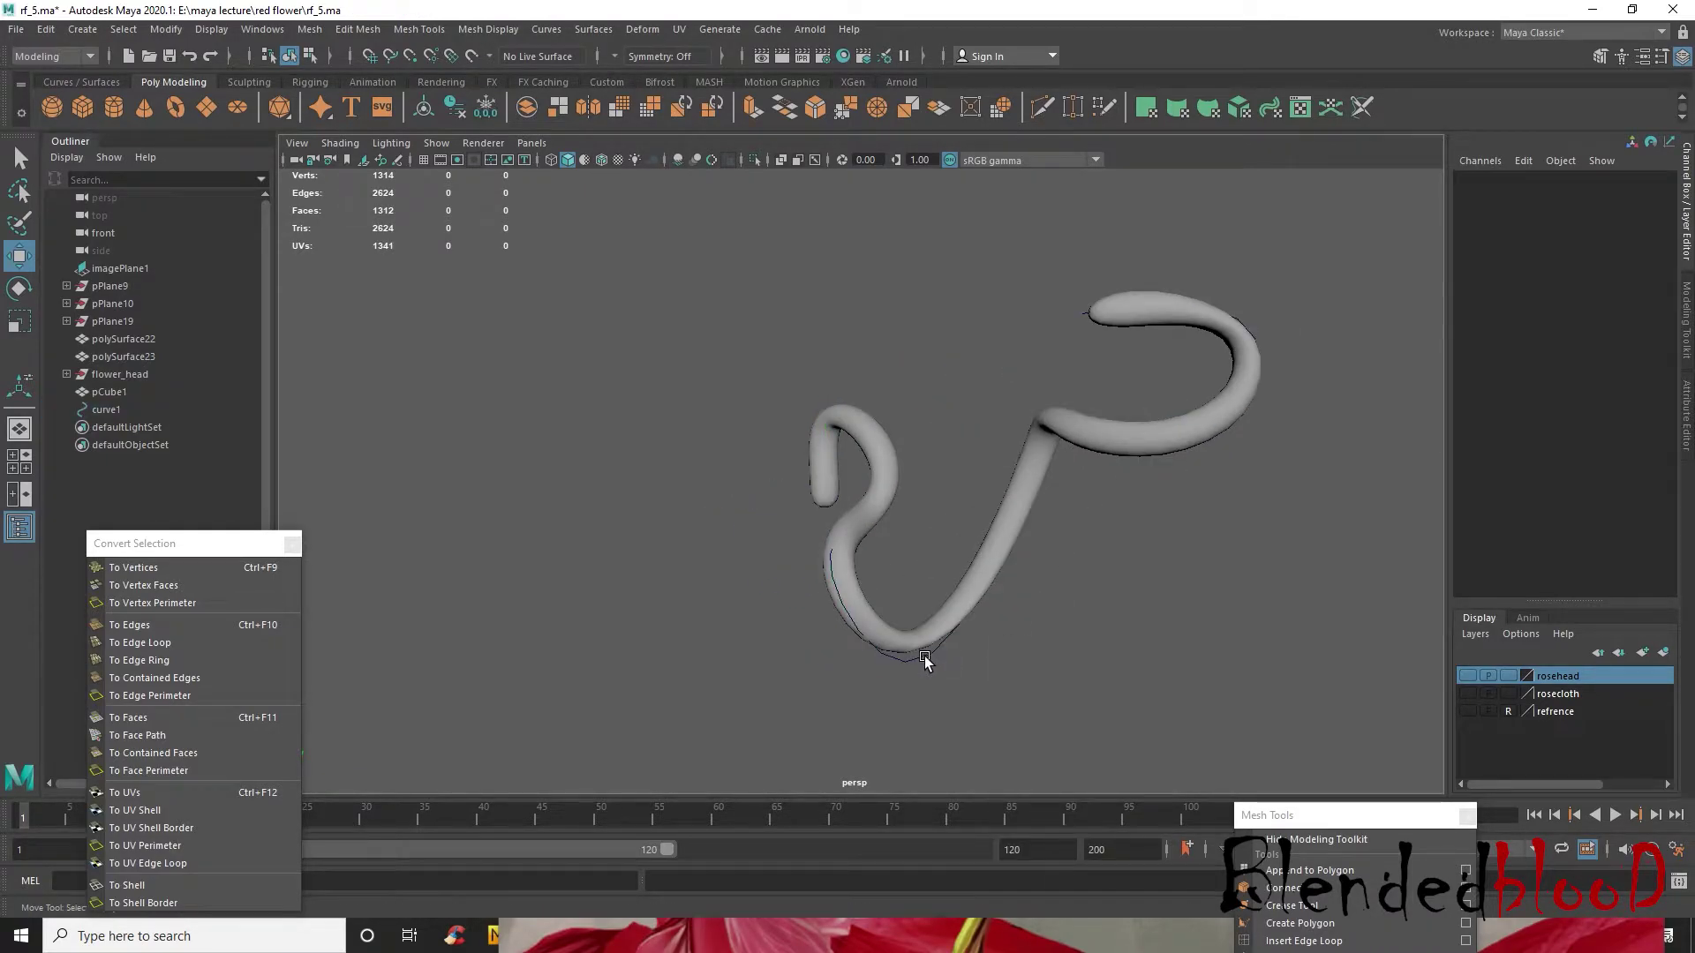
- Delete the guide curve curve1 and undo the deletion
left_click(926, 659)
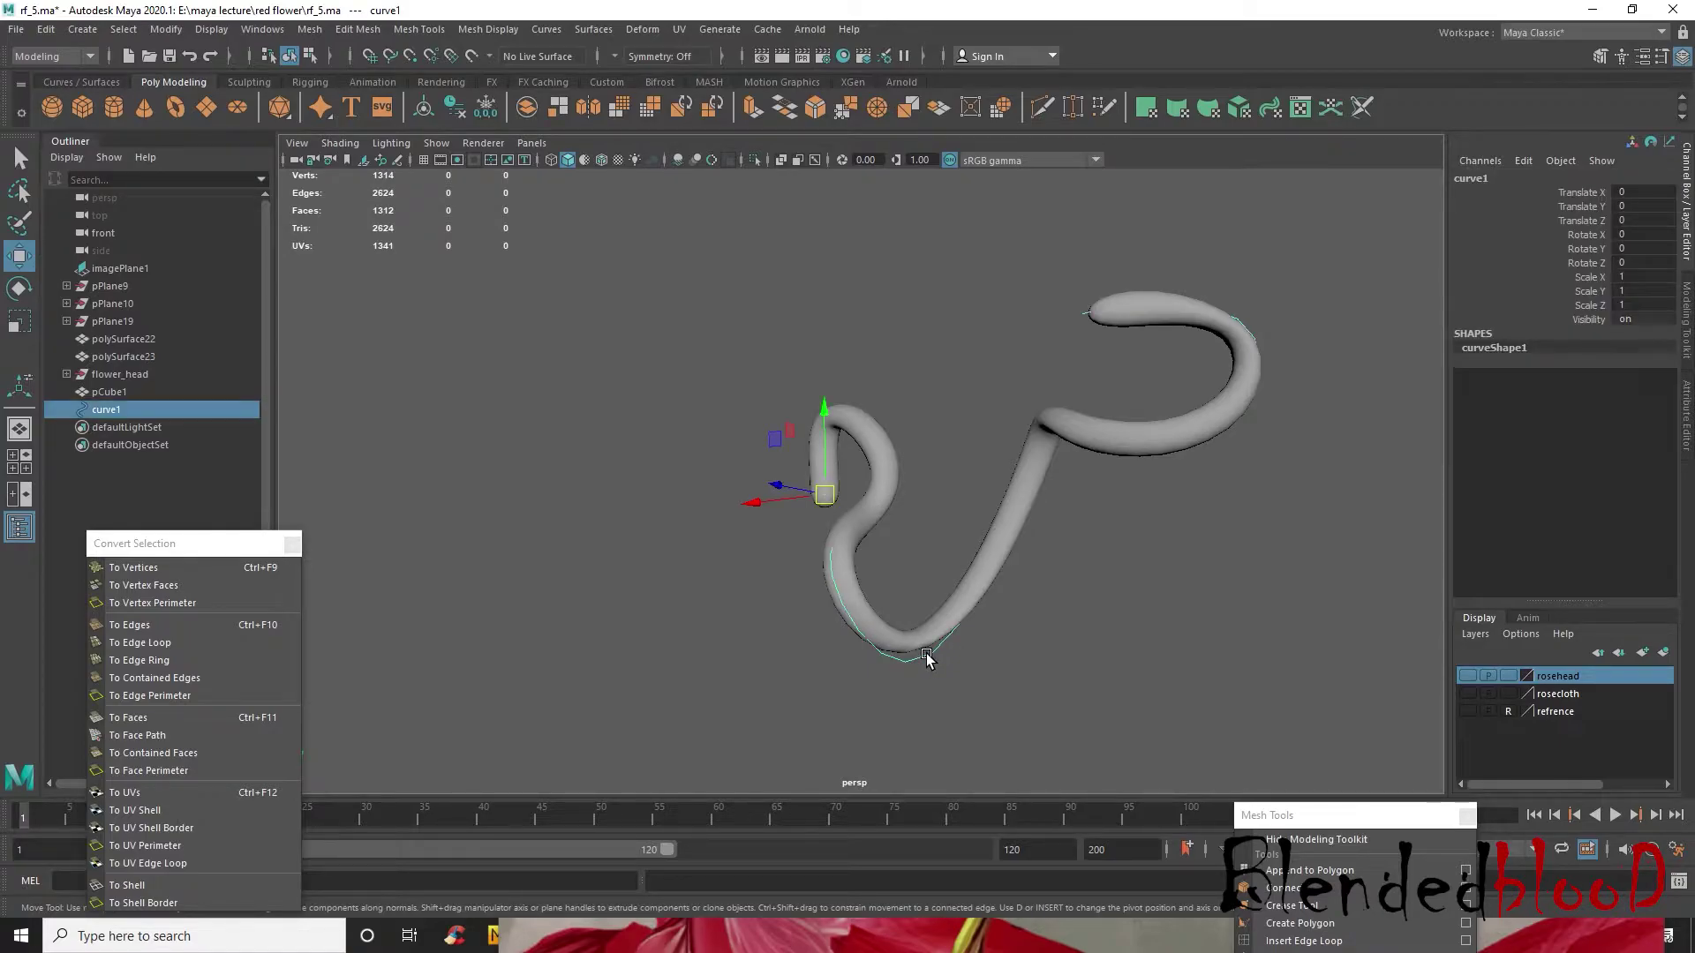
key("Delete")
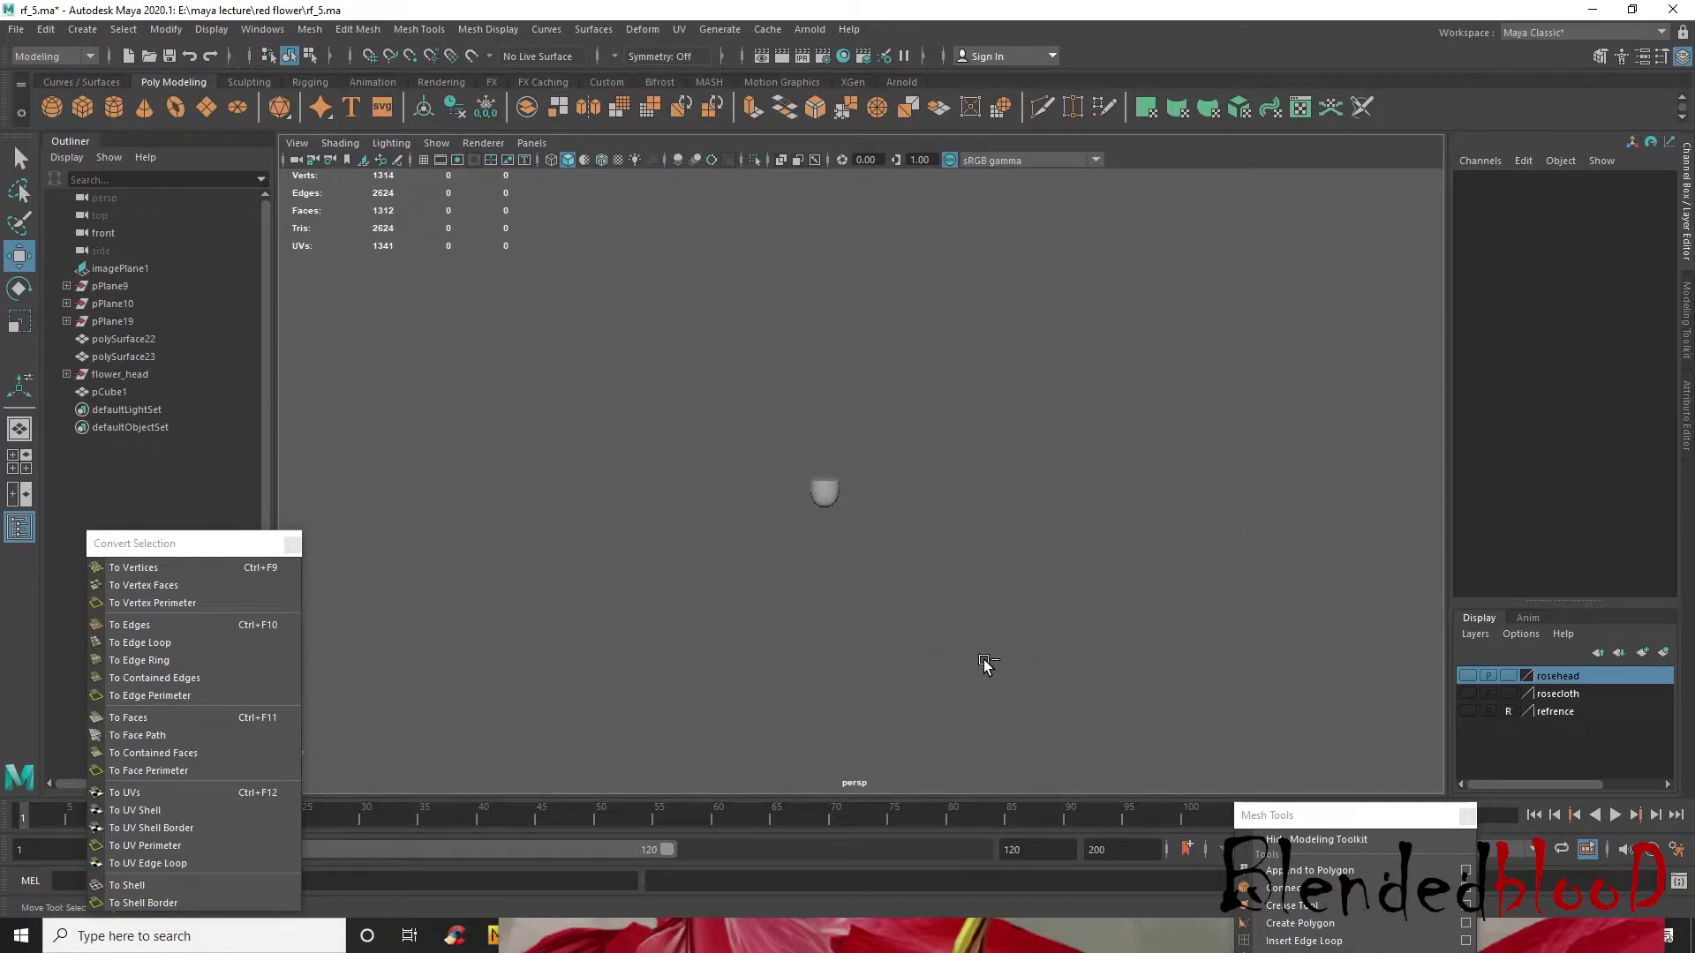
key("ctrl+z")
key("ctrl+z")
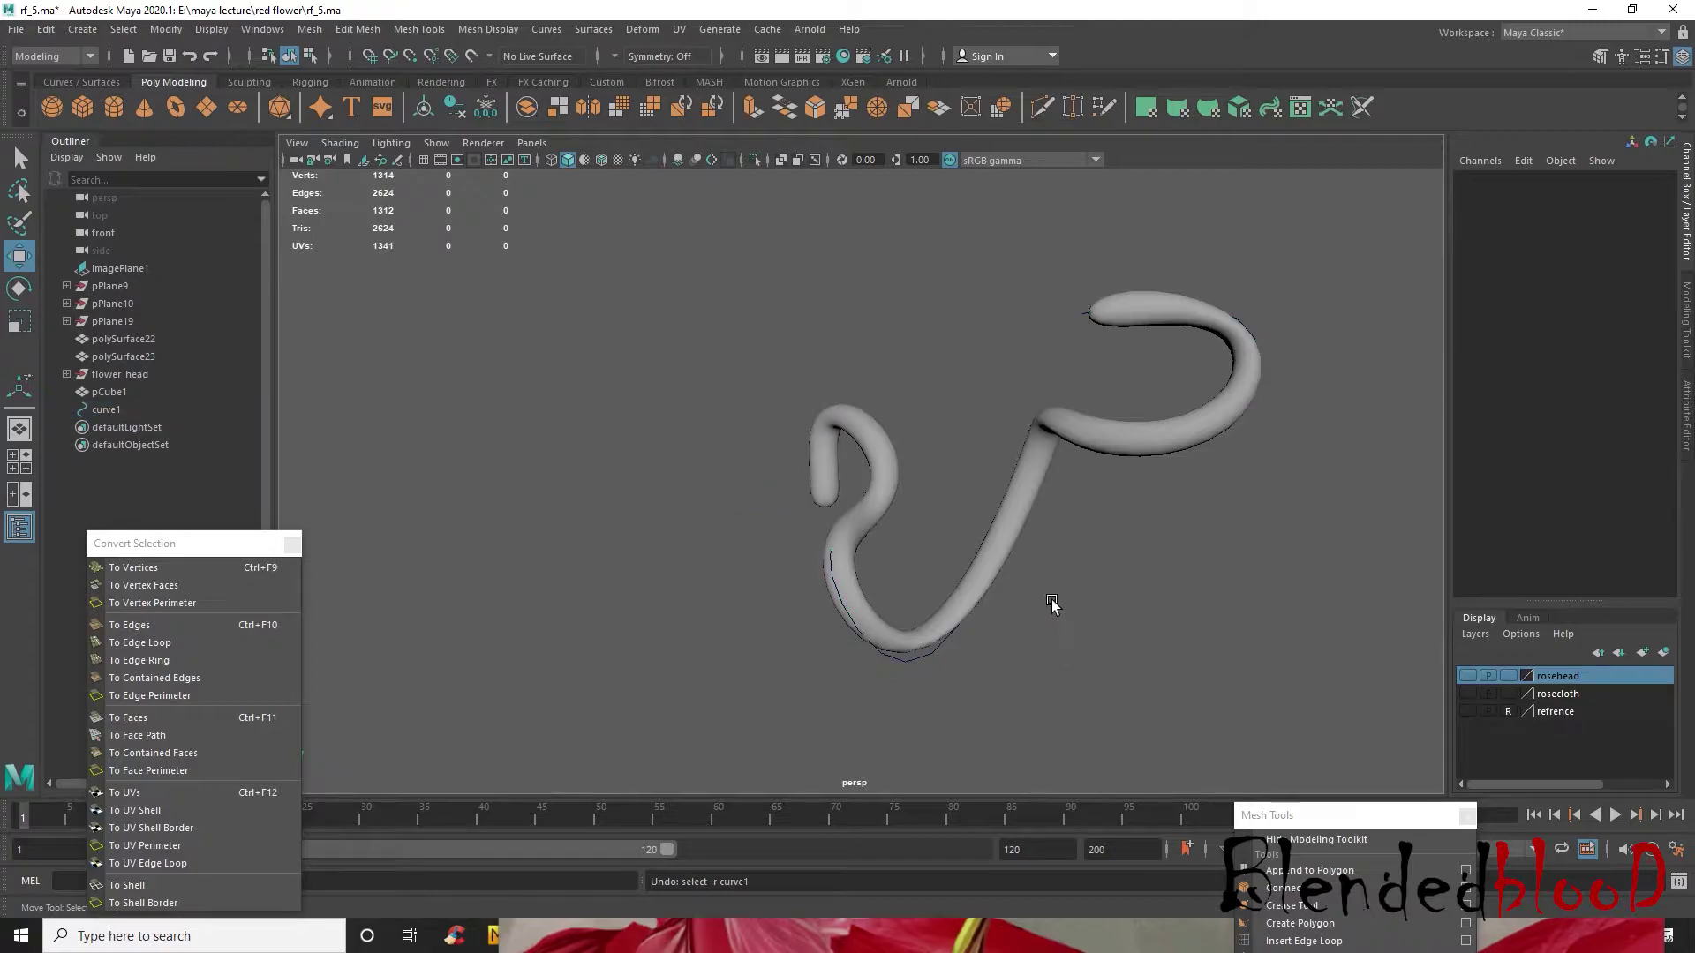
- Duplicate the tube pCube1 and move the copy about 12.17 units along X
left_click(1014, 512)
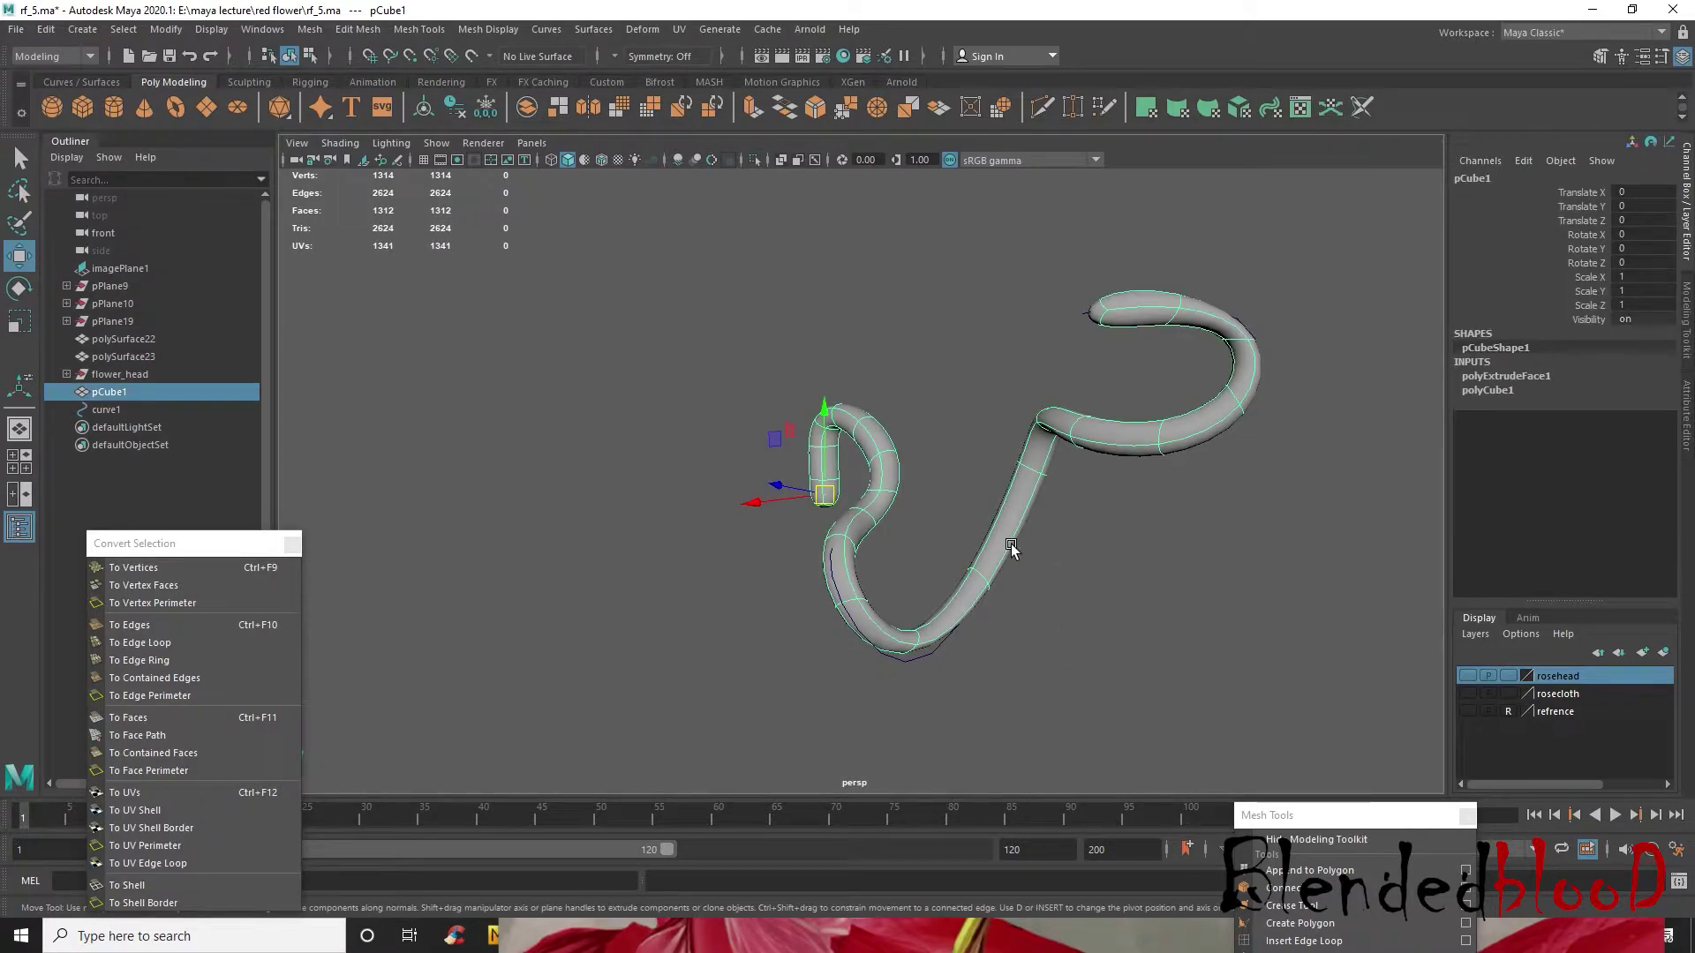
key("ctrl+d")
left_click_drag(752, 505, 359, 587)
- Delete the guide curve curve1 and the original extruded object pCube1
left_click(910, 663)
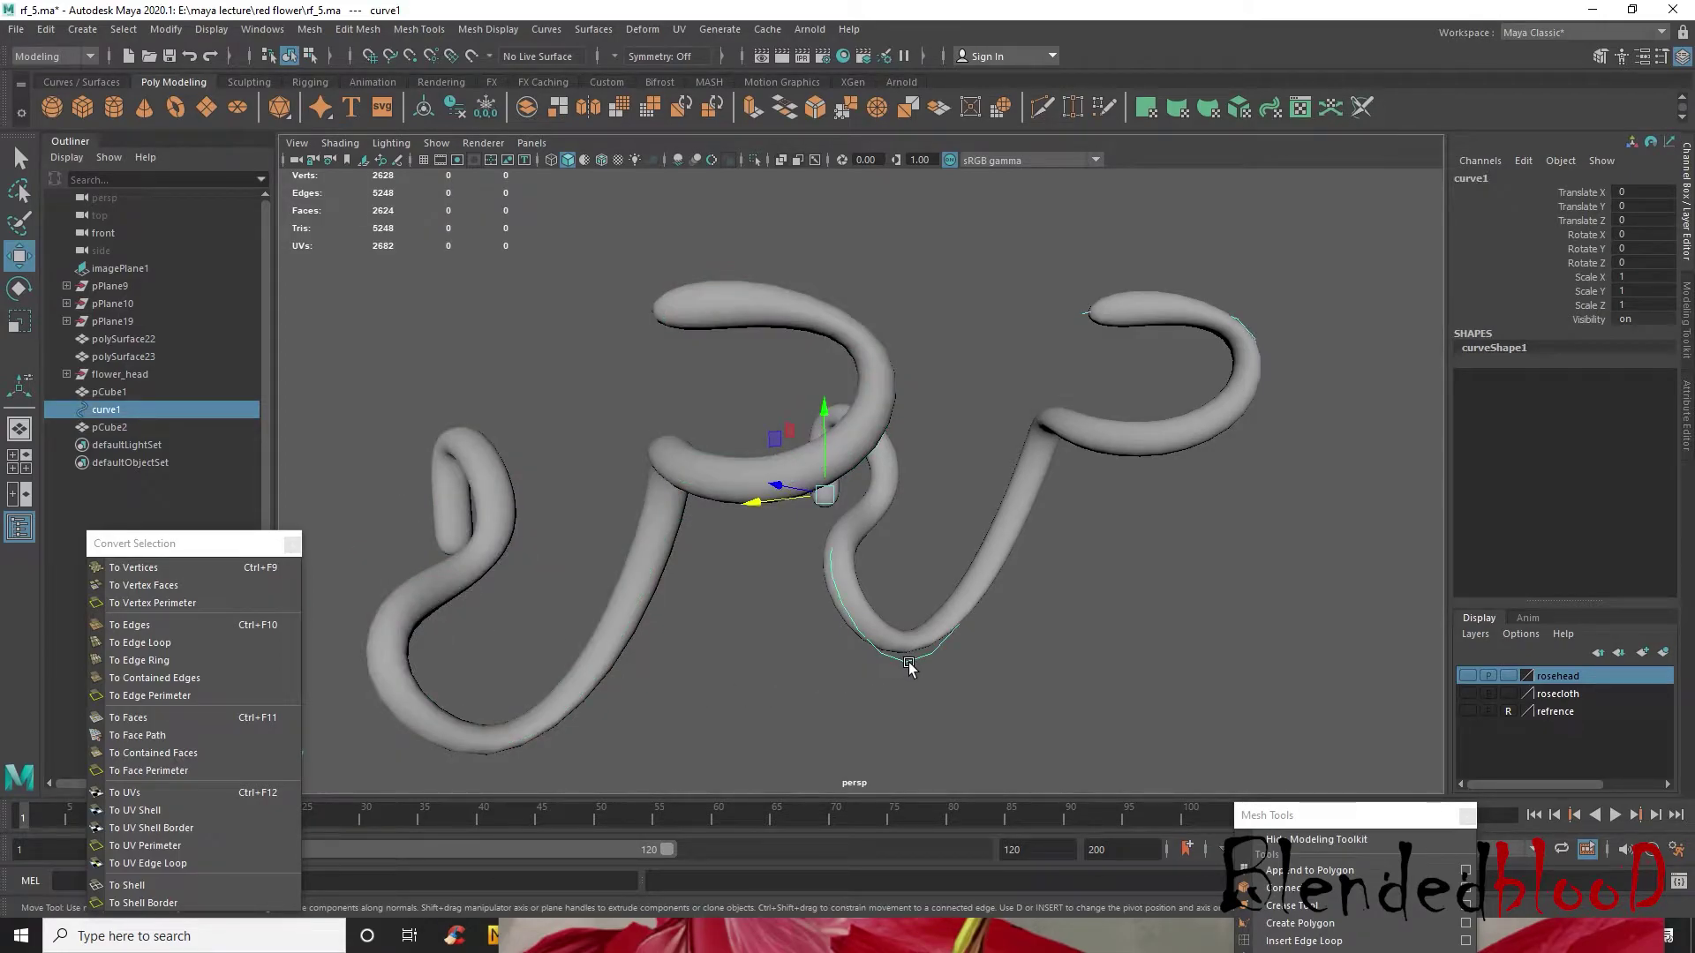
key("Delete")
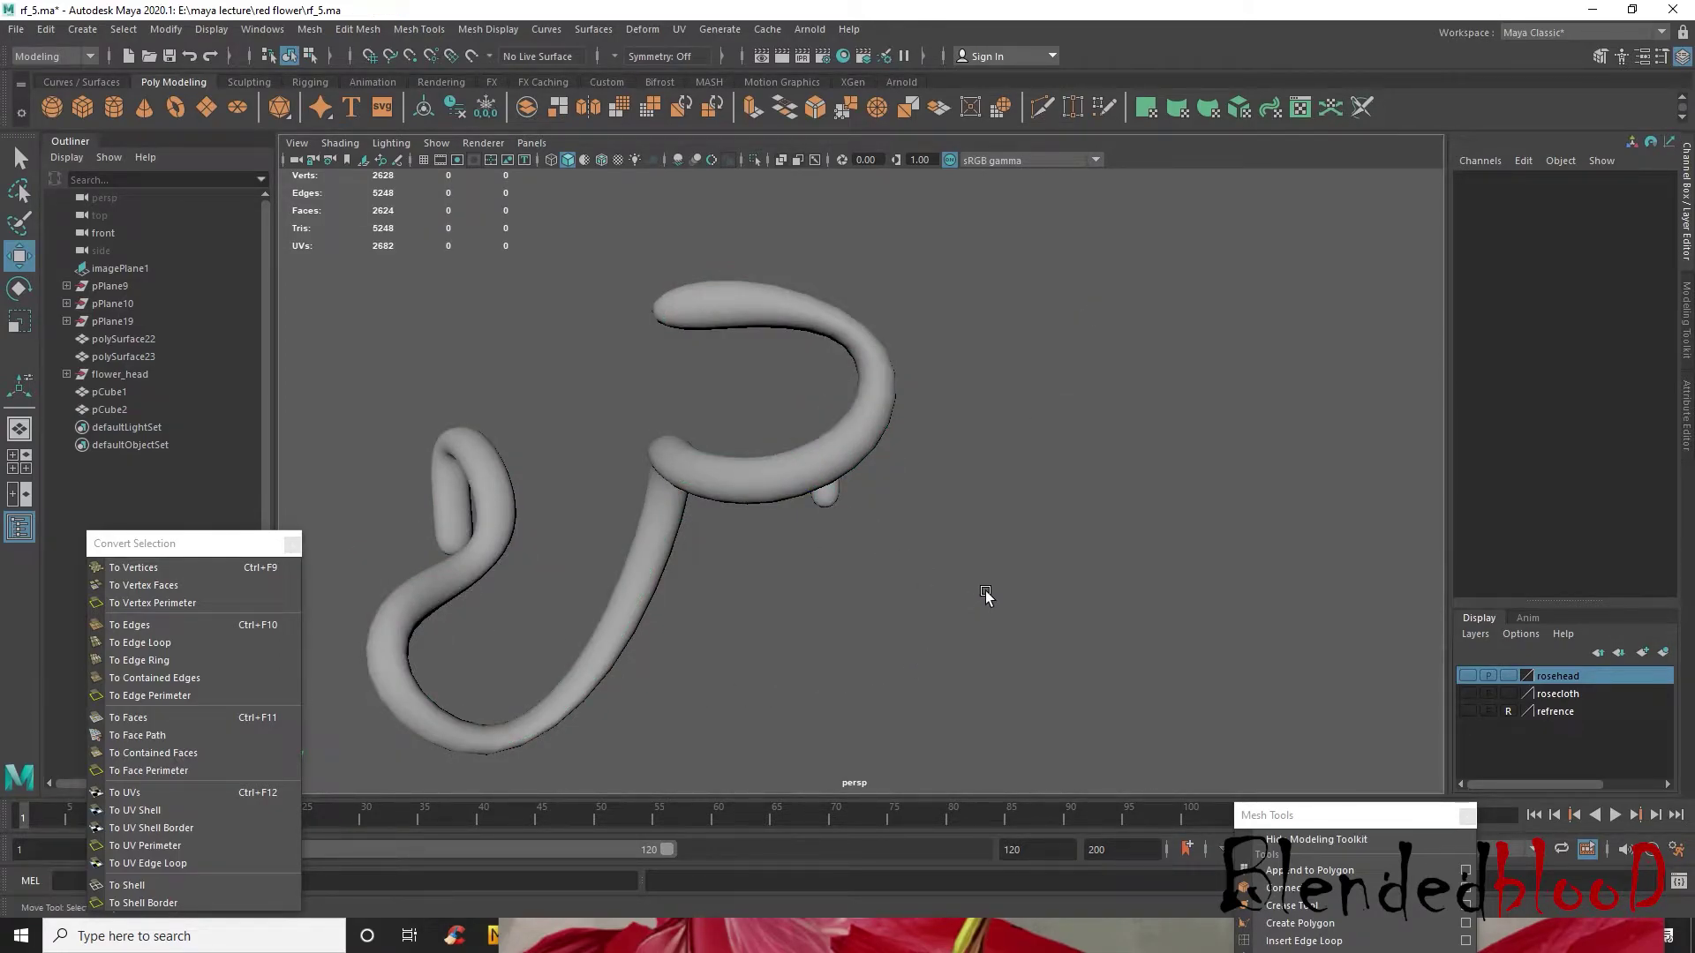
left_click_drag(986, 596, 918, 587, "alt")
left_click(859, 489)
key("Delete")
- Delete the duplicated tube pCube2
left_click(619, 484)
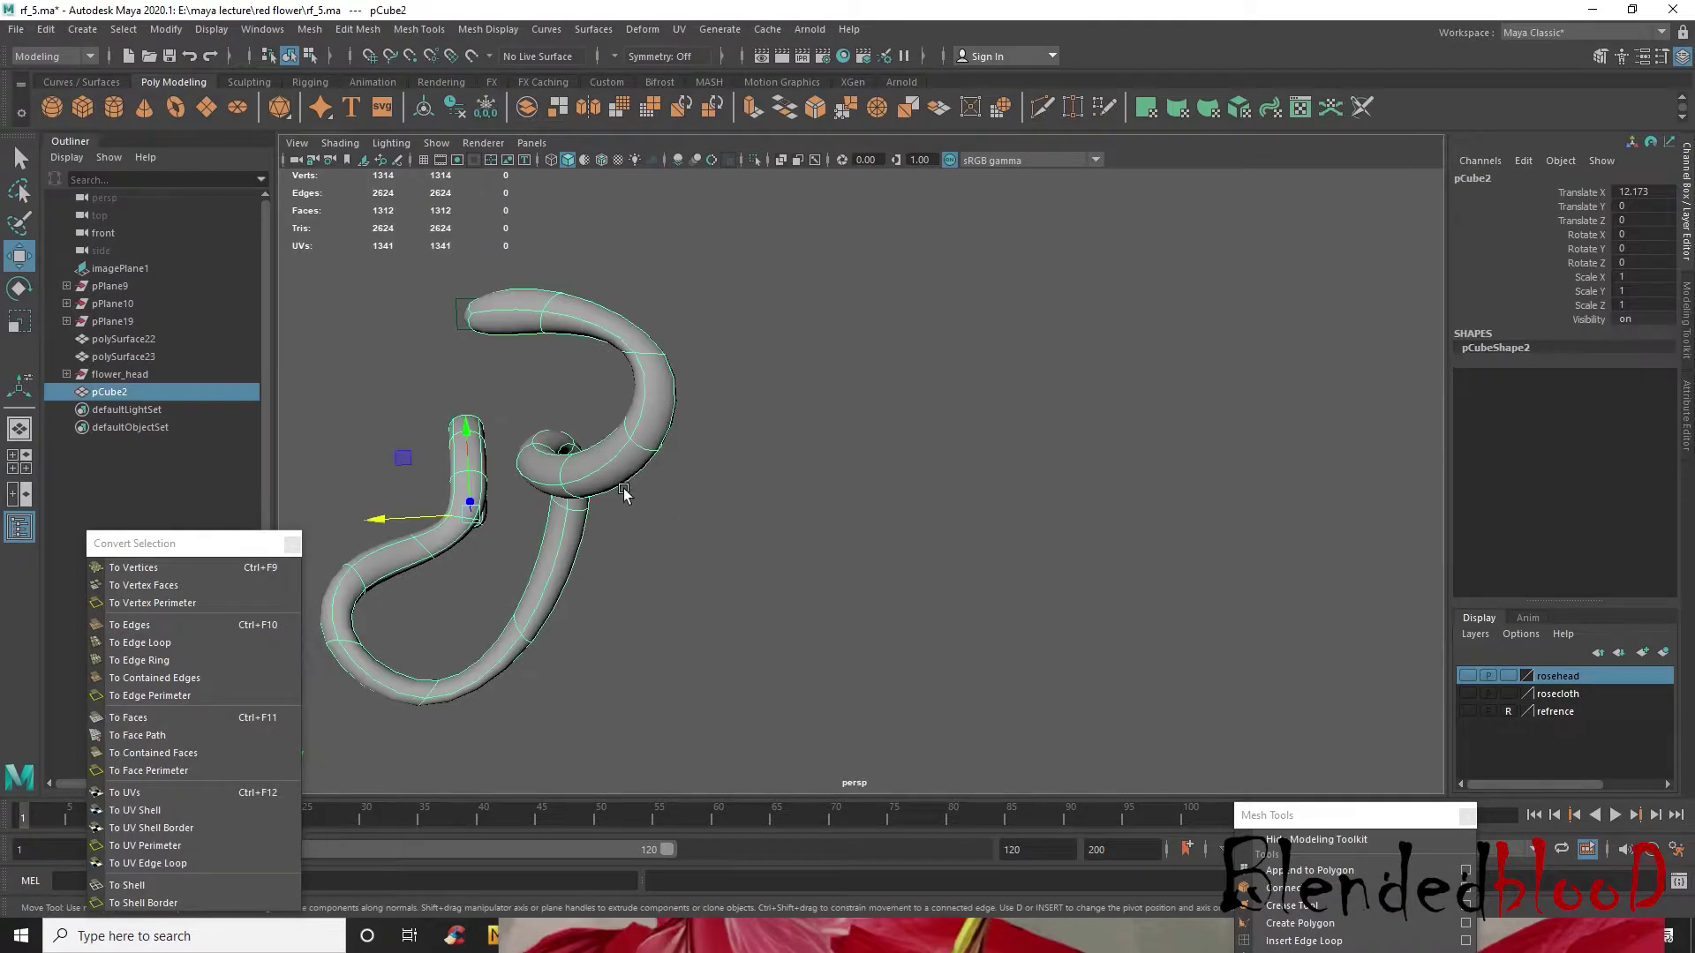
left_click_drag(649, 553, 798, 538, "alt")
key("Delete")
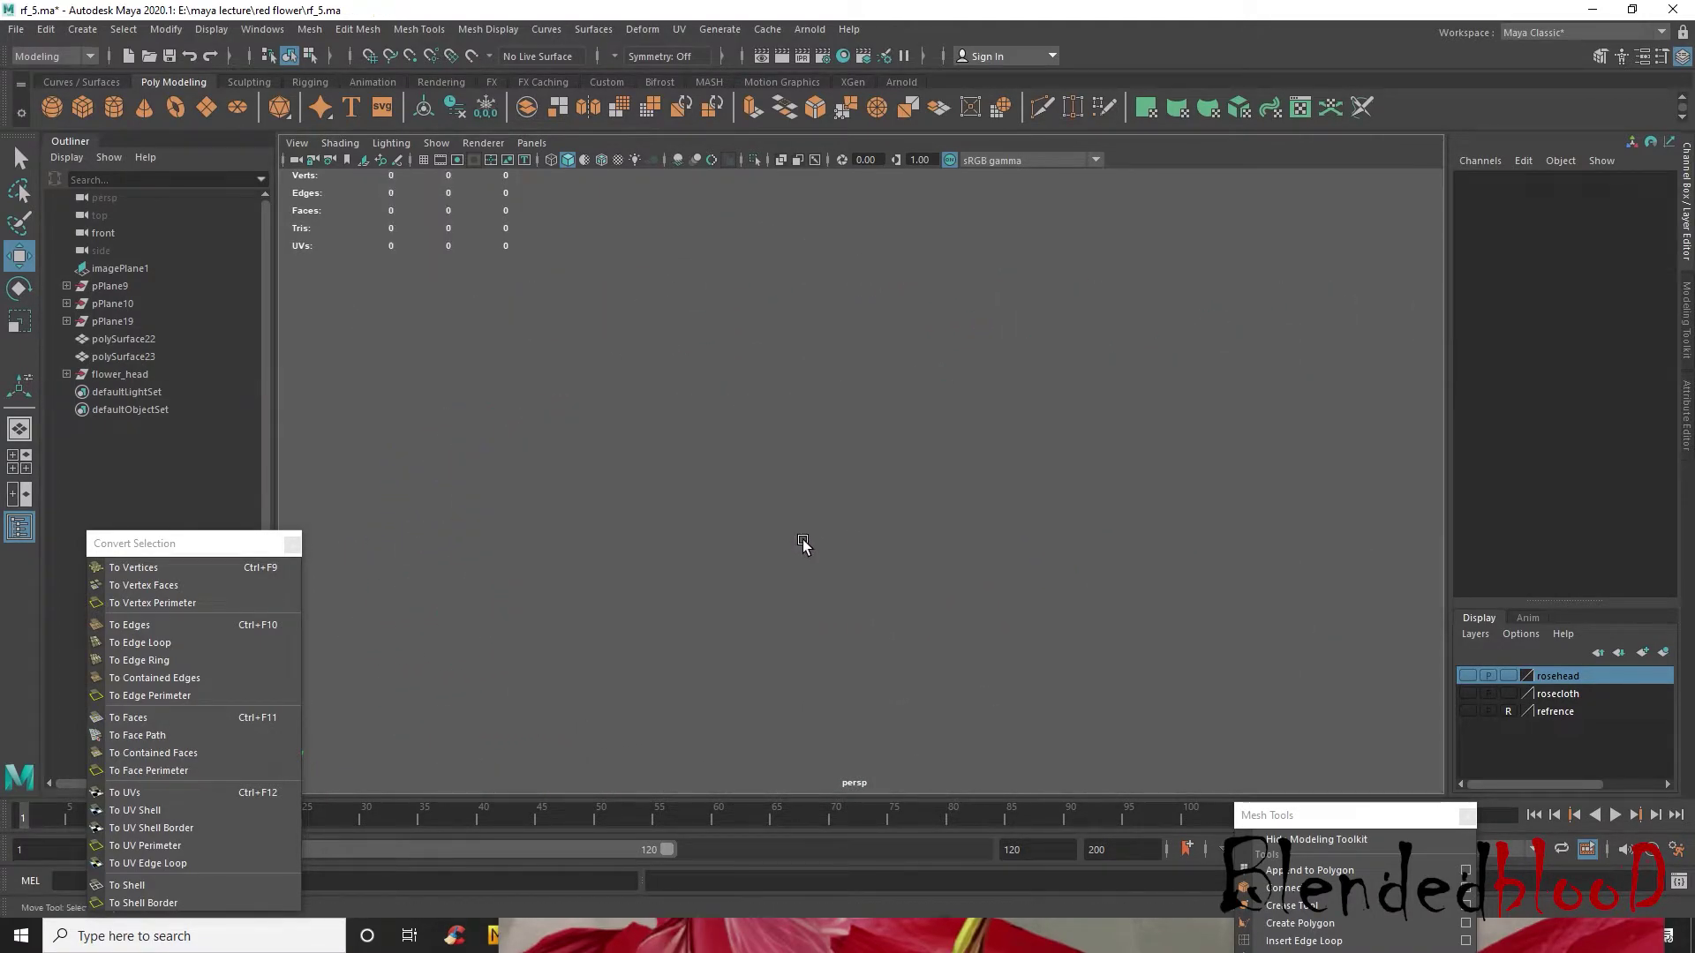
- Make the rosehead, rosecloth and refrence layers visible
left_click(1469, 675)
left_click(1508, 677)
left_click(1507, 677)
left_click(1468, 694)
left_click(1468, 711)
- Show the front view with the reference image and take the rosehead and rosecloth layers out of reference mode
key("space")
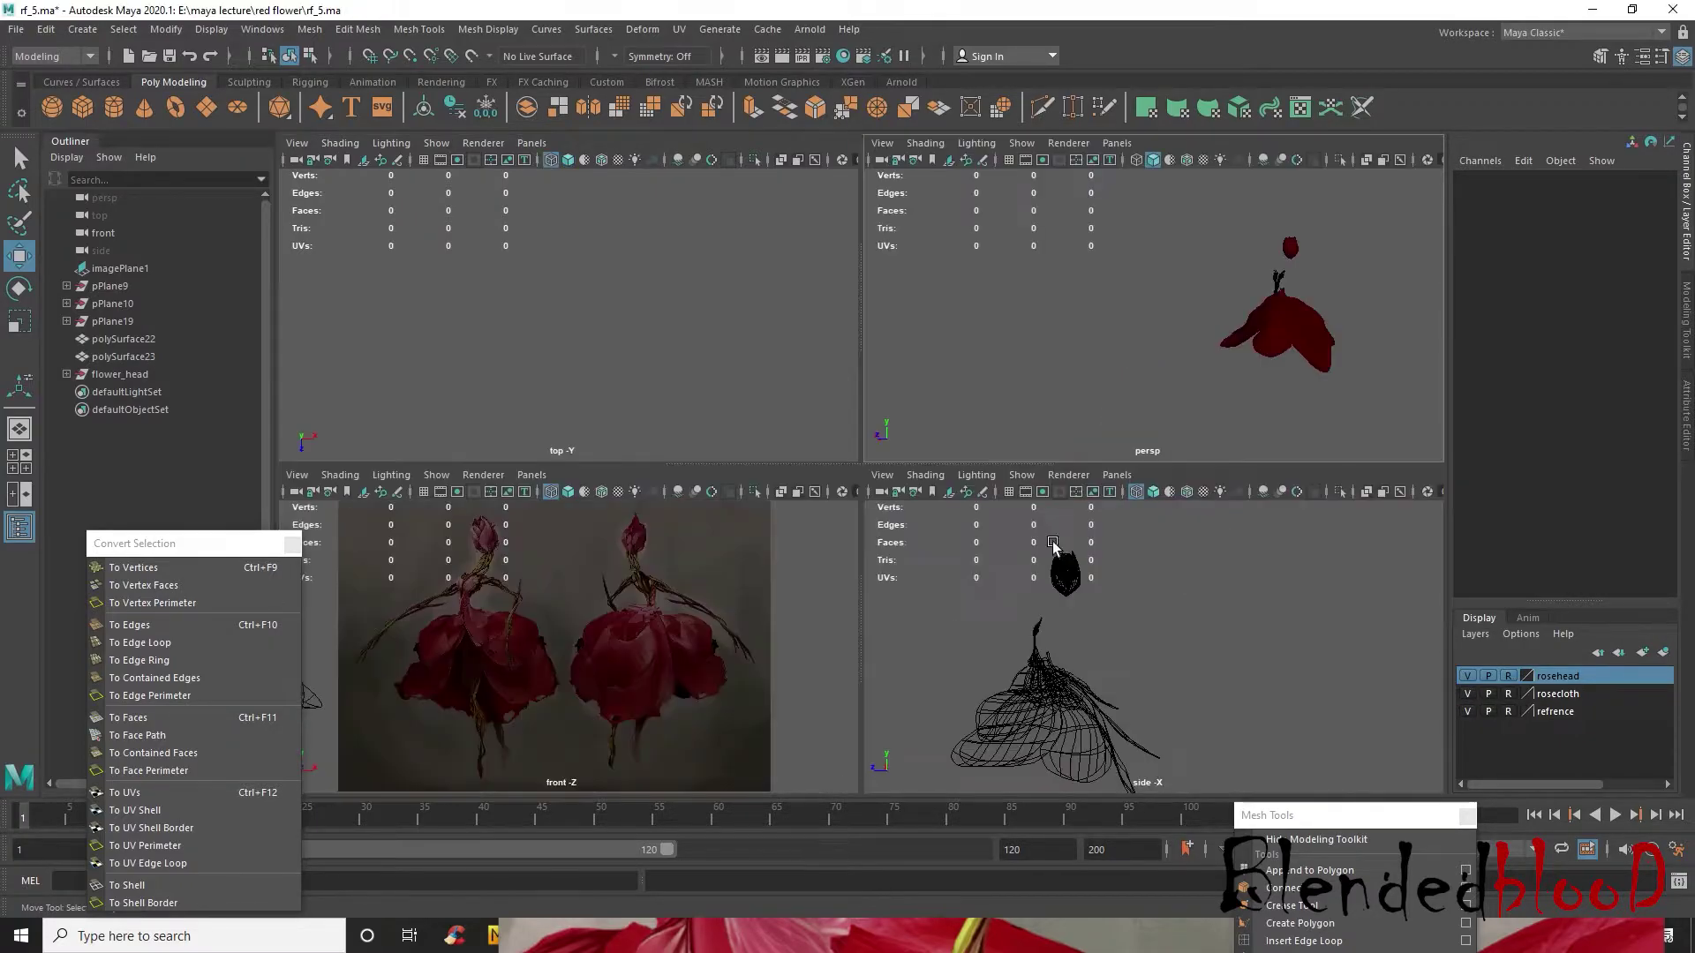
key("space")
middle_click_drag(731, 490, 1267, 616, "alt")
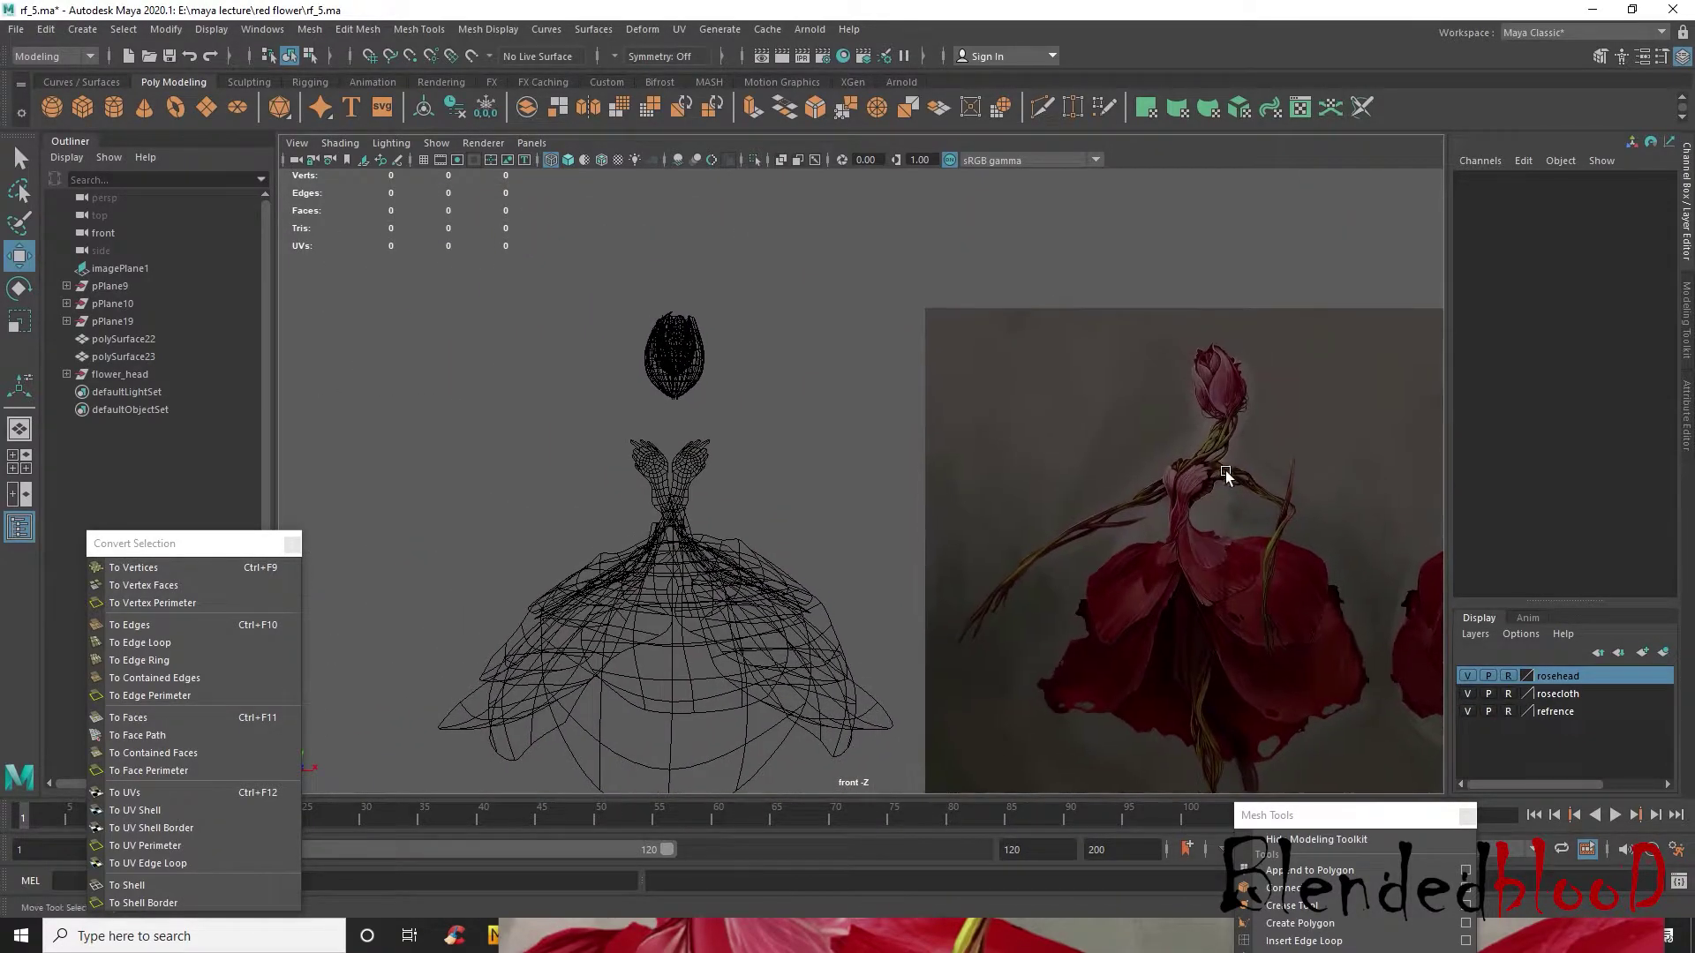
left_click(1508, 675)
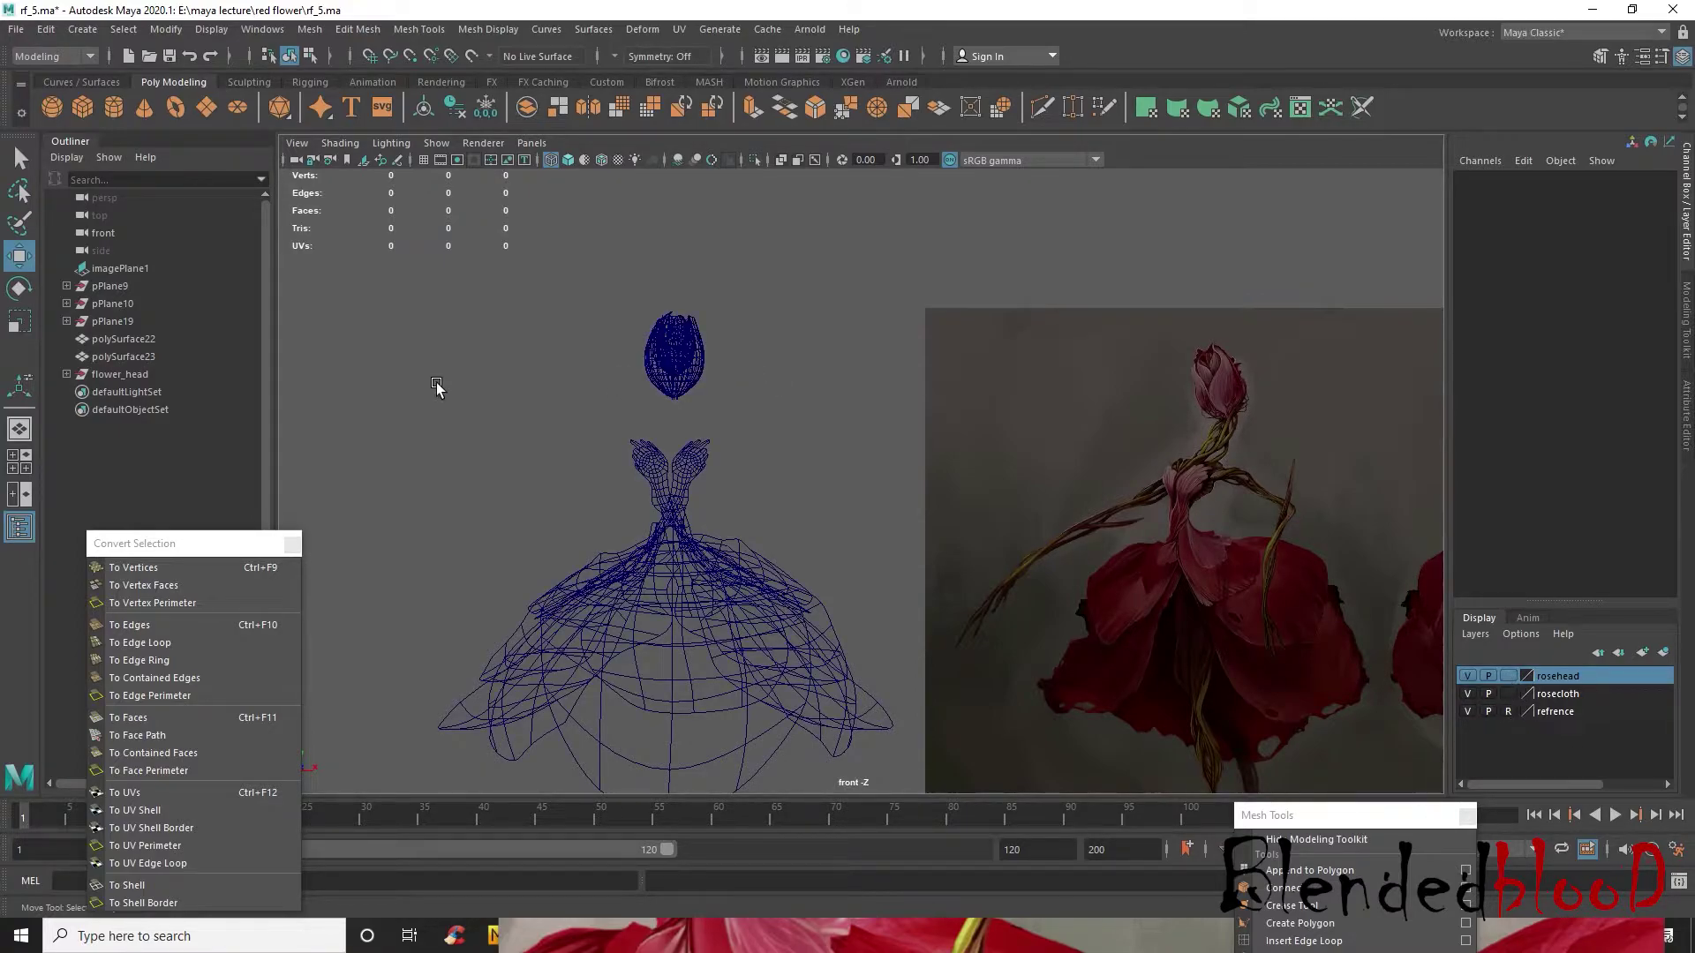
- Move the flower_head group onto the rosebud head of the left figure in the reference image
left_click(141, 375)
middle_click_drag(782, 472, 668, 503, "alt")
left_click_drag(627, 377, 1148, 480)
middle_click_drag(1186, 462, 862, 492, "alt")
scroll(830, 484, "up", 3)
- Rotate flower_head about 24° around Z and scale it uniformly to about 0.642 to fit the reference bud
key("e")
left_click_drag(866, 442, 799, 454)
key("r")
key("w")
key("r")
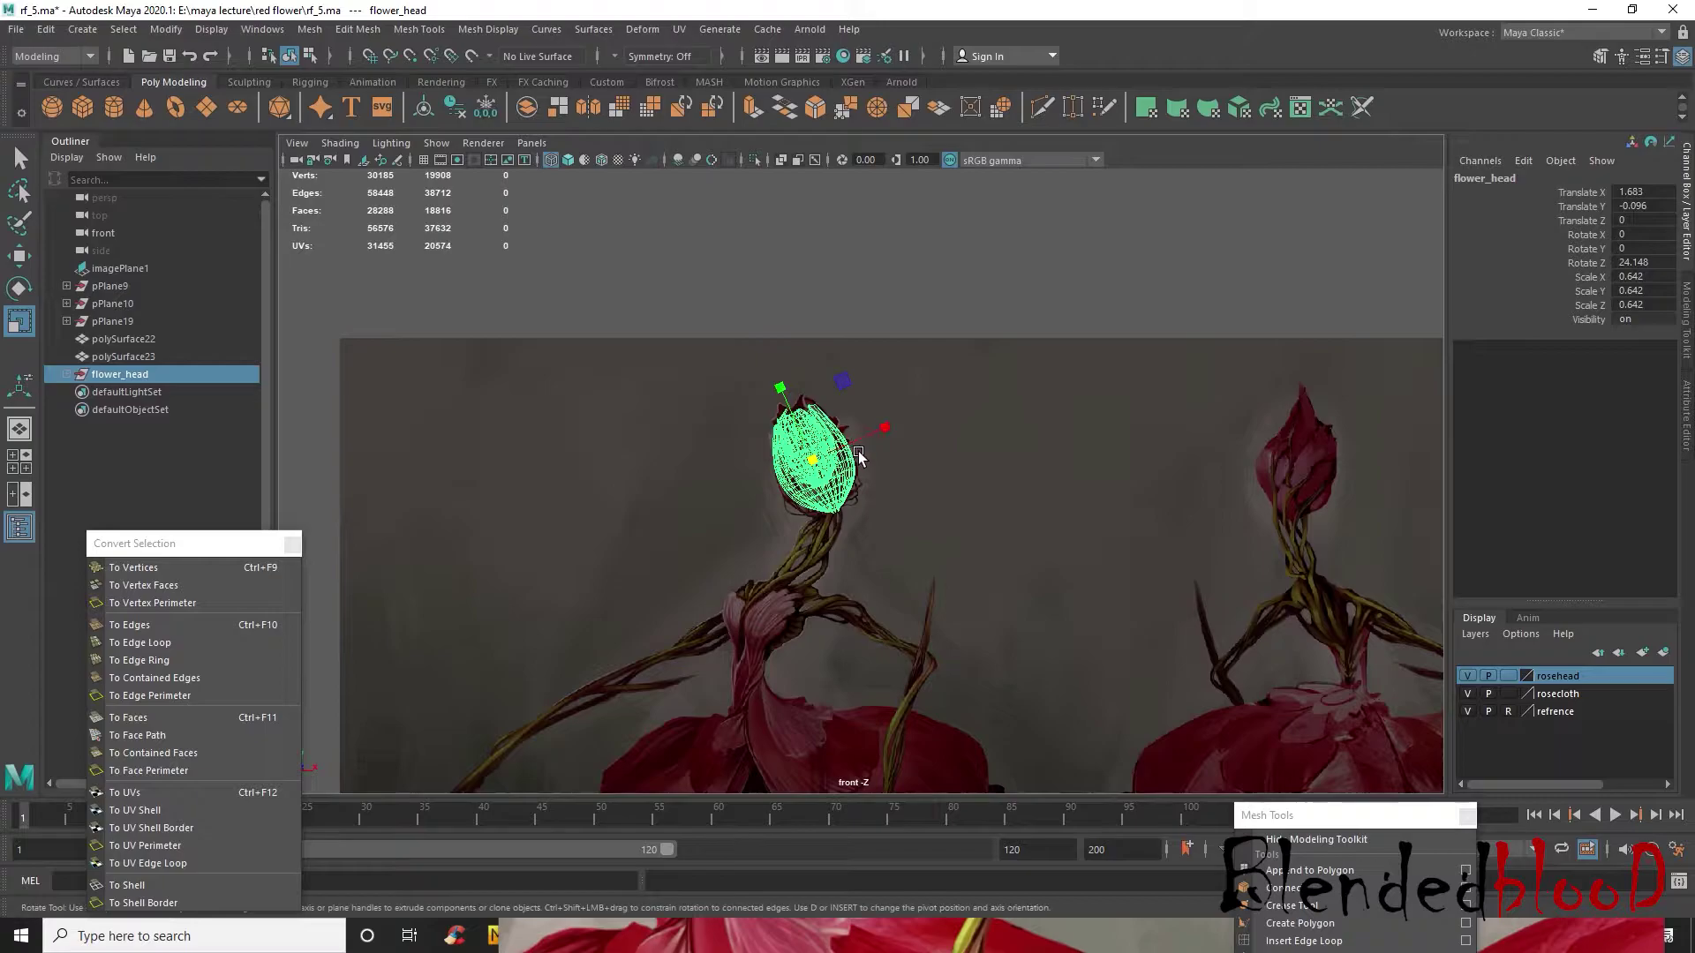
- Refine flower_head to about 19.4° rotation around Z and place it at about X 1.646, Y -0.059
key("e")
left_click(918, 474)
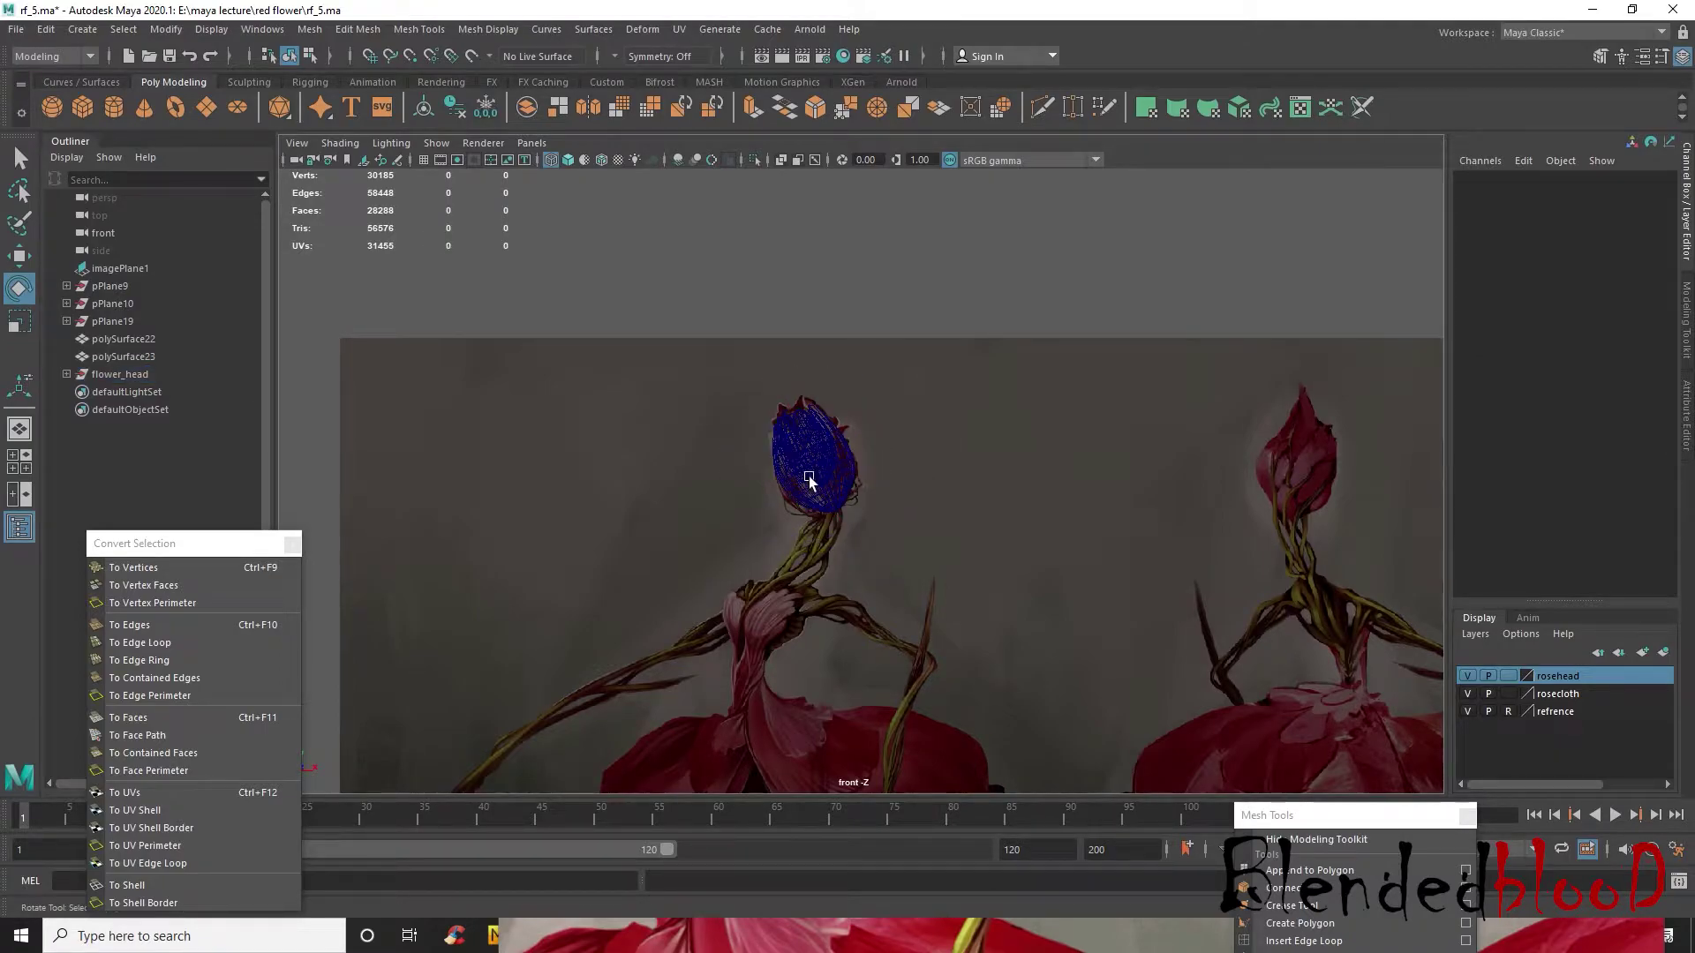
left_click(119, 373)
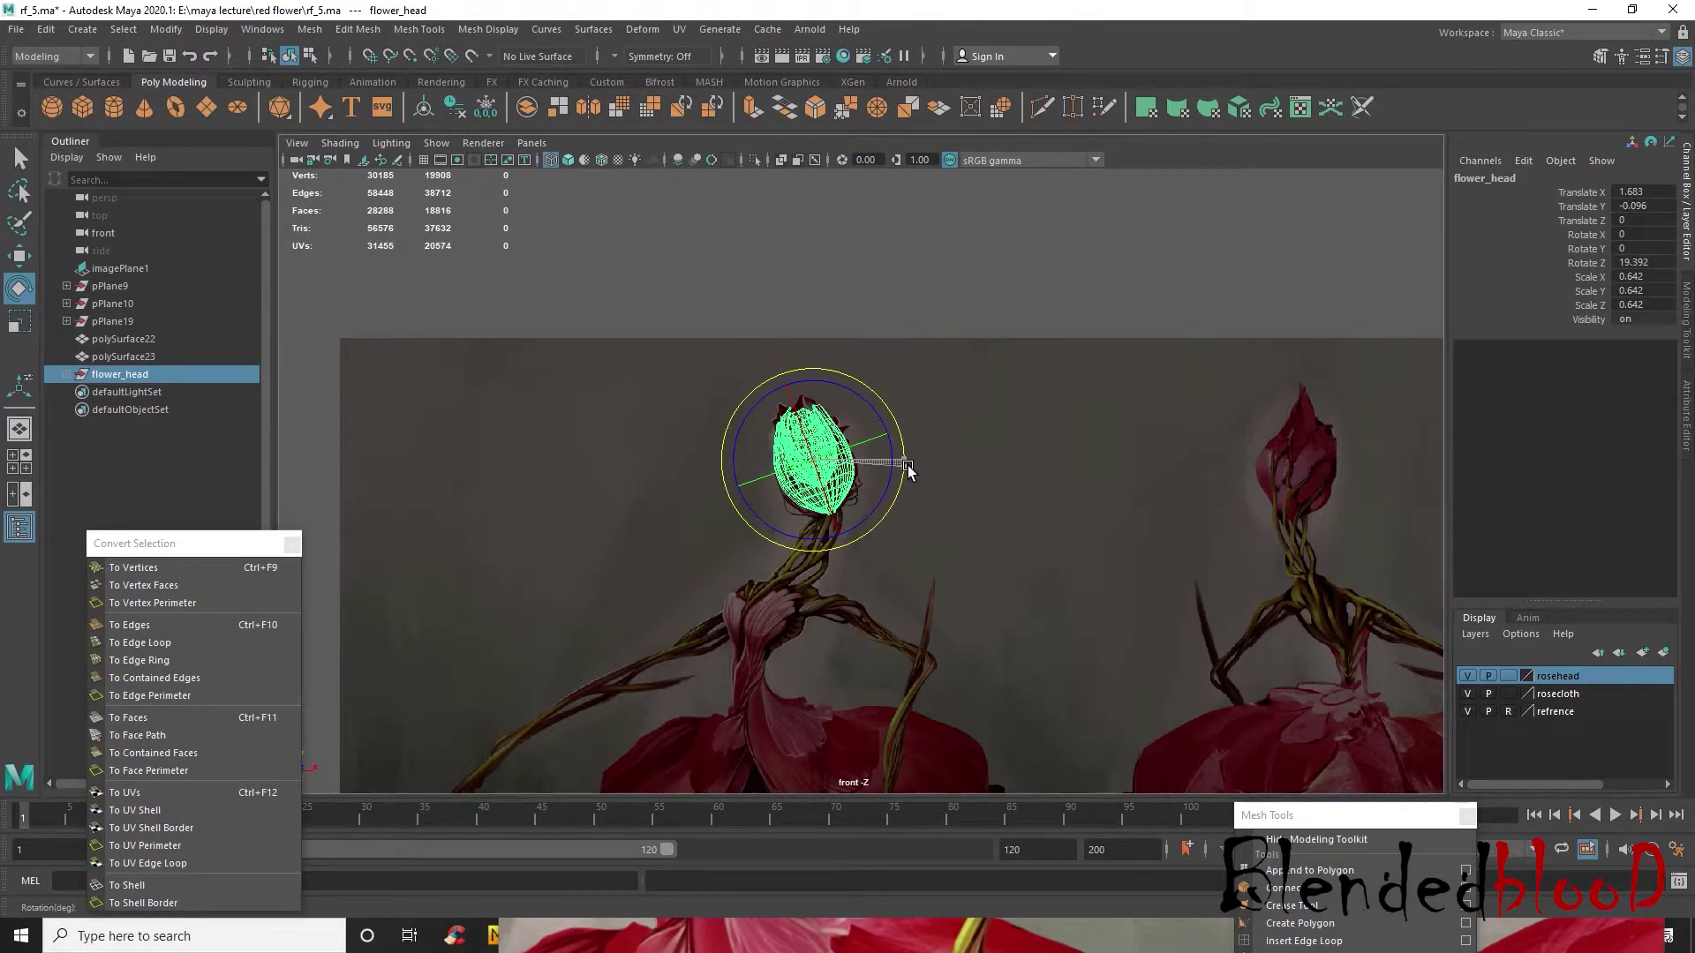
key("w")
left_click_drag(824, 474, 813, 464)
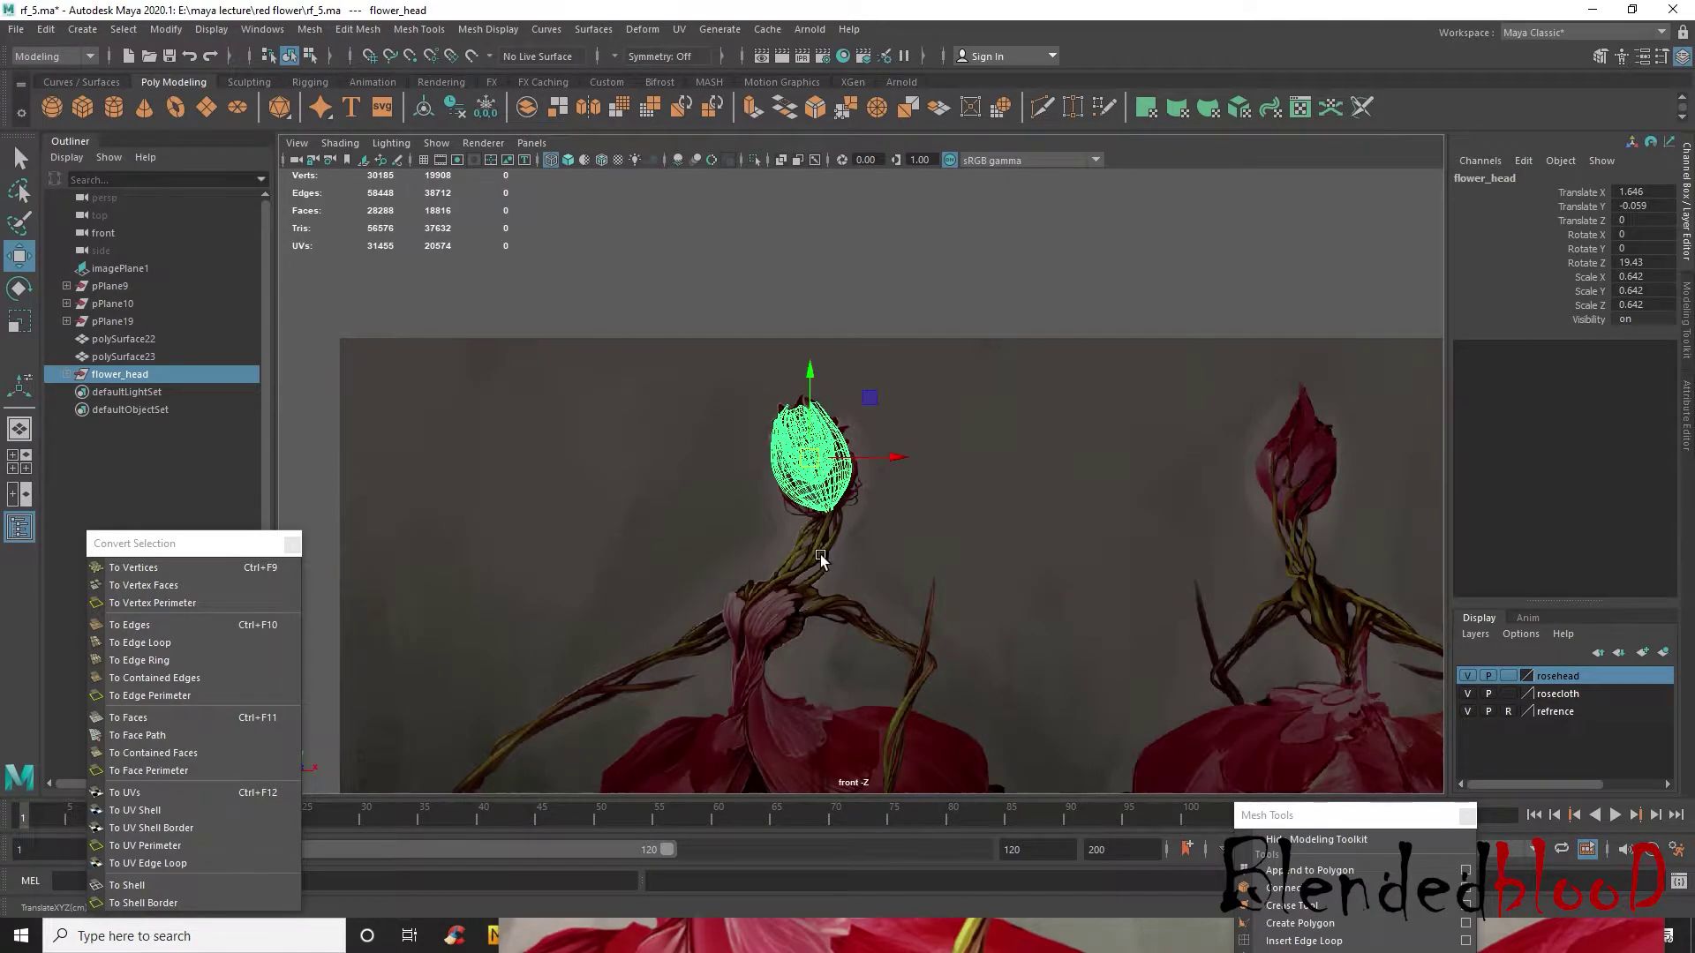
- Select all the dress and bodice pieces and group them
middle_click_drag(821, 553, 1005, 378, "alt")
scroll(1005, 380, "down", 6)
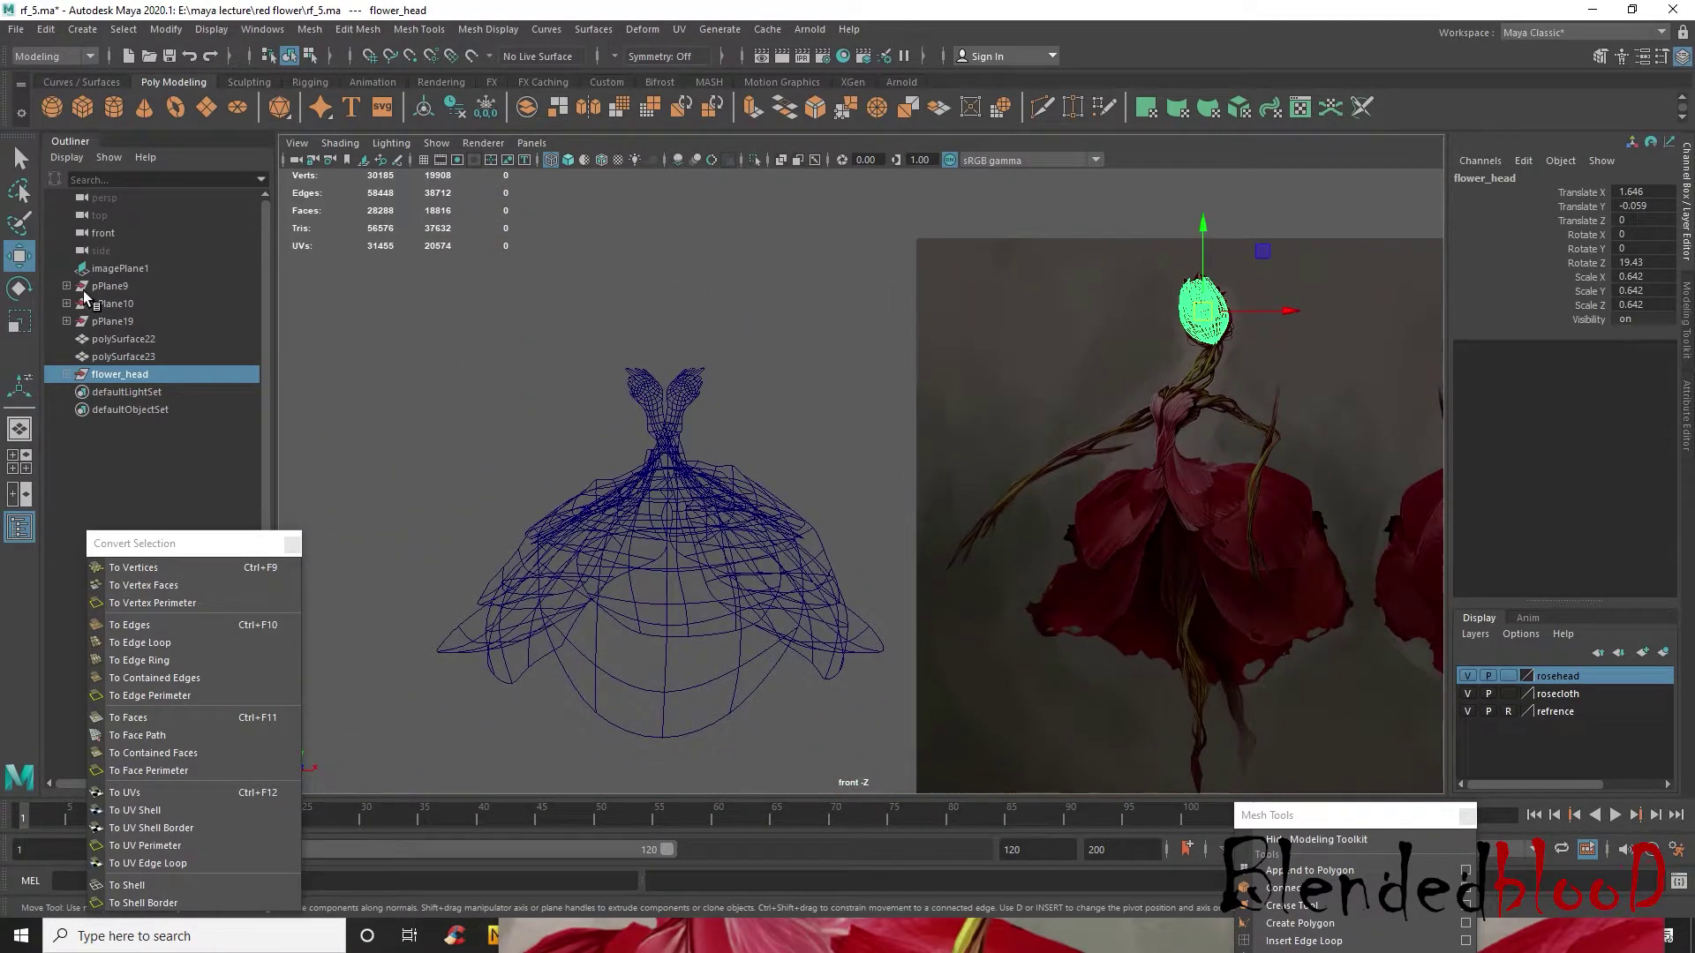
left_click(673, 432)
left_click_drag(433, 359, 902, 801)
left_click_drag(432, 362, 961, 757)
left_click_drag(362, 314, 1070, 796)
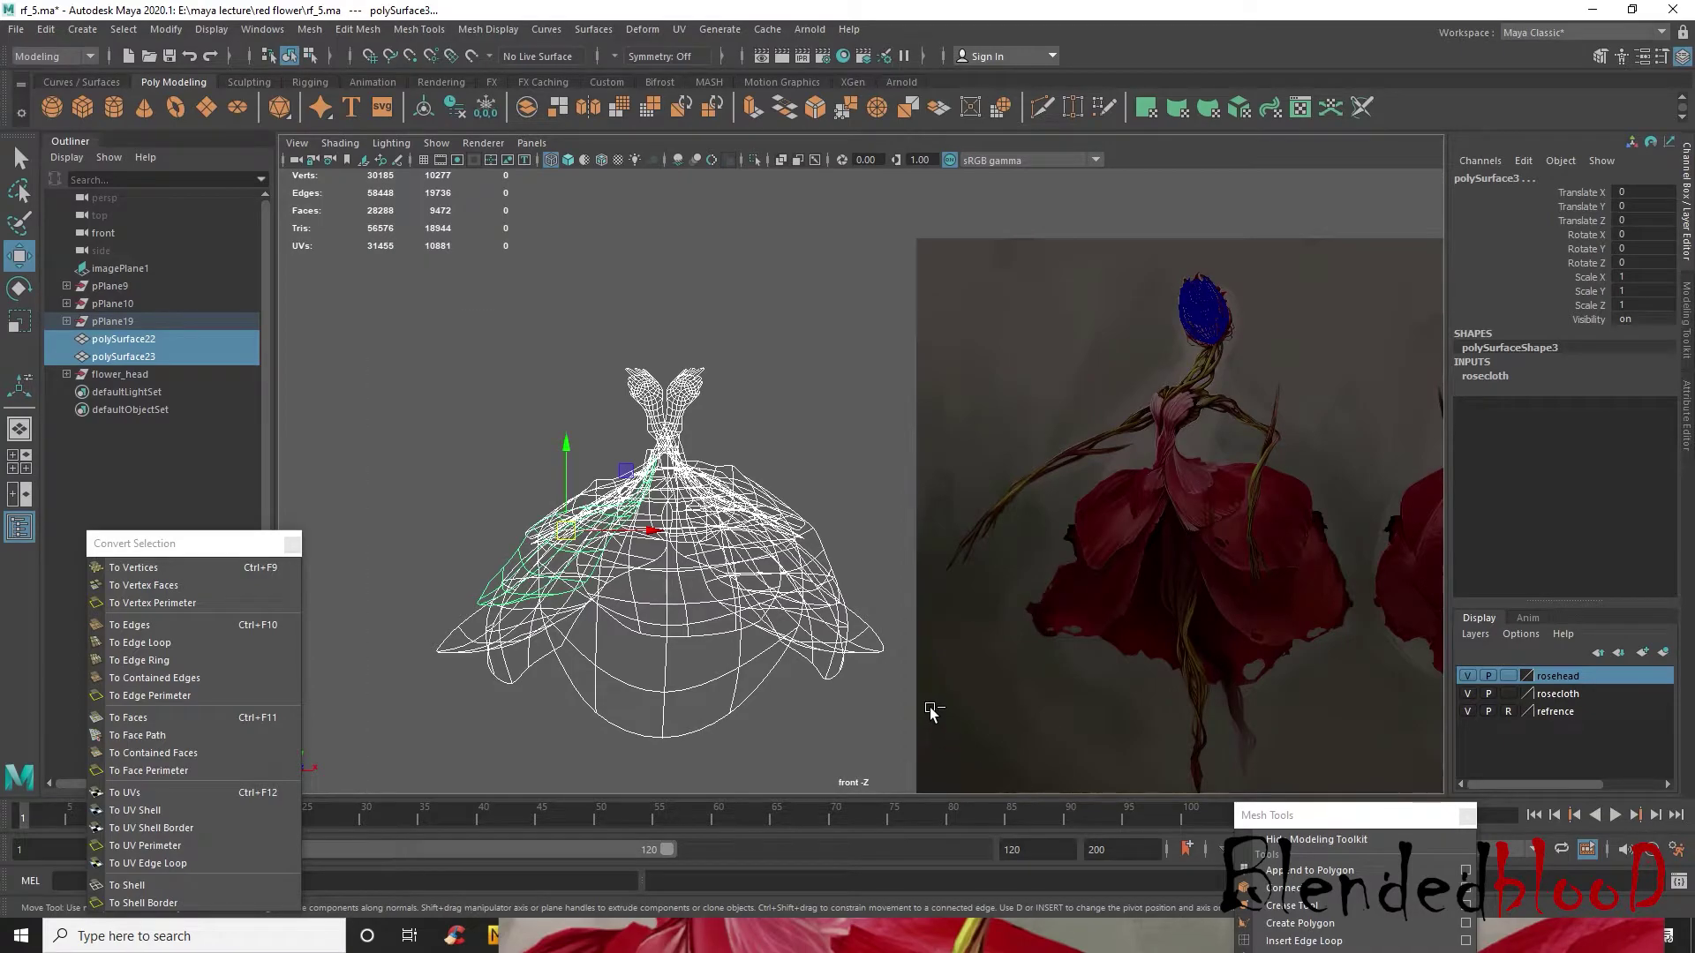
key("ctrl+g")
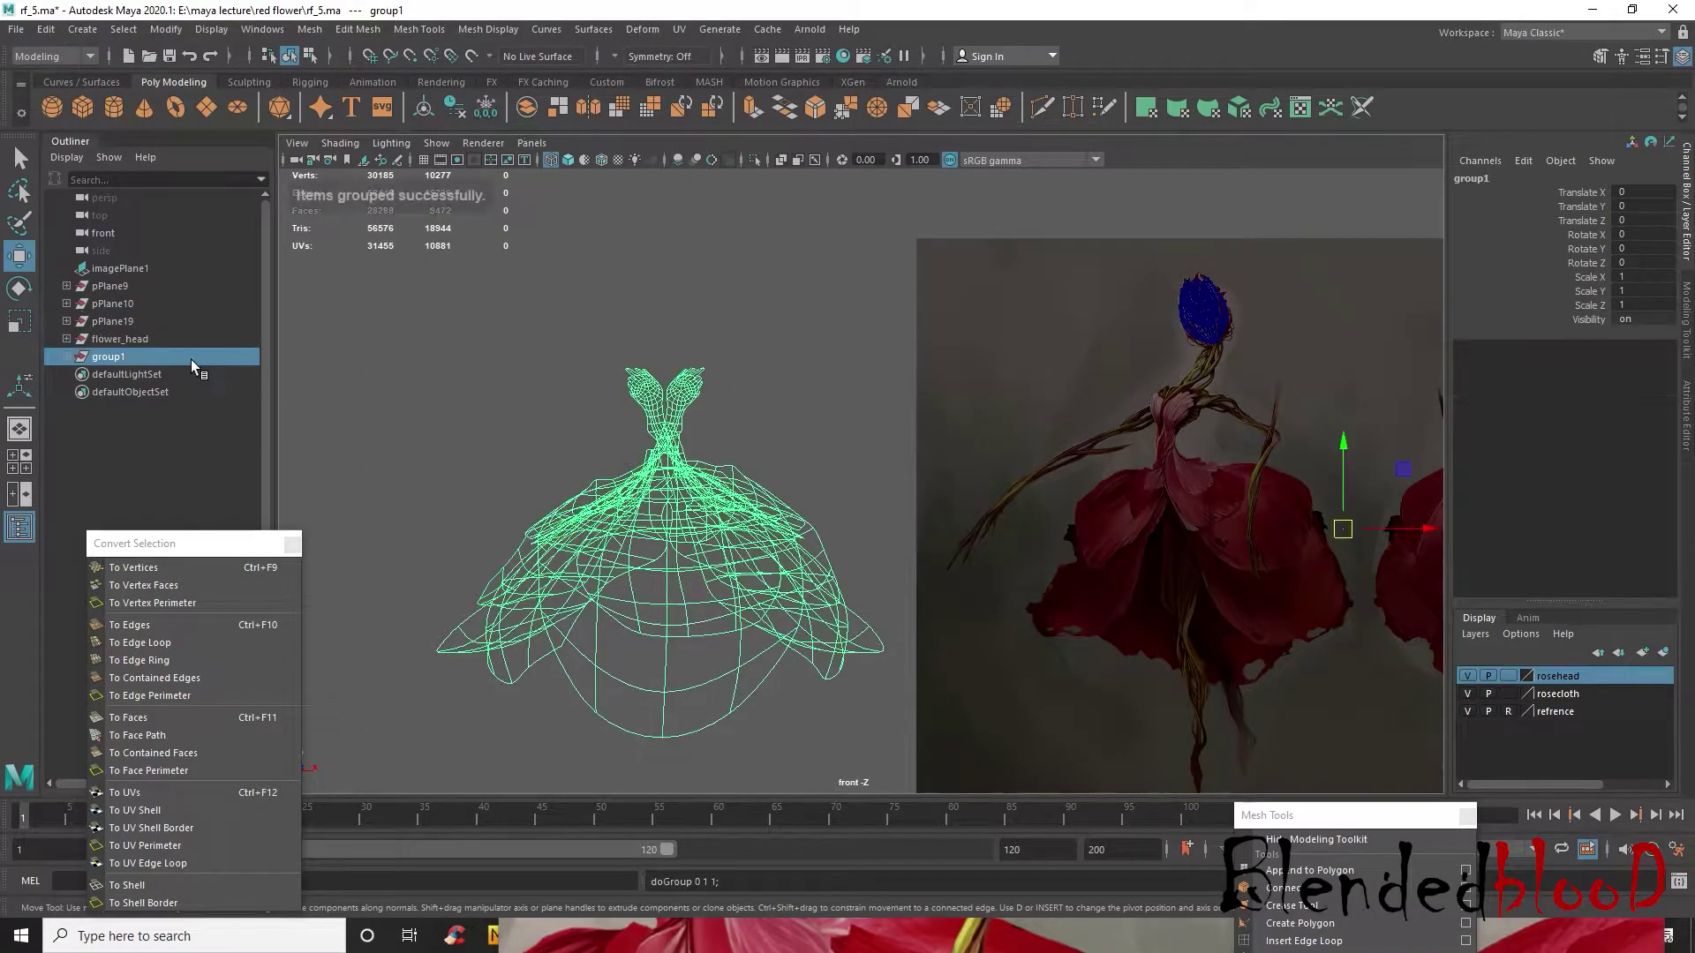
- Rename the new group as flower_body and center its pivot
double_click(112, 356)
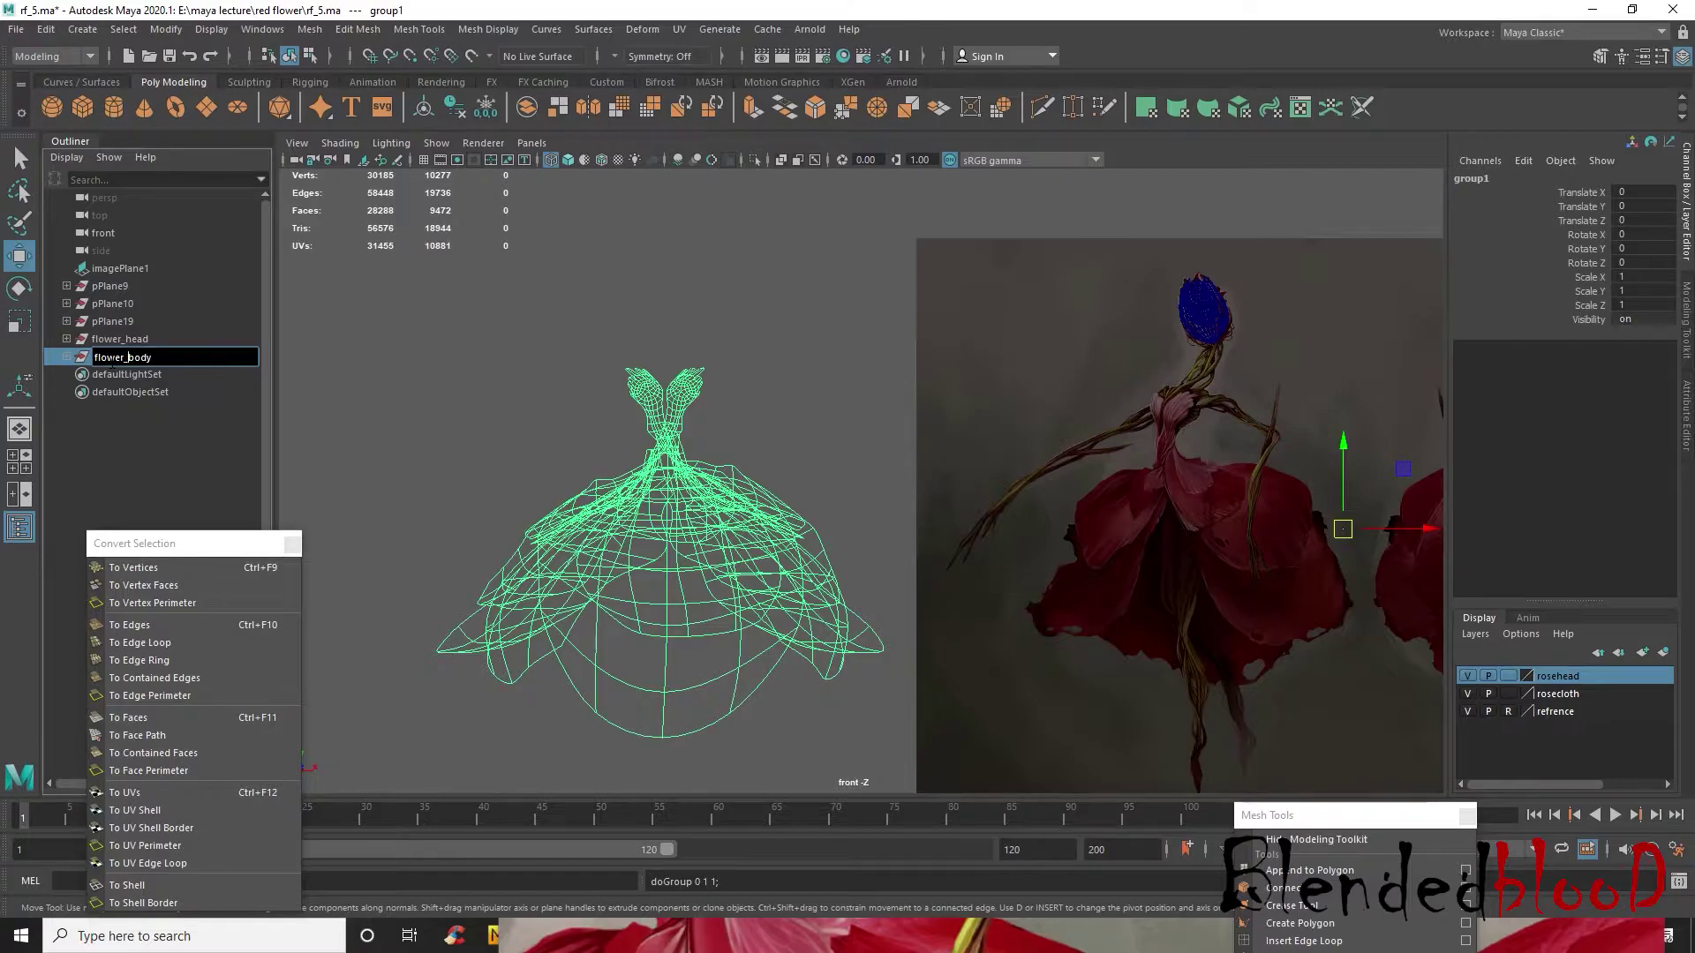
left_click(254, 442)
left_click(132, 357)
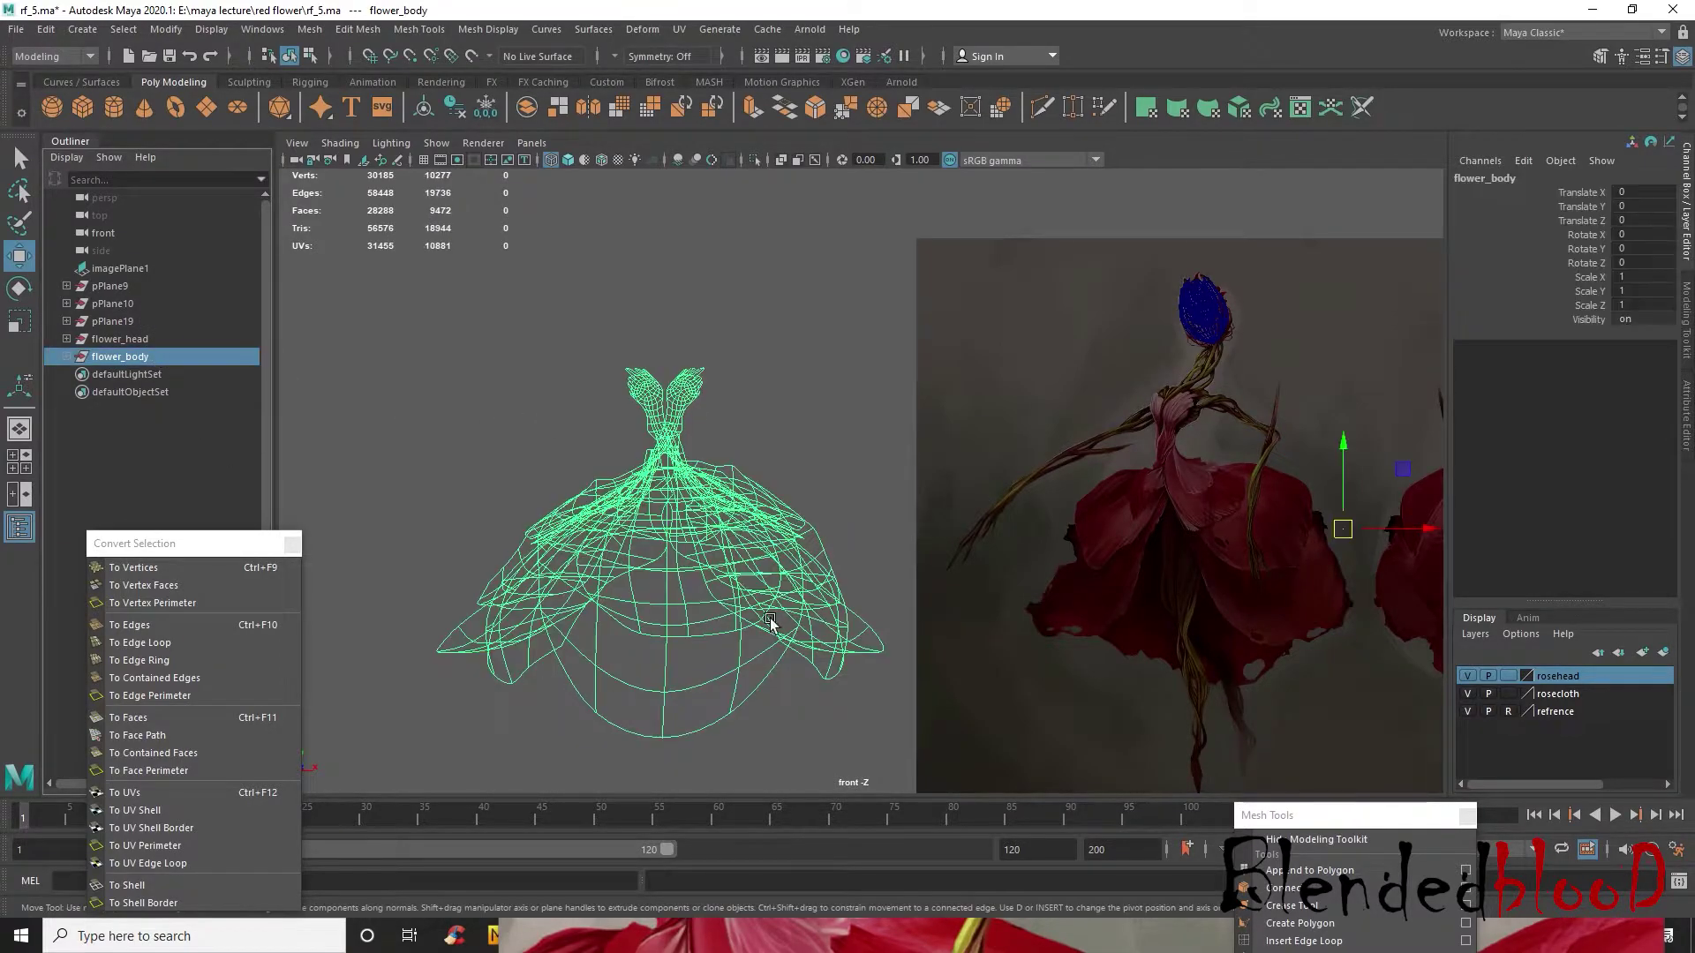
left_click(166, 29)
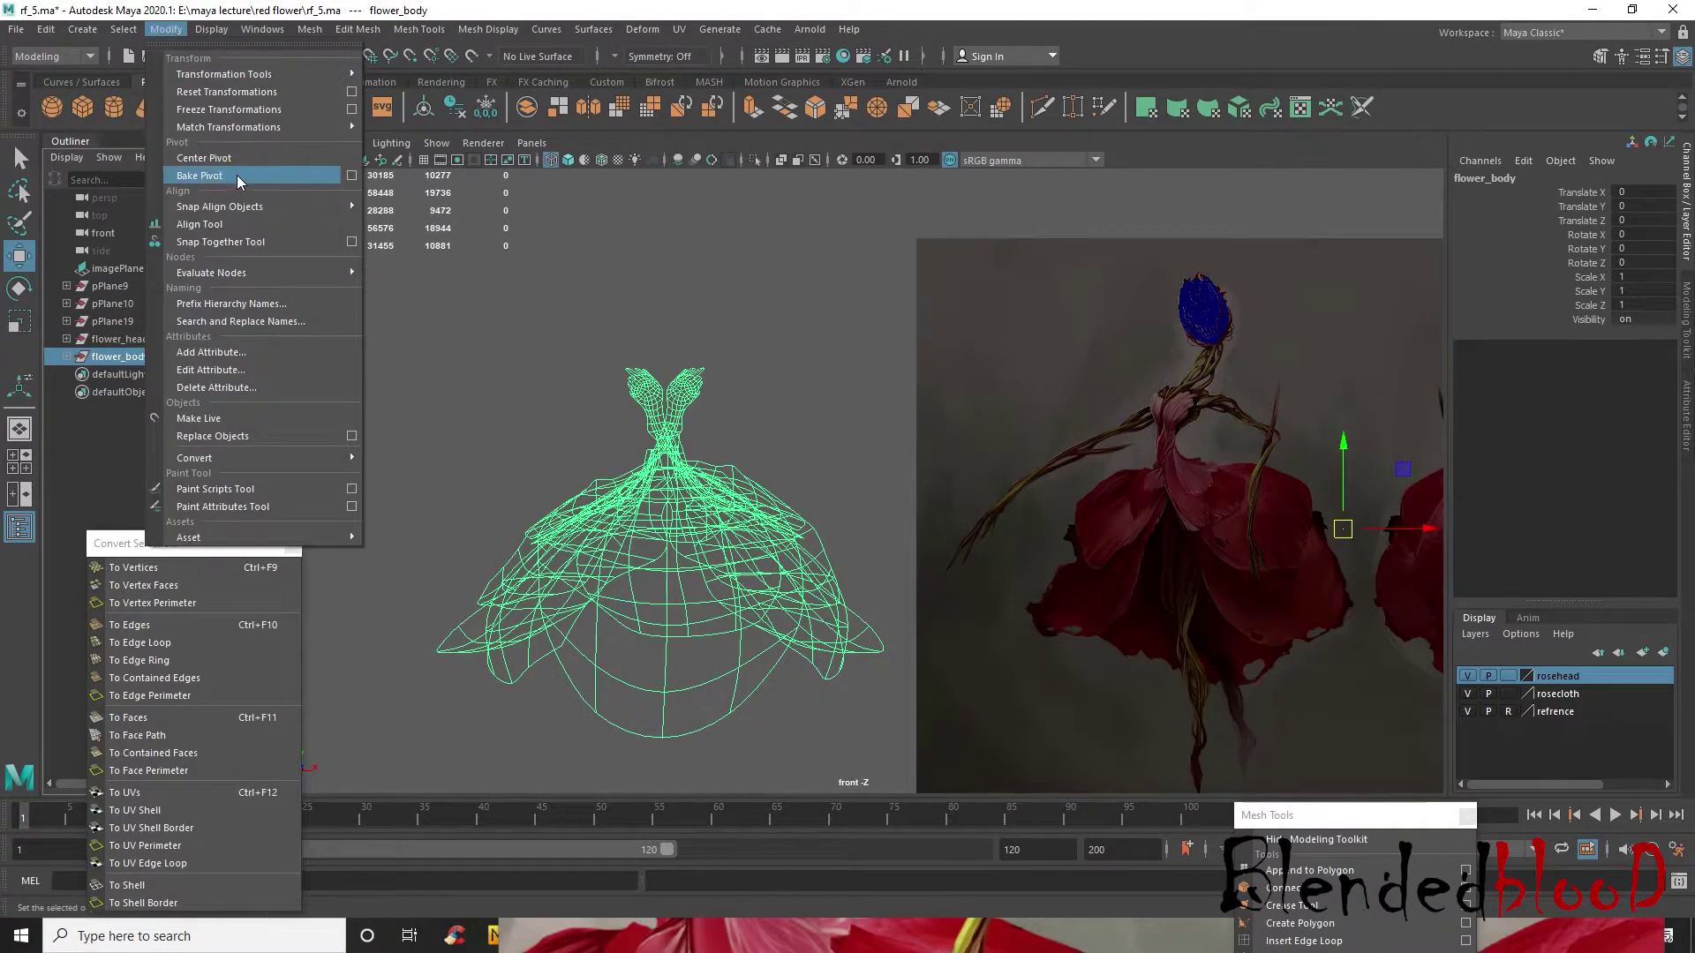
left_click(234, 159)
- Move flower_body over the left figure's dress, at about X 11.359, Y 0.098, and scale it uniformly to about 0.914
left_click_drag(674, 563, 1033, 546)
scroll(1033, 545, "up", 2)
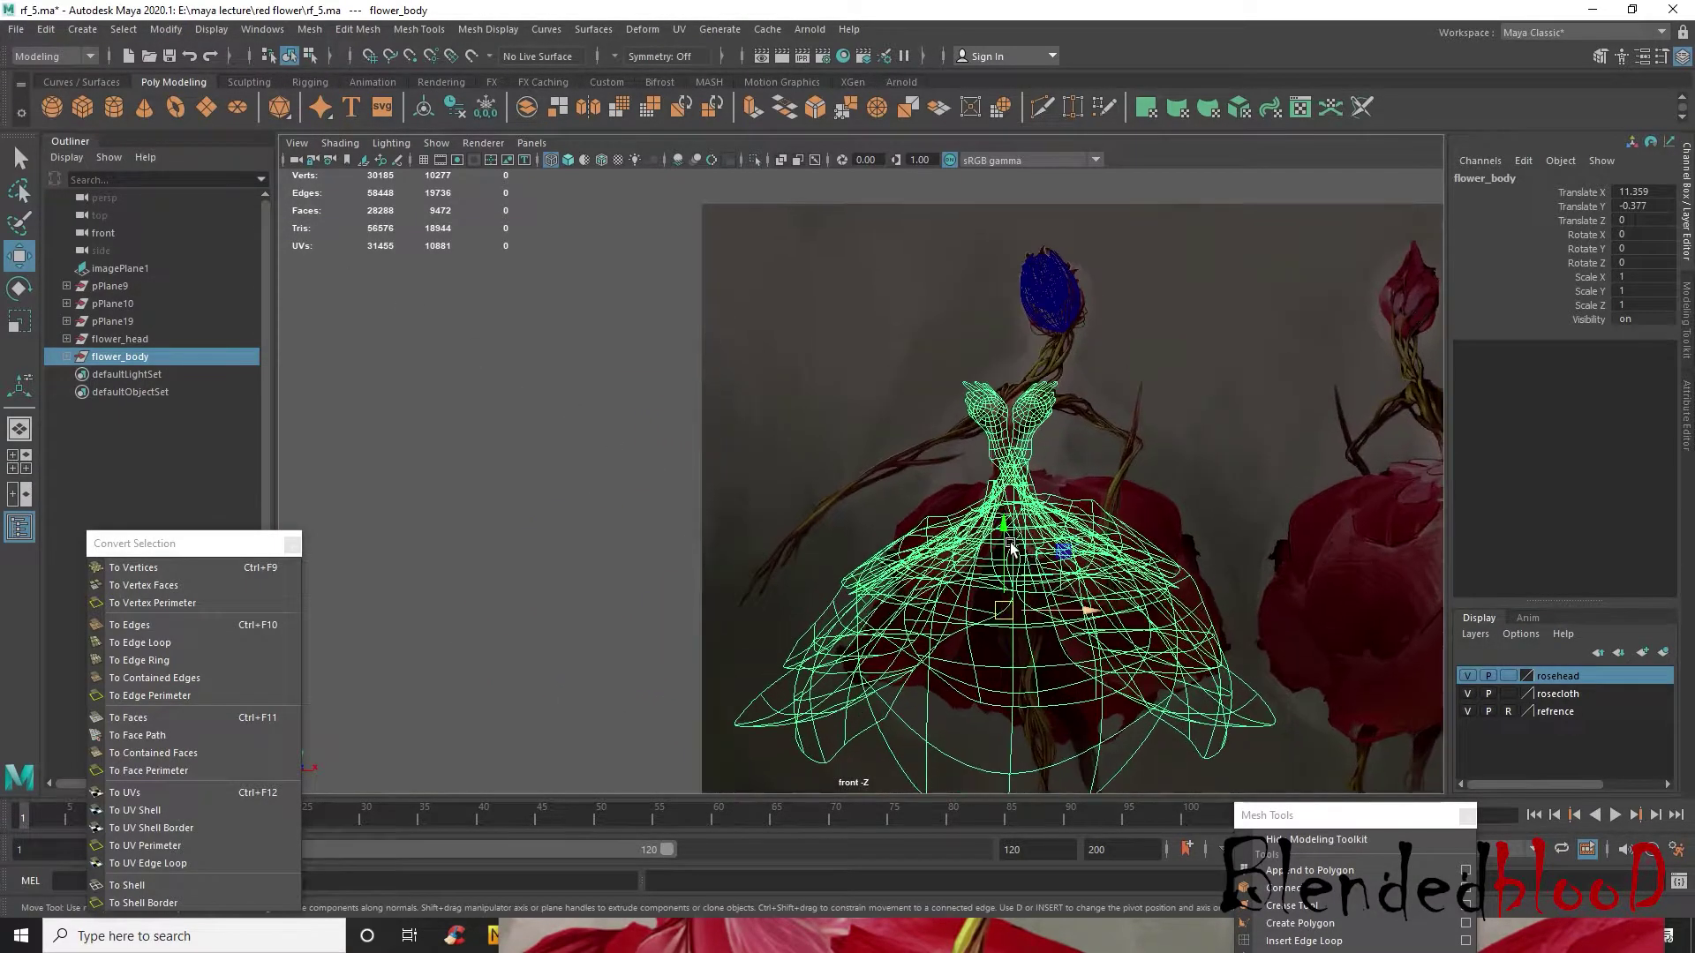
key("r")
left_click_drag(1009, 603, 1007, 507)
key("w")
key("r")
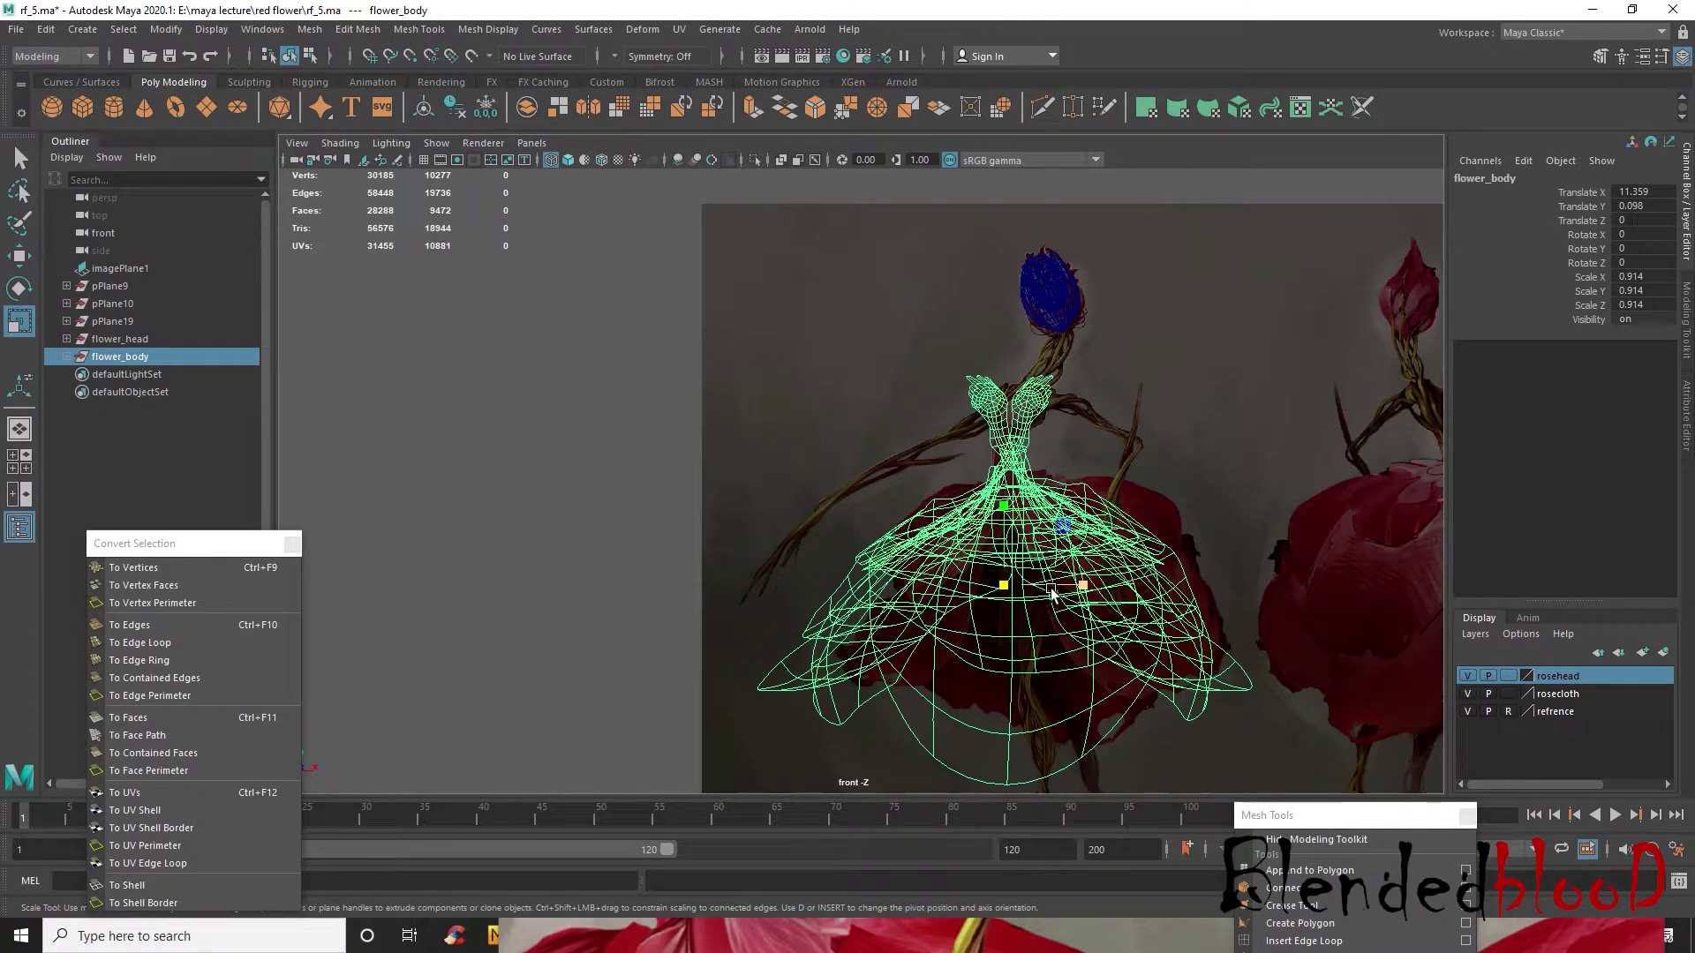
- Rotate flower_body about -42° around Y and reposition it to about X 11.899, Y 0.41
key("e")
left_click_drag(1051, 591, 1037, 518)
key("w")
key("r")
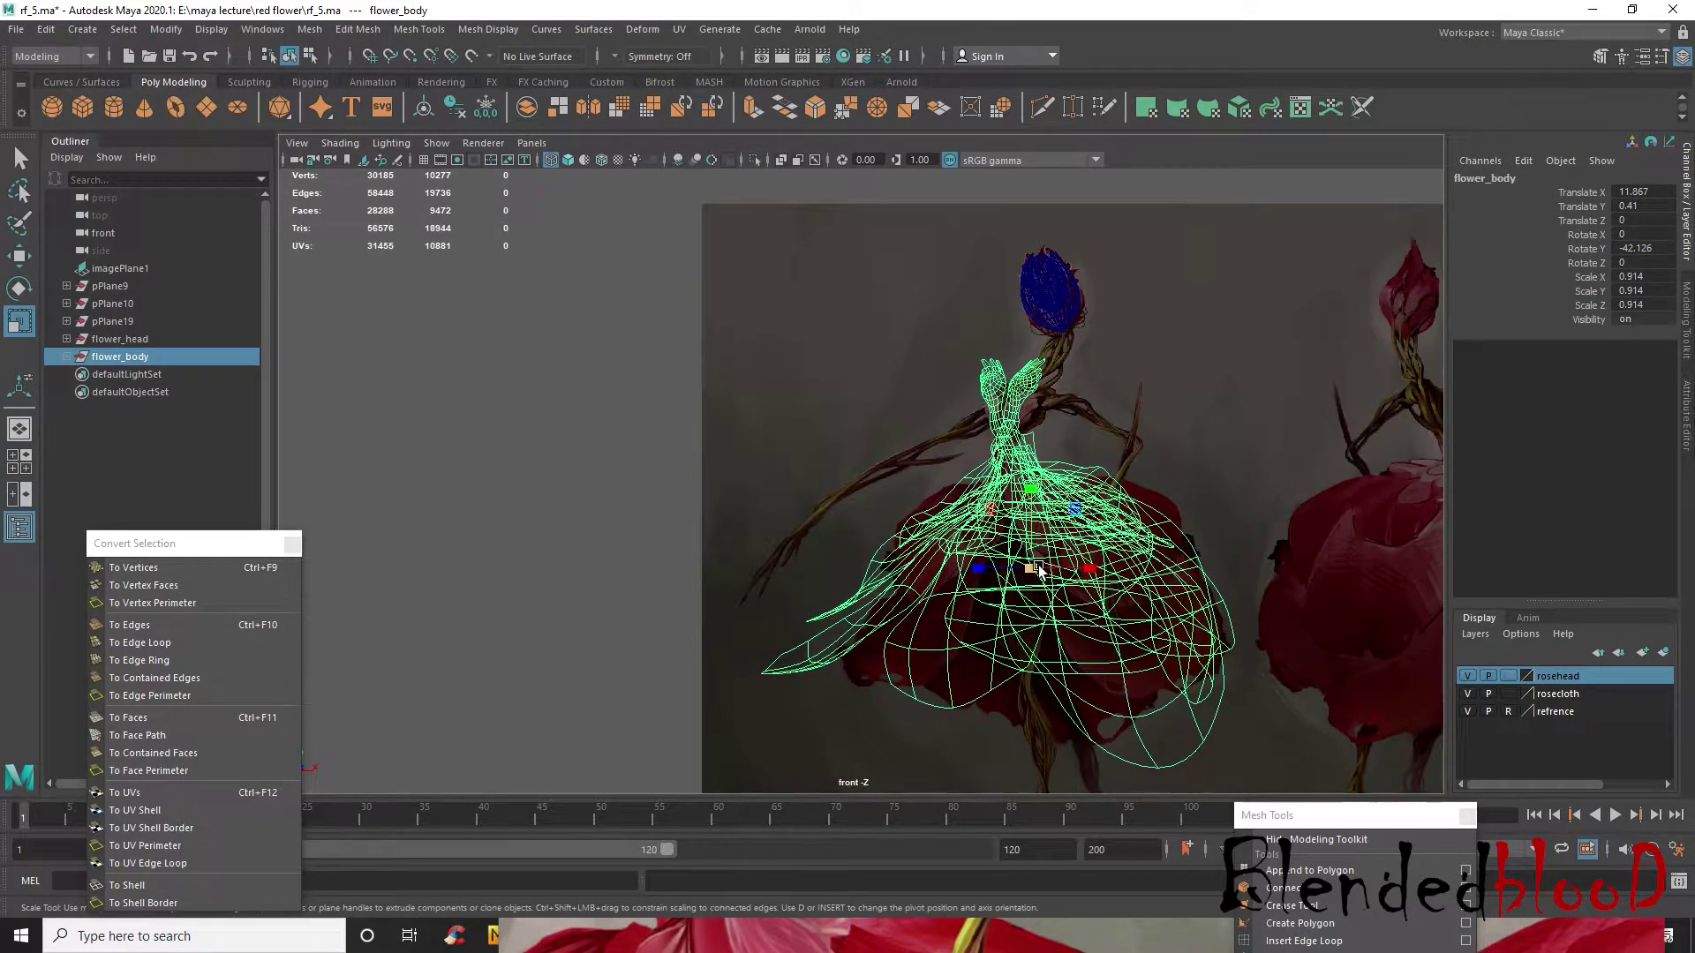
key("w")
left_click_drag(1103, 571, 1113, 573)
middle_click_drag(1092, 572, 1049, 590, "alt")
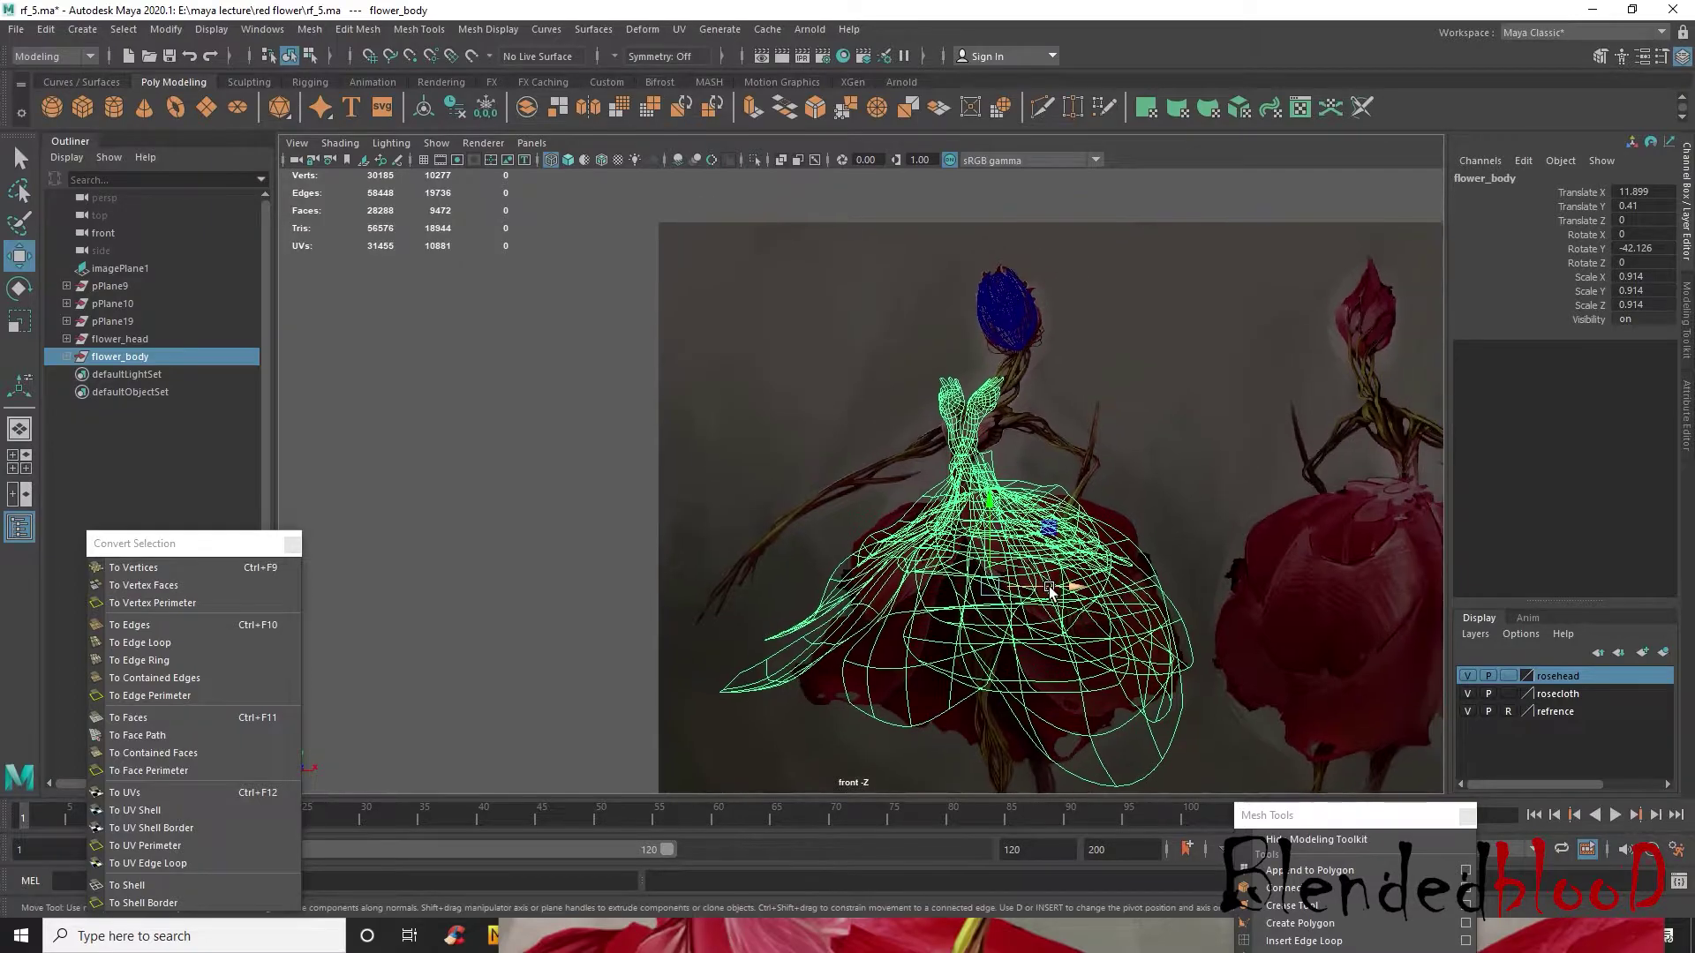
- Scale flower_body uniformly to about 0.838 and align it with the reference dress at about X 11.75, Y 0.274
scroll(1048, 591, "up", 2)
left_click_drag(1021, 526, 1020, 539)
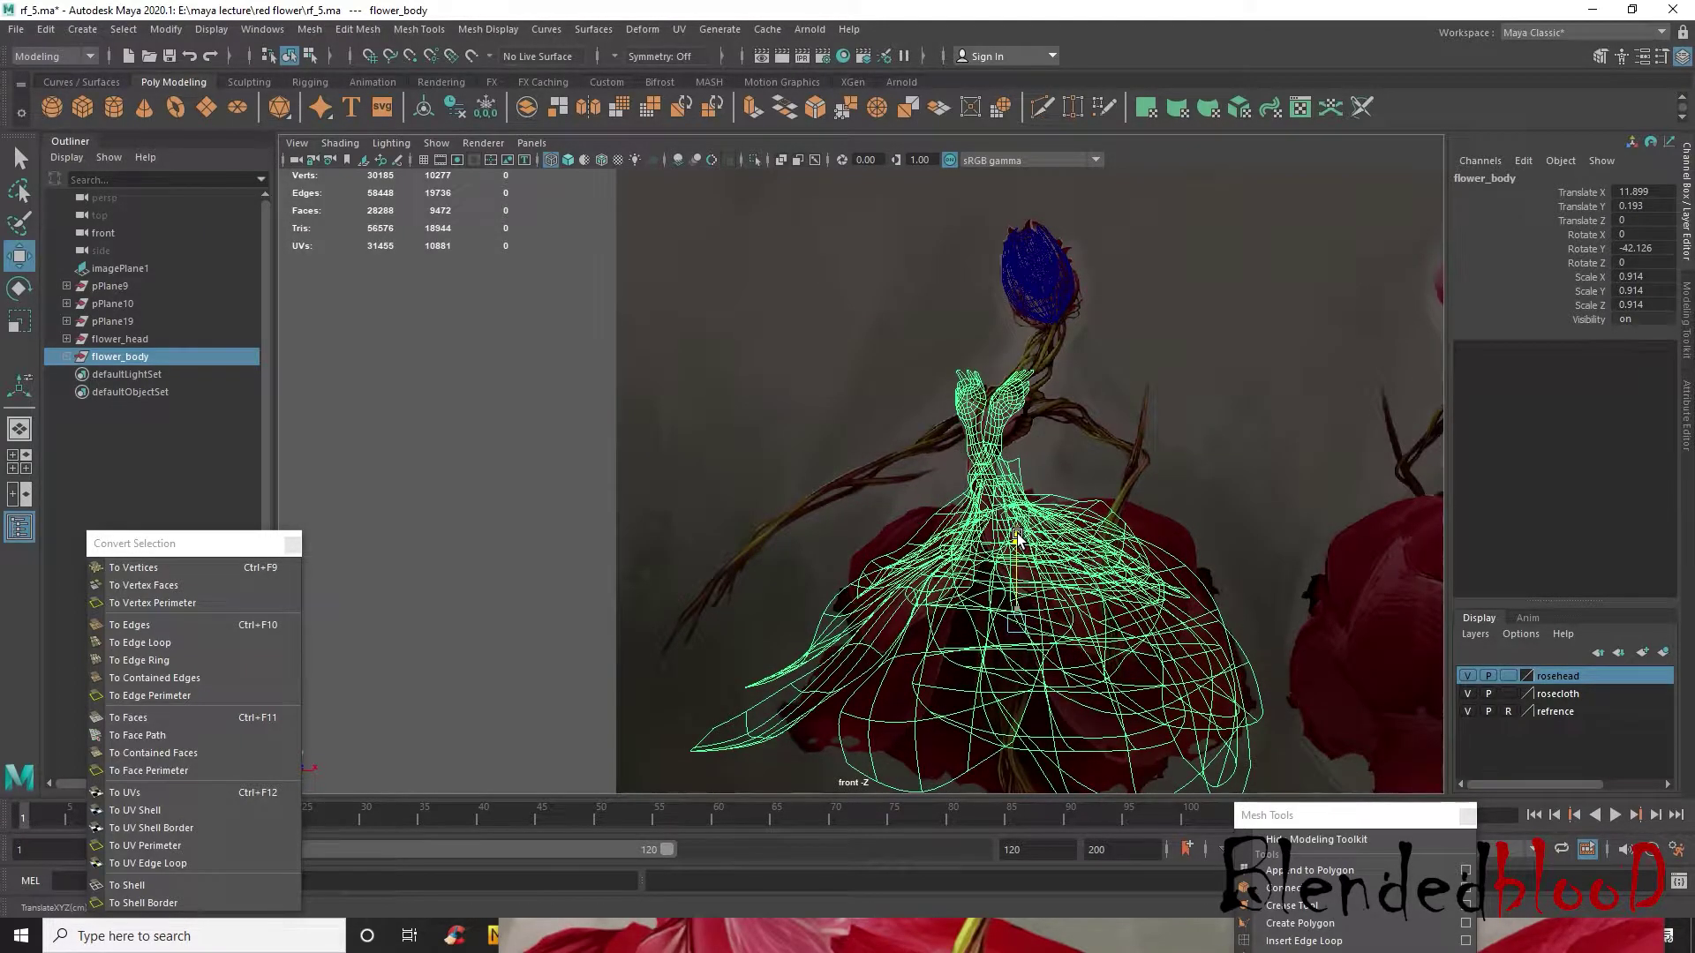
left_click_drag(1103, 628, 1099, 629)
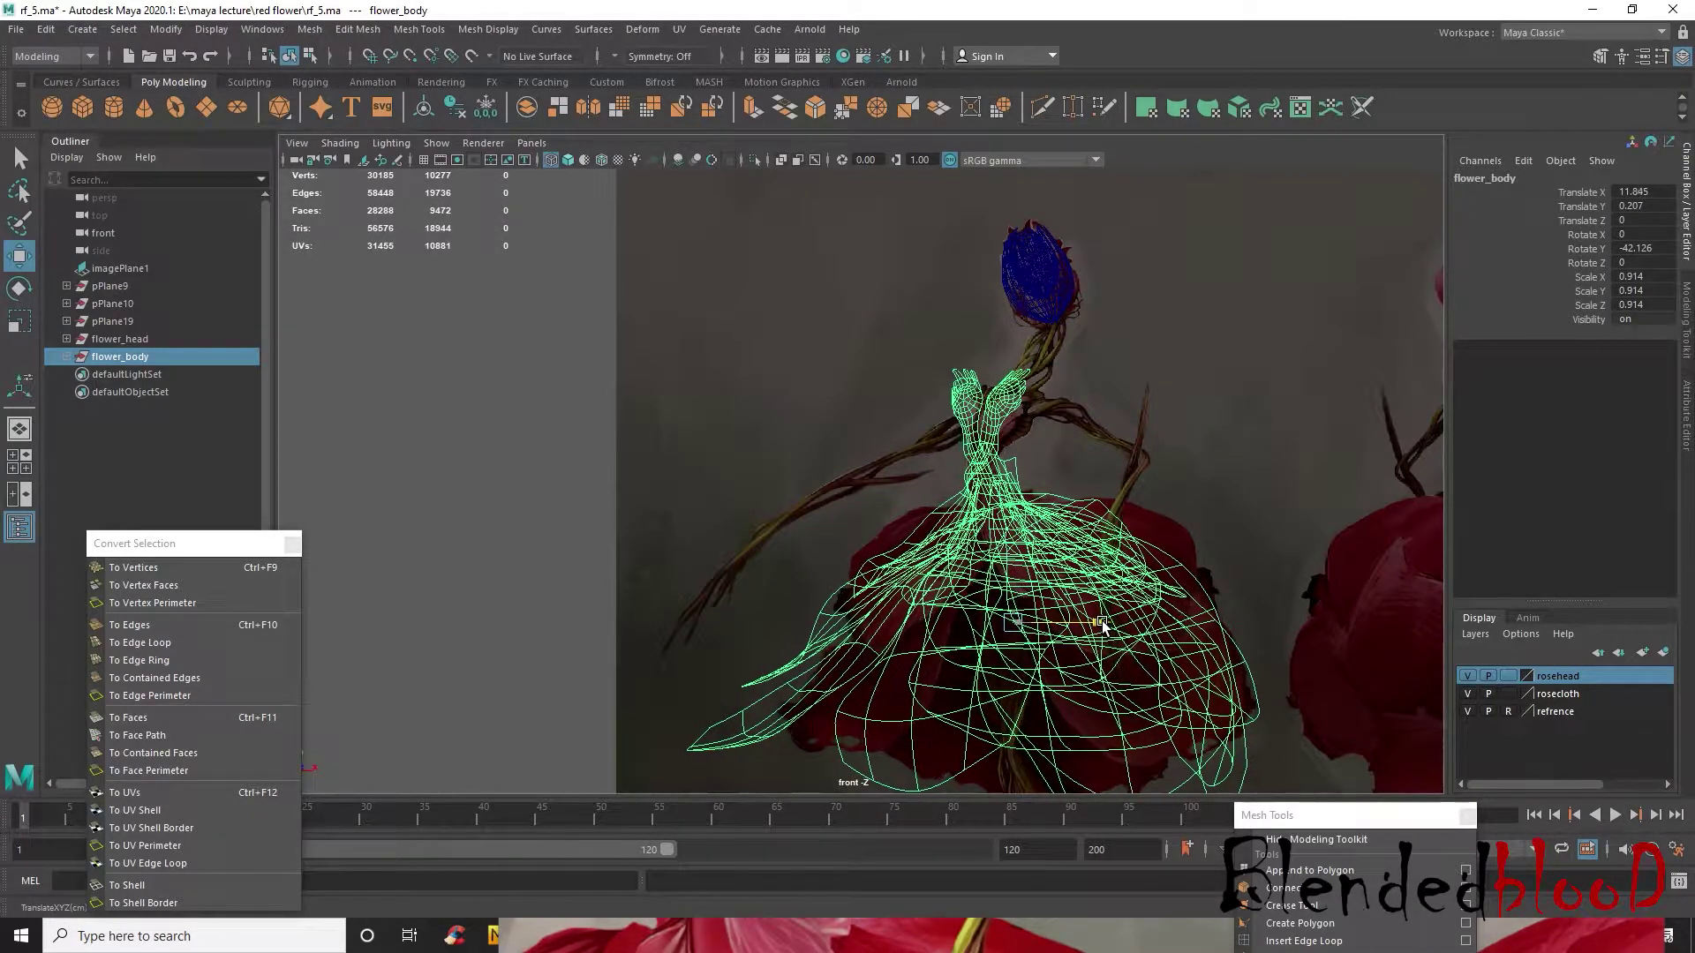
key("r")
middle_click_drag(1022, 551, 961, 558)
key("w")
left_click_drag(1014, 621, 1008, 625)
middle_click_drag(1157, 484, 1116, 391, "alt")
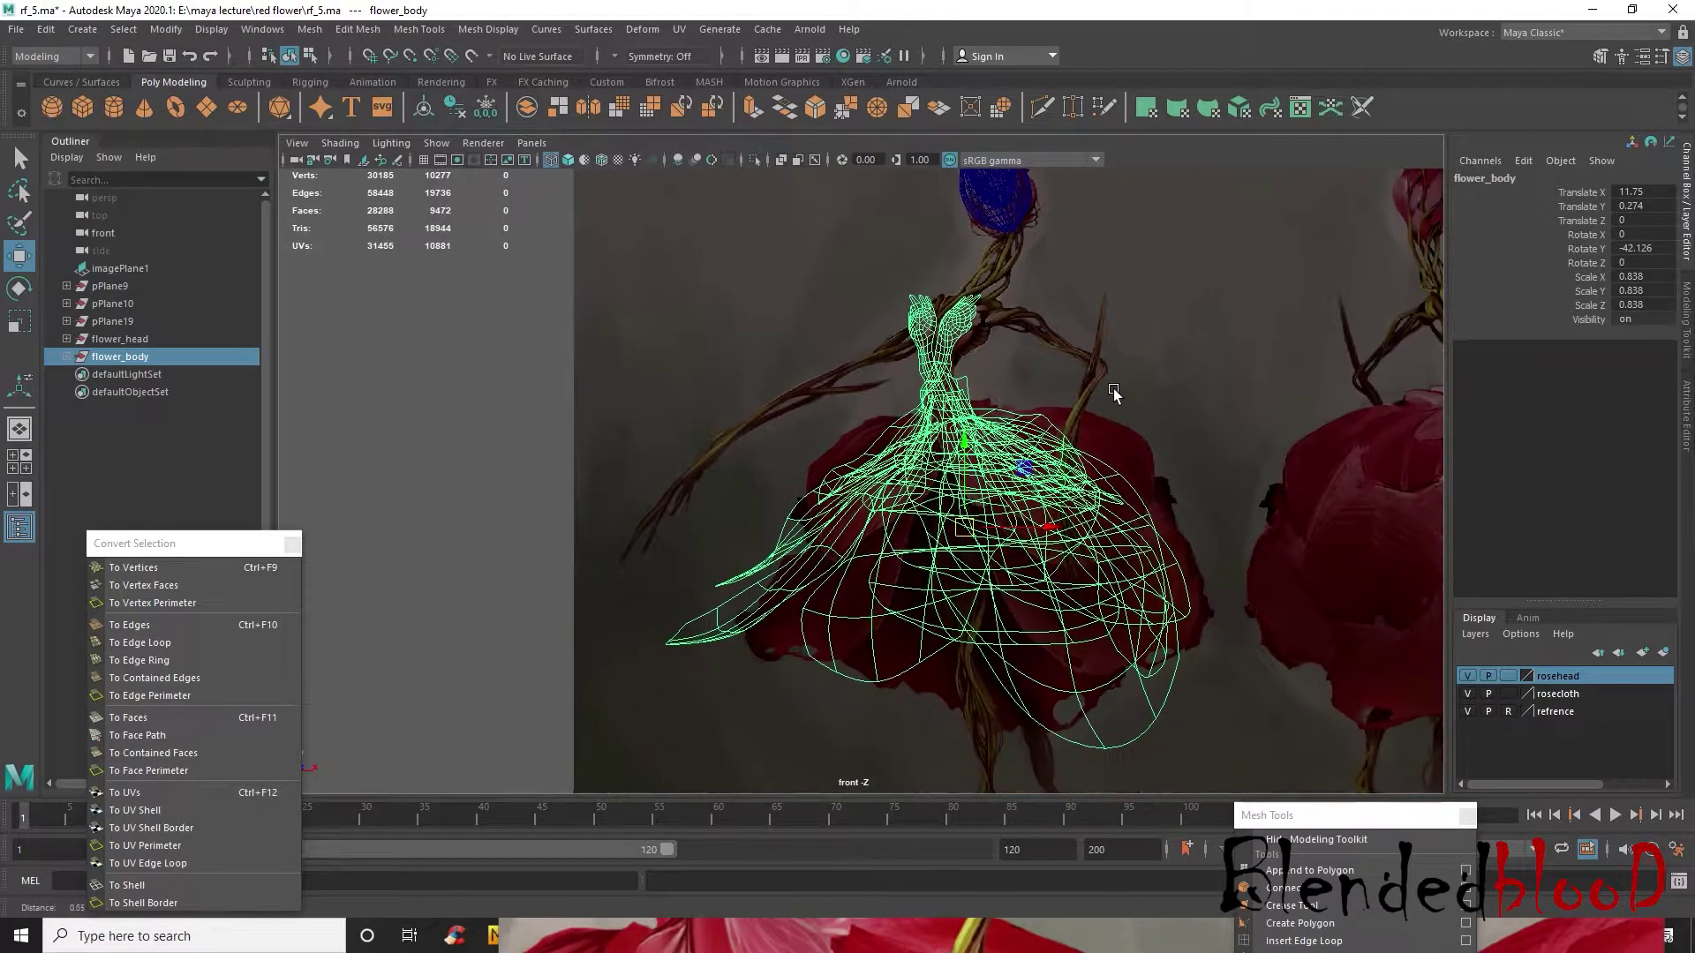
middle_click_drag(1219, 418, 1130, 457, "alt")
left_click(1129, 458)
scroll(1051, 530, "down", 3)
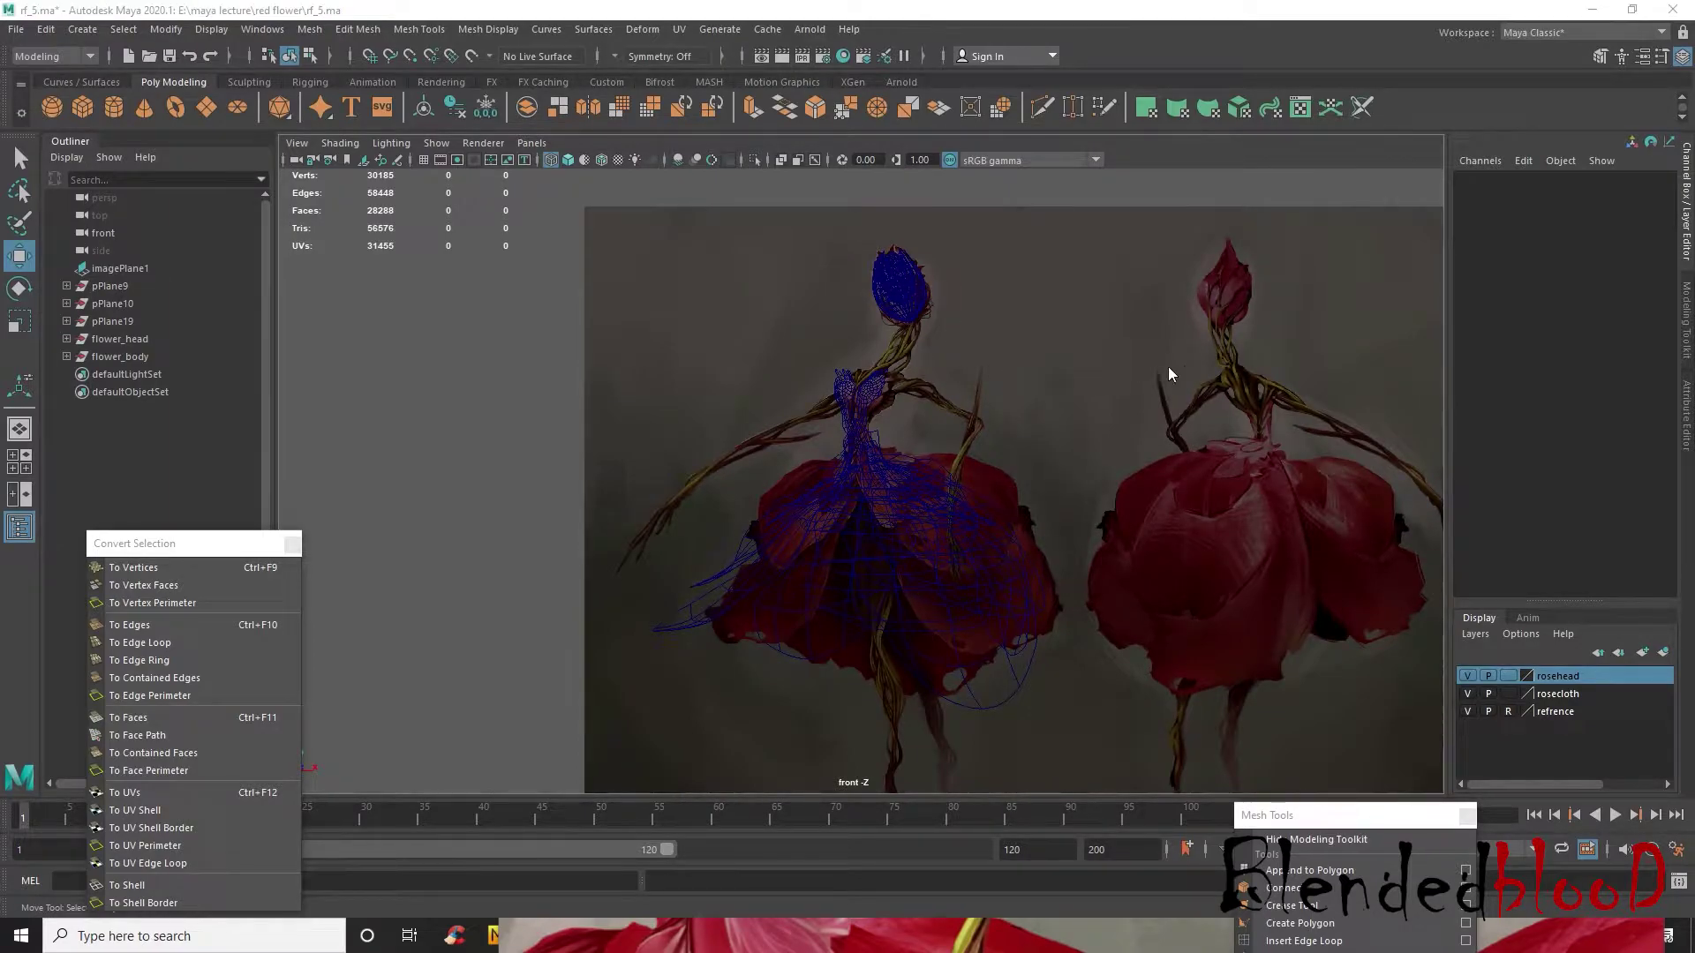
- Check the placed head and dress in the perspective view and against the reference image in the front view
key("space")
key("space")
left_click_drag(1094, 495, 609, 507, "alt")
right_click_drag(658, 381, 690, 388, "alt")
left_click_drag(690, 391, 986, 411, "alt")
key("space")
key("space")
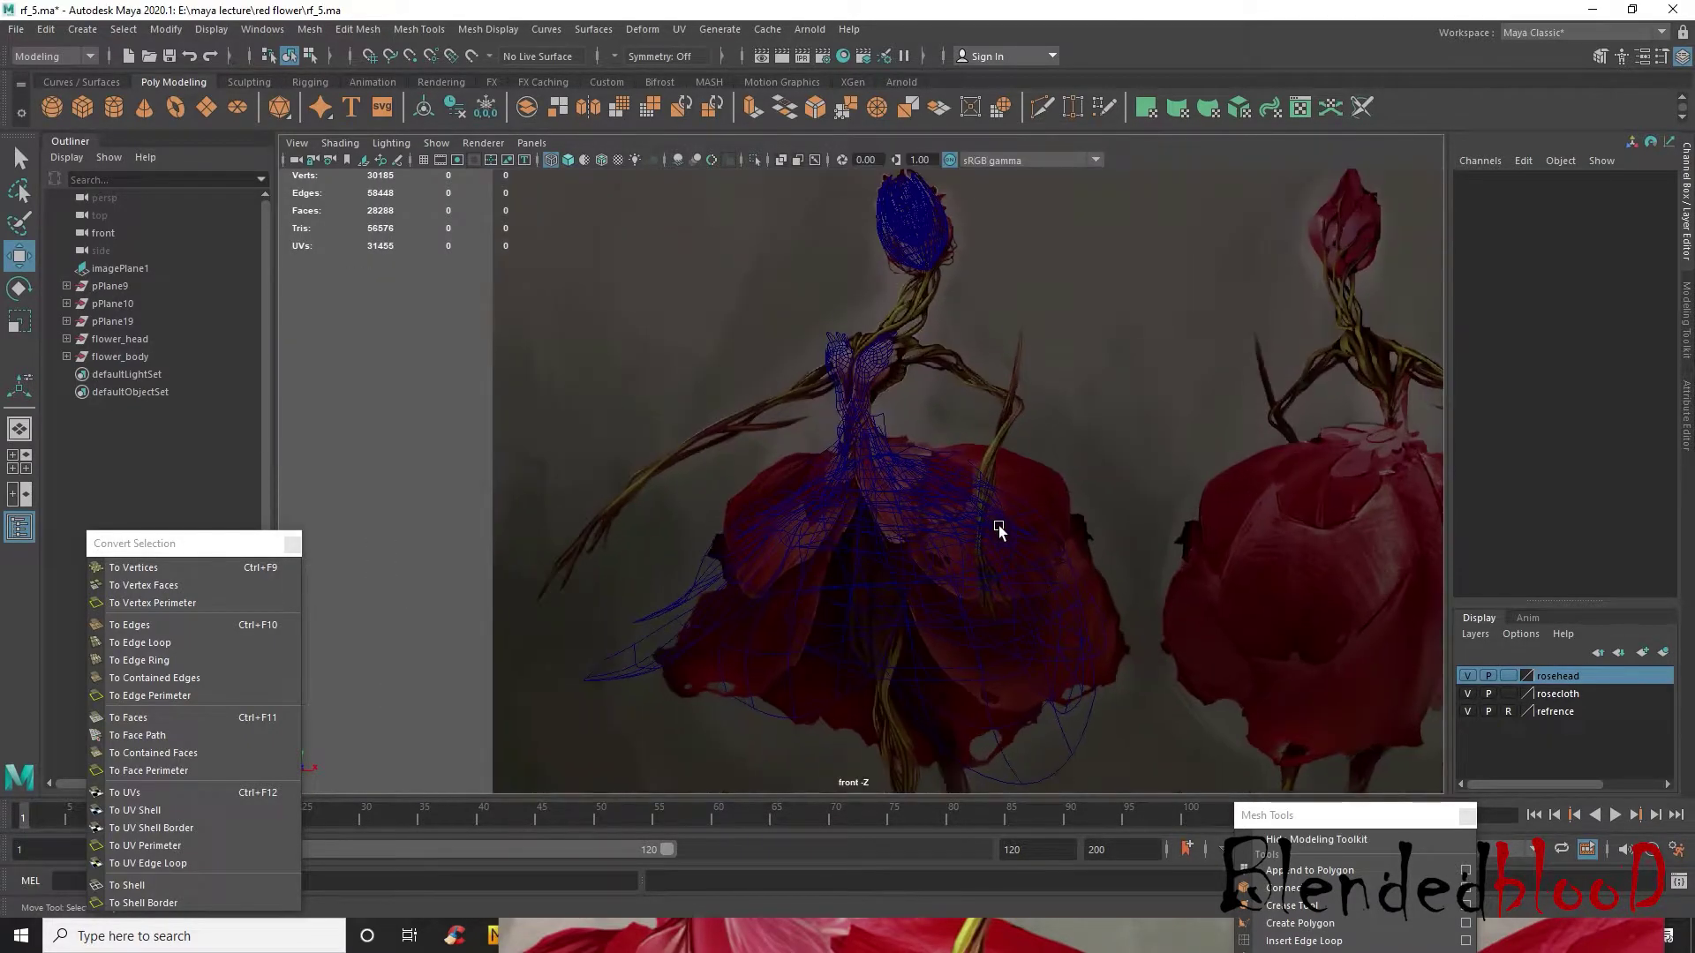
middle_click_drag(1041, 329, 1076, 356, "alt")
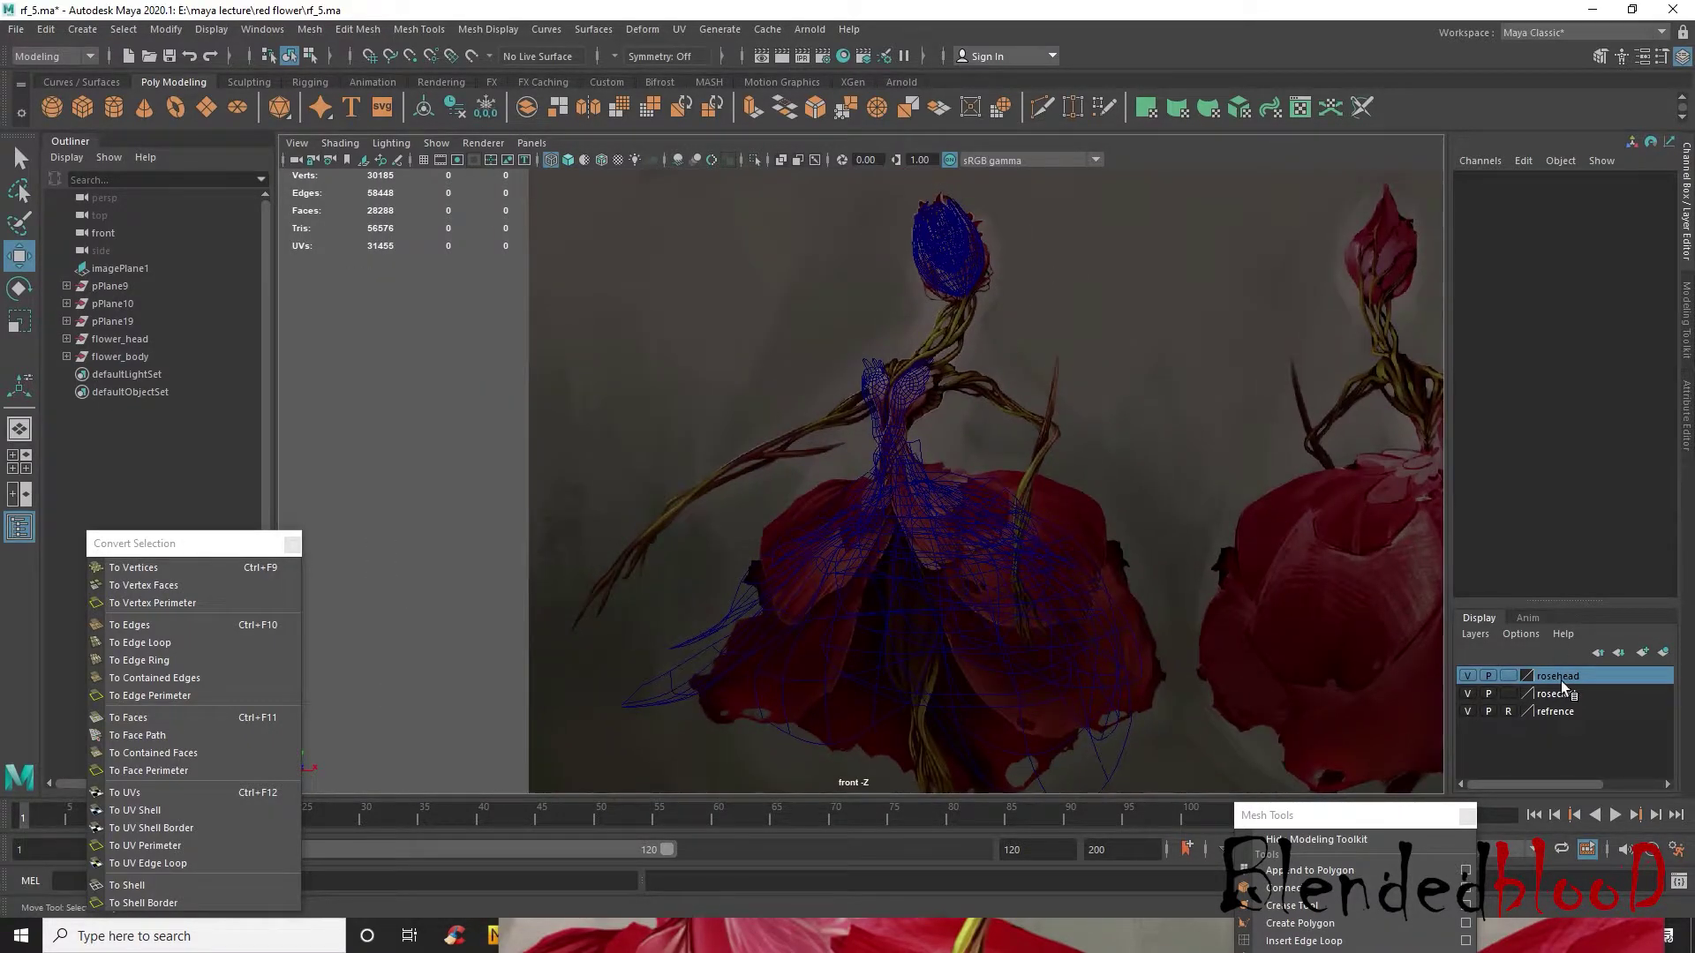
- Select the flower head and dress meshes and delete all construction history in the scene
scroll(703, 355, "down", 4)
left_click_drag(625, 280, 1250, 739)
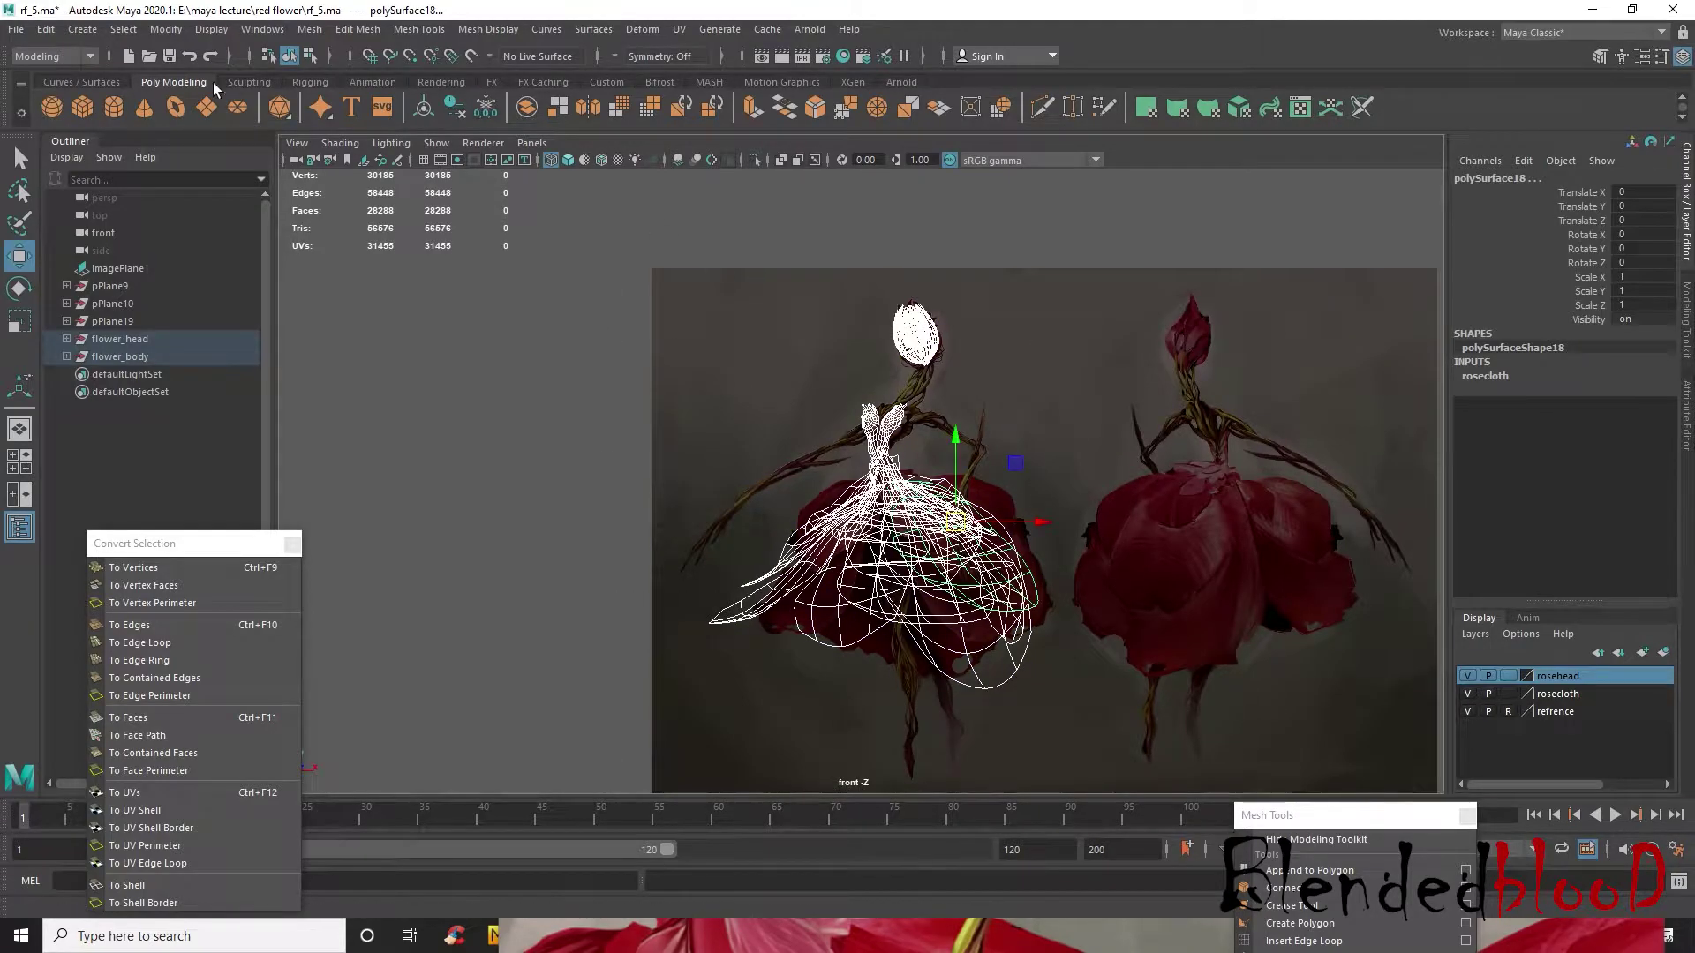
left_click(46, 30)
mouse_move(168, 258)
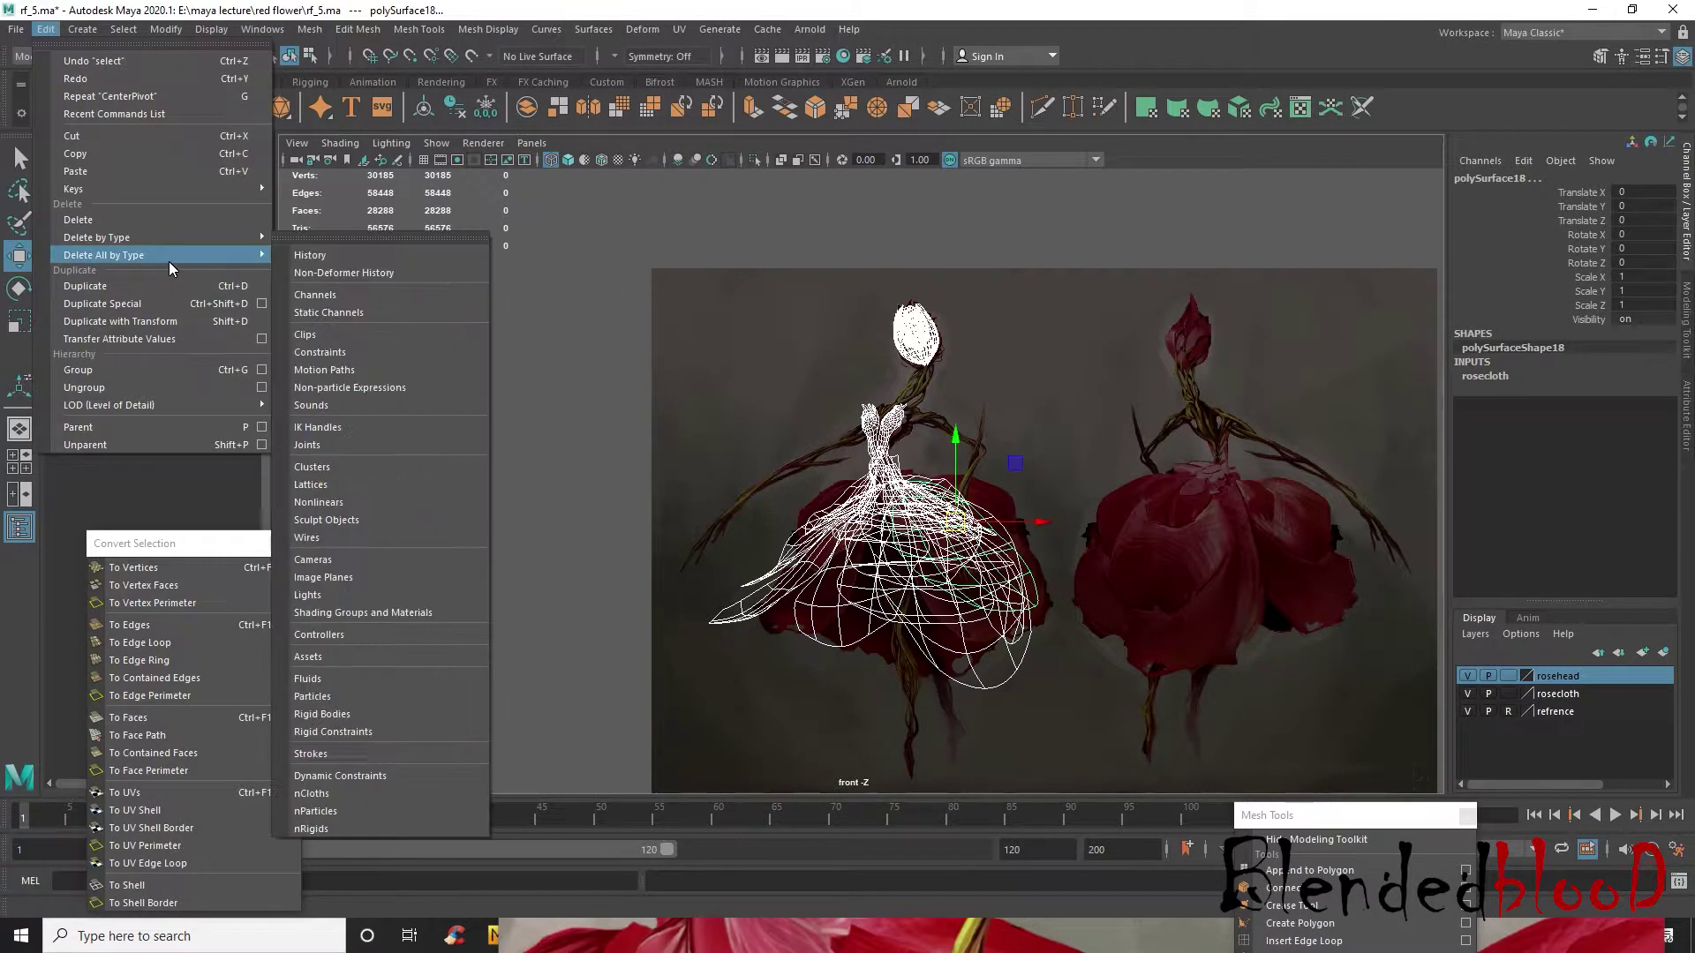
left_click(325, 256)
- Save the scene as rf_4.ma in the red flower folder, replacing the existing file
left_click(16, 30)
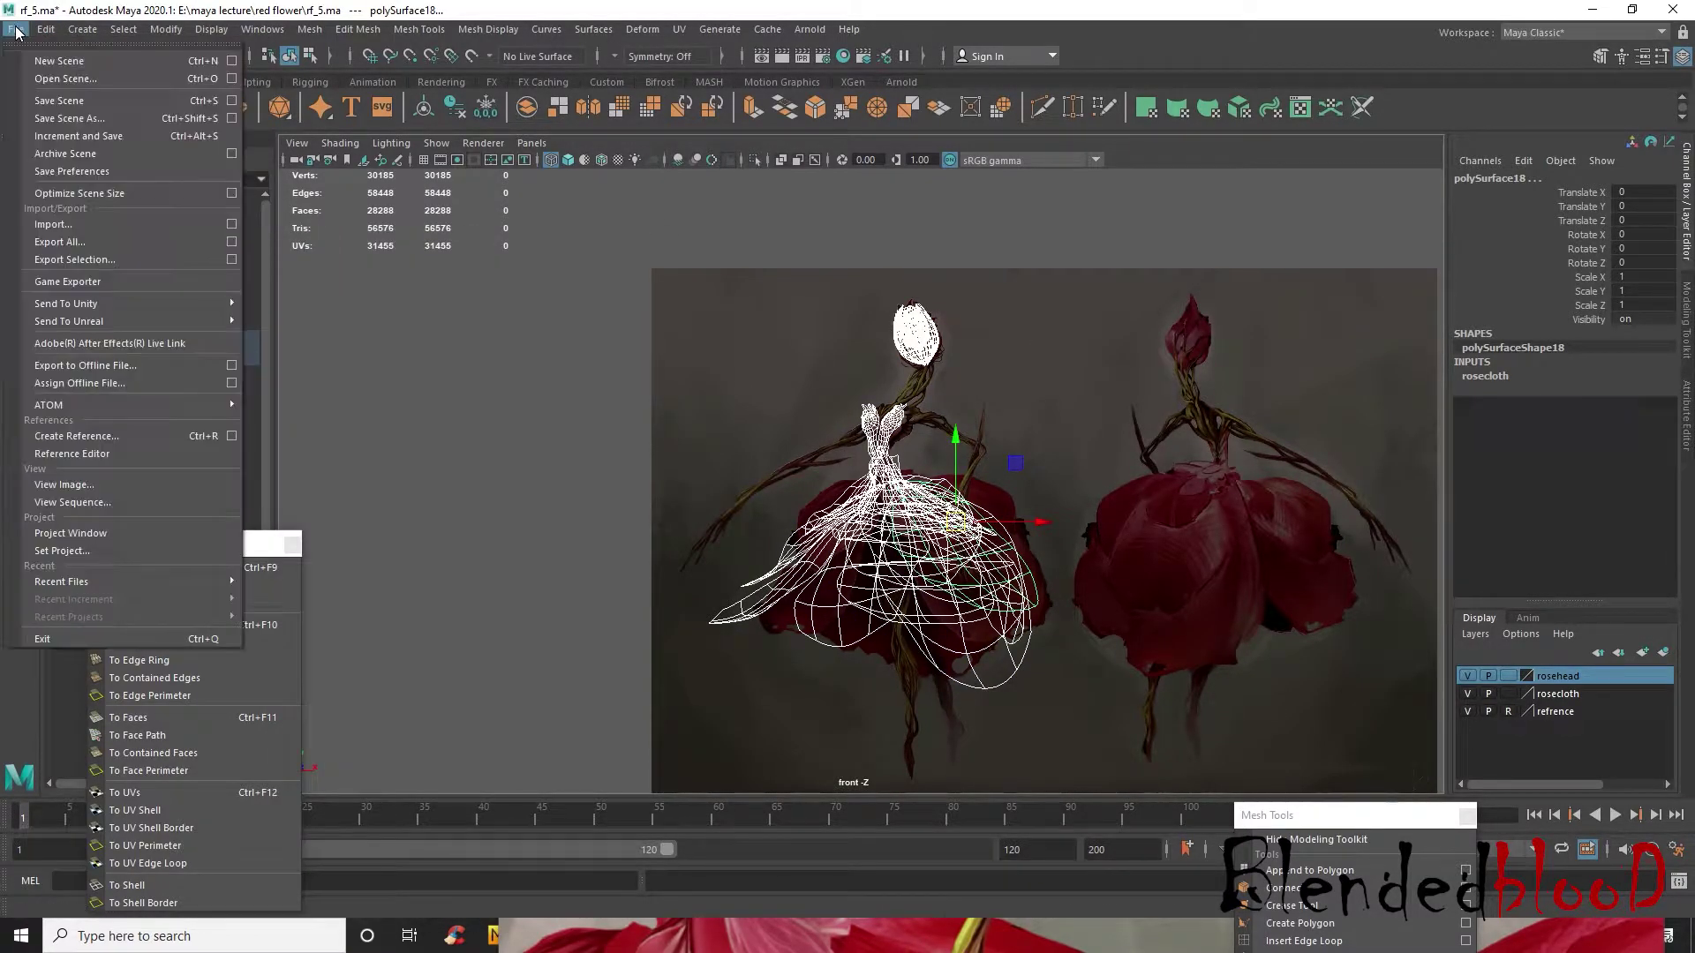
left_click(103, 111)
double_click(350, 428)
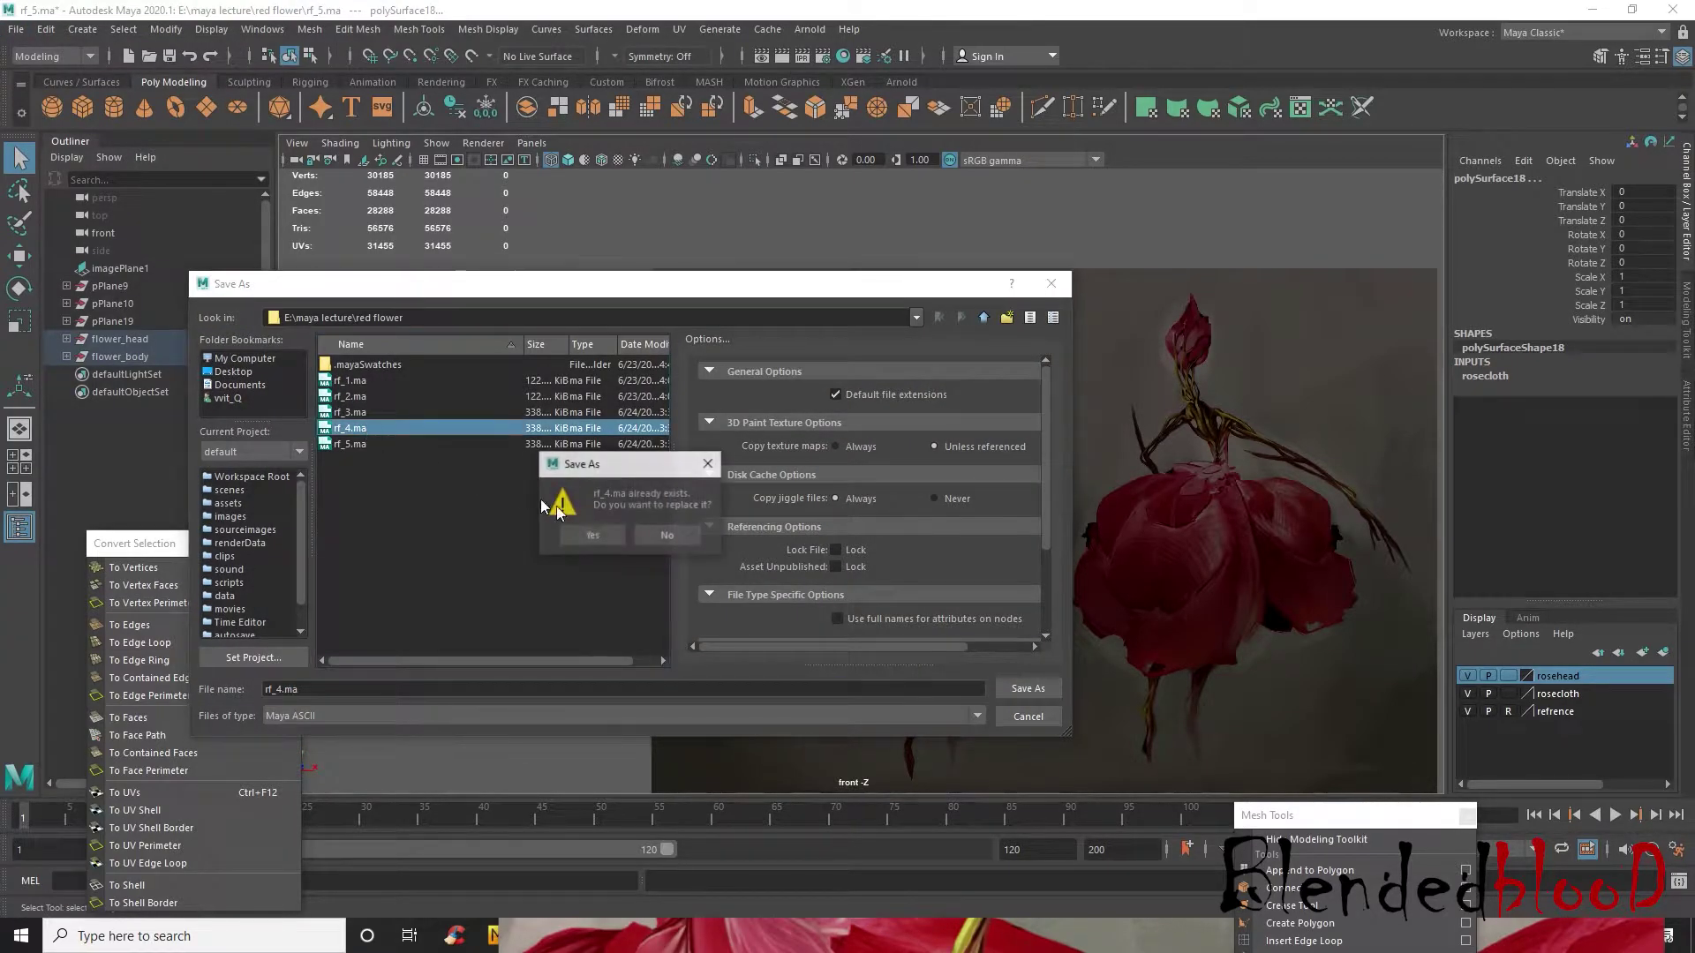
left_click(618, 537)
- Save the scene as rf_3.ma in the same folder, overwriting the older version
left_click(16, 29)
left_click(104, 111)
left_click(367, 412)
double_click(367, 412)
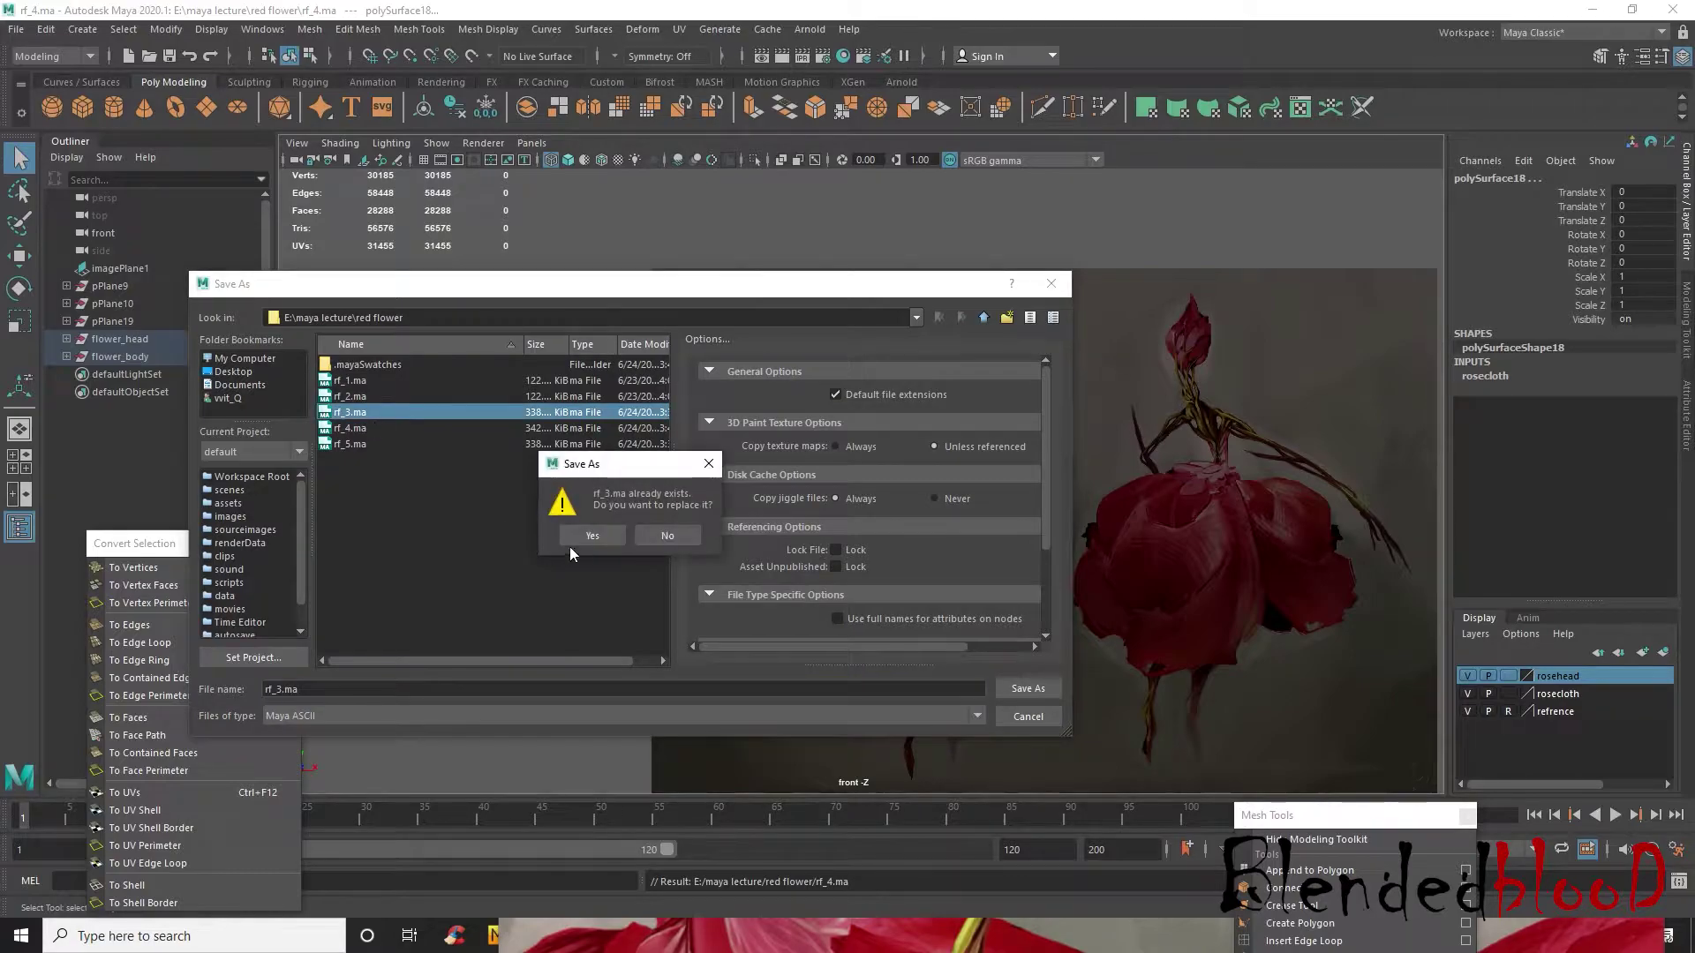
left_click(609, 536)
- Save the scene as rf_5.ma again, replacing the existing file, so work continues in that version
left_click(16, 29)
left_click(74, 117)
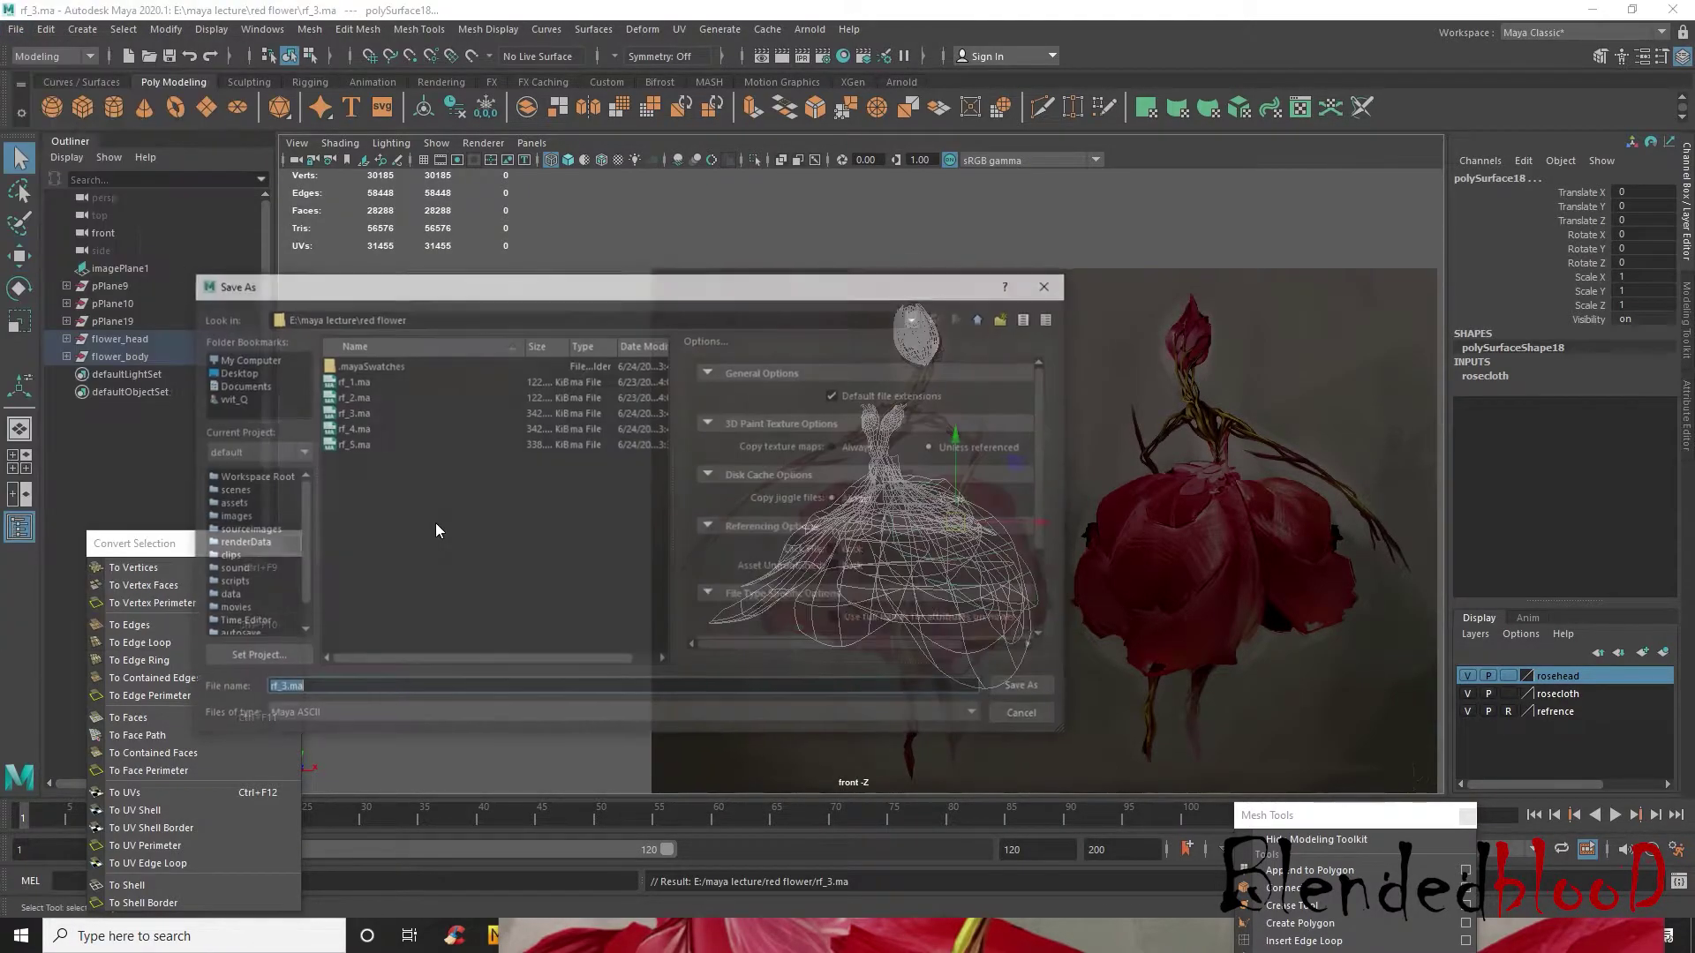
double_click(350, 444)
left_click(590, 537)
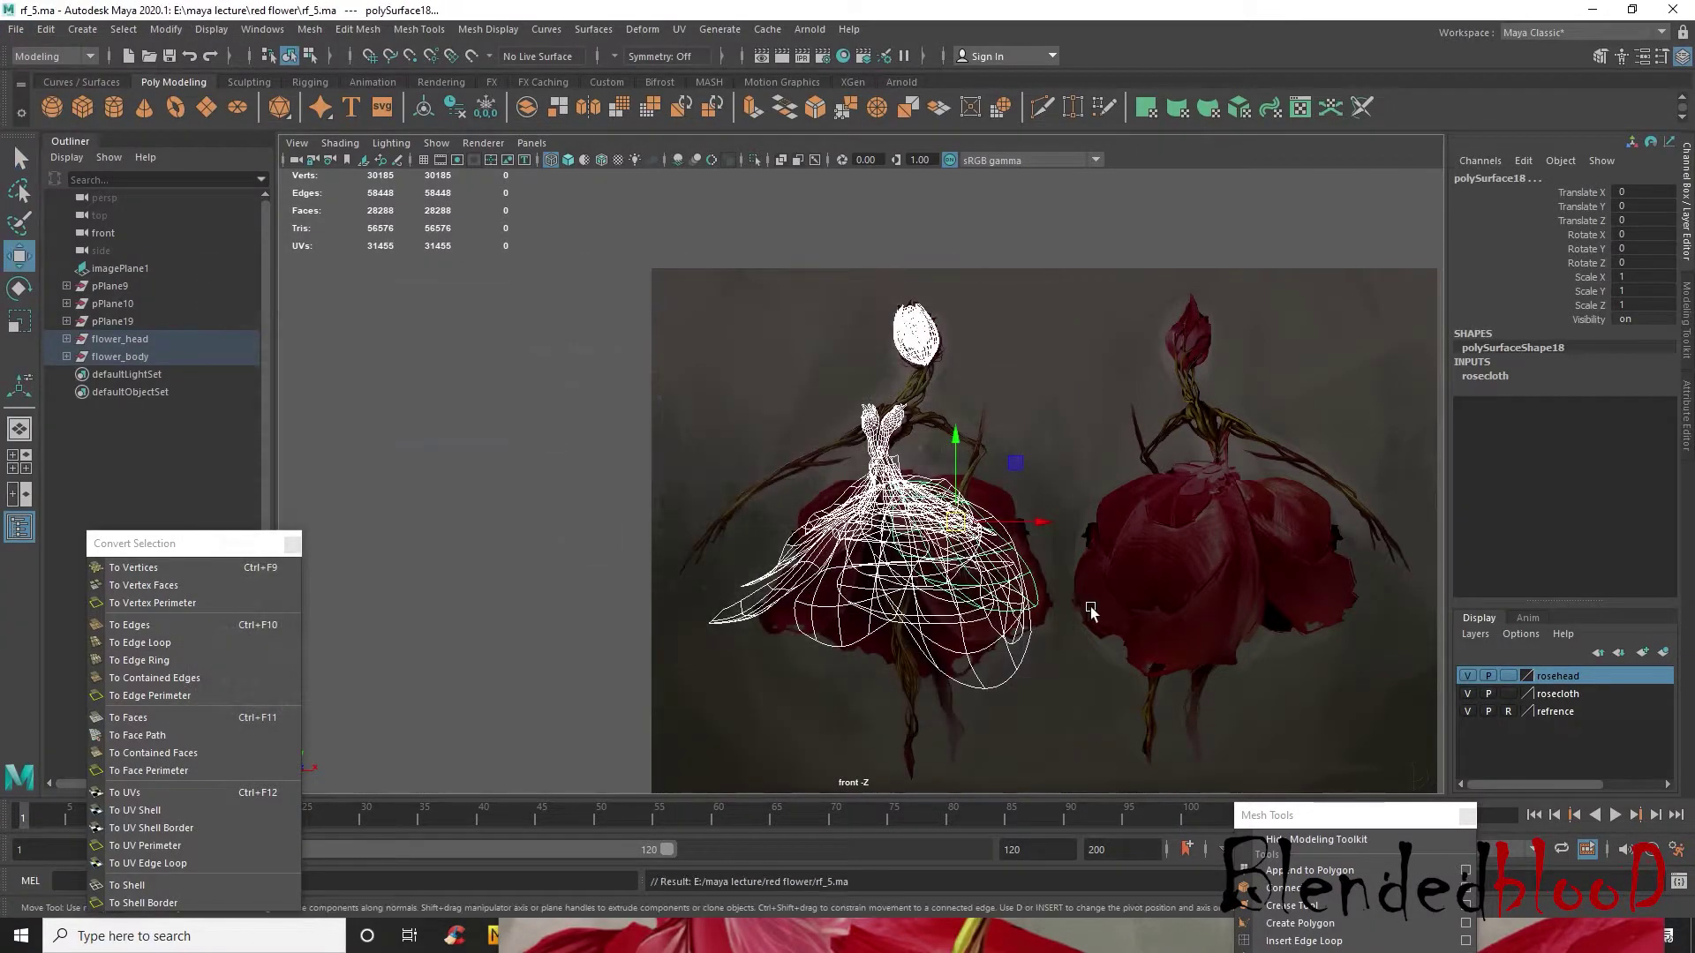
- Set the rosecloth and rosehead layers to template display and check both meshes in the perspective and front views
scroll(1084, 599, "up", 3)
left_click(1097, 370)
scroll(1052, 501, "up", 4)
middle_click_drag(1097, 369, 1071, 421, "alt")
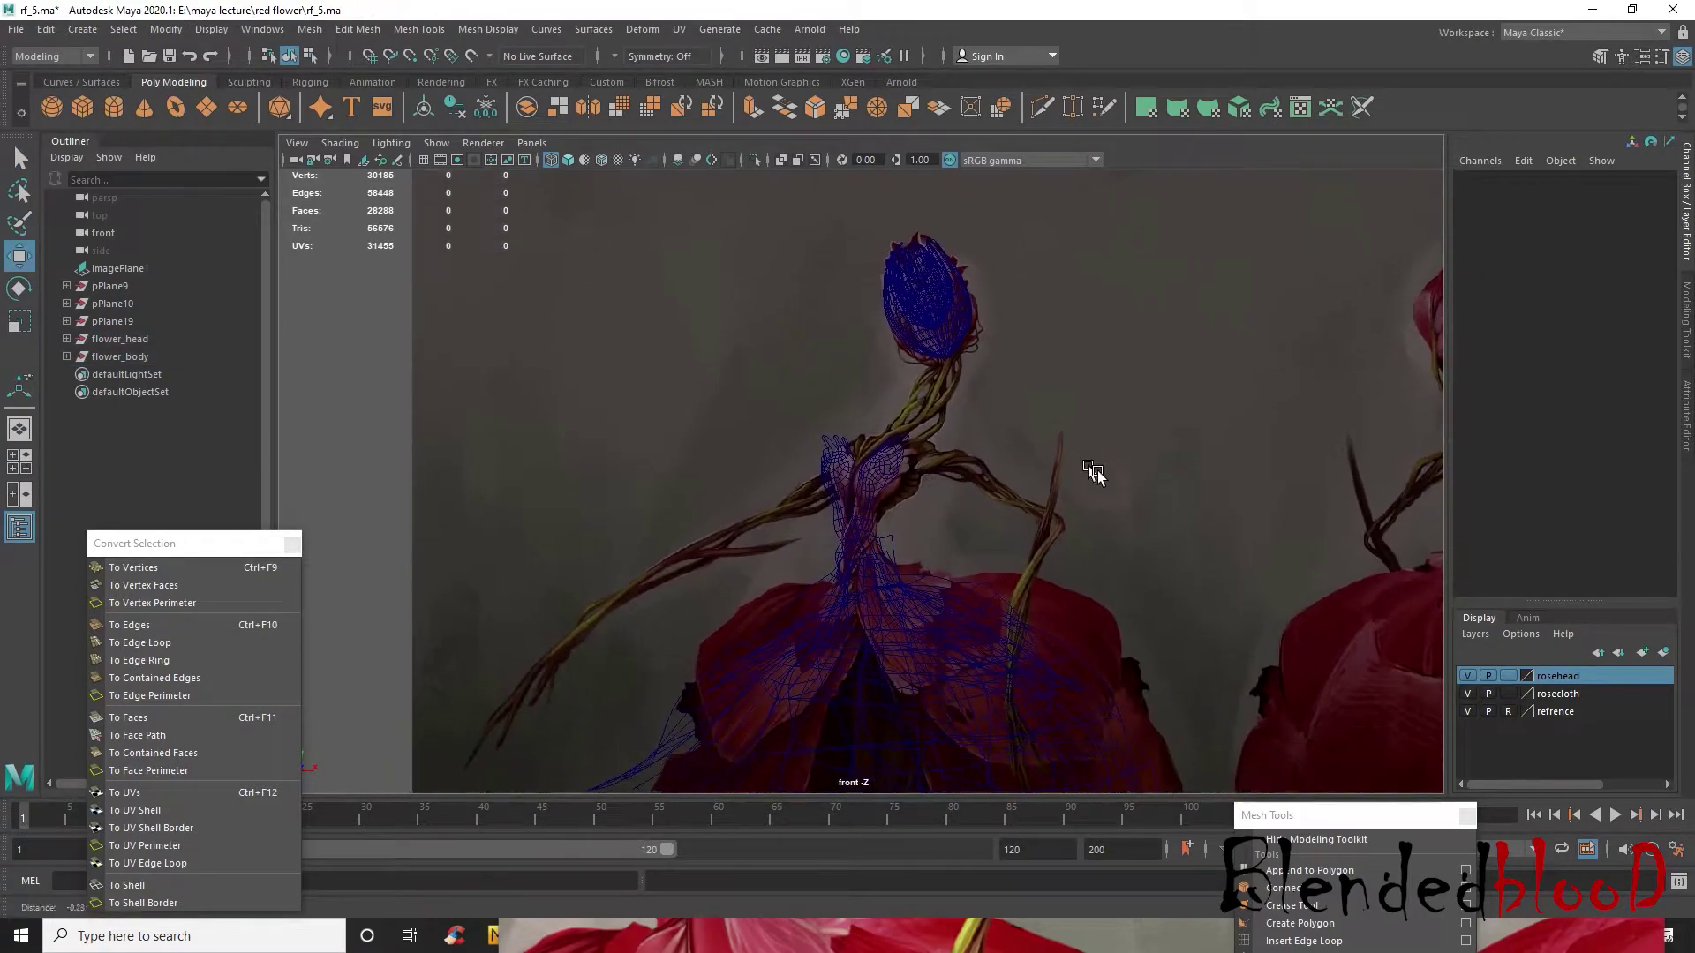
left_click(1508, 694)
left_click(1508, 676)
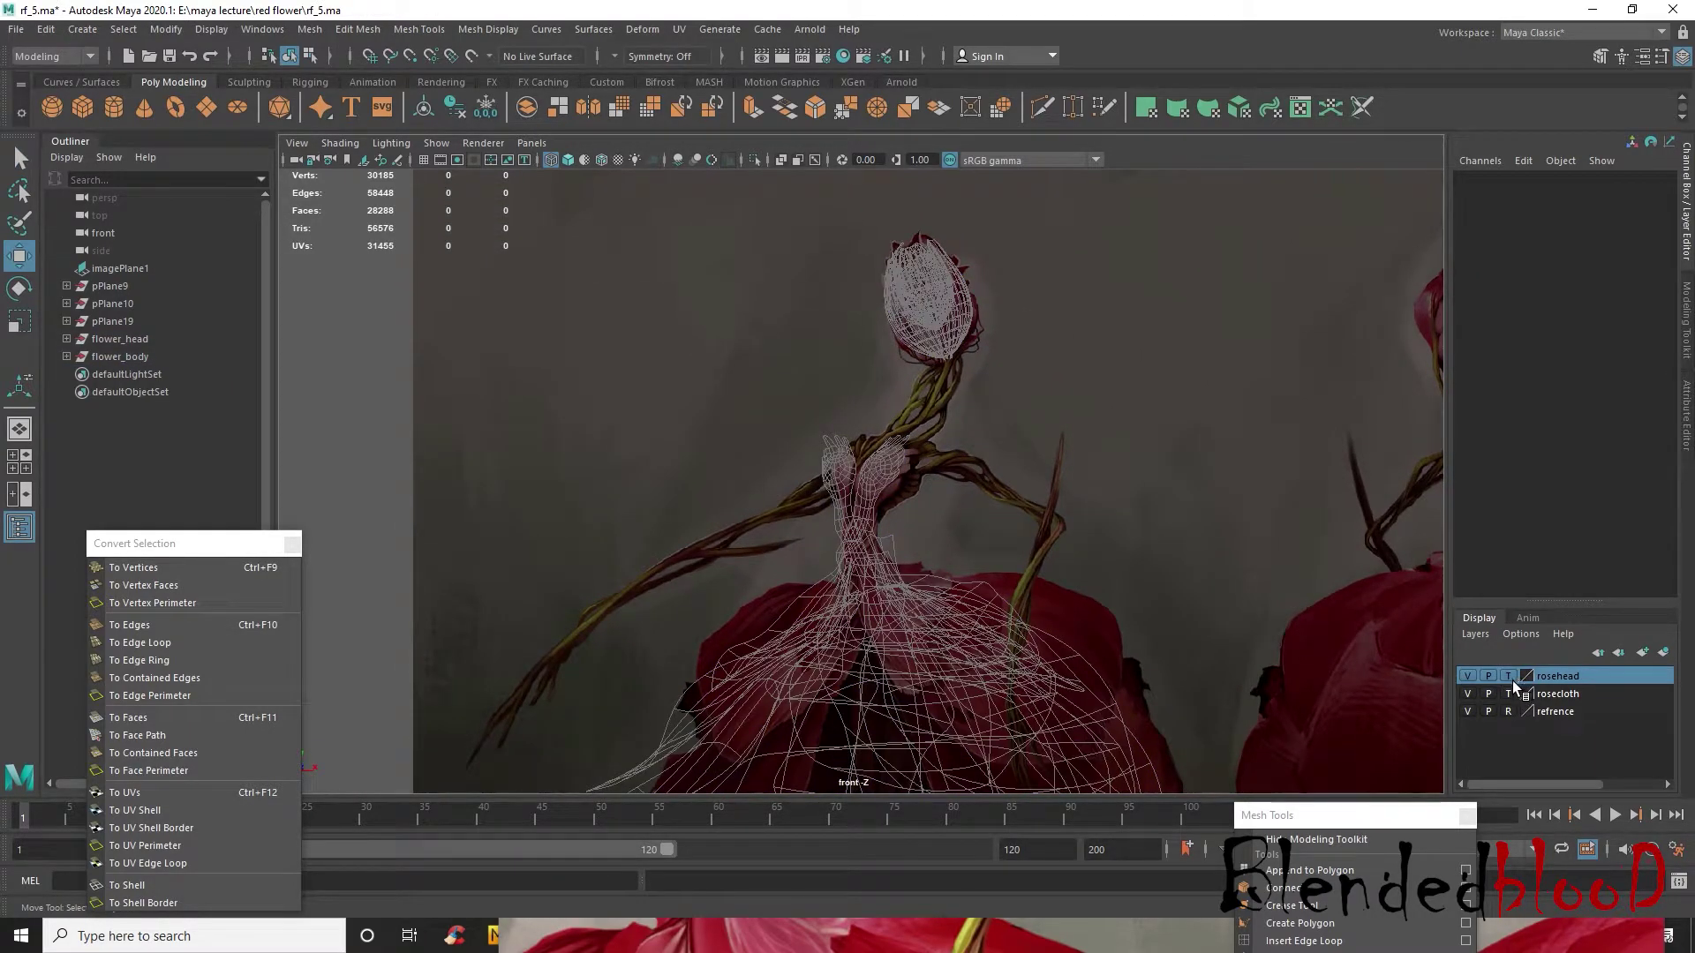
key("space")
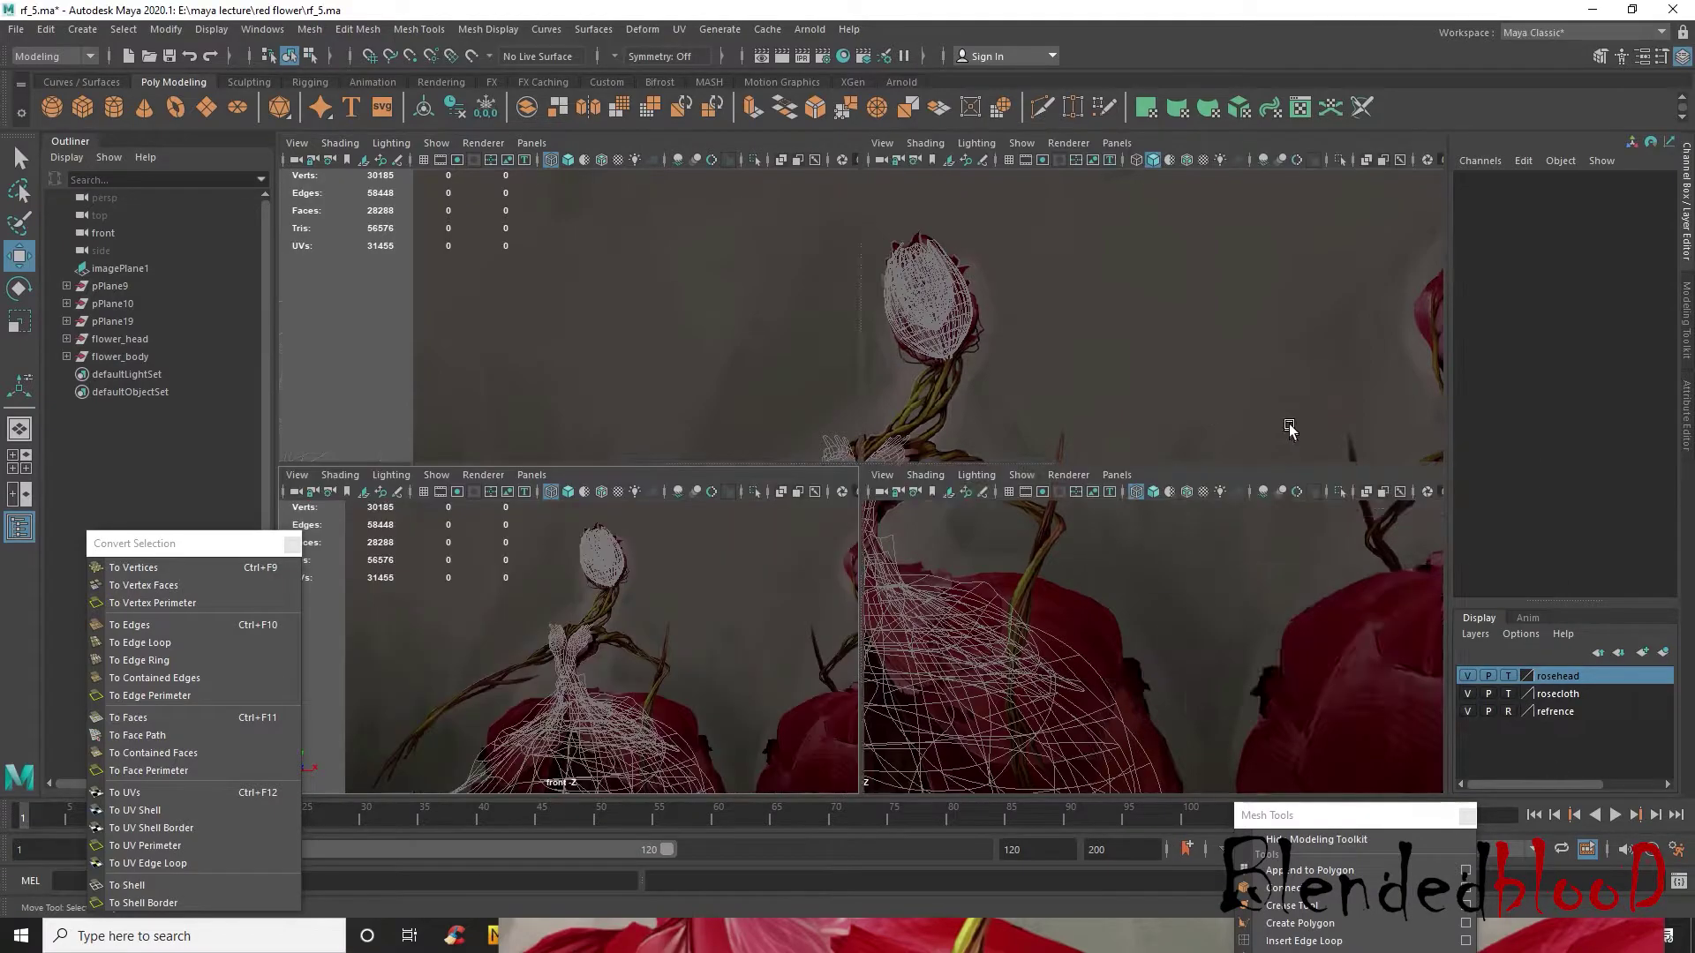
key("space")
left_click_drag(1168, 470, 943, 402, "alt")
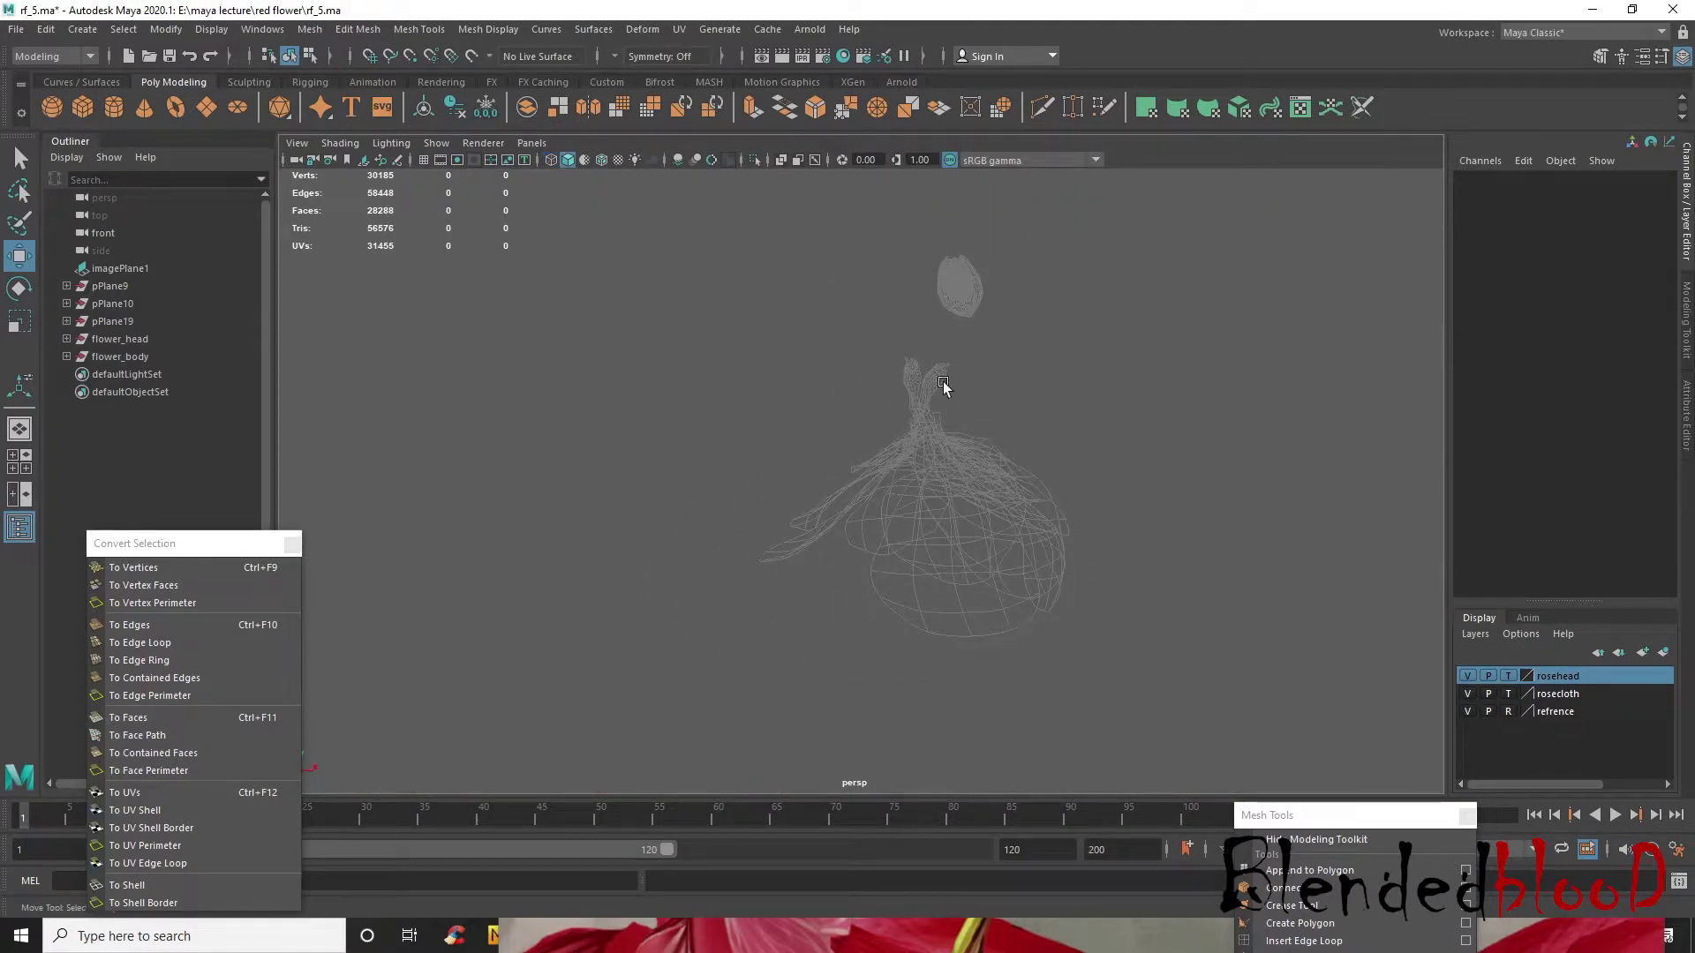
key("space")
key("space")
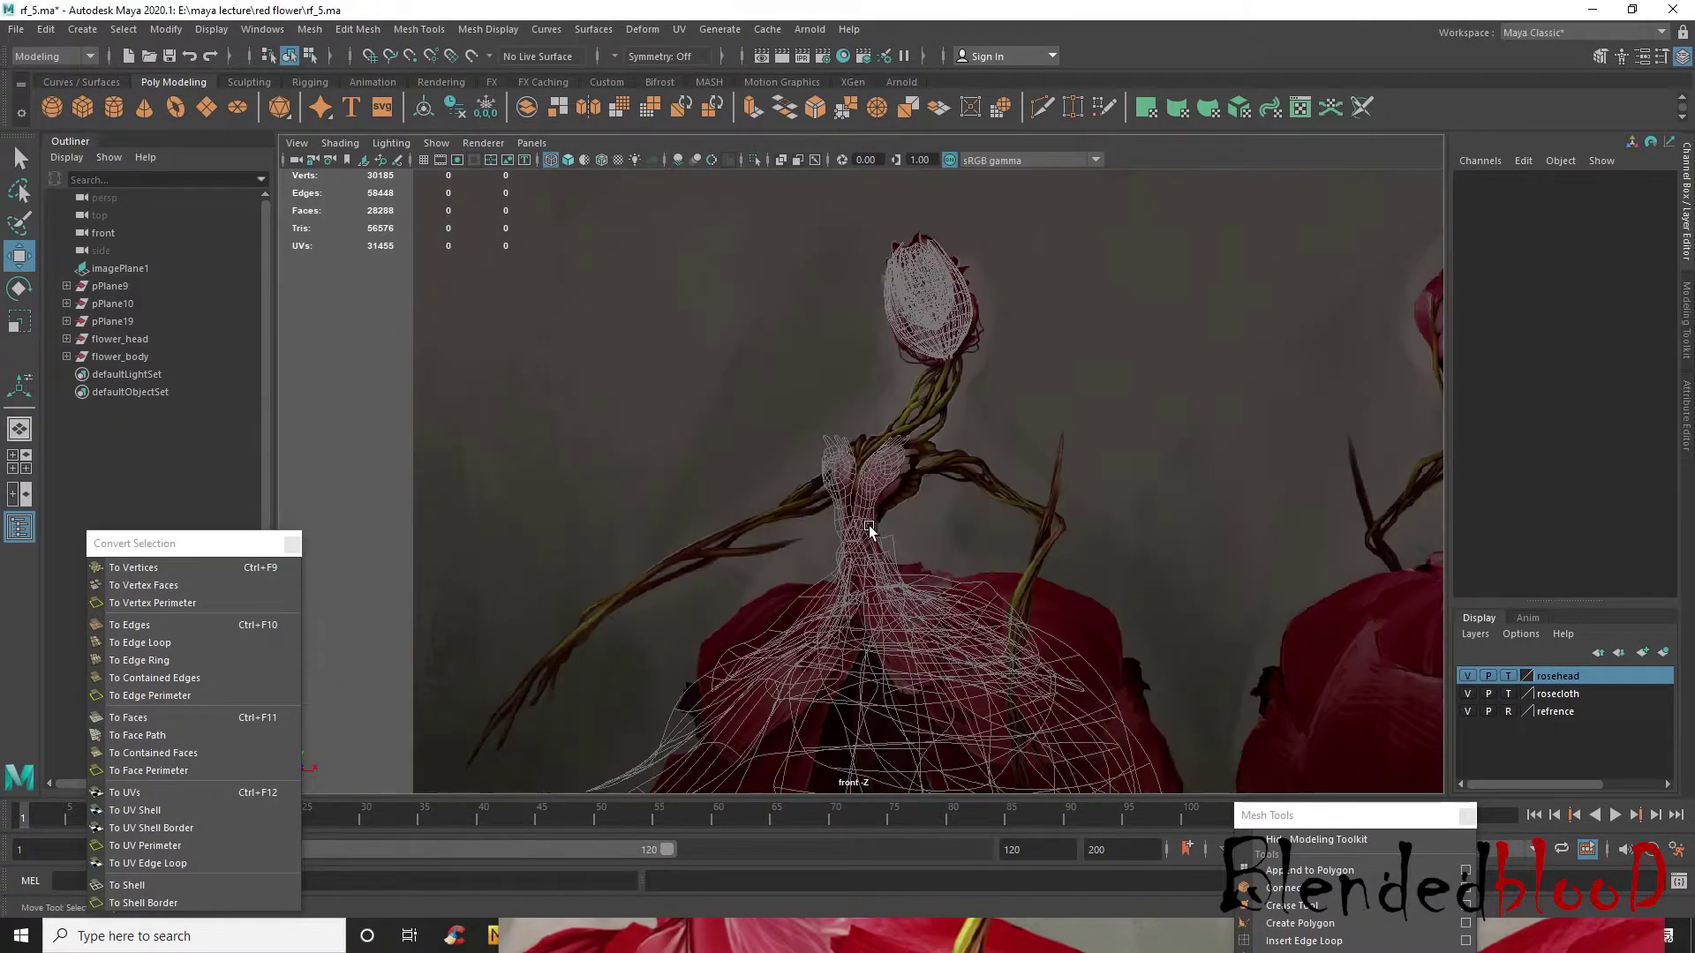
- Start an EP curve at the flower head's base, run it down the neck to the chest, and hide the rosecloth and rosehead layers
right_click_drag(859, 536, 913, 492, "alt")
left_click(81, 86)
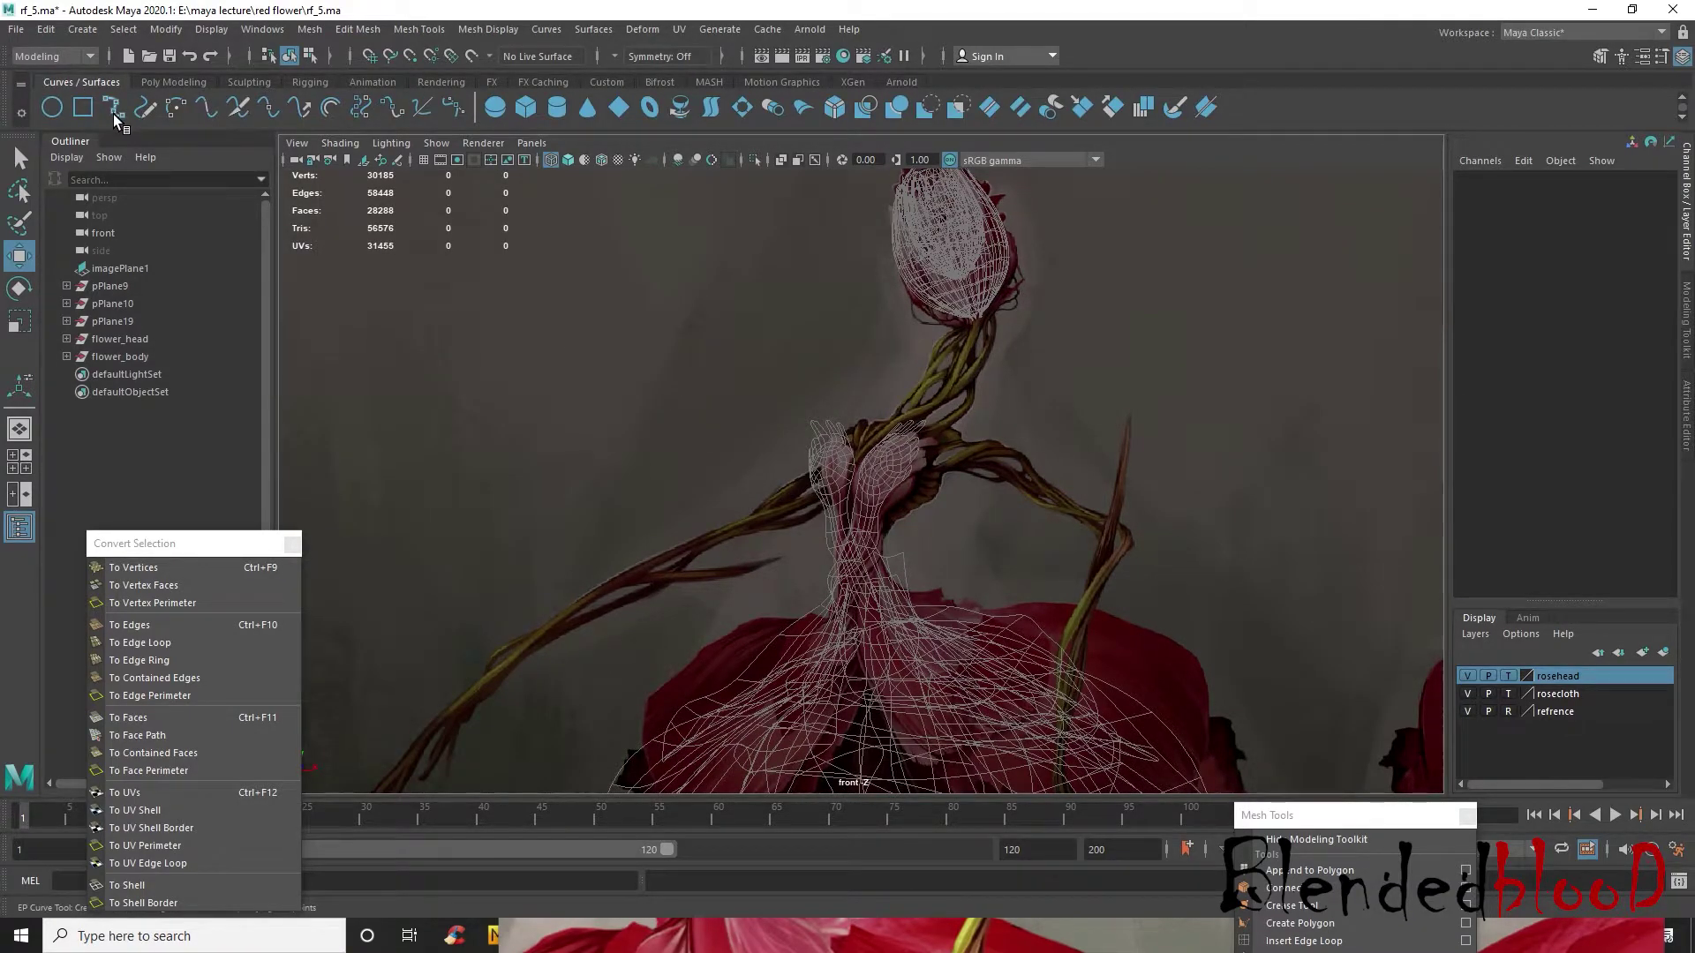
left_click(113, 107)
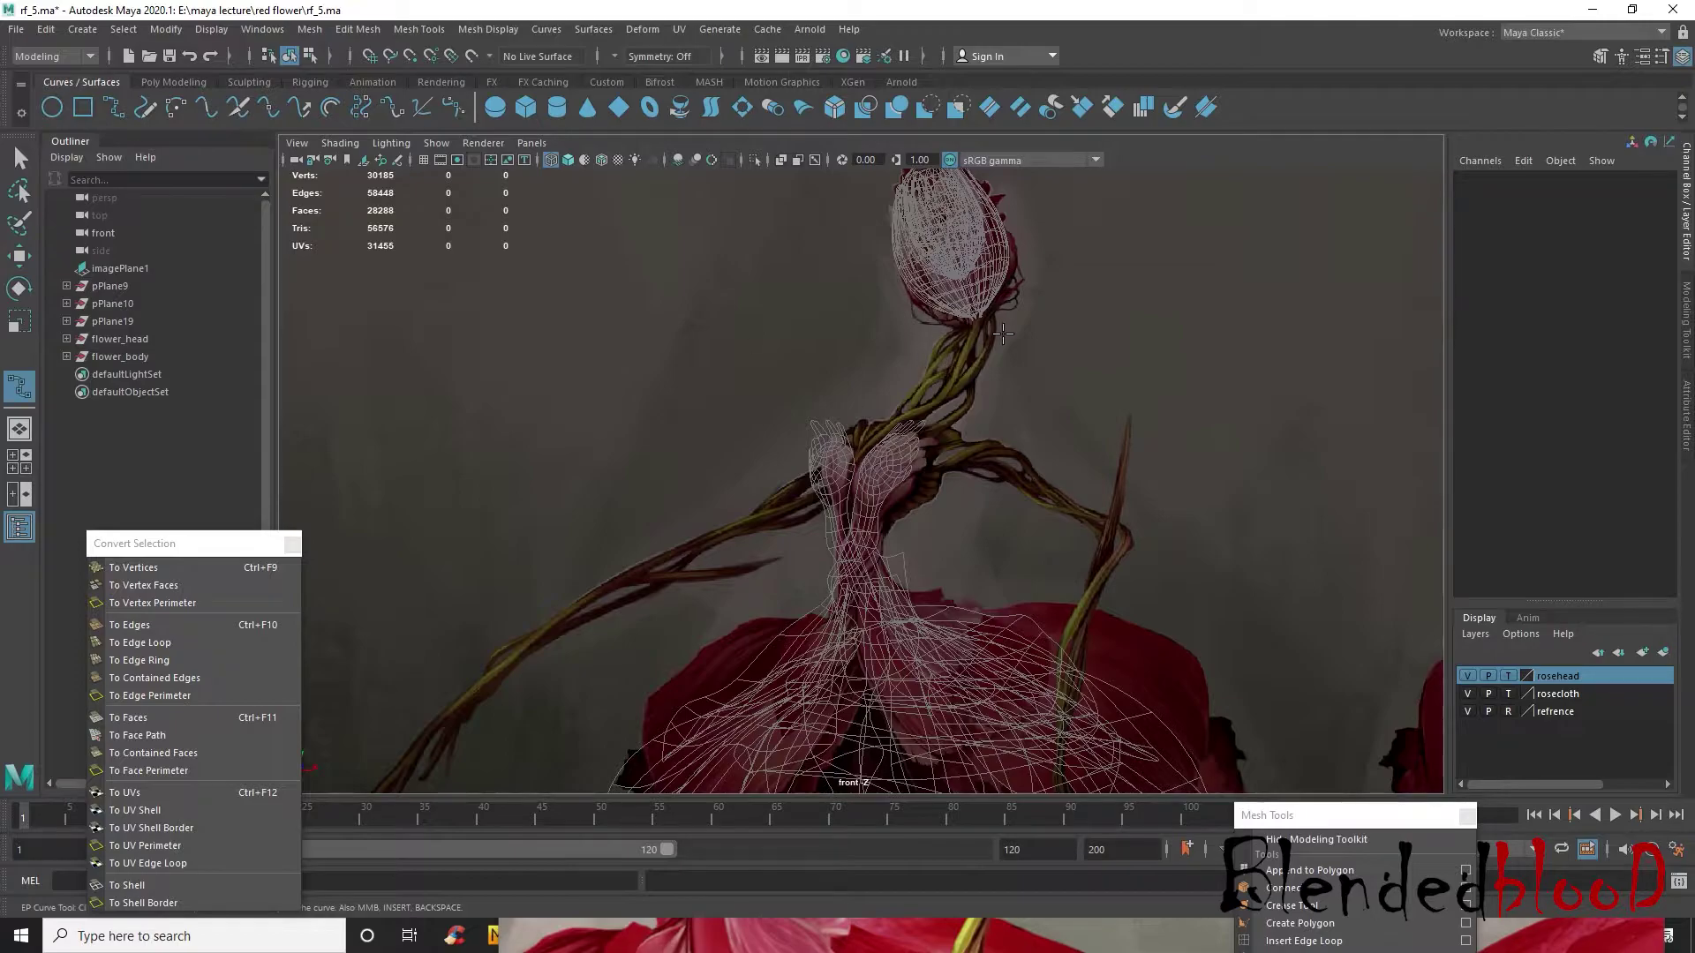
scroll(1004, 334, "up", 1)
left_click(998, 287)
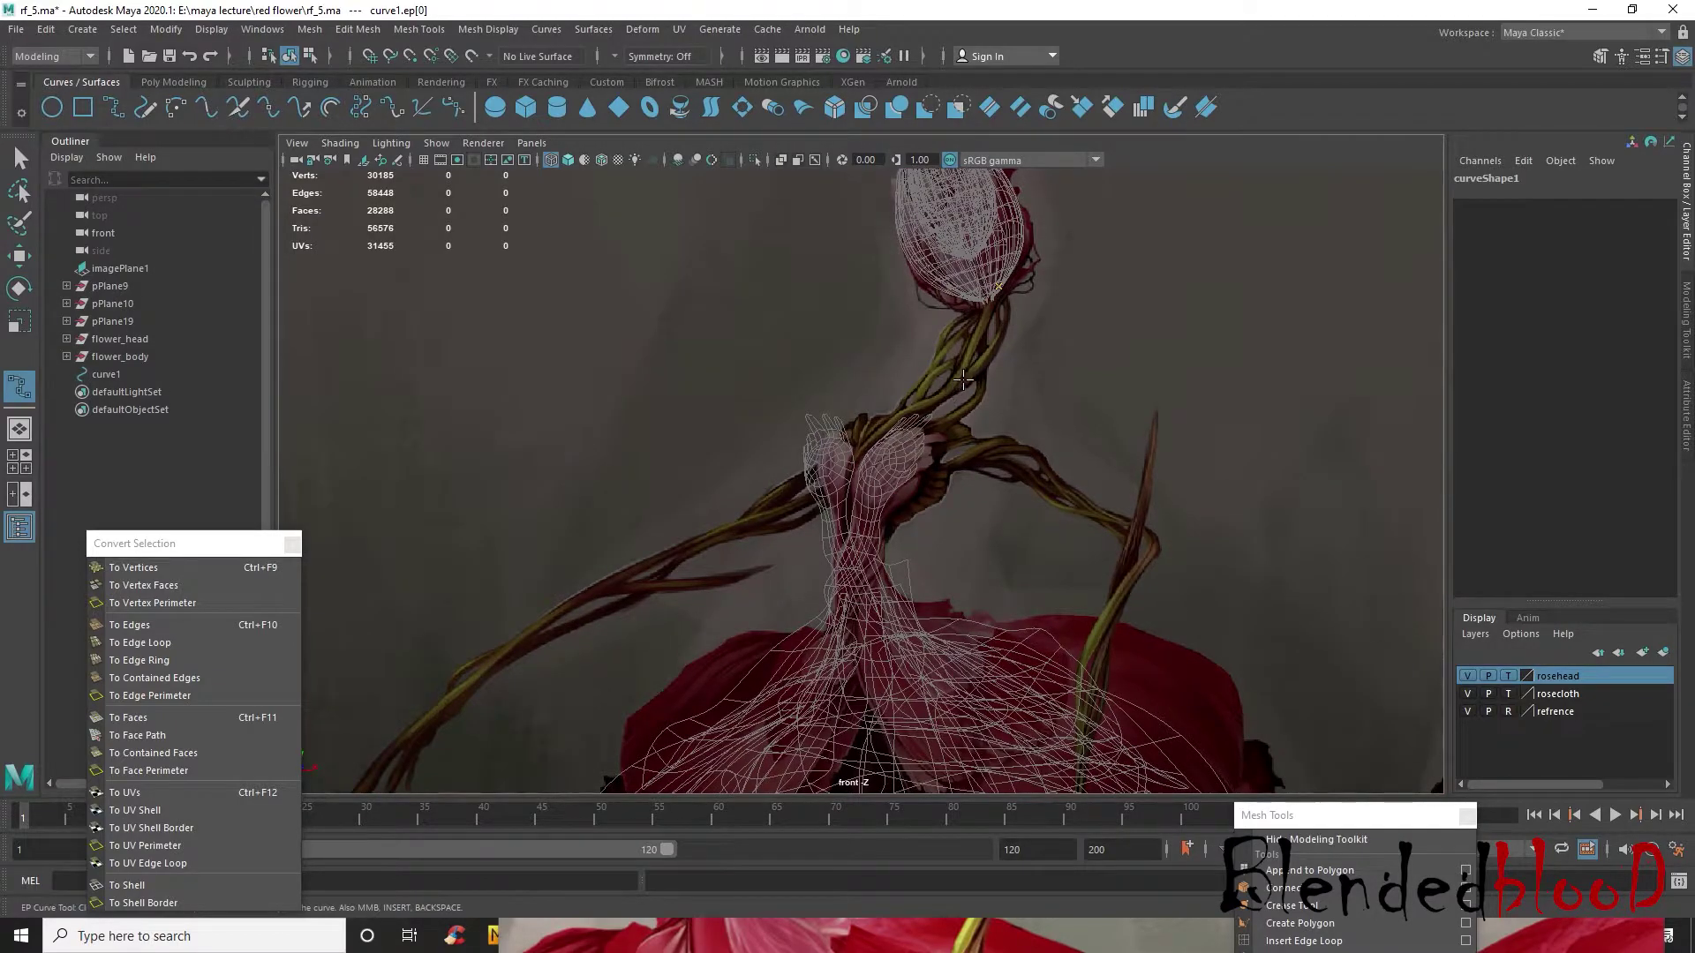
left_click(957, 381)
left_click(876, 433)
left_click(1467, 693)
left_click(1467, 676)
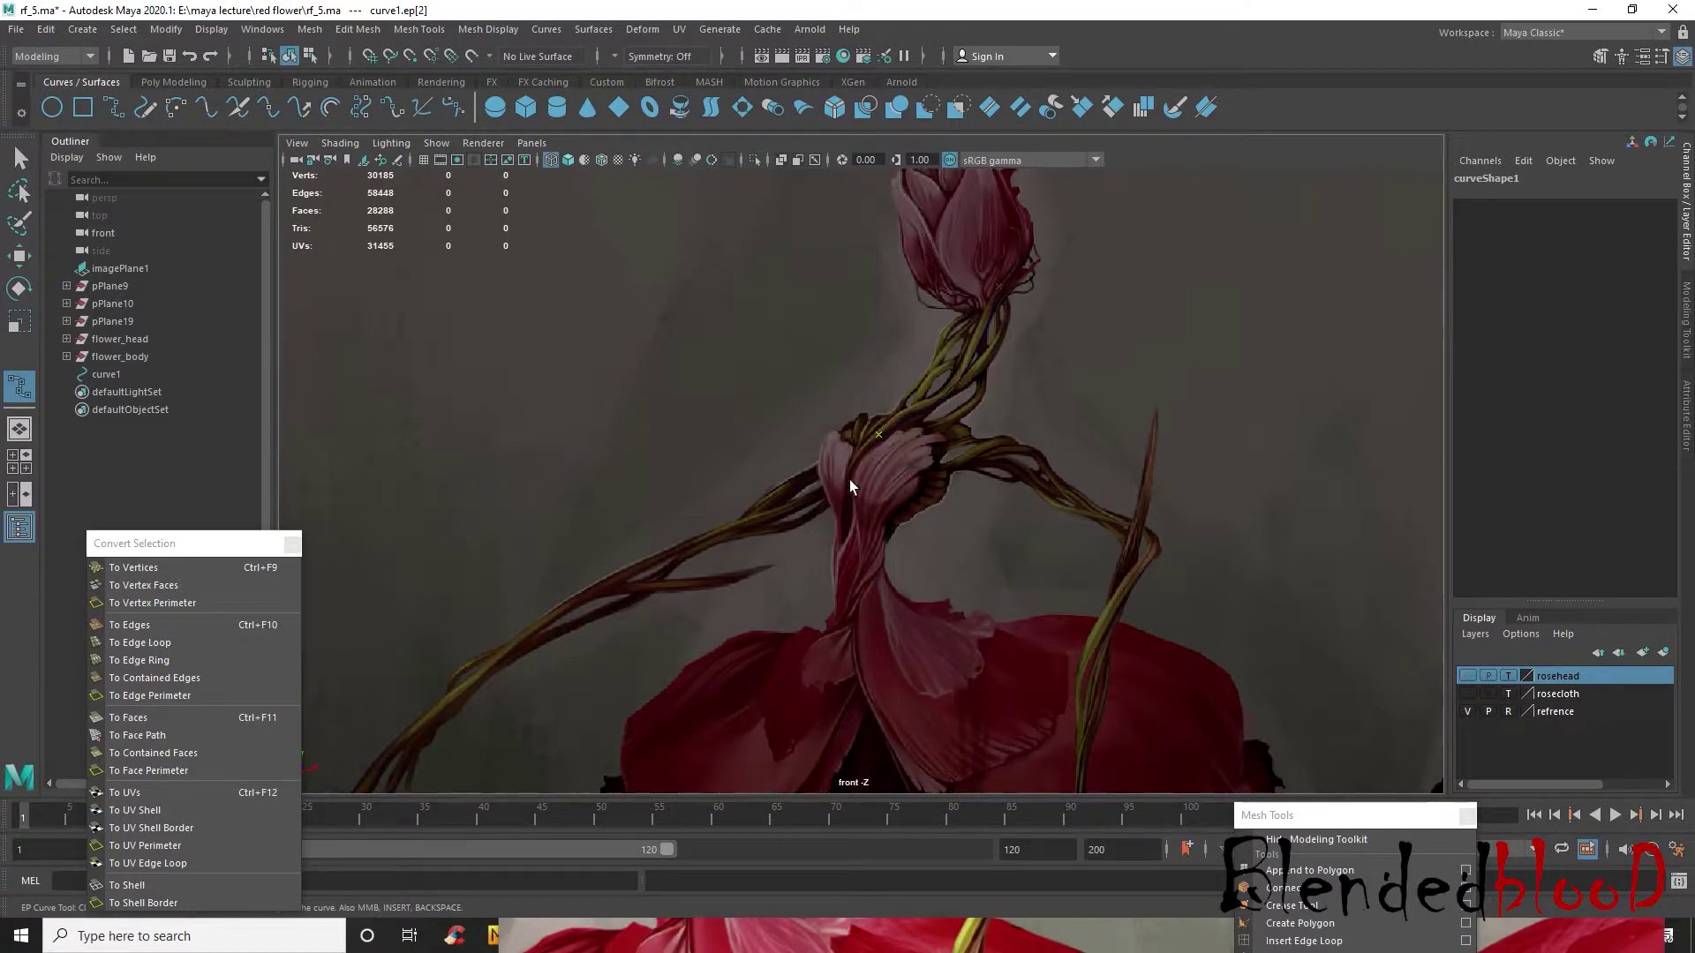
- Try to extend the curve from the chest along the left figure's outstretched arm
left_click(816, 495)
left_click(658, 555)
middle_click_drag(685, 575, 799, 486, "alt")
scroll(799, 486, "down", 4)
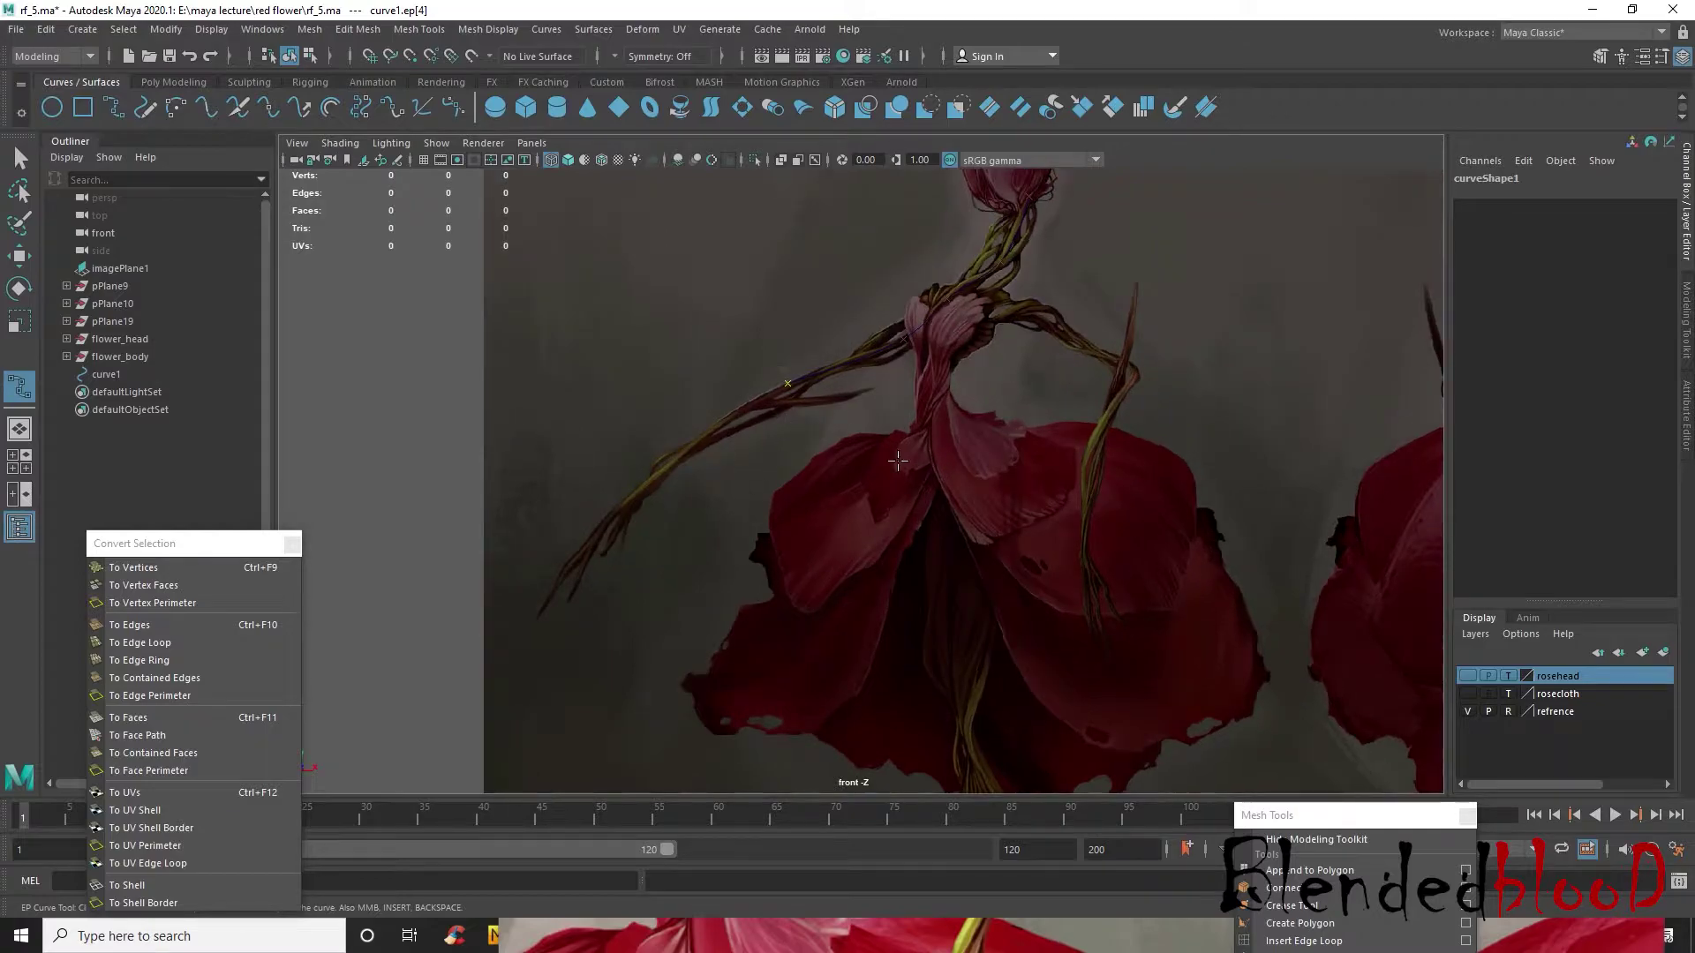
middle_click_drag(996, 494, 906, 609, "alt")
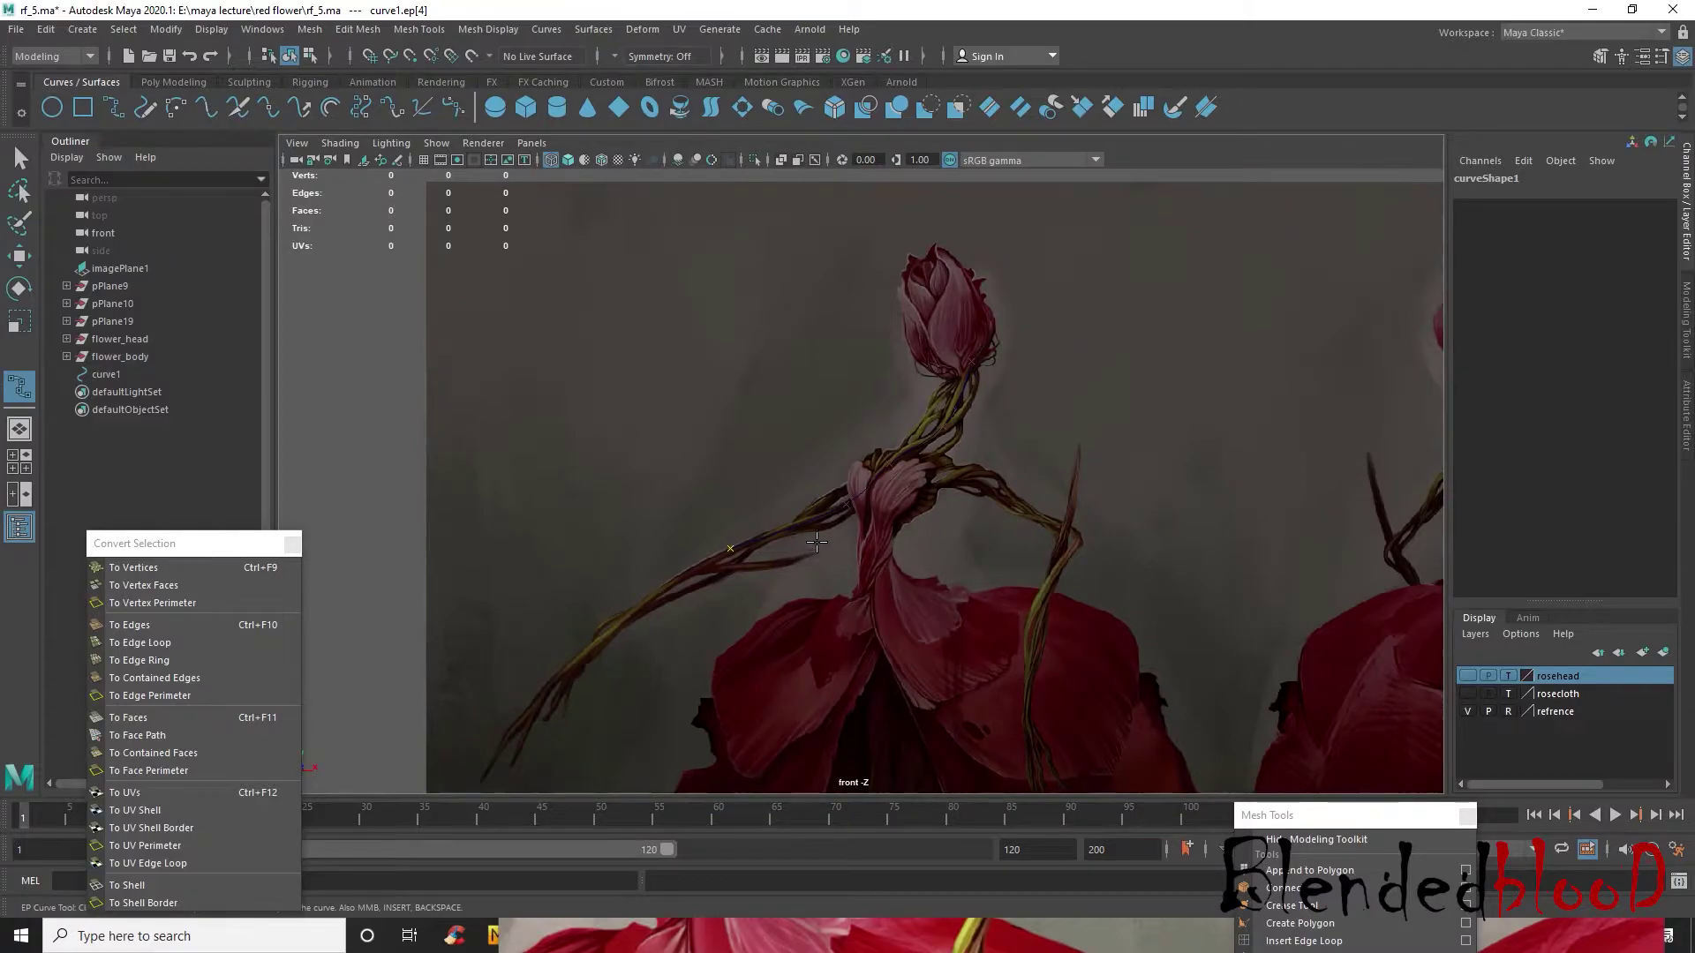
- Continue the EP curve down through the bodice to the waist of the dress instead and finish it
left_click(869, 528)
left_click(865, 514)
left_click(873, 554)
middle_click_drag(888, 549, 900, 403, "alt")
left_click(897, 503)
middle_click_drag(947, 577, 890, 609, "alt")
left_click(843, 485)
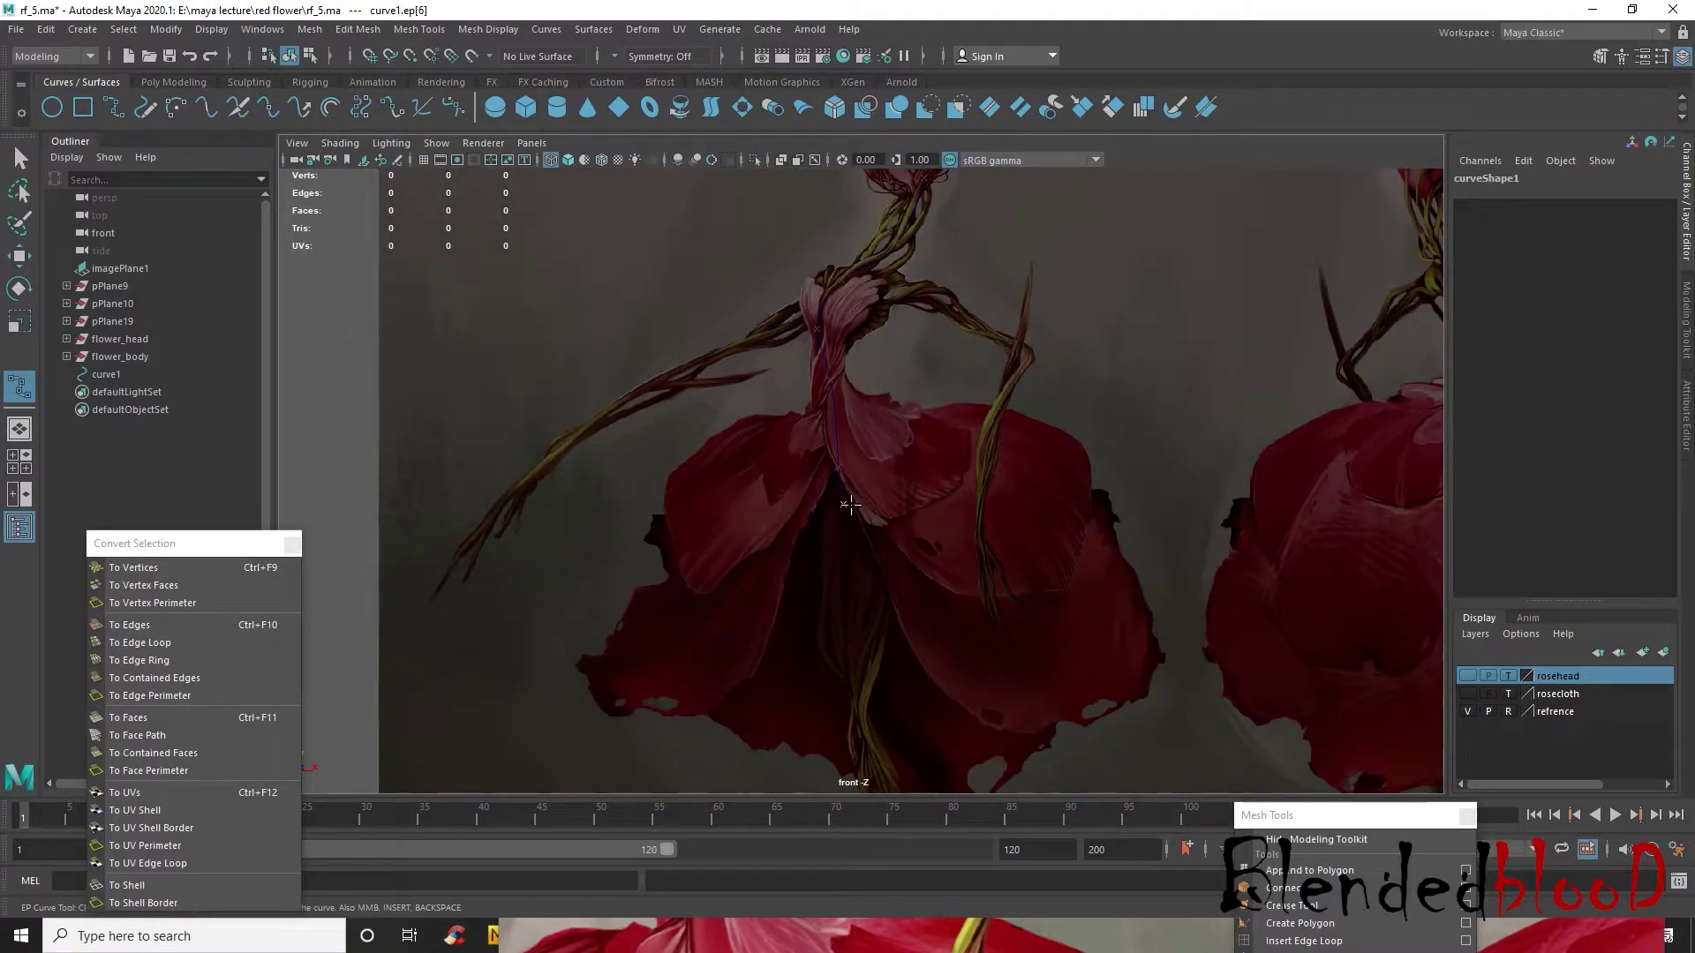
key("w")
- Check the stem curve against the reference neck and bodice and center its pivot
middle_click_drag(885, 362, 824, 379, "alt")
middle_click_drag(890, 444, 887, 689, "alt")
scroll(871, 568, "up", 3)
middle_click_drag(786, 473, 819, 346, "alt")
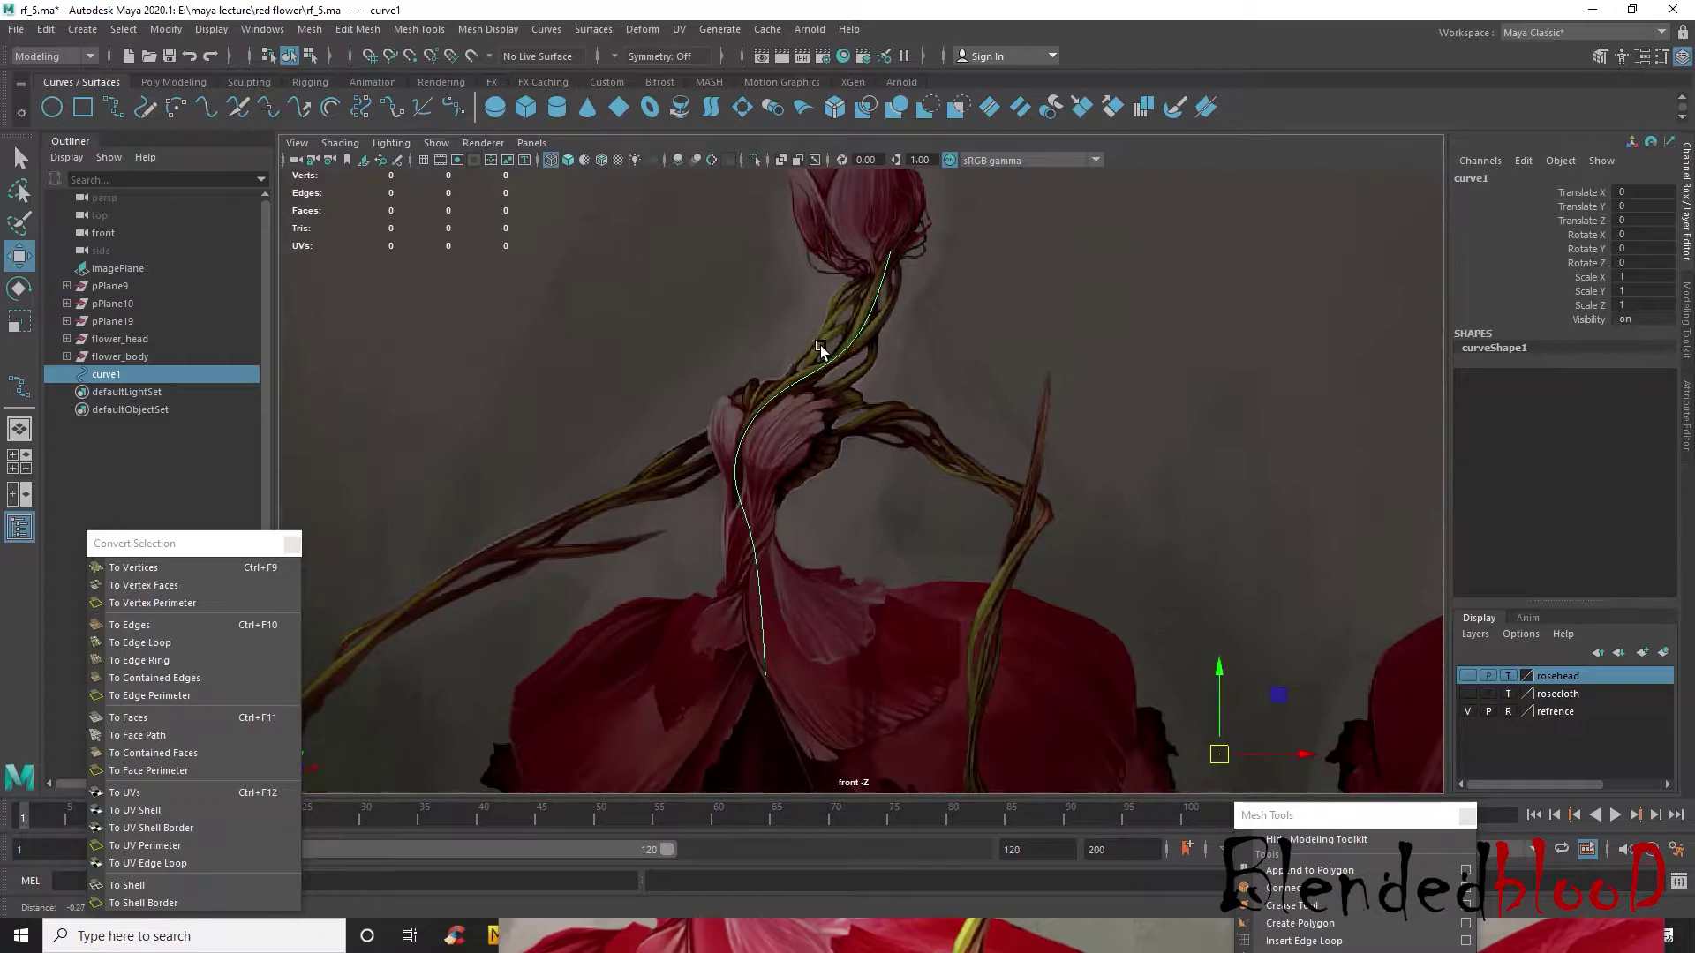
scroll(821, 389, "up", 2)
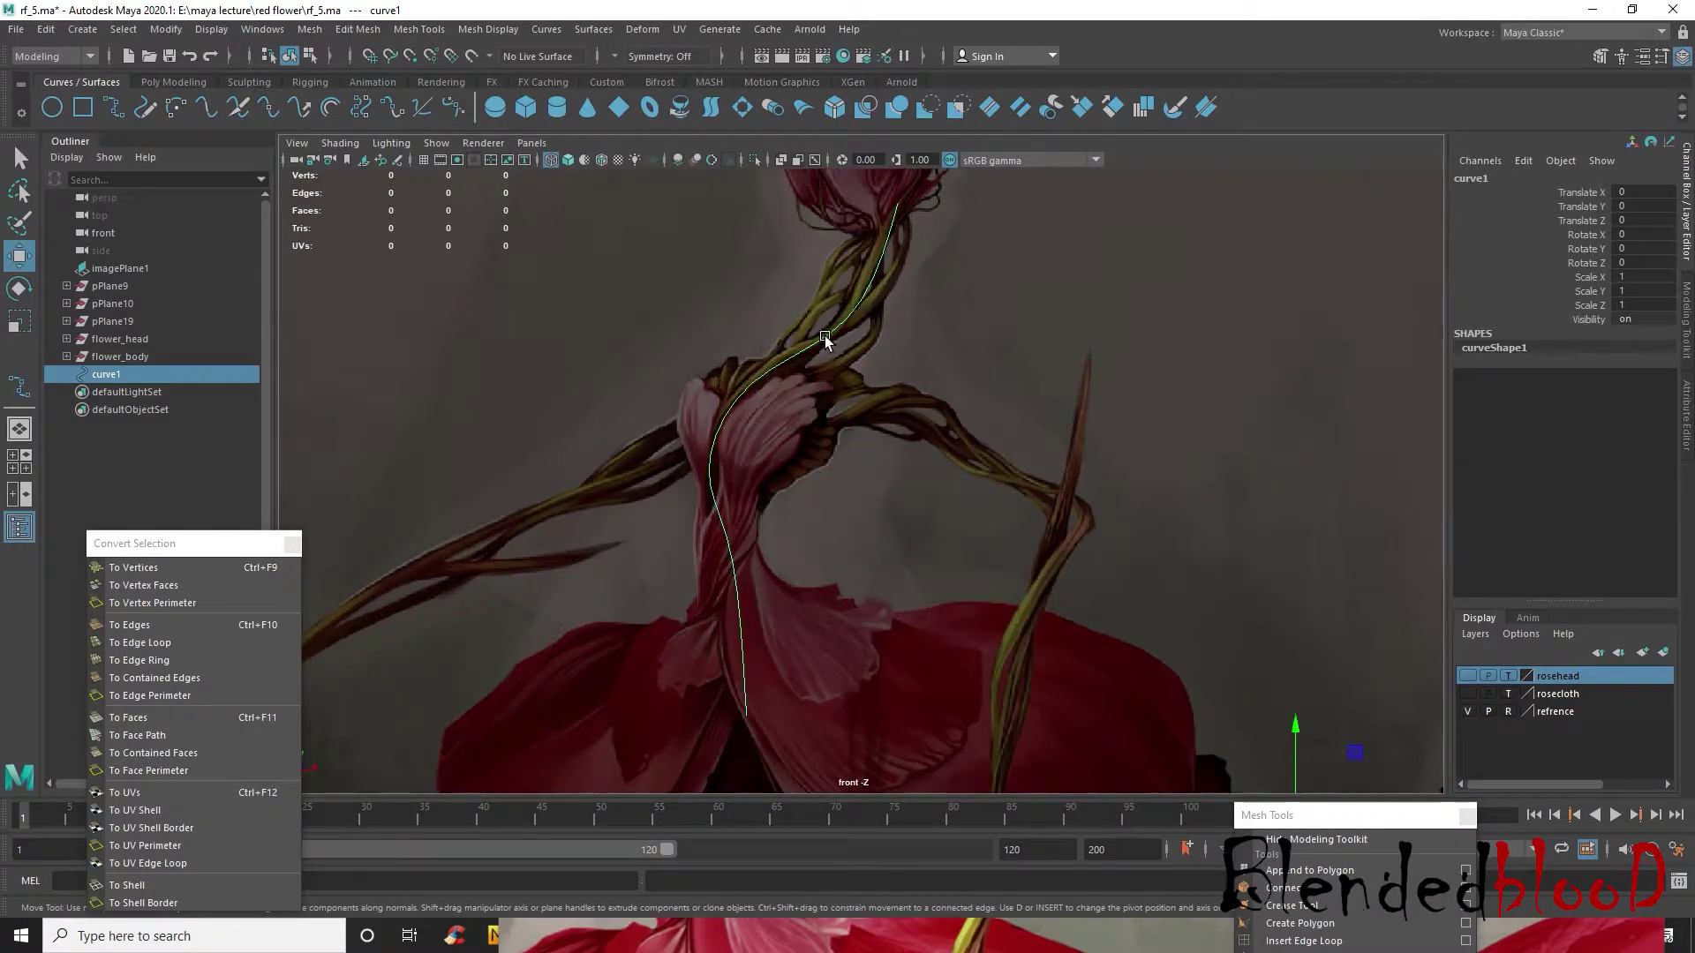
middle_click_drag(828, 336, 874, 364, "alt")
scroll(875, 362, "down", 3)
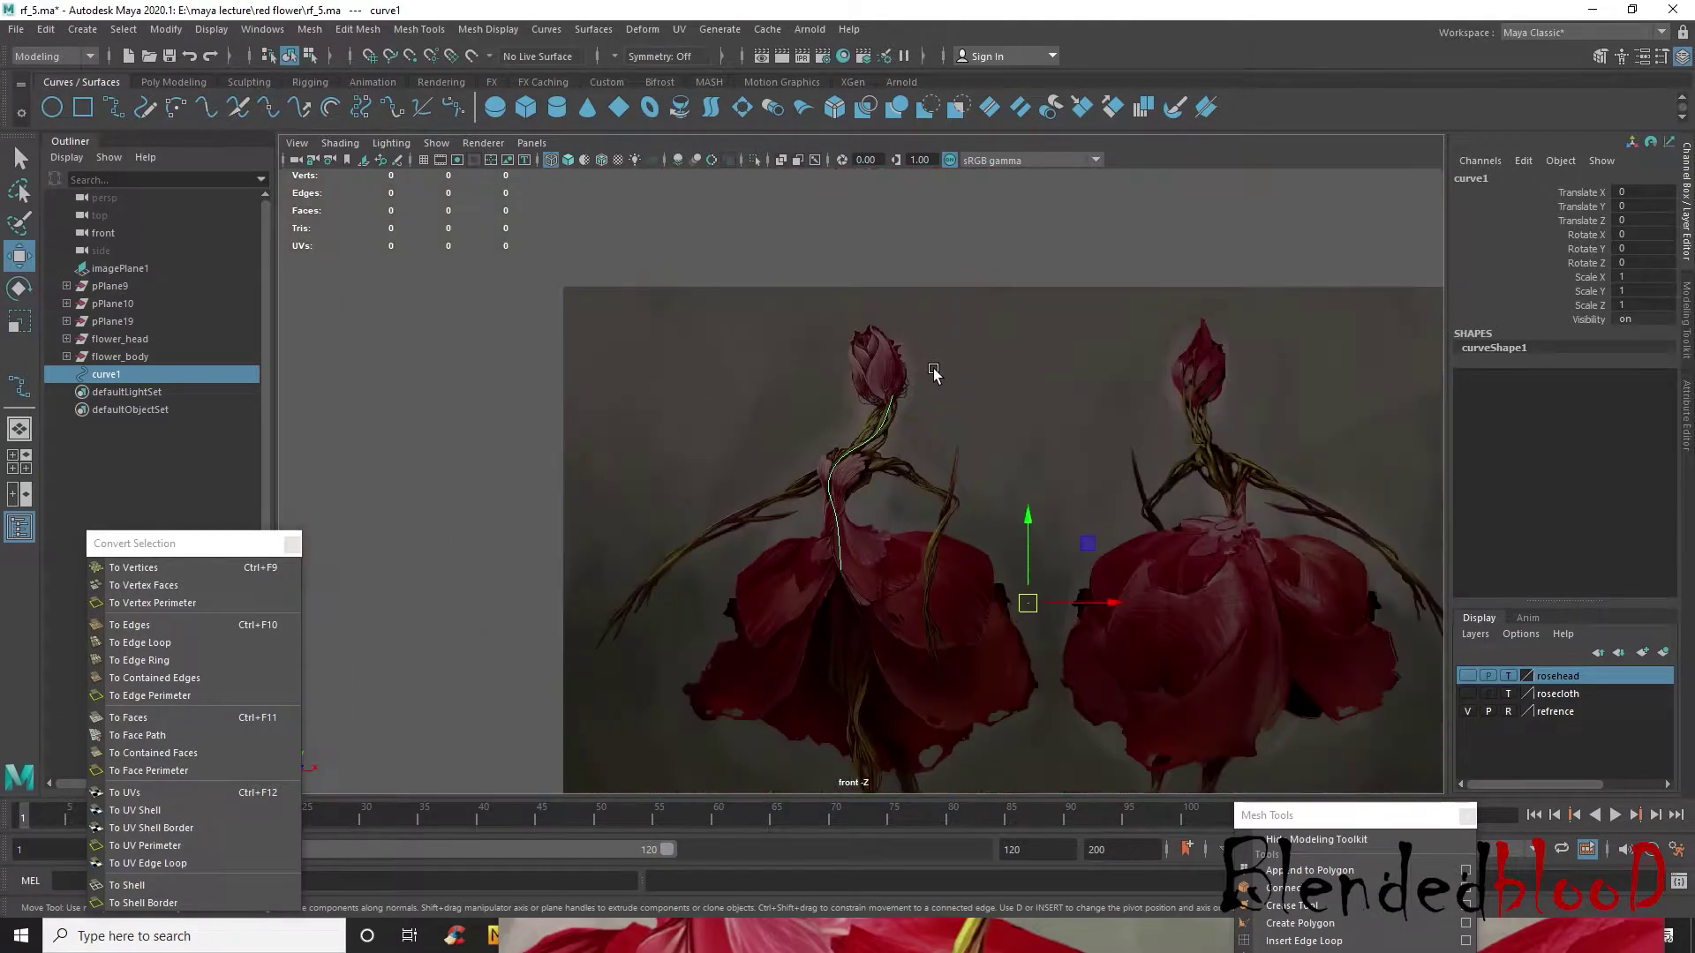
scroll(932, 380, "up", 1)
left_click(166, 29)
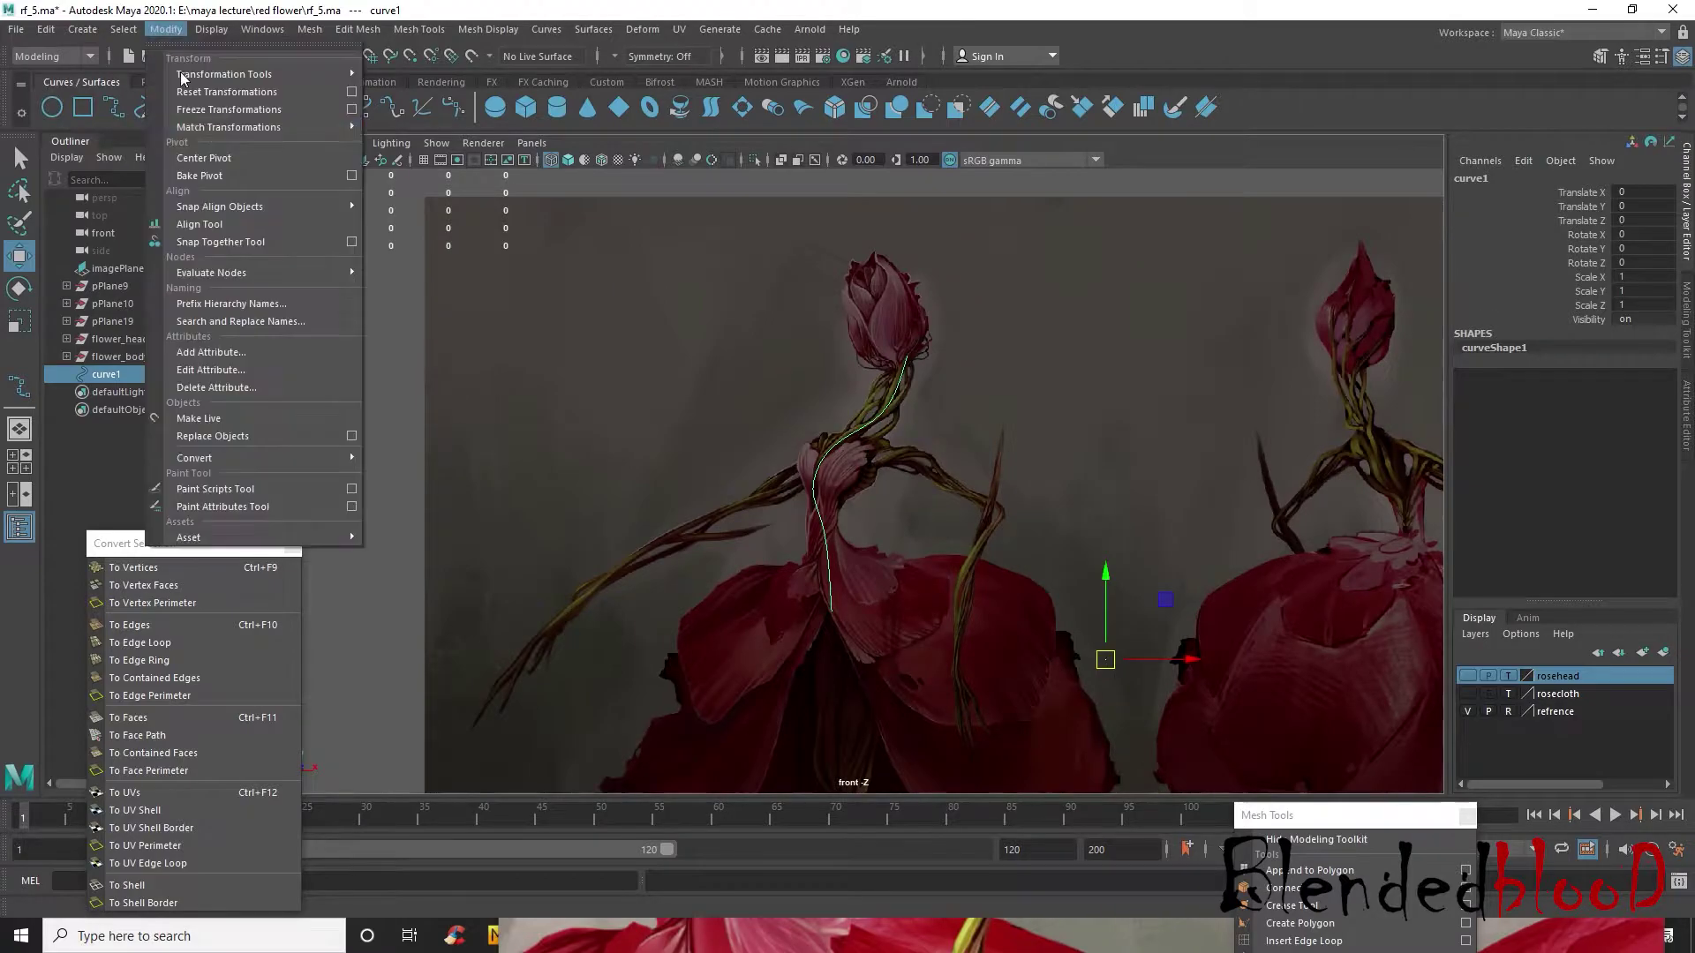
left_click(204, 157)
- Show the rosecloth and rosehead layers again and set both to reference display for shaded viewing in perspective
scroll(1050, 441, "up", 4)
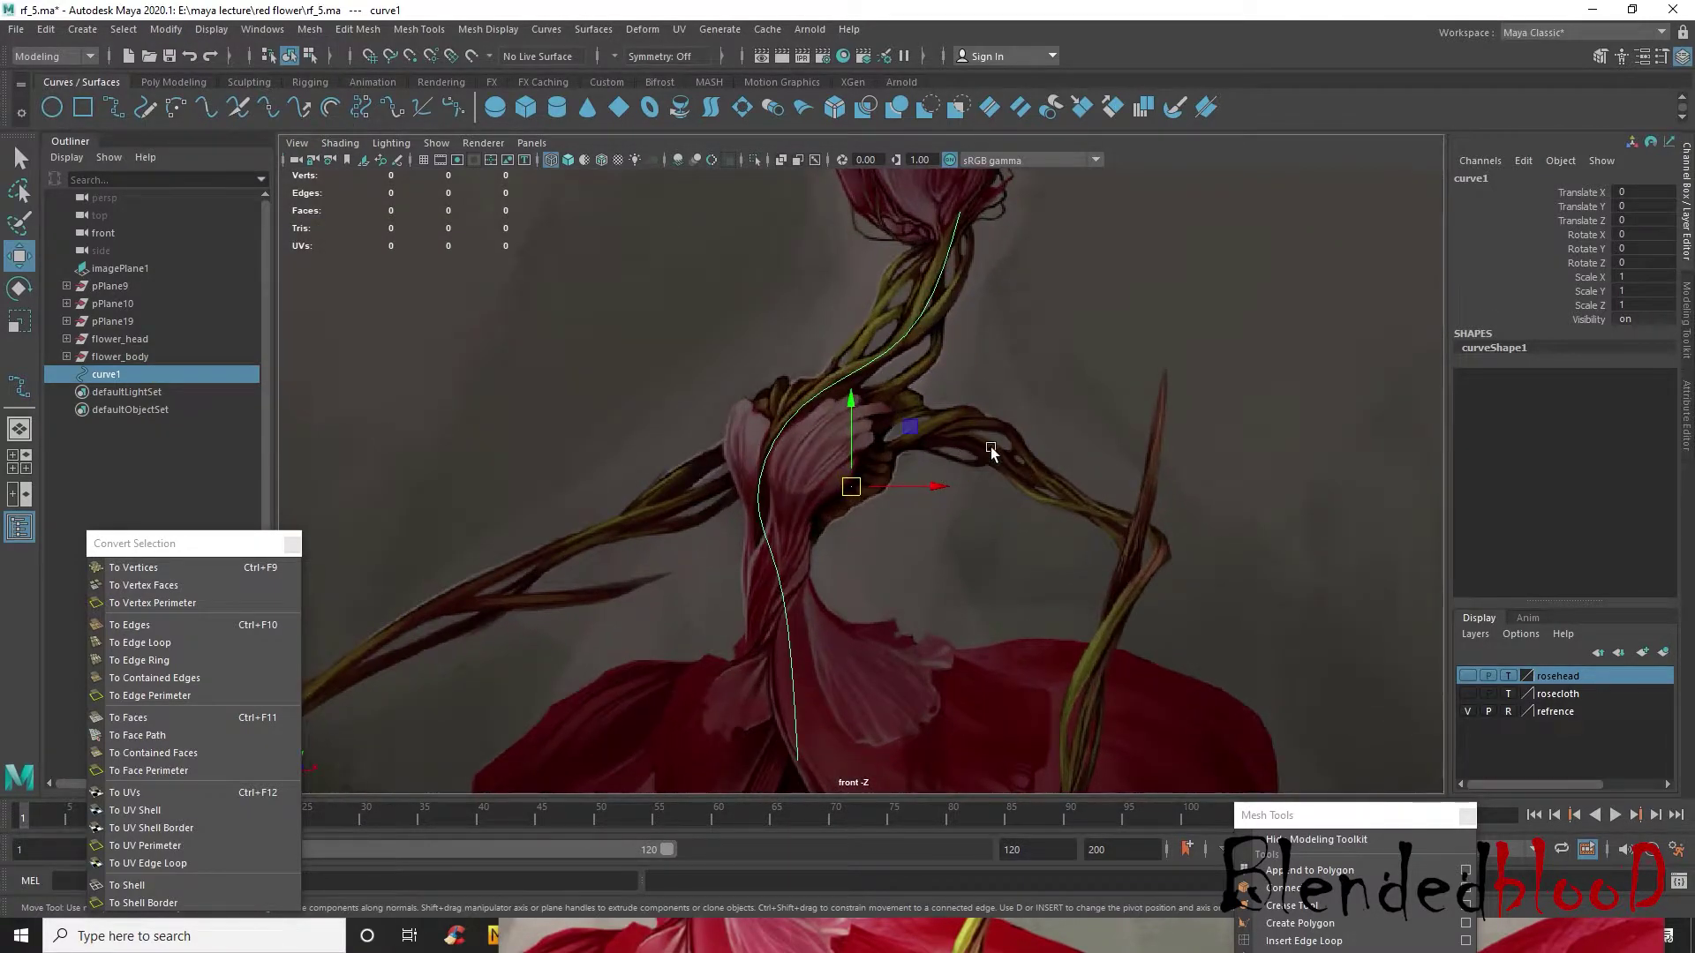
key("space")
key("space")
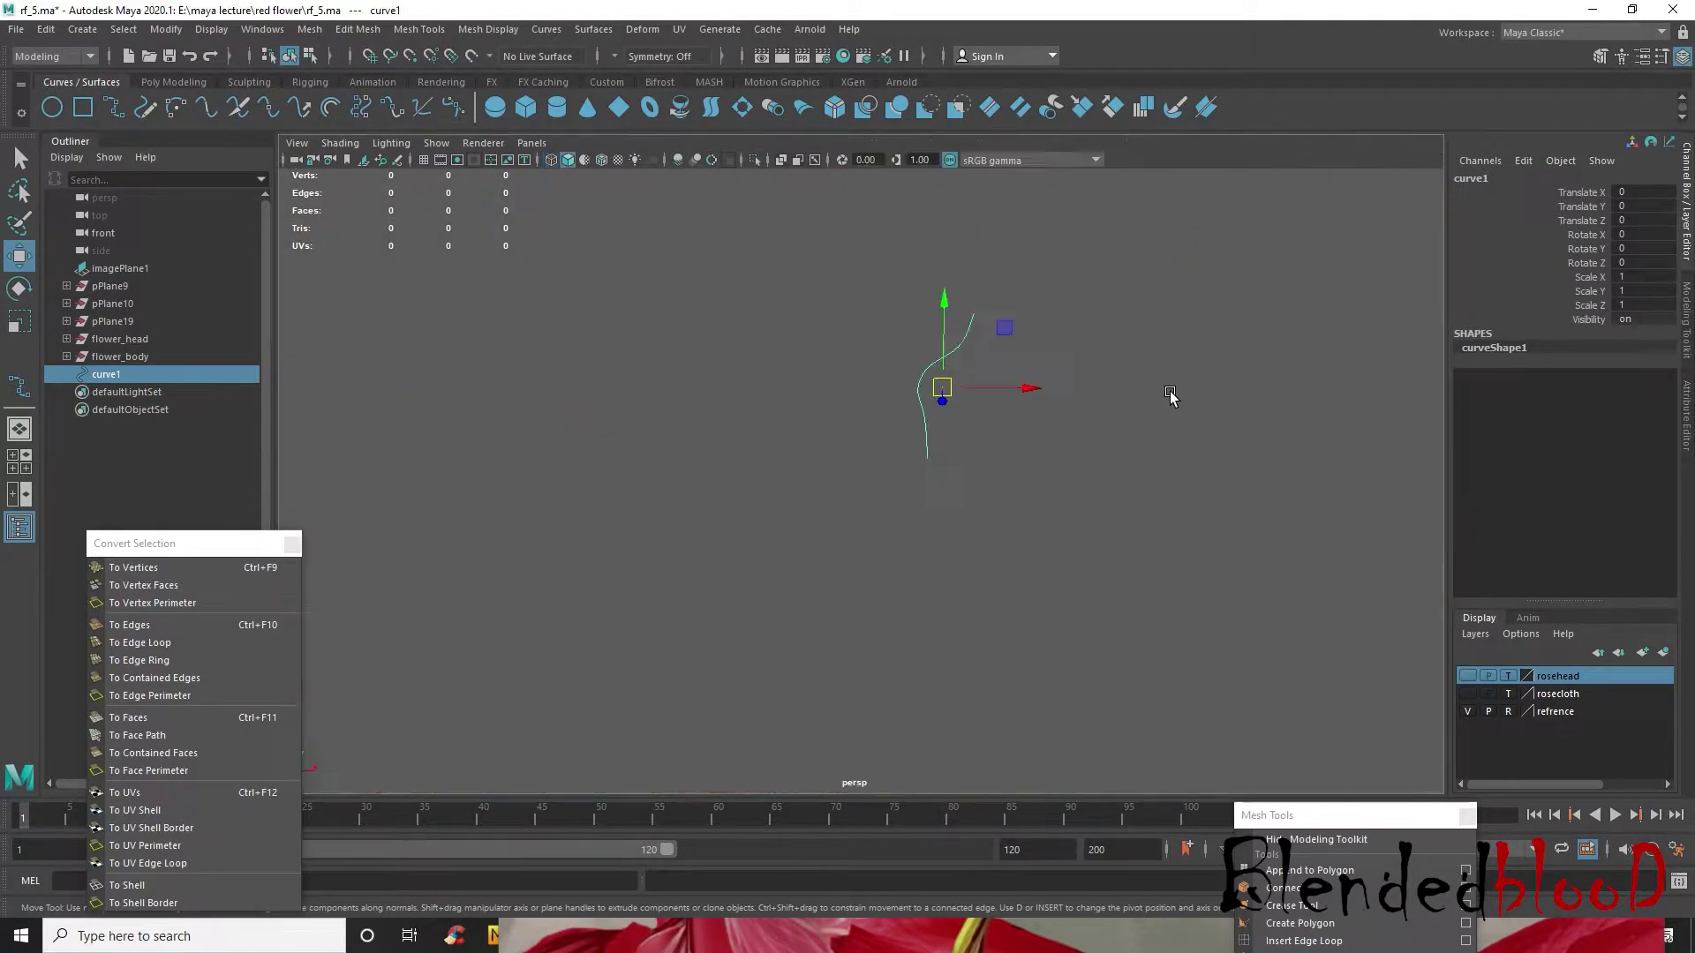
left_click(1468, 694)
left_click(1470, 678)
left_click_drag(1155, 479, 1082, 560, "alt")
scroll(1061, 475, "up", 5)
middle_click_drag(1098, 484, 998, 625, "alt")
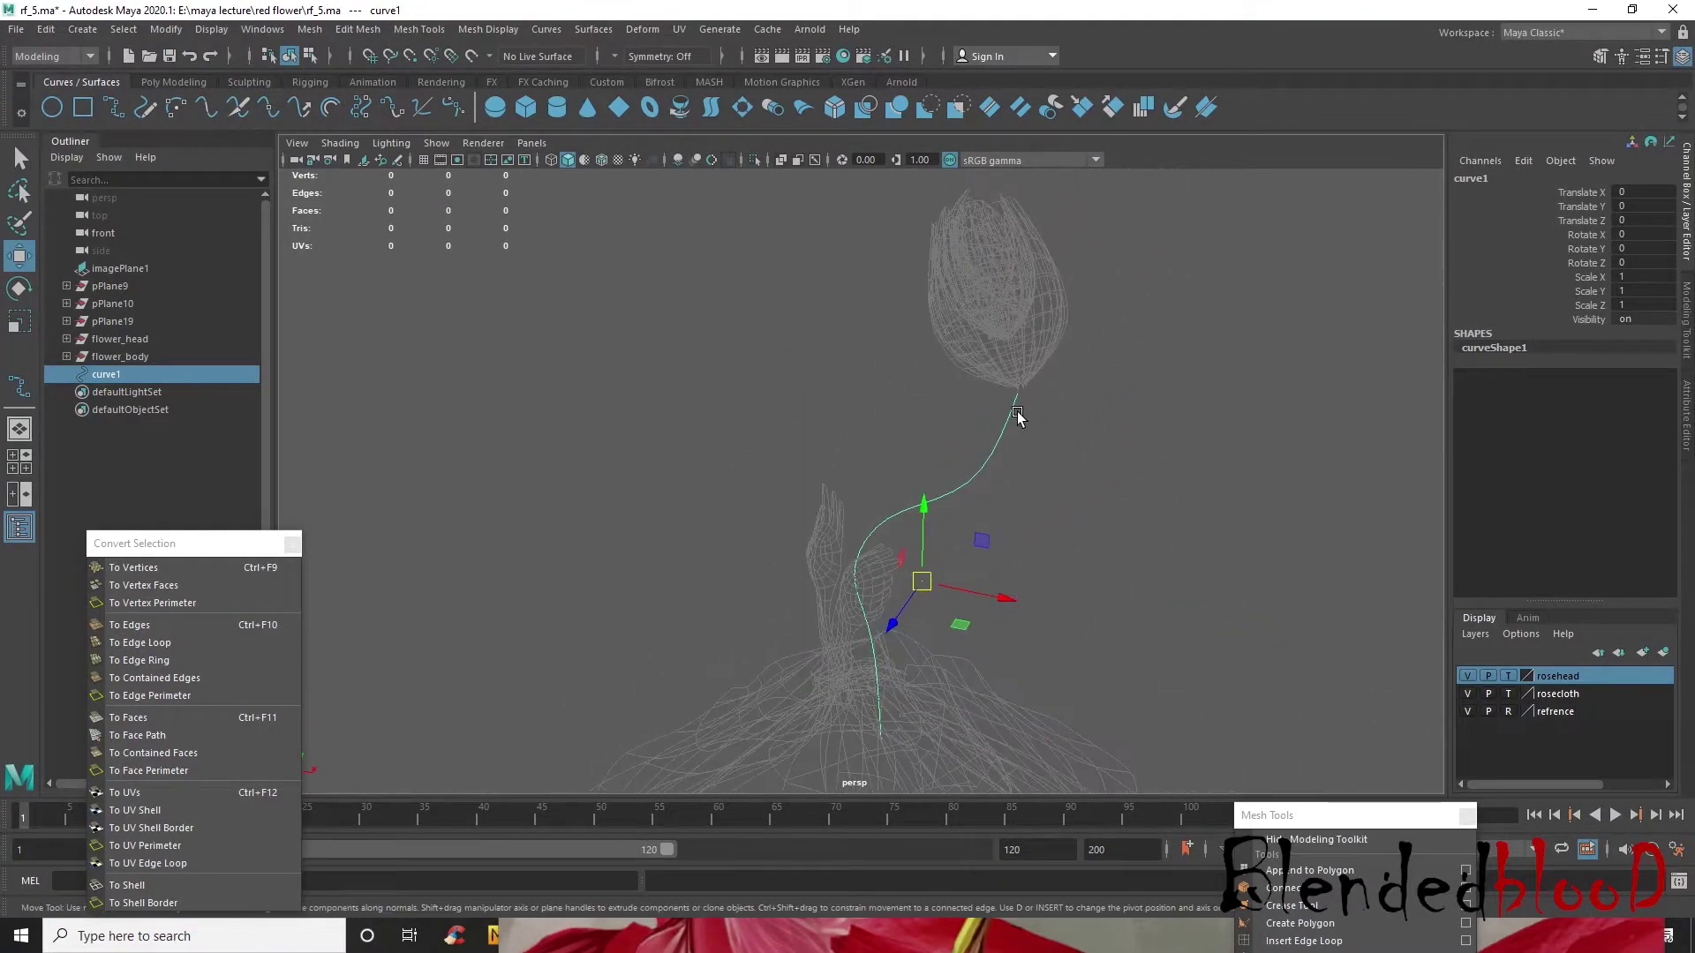
left_click(1508, 693)
left_click(1509, 677)
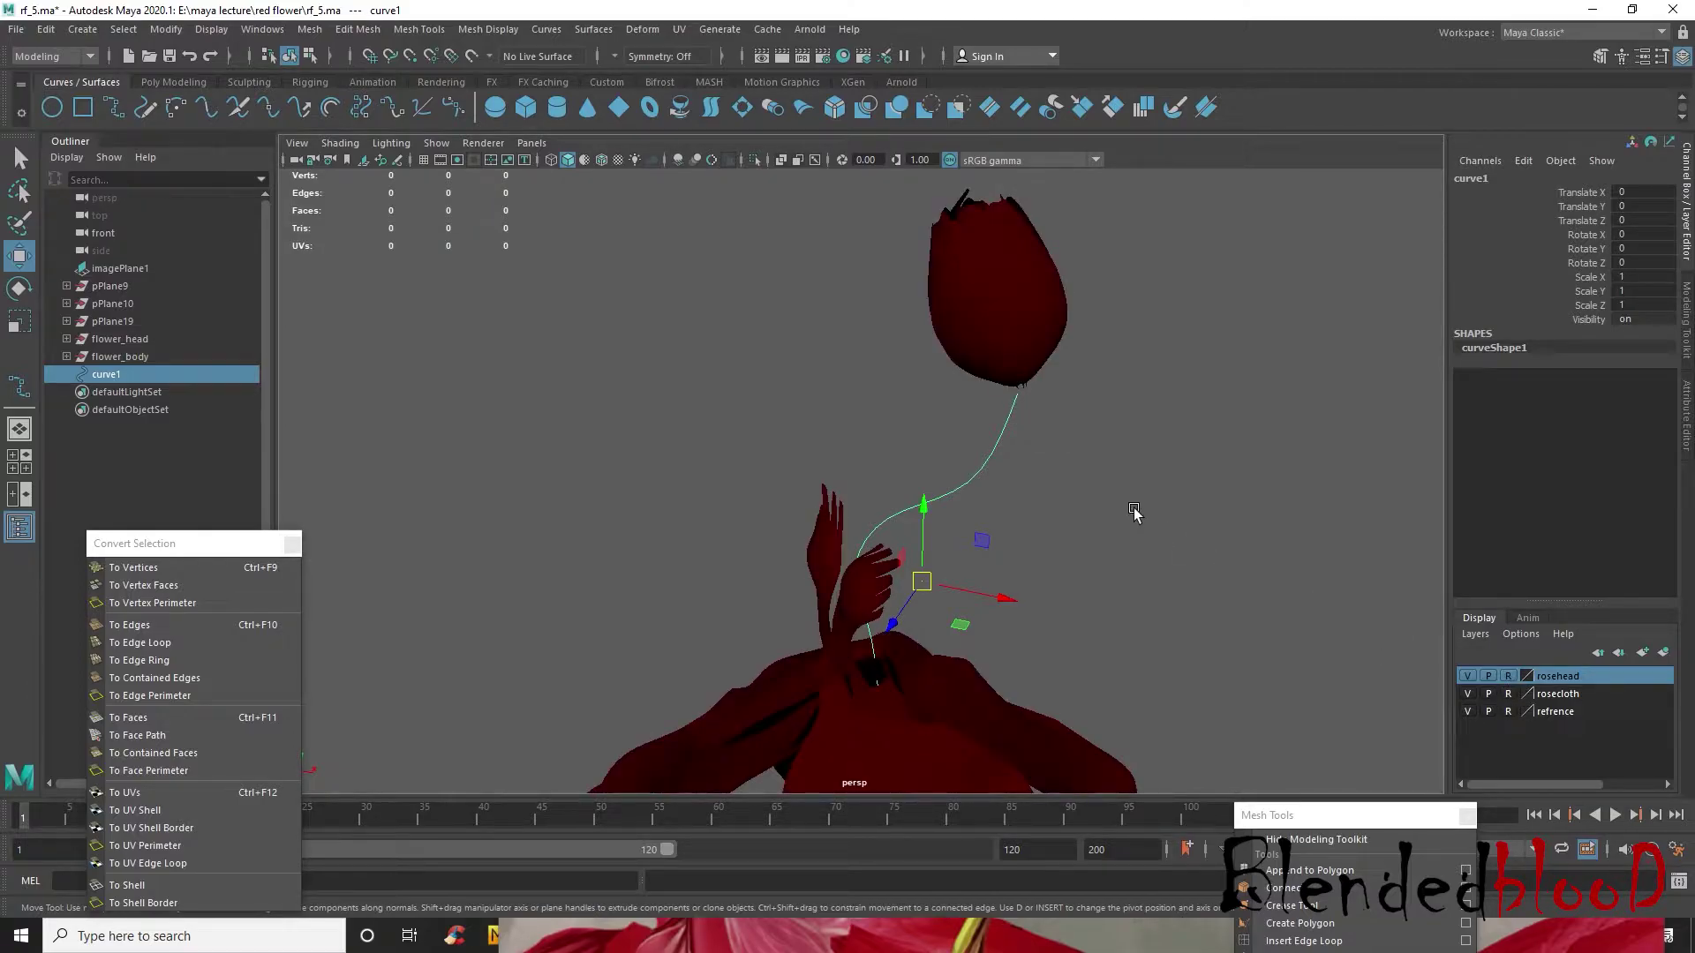
- Adjust curve1 in perspective and rotate it about 38.9° around Y to line up with the flower head and bodice
right_click_drag(992, 440, 887, 439)
left_click_drag(1055, 487, 1121, 423, "alt")
left_click(1091, 360)
right_click_drag(1103, 402, 1159, 370)
left_click_drag(1114, 563, 1022, 493)
right_click_drag(828, 489, 900, 443)
left_click(840, 519)
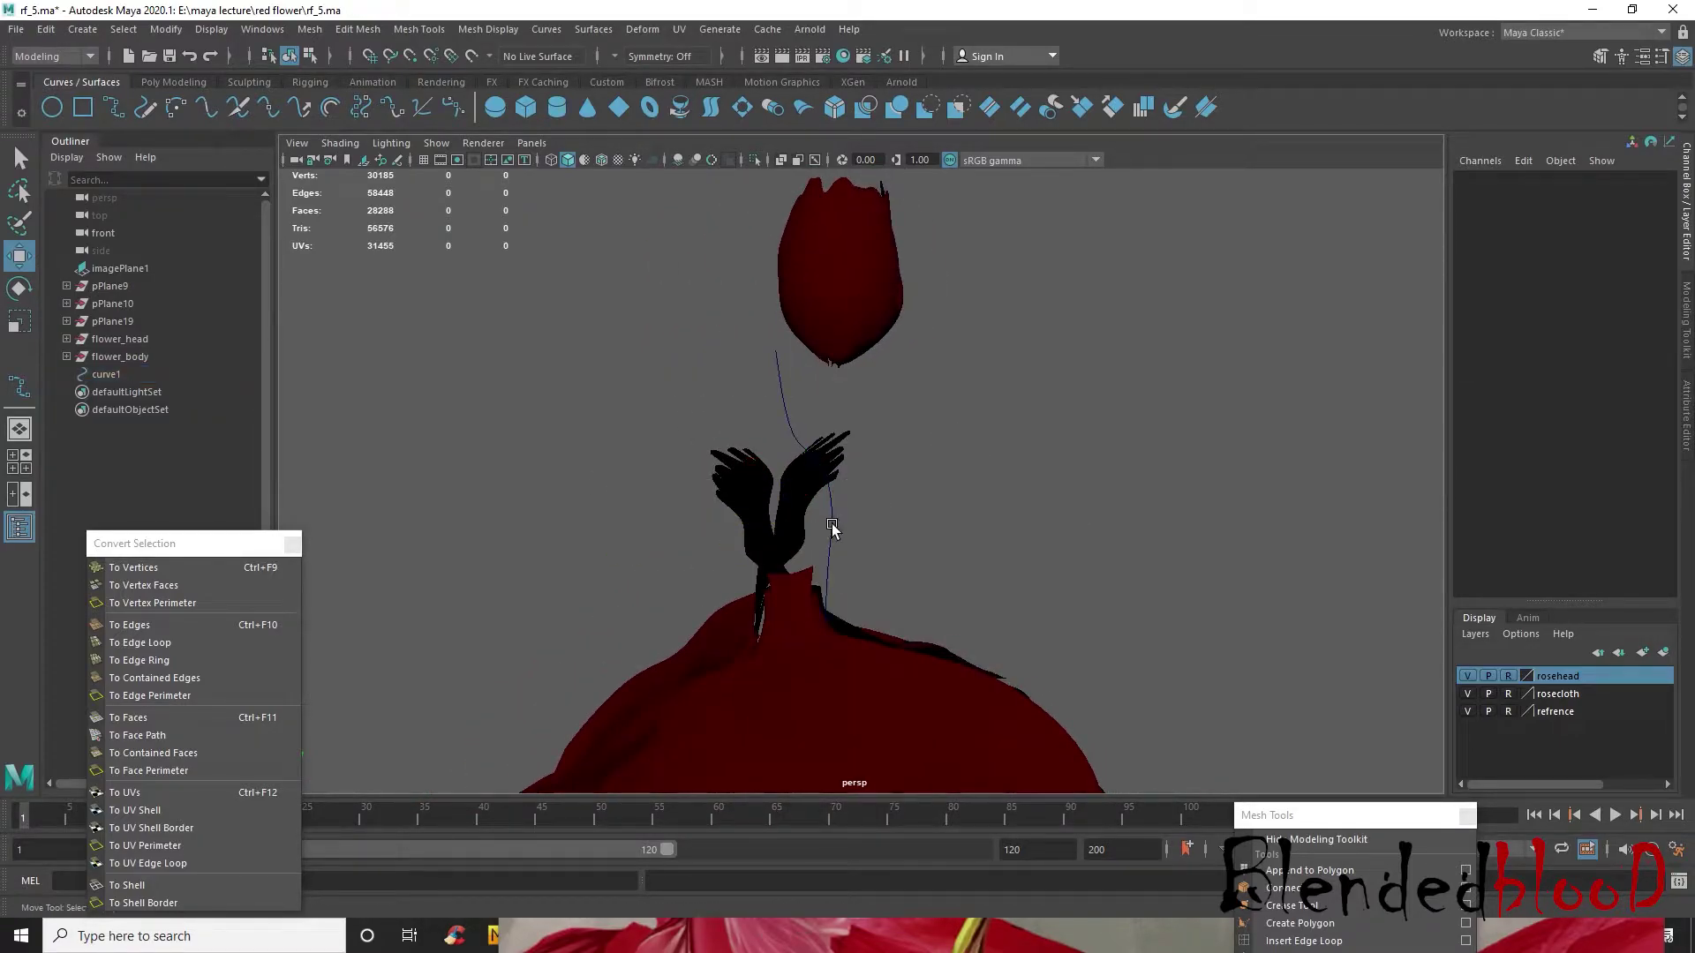
left_click(832, 527)
key("e")
left_click_drag(847, 548, 1028, 544)
- Duplicate curve1 and move the copy to about Z -0.1 beside the original
key("w")
key("ctrl+d")
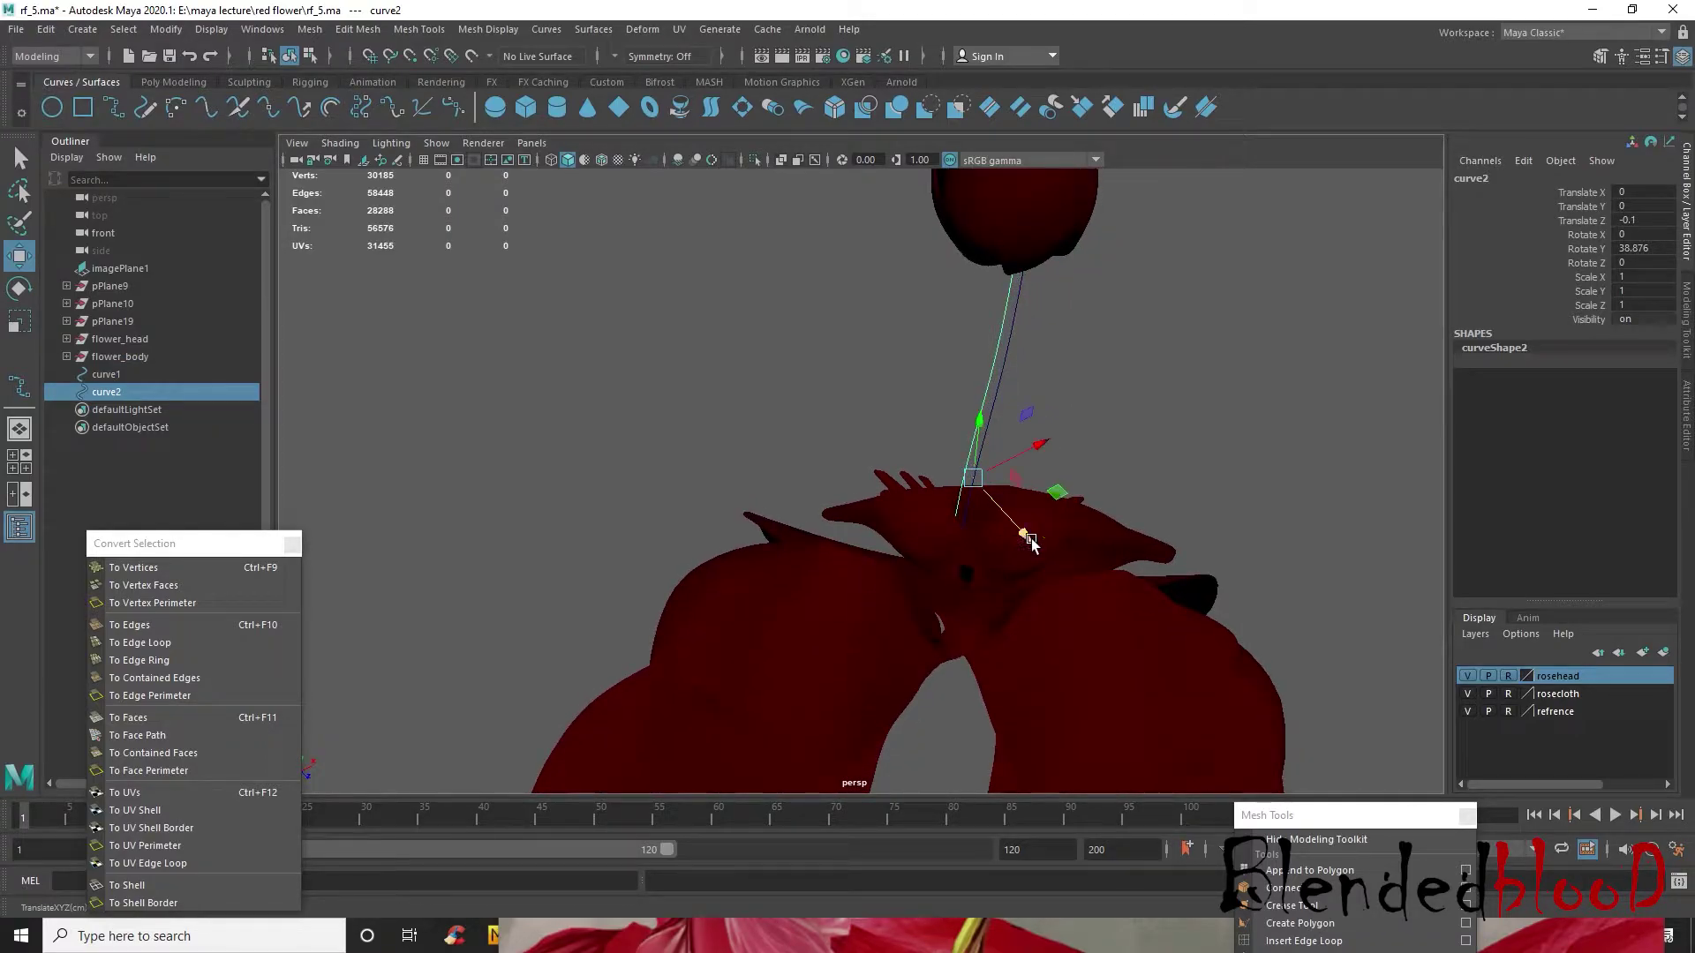
left_click_drag(1022, 468, 1040, 408, "alt")
- Move curve2's two upper control vertices below the flower head to opposite sides so it bends around curve1
right_click_drag(990, 362, 894, 362)
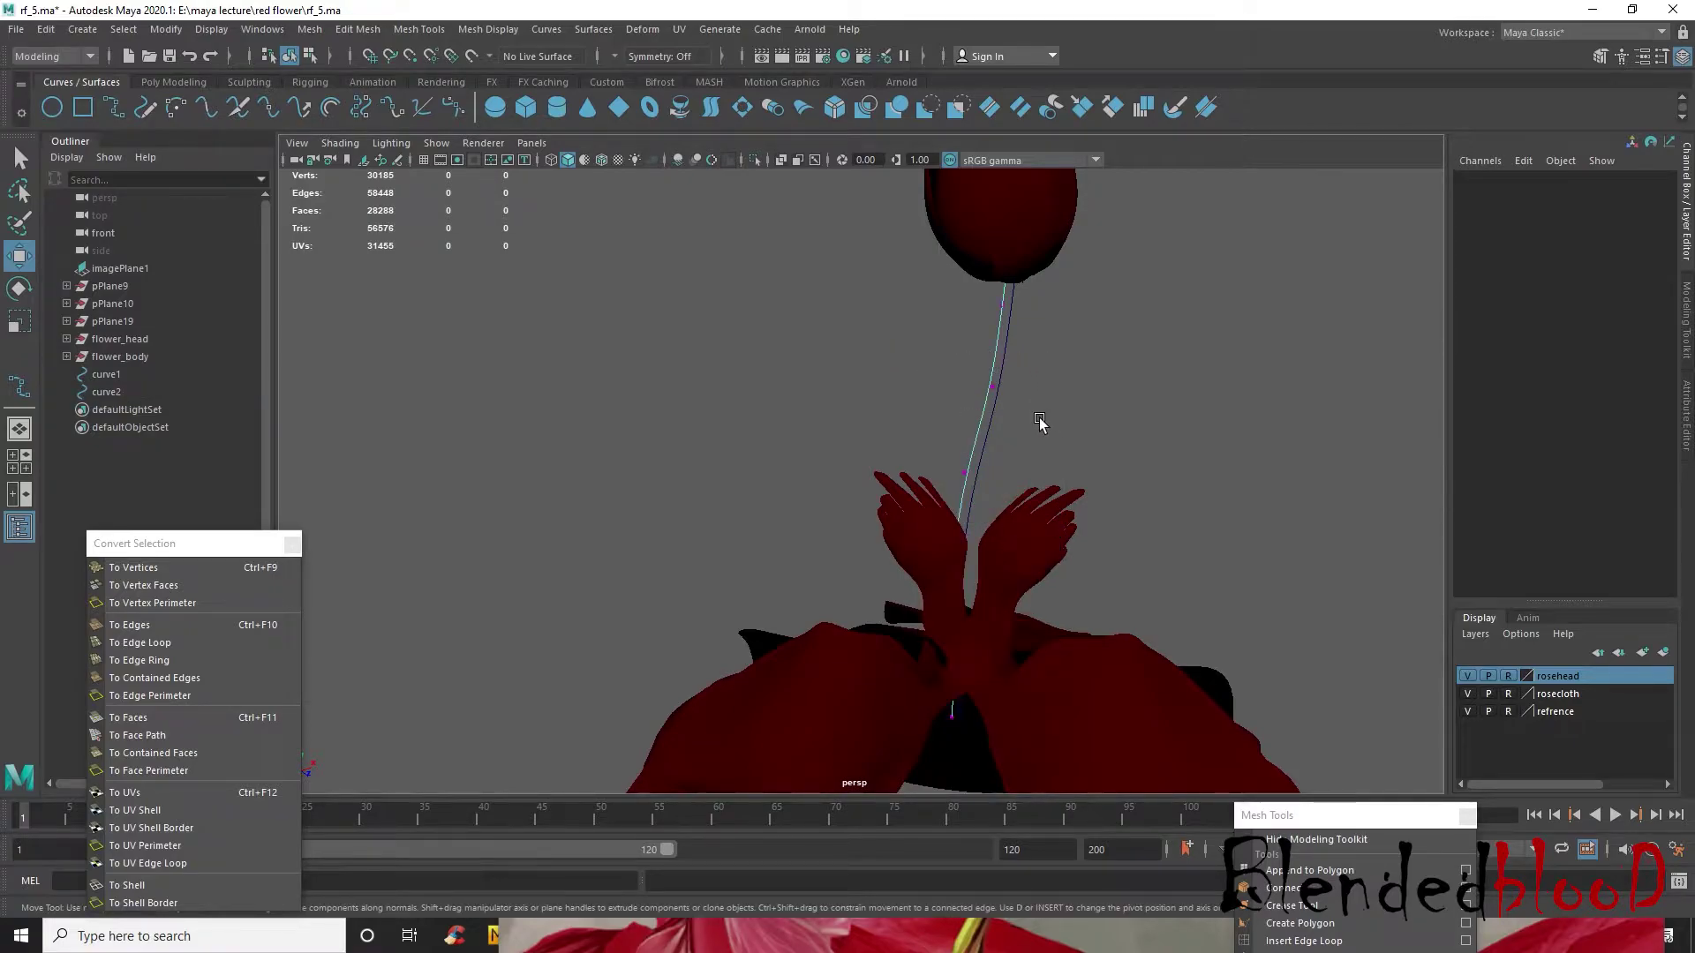
left_click(993, 385)
left_click_drag(1047, 419, 1085, 443)
left_click_drag(943, 459, 1030, 509, "alt")
left_click_drag(1121, 388, 1043, 376, "alt")
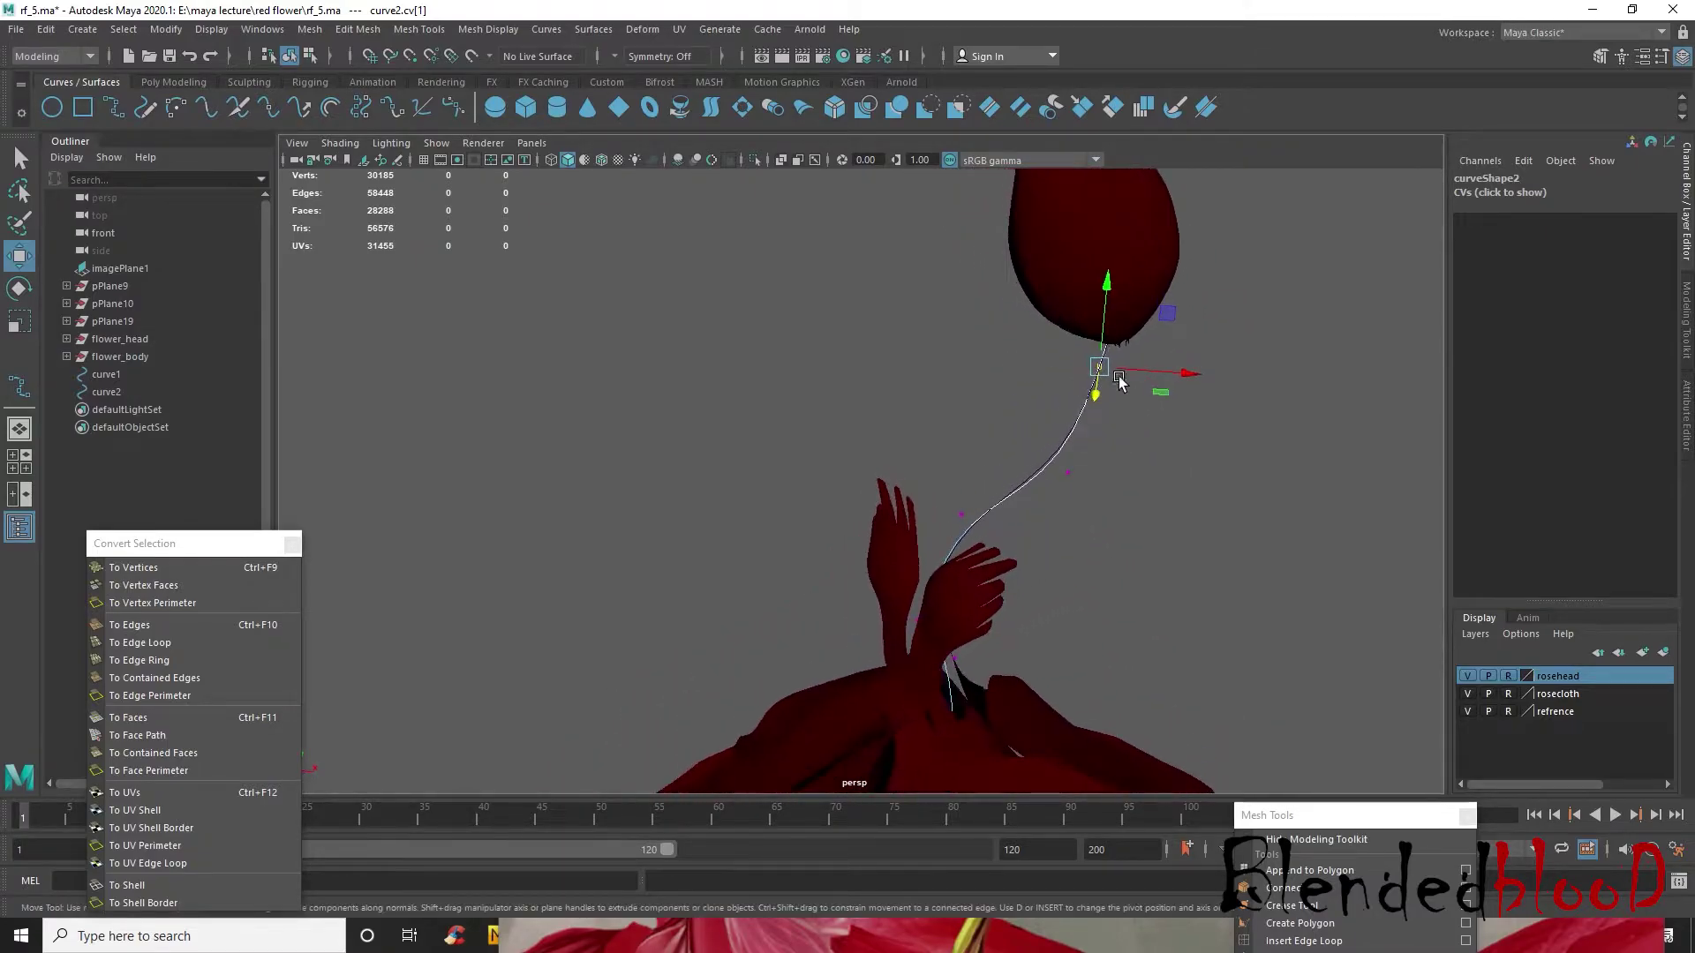
left_click_drag(1183, 373, 1154, 367)
left_click(1068, 473)
left_click_drag(1103, 485, 1127, 488)
- Move curve2's middle control vertices sideways so the curve weaves around curve1 between the flower head and hands
left_click(960, 512)
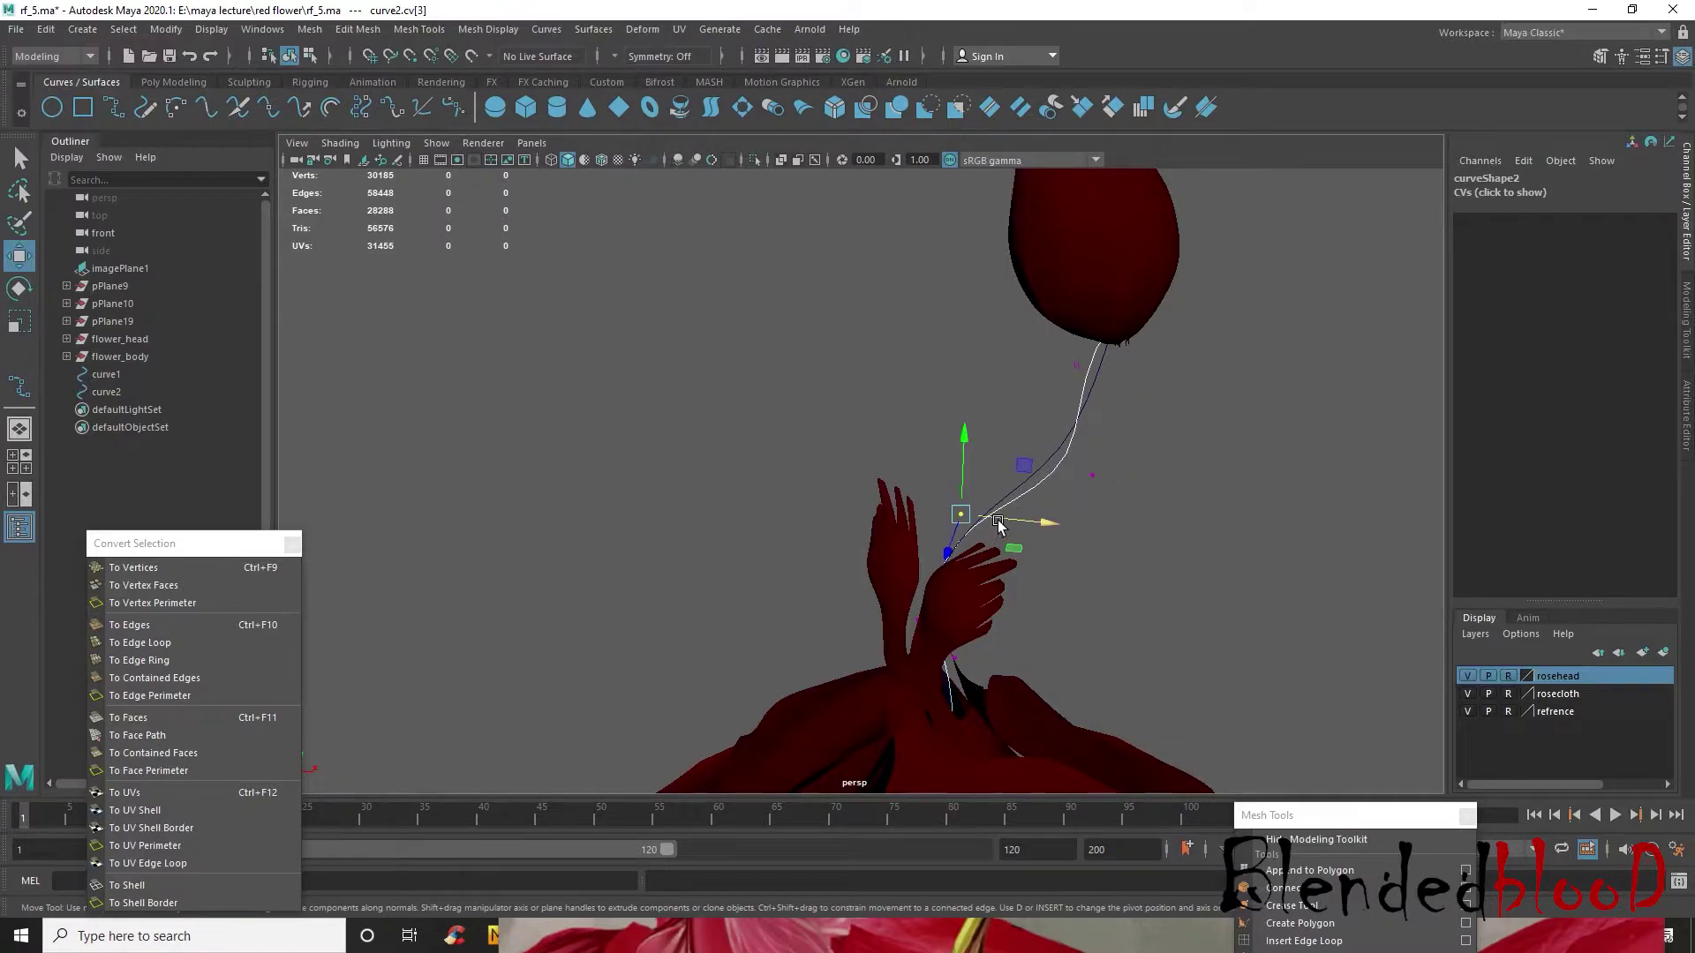
left_click_drag(985, 517, 1183, 496, "alt")
left_click(1147, 493)
left_click_drag(995, 434, 838, 414, "alt")
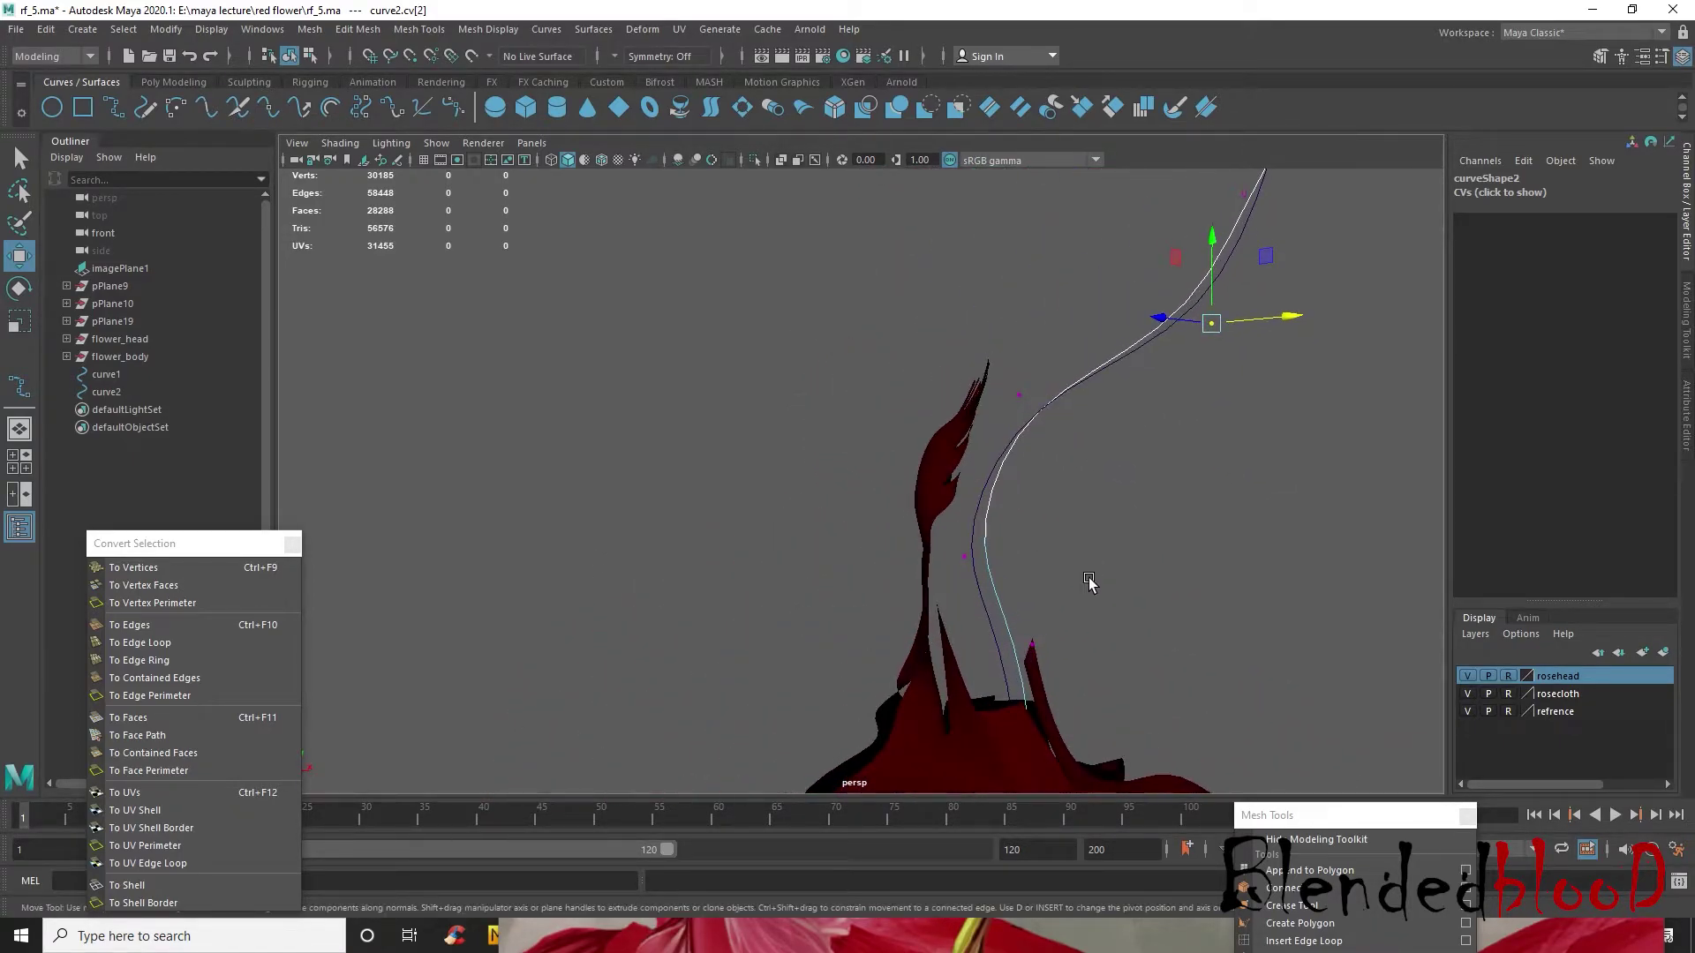
- Move curve2's lower control vertices so its end runs down into the dress bodice behind the hands
left_click_drag(1061, 653, 1035, 653)
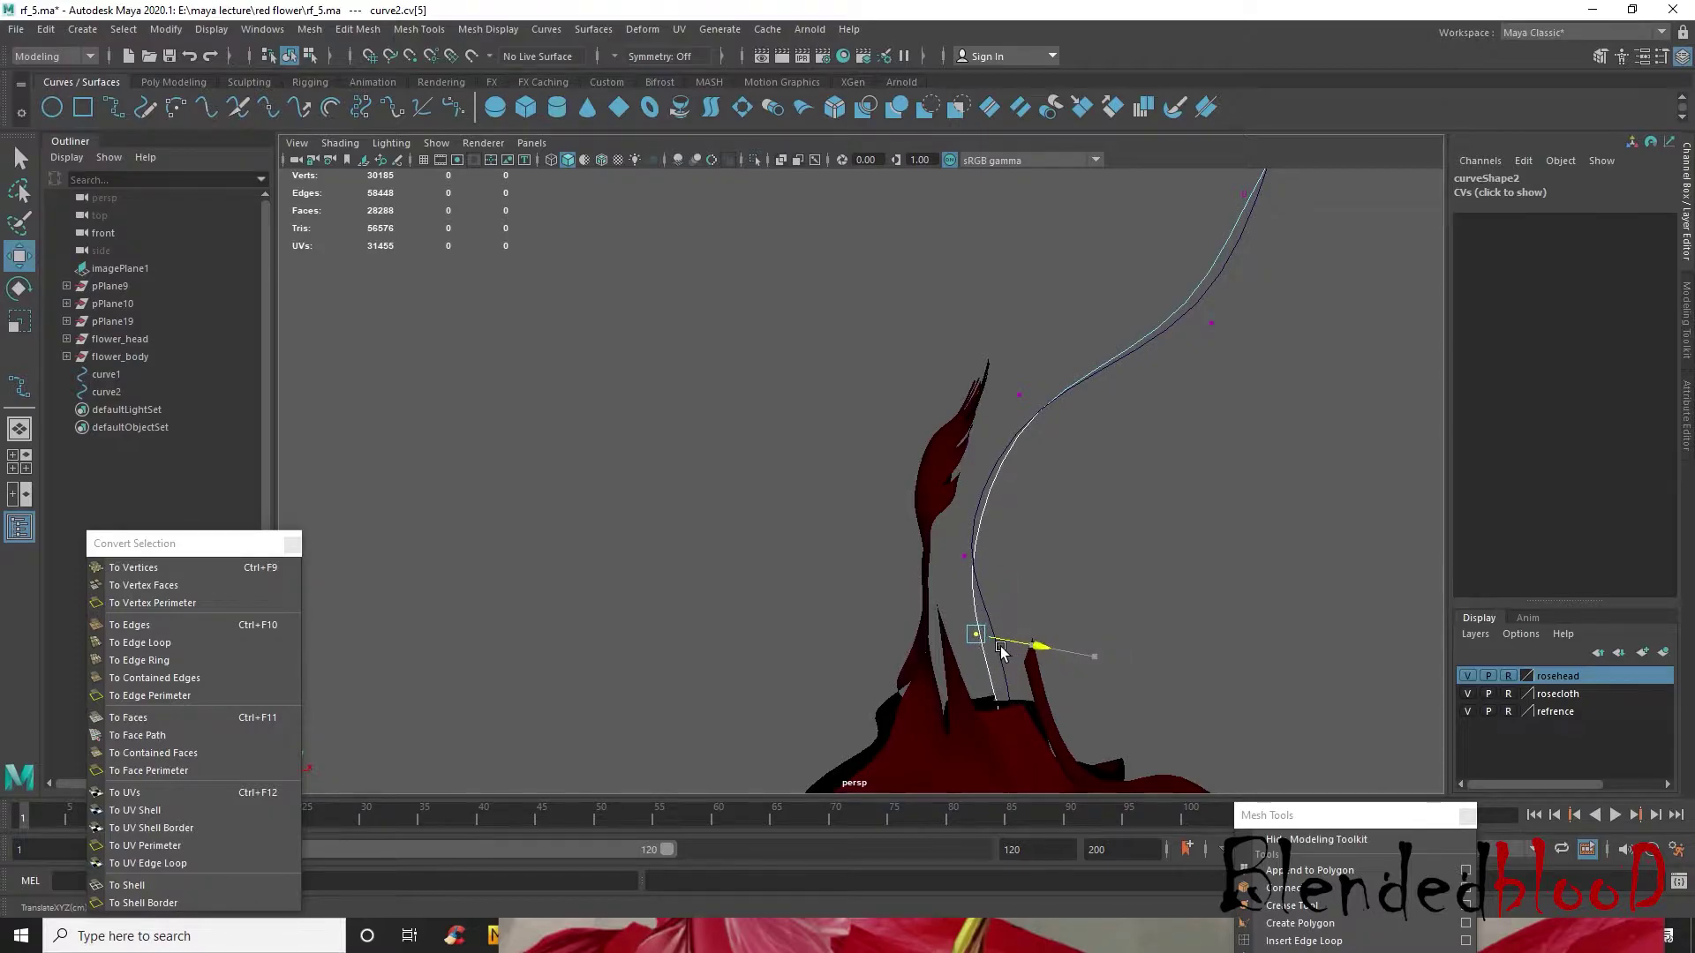
left_click_drag(987, 597, 850, 602, "alt")
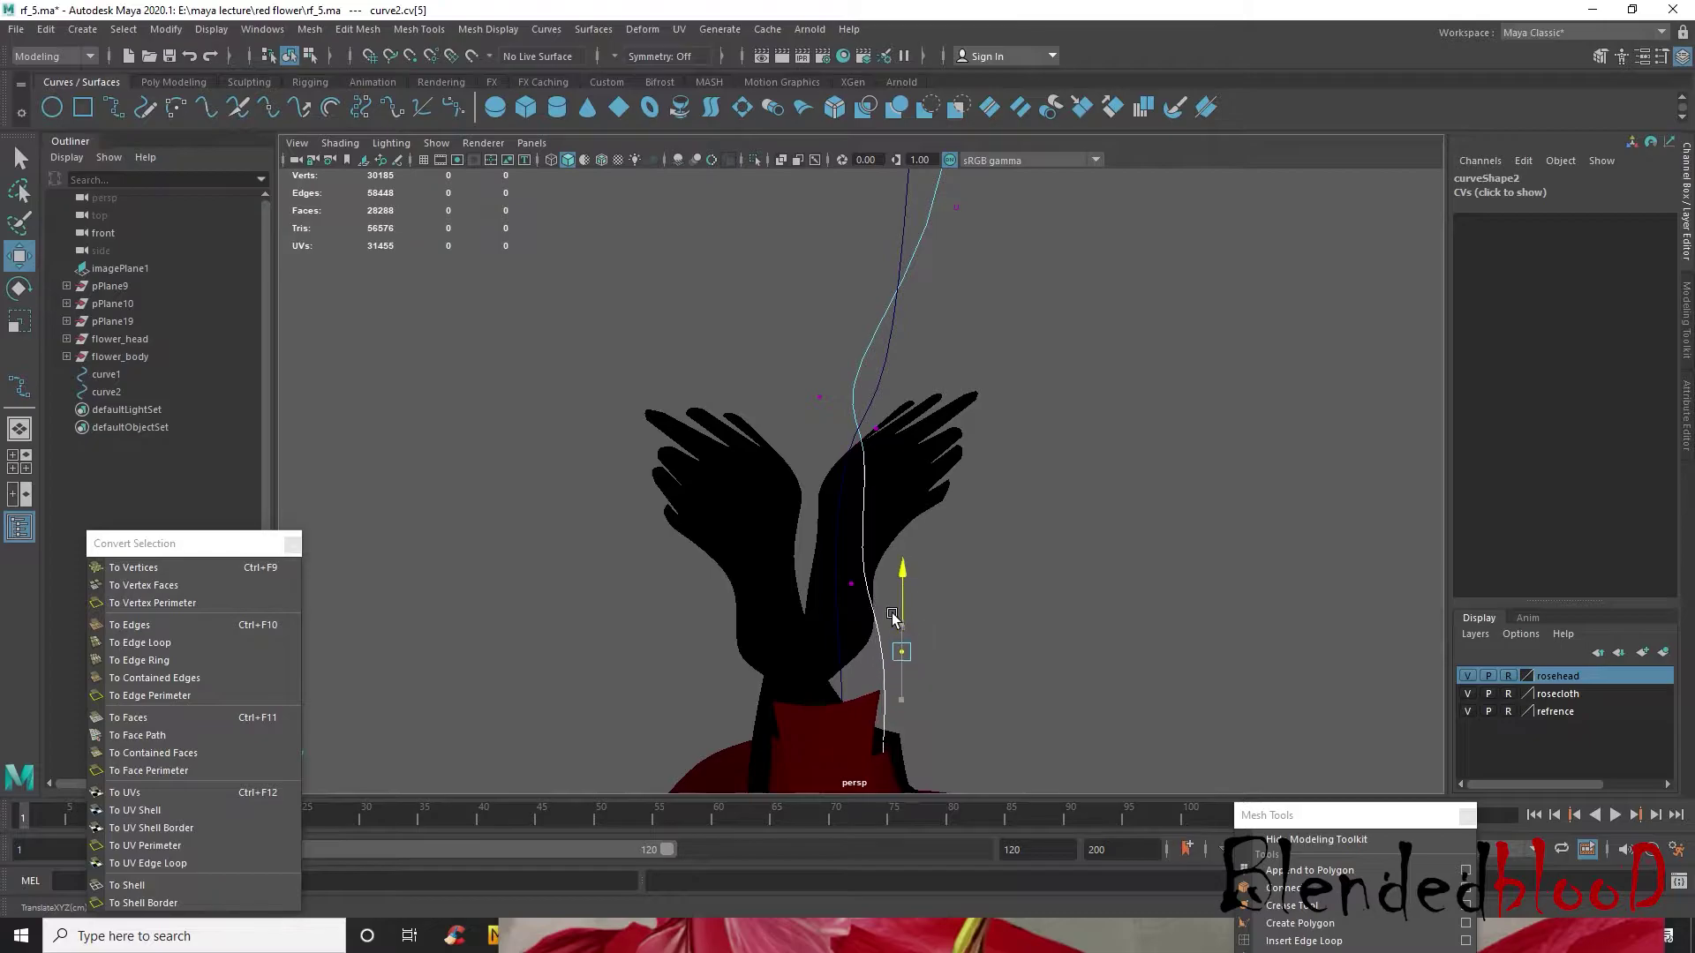
left_click(845, 583)
left_click_drag(834, 581, 824, 506)
left_click(812, 512)
left_click(898, 481)
- Select curve1 and reposition its lower control vertices so the end fits inside the bodice
left_click_drag(1057, 609, 914, 724)
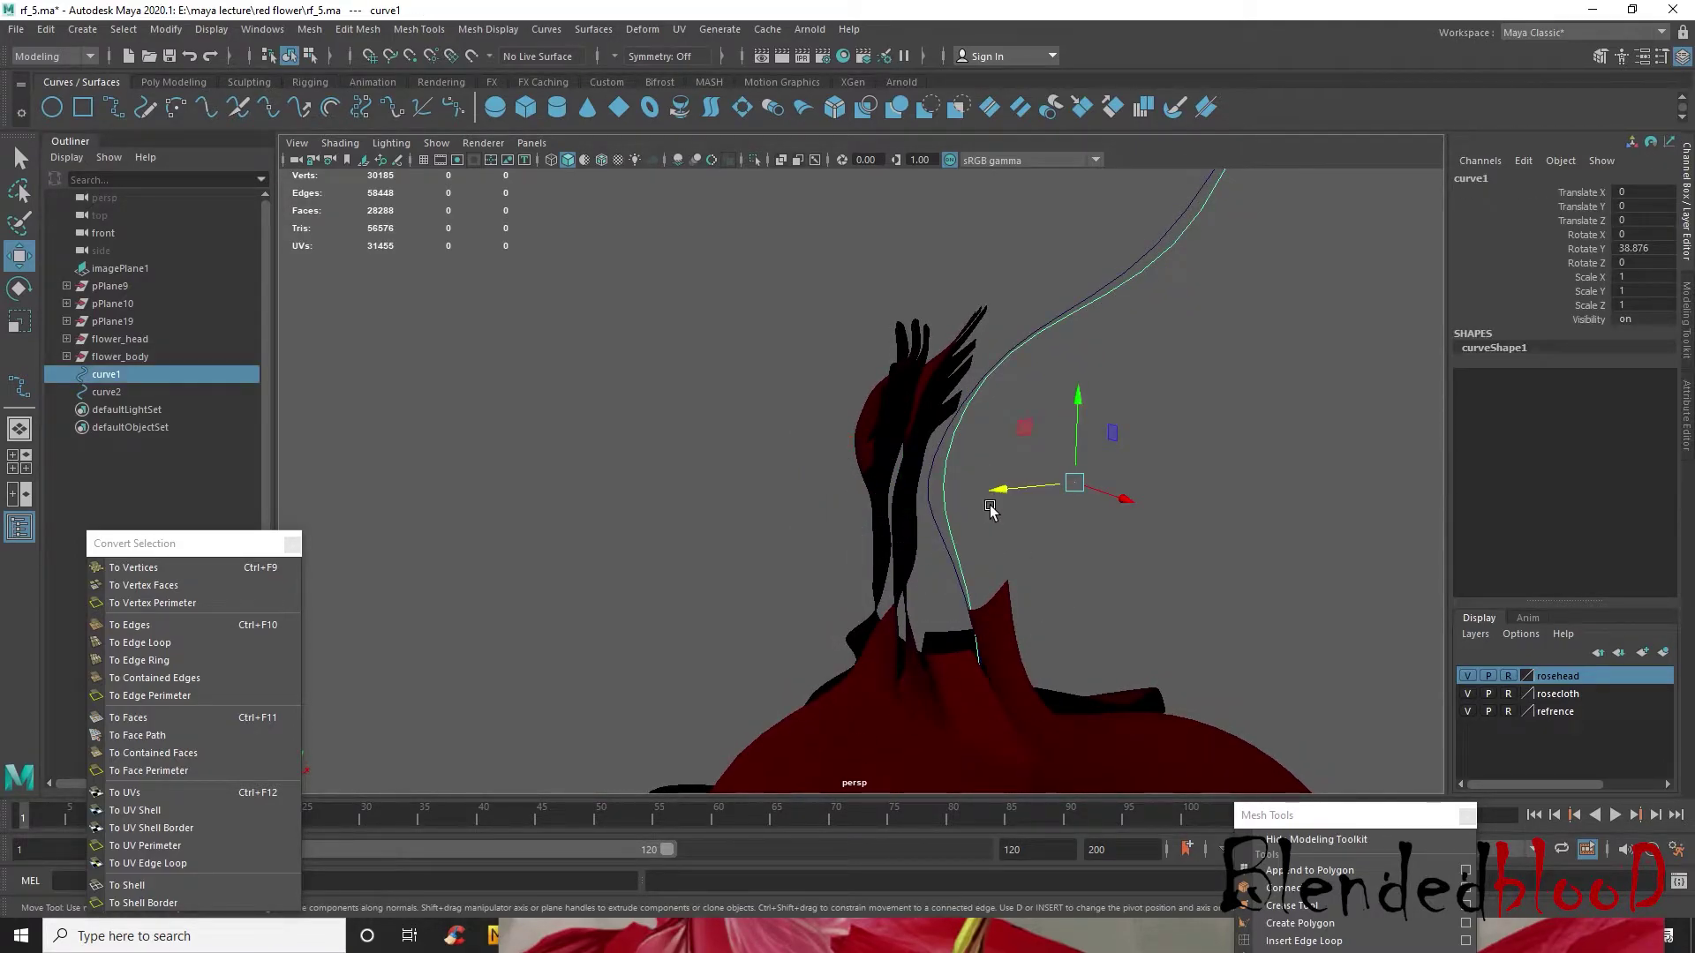
right_click_drag(951, 512, 874, 496)
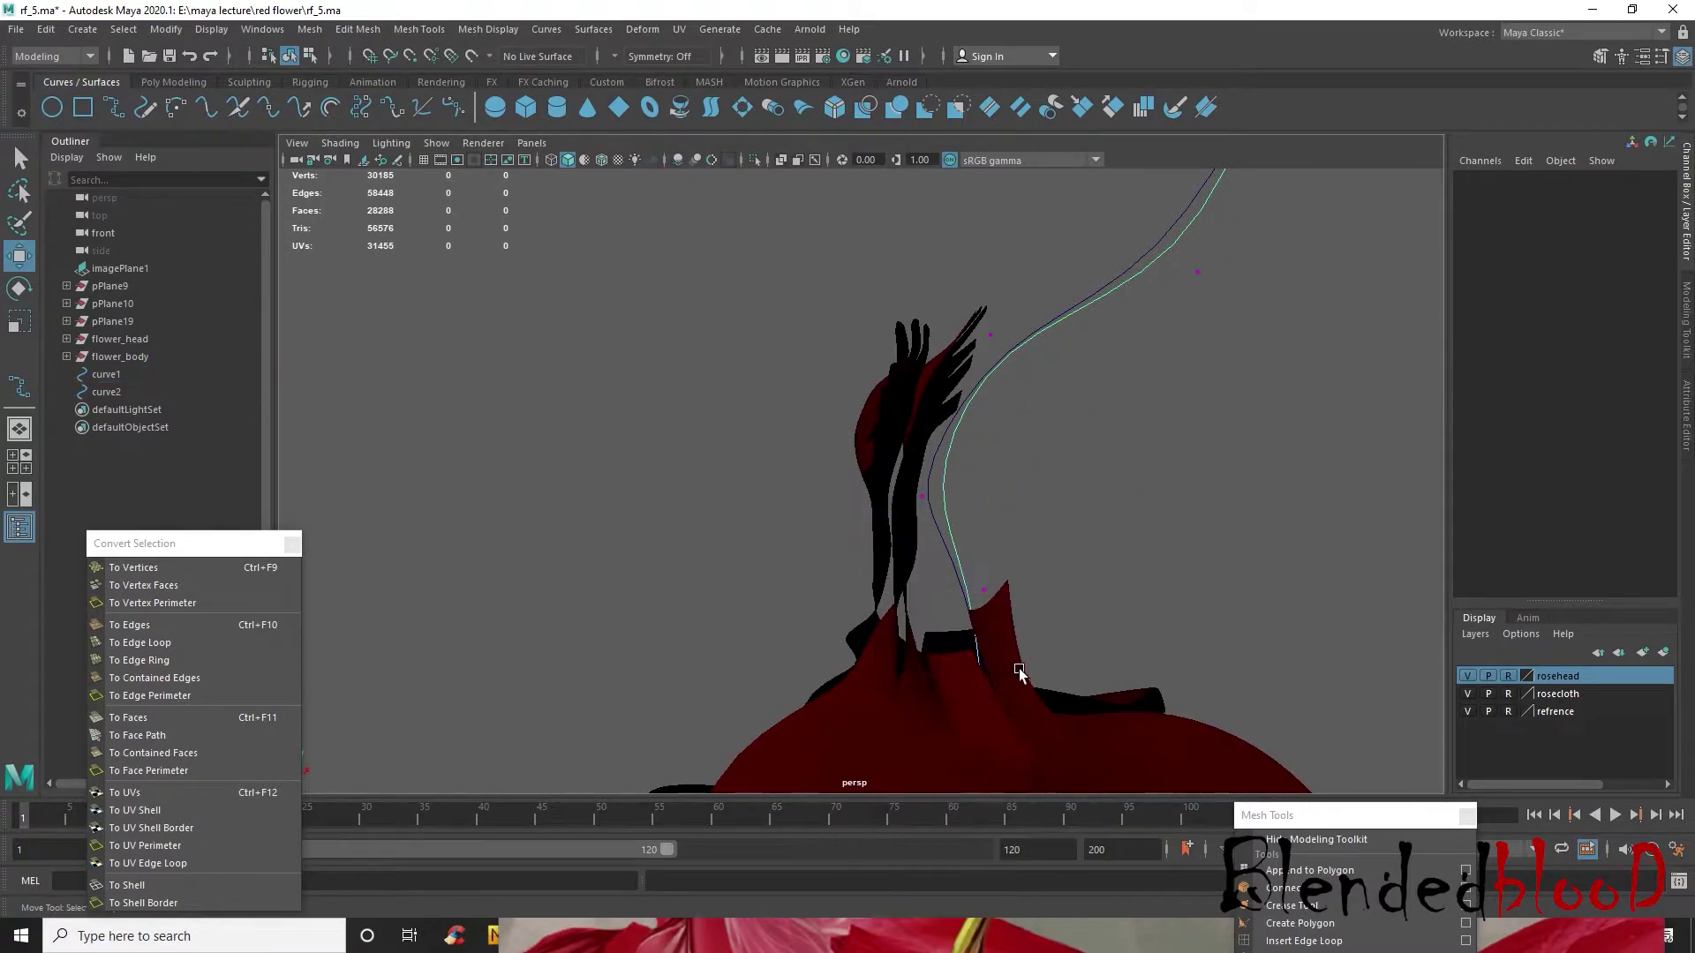
left_click(1012, 579)
left_click_drag(948, 598, 1107, 726)
right_click_drag(929, 433, 1025, 416, "alt")
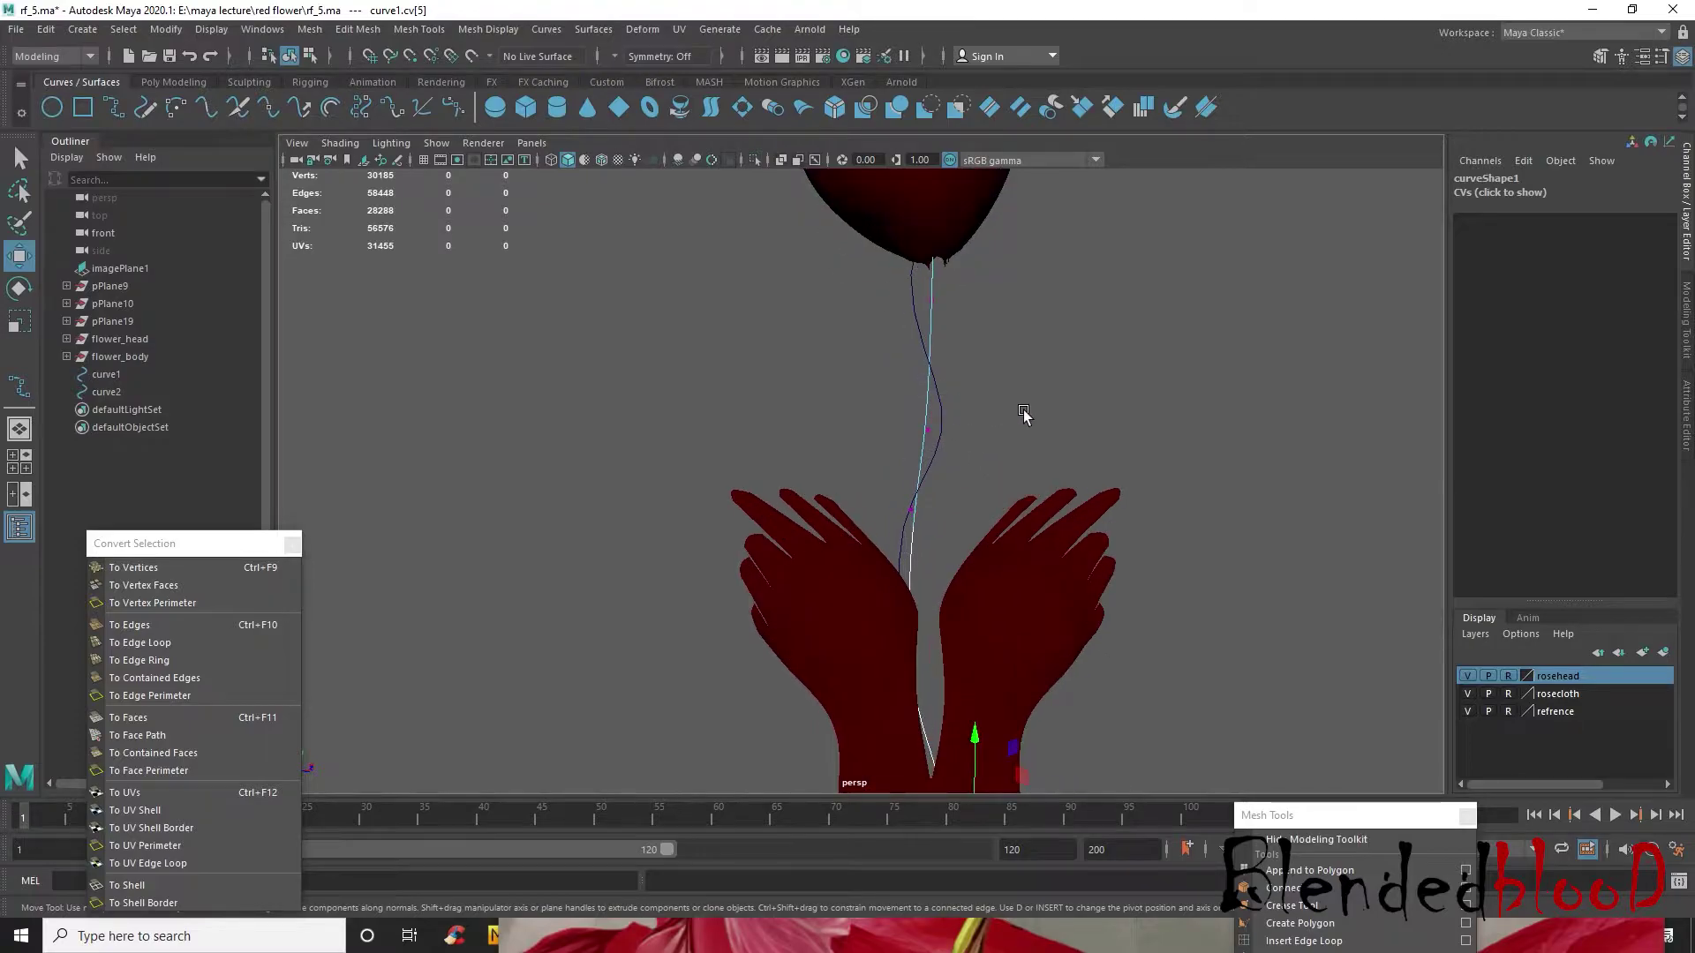
middle_click_drag(1024, 416, 1005, 477, "alt")
- Refine the stem curve's control vertices below the flower head and between the hands to even out its twist
right_click_drag(927, 370, 1012, 327)
right_click_drag(925, 366, 916, 352)
left_click_drag(989, 355, 999, 353)
left_click_drag(972, 493, 962, 493)
left_click_drag(871, 554, 969, 580)
left_click_drag(1089, 574, 1198, 601, "alt")
- Duplicate curve1 and curve2 together, then rotate and shift the copies, bringing curve4 to about Rotate Y 34.3 and Translate Z -0.024
right_click_drag(1002, 383, 1075, 348)
left_click(1043, 443)
left_click_drag(983, 521, 1001, 493, "alt")
left_click_drag(970, 404, 1042, 451)
left_click_drag(1045, 485, 1094, 501, "alt")
key("ctrl+d")
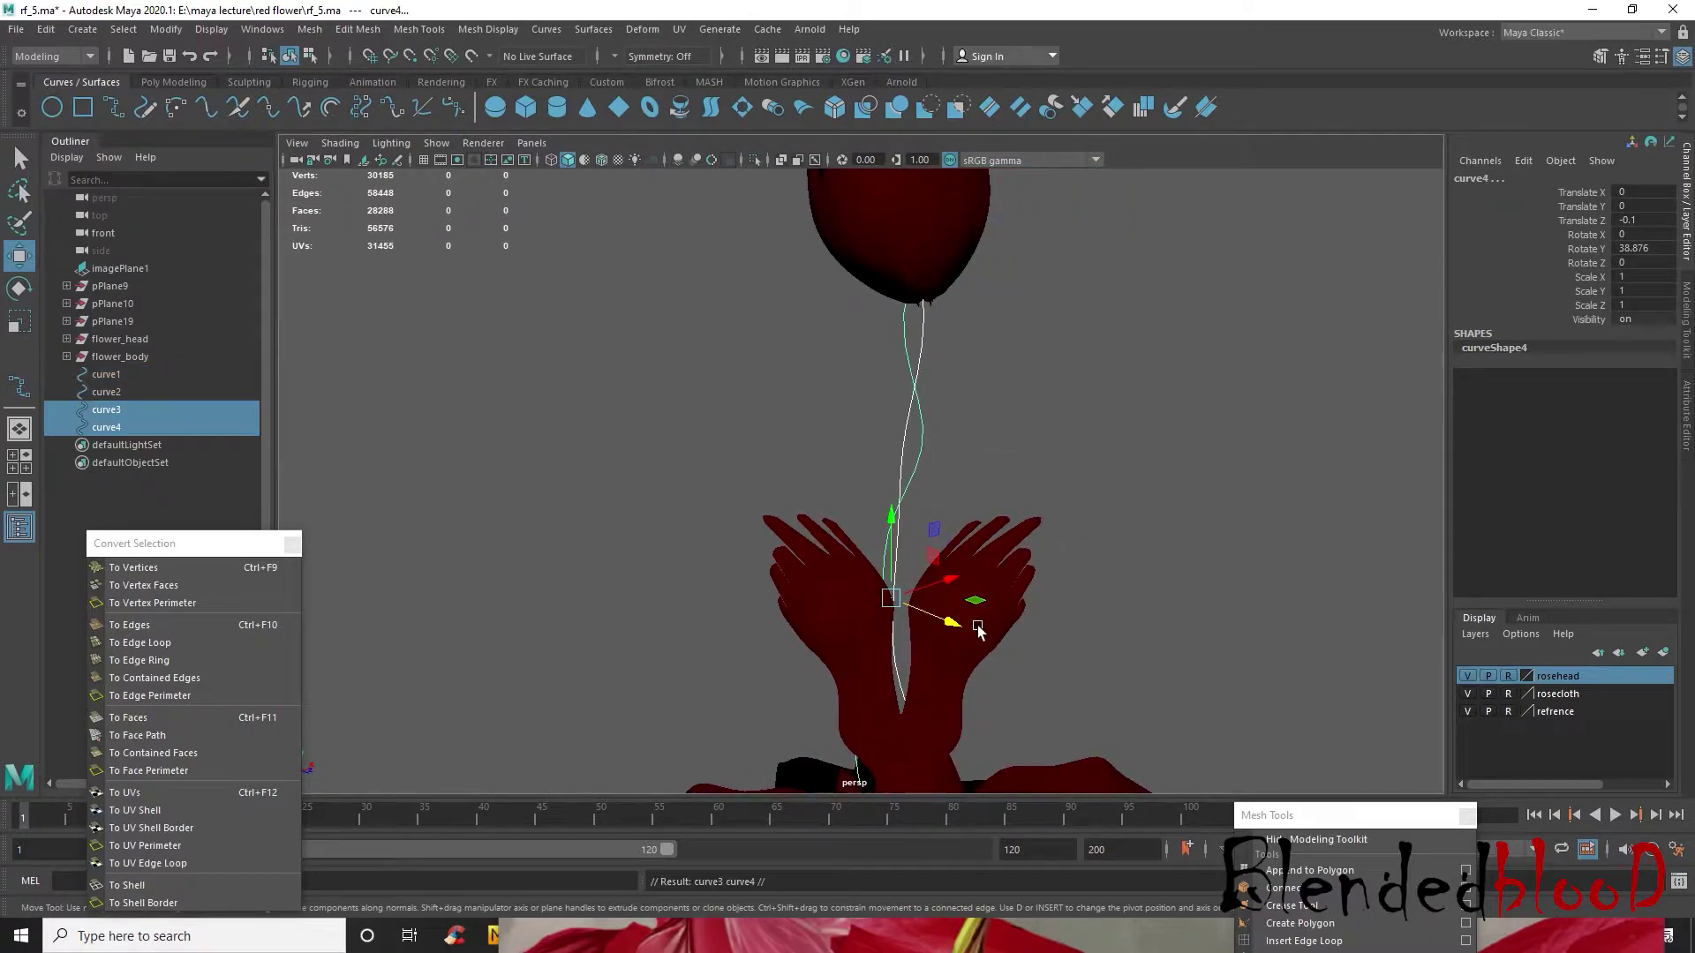
key("e")
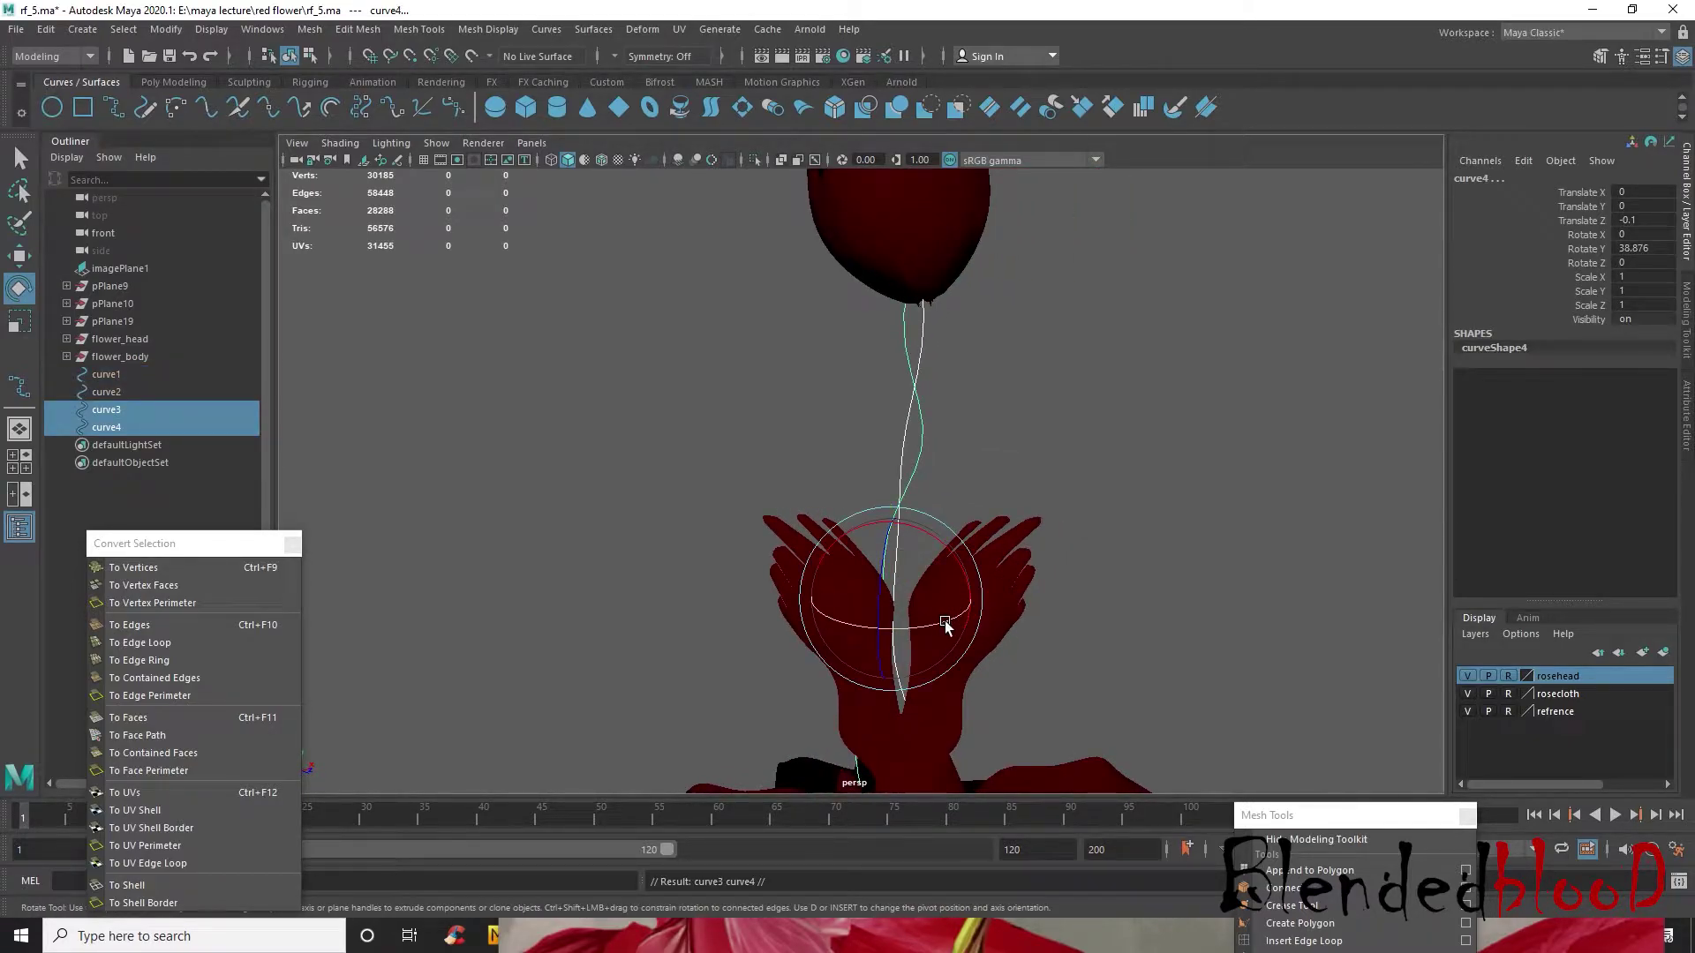
key("w")
left_click_drag(951, 620, 961, 539)
key("e")
key("w")
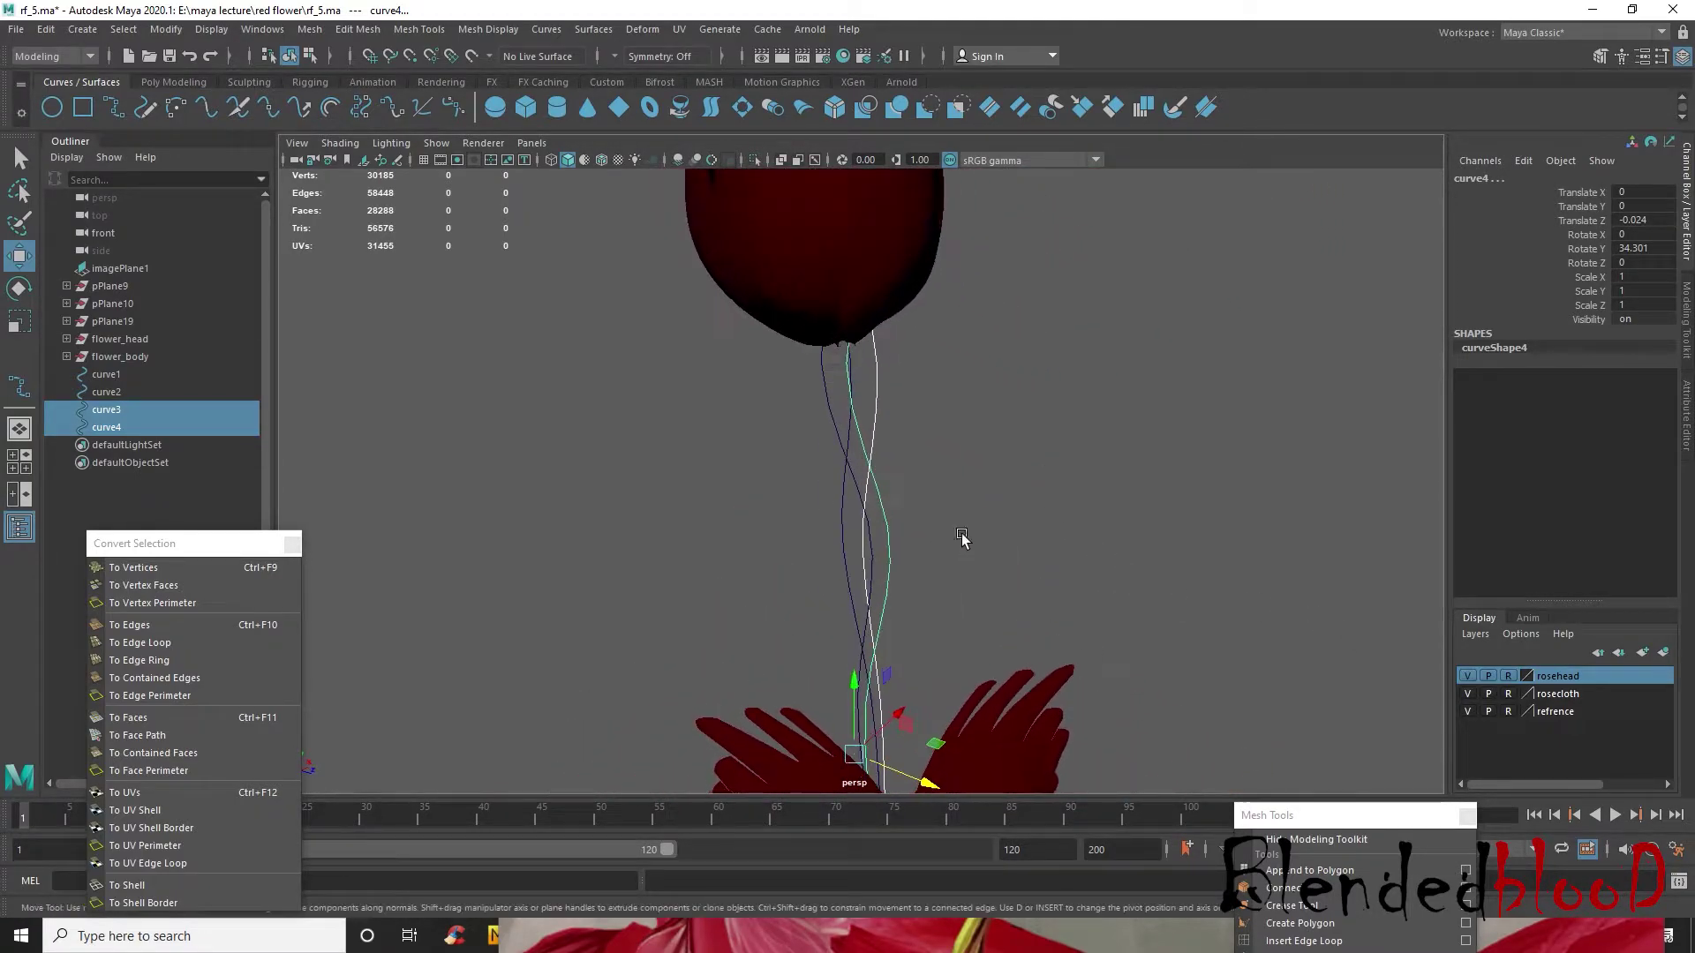
- Move curve3's upper and middle control vertices to opposite sides so it crosses the other stem curves
left_click(881, 416)
left_click(879, 424)
right_click_drag(879, 427, 876, 443)
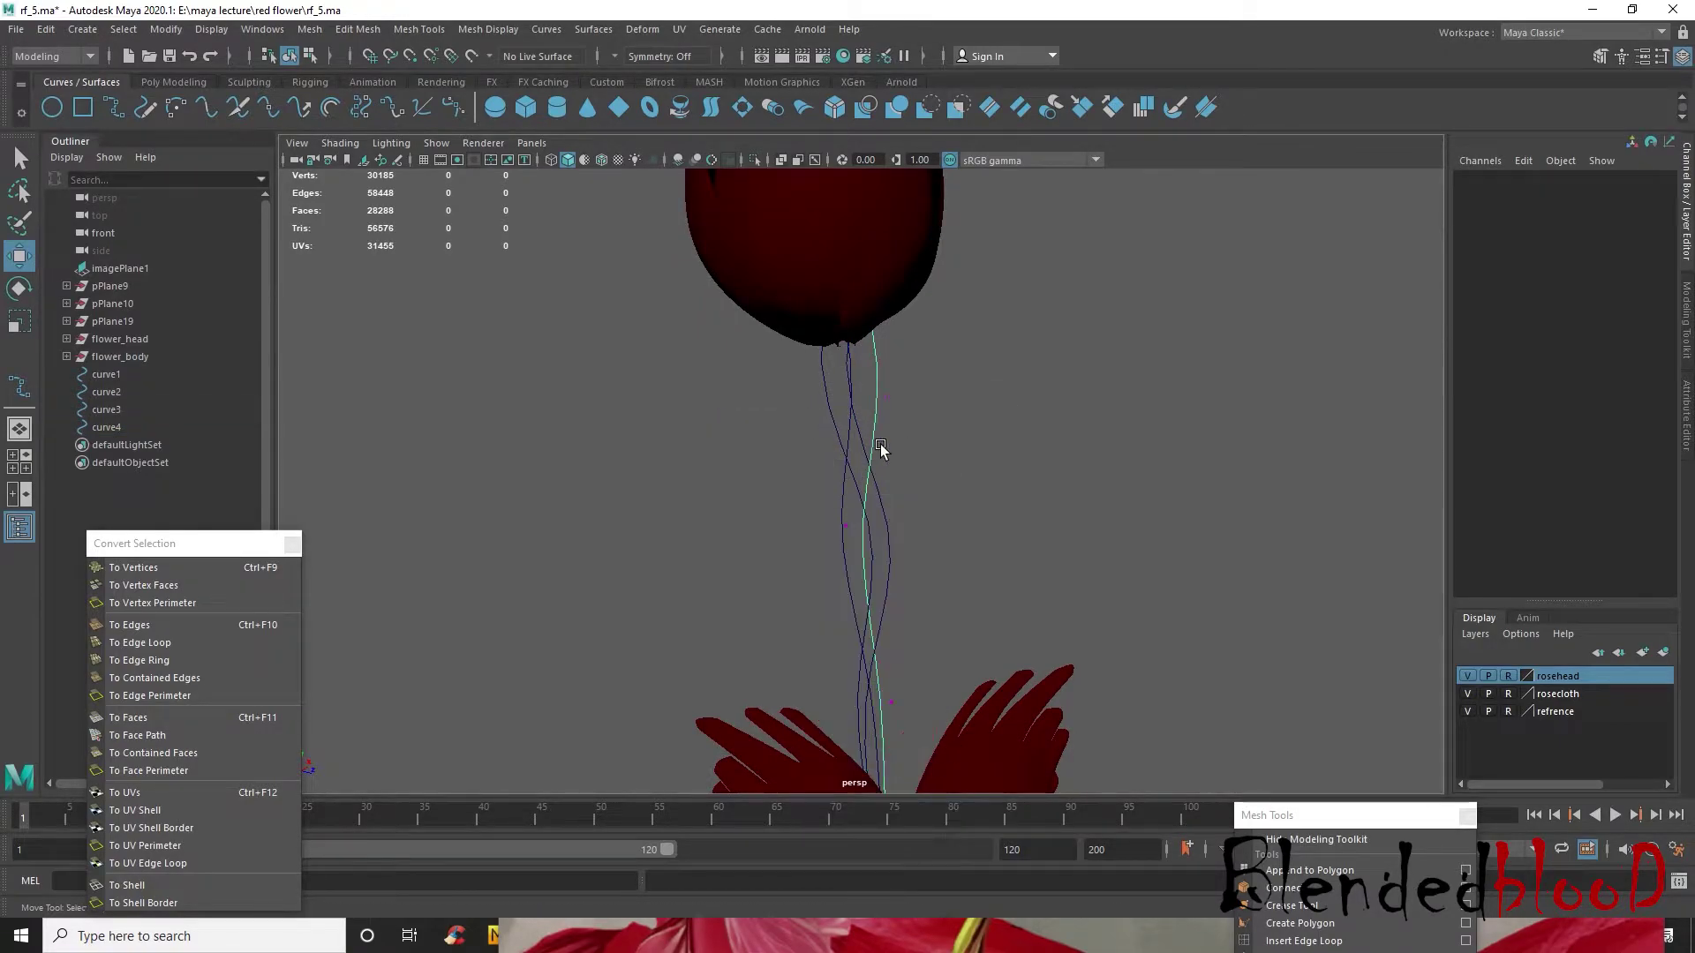
left_click(887, 396)
left_click_drag(956, 411, 907, 412)
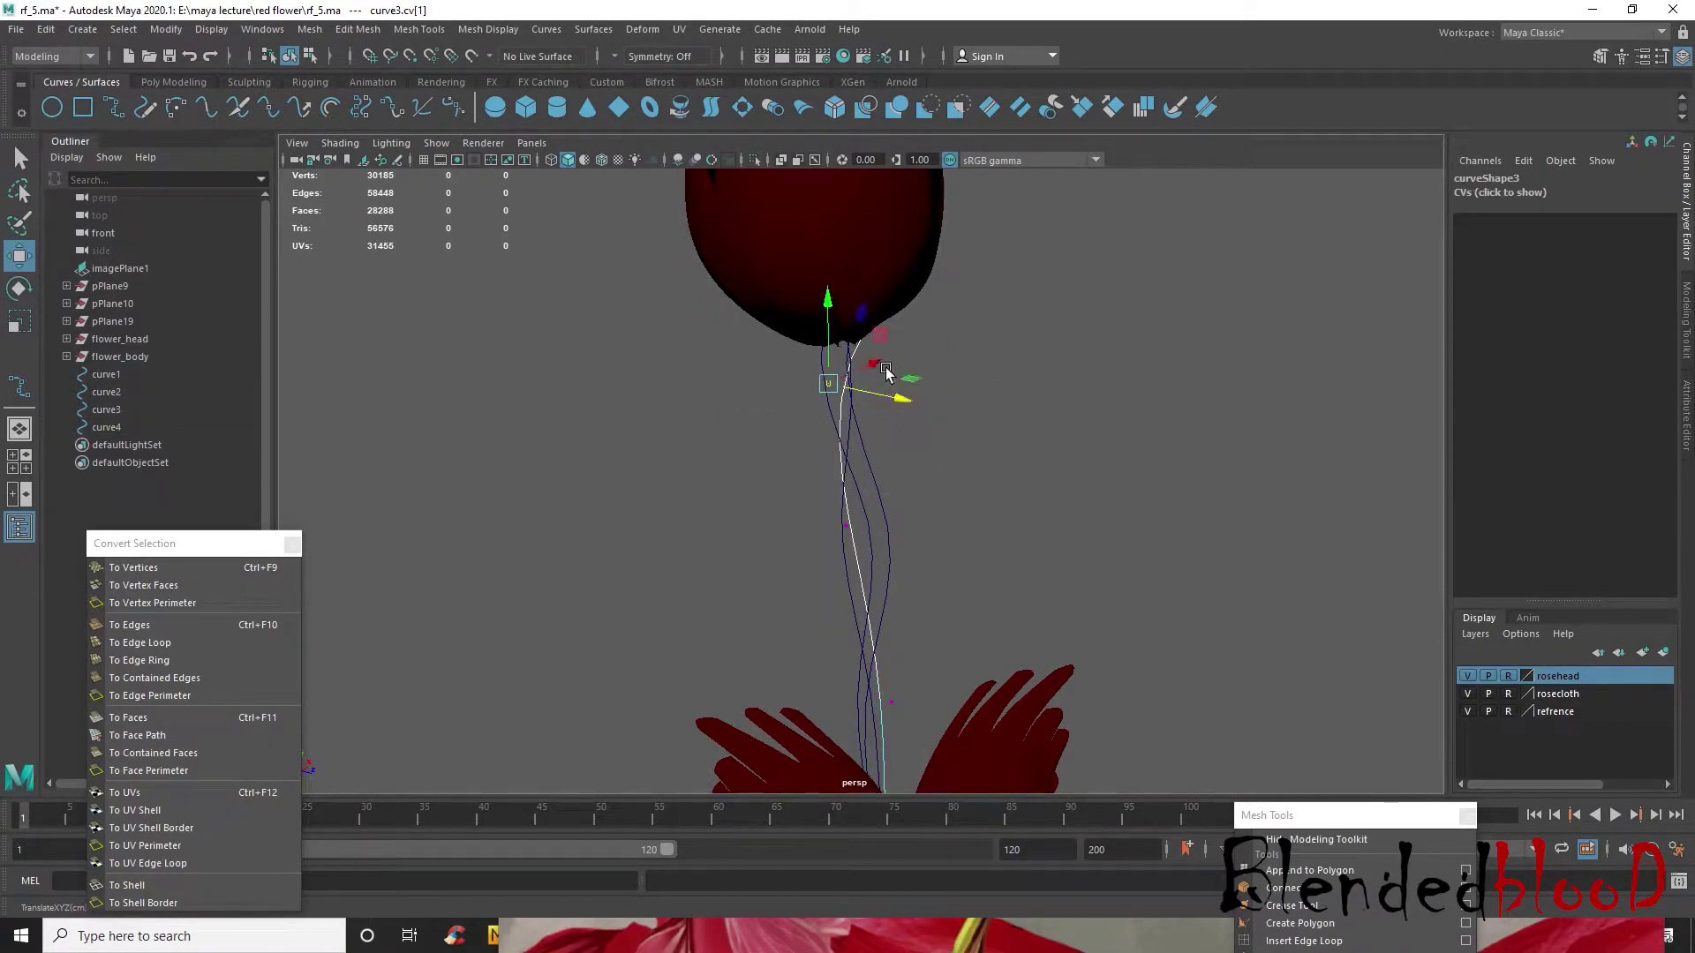
middle_click_drag(947, 525, 947, 424, "alt")
left_click(853, 433)
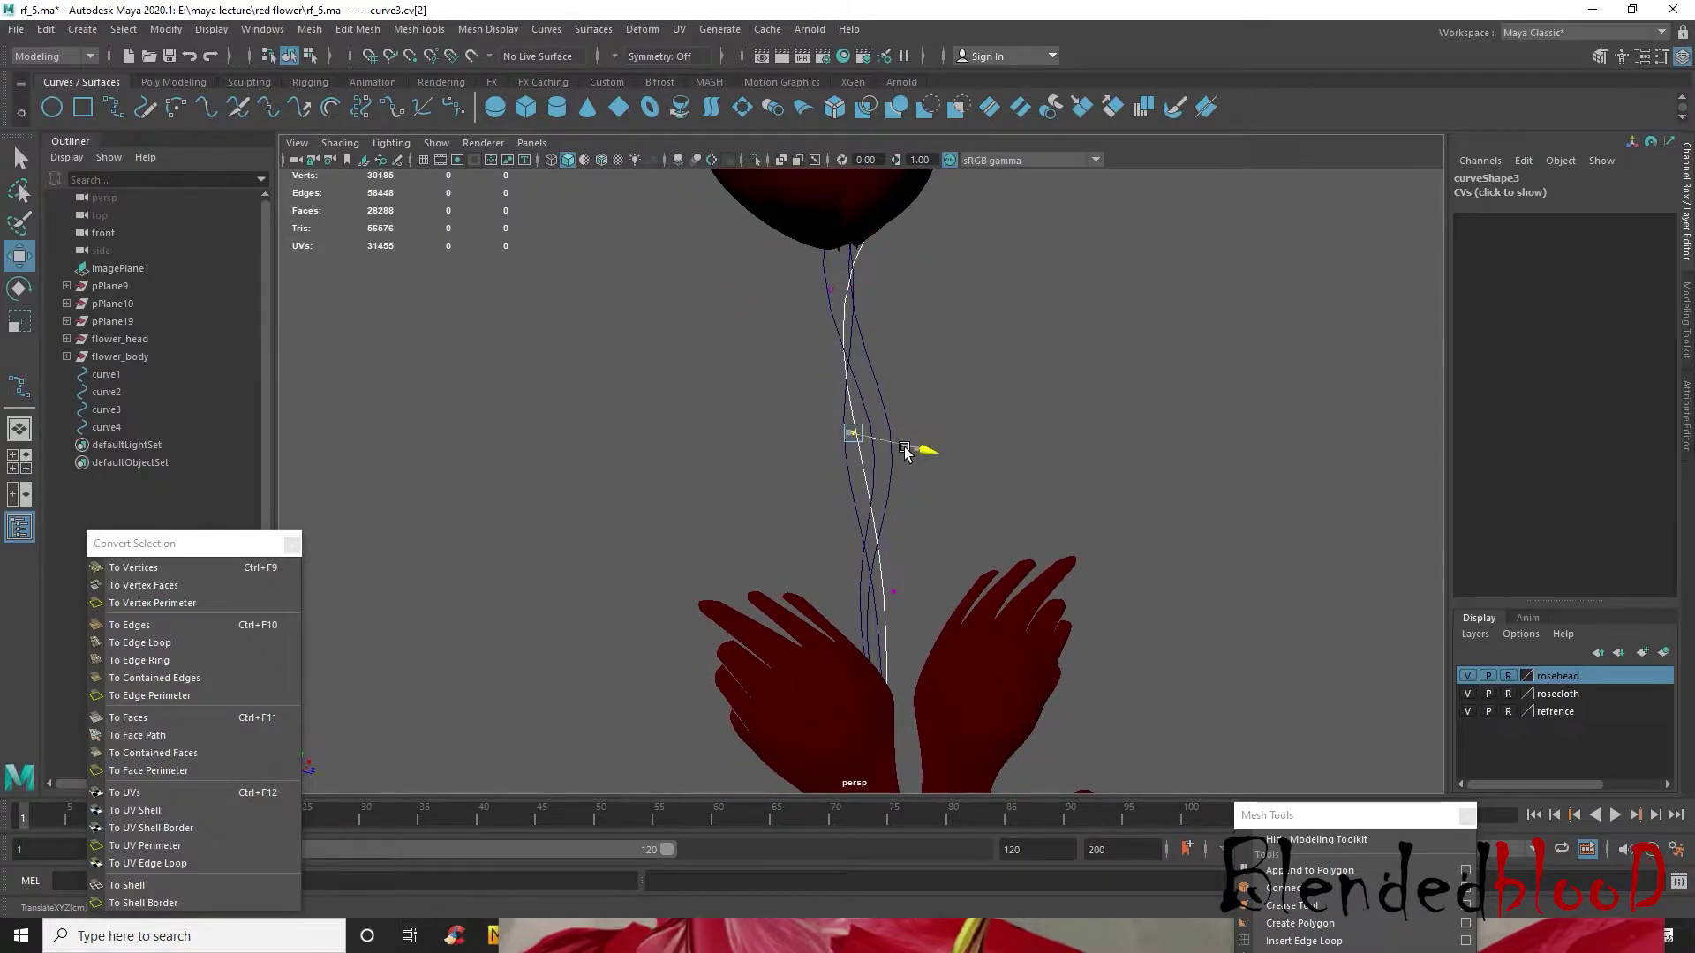
left_click(894, 590)
left_click_drag(956, 608, 1004, 622)
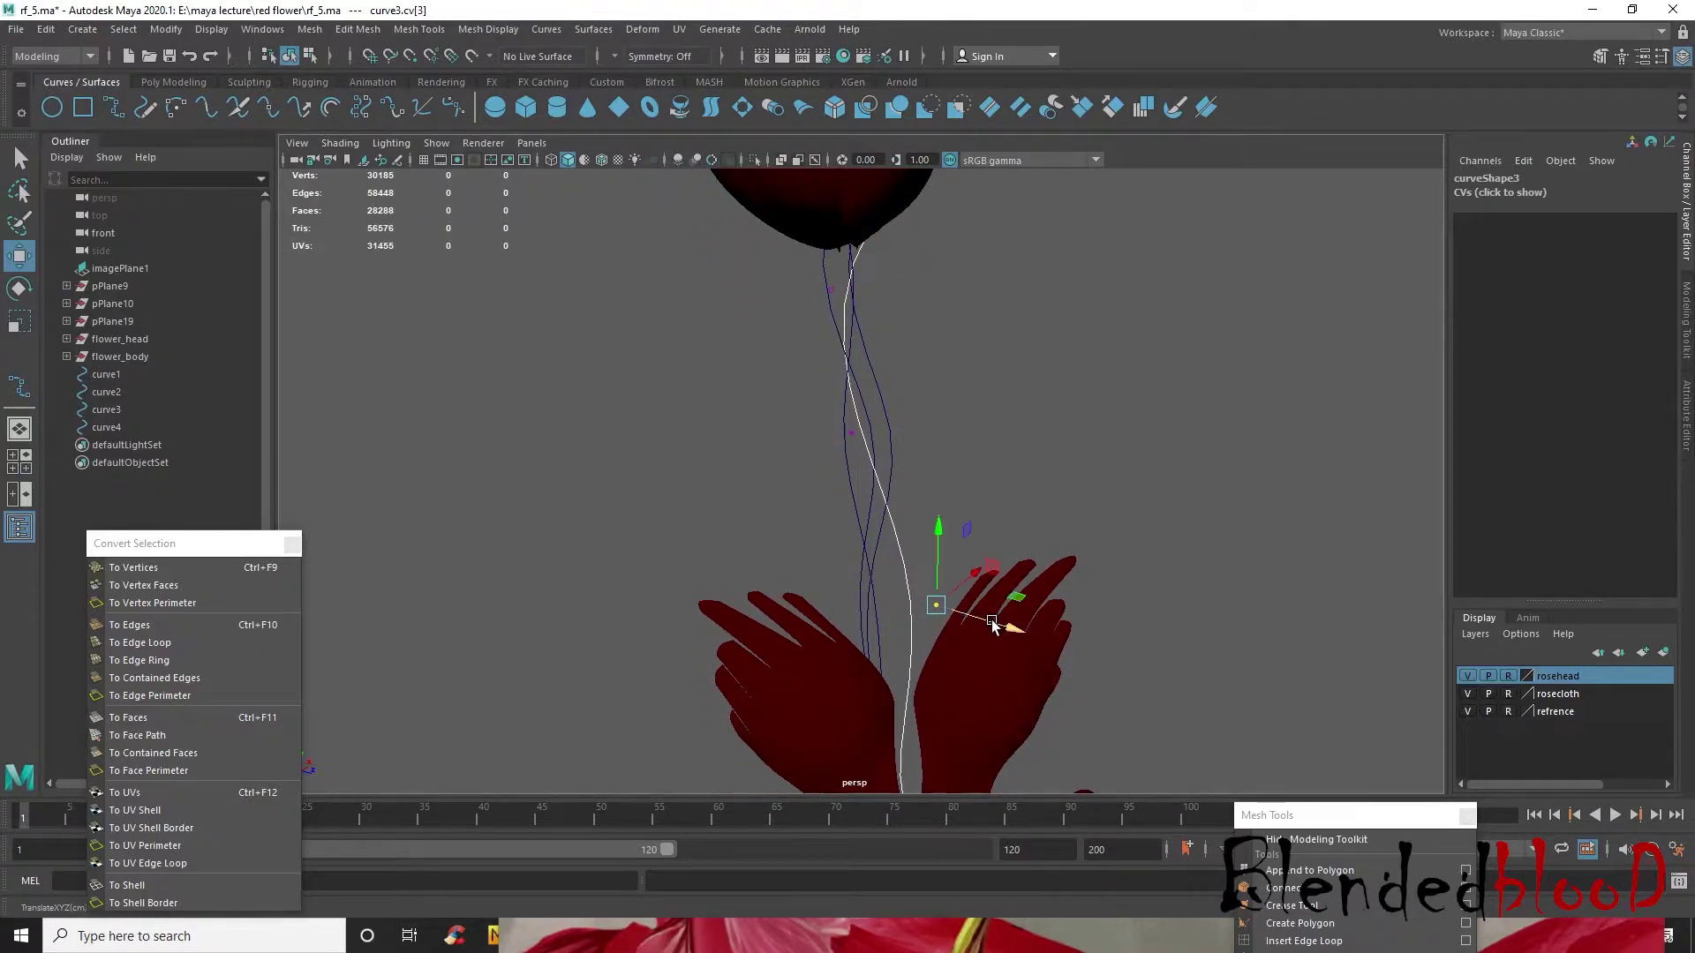
- Adjust curve3's control vertices 4 and 5 so its lower part passes behind the hands into the bodice
middle_click_drag(991, 621, 946, 391, "alt")
left_click_drag(1064, 599, 759, 653, "alt")
middle_click_drag(1039, 678, 839, 466, "alt")
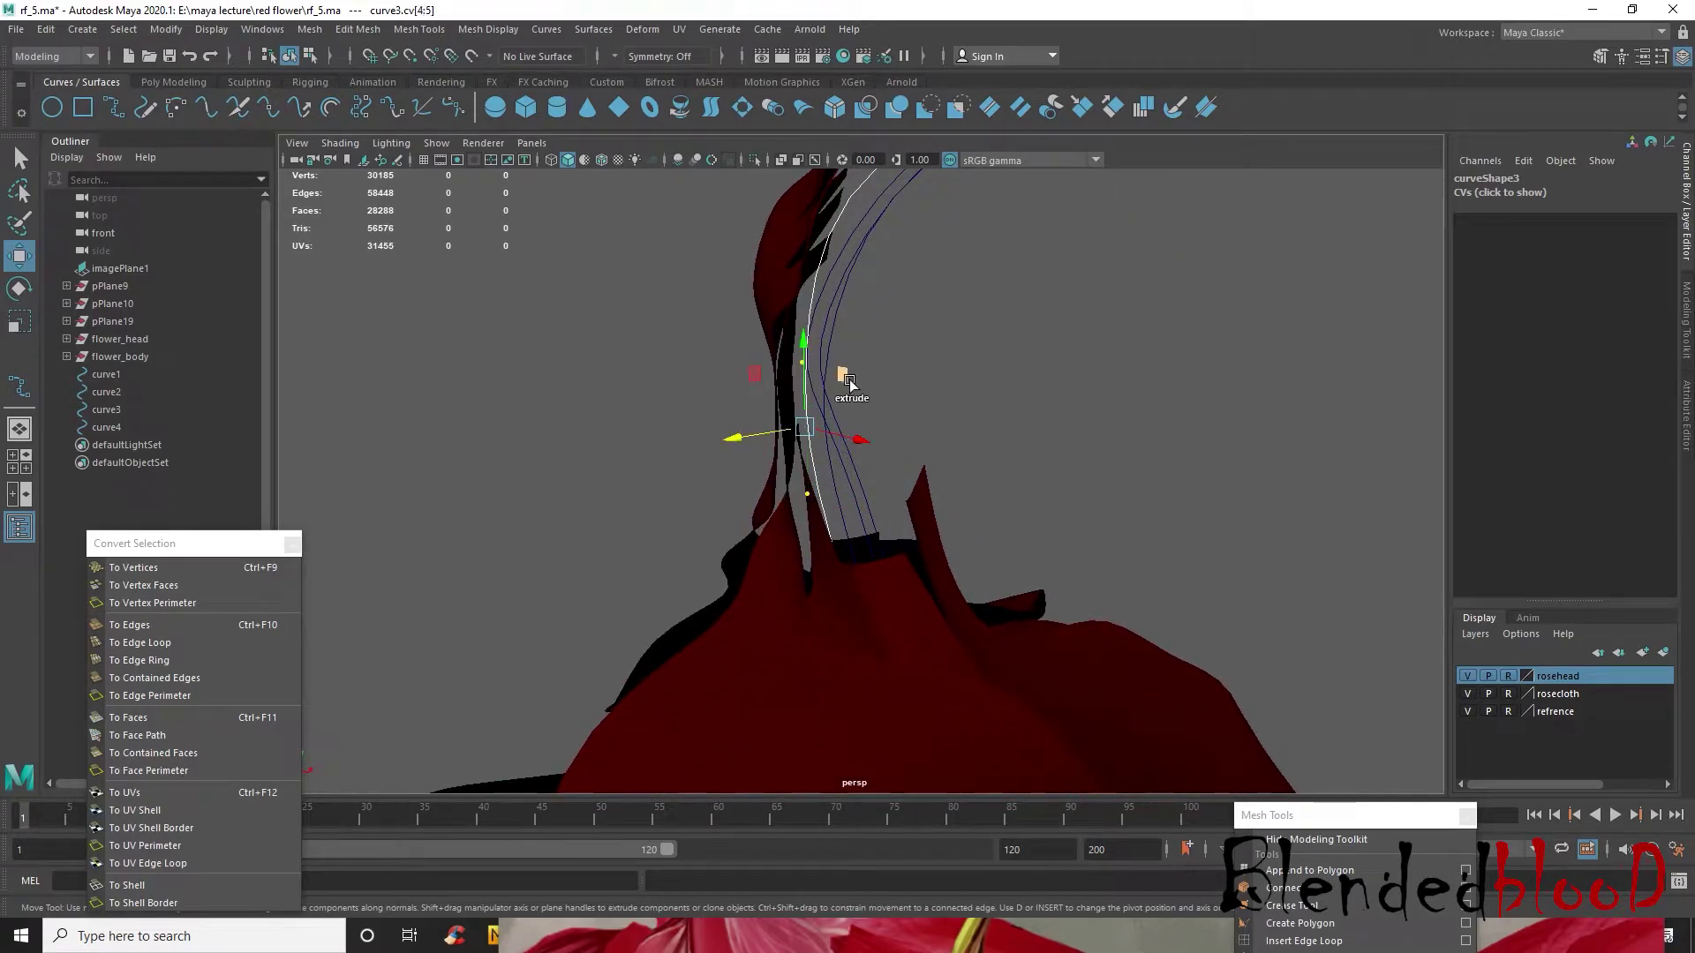
left_click_drag(782, 488, 927, 433, "alt")
scroll(928, 448, "down", 3)
middle_click_drag(939, 447, 972, 460, "alt")
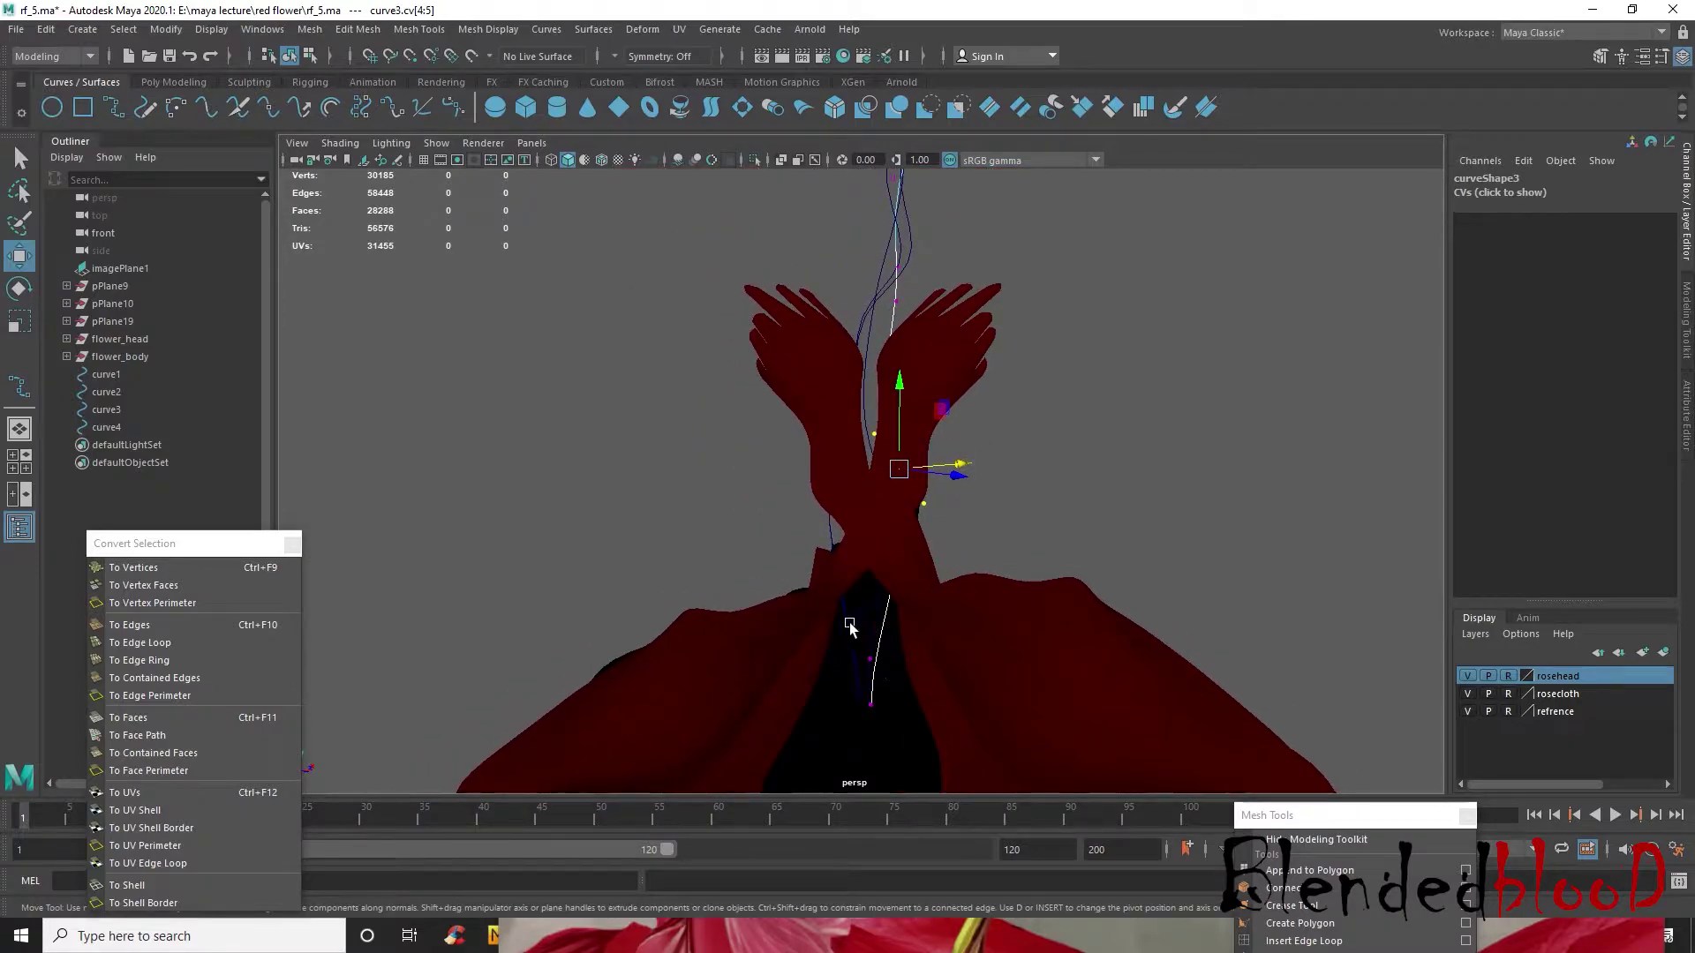
- Shift curve3's control vertices 1 and 2 below the flower head to widen its bend around the other curves
middle_click_drag(936, 632, 925, 821, "alt")
scroll(891, 547, "up", 5)
left_click_drag(877, 473, 936, 511)
left_click_drag(923, 495, 882, 497)
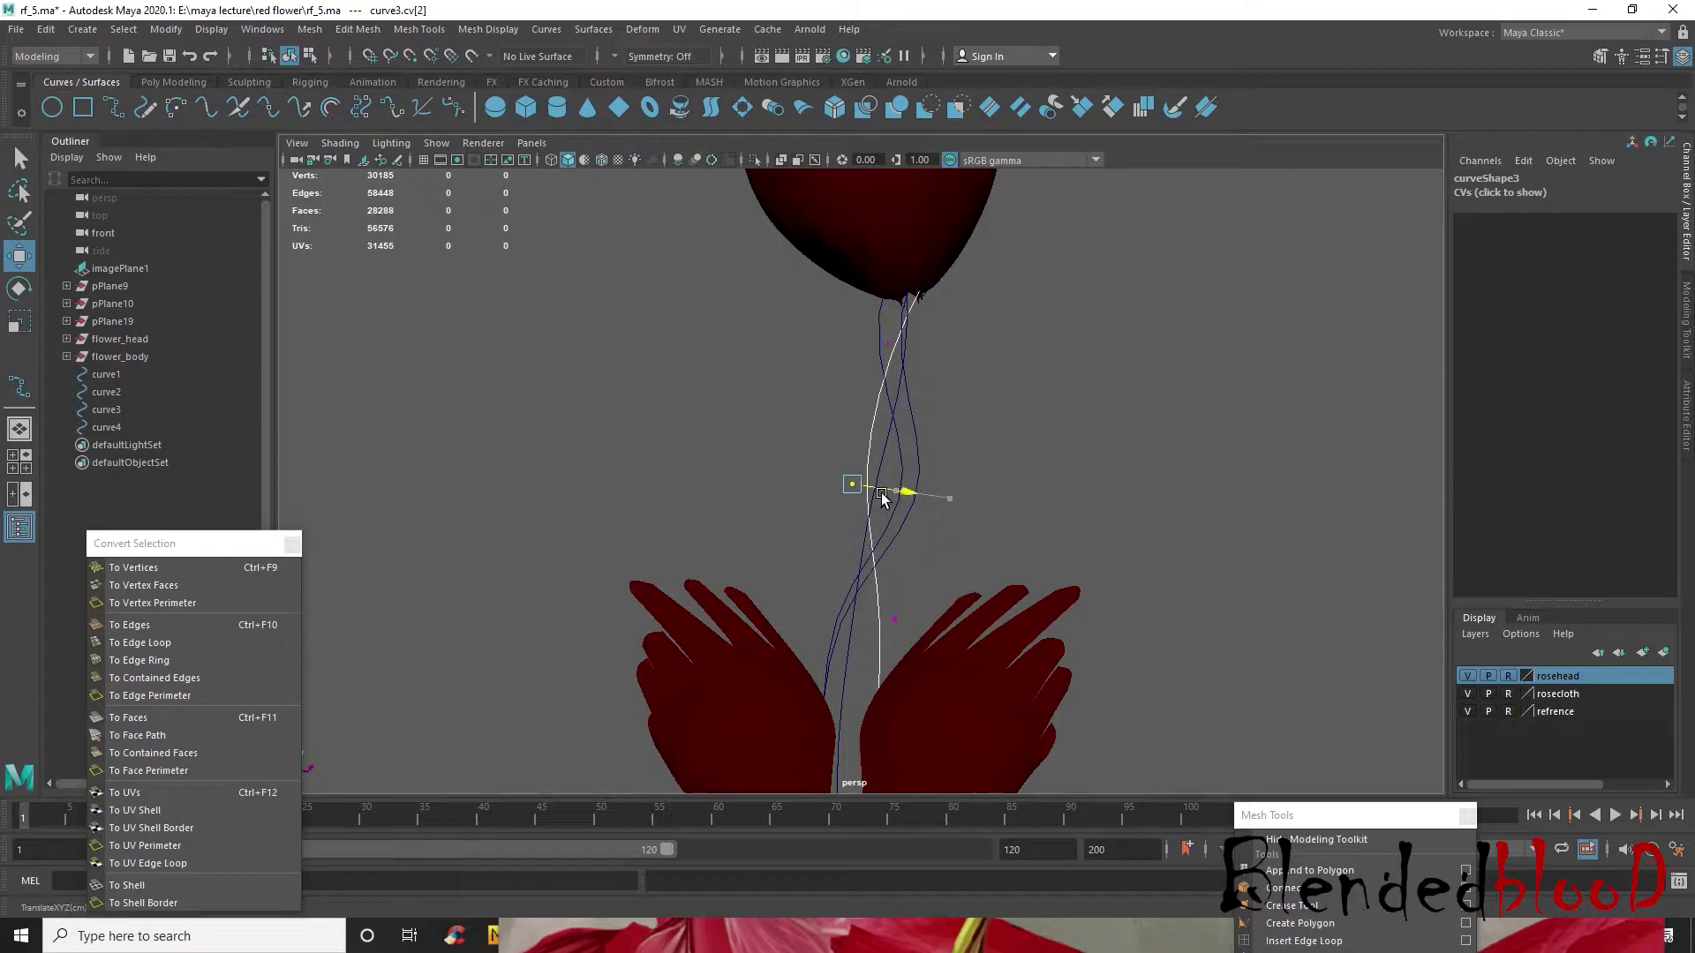
left_click(888, 342)
left_click_drag(926, 345, 931, 347)
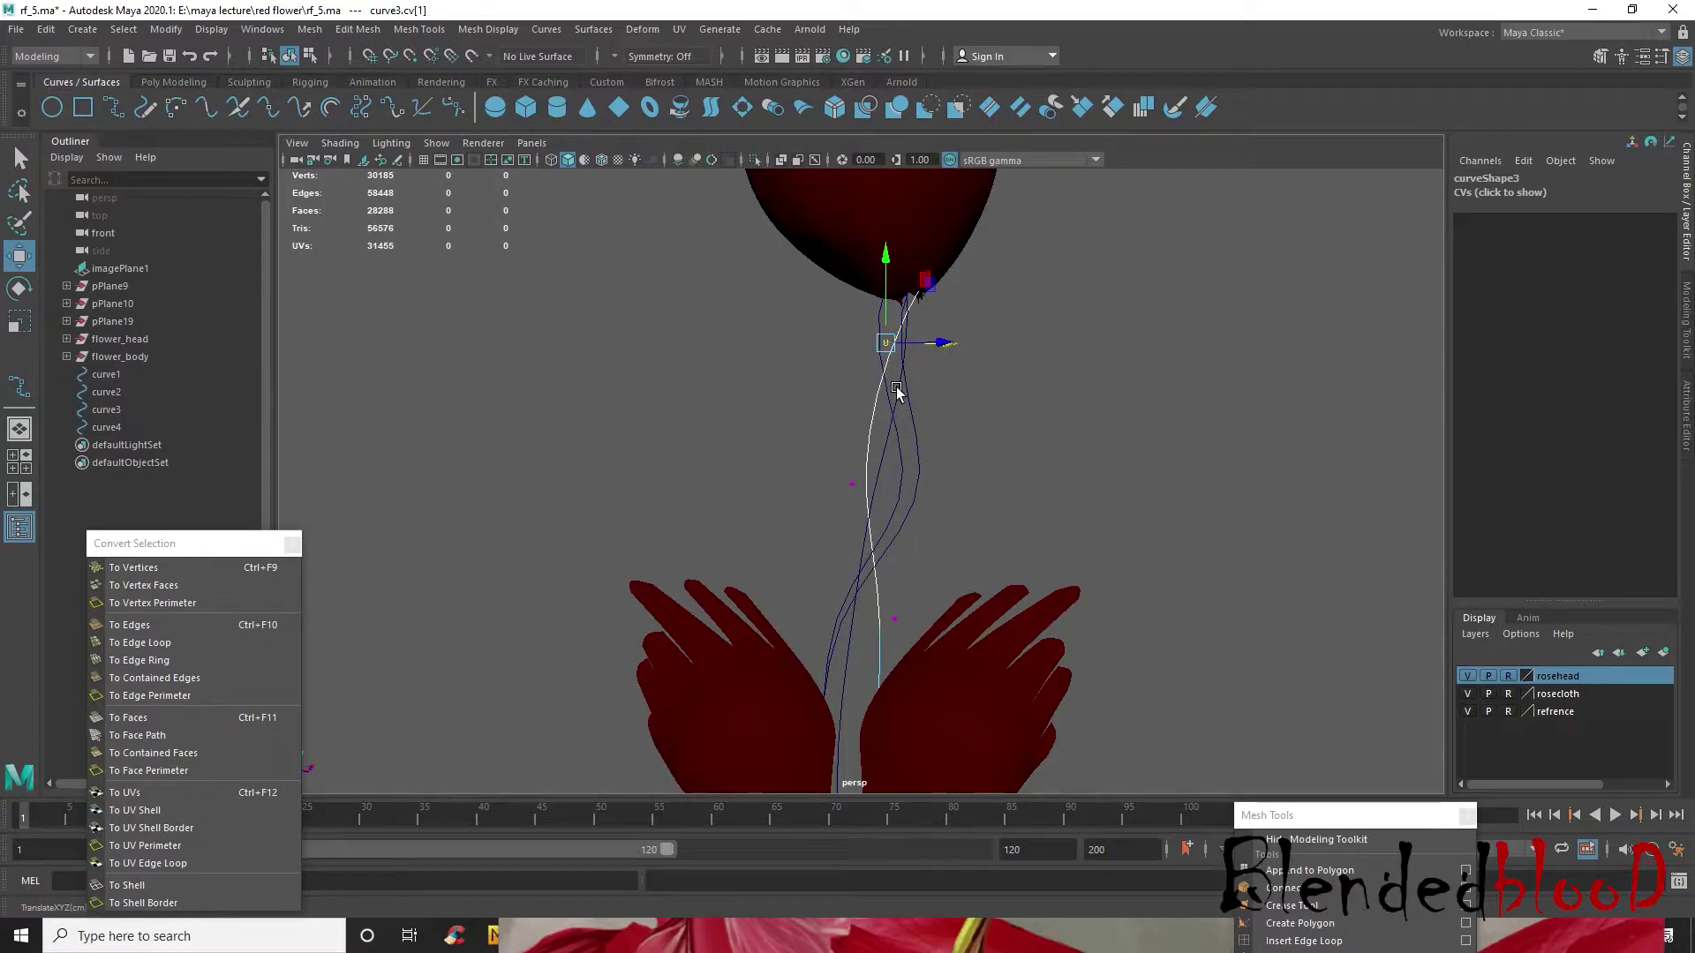
- Move curve3's control vertex 2 back towards the bundle as seen from the rotated view
right_click_drag(893, 439, 993, 389)
left_click_drag(1063, 495, 1001, 482, "alt")
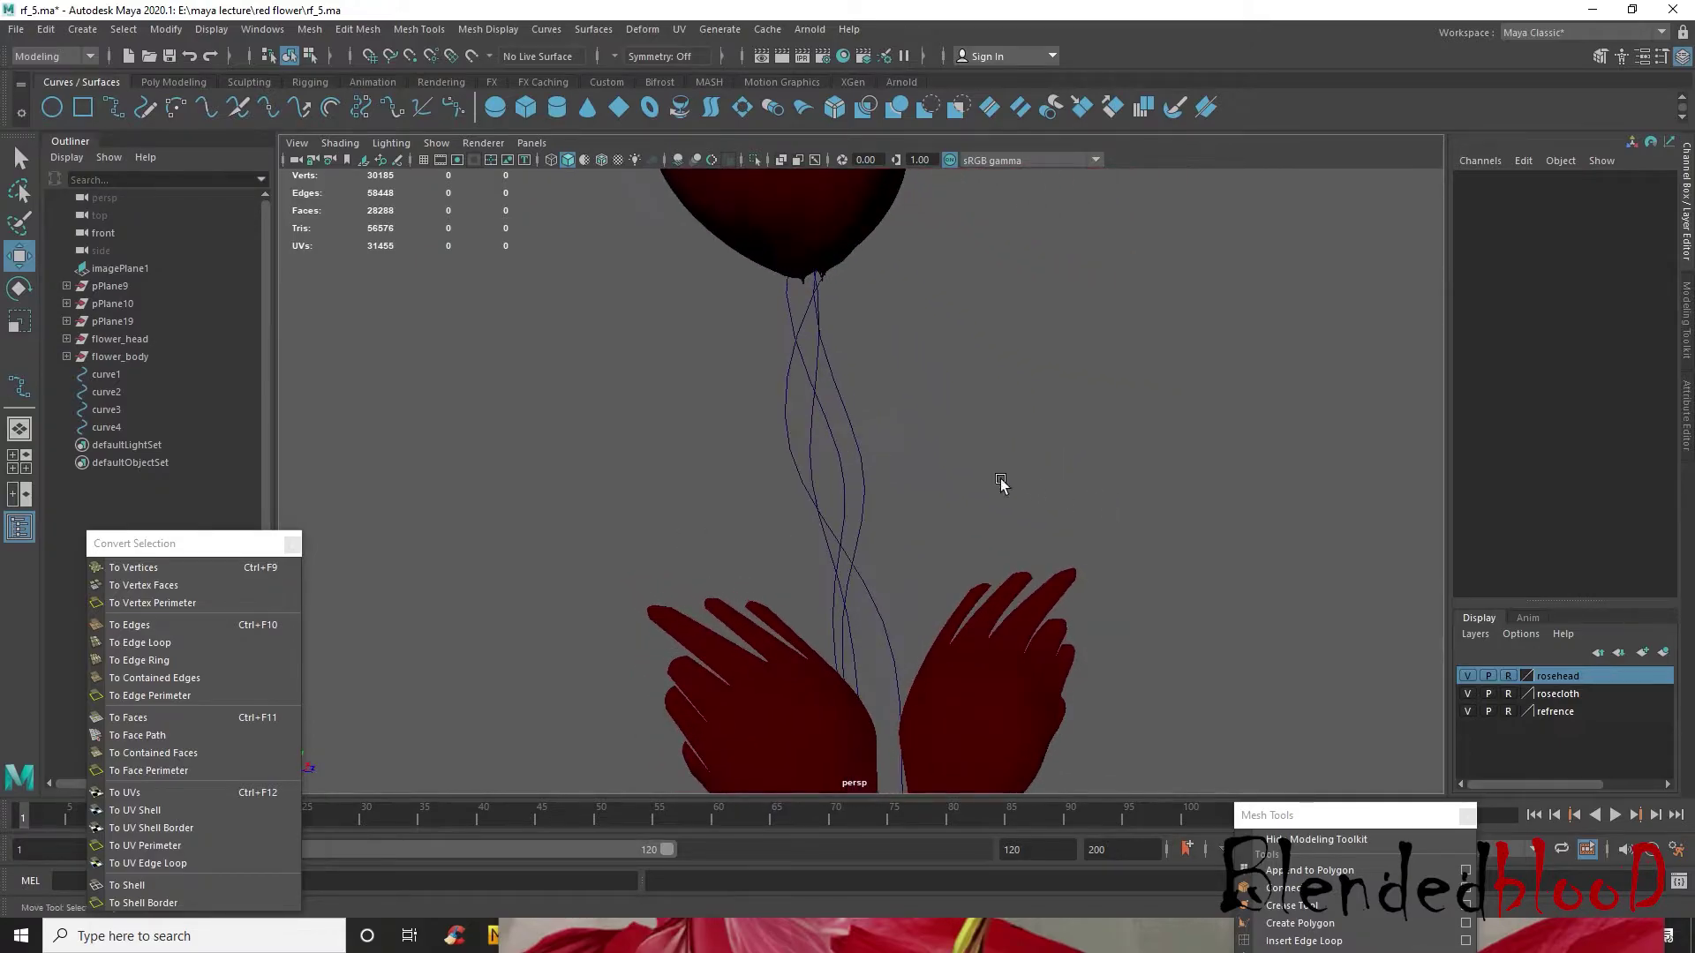
left_click(786, 430)
right_click_drag(786, 428, 720, 425)
left_click_drag(798, 467, 978, 491, "alt")
left_click_drag(870, 448, 912, 486)
left_click_drag(917, 487, 981, 499, "alt")
left_click_drag(810, 469, 863, 478)
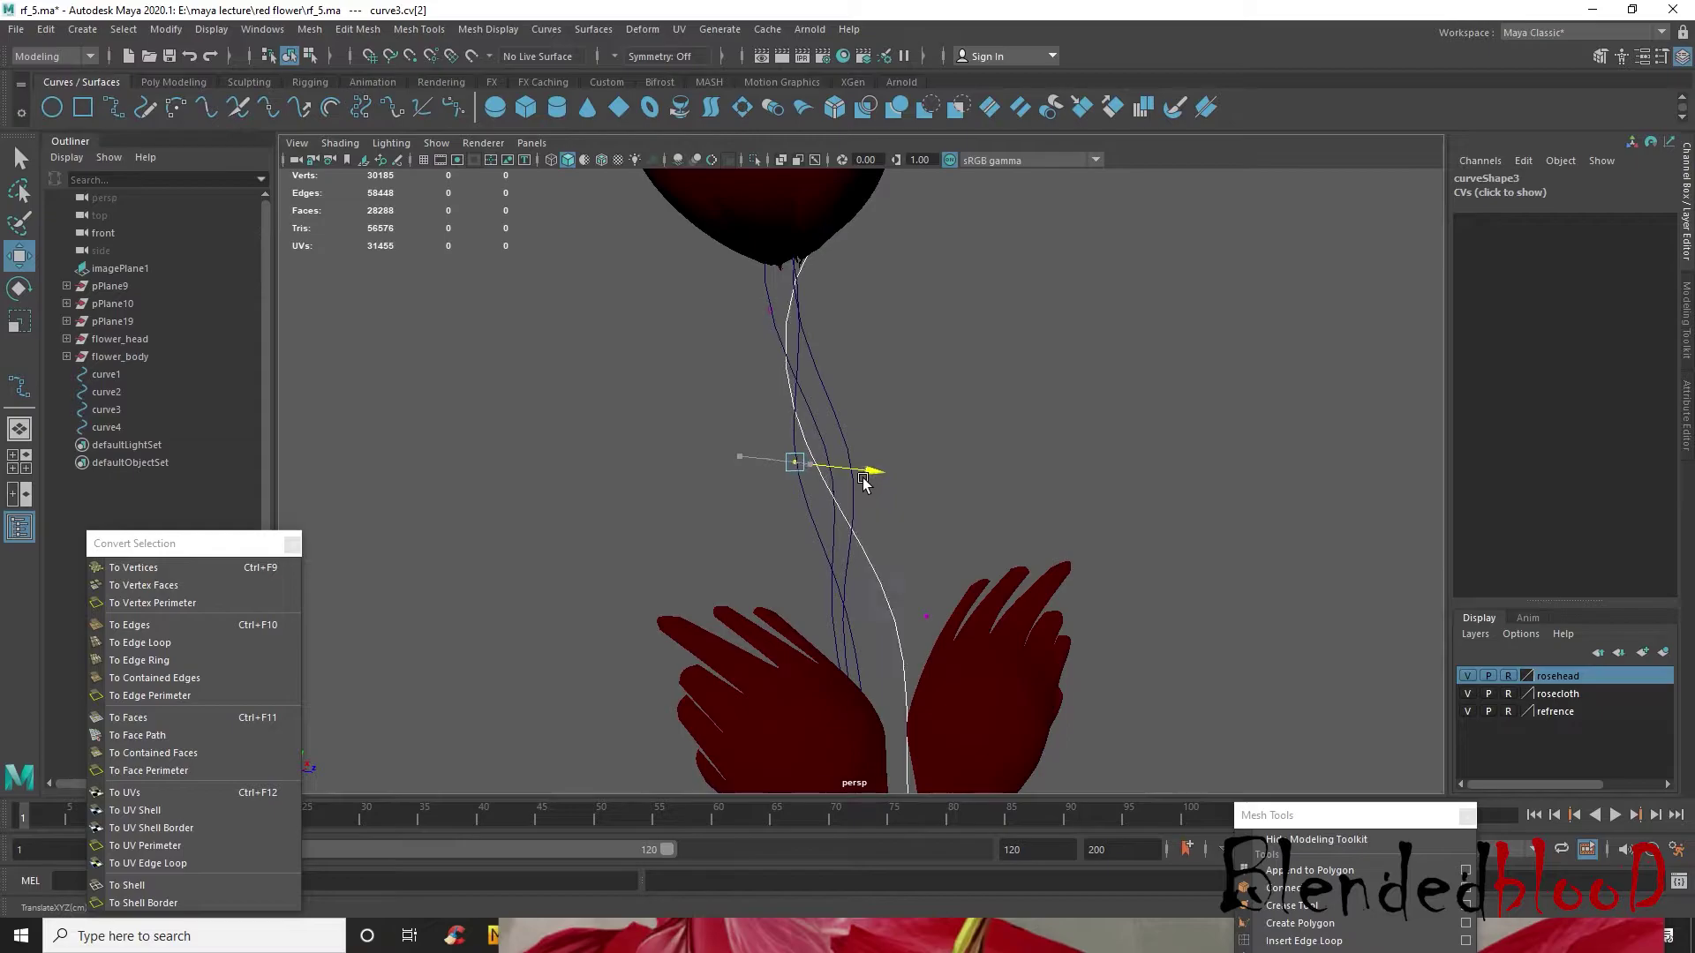
- Reposition curve3's lower control vertices near the hands and bodice, and return to object selection
left_click_drag(956, 586, 884, 652)
left_click_drag(1000, 634, 666, 559)
left_click_drag(810, 599, 853, 711)
left_click_drag(777, 678, 888, 708)
left_click_drag(783, 595, 868, 765, "alt")
left_click_drag(770, 566, 823, 587)
left_click_drag(850, 664, 1020, 589, "alt")
scroll(1133, 609, "down", 4)
middle_click_drag(1012, 519, 1033, 549, "alt")
right_click_drag(895, 444, 977, 404)
left_click(990, 529)
- Compare the four stem curves with the painted neck stems in the front view
mouse_move(990, 530)
left_mouse_down("alt")
mouse_move(1116, 547)
mouse_move(1004, 542)
left_mouse_up("alt")
key("space")
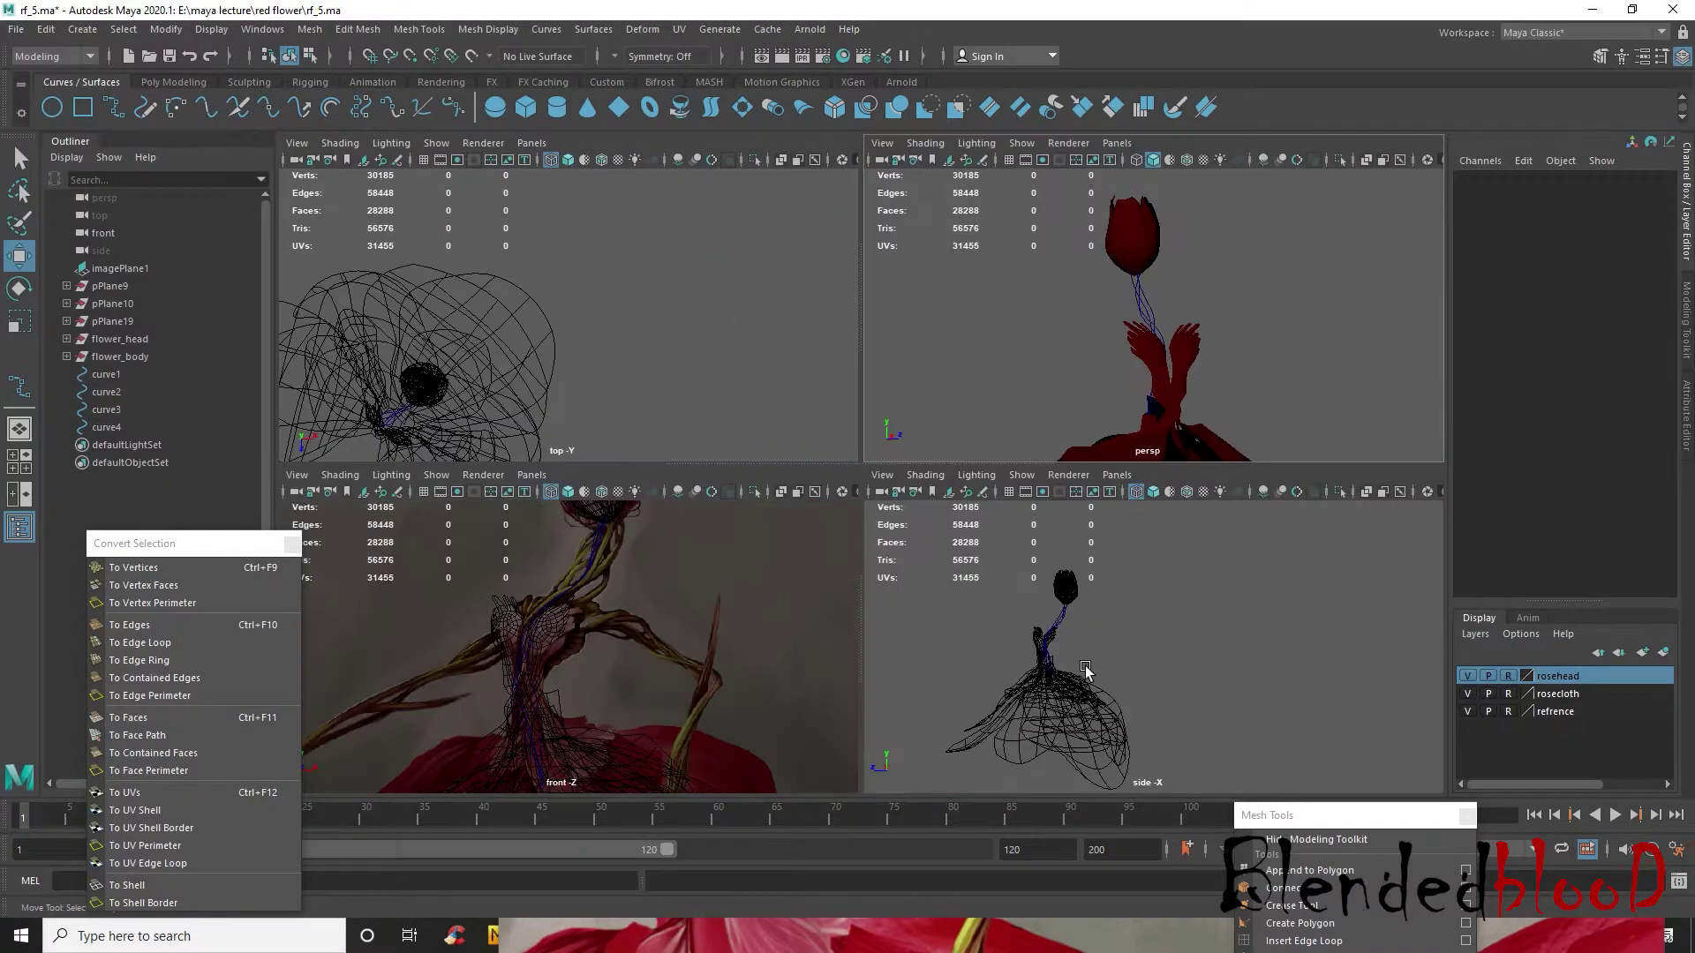
key("space")
middle_click_drag(833, 418, 940, 469, "alt")
key("space")
key("space")
scroll(908, 356, "up", 5)
middle_click_drag(908, 355, 888, 671, "alt")
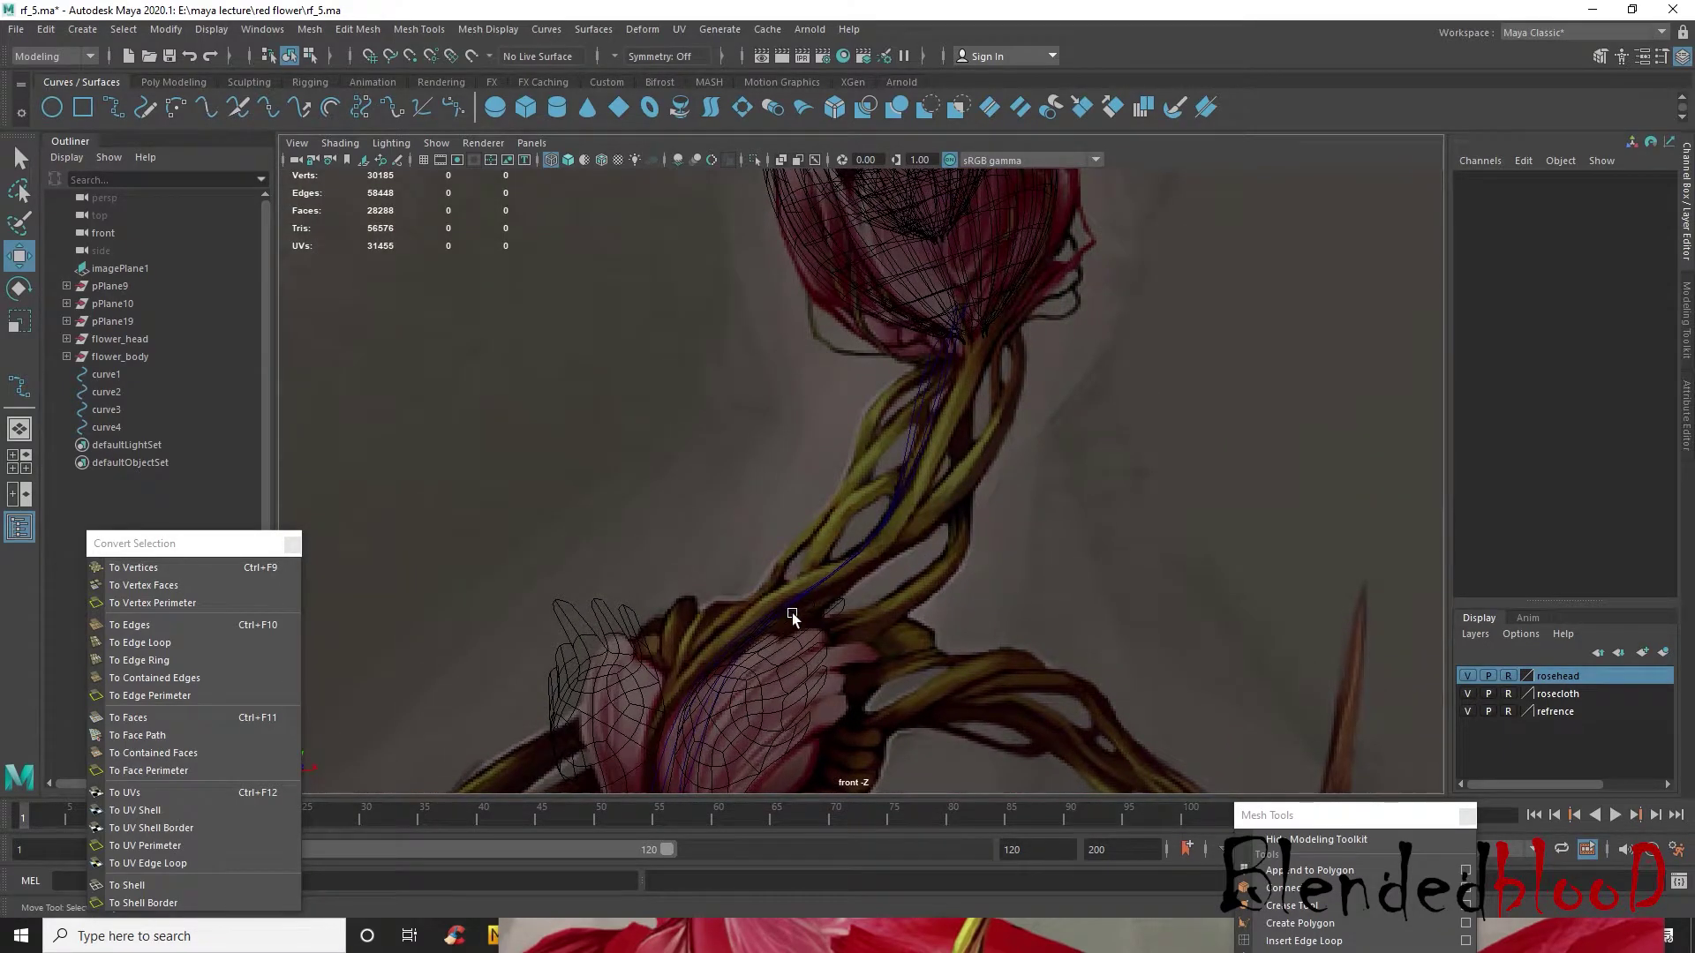
middle_click_drag(839, 567, 866, 468, "alt")
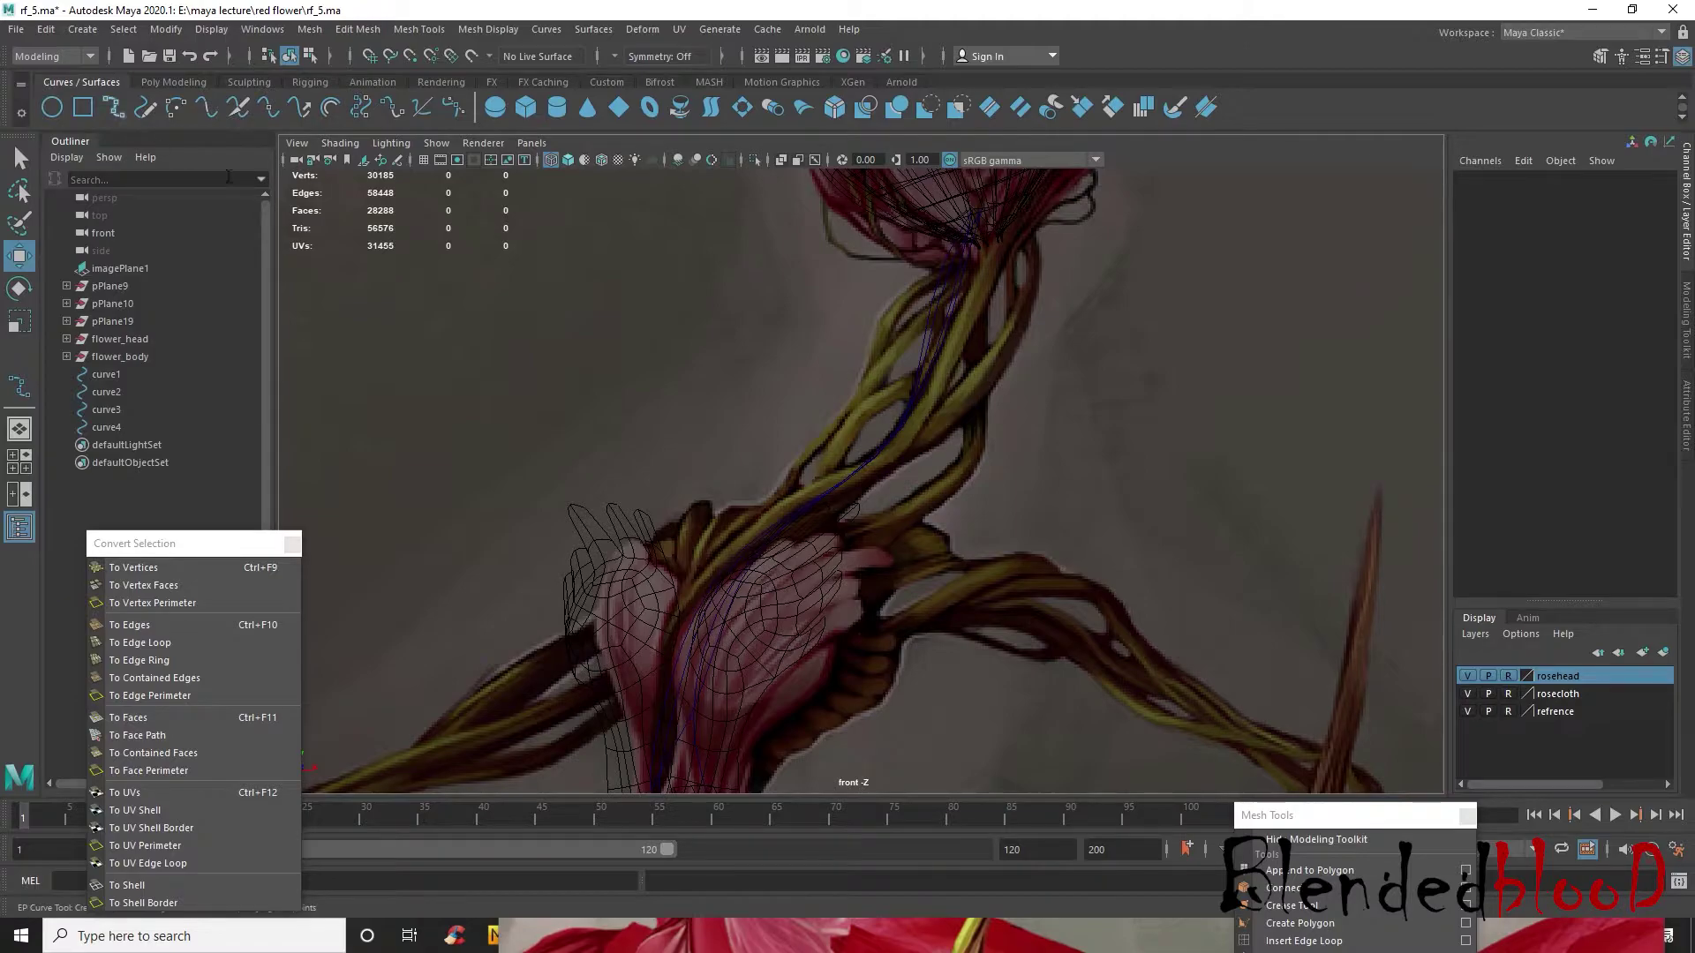
- Draw an EP curve in the front view along the painted stem from the flower head down into the bodice
key("space")
key("space")
left_click_drag(1237, 478, 1192, 489, "alt")
key("space")
key("space")
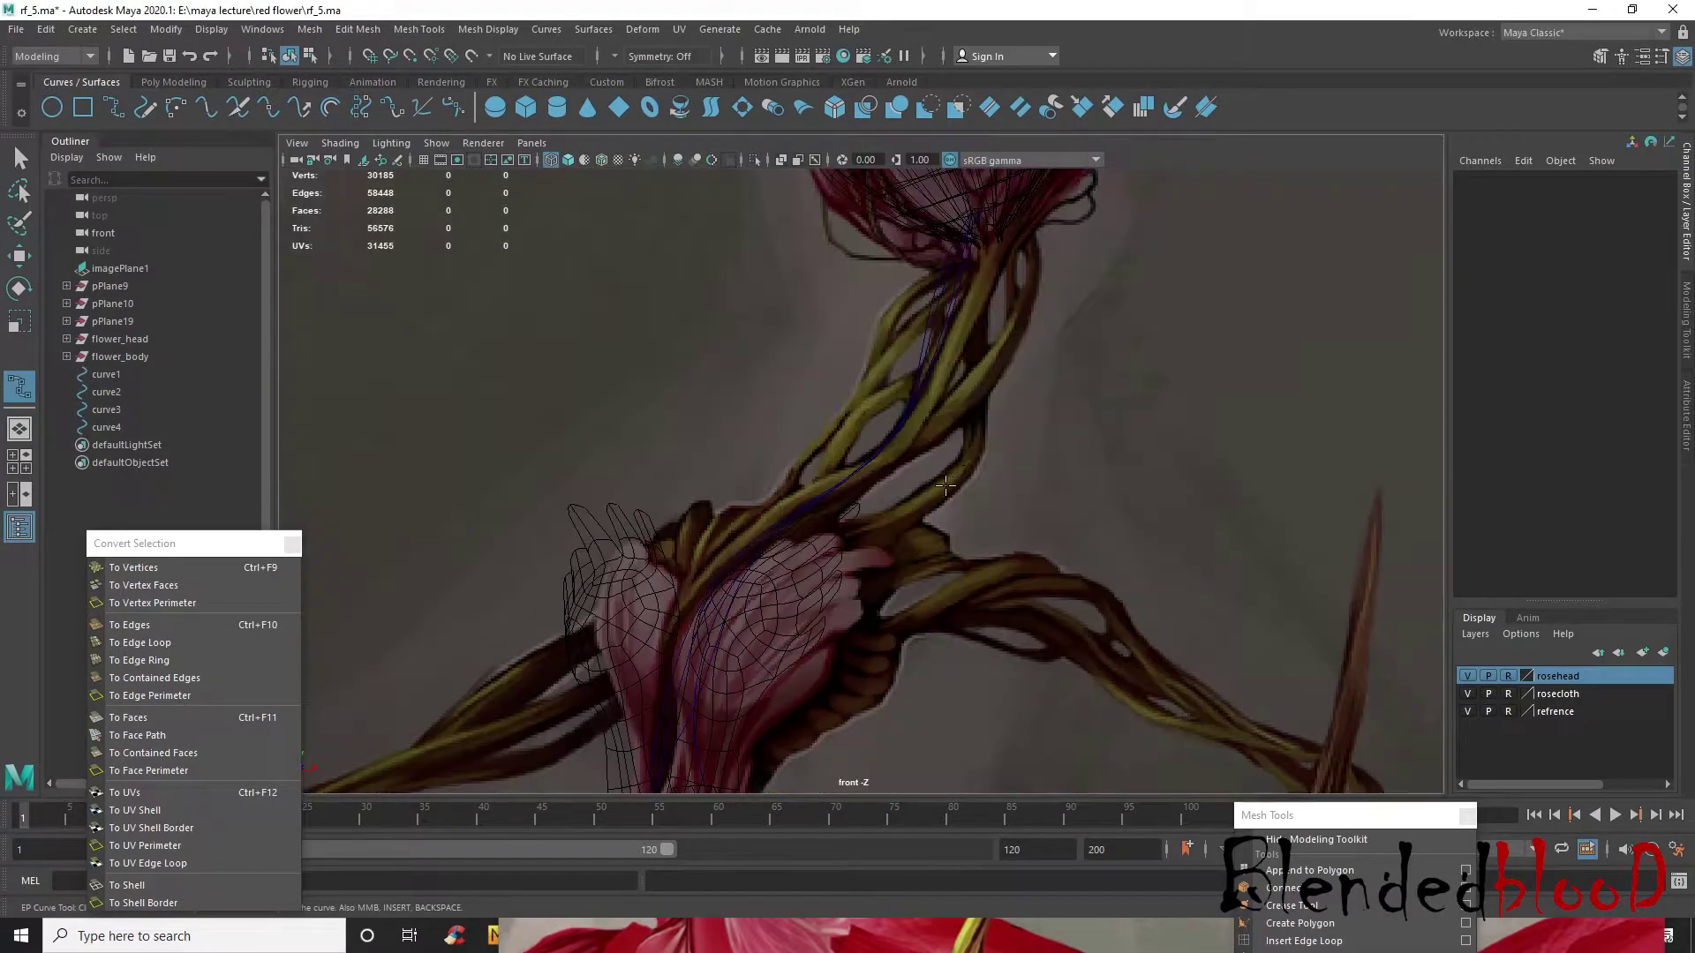
middle_click_drag(1017, 209, 1054, 291, "alt")
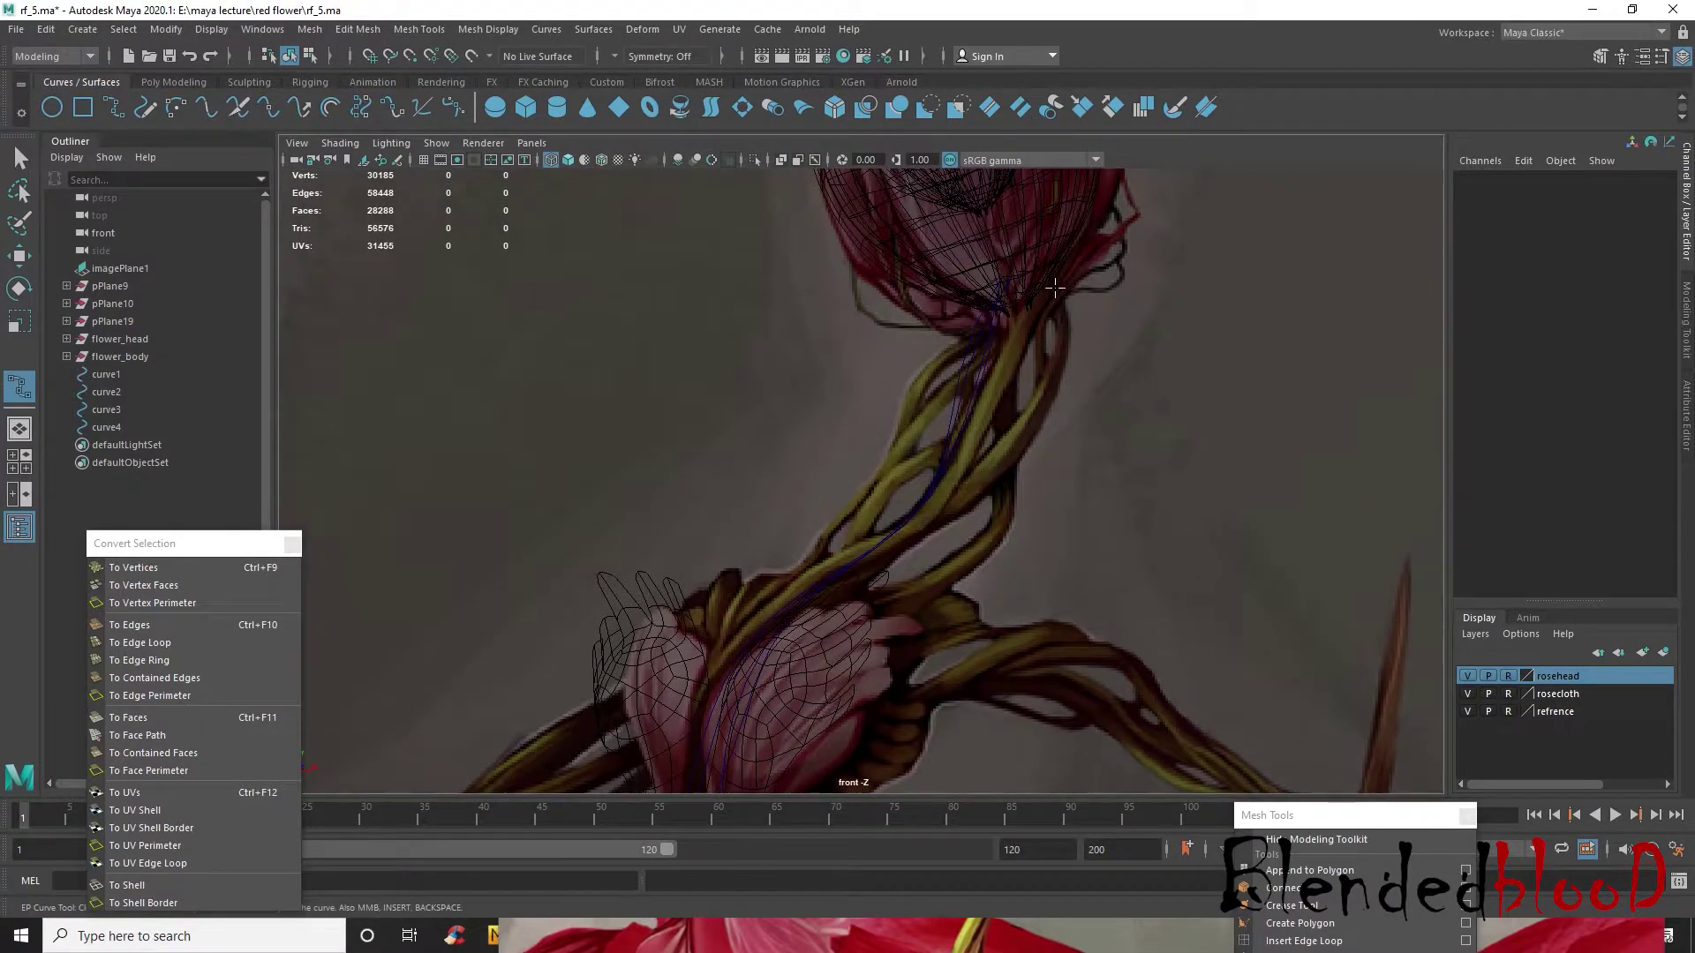
left_click(1052, 275)
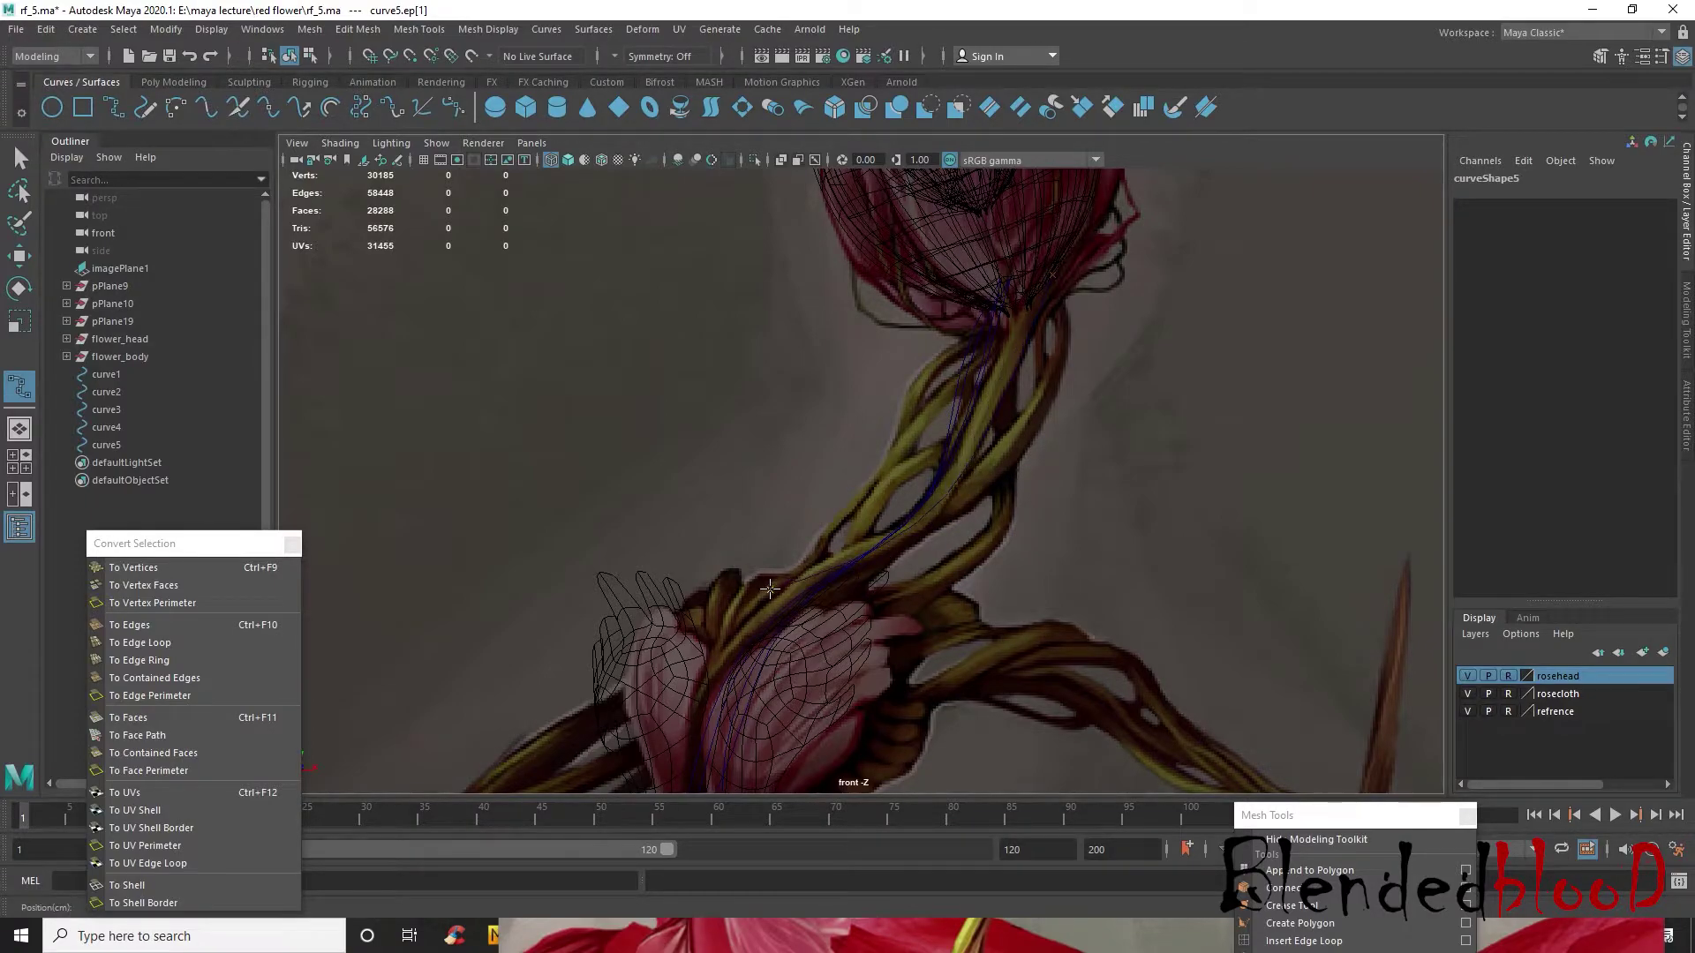
middle_click_drag(698, 696, 712, 525, "alt")
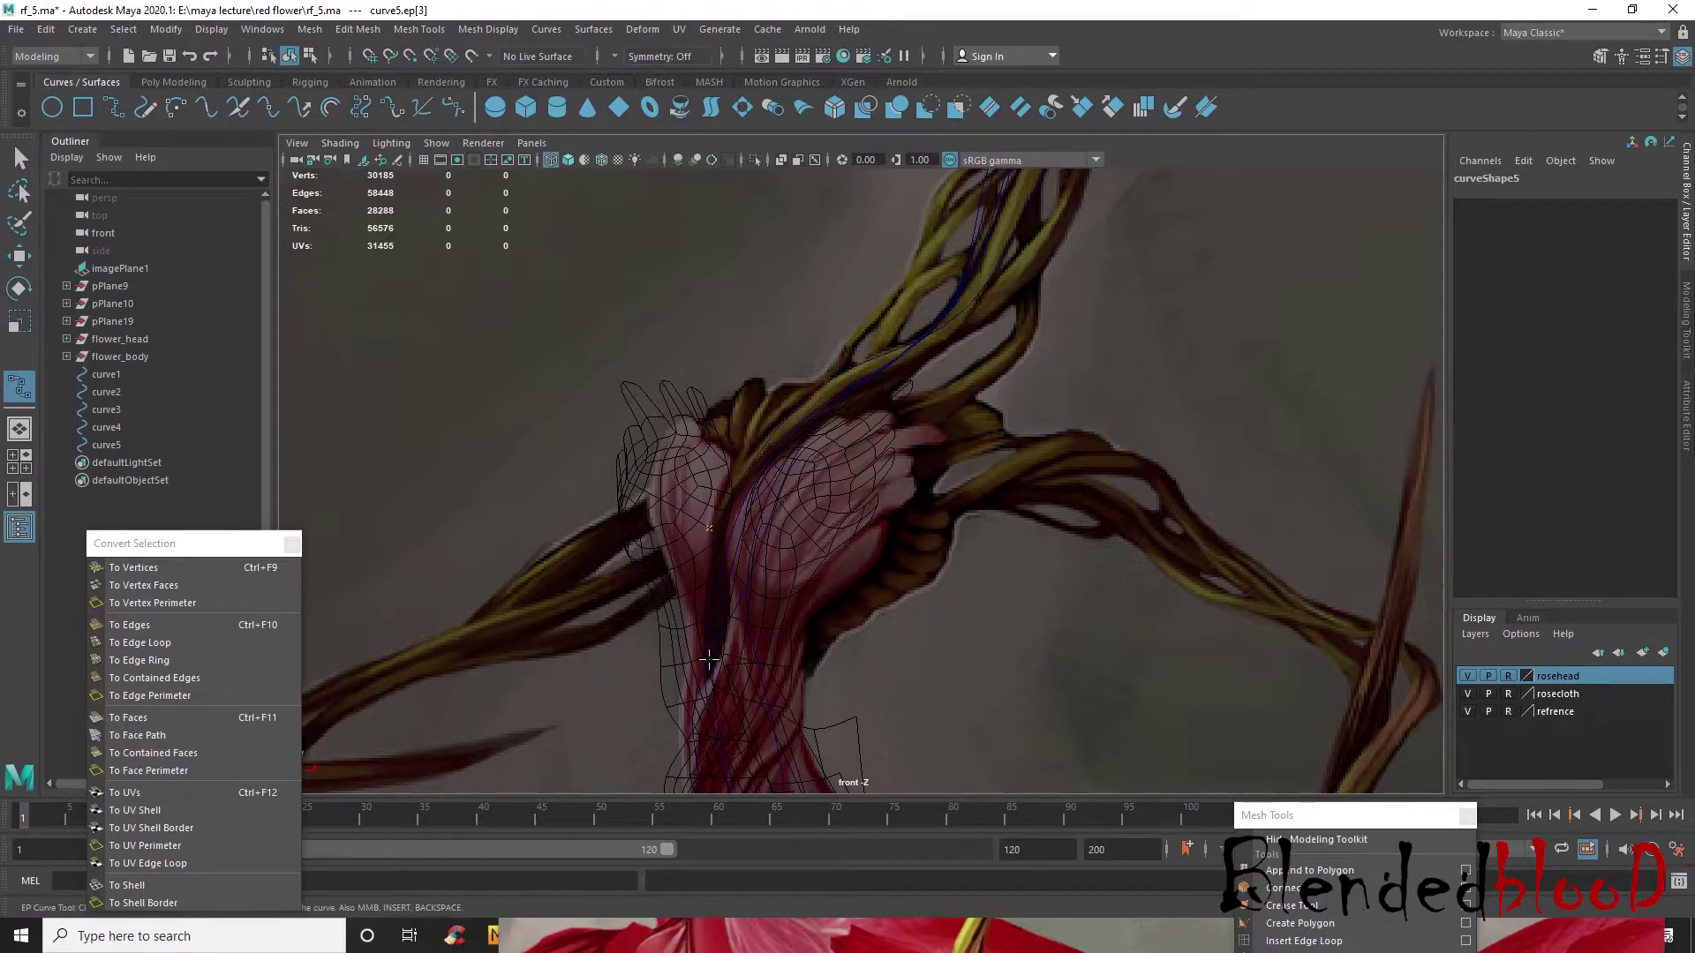
key("F8")
key("w")
- Center curve5's pivot and rotate it to about -27.3, 7.8, 2.1 to line up with the stem bundle
scroll(893, 569, "down", 3)
key("space")
key("space")
right_click_drag(903, 404, 817, 399)
left_click_drag(821, 399, 1069, 501, "alt")
scroll(1029, 425, "up", 3)
left_click_drag(1029, 426, 885, 303, "alt")
right_click_drag(850, 323, 905, 276)
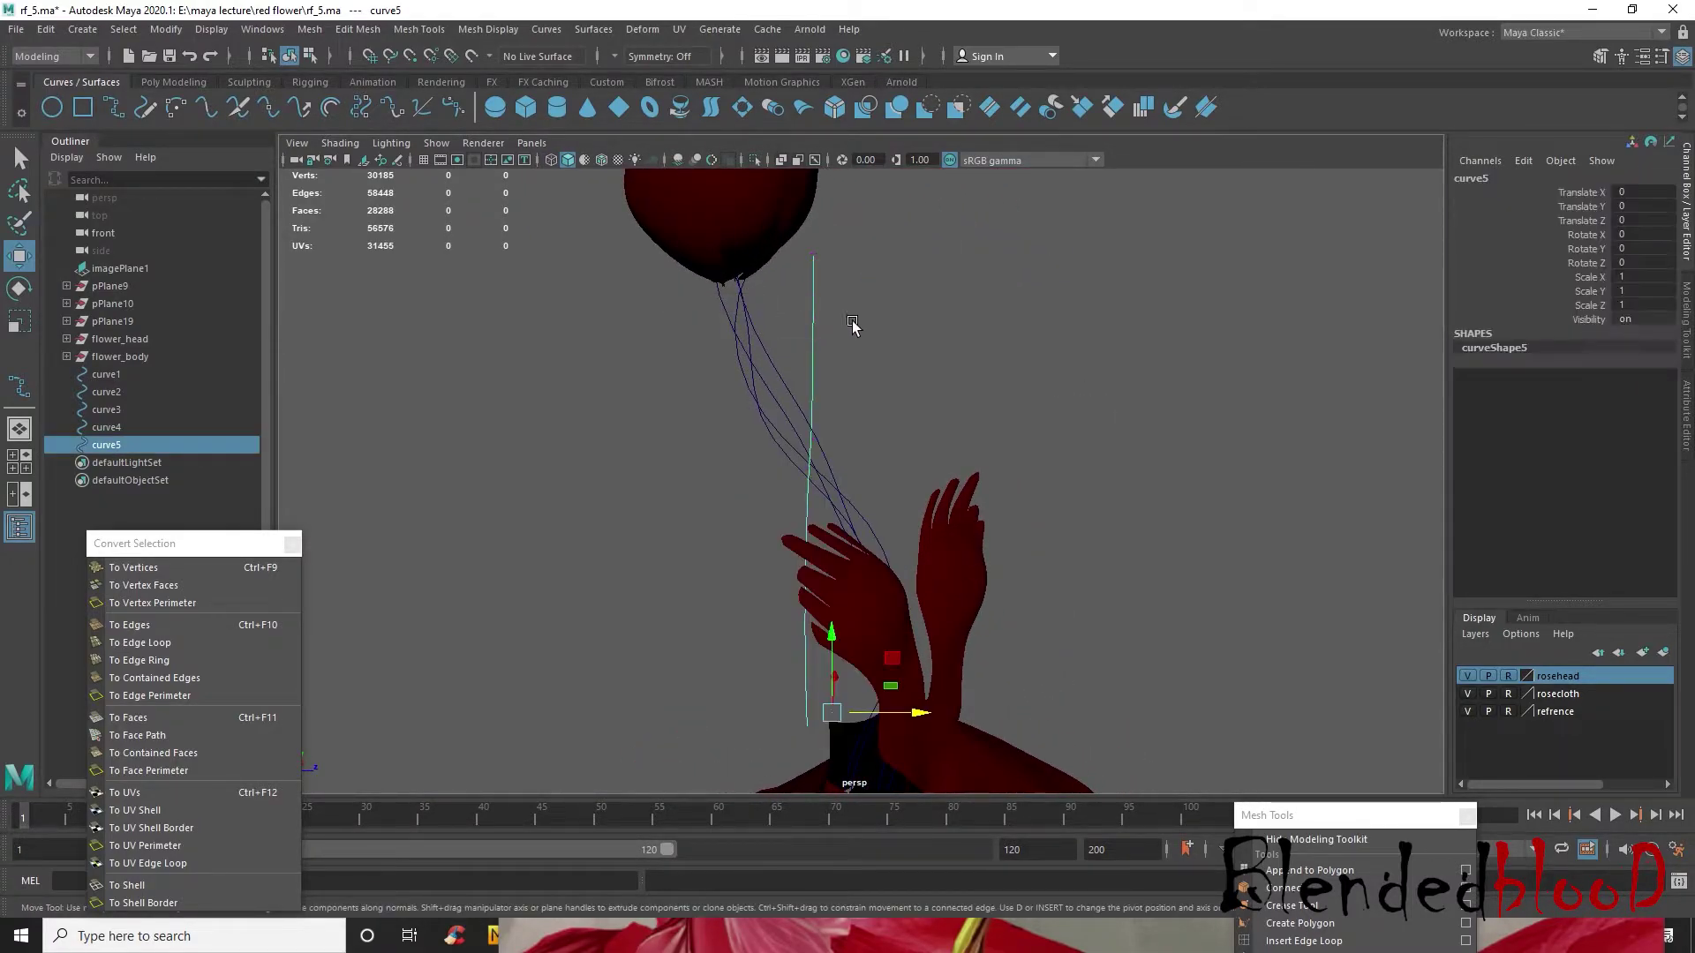
left_click(179, 31)
left_click(223, 159)
key("e")
left_click_drag(893, 444, 959, 426)
mouse_move(1085, 446)
left_mouse_down("alt")
mouse_move(876, 428)
mouse_move(1063, 469)
left_mouse_up("alt")
- Move curve4's two upper control vertices outward and back to reshape its bend below the flower head
key("w")
right_click_drag(936, 332, 830, 331)
left_click_drag(892, 283, 1059, 281)
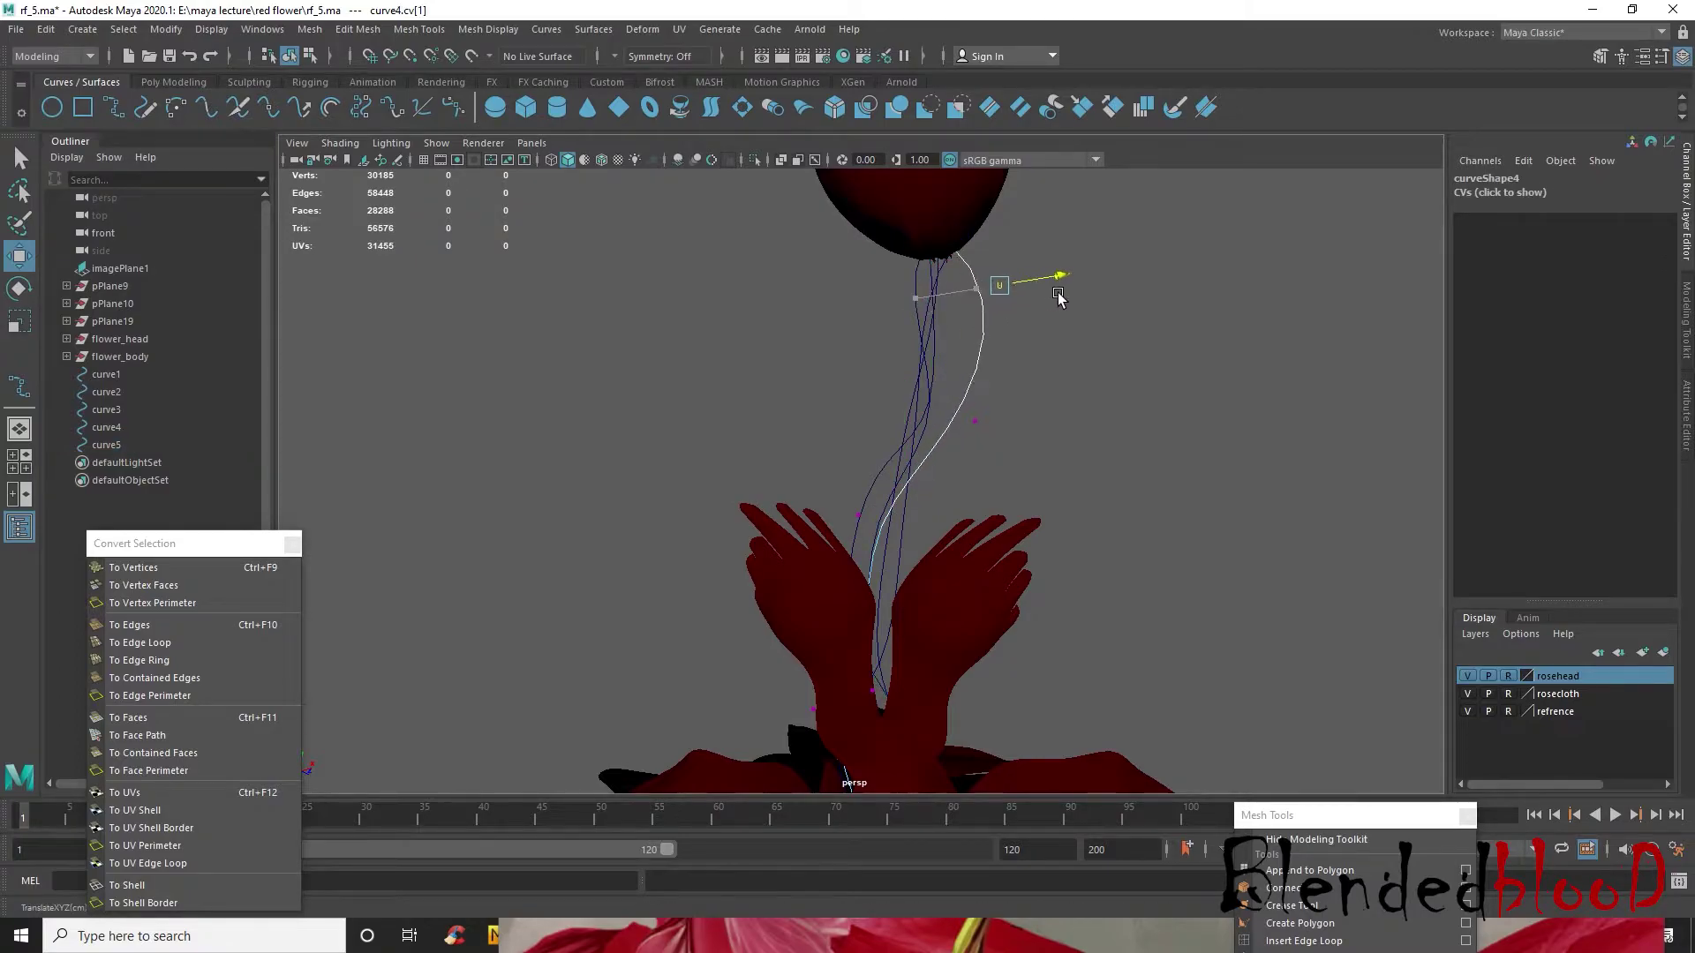
left_click(974, 421)
left_click_drag(1020, 422, 892, 561)
- Adjust the stem curve's control vertices against the reference painting in the front view of the four-view layout
key("space")
mouse_move(660, 575)
left_mouse_down()
mouse_move(690, 598)
mouse_move(675, 586)
left_mouse_up()
middle_click_drag(695, 602, 756, 529, "alt")
left_click_drag(667, 581, 700, 593)
left_click_drag(530, 617, 577, 627)
middle_click_drag(565, 560, 561, 607, "alt")
- Select curve5 and nudge its control vertex 1 below the flower head to match the painted stem
right_click_drag(1277, 248, 1360, 226)
left_click(674, 569)
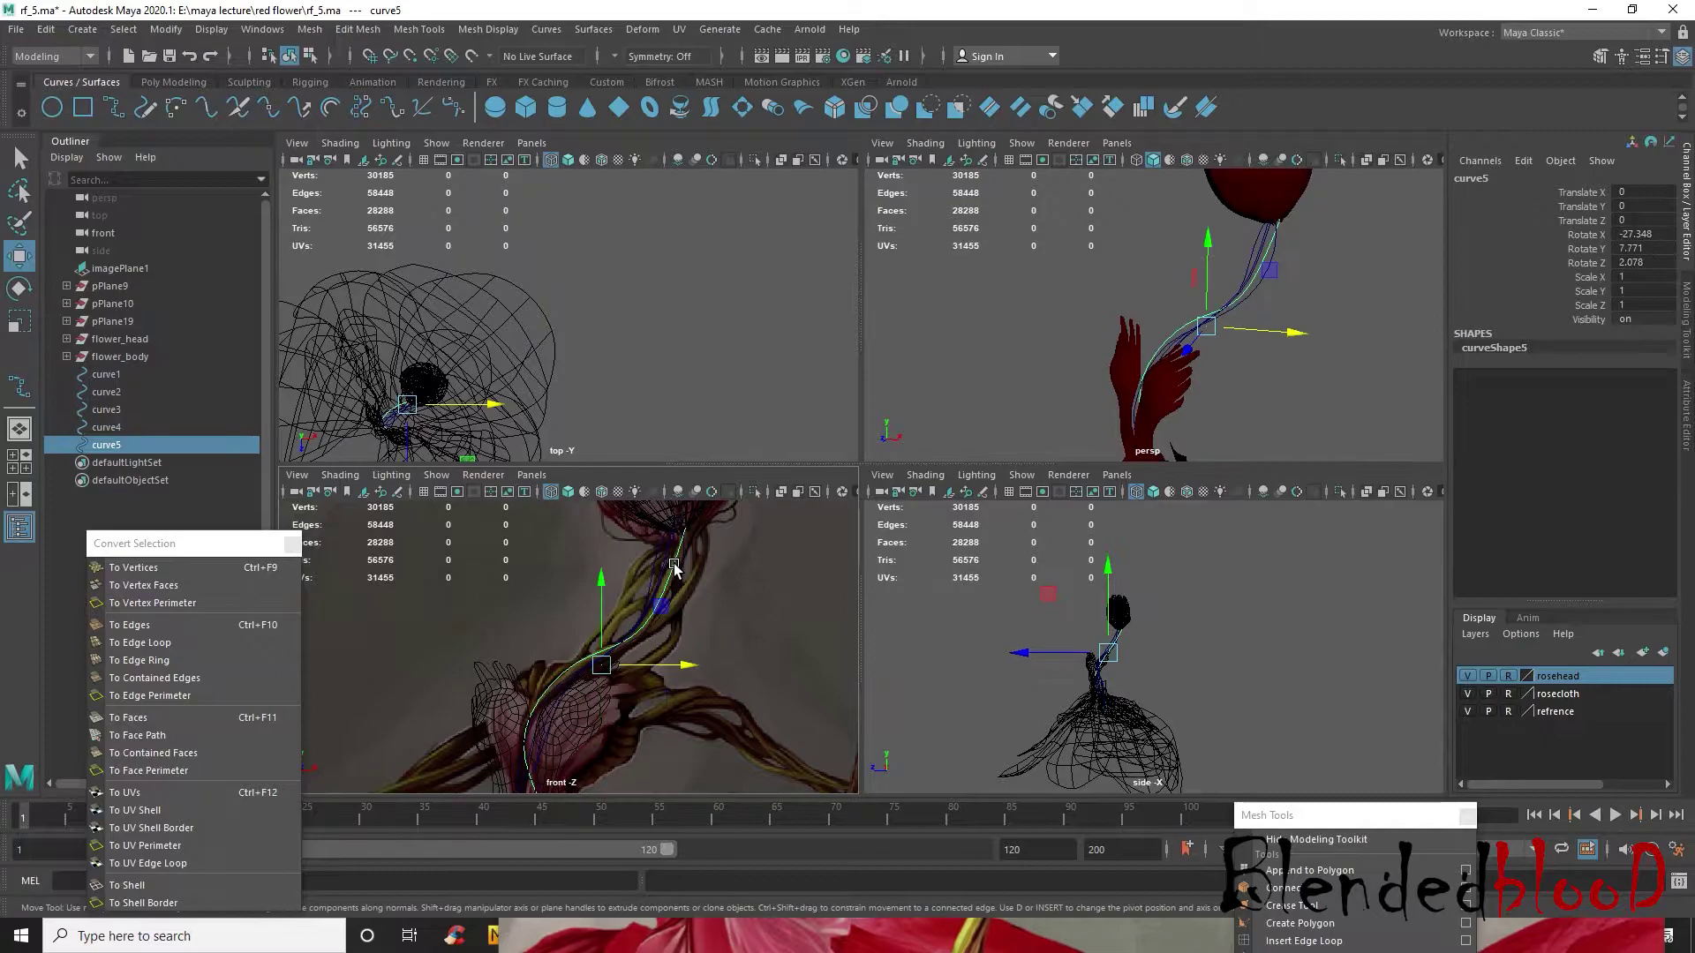
right_click_drag(674, 569, 676, 529)
left_click(684, 568)
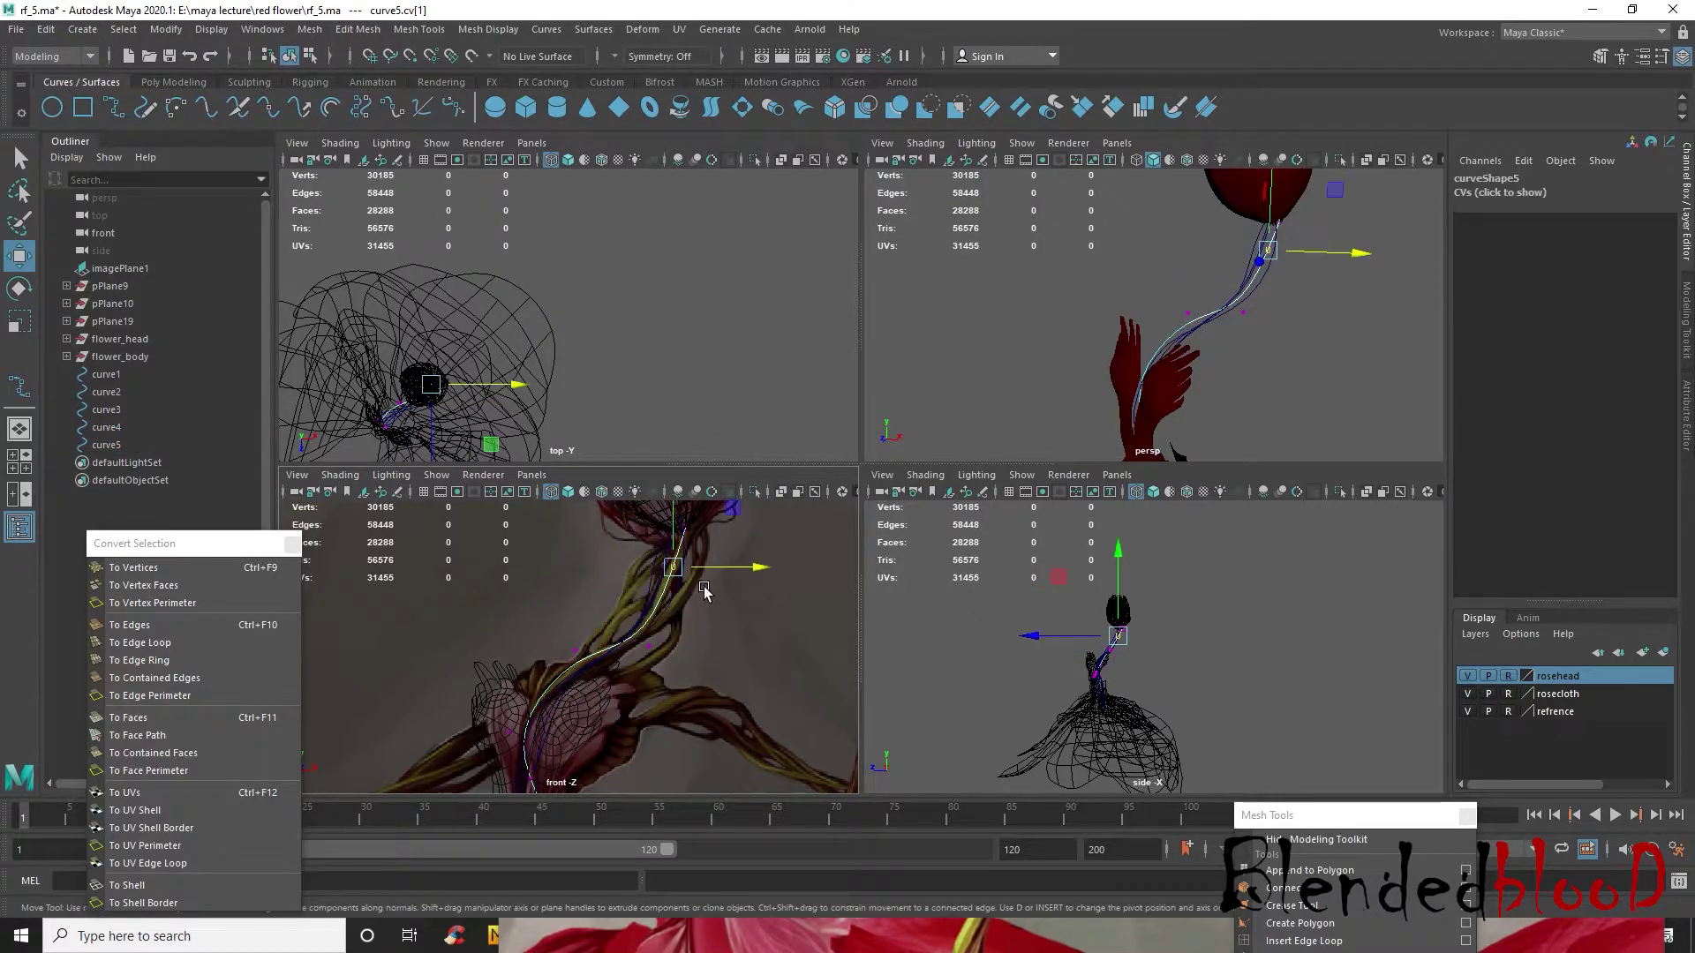
left_click_drag(712, 570, 712, 571)
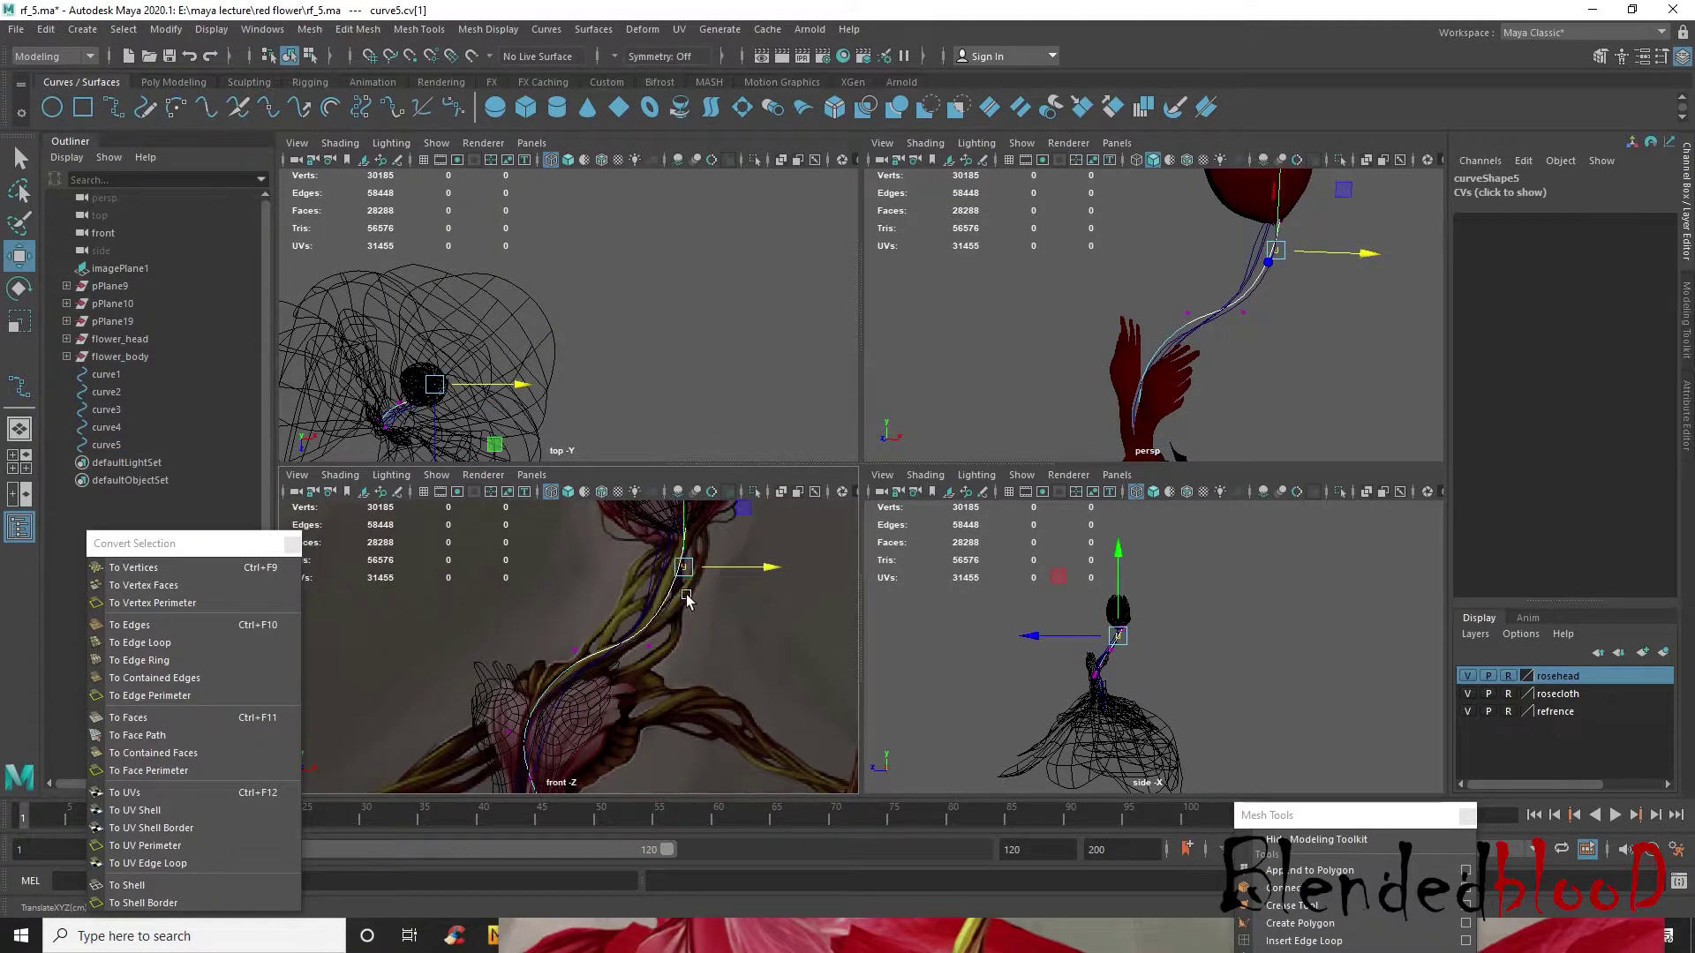
right_click_drag(1264, 293, 1324, 256)
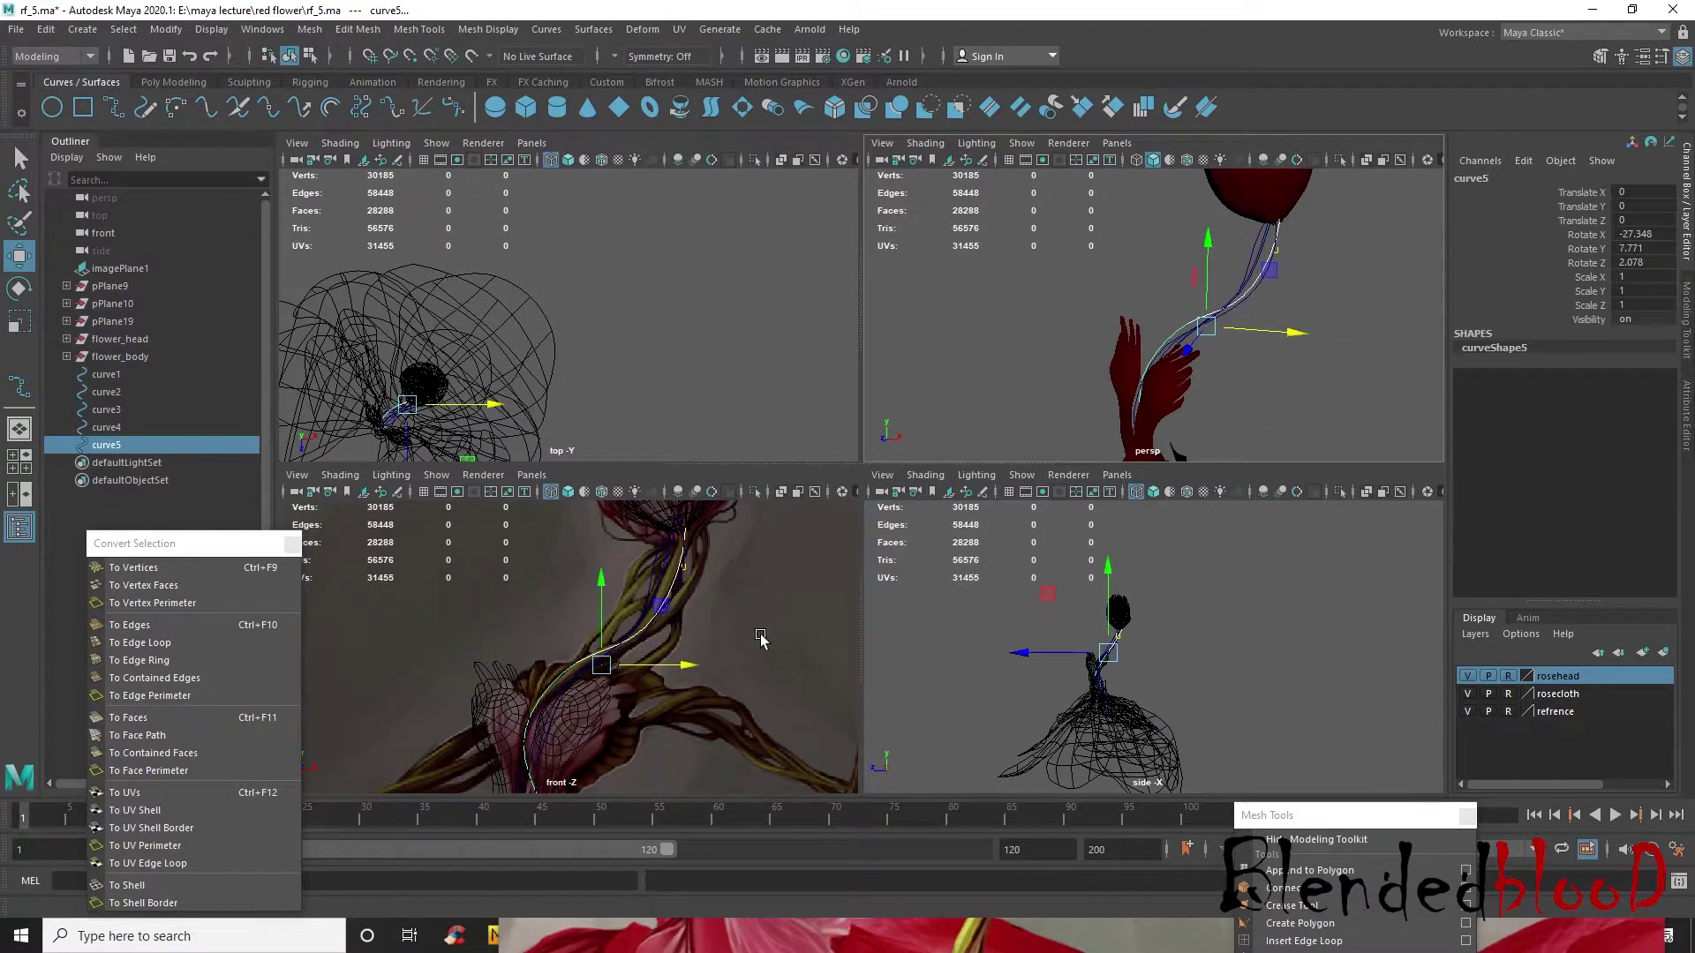
- Draw a new stem curve in the front view from the flower head's base down the painted neck strand to between the hands
key("space")
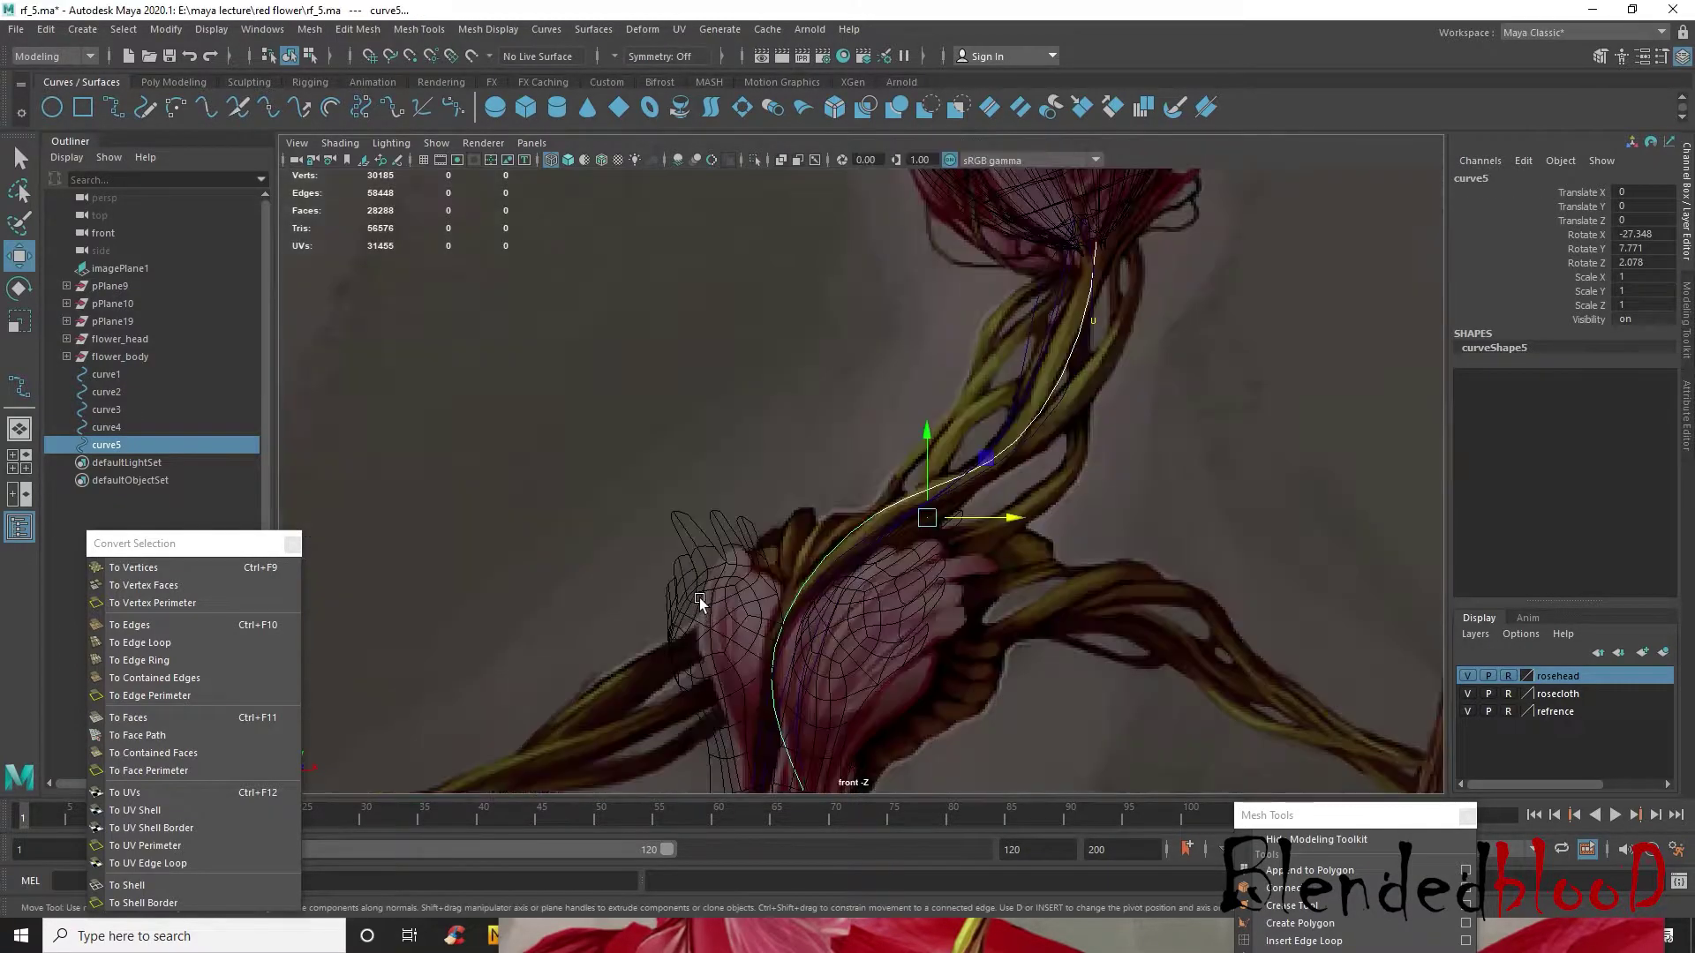
left_click(115, 115)
middle_click_drag(1202, 432, 1120, 530, "alt")
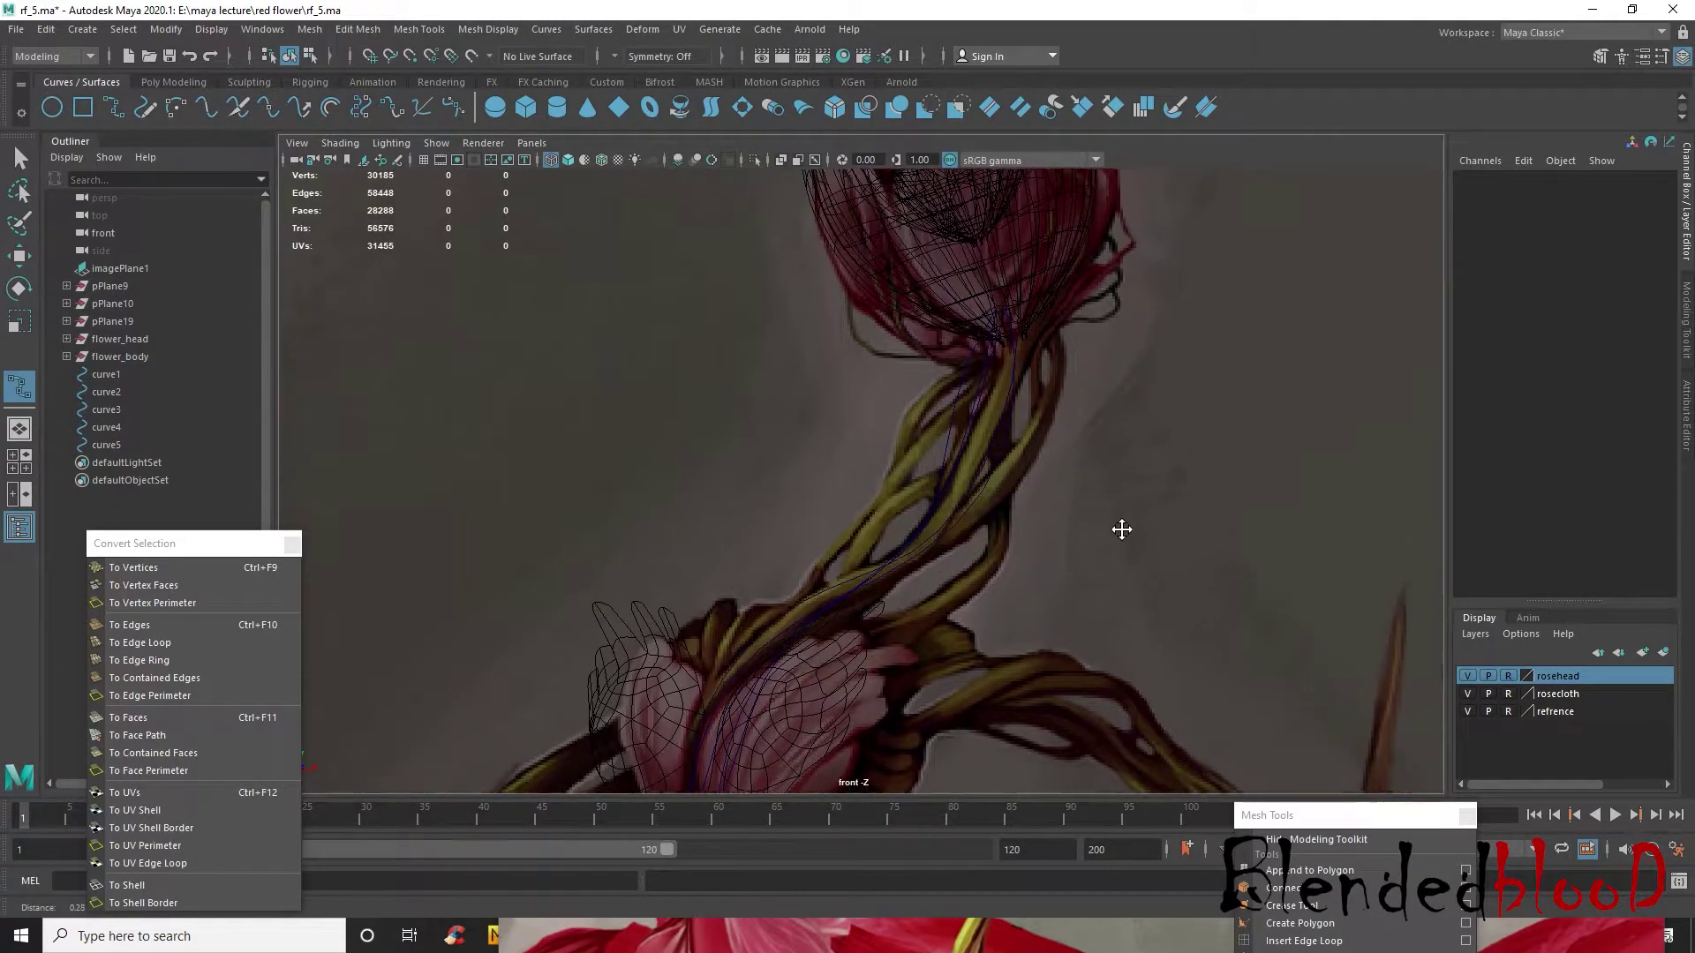
left_click(1002, 339)
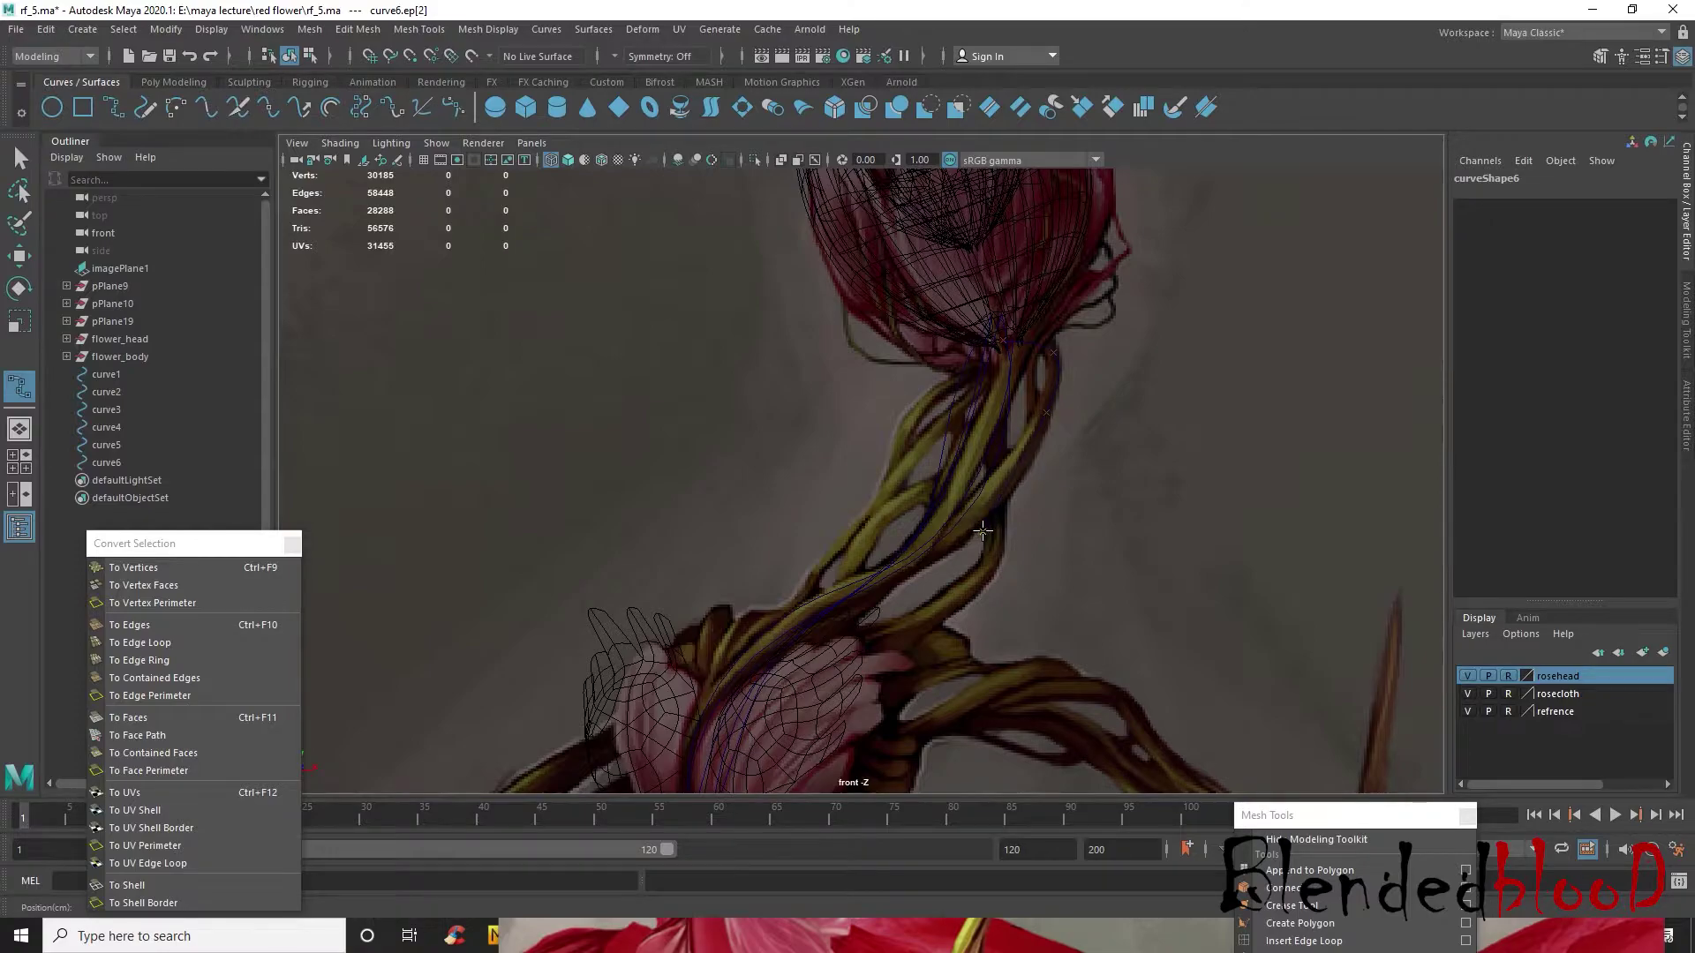
left_click(824, 624)
middle_click_drag(748, 704, 741, 494, "alt")
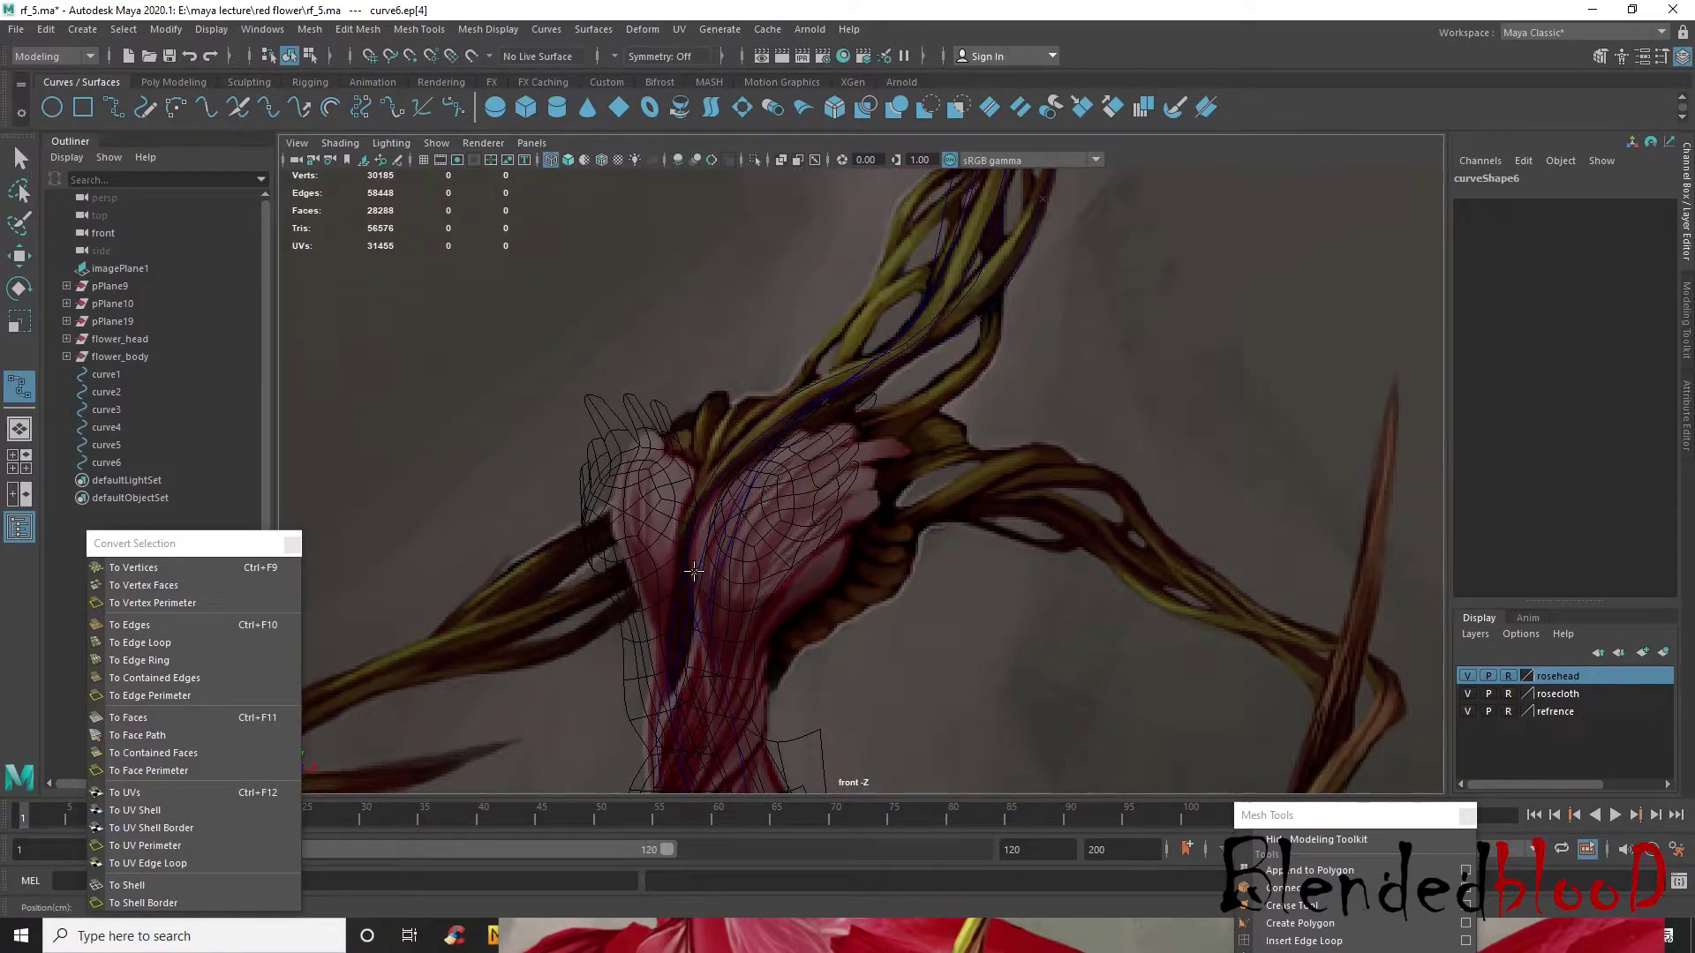
key("Return")
- Move curve6's control vertices in the front view so its bends follow the painted strand over the neck and hands
middle_click_drag(959, 406, 906, 662, "alt")
right_click_drag(985, 467, 865, 481)
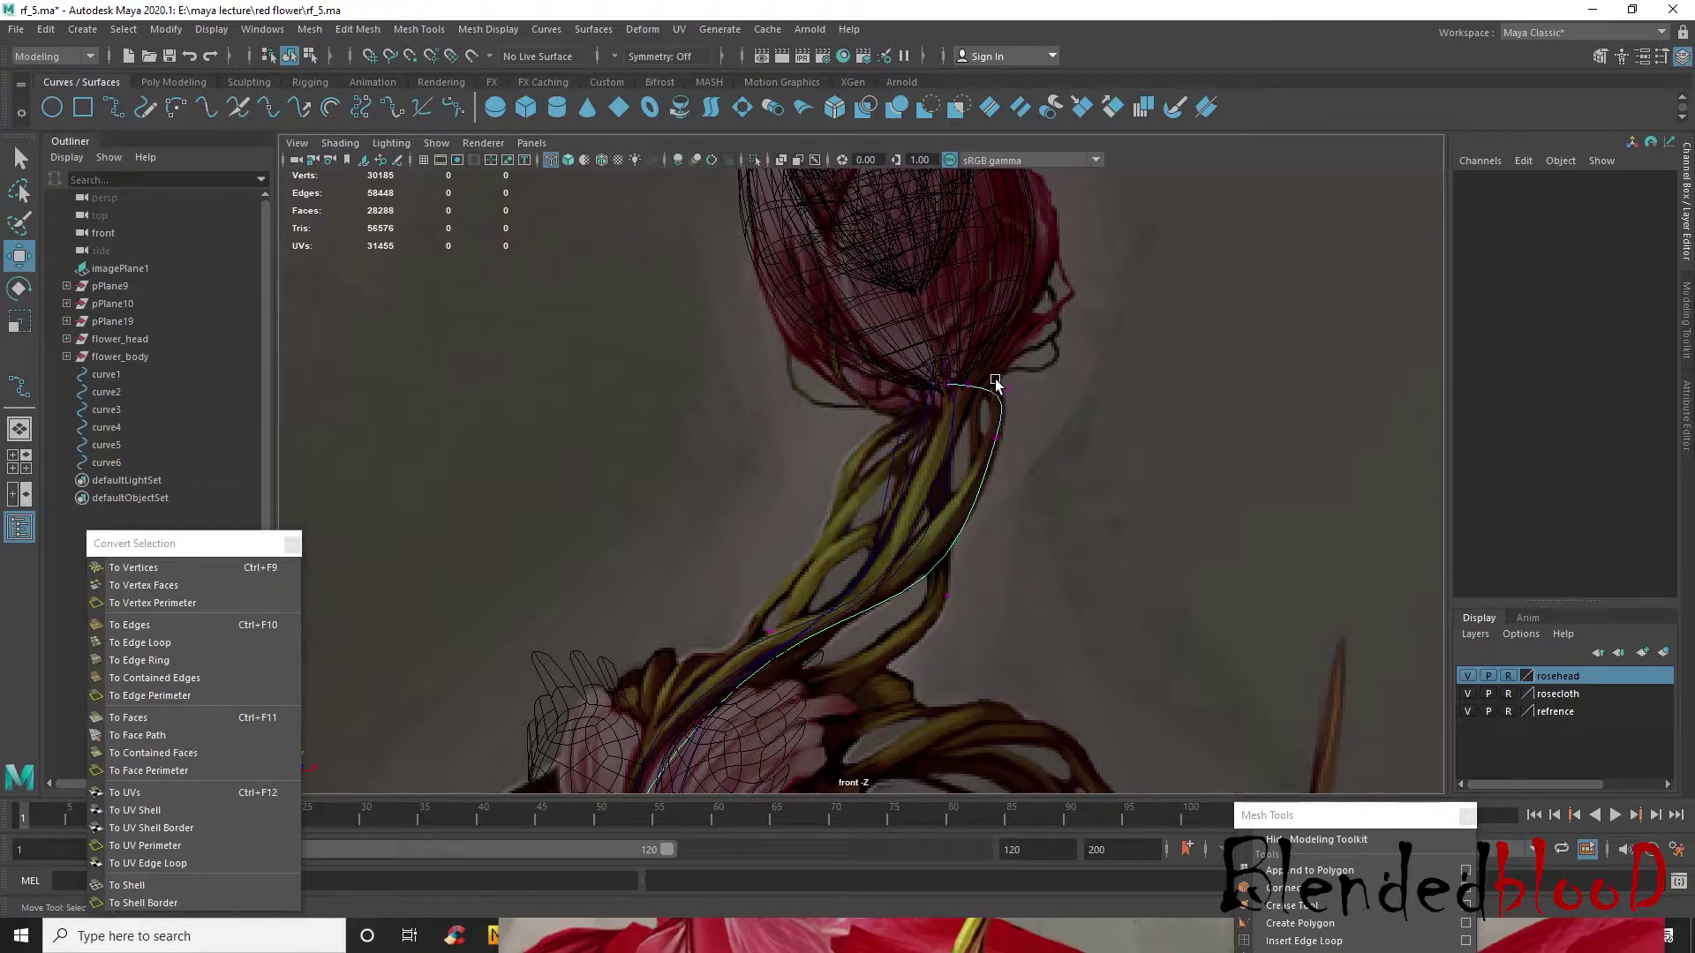
left_click(1004, 389)
left_click(945, 595)
left_click_drag(946, 594, 927, 579)
middle_click_drag(927, 580, 910, 430, "alt")
left_click(910, 429)
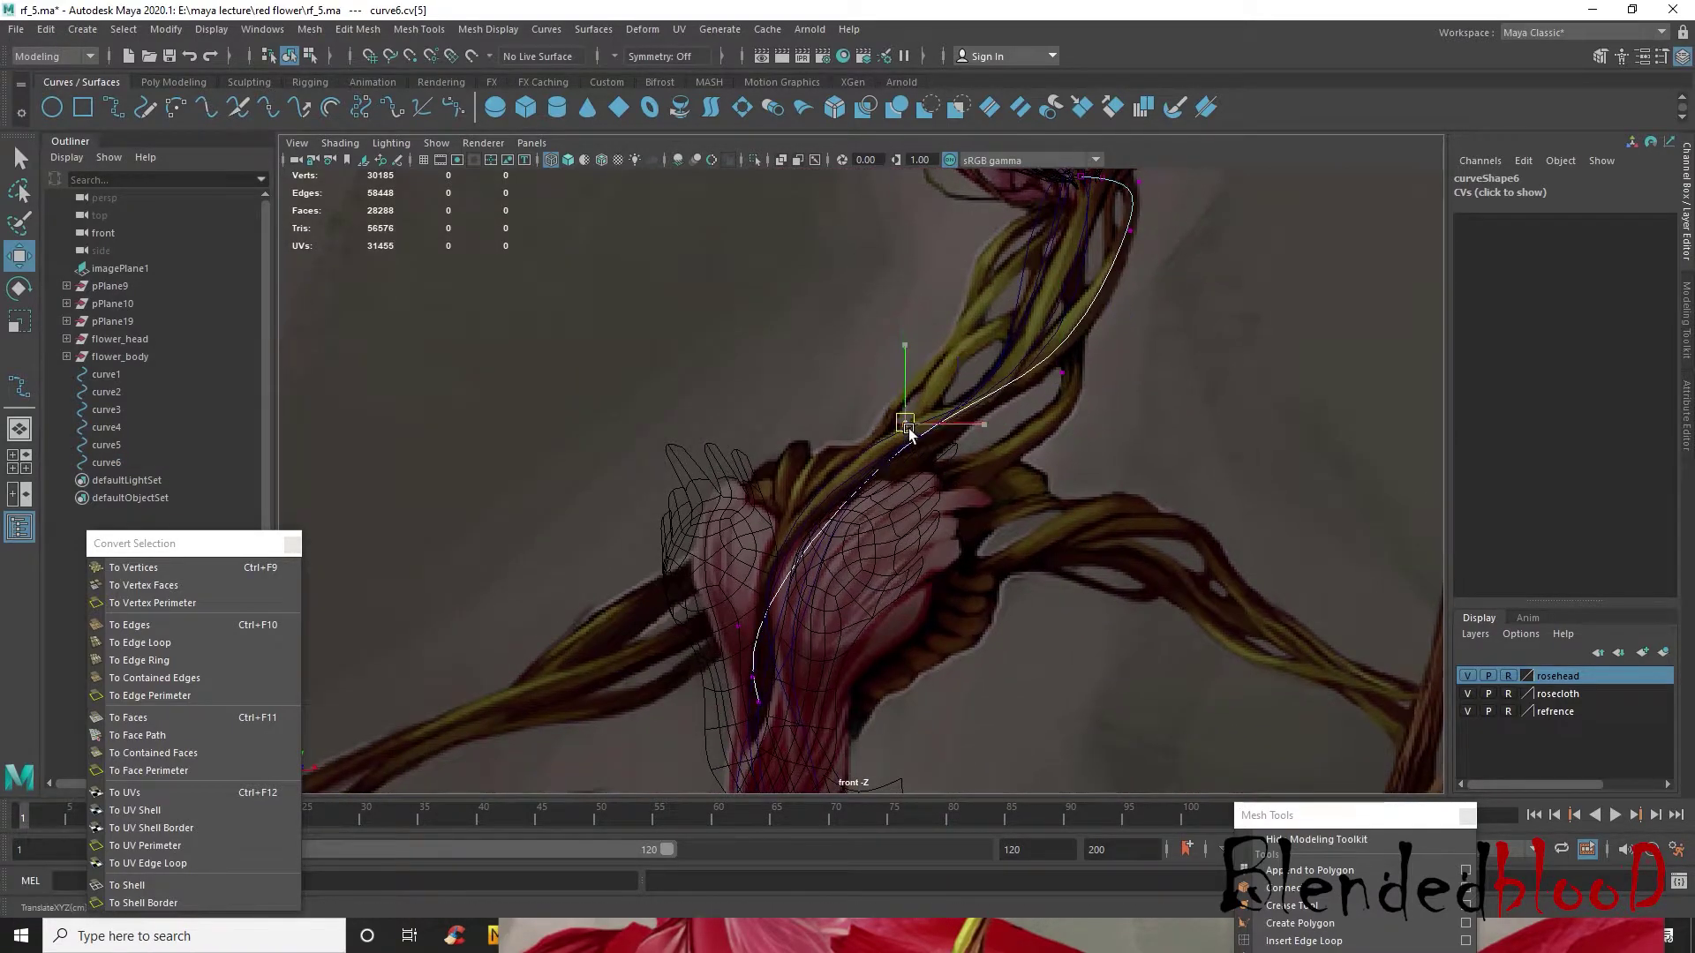
left_click(741, 625)
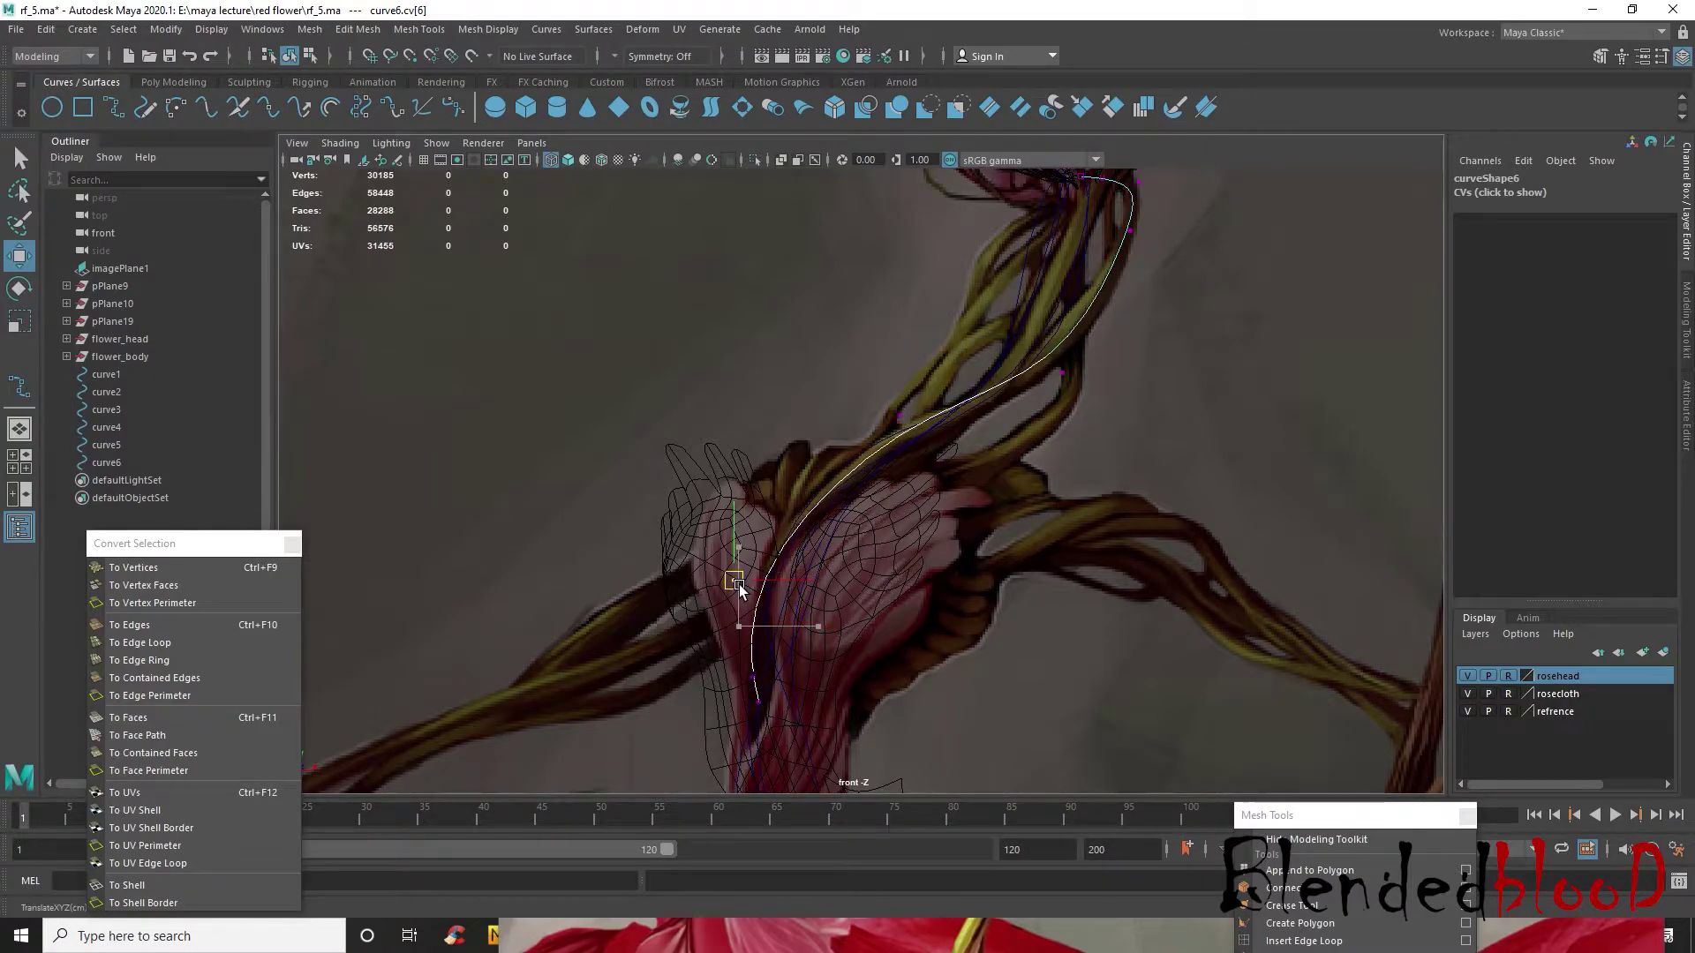
- Try to rotate curve6 in the perspective view, undoing the rotation
key("space")
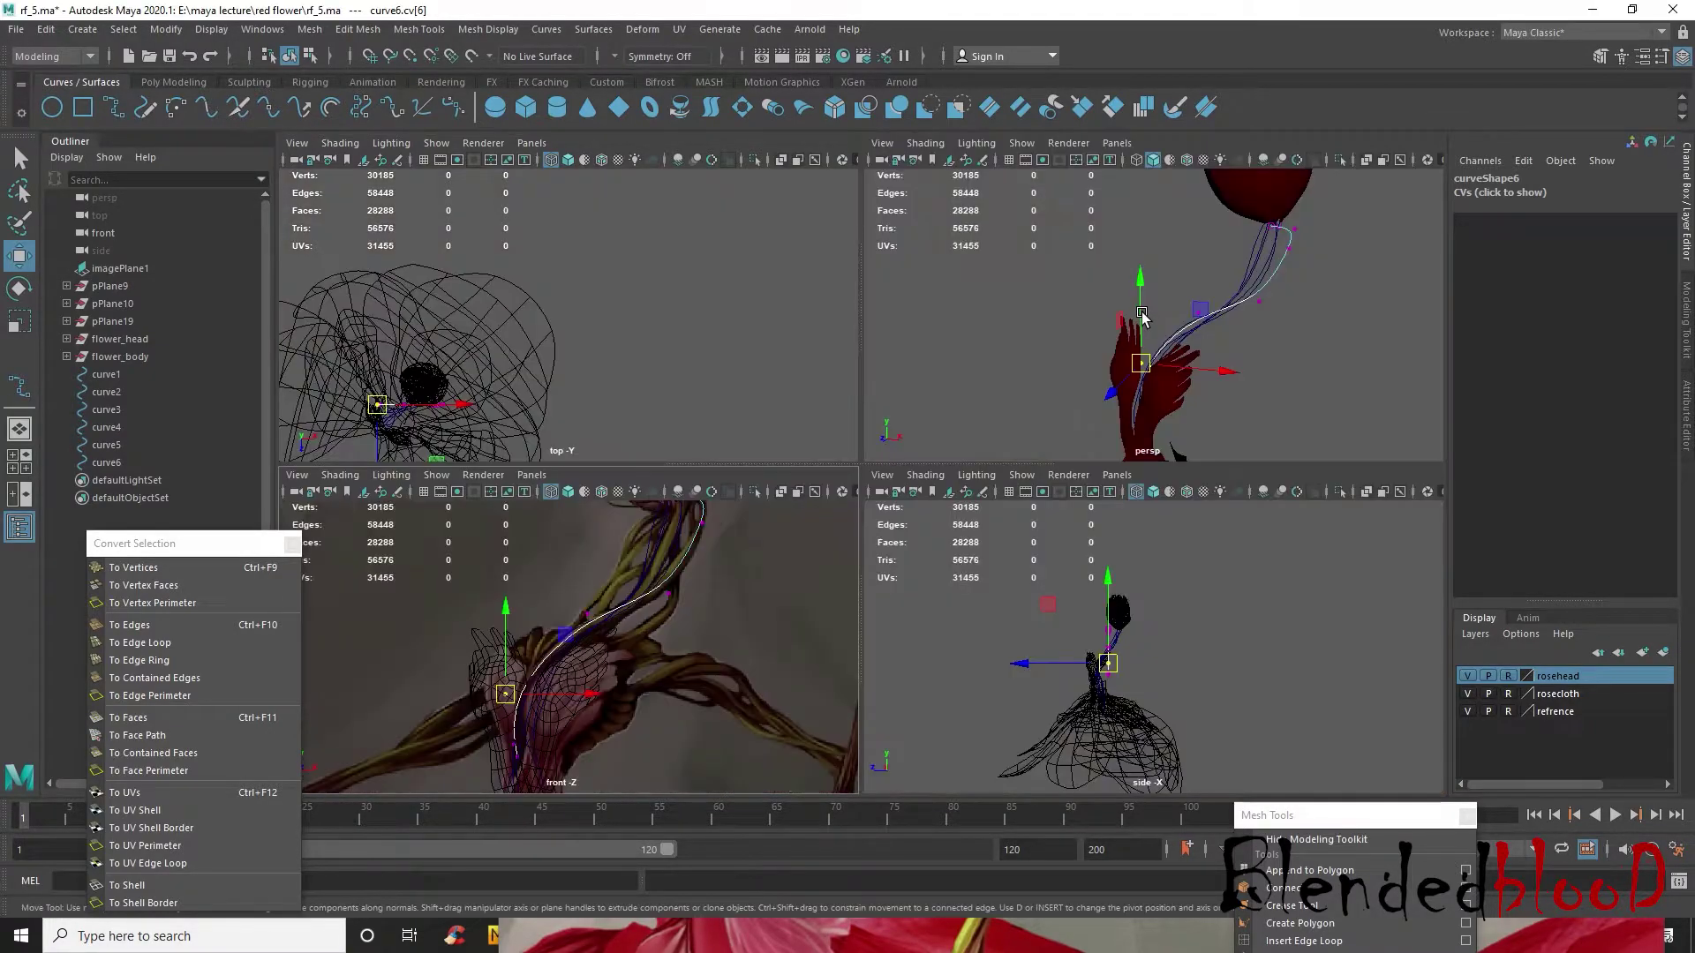
key("space")
left_click_drag(1146, 416, 1164, 530, "alt")
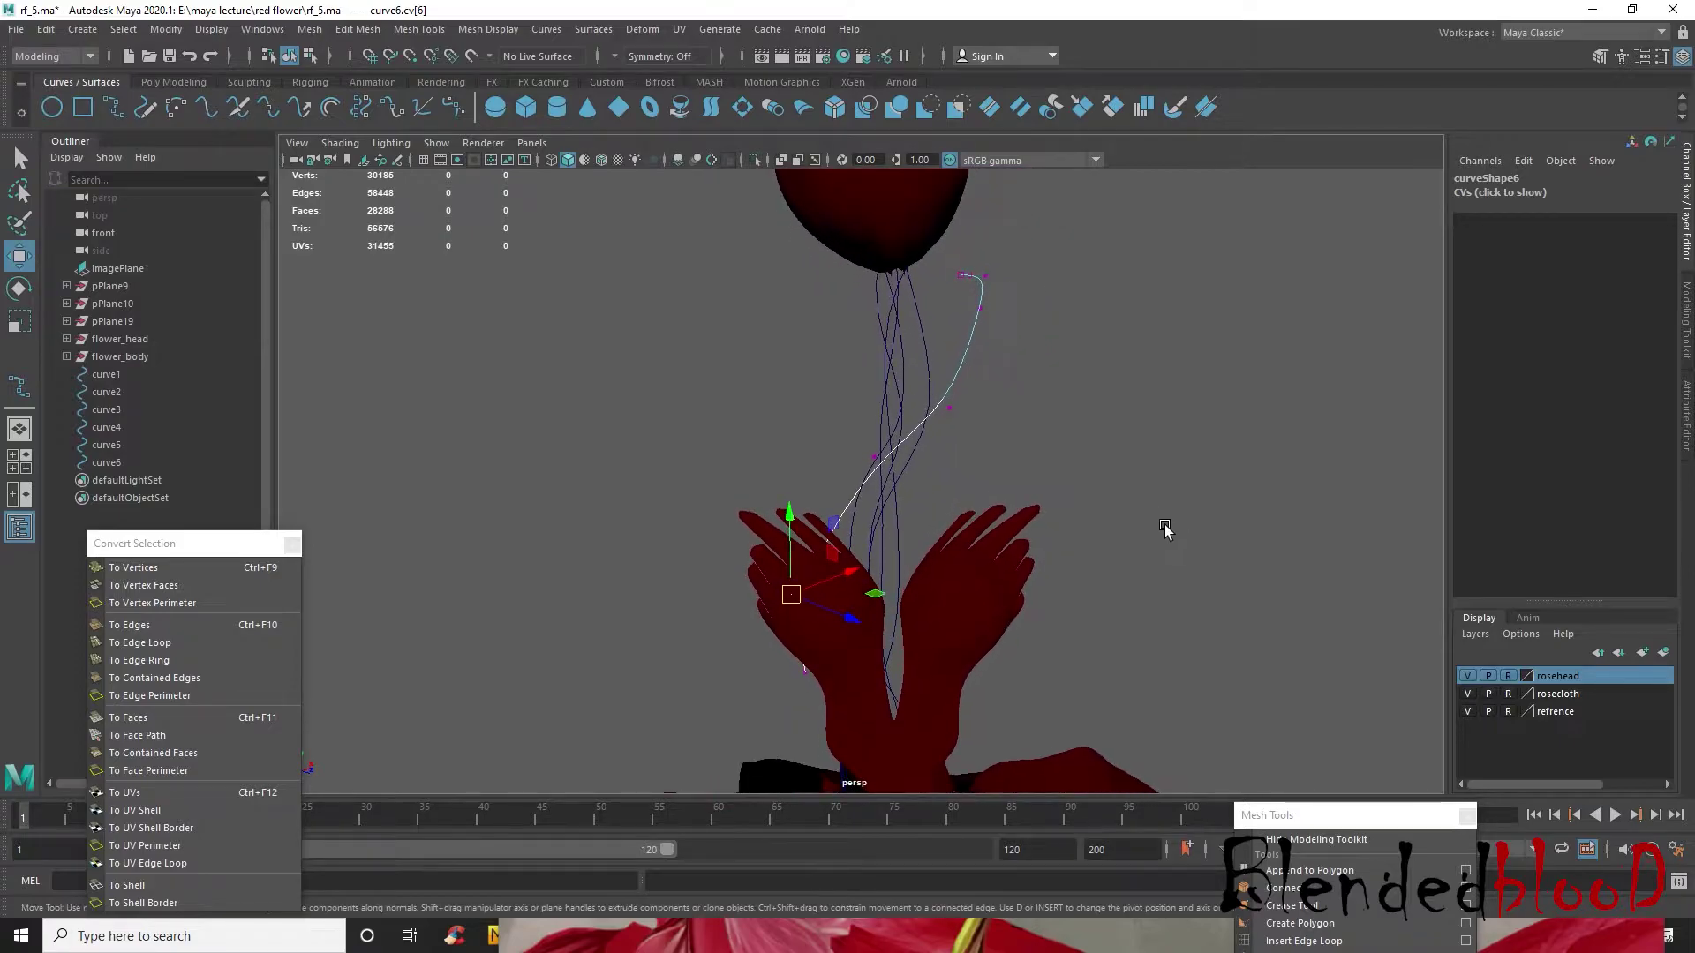
scroll(991, 383, "down", 2)
right_click_drag(963, 351, 1010, 326)
key("e")
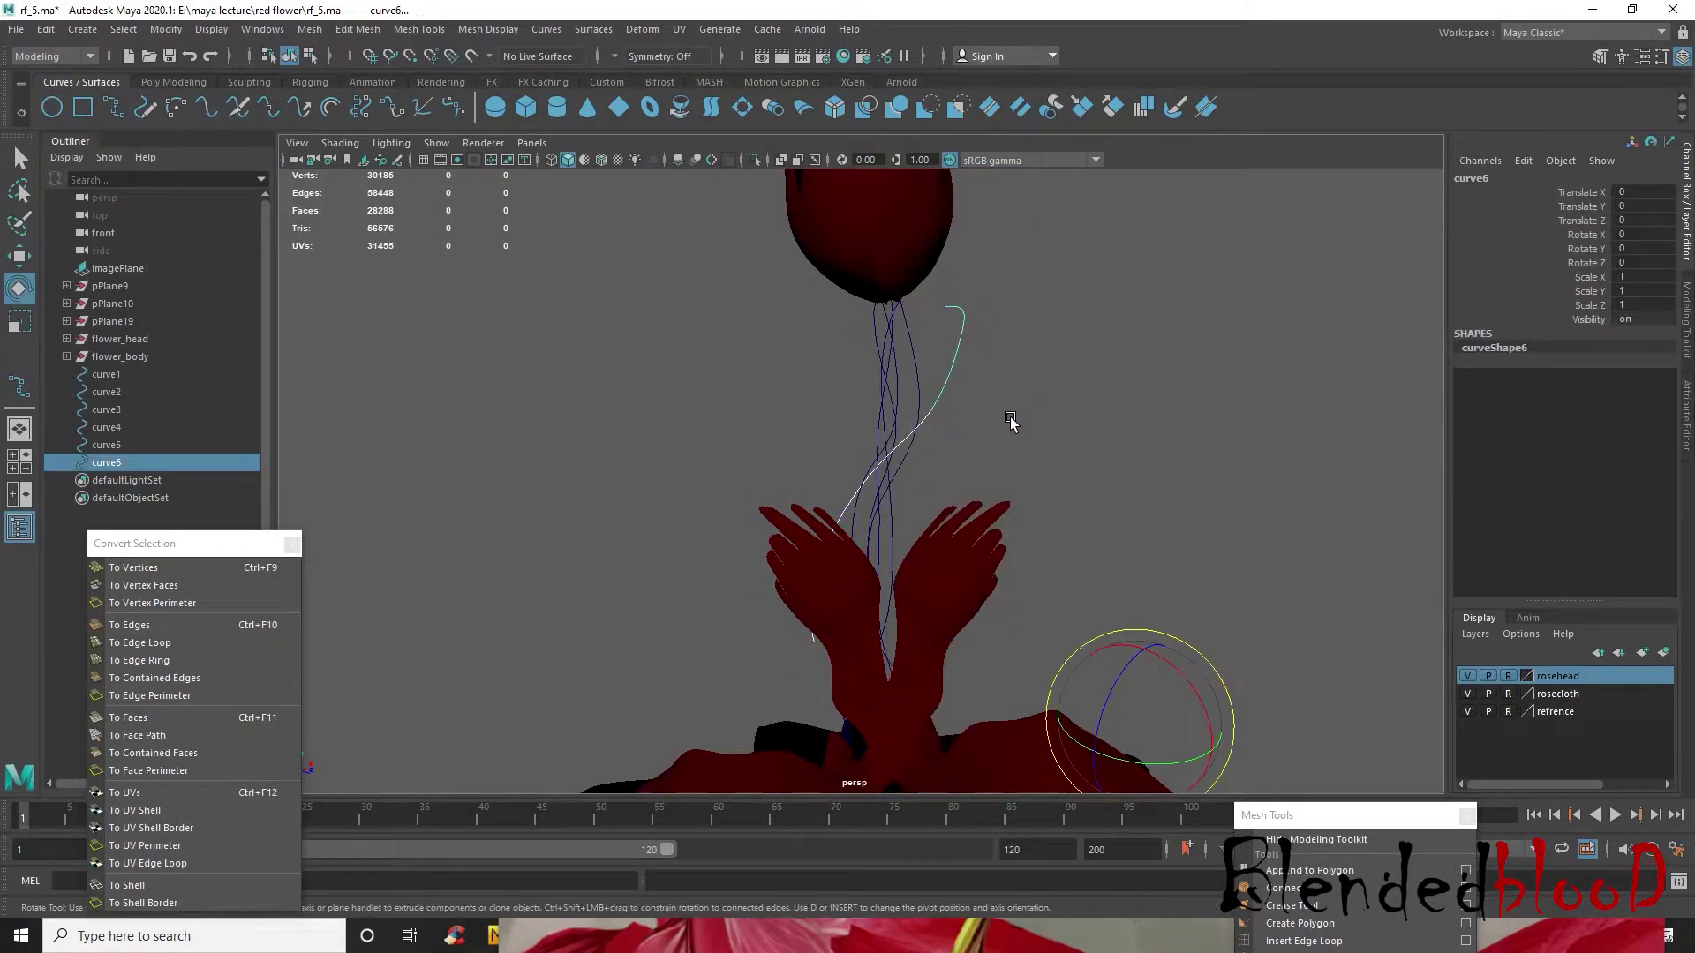
left_click_drag(1218, 677, 1218, 671)
key("ctrl+z")
left_click(976, 358)
left_click(961, 333)
right_click_drag(961, 332, 858, 336)
key("space")
key("space")
key("space")
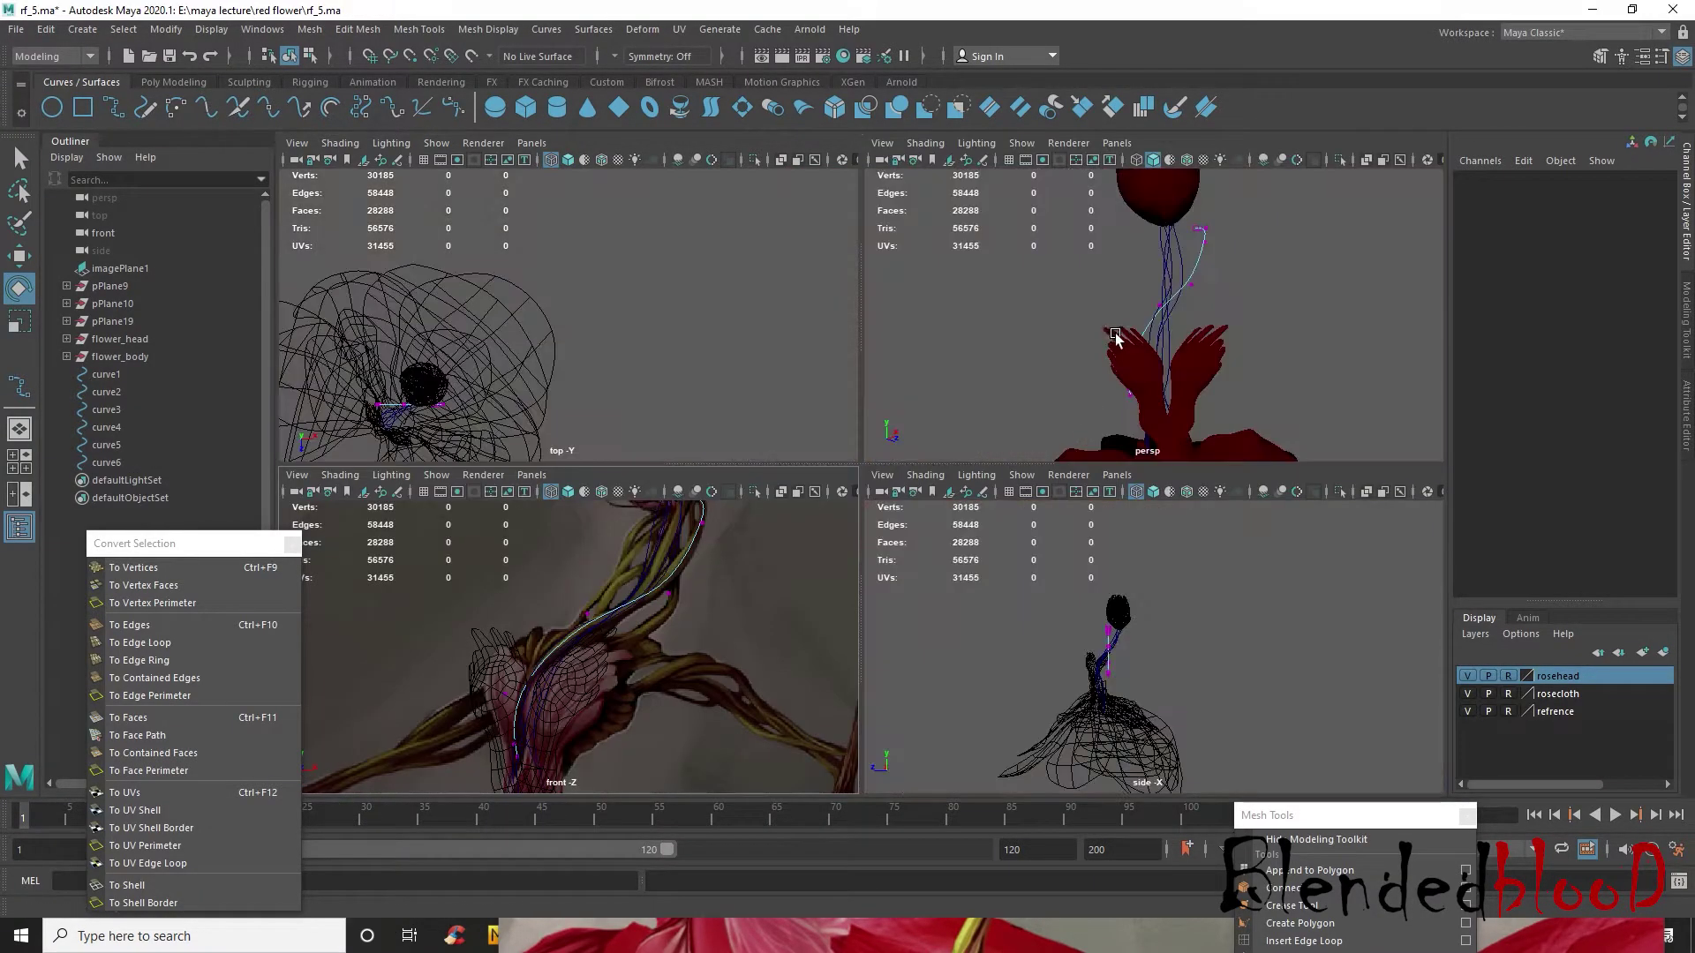
key("space")
key("space")
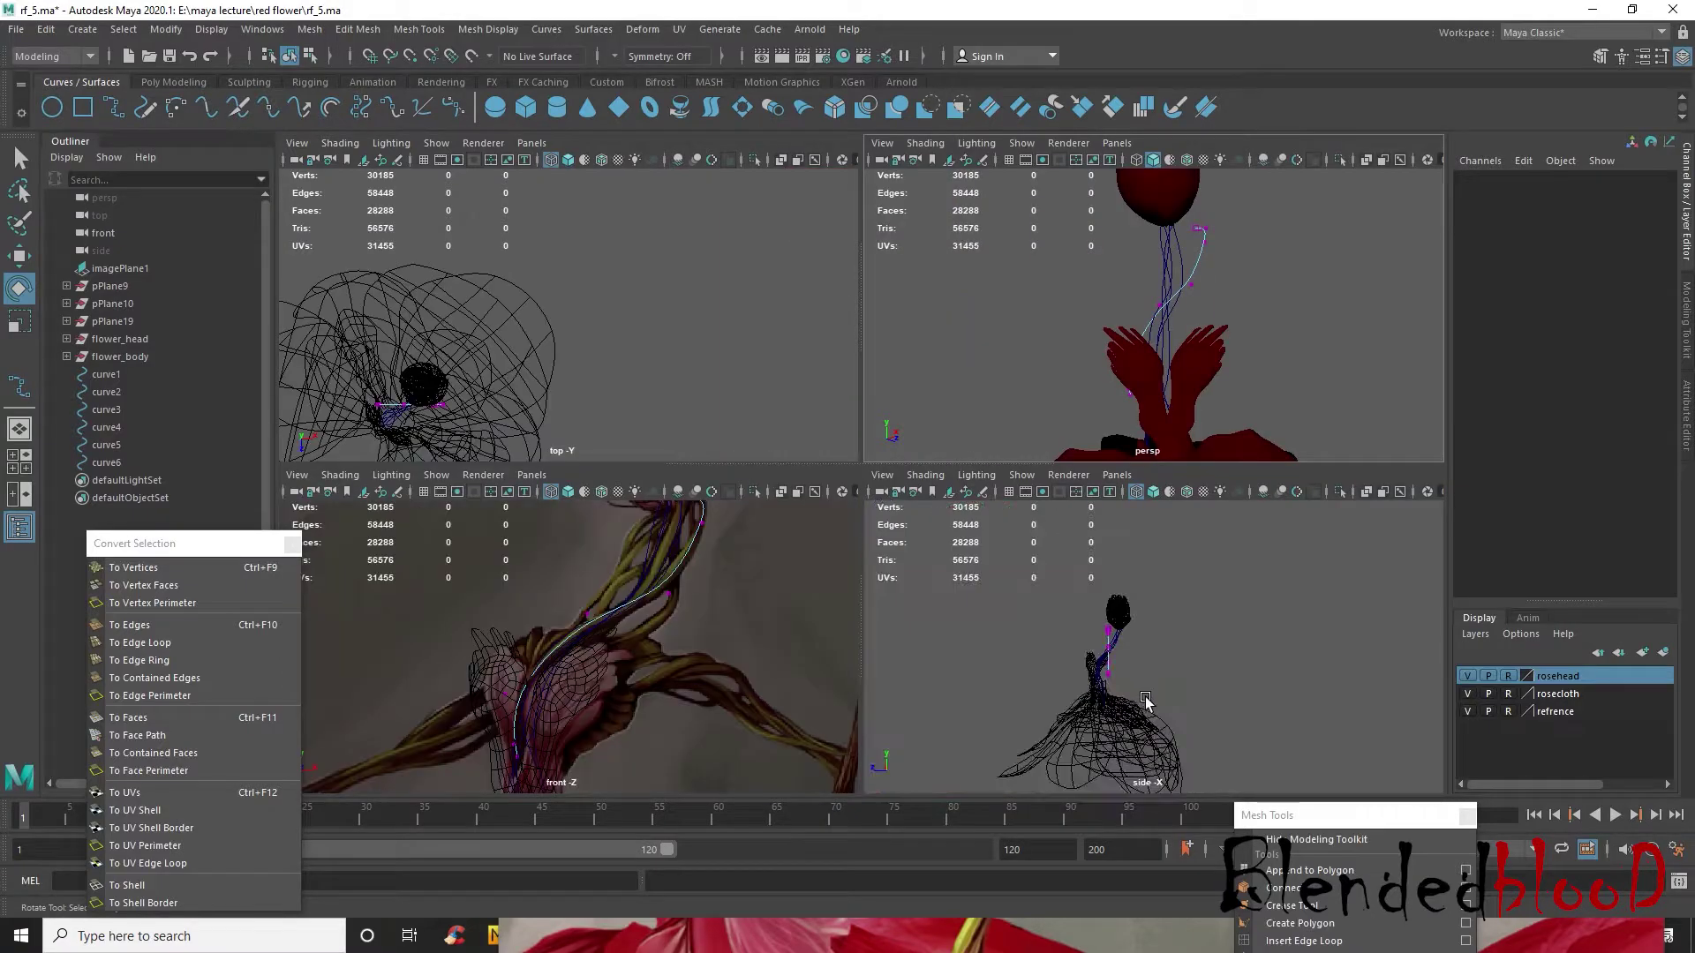
key("f")
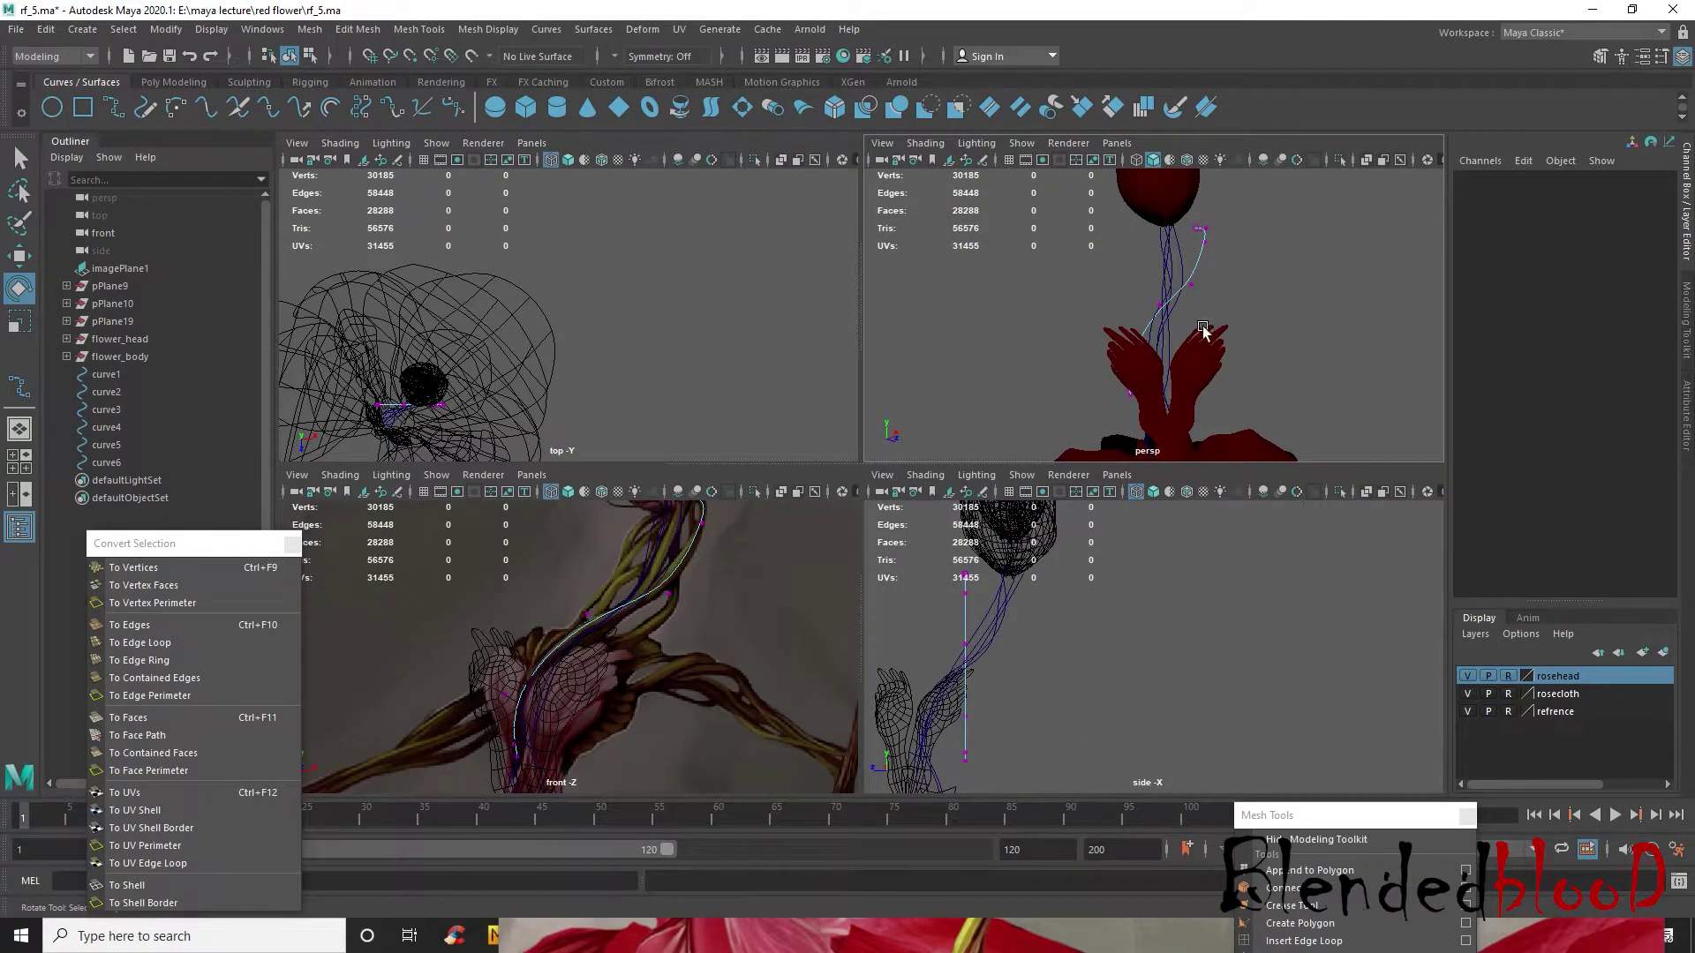
key("space")
mouse_move(1091, 420)
left_mouse_down("alt")
mouse_move(1108, 422)
mouse_move(1065, 412)
left_mouse_up("alt")
left_click_drag(960, 282, 987, 343)
- Center curve6's pivot and rotate the curve to about -21.3, 16.8, -6.8 to line up with the stem bundle
right_click_drag(931, 398, 1008, 374)
left_click(1036, 385)
left_click(931, 404)
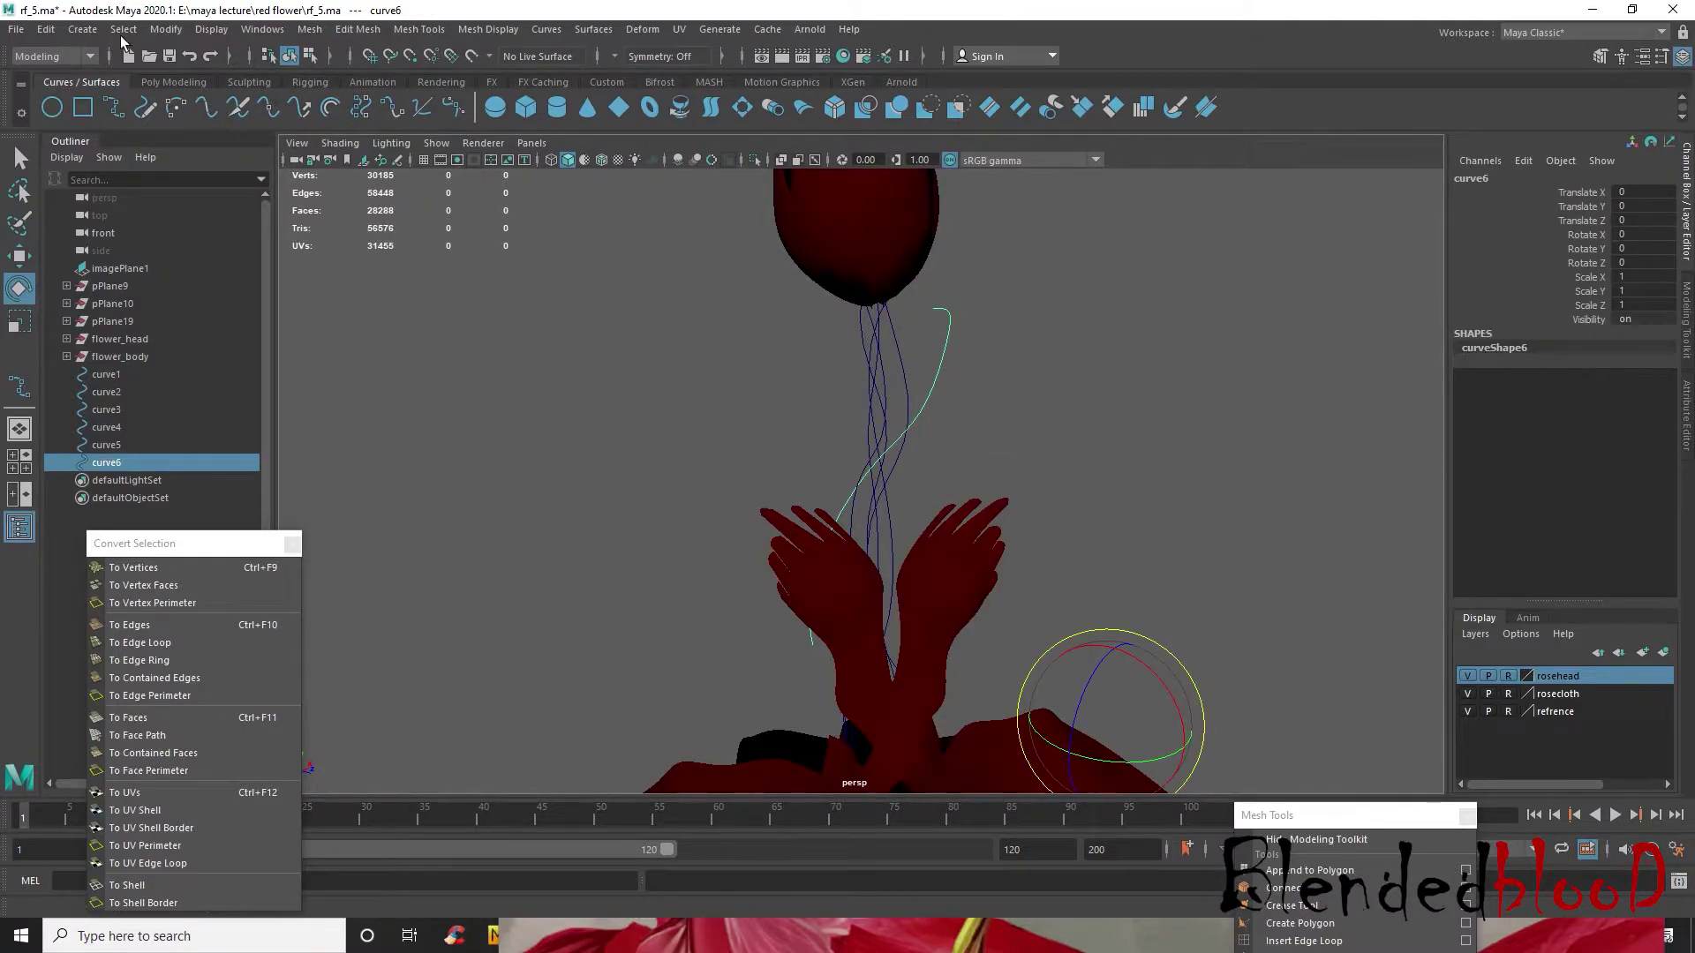
left_click(166, 29)
left_click(203, 155)
mouse_move(943, 424)
left_mouse_down()
mouse_move(911, 398)
mouse_move(908, 452)
mouse_move(946, 413)
mouse_move(961, 431)
left_mouse_up()
left_click_drag(847, 476, 1063, 507, "alt")
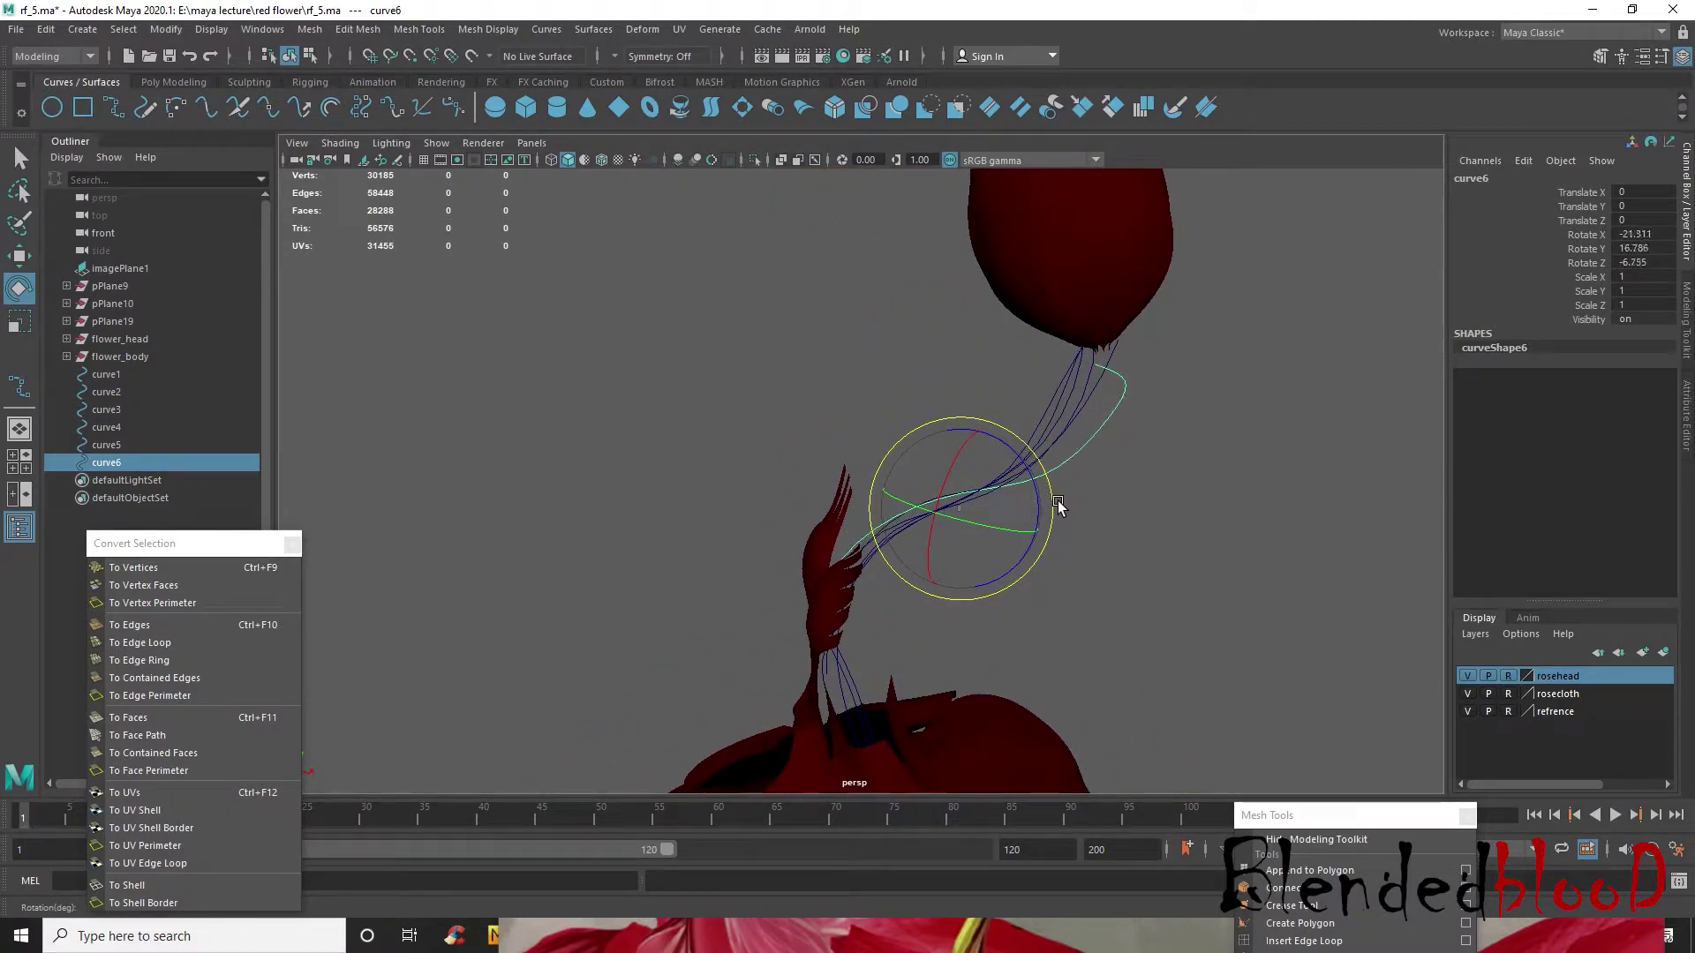
- Move curve6's top control vertices to the flower head's base and its lower ones in between the forearms
key("w")
right_click_drag(1117, 385, 994, 381)
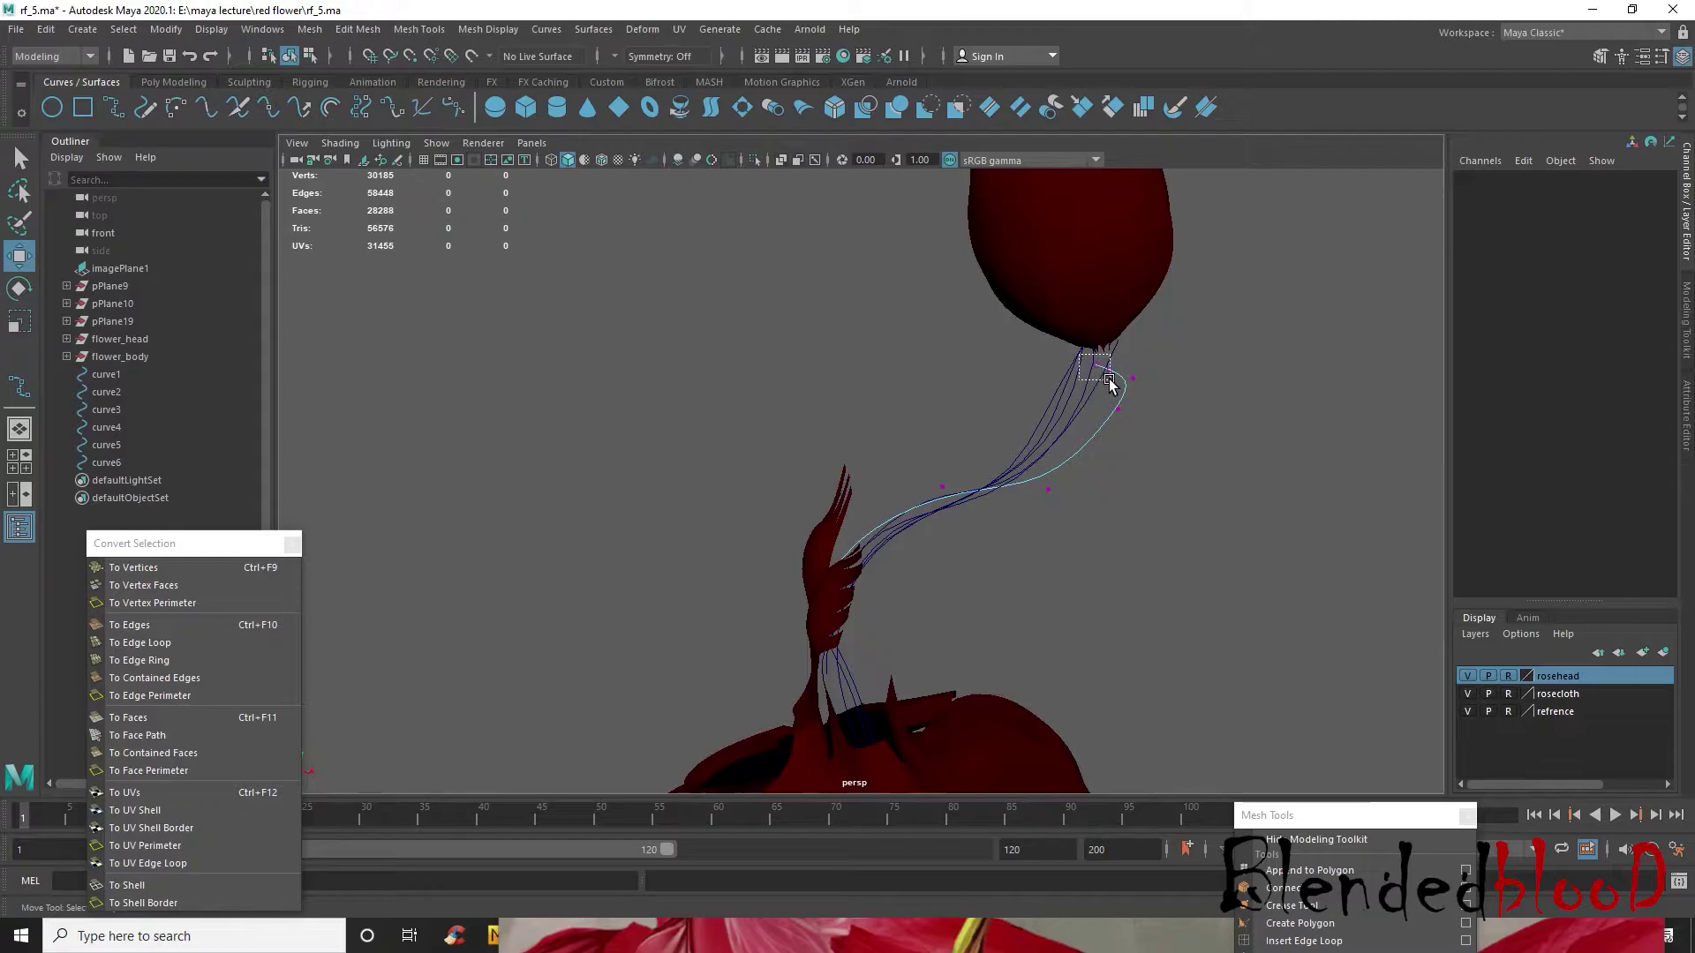
left_click_drag(1103, 384, 1103, 383)
left_click_drag(1096, 302, 1095, 301)
left_click_drag(1102, 362, 991, 485)
left_click_drag(876, 438, 864, 657)
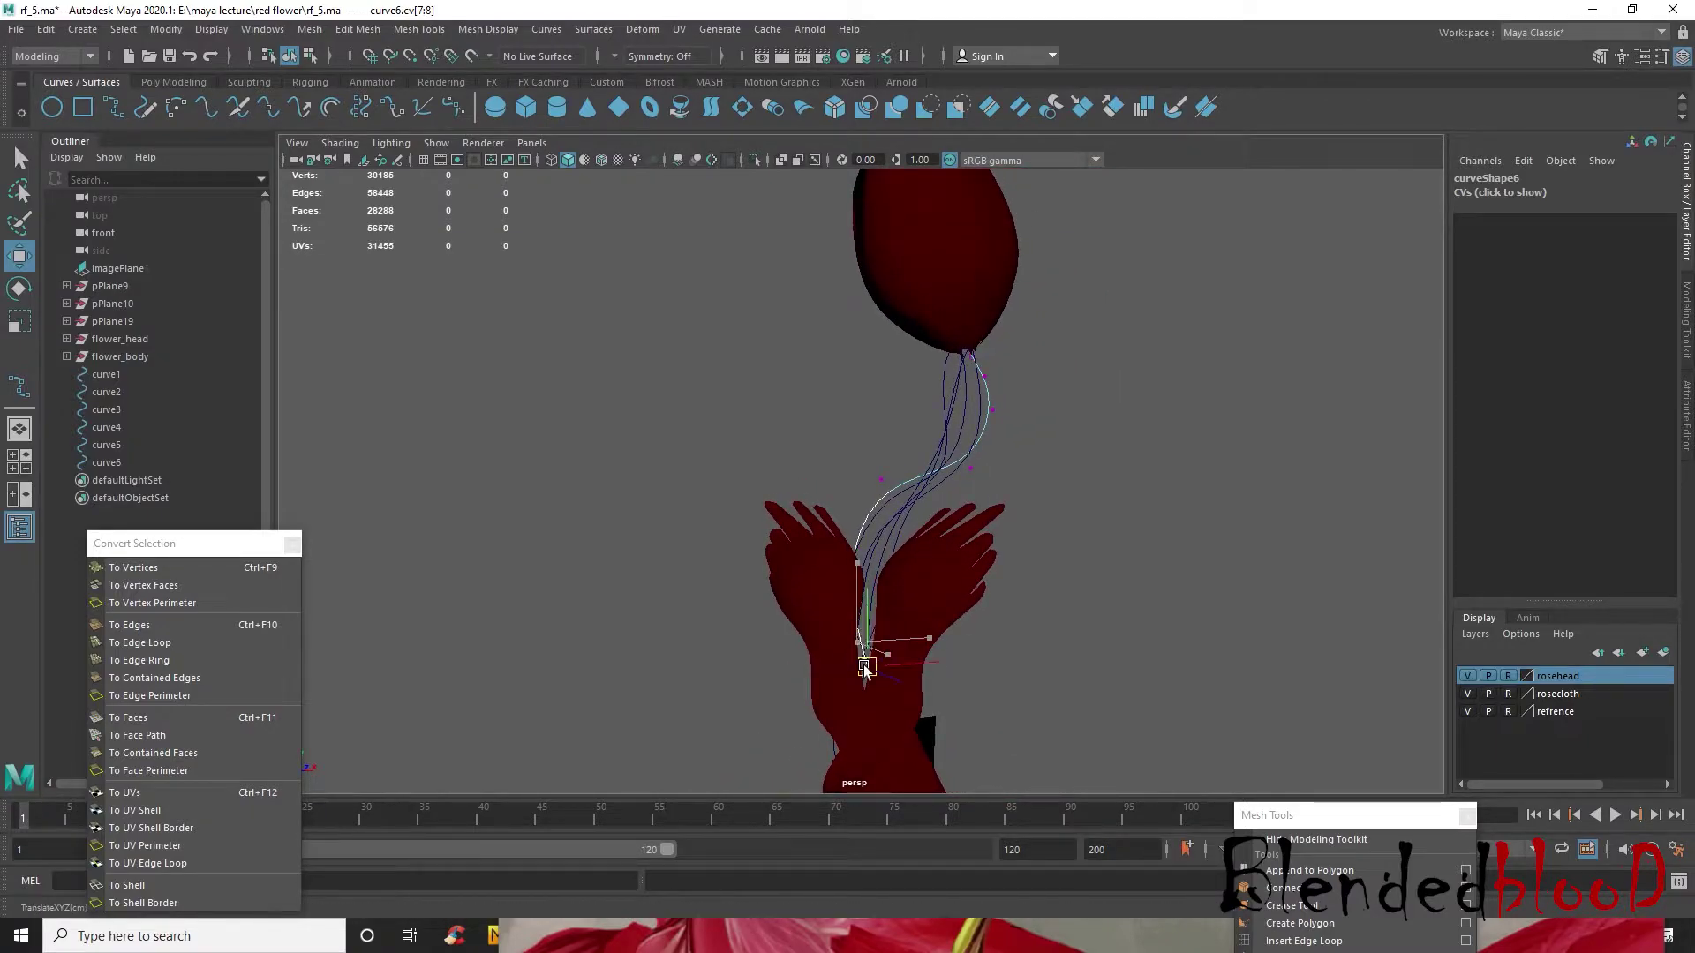
left_click_drag(873, 733, 907, 462, "alt")
left_click(912, 415)
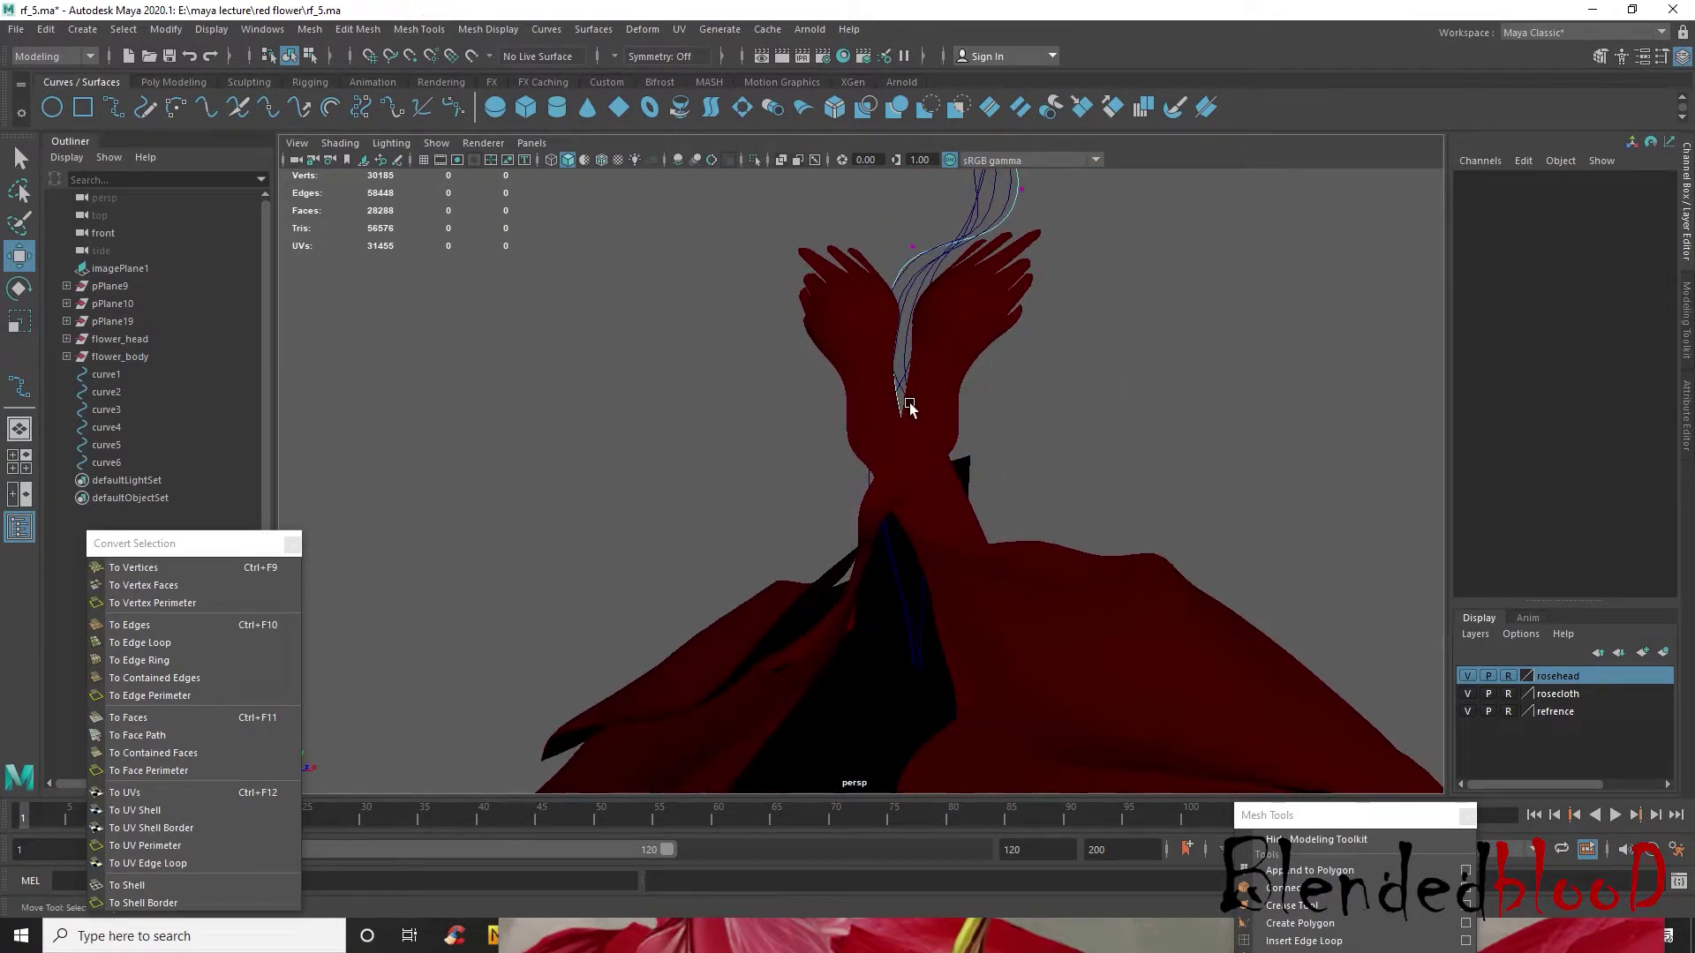
- Select curve2 and reposition its control vertices below the flower head in the perspective view
left_click_drag(1007, 448, 1090, 586, "alt")
scroll(1050, 567, "up", 6)
left_click_drag(986, 545, 942, 533, "alt")
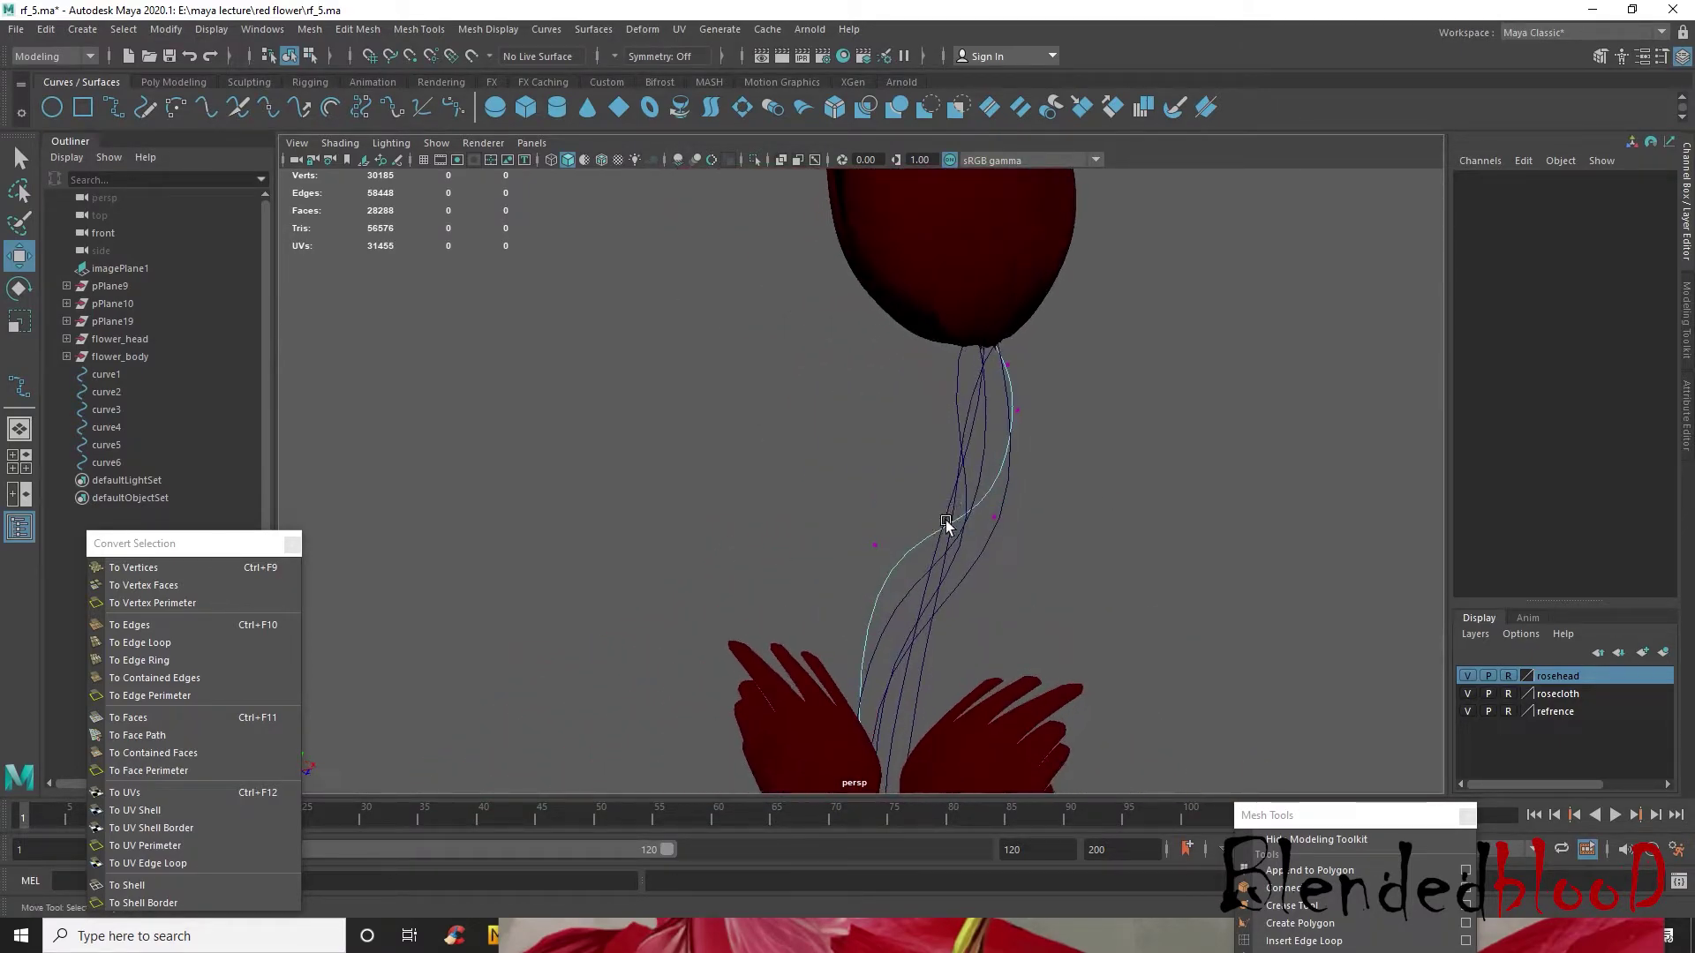
scroll(975, 497, "up", 3)
right_click_drag(1066, 417, 1152, 373)
left_click(1022, 495)
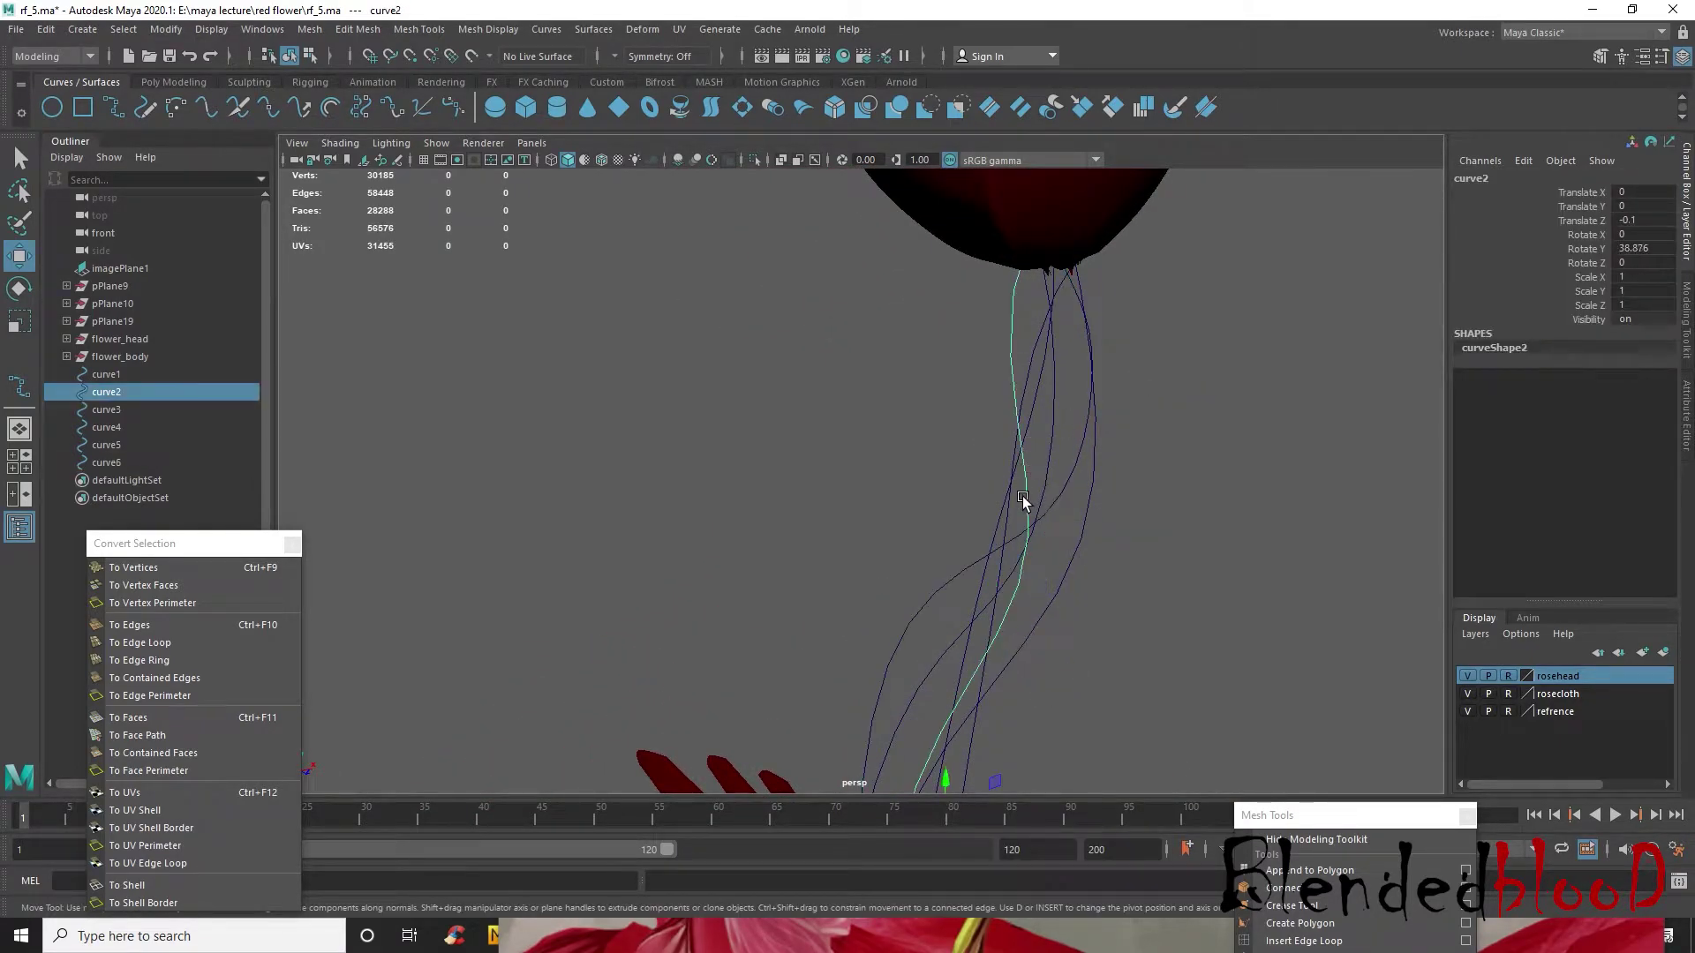
right_click_drag(1022, 495, 949, 496)
middle_click_drag(1051, 640, 1085, 486, "alt")
left_click_drag(912, 562, 1024, 602)
left_click_drag(909, 371, 968, 418)
left_click_drag(969, 420, 918, 403, "alt")
- Move curve2's upper control vertices in the front view to follow the painted neck's outer left strand from the flower head
key("space")
key("space")
middle_click_drag(994, 382, 992, 519, "alt")
left_click_drag(1018, 370, 977, 389)
left_click_drag(1051, 289, 1075, 316)
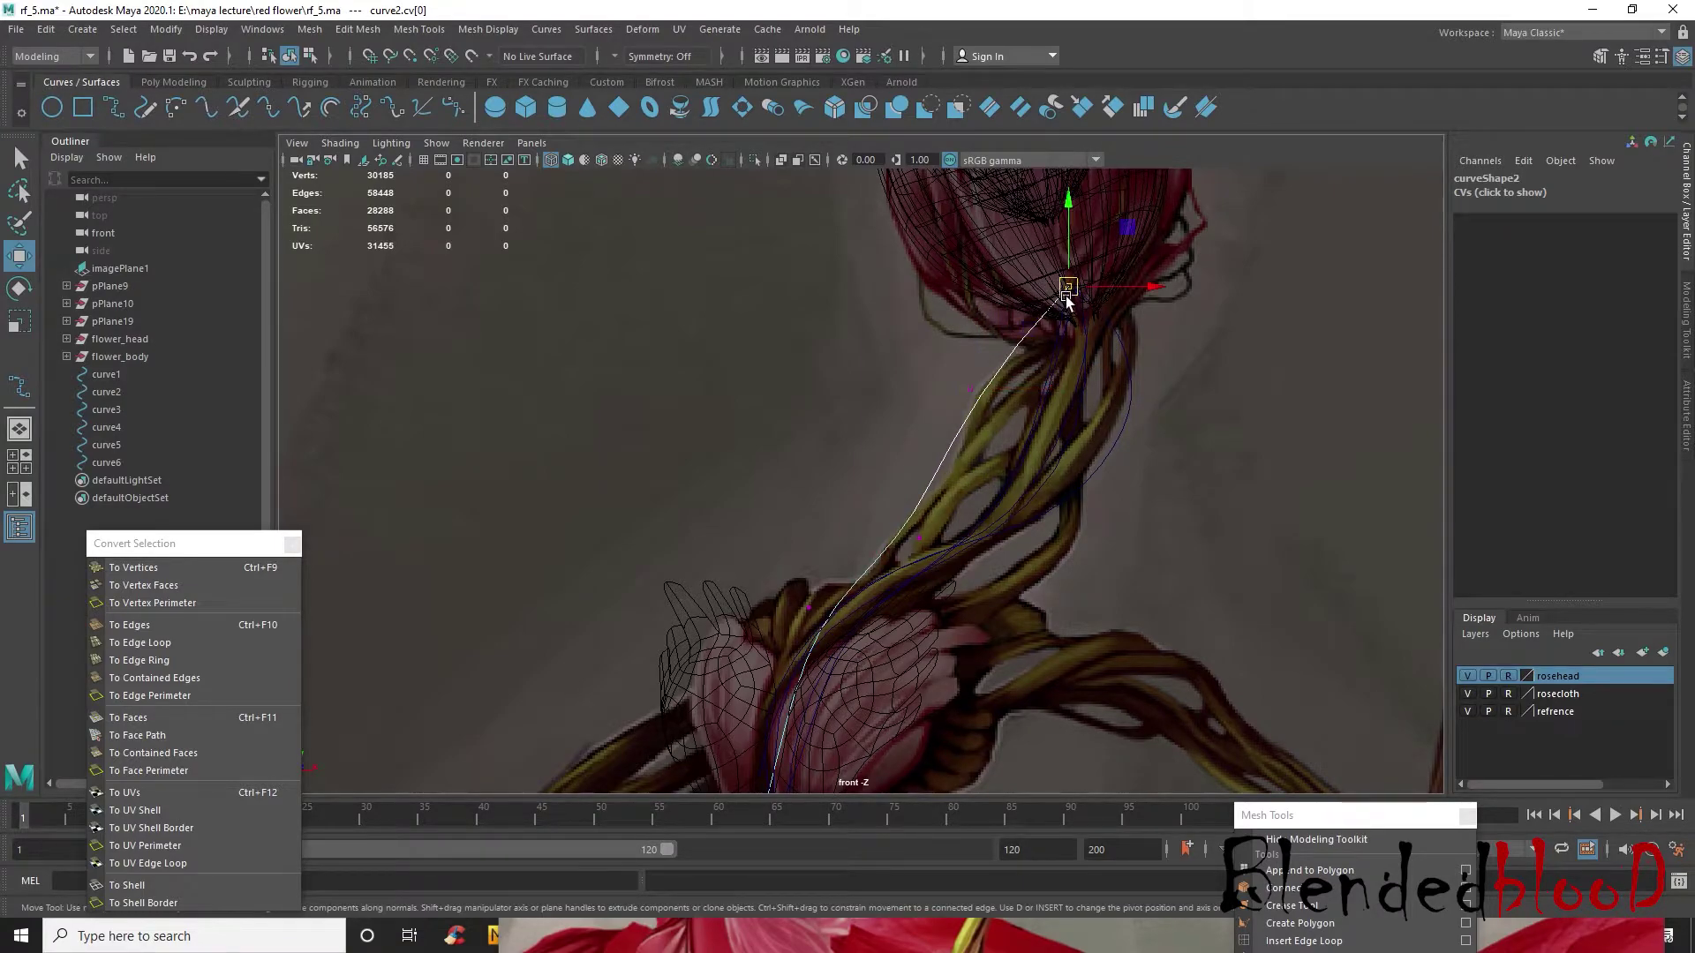
left_click(971, 389)
left_click_drag(976, 382, 999, 367)
left_click_drag(903, 515, 971, 486)
left_click_drag(796, 580, 842, 584)
- Fit curve2's middle control vertices, including vertices 2 and 3, to the painted strand above the hands
middle_click_drag(888, 732, 907, 524, "alt")
left_click_drag(784, 603, 817, 420)
middle_click_drag(902, 381, 885, 483, "alt")
left_click_drag(884, 483, 902, 451)
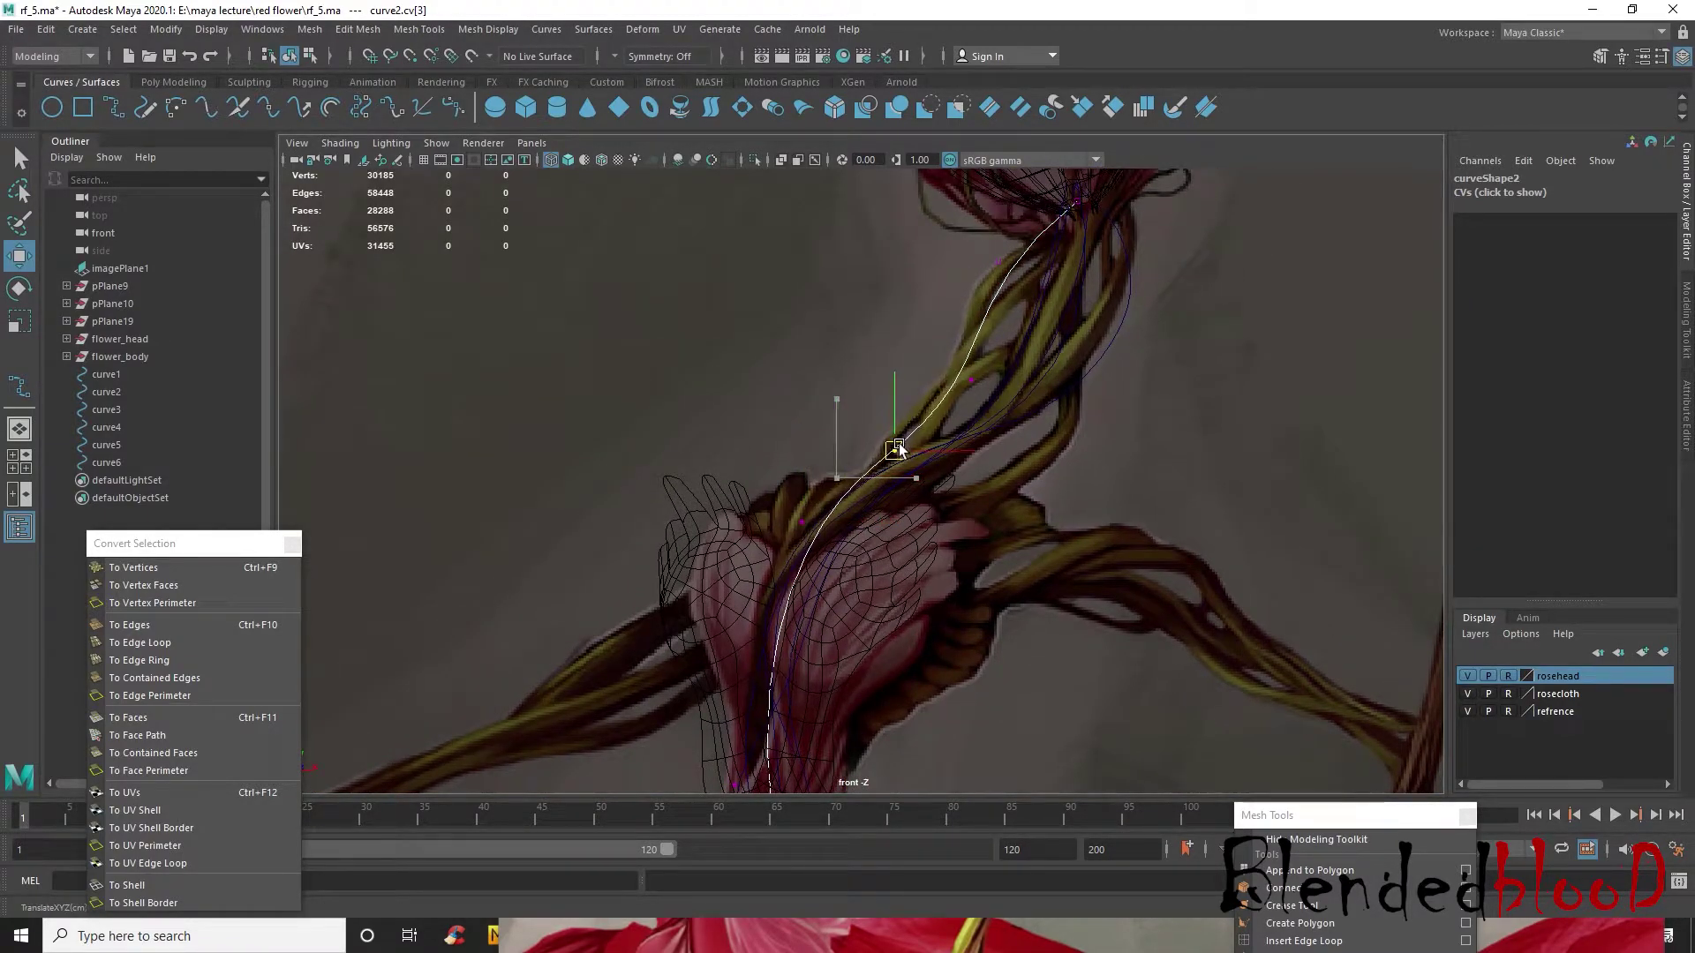
left_click(941, 386)
left_click_drag(941, 386, 959, 380)
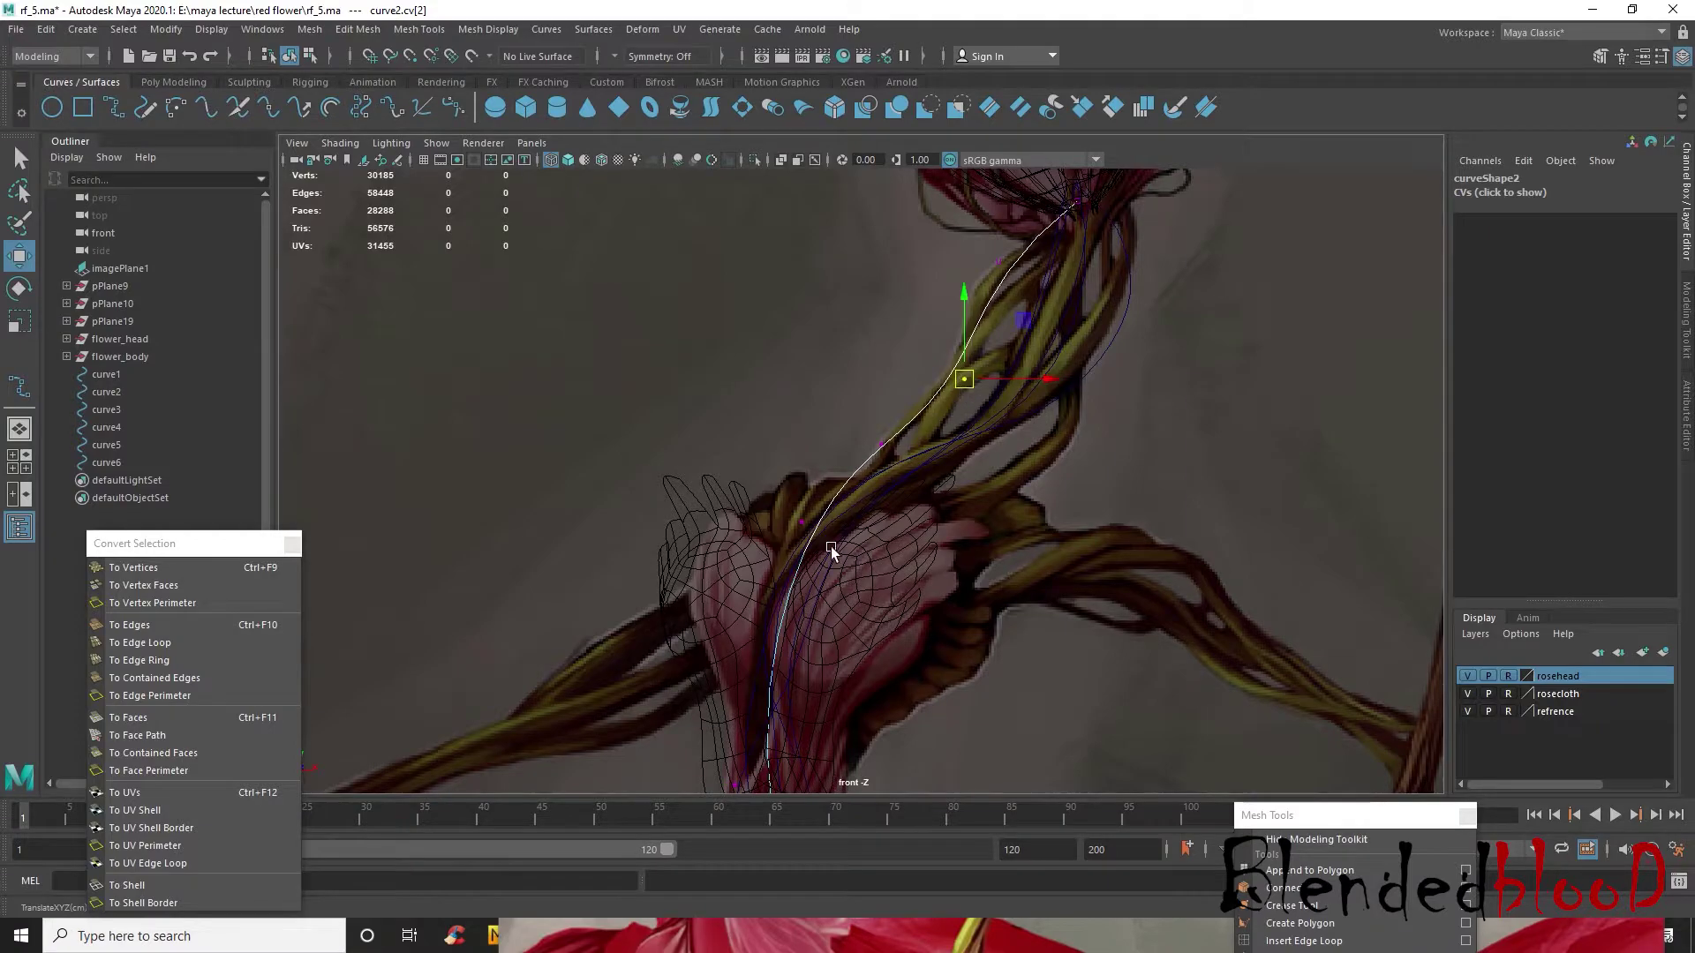
- Move curve2's control vertex 5 outward beside the forearm and adjust the vertex just below the flower head
middle_click_drag(839, 531, 876, 457, "alt")
left_click_drag(829, 640, 753, 542)
scroll(875, 546, "down", 9)
scroll(912, 605, "up", 6)
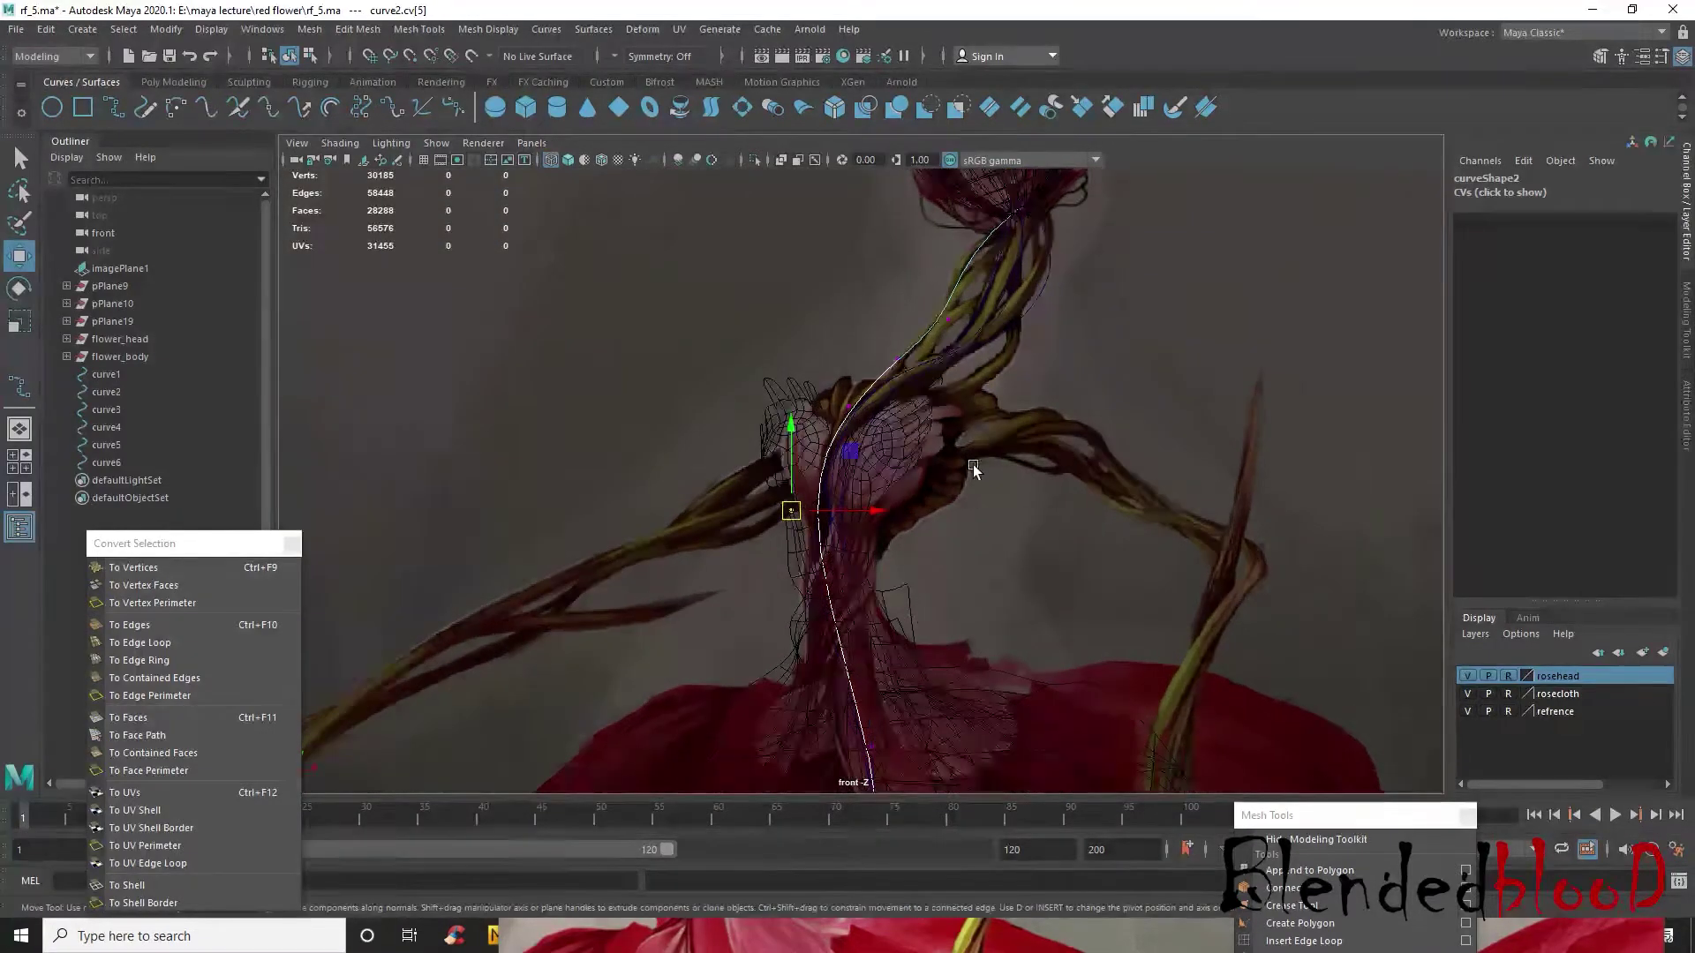
left_click_drag(974, 429, 966, 583, "alt")
scroll(1003, 436, "up", 2)
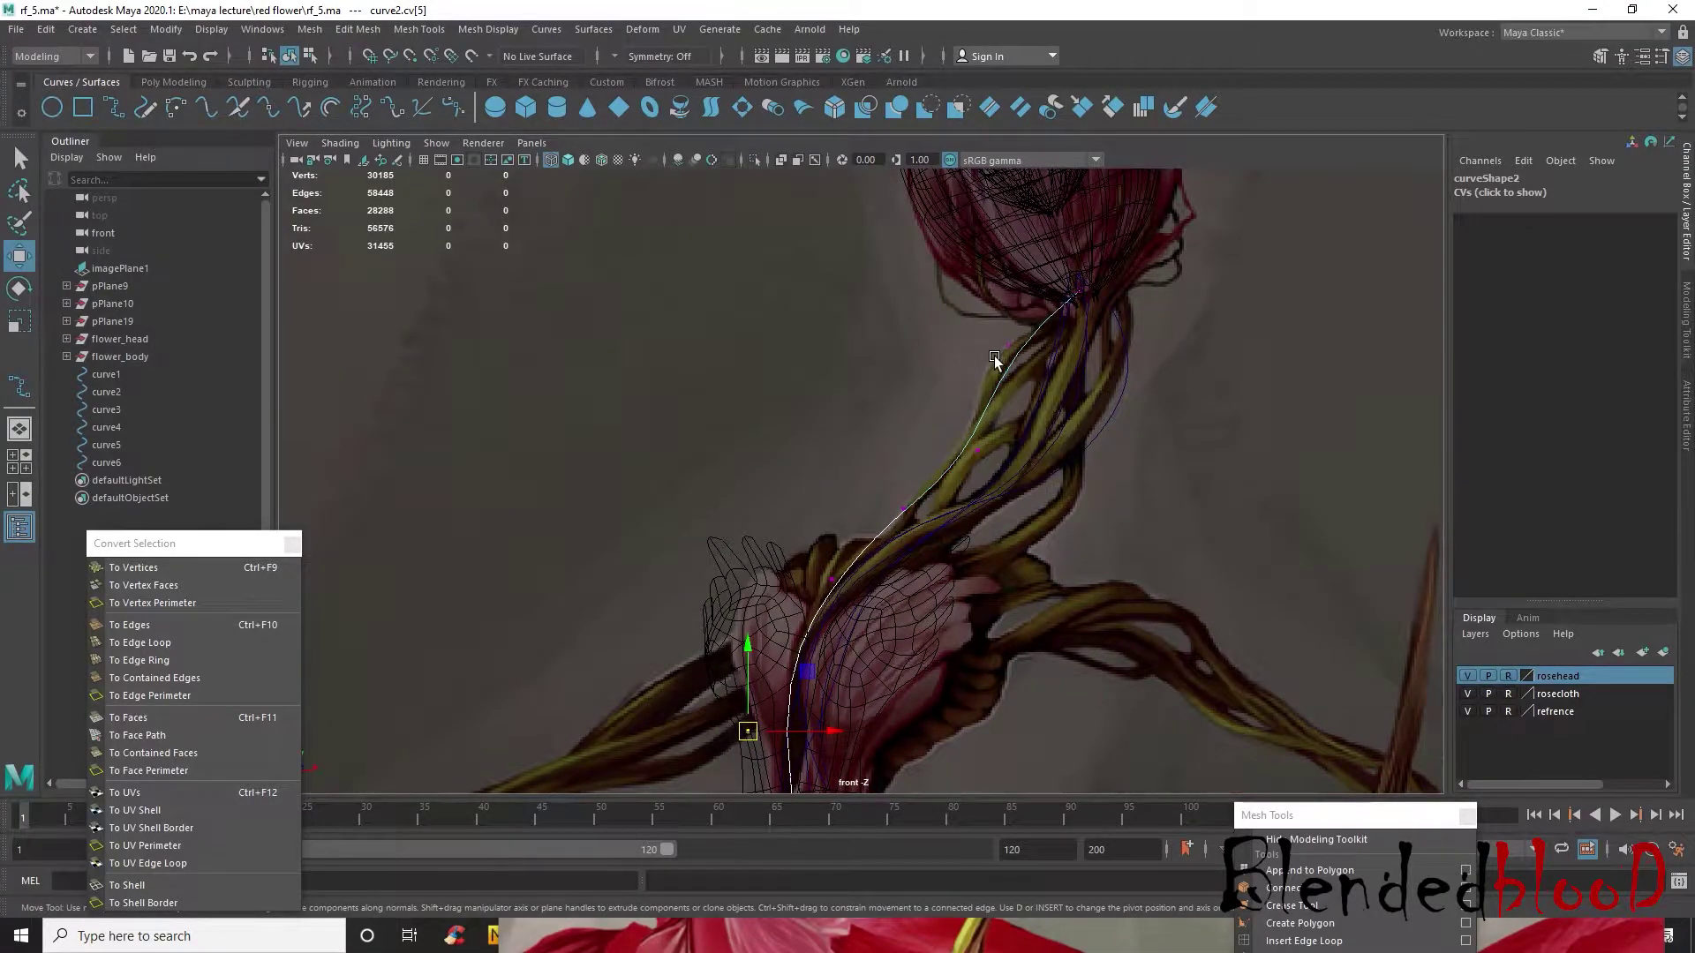
left_click_drag(1032, 371, 999, 334)
left_click_drag(1004, 355, 1006, 346)
- Examine how the stem curves intertwine between the flower head and hands in the perspective view
right_click_drag(1084, 295, 1148, 266)
key("space")
key("space")
mouse_move(1153, 437)
left_mouse_down("alt")
mouse_move(1199, 490)
mouse_move(1283, 469)
mouse_move(1128, 441)
left_mouse_up("alt")
left_click(1128, 439)
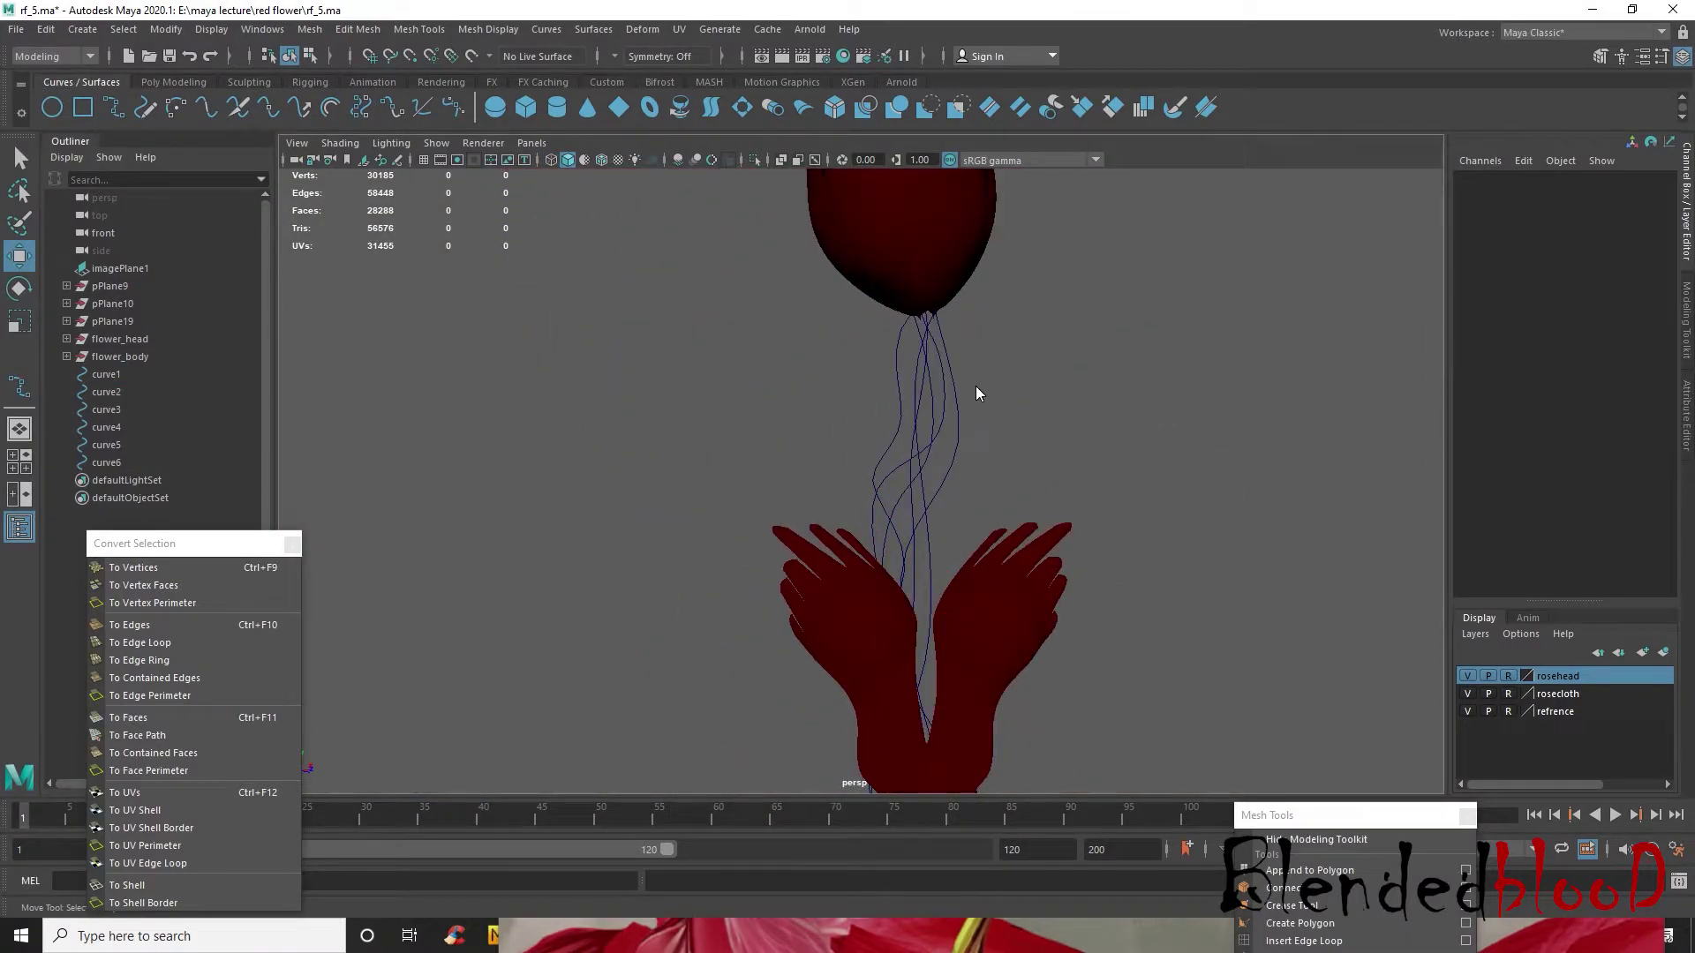
right_click_drag(1063, 333, 1064, 334)
left_click_drag(1169, 401, 1216, 486, "alt")
scroll(1019, 451, "up", 5)
left_click(925, 405)
left_click_drag(925, 404, 995, 544, "alt")
- Duplicate curve6 in the front view and move the copy sideways, outside the neck's right edge
key("space")
key("space")
scroll(989, 491, "up", 4)
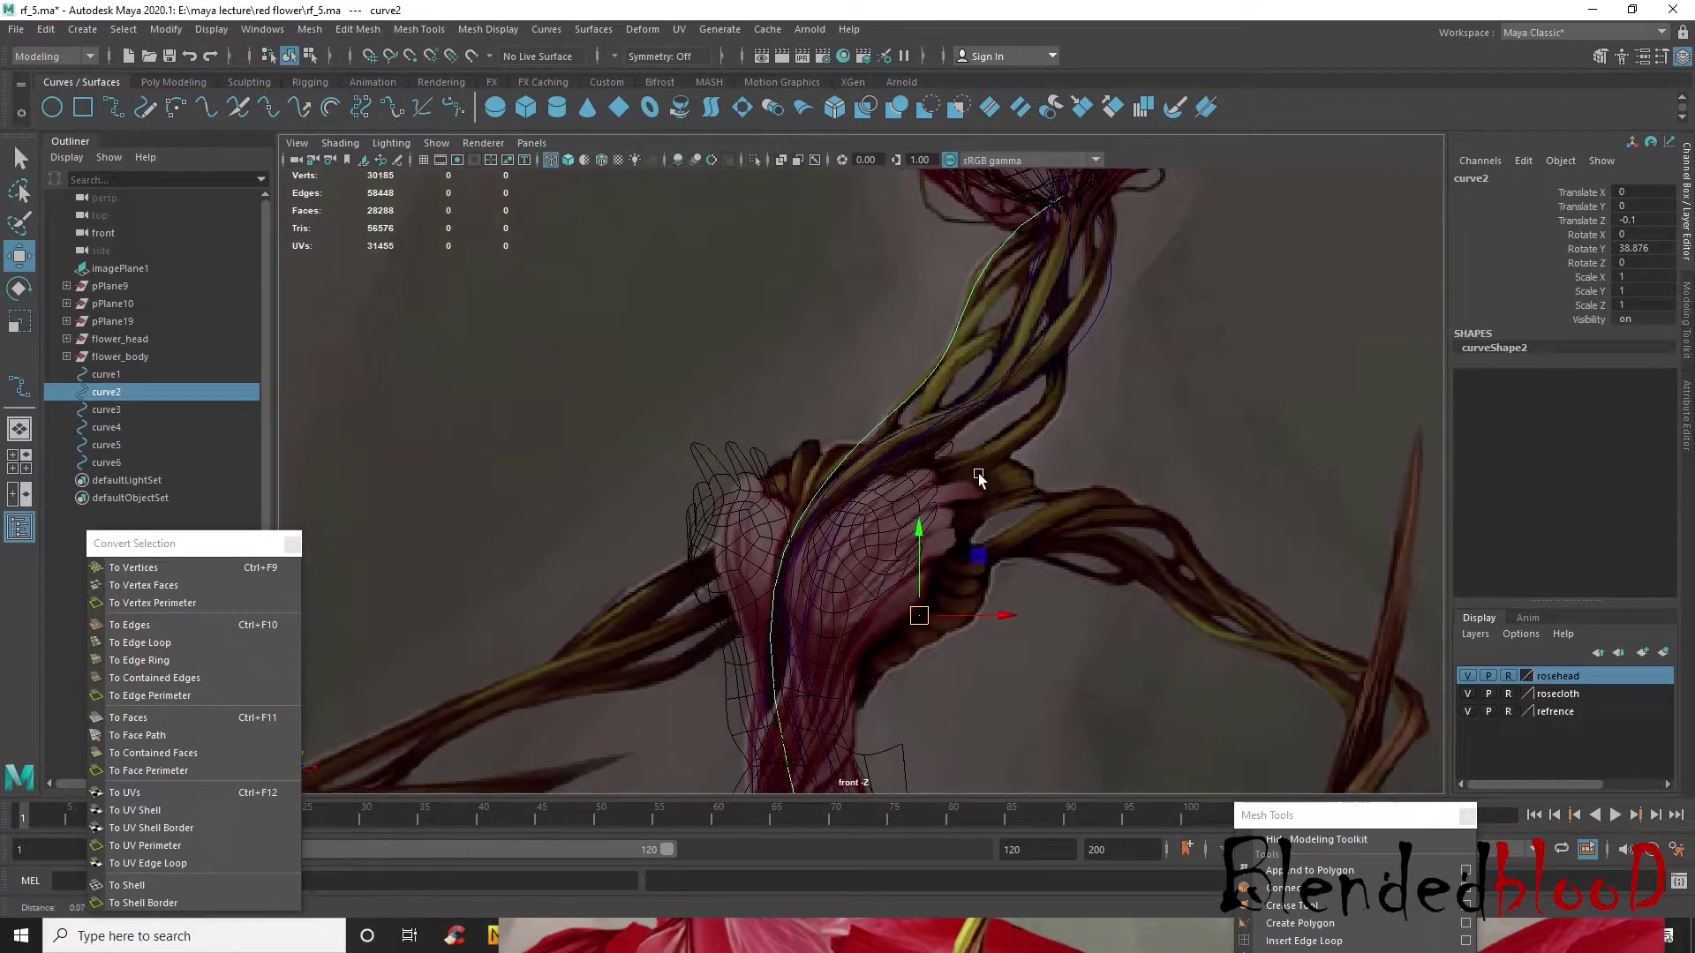
left_click(1040, 421)
middle_click_drag(1092, 480, 1013, 458, "alt")
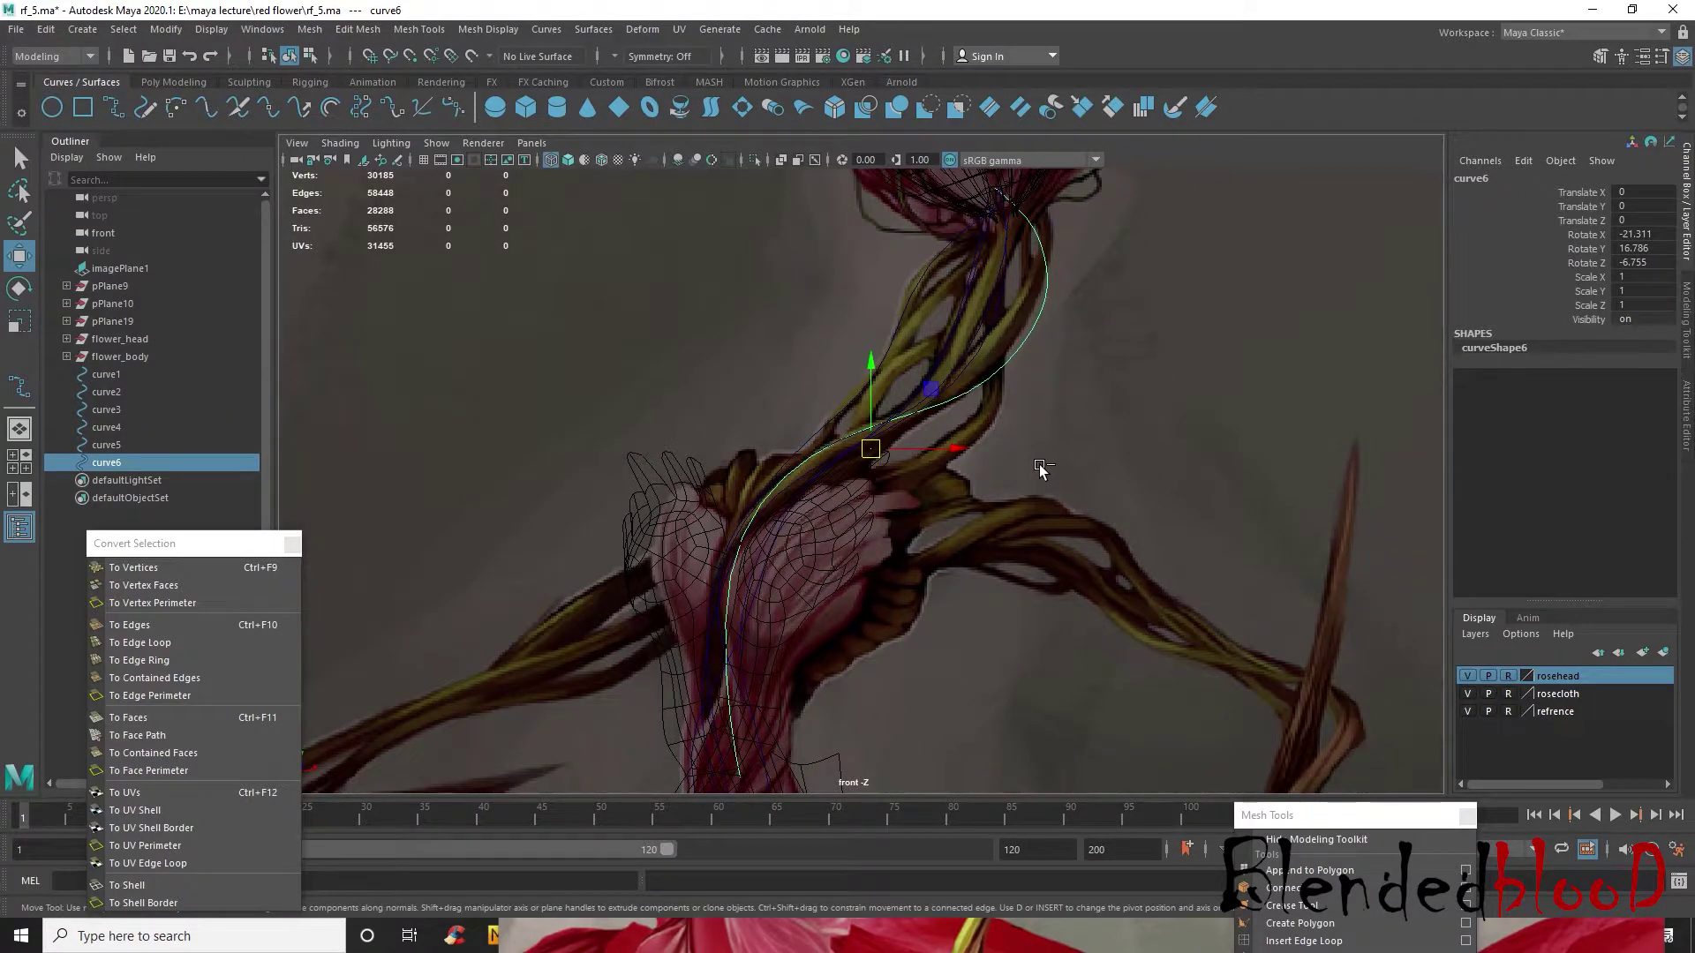
key("ctrl+d")
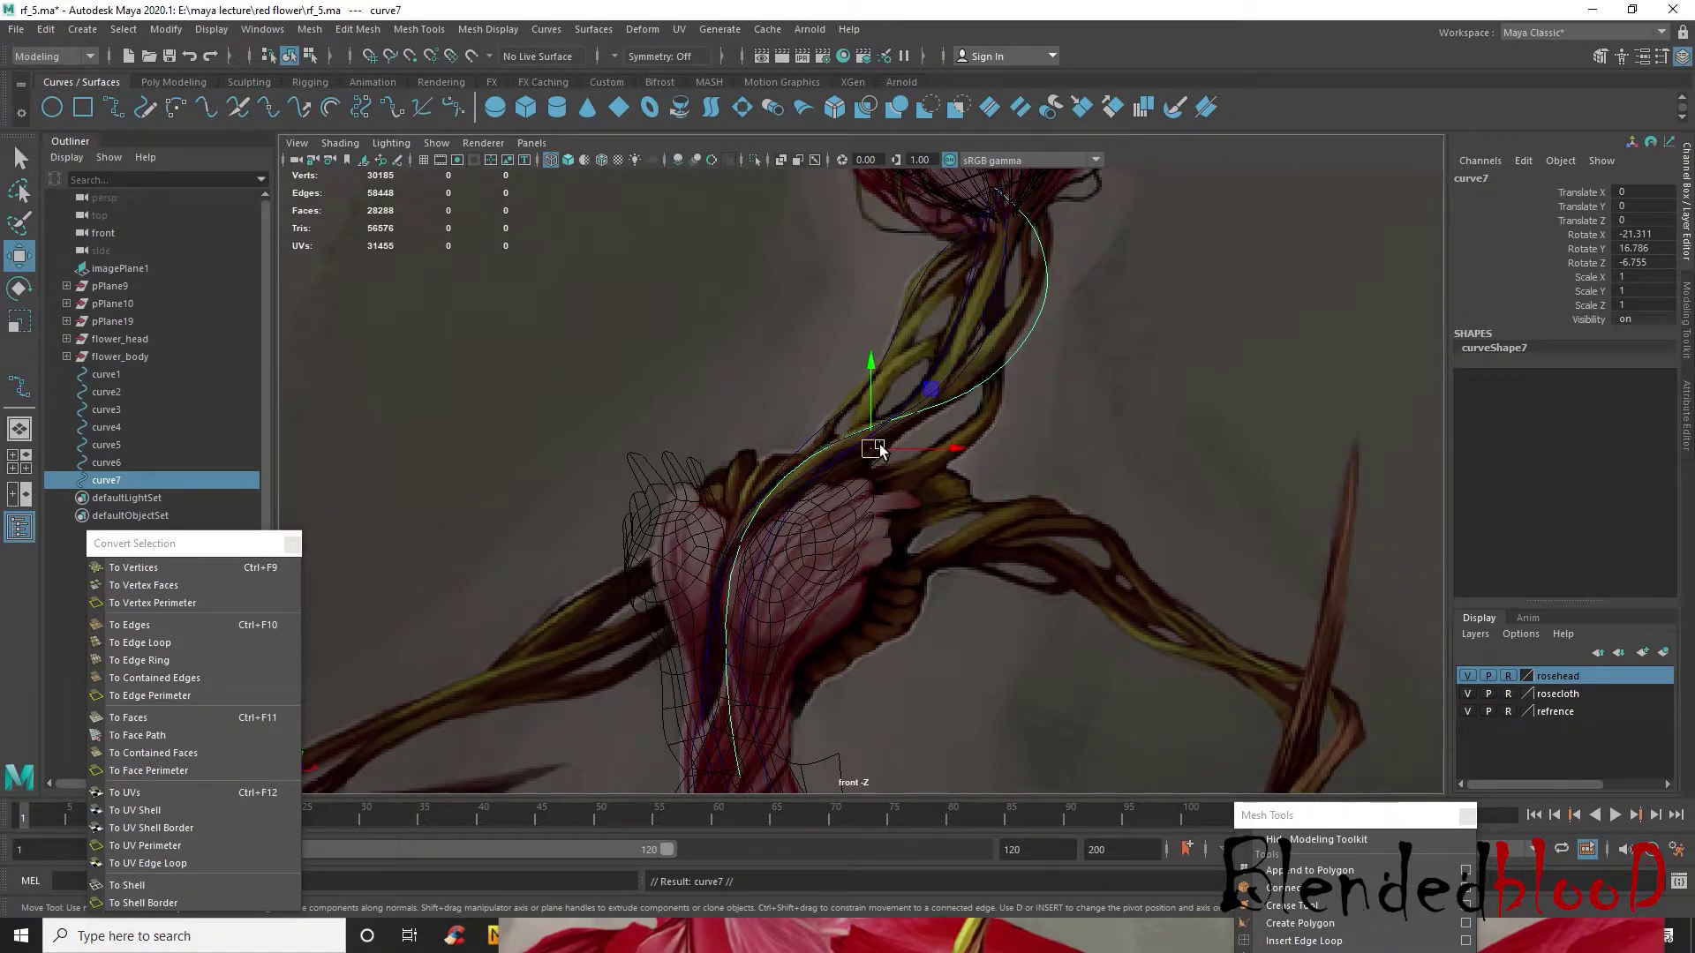
left_click_drag(872, 455, 975, 455)
- Move curve7's top control vertices in toward the flower head's base and the painted outer strand
right_click_drag(1003, 430, 867, 415)
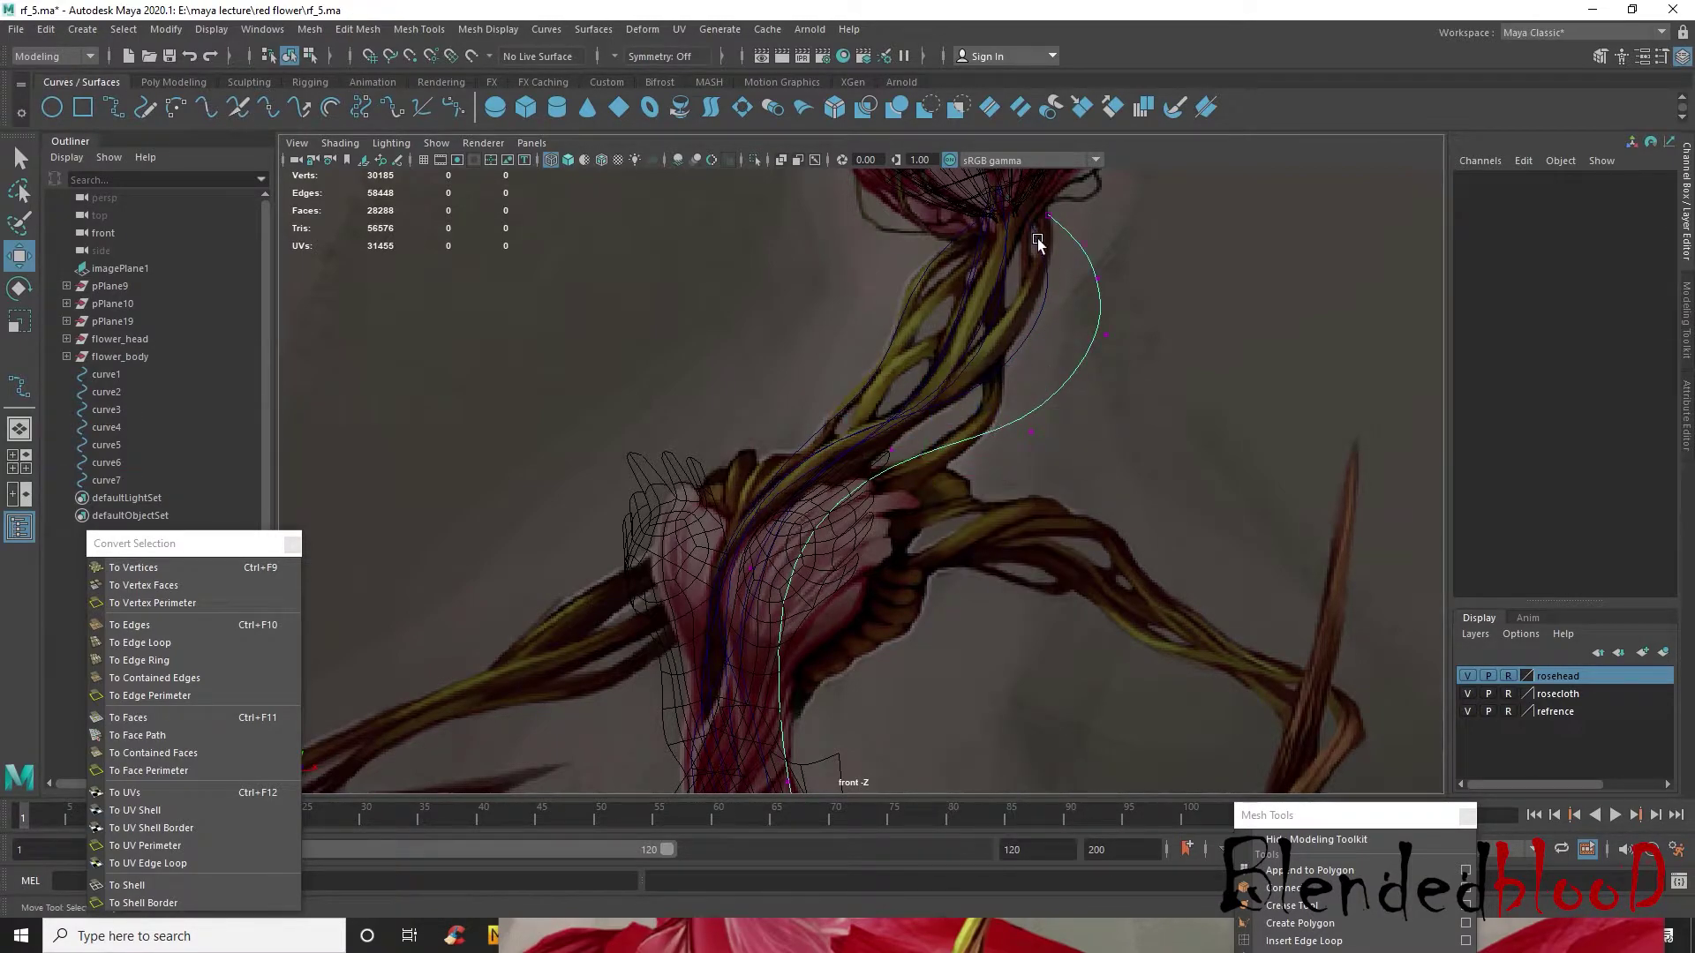
left_click(971, 181)
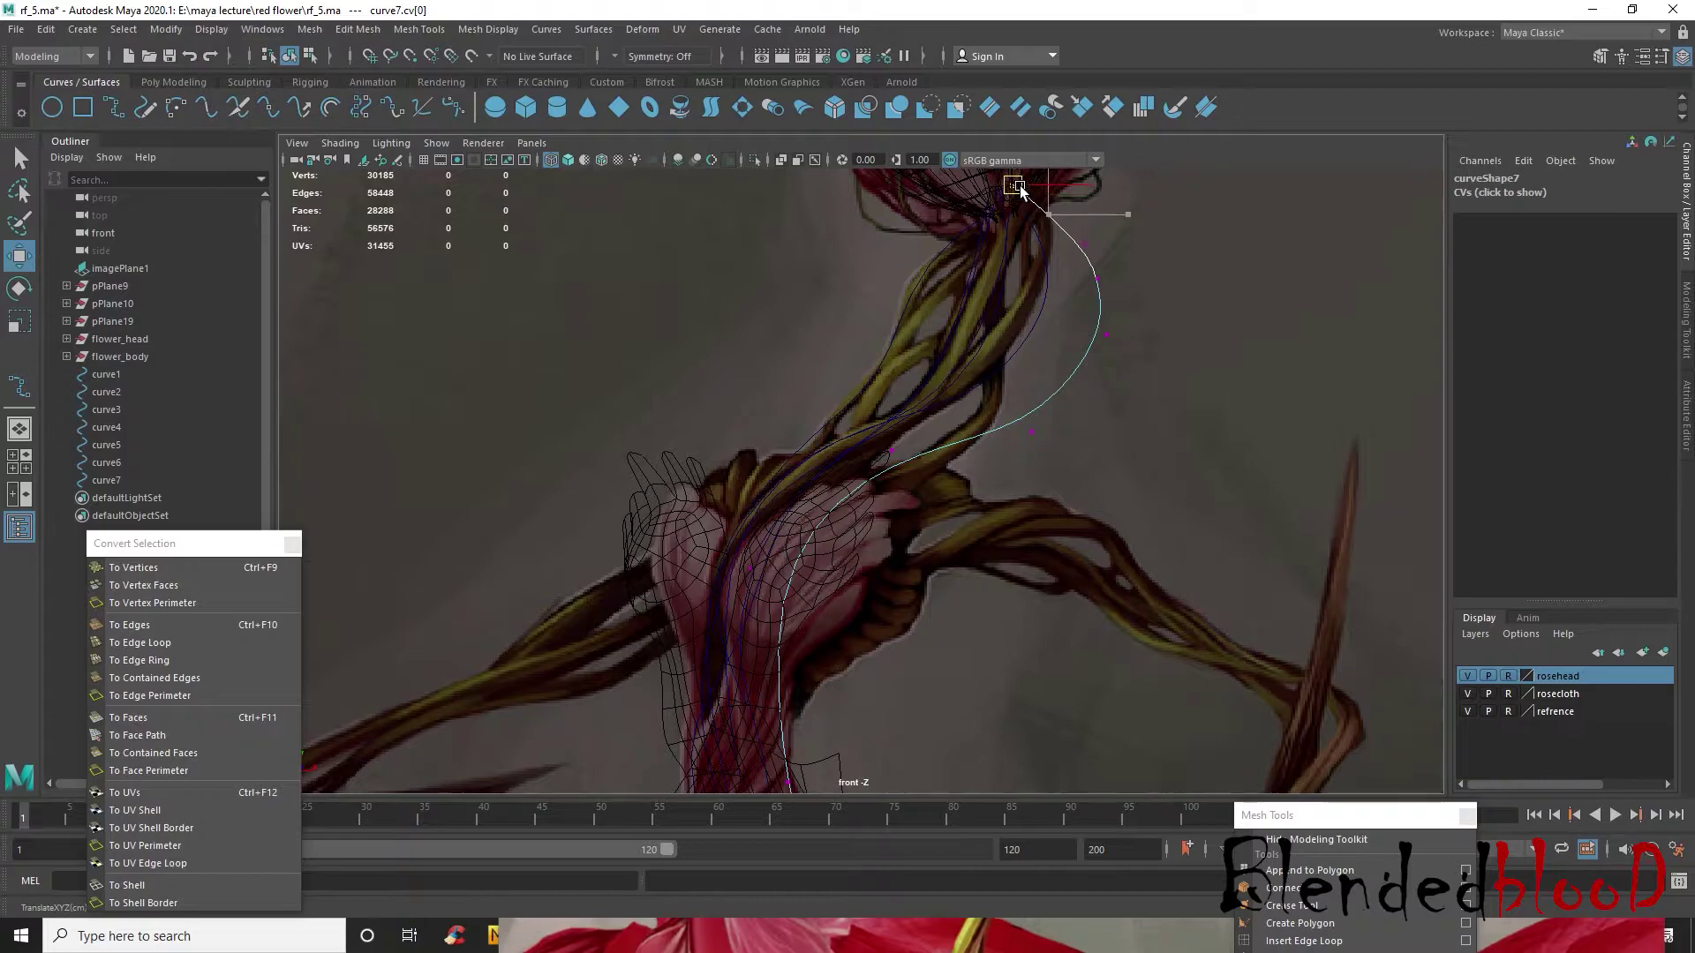
middle_click_drag(1074, 229, 1105, 364, "alt")
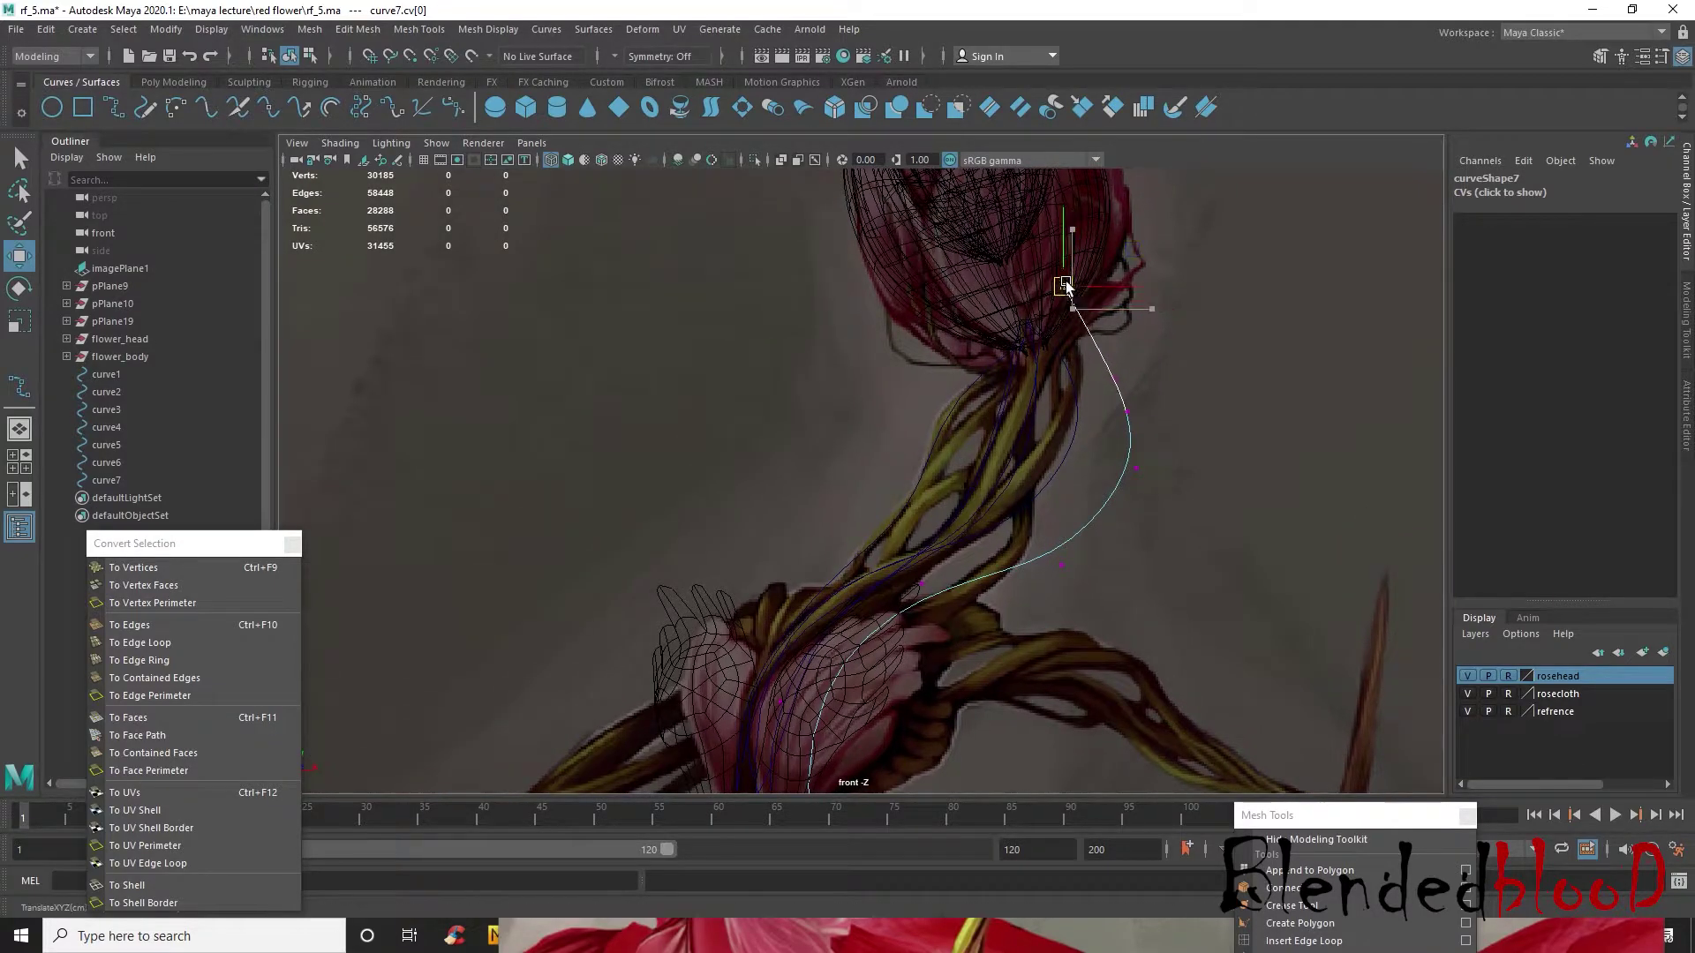
left_click(1110, 380)
left_click_drag(1109, 379, 1083, 416)
left_click(1029, 349)
left_click_drag(1029, 349, 1063, 339)
- Pull curve7's middle control vertices inward to trace the painted strand's bend on the neck's outer right side
left_click(1139, 463)
left_click_drag(1138, 463, 1031, 458)
left_click(1062, 565)
left_click_drag(1062, 568, 1025, 558)
left_click(1079, 399)
left_click_drag(1078, 399, 1019, 415)
middle_click_drag(1067, 489, 1080, 308, "alt")
left_click(1039, 378)
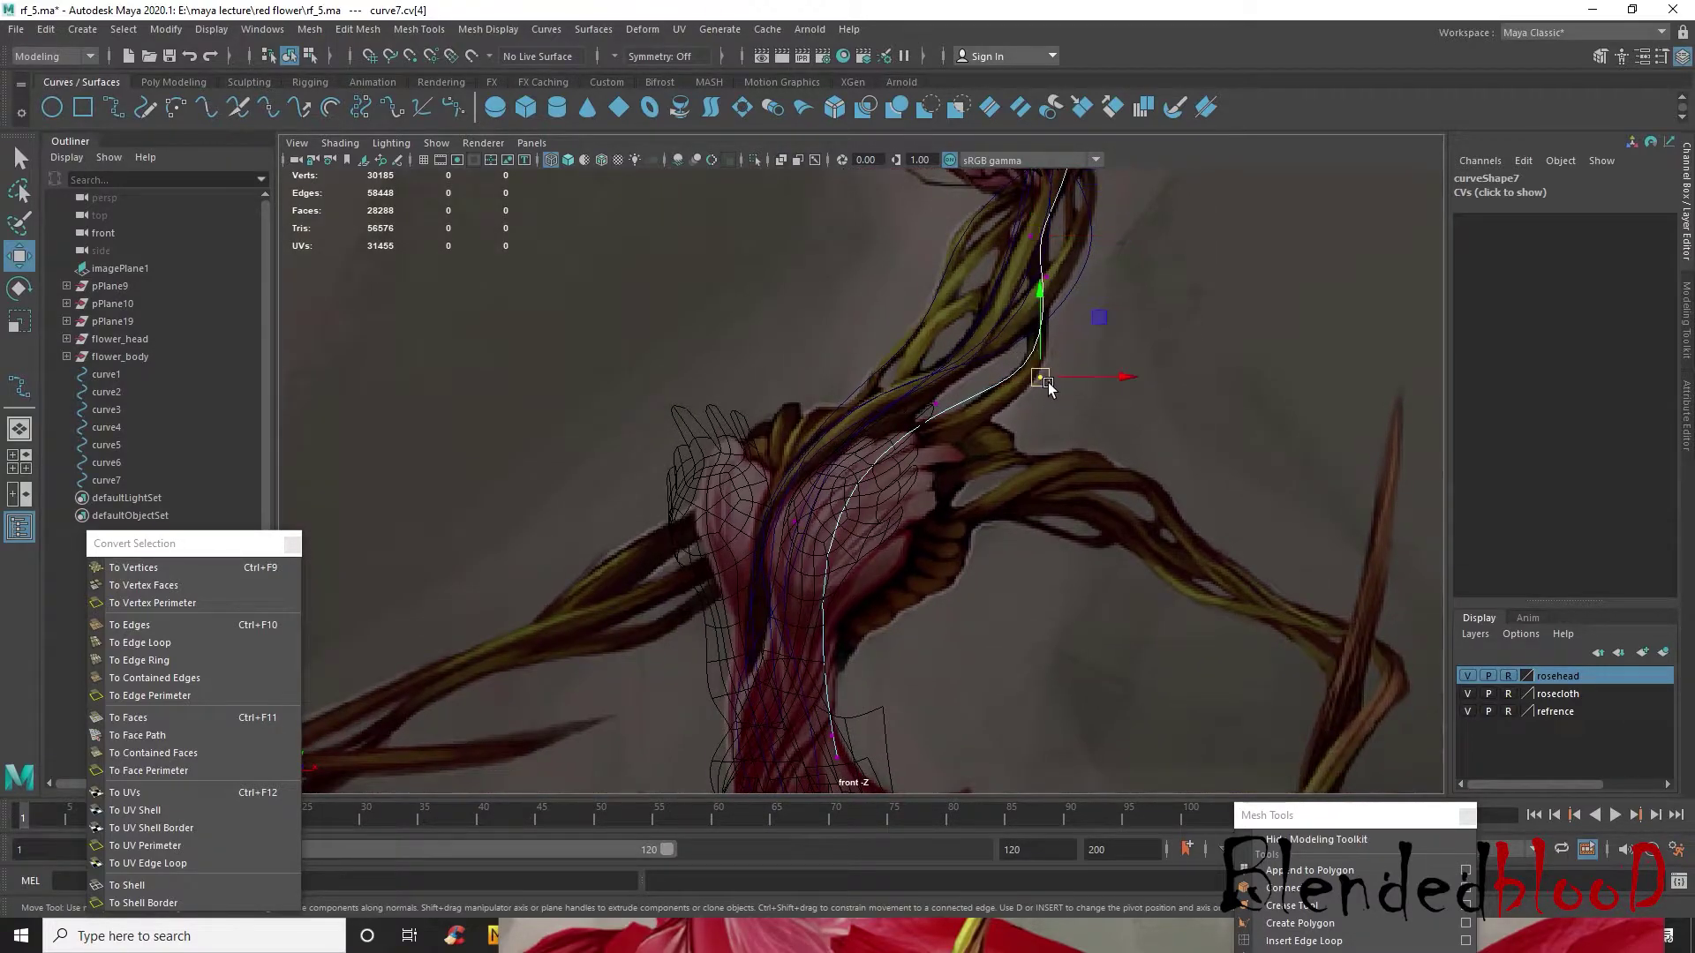
- Place curve7's control vertex 5 on the painted strand above the hand and shift its lower vertices toward the forearms
left_click(929, 402)
left_click_drag(929, 401, 939, 421)
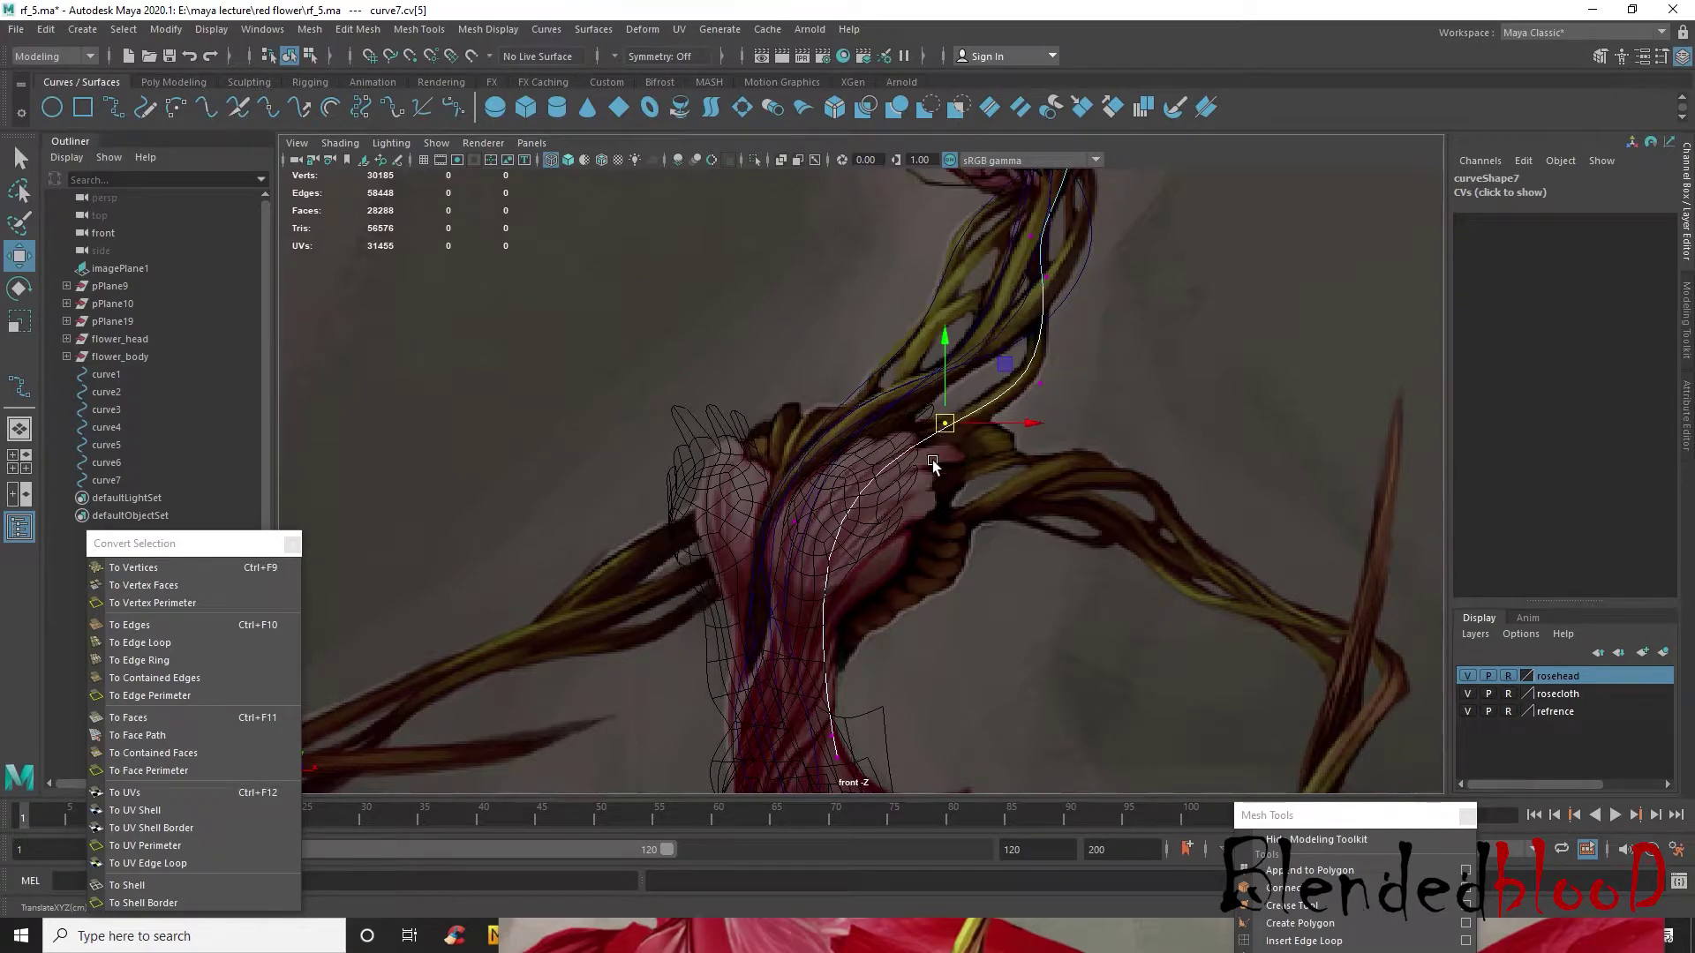
middle_click_drag(852, 542, 929, 417, "alt")
left_click_drag(872, 396, 787, 370)
left_click(910, 611)
left_click_drag(910, 612, 856, 651)
left_click(922, 637)
- Move curve7's upper control vertices in the perspective view to bring them closer to the stem bundle below the flower head
middle_click_drag(1143, 214, 1113, 450, "alt")
key("space")
key("space")
left_click_drag(1187, 411, 1059, 521, "alt")
left_click_drag(1033, 462, 952, 528)
left_click_drag(921, 385, 1013, 411)
left_click_drag(904, 345, 984, 362)
- Reposition curve7's control vertices across the back of the hand in the front view, following the painted stem
middle_click_drag(931, 543, 935, 438, "alt")
left_click_drag(860, 455, 891, 477)
left_click_drag(832, 622, 1085, 771)
mouse_move(843, 448)
left_mouse_down()
mouse_move(885, 485)
mouse_move(850, 453)
left_mouse_up()
- Move curve7's control vertex 6 in depth toward the forearms in the perspective view
left_click_drag(998, 538, 1098, 634, "alt")
left_click_drag(965, 673, 742, 458, "alt")
left_click(710, 430)
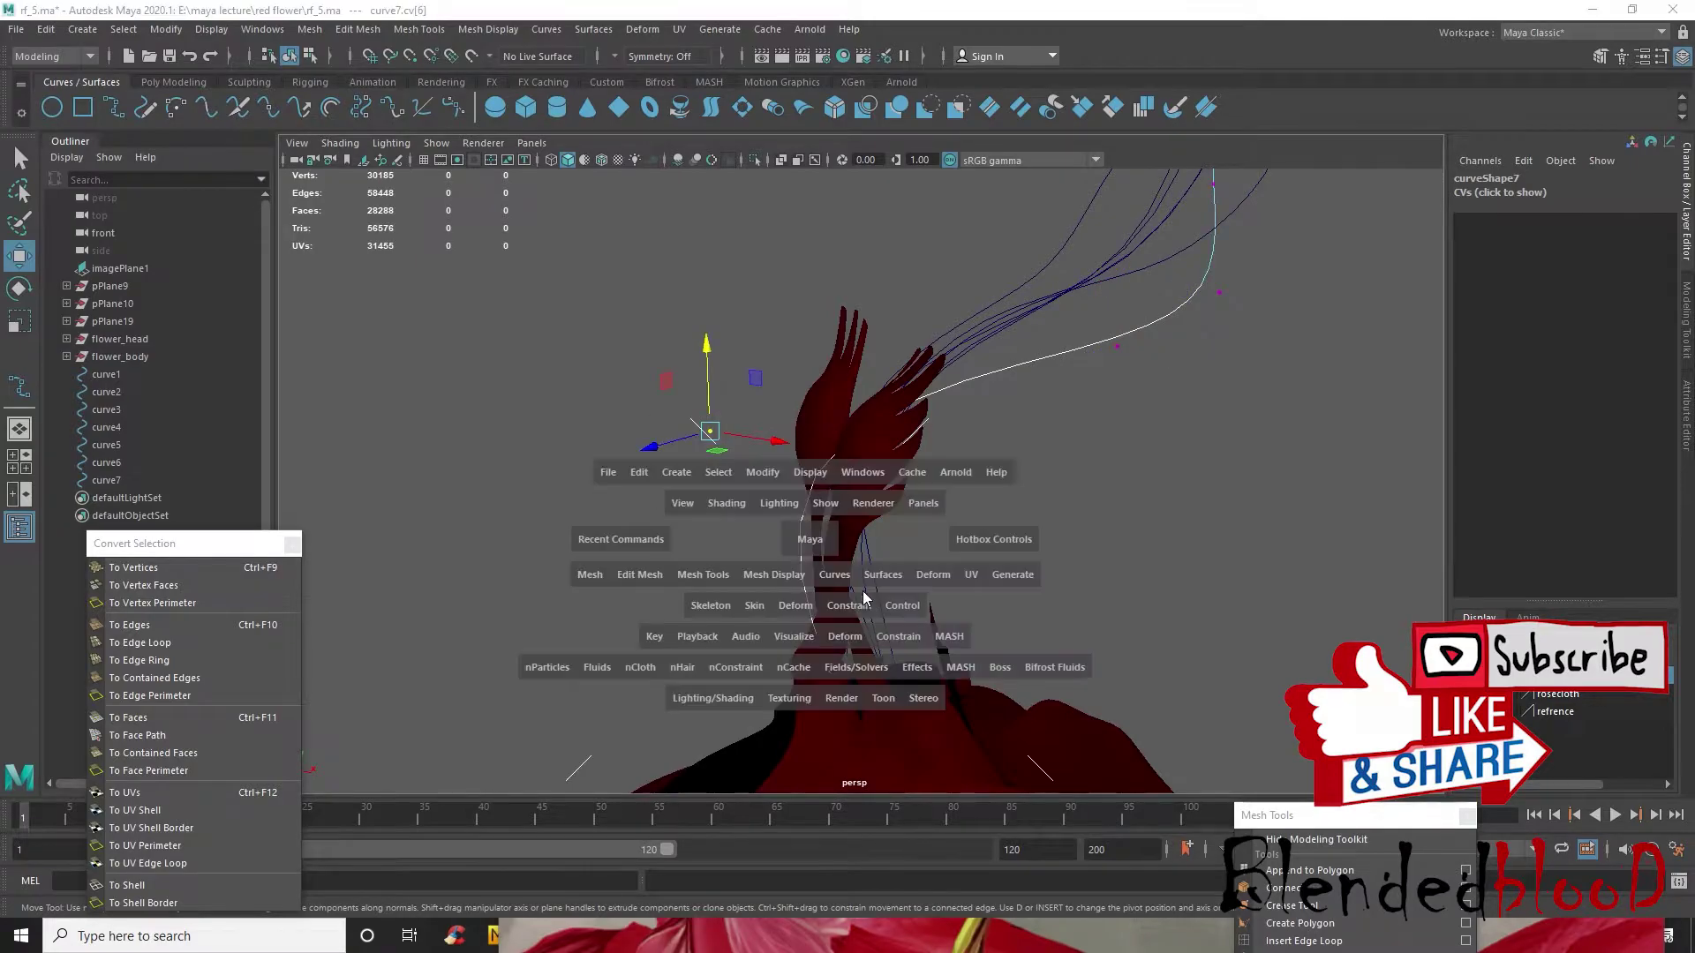
key("space")
key("space")
left_click_drag(651, 447, 716, 465)
- Shift curve7's lower control vertices sideways beside the hands in the front view, and finish editing the curve
key("space")
key("space")
scroll(844, 553, "up", 3)
left_click_drag(674, 549, 769, 595)
left_click_drag(673, 415, 765, 436)
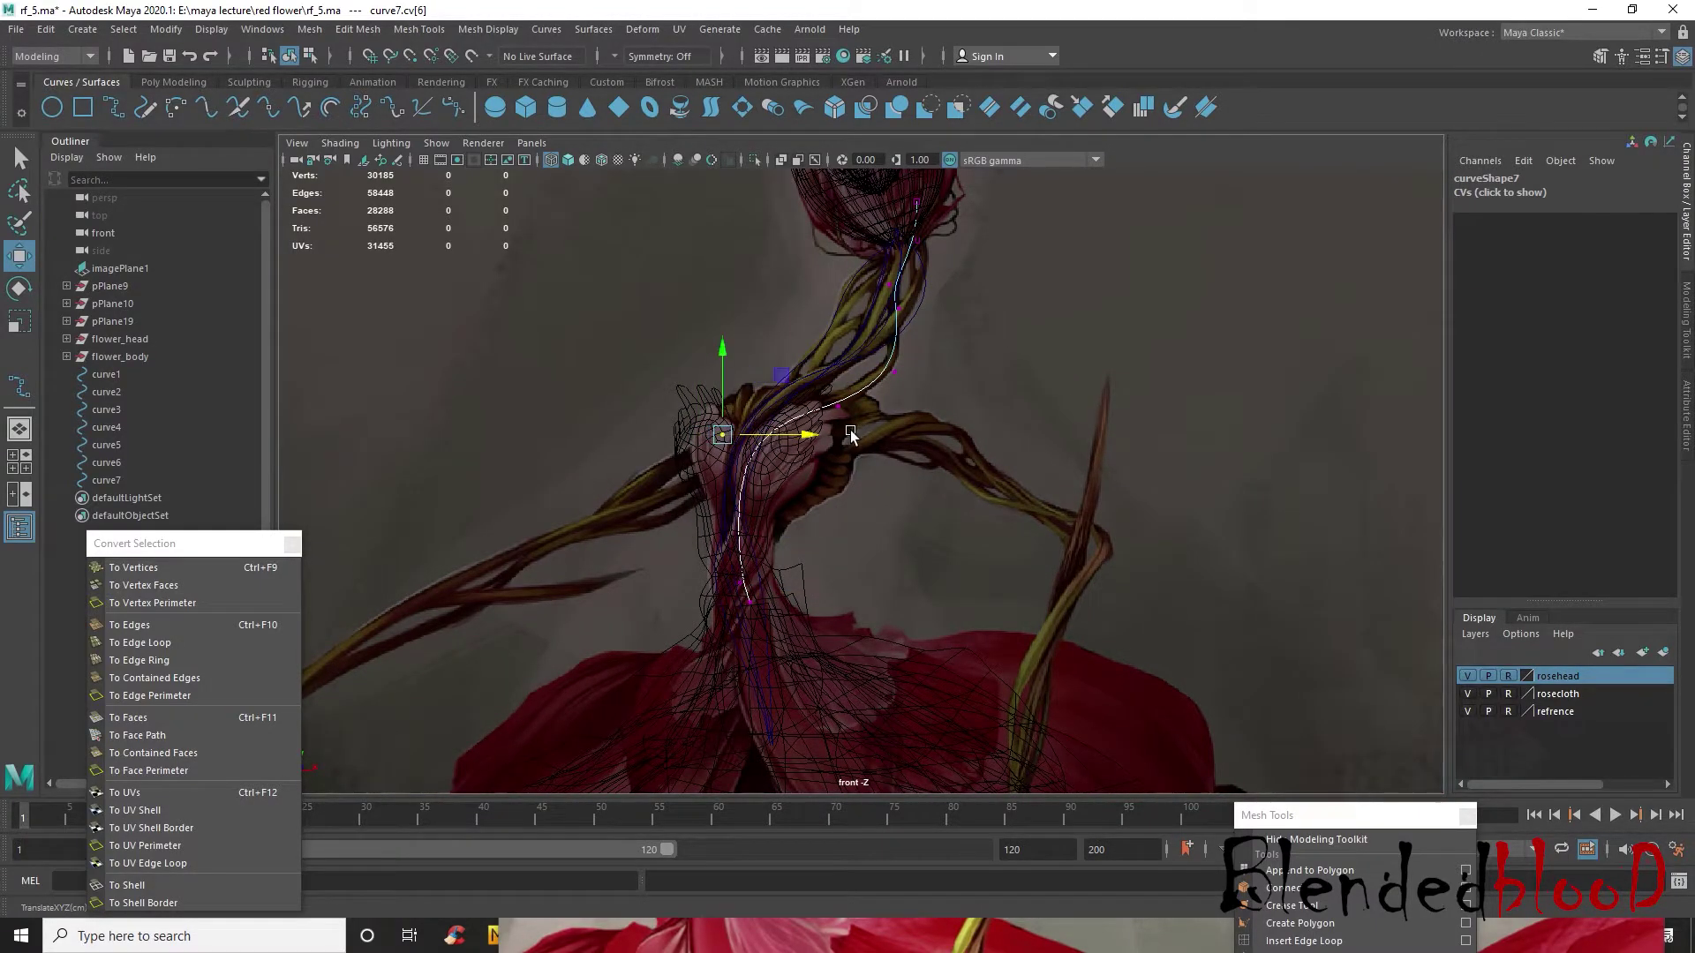
middle_click_drag(896, 318, 893, 440, "alt")
right_click_drag(906, 363, 983, 331)
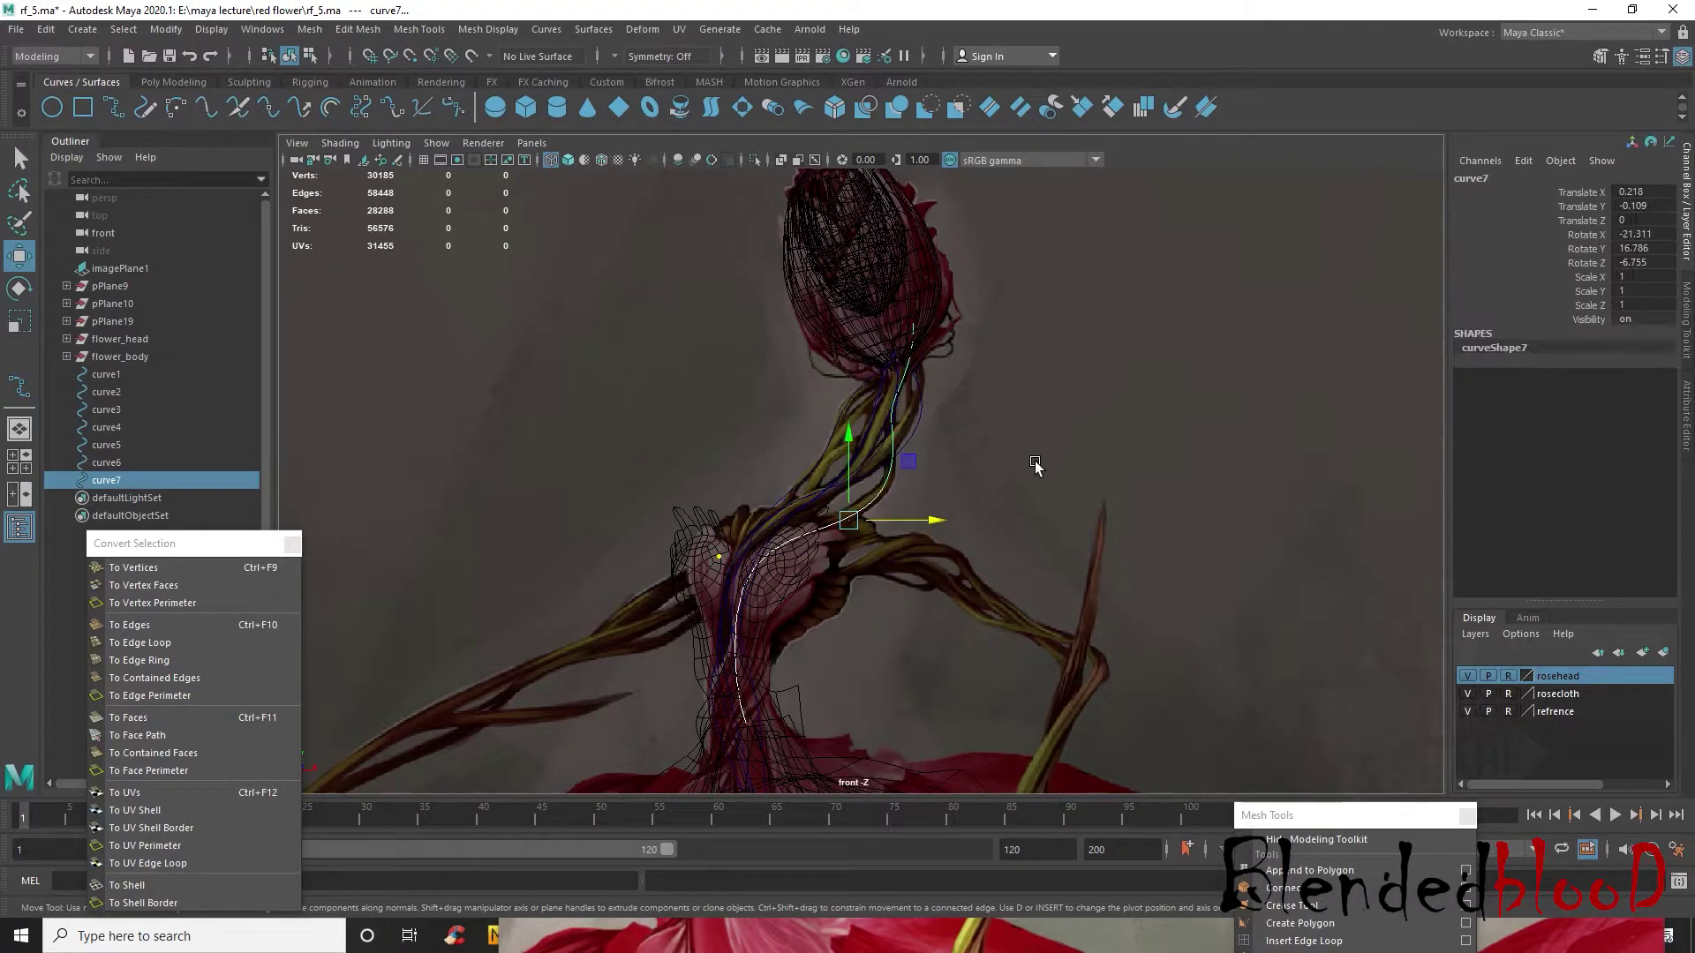
left_click(1033, 459)
scroll(857, 454, "up", 3)
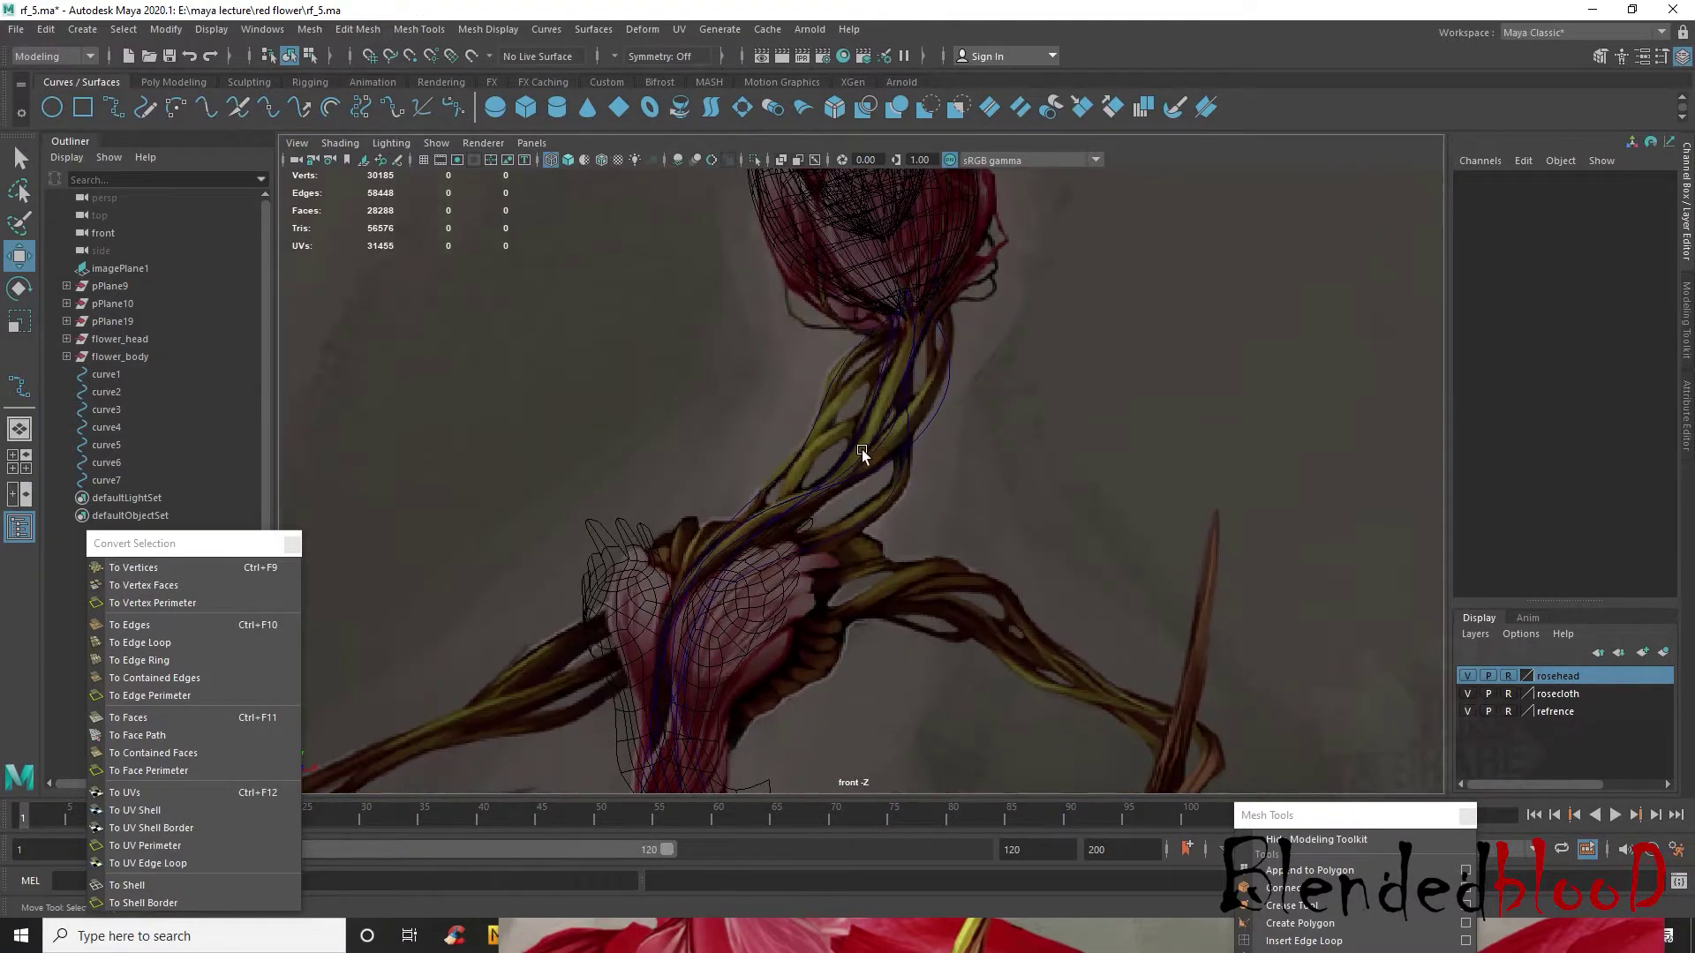
- Move curve3's upper and middle control vertices onto the painted strand along the neck's outer left side
left_click(862, 422)
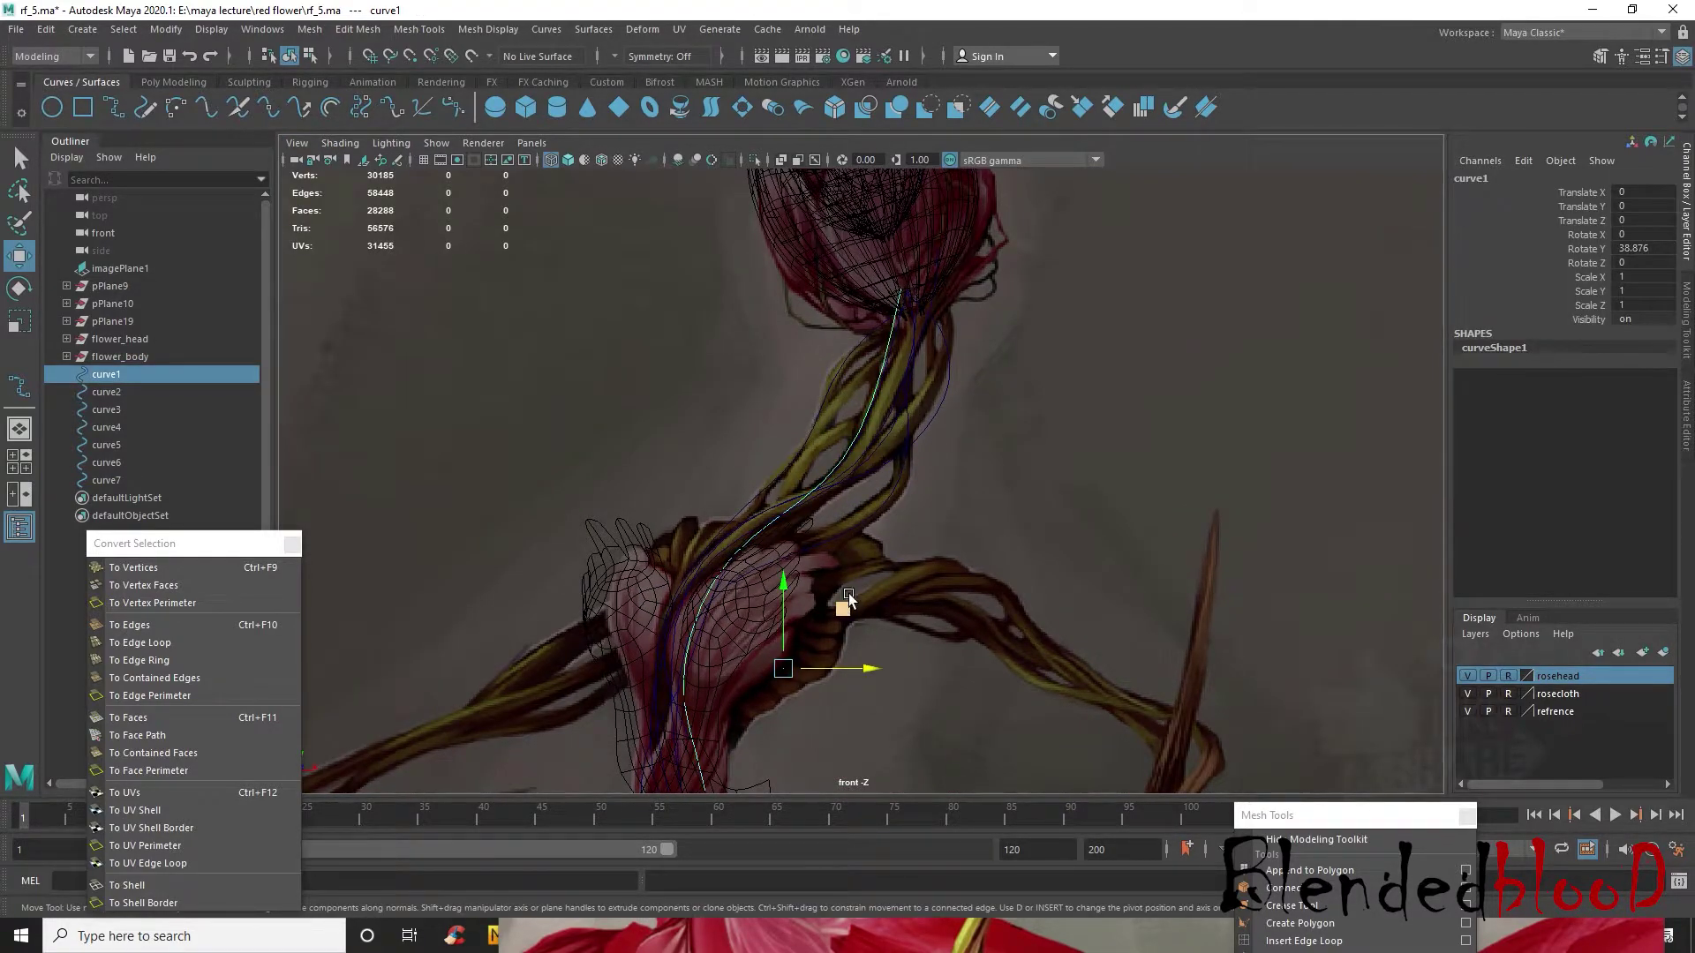
scroll(872, 479, "up", 2)
right_click_drag(882, 375, 859, 347)
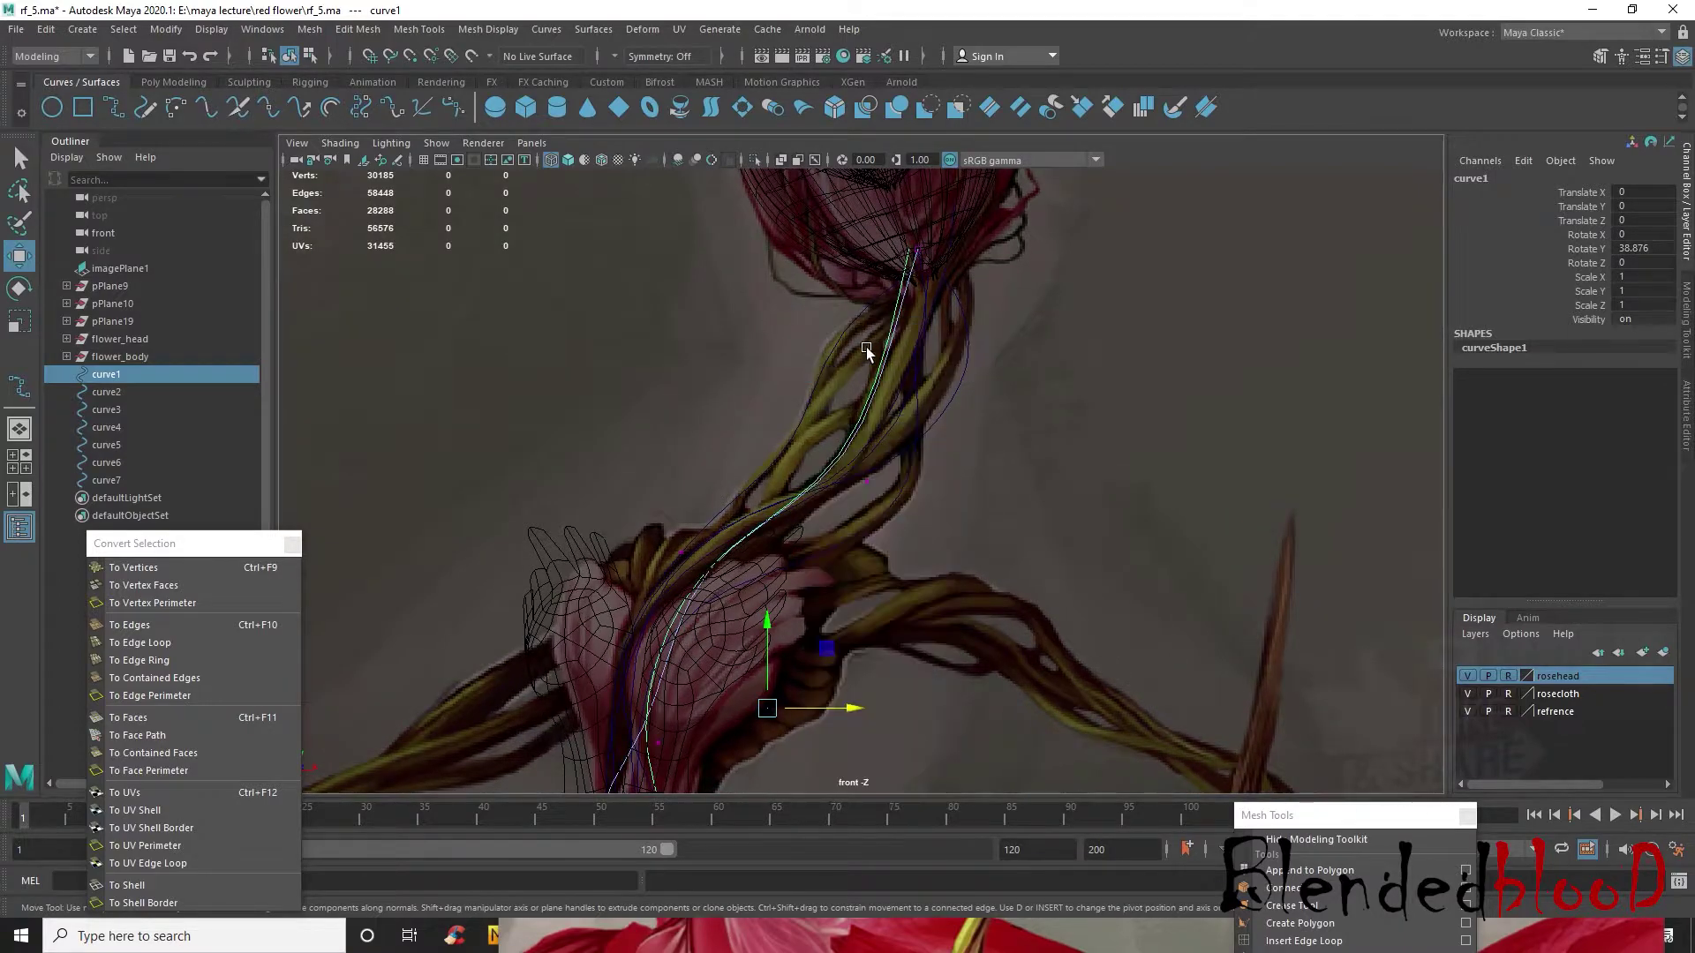
left_click(884, 323)
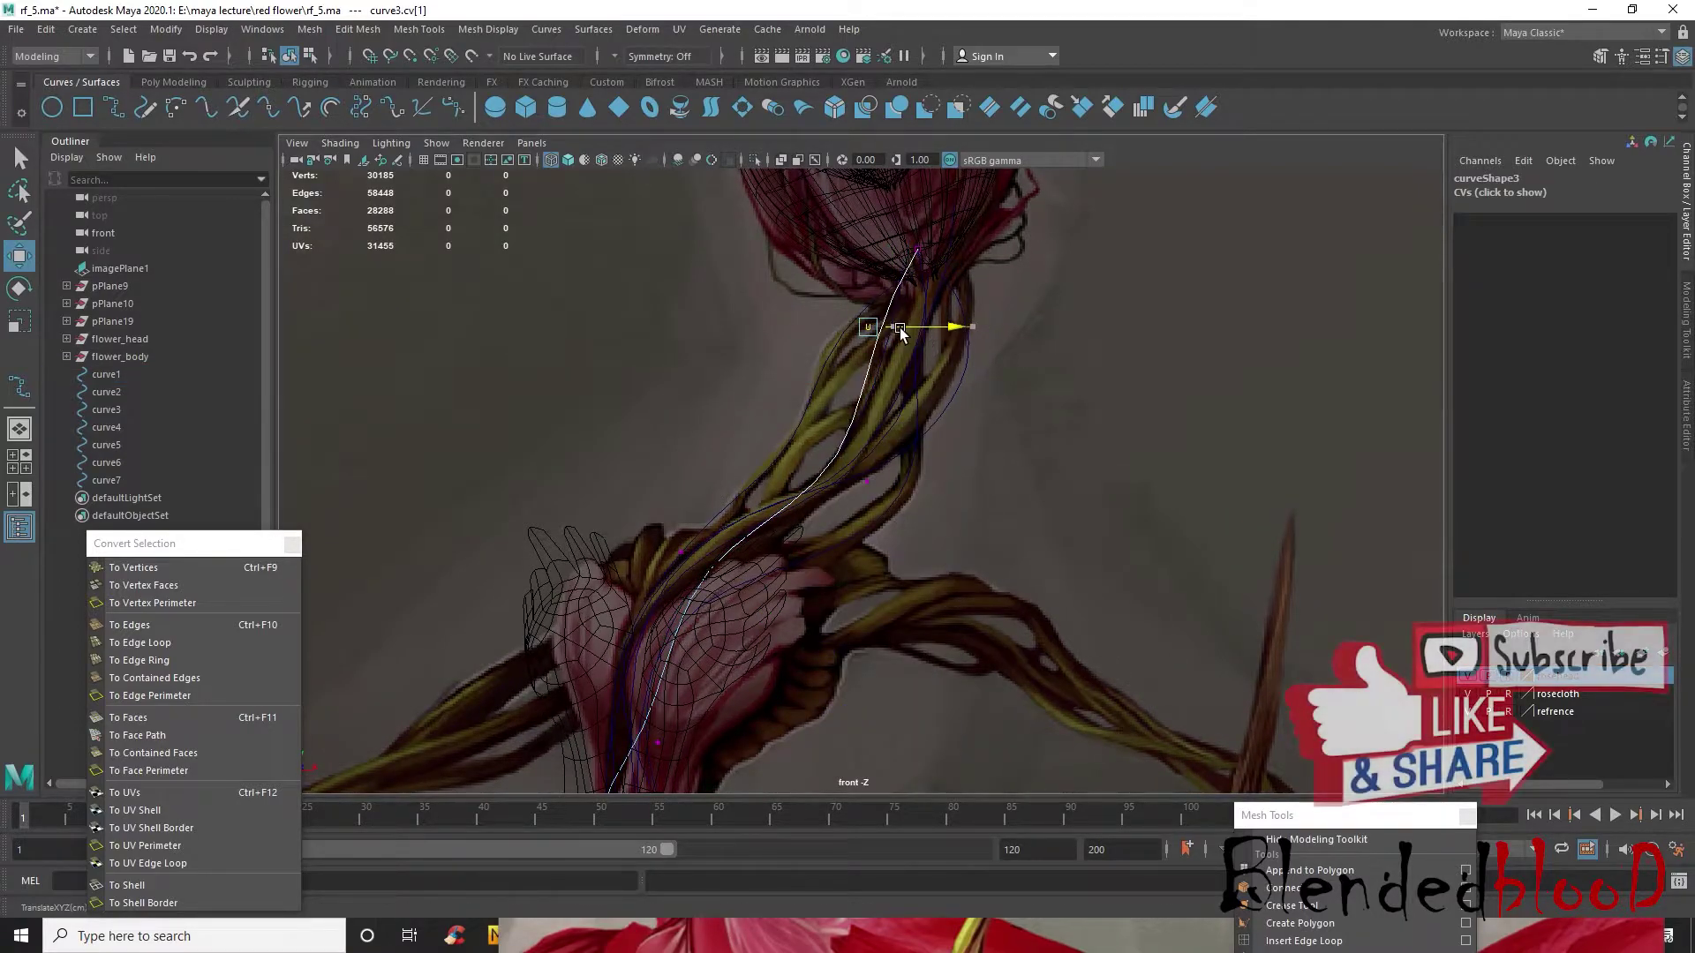
left_click_drag(850, 451, 818, 440)
left_click_drag(664, 531, 693, 575)
left_click_drag(686, 558, 761, 508)
mouse_move(792, 413)
left_mouse_down()
mouse_move(847, 468)
mouse_move(817, 415)
left_mouse_up()
left_click_drag(850, 310, 908, 329)
left_click_drag(804, 391, 855, 452)
left_click_drag(821, 419, 828, 400)
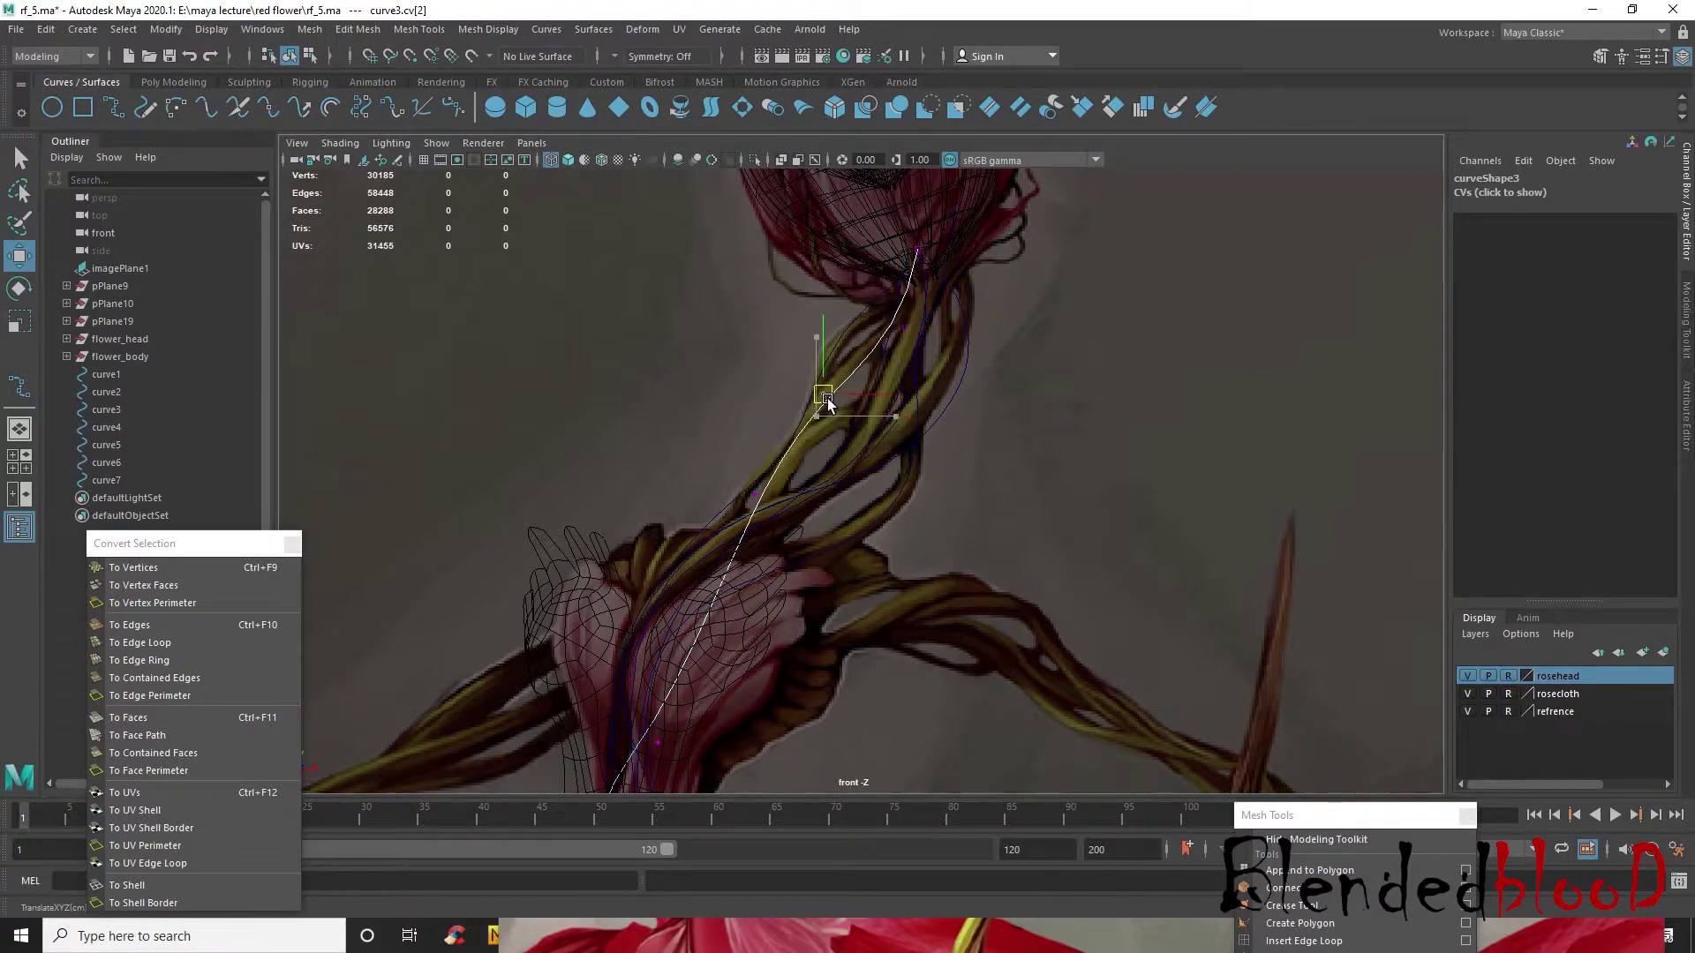
- Shift curve3's lower control vertices over the hands to continue the painted strand, and return to object mode
left_click_drag(746, 483, 773, 512)
middle_click_drag(760, 529, 794, 313, "alt")
mouse_move(671, 508)
left_mouse_down()
mouse_move(709, 536)
mouse_move(688, 505)
left_mouse_up()
middle_click_drag(681, 567, 679, 435, "alt")
left_click_drag(540, 489, 650, 495)
middle_click_drag(653, 494, 951, 463, "alt")
right_click_drag(938, 391, 1031, 351)
scroll(995, 421, "up", 3)
- Place curve5's control vertices 1 to 3 along the painted central strand between the flower head and the hand
left_click(983, 357)
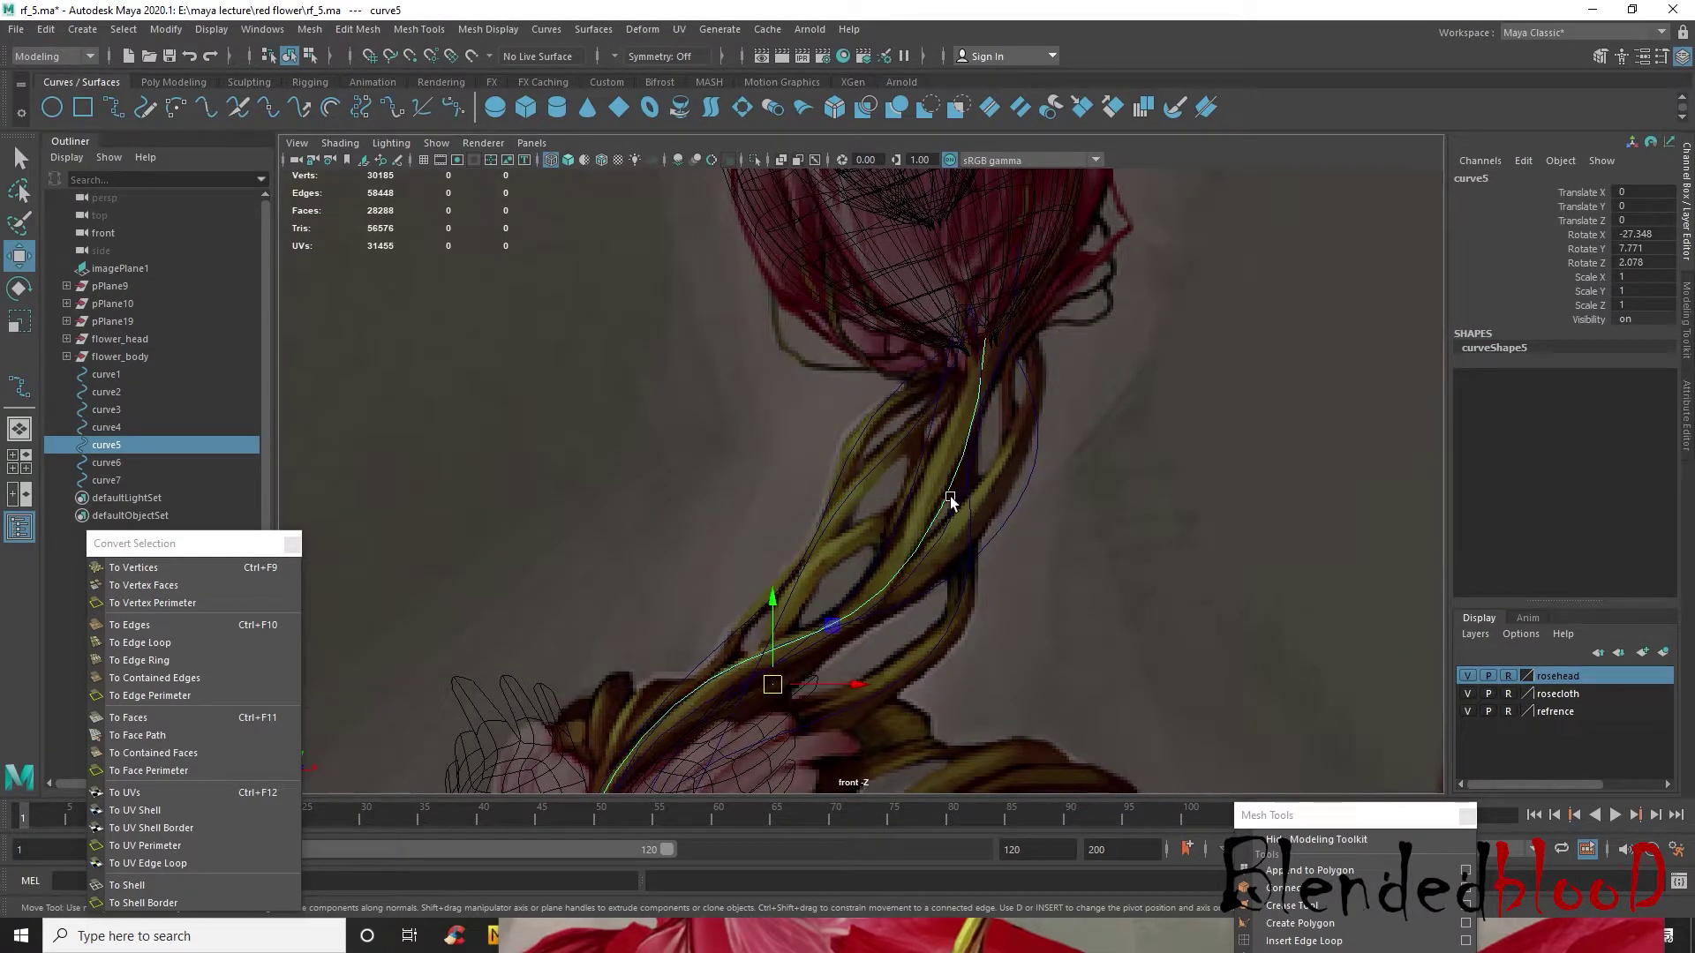
right_click_drag(945, 490, 864, 476)
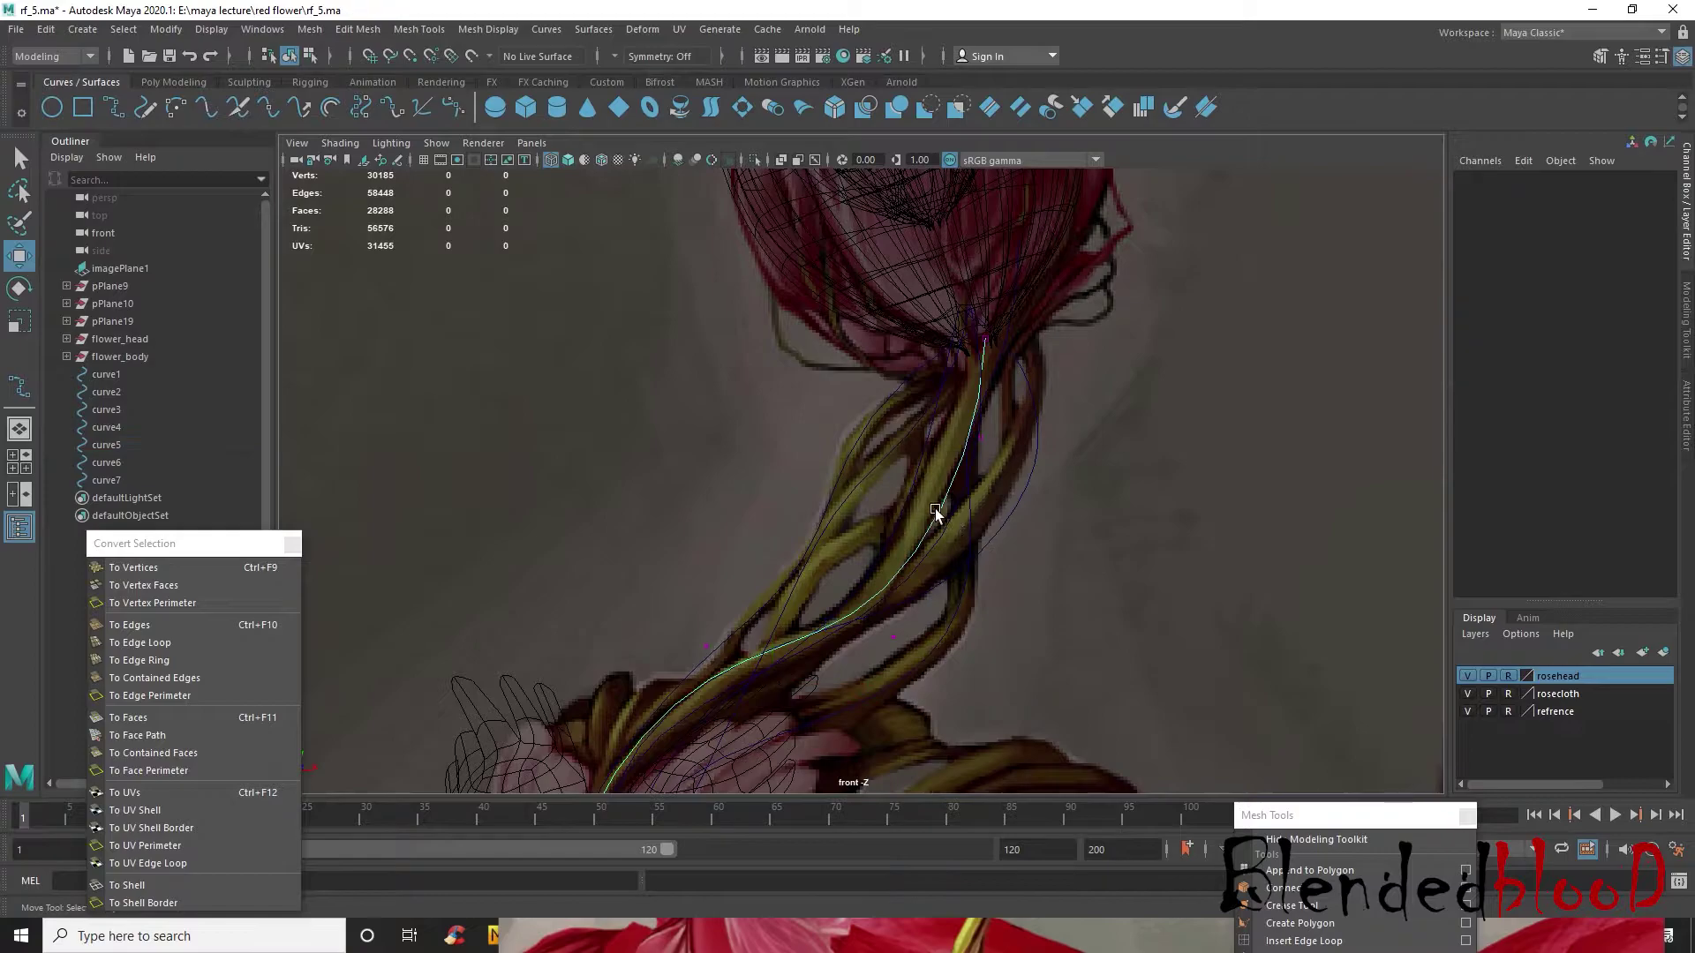
mouse_move(967, 447)
left_mouse_down()
mouse_move(986, 434)
mouse_move(960, 432)
left_mouse_up()
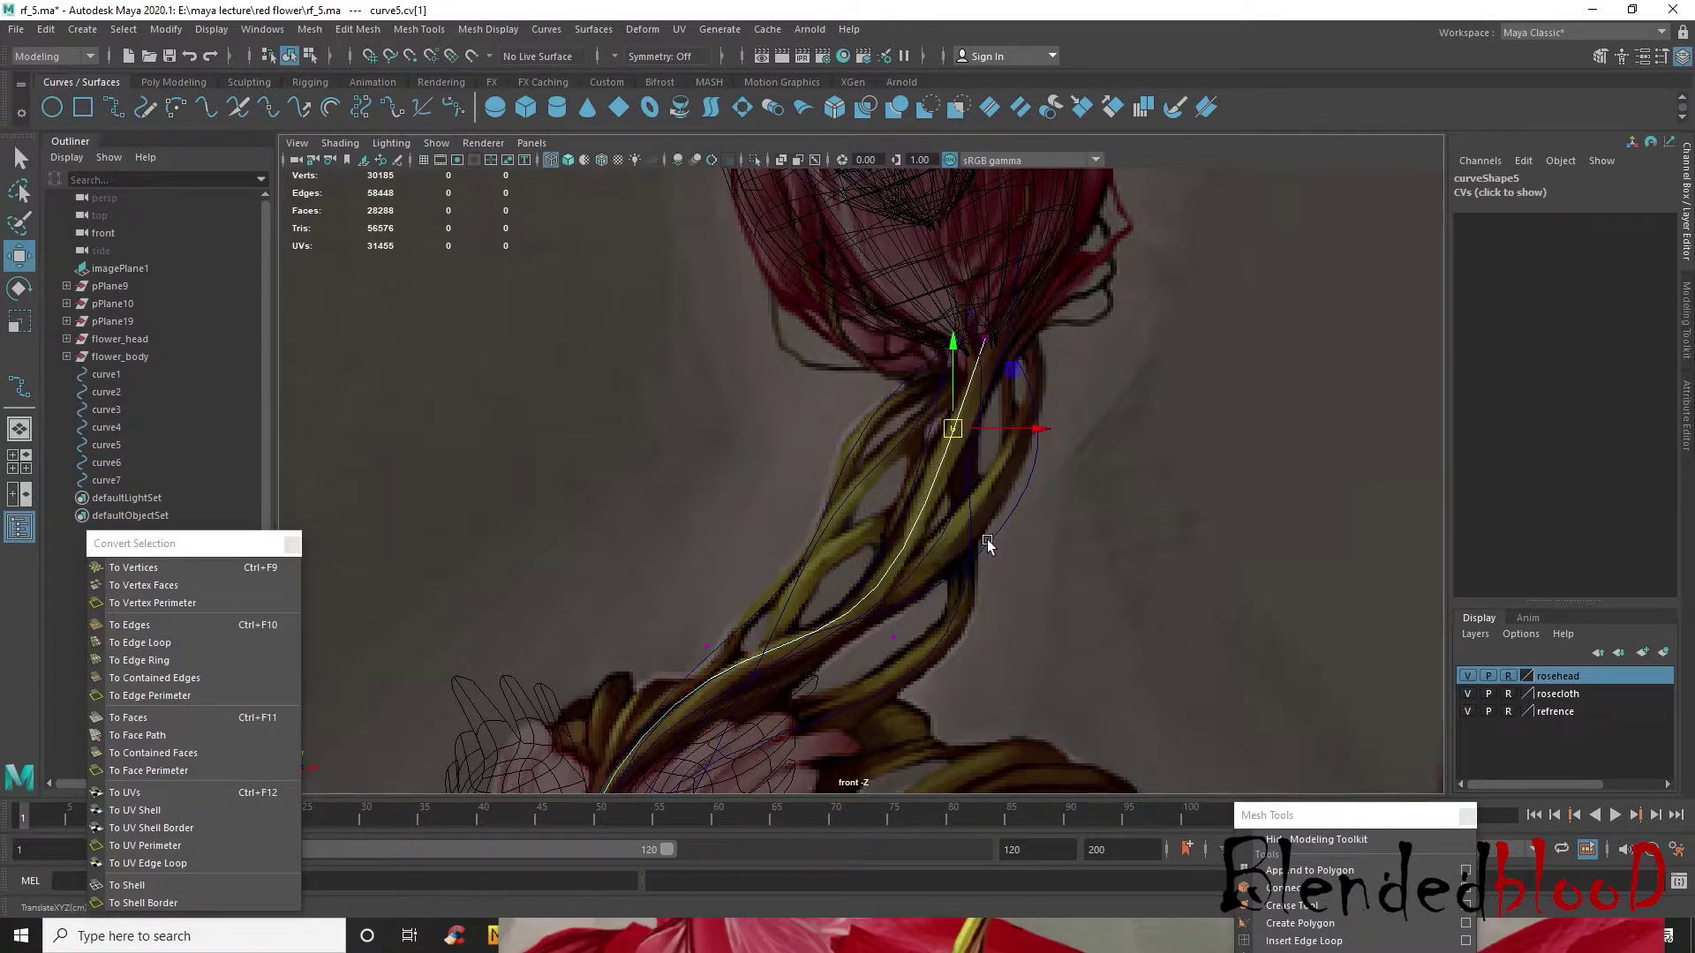
middle_click_drag(977, 548, 1003, 371, "alt")
left_click_drag(945, 496, 945, 495)
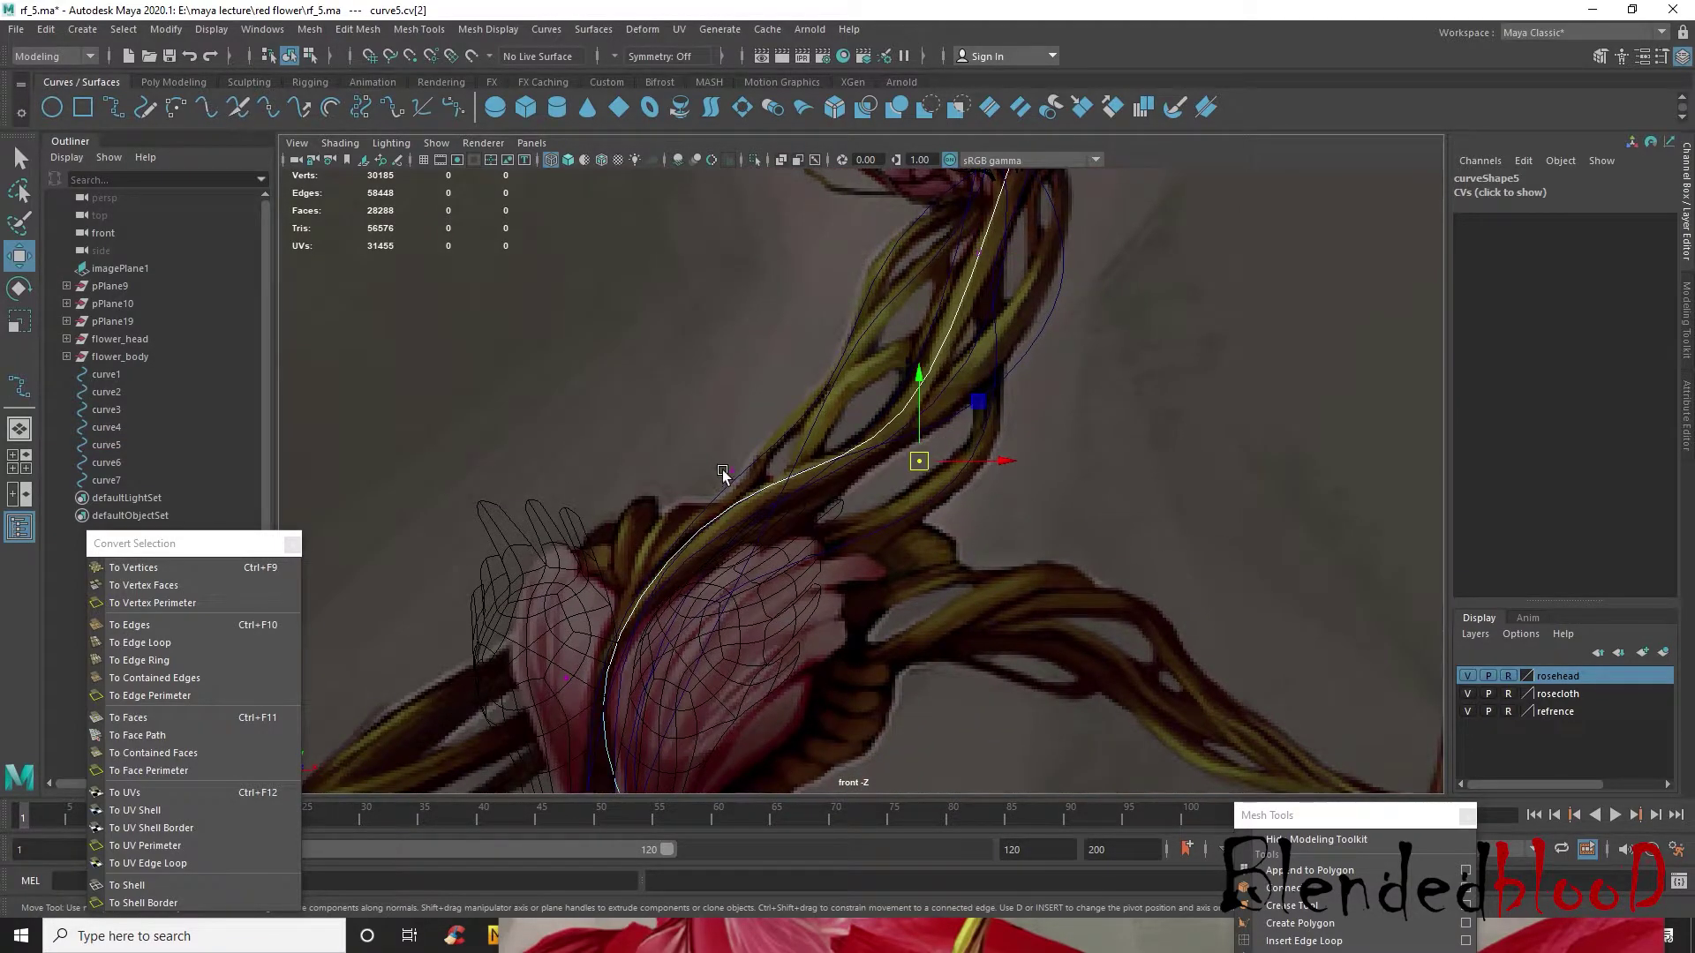
left_click_drag(754, 491, 757, 492)
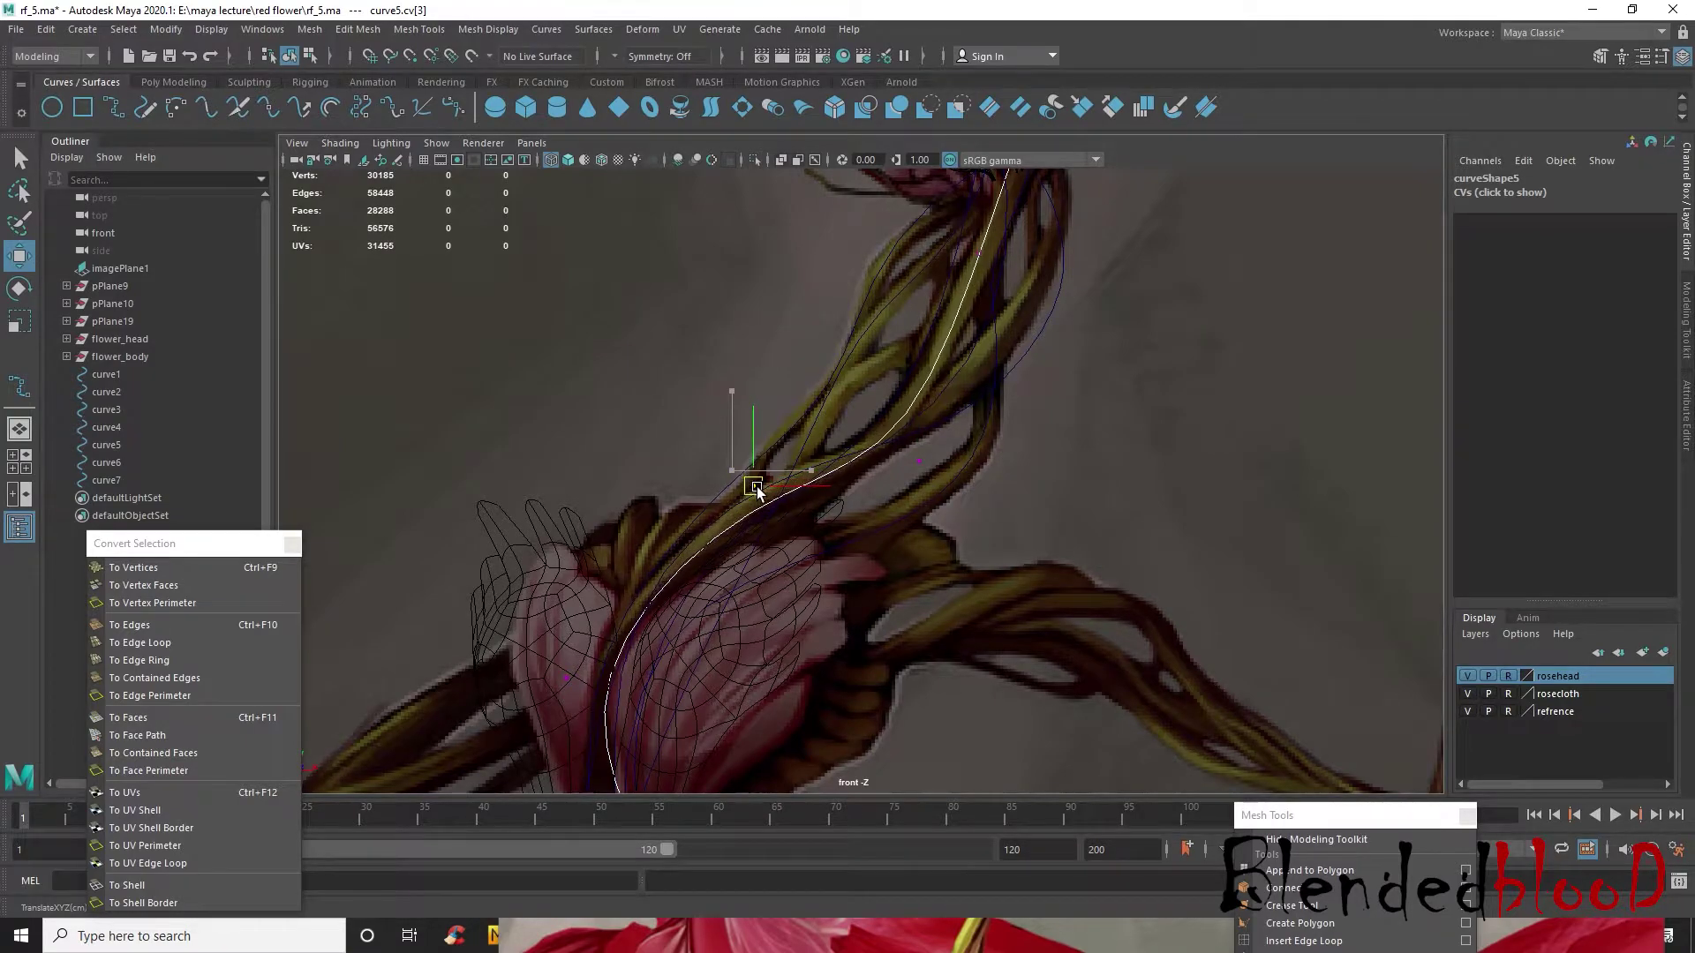
left_click_drag(902, 442, 921, 456)
- Move curve5's lower control vertices 5 and 6 down along the forearm, and return to object mode
middle_click_drag(803, 458, 850, 346, "alt")
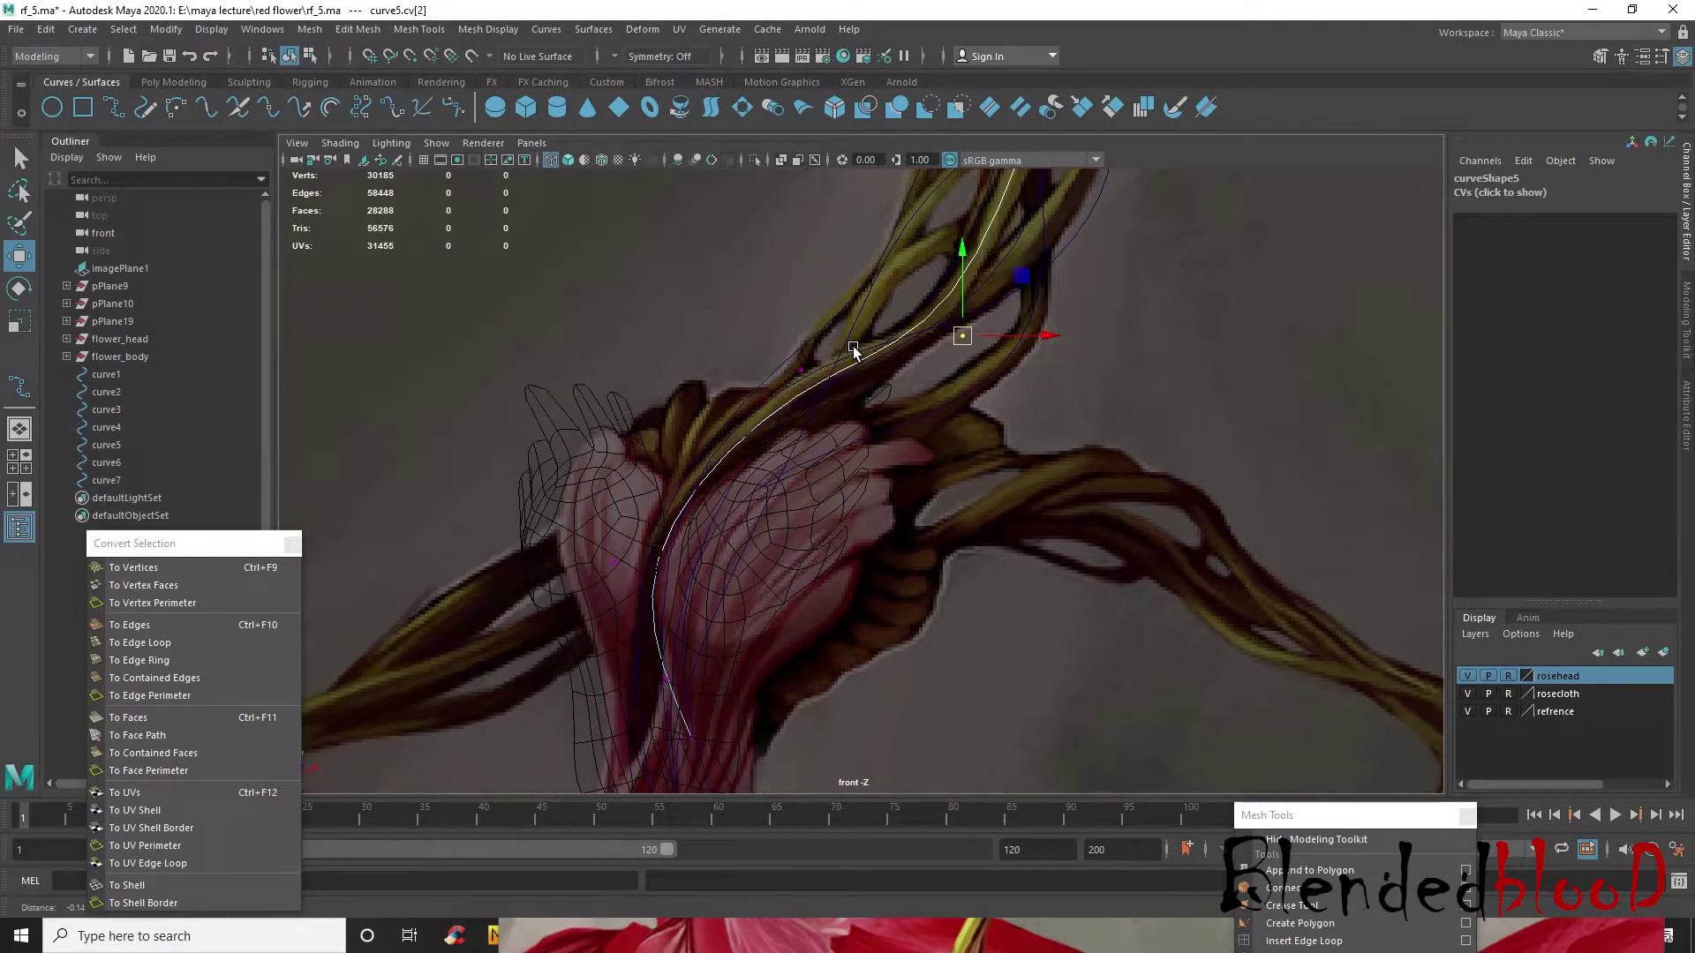
middle_click_drag(669, 665, 726, 522, "alt")
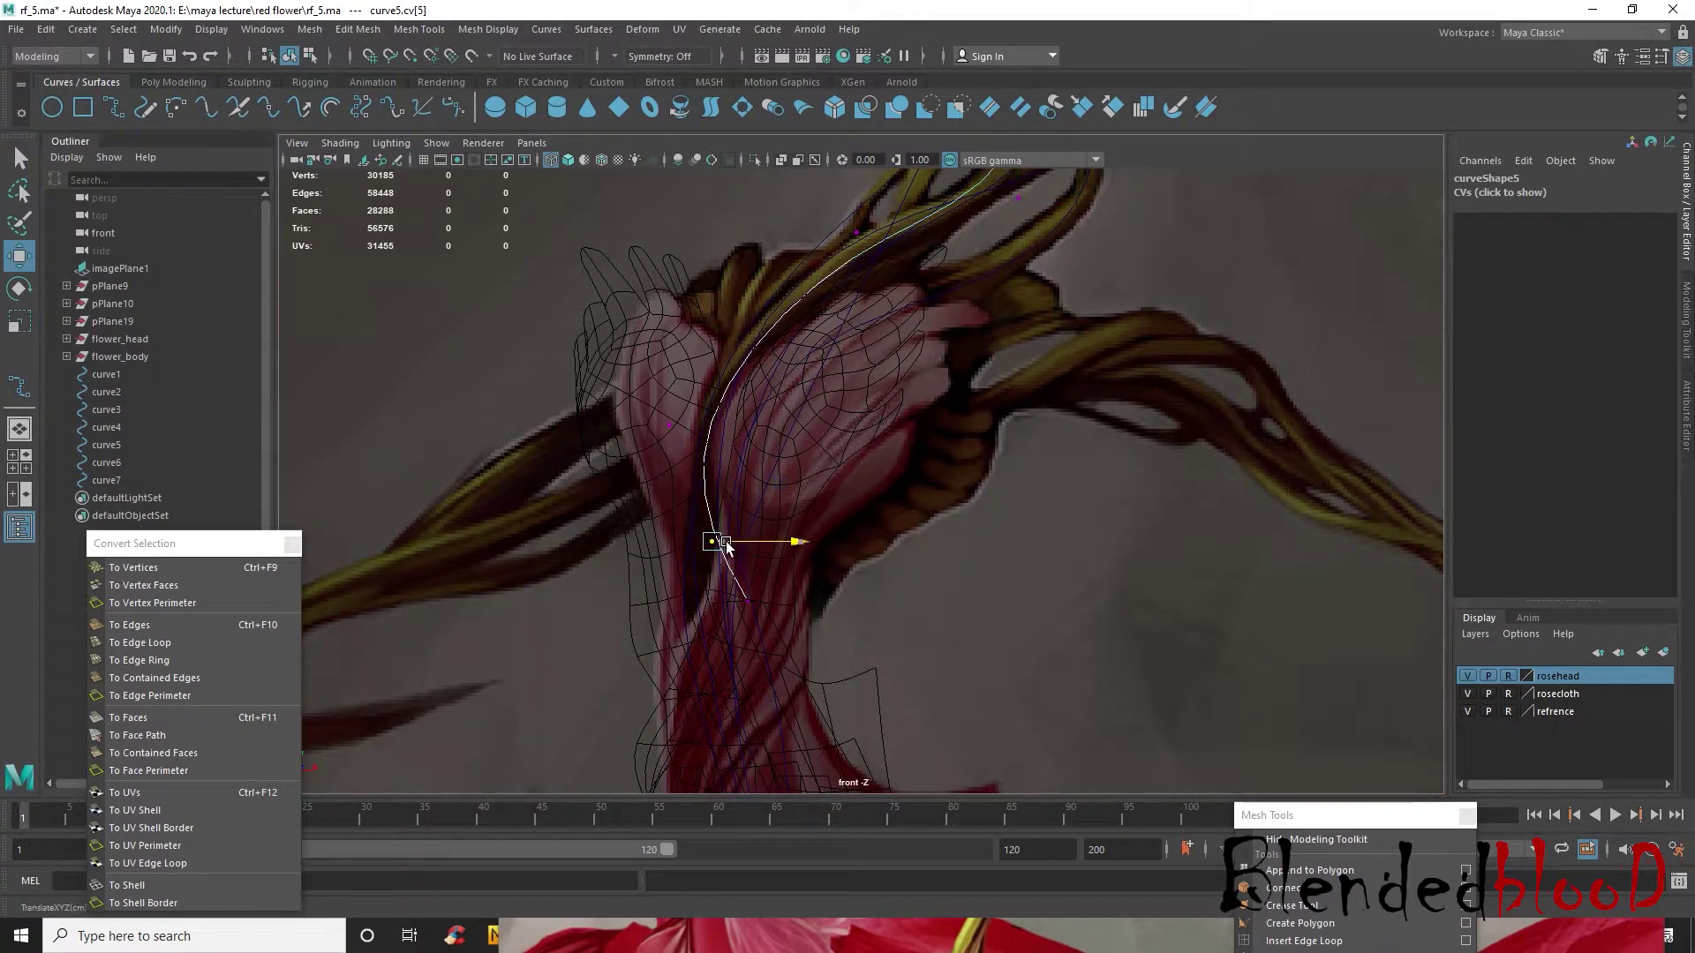
left_click_drag(748, 601, 718, 632)
middle_click_drag(829, 498, 872, 634, "alt")
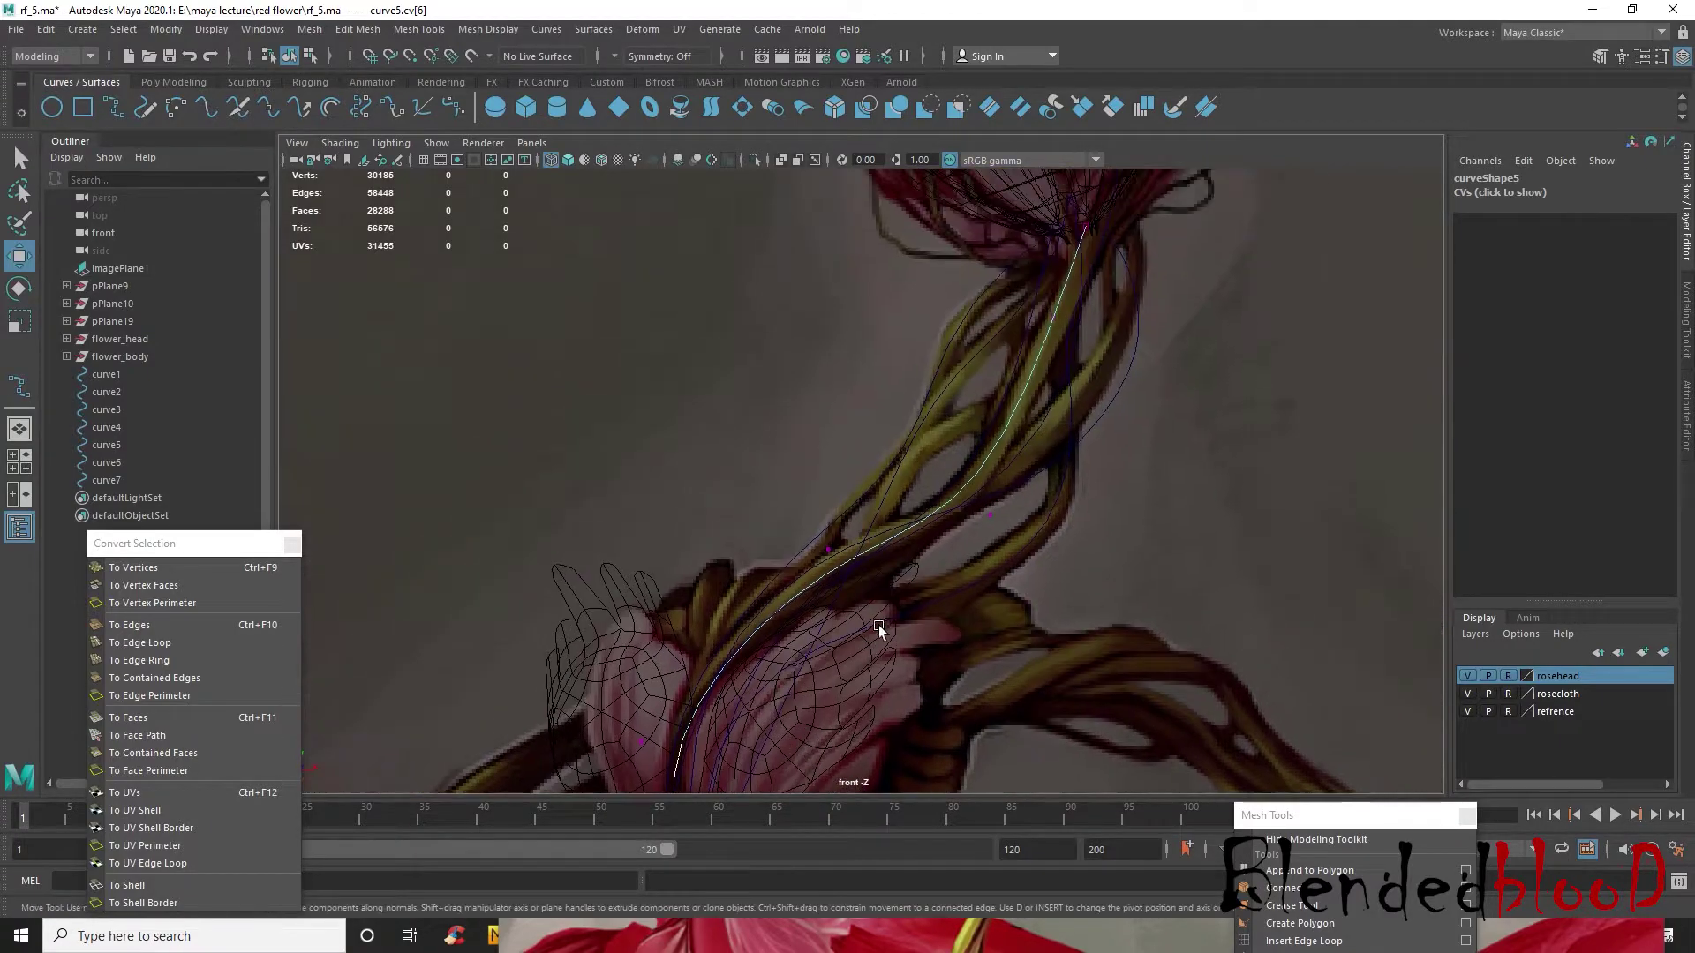
right_click_drag(988, 511, 1015, 479)
scroll(1029, 483, "up", 2)
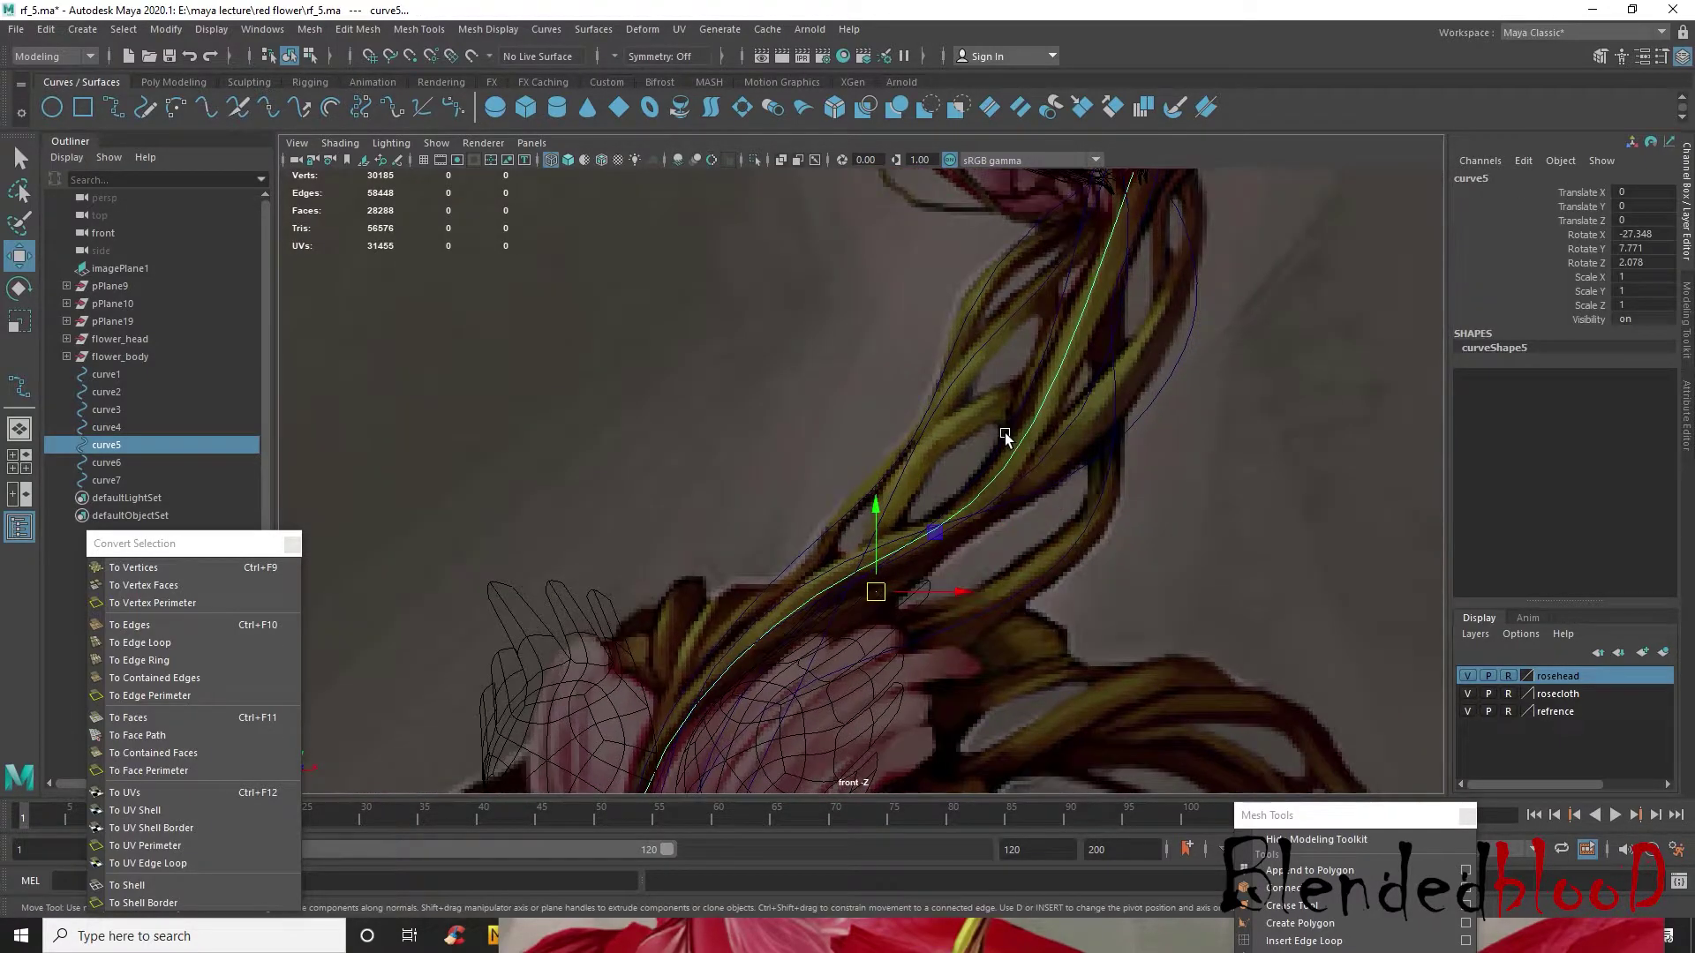
middle_click_drag(1005, 414, 998, 512, "alt")
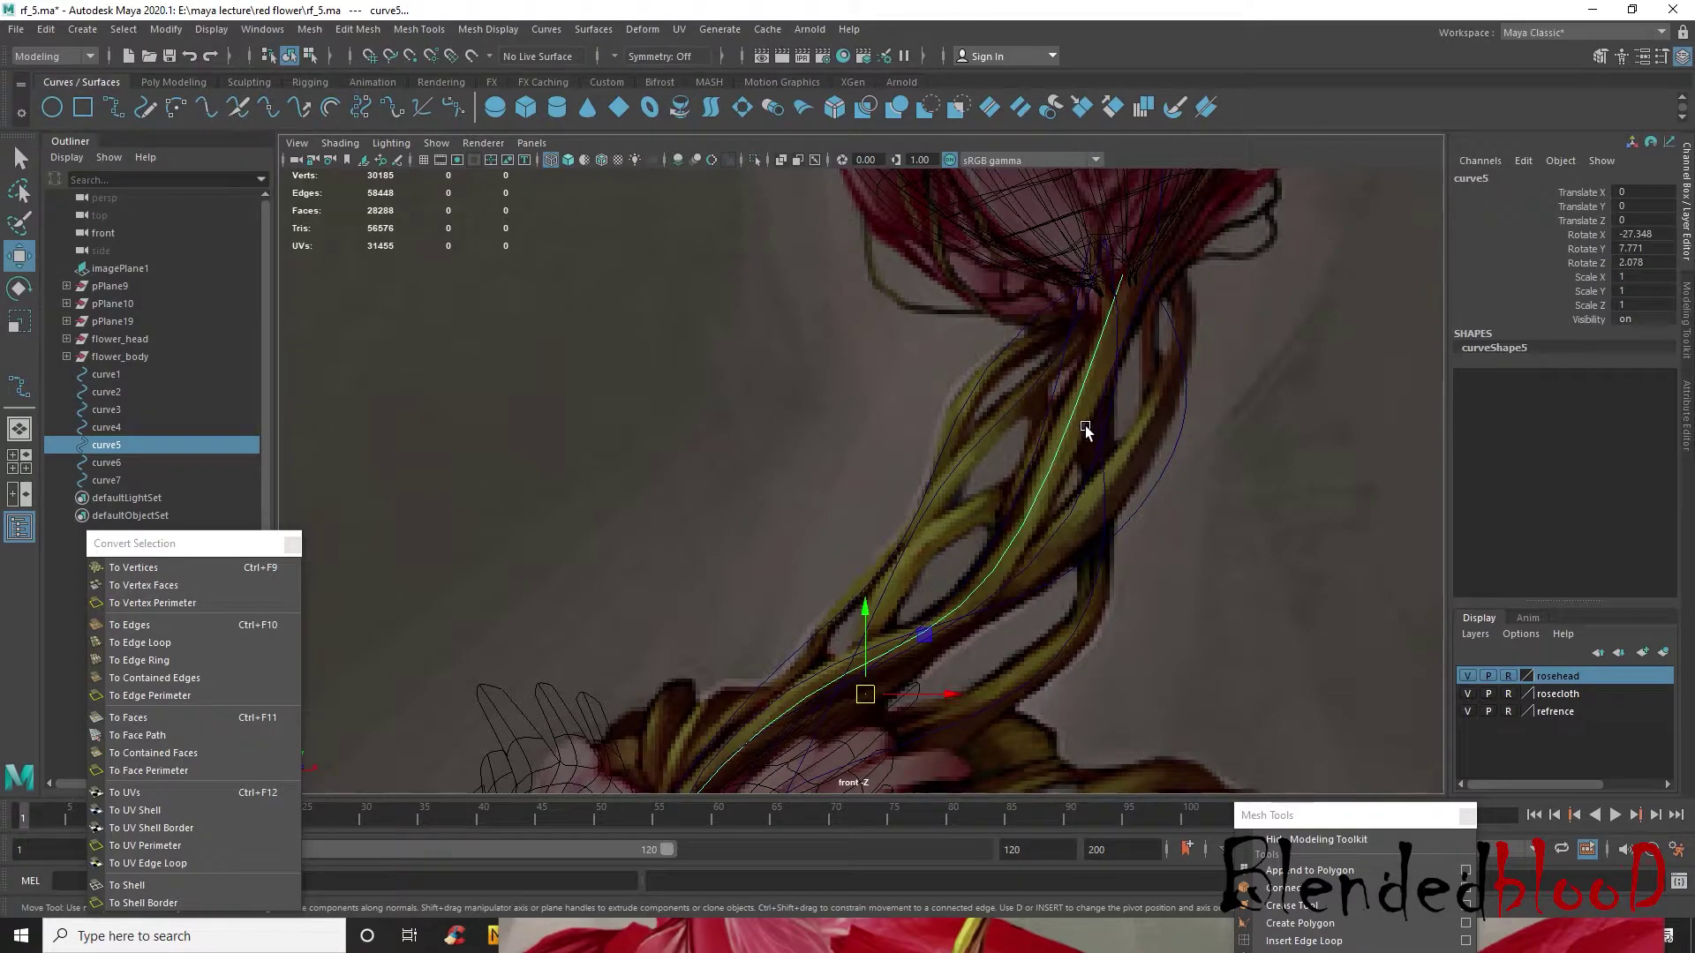
scroll(1050, 392, "down", 2)
scroll(1060, 415, "down", 3)
scroll(1038, 432, "up", 6)
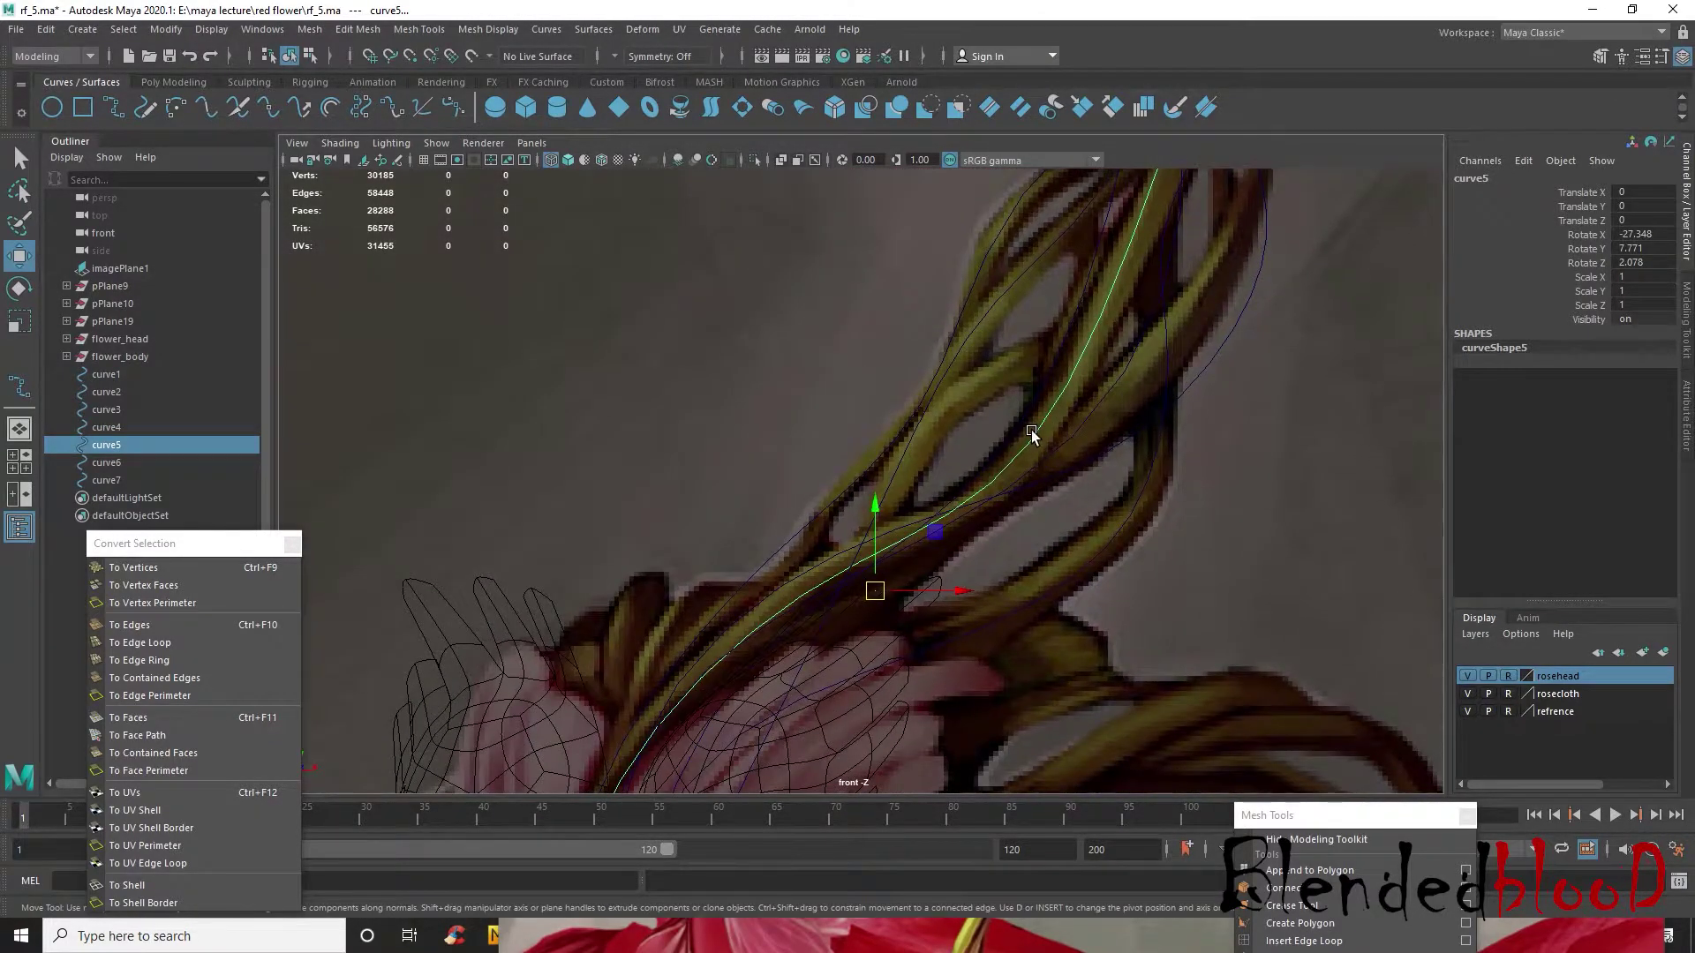
- Adjust curve3's upper control vertex below the flower head in the perspective view, and deselect the curve
key("space")
key("space")
left_click_drag(1108, 428, 1192, 458, "alt")
middle_click_drag(965, 267, 1033, 588, "alt")
right_click_drag(968, 500, 901, 488)
left_click_drag(911, 432, 934, 461)
left_click_drag(939, 463, 1110, 467, "alt")
right_click_drag(1109, 463, 1186, 415)
key("space")
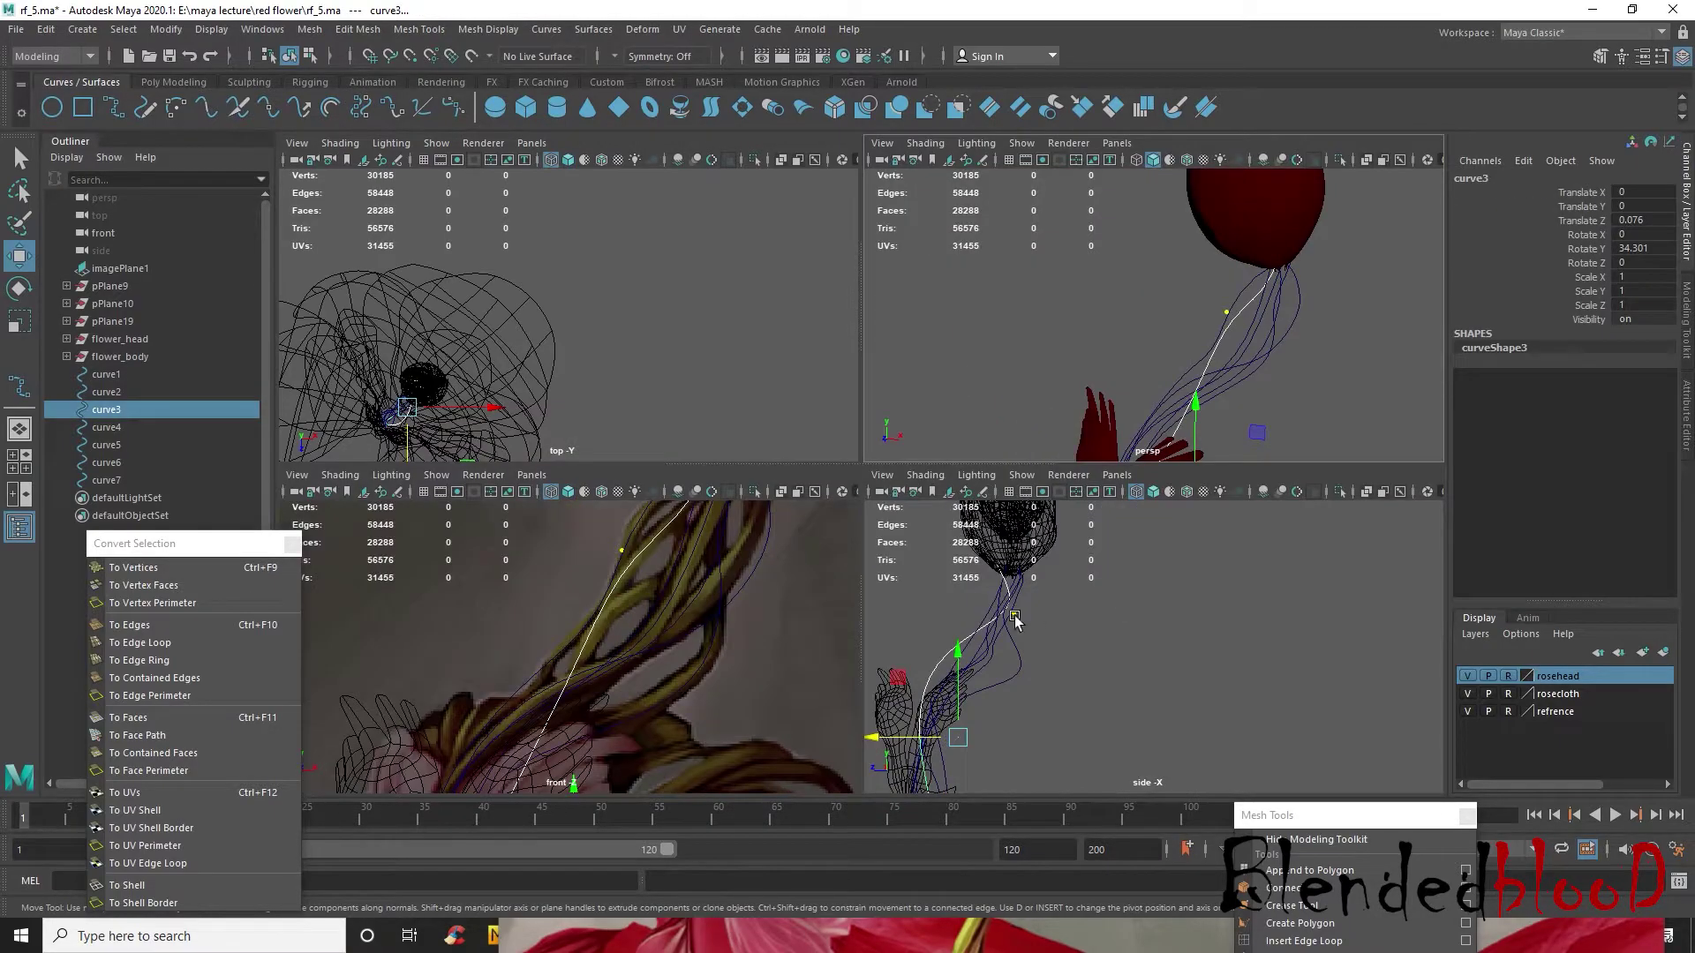
key("space")
scroll(787, 623, "down", 6)
left_click(1116, 495)
- Draw a new EP curve in the front view from the flower head's base along the painted strand to the forearm
scroll(1009, 530, "up", 5)
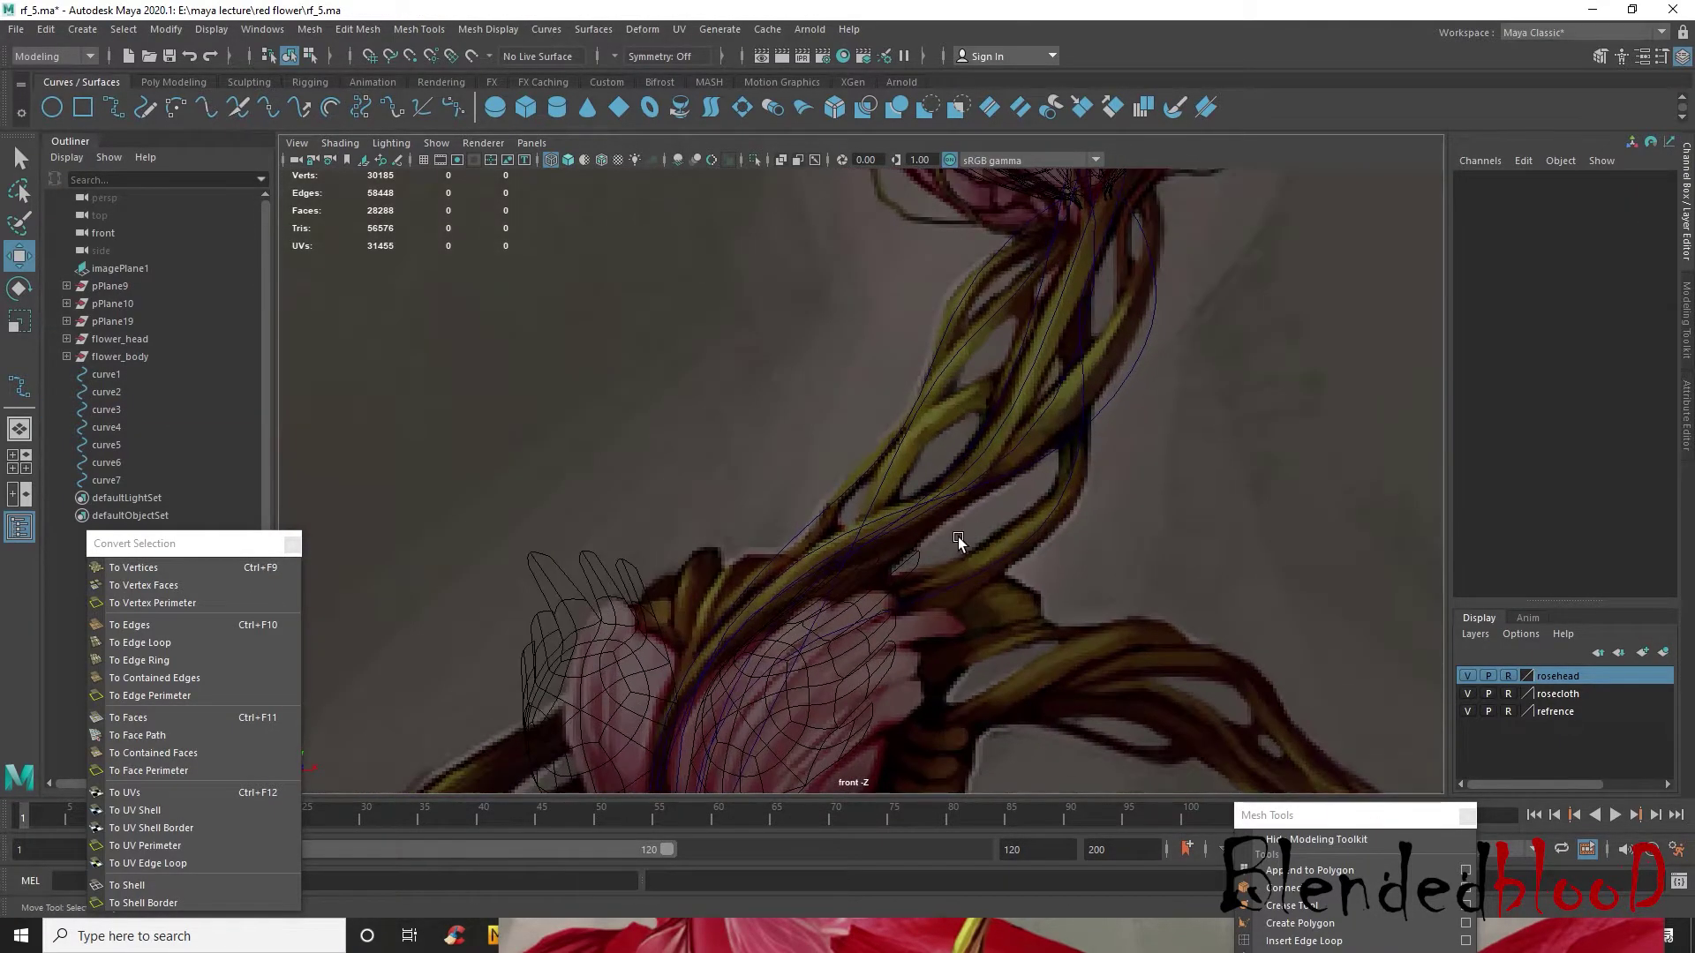
key("g")
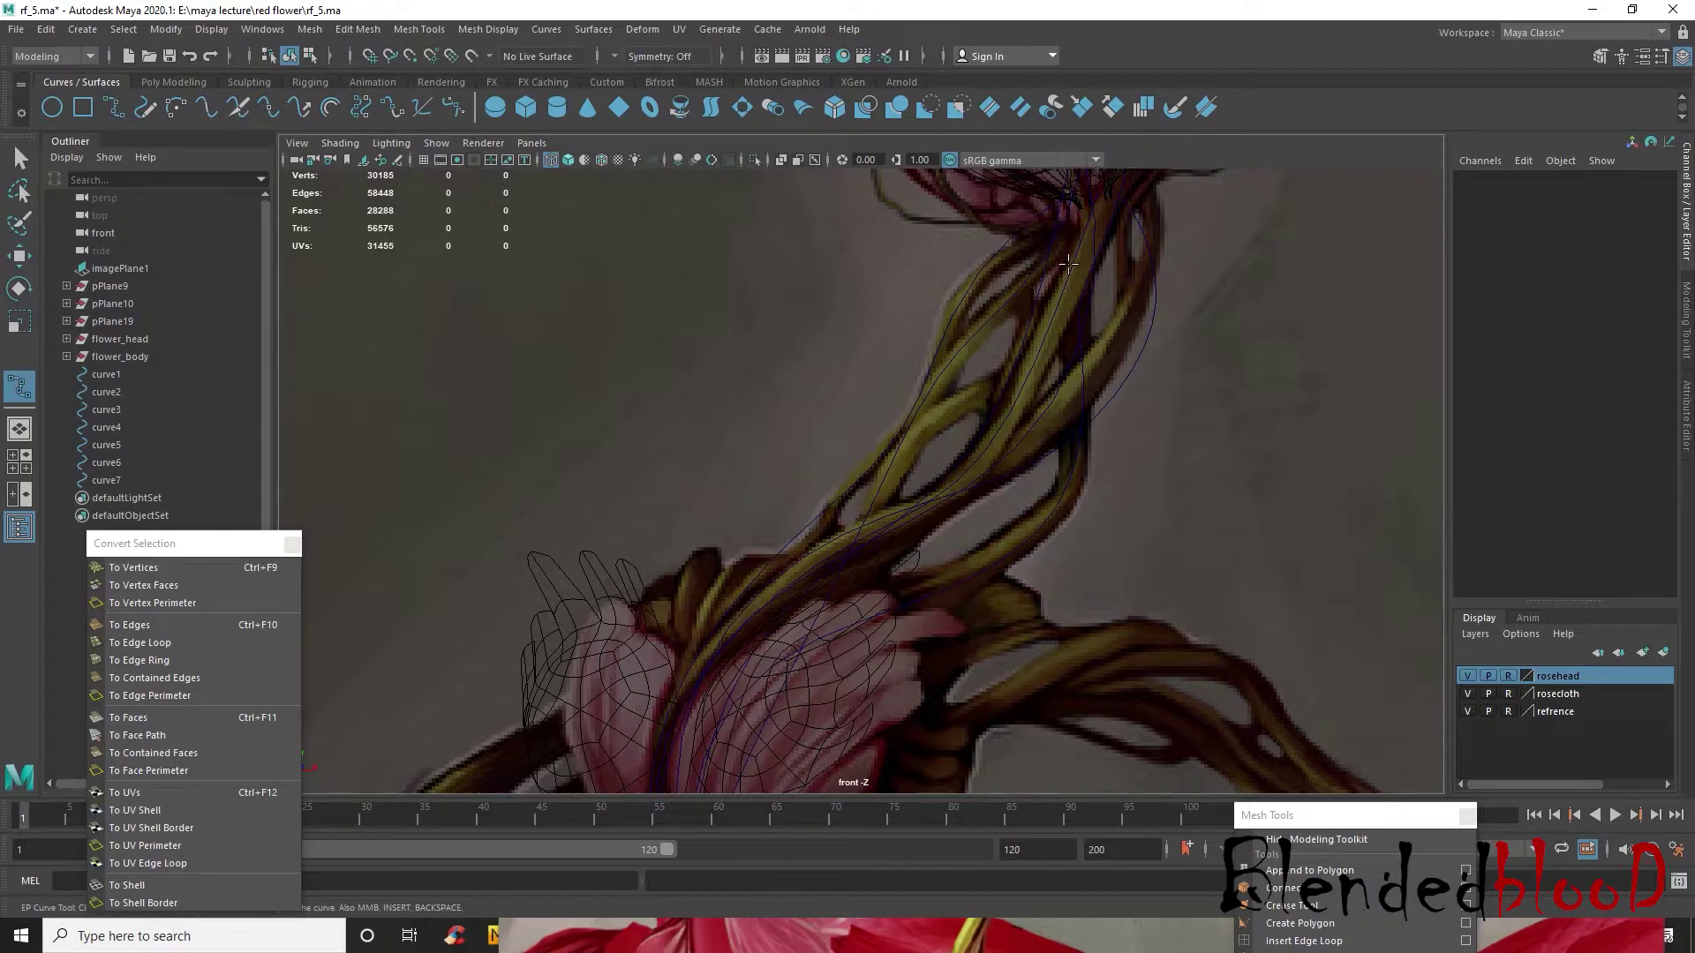
middle_click_drag(1013, 383, 1013, 413, "alt")
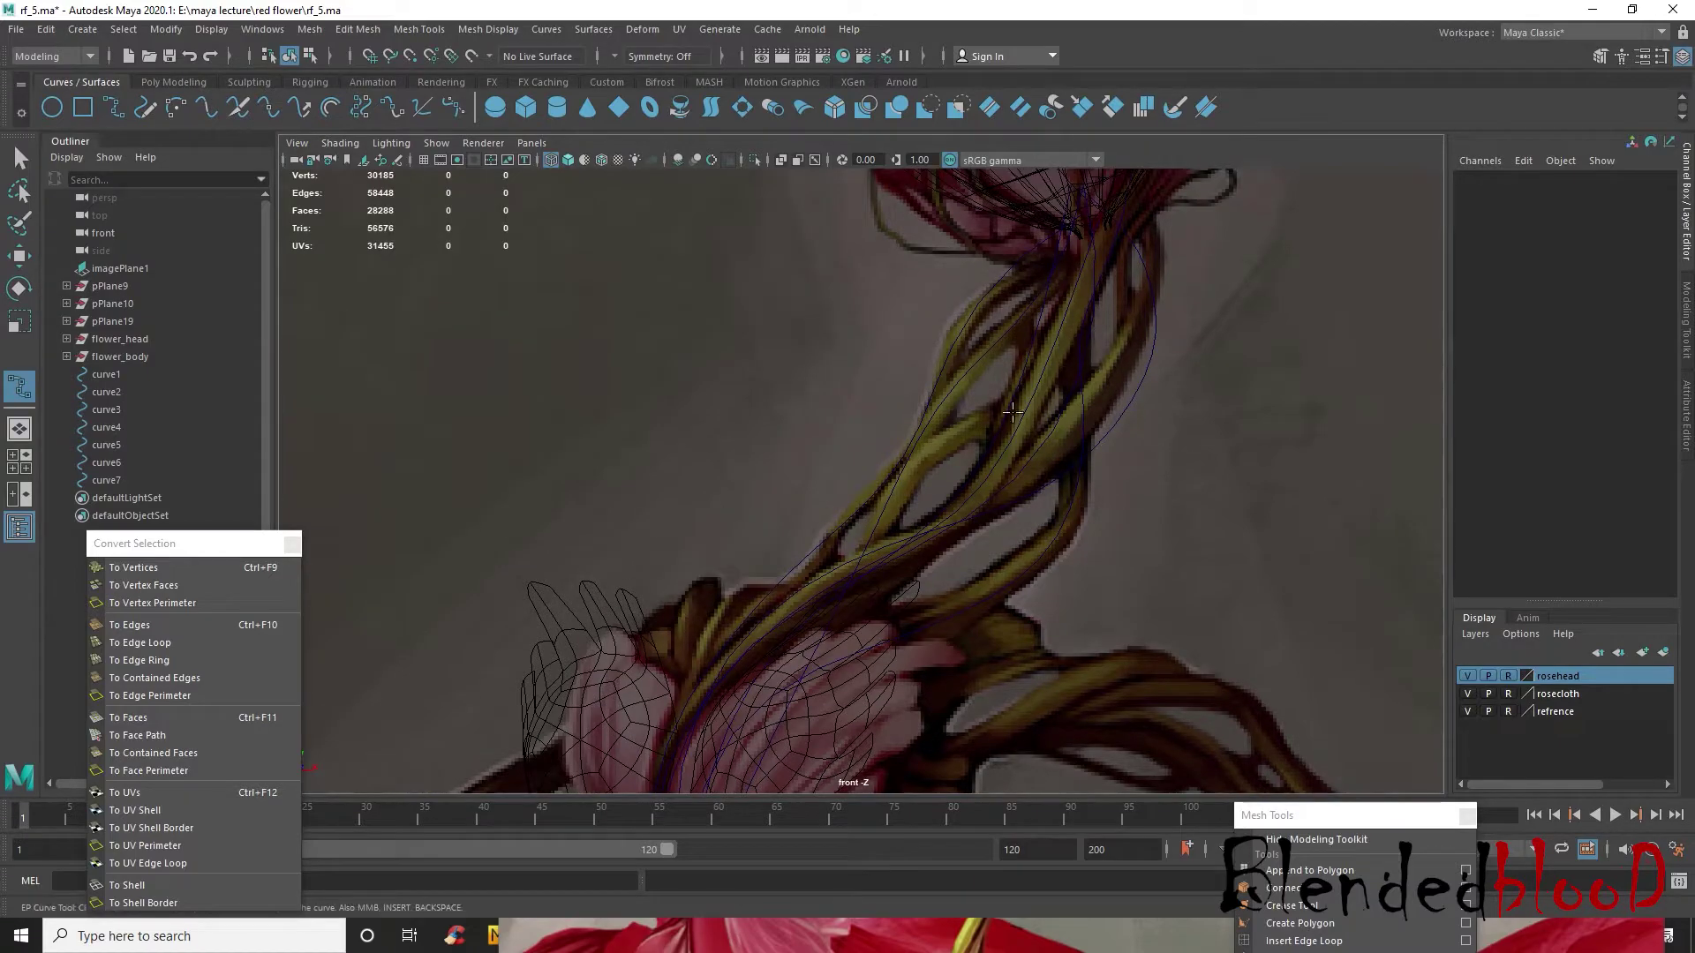
left_click(1022, 229)
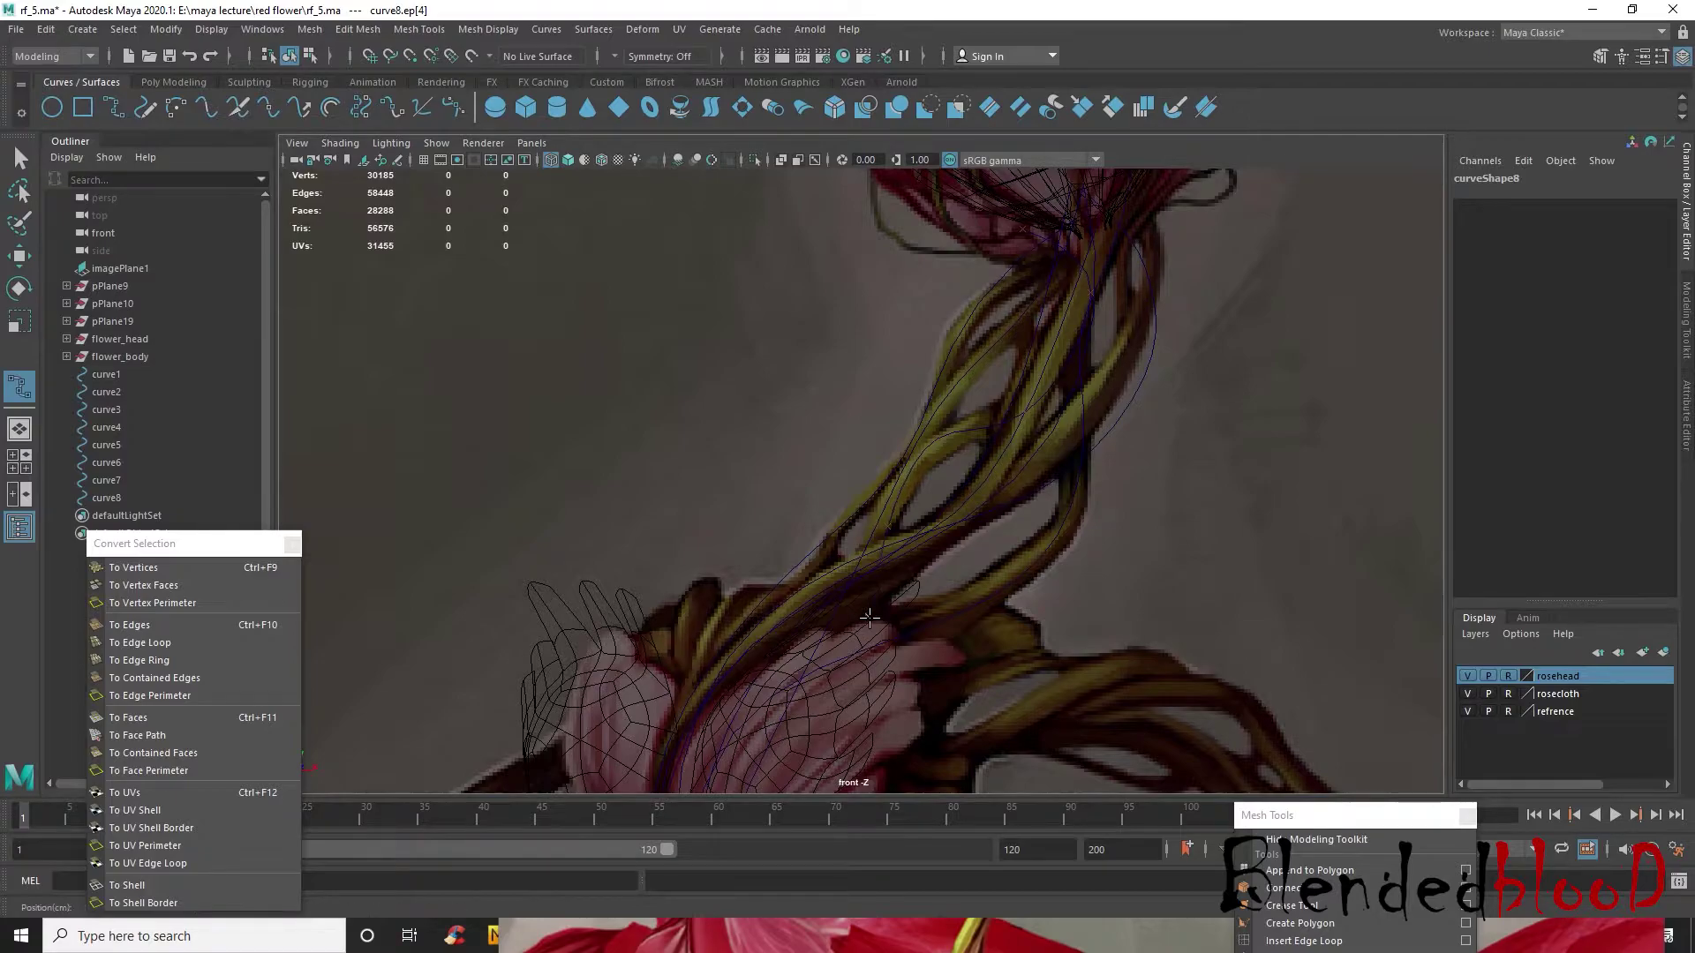
middle_click_drag(887, 630, 932, 445, "alt")
middle_click_drag(781, 618, 800, 409, "alt")
key("w")
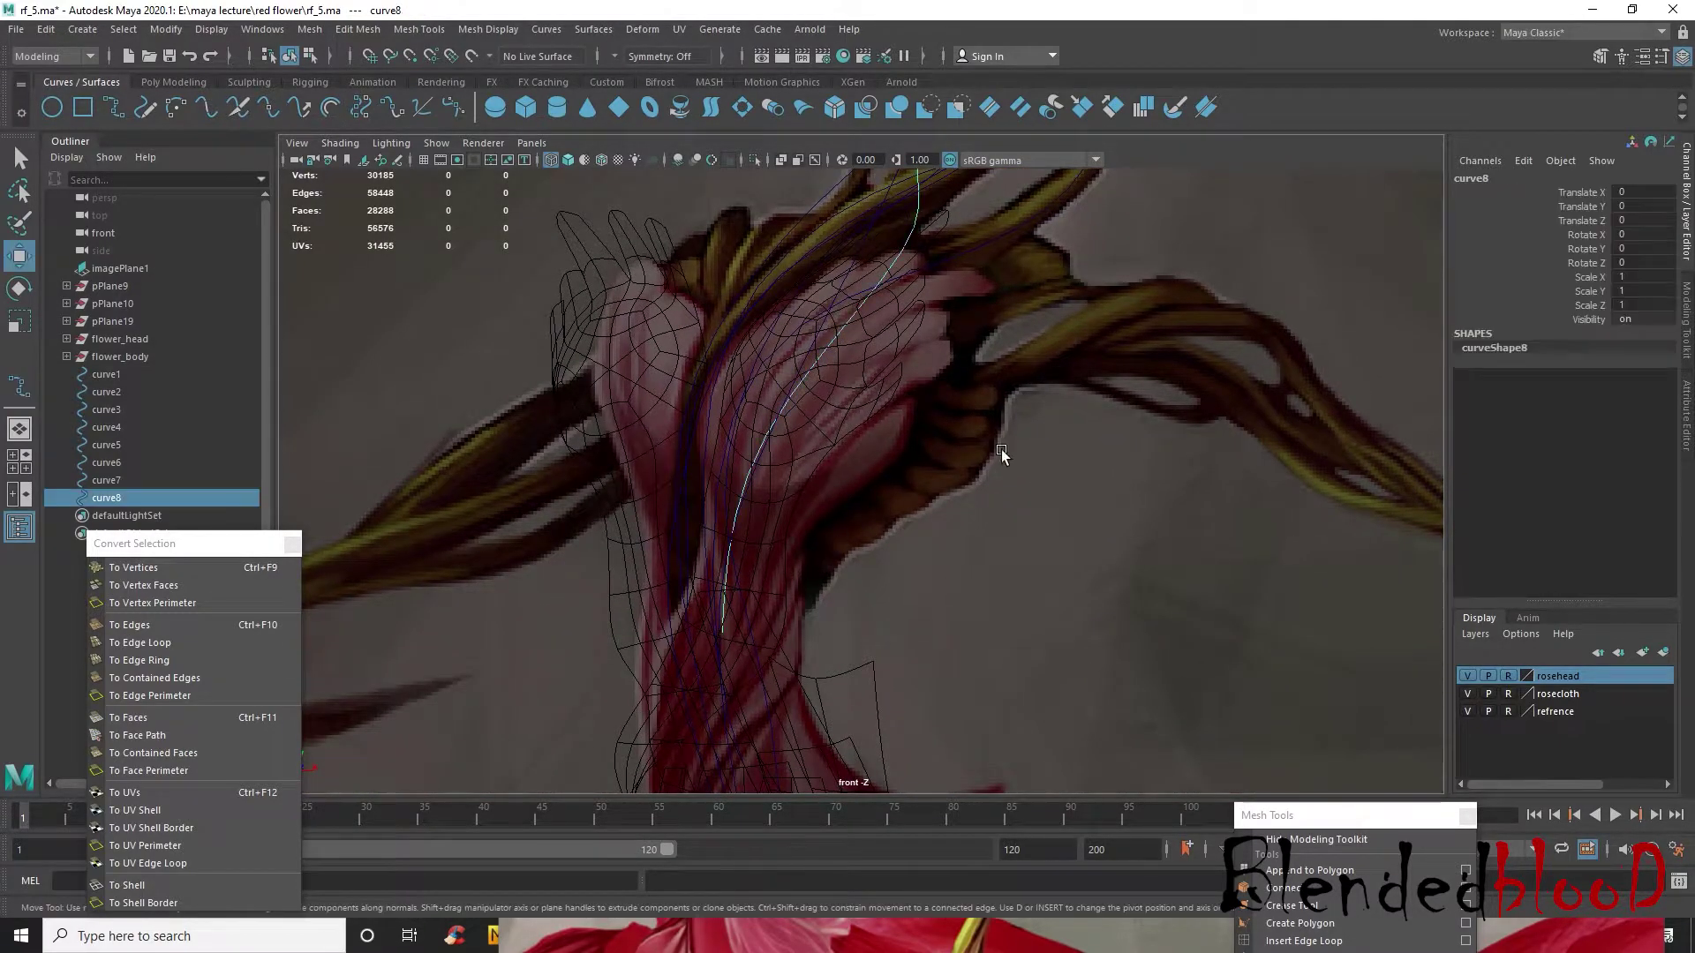
- Move curve8's top control vertices 0 to 2 in depth to the flower head's base in the perspective view
key("space")
key("space")
right_click(1066, 439)
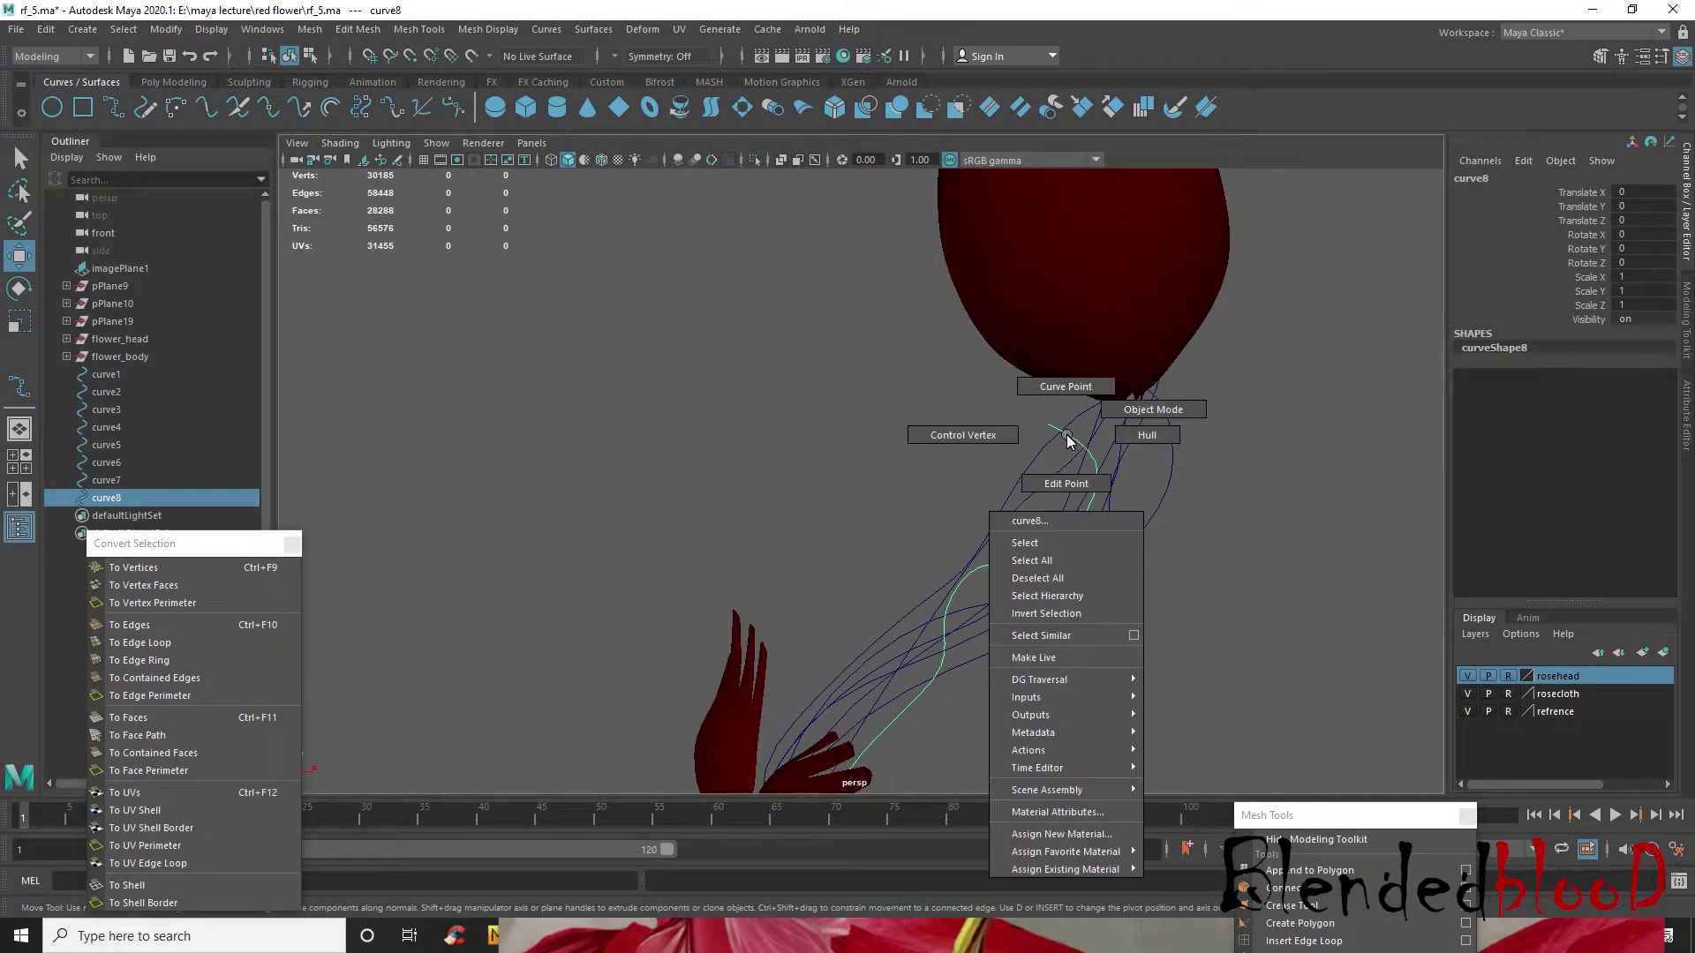
right_click_drag(1223, 403, 1227, 406)
left_click(1252, 450)
left_click(1071, 436)
left_click_drag(993, 508, 1127, 511, "alt")
right_click_drag(1045, 409, 949, 399)
left_click_drag(1006, 367, 1056, 383)
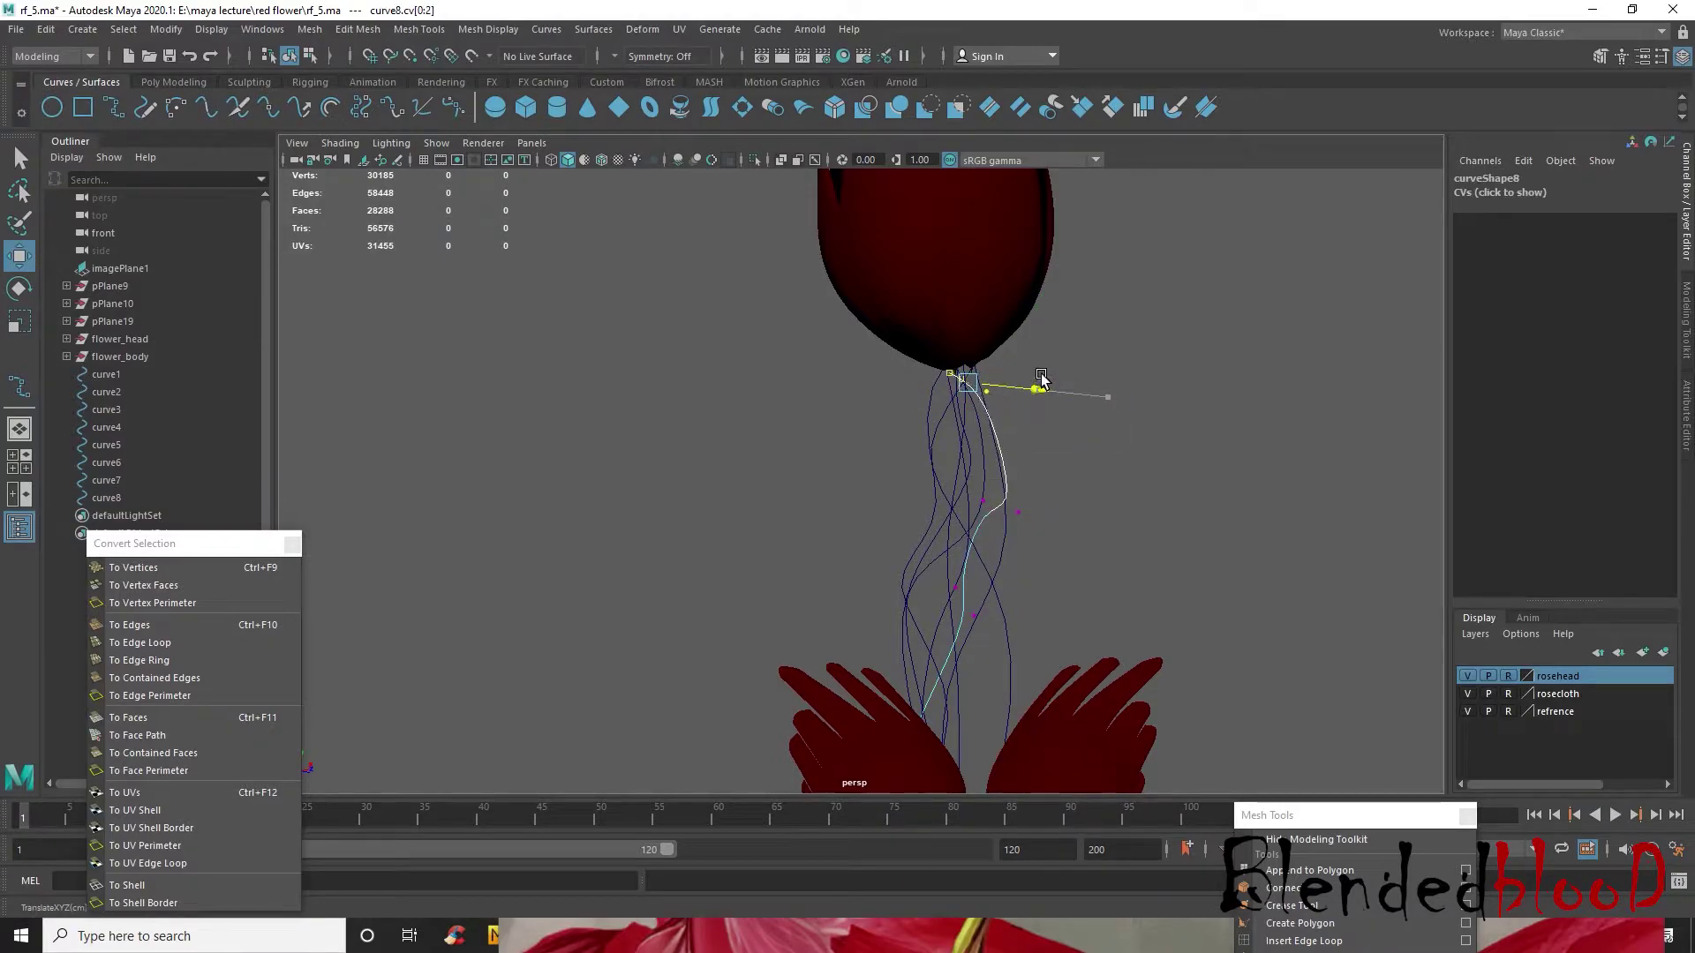
- Shift curve8's control vertices 2, 4 and 5 in depth so the curve weaves through the stem bundle
mouse_move(966, 481)
left_mouse_down()
mouse_move(1071, 522)
mouse_move(992, 494)
left_mouse_up()
left_click_drag(1088, 527, 1095, 528)
left_click_drag(967, 483, 1022, 510)
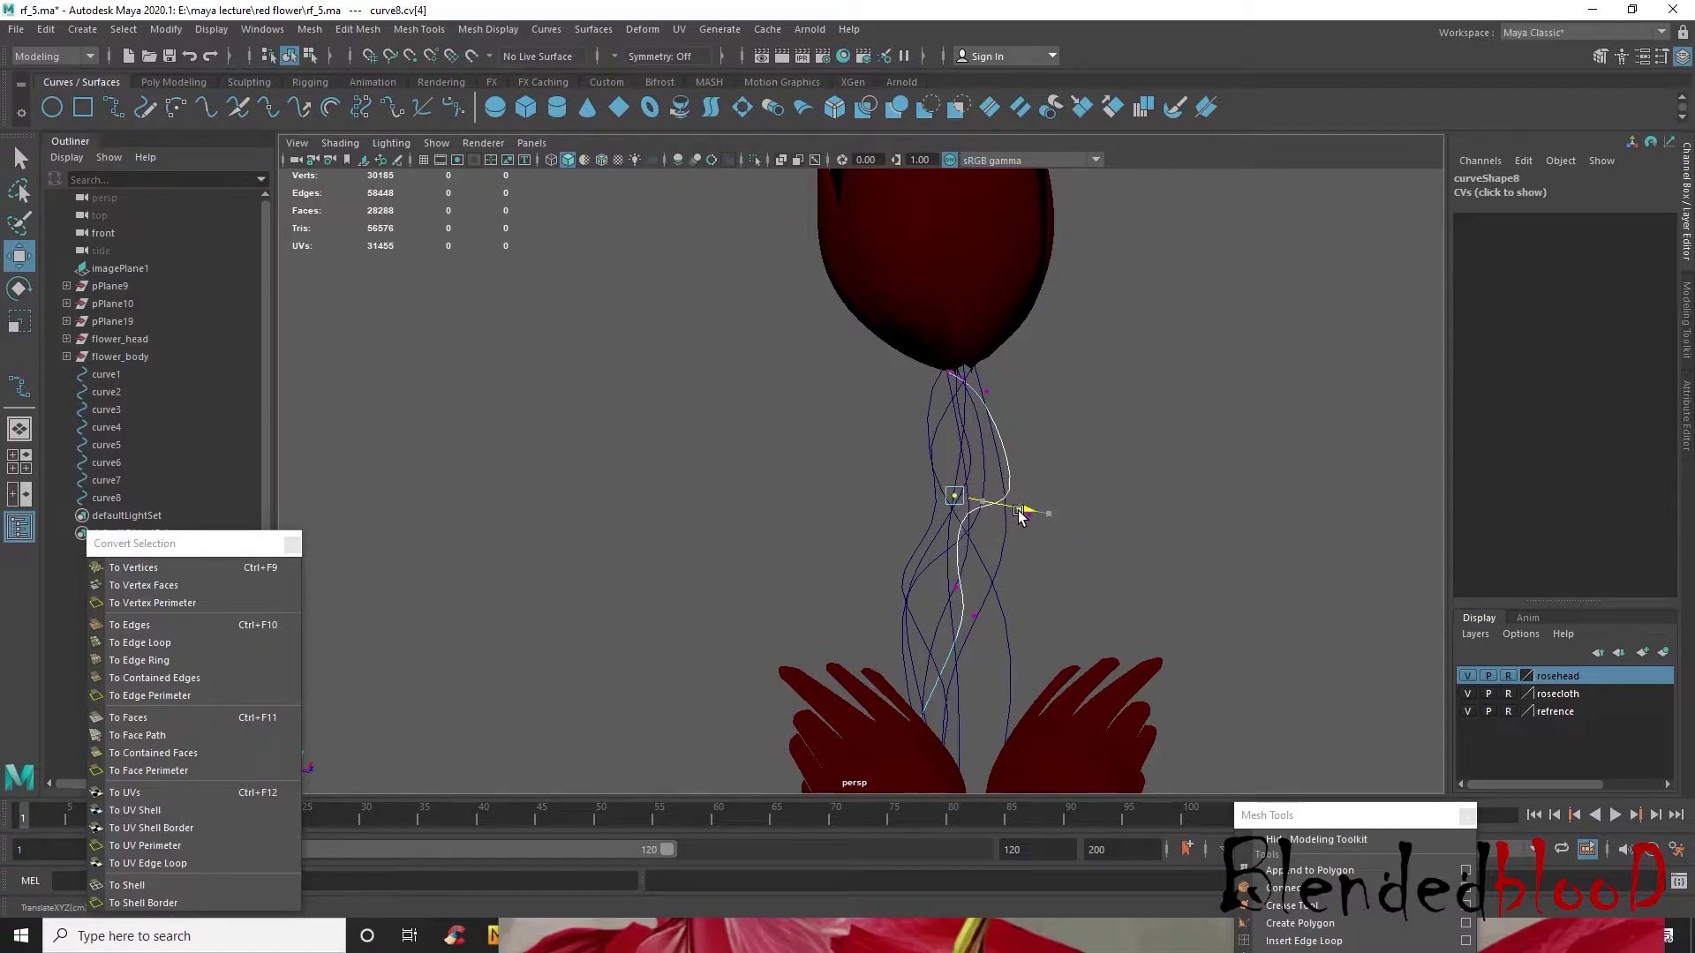
left_click_drag(959, 399, 1060, 401)
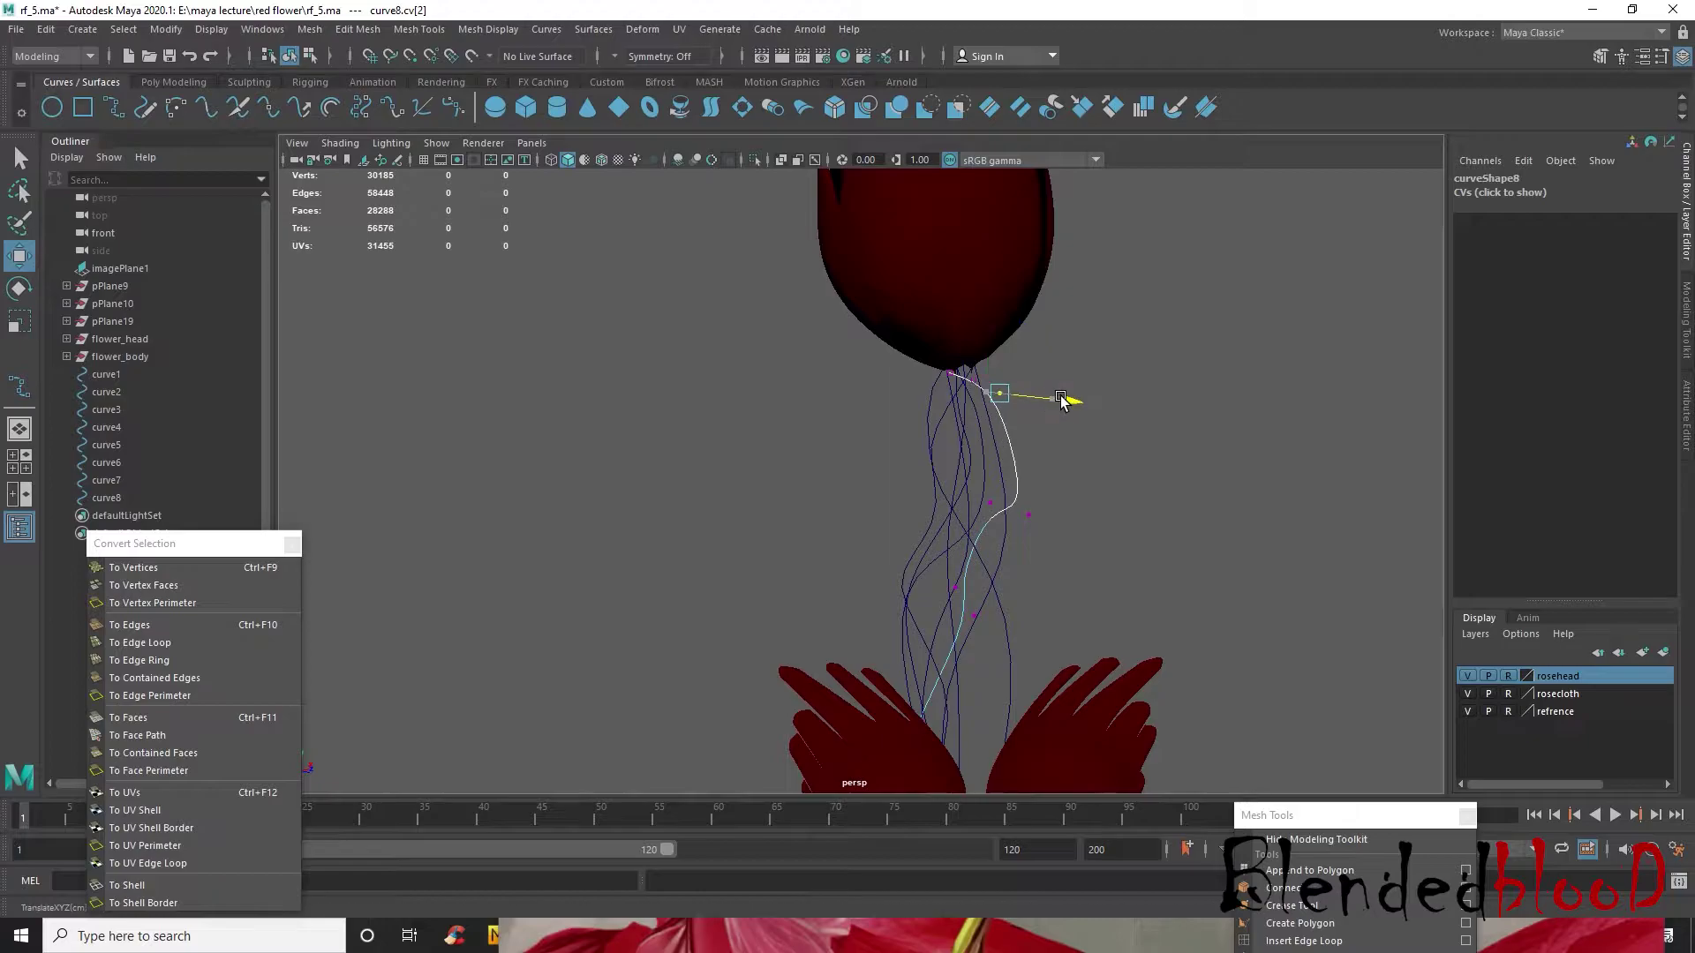
middle_click_drag(949, 664, 967, 543, "alt")
left_click_drag(959, 444, 1009, 475)
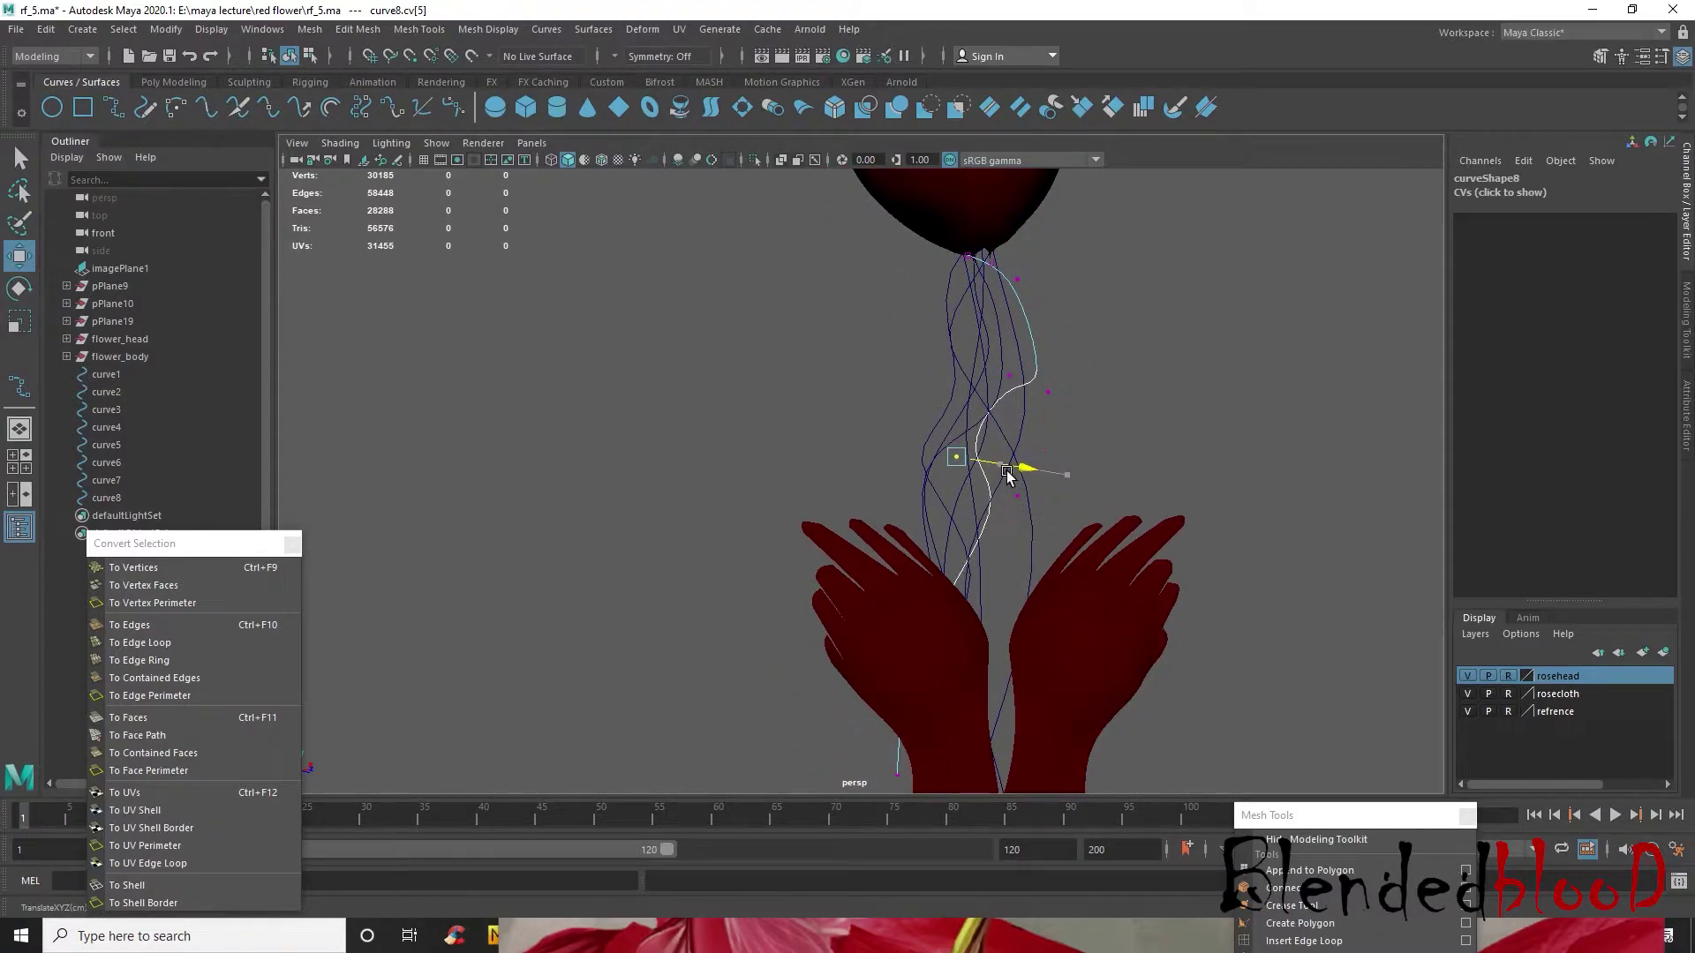
- Move curve8's bottom control vertices 7 to 9 in between the forearms toward the body's collar
middle_click_drag(1006, 594, 952, 397, "alt")
left_click_drag(738, 399, 950, 689)
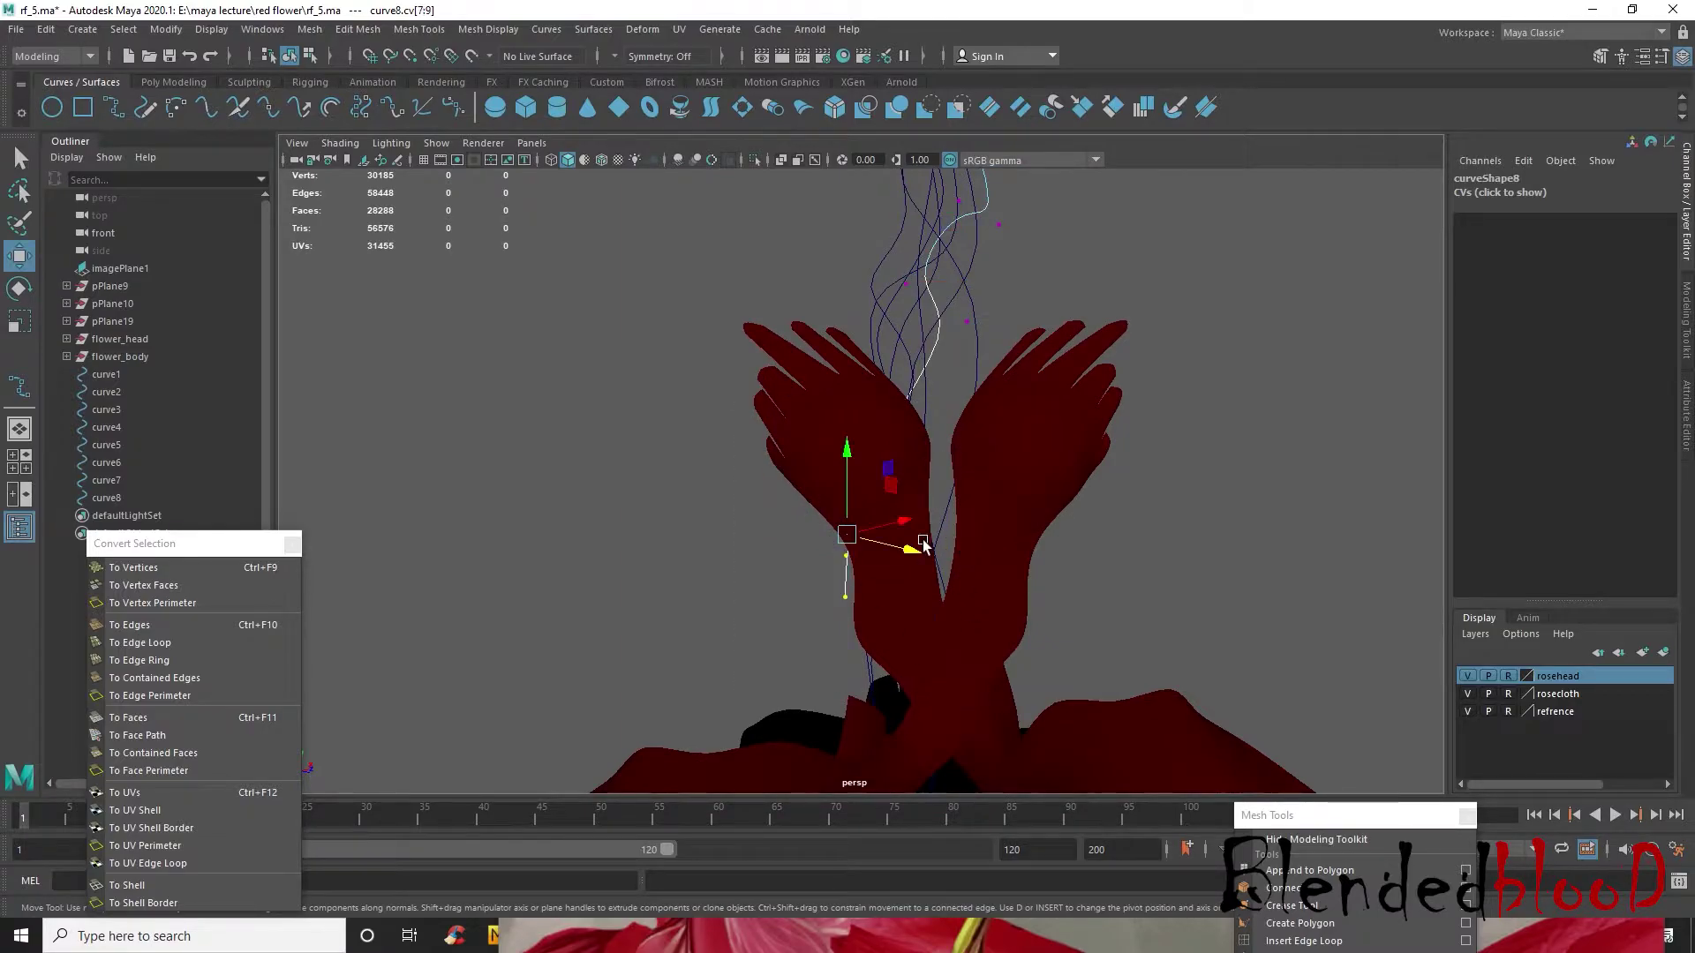
mouse_move(1001, 586)
left_mouse_down("alt")
mouse_move(808, 534)
mouse_move(830, 544)
mouse_move(802, 606)
mouse_move(783, 554)
mouse_move(673, 570)
left_mouse_up("alt")
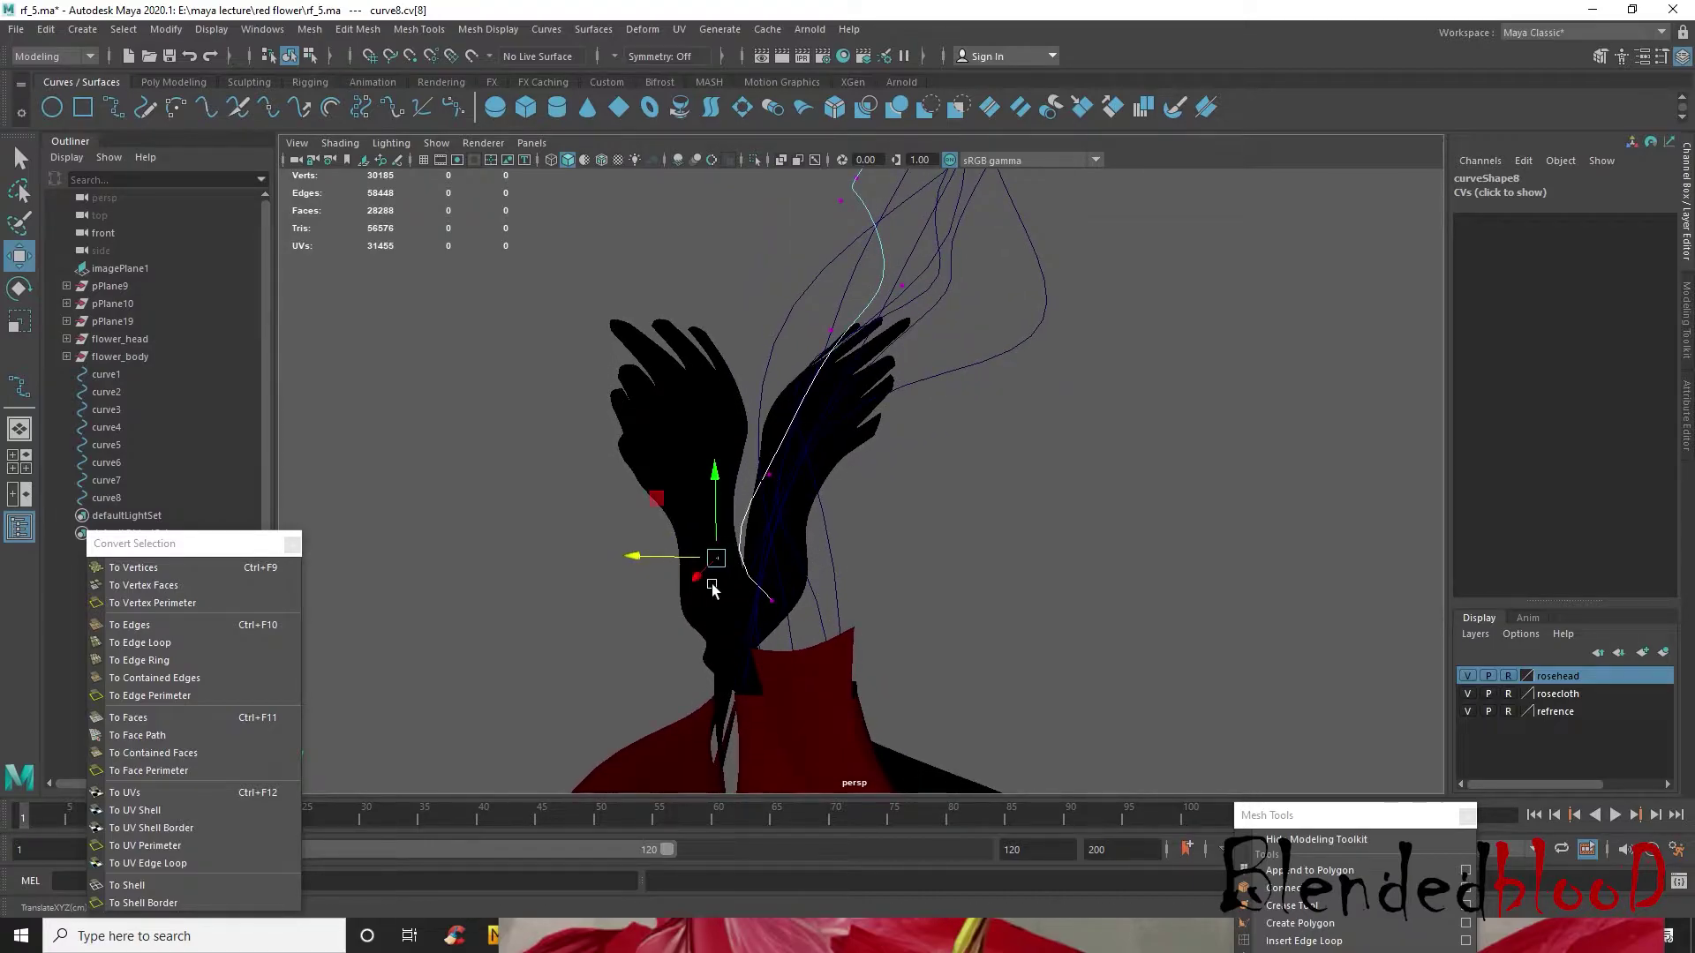
scroll(697, 576, "down", 1)
left_click_drag(817, 566, 751, 611)
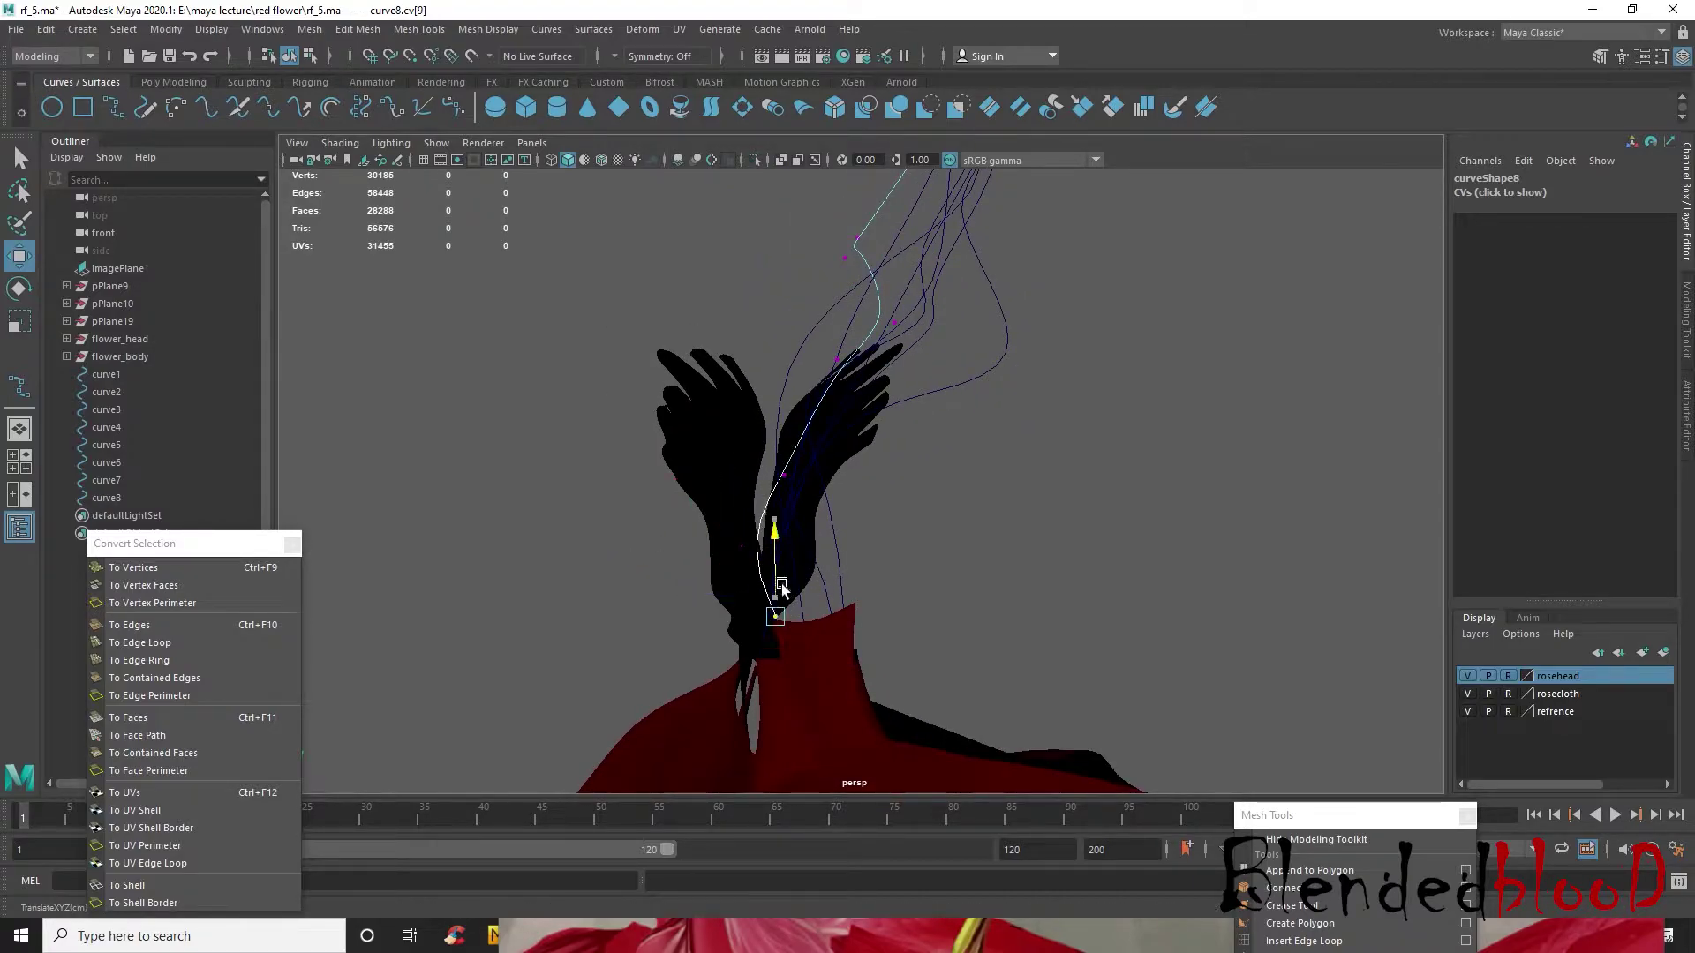
left_click_drag(723, 537, 1033, 496)
- Adjust curve8's remaining control vertices from the side, return to object mode and deselect the curve
scroll(760, 586, "down", 2)
middle_click_drag(1033, 495, 1021, 615, "alt")
scroll(1021, 615, "up", 4)
left_click_drag(992, 723, 1027, 641)
left_click_drag(876, 652, 1020, 652, "alt")
scroll(1021, 652, "down", 4)
middle_click_drag(1020, 651, 1003, 491, "alt")
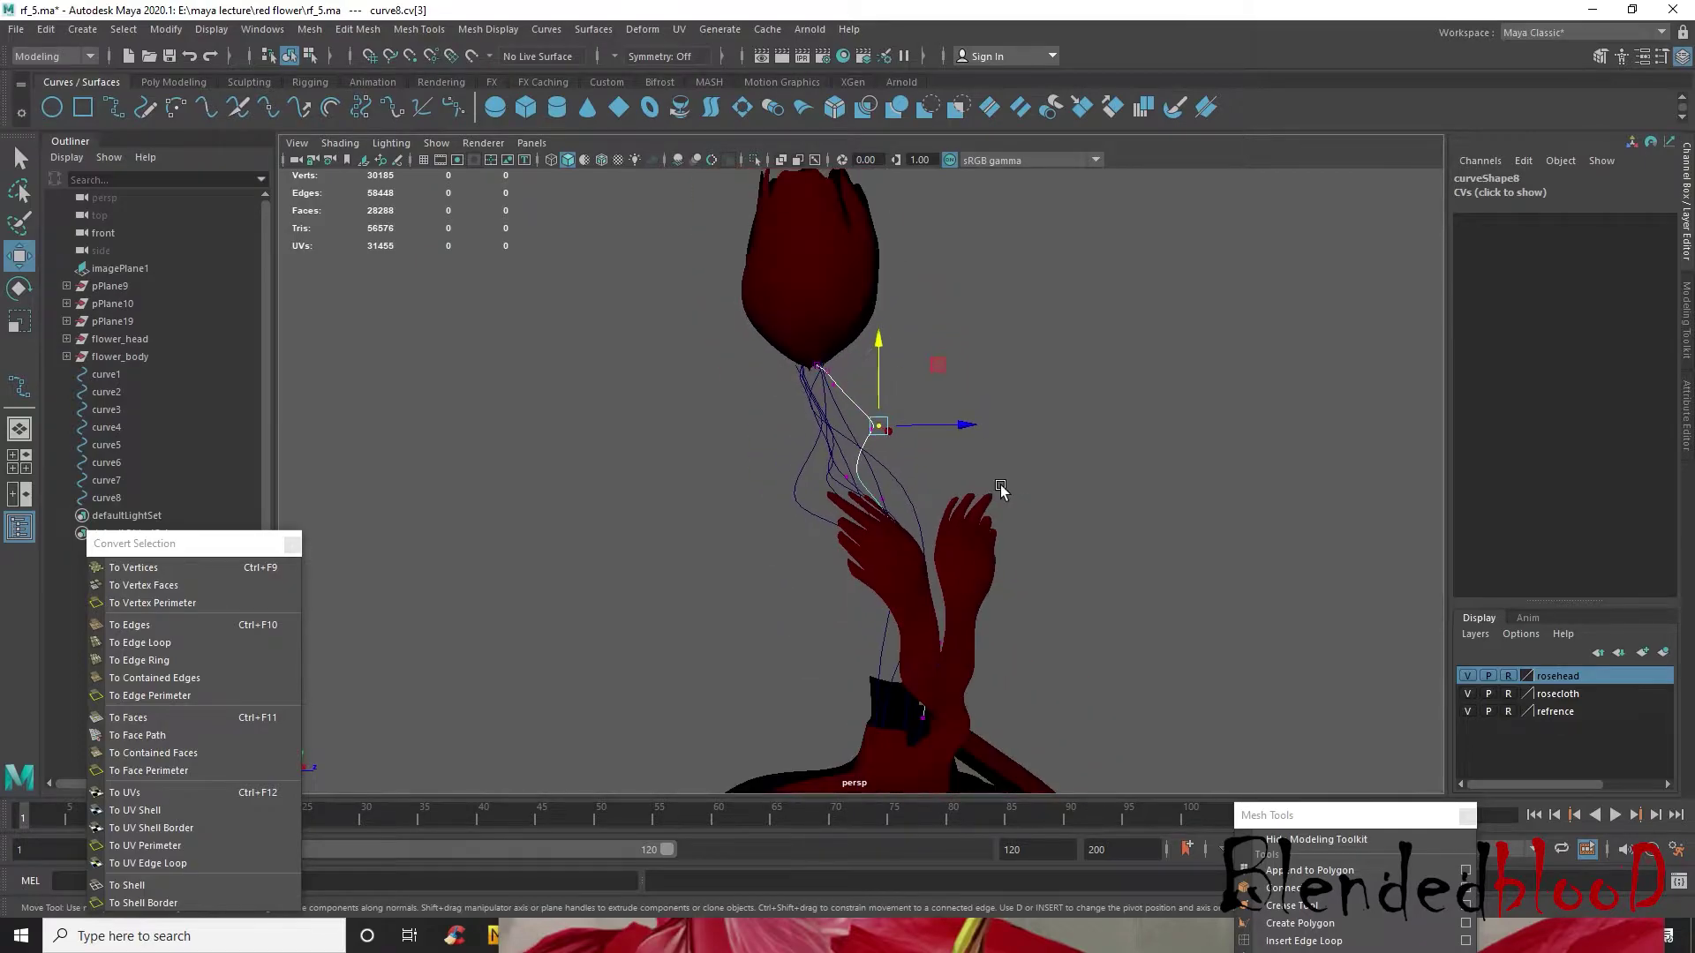
left_click_drag(1134, 549, 1022, 547, "alt")
right_click_drag(910, 431, 987, 391)
left_click(1131, 537)
scroll(1131, 538, "down", 5)
left_click_drag(1130, 537, 1100, 586, "alt")
mouse_move(998, 593)
left_mouse_down("alt")
mouse_move(1097, 601)
mouse_move(1006, 601)
left_mouse_up("alt")
scroll(985, 600, "up", 4)
scroll(836, 677, "up", 6)
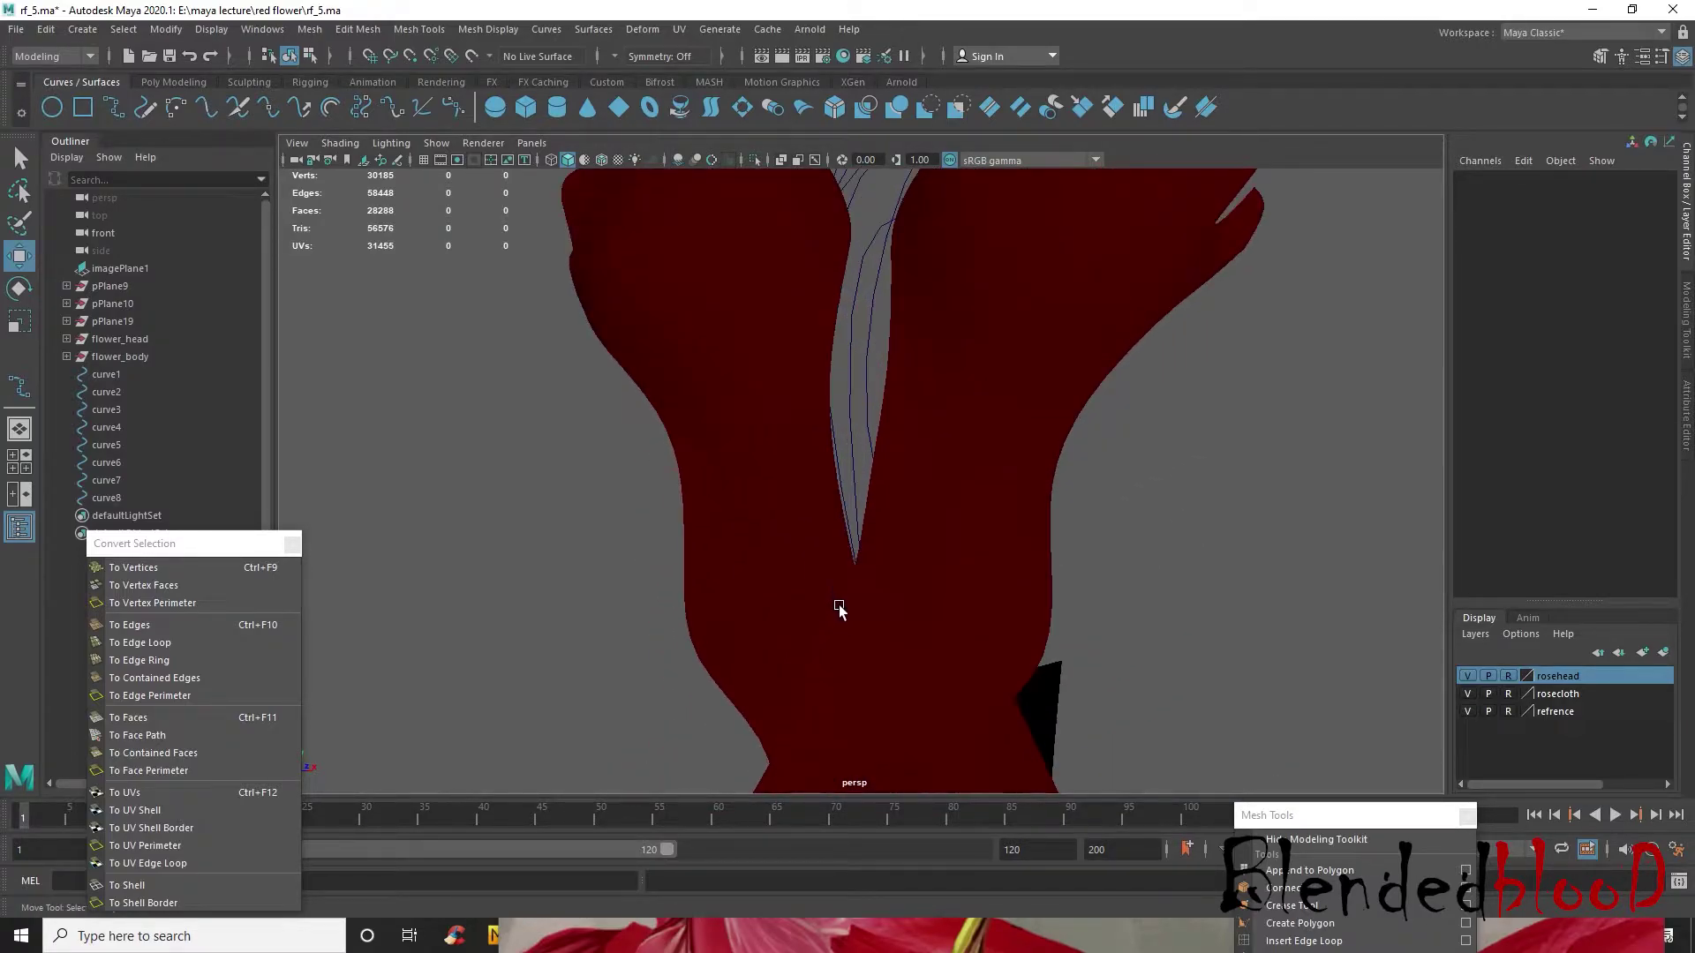
- Move curve5's bottom control vertex 6 from the side down into the body's collar, then return to object mode and deselect
left_click(853, 494)
left_click(891, 506)
left_click_drag(892, 506, 930, 550, "alt")
left_click_drag(650, 594, 624, 512, "alt")
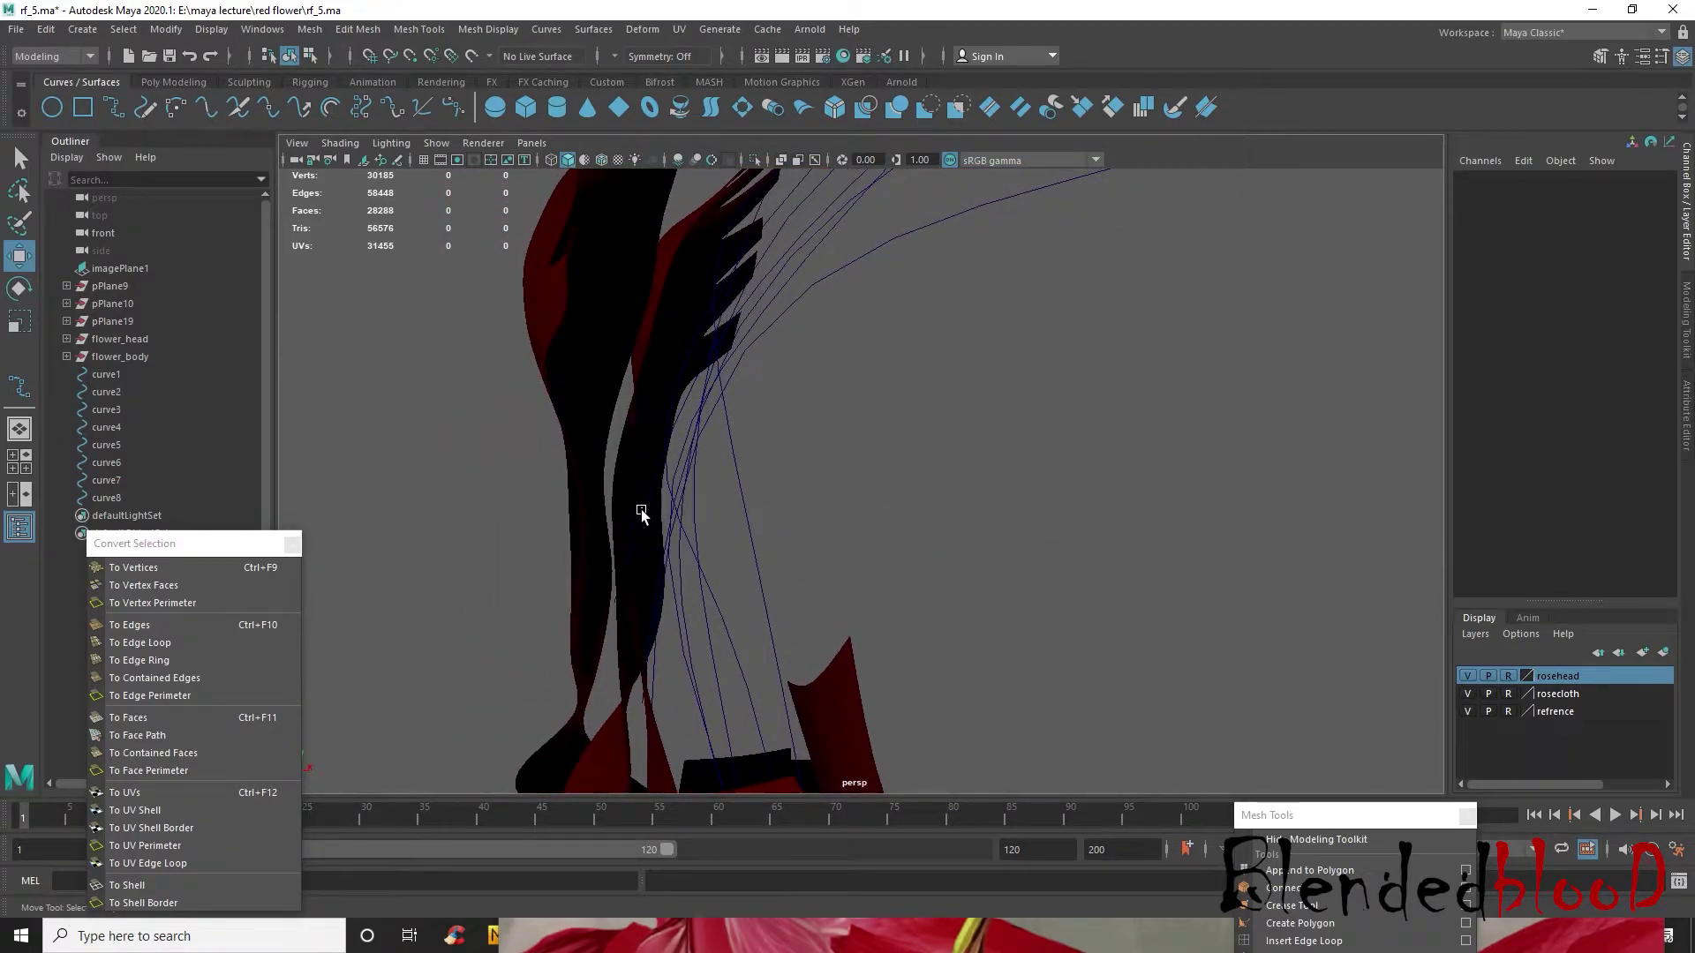
left_click(642, 510)
right_click_drag(642, 502, 532, 503)
scroll(632, 530, "down", 3)
left_click_drag(637, 535, 729, 590, "alt")
left_click_drag(862, 608, 799, 602, "alt")
left_click_drag(695, 514, 719, 616)
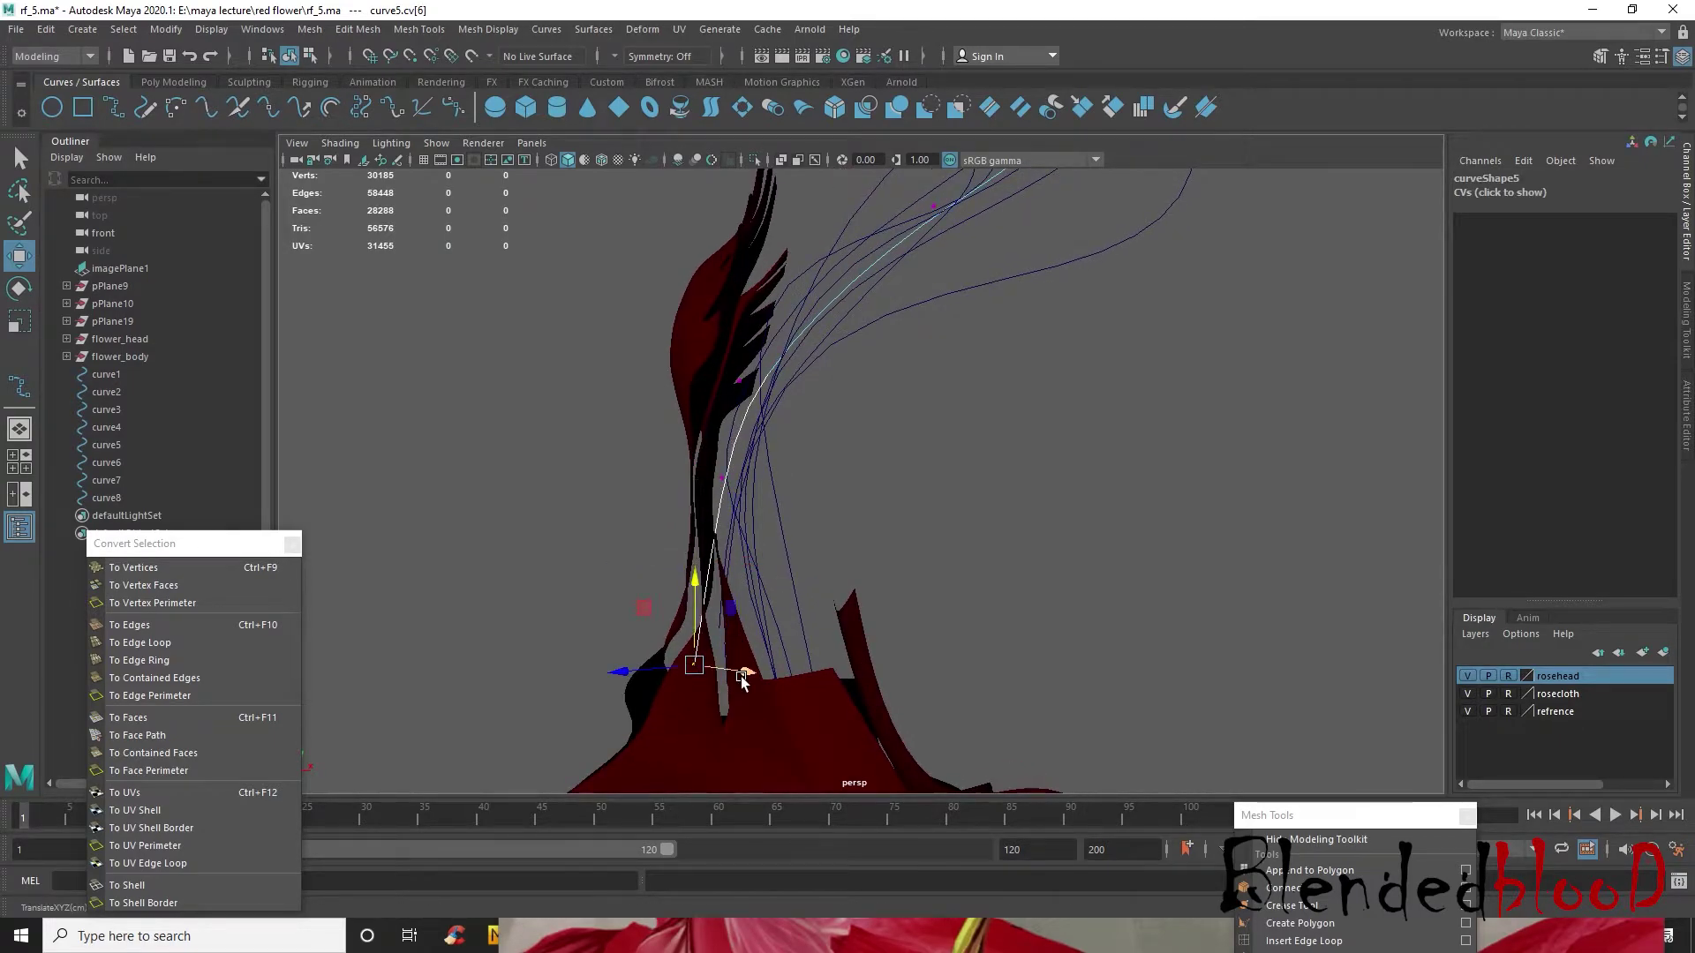
left_click_drag(755, 683, 729, 746, "alt")
left_click_drag(637, 651, 741, 690)
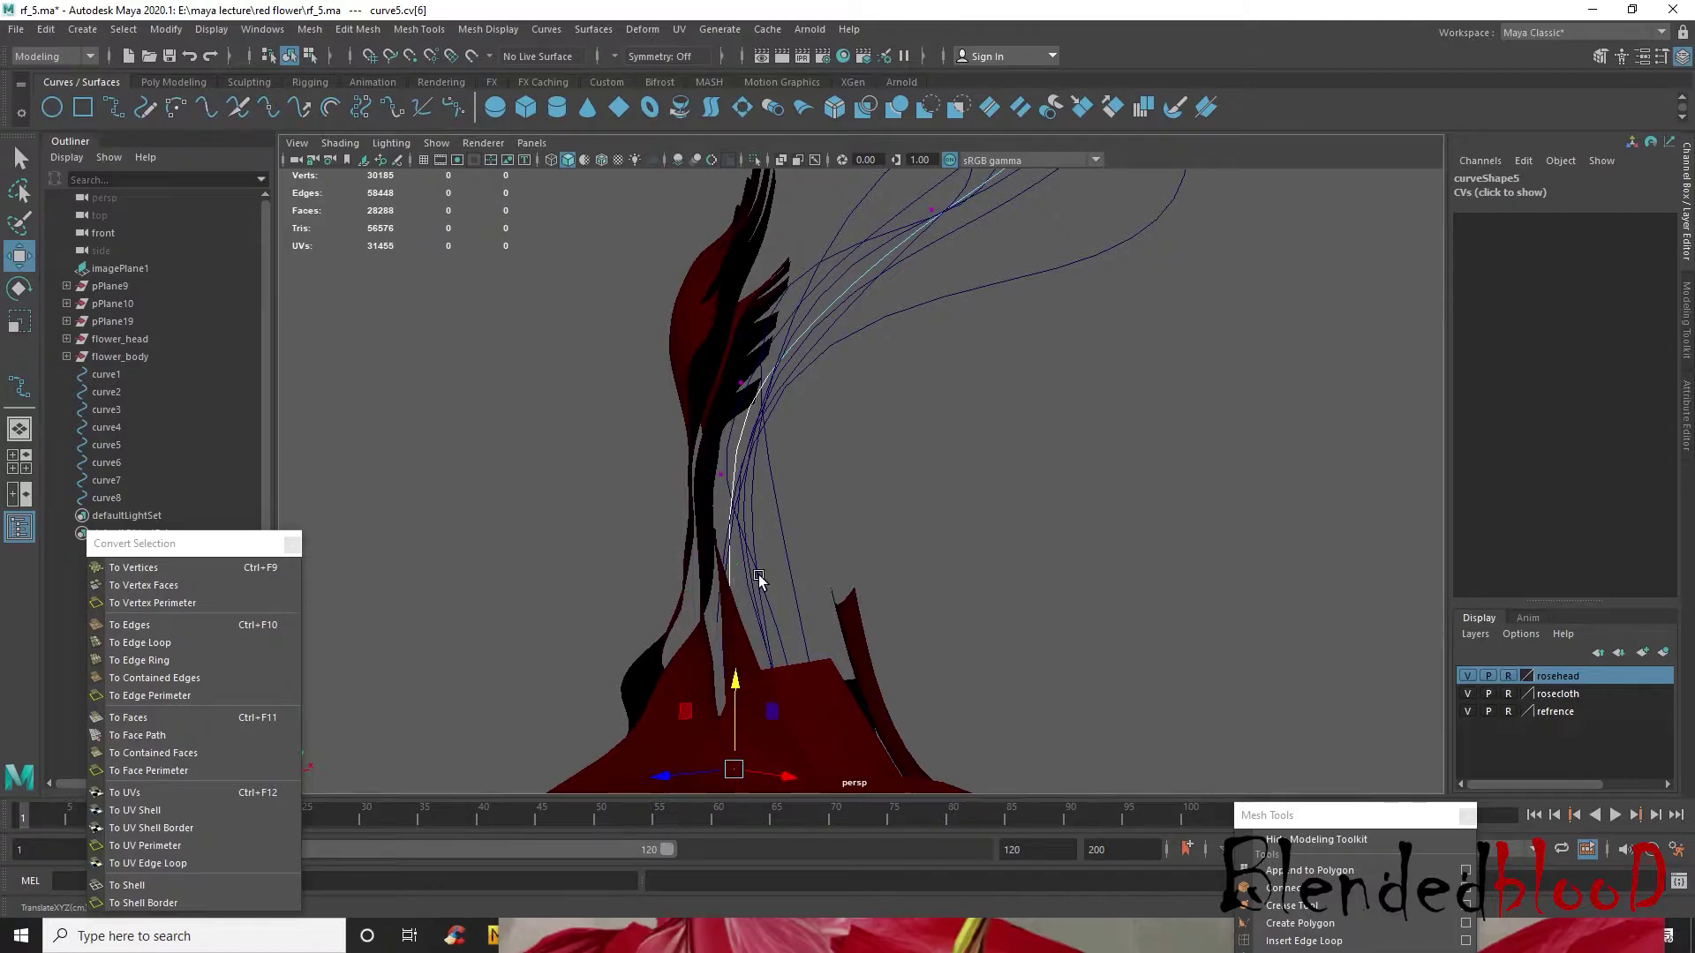
scroll(758, 578, "down", 5)
left_click_drag(756, 611, 942, 630, "alt")
middle_click_drag(954, 604, 959, 720, "alt")
right_click_drag(929, 464, 1015, 418)
left_click(1036, 456)
- Lower curve8's control vertex 3 slightly in the front view to follow the painted stems on the neck
scroll(1035, 455, "down", 3)
key("space")
key("space")
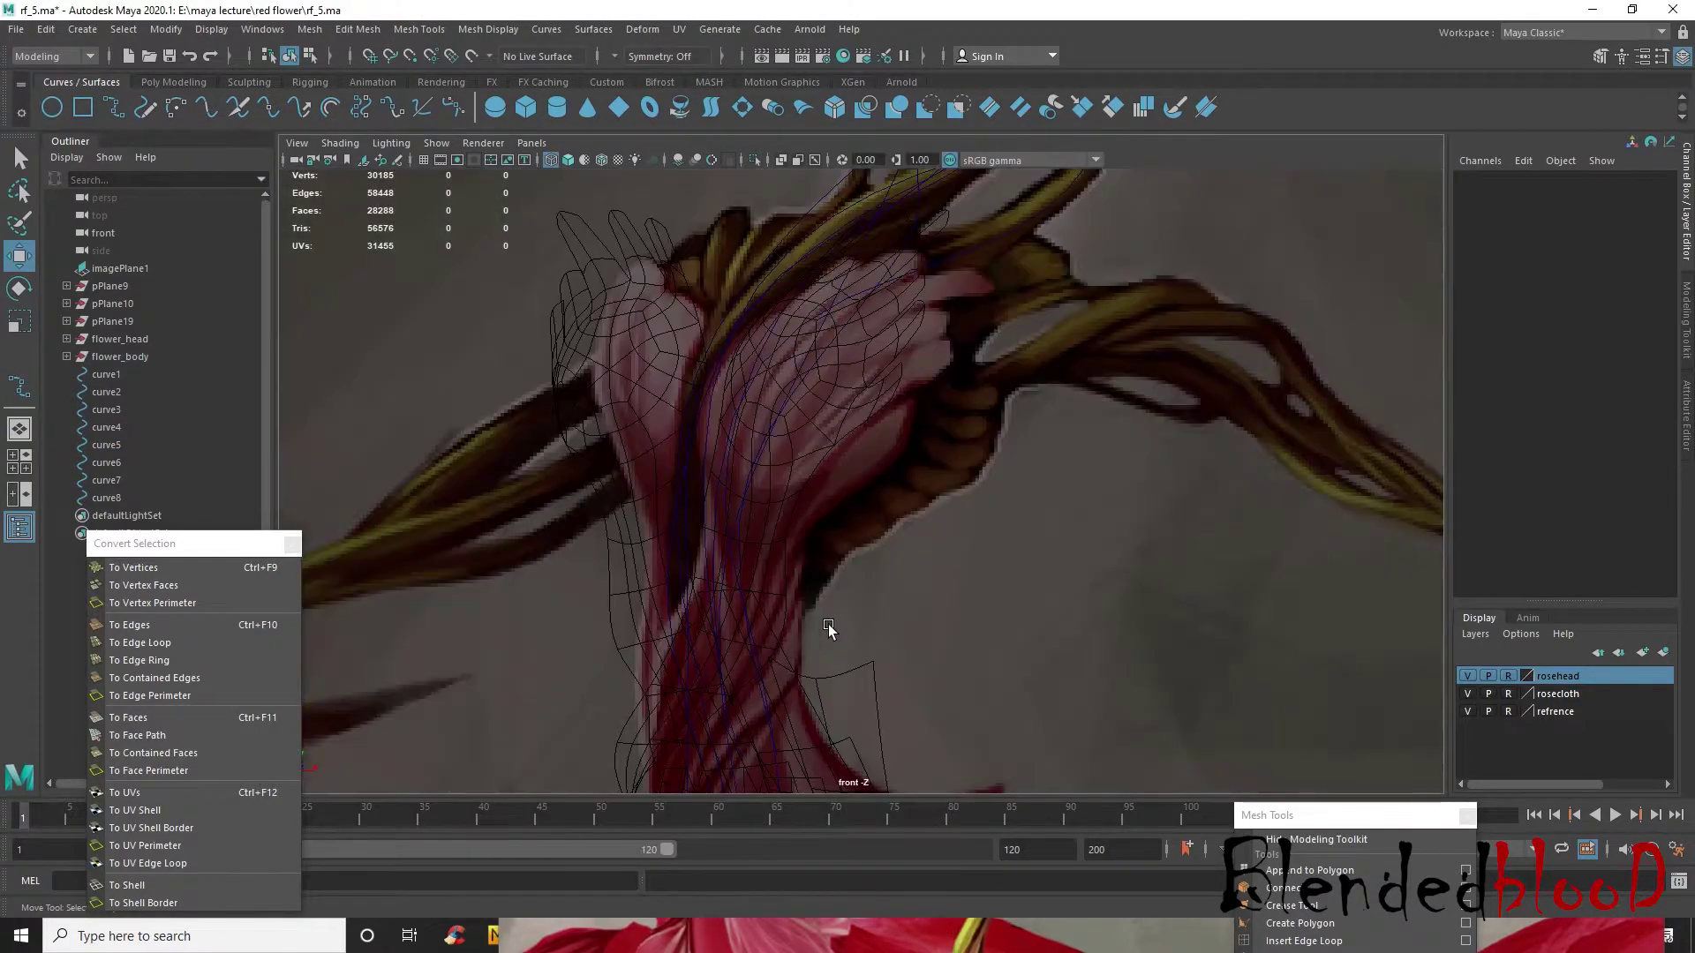
scroll(1063, 569, "down", 8)
scroll(971, 532, "up", 5)
middle_click_drag(1002, 380, 925, 592, "alt")
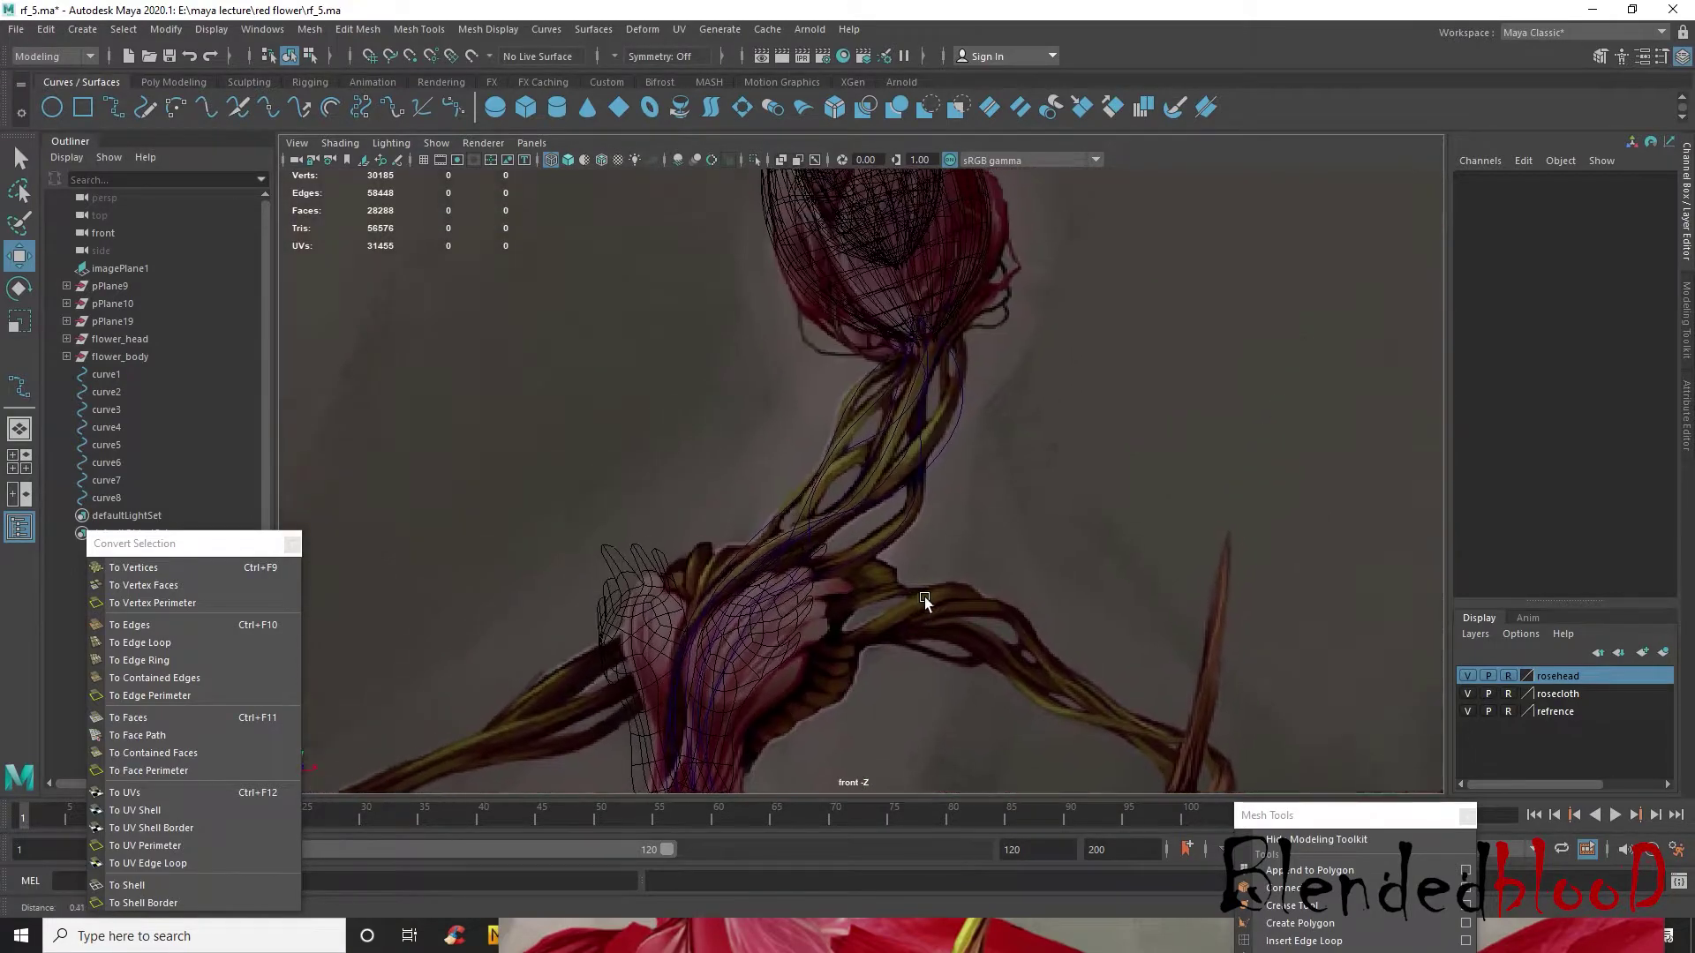
scroll(930, 580, "up", 3)
scroll(930, 579, "up", 1)
left_click(854, 418)
right_click_drag(861, 419, 760, 418)
left_click_drag(840, 394, 893, 458)
left_click(883, 406)
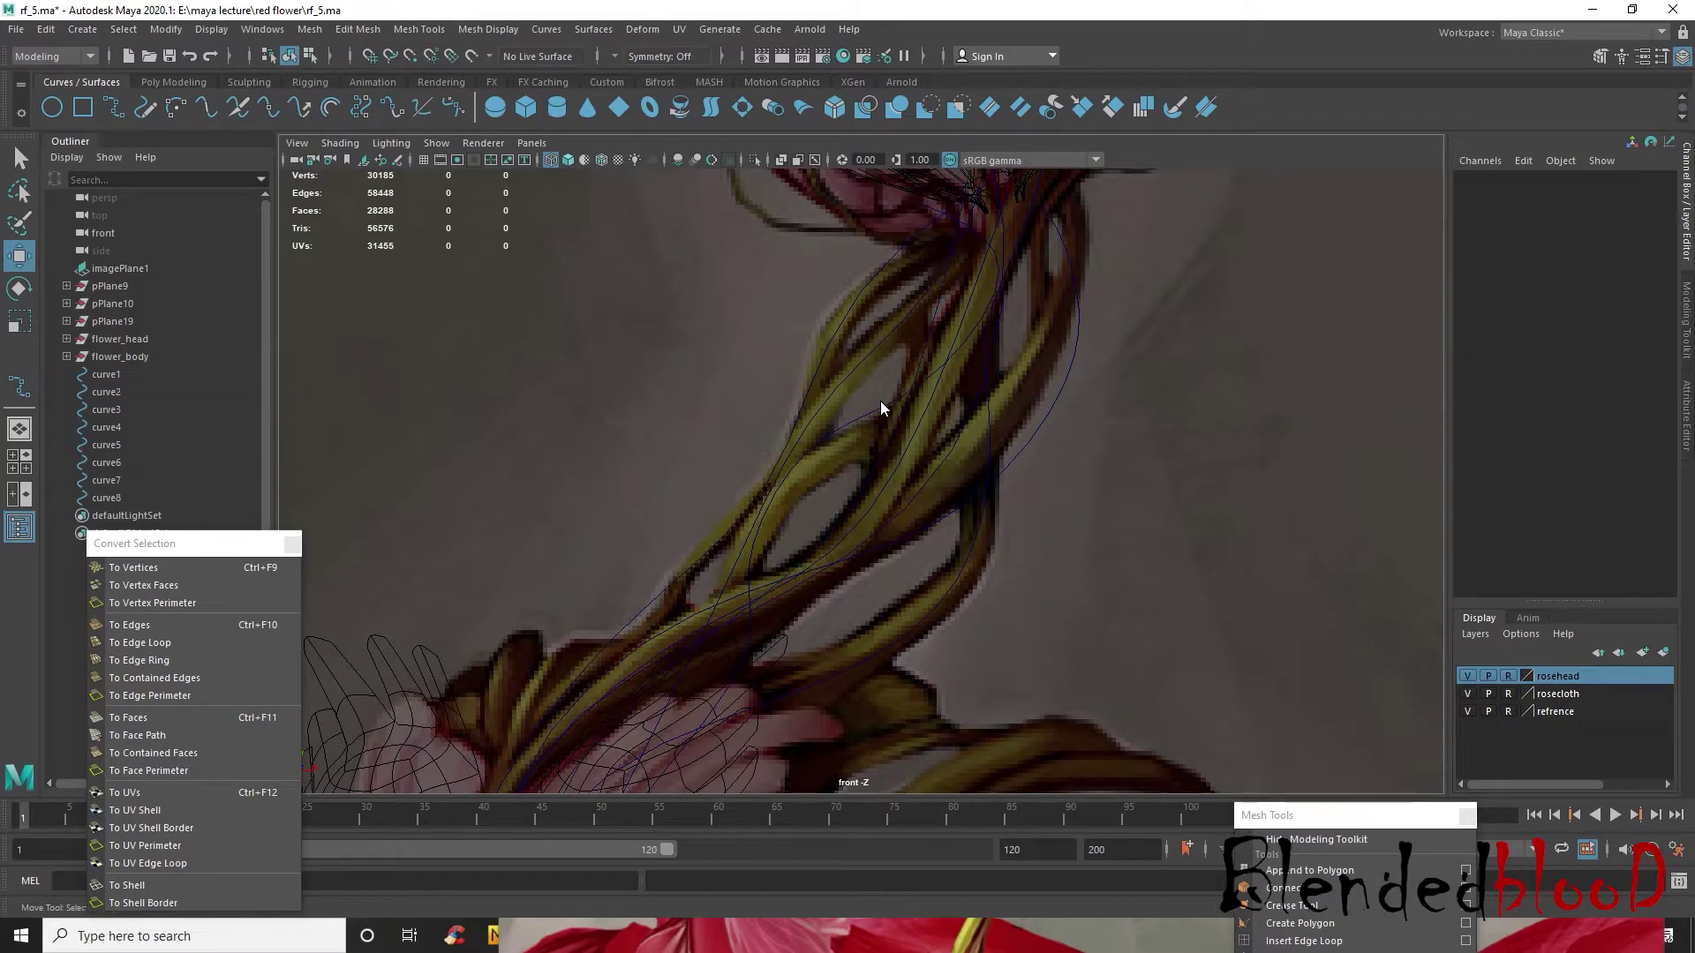
left_click(867, 415)
right_click_drag(875, 413, 760, 415)
left_click(918, 411)
left_click_drag(918, 424, 922, 446)
- Lower curve8's control vertex 2 just below the flower head, then return to object mode and deselect in the perspective view
scroll(909, 442, "down", 3)
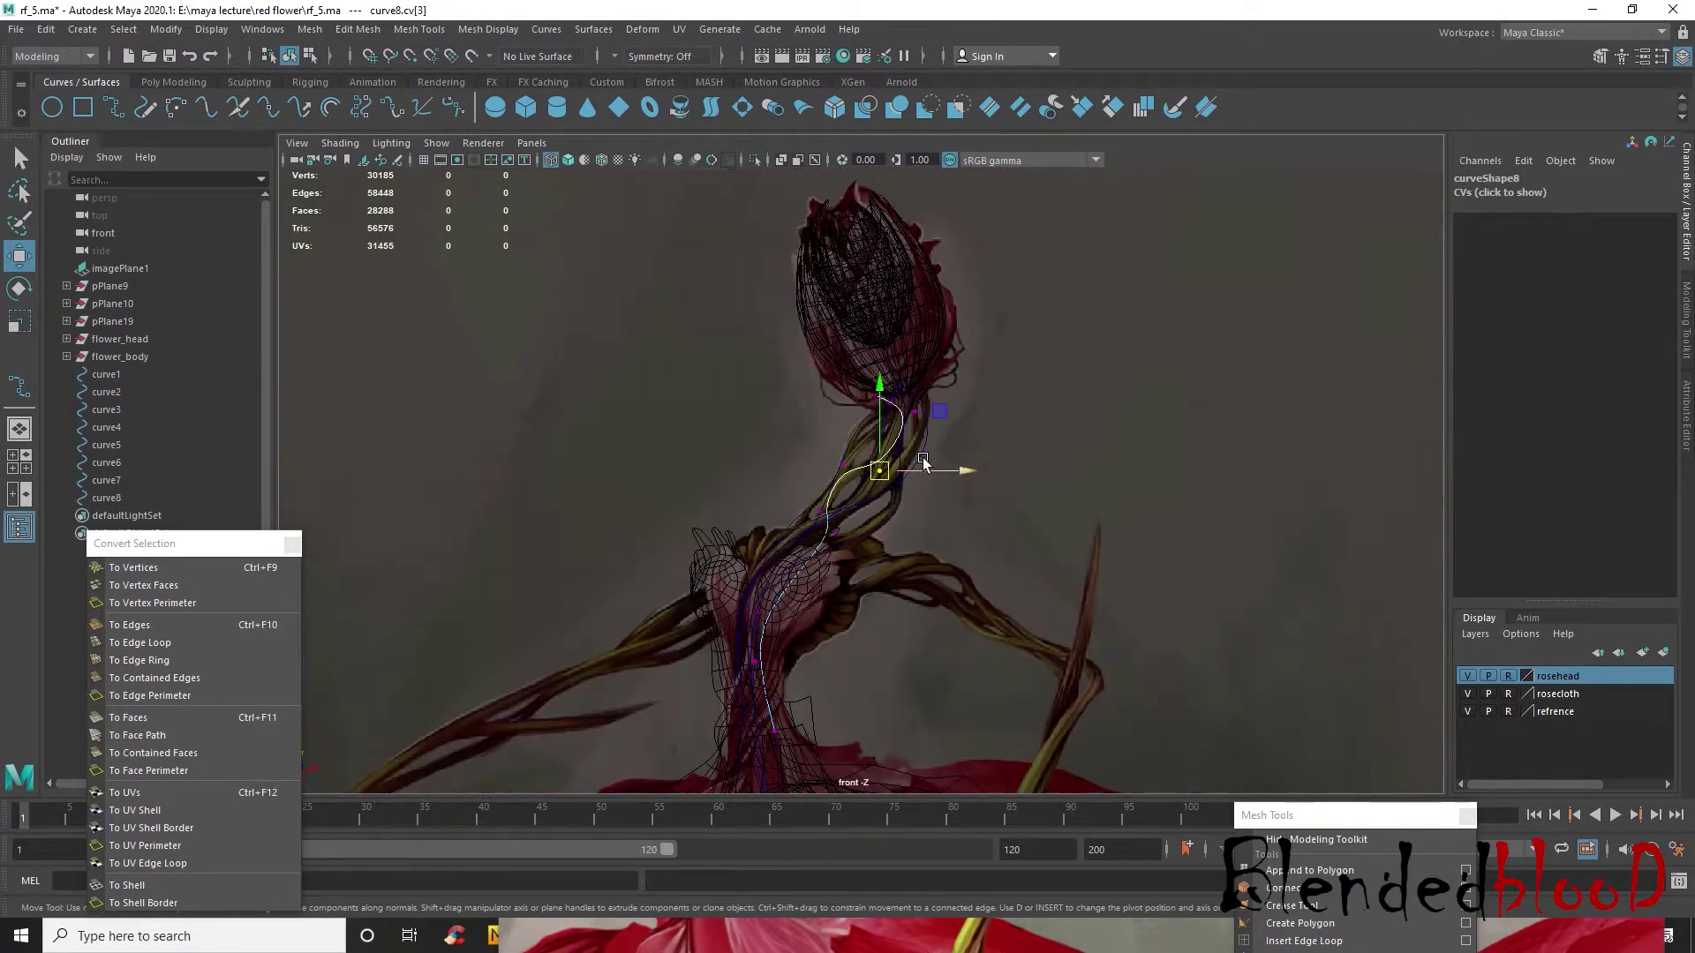
left_click(948, 369)
left_click_drag(948, 371, 949, 395)
scroll(874, 494, "up", 3)
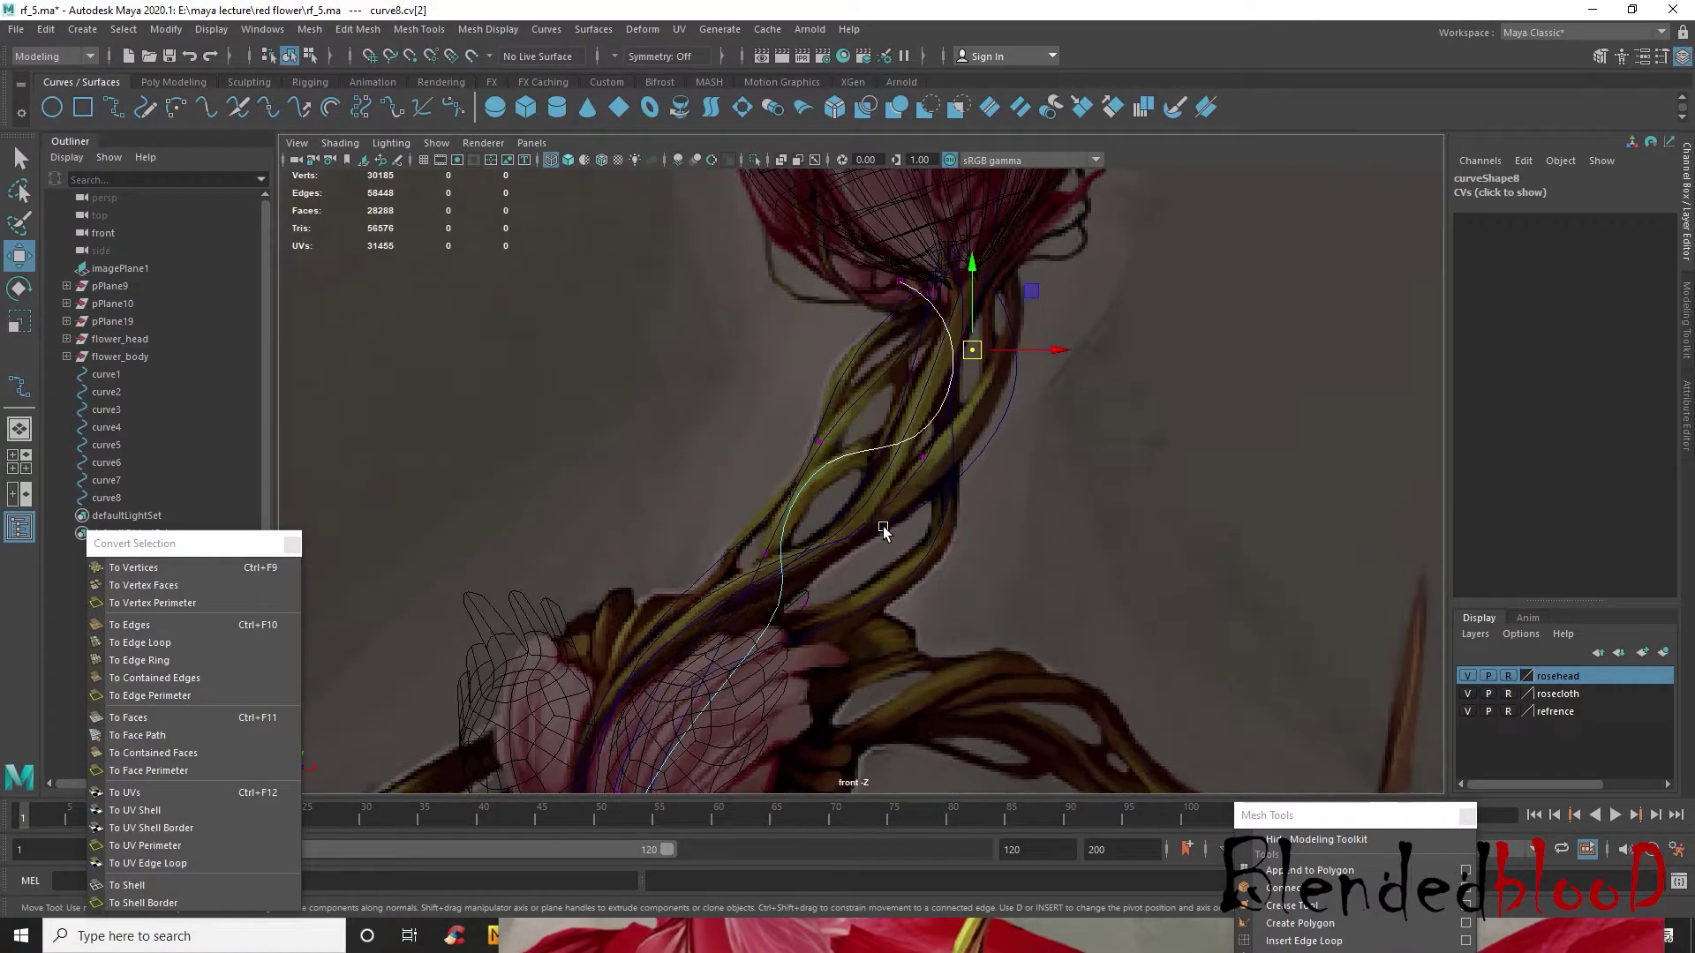
scroll(918, 514, "down", 3)
scroll(927, 529, "up", 3)
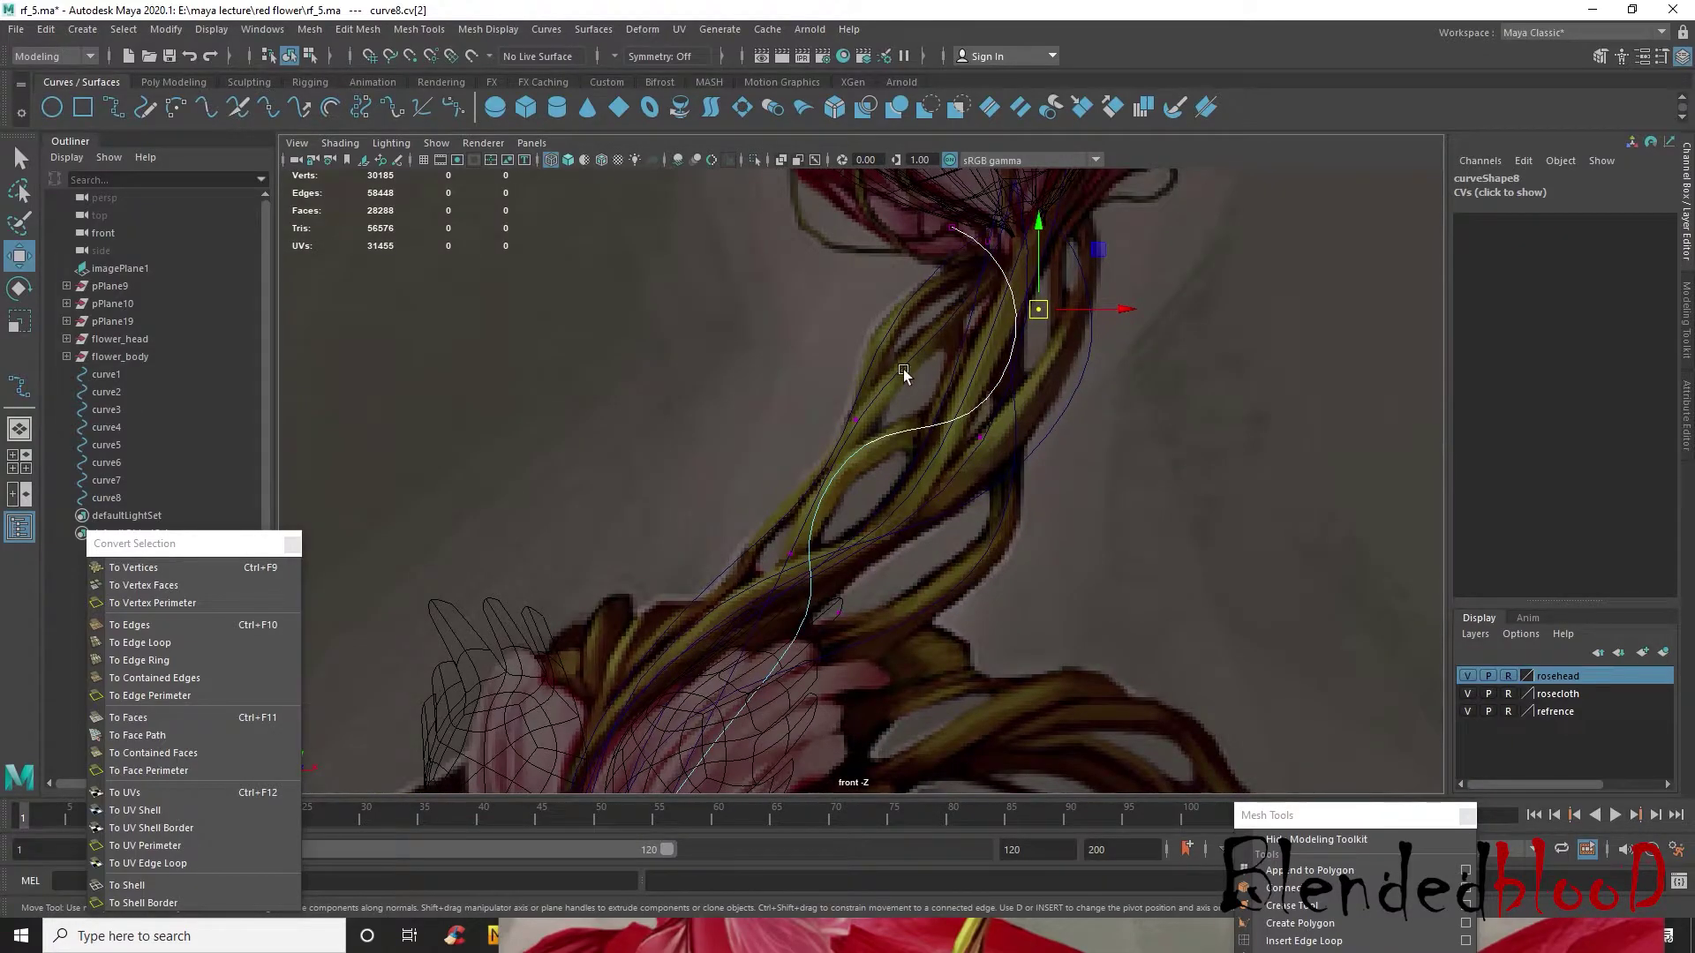
scroll(918, 494, "down", 2)
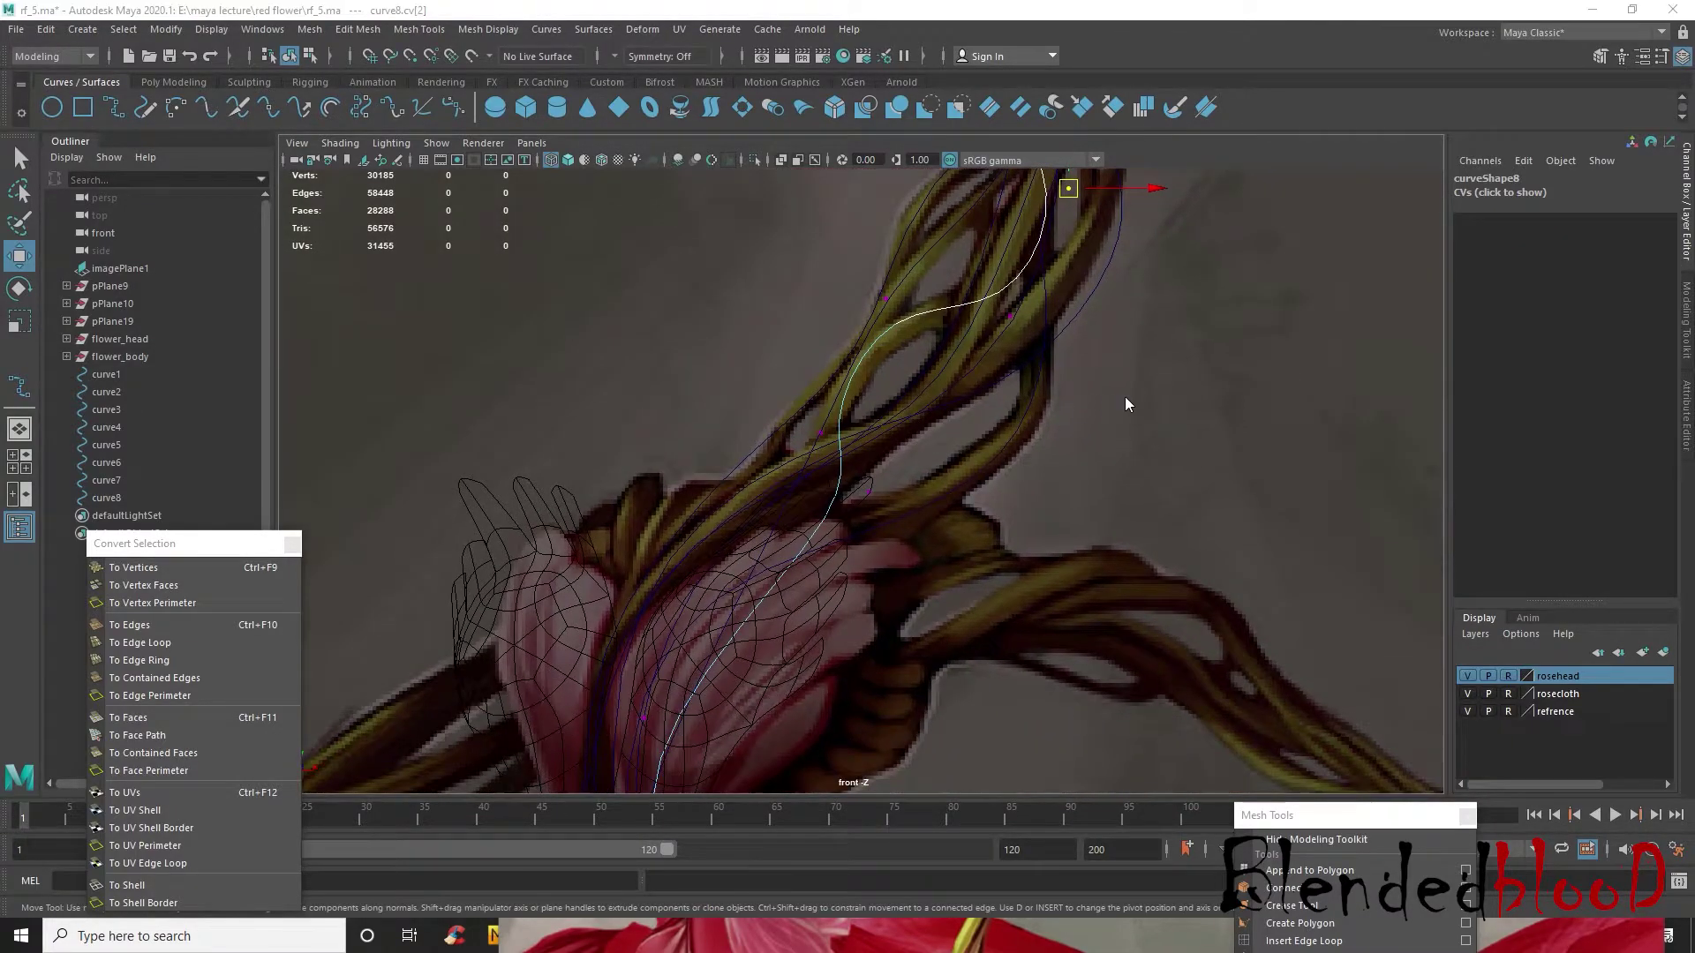
key("space")
key("space")
scroll(958, 468, "down", 1)
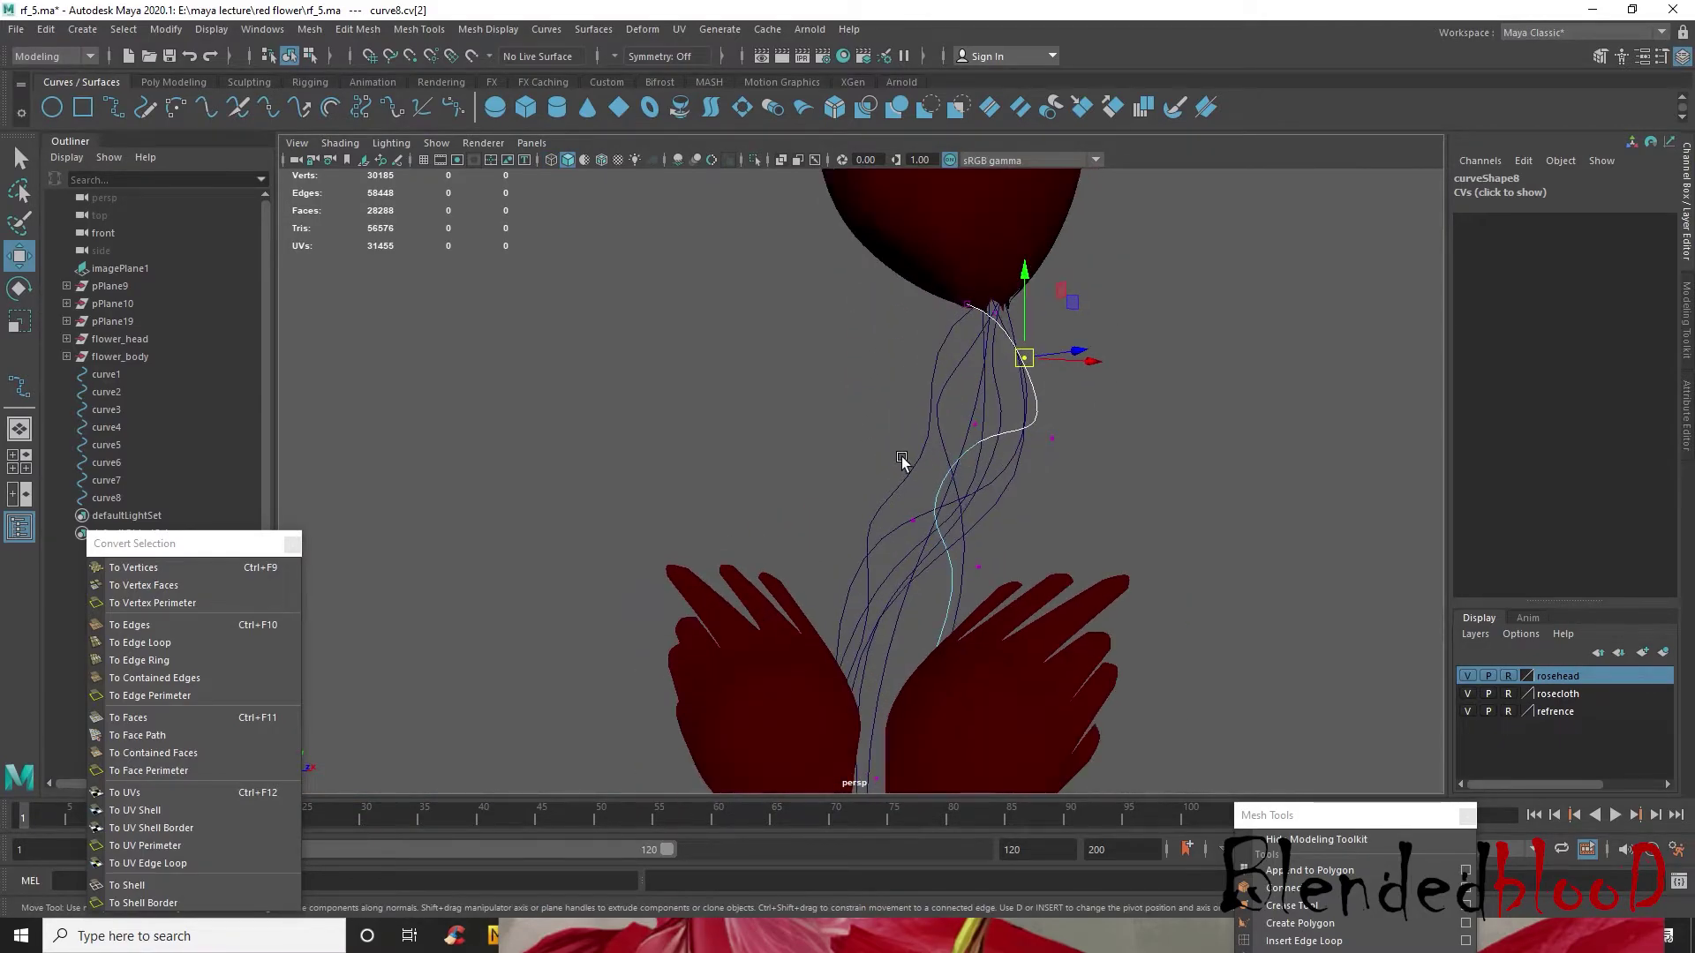
left_click_drag(901, 455, 939, 437, "alt")
right_click_drag(934, 424, 1033, 381)
scroll(1056, 374, "down", 4)
left_click(1103, 417)
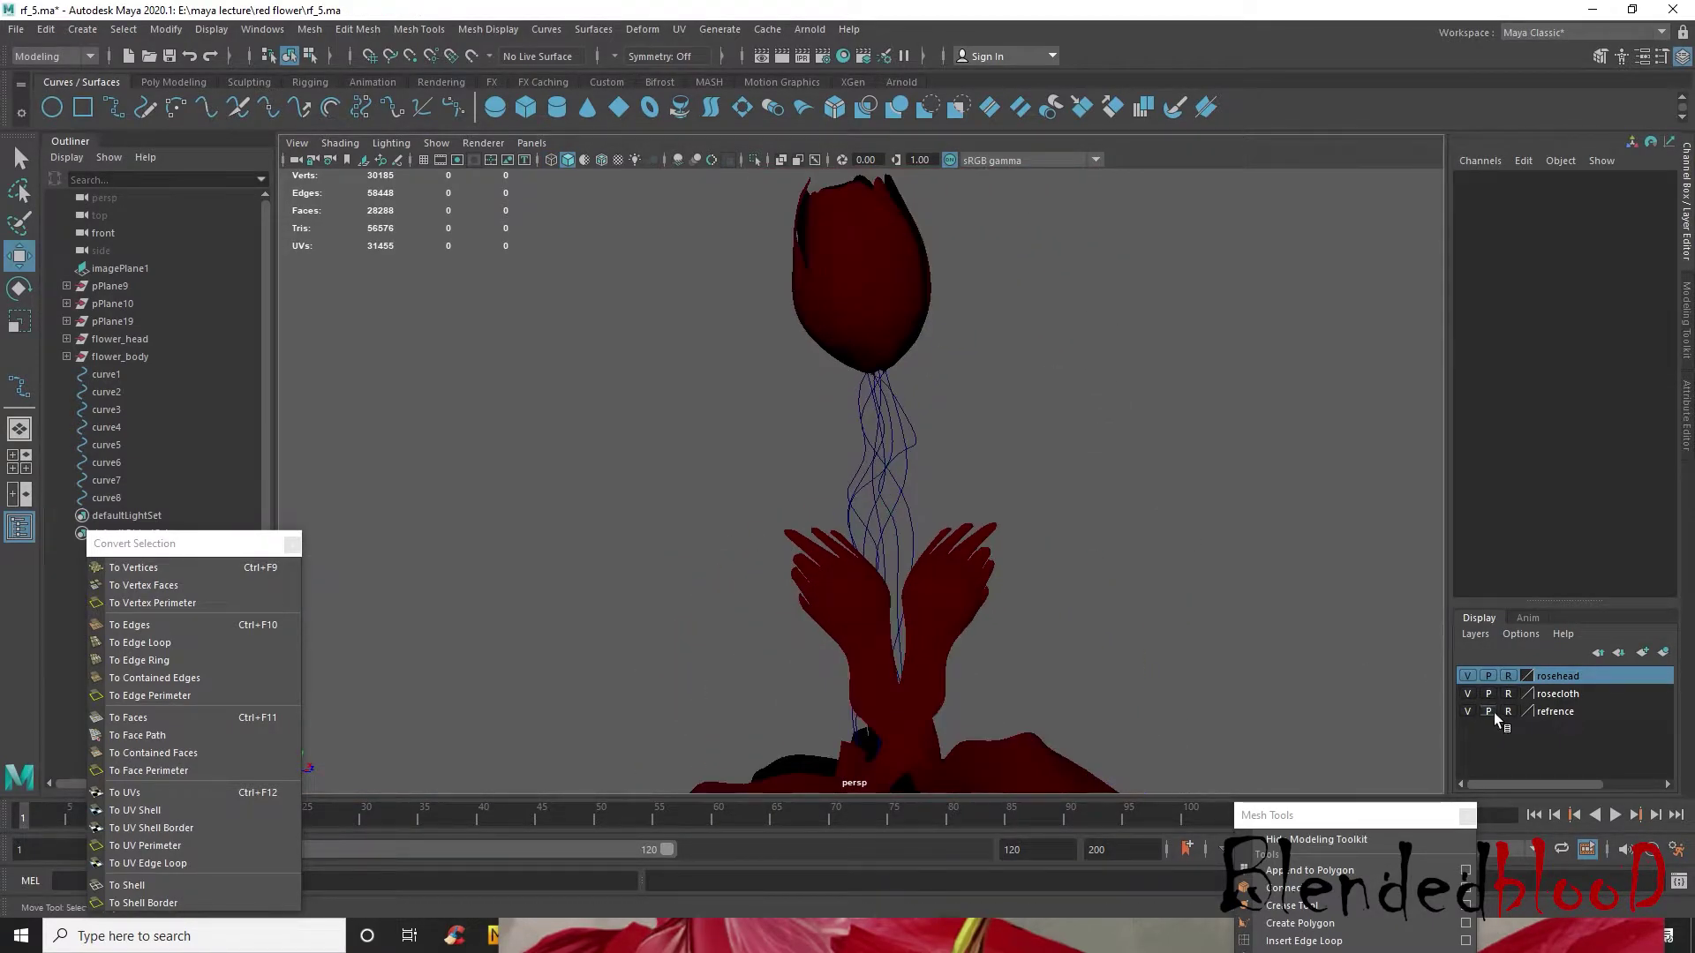
- Hide the rosecloth and rosehead layers to isolate the stem curves
left_click(1467, 694)
left_click(1467, 676)
left_click_drag(1174, 579, 1215, 596, "alt")
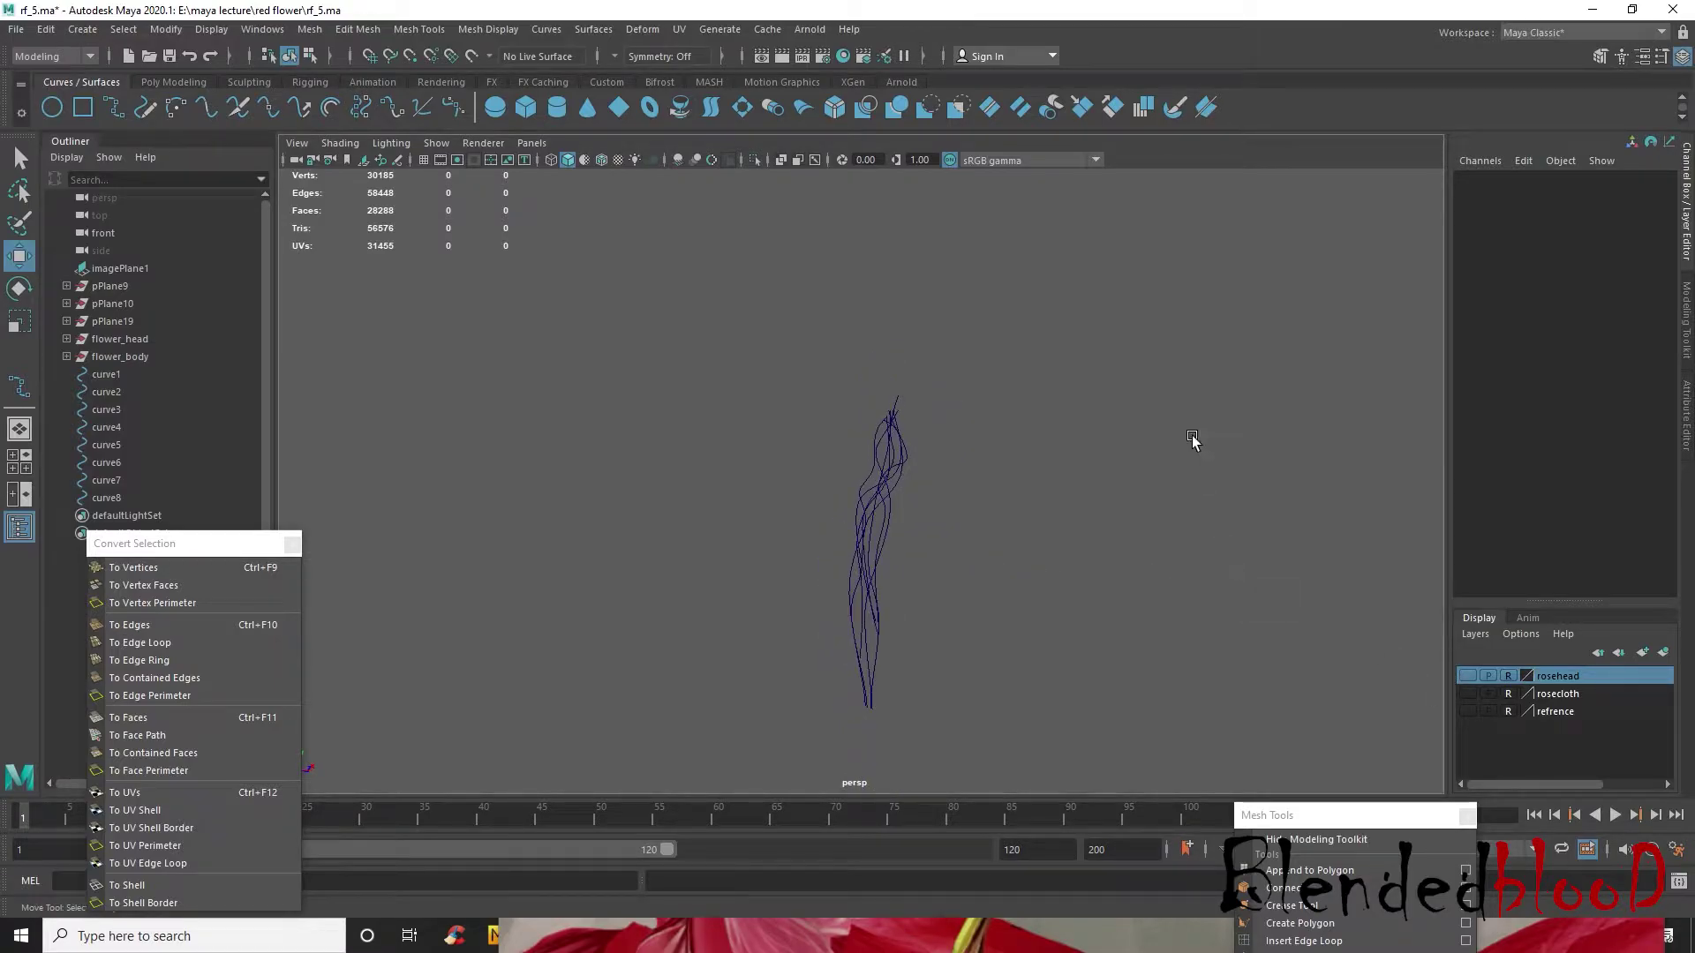
- Select curve1 to curve8 and delete all history in the scene
left_click_drag(1192, 455, 556, 679)
left_click(45, 30)
mouse_move(122, 257)
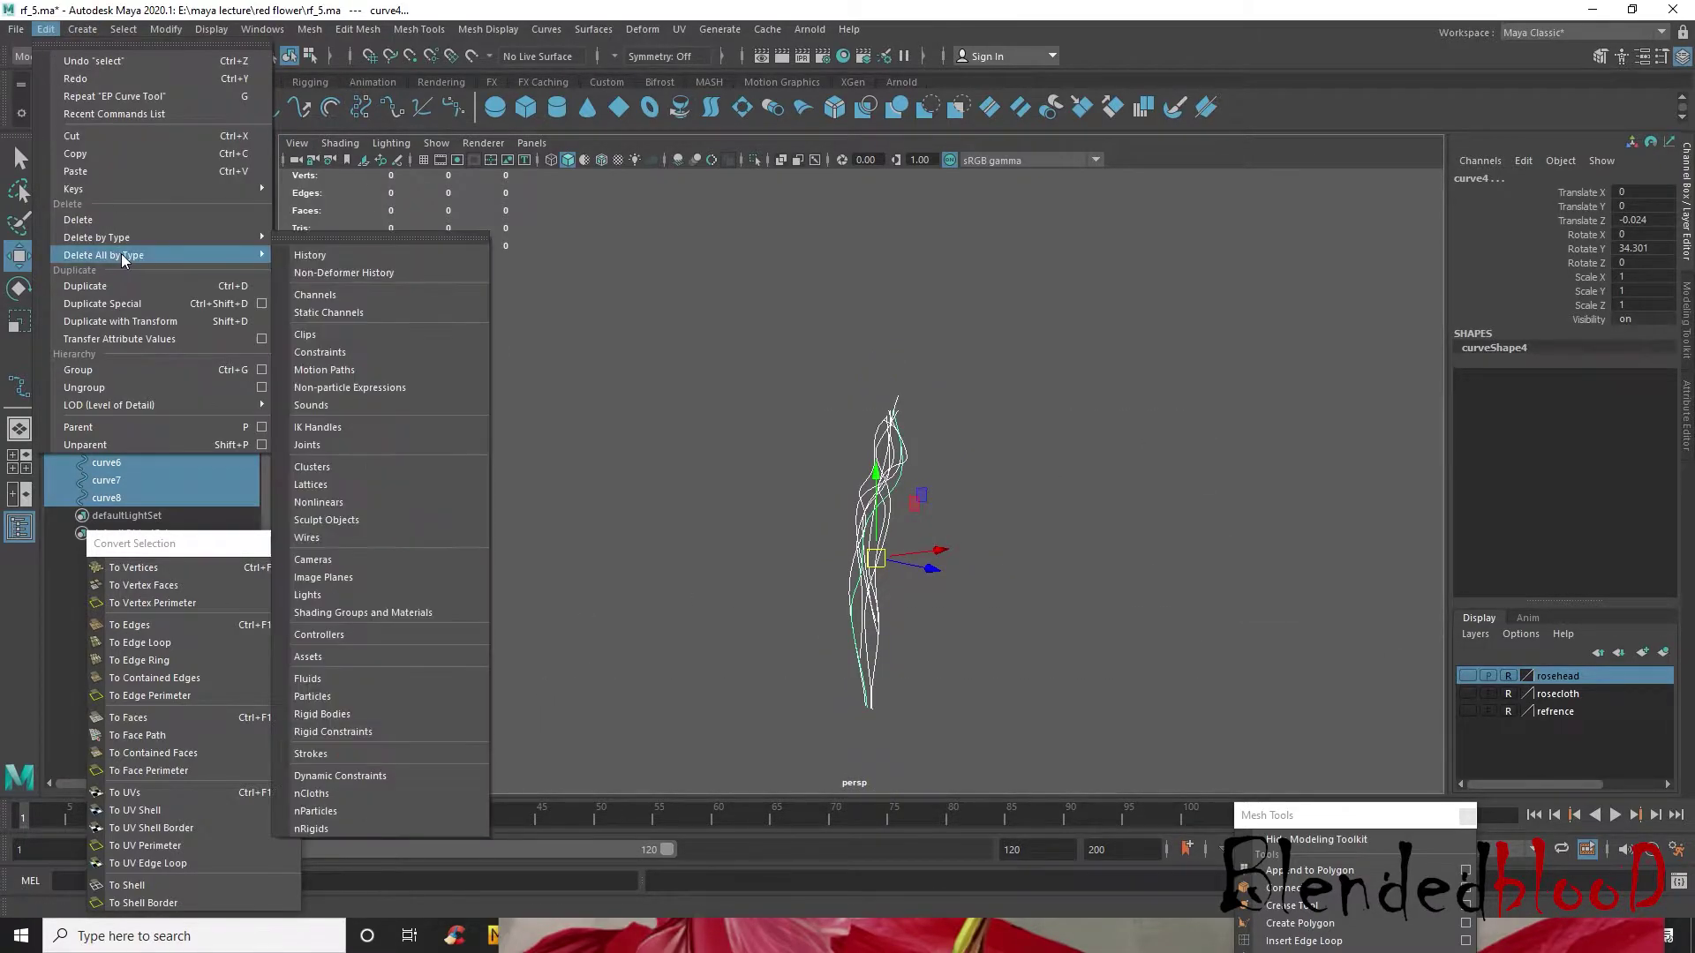
left_click(367, 255)
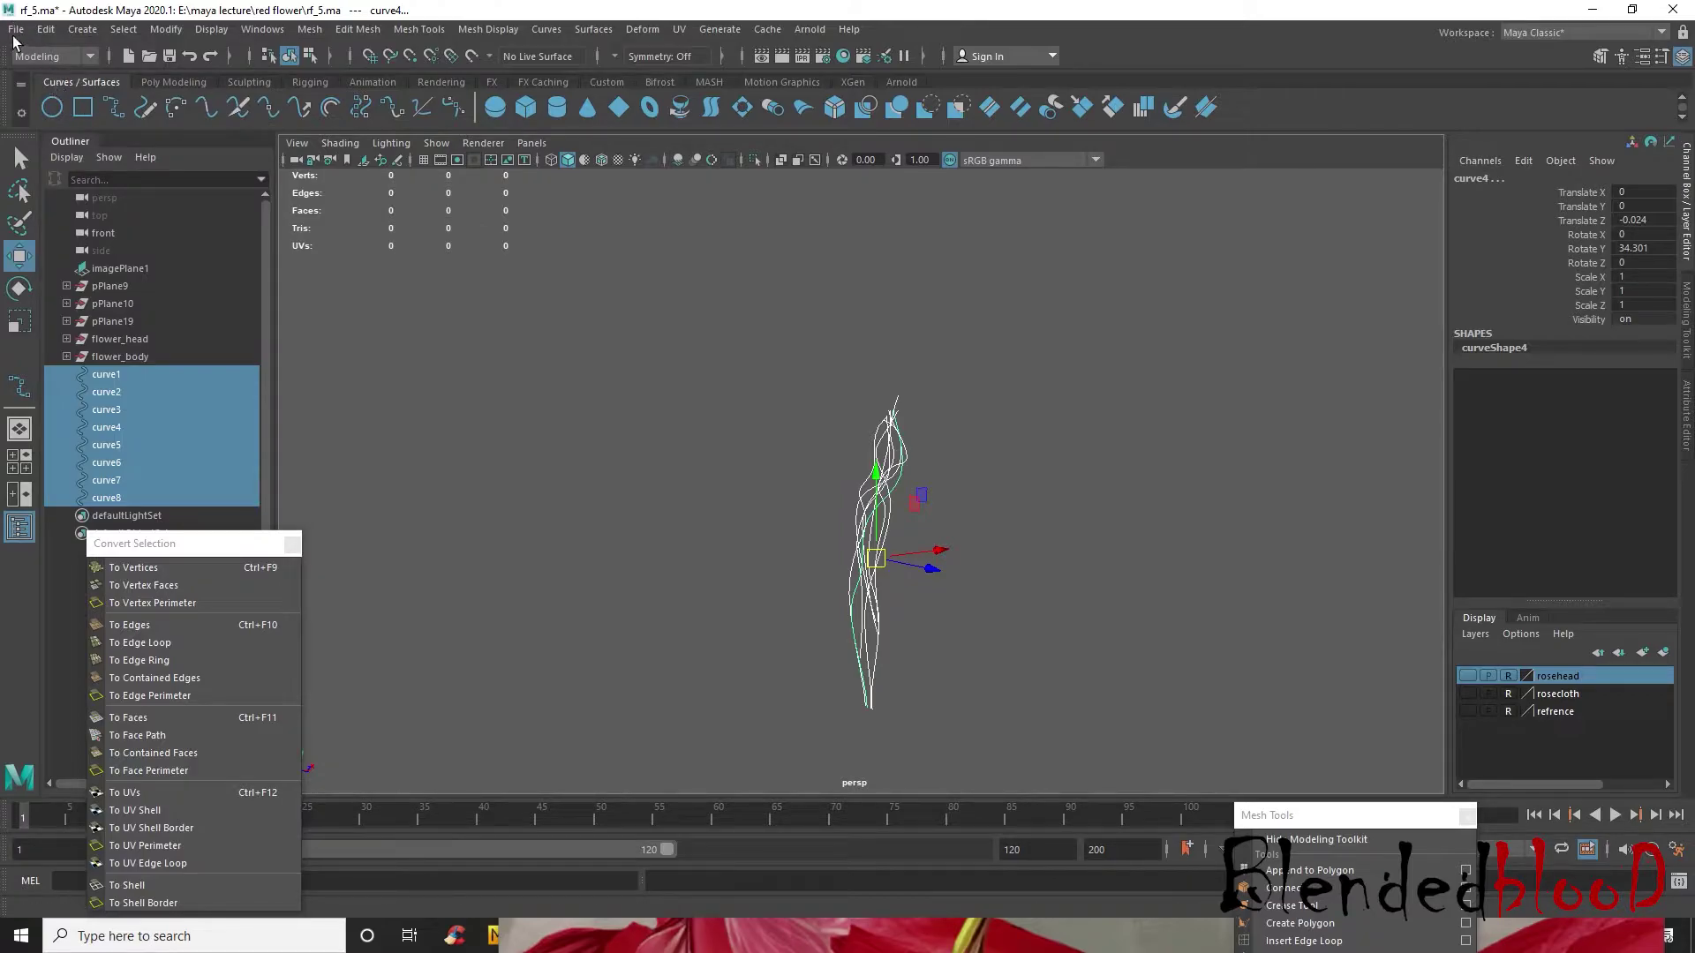
- Save the scene as rf_4.ma, replacing the existing file
left_click(16, 32)
left_click(124, 135)
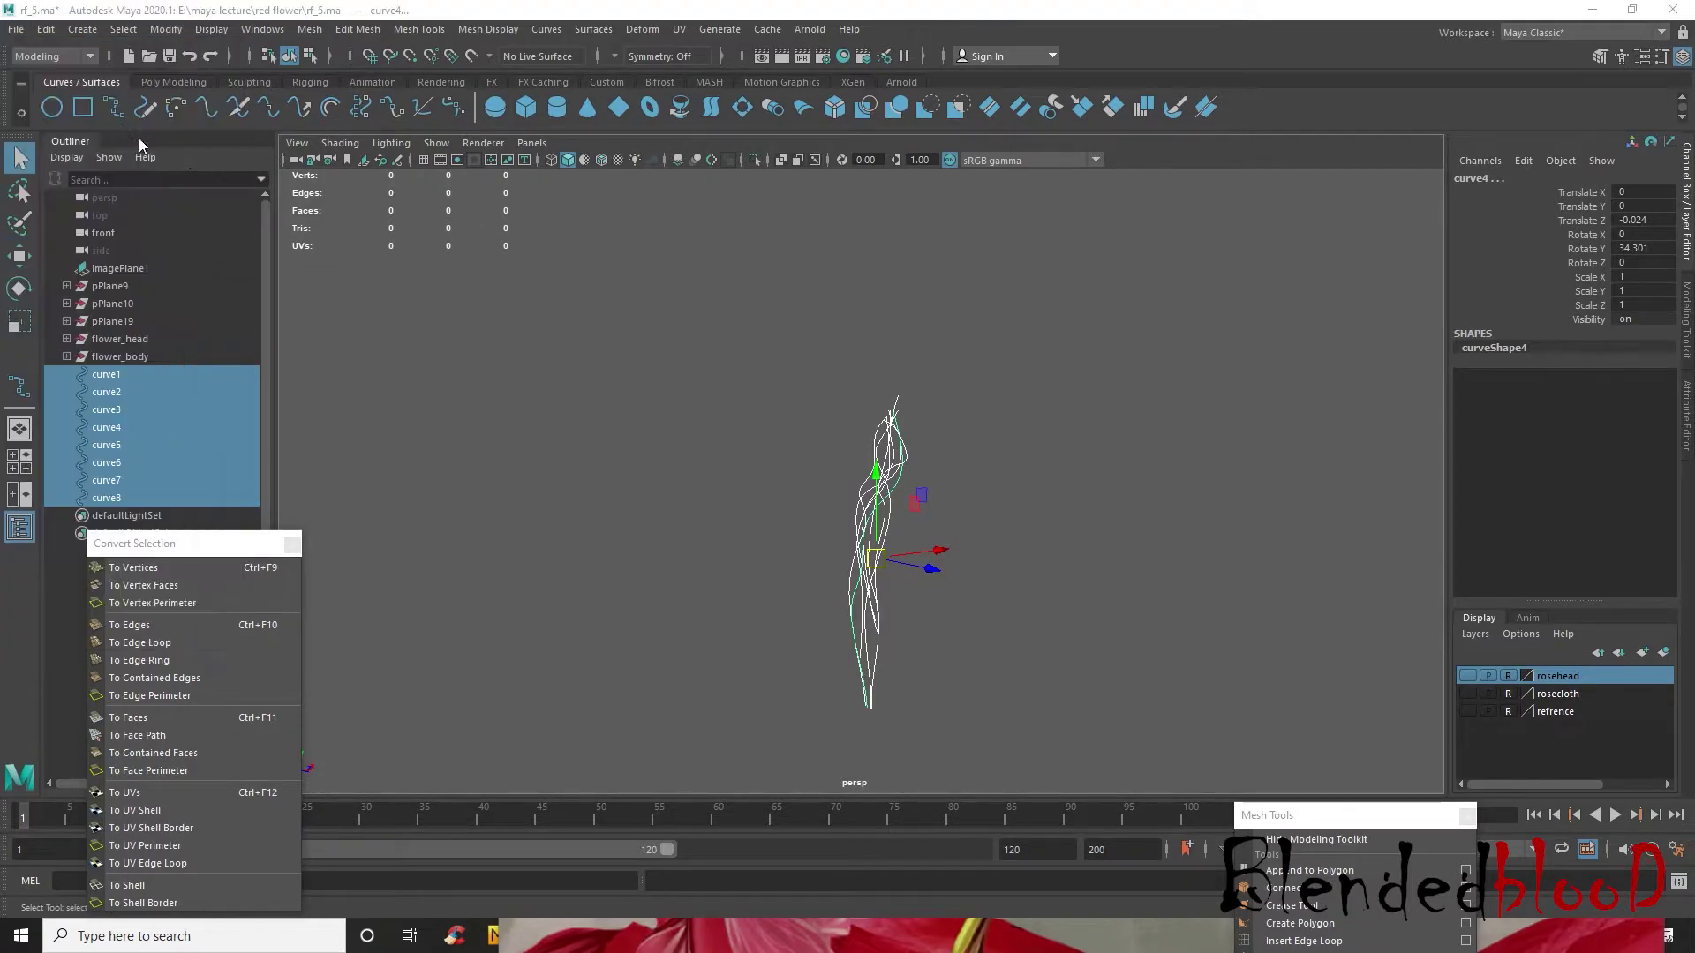
double_click(355, 429)
left_click(597, 528)
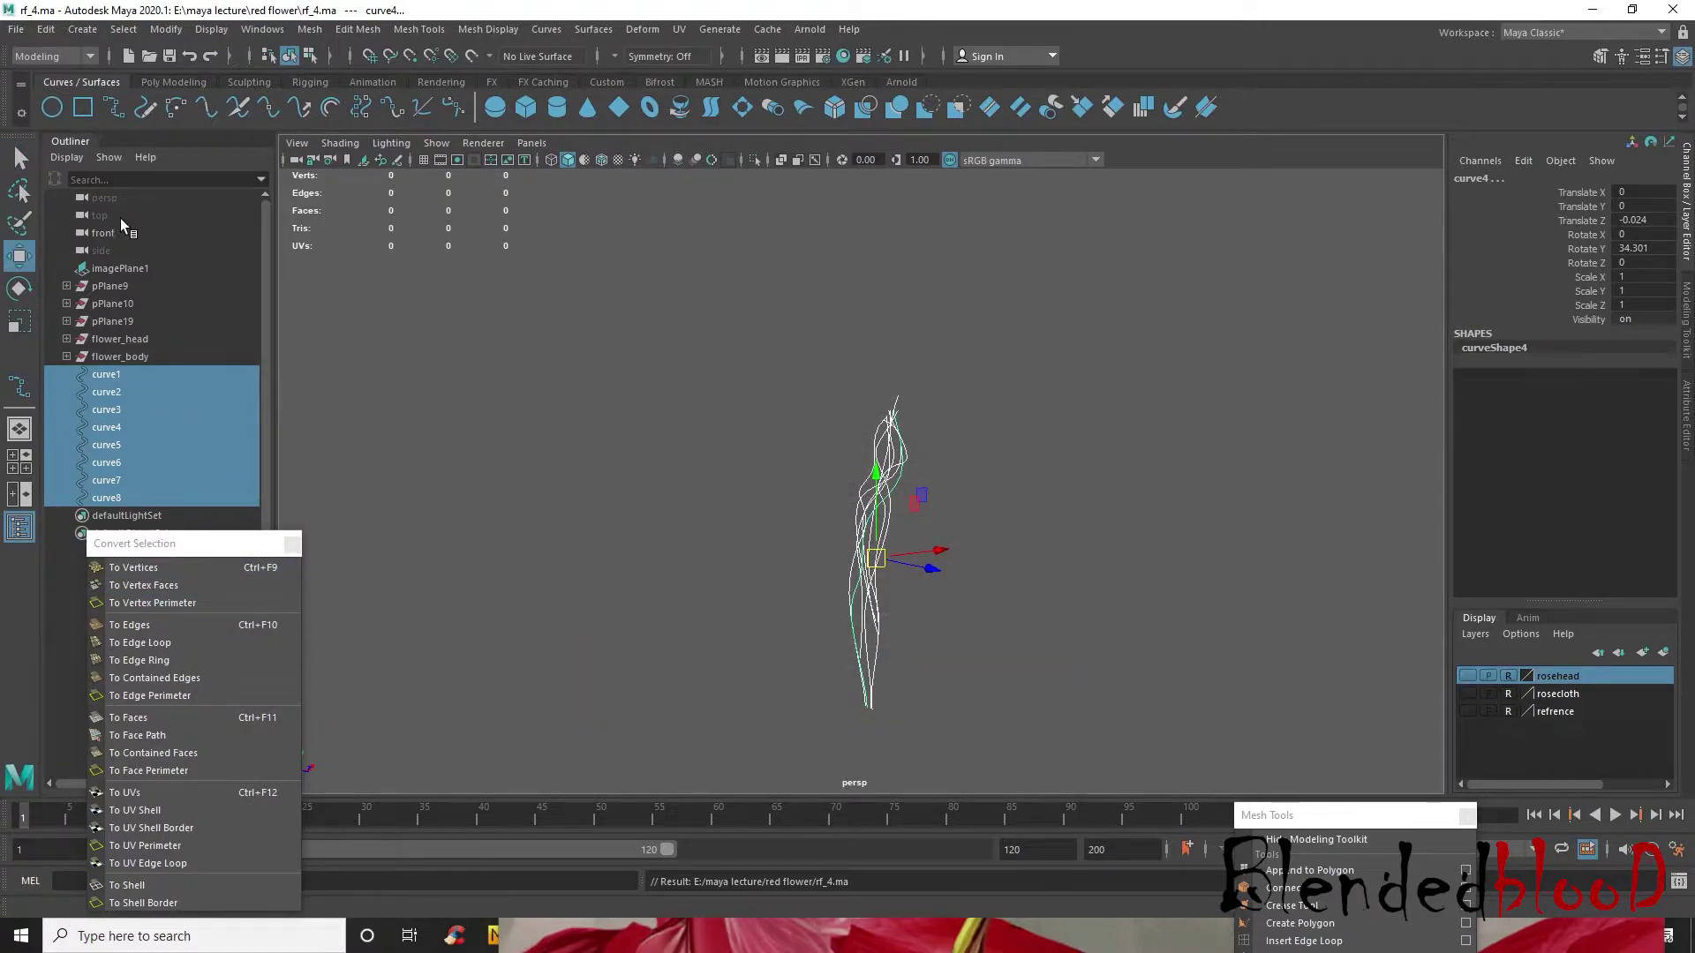
- Save the scene as rf_3.ma, overwriting that older version
left_click(16, 29)
left_click(62, 117)
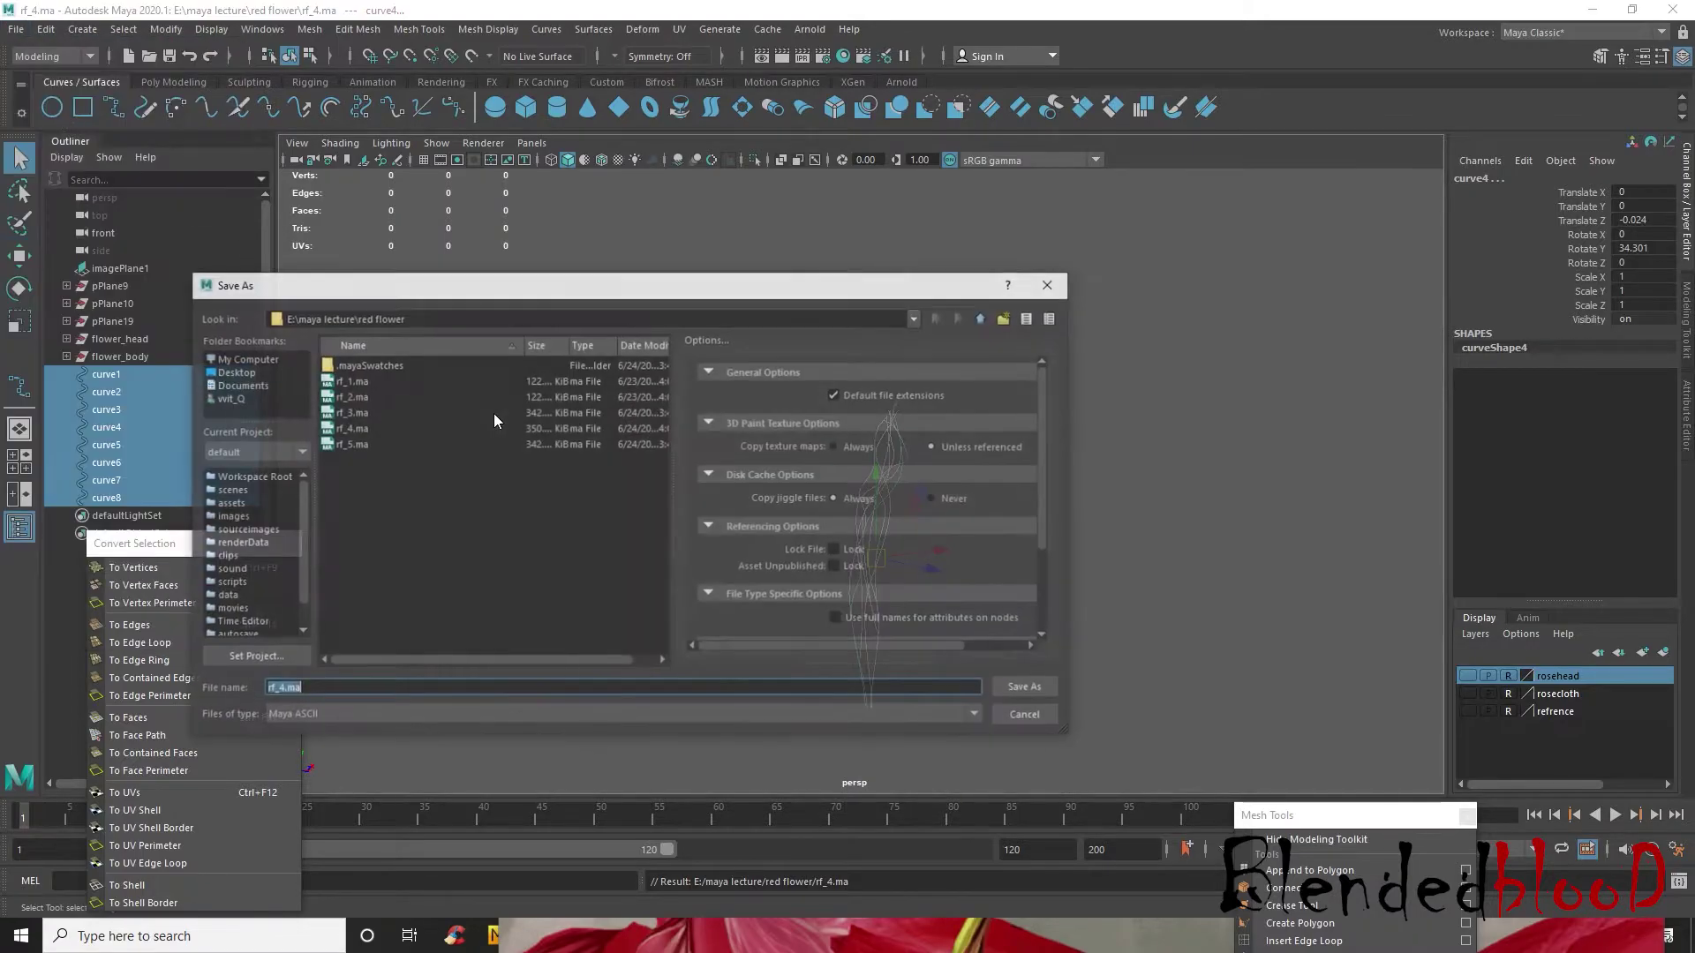
double_click(349, 412)
left_click(597, 546)
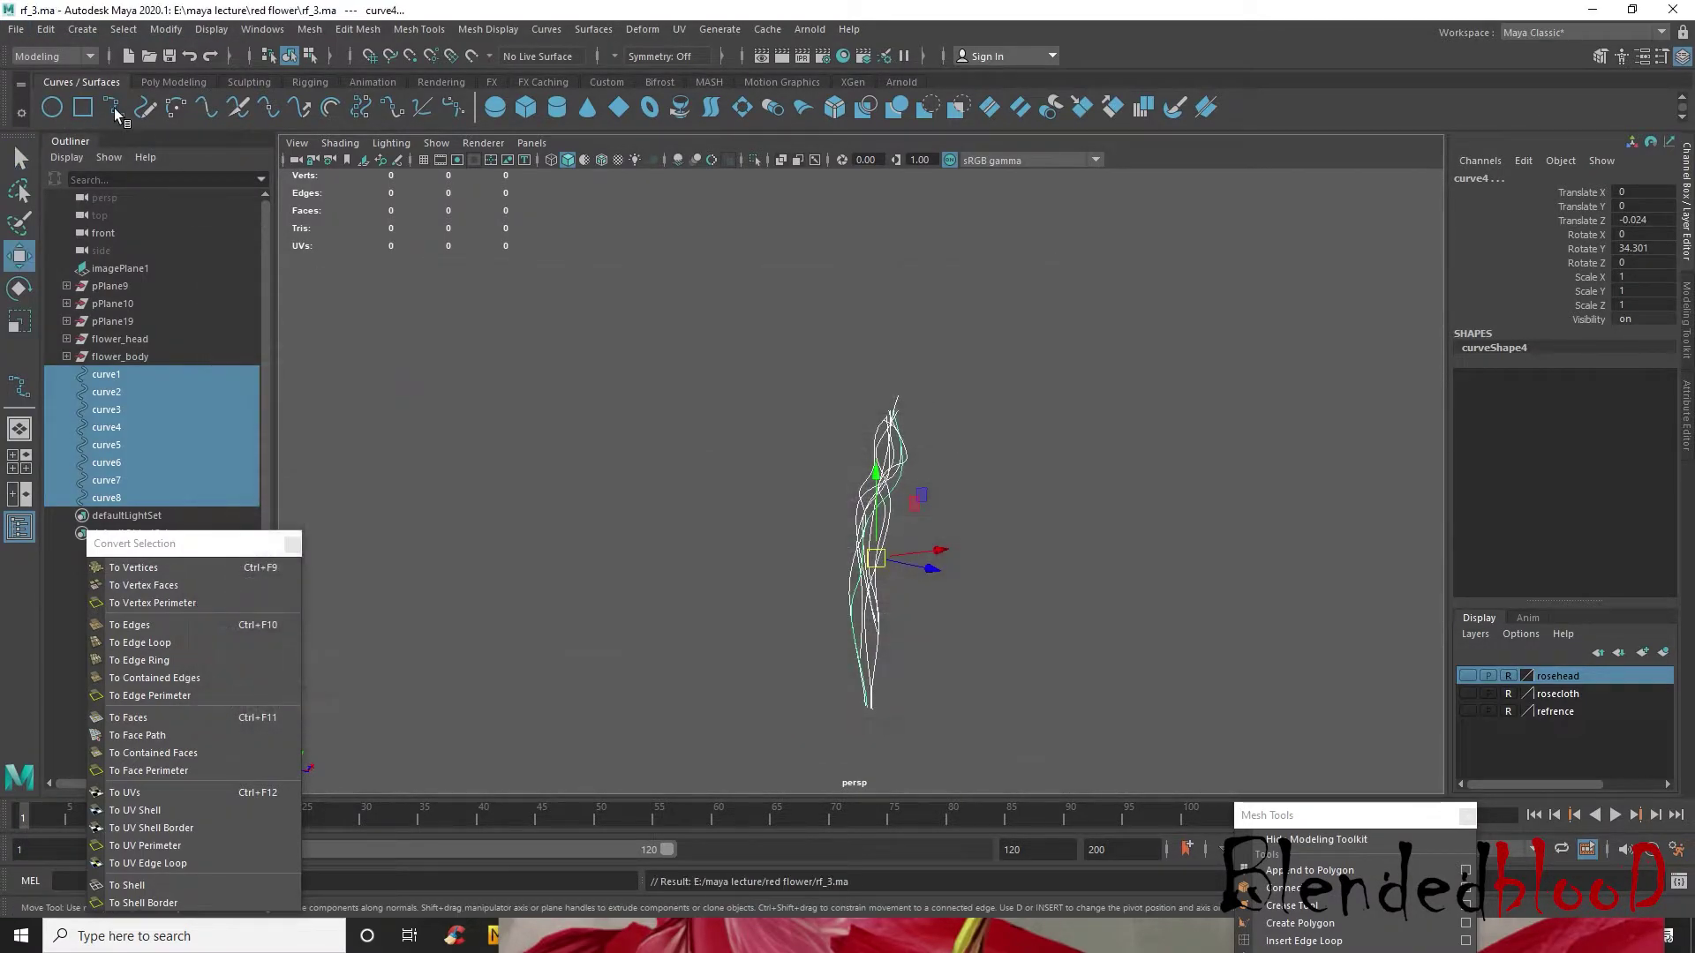
- Save the scene under the name rf_4.ma again, overwriting the file
left_click(16, 30)
left_click(62, 116)
left_click(344, 429)
double_click(345, 428)
left_click(572, 544)
- Create a polygon cube and move it beside the upper part of the stem curves
left_click(1143, 562)
left_click_drag(1143, 563, 980, 555, "alt")
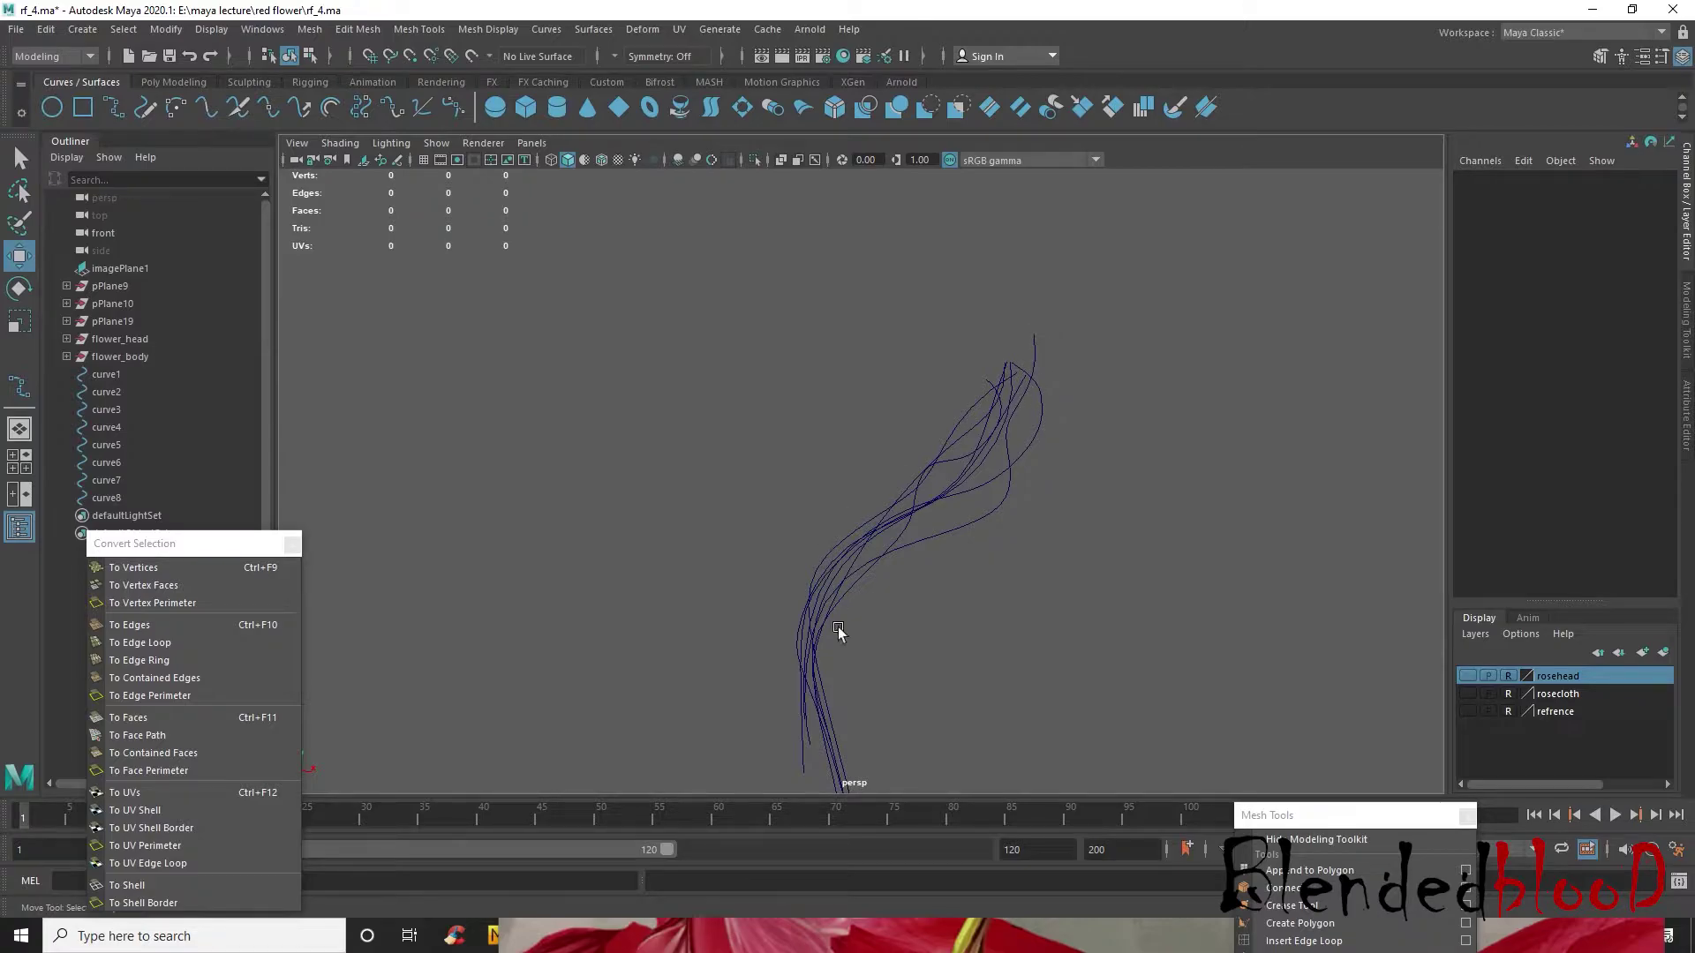
left_click_drag(782, 609, 798, 586, "alt")
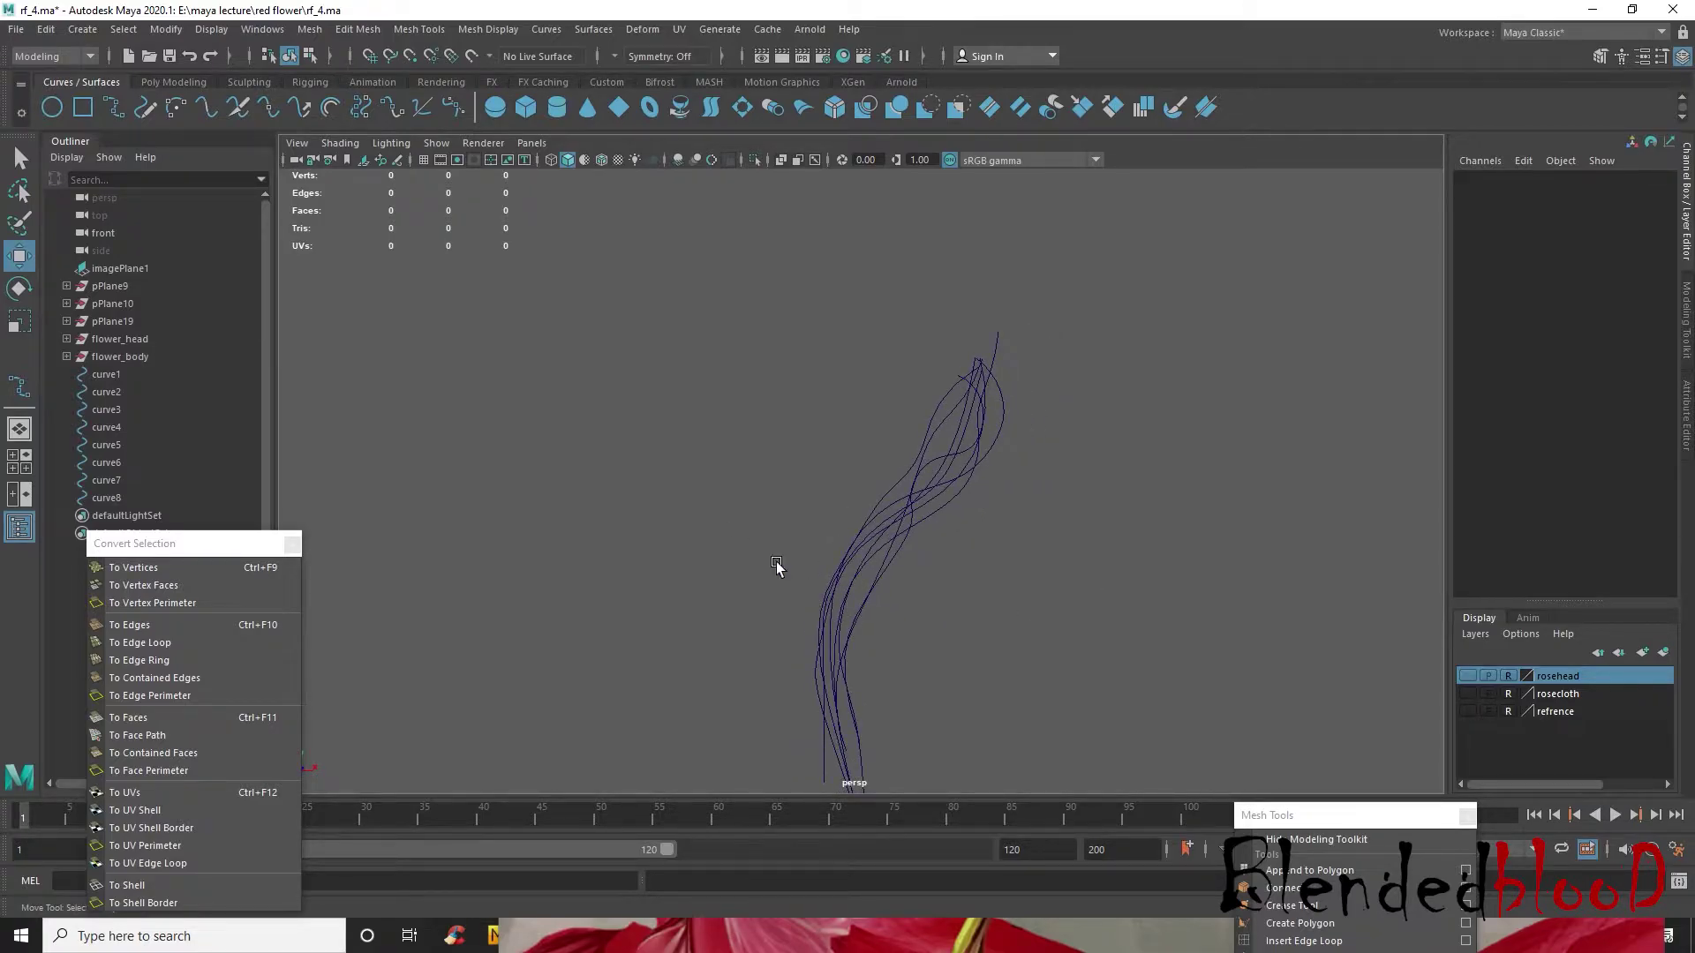
left_click(159, 82)
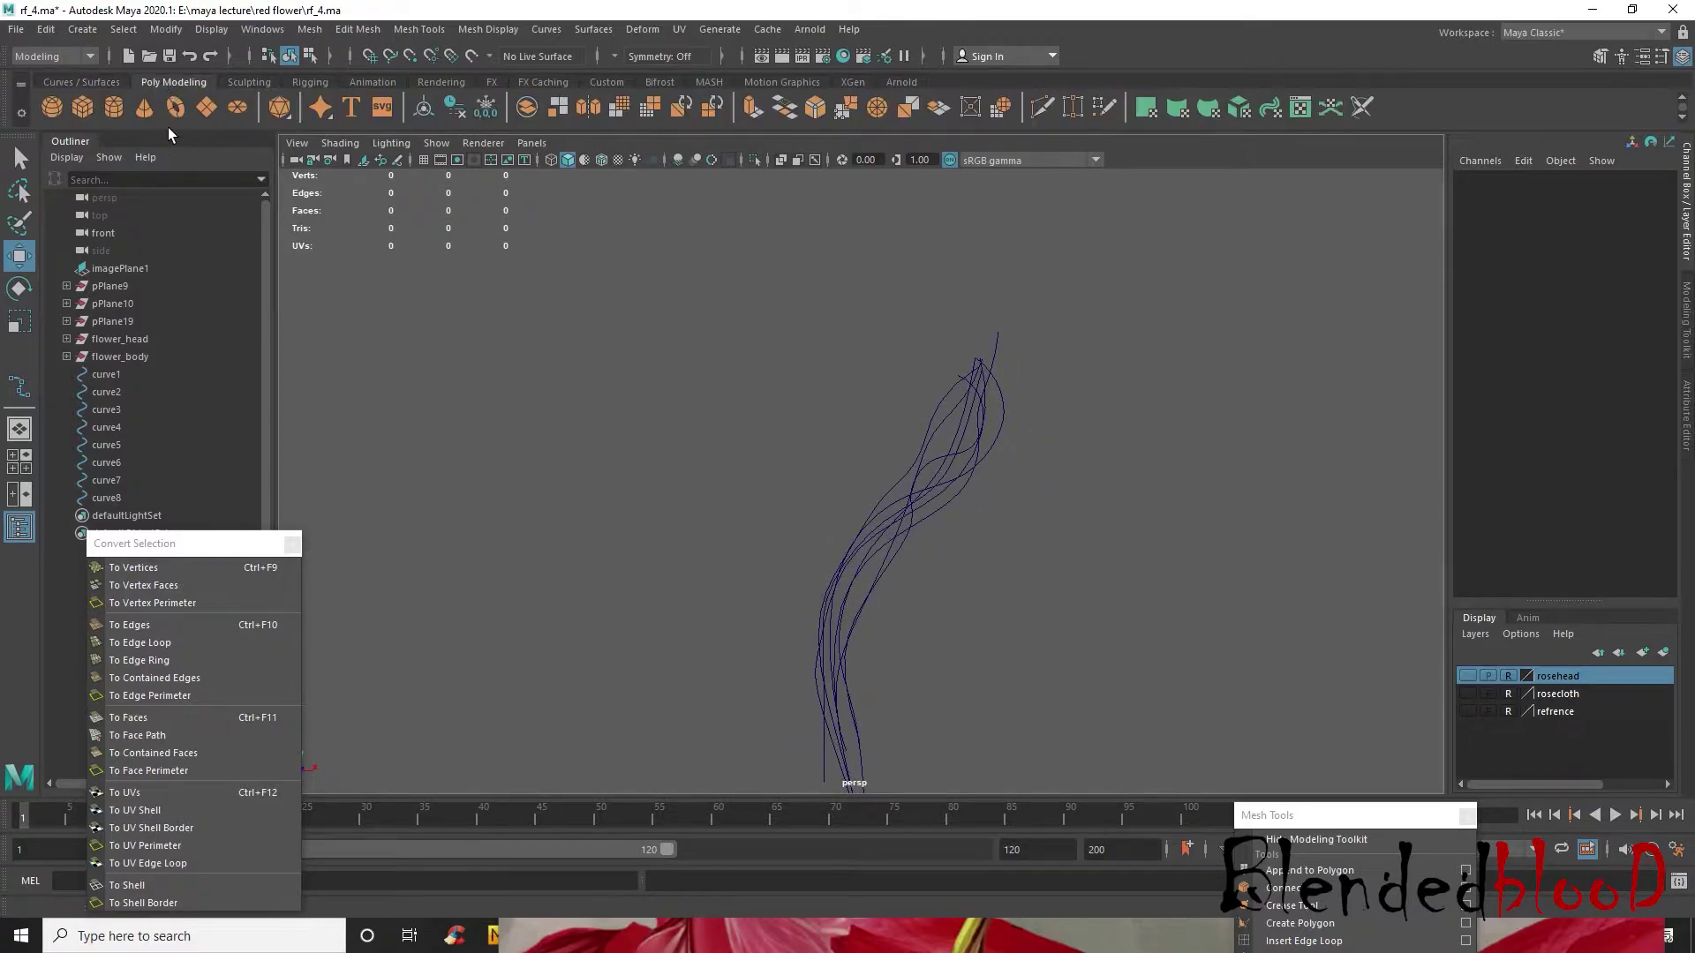
left_click(87, 113)
scroll(902, 516, "down", 5)
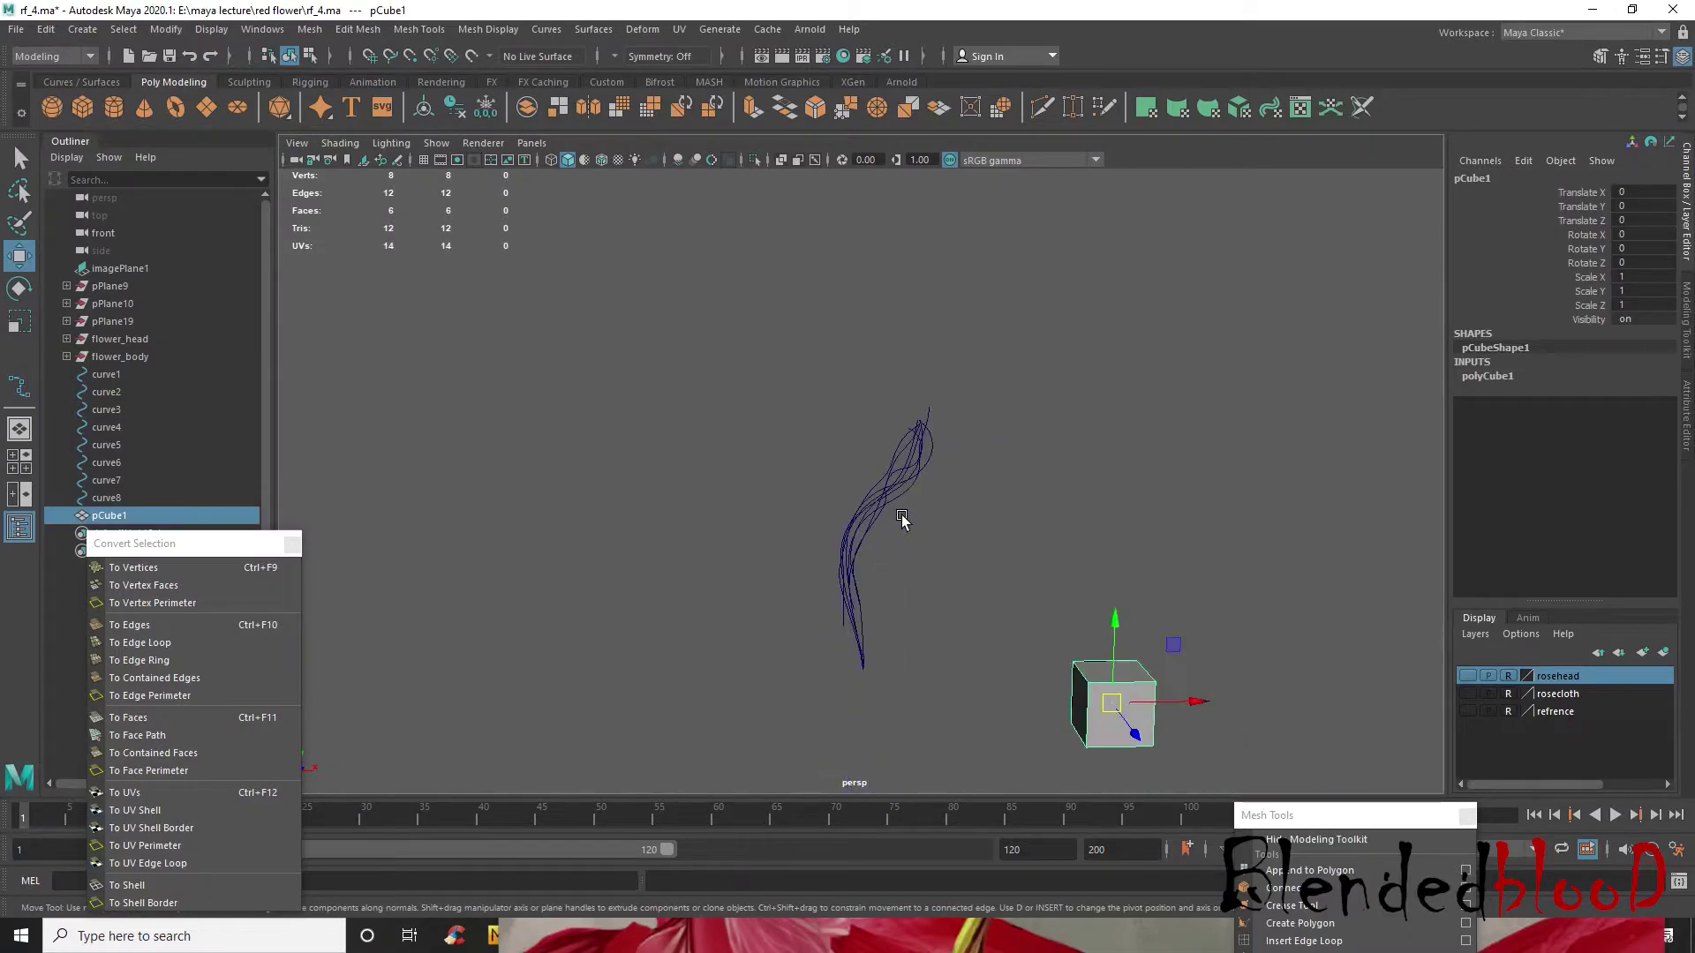
left_click_drag(1108, 676, 953, 468)
- Scale the cube down to about 0.039 and place it over curve7's top end in the top view
key("space")
key("space")
scroll(762, 519, "up", 6)
middle_click_drag(600, 591, 1085, 380, "alt")
scroll(1015, 496, "up", 4)
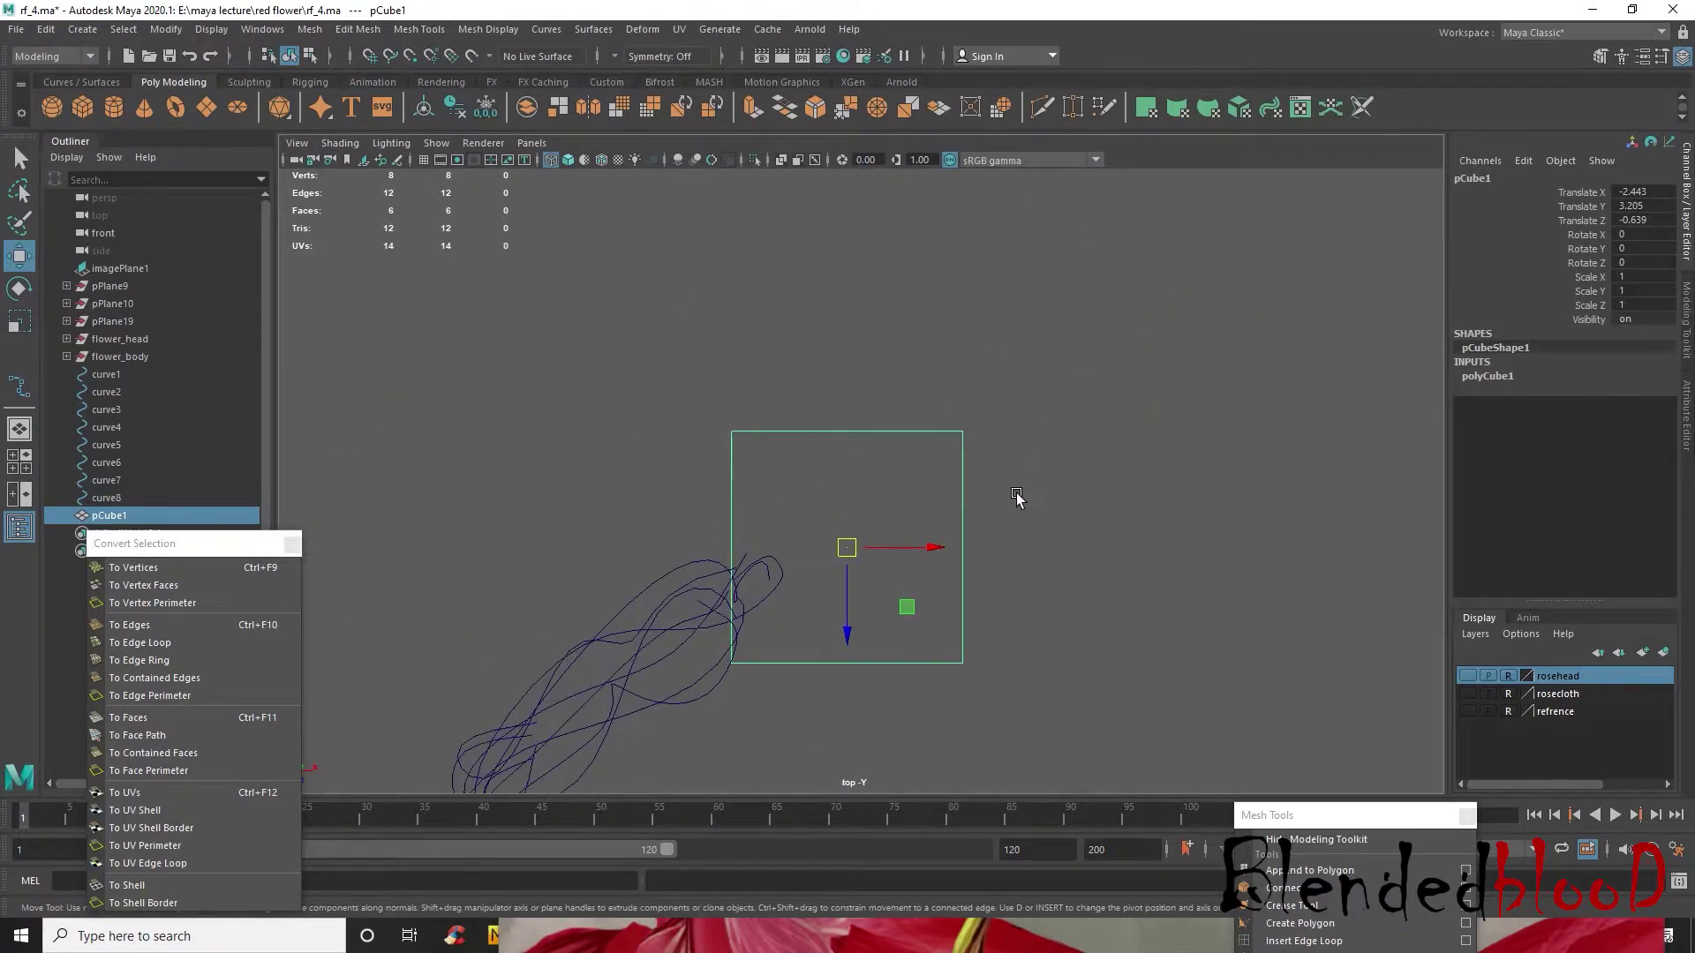
key("r")
middle_click_drag(1012, 512, 591, 385)
scroll(675, 475, "up", 3)
key("w")
middle_click_drag(860, 644, 1021, 450, "alt")
scroll(1015, 464, "up", 3)
left_click_drag(1049, 420, 715, 477)
scroll(790, 540, "up", 4)
key("r")
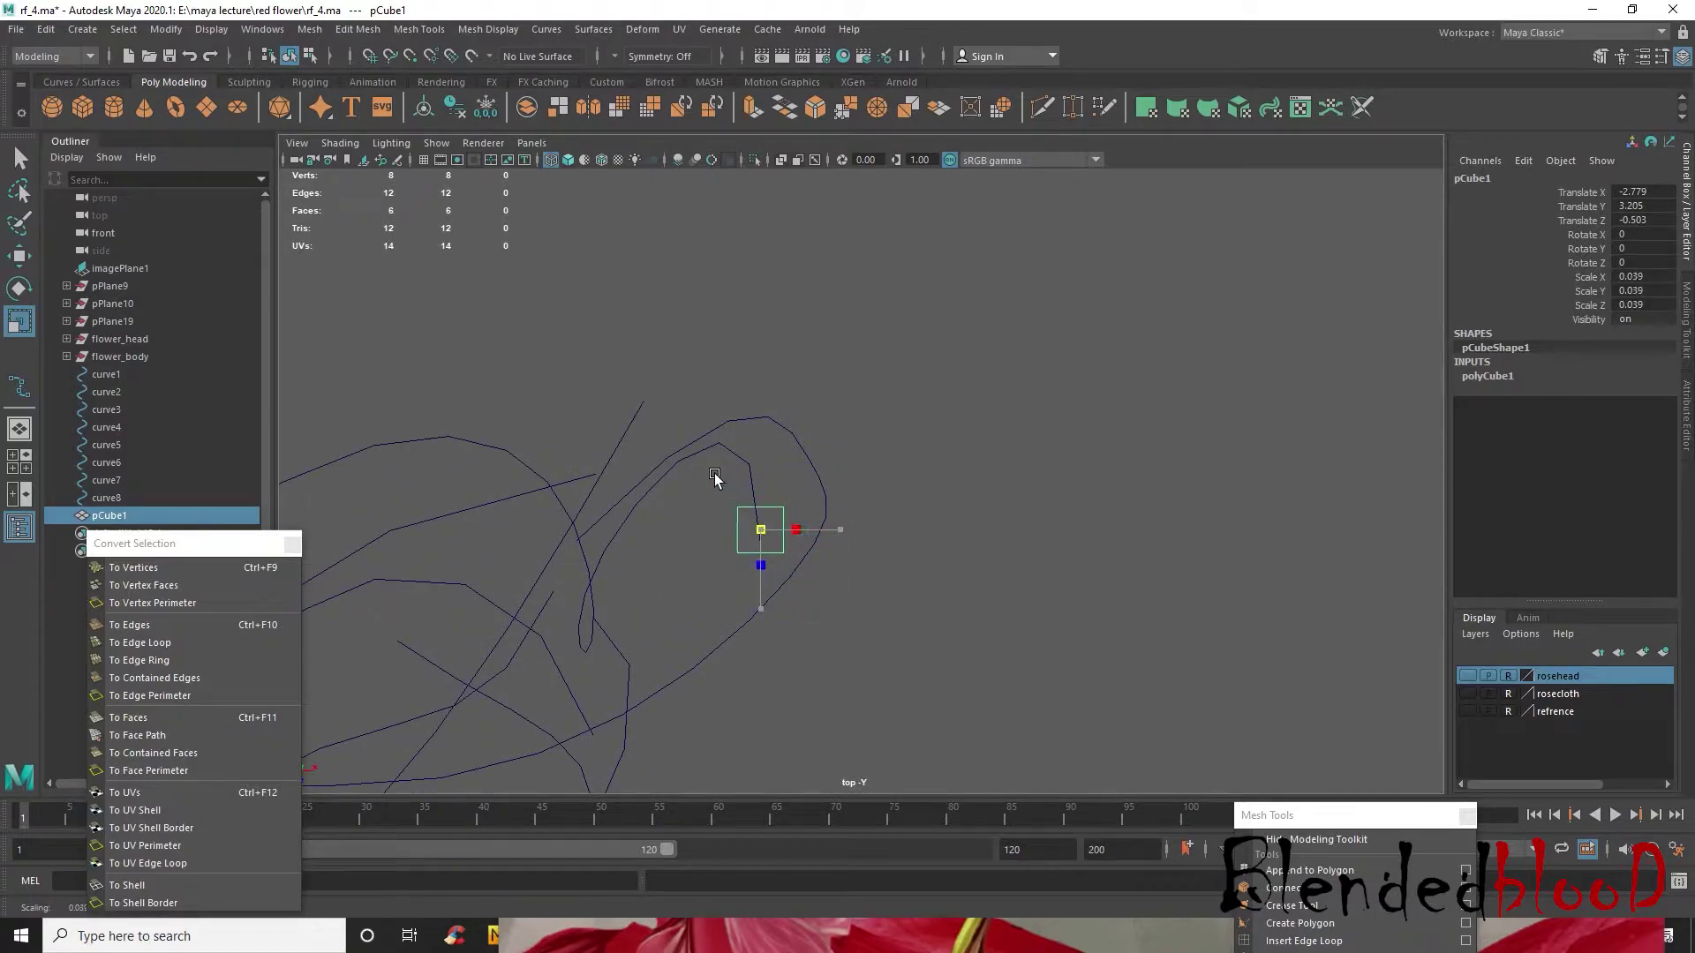
- Shrink the cube further to a scale of 0.026 and center it on the curve end at about X -2.78, Z -0.495
key("w")
scroll(788, 621, "up", 1)
scroll(813, 541, "up", 2)
key("r")
left_click_drag(824, 532, 885, 585)
key("w")
- Raise the cube to about Translate Y 4.473 so it sits on curve7's top end in the perspective view
key("space")
key("space")
scroll(941, 437, "up", 5)
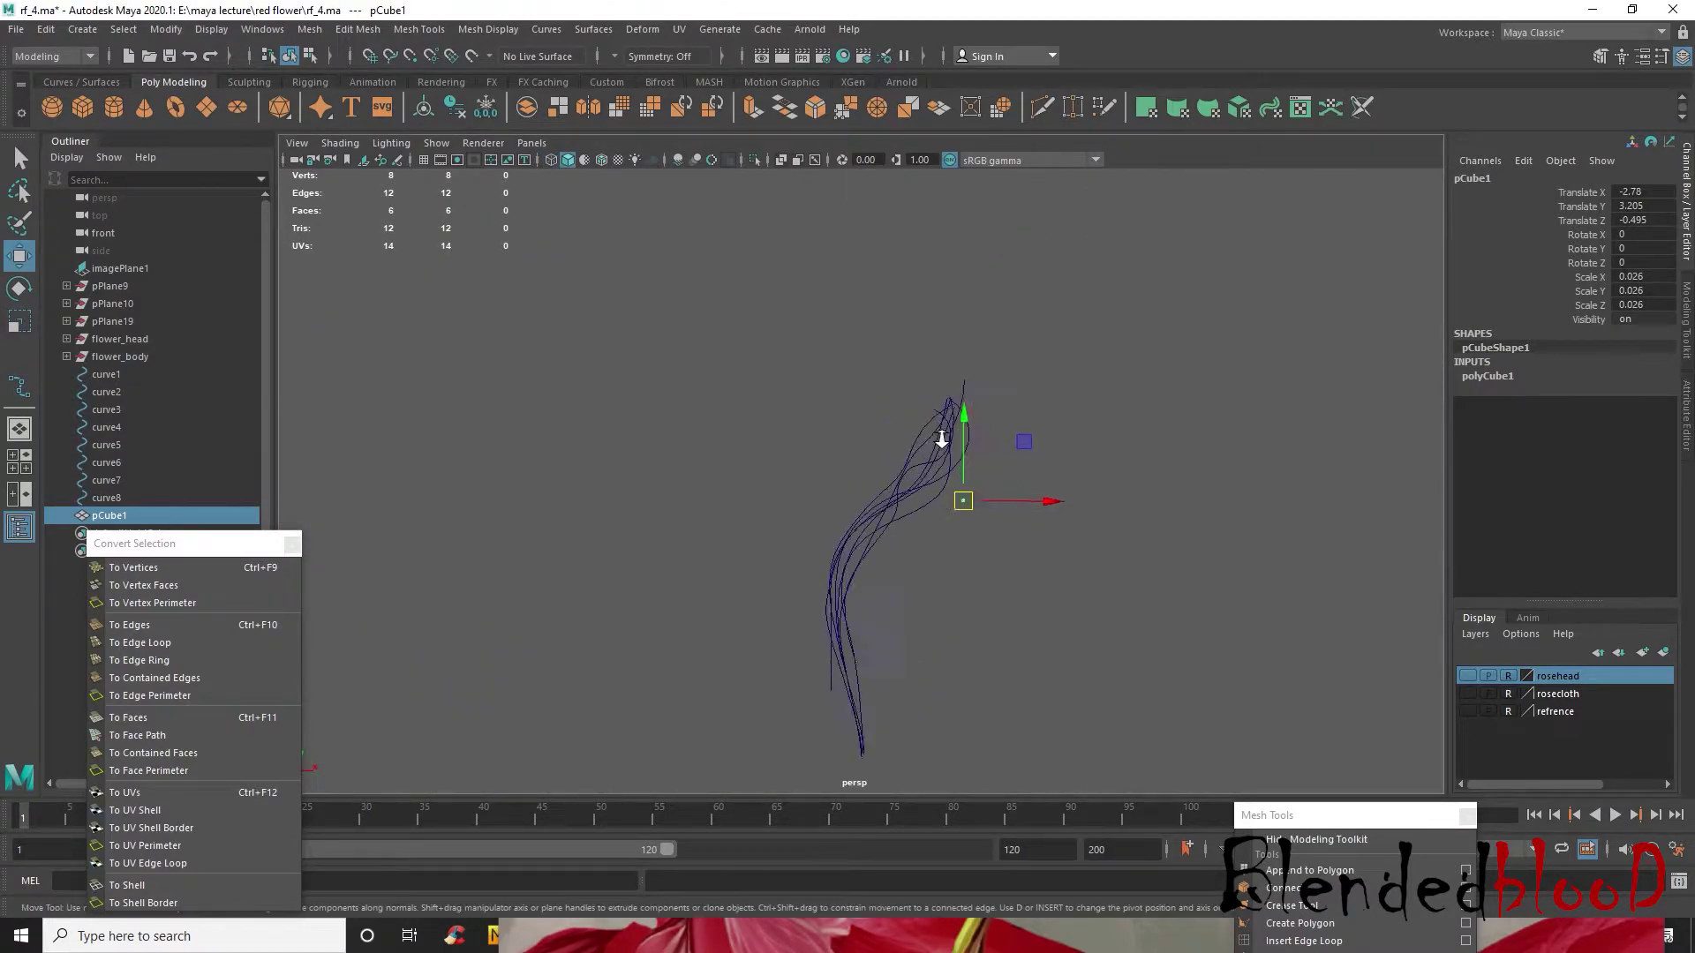
left_click_drag(1033, 432, 1007, 213)
left_click_drag(1069, 282, 930, 479, "alt")
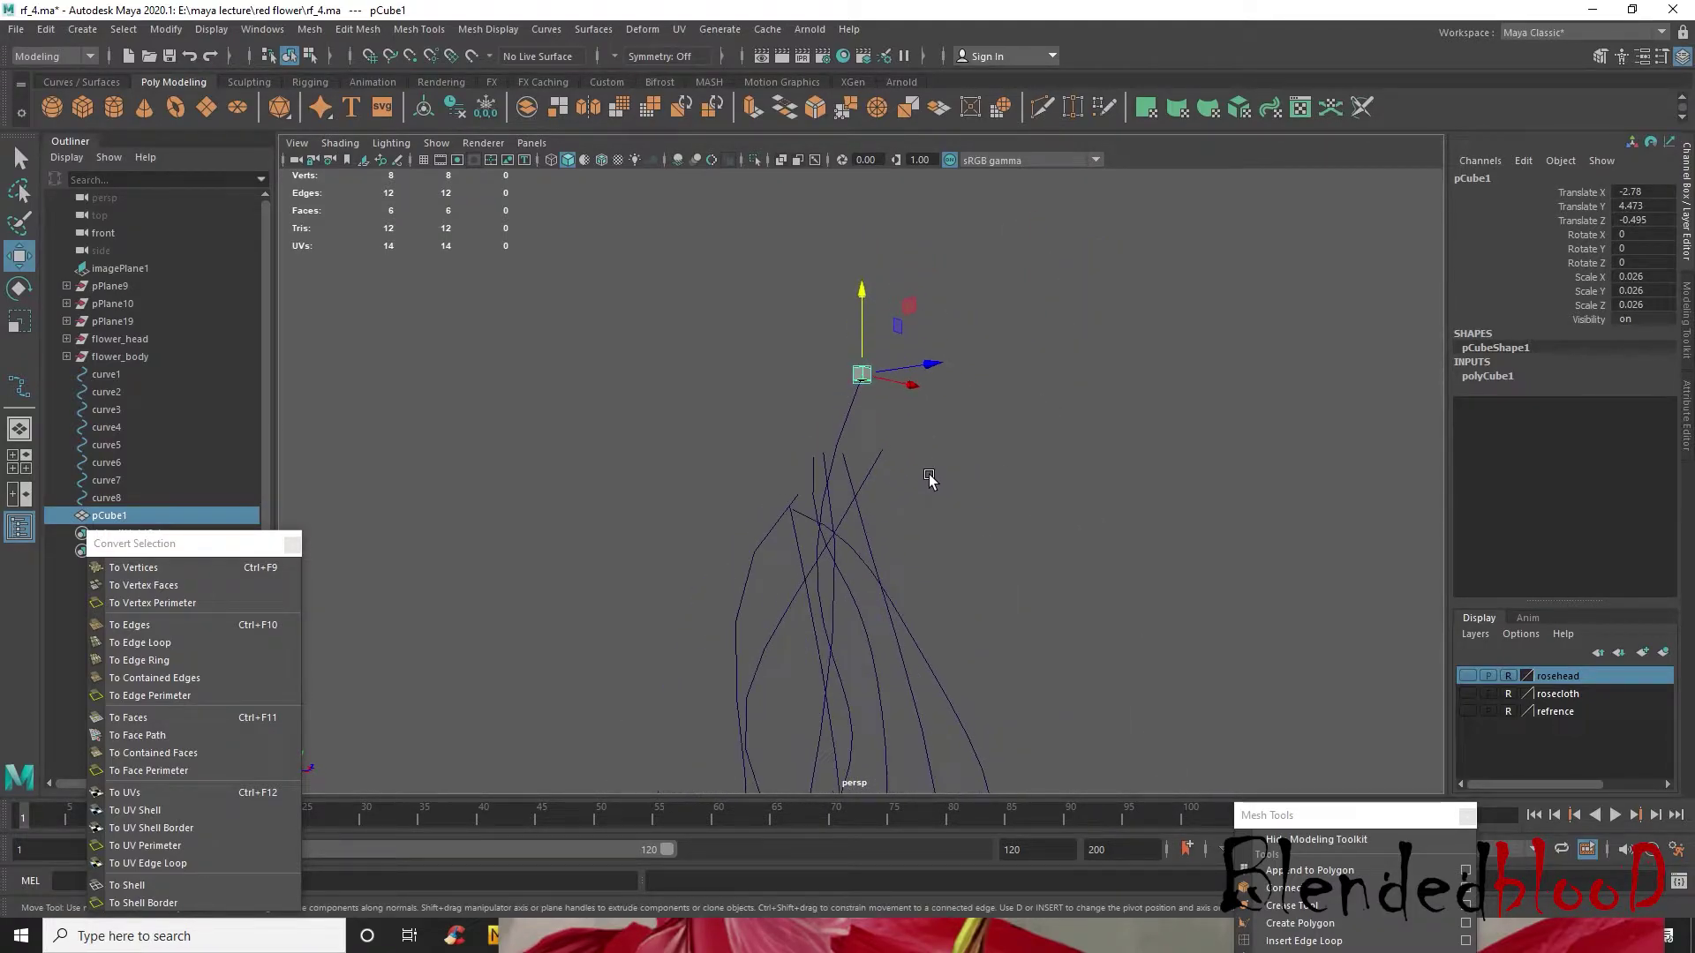
- Duplicate the cube and move the copy aside in depth to about Translate Z -0.834
left_click_drag(920, 392, 810, 389, "alt")
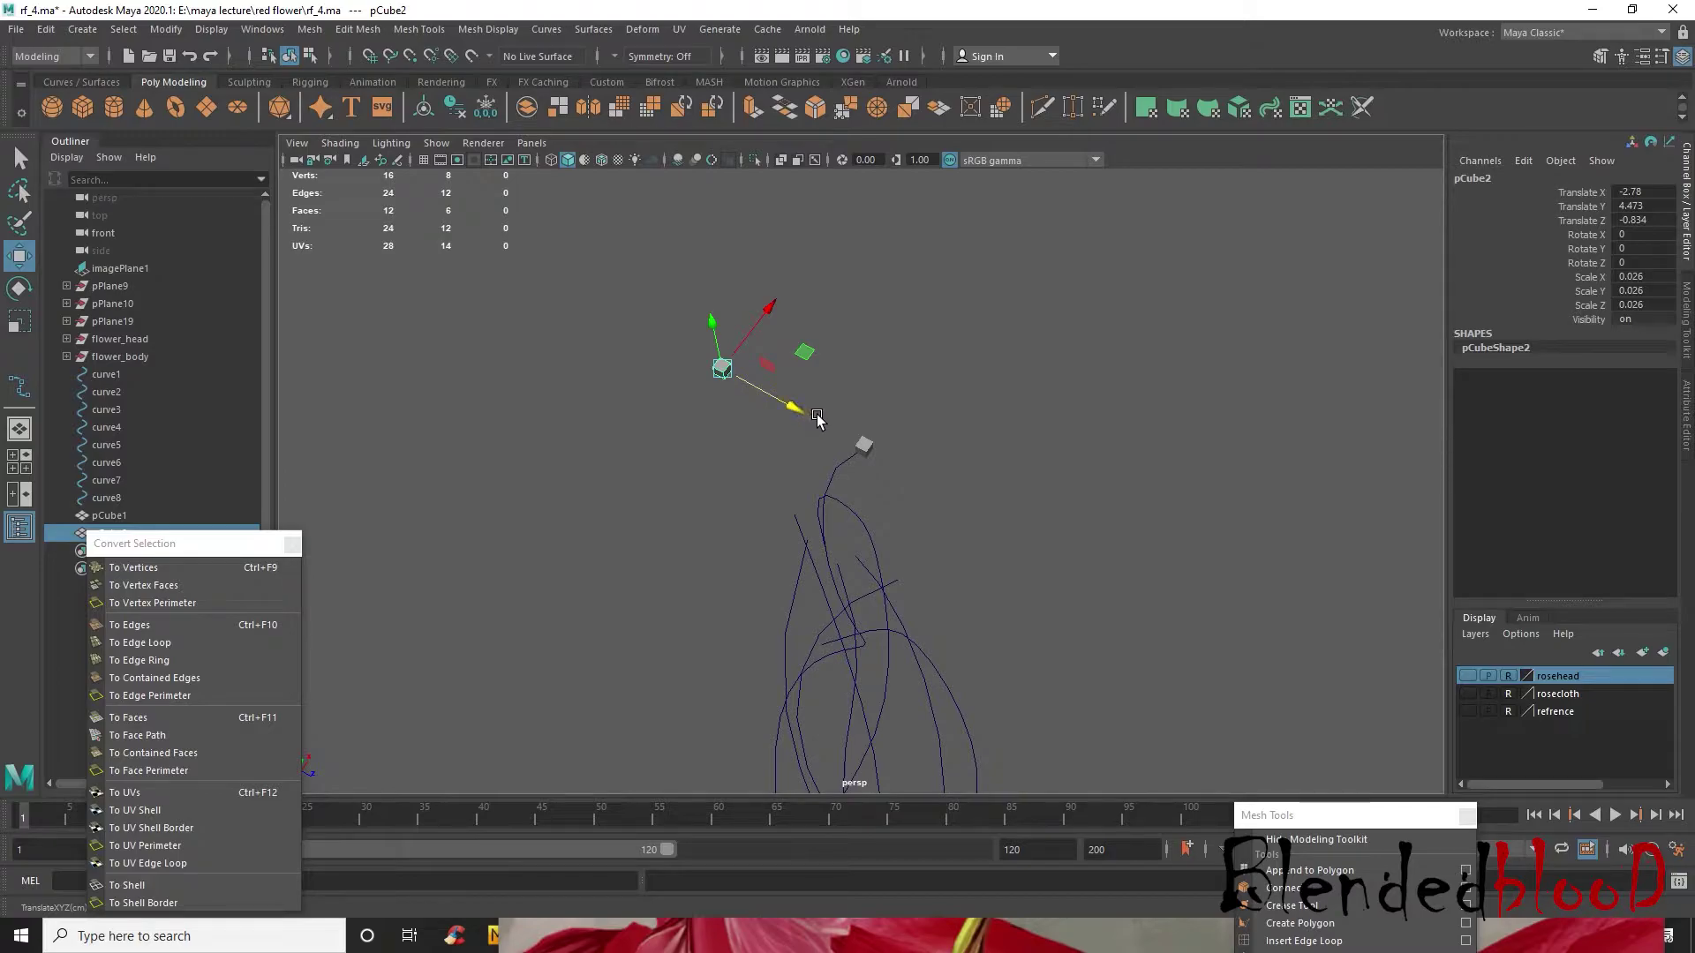
key("super")
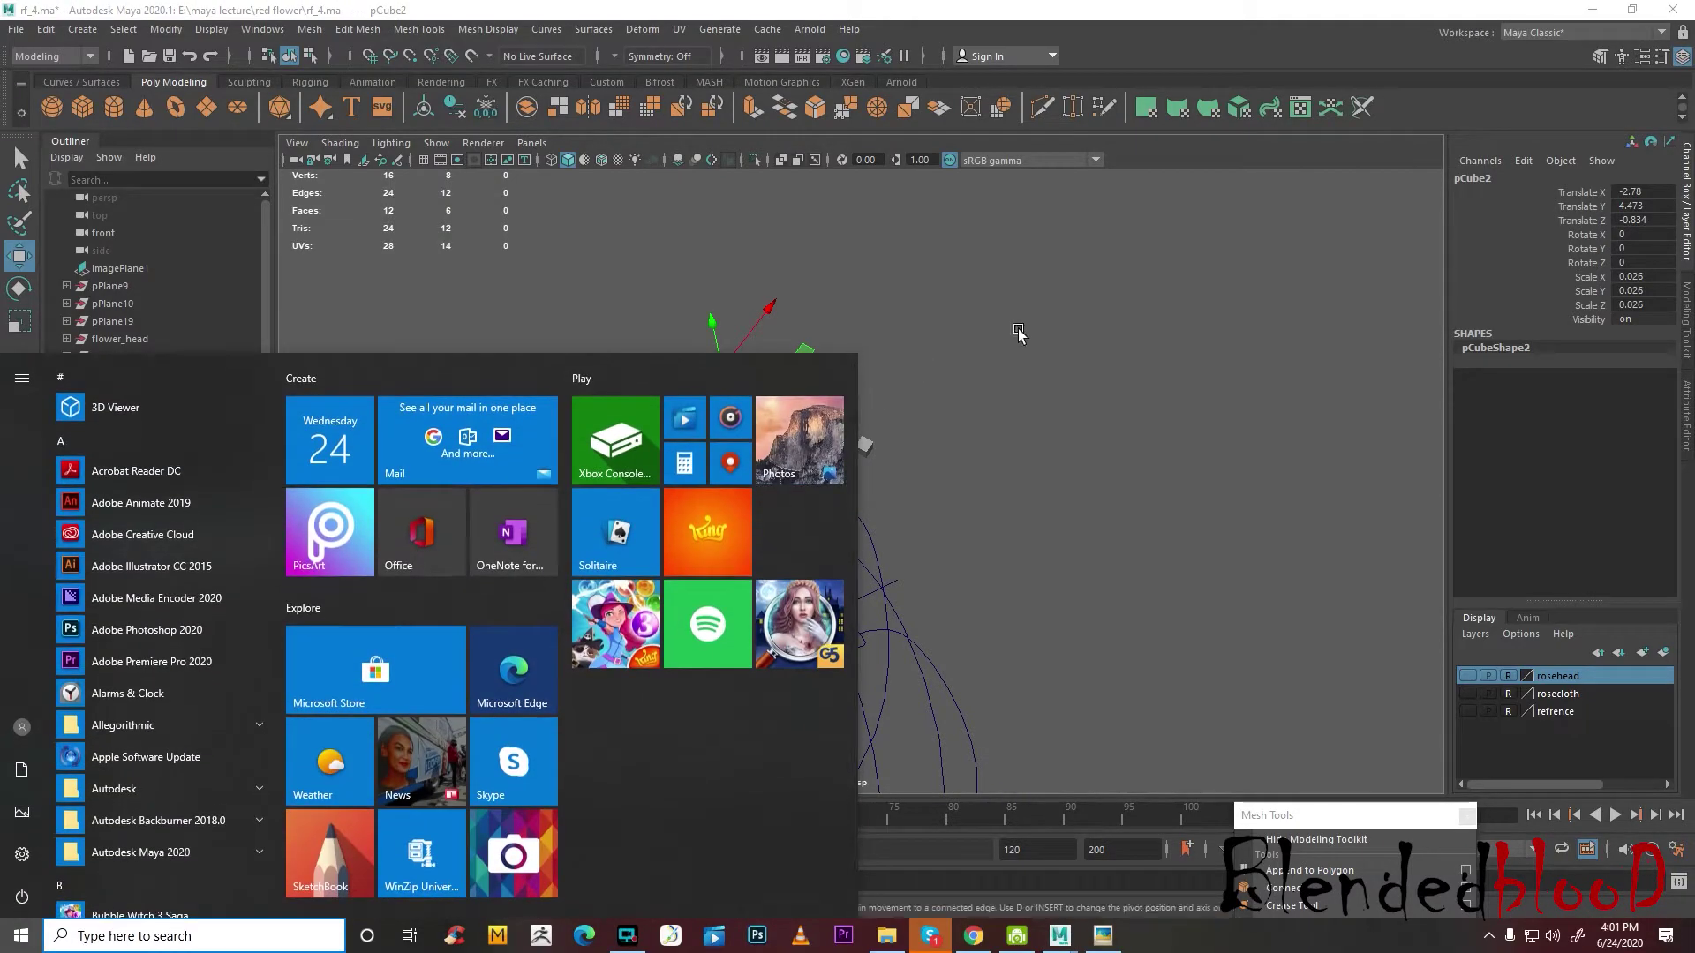
left_click(964, 378)
- Extrude the original cube's bottom face along curve7 with 12 divisions to form a stem
left_click_drag(997, 364, 884, 341, "alt")
scroll(867, 387, "up", 3)
left_click(866, 305)
scroll(870, 382, "up", 2)
middle_click_drag(885, 341, 902, 437, "alt")
scroll(902, 437, "up", 4)
scroll(911, 296, "down", 2)
middle_click_drag(910, 309, 926, 383, "alt")
right_click(959, 338)
right_click_drag(960, 343, 944, 381)
left_click(940, 379)
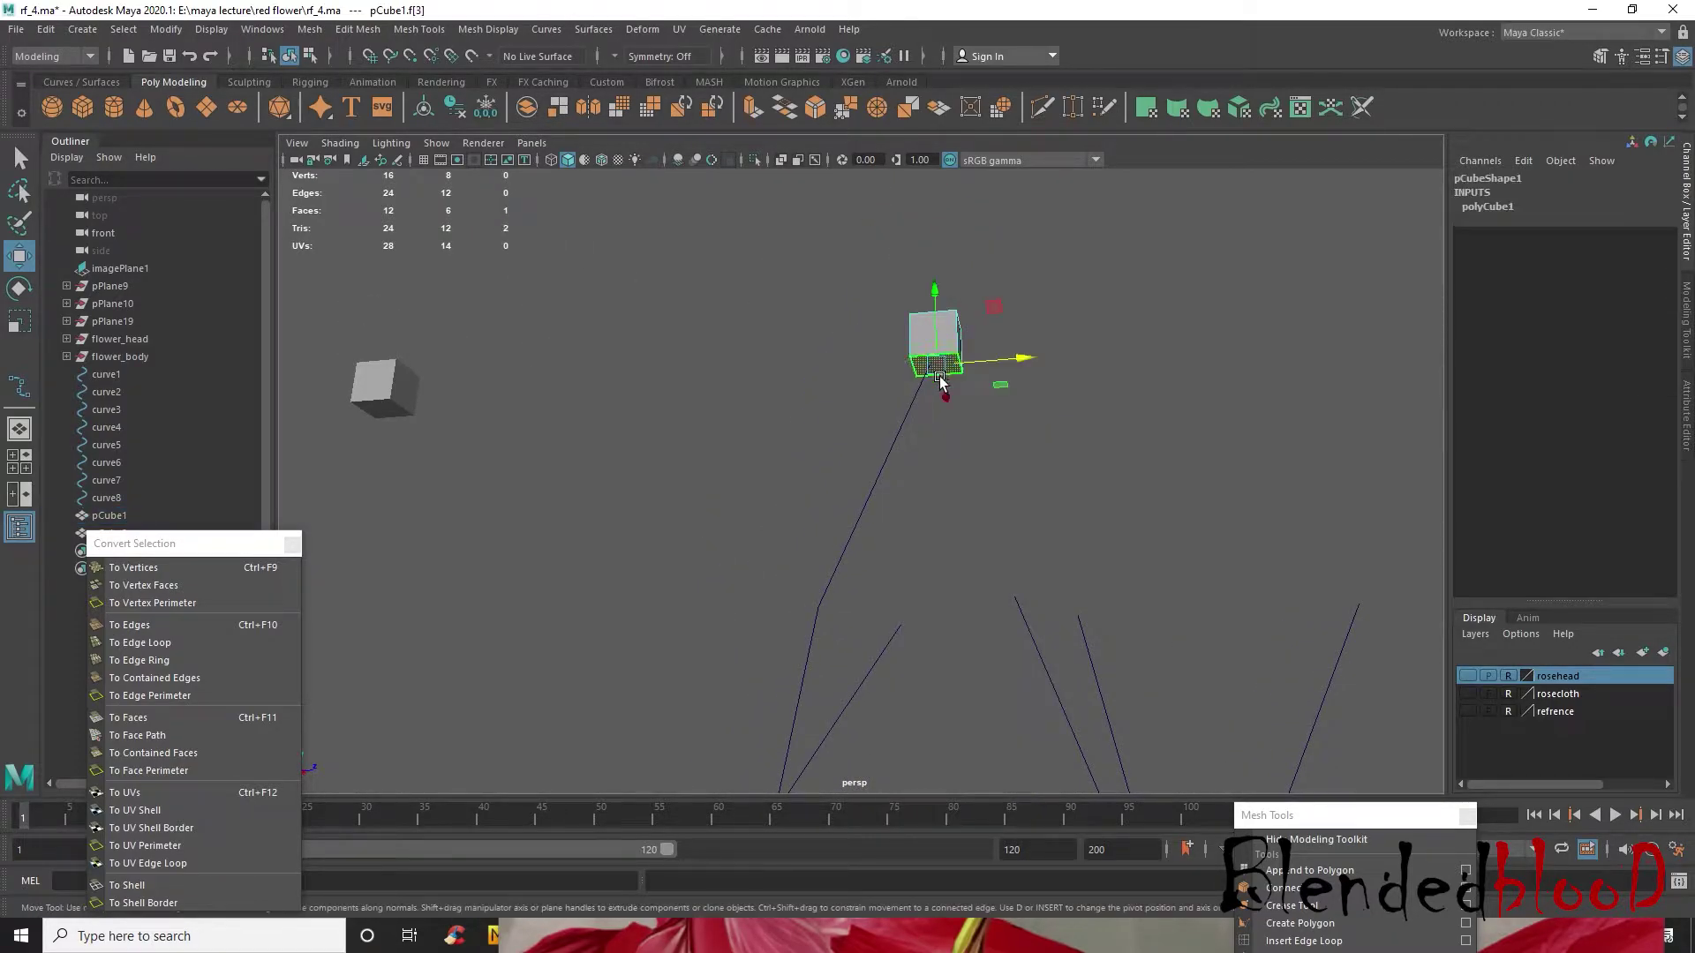
left_click(901, 430)
scroll(900, 437, "down", 3)
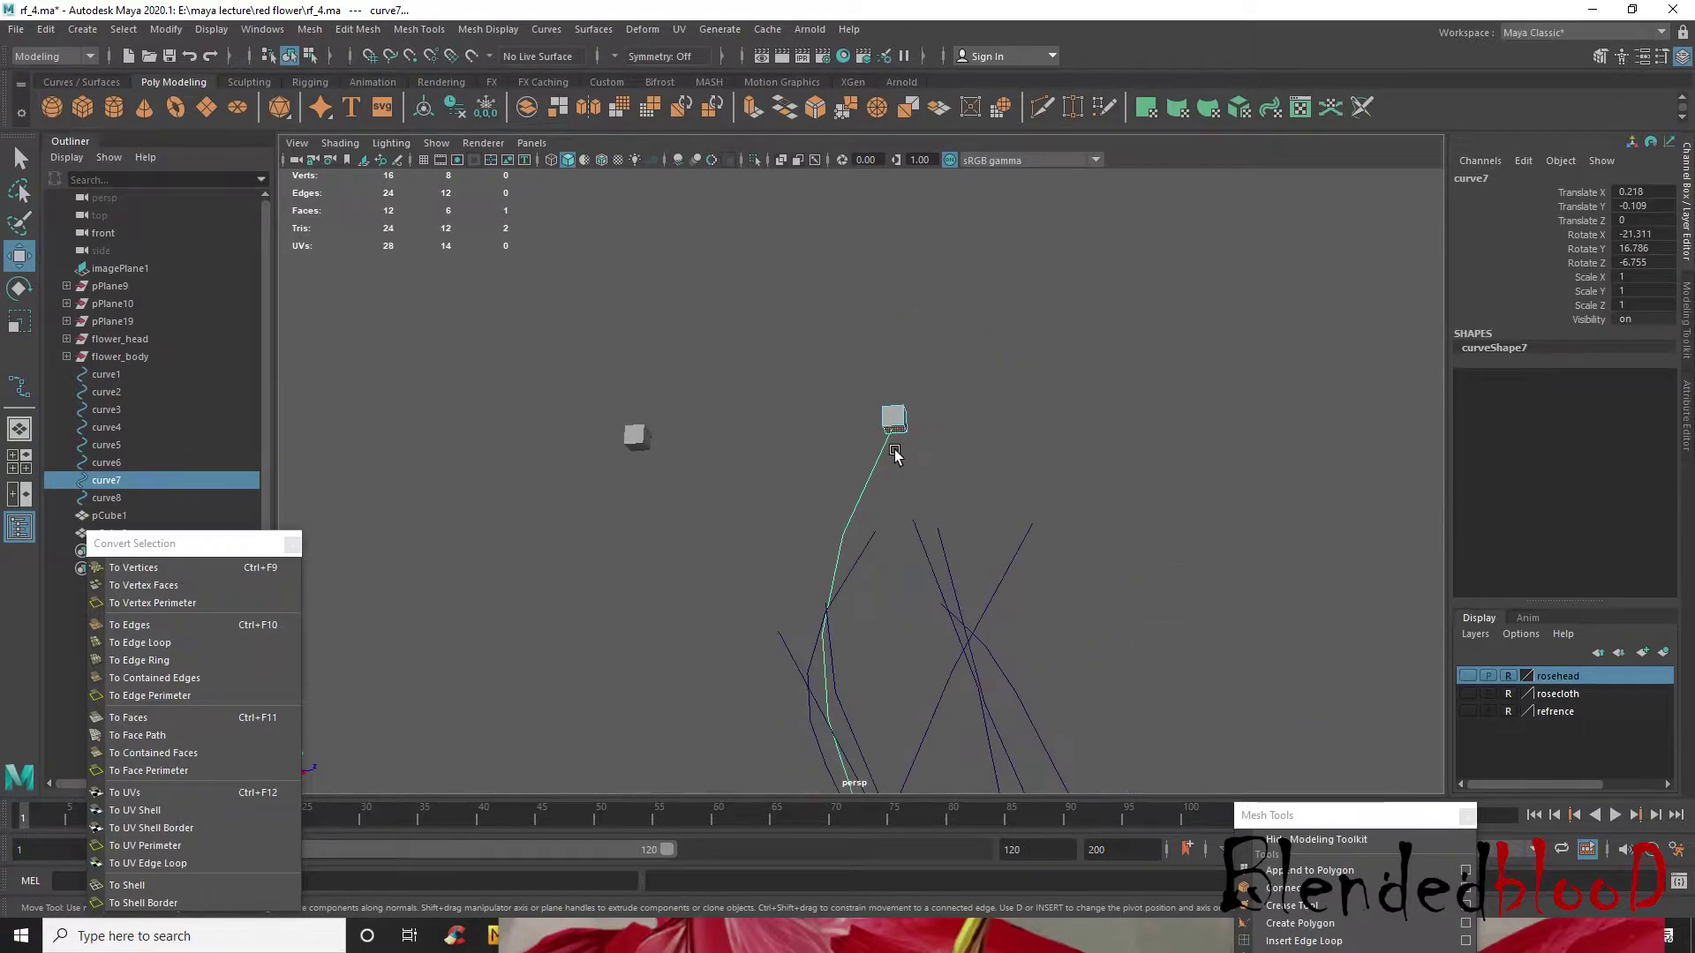
left_click(752, 108)
left_click_drag(1244, 563, 1380, 569)
left_click_drag(1024, 572, 1095, 593, "alt")
left_click_drag(1246, 562, 1205, 572)
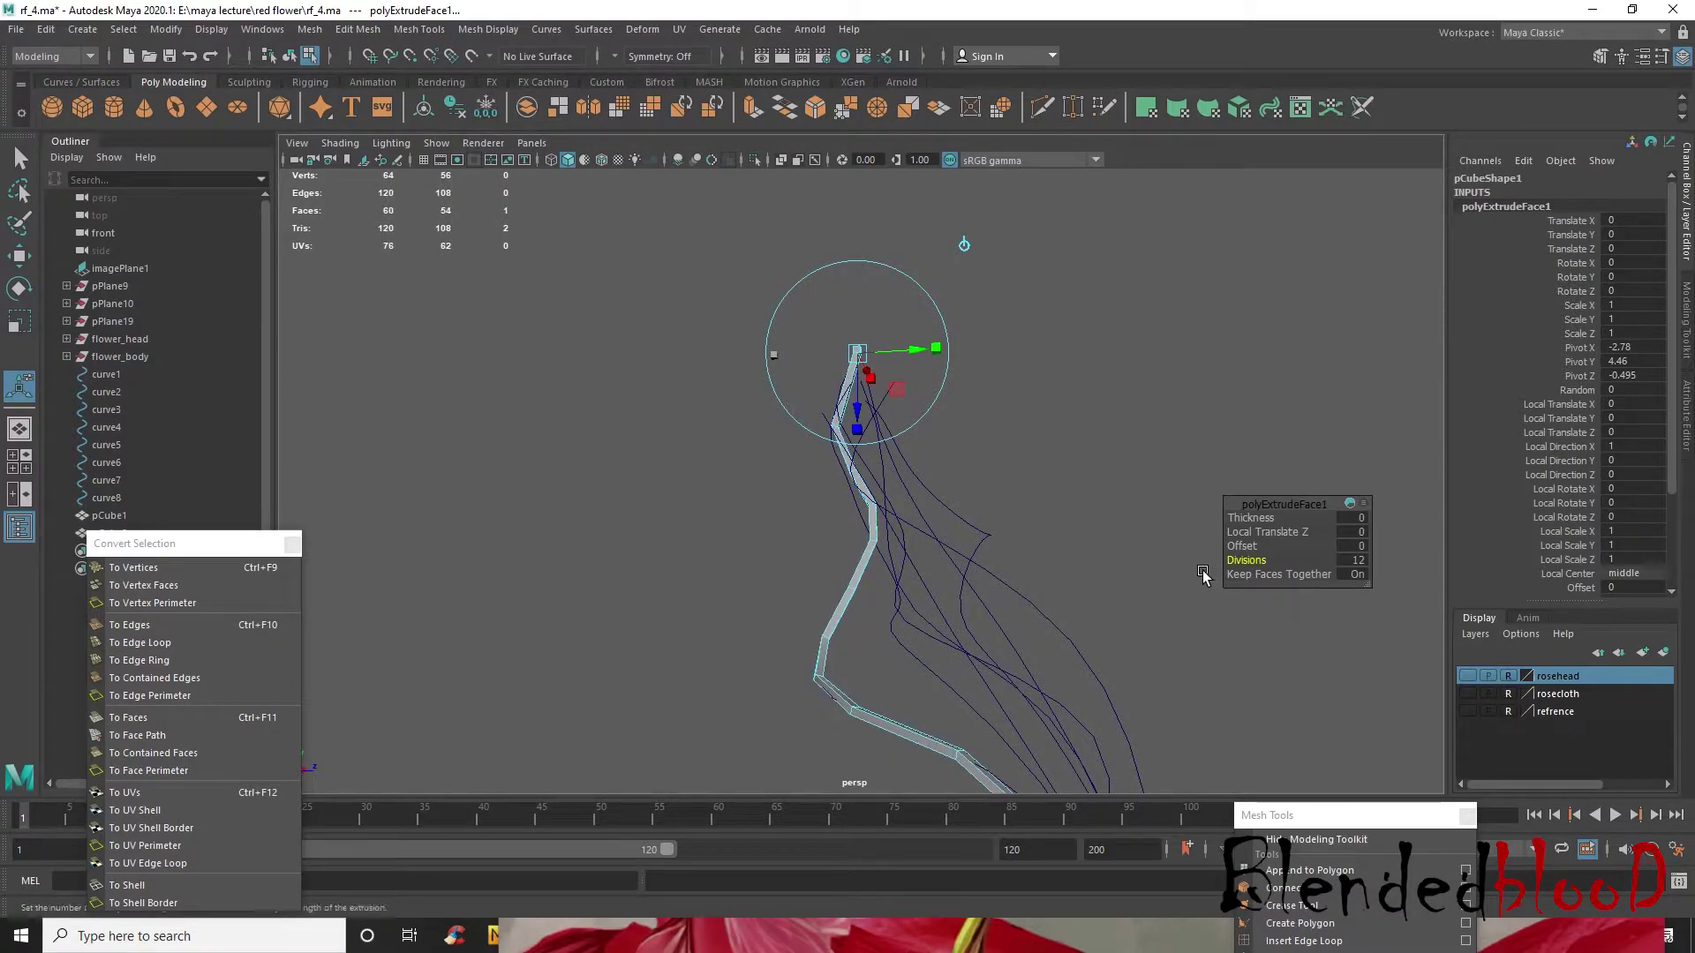
- Return the extruded stem to object mode, turn on its smooth preview and inspect how its upper end follows curve7
key("w")
right_click_drag(863, 353, 937, 327)
key("3")
left_click(982, 533)
left_click_drag(981, 533, 1036, 516, "alt")
left_click(907, 505)
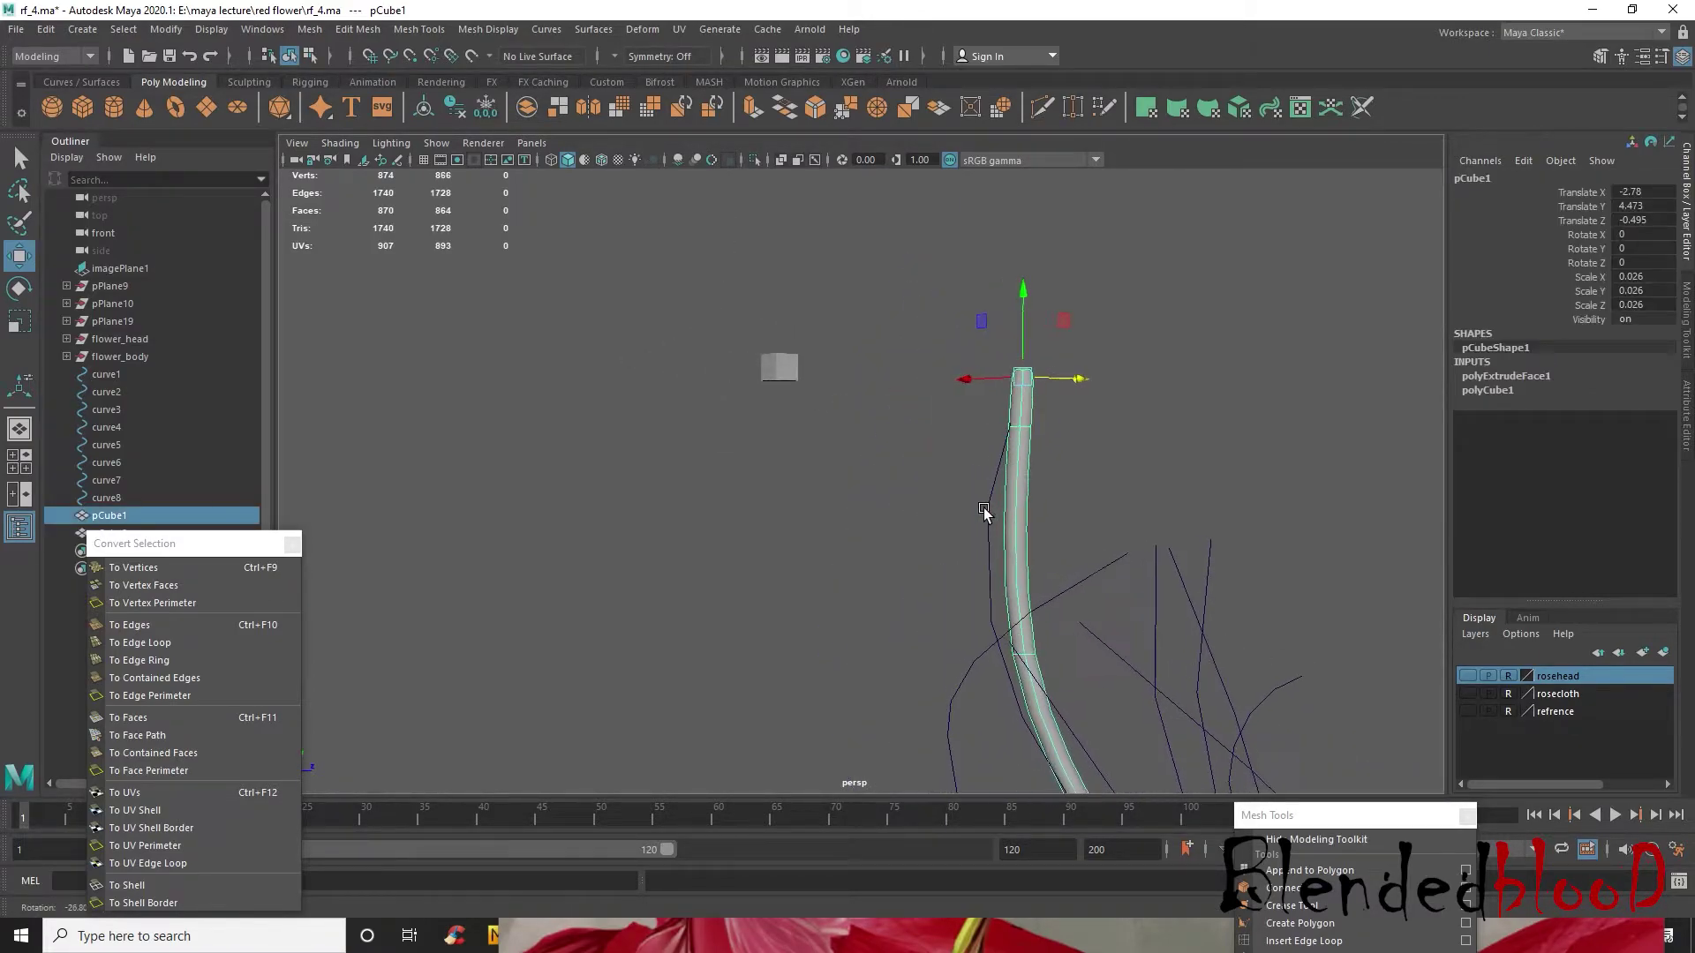
left_click_drag(1139, 512, 938, 478, "alt")
left_click_drag(843, 425, 872, 404, "alt")
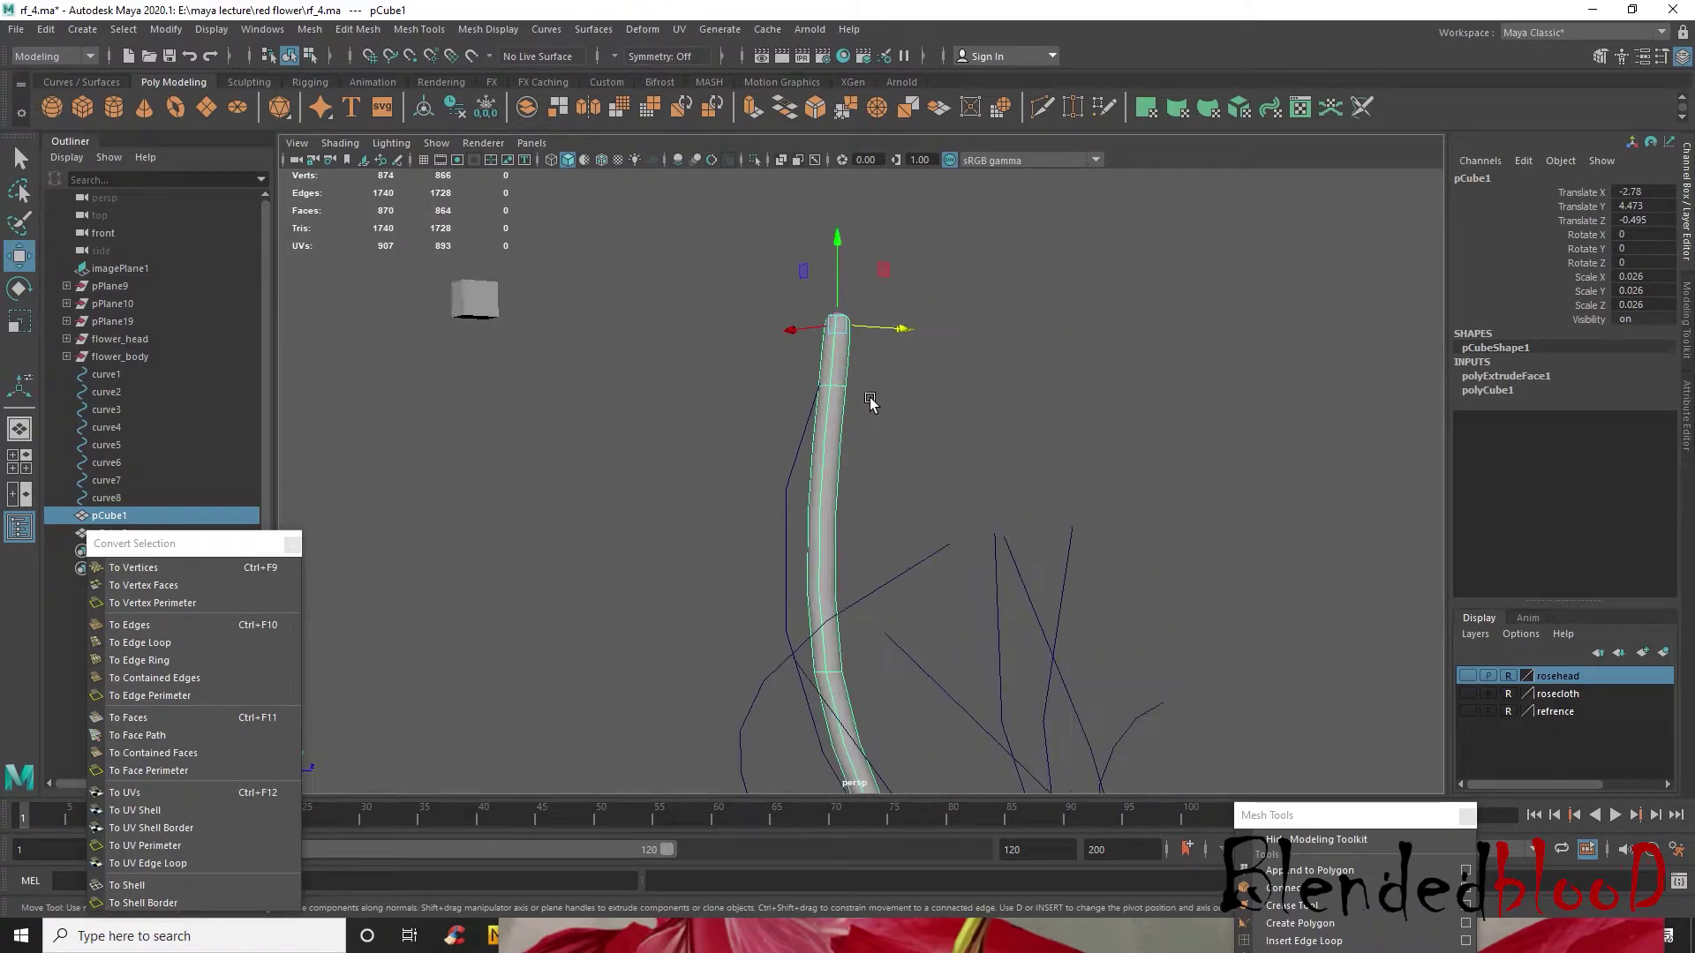
right_click_drag(855, 382, 932, 397)
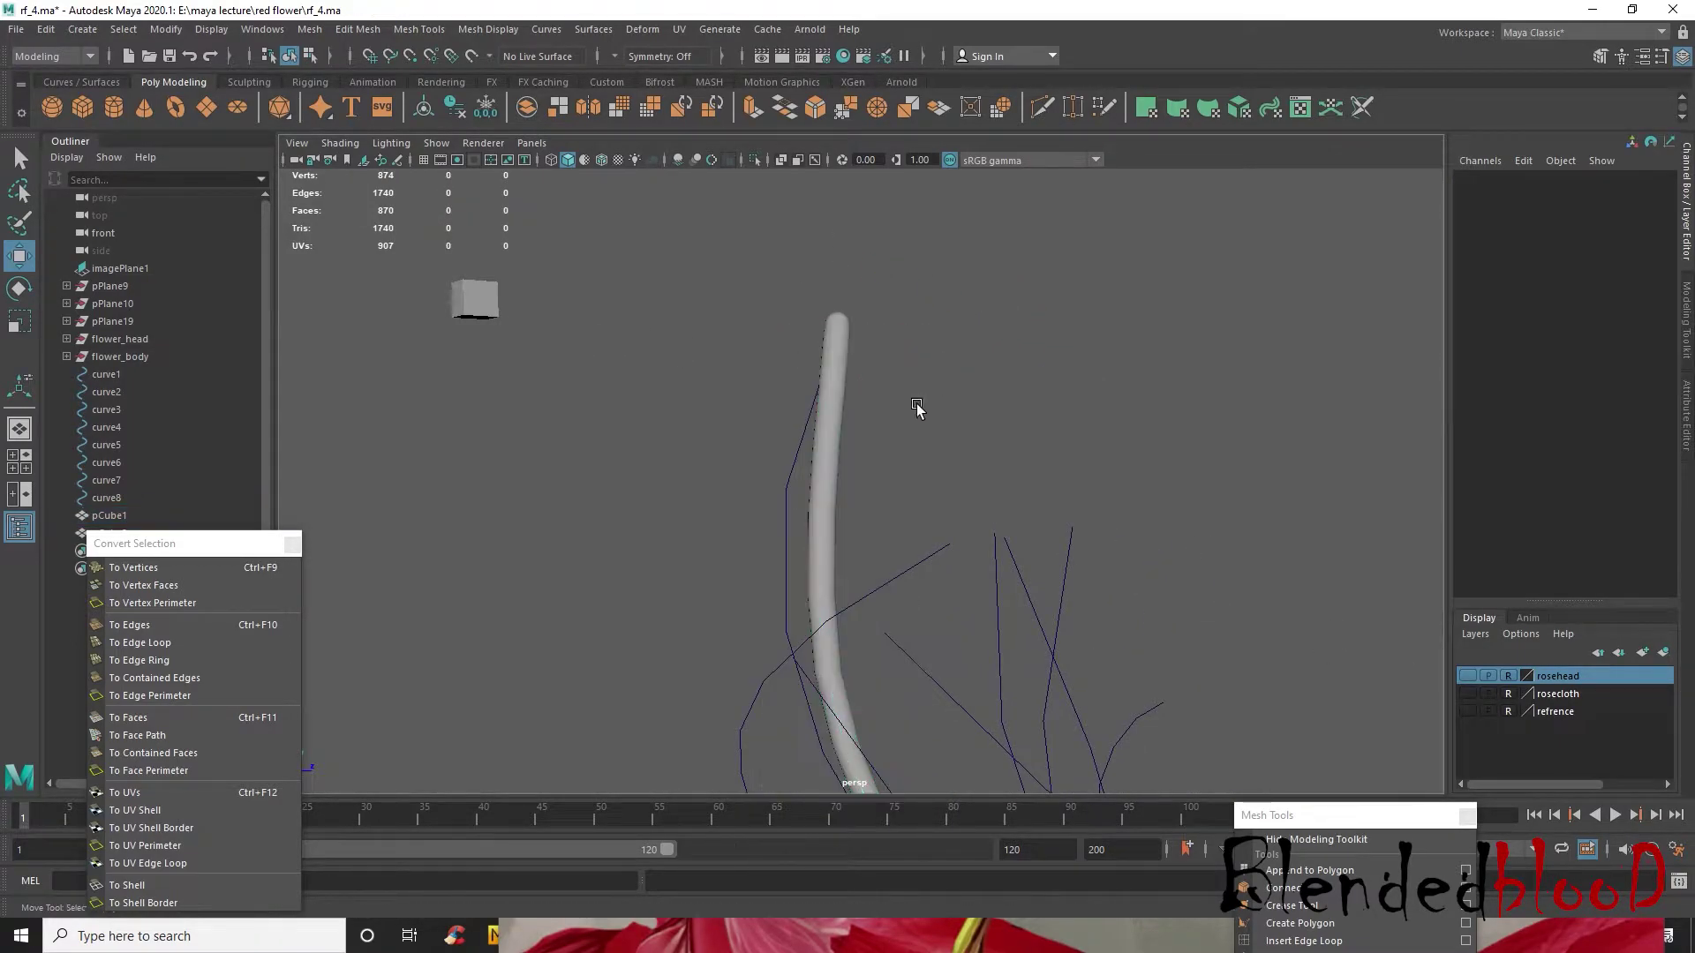
- Put the extruded curve7 stem in a new display layer and hide that layer
left_click(795, 455)
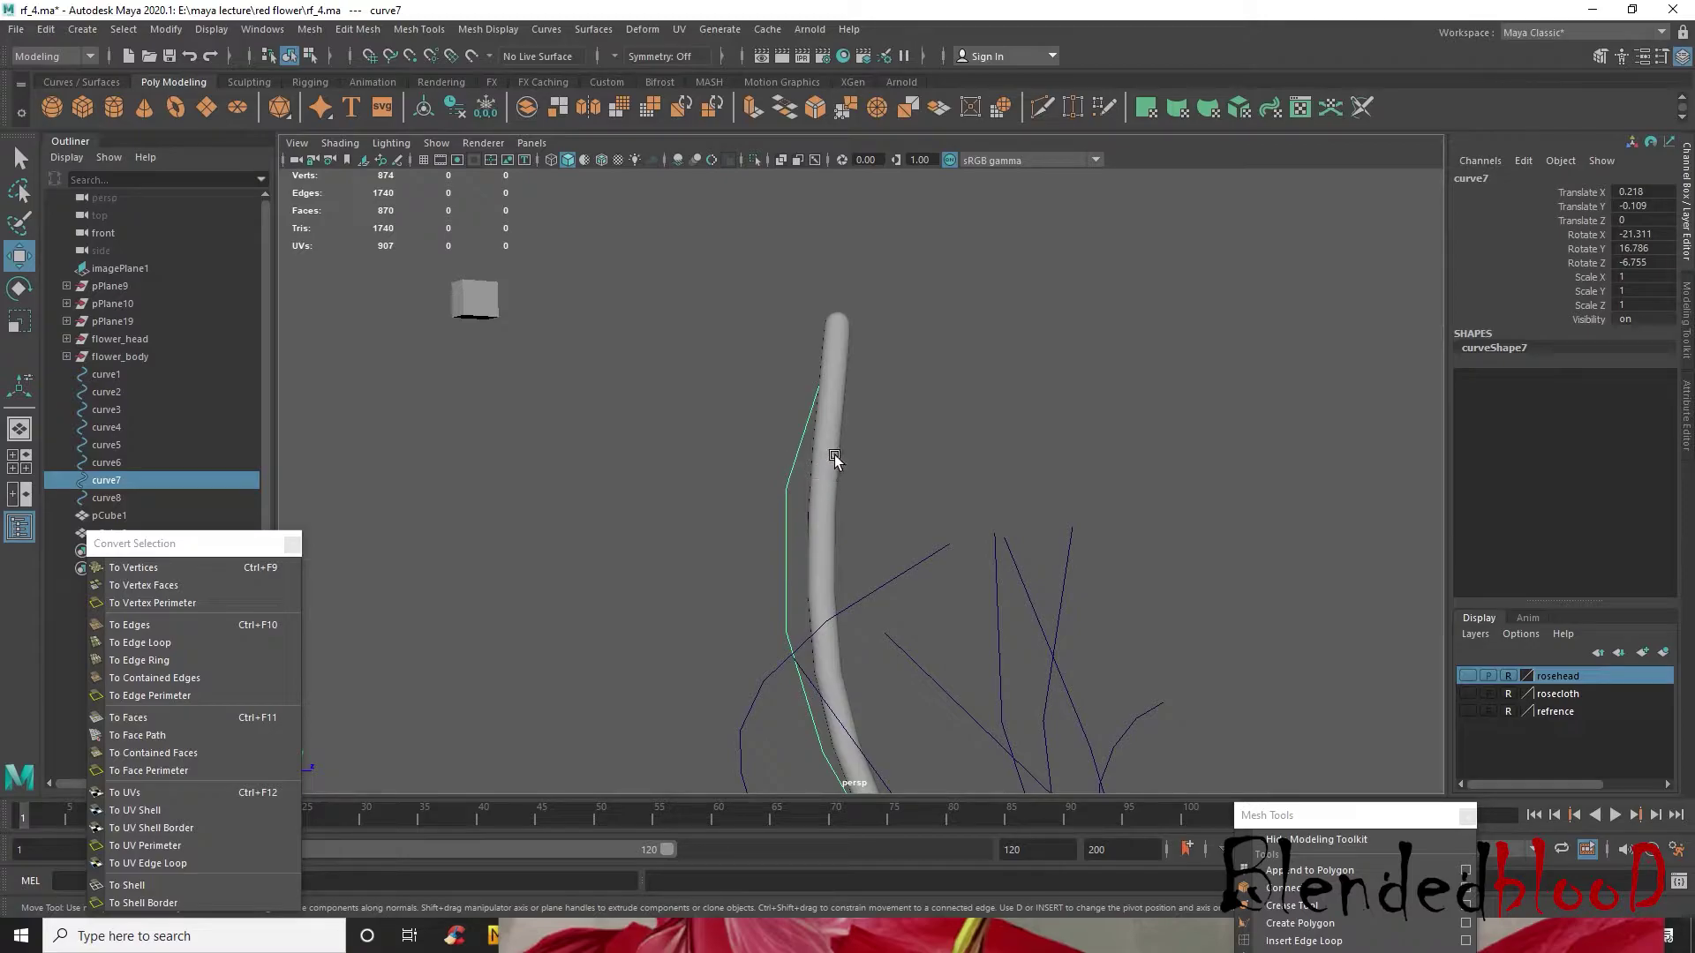
left_click(829, 462)
left_click(1665, 654)
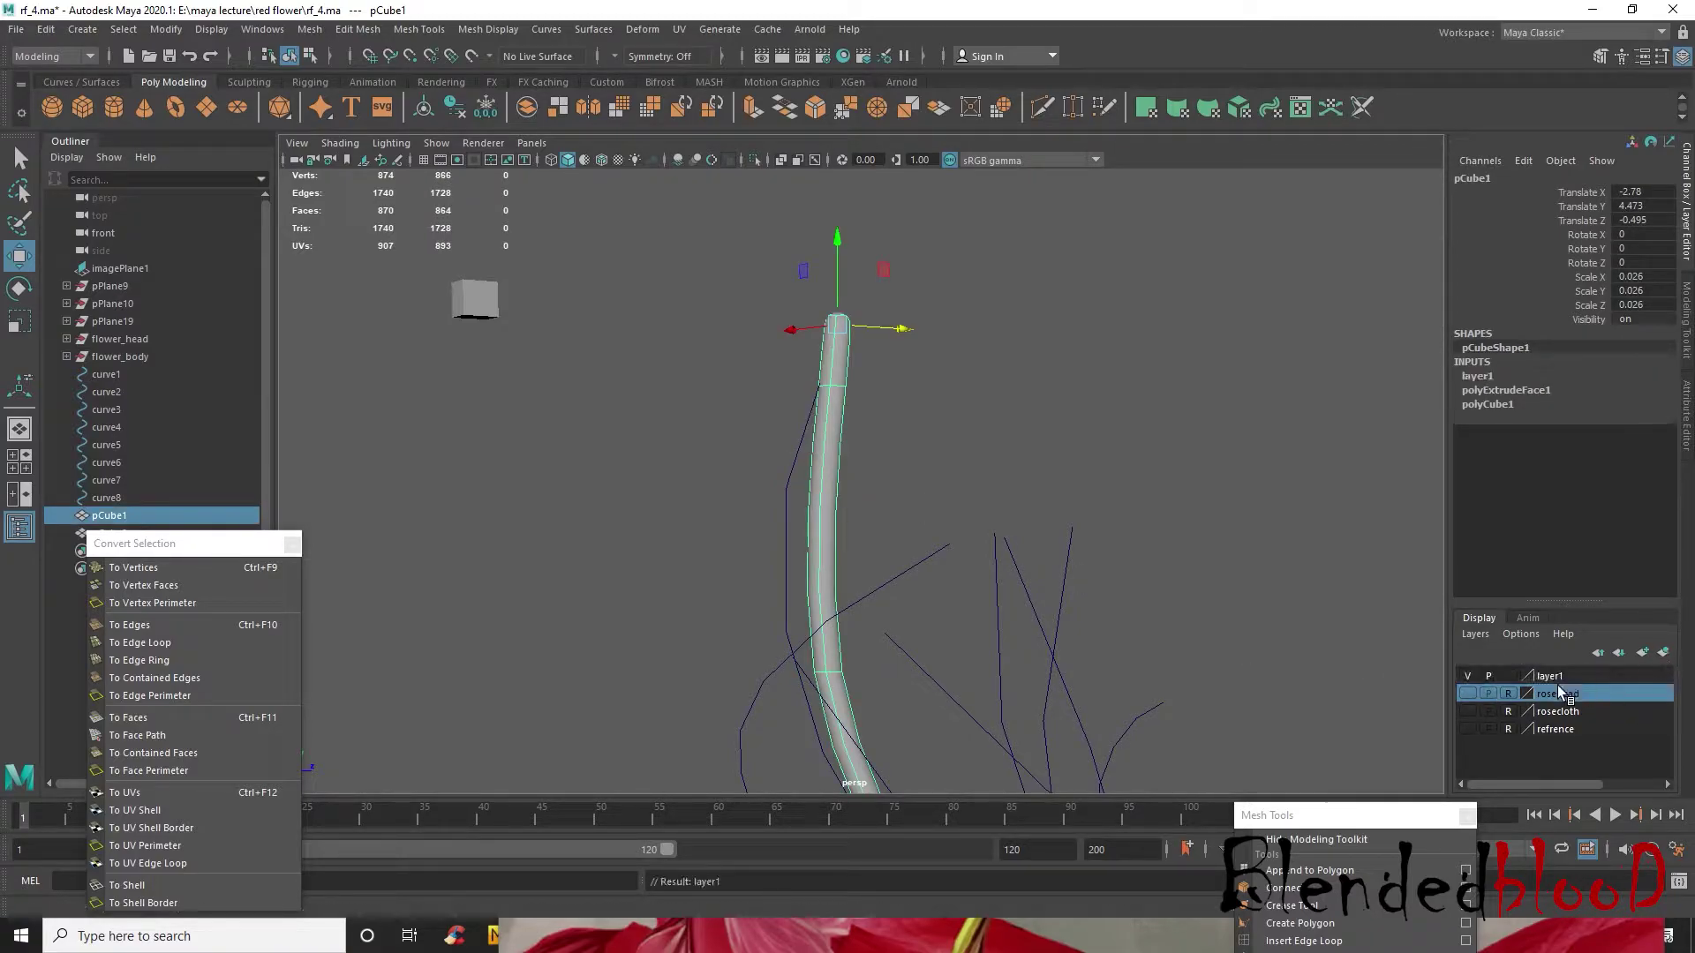
left_click(1468, 676)
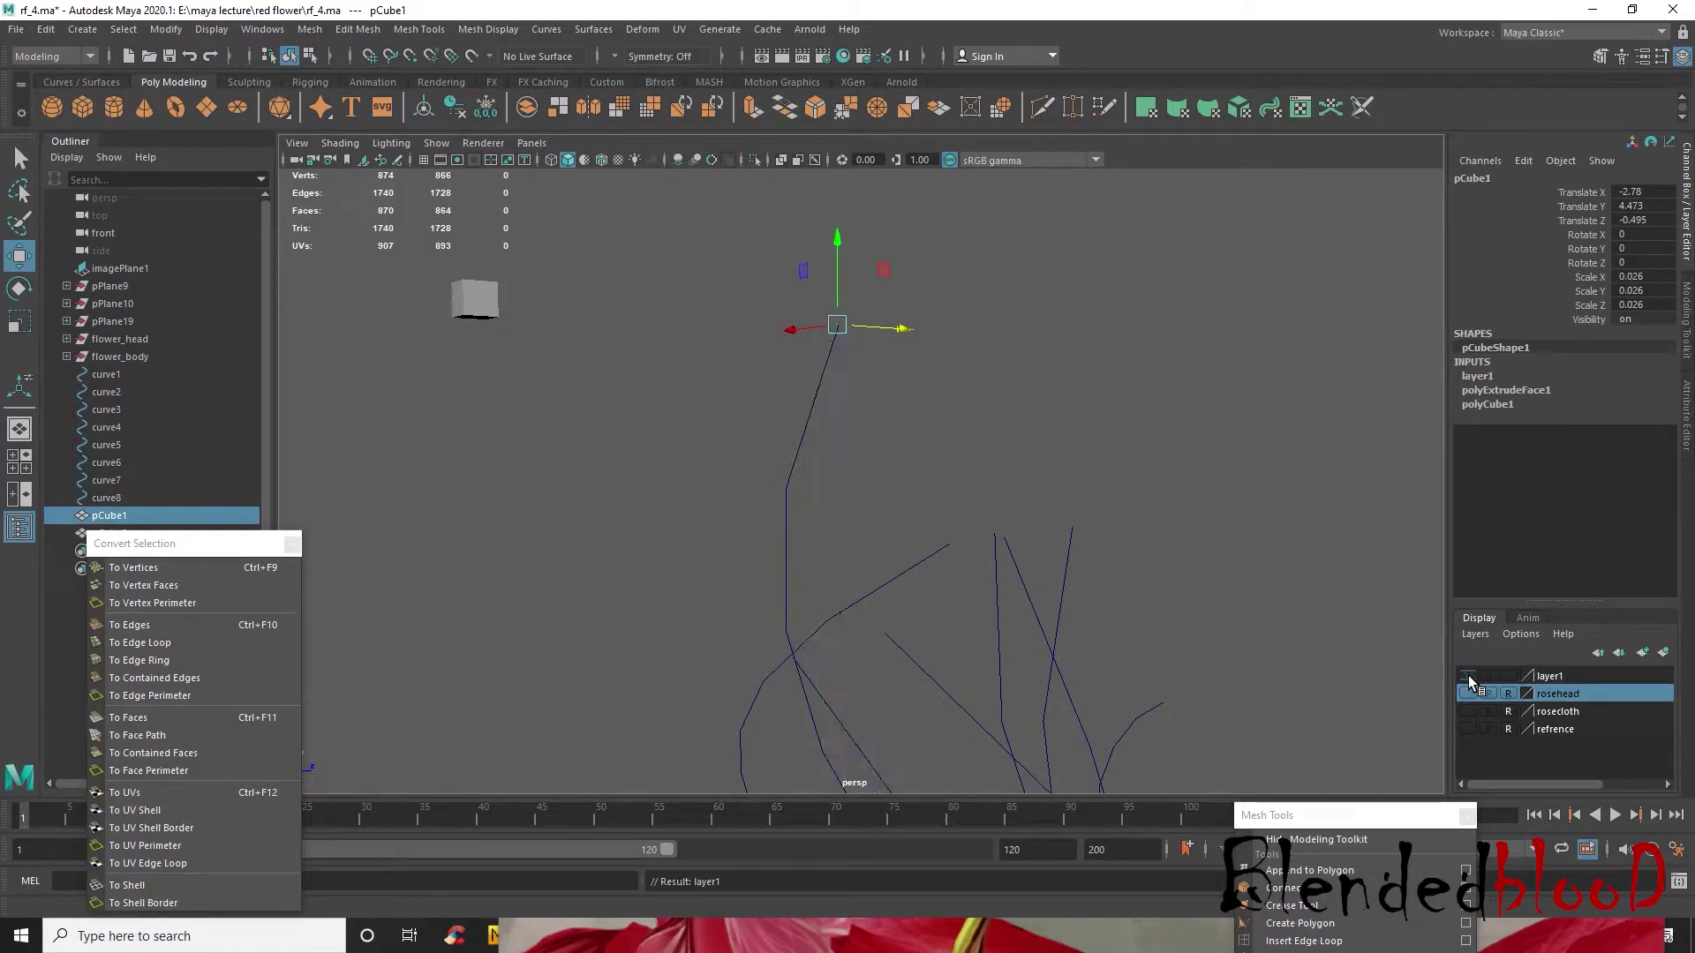
- Duplicate the spare cube and place the copy on curve7's top end at about Translate Z -0.5
left_click(816, 393)
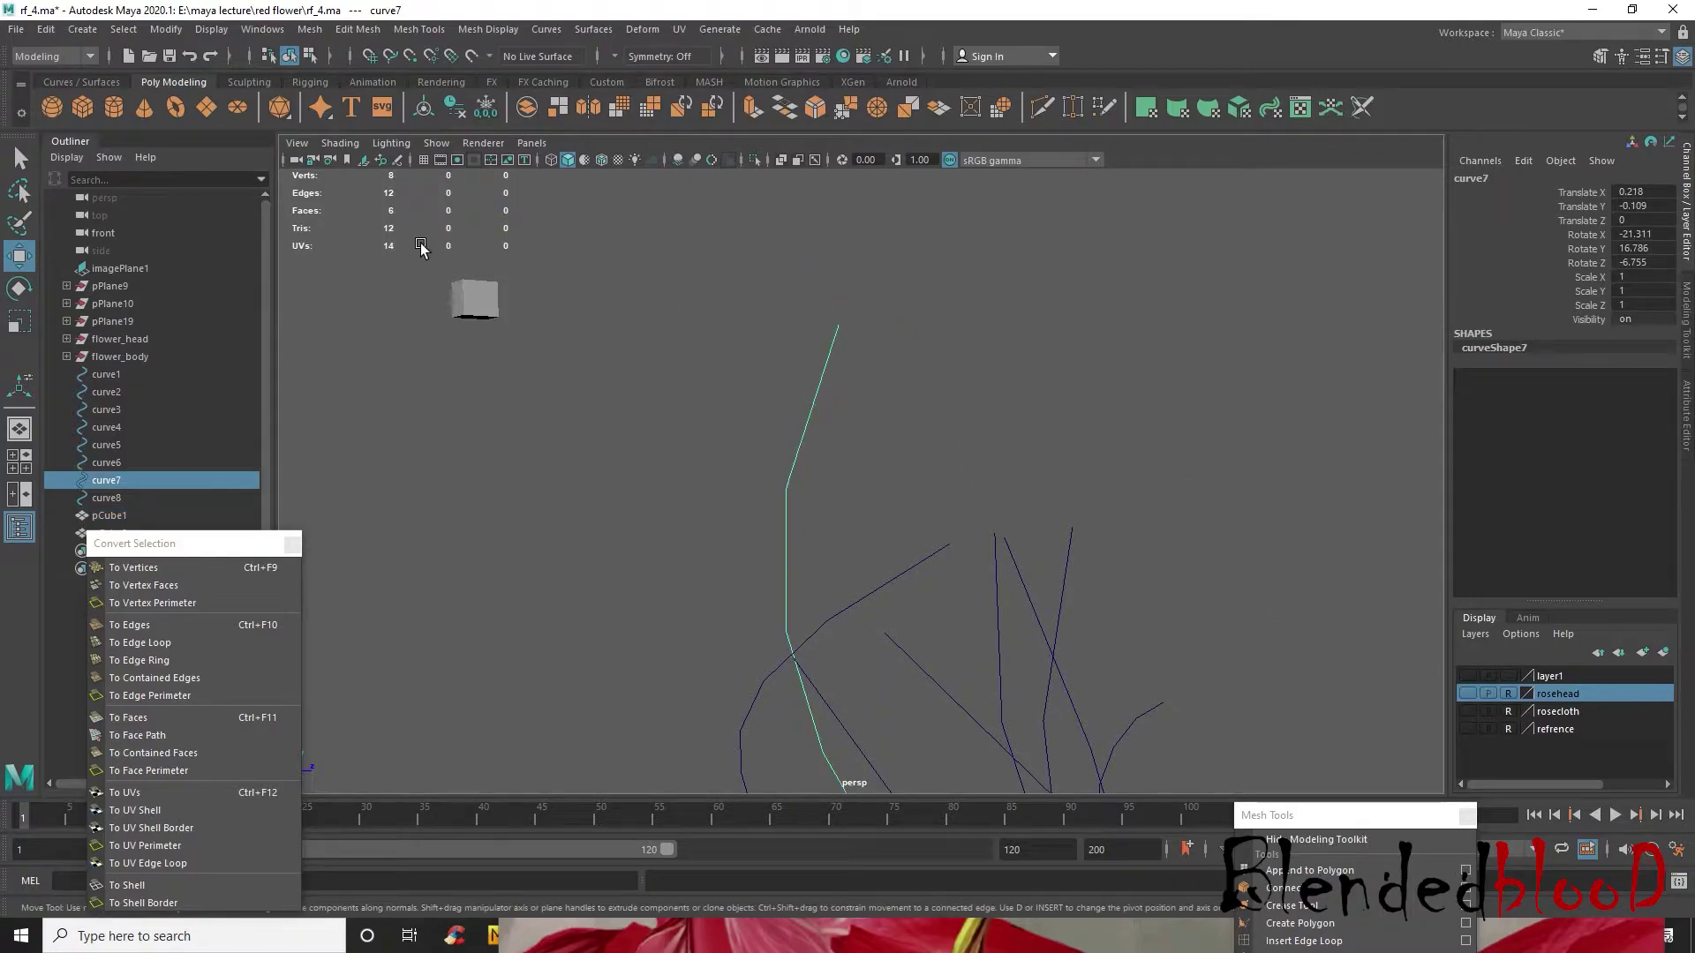
left_click(475, 299)
mouse_move(741, 431)
left_mouse_down("alt")
mouse_move(957, 605)
mouse_move(802, 593)
mouse_move(924, 486)
mouse_move(876, 523)
mouse_move(838, 501)
left_mouse_up("alt")
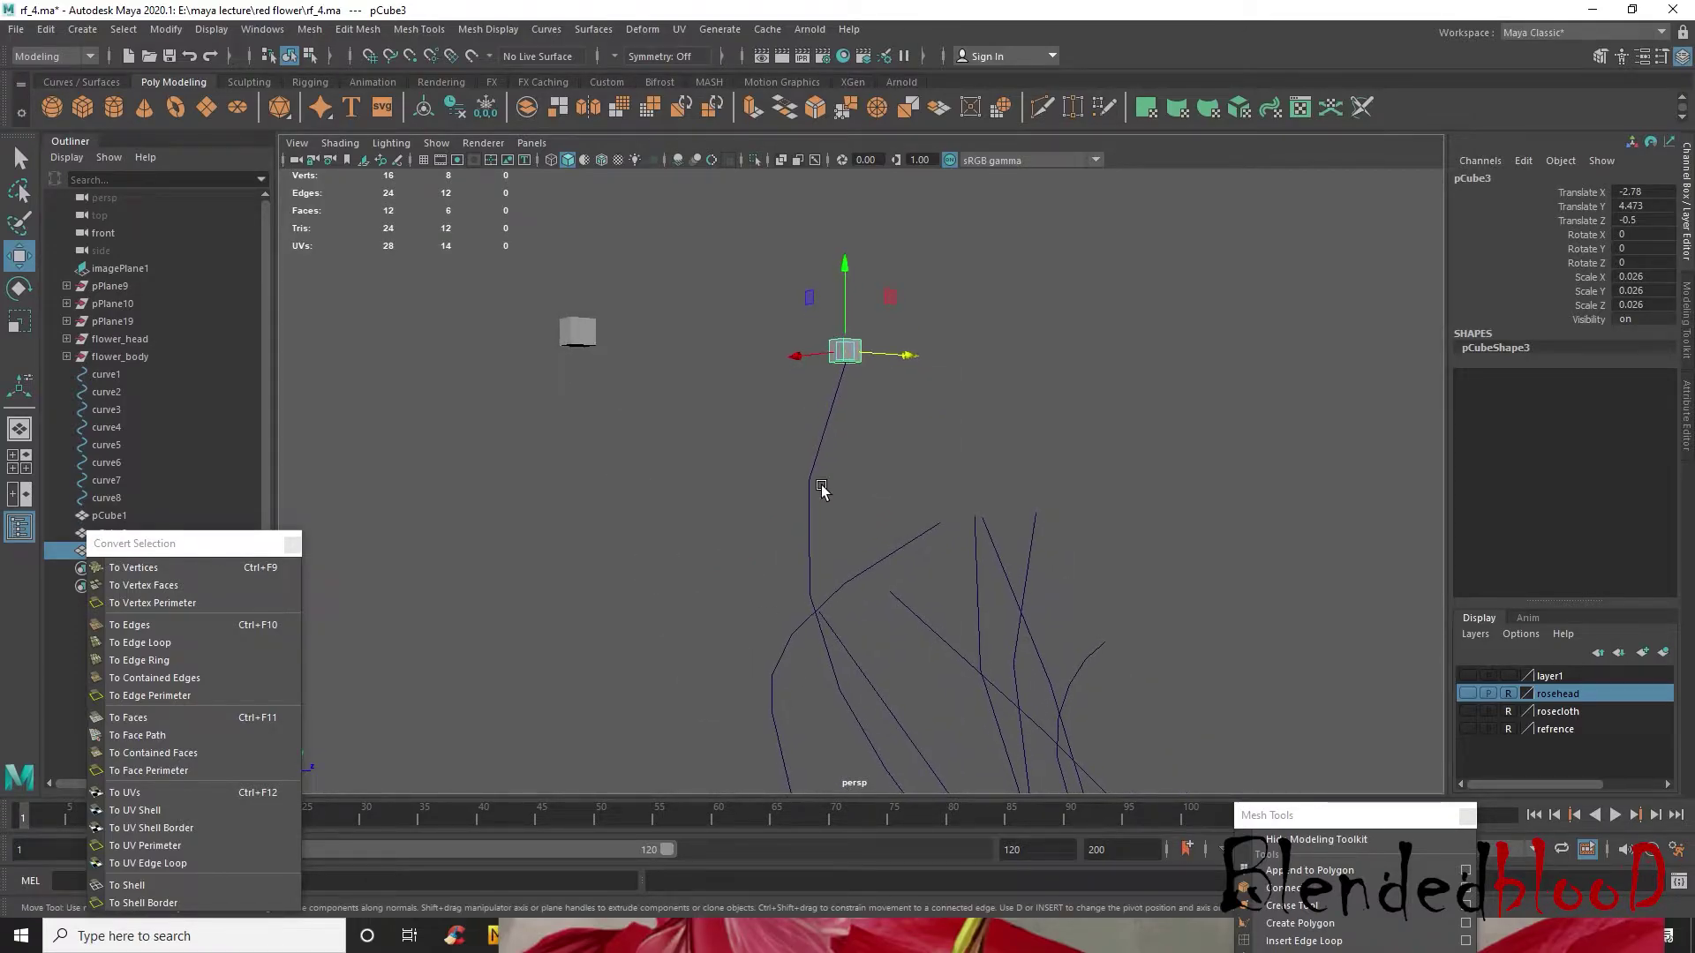
- Extrude the new cube's bottom face along curve7 with 12 divisions
left_click_drag(839, 413, 904, 450, "alt")
right_click_drag(904, 448, 903, 491)
left_click(888, 485)
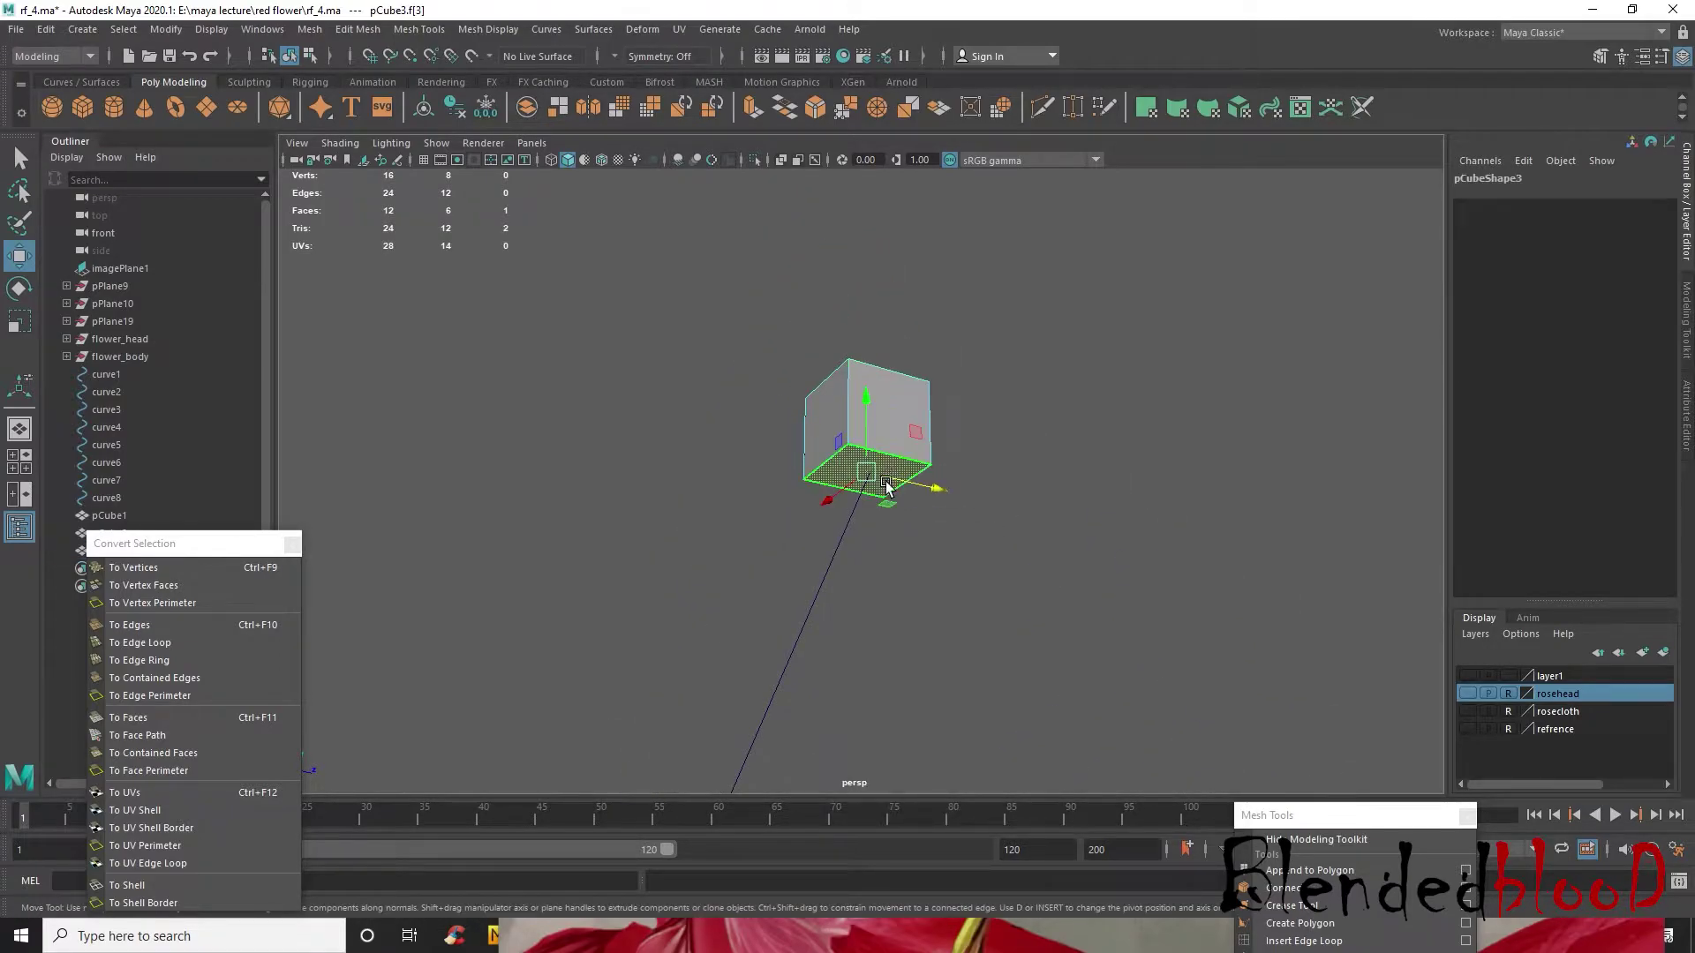
left_click(847, 530)
scroll(885, 466, "down", 8)
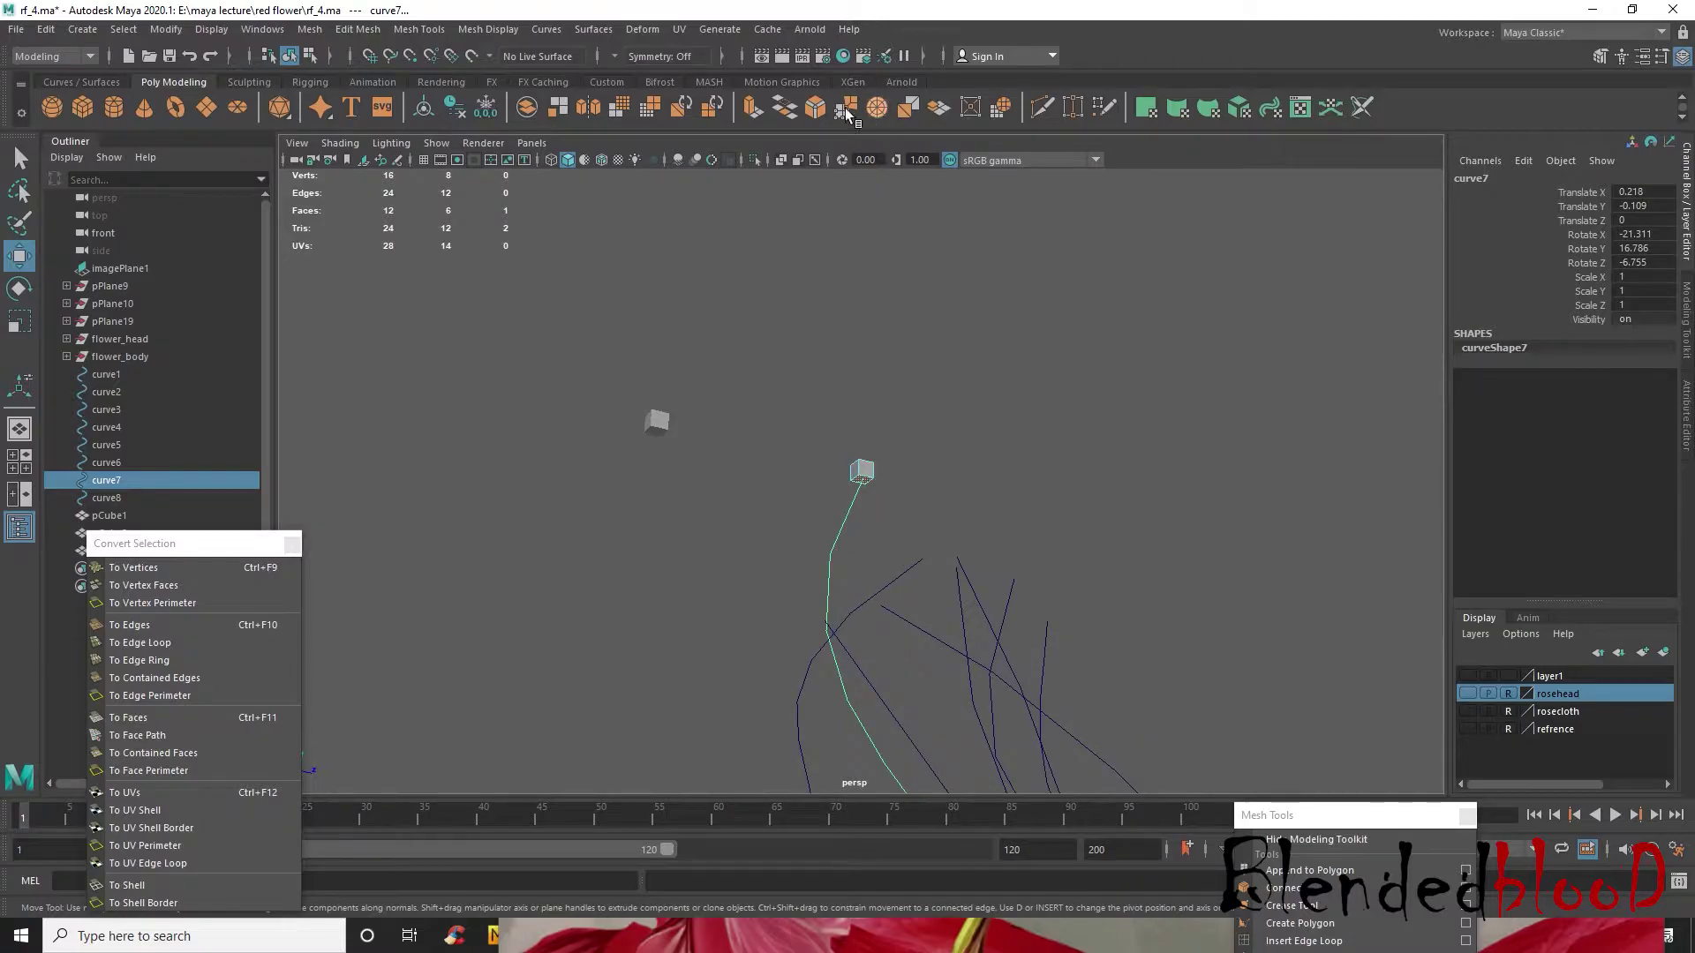
left_click(752, 106)
left_click_drag(1252, 558, 1399, 563)
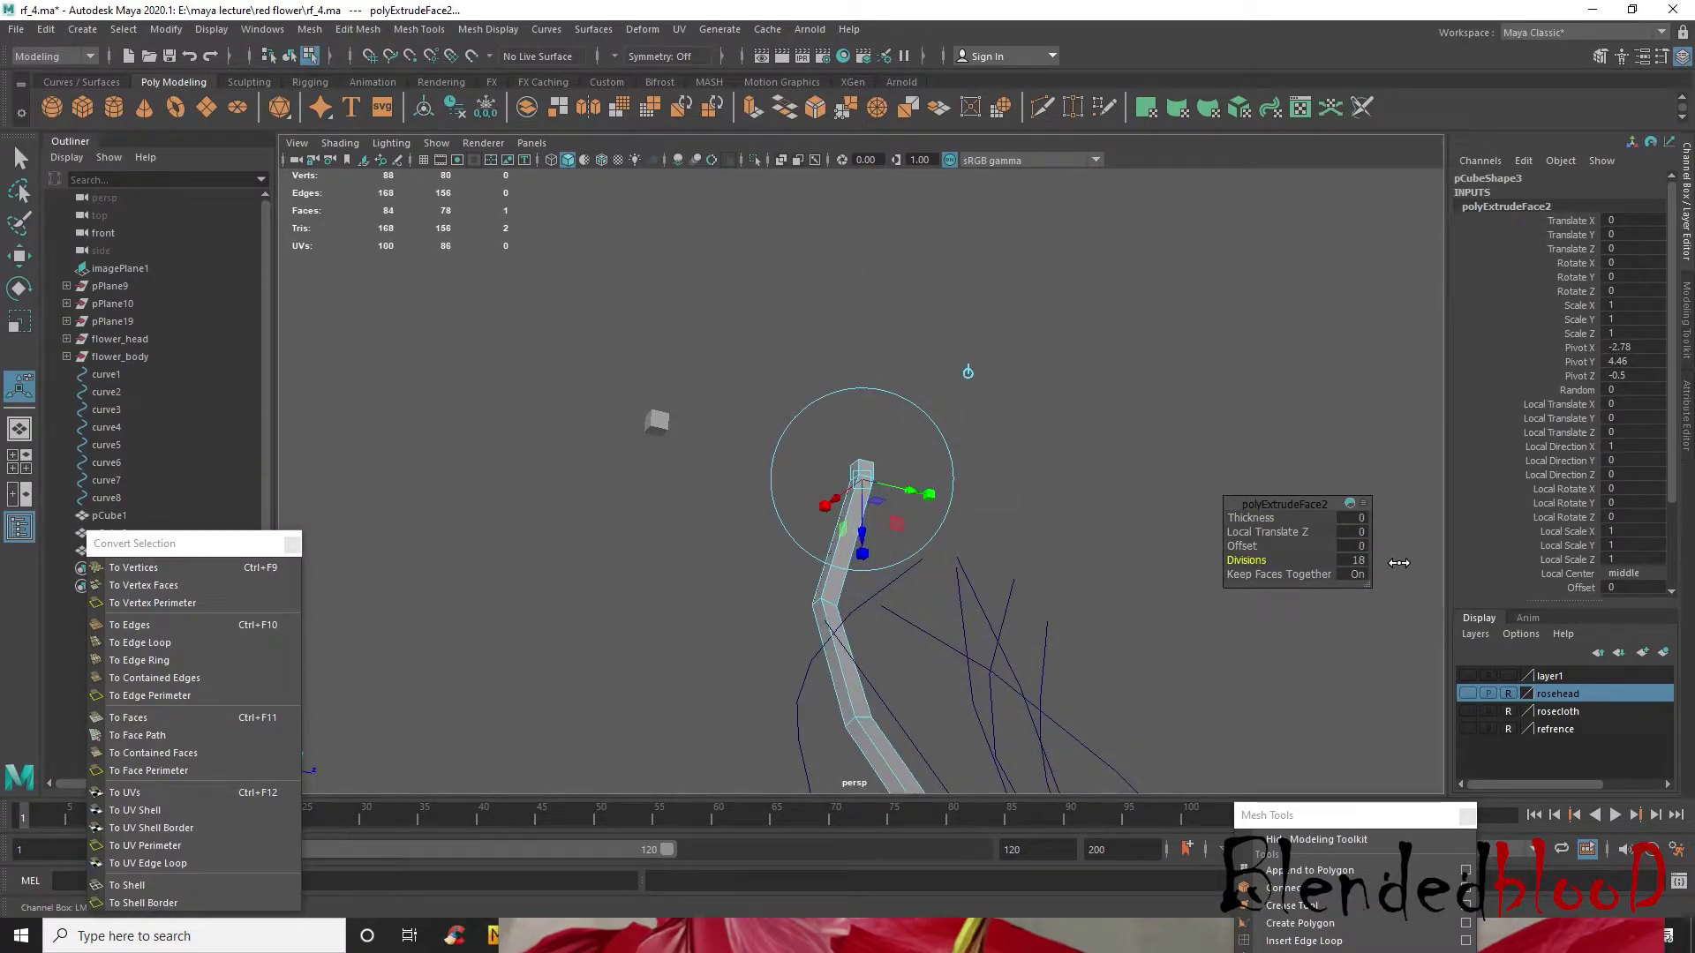
type("12")
key("Return")
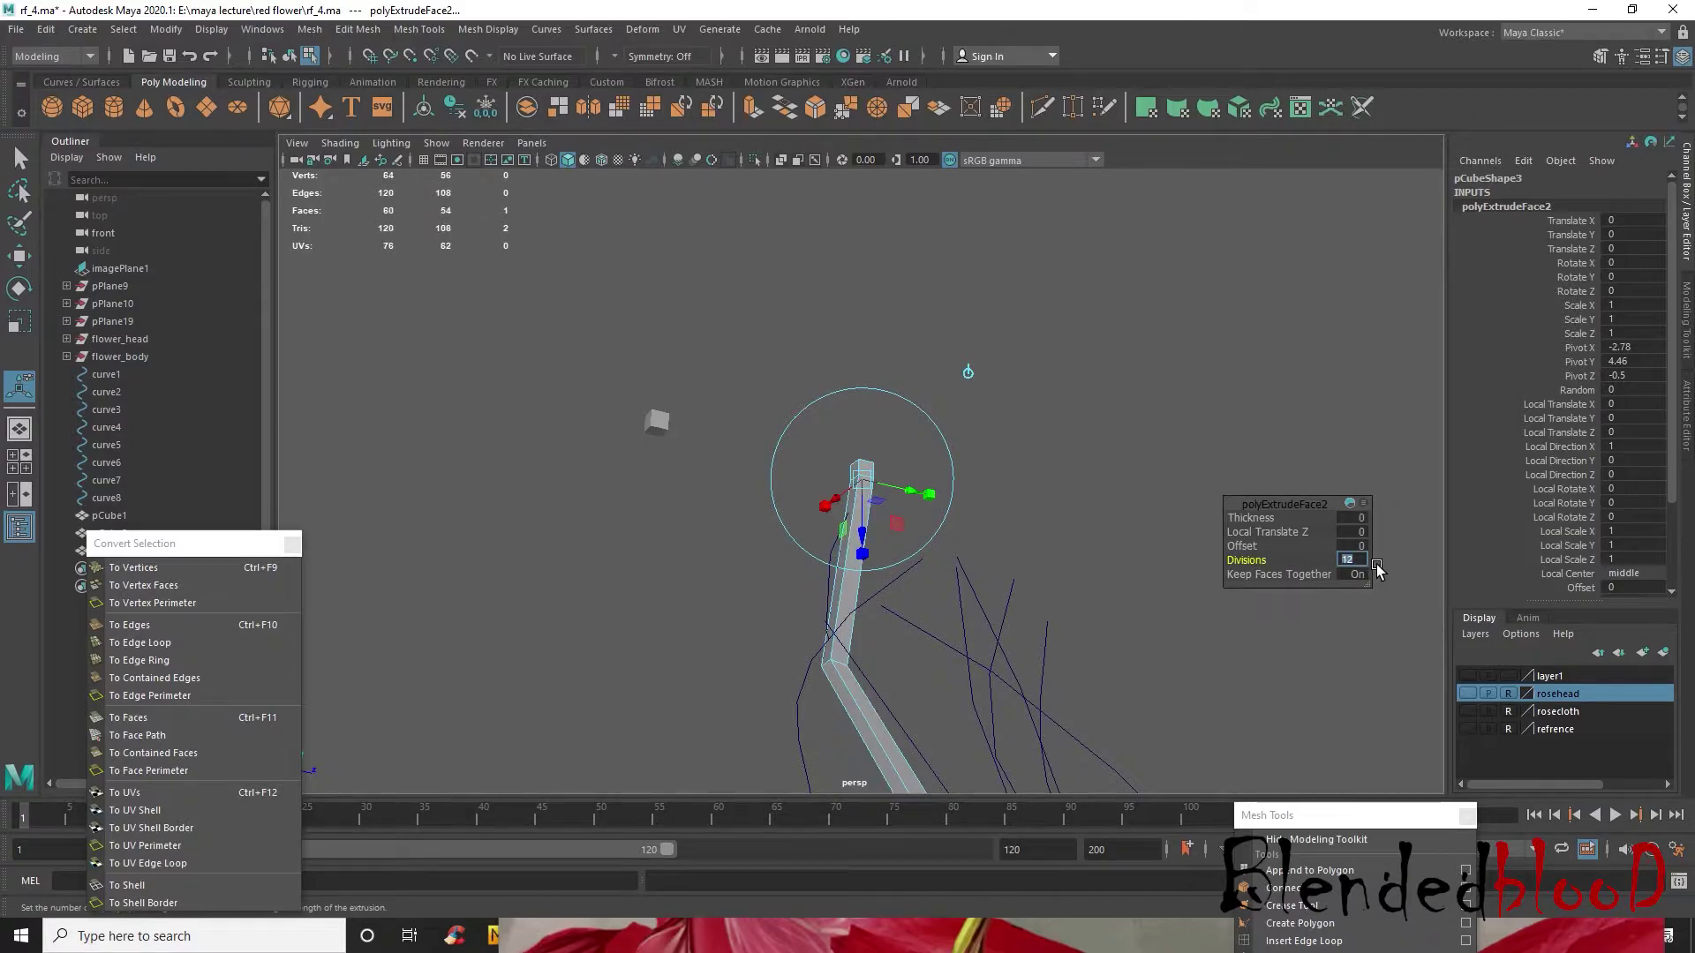
- Examine the whole stem along curve7 in smooth preview and return it to the unsmoothed display
left_click_drag(877, 528, 1020, 422, "alt")
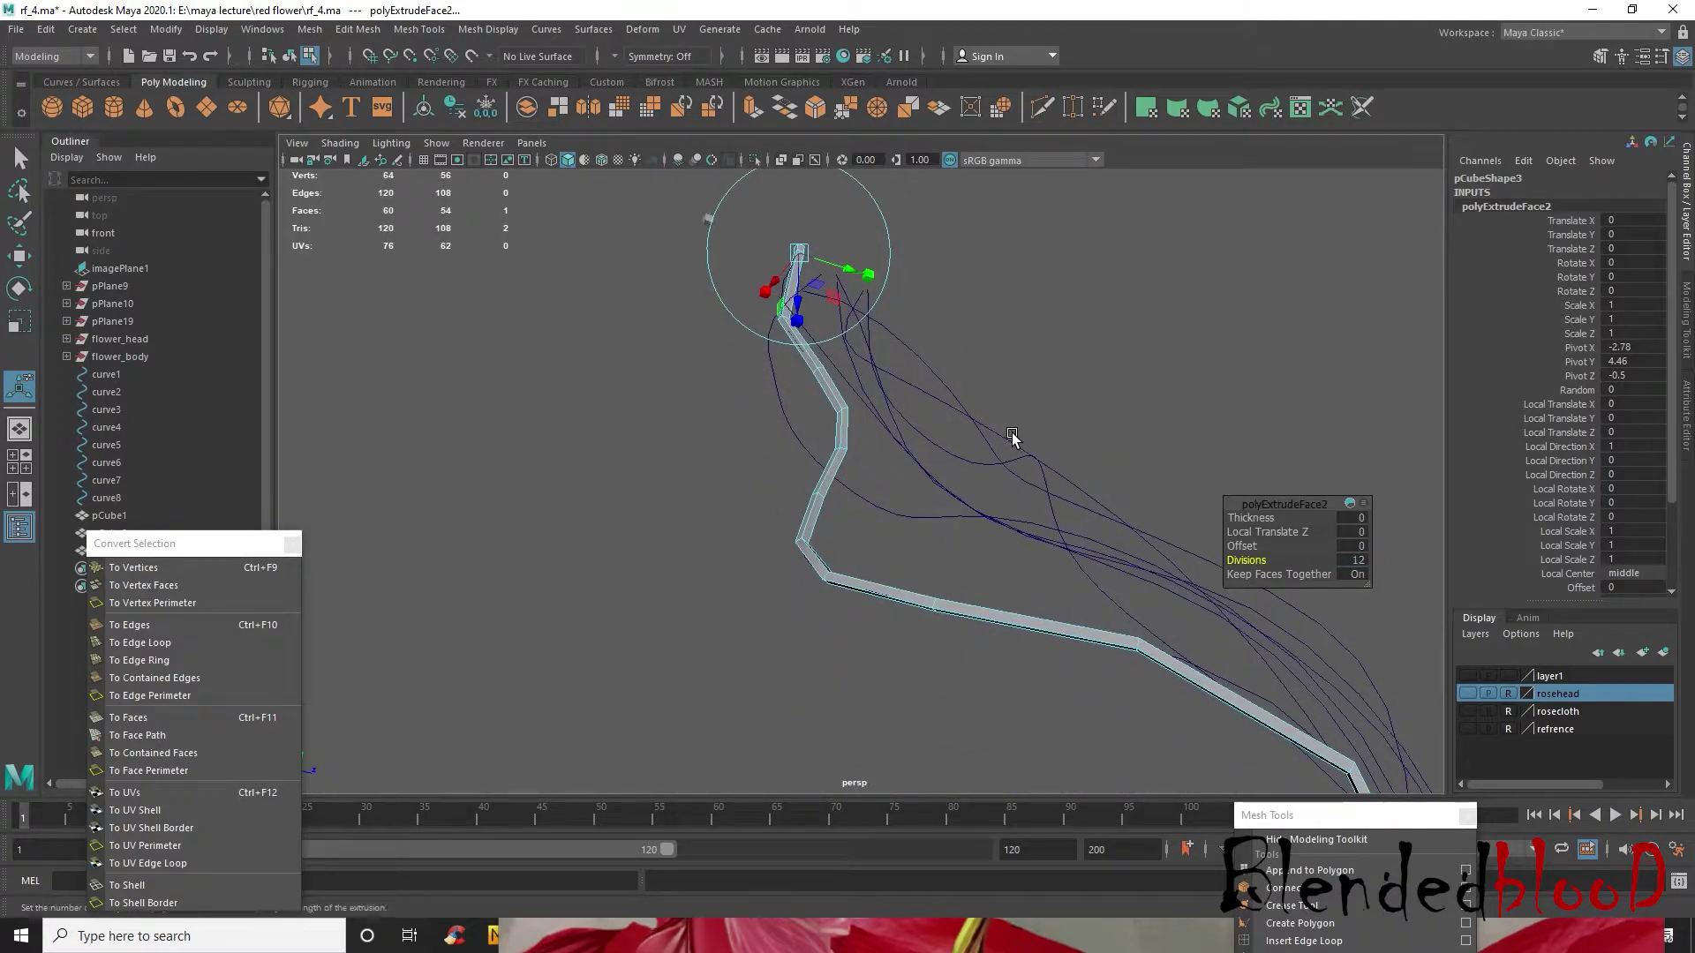
key("w")
key("3")
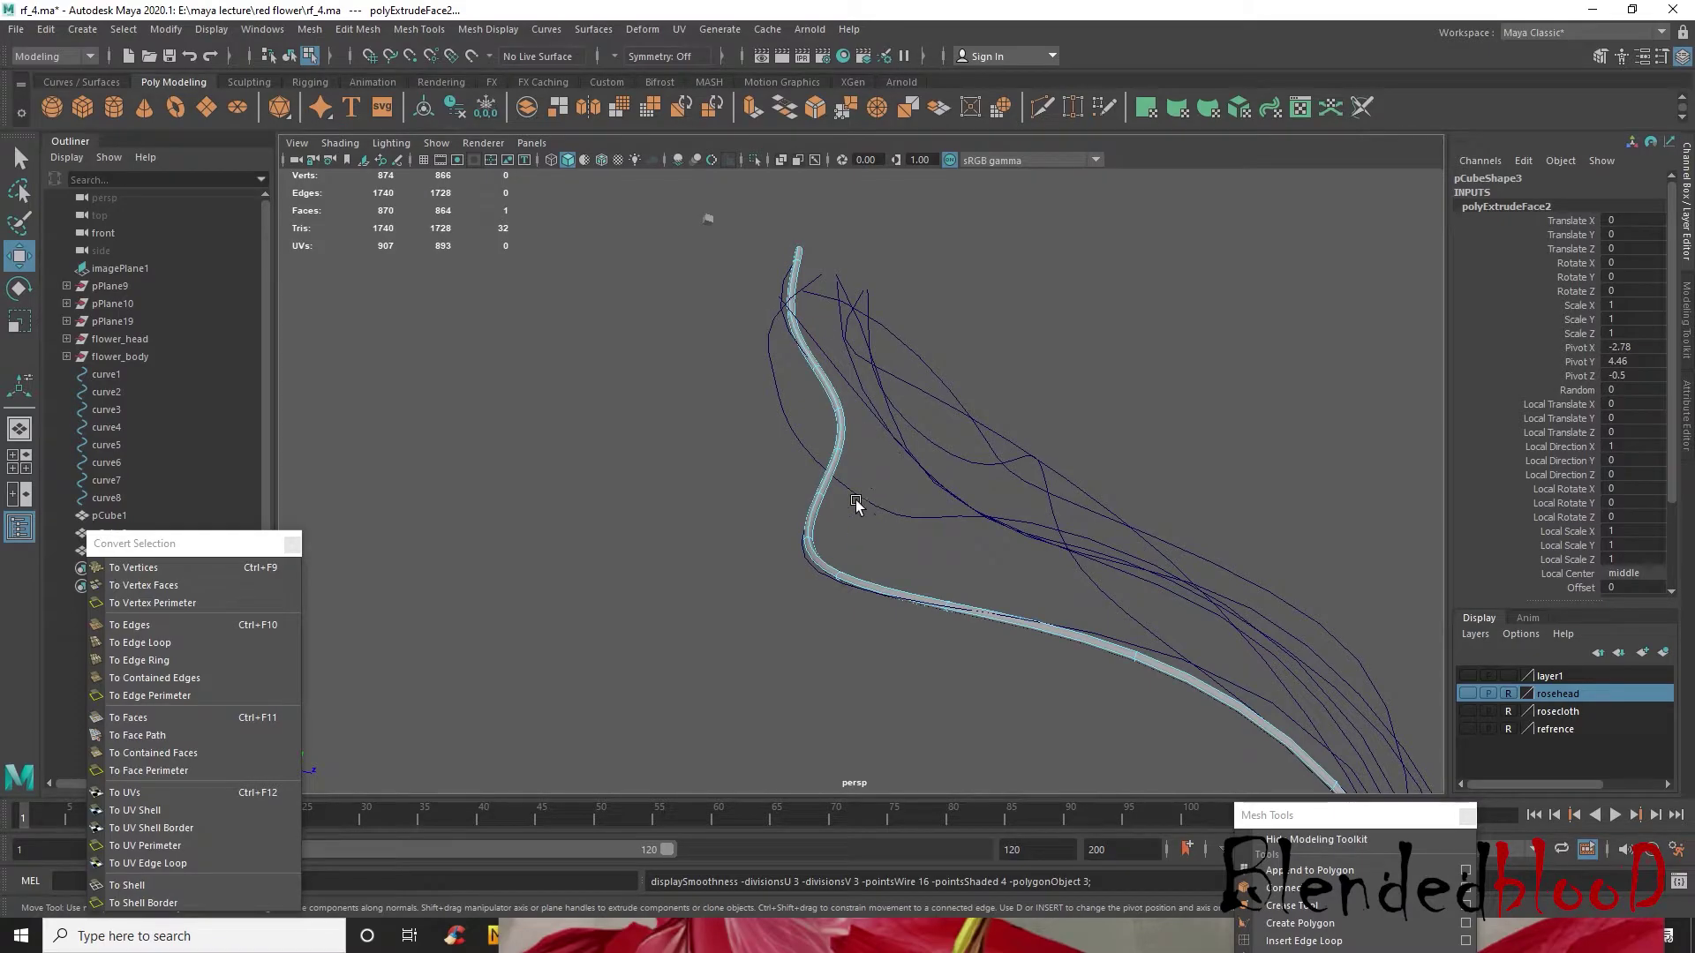
key("1")
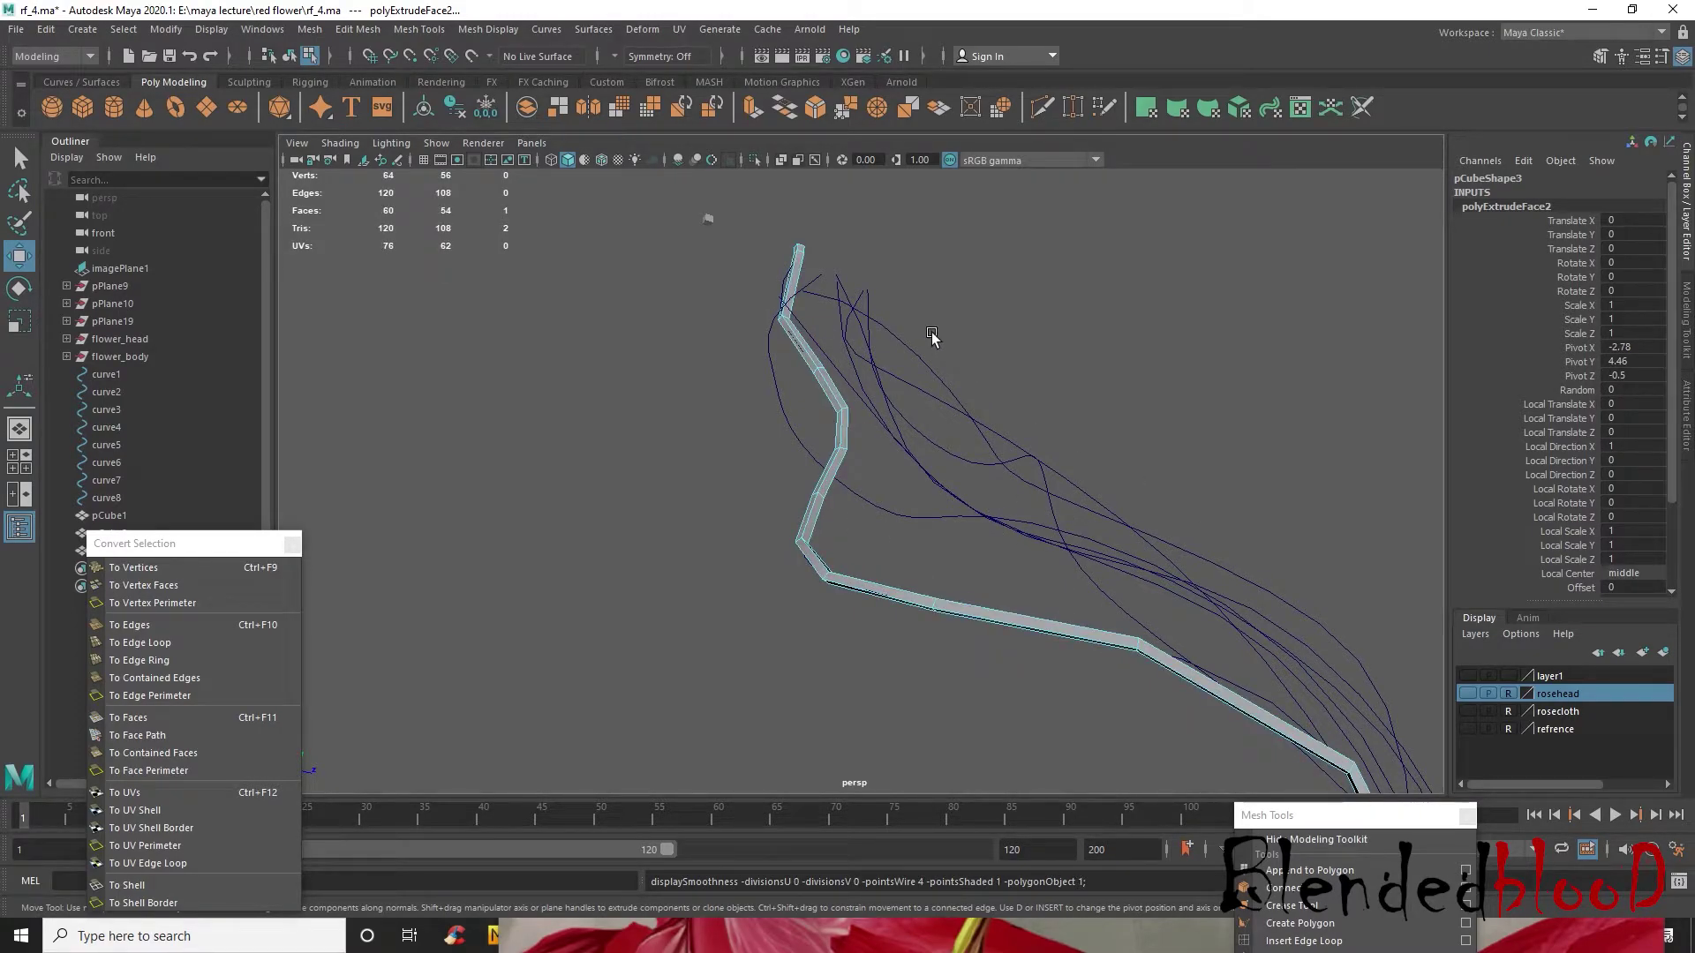
- Return the new stem to object mode, add it to layer1 and keep that layer hidden
left_click_drag(921, 325, 946, 473, "alt")
scroll(946, 473, "up", 4)
right_click_drag(928, 402, 982, 374)
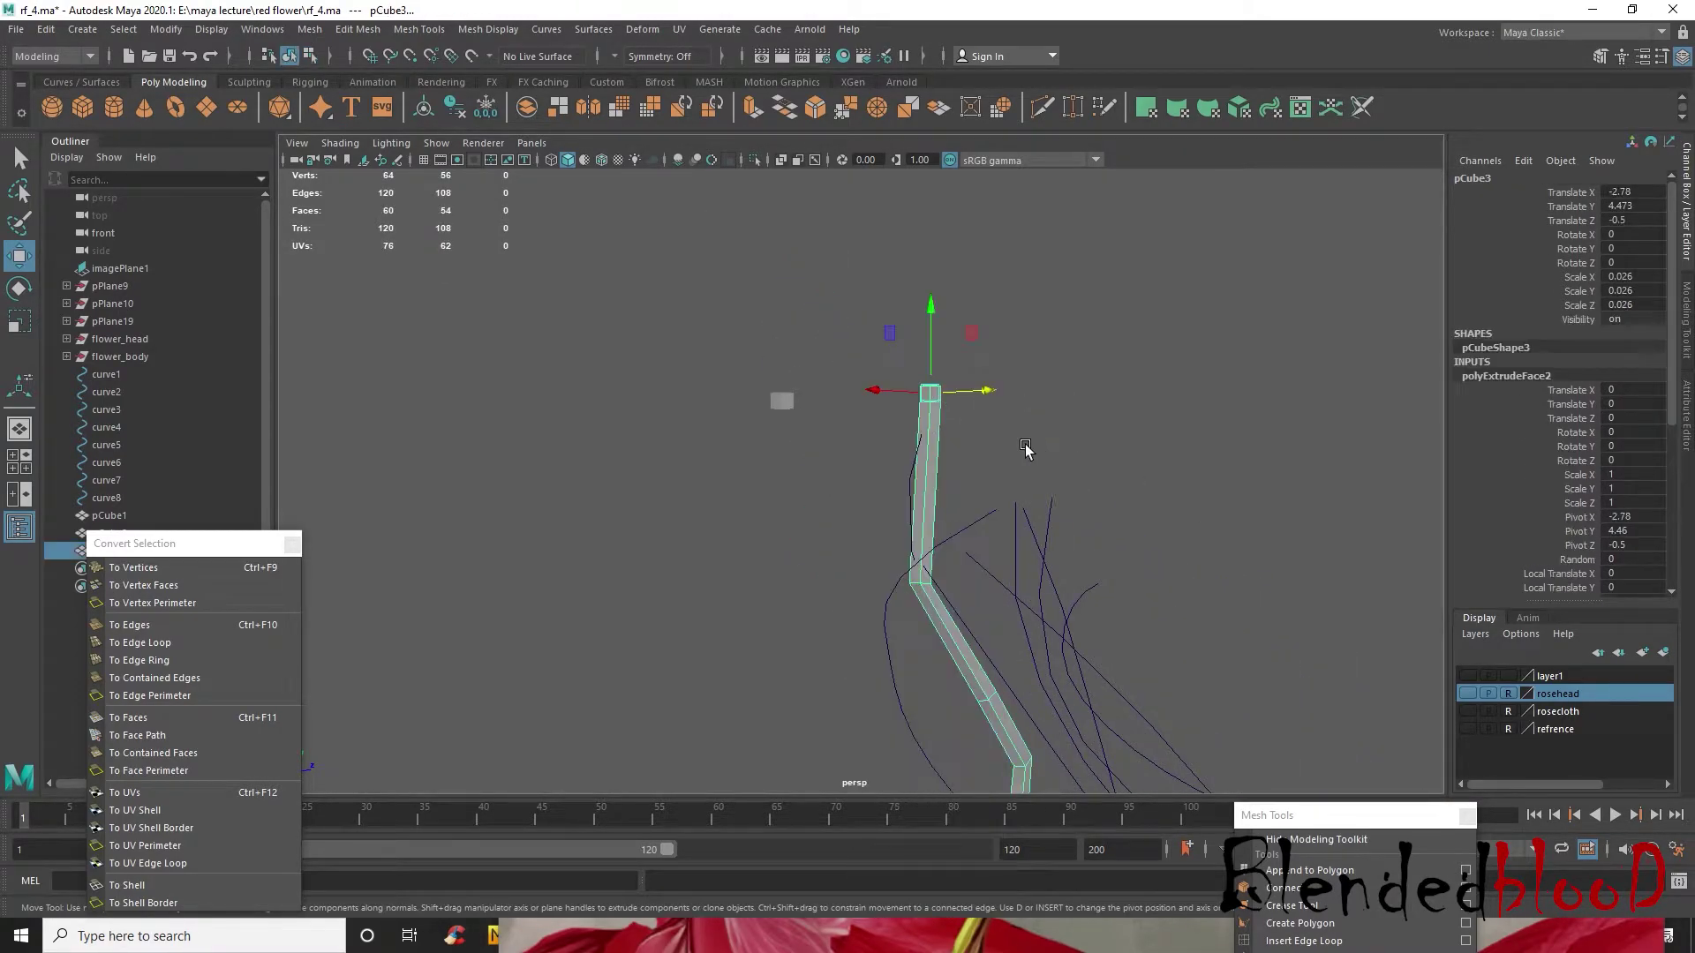
left_click(950, 432)
left_click(932, 419)
left_click(1584, 676)
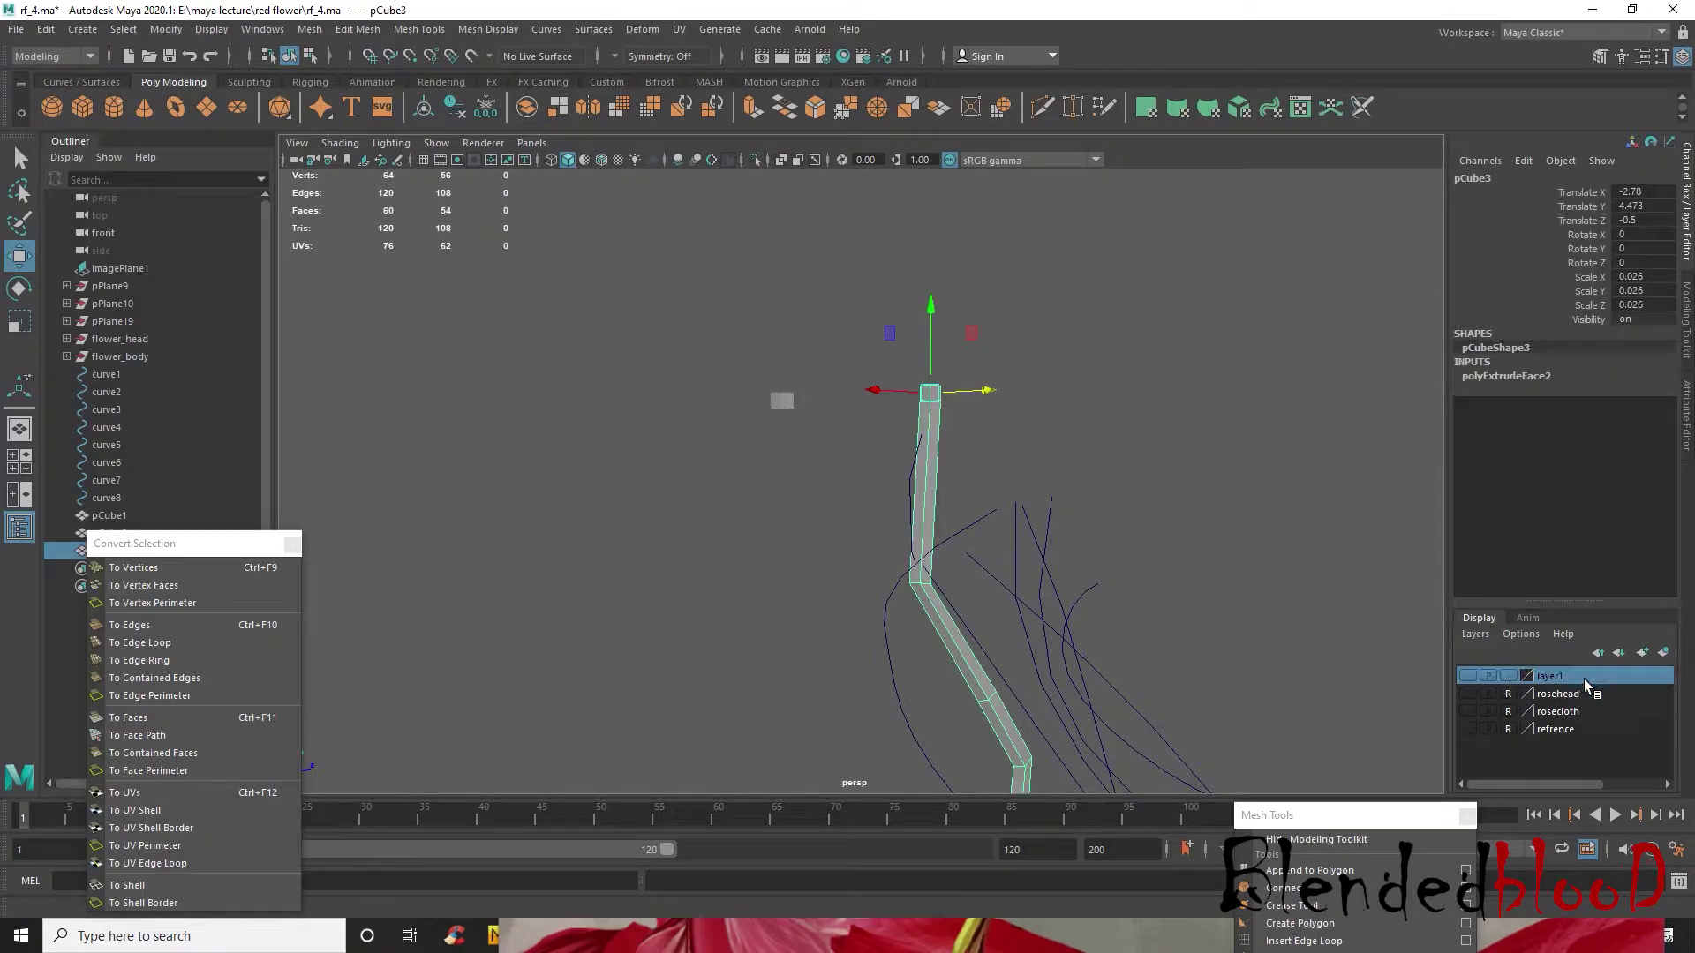
right_click(1583, 680)
left_click(1559, 711)
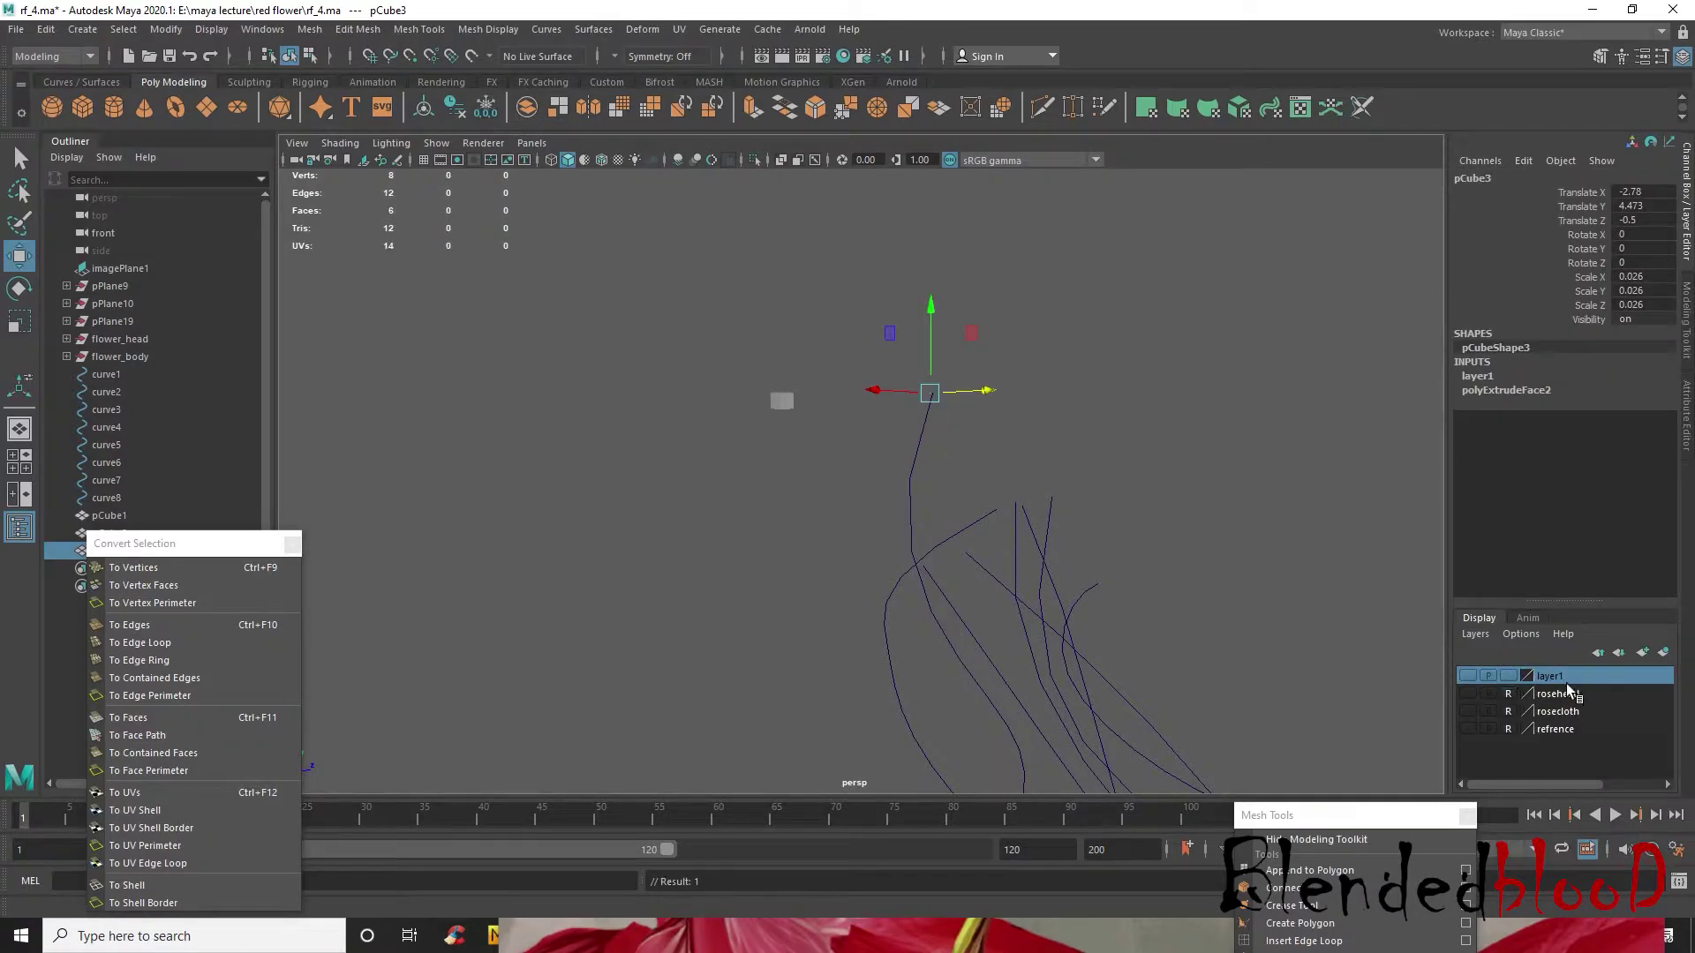
left_click(1467, 676)
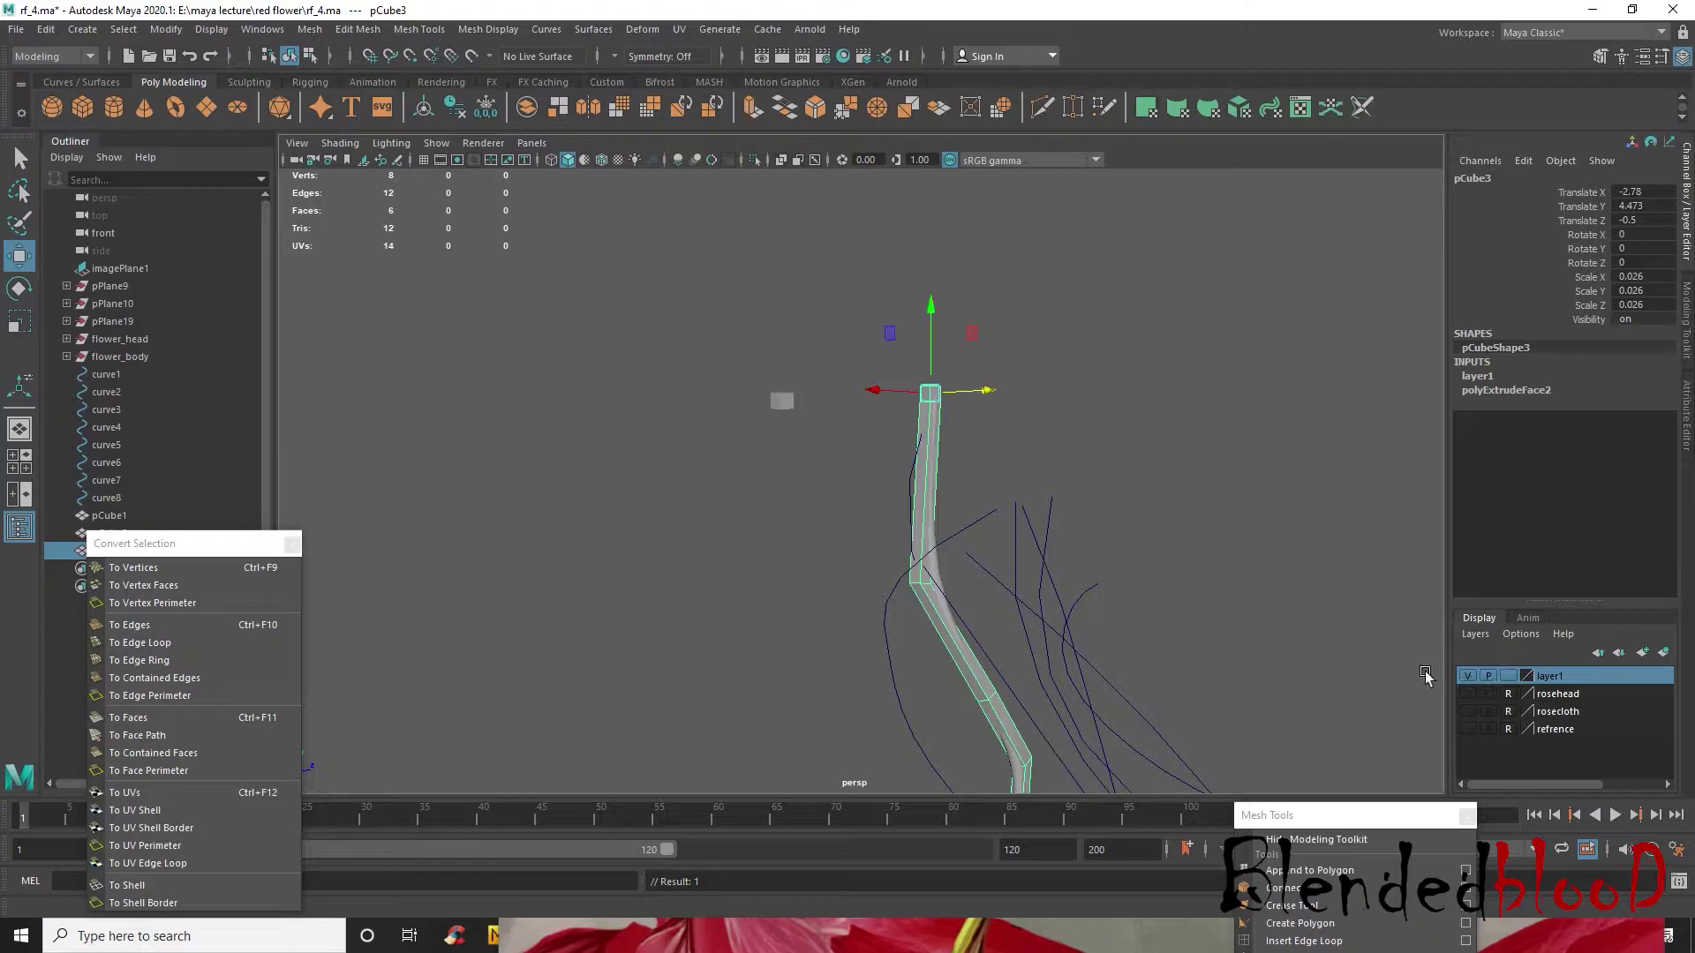
left_click(1470, 676)
- Add curve7 to the hidden layer1
middle_click_drag(1196, 611, 1154, 454, "alt")
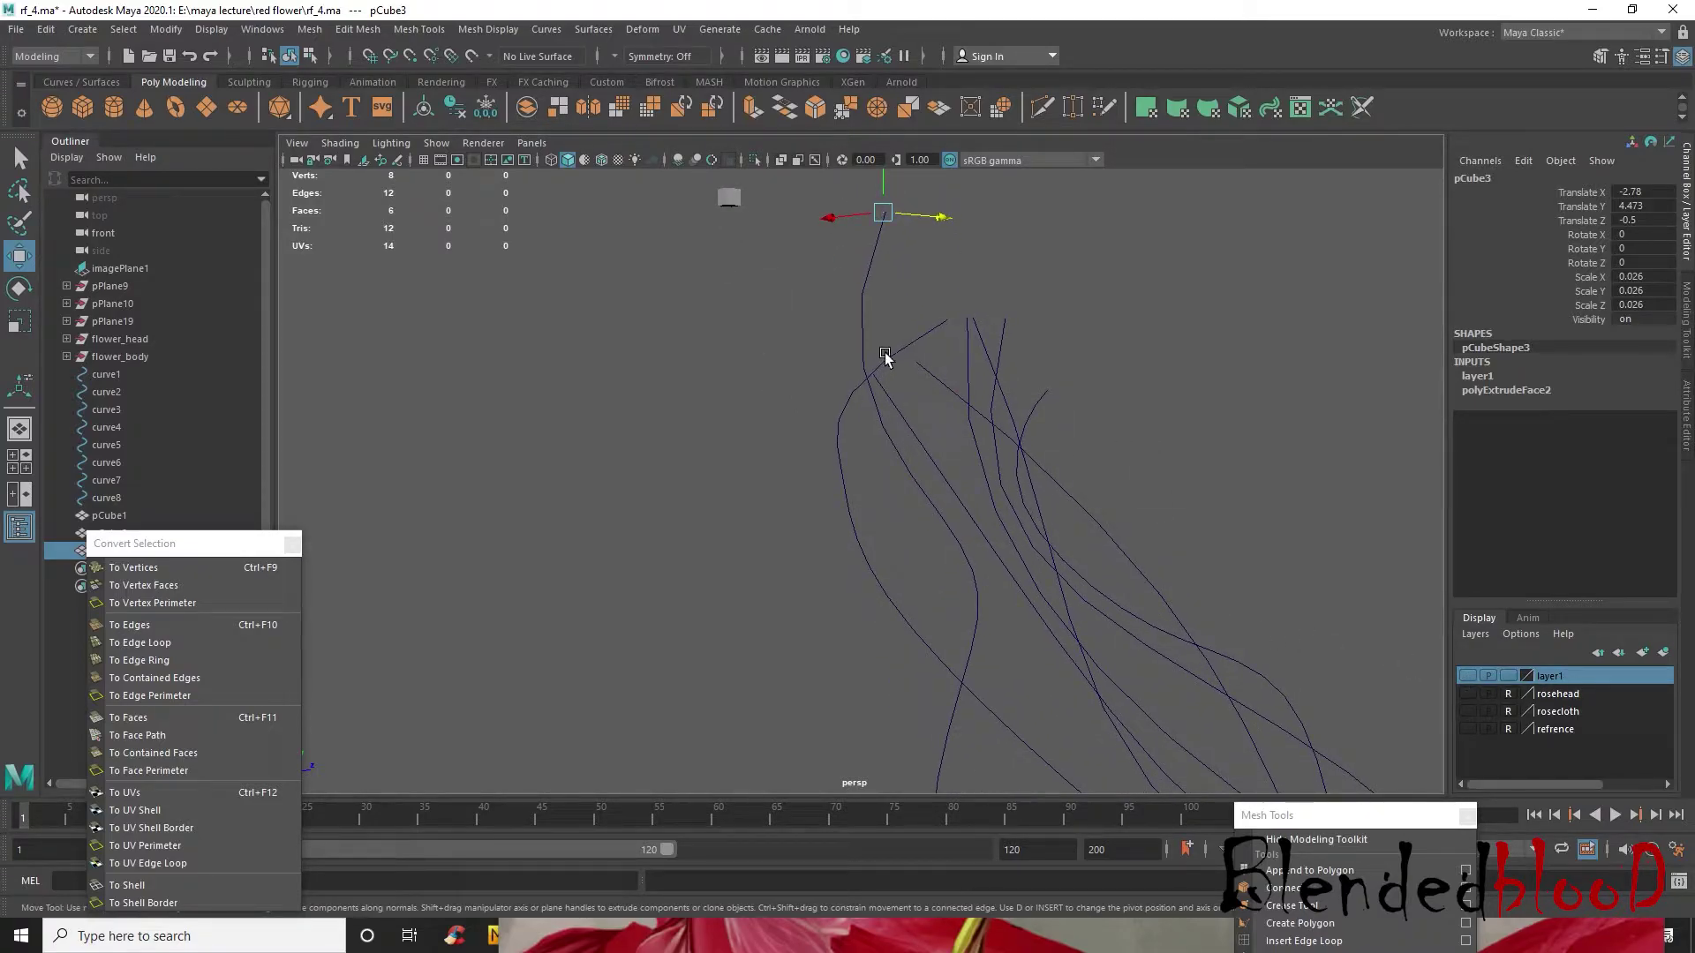
left_click(885, 357)
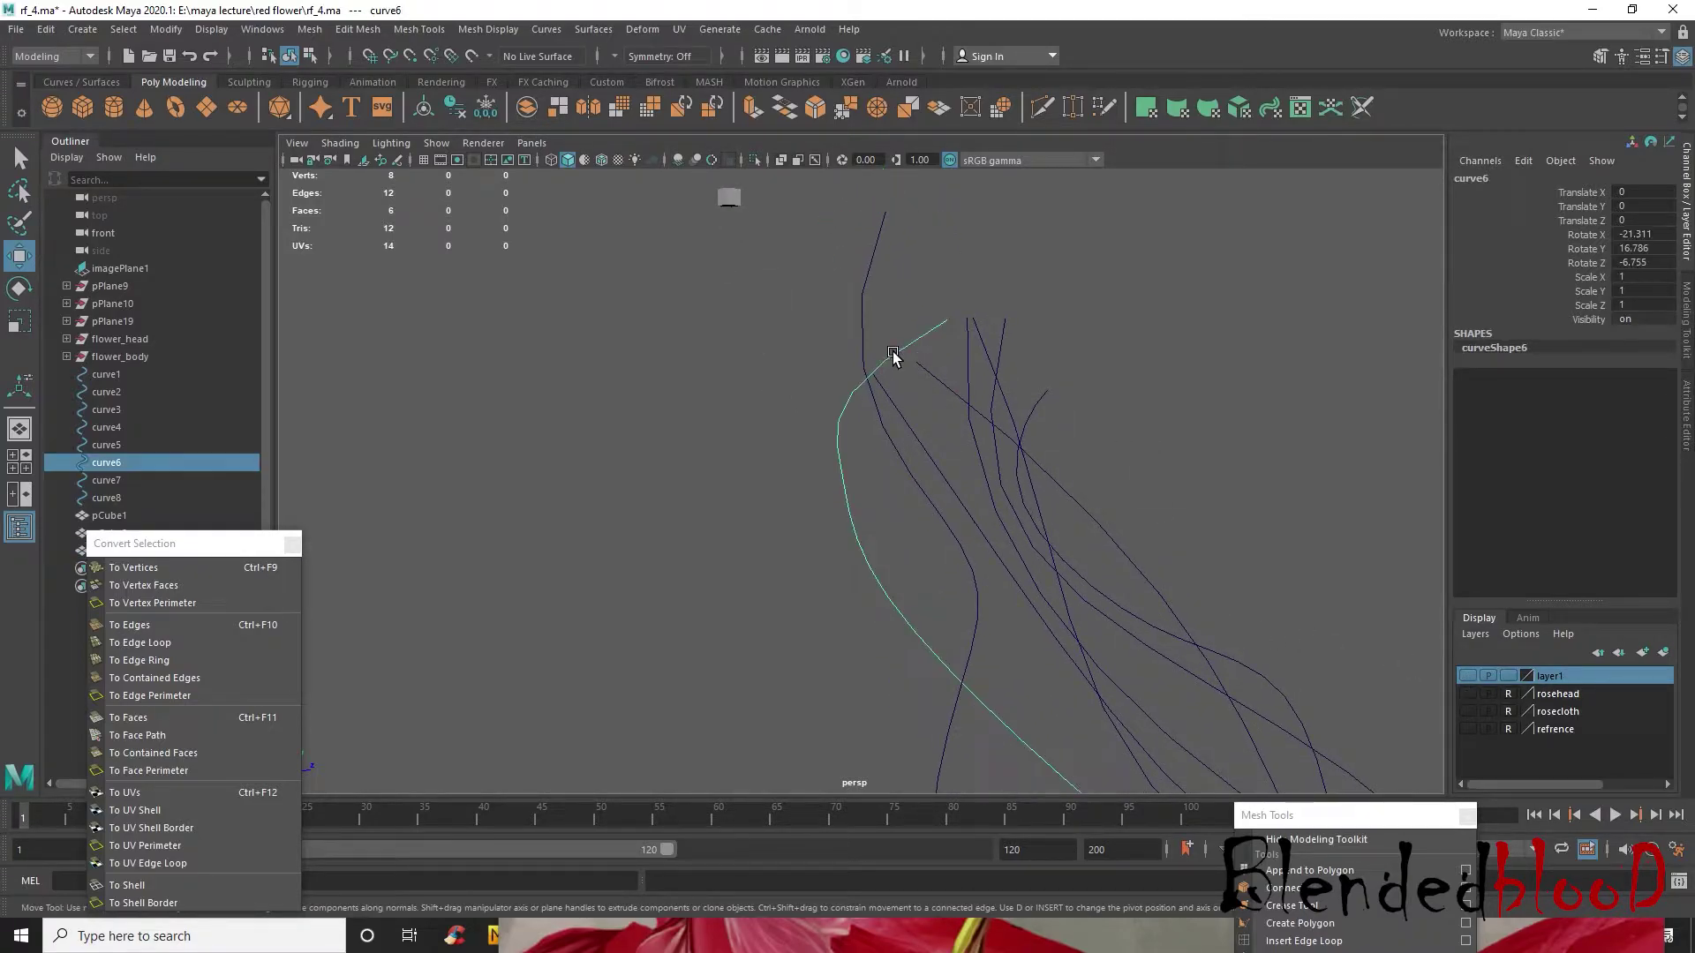
right_click(1599, 681)
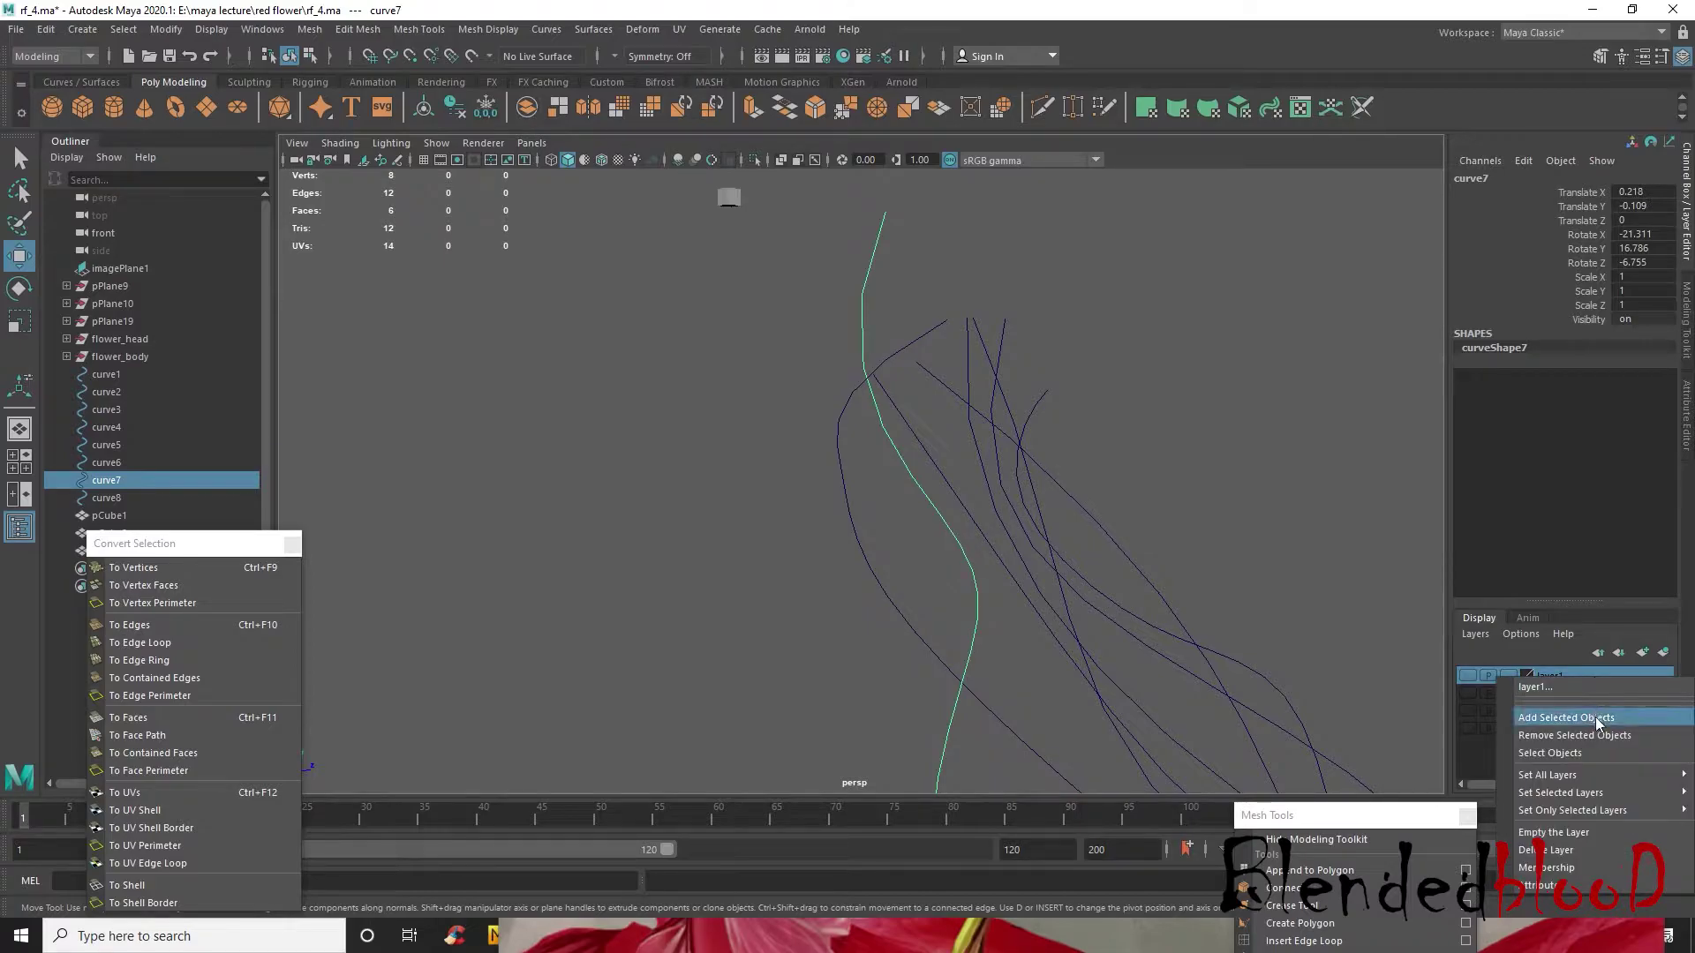
left_click(1545, 703)
- Move the spare cube onto curve6's upper end, at about Translate X -2.933, Y 4.279, Z -0.475
left_click(852, 403)
left_click_drag(870, 393, 995, 463, "alt")
left_click(766, 349)
left_click_drag(920, 354, 1004, 538)
left_click_drag(881, 470, 976, 446)
left_click_drag(966, 445, 1146, 744, "alt")
right_click_drag(1146, 745, 1151, 761, "alt")
- Duplicate the cube on curve6 and raise the copy to about Translate Y 4.349 as a spare
right_click_drag(1114, 557, 1171, 427)
key("ctrl+d")
left_click_drag(1107, 462, 1106, 210)
- Extrude the original cube's side face facing curve6 along that curve with 12 divisions
left_click(1133, 514)
right_click_drag(1126, 524, 1111, 499)
left_click(1078, 560)
left_click(986, 588, "shift")
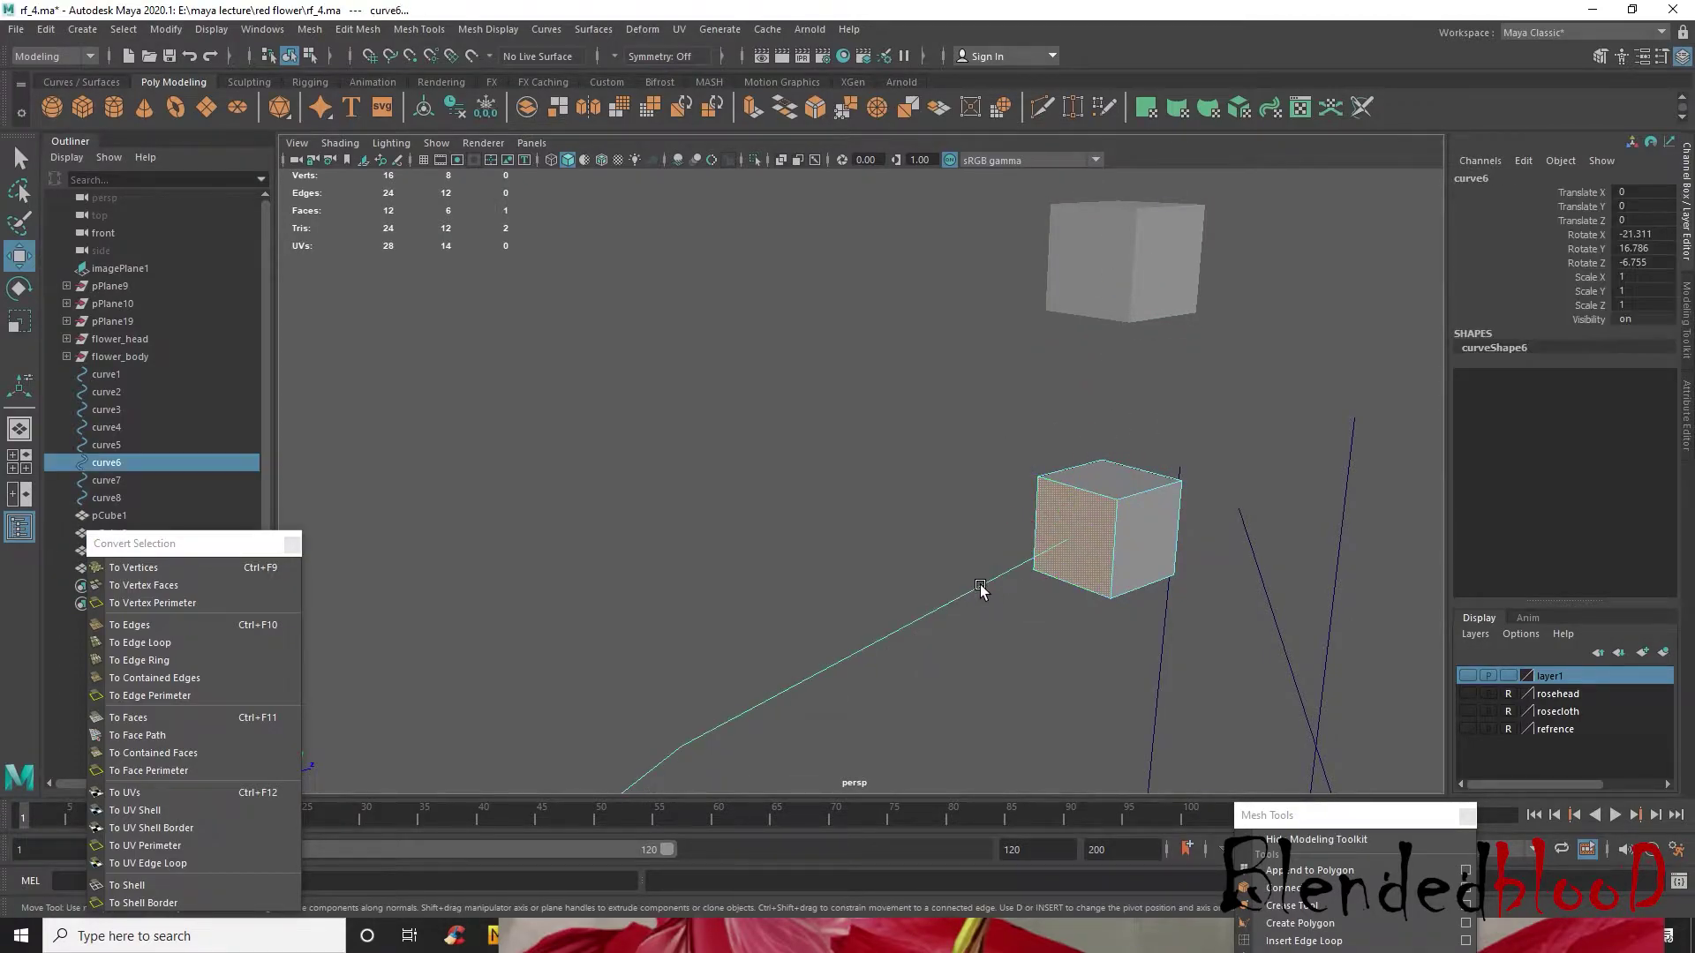
left_click(750, 107)
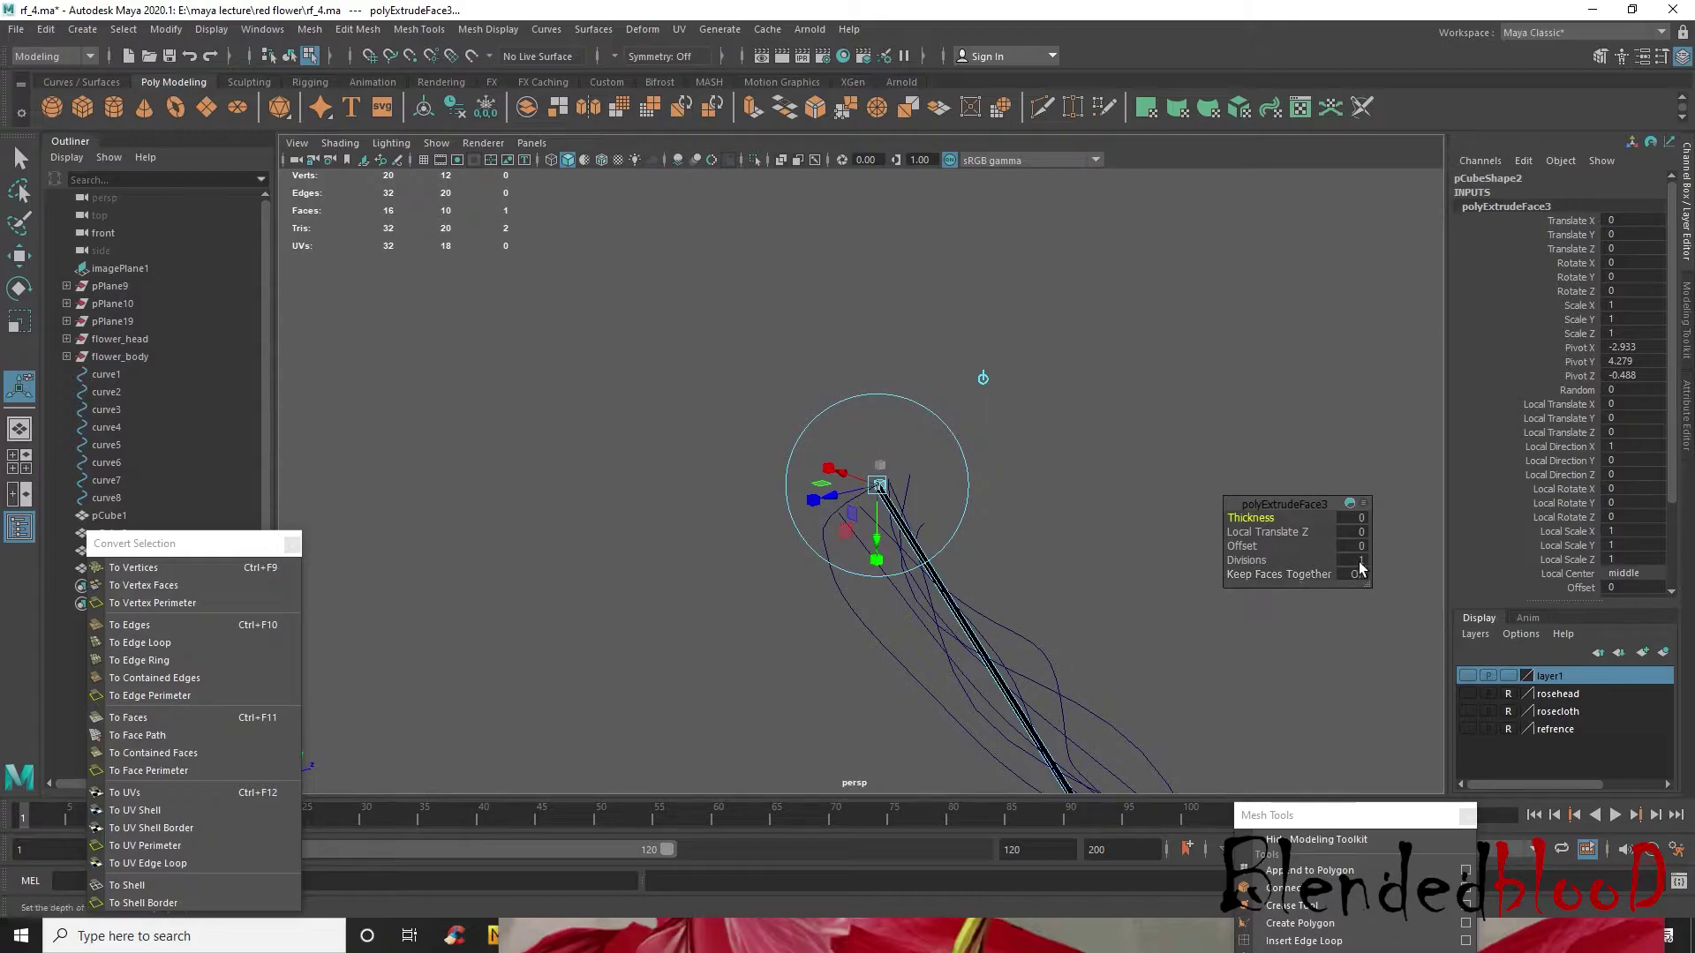
type("12")
key("Return")
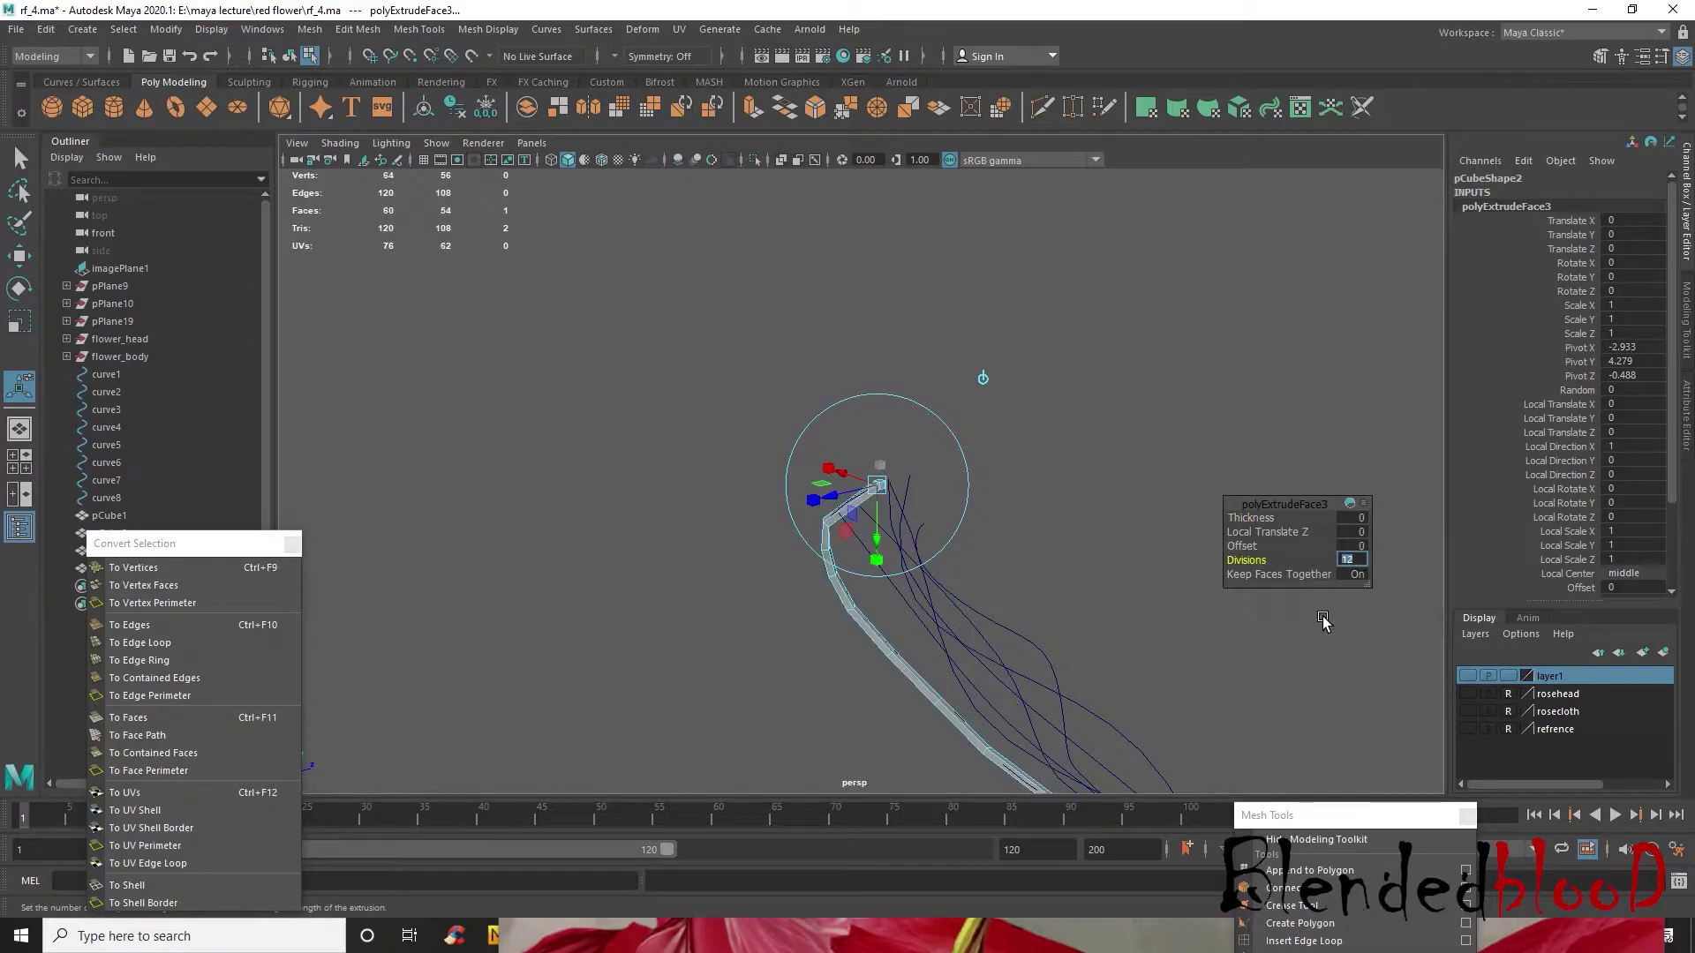
left_click(984, 380)
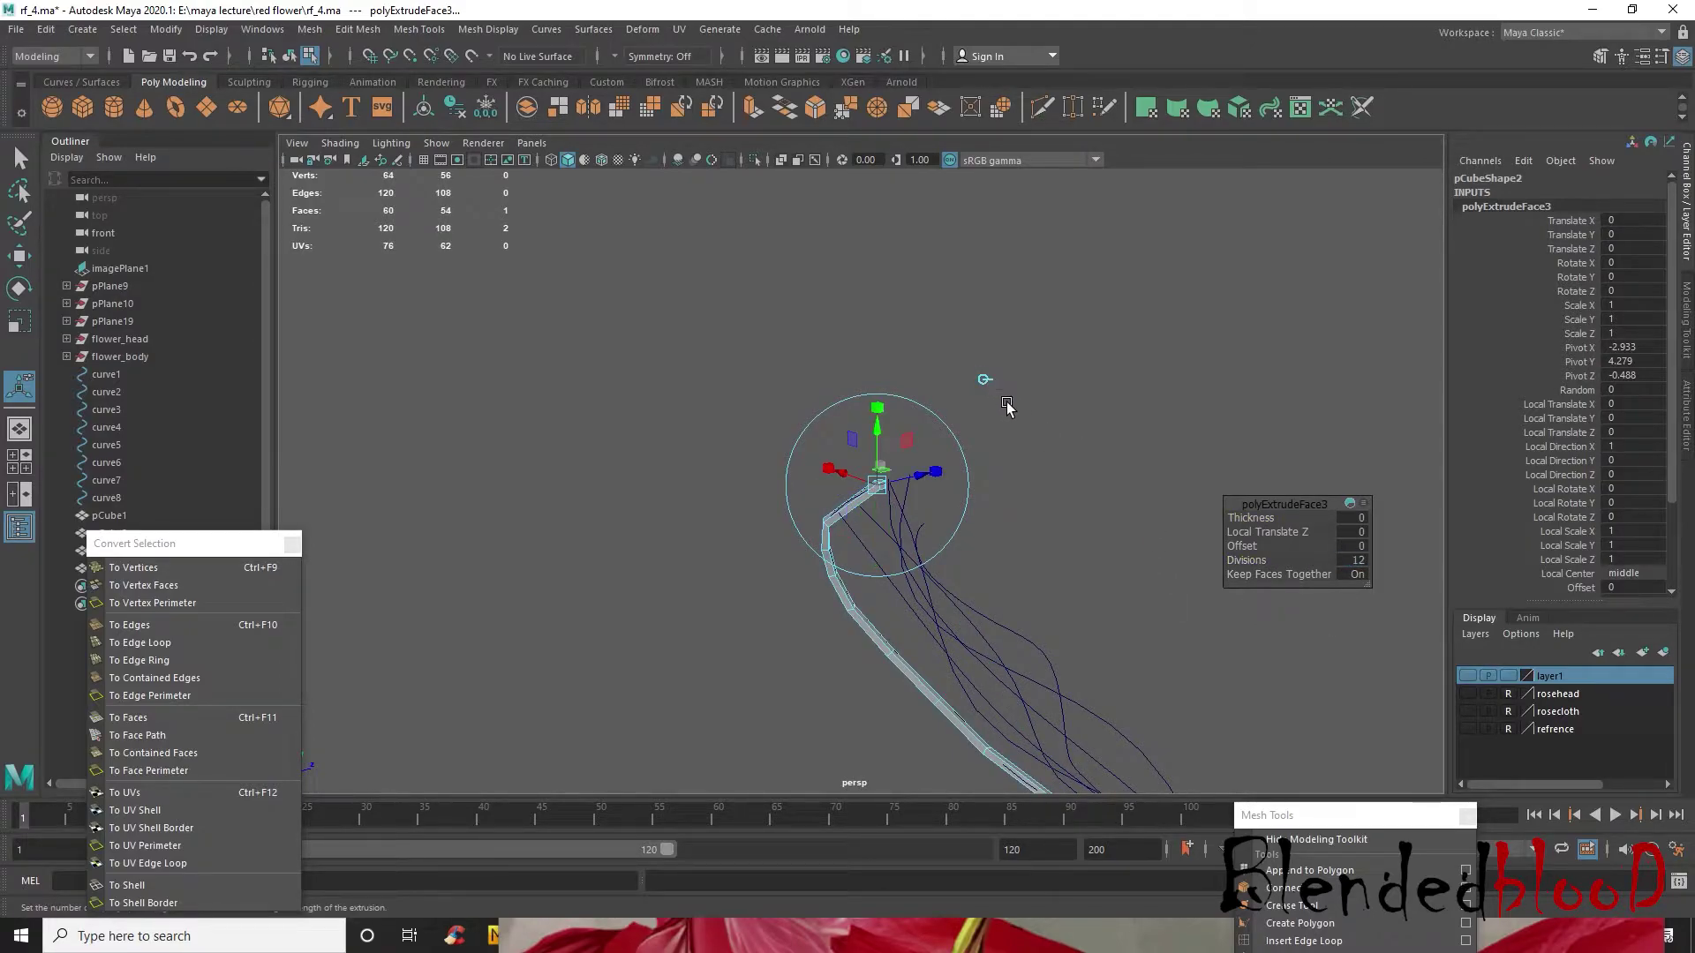
- Return the curve6 stem to object mode and add both the stem and curve6 to the hidden layer1
key("w")
left_click(955, 431)
scroll(918, 473, "up", 3)
key("F8")
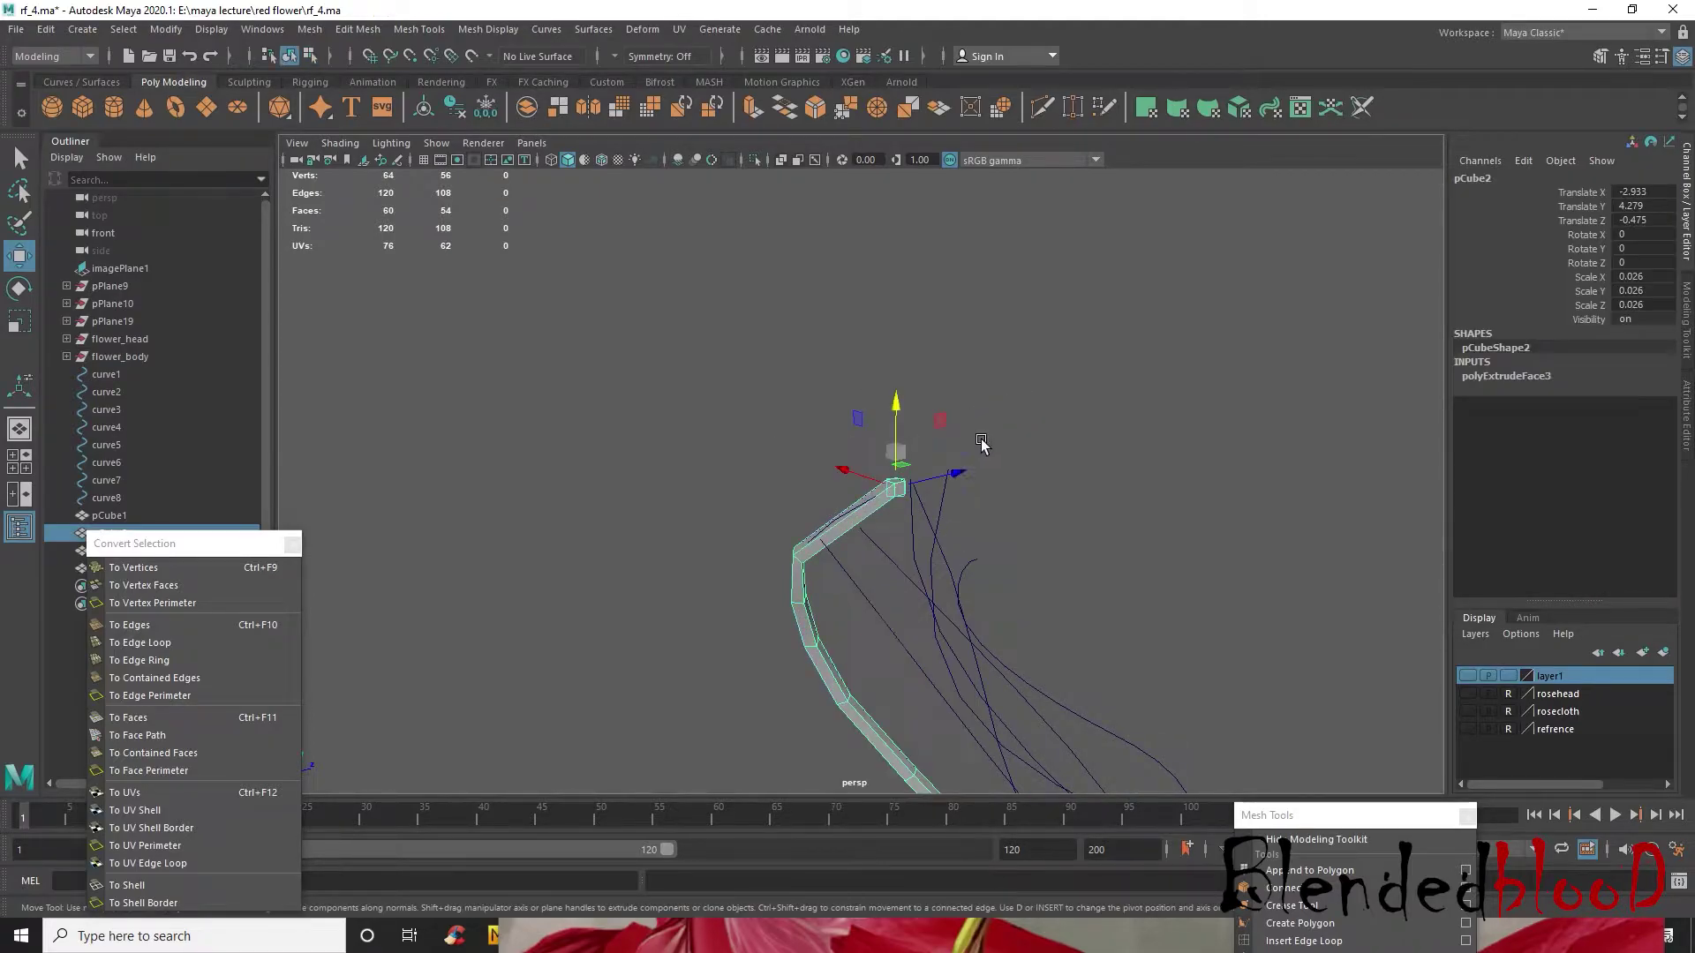
left_click(1580, 719)
left_click(851, 512)
right_click(1555, 682)
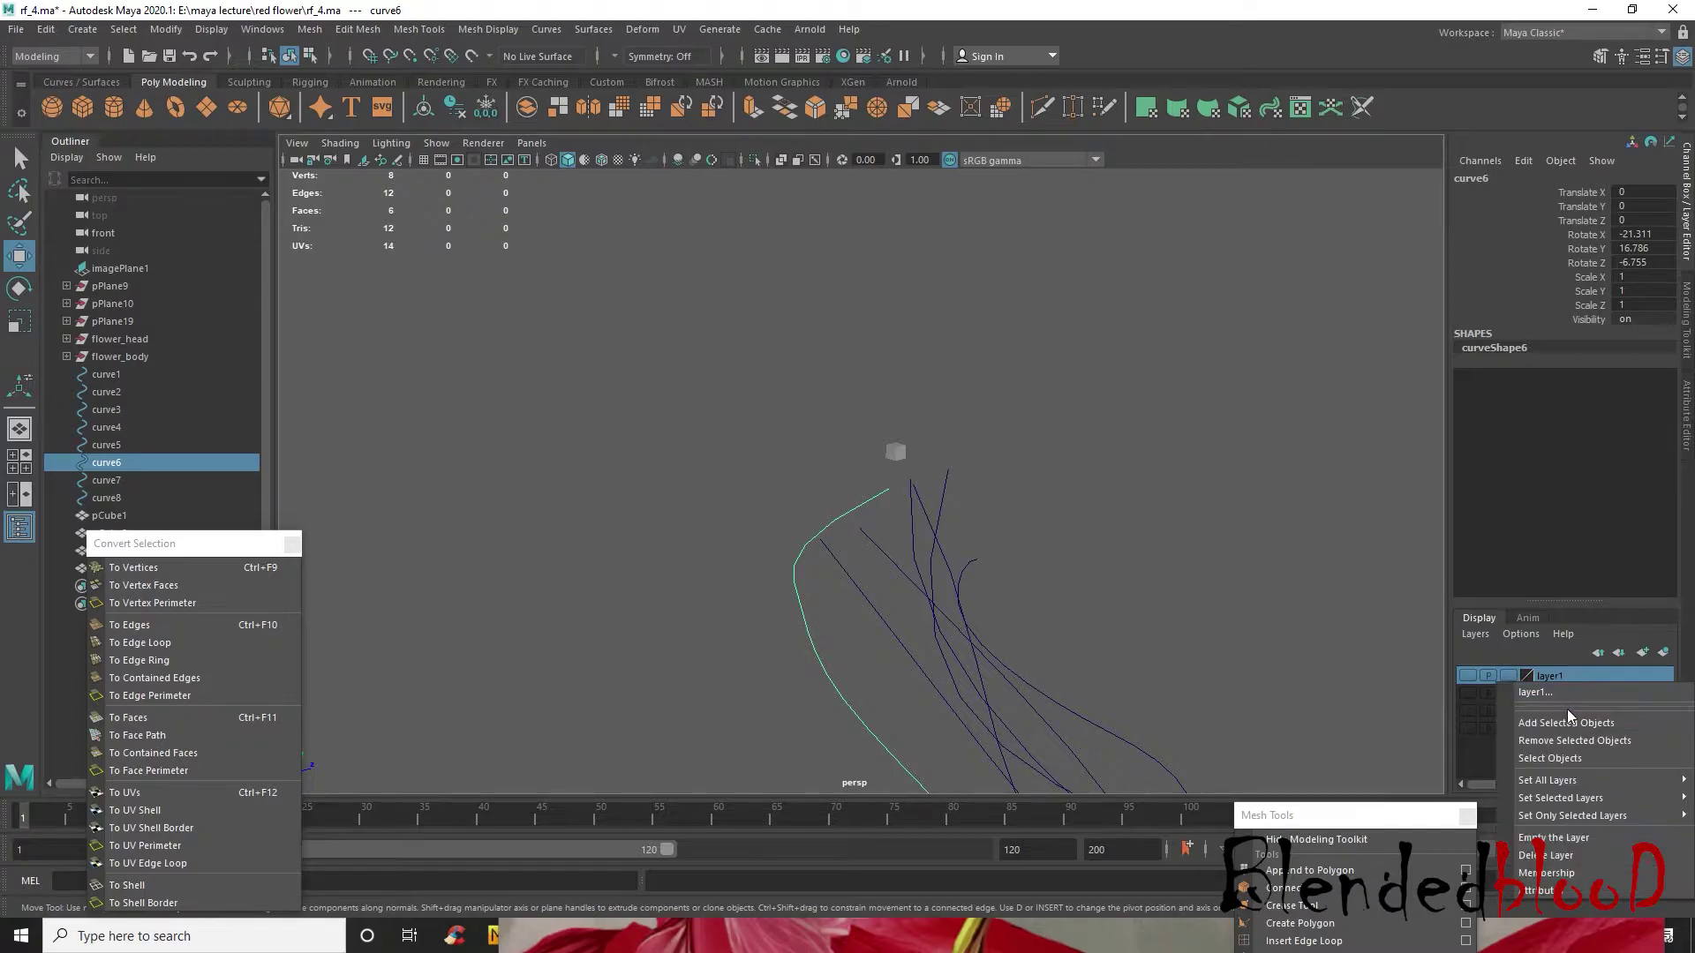
left_click(1578, 722)
- Duplicate the spare cube and move the copy down toward curve1's upper end
left_click_drag(1103, 578, 889, 453, "alt")
left_click(898, 392)
key("ctrl+d")
left_click_drag(901, 299, 939, 396)
- Align the copied cube with curve1's upper end at about Translate X -2.956, Y 4.289, Z -0.469
left_click_drag(975, 514, 887, 512, "alt")
left_click_drag(897, 450, 877, 449)
scroll(823, 482, "up", 1)
scroll(785, 446, "down", 1)
left_click_drag(806, 500, 806, 500)
left_click_drag(875, 446, 858, 445)
left_click_drag(796, 495, 792, 506)
left_click_drag(847, 448, 853, 449)
scroll(832, 505, "up", 3)
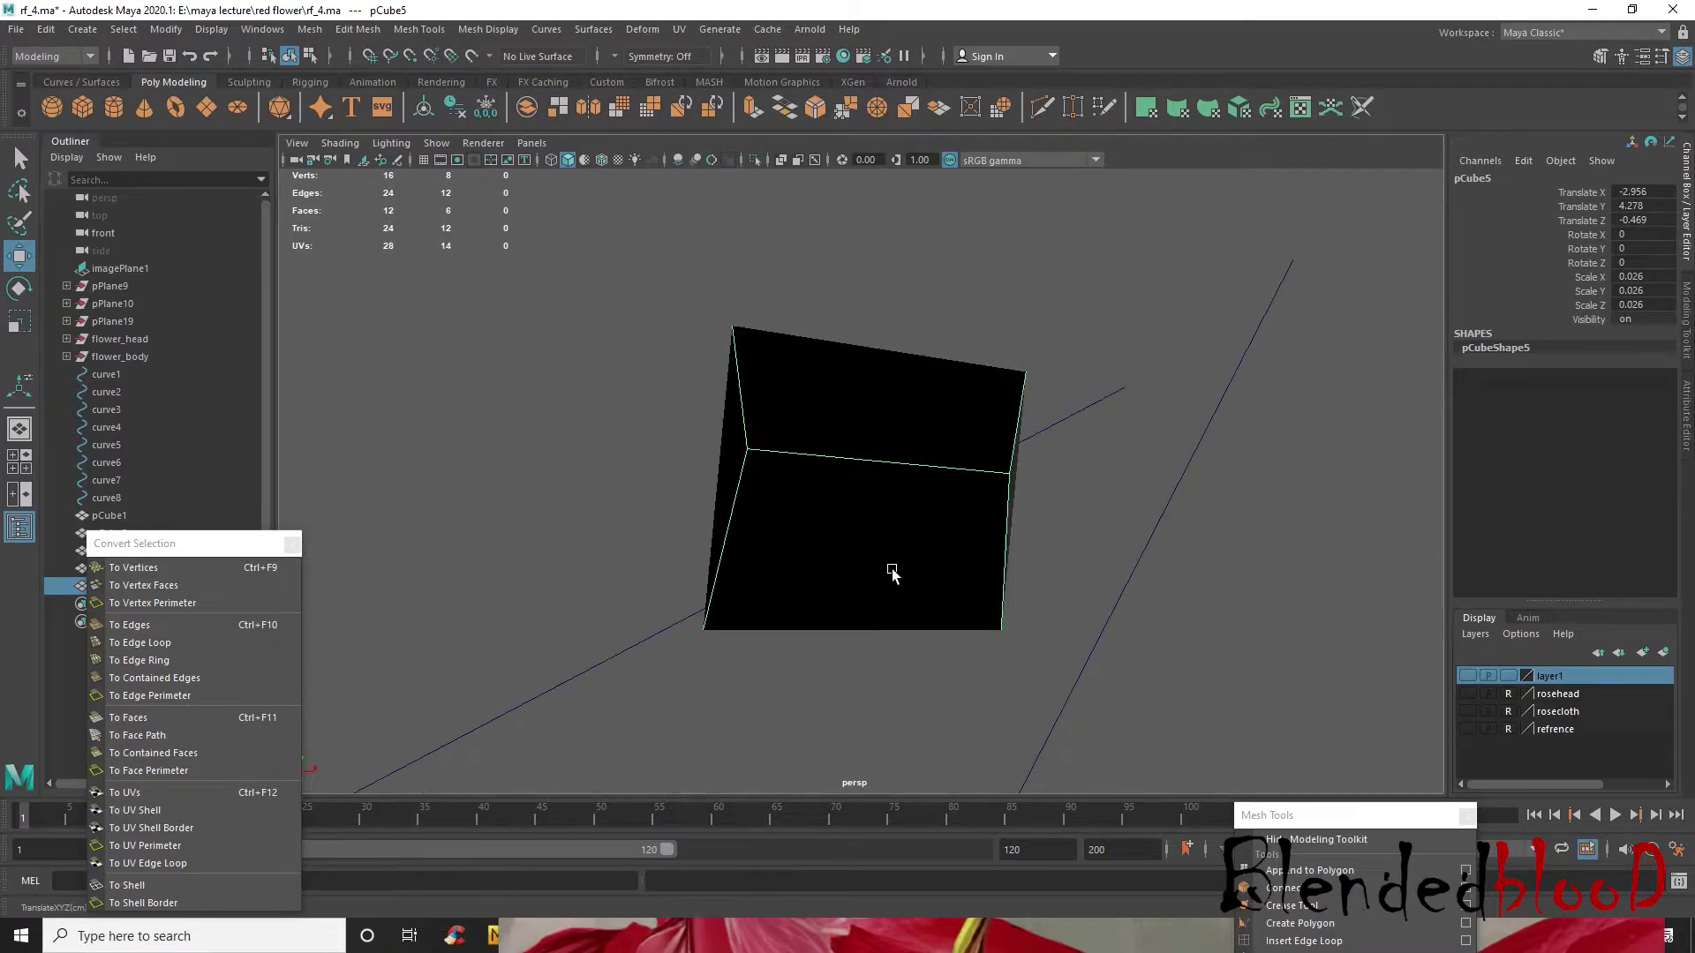
scroll(988, 515, "down", 3)
scroll(972, 545, "up", 3)
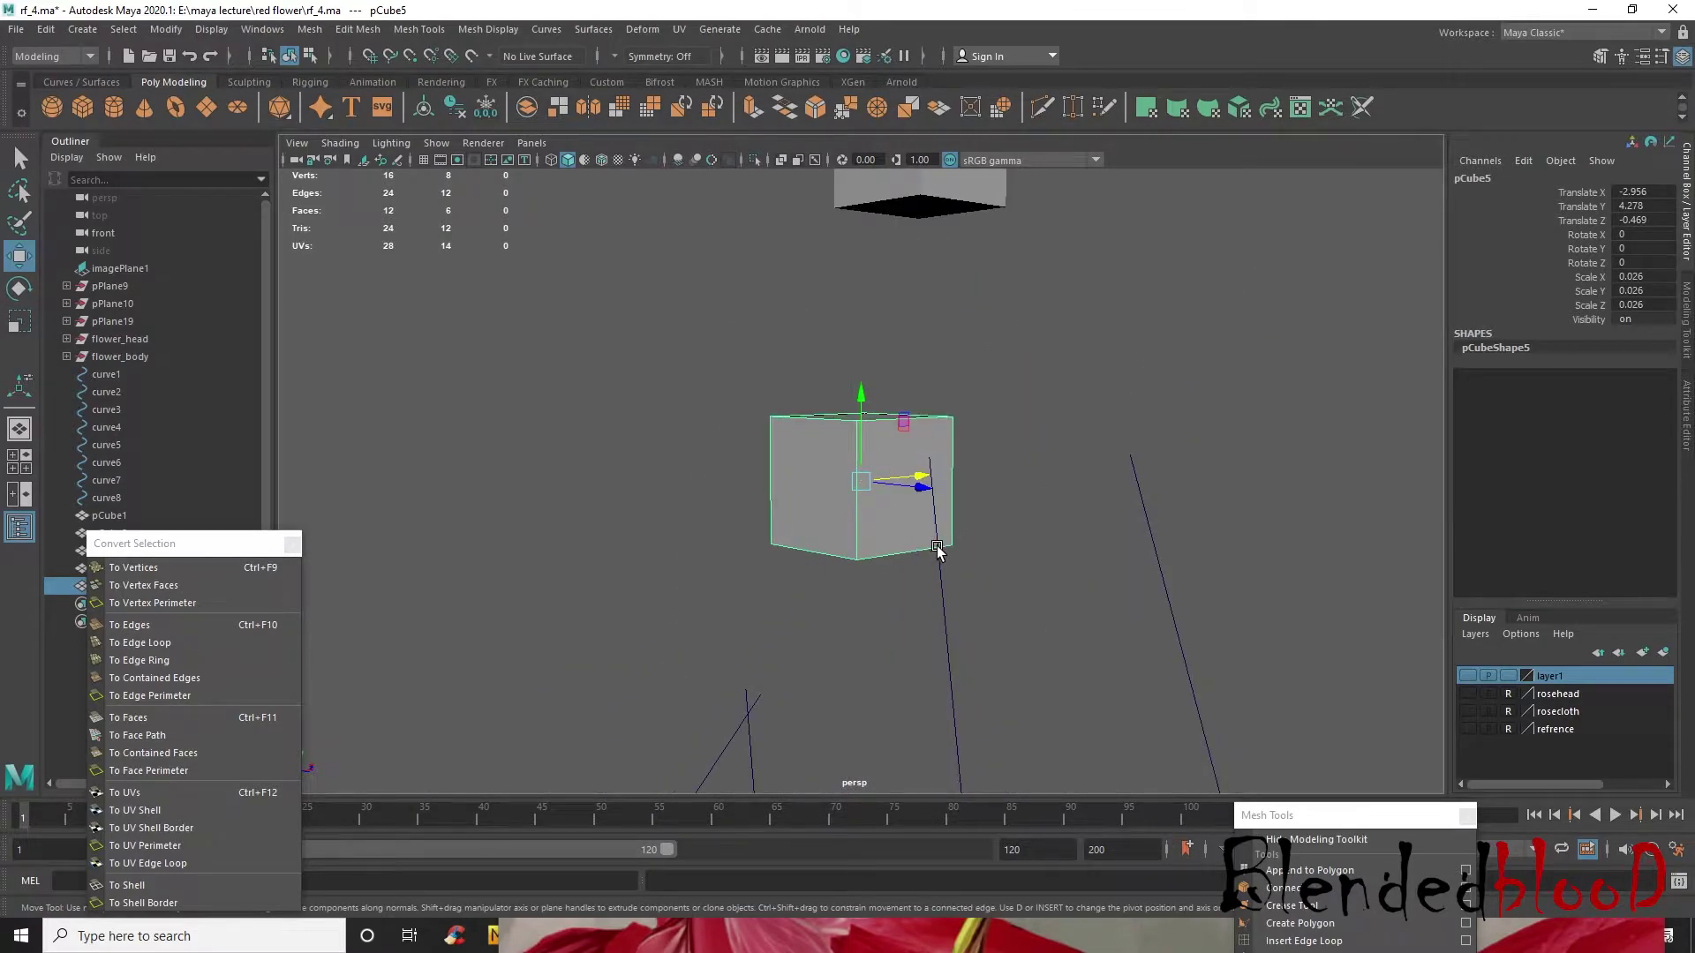
left_click_drag(858, 402, 934, 427)
- Extrude the aligned cube's side face along curve1 with 12 divisions
right_click_drag(935, 427, 938, 442)
left_click(937, 441)
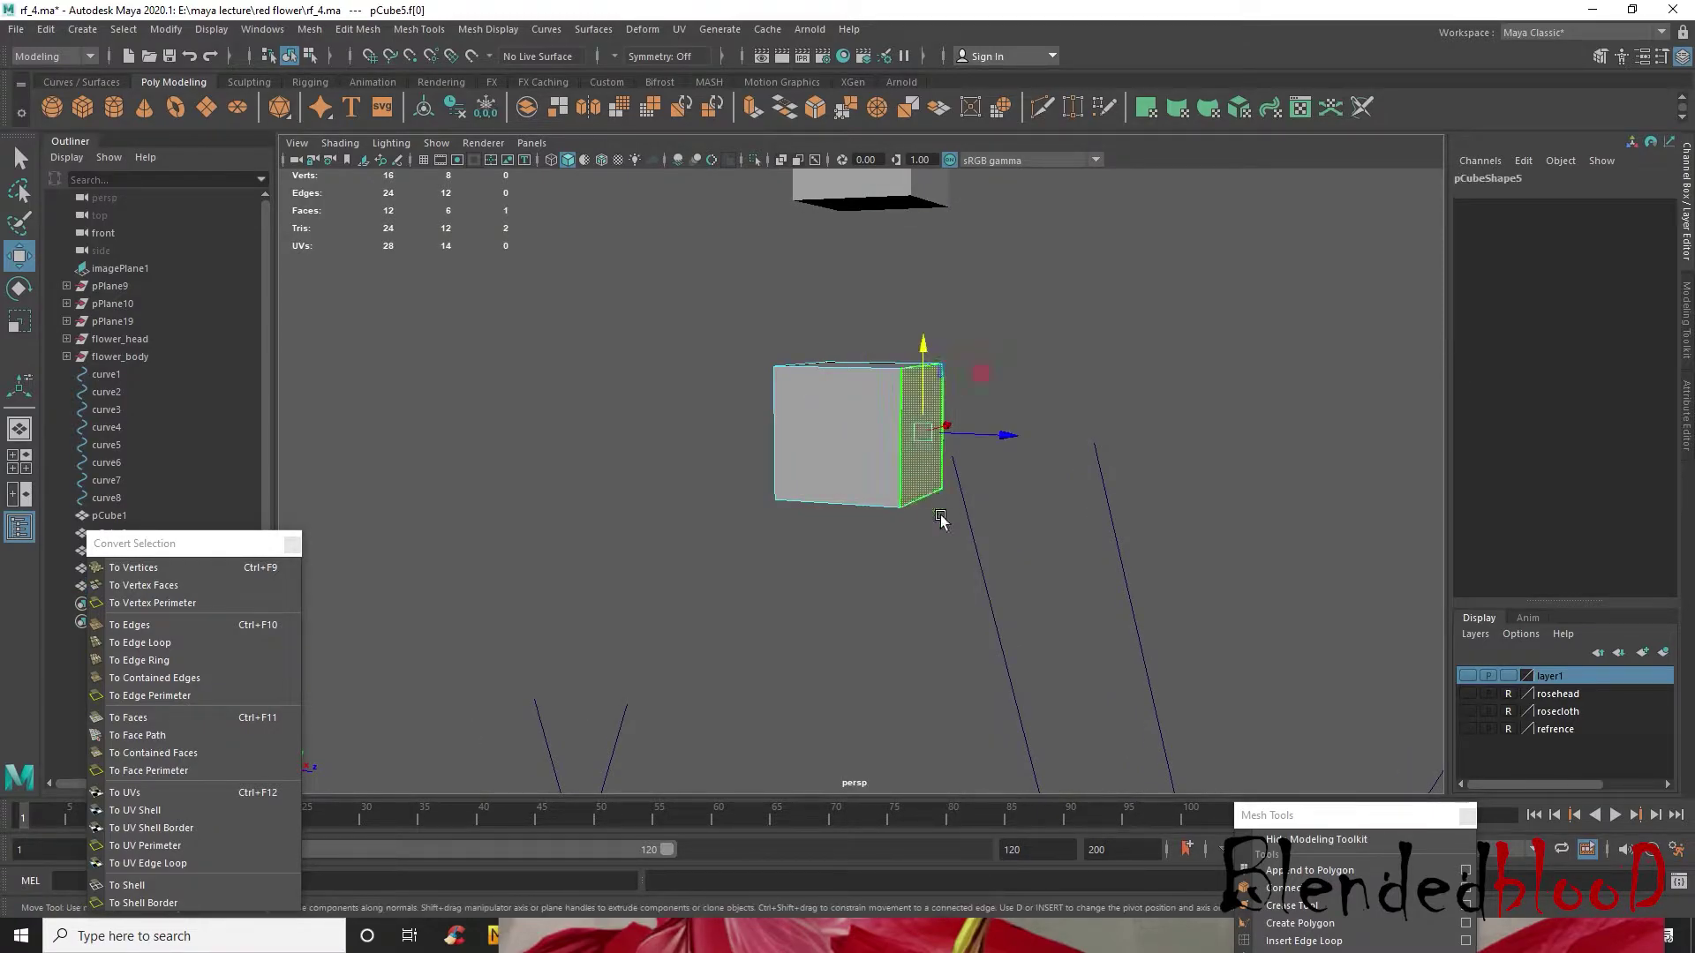
left_click(975, 547)
left_click(753, 107)
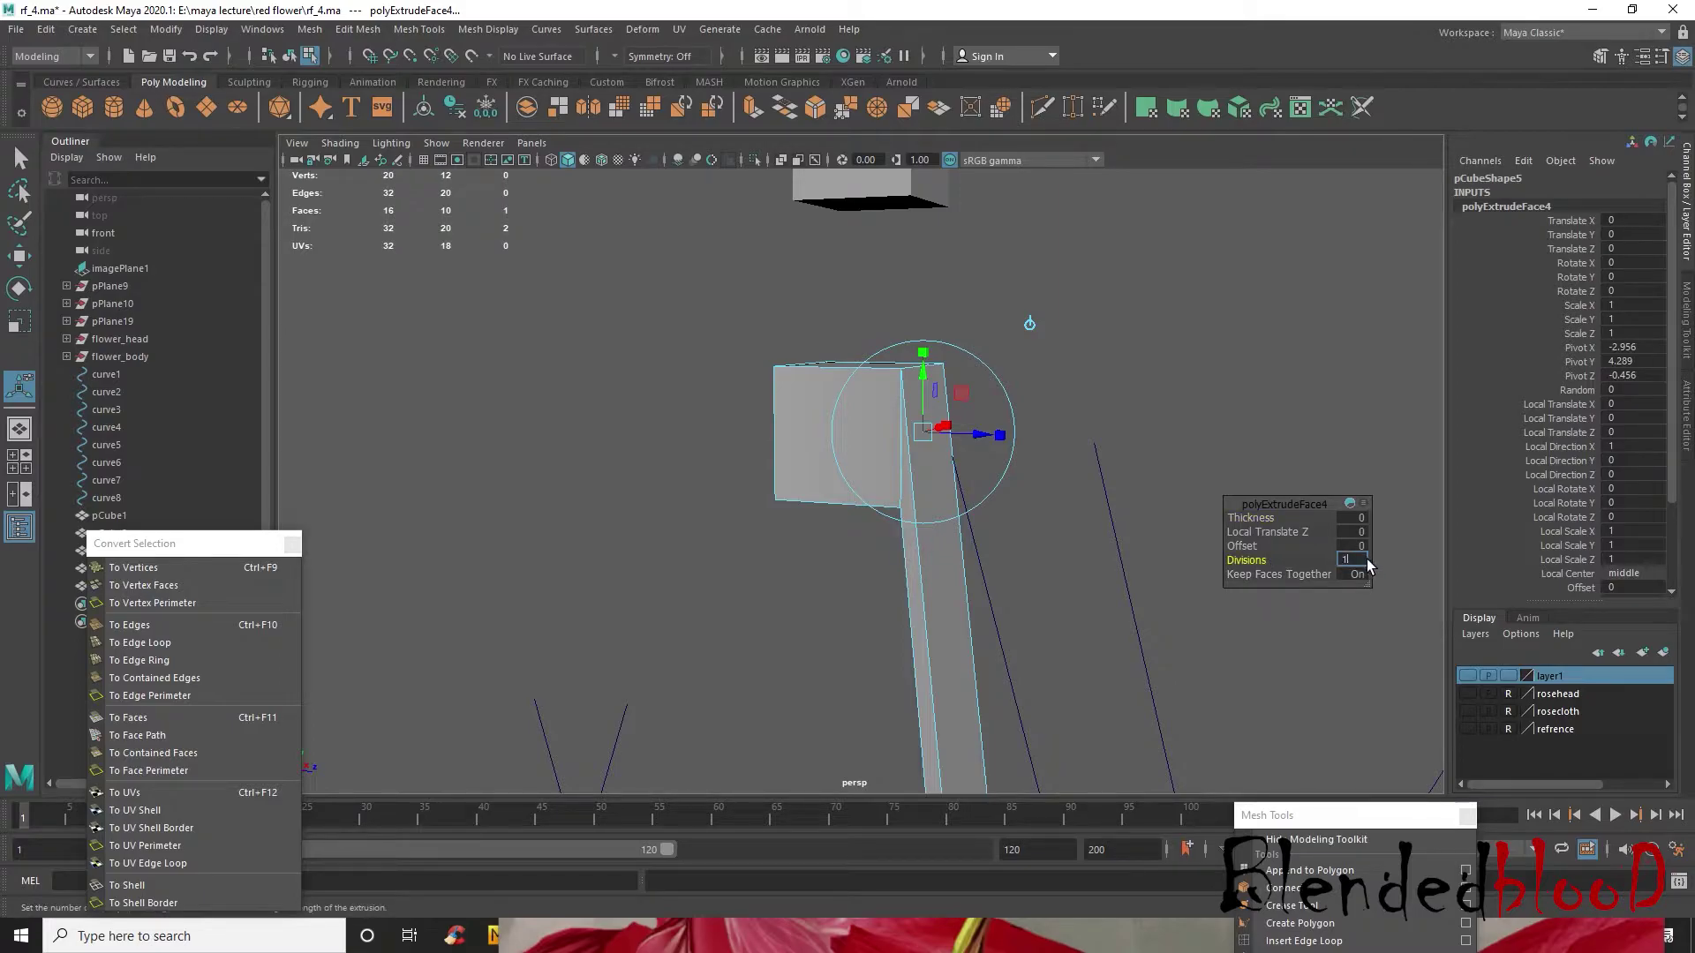
type("12")
key("Return")
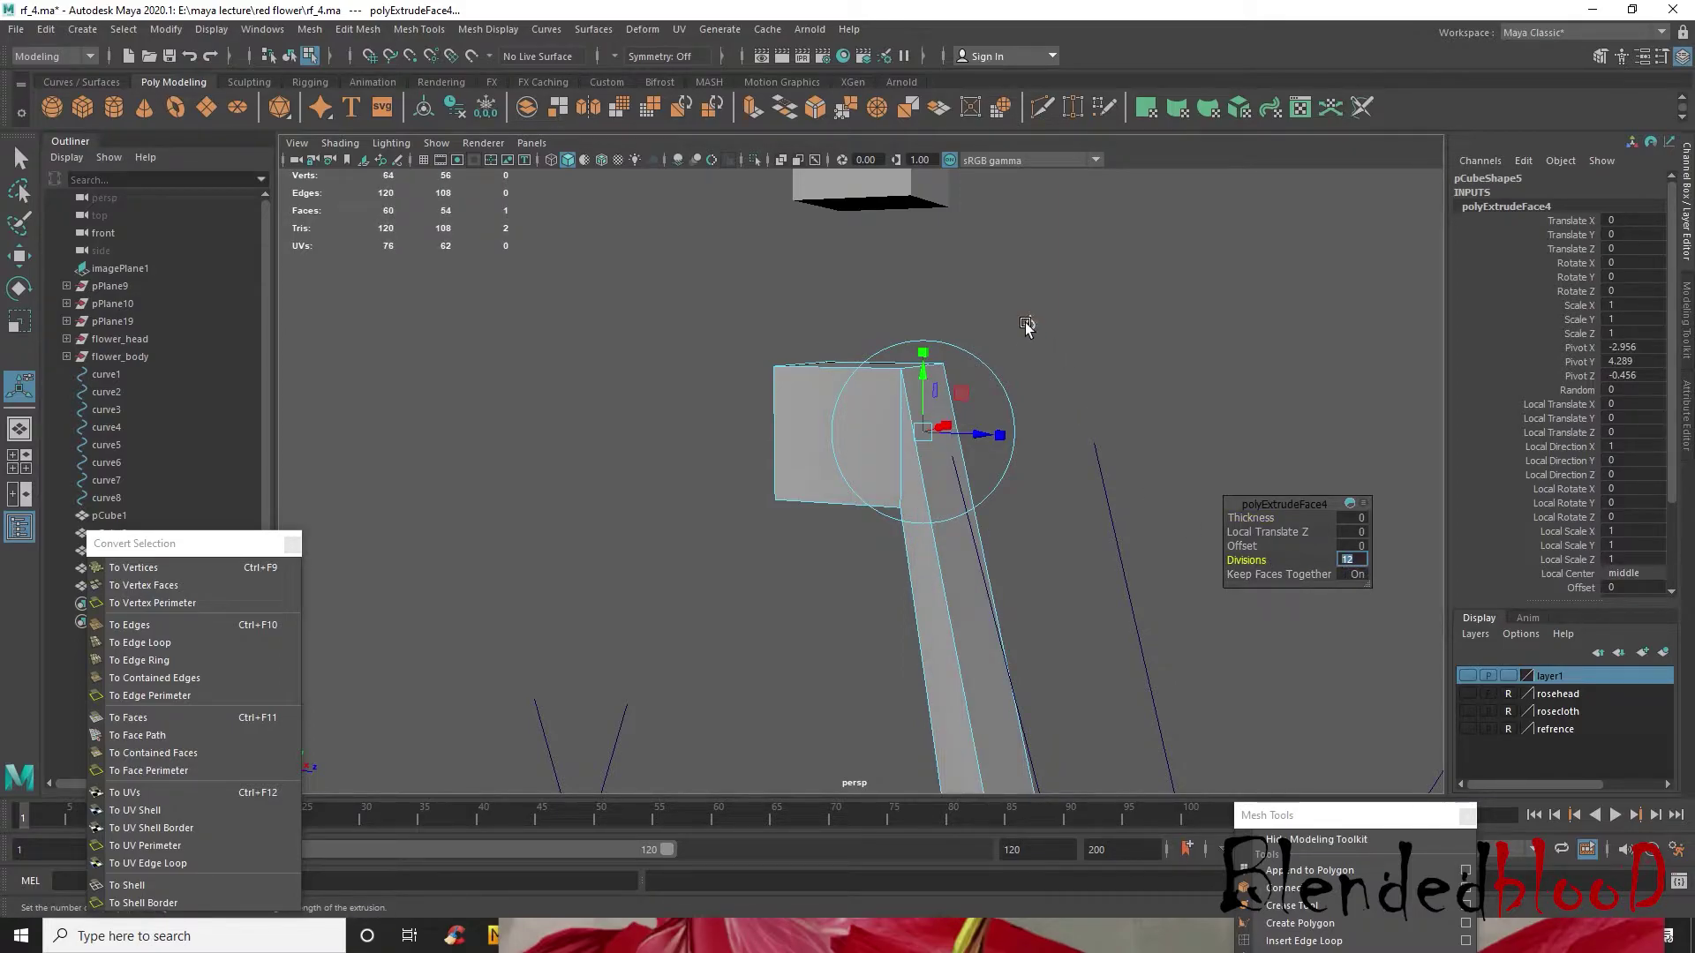
- Examine from several angles how the new stem follows curve1 and how its upper end starts
key("w")
scroll(1024, 397, "down", 6)
left_click_drag(899, 628, 989, 645, "alt")
scroll(1011, 637, "down", 4)
middle_click_drag(1035, 622, 976, 496, "alt")
left_click_drag(991, 560, 829, 586, "alt")
scroll(838, 565, "up", 6)
middle_click_drag(1041, 221, 919, 622, "alt")
scroll(1051, 393, "up", 3)
scroll(965, 514, "up", 3)
scroll(1074, 515, "down", 2)
- Return the curve1 stem to object mode and add it to the hidden layer1
right_click_drag(1005, 512, 1086, 426)
right_click(1577, 676)
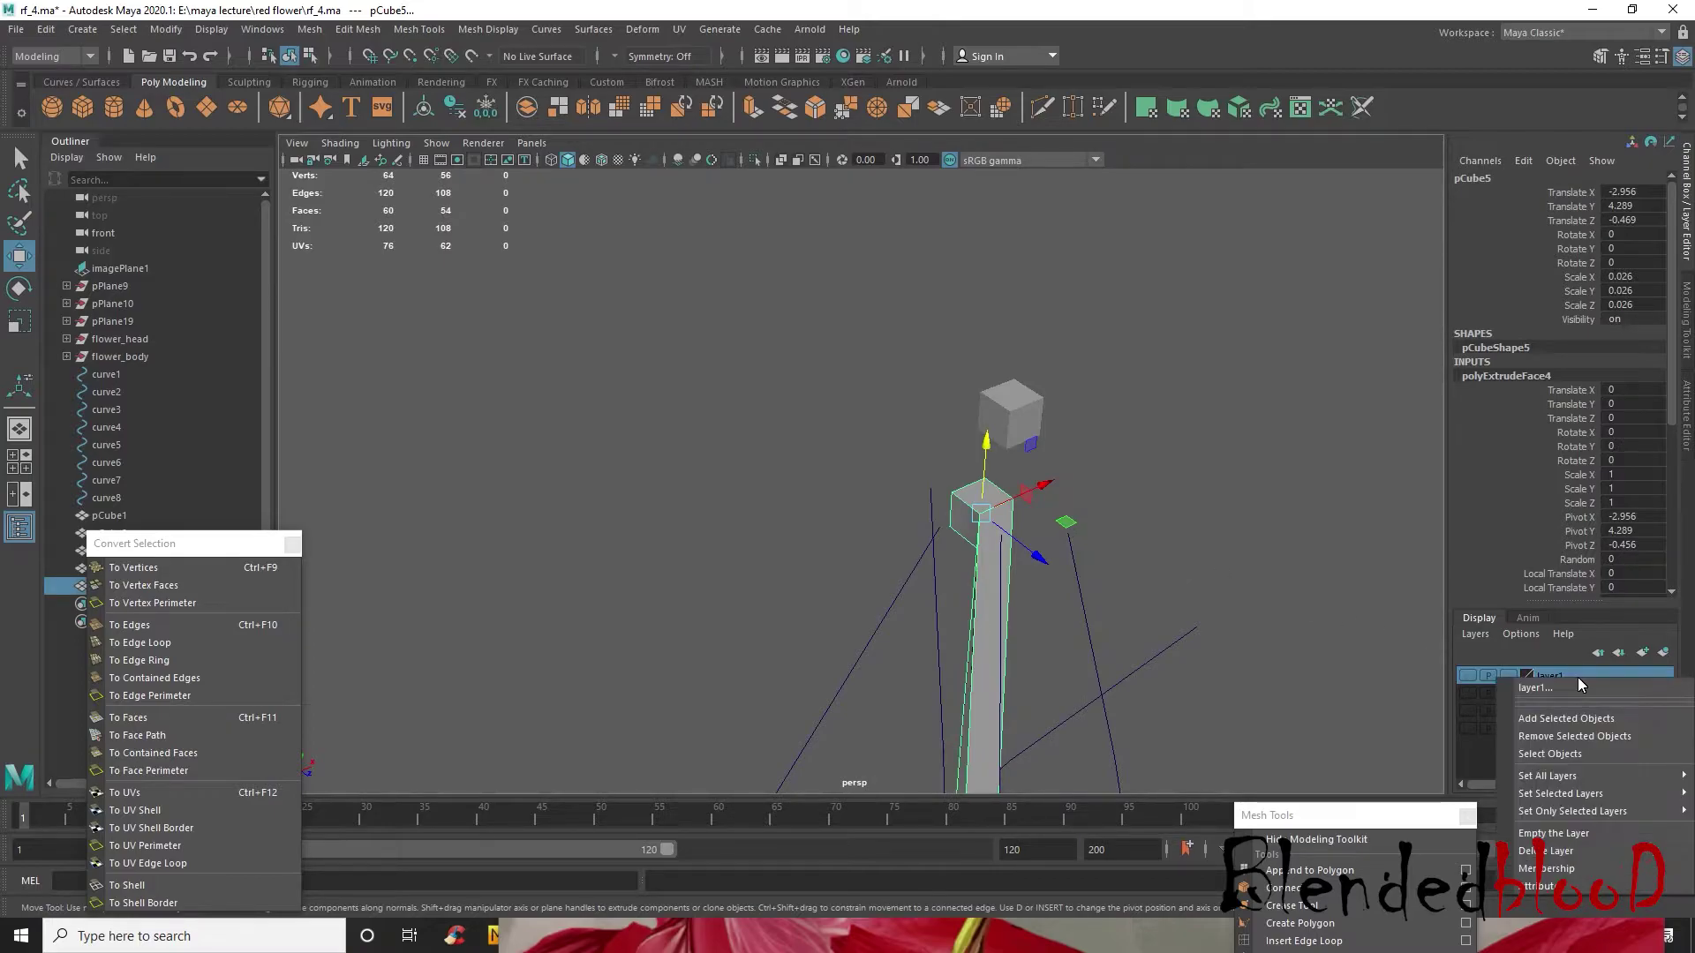
left_click(1592, 708)
- Add curve1 to layer1 and keep the layer hidden
left_click(1011, 585)
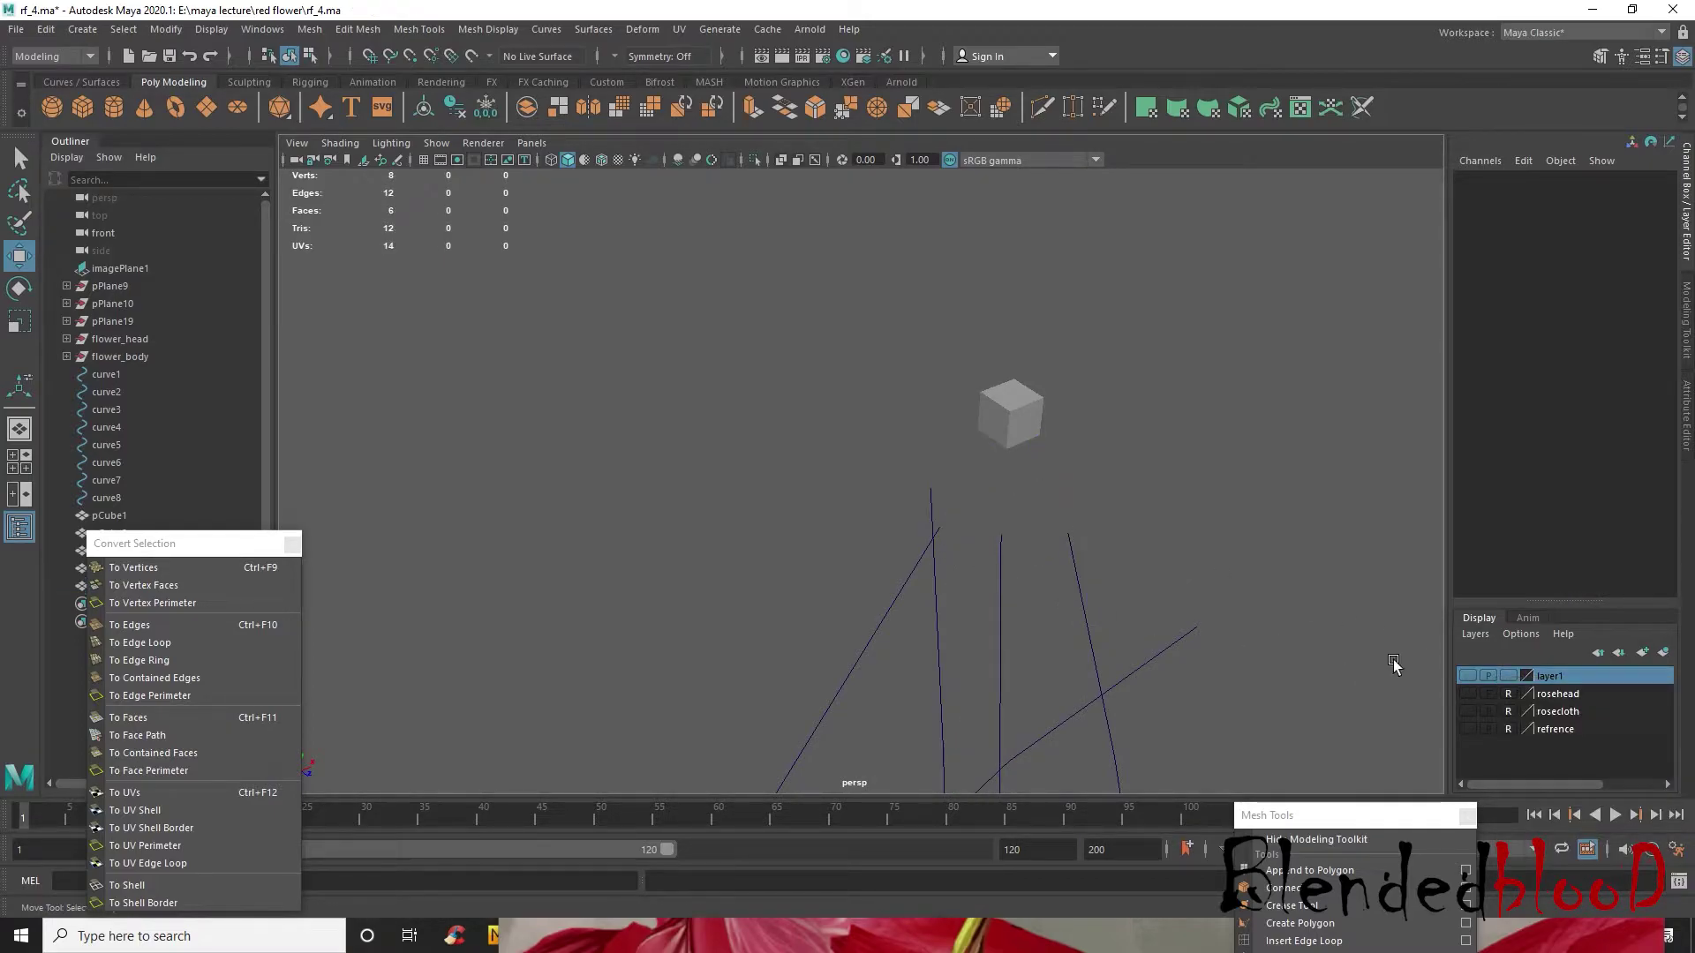
left_click(993, 598)
left_click(1467, 676)
left_click(1467, 676)
right_click(1559, 676)
left_click(1564, 717)
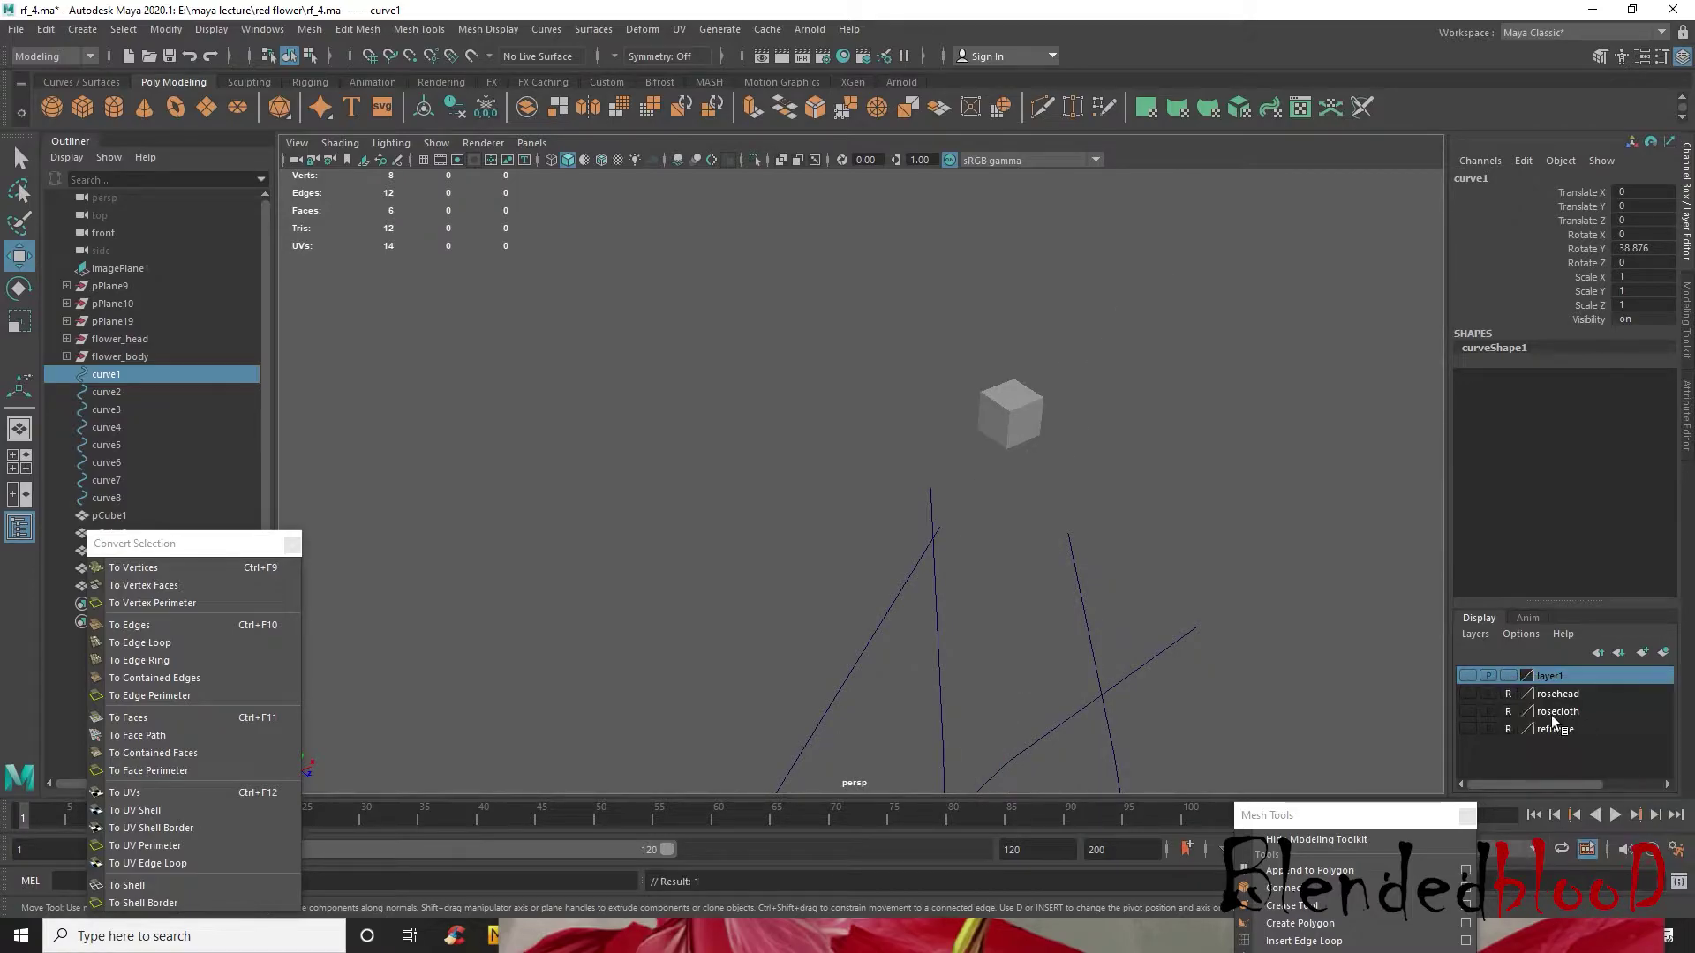
- Duplicate the remaining spare cube, move the copy aside in depth and select the original cube again
left_click(995, 431)
left_click_drag(1074, 569, 1115, 542, "alt")
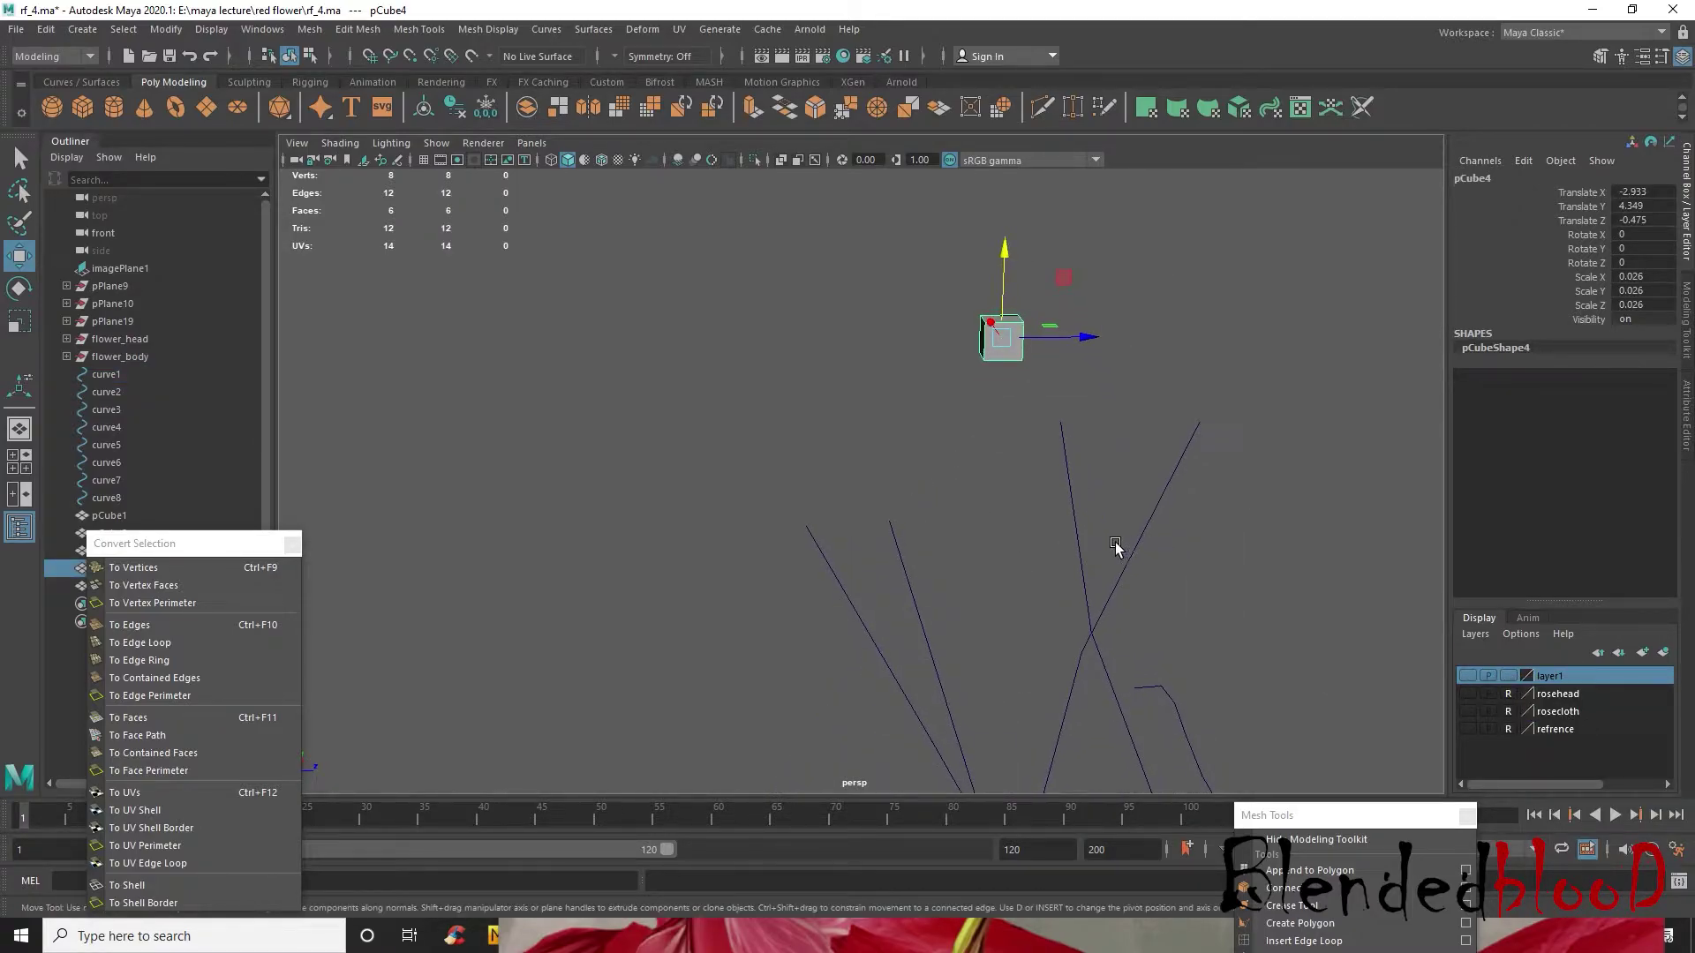
key("ctrl+d")
left_click_drag(1053, 326, 1324, 328)
left_click(1014, 339)
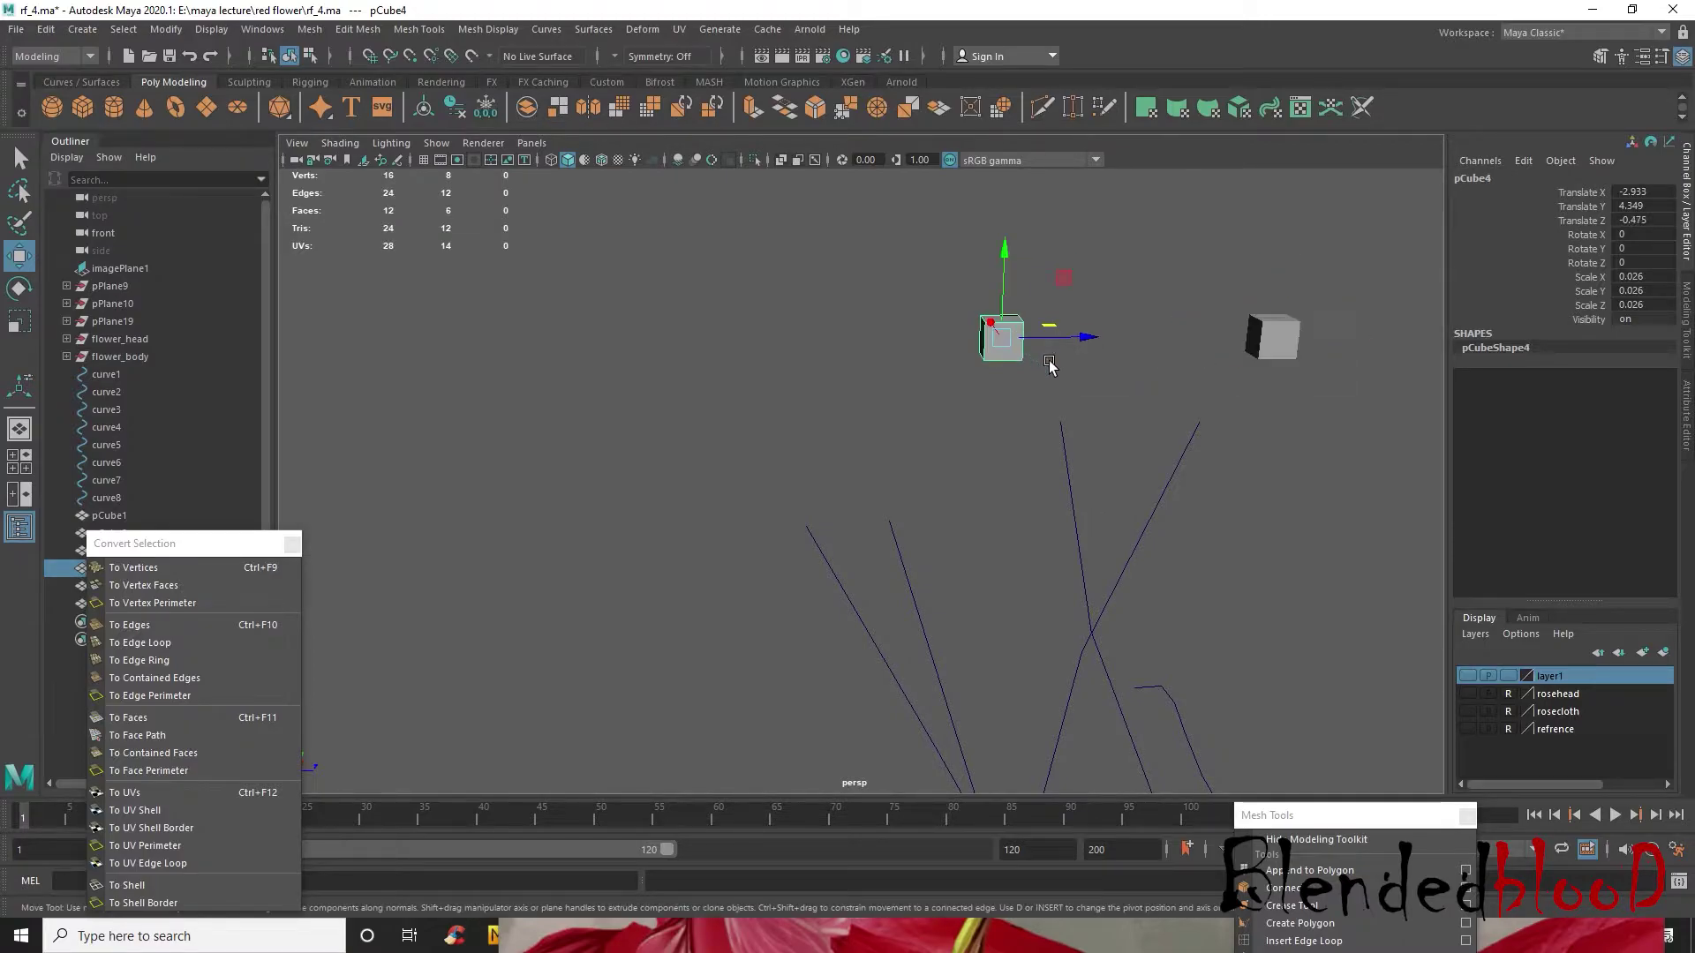
- Duplicate the selected cube three times, spacing the copies in a row along the depth axis
key("ctrl+d")
left_click_drag(1079, 336, 960, 385)
scroll(1142, 603, "down", 2)
scroll(1035, 548, "up", 2)
key("ctrl+d")
key("ctrl+d")
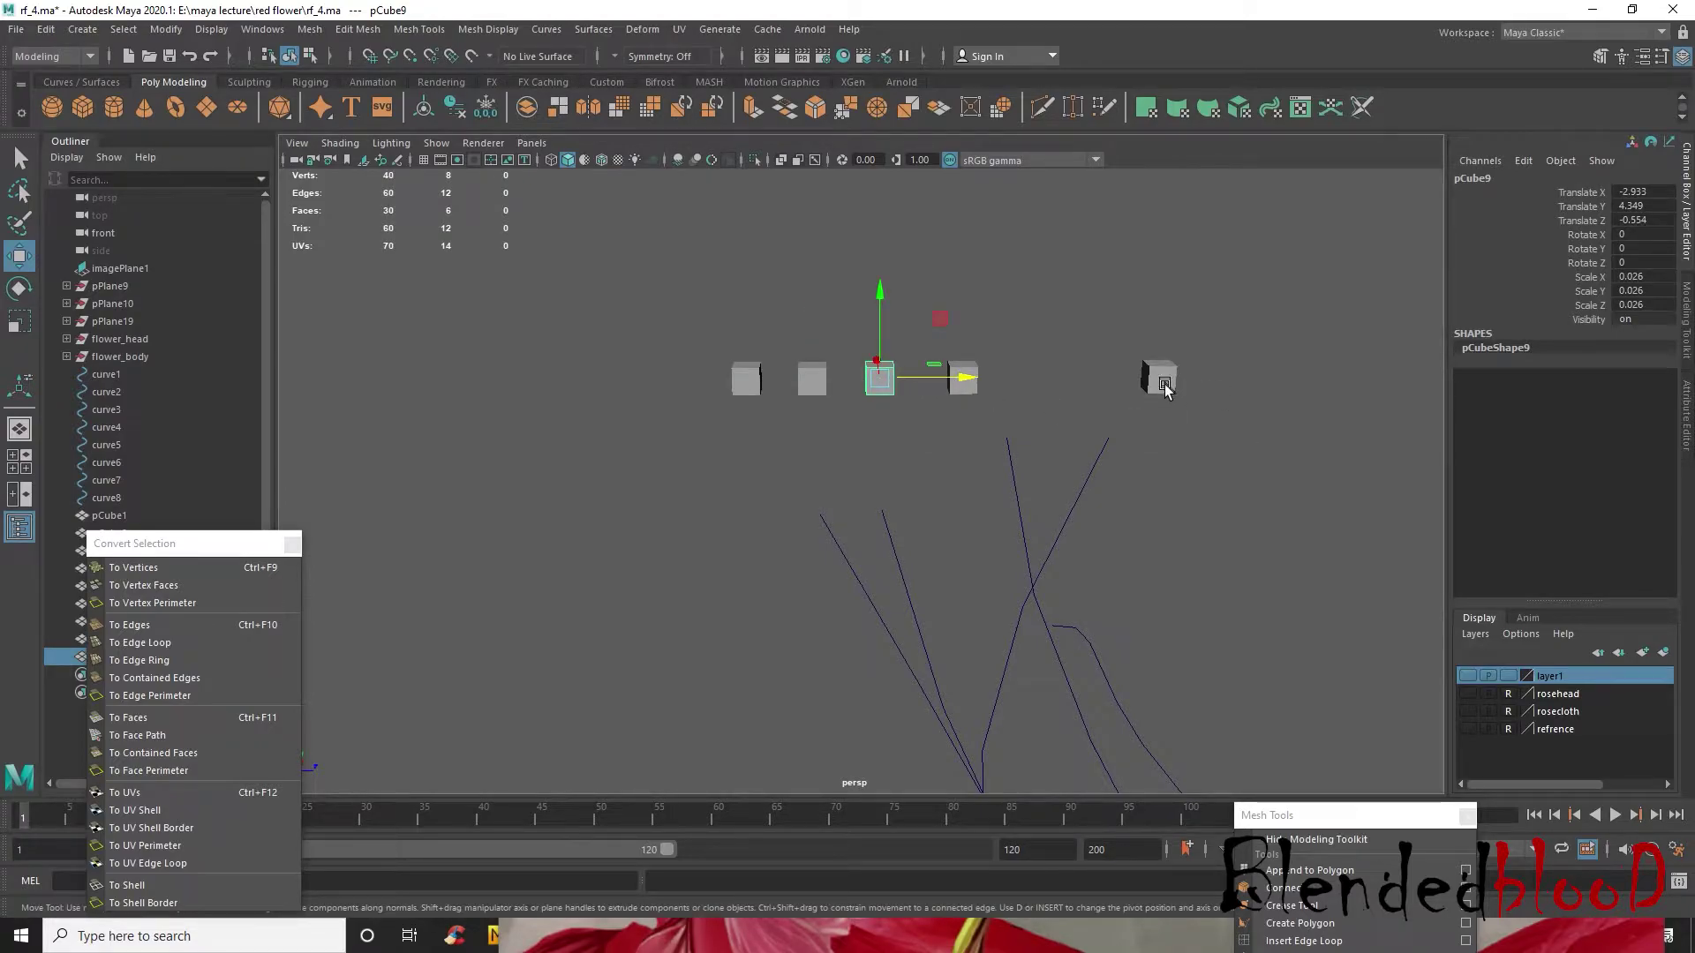
- Move the cube standing apart at the end of the row onto the upper end of curve3
left_click(1163, 382)
left_click_drag(1169, 520, 1097, 552, "alt")
left_click_drag(1178, 383, 1174, 440)
left_click_drag(1229, 501, 985, 595)
scroll(1217, 526, "up", 3)
left_click_drag(849, 319, 822, 303)
middle_click_drag(870, 380, 959, 470, "alt")
scroll(959, 470, "down", 3)
key("f")
left_click_drag(1003, 616, 908, 548, "alt")
scroll(885, 552, "down", 5)
key("f")
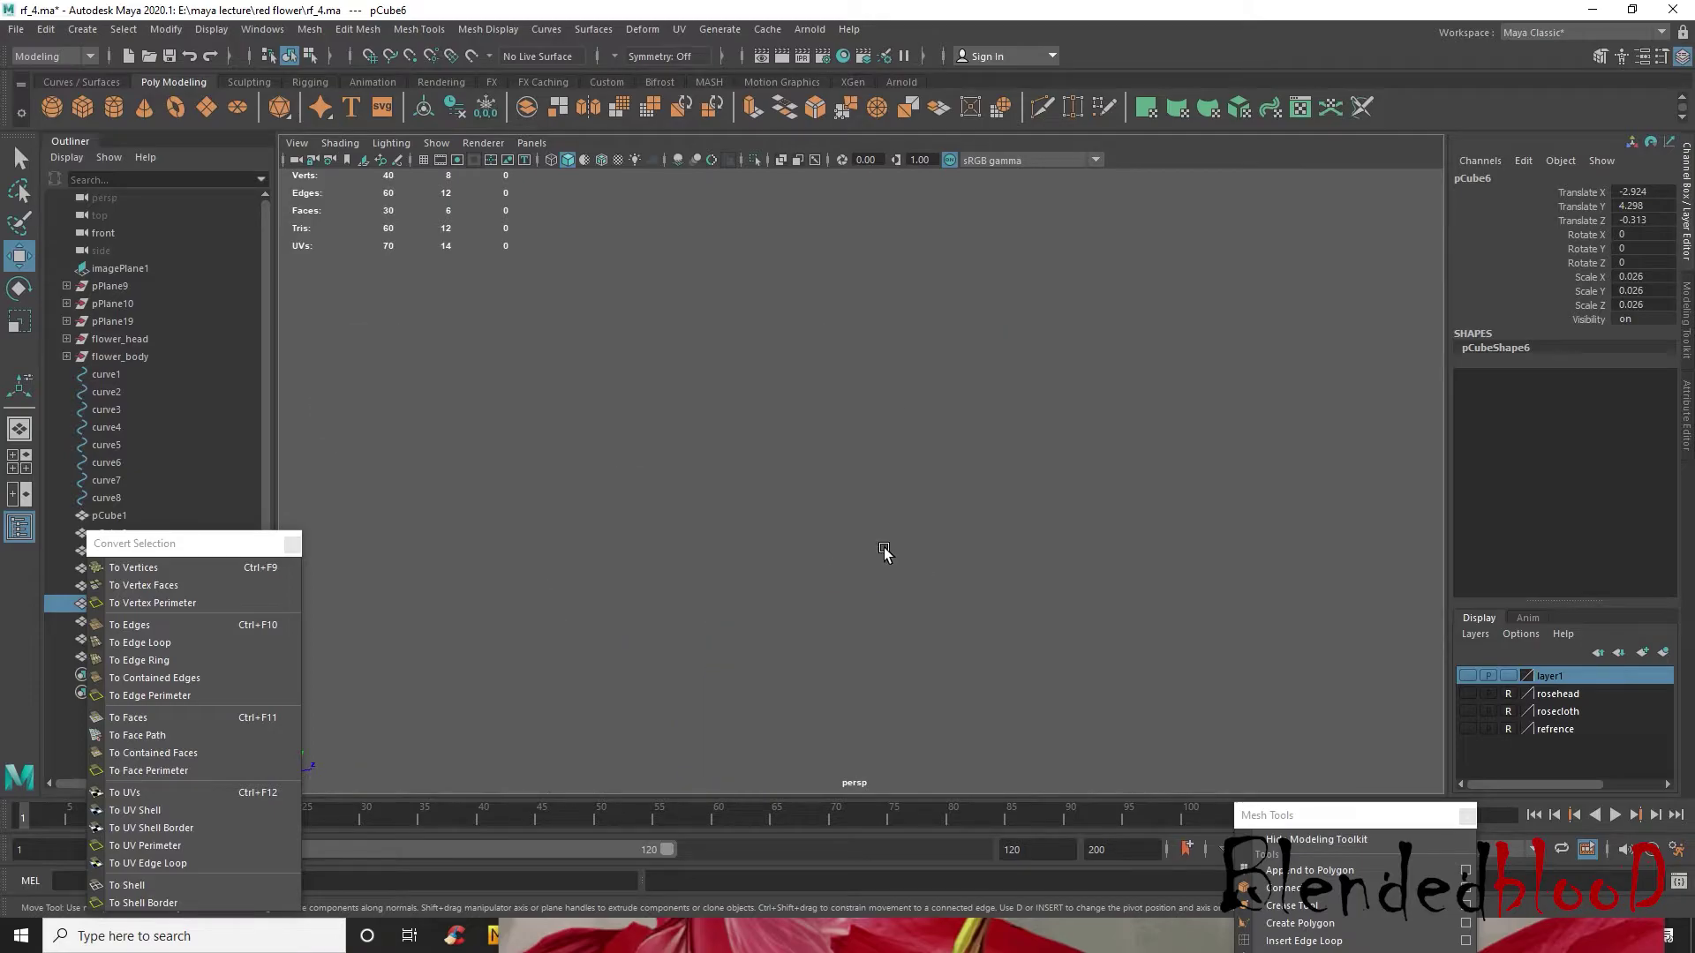
scroll(886, 552, "down", 1)
scroll(896, 516, "down", 2)
middle_click_drag(893, 519, 803, 448, "alt")
left_click_drag(756, 393, 986, 543)
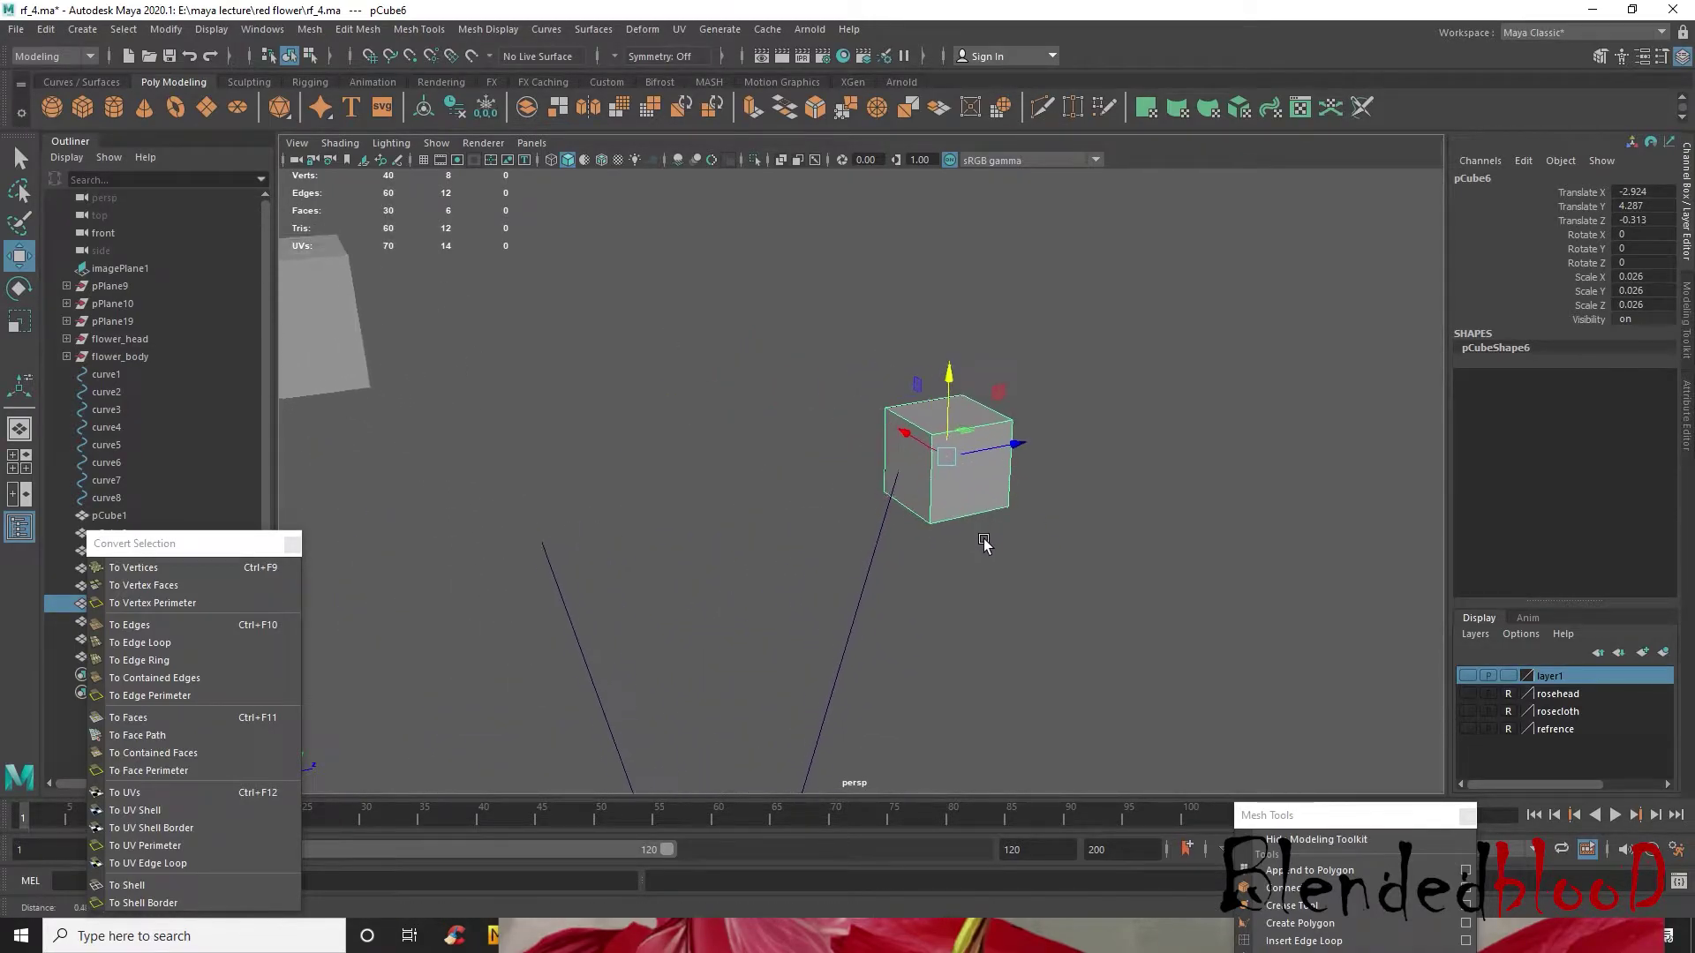
- Extrude the side face of the cube at curve3 along that curve with 12 divisions
scroll(984, 521, "up", 3)
right_click_drag(983, 492, 956, 462)
left_click(954, 468)
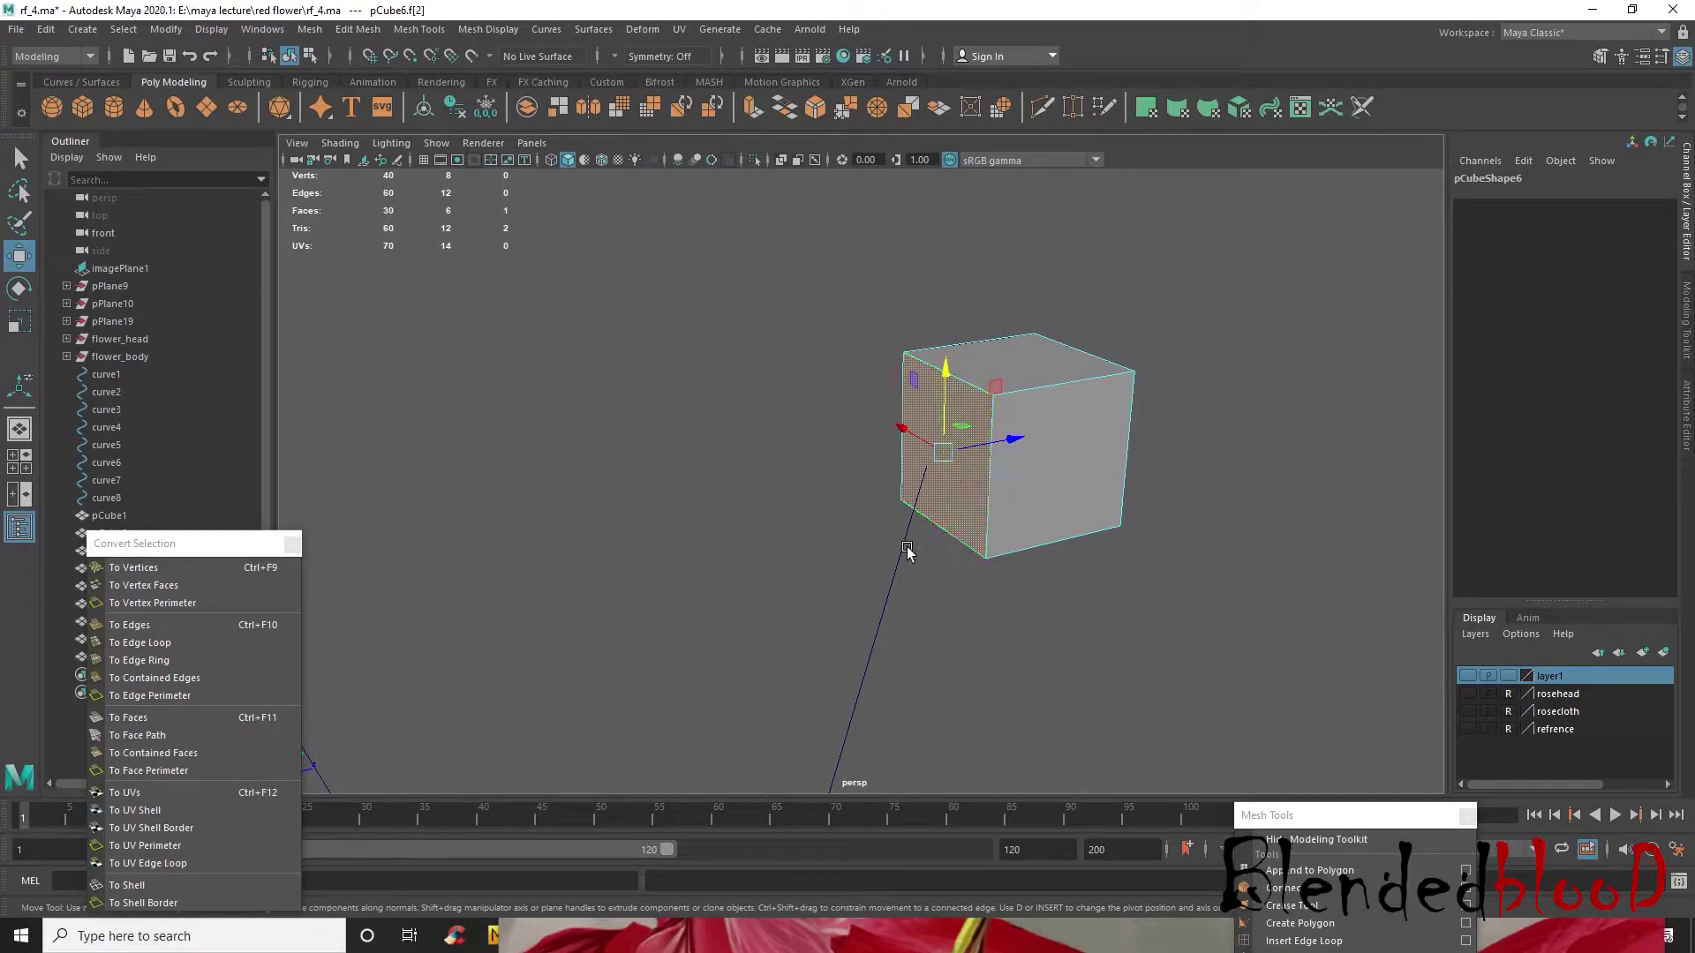
left_click(909, 552)
left_click(754, 109)
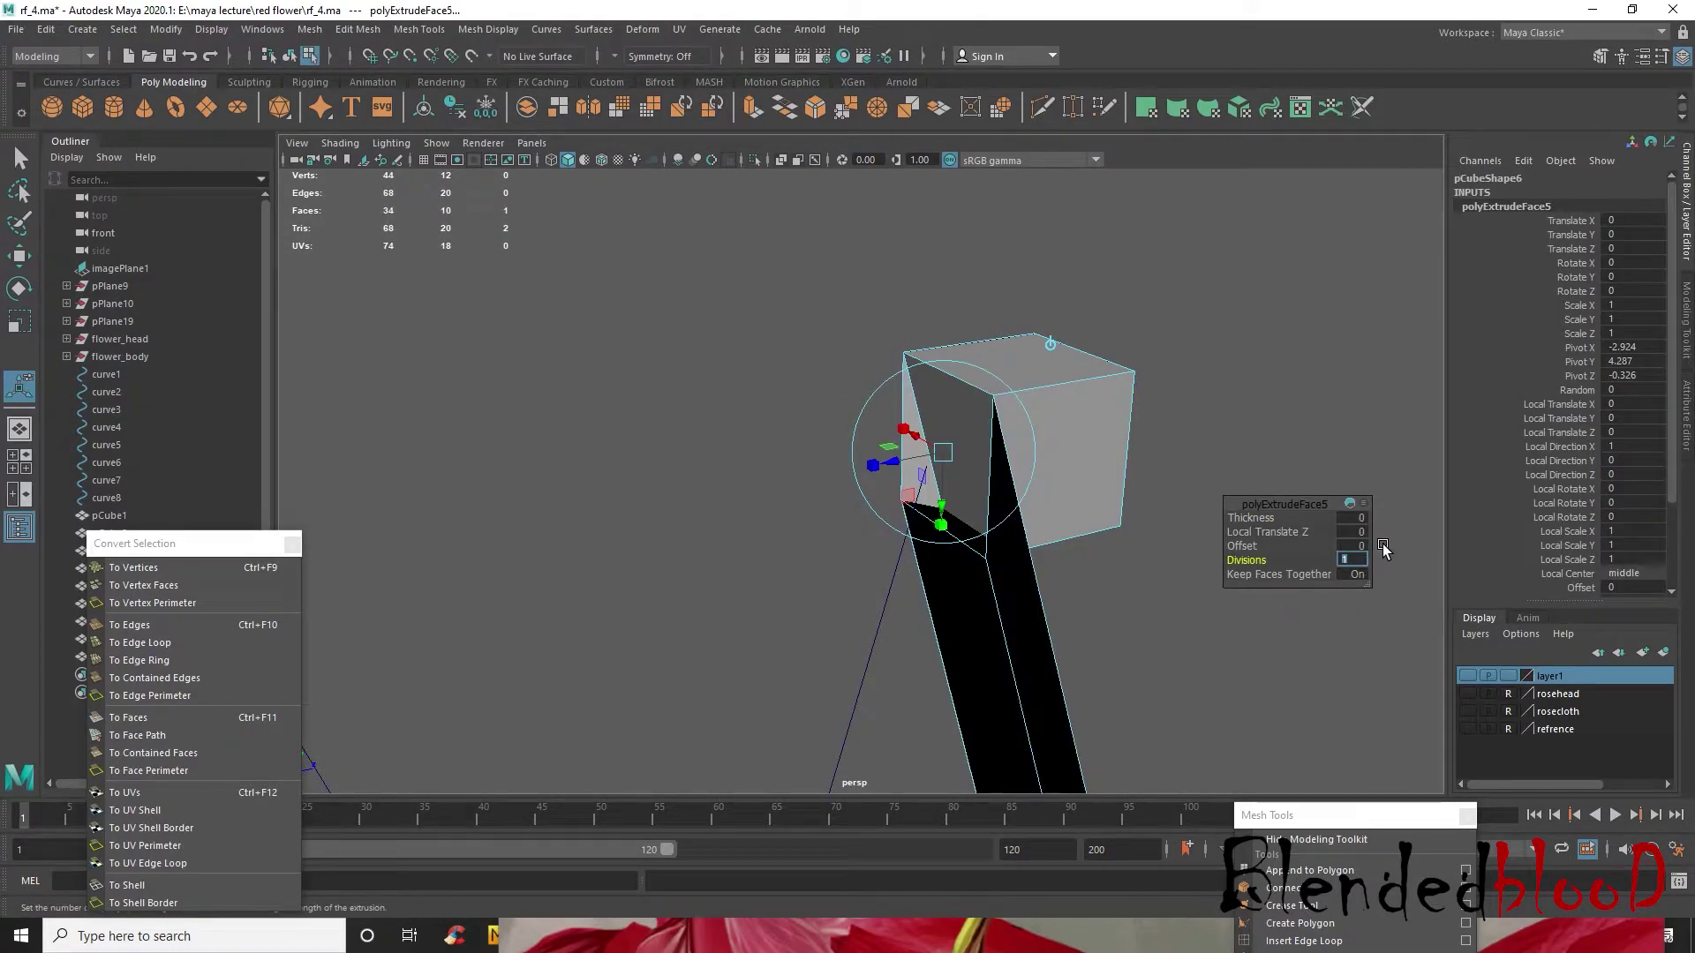
key("Return")
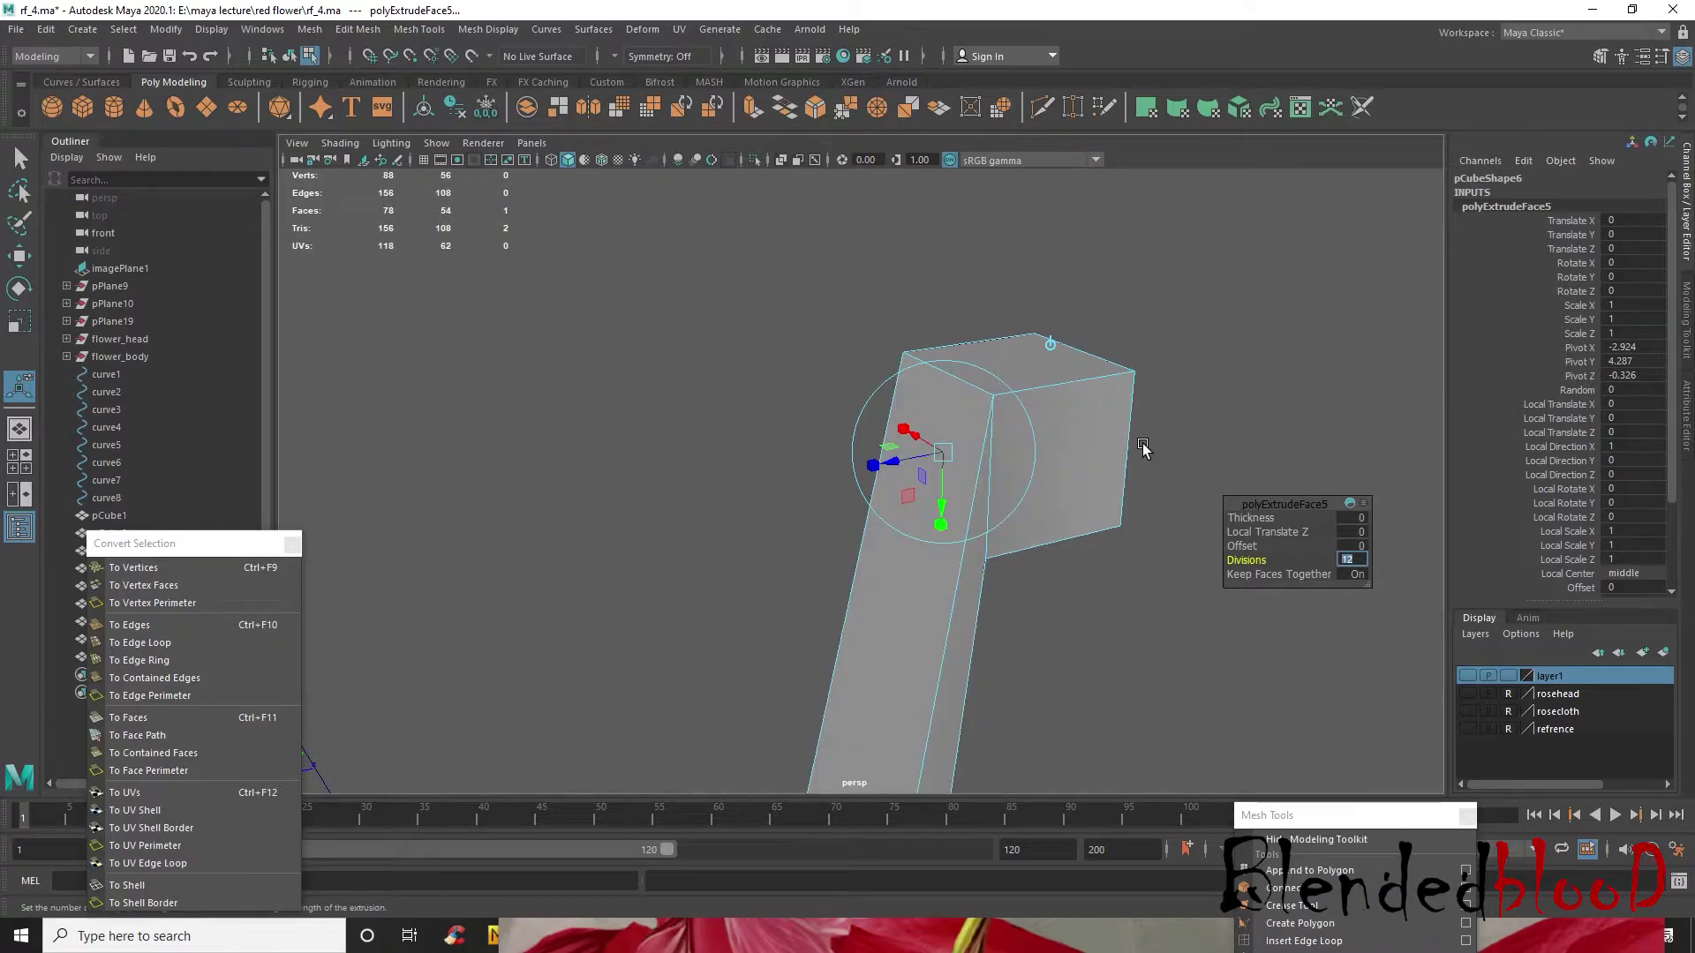
left_click(1051, 345)
left_click(1153, 339)
scroll(1079, 484, "down", 10)
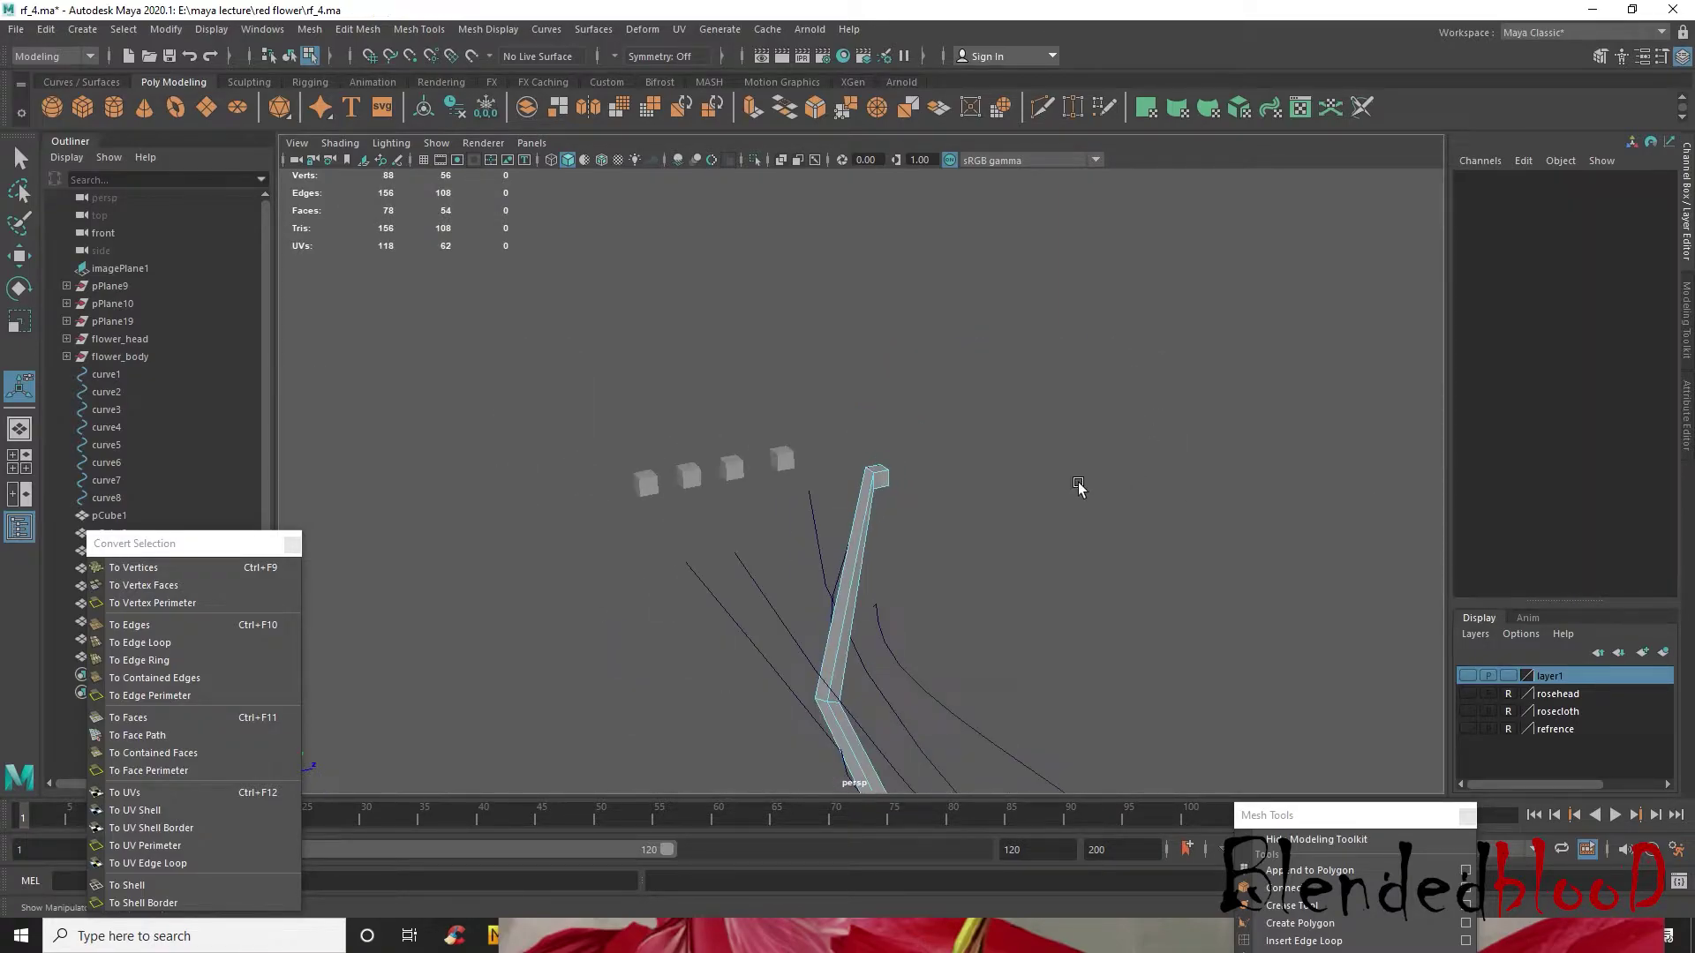
- Select the new stem together with curve3 and add both to the hidden layer1
key("q")
left_click(874, 474)
left_click(836, 580, "shift")
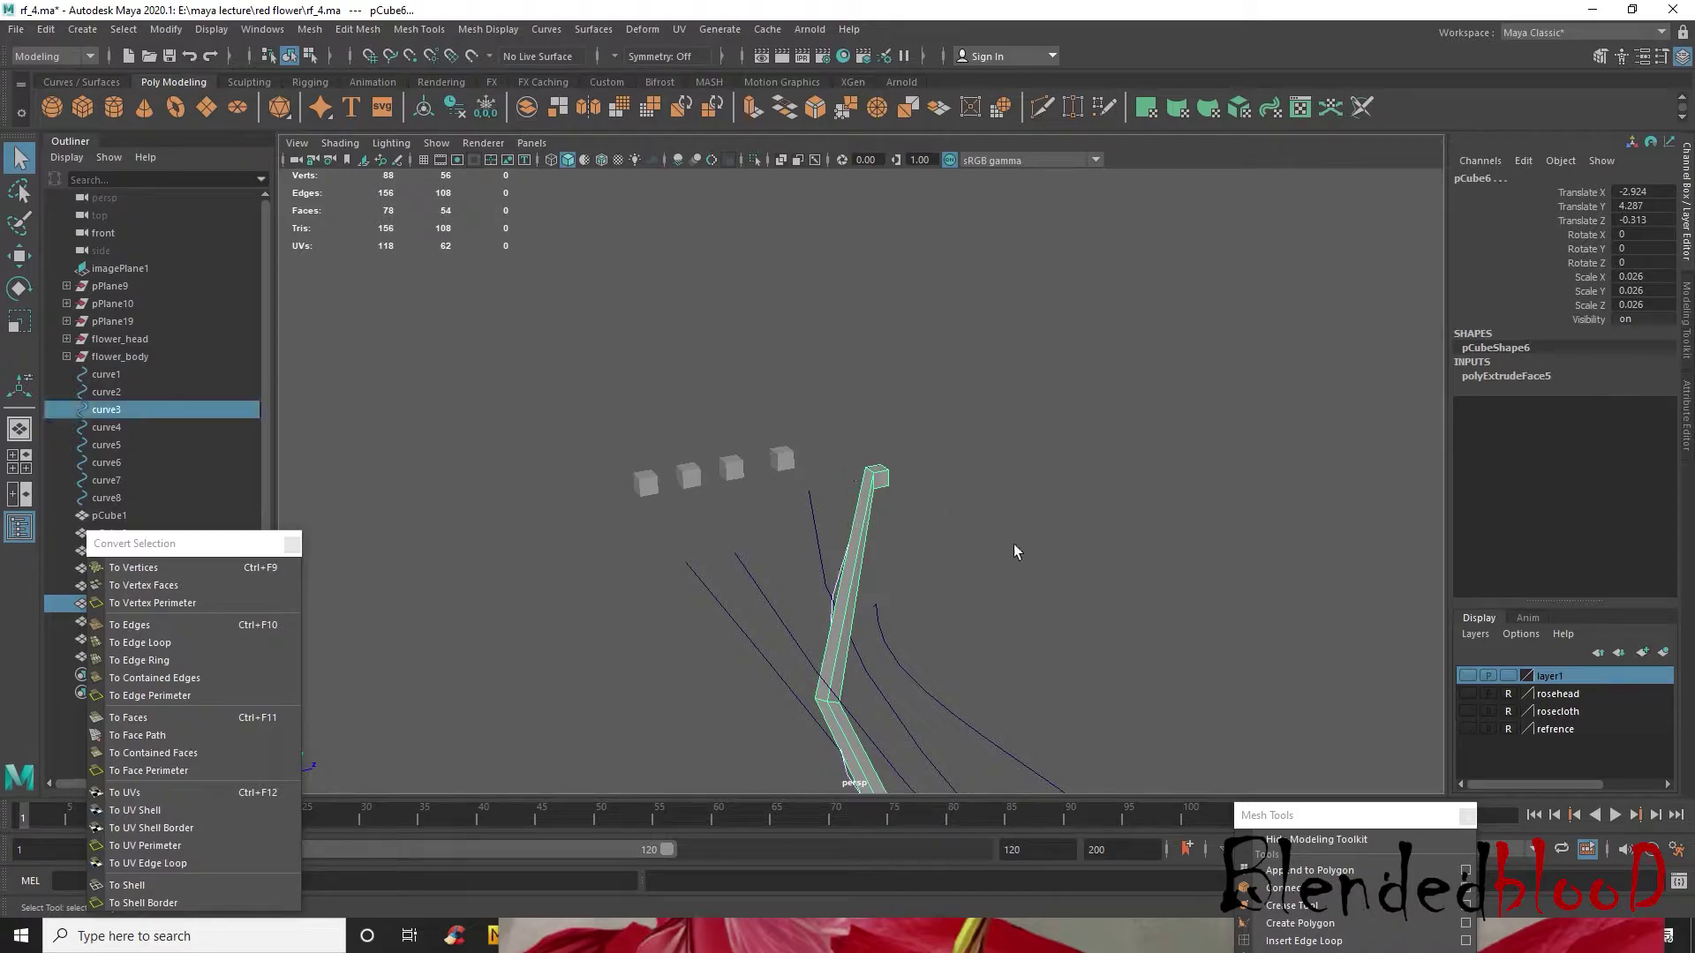
right_click(1535, 675)
left_click(1587, 713)
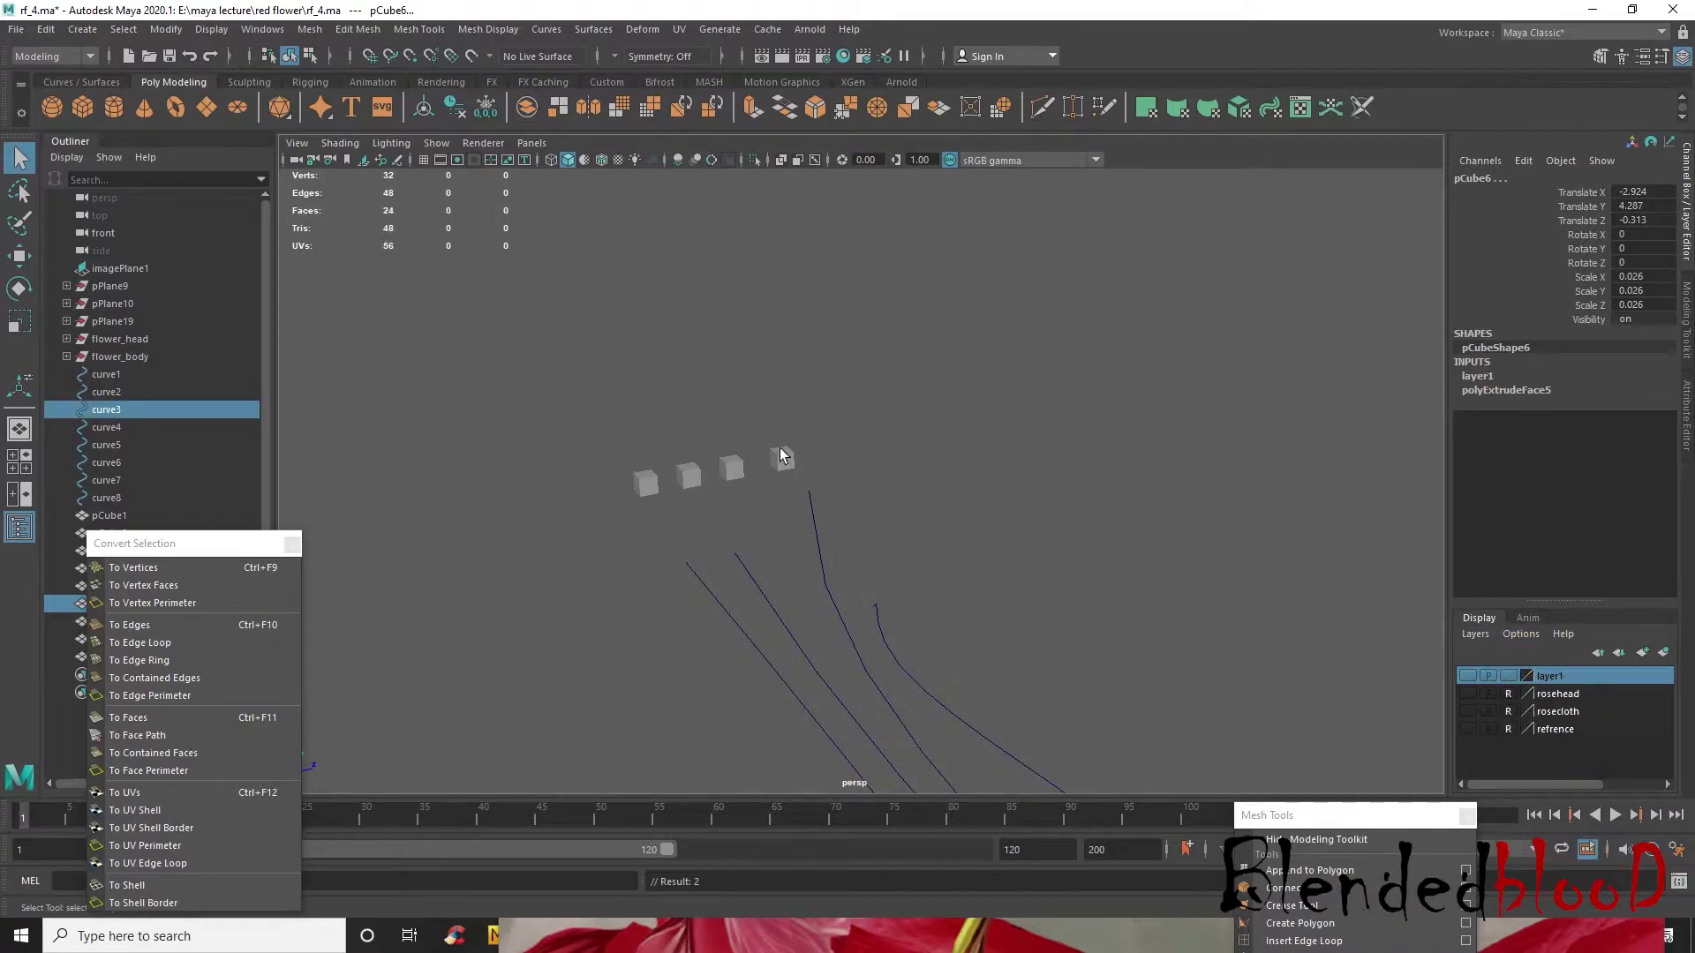
- Move the nearest spare cube so it sits directly above the upper end of curve4
left_click(782, 463)
key("w")
left_click_drag(782, 433, 787, 455)
scroll(826, 529, "up", 5)
middle_click_drag(818, 543, 870, 589, "alt")
scroll(936, 533, "up", 3)
scroll(920, 530, "up", 1)
scroll(918, 532, "down", 1)
left_click_drag(934, 555, 1022, 545)
left_click_drag(979, 609, 1000, 549, "alt")
middle_click_drag(1166, 318, 1030, 464, "alt")
scroll(1031, 452, "up", 4)
middle_click_drag(1271, 441, 1053, 378, "alt")
- Extrude the bottom face of the cube above curve4 along that curve with 12 divisions
right_click_drag(1056, 363, 1070, 413)
left_click_drag(1059, 484, 1049, 384, "alt")
left_click(1007, 226)
left_click(1008, 345, "shift")
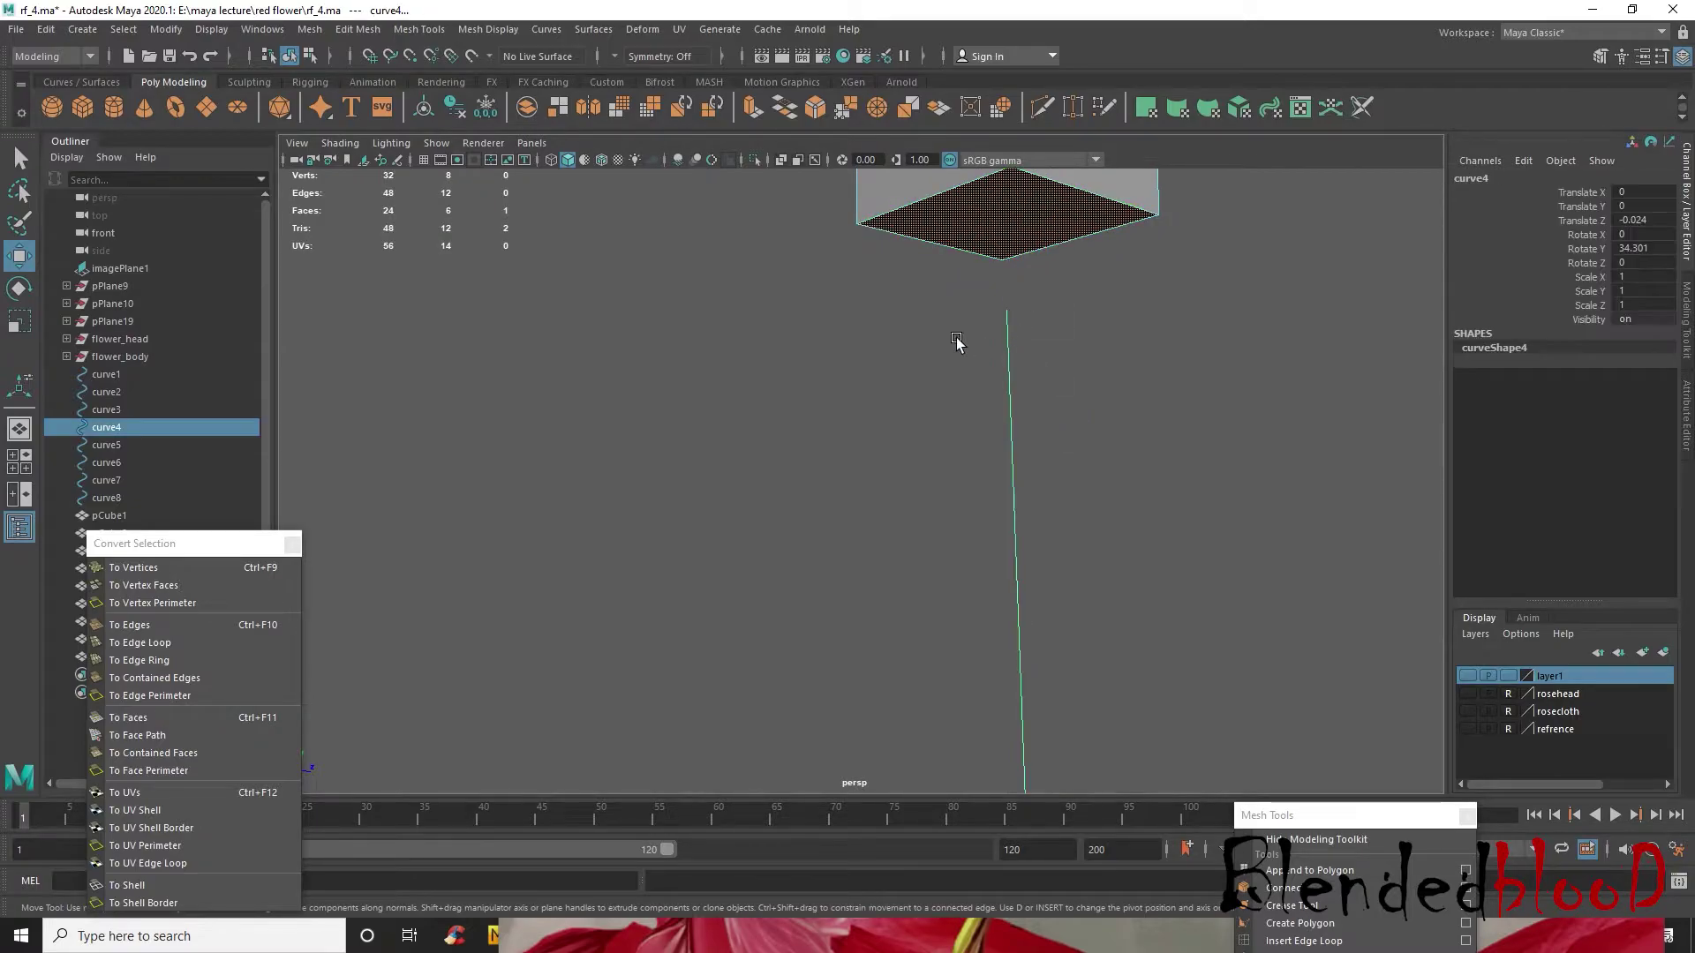
left_click(757, 108)
left_click(1357, 560)
type("12")
key("Return")
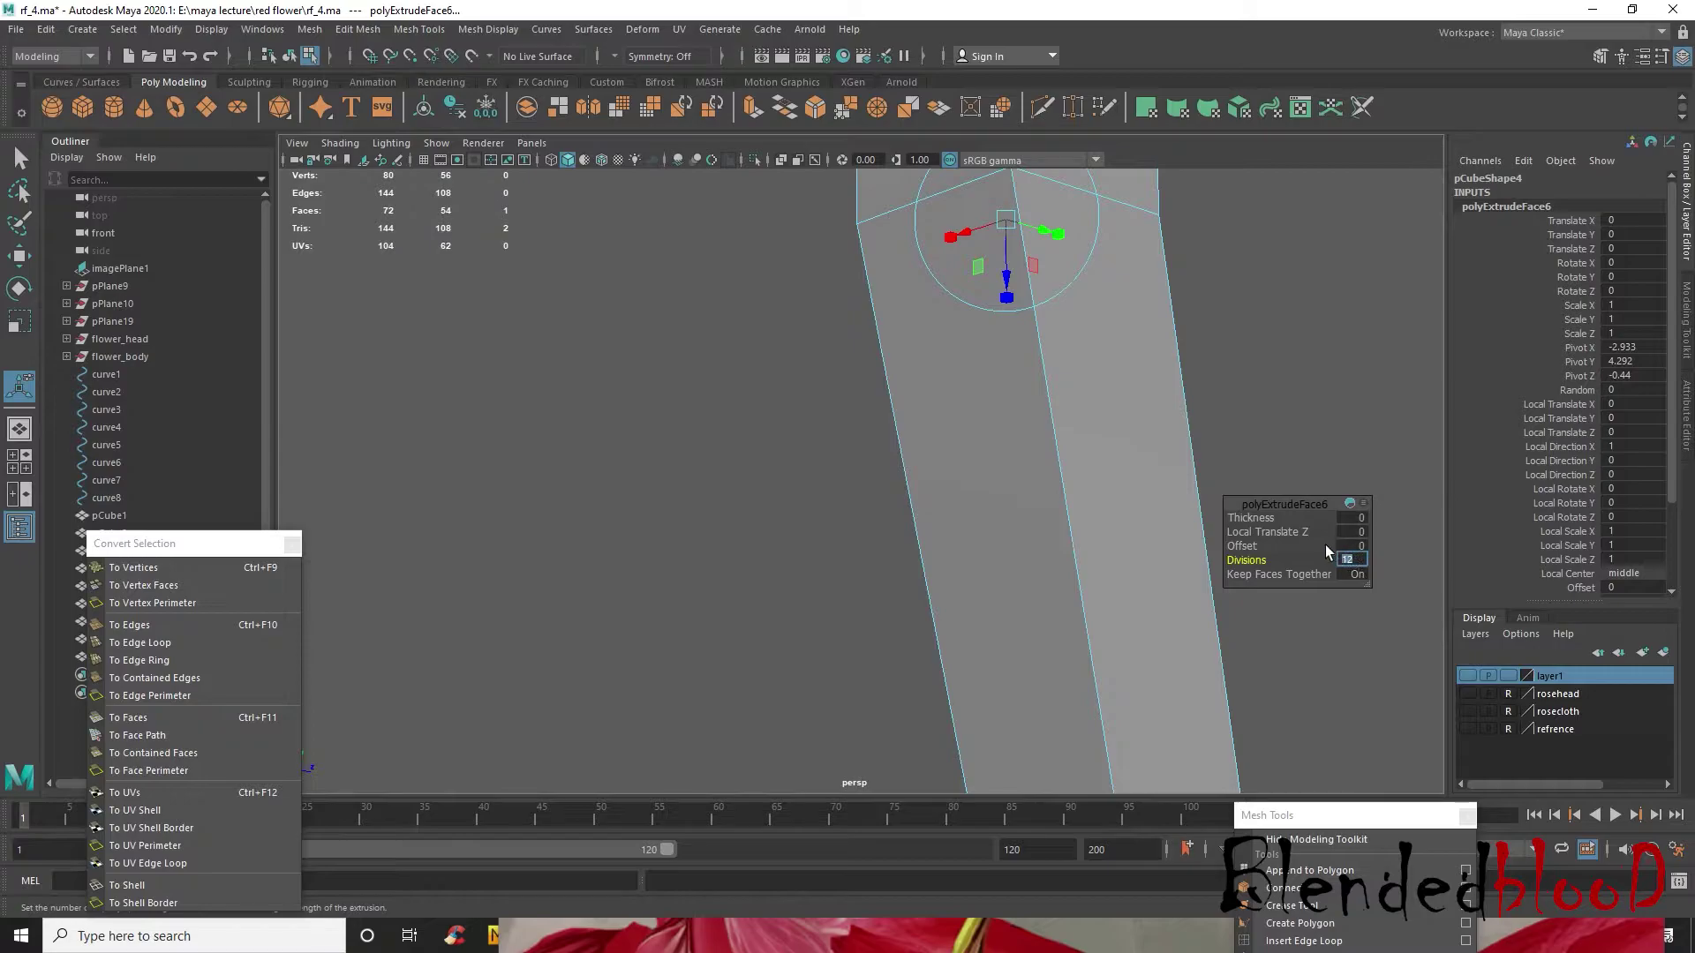
- Return the curve4 stem to object mode and add it with curve4 to the hidden layer1
left_click_drag(1145, 313, 1139, 373, "alt")
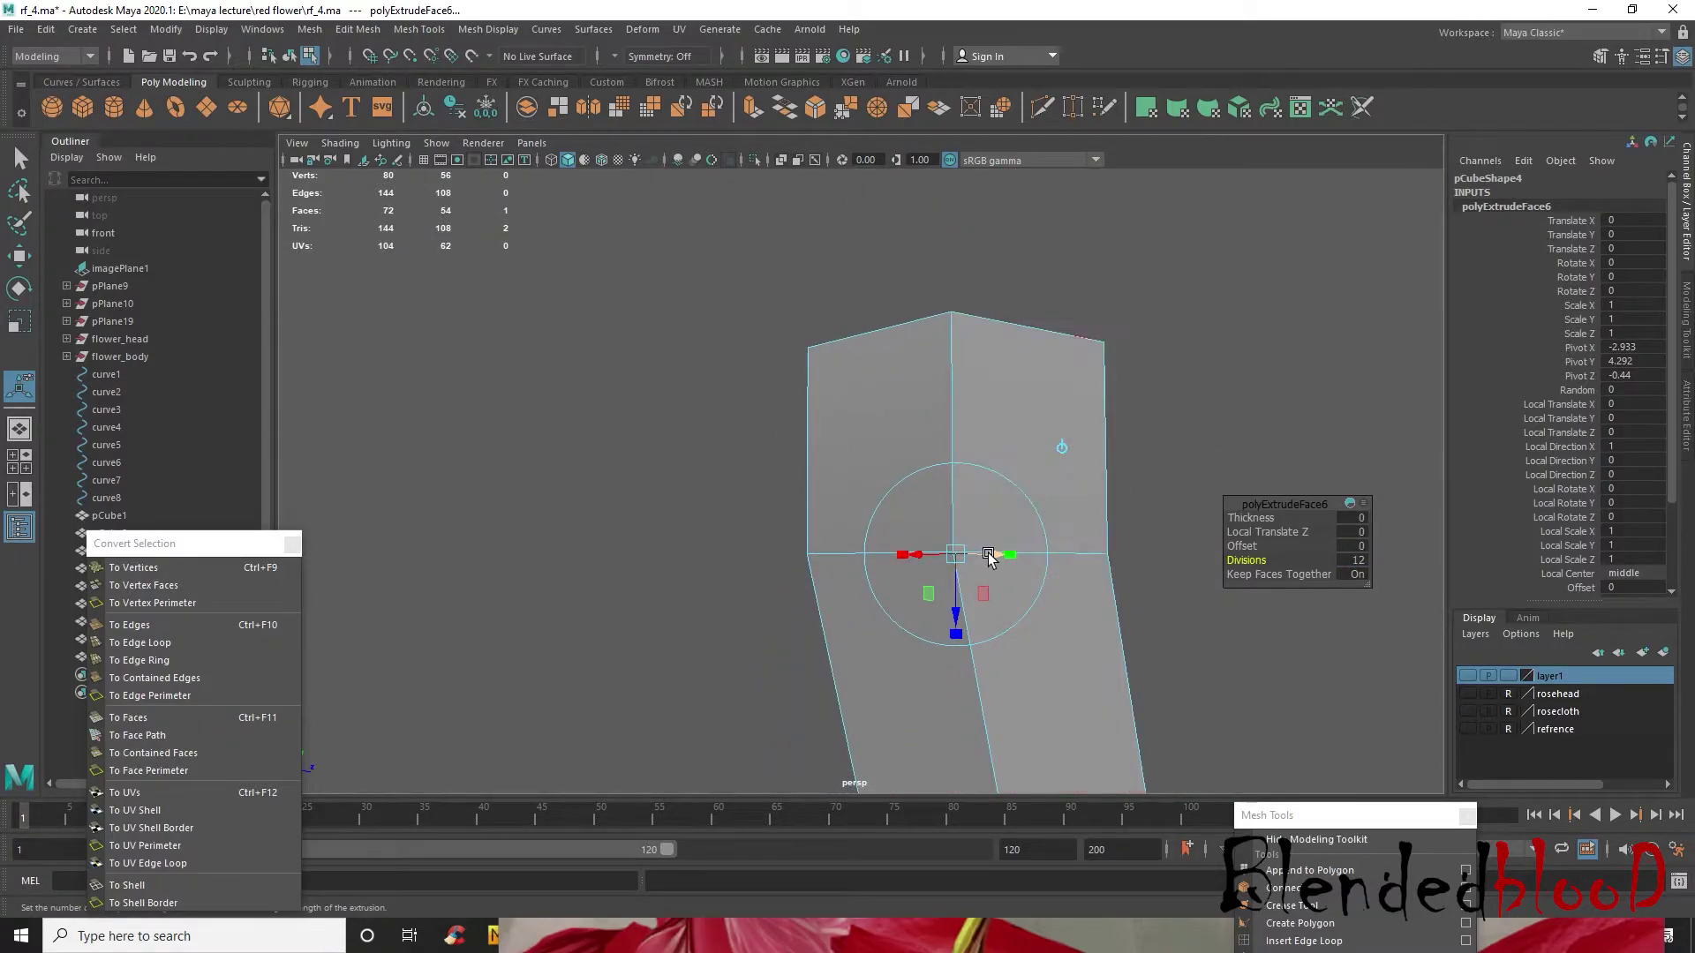
left_click(1063, 452)
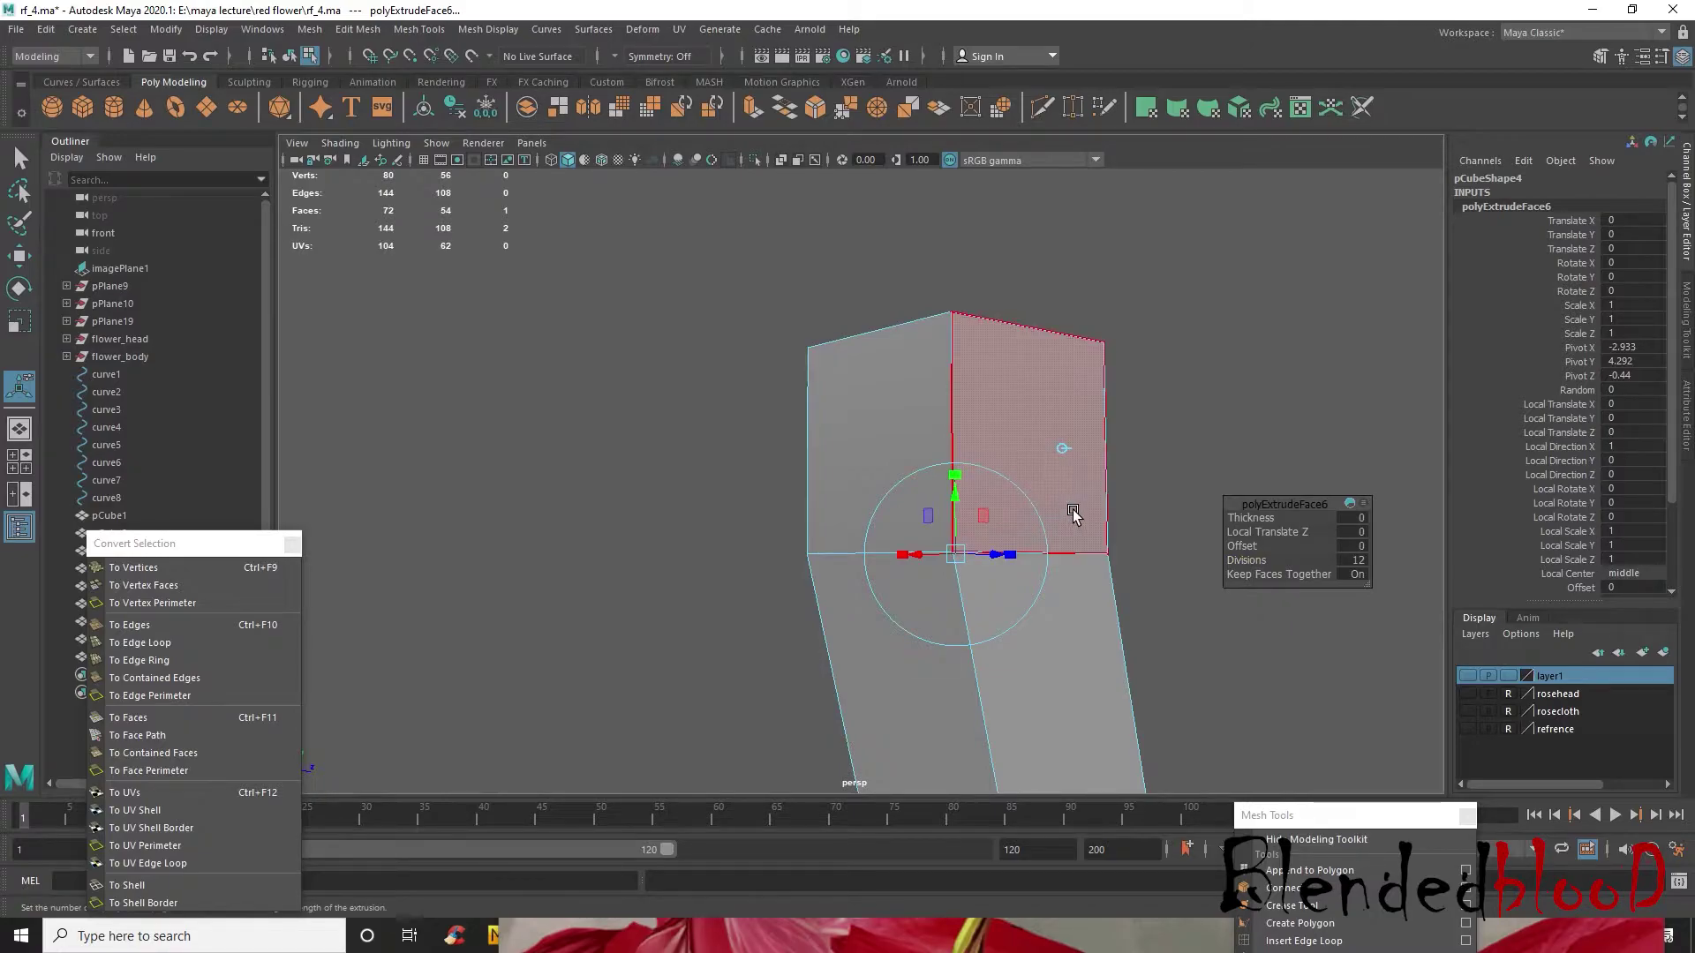
key("w")
right_click(1048, 454)
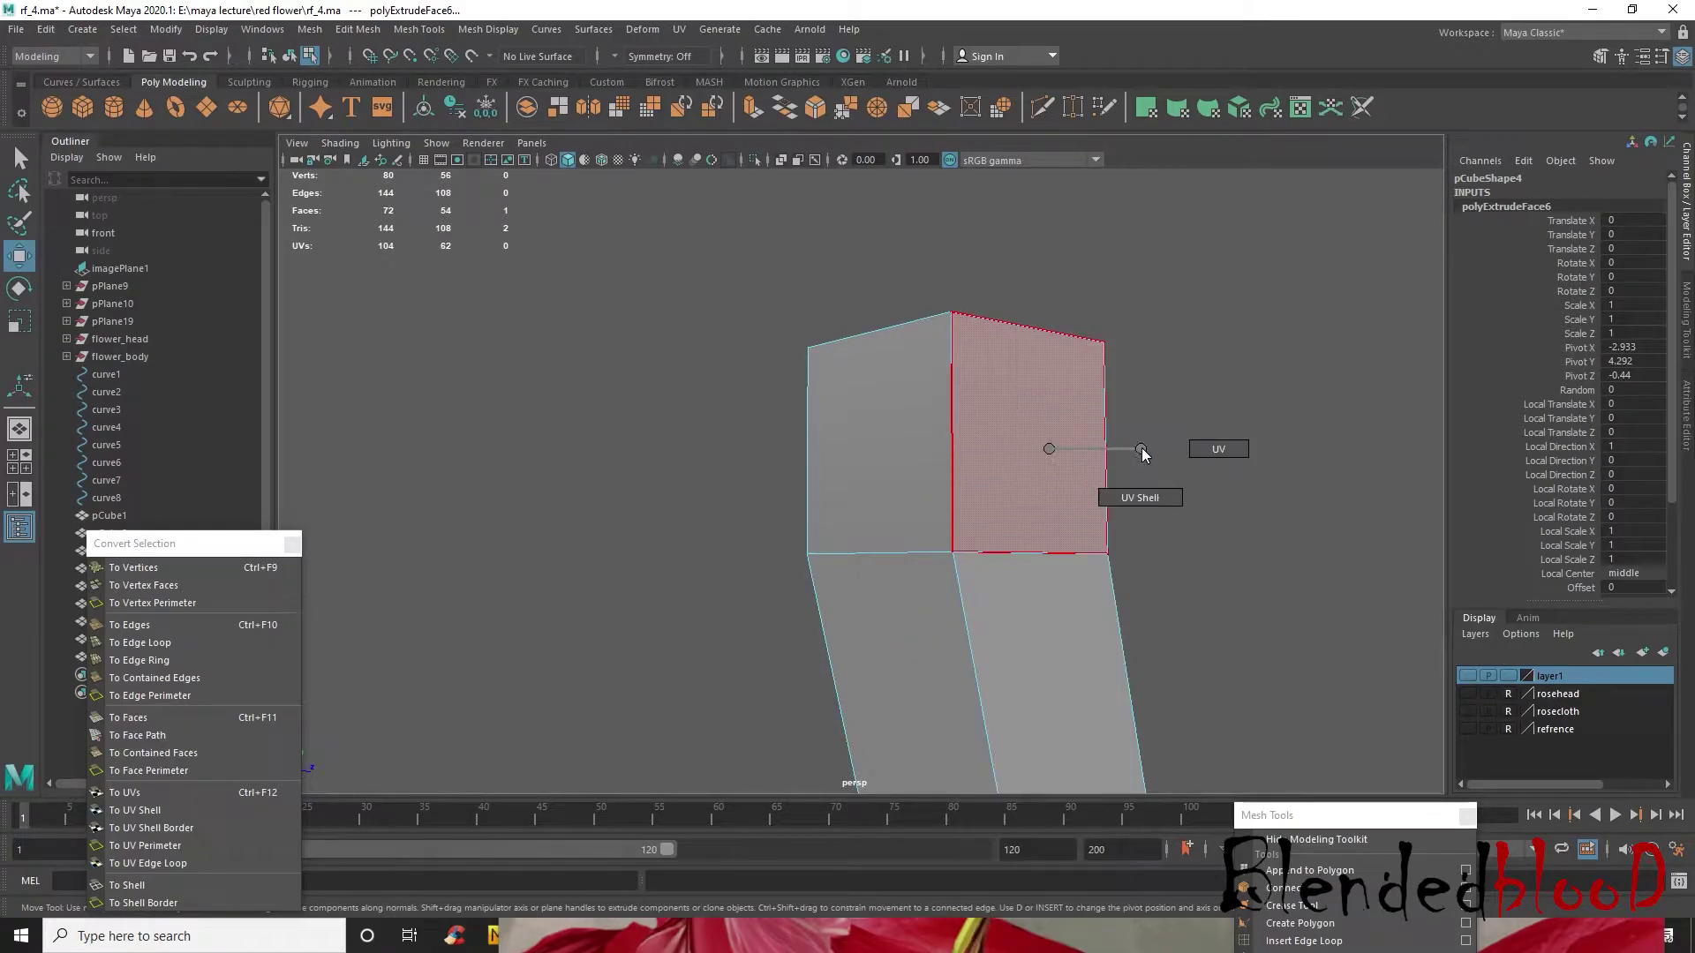
right_click_drag(1047, 454, 1121, 421)
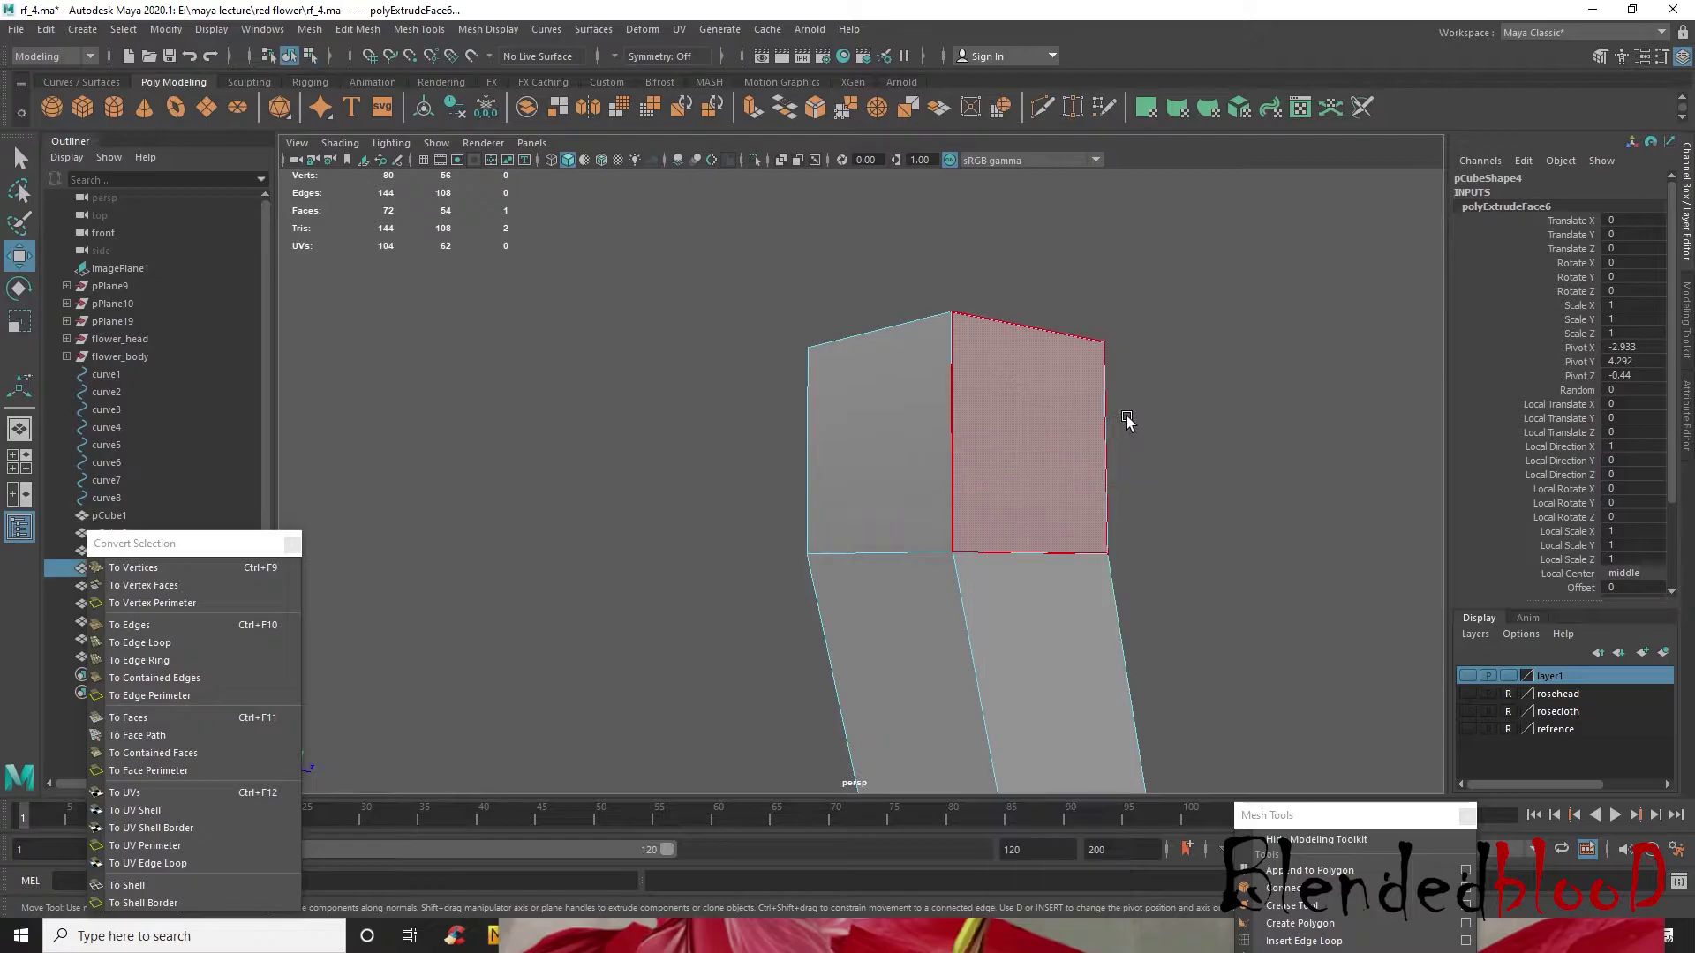
right_click_drag(1048, 462, 899, 449, "alt")
left_click_drag(813, 477, 883, 512)
right_click(1573, 678)
left_click(1589, 719)
- Position the next spare cube at curve2's upper end and extrude its bottom face along that curve with 12 divisions
left_click_drag(732, 415, 760, 489, "alt")
left_click(706, 454)
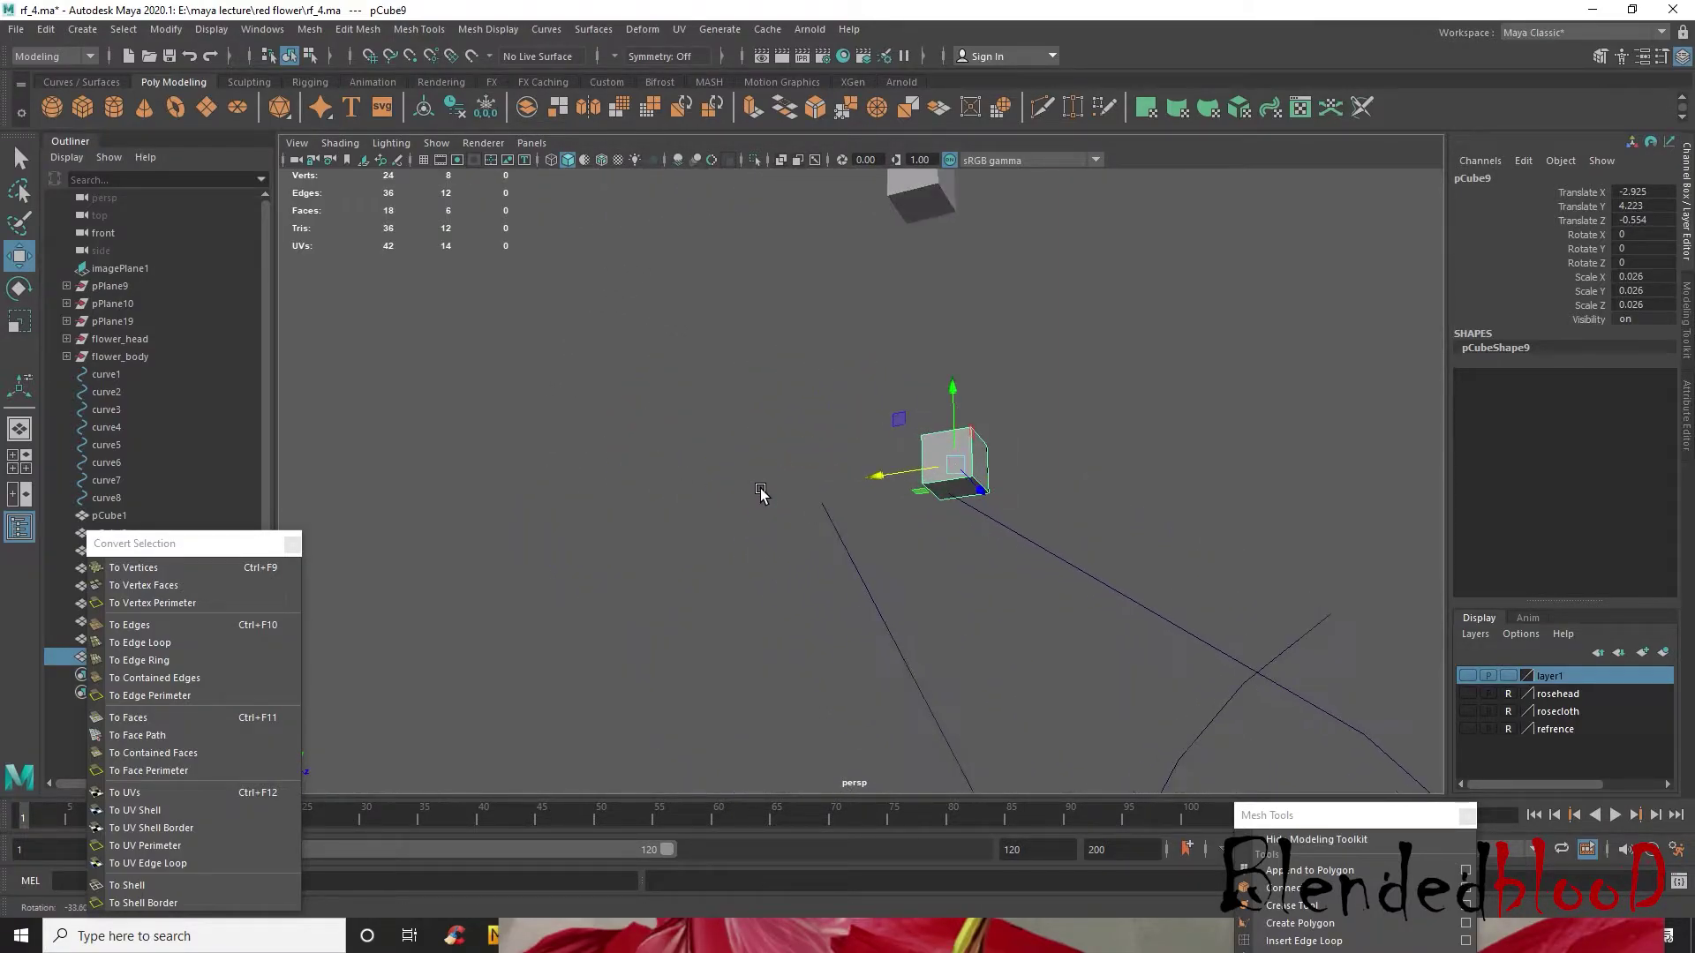
right_click_drag(961, 449, 958, 491)
left_click(958, 491)
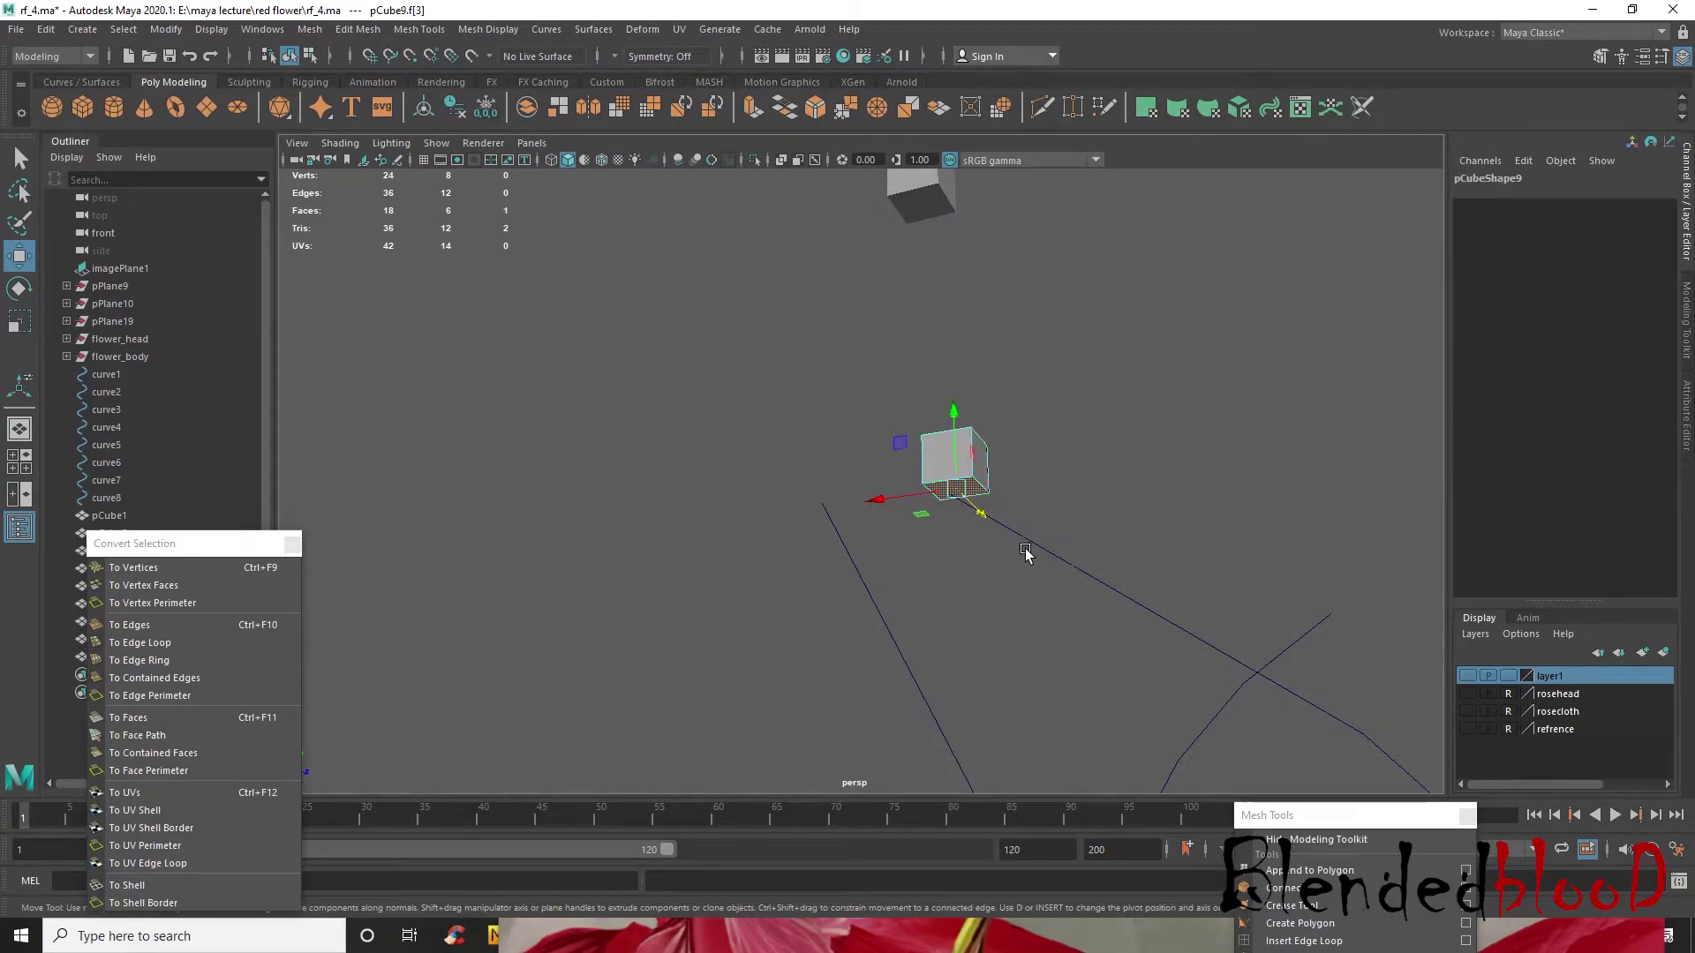
left_click(1052, 549, "shift")
left_click(814, 110)
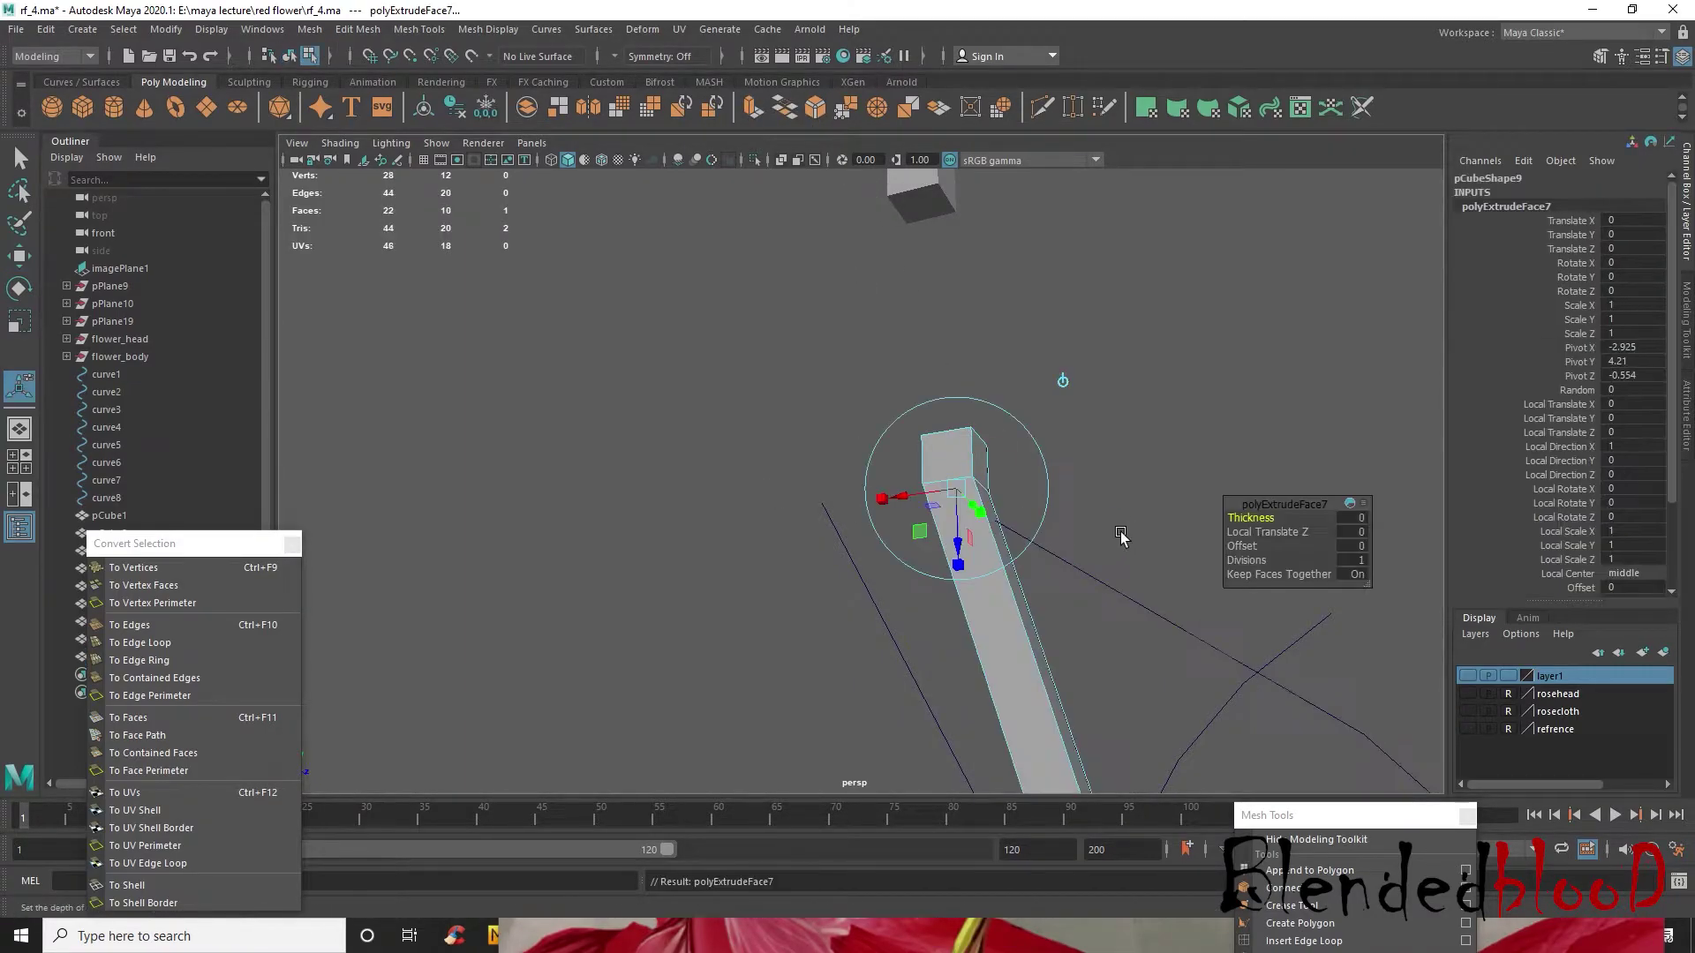
left_click(1064, 383)
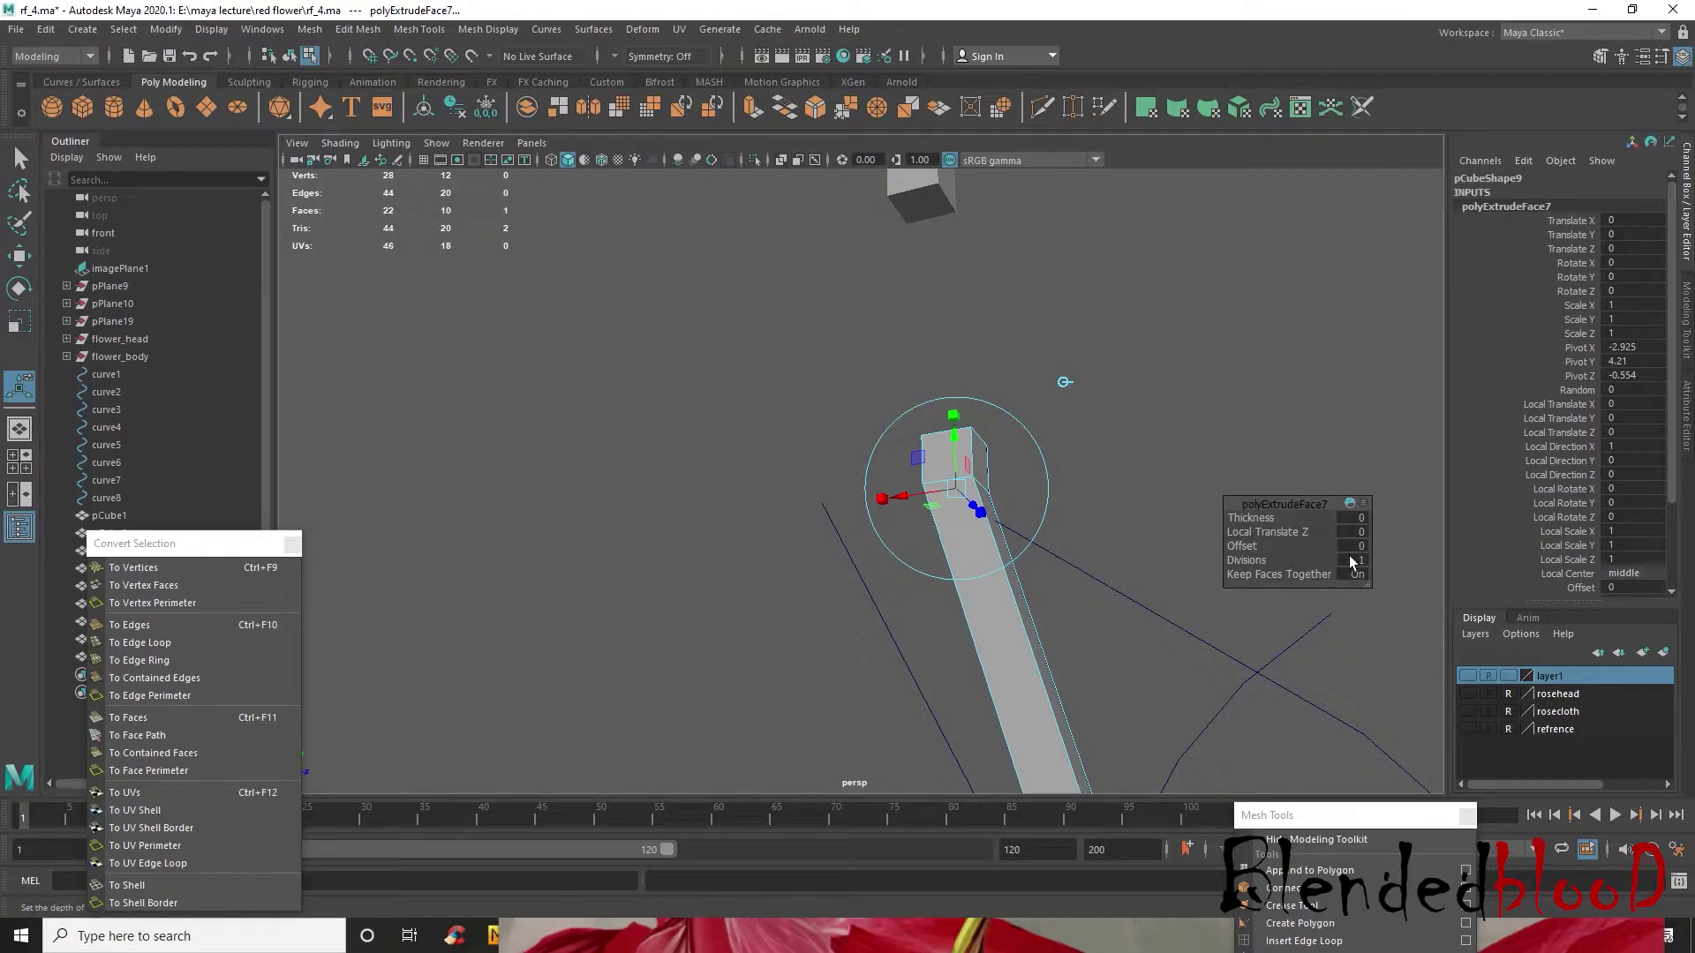
key("Return")
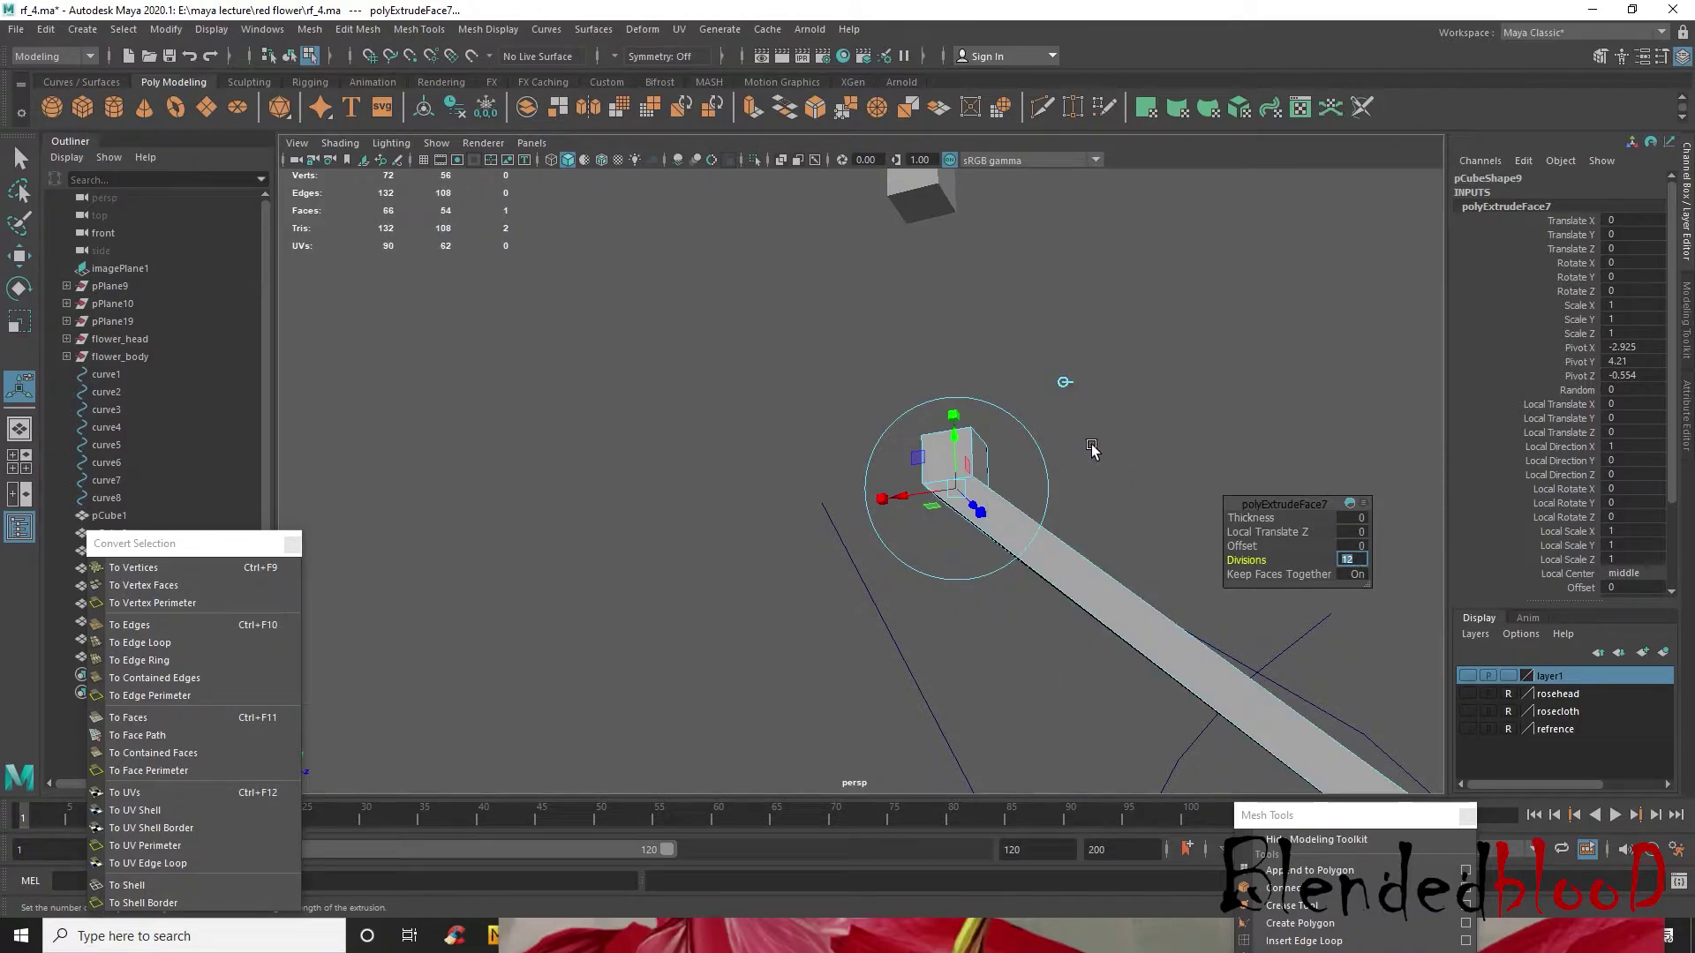
left_click(1164, 442)
- Select the new stem in object mode together with curve2 and add both to the hidden layer1
left_click(945, 456)
scroll(989, 481, "down", 4)
left_click_drag(992, 485, 934, 523, "alt")
right_click_drag(805, 549, 900, 415)
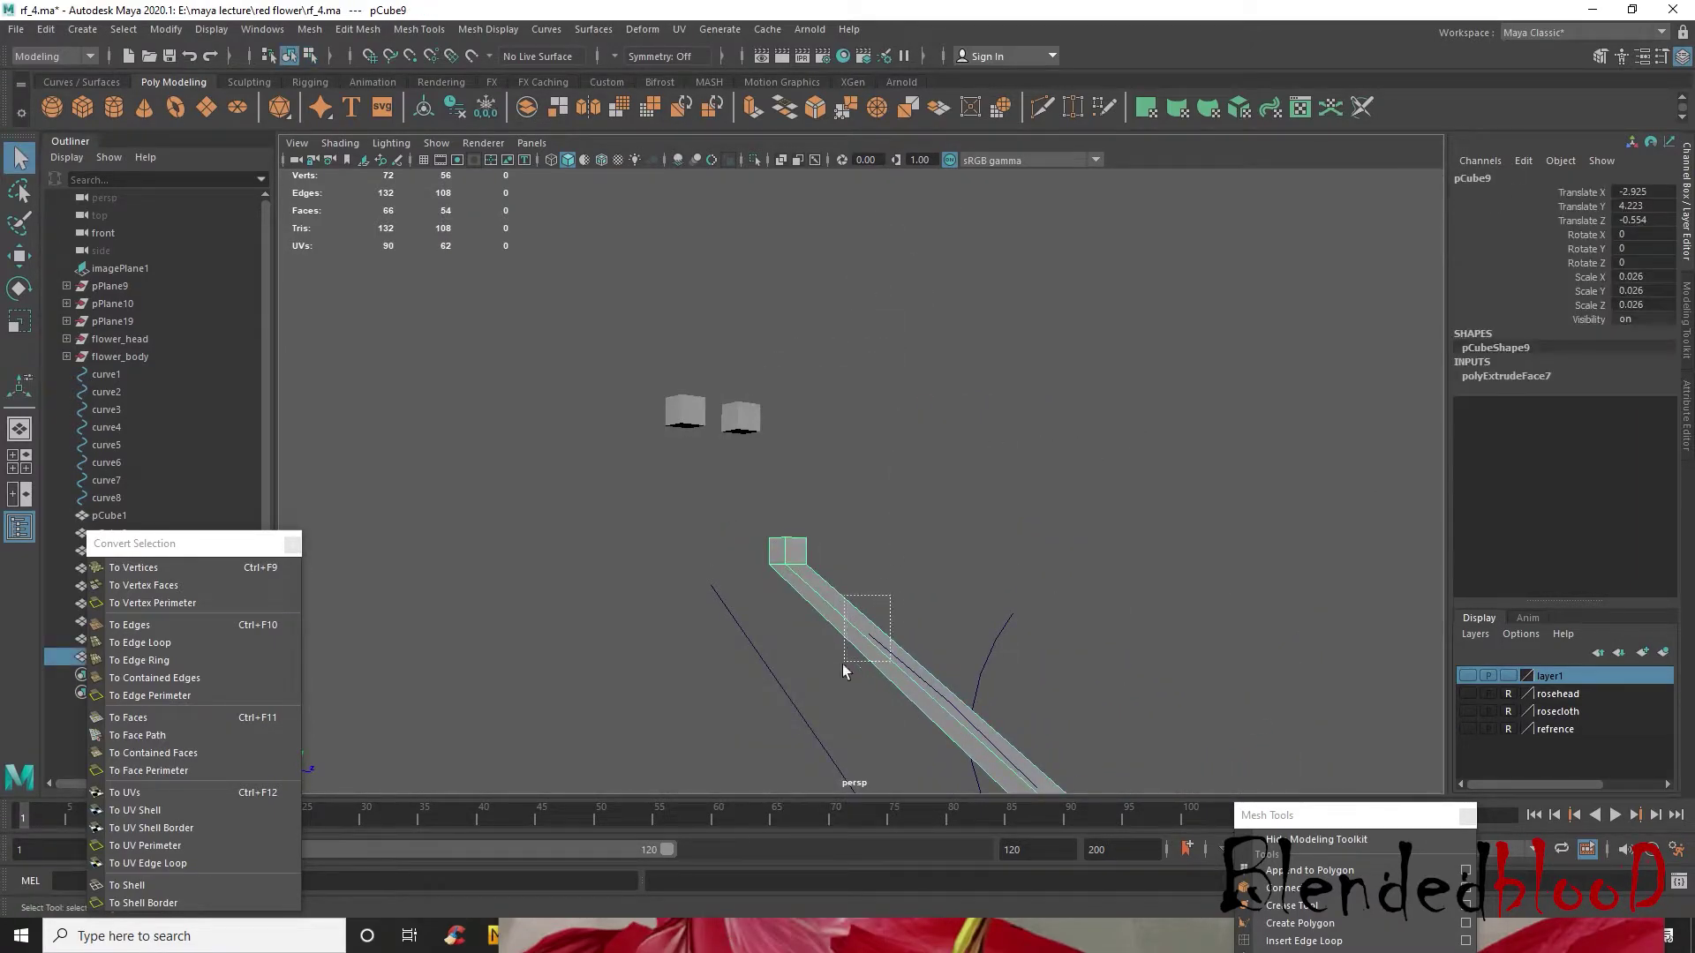
right_click(1597, 680)
left_click(1603, 718)
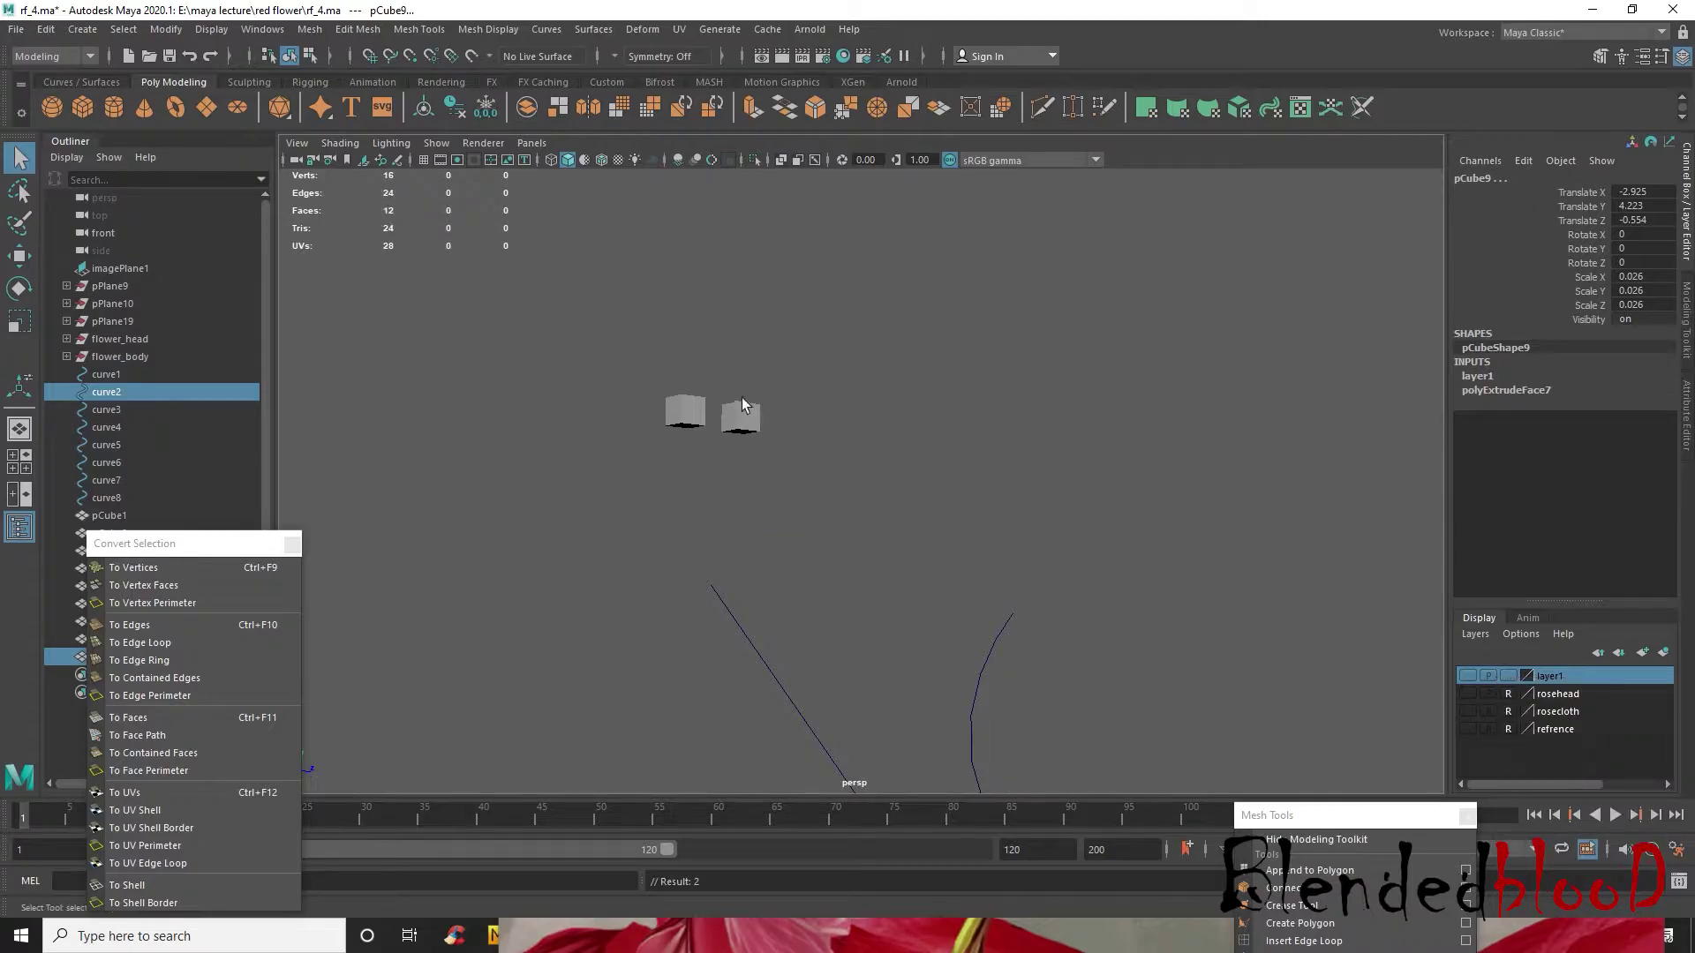
- Lower one of the two remaining cubes toward curve5's upper end and place the other at the top of the last visible curve
left_click(746, 412)
left_click_drag(781, 473, 738, 495, "alt")
key("w")
left_click_drag(664, 444, 675, 569)
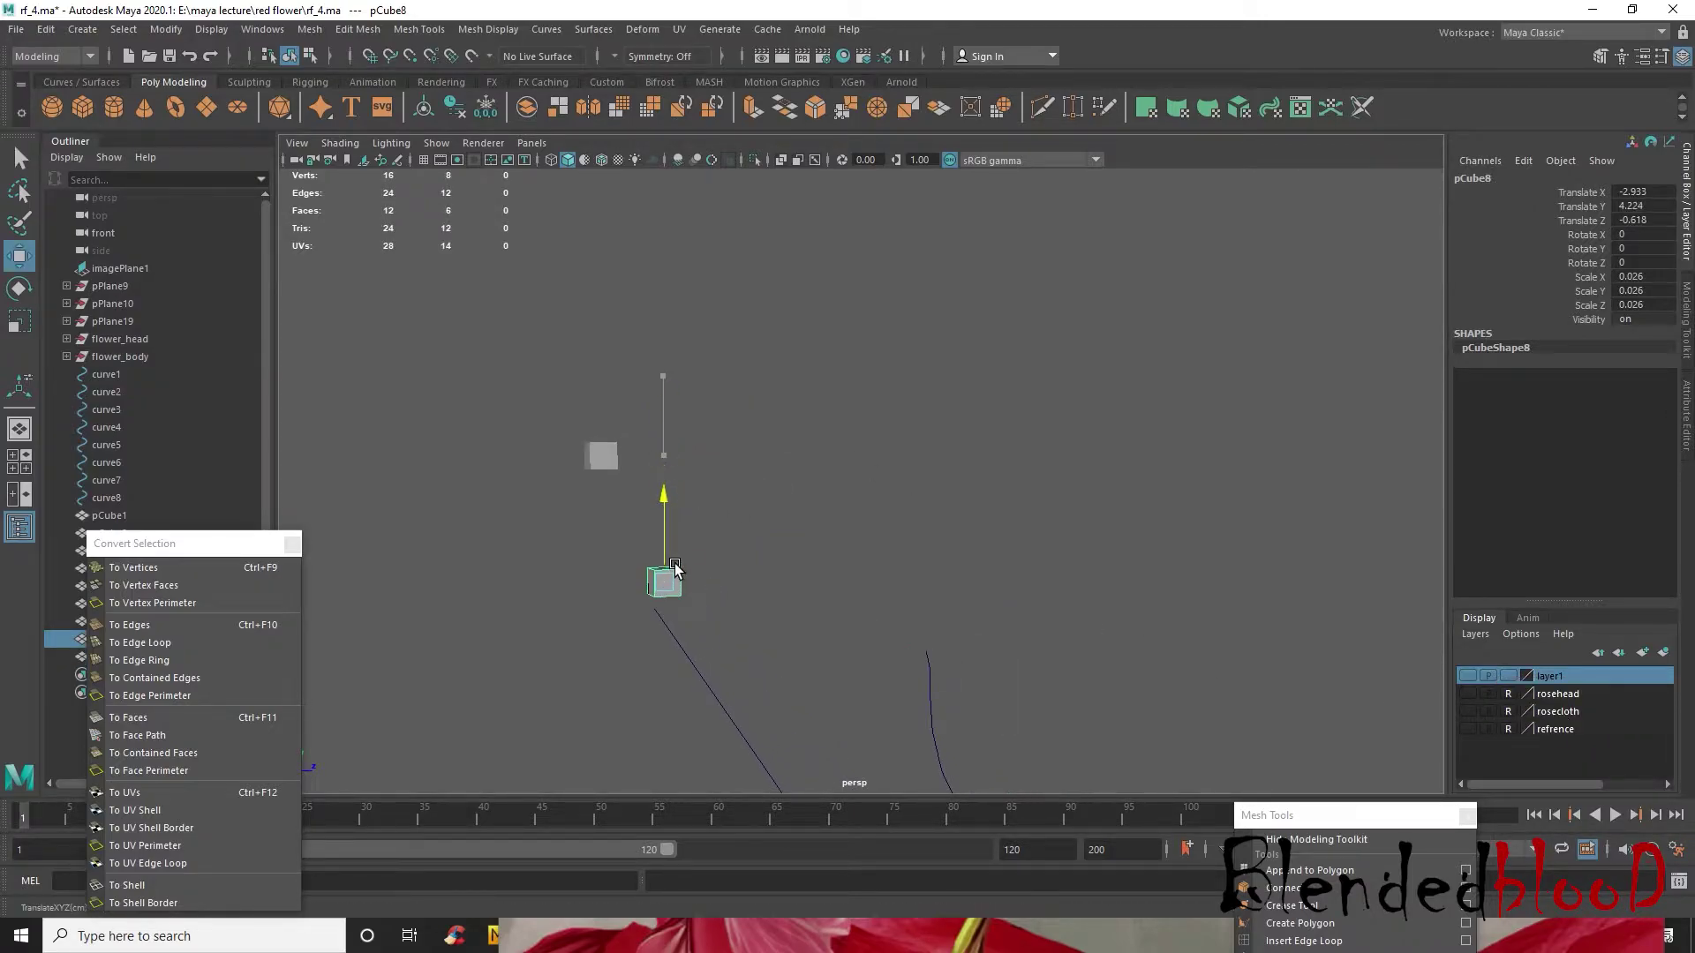
left_click(580, 457)
left_click(608, 456)
left_click_drag(605, 456, 1043, 627)
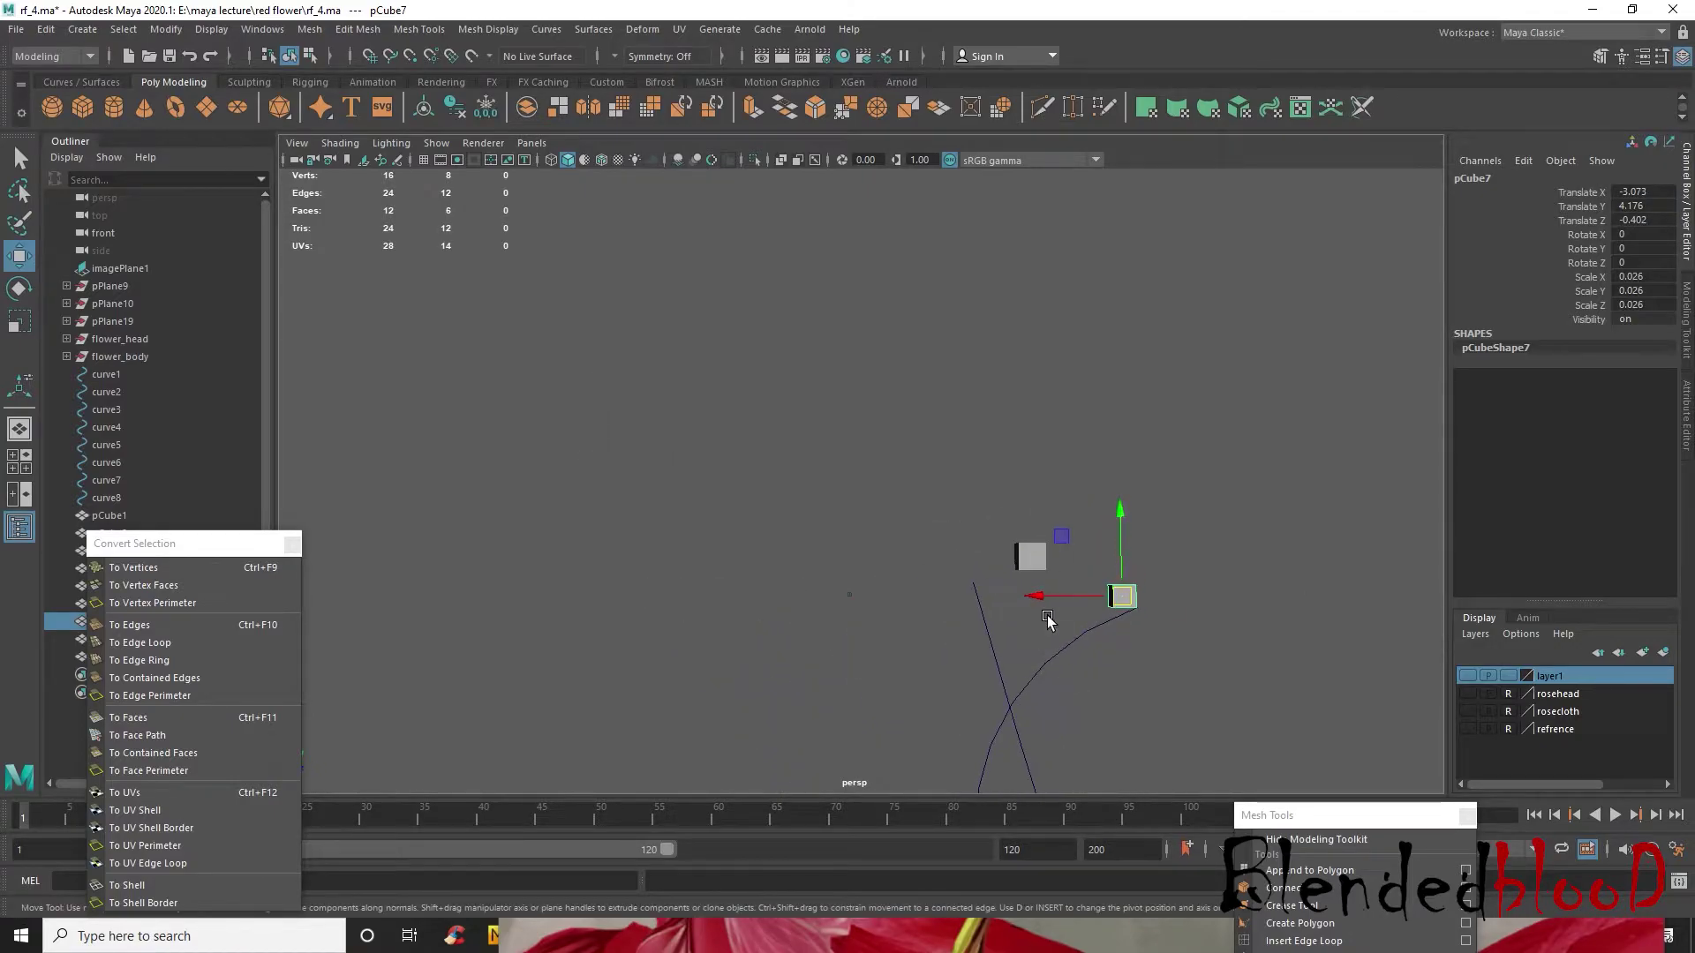
- Align the cube near curve5 with the curve's upper end in width, height and depth
left_click(1034, 560)
left_click_drag(980, 564, 928, 576)
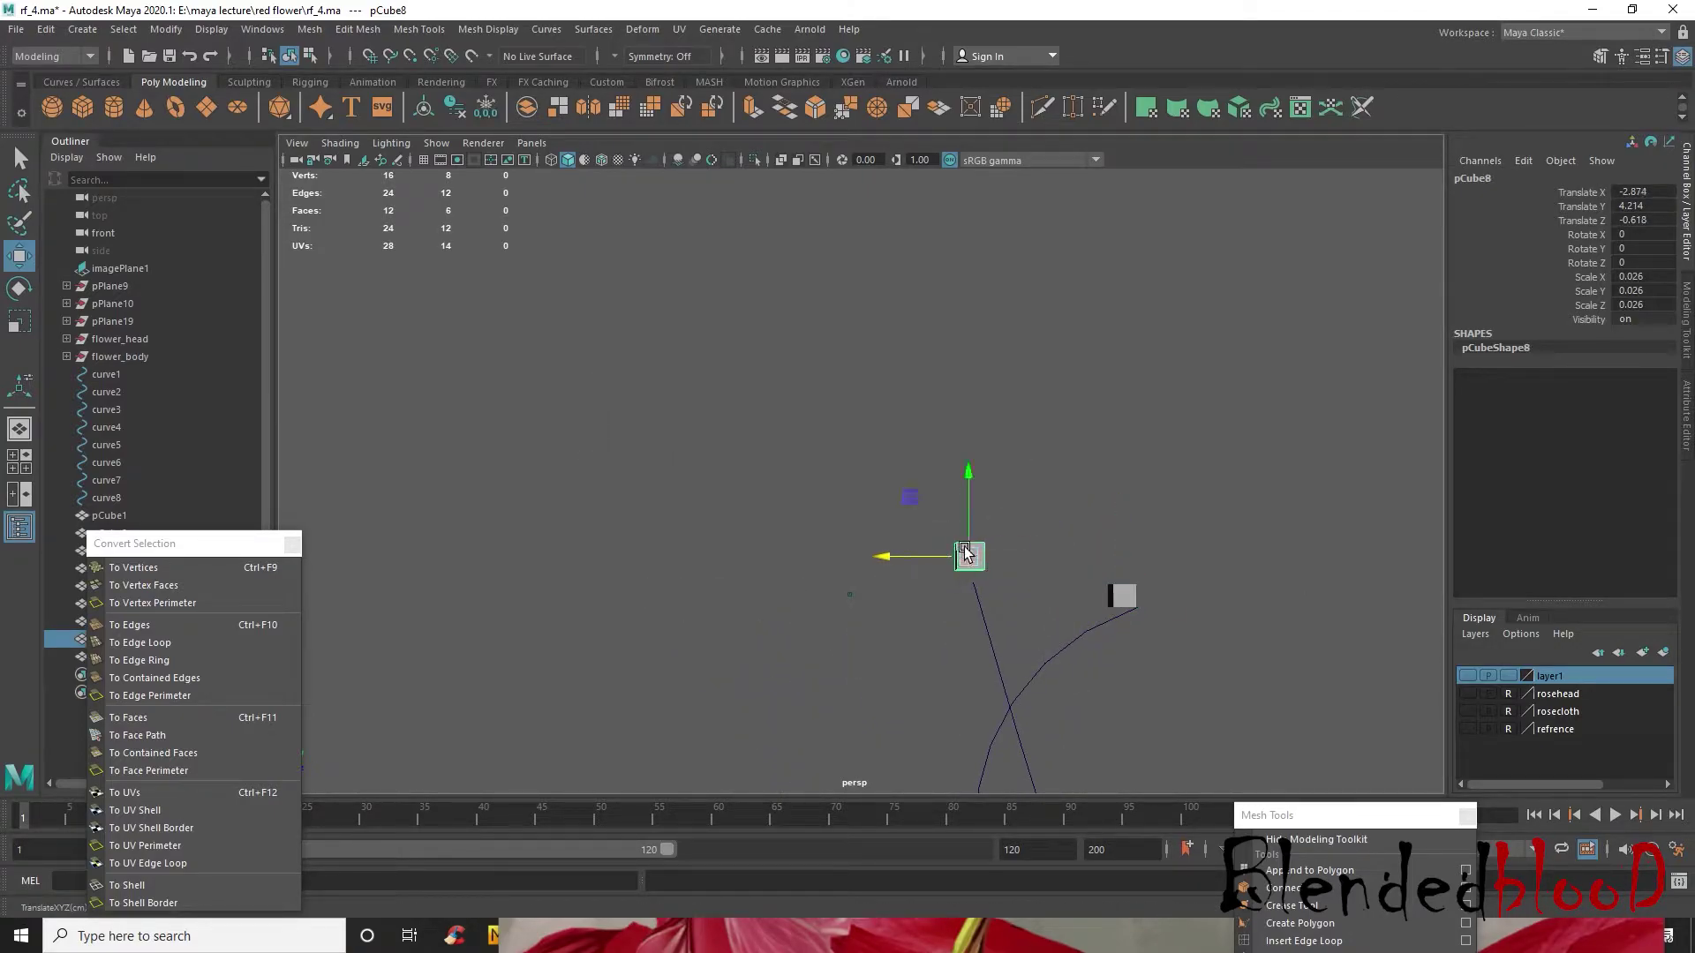
scroll(1008, 617, "up", 3)
left_click_drag(1061, 622, 734, 537, "alt")
scroll(732, 536, "up", 5)
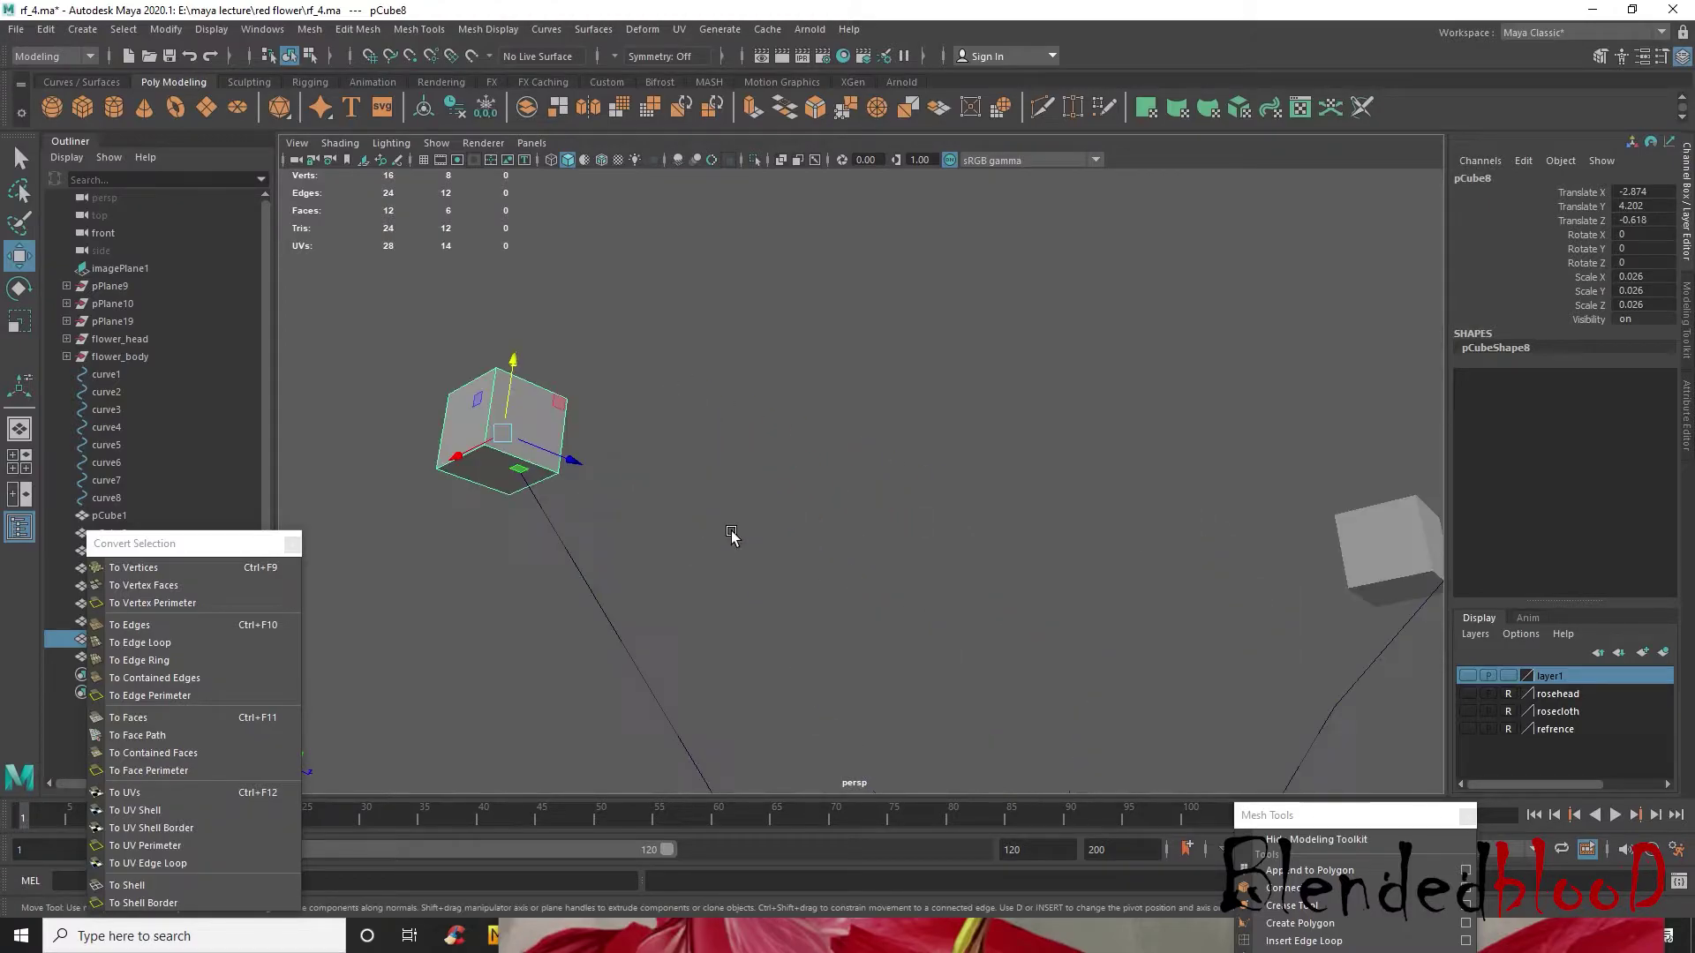
scroll(925, 574, "down", 5)
scroll(930, 574, "up", 3)
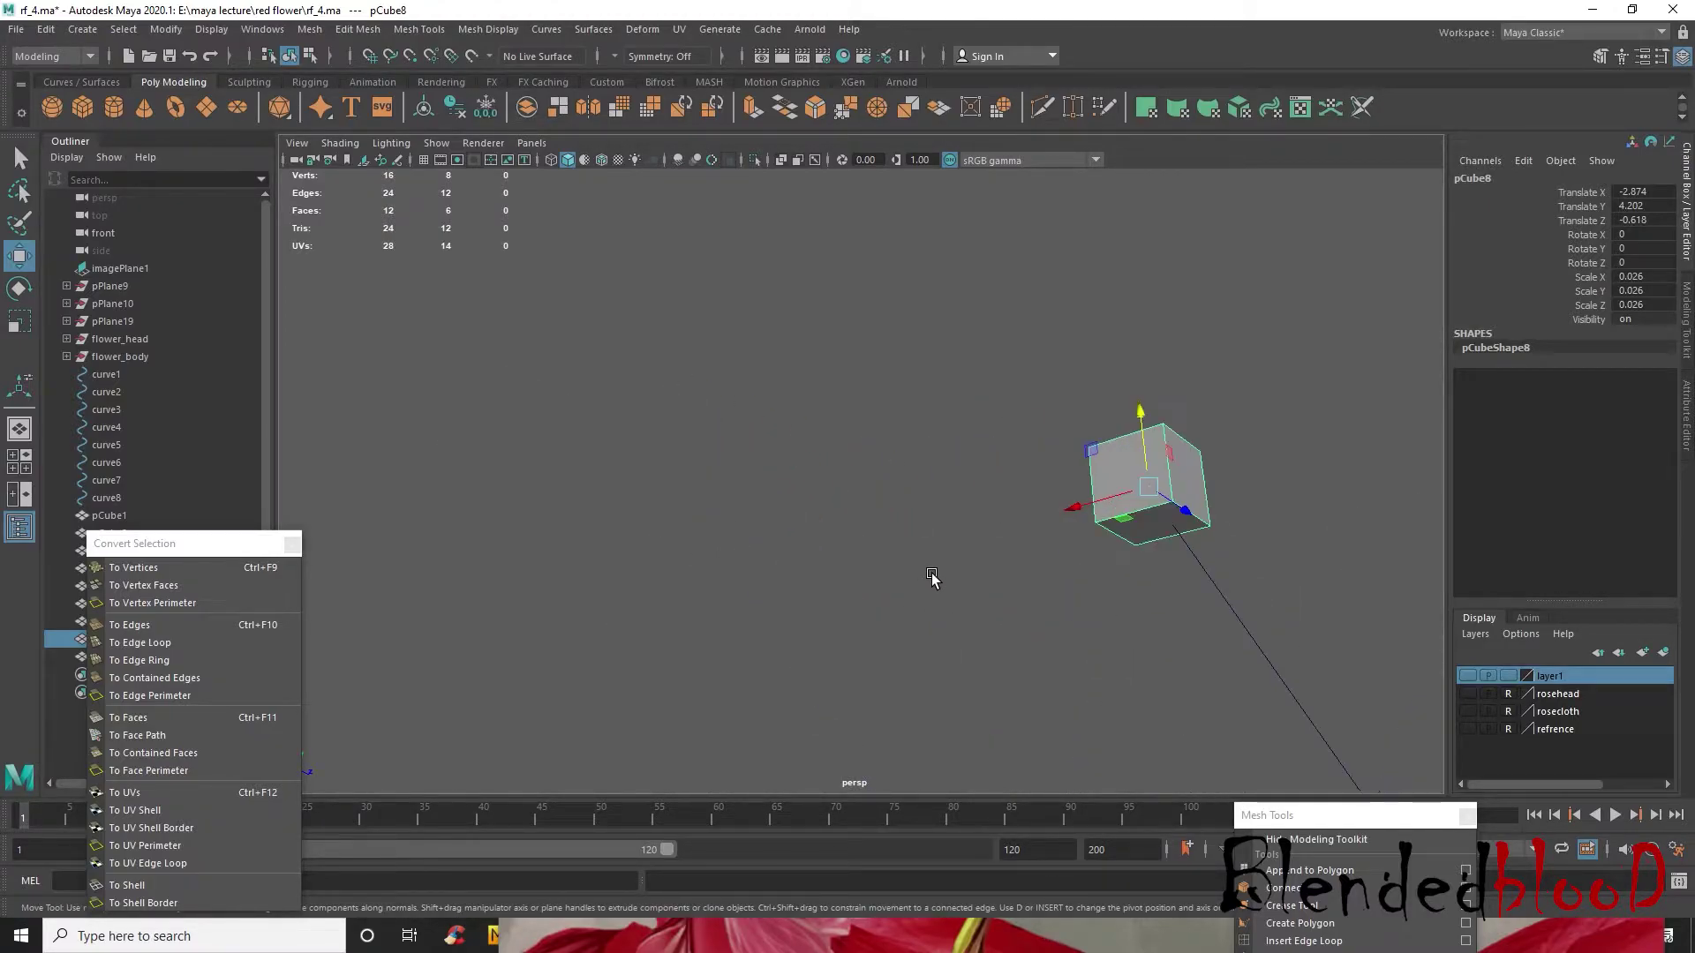
middle_click_drag(1149, 579, 934, 563, "alt")
left_click_drag(852, 537, 903, 520, "alt")
left_click_drag(917, 400, 932, 403)
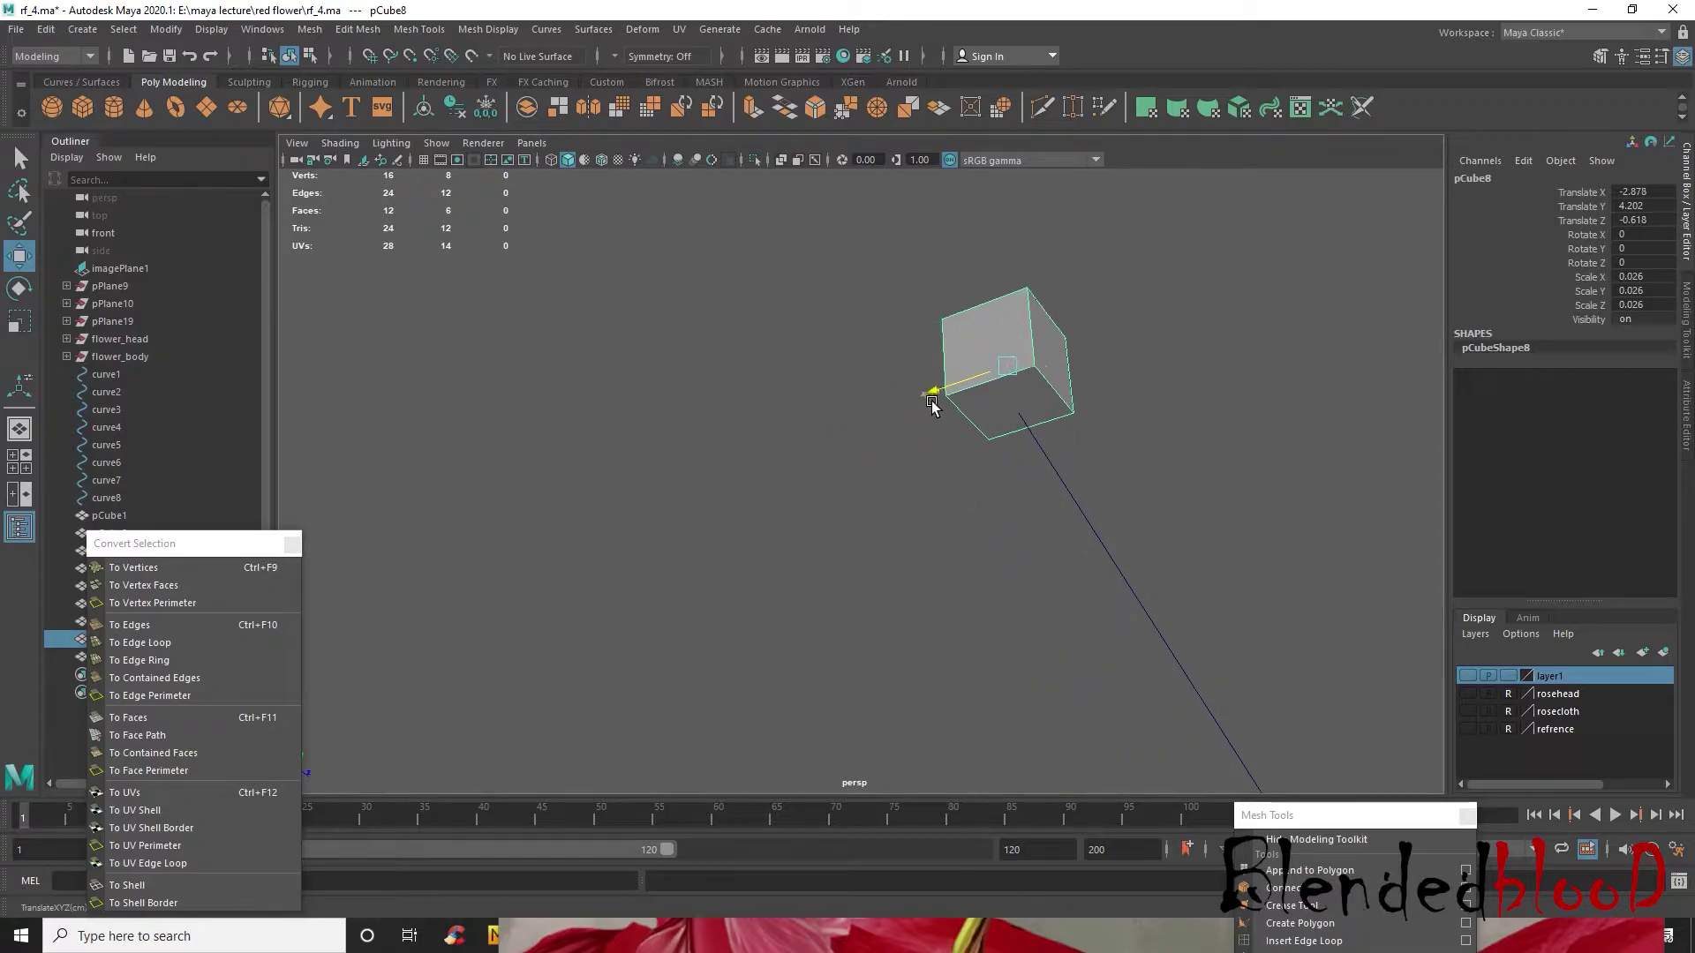
left_click_drag(1150, 531, 1072, 543, "alt")
middle_click_drag(530, 534, 742, 541, "alt")
left_click_drag(766, 491, 775, 494)
- Extrude the bottom face of the cube at curve5 along that curve with 12 divisions
right_click_drag(714, 528, 881, 421)
left_click(761, 535)
left_click(713, 500)
right_click_drag(727, 503, 717, 528)
left_click(697, 512)
left_click(755, 574, "shift")
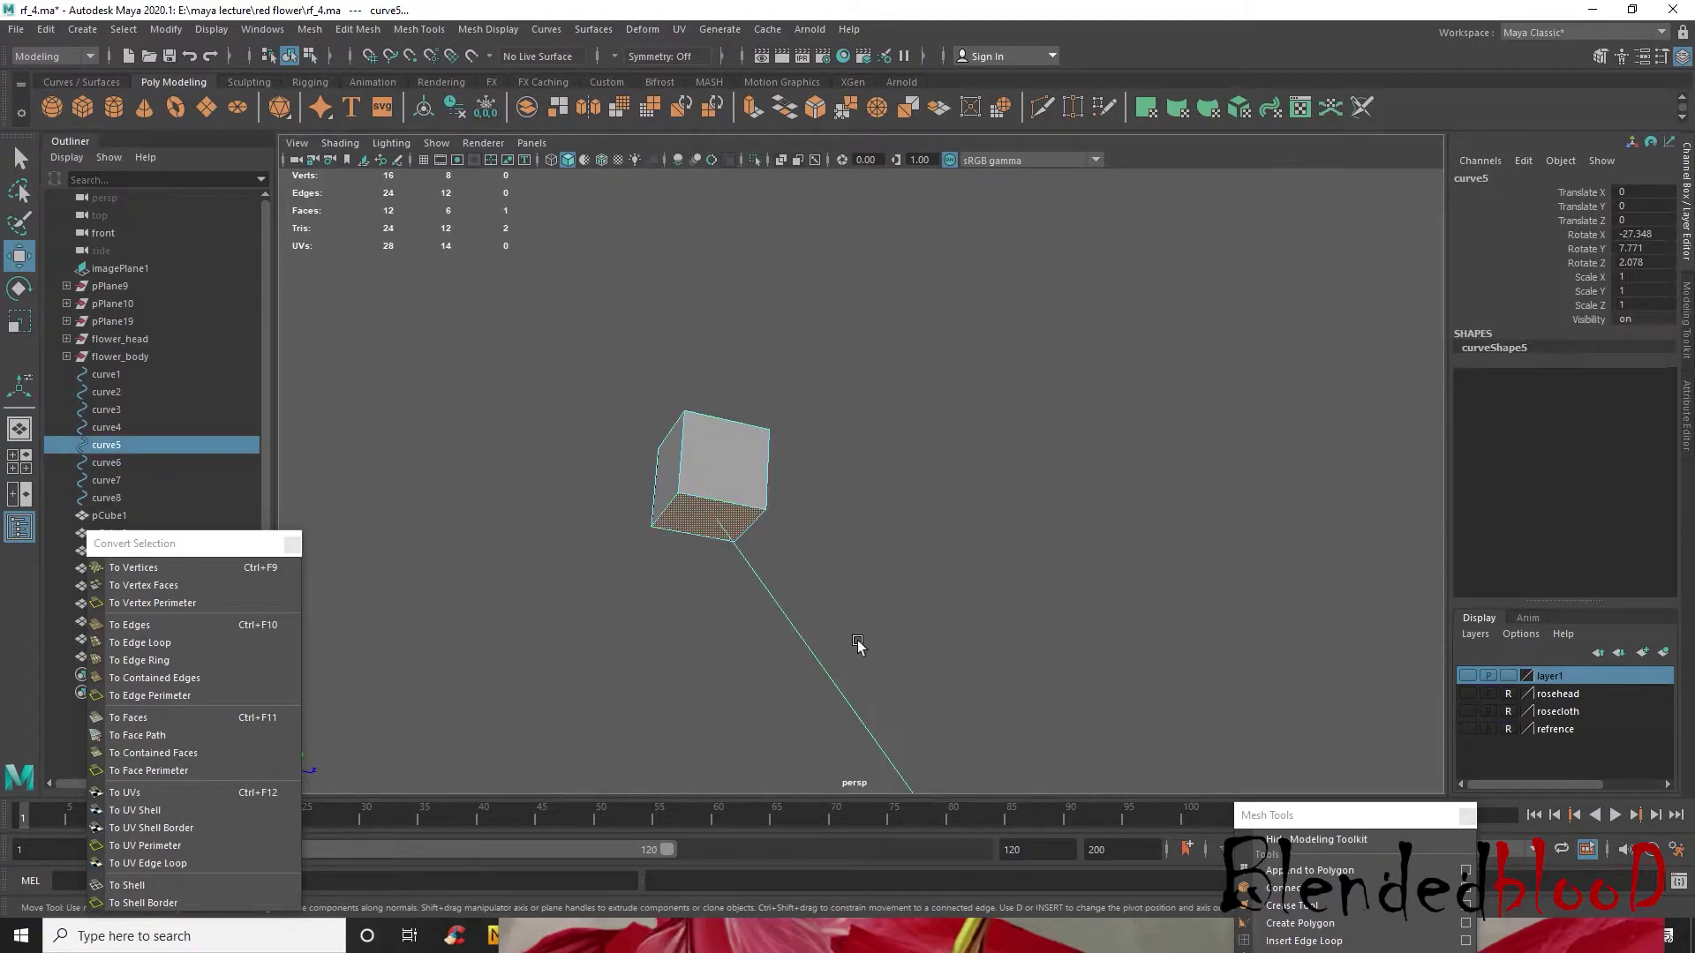
left_click(814, 109)
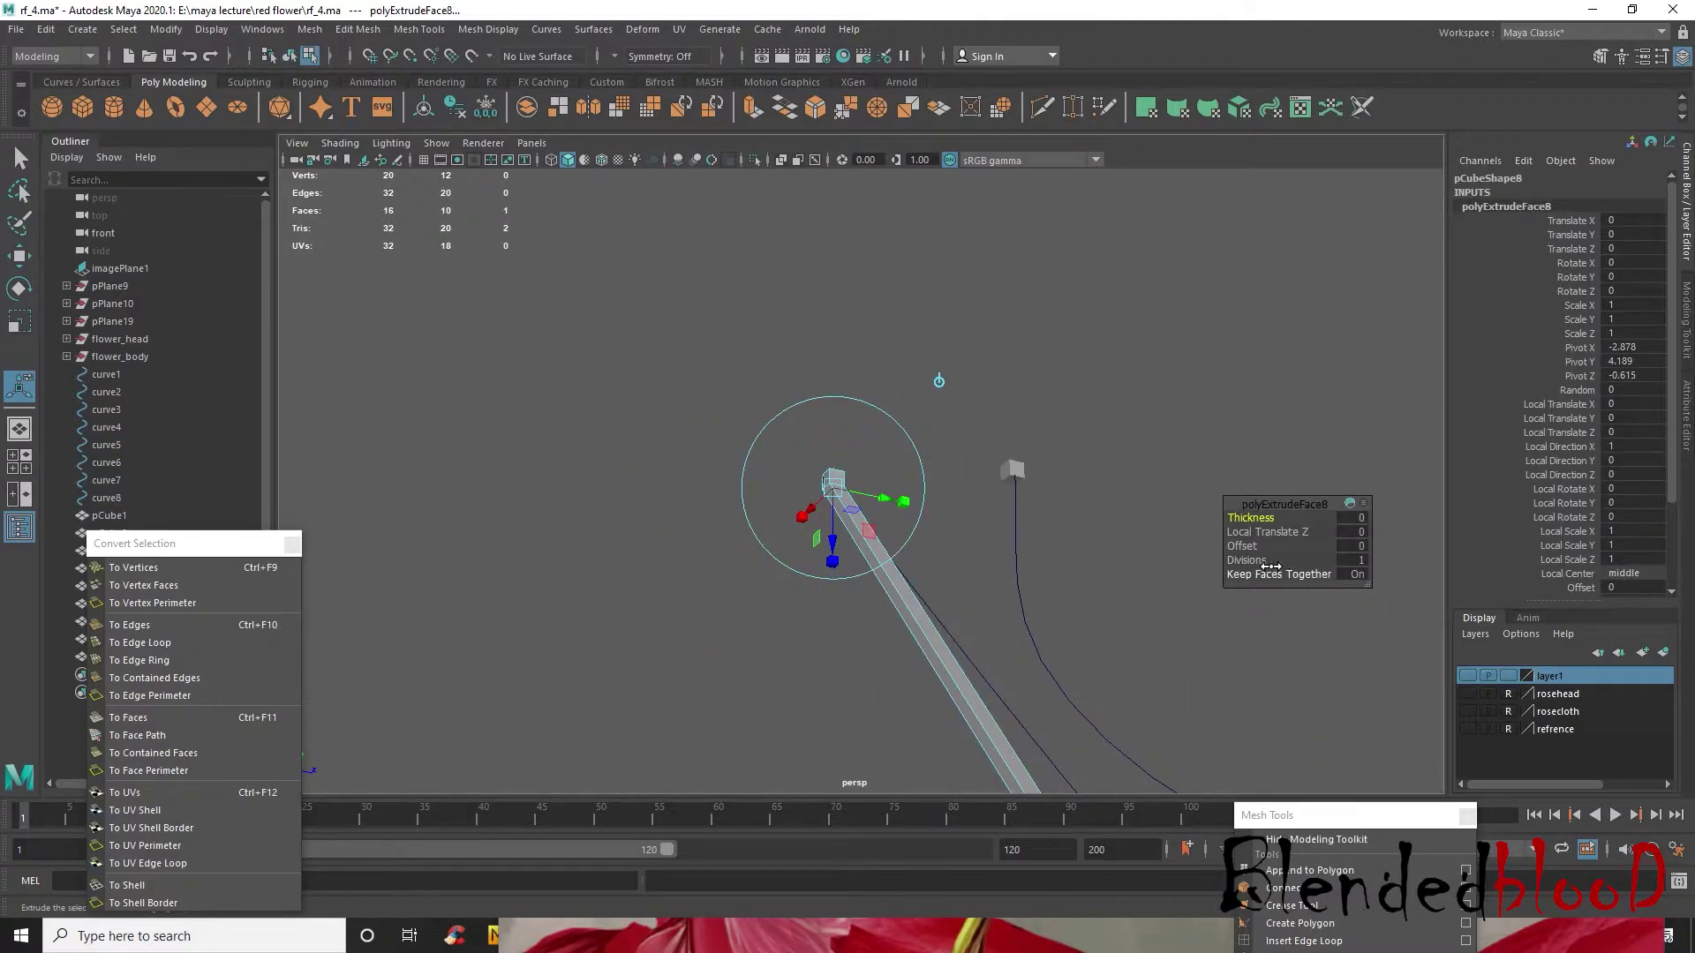
key("Return")
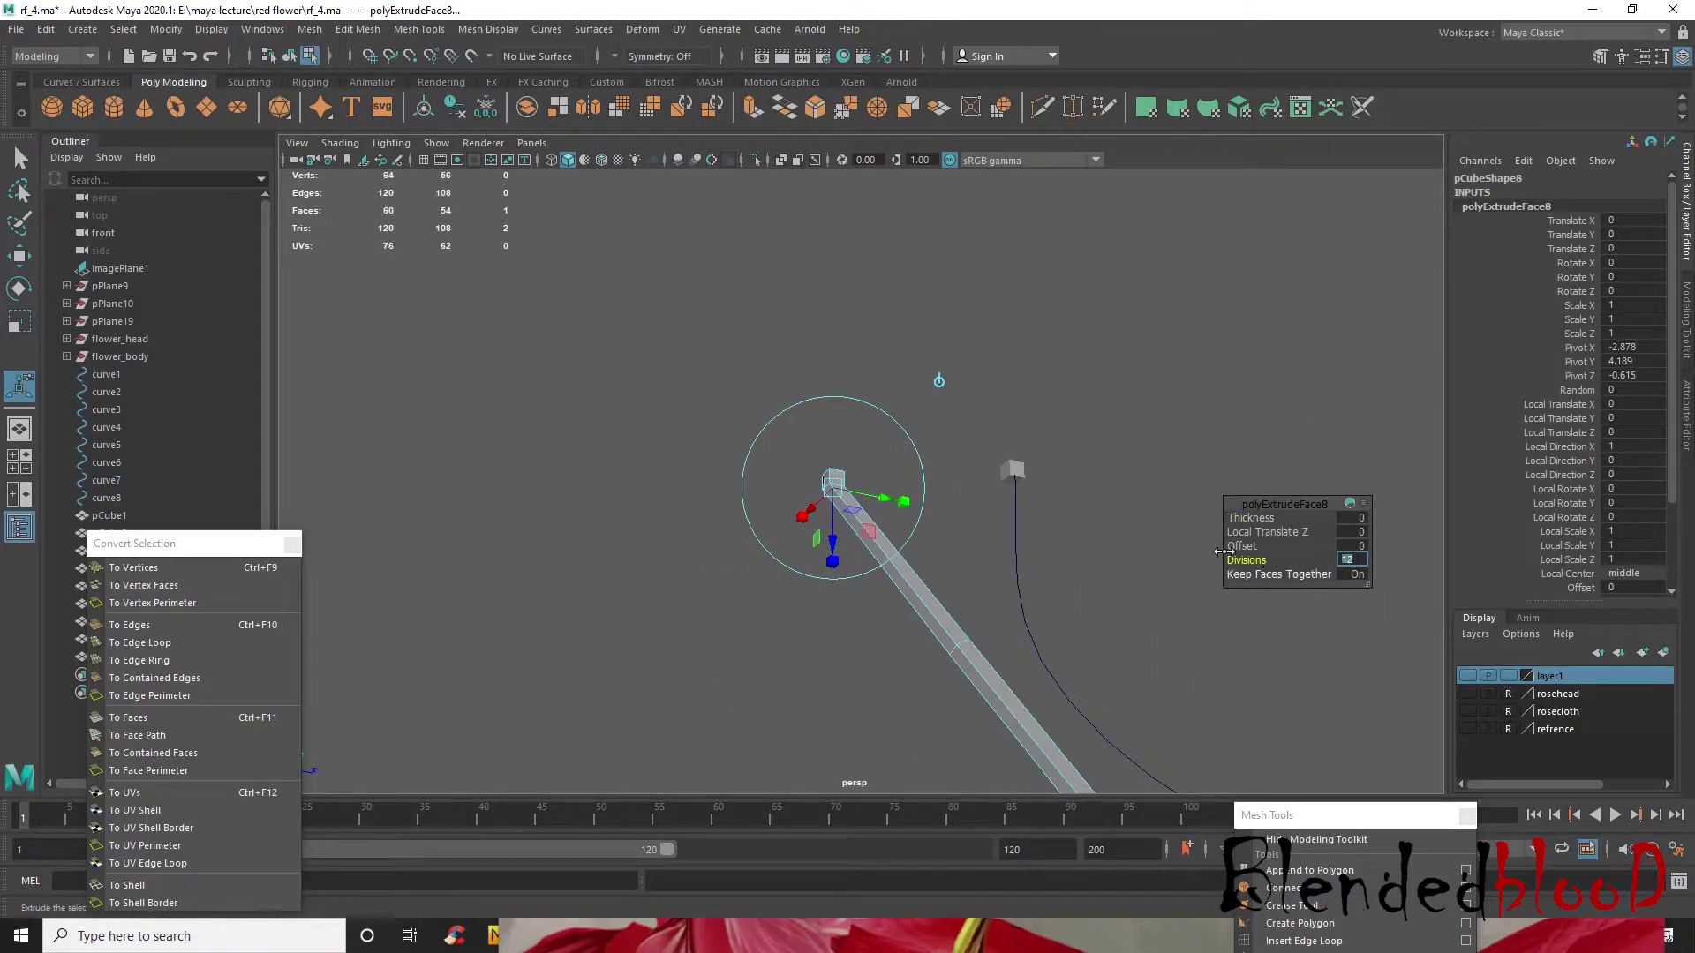
- Return the curve5 stem to object mode, undo its stray move, and add it with curve5 to the hidden layer1
left_click(940, 383)
key("w")
right_click_drag(868, 504, 983, 423)
left_click_drag(885, 449, 782, 572)
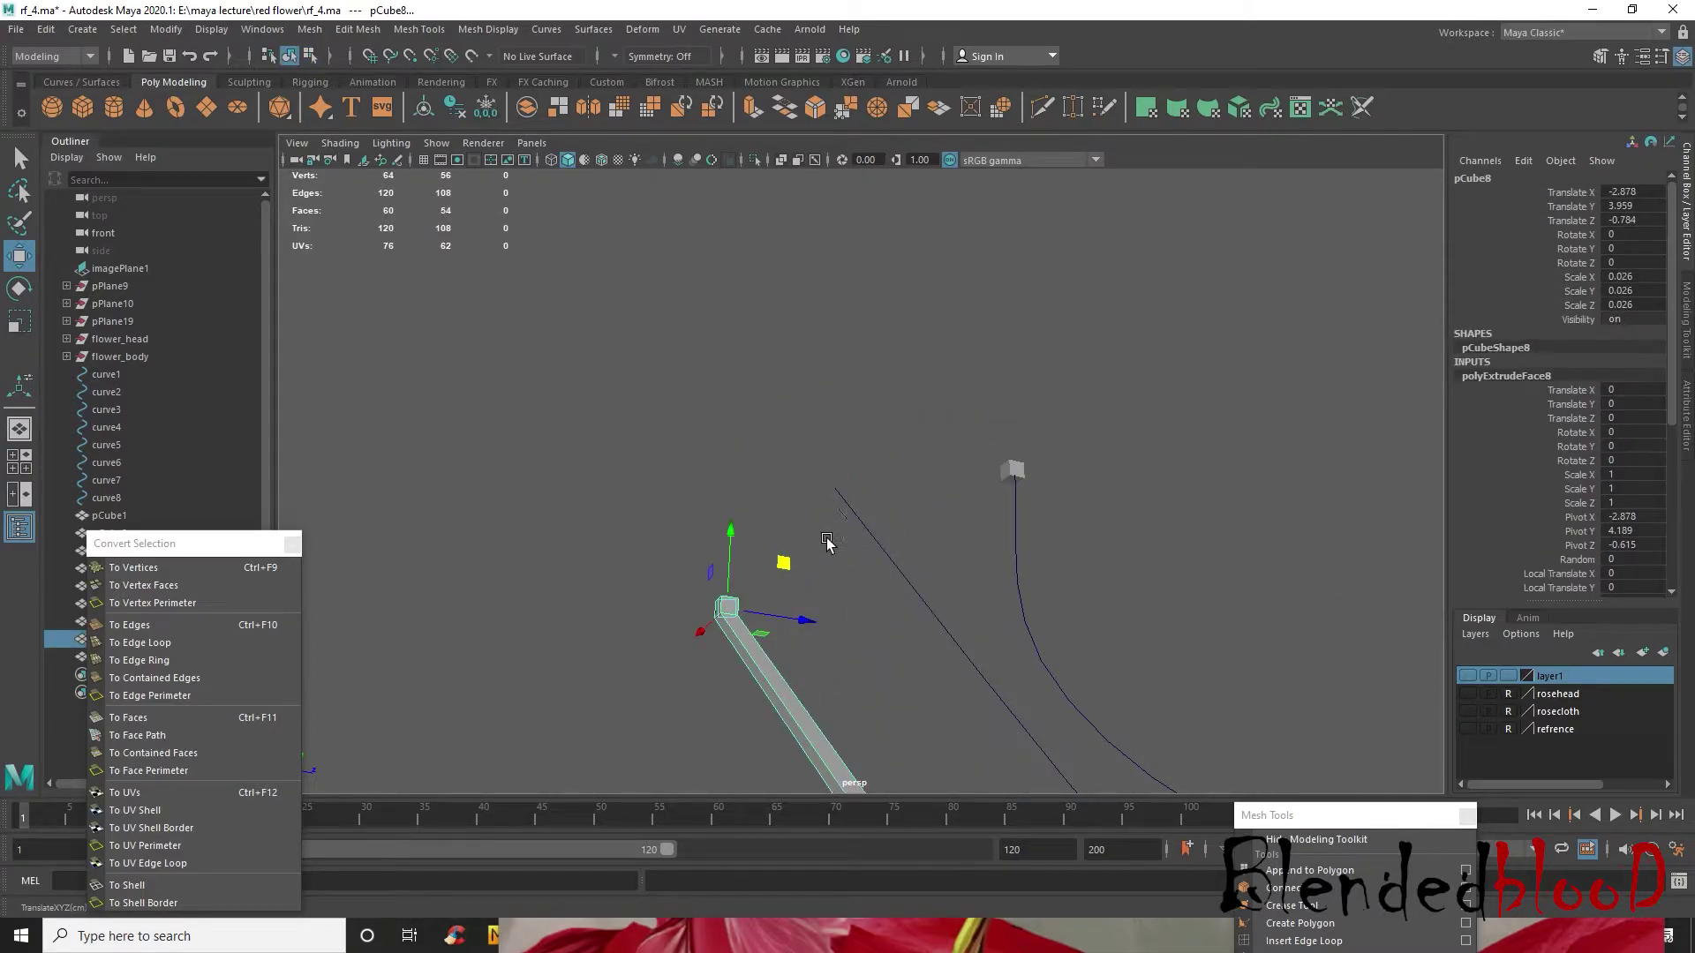
key("ctrl+z")
left_click_drag(624, 408, 915, 612)
right_click(1608, 676)
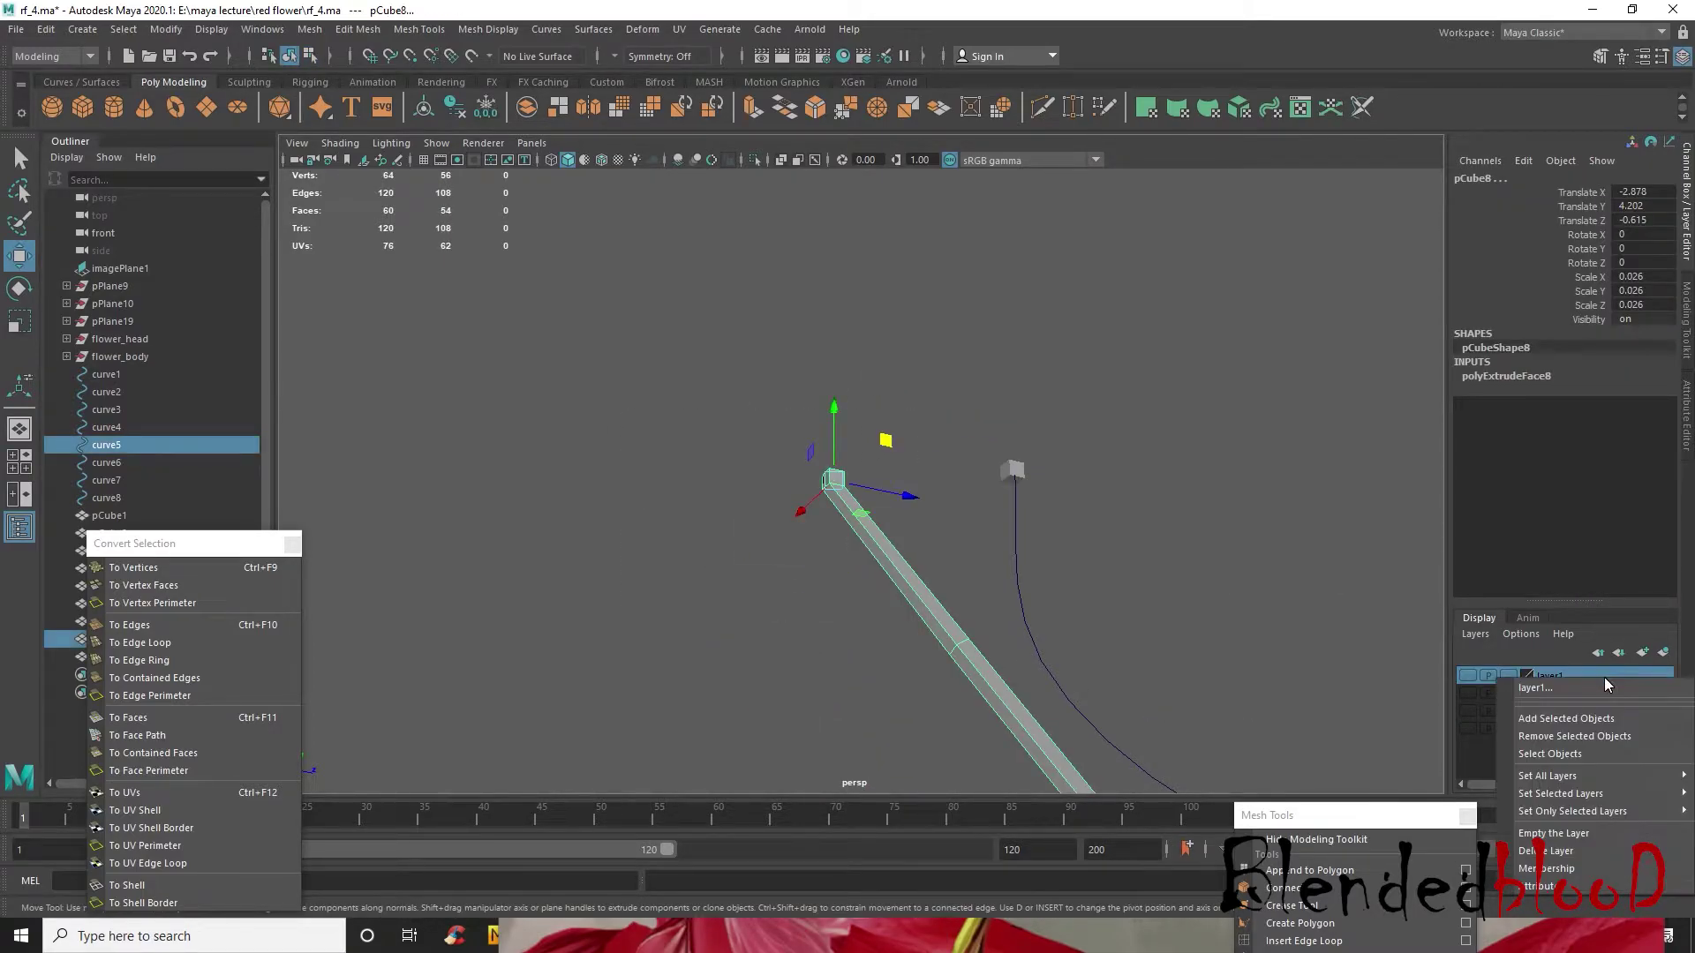
left_click(1594, 724)
- Align the remaining cube with the upper end of curve8
left_click(1021, 477)
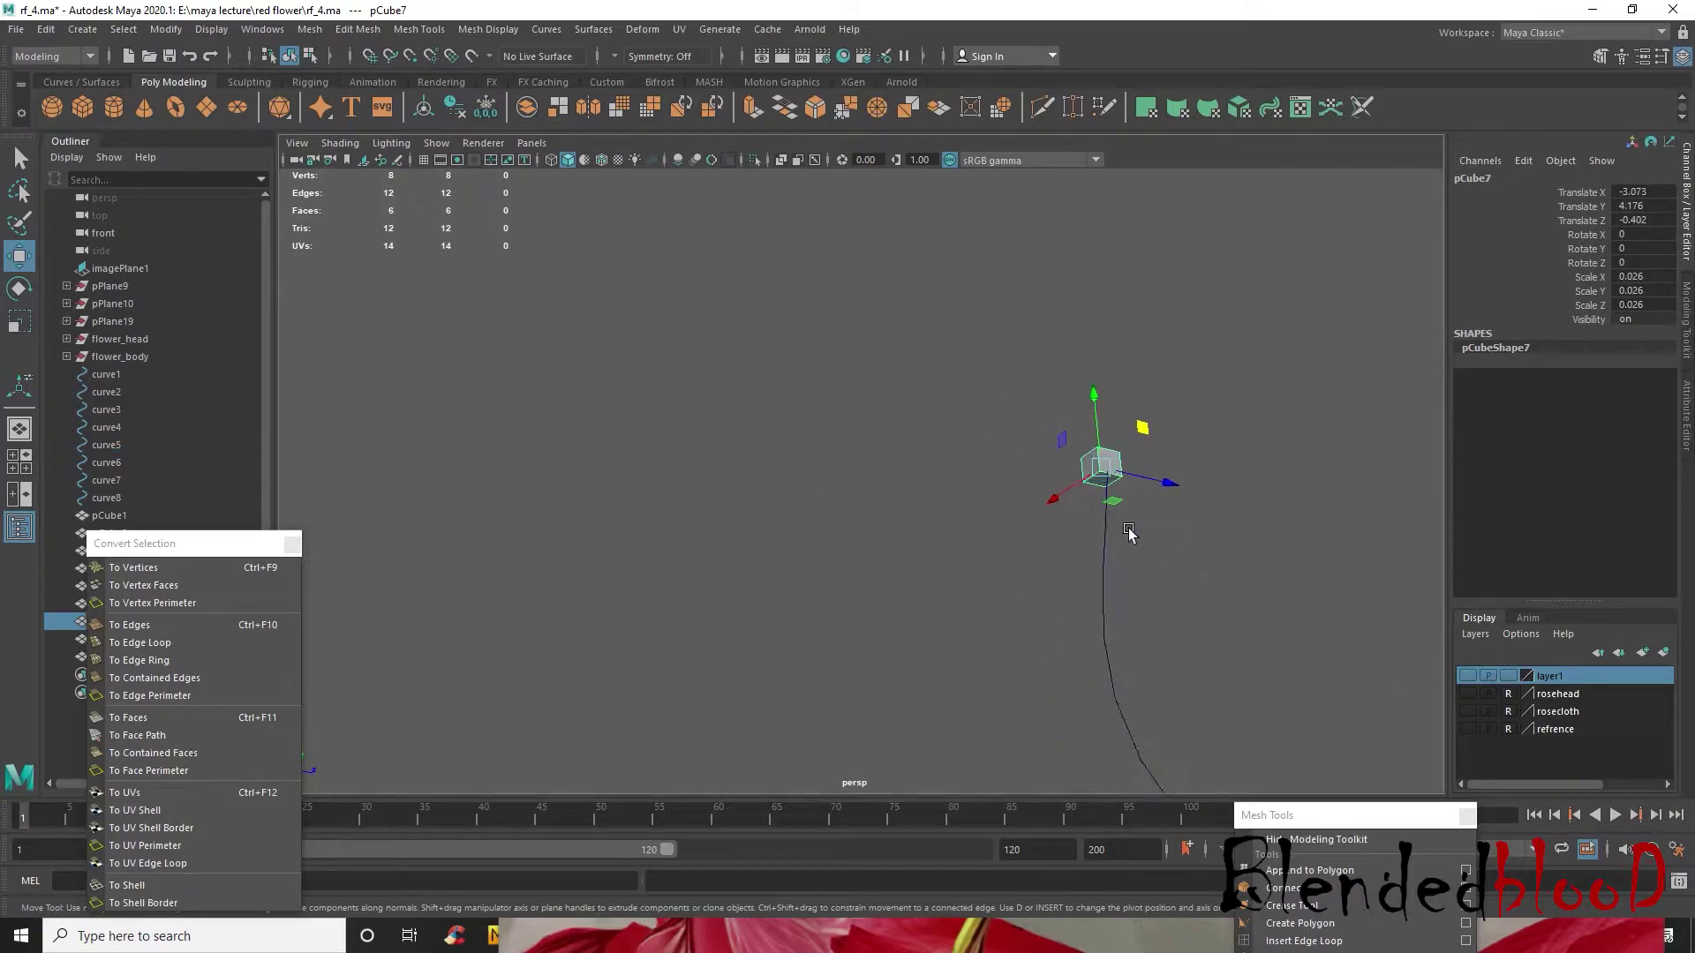
key("f")
scroll(948, 488, "down", 4)
key("f")
scroll(912, 494, "down", 3)
right_click_drag(880, 449, 887, 517)
left_click(871, 523)
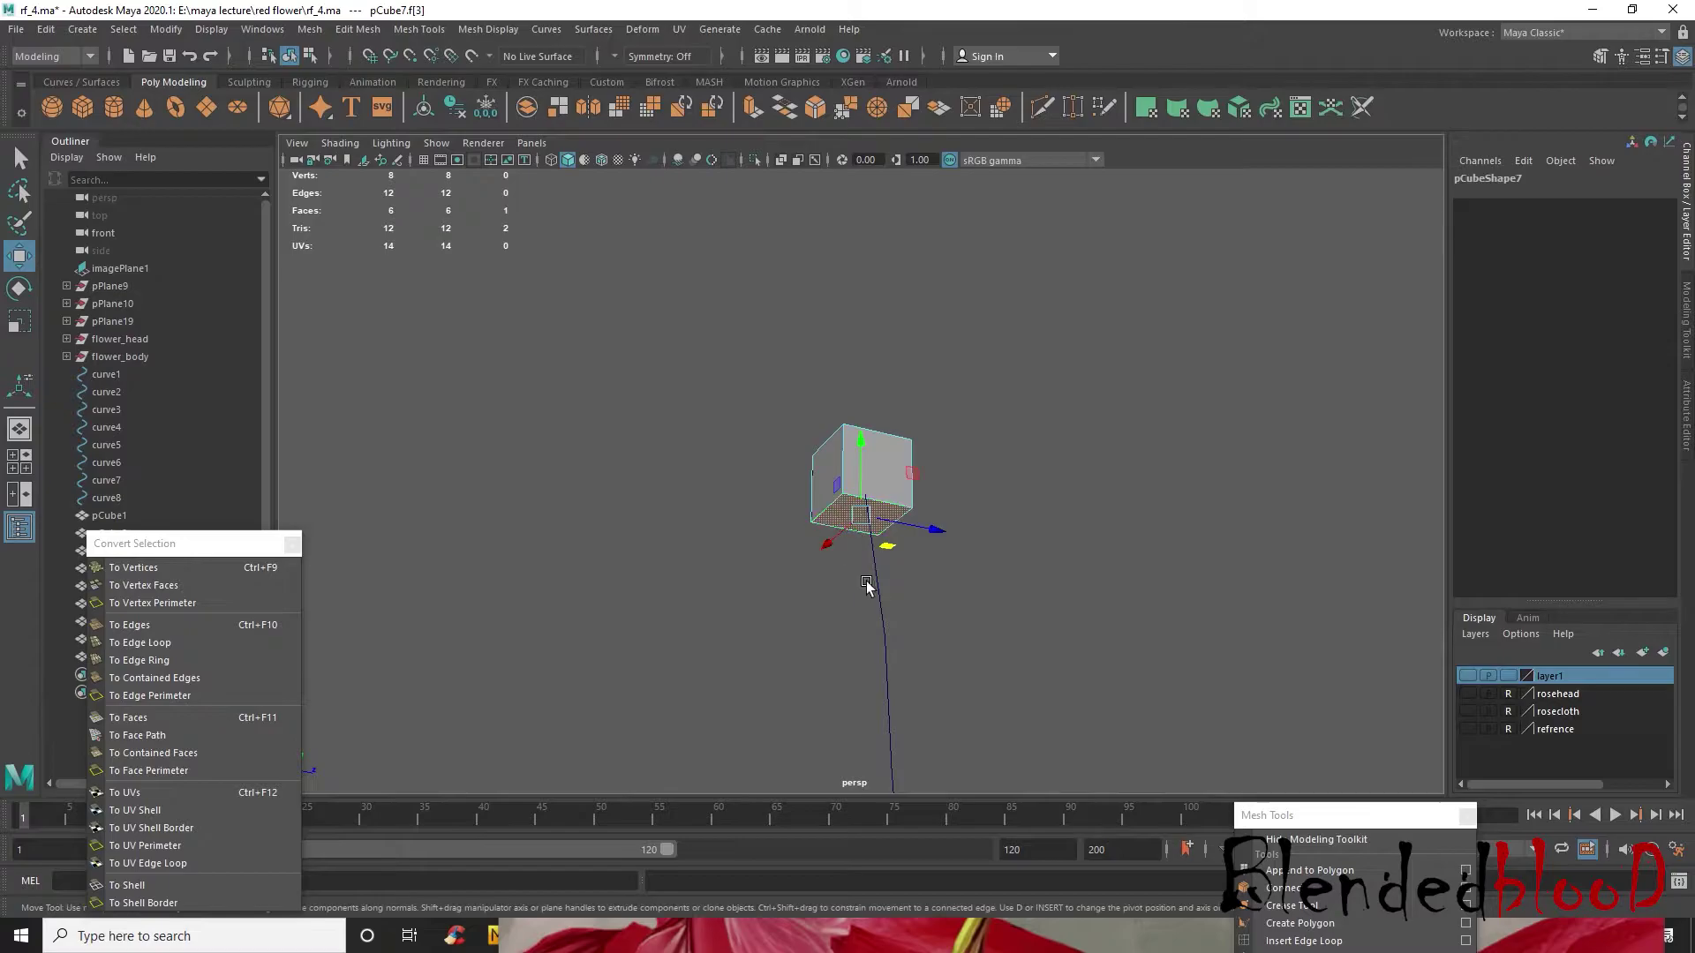
right_click_drag(890, 448, 943, 425)
left_click_drag(953, 526, 912, 568, "alt")
- Select the cube's bottom face together with curve8
right_click_drag(903, 449, 907, 503)
left_click(889, 490)
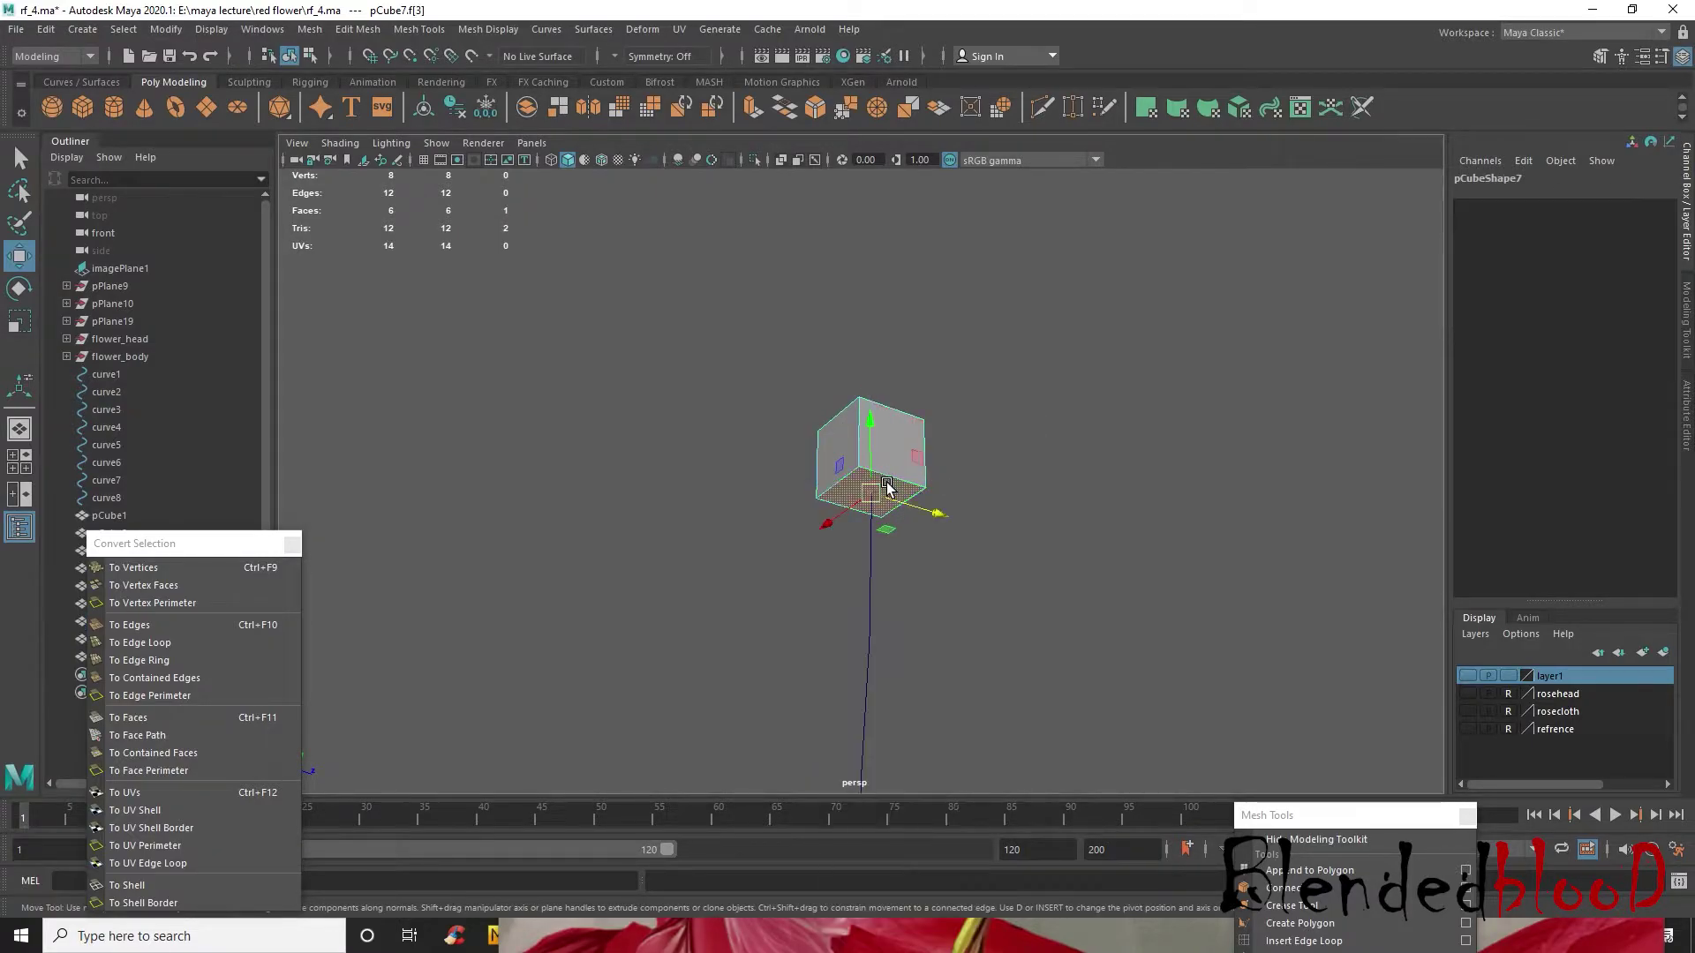
left_click(870, 569, "shift")
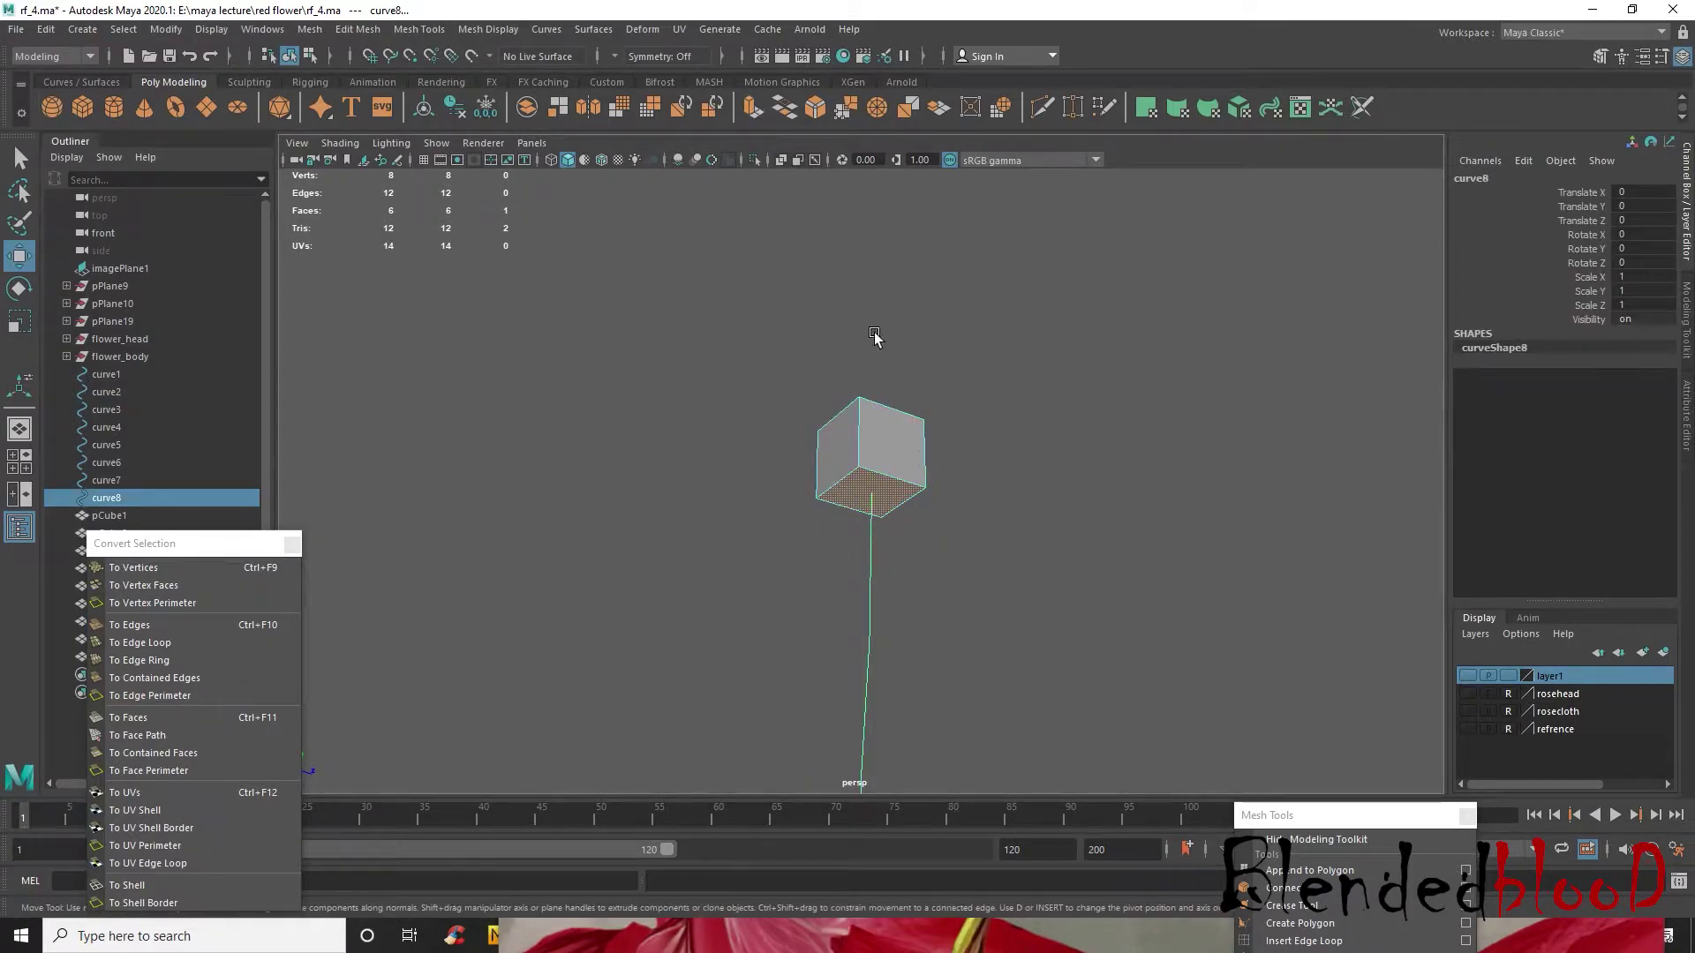
key("ctrl+e")
key("w")
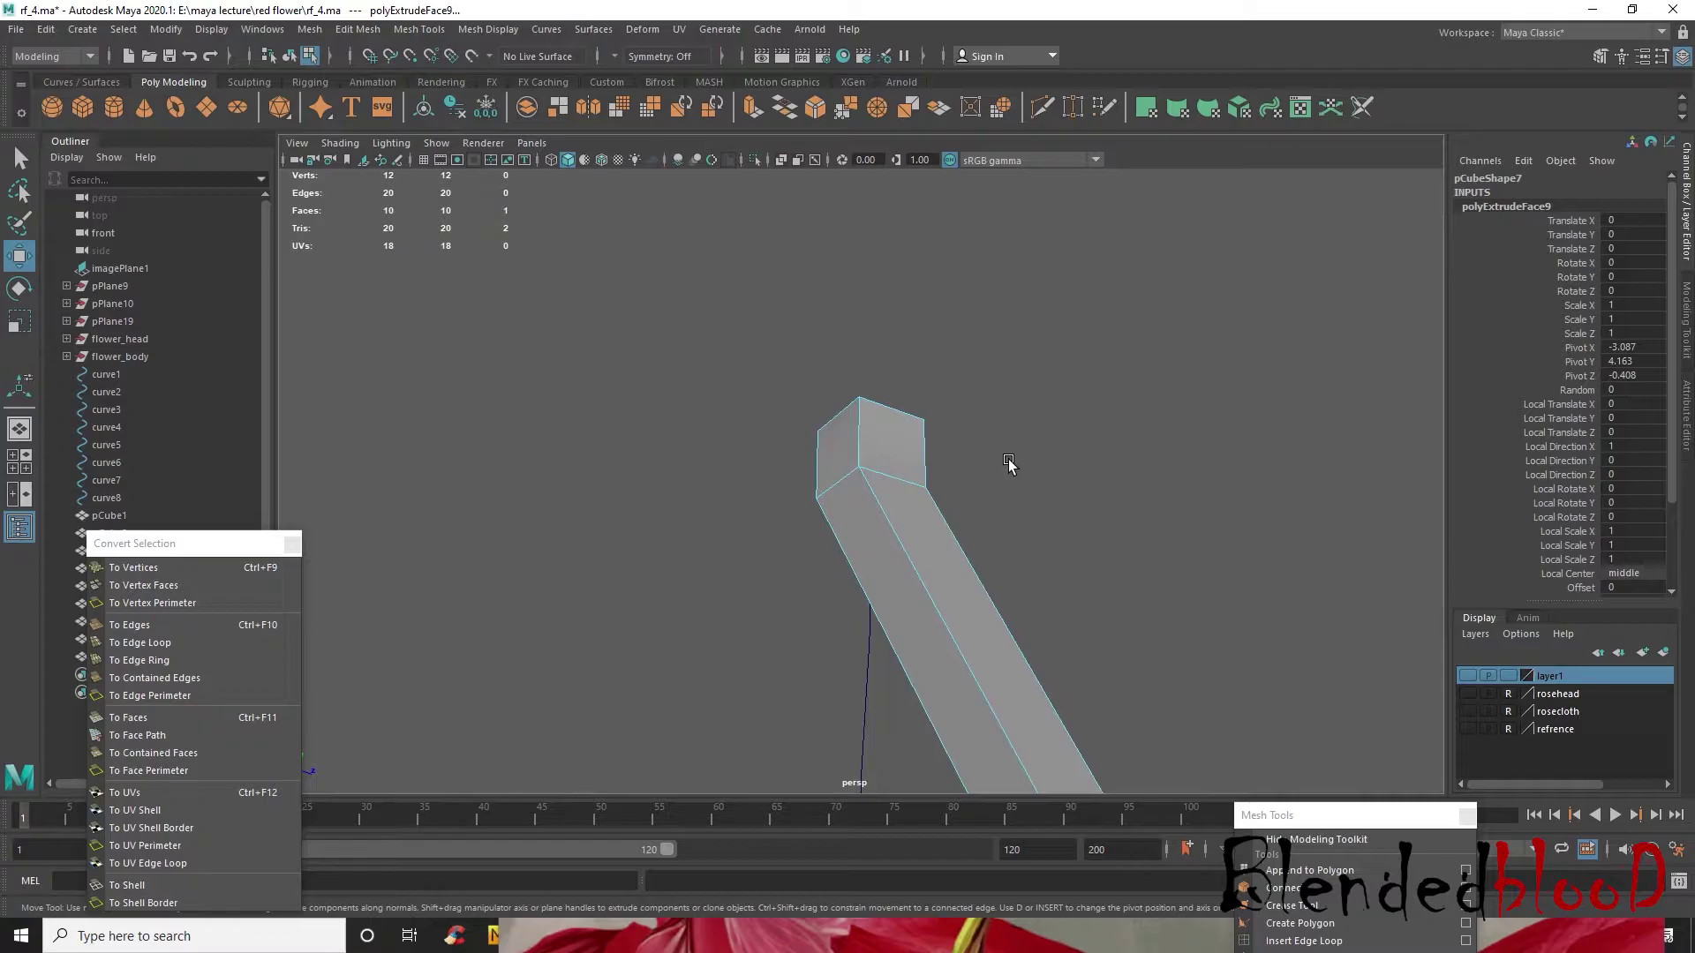
left_click_drag(1010, 465, 1013, 518, "alt")
left_click_drag(910, 500, 888, 538, "alt")
key("ctrl+z")
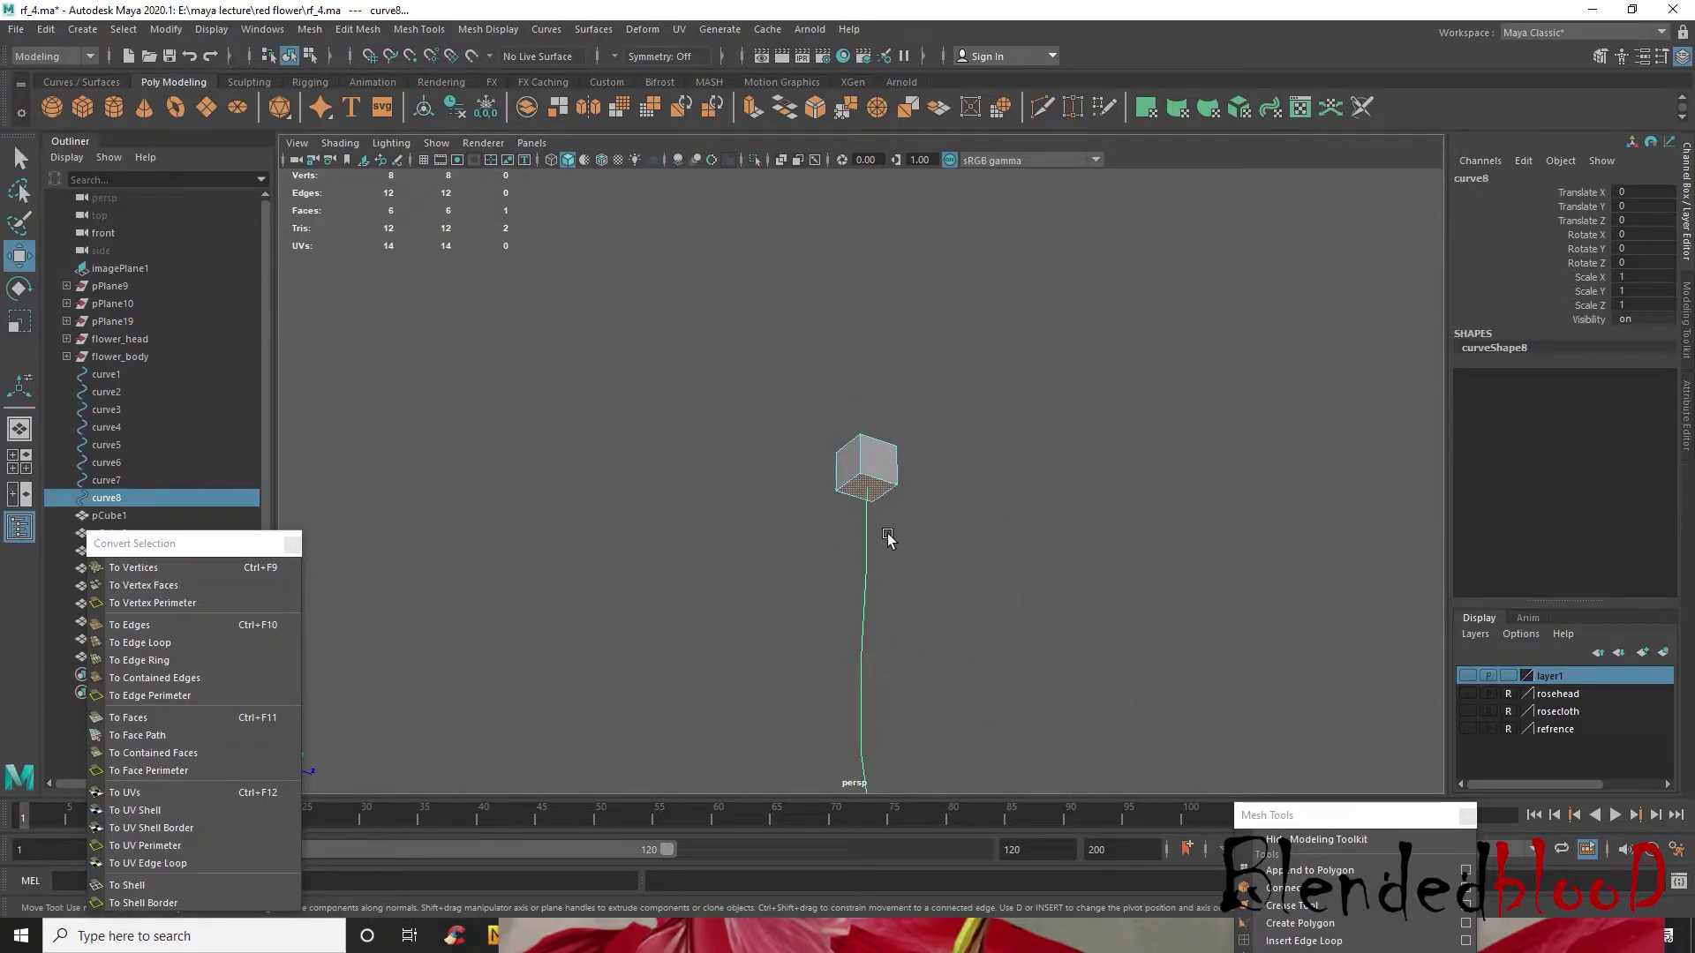
- Extrude the cube's bottom face along curve8 with 12 divisions
left_click(751, 108)
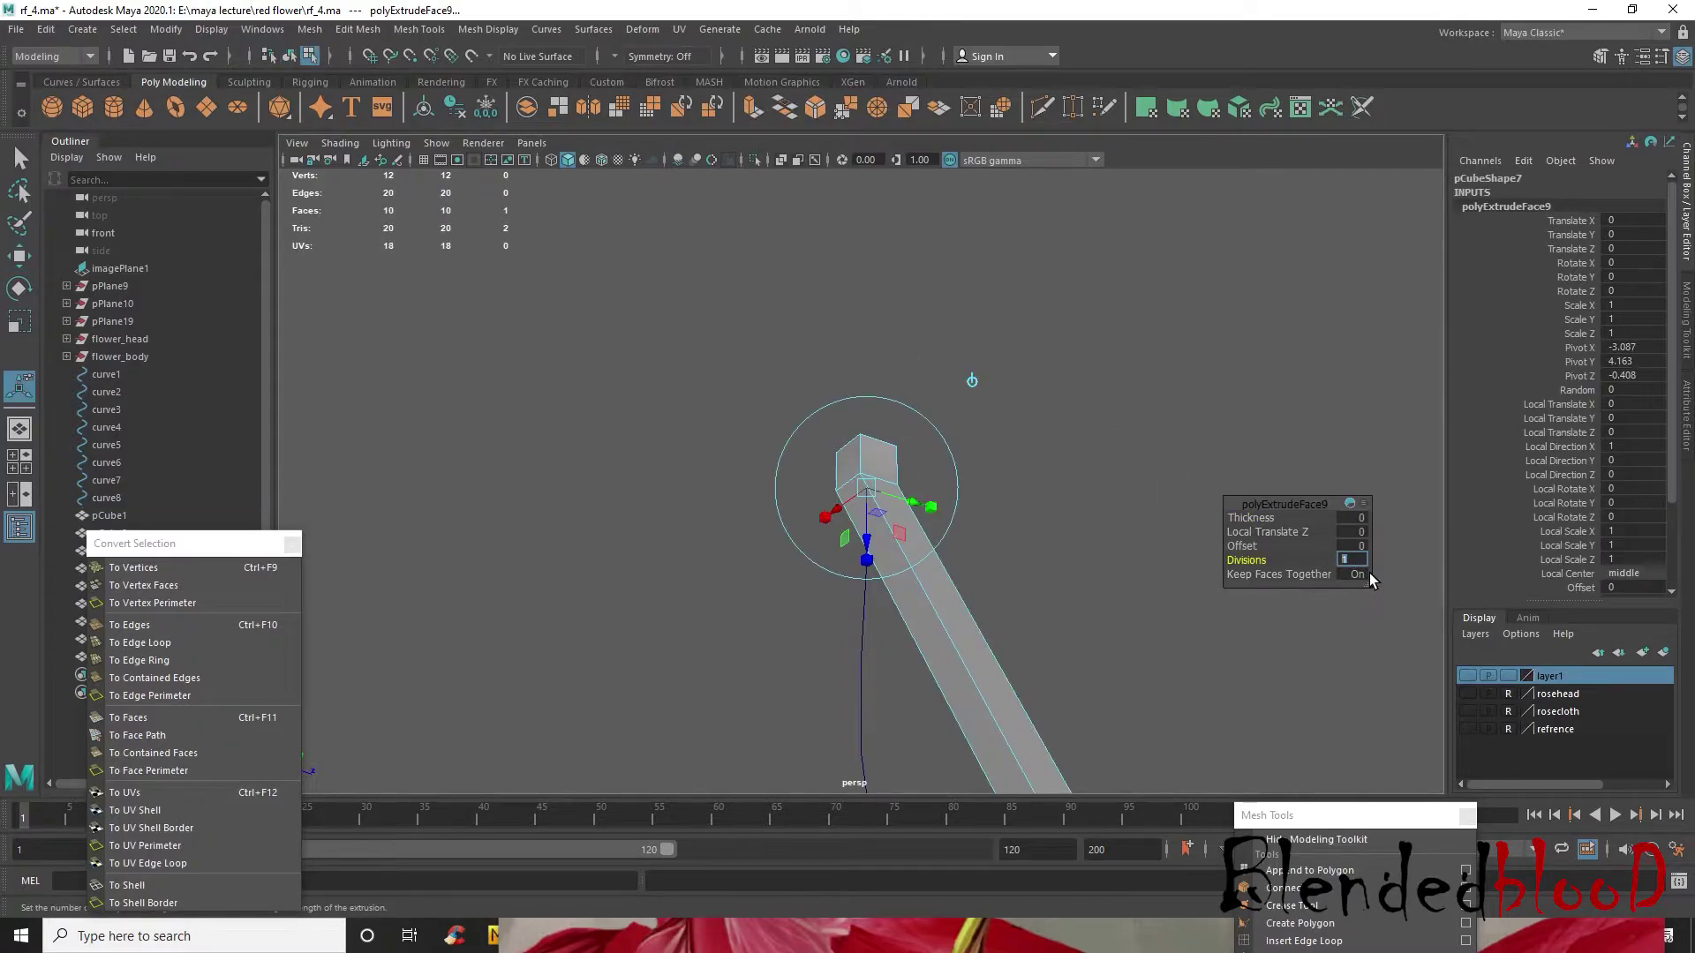
type("12")
key("Return")
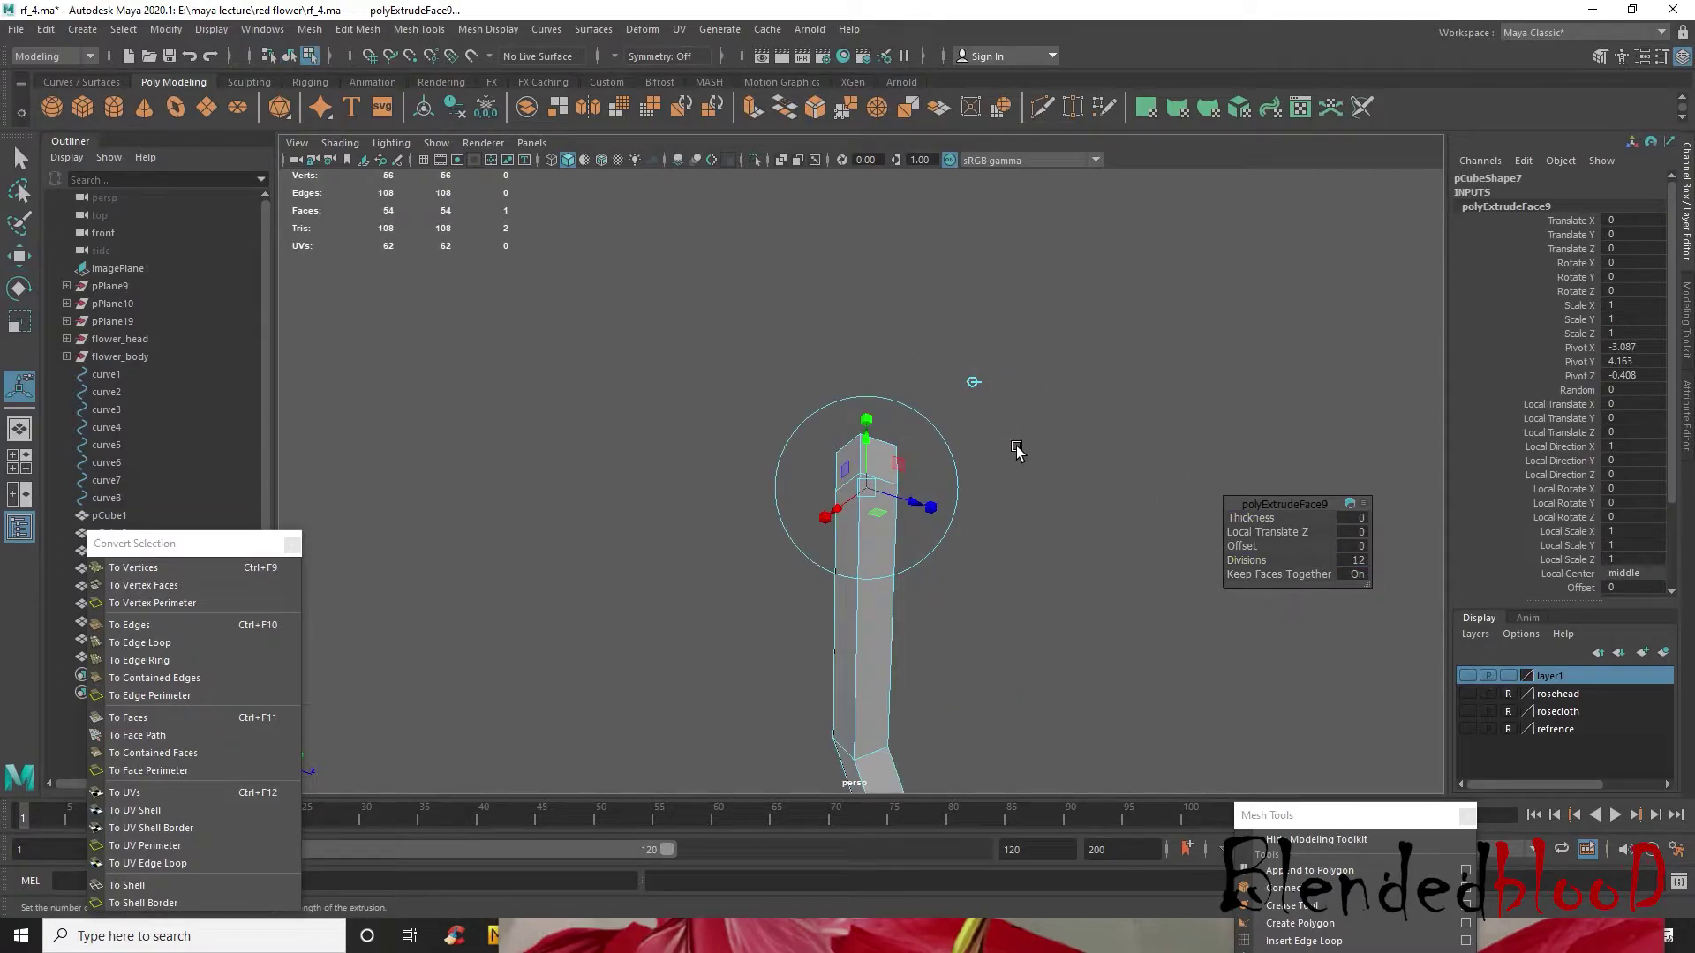
key("w")
left_click(989, 438)
- Return the curve8 stem to object mode and make the hidden layer1 visible again
right_click_drag(878, 451, 977, 382)
scroll(976, 376, "down", 4)
left_click_drag(977, 376, 812, 548)
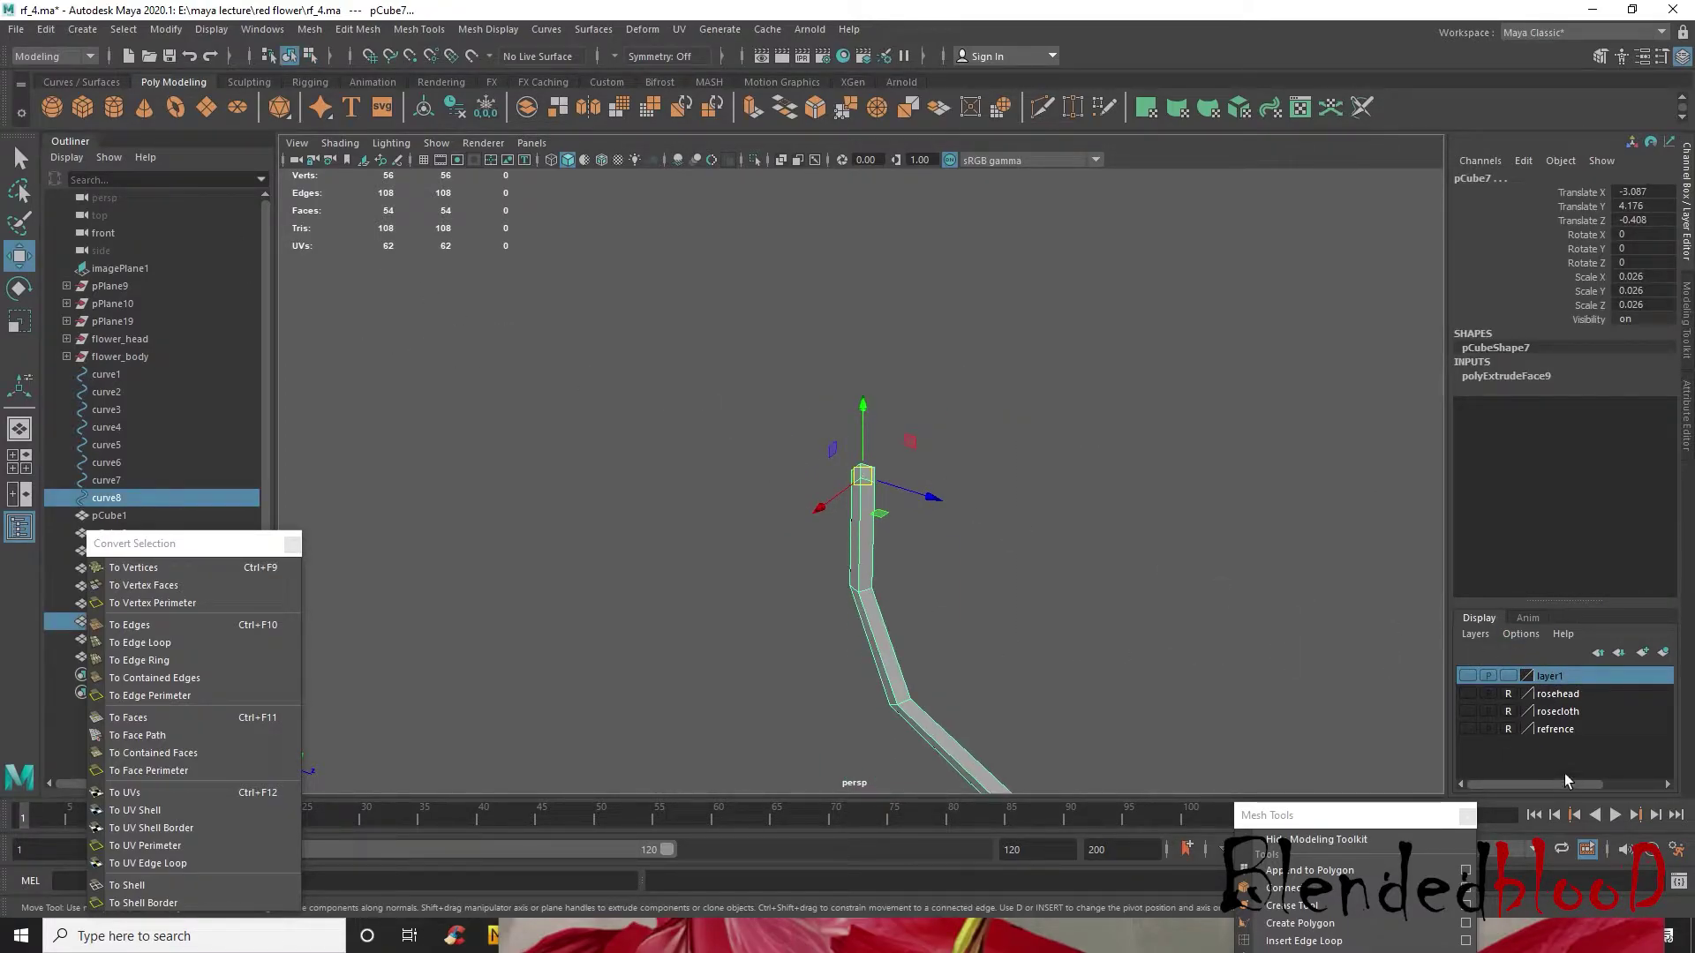
left_click(1468, 676)
- Select all stems and curves and delete their construction history
left_click_drag(1129, 590, 980, 646, "alt")
scroll(843, 563, "up", 5)
left_click_drag(709, 431, 1141, 685)
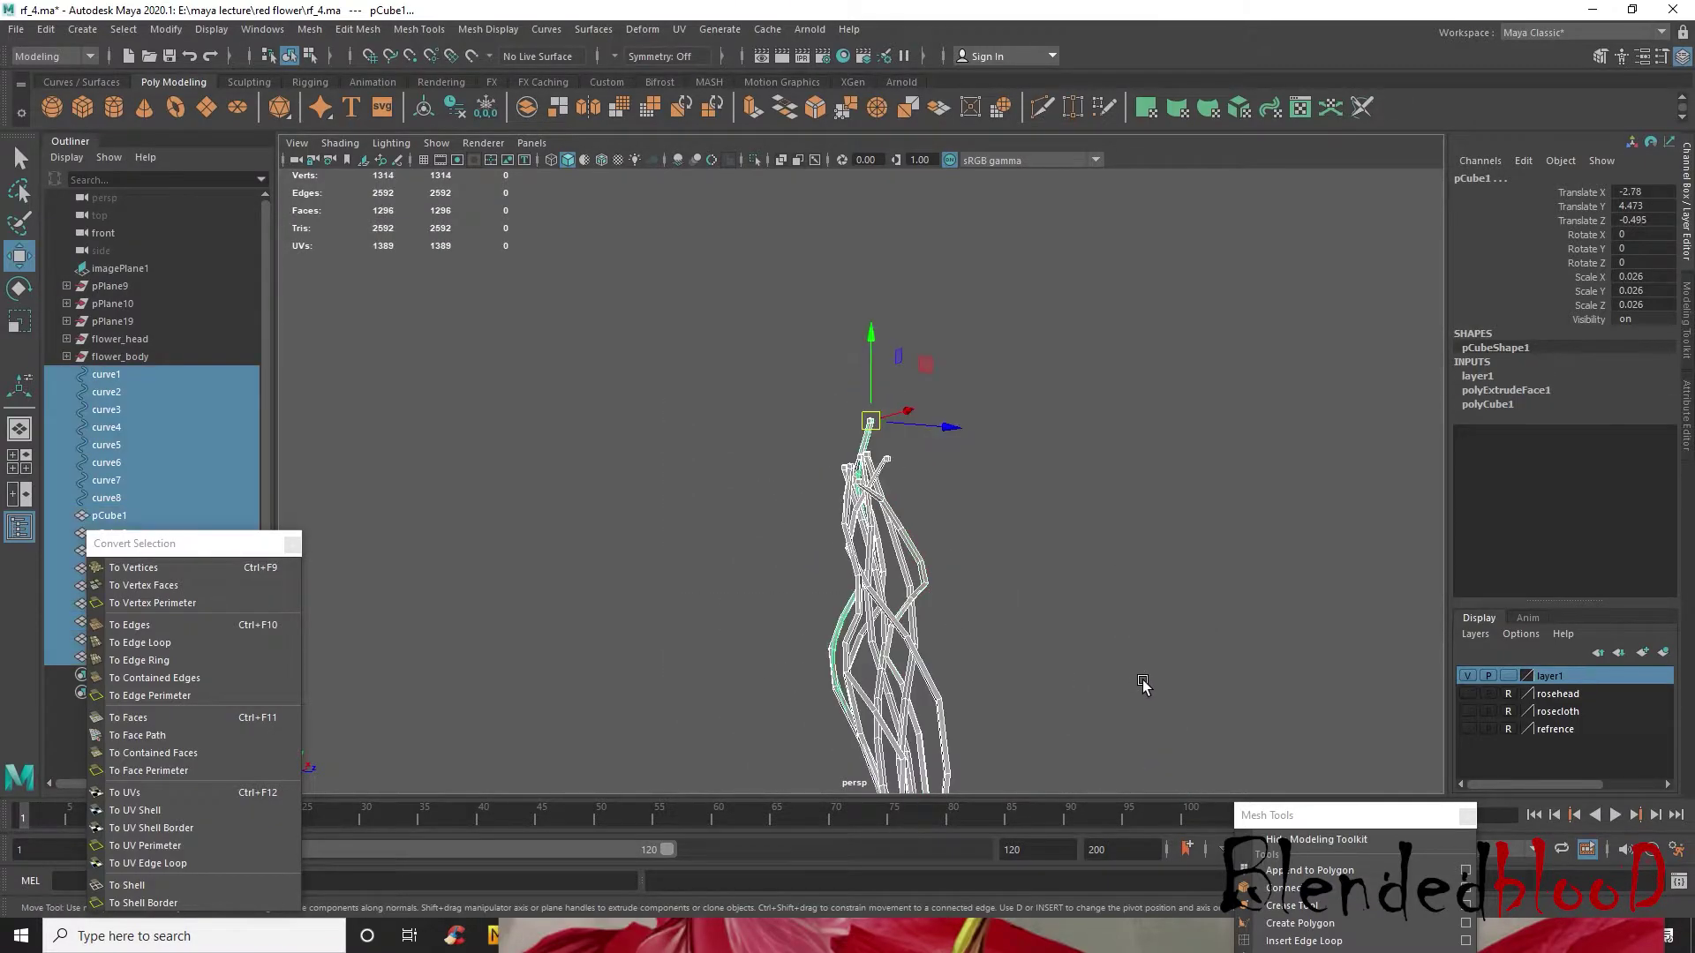
left_click(45, 30)
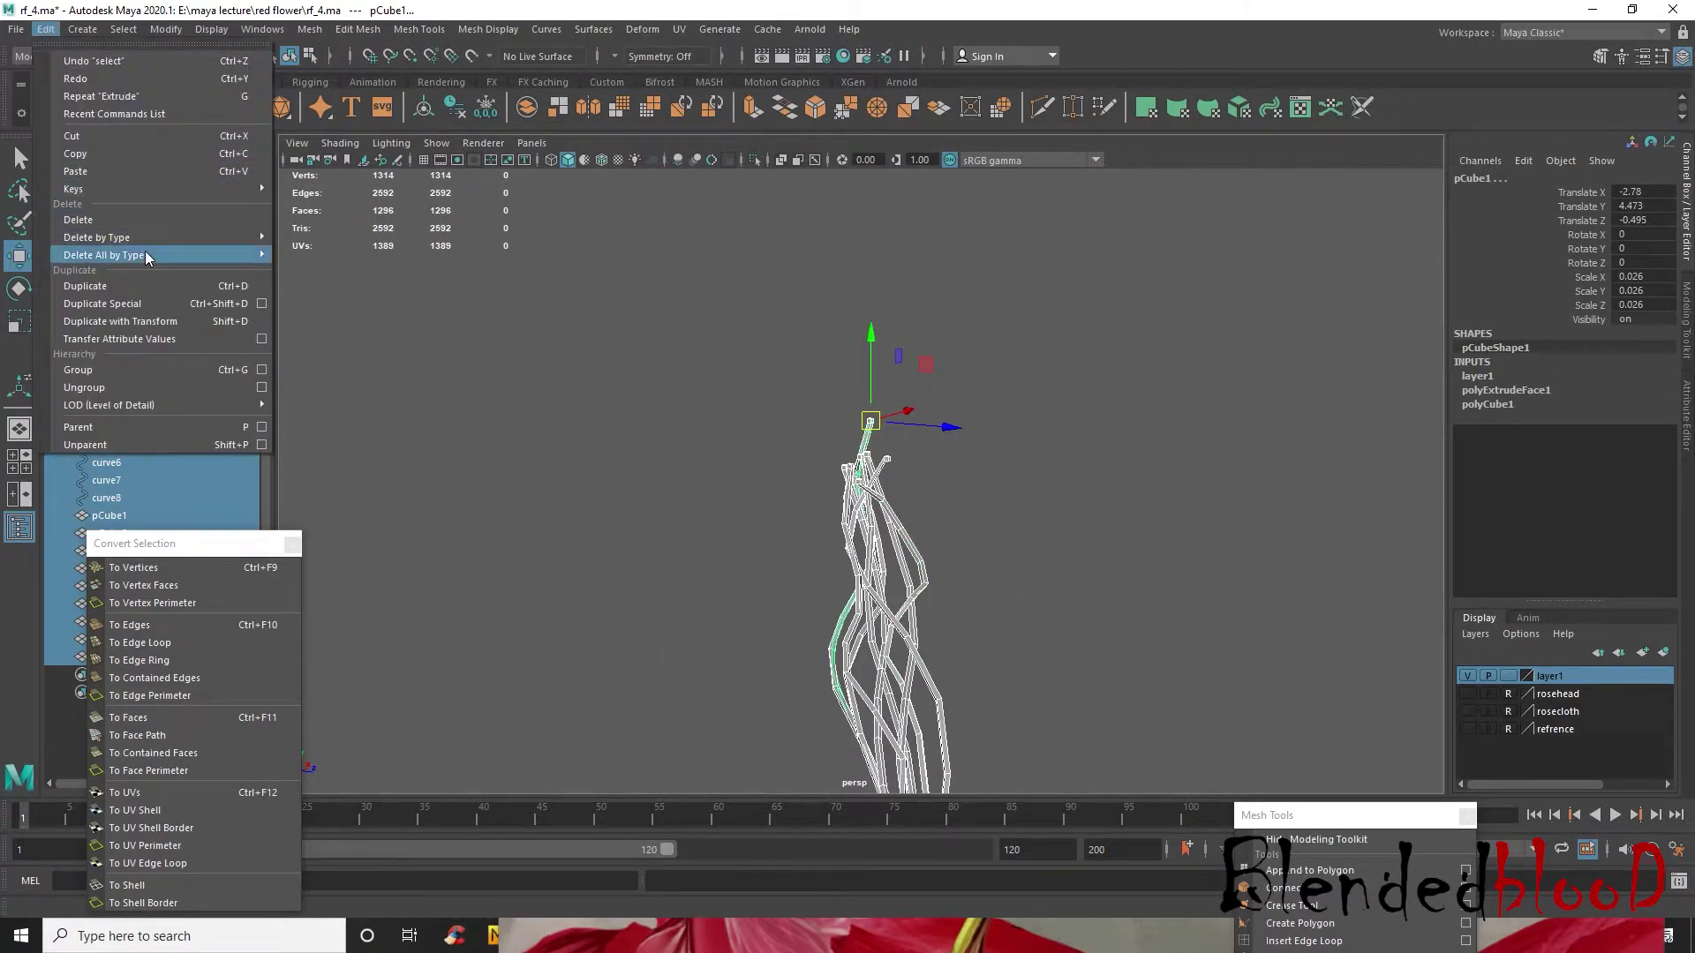
left_click(45, 29)
- Save the scene over the existing rf_4.ma file
left_click(15, 29)
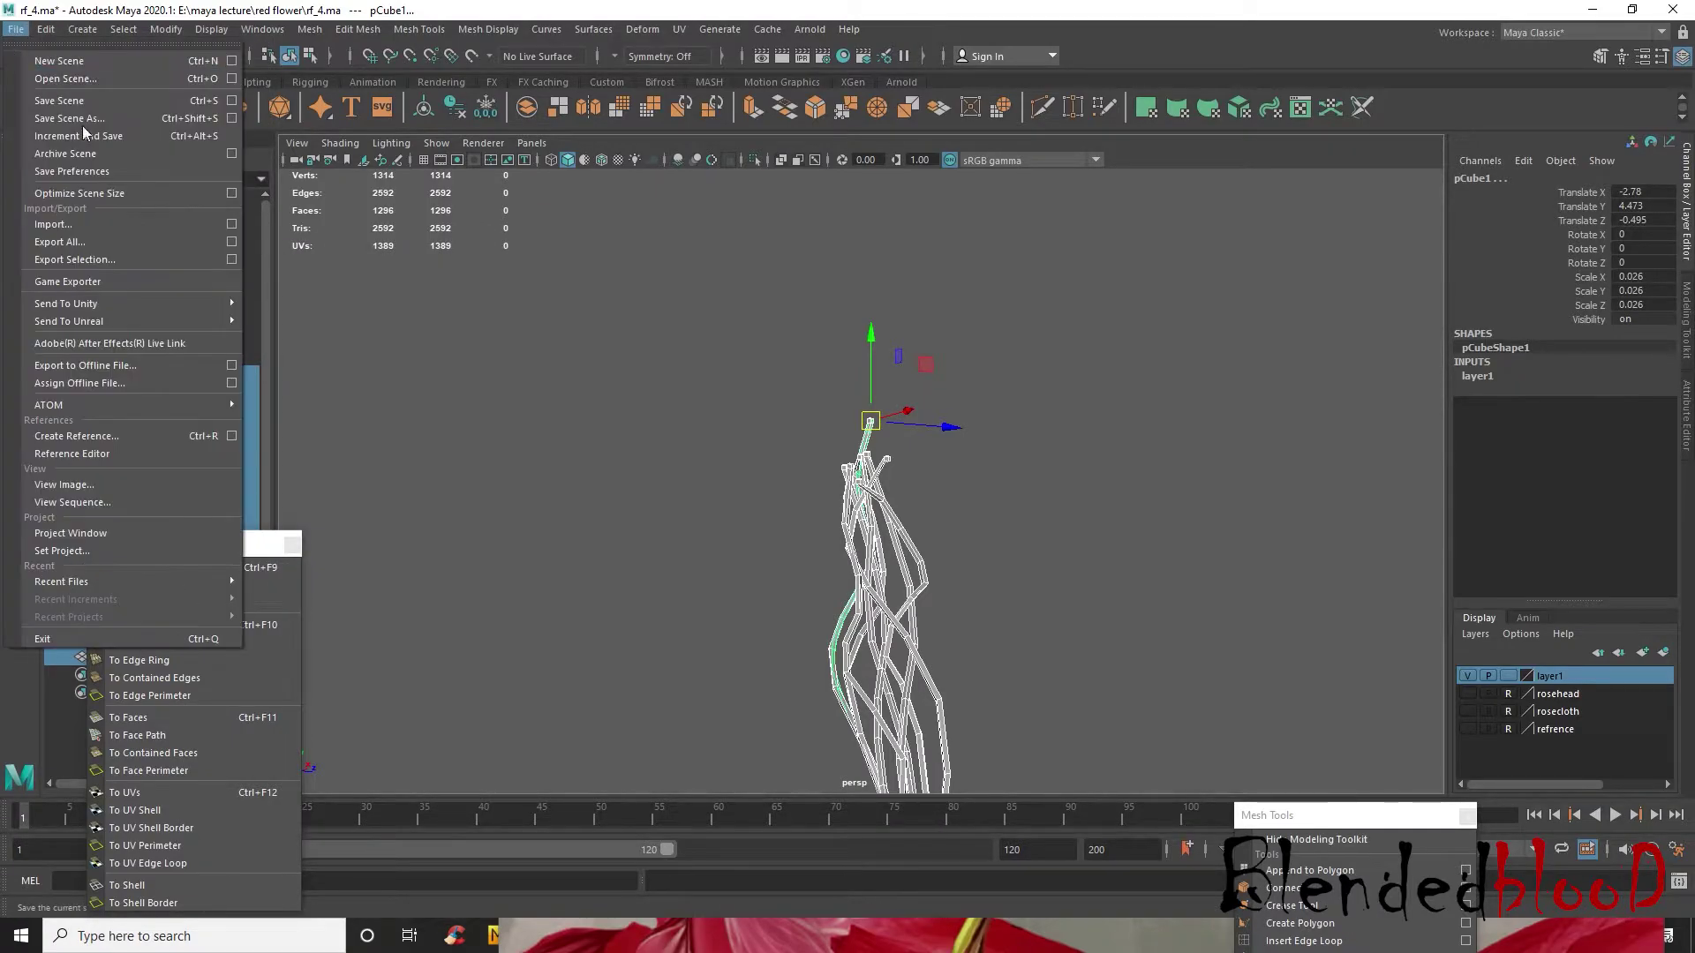
left_click(71, 119)
double_click(400, 428)
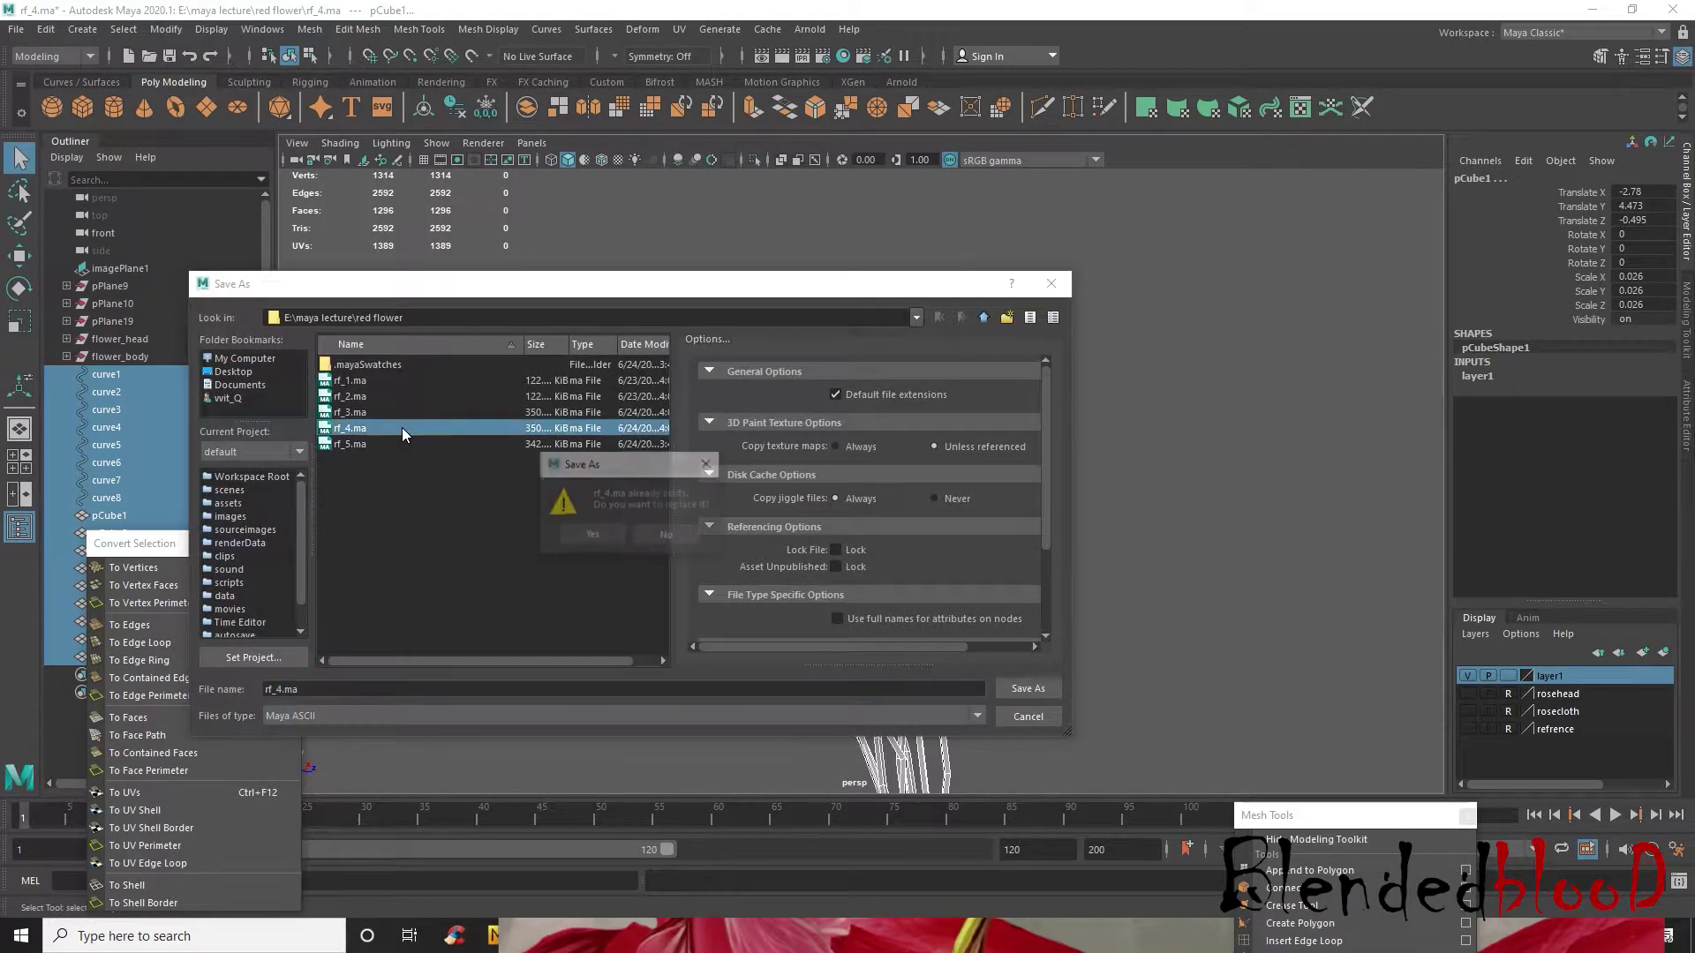
left_click(593, 534)
- Save a further copy of the scene as rf_5.ma, replacing the existing file, and resume the Move tool
left_click(16, 30)
left_click(70, 118)
double_click(351, 444)
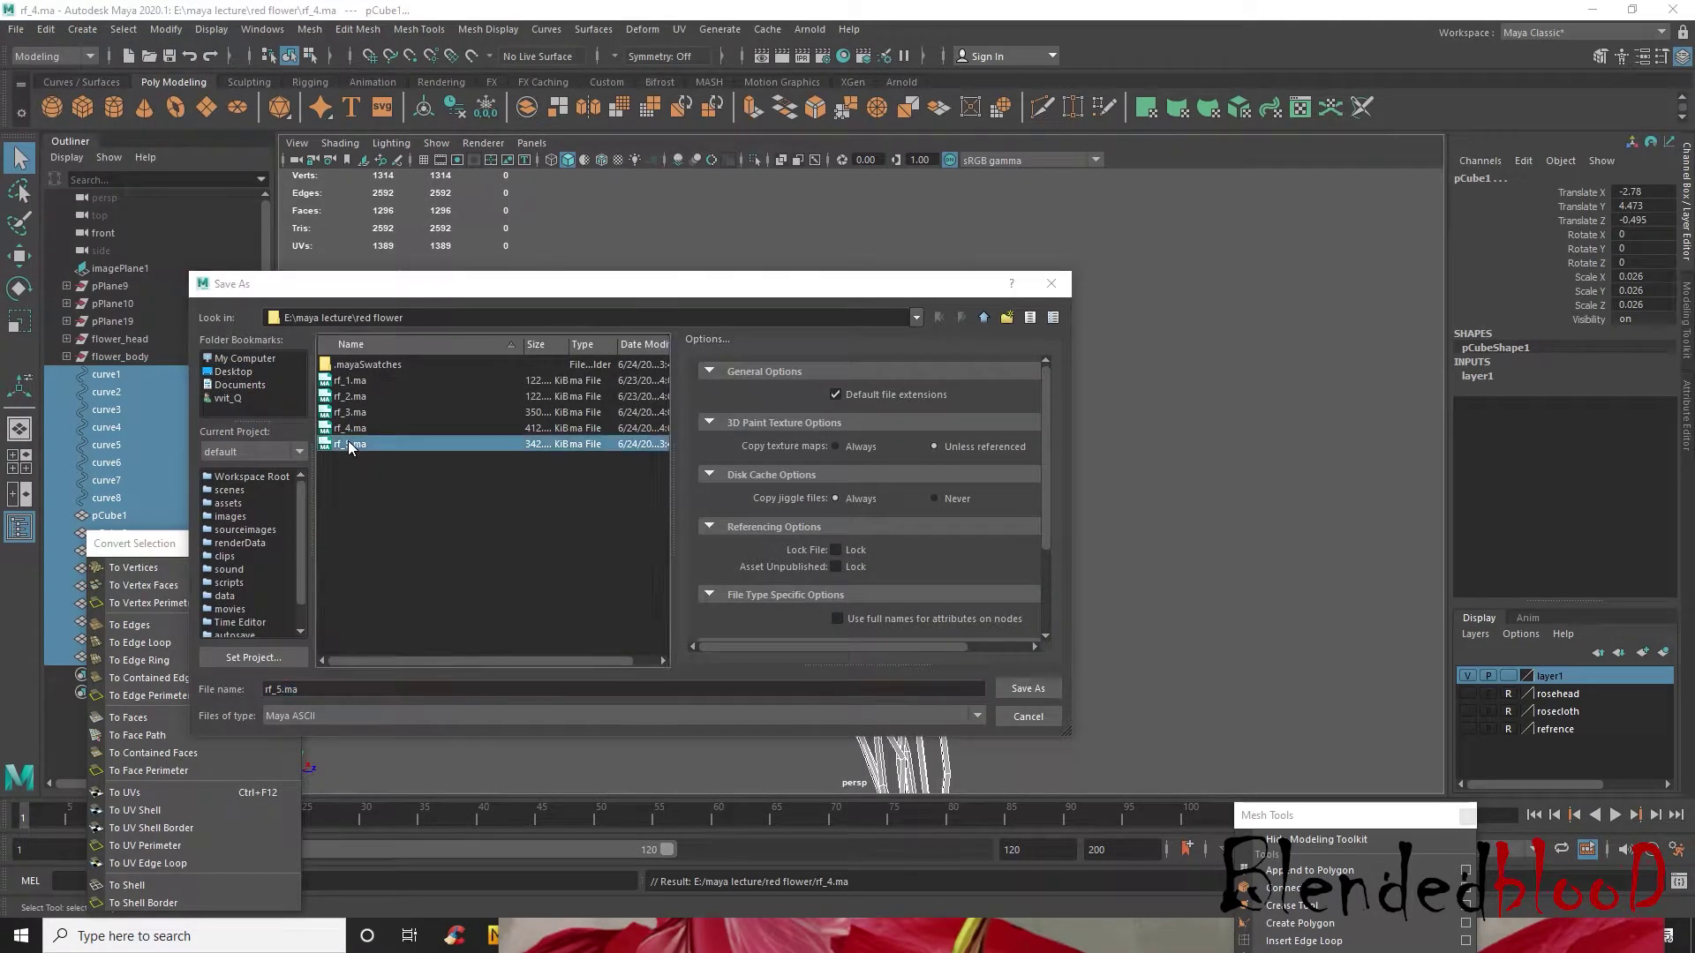
left_click(589, 538)
key("w")
scroll(1119, 648, "up", 4)
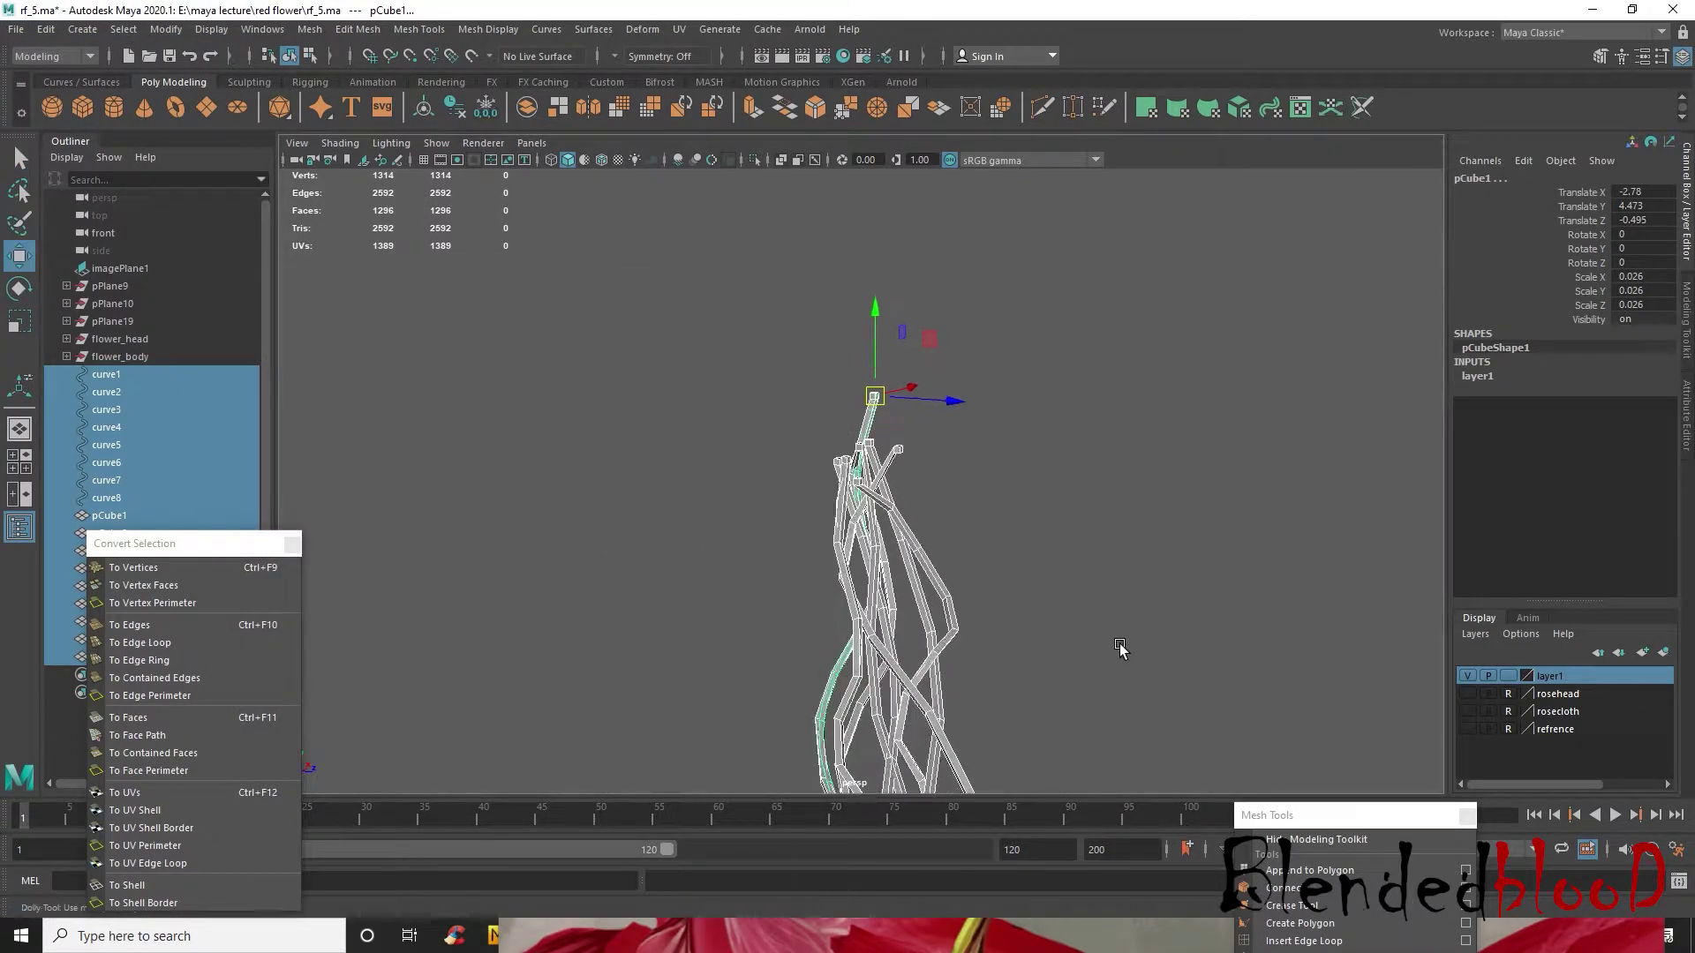
- Try deleting curve7 beside the tallest stem and undo the deletion
left_click(1071, 604)
scroll(960, 547, "up", 8)
left_click(838, 404)
left_click_drag(838, 404, 666, 413, "alt")
left_click(566, 305)
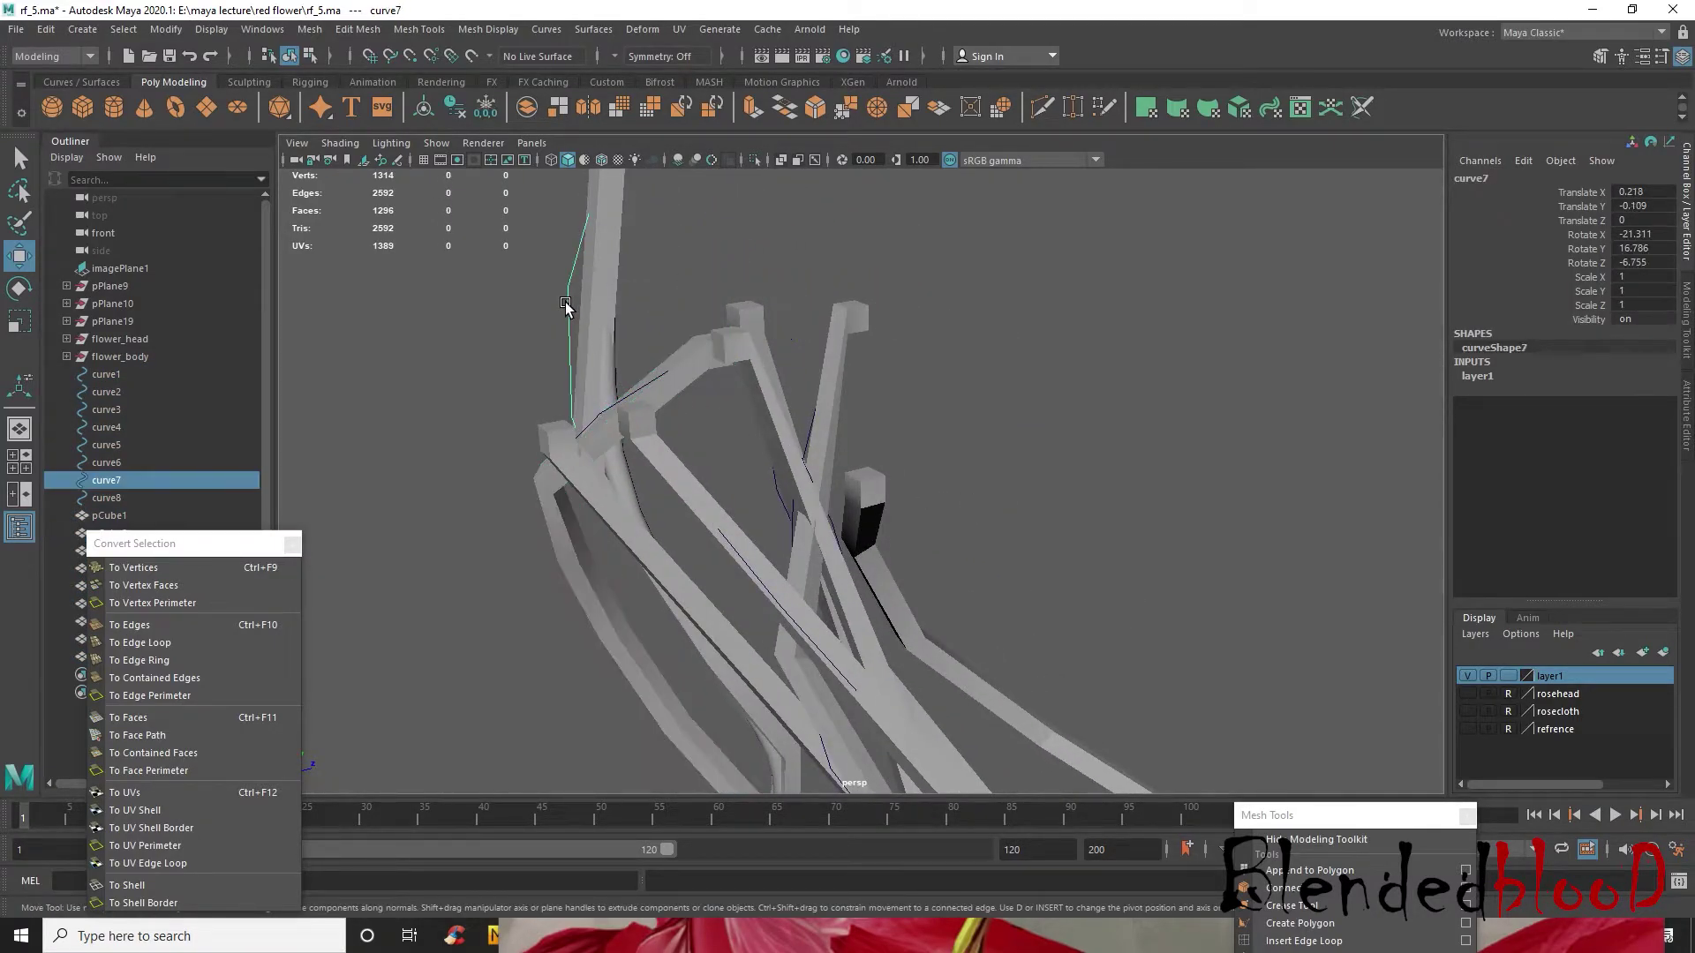
key("Delete")
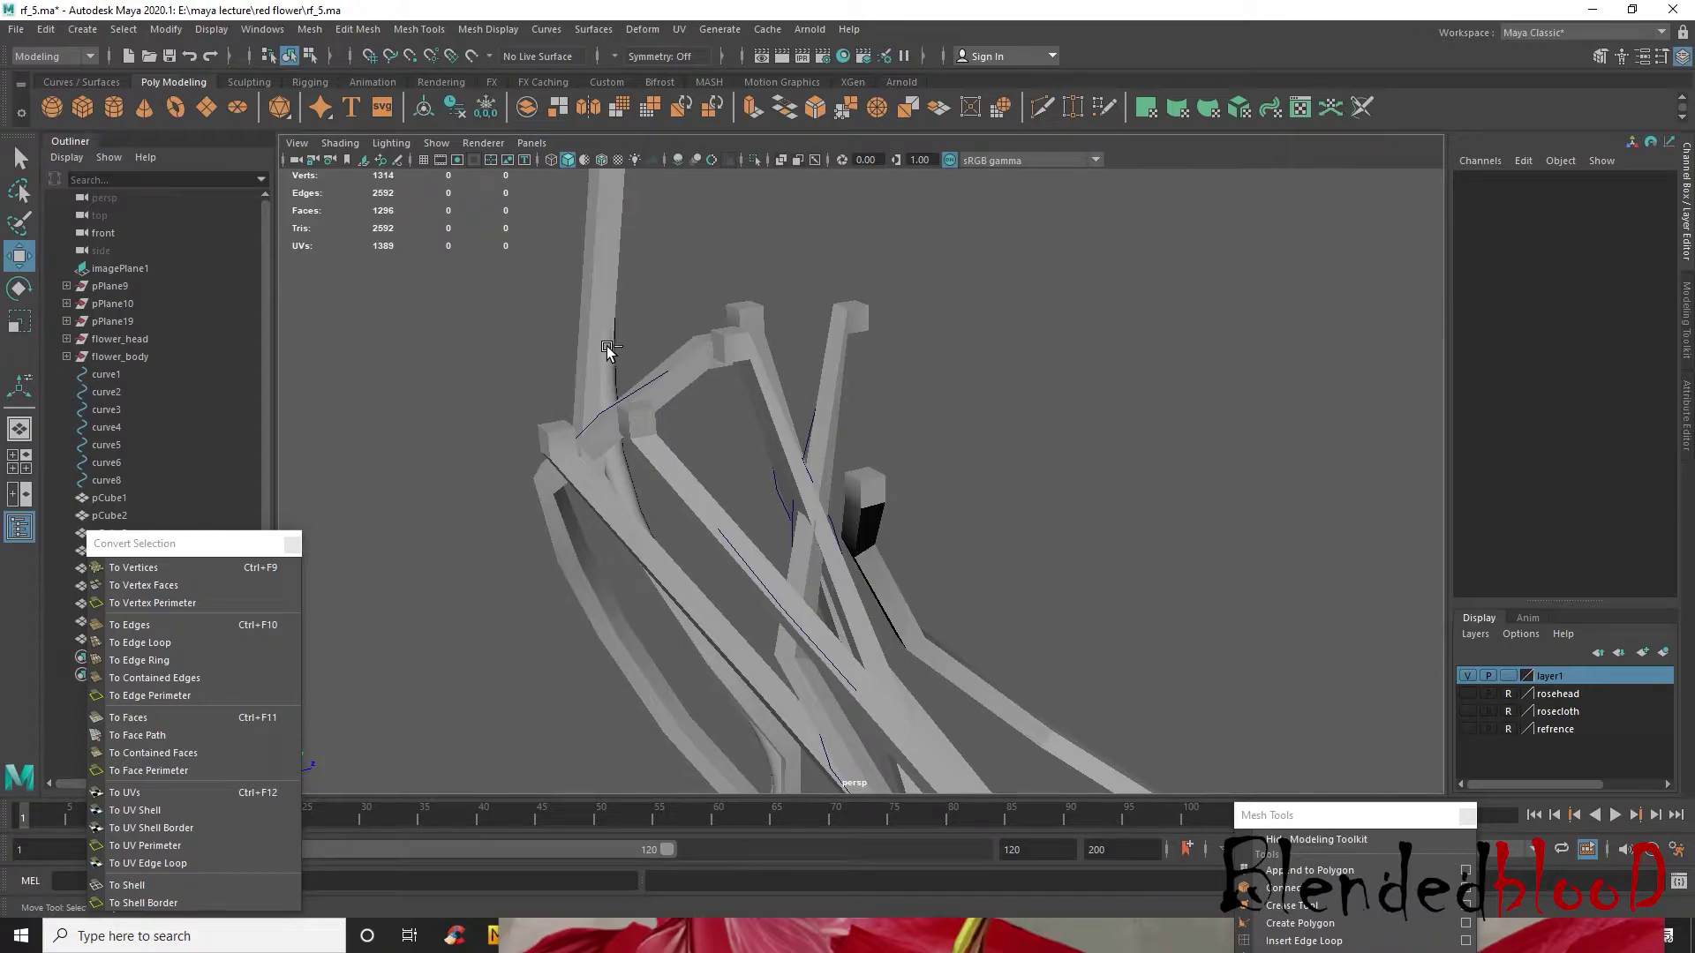
key("ctrl+z")
- Try to delete curve4, curve3 and curve2 from among the stems
left_click_drag(609, 362, 609, 384, "alt")
left_click(803, 519)
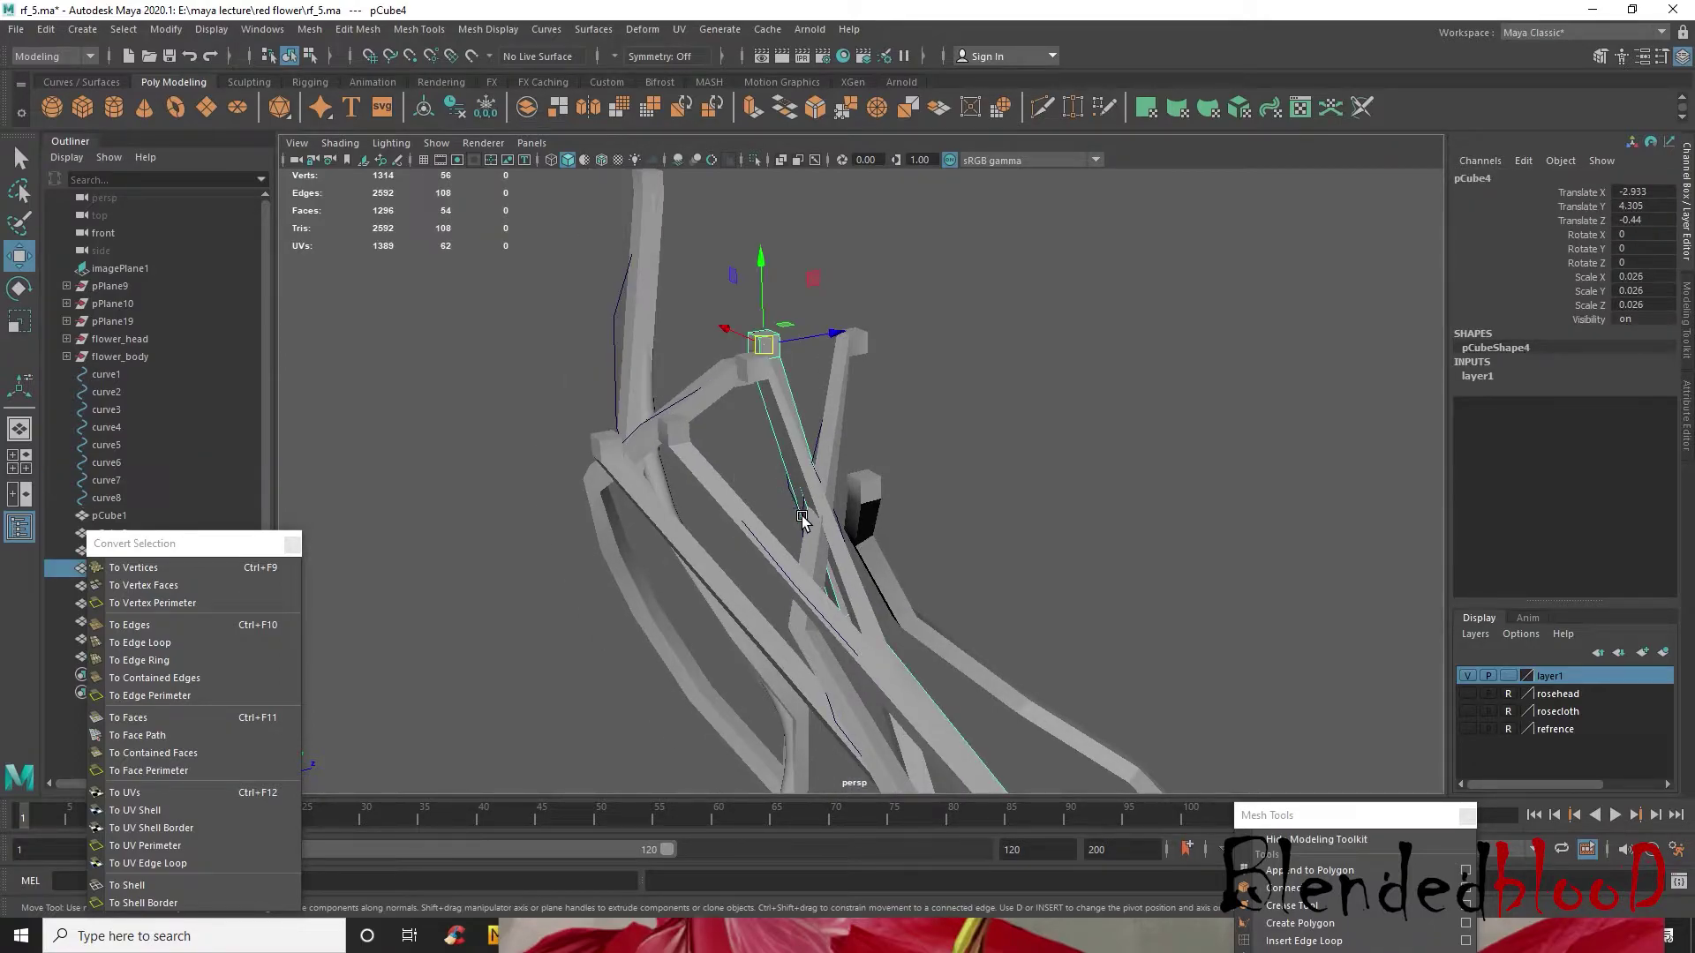
left_click(786, 494)
left_click_drag(792, 492, 791, 512, "alt")
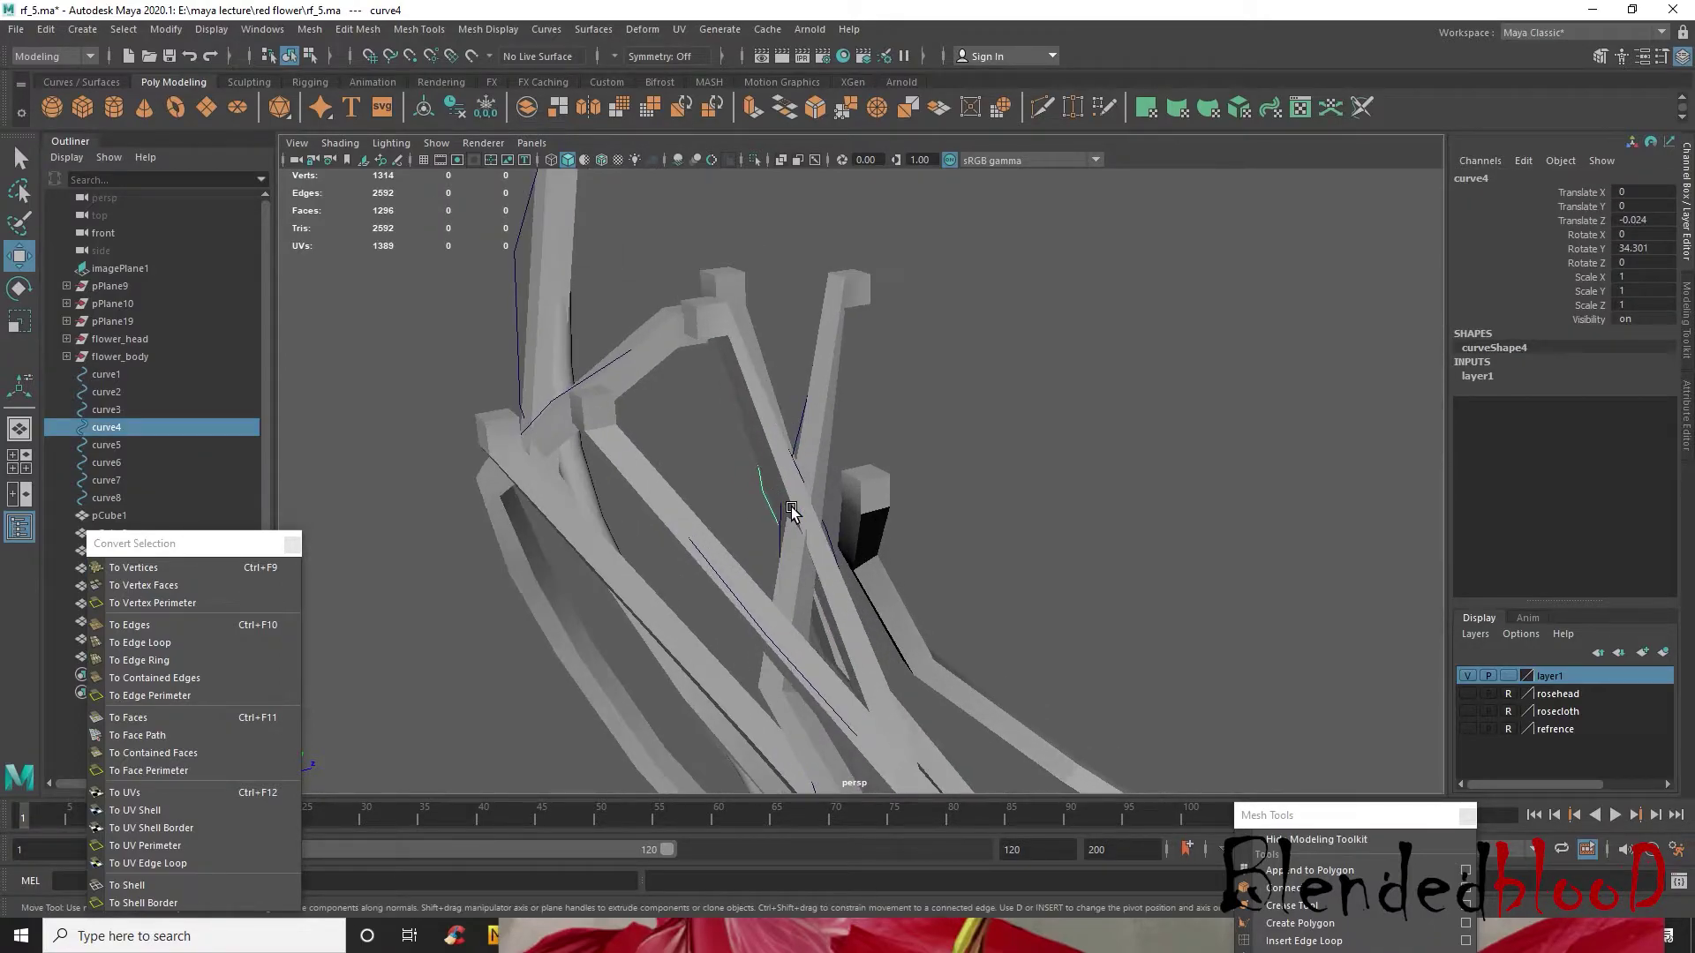
key("Delete")
left_click(795, 427)
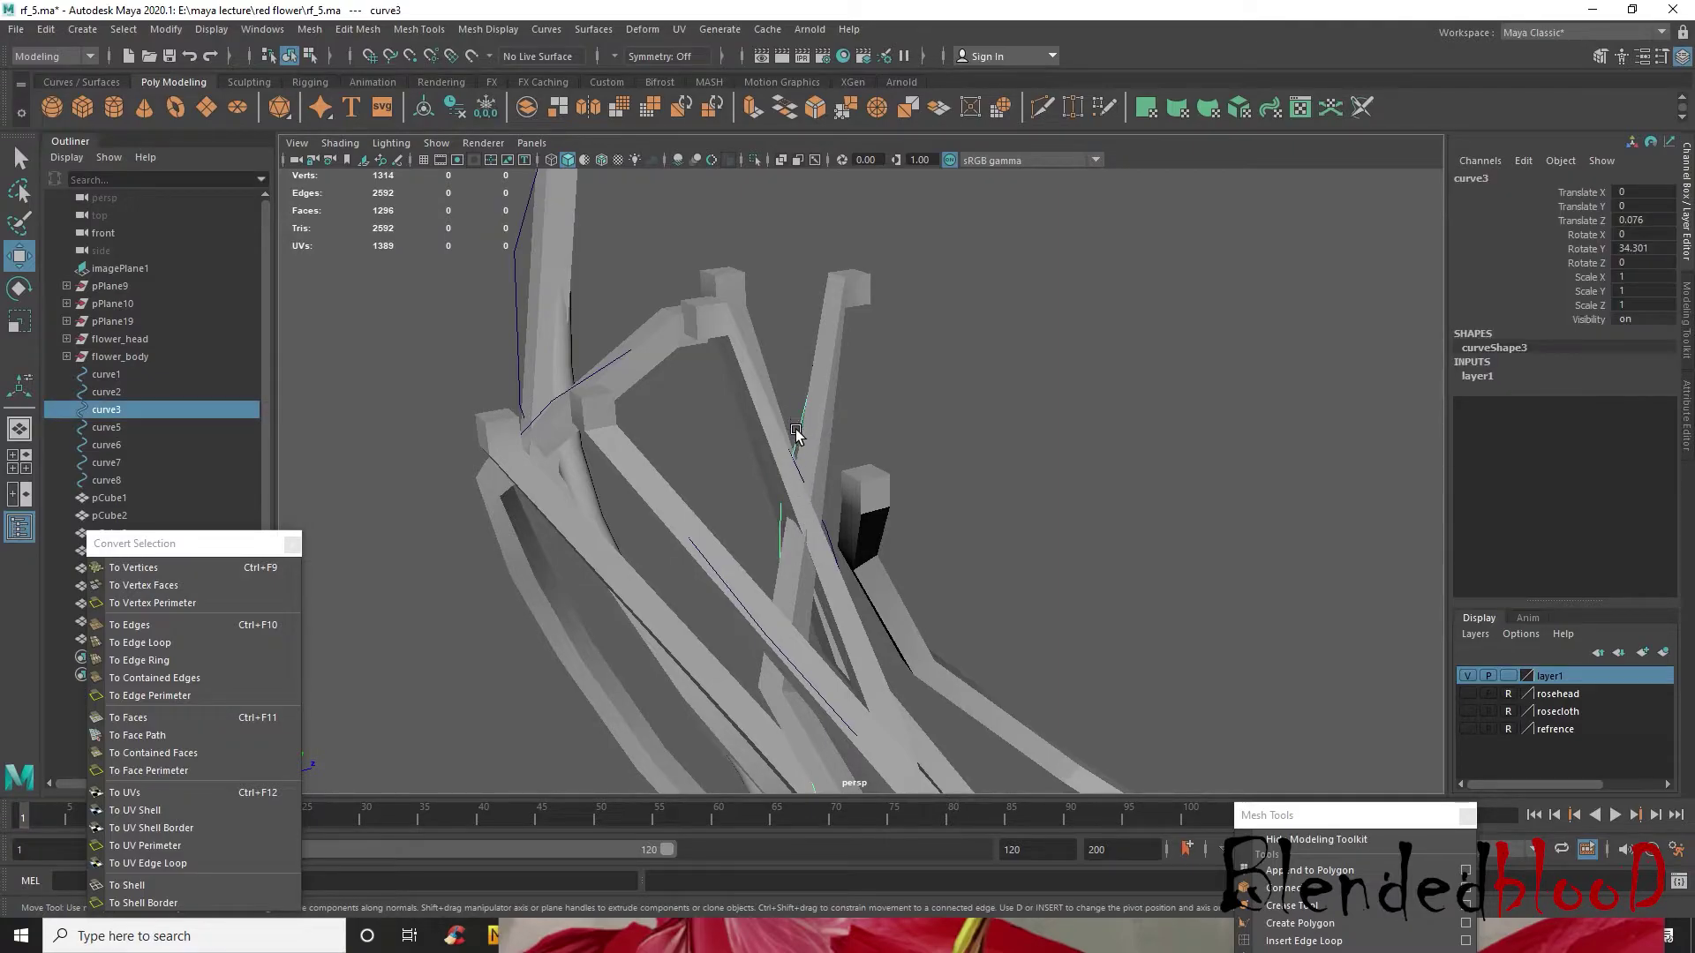
key("Delete")
left_click_drag(821, 481, 890, 395, "alt")
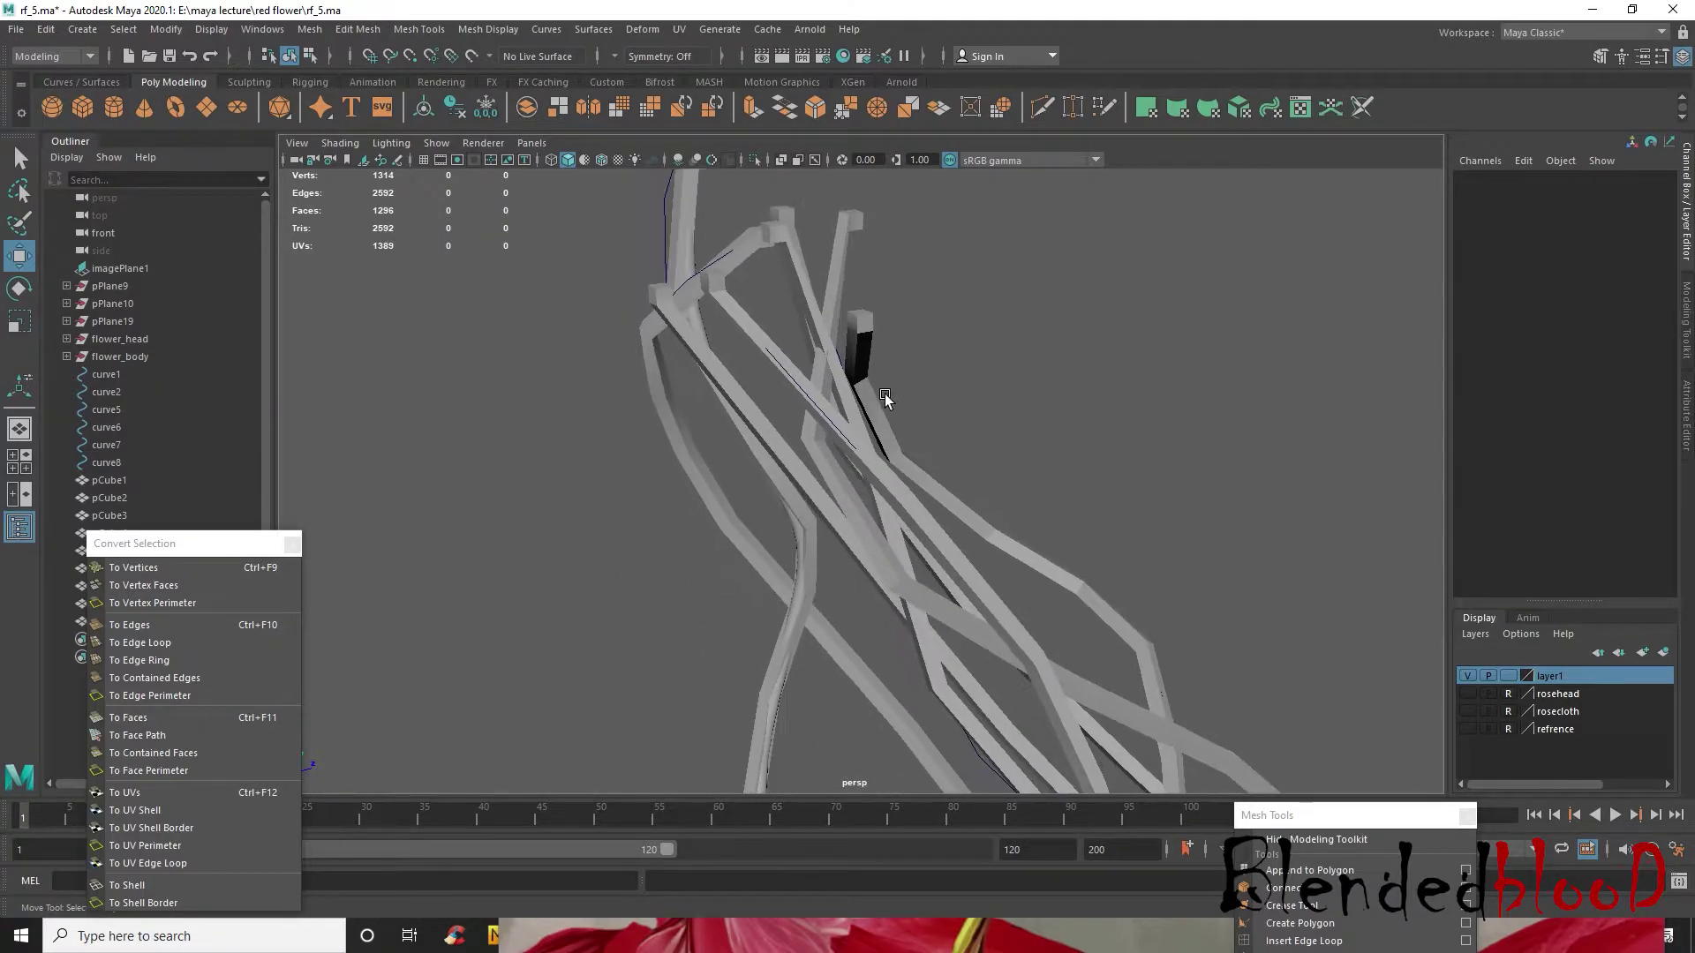
left_click(815, 405)
key("Delete")
- Check the remaining curves in wireframe, undo the deletions of curve2, curve3 and curve4, and restore shaded display
key("4")
scroll(894, 503, "up", 3)
scroll(874, 500, "down", 3)
left_click_drag(753, 540, 628, 501, "alt")
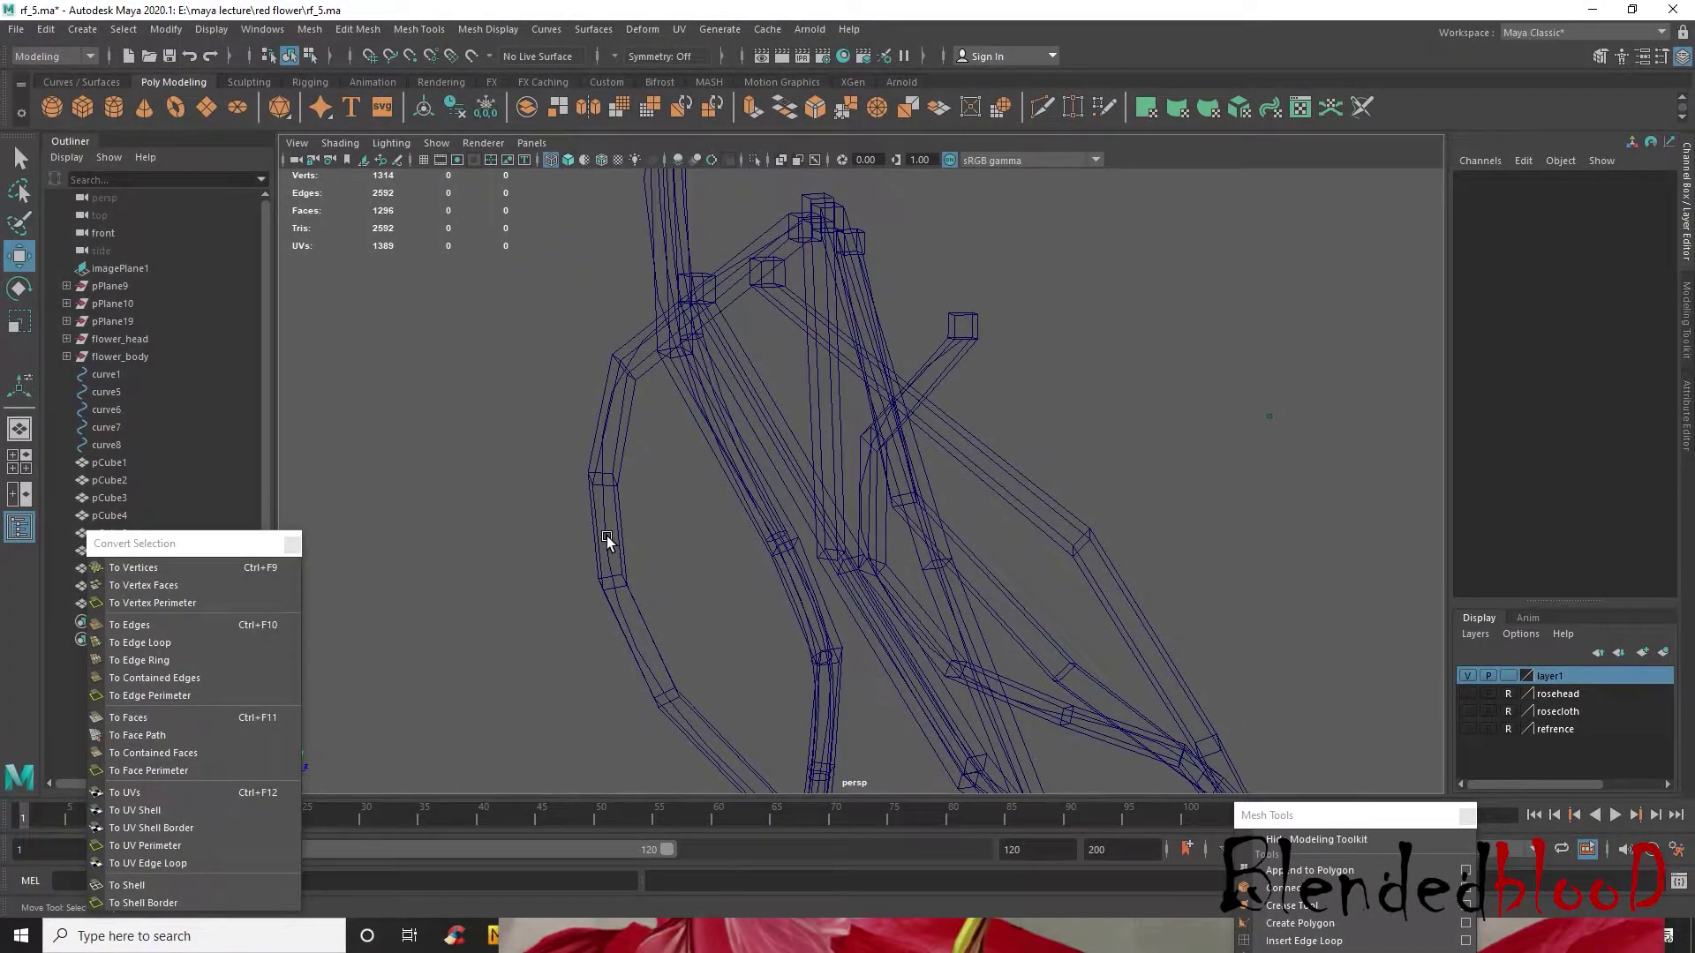
left_click(611, 540)
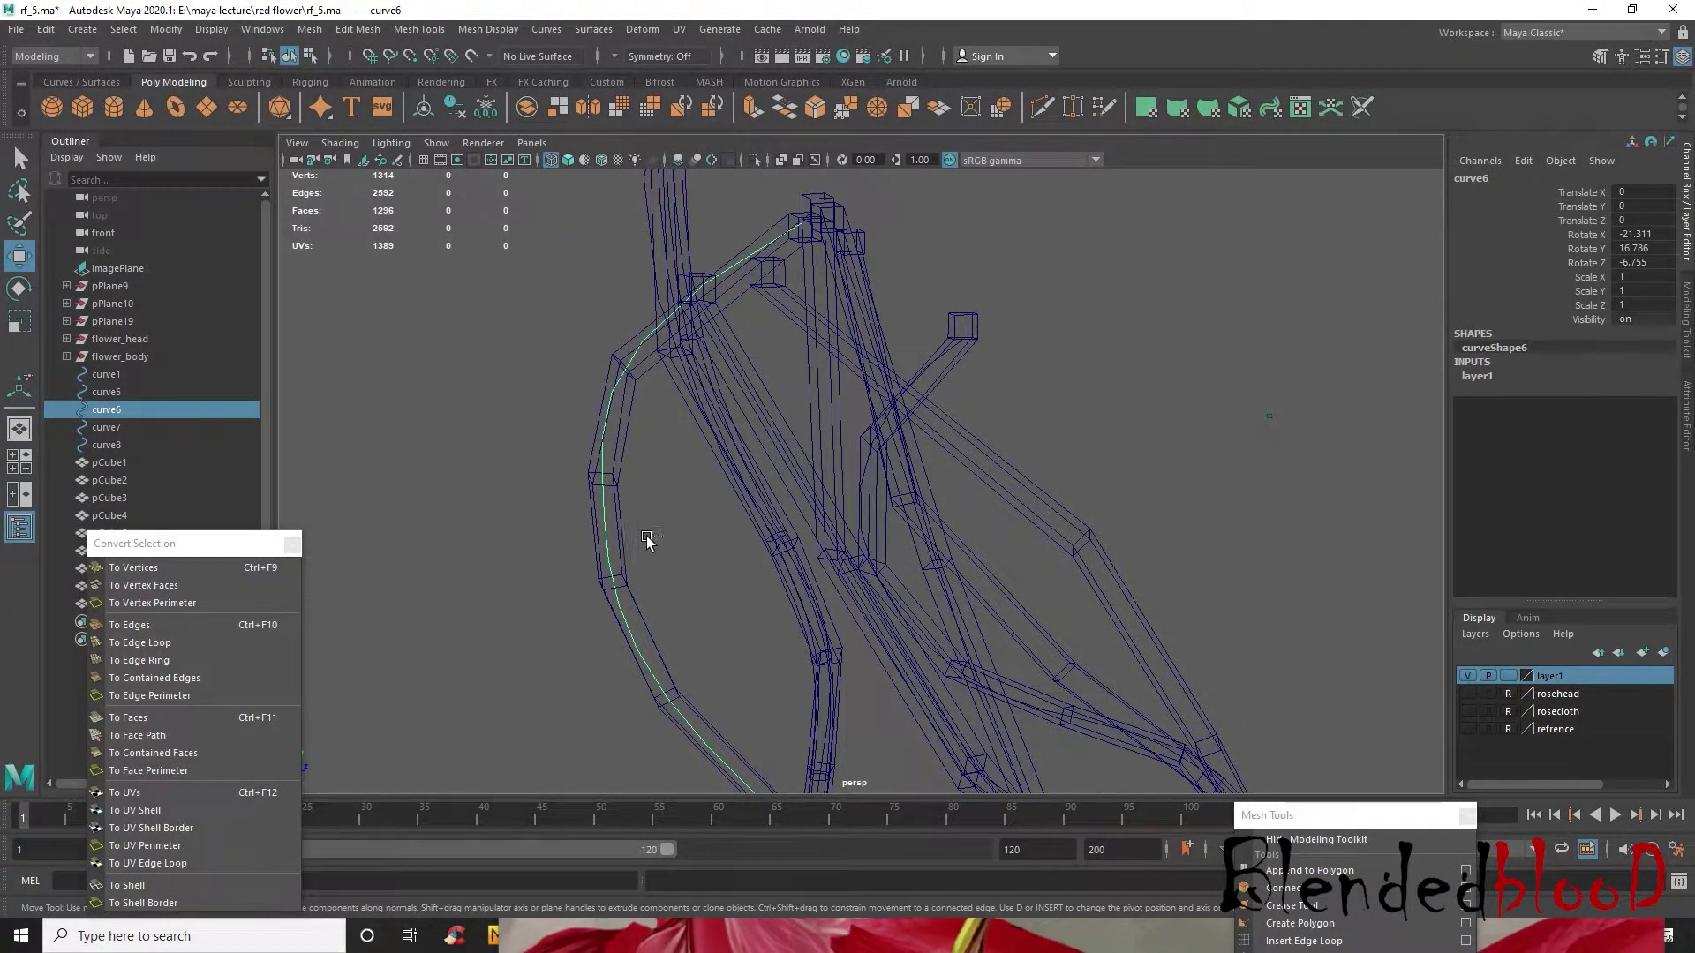
key("ctrl+z")
key("ctrl+z")
key("ctrl+z")
key("ctrl+z")
key("ctrl+z")
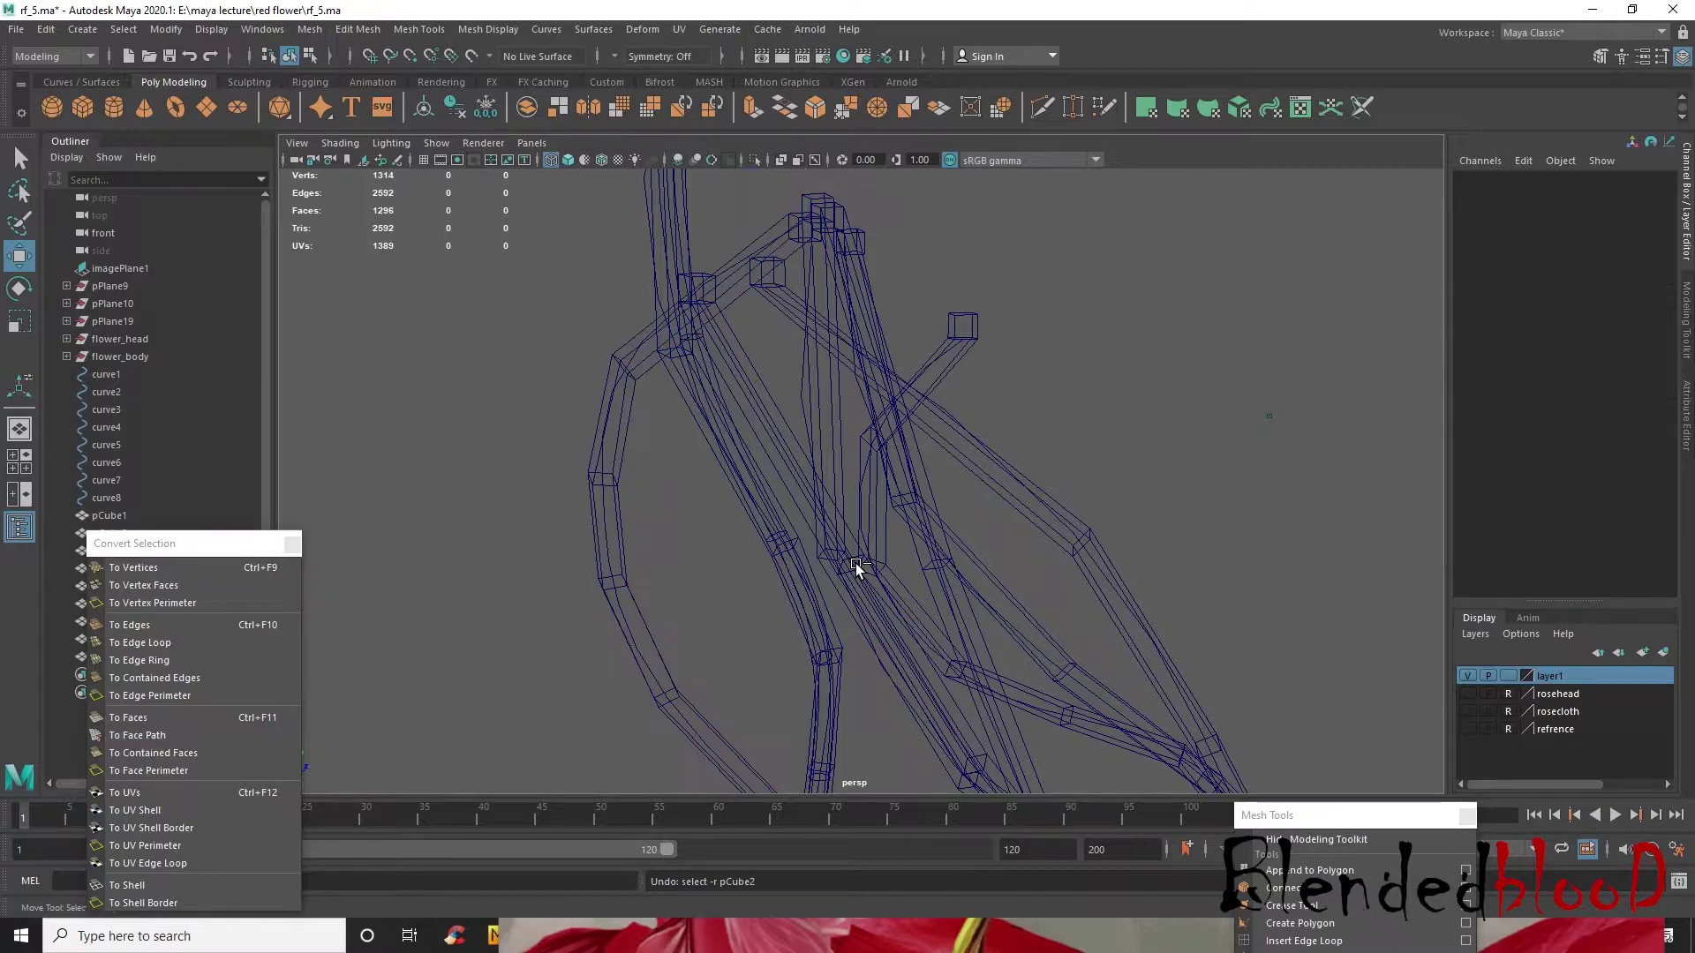
key("ctrl+z")
key("5")
- Display all the selected stems in smooth mesh preview and clear the selection
scroll(994, 559, "down", 6)
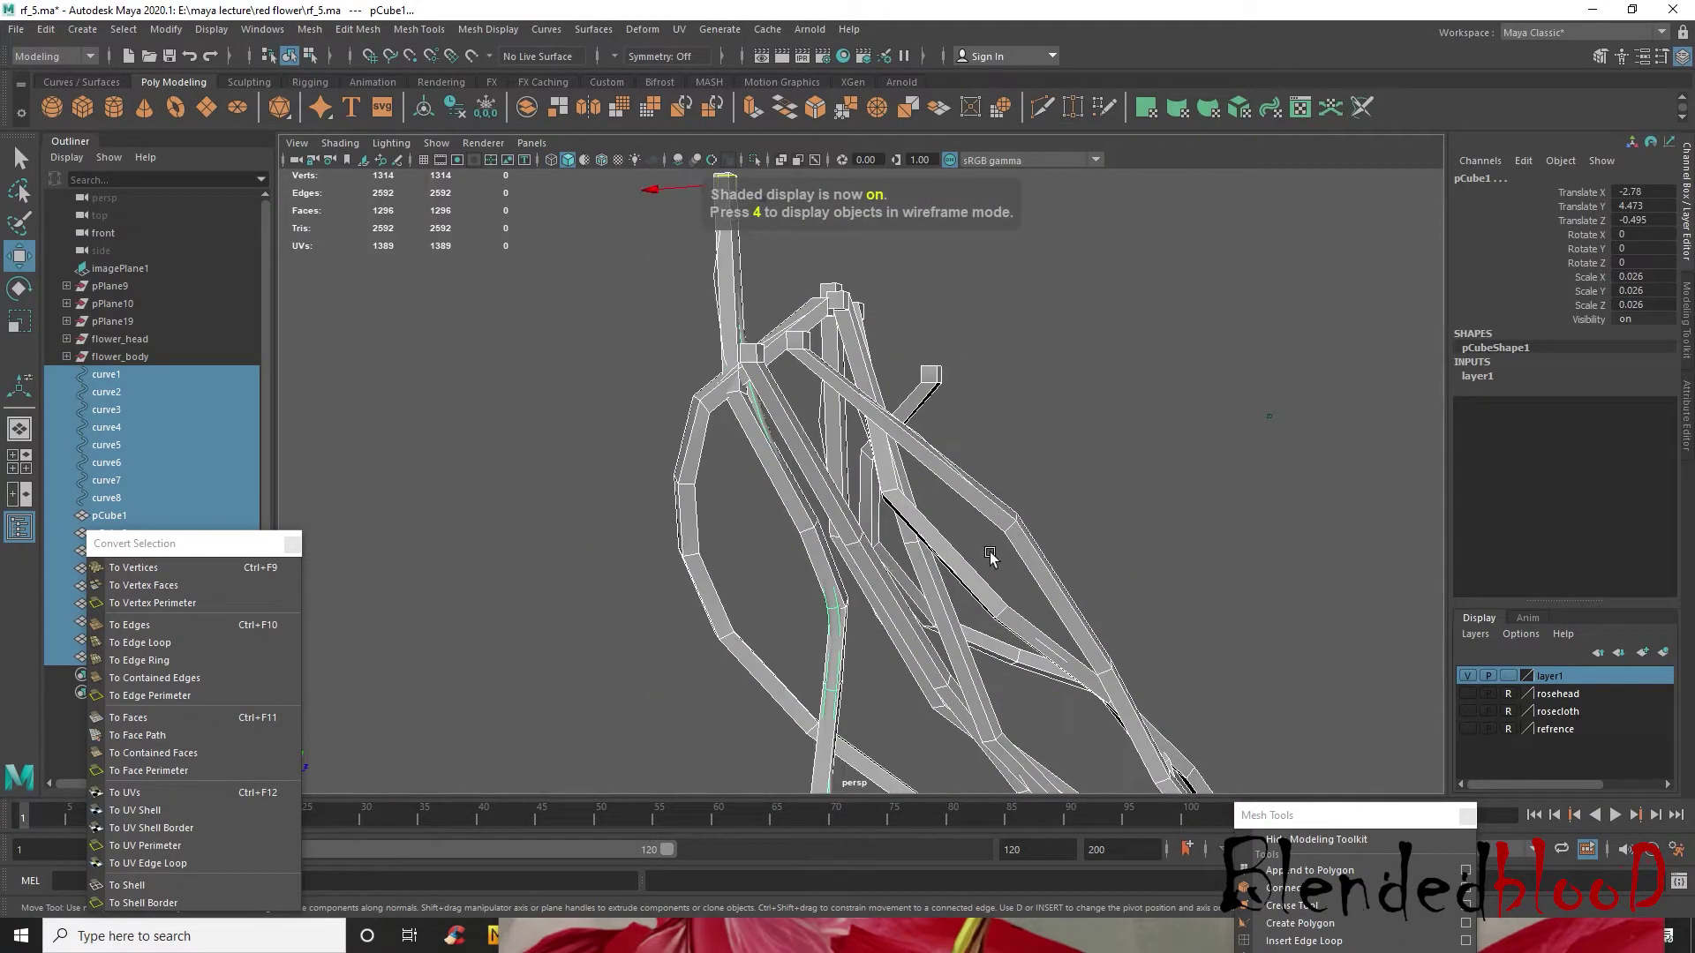
left_click_drag(1039, 621, 789, 519, "alt")
left_click_drag(1158, 632, 1251, 675, "alt")
scroll(938, 609, "up", 4)
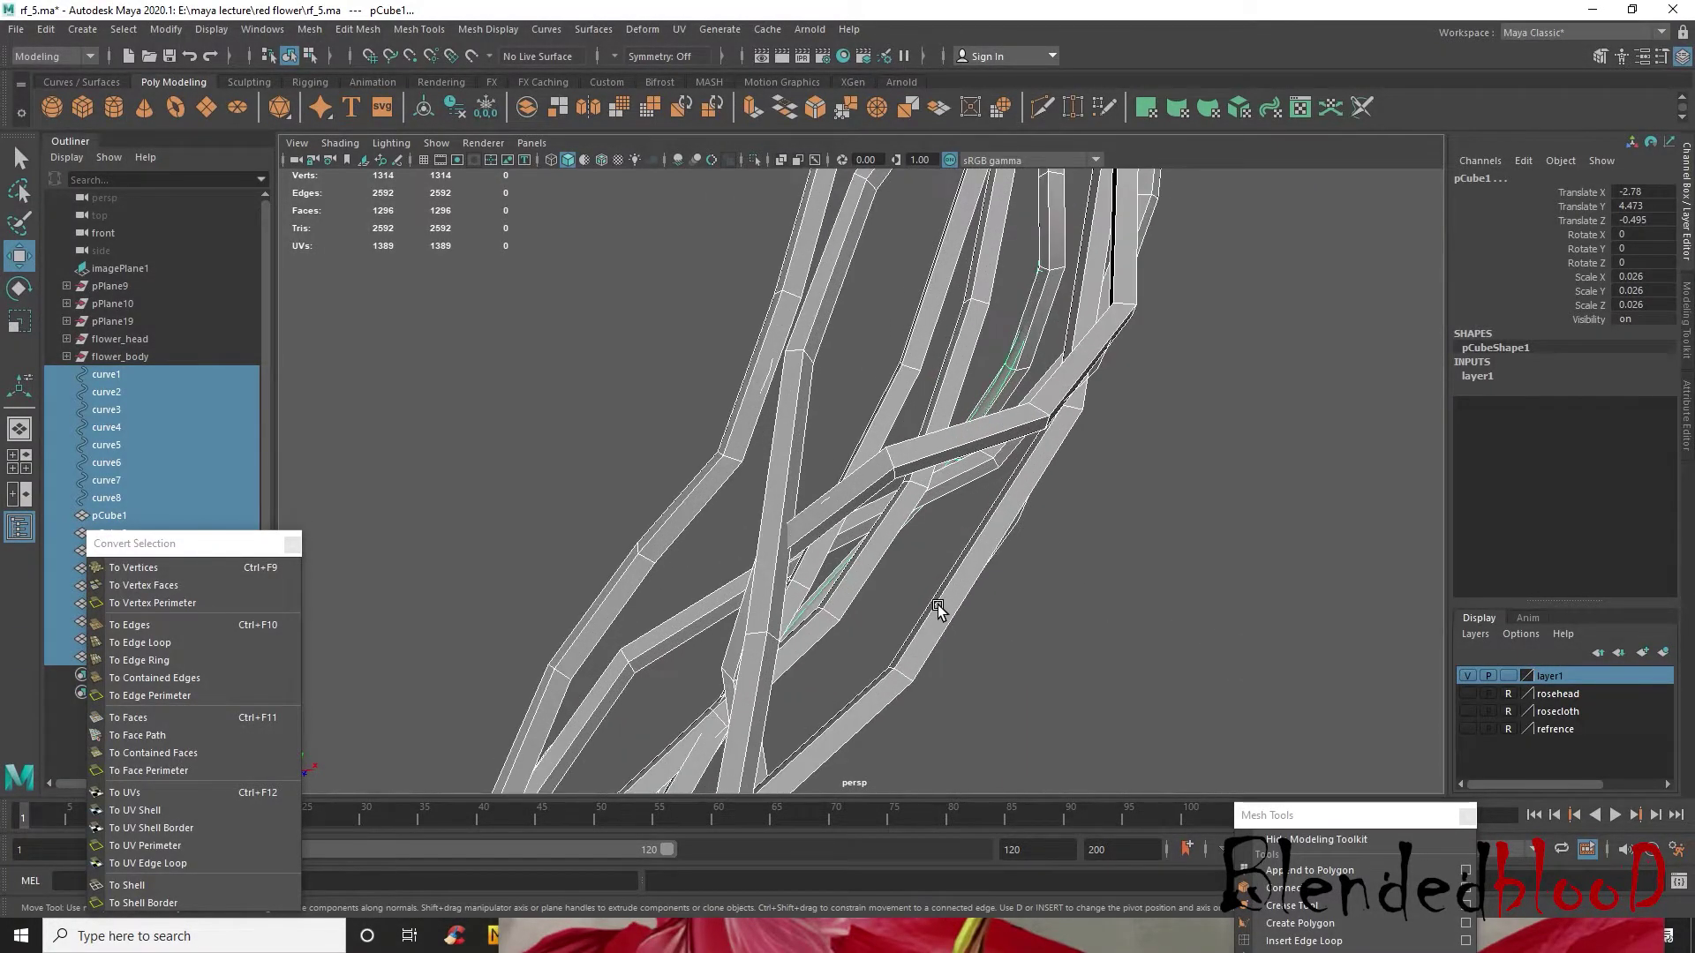
key("3")
left_click(1062, 632)
- Pick curve1 among the smoothed stems and show its control vertices
left_click_drag(1063, 632, 766, 589, "alt")
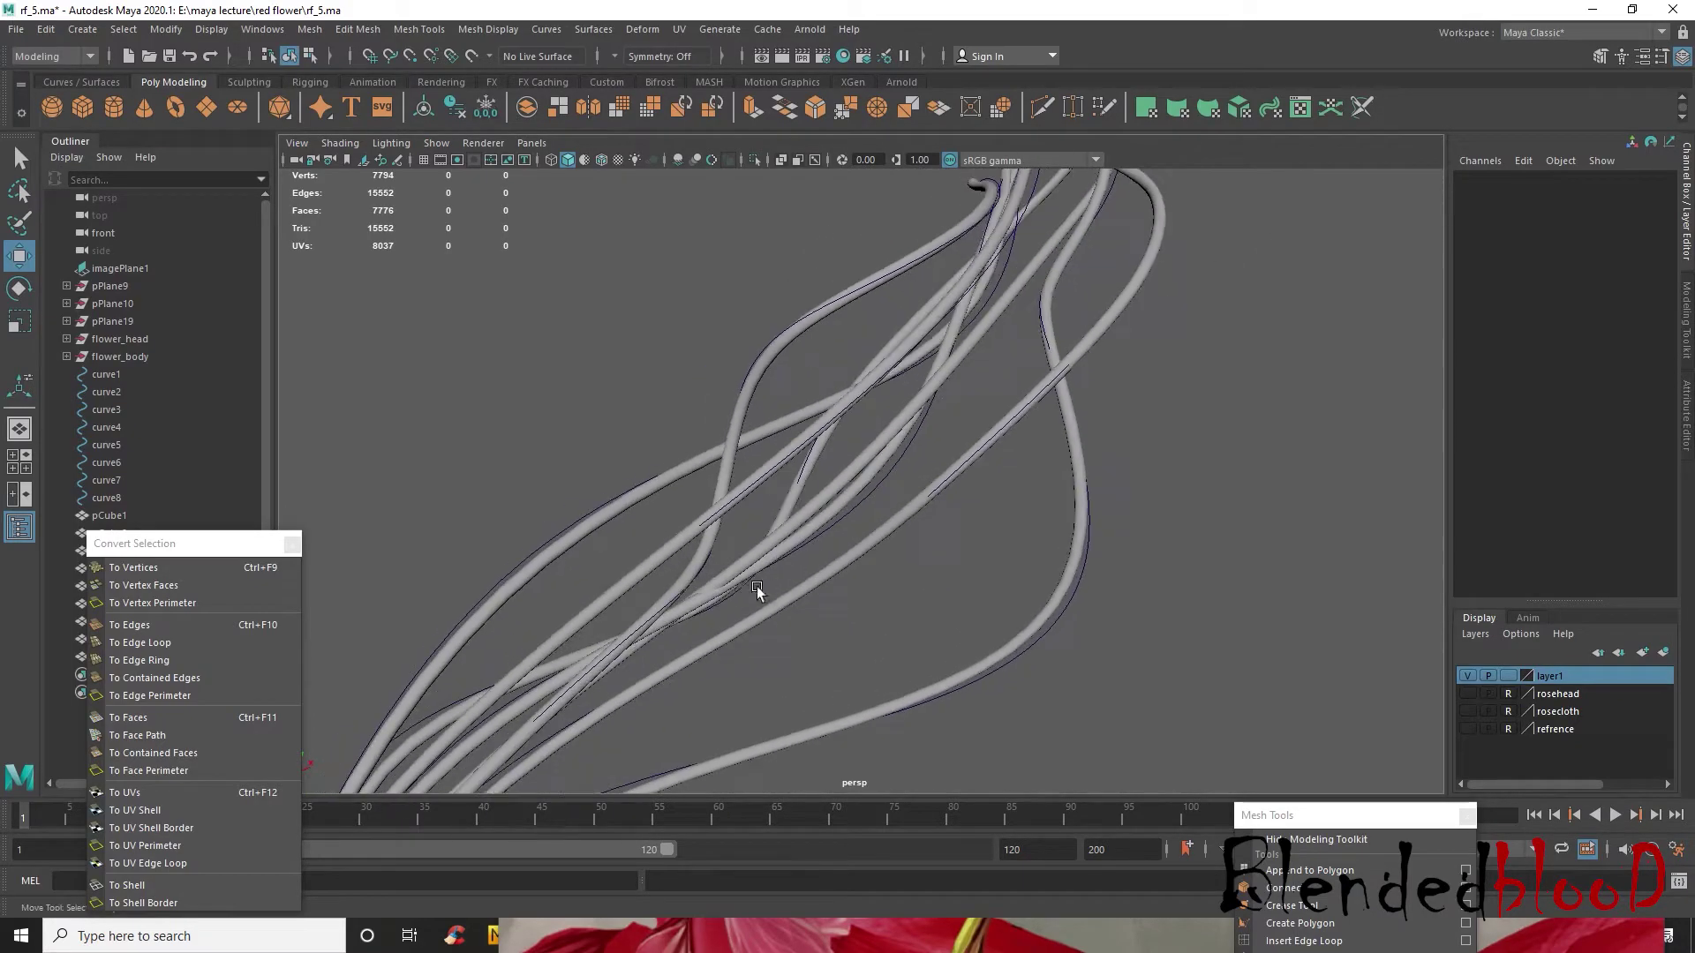
scroll(860, 554, "up", 5)
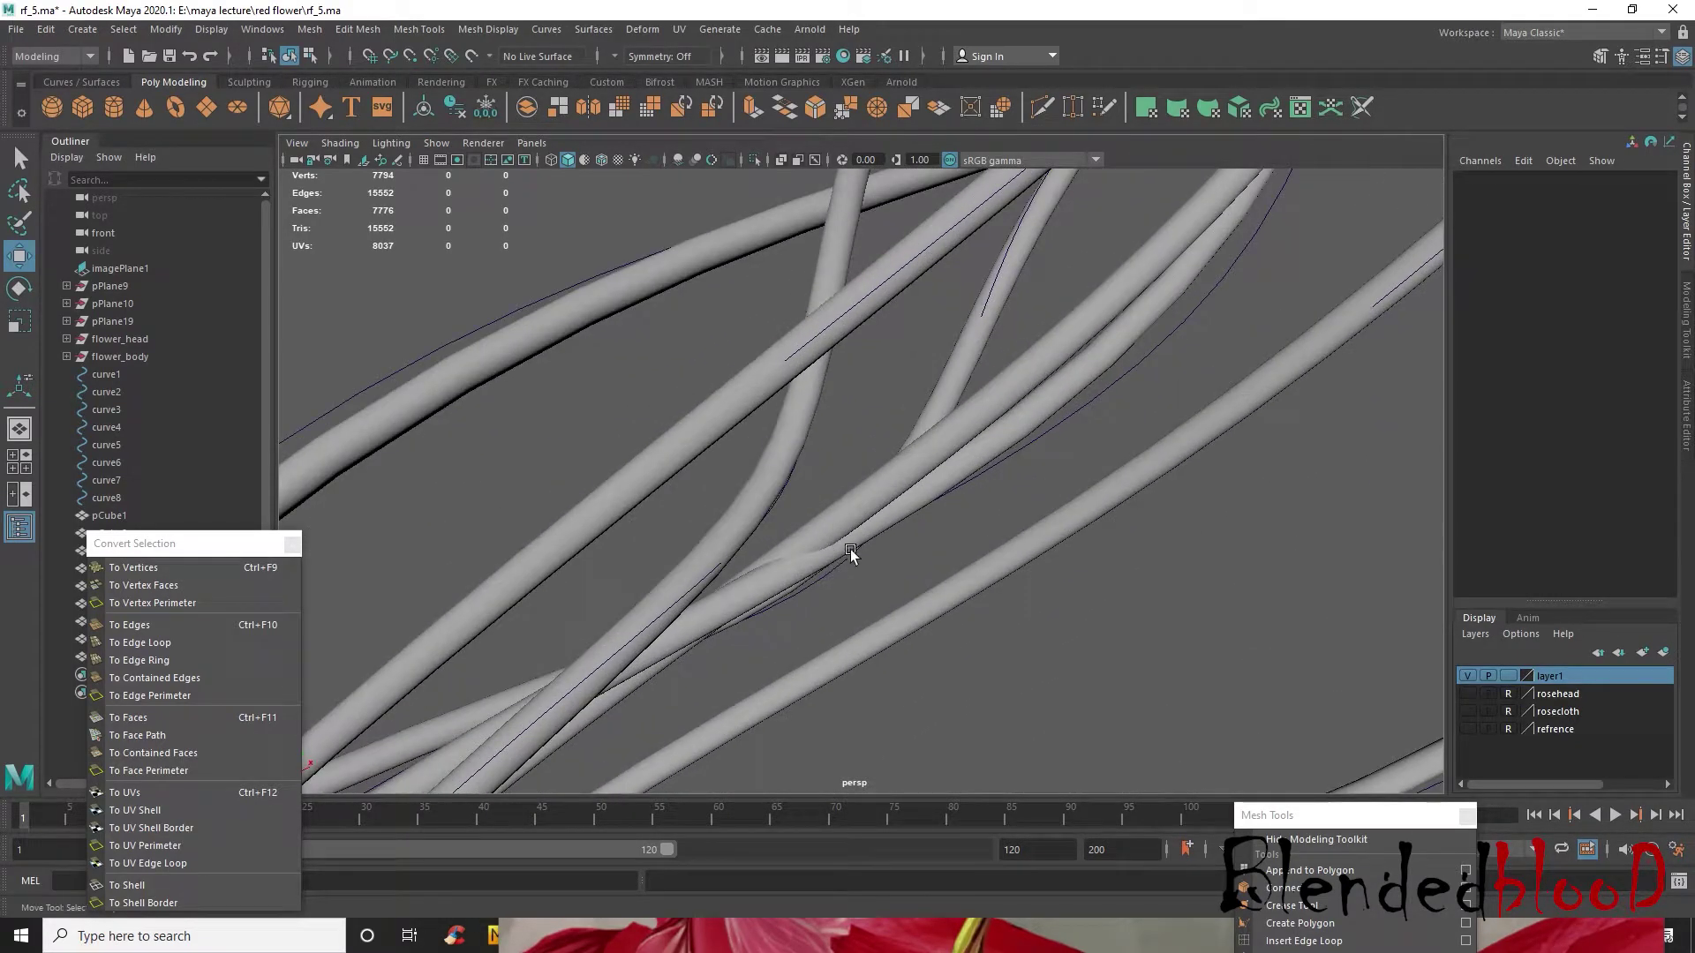
left_click(843, 558)
left_click_drag(844, 569, 924, 472, "alt")
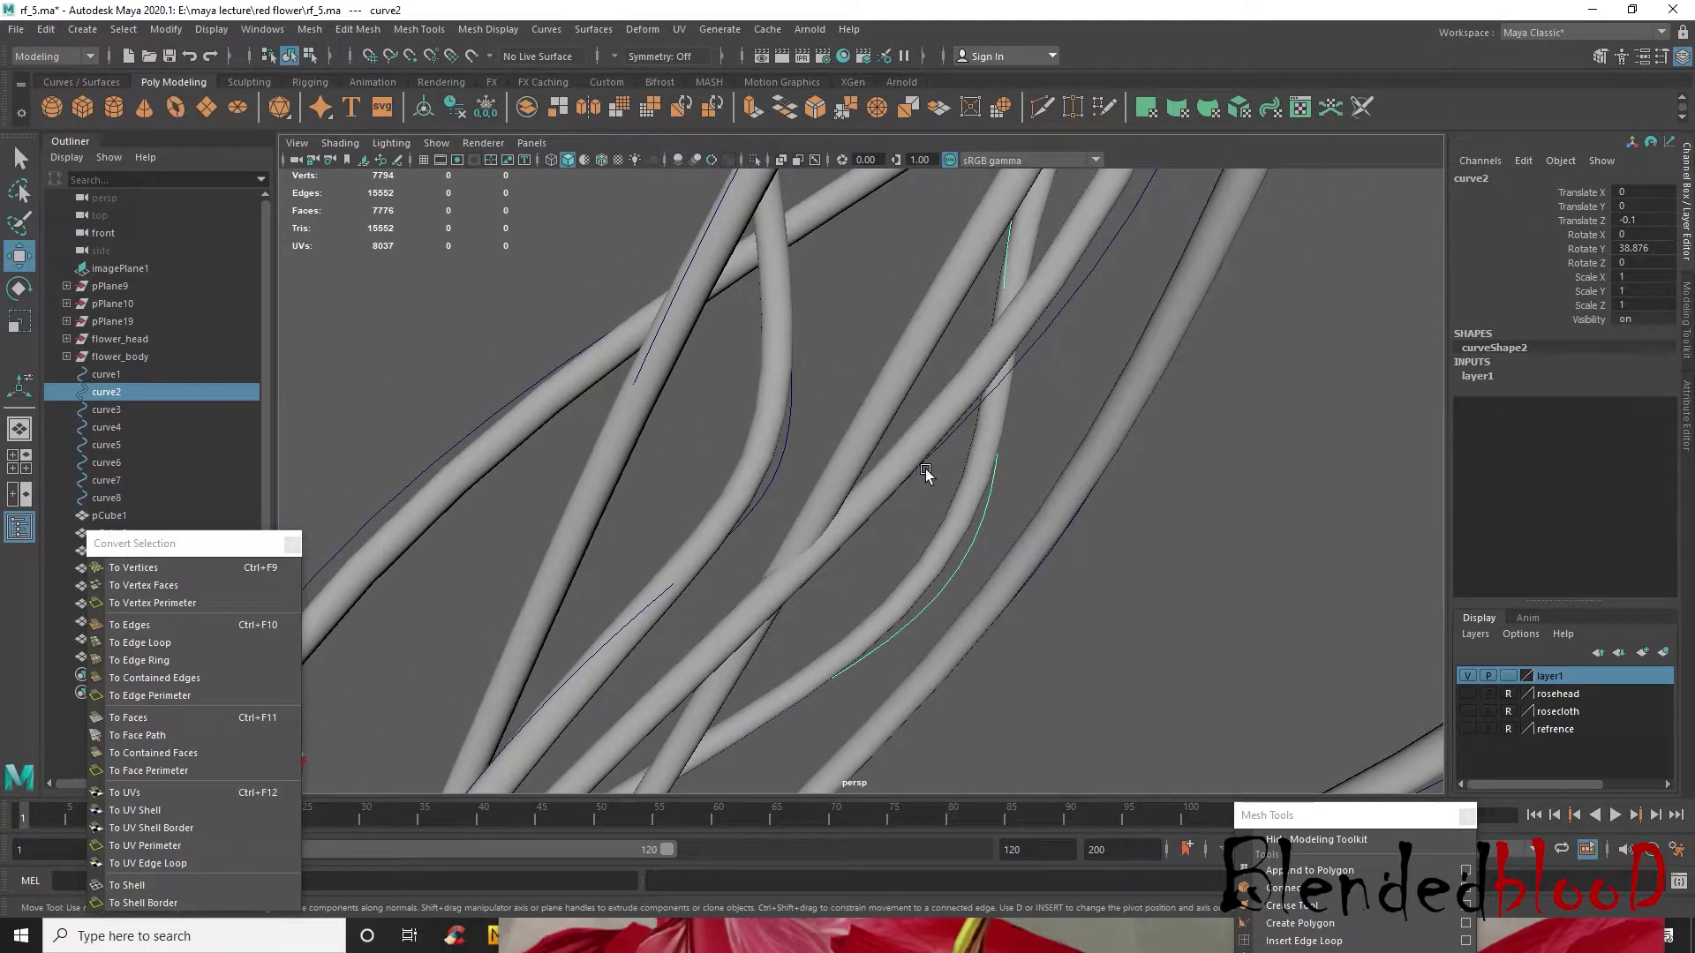
left_click(945, 438)
right_click_drag(951, 438, 851, 441)
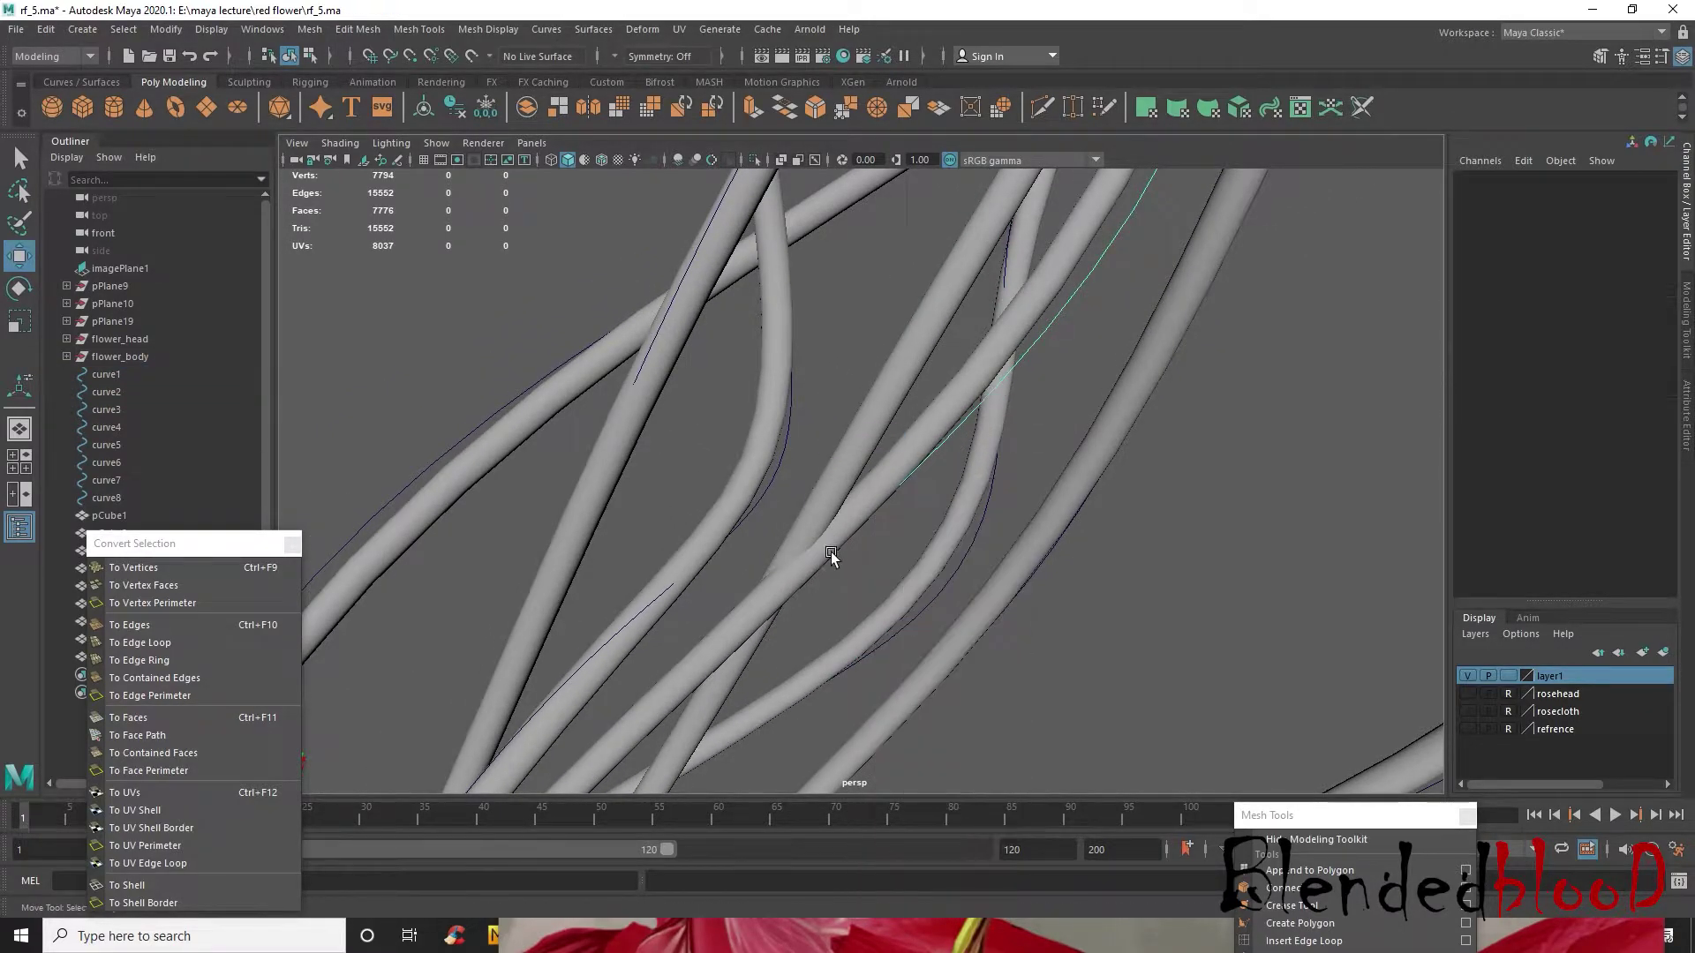
- Move curve1's control vertex cv[3] slightly down along the vertical axis
scroll(830, 568, "down", 4)
left_click_drag(830, 570, 1098, 653, "alt")
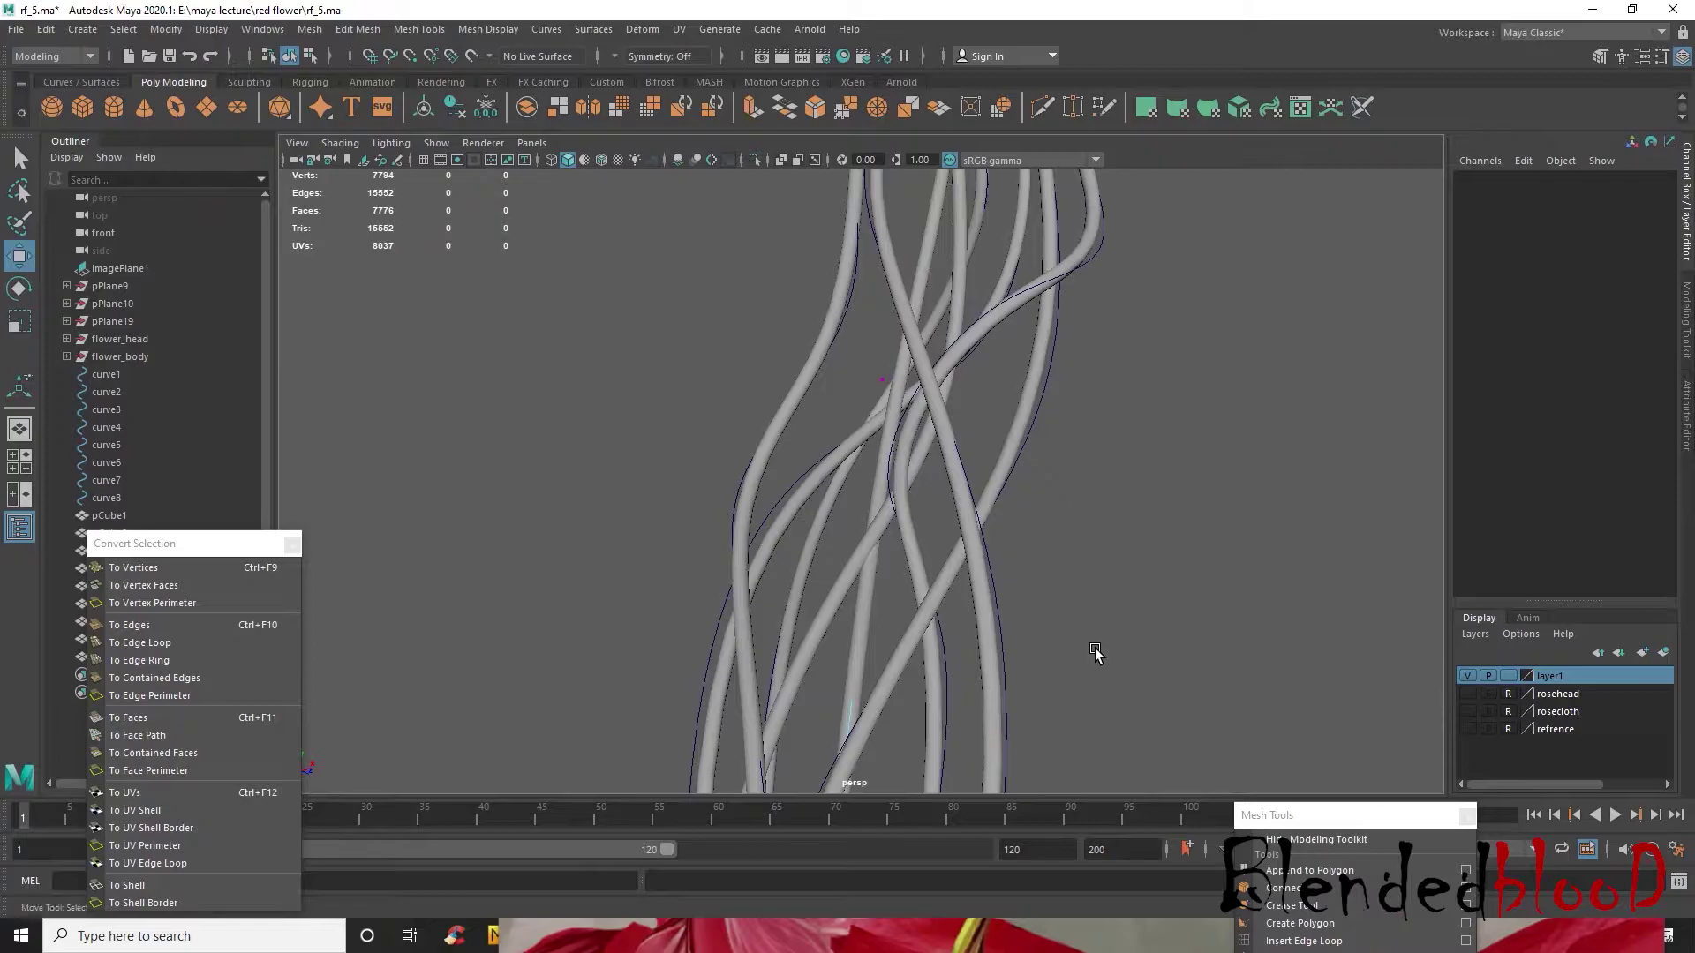
scroll(948, 524, "down", 5)
scroll(960, 583, "up", 1)
left_click_drag(782, 579, 840, 618, "alt")
scroll(740, 607, "up", 4)
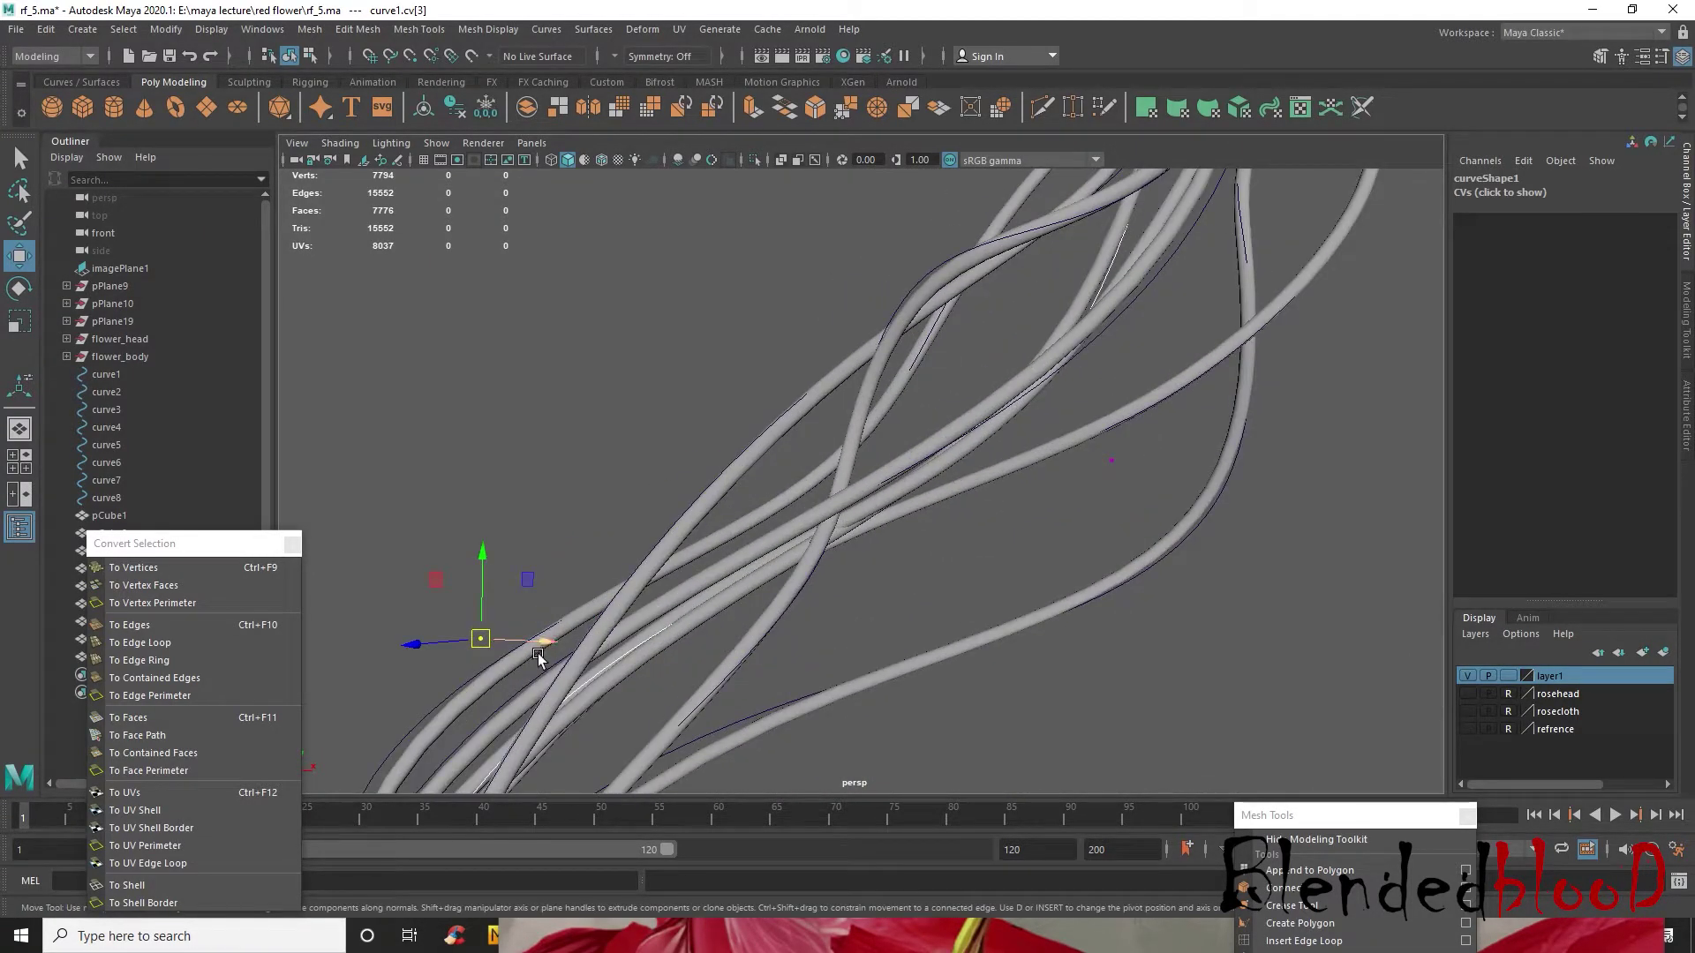
left_click_drag(481, 566, 503, 587)
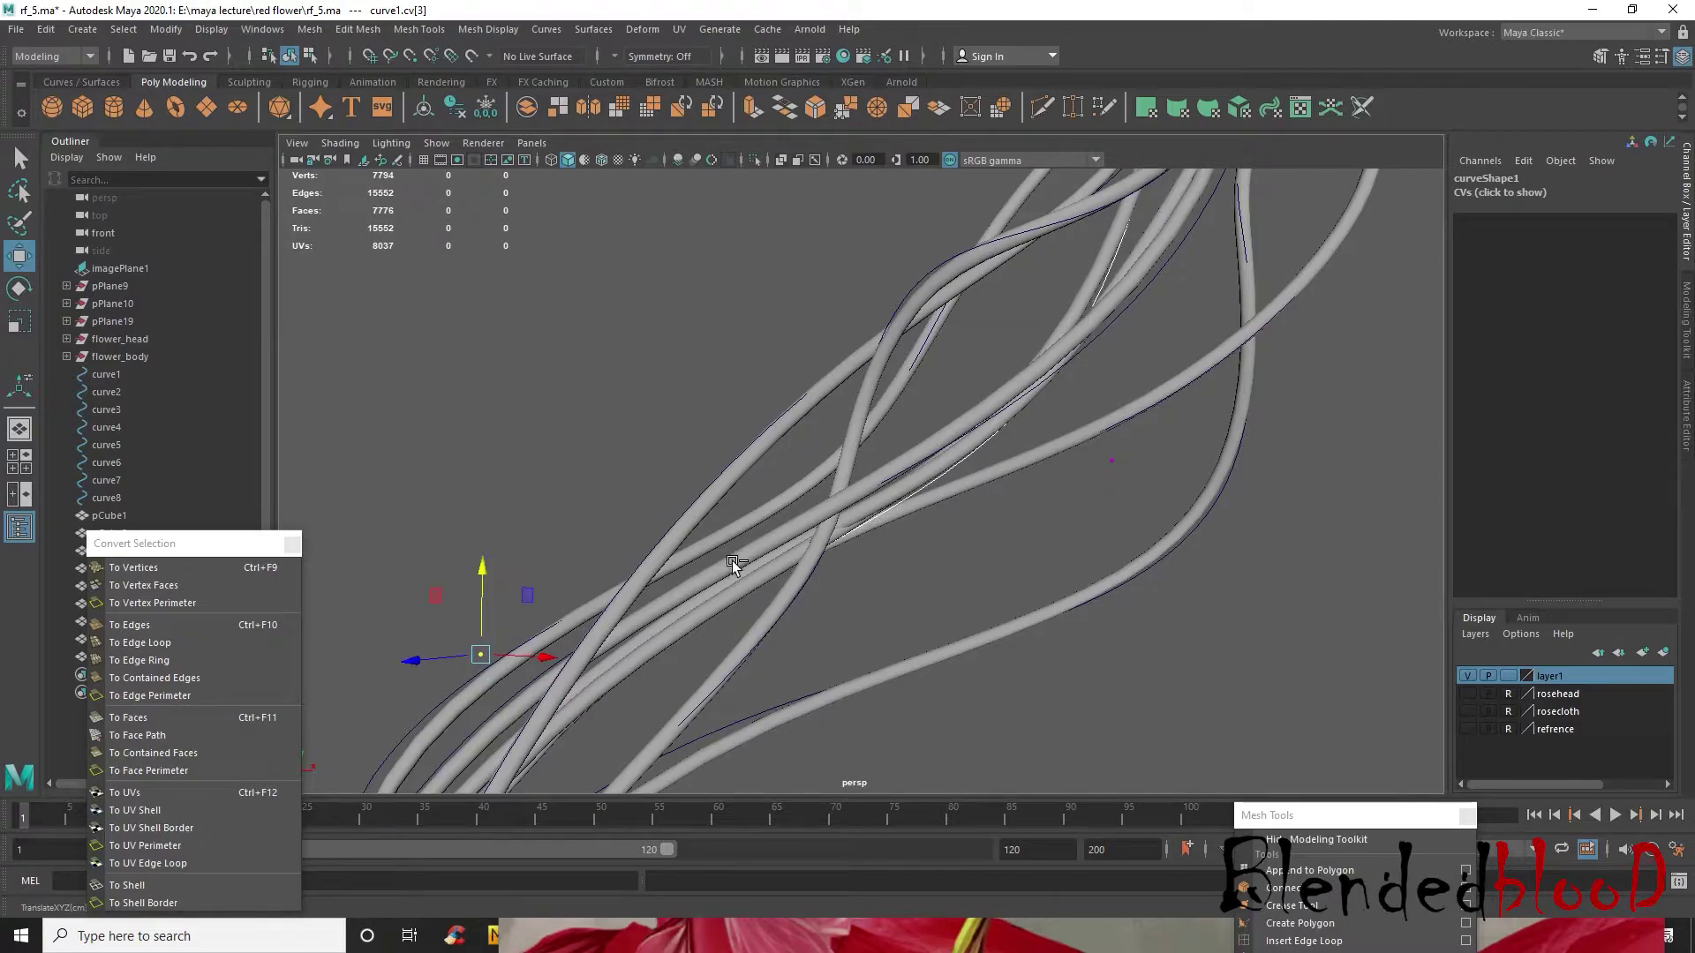
scroll(877, 521, "down", 3)
left_click_drag(880, 506, 964, 400, "alt")
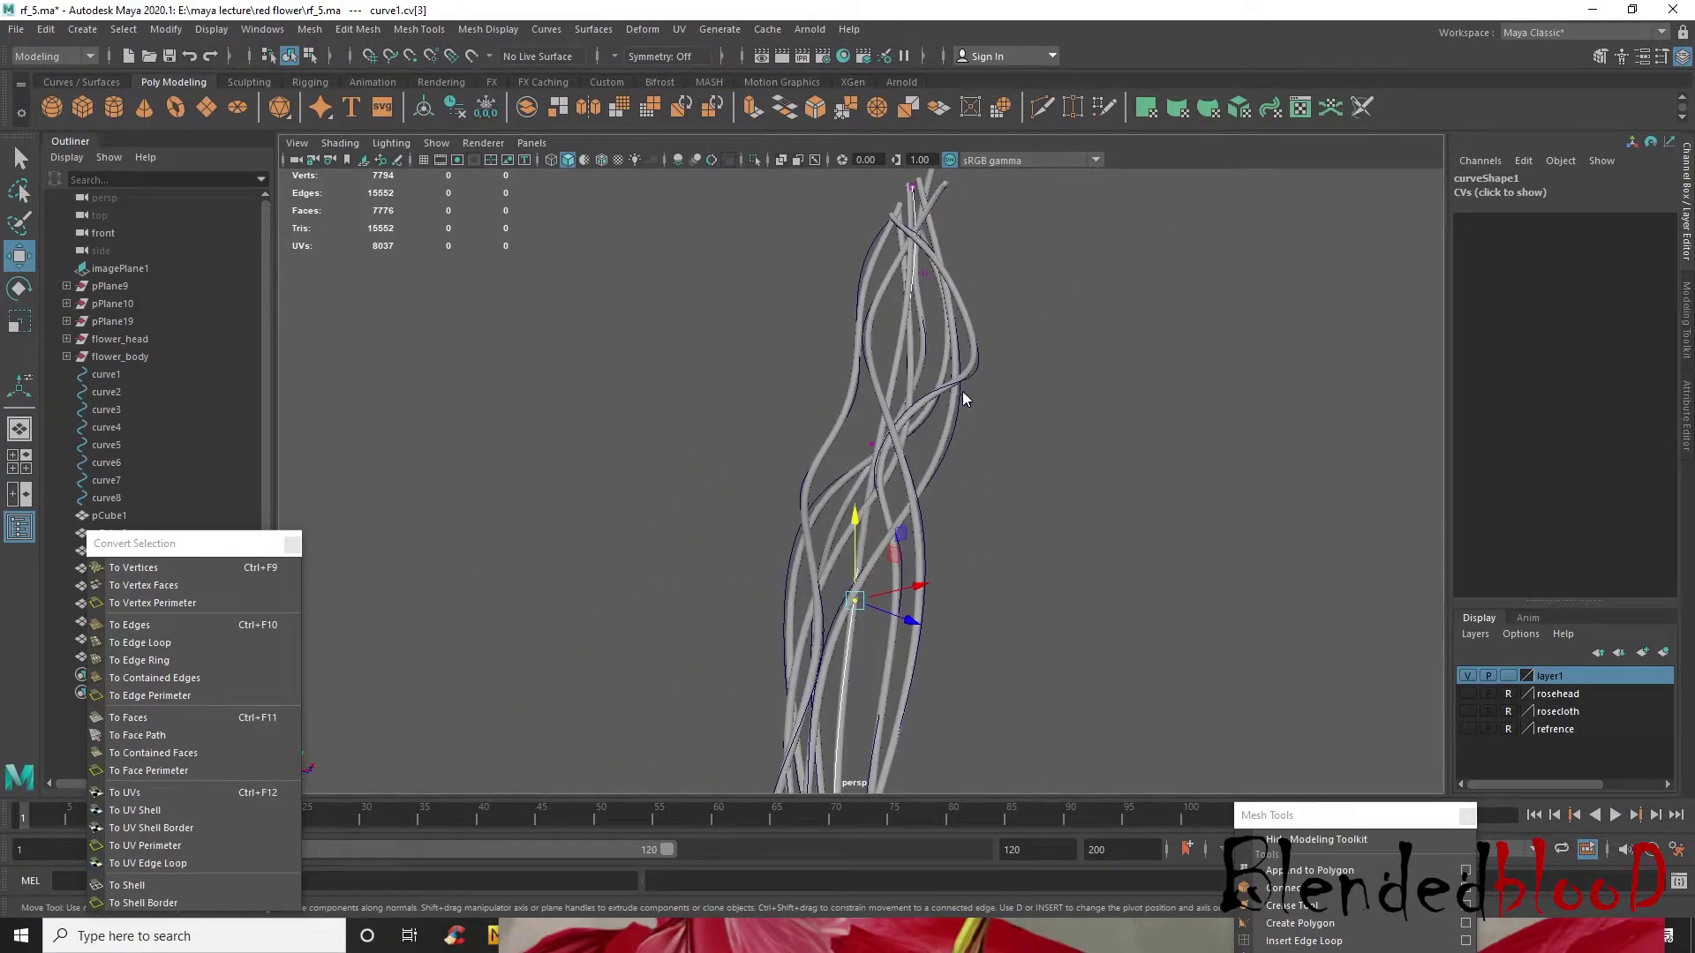
- Return to object mode and delete the guide curves curve8, curve4, curve6 and curve7 from among the stems
right_click_drag(964, 400, 1042, 360)
left_click(1040, 359)
left_click(972, 375)
scroll(980, 380, "up", 3)
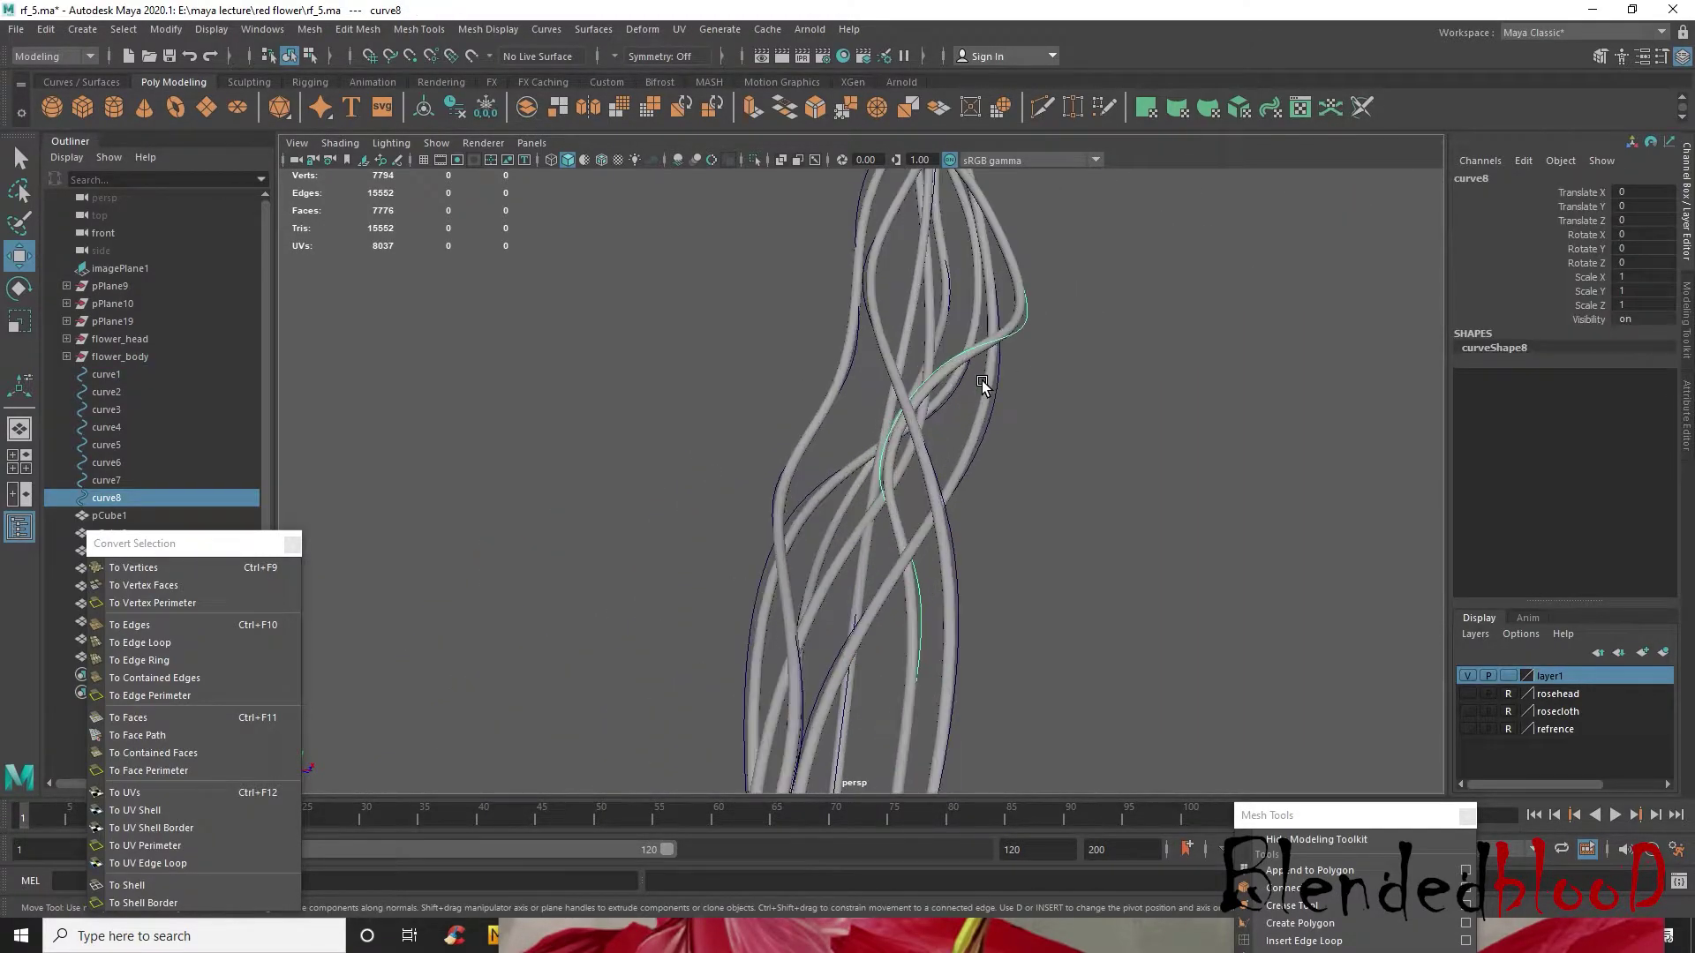
left_click(978, 437)
left_click(998, 381)
scroll(997, 371, "up", 2)
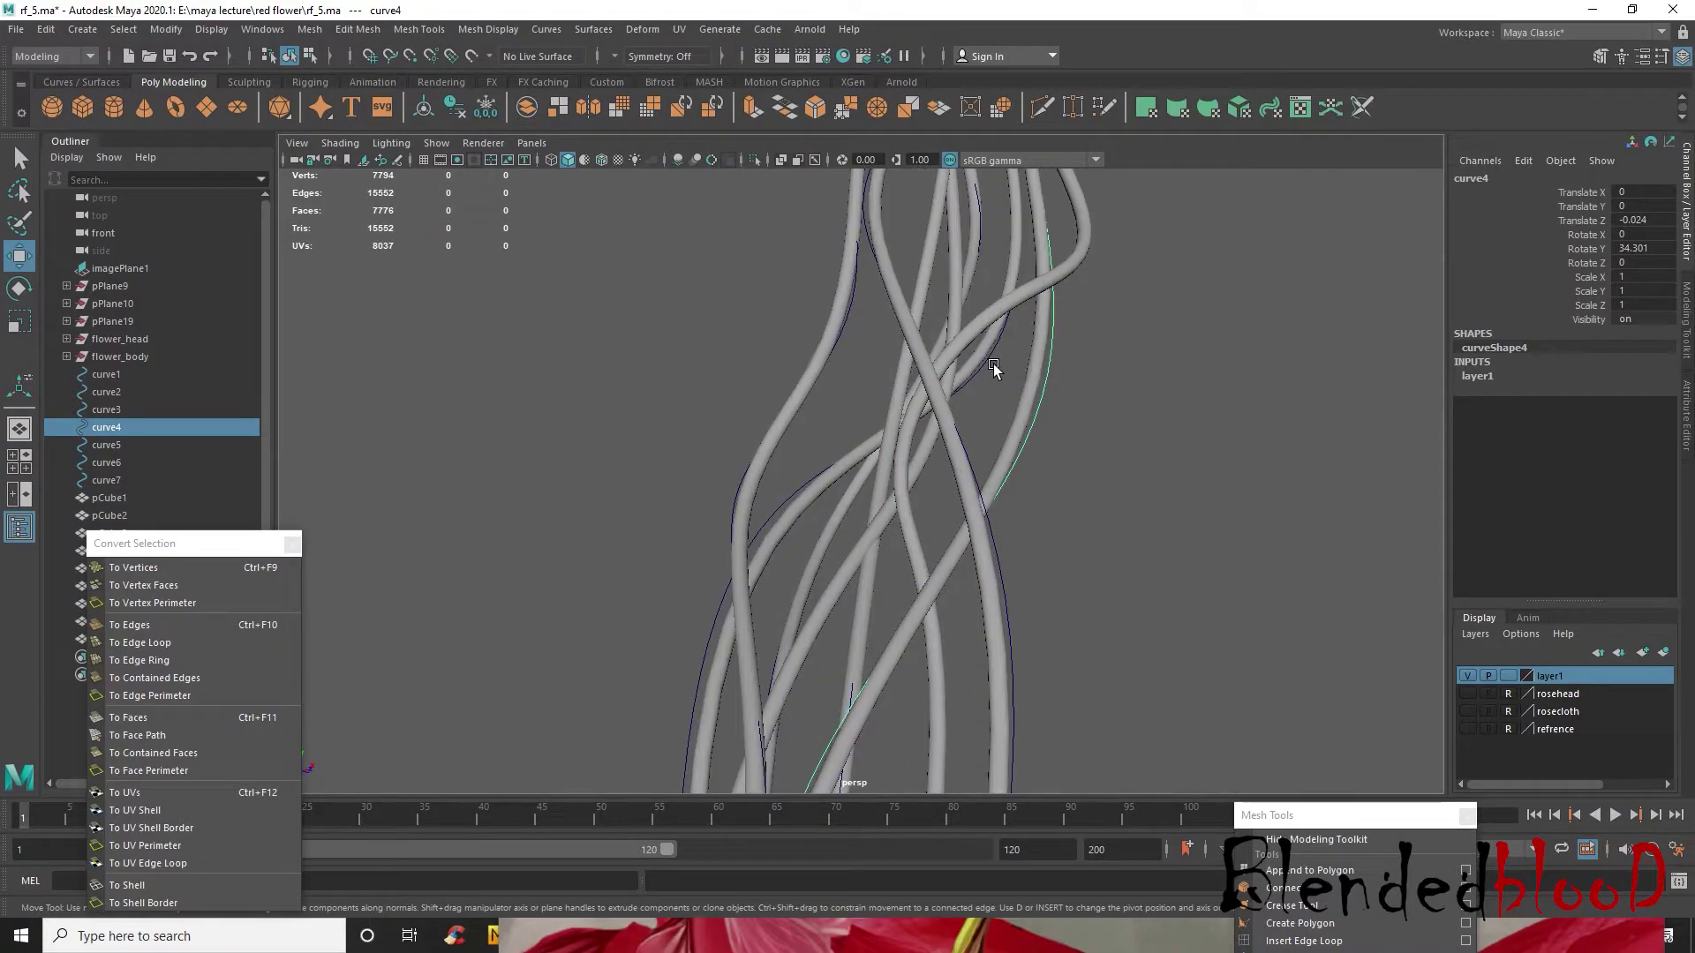
key("Delete")
left_click(995, 350)
key("Delete")
left_click(989, 235)
key("Delete")
left_click(868, 246)
key("Delete")
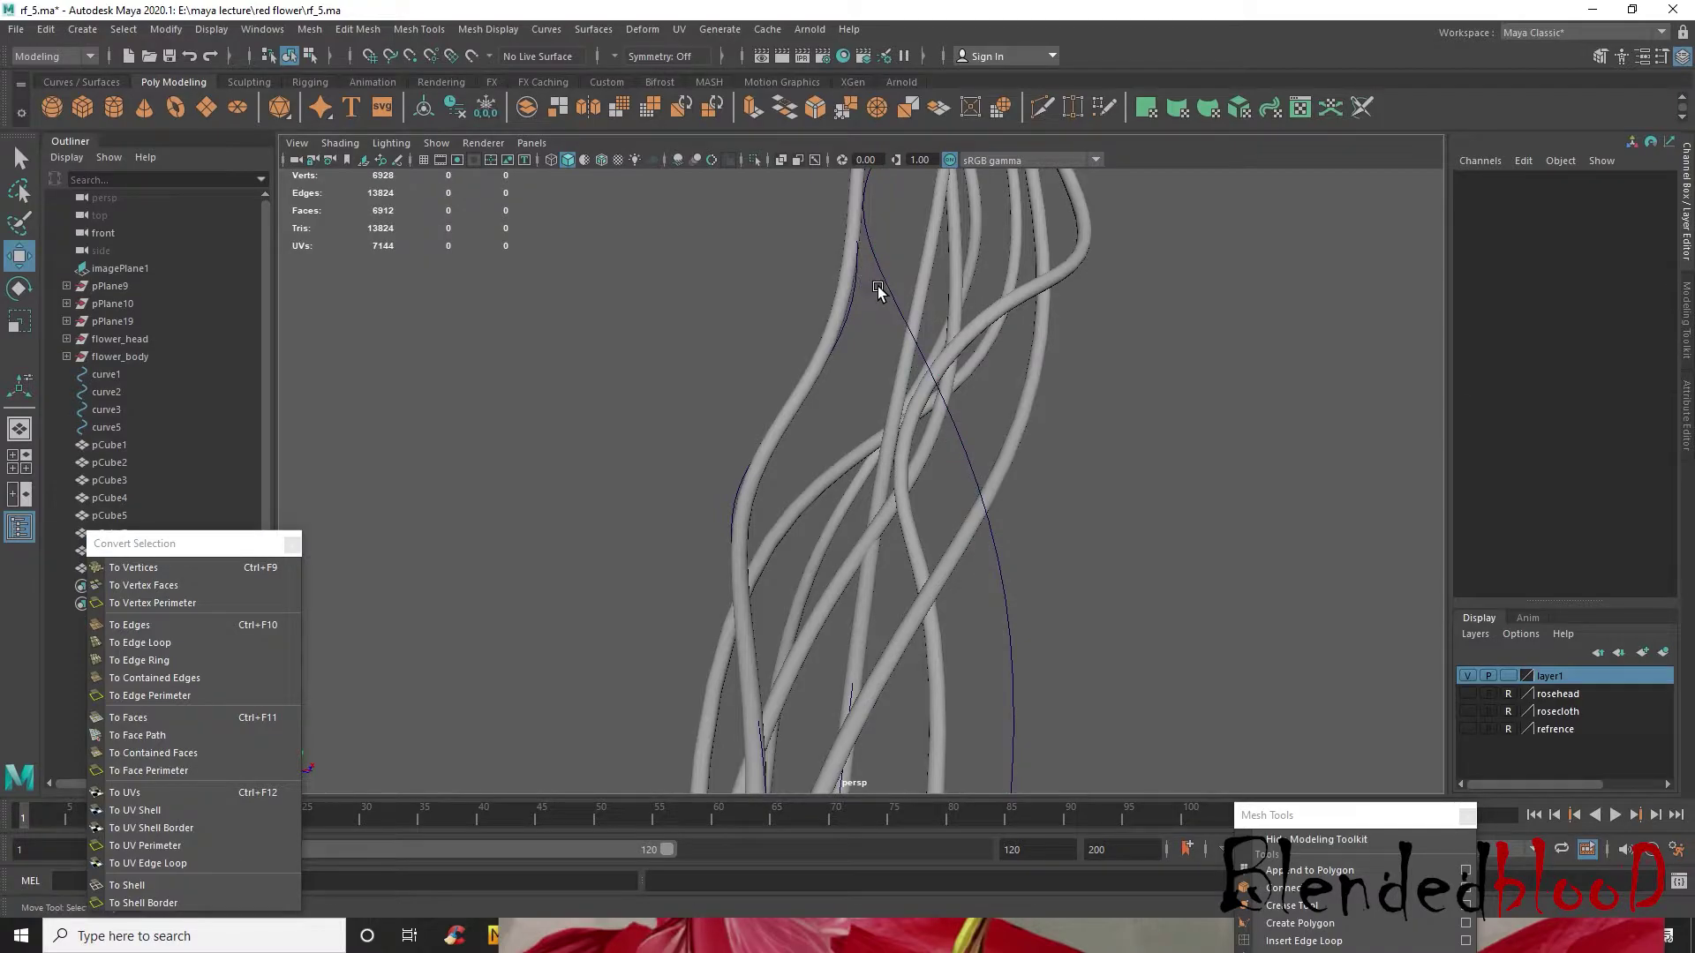
key("ctrl+z")
- Delete the guide curves curve2 and curve3 without removing the stem meshes beside them
scroll(907, 303, "up", 3)
left_click(872, 371)
key("Delete")
left_click(860, 427)
key("Delete")
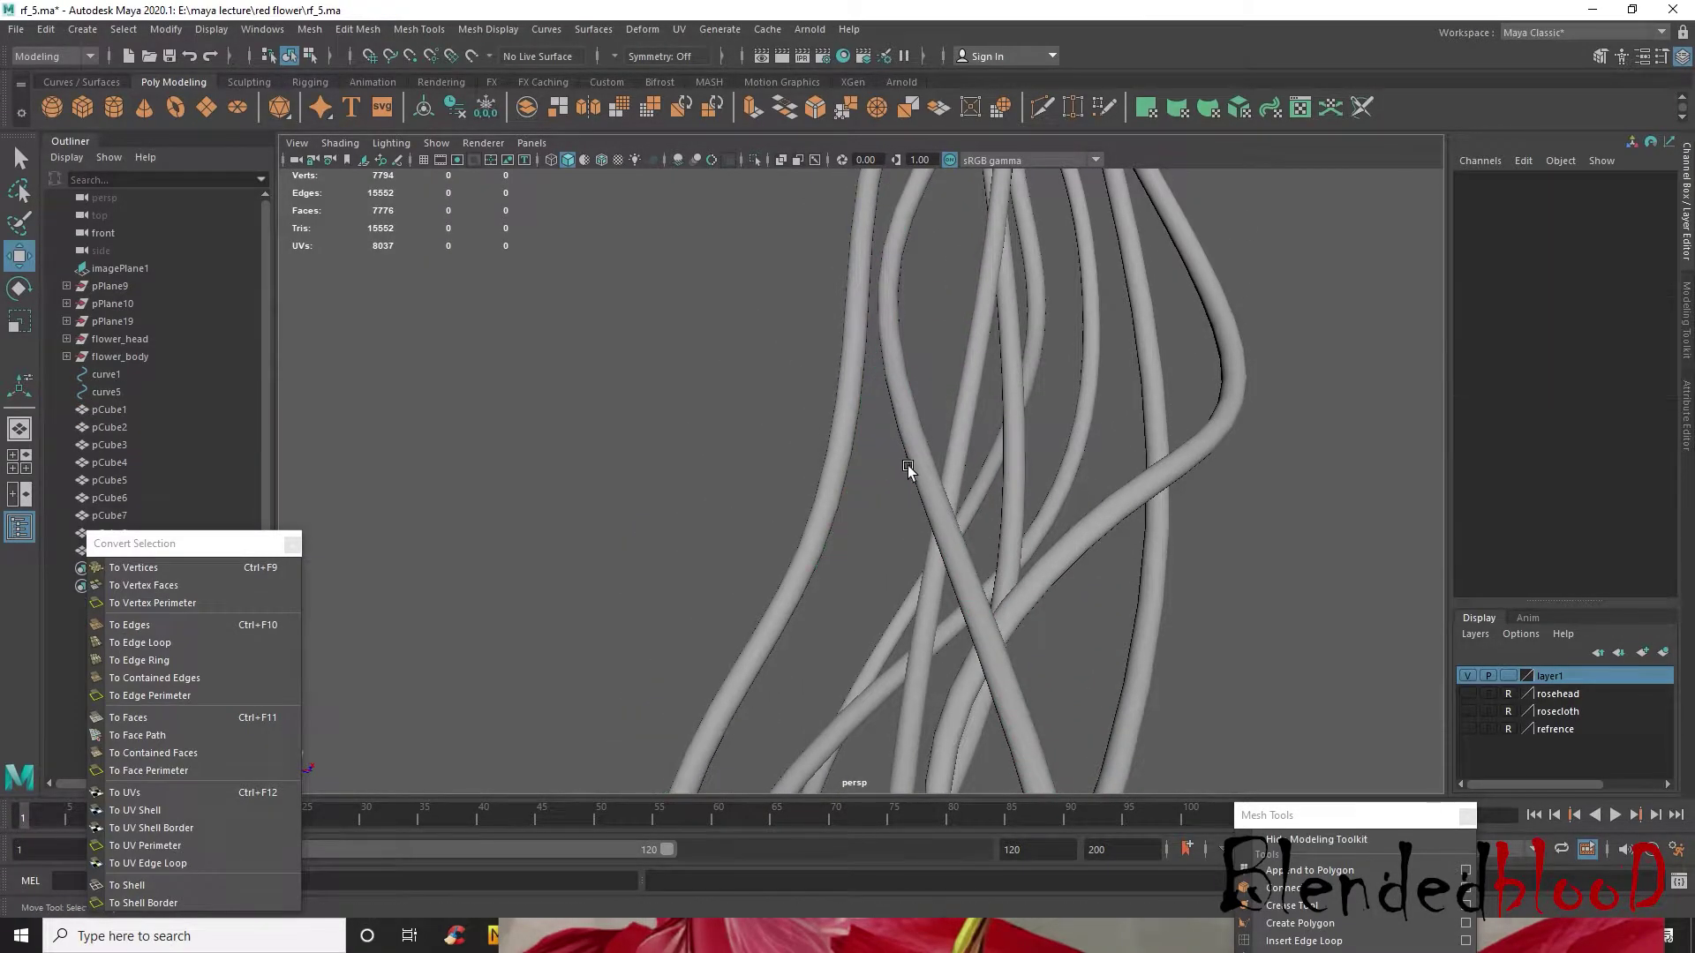
- Move the Convert Selection window off the Outliner and delete the last two guide curves, curve1 and curve5
scroll(930, 472, "down", 5)
left_click(925, 323)
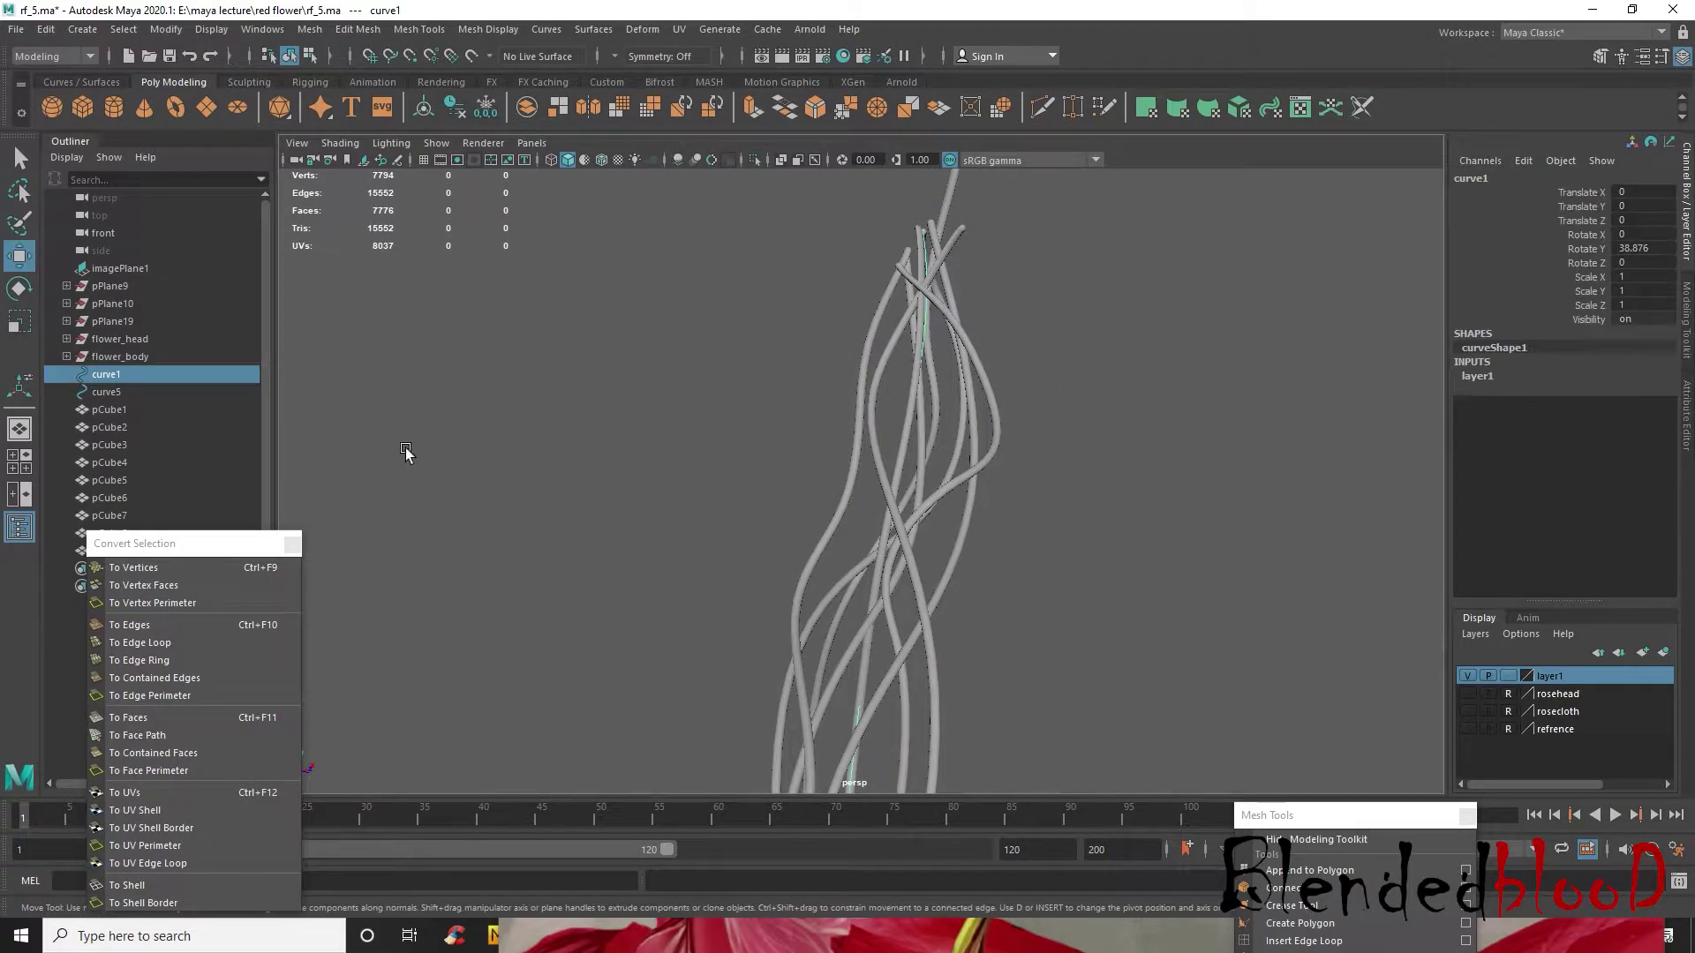
left_click_drag(176, 544, 416, 529)
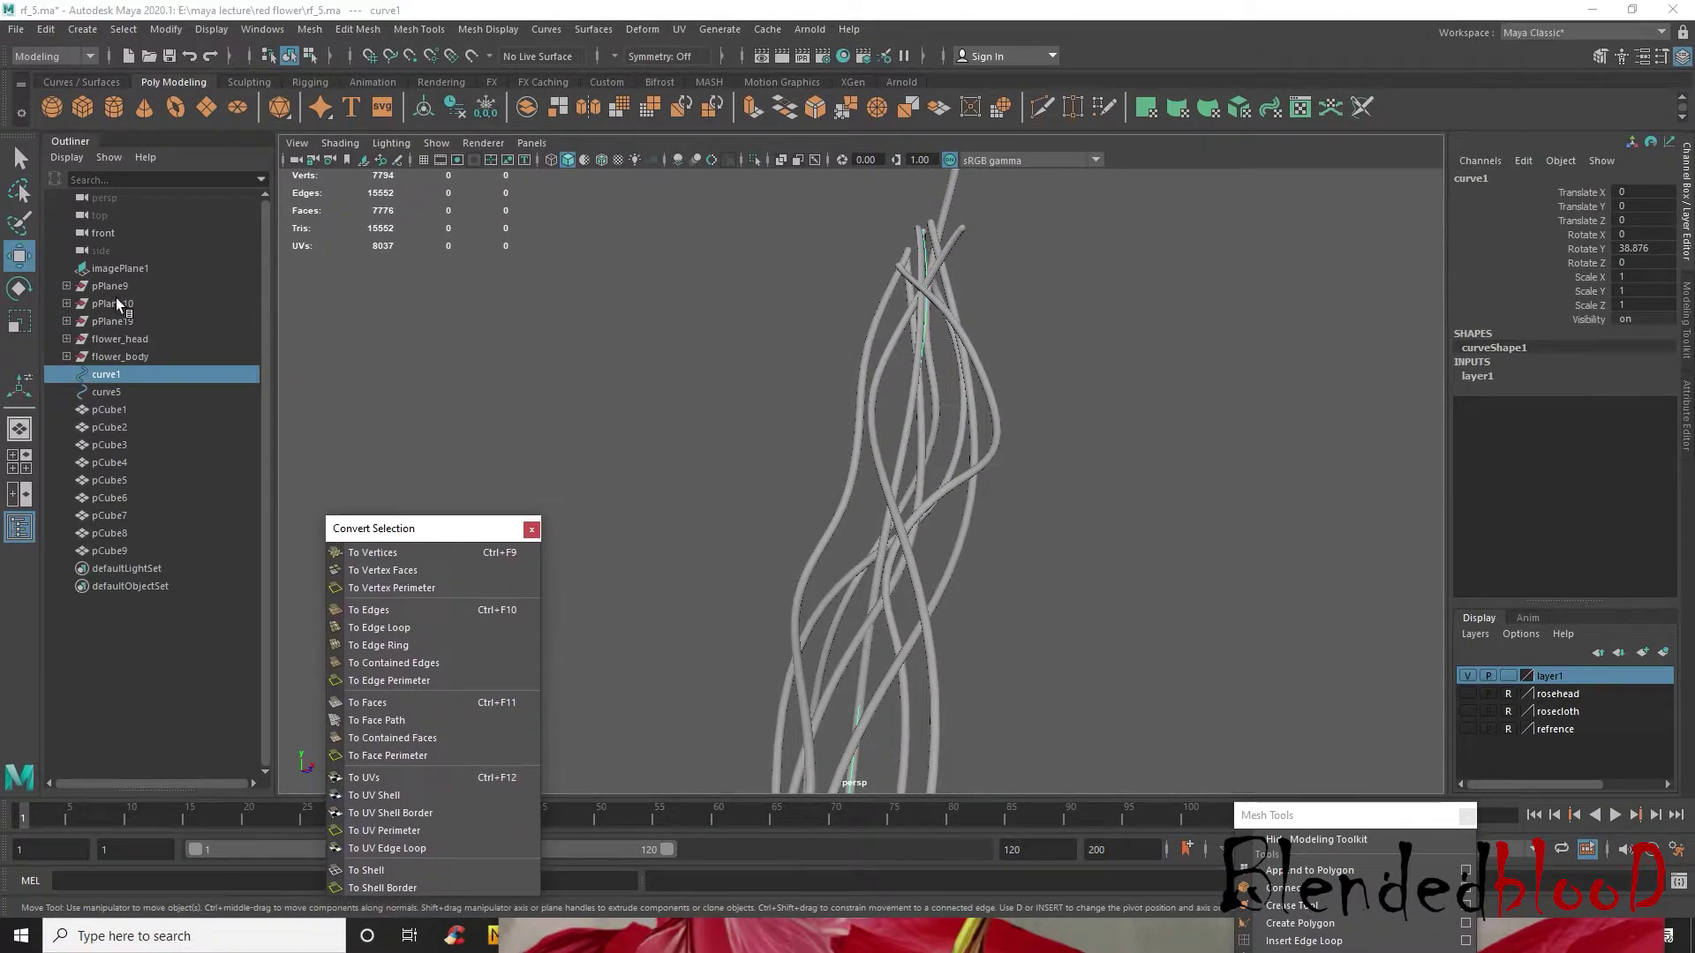
left_click(106, 374)
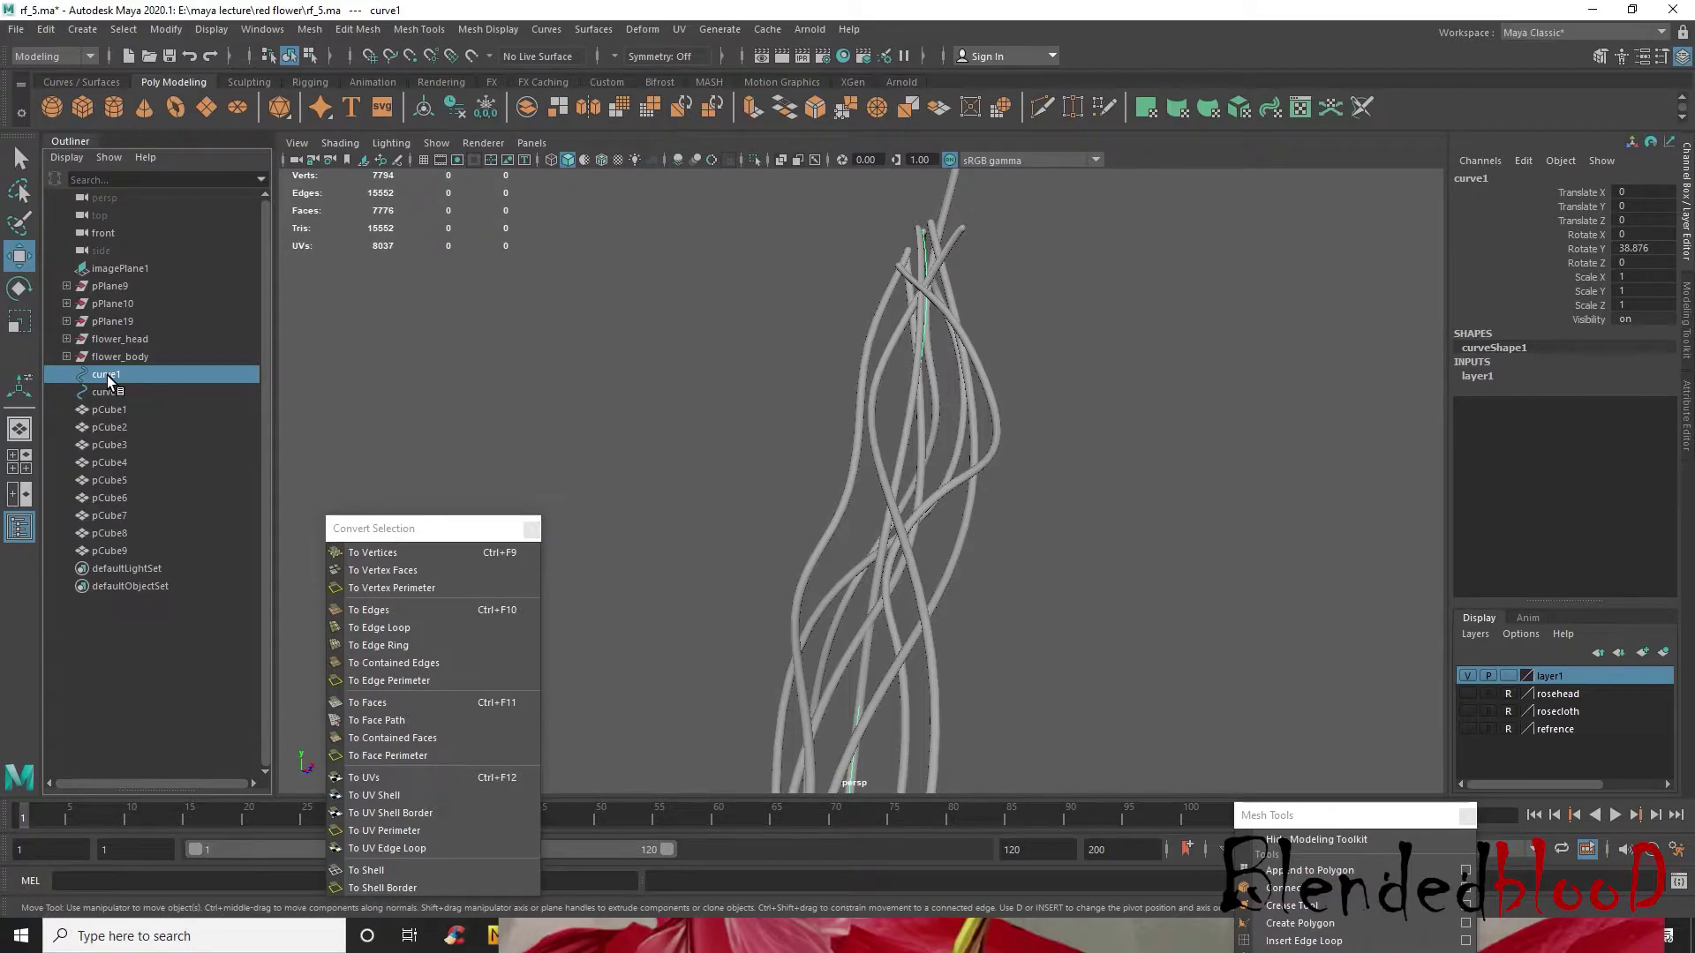
key("Delete")
left_click(117, 377)
key("Delete")
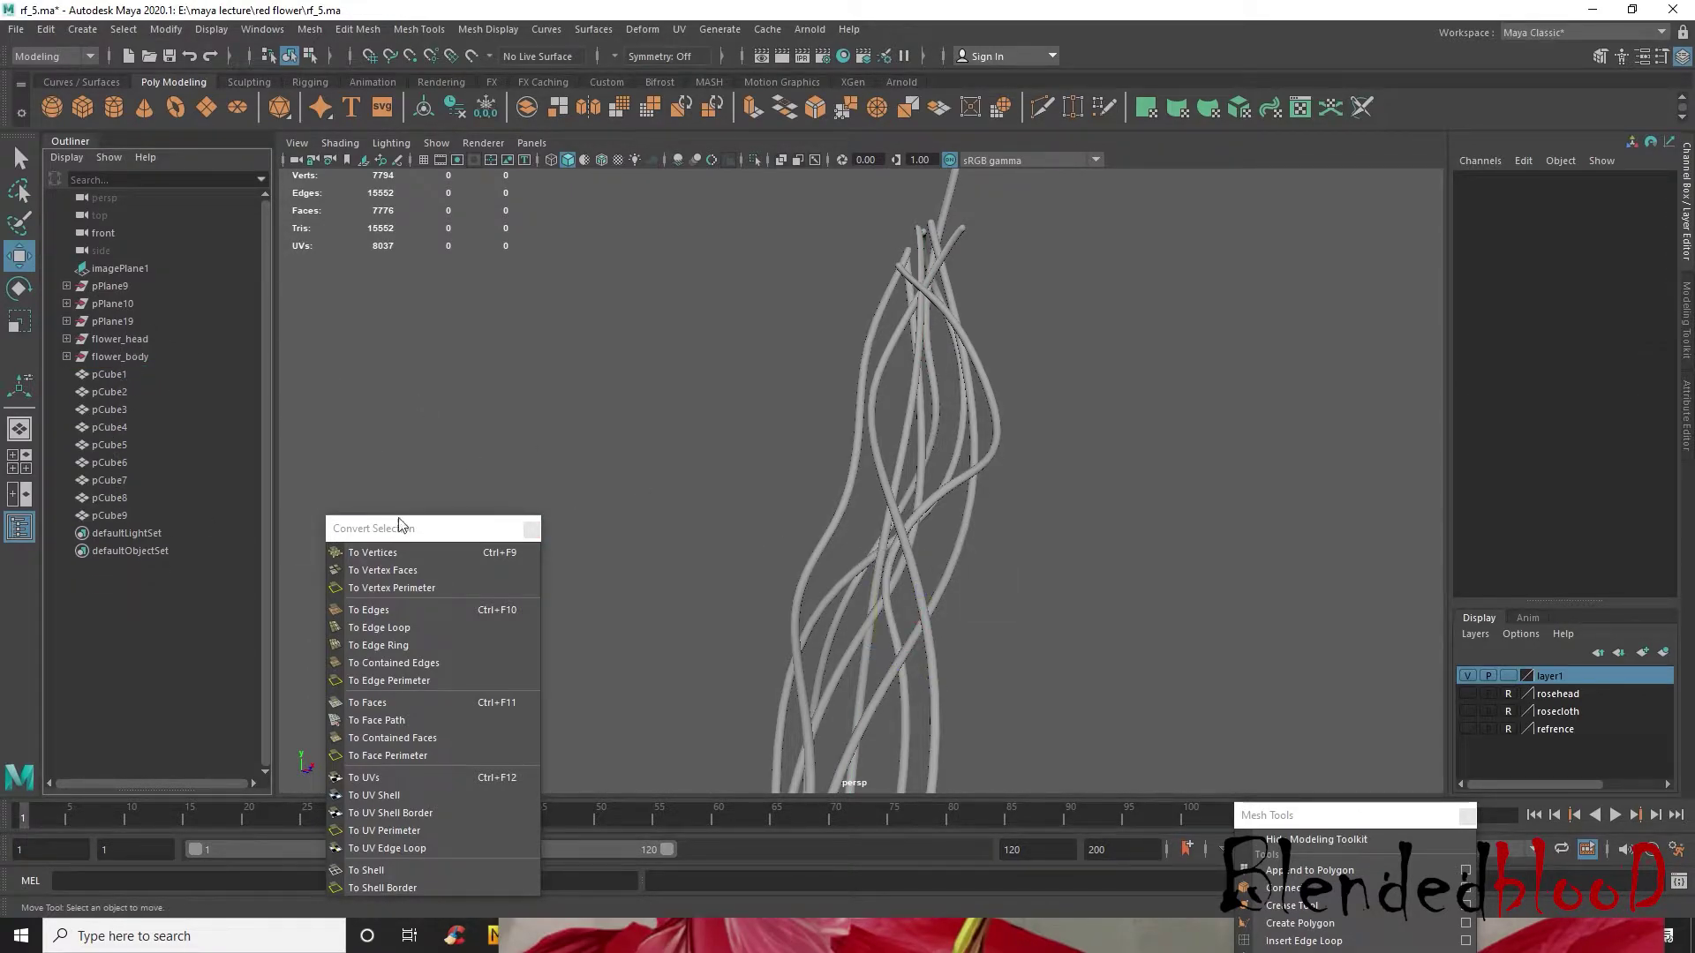
- Check the stems in wireframe, restore shaded display, and make the rosehead and rosecloth layers visible
key("4")
mouse_move(1109, 503)
left_mouse_down("alt")
mouse_move(1093, 521)
mouse_move(851, 468)
mouse_move(821, 437)
mouse_move(1066, 517)
mouse_move(961, 533)
mouse_move(941, 459)
mouse_move(806, 499)
mouse_move(787, 443)
mouse_move(843, 503)
left_mouse_up("alt")
key("5")
left_click(1467, 711)
scroll(1208, 634, "down", 10)
left_click_drag(1208, 634, 1118, 636, "alt")
scroll(1074, 544, "up", 7)
middle_click_drag(1075, 545, 1044, 583, "alt")
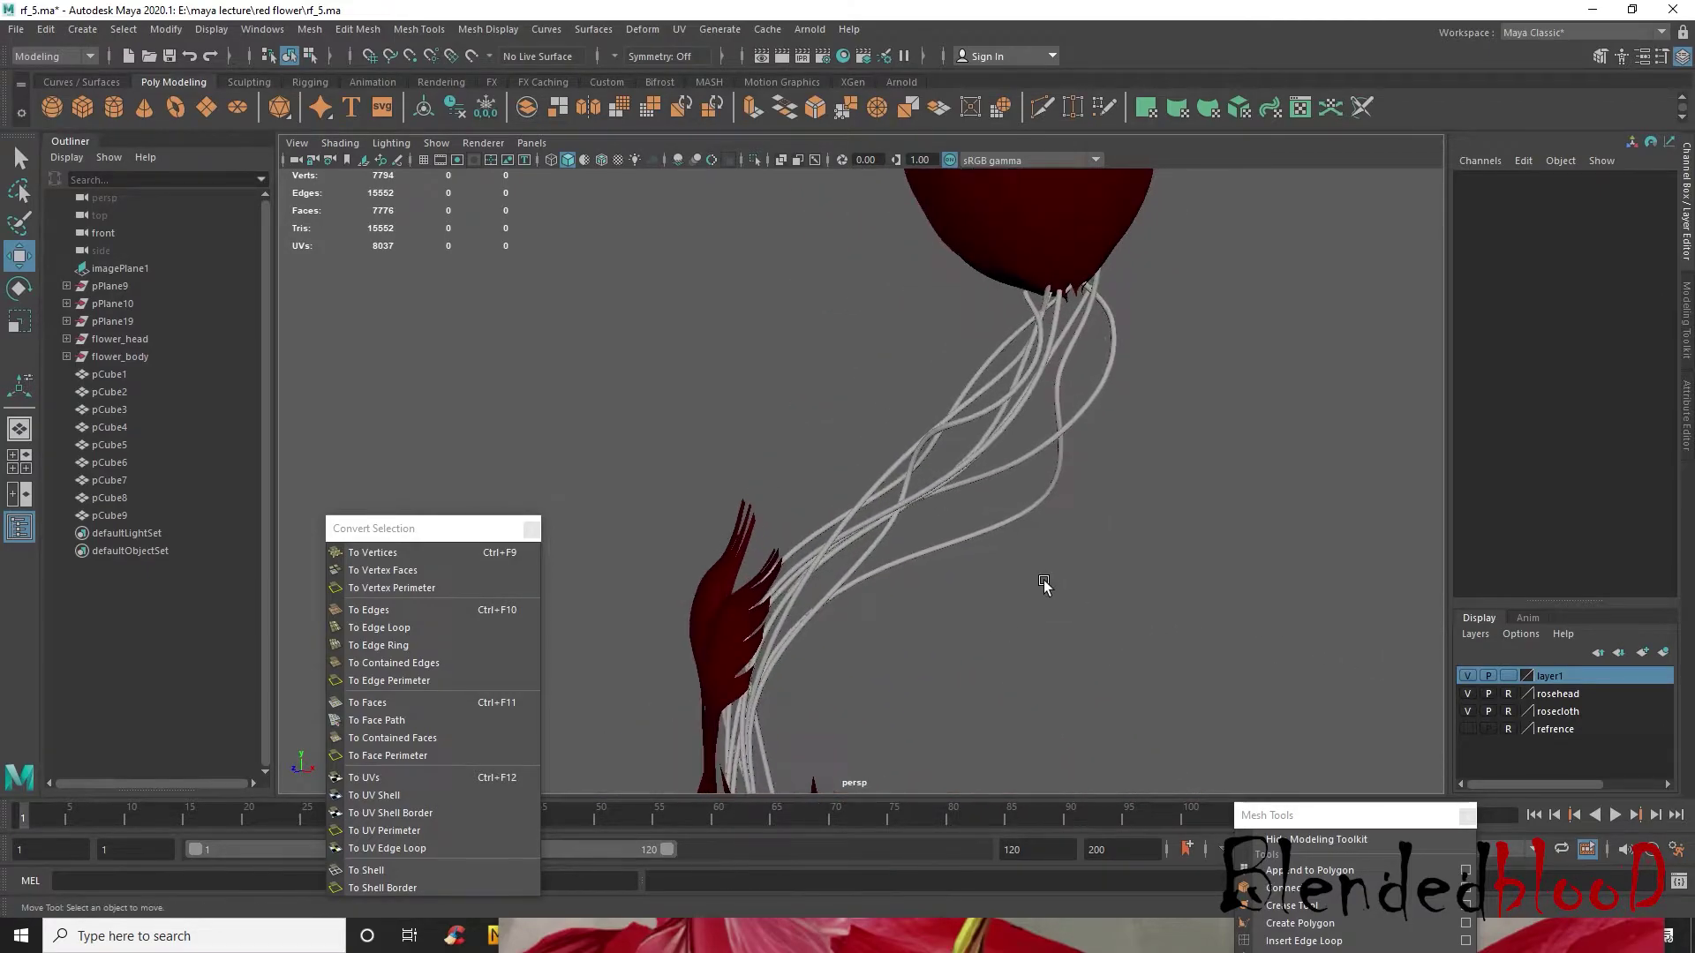
- Adjust pCube8's vertices where the stem overlaps its neighbours, and return it to object mode
scroll(1045, 586, "up", 8)
left_click(930, 439)
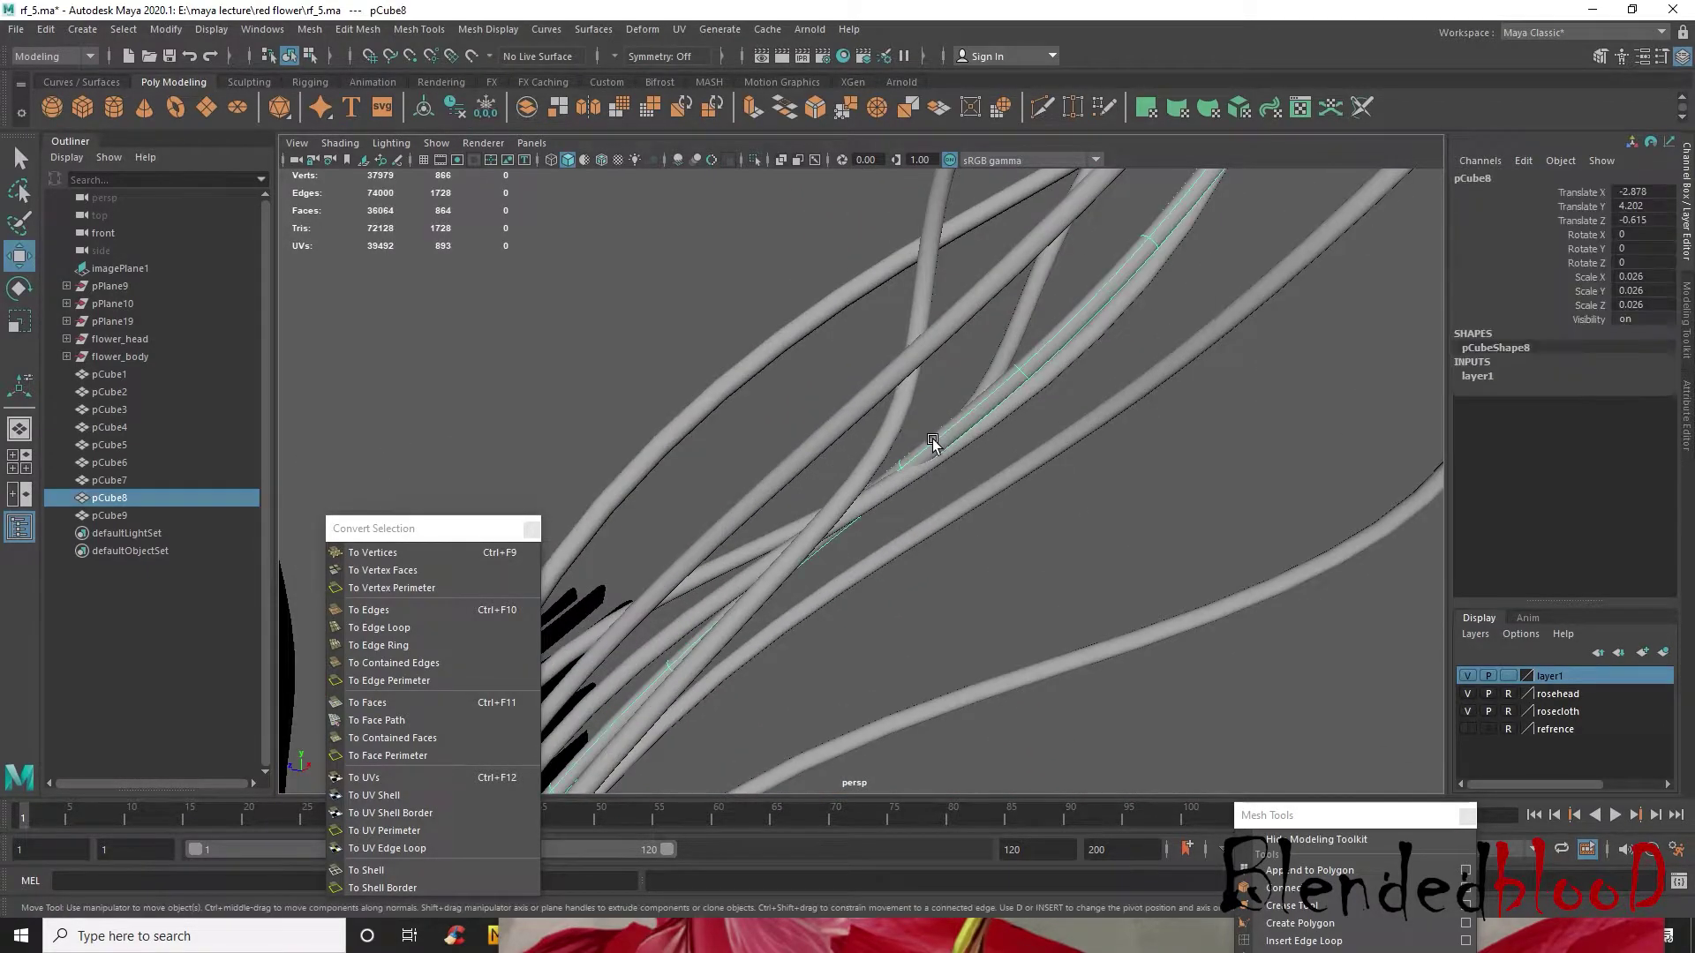
scroll(980, 436, "up", 5)
middle_click_drag(1105, 424, 1047, 441, "alt")
right_click_drag(1006, 397, 901, 415)
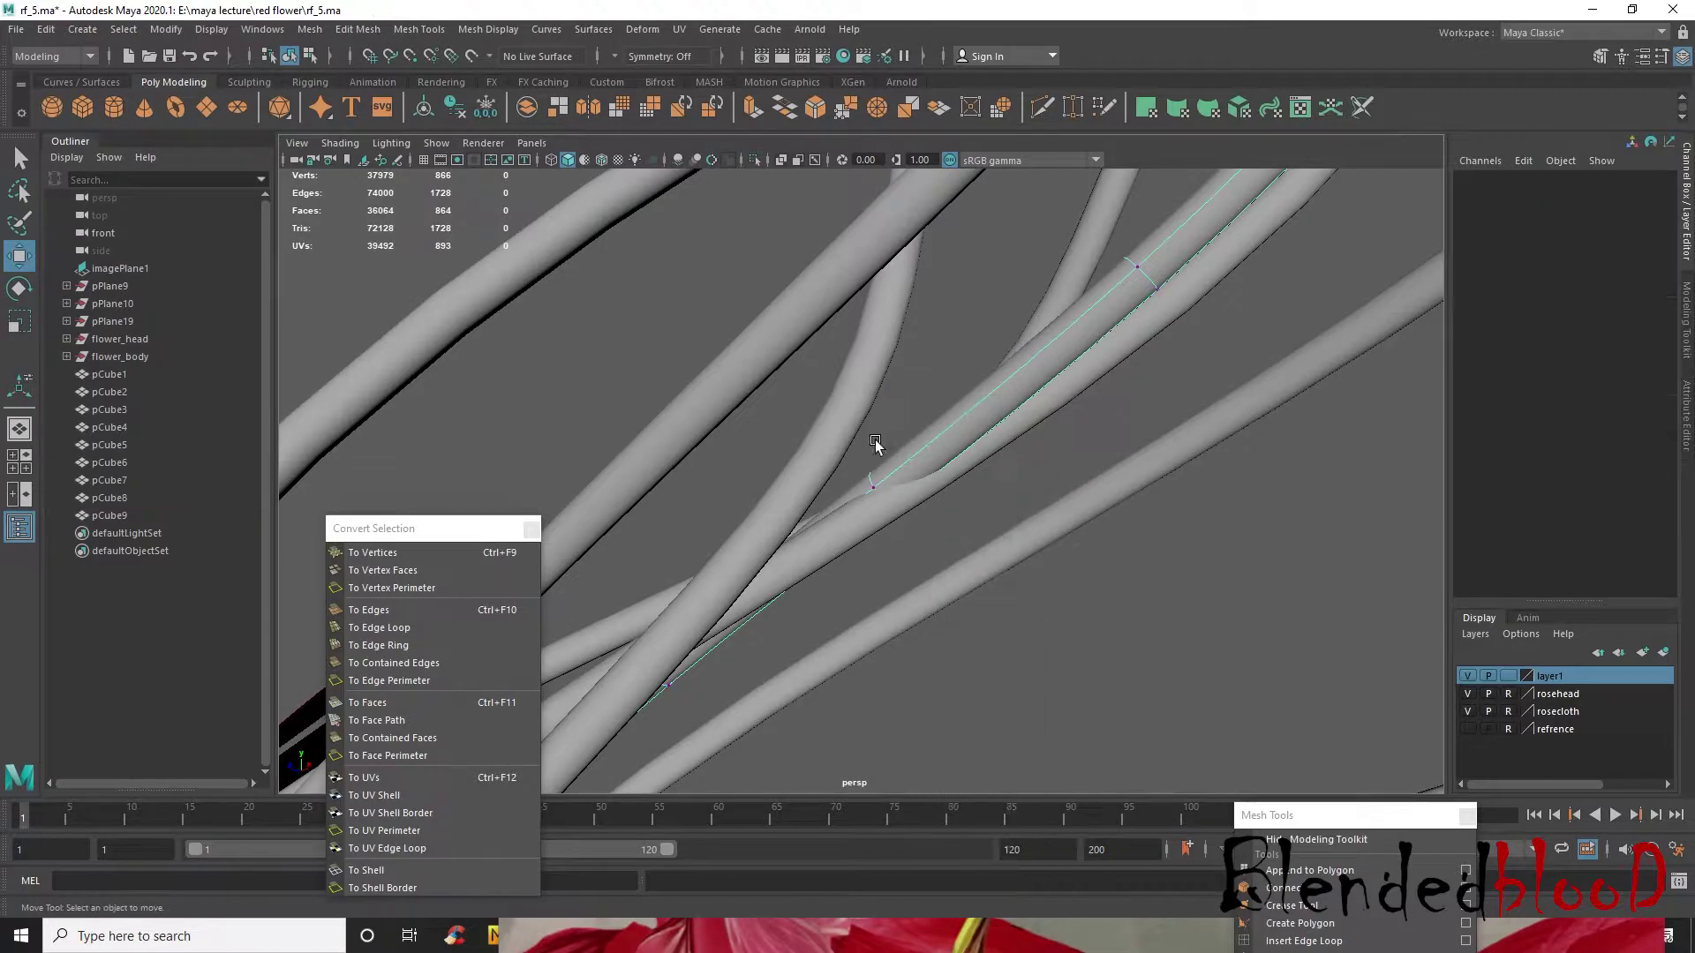
mouse_move(1001, 575)
left_mouse_down()
mouse_move(969, 543)
mouse_move(899, 530)
mouse_move(878, 444)
mouse_move(900, 483)
mouse_move(993, 499)
mouse_move(993, 597)
left_mouse_up()
scroll(950, 537, "down", 3)
key("b")
right_click_drag(1026, 417, 1121, 383)
left_click_drag(1121, 382, 1024, 466, "alt")
middle_click_drag(1024, 462, 927, 492, "alt")
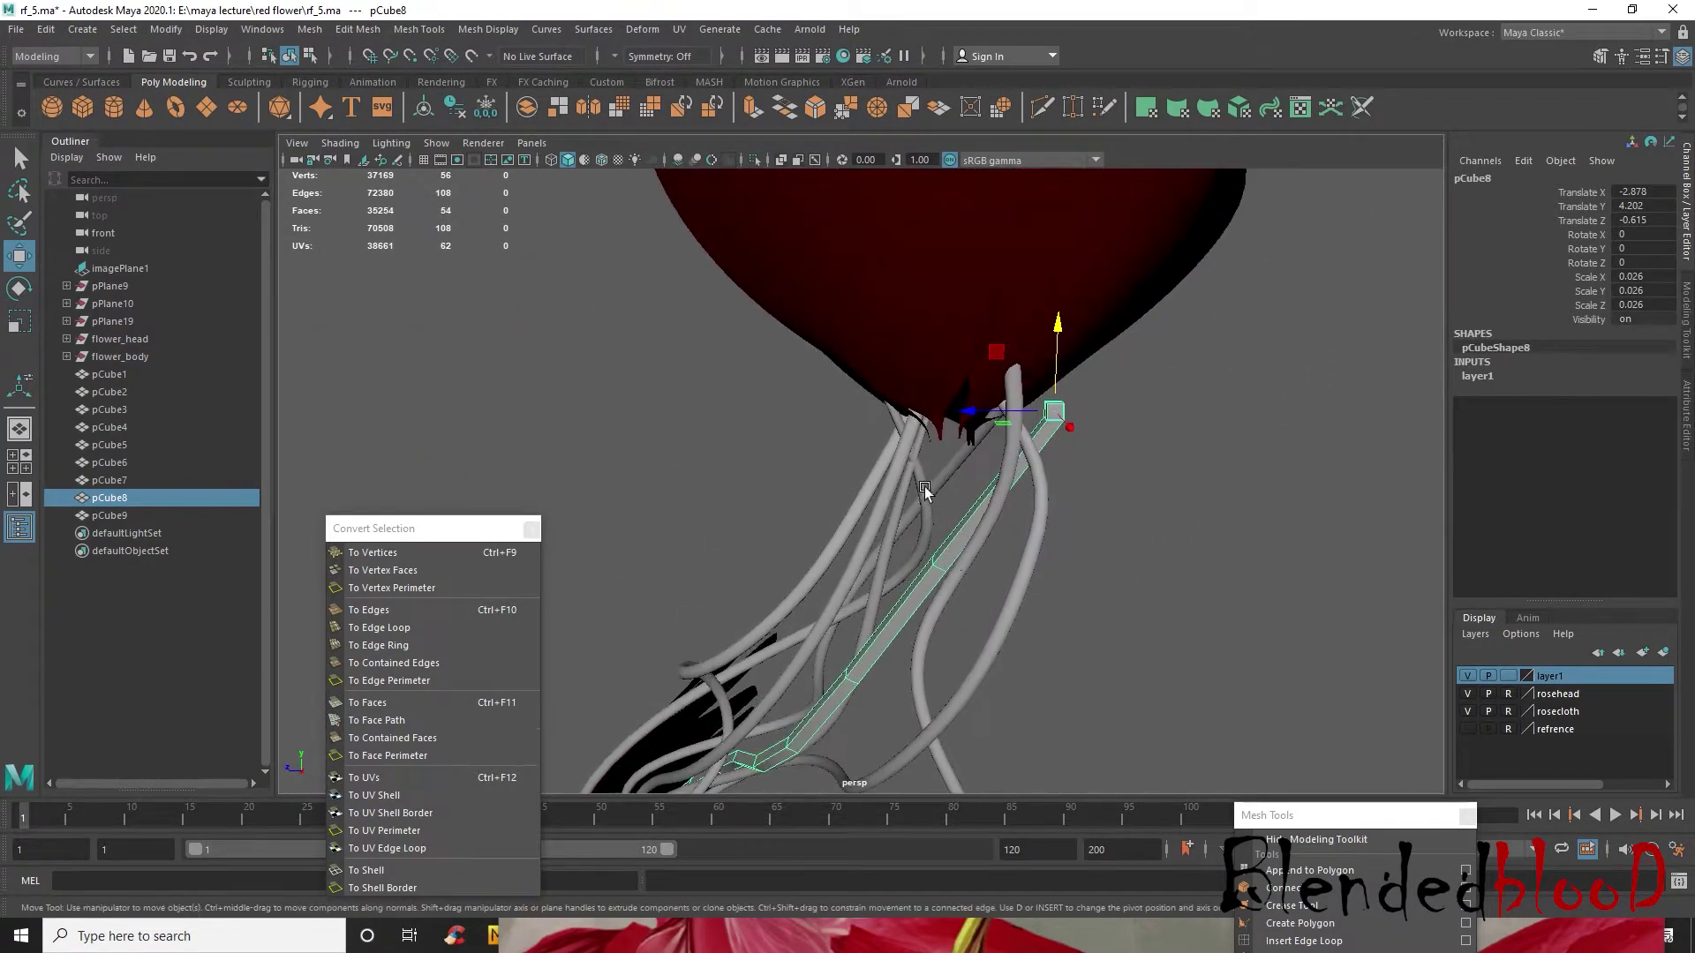
- Select the end vertices of stem pCube6 beneath the flower head and reposition them
scroll(928, 490, "up", 6)
left_click(992, 460)
right_click_drag(1000, 449, 969, 456)
mouse_move(944, 477)
left_mouse_down("alt")
mouse_move(919, 465)
mouse_move(976, 469)
left_mouse_up("alt")
left_click_drag(1156, 397, 1072, 449)
left_click_drag(1072, 448, 1179, 534, "alt")
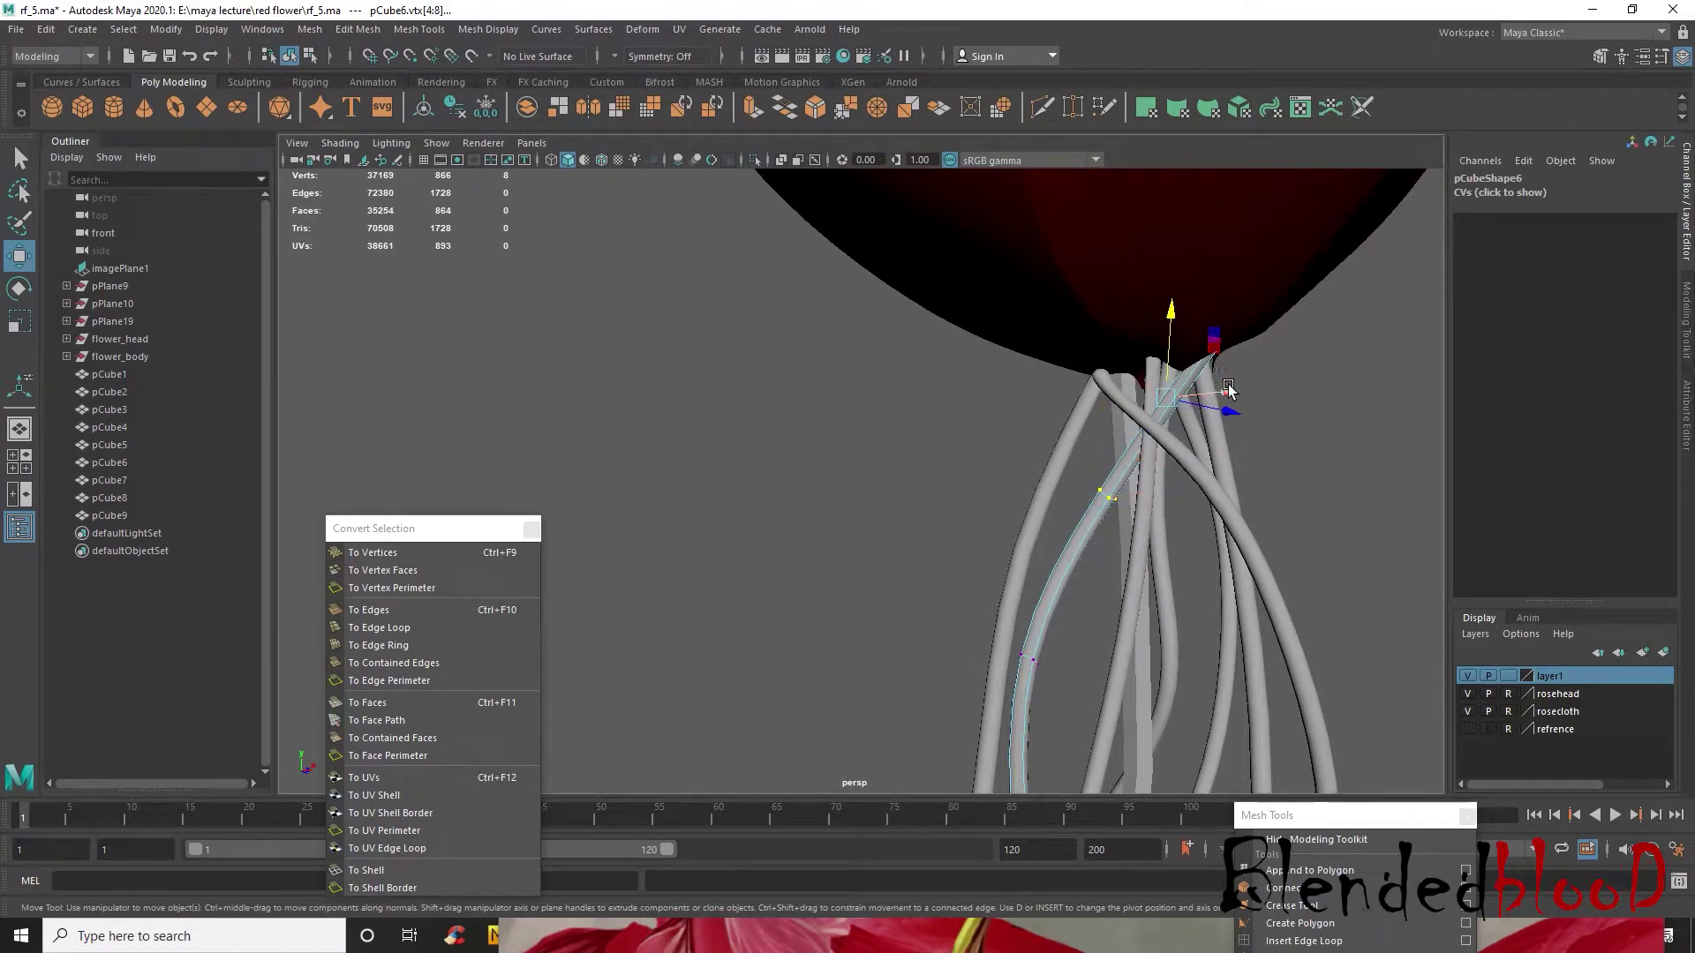
left_click_drag(1220, 413, 891, 441)
- Return to object mode, display the stems in smooth mesh preview, and clear the selection
right_click_drag(821, 384, 918, 346)
left_click_drag(949, 375, 608, 479)
key("3")
left_click(933, 505)
left_click_drag(933, 505, 1214, 518, "alt")
scroll(1093, 542, "down", 4)
scroll(1153, 494, "down", 2)
middle_click_drag(936, 346, 1040, 521, "alt")
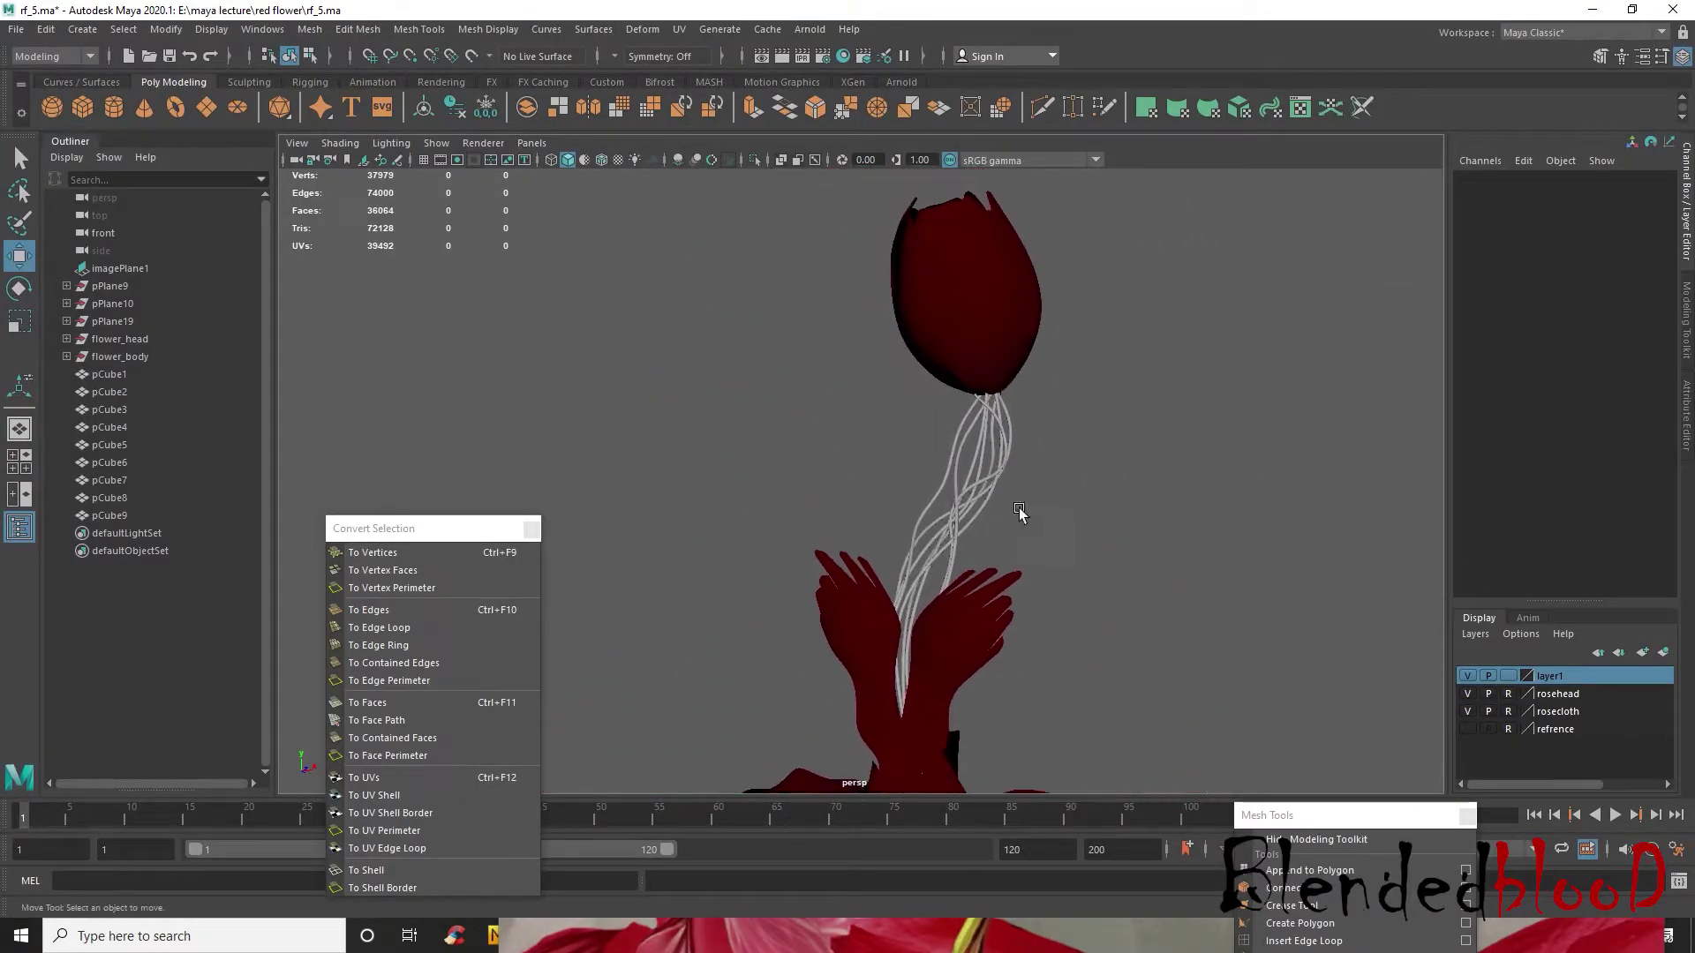
- Select all nine stems, pCube1 to pCube9, and assign them a new Lambert material with Hypershade open
left_click_drag(886, 426, 1103, 483)
left_click(265, 32)
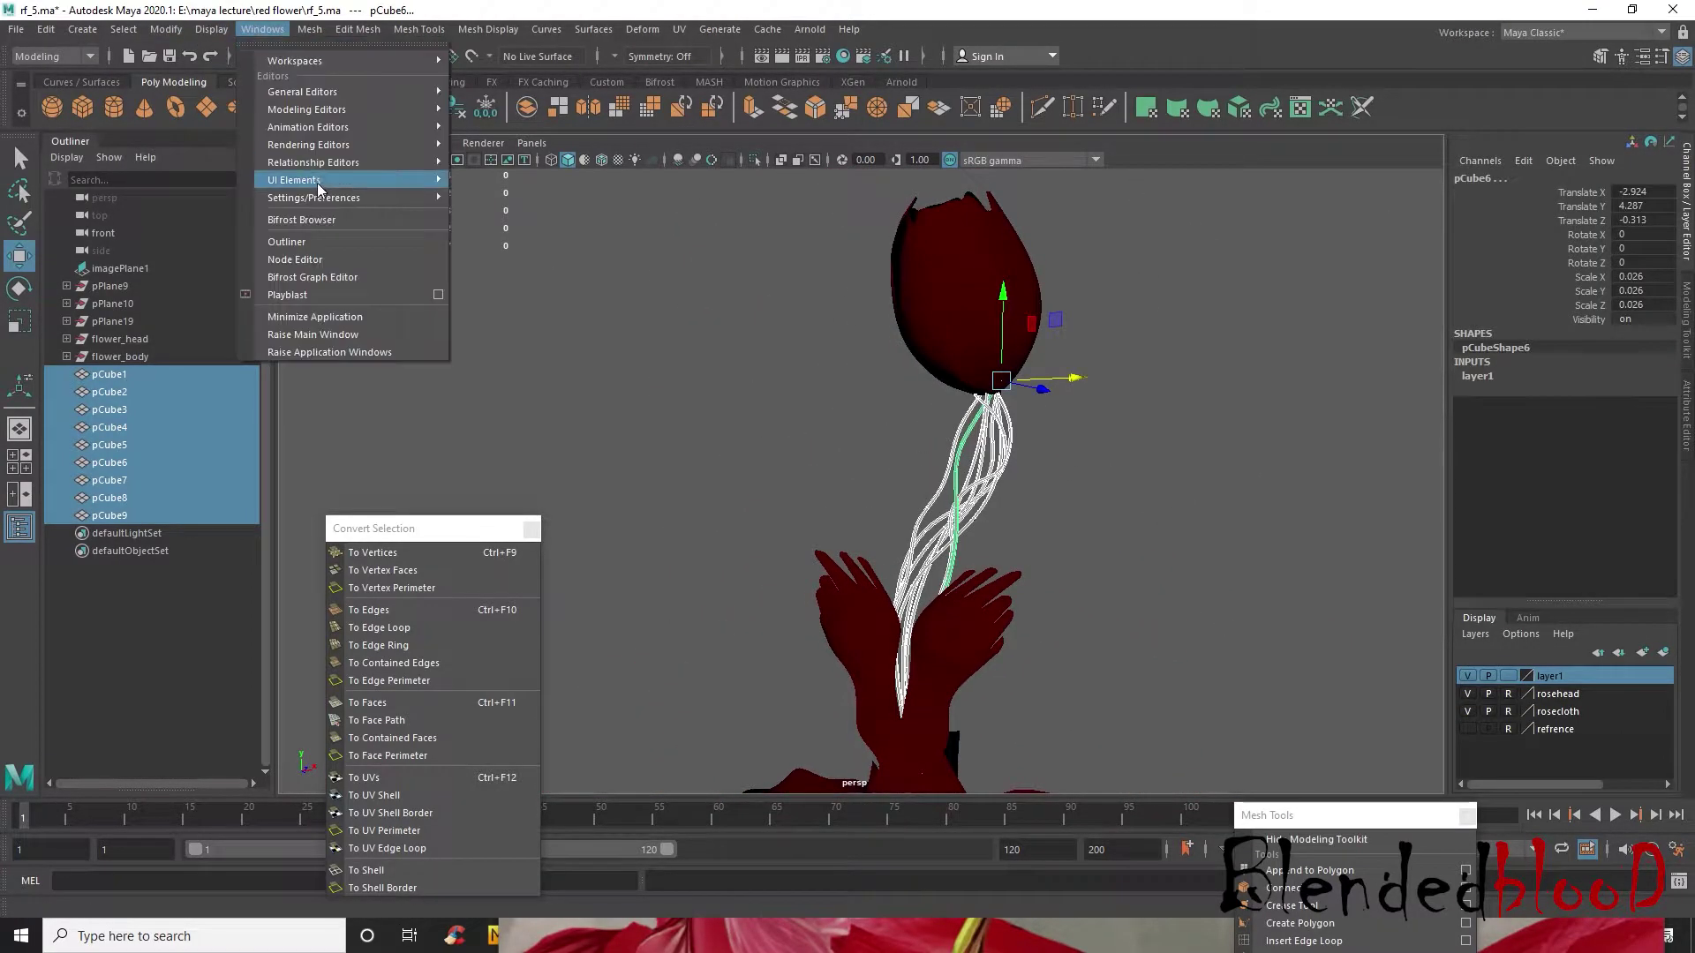
mouse_move(320, 167)
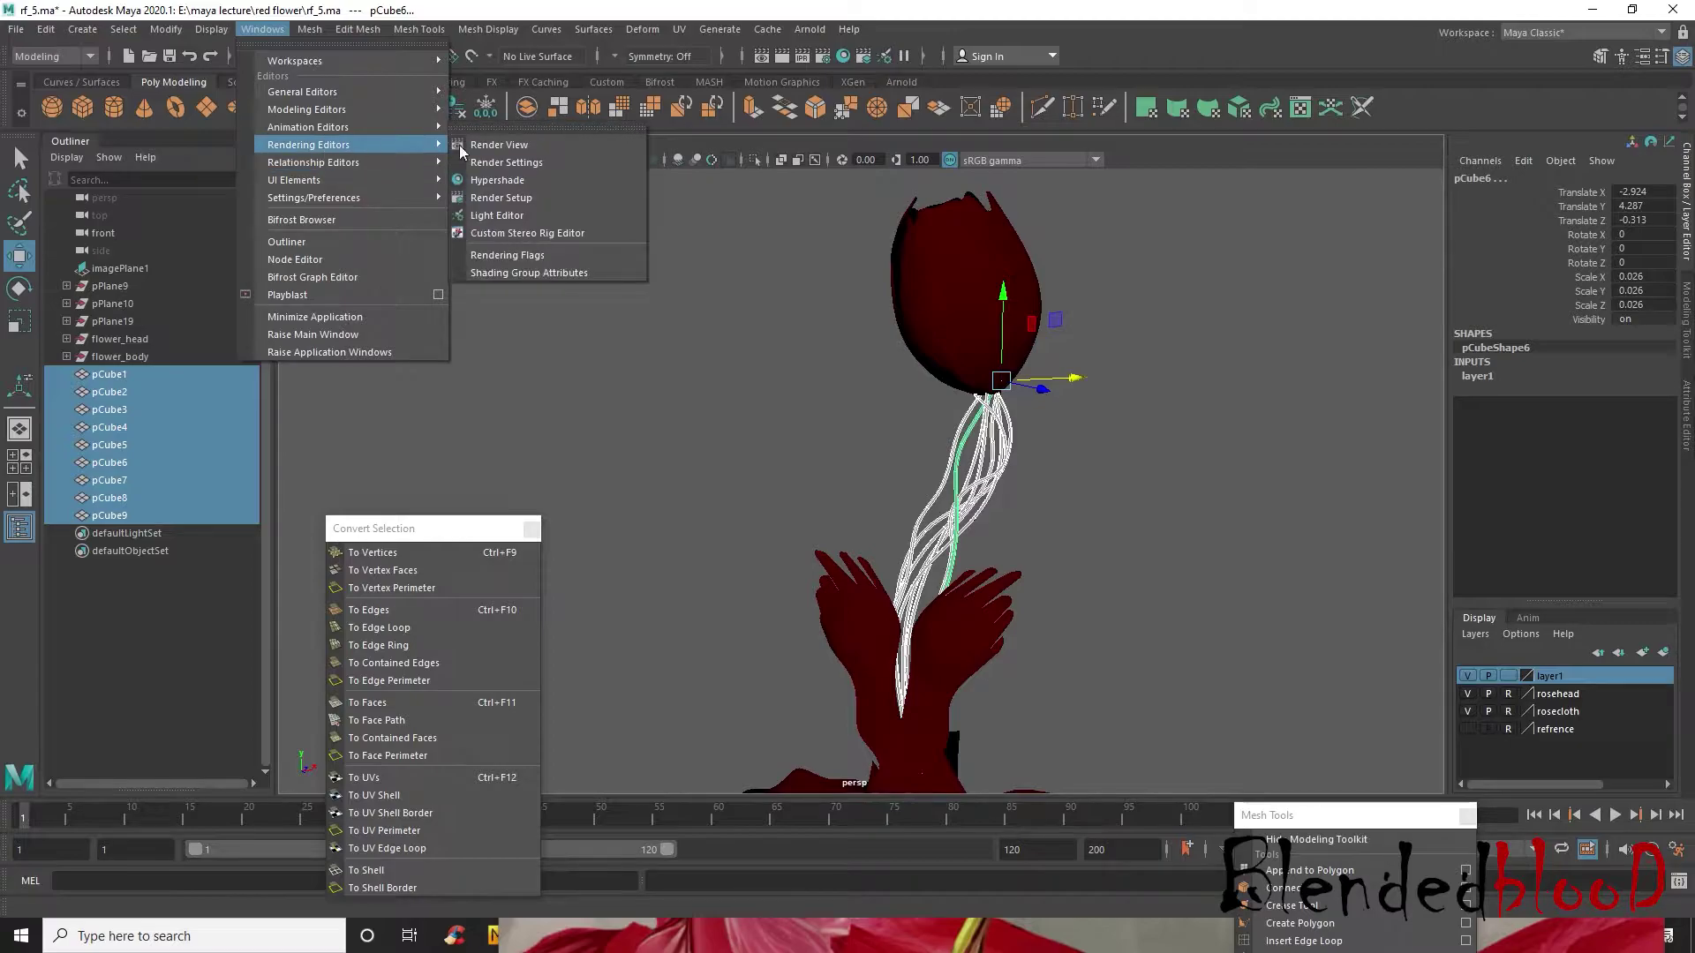
left_click(503, 179)
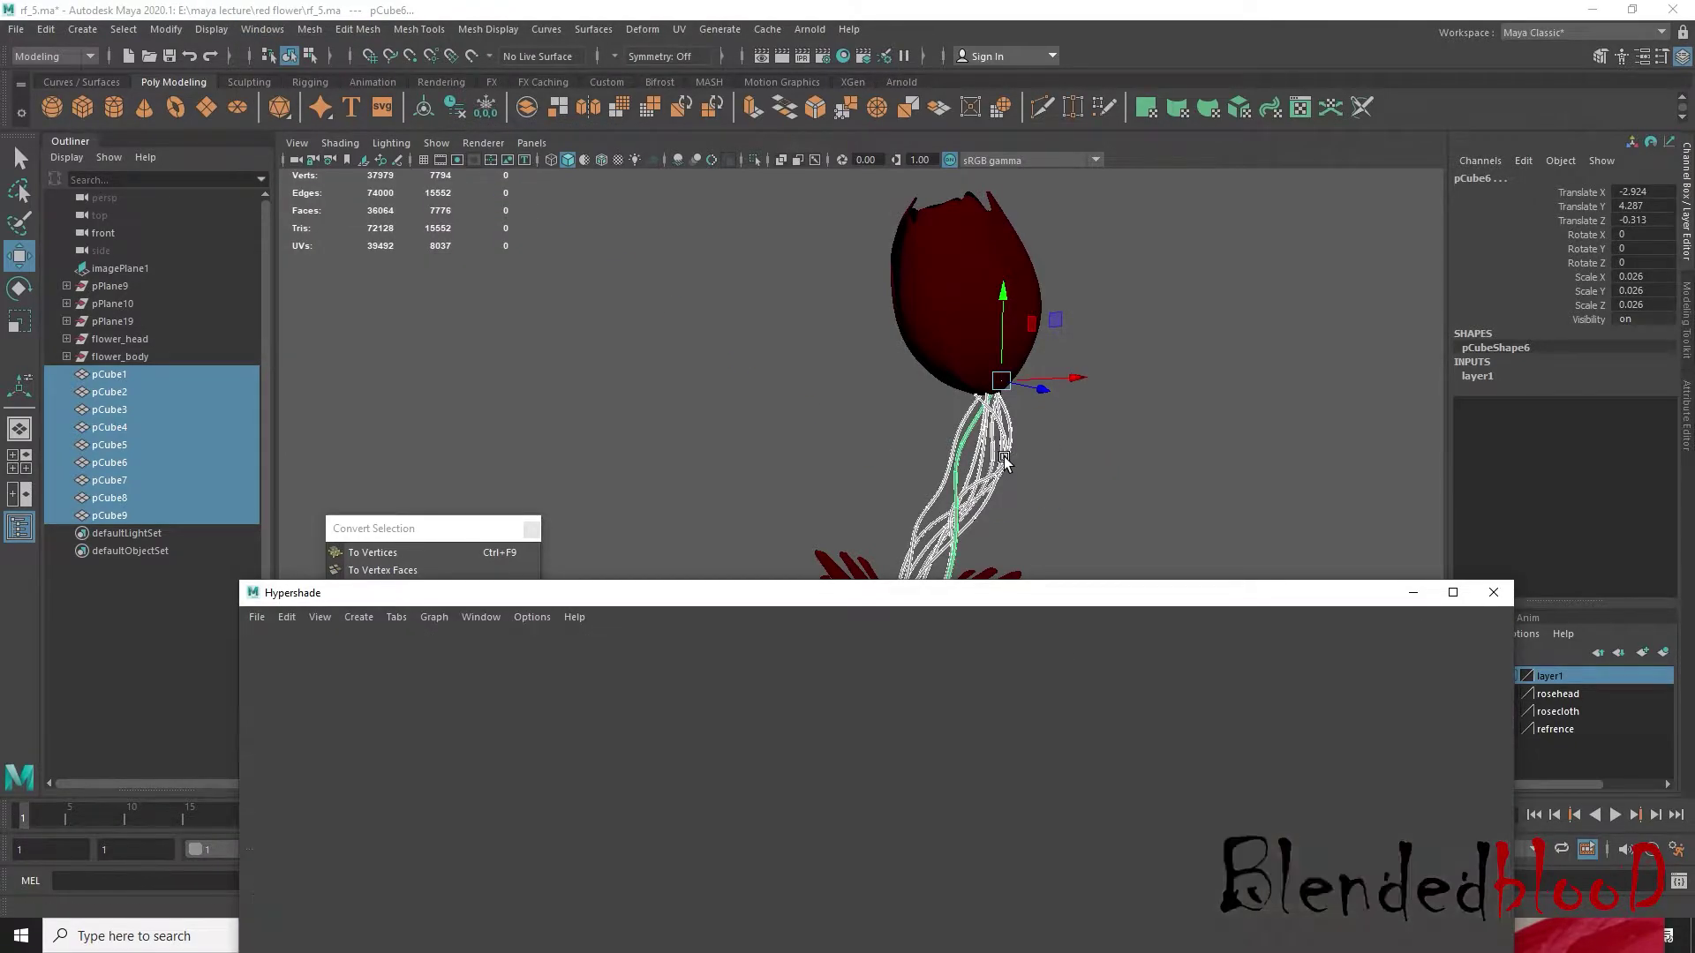
right_click(1005, 458)
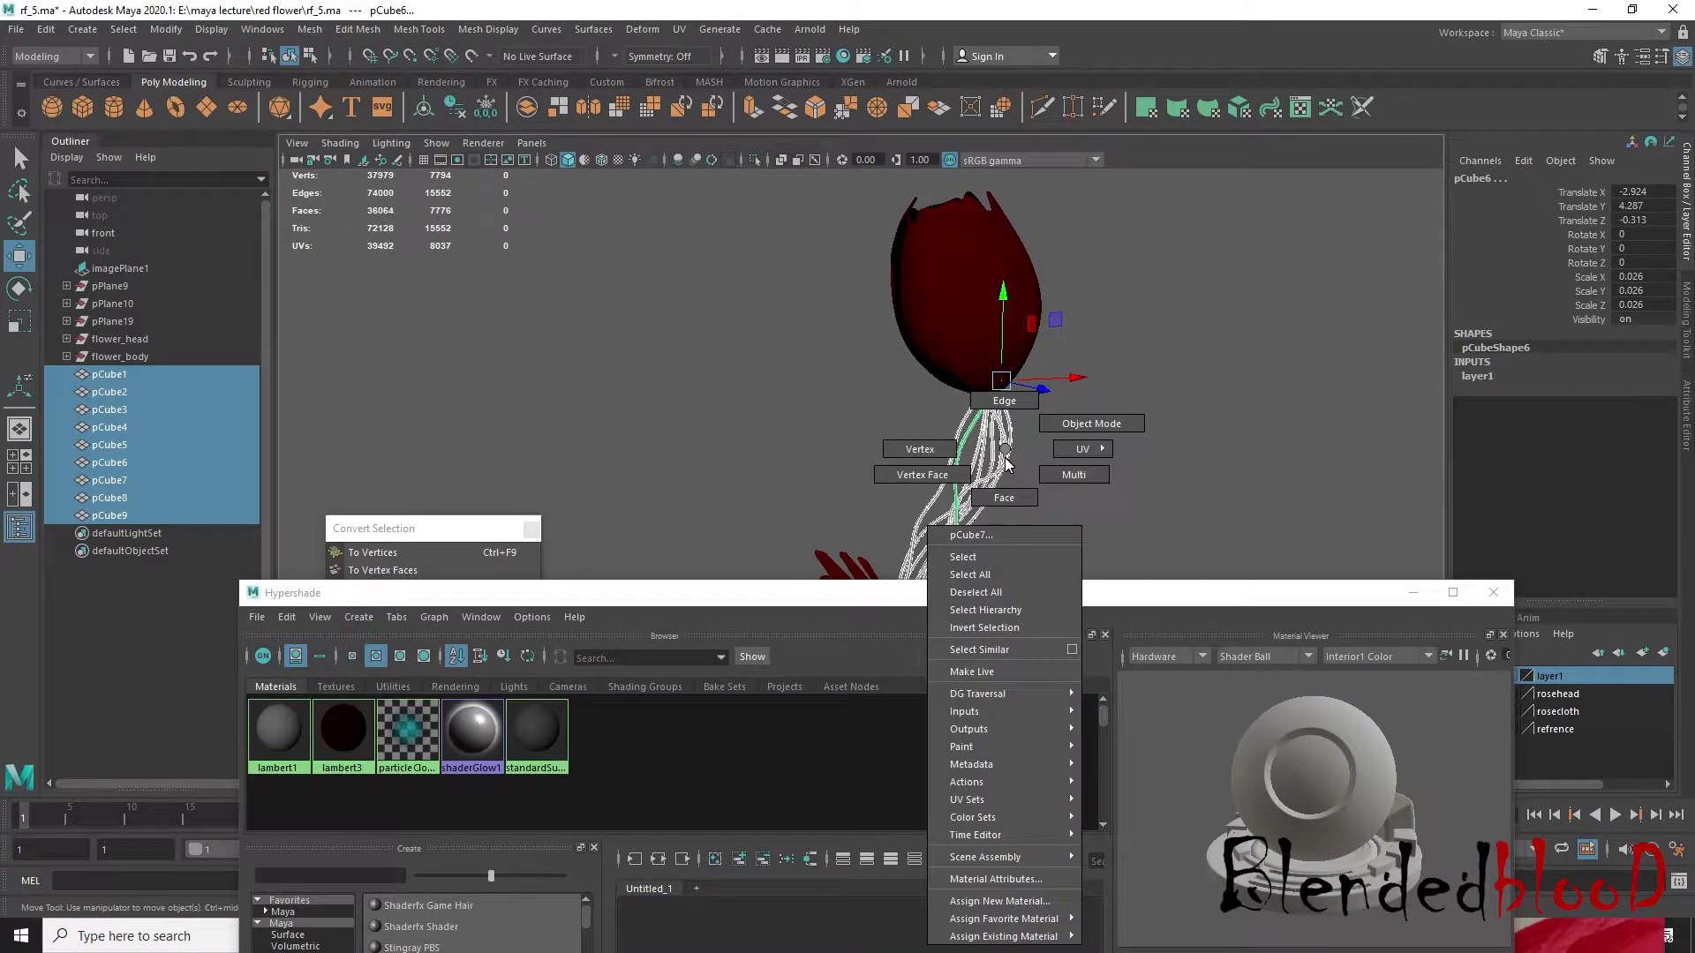
left_click(1021, 900)
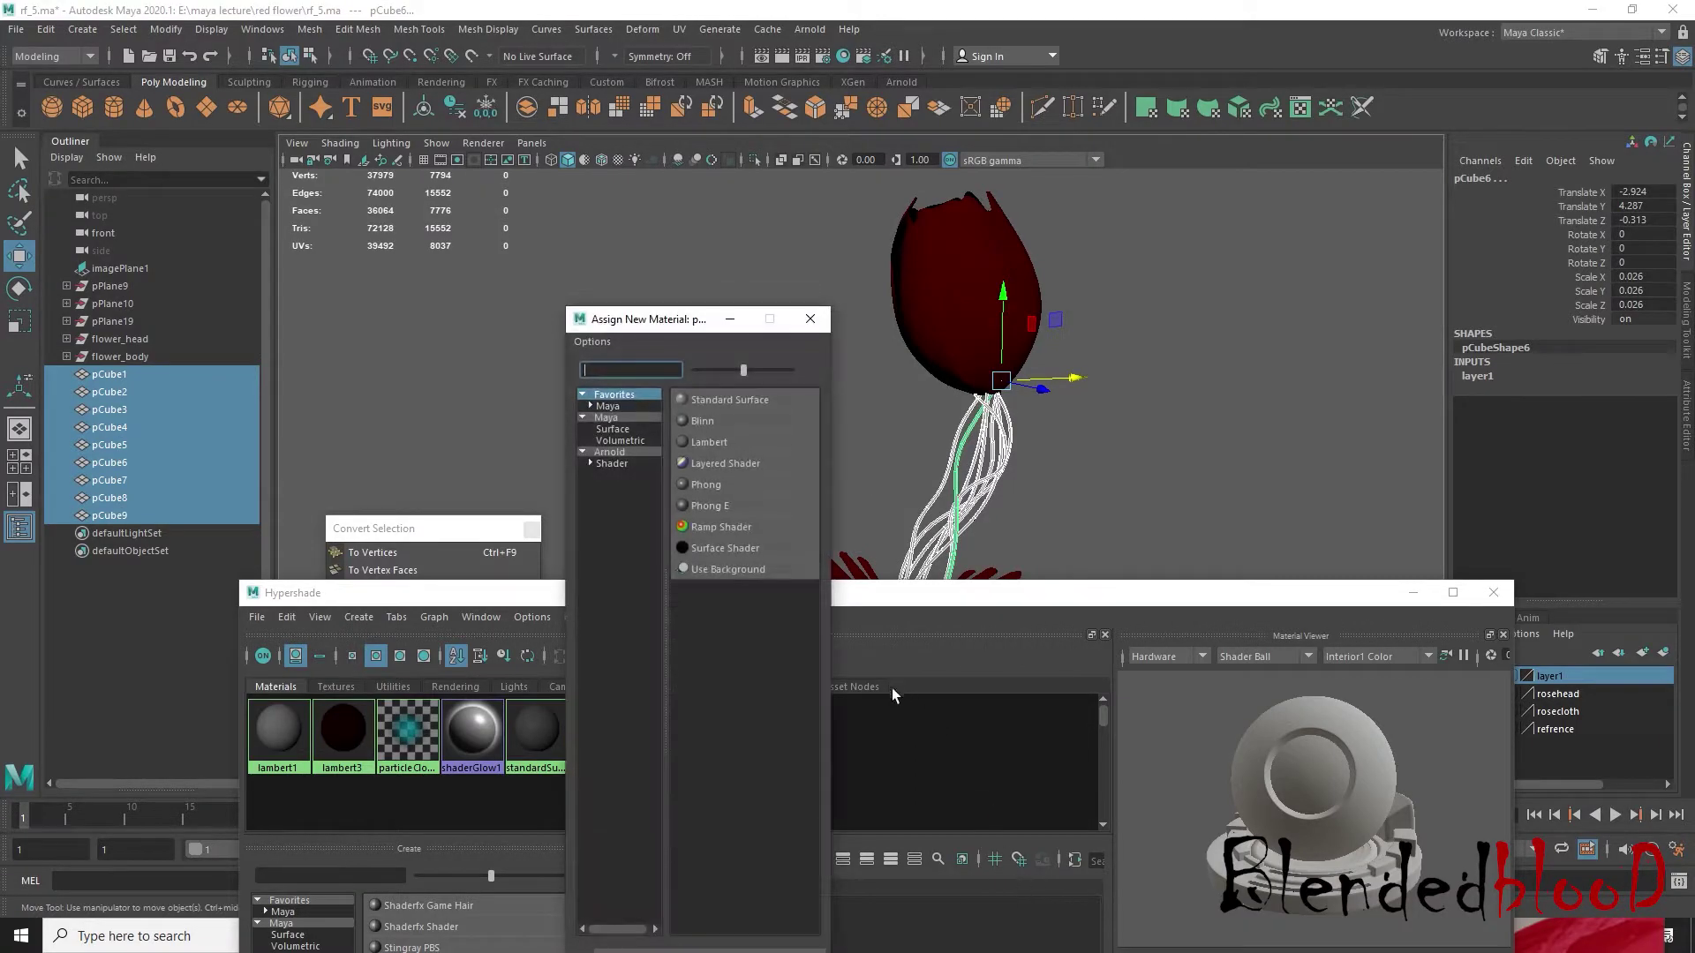
left_click(722, 441)
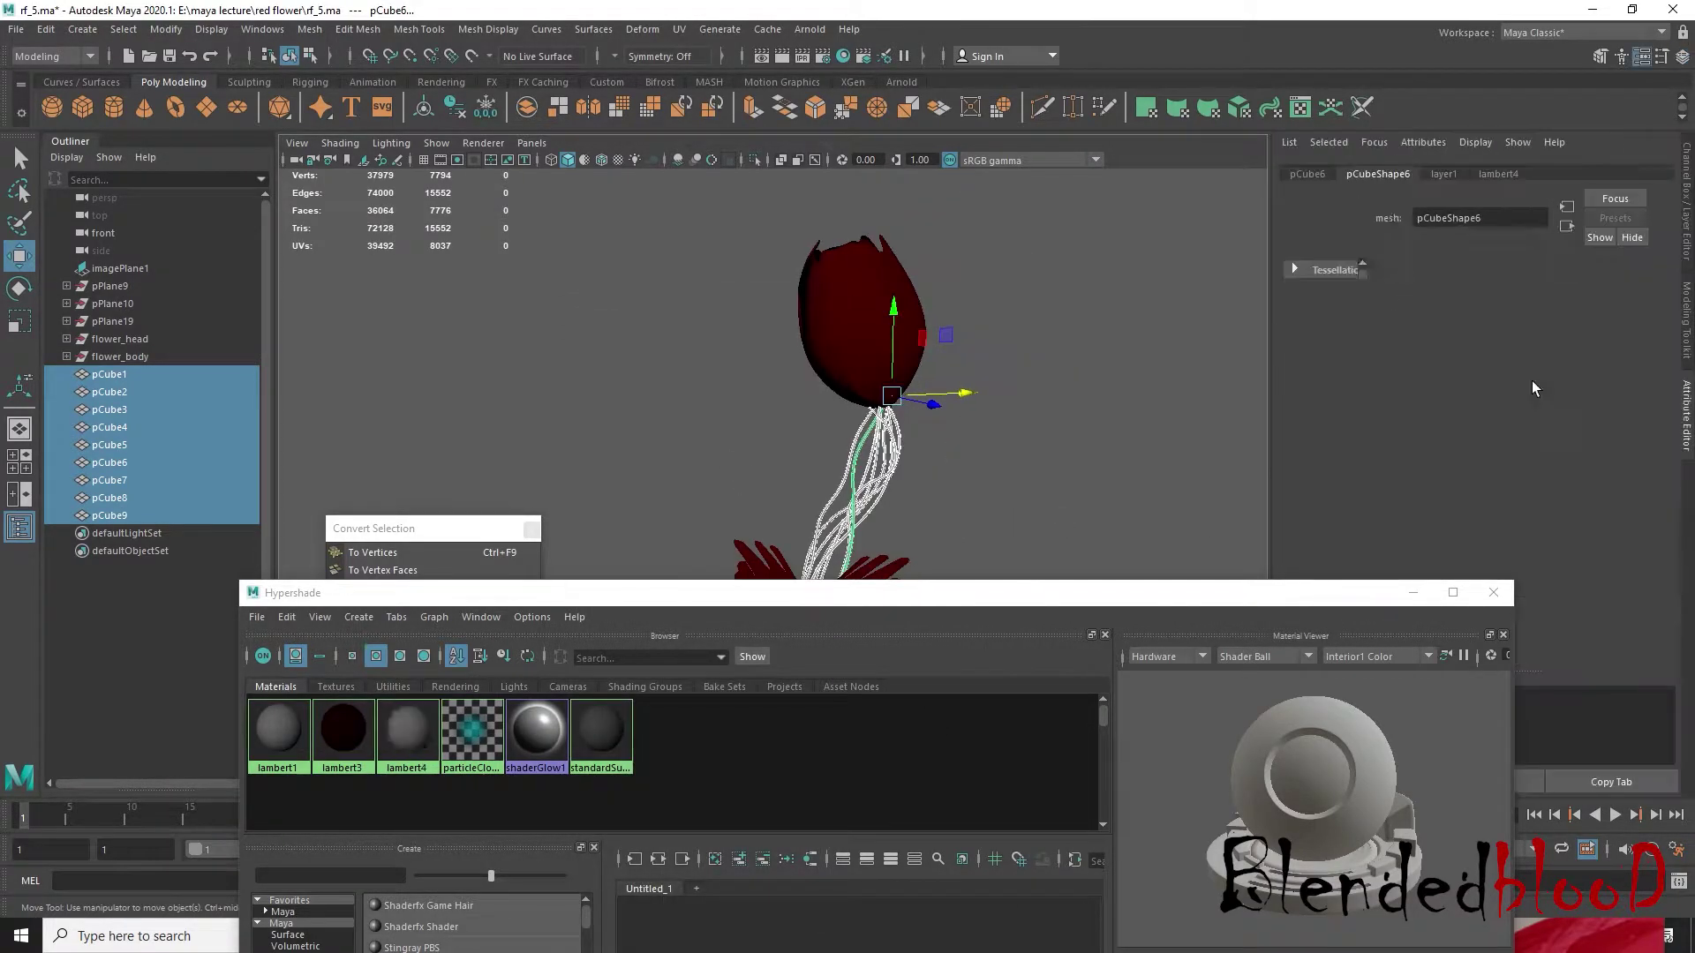
- Check the reference image, set lambert4's color to yellow-green at about H 79.47, S 1, V 0.423, and close Hypershade
left_click(1624, 947)
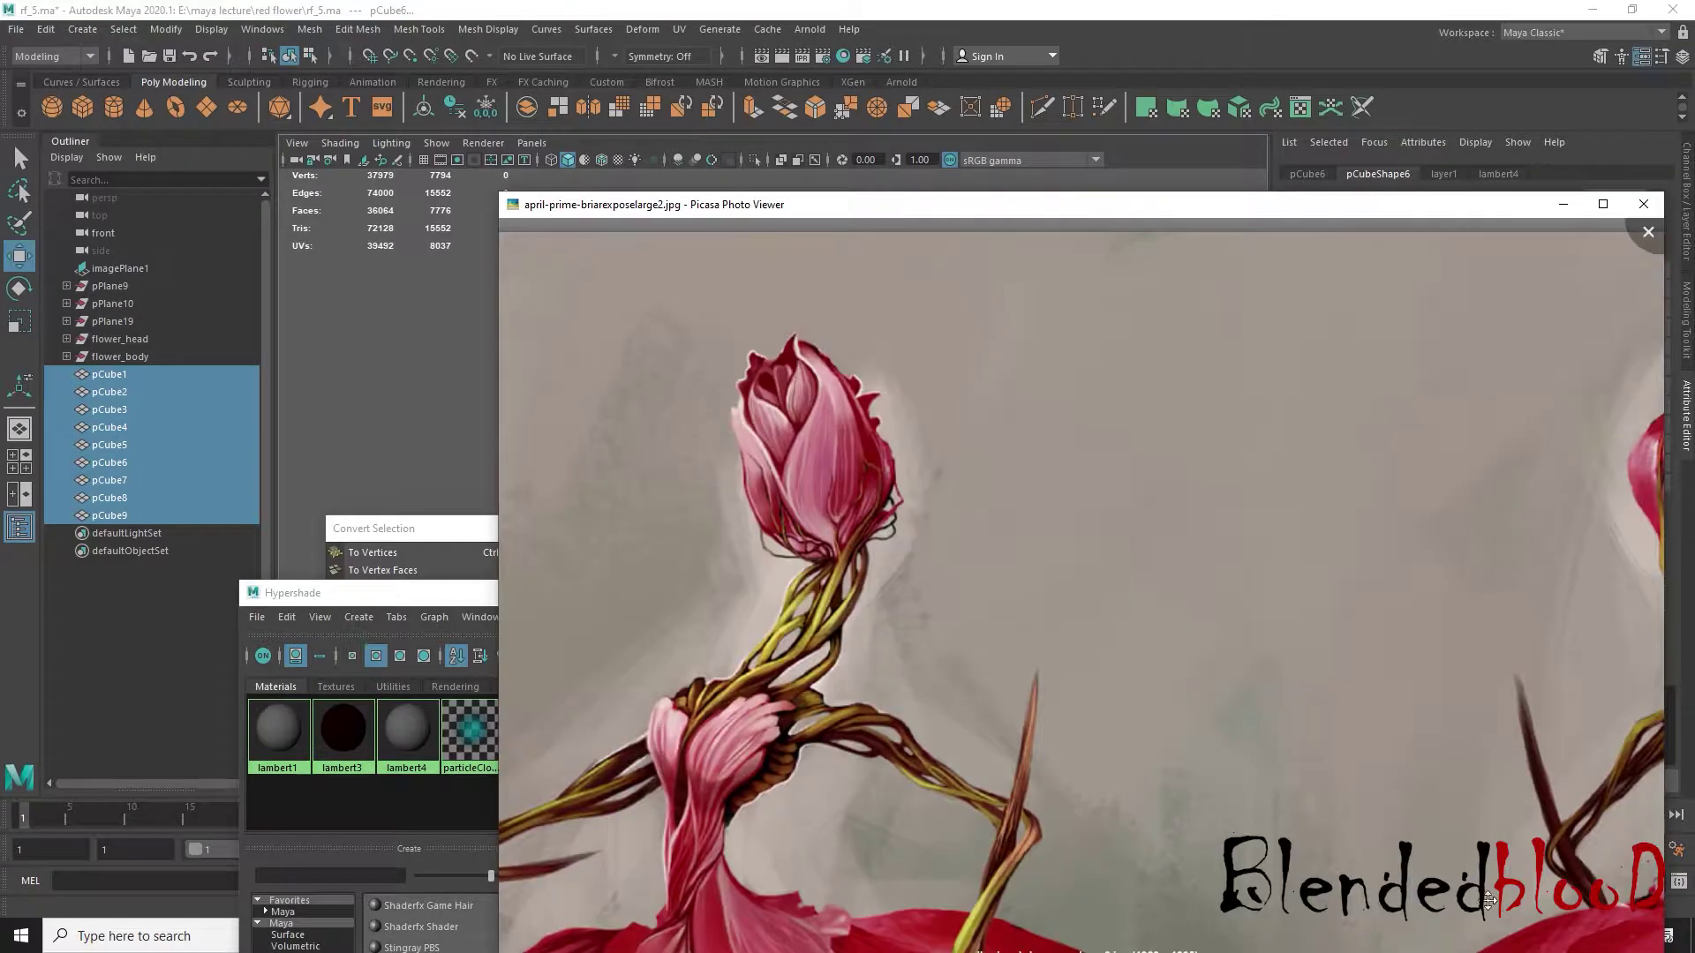
middle_click(429, 361)
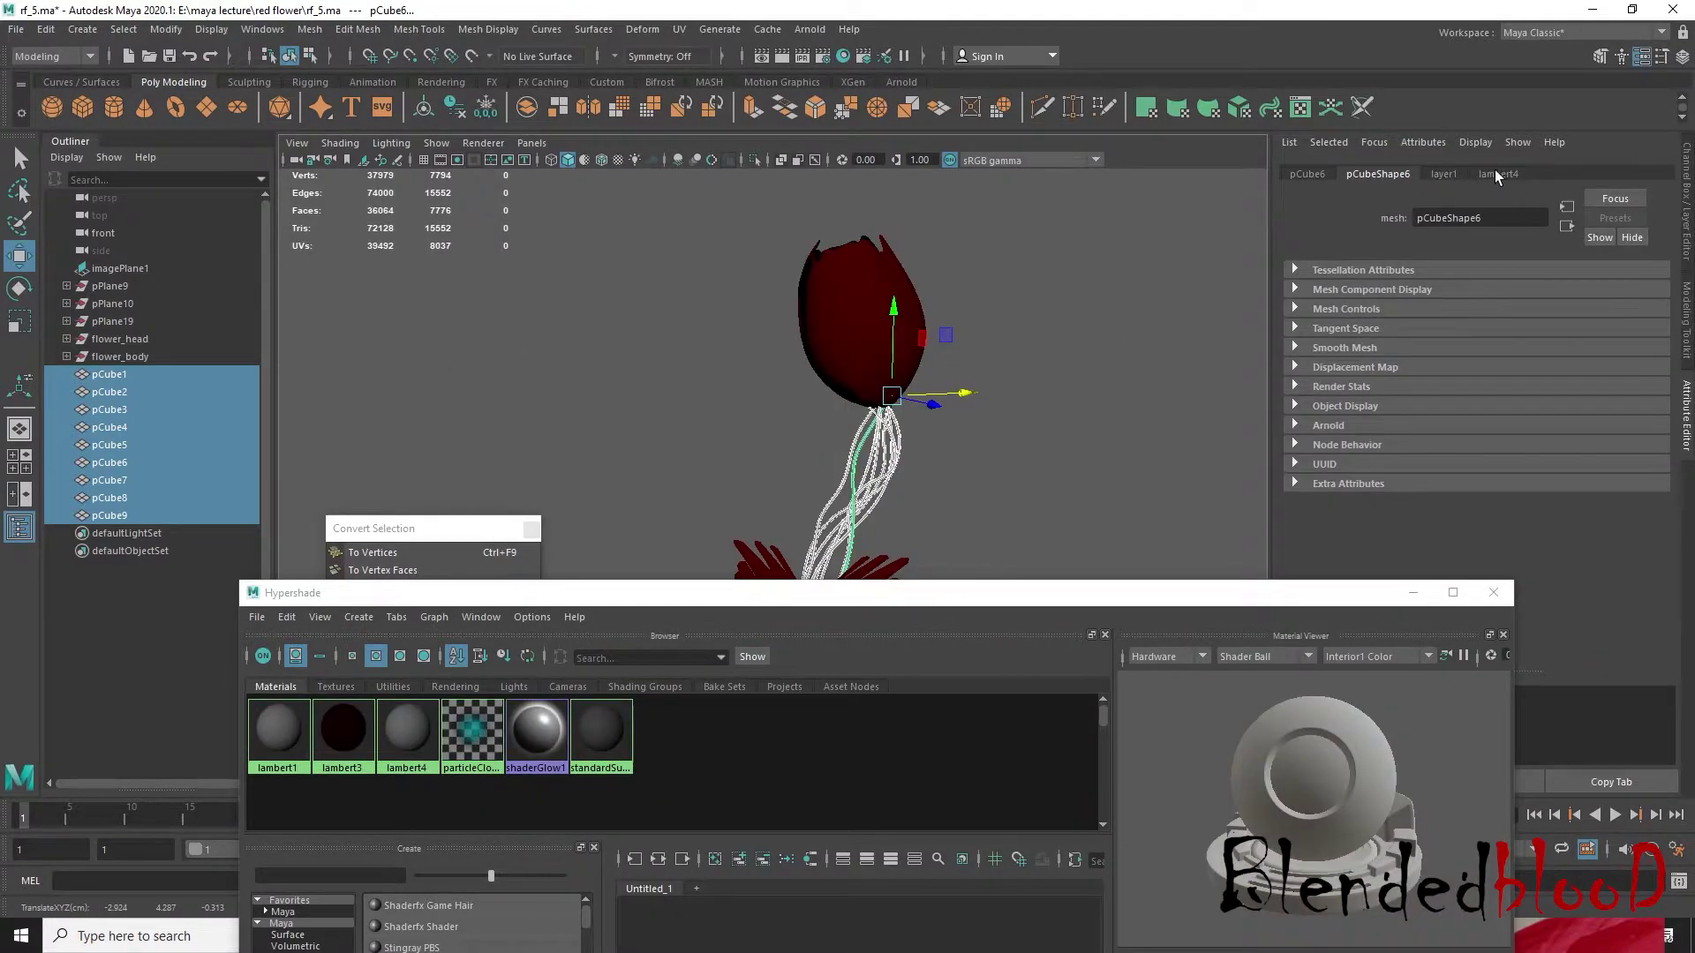
left_click(1446, 174)
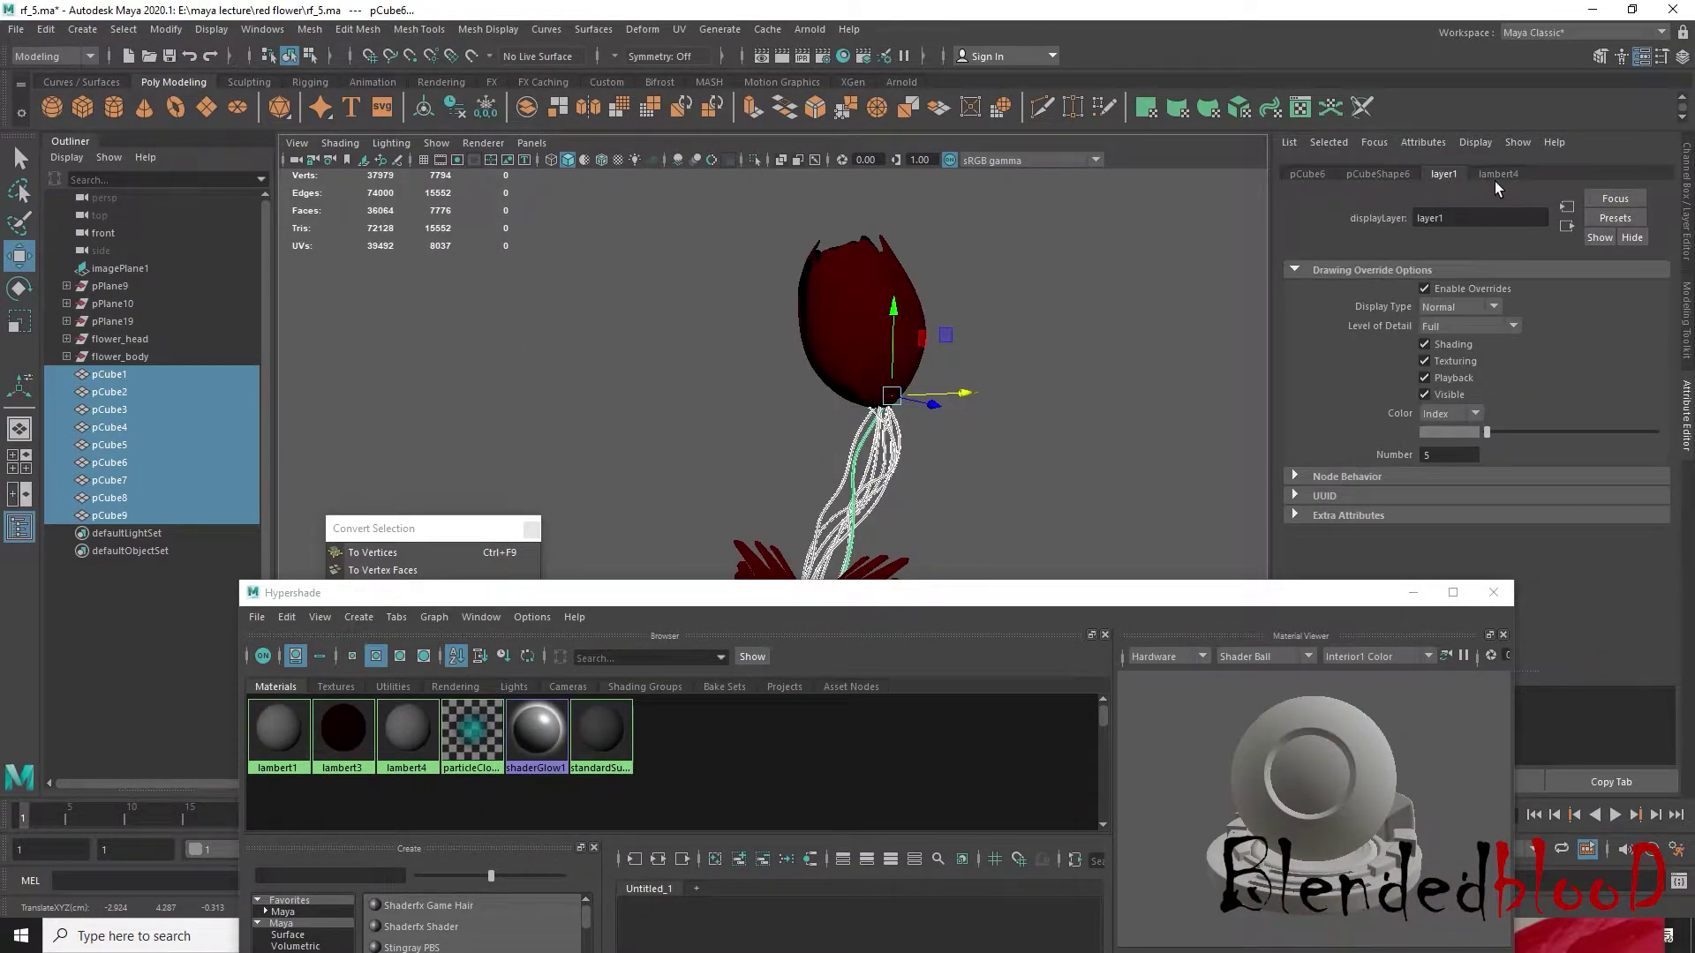
left_click(1495, 176)
left_click(1452, 373)
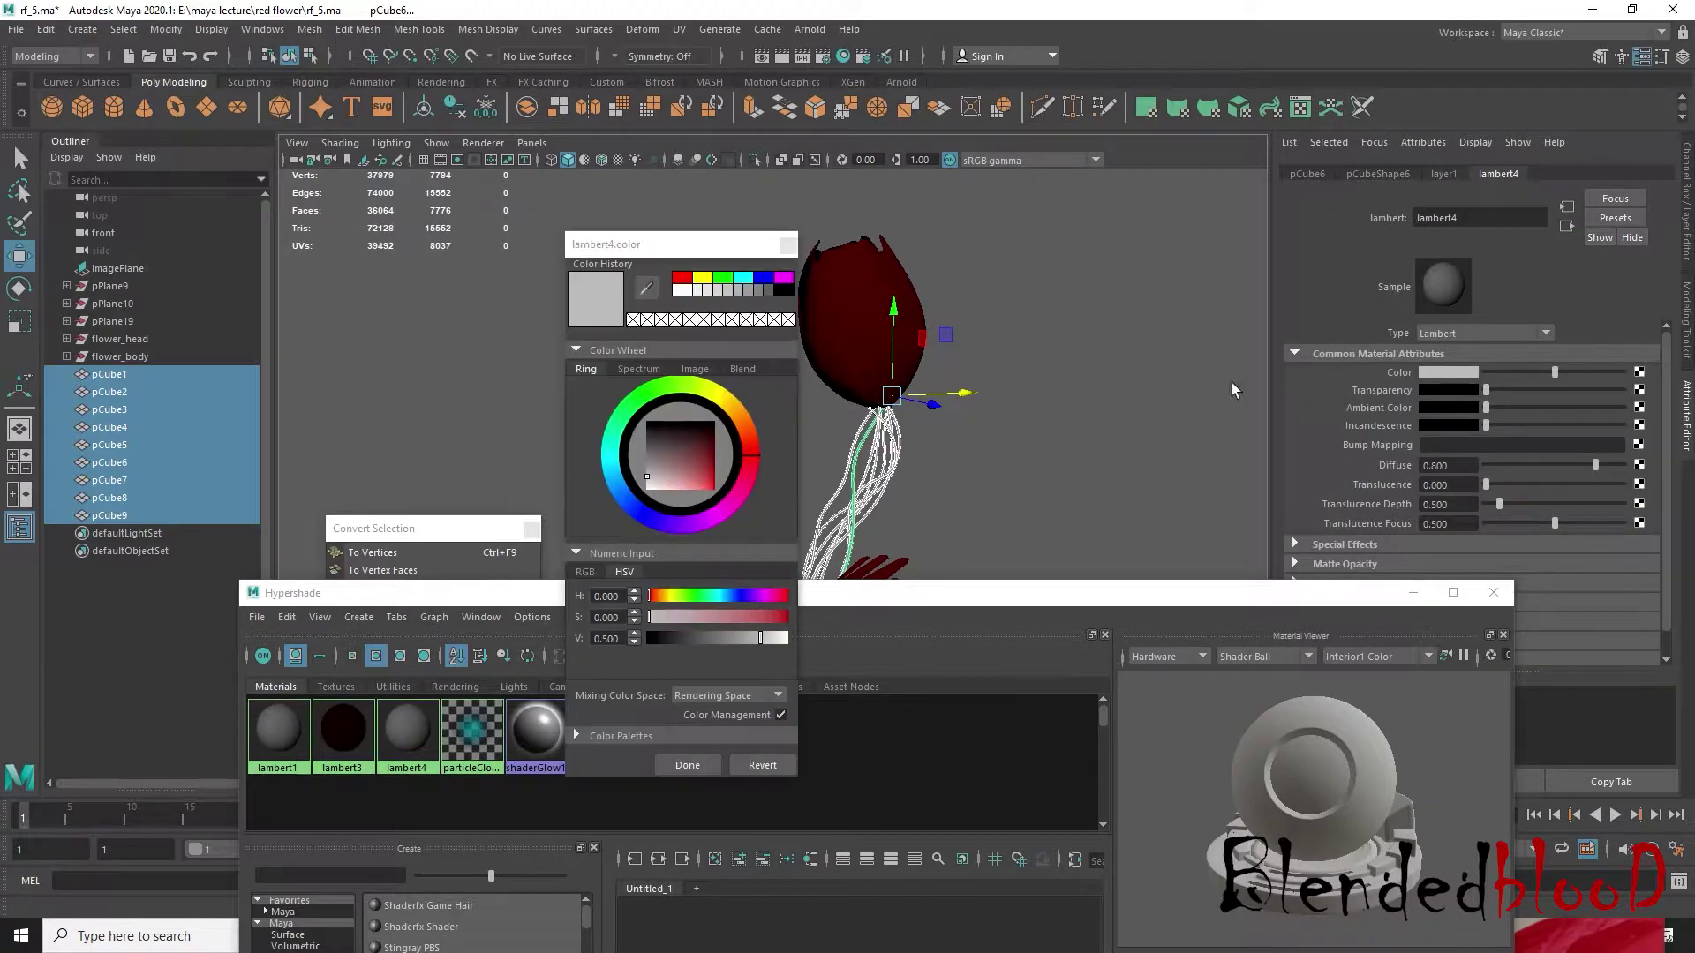
left_click(711, 393)
left_click_drag(704, 470, 751, 475)
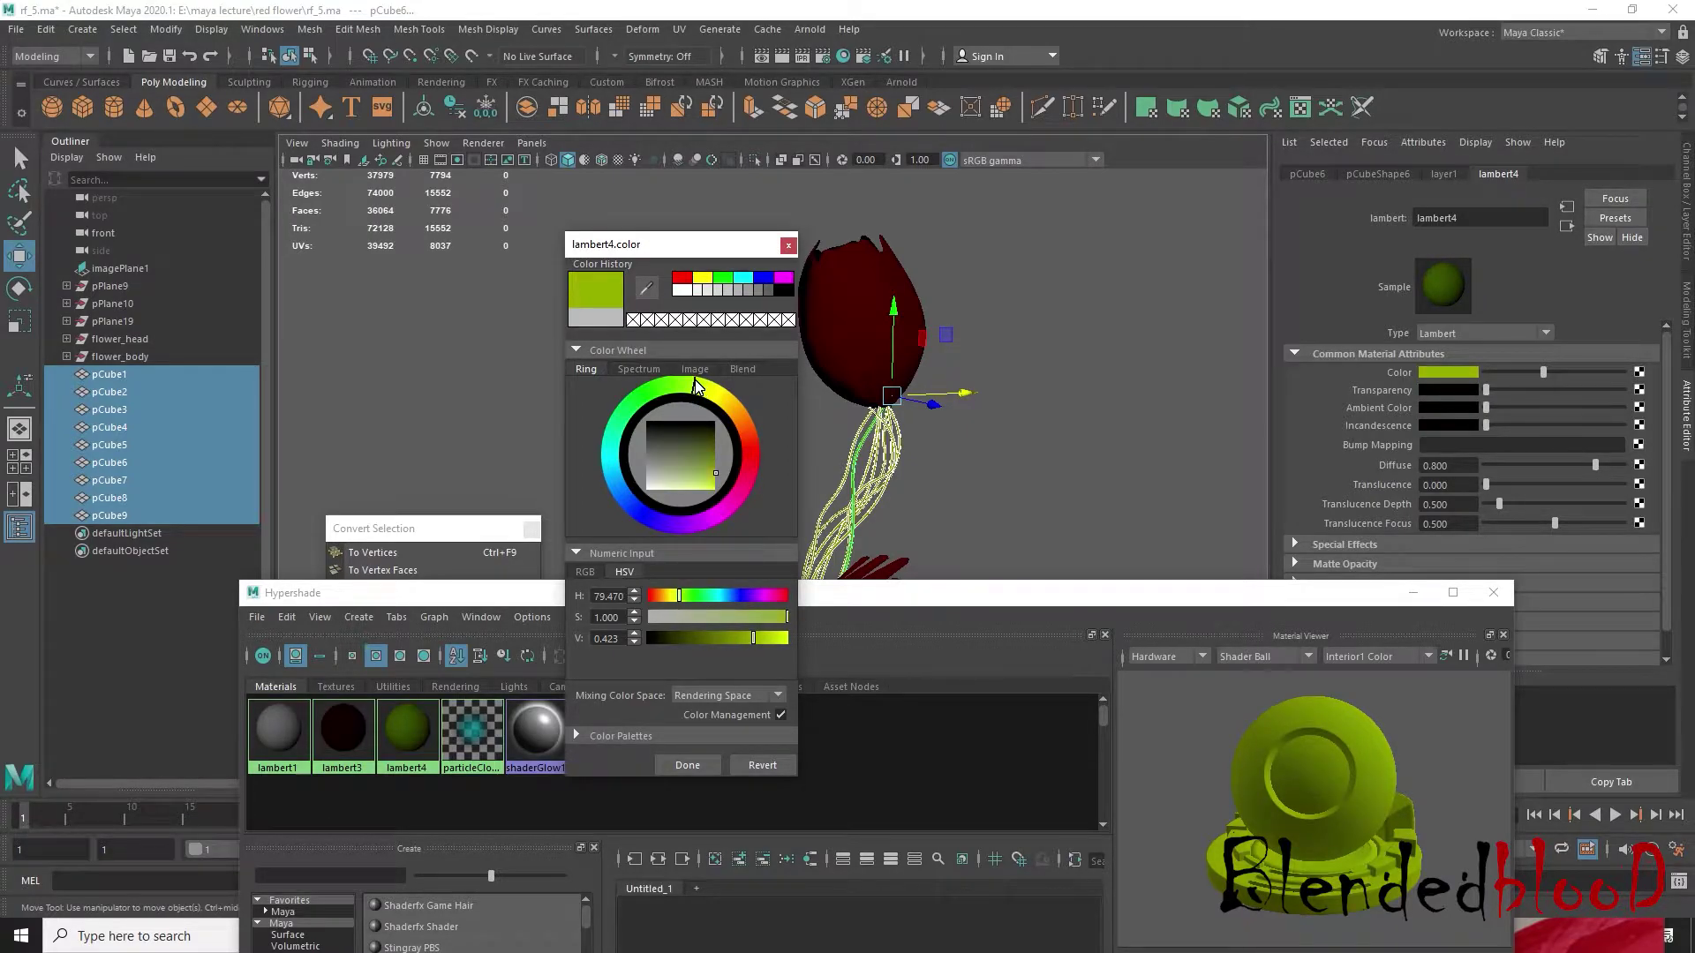
left_click(688, 766)
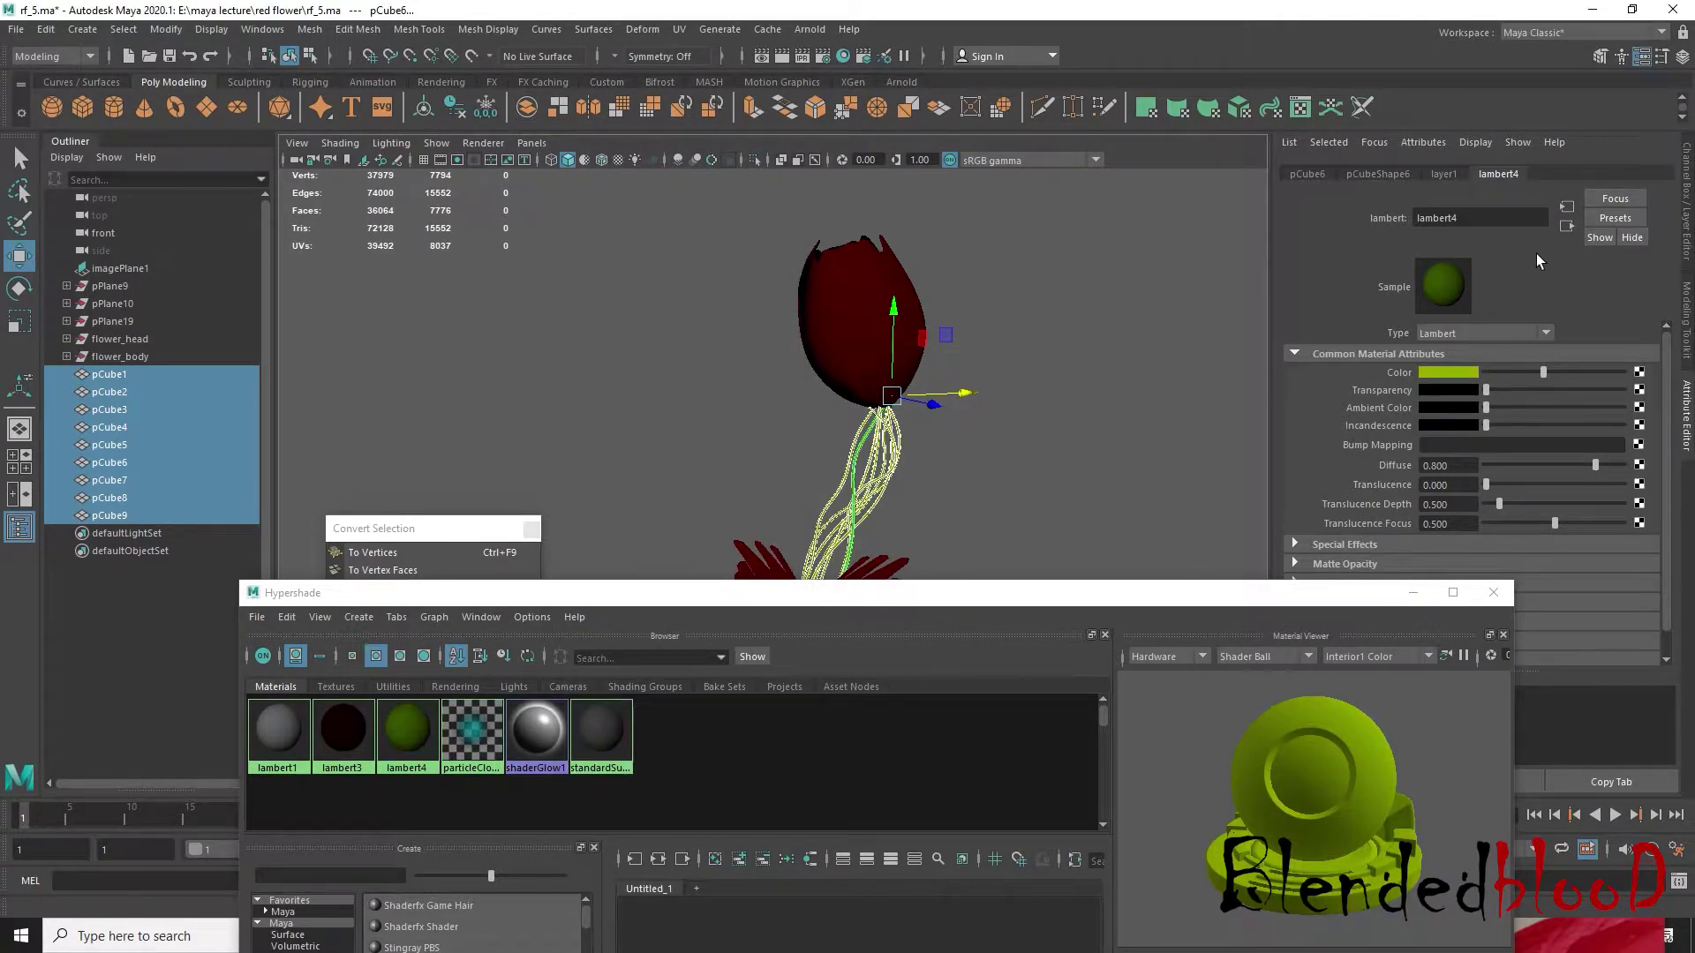
left_click(1682, 221)
left_click(1495, 604)
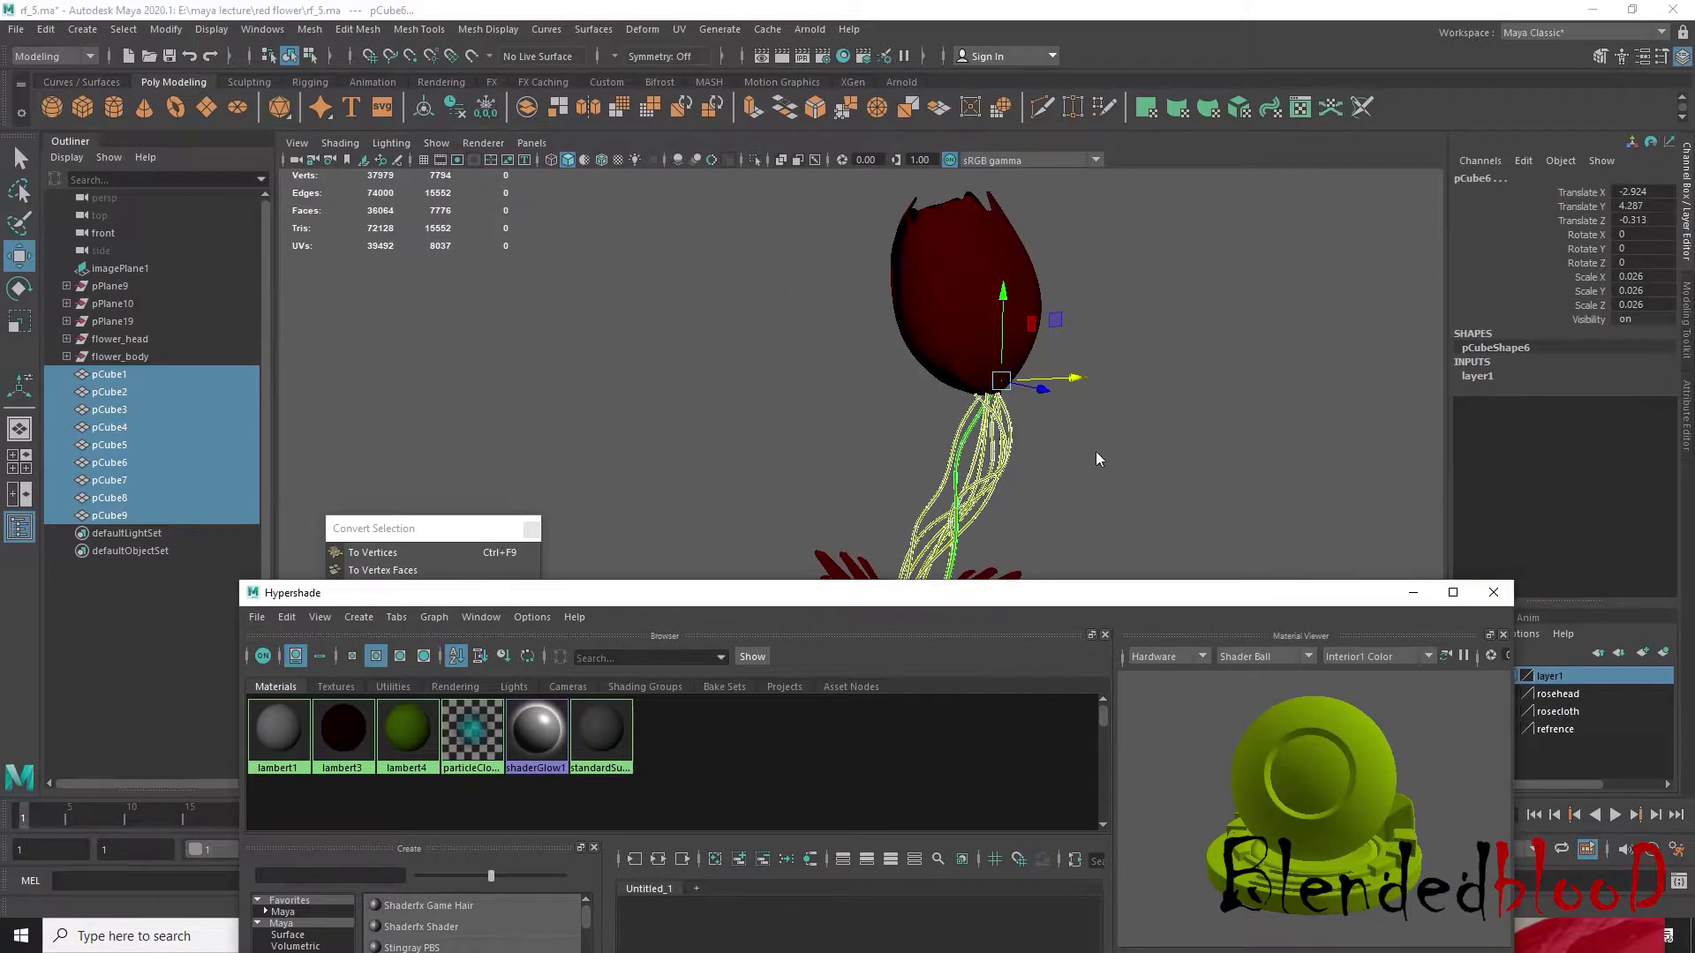
left_click(1139, 393)
left_click_drag(1137, 392, 1095, 371, "alt")
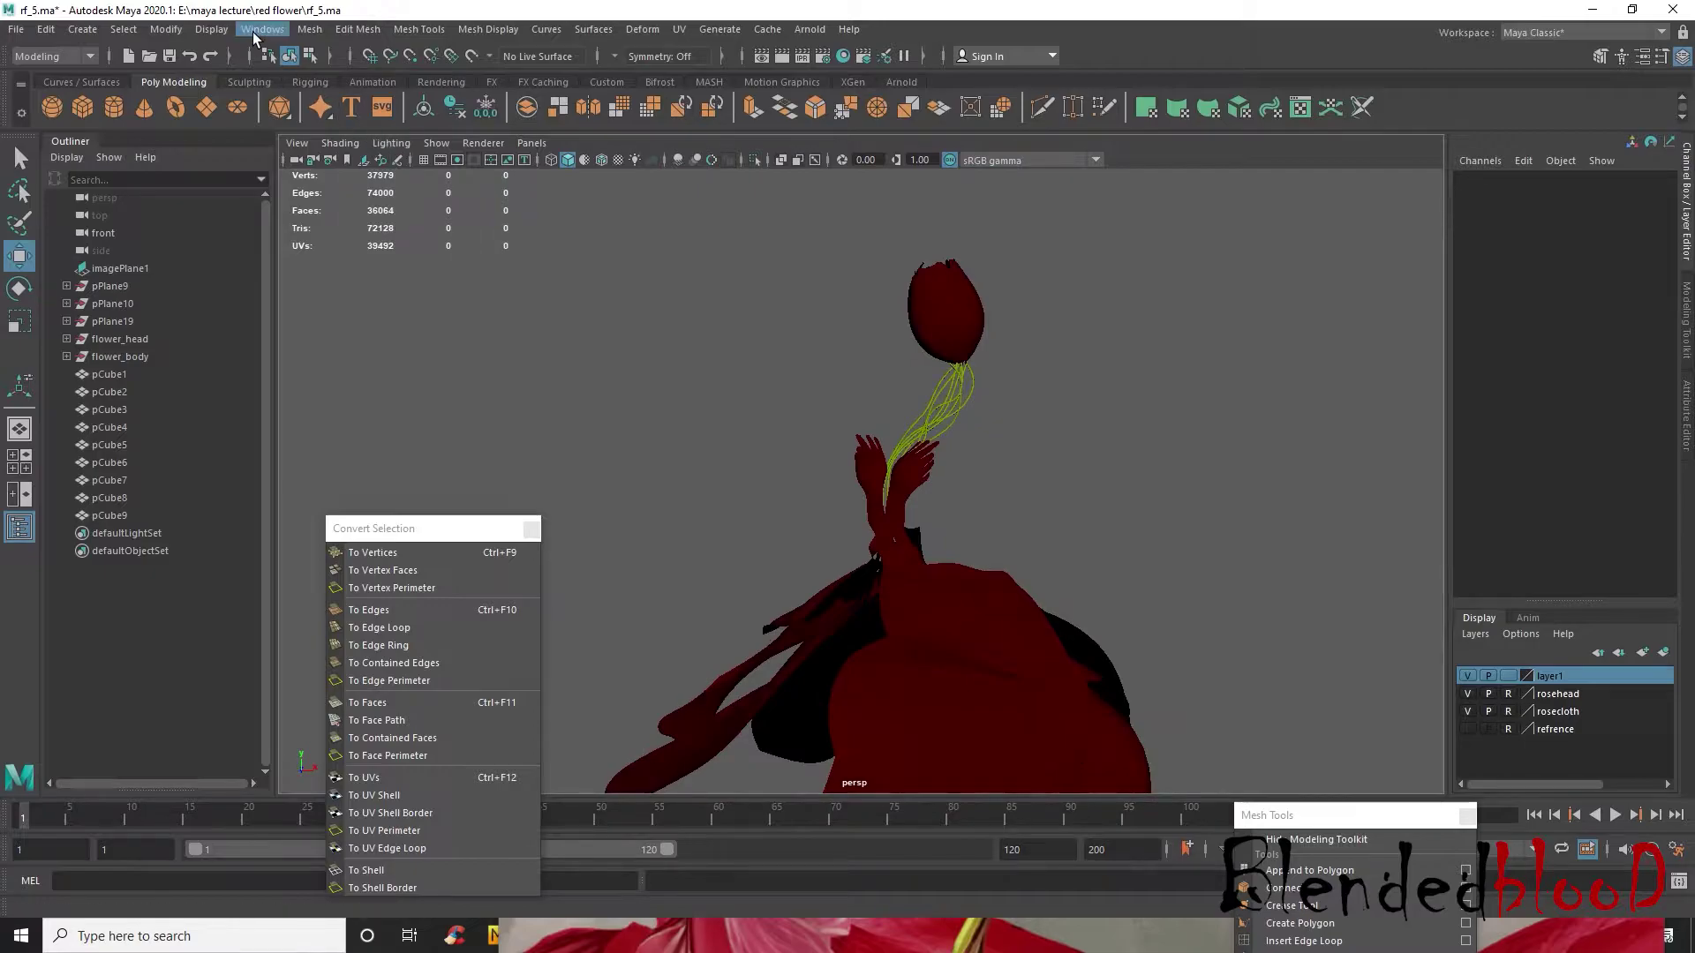
- Reopen Hypershade, brighten lambert4's yellow-green color to about R 0.478, G 0.721, and return to the Channel Box
left_click(261, 29)
mouse_move(322, 144)
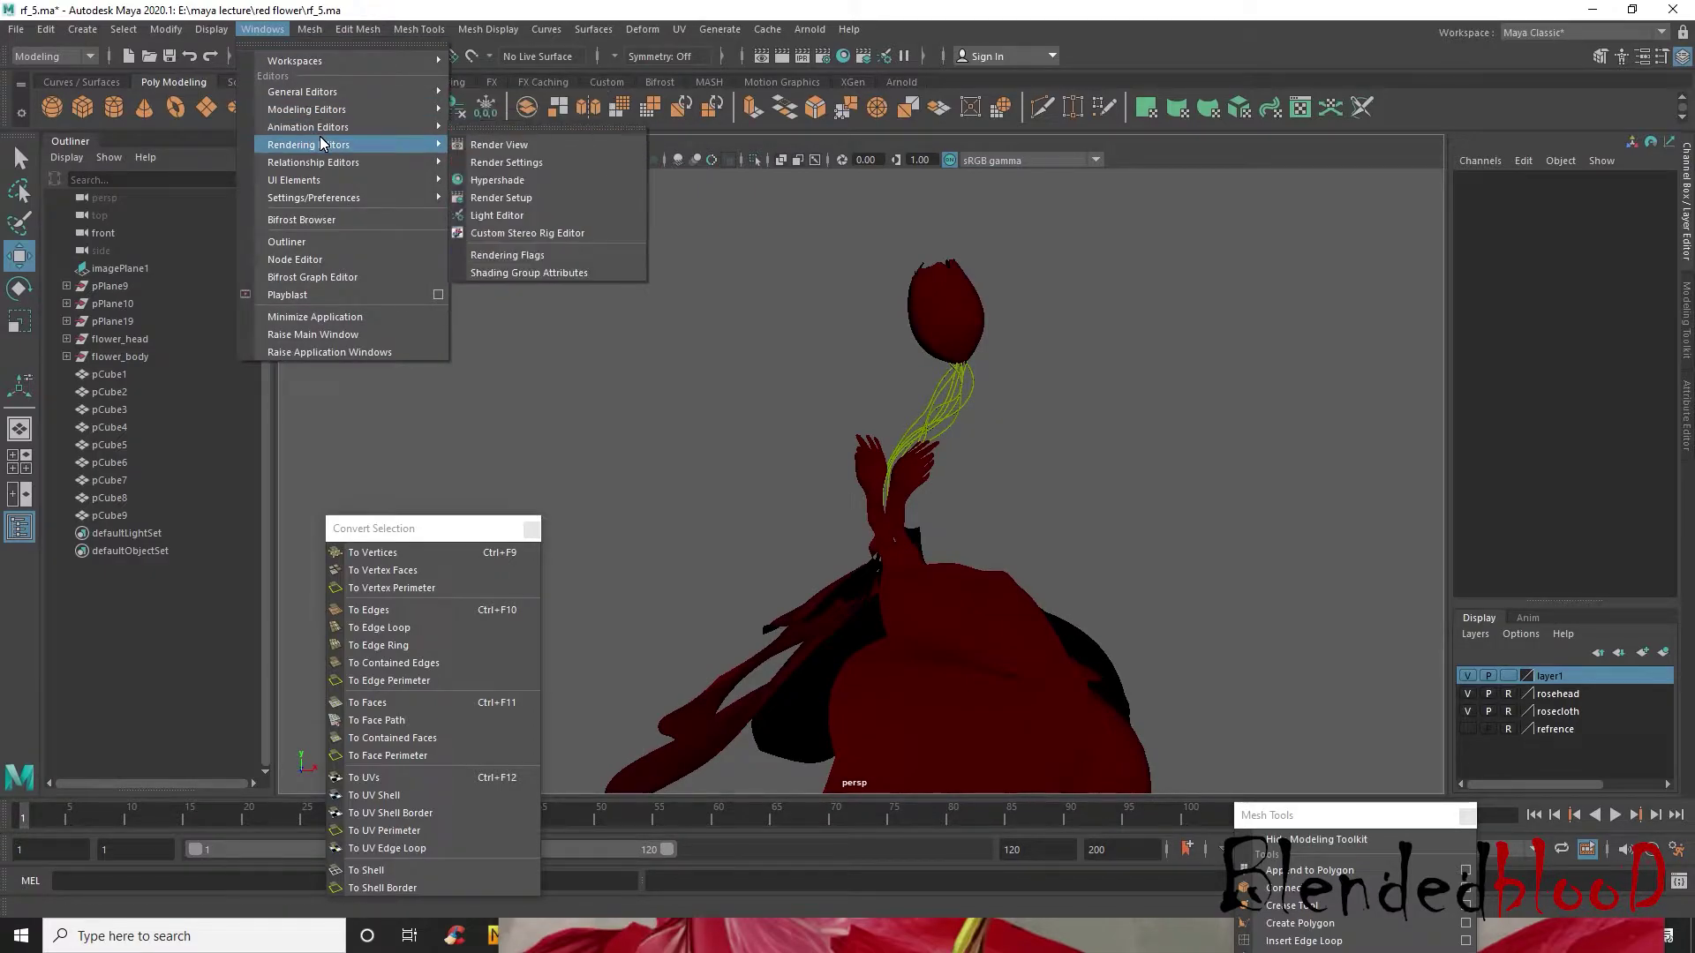
left_click(497, 180)
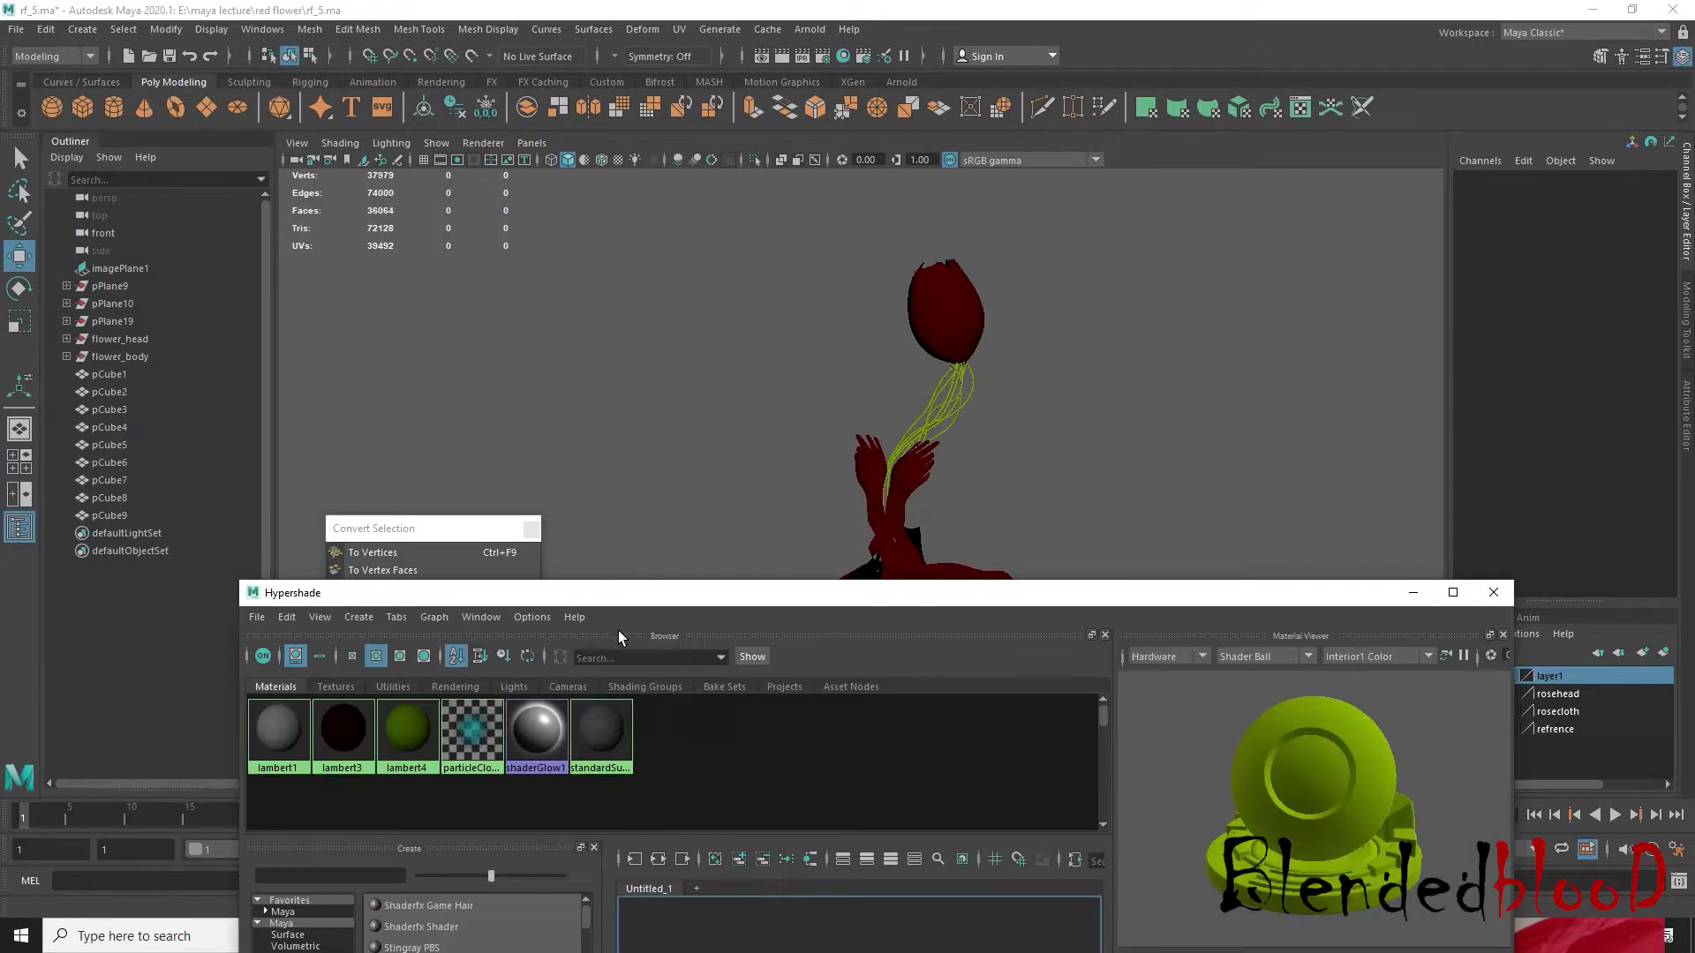
double_click(401, 755)
left_click_drag(1540, 373, 1569, 373)
mouse_move(1576, 373)
left_mouse_down()
mouse_move(1615, 381)
mouse_move(1581, 384)
left_mouse_up()
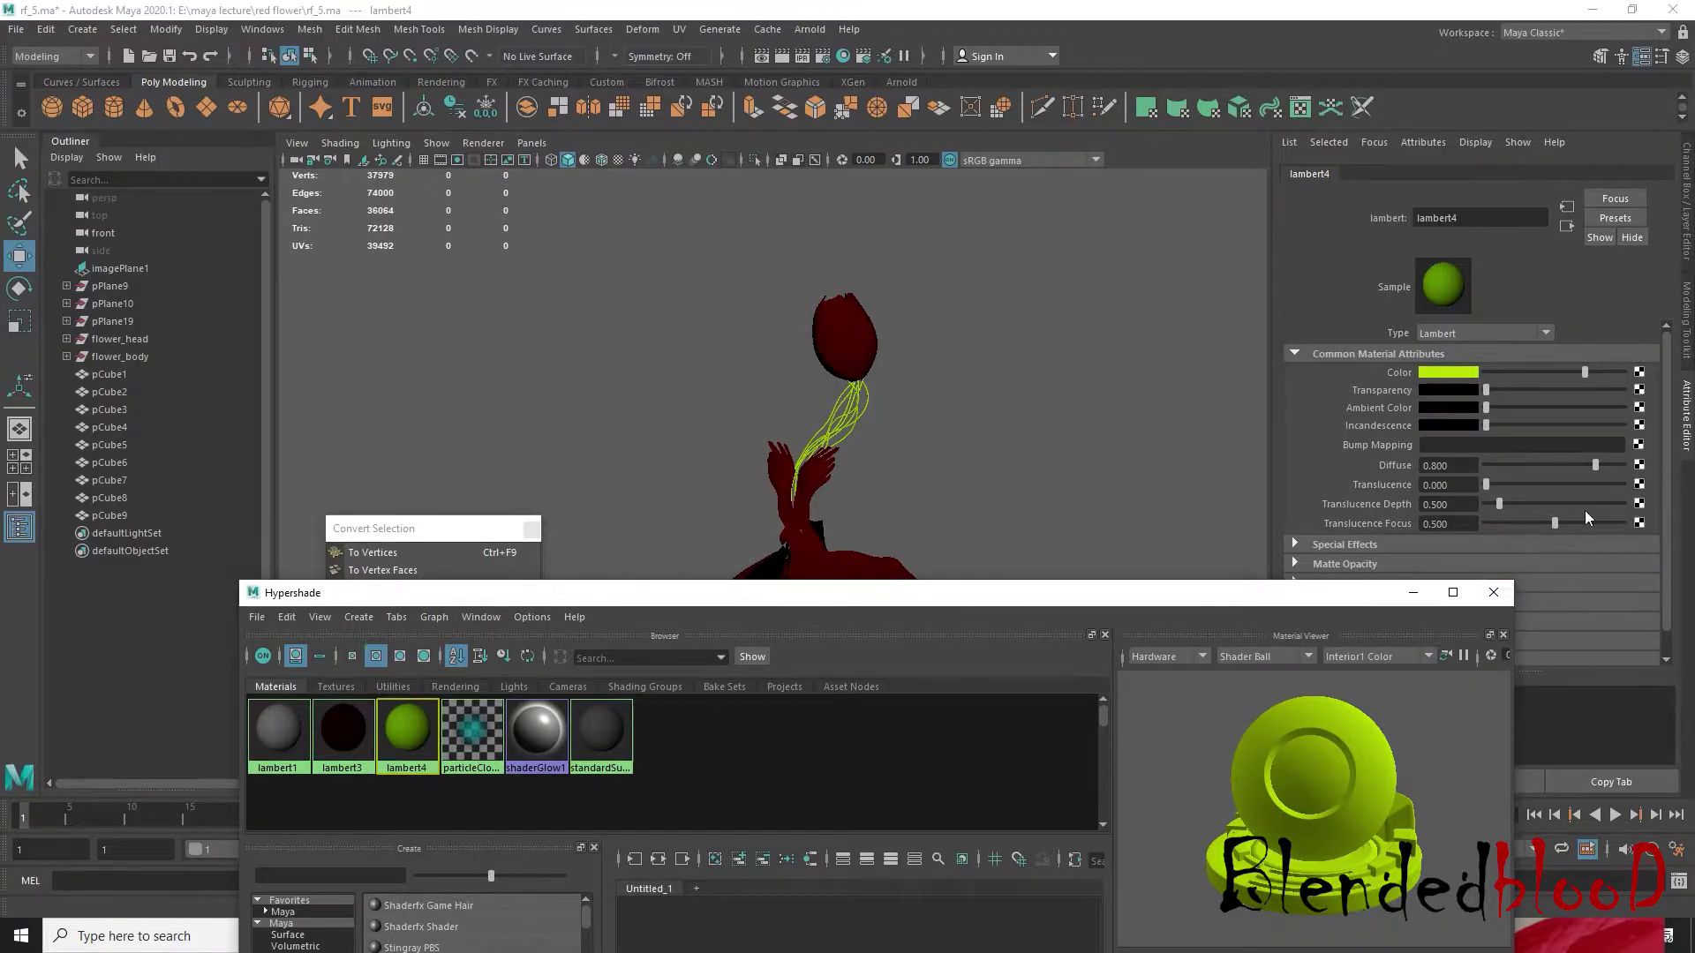
left_click(1493, 593)
left_click(1684, 264)
- Compare the model's head, neck stems and skirt with the reference image april-prime-briarexposelarge2.jpg, viewing the model from several angles
left_click_drag(1097, 465, 989, 542, "alt")
scroll(900, 551, "up", 3)
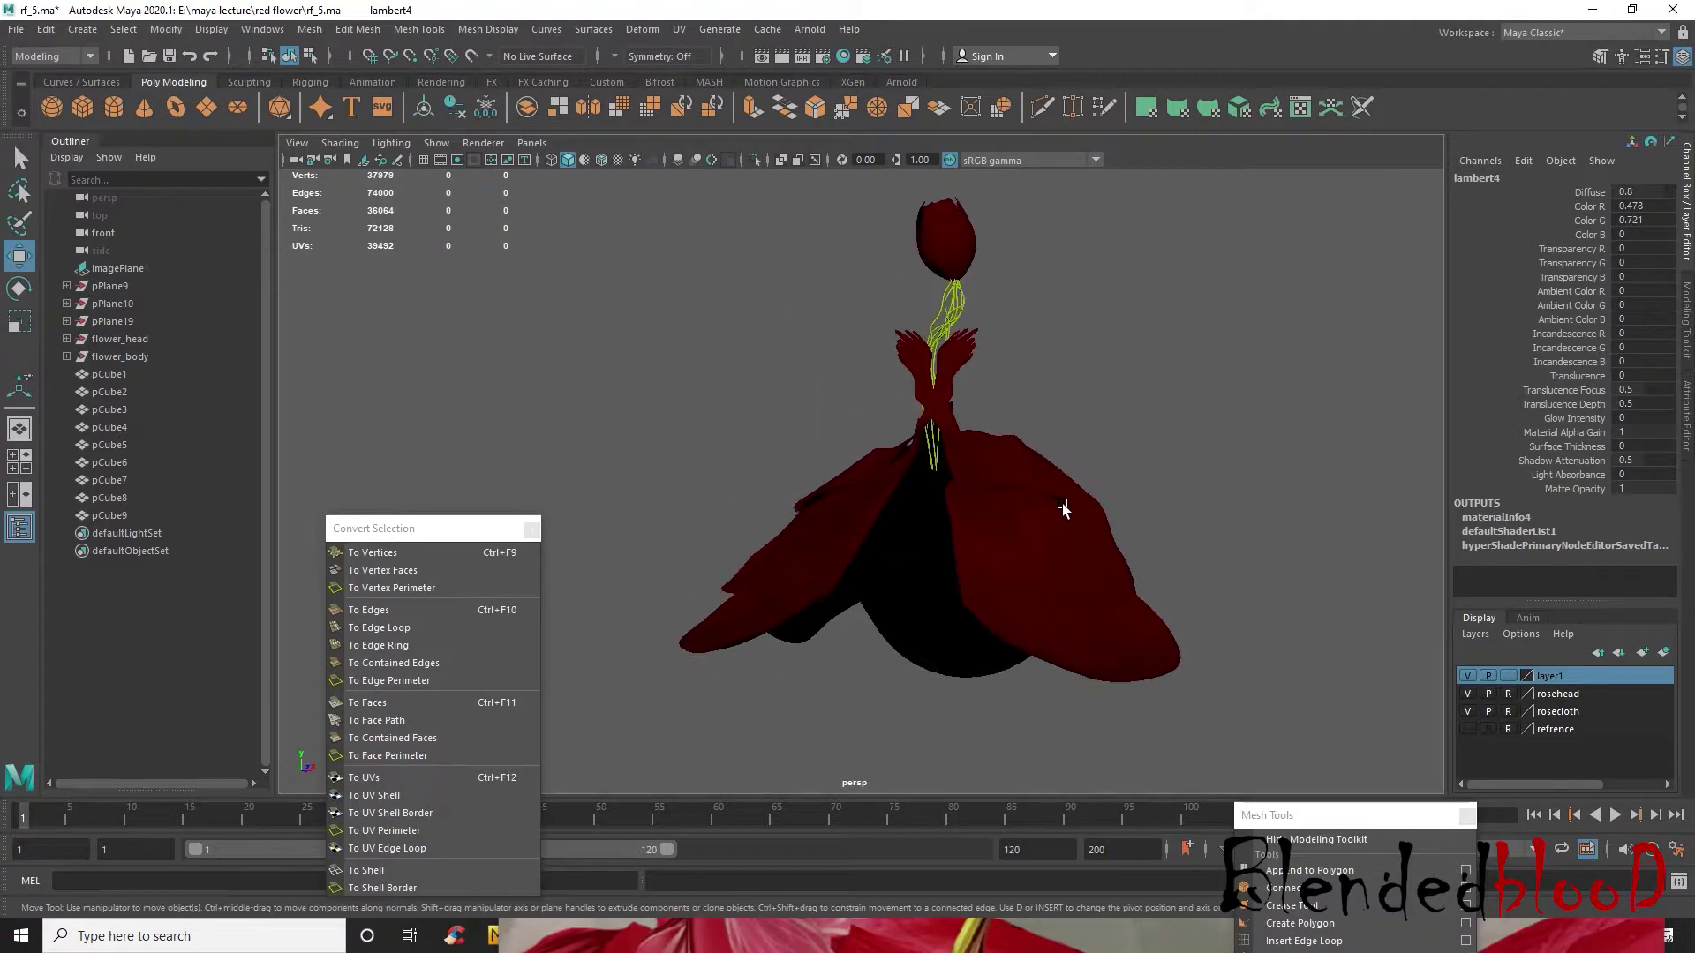
left_click_drag(1131, 517, 1082, 517, "alt")
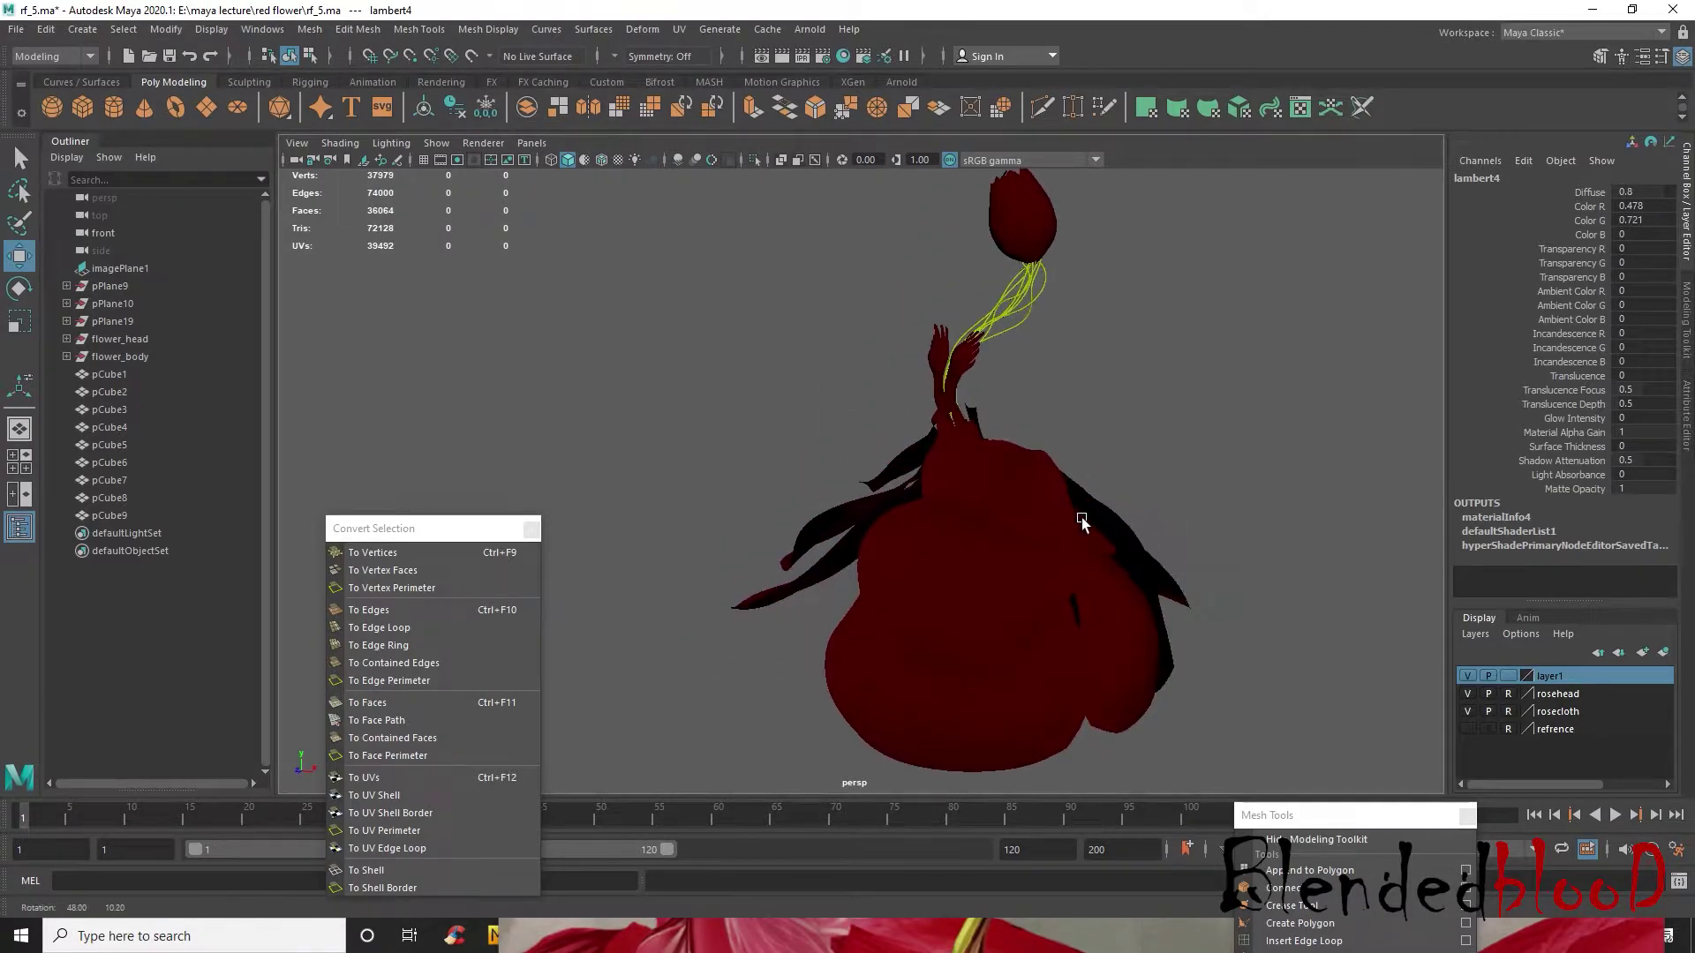
key("alt+Tab")
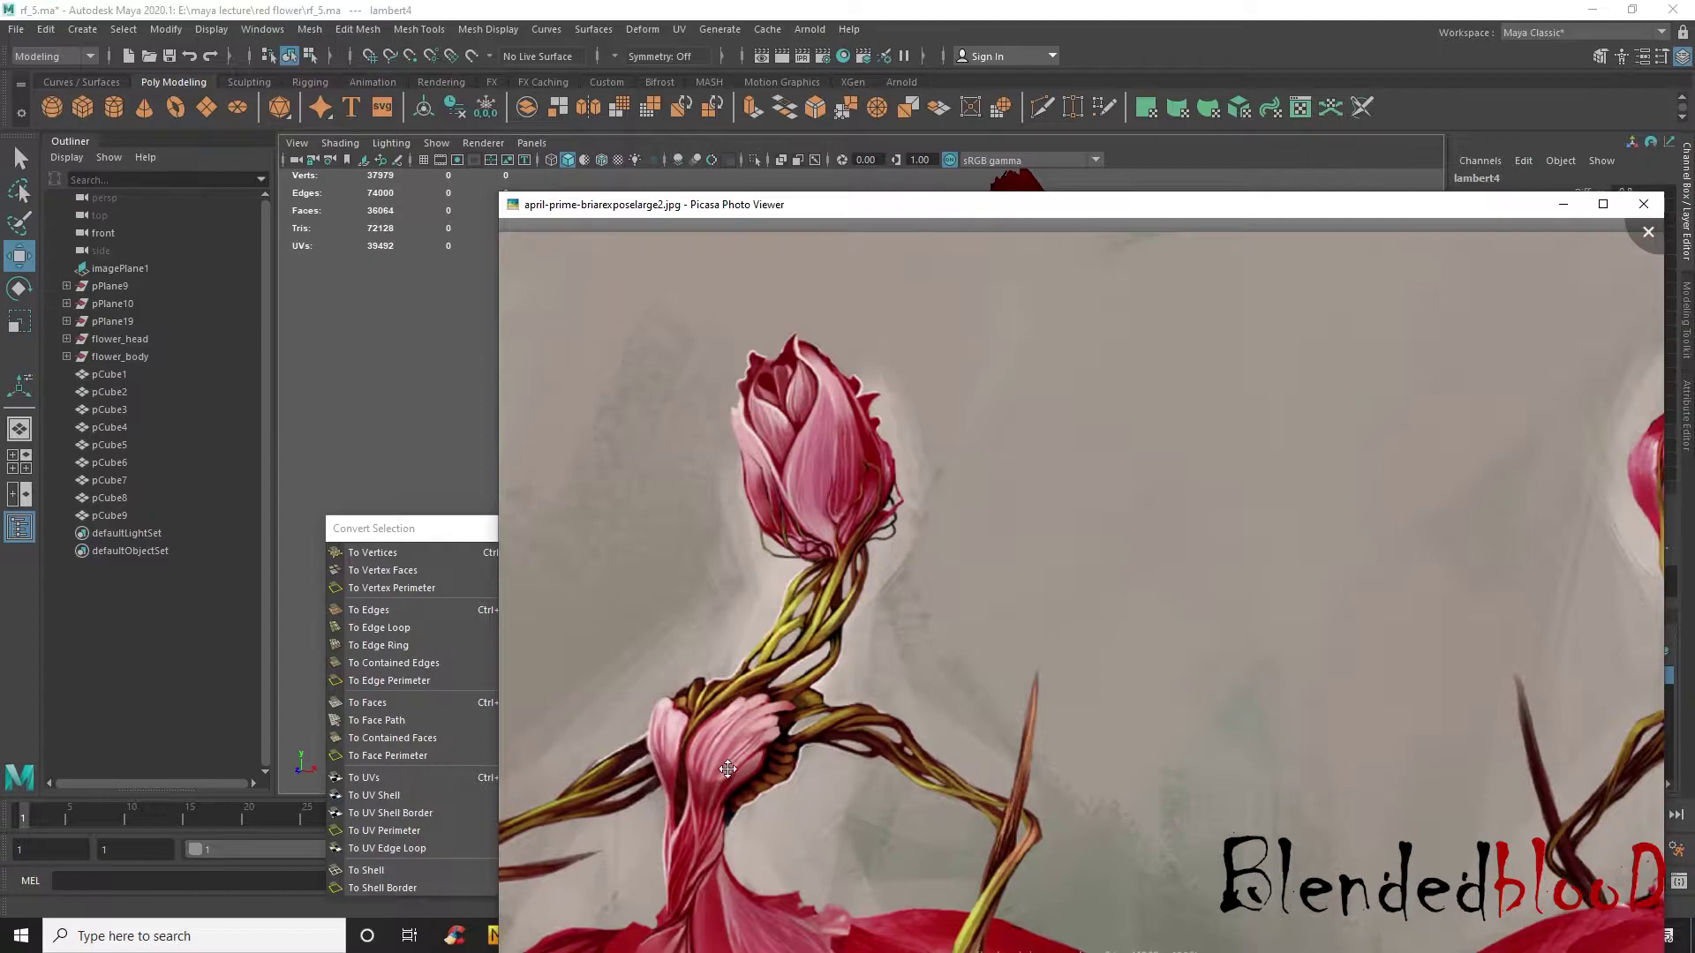
scroll(822, 474, "down", 4)
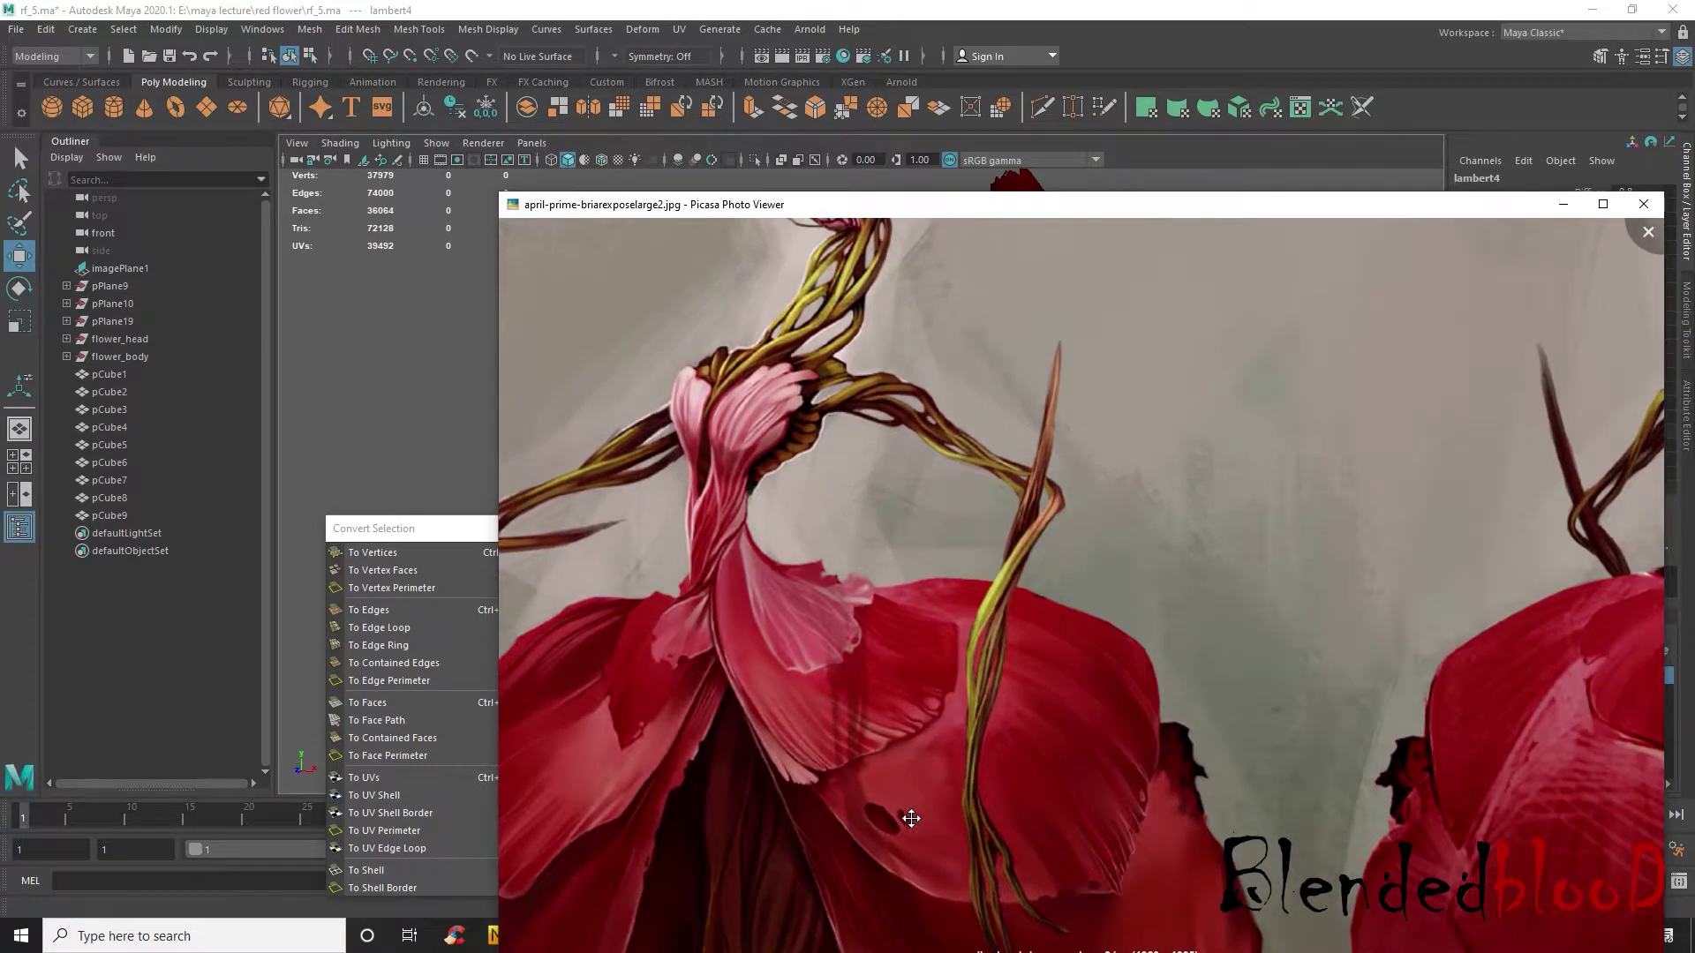
scroll(975, 760, "down", 3)
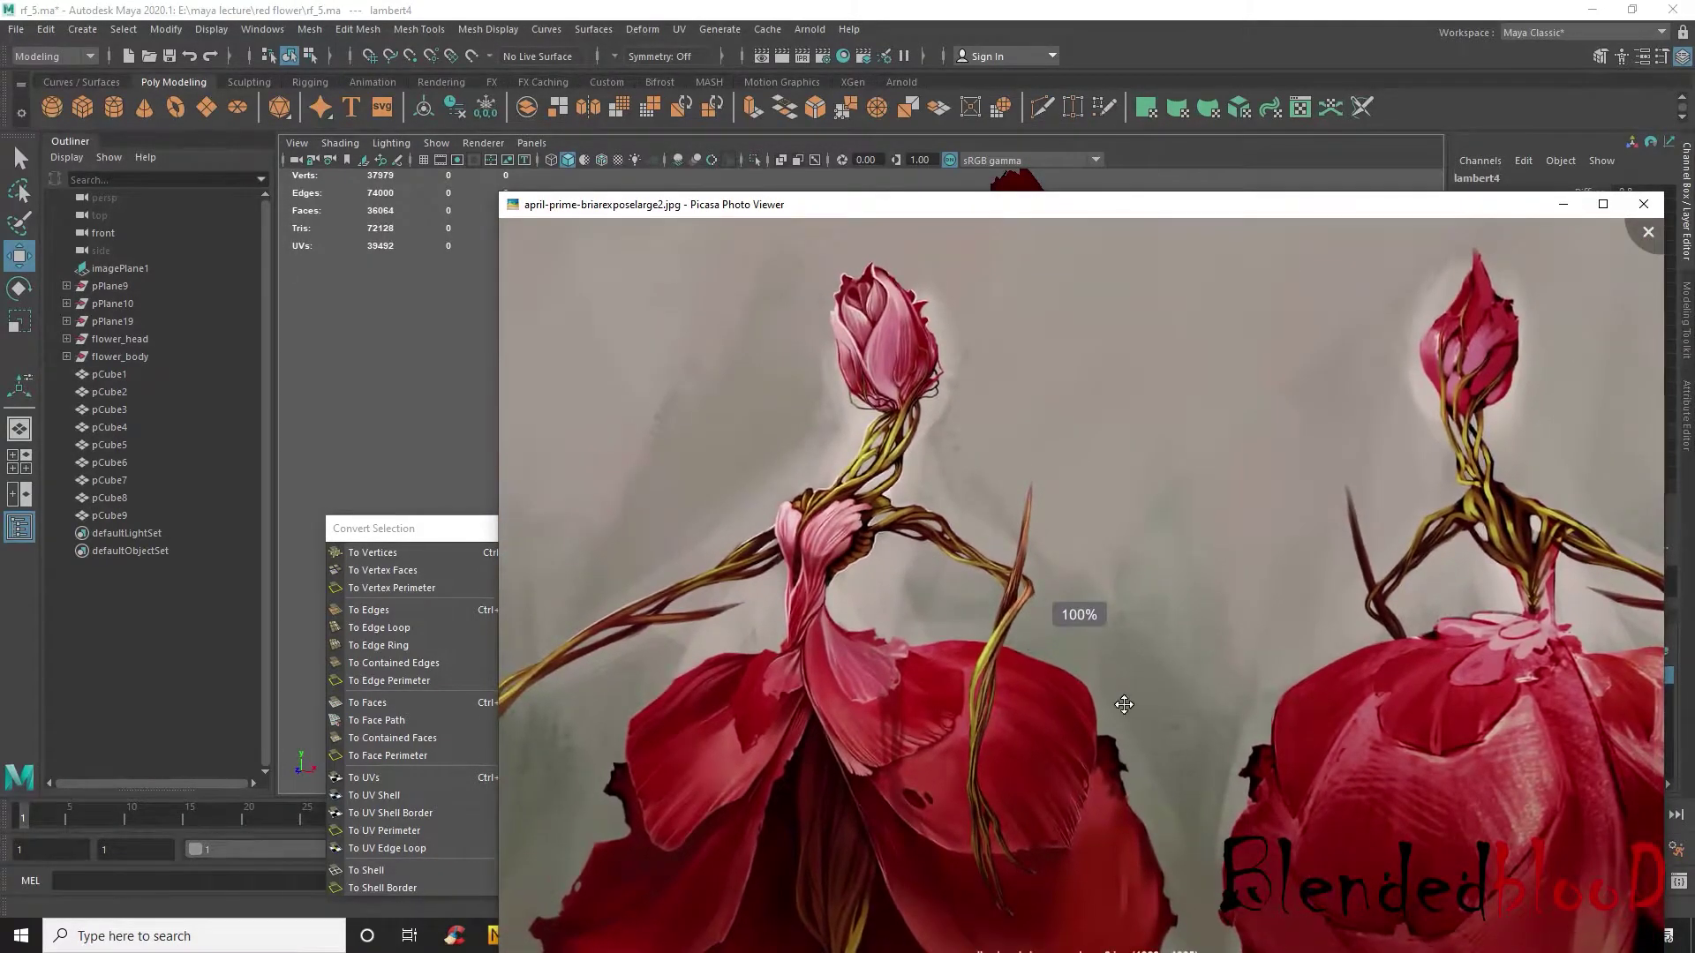
left_click_drag(1517, 210, 1447, 239)
left_click(1492, 238)
left_click_drag(1050, 529, 1014, 455, "alt")
left_click_drag(904, 499, 1014, 409, "alt")
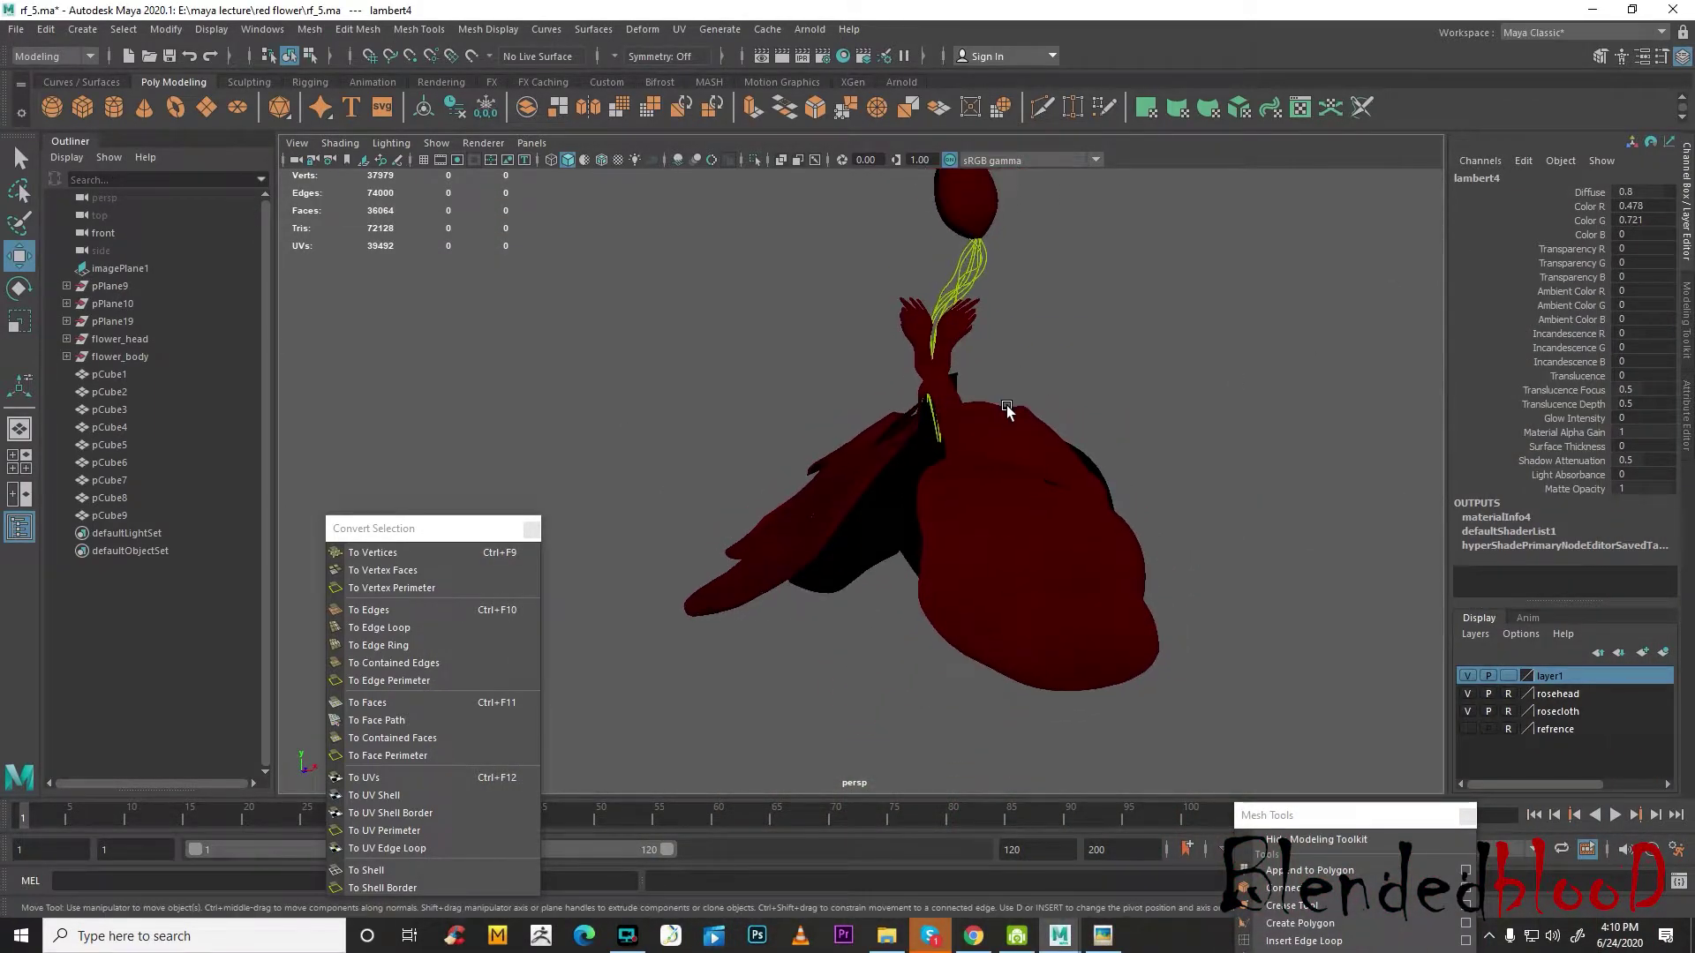
- Maximize the front view in shaded display and make the refrence layer visible behind the neck stems
key("space")
key("space")
scroll(1010, 639, "down", 8)
scroll(977, 615, "up", 2)
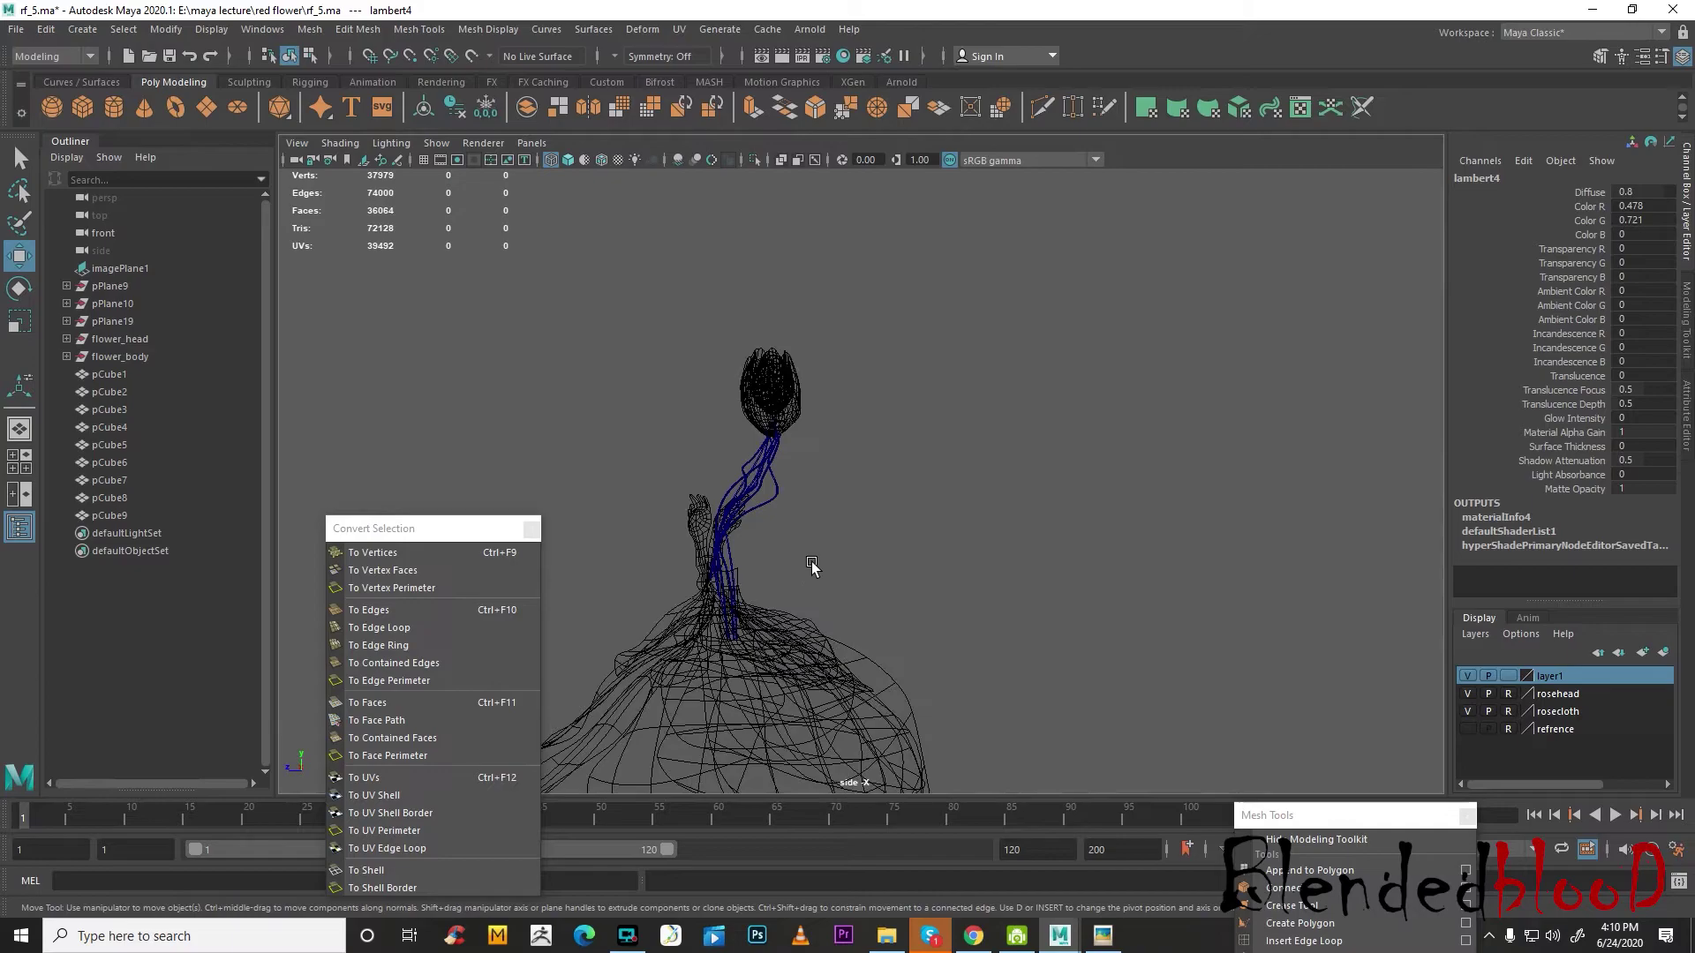
middle_click_drag(808, 567, 1002, 495, "alt")
left_click_drag(1047, 556, 1007, 528, "alt")
scroll(1007, 528, "up", 2)
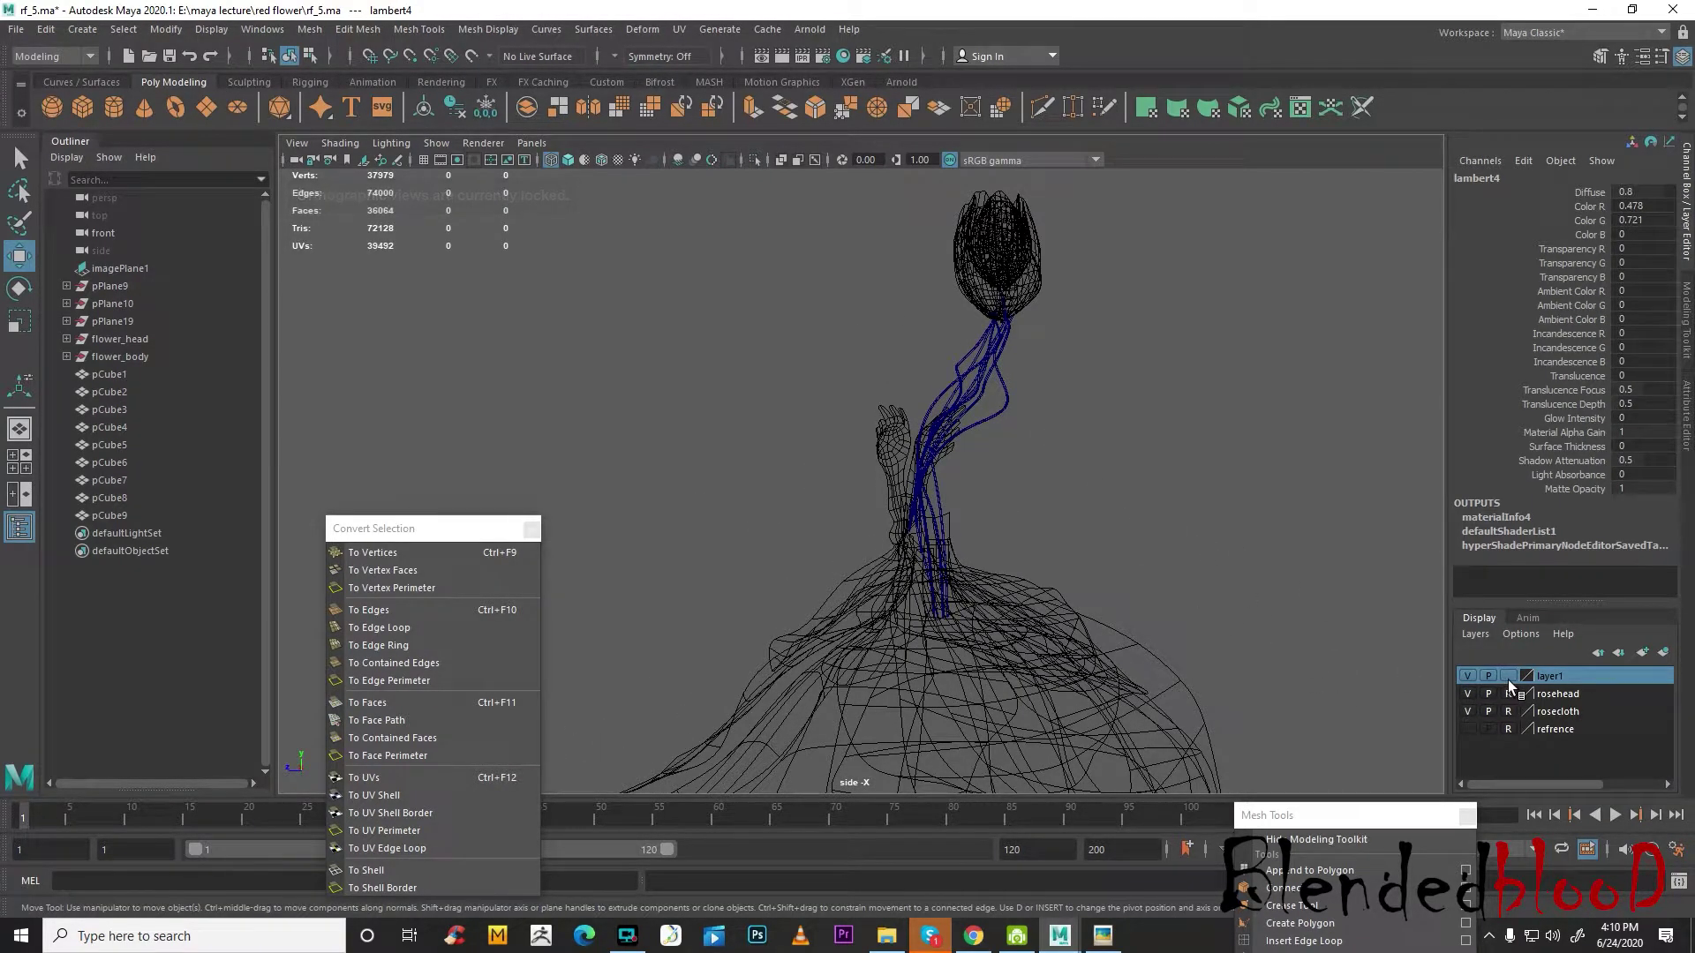
key("space")
key("5")
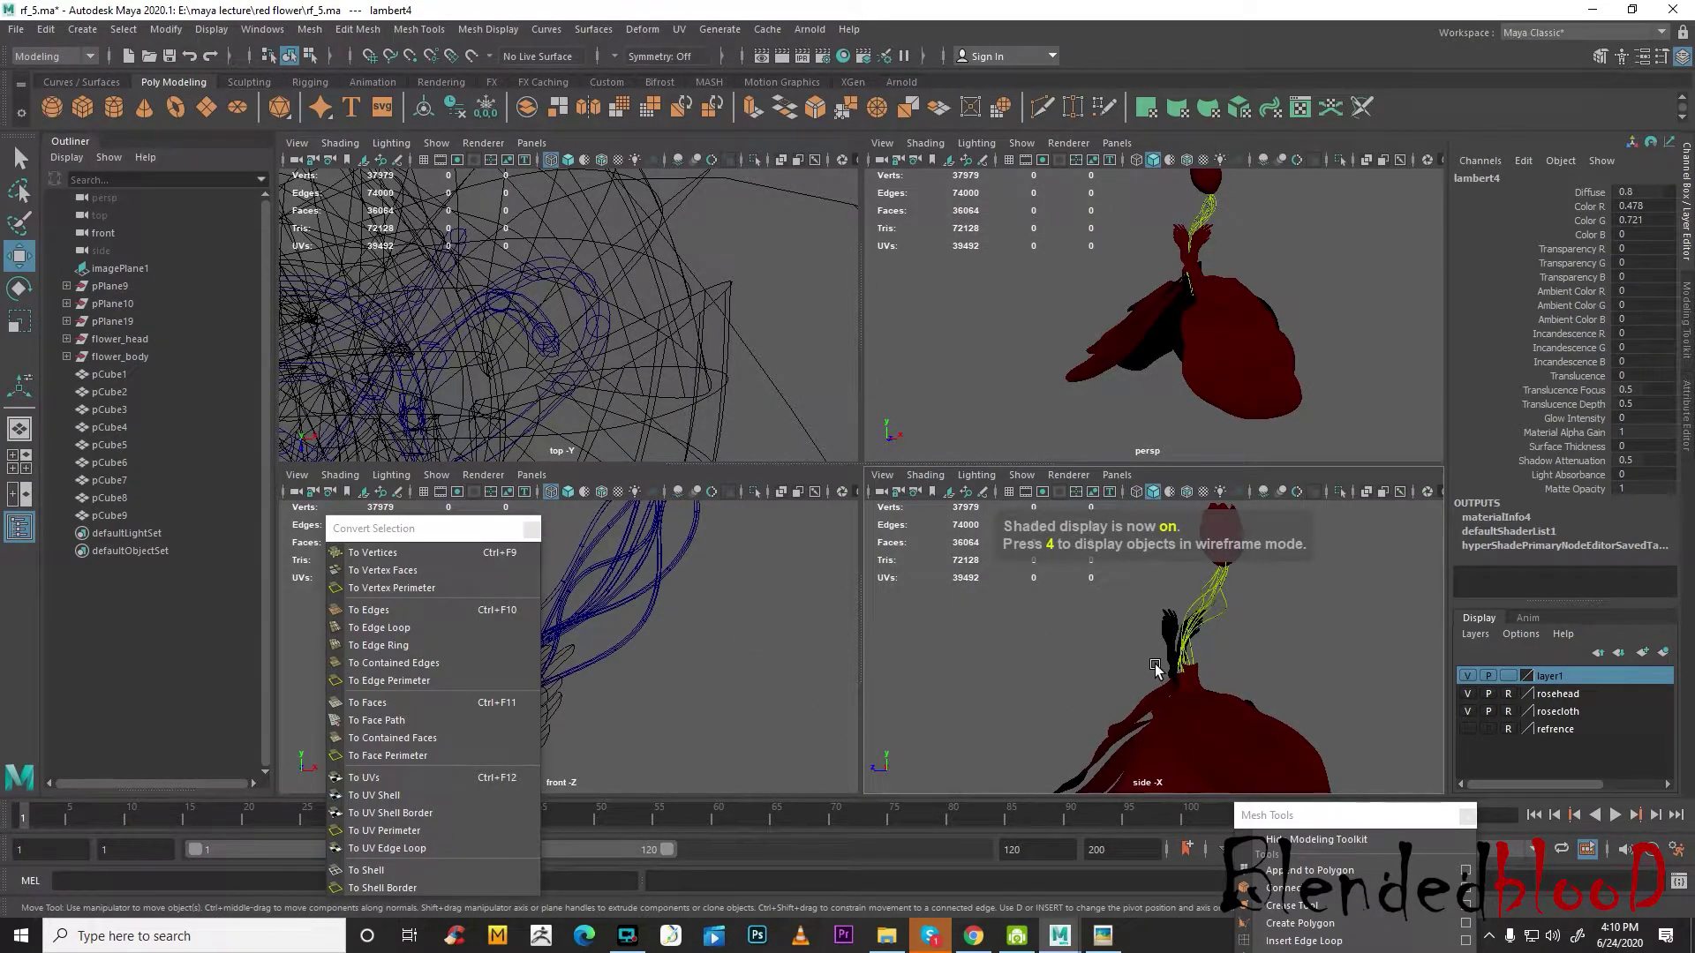
key("4")
key("space")
key("space")
key("space")
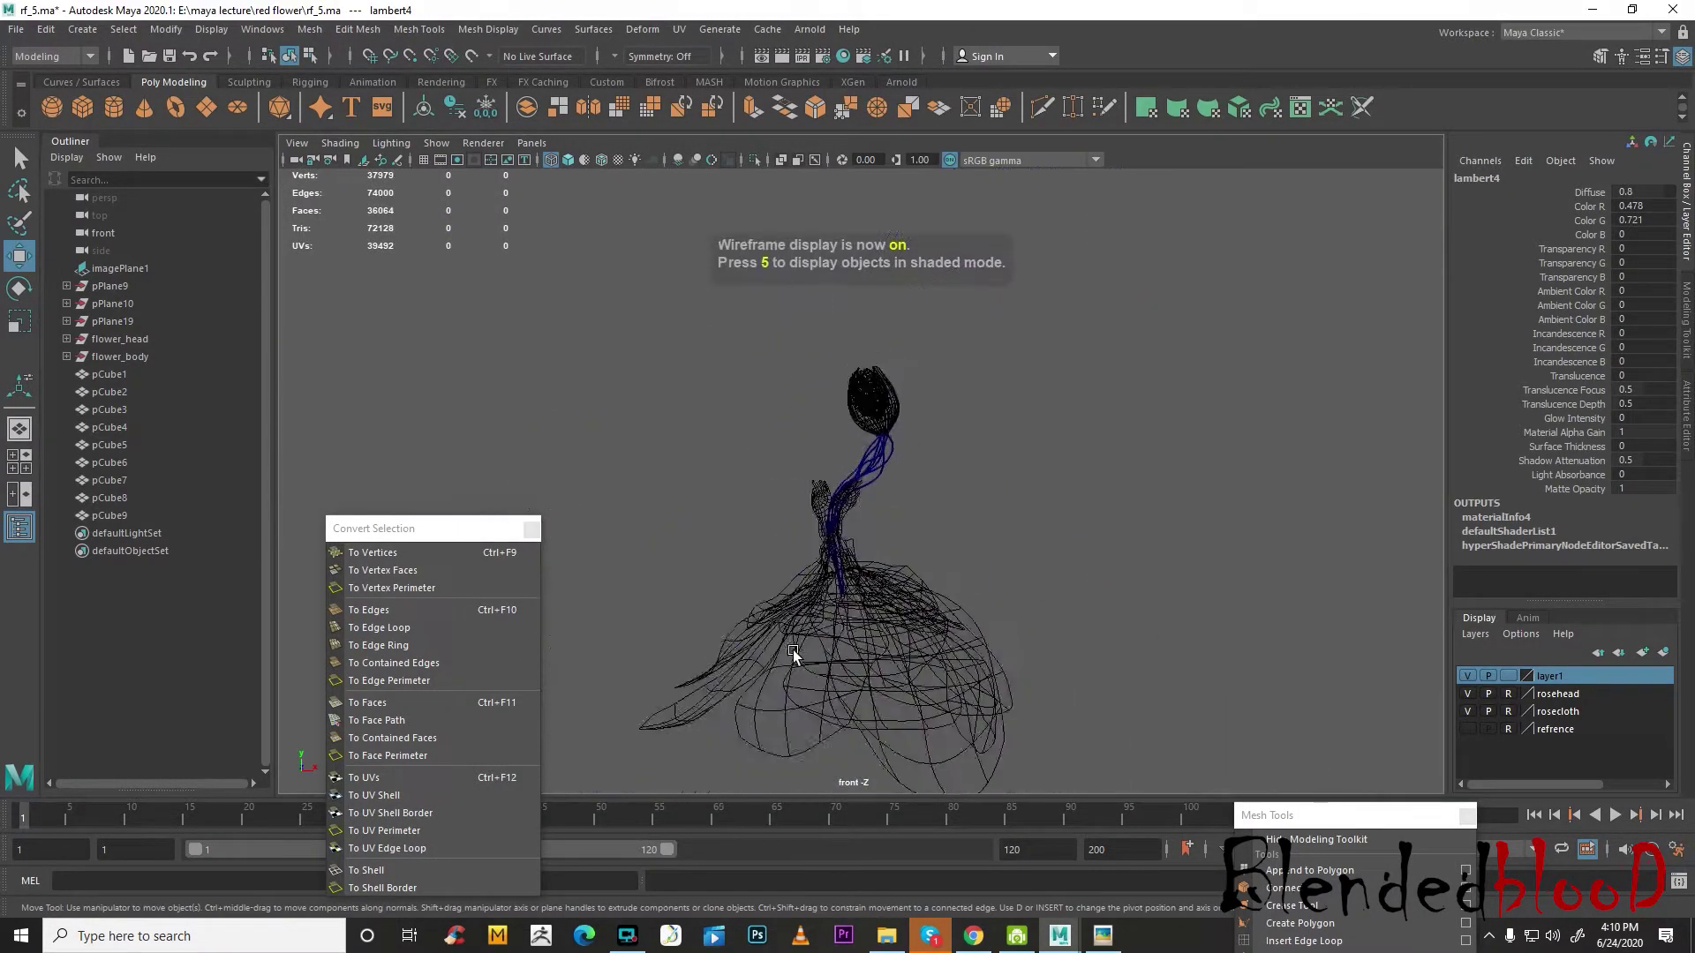
scroll(810, 649, "up", 5)
key("5")
middle_click_drag(1091, 662, 1112, 604, "alt")
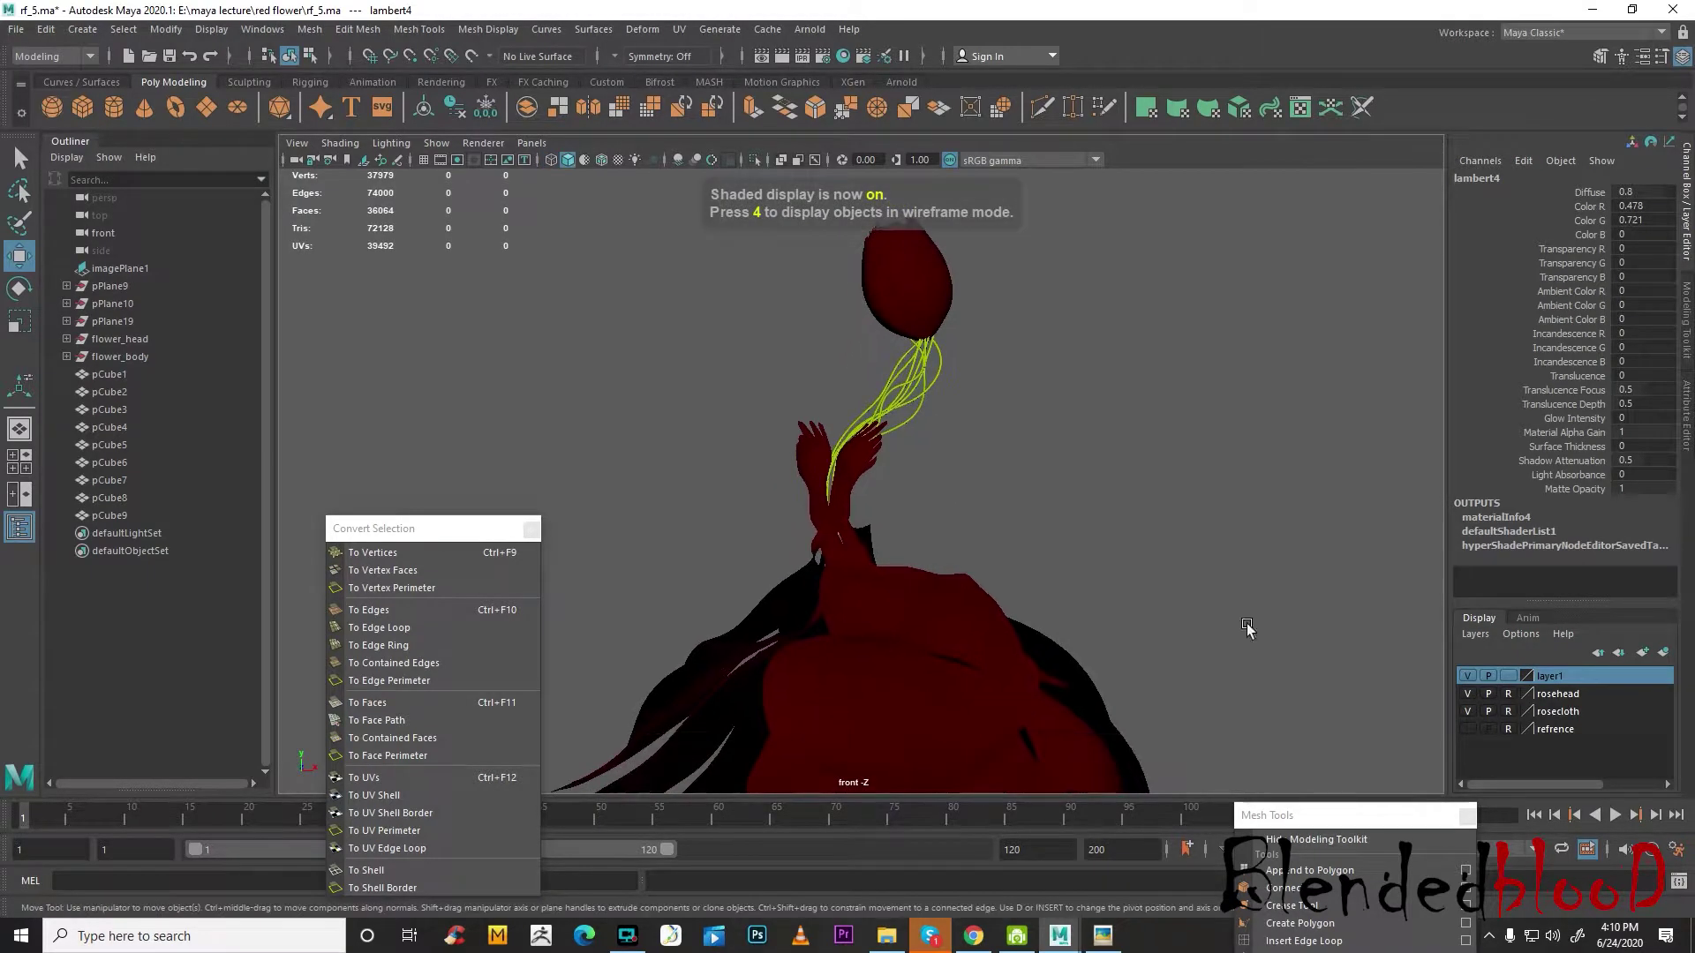
left_click(1467, 726)
scroll(1147, 582, "down", 2)
scroll(1059, 583, "up", 2)
middle_click_drag(965, 583, 990, 686, "alt")
scroll(1023, 618, "up", 3)
left_click(1088, 501)
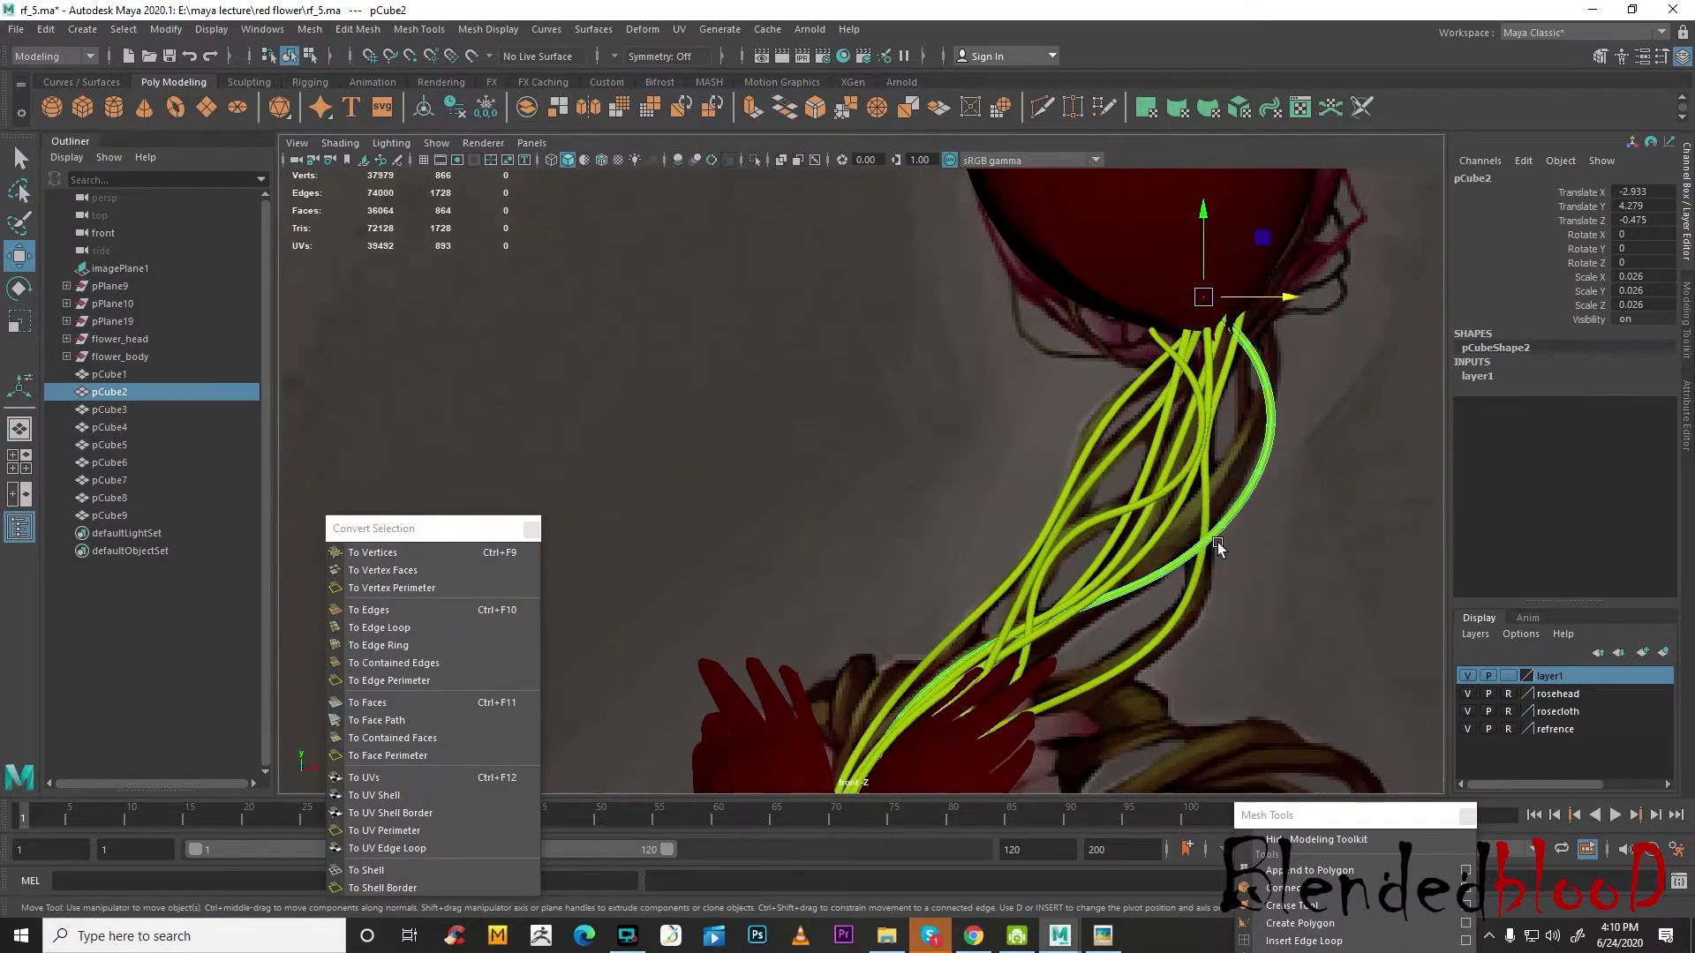
scroll(1202, 542, "up", 5)
middle_click_drag(1210, 558, 1093, 560, "alt")
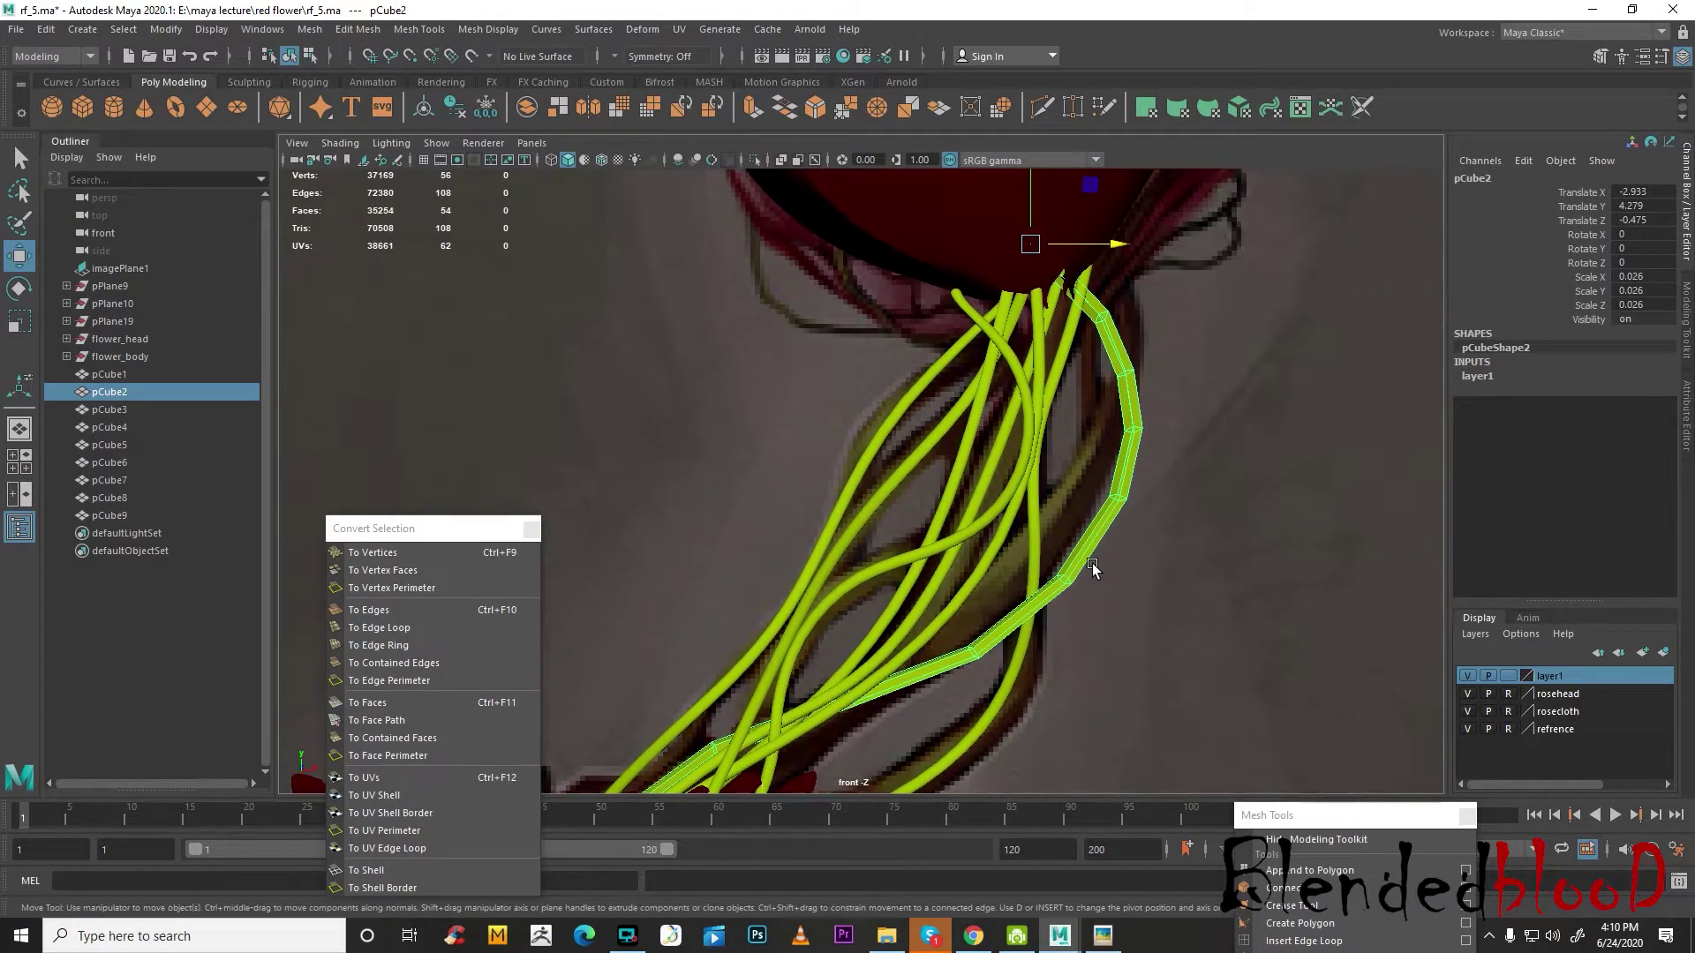
right_click_drag(1069, 574, 1015, 468)
left_click(1066, 581)
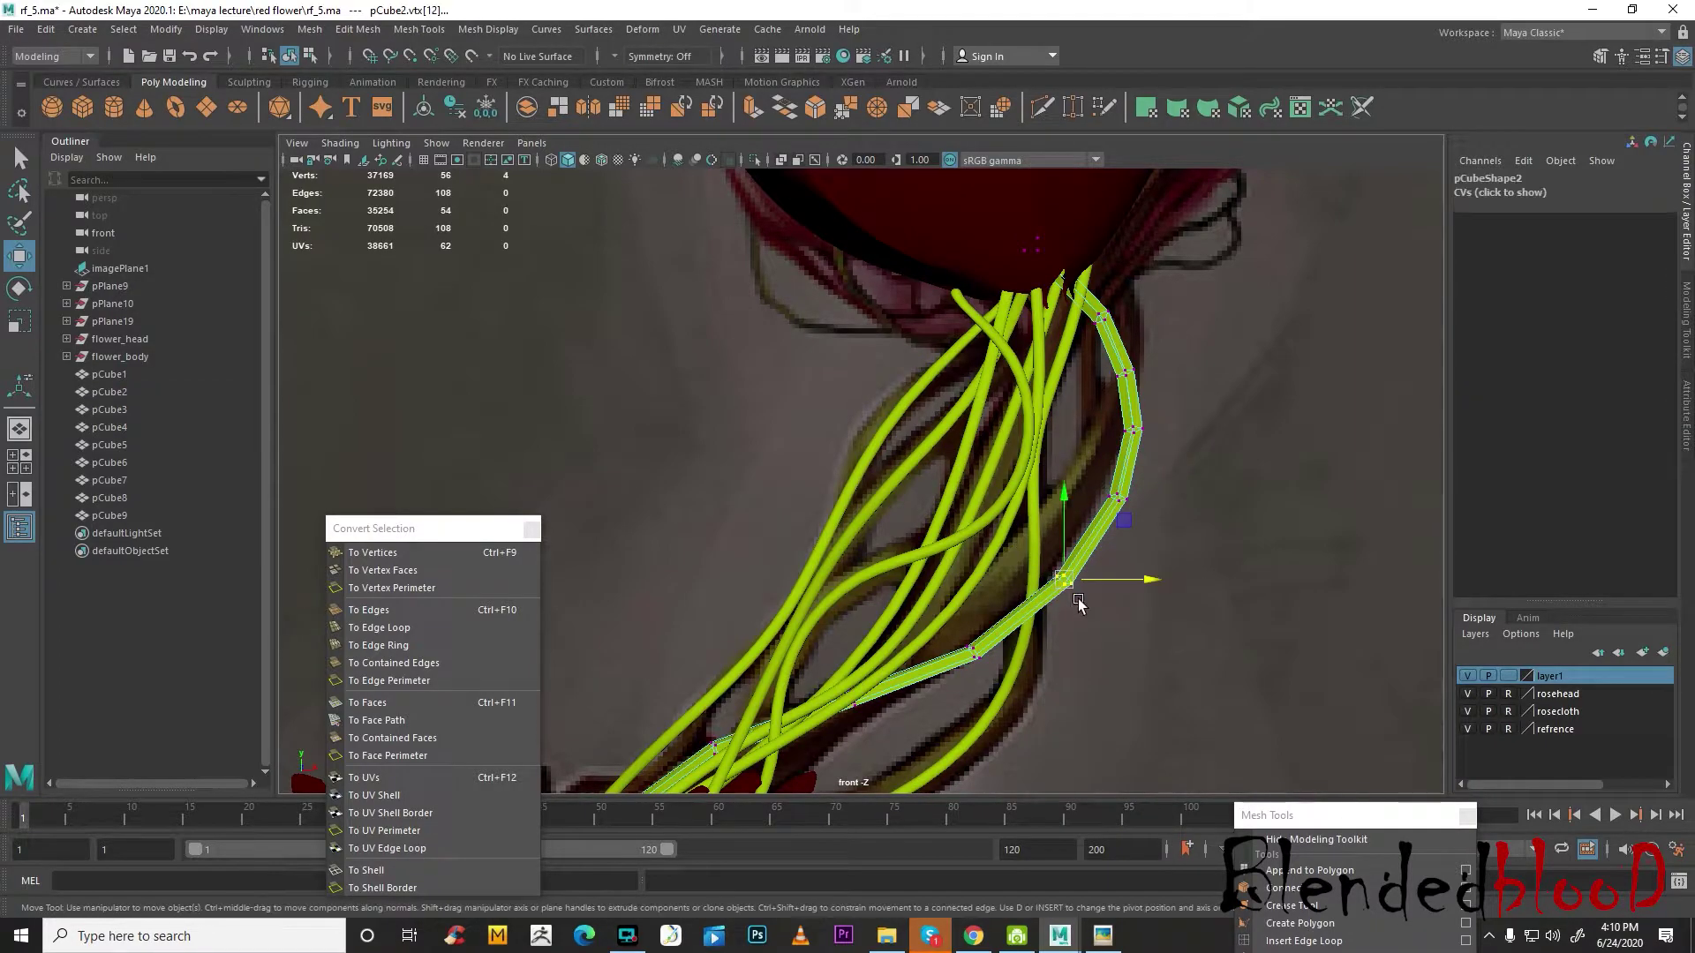
scroll(1103, 529, "down", 6)
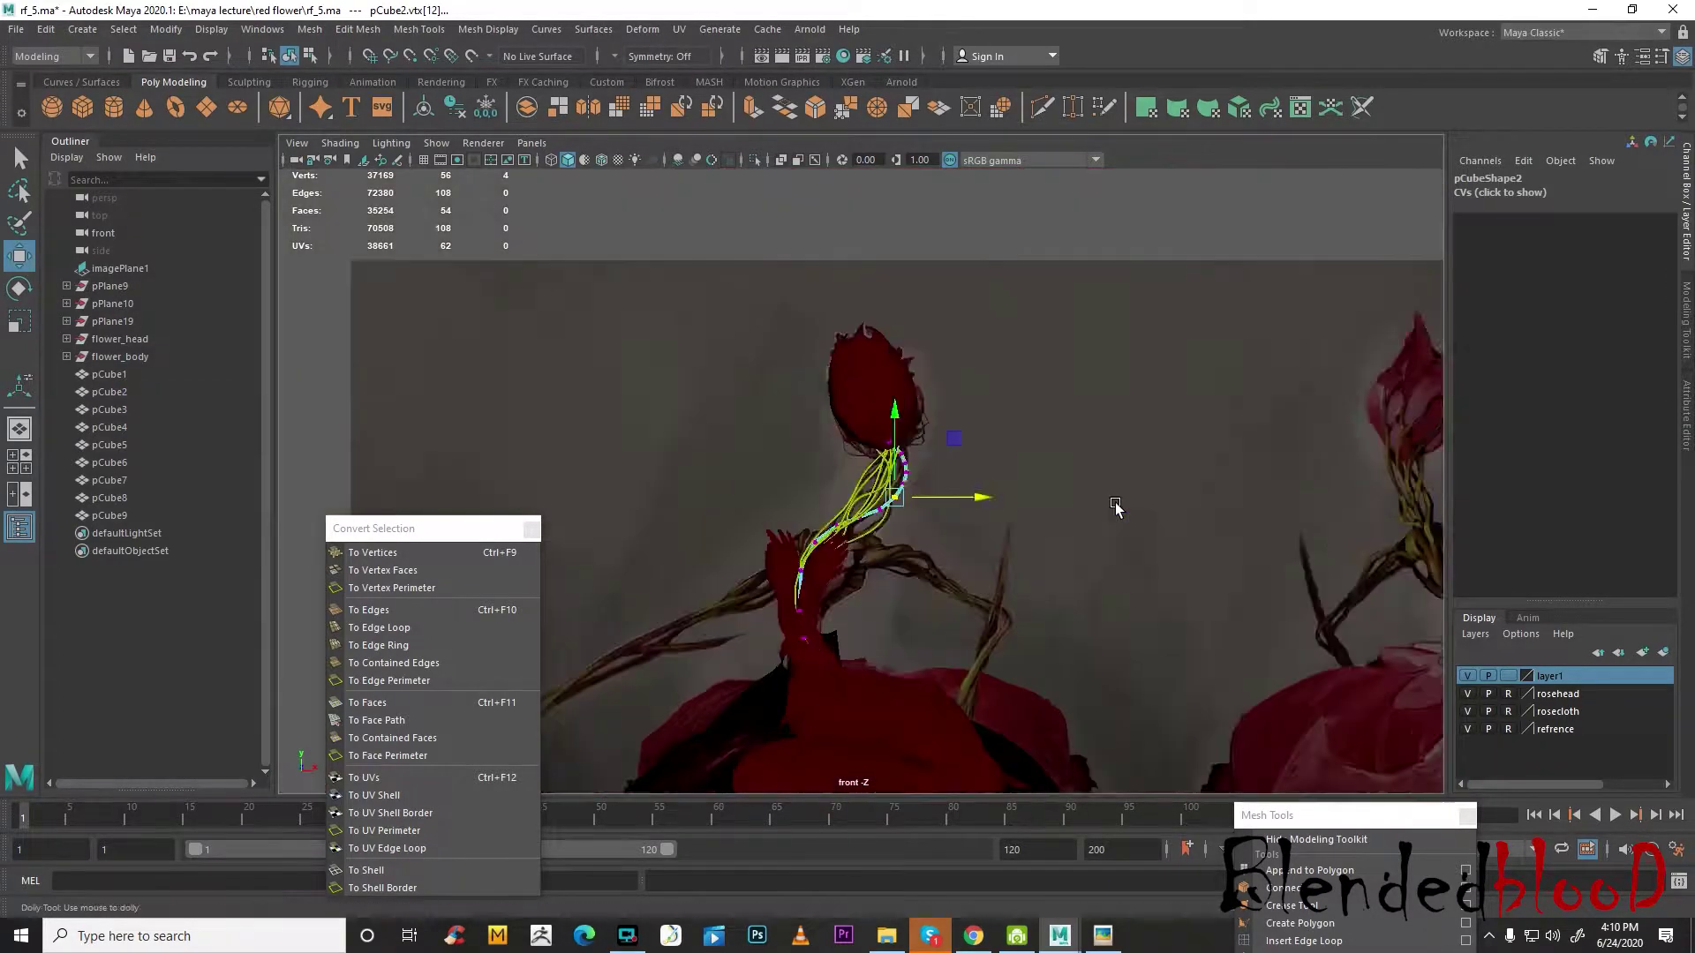
scroll(1024, 616, "up", 6)
right_click_drag(1014, 457, 1096, 421)
- Select all nine stems, pCube1 to pCube9, assign them the existing lambert1 material in Hypershade, close it, and clear the selection
scroll(1061, 483, "down", 6)
scroll(1038, 524, "up", 2)
left_click_drag(711, 341, 959, 793)
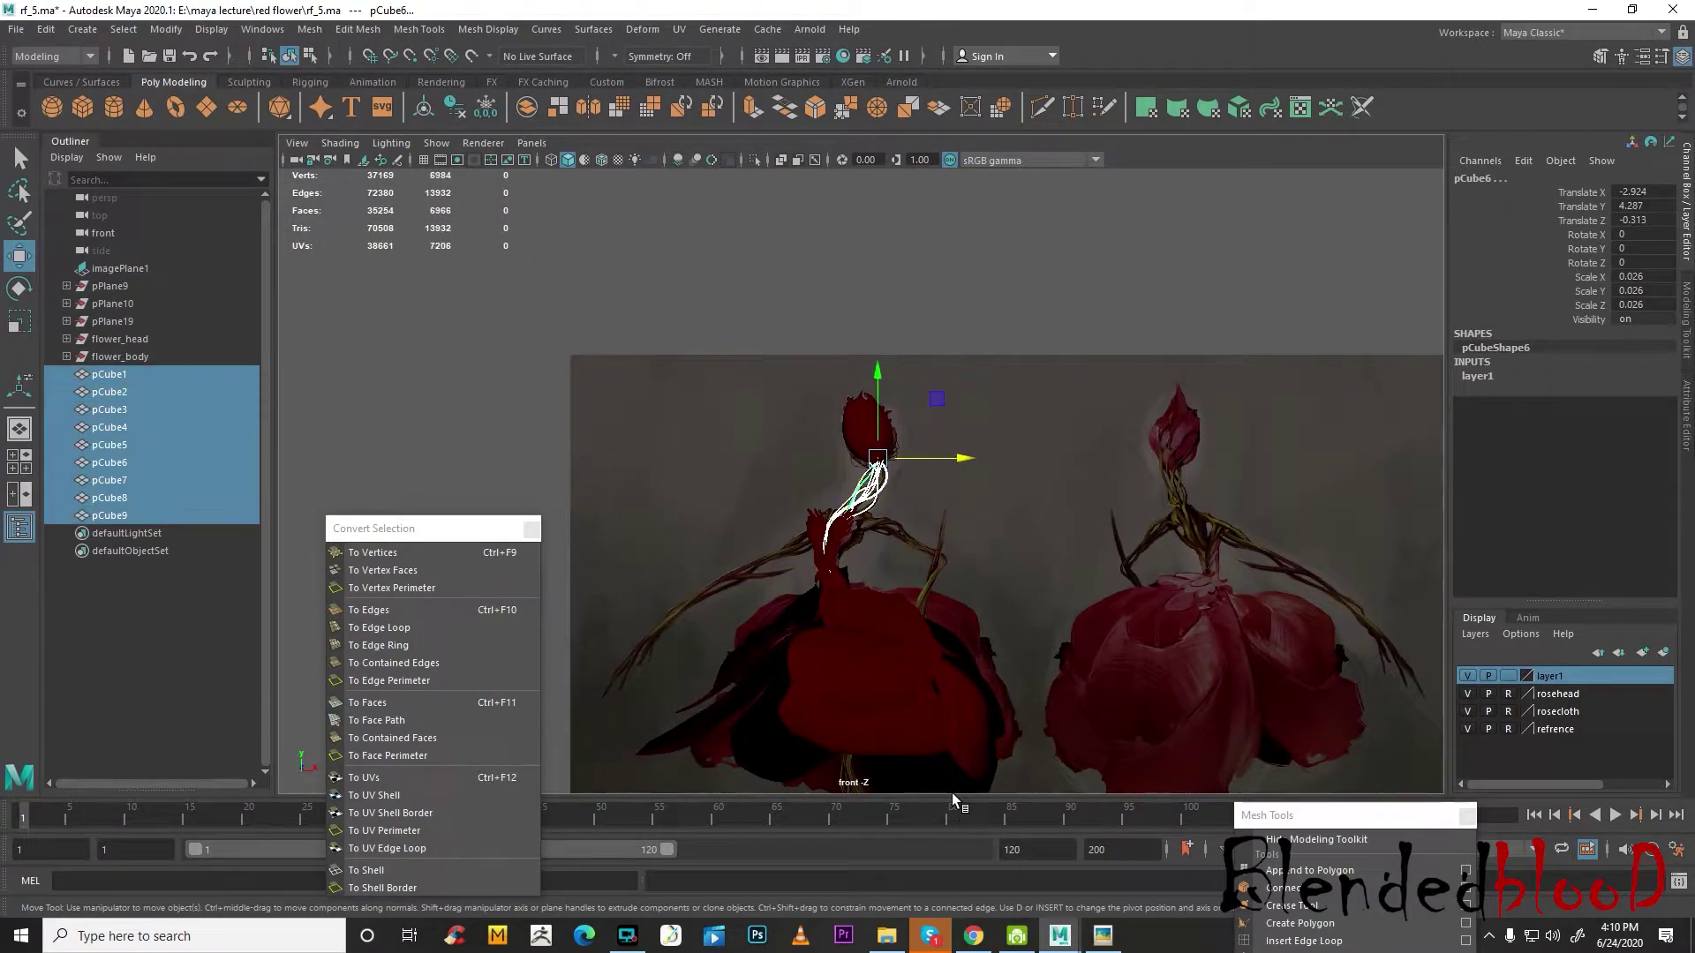
left_click(172, 29)
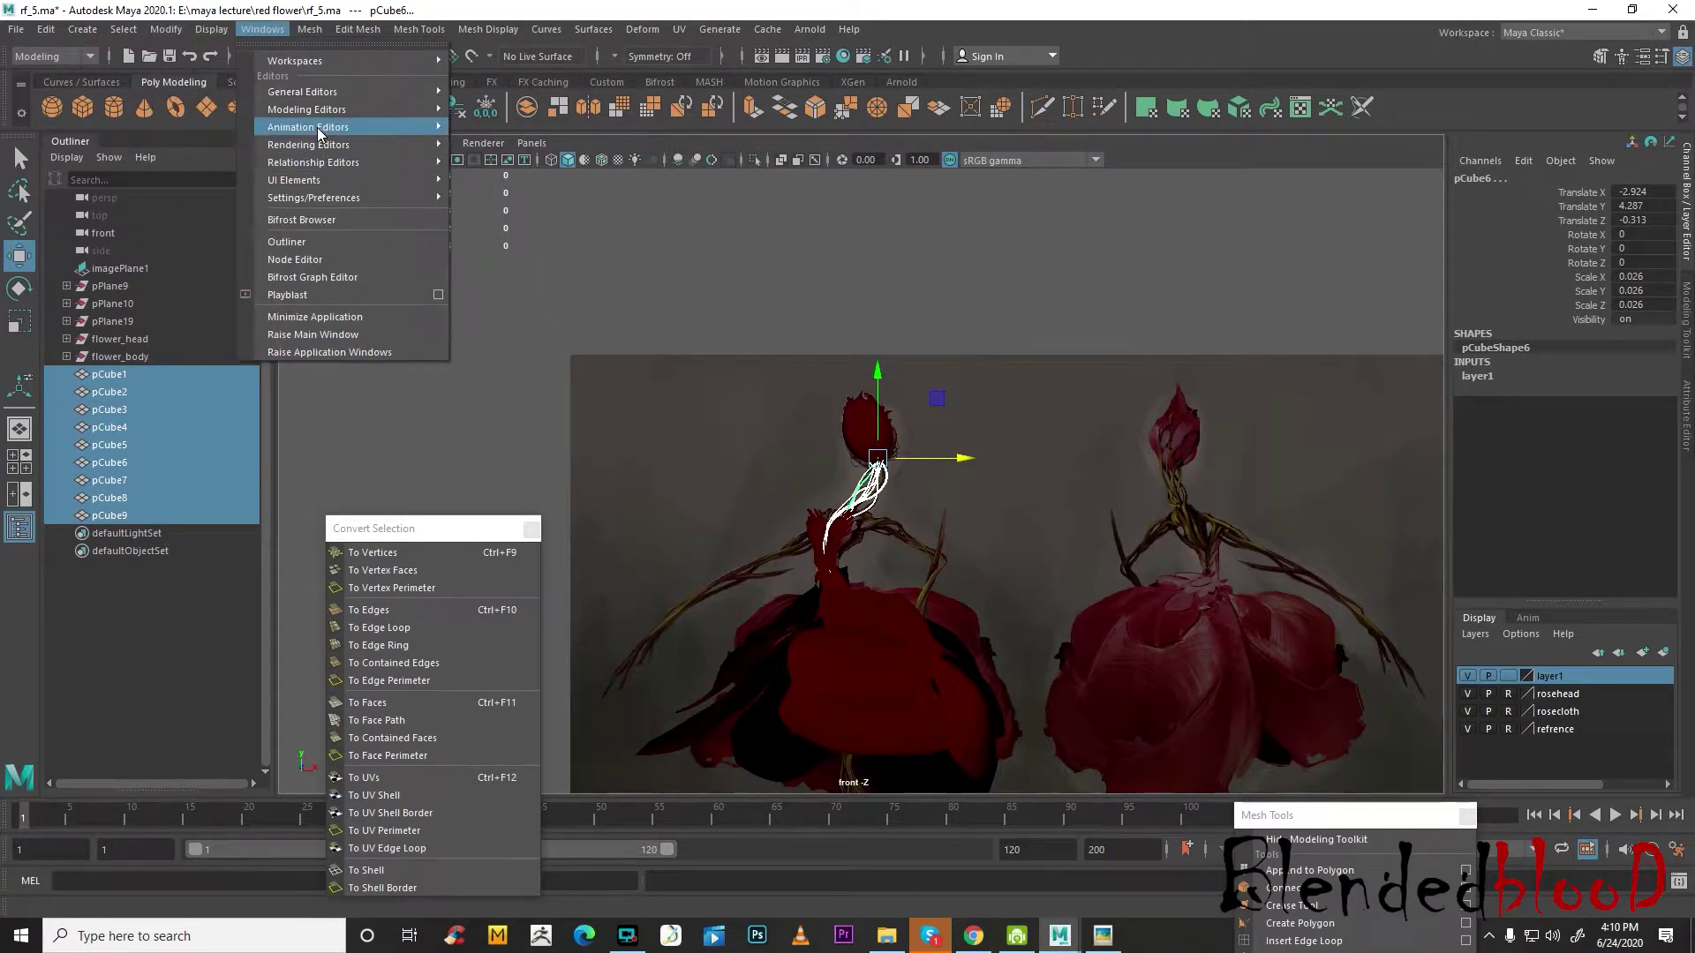
mouse_move(414, 144)
left_click(527, 185)
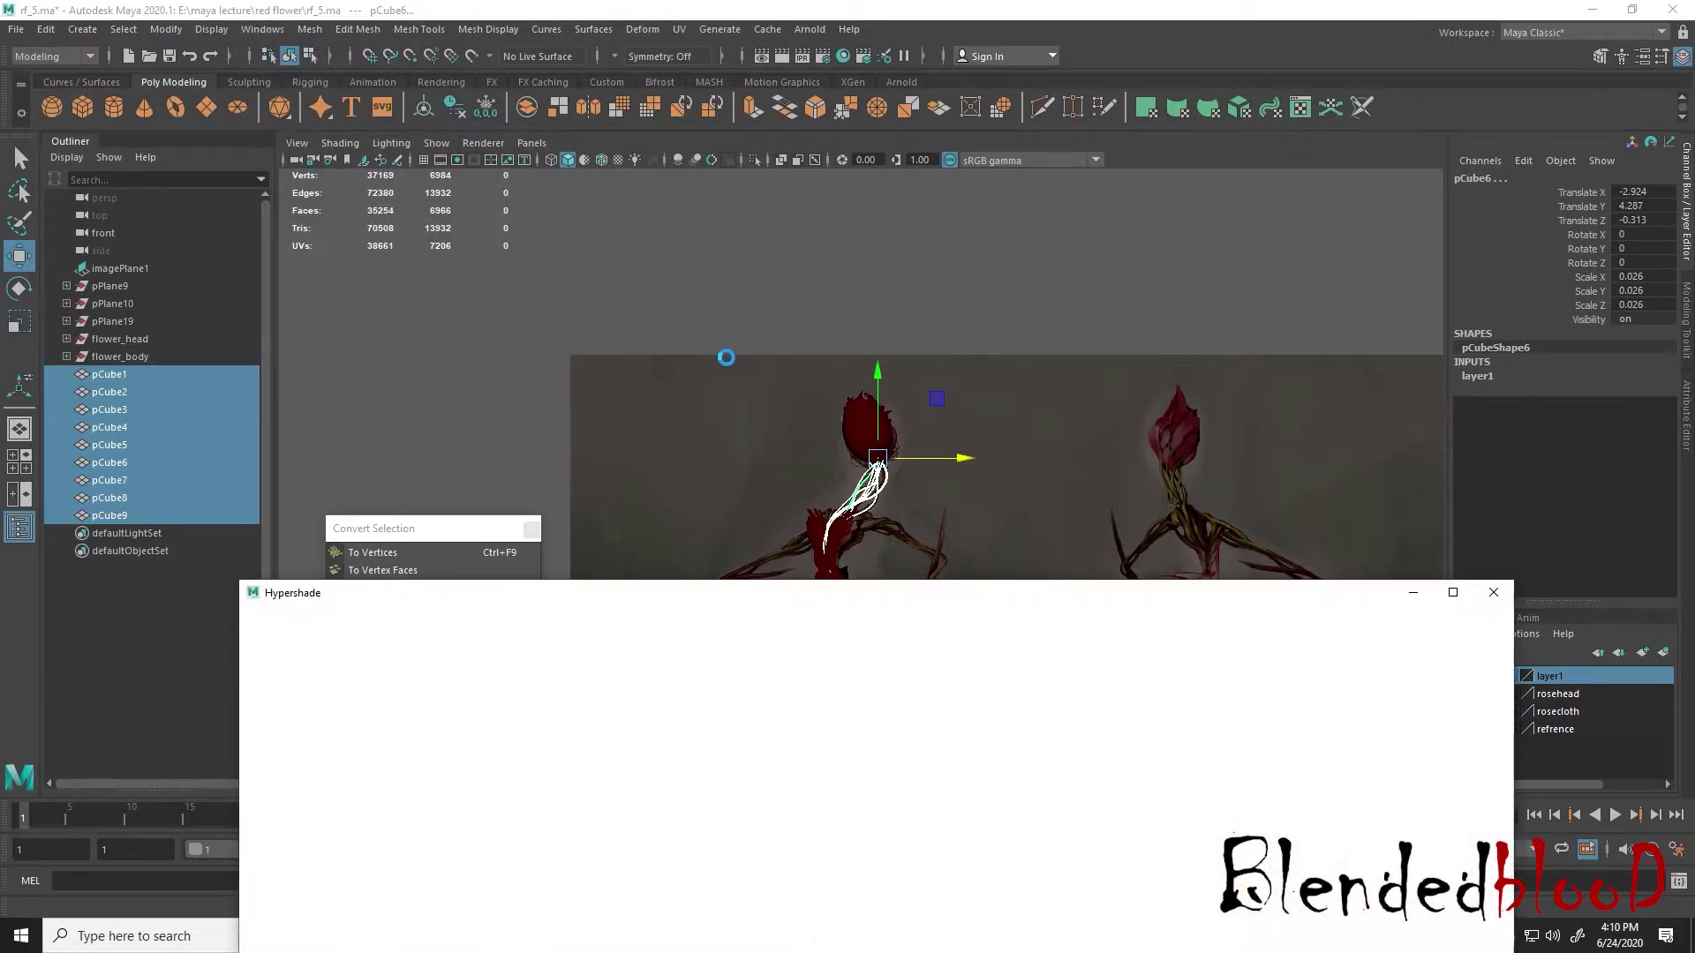
right_click_drag(883, 431, 968, 401)
middle_click_drag(944, 443, 982, 288, "alt")
scroll(982, 289, "down", 1)
left_click_drag(727, 224, 1031, 664)
left_click_drag(1231, 598, 1177, 693)
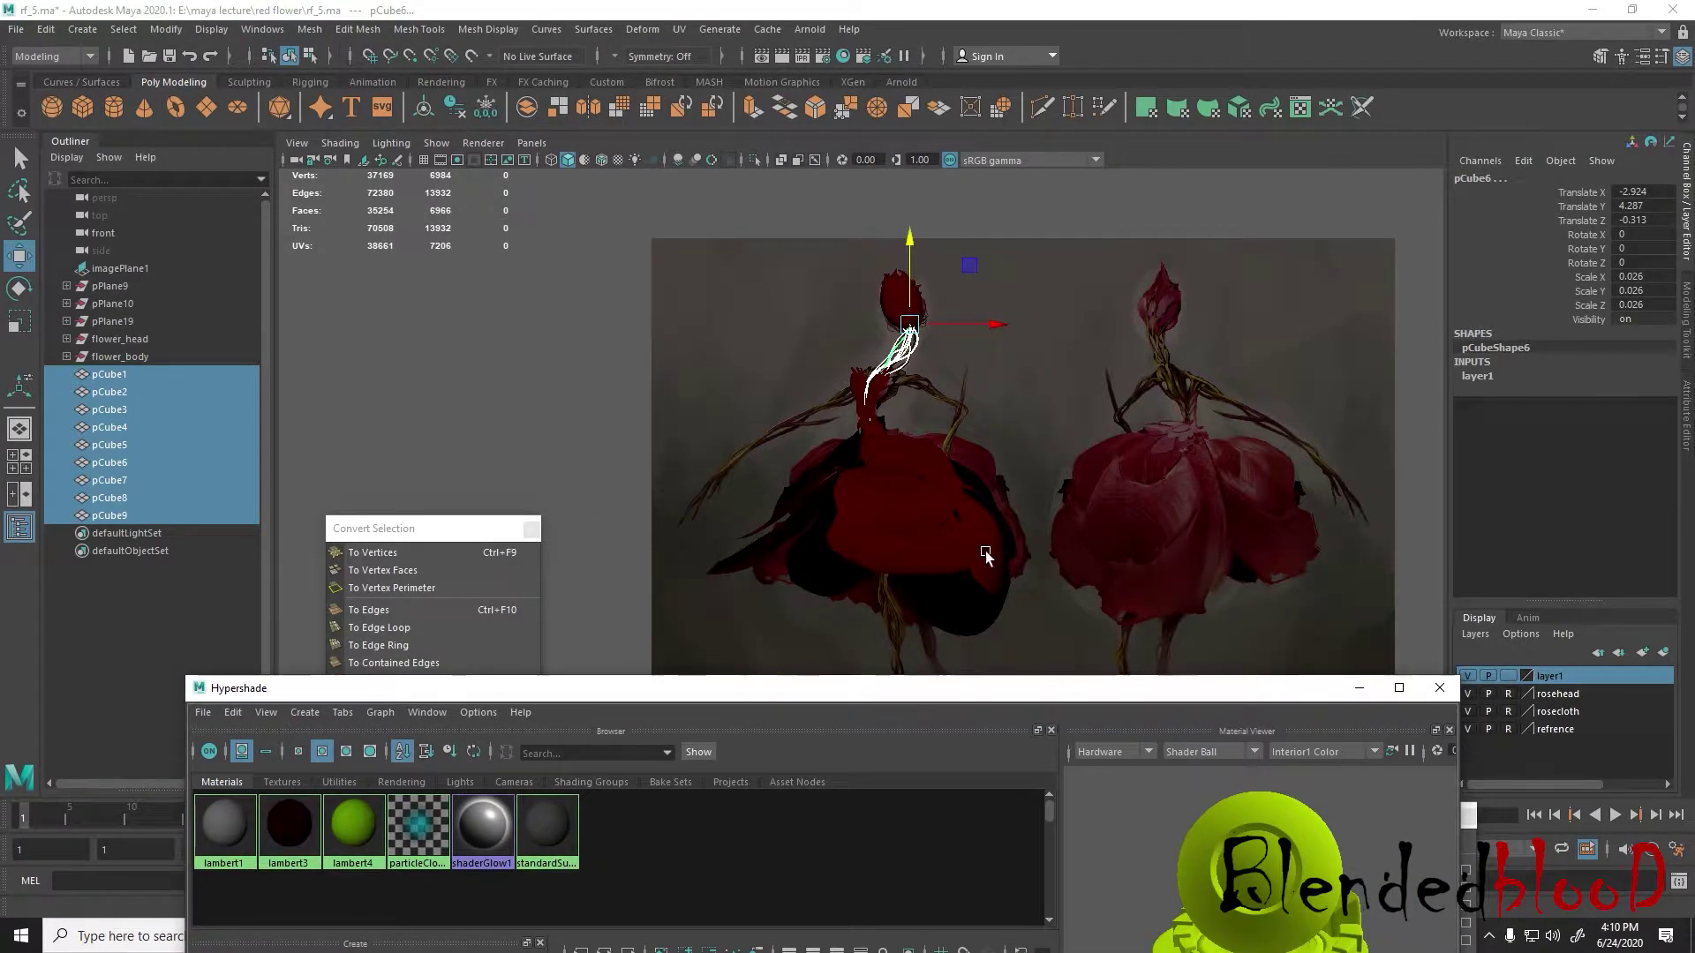
right_click_drag(234, 839, 253, 607)
left_click(1445, 696)
left_click(995, 337)
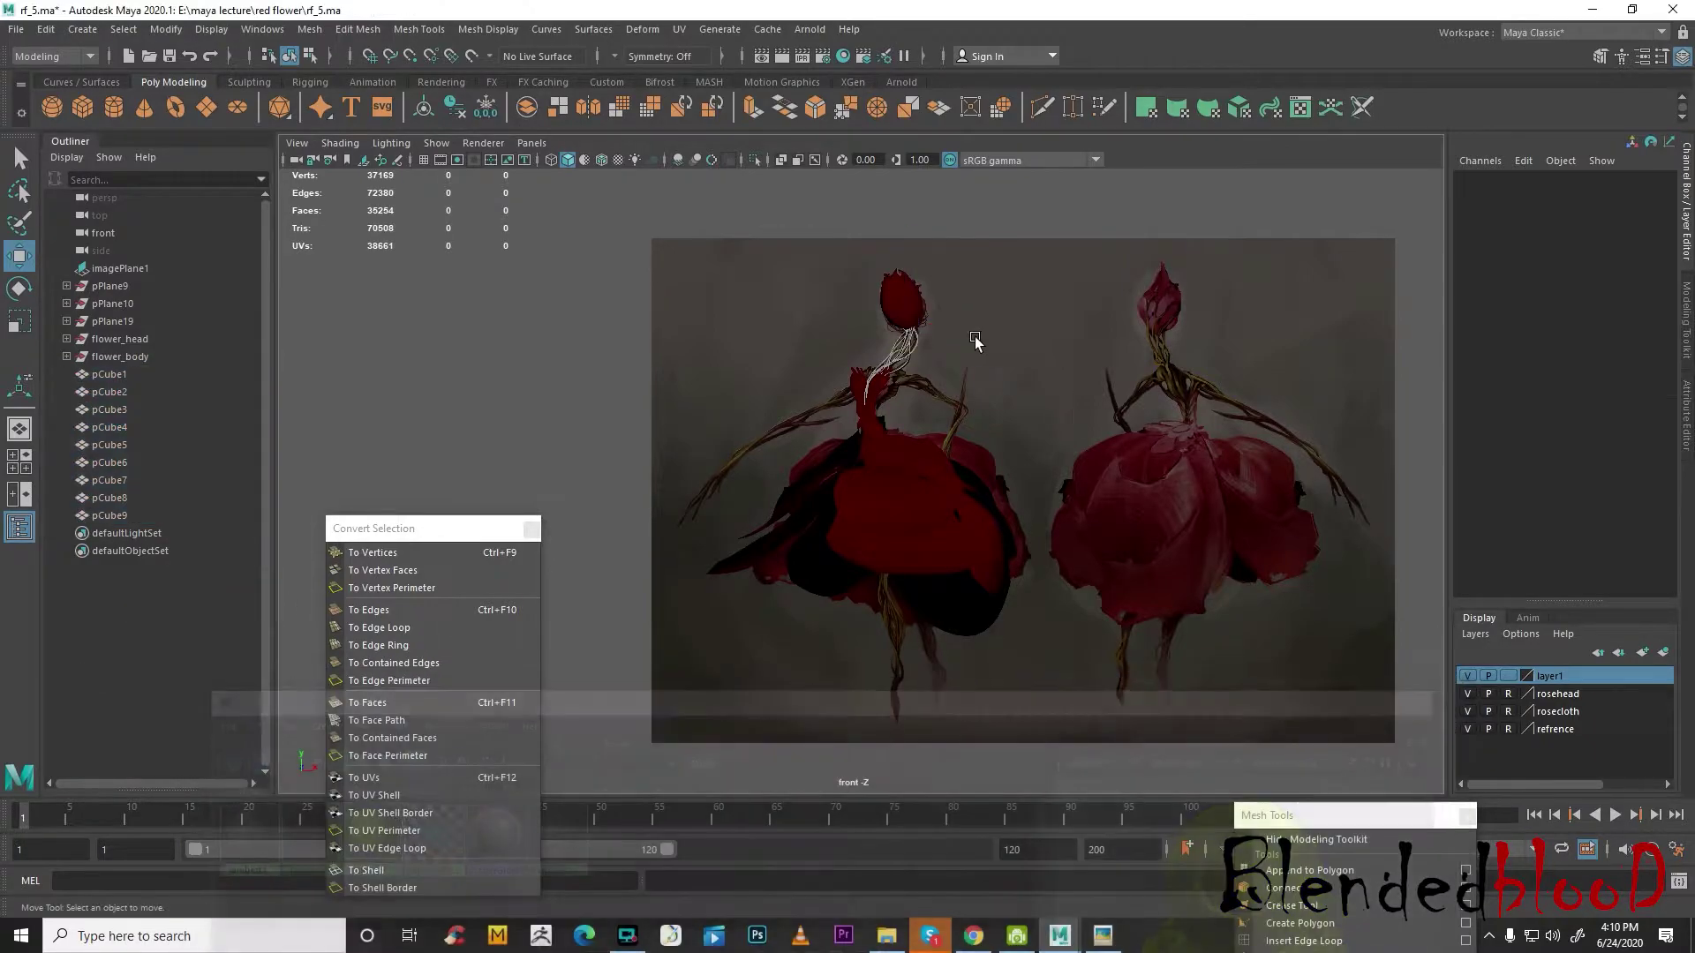
- Select all nine stems and inspect them with smooth mesh preview turned off and back on
scroll(919, 343, "up", 5)
middle_click_drag(936, 331, 976, 745, "alt")
scroll(1015, 623, "up", 4)
scroll(1078, 683, "up", 3)
left_click_drag(777, 359, 979, 569)
scroll(1138, 565, "up", 3)
key("1")
scroll(1099, 539, "down", 2)
scroll(1072, 552, "up", 2)
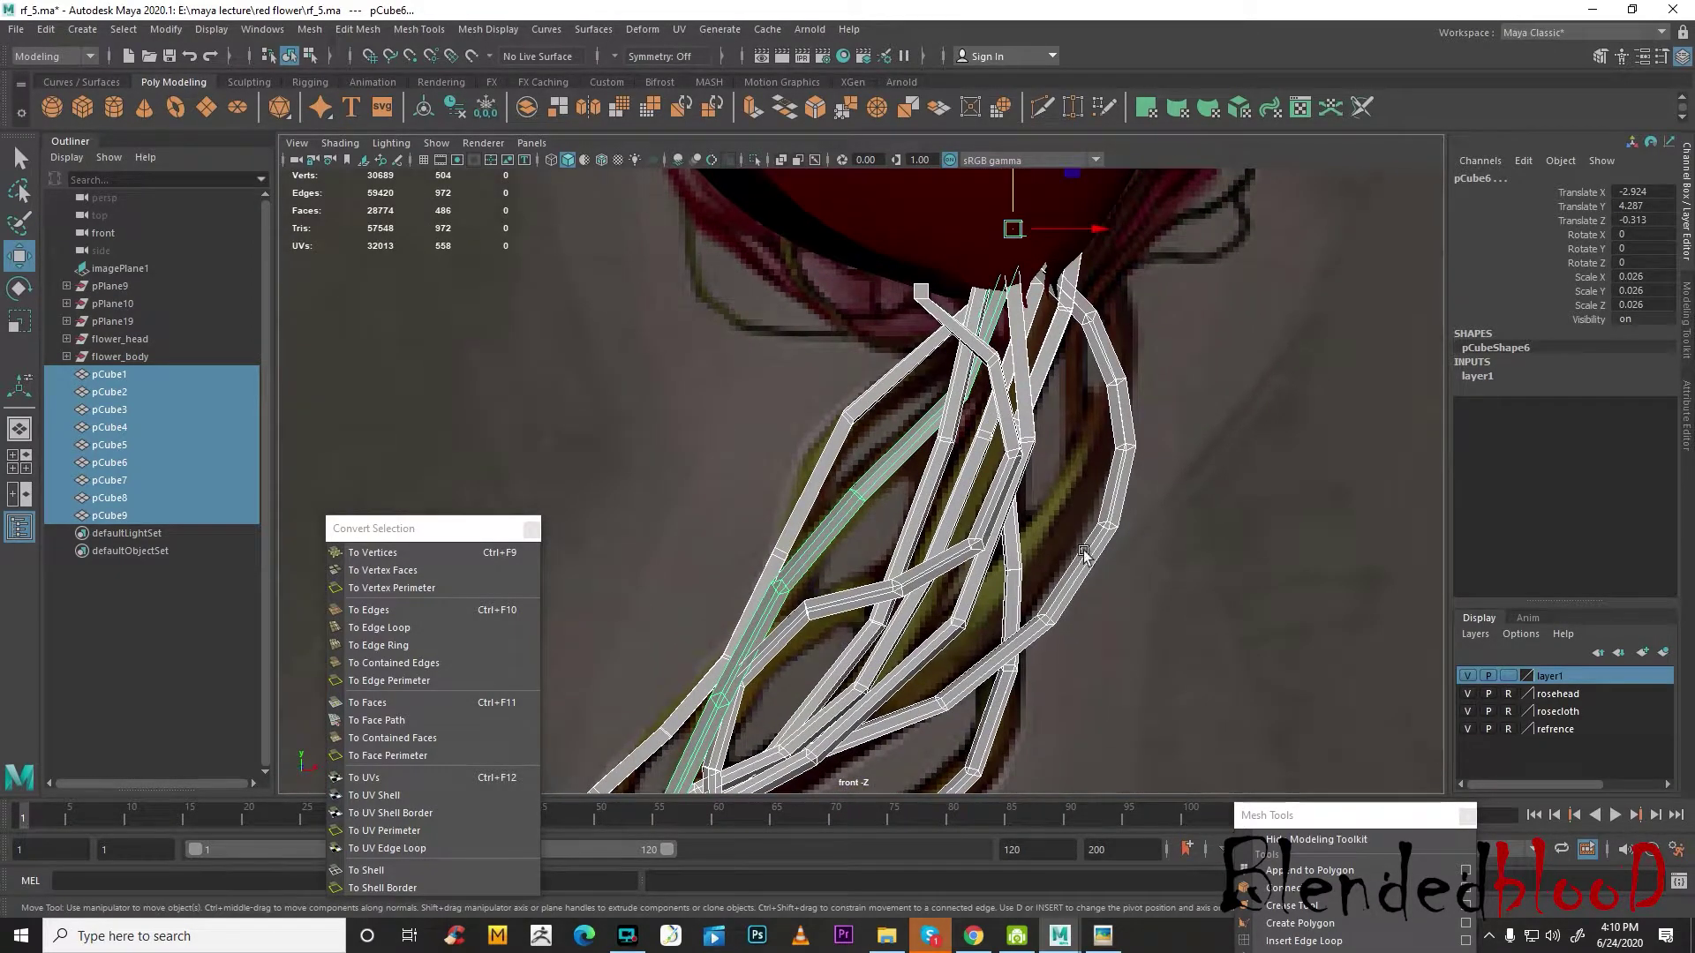
key("3")
- Thicken the middle of stem pCube2 by scaling up four vertex rings around its outer bend, with smooth preview off
right_click_drag(1114, 449, 1057, 453)
scroll(1128, 578, "up", 1)
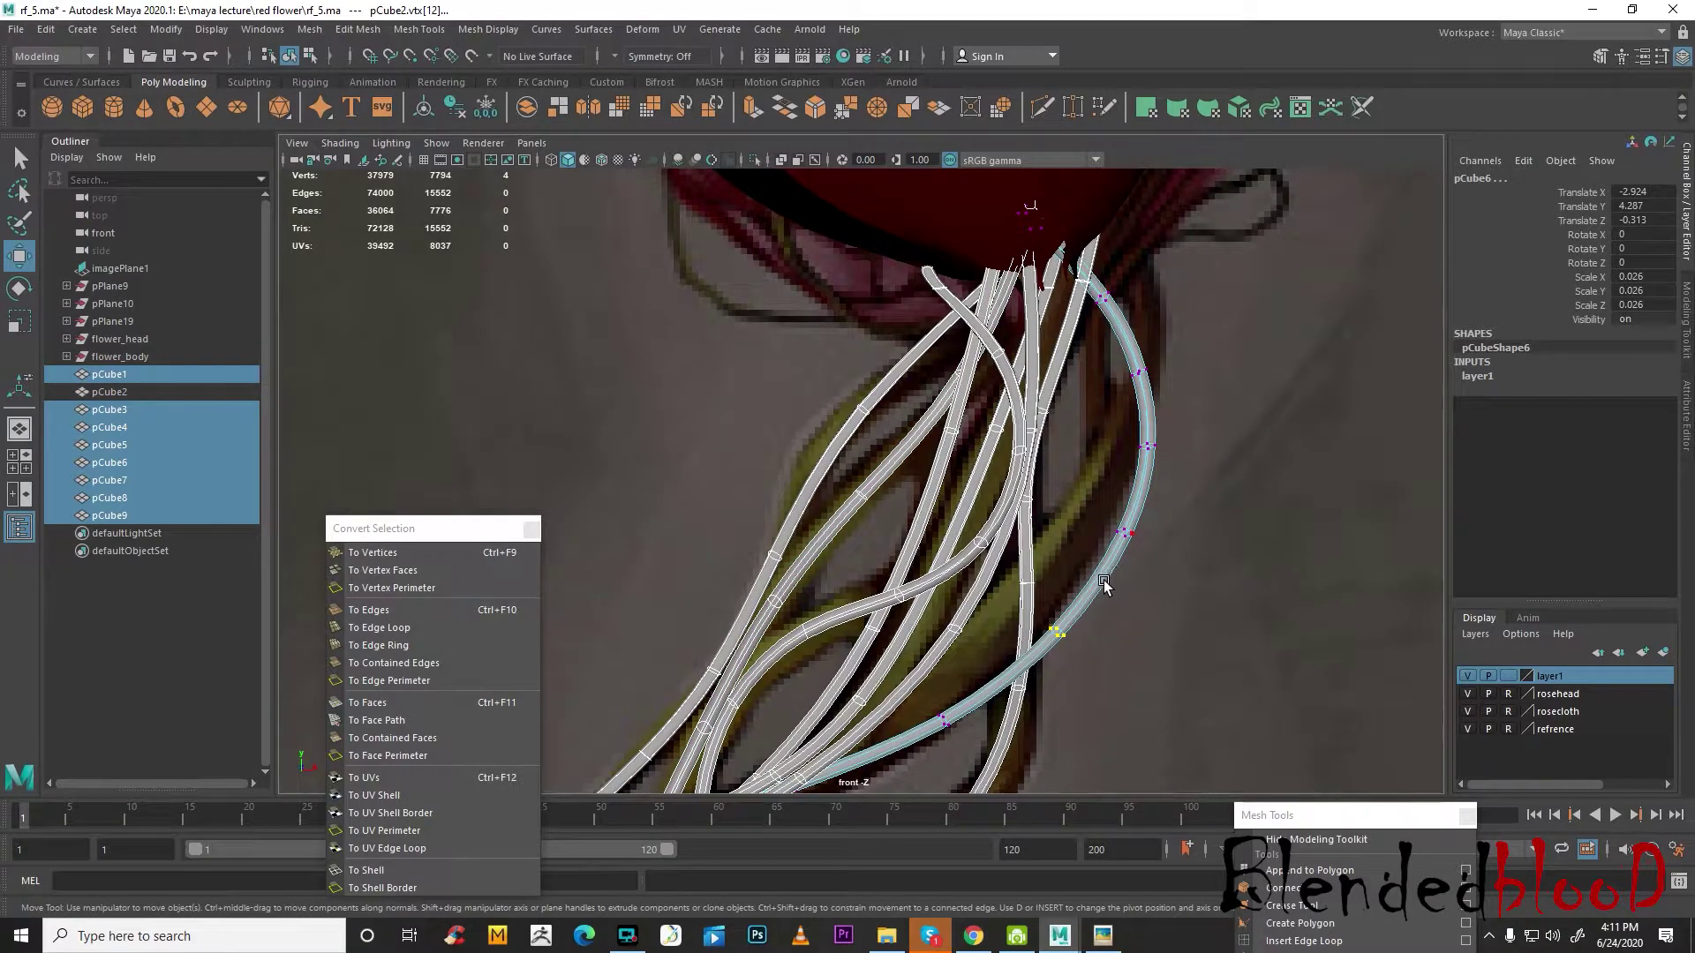
left_click(1124, 531)
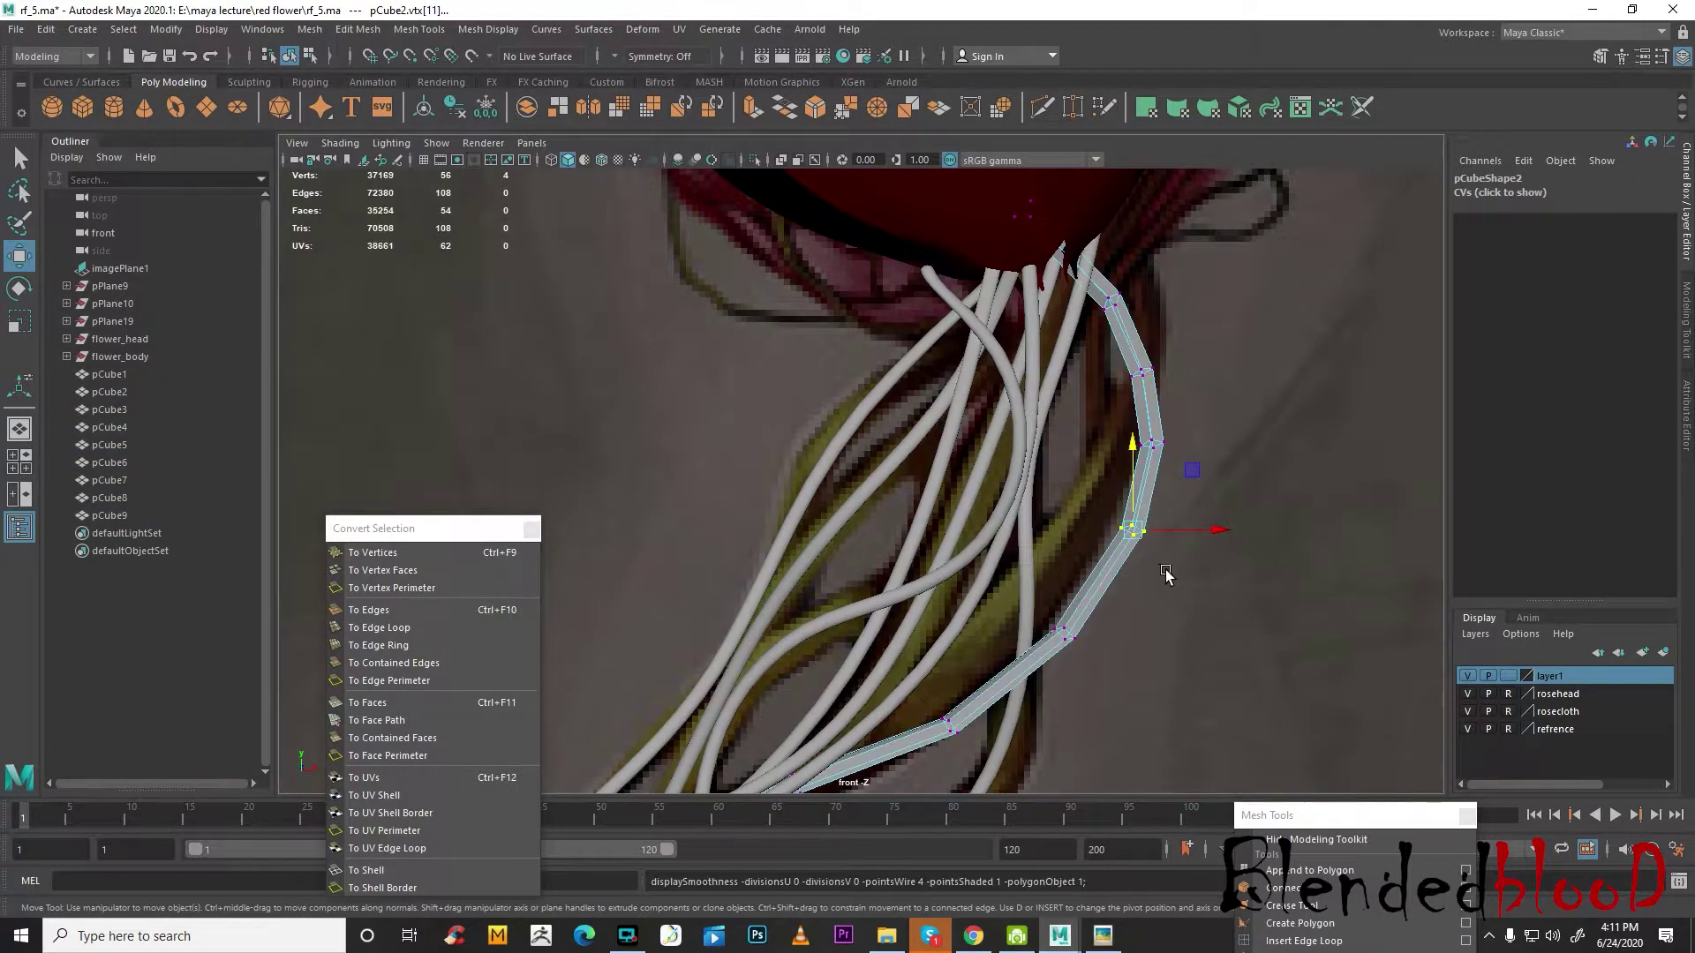
scroll(1112, 494, "up", 3)
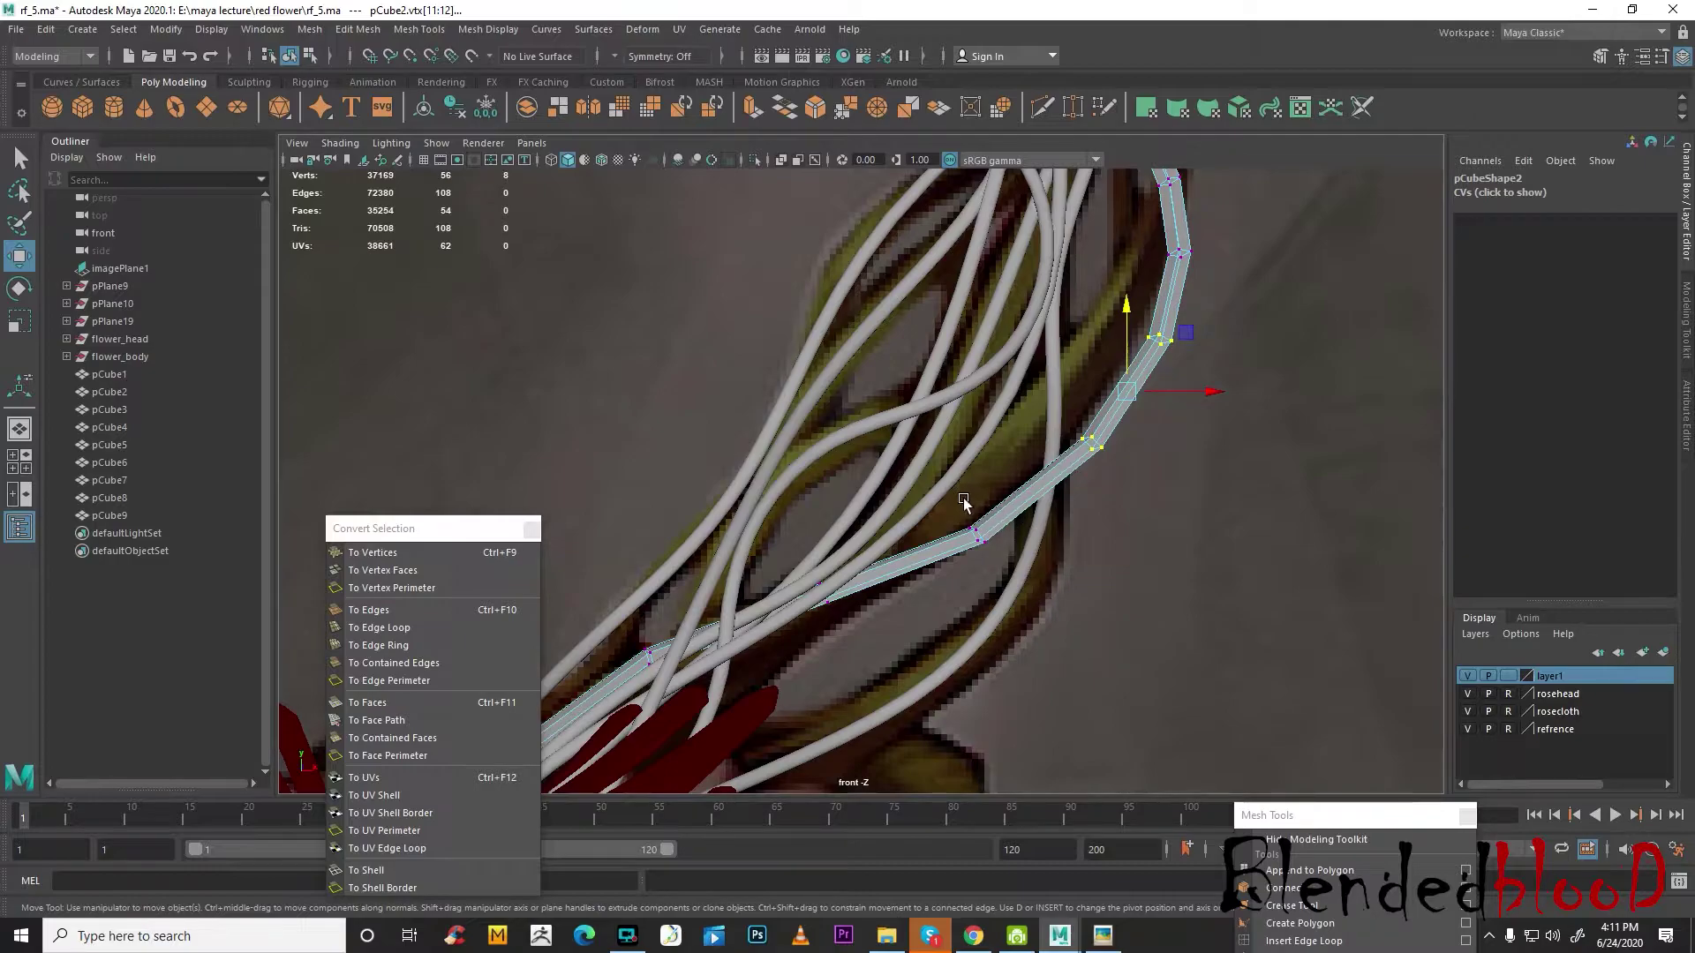
key("r")
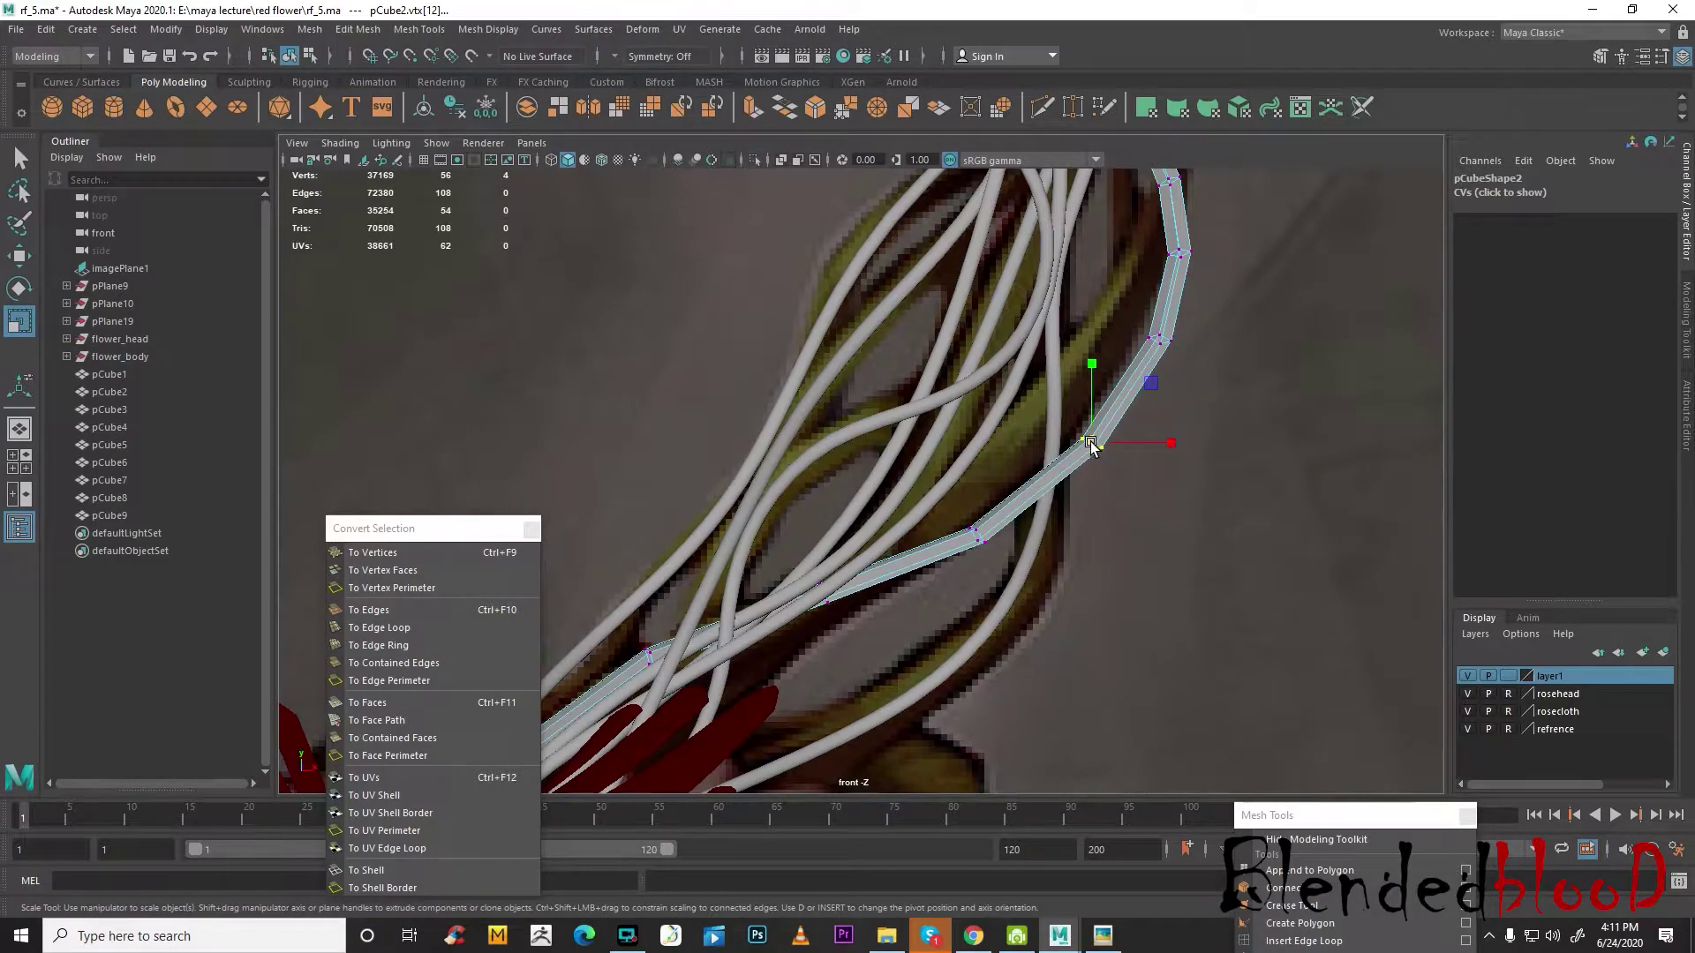
left_click_drag(1092, 443, 1134, 501)
left_click(1157, 339)
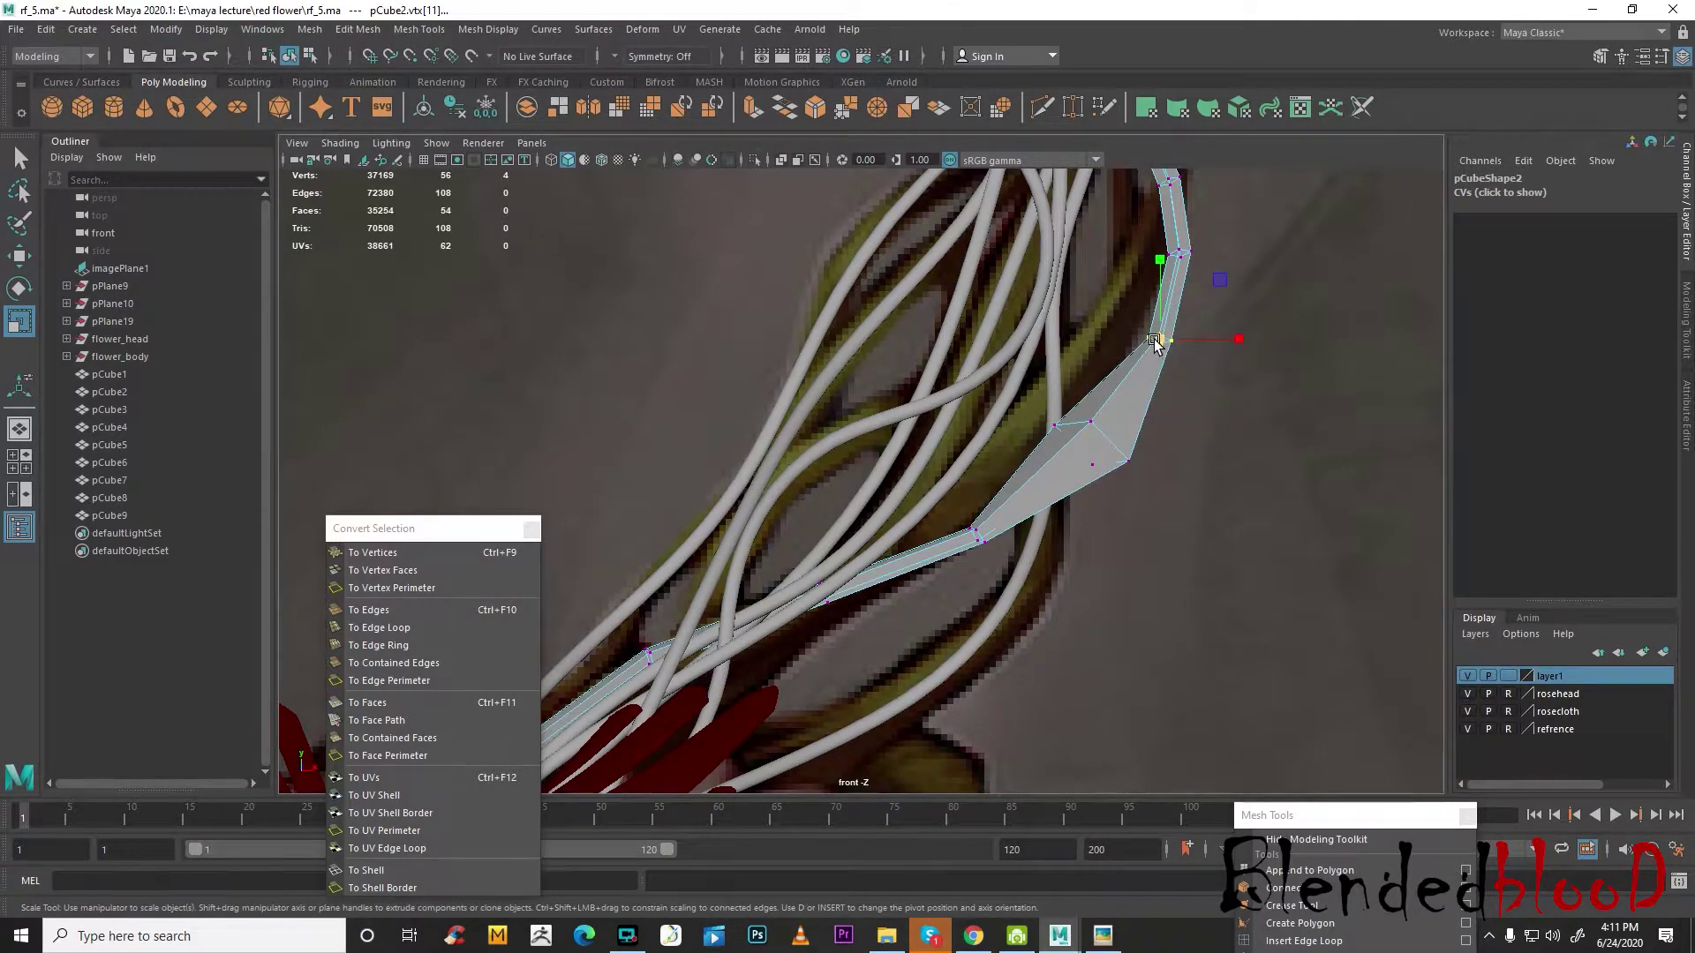
left_click_drag(1159, 339, 1190, 371)
left_click_drag(981, 535, 1011, 590)
left_click_drag(793, 562, 858, 635)
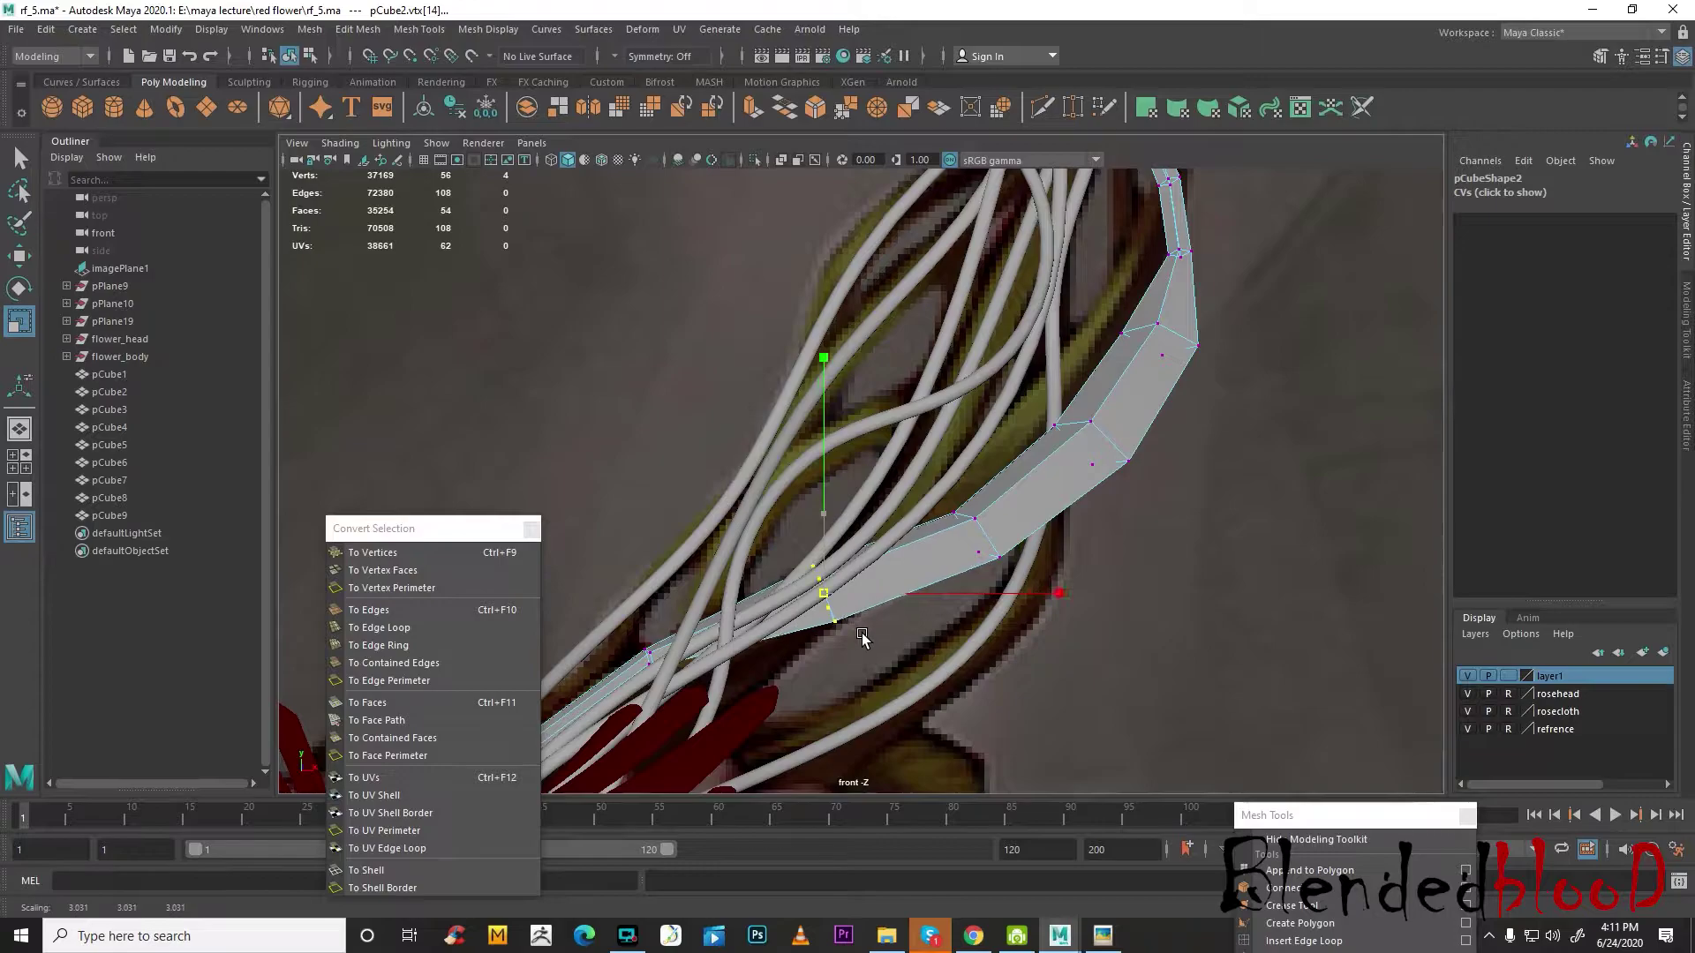
- Scale up the vertex rings along the lower part of stem pCube2 to thicken it toward the body
middle_click_drag(1192, 436, 1044, 642, "alt")
left_click_drag(967, 528, 1092, 625)
left_click_drag(1025, 571, 1007, 578)
left_click_drag(962, 676, 943, 684)
middle_click_drag(866, 717, 950, 556, "alt")
left_click_drag(976, 659, 886, 567)
mouse_move(926, 607)
left_mouse_down()
mouse_move(937, 620)
mouse_move(927, 610)
left_mouse_up()
left_click_drag(800, 714, 743, 617)
left_click_drag(774, 665, 763, 668)
- Scale up the vertex rings on the upper part of stem pCube2 to continue its thickness toward the head
middle_click_drag(1138, 457, 1053, 743, "alt")
left_click_drag(1161, 656, 1162, 657)
mouse_move(1044, 610)
left_mouse_down()
mouse_move(1068, 636)
mouse_move(1062, 624)
left_mouse_up()
left_click_drag(1089, 493, 1052, 550)
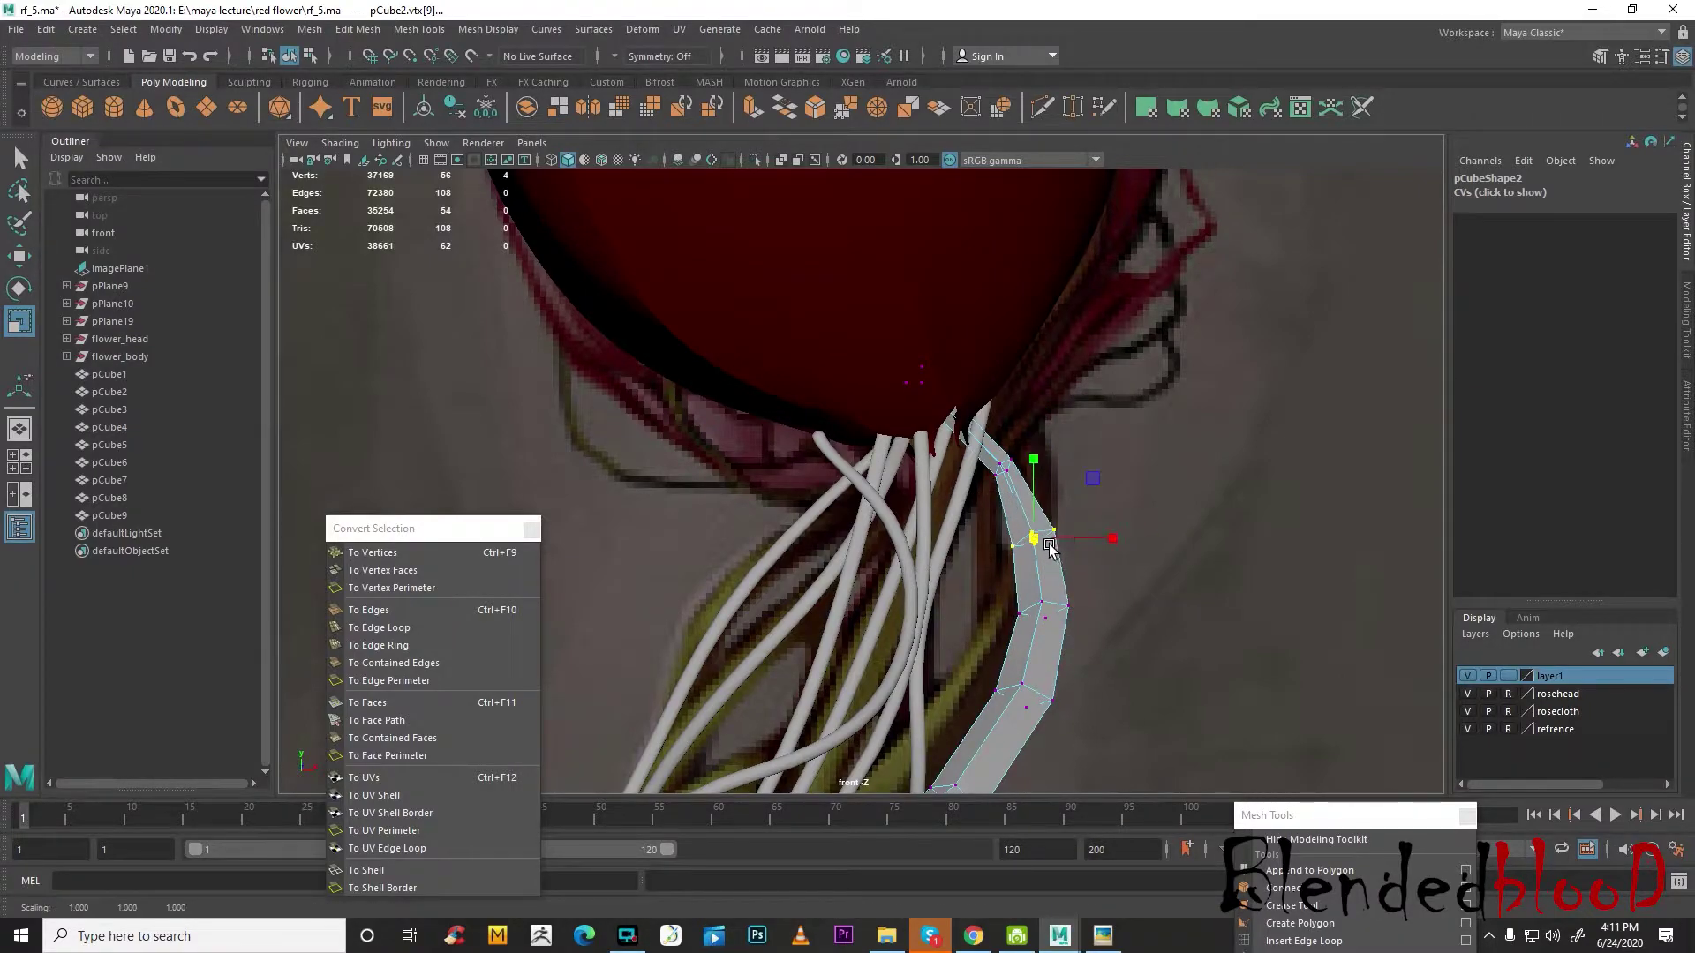
left_click_drag(1042, 439, 1029, 505)
- Scale and reposition the topmost vertex rings of stem pCube2 where it meets the flower head
mouse_move(968, 427)
left_mouse_down()
mouse_move(1004, 448)
mouse_move(982, 443)
left_mouse_up()
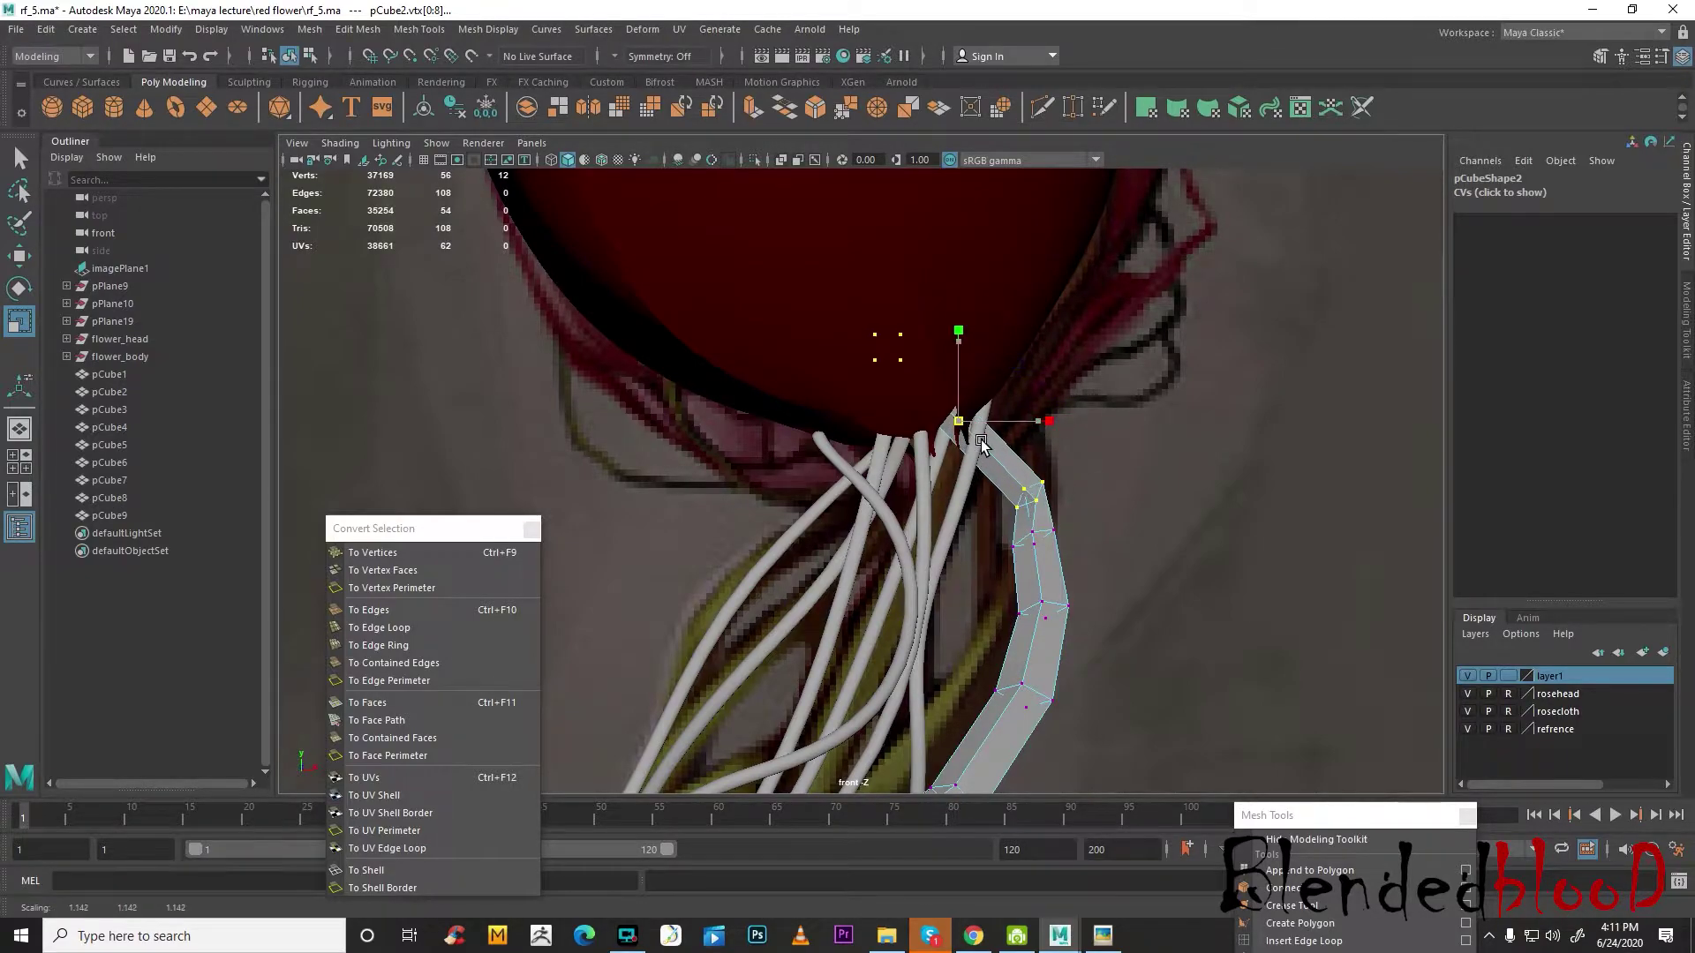
left_click_drag(959, 343, 962, 371)
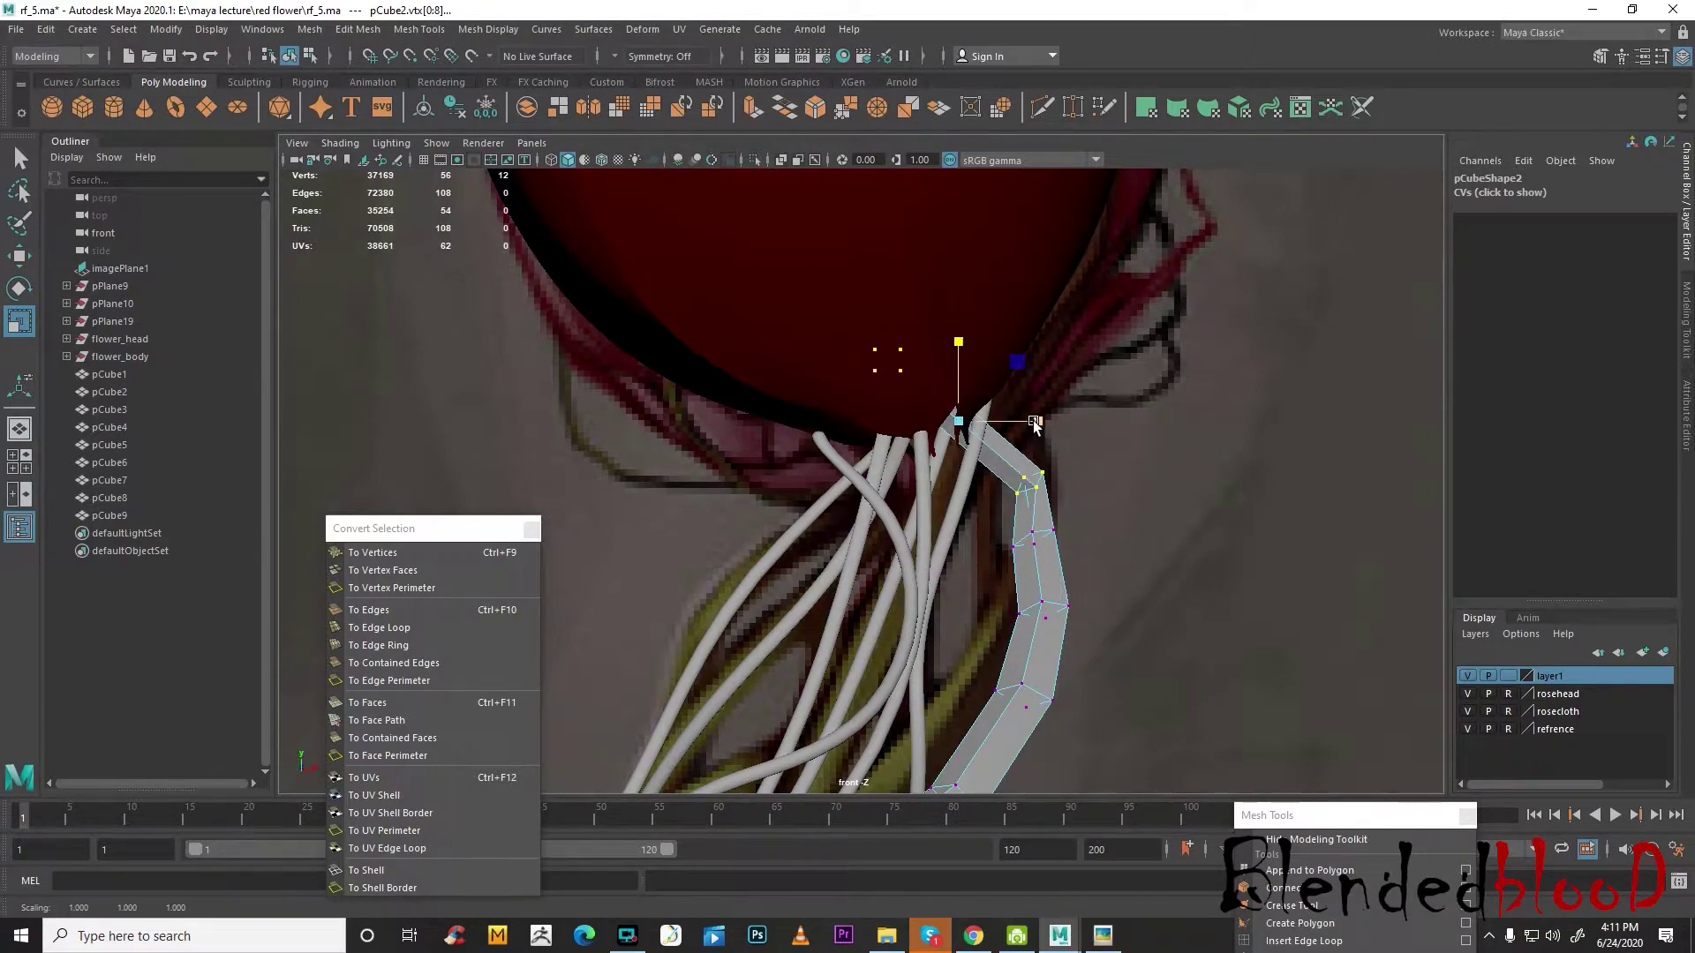
key("w")
left_click_drag(958, 421, 1054, 478)
key("r")
key("w")
middle_click_drag(1029, 538, 1024, 513, "alt")
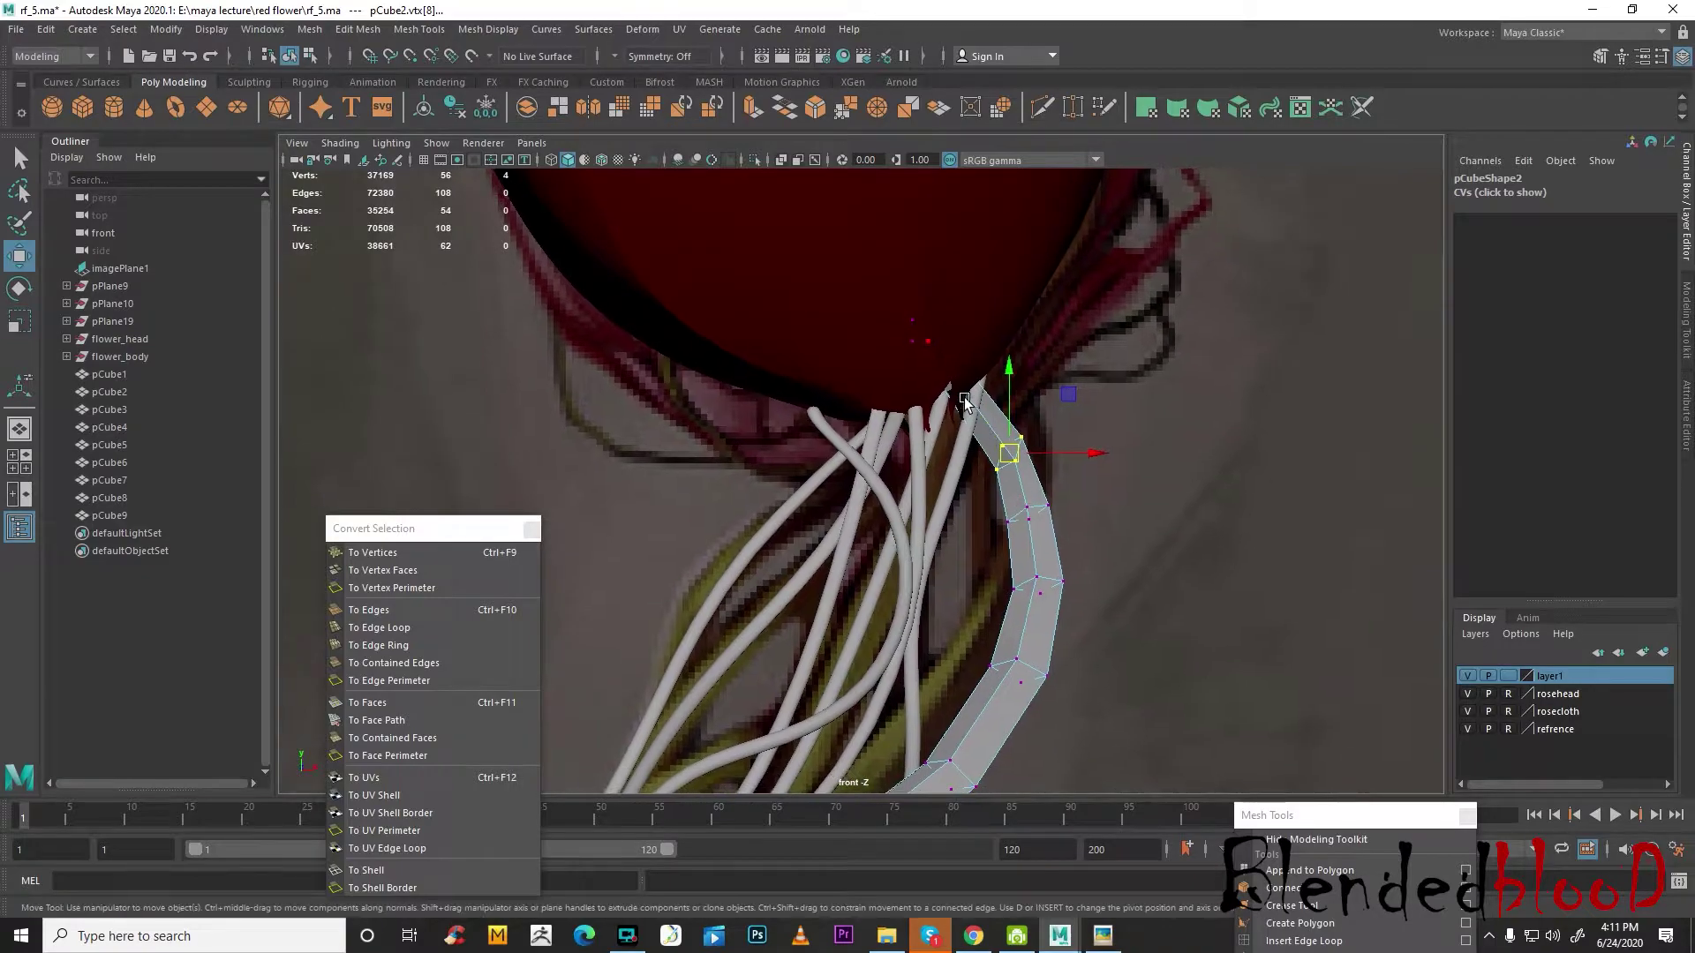
left_click_drag(887, 312, 953, 369)
- Check pCube2 in the perspective view, restore its smooth mesh preview, return to object mode, and clear the selection
key("space")
key("space")
left_click_drag(1177, 394, 744, 422, "alt")
key("f")
key("3")
right_click_drag(841, 447, 971, 424)
left_click(1131, 511)
scroll(1050, 609, "down", 3)
left_click_drag(1020, 639, 1054, 541, "alt")
- Return to the front view and put stem pCube9 along the neck's outer edge into vertex editing
key("space")
key("space")
key("space")
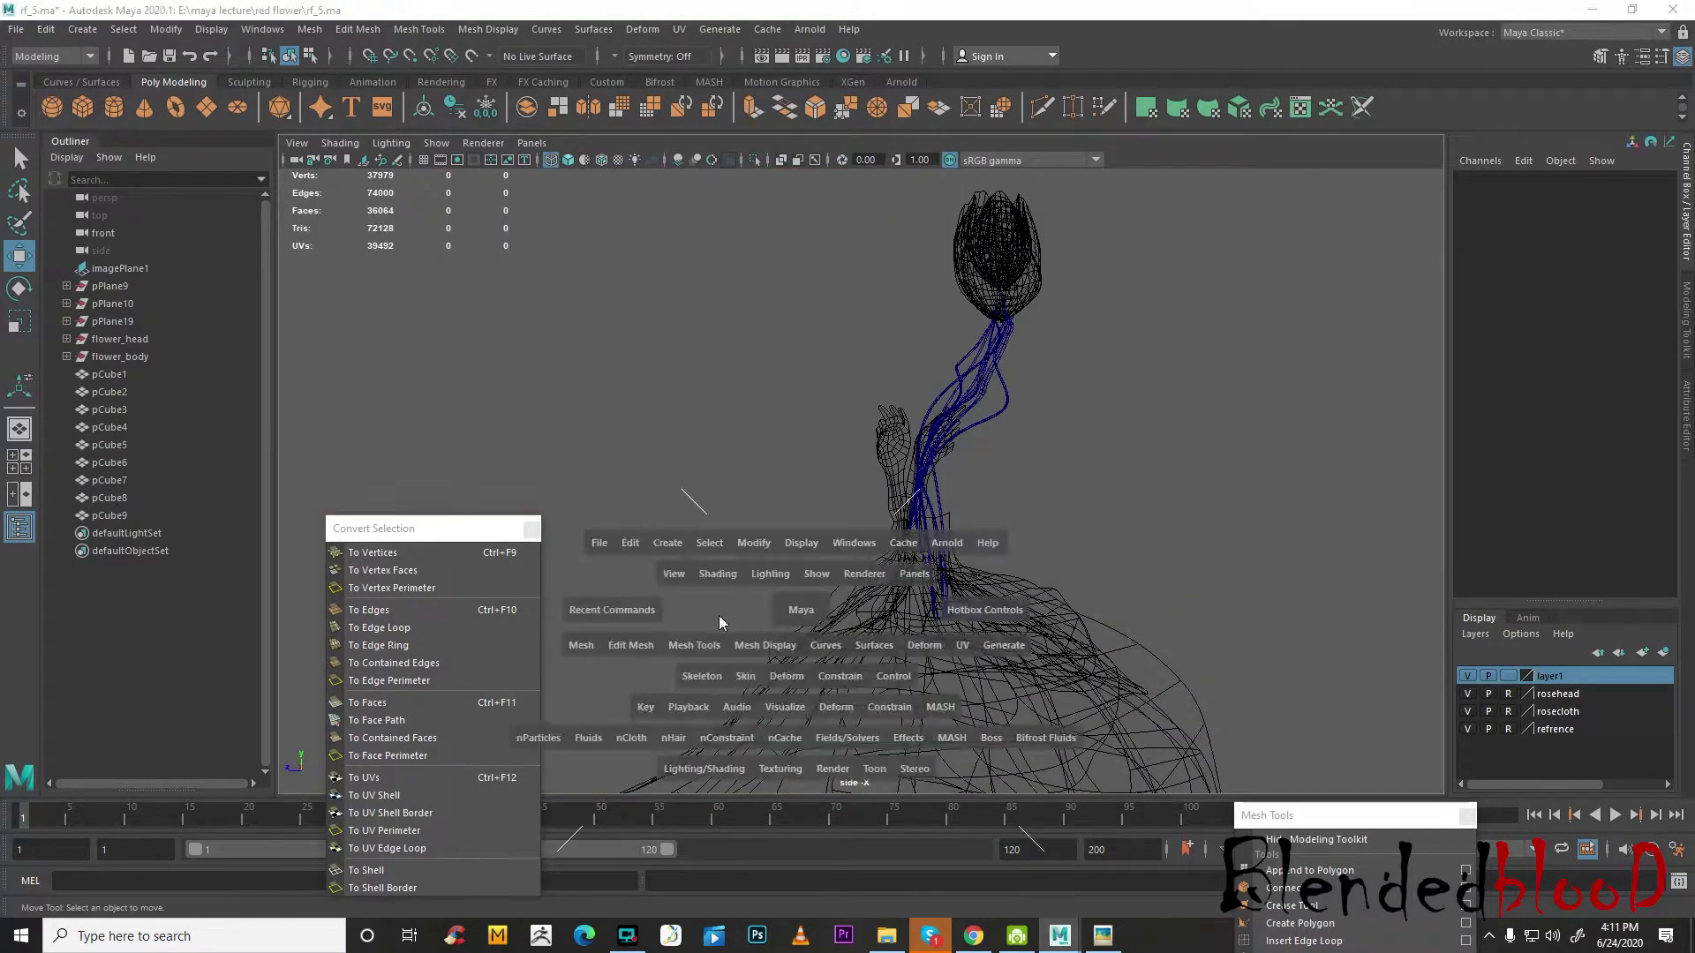
key("space")
middle_click_drag(987, 572, 1033, 402, "alt")
left_click(819, 467)
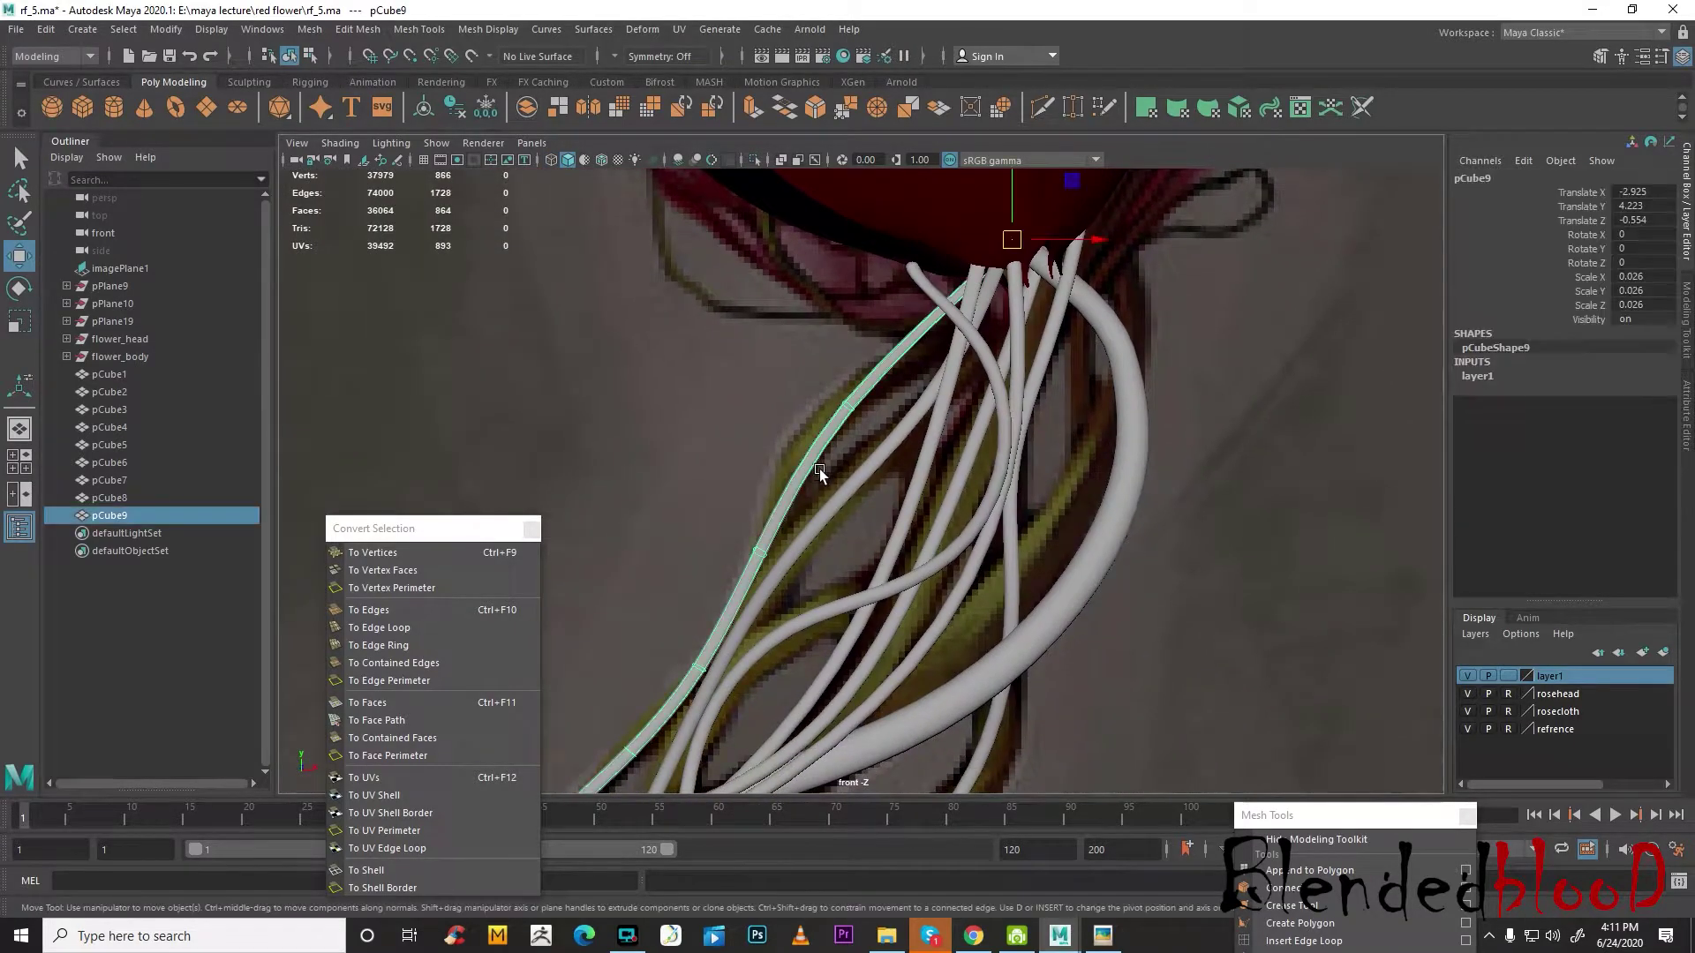
middle_click_drag(819, 466, 864, 495, "alt")
right_click_drag(874, 417, 817, 415)
- Scale up the vertex rings on the upper part of stem pCube9 to thicken it below the flower head
left_click_drag(825, 375, 893, 449)
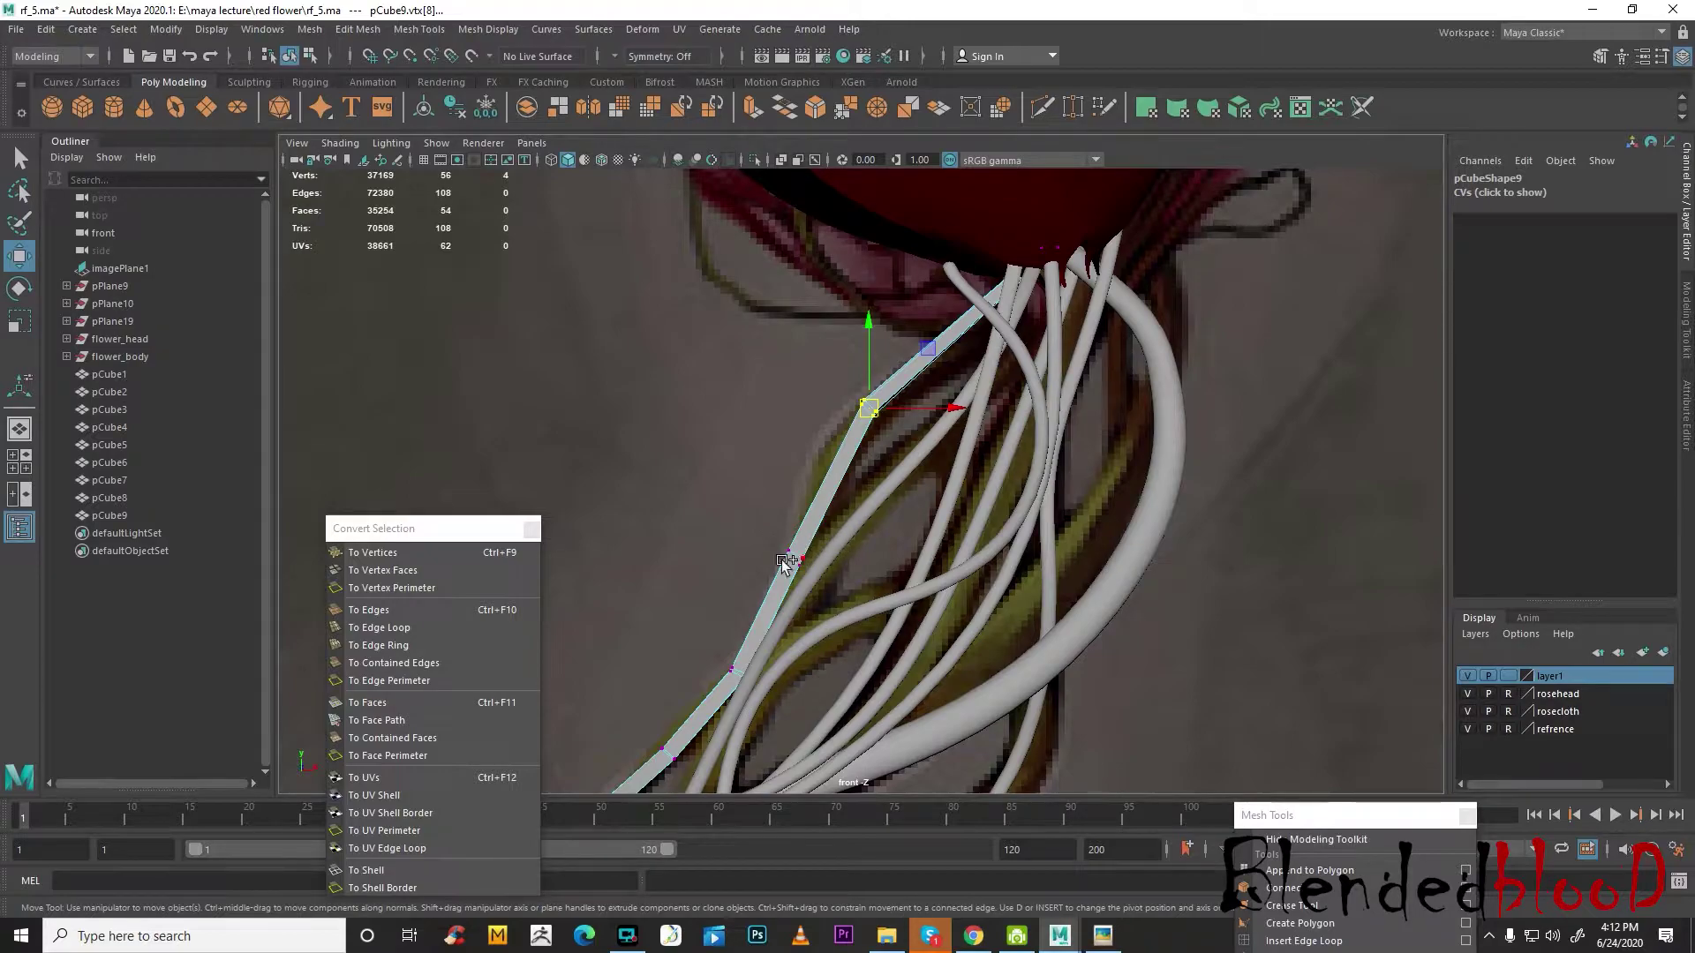
left_click_drag(787, 557, 790, 562, "shift")
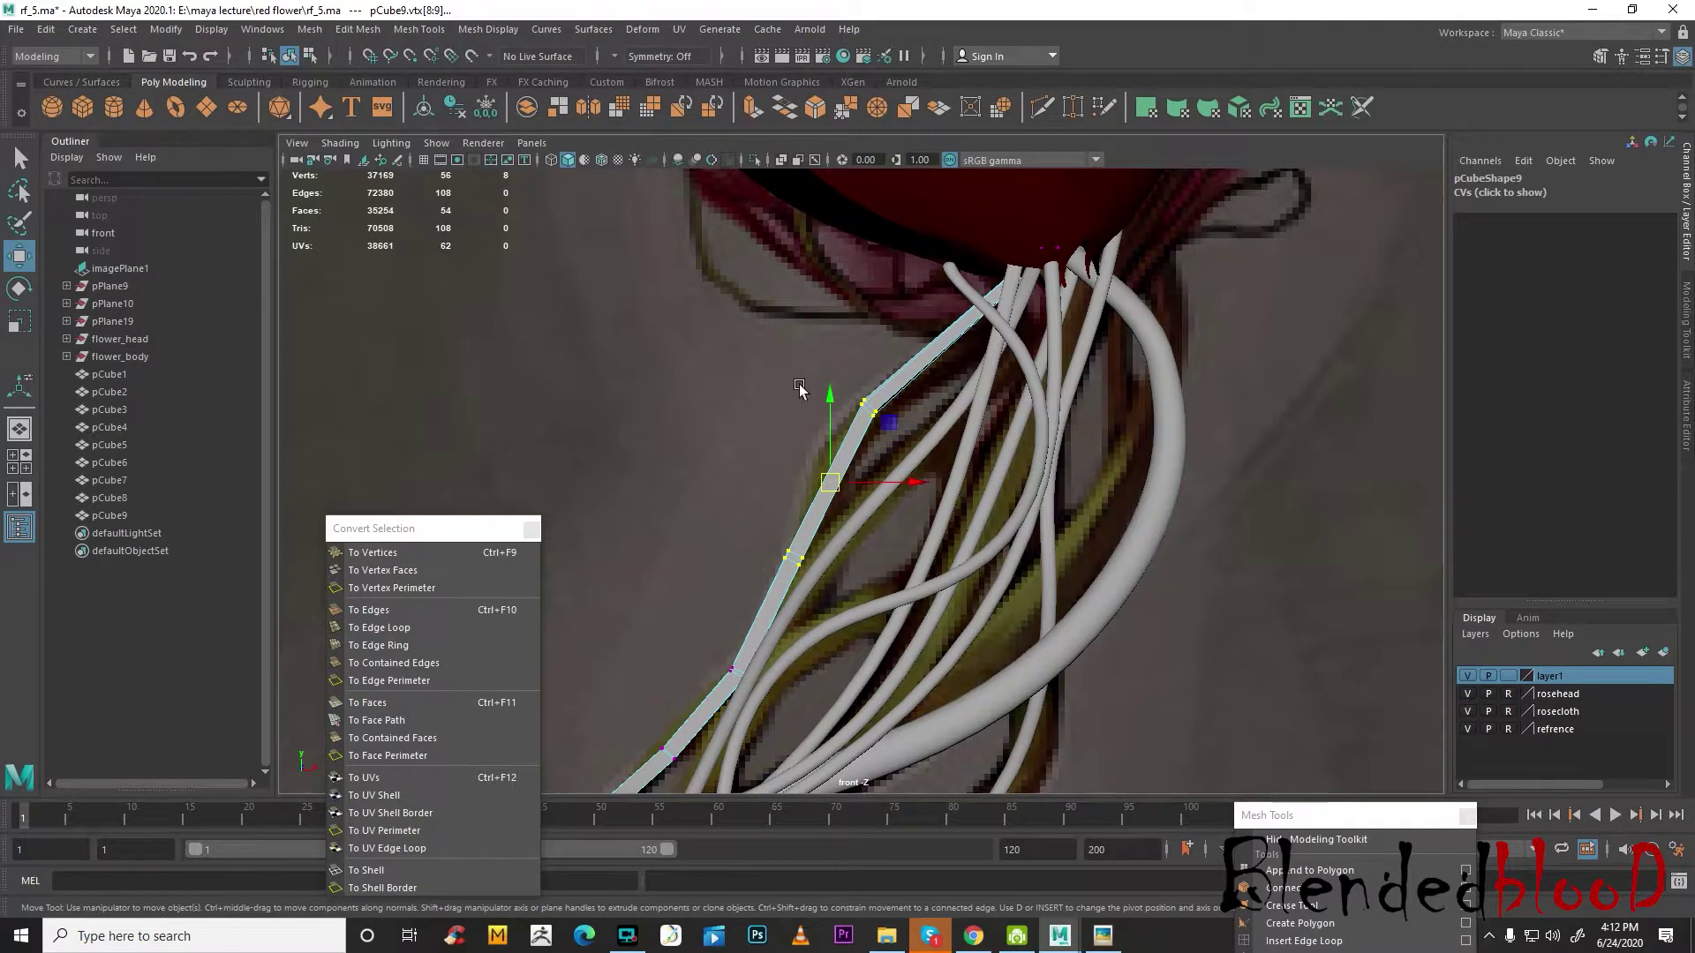
left_click_drag(933, 440, 882, 429)
key("r")
left_click_drag(768, 512, 833, 612)
left_click_drag(794, 559, 802, 570)
- Switch to wireframe display and scale up the middle vertex rings of stem pCube9 to match the reference
key("4")
middle_click_drag(816, 598, 884, 444, "alt")
left_click_drag(769, 467, 824, 535)
left_click_drag(691, 579, 789, 651)
left_click_drag(740, 599, 749, 611)
middle_click_drag(745, 651, 920, 555, "alt")
left_click_drag(814, 534, 889, 655)
left_click_drag(837, 573, 857, 583)
- Scale up the vertex rings of stem pCube9 where it bends toward the shoulder
key("w")
left_click_drag(740, 628, 777, 669)
key("r")
key("w")
middle_click_drag(757, 715, 851, 510, "alt")
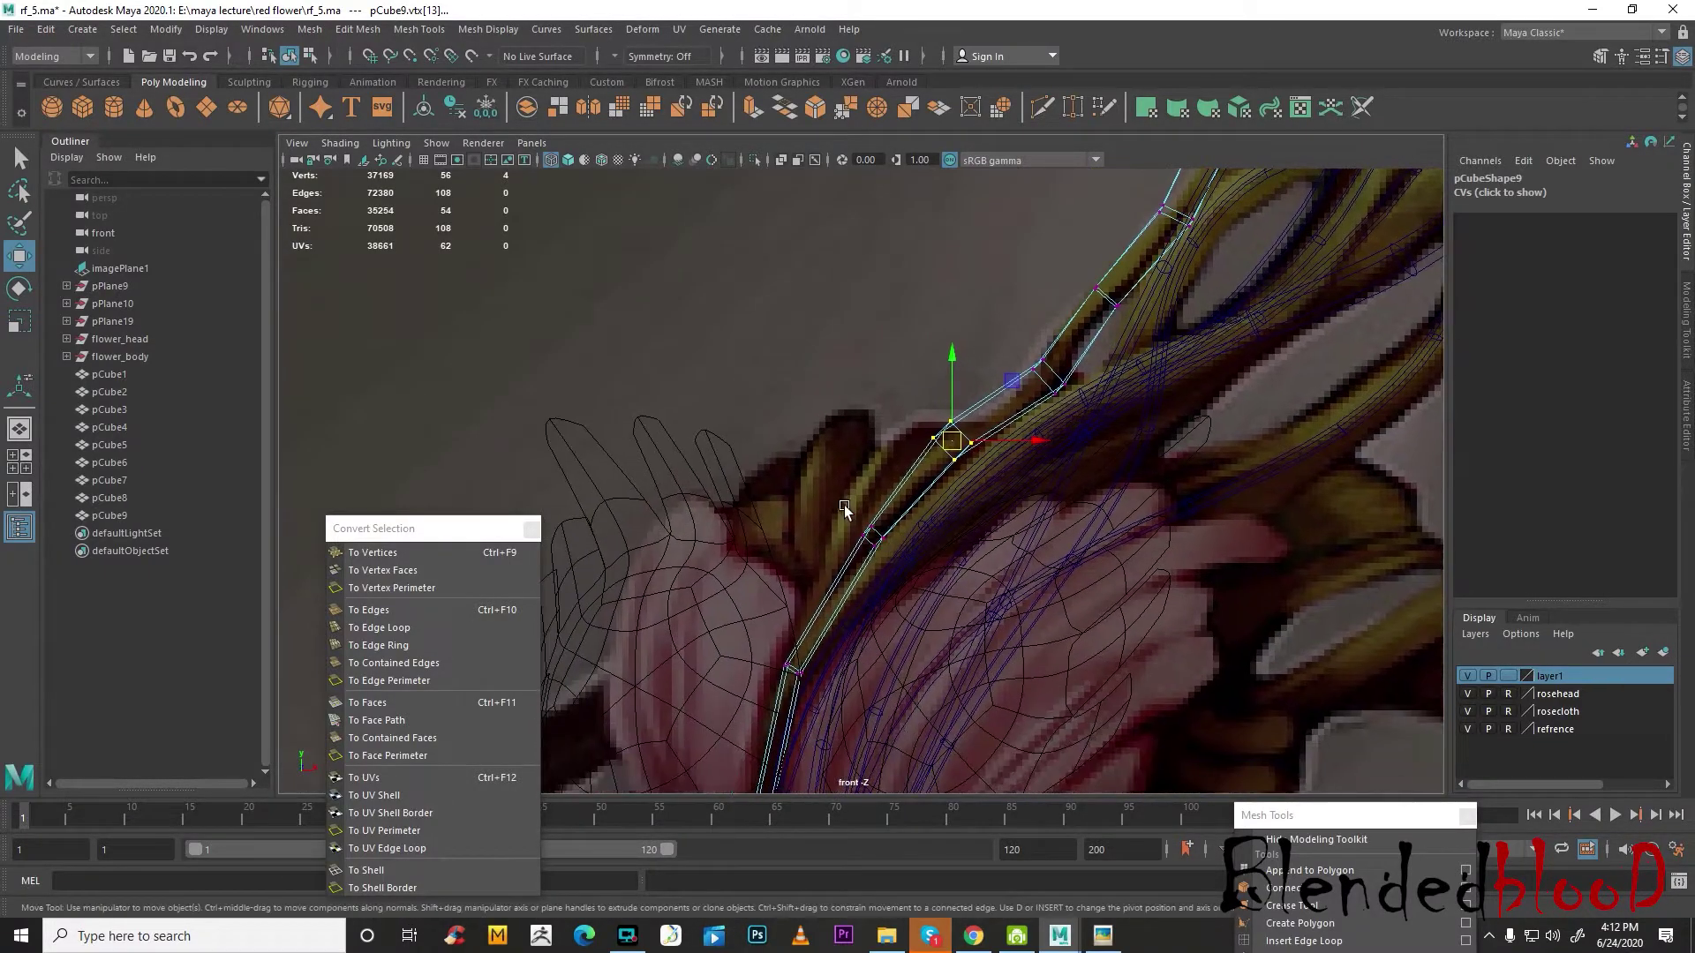
key("r")
left_click_drag(877, 548, 892, 551)
- Scale up the lower vertex rings of stem pCube9 where it runs down into the body
left_click_drag(741, 625, 814, 690)
key("w")
middle_click_drag(830, 707, 844, 491, "alt")
key("r")
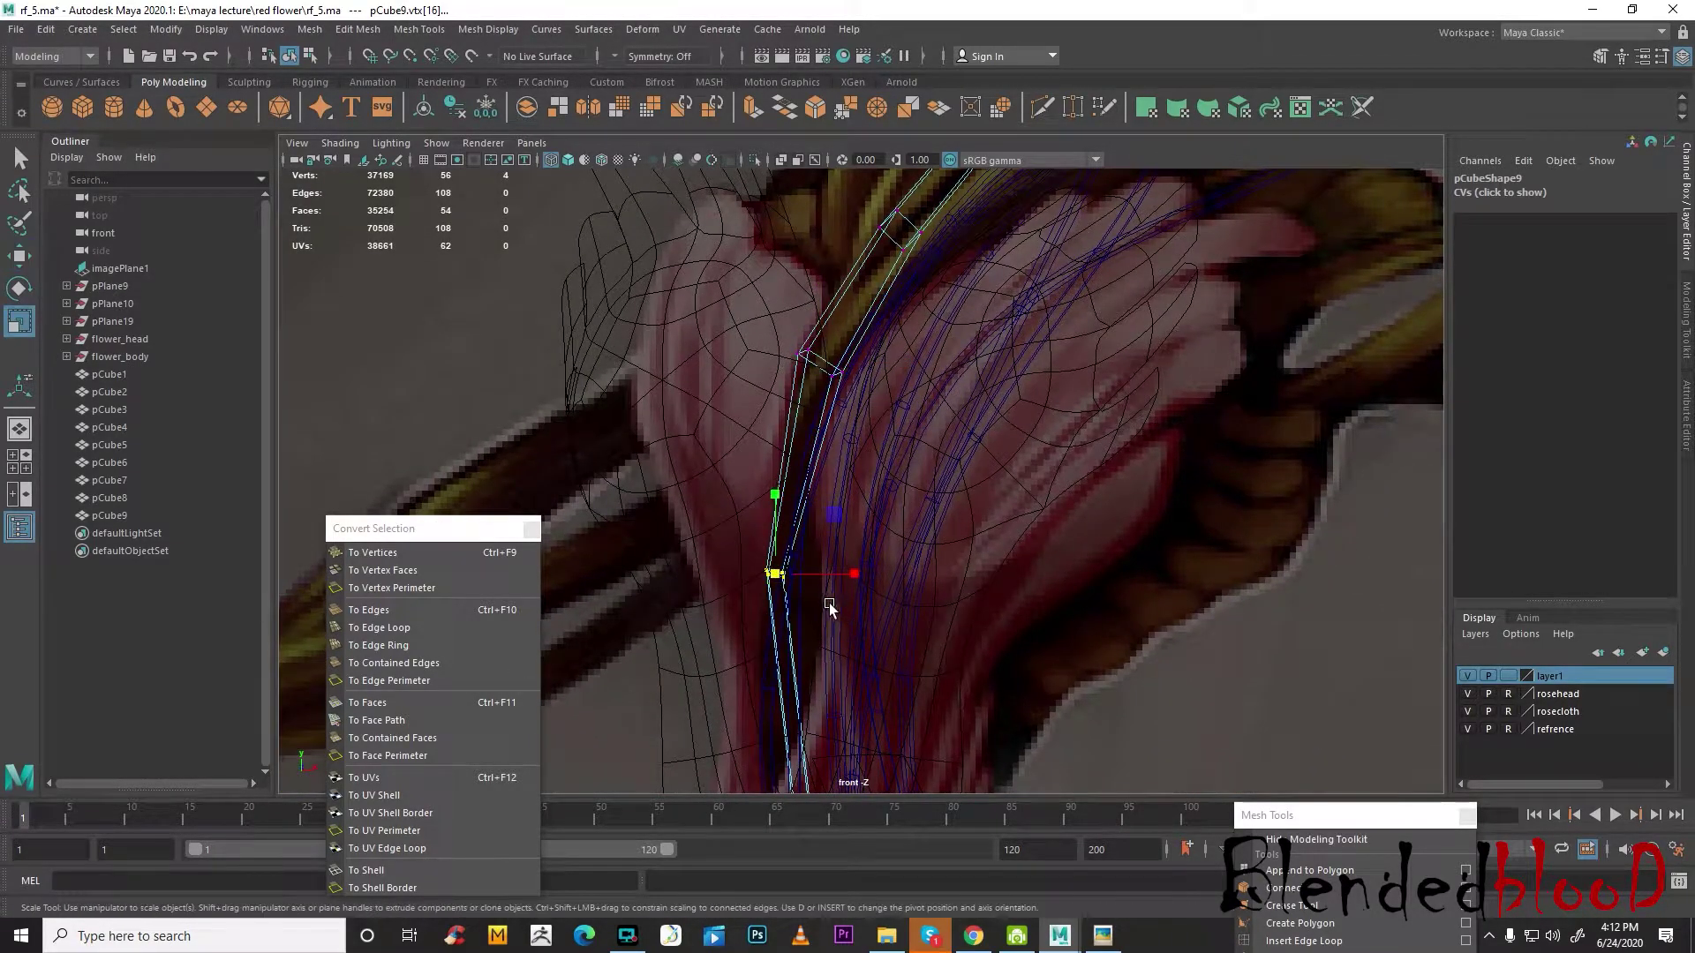
scroll(795, 586, "down", 5)
scroll(812, 637, "up", 4)
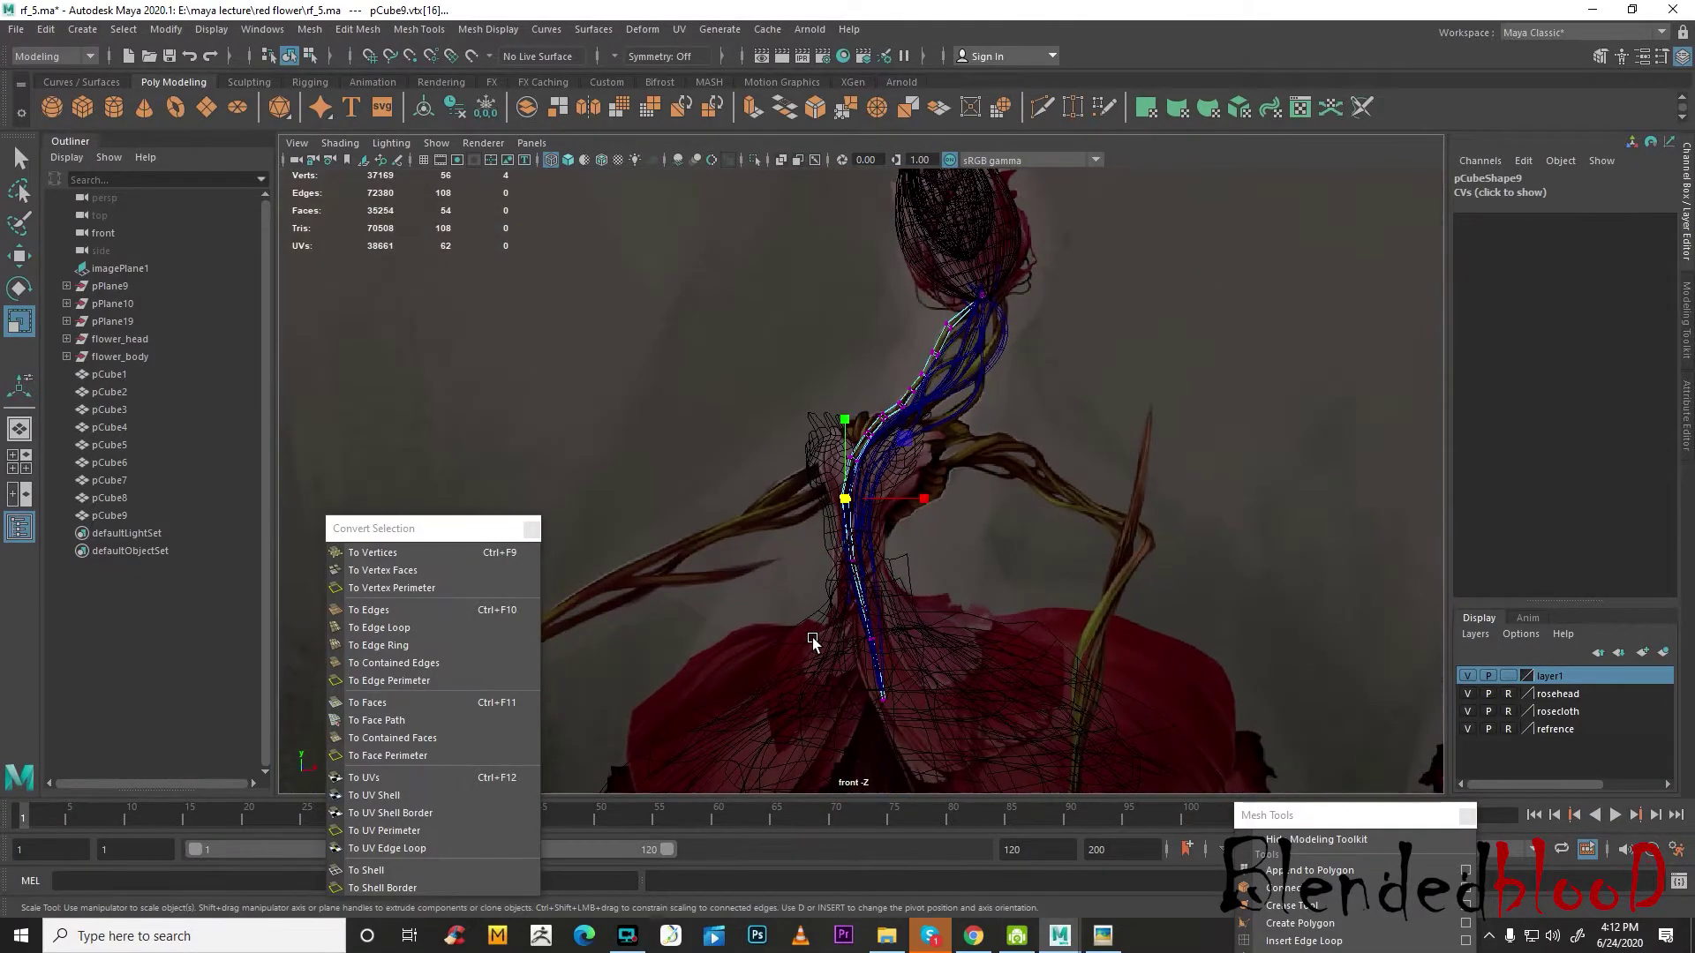
scroll(830, 639, "up", 2)
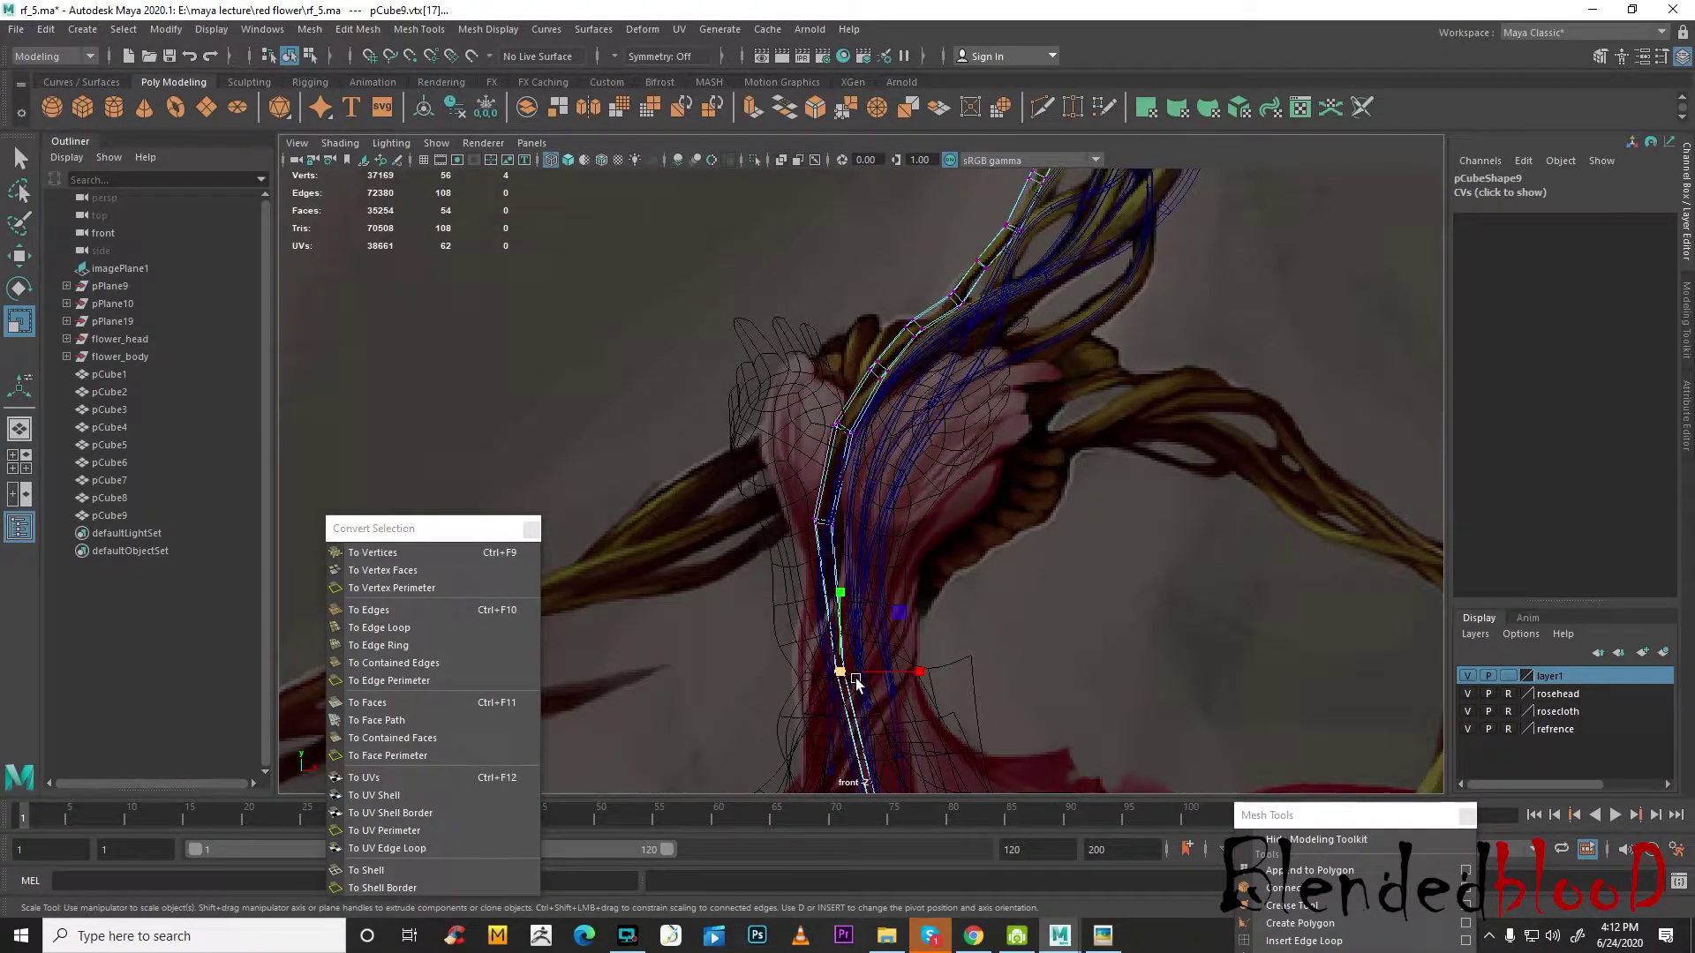
left_click_drag(843, 676, 856, 689)
- Reposition the middle vertex rings of stem pCube9 to follow the reference stem's curve
key("w")
middle_click_drag(1004, 409, 921, 645, "alt")
scroll(892, 591, "up", 4)
left_click_drag(860, 520, 913, 609)
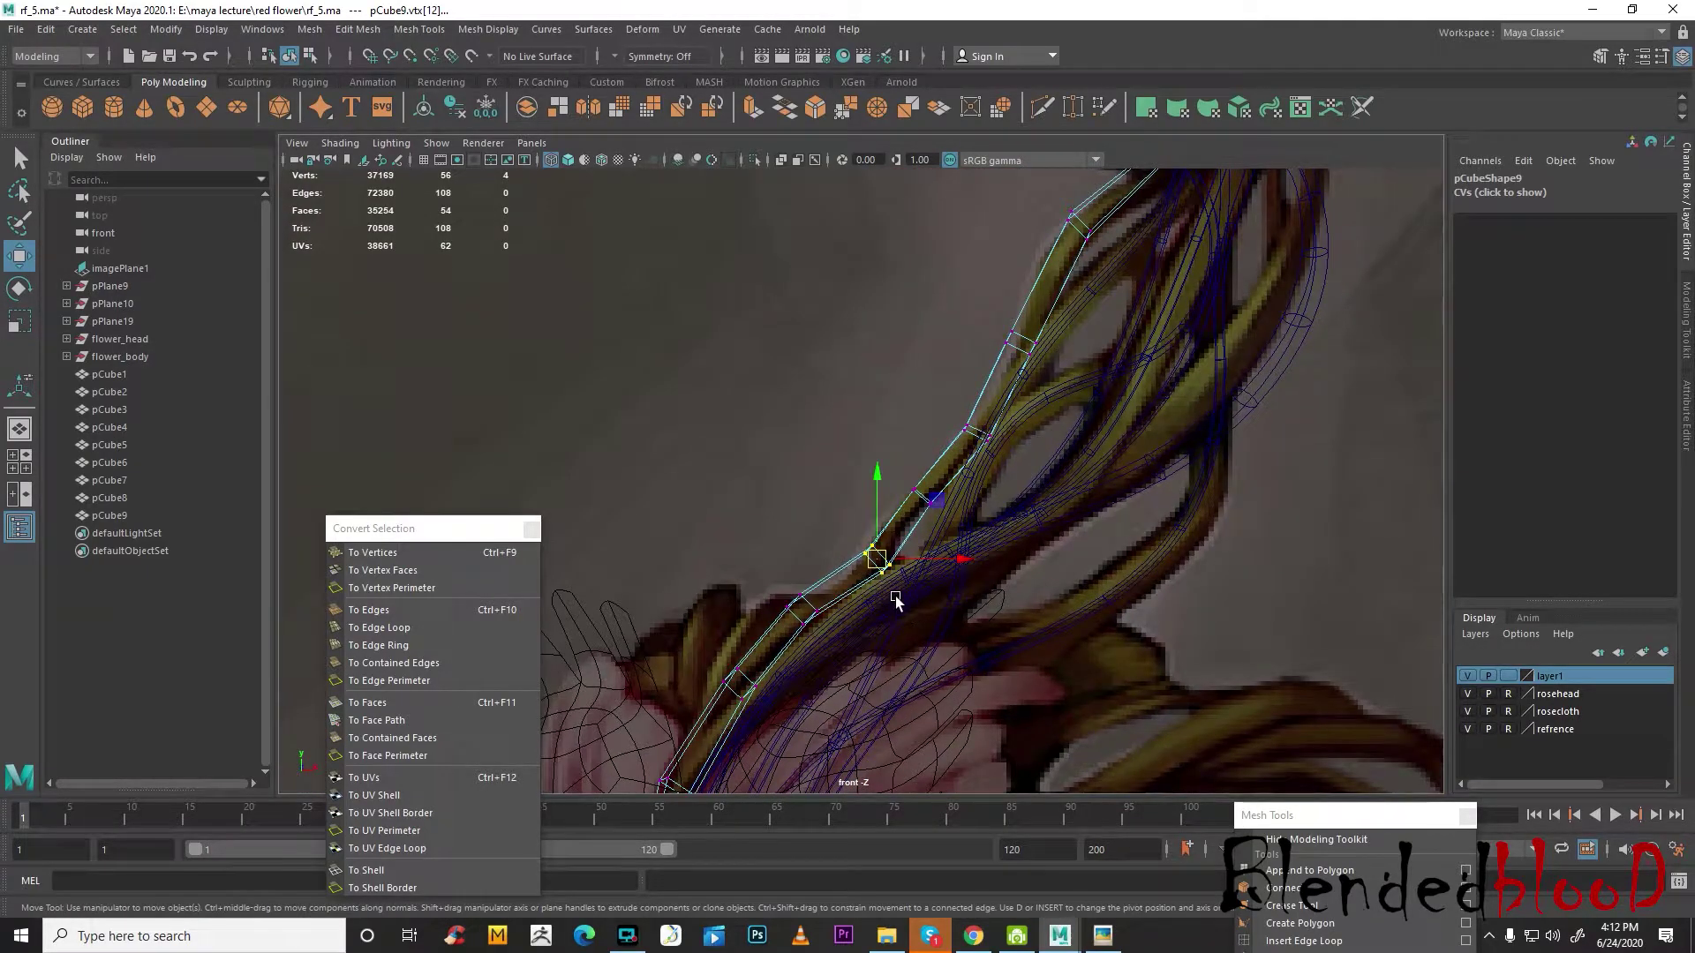
middle_click_drag(897, 601, 850, 726, "alt")
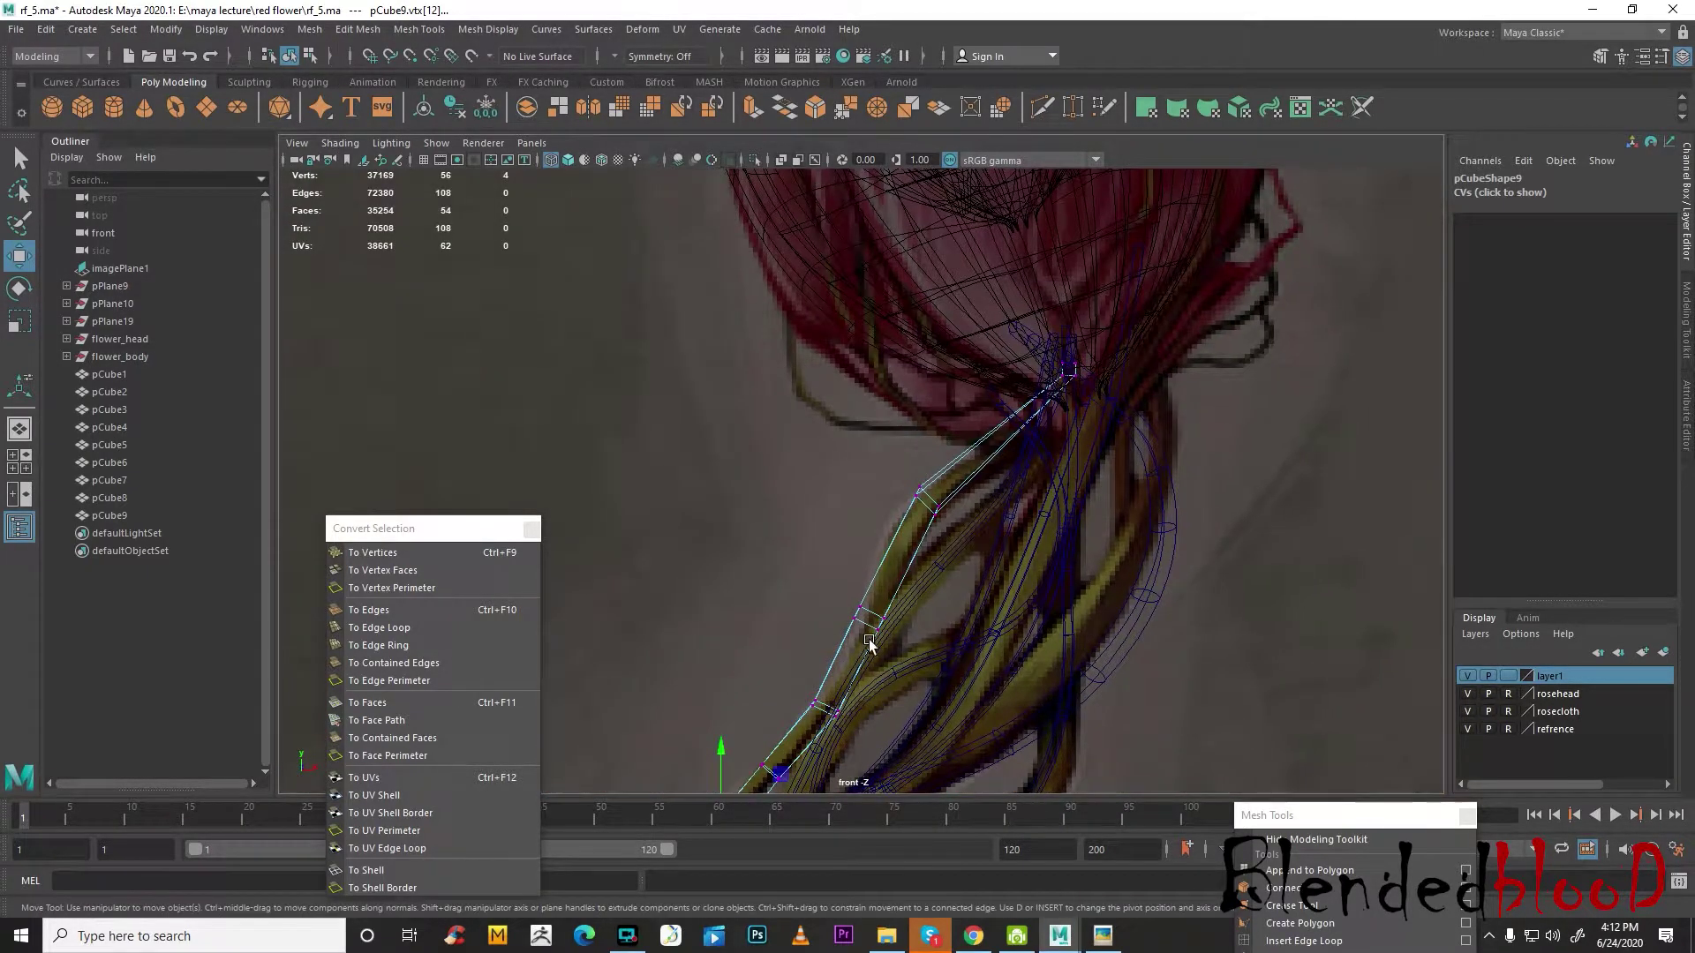
left_click_drag(872, 618, 876, 604)
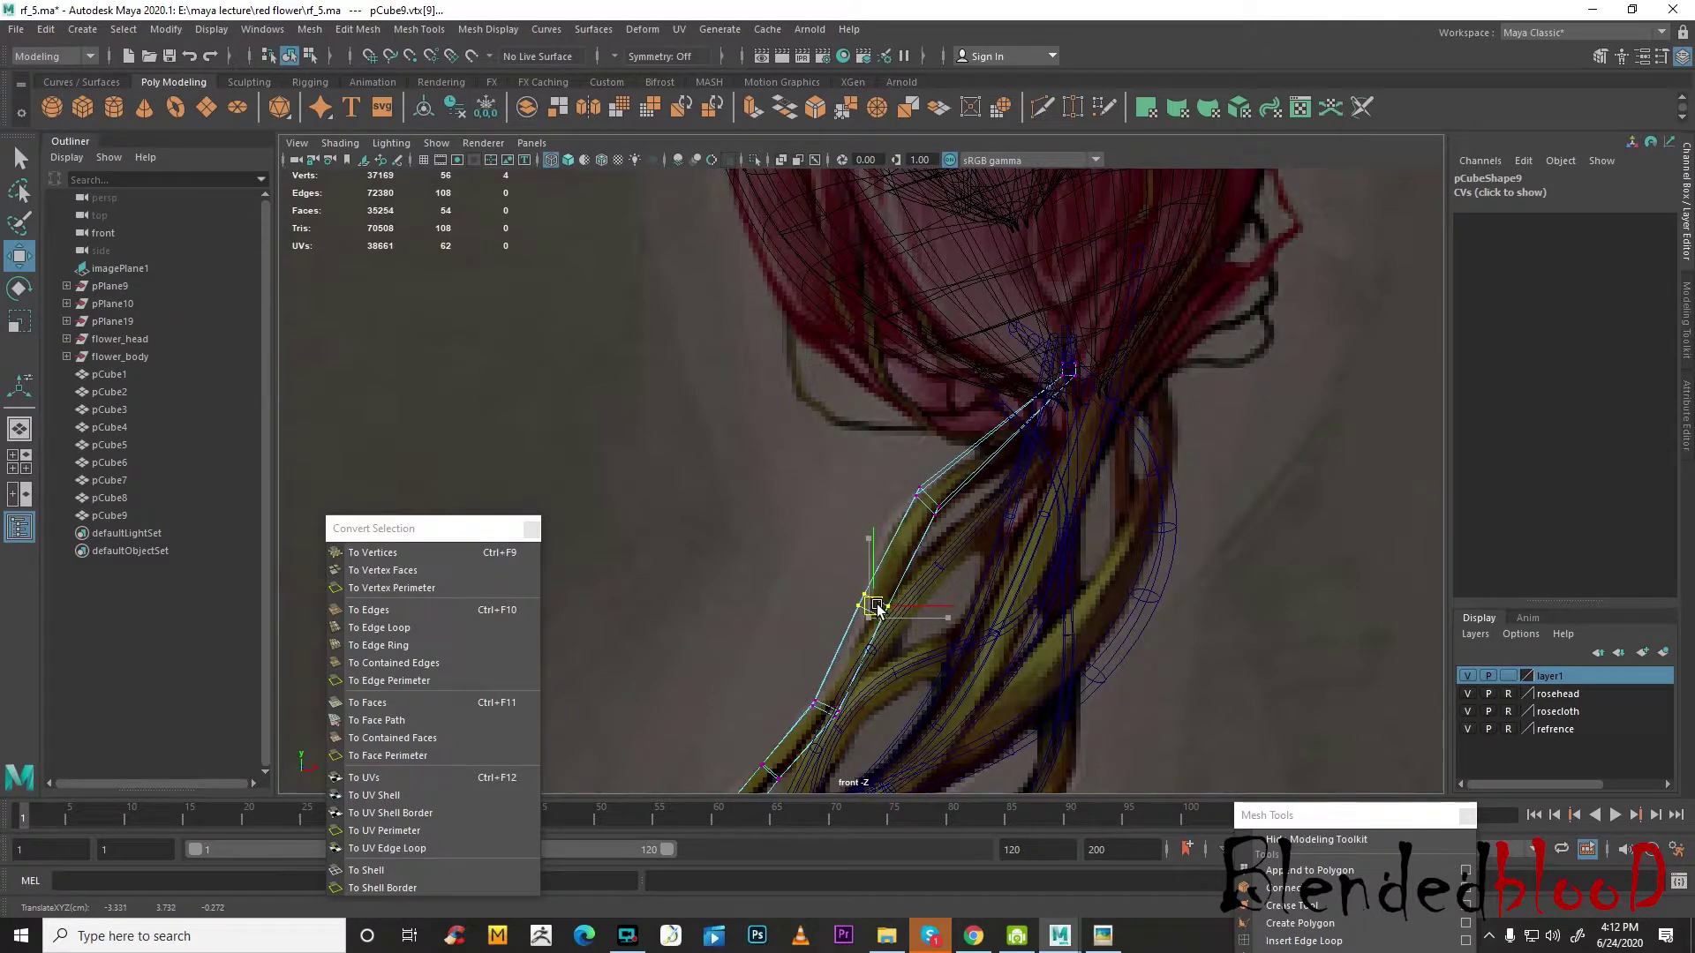
- Scale up the topmost vertex rings of stem pCube9 where it meets the flower head
middle_click_drag(1018, 594, 958, 594, "alt")
scroll(1060, 386, "up", 2)
left_click_drag(1101, 381, 1019, 324)
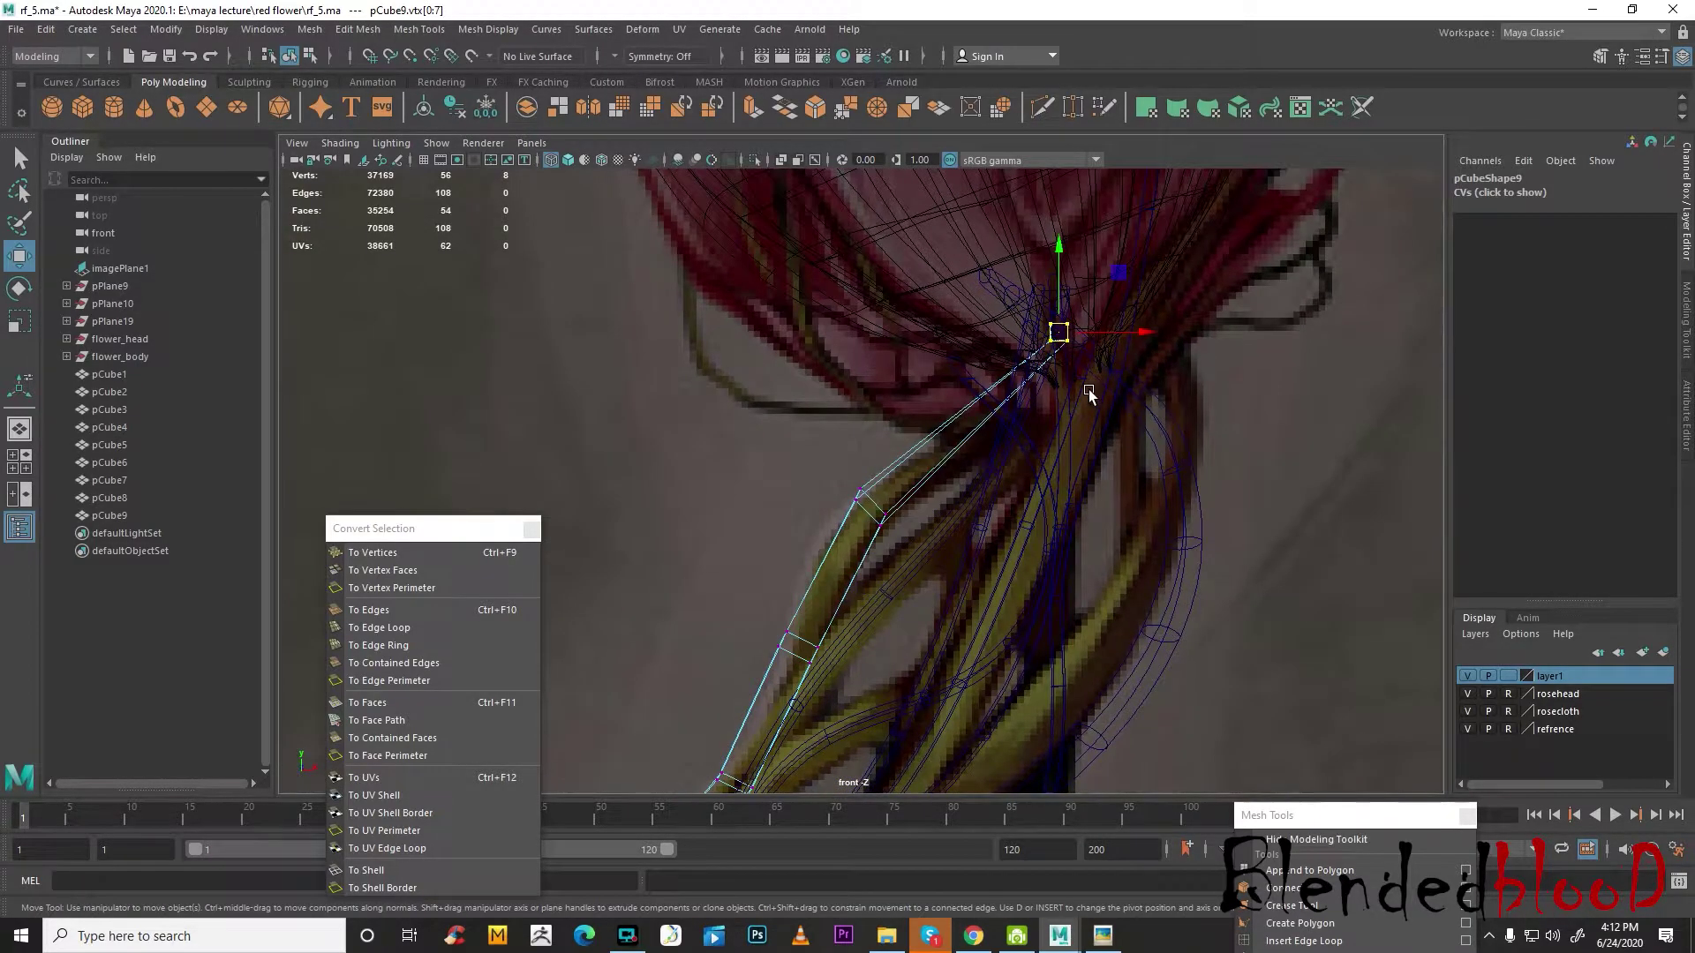
key("r")
key("w")
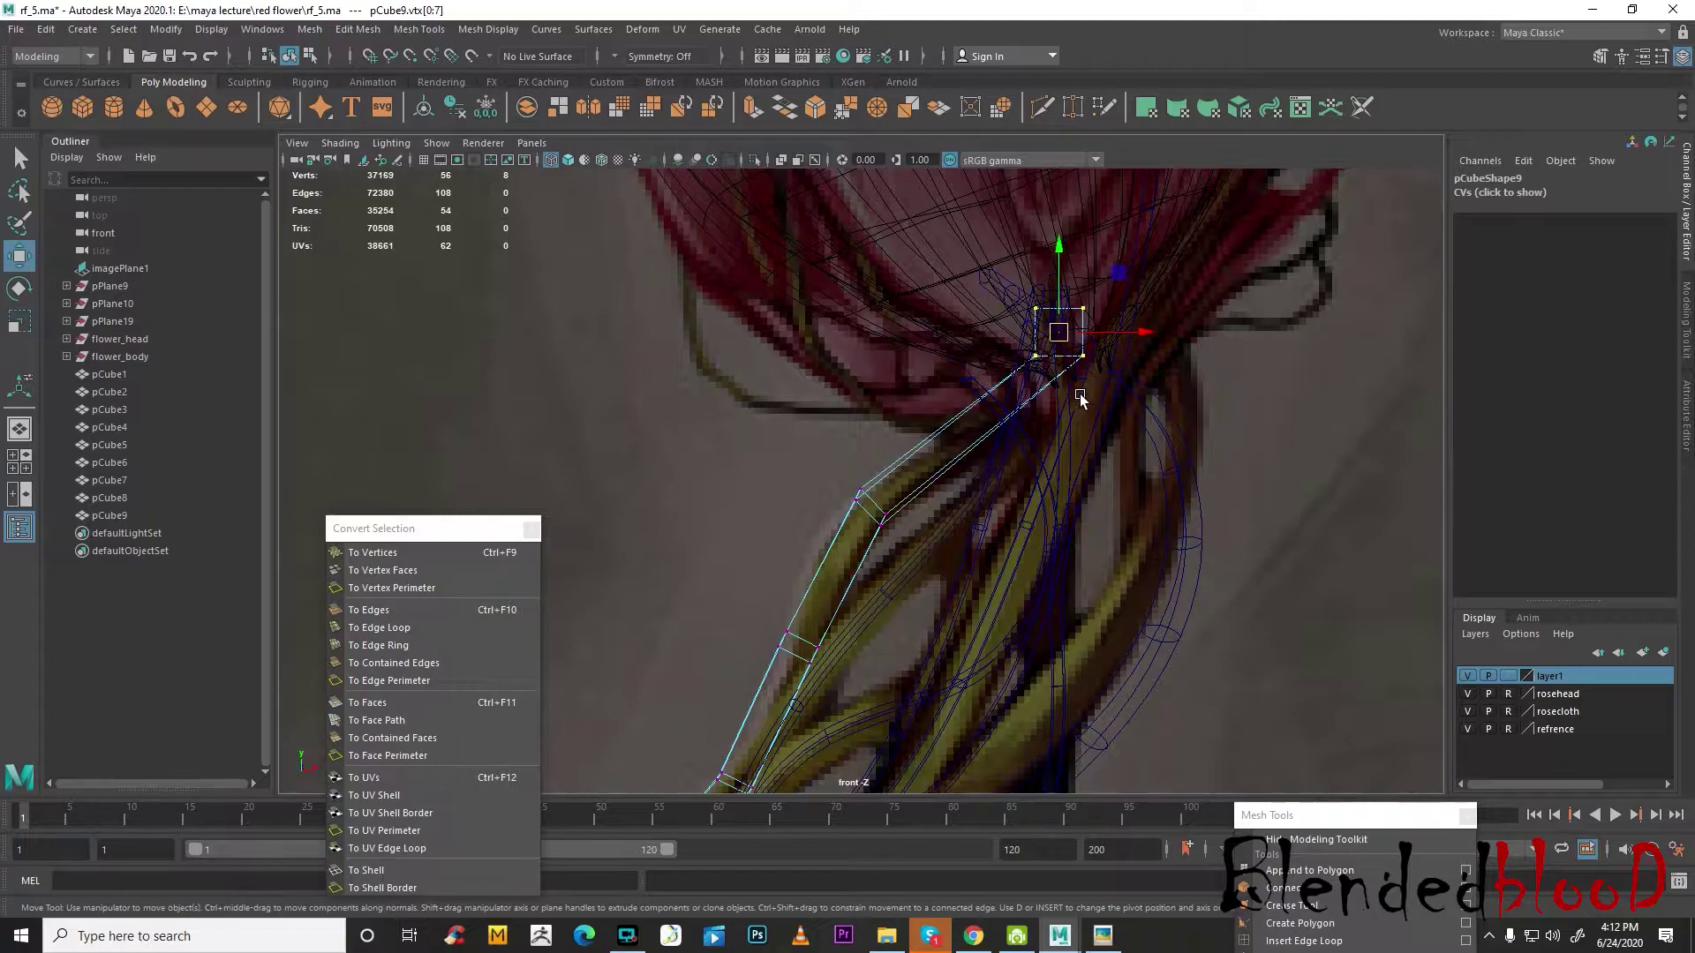
- Check pCube9 in the perspective view, returning it to object mode with smooth mesh preview and nothing selected
key("space")
key("space")
scroll(971, 459, "up", 2)
left_click_drag(953, 469, 897, 493, "alt")
right_click_drag(860, 413, 918, 393)
key("3")
left_click(1103, 494)
left_click_drag(827, 613, 708, 613, "alt")
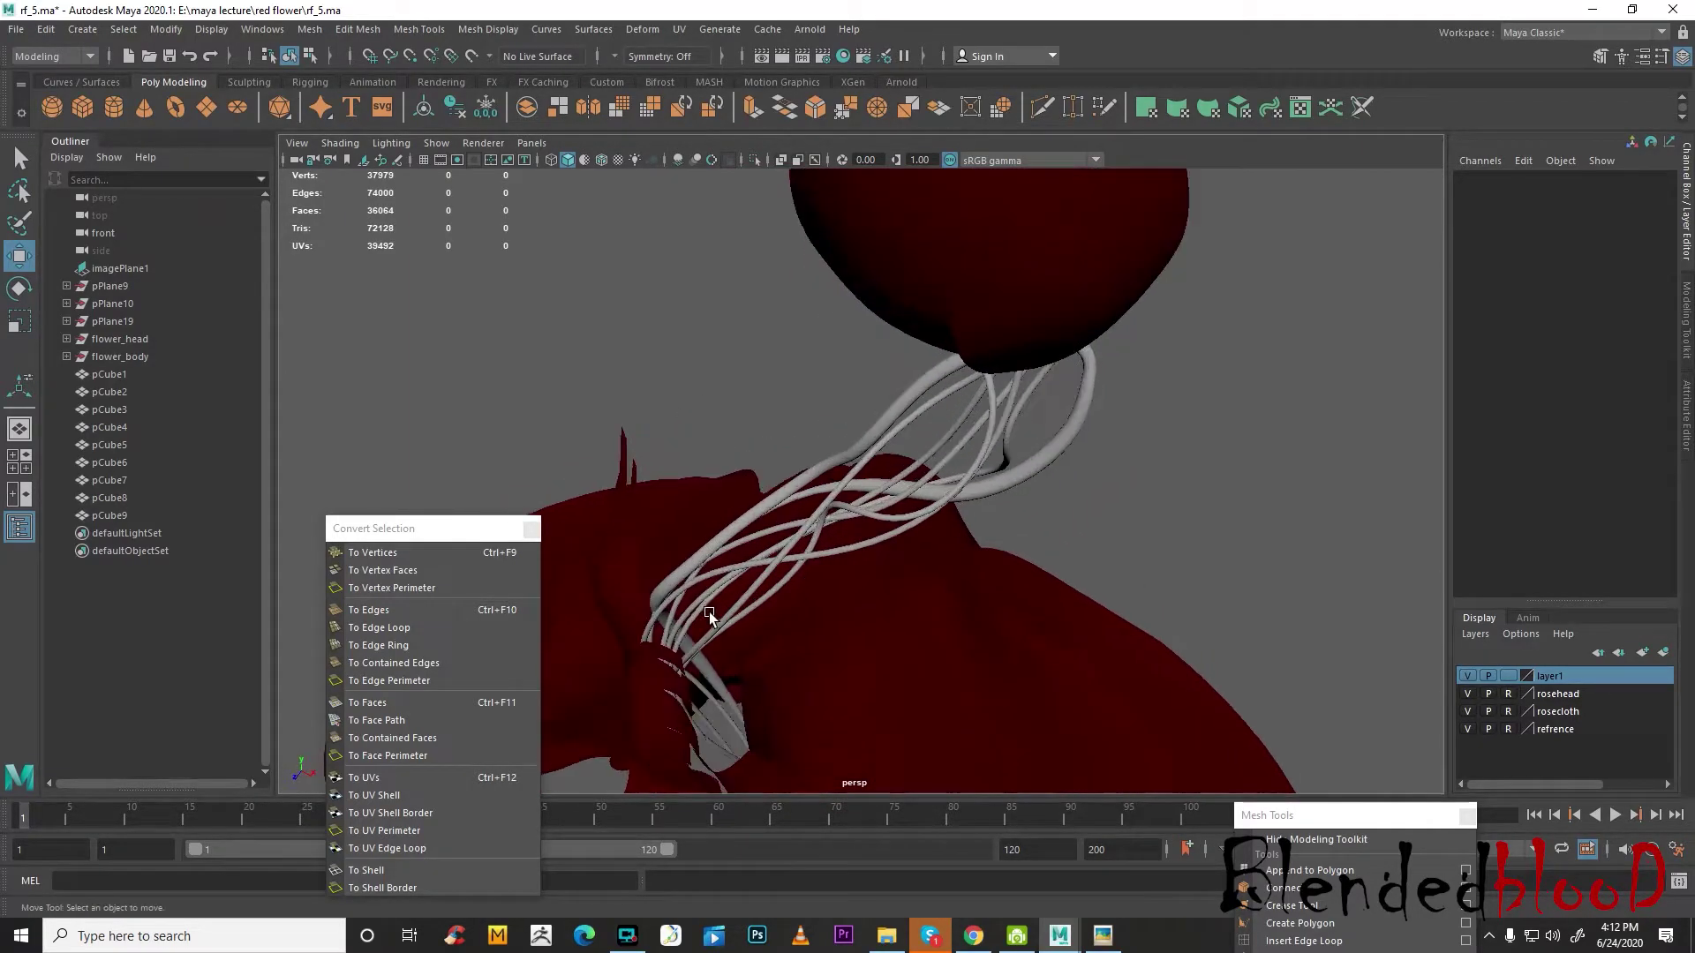
- Move the two vertex rings of stem pCube9 near the body in the perspective view to adjust its bend
right_click_drag(708, 612, 826, 549, "alt")
middle_click_drag(827, 549, 883, 531, "alt")
right_click_drag(883, 531, 923, 530, "alt")
left_click(923, 530)
right_click_drag(925, 449, 828, 454)
left_click_drag(860, 654, 862, 656)
left_click_drag(862, 656, 891, 625, "alt")
key("1")
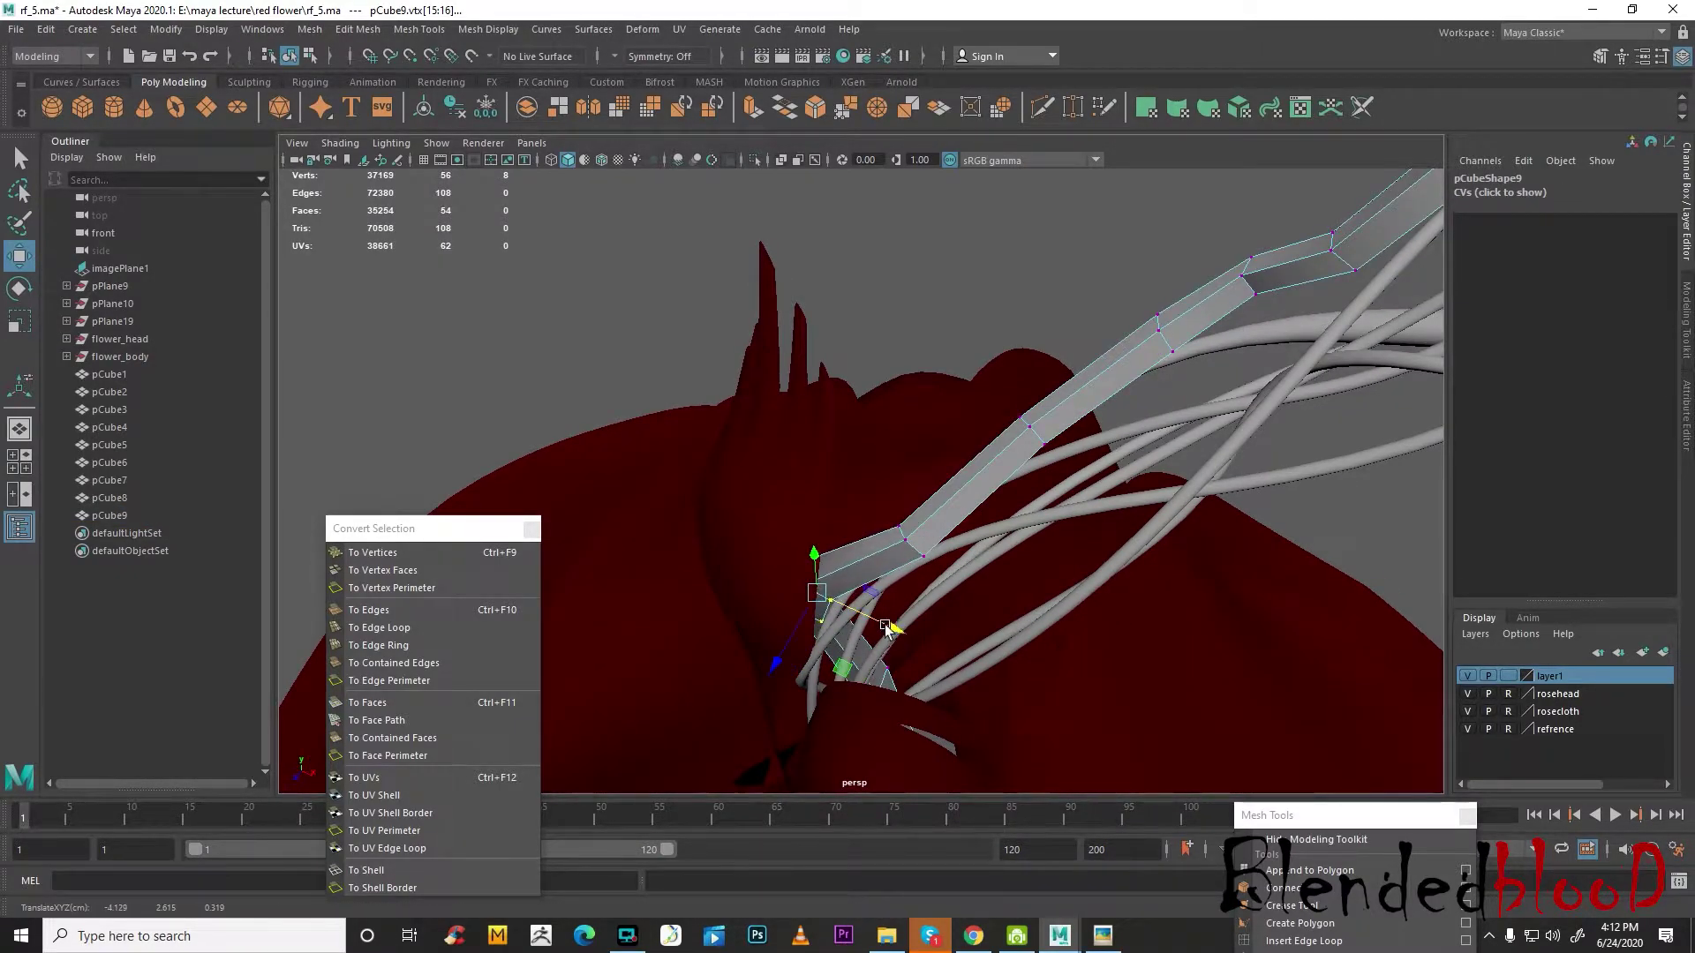
left_click_drag(775, 662, 1013, 479)
- Restore pCube9's smooth mesh preview, return to object mode, clear the selection, and inspect the adjusted stem
key("3")
middle_click_drag(1013, 477, 882, 724, "alt")
right_click_drag(854, 450, 944, 425)
left_click(1029, 431)
scroll(1041, 529, "down", 4)
left_click_drag(1047, 572, 909, 556, "alt")
- Select stem pCube3 in the front view, turn off its smooth mesh preview, and switch it to vertex editing
key("space")
key("space")
scroll(912, 617, "down", 3)
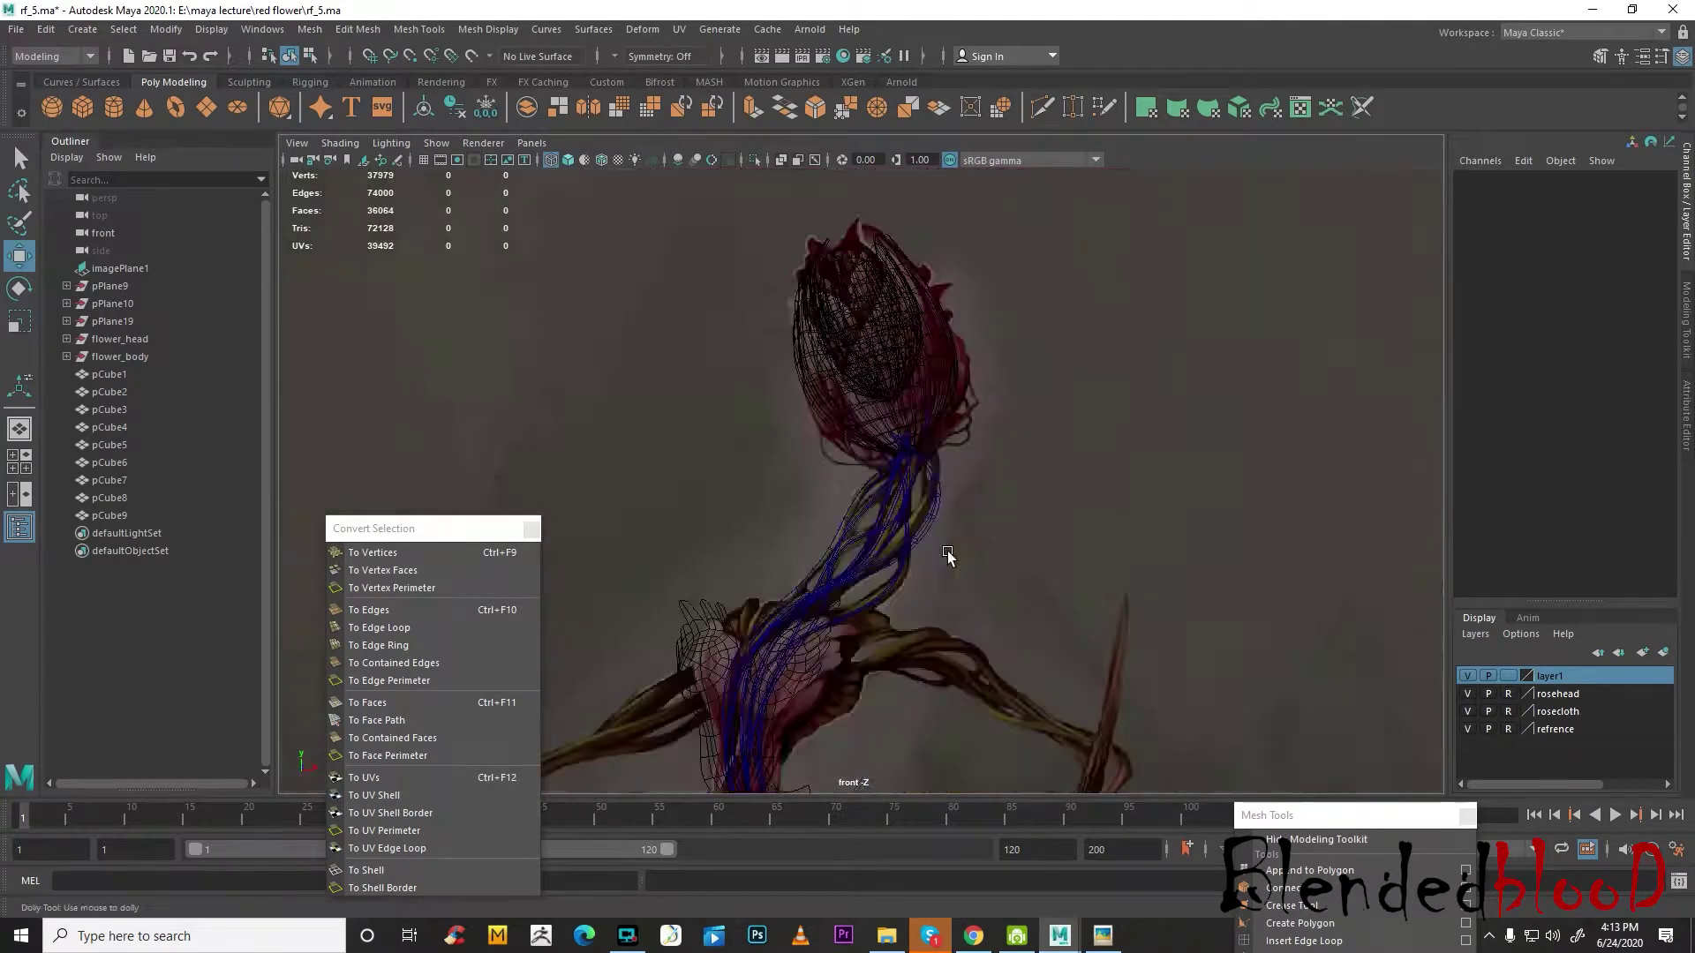
scroll(917, 644, "up", 5)
middle_click_drag(993, 556, 1017, 449, "alt")
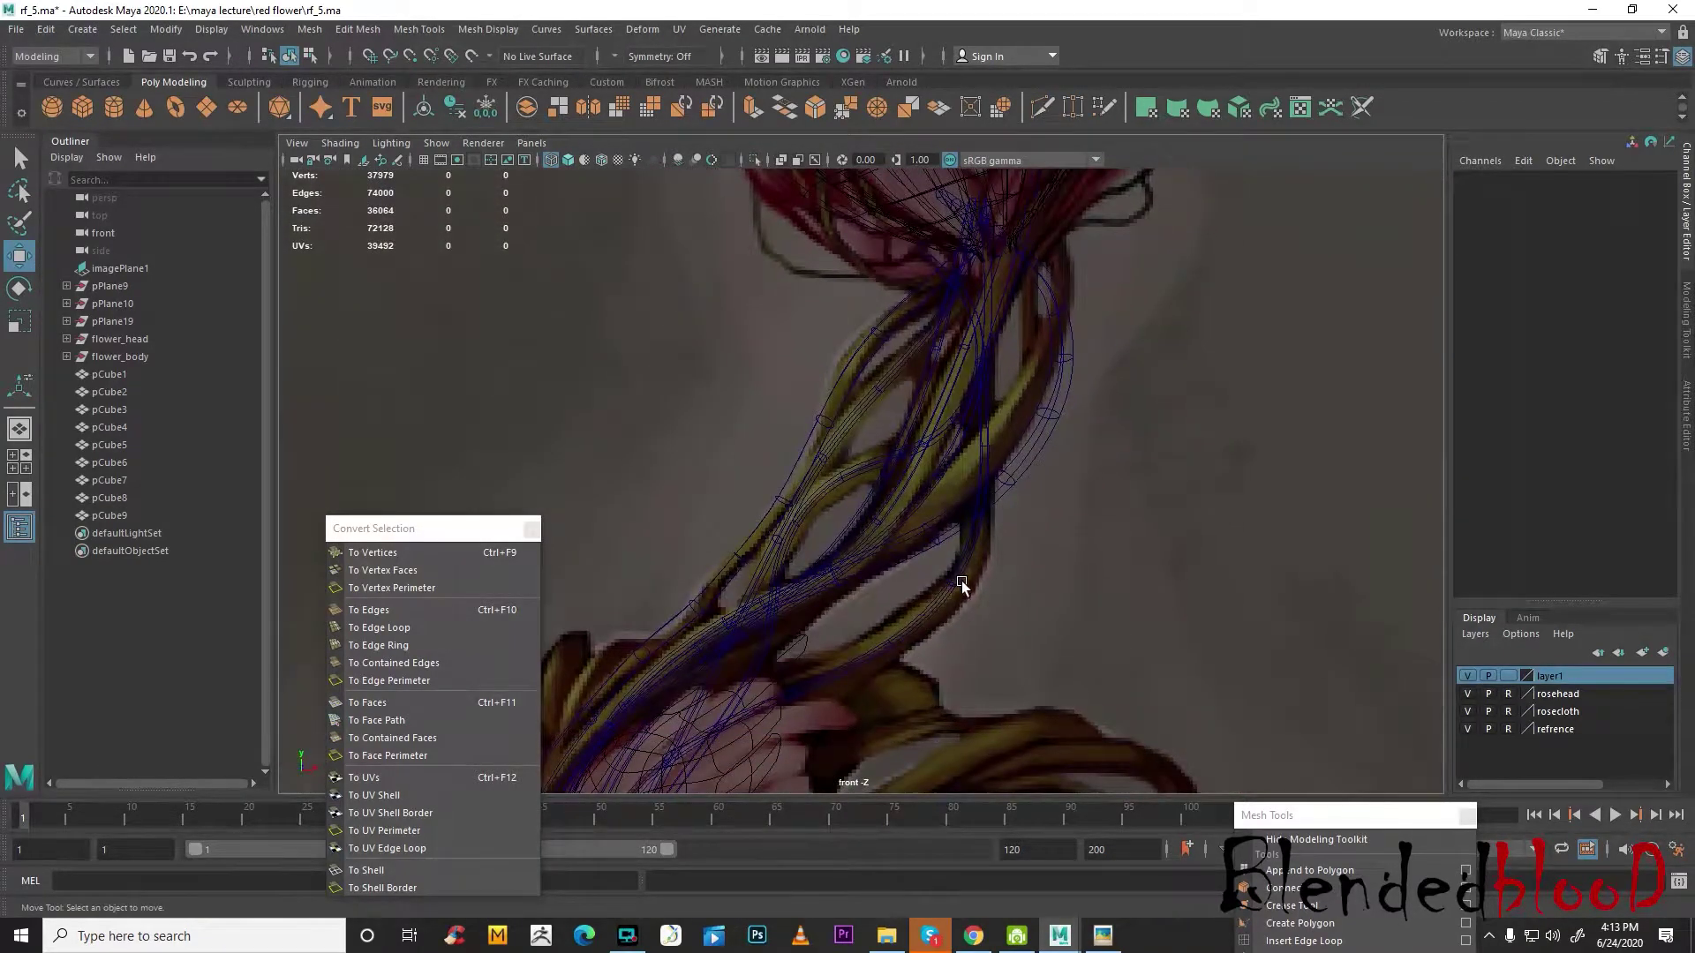
left_click(962, 579)
key("1")
right_click_drag(968, 519, 892, 449)
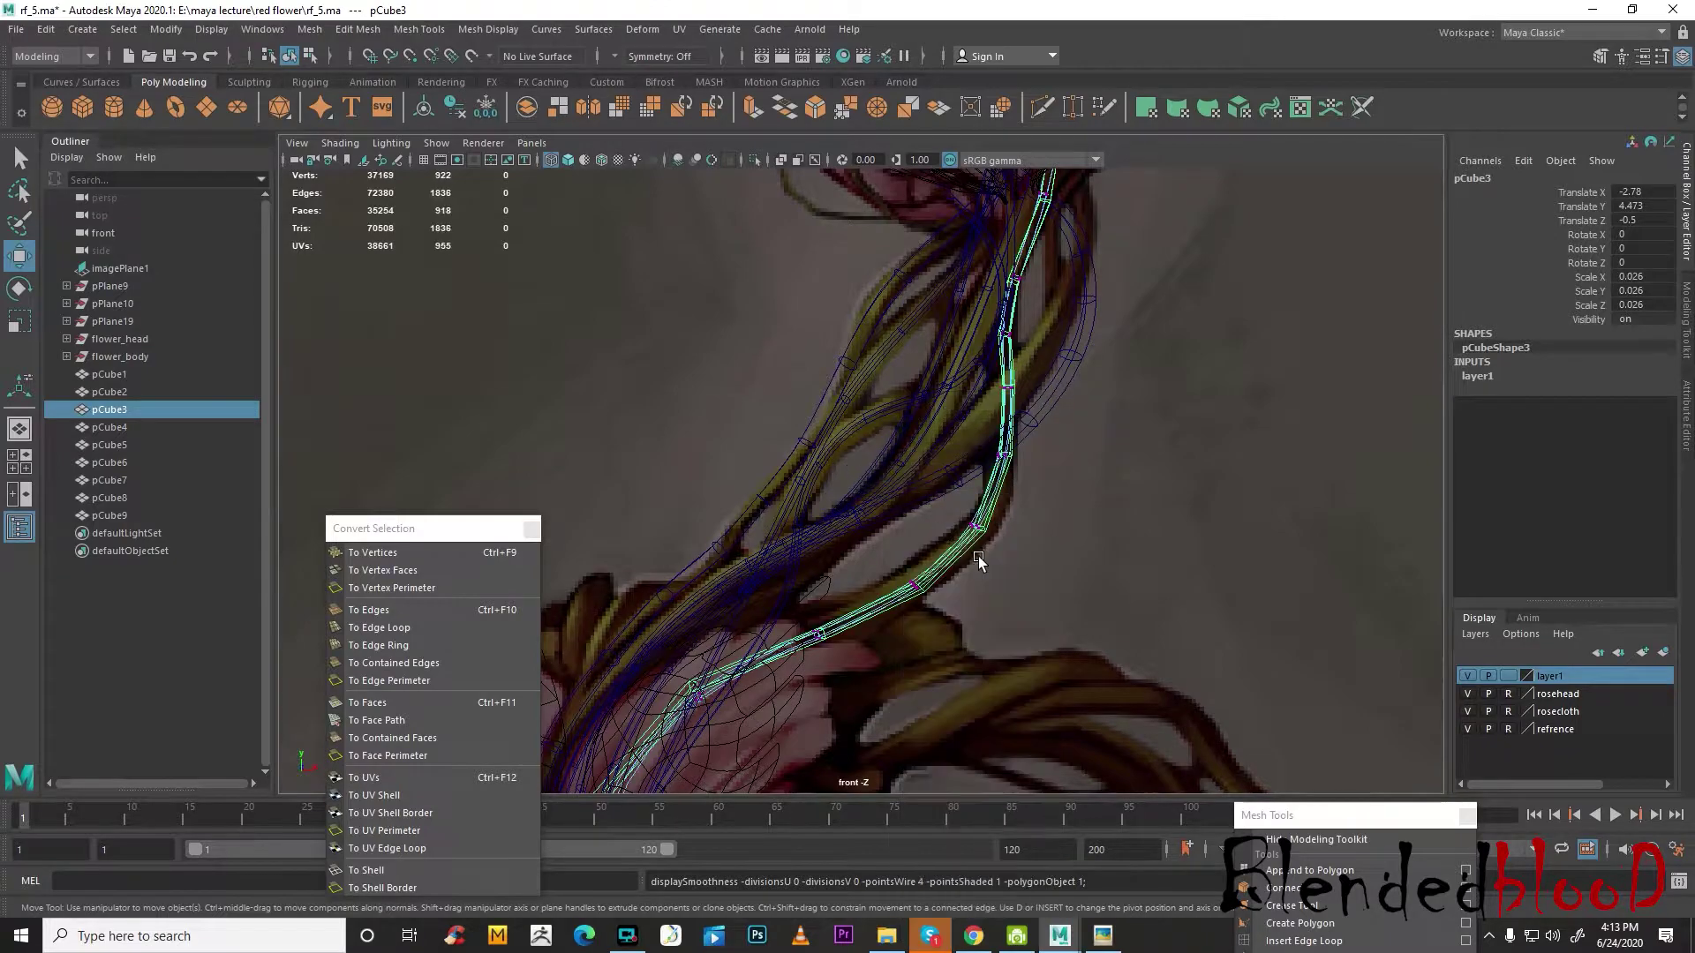
- Thicken the pCube1 stem around its lower bend above the hand by scaling up its vertex rings to match the reference
left_click_drag(946, 496, 1039, 556)
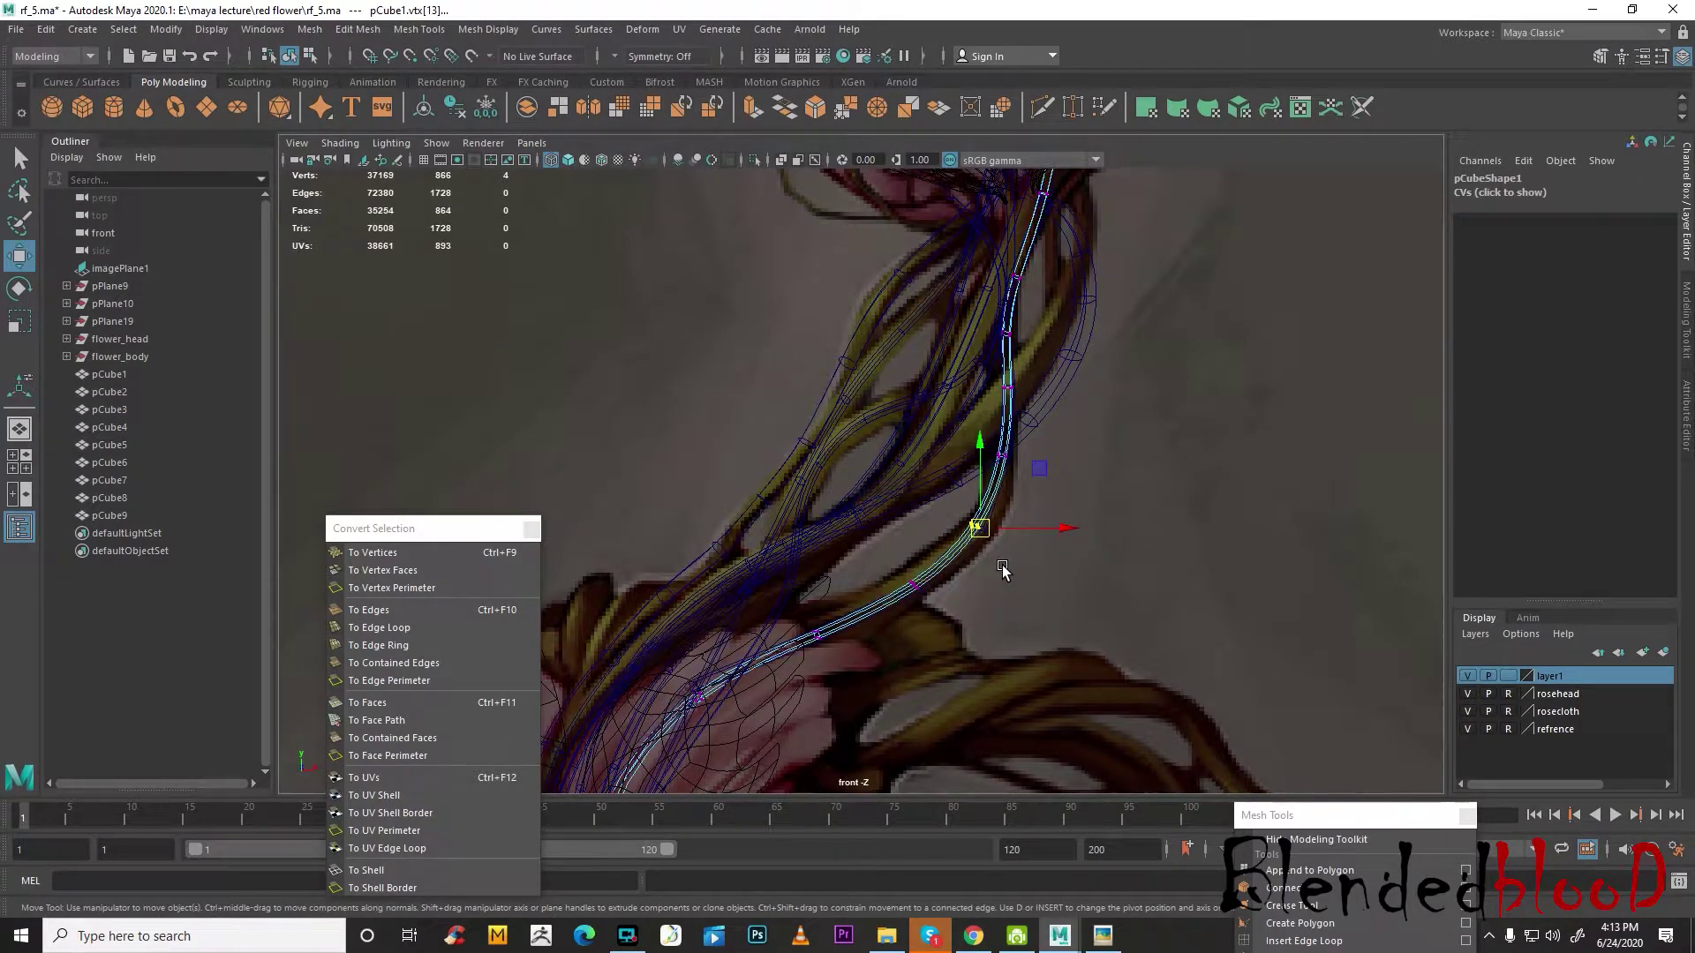
key("1")
key("r")
left_click_drag(985, 533, 937, 618)
left_click(919, 583)
left_click(821, 632)
left_click_drag(822, 635, 836, 655)
- Scale up the vertex rings along the bottom end of pCube1, down through the hand to its tip
middle_click_drag(839, 655, 899, 452, "alt")
left_click_drag(744, 481, 804, 517)
left_click_drag(735, 678, 814, 722)
middle_click_drag(832, 764, 873, 586, "alt")
left_click_drag(819, 539, 828, 554)
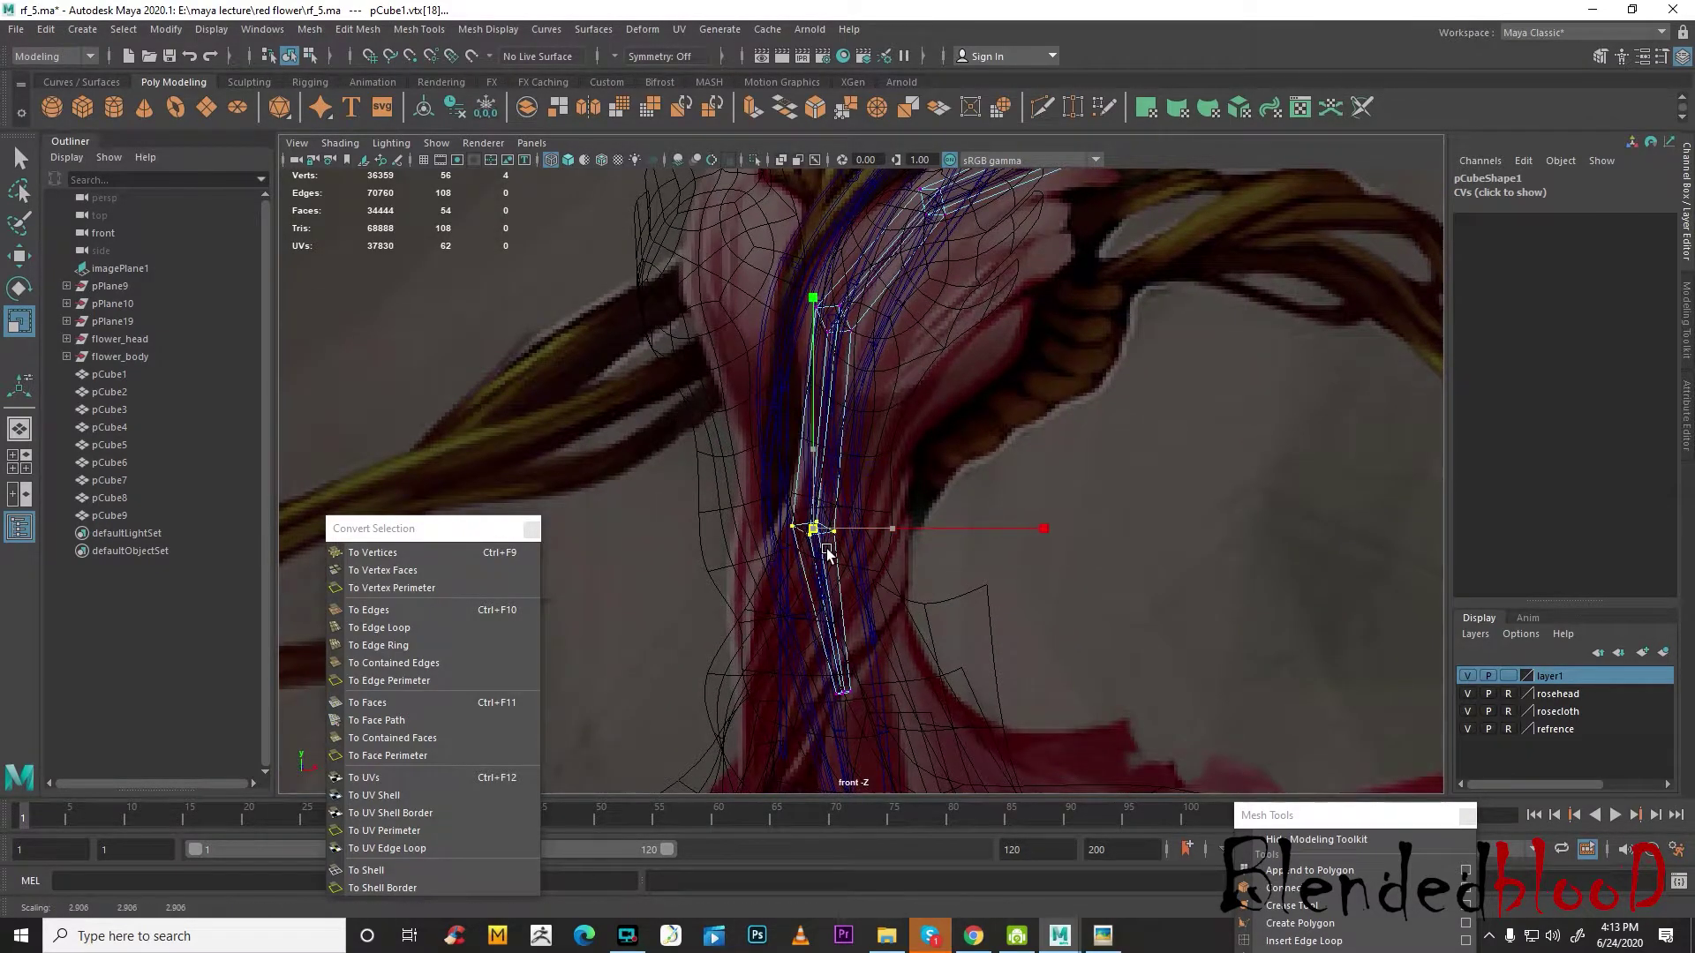
left_click_drag(806, 650, 861, 712)
- Scale up the vertex rings along the upper part of pCube1, up to the base of the flower head
middle_click_drag(1245, 178, 1007, 609, "alt")
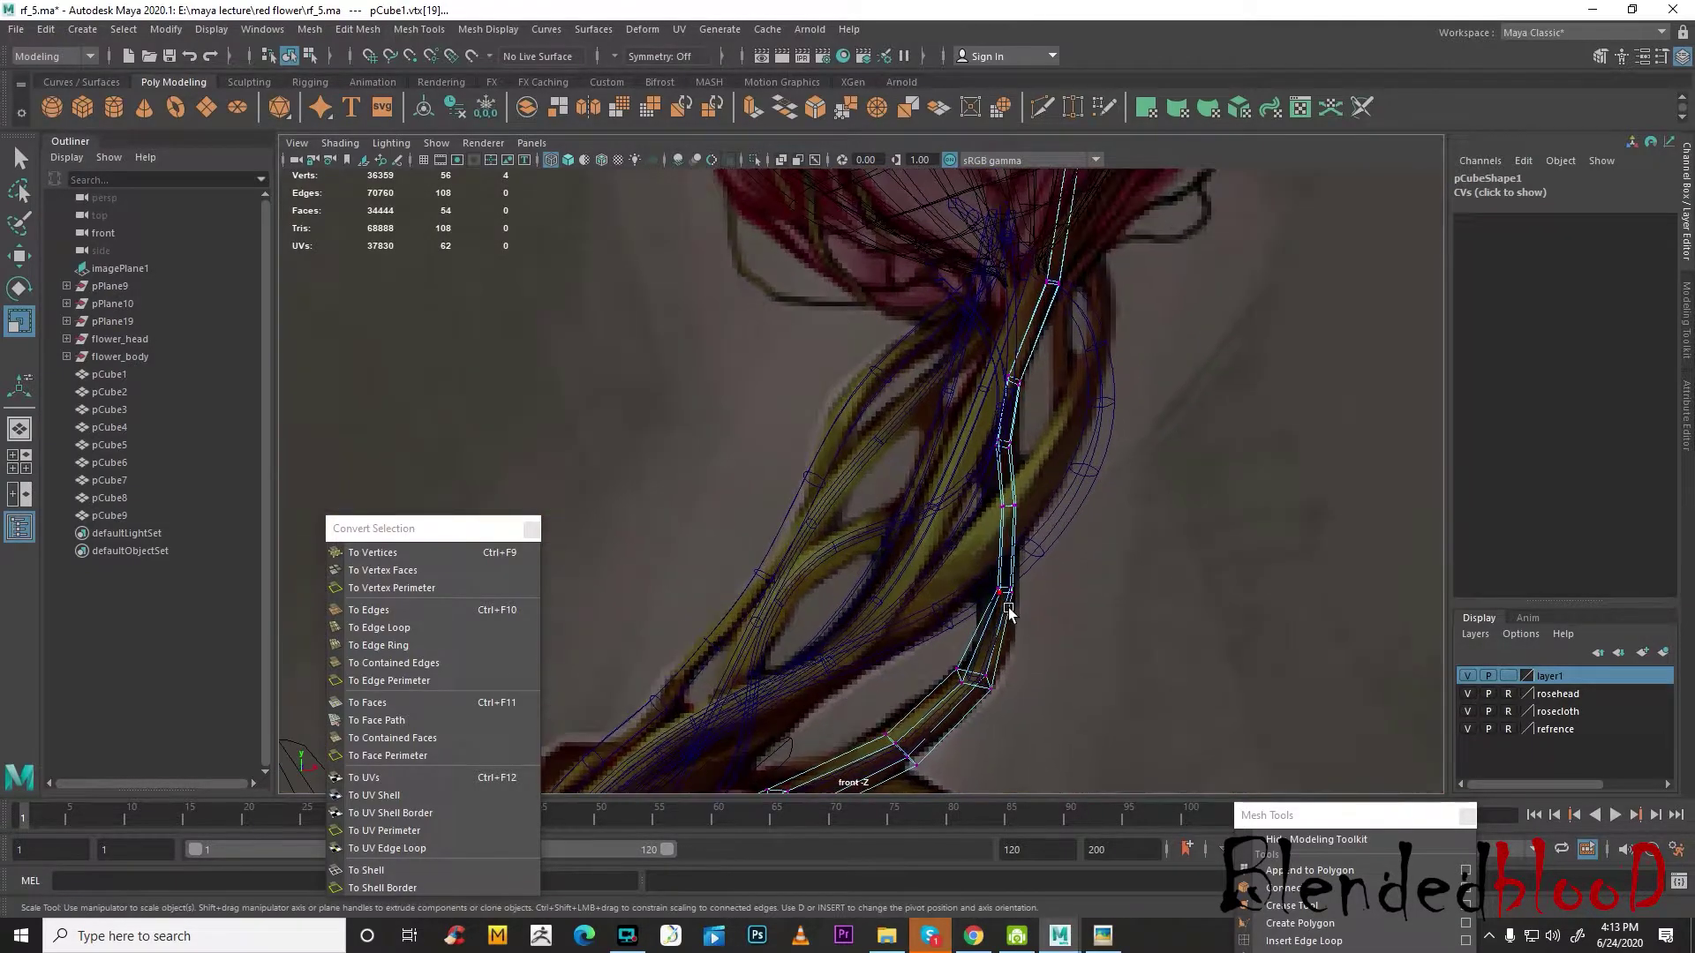
left_click_drag(976, 575, 1027, 612)
left_click_drag(973, 493, 1038, 528)
middle_click_drag(1046, 513, 1013, 621, "alt")
left_click_drag(936, 515, 987, 569)
left_click_drag(944, 474, 1035, 489)
middle_click_drag(1048, 435, 1039, 618, "alt")
left_click_drag(1031, 612, 1023, 616)
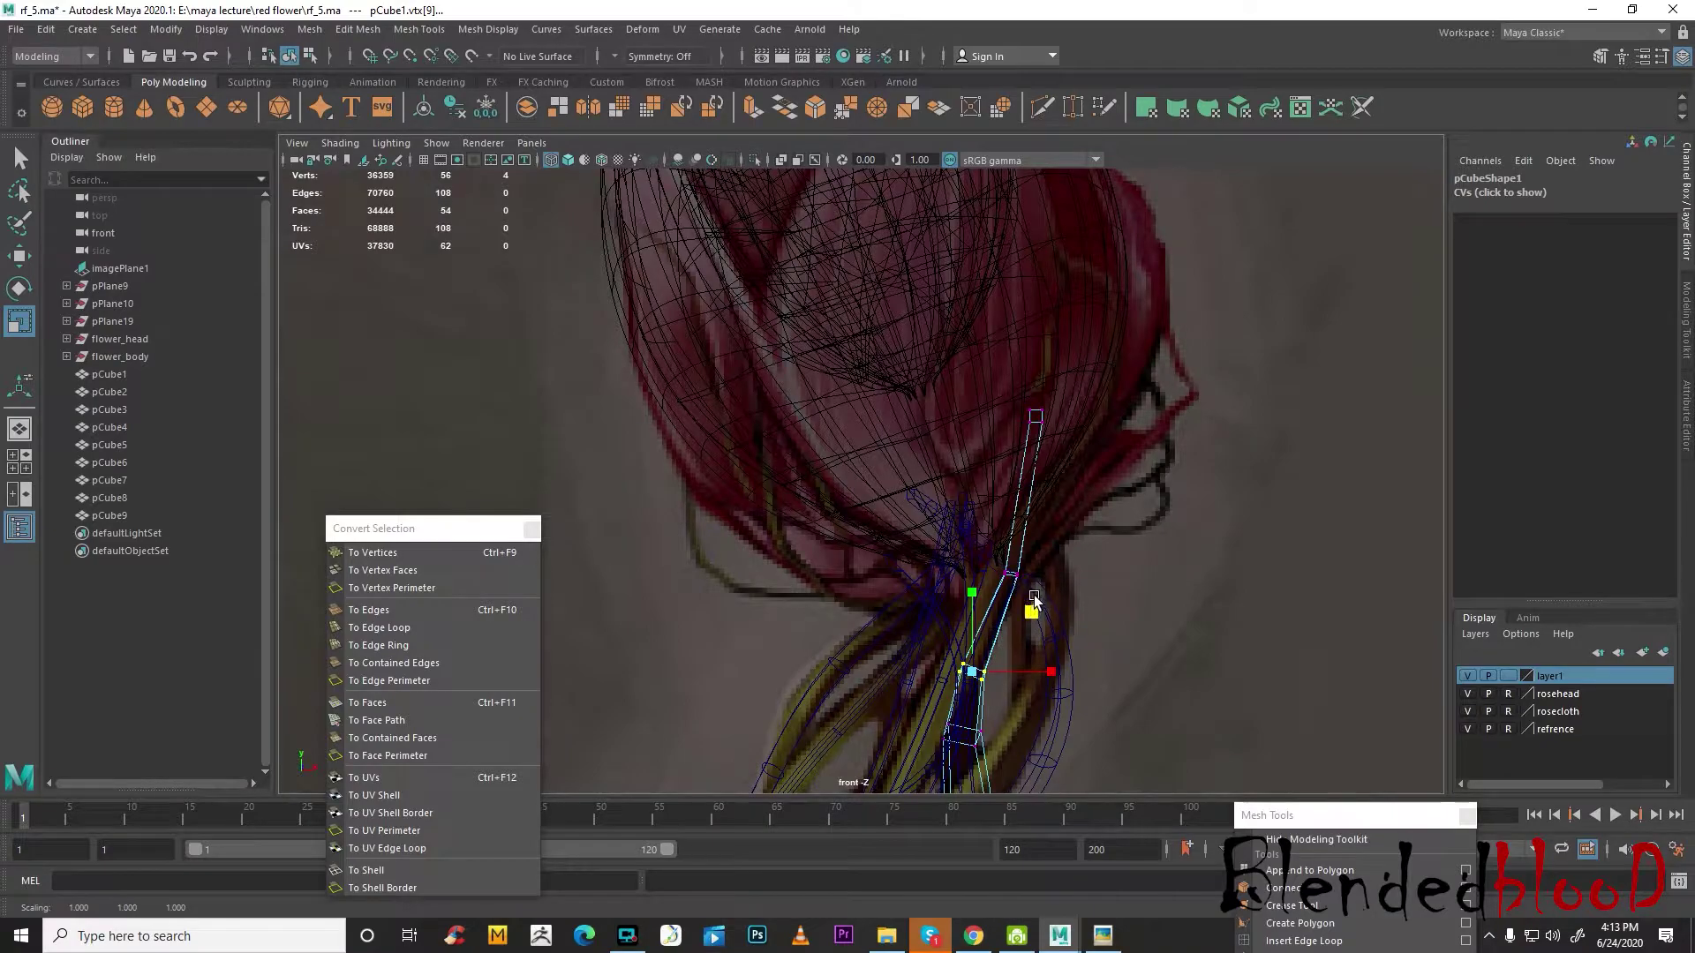
left_click_drag(983, 533, 1032, 591)
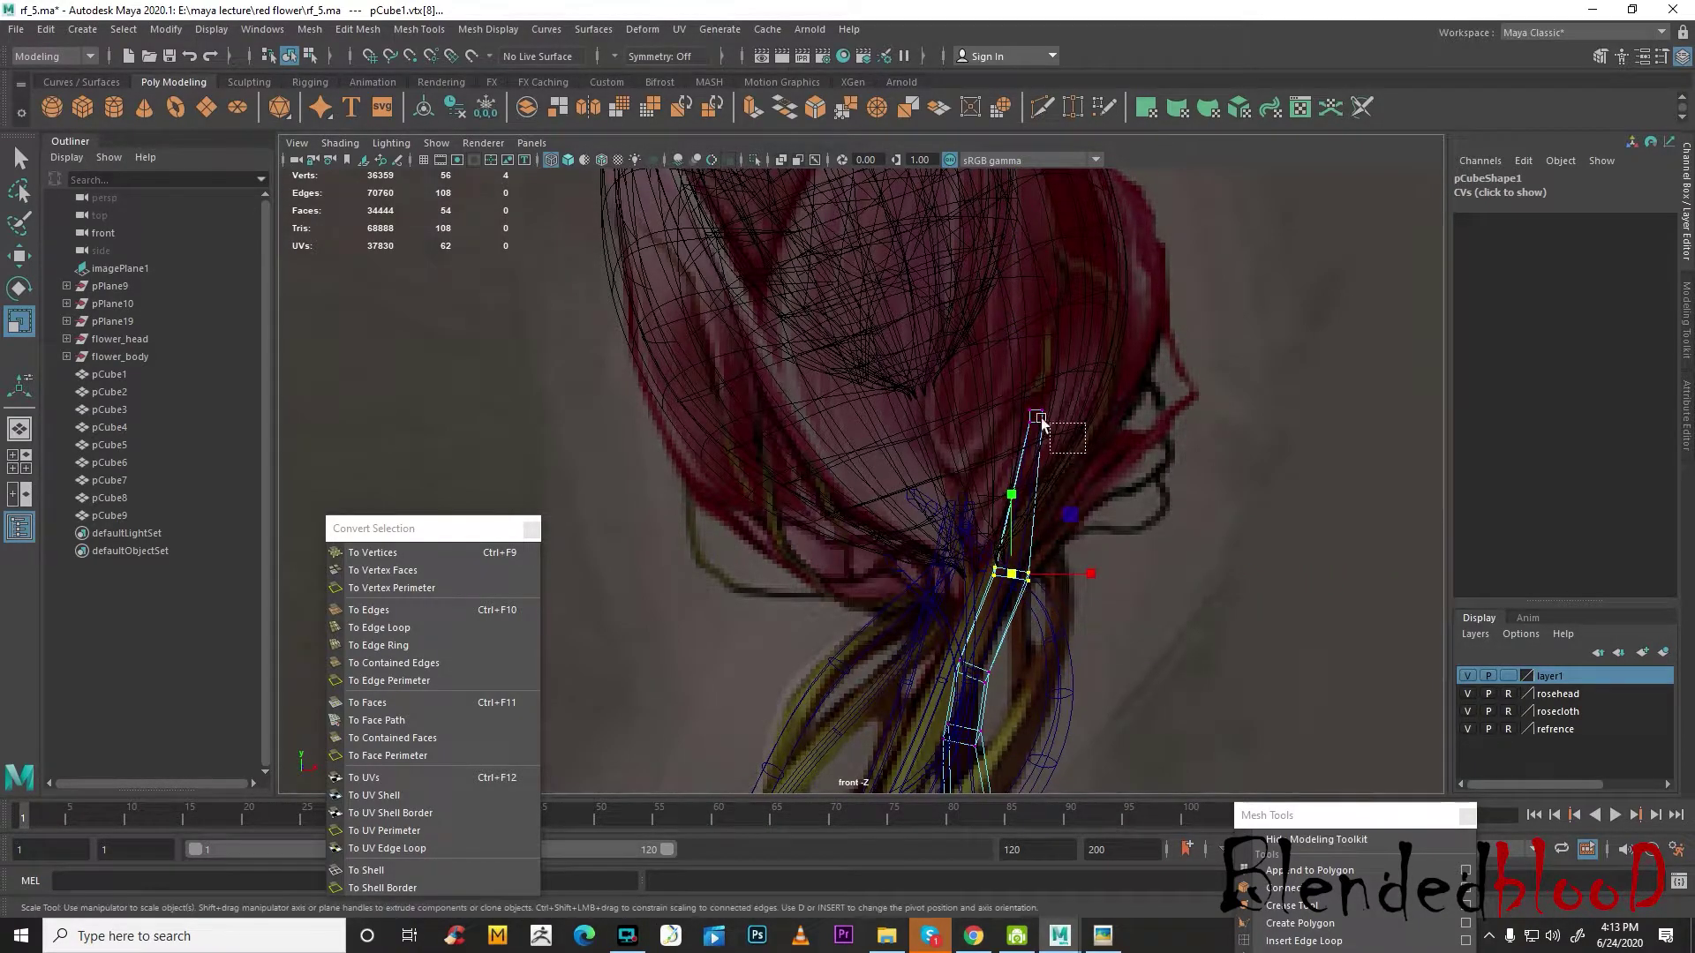
- Delete the thin stem pCube3 that overlaps pCube1, working in the perspective view
key("w")
key("space")
key("space")
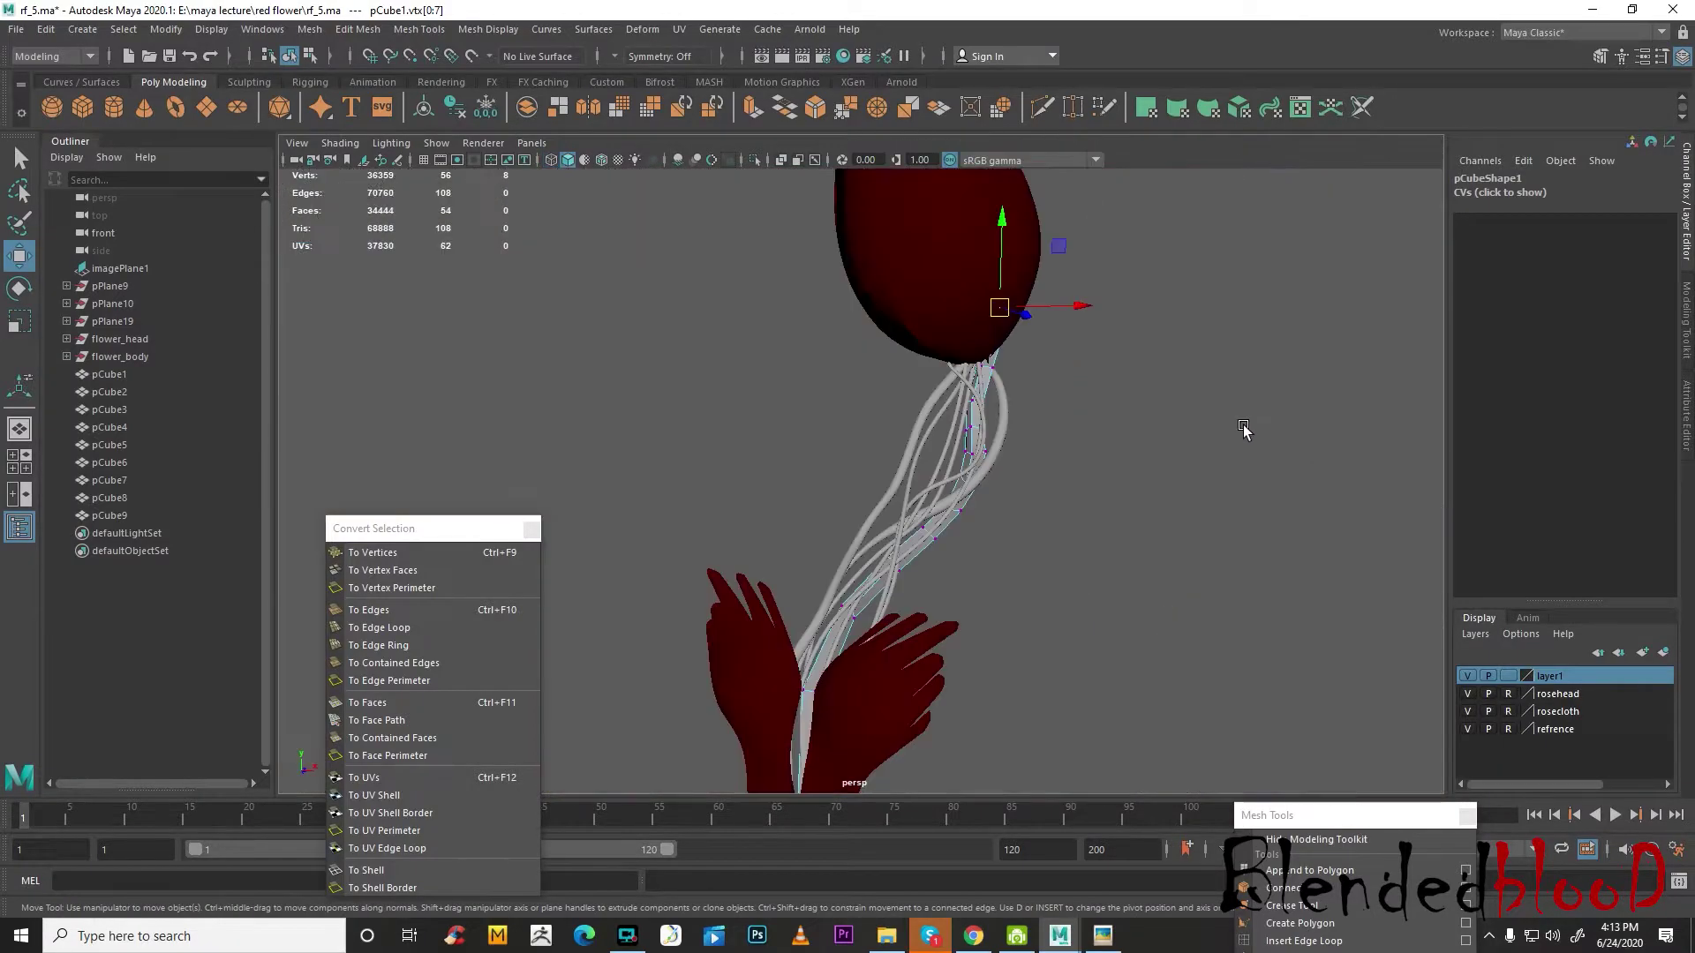
left_click_drag(1097, 474, 971, 424, "alt")
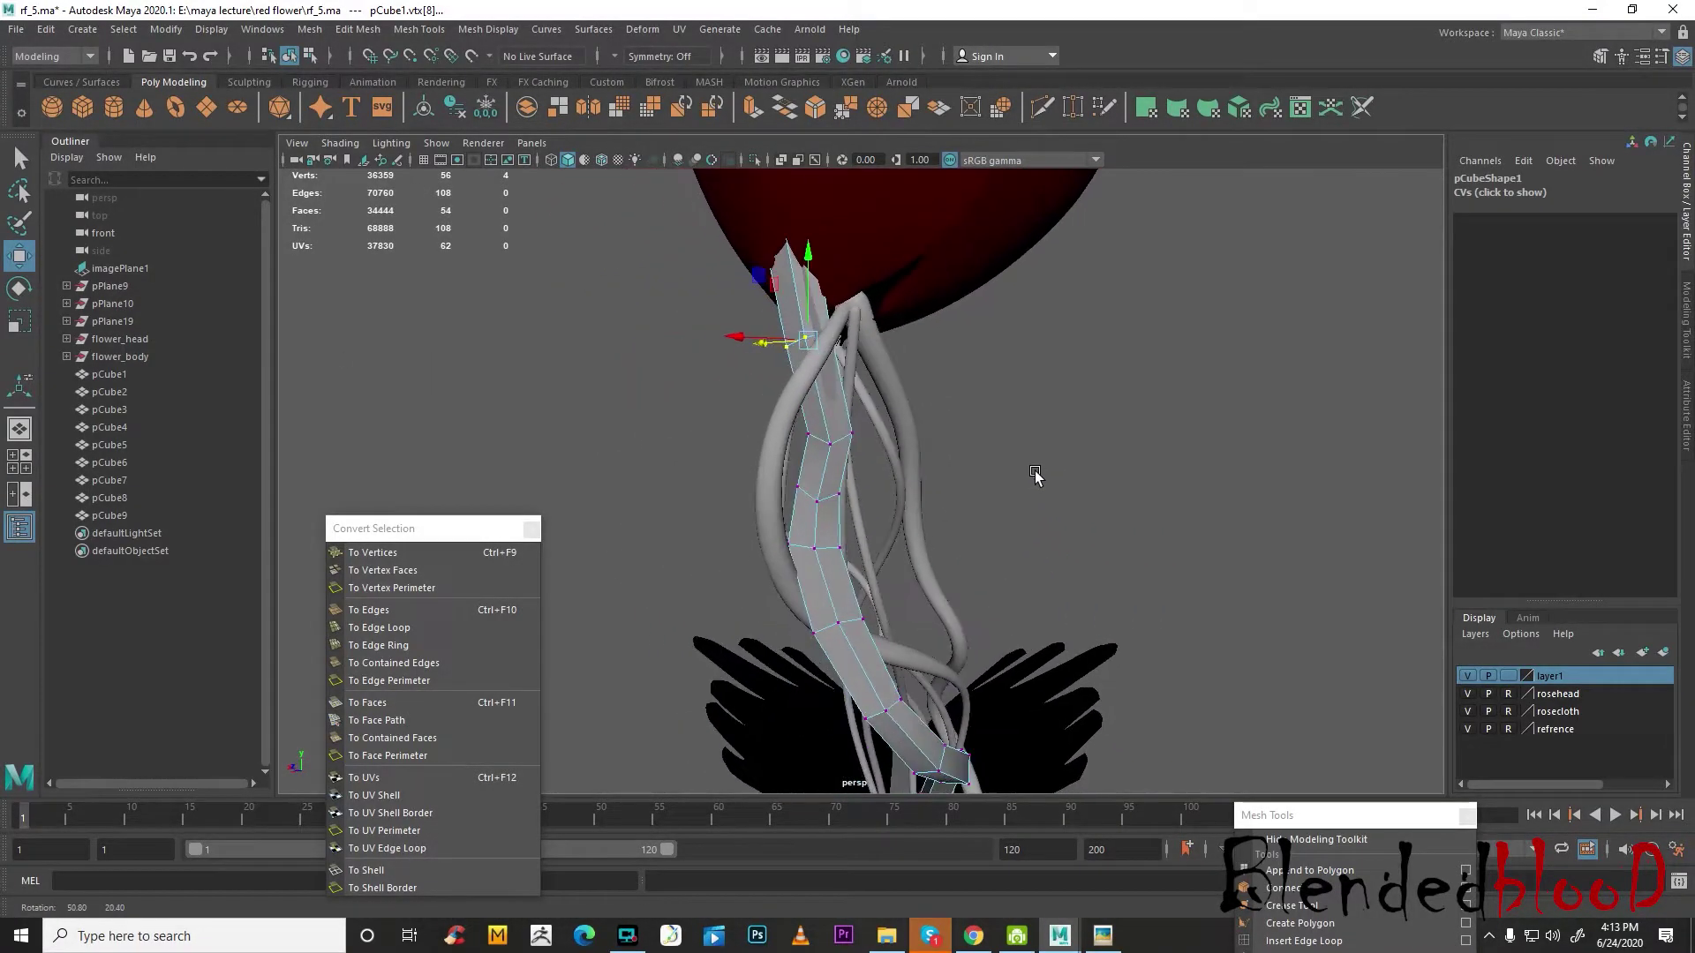
left_click_drag(1047, 499, 1004, 492, "alt")
scroll(1006, 491, "up", 4)
right_click_drag(1084, 485, 1163, 424)
left_click(1102, 475)
key("Delete")
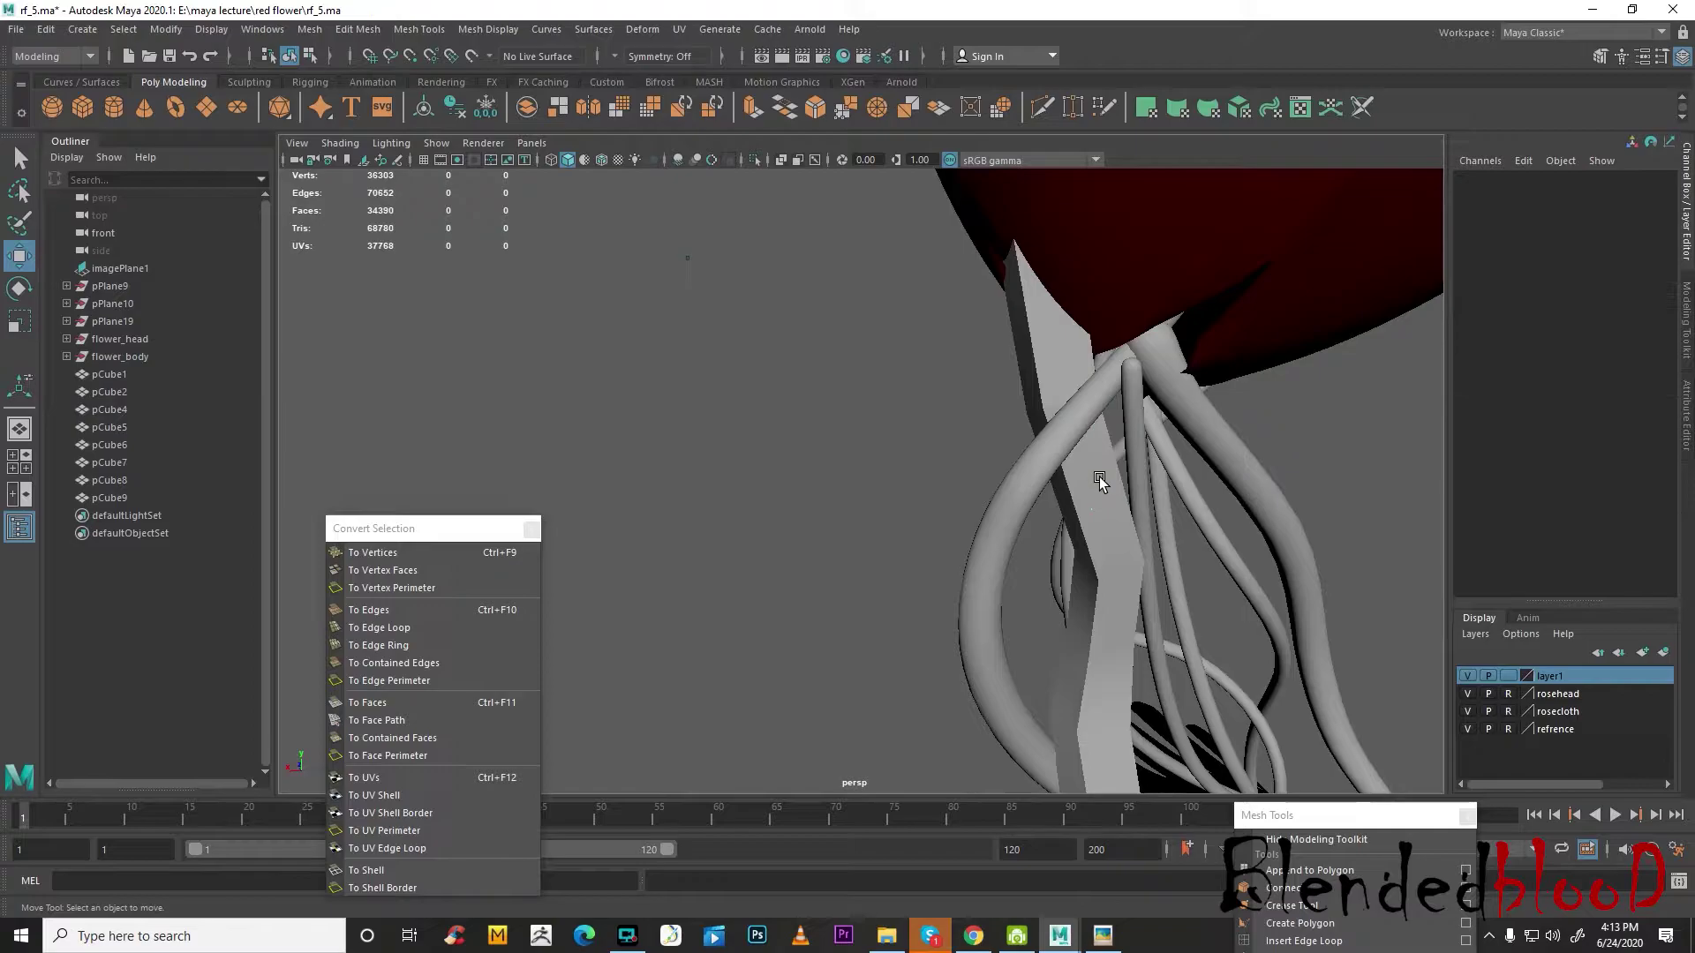
- Move the vertex rings at the lower end of pCube1 horizontally to fit the stem bundle between the hands
left_click(1096, 498)
scroll(1095, 503, "down", 6)
middle_click_drag(1021, 688, 1005, 521, "alt")
left_click_drag(1007, 525, 1097, 528, "alt")
scroll(1098, 528, "up", 8)
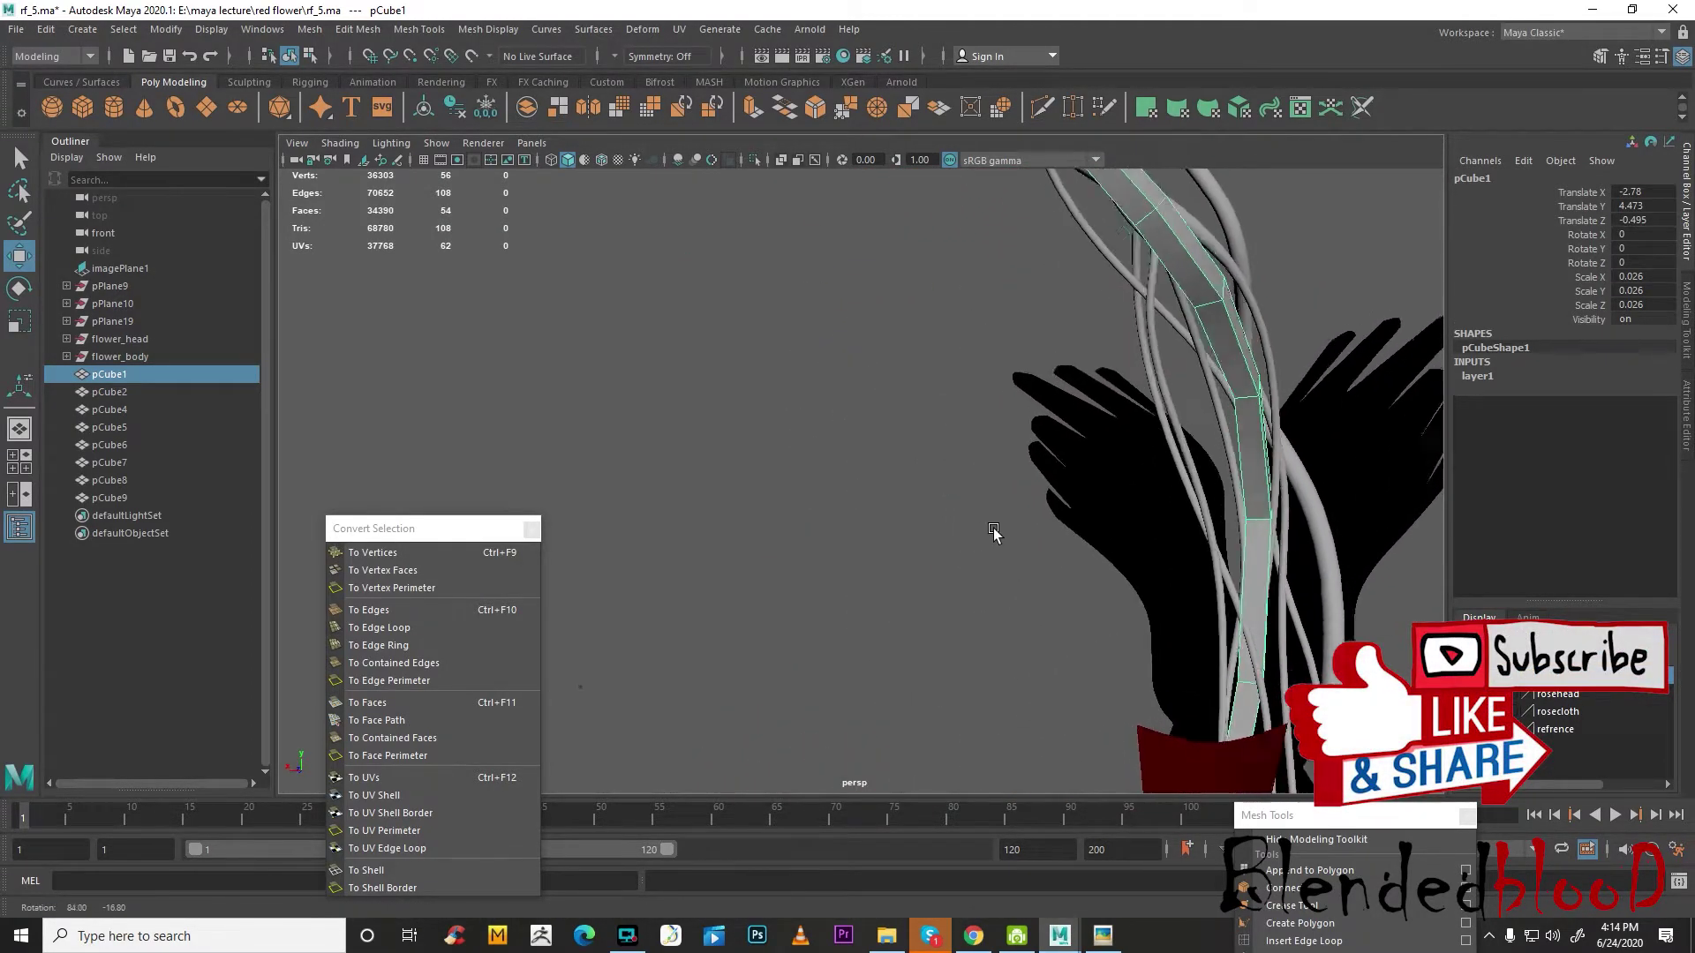
scroll(1132, 604, "down", 5)
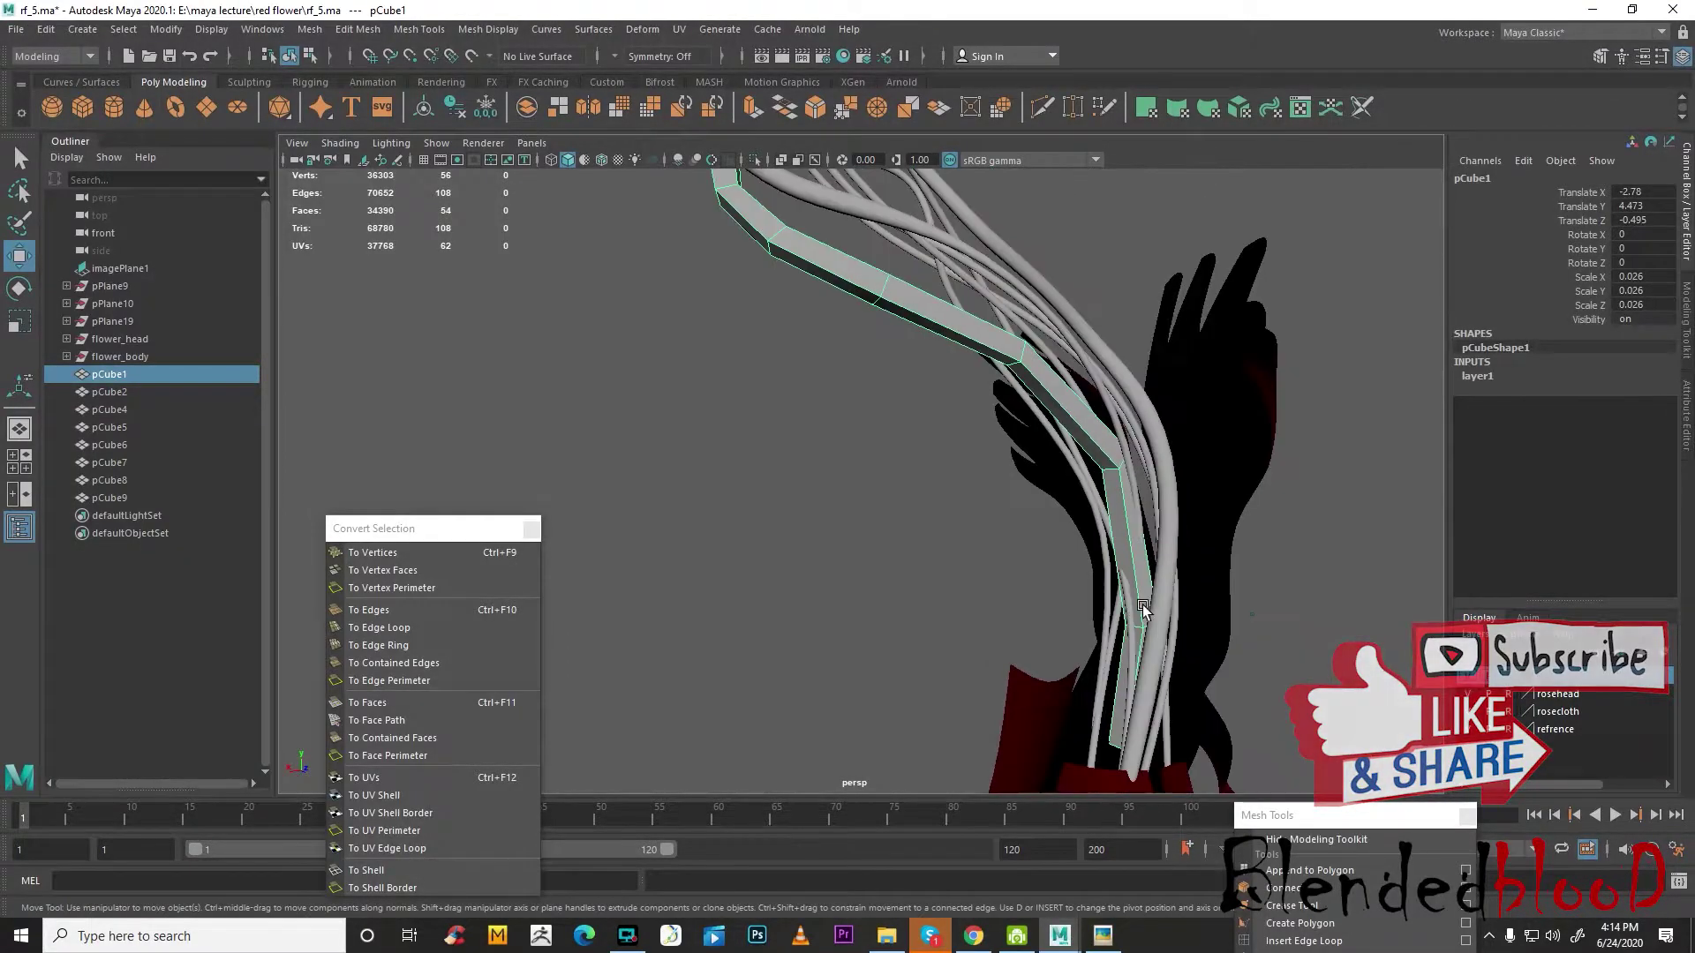
right_click_drag(1139, 451, 1042, 461)
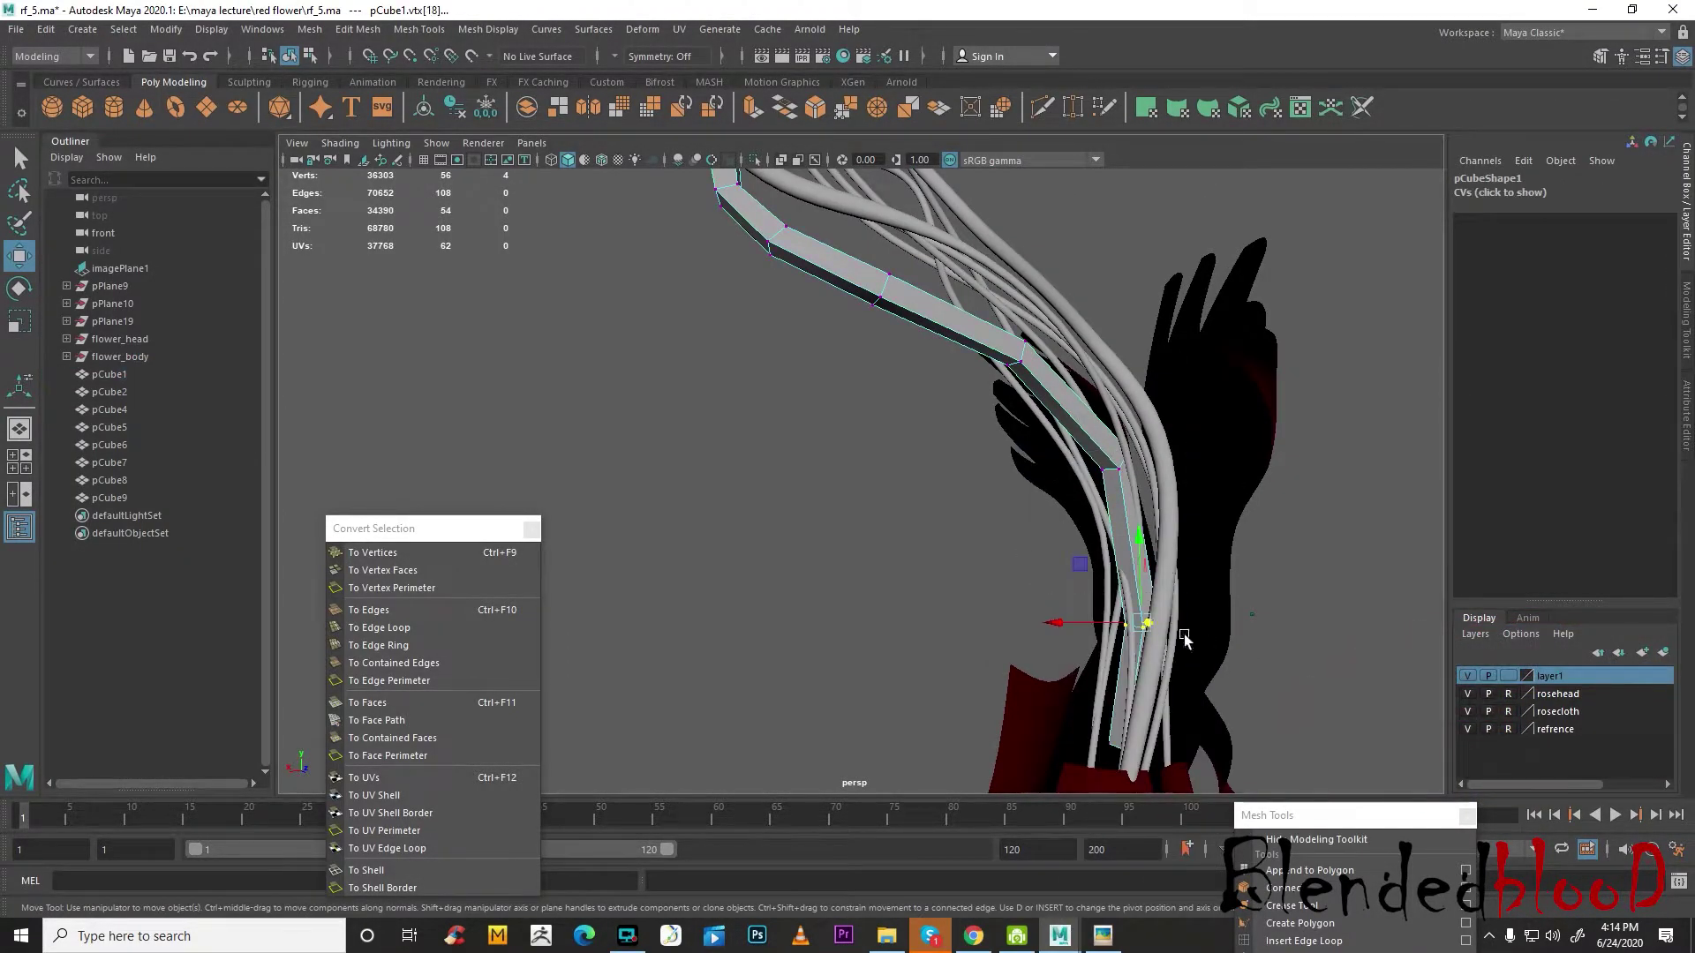
left_click_drag(1086, 626, 1094, 626)
left_click(1115, 470)
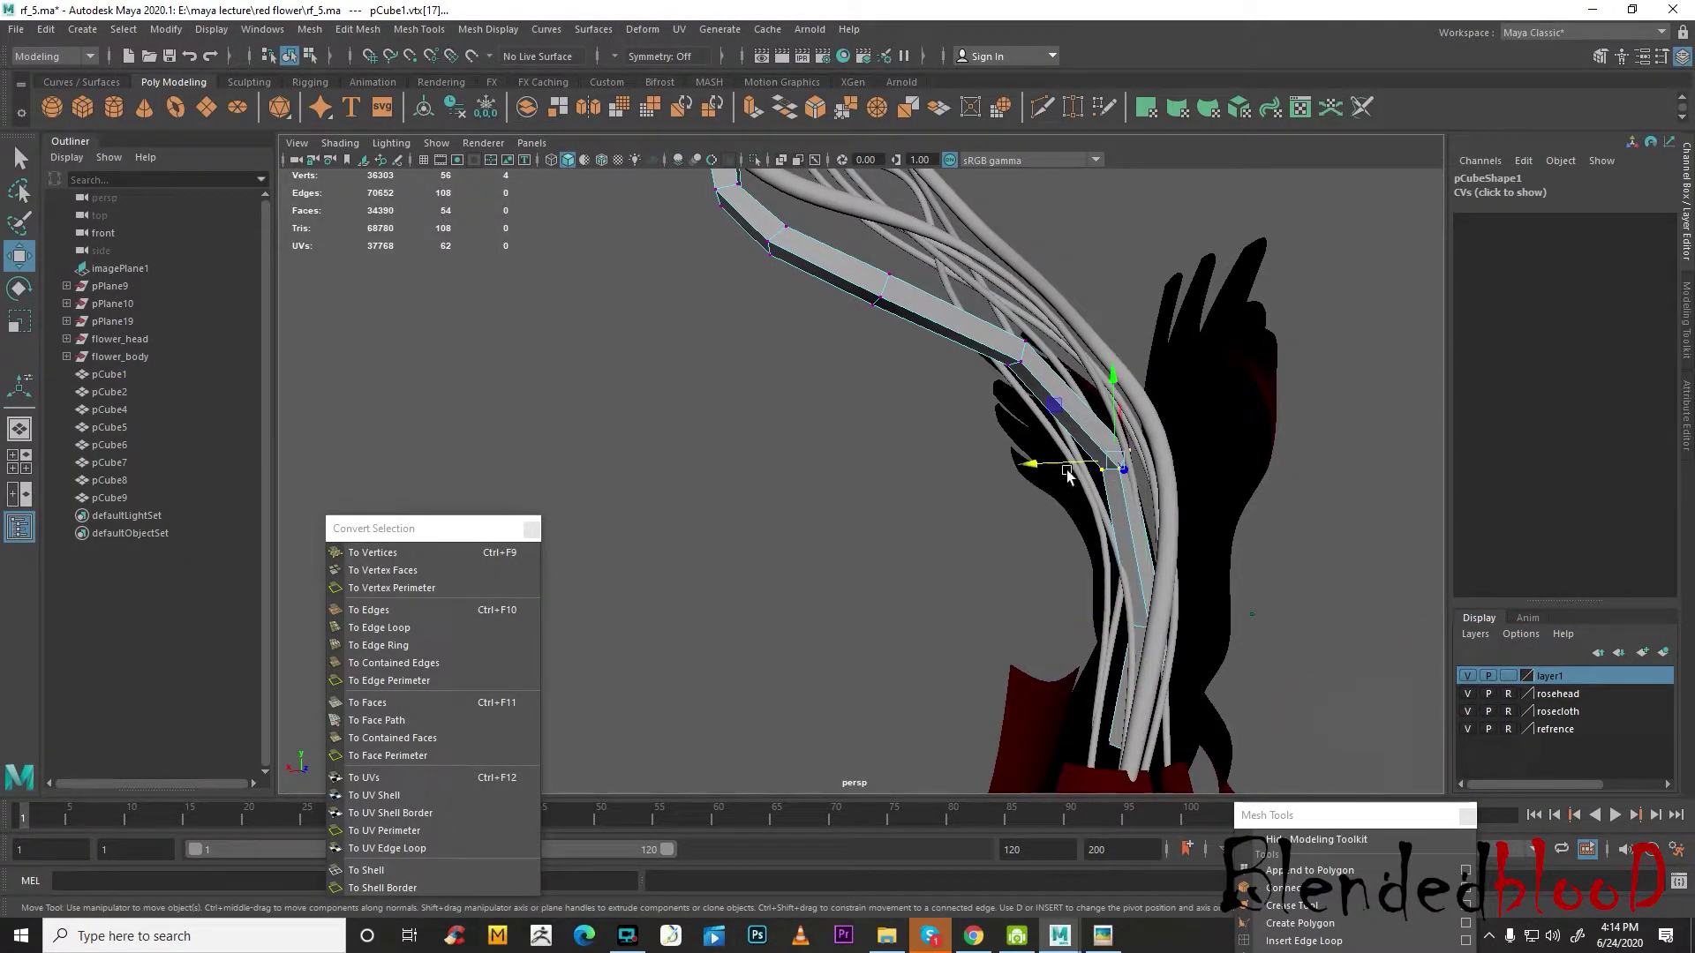
- Check the adjusted lower bend of pCube1, turn on its smooth preview and return to object mode
left_click_drag(1148, 530, 1015, 535, "alt")
scroll(1271, 578, "up", 5)
middle_click_drag(1015, 535, 1222, 590, "alt")
left_click_drag(1222, 590, 923, 518, "alt")
key("3")
scroll(941, 534, "down", 3)
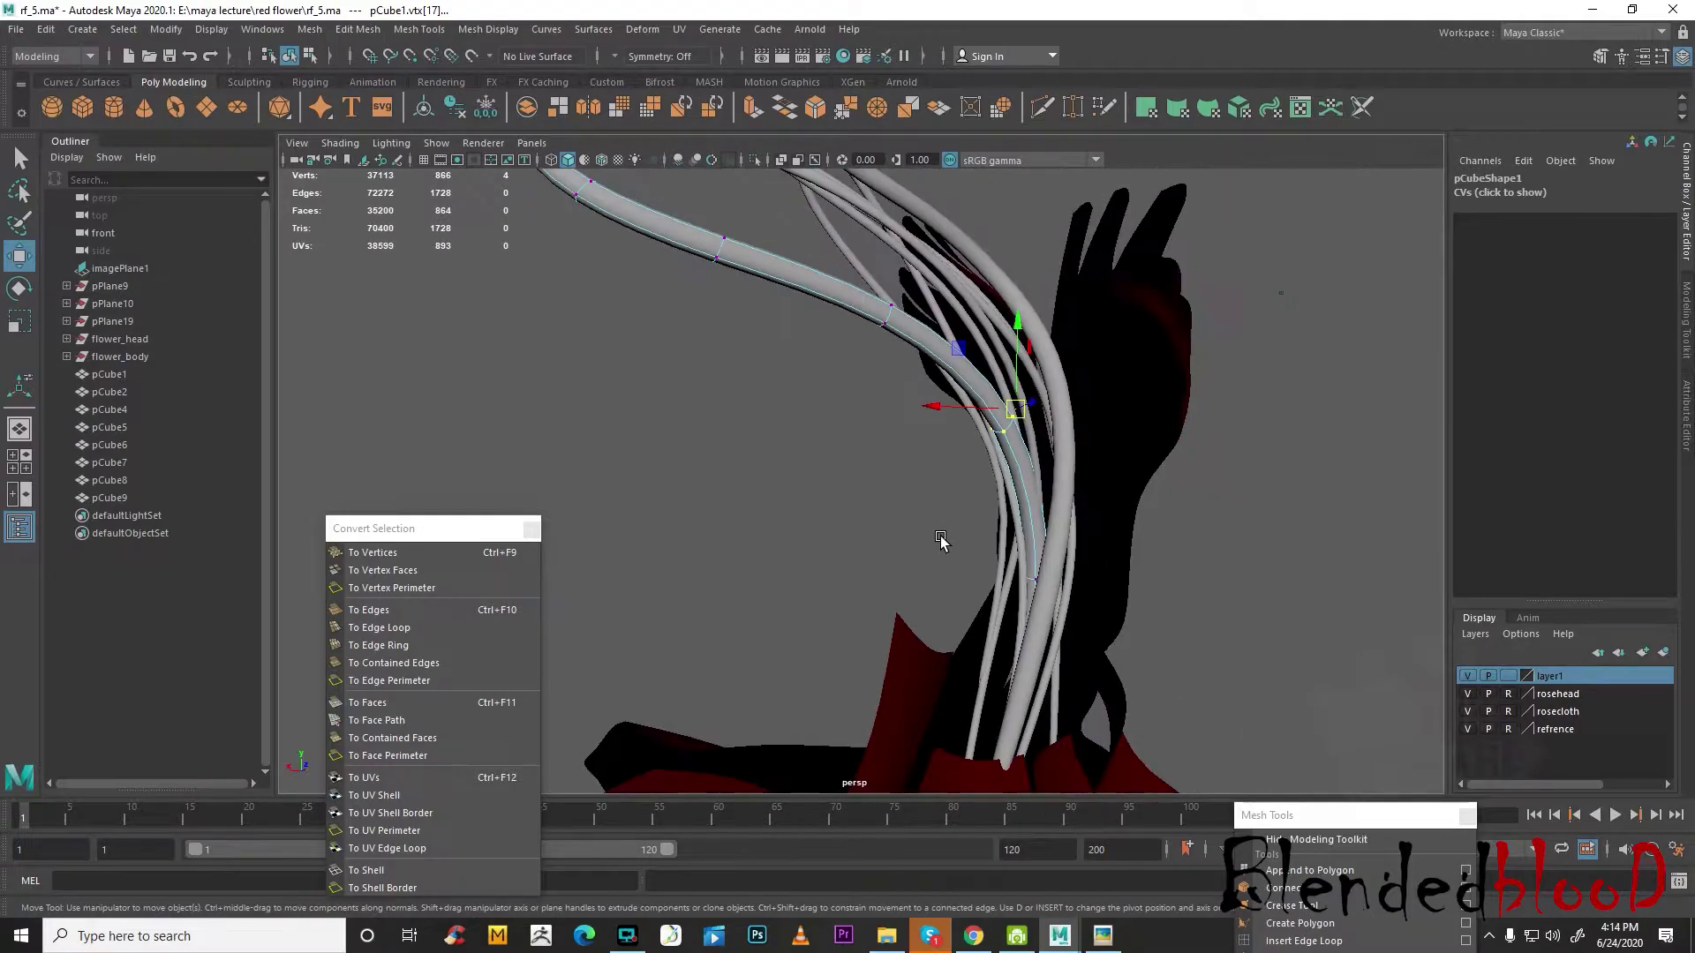
right_click_drag(984, 395, 1081, 360)
left_click(1266, 499)
- Select the pCube7 stem in the front view and scale up the vertex ring at its middle bend
scroll(1266, 499, "down", 7)
left_click_drag(763, 570, 1108, 565, "alt")
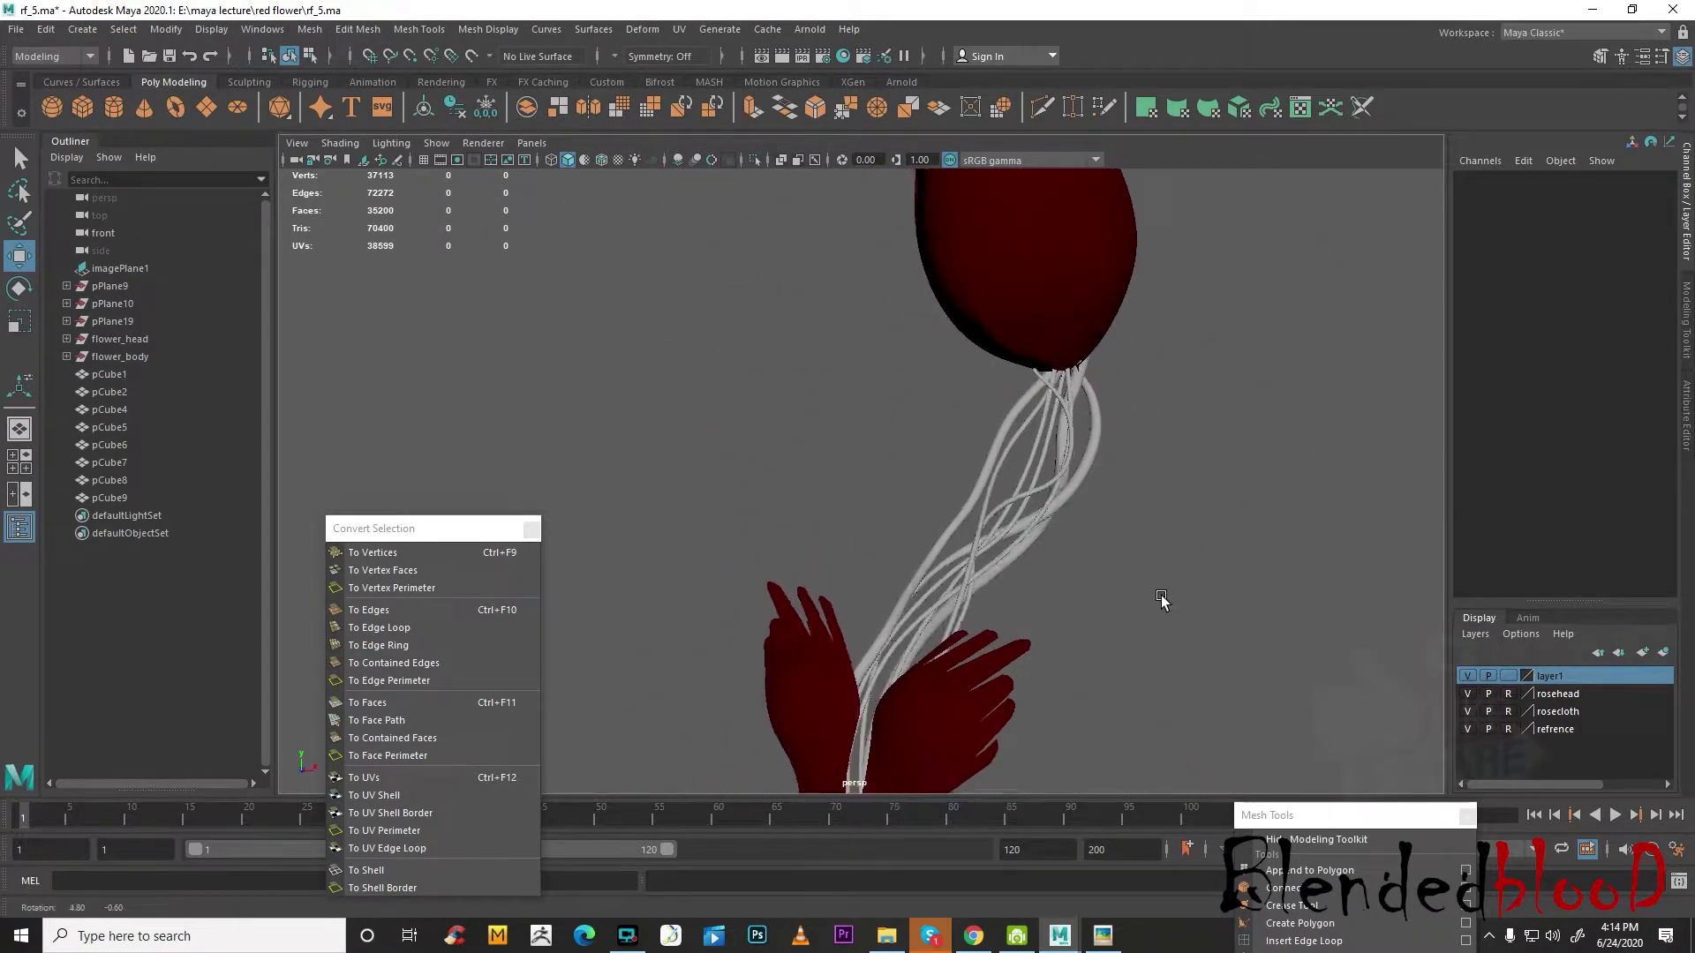
scroll(1099, 535, "up", 4)
key("space")
key("space")
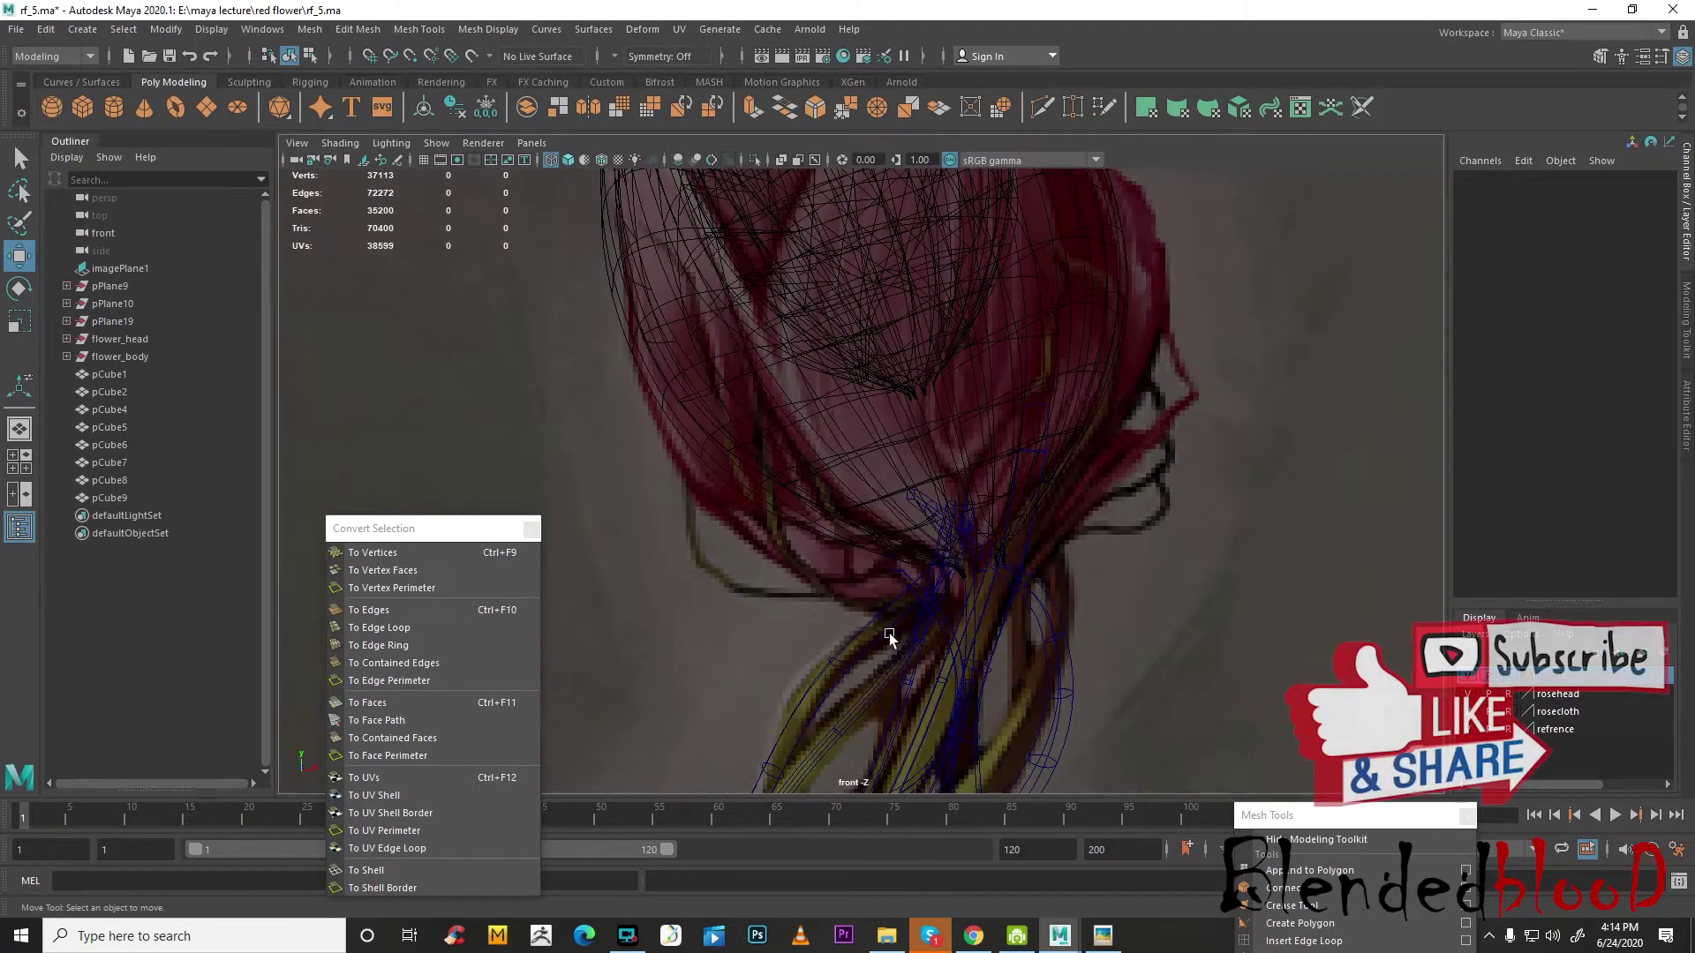
scroll(871, 620, "up", 5)
scroll(927, 472, "up", 2)
left_click(923, 448)
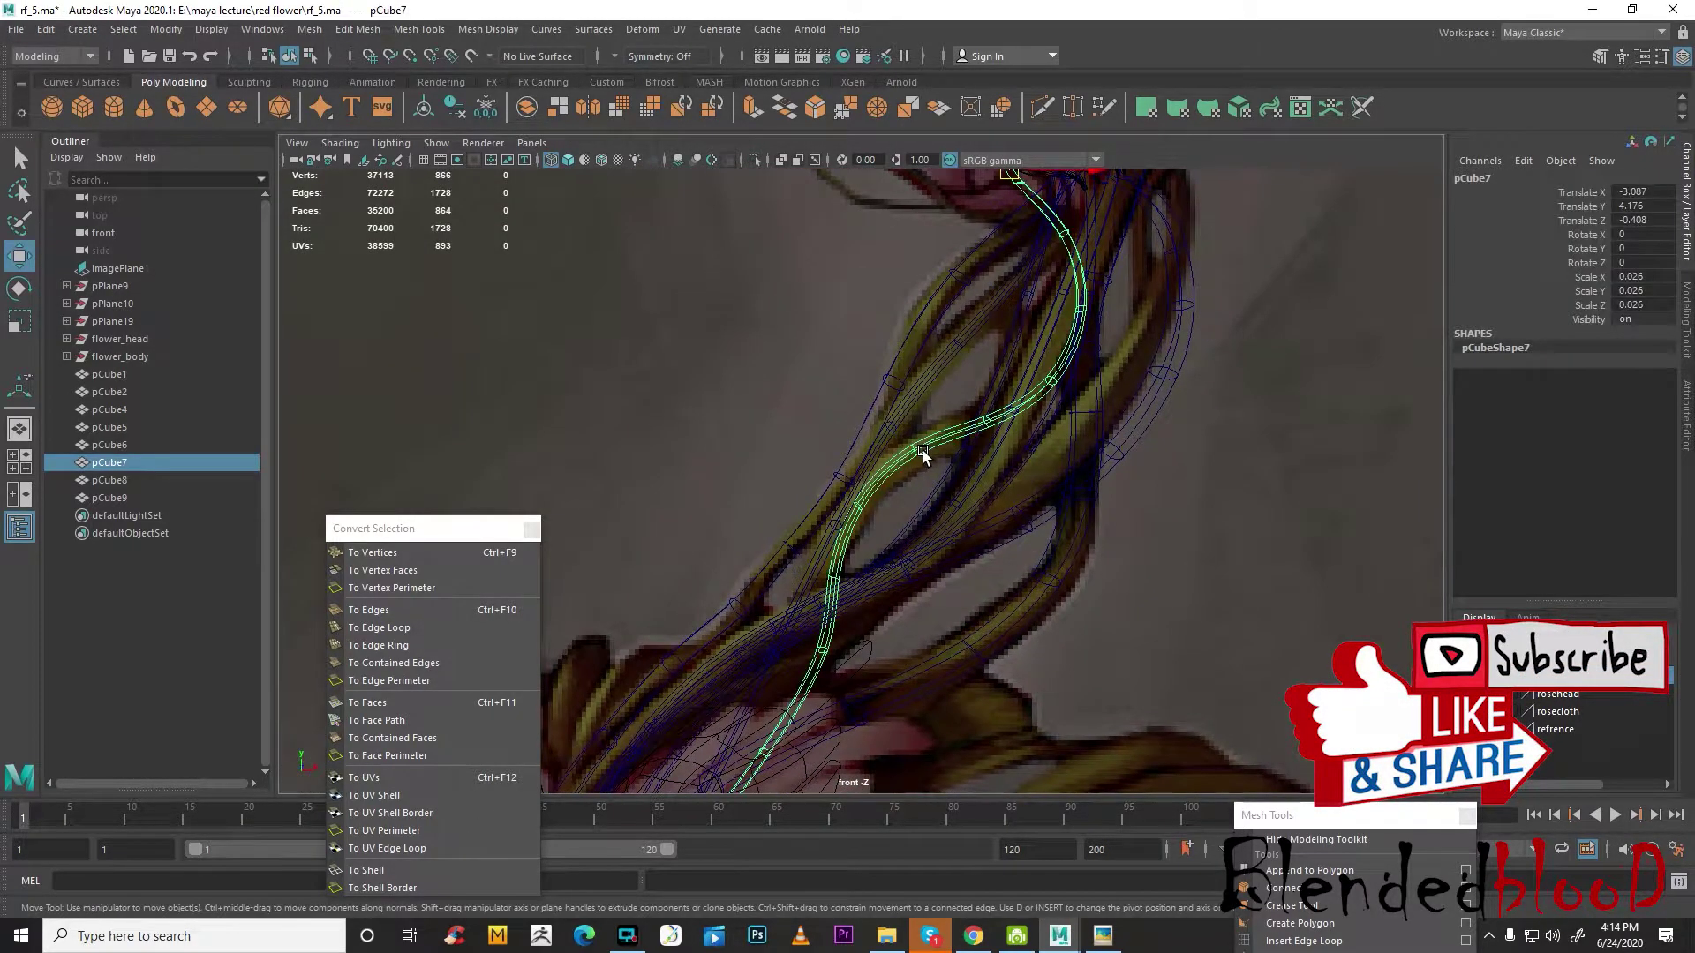
scroll(923, 450, "up", 3)
right_click_drag(921, 460, 834, 450)
left_click_drag(907, 421, 929, 469)
key("r")
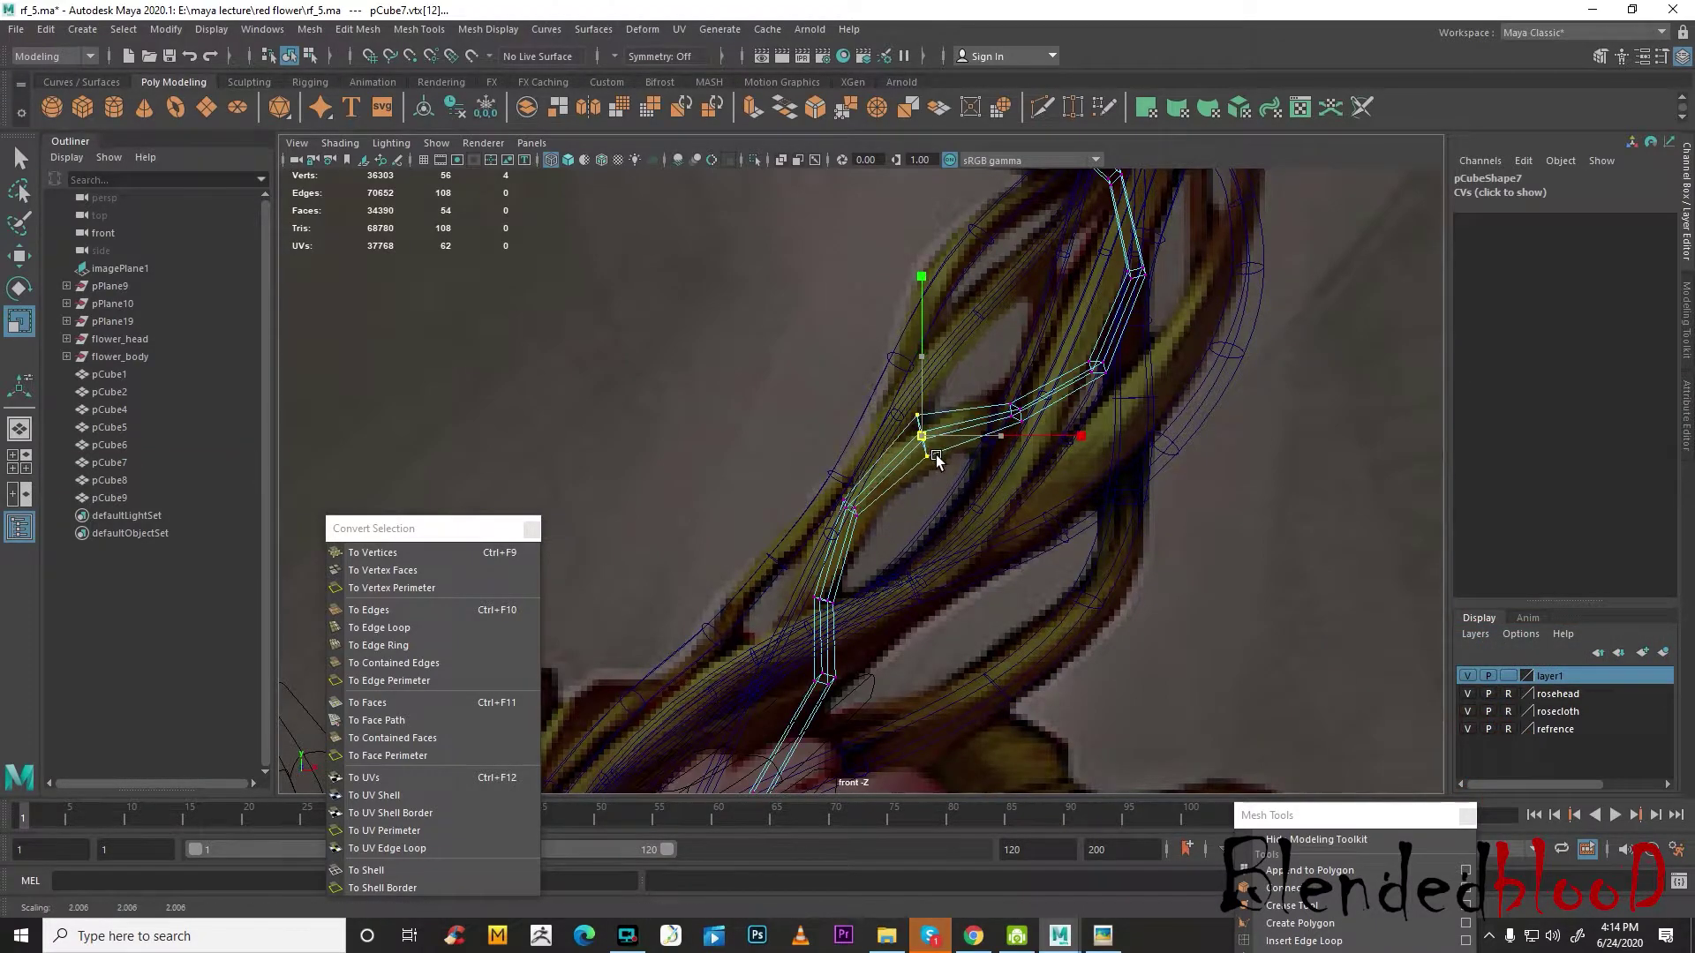
- Center the middle ring of pCube7 on the reference branch and scale up the neighbouring vertex rings down toward the hand
key("w")
mouse_move(989, 389)
left_mouse_down()
mouse_move(987, 404)
mouse_move(981, 390)
left_mouse_up()
key("r")
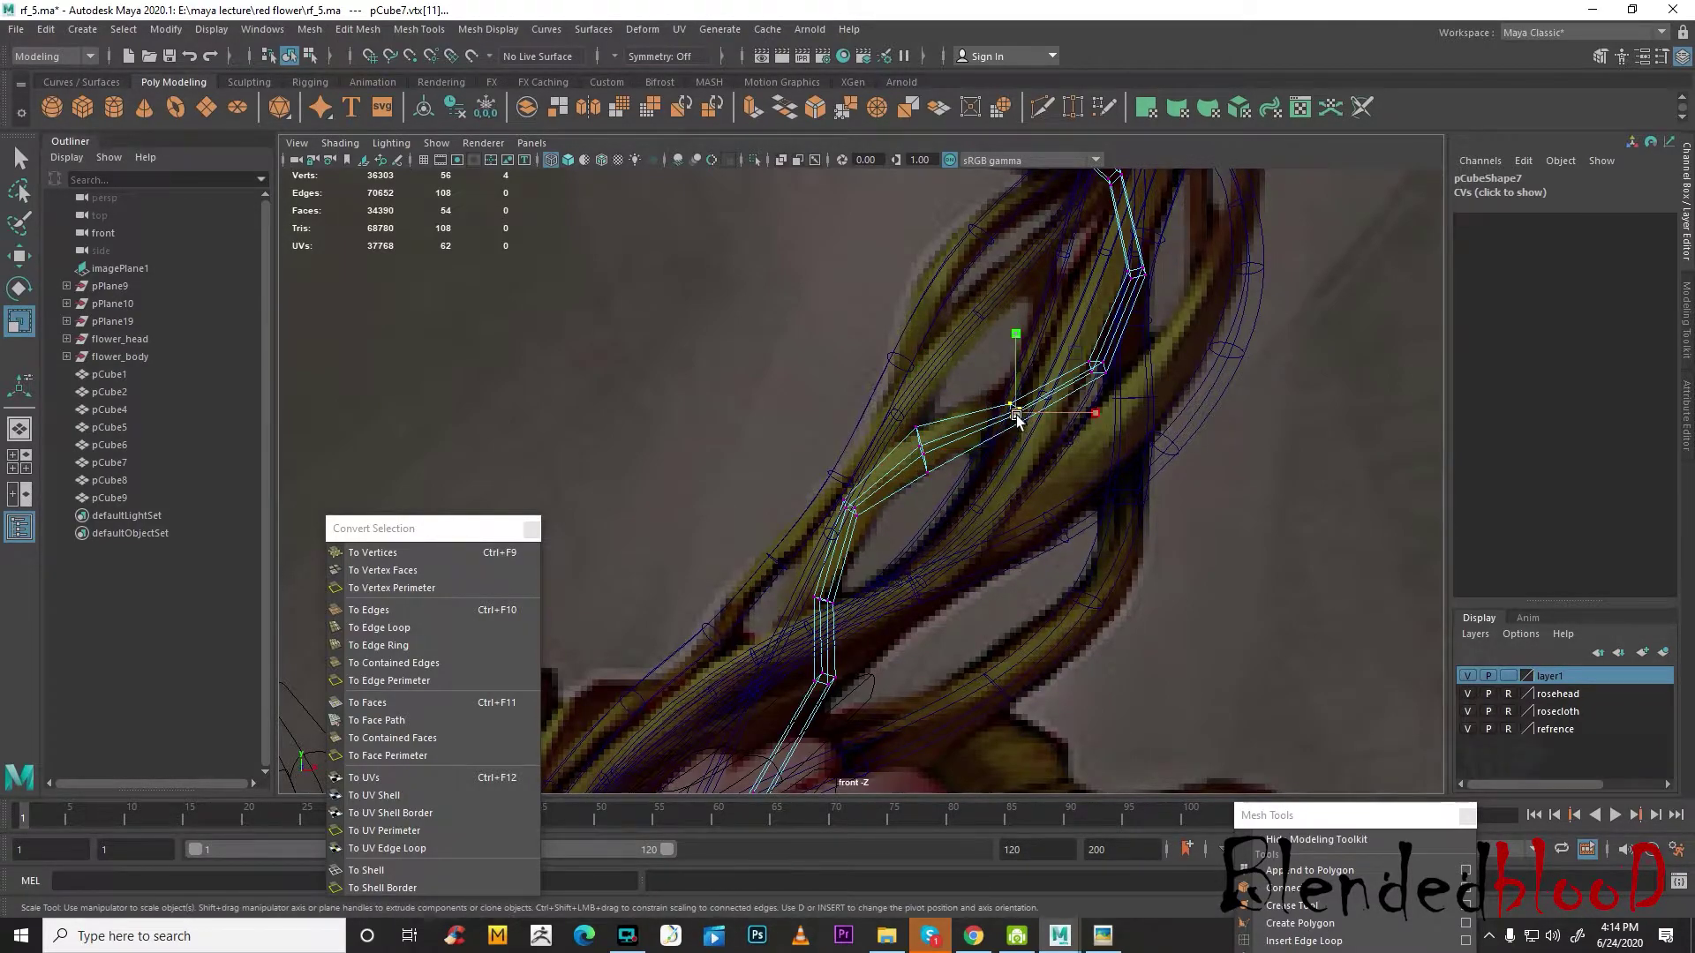
left_click_drag(825, 479, 895, 560)
left_click_drag(850, 507, 871, 530)
left_click_drag(768, 590, 840, 692)
key("w")
key("r")
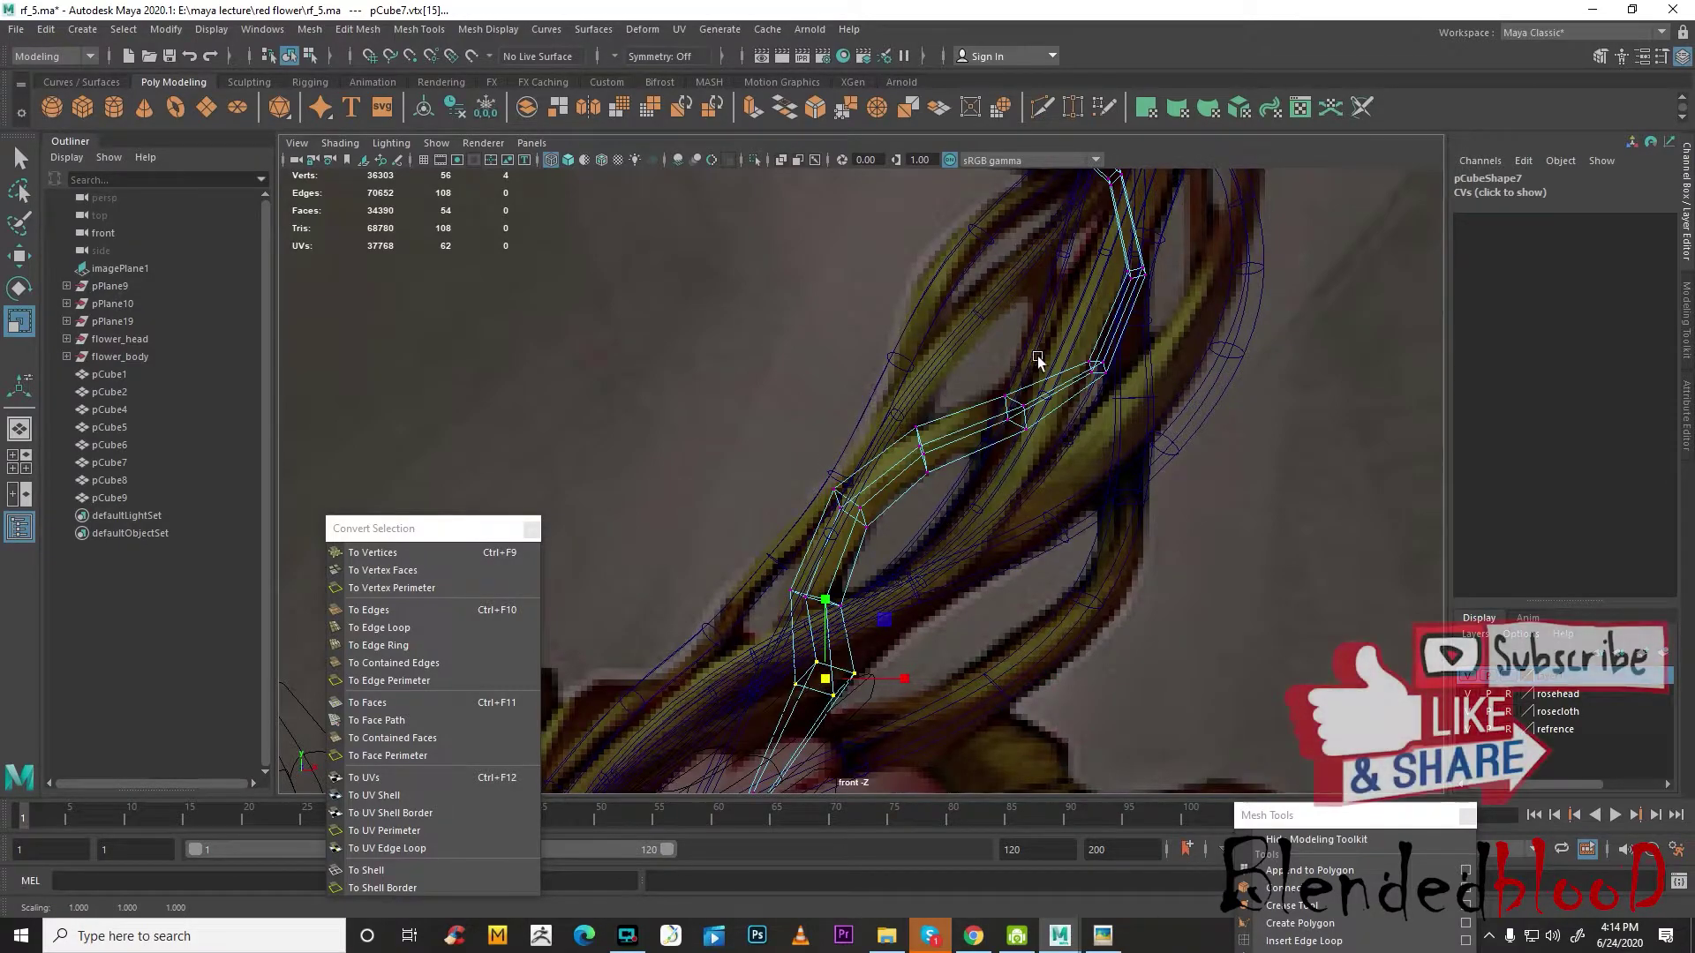
- Scale up the vertex rings of pCube7's upper part and adjust the ones at its top end under the flower head
middle_click_drag(1055, 362, 939, 548, "alt")
left_click_drag(984, 556, 997, 581)
left_click_drag(852, 554, 905, 612)
left_click_drag(972, 427, 1043, 485)
left_click_drag(943, 505, 985, 569)
left_click_drag(1009, 353, 1027, 395)
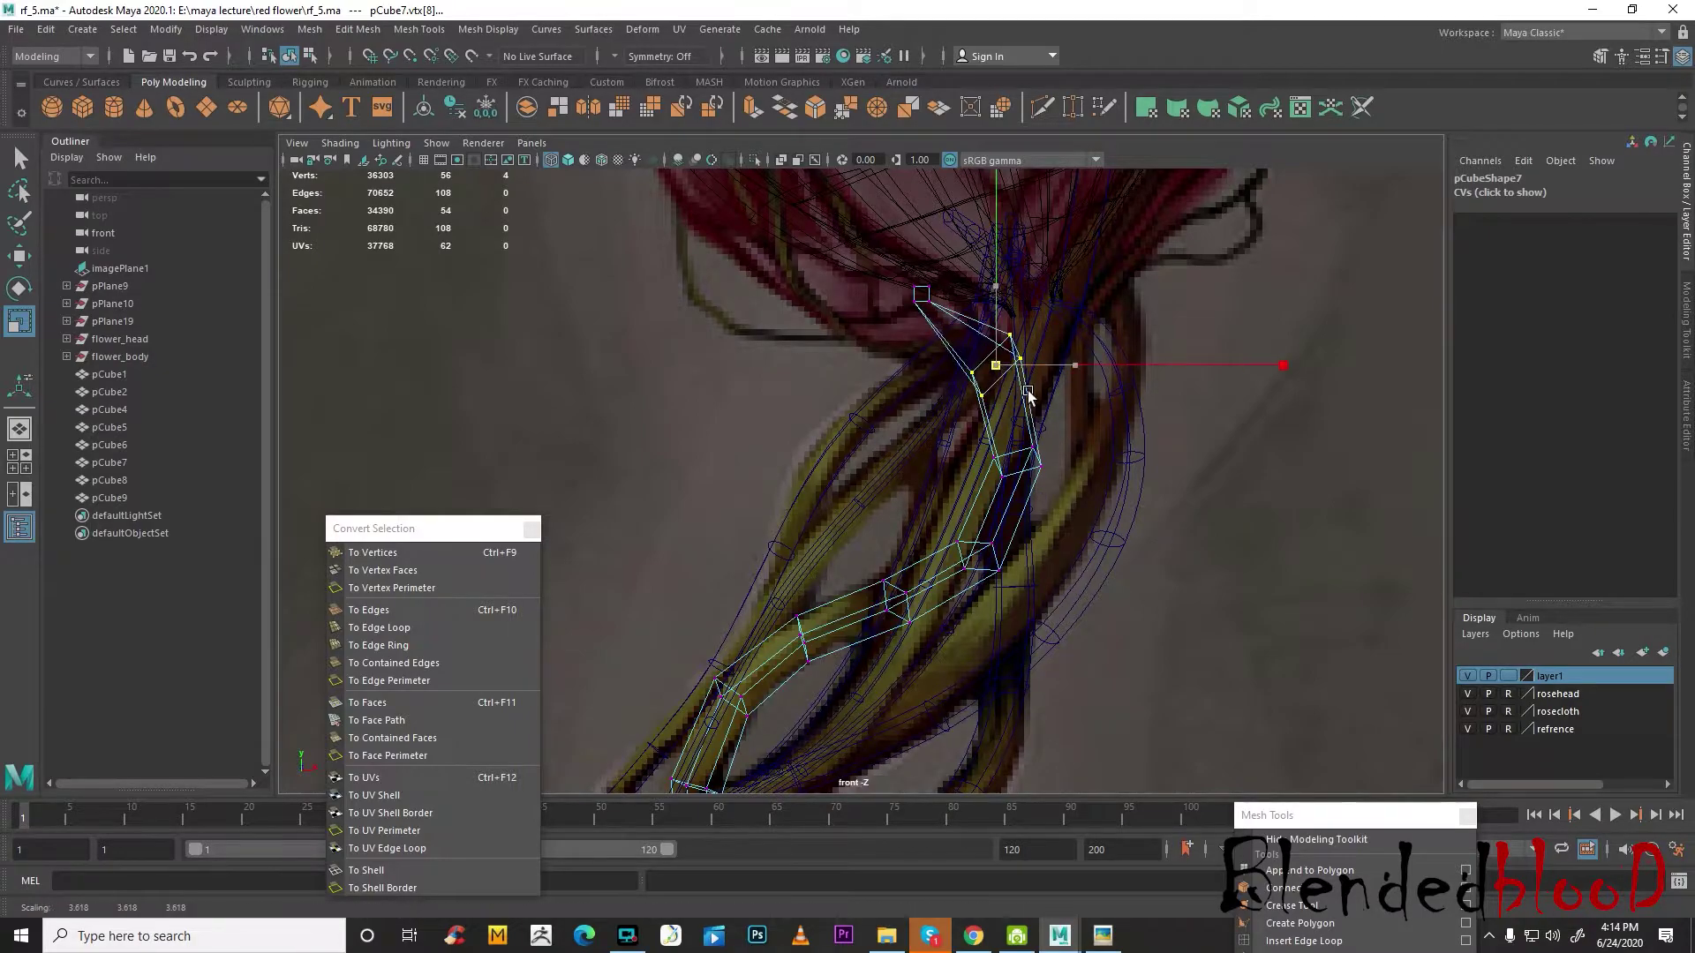
mouse_move(963, 265)
left_mouse_down()
mouse_move(899, 325)
mouse_move(968, 326)
mouse_move(993, 254)
left_mouse_up()
key("e")
key("w")
- Scale up the two vertex rings of pCube7 that cross the palm of the hand
mouse_move(893, 614)
middle_mouse_down("alt")
mouse_move(1002, 289)
mouse_move(1035, 270)
middle_mouse_up("alt")
middle_click_drag(896, 492, 1022, 304, "alt")
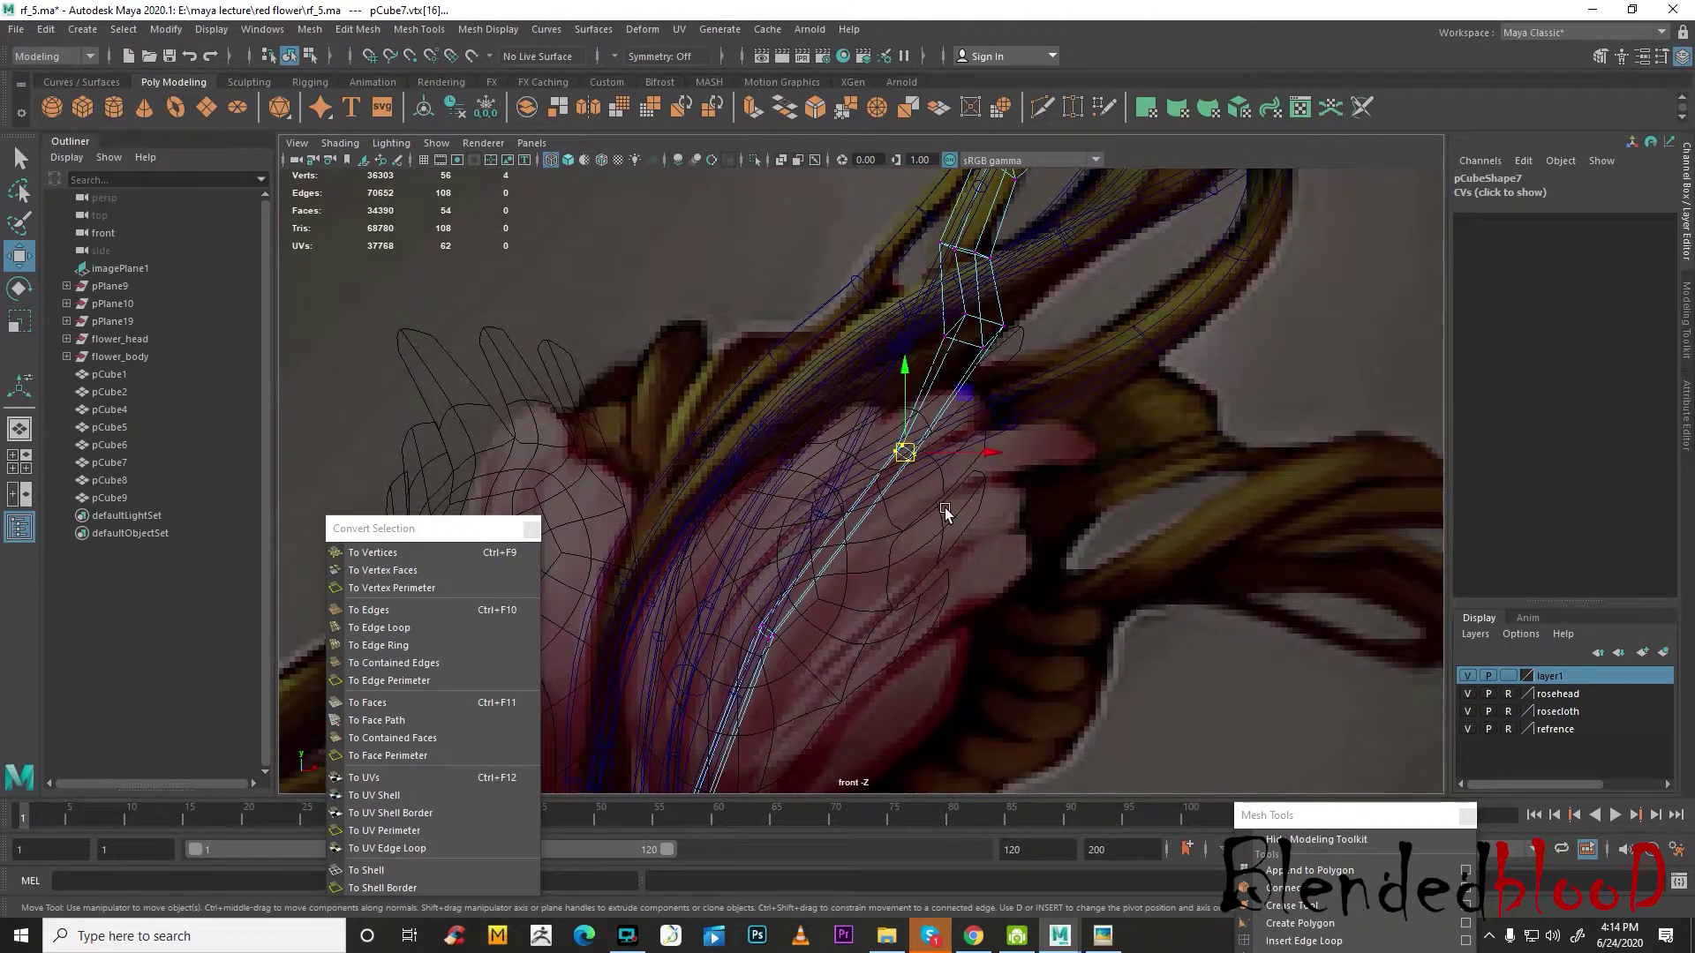
key("r")
left_click_drag(906, 453, 936, 491)
left_click_drag(720, 569, 830, 682)
left_click_drag(765, 632, 805, 676)
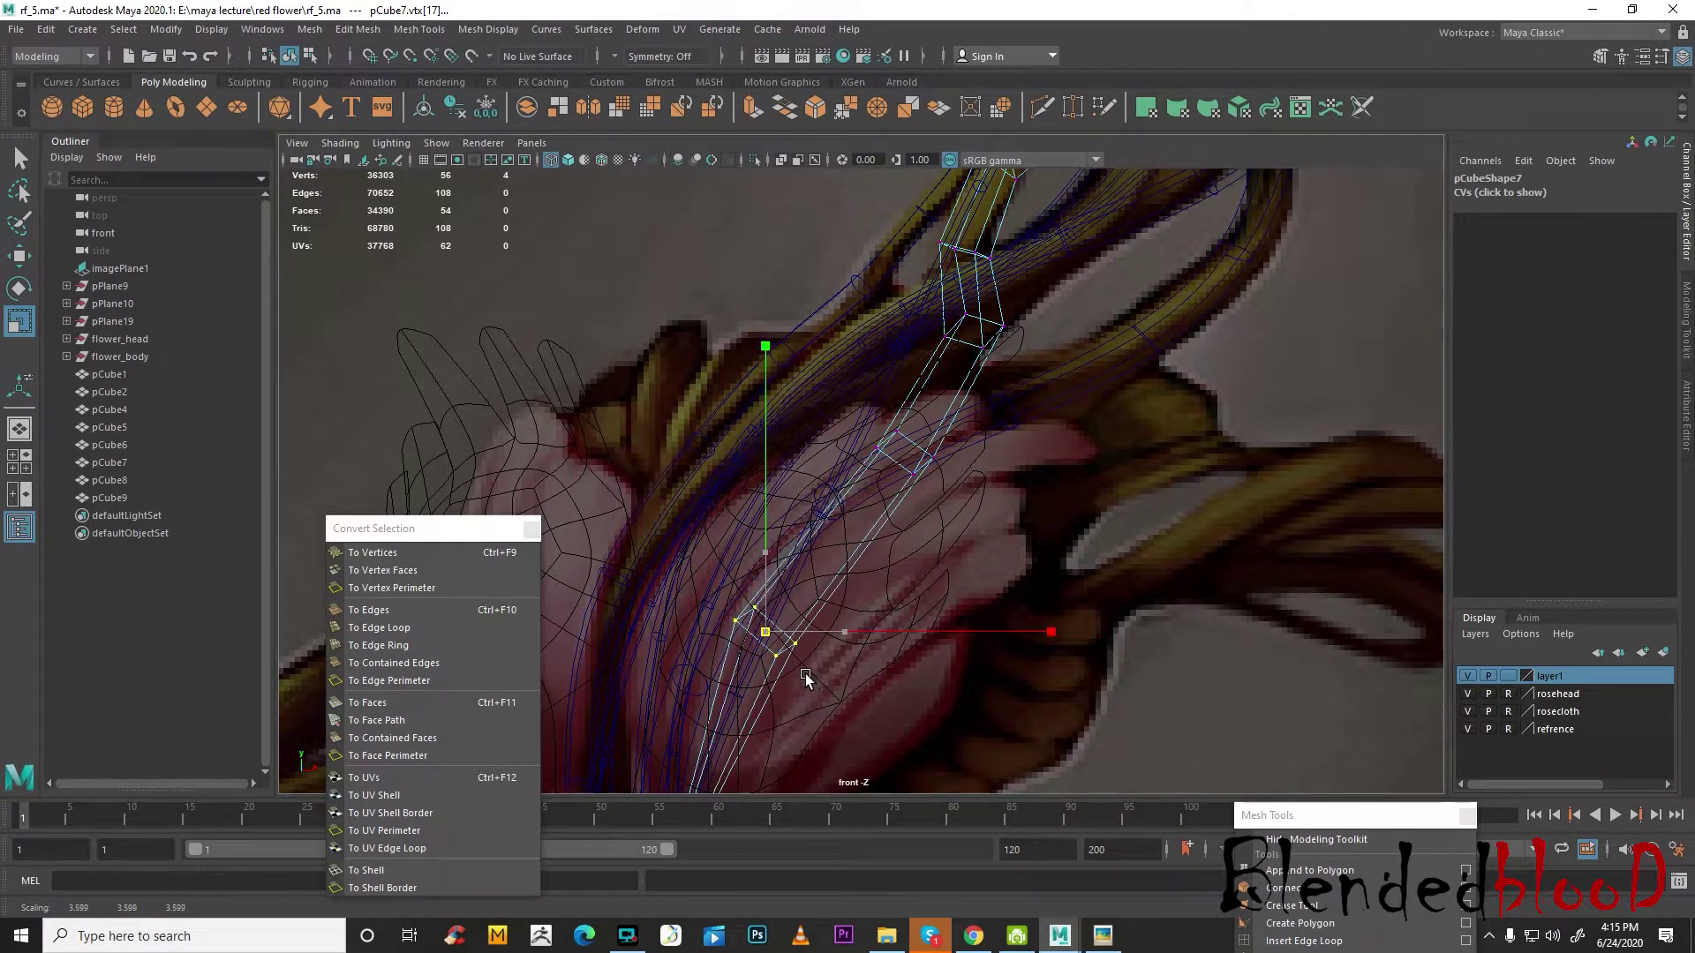
- Scale up the last vertex rings of pCube7 at the wrist to thicken its bottom end
middle_click_drag(830, 650, 971, 336, "alt")
left_click_drag(764, 473, 871, 564)
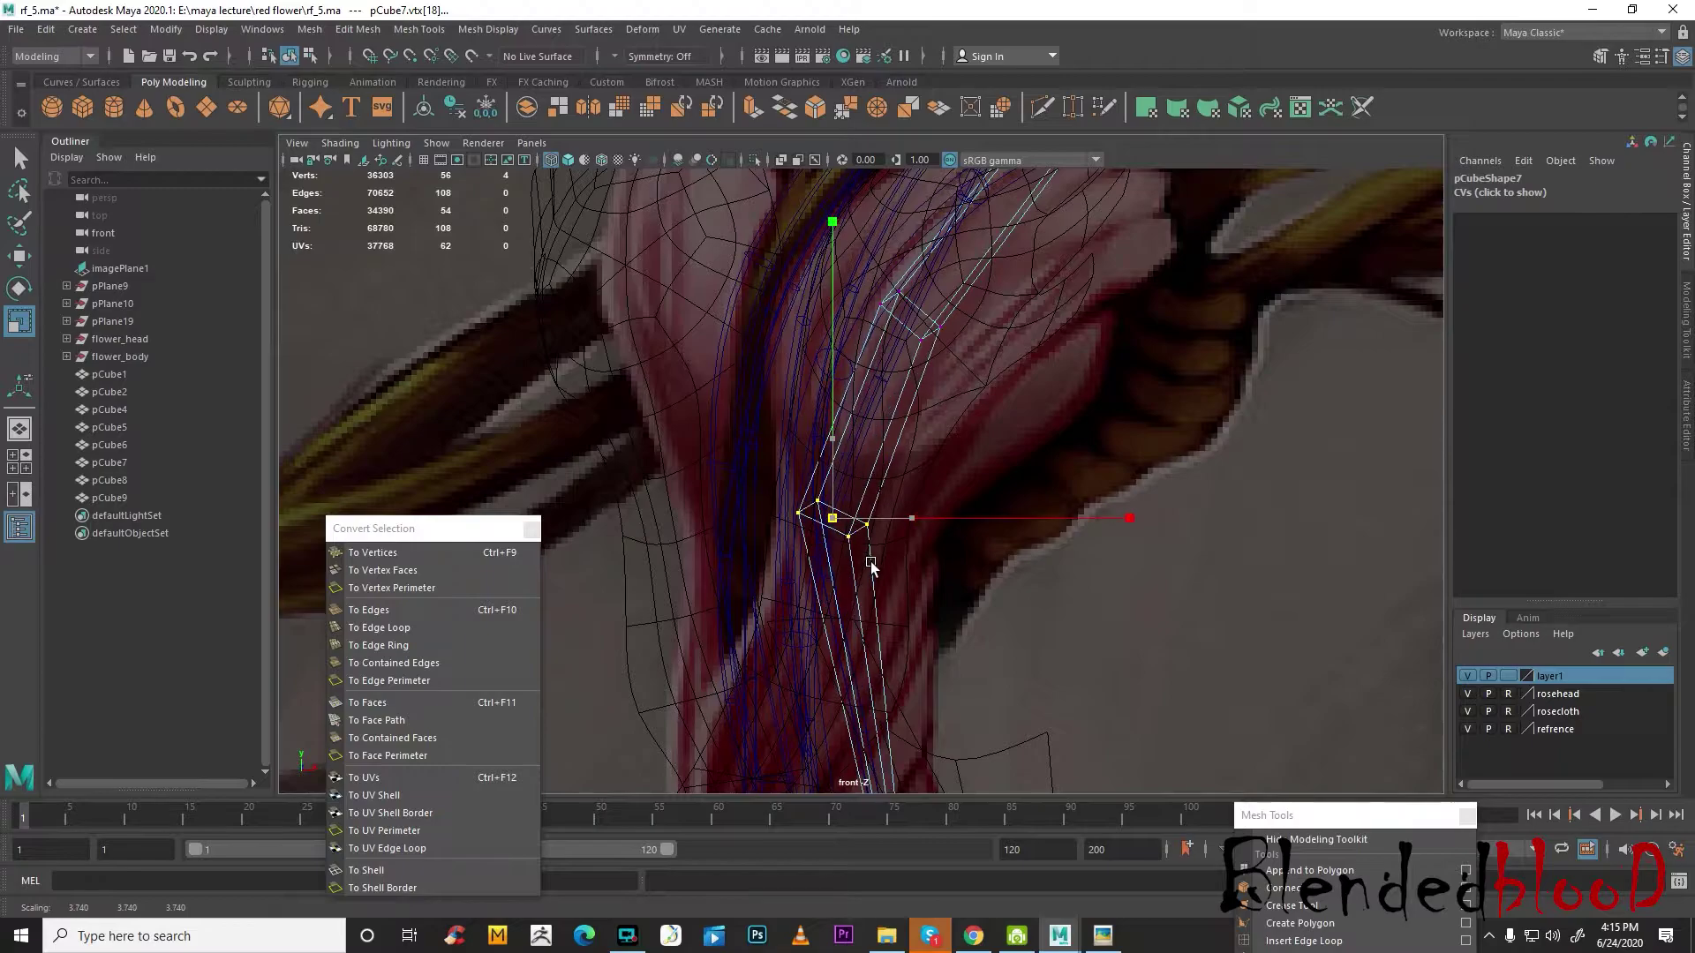
middle_click_drag(906, 593, 915, 277, "alt")
left_click_drag(903, 567, 947, 606)
key("w")
- Reposition pCube7's vertex rings among the other stems in the perspective view, then restore its smooth preview and object mode
middle_click_drag(1175, 267, 1039, 521, "alt")
key("space")
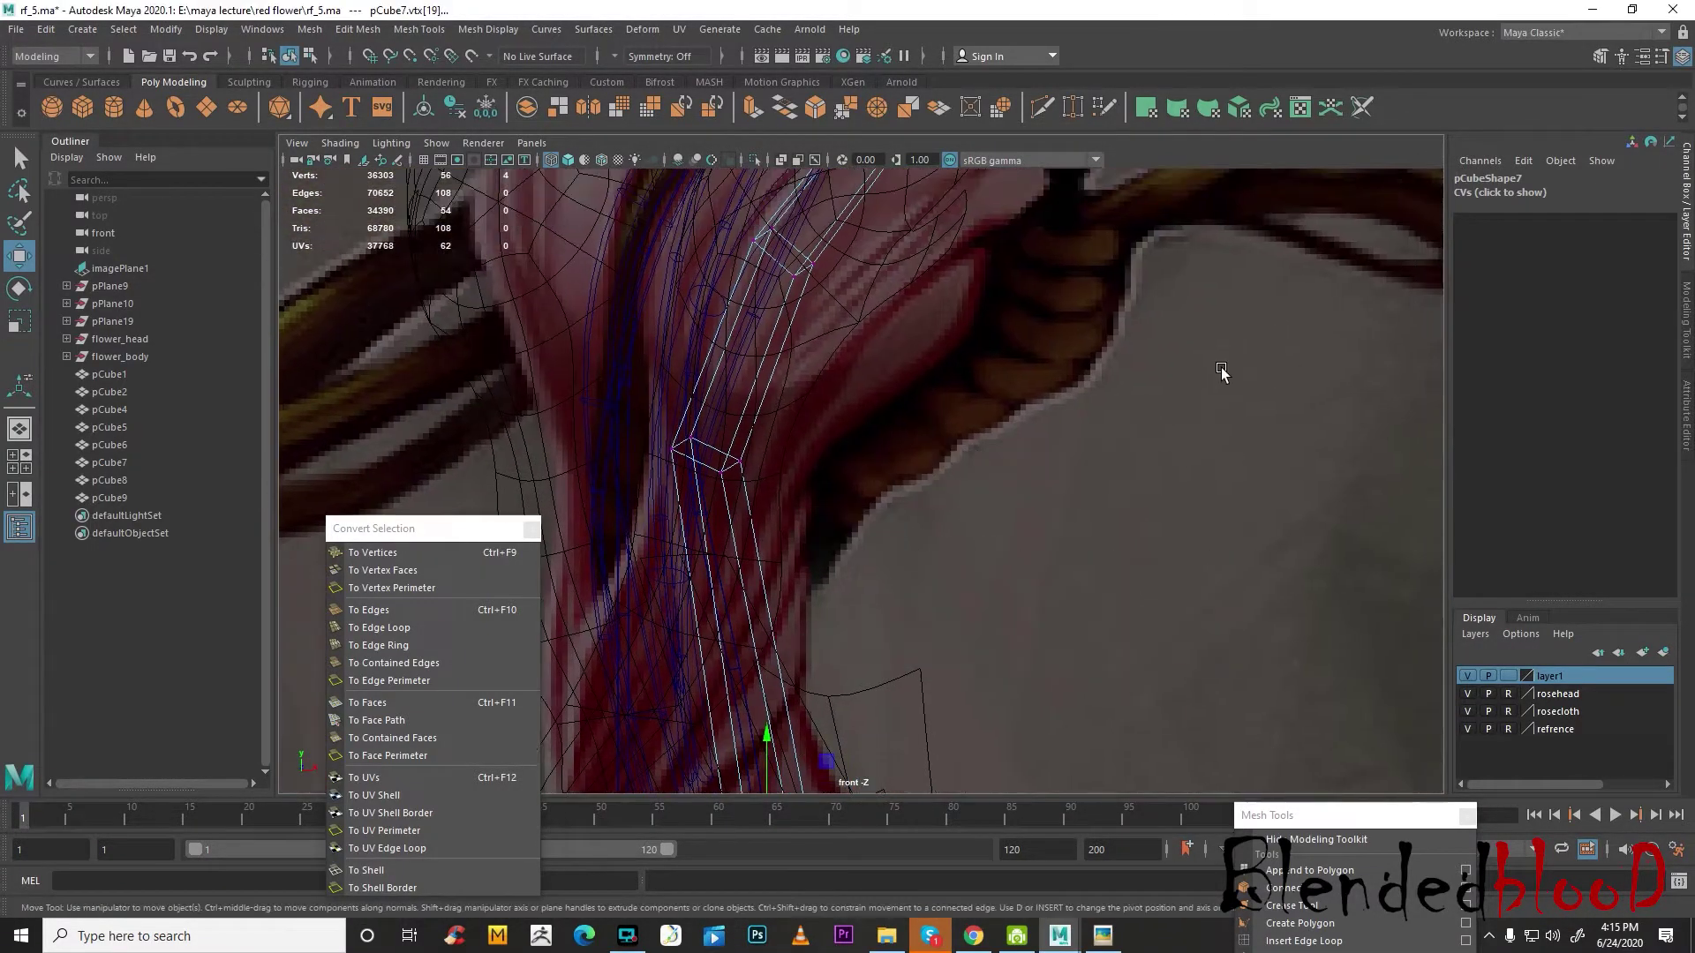
key("space")
left_click_drag(1112, 442, 1058, 537, "alt")
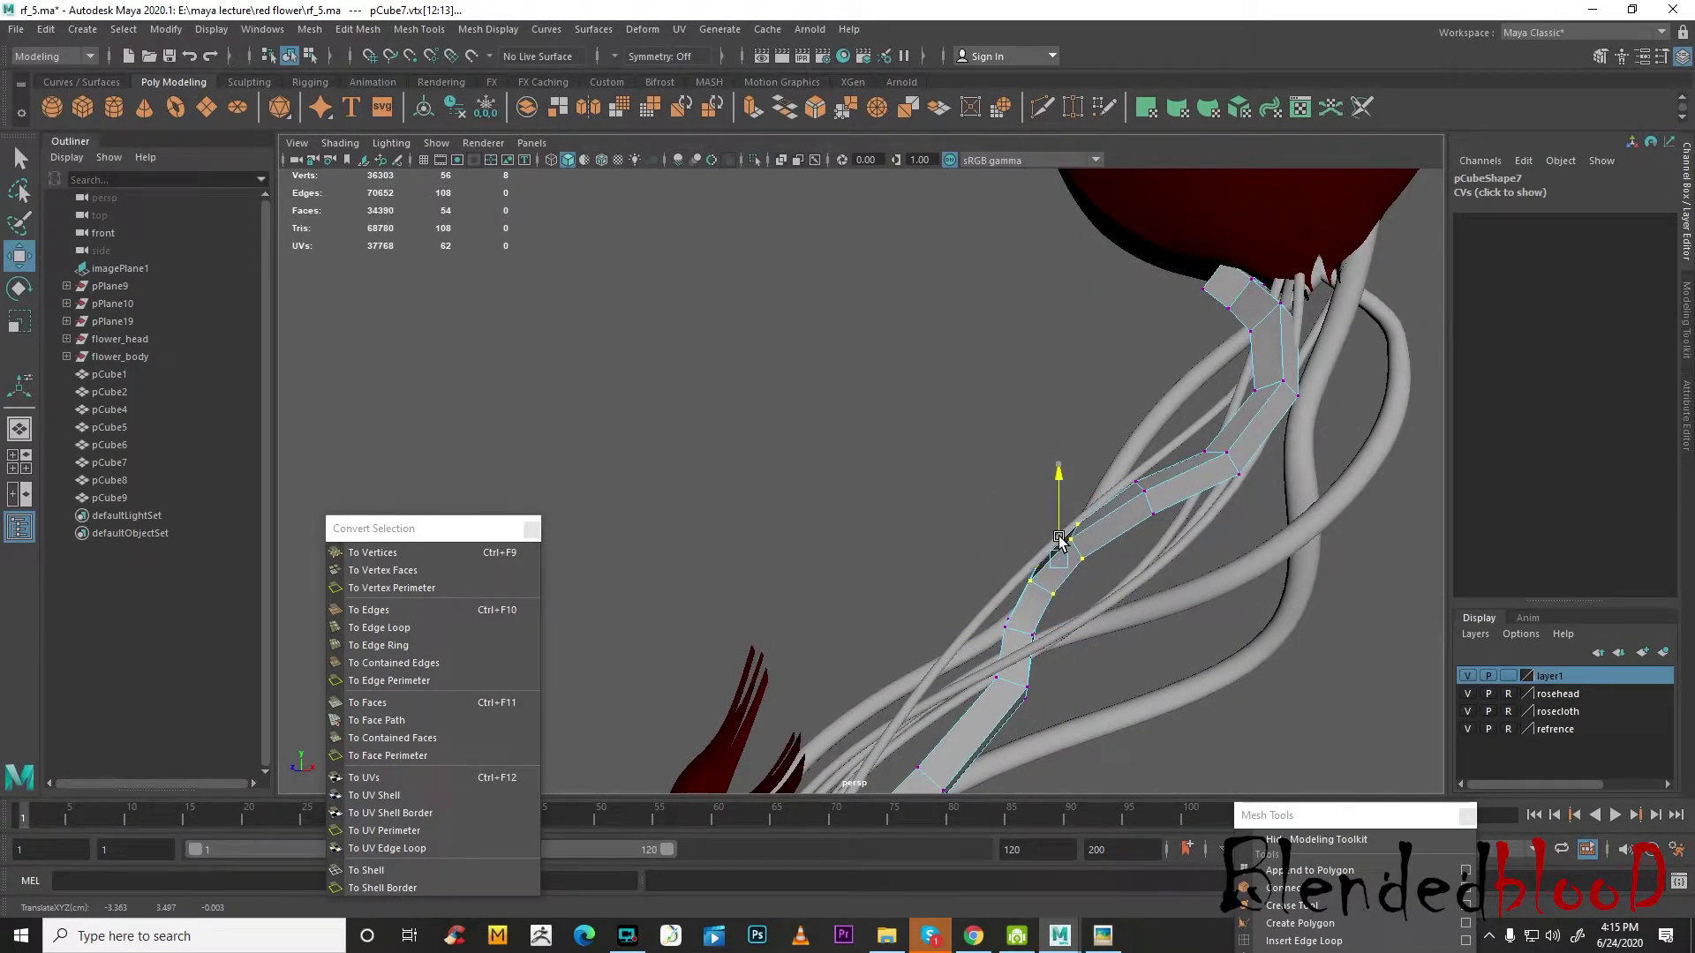
left_click_drag(1047, 615, 1115, 535, "alt")
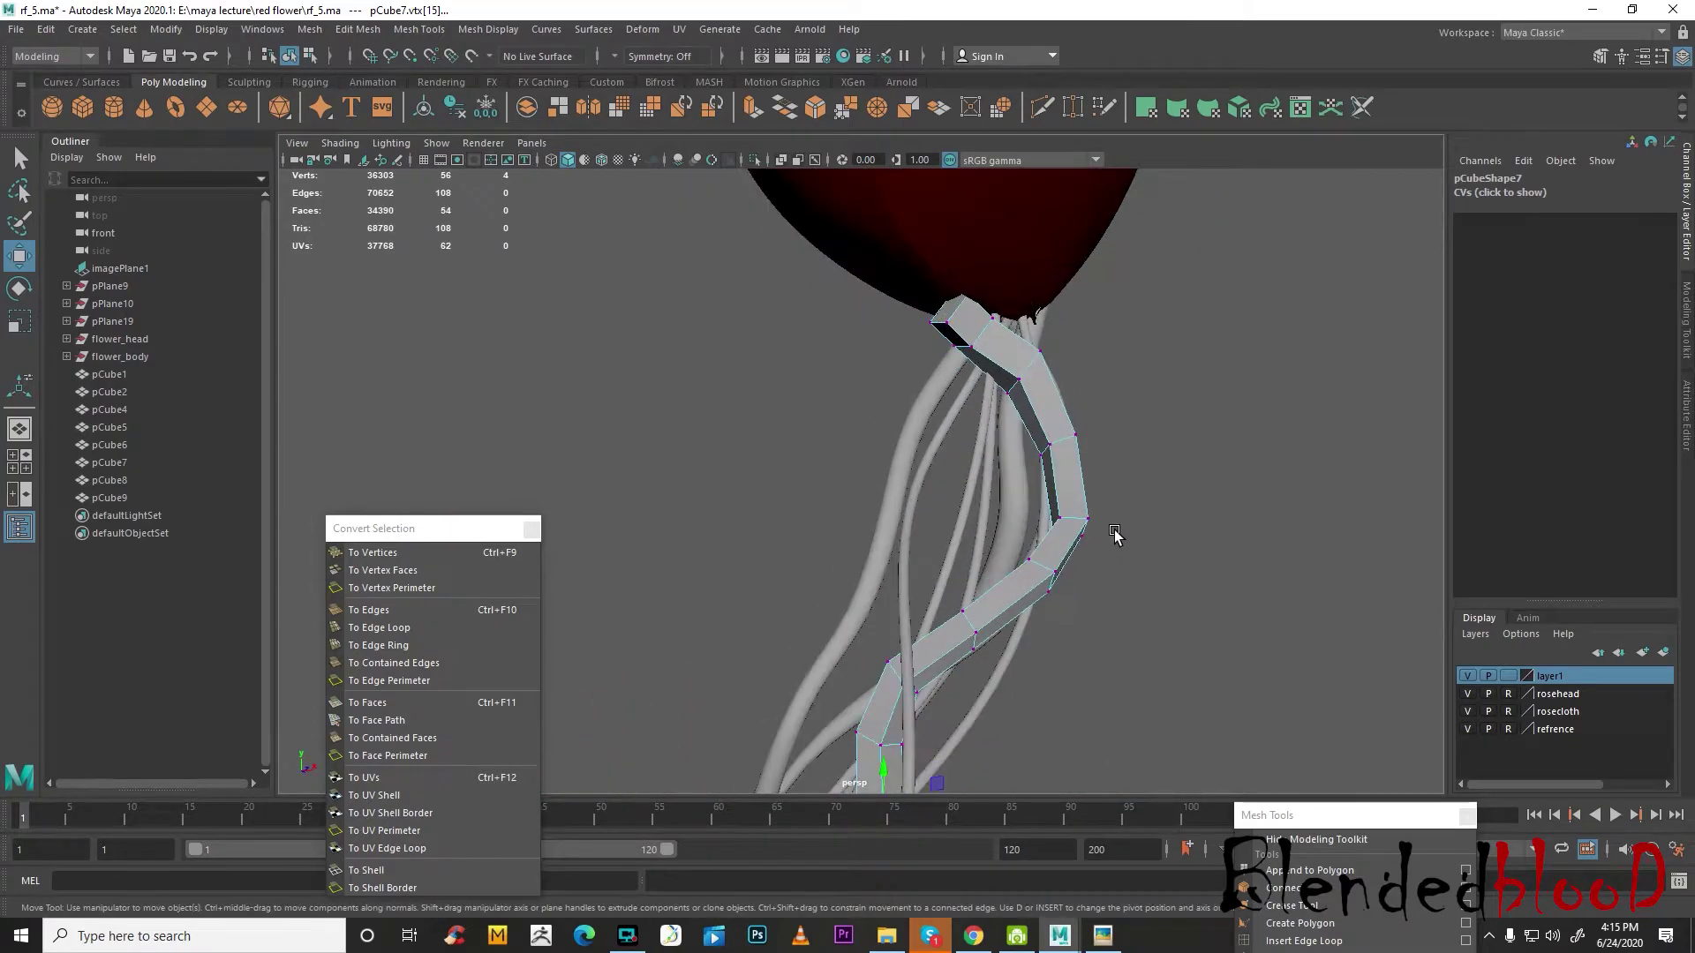
key("3")
right_click_drag(1036, 391, 1124, 338)
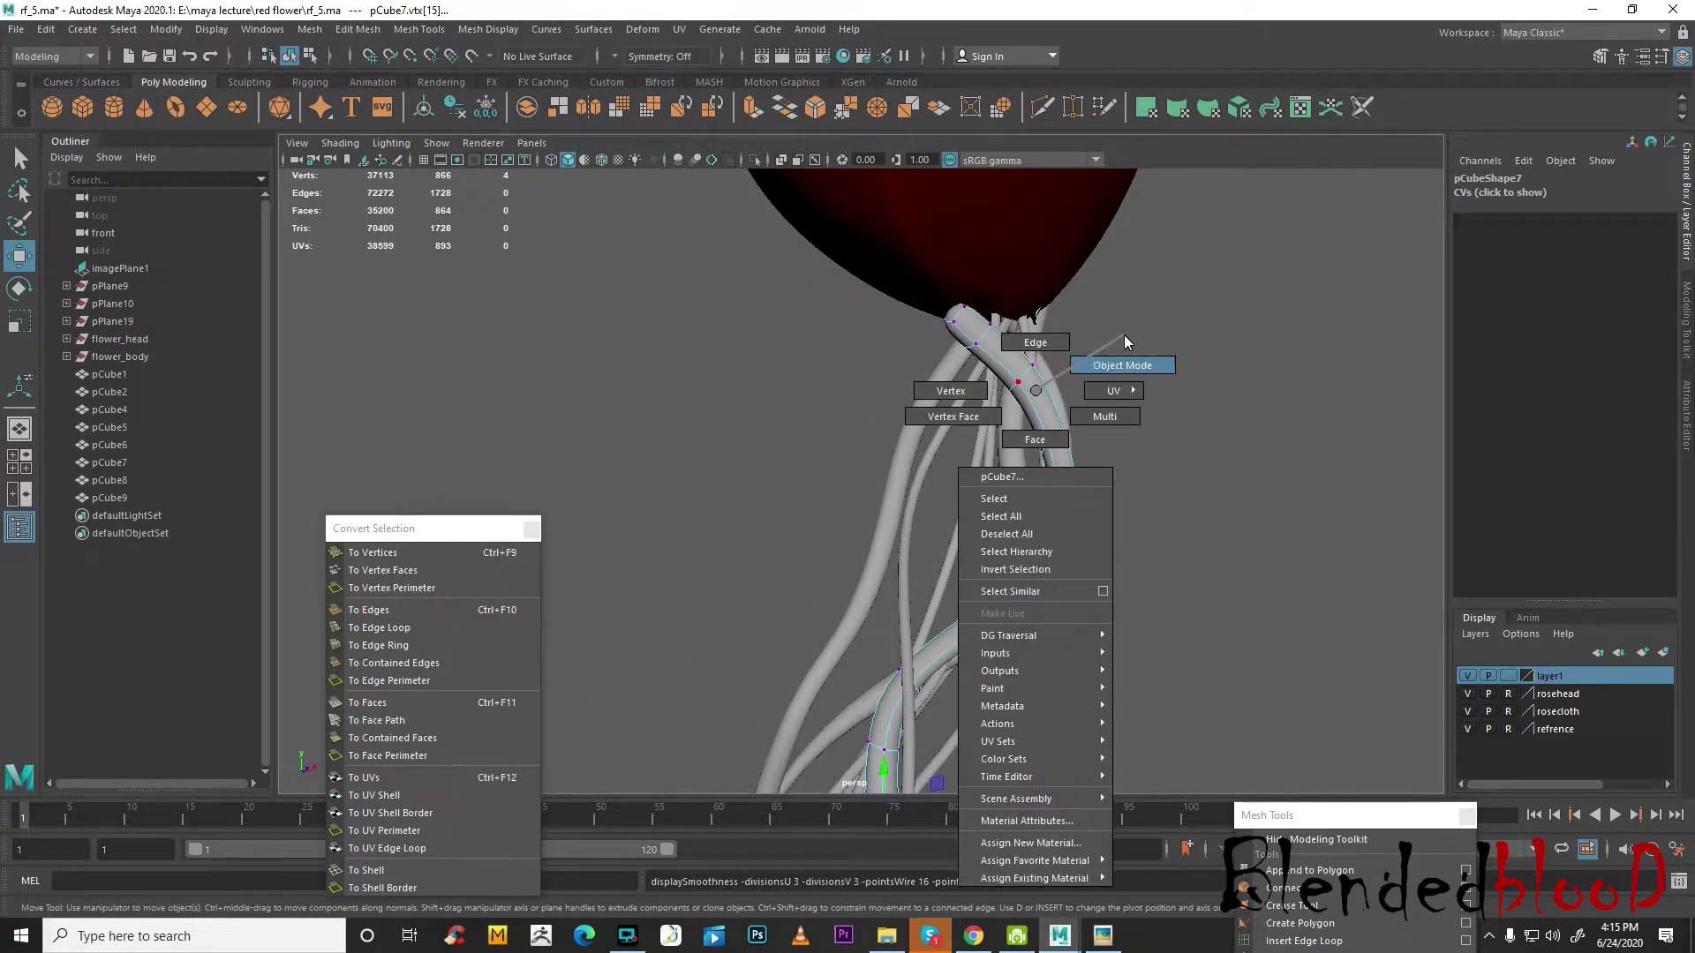
left_click(1149, 382)
- Pull the top end of pCube7 up into the flower head, then restore its smooth preview and object mode
scroll(1150, 381, "down", 5)
left_click_drag(1098, 559, 997, 494, "alt")
scroll(1033, 548, "up", 8)
left_click(1010, 527)
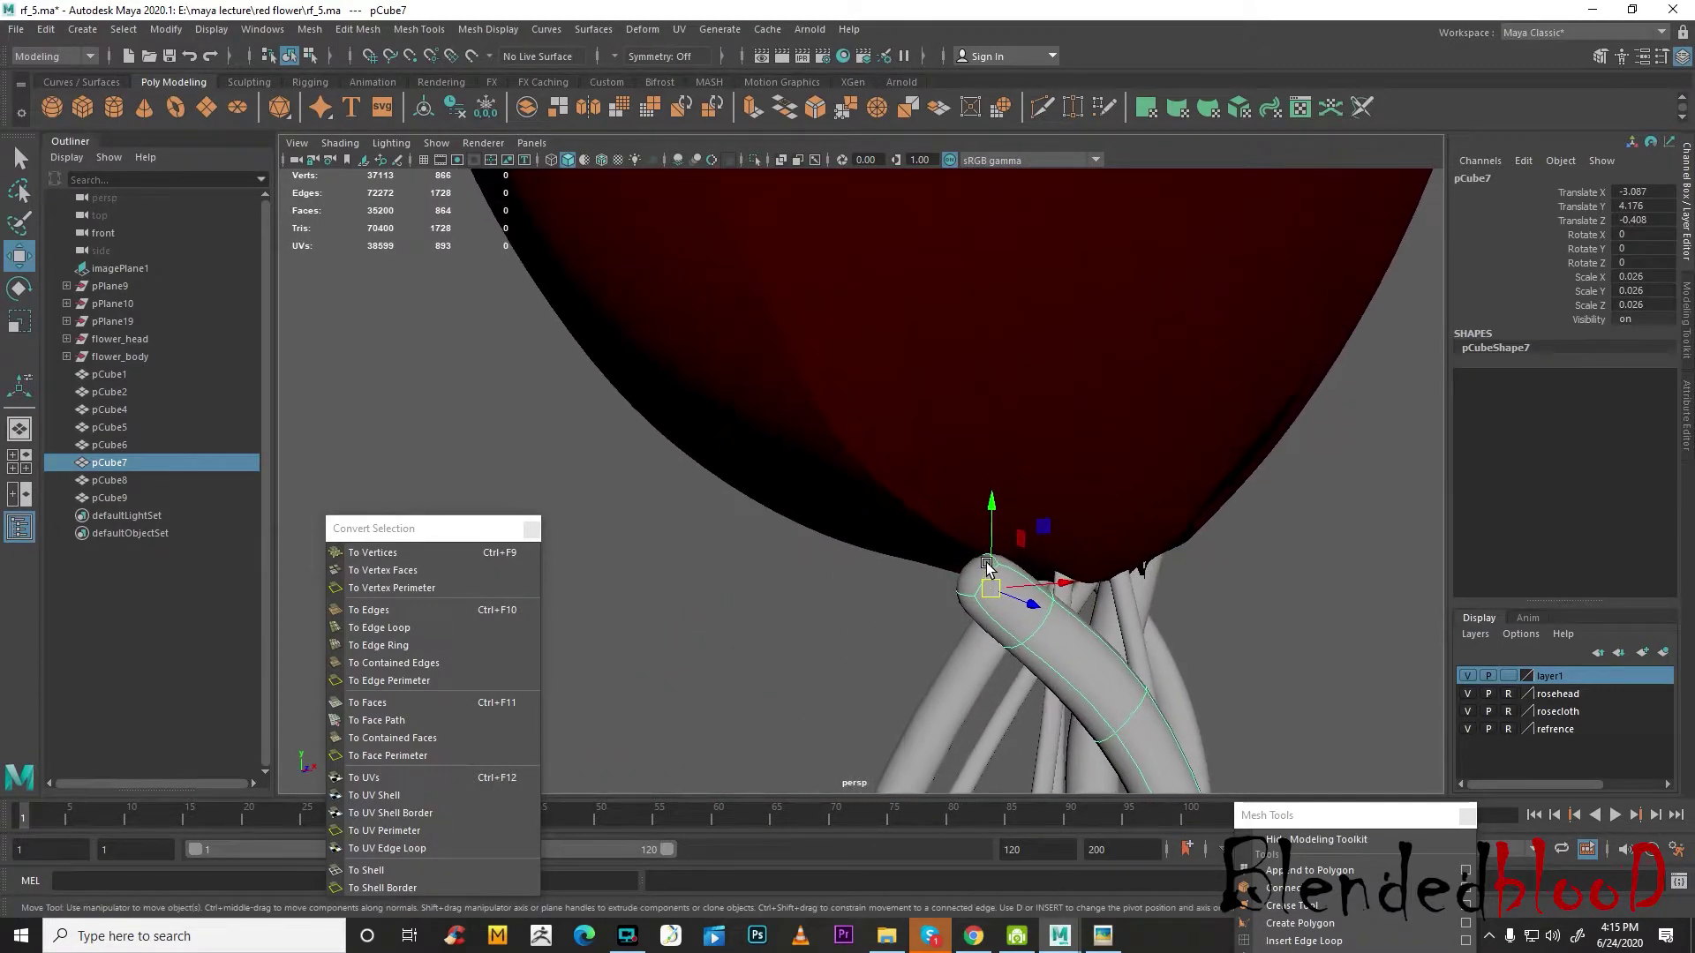
scroll(1002, 592, "up", 2)
right_click_drag(1006, 606, 979, 575)
left_click(984, 582)
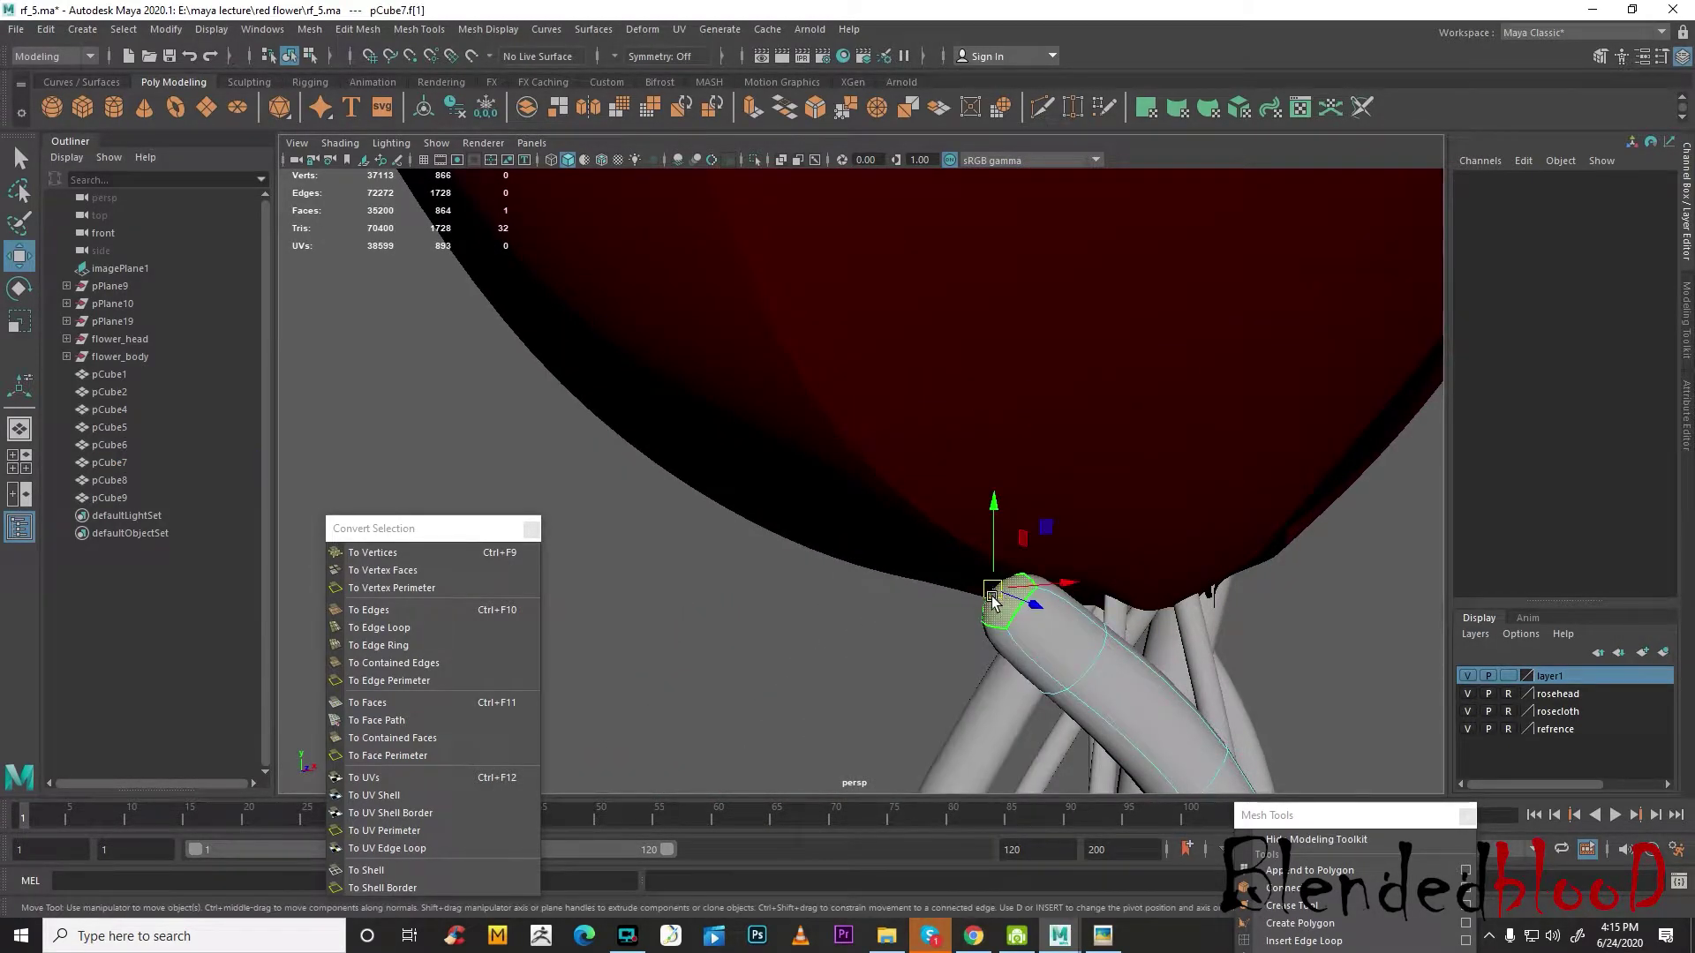
key("1")
left_click_drag(993, 553, 1002, 455)
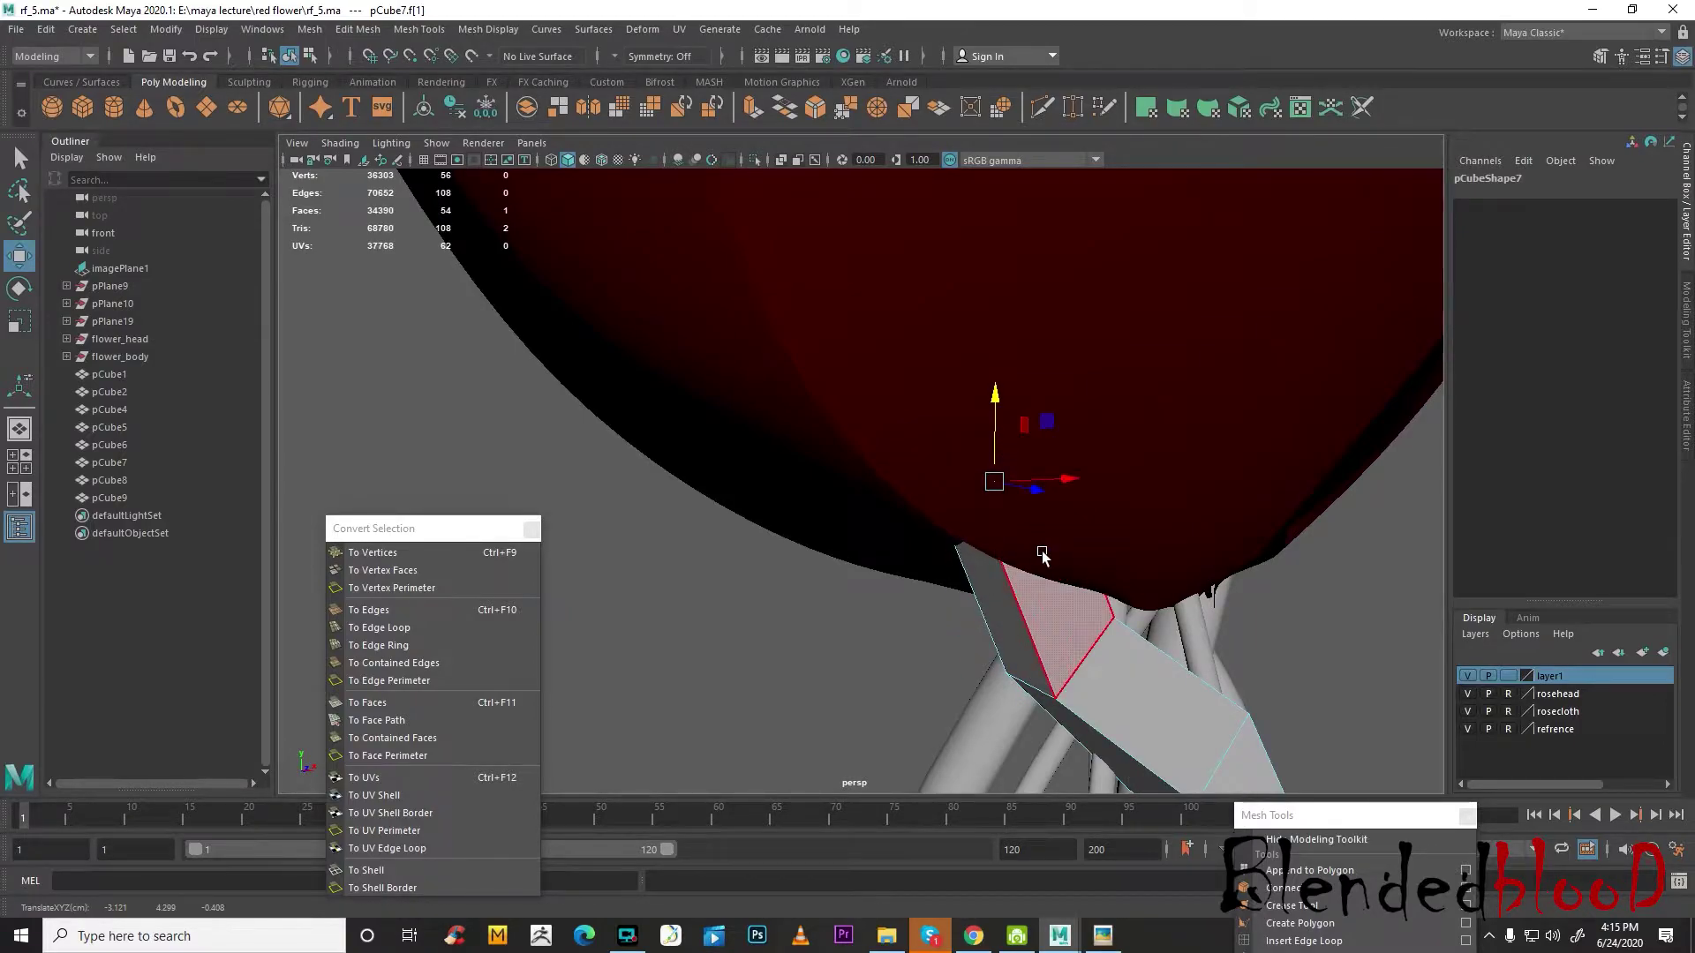
key("3")
right_click_drag(1068, 664, 1267, 549)
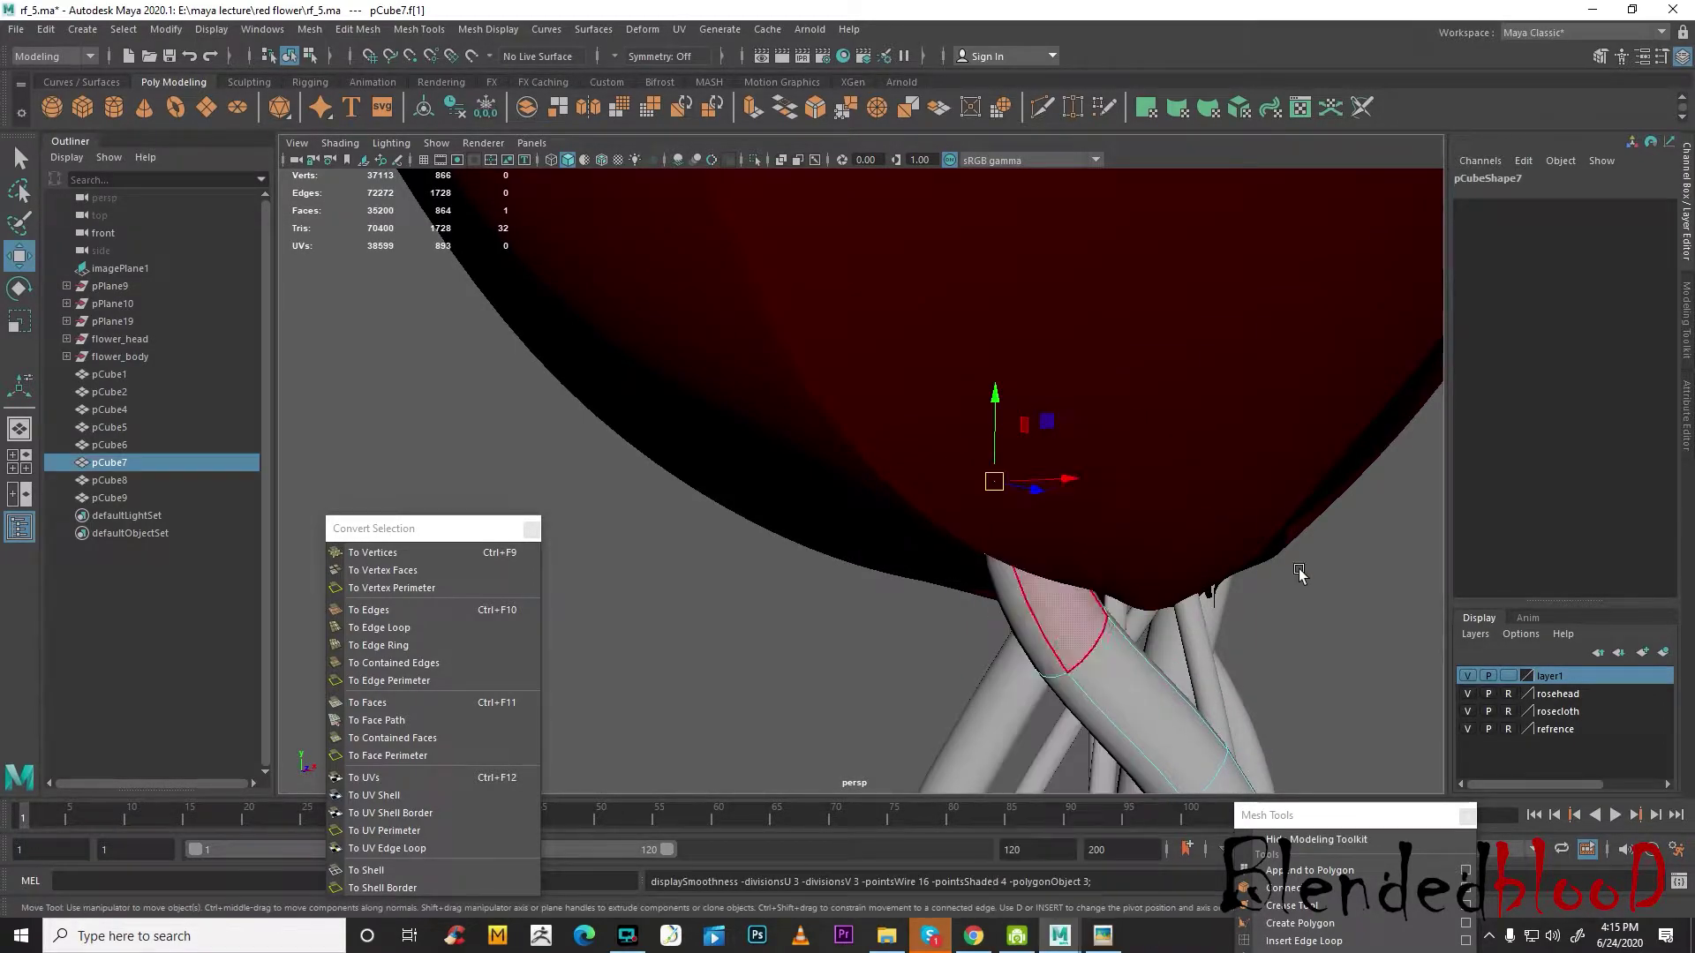
left_click(1302, 621)
- Reposition pCube2's vertex rings around its outer bend in the front view to follow the yellow stem in the reference image
scroll(1304, 625, "down", 6)
left_click_drag(1164, 688, 911, 552, "alt")
key("space")
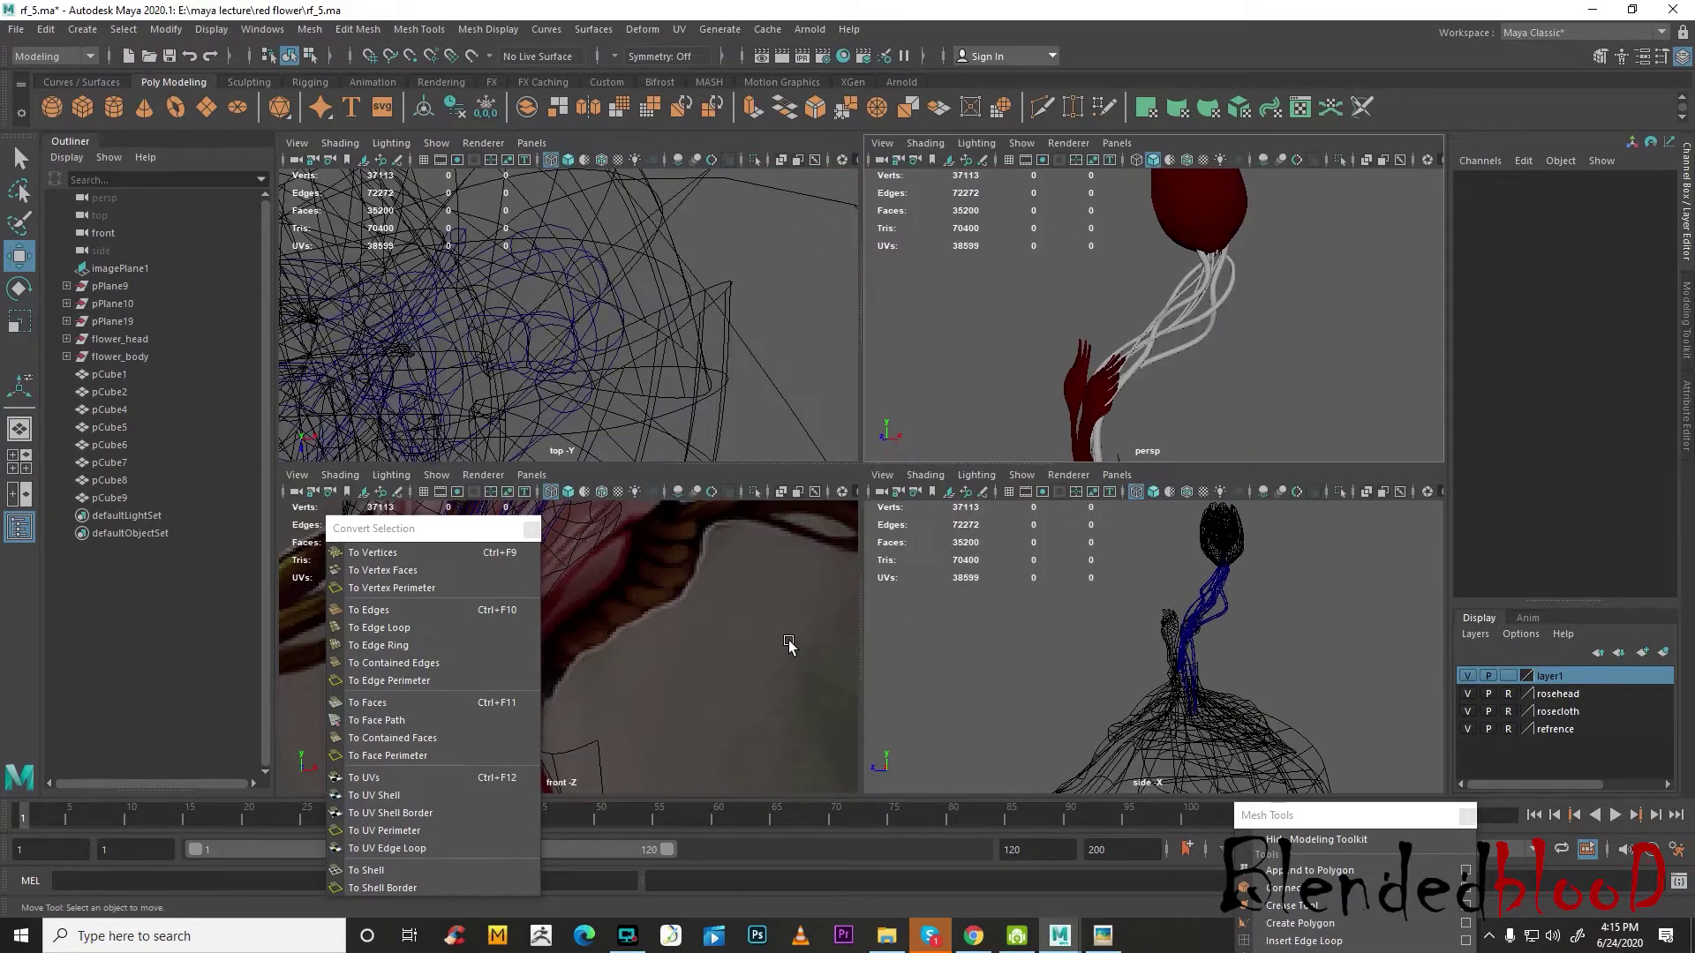
key("space")
scroll(823, 623, "up", 8)
middle_click_drag(972, 314, 1048, 568, "alt")
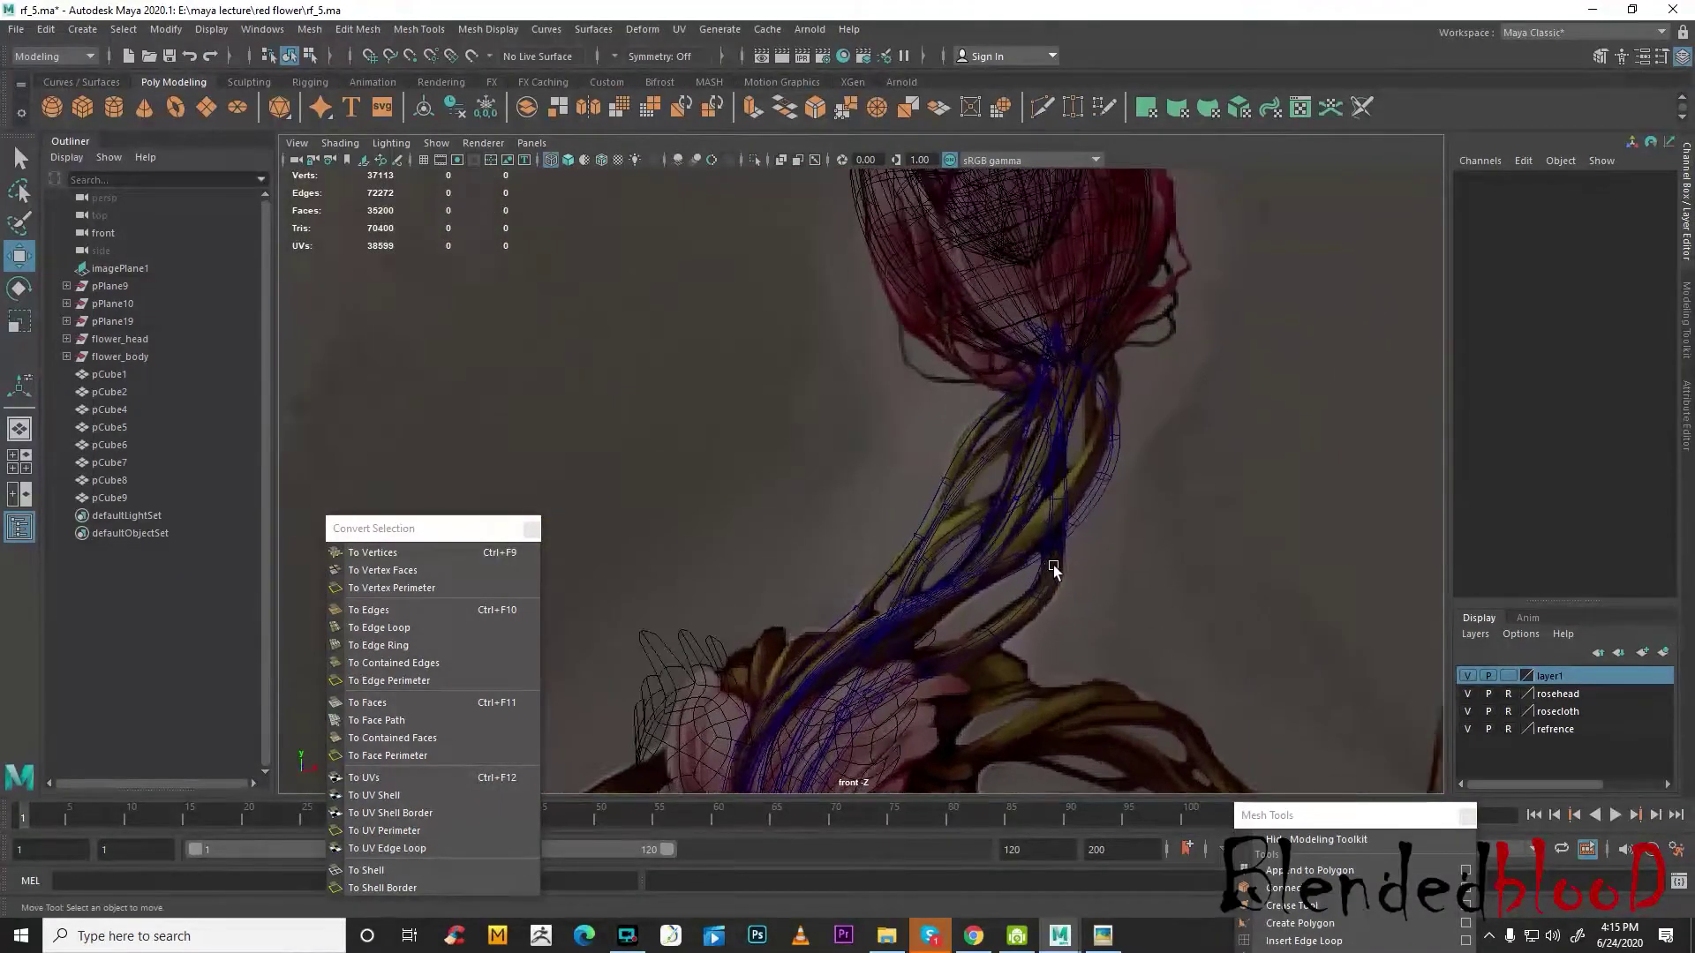
scroll(1174, 526, "up", 3)
left_click(1207, 504)
middle_click_drag(1195, 547, 1039, 574, "alt")
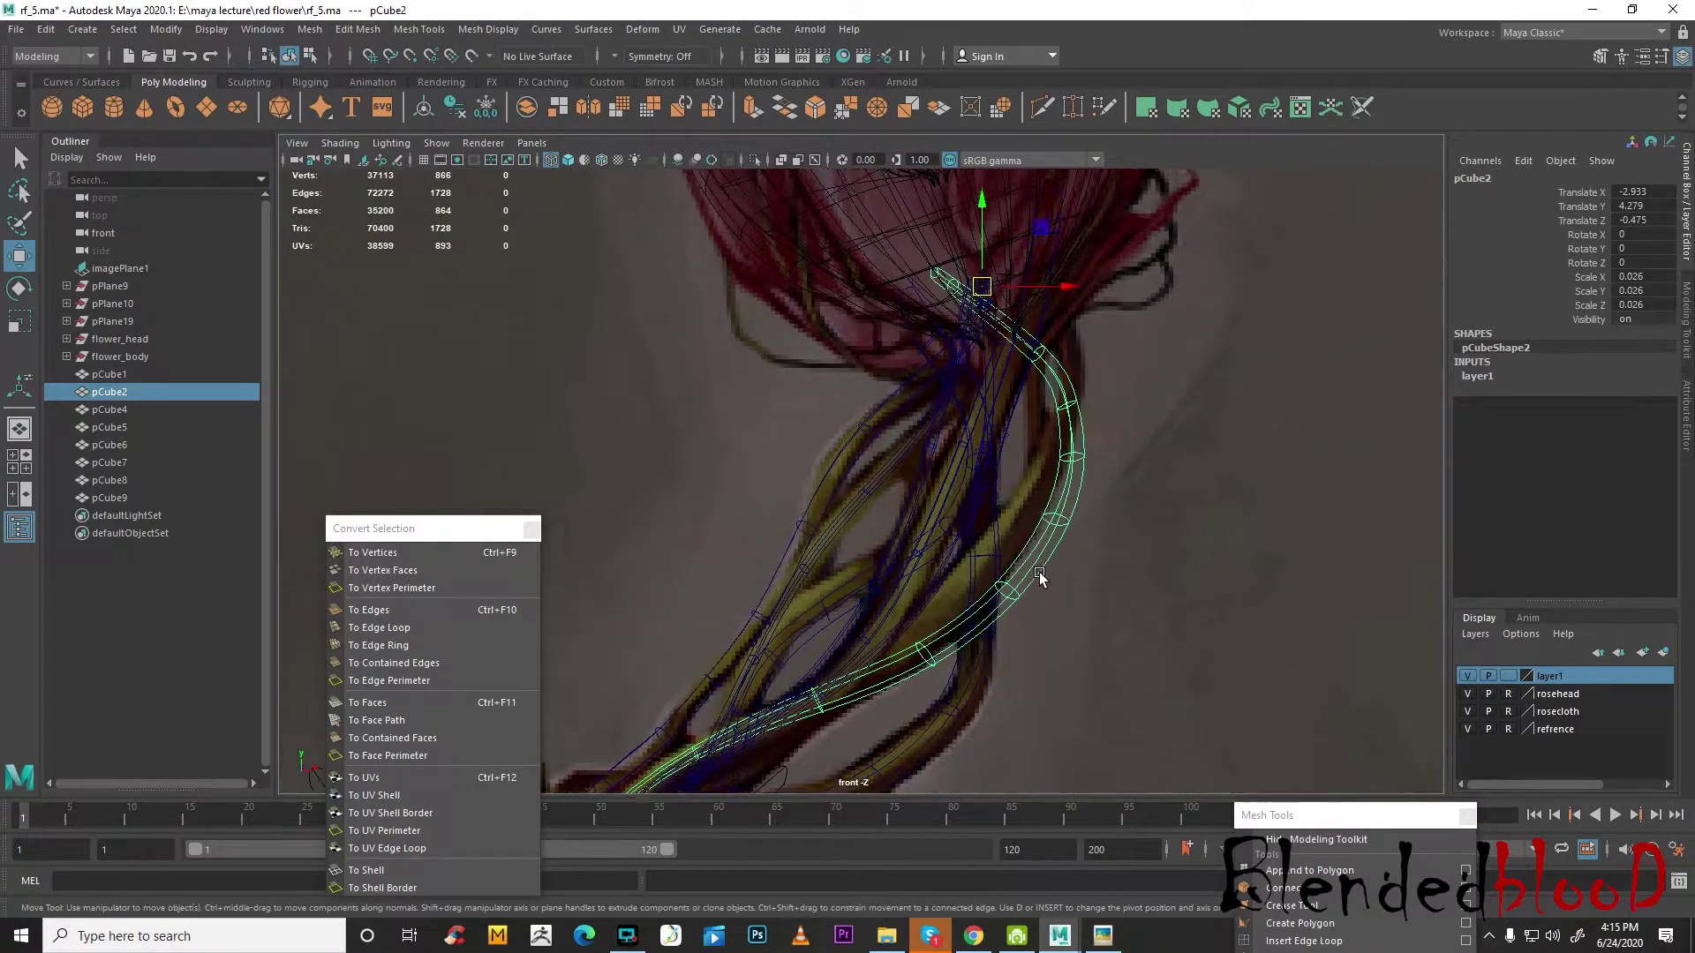
scroll(1057, 581, "up", 1)
right_click_drag(1065, 447, 961, 455)
mouse_move(991, 573)
left_mouse_down()
mouse_move(1050, 627)
mouse_move(990, 574)
left_mouse_up()
key("1")
mouse_move(909, 653)
left_mouse_down()
mouse_move(966, 703)
mouse_move(916, 655)
left_mouse_up()
mouse_move(1041, 500)
left_mouse_down()
mouse_move(1125, 558)
mouse_move(1038, 509)
left_mouse_up()
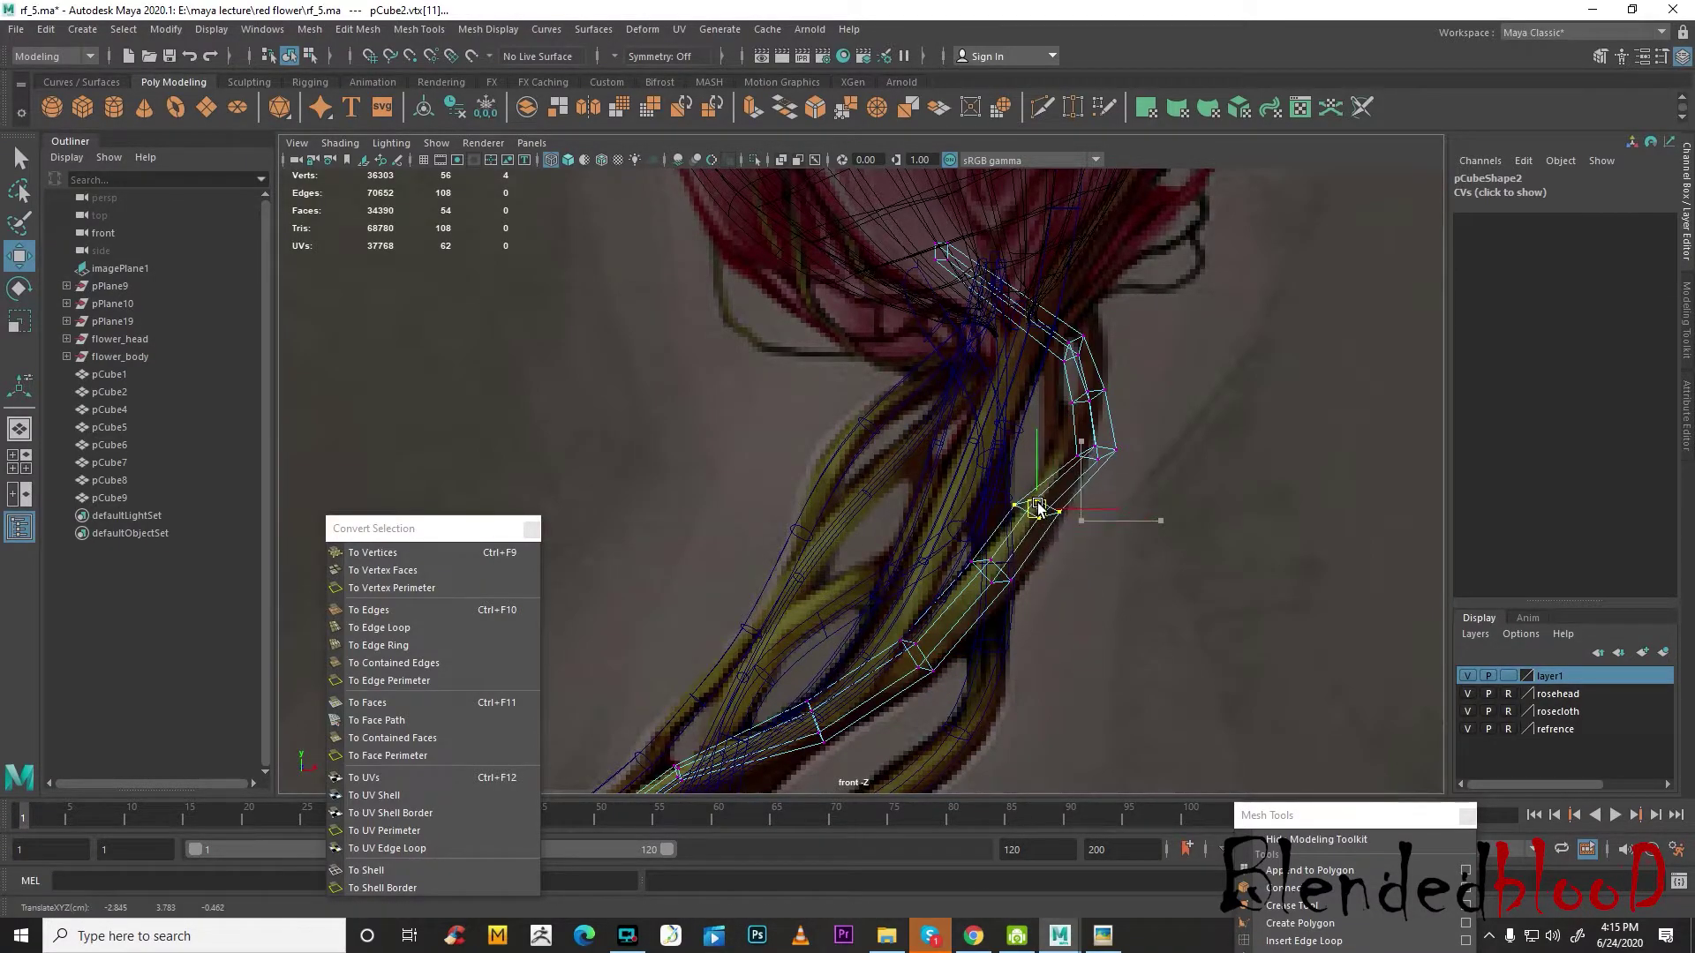
left_click_drag(1147, 443, 1078, 468)
- Shift pCube2's middle vertex rings among the other stems in the perspective view, then restore its smooth preview and object mode
key("space")
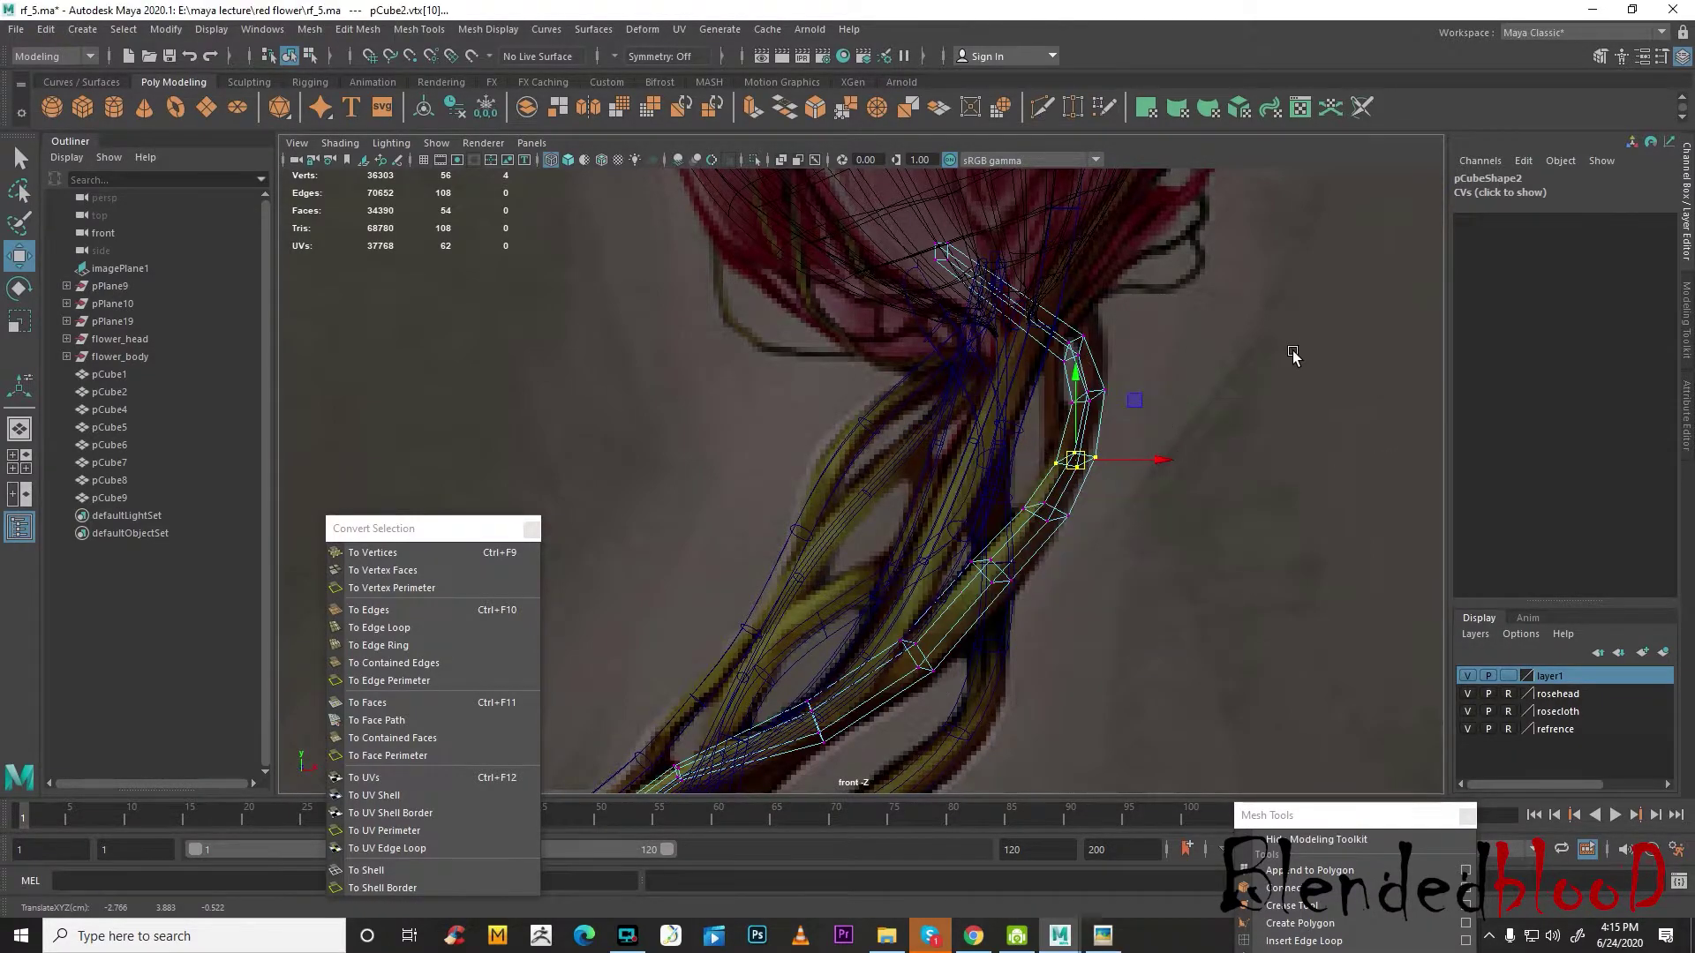
key("space")
mouse_move(1194, 461)
left_mouse_down("alt")
mouse_move(1056, 520)
mouse_move(963, 524)
mouse_move(852, 492)
left_mouse_up("alt")
key("f")
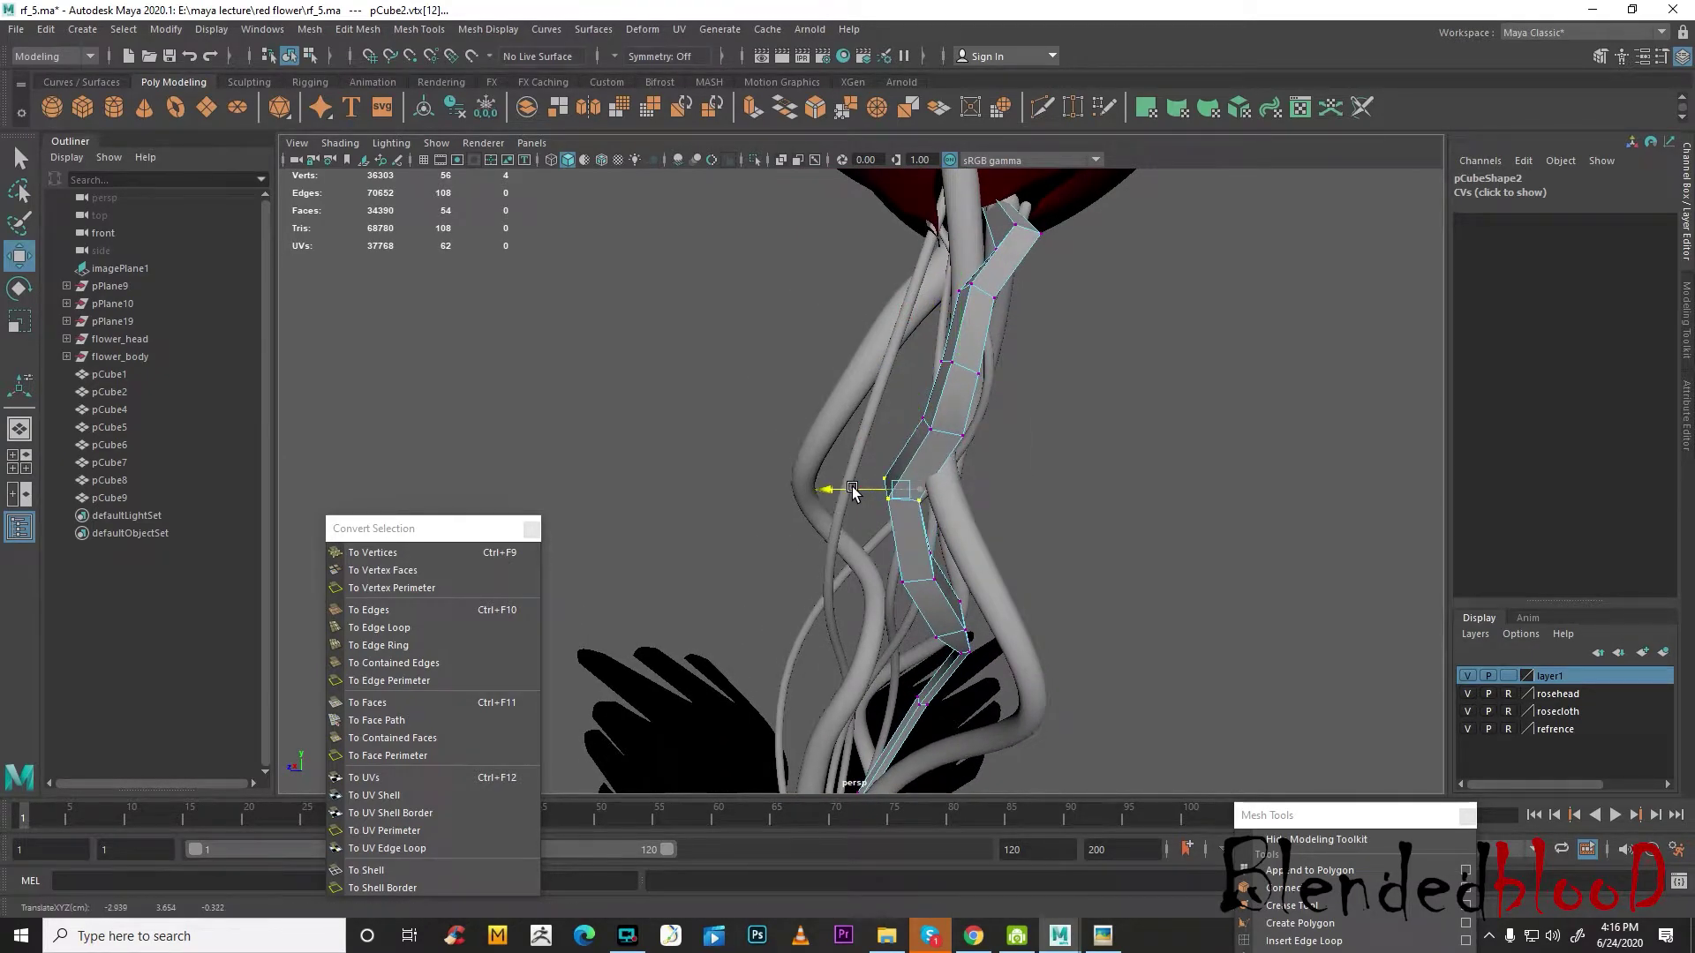
left_click_drag(1004, 456, 1025, 528)
key("3")
scroll(919, 457, "down", 5)
right_click_drag(995, 439, 1061, 403)
left_click(942, 603)
left_click_drag(942, 604, 926, 530, "alt")
- Compare all the stem cubes with the reference image in the front view, then examine their top ends beneath the flower head in perspective
key("space")
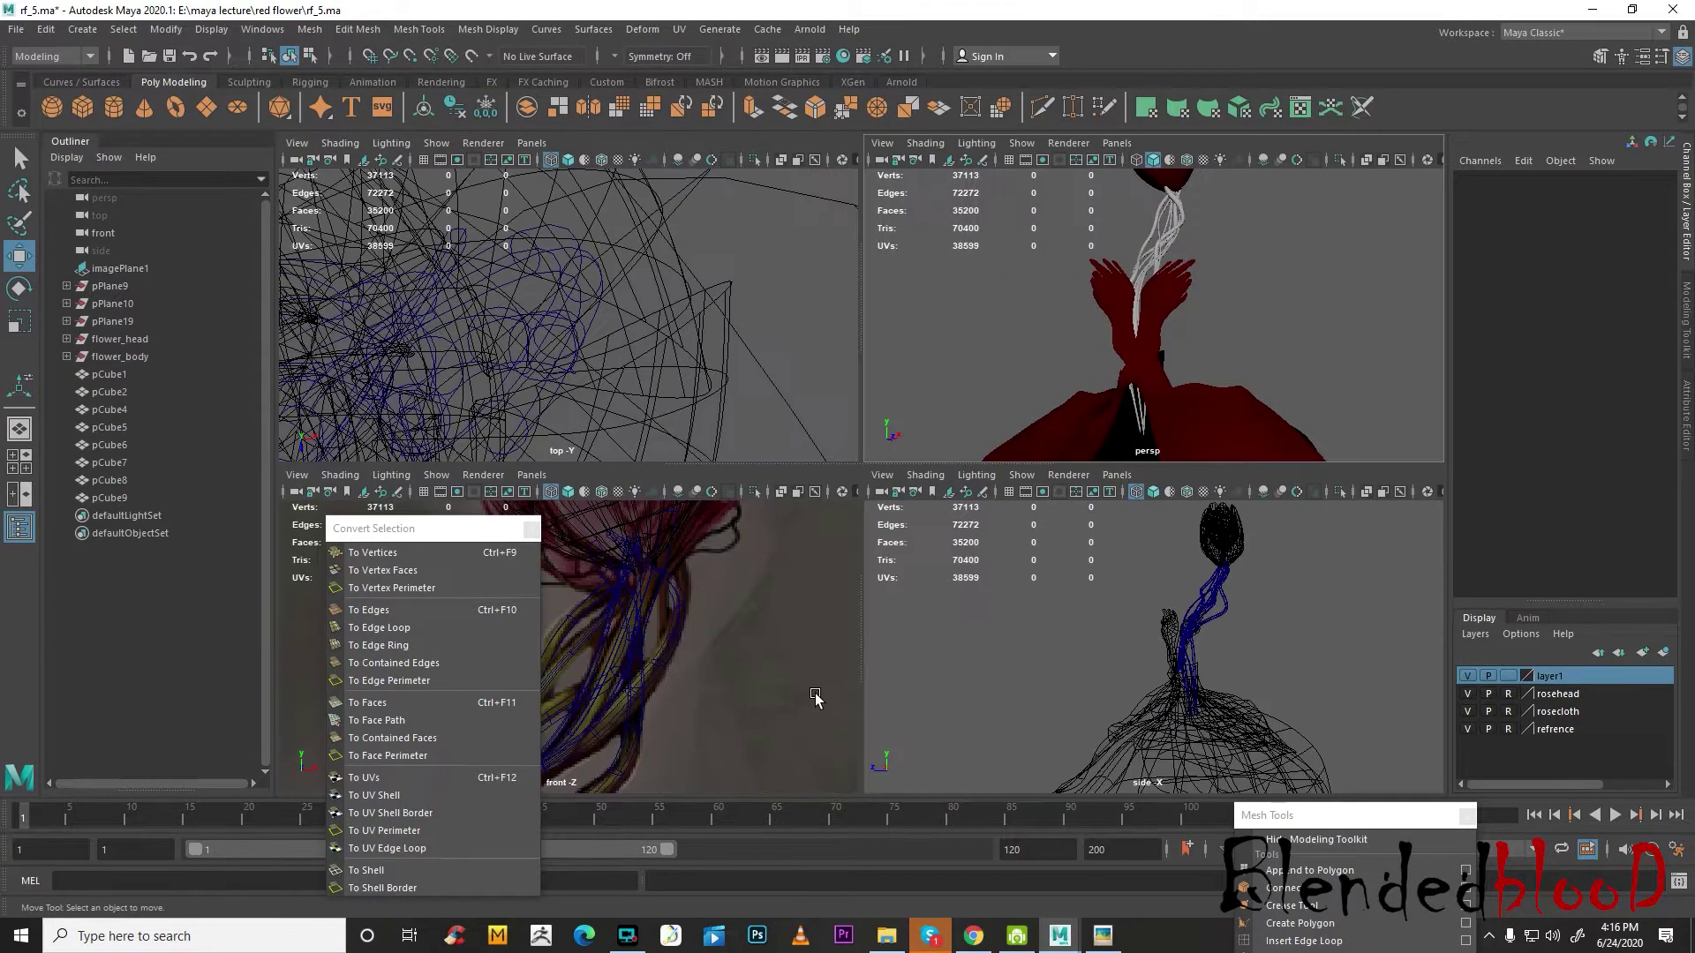
key("space")
scroll(938, 574, "down", 3)
scroll(1021, 528, "up", 3)
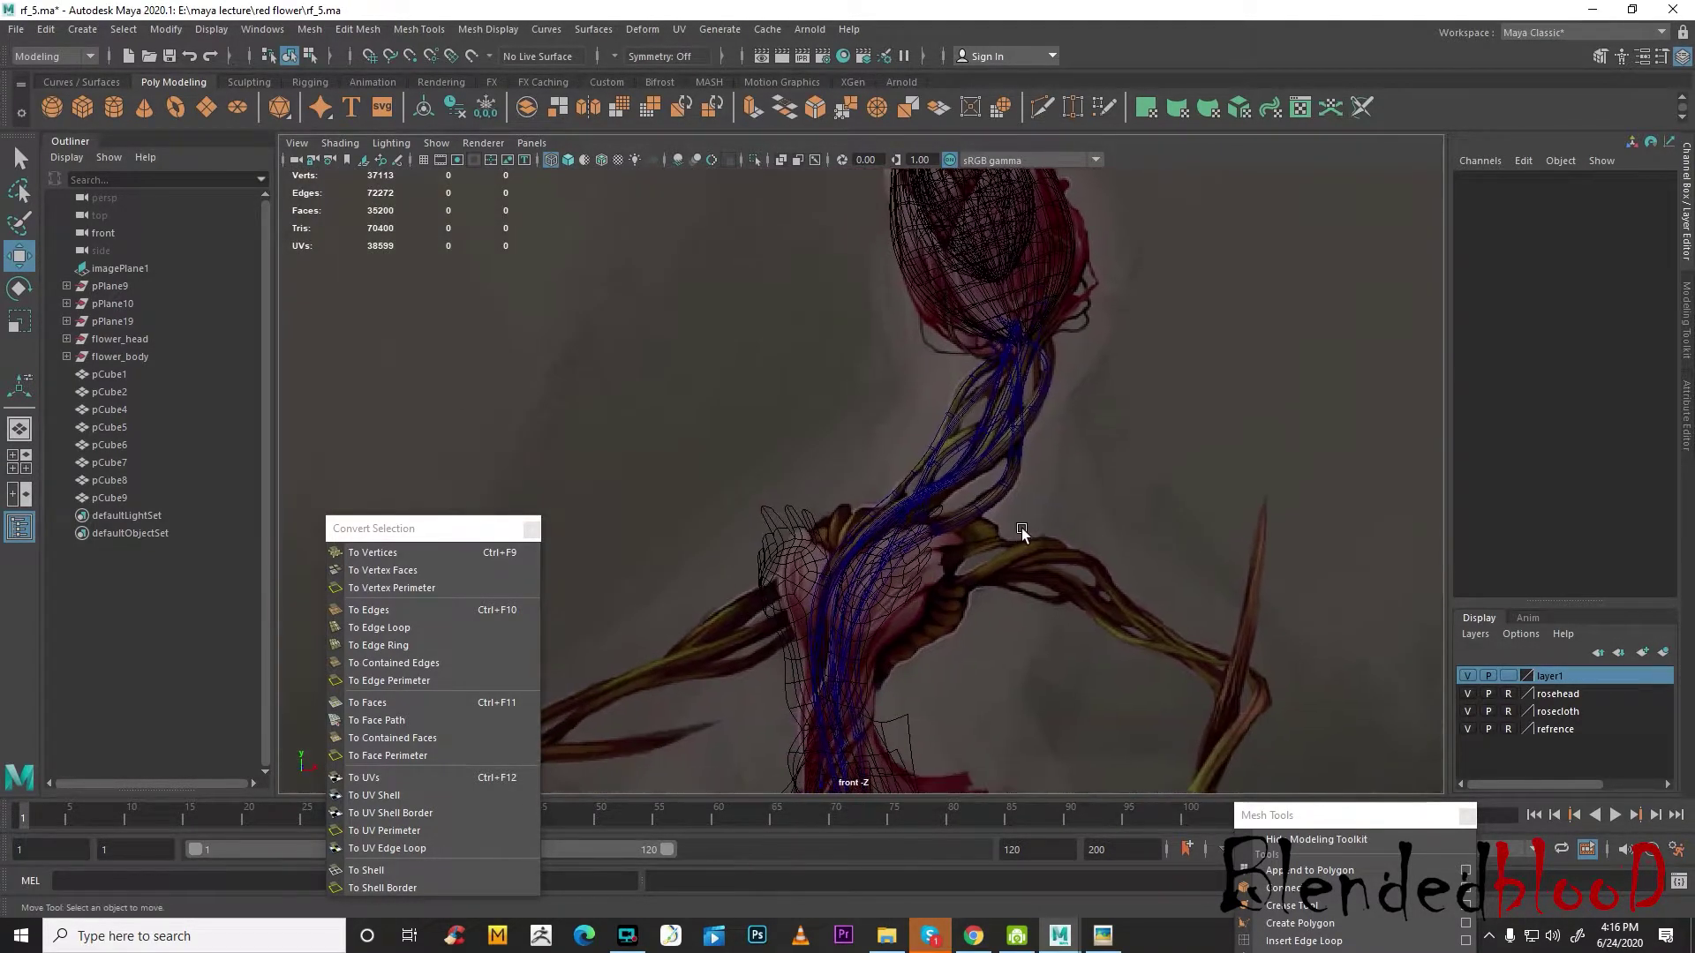
scroll(1020, 528, "down", 6)
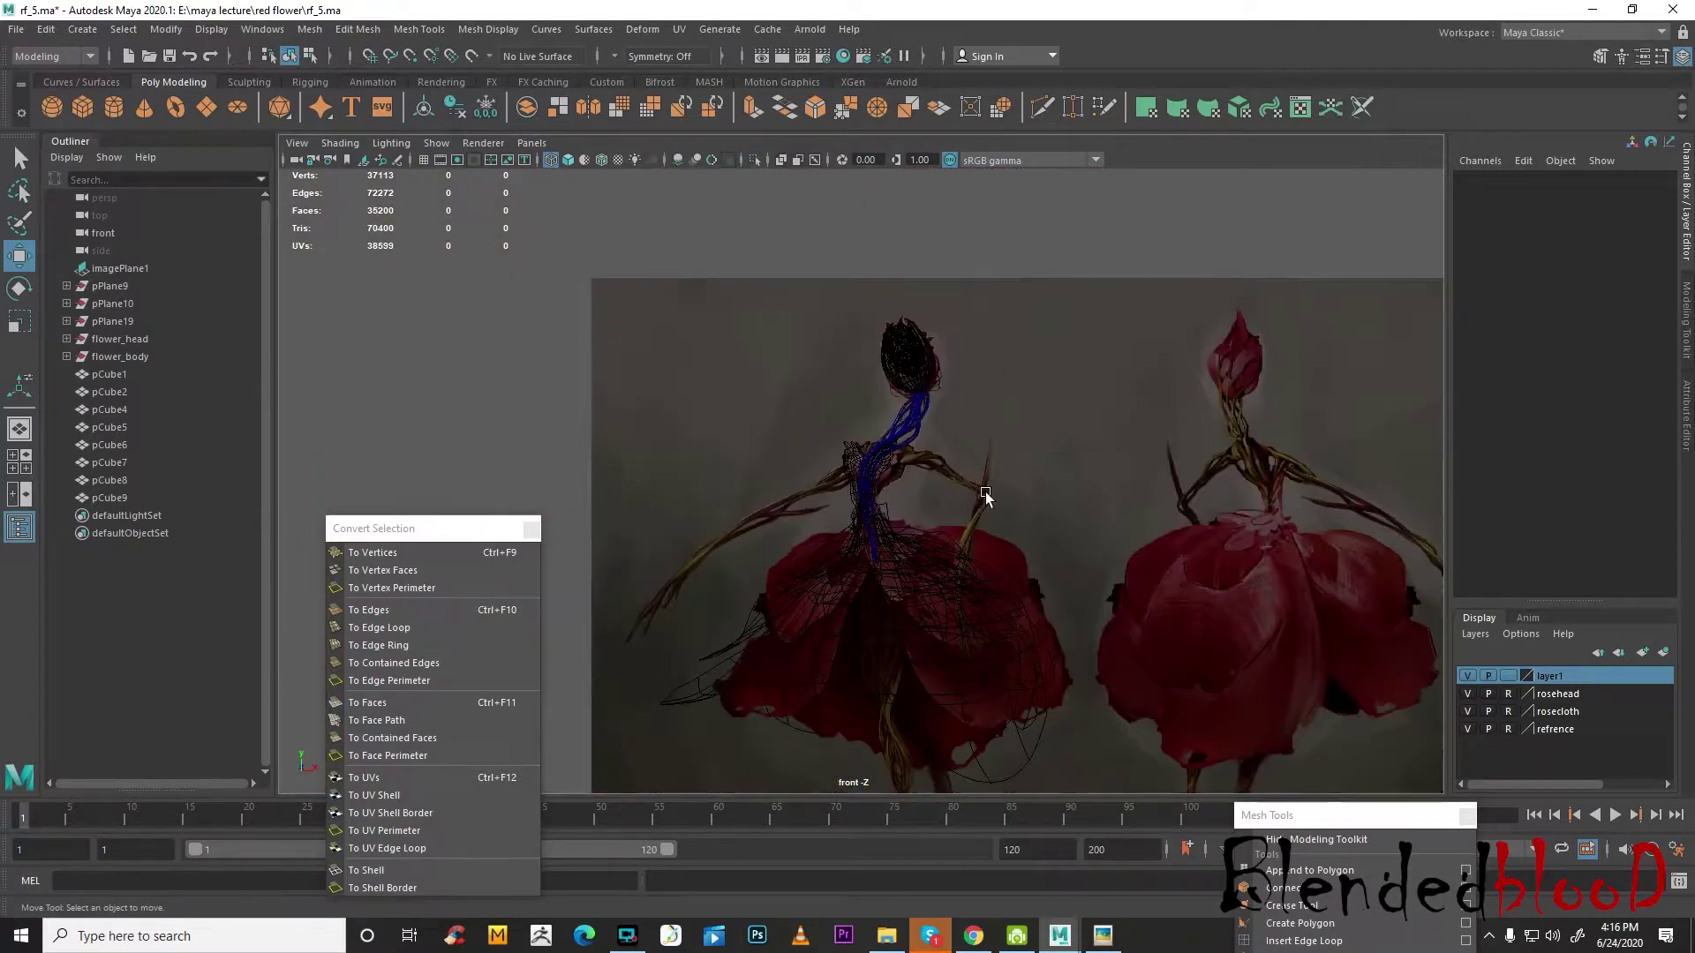
scroll(894, 356, "up", 3)
left_click_drag(883, 356, 1104, 405)
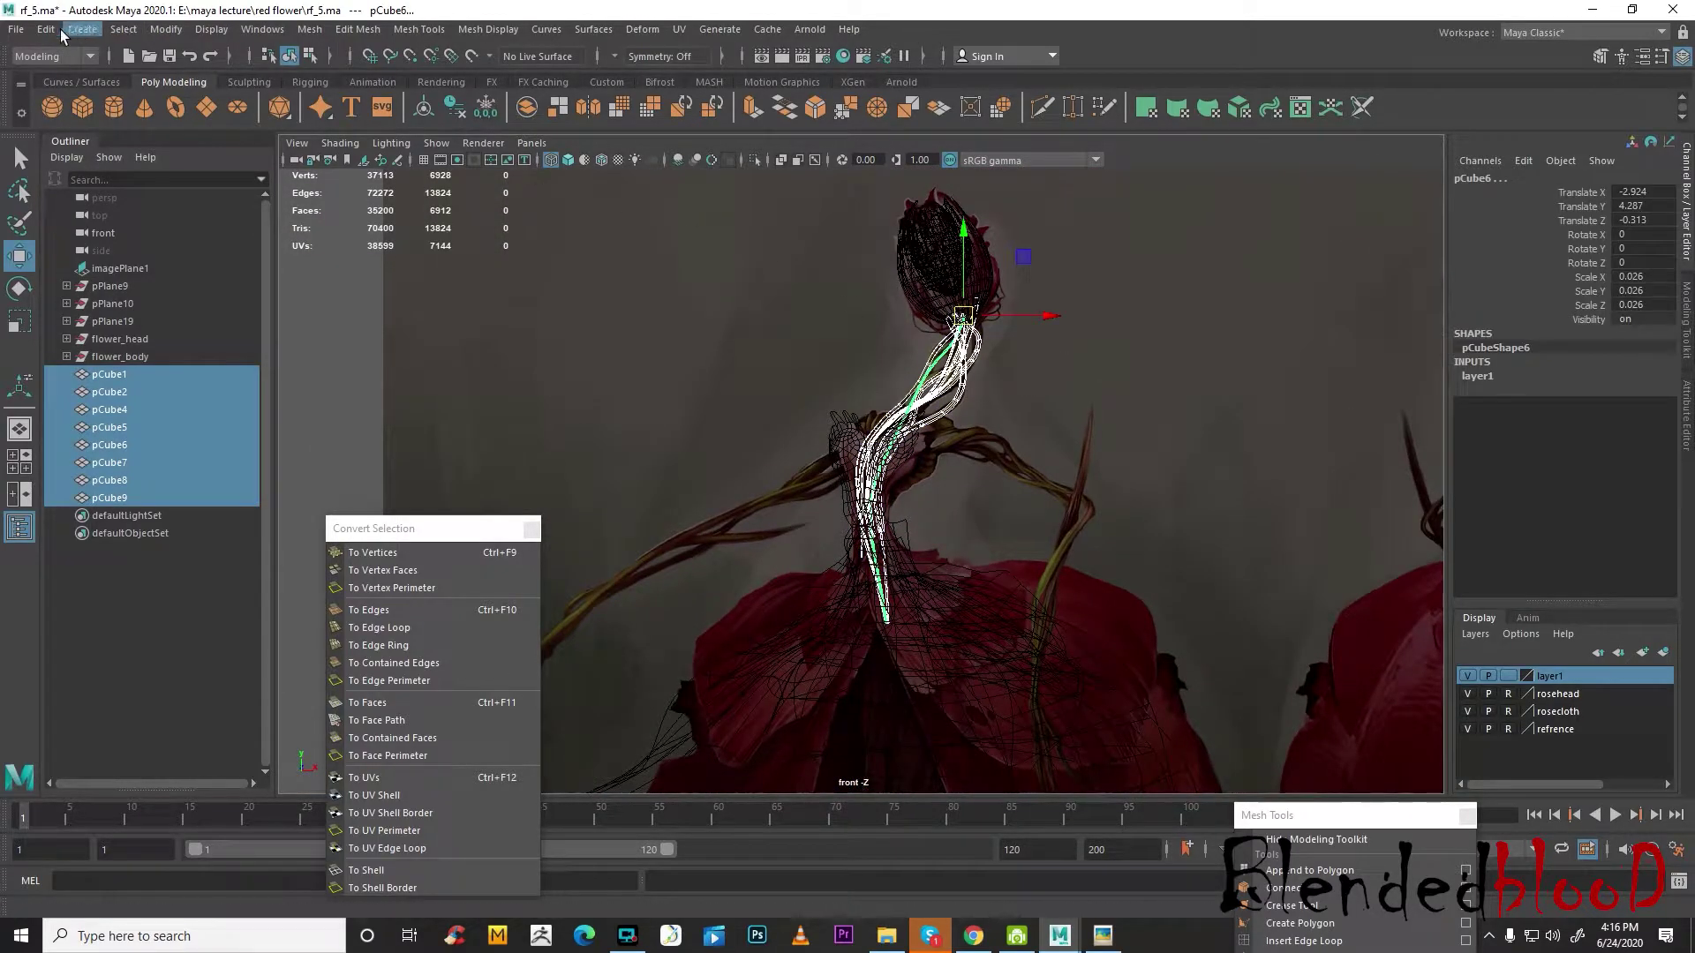
key("space")
key("space")
scroll(768, 636, "up", 8)
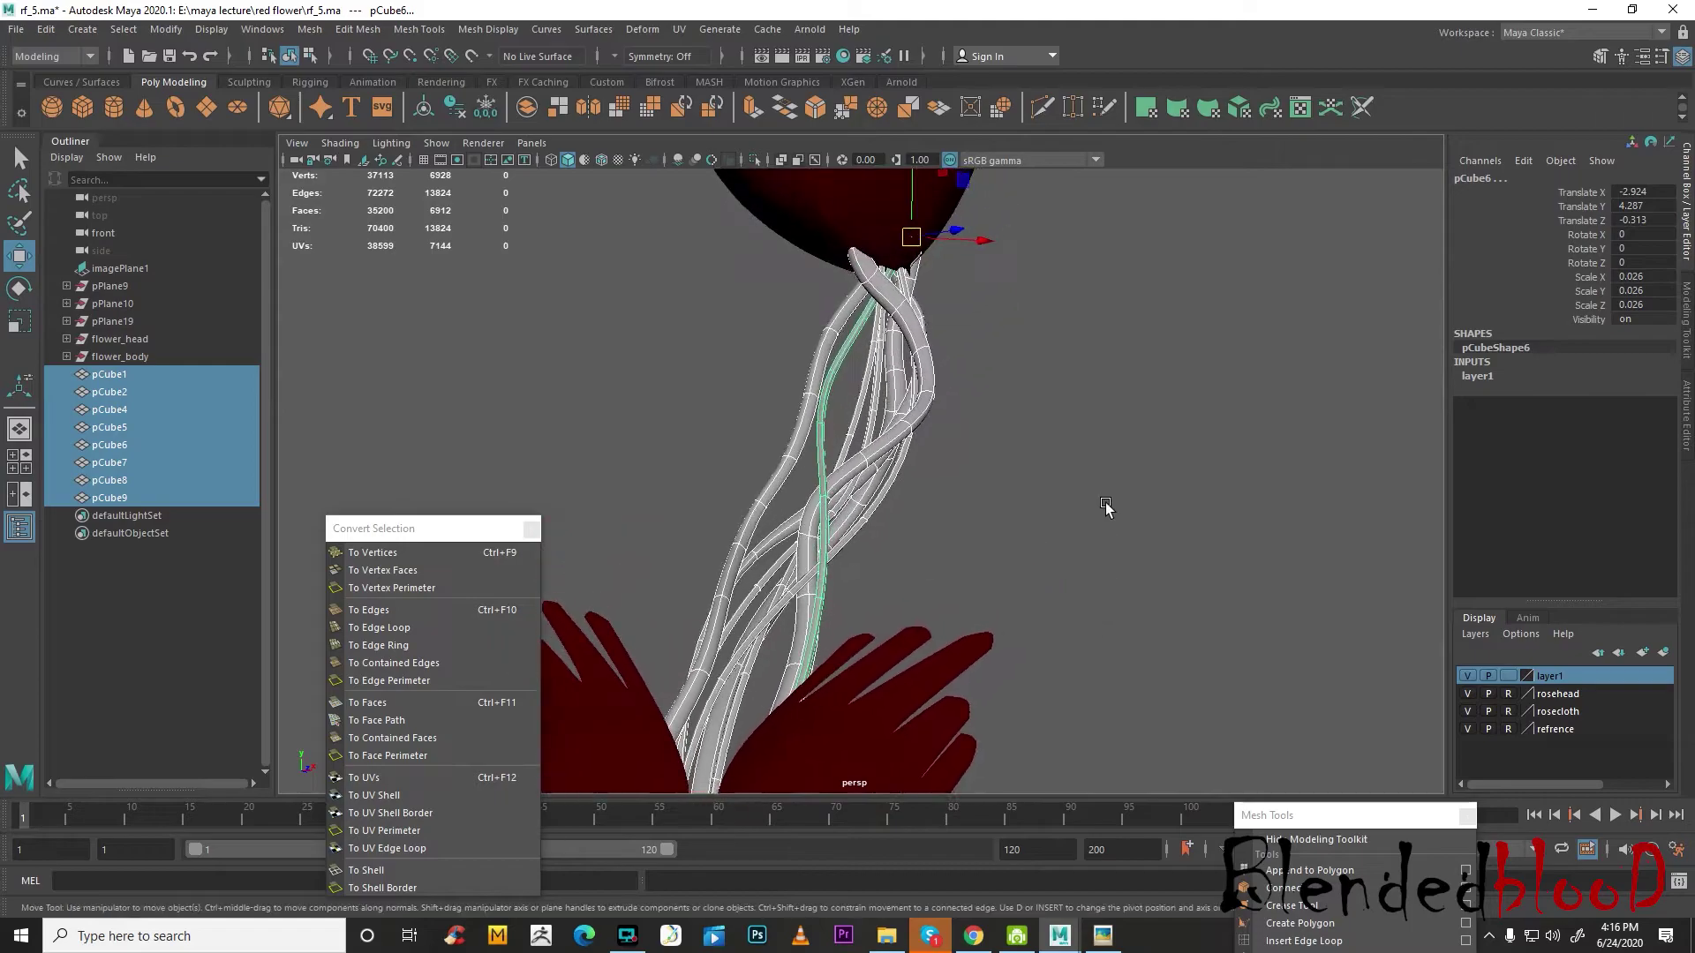
left_click_drag(767, 637, 968, 512, "alt")
scroll(936, 525, "up", 5)
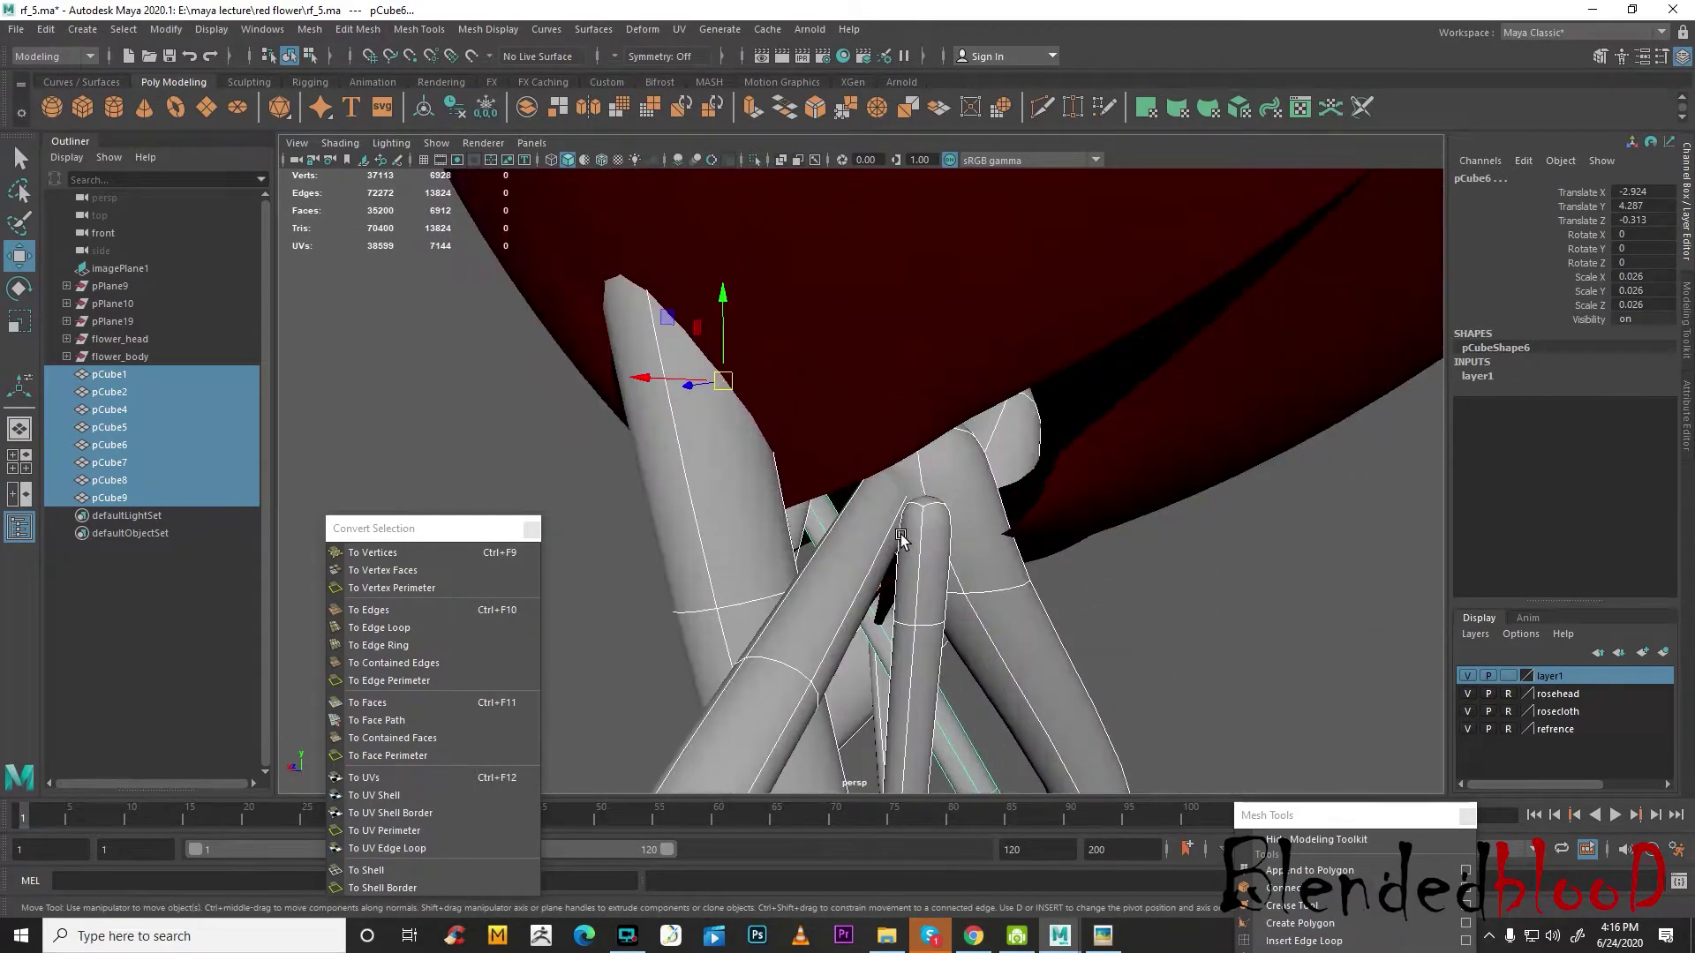
right_click_drag(983, 454, 979, 499)
left_click(935, 499)
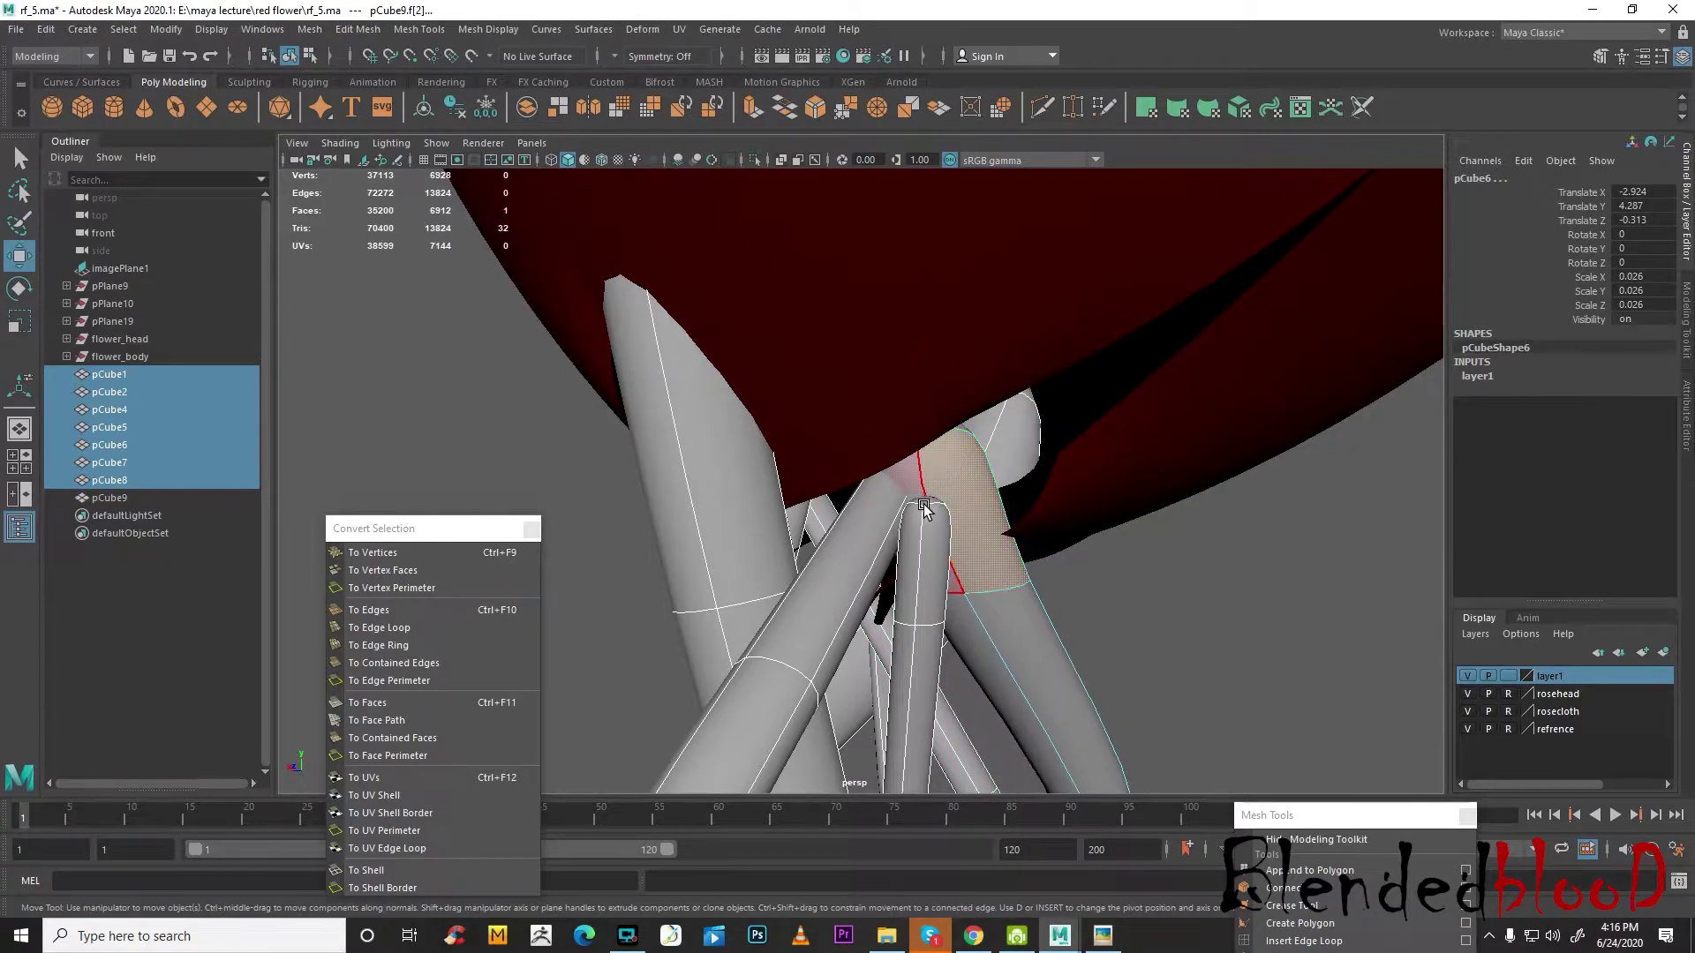
left_click(920, 503)
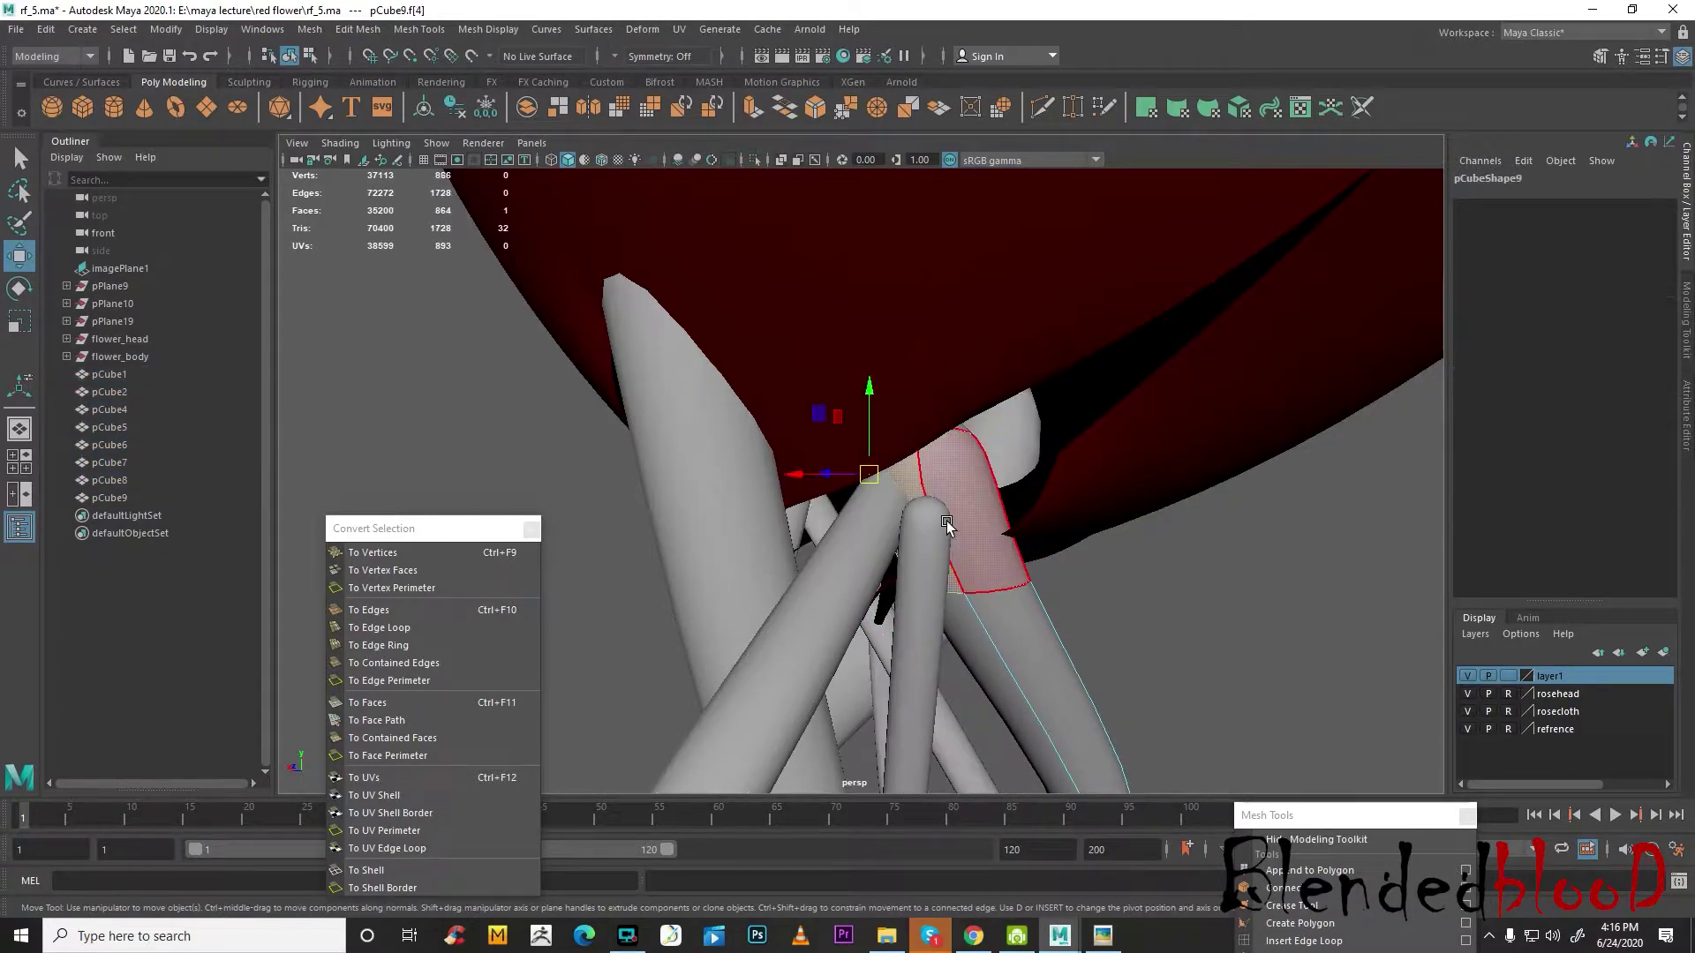
left_click(923, 583)
right_click_drag(946, 449, 1035, 500)
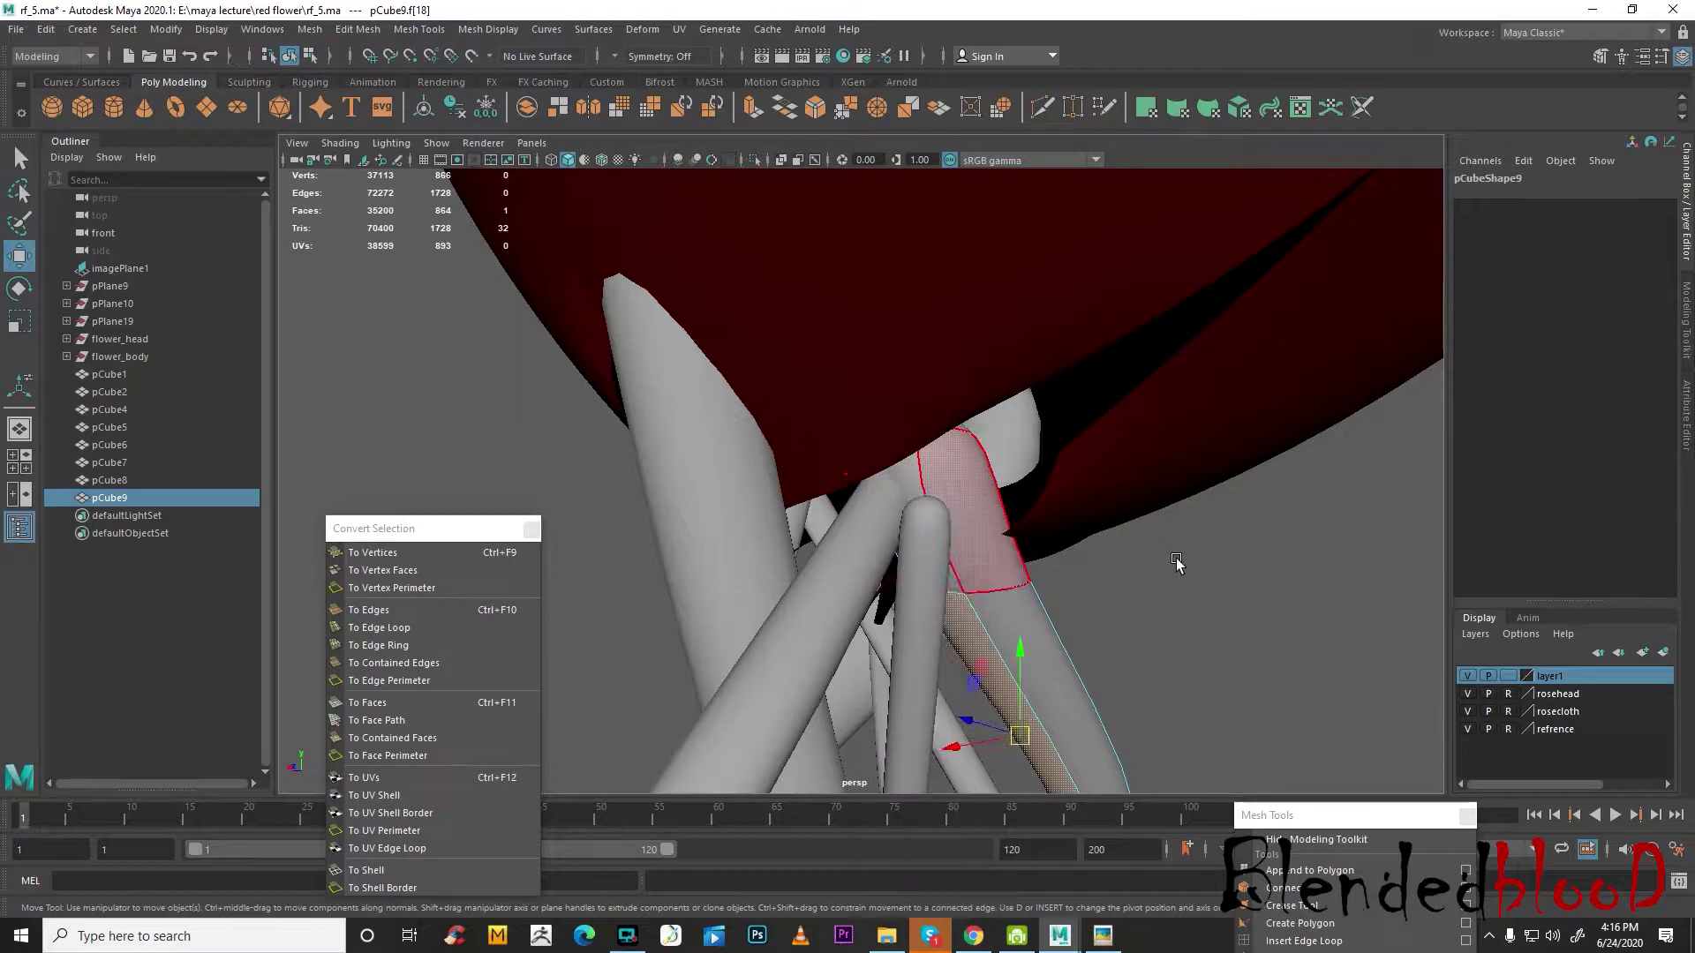
- Pull the top end face of pCube8 up and sideways into the flower head, then restore its smooth preview
left_click(915, 574)
right_click_drag(935, 449, 929, 490)
left_click(929, 488)
left_click_drag(931, 475, 930, 333)
left_click_drag(1075, 430, 892, 407, "alt")
left_click_drag(793, 346, 986, 299)
left_click_drag(920, 451, 945, 456, "alt")
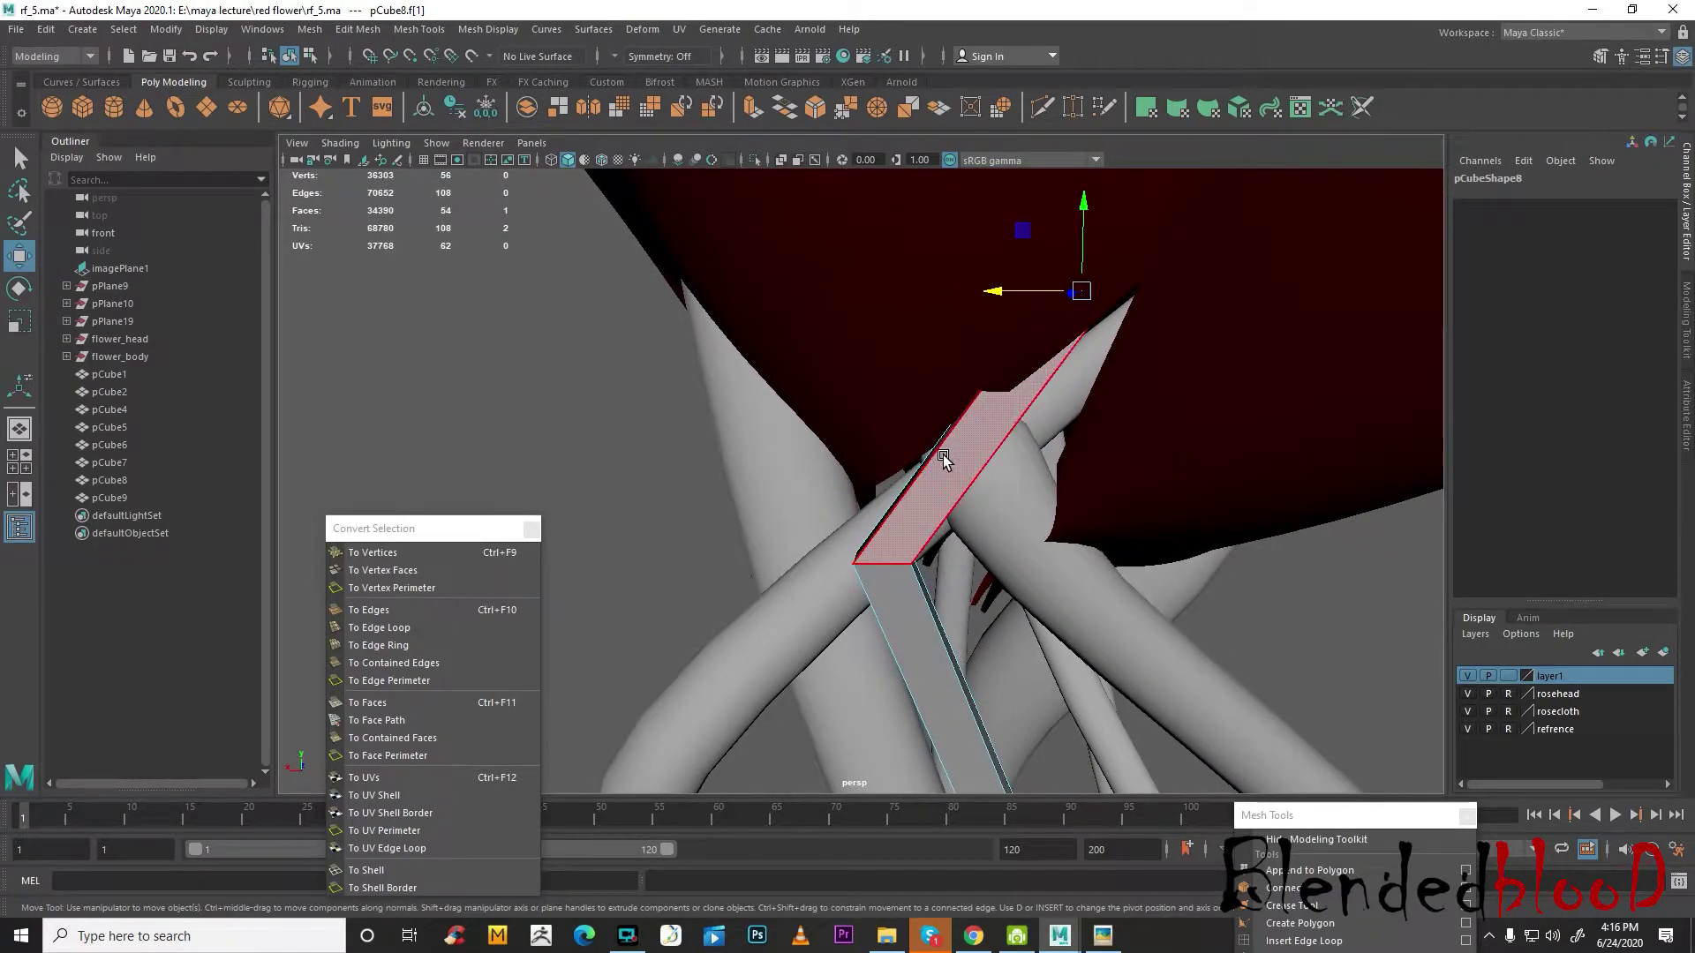
key("3")
- Inspect pCube8's top end with and without smooth preview, then return to object mode and deselect it
left_click_drag(976, 568, 995, 530, "alt")
right_click_drag(954, 599, 952, 402)
double_click(950, 596)
key("1")
left_click_drag(992, 639, 1035, 621, "alt")
key("3")
right_click_drag(1034, 621, 1119, 424)
left_click(1235, 677)
- Pull the top end face of pCube9 up into the flower head, then restore its smooth preview and object mode
left_click(1048, 666)
right_click_drag(1048, 666, 1024, 493)
left_click_drag(1025, 493, 974, 424, "alt")
left_click(975, 426)
key("1")
scroll(998, 446, "down", 3)
left_click_drag(910, 373, 907, 243)
left_click_drag(829, 324, 863, 324)
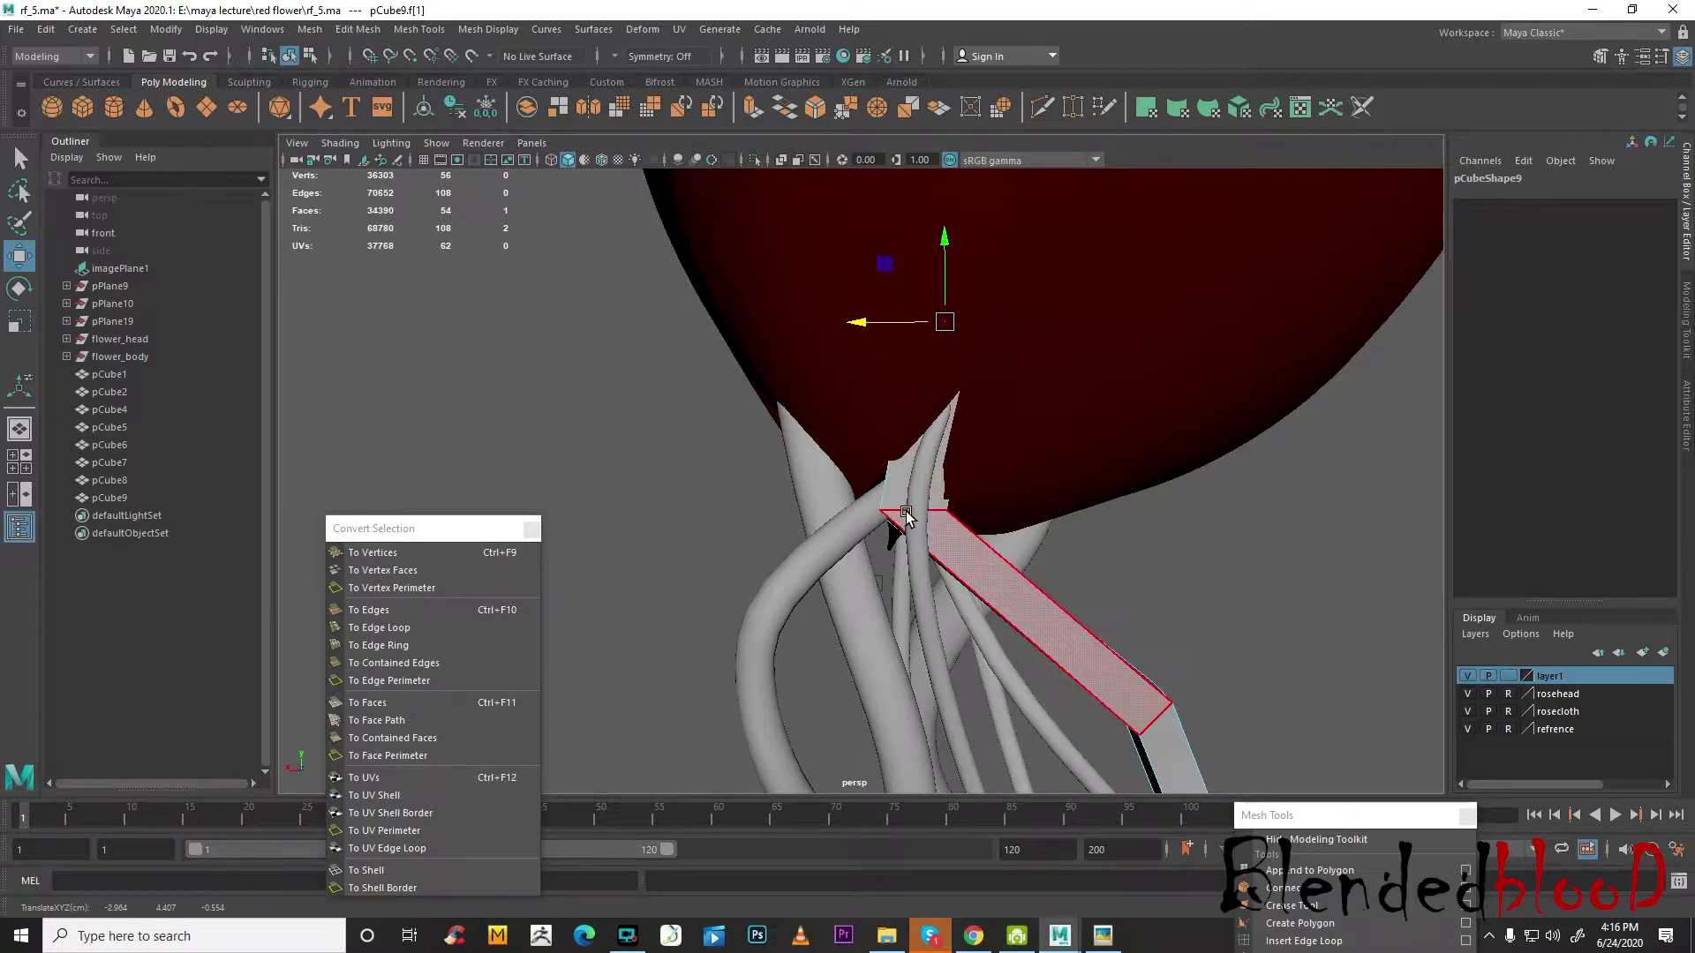
key("3")
left_click_drag(915, 516, 945, 542, "alt")
right_click_drag(889, 449, 952, 412)
left_click(1052, 565)
- Inspect the top faces of pCube2 where the stem enters the flower head, then return to object mode
right_click_drag(839, 526, 864, 494)
left_click(863, 499)
left_click_drag(863, 499, 914, 562, "alt")
double_click(888, 516, "shift")
left_click_drag(828, 497, 943, 499, "alt")
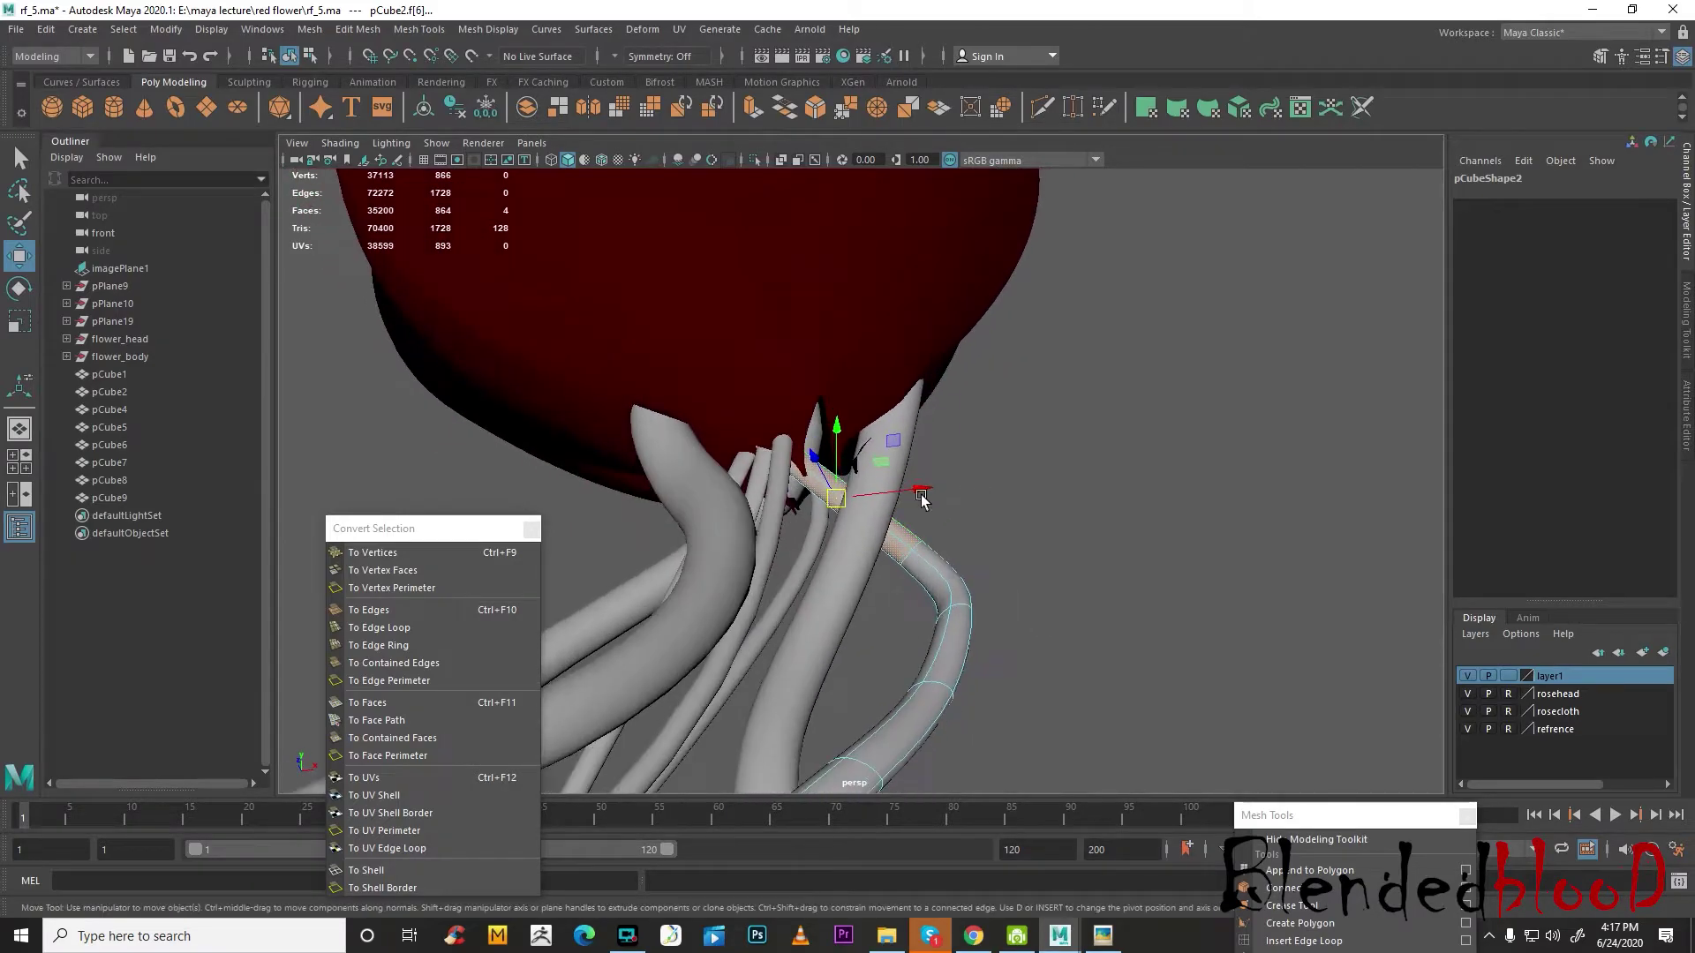
right_click_drag(892, 518, 1051, 405)
left_click(1049, 406)
- Inspect the top faces of pCube4 where the stem meets the base of the flower head, then return to object mode
left_click(767, 466)
left_click_drag(766, 466, 746, 459, "alt")
right_click_drag(745, 450, 734, 491)
left_click(761, 449)
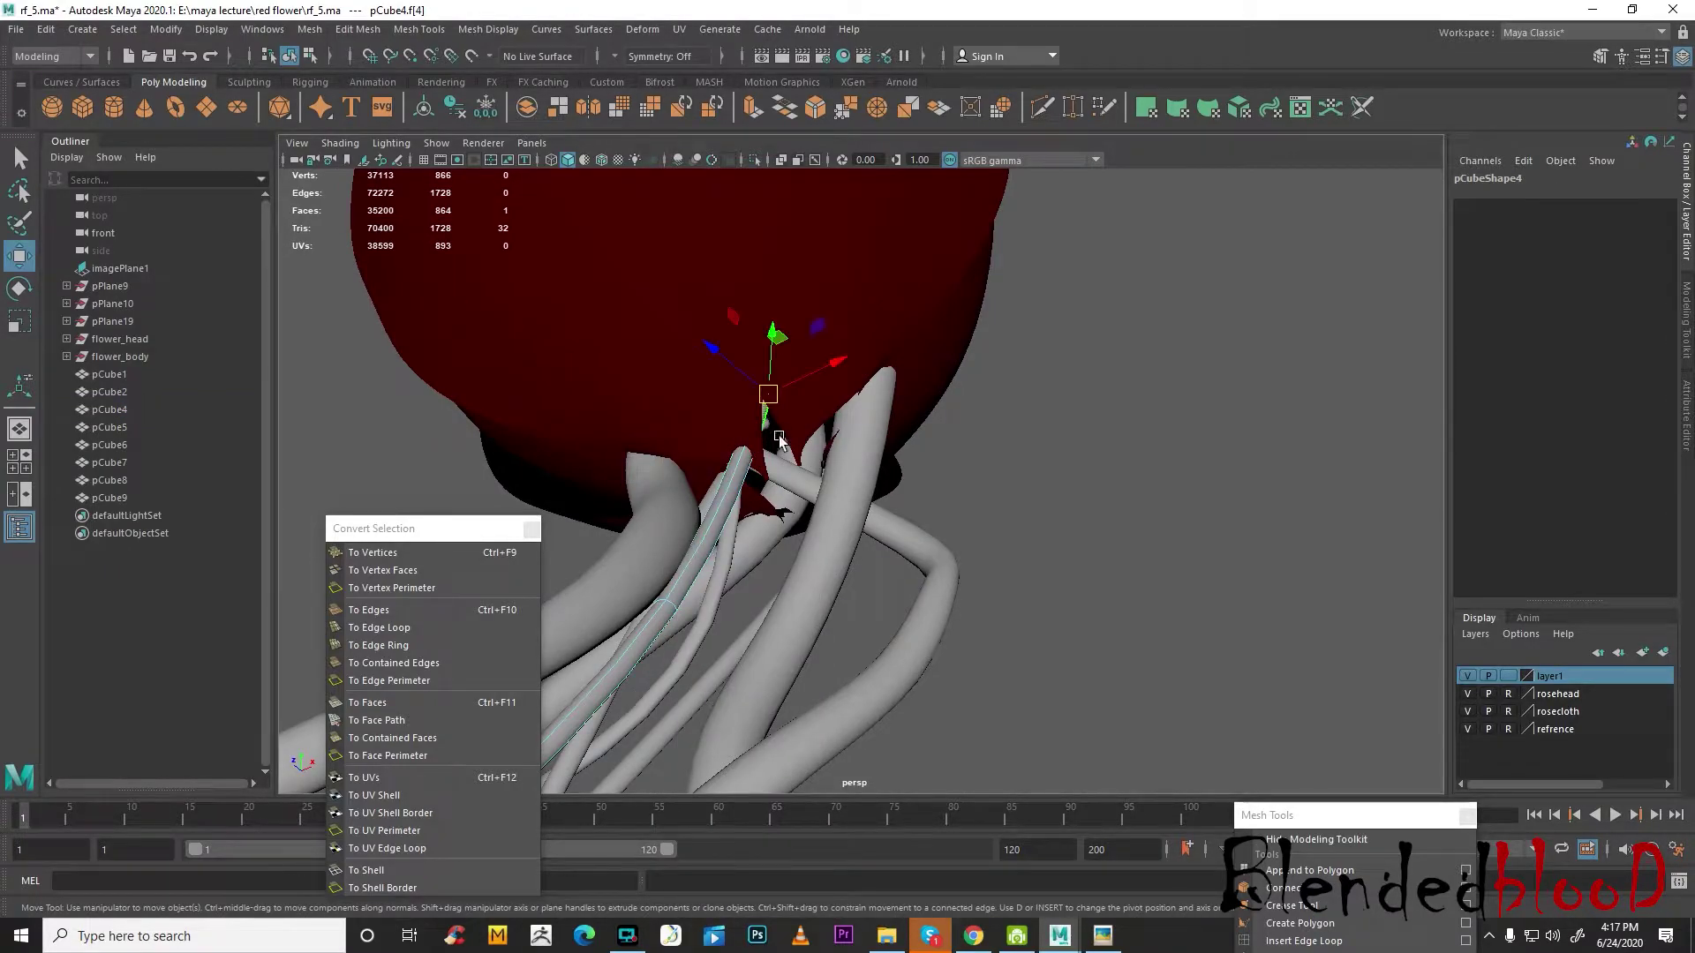
left_click_drag(761, 449, 753, 468, "alt")
double_click(742, 467)
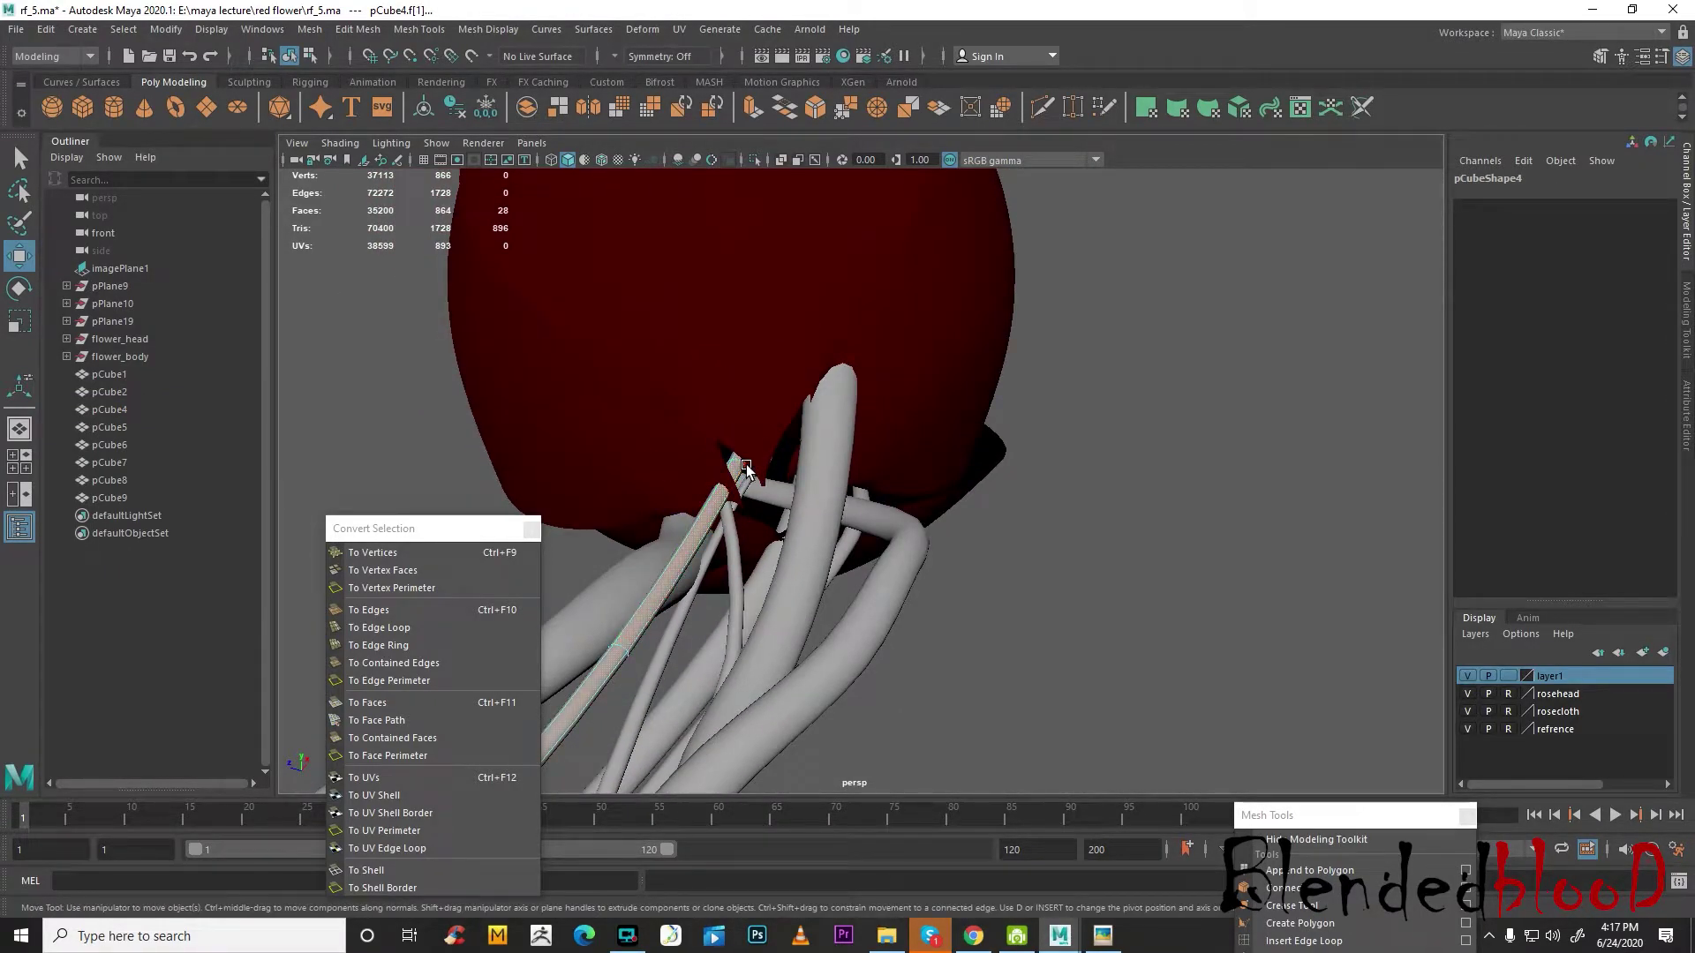
left_click(738, 458)
scroll(740, 477, "up", 5)
middle_click_drag(692, 444, 838, 480, "alt")
scroll(834, 479, "down", 5)
scroll(829, 475, "up", 3)
double_click(770, 470, "shift")
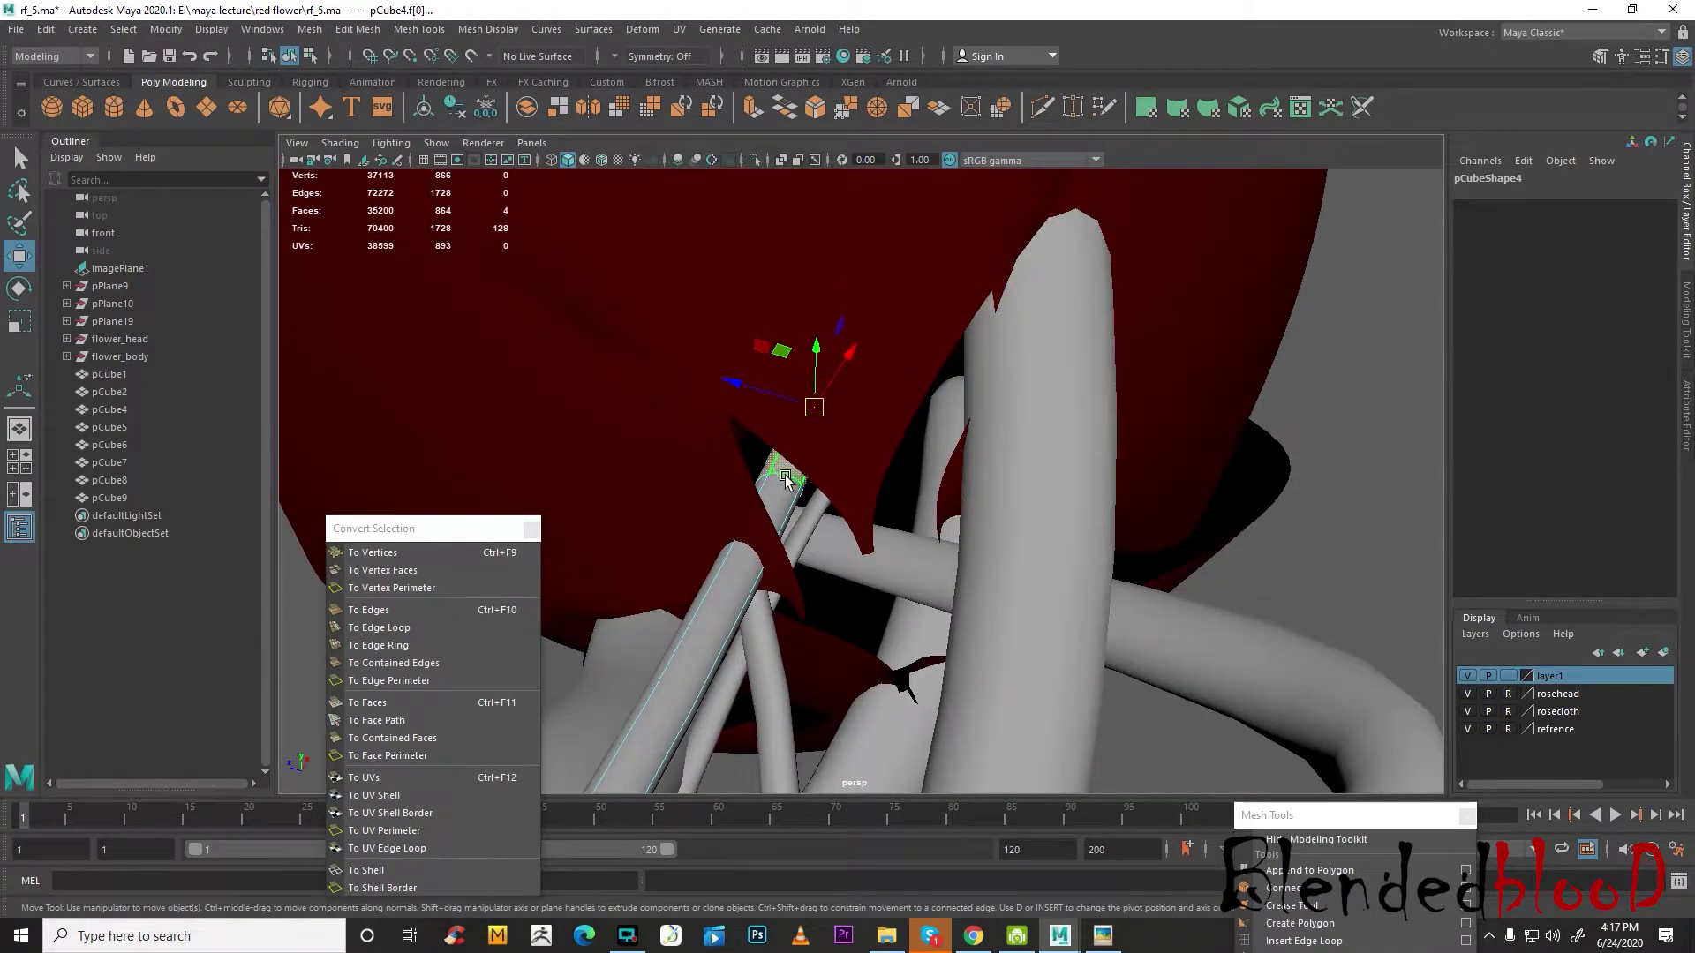
scroll(787, 480, "down", 5)
left_click_drag(854, 523, 760, 544, "alt")
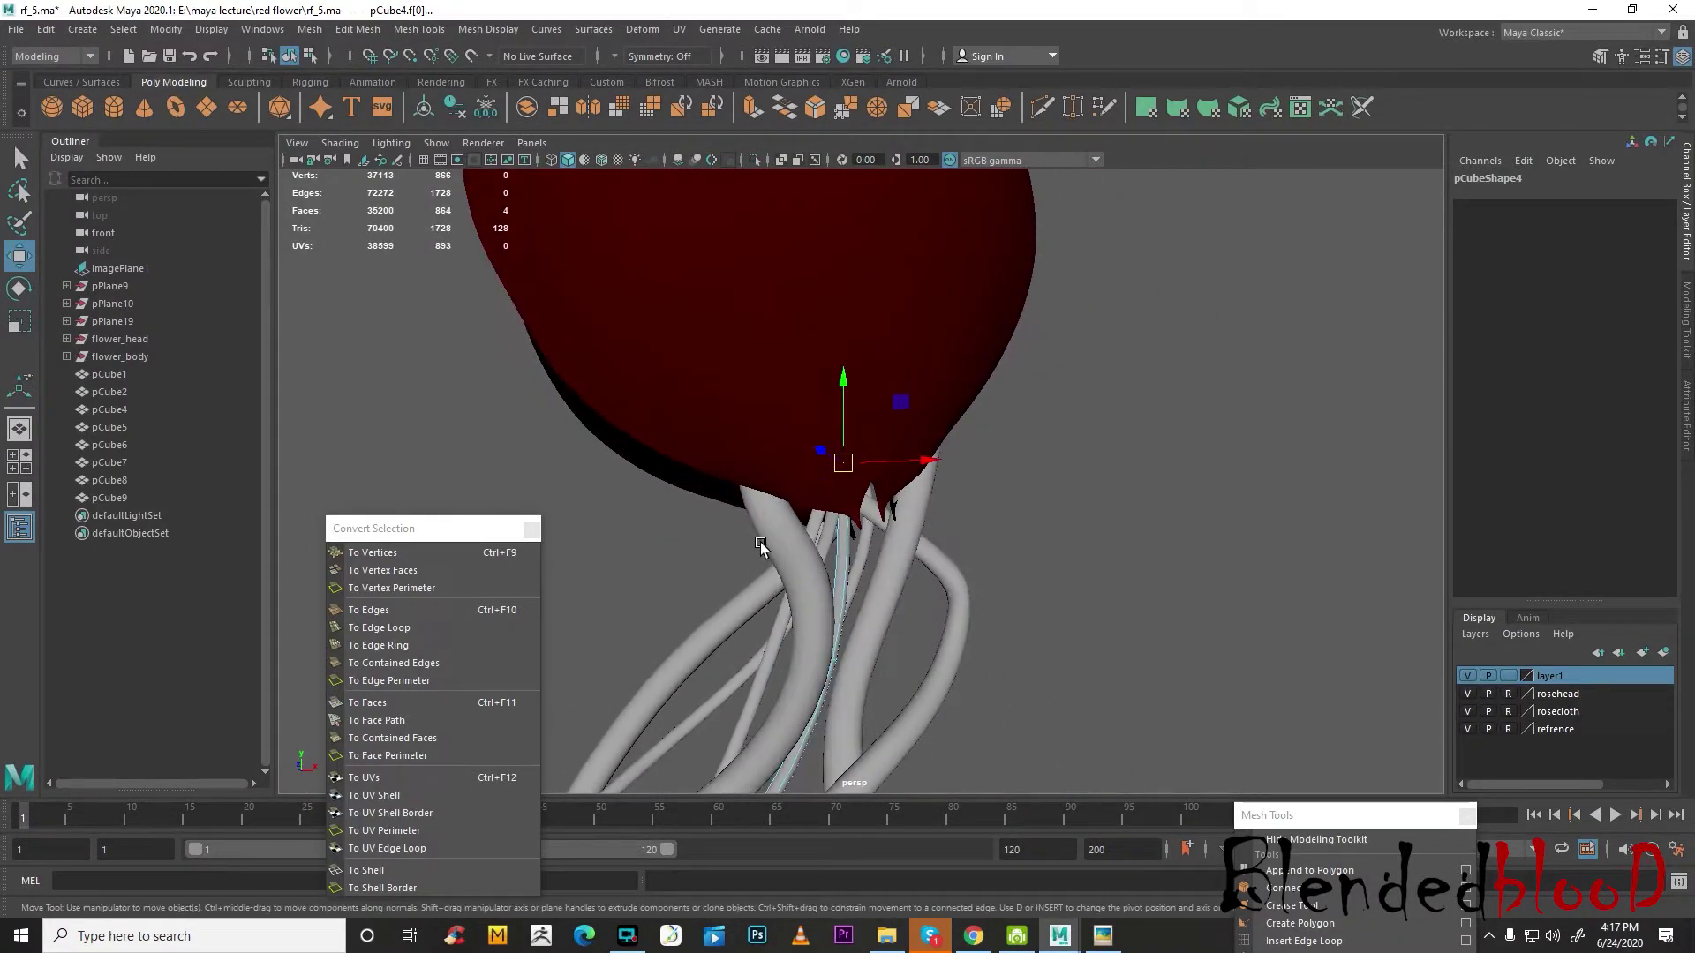
left_click(764, 542)
right_click_drag(776, 538, 881, 398)
left_click(1110, 526)
- Scale flower_head down in the front view to about 0.594 in X and 0.626 in Y and Z
right_click_drag(1110, 528, 963, 586, "alt")
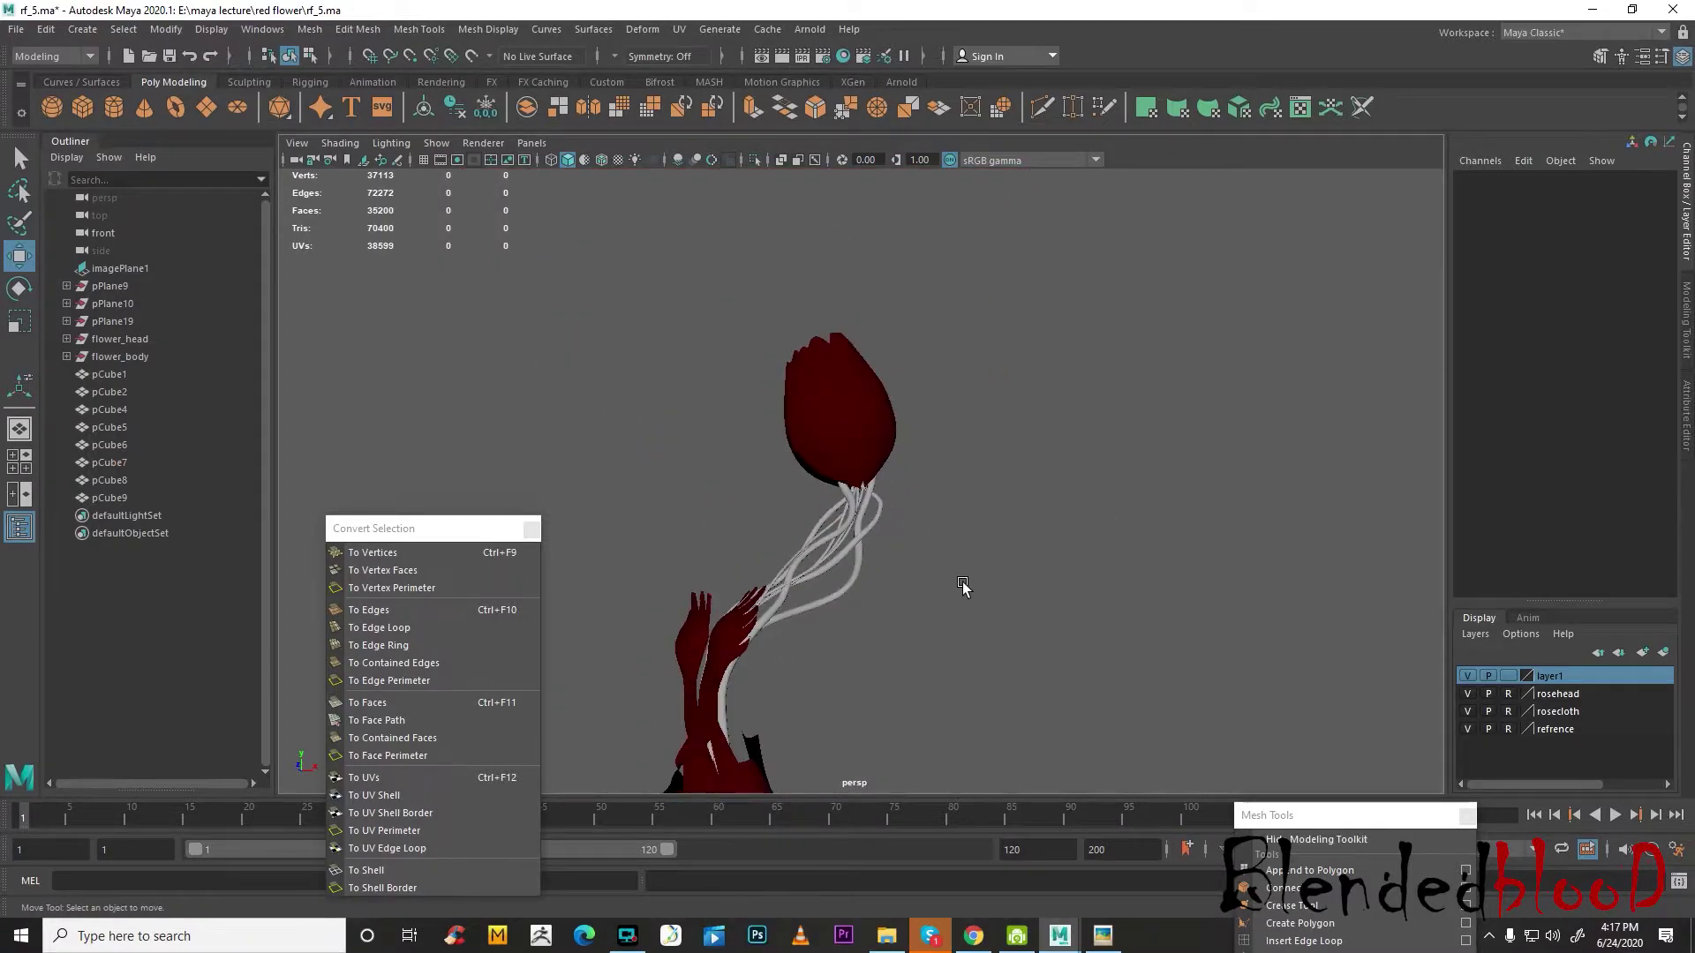
left_click_drag(873, 594, 1065, 600, "alt")
key("space")
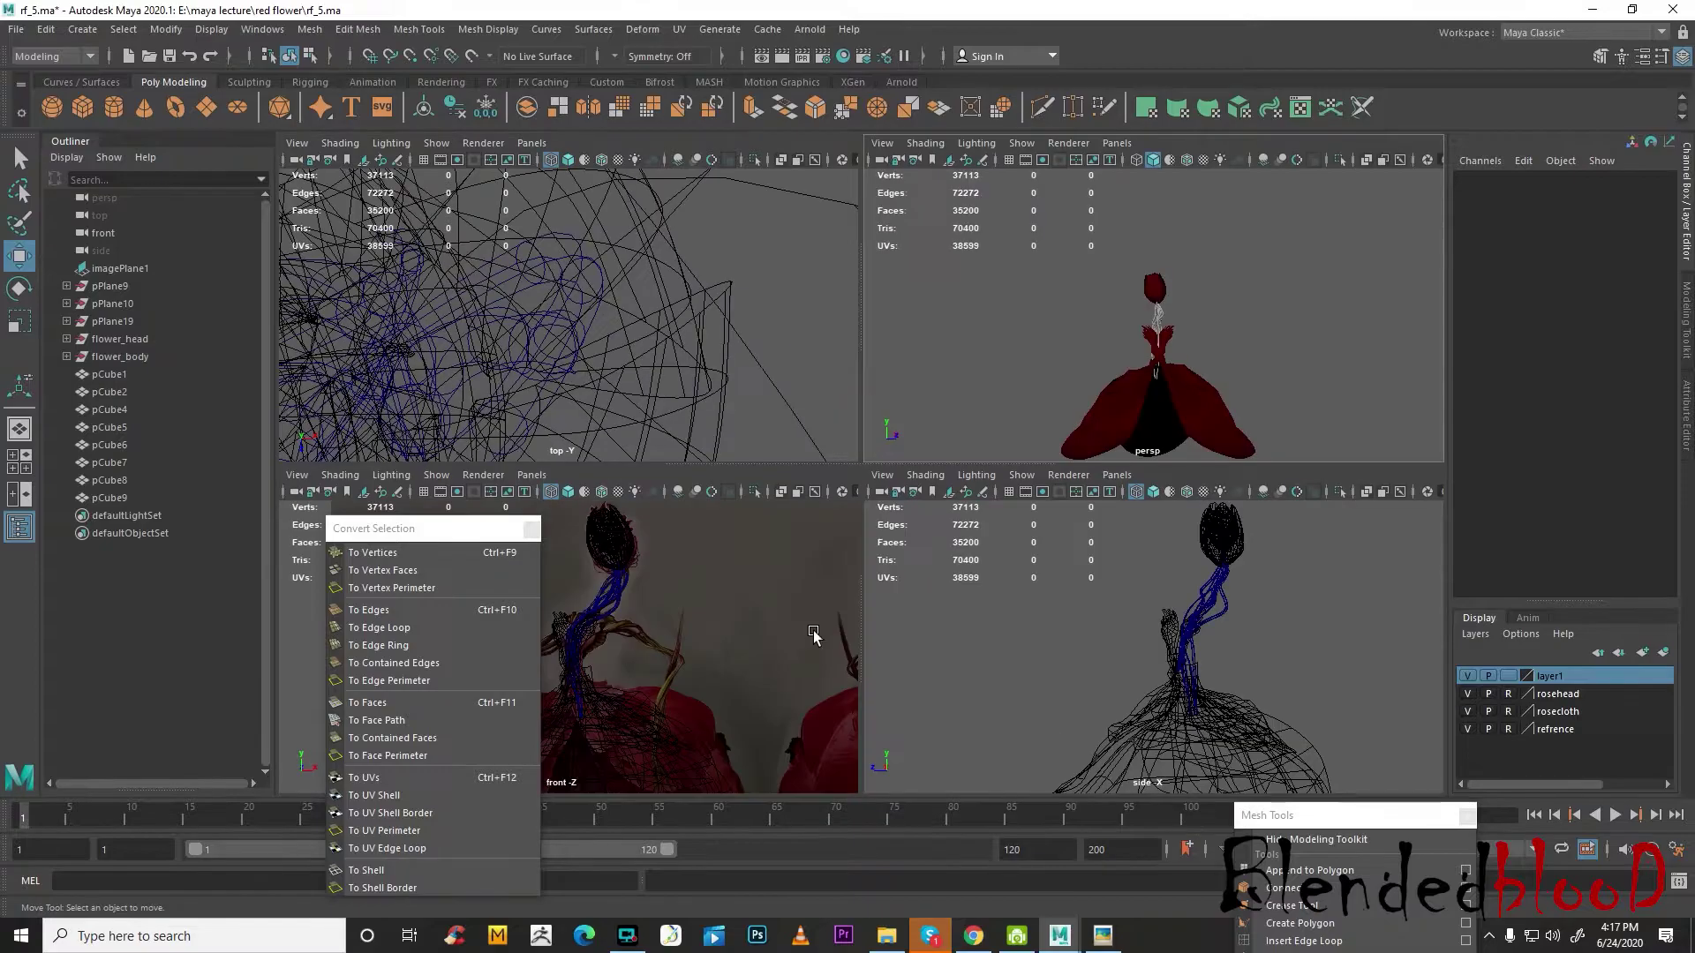
key("space")
middle_click_drag(1029, 386, 1013, 533, "alt")
scroll(1015, 537, "up", 2)
scroll(1025, 539, "down", 3)
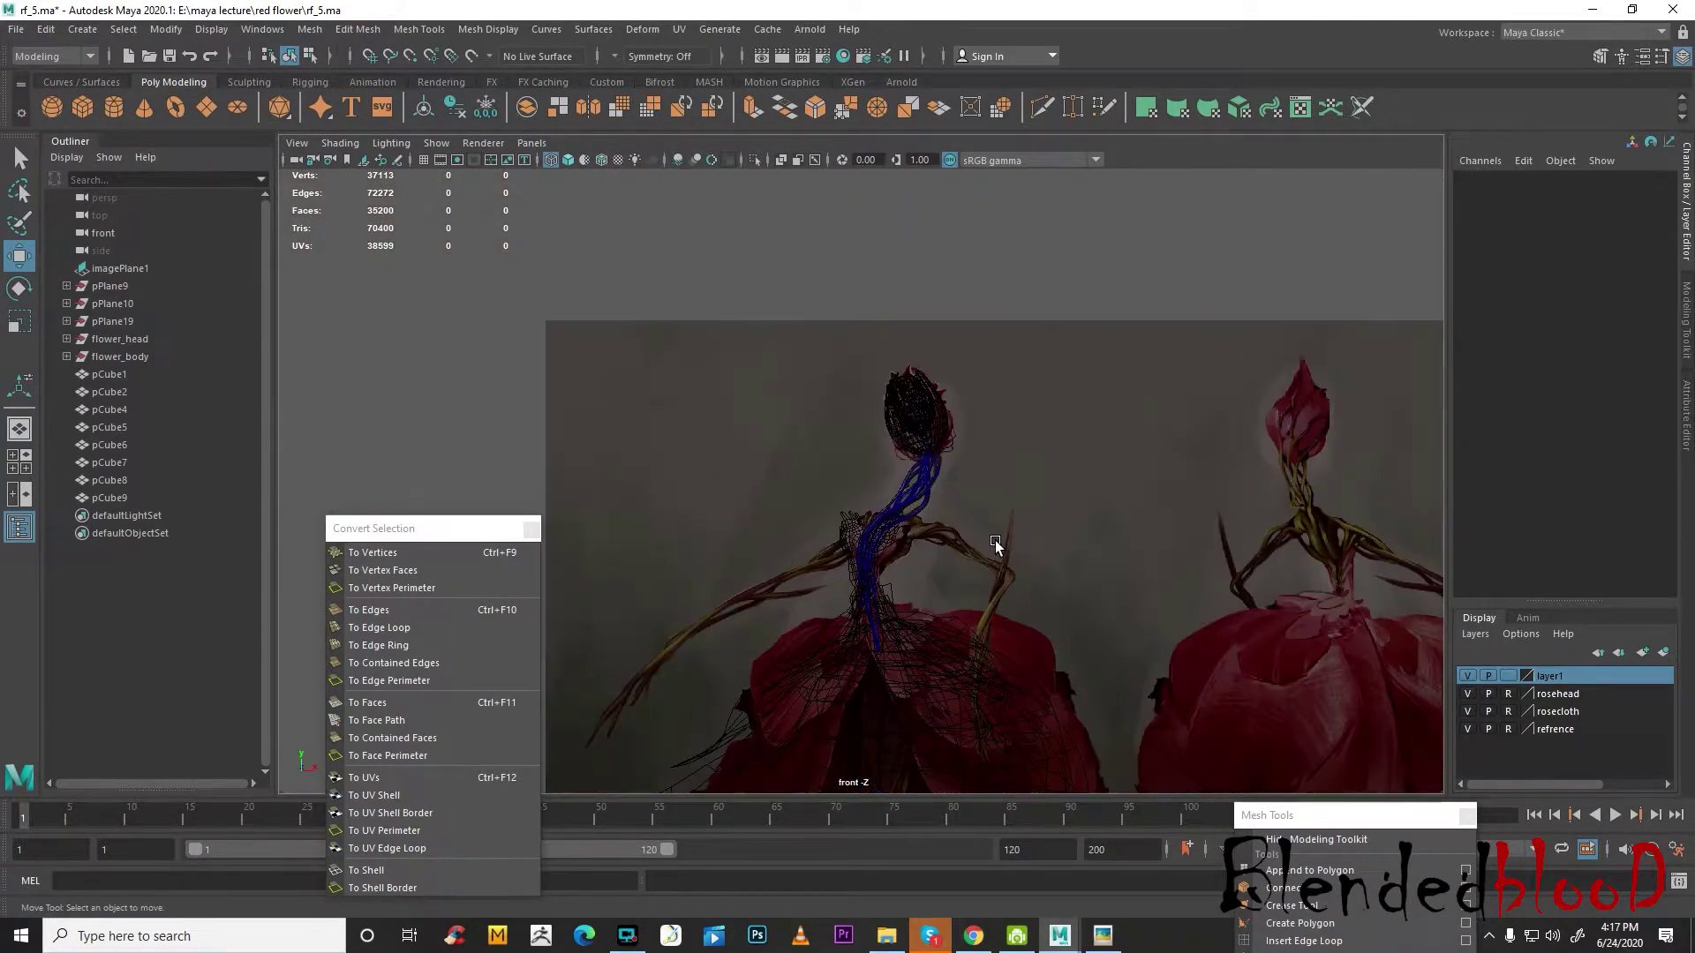
scroll(989, 559, "up", 1)
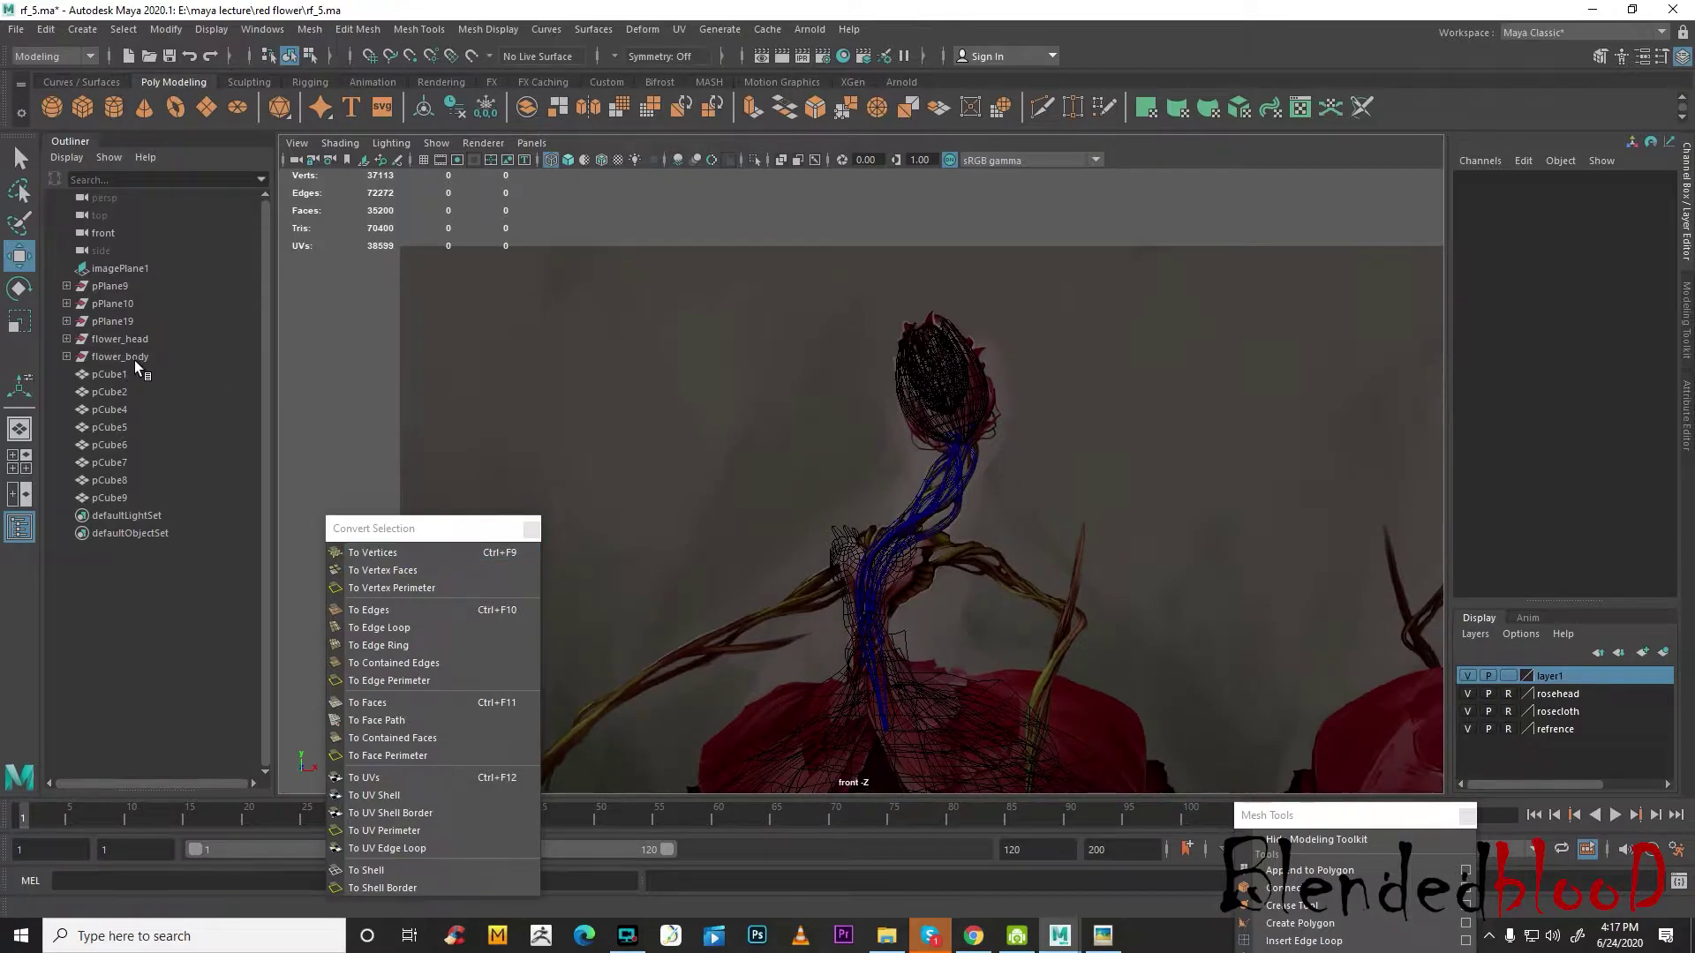
left_click(120, 339)
key("r")
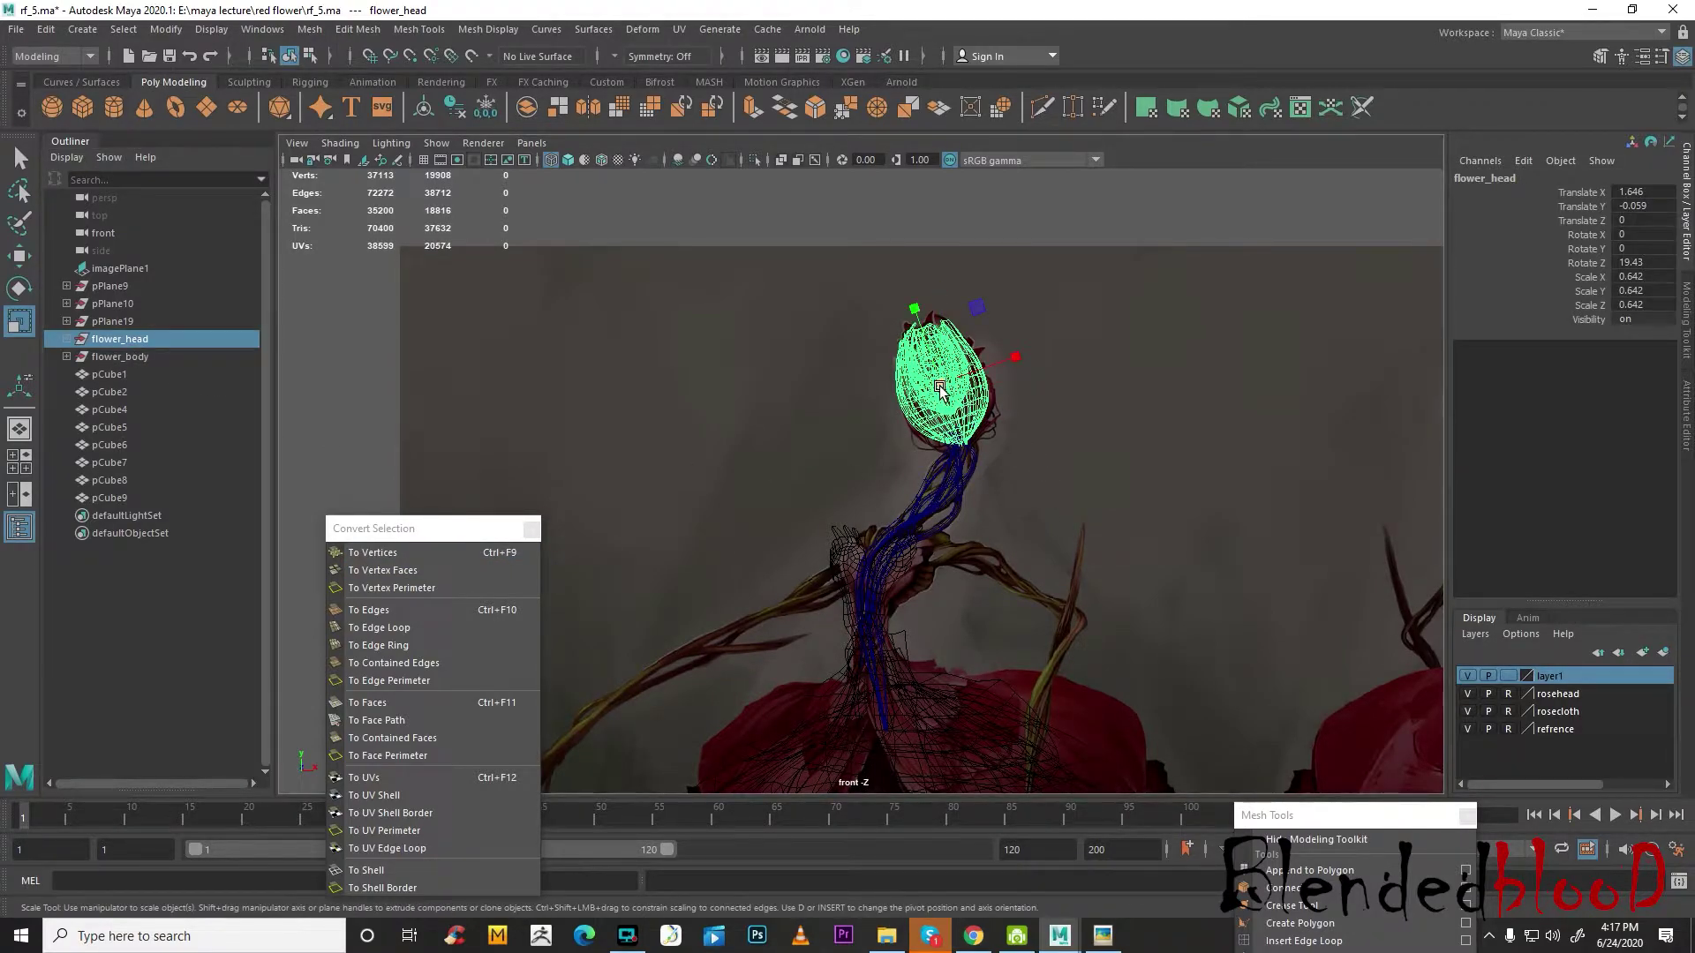
left_click_drag(1005, 365, 943, 389)
key("w")
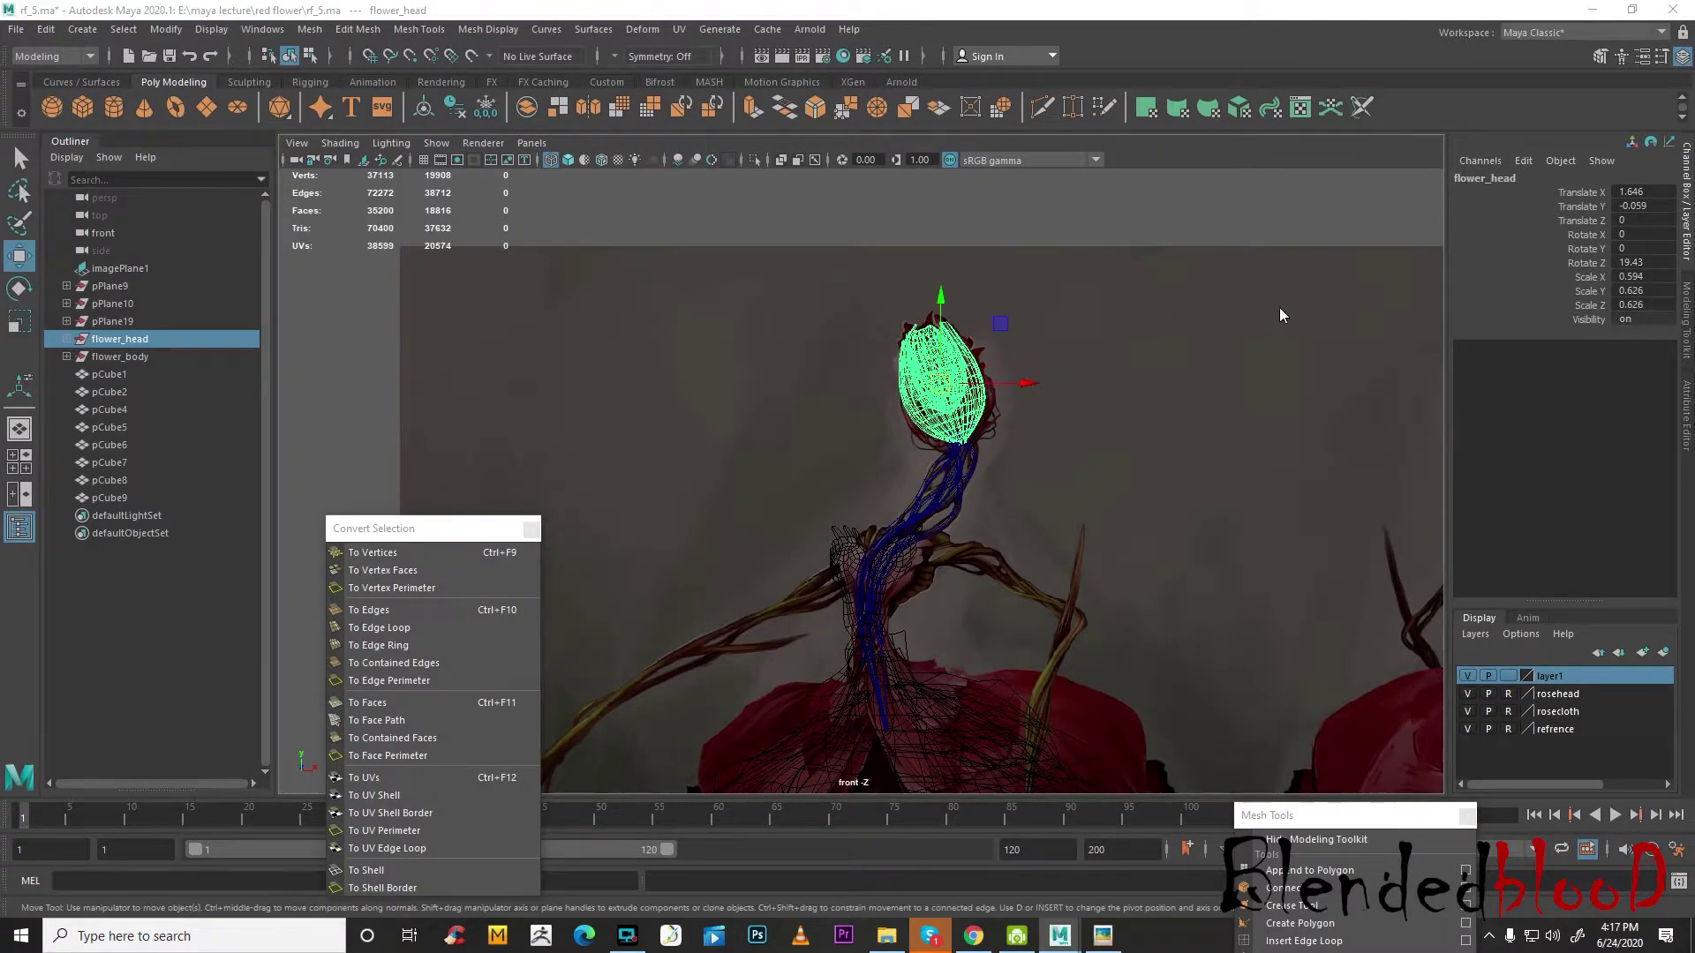
- Examine the resized flower head and the stems entering it from several angles in the perspective view, and deselect it
key("space")
key("space")
scroll(1088, 465, "up", 5)
key("f")
left_click_drag(1076, 576, 909, 592, "alt")
right_click(937, 588)
right_click_drag(1012, 468, 1170, 372)
left_click(1170, 371)
right_click_drag(906, 537, 954, 523)
scroll(1160, 614, "down", 4)
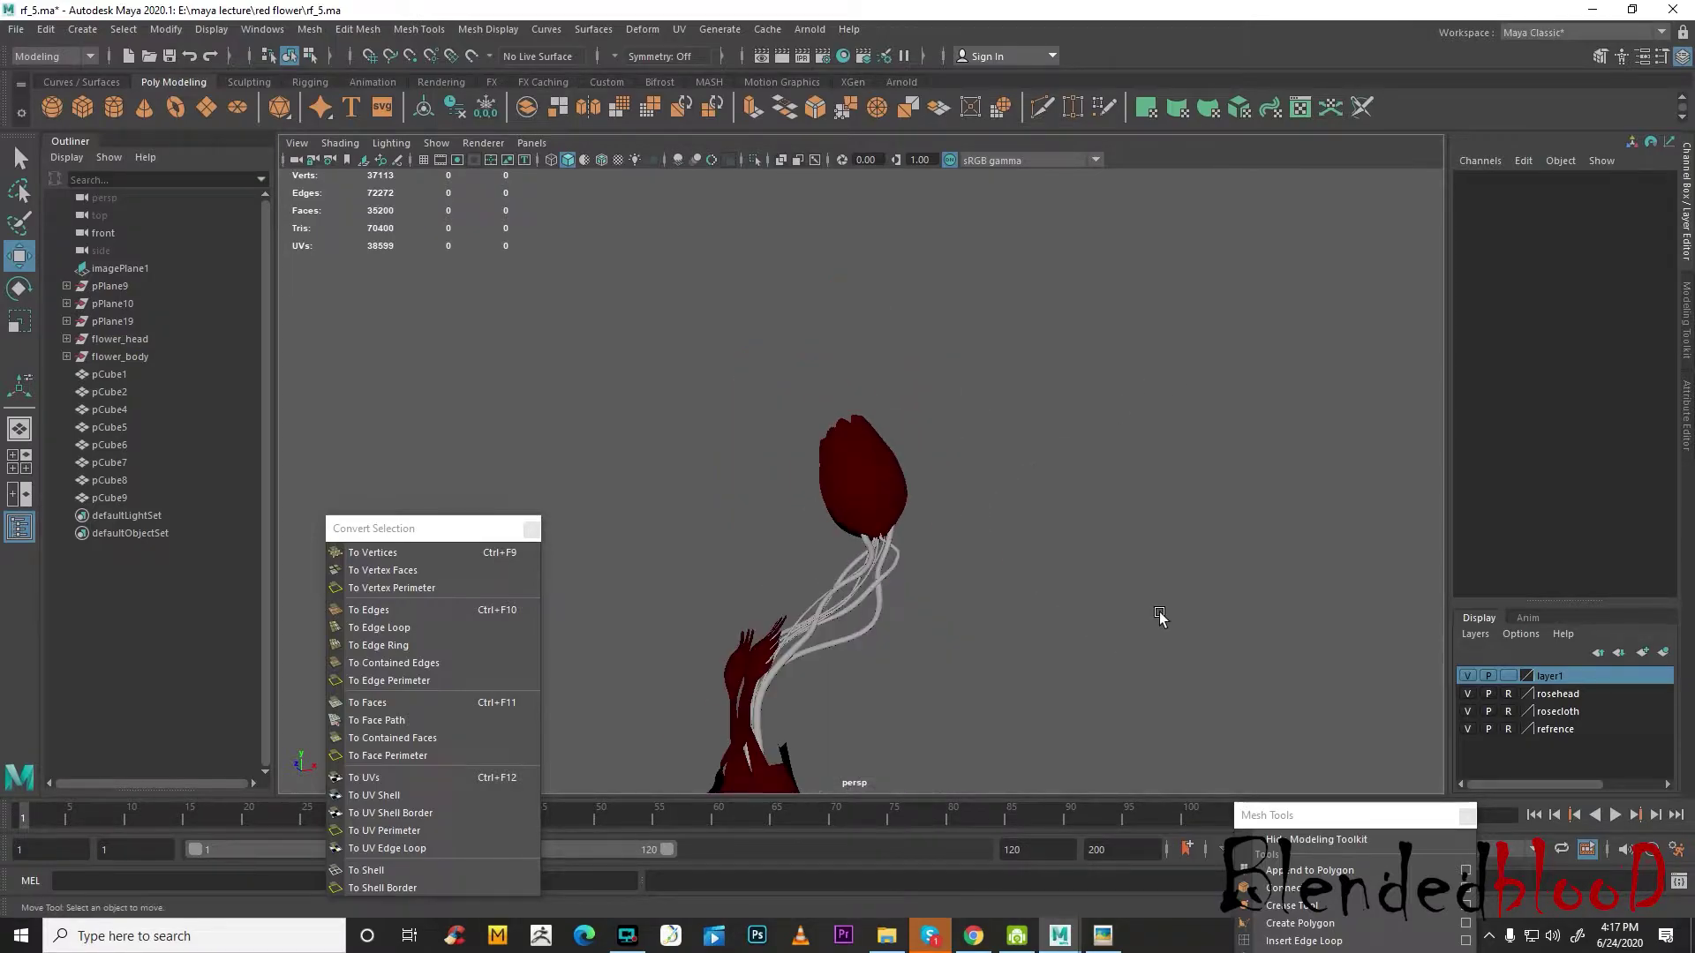
scroll(1018, 639, "down", 4)
left_click_drag(971, 514, 1127, 554, "alt")
- Delete the construction history of all eight stem cubes, pCube1, pCube2 and pCube4 through pCube9
left_click_drag(552, 272, 1236, 764)
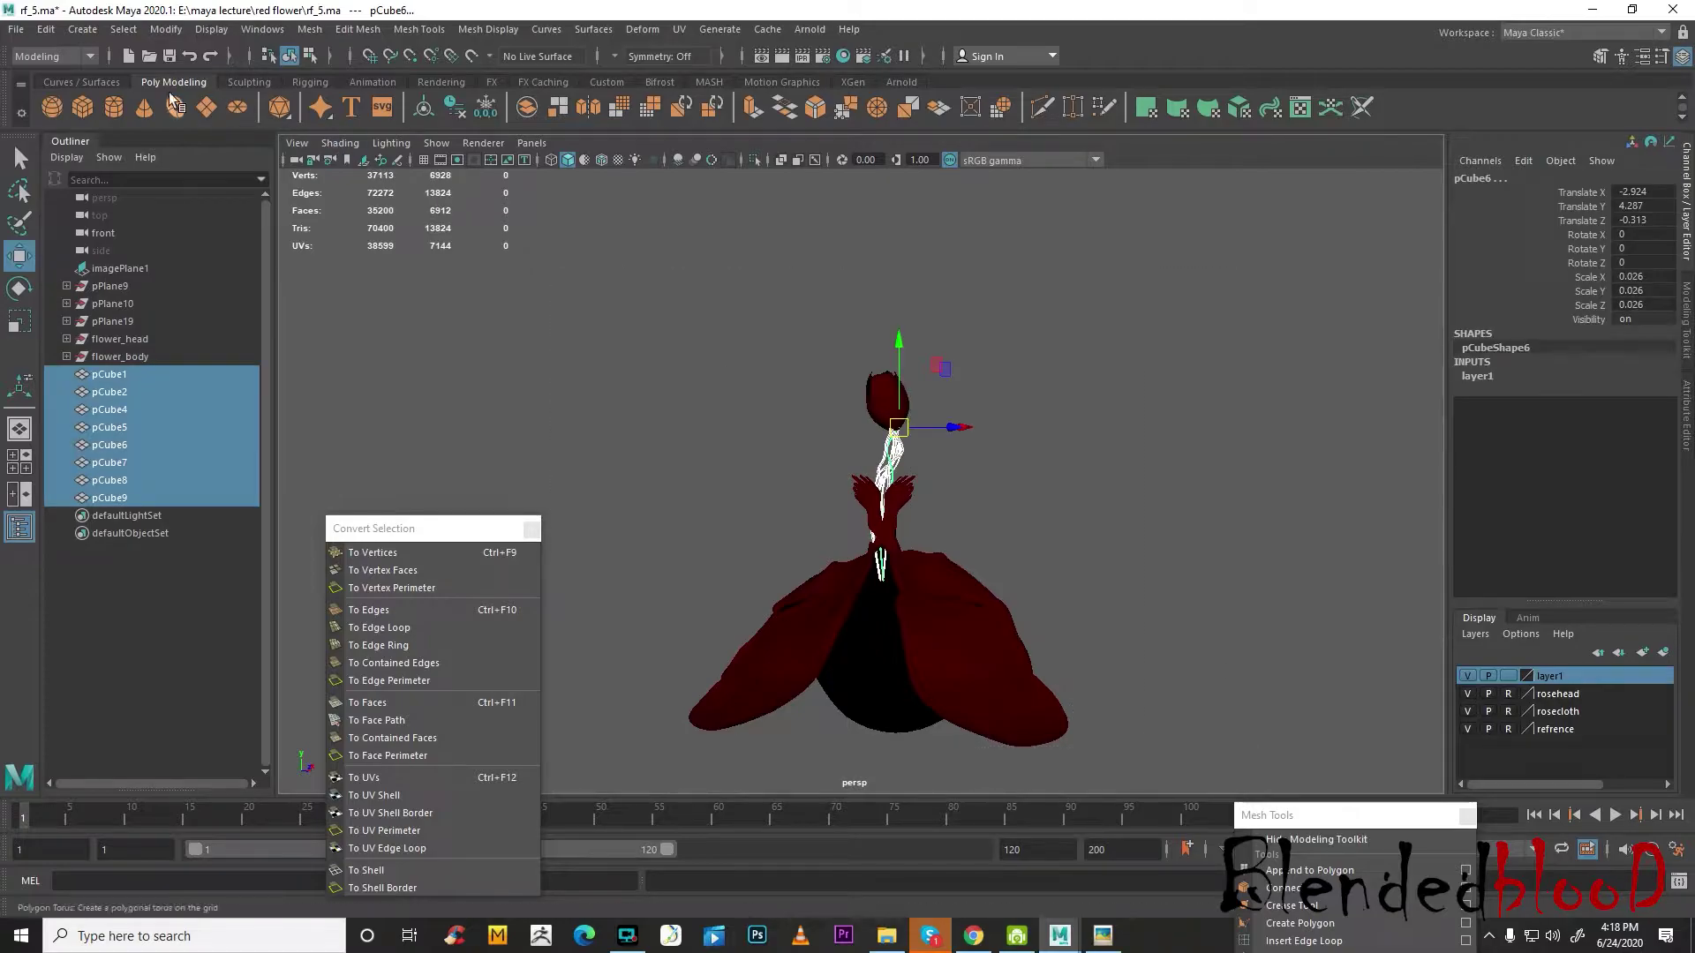
left_click(45, 29)
mouse_move(151, 255)
left_click(362, 259)
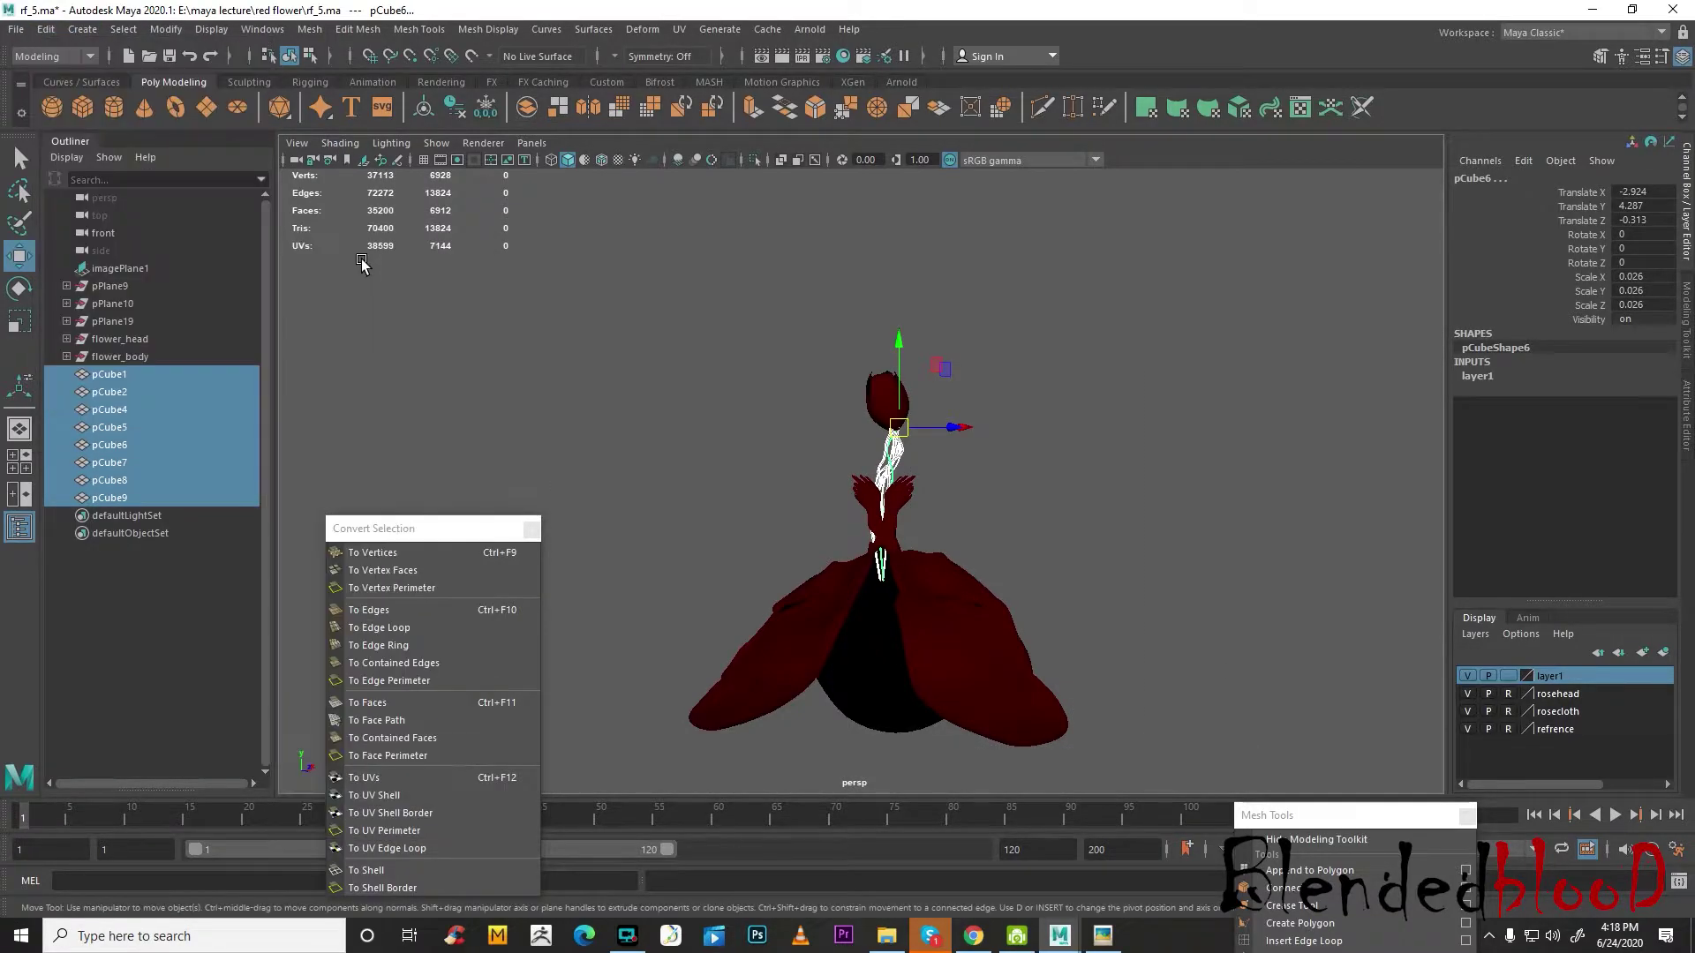
- Save the scene as rf_3.ma in the red flower folder, replacing the existing file
left_click(16, 29)
left_click(62, 117)
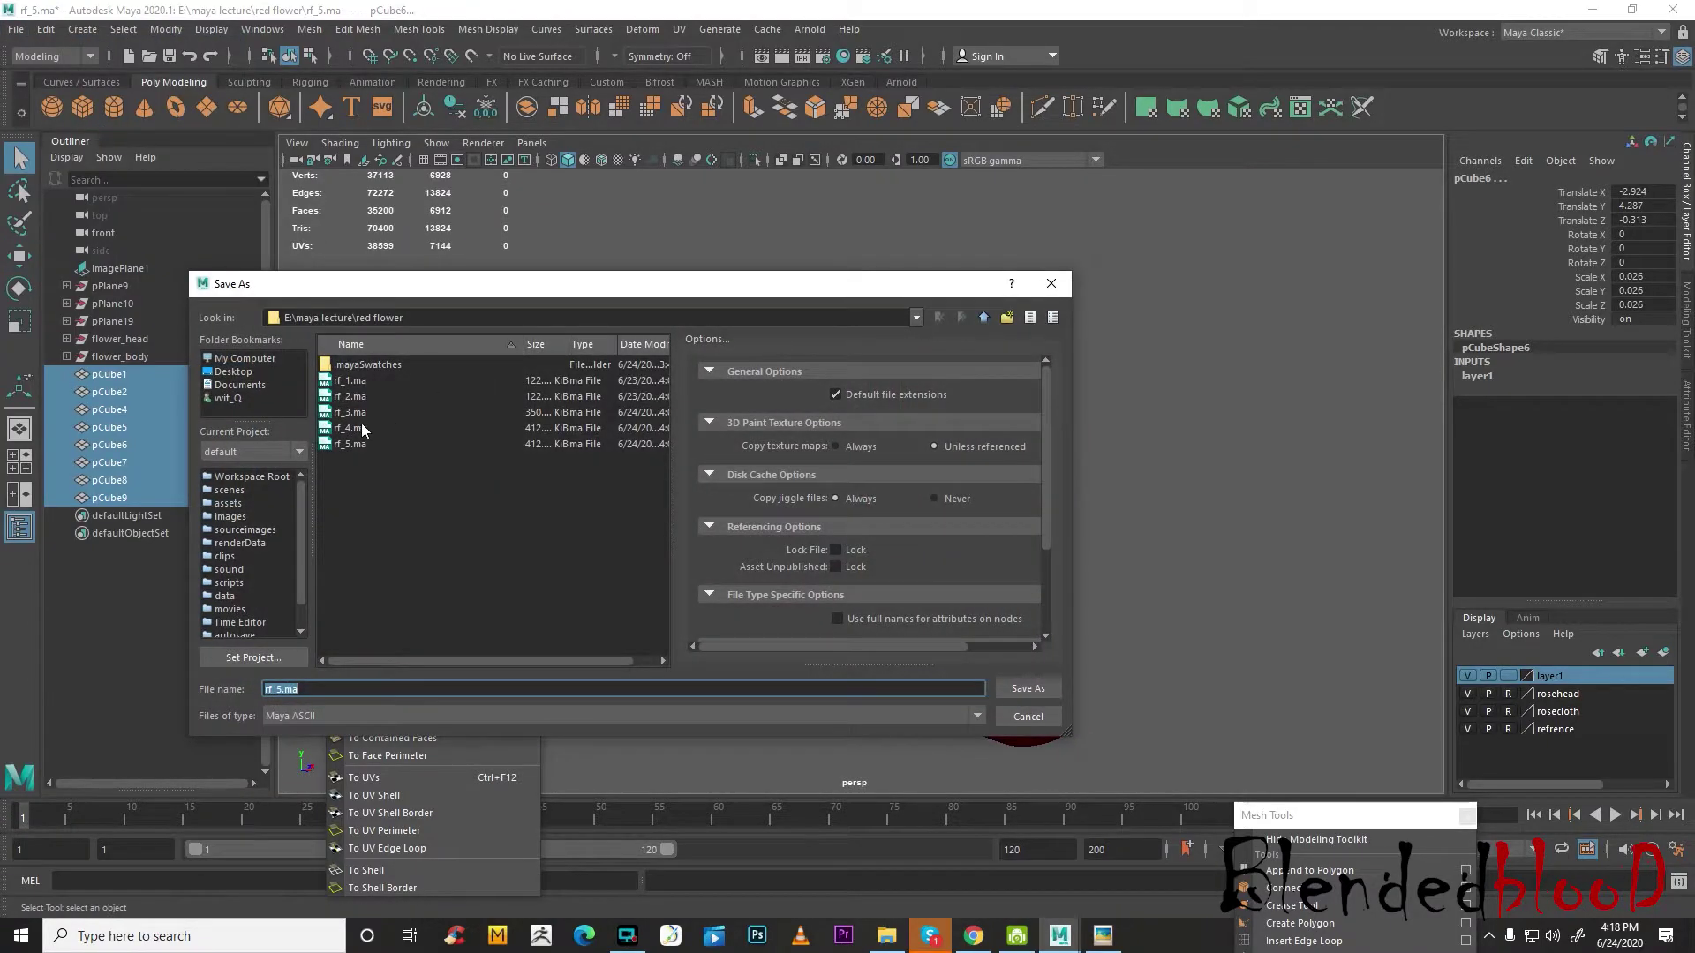
double_click(362, 414)
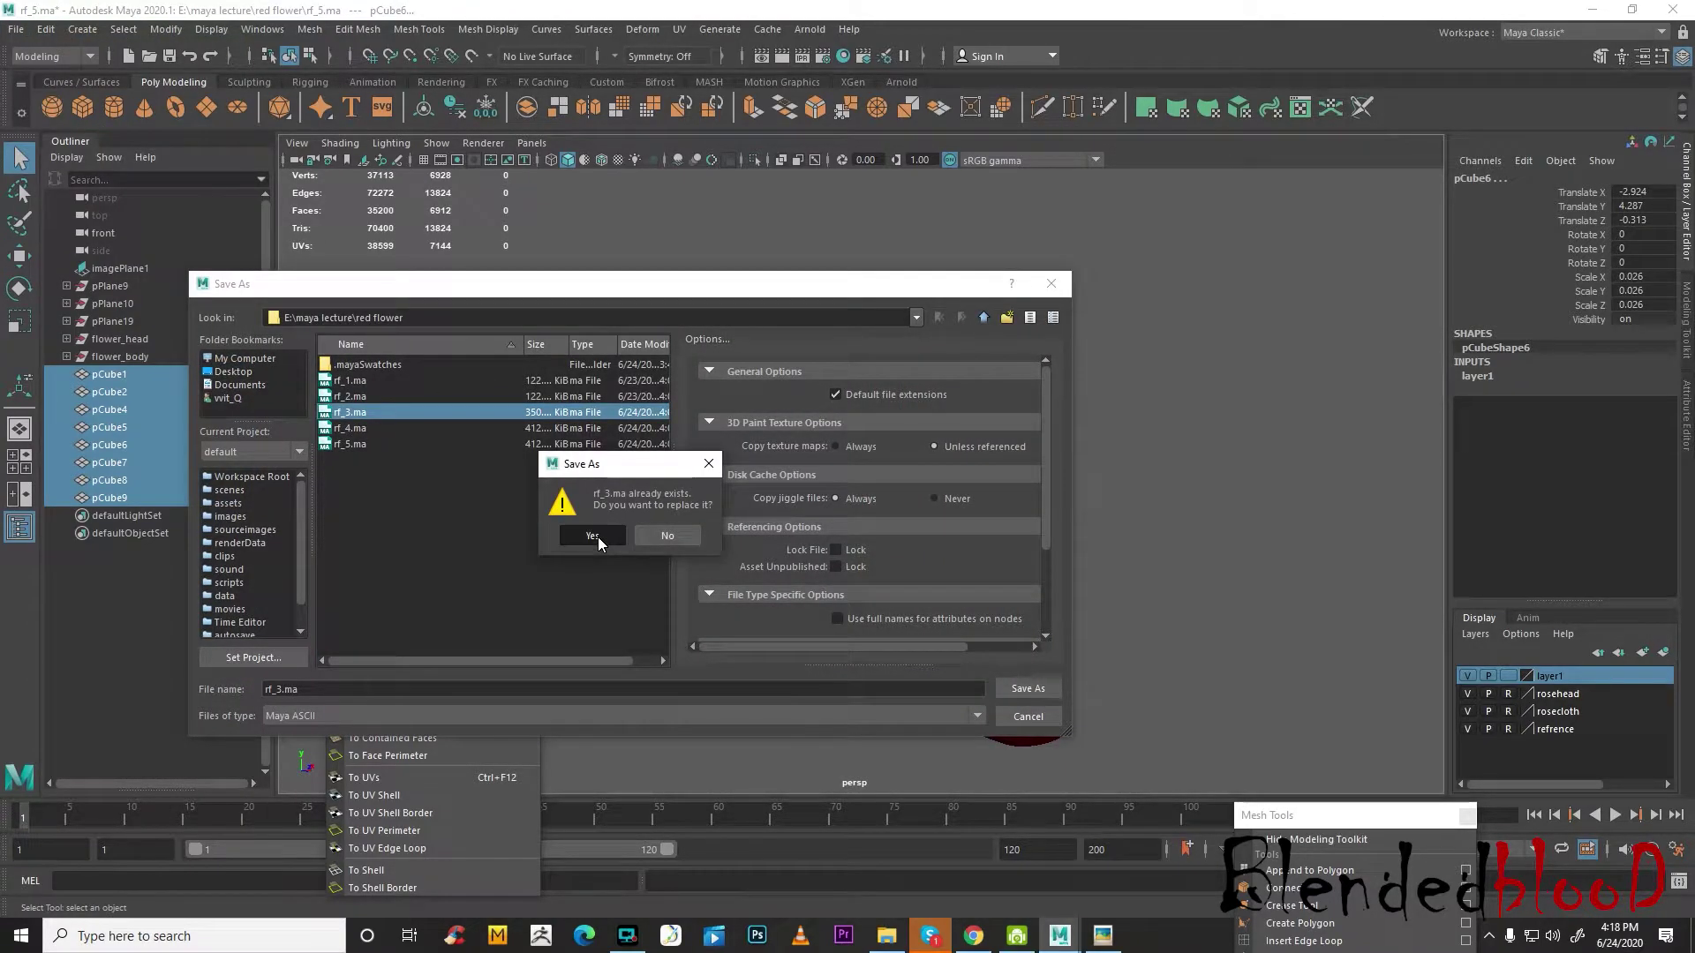
left_click(597, 537)
- Save the scene as rf_4.ma in the red flower folder, replacing the existing file
left_click(16, 29)
left_click(71, 118)
left_click(534, 430)
double_click(534, 430)
left_click(593, 534)
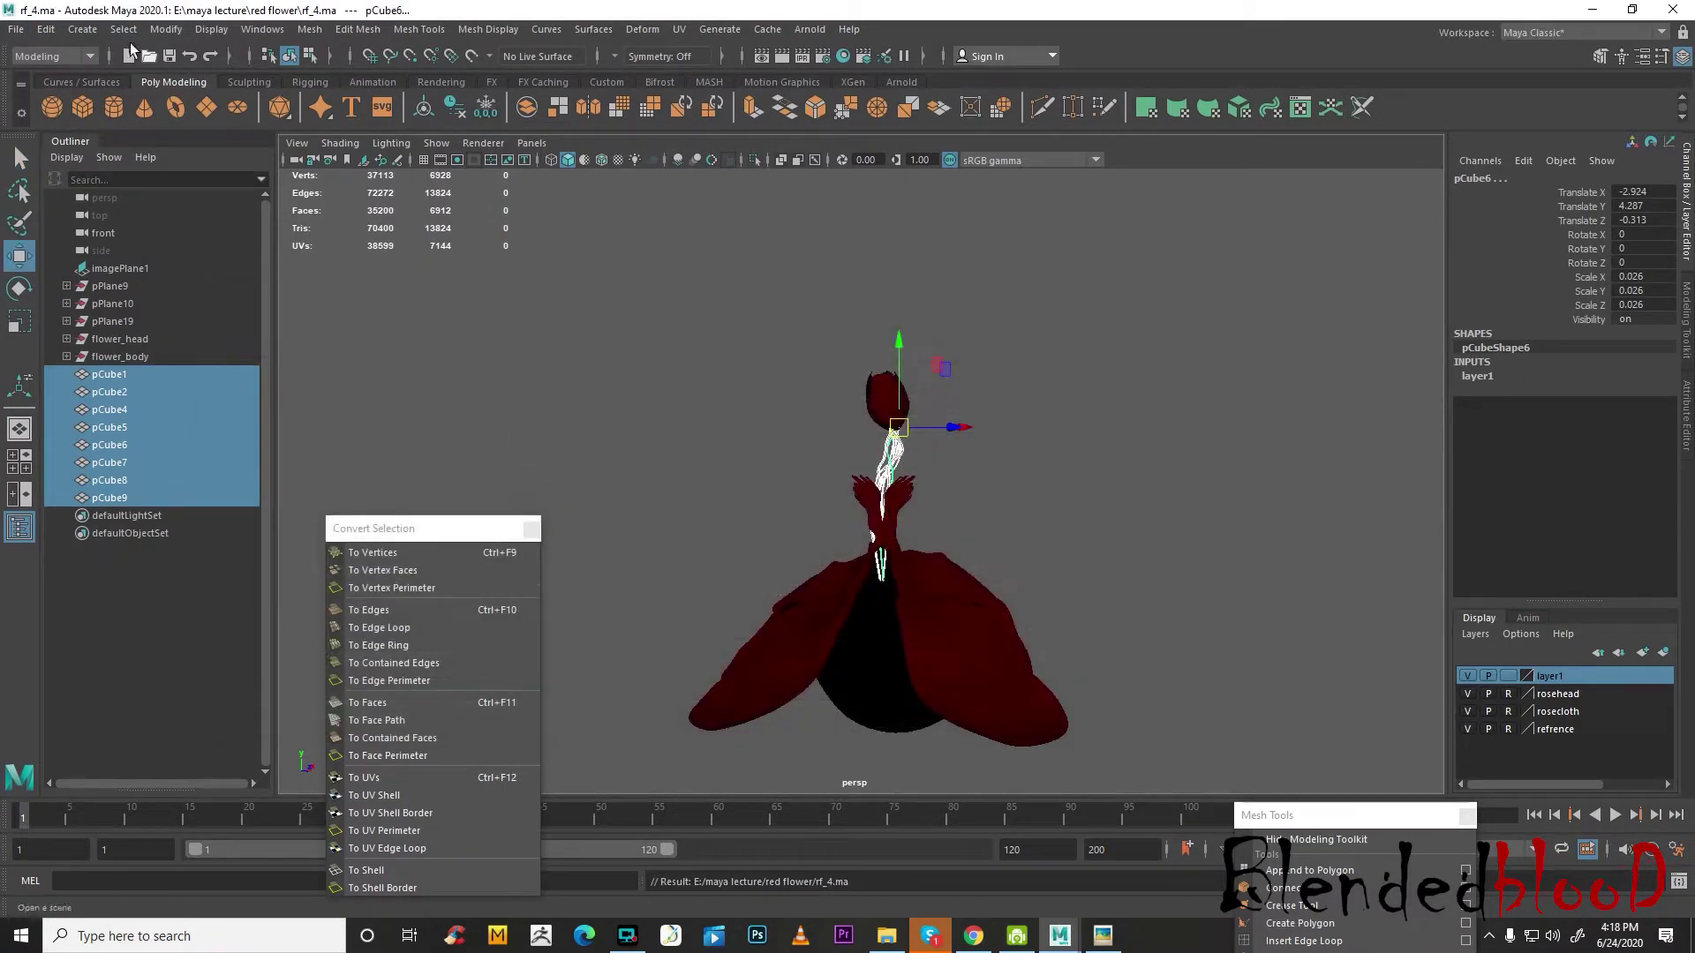
- Save the scene under the new name rf_5.ma in the red flower folder
left_click(16, 29)
left_click(71, 118)
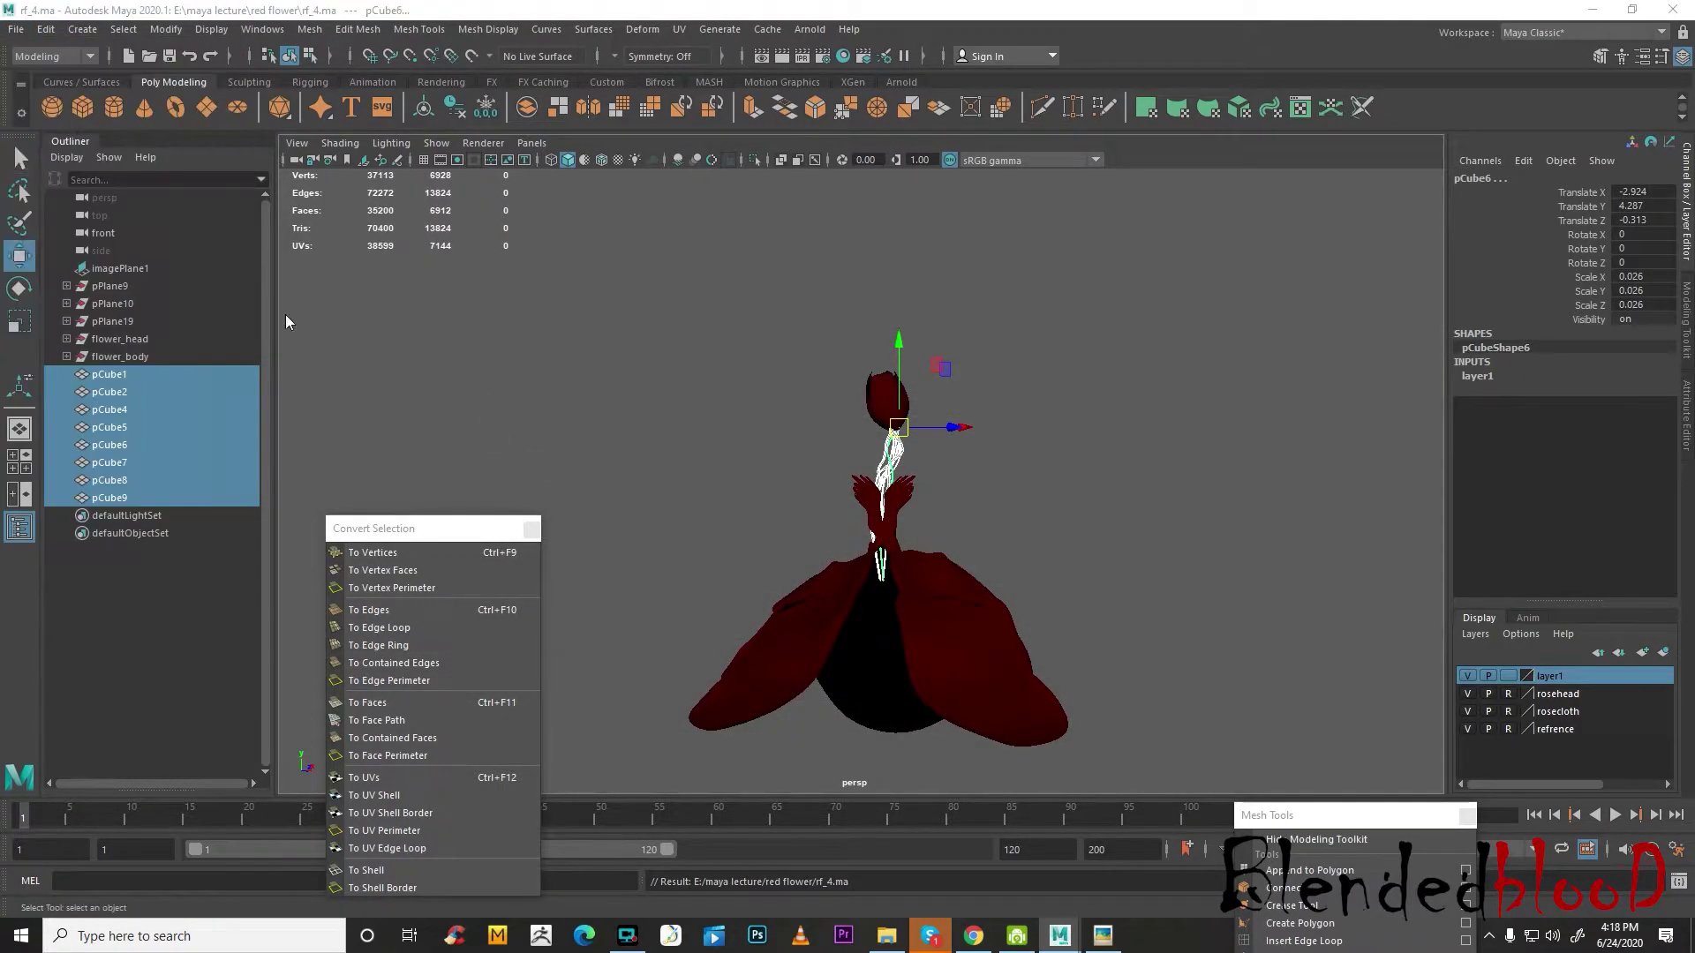
double_click(534, 444)
left_click(596, 537)
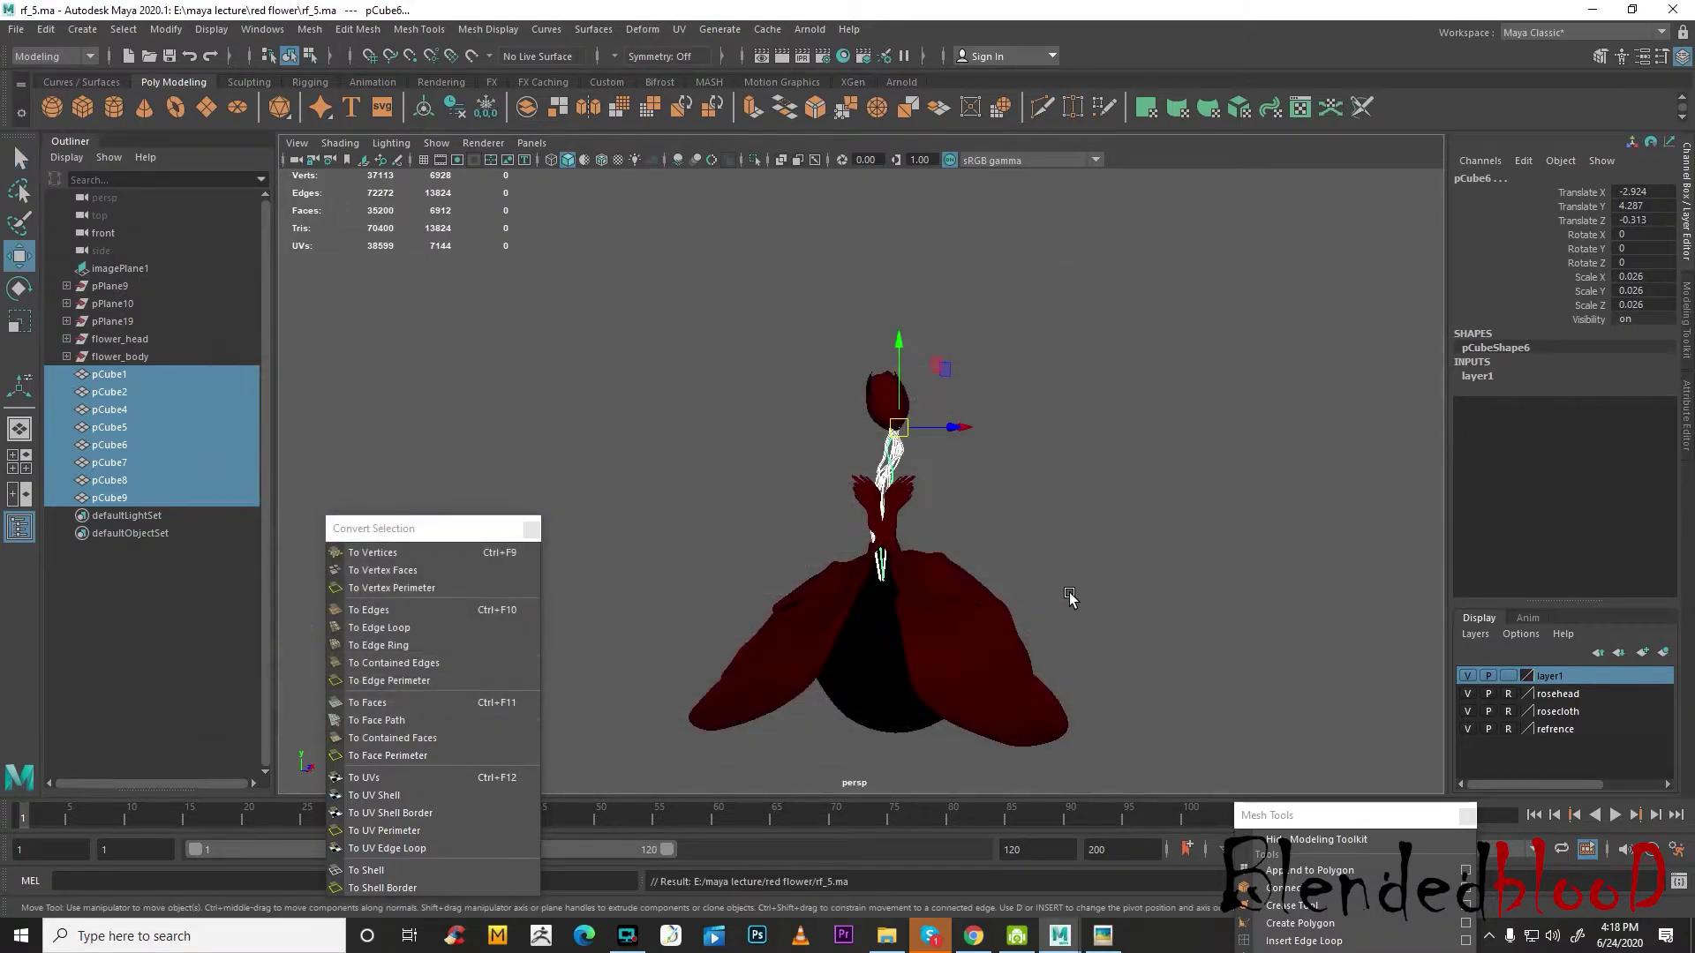
- Deselect the stems, hide layer1 in the front view, and add the still visible stem pCube7 to that layer
key("w")
left_click(1064, 565)
key("space")
key("space")
scroll(814, 626, "up", 5)
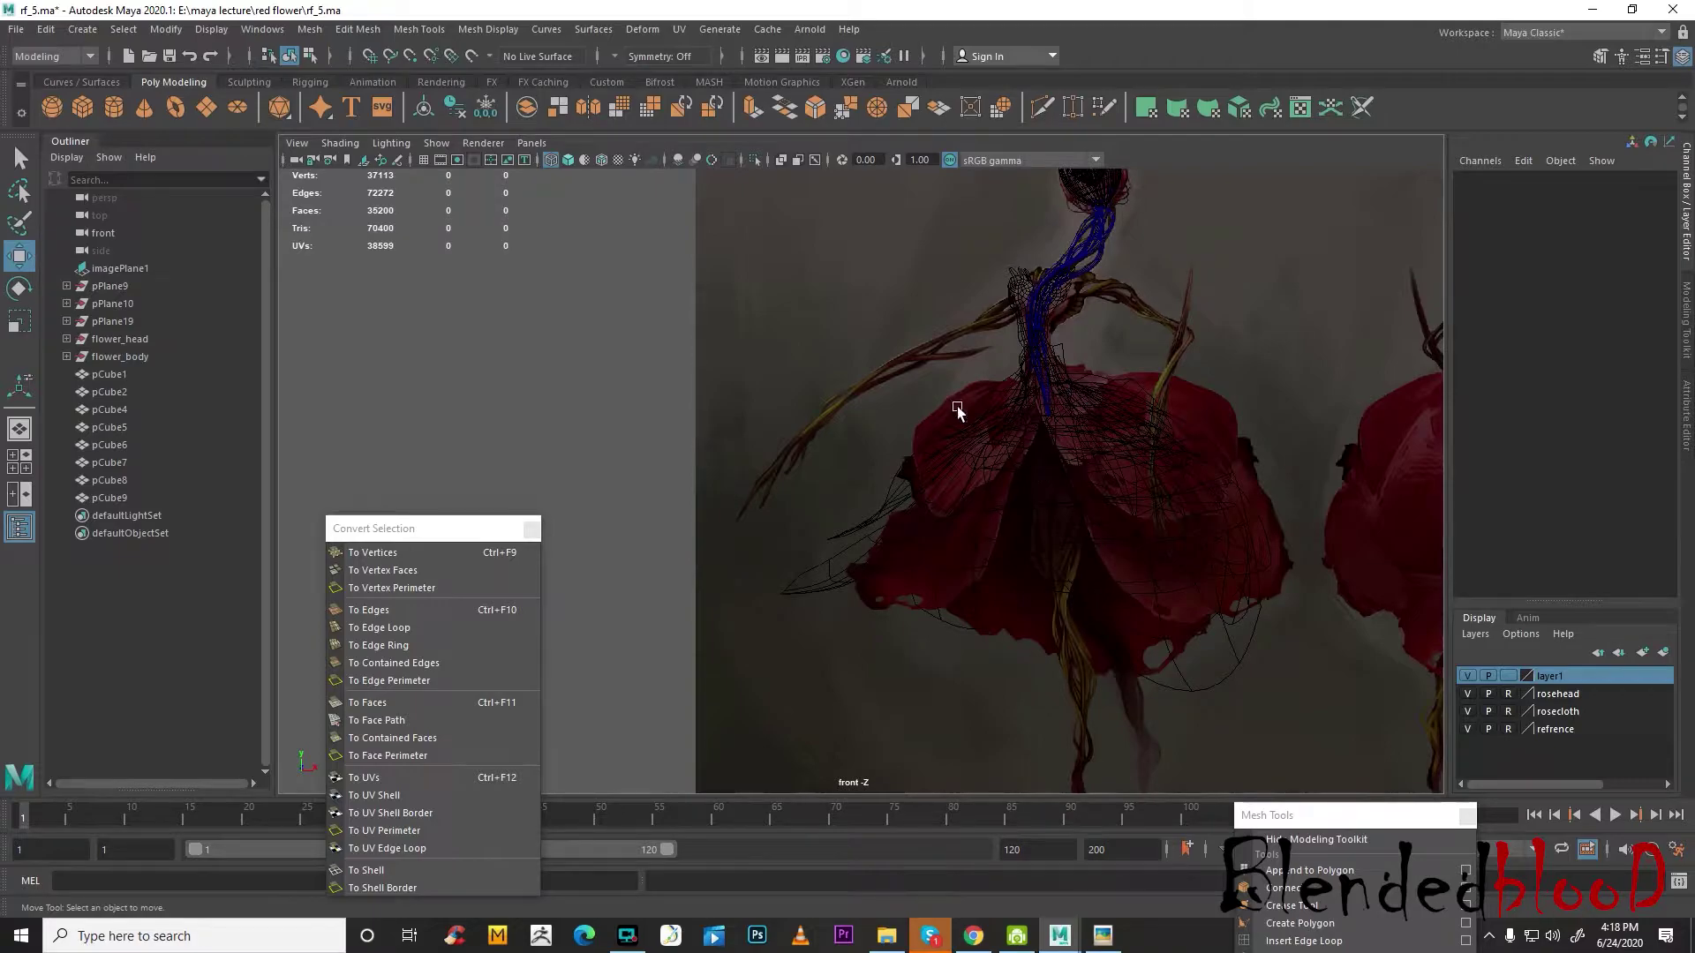
middle_click_drag(1167, 648, 1111, 621, "alt")
middle_click_drag(971, 497, 964, 598, "alt")
scroll(927, 540, "up", 3)
left_click_drag(507, 533, 327, 486)
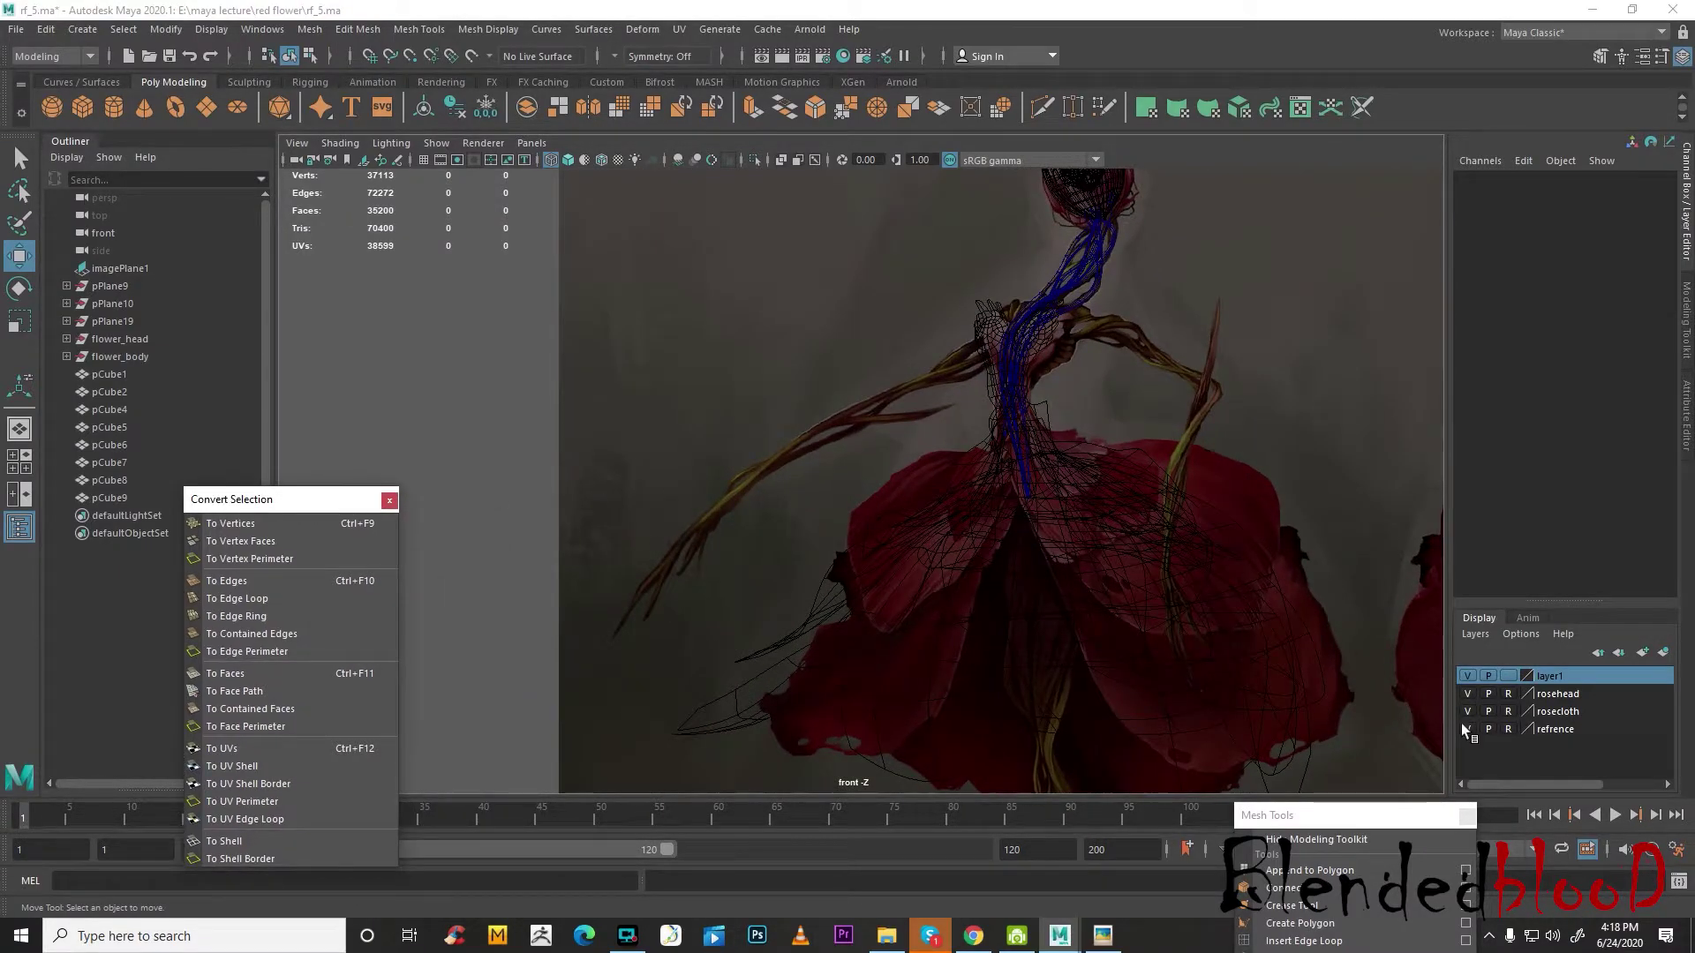
left_click(1466, 677)
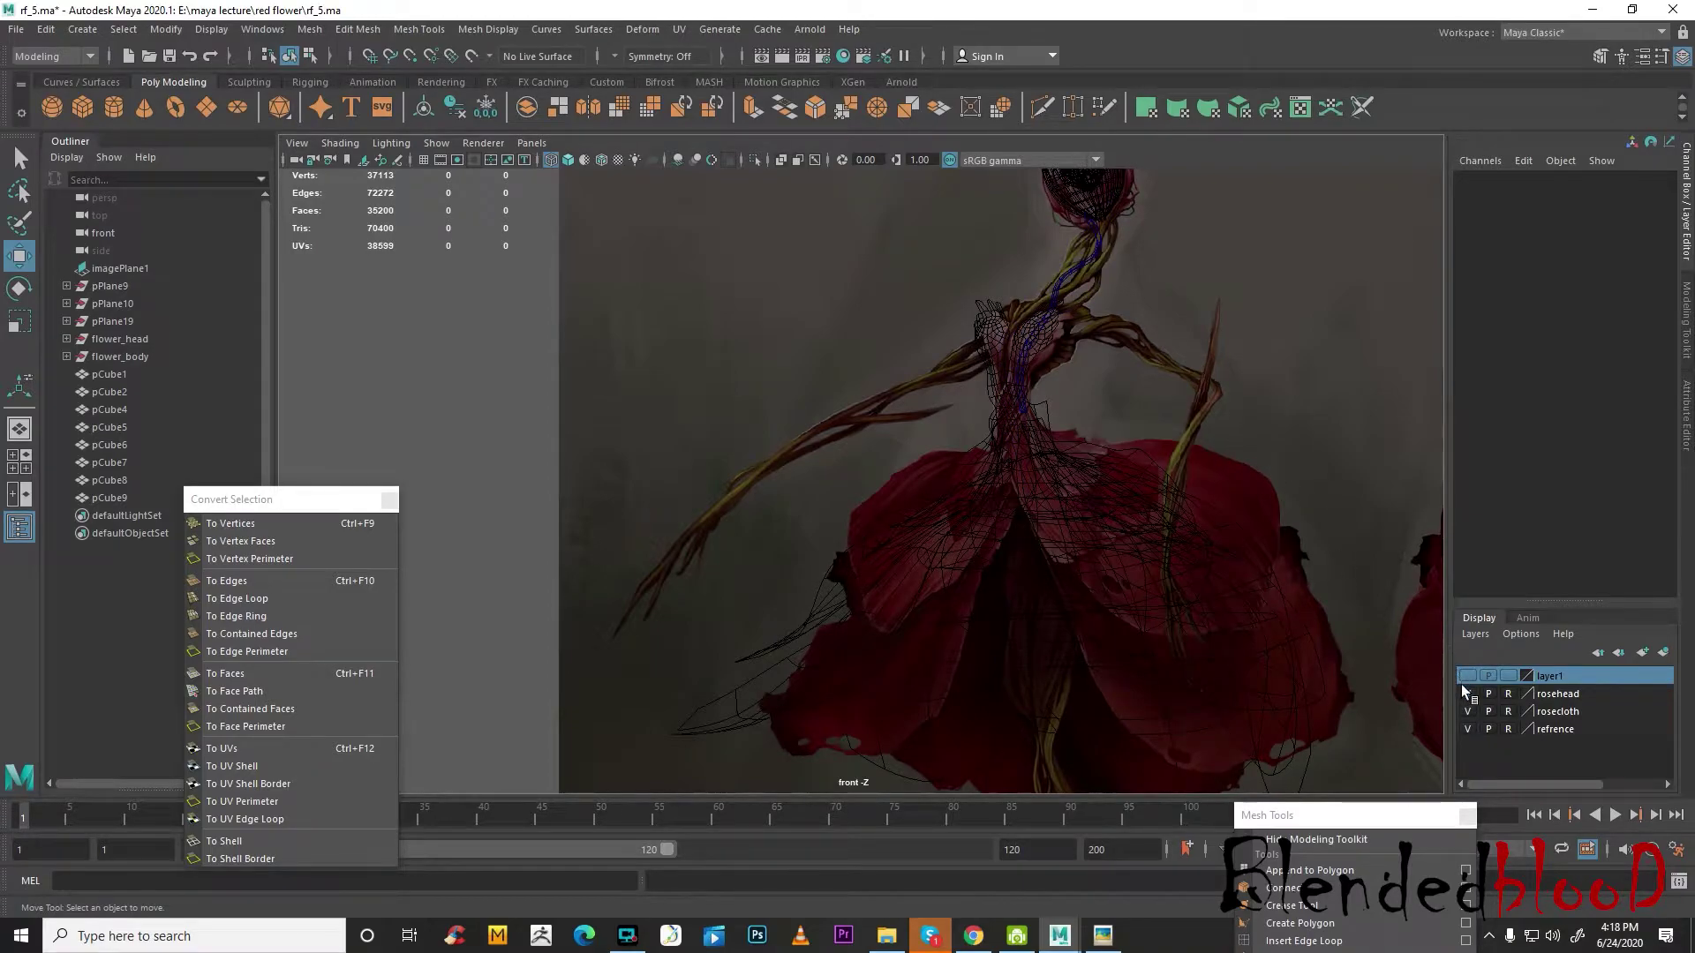
left_click(1062, 271)
right_click(1595, 679)
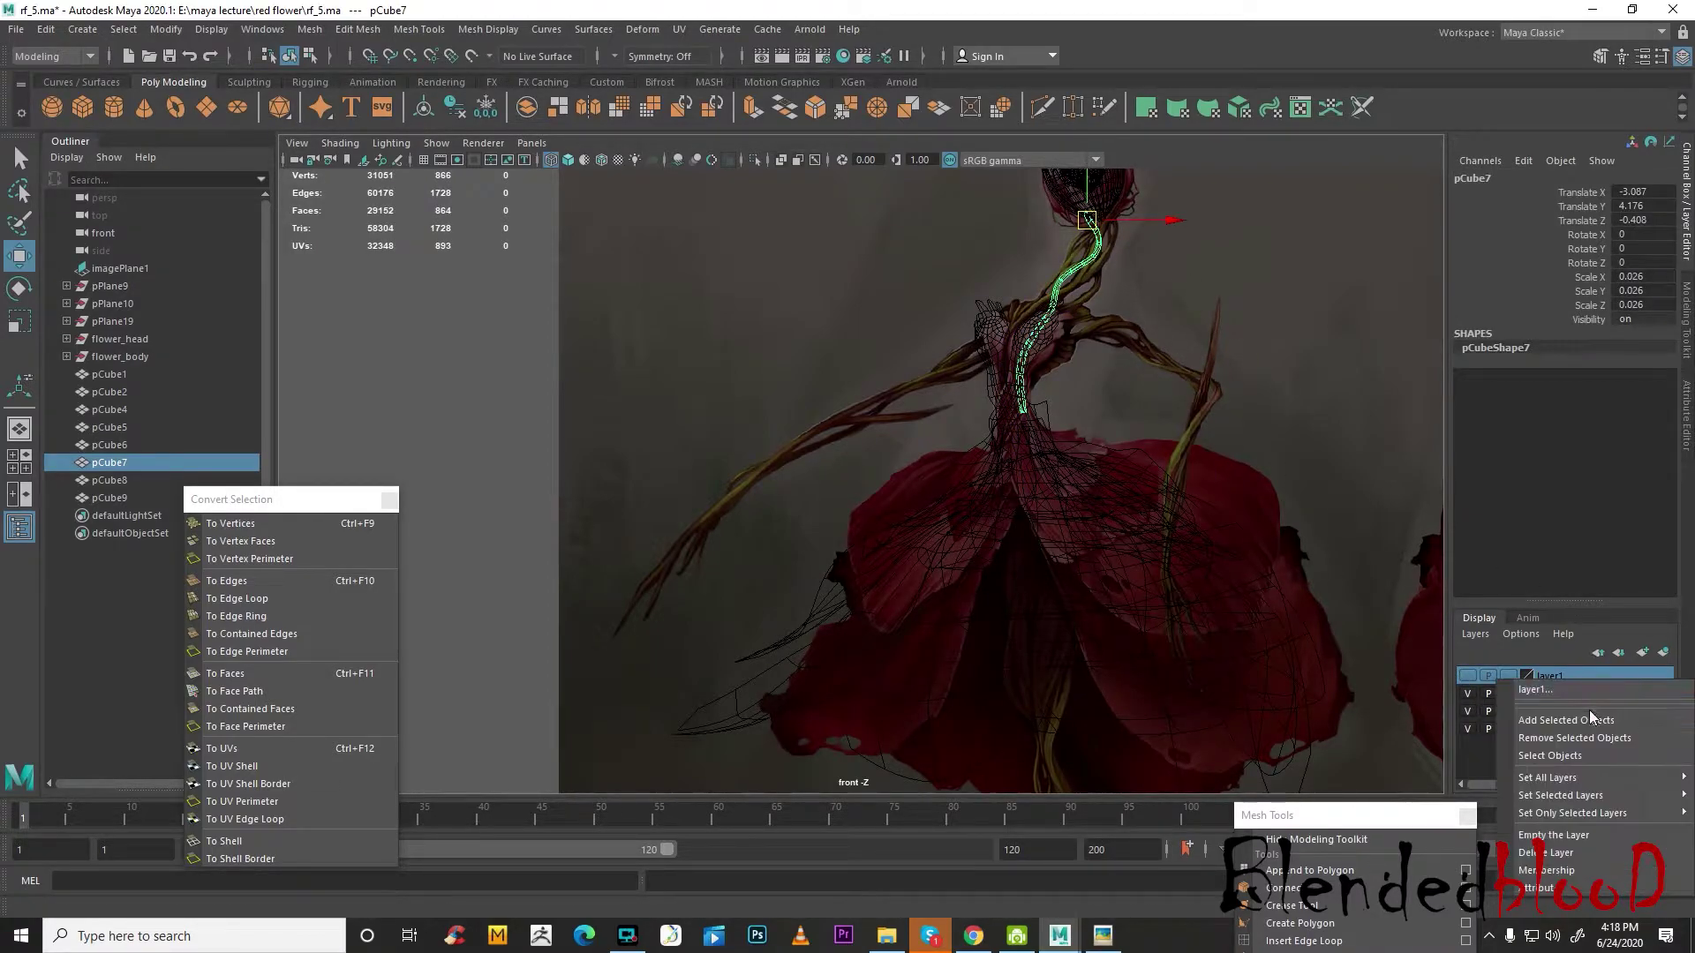
left_click(1584, 718)
- Hide the rosehead and rosecloth layers so only the reference image shows, and clear the selection
left_click(1467, 694)
left_click(1467, 711)
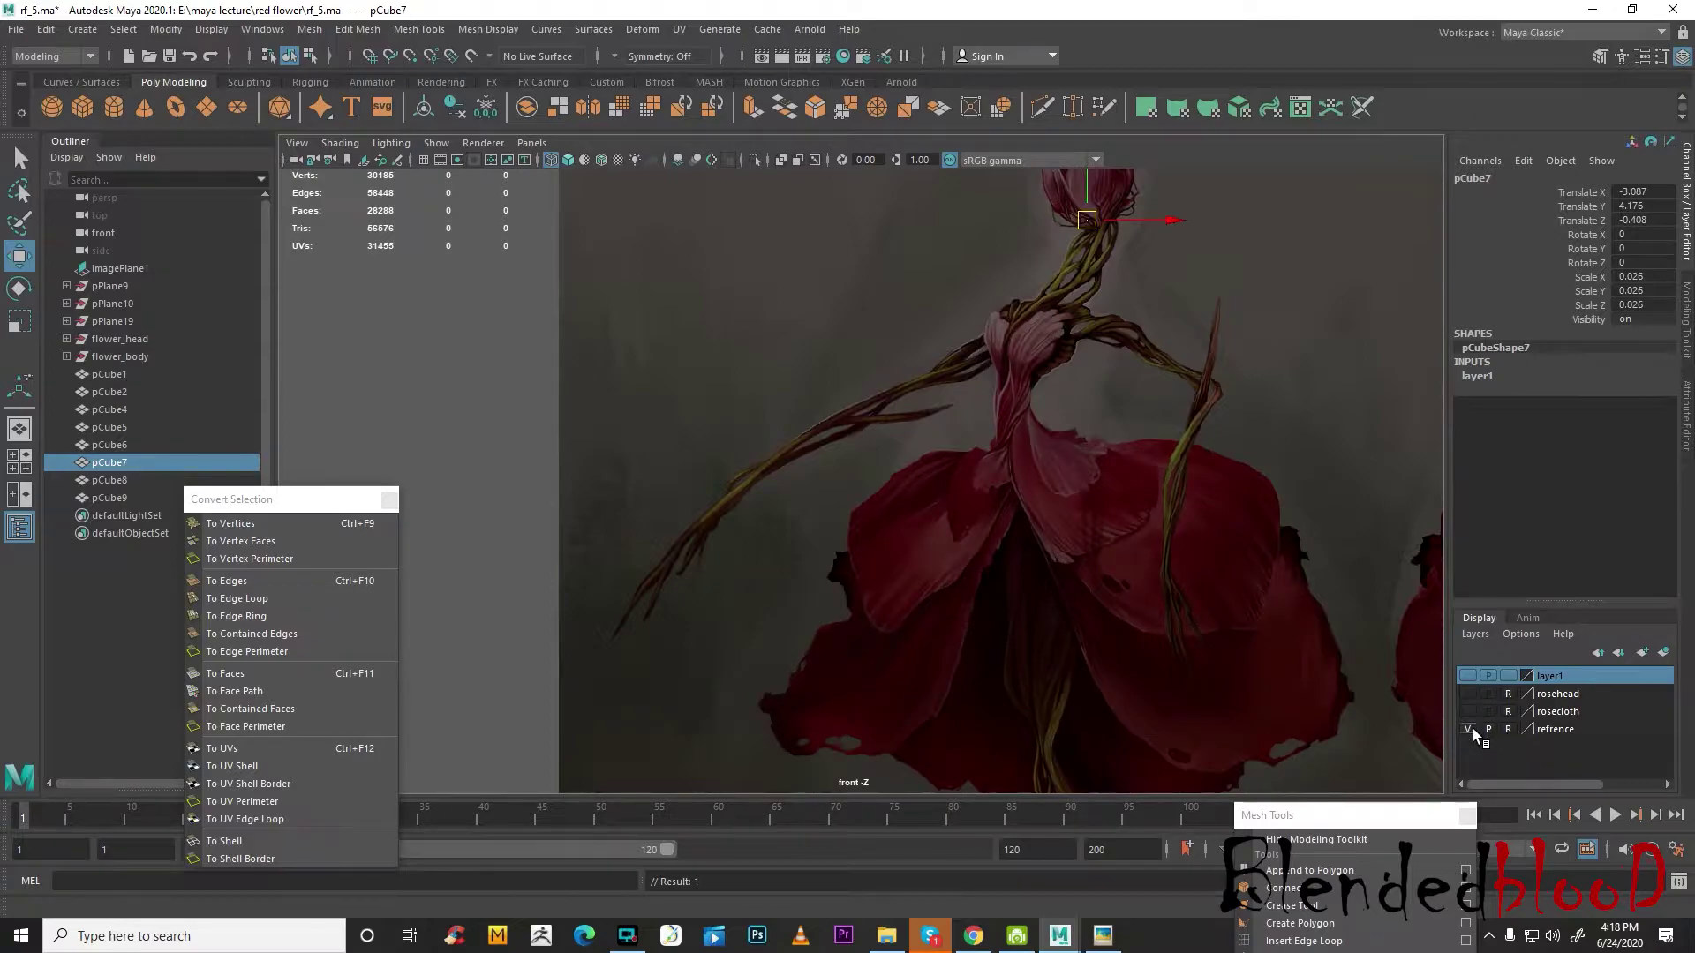
left_click(890, 332)
- Draw an EP curve along the reference figure's outstretched arm, from the base of the neck over the shoulder and wrist to the fingertip
left_click(101, 82)
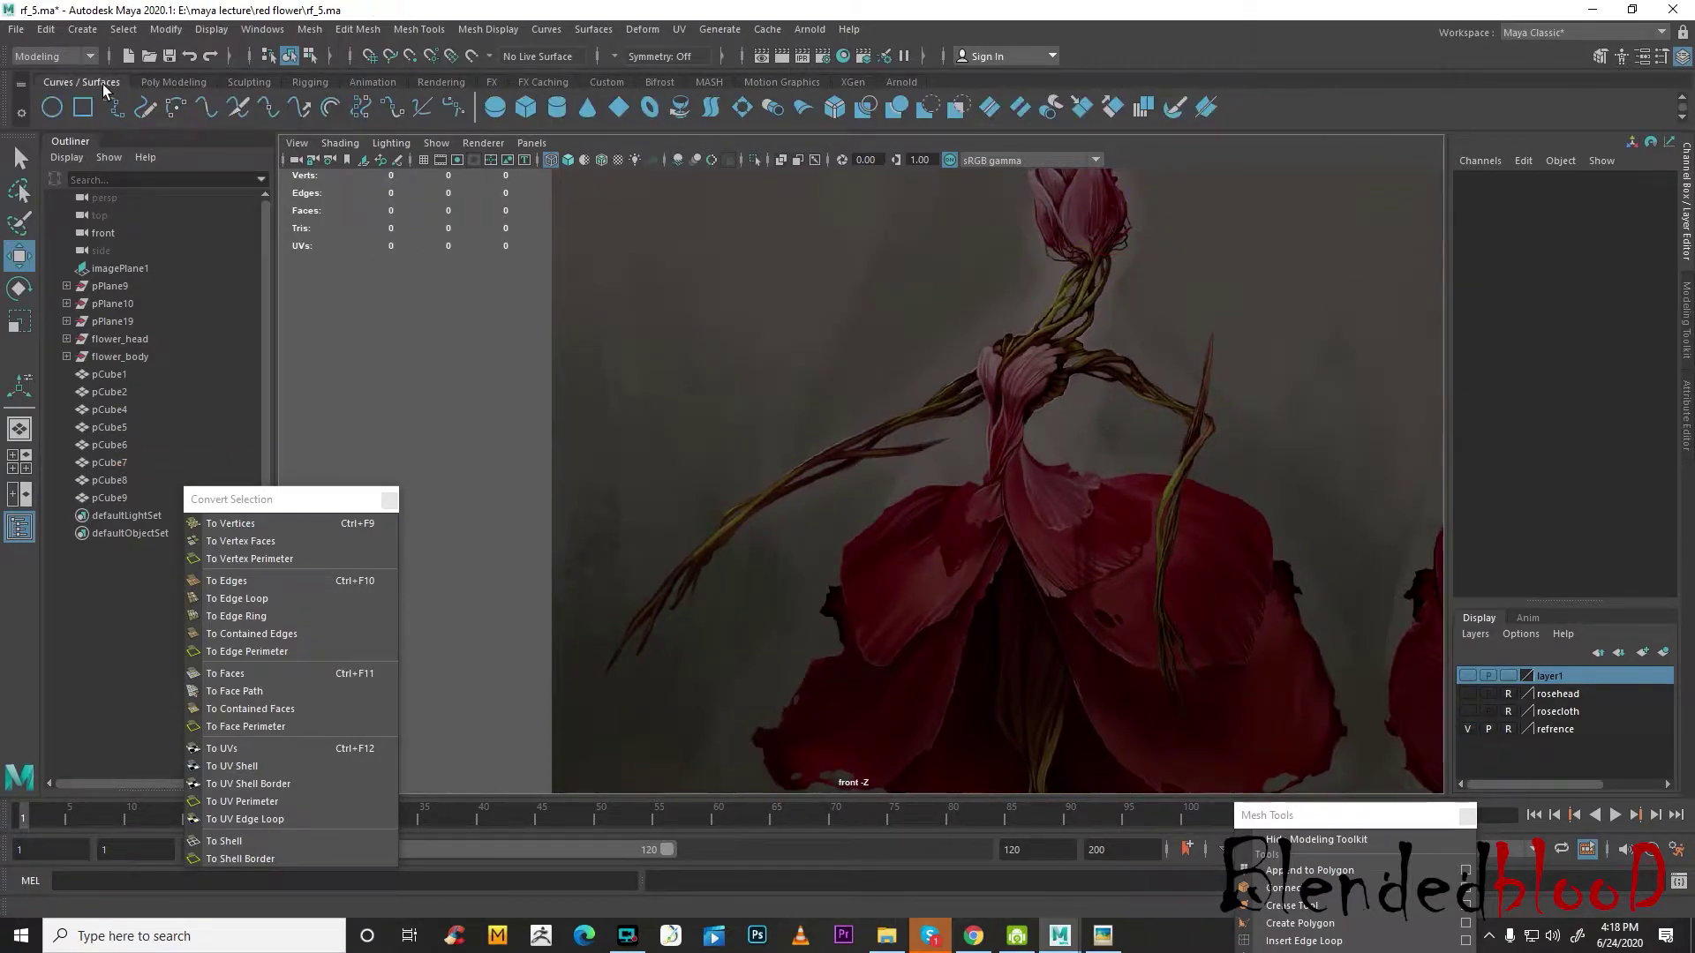
left_click(117, 116)
scroll(634, 667, "up", 1)
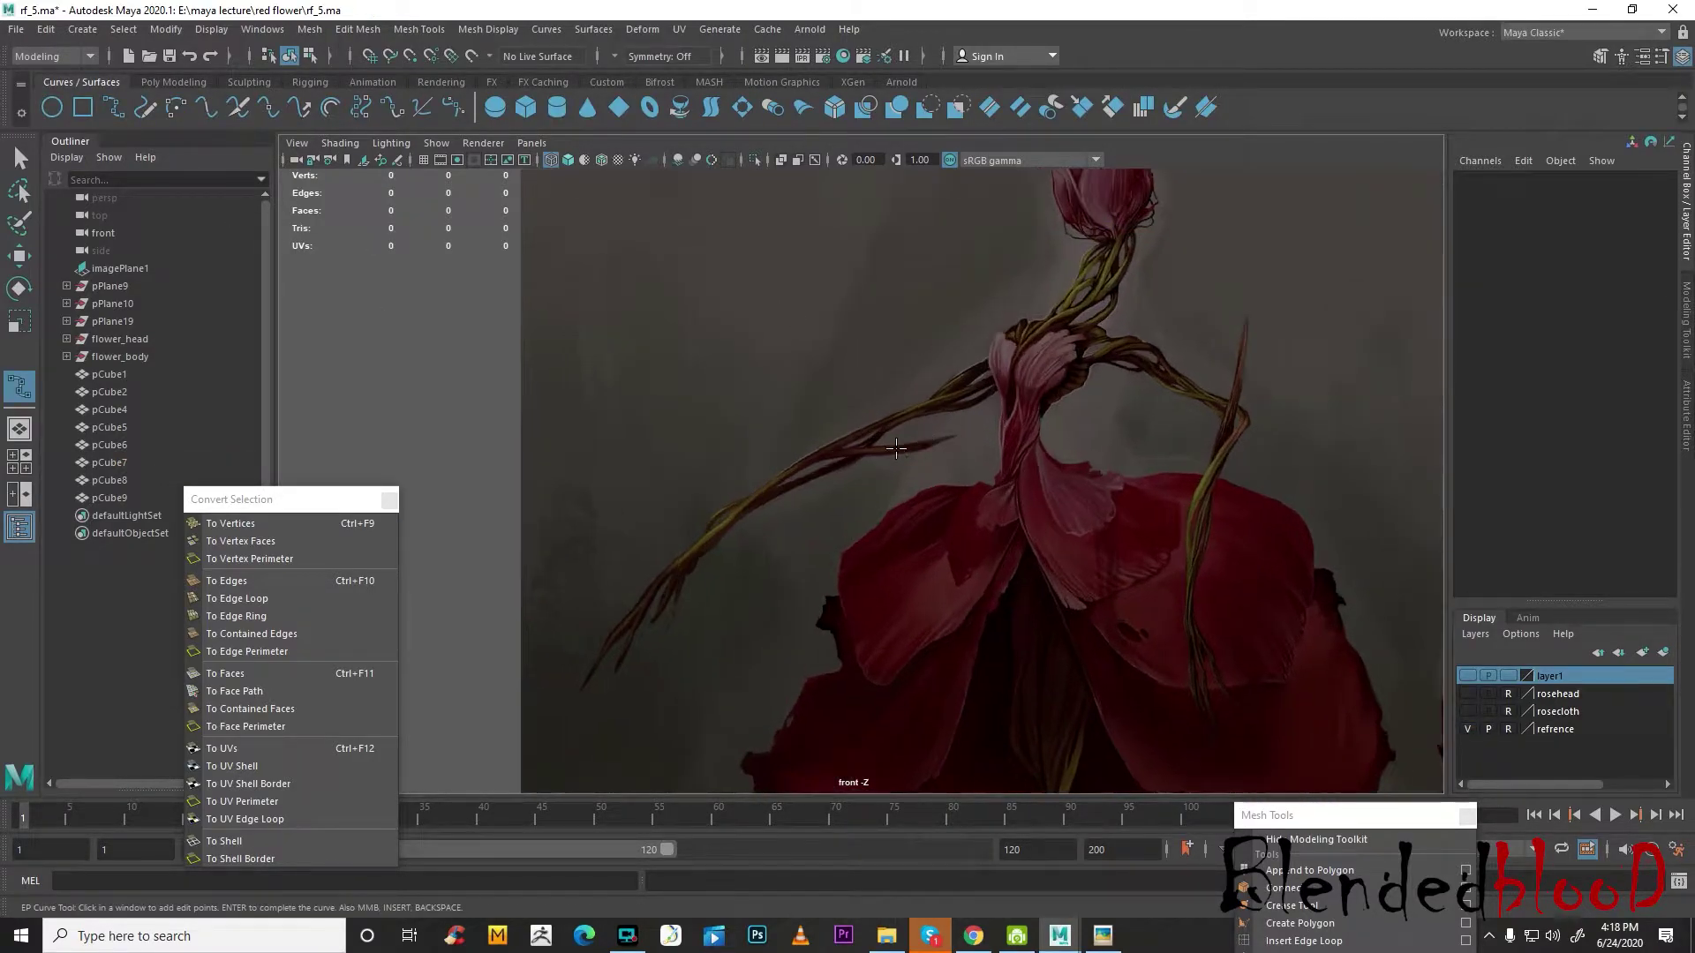
middle_click_drag(632, 668, 657, 660, "alt")
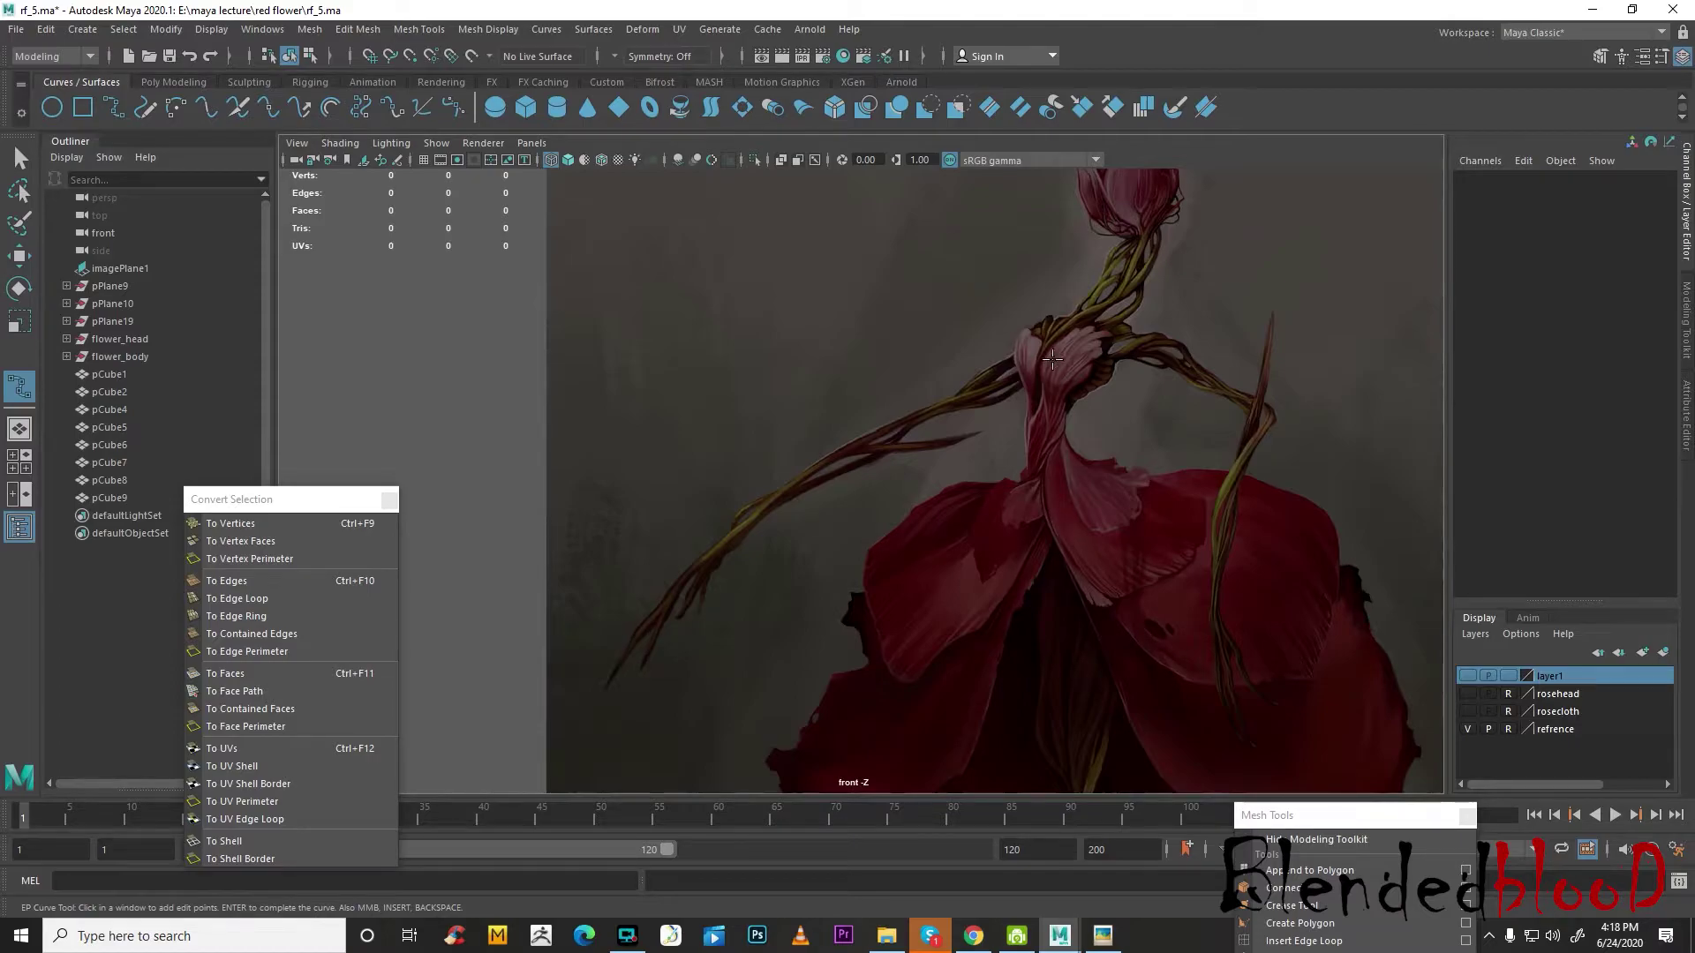
left_click(1091, 318)
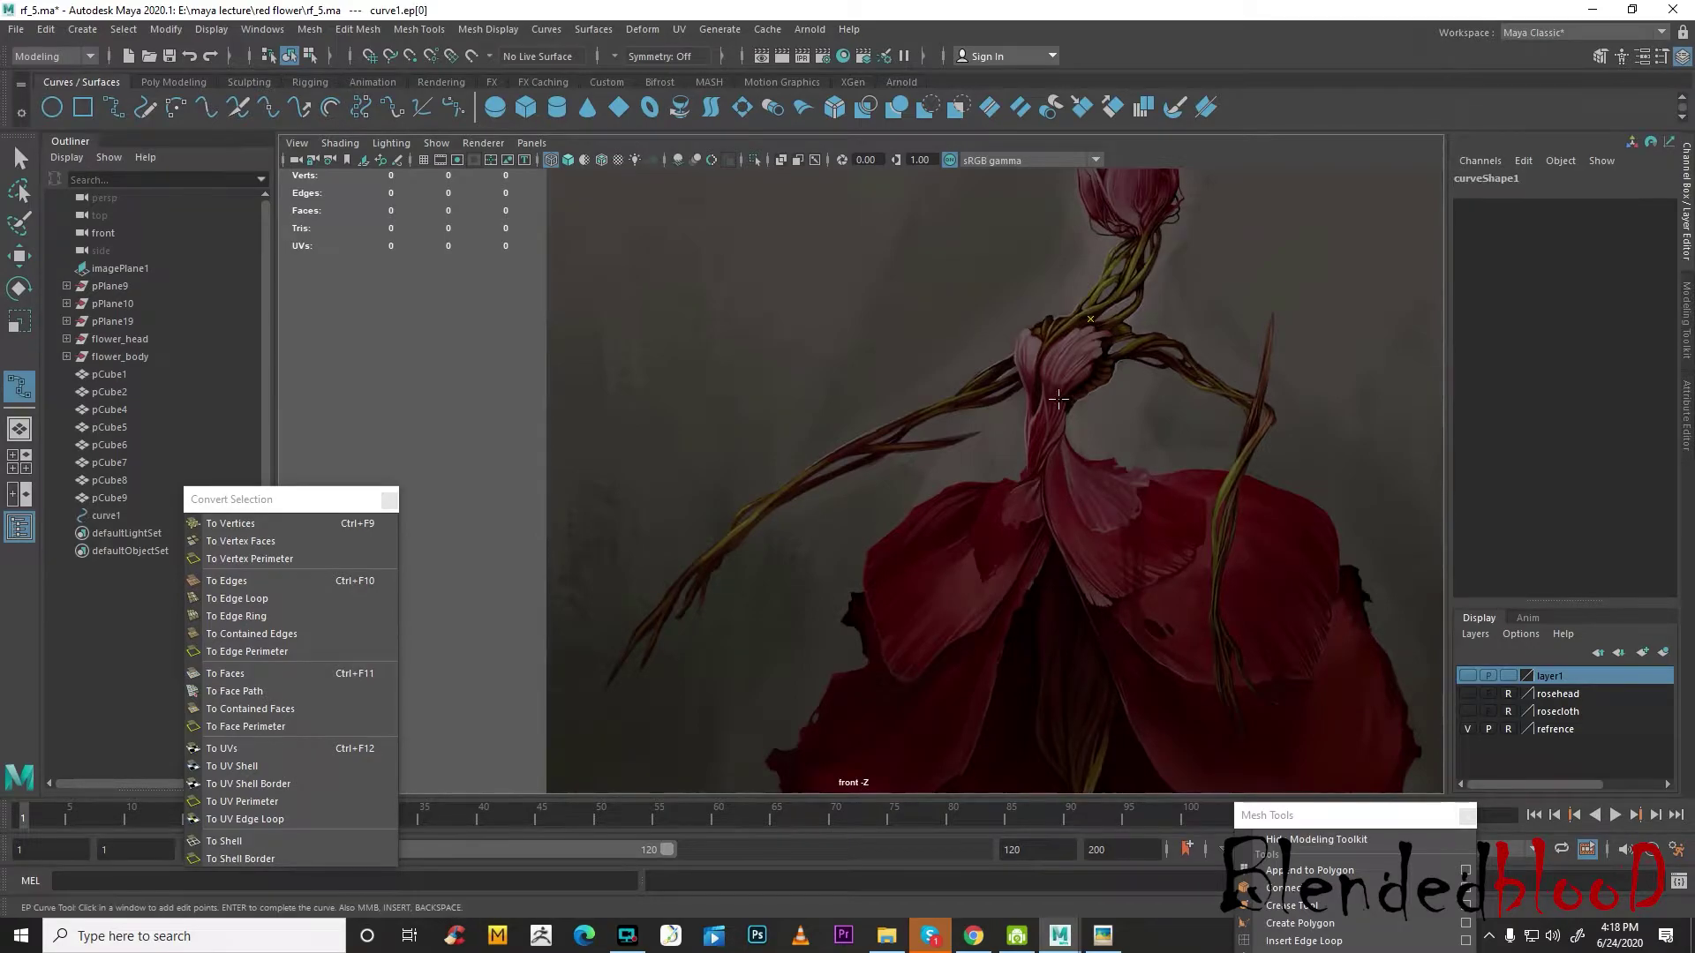
left_click(1002, 386)
left_click(1013, 382)
left_click(931, 409)
left_click(923, 412)
left_click(823, 465)
left_click(702, 572)
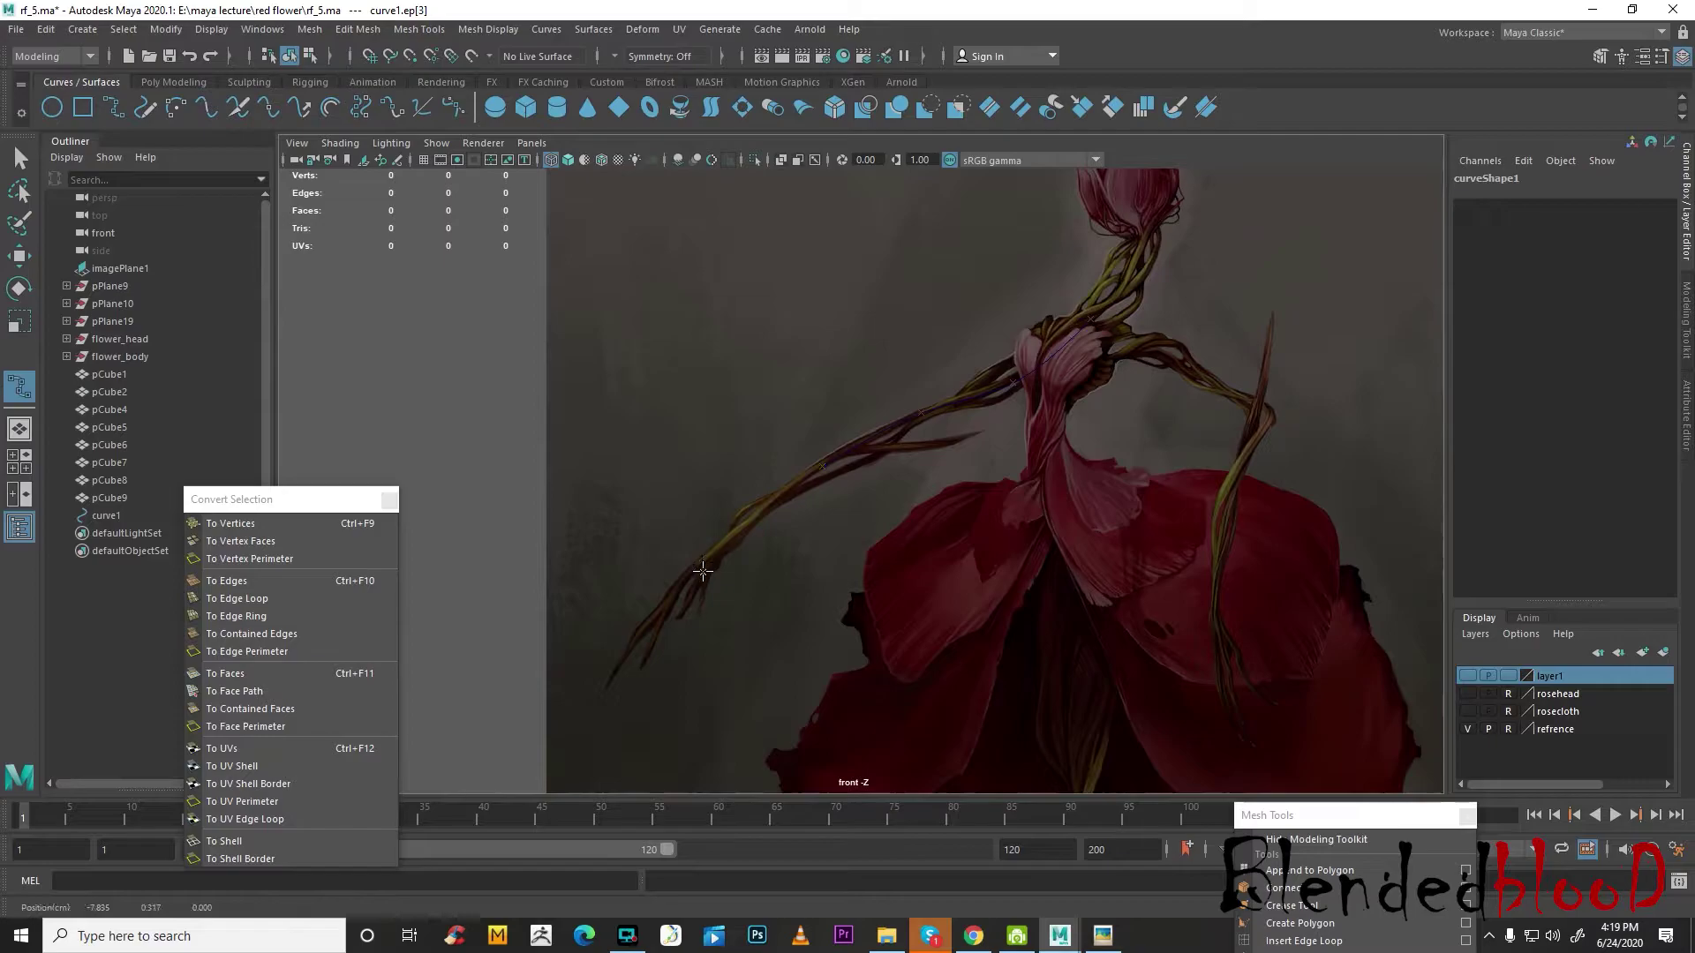
left_click_drag(700, 563, 702, 560)
left_click(641, 661)
left_click_drag(647, 666, 646, 668)
left_click(636, 699)
key("w")
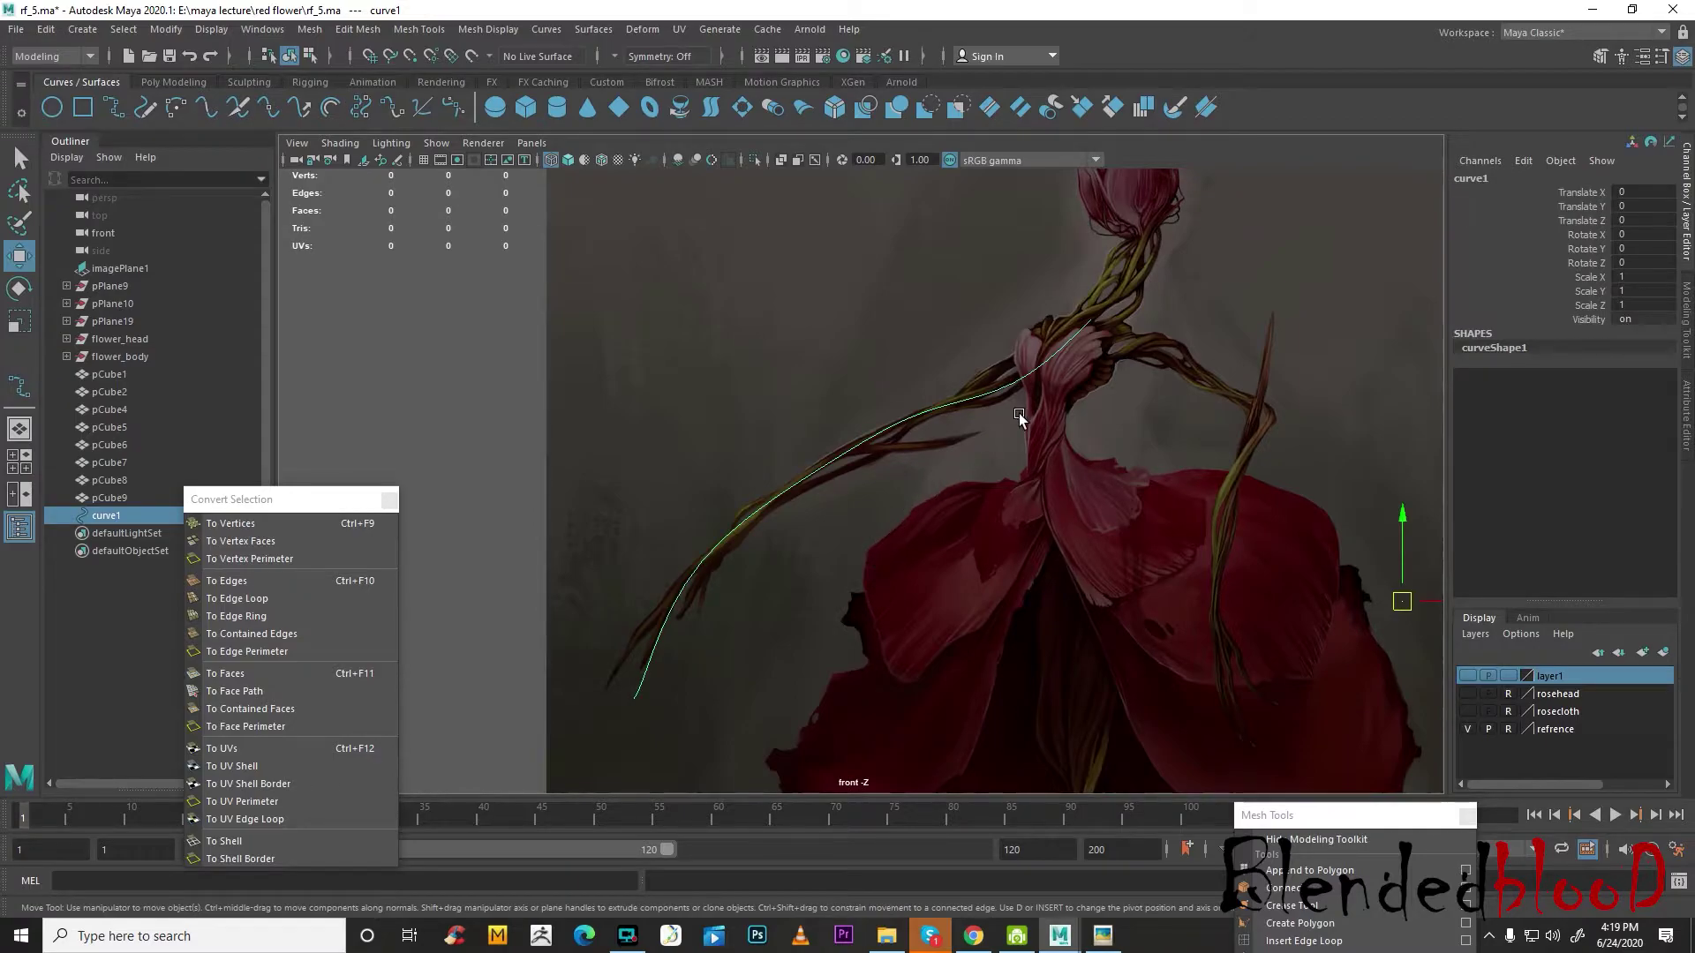
- Show the rosecloth, rosehead and layer1 layers again in the perspective view
key("space")
key("space")
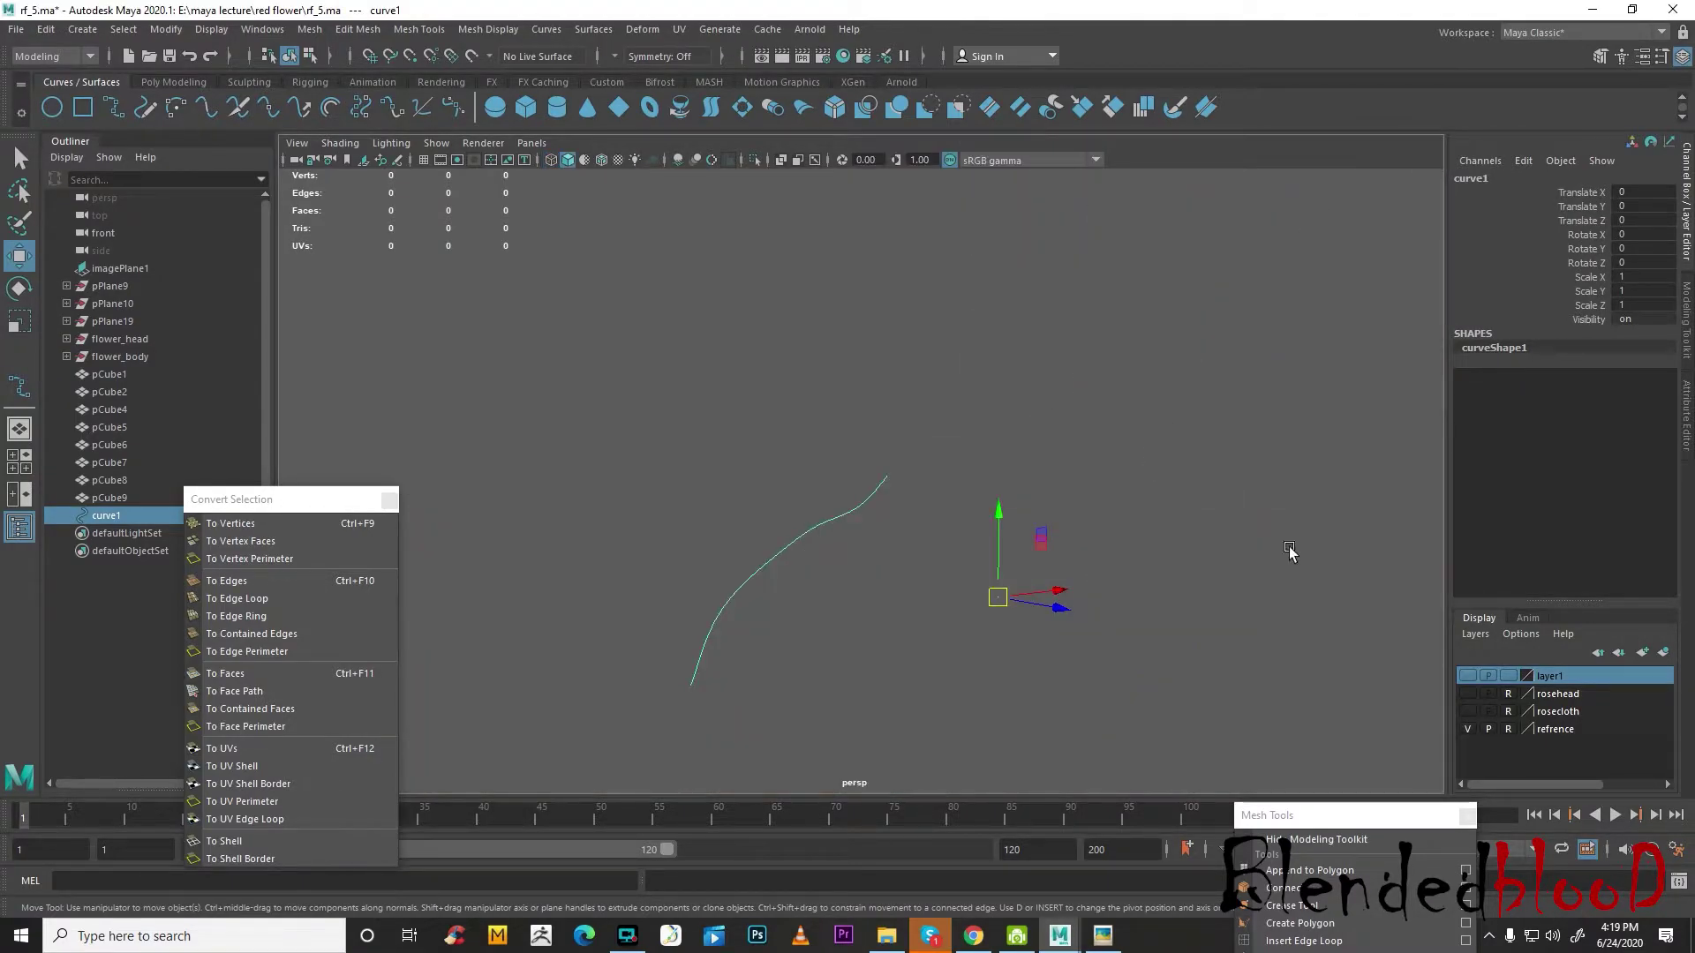
left_click(1466, 712)
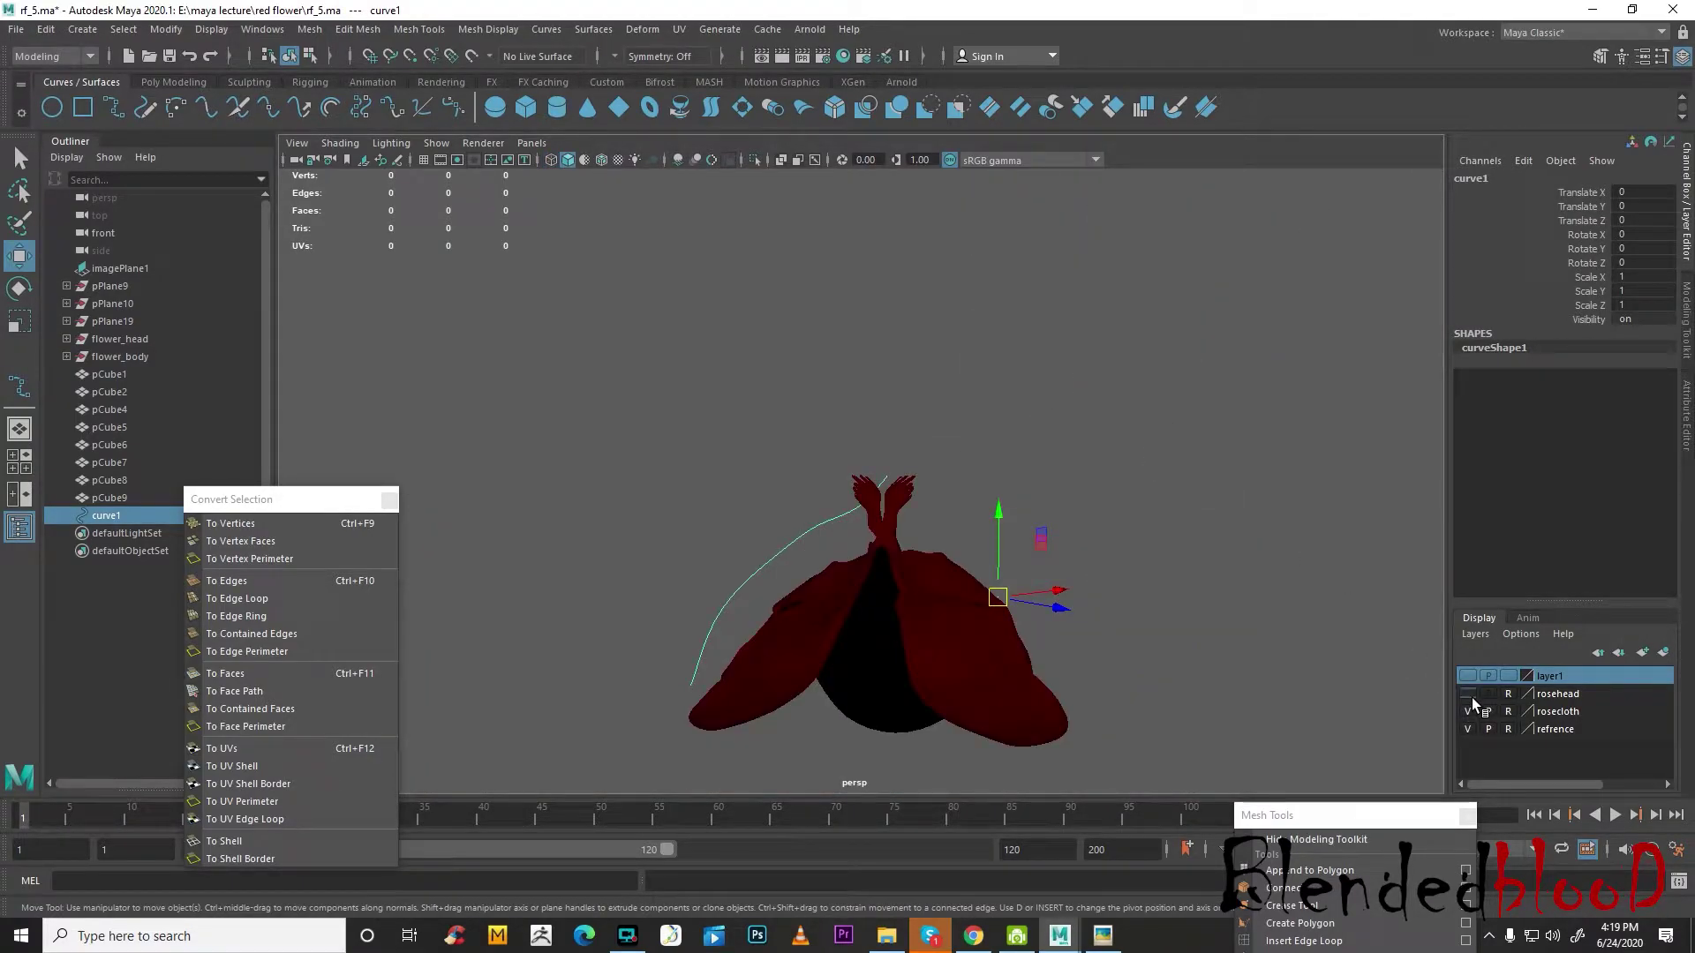
left_click(1468, 695)
left_click(1467, 677)
left_click_drag(857, 442, 874, 449, "alt")
- Edit the arm curve's control vertices in the front view, adjusting the shoulder vertex and the end vertex at the neck stems
right_click_drag(836, 502, 727, 505)
key("space")
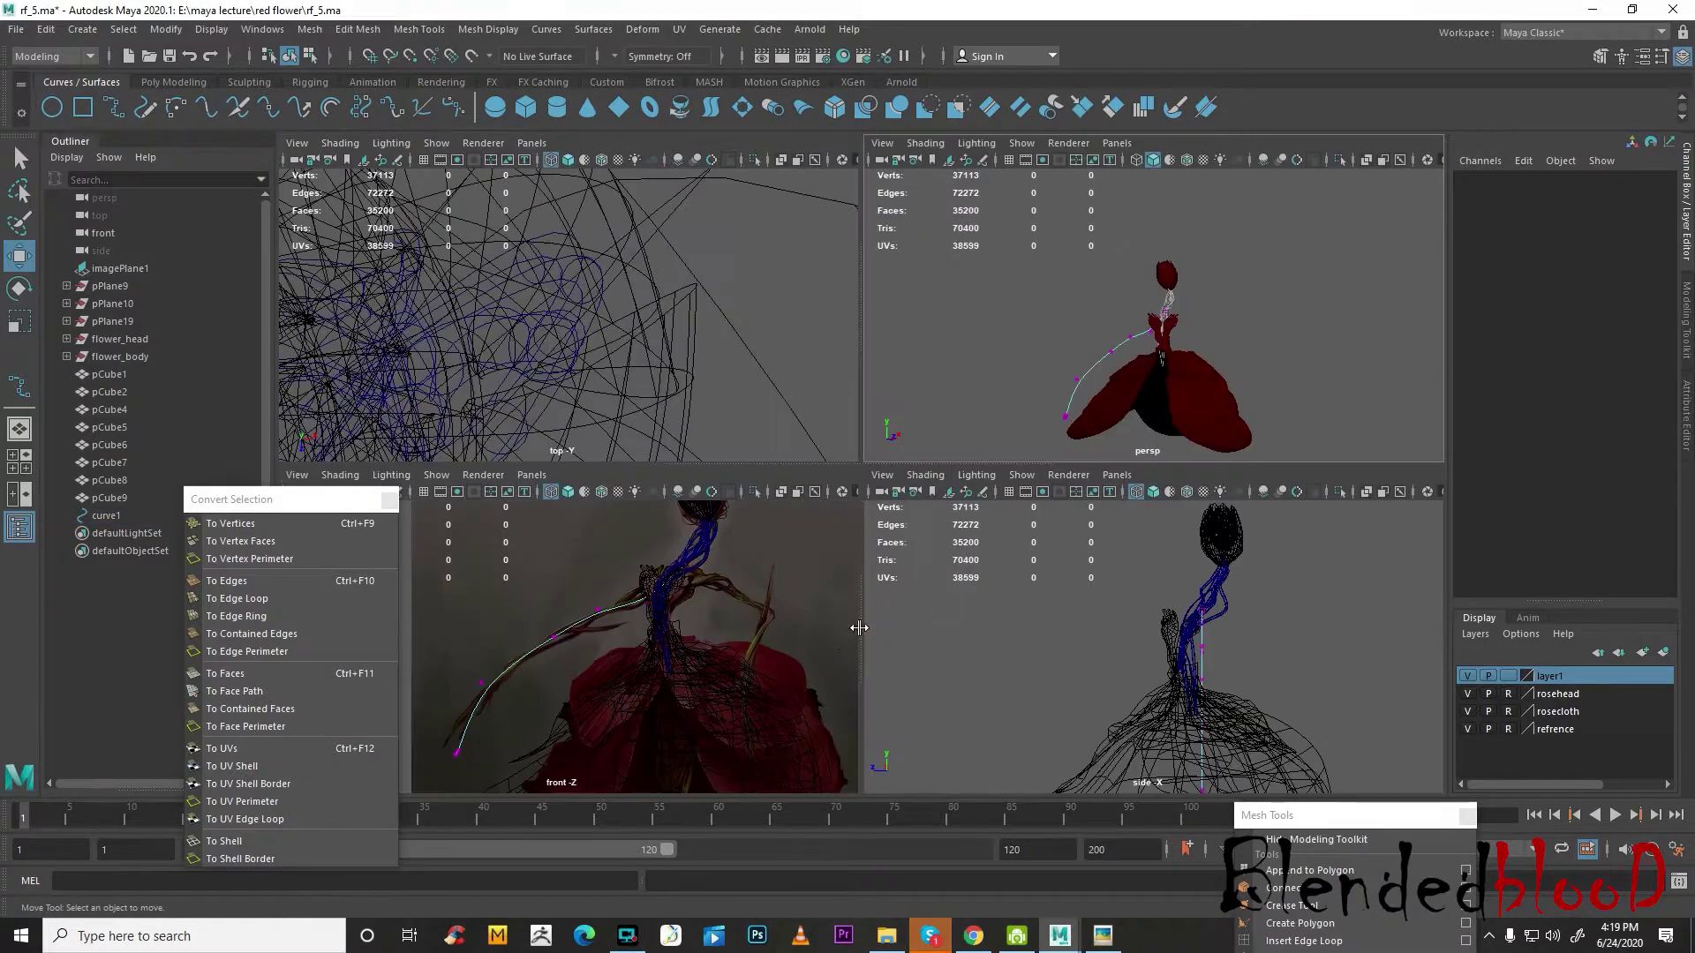
scroll(702, 598, "up", 2)
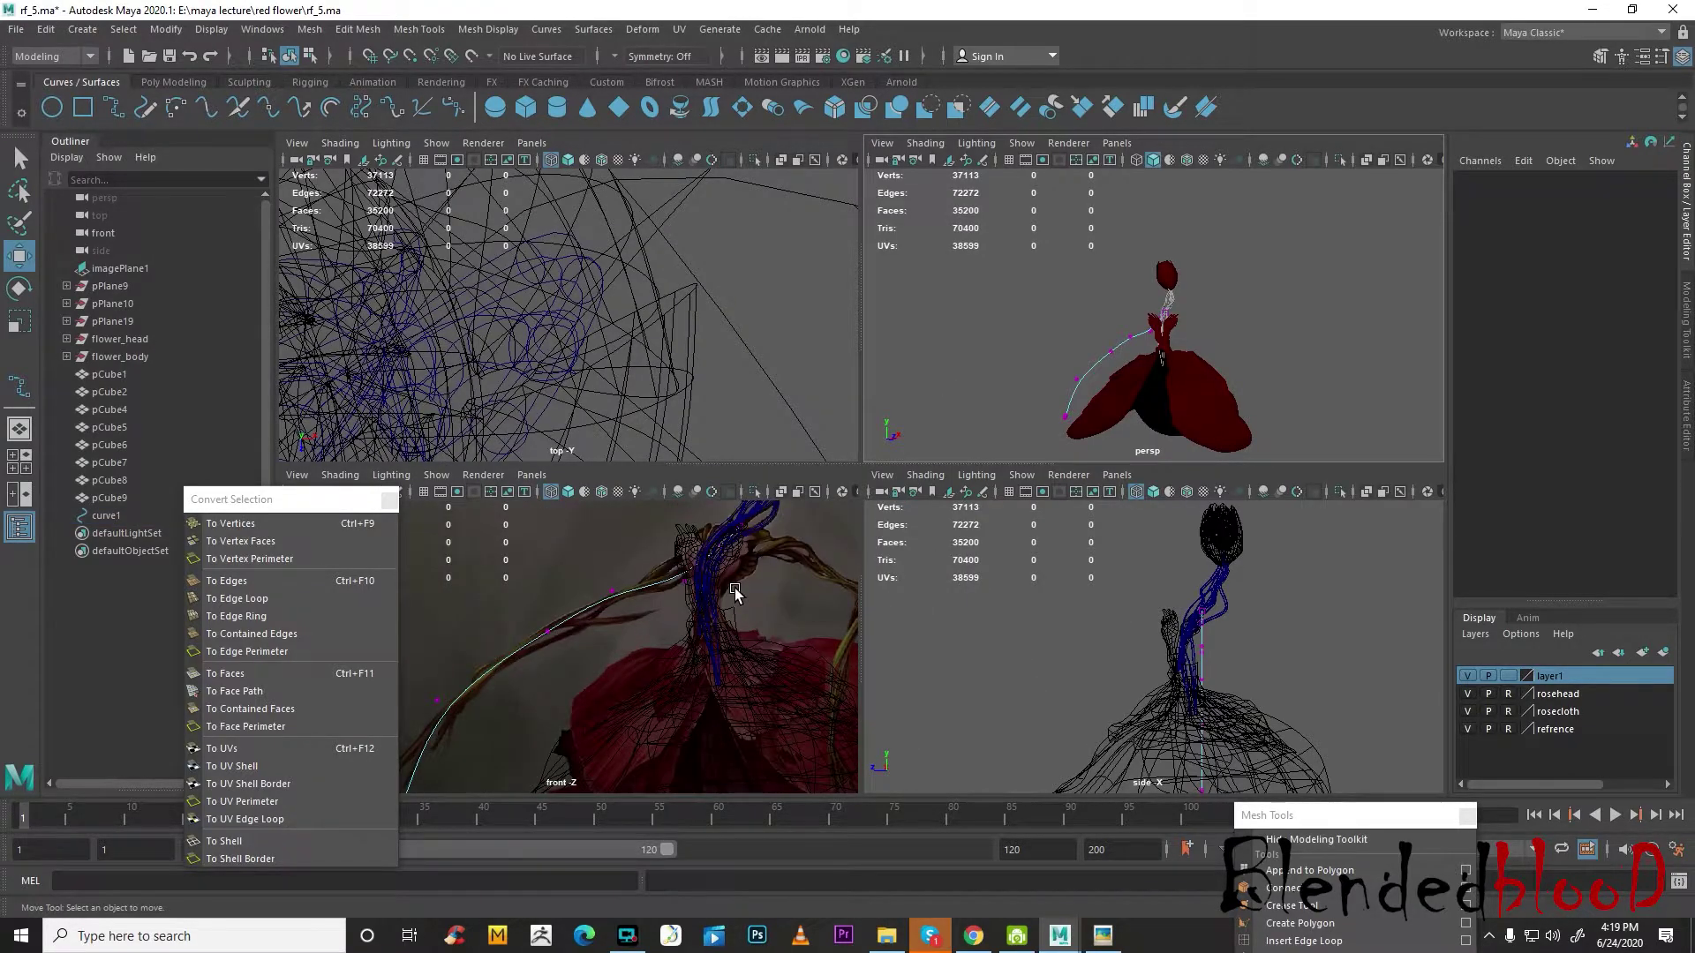
middle_click_drag(734, 565, 719, 623, "alt")
scroll(718, 623, "up", 3)
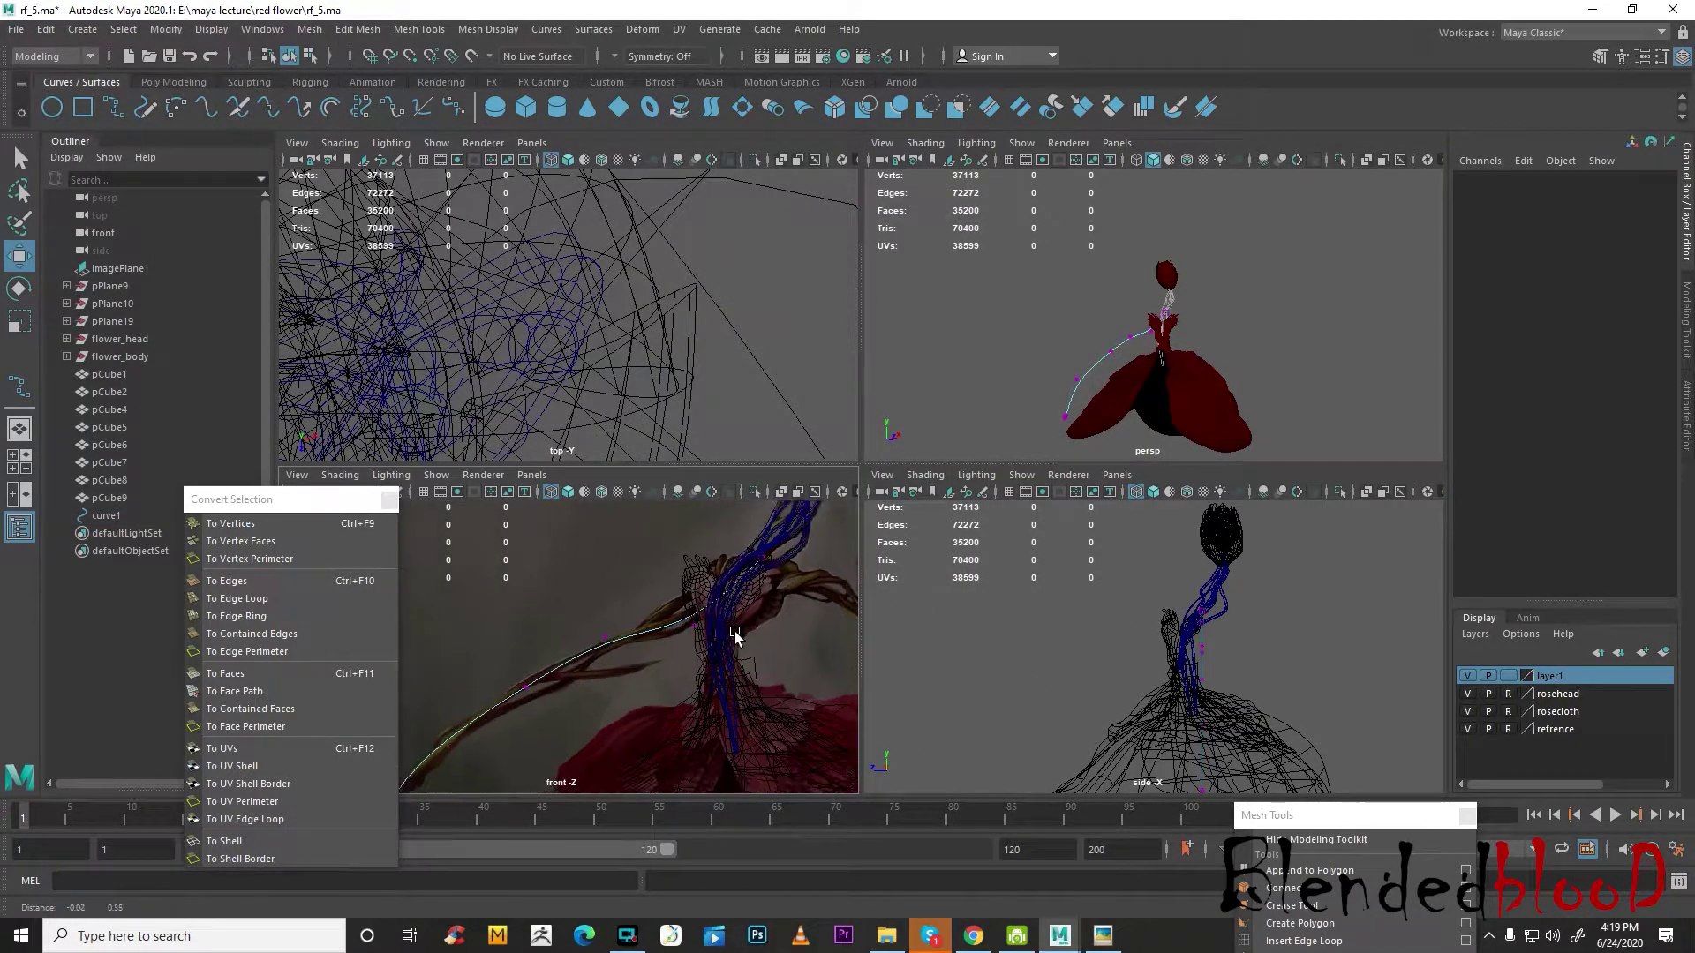
left_click_drag(759, 673, 707, 618)
left_click_drag(725, 625, 726, 618)
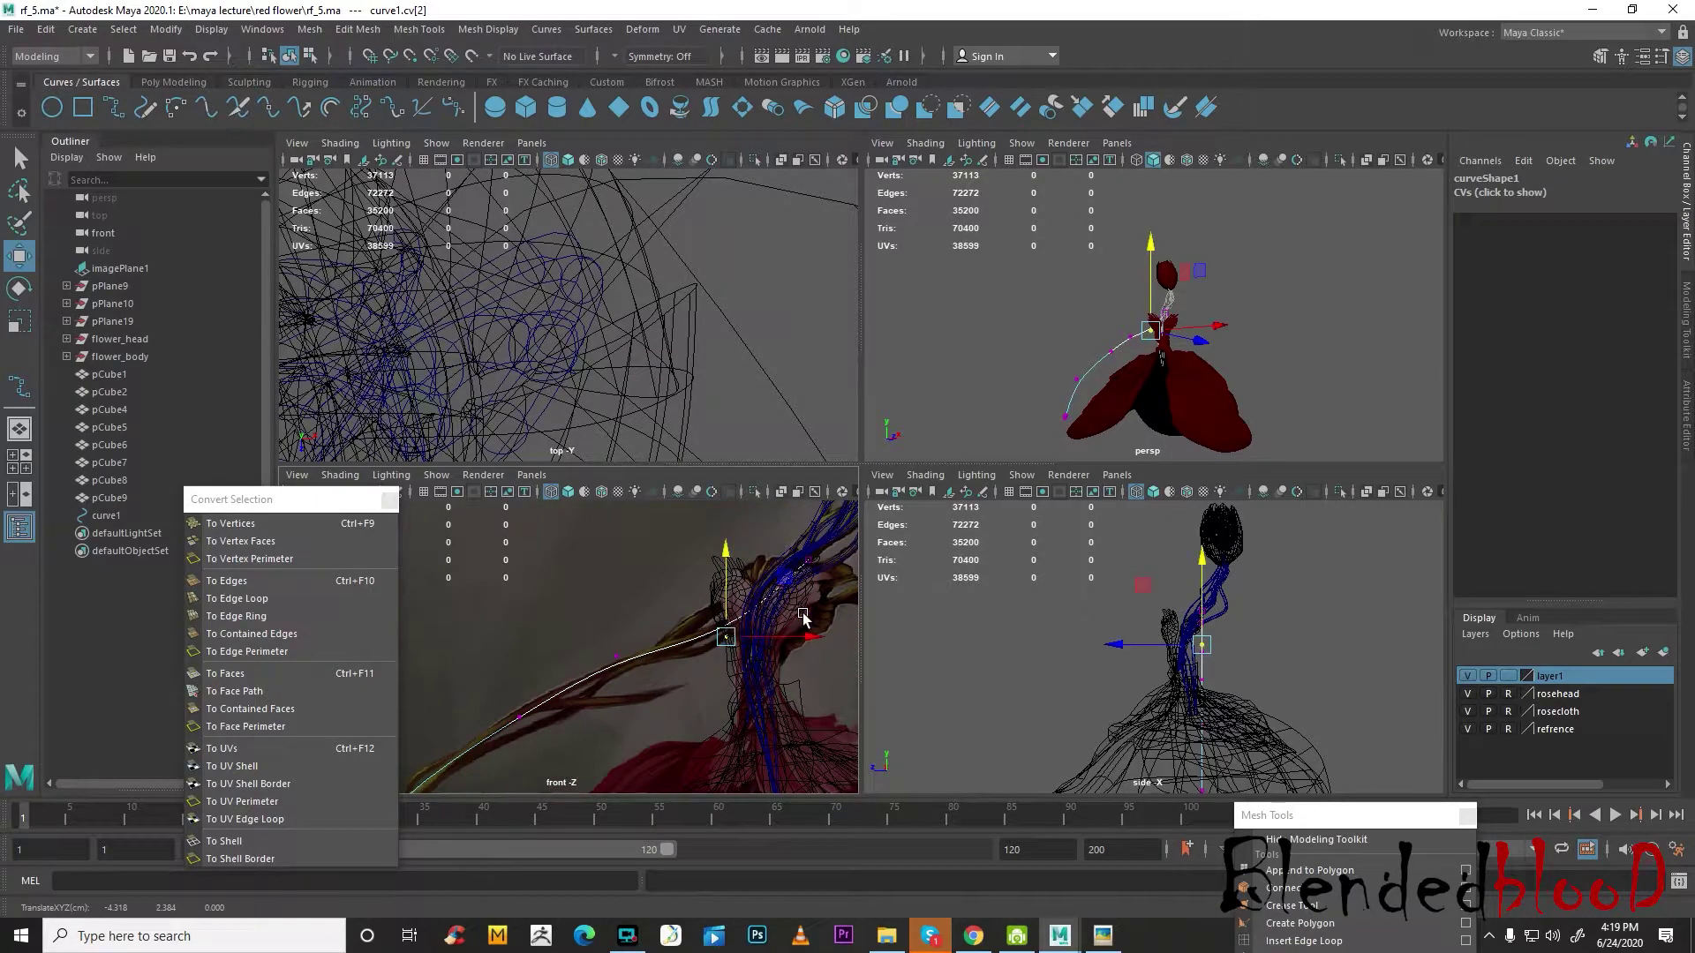
middle_click_drag(810, 563, 750, 617, "alt")
left_click_drag(723, 596, 769, 614)
- Examine how the arm curve lies relative to the flower body and stems in the top, perspective and front views
scroll(719, 349, "down", 10)
scroll(719, 350, "up", 6)
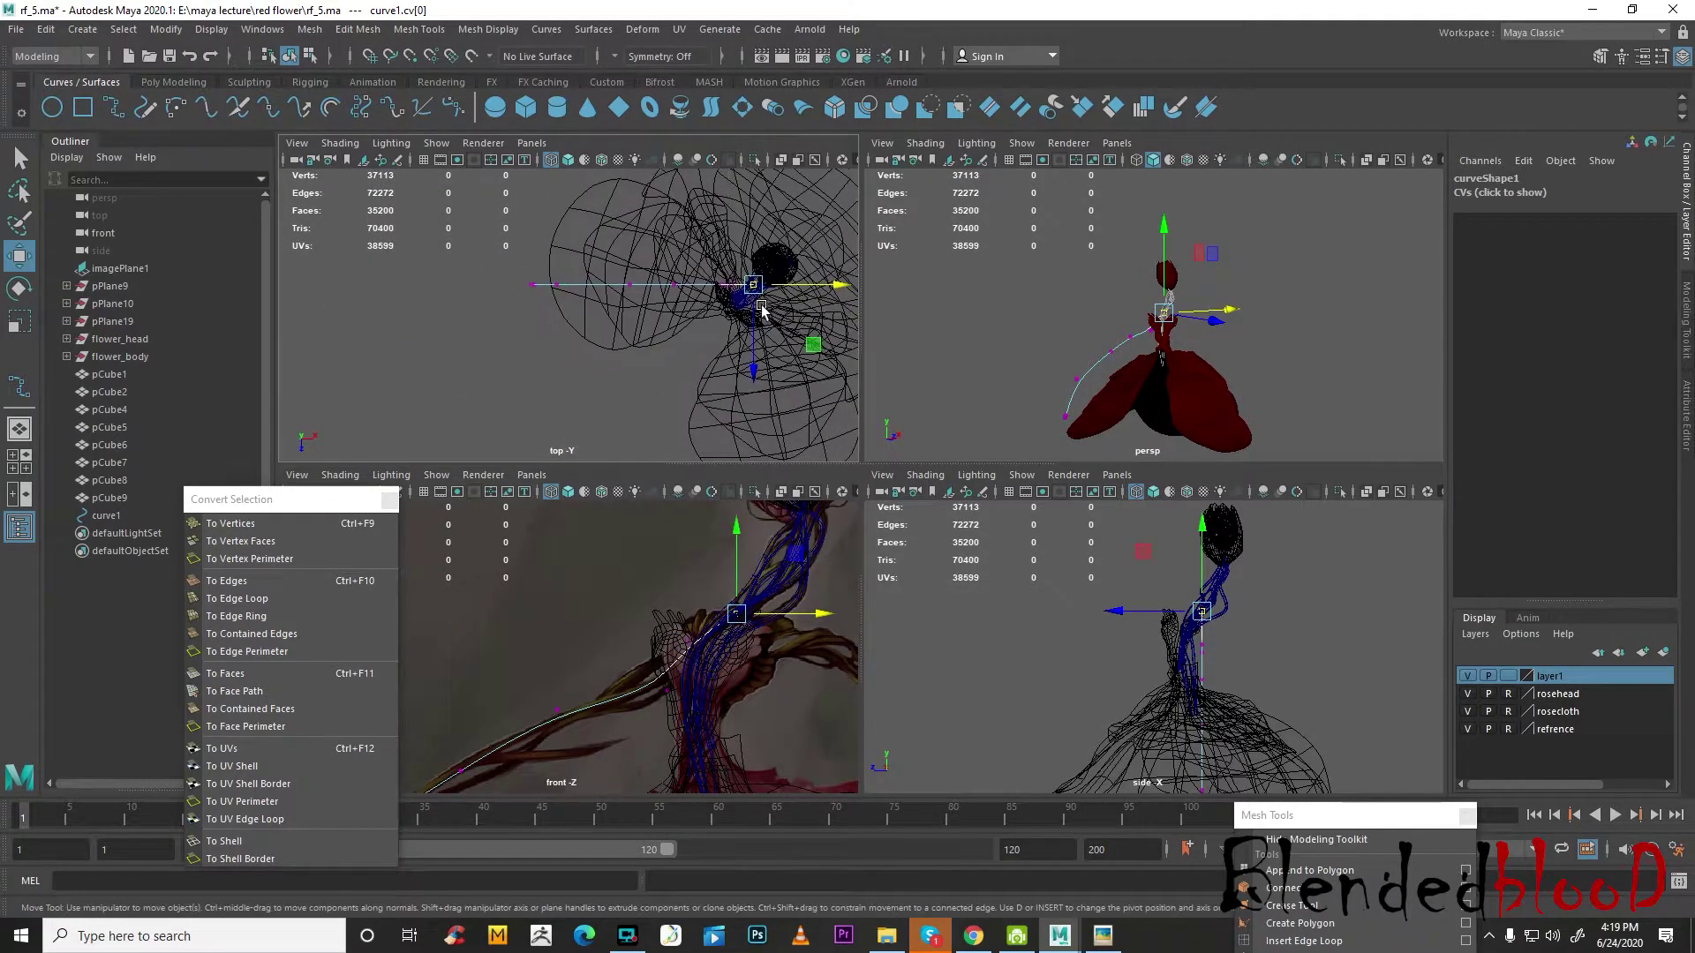
scroll(711, 324, "down", 3)
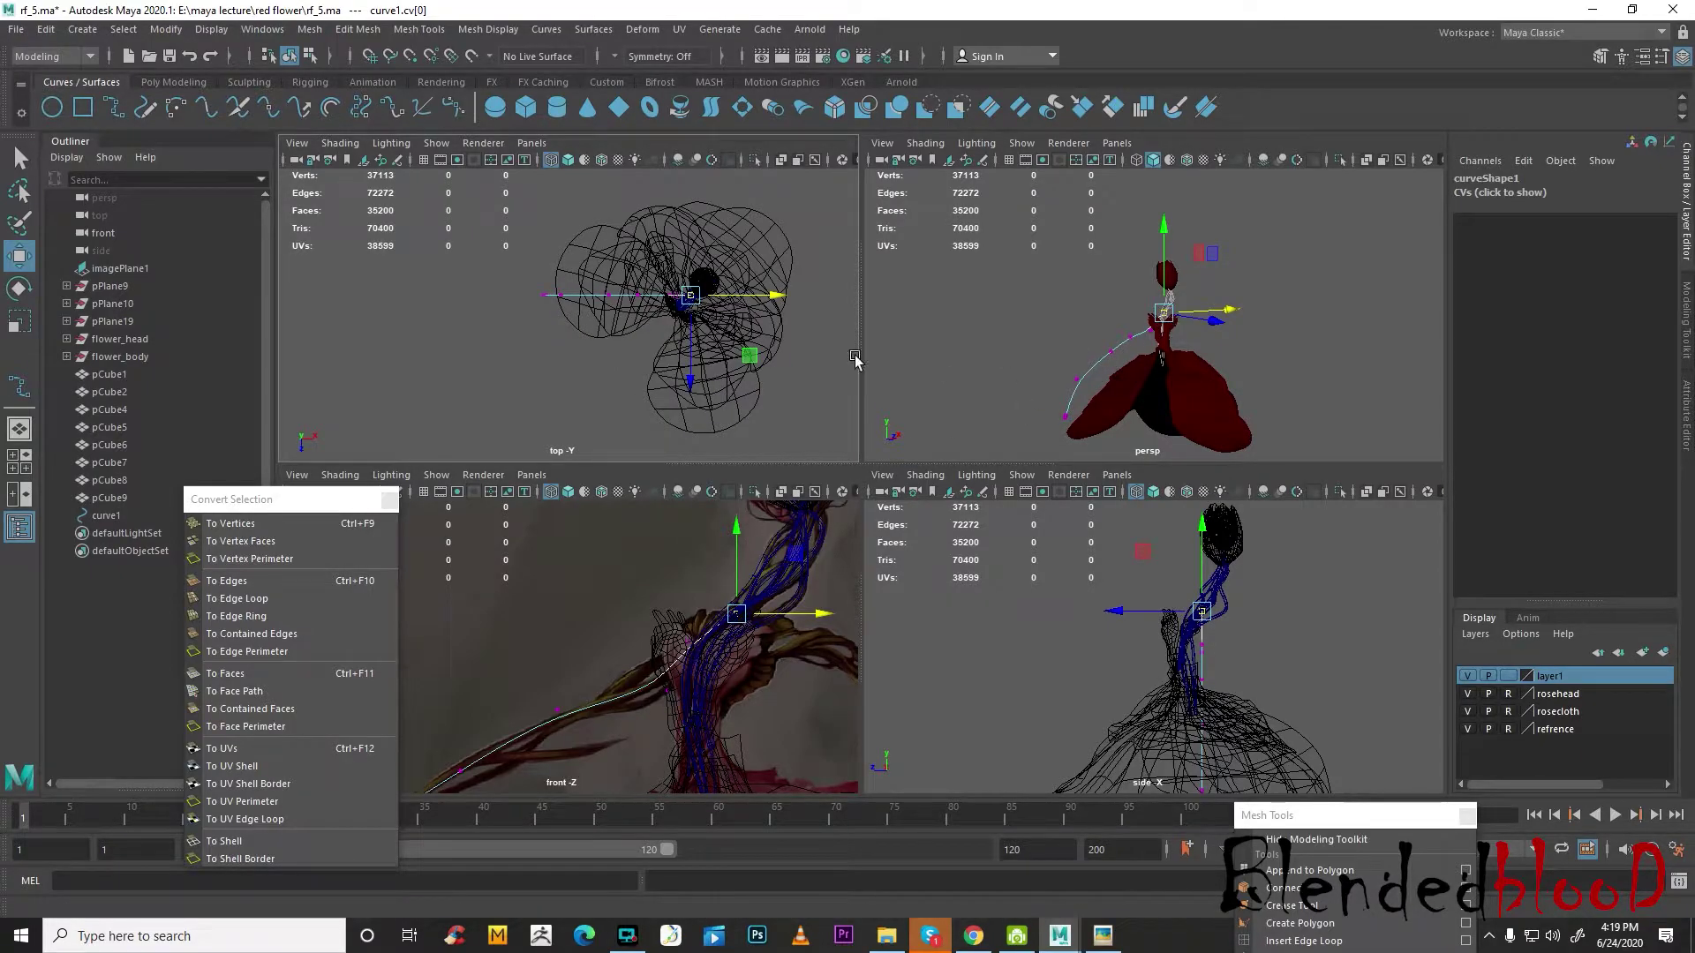
middle_click_drag(669, 690, 671, 686, "alt")
left_click_drag(1102, 296, 1177, 386, "alt")
middle_click_drag(1176, 386, 1227, 363, "alt")
scroll(1199, 291, "up", 4)
left_click_drag(1220, 418, 1218, 298, "alt")
key("space")
scroll(790, 629, "down", 6)
scroll(841, 625, "up", 1)
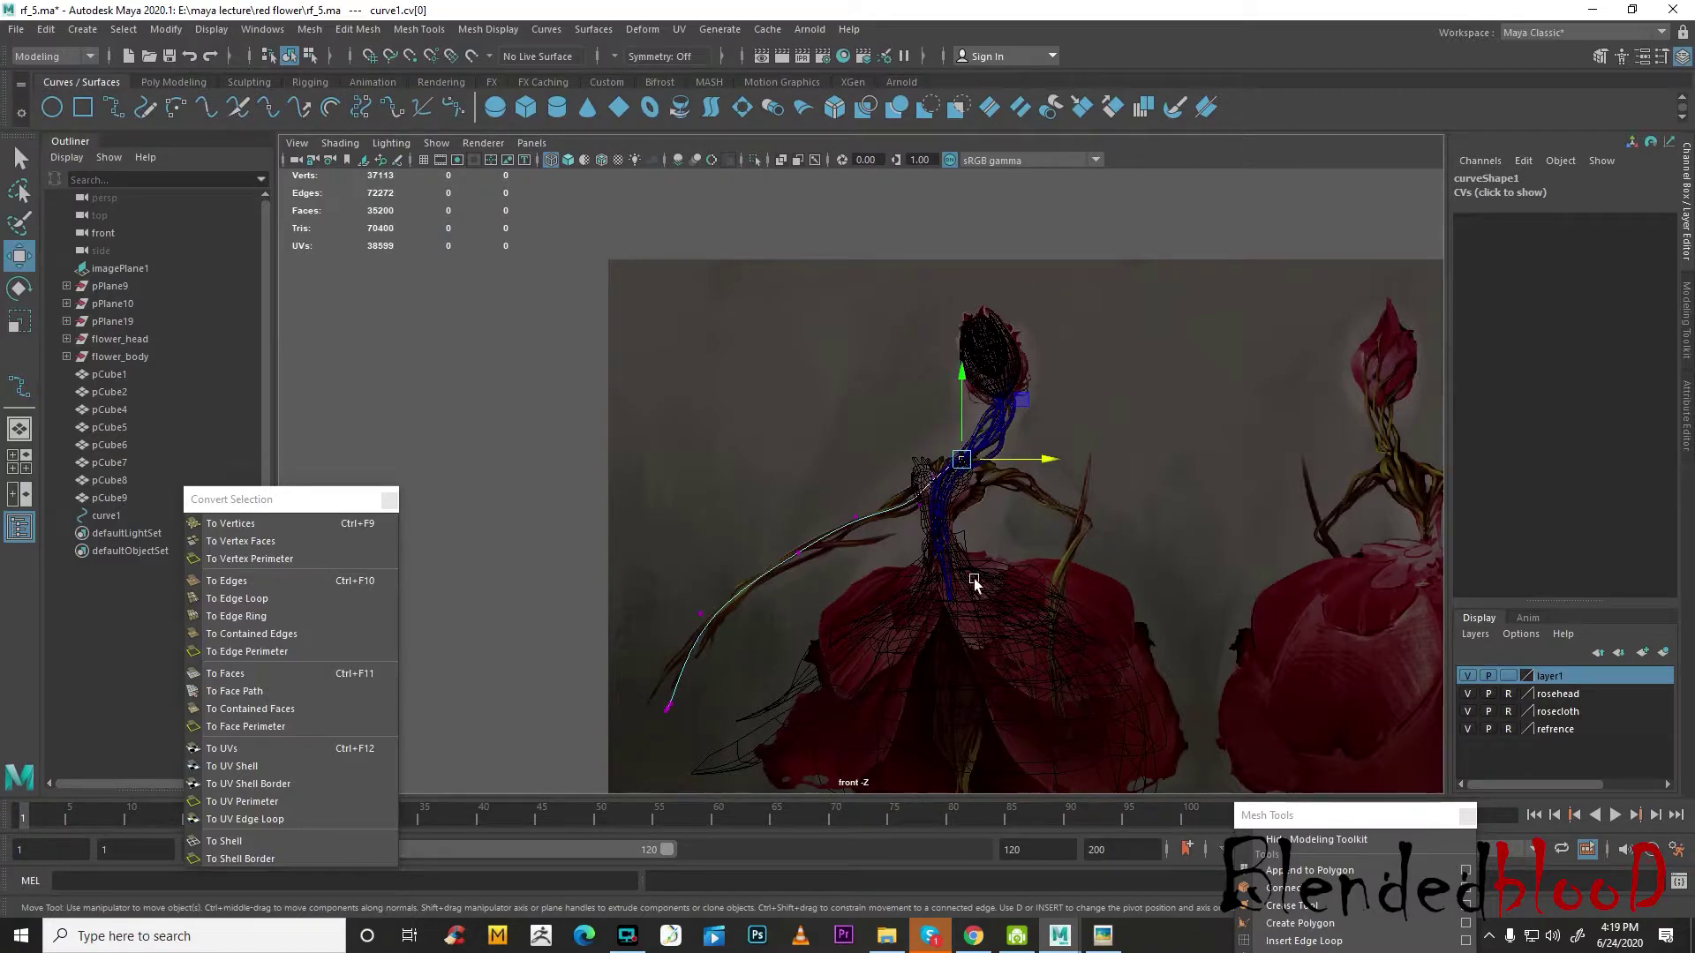
- Adjust the arm curve's middle and shoulder-side control vertices in depth so the curve approaches the body in the perspective view
left_click_drag(781, 536, 816, 574)
key("space")
key("space")
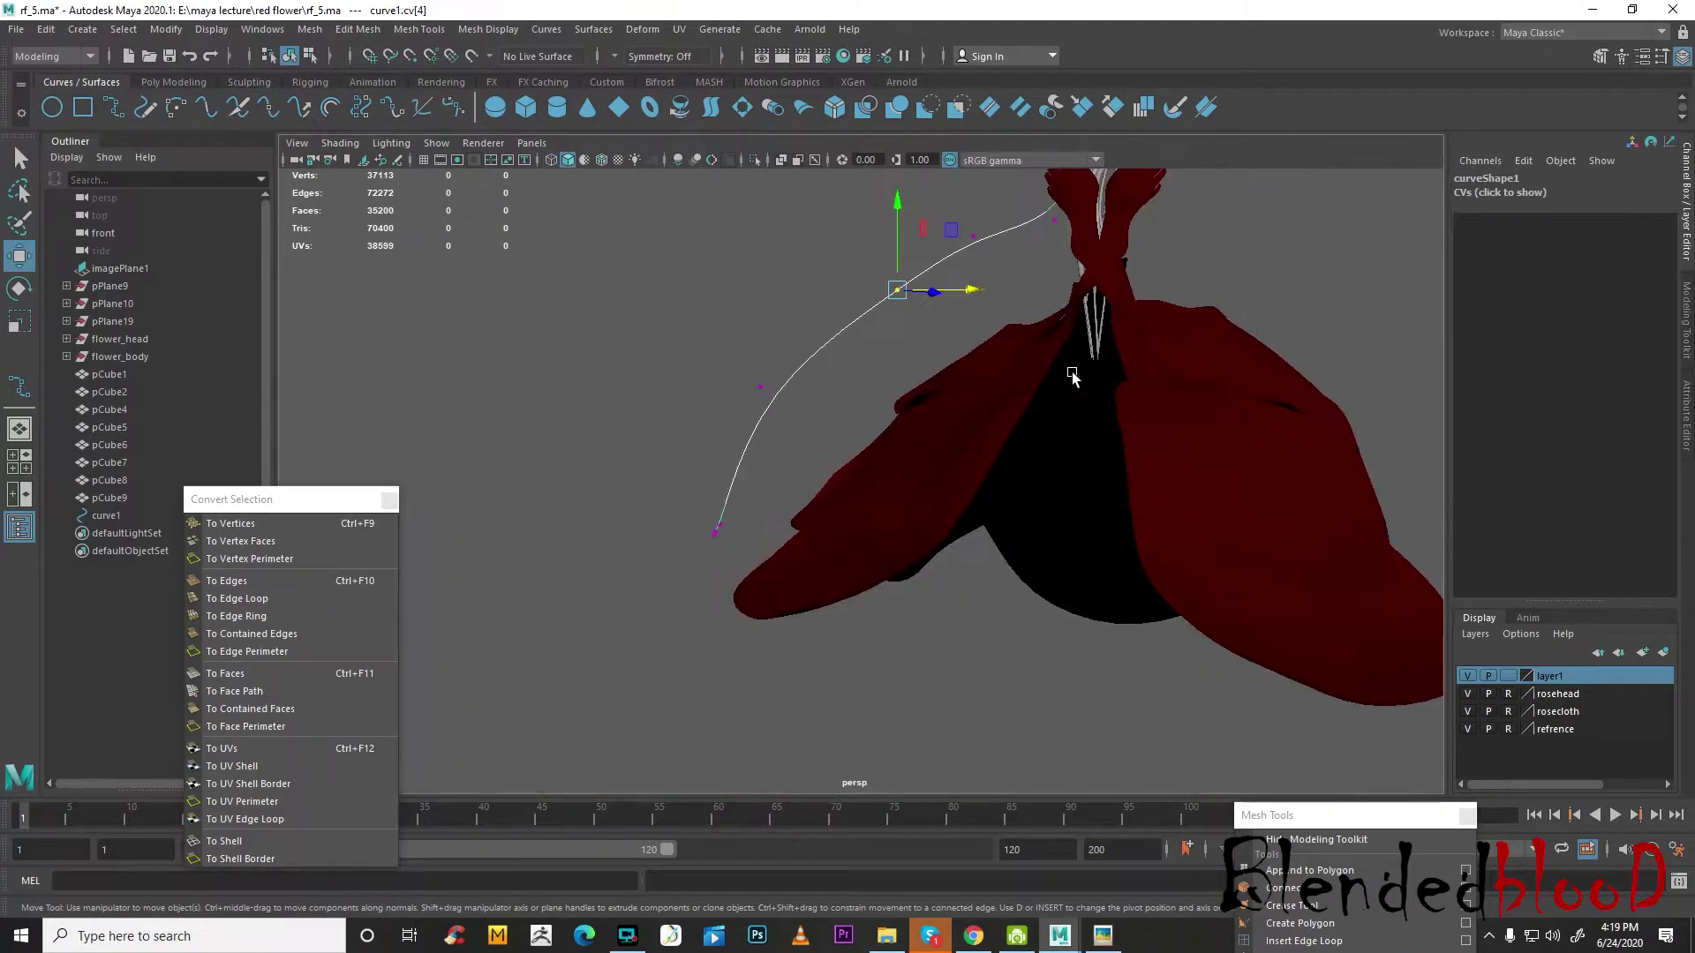
left_click_drag(1071, 371, 1152, 410, "alt")
left_click_drag(953, 349, 897, 322)
middle_click_drag(971, 303, 1023, 420, "alt")
left_click_drag(987, 380, 1040, 419)
middle_click_drag(1100, 385, 1105, 496, "alt")
left_click_drag(1099, 472, 1126, 501)
- Reselect the arm curve, adjust its control vertices near the shoulder, and return to object mode
left_click(1073, 452)
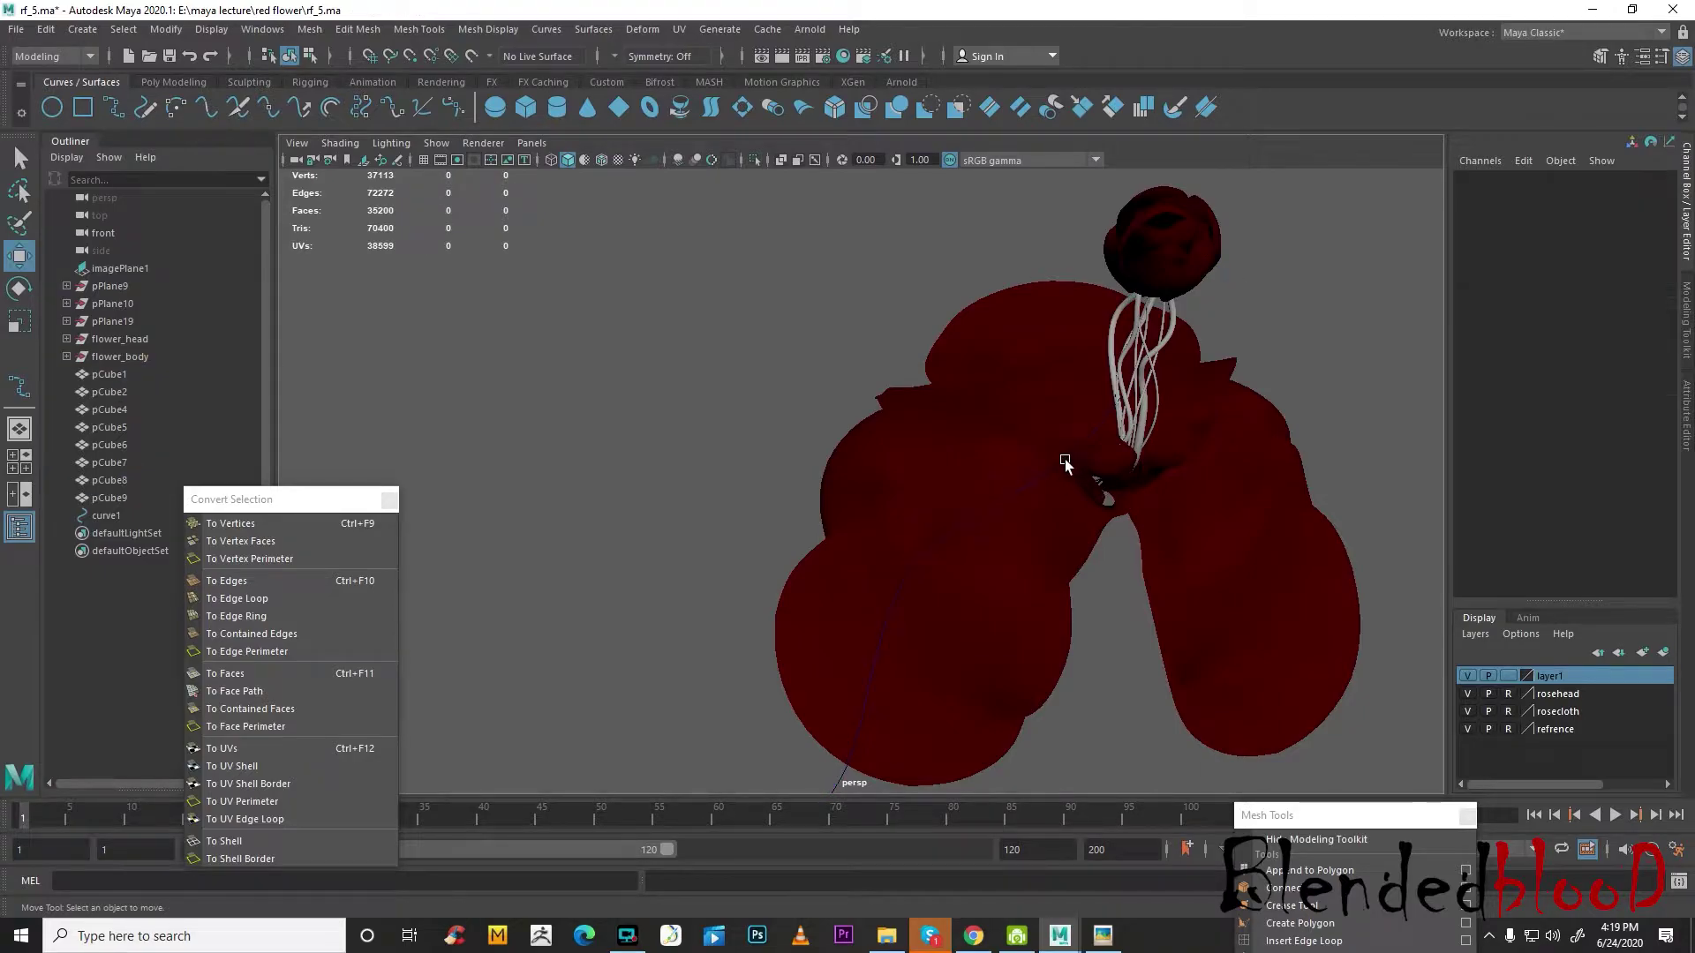
left_click(1062, 461)
right_click_drag(1060, 465, 946, 462)
left_click_drag(1057, 451, 1004, 369)
right_click(1004, 369)
right_click_drag(1004, 369, 1090, 342)
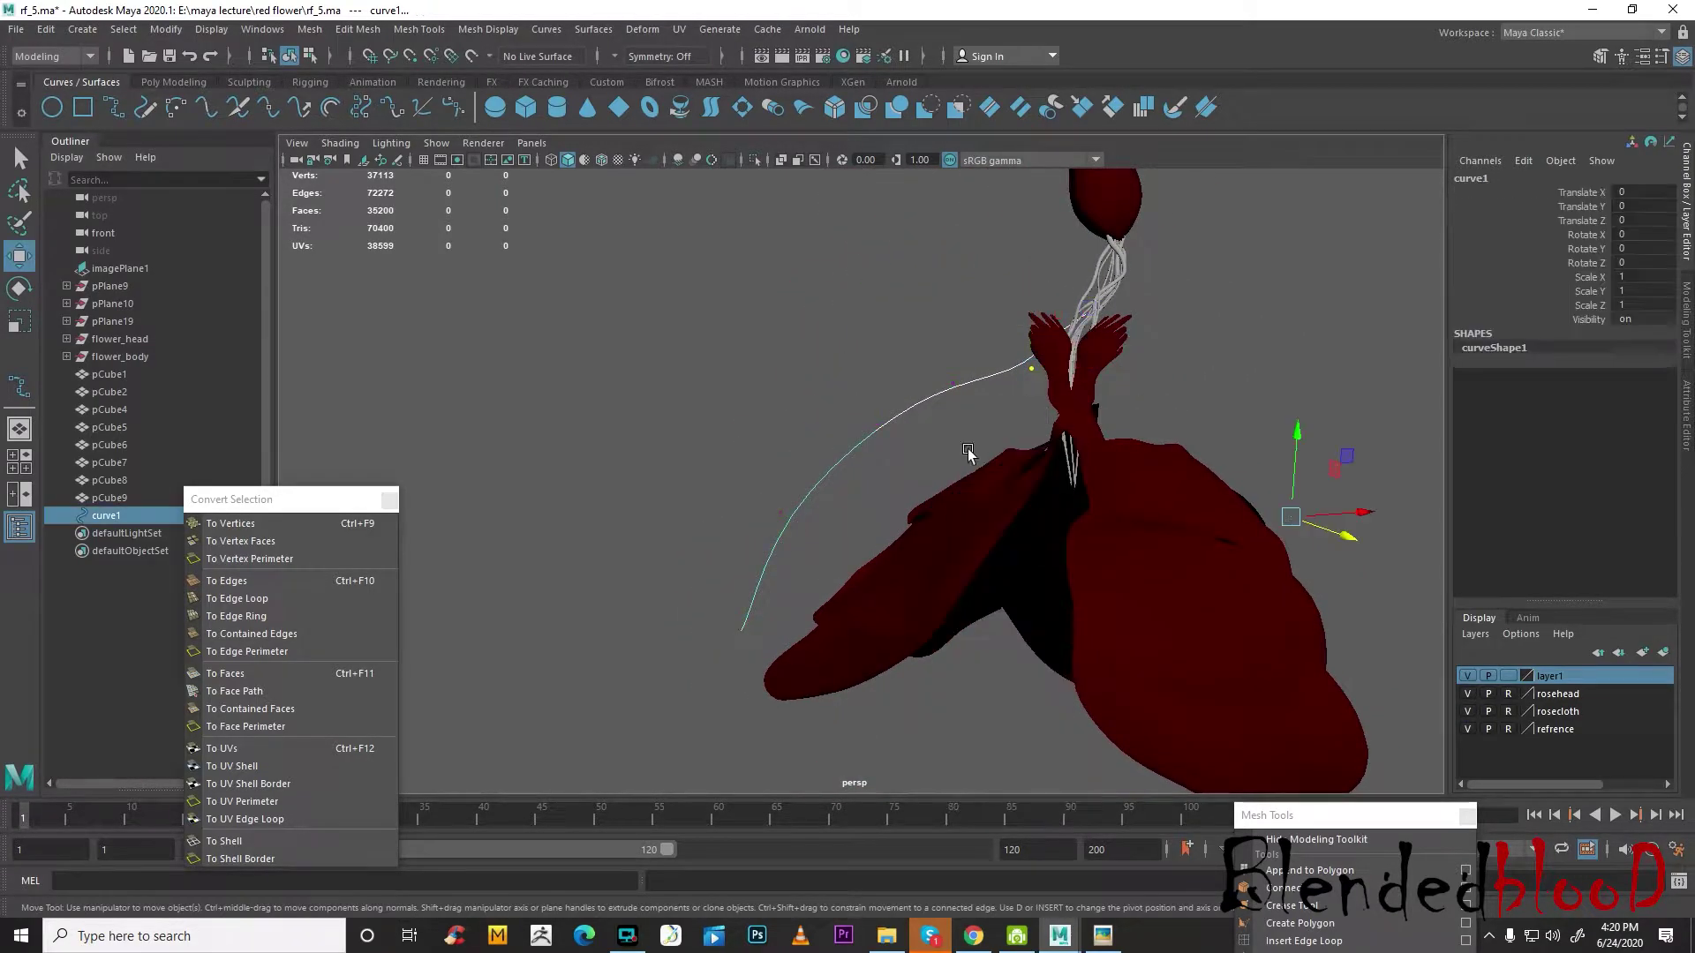
- Center the arm curve's pivot in the front view and duplicate the curve with a slight offset
key("space")
key("space")
scroll(818, 607, "up", 3)
middle_click_drag(817, 608, 858, 519, "alt")
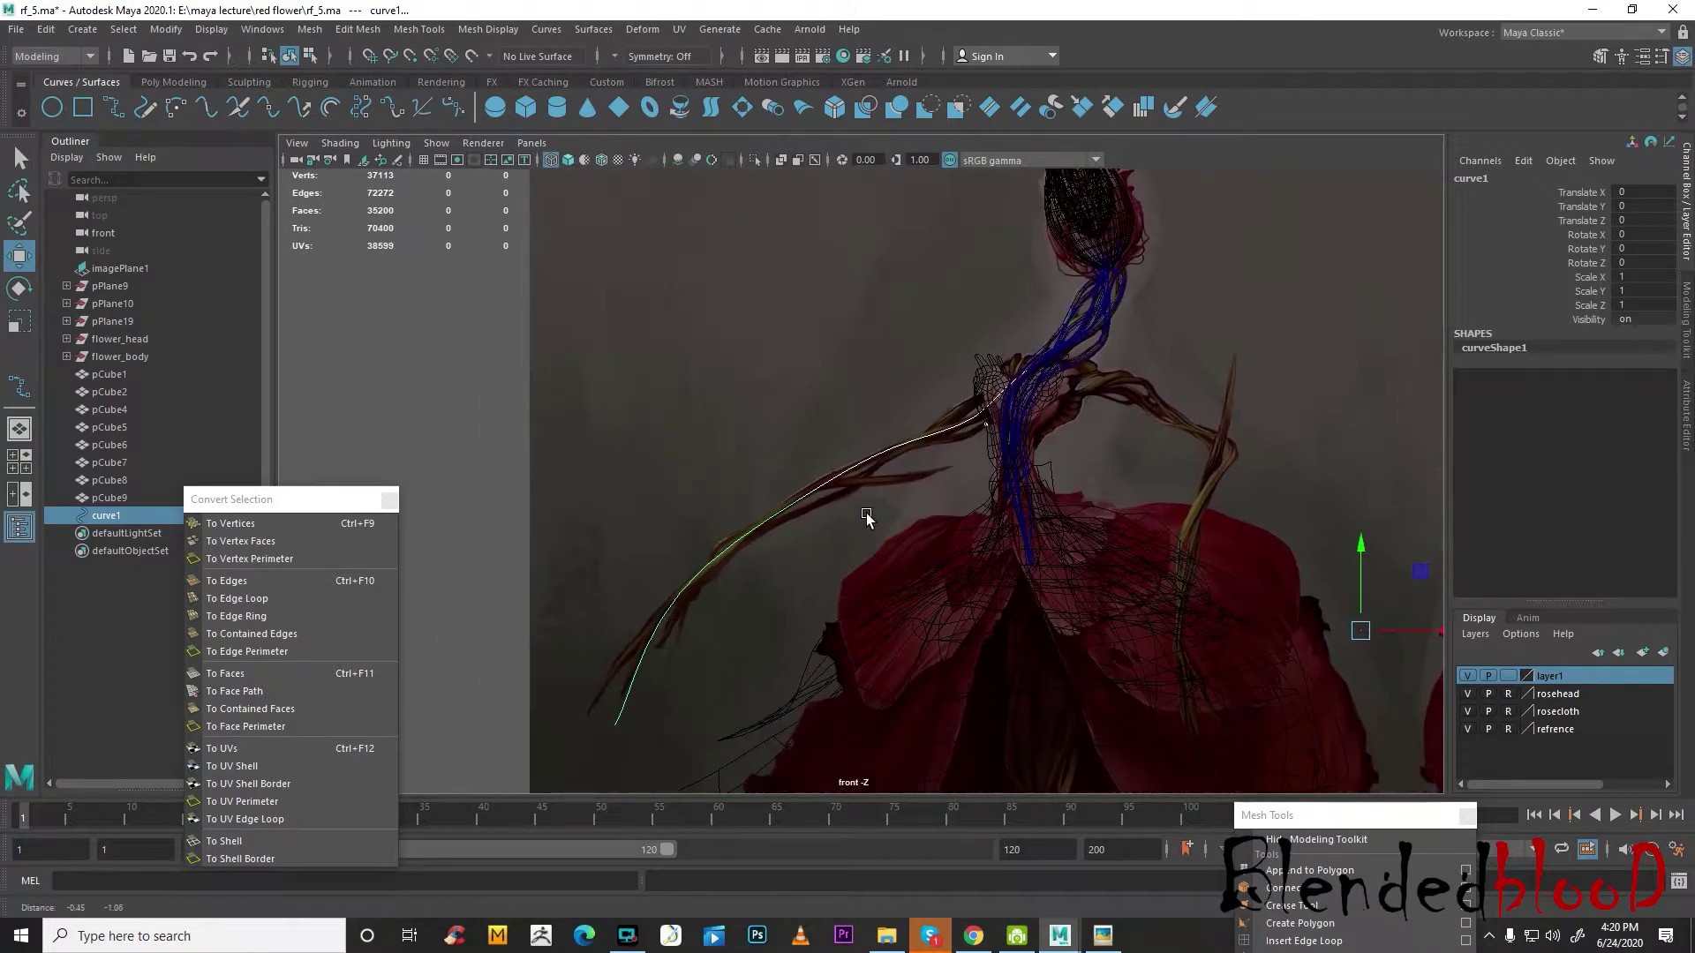
left_click(162, 30)
left_click(203, 159)
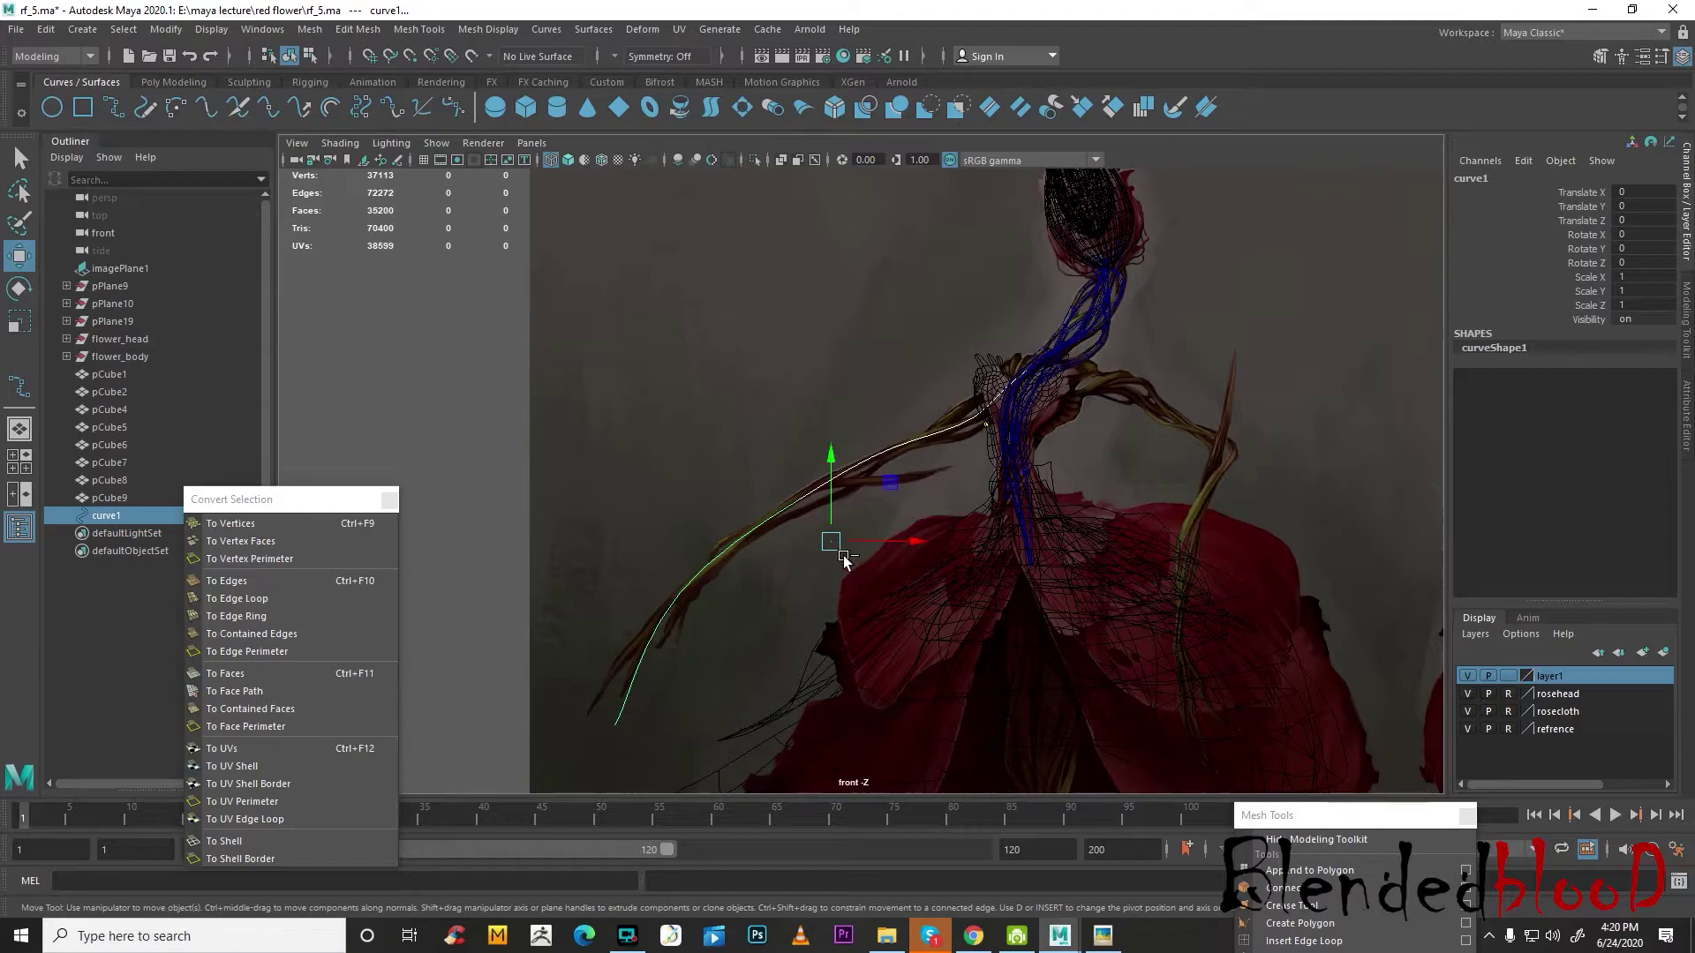
key("ctrl+d")
left_click_drag(833, 547, 839, 559)
- Reshape the duplicated curve by moving its fingertip and mid-arm control vertices along a neighbouring vine in the reference
right_click_drag(809, 528, 695, 558)
left_click_drag(680, 771, 680, 771)
left_click_drag(621, 732, 590, 703)
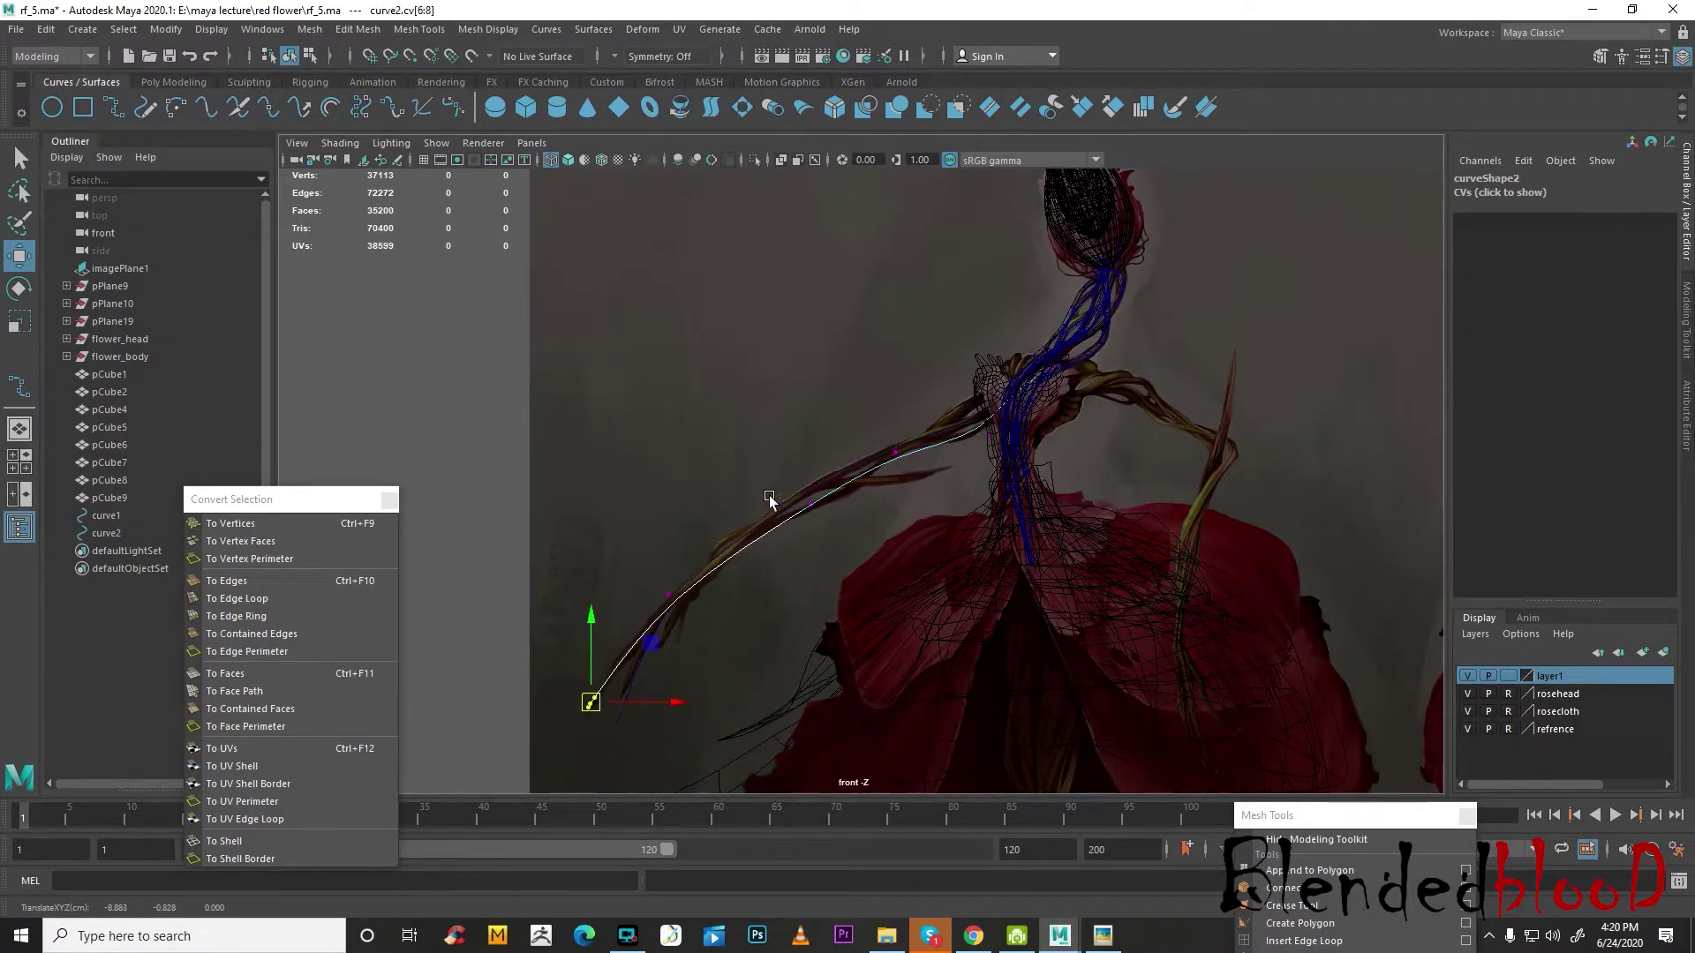
left_click_drag(775, 484, 823, 506)
left_click_drag(657, 586, 899, 435)
left_click_drag(768, 484, 856, 529)
left_click_drag(814, 504, 837, 509)
- Refine the duplicated curve's shoulder, upper-arm and wrist control vertices to match the reference arm, and leave vertex mode
left_click(978, 427)
left_click_drag(995, 427, 1002, 444)
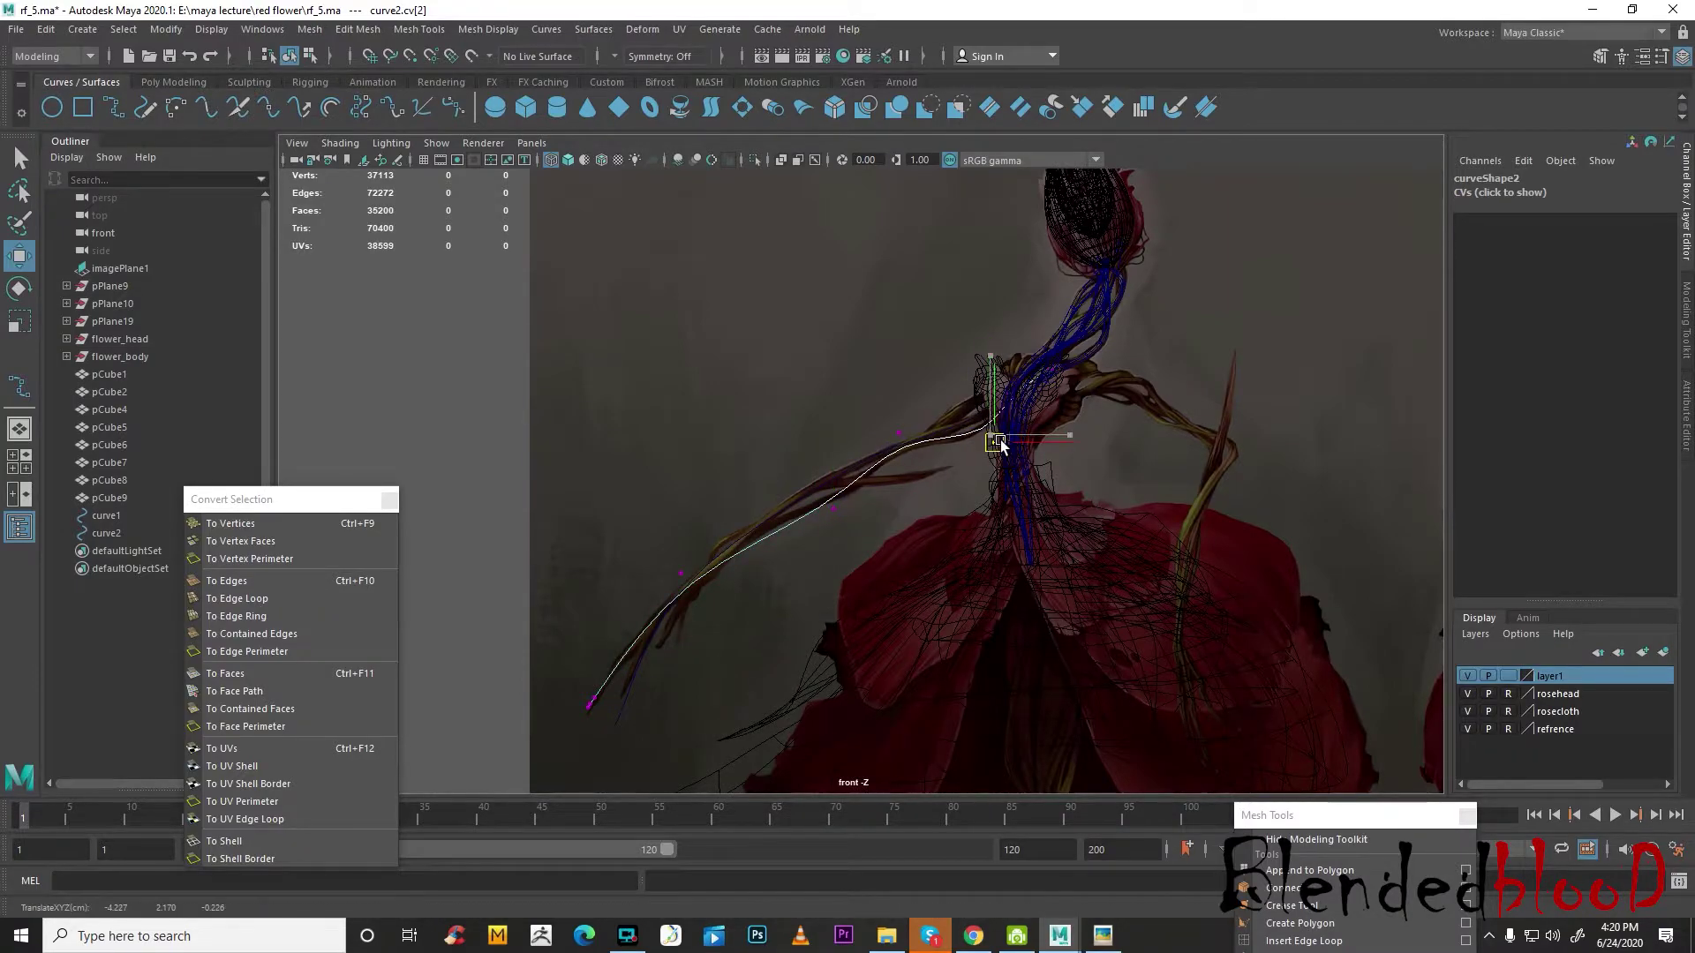
left_click(901, 431)
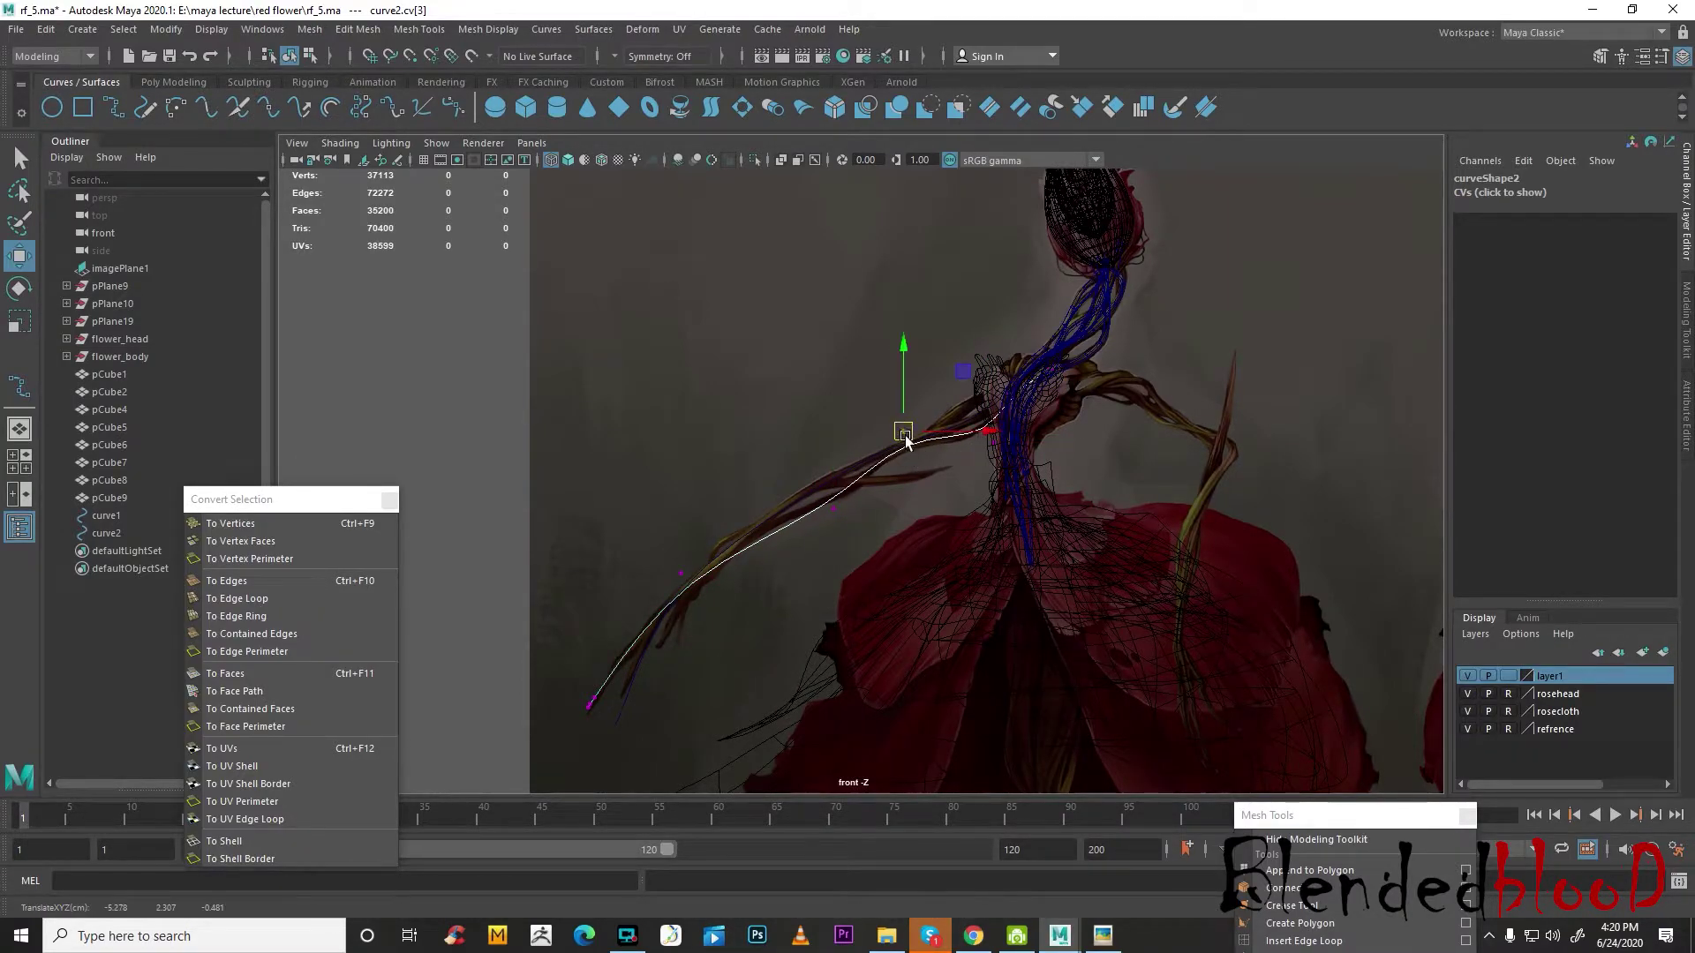
left_click_drag(650, 562, 702, 559)
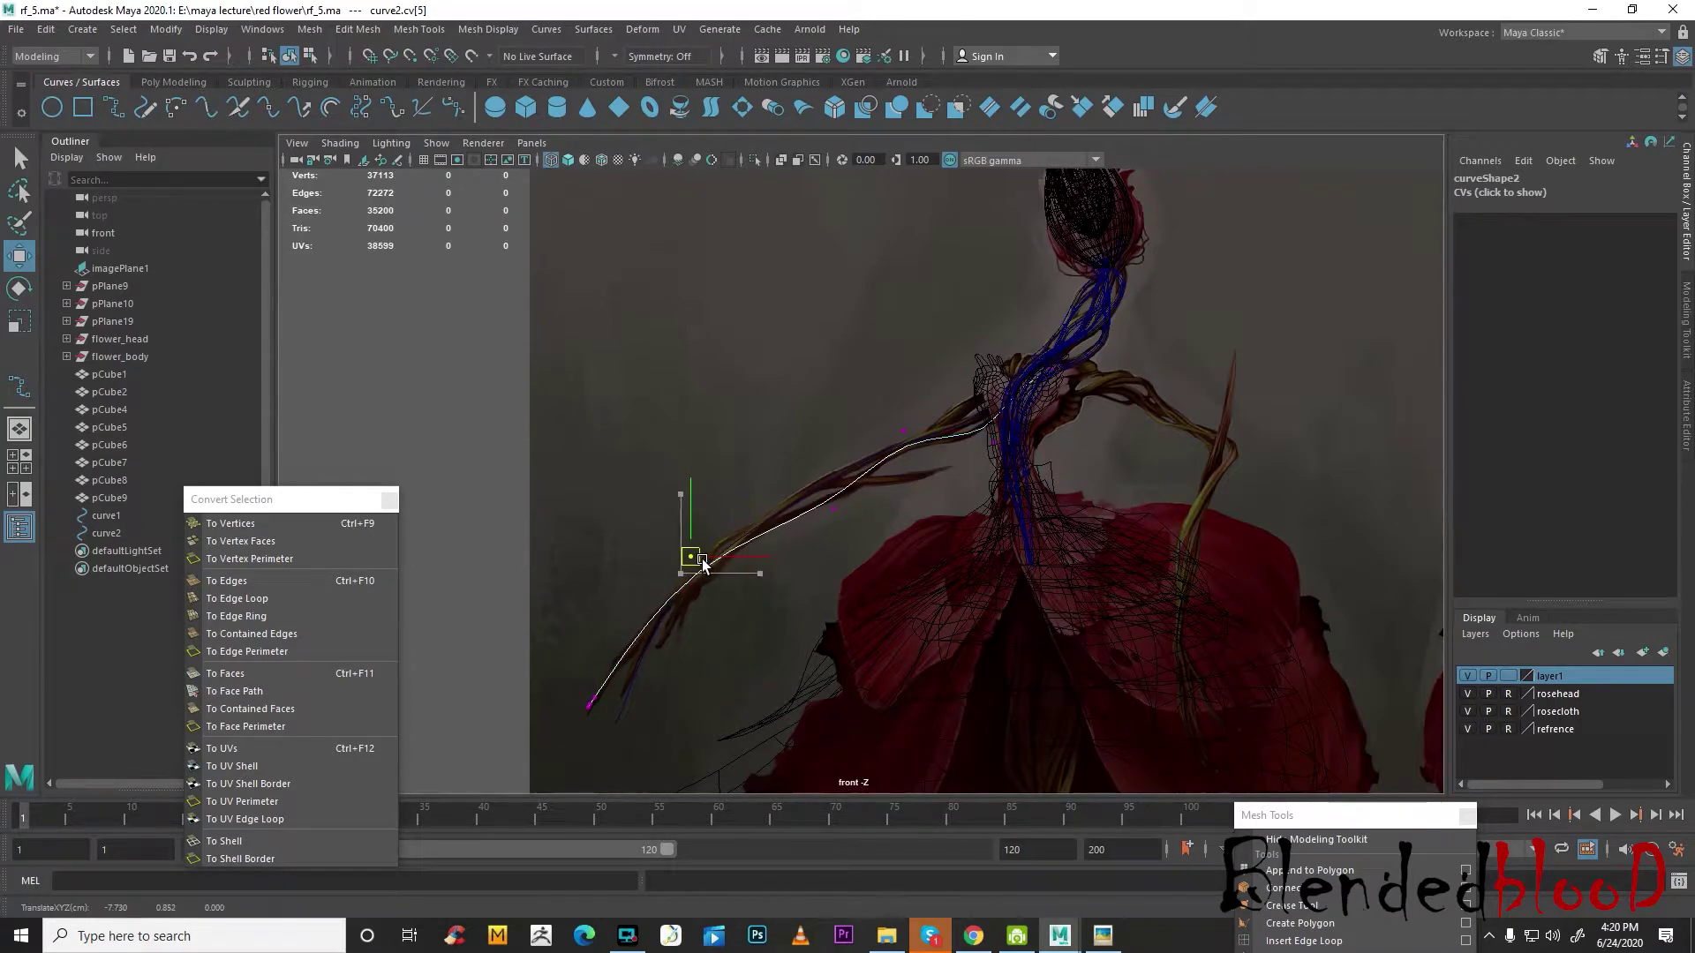
right_click_drag(959, 435, 1018, 393)
- Move control vertex 2 of curve1 at the shoulder in depth to about Z -0.45 in the perspective view
key("space")
key("space")
left_click_drag(870, 555, 1059, 579, "alt")
scroll(856, 459, "up", 3)
right_click_drag(813, 337, 743, 339)
middle_click_drag(851, 344, 874, 427, "alt")
left_click_drag(821, 363, 964, 396)
left_click(918, 322)
left_click_drag(982, 333, 909, 325)
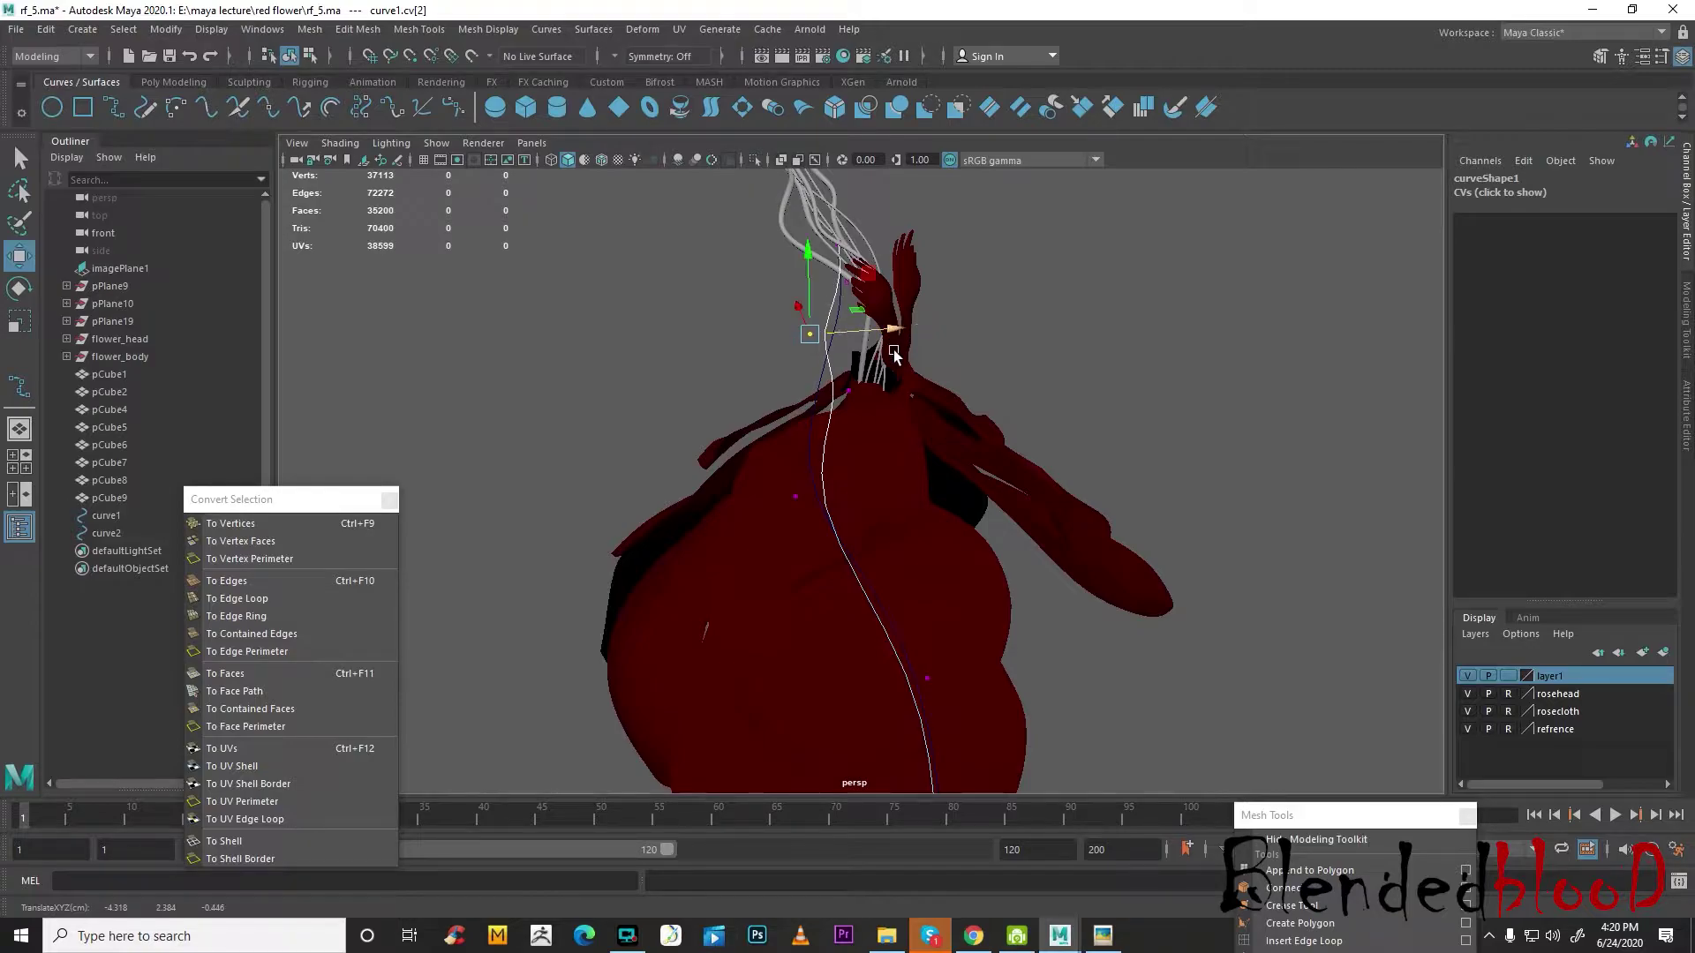
- Shift the shoulder control vertices 0 and 2 of curve1 in depth to about Z -0.19 and Z -0.58
left_click(863, 232)
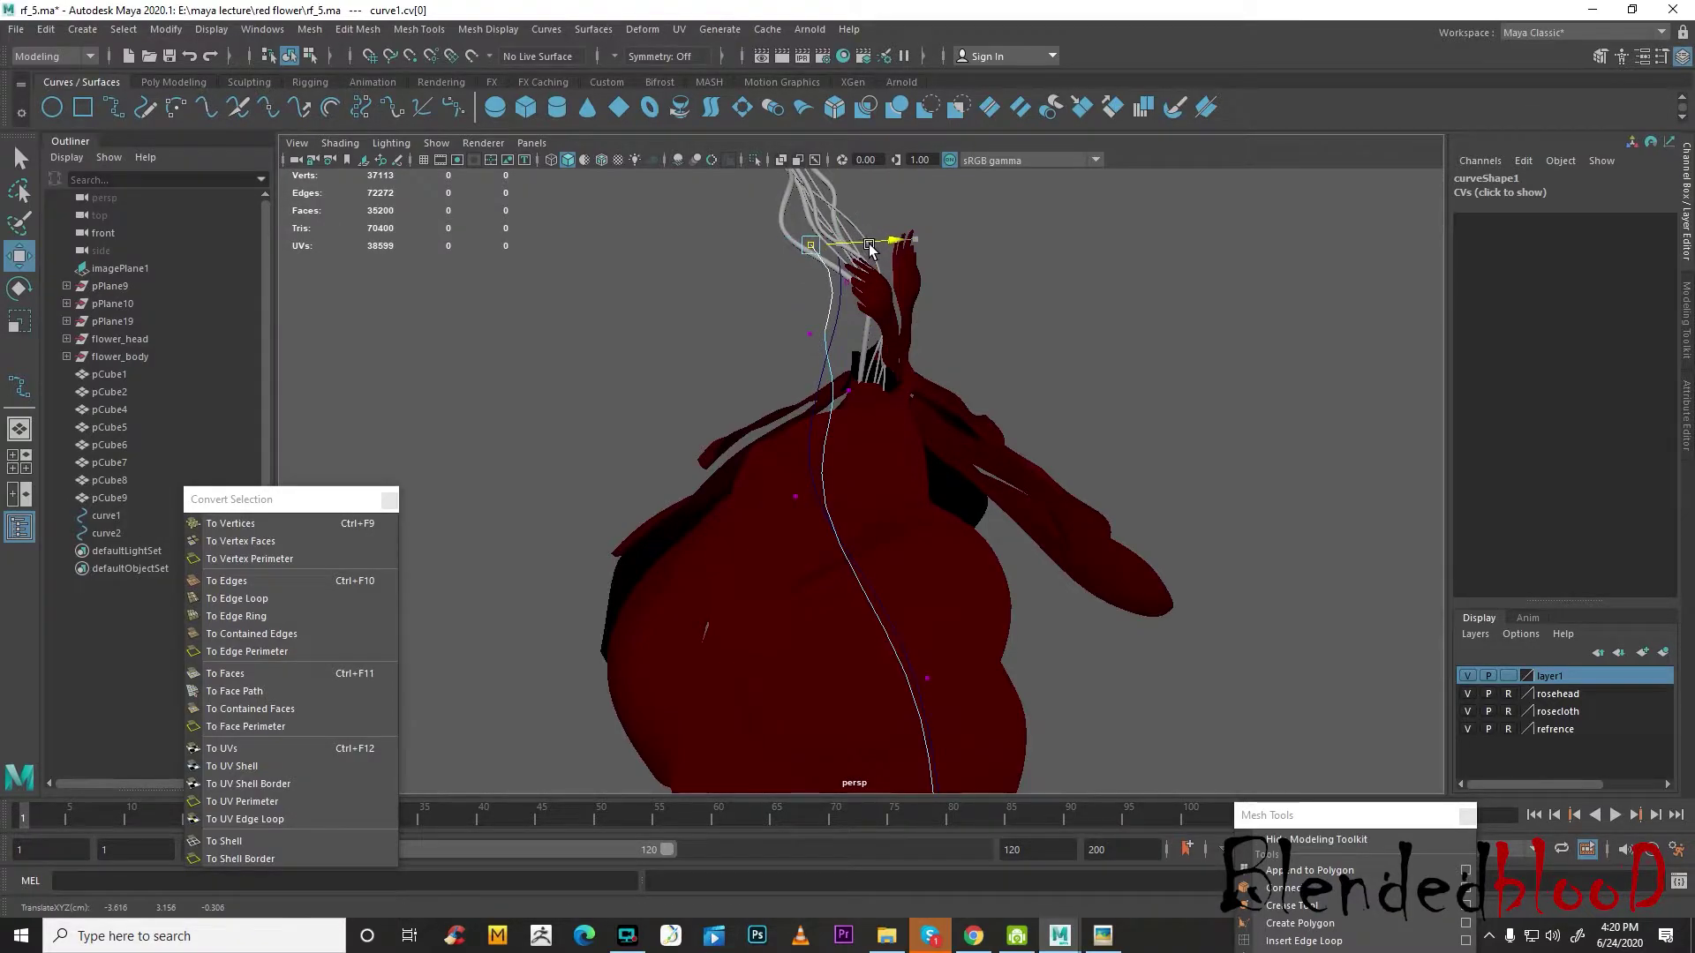
left_click(811, 331)
left_click_drag(867, 330, 855, 330)
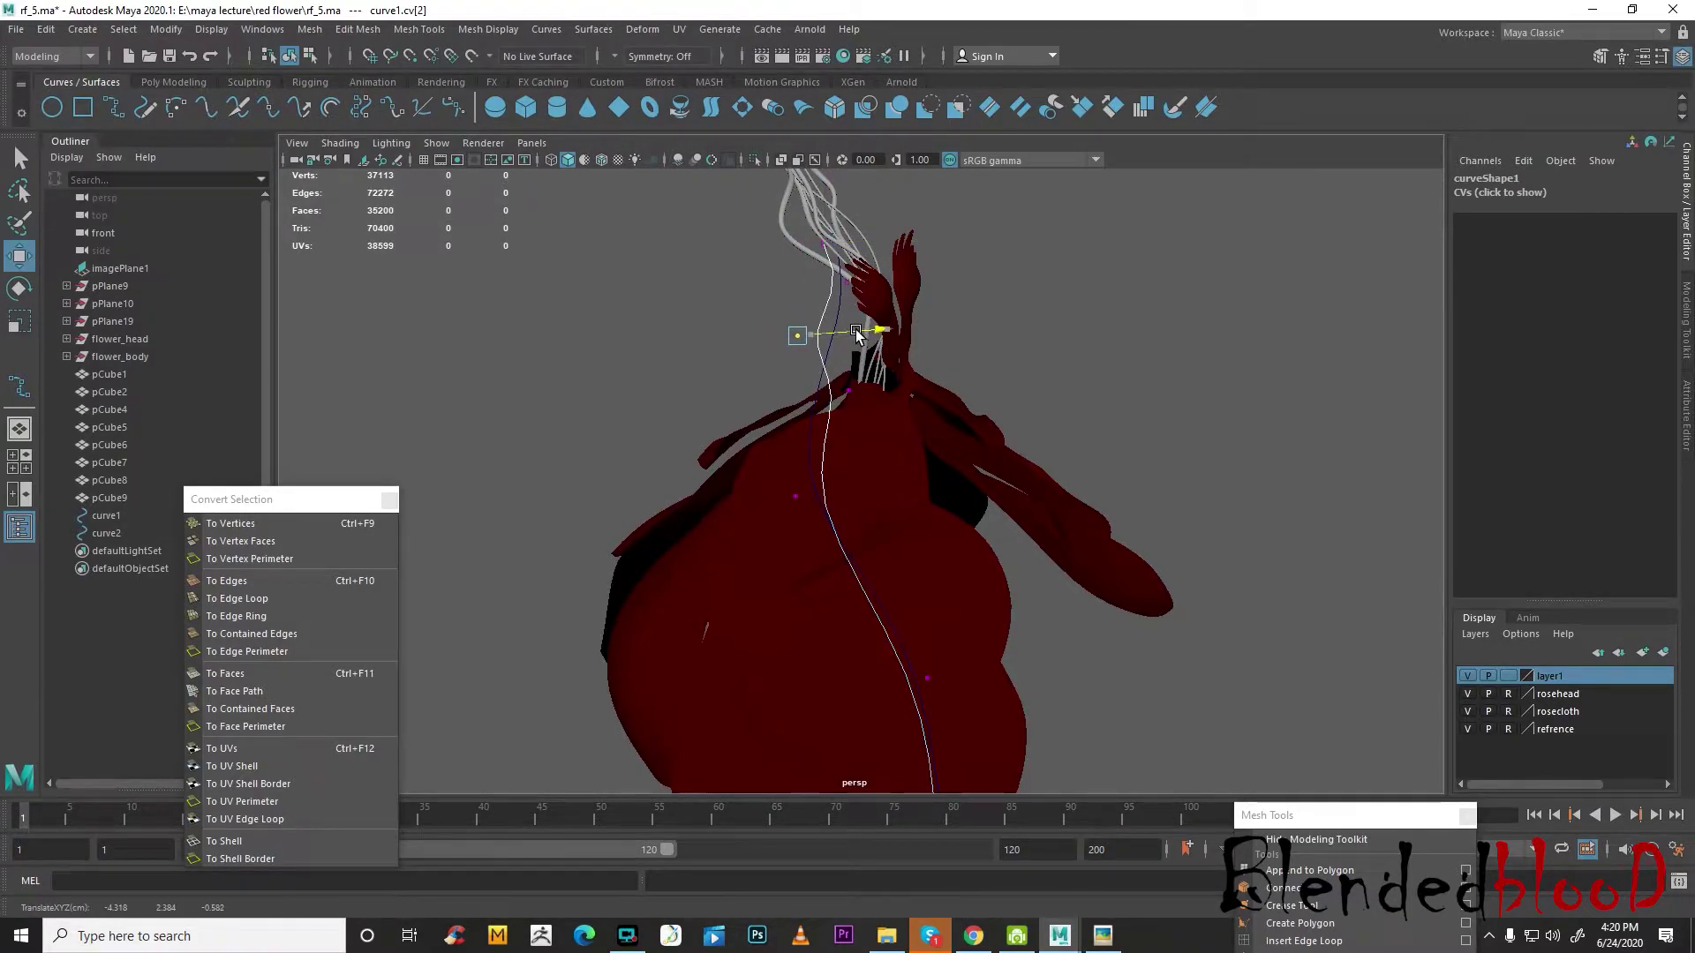
left_click(845, 281)
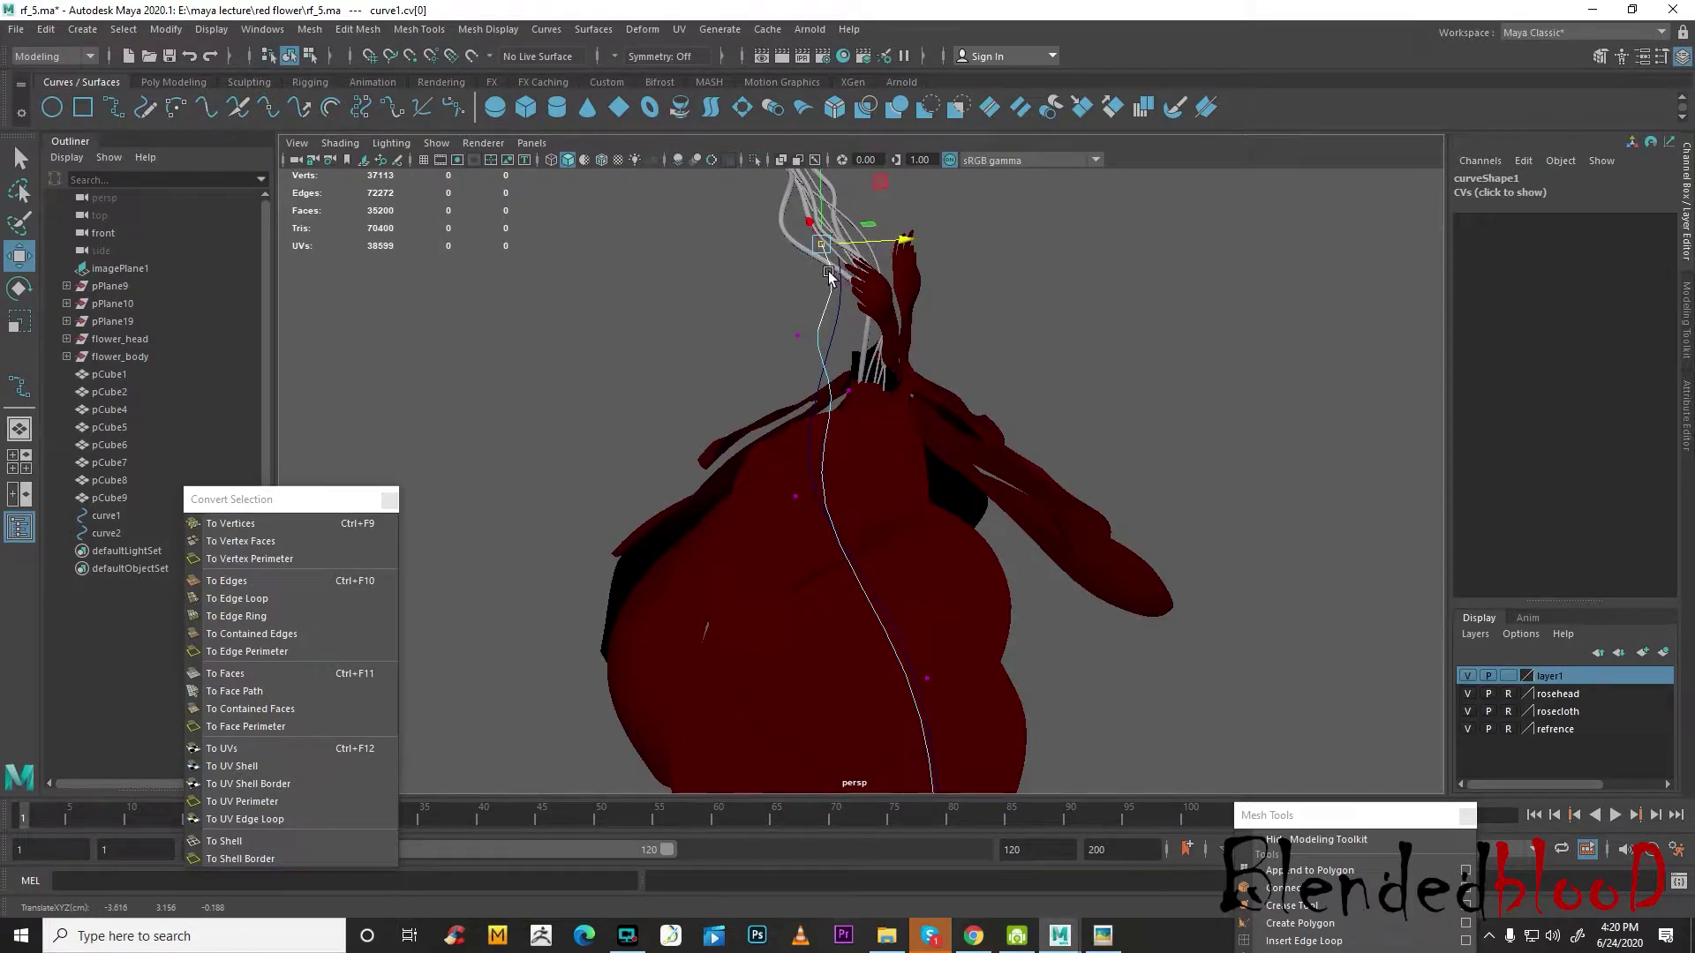
left_click_drag(897, 286, 897, 340)
left_click(831, 332)
- Move curve1's fingertip control vertices in the front view to about X -8.5, Y -0.9 along the reference vine, and leave vertex mode
left_click_drag(854, 681, 840, 594, "alt")
key("space")
key("space")
middle_click_drag(790, 602, 859, 512, "alt")
scroll(756, 584, "up", 2)
scroll(858, 512, "up", 1)
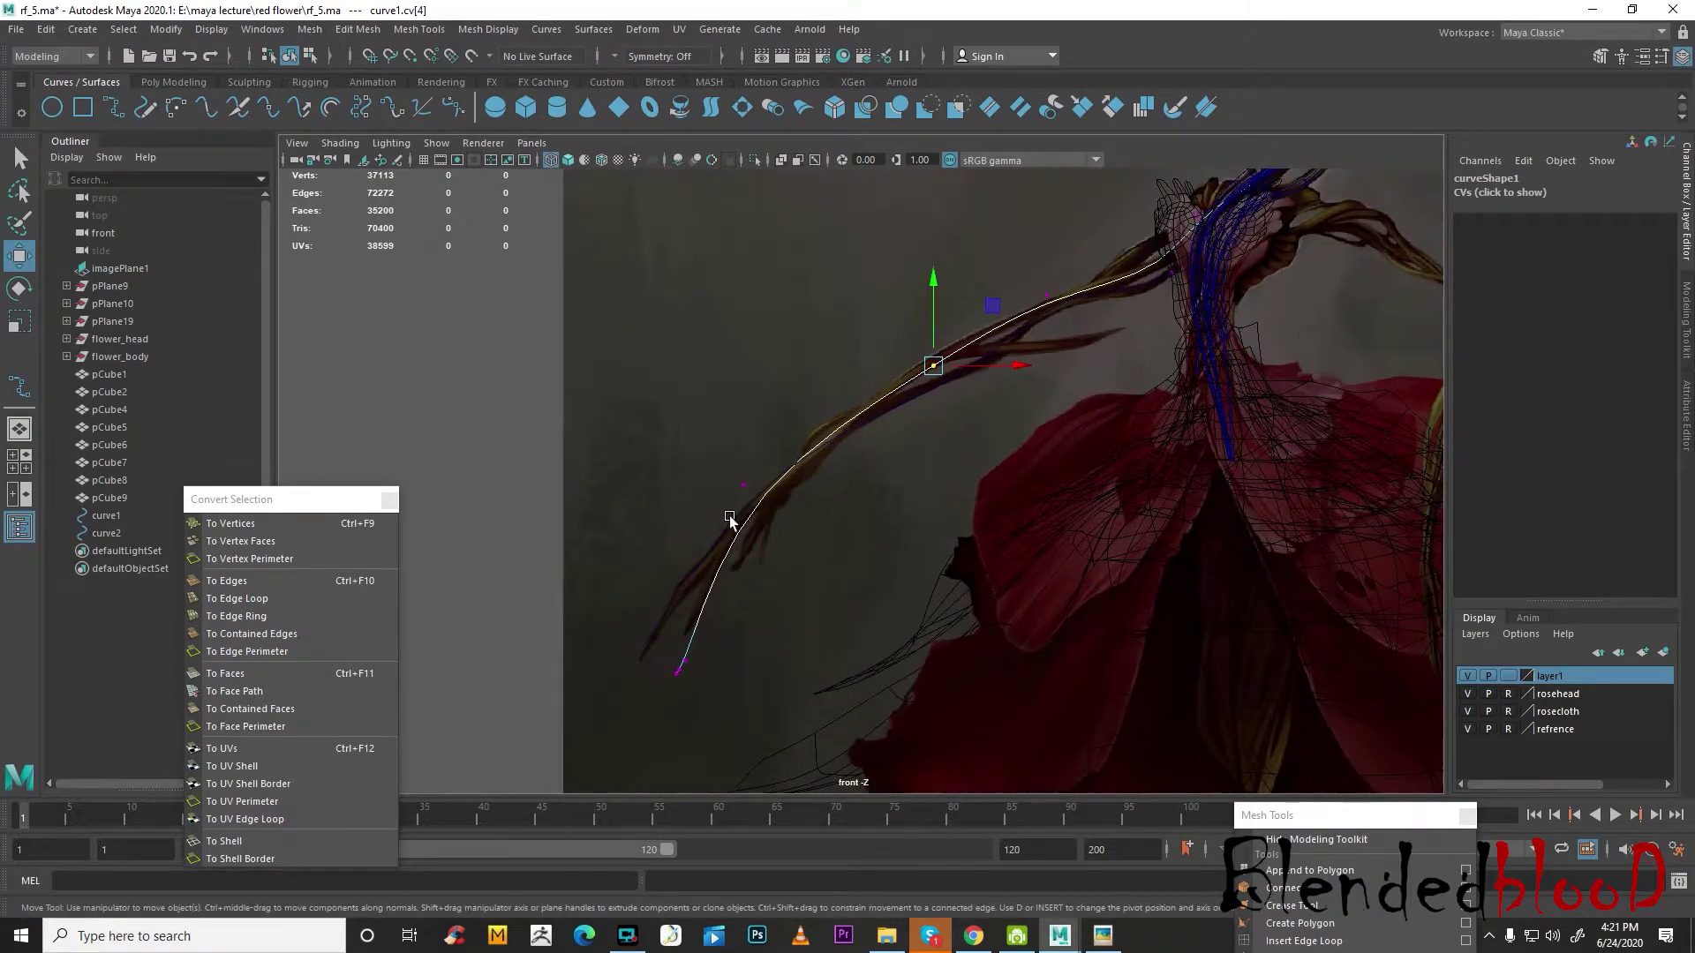
left_click_drag(673, 682, 697, 629)
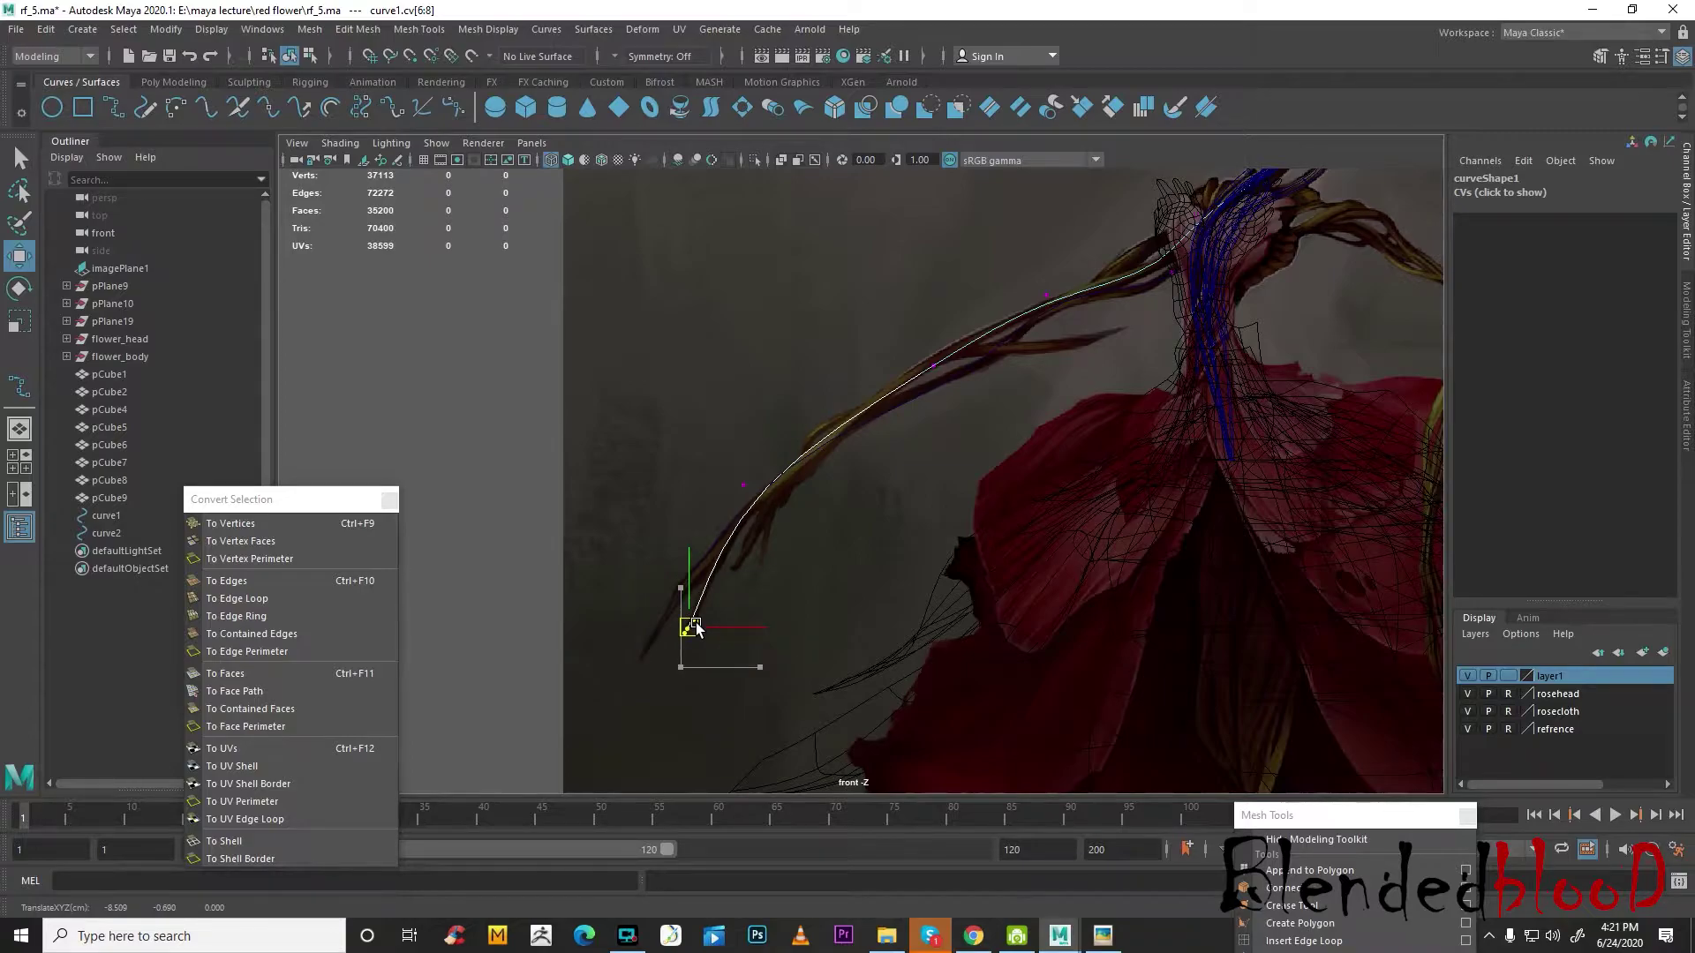
middle_click_drag(849, 528, 818, 639, "alt")
right_click_drag(1056, 402, 1128, 347)
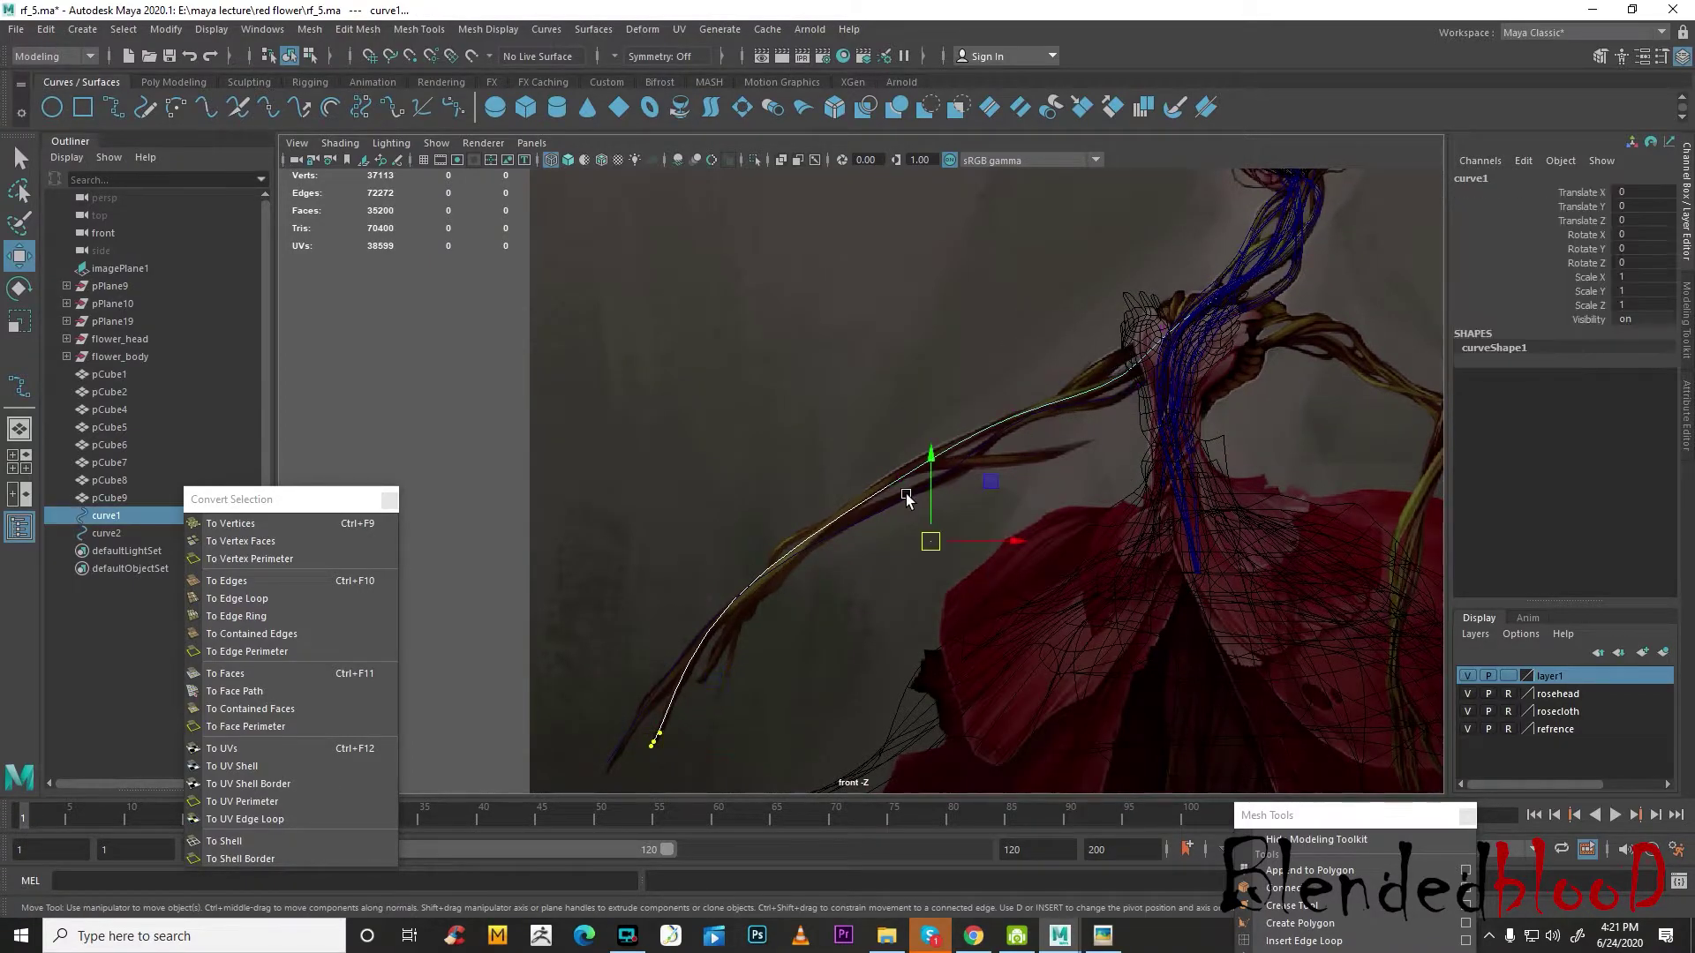
left_click(908, 505)
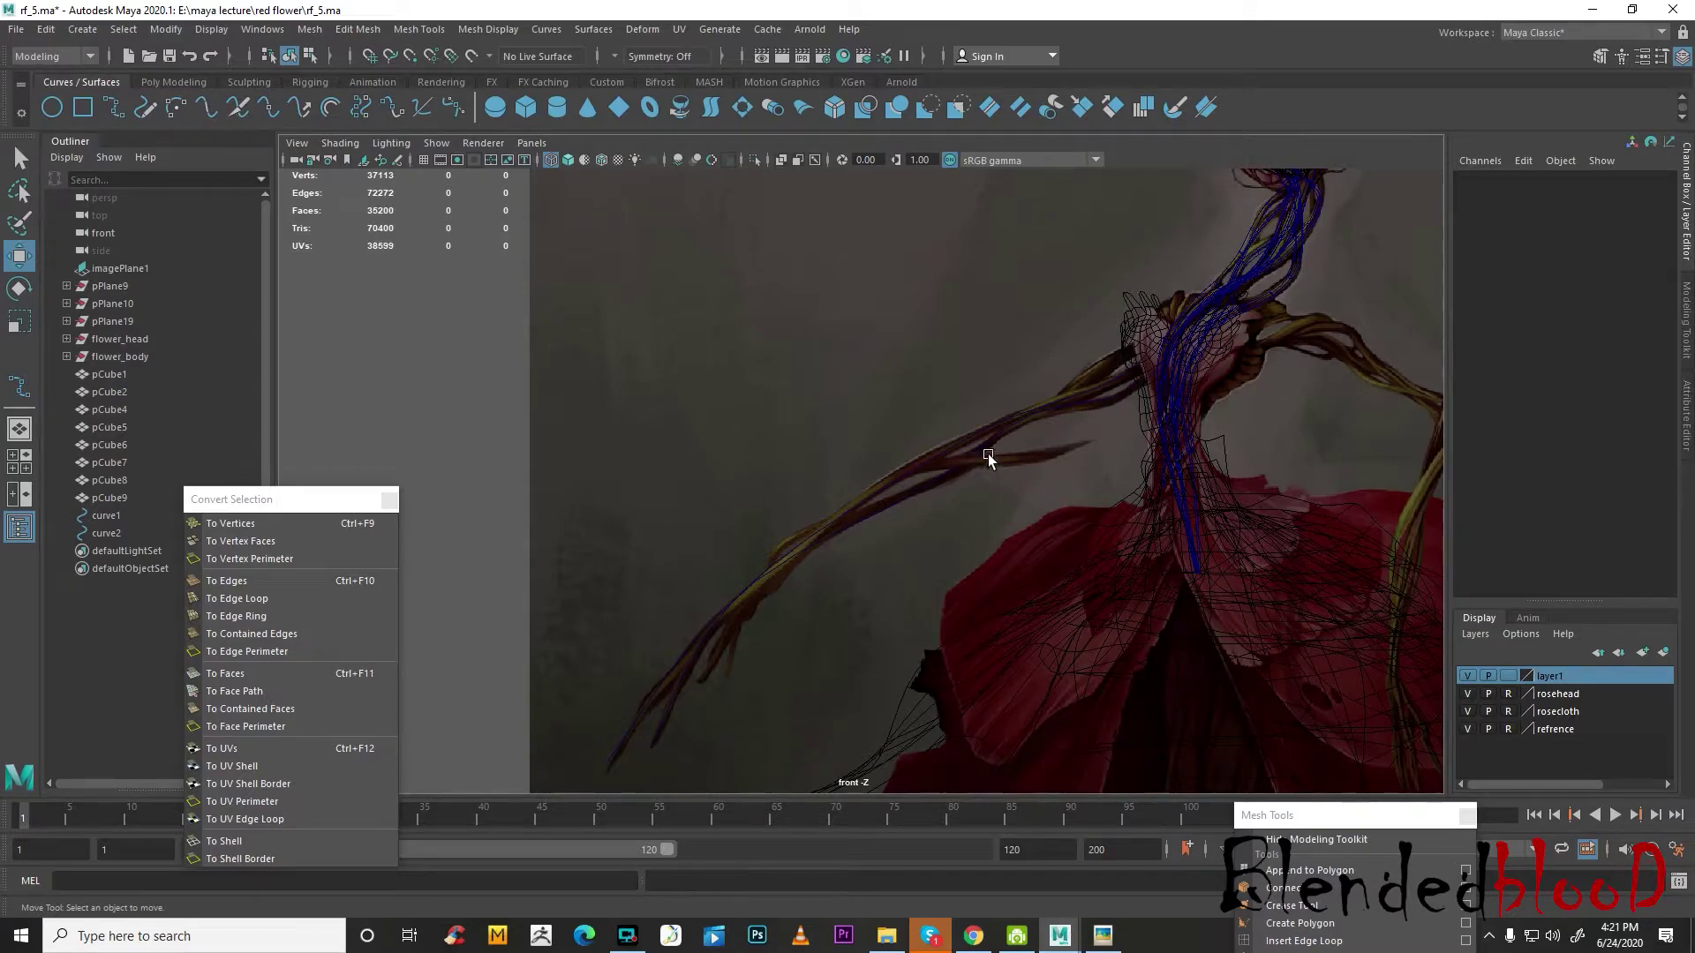
- Duplicate curve2, offset the copy slightly upward, and switch the copy to control vertex mode
left_click(1085, 408)
scroll(1077, 420, "up", 2)
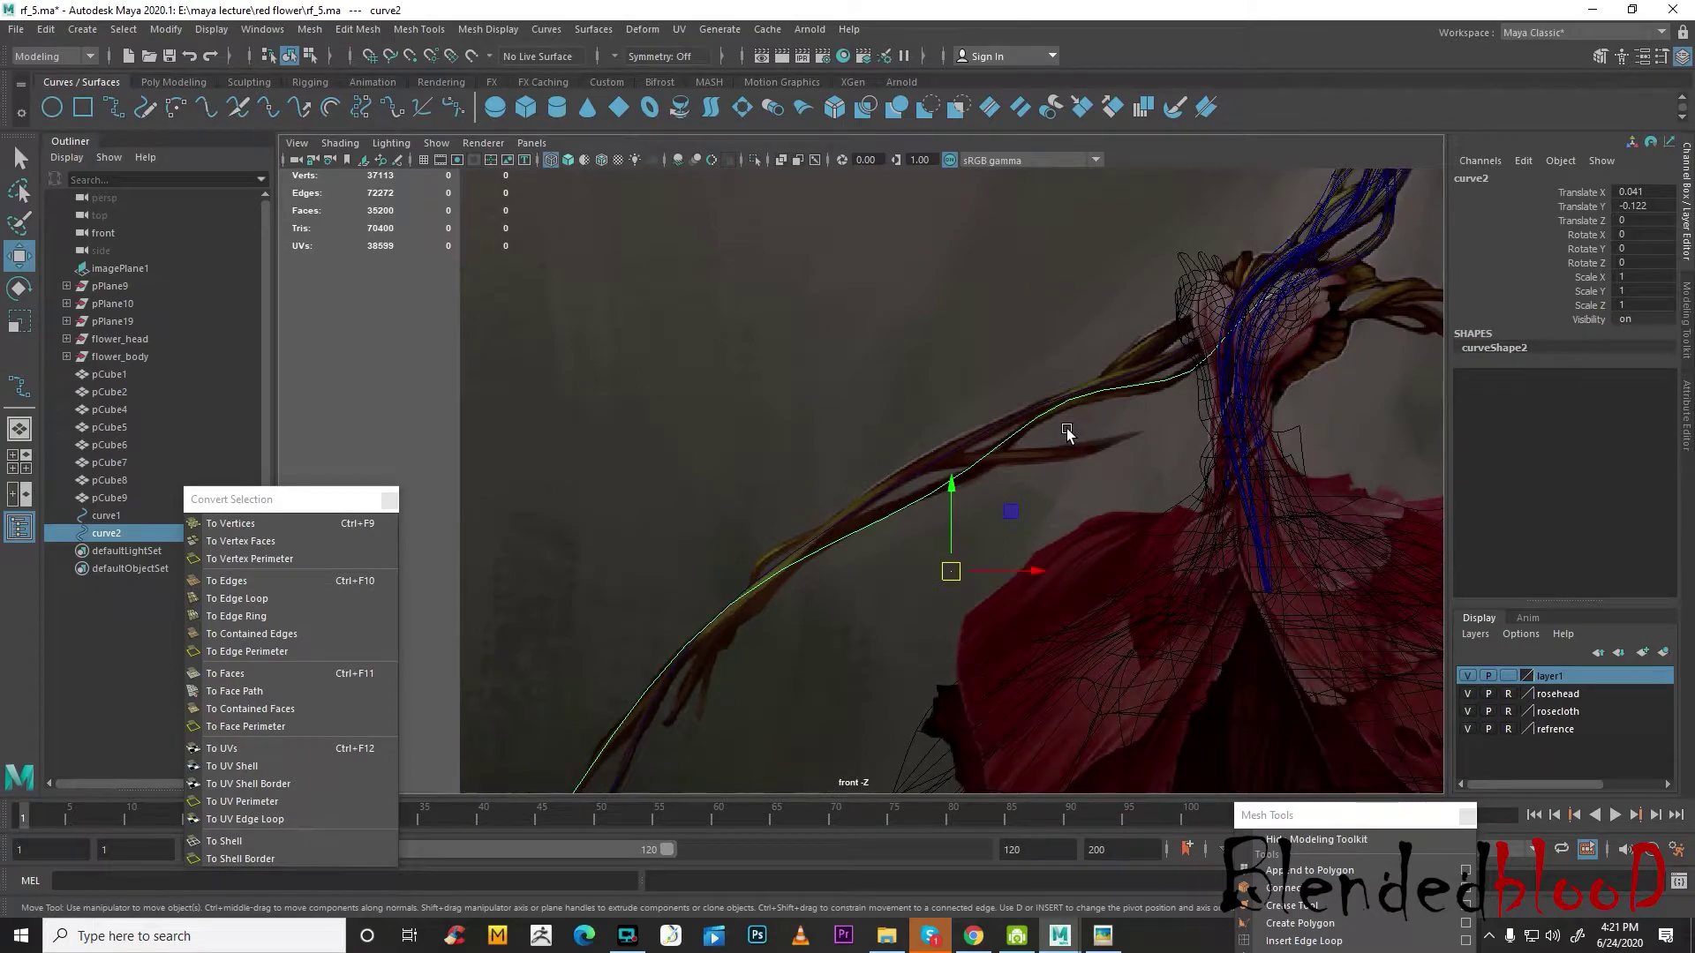
key("ctrl+d")
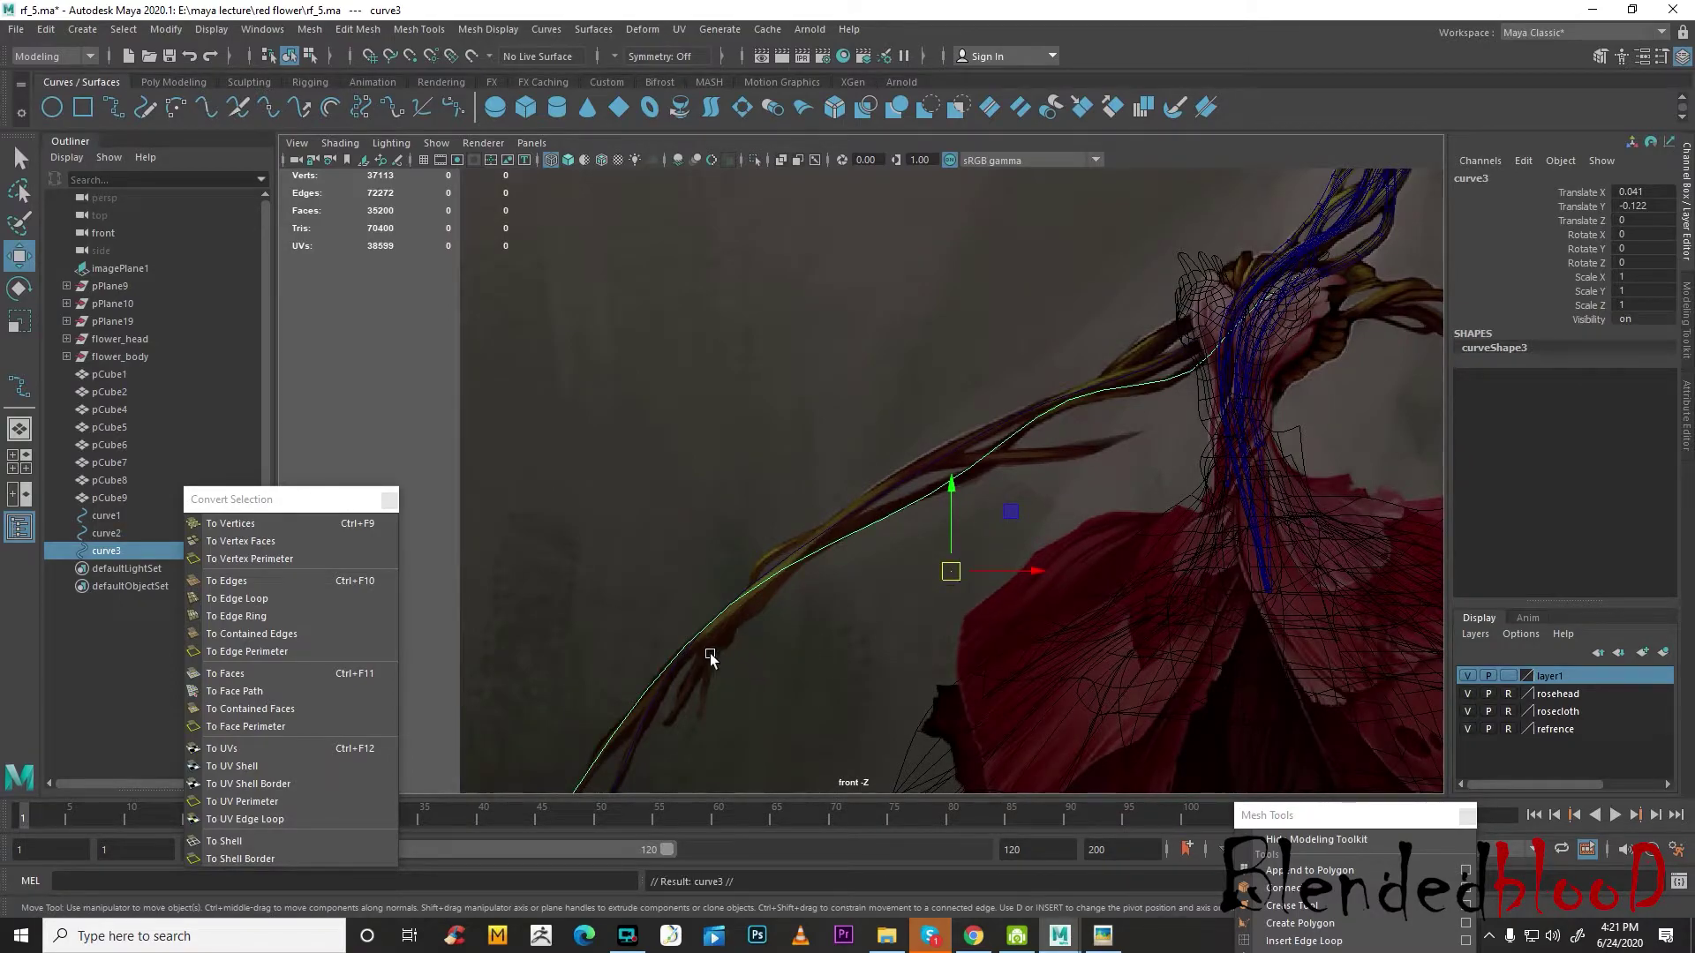
left_click_drag(955, 570, 962, 555)
right_click_drag(975, 459, 882, 459)
- Reshape the new curve's upper-arm, forearm and fingertip control vertices to follow another vine, ending it at the short lower finger
left_click_drag(1183, 339, 1090, 395)
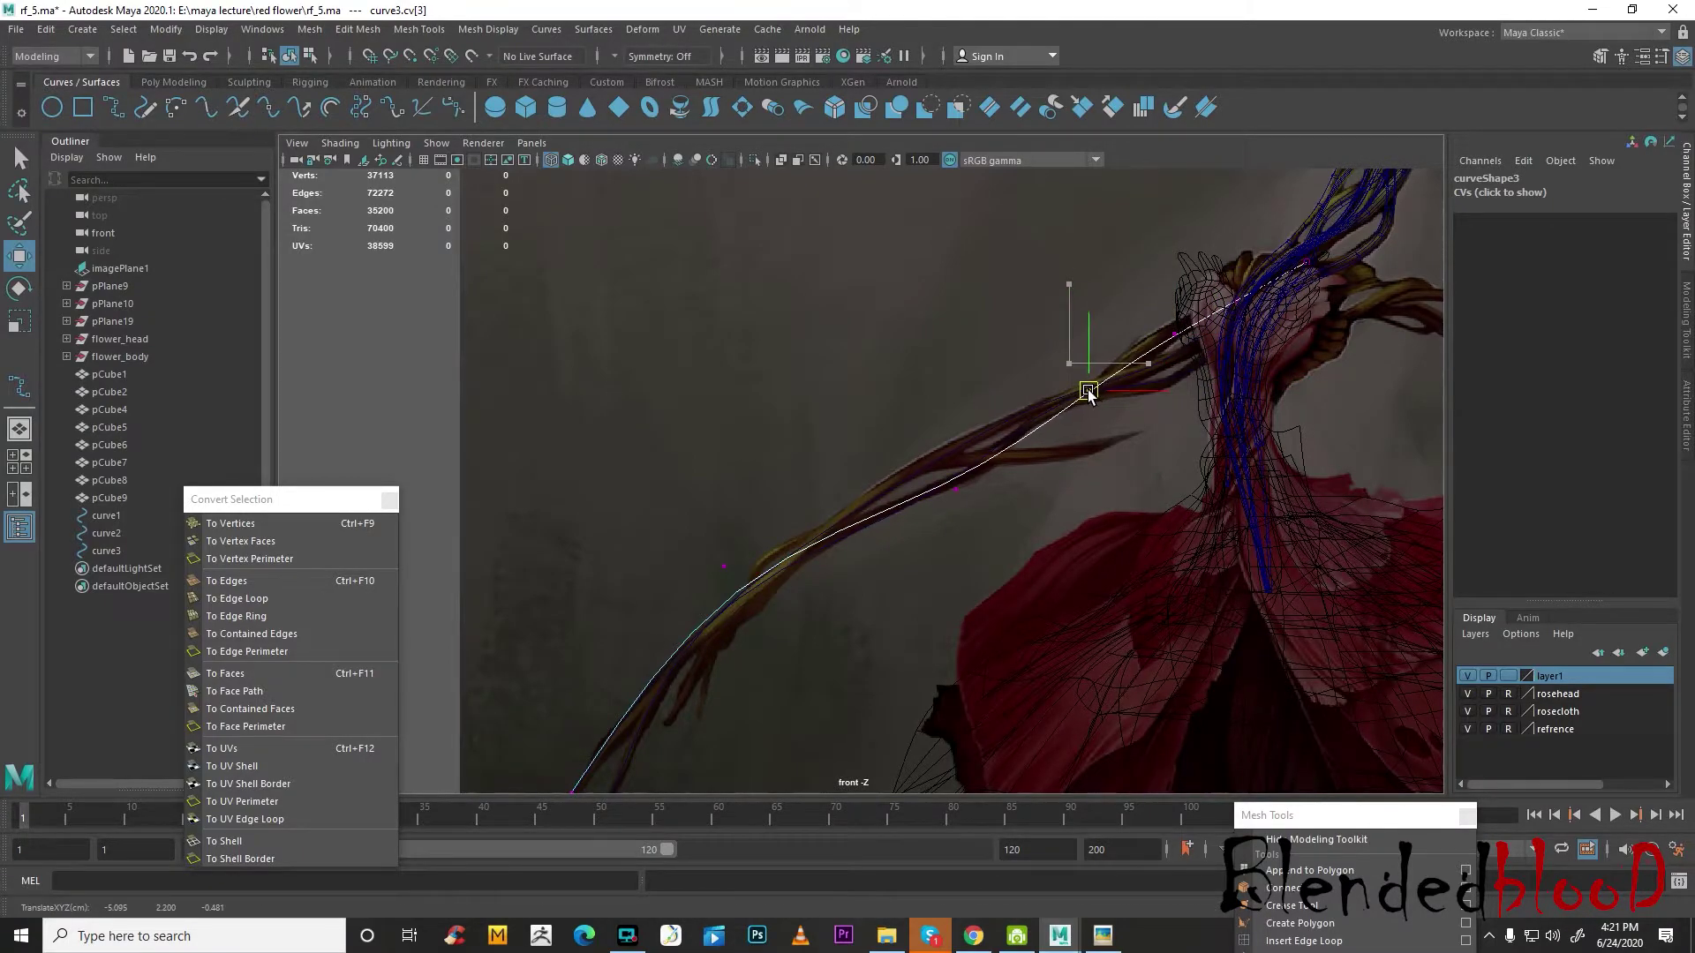
left_click_drag(707, 551, 802, 633)
left_click_drag(732, 577, 756, 547)
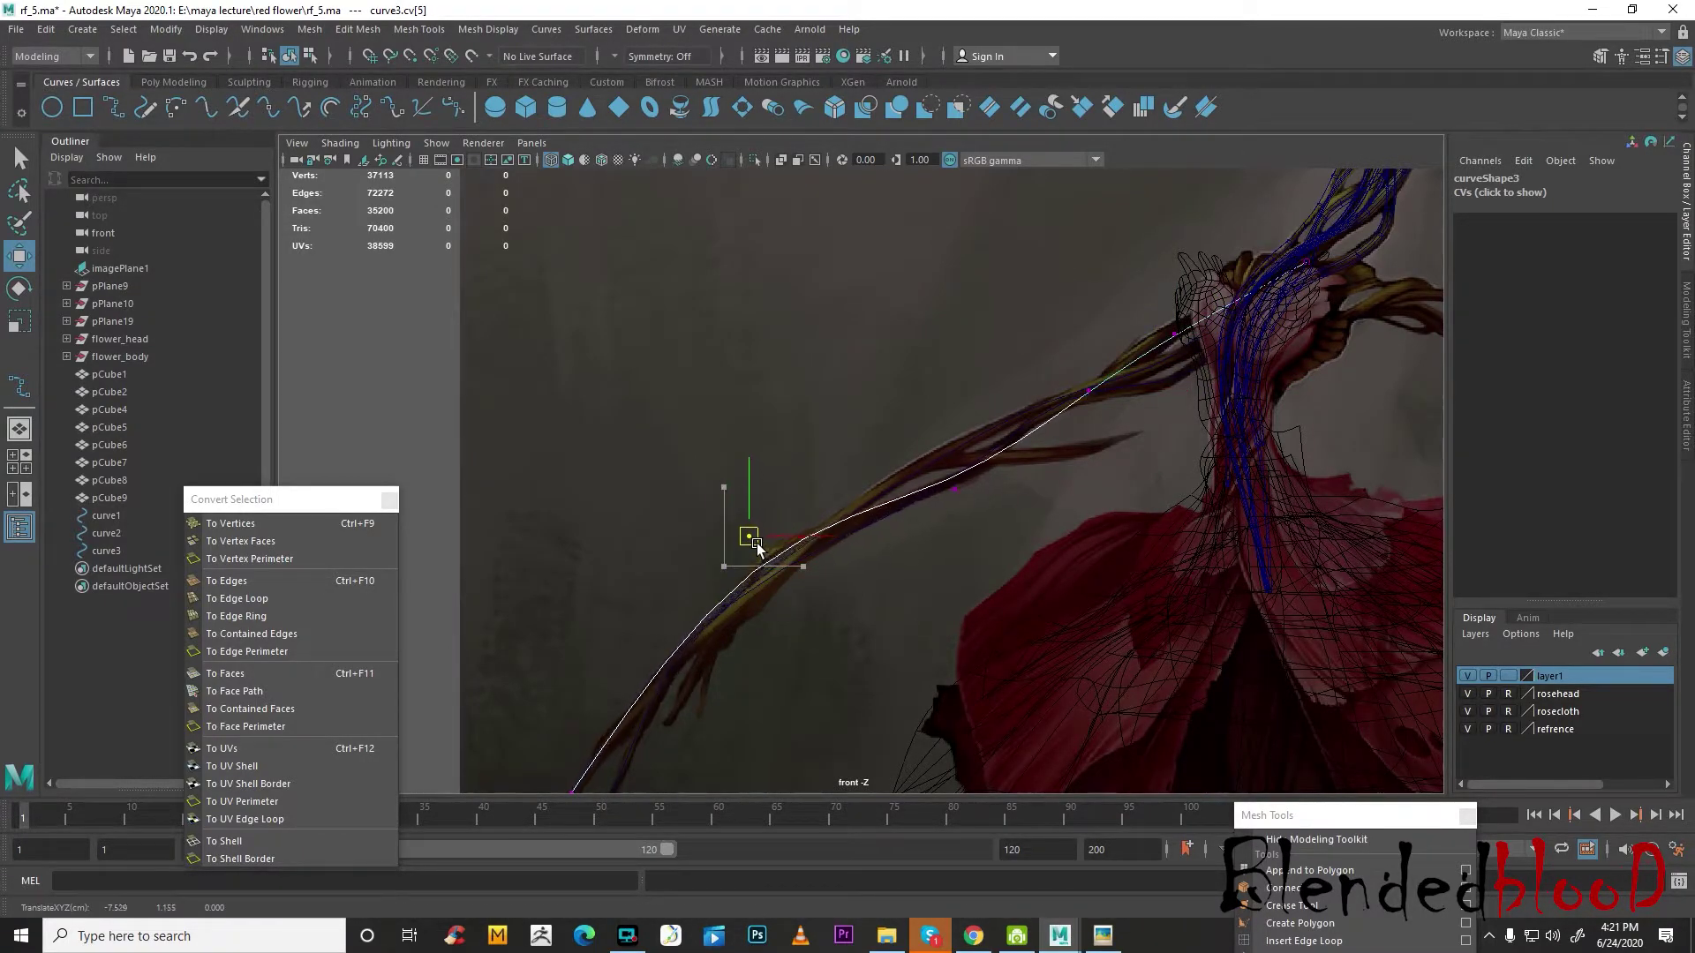
middle_click_drag(757, 547, 816, 370, "alt")
left_click_drag(603, 609, 733, 541)
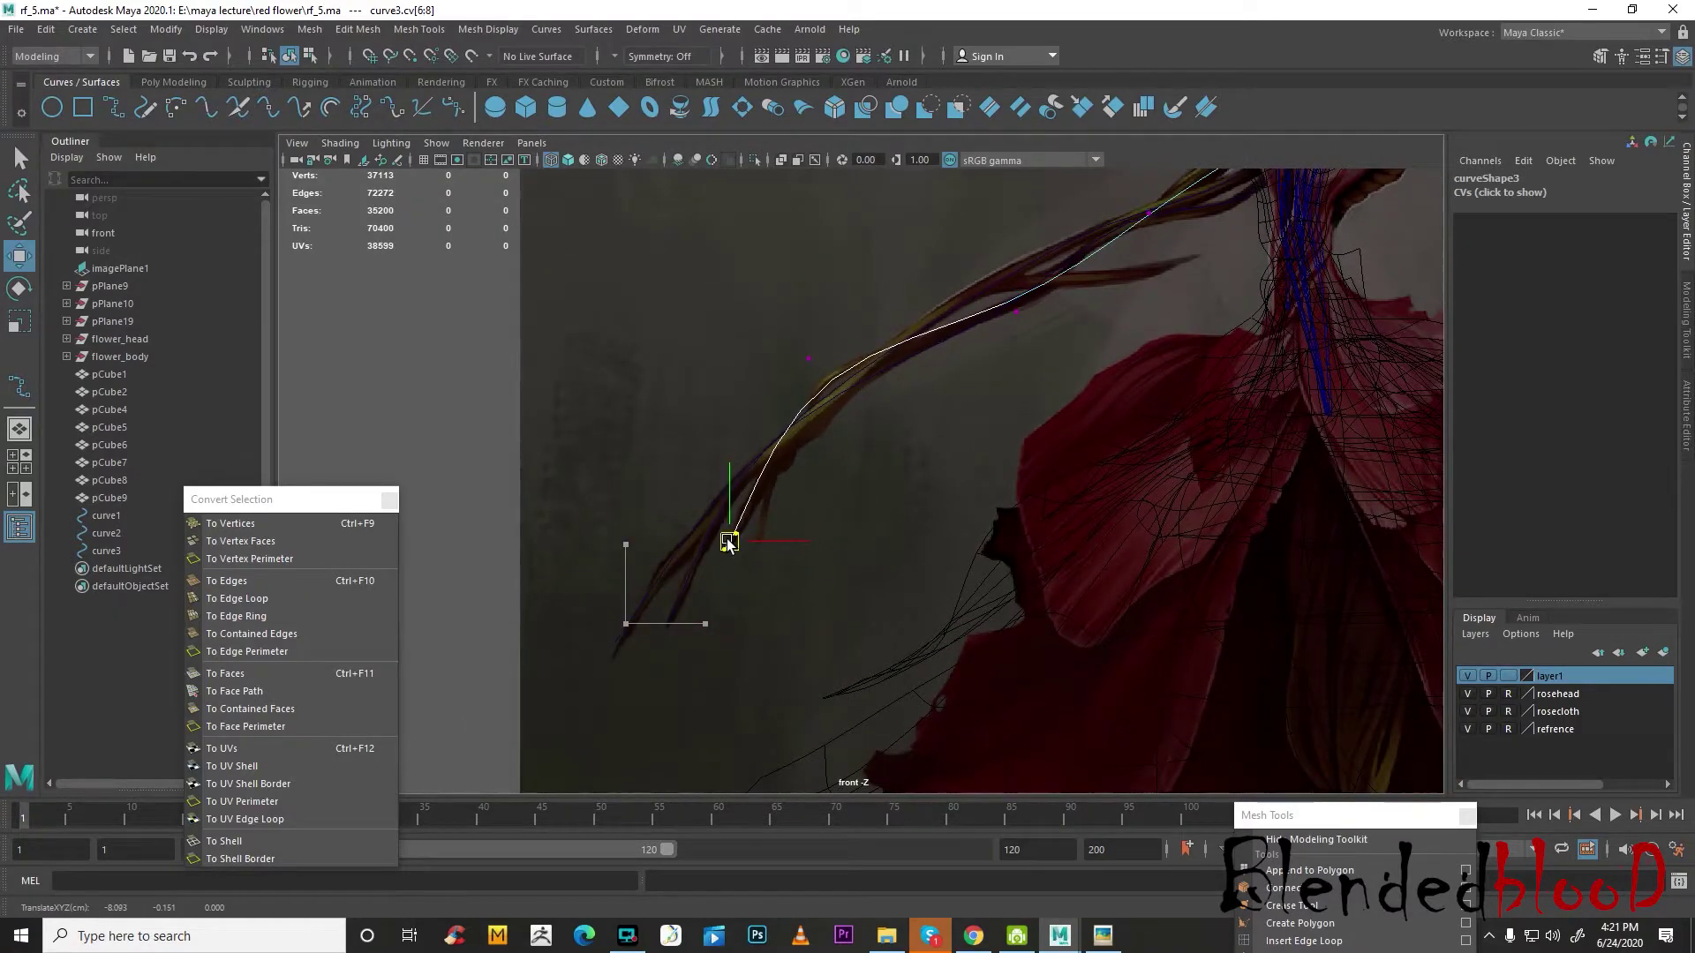
- Refine curve3's shoulder and upper-arm control vertices in the front view to match the reference vine
middle_click_drag(904, 485, 896, 636, "alt")
left_click(934, 509)
middle_click_drag(938, 516, 890, 649, "alt")
left_click(1017, 536)
left_click_drag(1070, 470, 1107, 495)
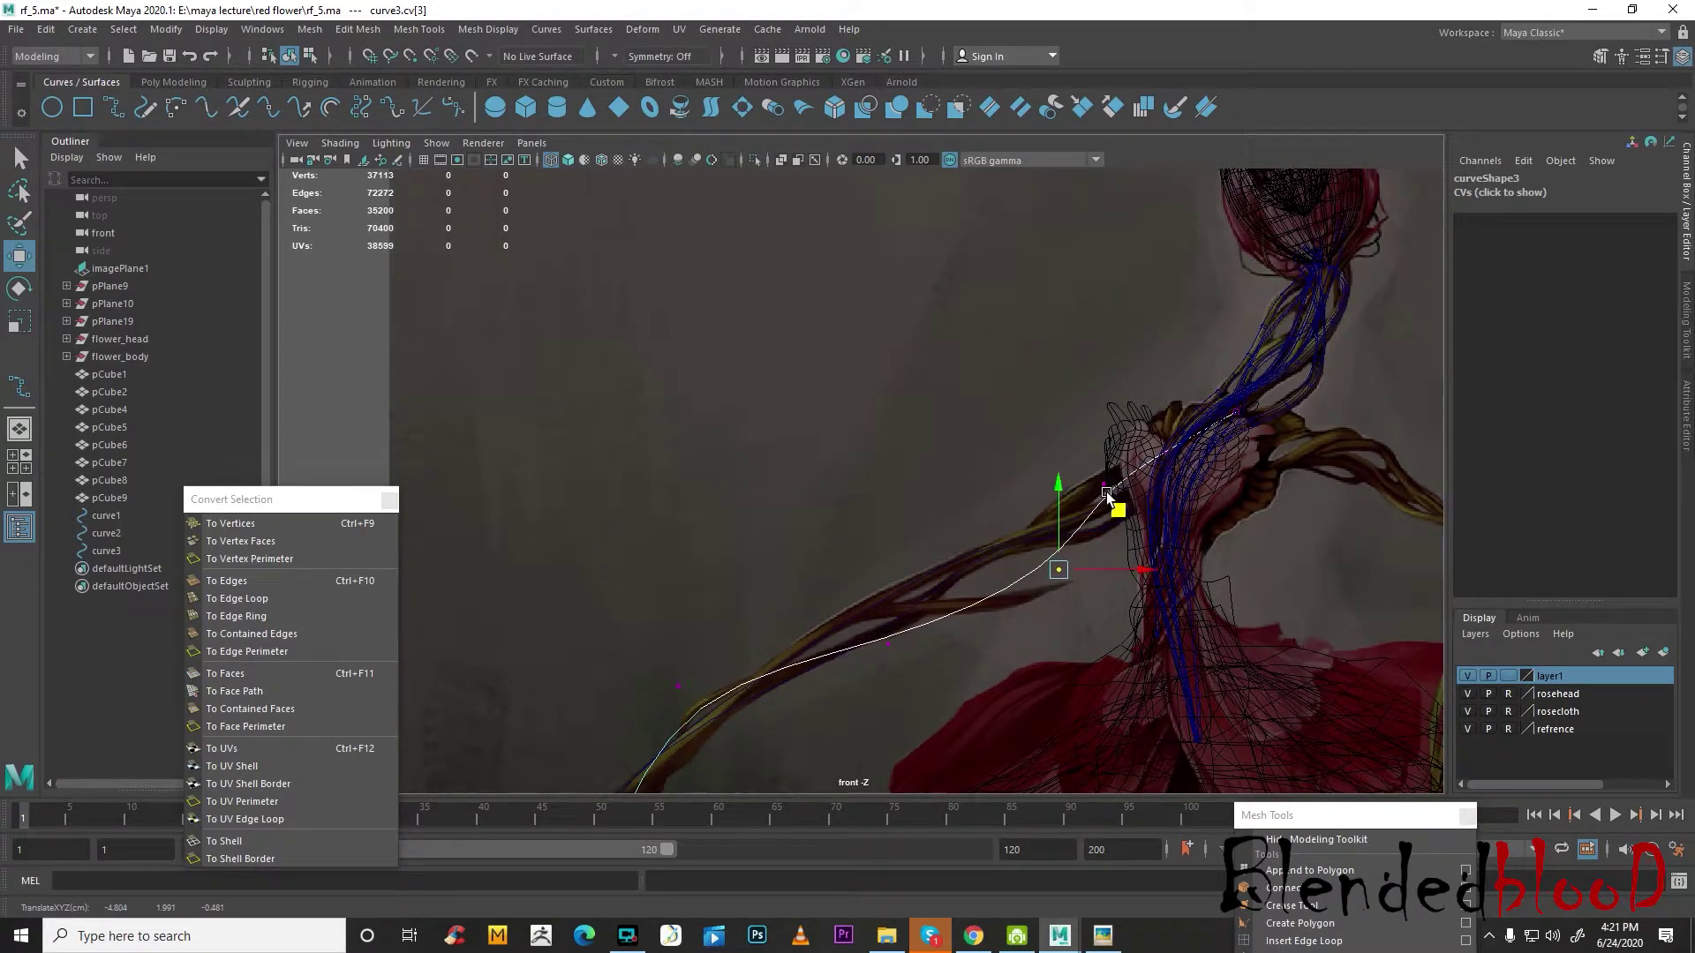
left_click_drag(1058, 572, 1027, 528)
left_click_drag(1126, 498, 1085, 470)
- Adjust the depth of curve3's shoulder and upper-arm control vertices in the perspective view
key("space")
left_click_drag(1249, 397, 1095, 598)
left_click_drag(1005, 439, 1040, 453)
left_click_drag(1065, 390, 1102, 391)
left_click_drag(1086, 492, 850, 591, "alt")
- Trace the side branch with an EP curve in the front view, from its tip near the torso down to the short lower finger
key("space")
key("space")
middle_click_drag(971, 549, 1020, 367, "alt")
middle_click_drag(687, 637, 734, 542, "alt")
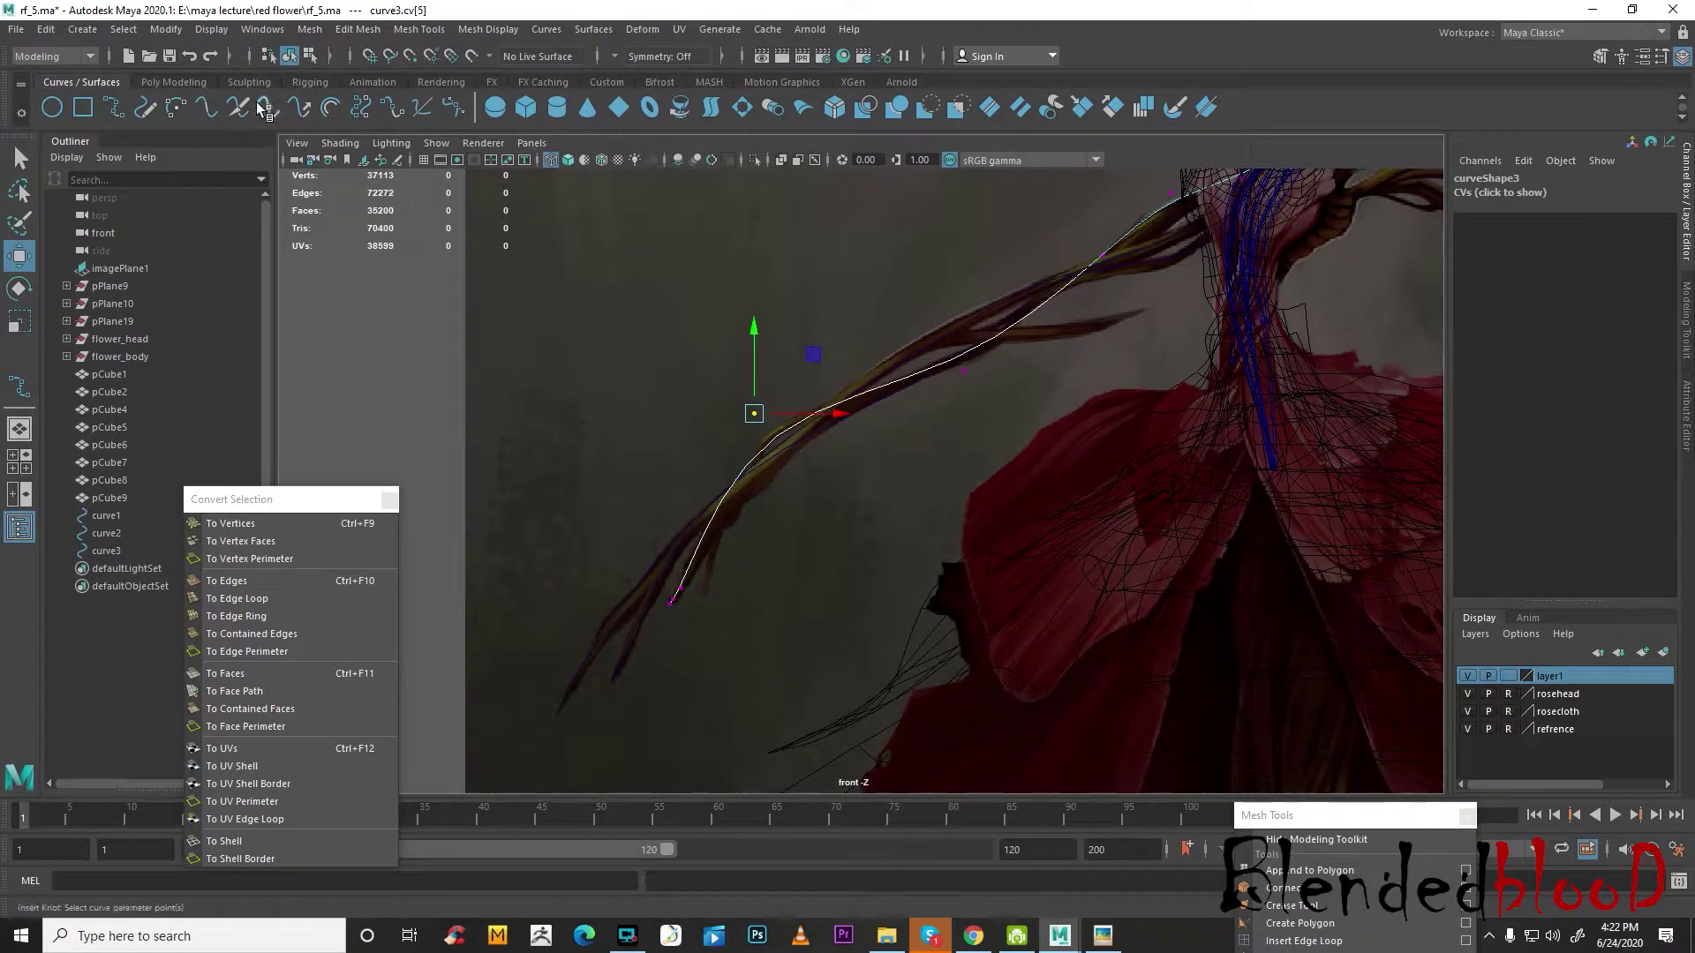
left_click(113, 107)
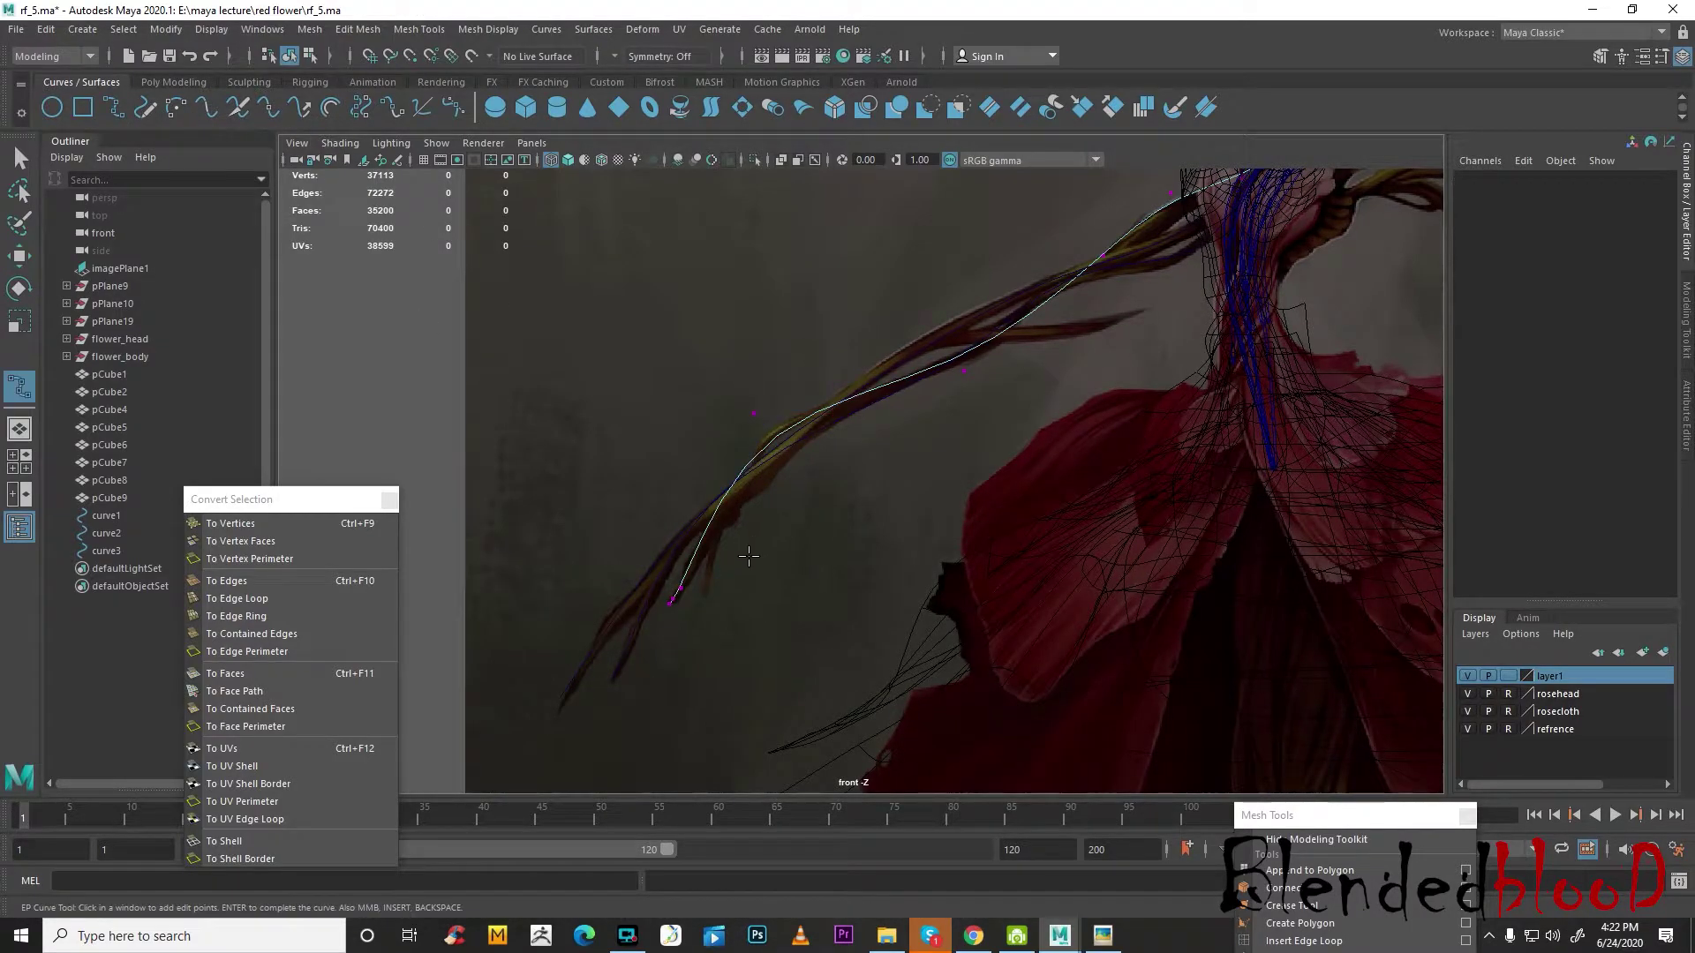
left_click(708, 596)
left_click(742, 478)
left_click_drag(737, 468, 741, 476)
key("ctrl+z")
left_click(999, 340)
left_click(972, 335)
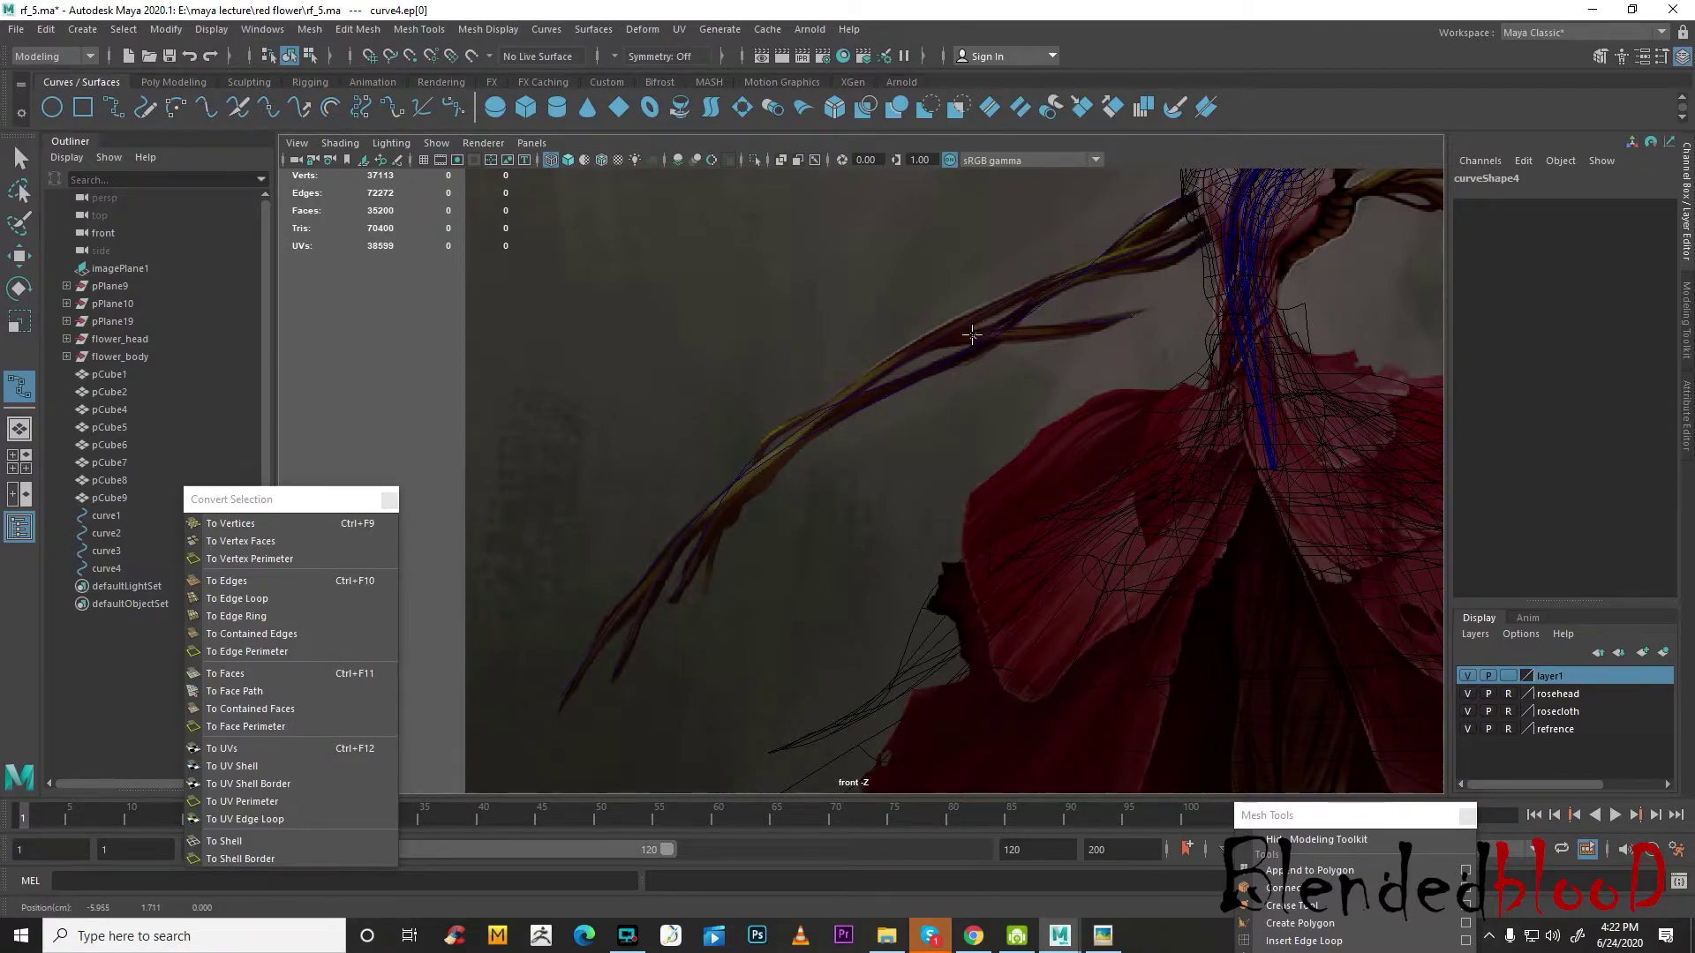
left_click(926, 331)
left_click(812, 415)
left_click(736, 517)
left_click(713, 592)
key("w")
- Adjust the branch curve's control vertices near its tip and at mid-arm to match the reference branch
middle_click_drag(988, 401, 996, 418, "alt")
right_click_drag(949, 345, 865, 347)
left_click_drag(997, 375, 1094, 366)
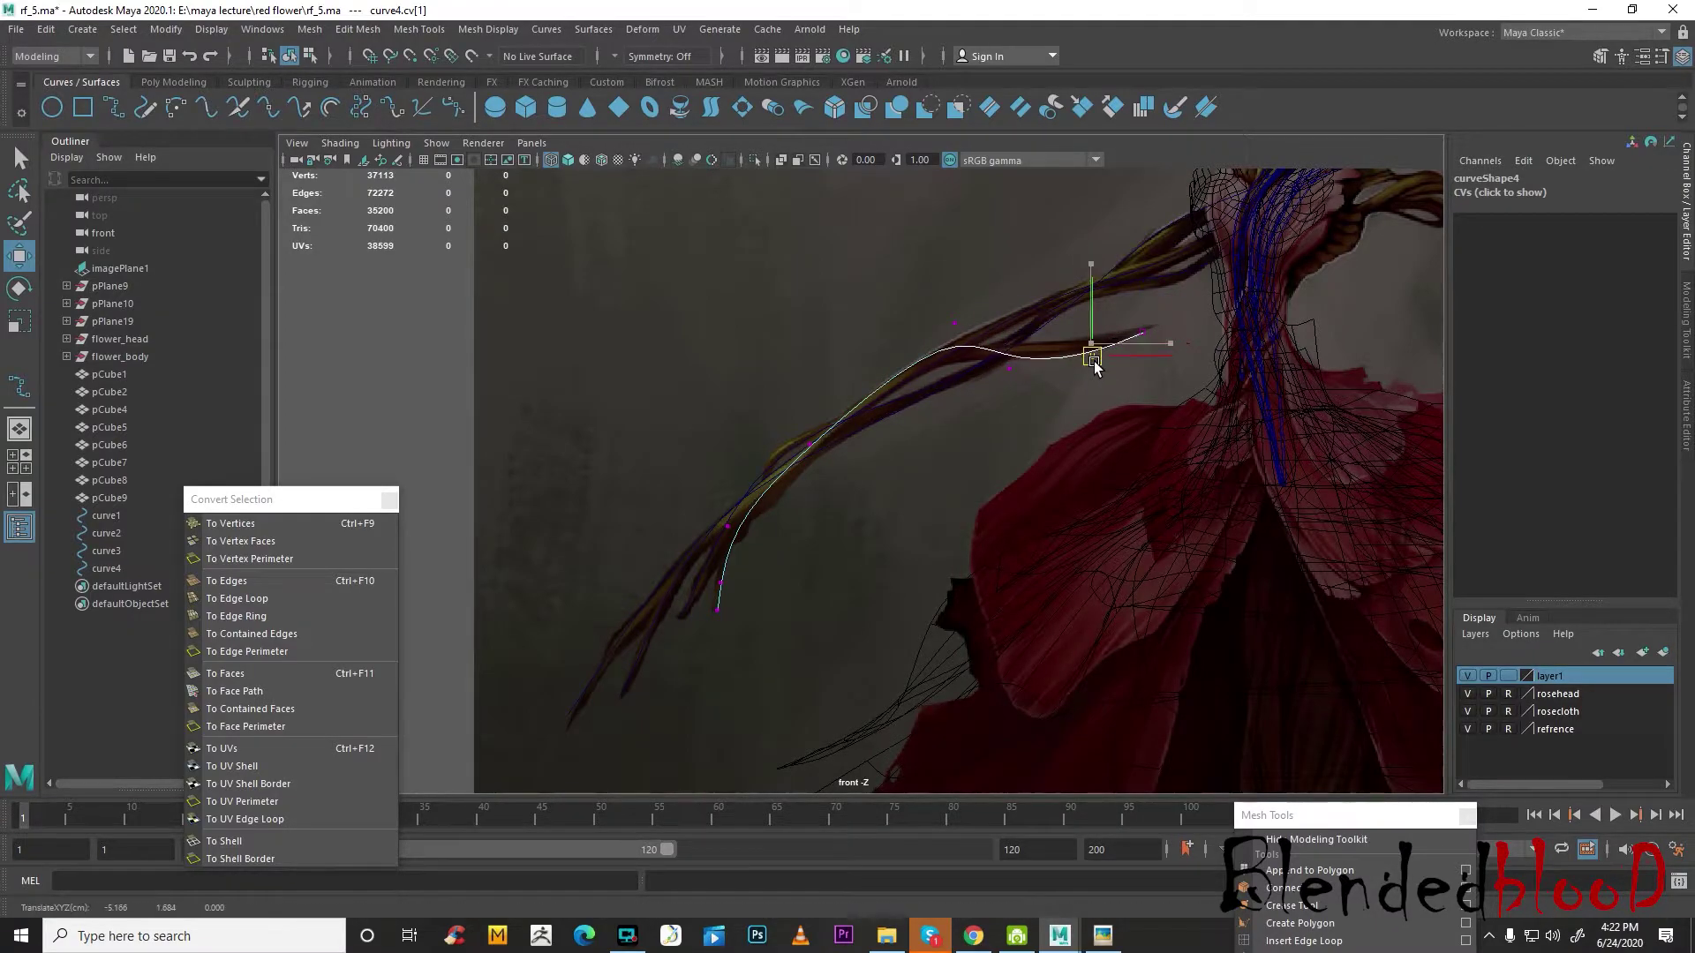
left_click(1018, 365)
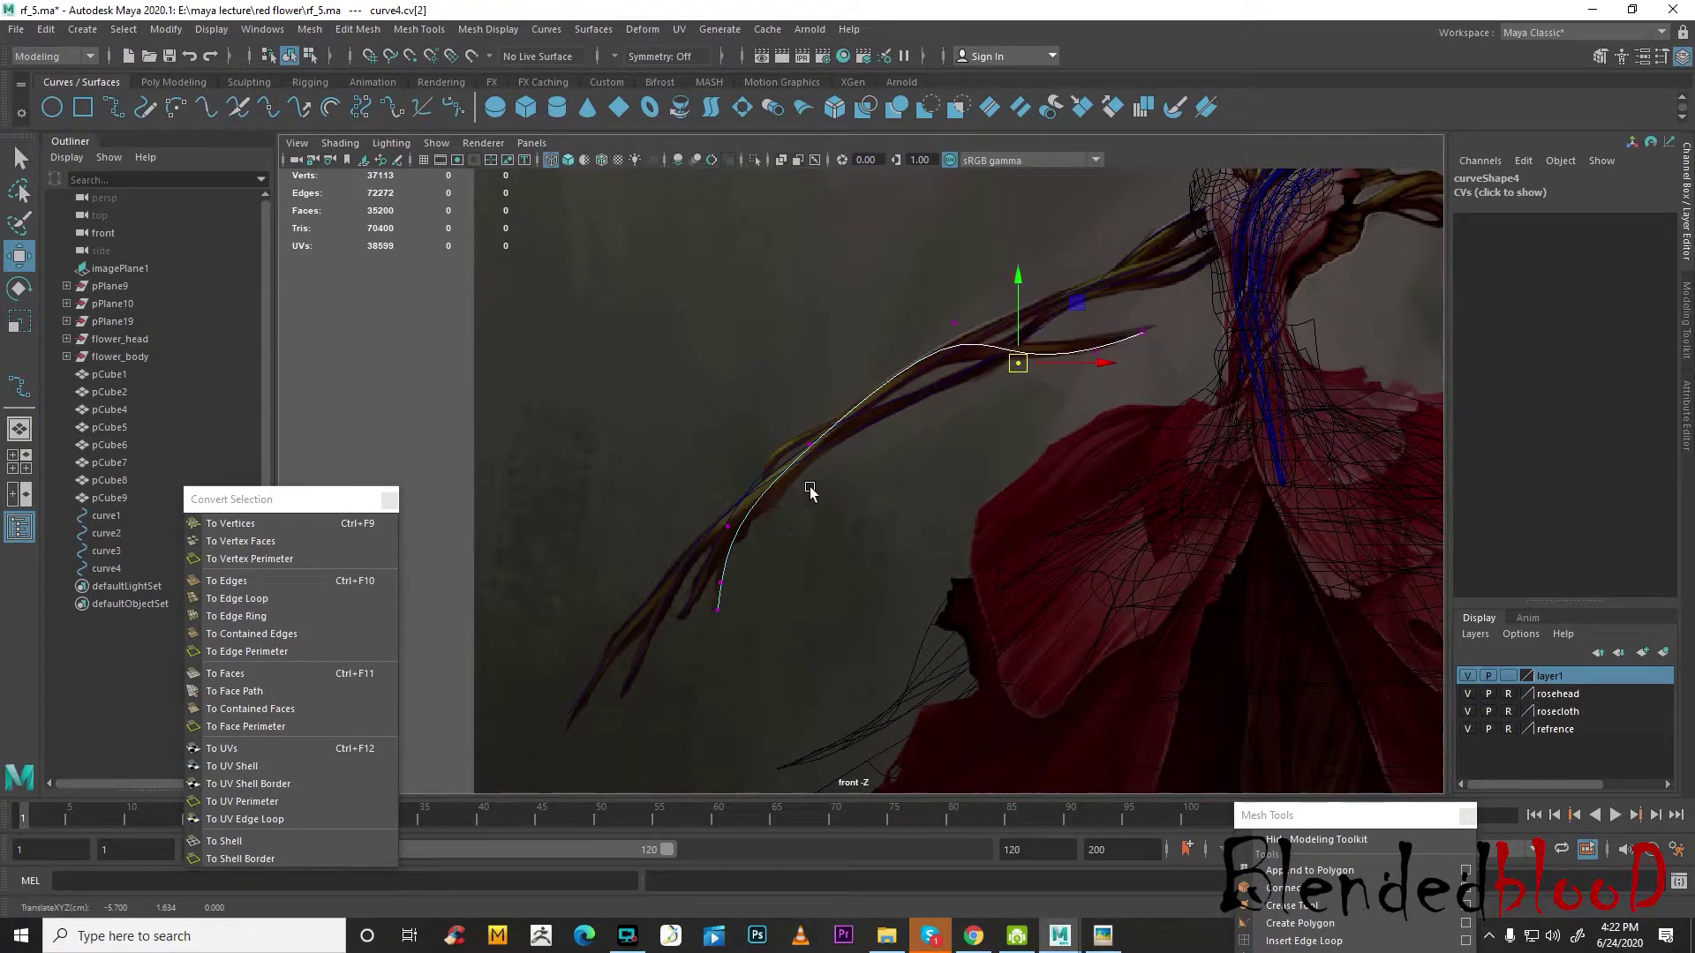
left_click_drag(791, 426, 828, 461)
- Return the branch curve to object mode in the perspective view and center its pivot
key("space")
key("space")
mouse_move(1058, 439)
left_mouse_down("alt")
mouse_move(1048, 506)
mouse_move(1065, 533)
left_mouse_up("alt")
scroll(1006, 466, "up", 3)
middle_click_drag(1067, 401, 1064, 496, "alt")
right_click_drag(1017, 429, 1082, 401)
left_click(167, 32)
left_click(214, 161)
- Rotate the branch curve about 11.55 degrees in Y and move it in depth to about Z -0.38
key("e")
left_click_drag(1040, 582, 1049, 583)
left_click(1157, 612)
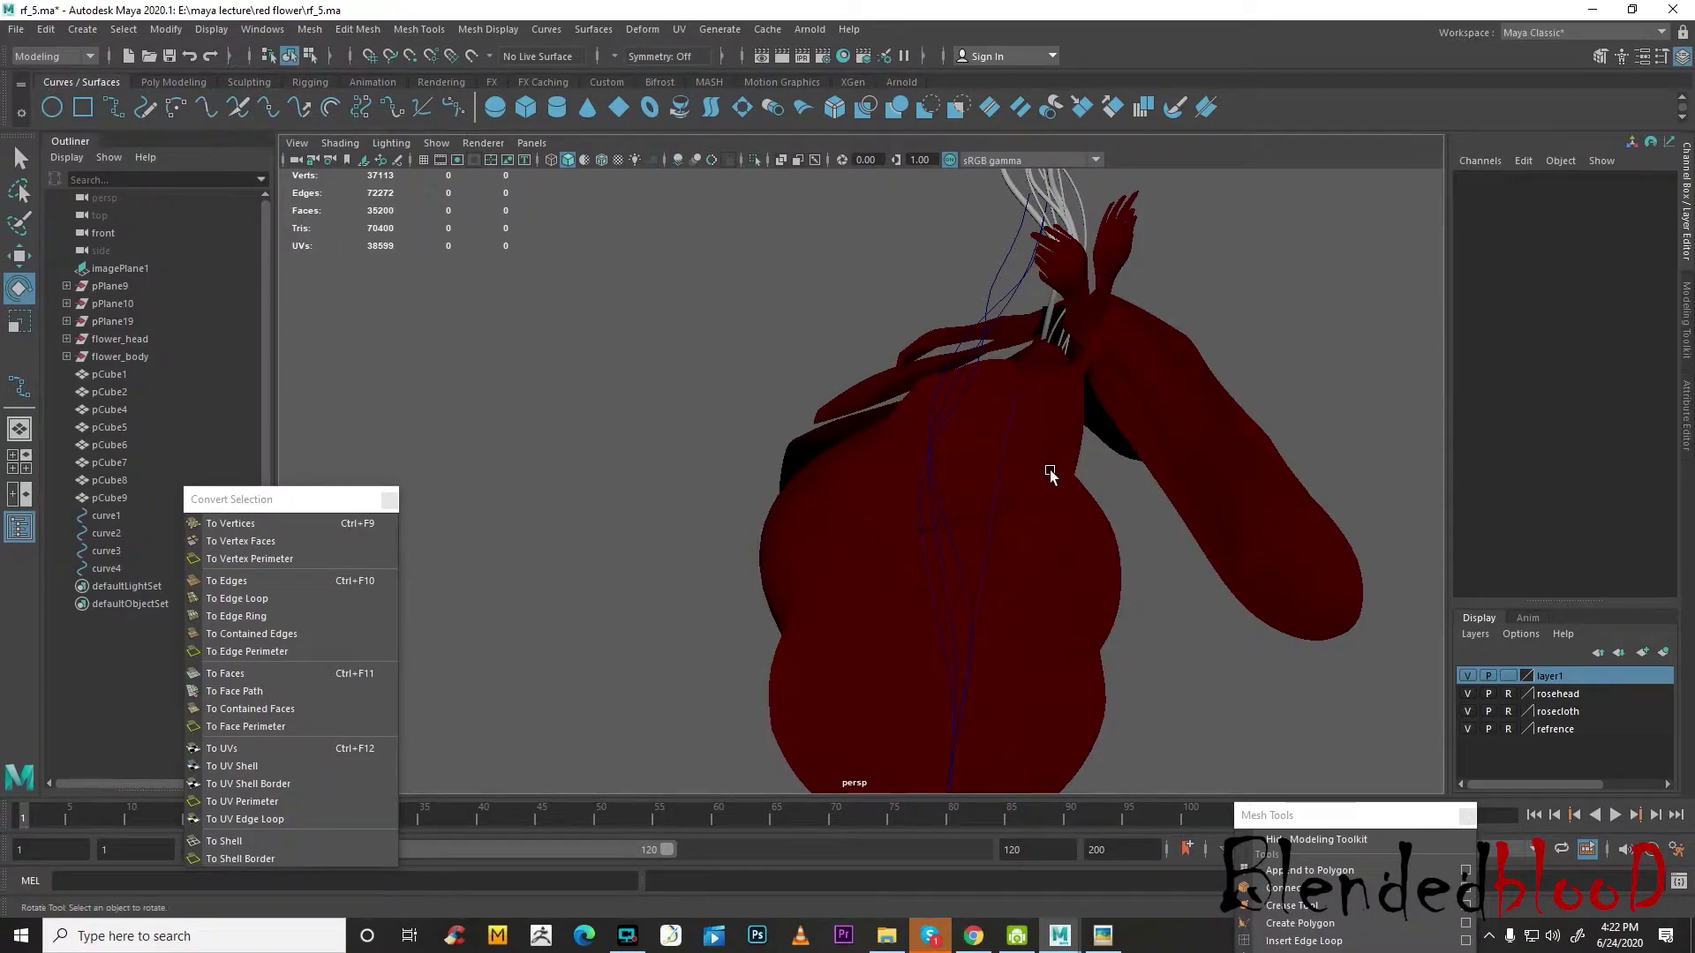
left_click(1005, 433)
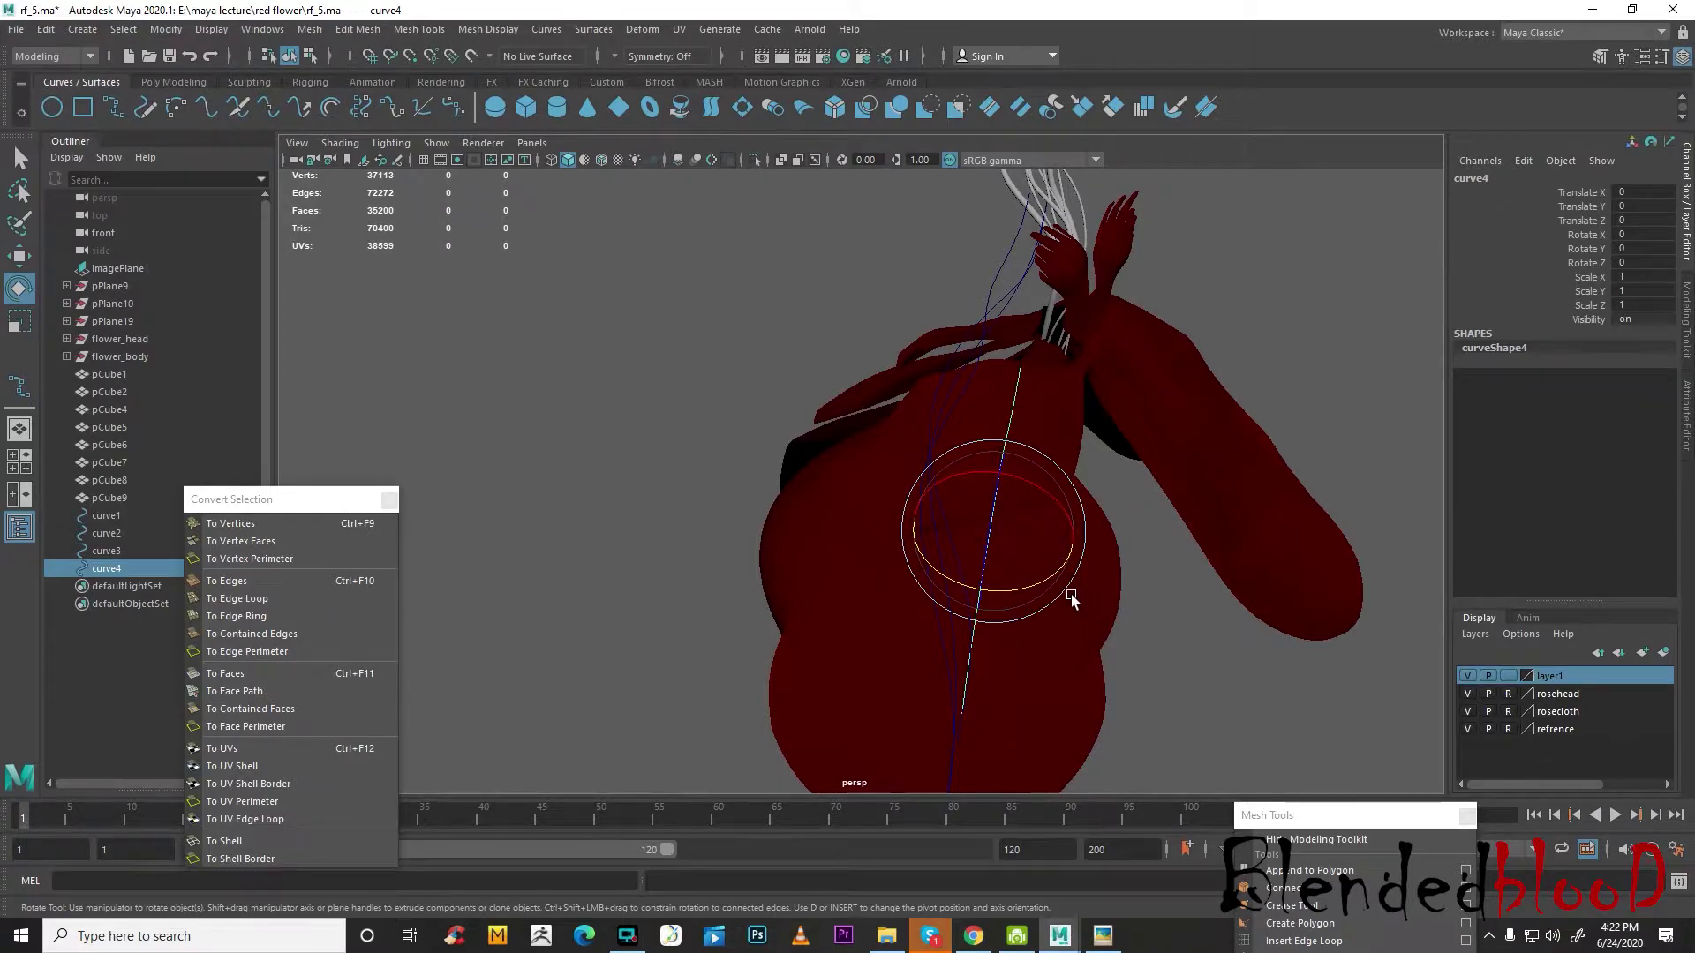
key("space")
left_click_drag(673, 357, 627, 313)
scroll(659, 343, "up", 3)
key("w")
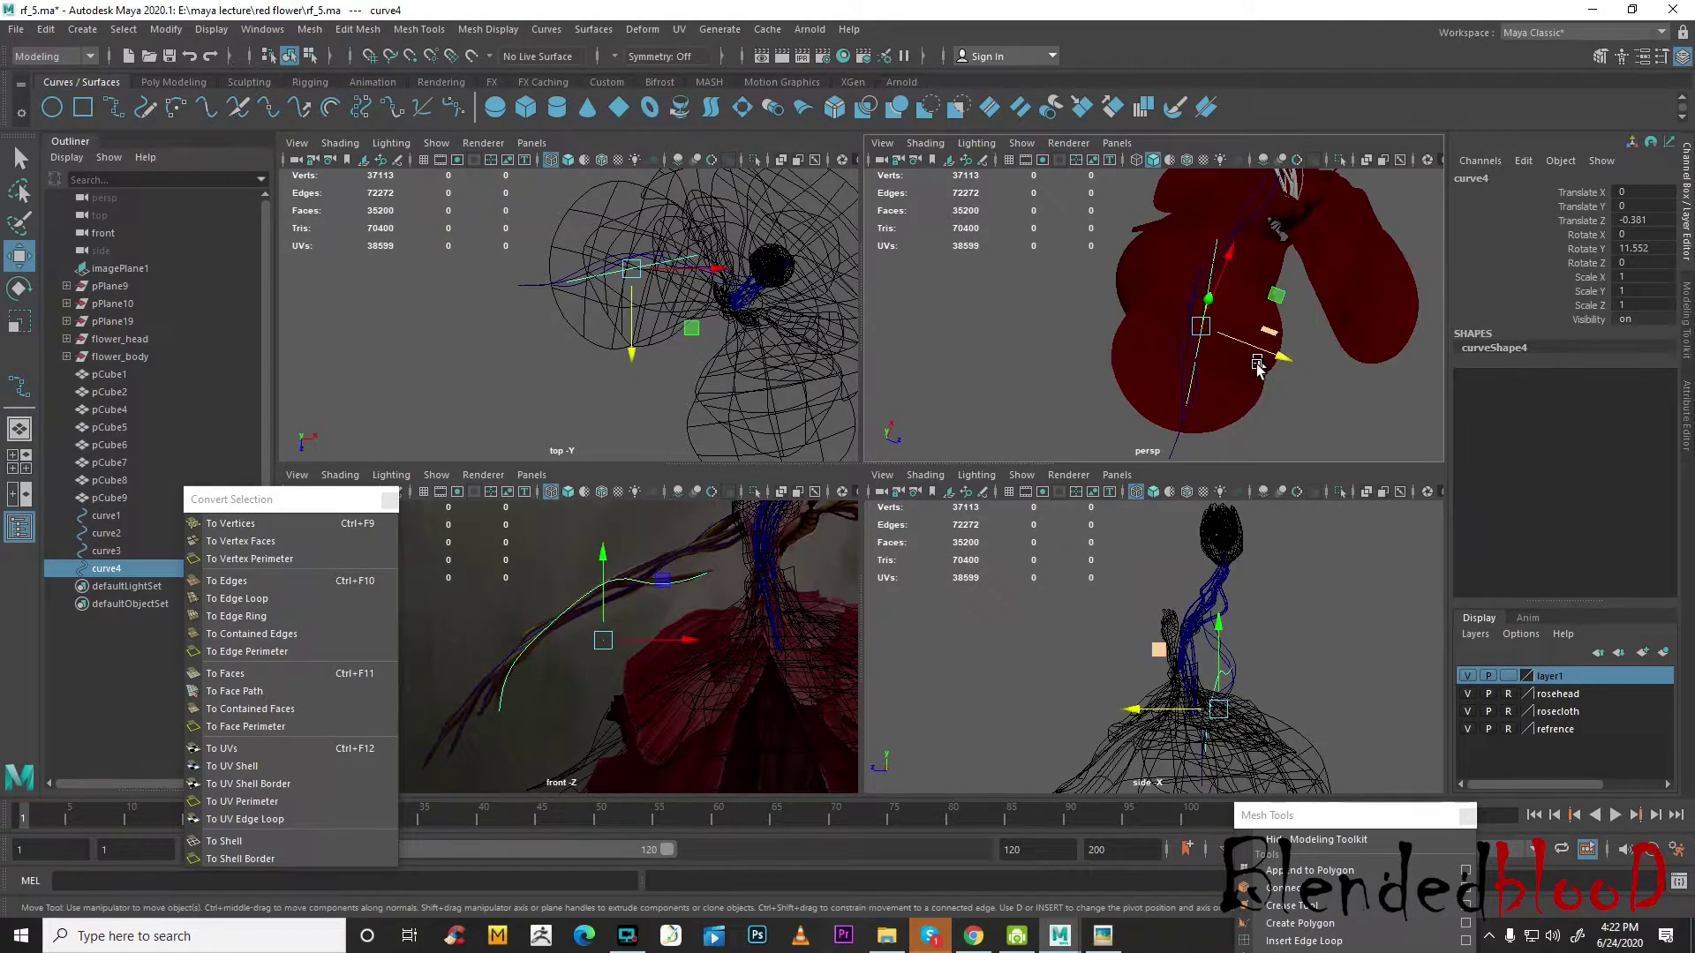
- Fine-tune the branch curve's rotation to about X 0.66, Y 9.72 and Z -0.23 degrees in the perspective view
key("space")
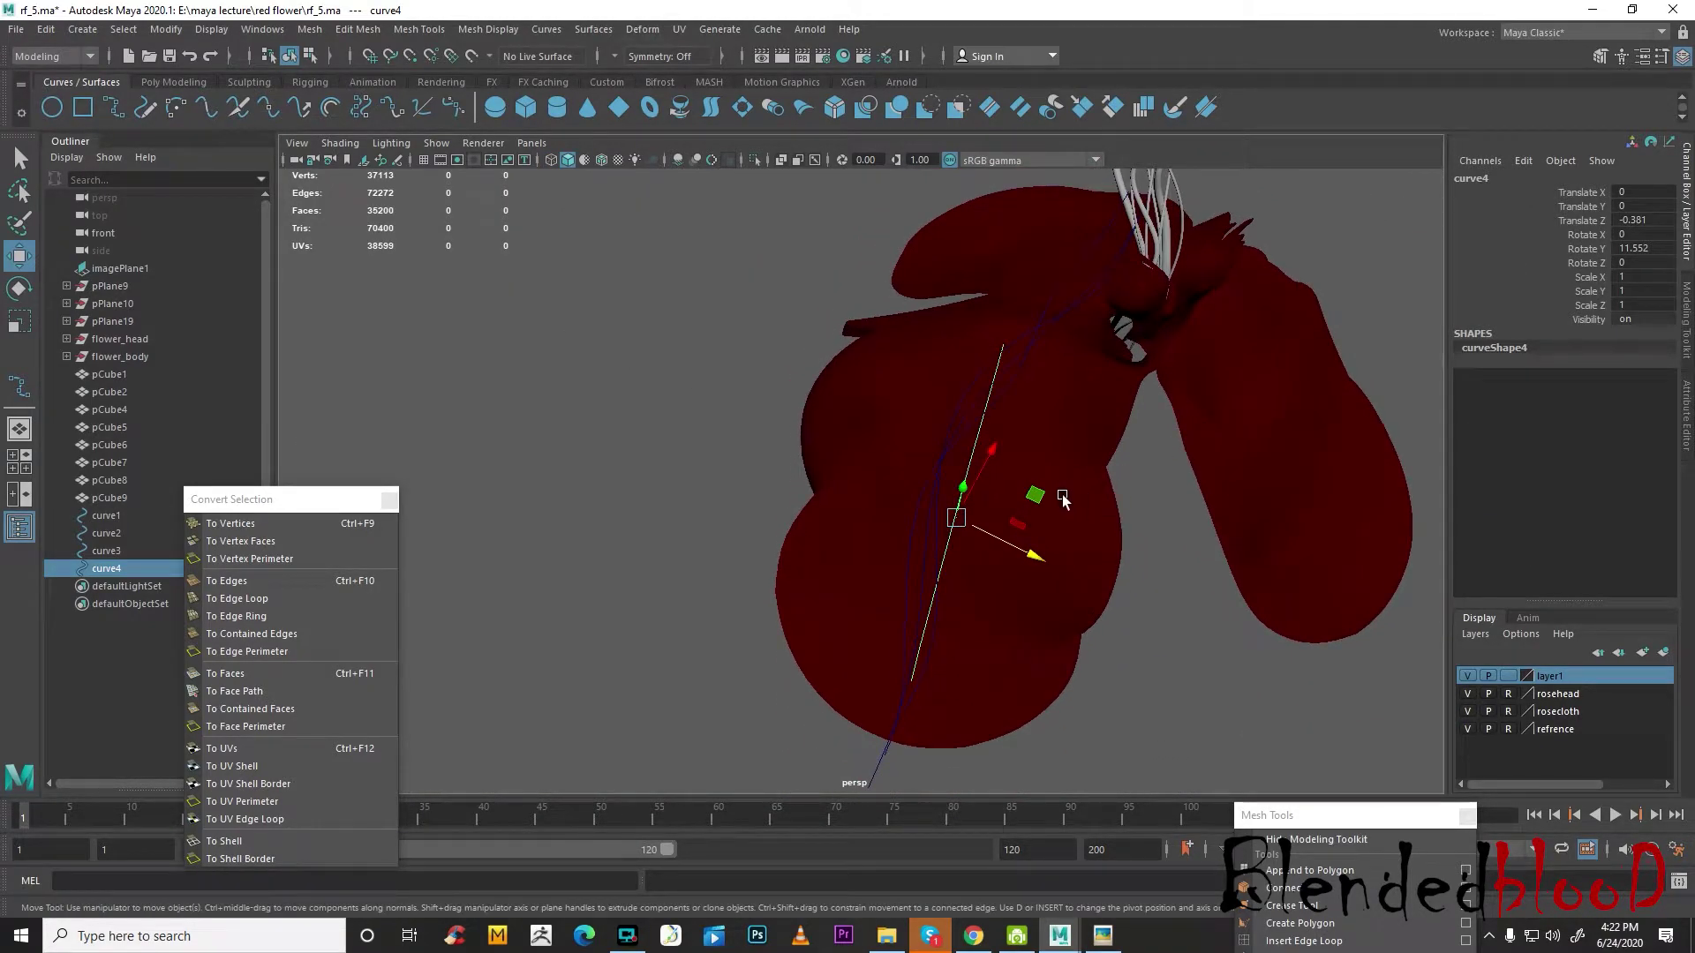
key("e")
left_click_drag(1034, 560, 1030, 563)
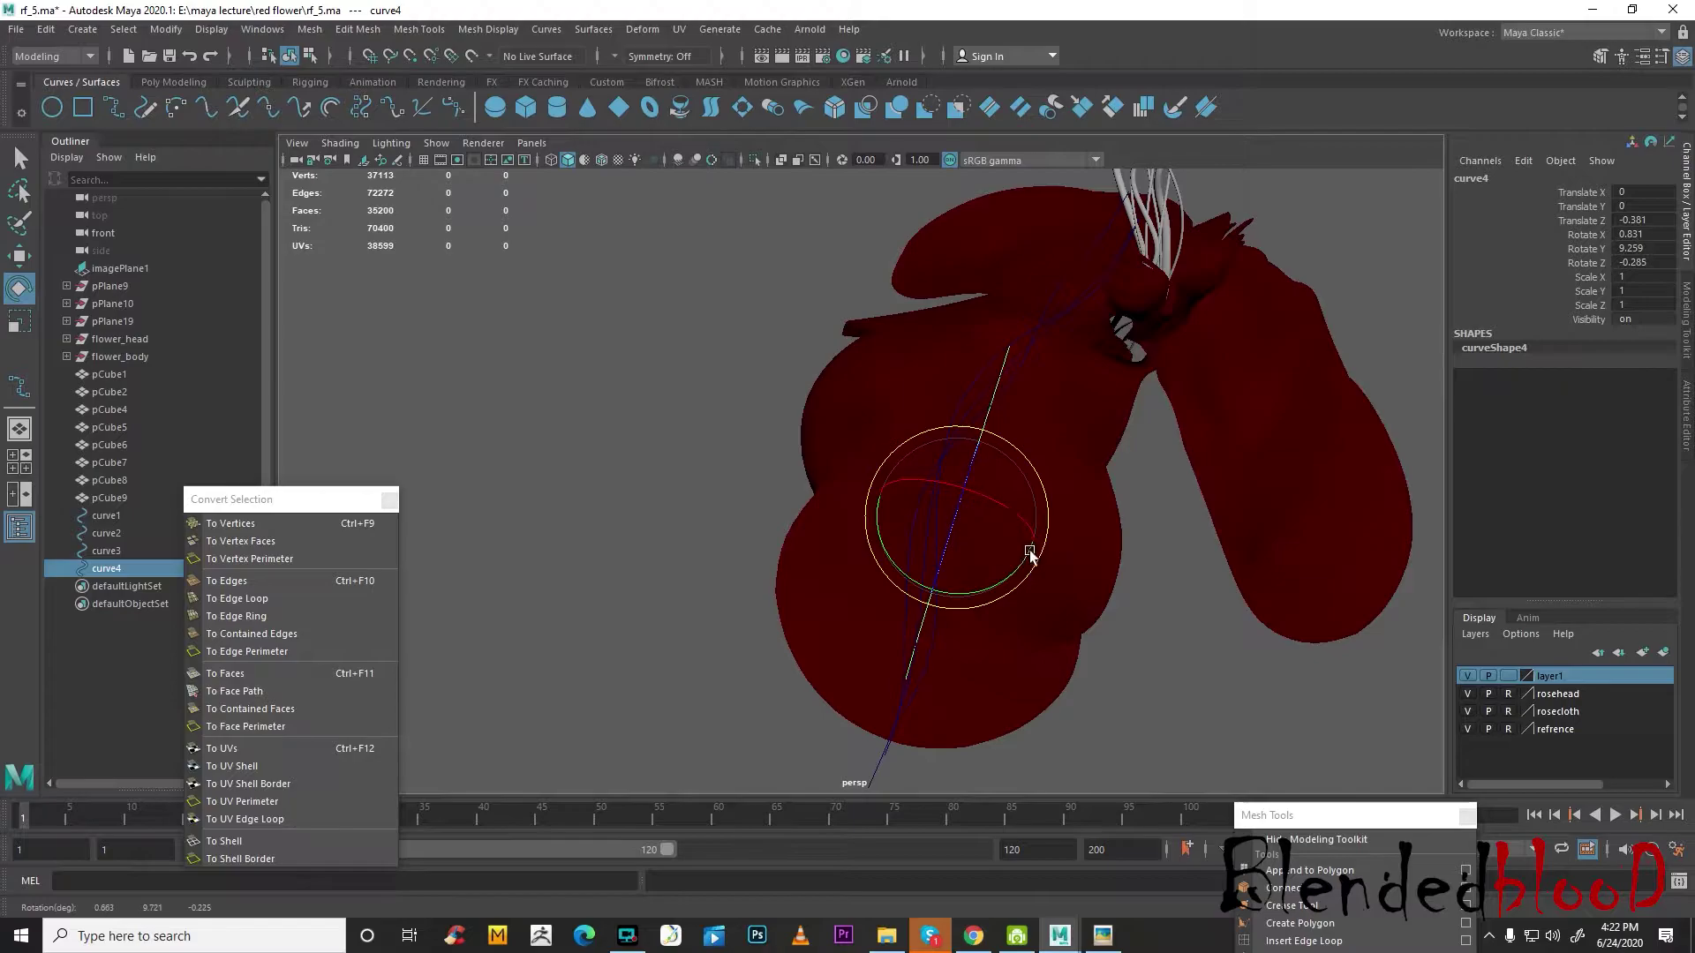
- Move the branch curve's control vertices 0 to 2 near its tip in depth to bend the branch away from the arm
right_click_drag(986, 420, 934, 421)
left_click_drag(970, 445, 1028, 464, "alt")
left_click_drag(1008, 385, 1071, 444)
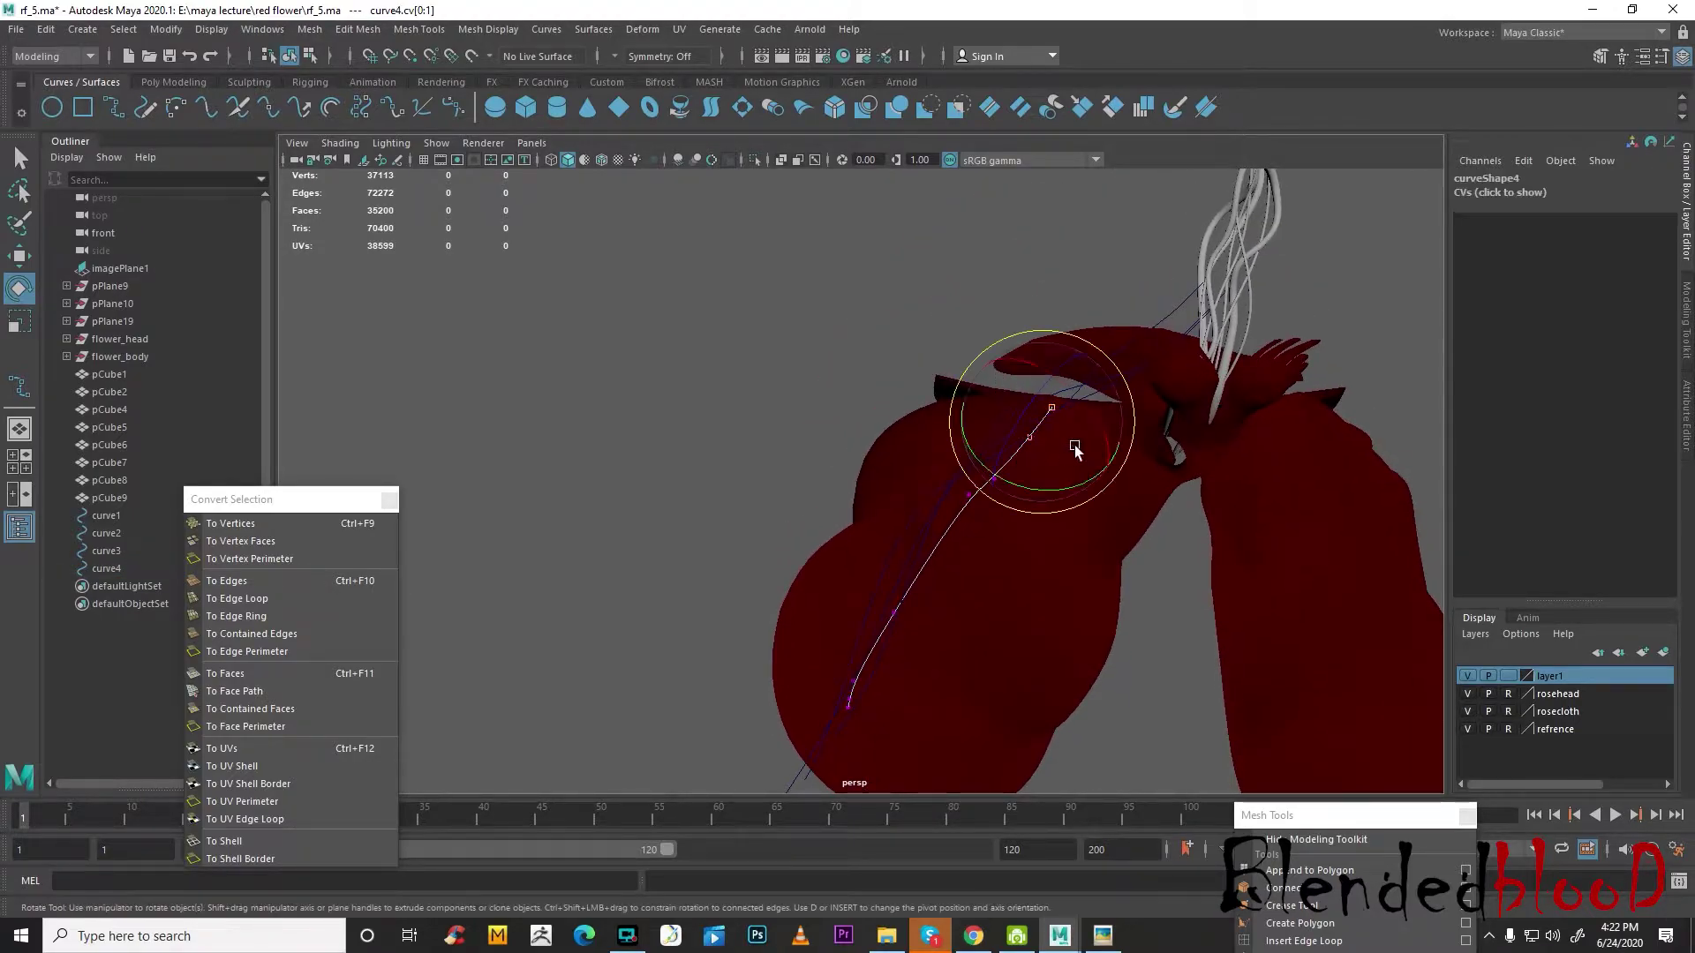
key("w")
left_click_drag(1116, 529, 982, 398)
left_click_drag(1081, 498, 1092, 550)
key("e")
key("w")
left_click_drag(1093, 490, 1097, 493)
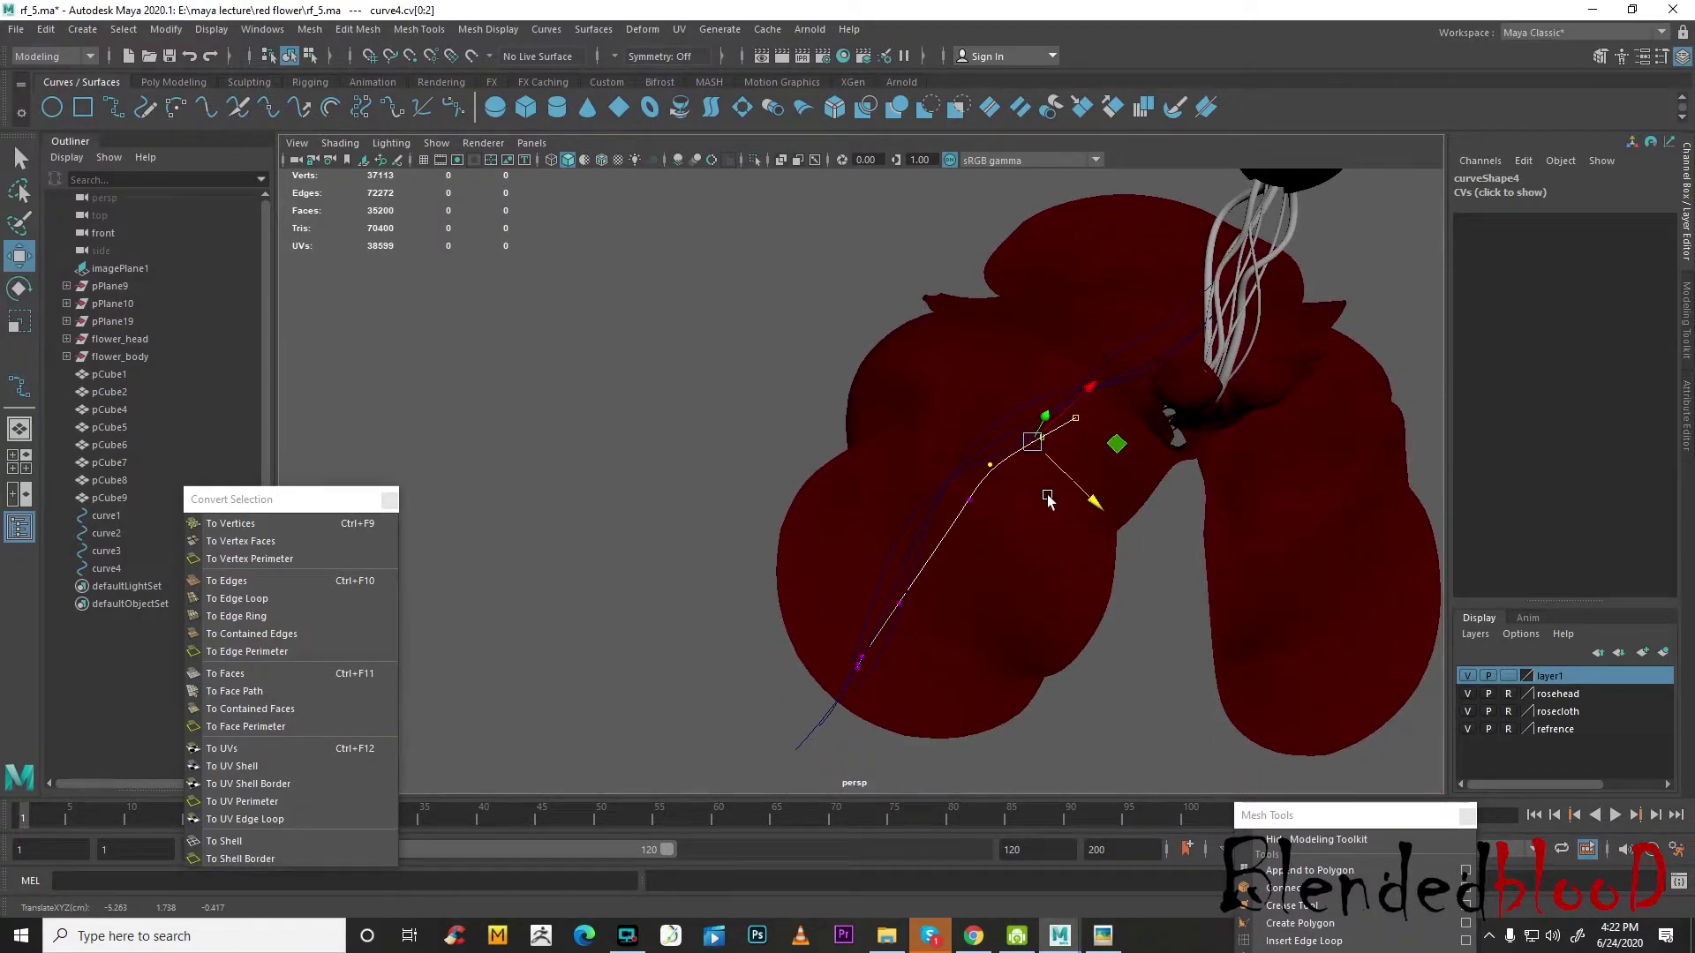
left_click_drag(955, 489, 1066, 500)
- Shift the branch curve's lower control vertices 4 to 7 in depth, and place vertex 4 at about Z -0.37
left_click_drag(907, 388, 1051, 578)
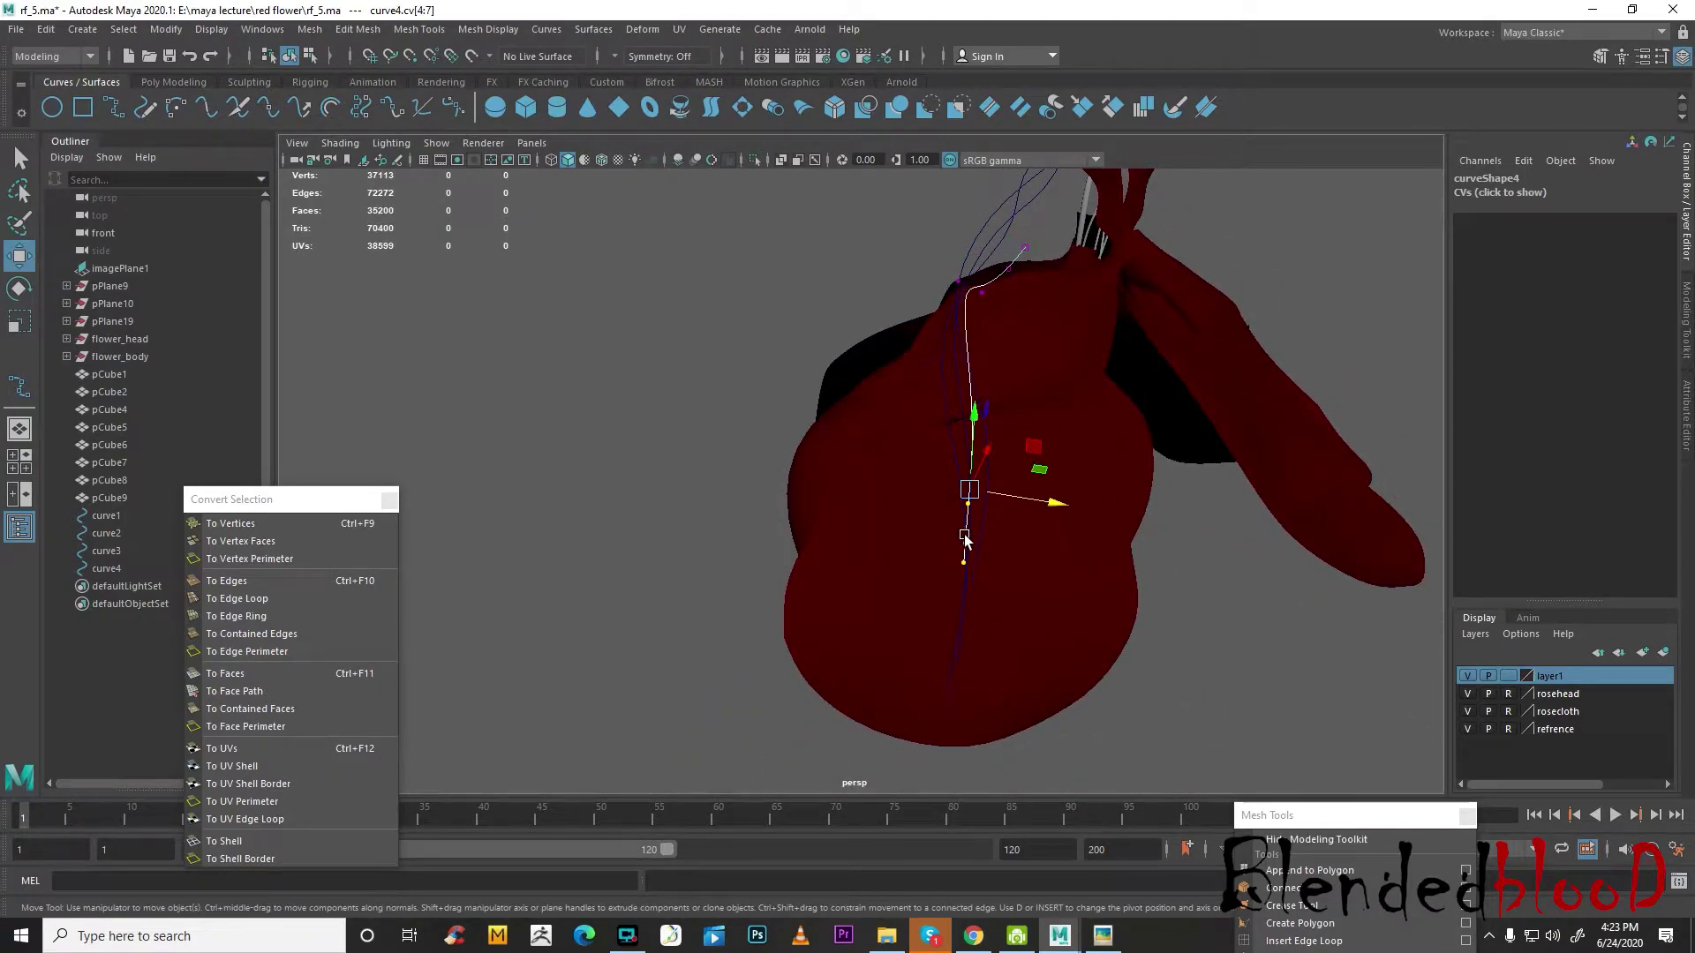
middle_click_drag(1036, 592, 1069, 575)
left_click(977, 504)
left_click_drag(921, 394, 1024, 441)
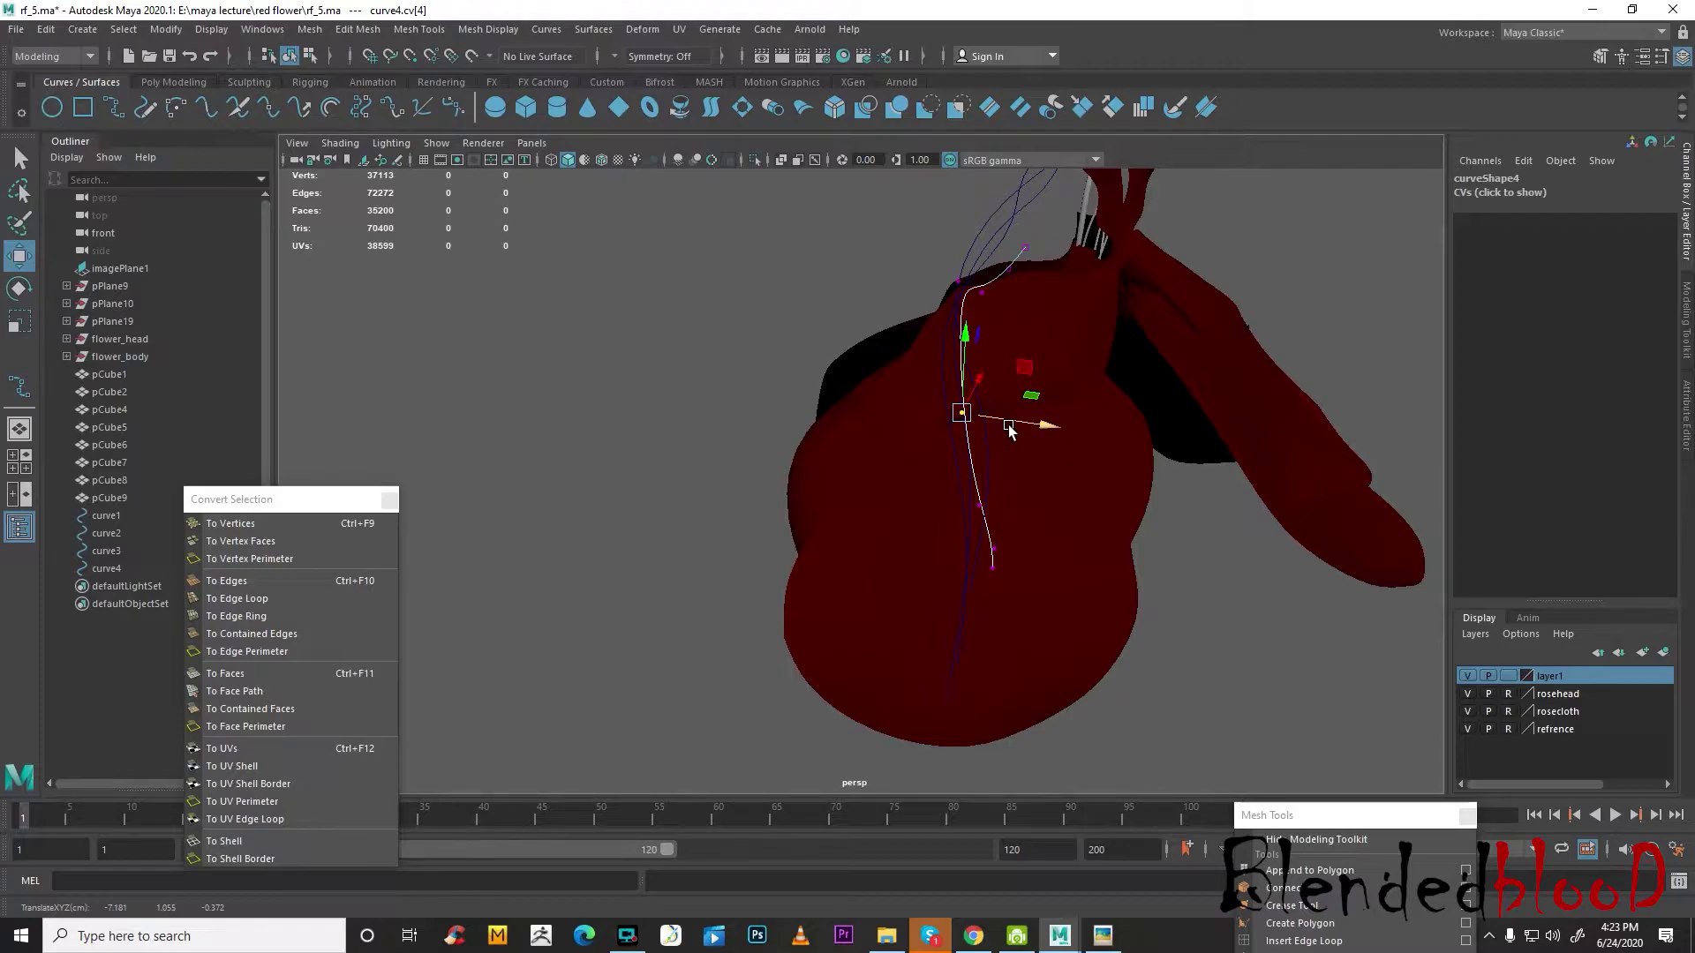
- Check the branch curve against the other arm vines, leave vertex mode and deselect it
left_click_drag(1046, 472, 1026, 515, "alt")
left_click_drag(1043, 454, 1074, 400, "alt")
middle_click_drag(1074, 401, 1008, 420, "alt")
right_click_drag(1008, 339, 1052, 302)
scroll(1147, 336, "down", 5)
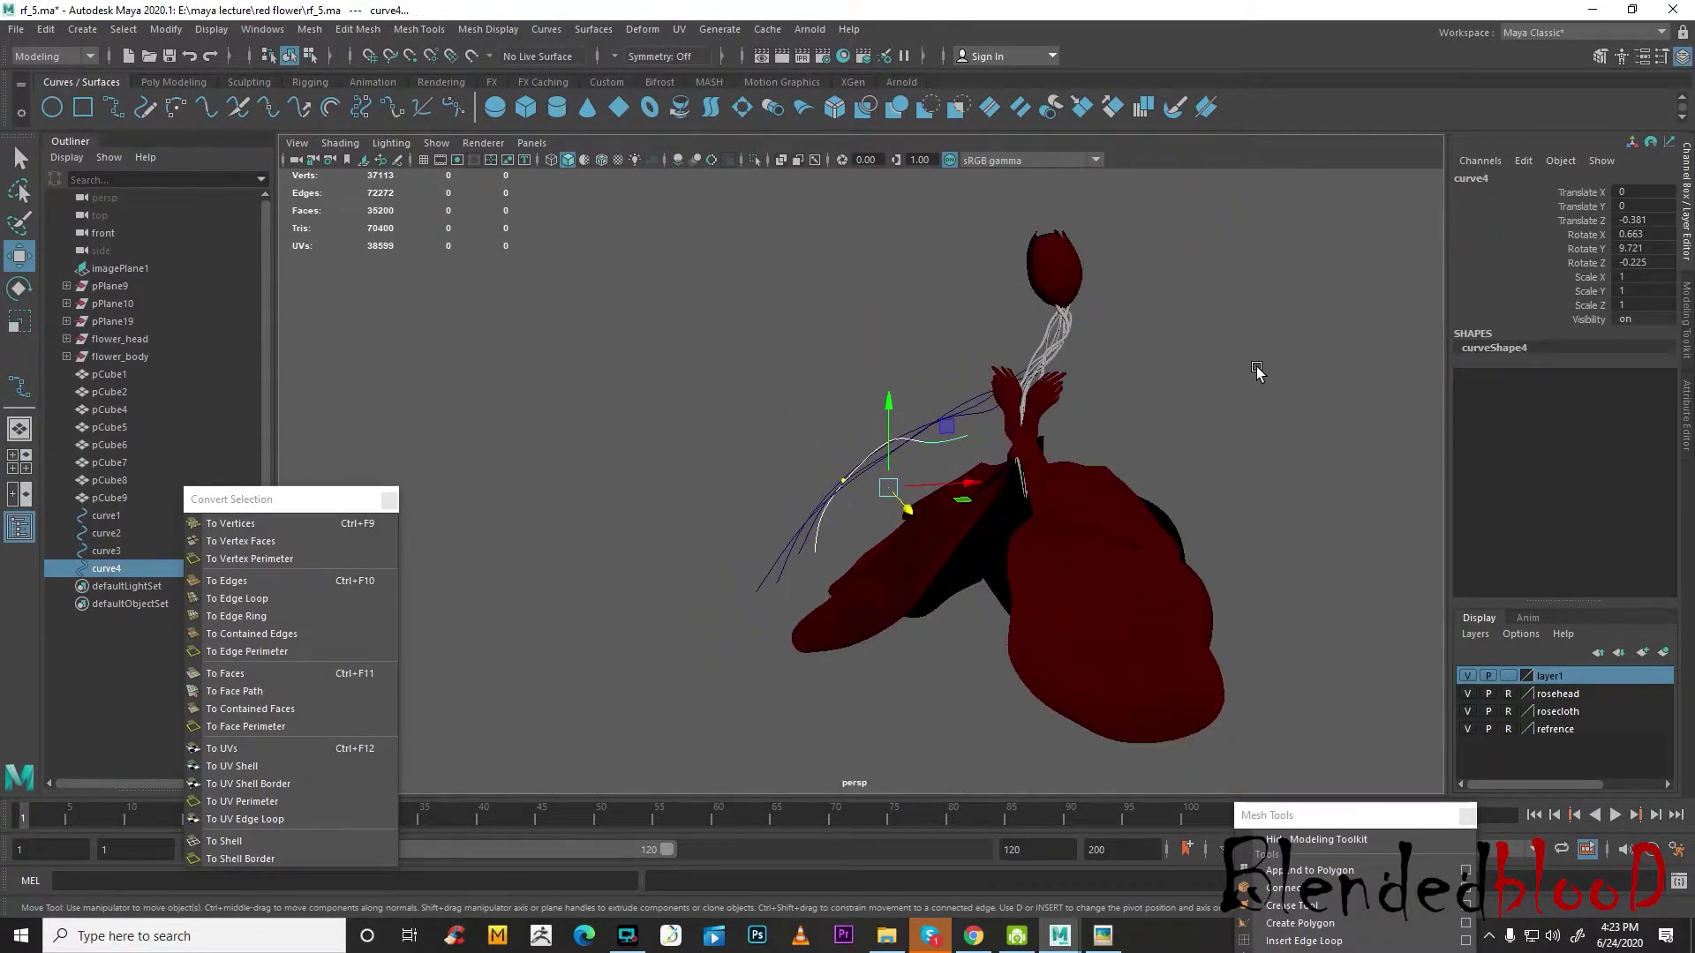
left_click(1253, 374)
- Create a polygon cube and move it along X to about -5.33, below the arm curves
scroll(1144, 370, "down", 4)
middle_click_drag(1135, 362, 1047, 508, "alt+shift")
left_click_drag(1046, 510, 1081, 536, "alt")
scroll(1081, 536, "down", 4)
middle_click_drag(1015, 618, 764, 375, "alt")
scroll(1025, 522, "up", 7)
left_click(167, 83)
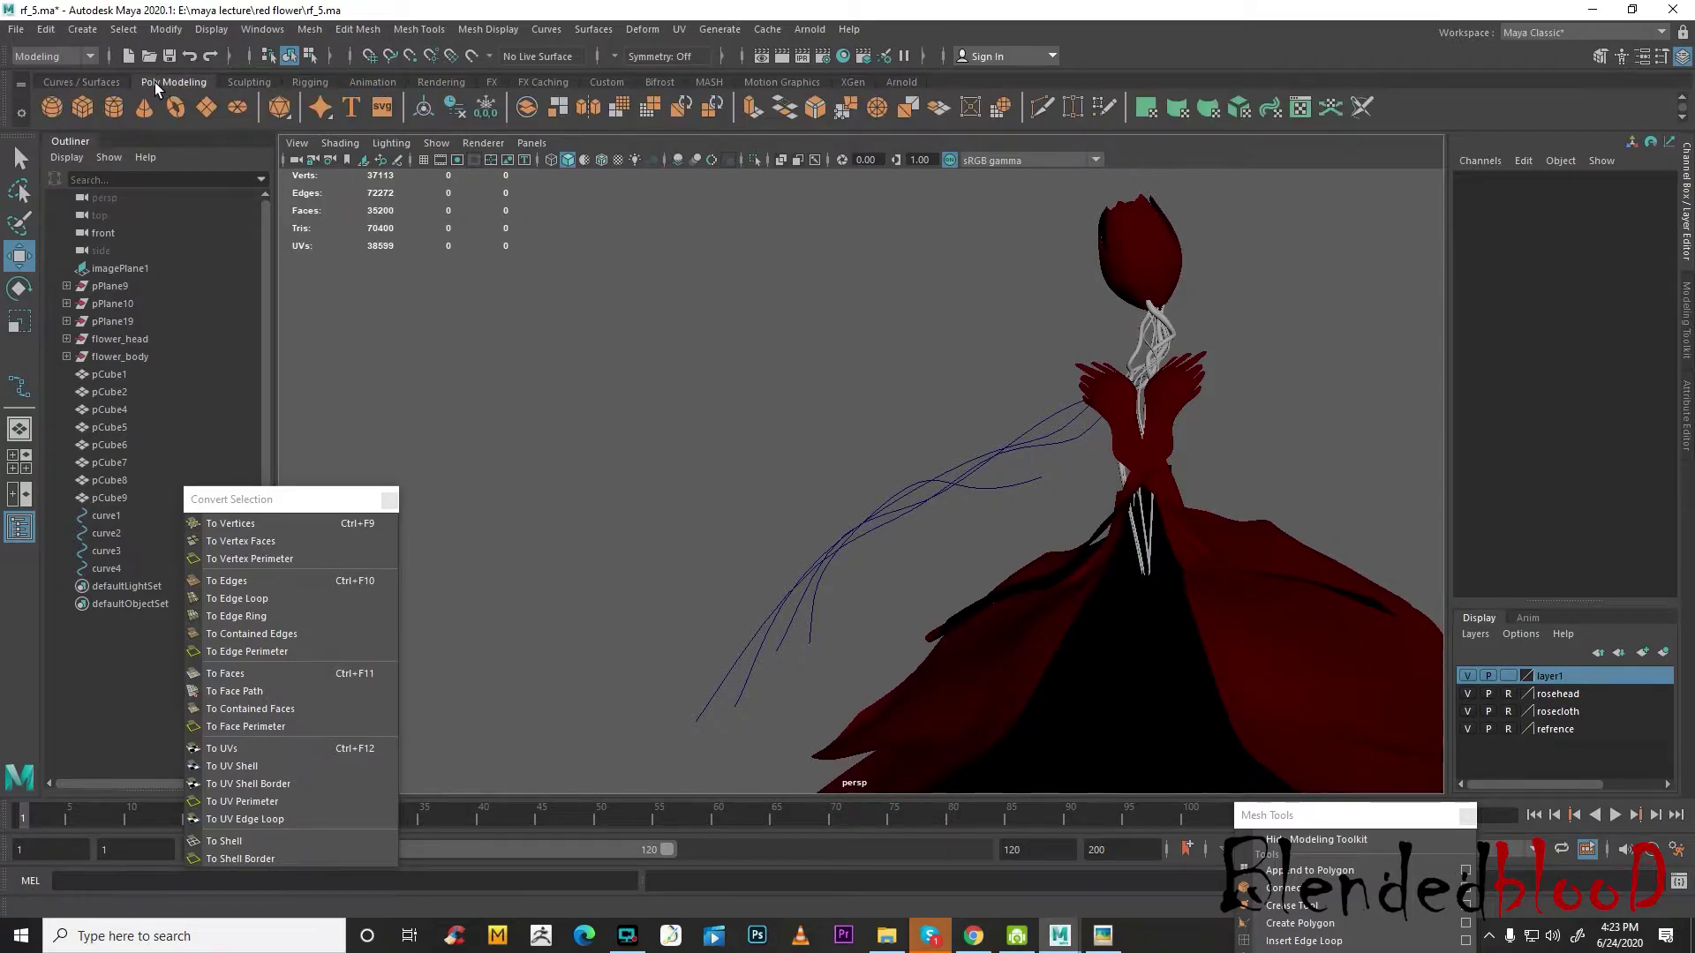
left_click(82, 107)
scroll(1087, 561, "down", 5)
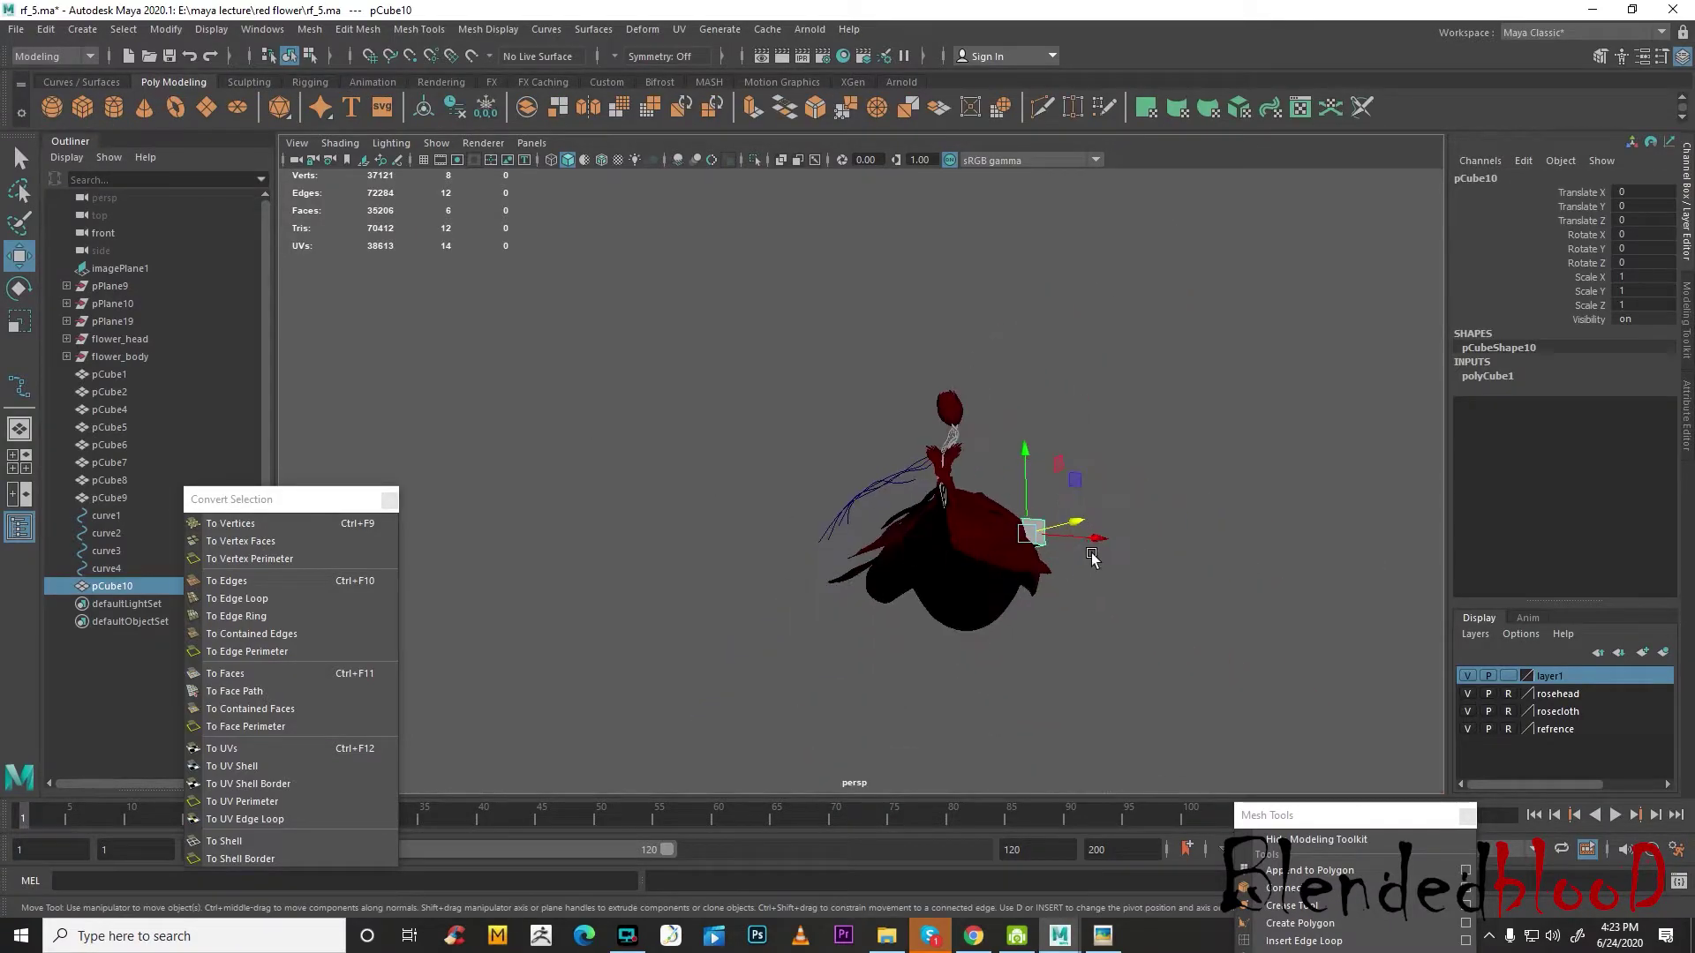
left_click_drag(1073, 540, 962, 473)
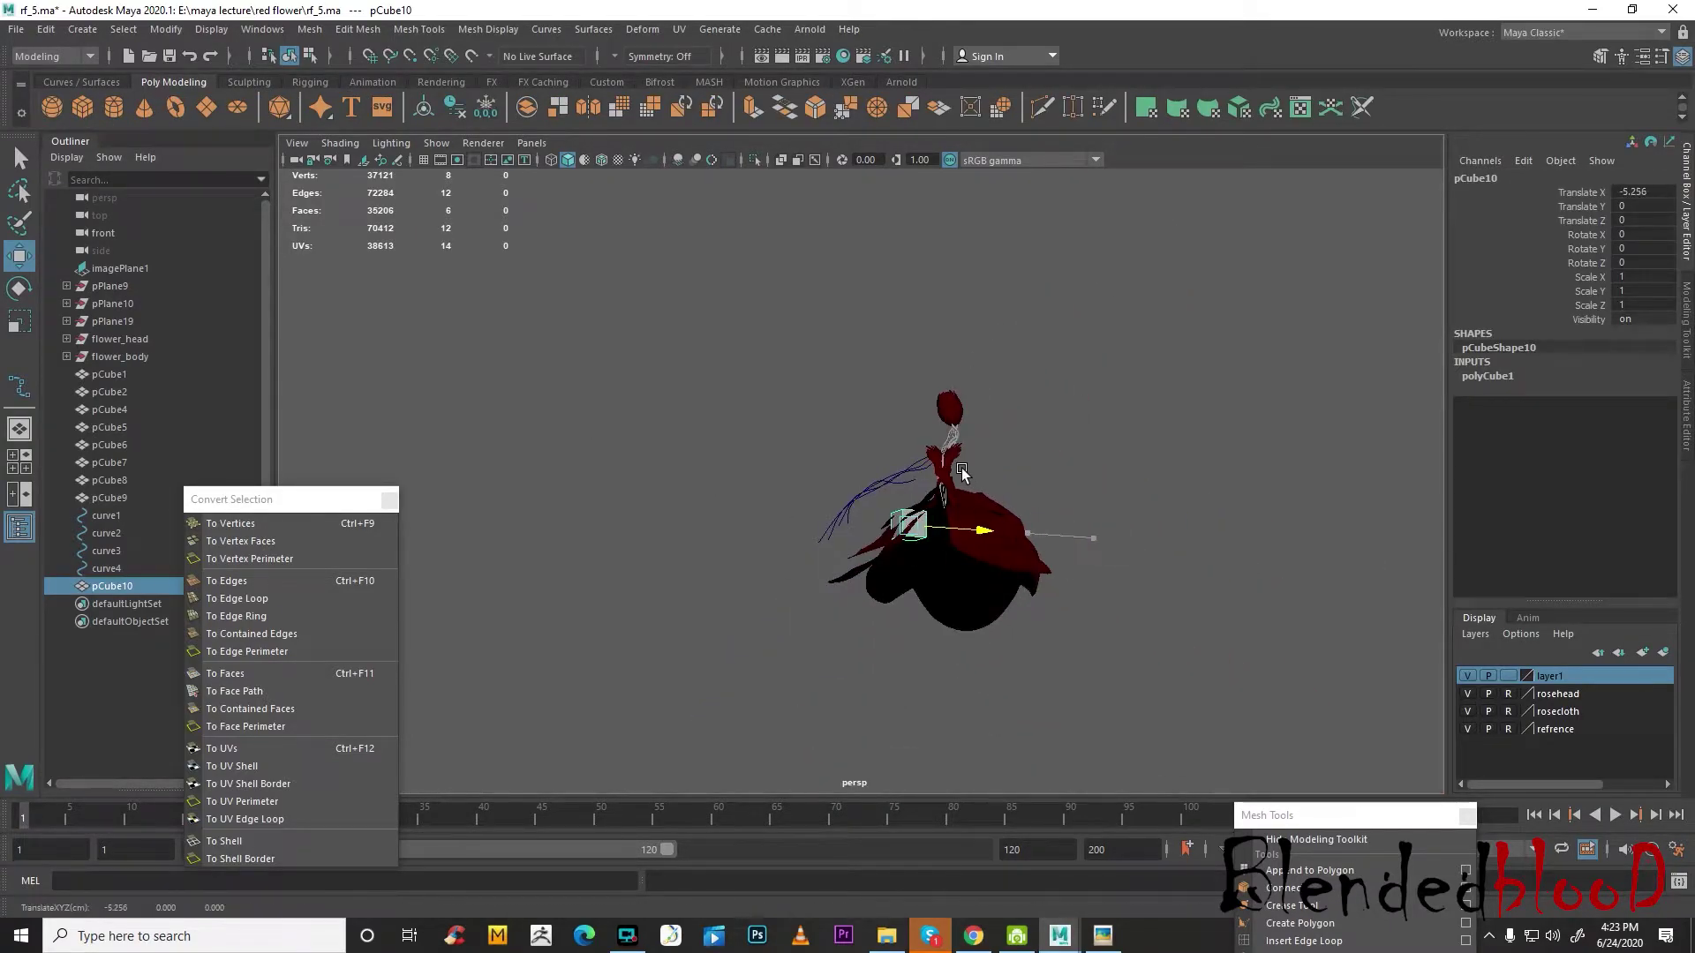
- Hide the layer1, rosehead, rosecloth and refrence display layers to isolate the cube and arm curves
left_click(1467, 711)
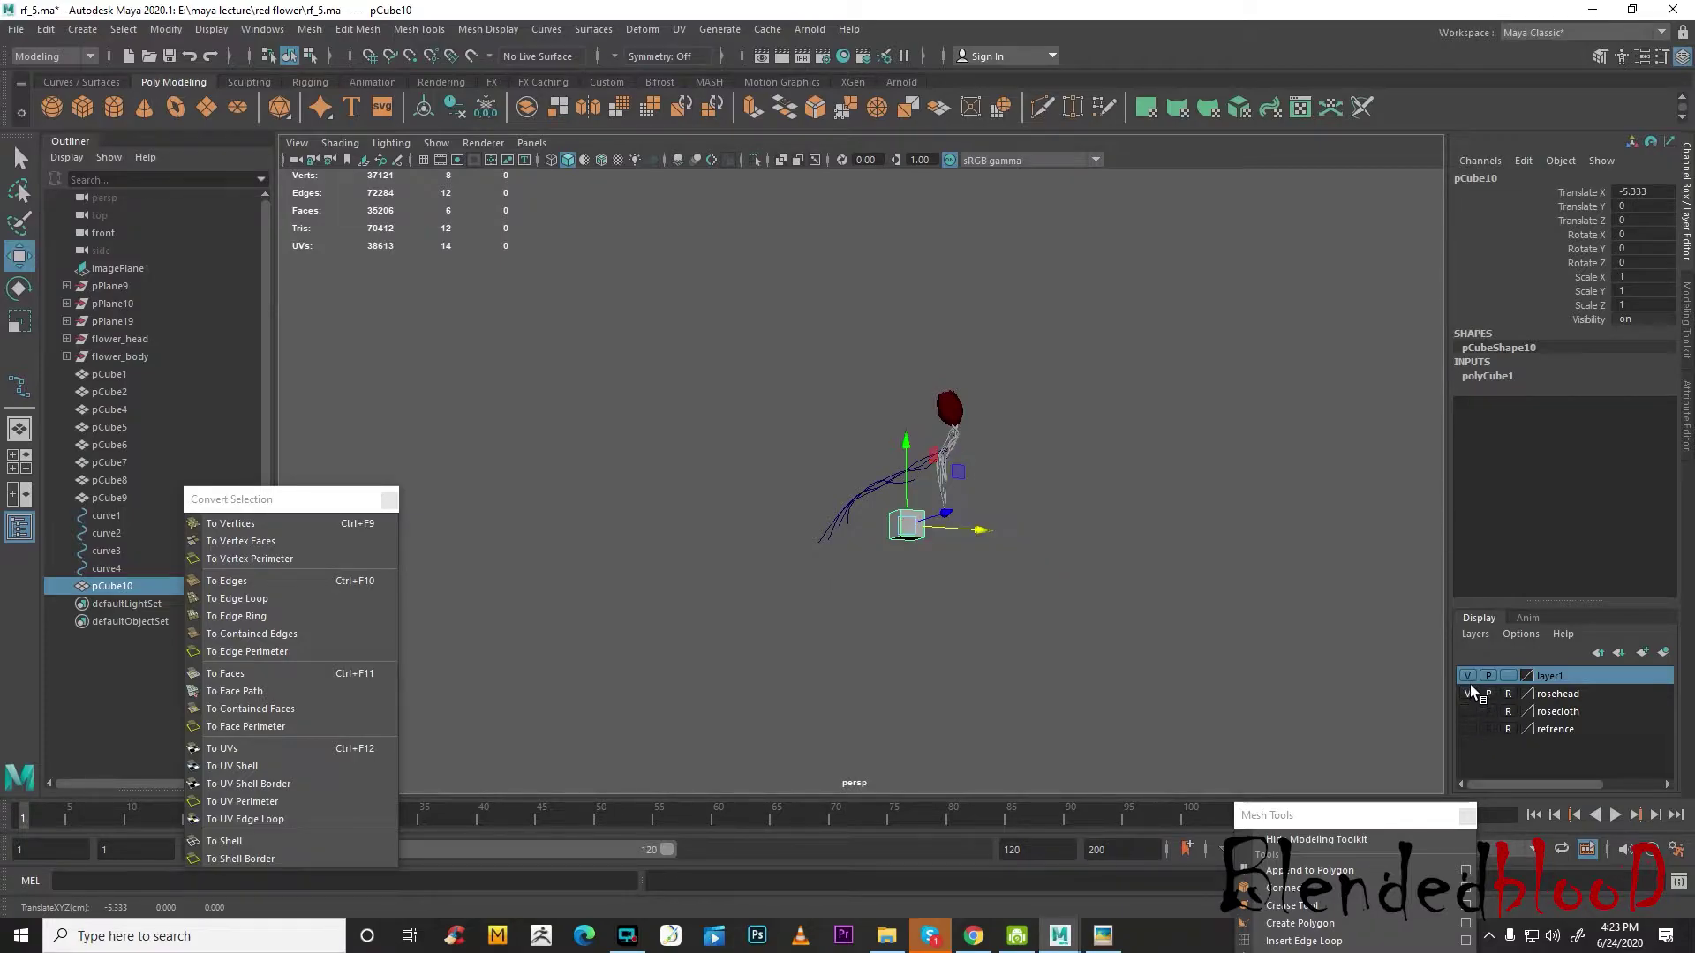
scroll(1224, 590, "up", 5)
left_click_drag(1224, 590, 1188, 582, "alt")
left_click(1467, 676)
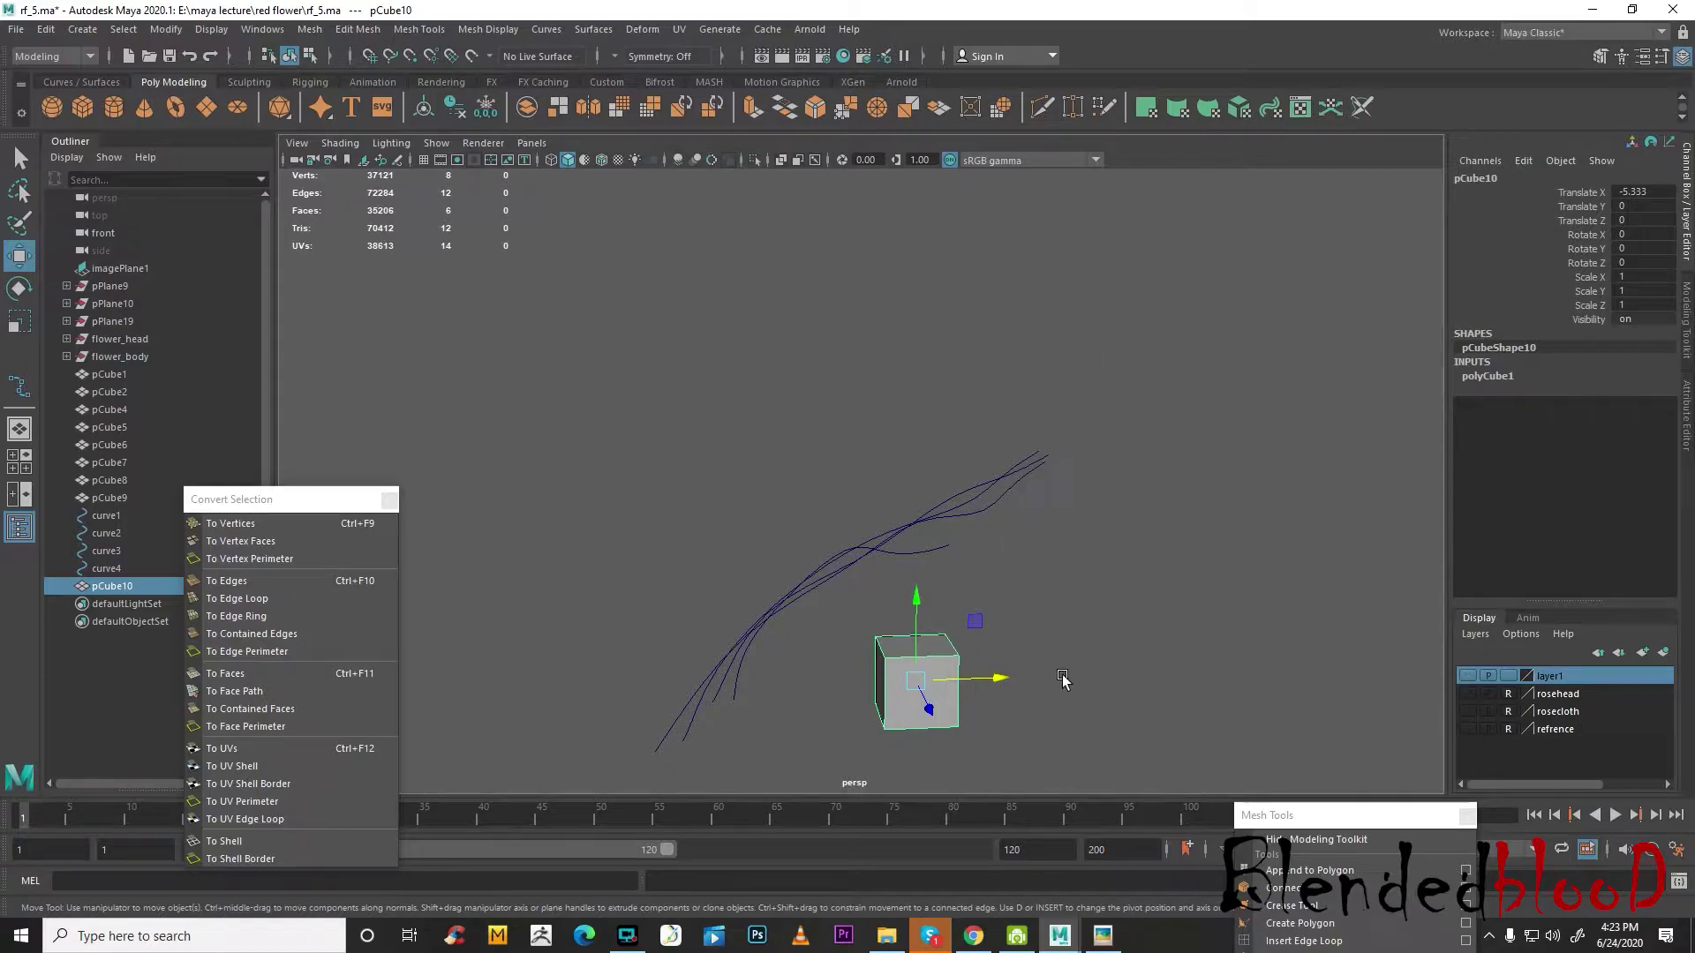
- Move the cube to the curves' shoulder end at about X -3.26, Y 2.97, Z -0.23 and scale it uniformly to about 0.16
left_click_drag(918, 685, 1135, 575)
right_click_drag(1135, 575, 1205, 604, "alt")
middle_click_drag(1205, 604, 1138, 481, "alt")
key("r")
left_click_drag(1105, 497, 1023, 418)
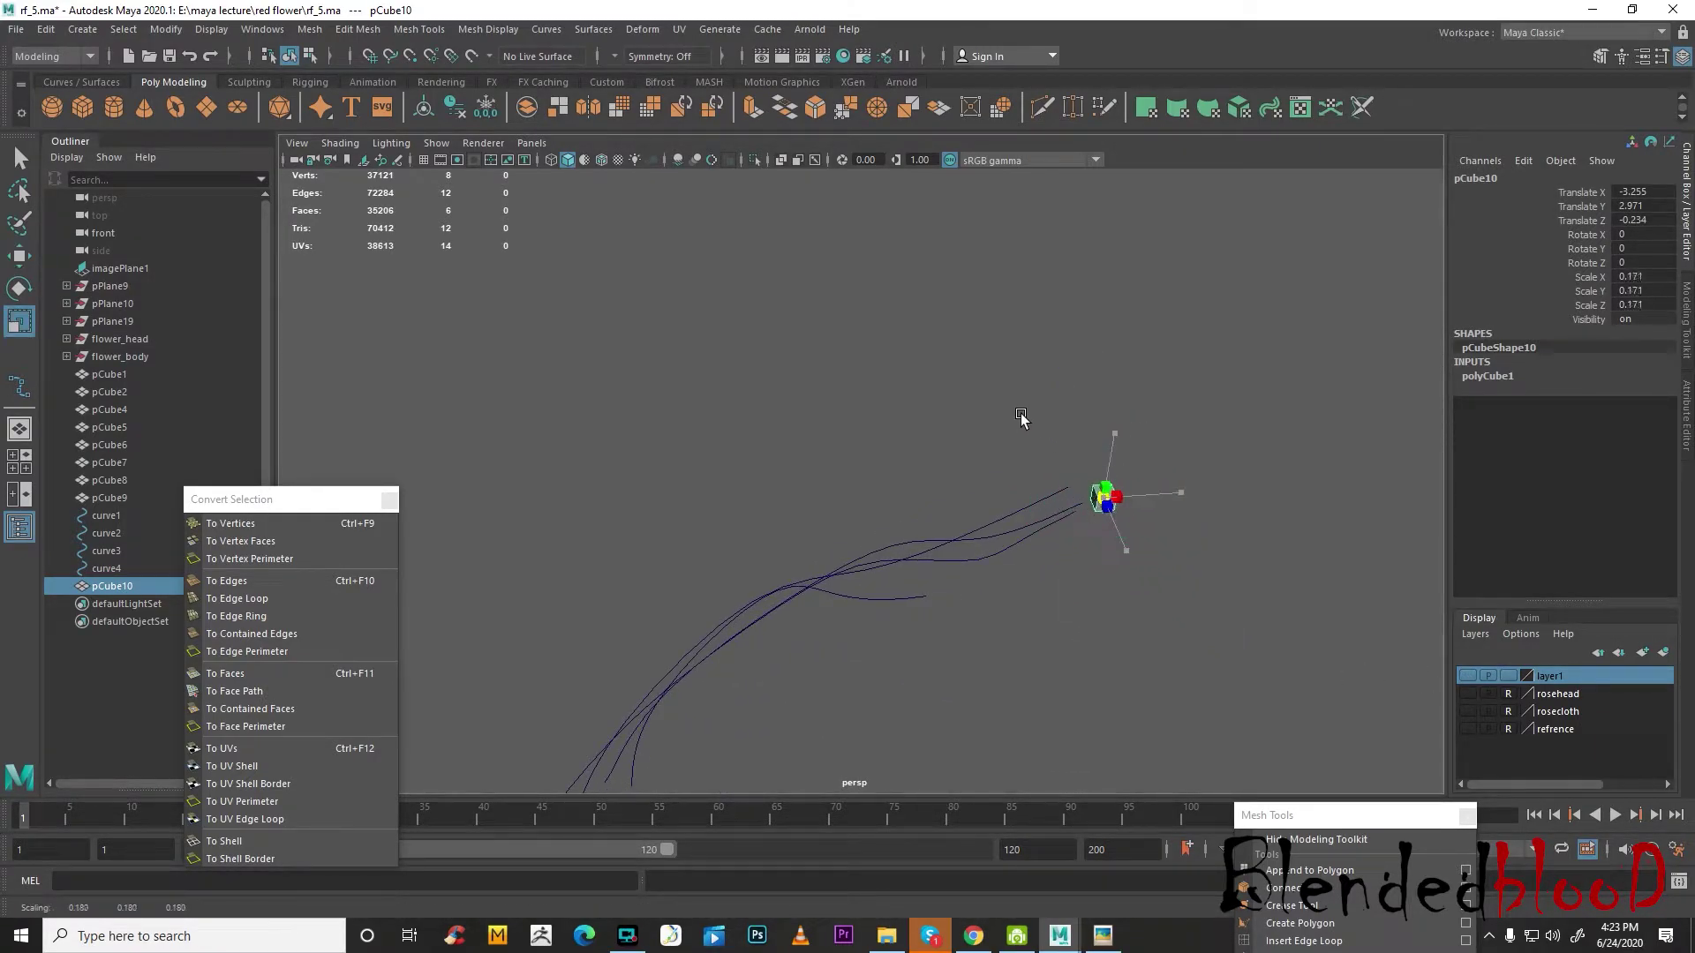
right_click_drag(1021, 423, 1159, 588, "alt")
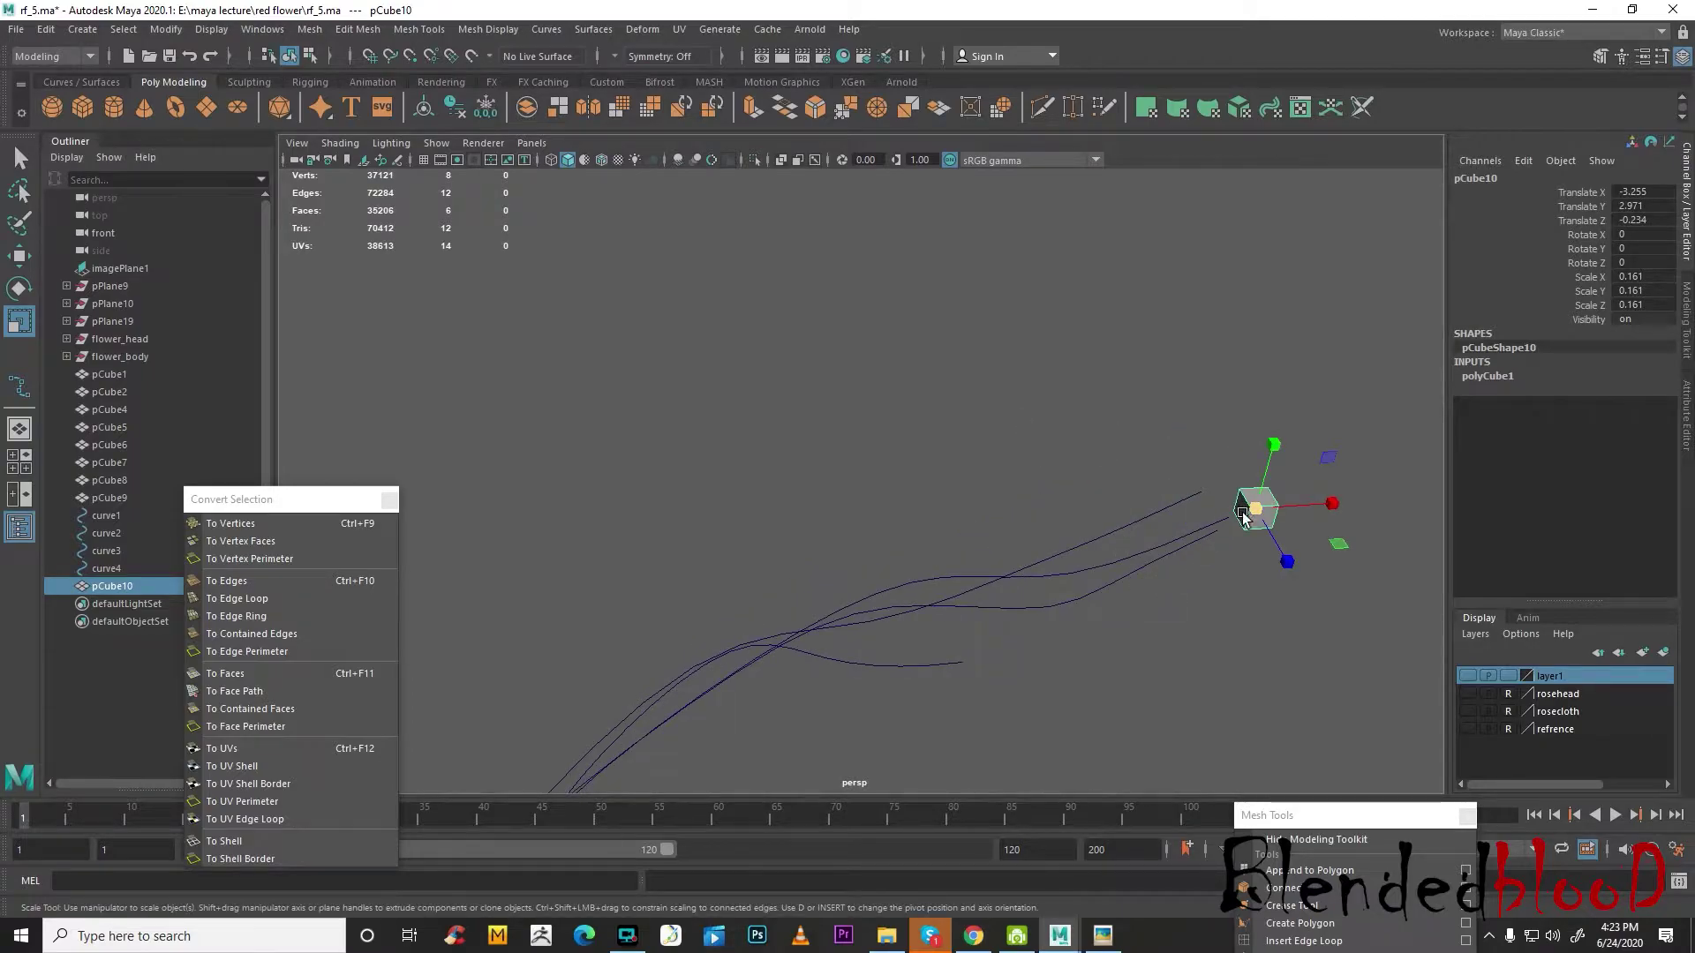
- Move the cube onto the first curve's end at about X -3.53, Y 3.14, Z -0.21 and scale it uniformly to about 0.132
key("w")
mouse_move(1312, 507)
left_mouse_down()
mouse_move(1264, 510)
mouse_move(1312, 530)
left_mouse_up()
middle_click_drag(1316, 512, 1045, 608, "alt")
scroll(991, 605, "down", 4)
scroll(1021, 613, "up", 5)
scroll(1121, 472, "up", 4)
left_click_drag(1250, 422, 1152, 491)
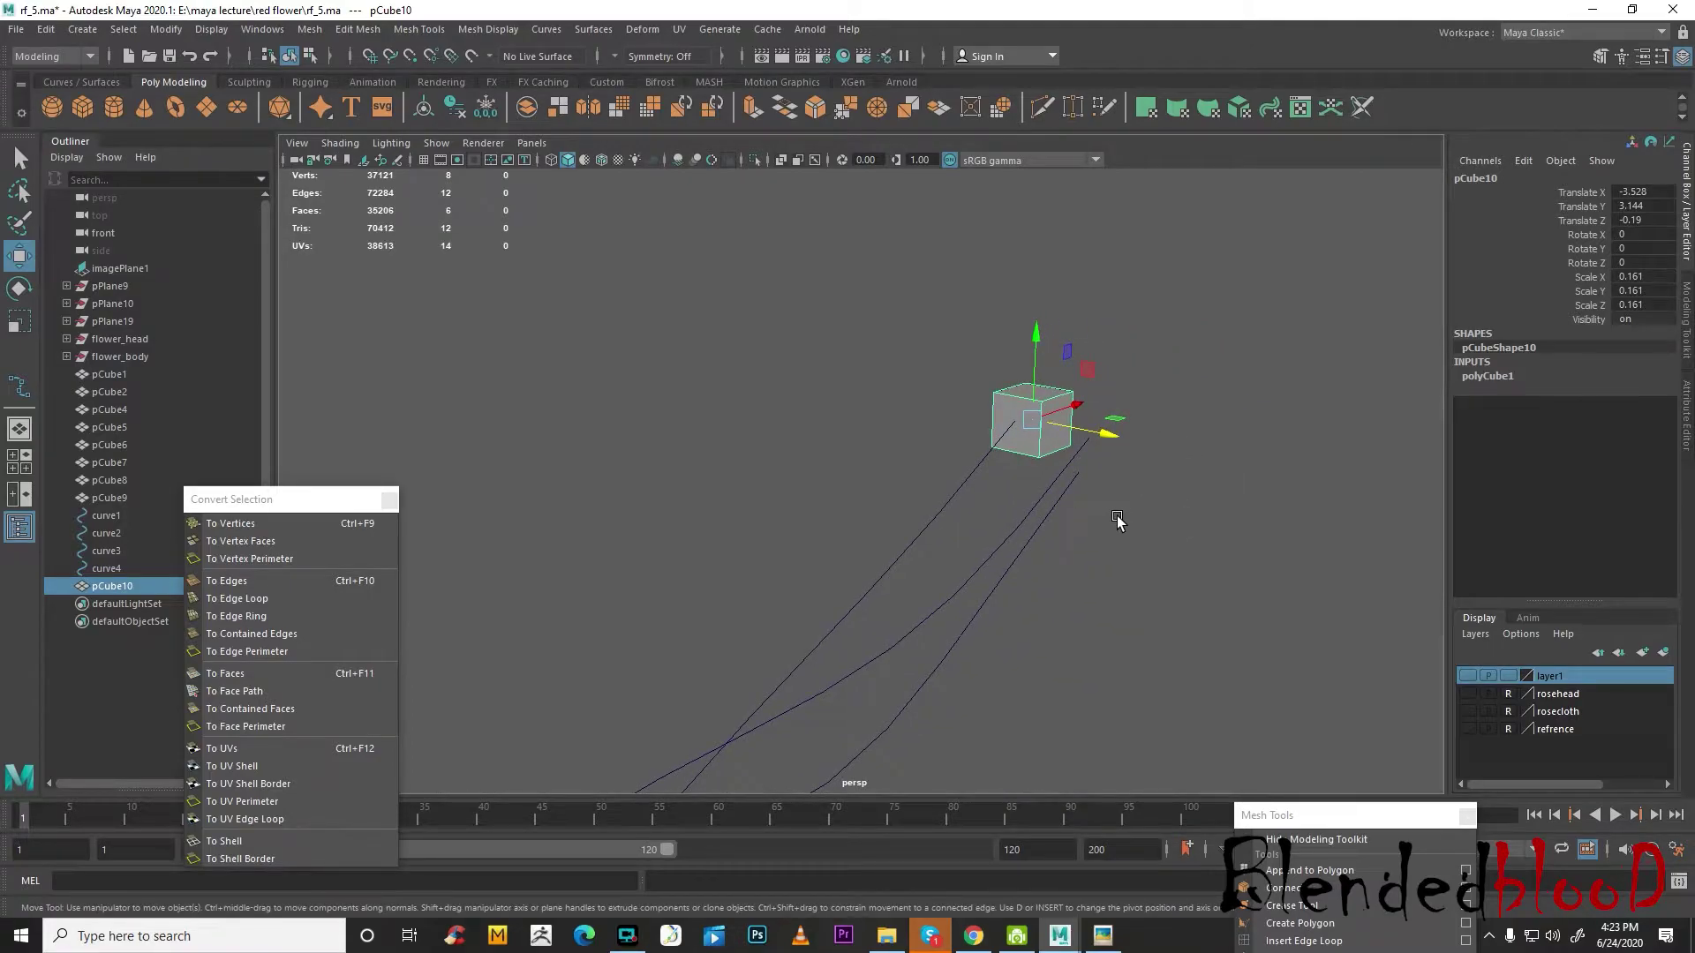
key("r")
left_click_drag(1032, 422, 1095, 433)
key("w")
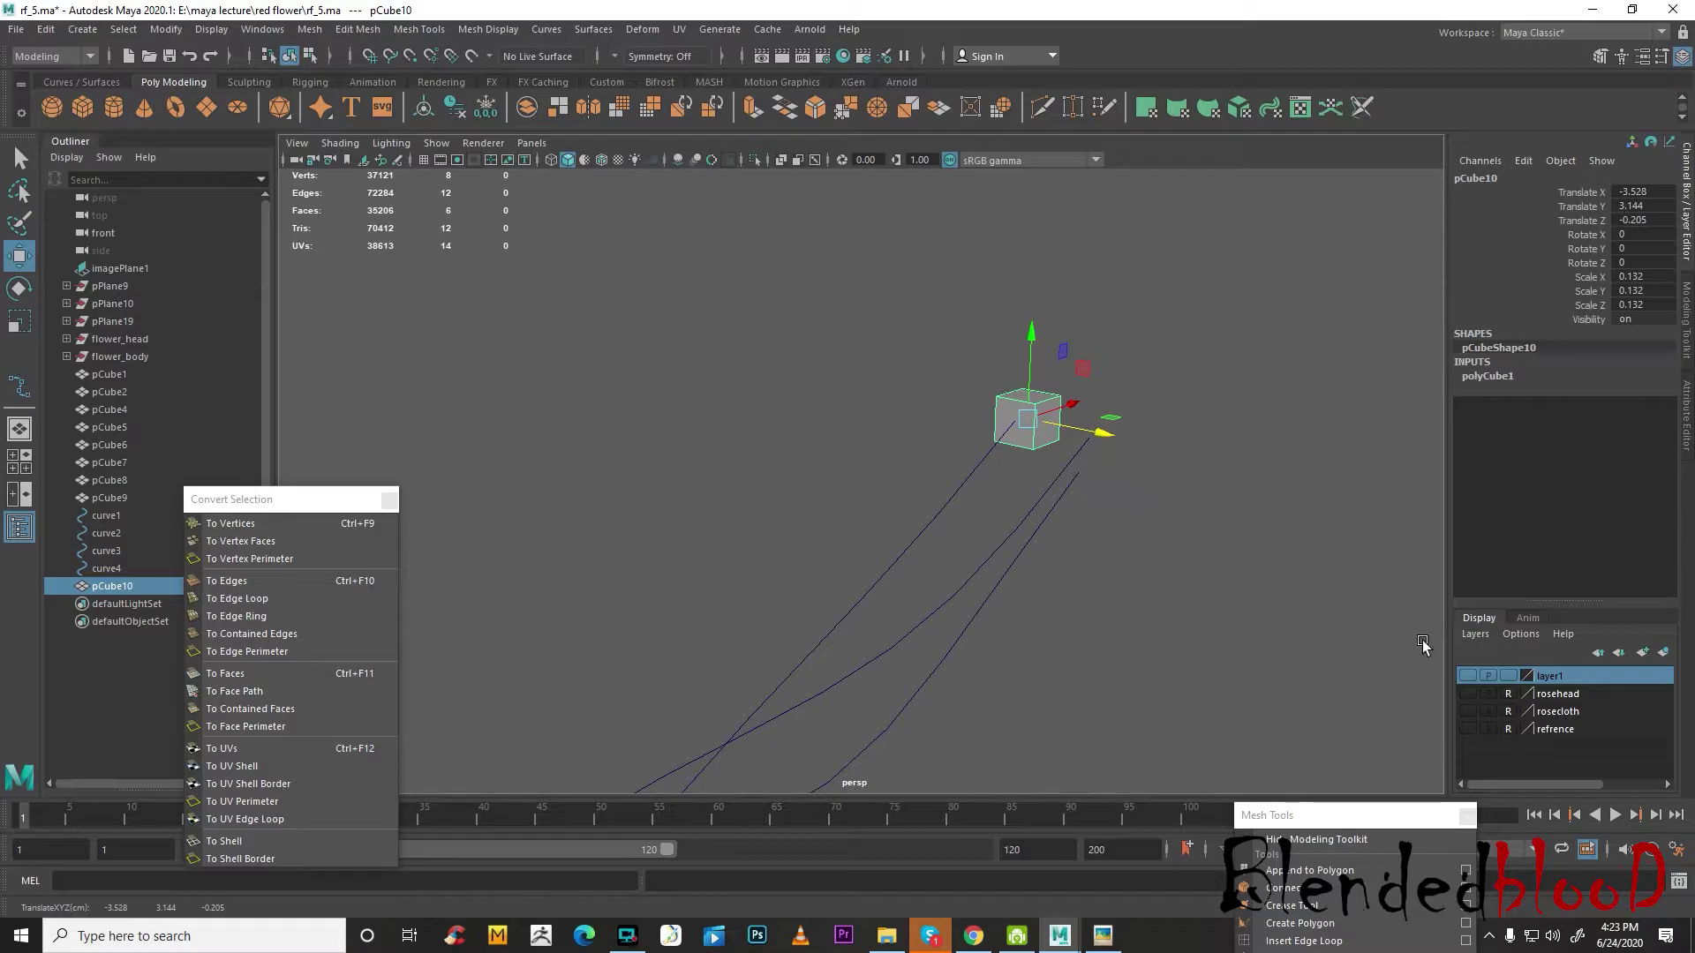
left_click(1469, 675)
left_click(1469, 676)
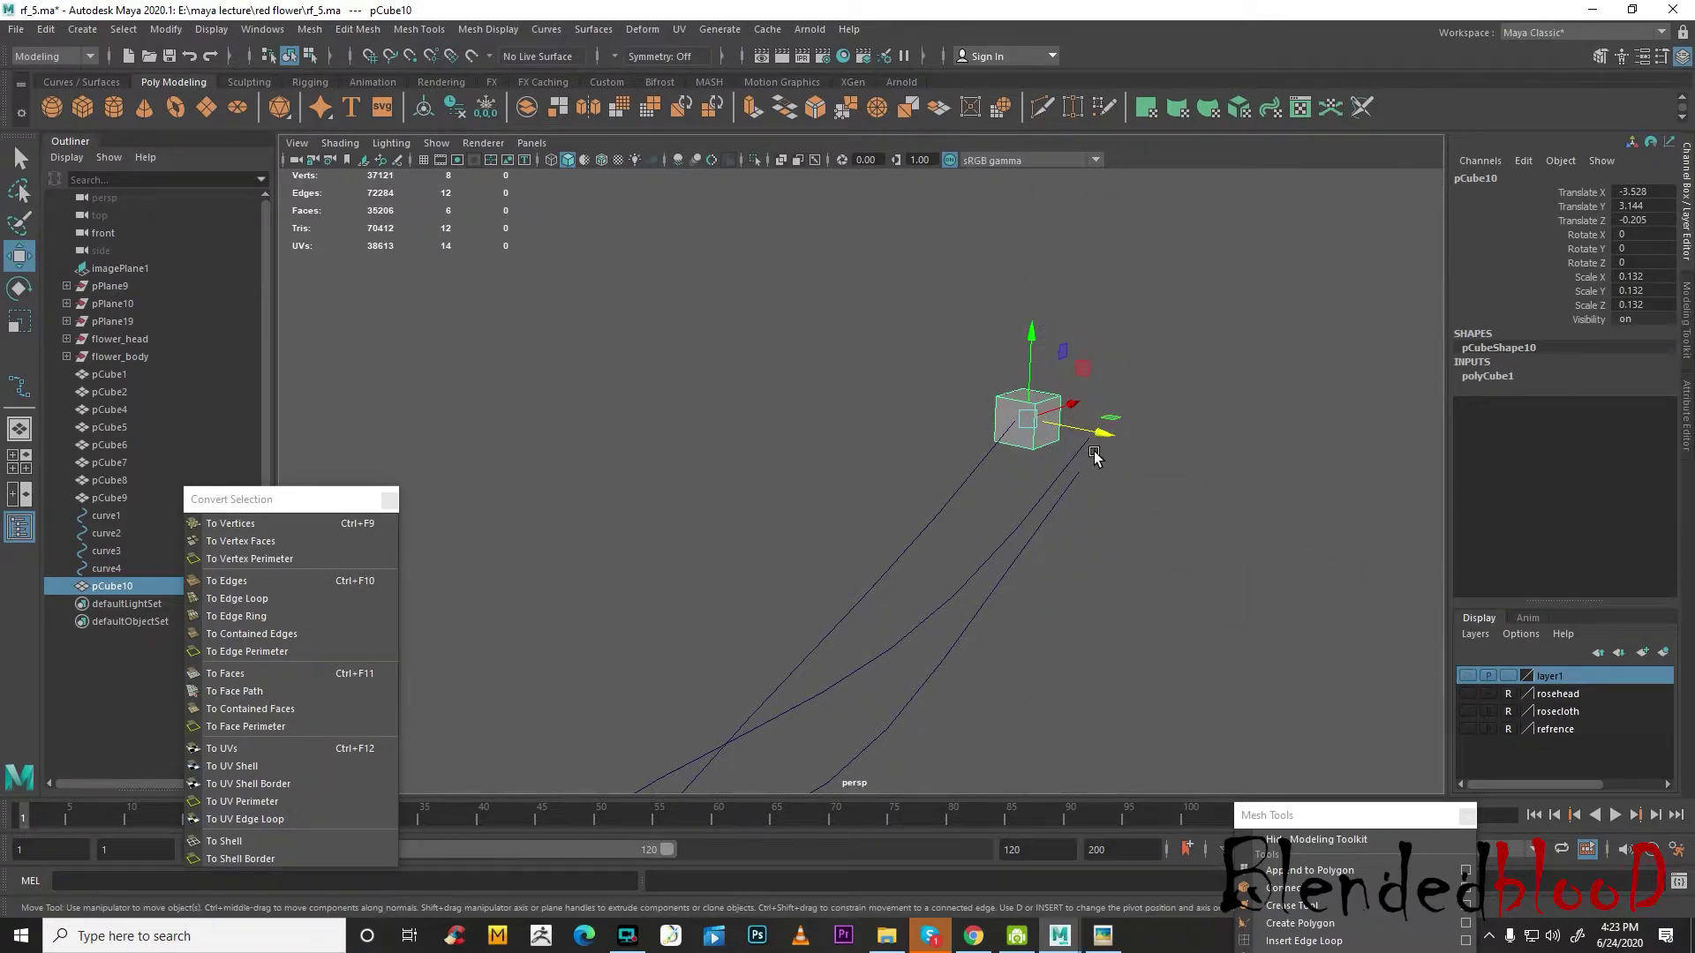
- Duplicate the cube onto the other two shoulder curve ends at about Y 3.10 and 2.98, Z 0.001, scaling the copies to about 0.098
left_click_drag(1116, 455, 1159, 458, "shift")
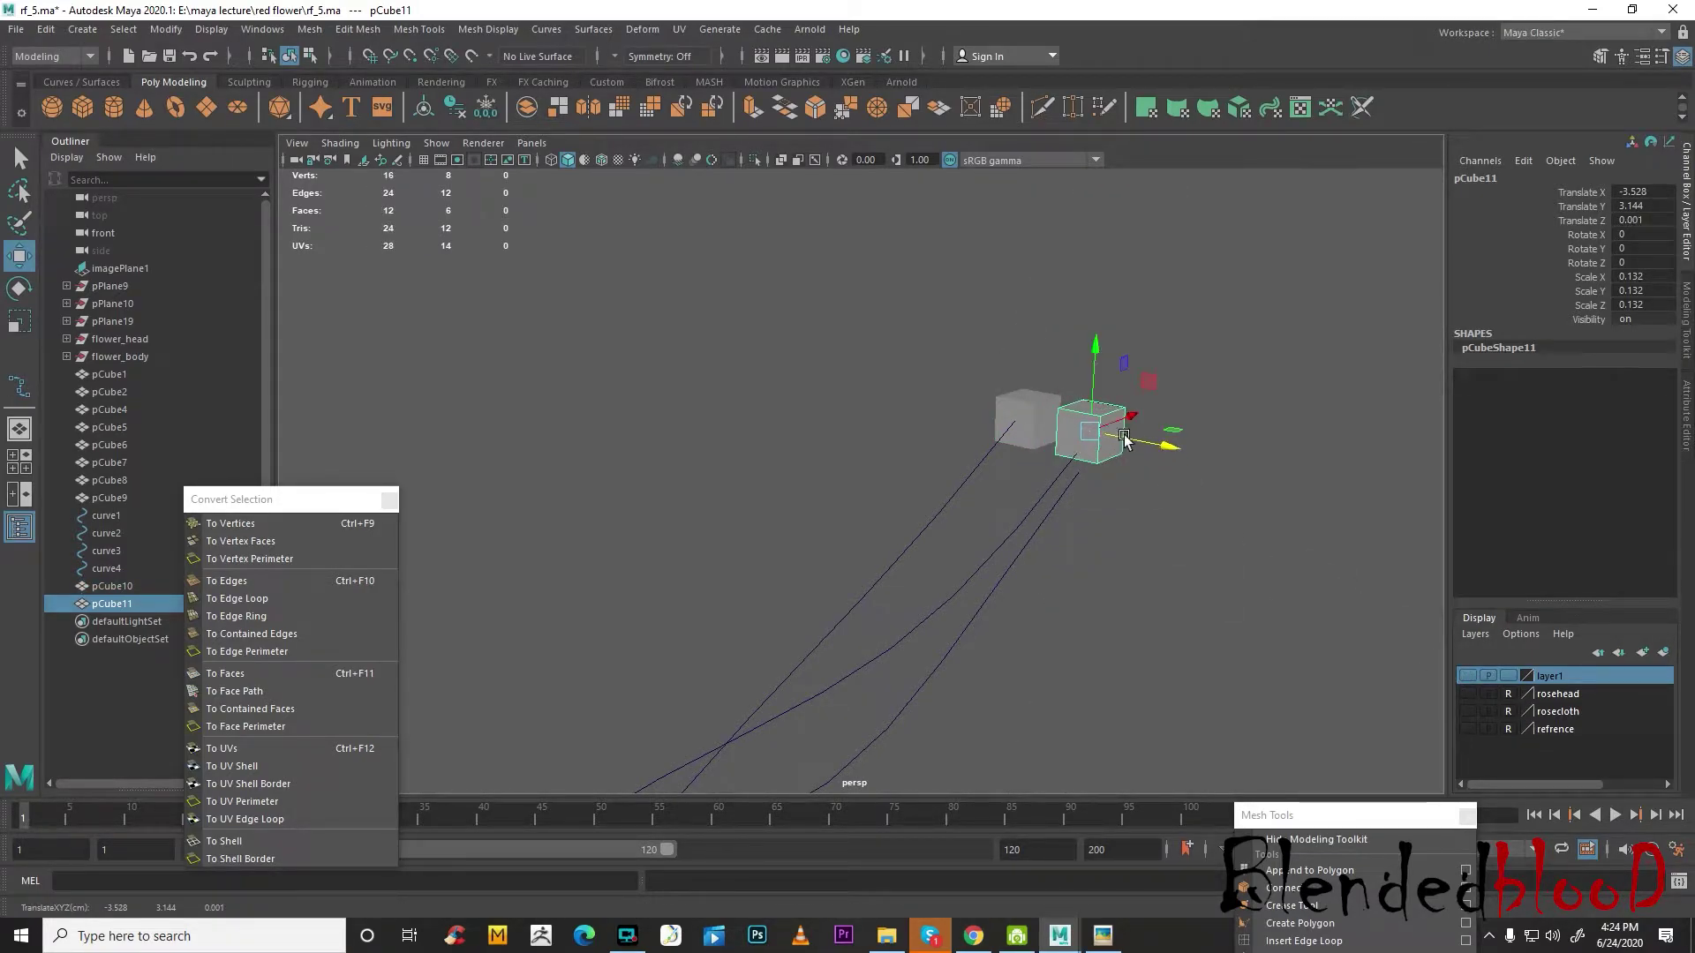
left_click_drag(1092, 397, 1084, 452)
key("r")
key("w")
left_click_drag(1114, 540, 1142, 479, "alt")
key("ctrl+d")
left_click_drag(1121, 371, 1084, 501)
- Duplicate the small cube again and place it at the branch curve's free end, about X -4.78, Y 1.83, Z -0.29
key("ctrl+d")
left_click_drag(1189, 370, 1002, 534)
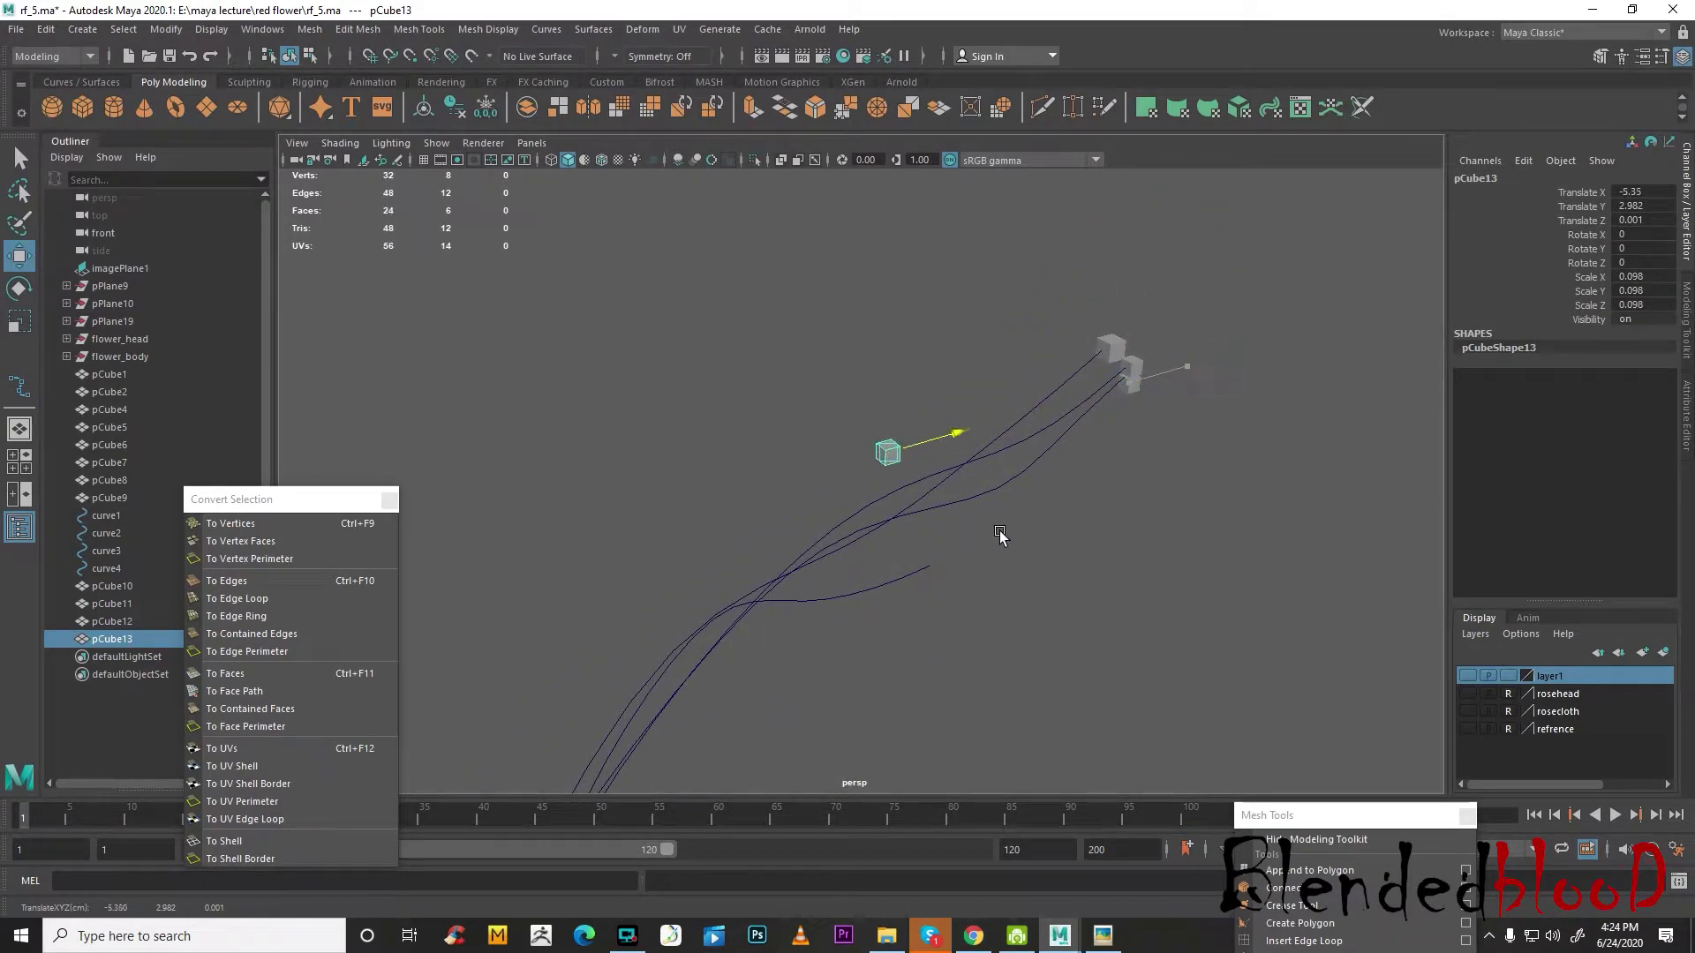
left_click_drag(886, 404, 1059, 609)
scroll(1059, 609, "up", 3)
left_click_drag(1190, 540, 1132, 561)
left_click_drag(1140, 430, 1145, 484)
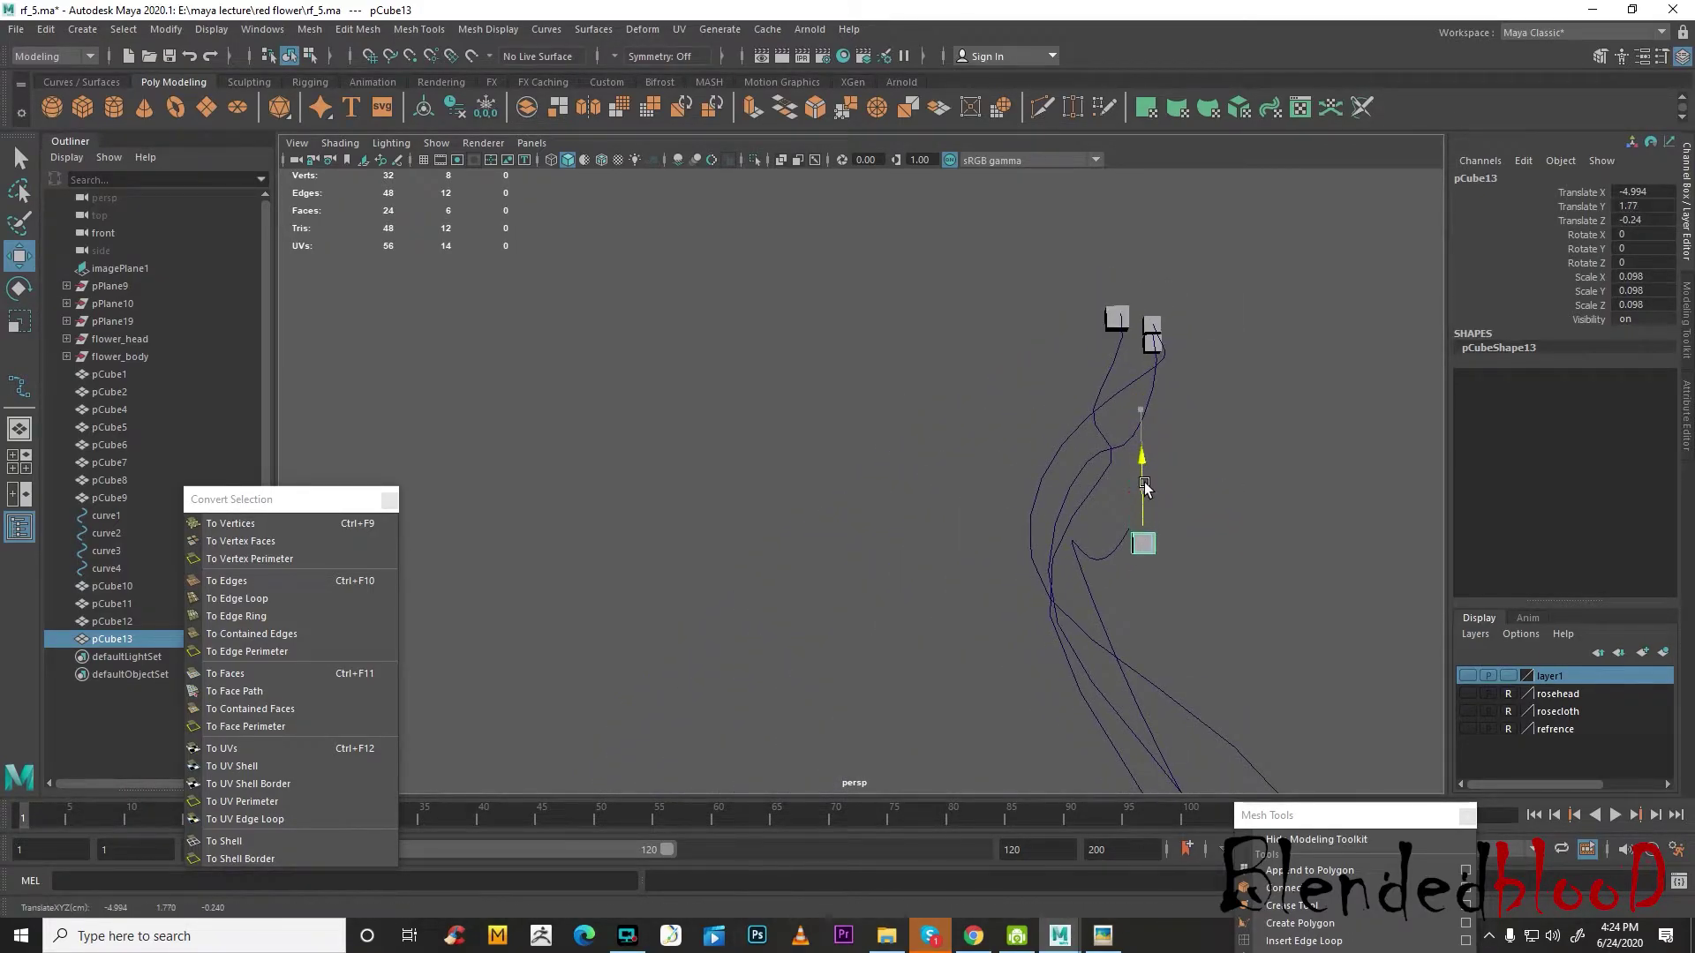
left_click_drag(1202, 543, 1069, 566, "alt")
left_click_drag(900, 572, 1096, 480)
scroll(1097, 479, "up", 3)
- Extrude the first cube's curve-side face along curve1 with 8 divisions
right_click_drag(1179, 396, 1193, 431)
left_click(1249, 367)
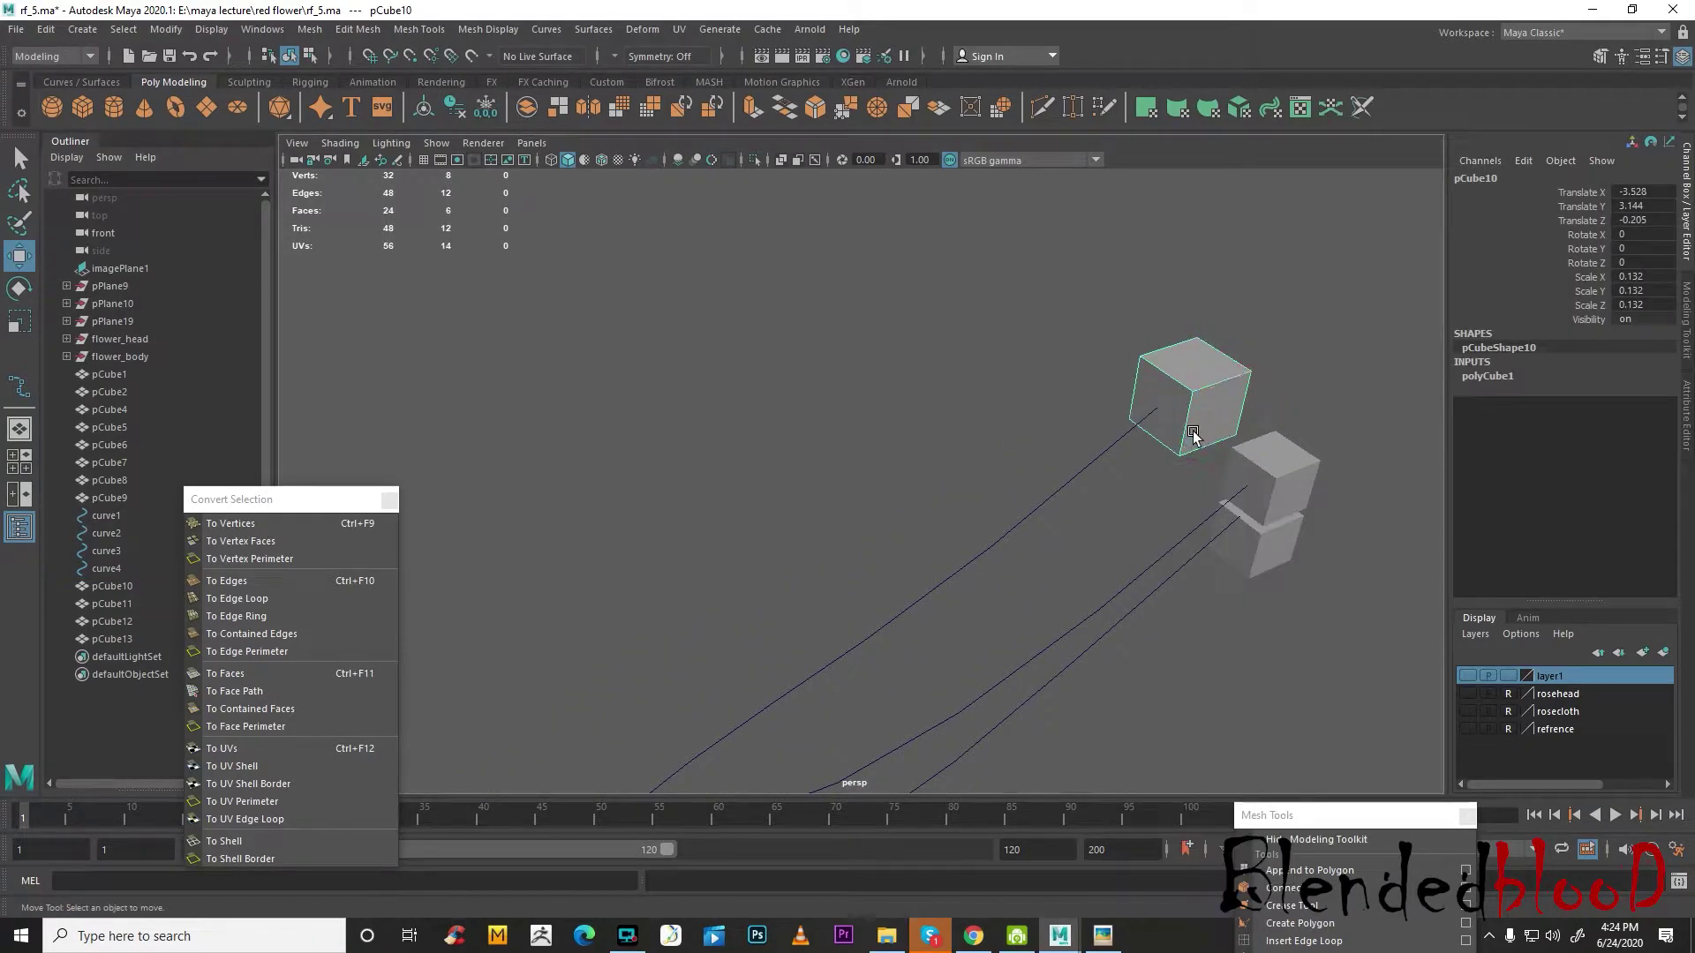
left_click(1173, 424)
left_click(1114, 449)
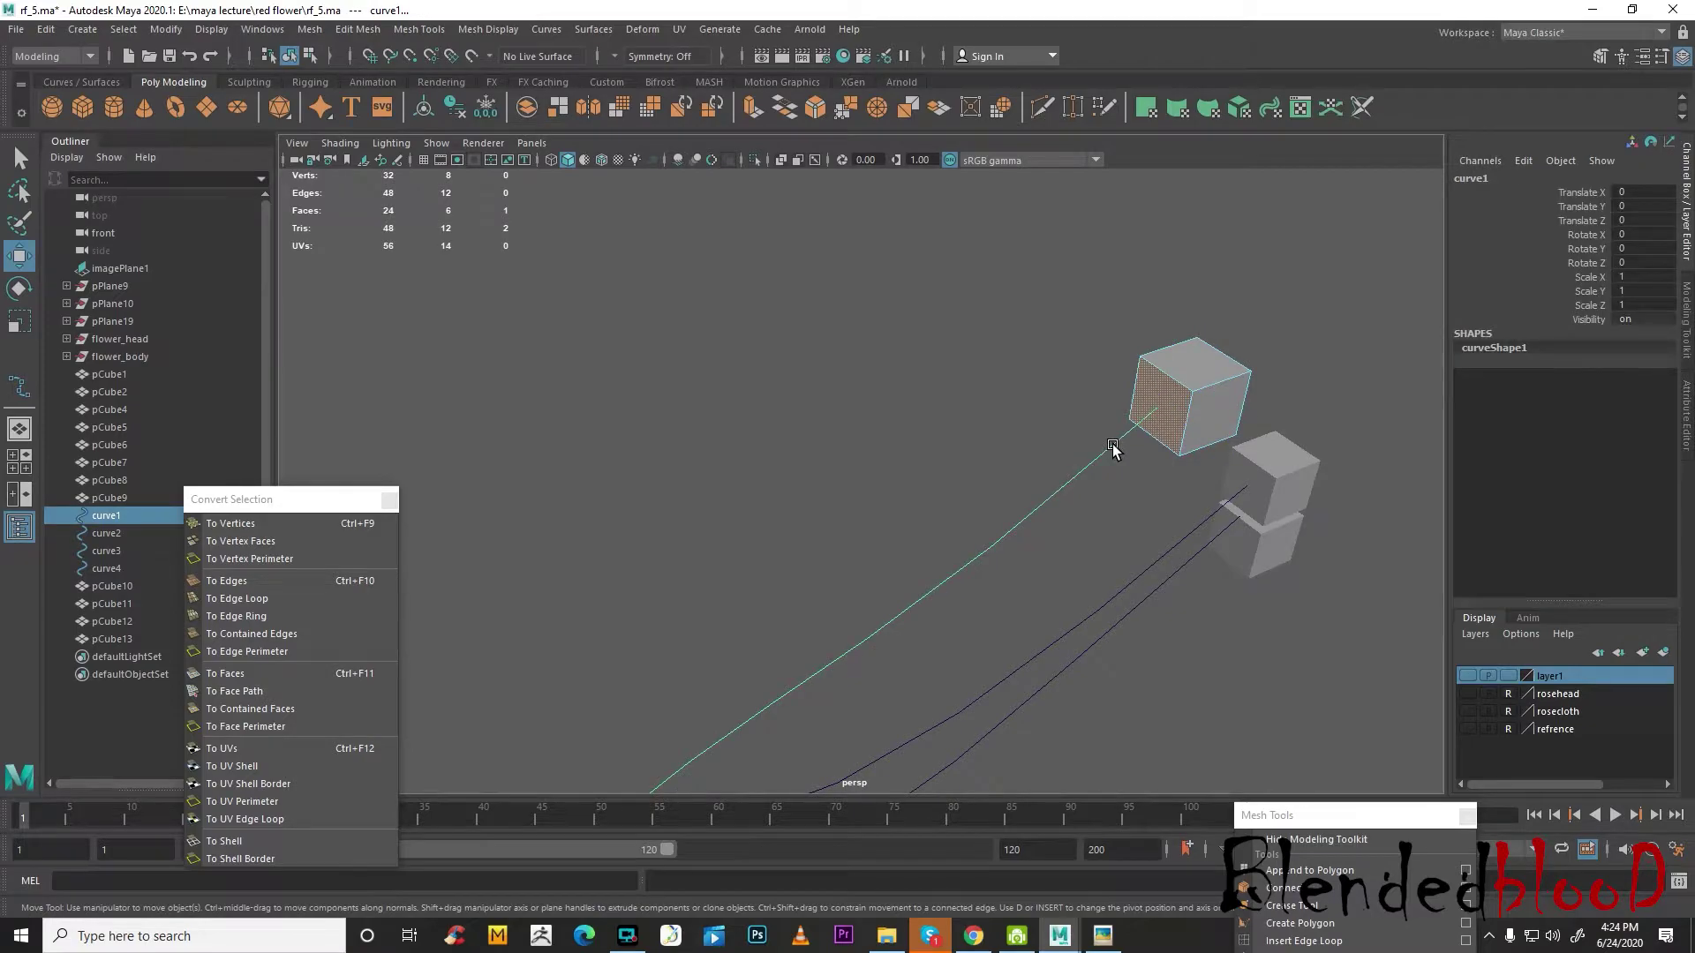
left_click(754, 108)
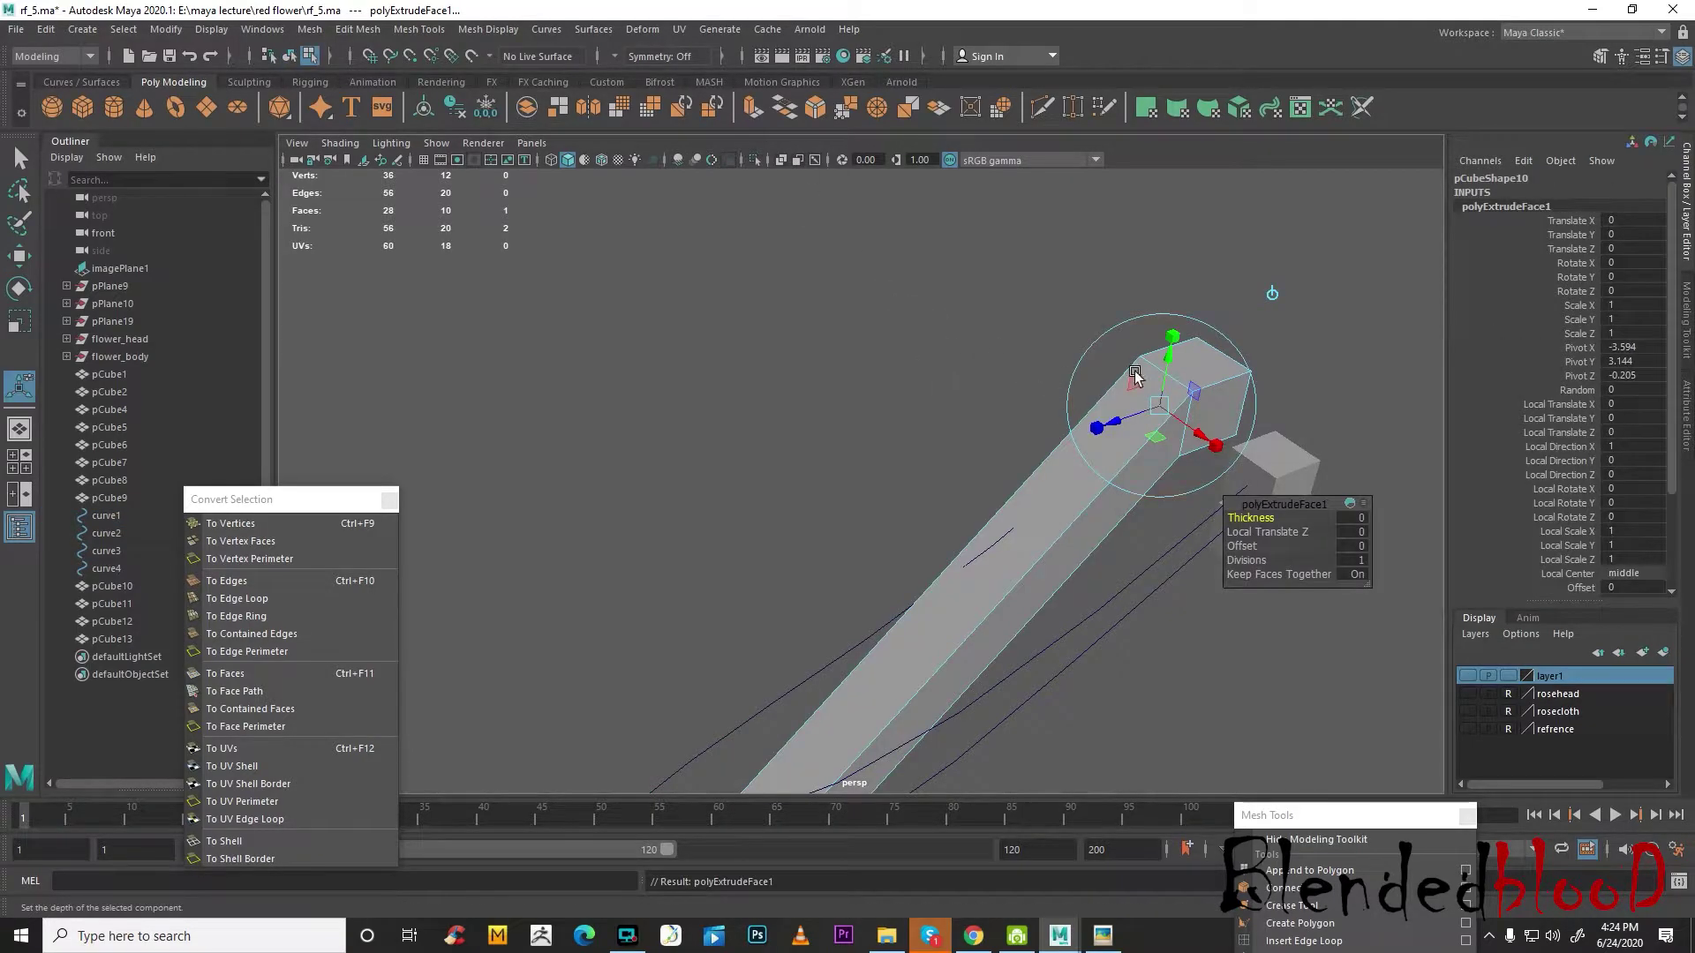
left_click(1354, 561)
scroll(1003, 480, "down", 5)
middle_click_drag(932, 519, 1003, 376, "alt")
scroll(993, 503, "down", 5)
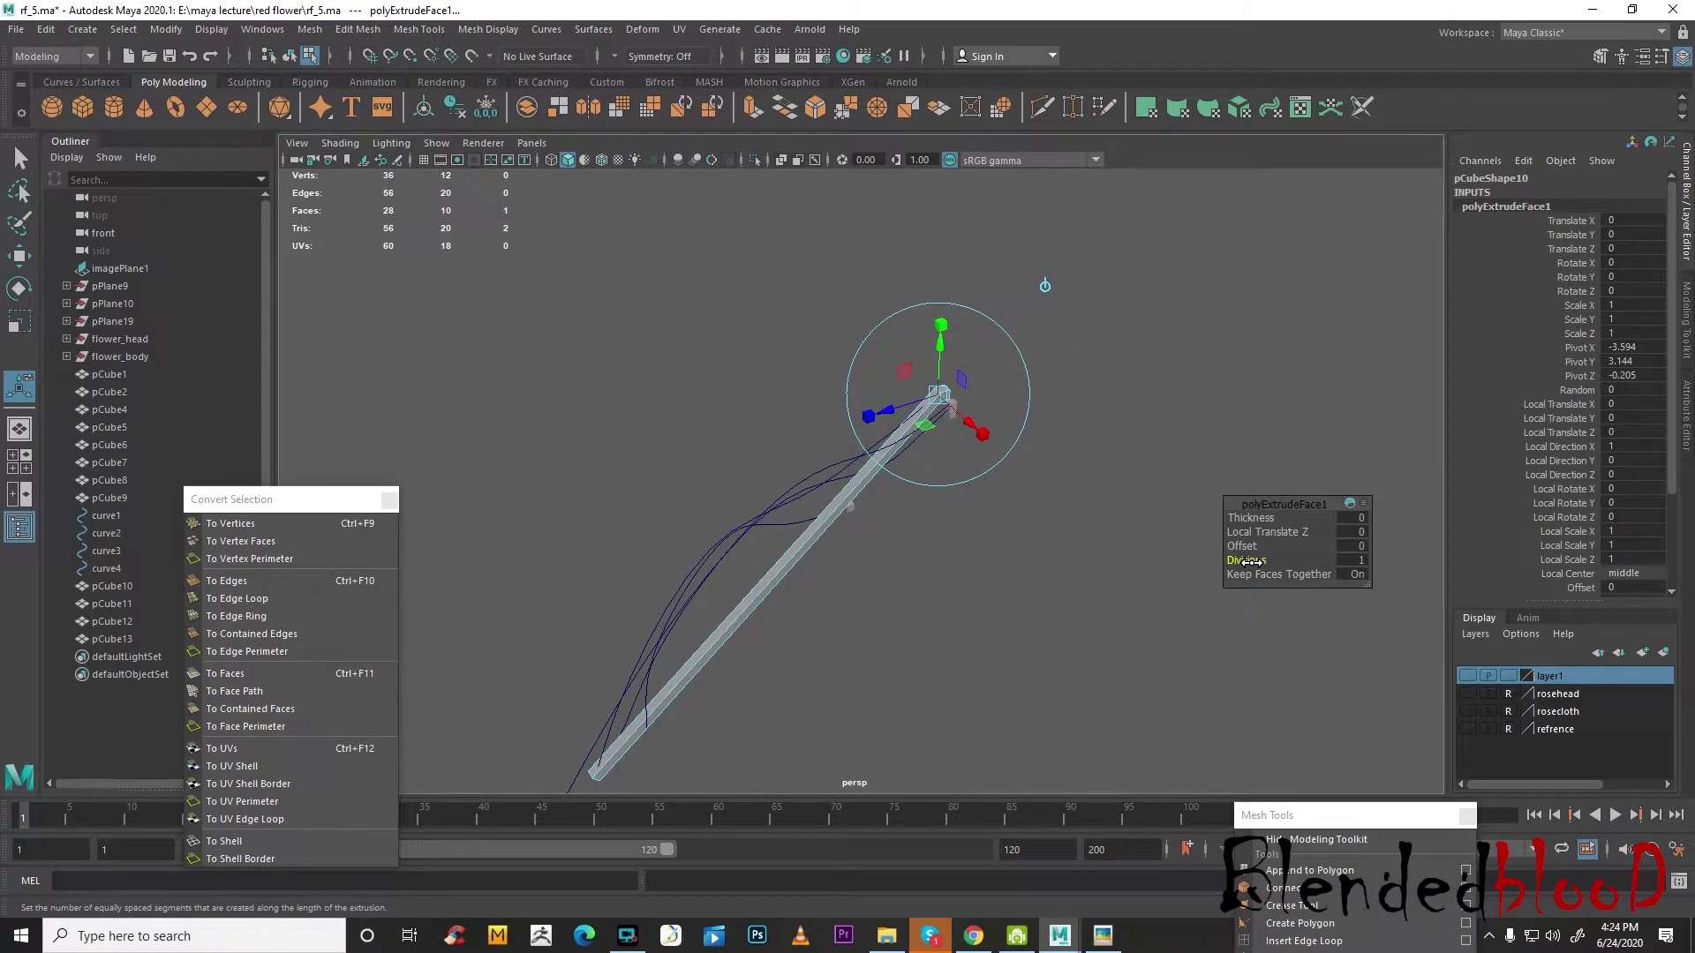
left_click_drag(1255, 561, 1330, 563)
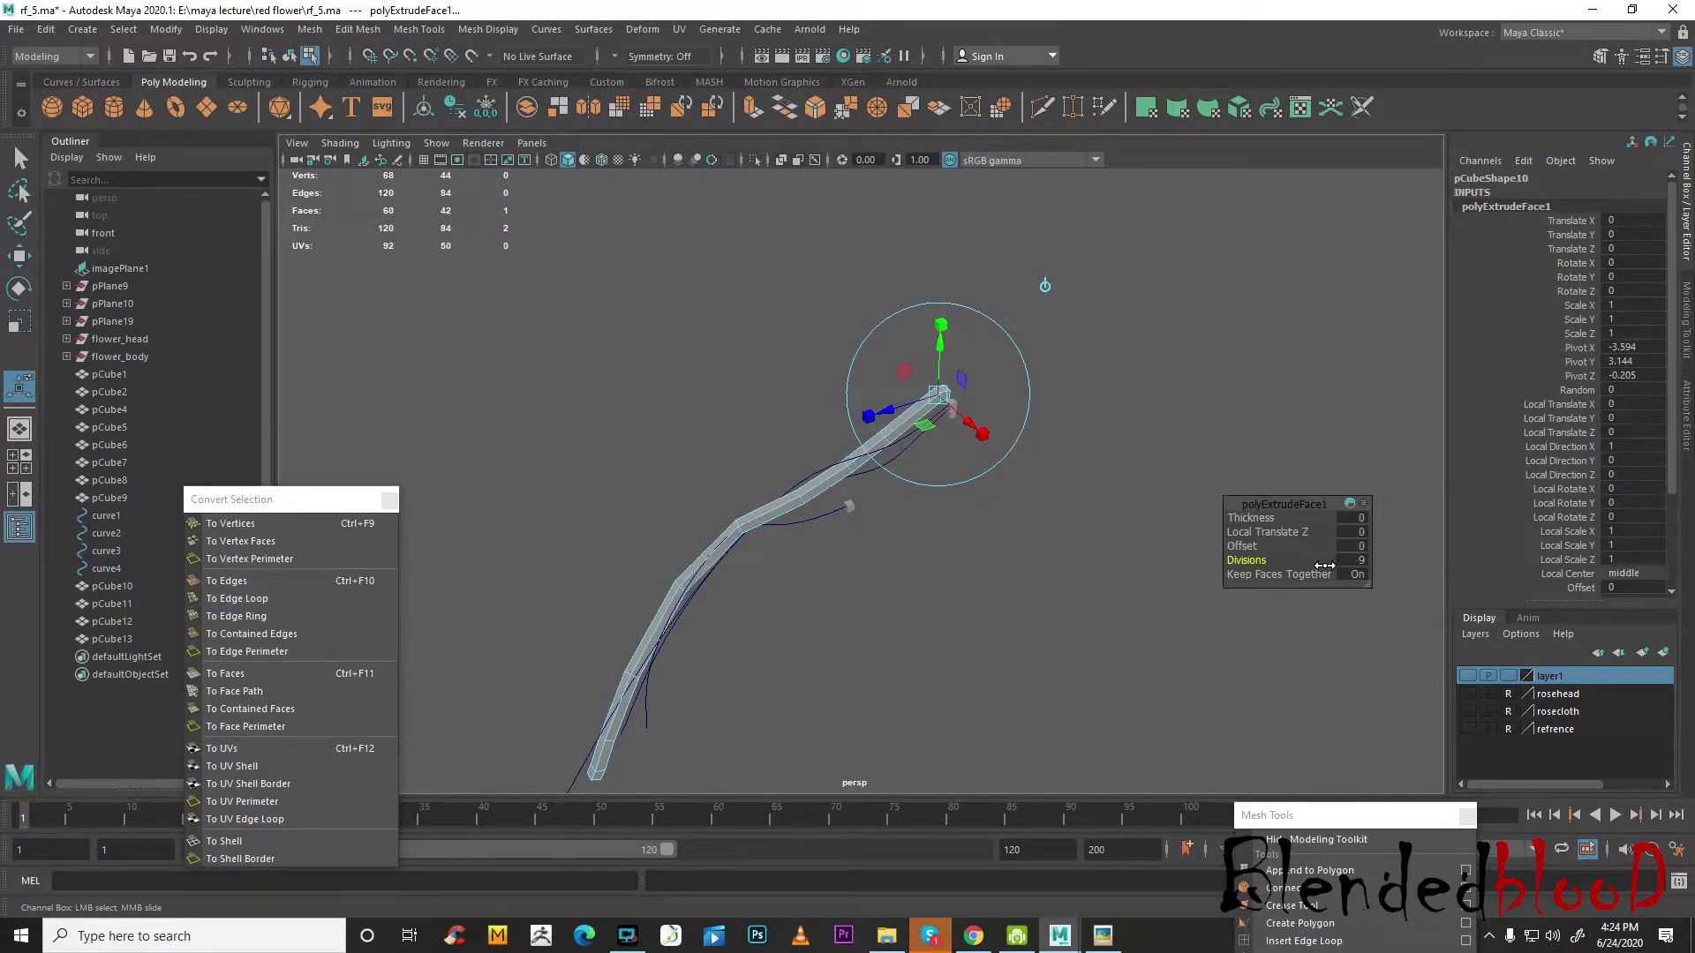
left_click_drag(1319, 565, 1315, 565)
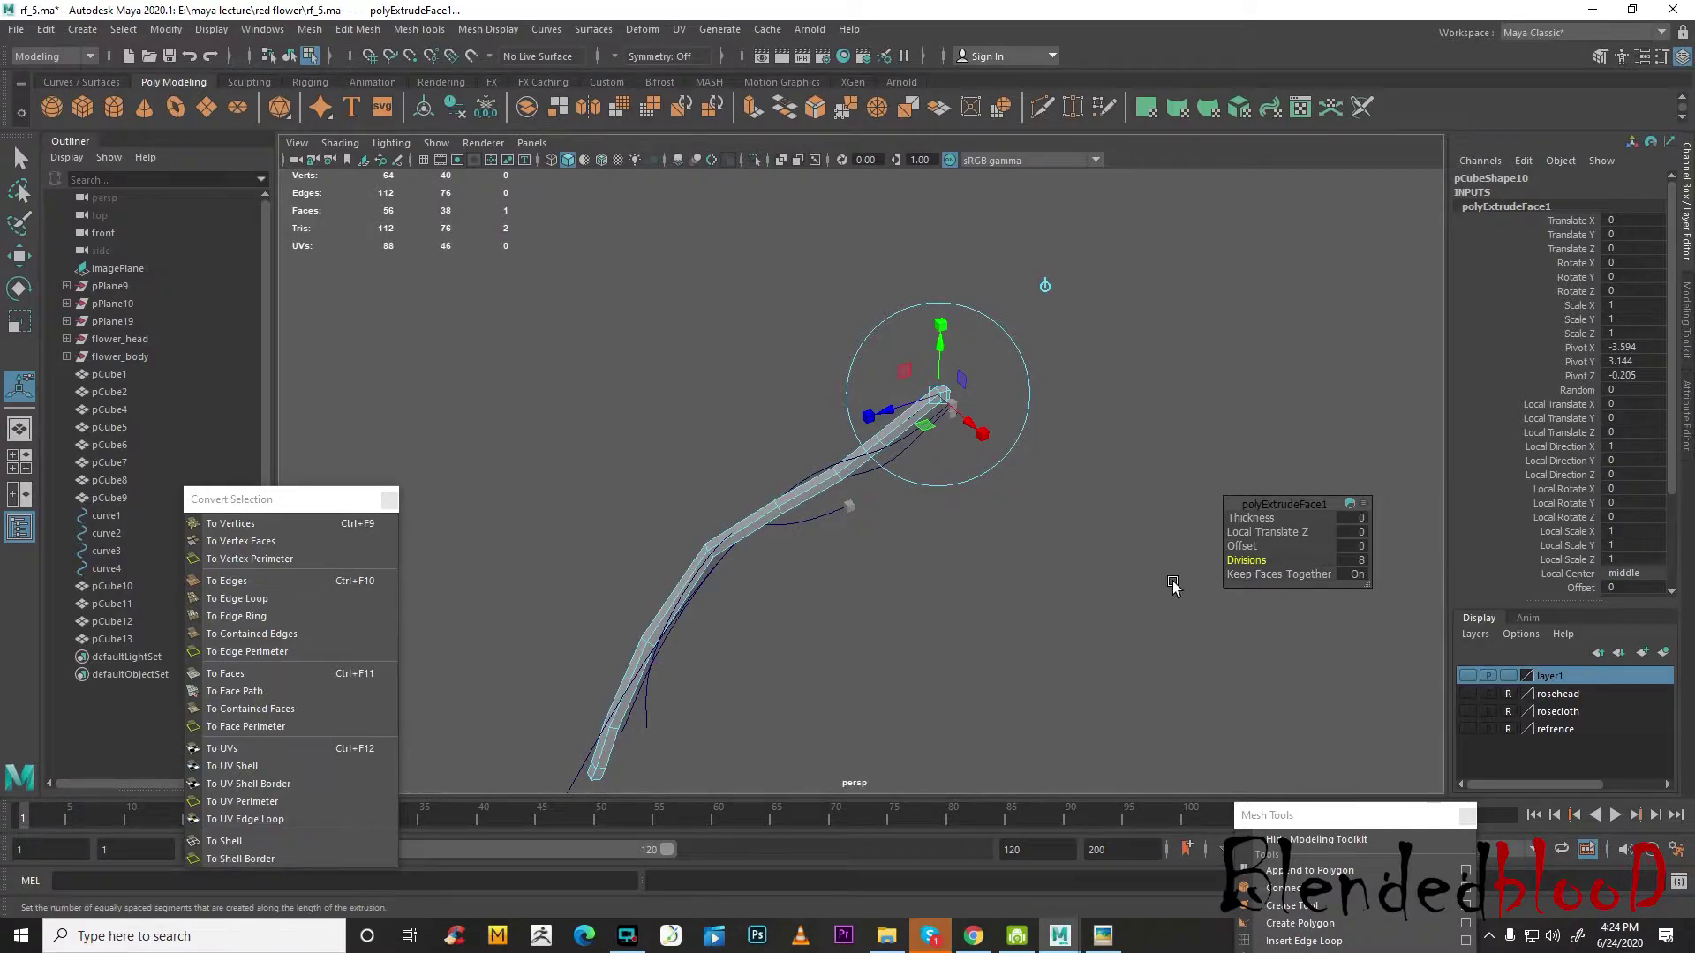
key("w")
left_click_drag(1029, 528, 1037, 379, "alt")
left_click(1059, 296)
- Extrude the second cube's curve-side face along curve3 with 8 divisions
middle_click_drag(1139, 347, 1042, 448, "alt")
scroll(1043, 448, "up", 4)
right_click_drag(995, 341, 1088, 296)
left_click(1206, 362)
left_click(1071, 336)
left_click_drag(1081, 340, 1103, 347, "alt")
middle_click_drag(1104, 343, 1114, 445, "alt")
scroll(1114, 446, "up", 2)
right_click_drag(1100, 342, 1101, 388)
left_click(1076, 359)
left_click(1032, 393)
left_click_drag(1032, 393, 810, 314, "alt")
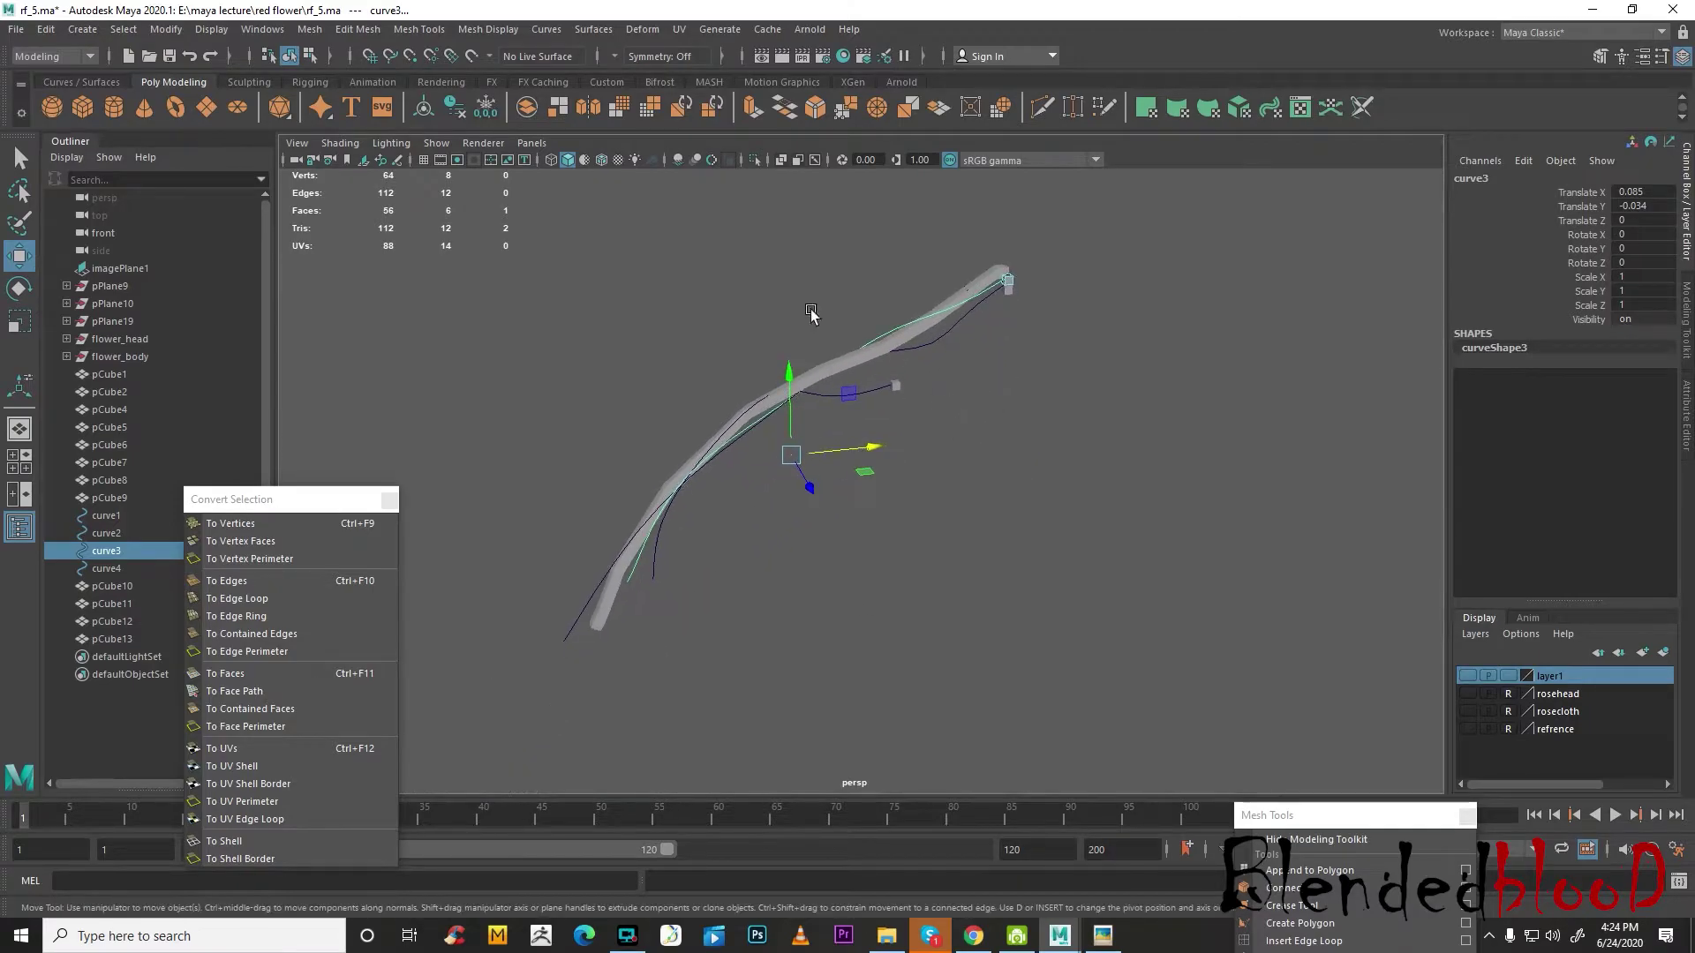
left_click(803, 112)
left_click(1357, 561)
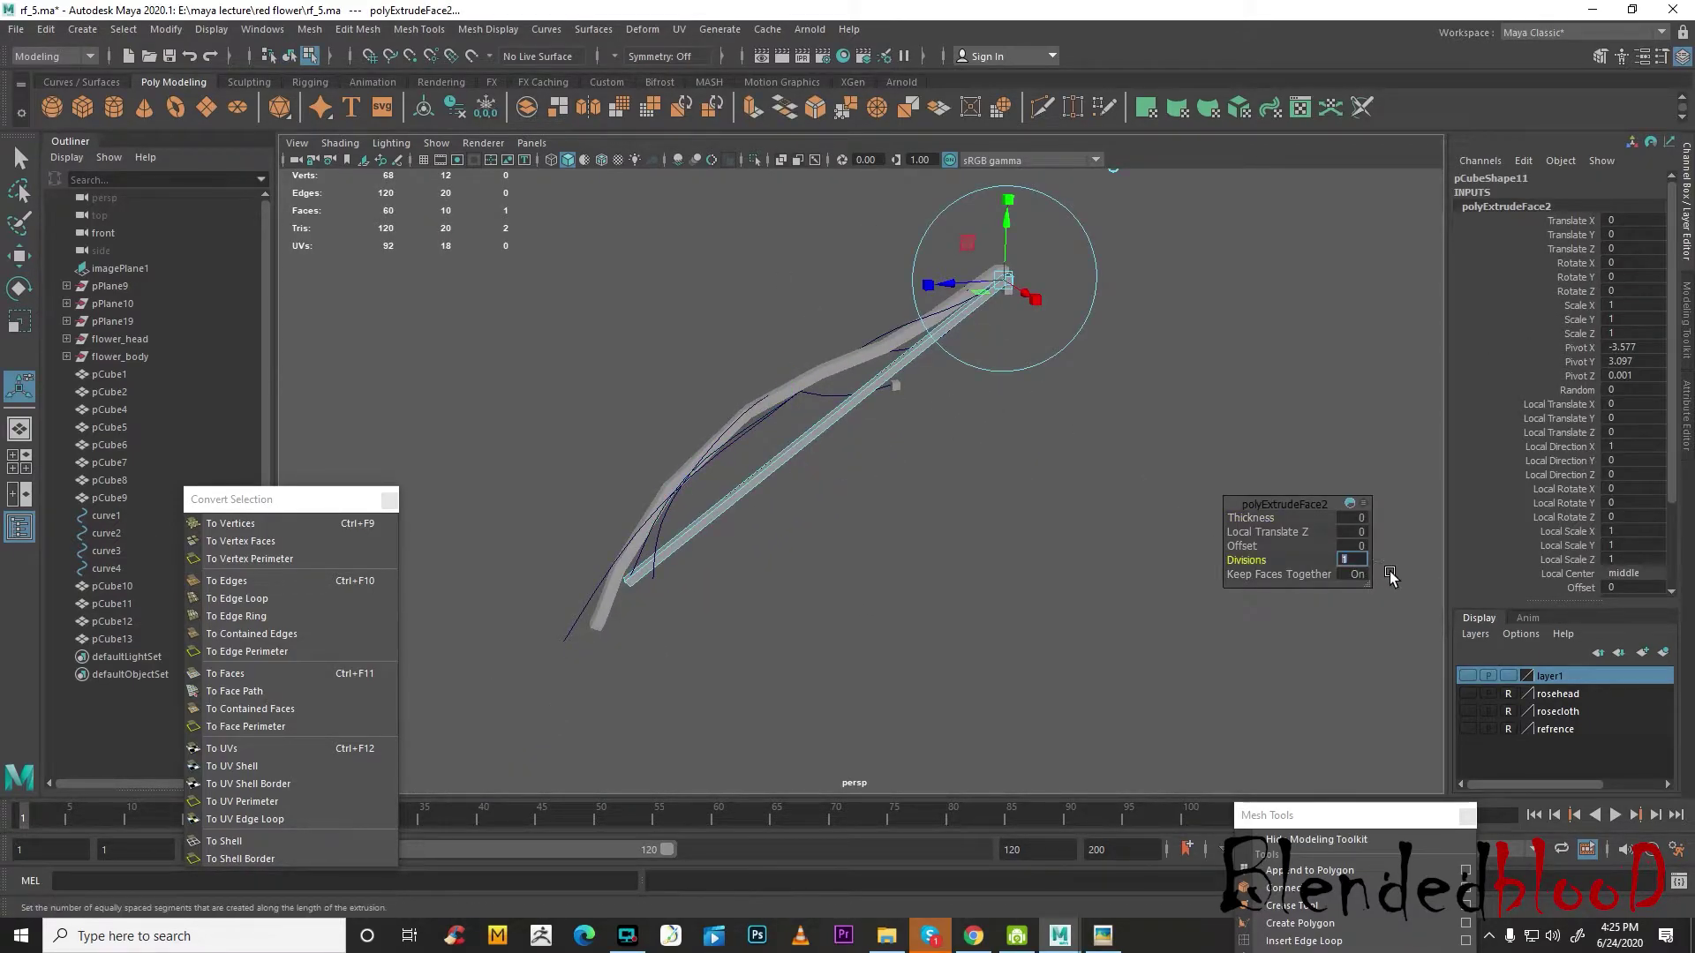
key("Return")
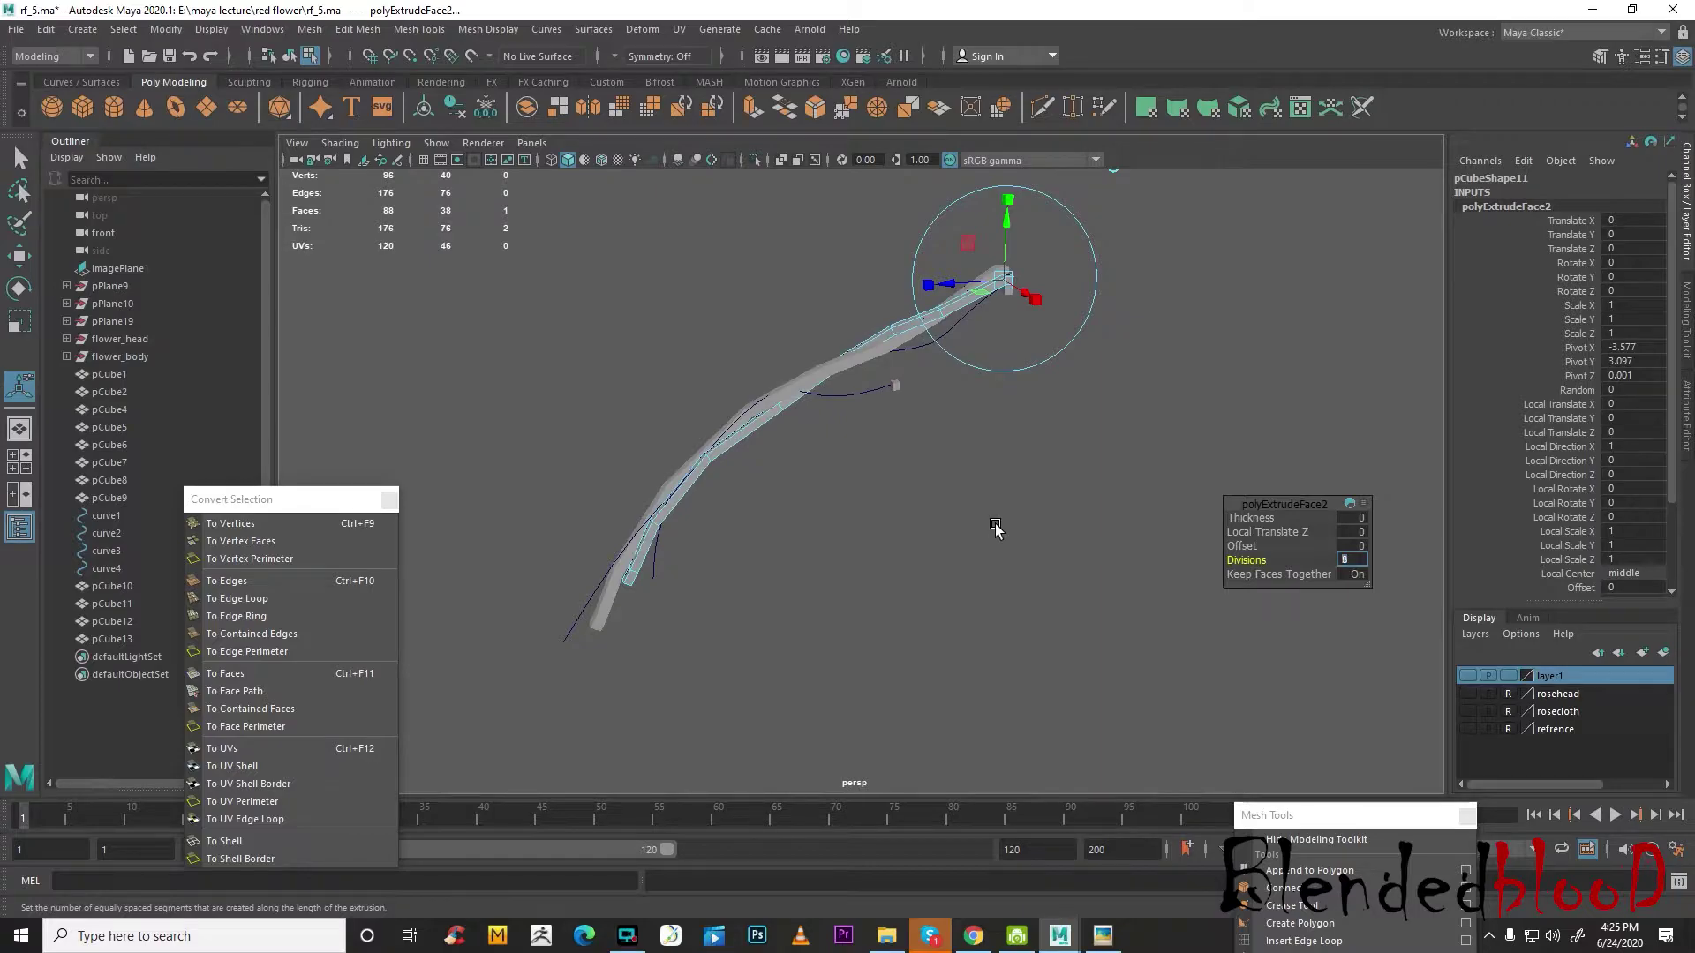
left_click_drag(1011, 393, 1092, 386, "alt")
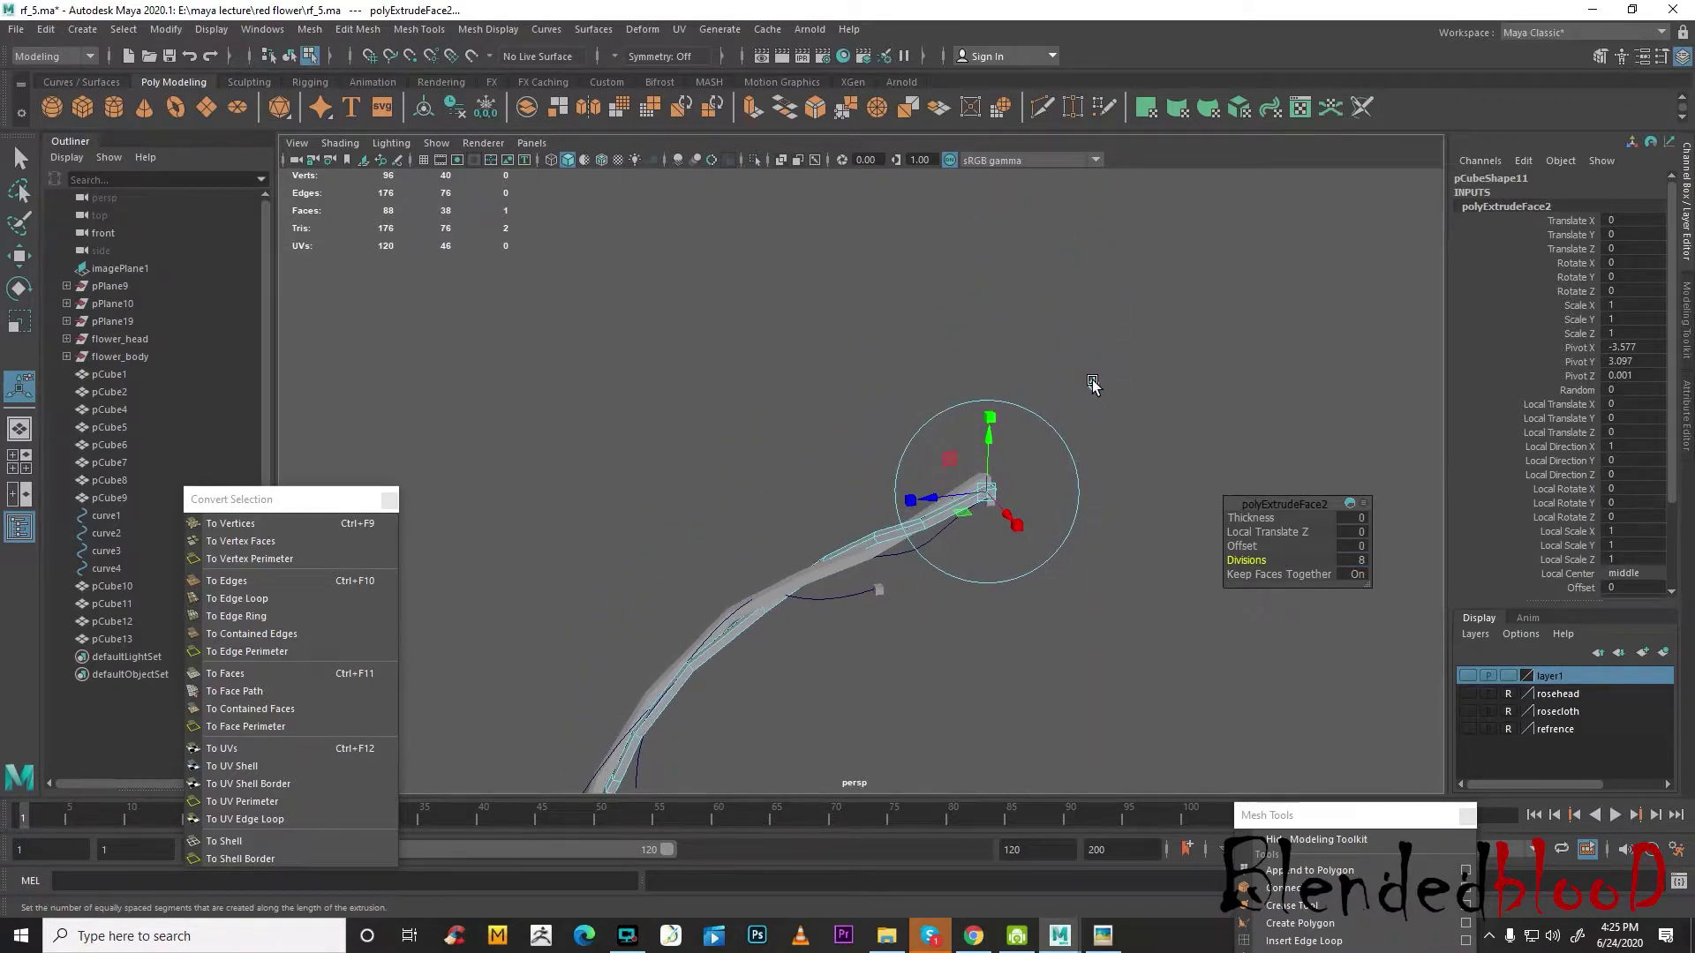
left_click(1101, 468)
left_click_drag(994, 556, 1175, 556, "alt")
middle_click_drag(1175, 553, 1051, 422, "alt")
right_click_drag(1050, 422, 1139, 471, "alt")
left_click_drag(1139, 472, 1191, 418, "alt")
right_click_drag(1215, 371, 1215, 419)
left_click(1180, 389)
left_click(1114, 407, "shift")
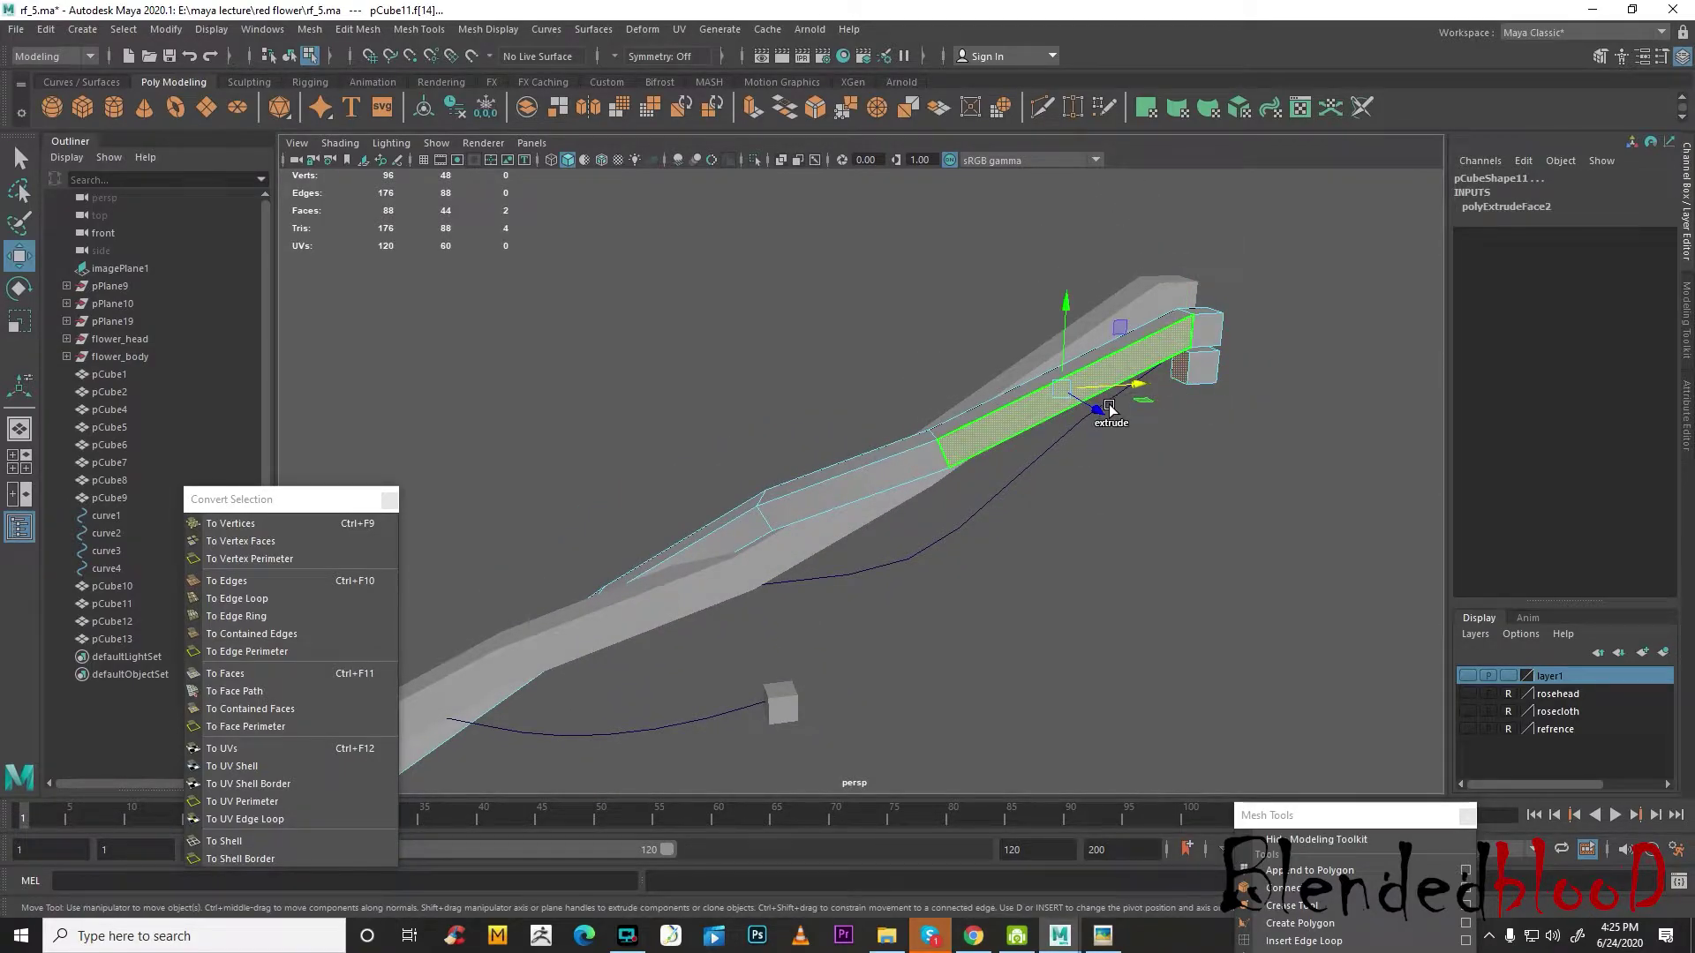
left_click(1225, 404)
left_click(1184, 378)
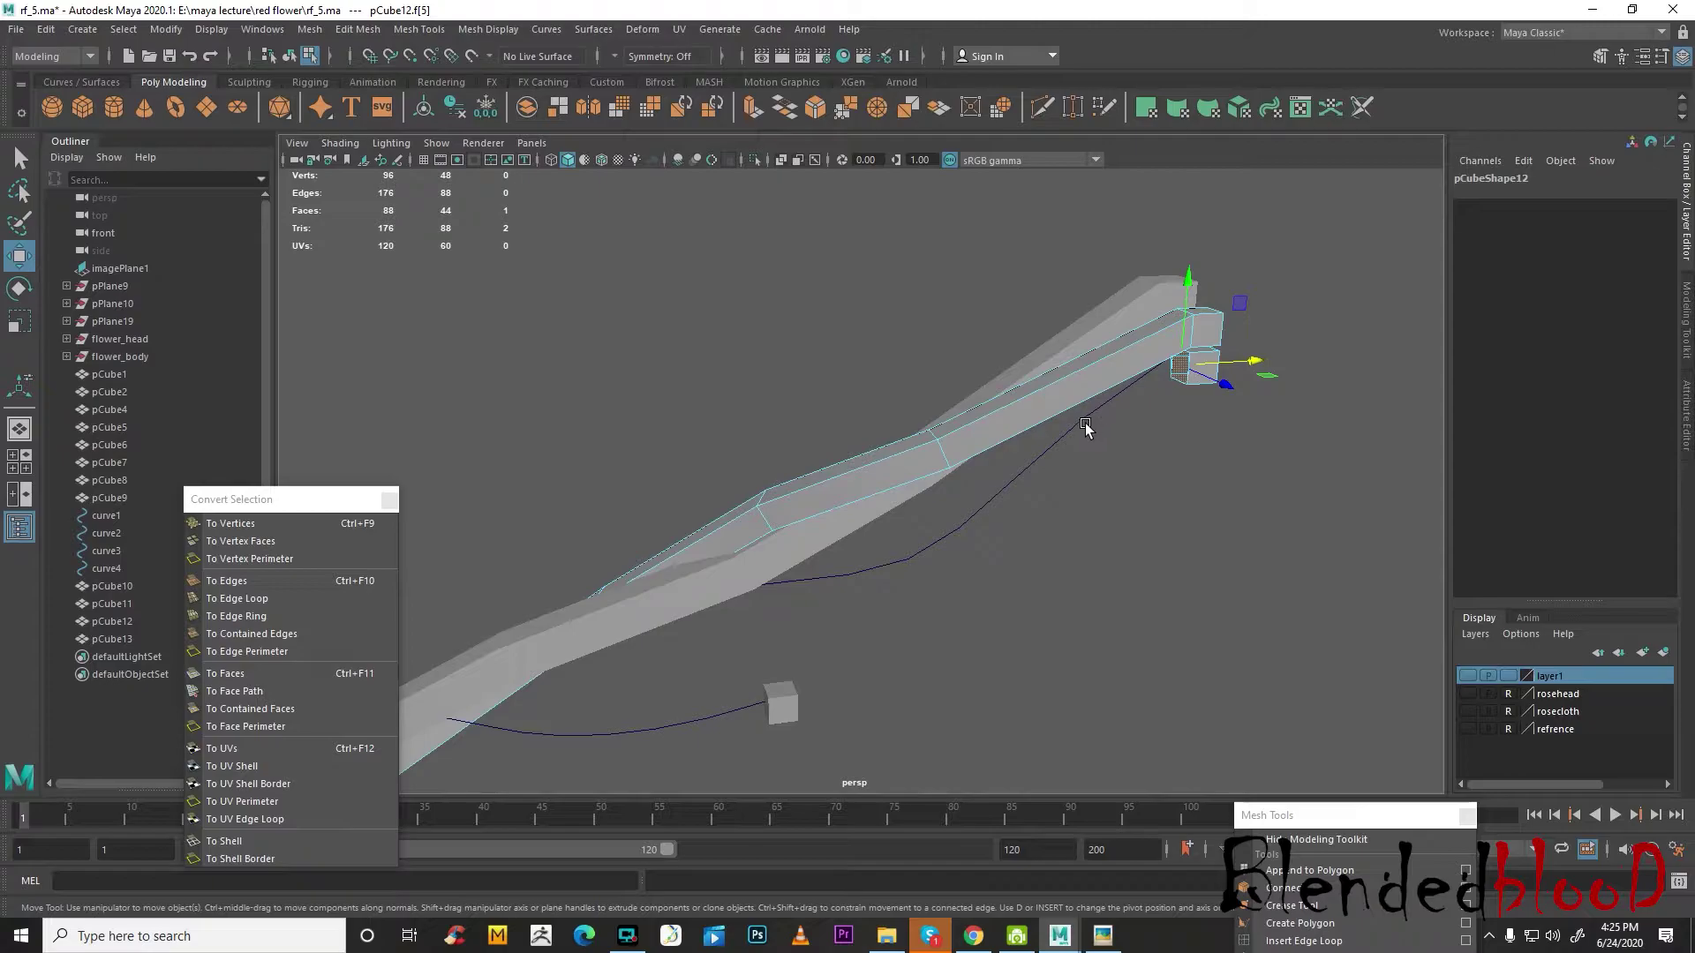
- Extrude the lower shoulder cube's curve-side face along its curve with 8 divisions and return to object selection
left_click_drag(1221, 422, 1173, 462, "alt")
right_click_drag(1156, 348, 1140, 406)
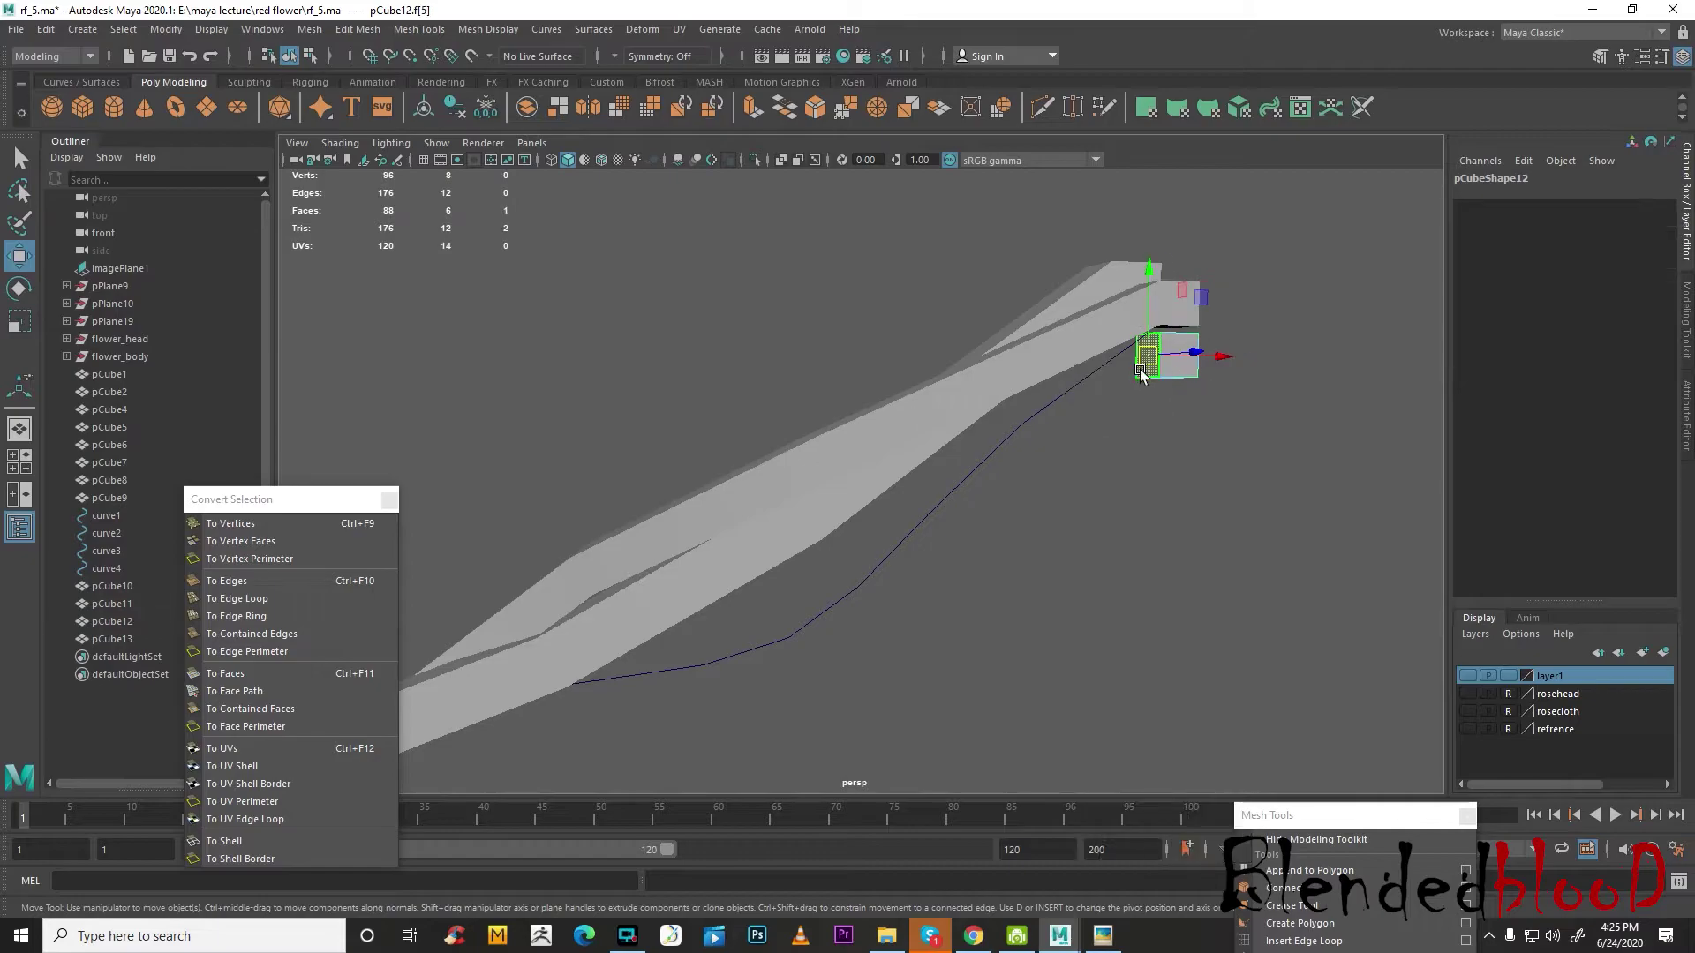
left_click(1050, 420)
left_click(817, 110)
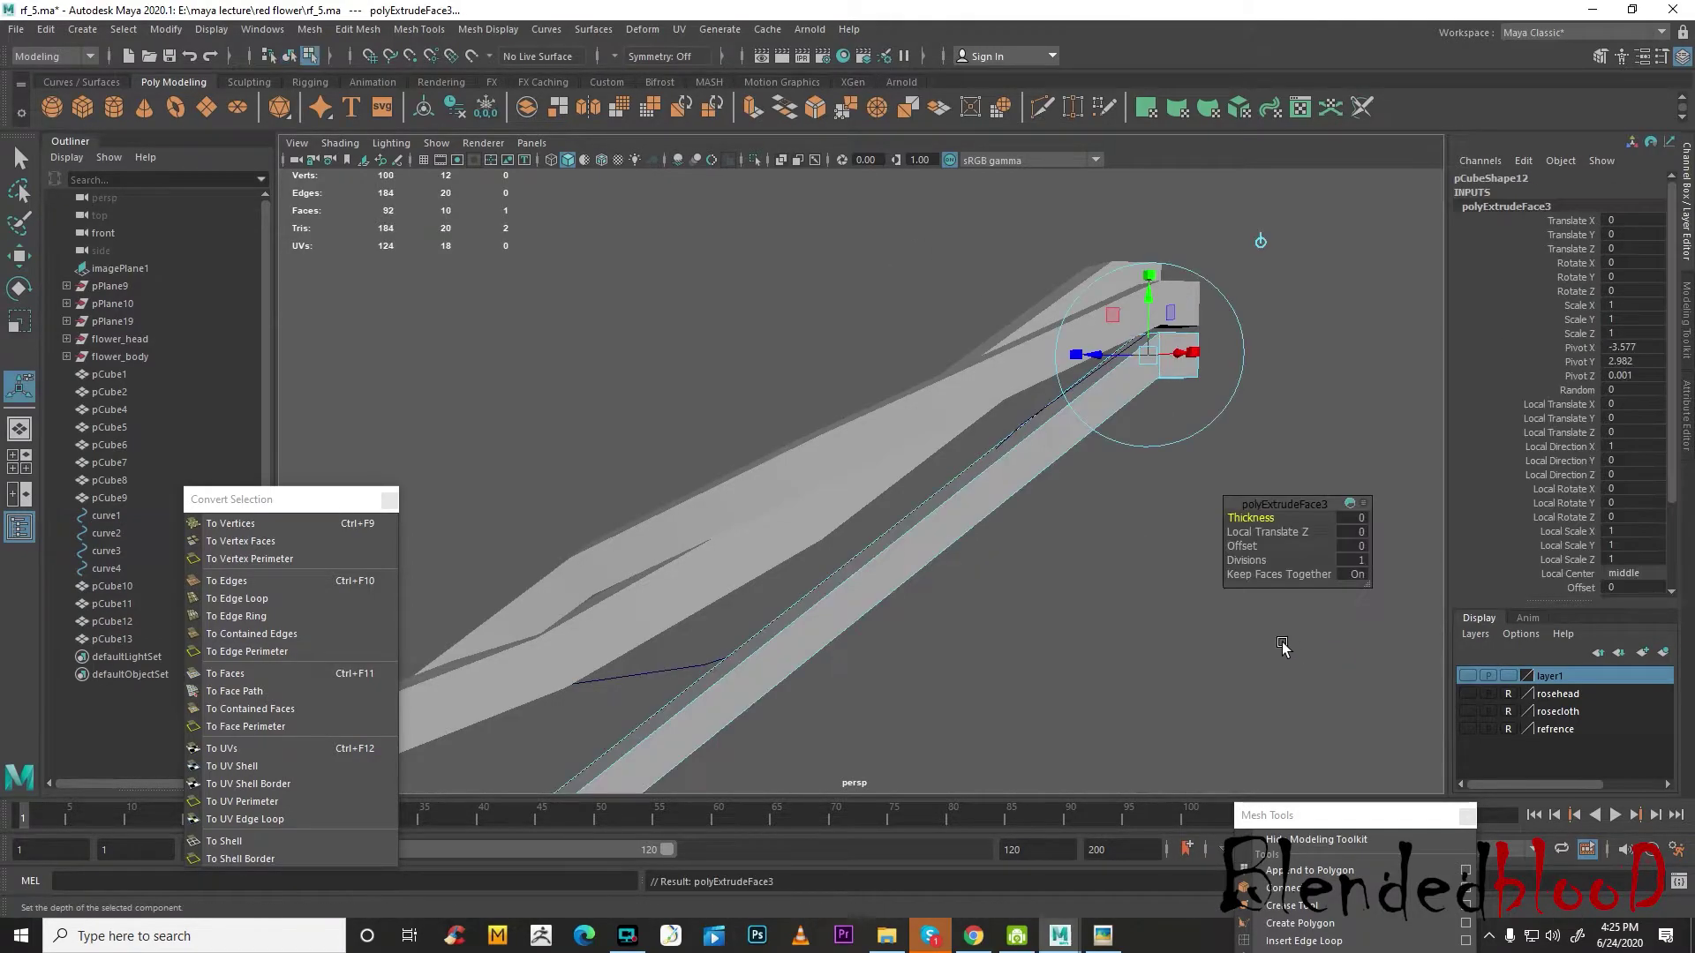
left_click(1356, 562)
type("8")
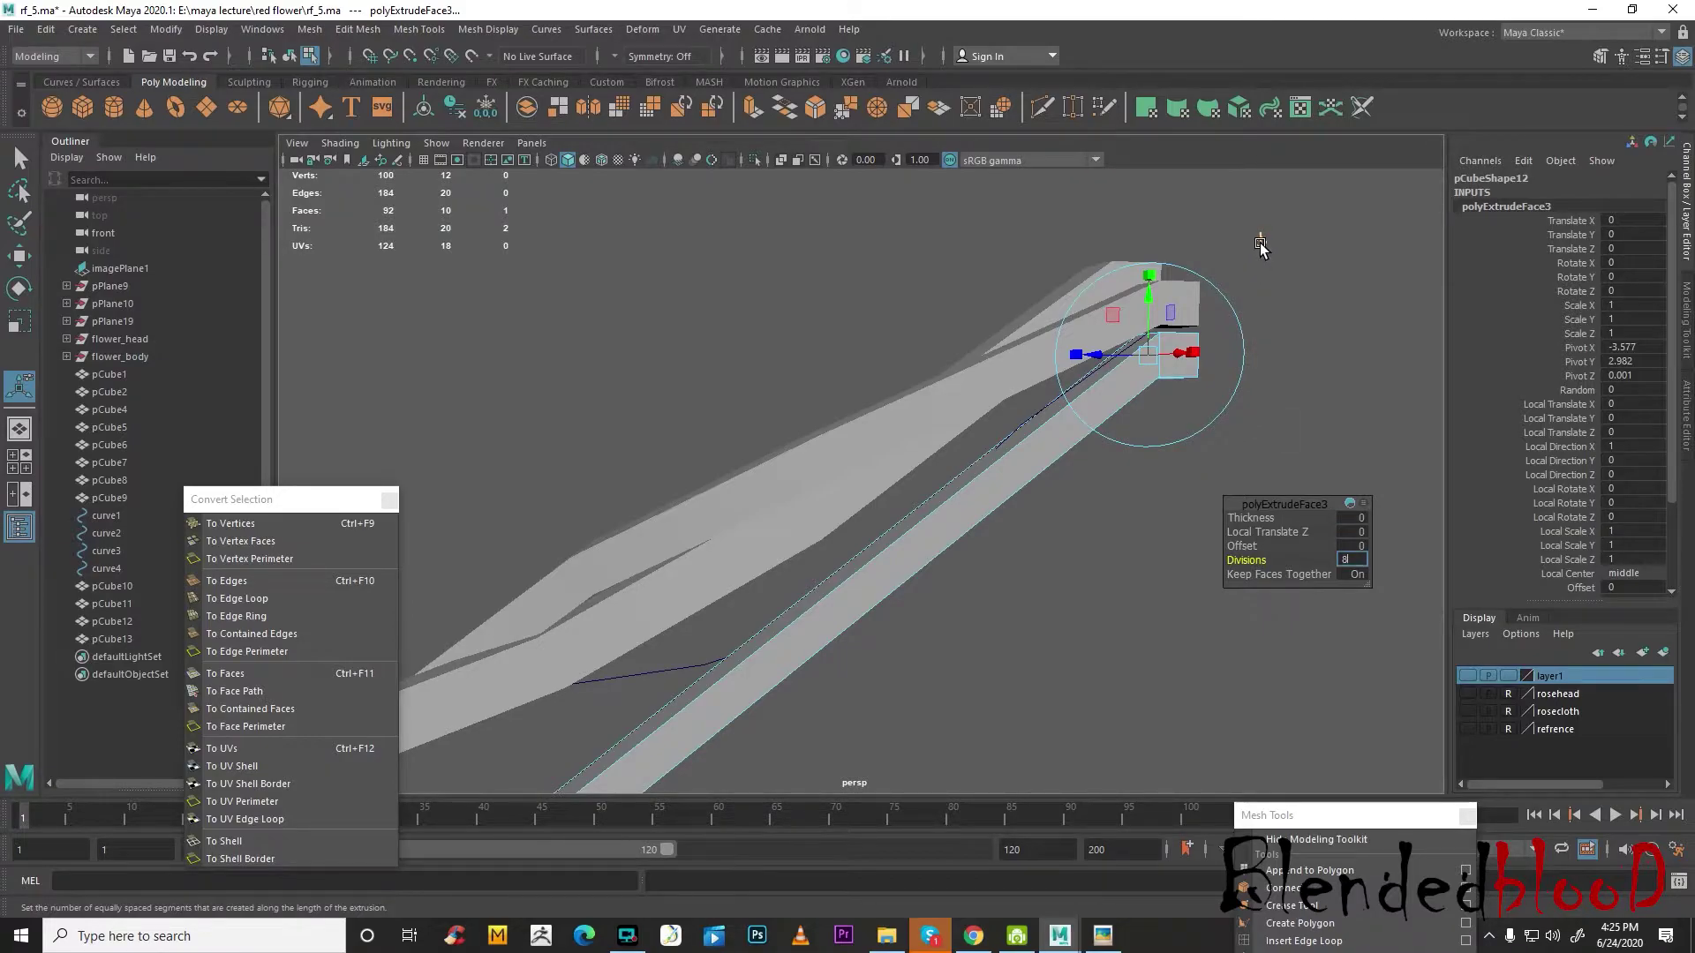
key("Return")
key("w")
scroll(1250, 343, "down", 4)
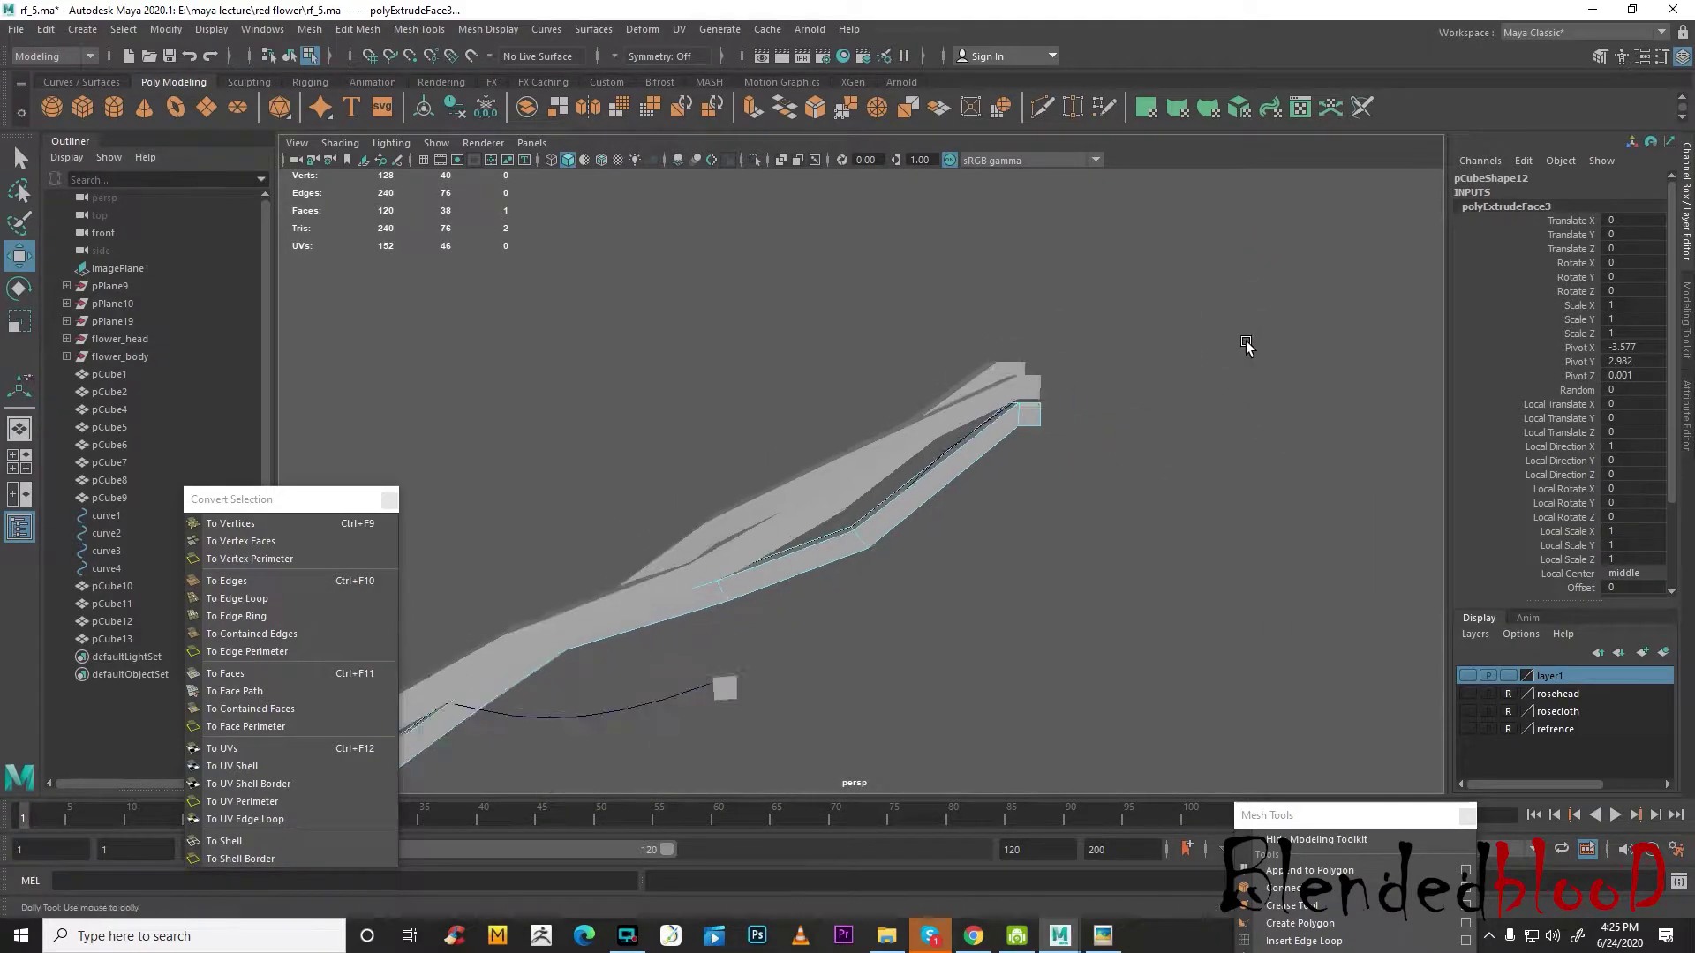
middle_click_drag(932, 576, 1044, 408, "alt")
scroll(1044, 408, "down", 3)
left_click_drag(1006, 486, 852, 523, "alt")
middle_click_drag(852, 522, 960, 472, "alt")
right_click_drag(984, 371, 1081, 327)
- Extrude the branch cube's curve-side face along the branch curve with 8 divisions
scroll(1049, 474, "up", 3)
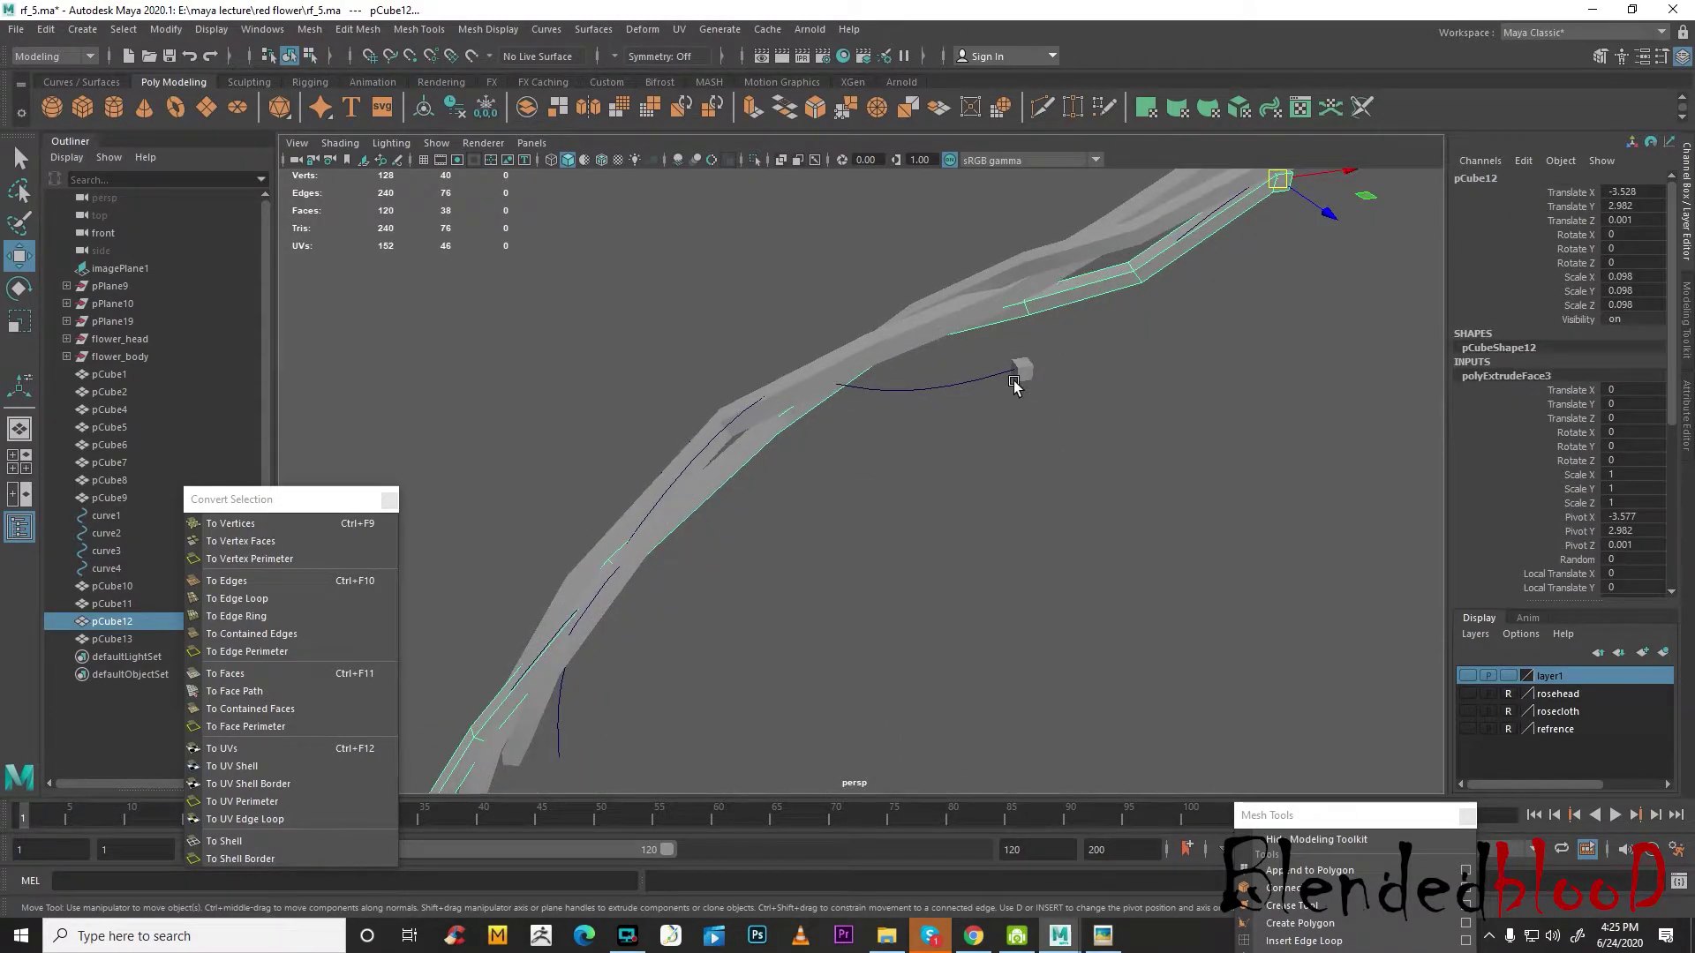
left_click(1022, 373)
scroll(1062, 416, "up", 4)
left_click_drag(1063, 415, 1218, 282, "alt")
middle_click_drag(1218, 282, 1084, 462, "alt")
scroll(1165, 418, "up", 2)
scroll(1083, 452, "up", 2)
right_click_drag(1105, 410, 1099, 439)
left_click(1098, 438)
left_click(1021, 444, "shift")
key("ctrl+e")
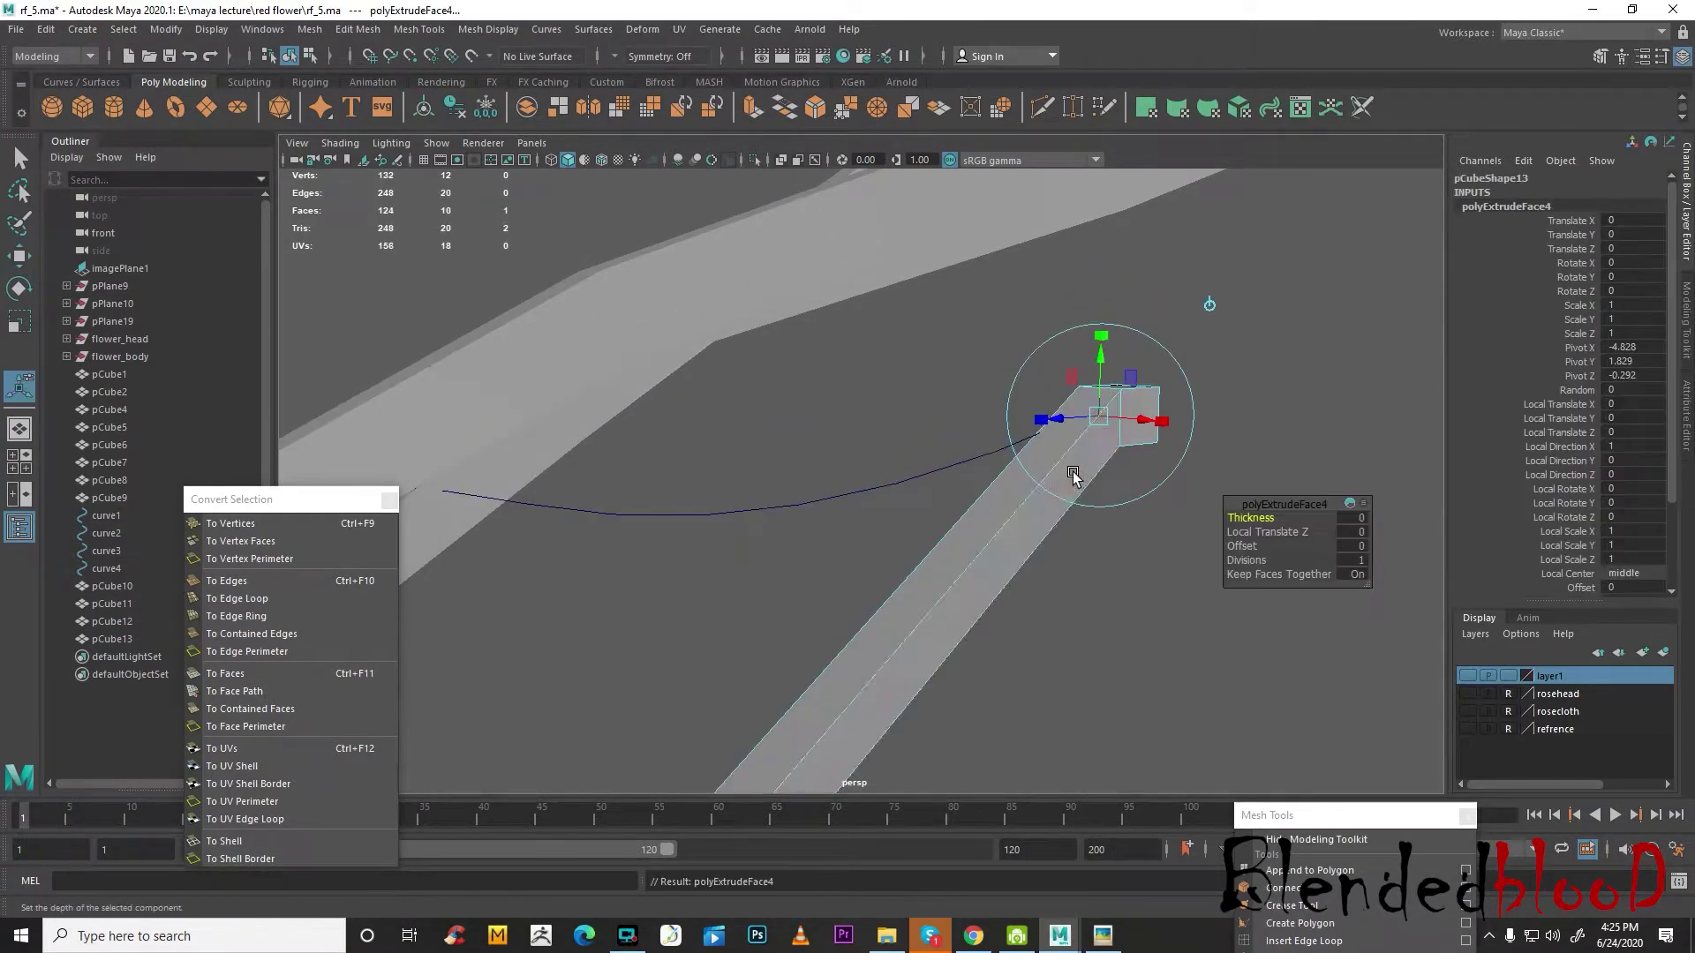
left_click(1359, 557)
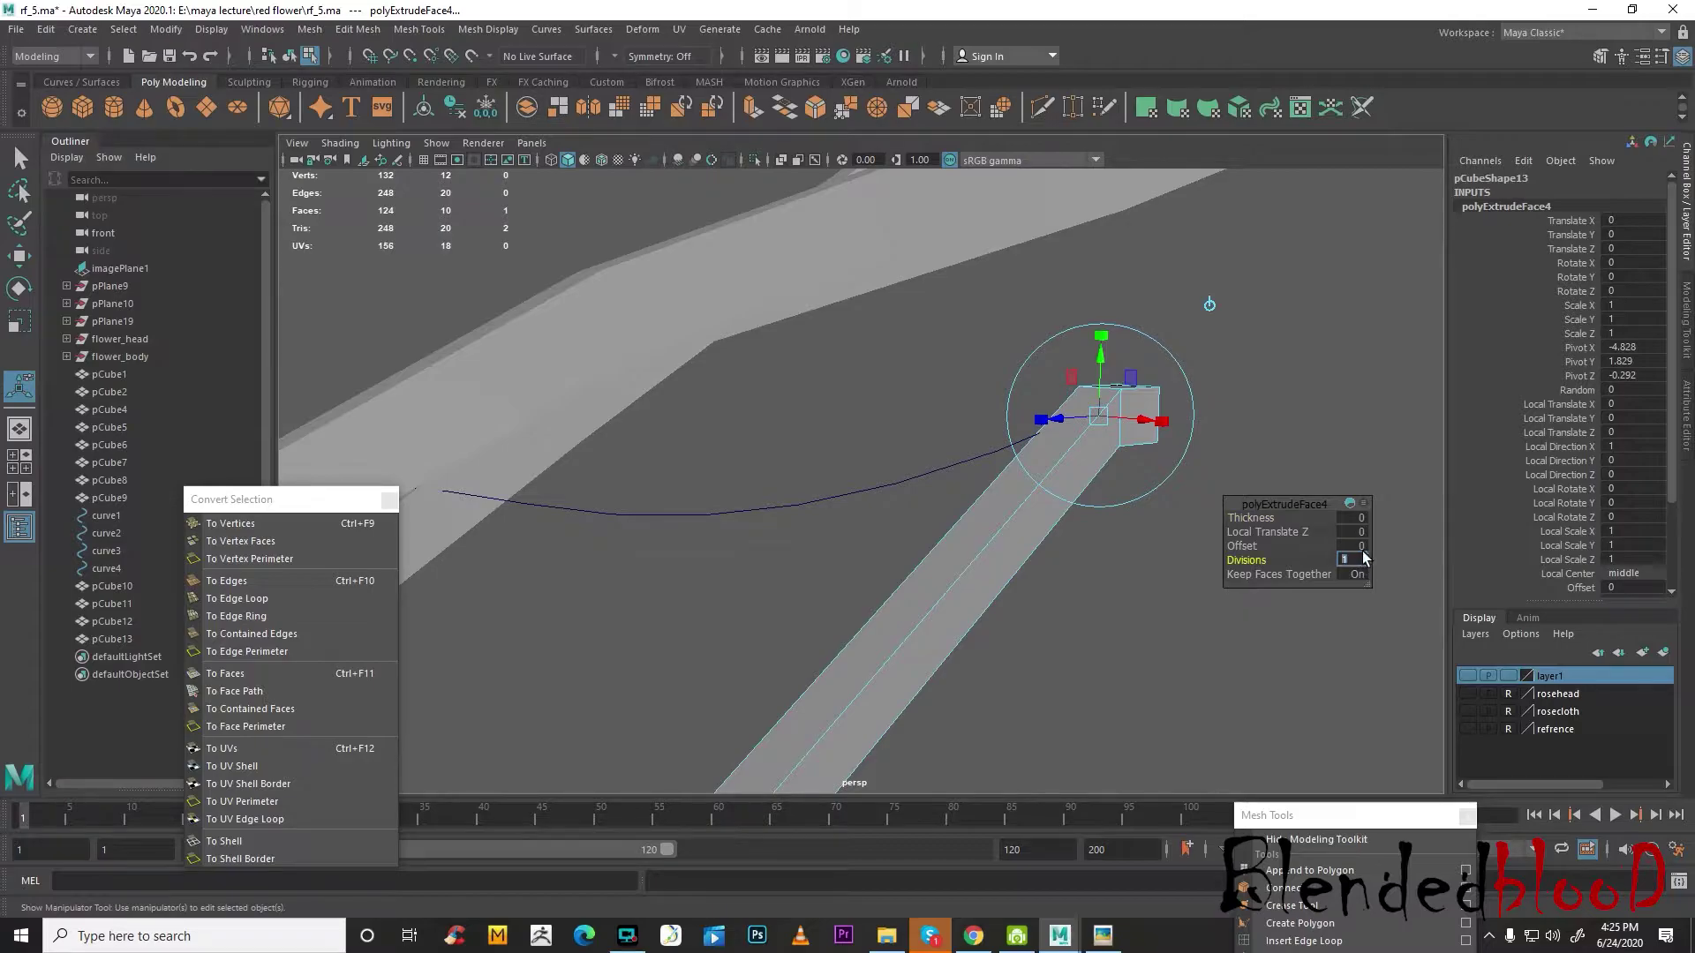
key("Return")
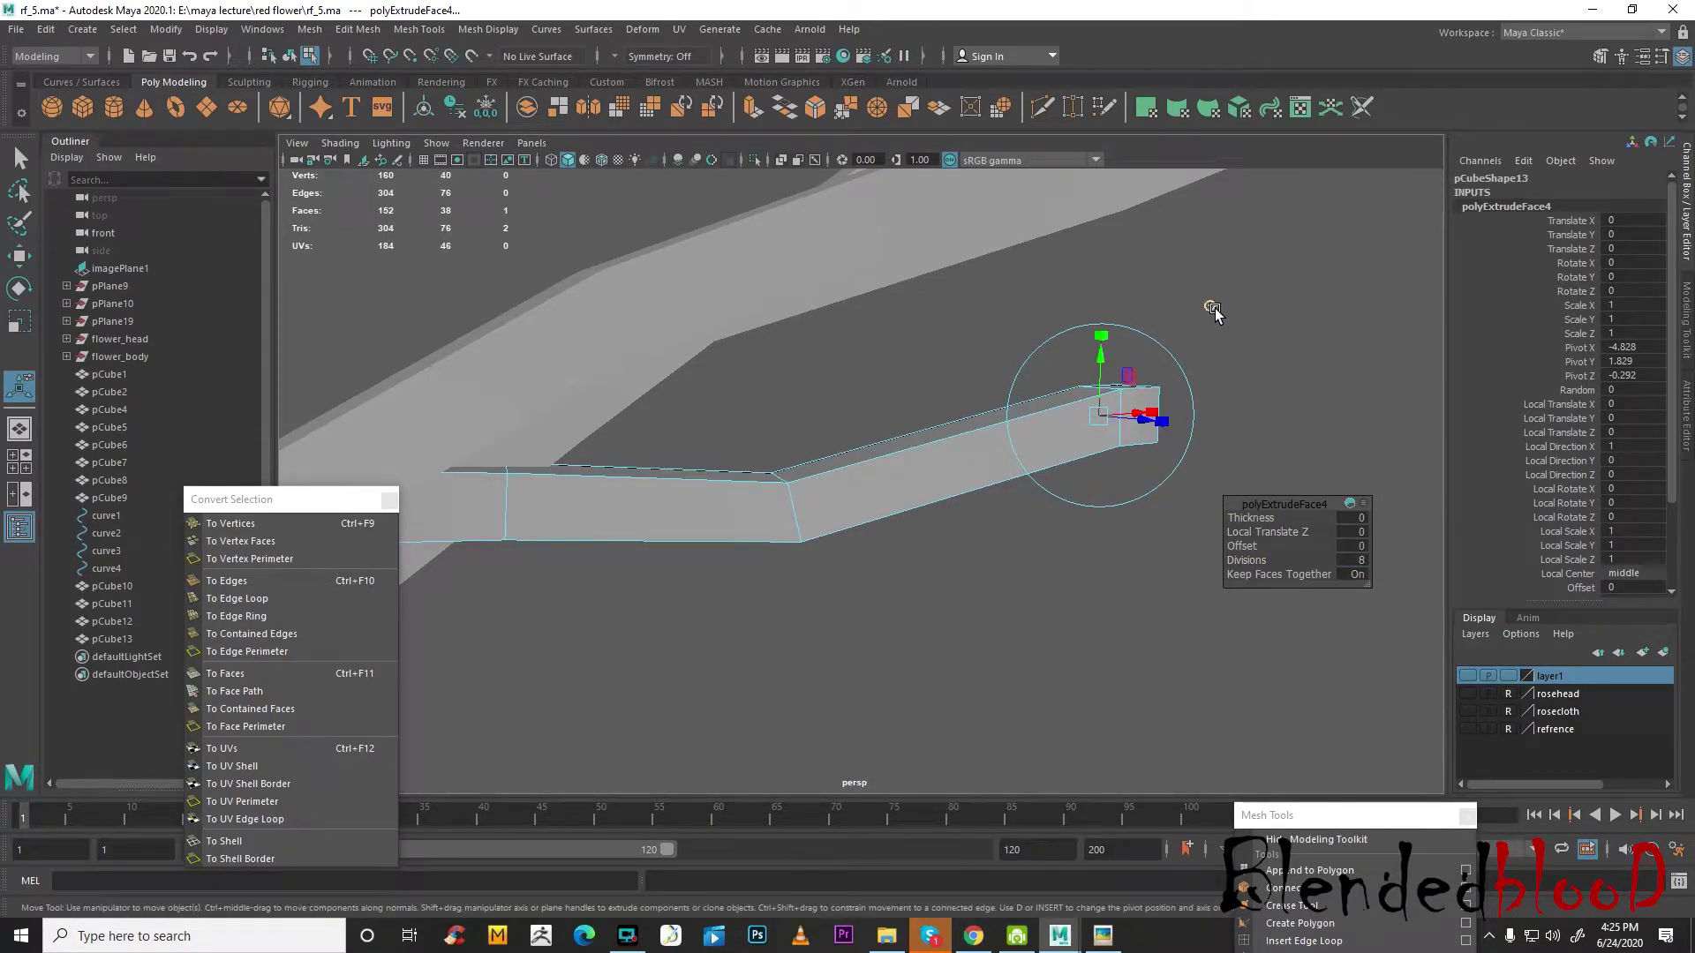
key("w")
scroll(923, 493, "down", 4)
middle_click_drag(924, 496, 945, 451, "alt")
- Select all four vine meshes and their curves, add them to layer1 and show that layer
right_click_drag(890, 445, 979, 395)
scroll(959, 529, "down", 3)
middle_click_drag(957, 534, 990, 468, "alt")
left_click_drag(991, 468, 787, 341)
scroll(998, 530, "up", 3)
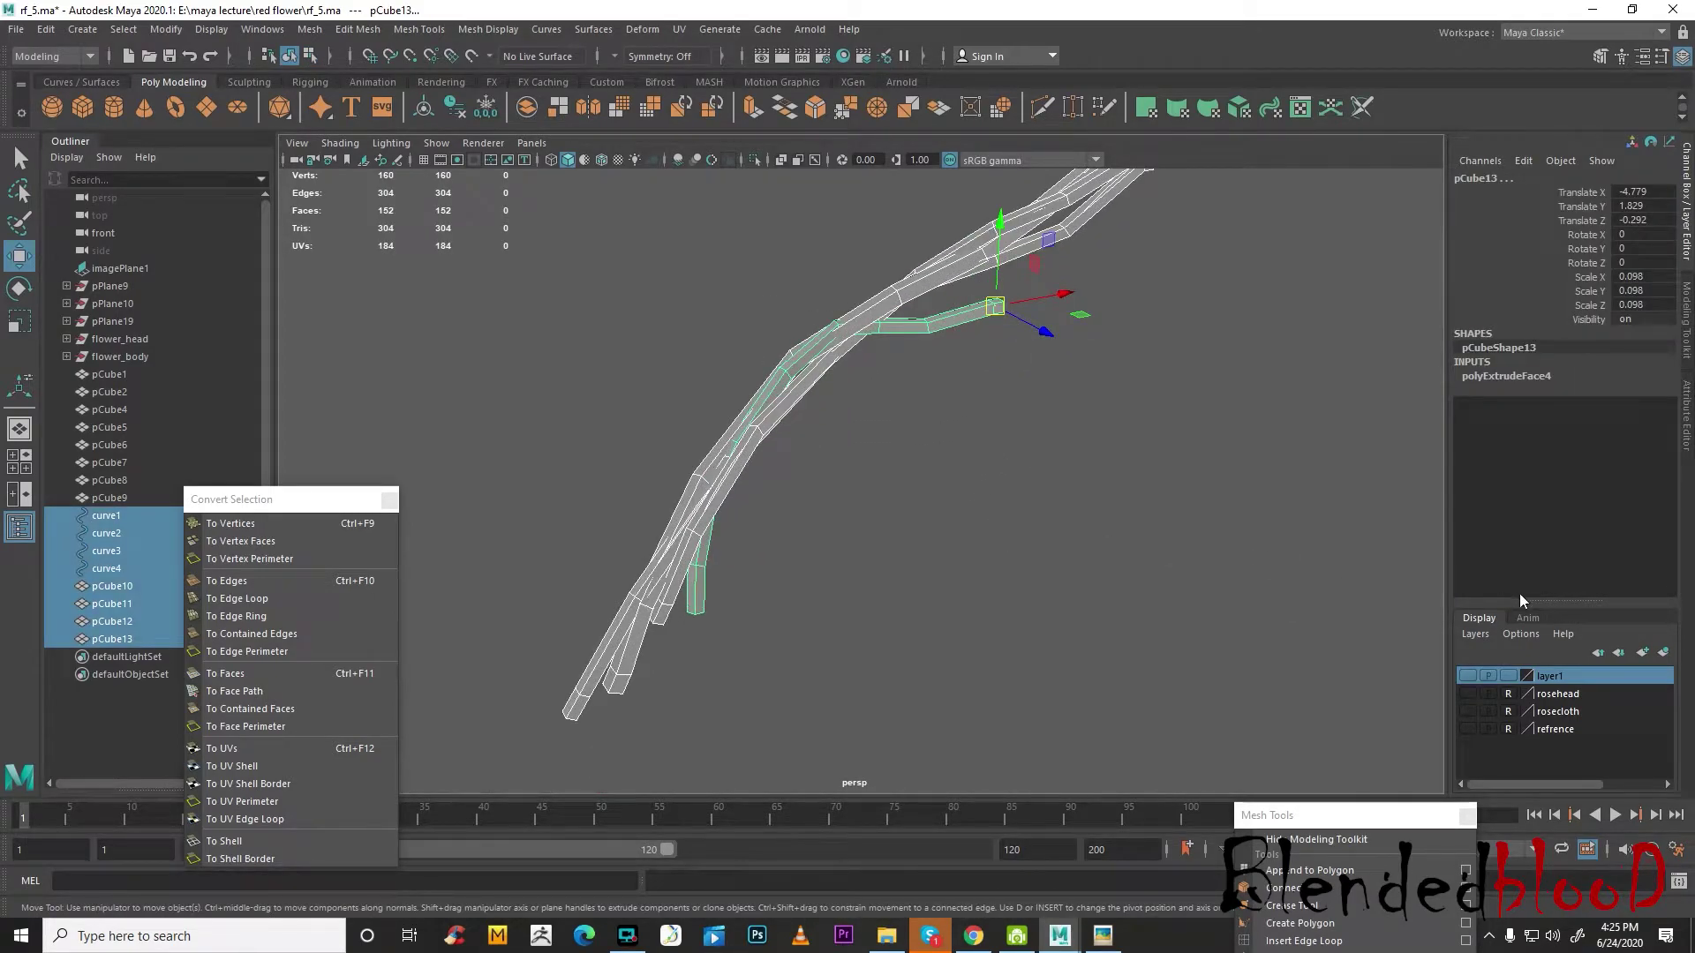
double_click(1559, 678)
left_click(846, 495)
right_click(1579, 684)
left_click(1587, 726)
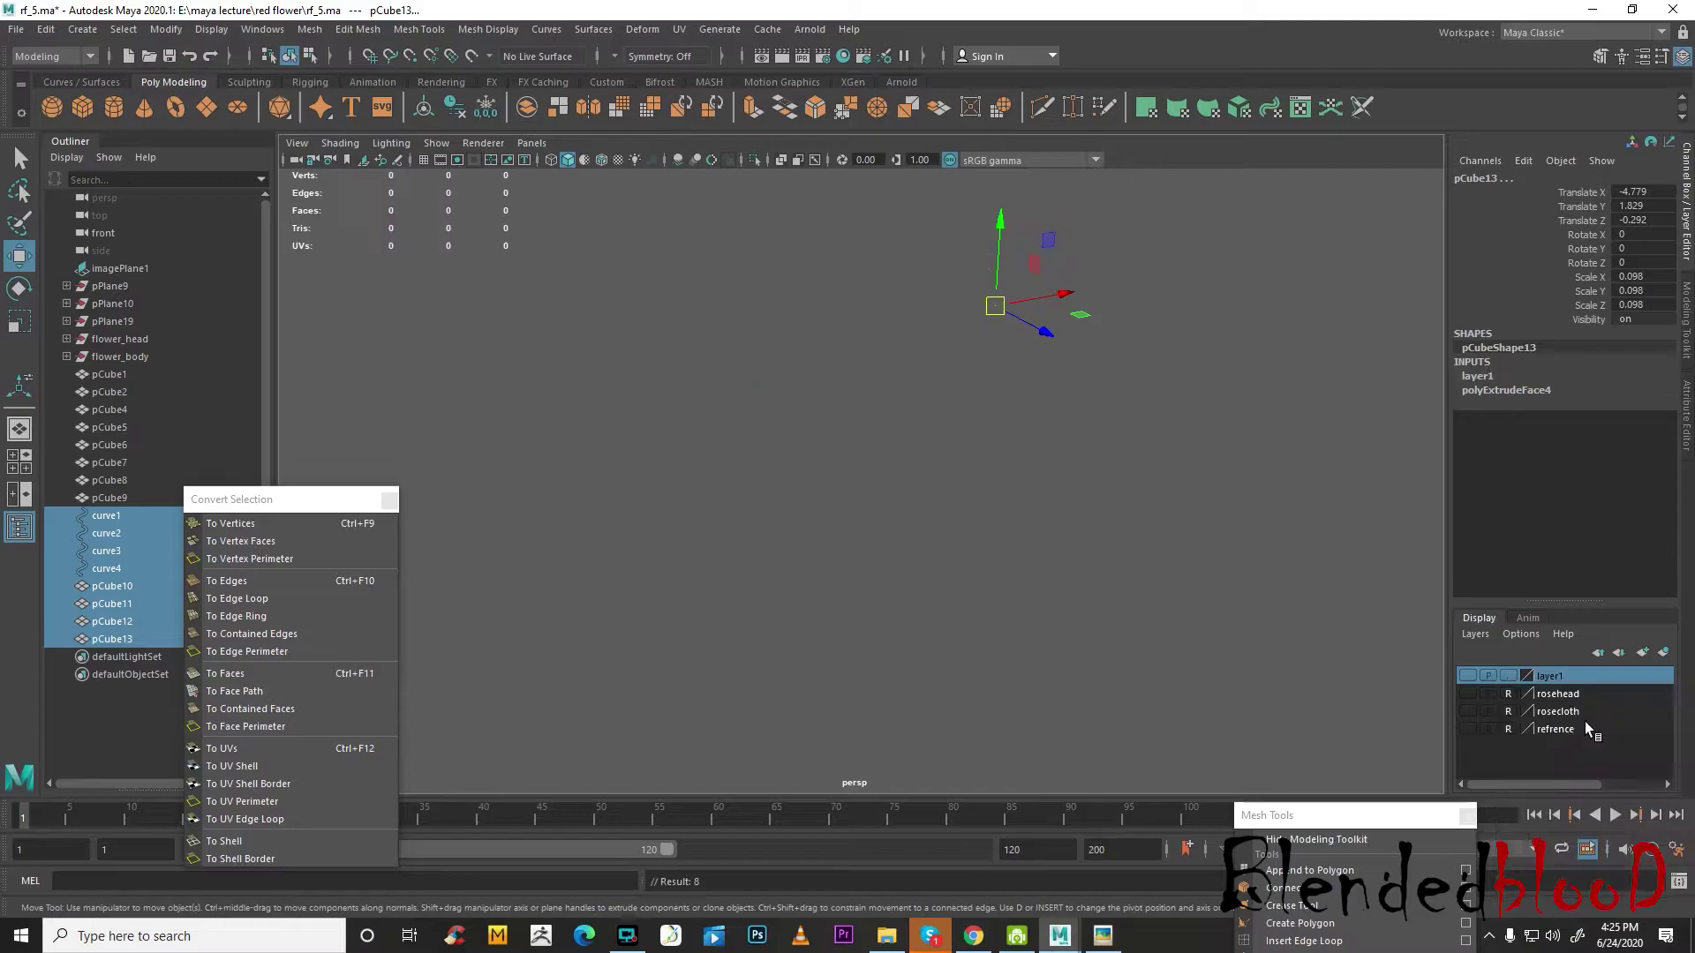
left_click(1470, 676)
- Turn on smooth mesh preview for the four new arm vines and deselect them
scroll(1031, 524, "up", 2)
middle_click_drag(1066, 468, 1001, 613, "alt")
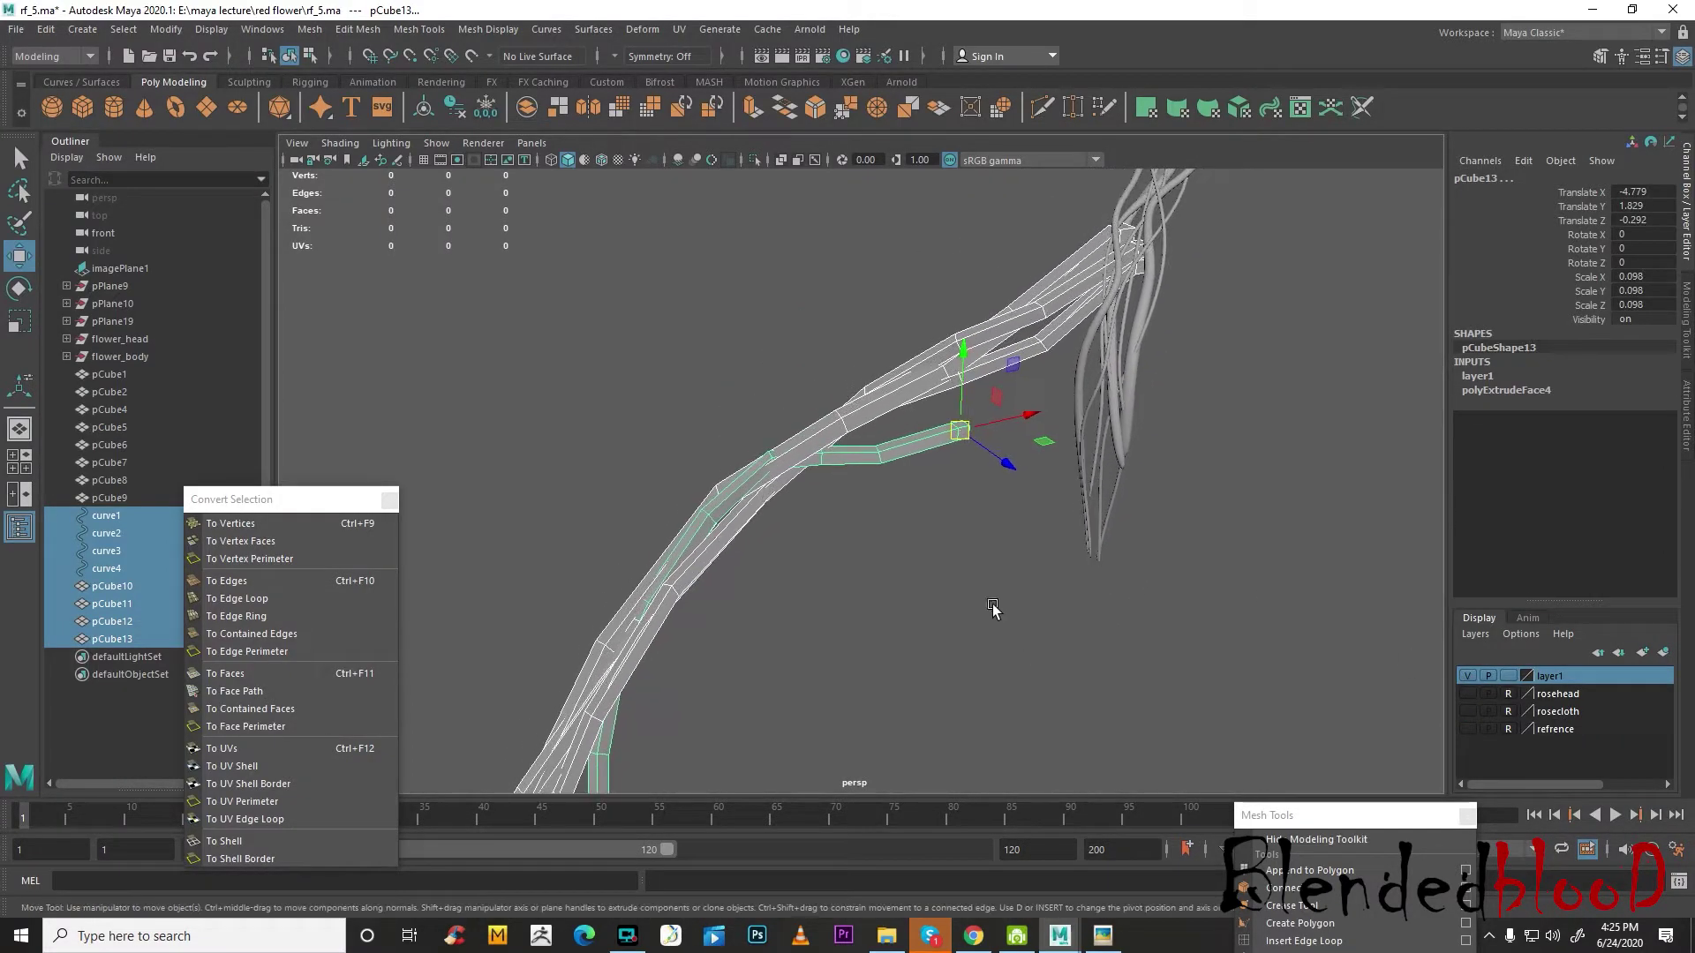
key("3")
left_click(916, 574)
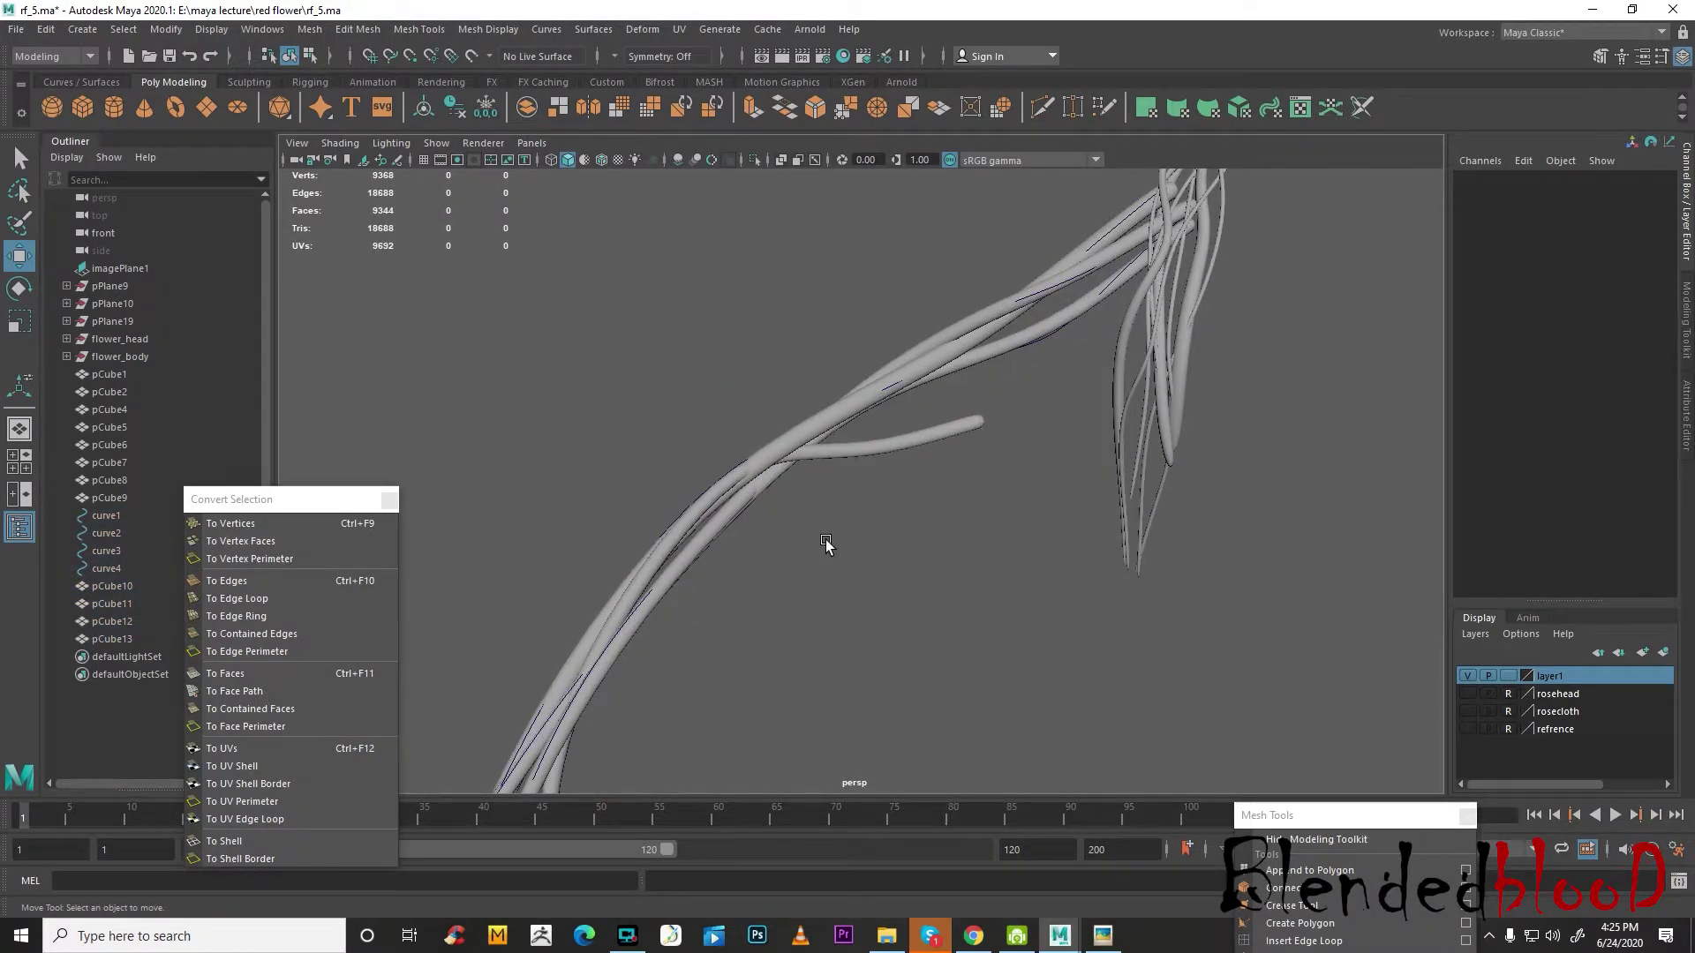
- Show curve1's control vertices and move cv[4] along Z to reshape the outer bend of its vine
left_click_drag(845, 522, 687, 560, "alt")
scroll(686, 560, "up", 3)
middle_click_drag(687, 560, 791, 556, "alt")
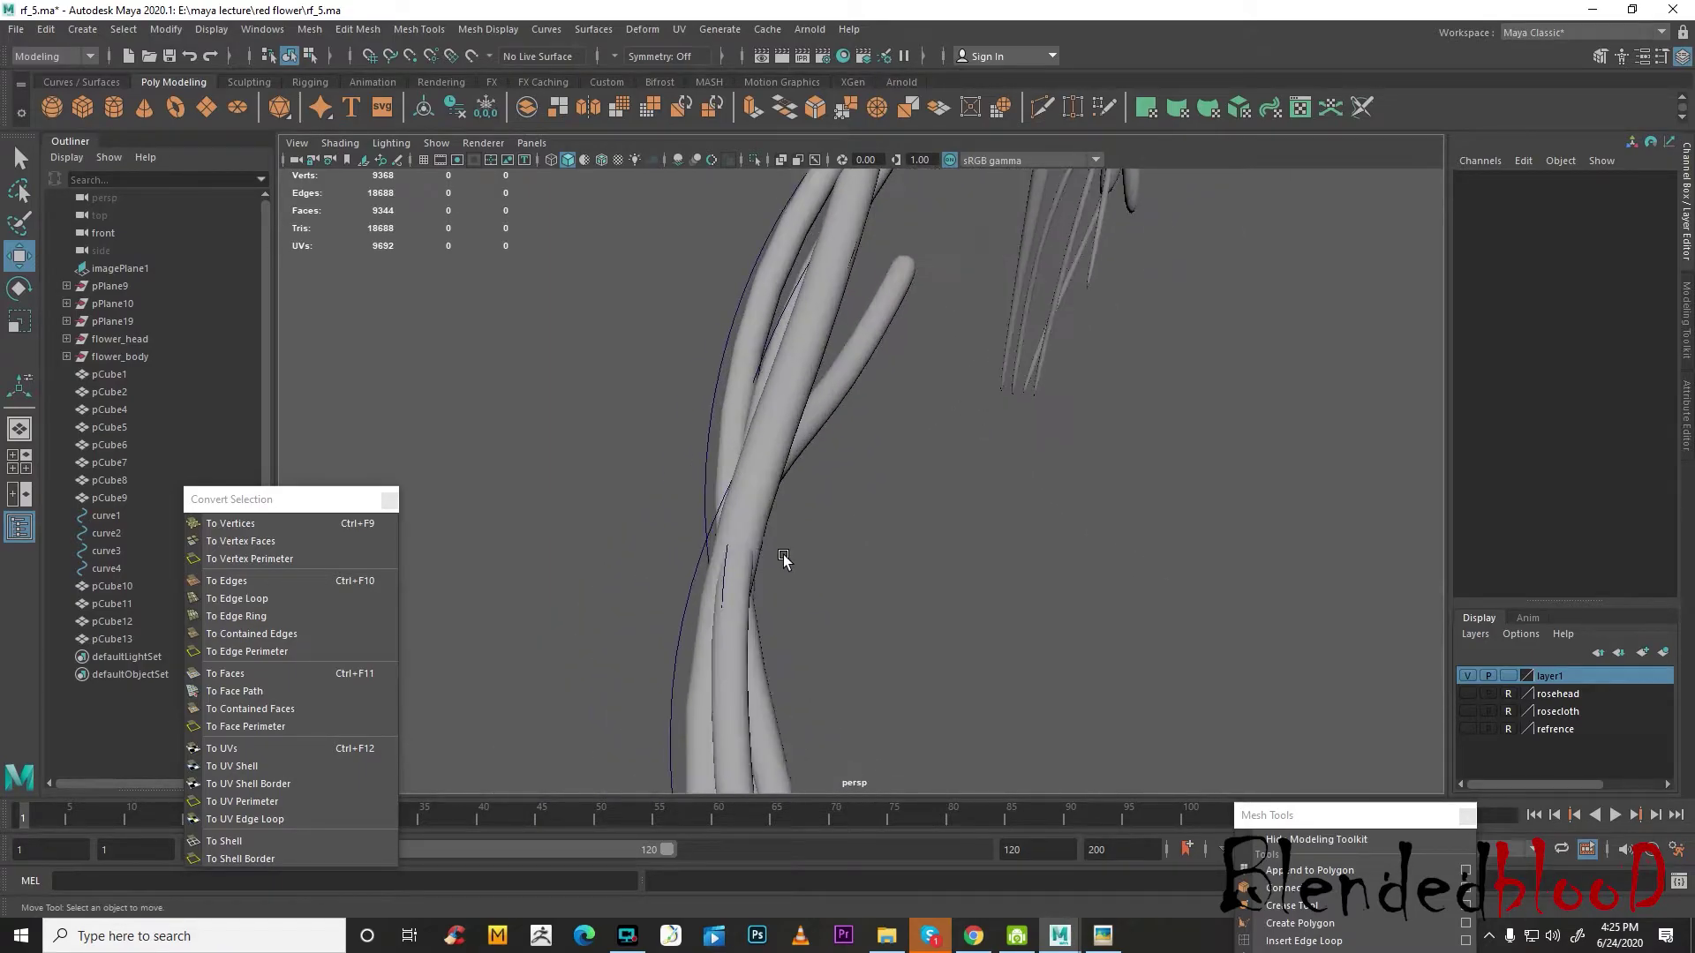
left_click(698, 548)
right_click_drag(693, 560, 565, 502)
left_click_drag(541, 593, 575, 632)
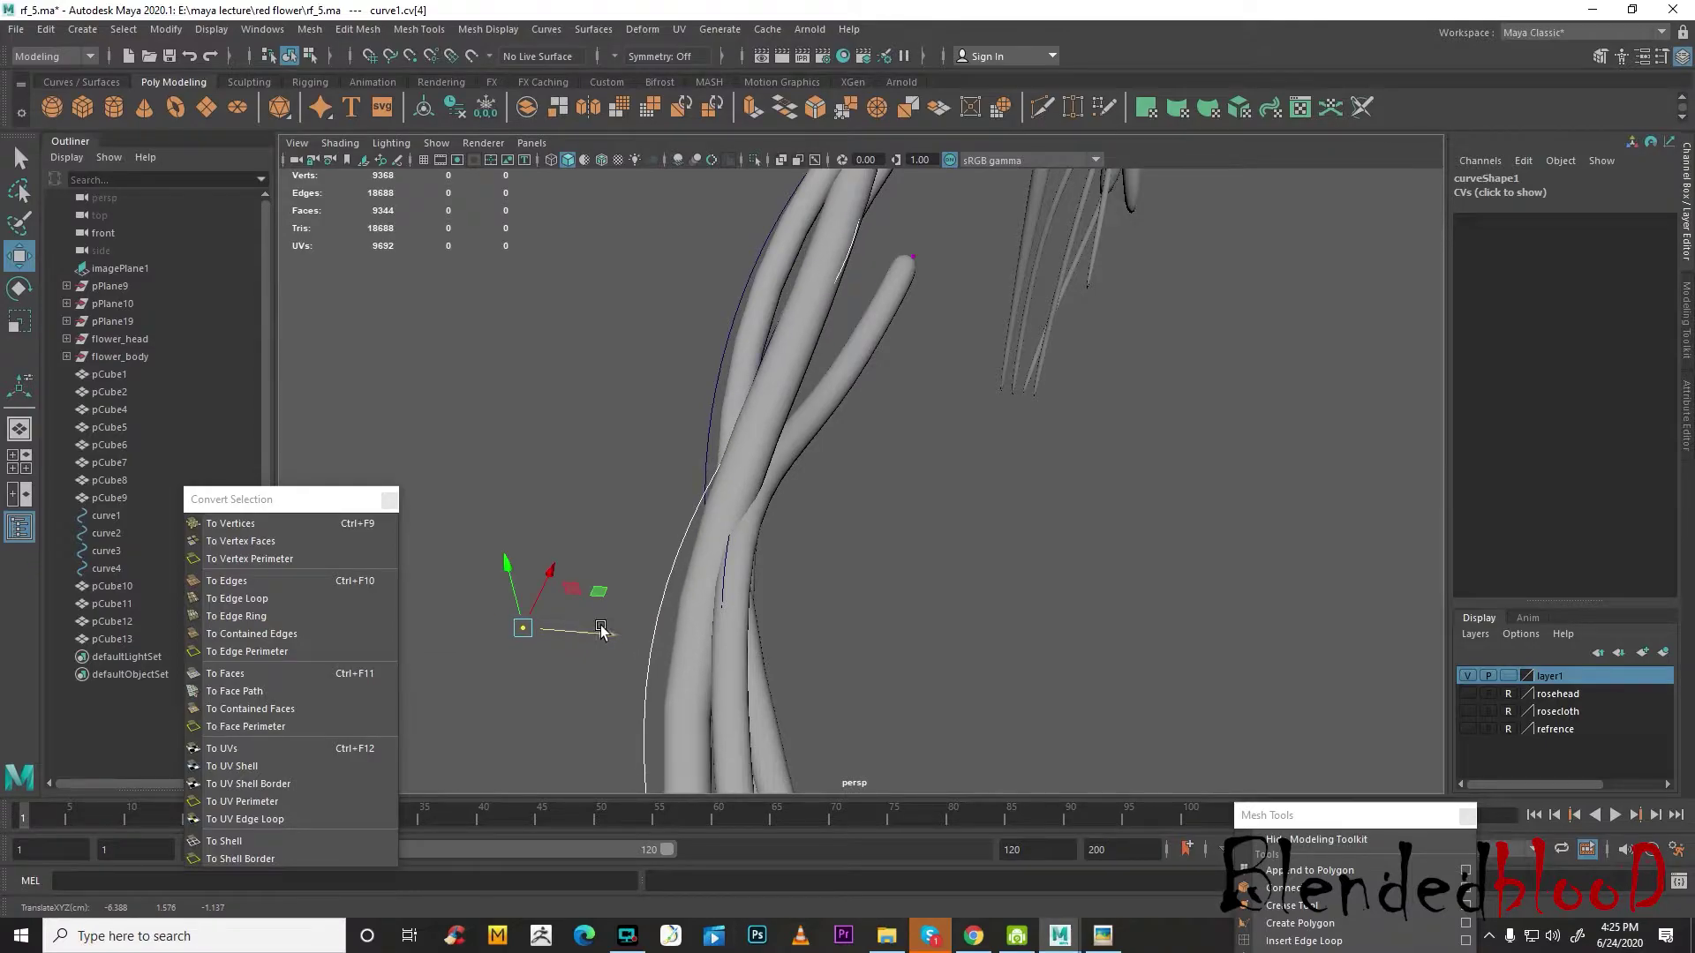
- Reposition curve1's cv[3] along Z to refine how its vine wraps around the others
scroll(633, 618, "down", 4)
middle_click_drag(914, 602, 990, 441, "alt")
scroll(982, 442, "down", 2)
left_click_drag(930, 473, 835, 410, "alt")
left_click_drag(956, 464, 1000, 531, "alt")
left_click_drag(887, 540, 888, 542)
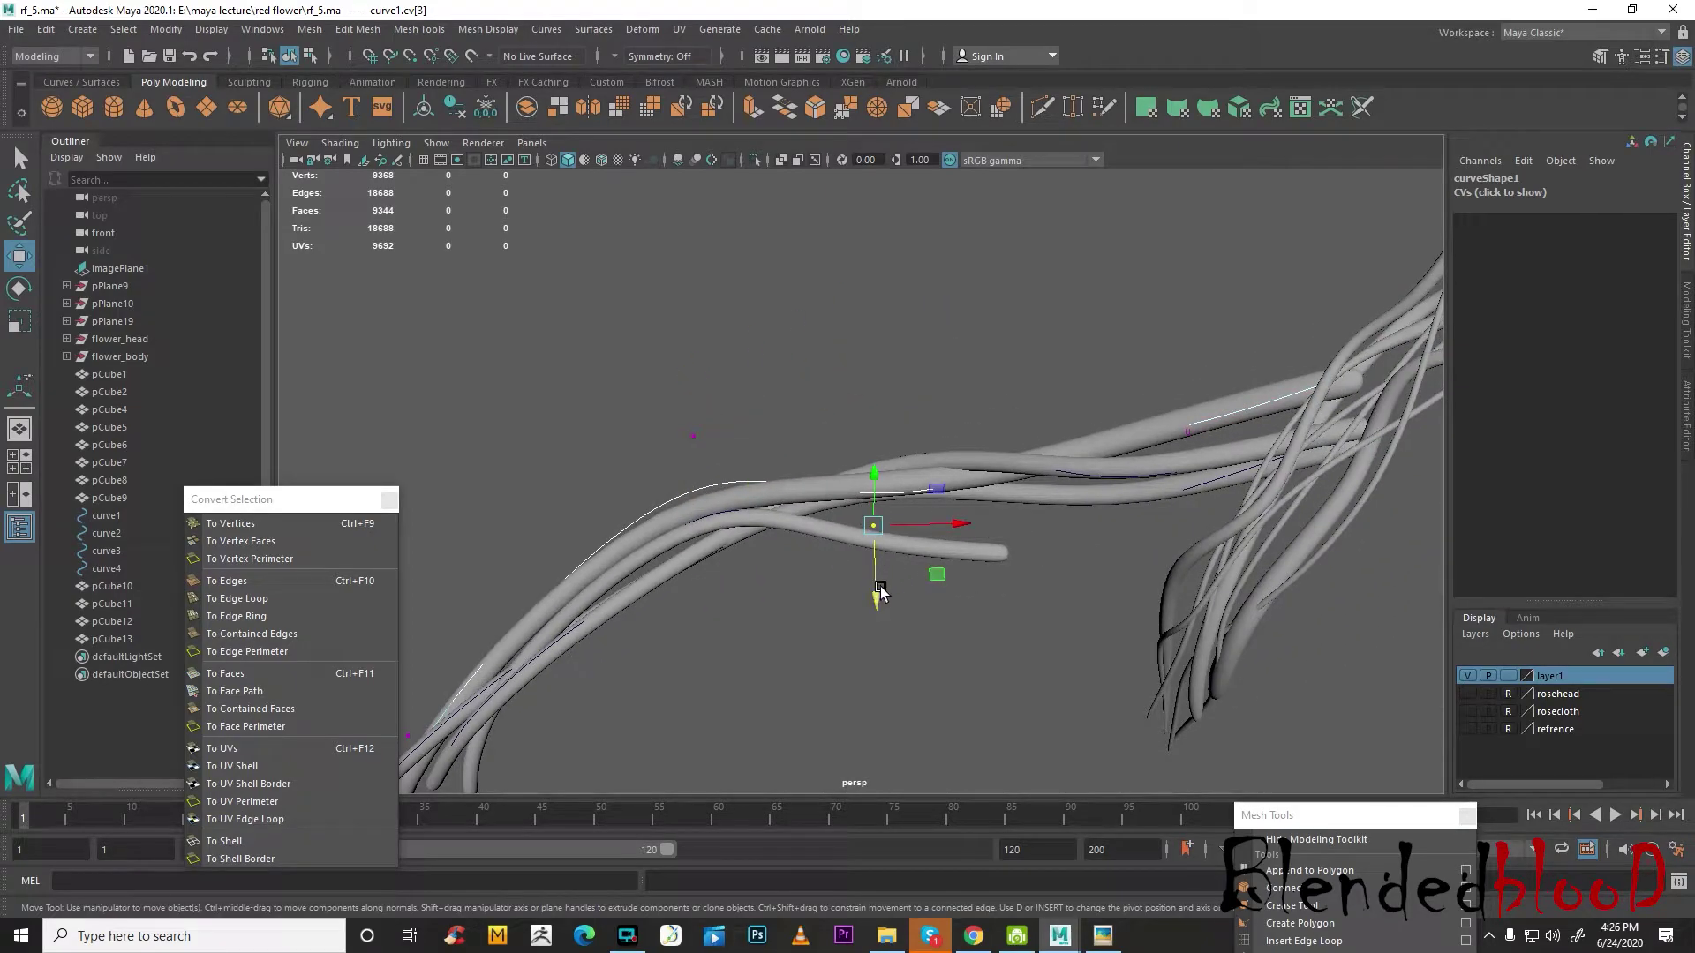
left_click_drag(1190, 481, 1075, 488, "alt")
left_click_drag(1075, 487, 1173, 482, "alt")
left_click_drag(1206, 381, 1014, 356)
left_click(1160, 351)
left_click_drag(1160, 351, 941, 423, "alt")
- Leave curve1's control vertices, select curve2 and show its control vertices for editing
left_click(1083, 470)
left_click(1024, 475)
mouse_move(941, 424)
right_mouse_down()
mouse_move(853, 429)
mouse_move(973, 430)
right_mouse_up()
right_click_drag(941, 424, 1029, 399)
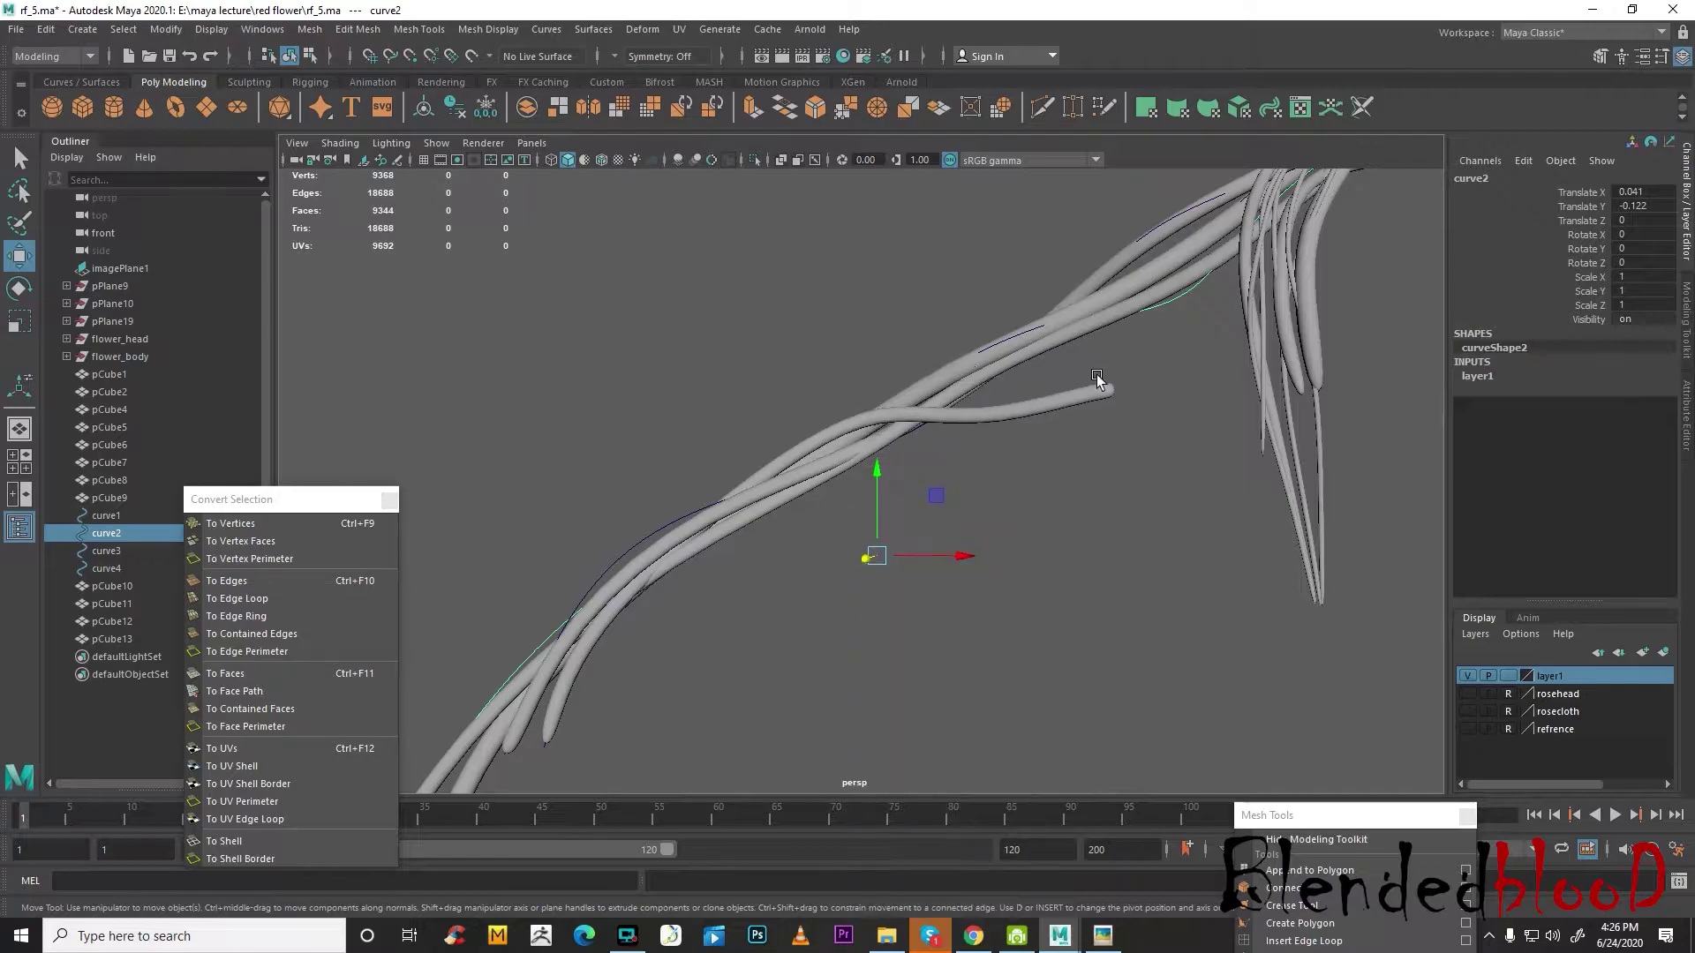
left_click(1177, 316)
left_click(1176, 302)
right_click_drag(1176, 305, 1094, 311)
- Move curve2's cv[5] along Y to reshape the lower bend of its vine, and return to object selection with nothing selected
scroll(945, 514, "down", 5)
left_click_drag(765, 547, 814, 578)
left_click_drag(990, 605, 915, 541, "alt")
scroll(915, 541, "up", 3)
left_click_drag(867, 417, 899, 521)
left_click(746, 498)
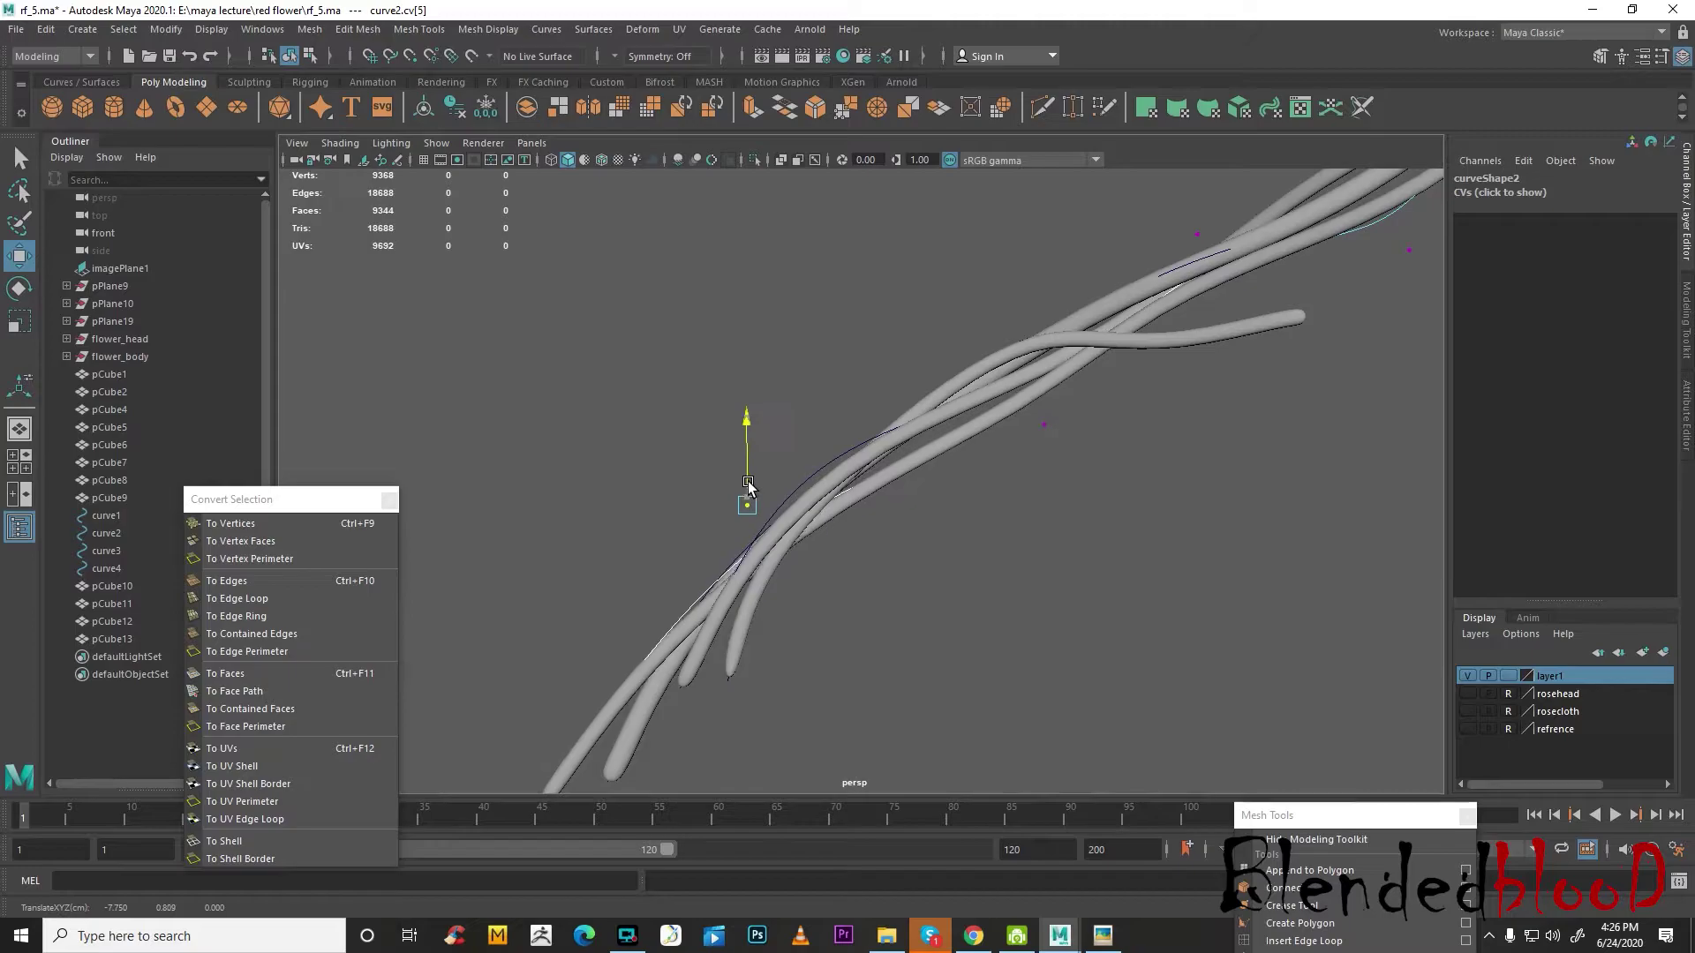
left_click_drag(747, 486, 1009, 584, "alt")
middle_click_drag(1039, 535, 989, 630, "alt")
left_click_drag(989, 631, 850, 580, "alt")
scroll(850, 580, "up", 5)
middle_click_drag(850, 579, 927, 527, "alt")
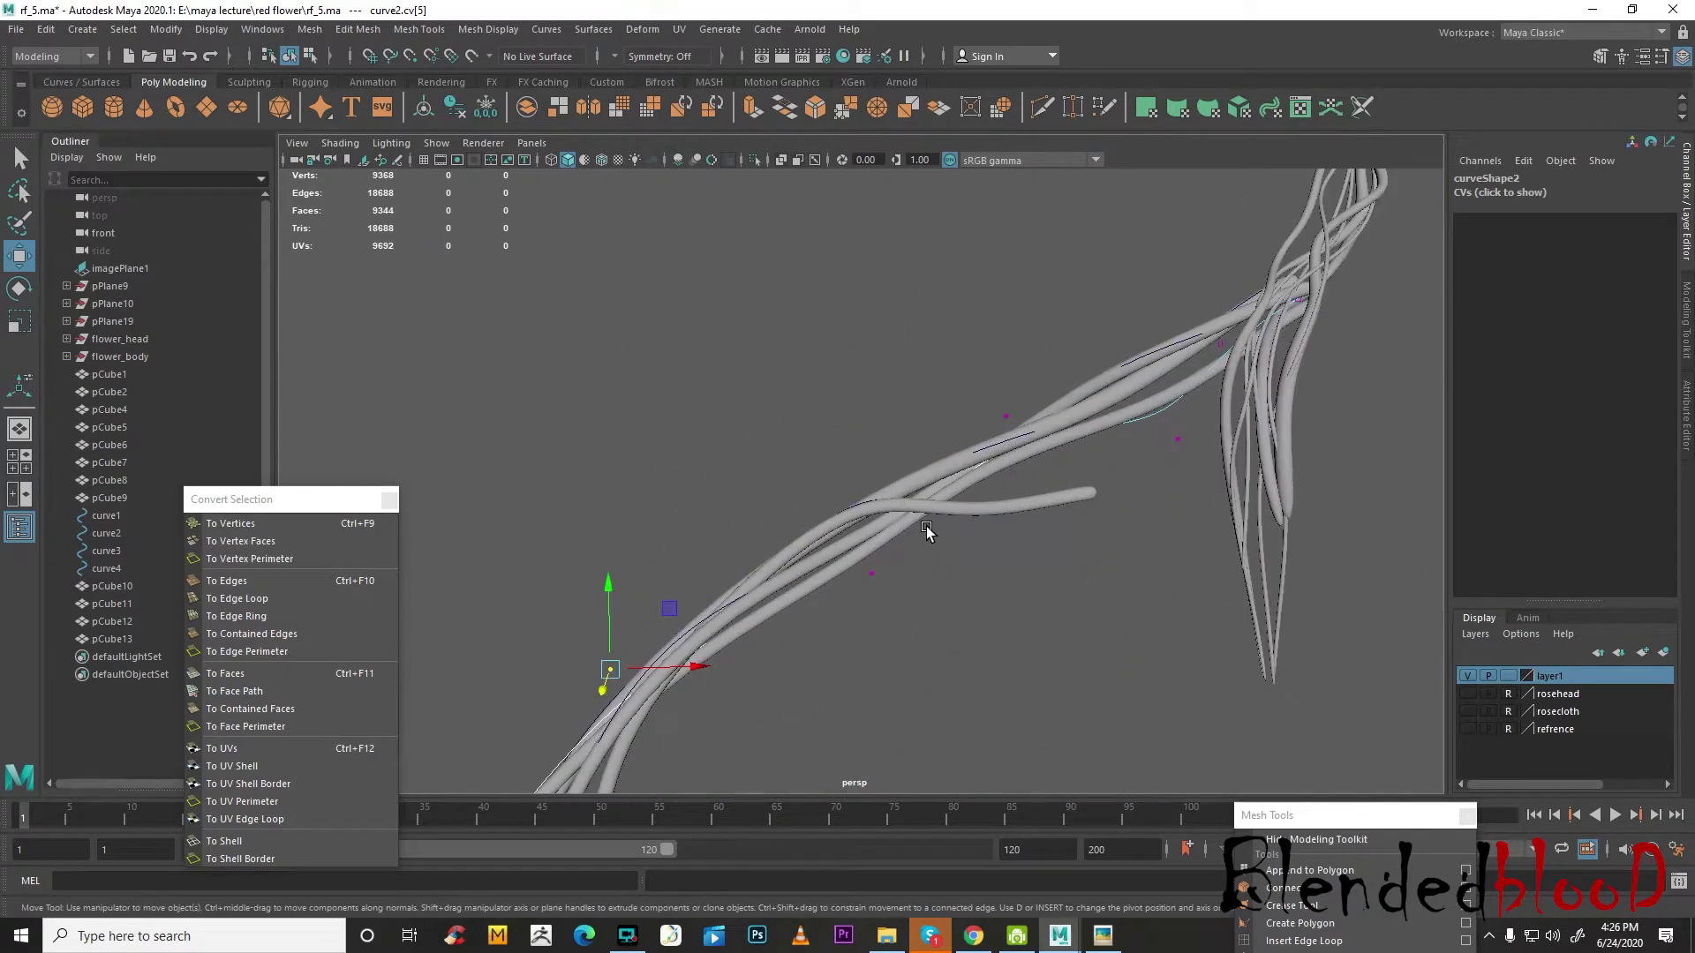
right_click(981, 452)
right_click_drag(1026, 411, 1033, 411)
left_click(1138, 455)
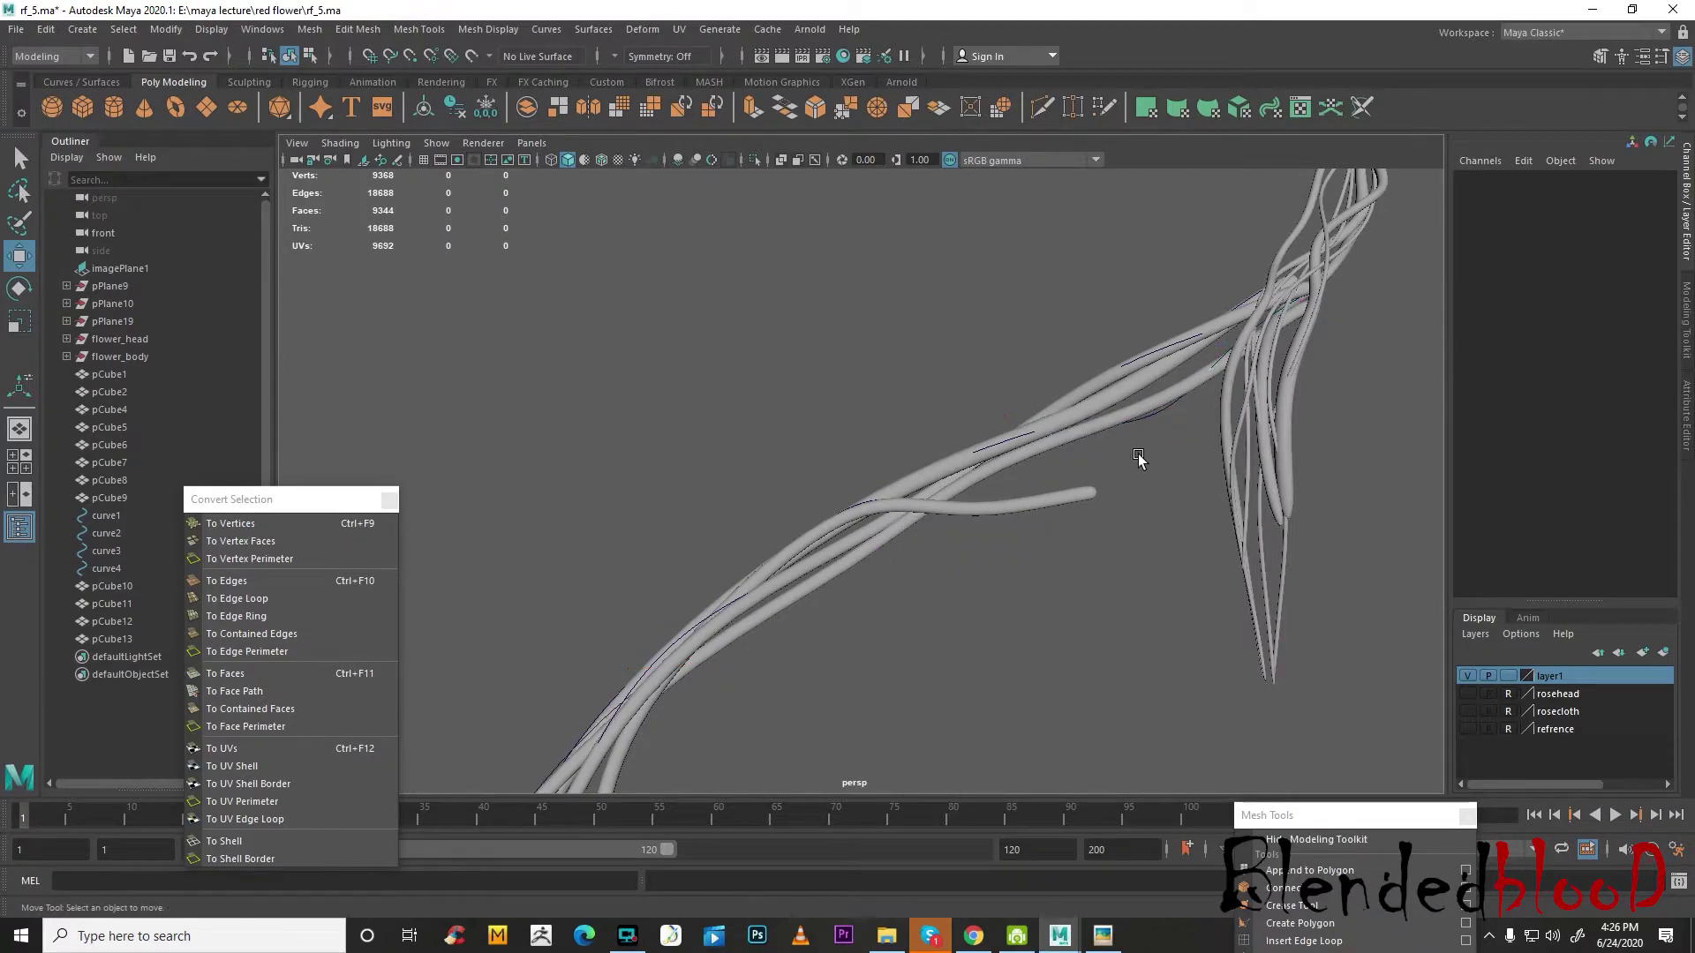
left_click(1163, 343)
key("Delete")
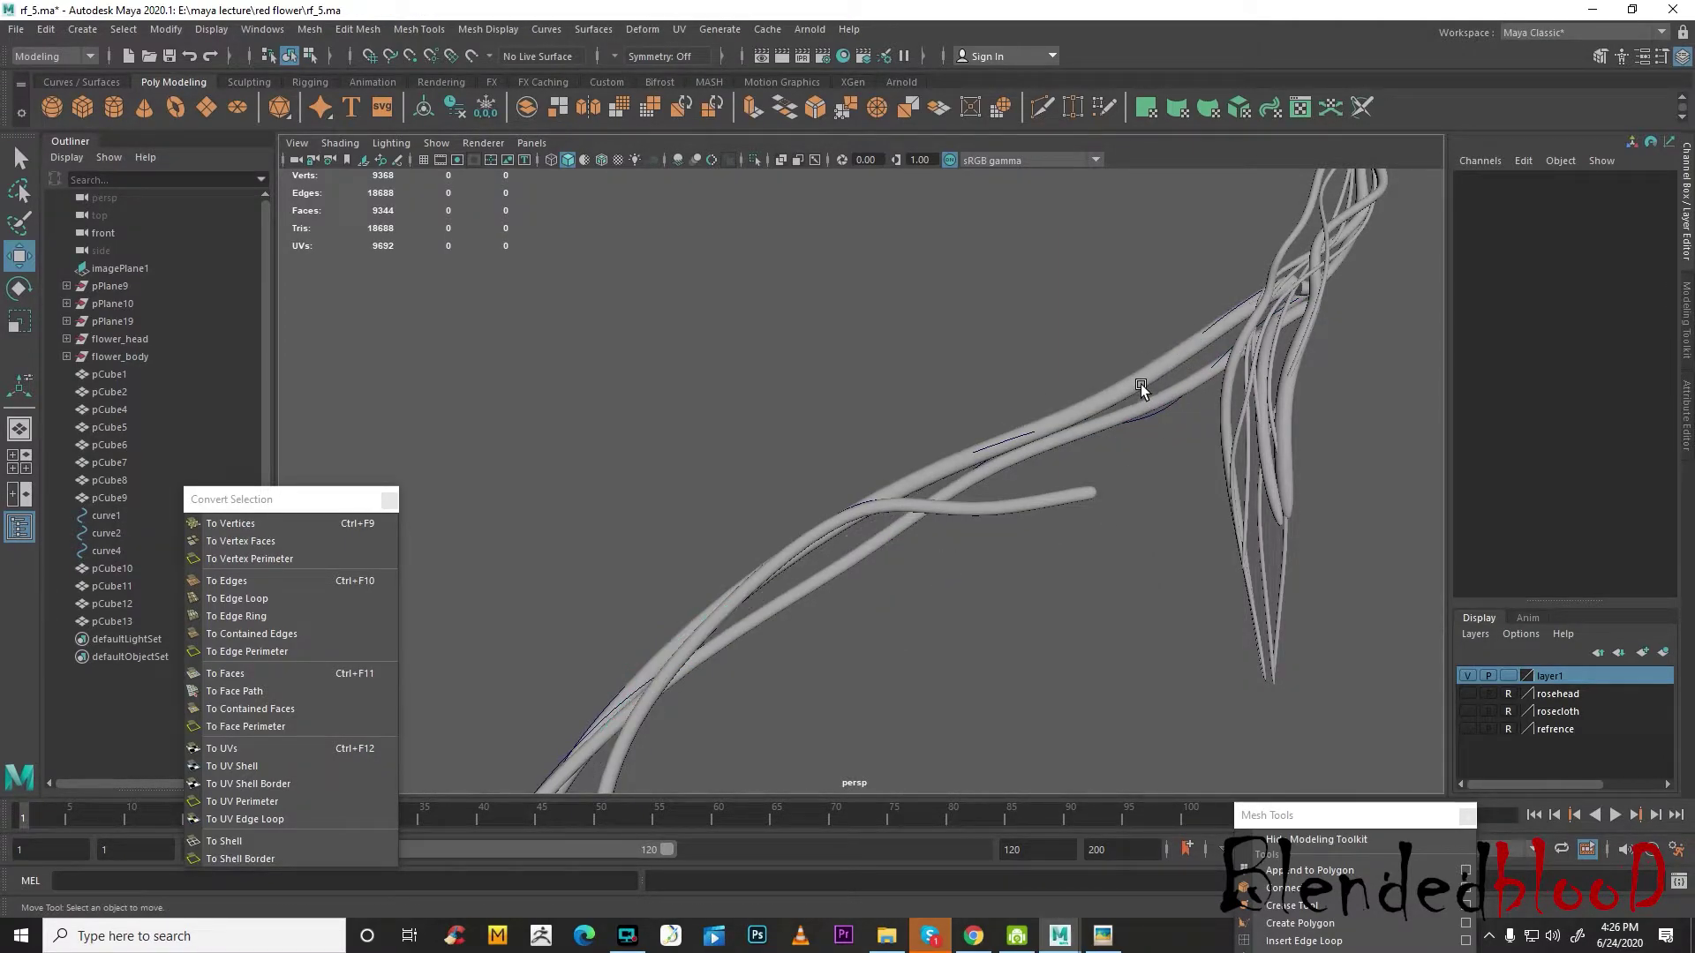
key("ctrl+z")
- Select the vine mesh pCube11 that follows curve3 and duplicate it in place
right_click_drag(1102, 376, 1227, 333)
left_click(1073, 394)
left_click(1101, 327)
left_click(1091, 391)
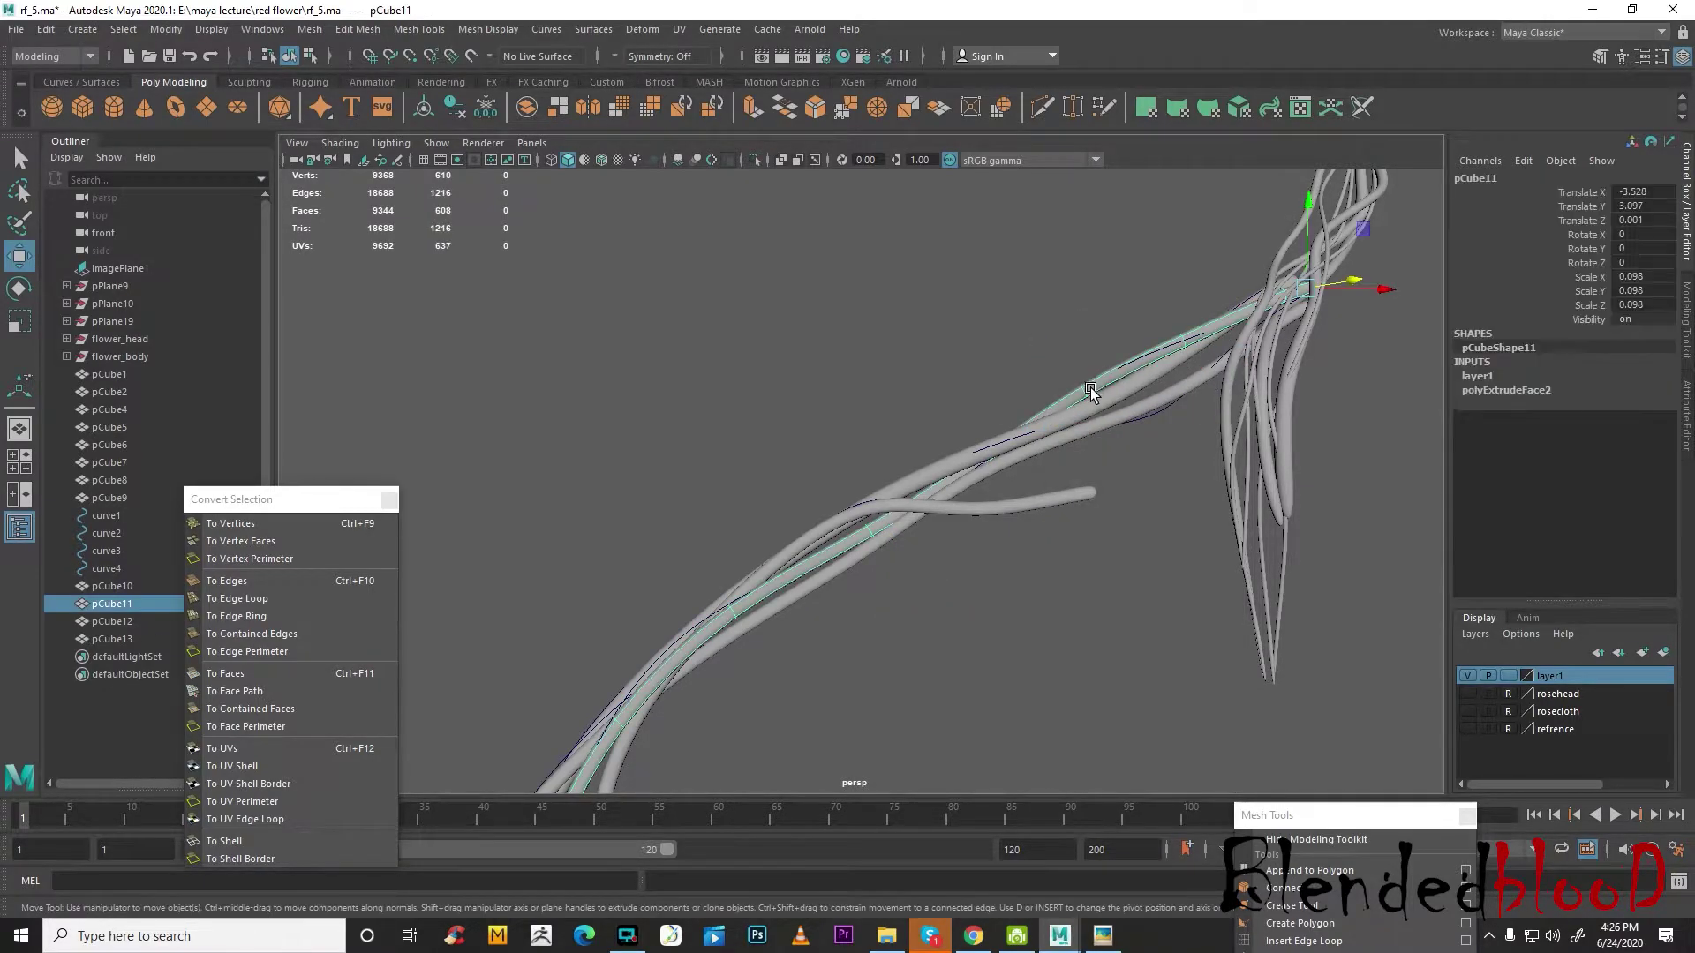
key("ctrl+d")
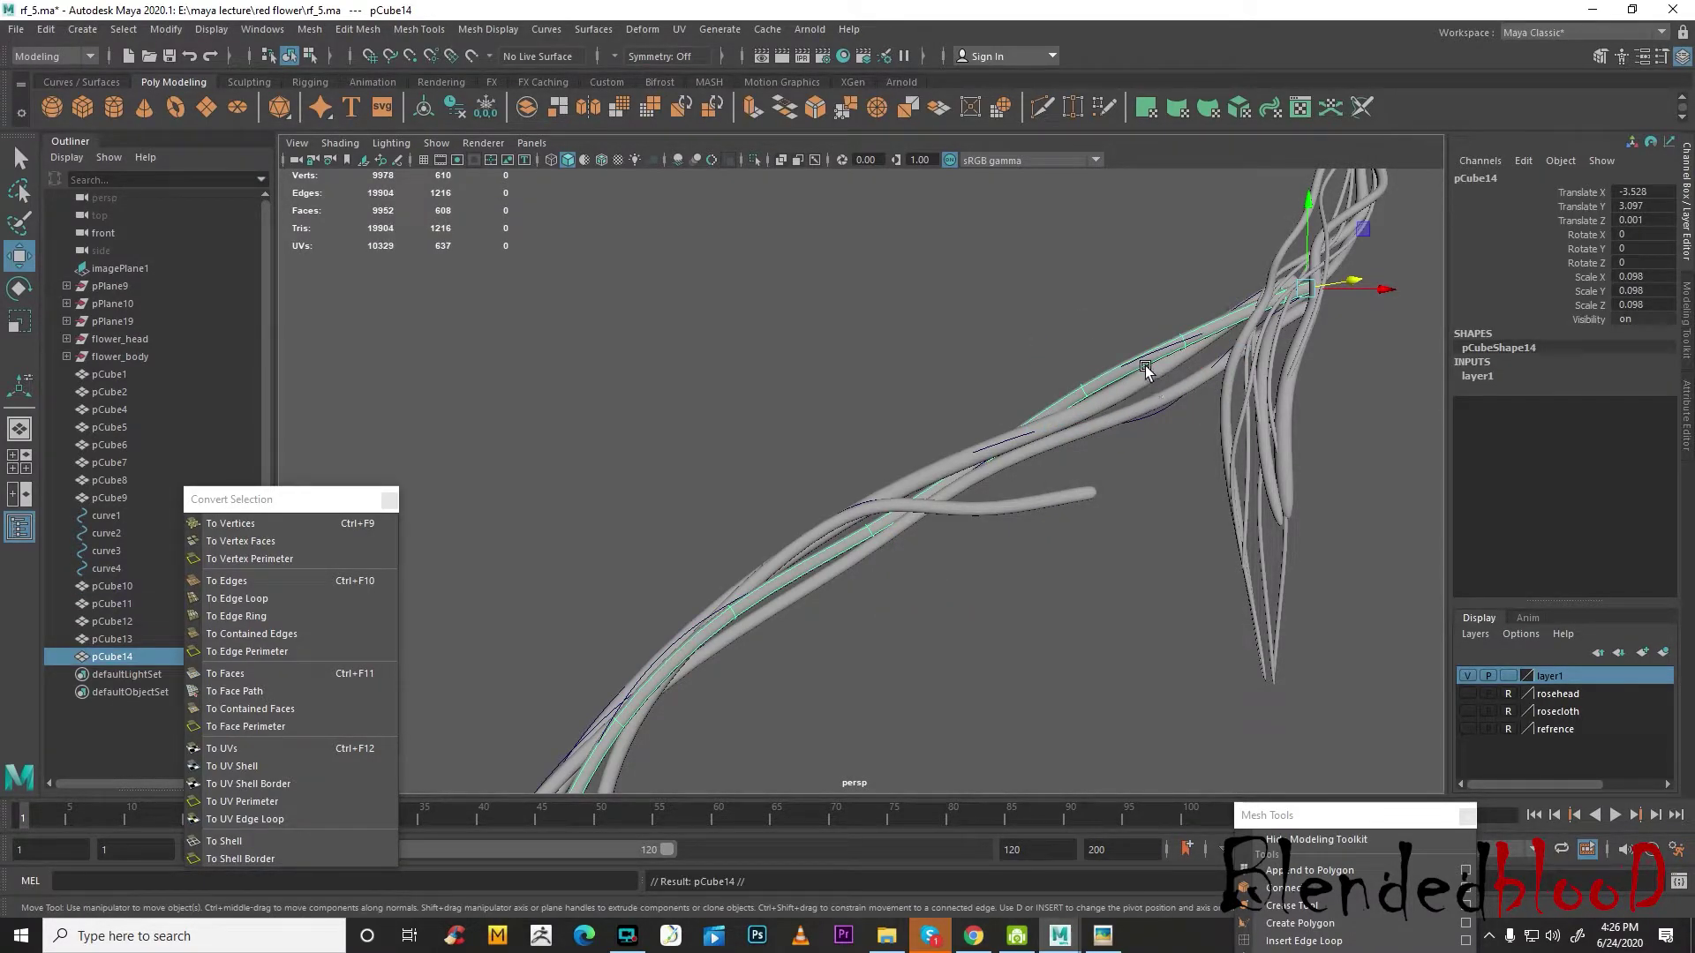
scroll(1134, 375, "down", 3)
scroll(1112, 367, "up", 4)
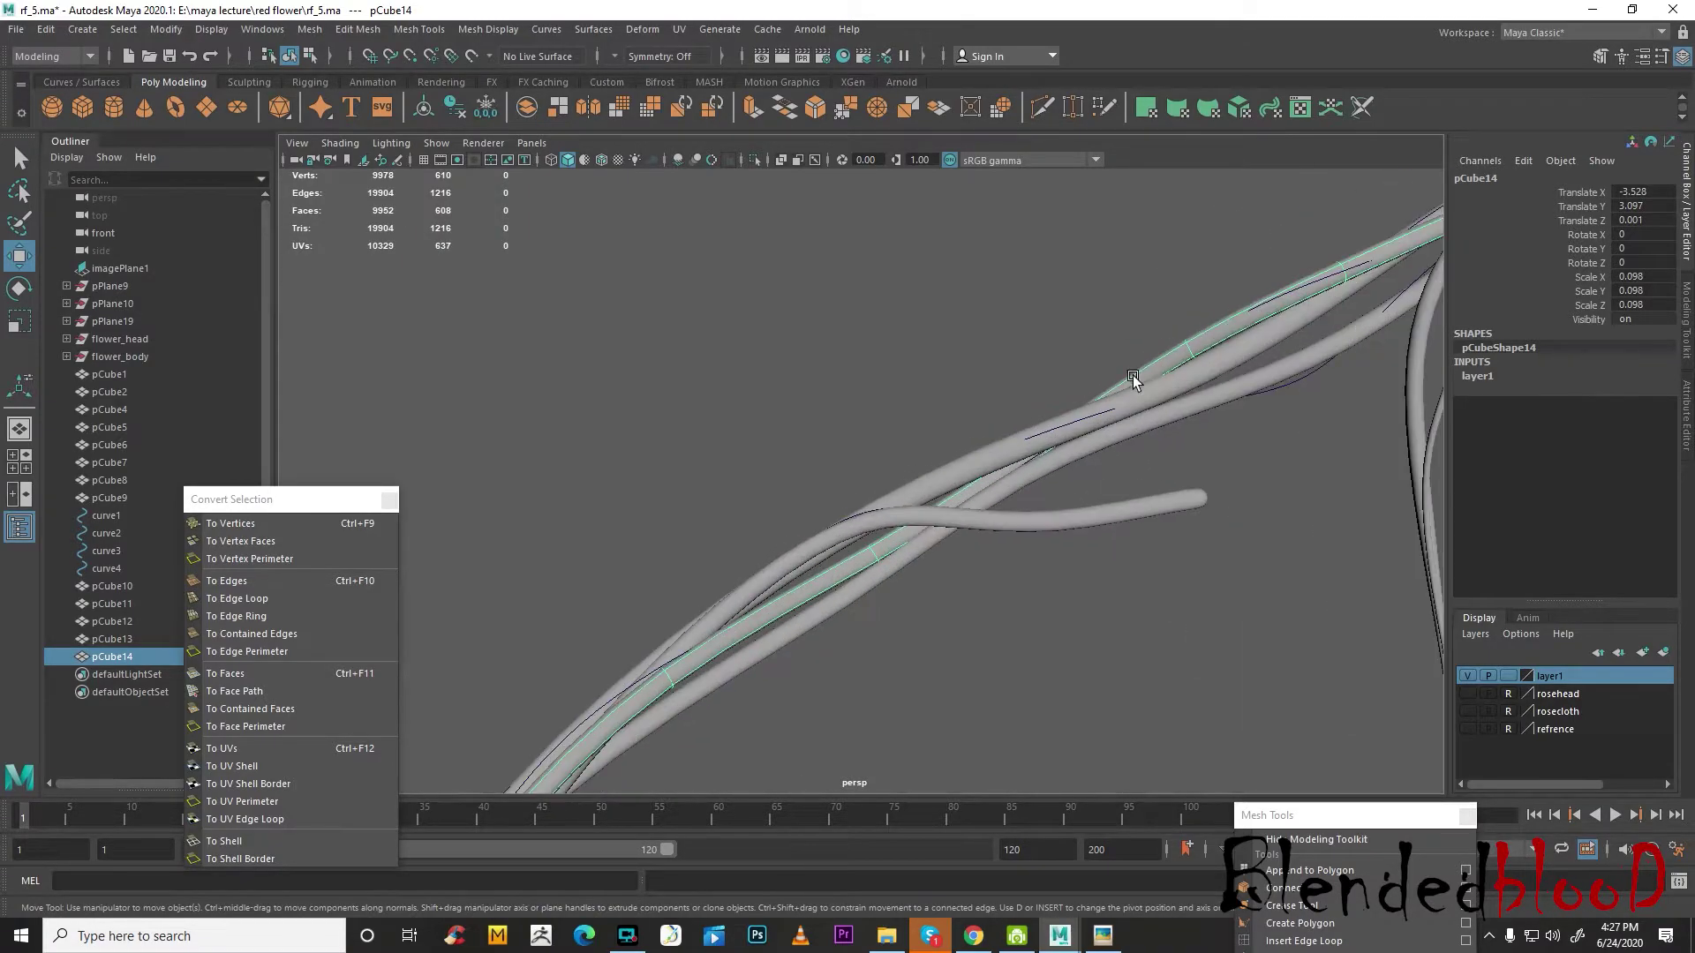
- Put the duplicated vine on a new display layer, layer2, and hide that layer
right_click_drag(1286, 293, 1351, 264)
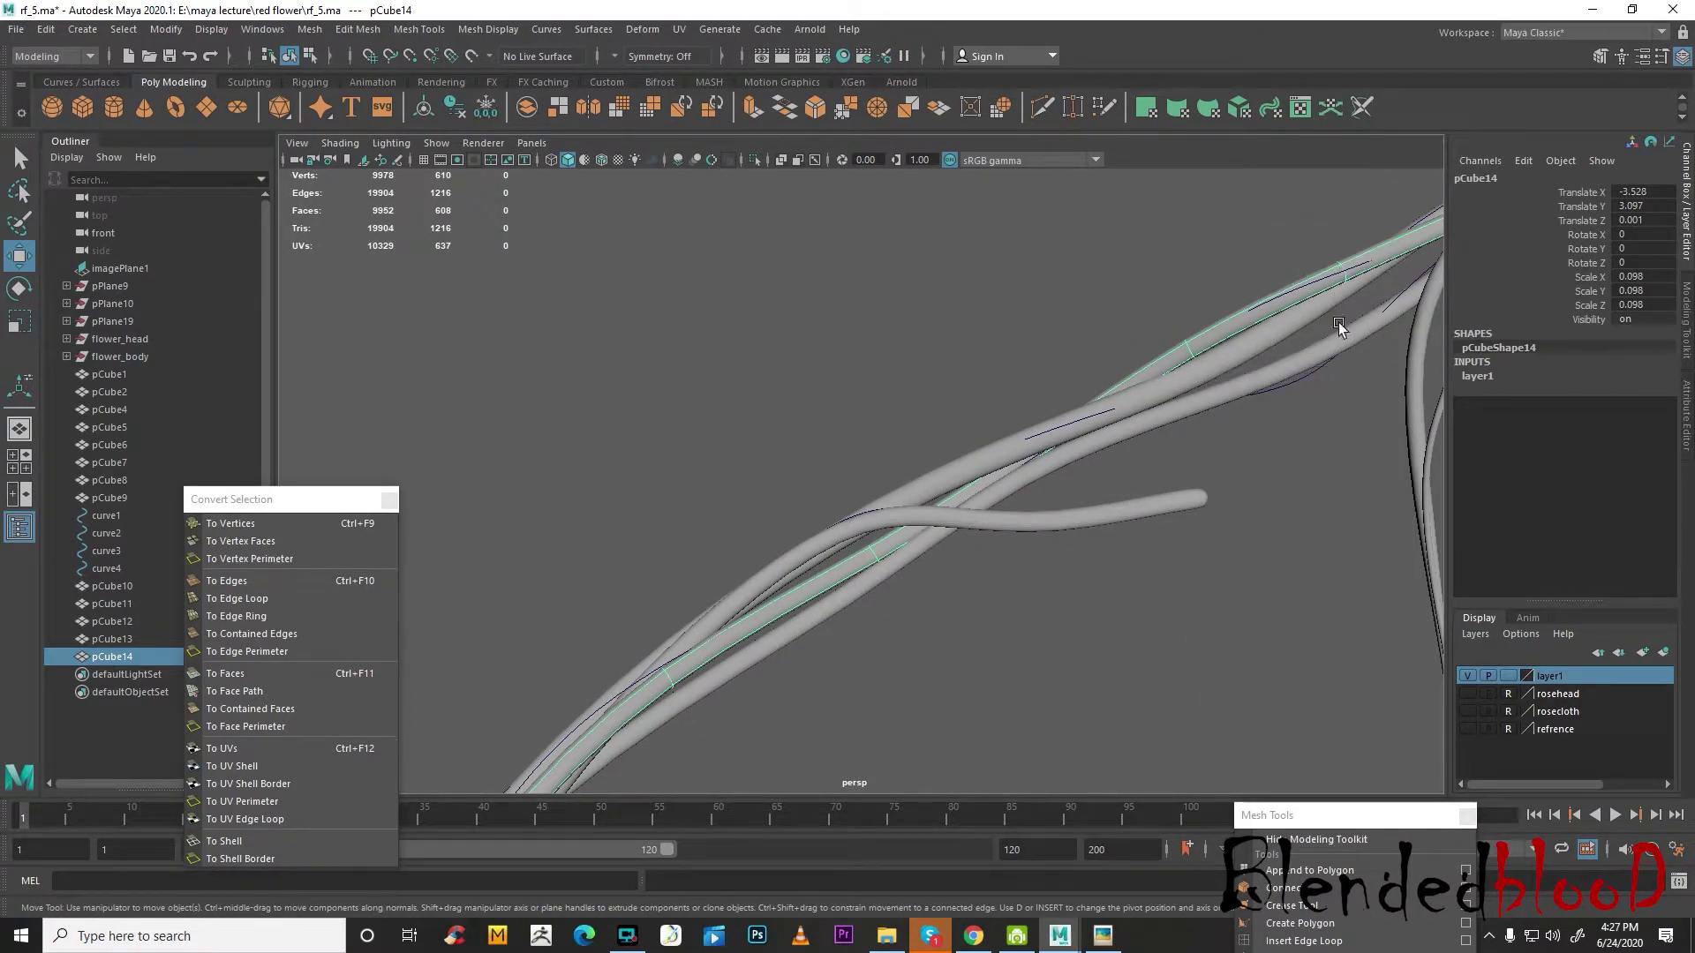
left_click(1665, 653)
left_click(1467, 676)
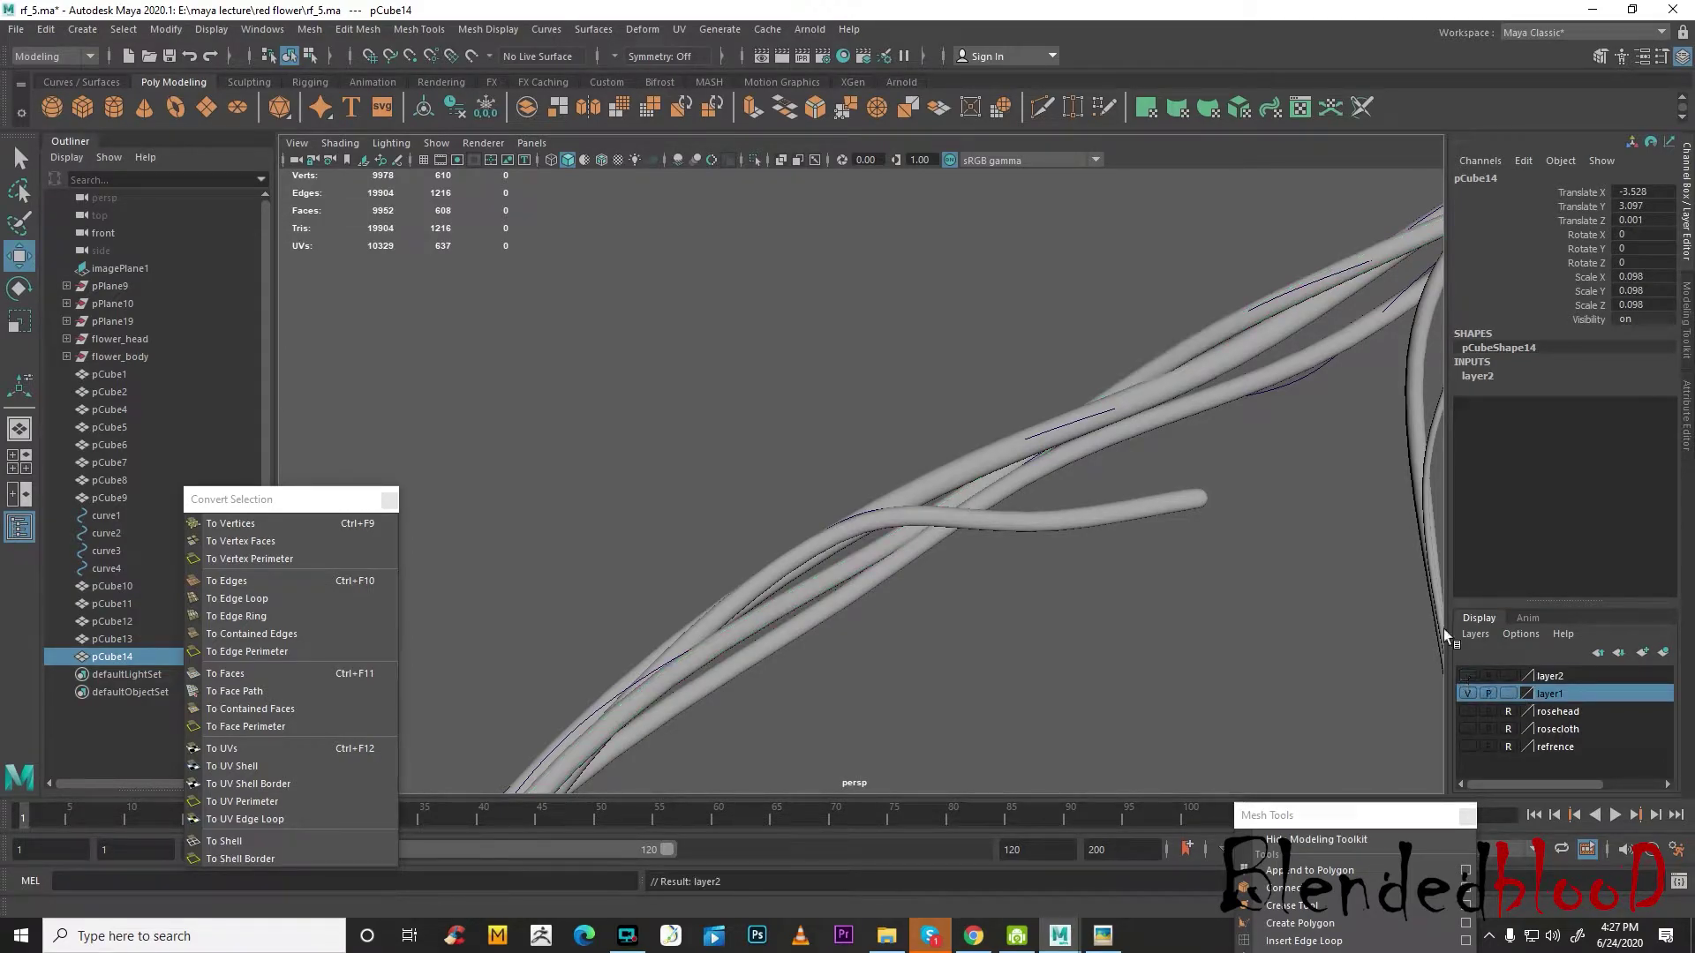
- Delete curve3 together with its original vine mesh pCube11
right_click_drag(1284, 294, 1333, 275)
left_click(1281, 303)
key("Delete")
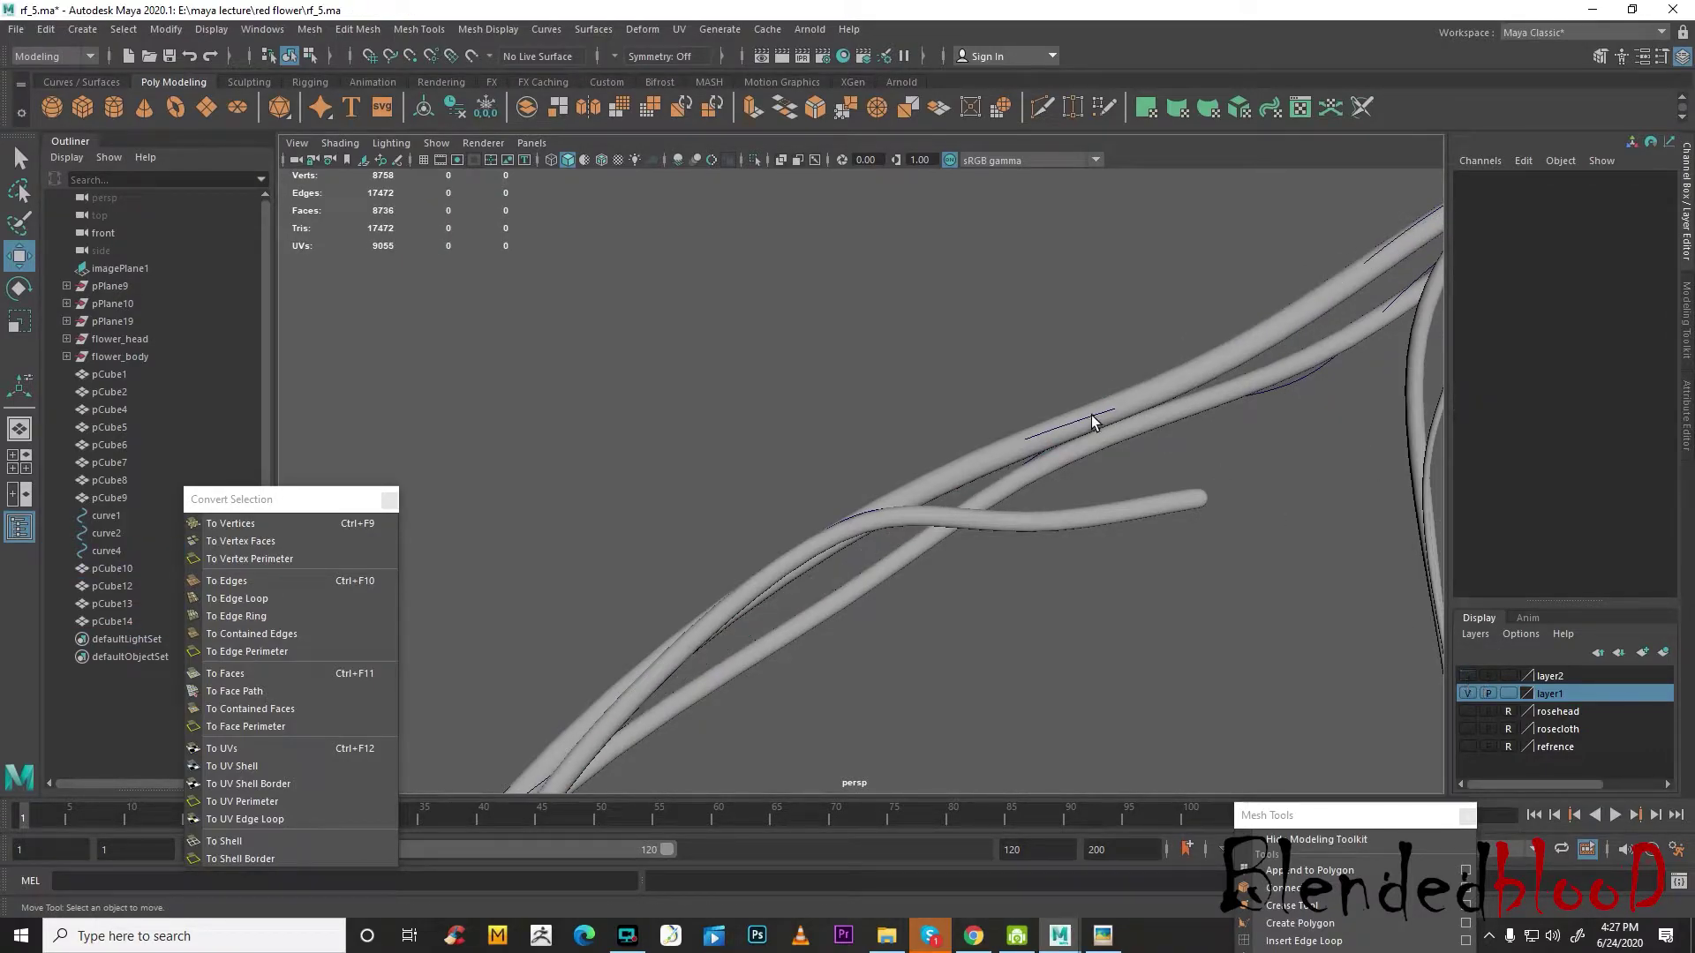
- Duplicate the thick vine pCube10 that follows curve1 and add the copy to the hidden layer2
right_click_drag(1135, 392, 1185, 374)
left_click(1169, 386)
key("ctrl+d")
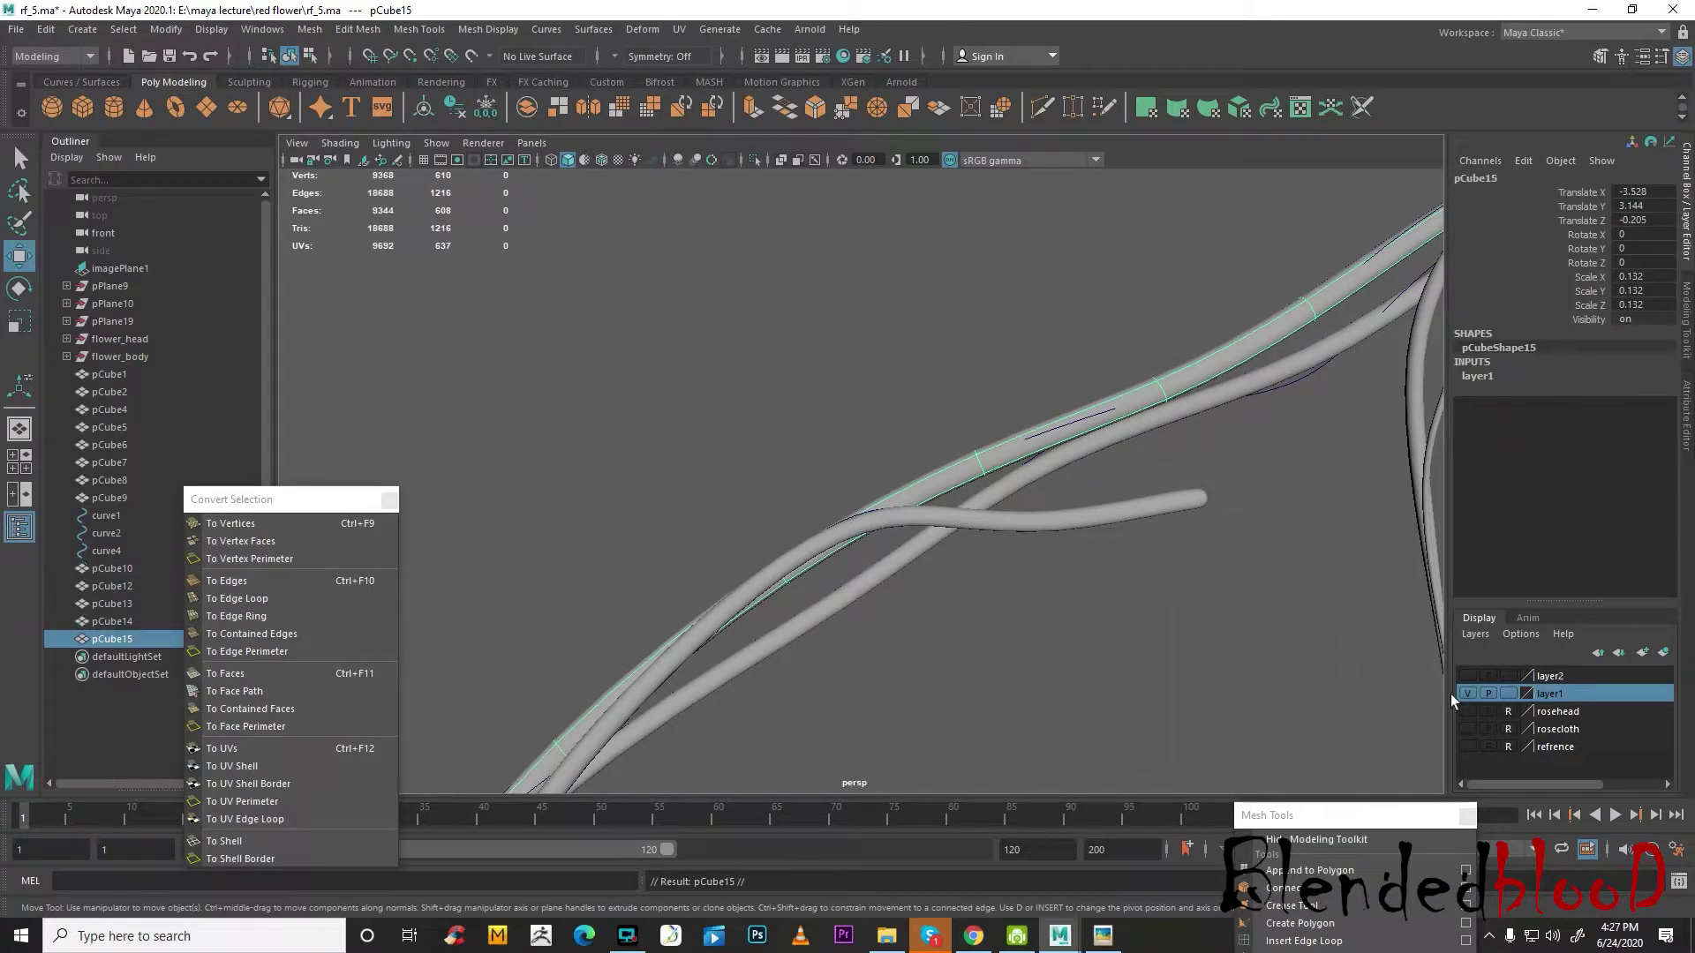
right_click(1552, 677)
left_click(1571, 721)
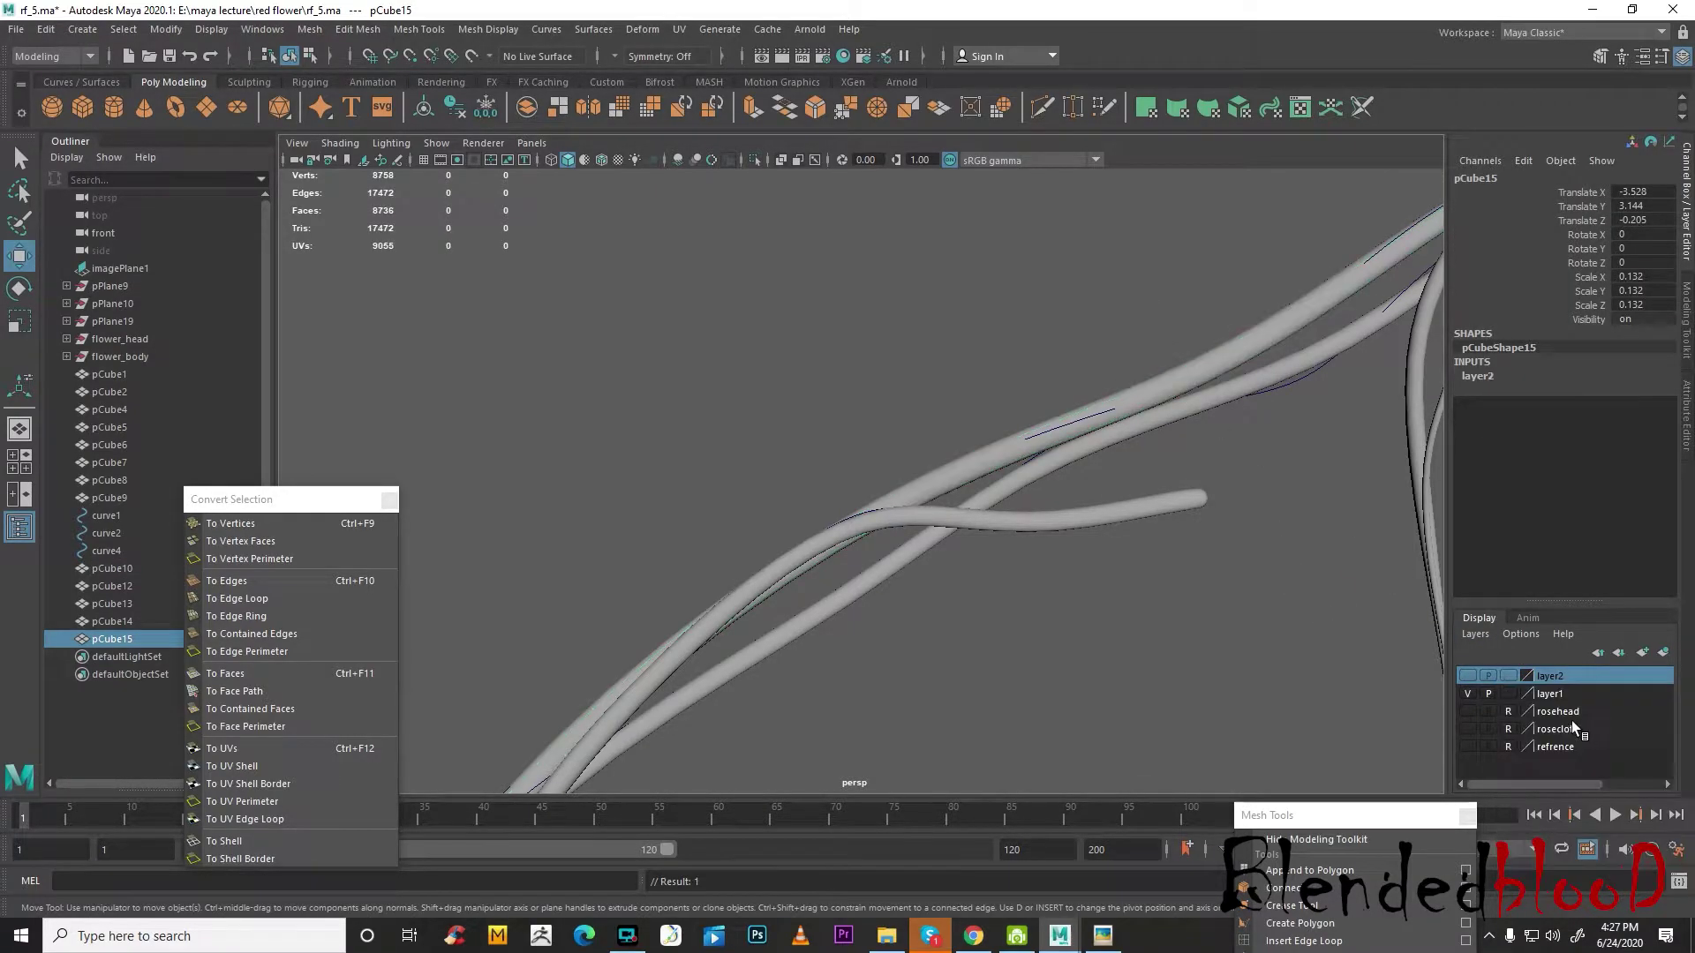
- Delete curve1 together with its original vine mesh pCube10
left_click(1070, 422)
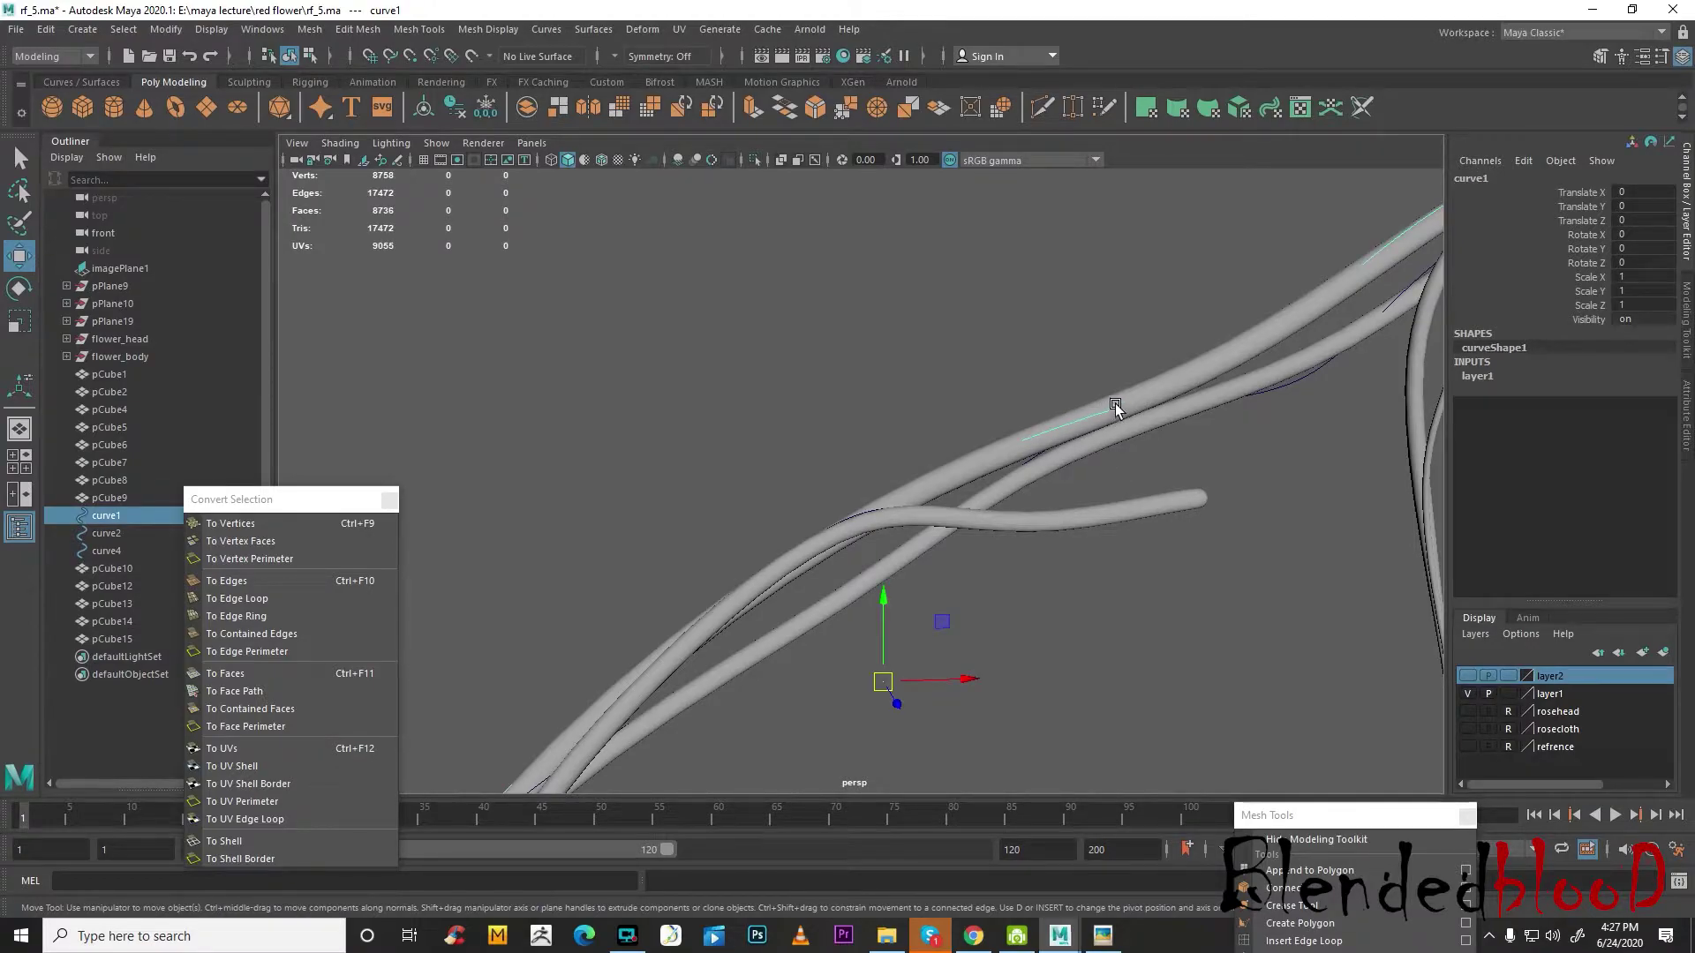
left_click(1105, 417, "shift")
key("Delete")
- Duplicate the vine pCube12 that follows curve2 and add the copy to layer2
left_click(1171, 438)
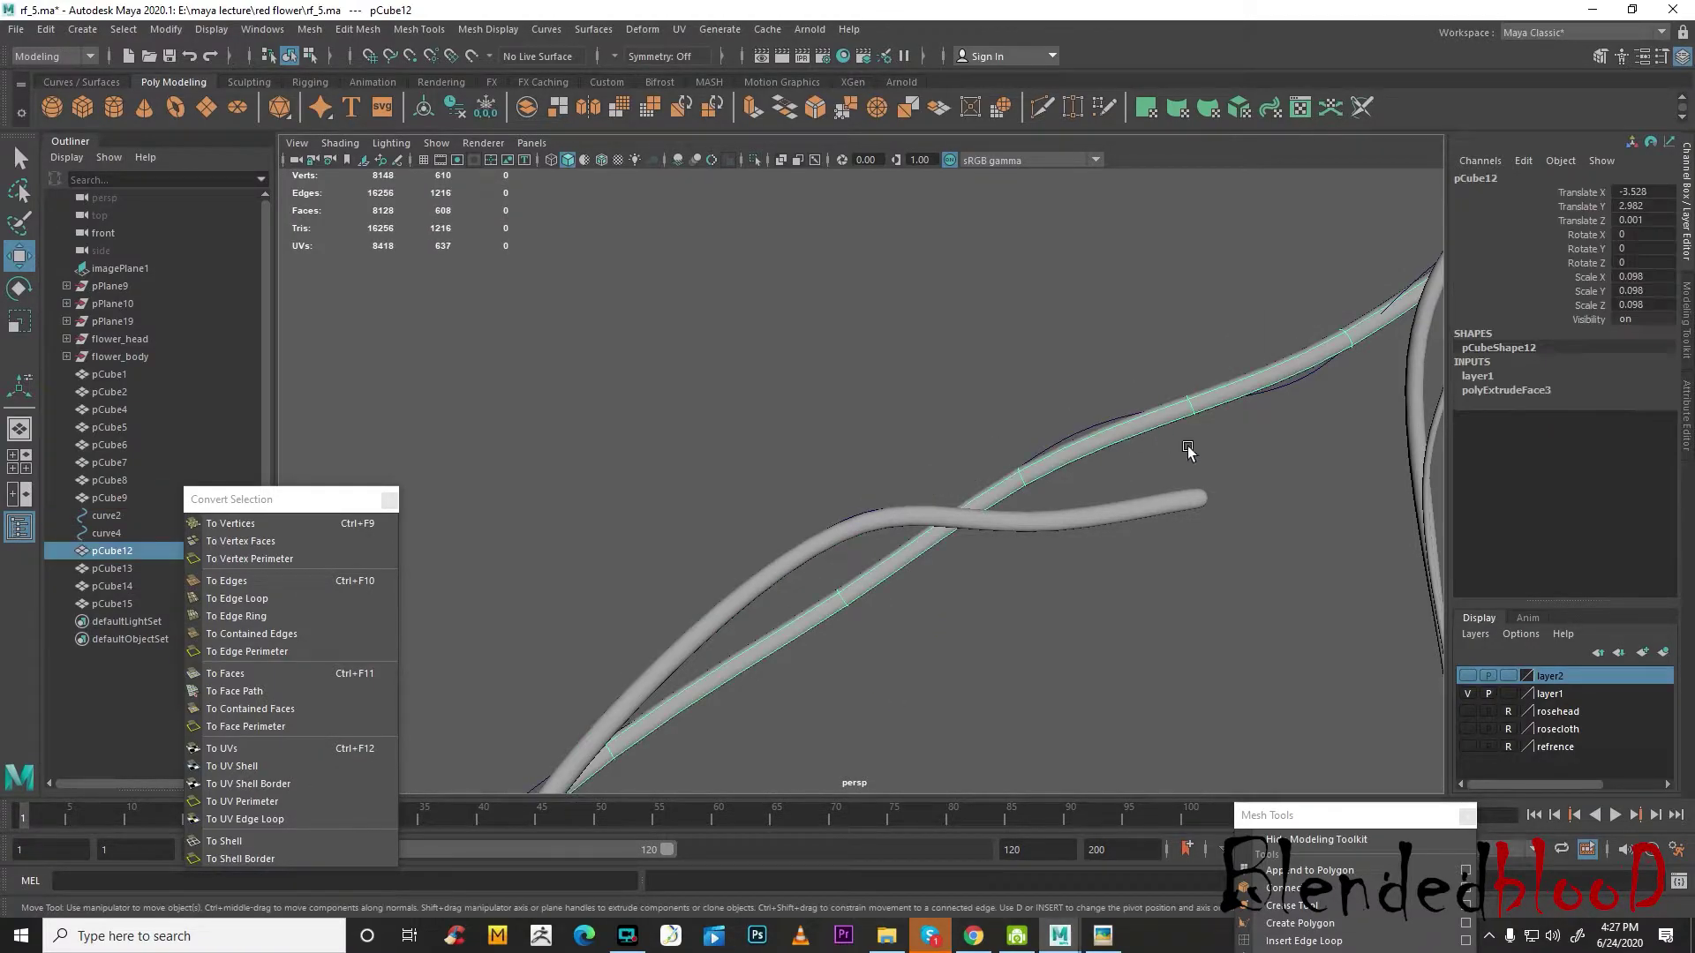
key("ctrl+d")
right_click(1577, 678)
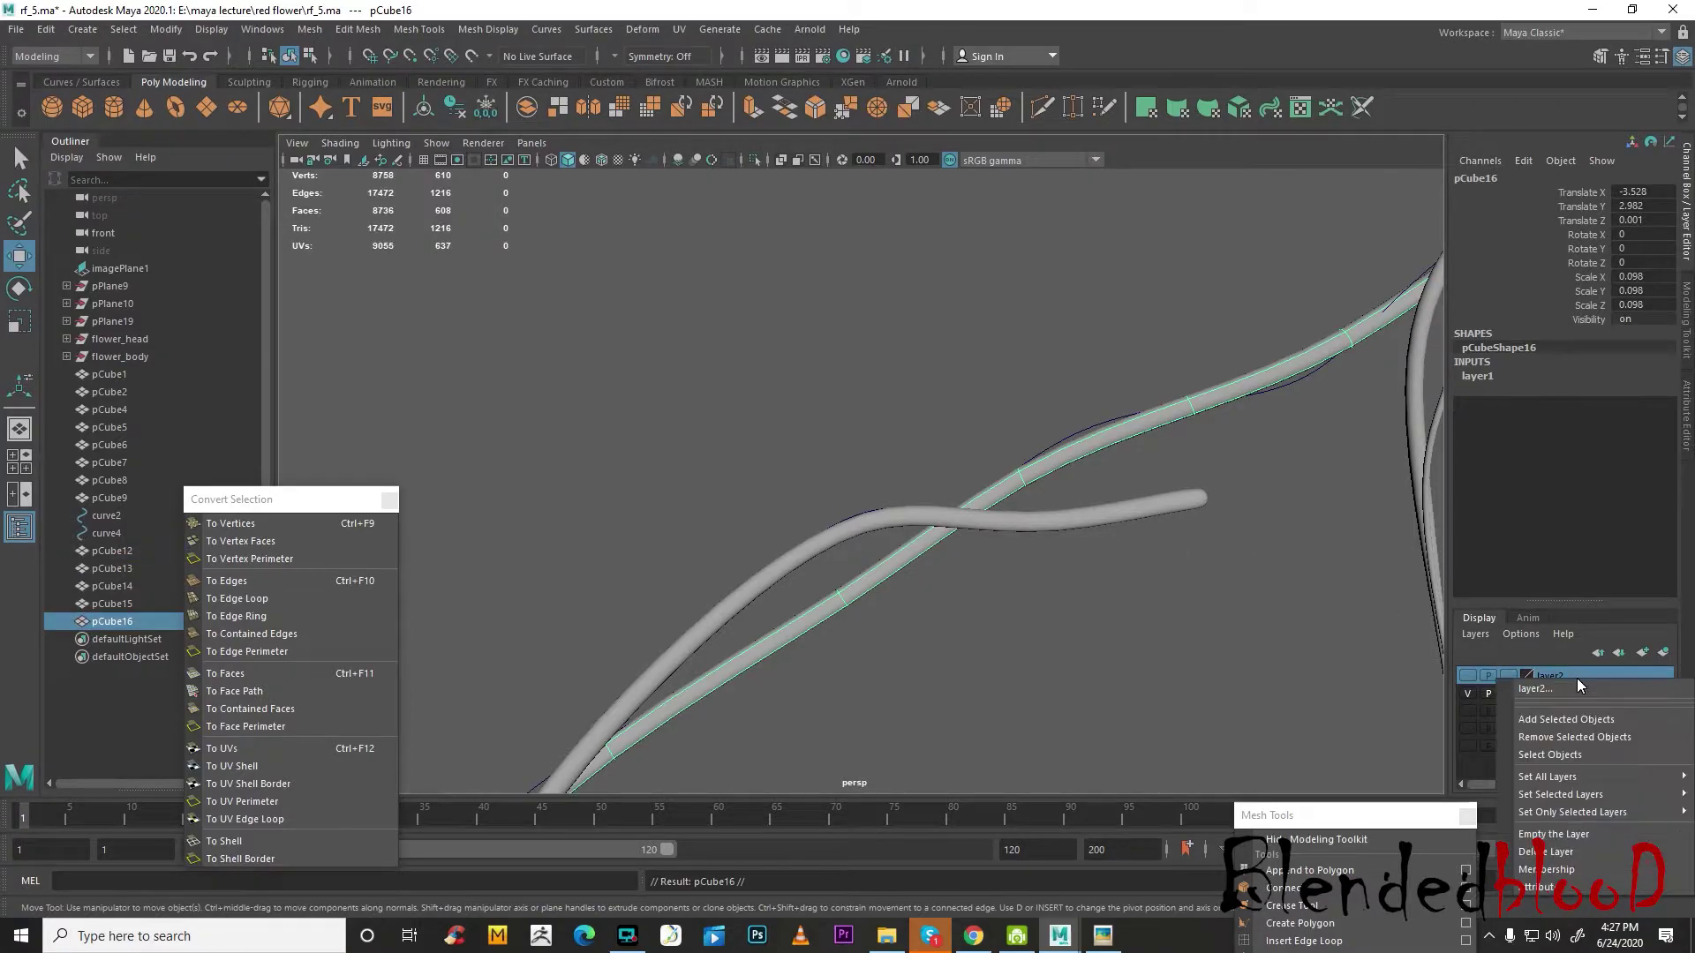
left_click(1586, 720)
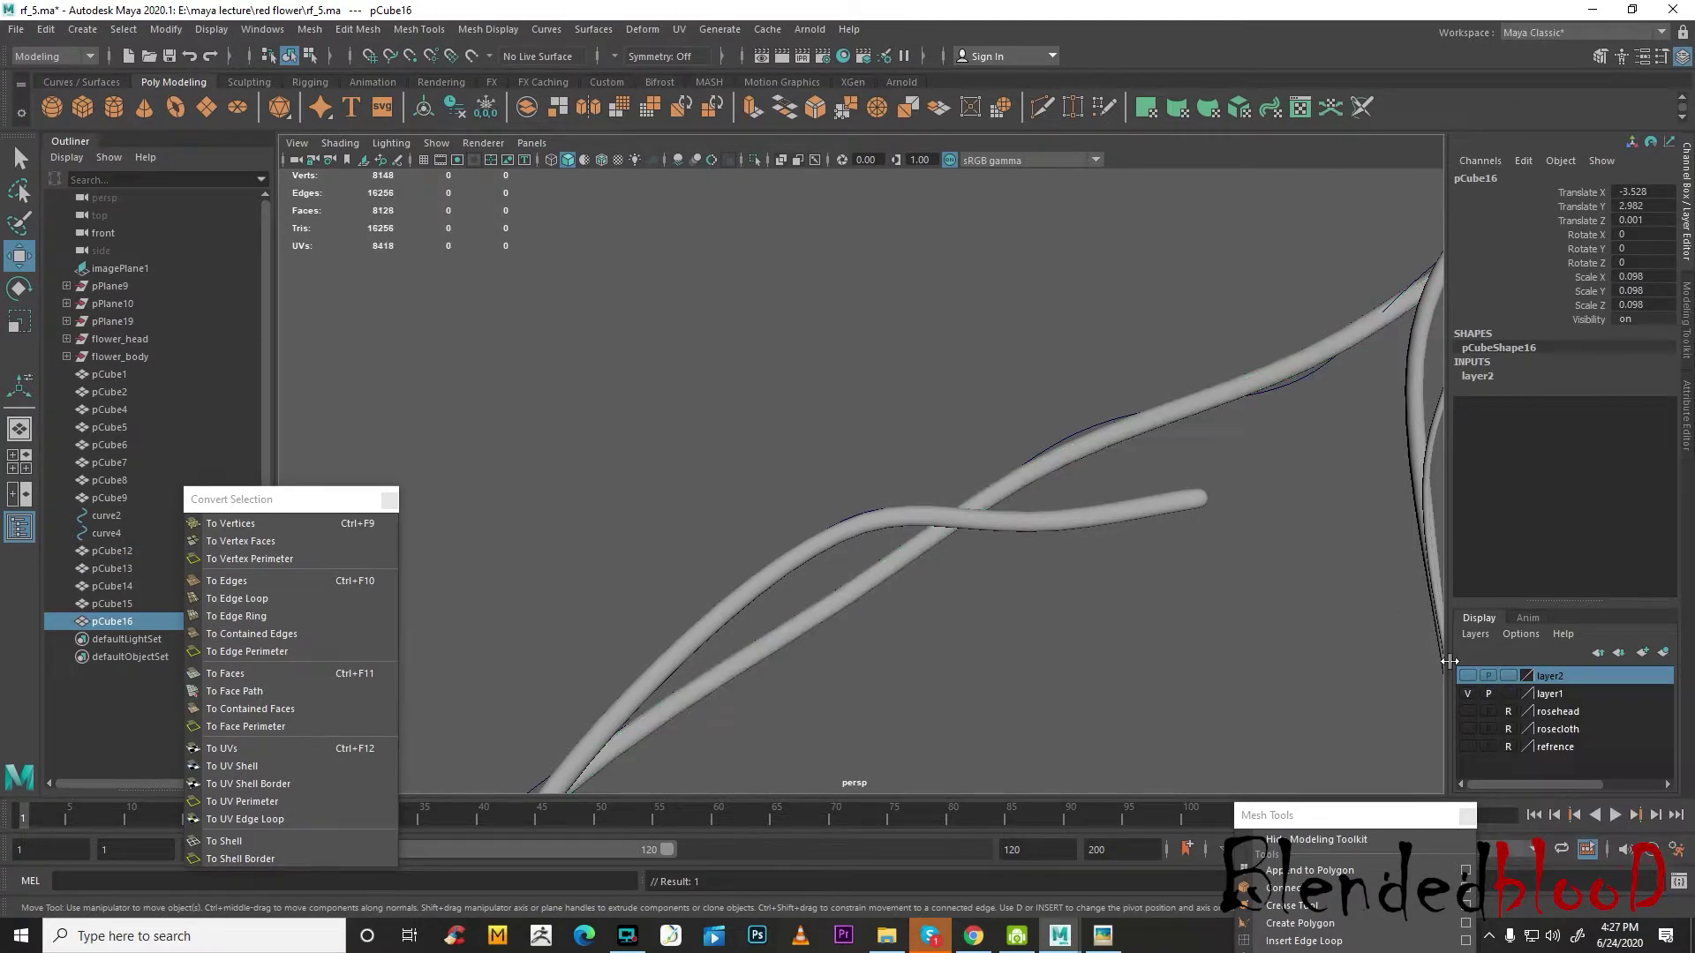
- Delete curve2 with its original vine pCube12 and show layer2 to check the duplicated vines
left_click(1111, 395)
key("Delete")
left_click(1460, 677)
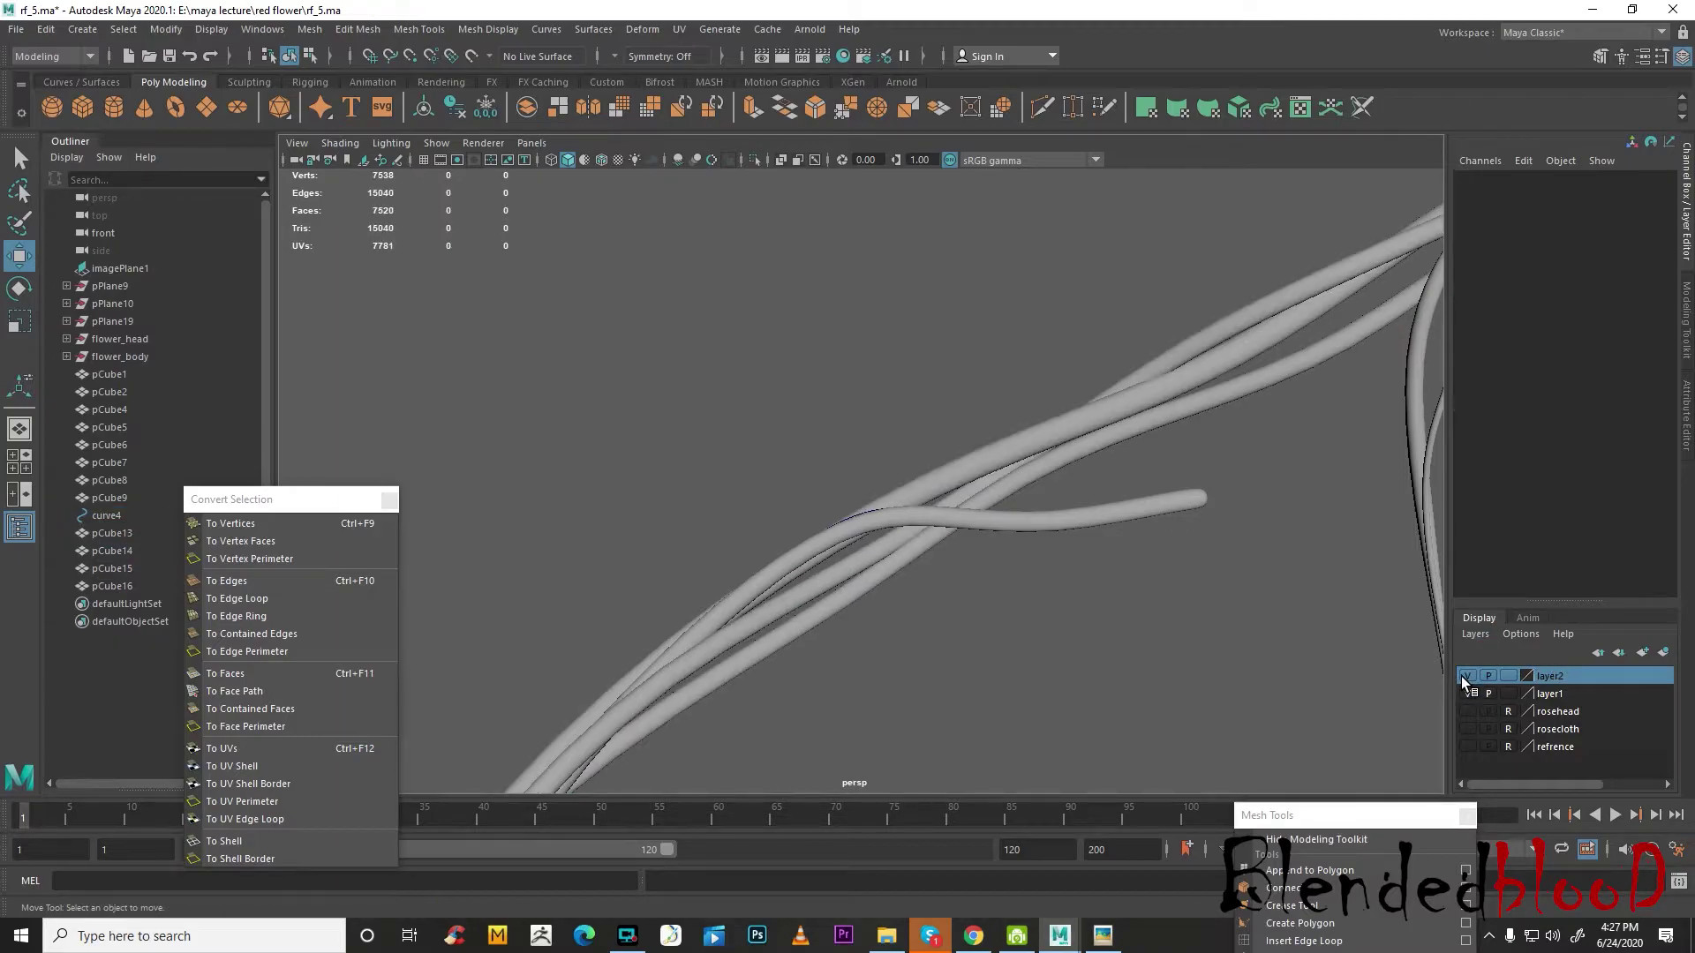
left_click(1463, 677)
left_click_drag(1234, 631, 1082, 448, "alt")
left_click(1466, 676)
- Duplicate the short branching vine pCube13 that follows curve4 and add the copy to layer2
left_click(1123, 436)
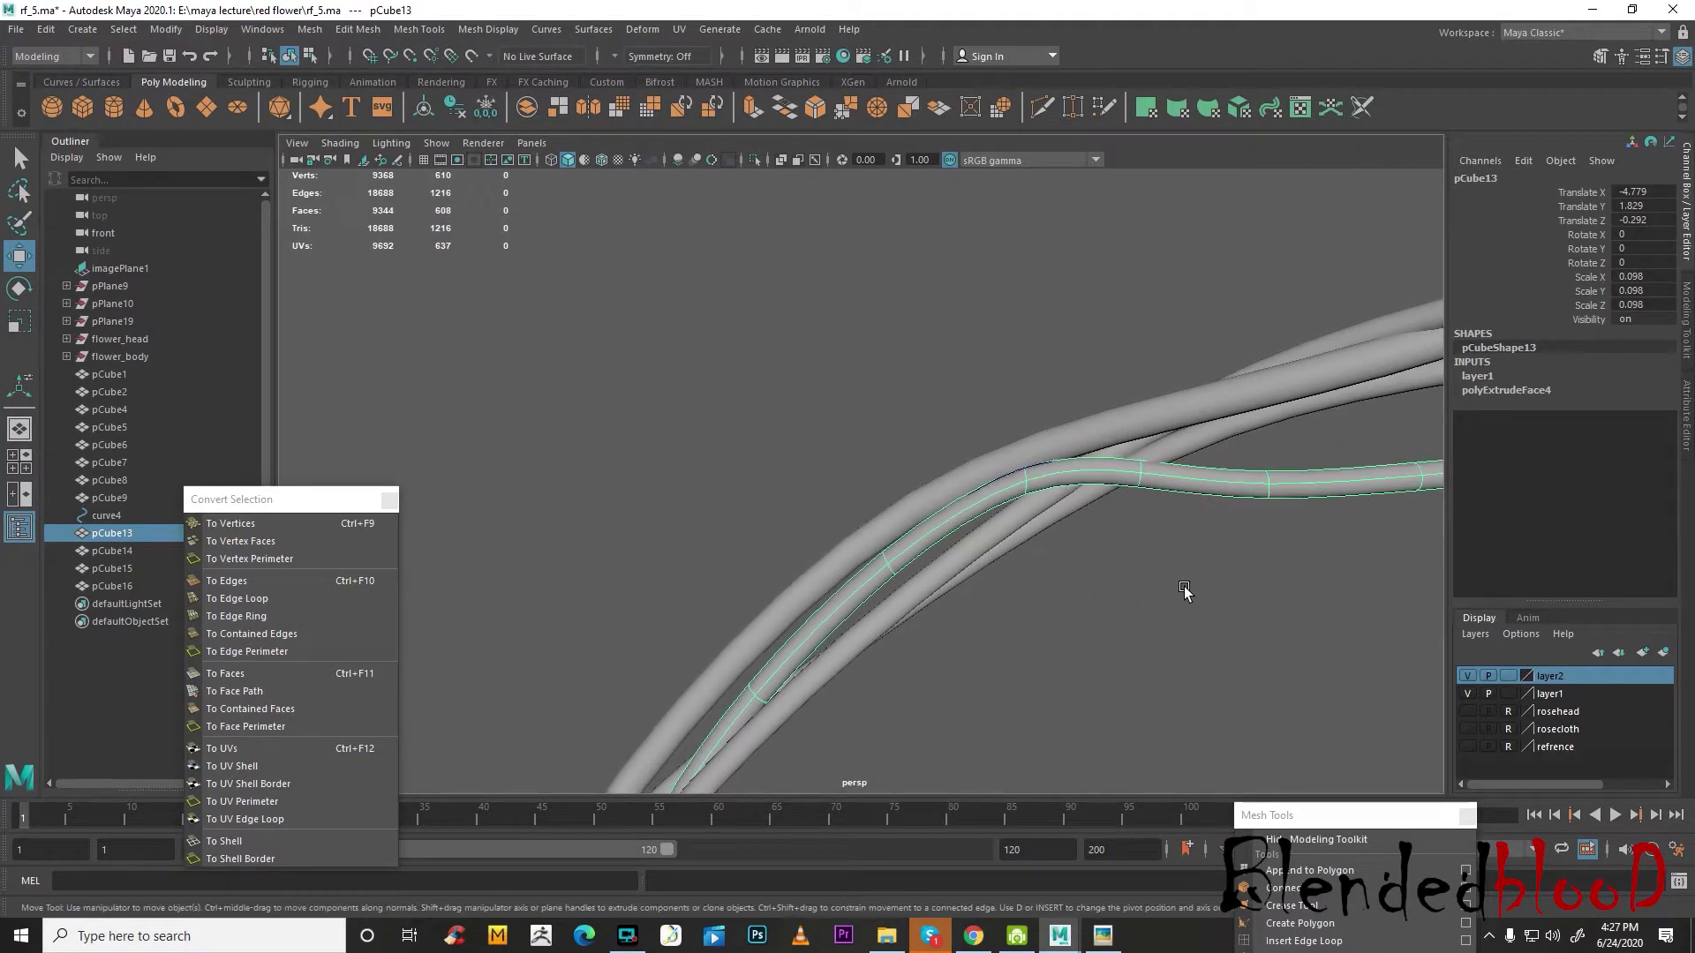
right_click(1592, 676)
left_click(1599, 717)
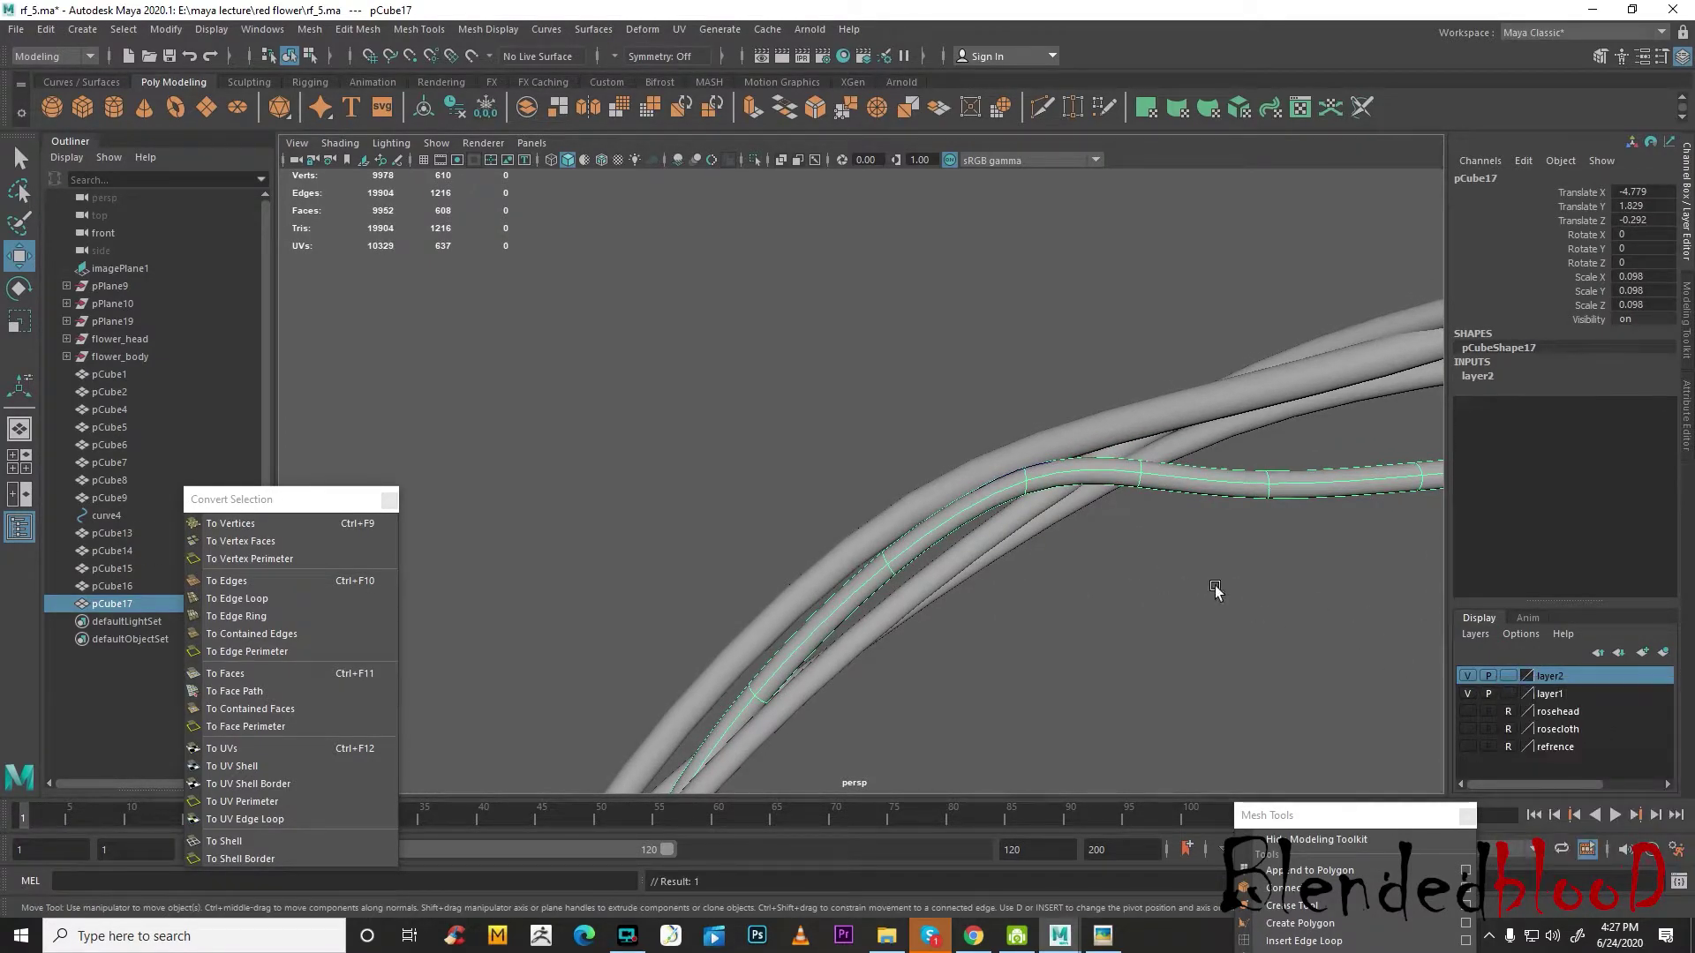
key("Delete")
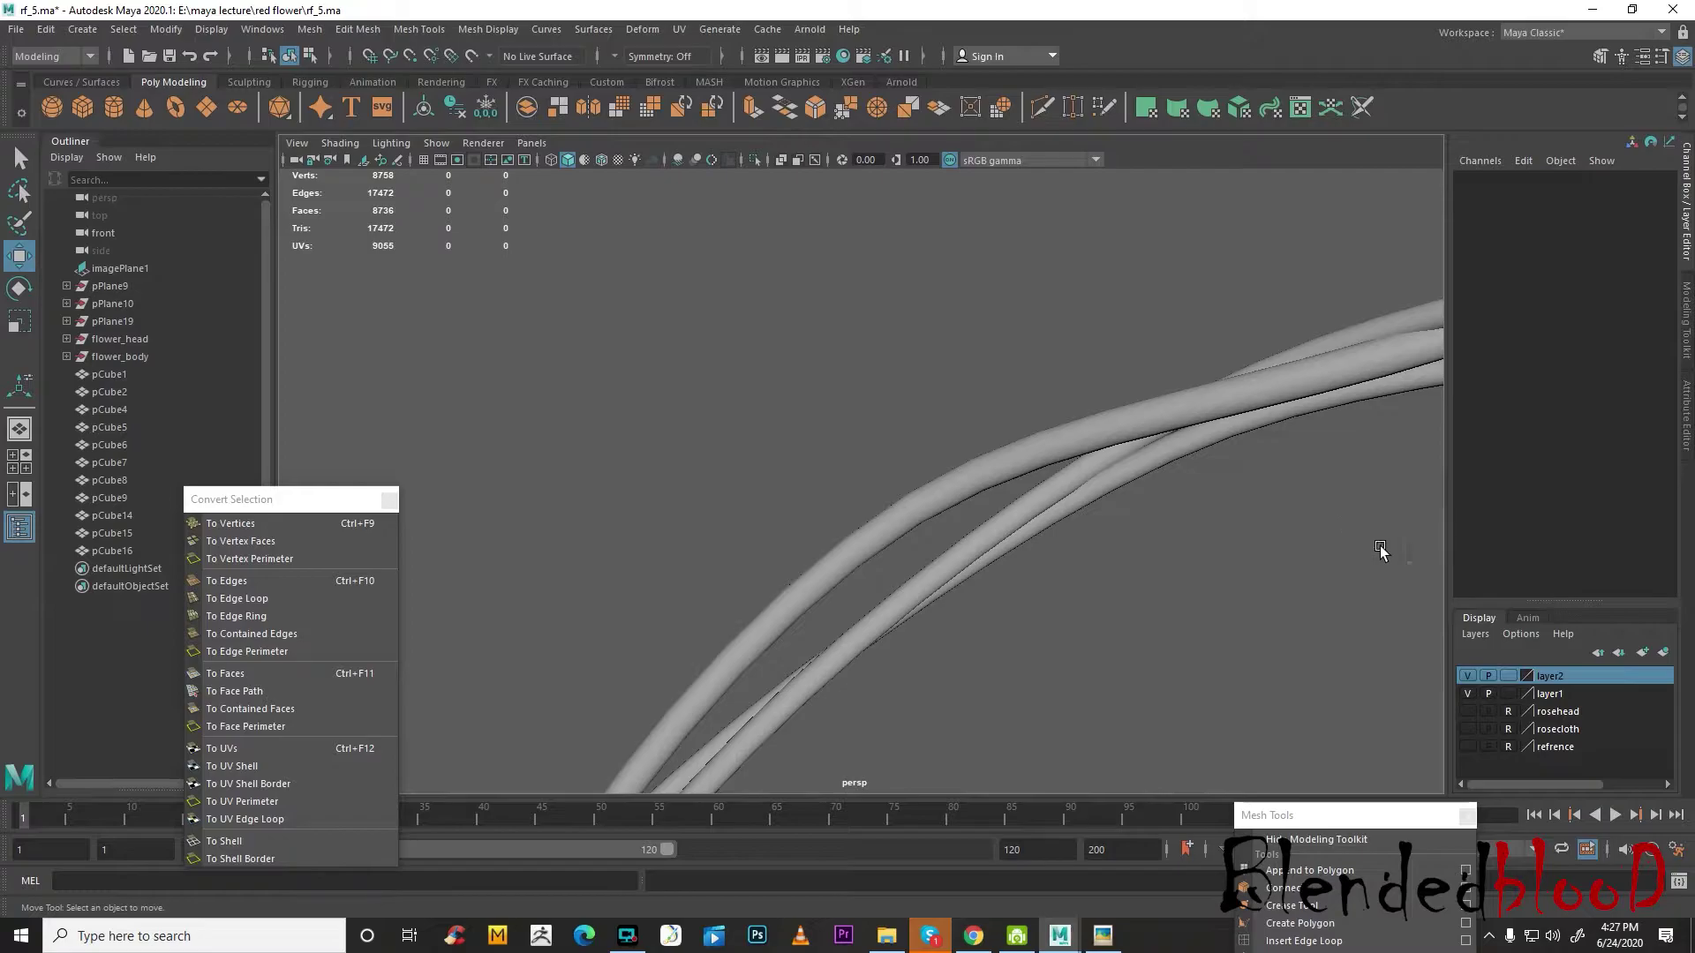
left_click(1469, 678)
left_click(1469, 678)
scroll(1331, 629, "down", 5)
left_click_drag(1190, 623, 1213, 609, "alt")
key("ctrl+z")
key("ctrl+z")
key("ctrl+z")
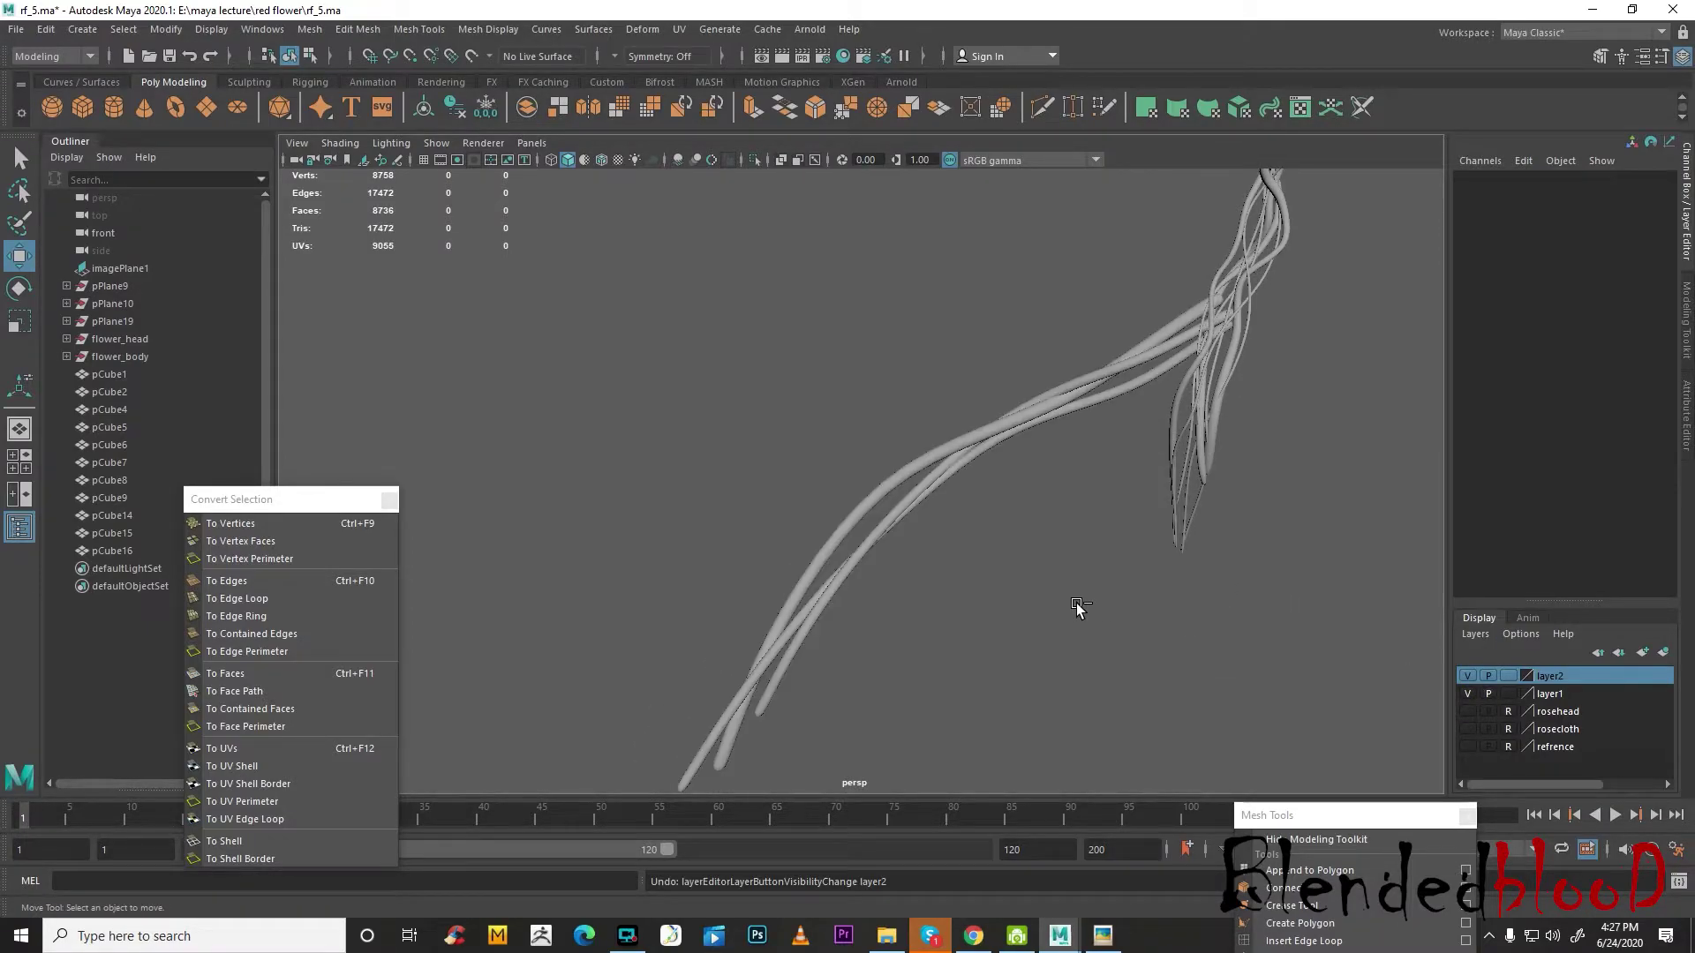
- Reselect the branching vine's duplicate pCube17, keep it in its original position and add it to layer2 again
scroll(1055, 569, "up", 3)
scroll(1101, 584, "up", 1)
left_click(1468, 676)
left_click(1468, 676)
left_click(1213, 534)
left_click(1185, 437)
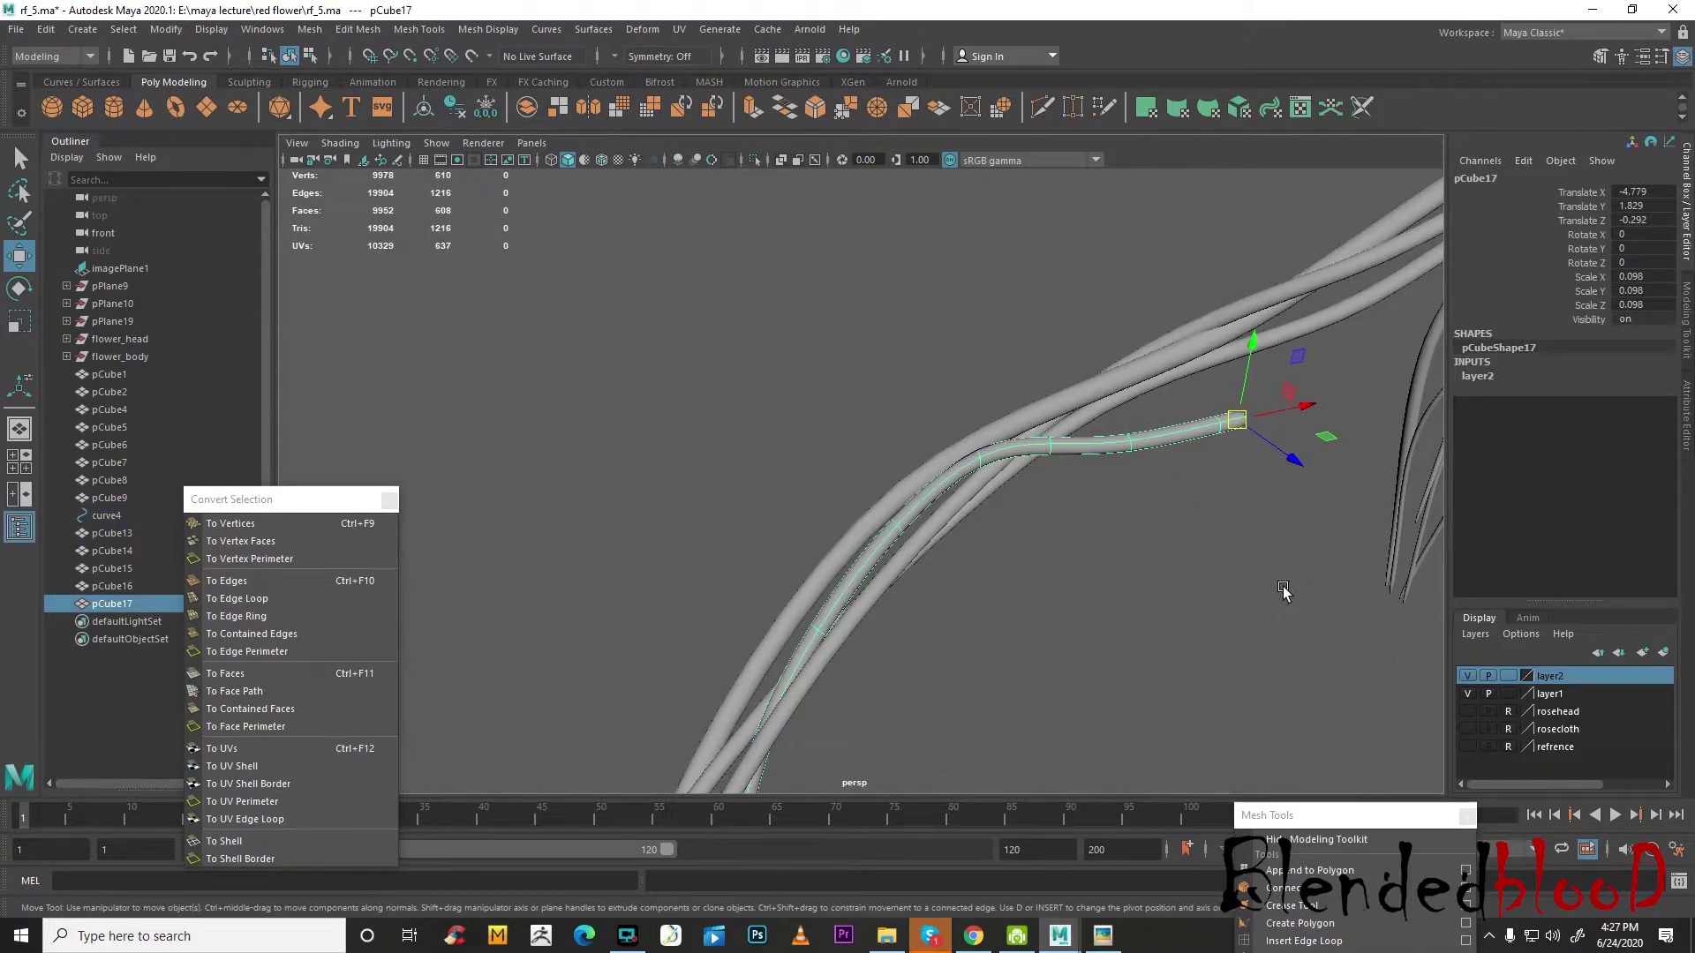
left_click_drag(1227, 411, 1229, 457)
key("ctrl+z")
right_click(1568, 677)
left_click(1568, 717)
- Hide layer2, delete curve4 with its original branching vine, and show layer2 again
left_click(1468, 676)
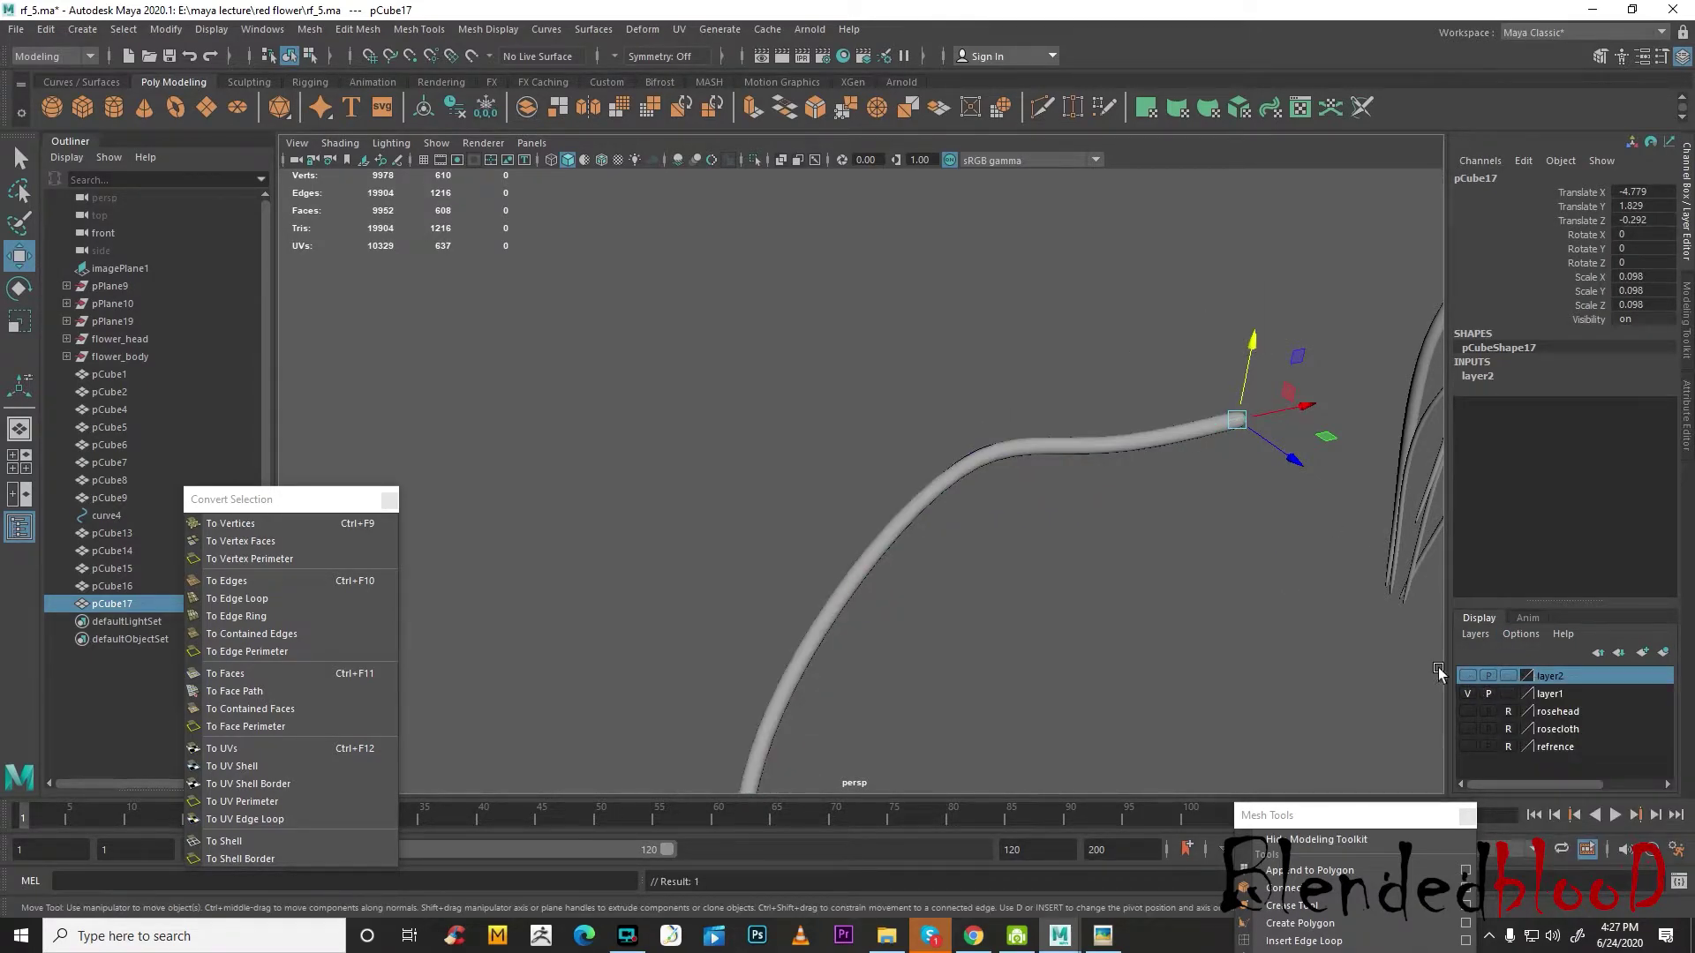
left_click_drag(1256, 559, 1029, 369)
key("Delete")
left_click(1468, 676)
- Show the rosehead, rosecloth and refrence layers and switch to the front view to compare the arm with the painting
mouse_move(1003, 574)
left_mouse_down("alt")
mouse_move(1139, 568)
mouse_move(976, 575)
left_mouse_up("alt")
key("space")
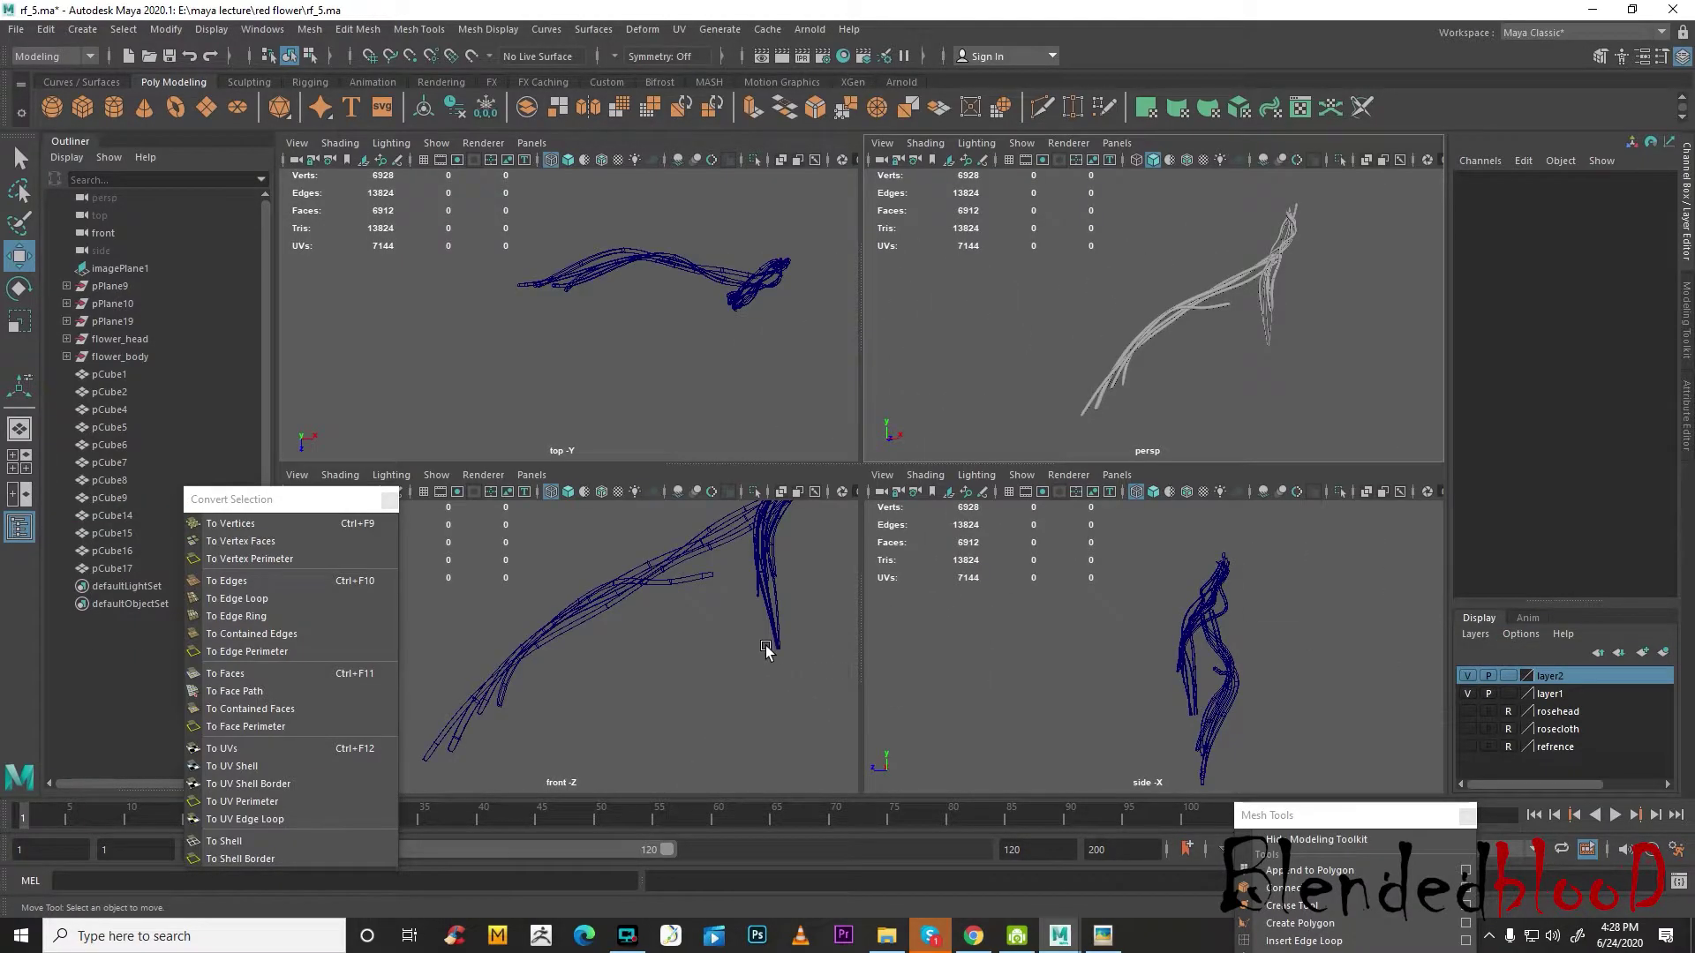
key("space")
left_click(1468, 712)
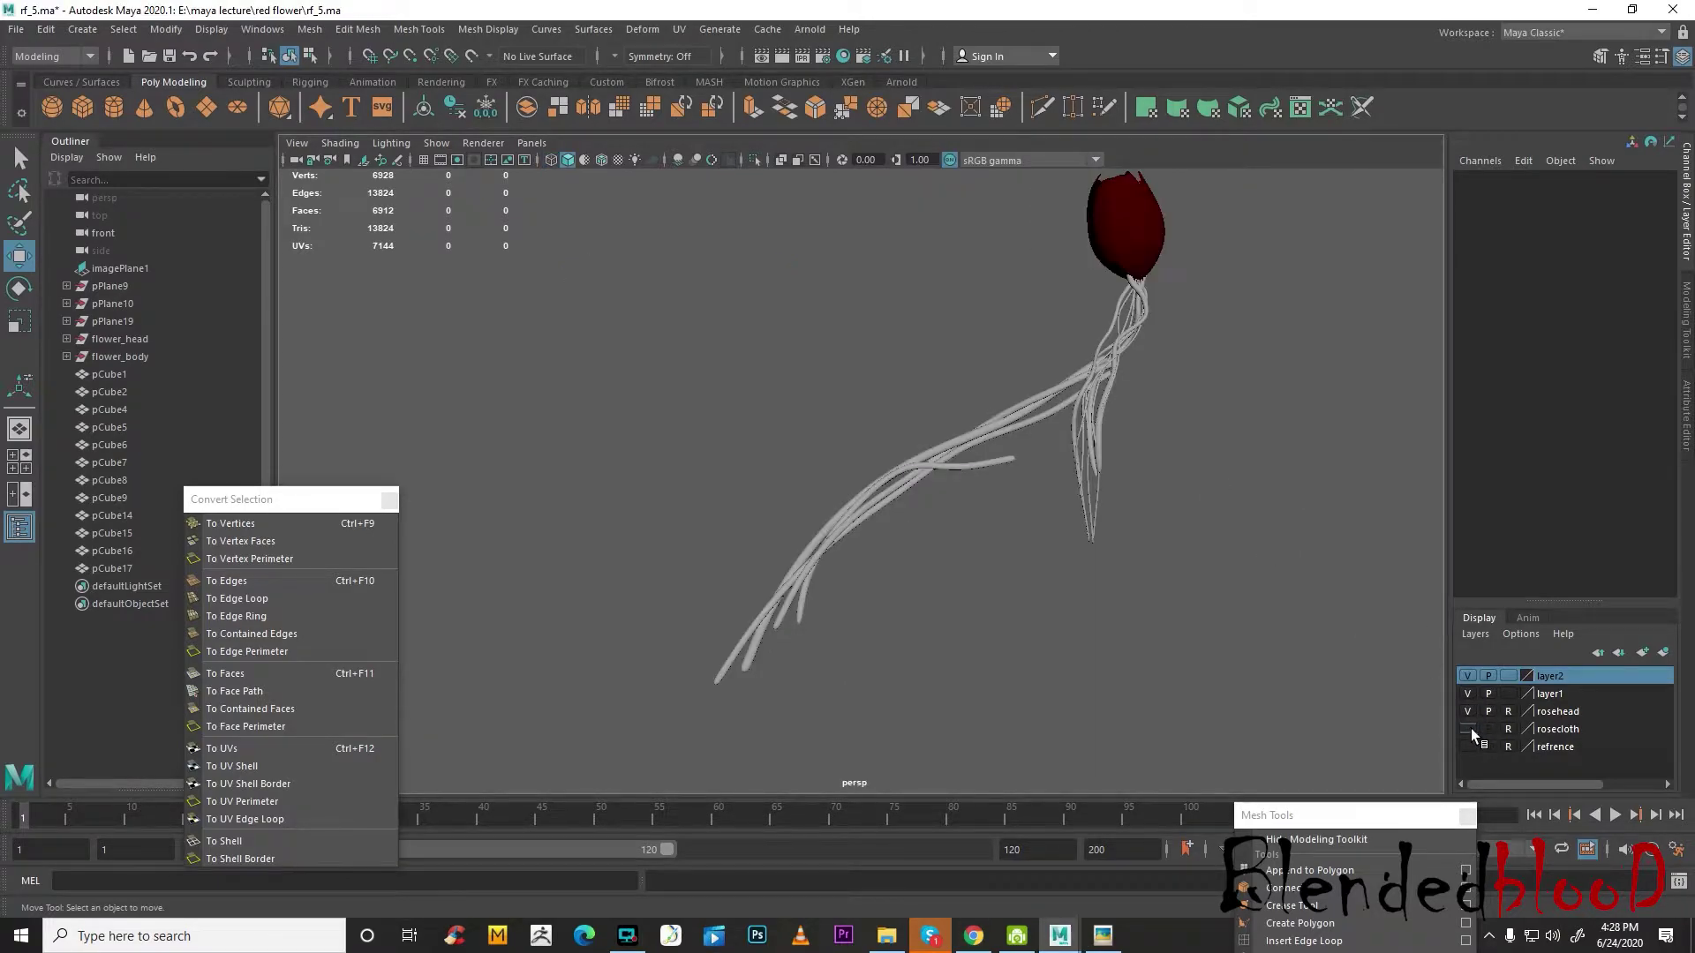
left_click(1469, 729)
left_click_drag(1009, 500, 950, 579, "alt")
key("space")
key("space")
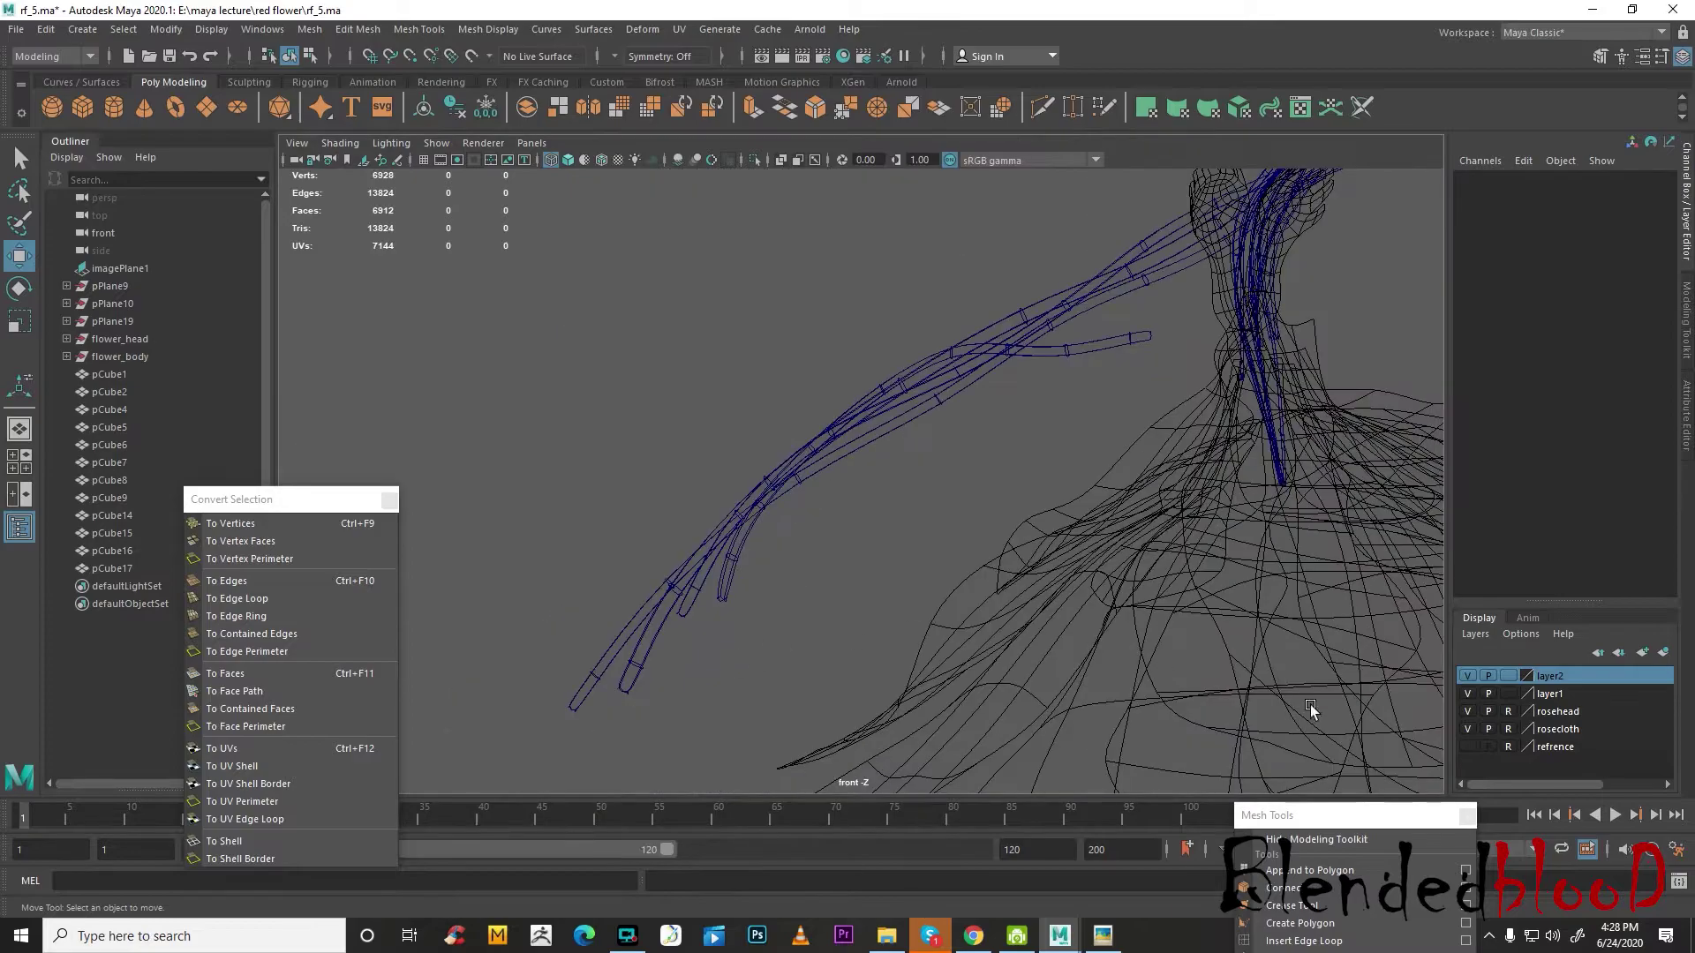
left_click(1468, 747)
- Turn off smooth preview on the lower arm vine pCube16 and select a vertex ring near its middle in vertex mode
scroll(857, 466, "up", 2)
middle_click_drag(1045, 390, 1027, 481, "alt")
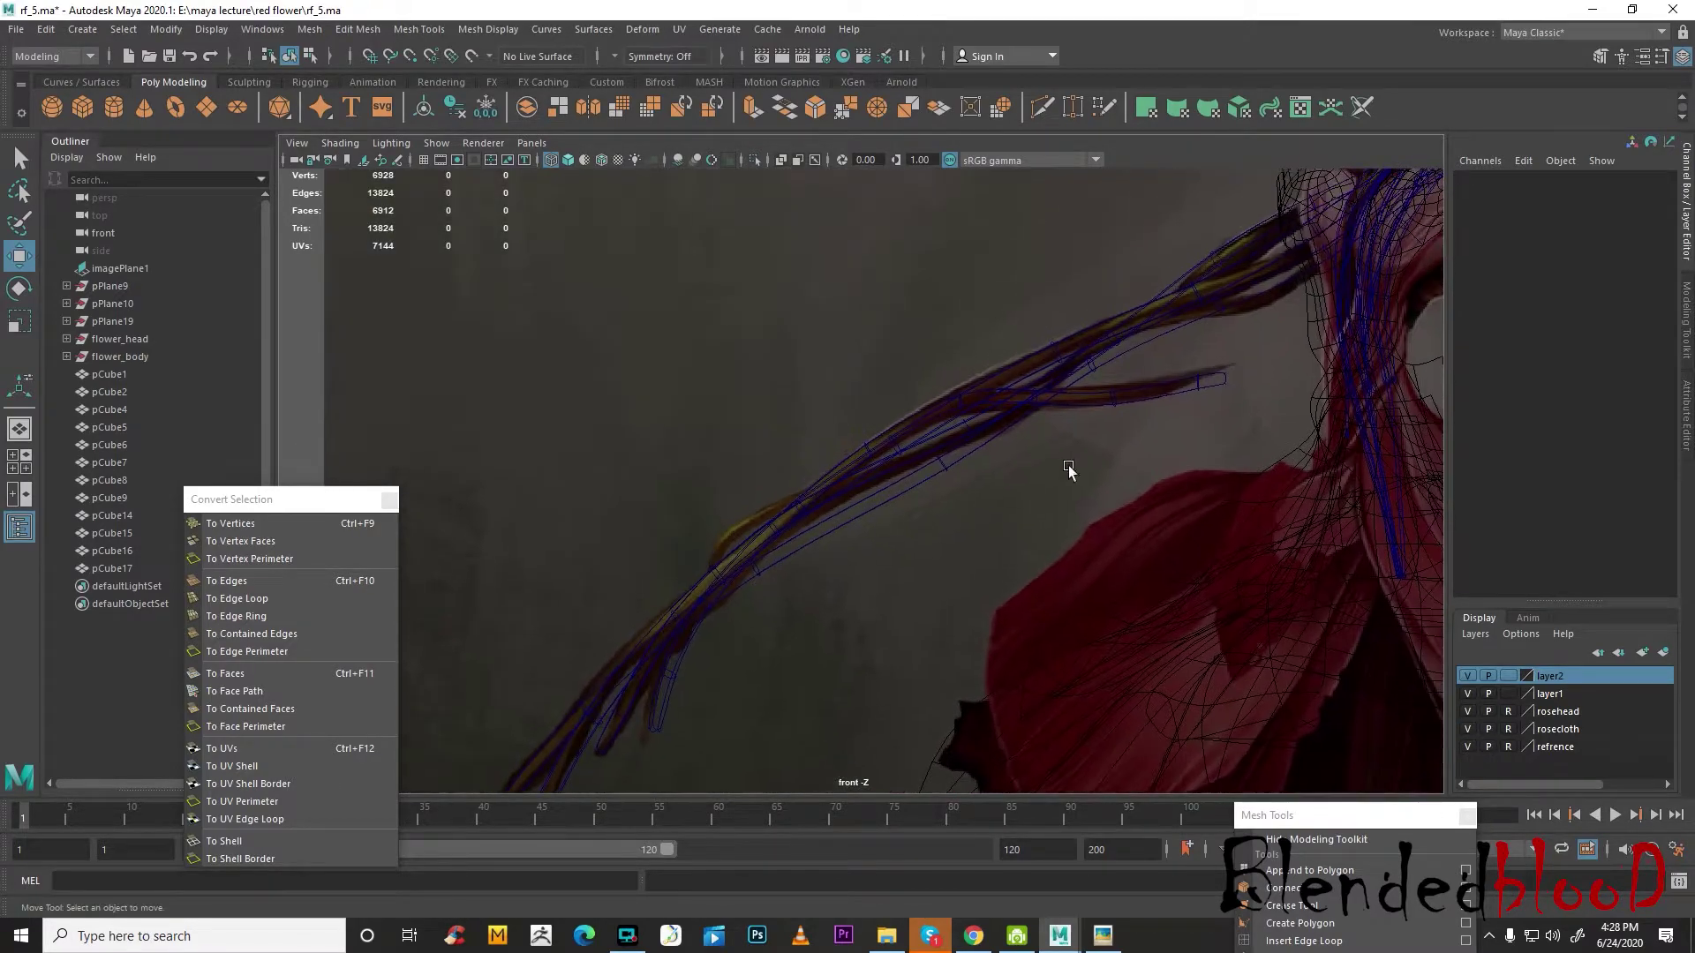
scroll(965, 458, "up", 3)
left_click(980, 464)
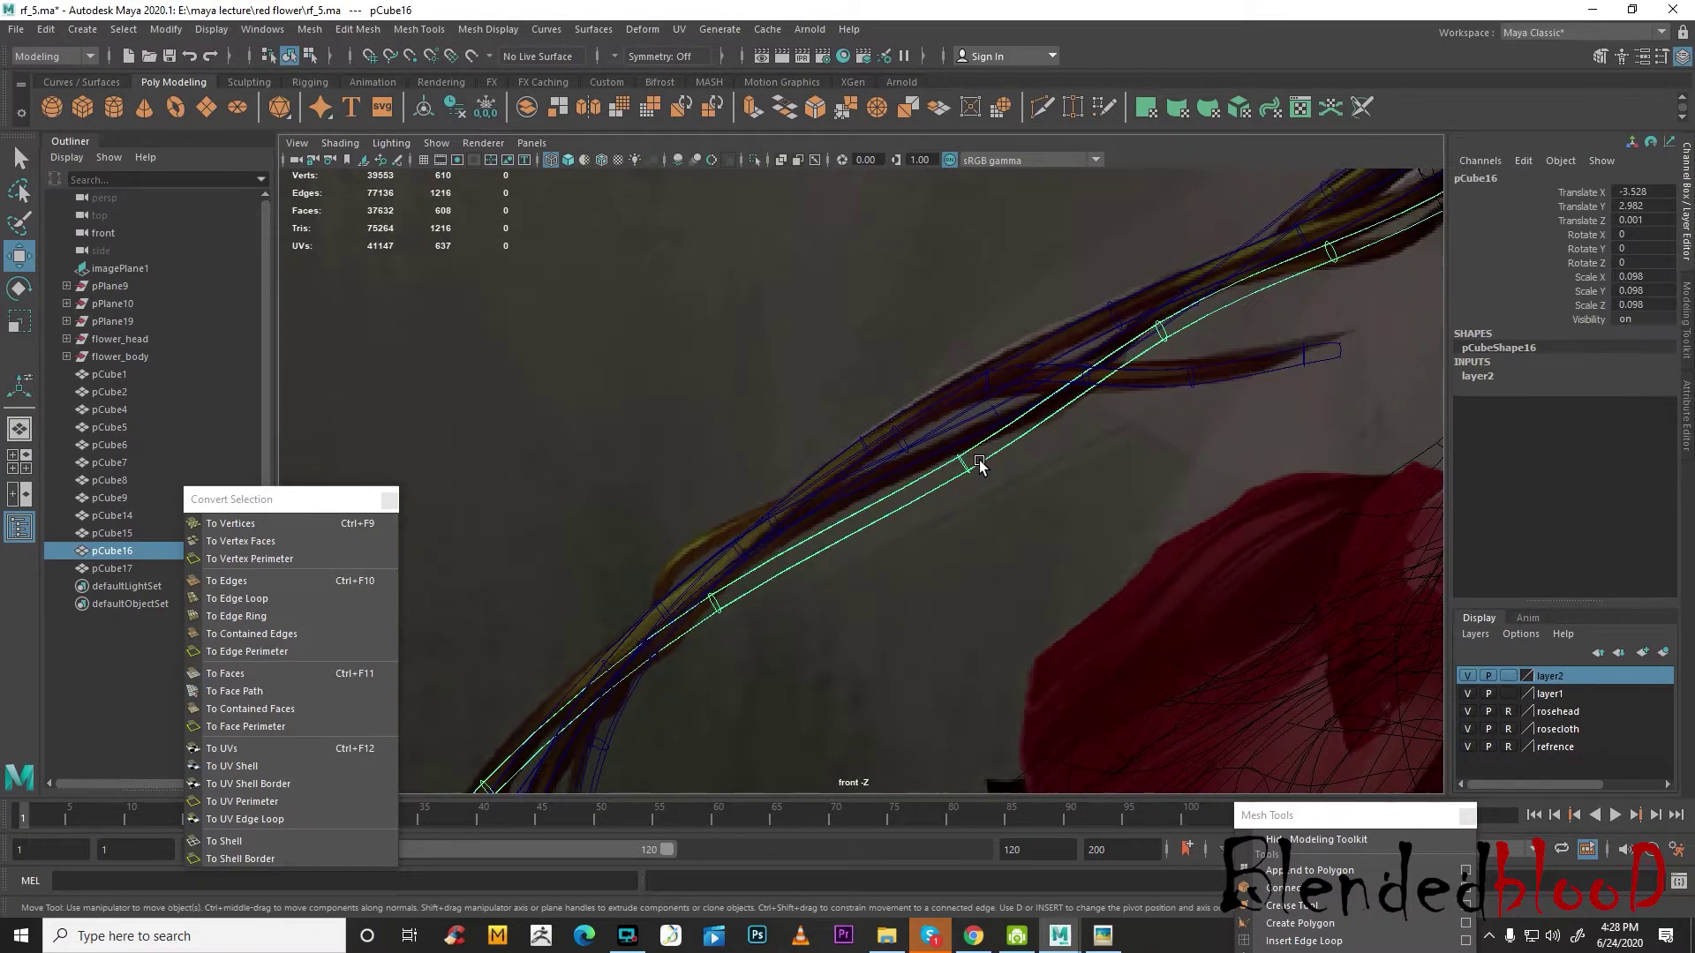
key("1")
middle_click_drag(1006, 450, 1034, 447, "alt")
right_click_drag(1029, 446, 986, 448)
mouse_move(986, 447)
left_mouse_down()
mouse_move(1040, 484)
mouse_move(1003, 455)
left_mouse_up()
- Select the four vertices at pCube16's lower tip and turn on soft selection with a wider falloff along the vine
middle_click_drag(860, 512, 938, 251, "alt")
scroll(802, 441, "down", 3)
scroll(651, 636, "up", 3)
middle_click_drag(651, 636, 817, 540, "alt")
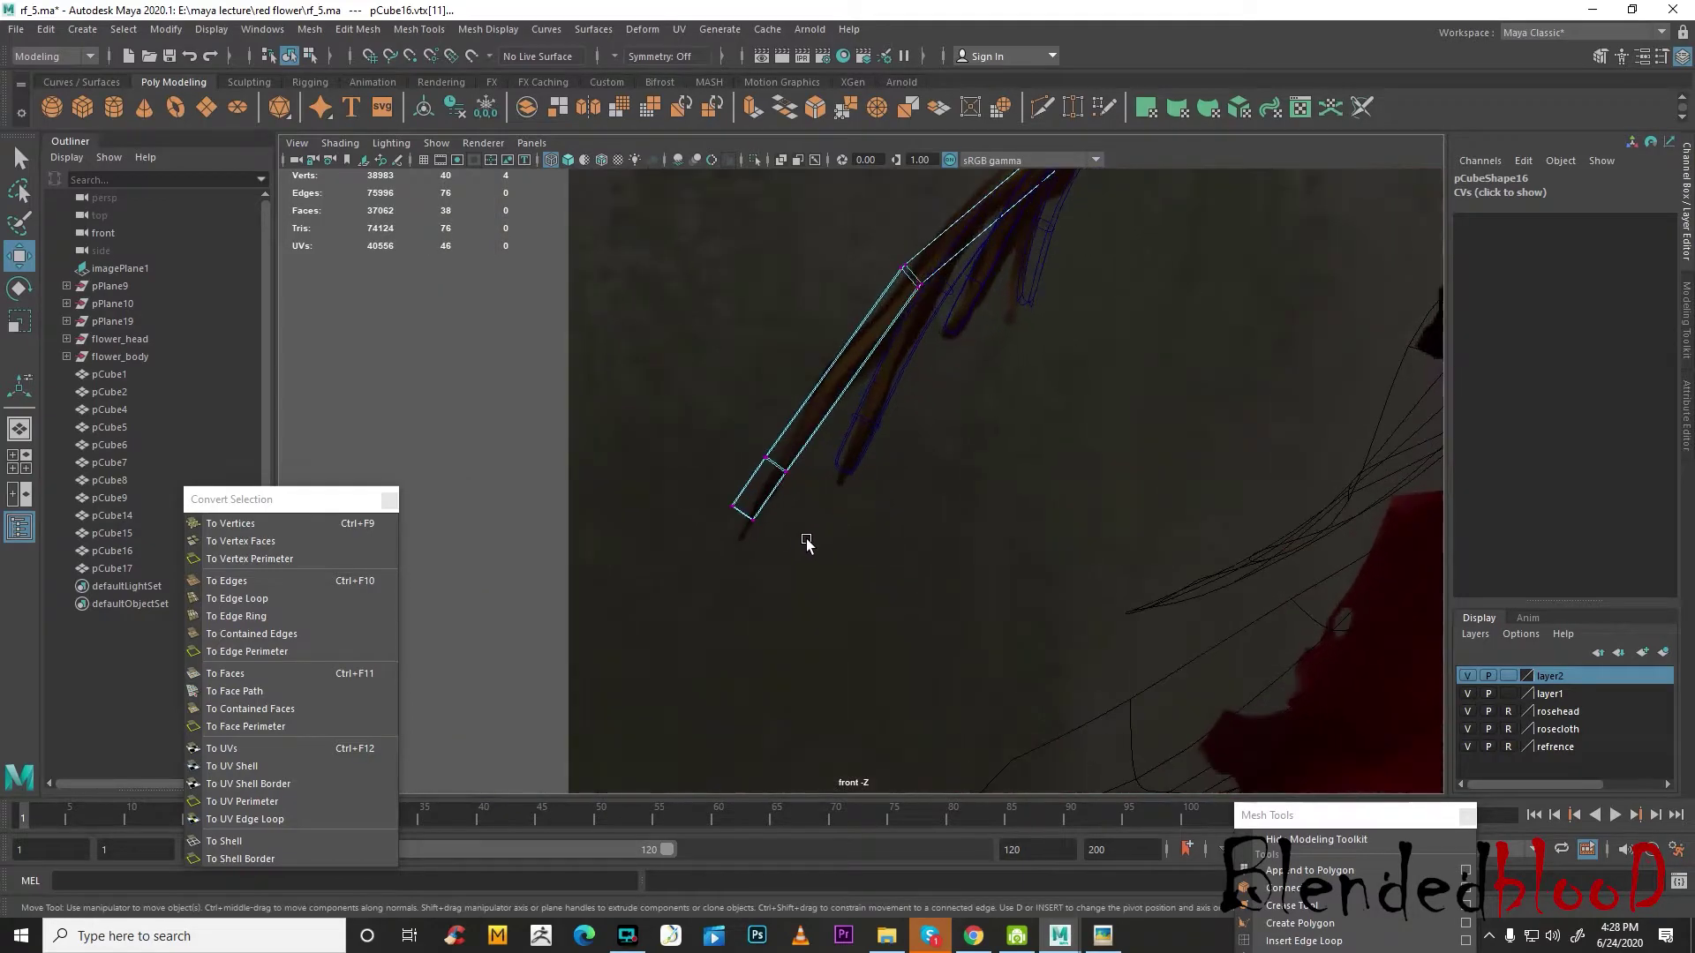
left_click_drag(783, 580, 783, 569)
scroll(783, 567, "down", 1)
key("b")
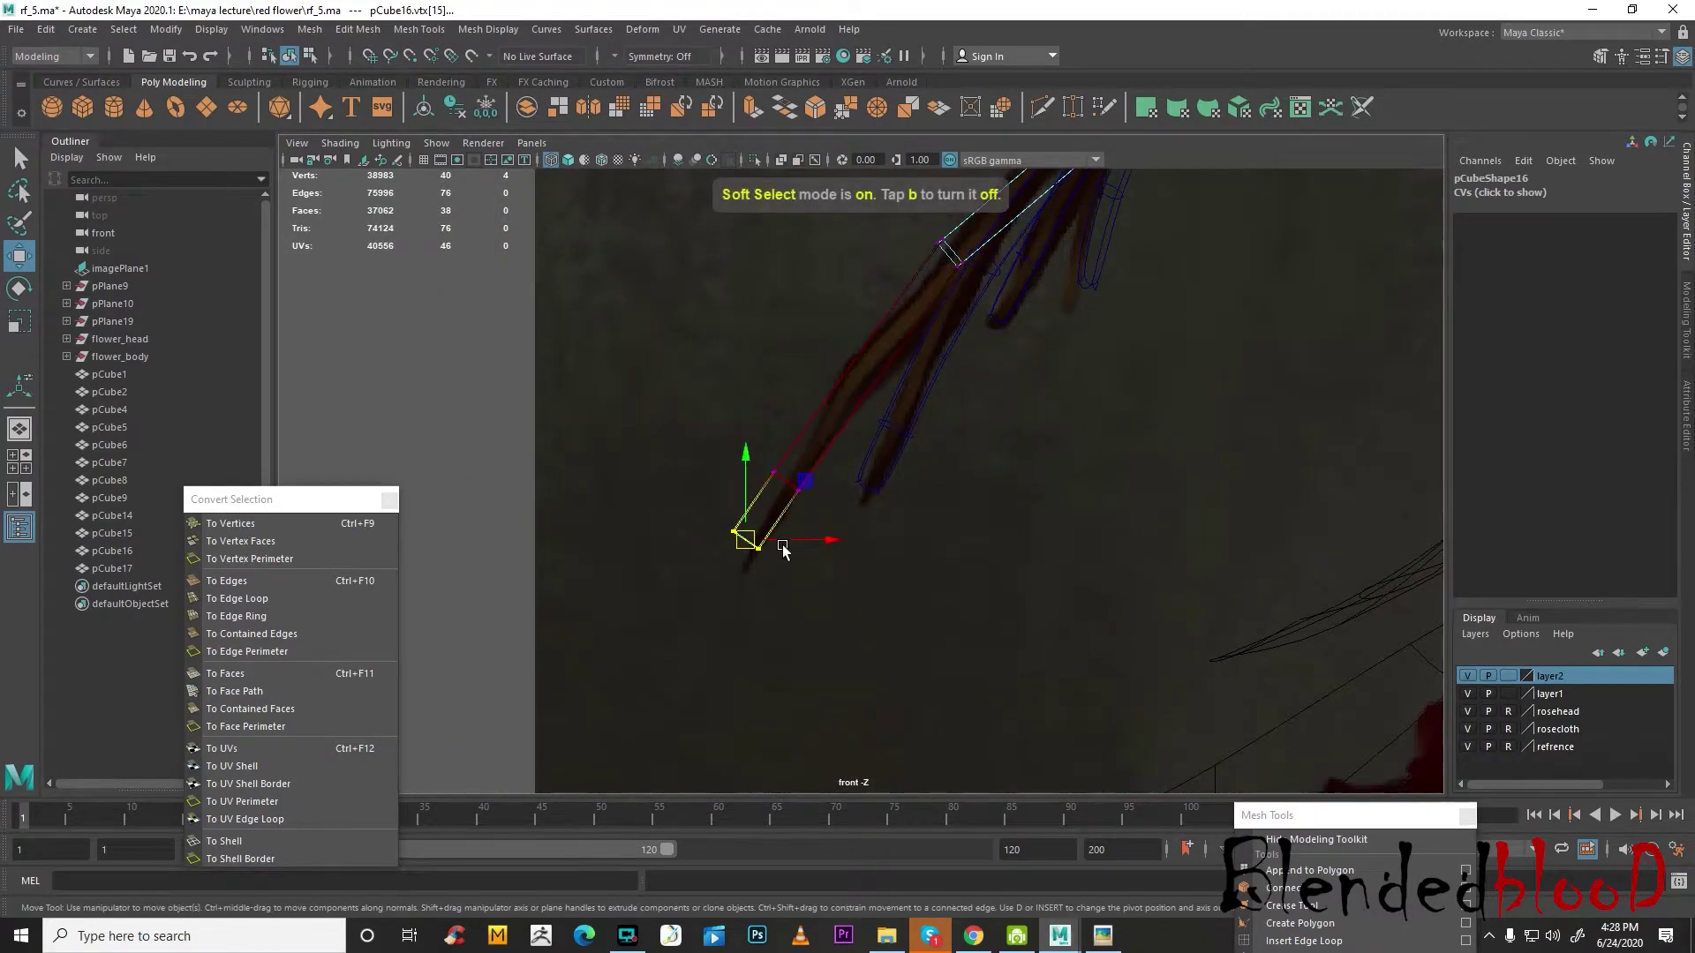
scroll(784, 552, "down", 4)
scroll(783, 547, "up", 4)
middle_click_drag(784, 547, 1052, 692)
- Scale down the soft-selected tip of pCube16 to taper it and move it onto the painted vine's end
scroll(867, 481, "up", 2)
key("r")
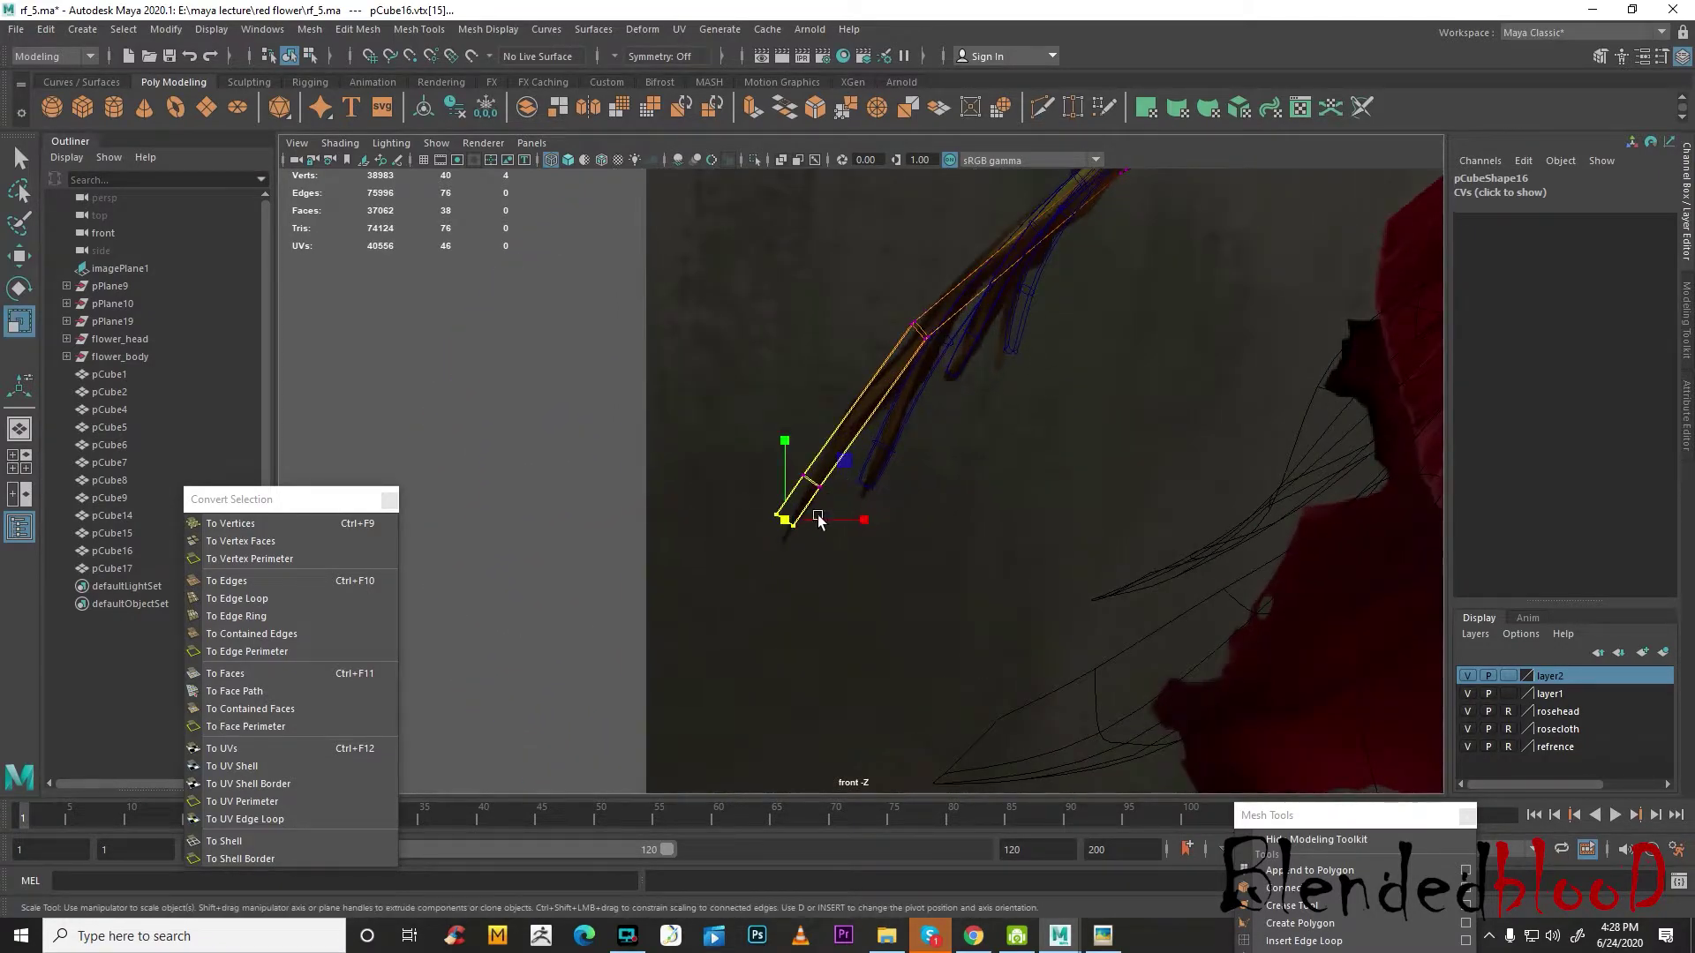
mouse_move(782, 523)
left_mouse_down()
mouse_move(768, 516)
mouse_move(804, 547)
left_mouse_up()
key("w")
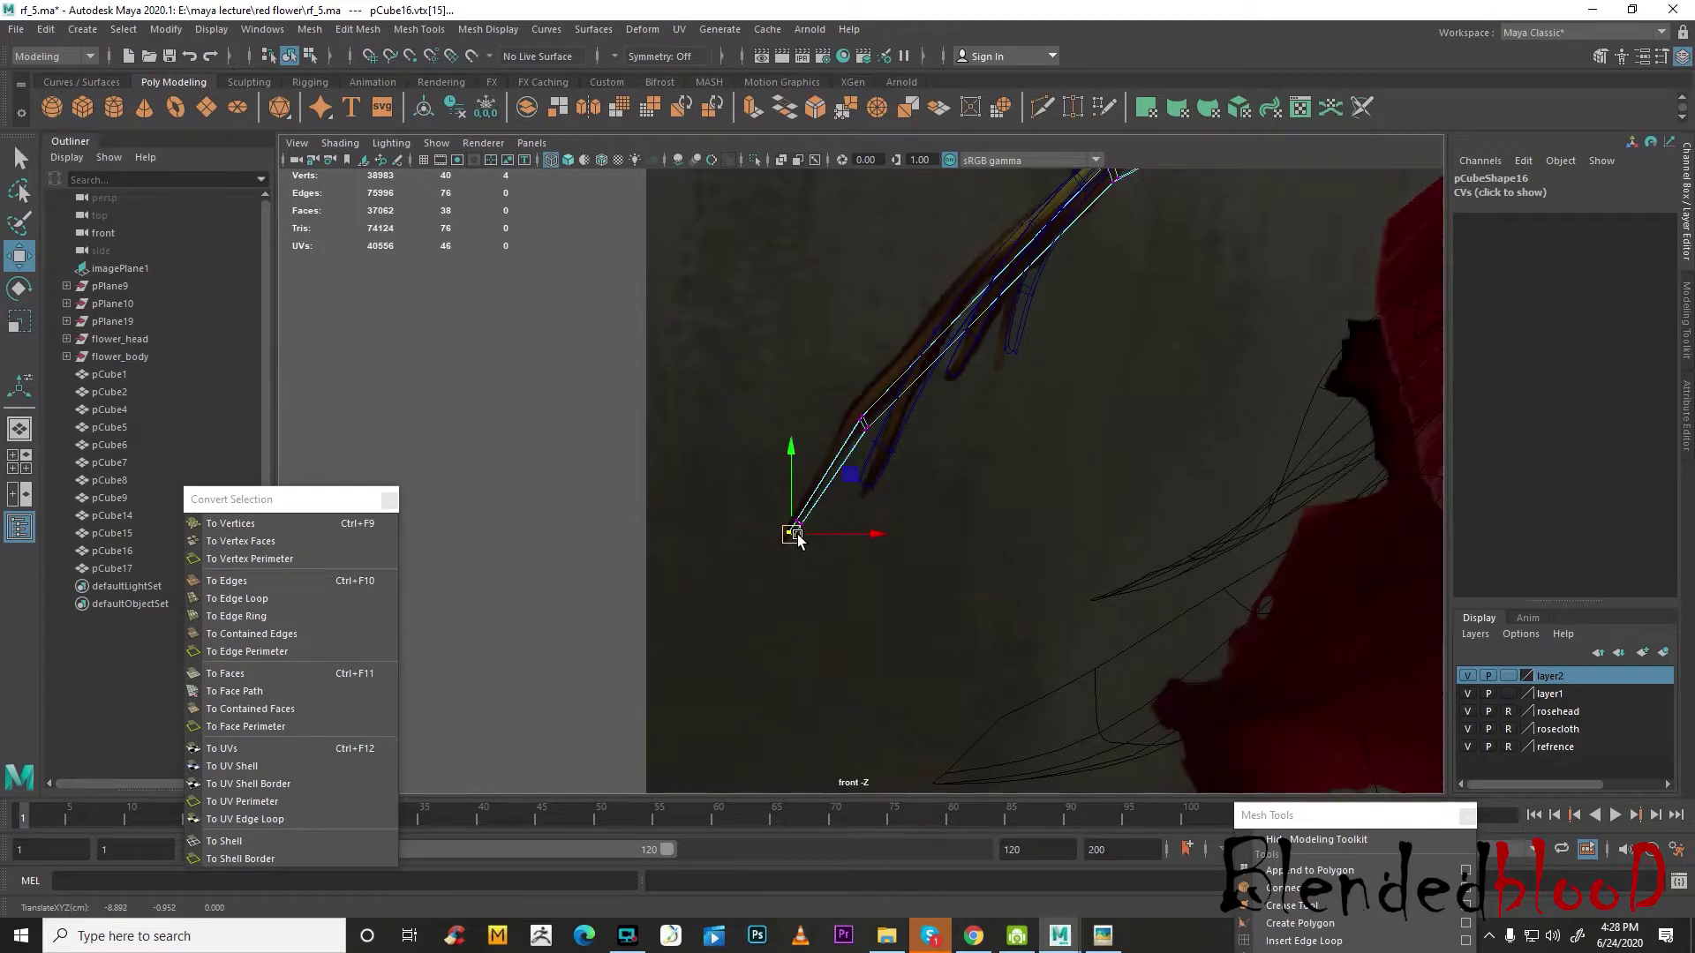
key("r")
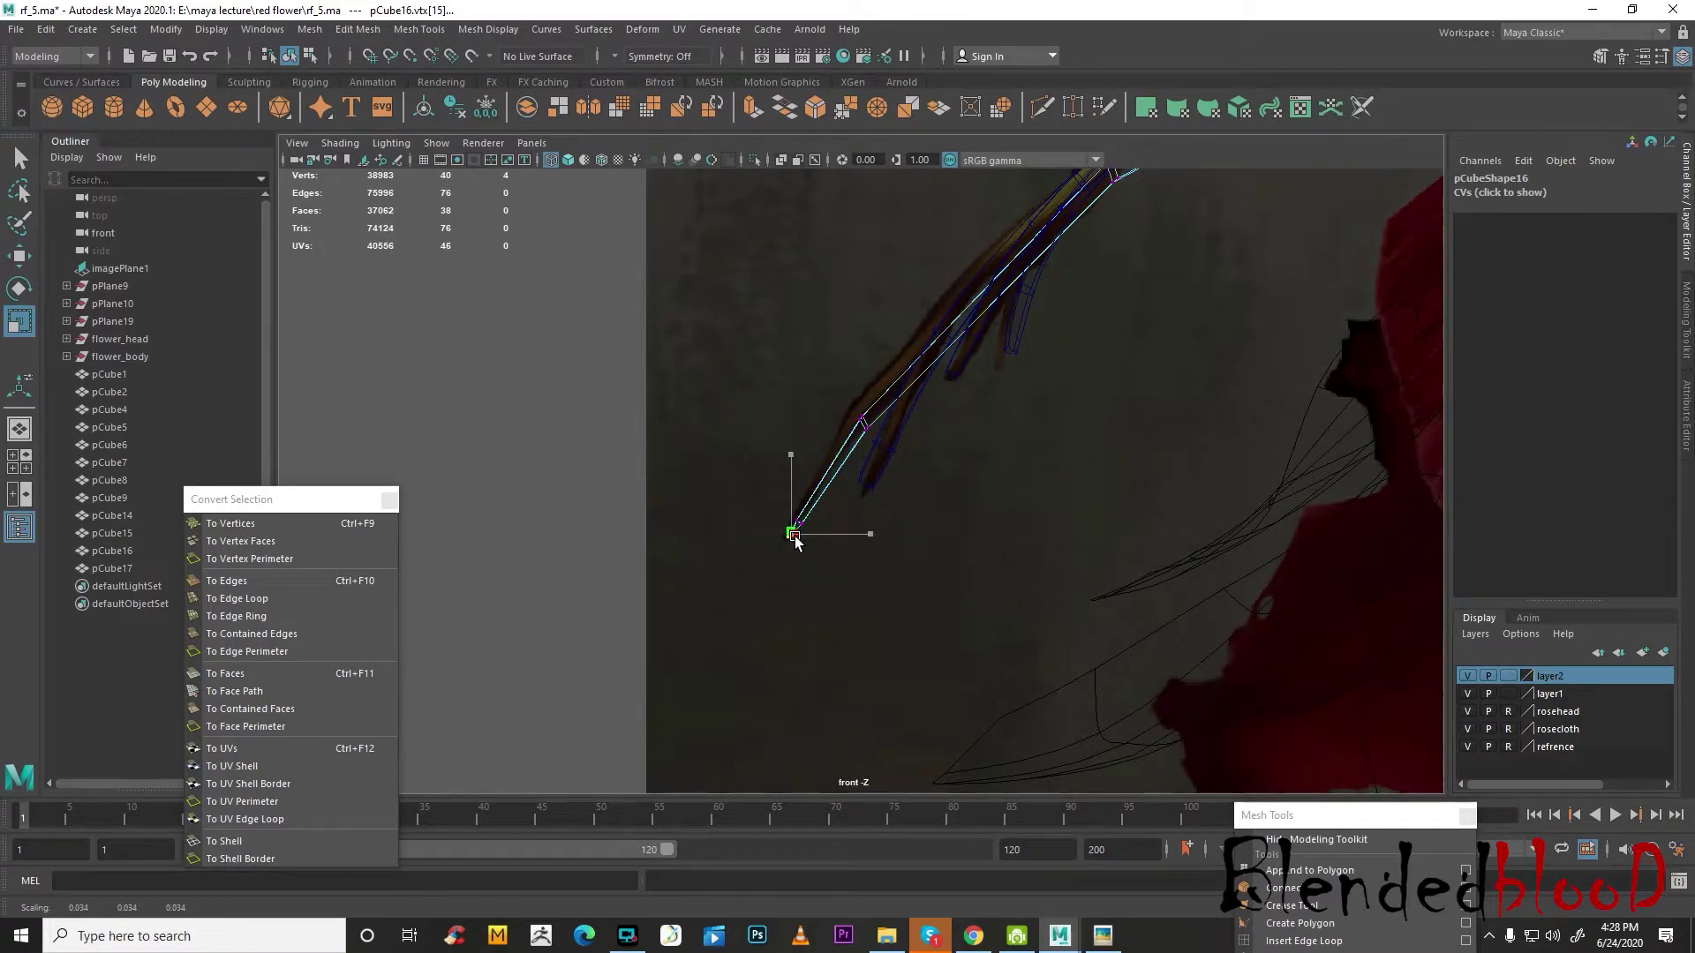
scroll(795, 547, "up", 3)
key("ctrl+z")
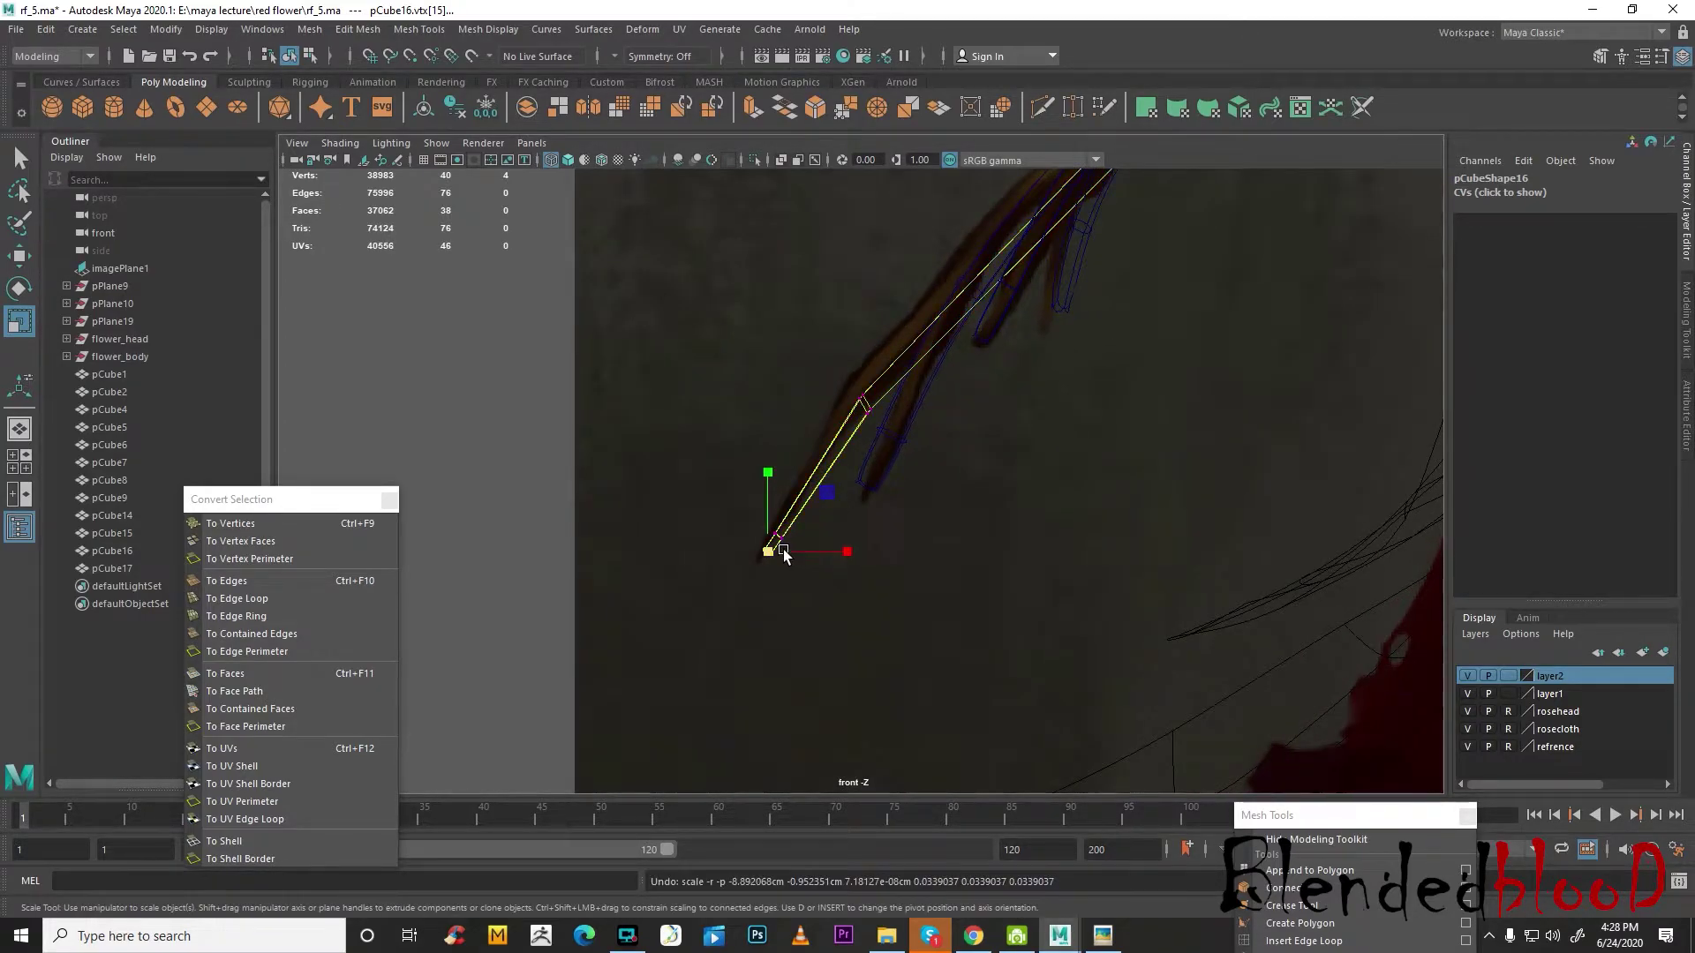
- Turn off soft selection and move pCube16's lower vertex rings onto the painted vine in the front view
scroll(769, 554, "up", 5)
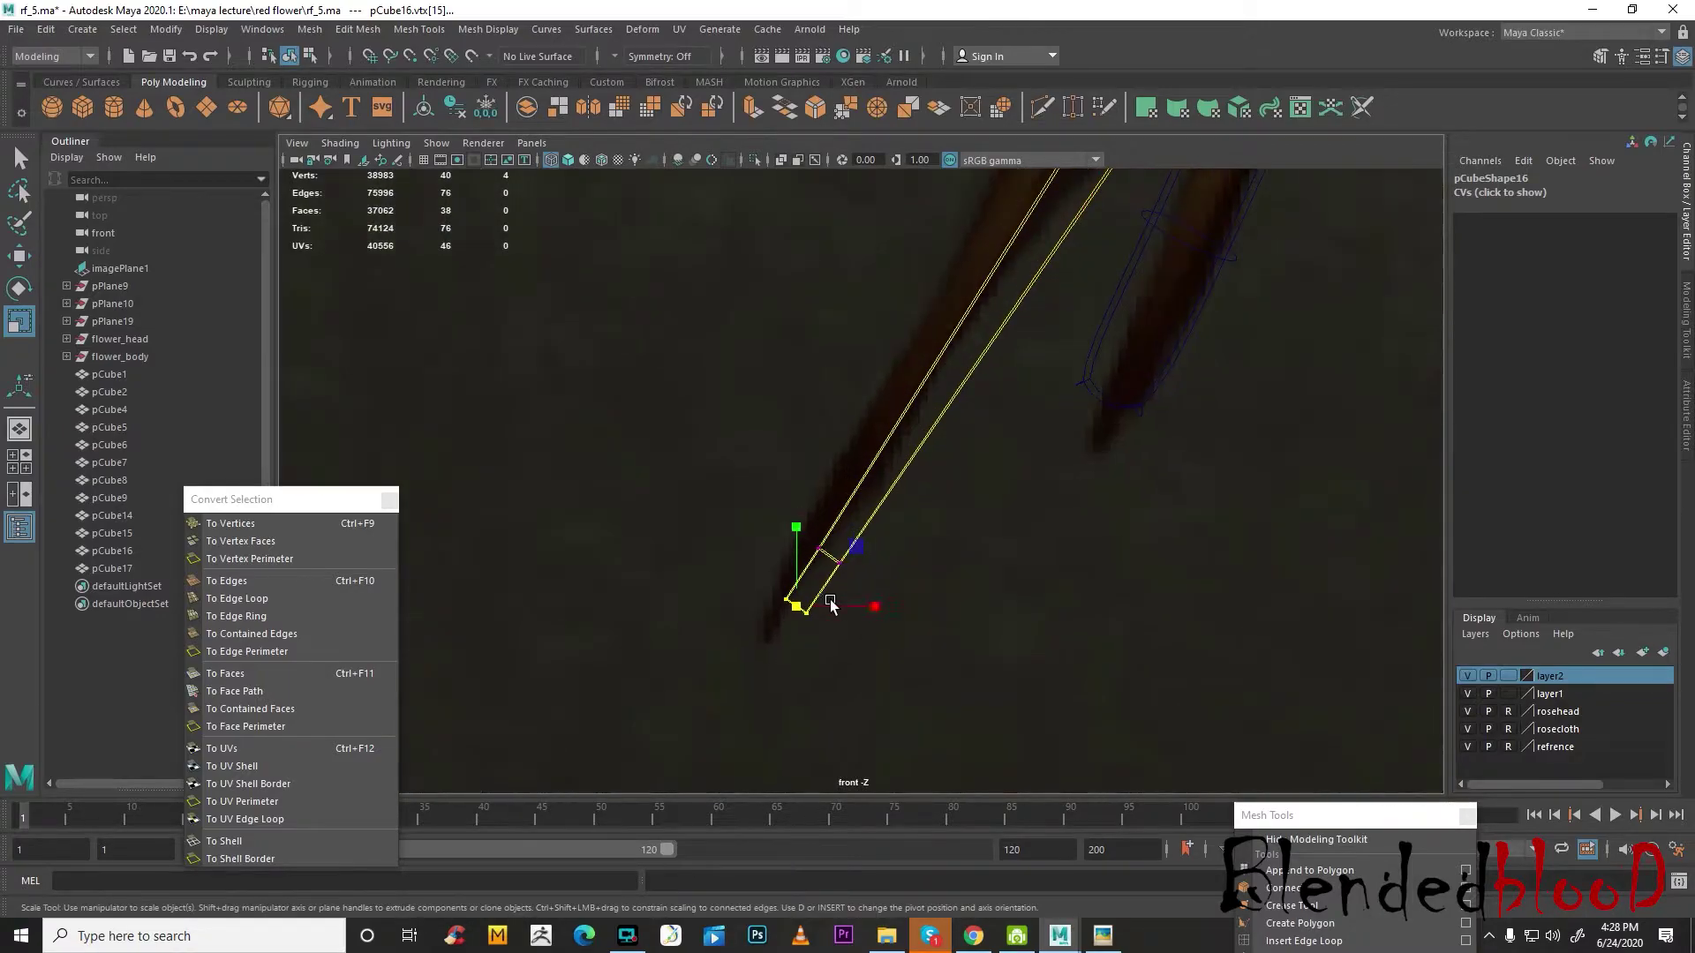
scroll(799, 611, "down", 6)
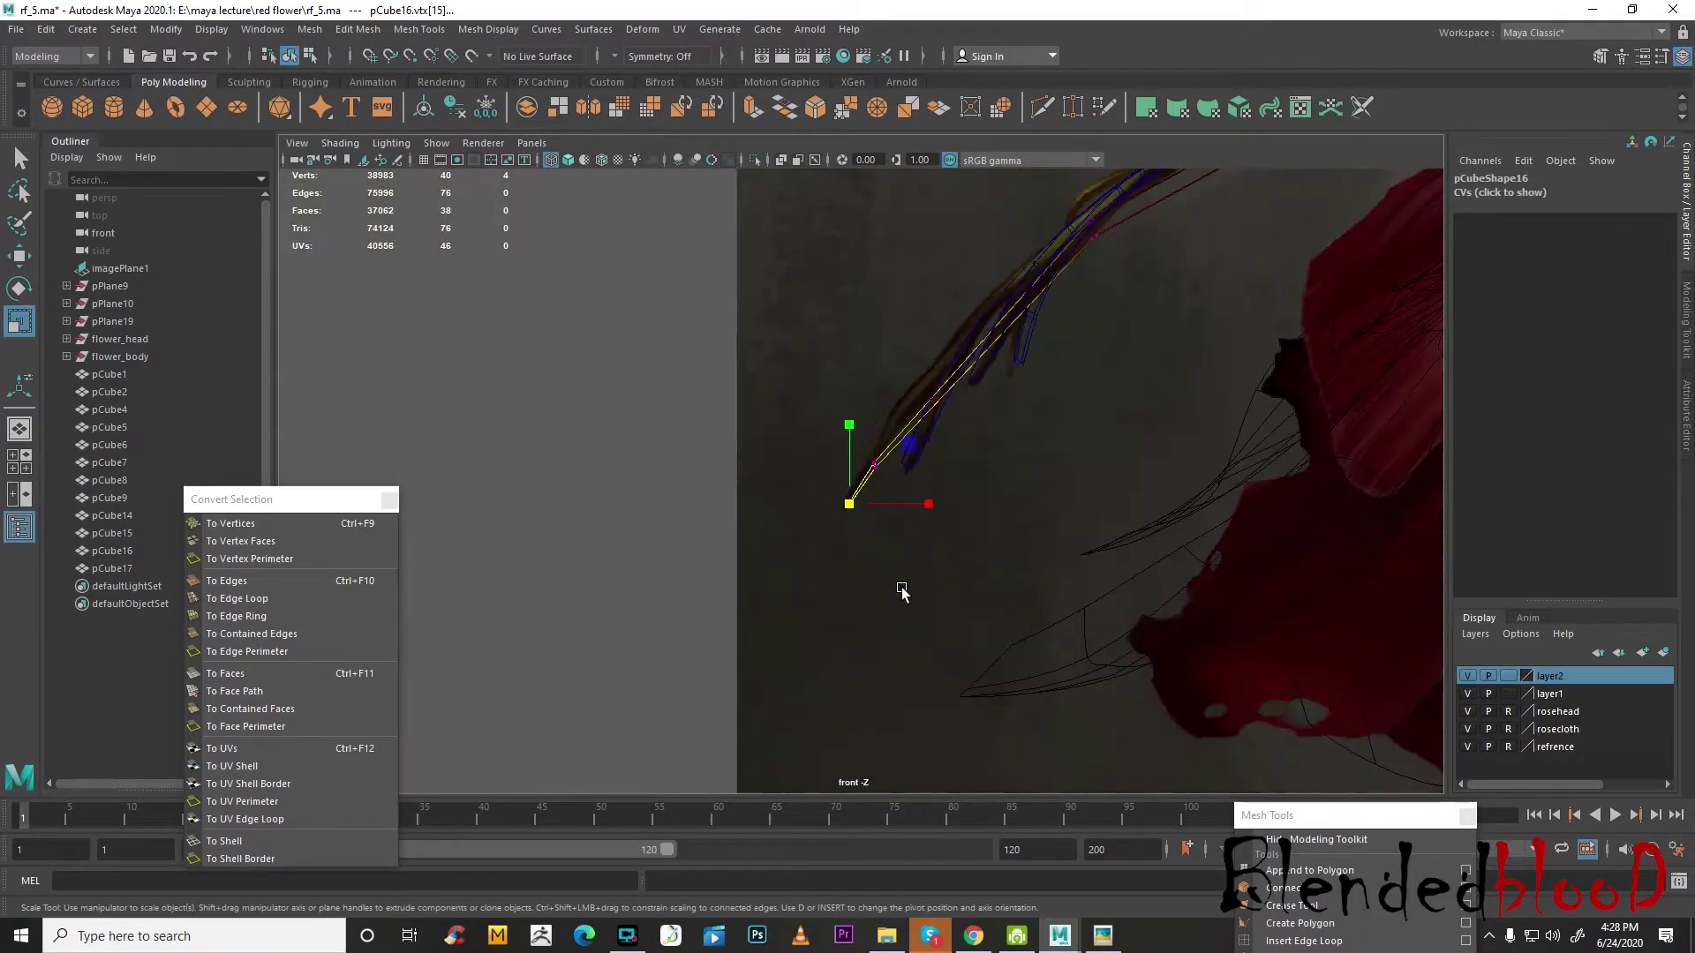
key("b")
scroll(950, 462, "up", 2)
middle_click_drag(952, 457, 902, 602, "alt")
right_click_drag(877, 549, 797, 455)
key("w")
left_click_drag(859, 634, 883, 512)
middle_click_drag(1106, 365, 977, 544, "alt")
left_click_drag(982, 528, 958, 488)
middle_click_drag(1181, 463, 735, 619, "alt")
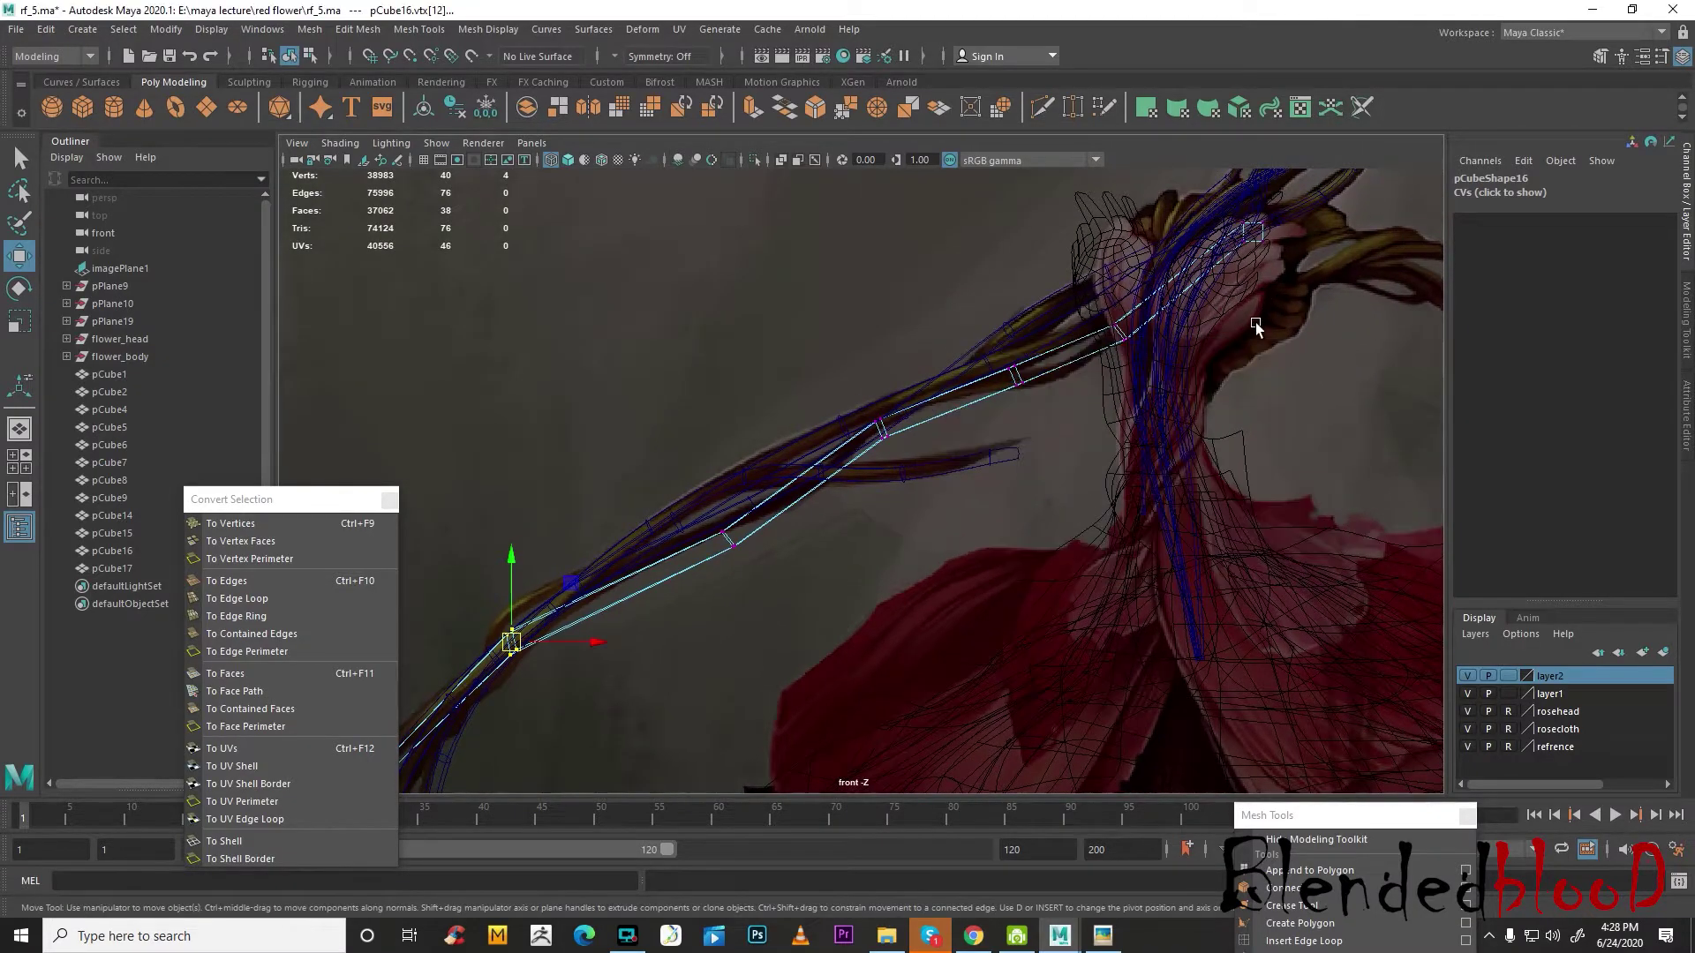
- Return pCube16 to object mode with smooth preview and examine the arm vines in the perspective view
key("space")
key("space")
mouse_move(1021, 457)
left_mouse_down("alt")
mouse_move(1109, 459)
mouse_move(989, 455)
left_mouse_up("alt")
right_click_drag(985, 433, 1063, 398)
key("3")
left_click(1264, 416)
left_click_drag(871, 599, 793, 626, "alt")
key("space")
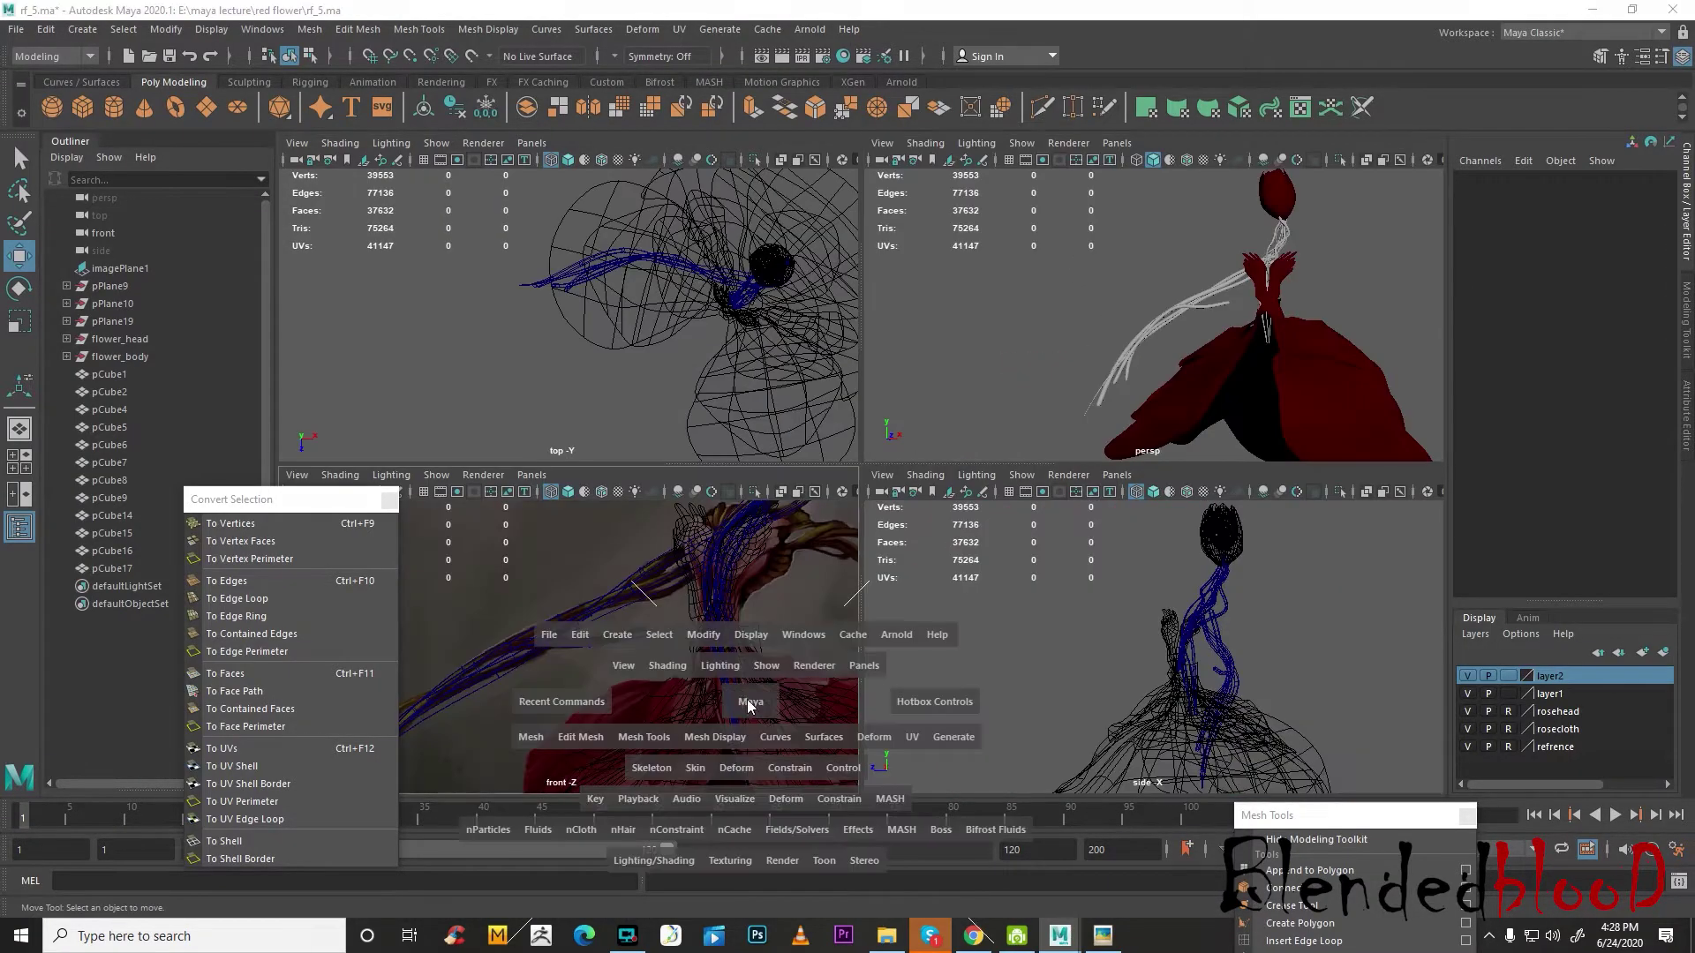
- Turn off smooth preview on pCube16 in the front view and reposition its lower-middle vertex ring over the painted vine
key("space")
scroll(942, 541, "up", 5)
left_click(740, 592)
key("1")
right_click_drag(763, 563, 682, 491)
left_click_drag(683, 491, 748, 572)
key("r")
key("w")
middle_click_drag(1021, 375, 1011, 474, "alt")
left_click_drag(908, 430, 944, 458)
middle_click_drag(1073, 444, 931, 495, "alt")
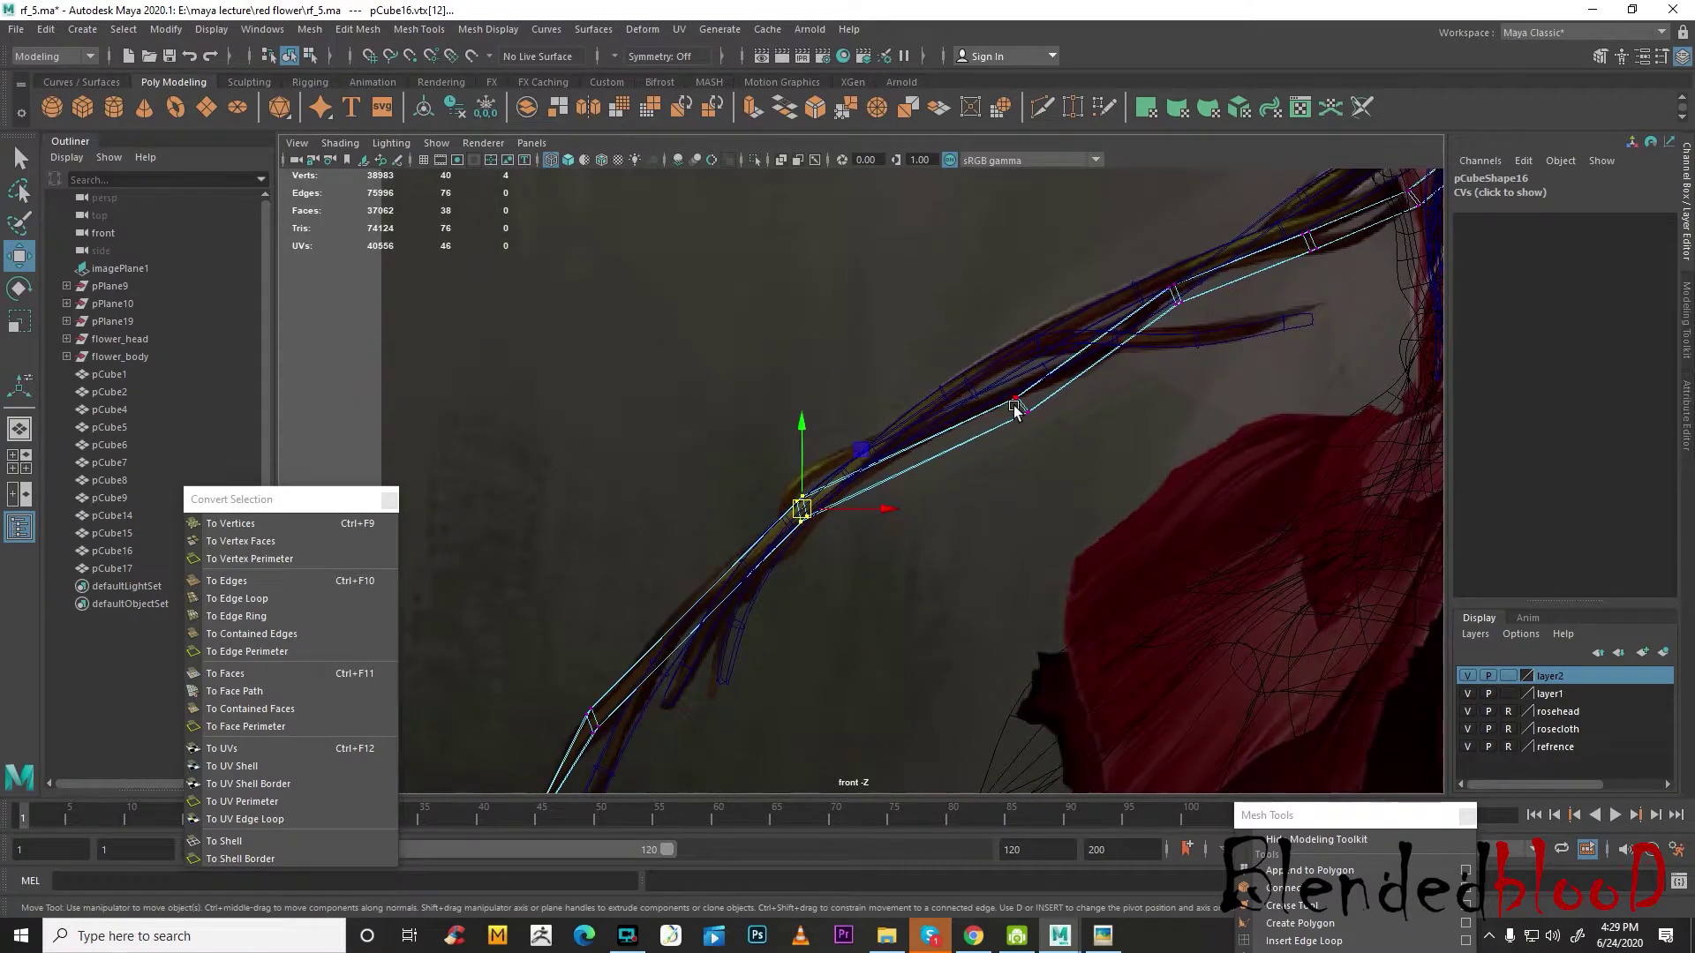
- Leave vertex mode on pCube16, select pCube14, turn off its smooth preview and enter vertex mode
right_click_drag(1024, 384, 1132, 357)
left_click(690, 682)
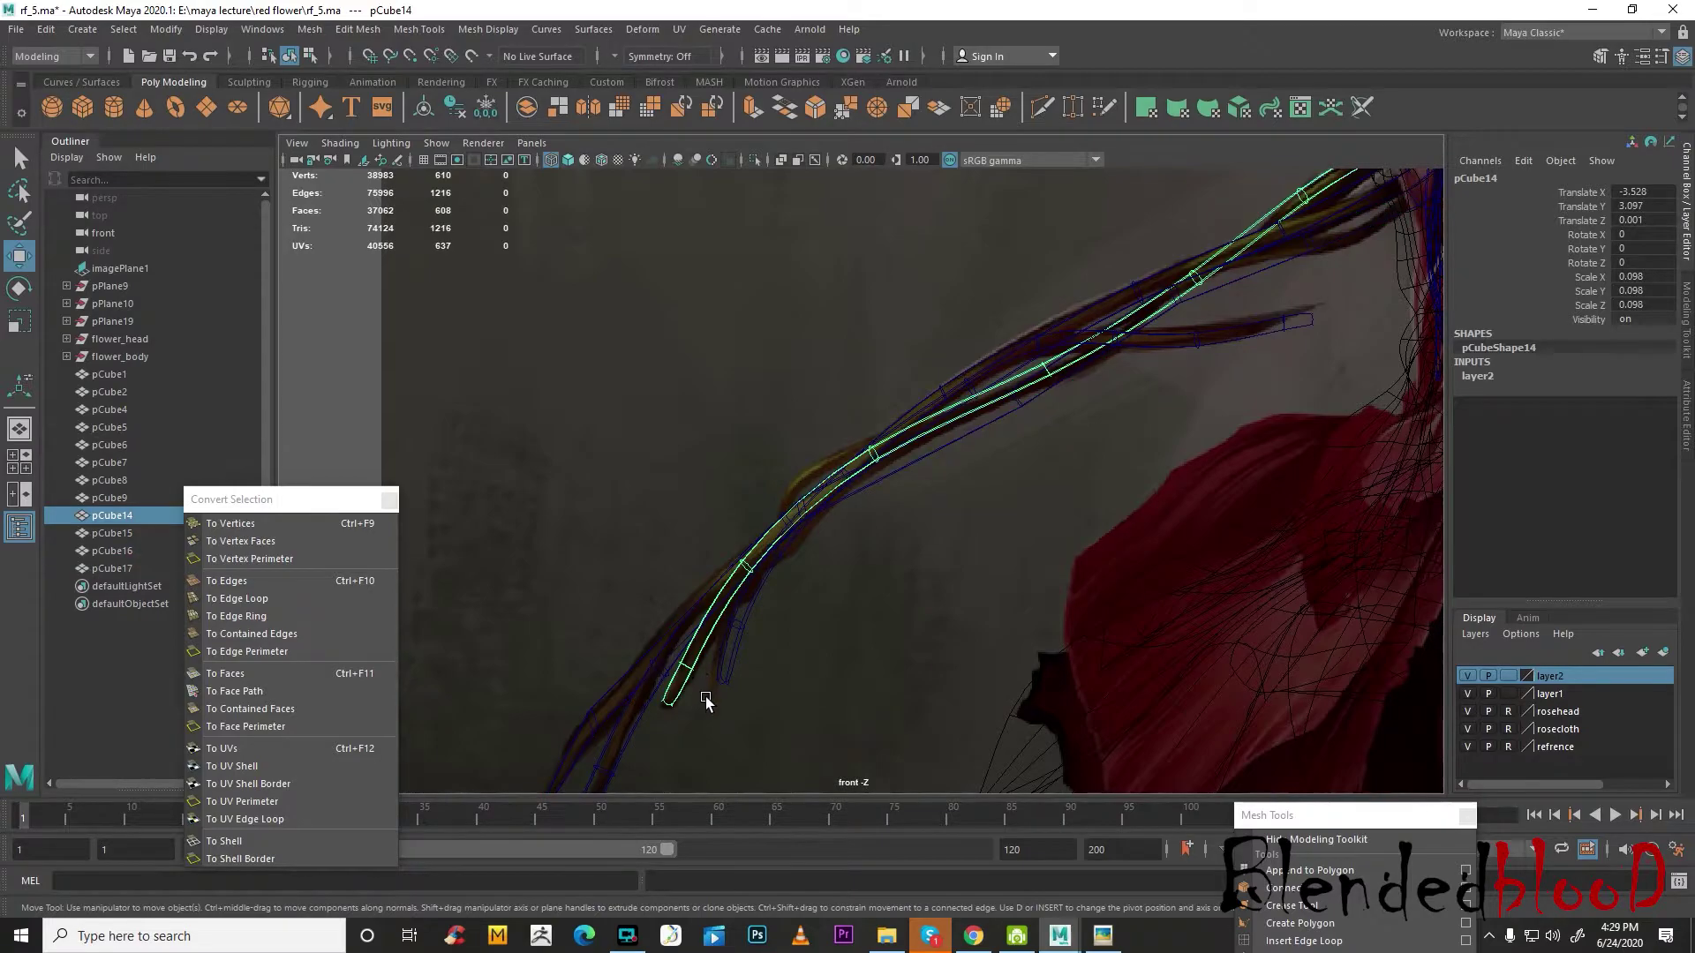
middle_click_drag(702, 691, 883, 527, "alt")
scroll(892, 528, "up", 2)
key("1")
right_click_drag(874, 449, 818, 494)
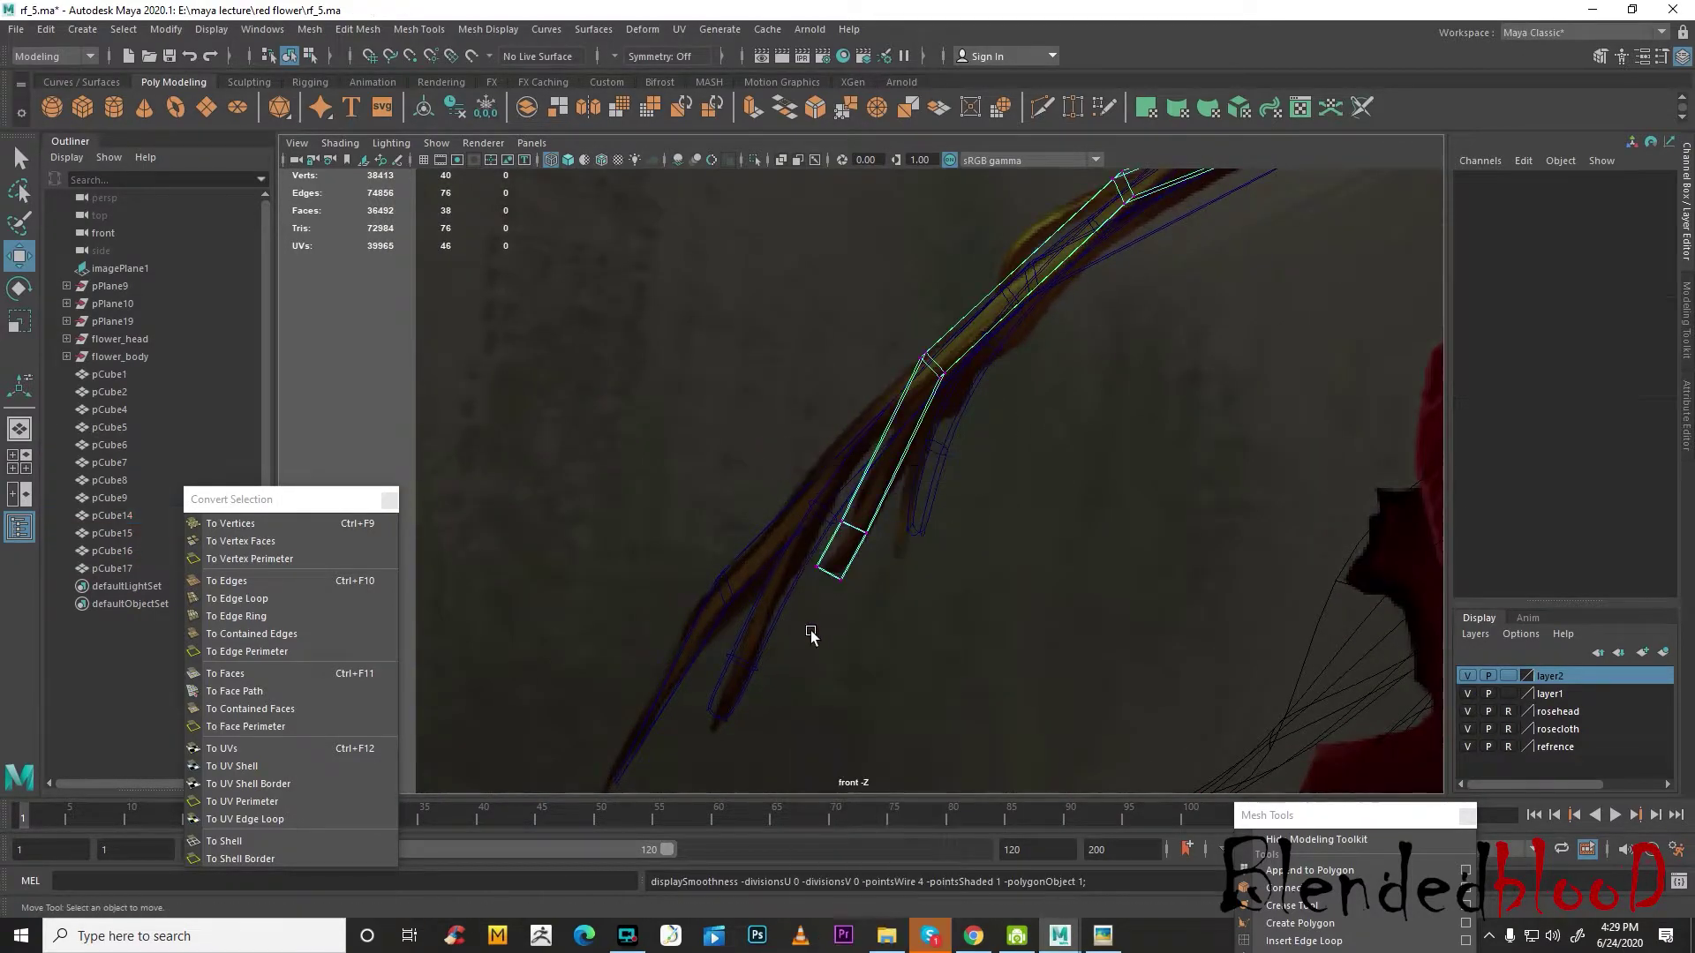
- Scale down the vertices at pCube14's lower tip and narrow the ring above it to form a taper
left_click_drag(896, 615, 807, 596)
key("r")
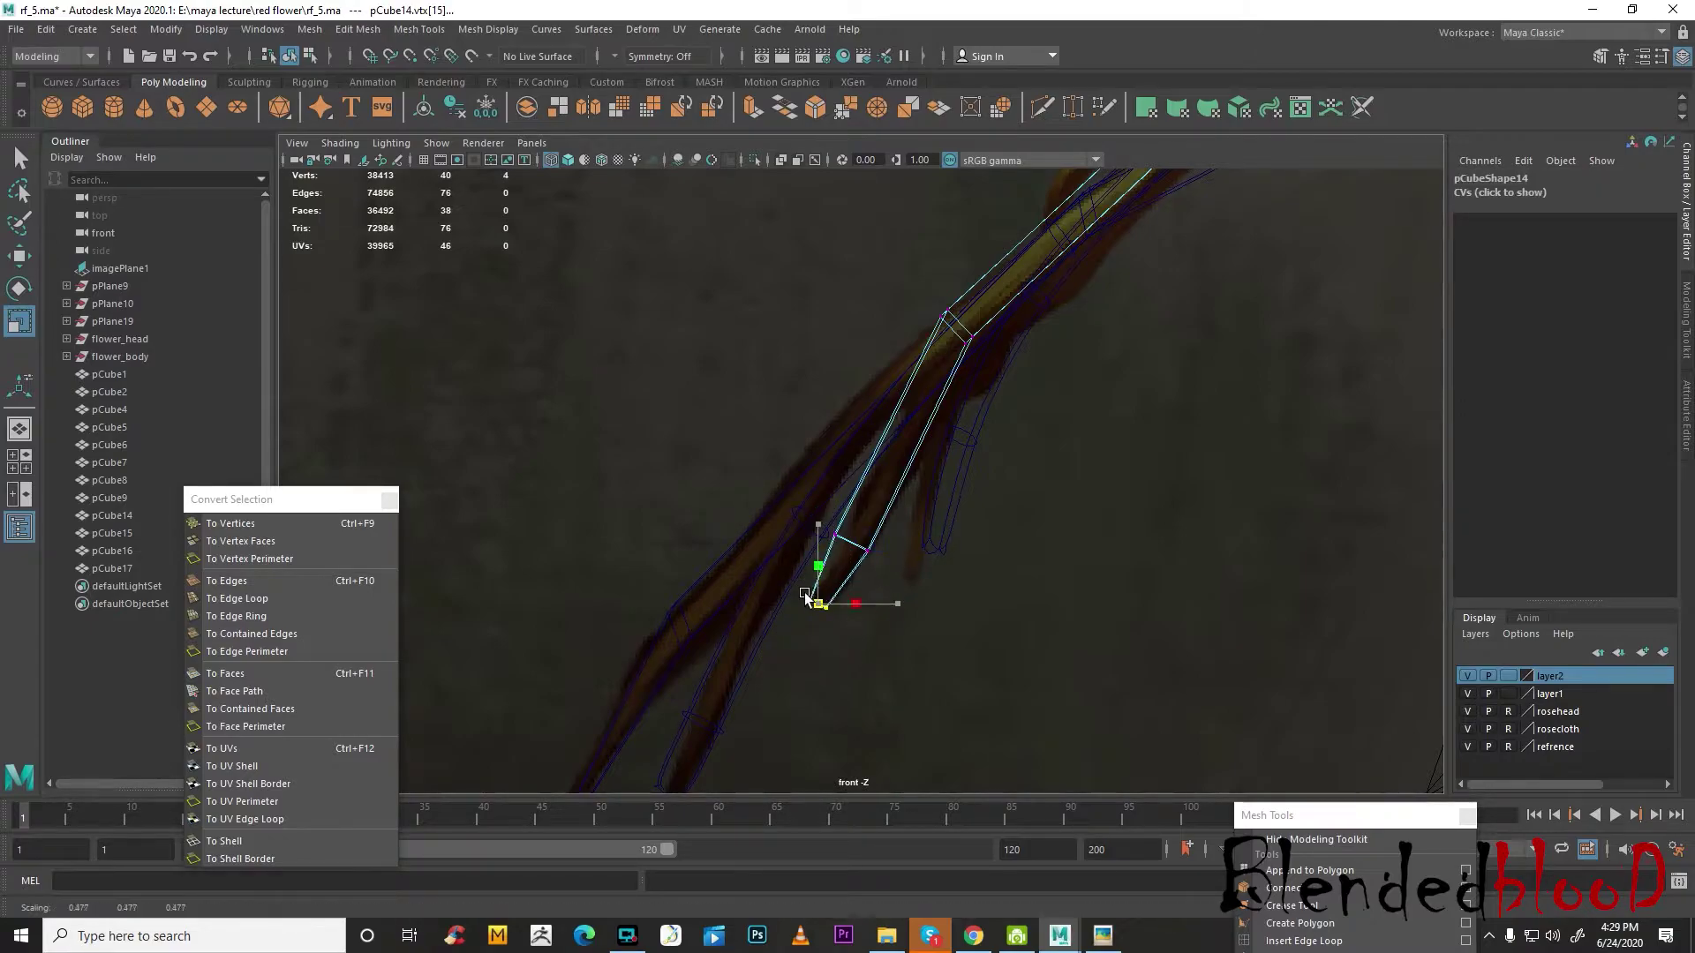
left_click_drag(908, 569, 842, 632)
key("w")
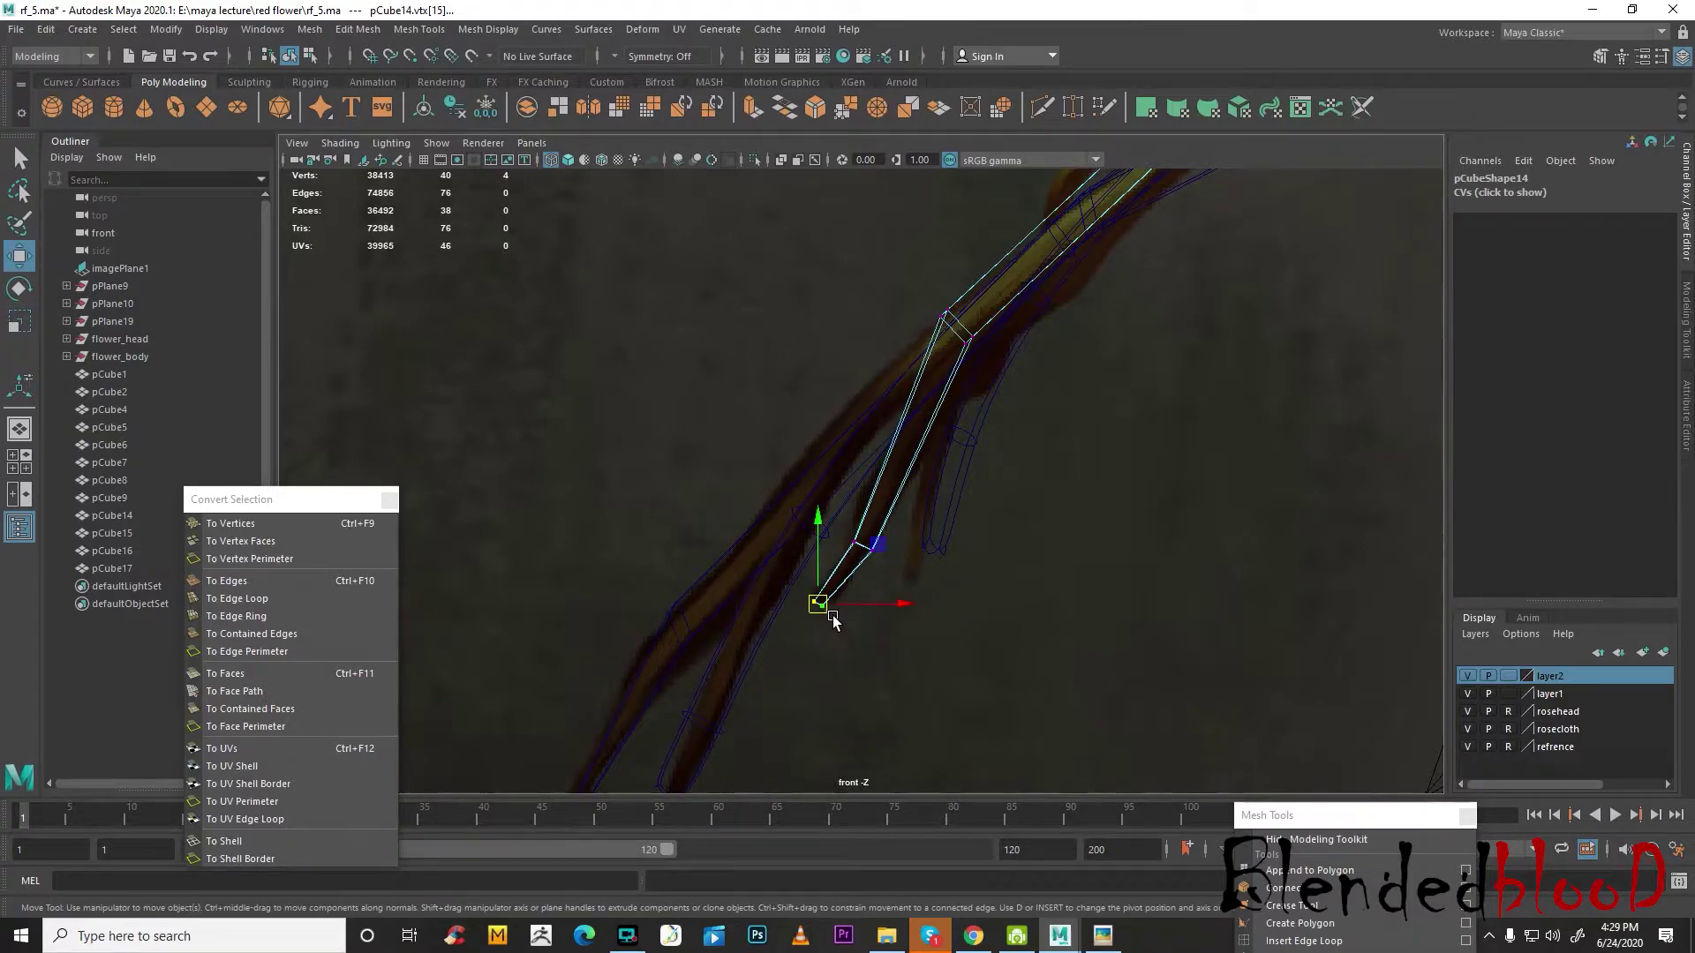
- Adjust the size and position of the two vertex rings above pCube14's tip to follow the painted vine
key("b")
left_click_drag(750, 596, 247, 667)
key("r")
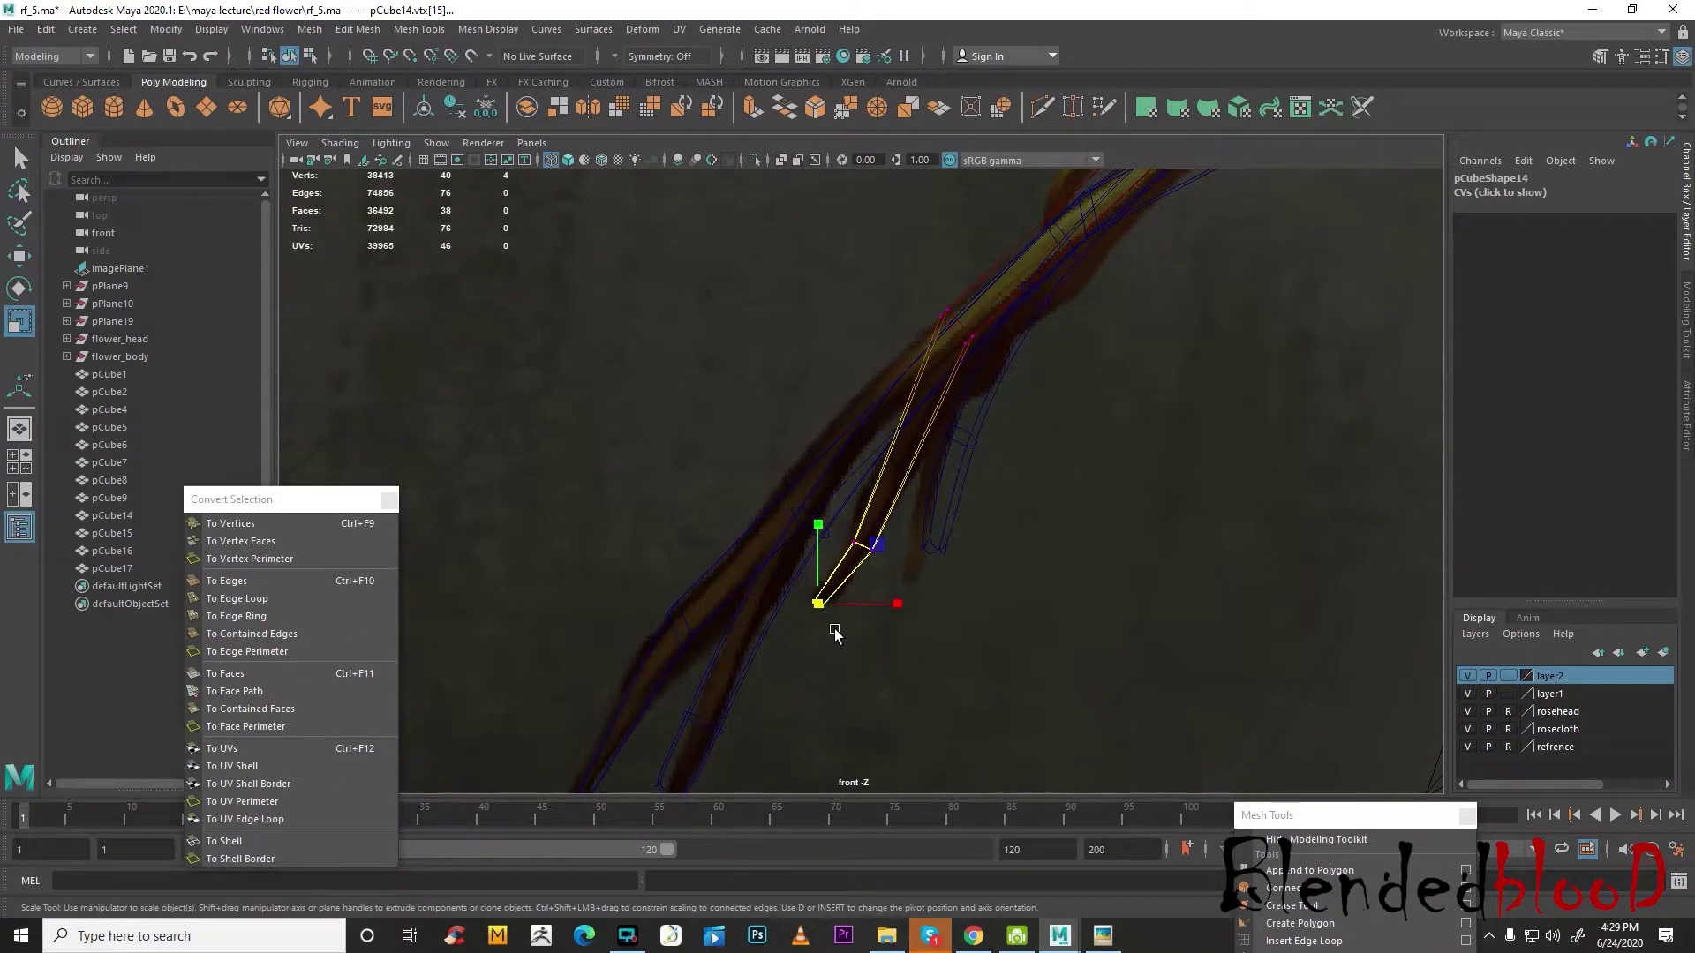
left_click_drag(817, 607, 849, 592)
key("w")
left_click_drag(840, 582, 865, 547)
key("ctrl+z")
key("r")
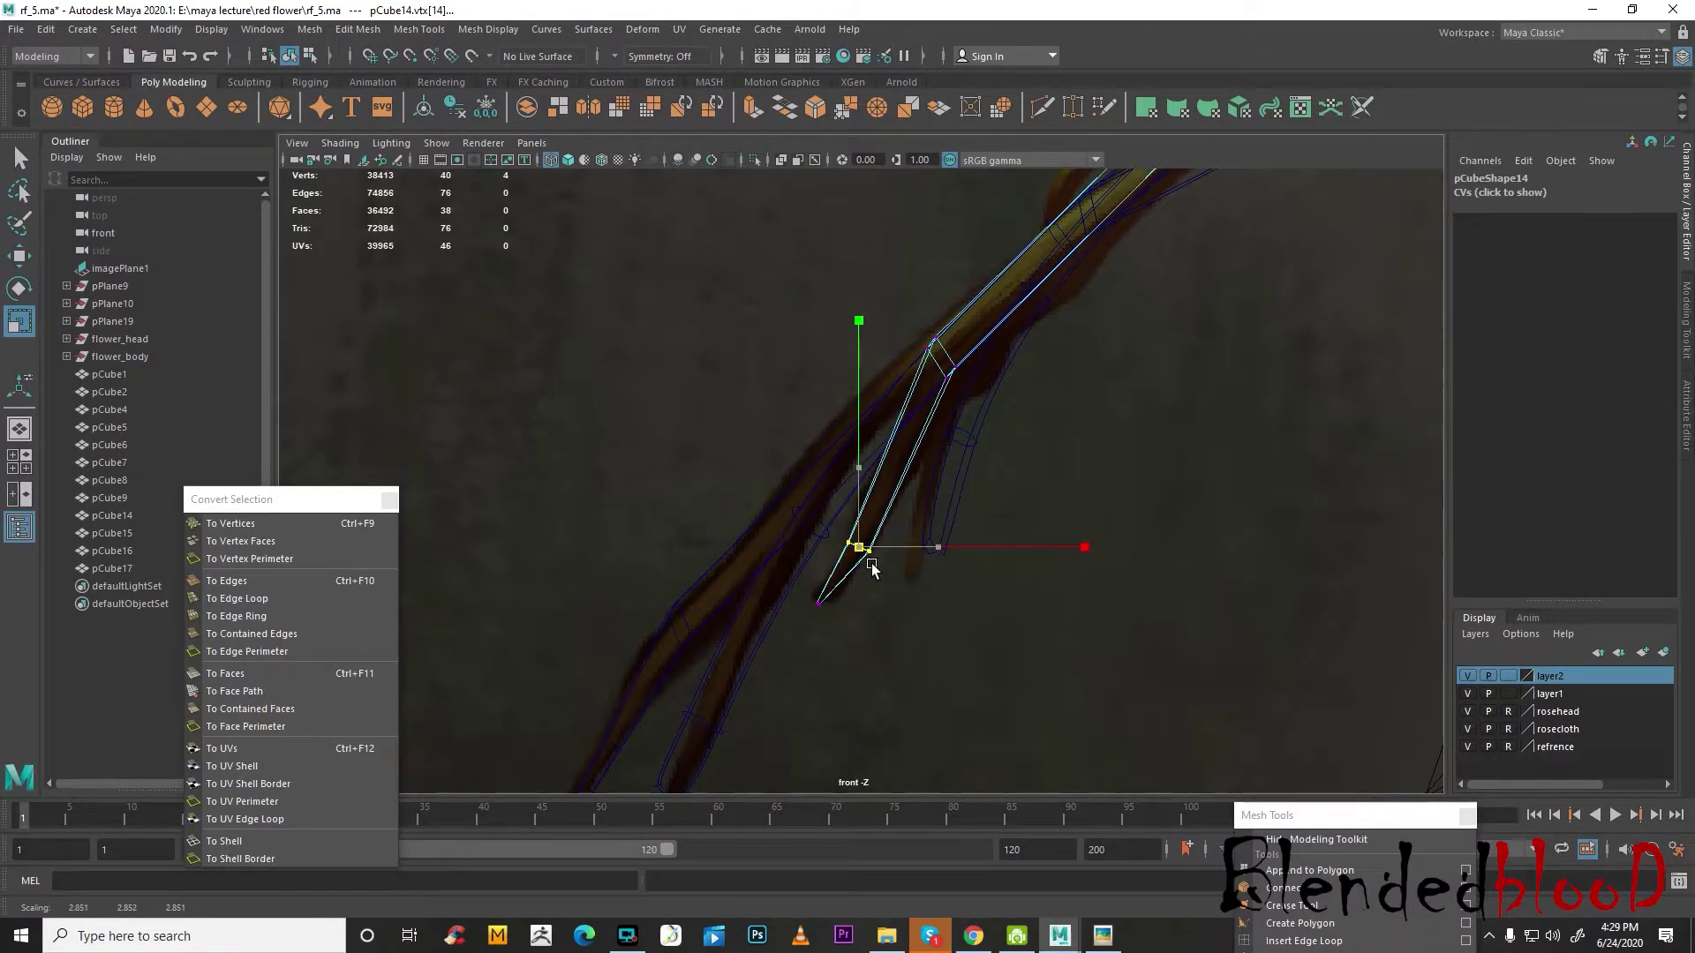
middle_click_drag(1127, 473, 924, 716, "alt")
mouse_move(750, 607)
left_mouse_down()
mouse_move(734, 611)
mouse_move(758, 580)
left_mouse_up()
key("w")
- Nudge pCube14's next lower ring into line with the painting and return the vine to object mode with smooth preview
scroll(774, 585, "down", 8)
scroll(1075, 538, "up", 1)
scroll(1075, 537, "up", 2)
scroll(673, 598, "up", 4)
middle_click_drag(828, 505, 834, 491, "alt")
left_click_drag(757, 535, 766, 522)
middle_click_drag(887, 519, 696, 731, "alt")
right_click_drag(944, 372, 1191, 276)
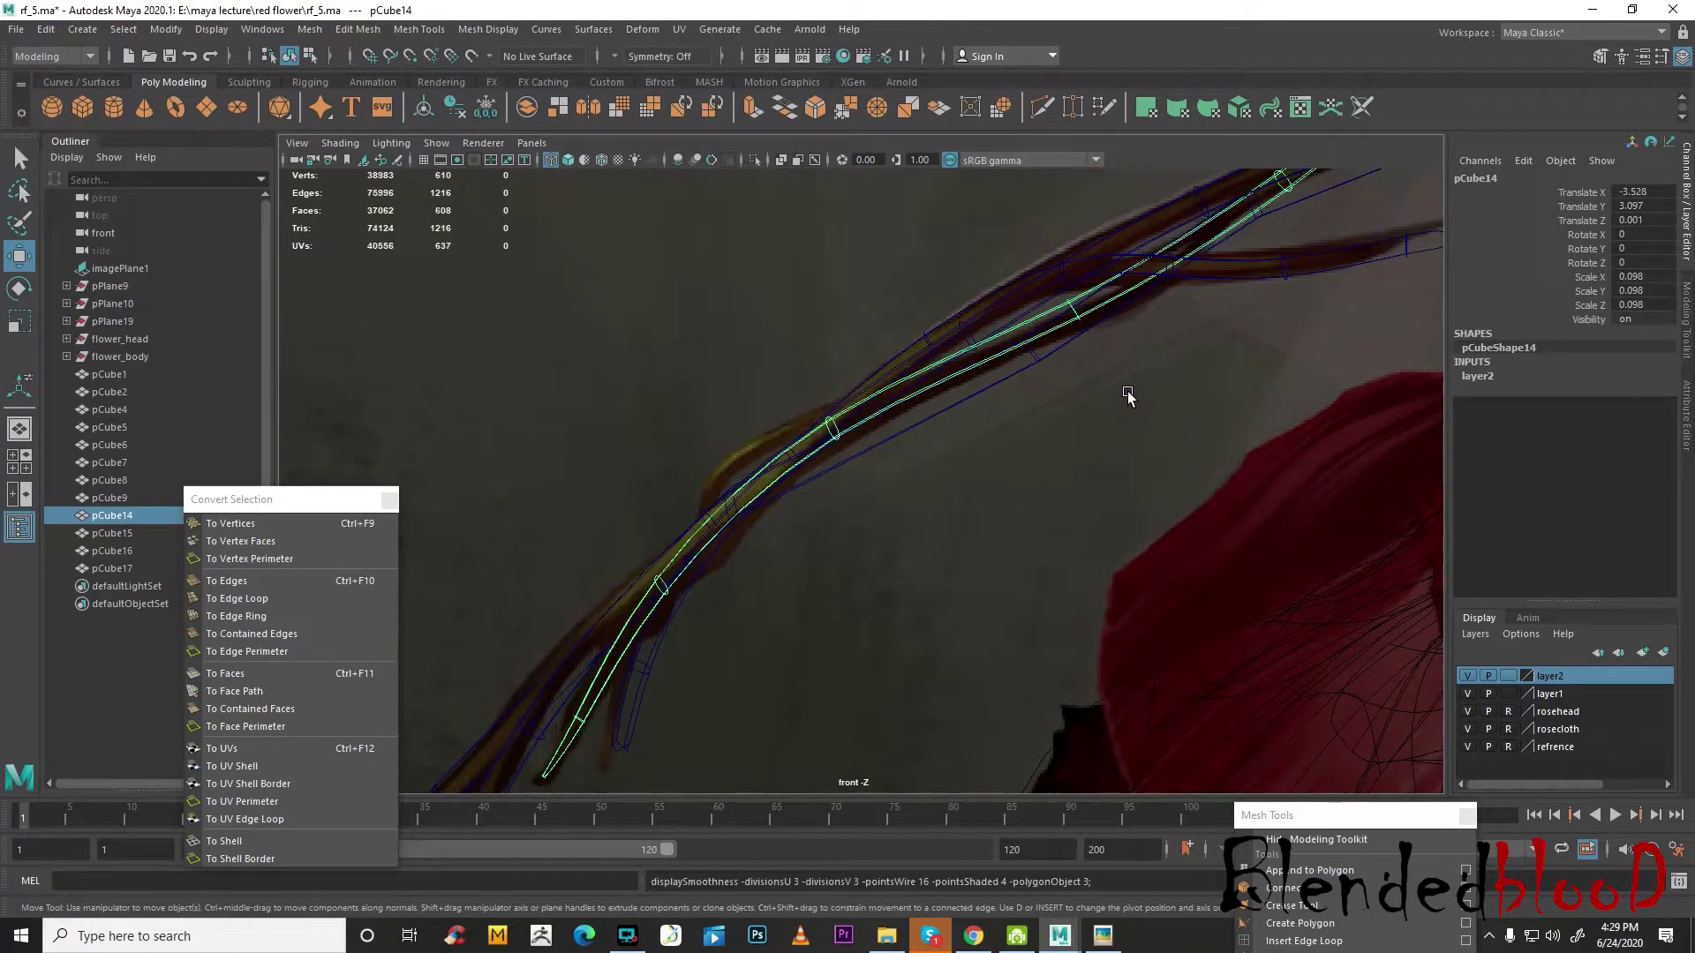
- Select pCube16 in the perspective view and turn its smooth preview on
key("space")
key("space")
left_click(1285, 395)
mouse_move(891, 587)
left_mouse_down("alt")
mouse_move(933, 604)
mouse_move(880, 604)
left_mouse_up("alt")
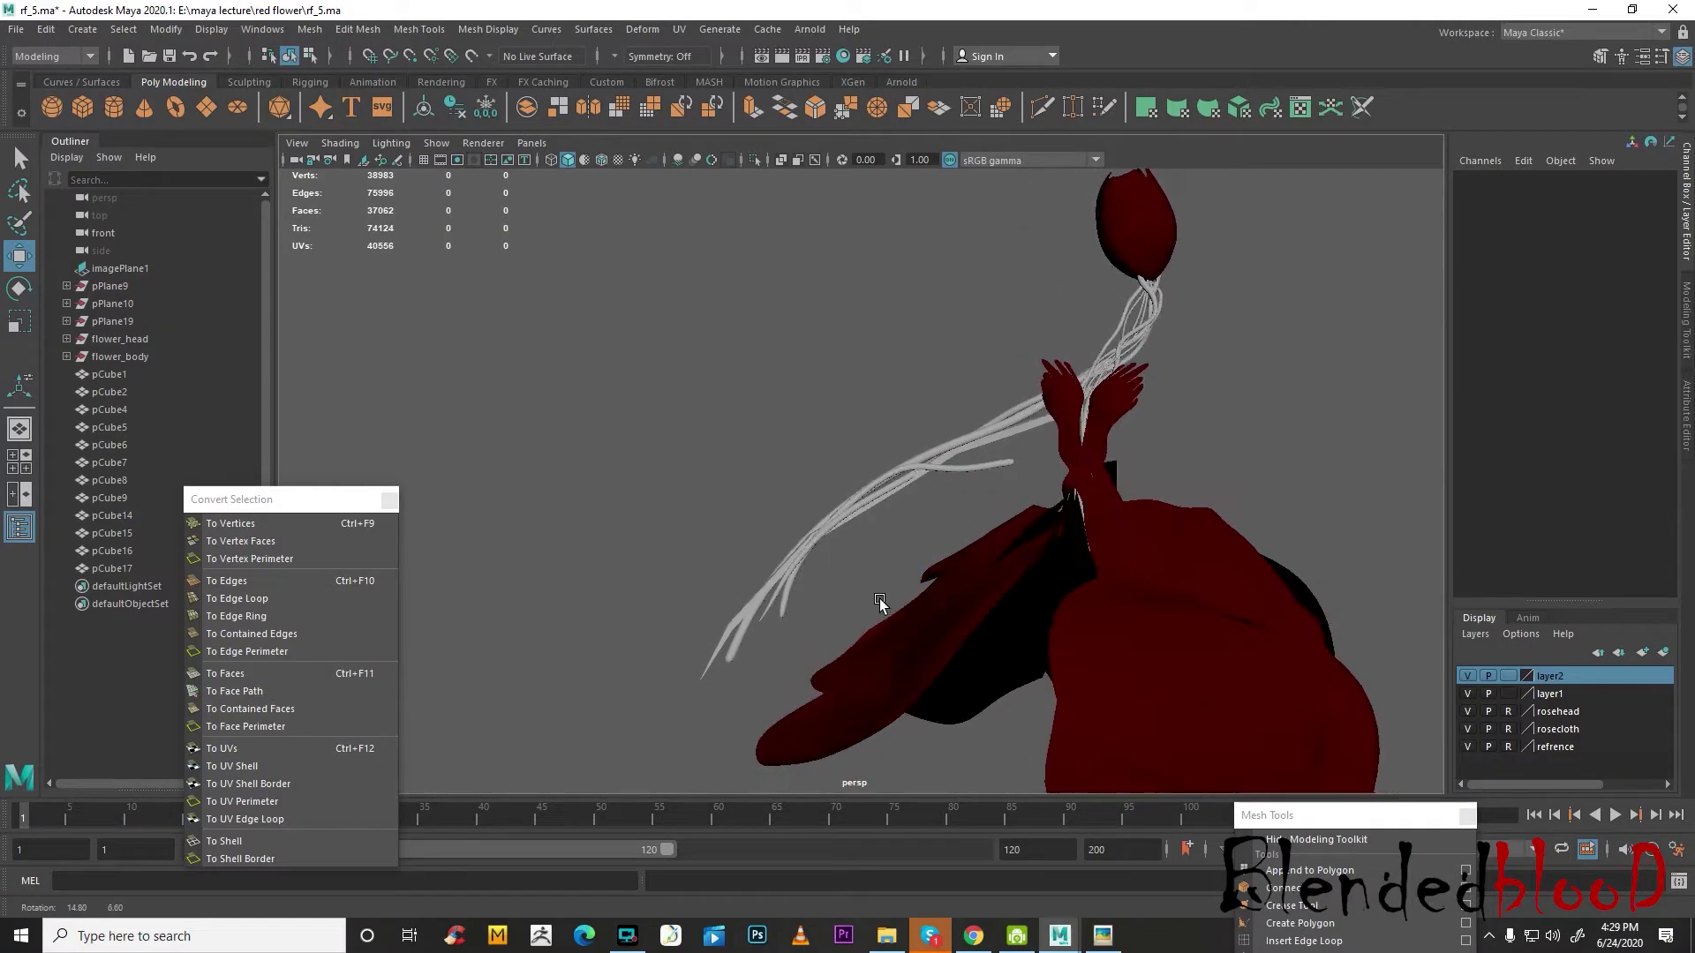
middle_click_drag(776, 645, 888, 554, "alt")
scroll(874, 592, "up", 5)
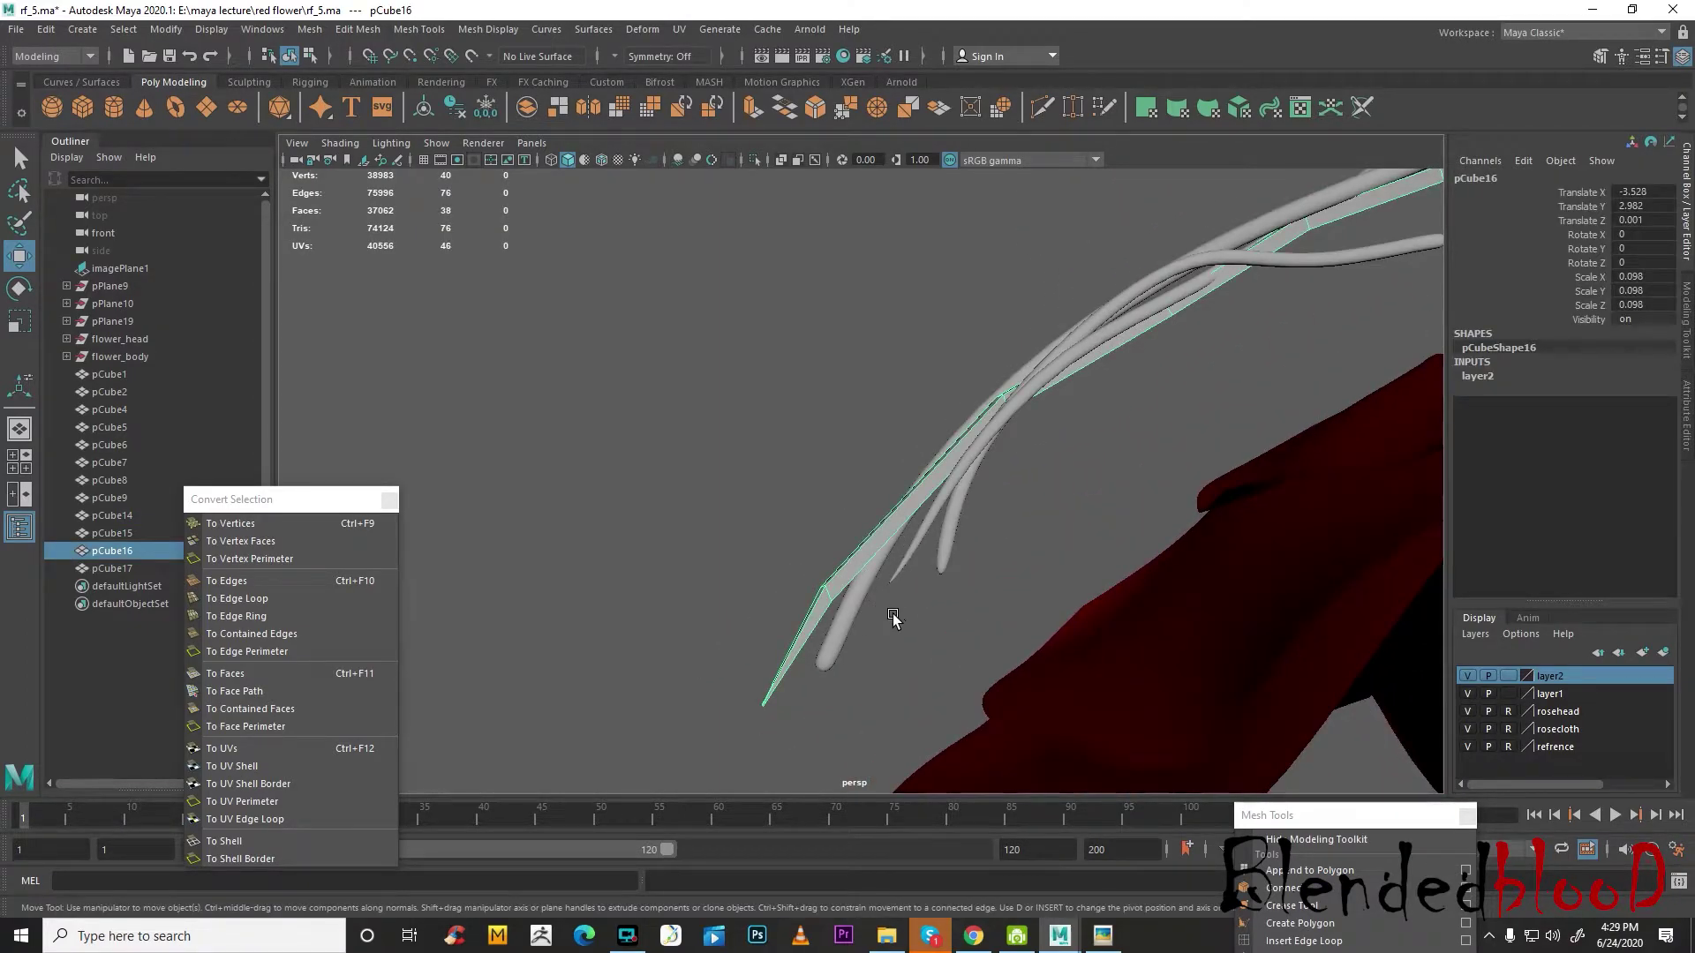
key("3")
- Select pCube15, turn off its smooth preview in the front view and select its lower tip in vertex mode
left_click(849, 641)
left_click(834, 650)
key("space")
key("space")
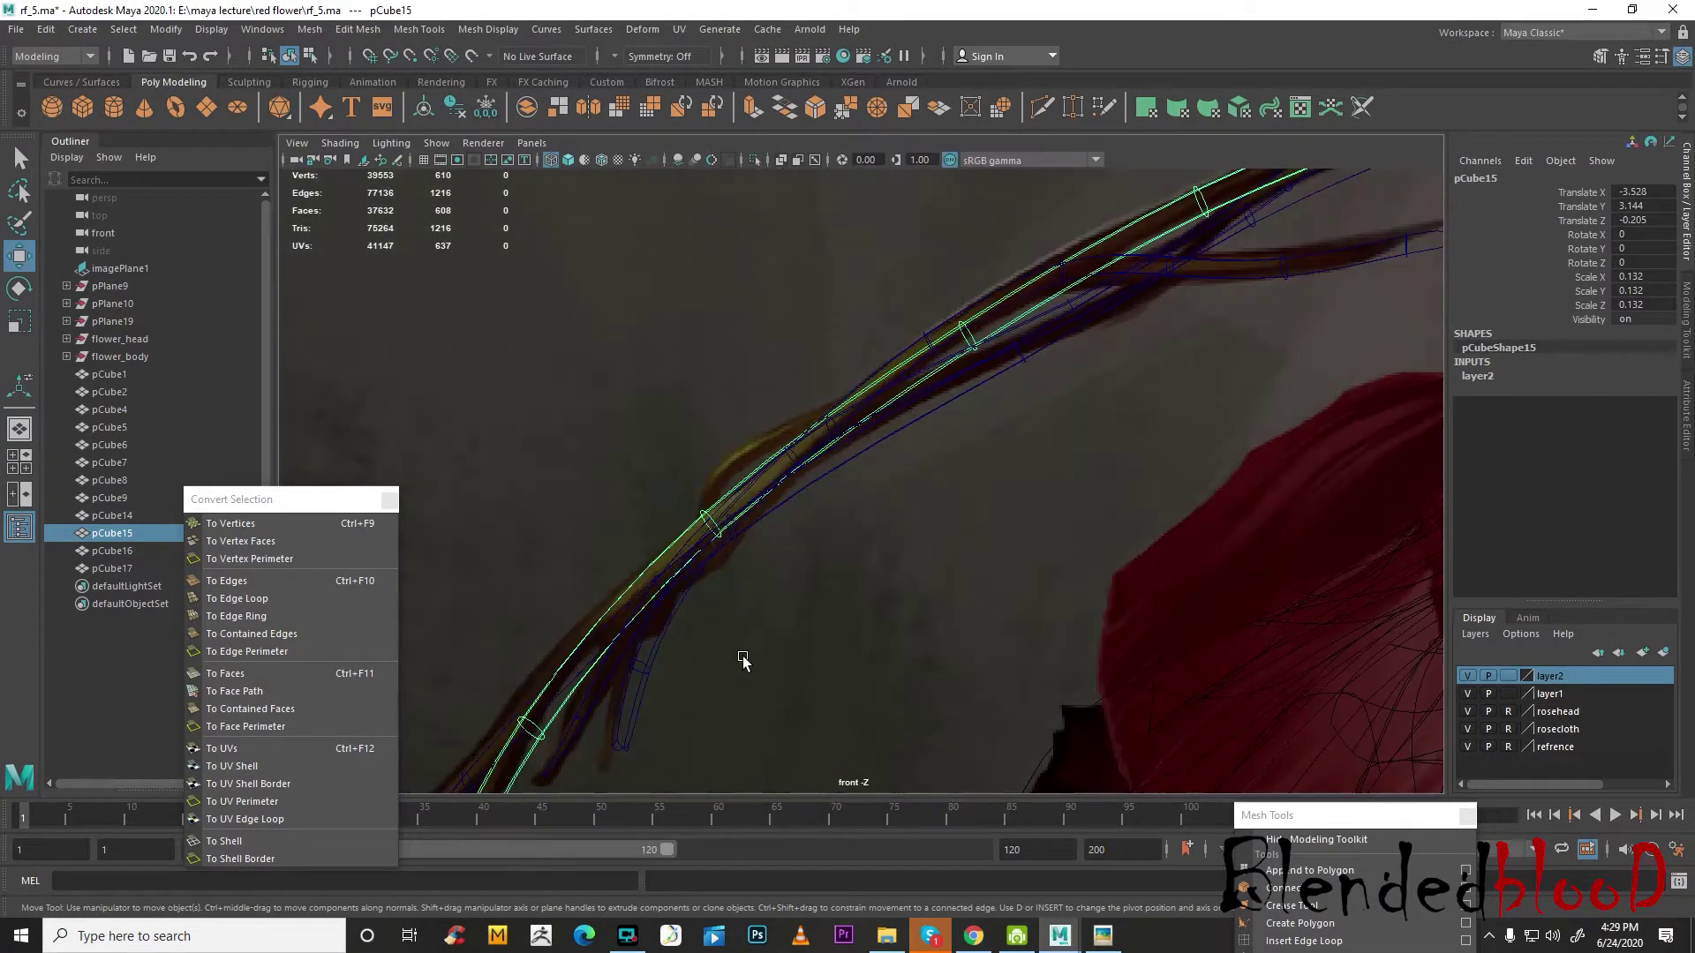
key("1")
key("f")
scroll(741, 606, "up", 3)
right_click_drag(776, 445, 710, 443)
left_click(749, 612)
- Scale down pCube15's tip and the ring above it, aligning both with the painted vine's end
key("r")
left_click_drag(758, 620, 732, 609)
left_click_drag(861, 578, 736, 517)
left_click_drag(791, 567, 820, 495)
key("w")
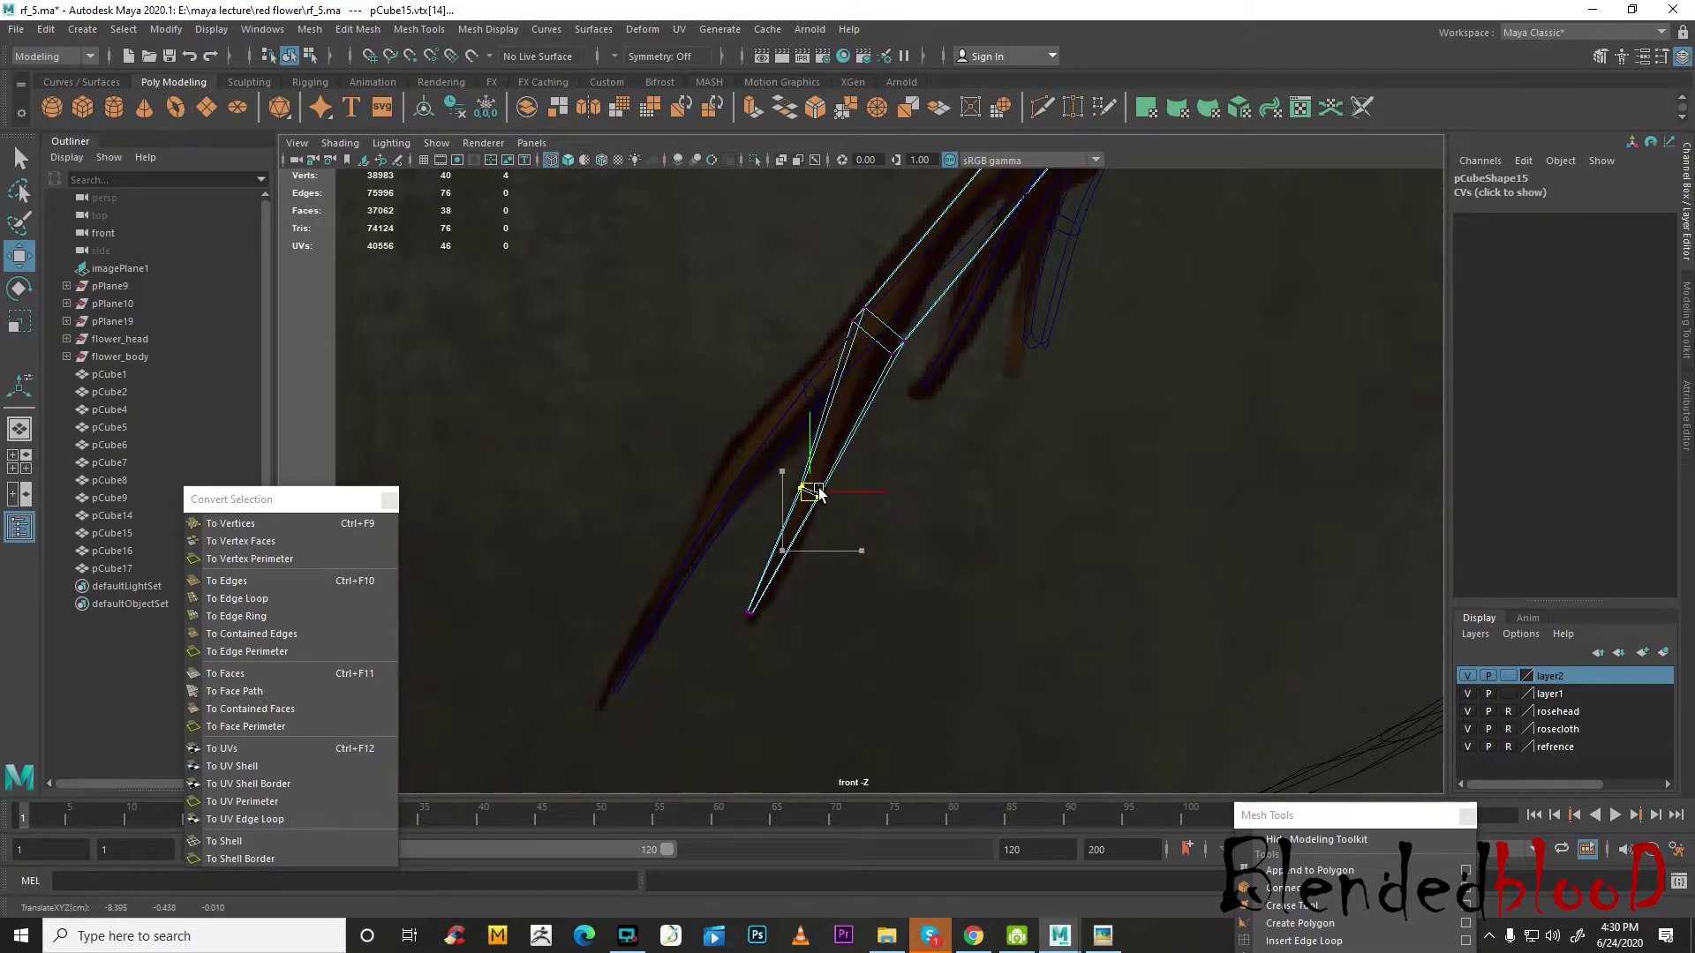
left_click_drag(730, 594, 756, 616)
- Move pCube15's third ring from the tip up along the painted vine and realign the ring below it
middle_click_drag(919, 506, 942, 680, "alt")
left_click(886, 515)
left_click(924, 527)
right_click_drag(924, 526, 825, 451)
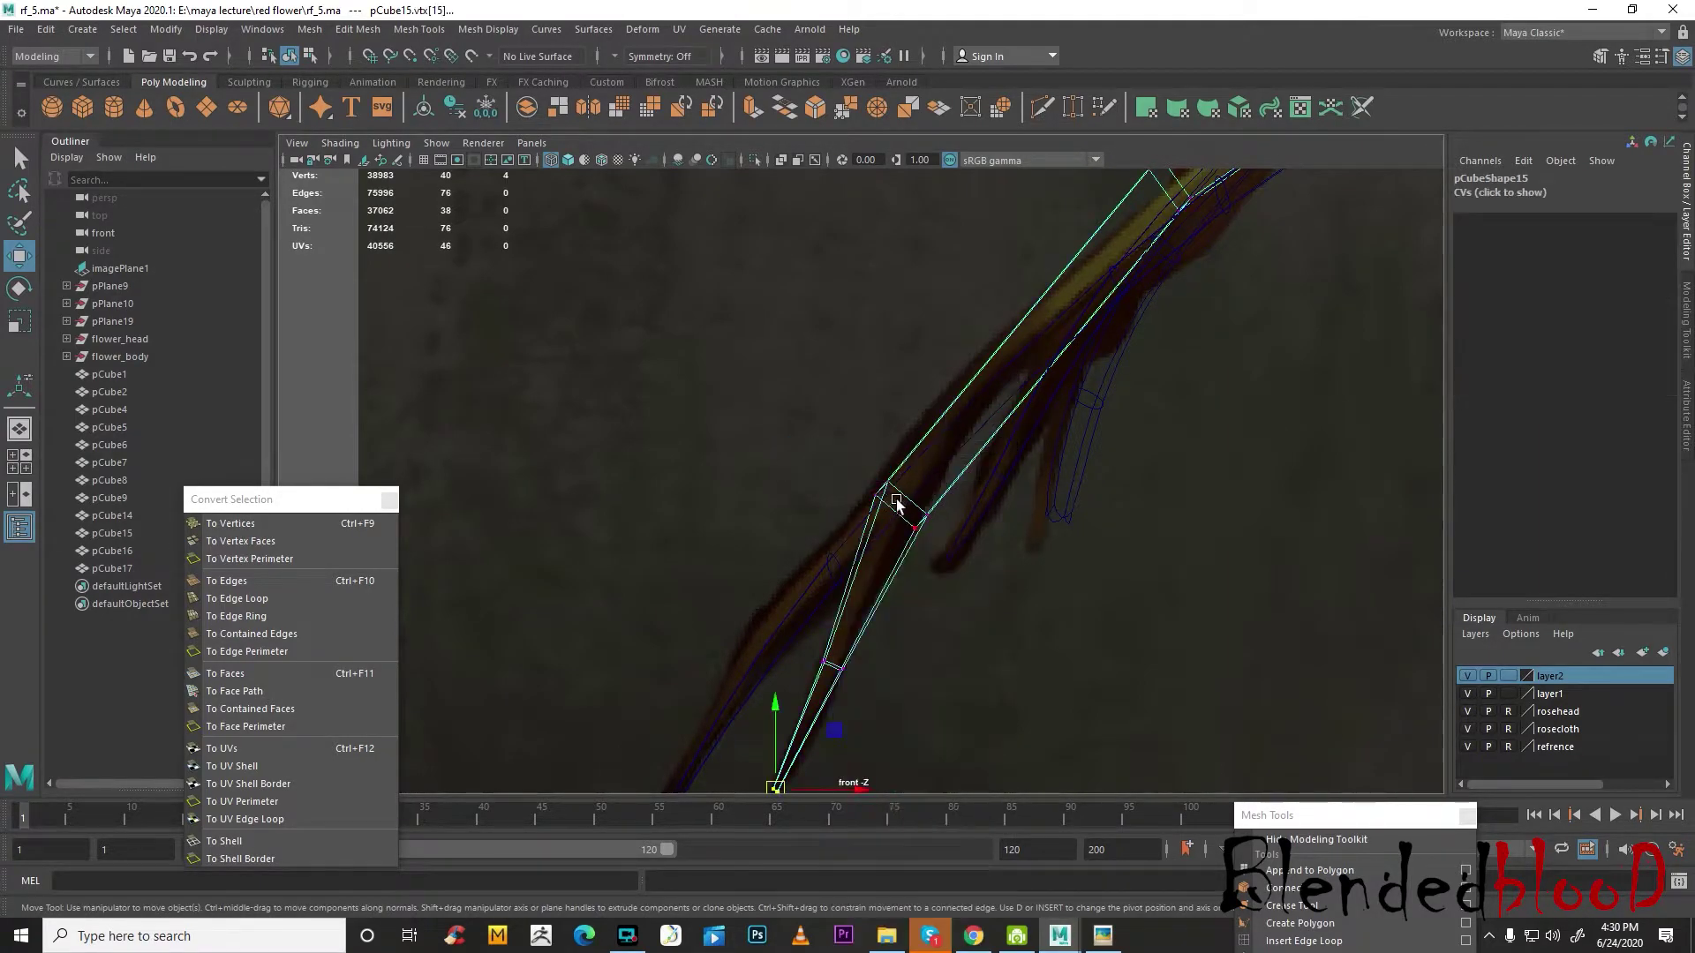
left_click_drag(918, 511, 932, 446)
key("r")
key("w")
left_click_drag(939, 717, 830, 663)
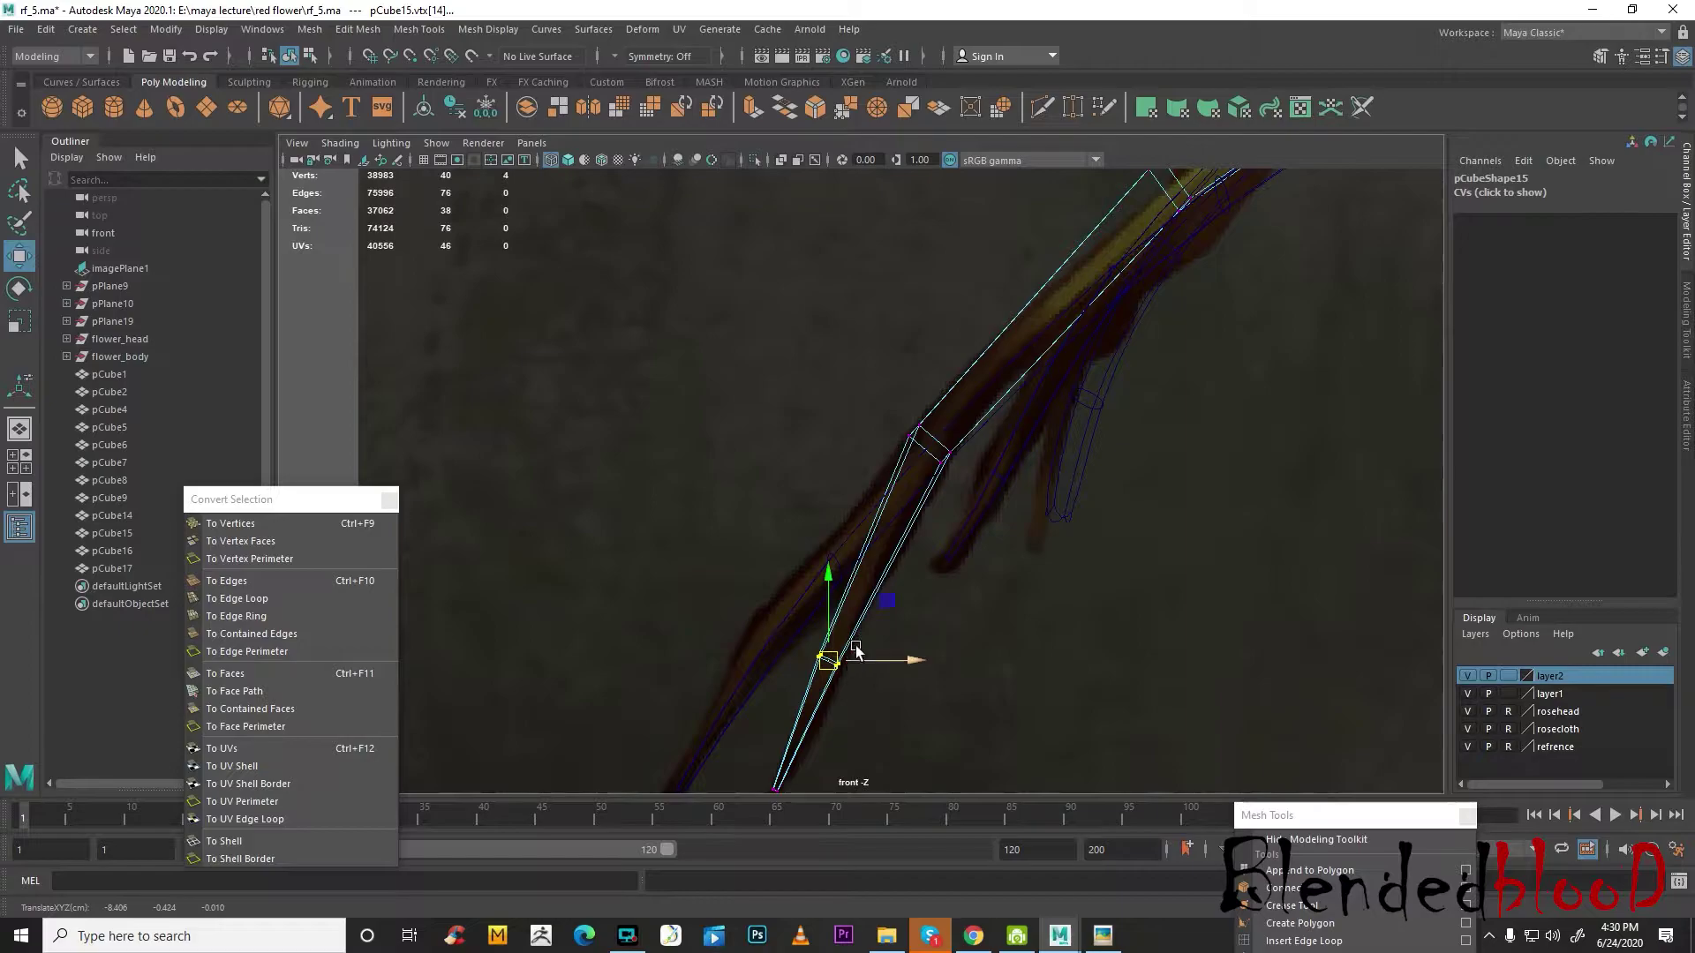
- Return pCube15 to object mode with smooth preview on
middle_click_drag(853, 664, 943, 550, "alt")
right_click_drag(1019, 351, 1097, 333)
scroll(1123, 480, "down", 5)
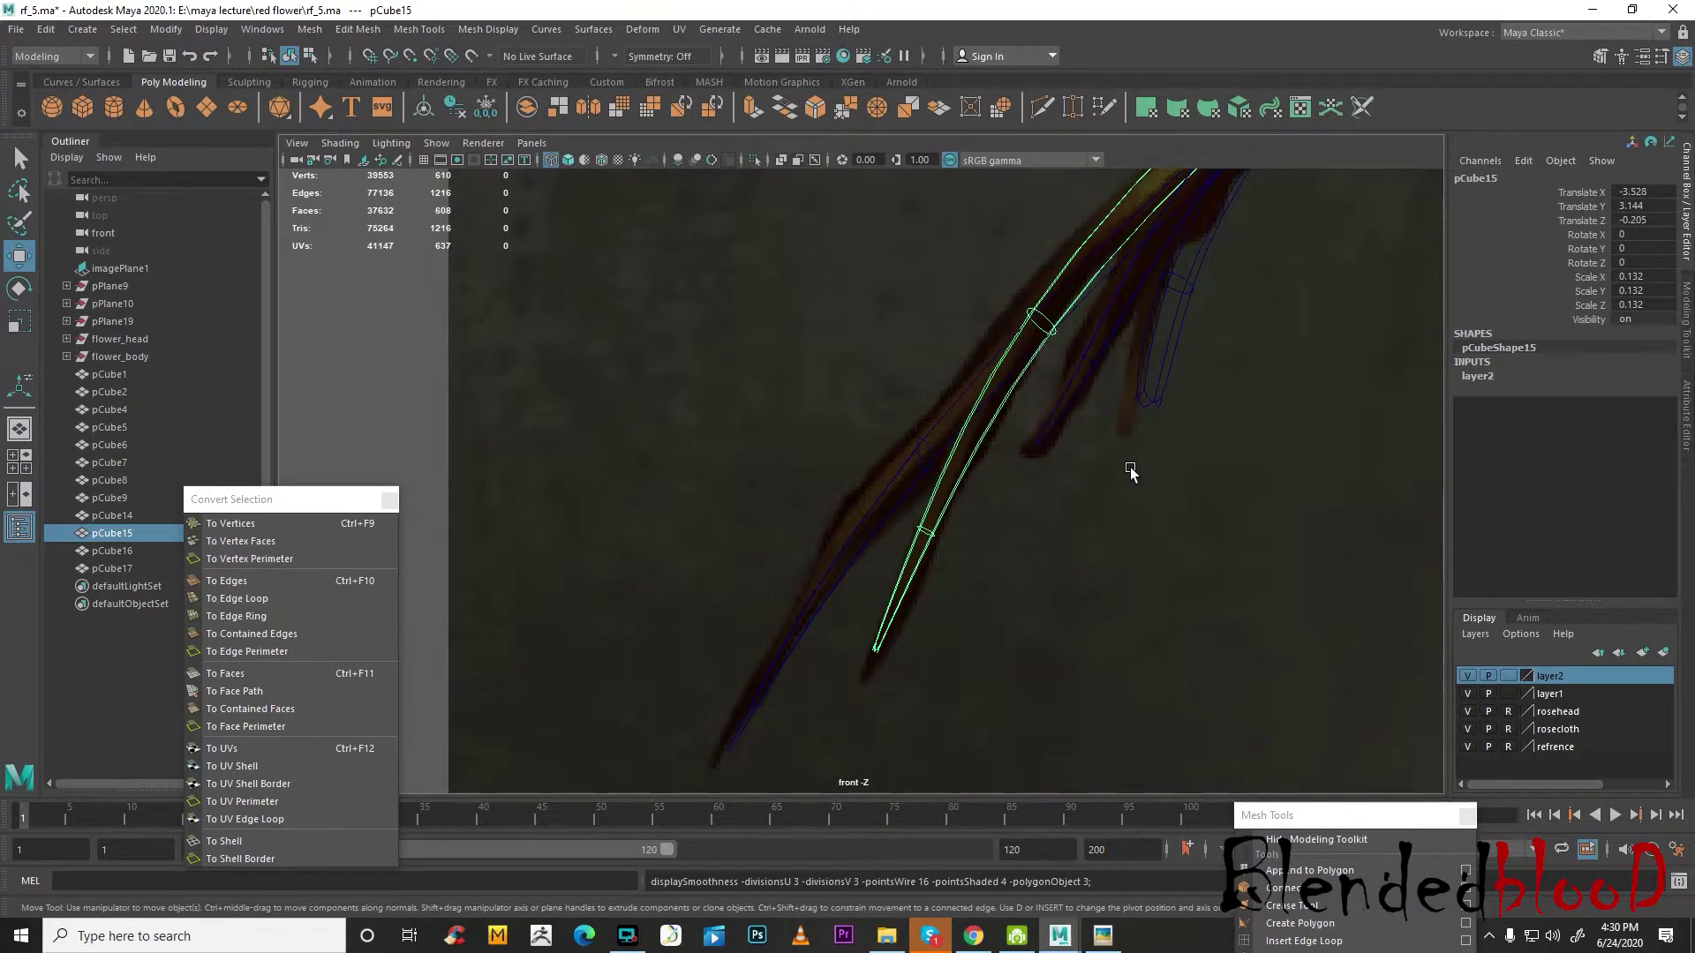
scroll(1112, 491, "up", 5)
scroll(1112, 488, "up", 3)
middle_click_drag(1101, 432, 1037, 520, "alt")
- Select pCube16 and move the vertex ring above its tip onto the painted vine's bend
left_click(803, 584)
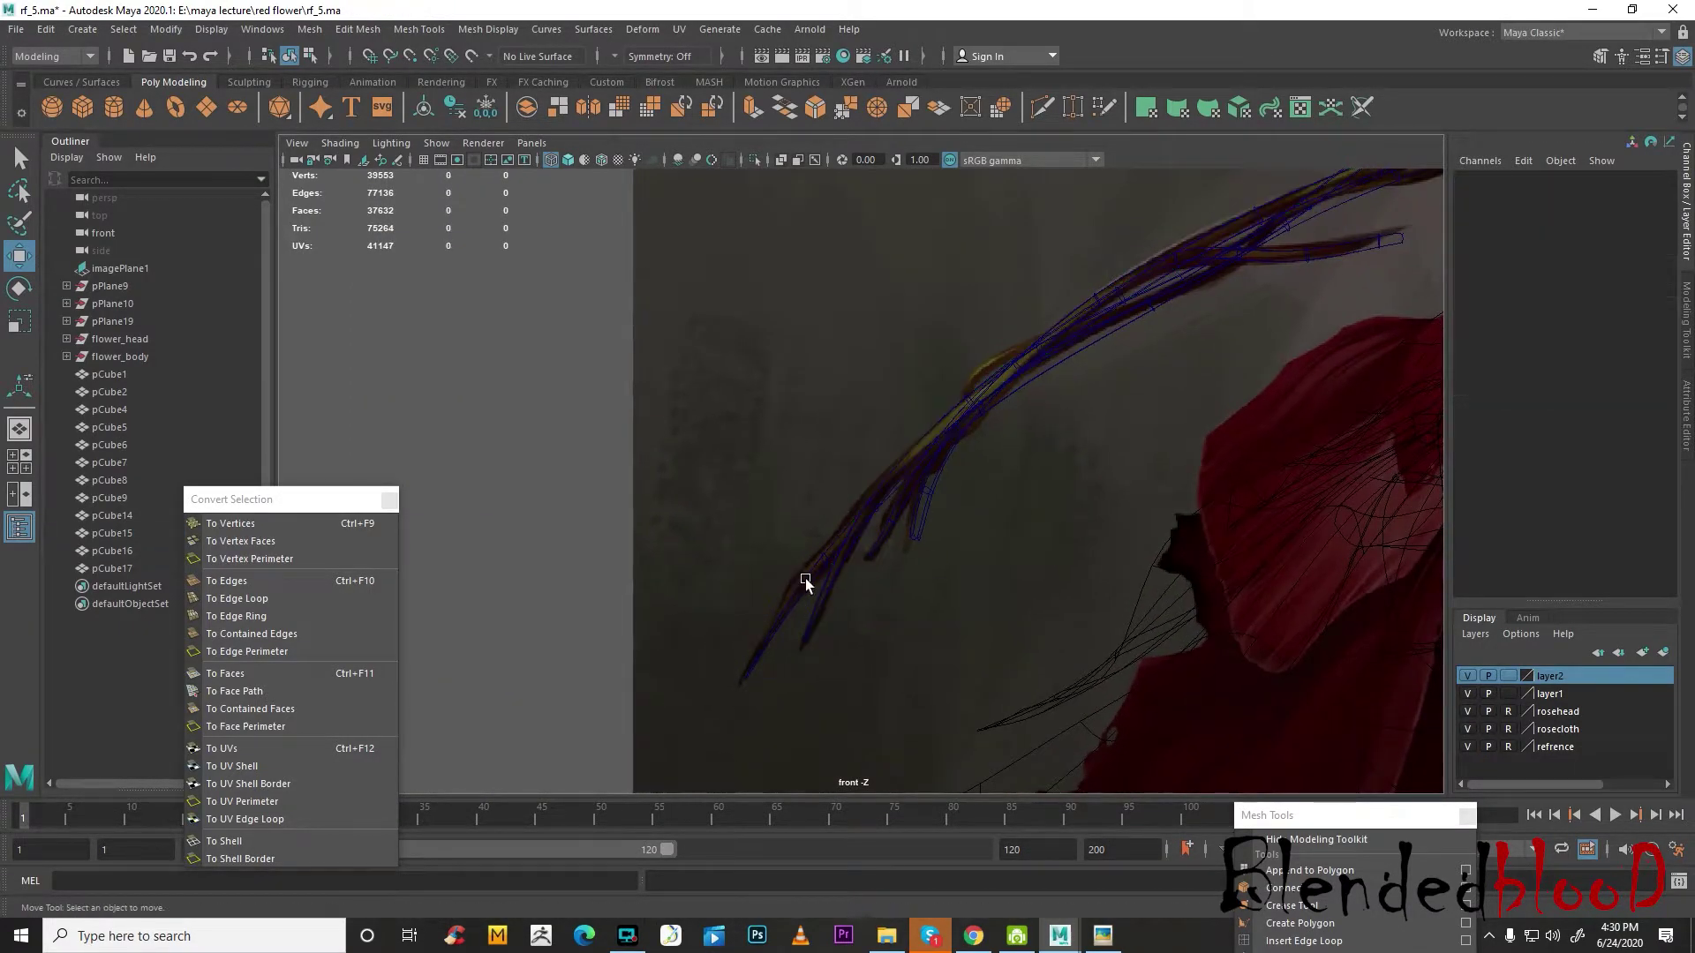
left_click_drag(781, 521, 871, 610)
scroll(849, 611, "up", 3)
right_click_drag(795, 454, 711, 473)
left_click(779, 609)
left_click_drag(775, 615, 768, 646)
- Insert an edge loop just above pCube16's lowest bend, return to object mode and deselect the vine
left_click_drag(1316, 814, 1344, 455)
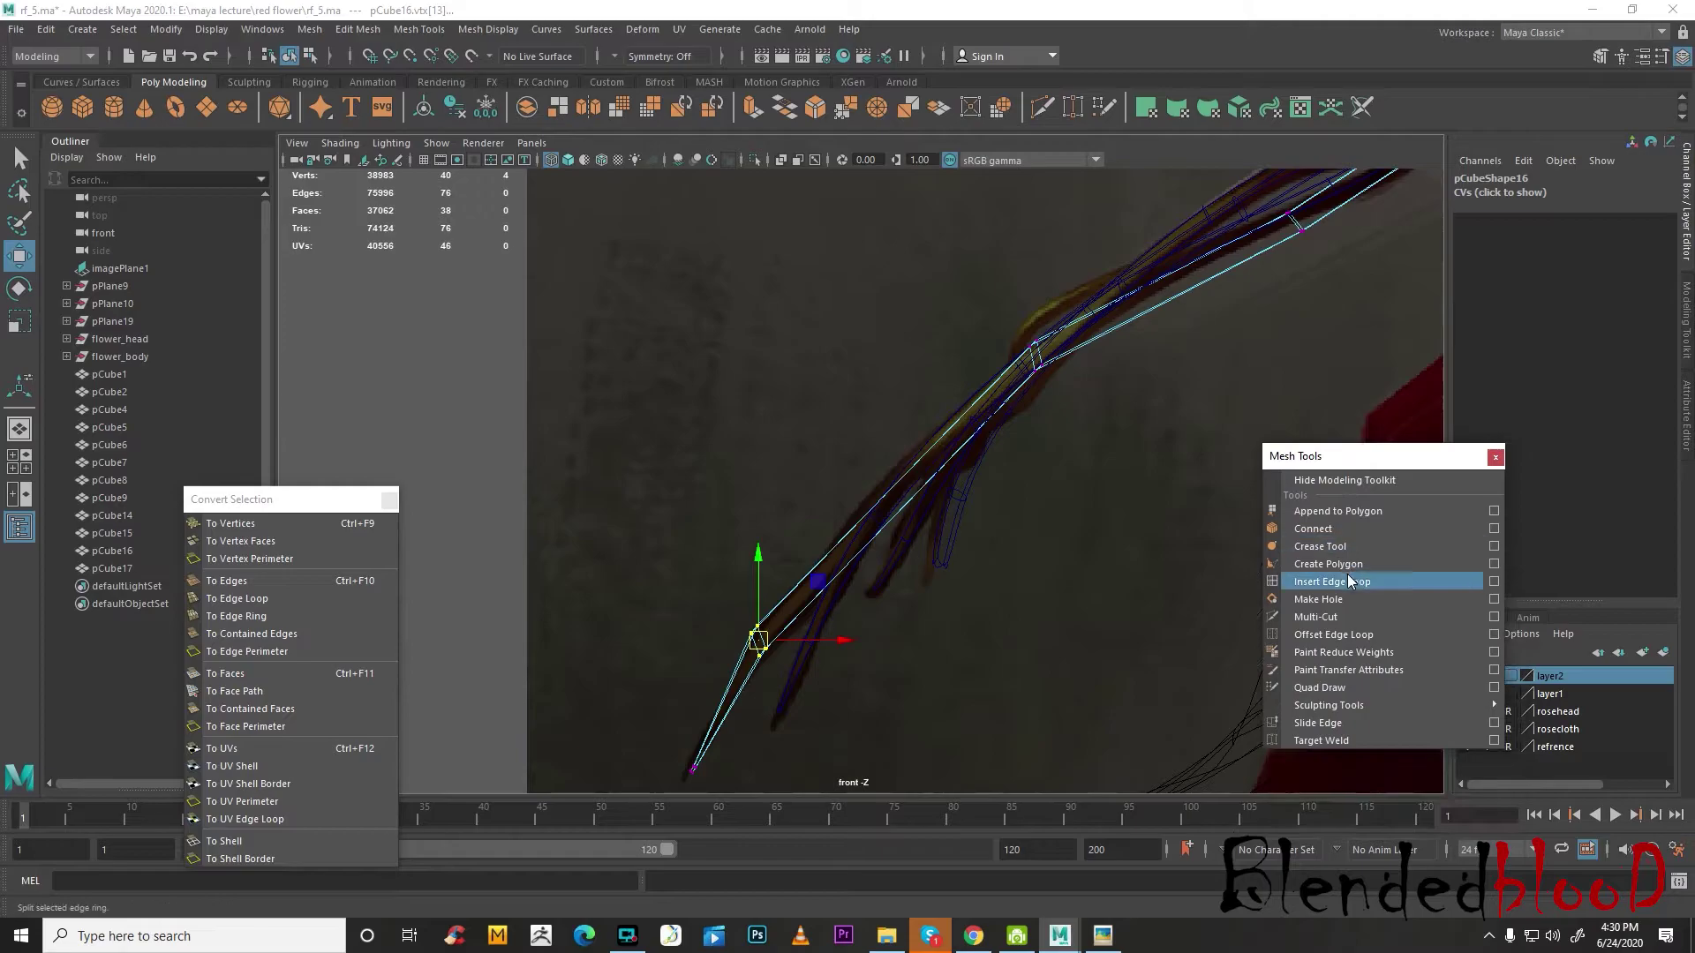
left_click(1347, 581)
left_click_drag(791, 625, 795, 621)
key("w")
right_click_drag(797, 601, 883, 423)
left_click(1029, 506)
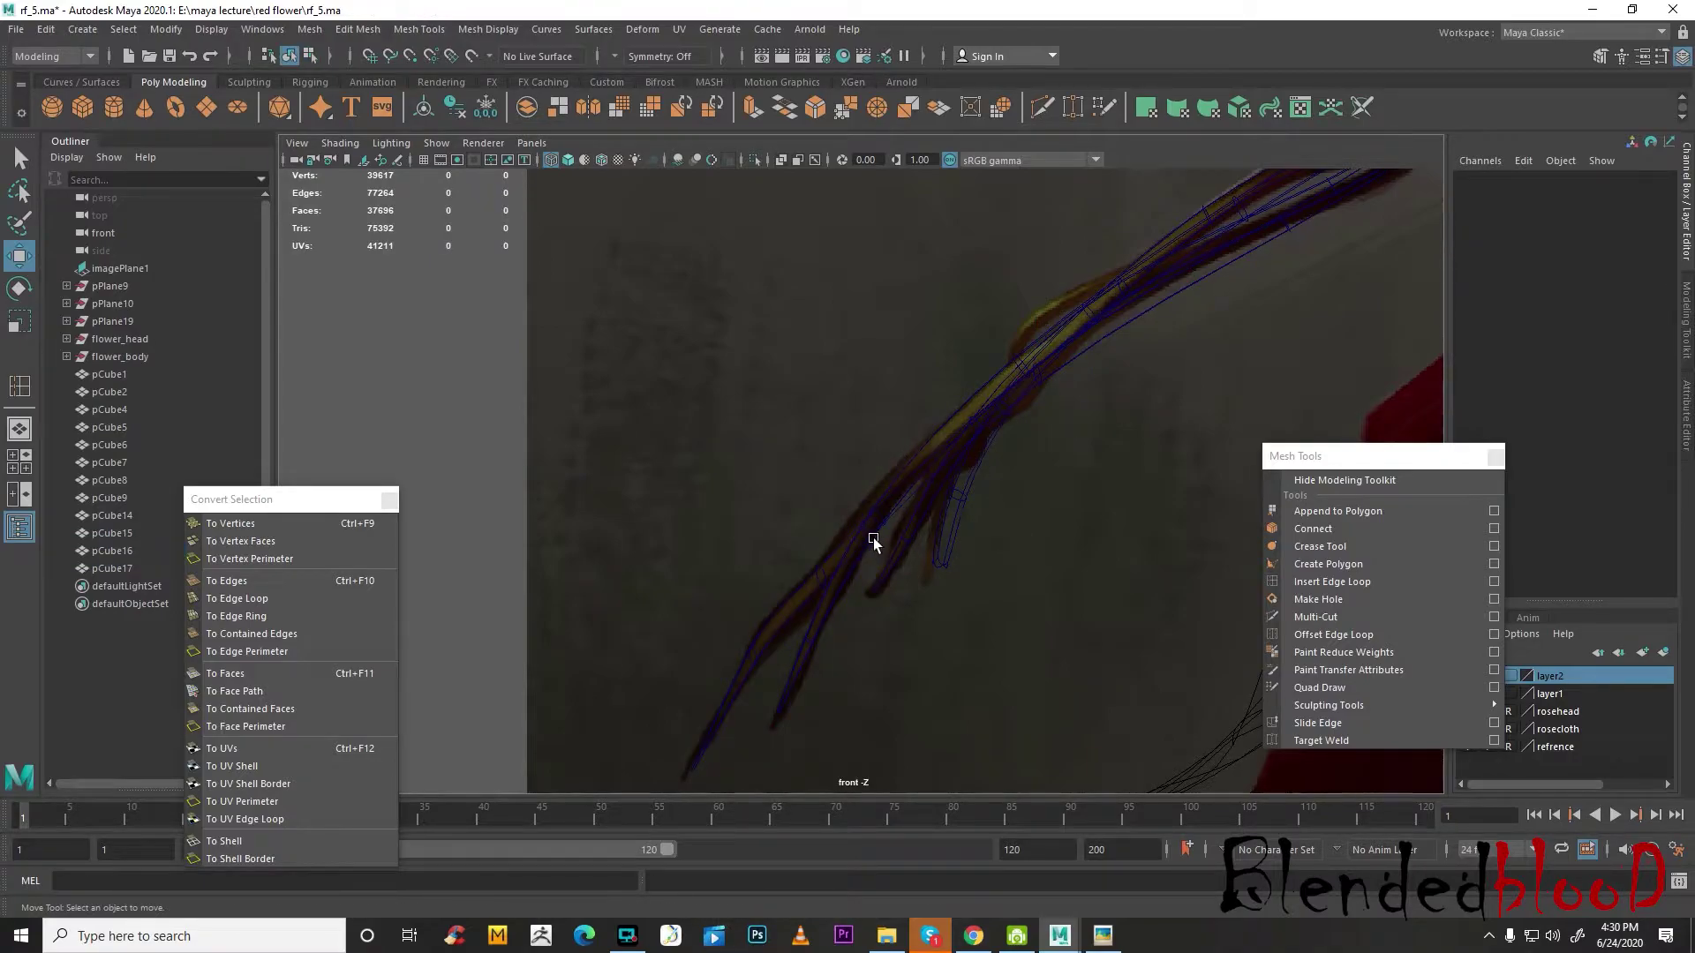
- Examine vines pCube15, pCube14 and pCube16 against the painting and in the perspective view
left_click(836, 597)
middle_click_drag(994, 496, 834, 512, "alt")
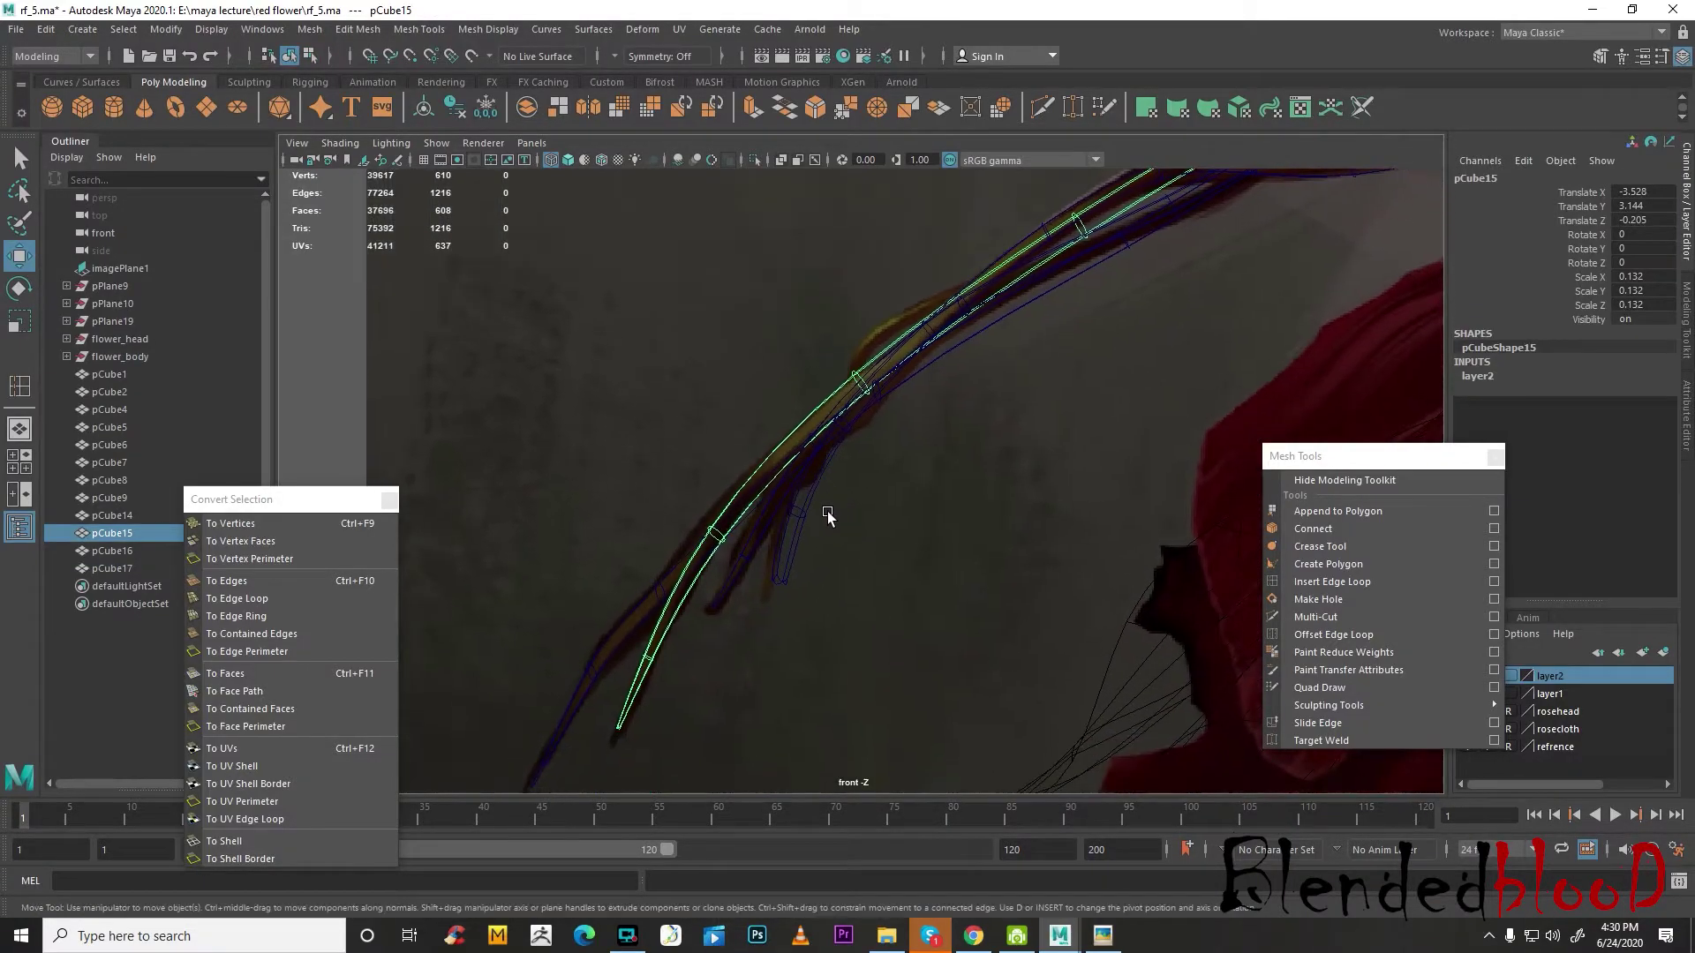
left_click(774, 508)
middle_click_drag(904, 426, 910, 512, "alt")
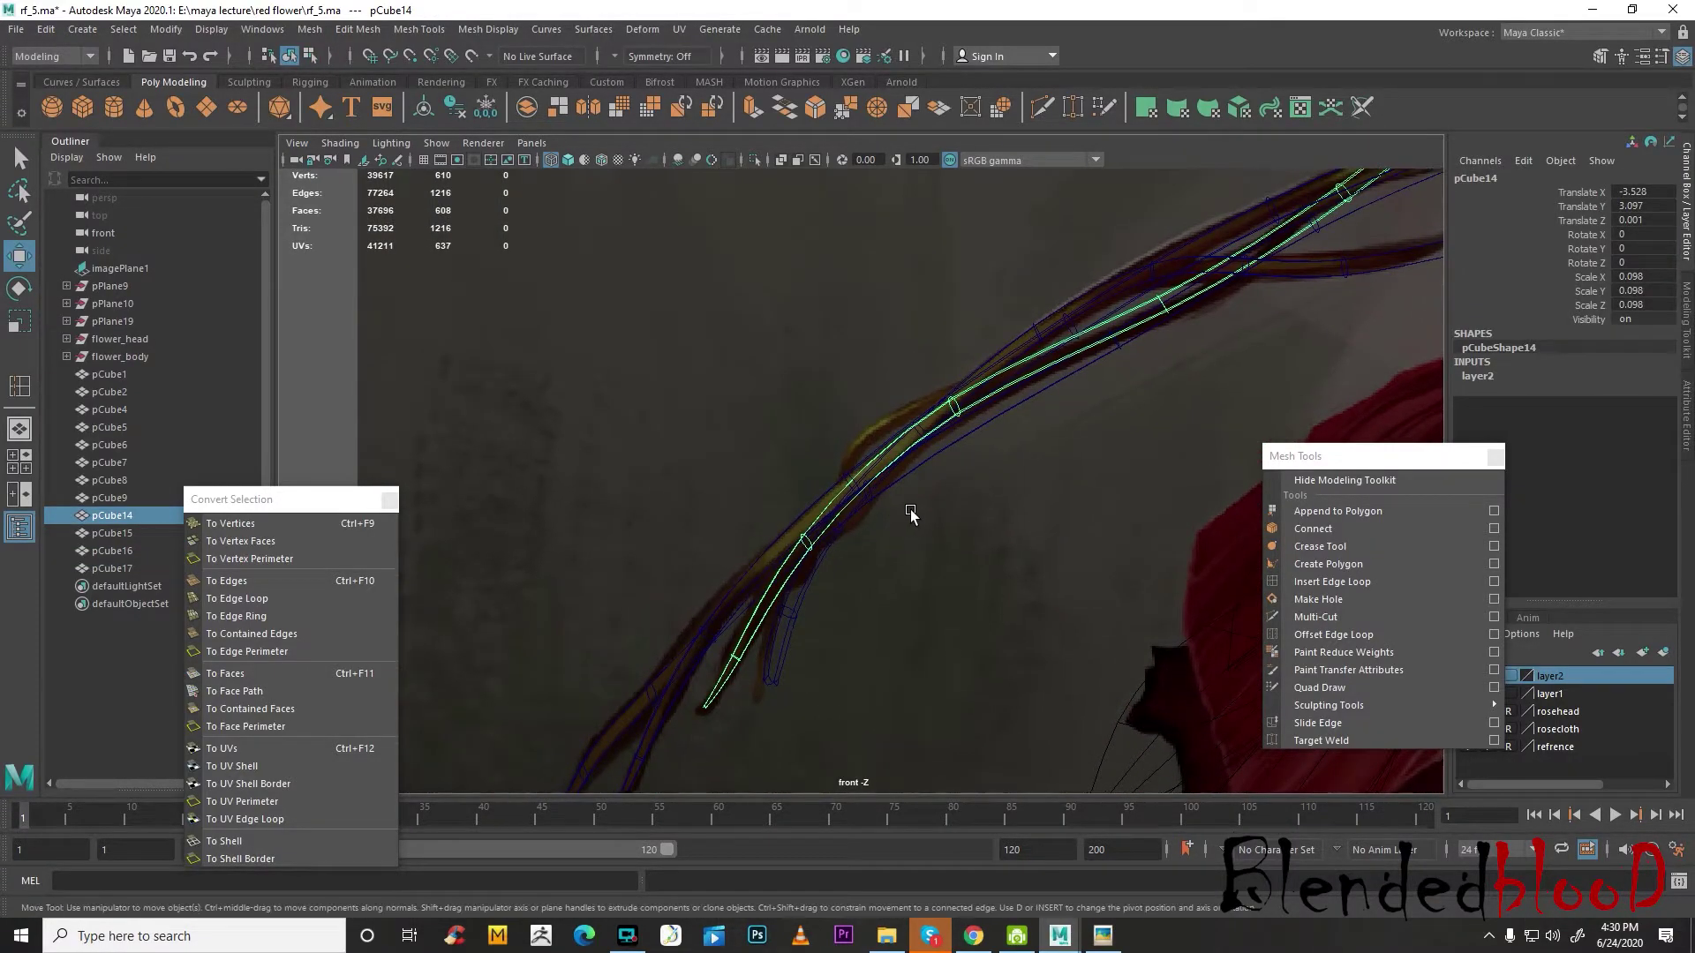
right_click(956, 406)
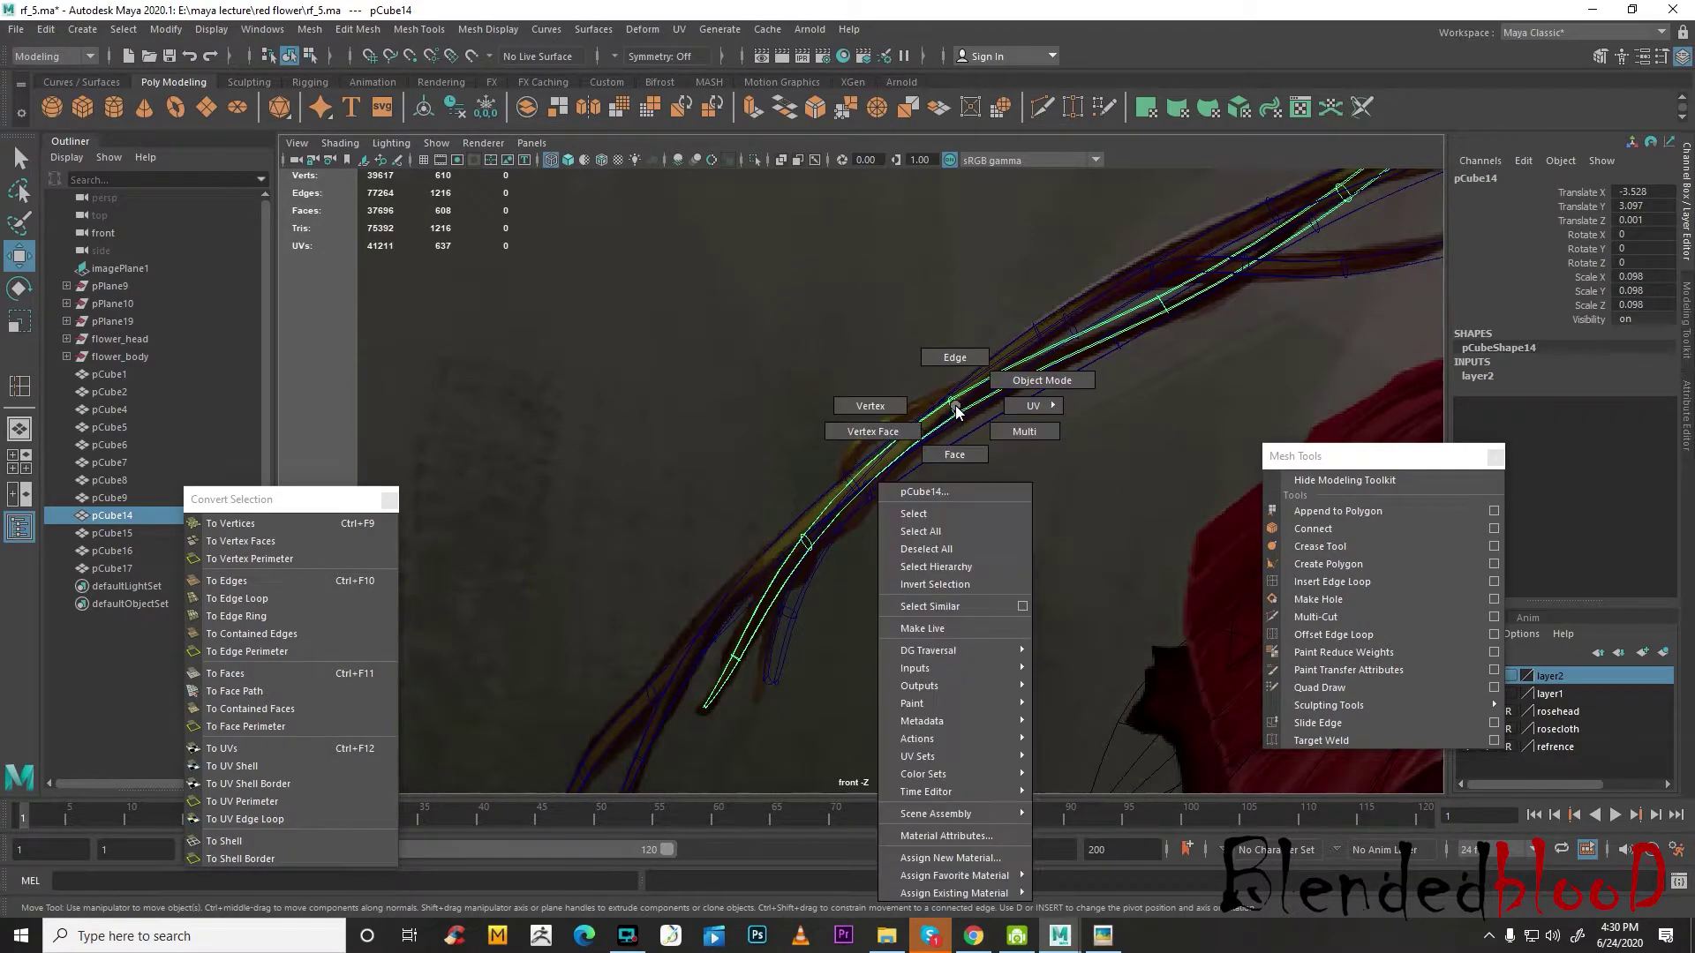
right_click_drag(950, 401, 1078, 378)
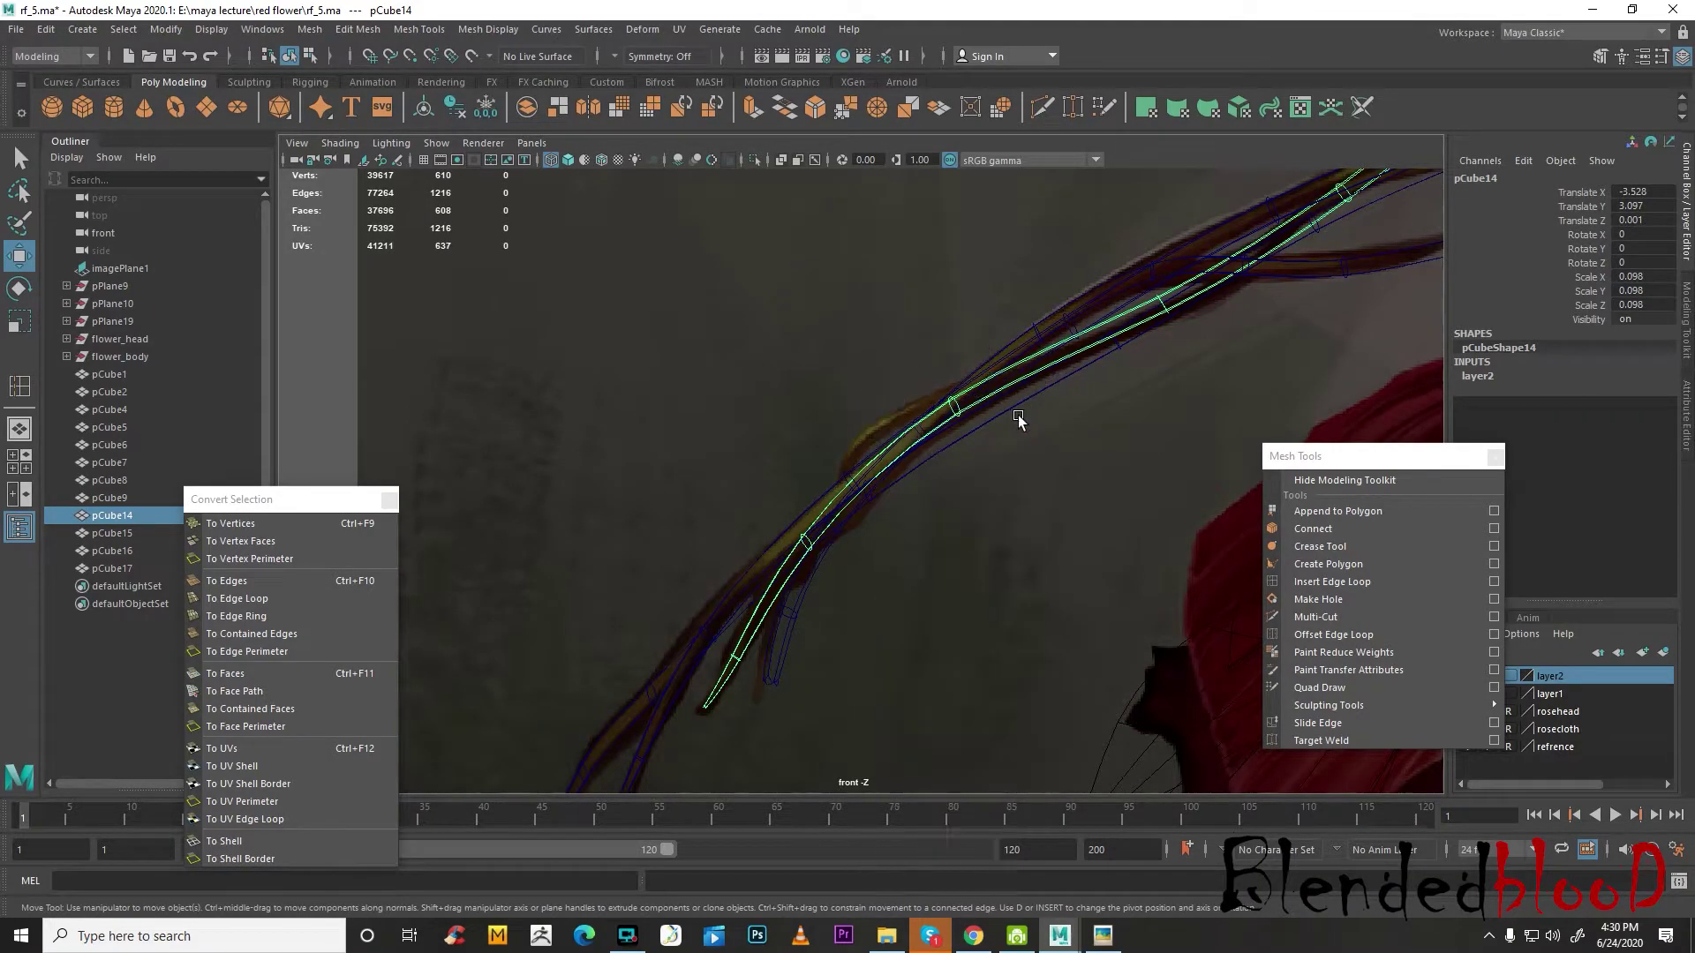
left_click(1004, 418)
left_click(1003, 413)
key("space")
key("space")
mouse_move(1001, 515)
left_mouse_down("alt")
mouse_move(1041, 511)
mouse_move(970, 520)
left_mouse_up("alt")
left_click_drag(1085, 478, 814, 535, "alt")
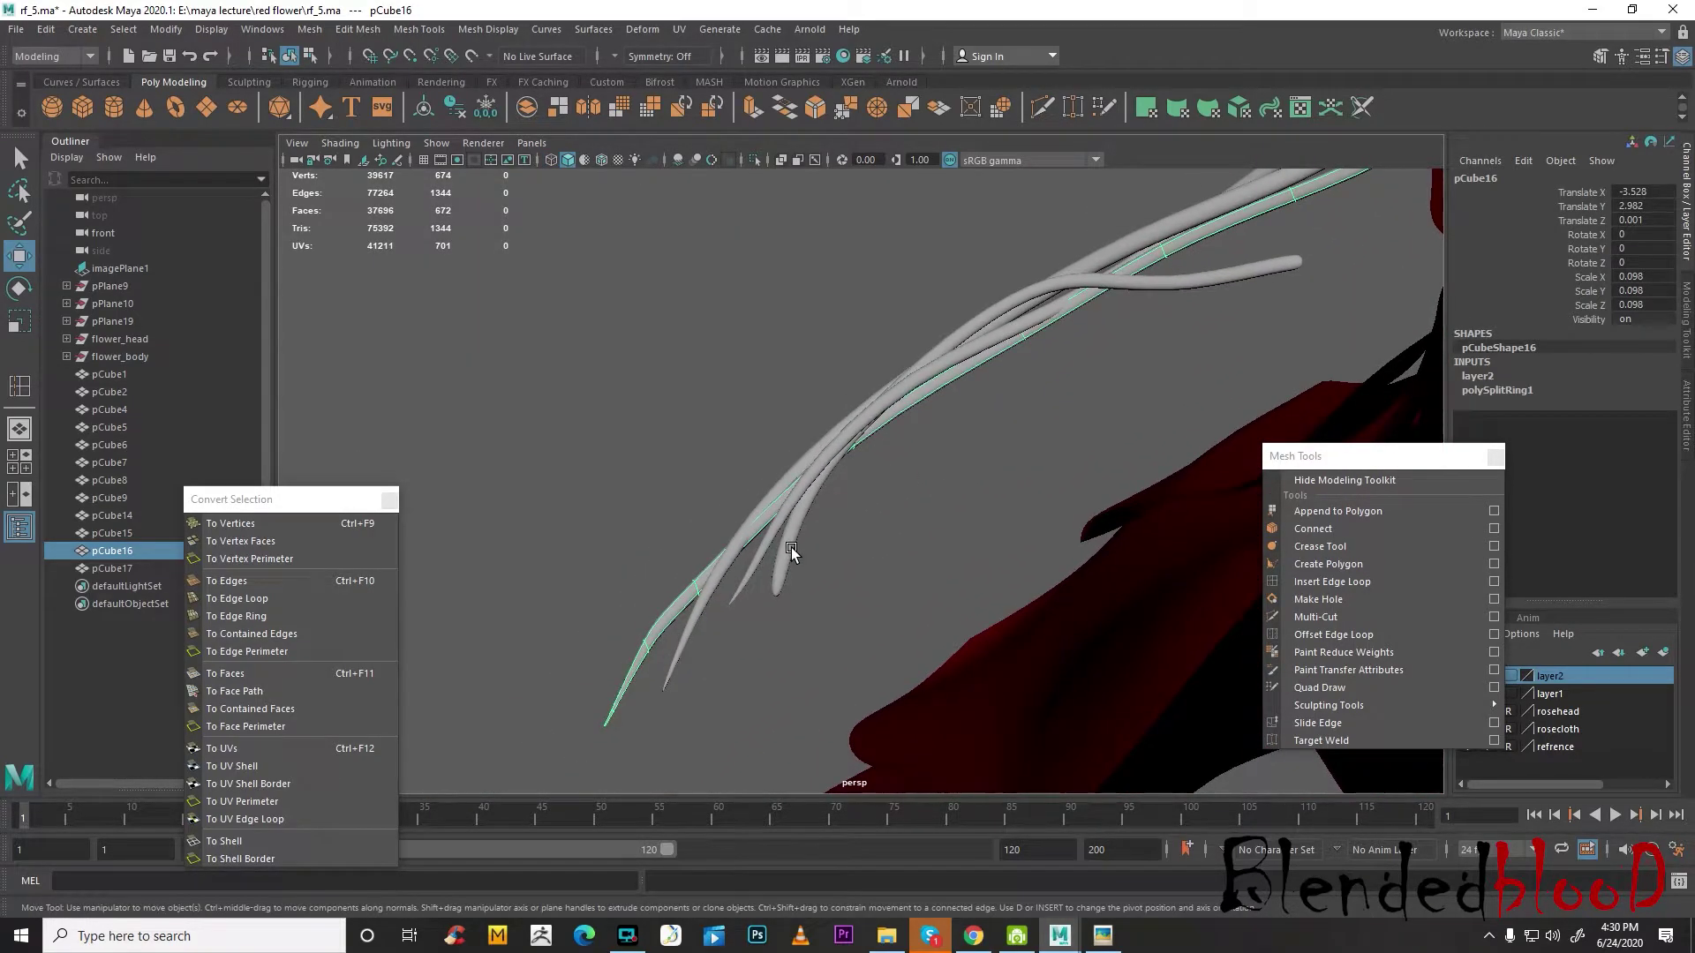
- Select pCube17, turn off its smooth preview in the front view and select its lower tip vertices
left_click(791, 549)
key("space")
key("space")
scroll(896, 499, "up", 3)
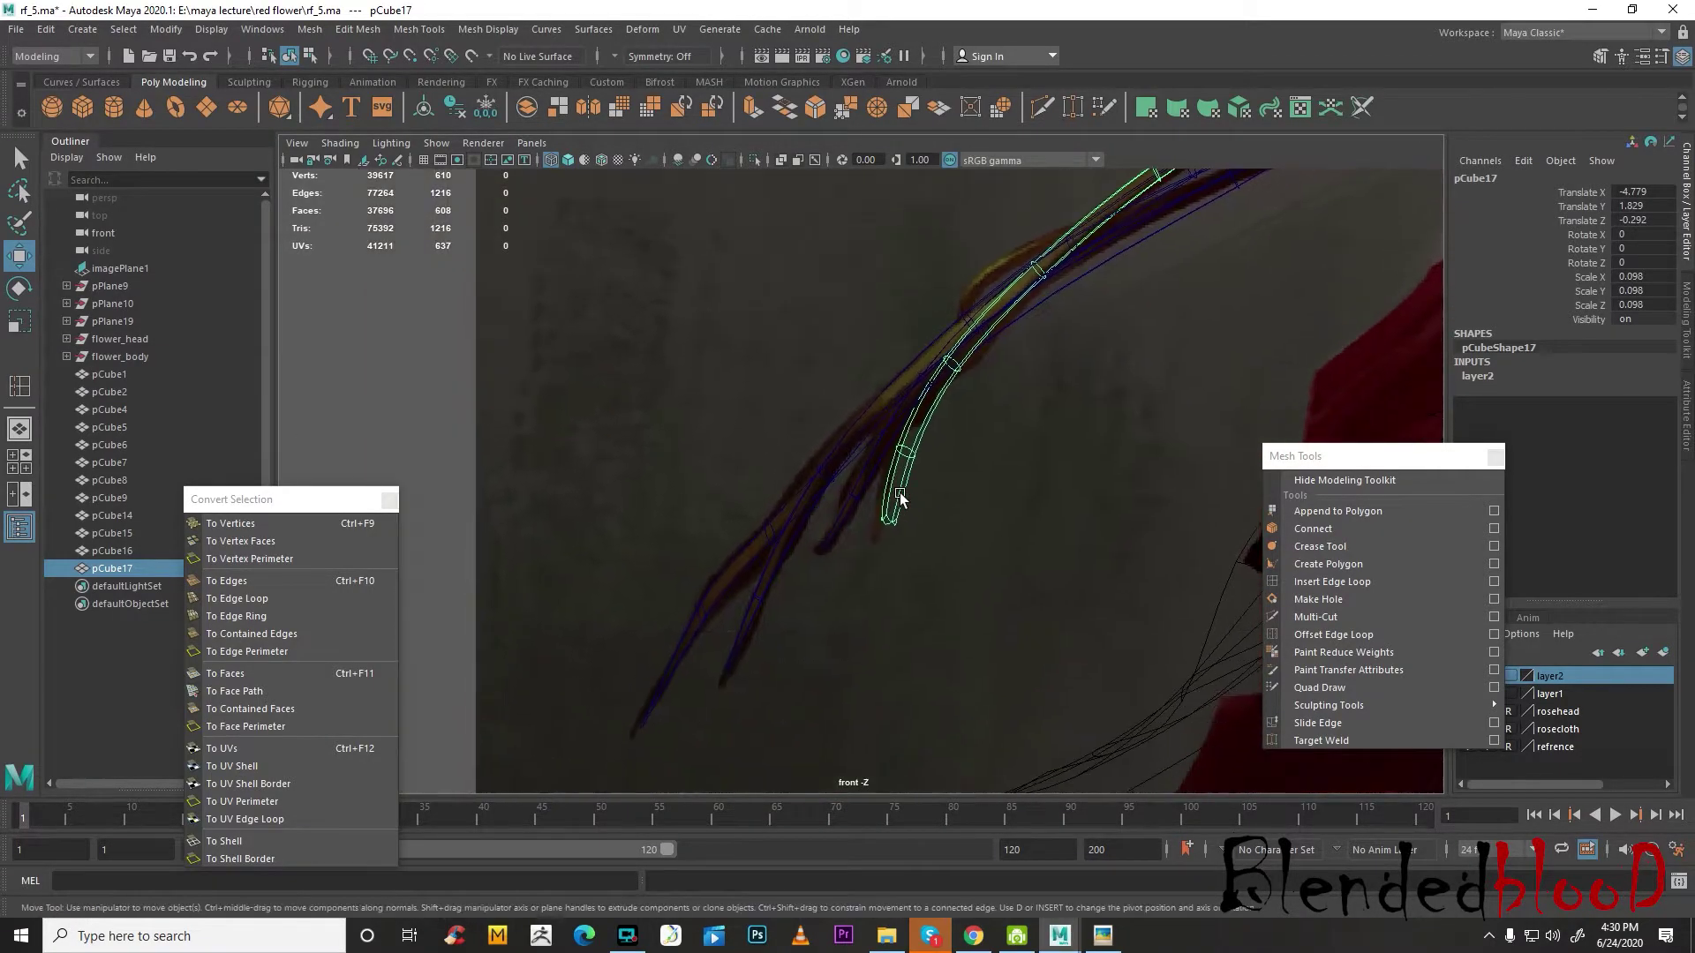
scroll(896, 494, "up", 2)
key("1")
right_click_drag(921, 525, 837, 452)
left_click_drag(853, 524, 964, 610)
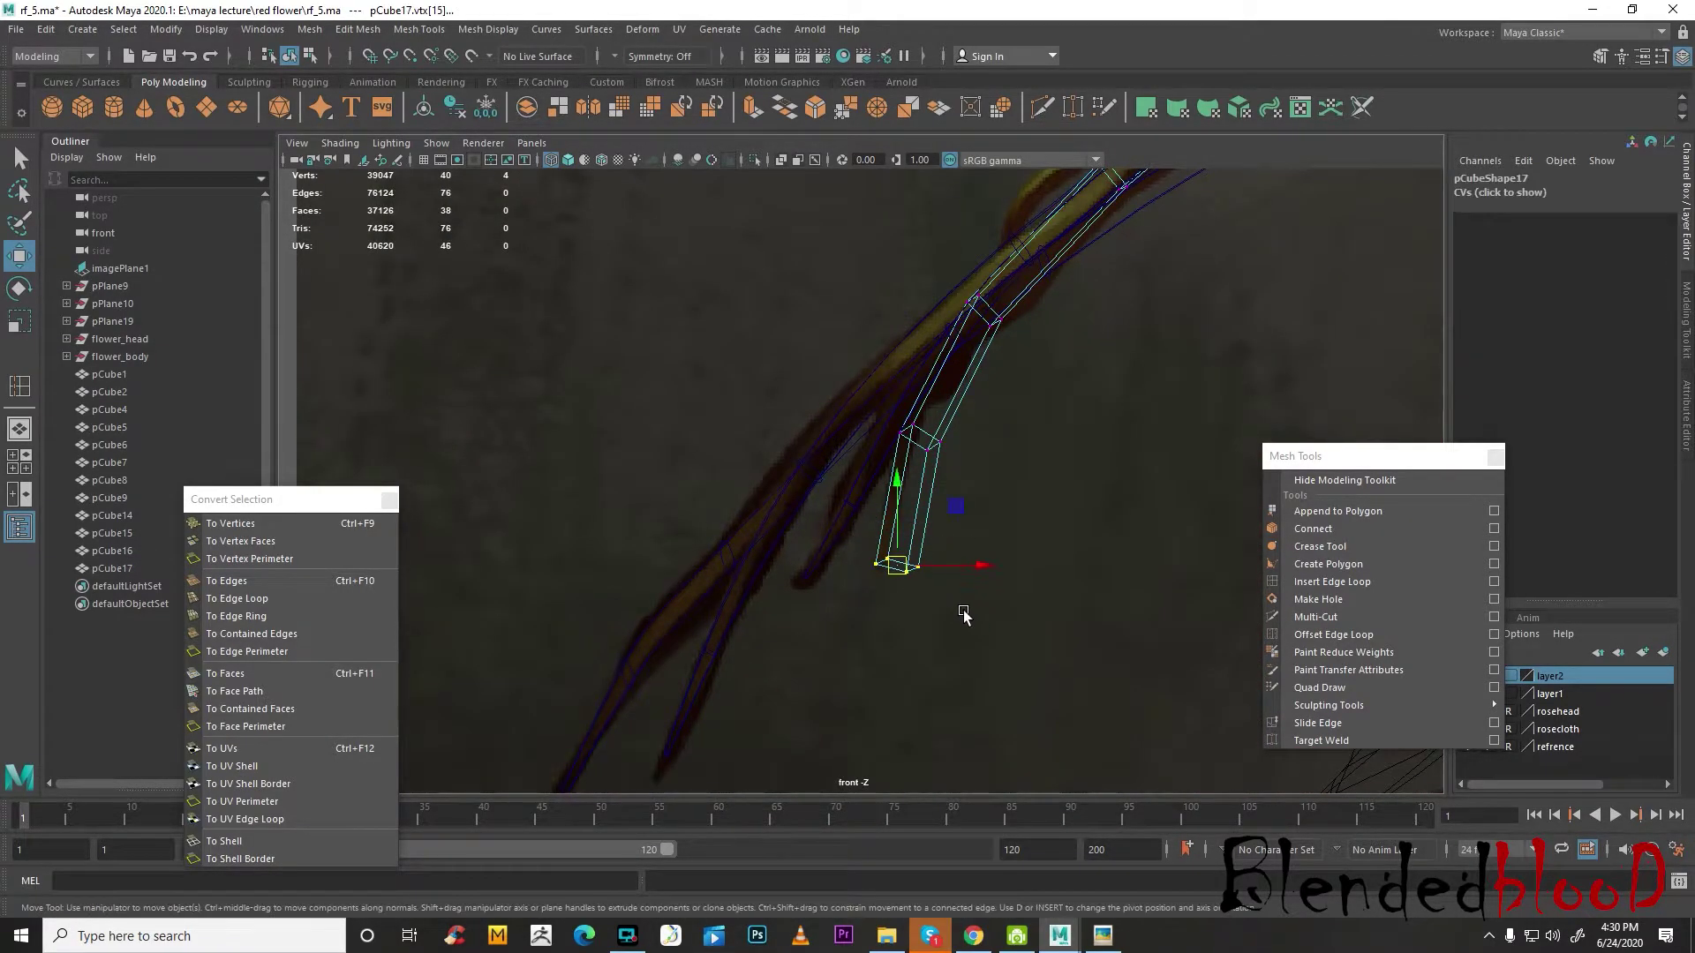
- Scale down pCube17's tip and the ring above it, shifting them onto the painted vine to taper its end
key("r")
mouse_move(896, 565)
left_mouse_down()
mouse_move(880, 562)
mouse_move(906, 577)
left_mouse_up()
key("w")
left_click_drag(971, 508, 876, 424)
key("r")
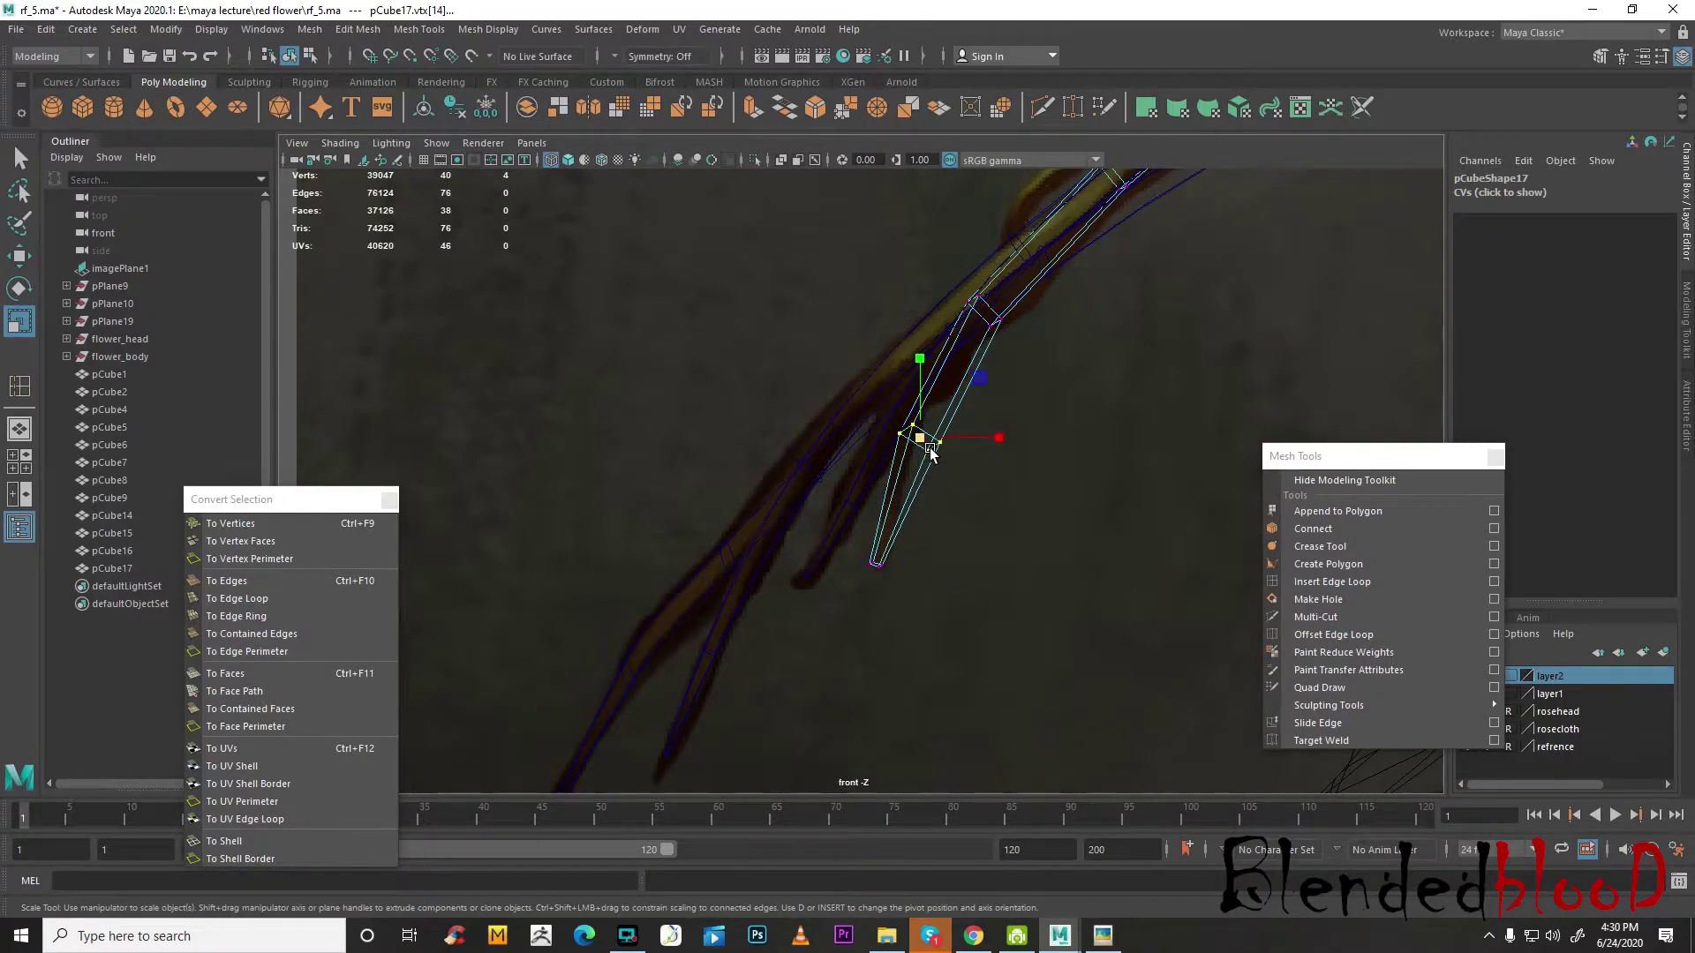
left_click_drag(918, 434, 907, 437)
key("w")
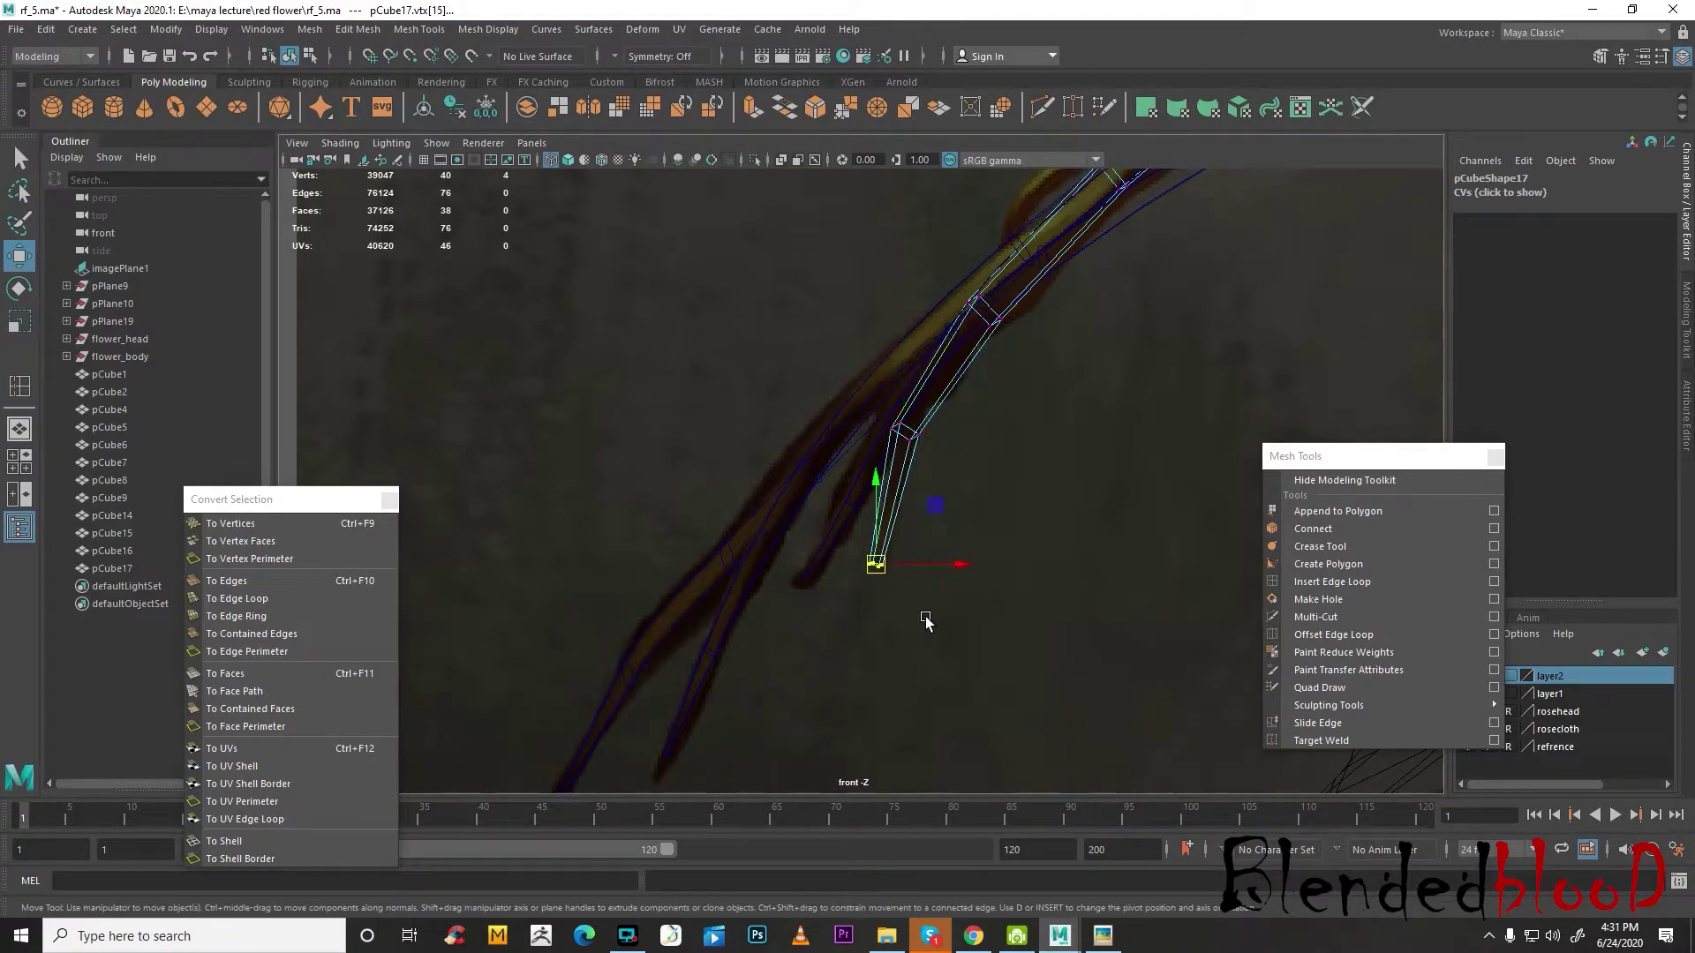
key("r")
left_click(876, 563)
key("w")
- Move pCube17's middle vertex ring up onto the painted vine and undo the accidental selection change
middle_click_drag(997, 383, 959, 653, "alt")
left_click_drag(902, 539, 945, 571)
key("r")
key("w")
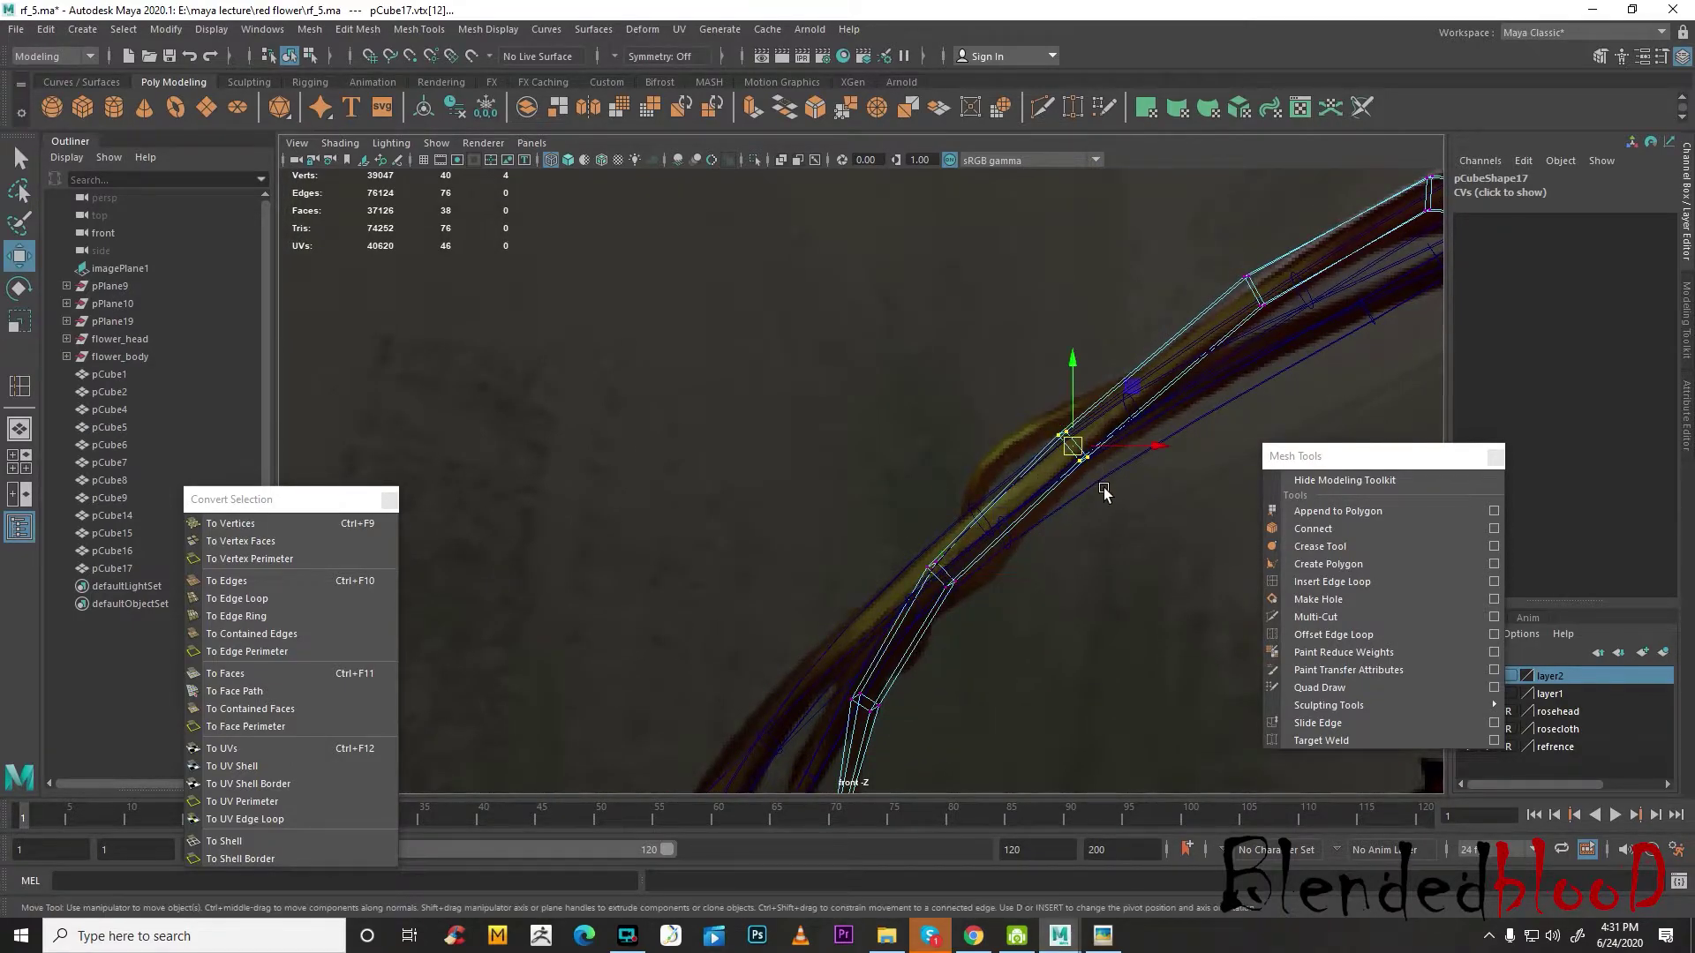
middle_click_drag(1072, 447, 924, 497, "alt")
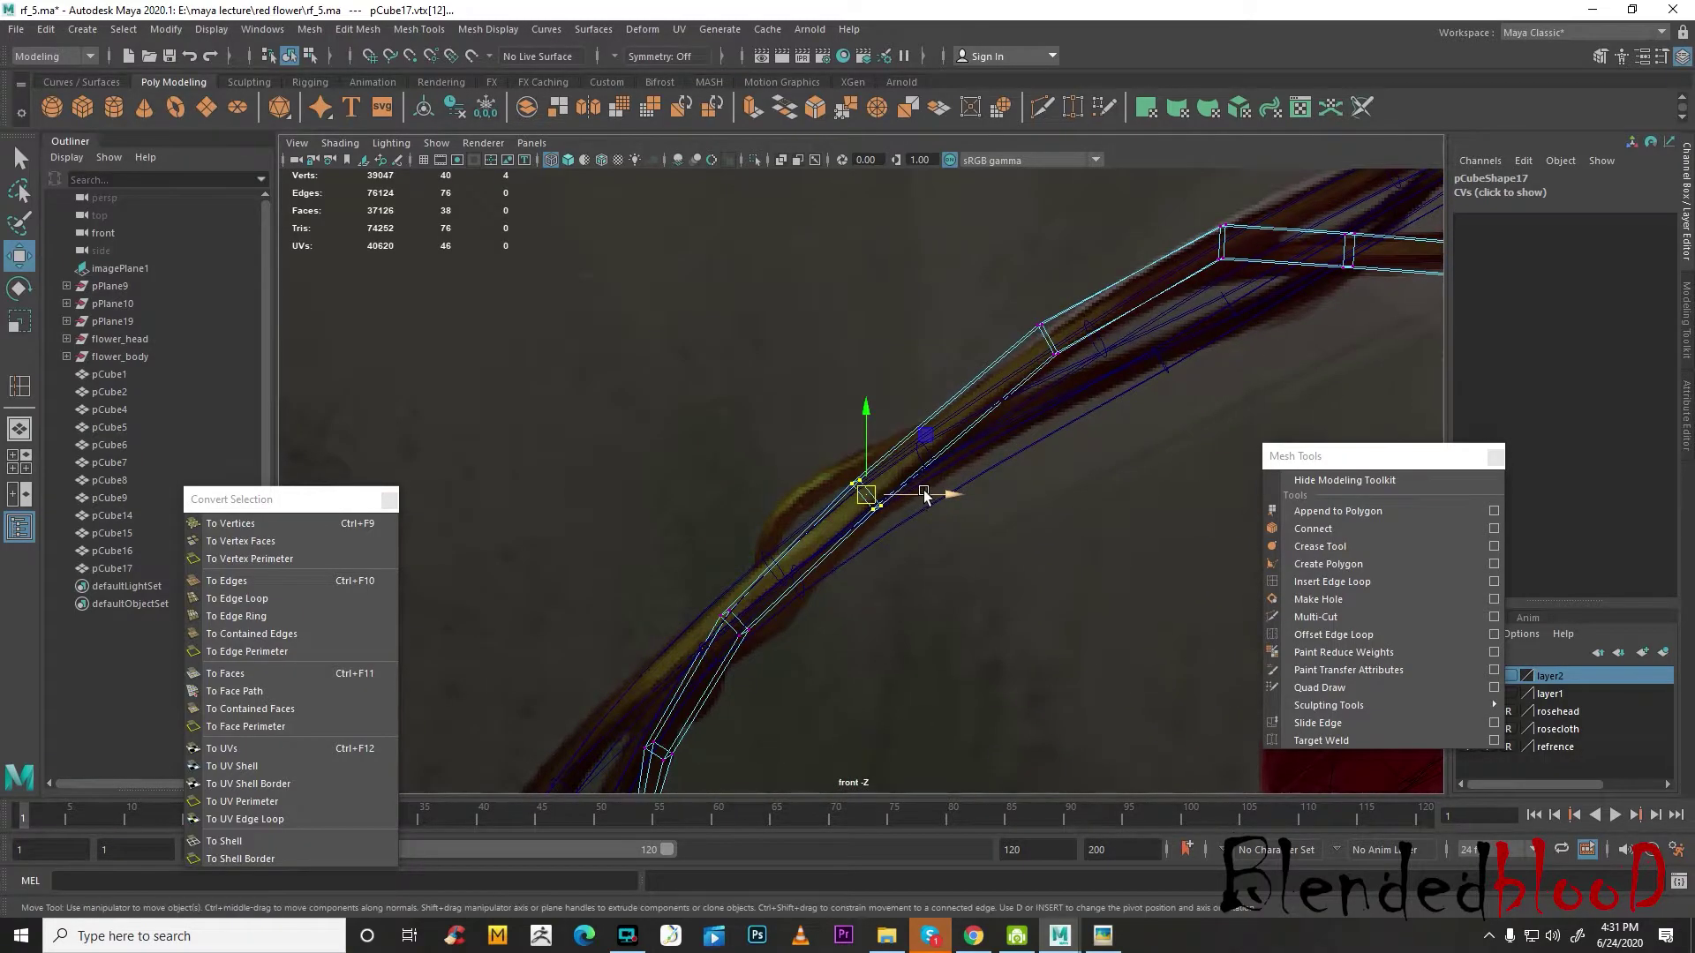
mouse_move(868, 502)
left_mouse_down()
mouse_move(893, 519)
mouse_move(859, 484)
left_mouse_up()
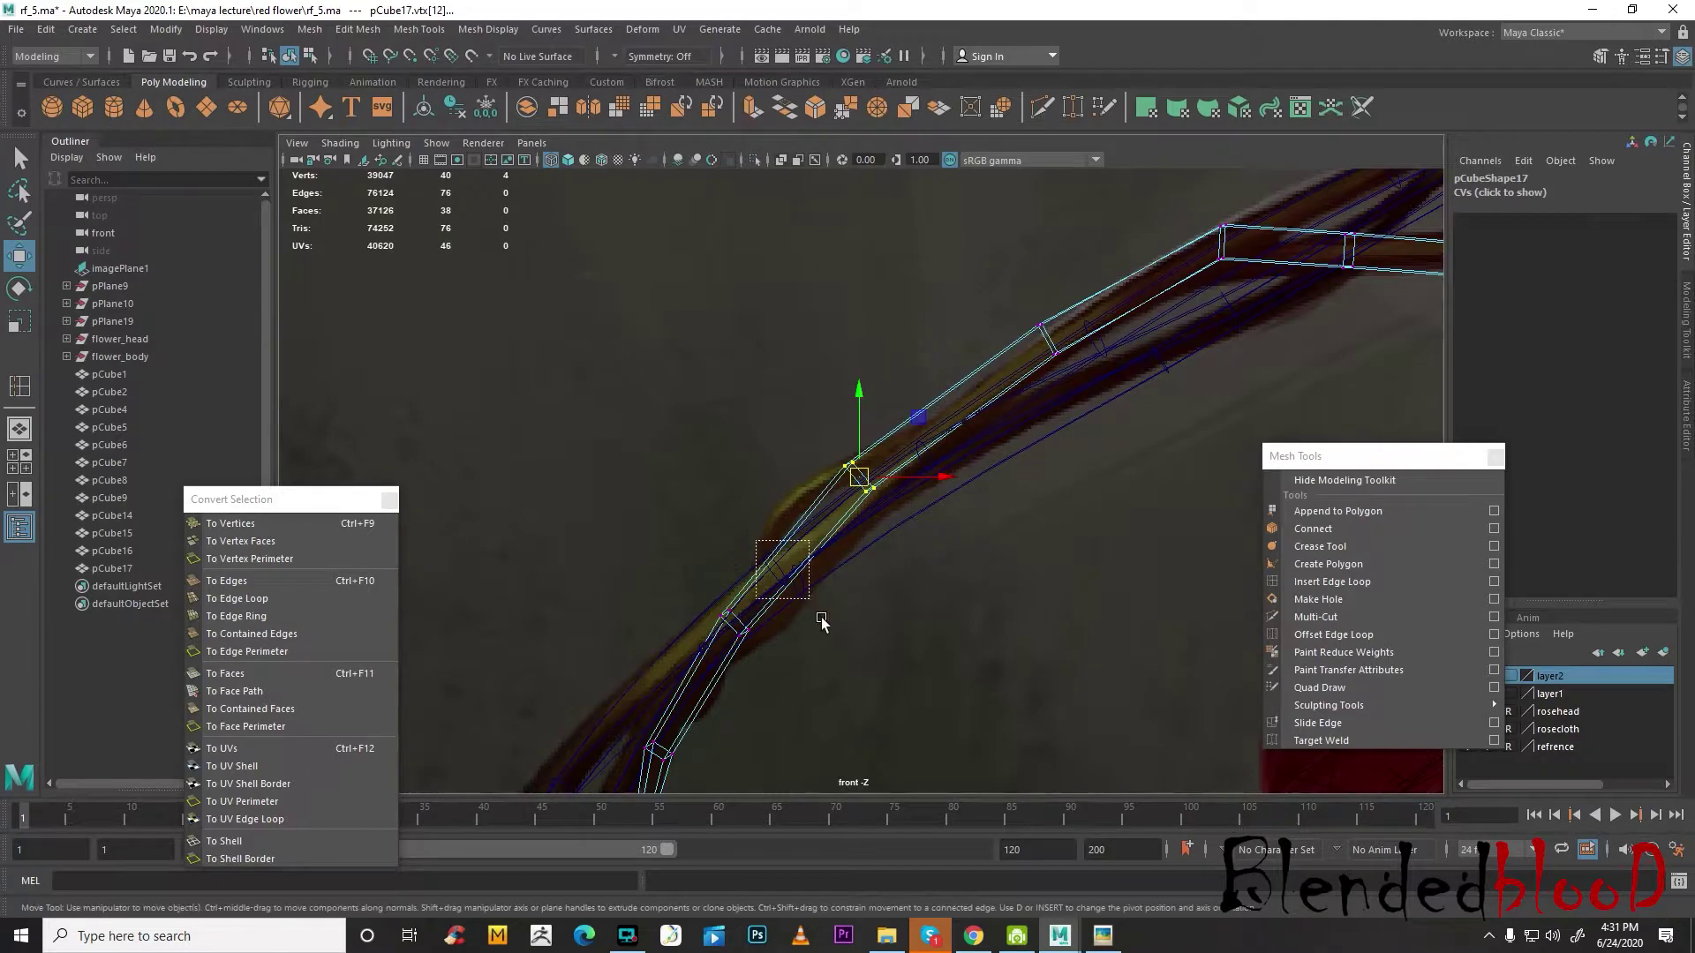
left_click_drag(777, 560, 788, 600)
key("ctrl+z")
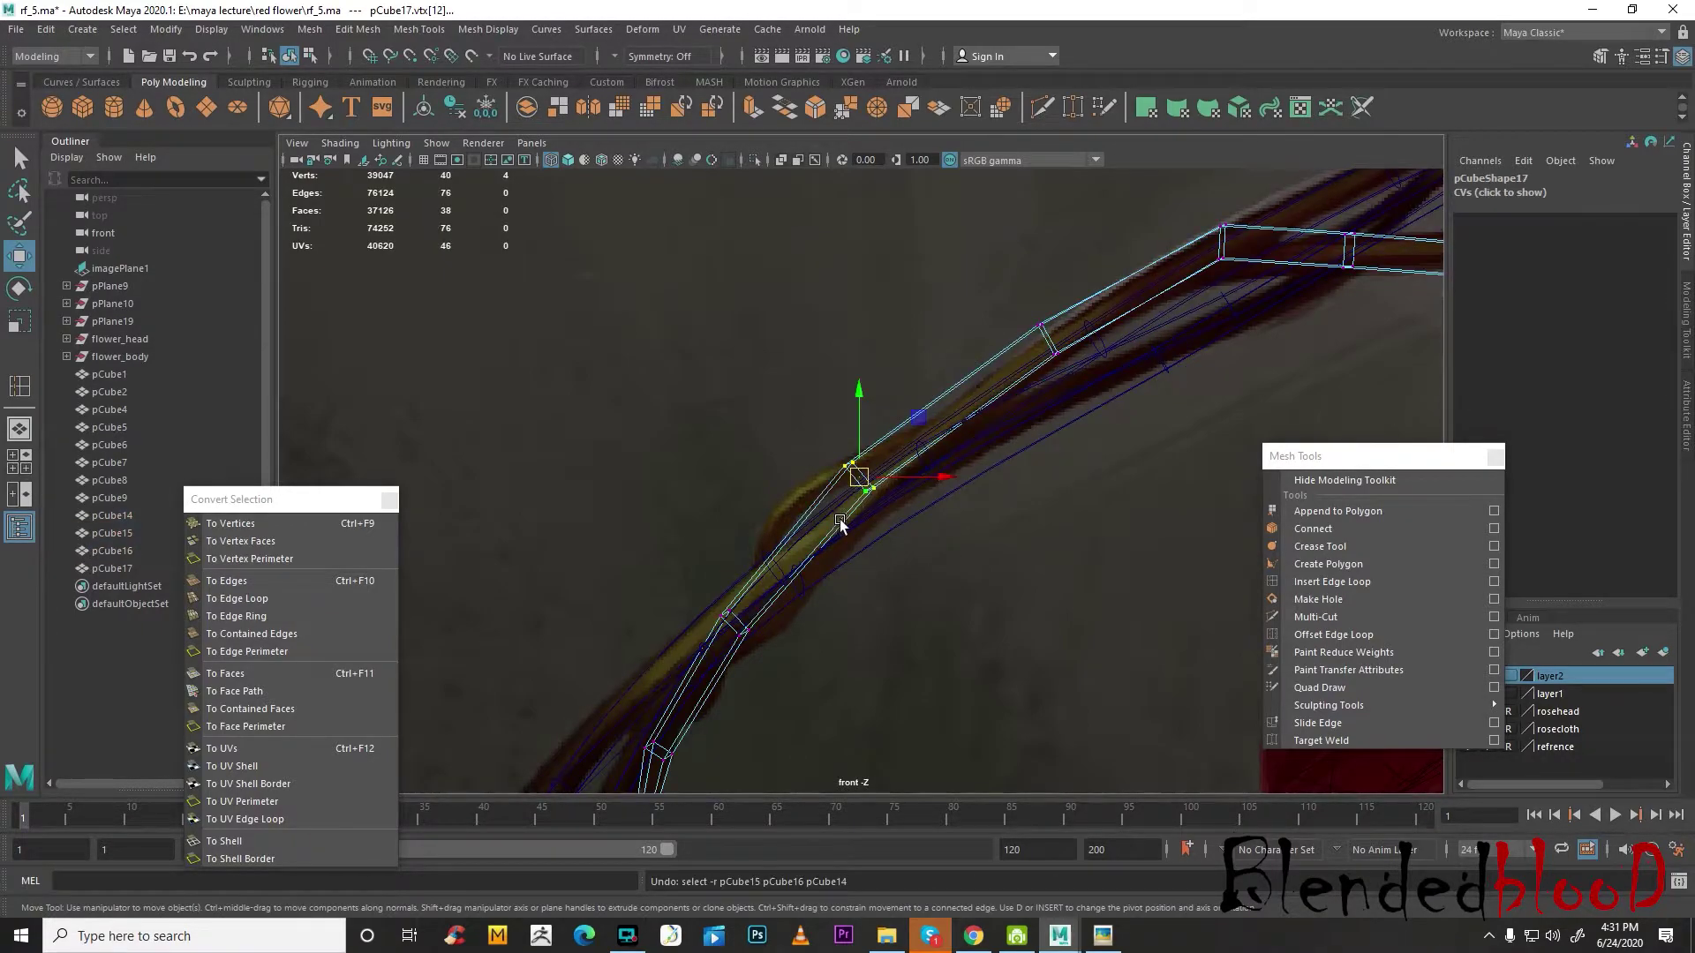
- Move pCube17's lower ring up to the painted bend, and insert an edge loop below it aligned with the painted vine
middle_click_drag(854, 535, 861, 548, "alt")
left_click_drag(742, 645, 786, 535)
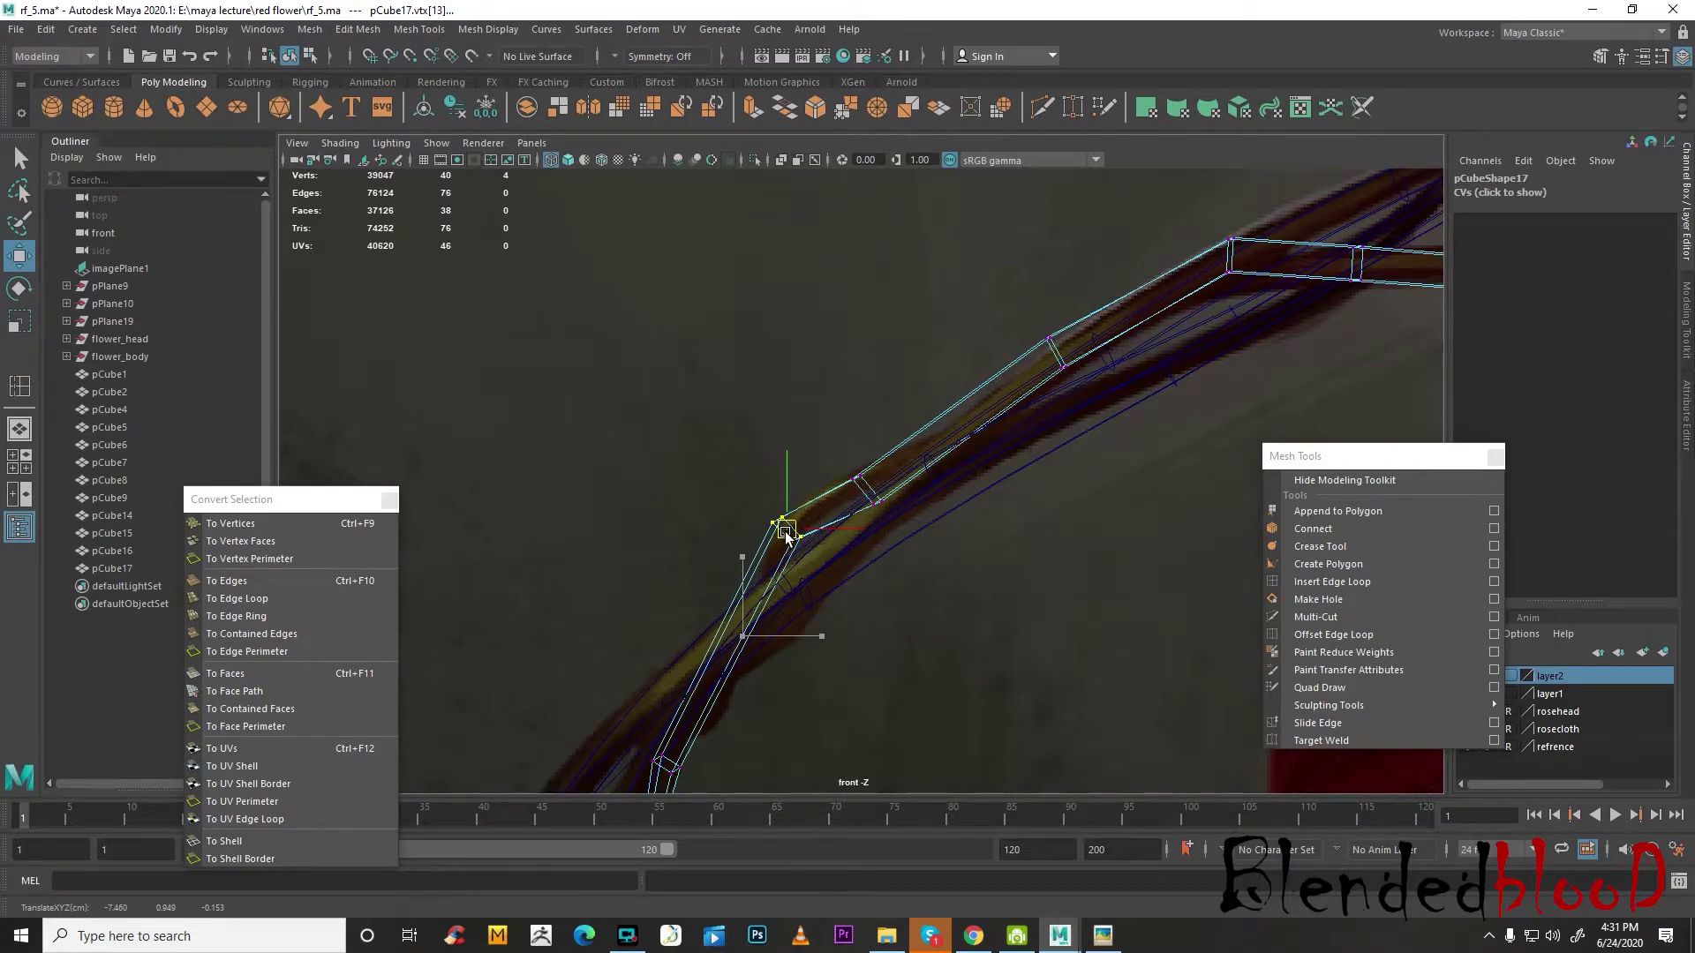
middle_click_drag(883, 565, 898, 473, "alt")
left_click(1335, 584)
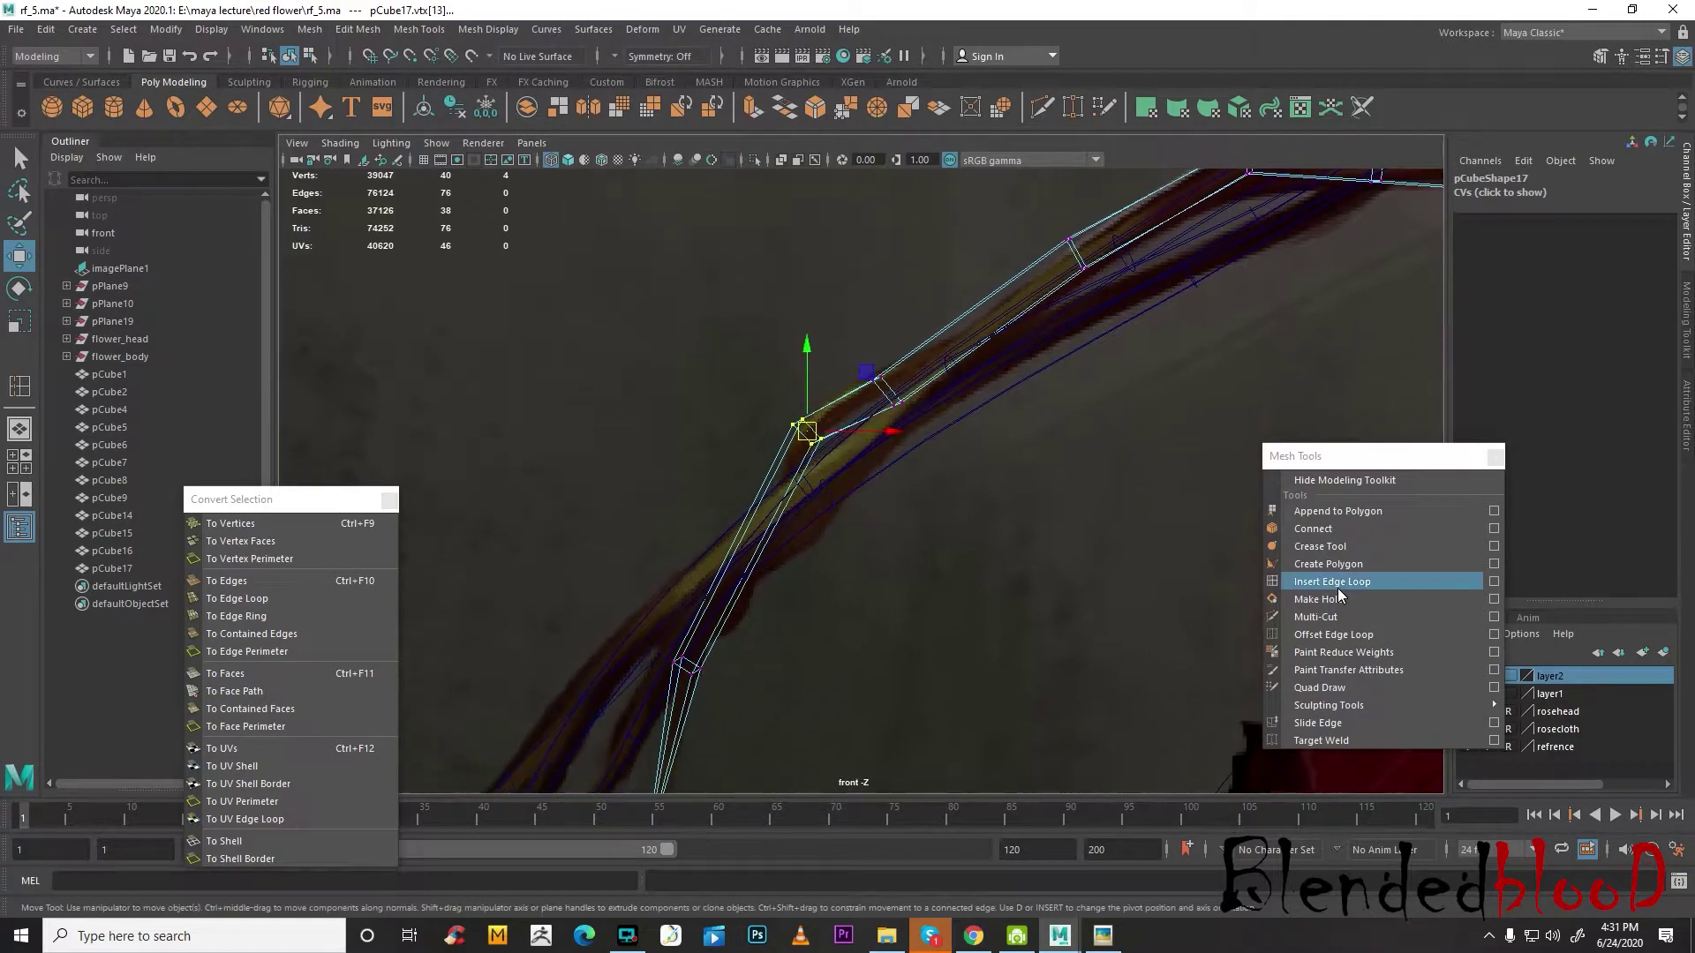
left_click(762, 549)
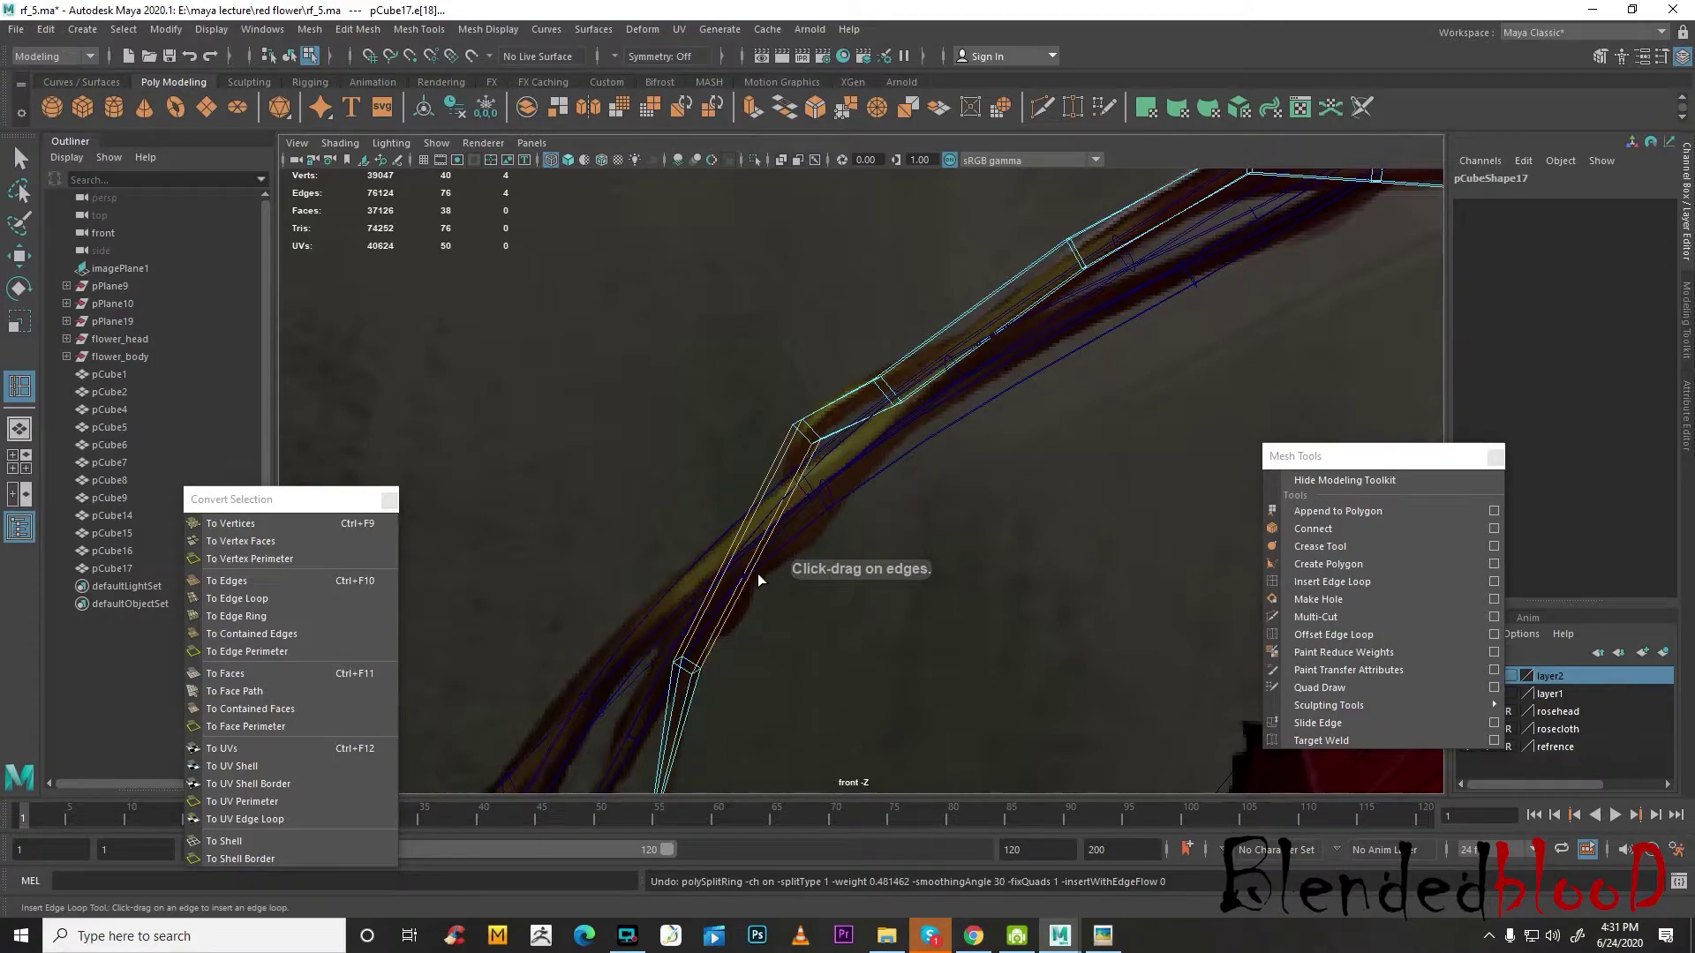
key("w")
right_click_drag(749, 449, 652, 463)
left_click_drag(615, 499, 774, 565)
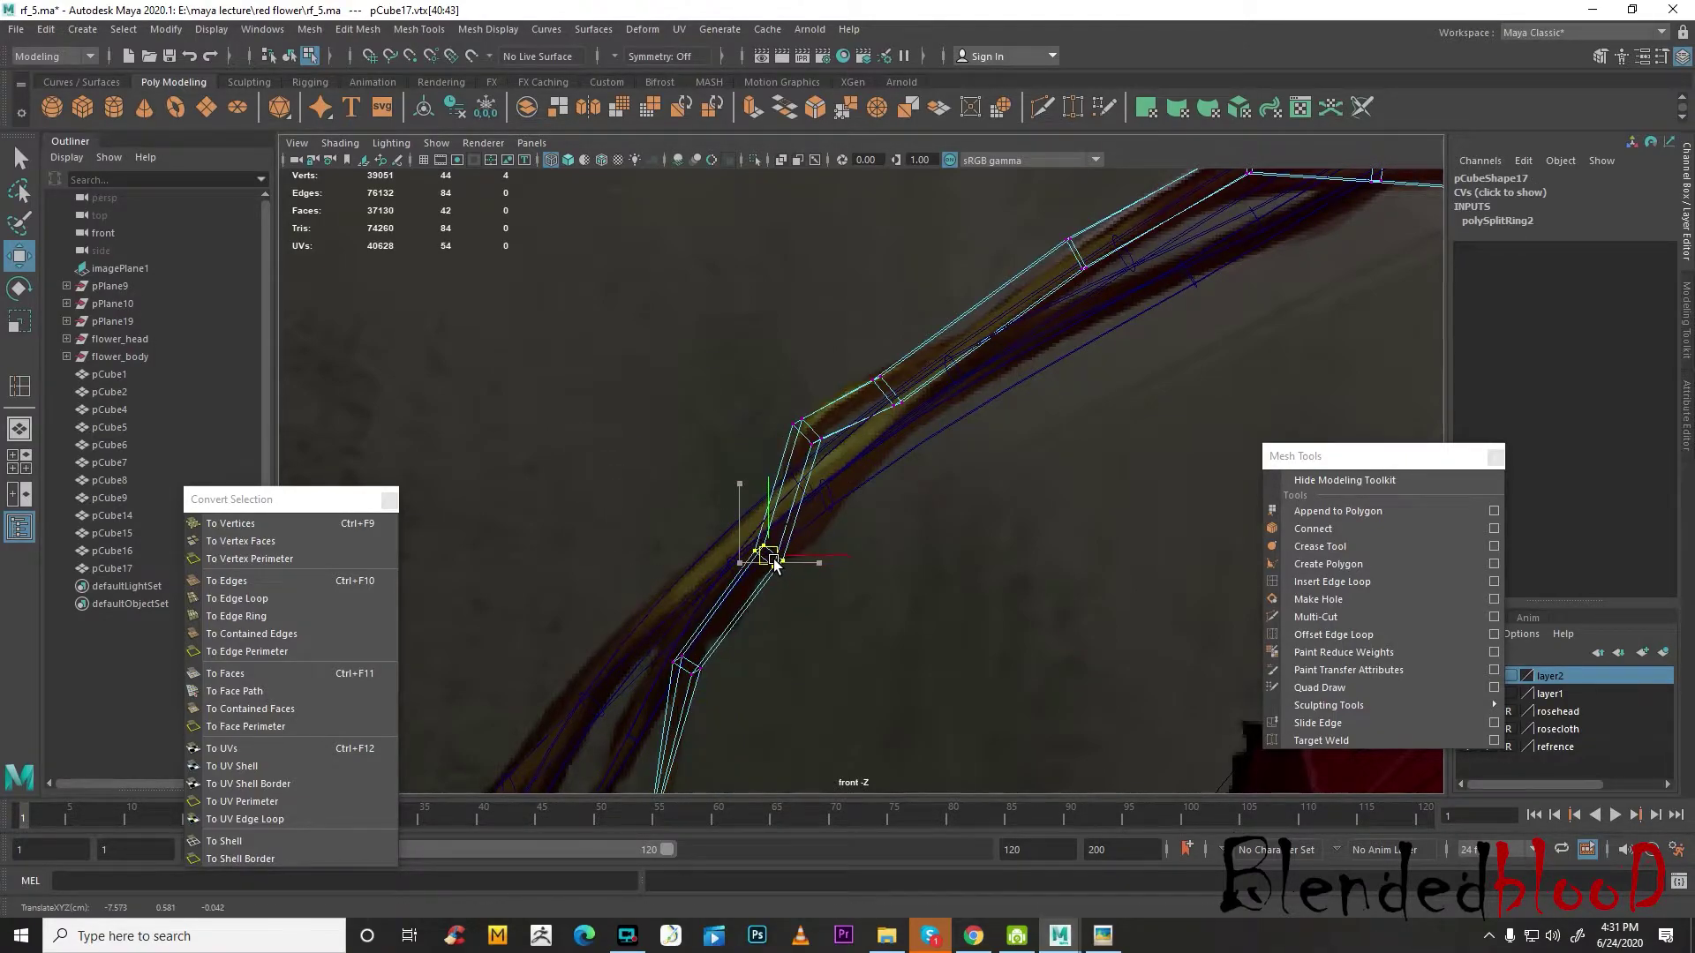
- Nudge pCube17's ring above the bend onto the painted vine and select the ring where the strand turns towards the body
middle_click_drag(1000, 527, 892, 679, "alt")
left_click_drag(898, 362, 1041, 511)
left_click_drag(969, 406, 972, 416)
middle_click_drag(1211, 412, 1063, 431, "alt")
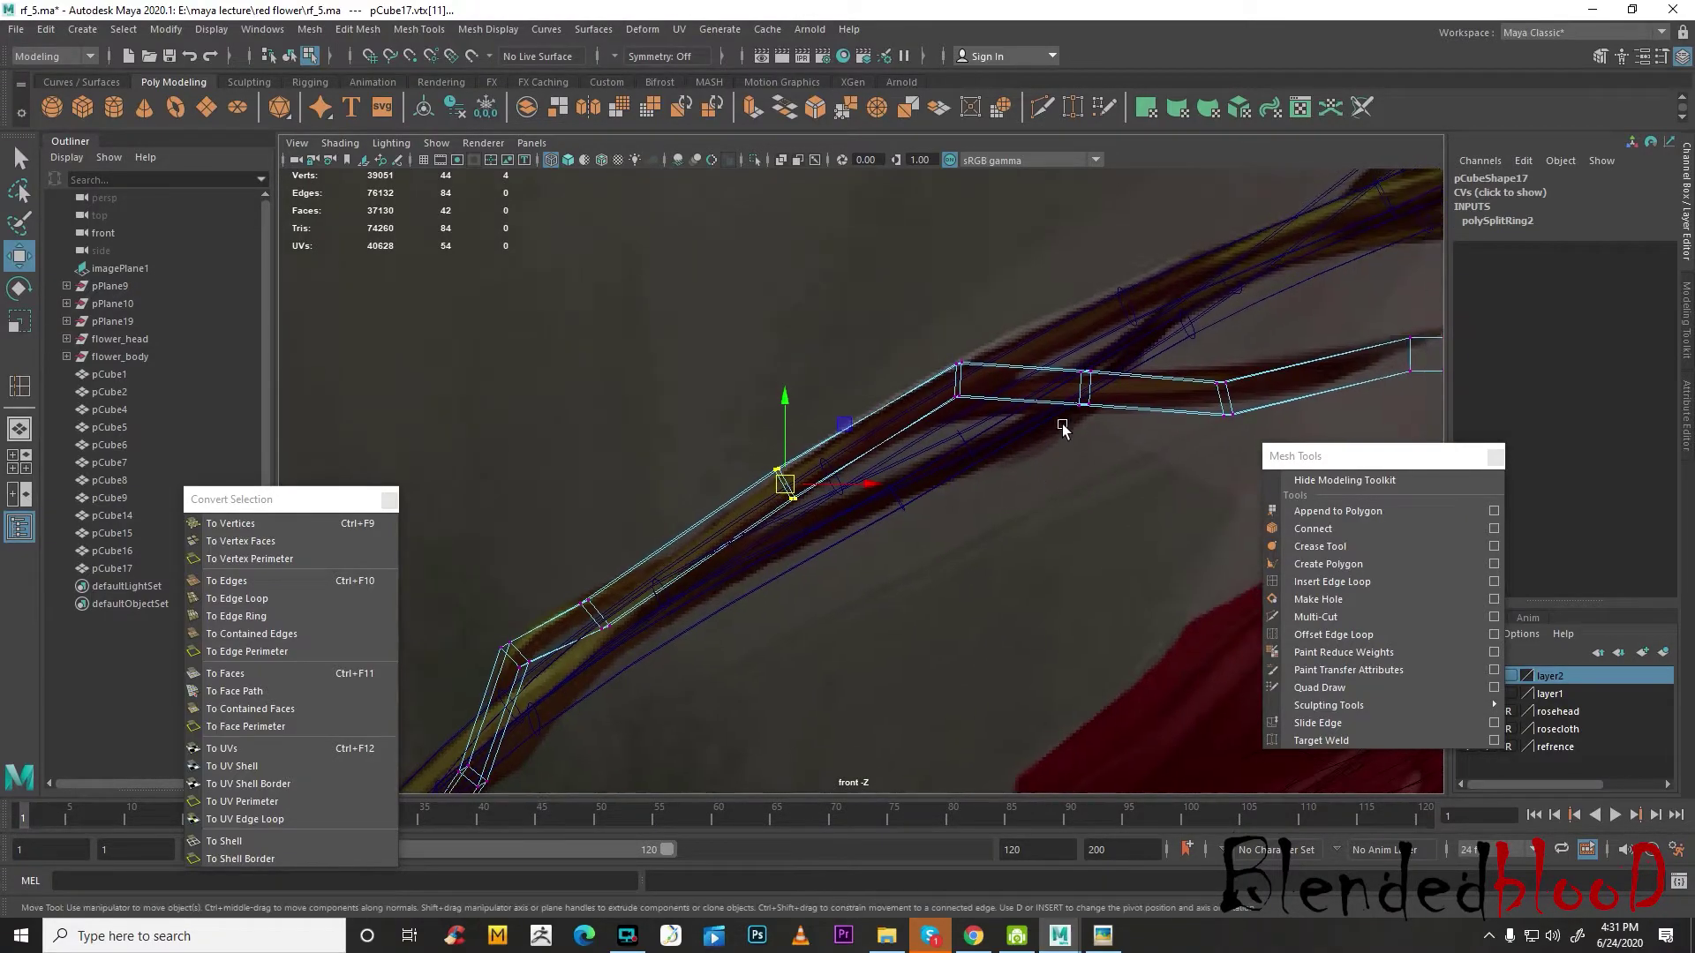
right_click_drag(964, 386, 1019, 386, "alt")
middle_click_drag(1020, 386, 986, 454, "alt")
scroll(1012, 410, "down", 5)
scroll(1010, 416, "up", 3)
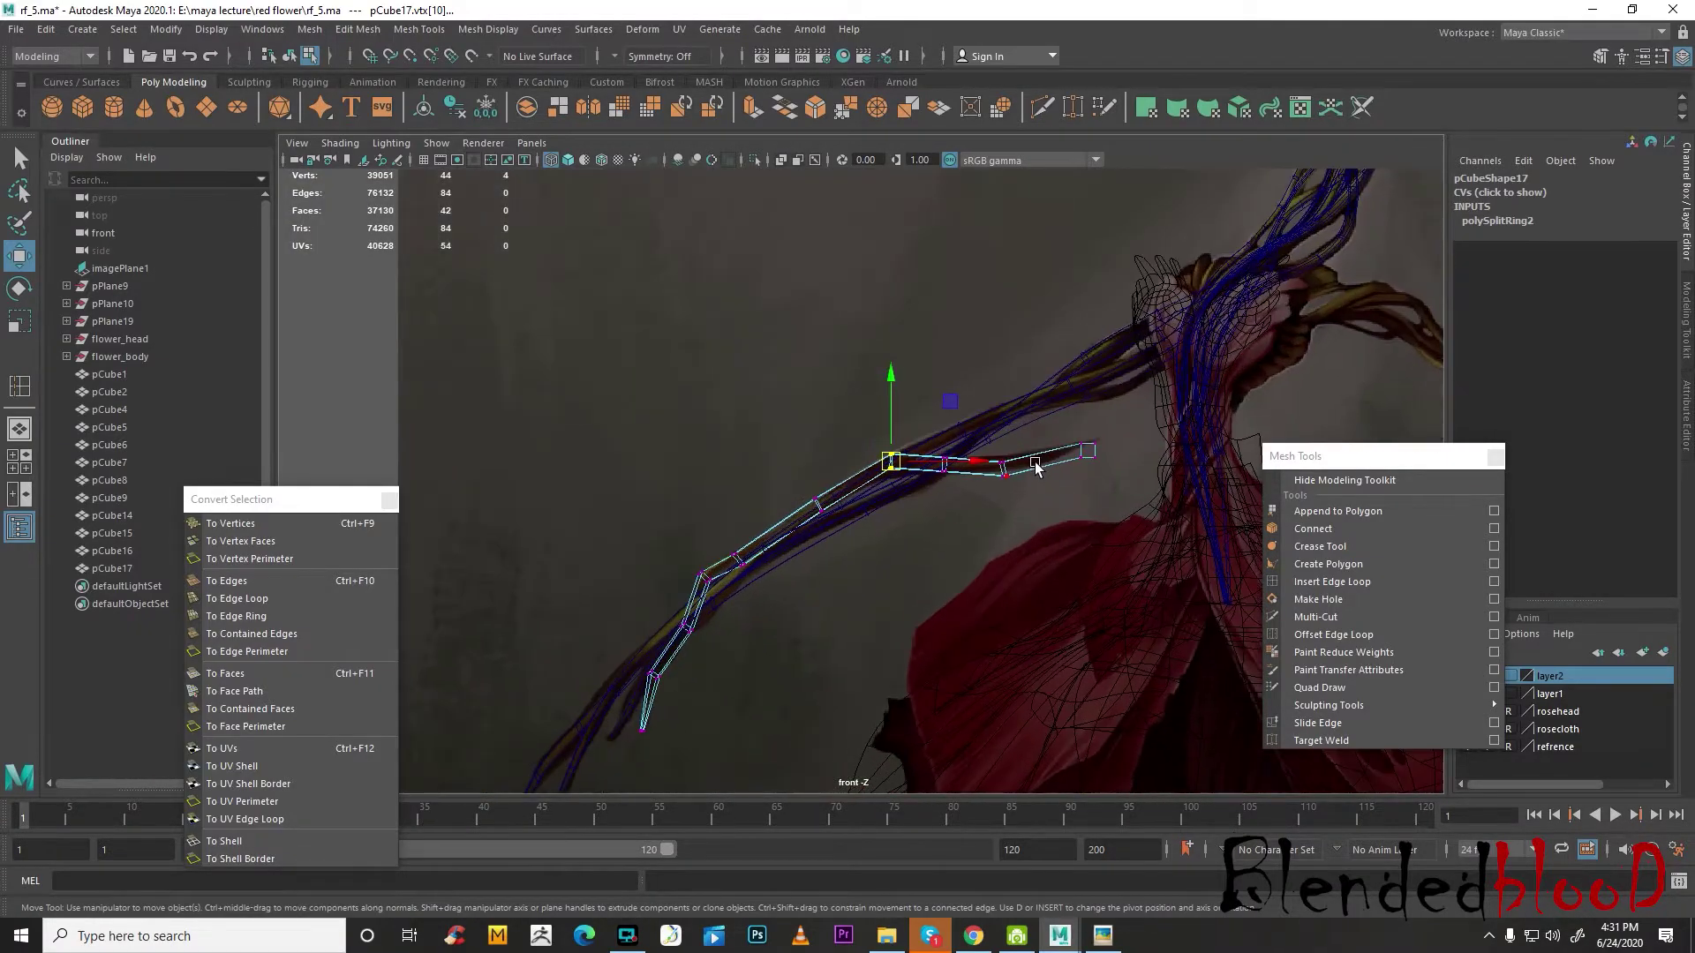
- Taper pCube17's upper tip onto the painted strand end, and scale and reposition the ring next to it
middle_click_drag(1138, 495, 930, 528, "alt")
scroll(931, 528, "up", 3)
left_click_drag(927, 455, 973, 459)
key("r")
key("w")
left_click_drag(771, 492, 861, 603)
key("r")
left_click_drag(796, 530, 801, 526)
key("w")
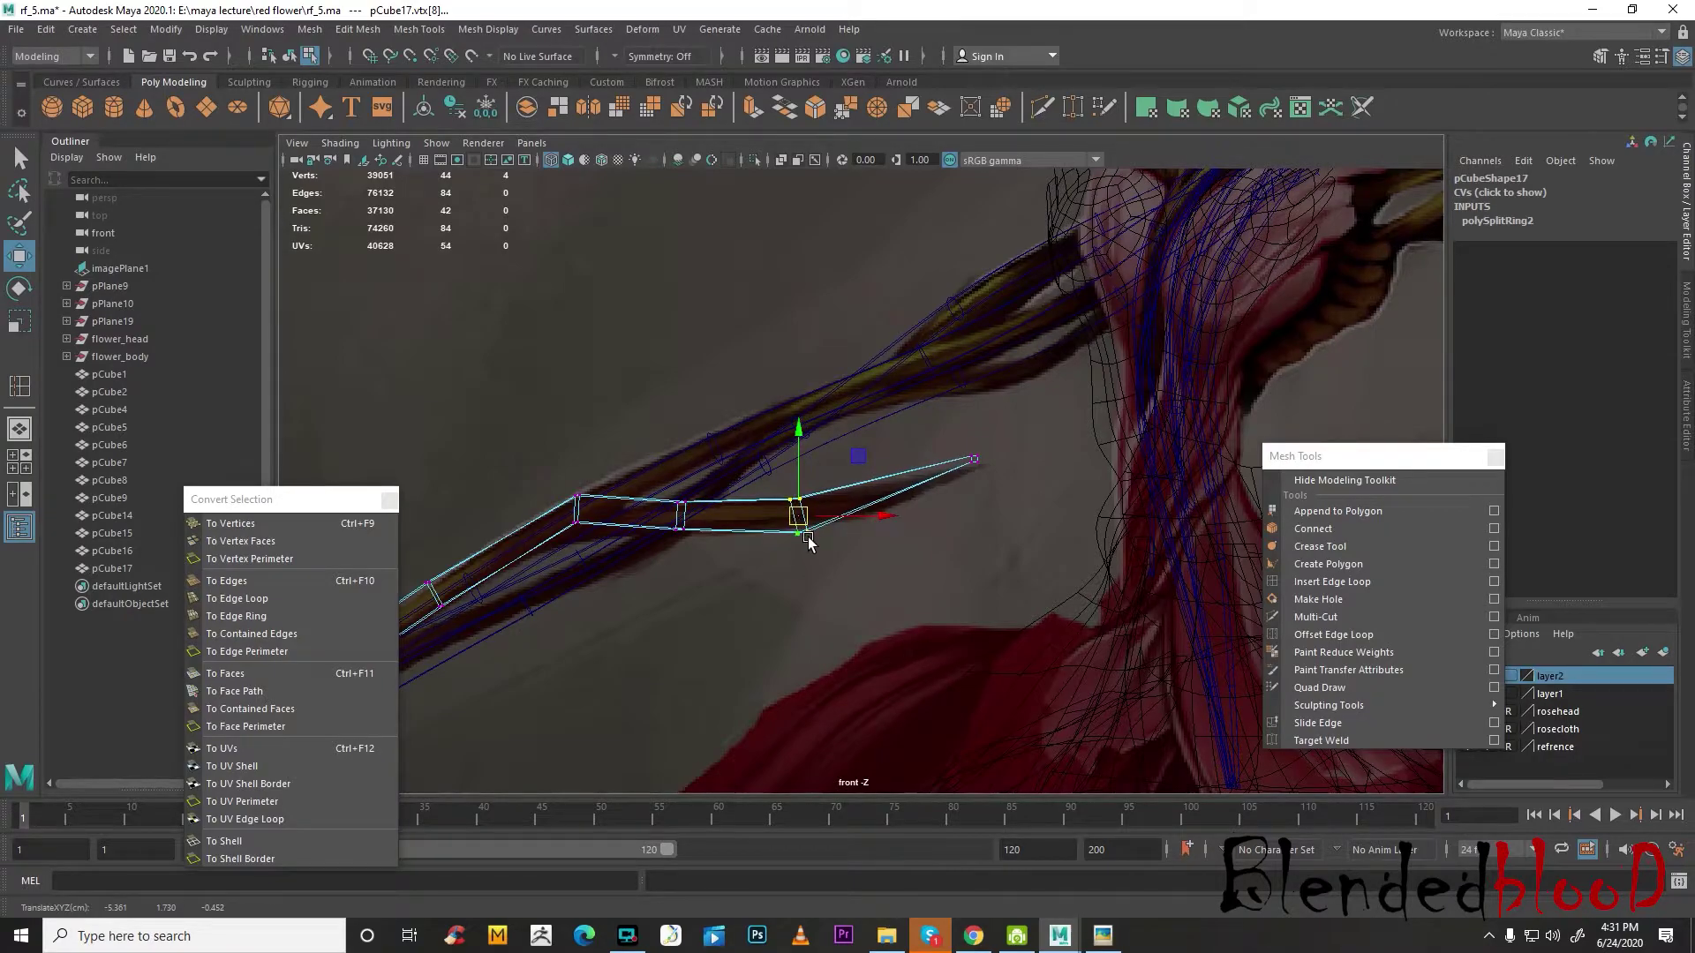
- Smooth pCube17's preview and adjust its lower vertex ring among the neighbouring vines in the perspective view
key("3")
key("space")
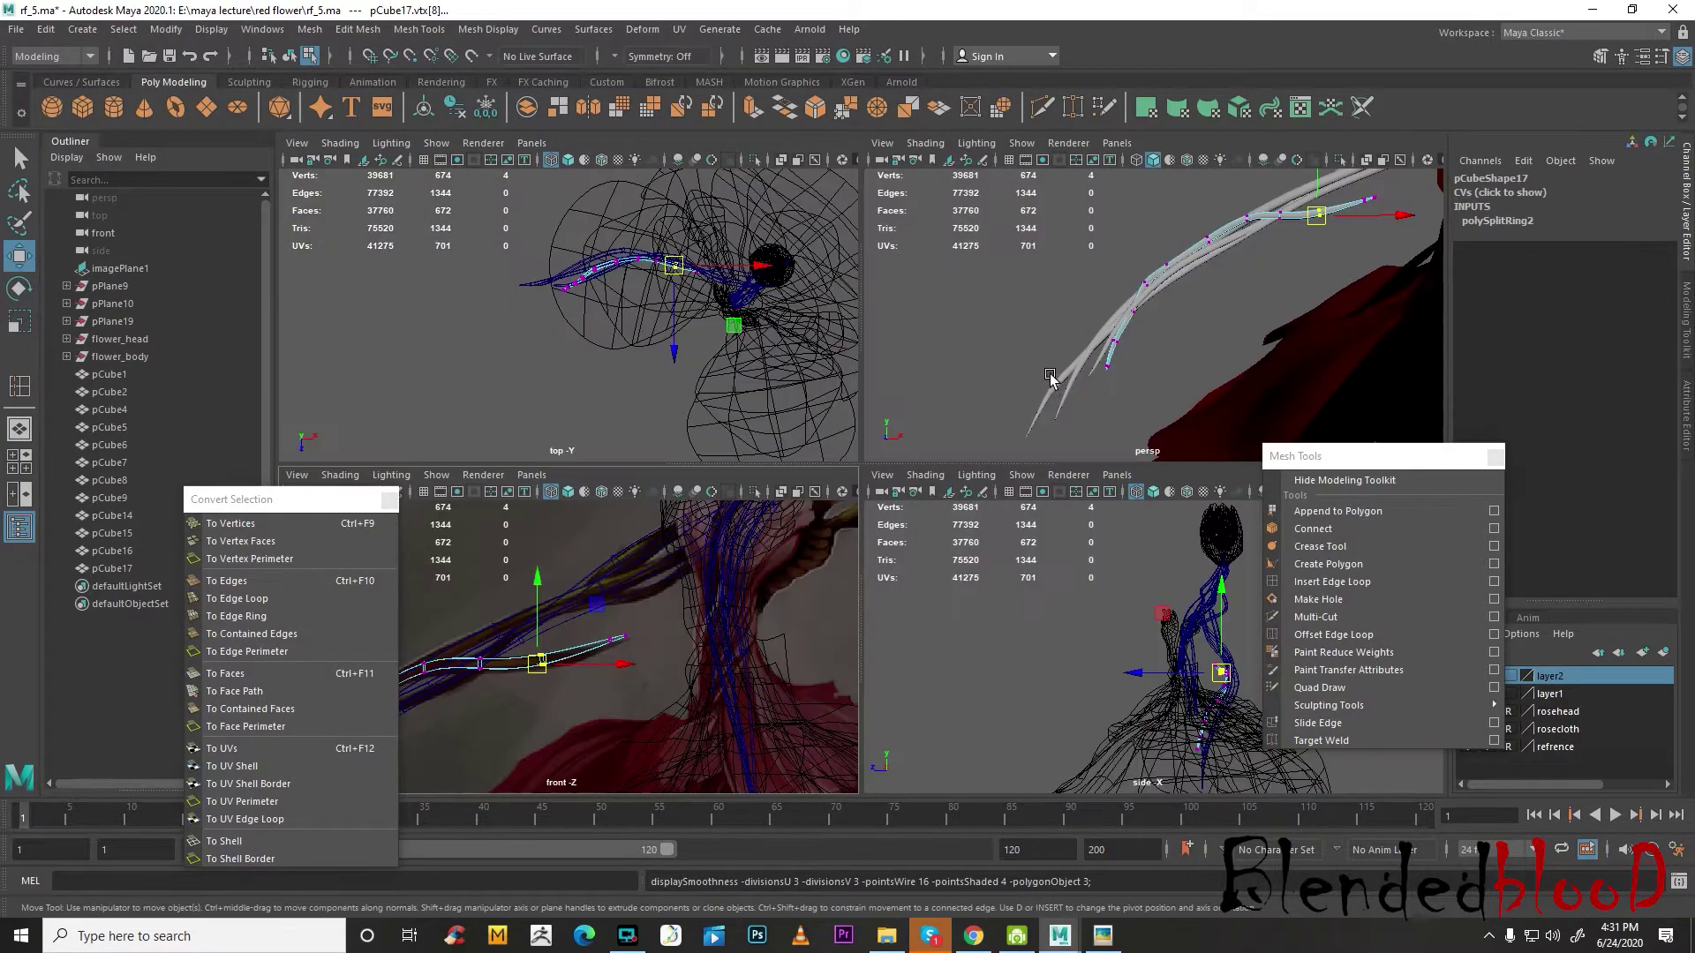
key("space")
left_click_drag(1066, 428, 1134, 439, "alt")
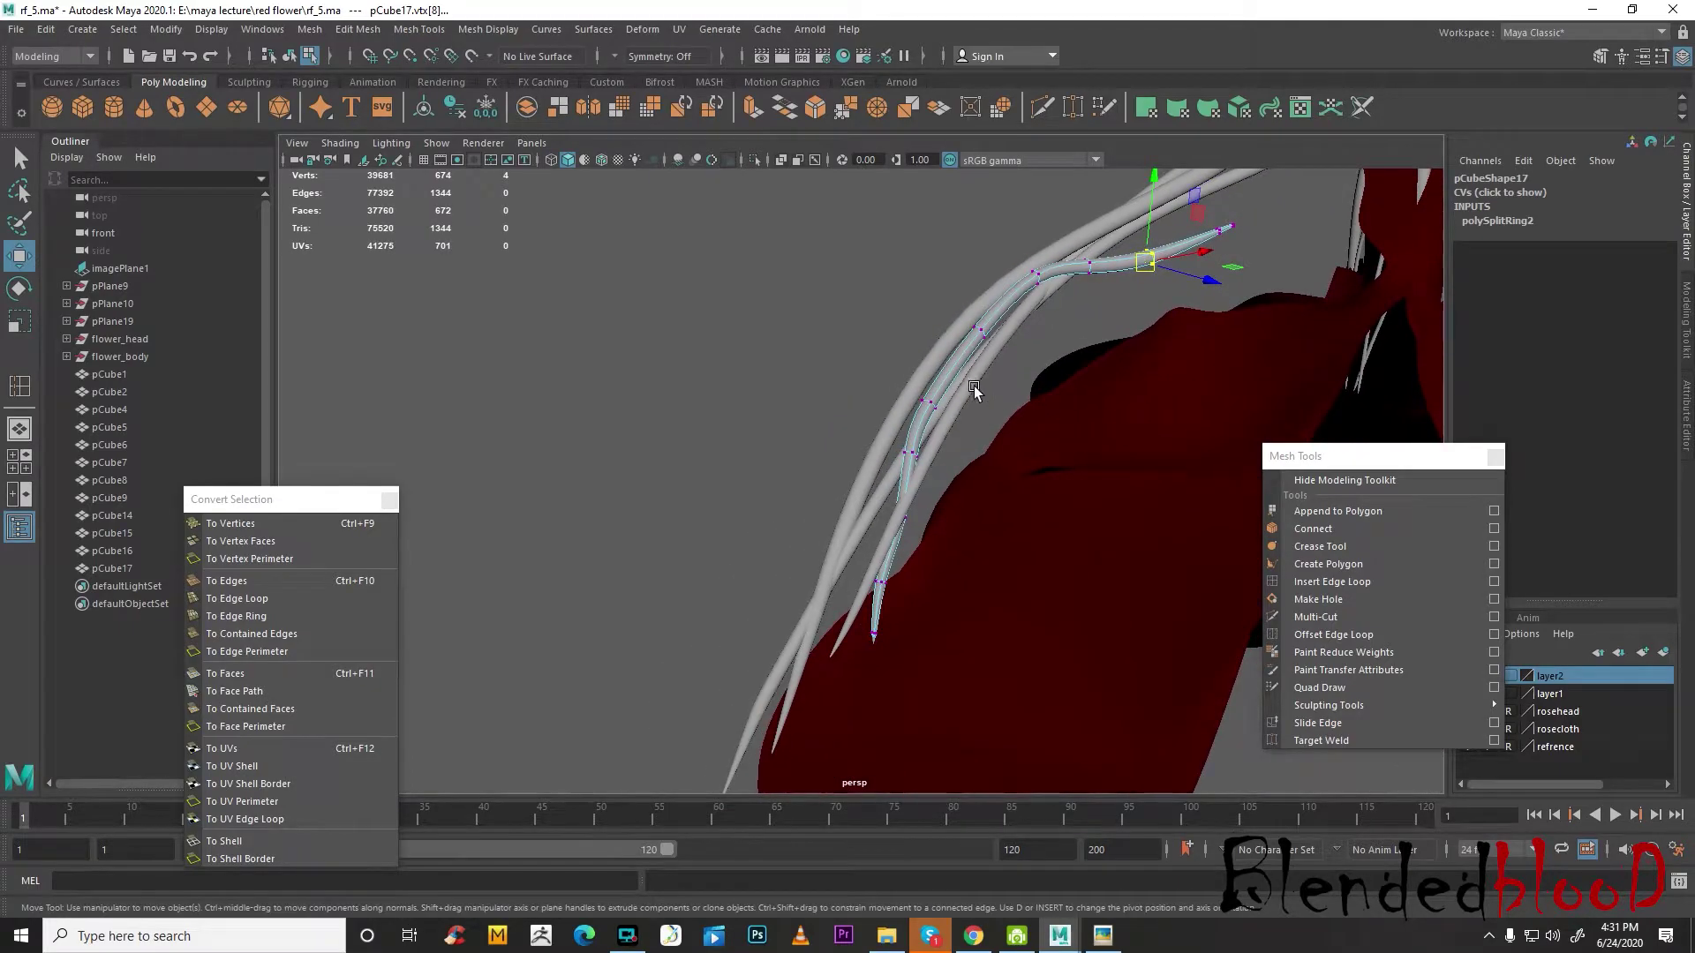
left_click_drag(976, 385, 938, 447, "alt")
scroll(935, 450, "up", 3)
left_click_drag(830, 501, 989, 524, "alt")
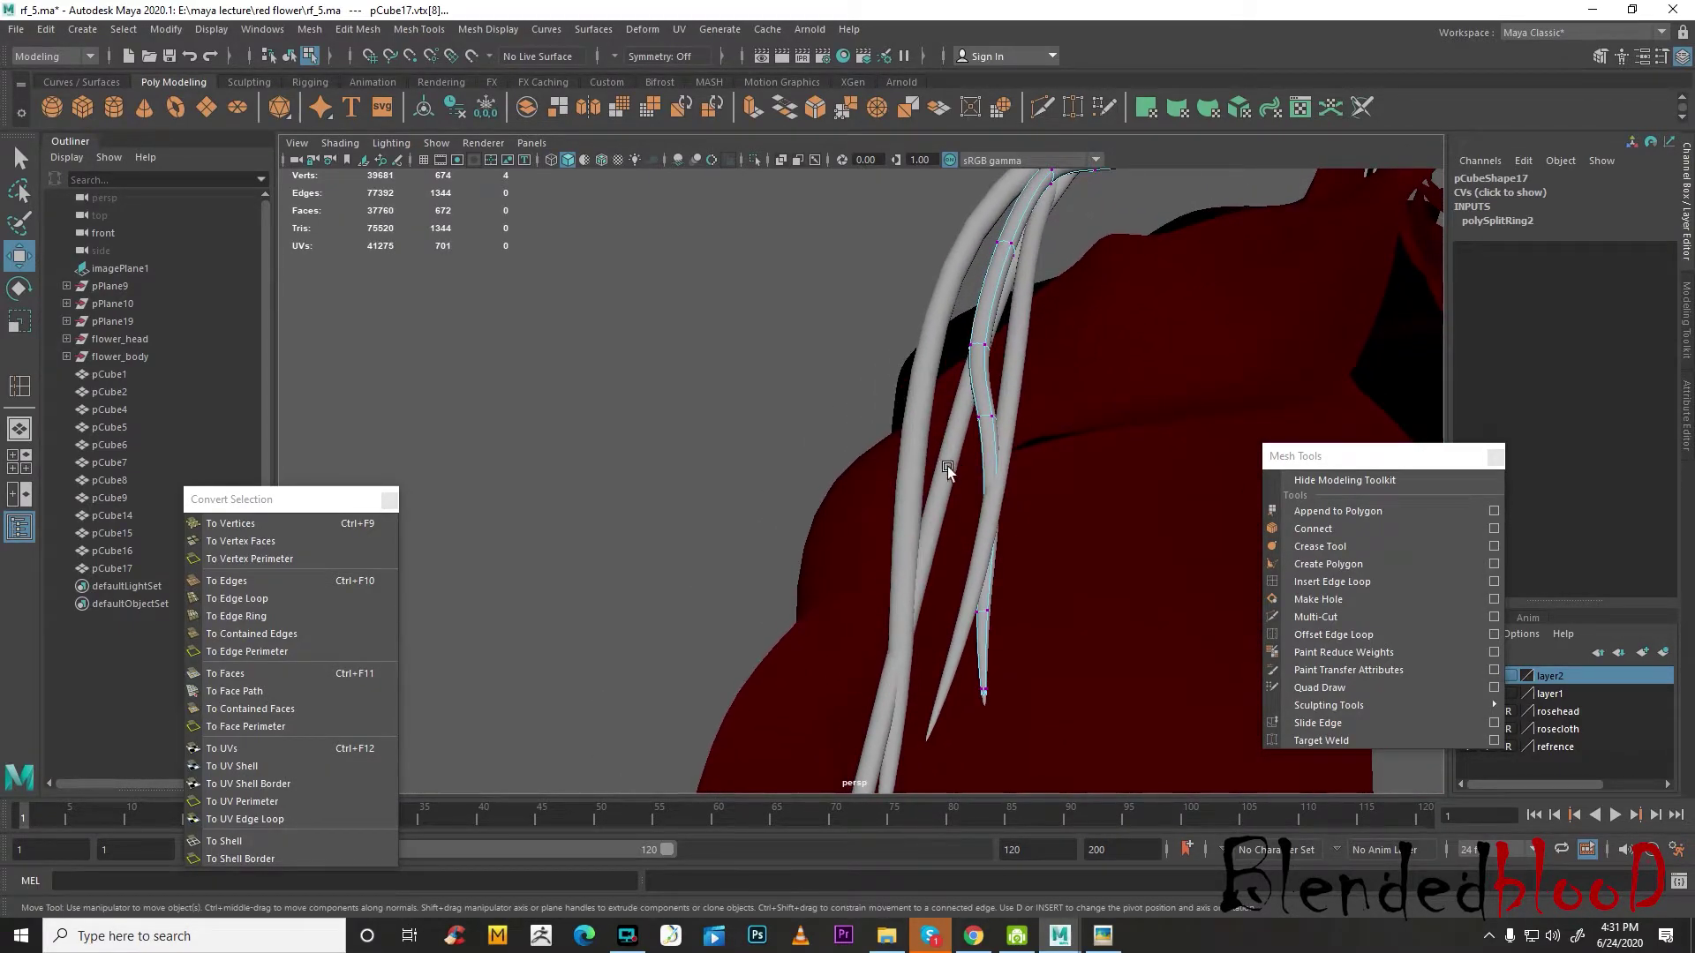
left_click_drag(943, 465, 1055, 586)
key("1")
mouse_move(949, 492)
left_mouse_down()
mouse_move(1004, 529)
mouse_move(1042, 530)
mouse_move(1003, 541)
mouse_move(1029, 507)
mouse_move(1124, 468)
mouse_move(986, 530)
mouse_move(897, 507)
mouse_move(1130, 491)
mouse_move(958, 510)
left_mouse_up()
key("3")
right_click_drag(958, 509, 892, 415, "alt")
- Try lowering pCube16's lengthwise edges where it crosses pCube17, and undo the edge move
right_click_drag(982, 480, 981, 477)
double_click(975, 432)
left_click_drag(1016, 475, 1005, 369, "alt")
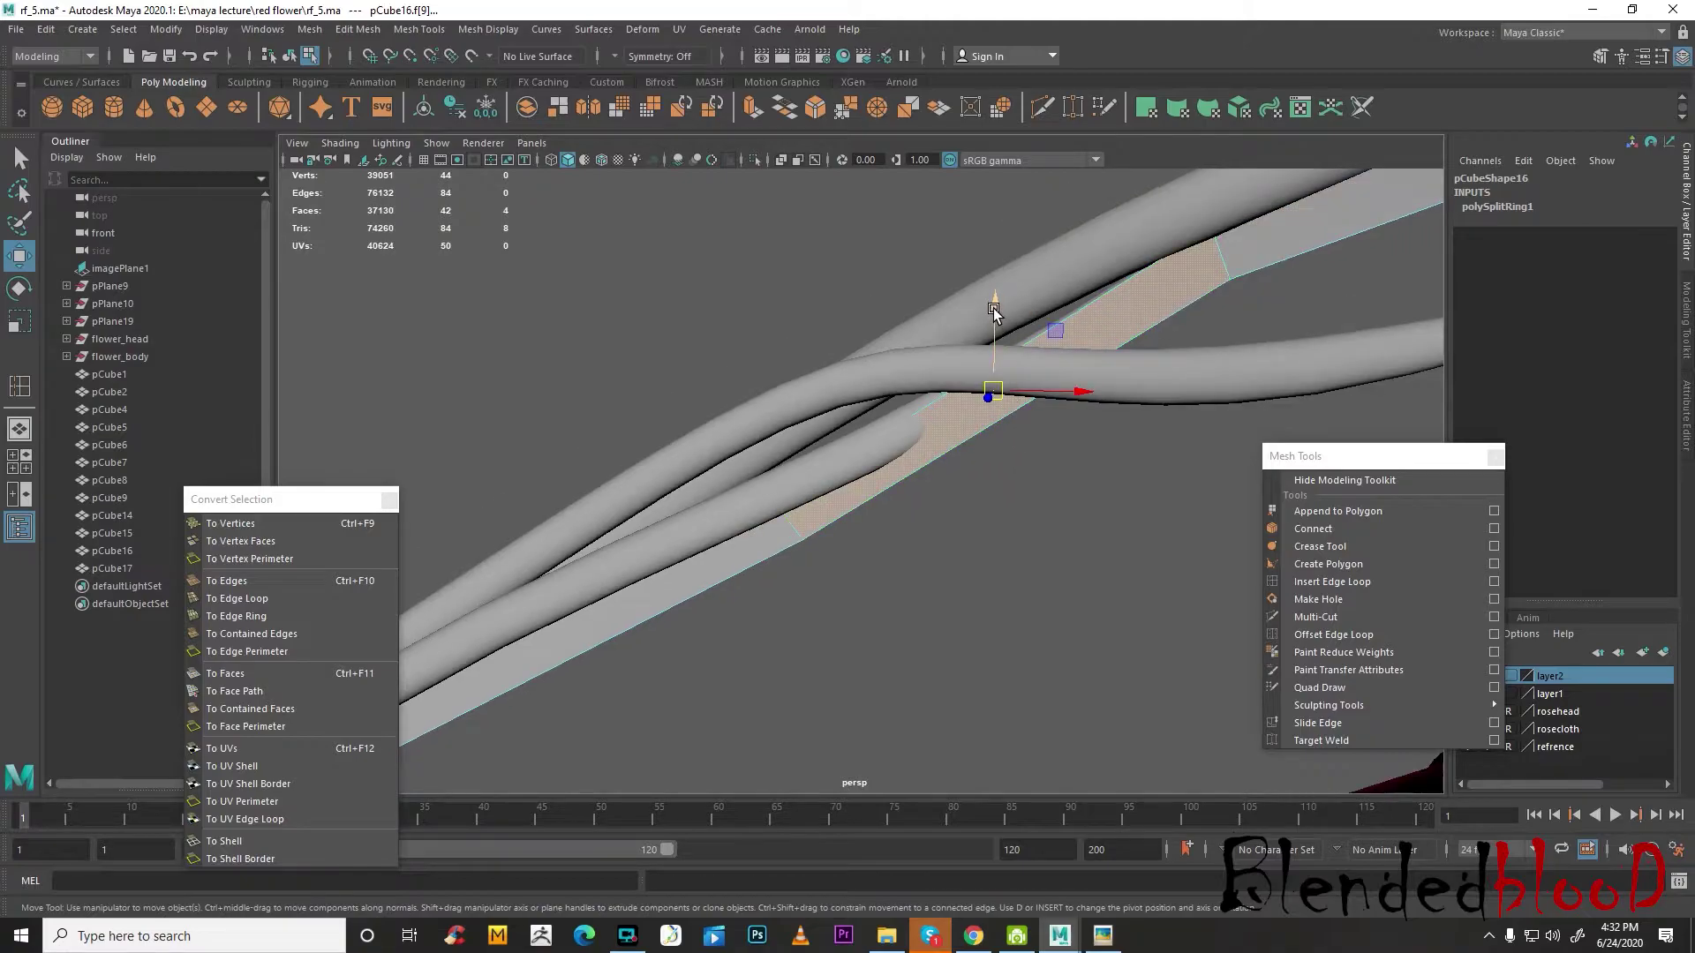
right_click(945, 445)
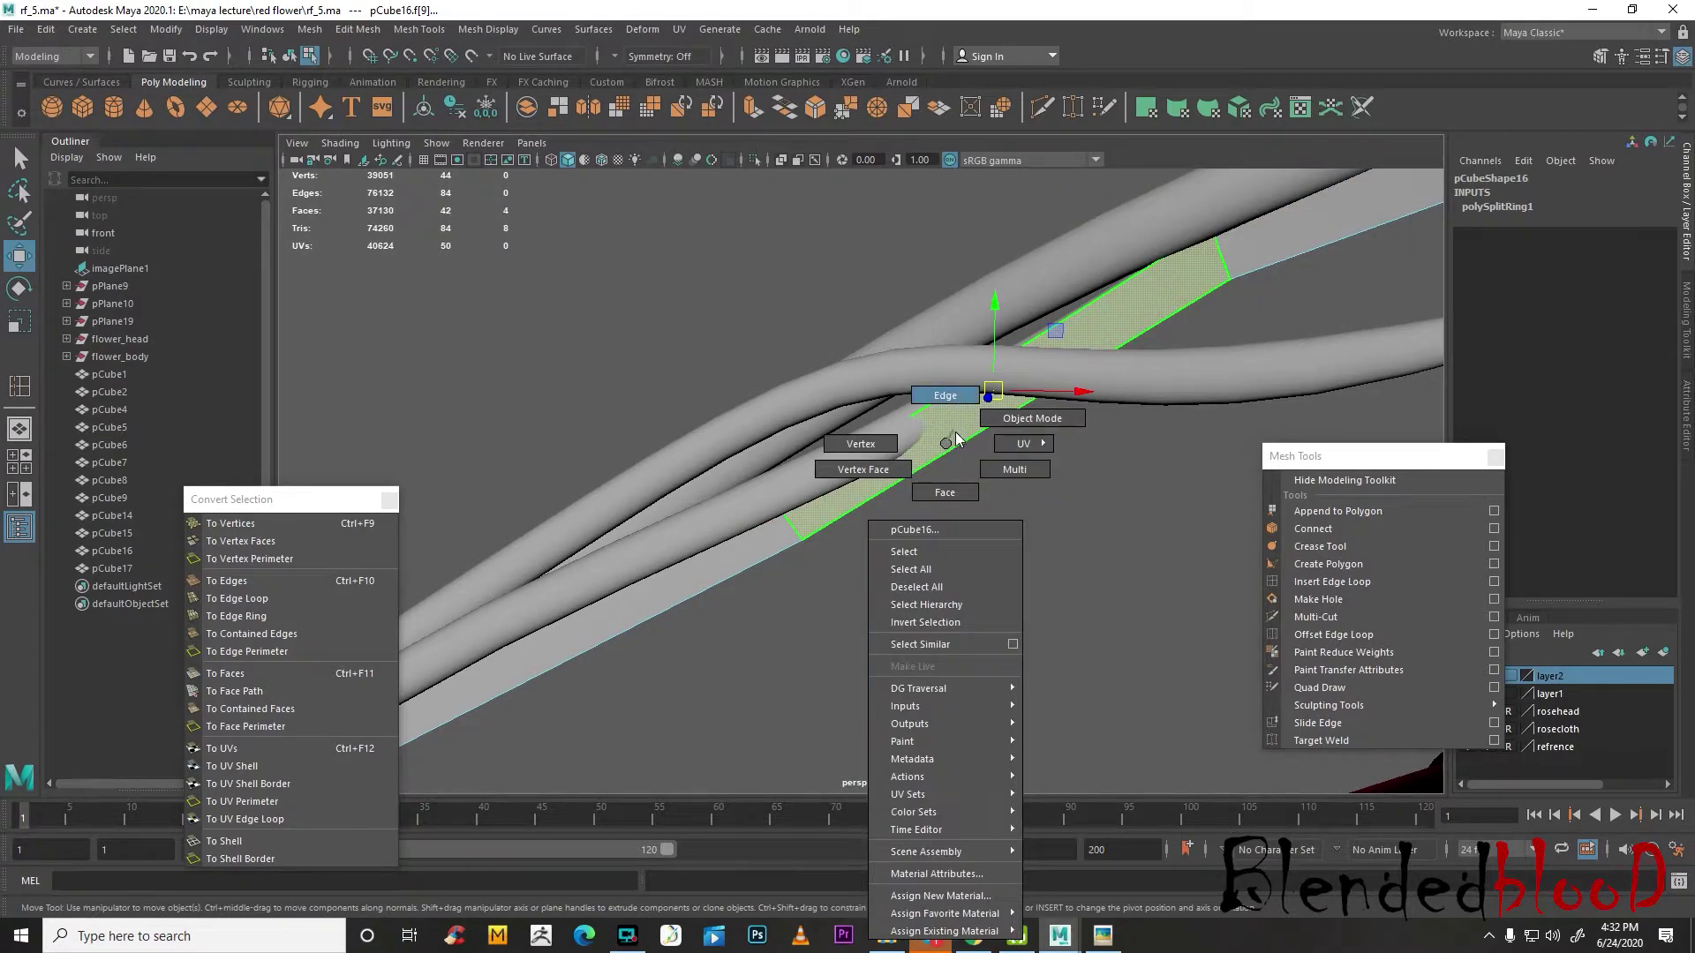
left_click(945, 395)
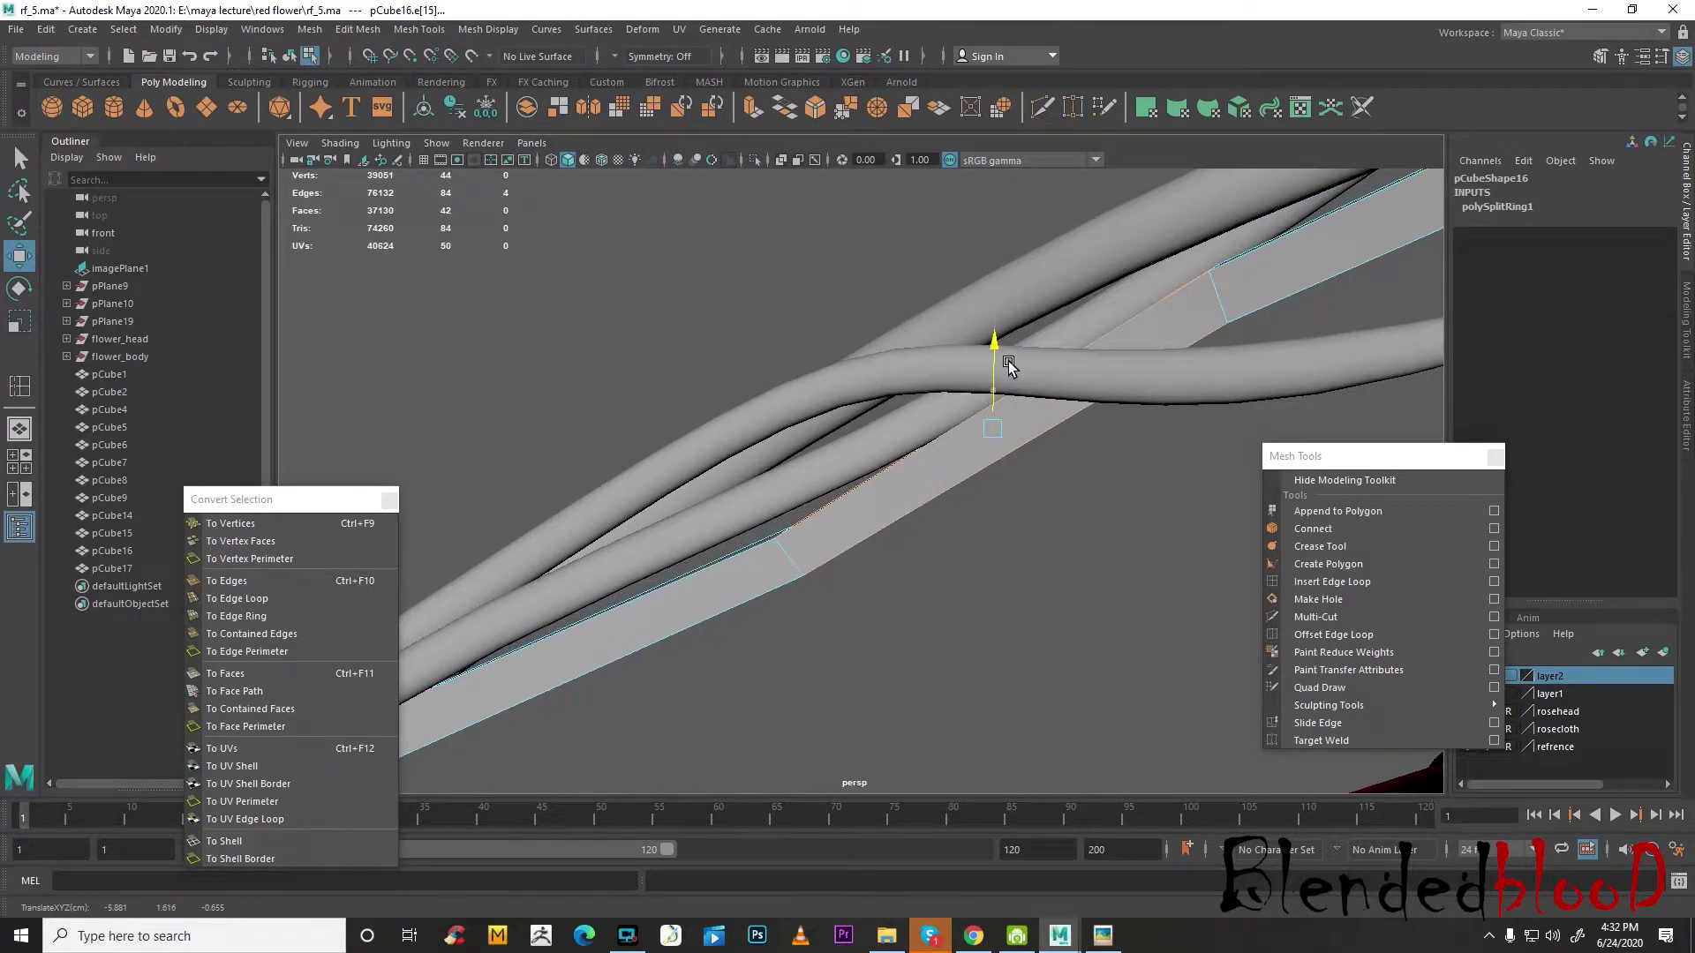
left_click_drag(1008, 362, 982, 488, "alt")
key("3")
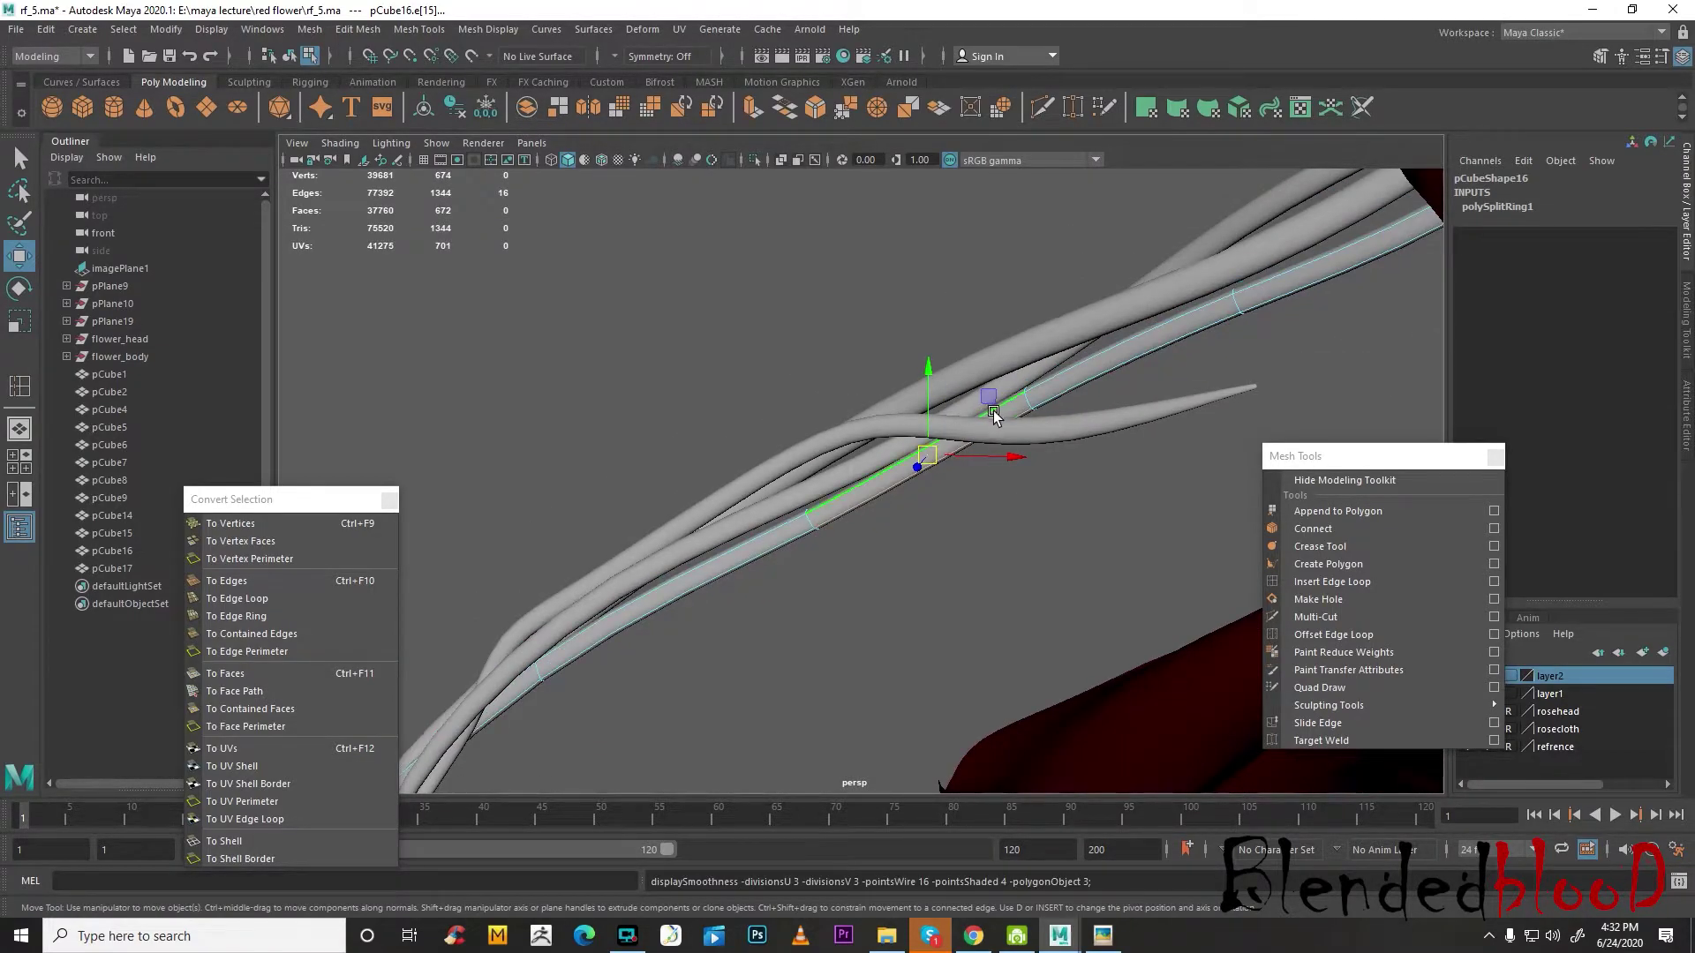
key("ctrl+z")
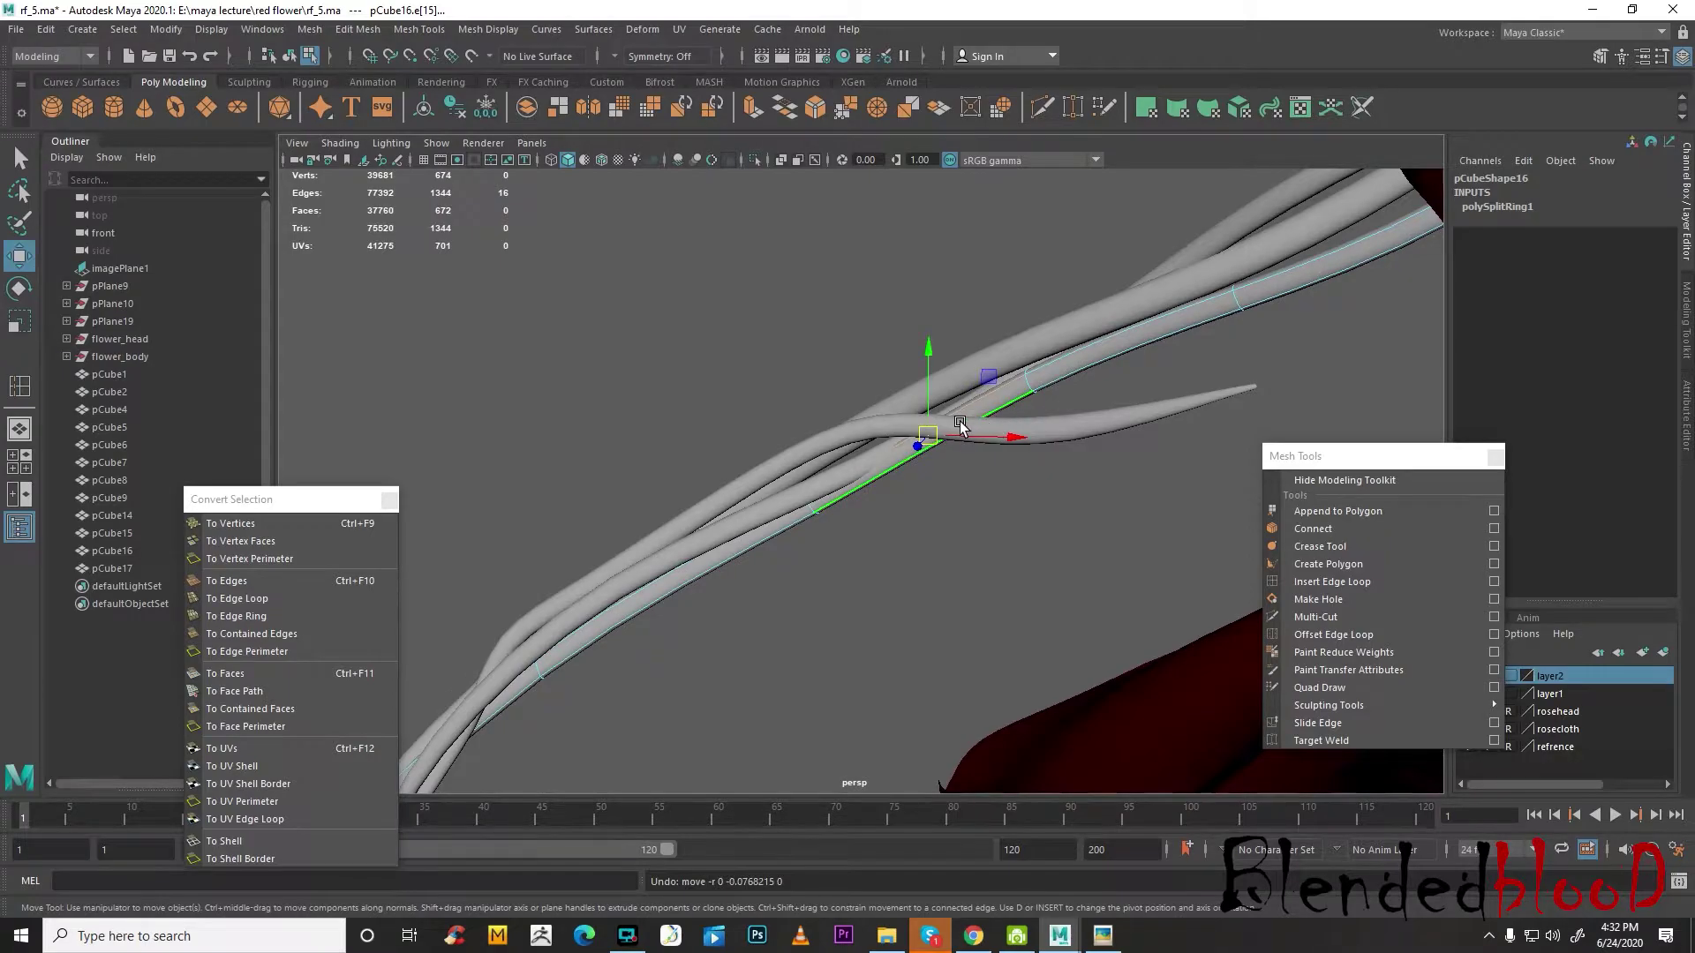
- Turn off pCube16's smooth preview and insert two edge loops, one on each side of its middle ring
scroll(960, 422, "up", 4)
right_click_drag(947, 432, 853, 446)
left_click_drag(665, 430, 974, 740)
key("1")
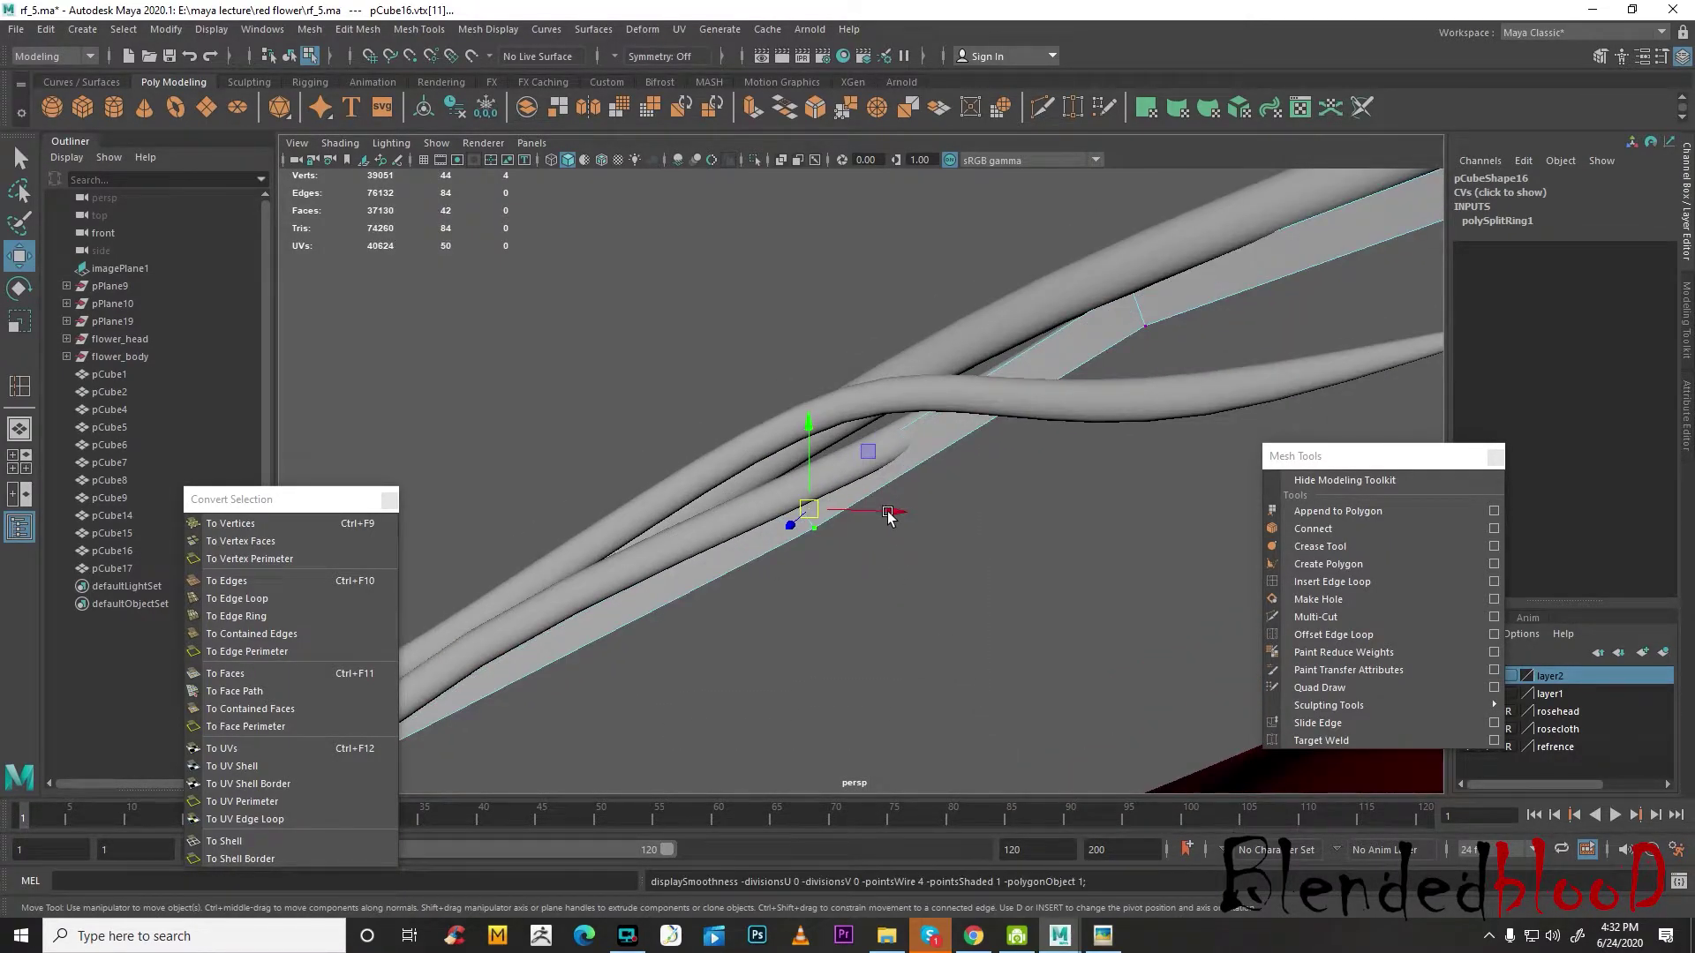
left_click(1332, 581)
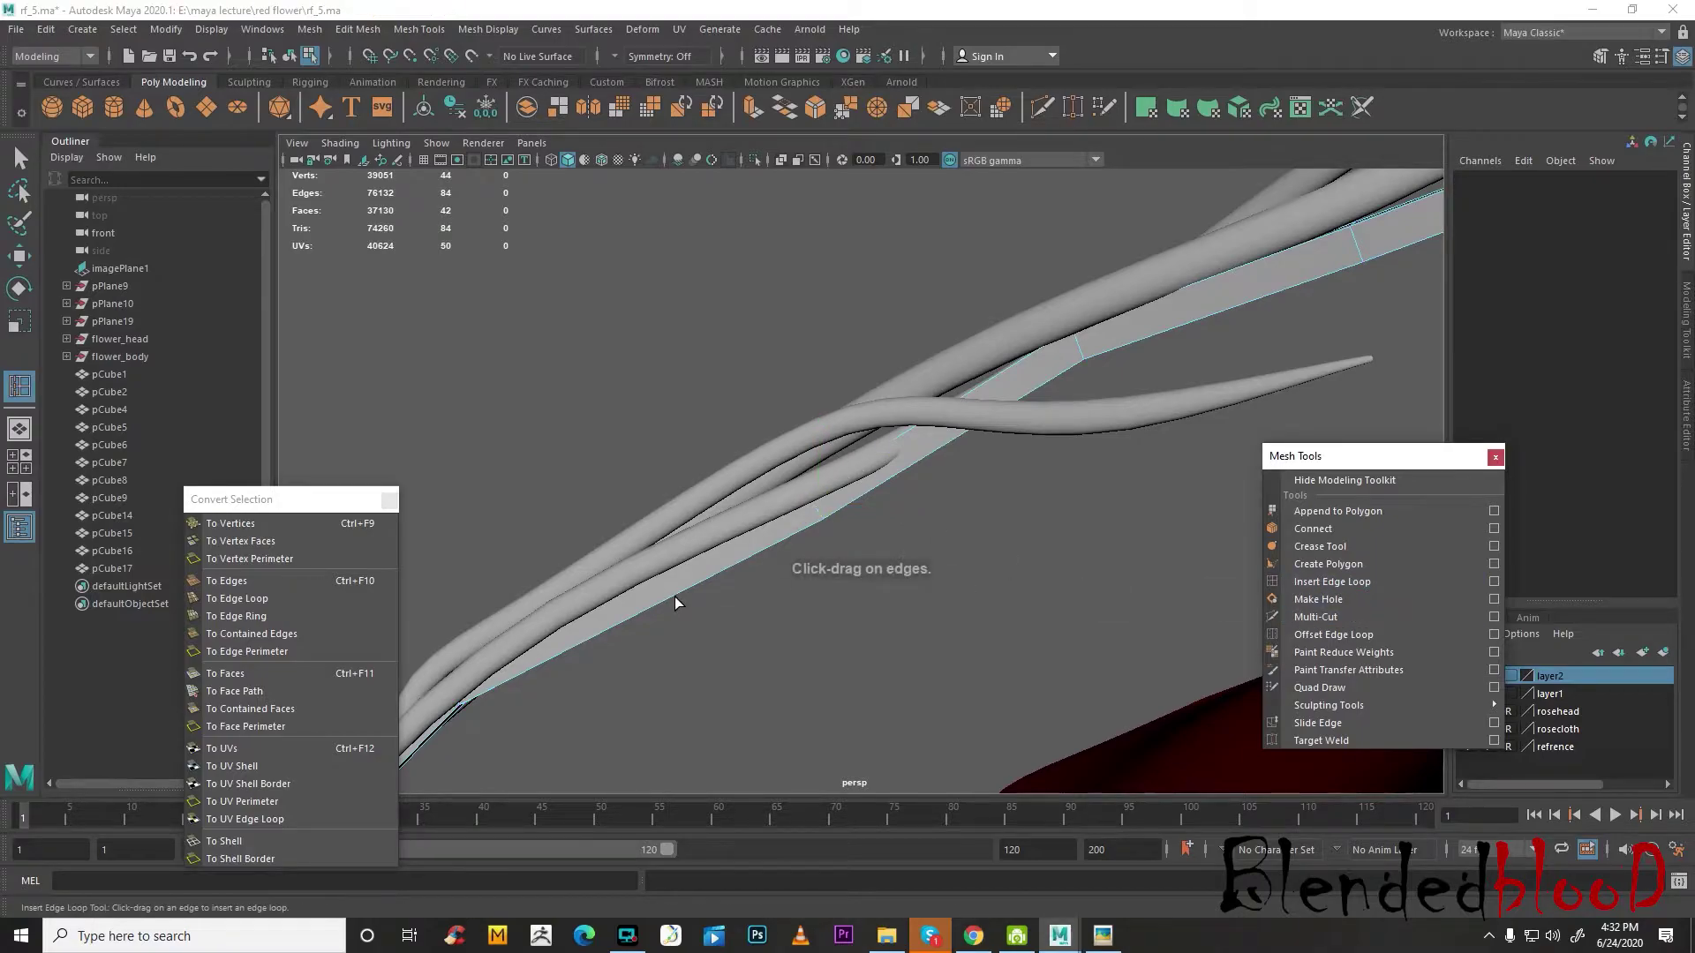
left_click(674, 597)
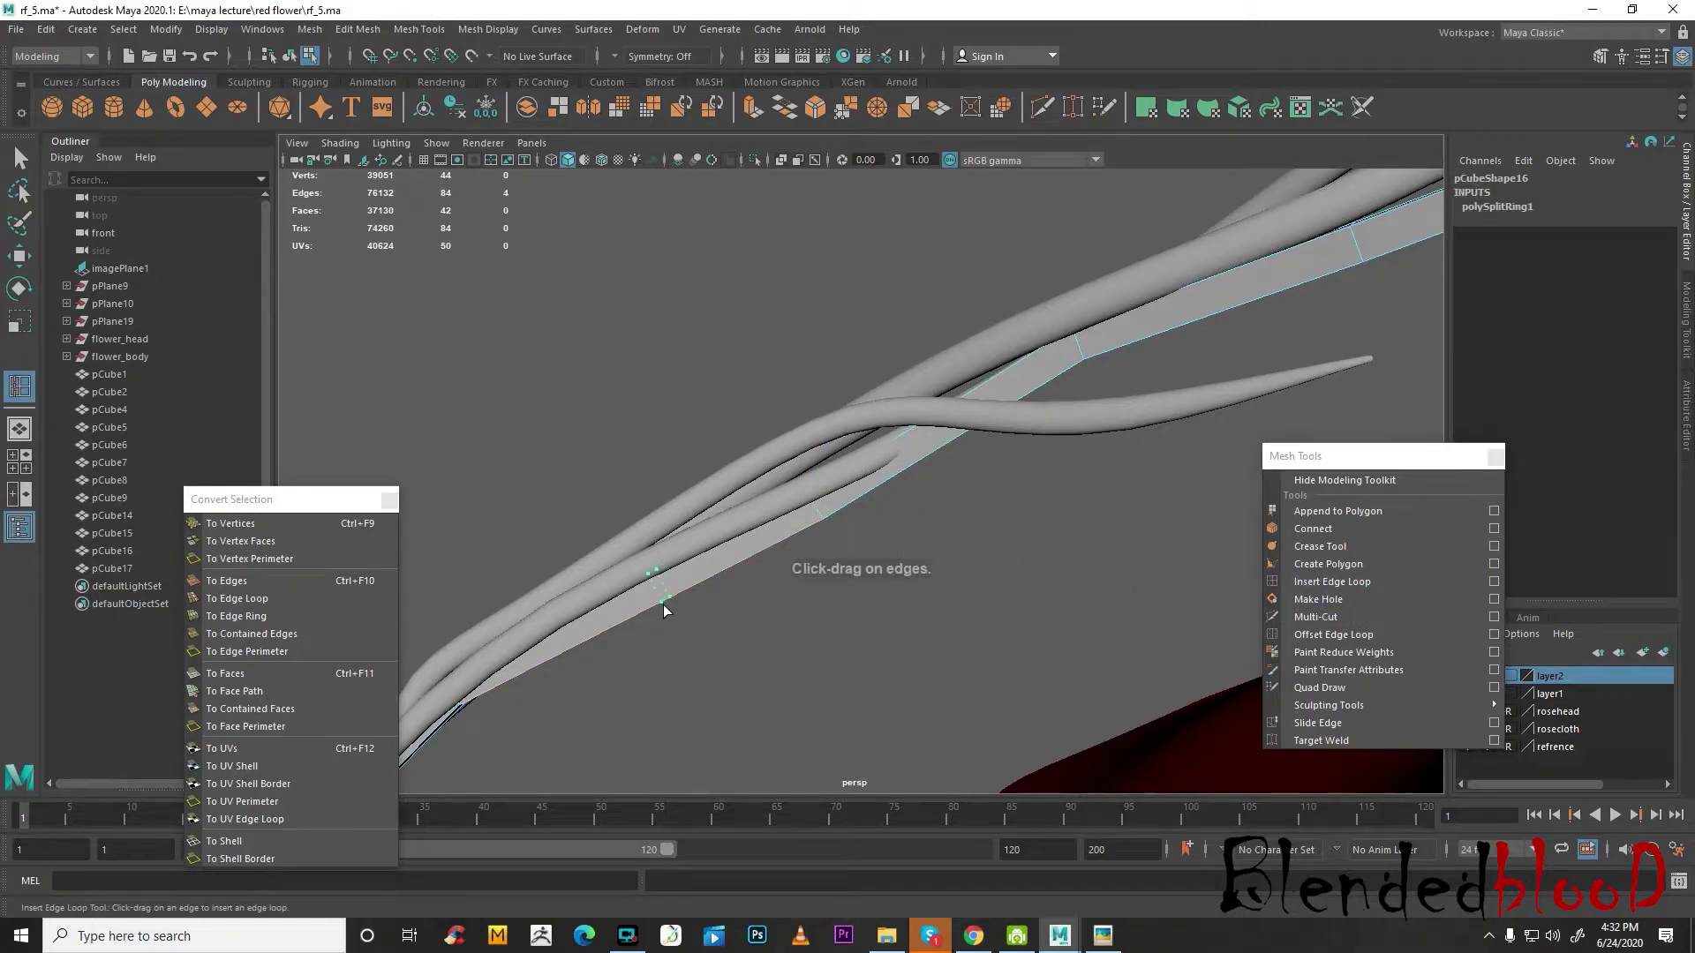
left_click(1010, 415)
- Reposition pCube16's middle ring and the new ring above it at the crossing, restoring the smooth preview
key("w")
right_click_drag(838, 441, 776, 450)
left_click_drag(731, 407, 901, 603)
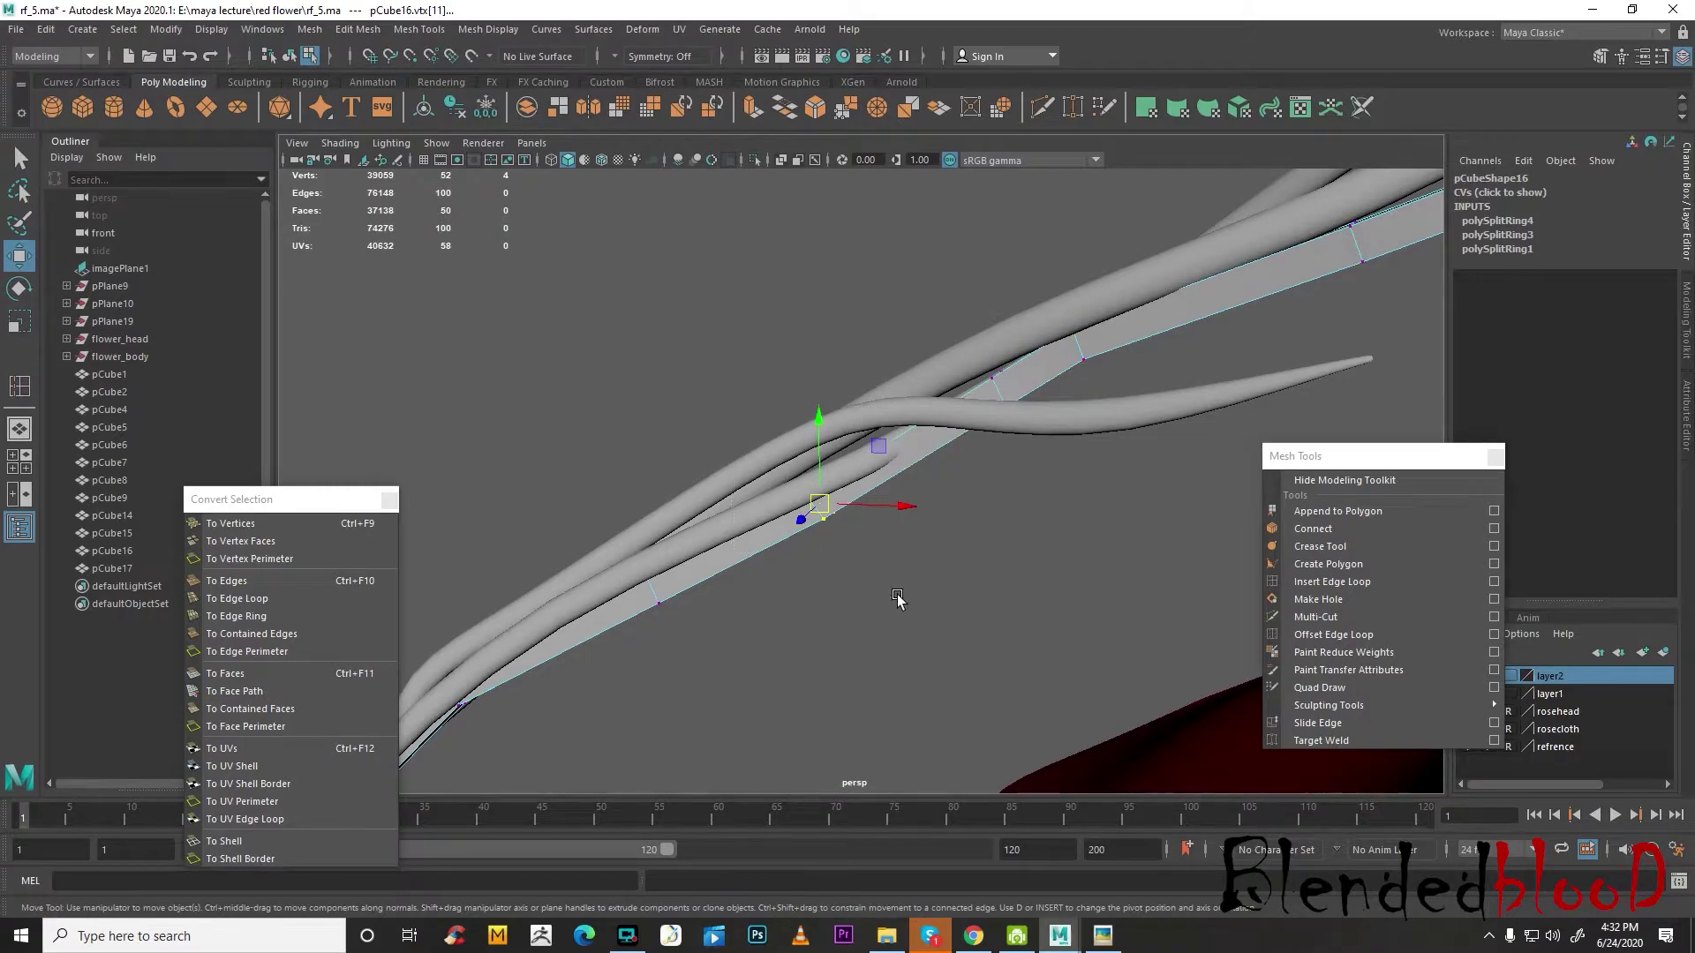
left_click_drag(821, 464, 1037, 510)
key("2")
key("3")
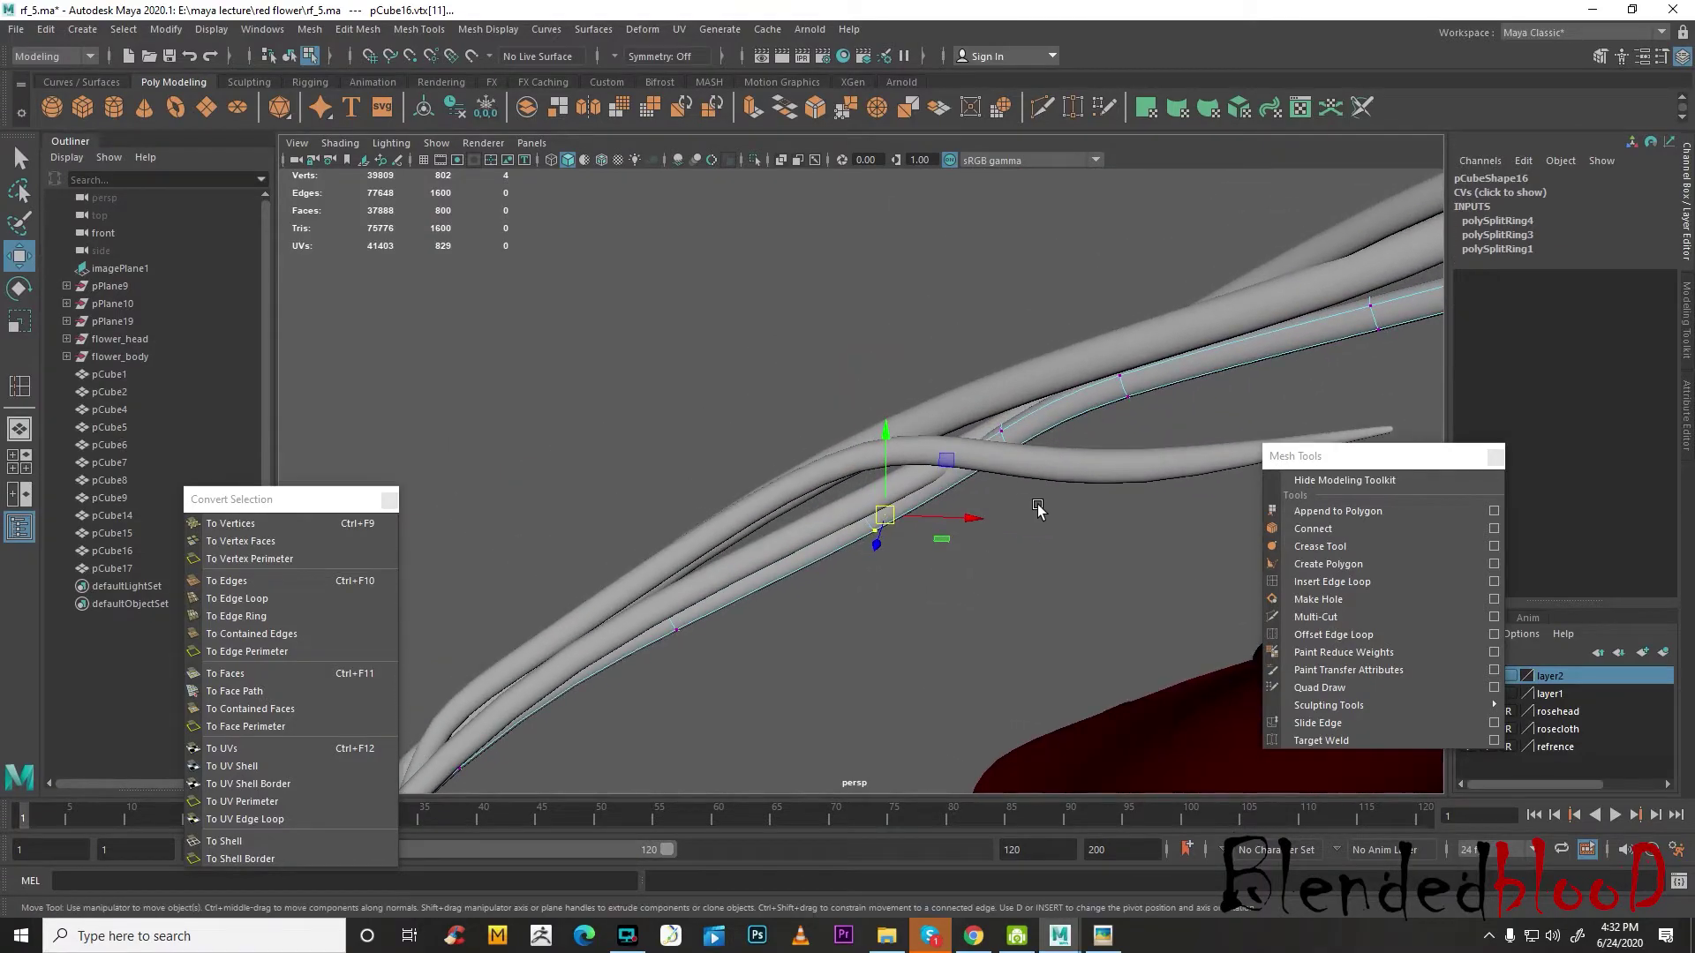
left_click_drag(977, 374, 976, 373)
key("1")
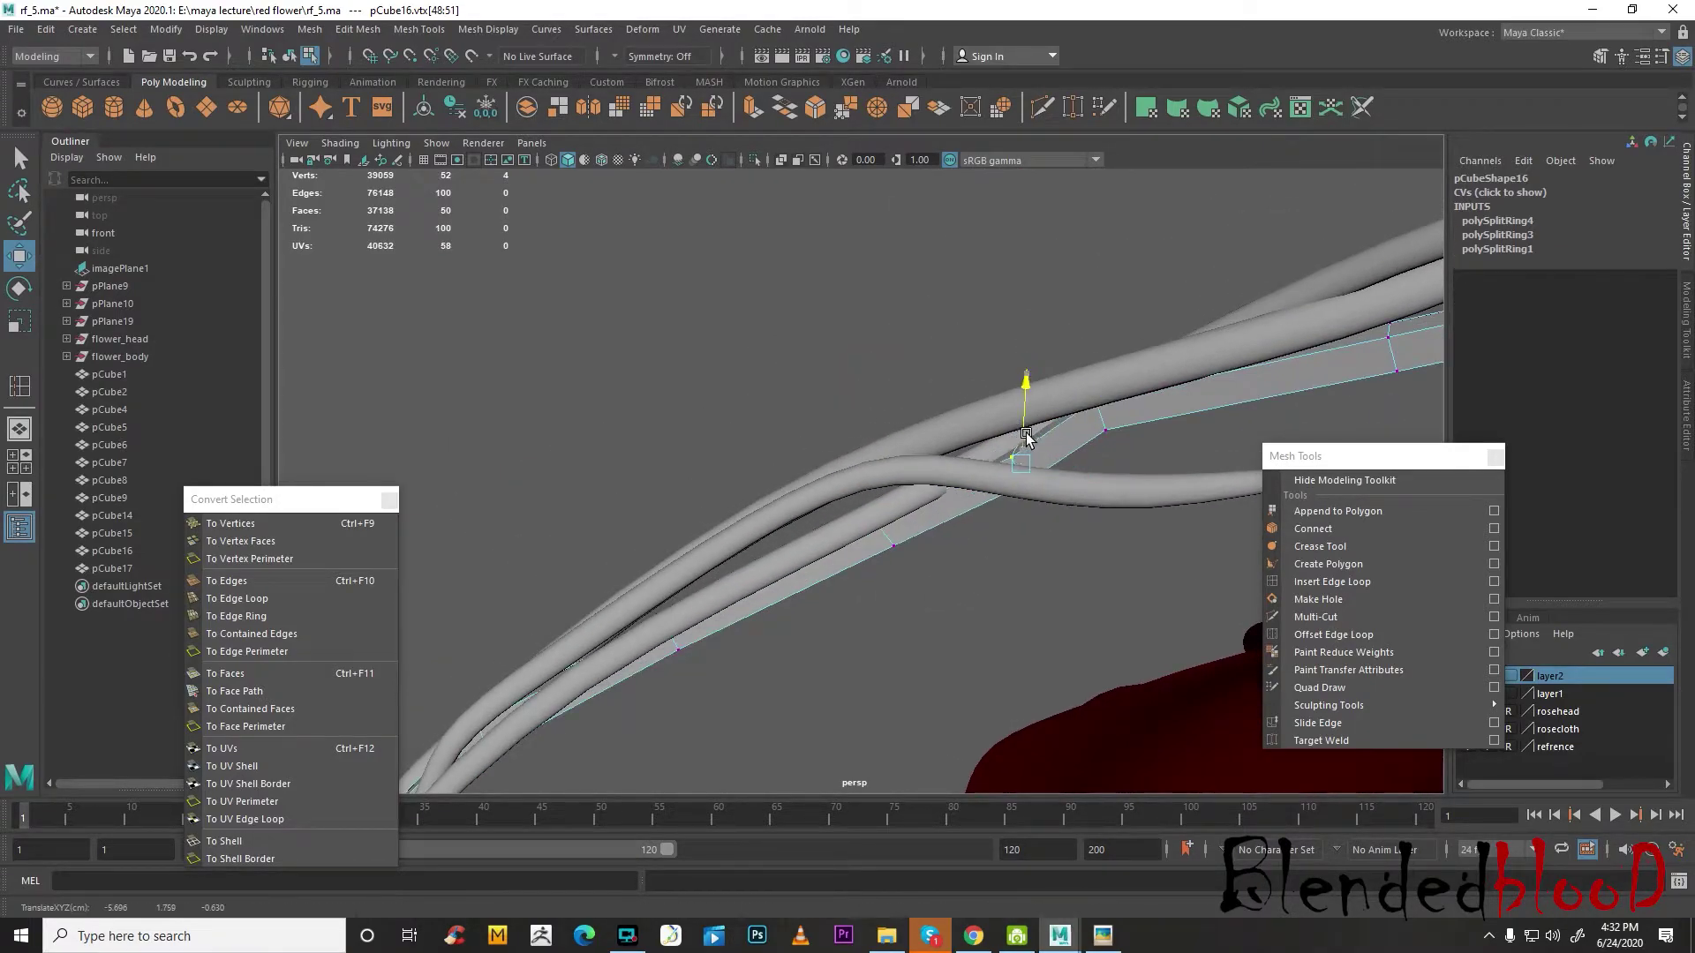
key("3")
- Return to object mode, clear the selection and examine the arm vines against the whole figure
left_click_drag(1037, 455, 987, 454, "alt")
right_click_drag(982, 448, 979, 395)
left_click_drag(887, 507, 837, 494, "alt")
right_click_drag(834, 450, 919, 439)
left_click(856, 518)
mouse_move(859, 549)
left_mouse_down("alt")
mouse_move(898, 577)
mouse_move(1009, 568)
mouse_move(870, 574)
left_mouse_up("alt")
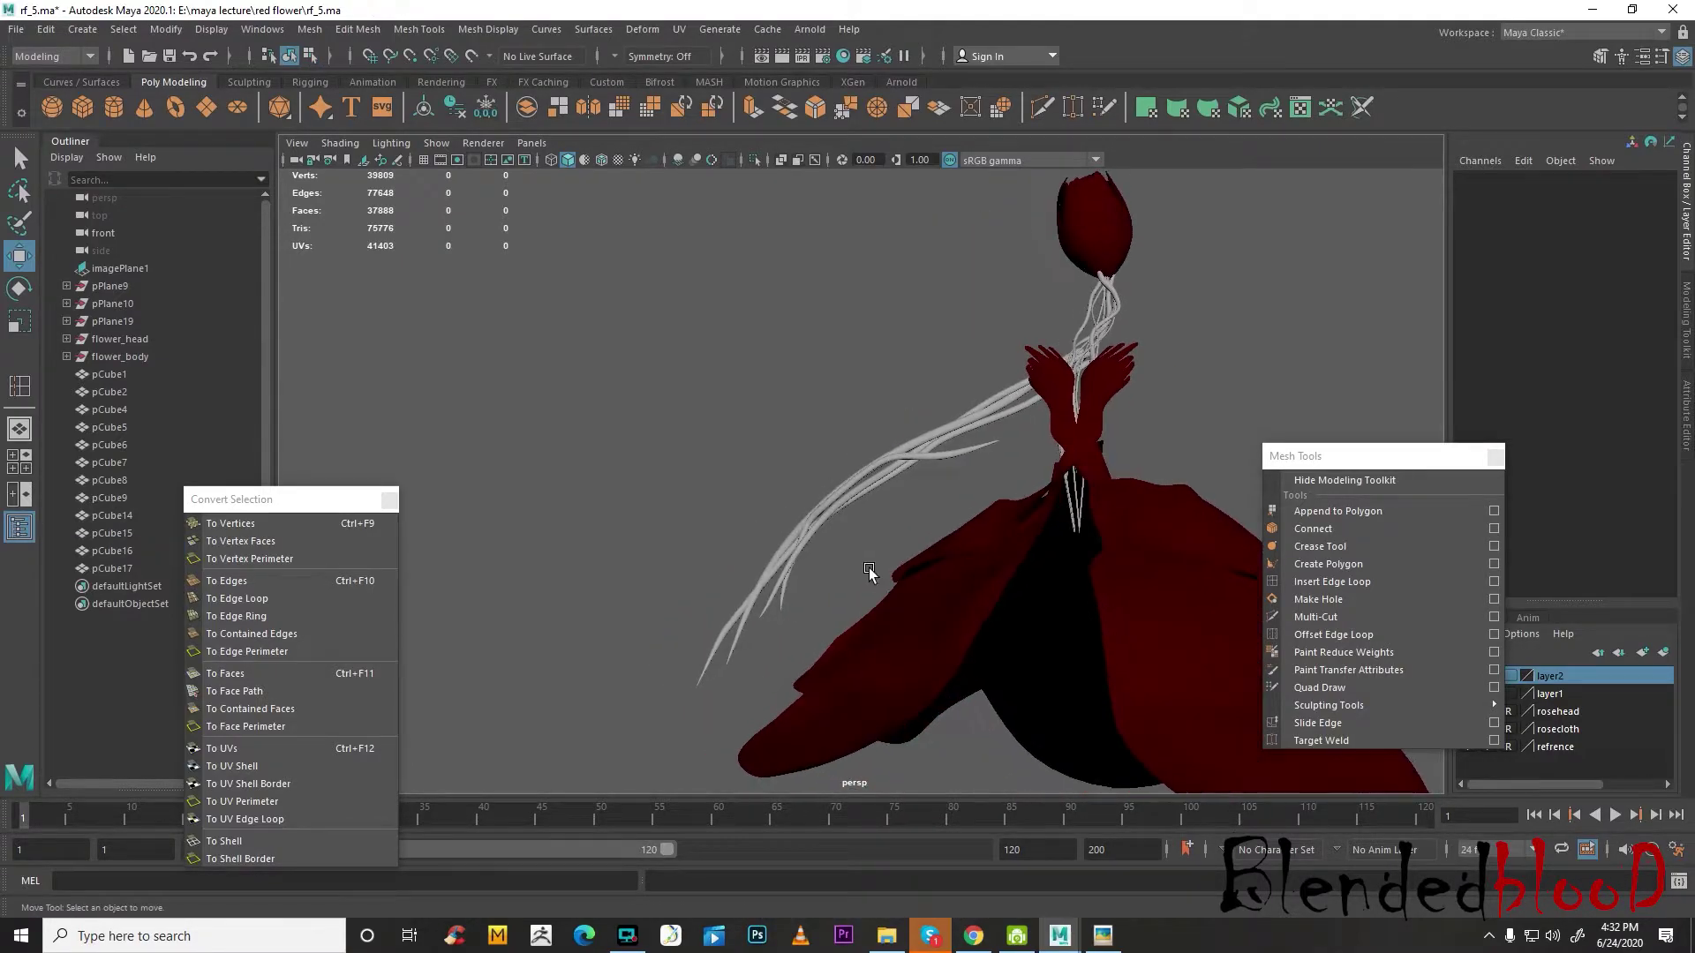
scroll(909, 523, "up", 5)
- Select arm vines pCube14 to pCube17 and center their pivots
left_click(861, 466)
left_click_drag(851, 508, 1000, 535, "alt")
right_click_drag(1000, 535, 845, 398, "alt")
left_click_drag(845, 397, 1010, 572)
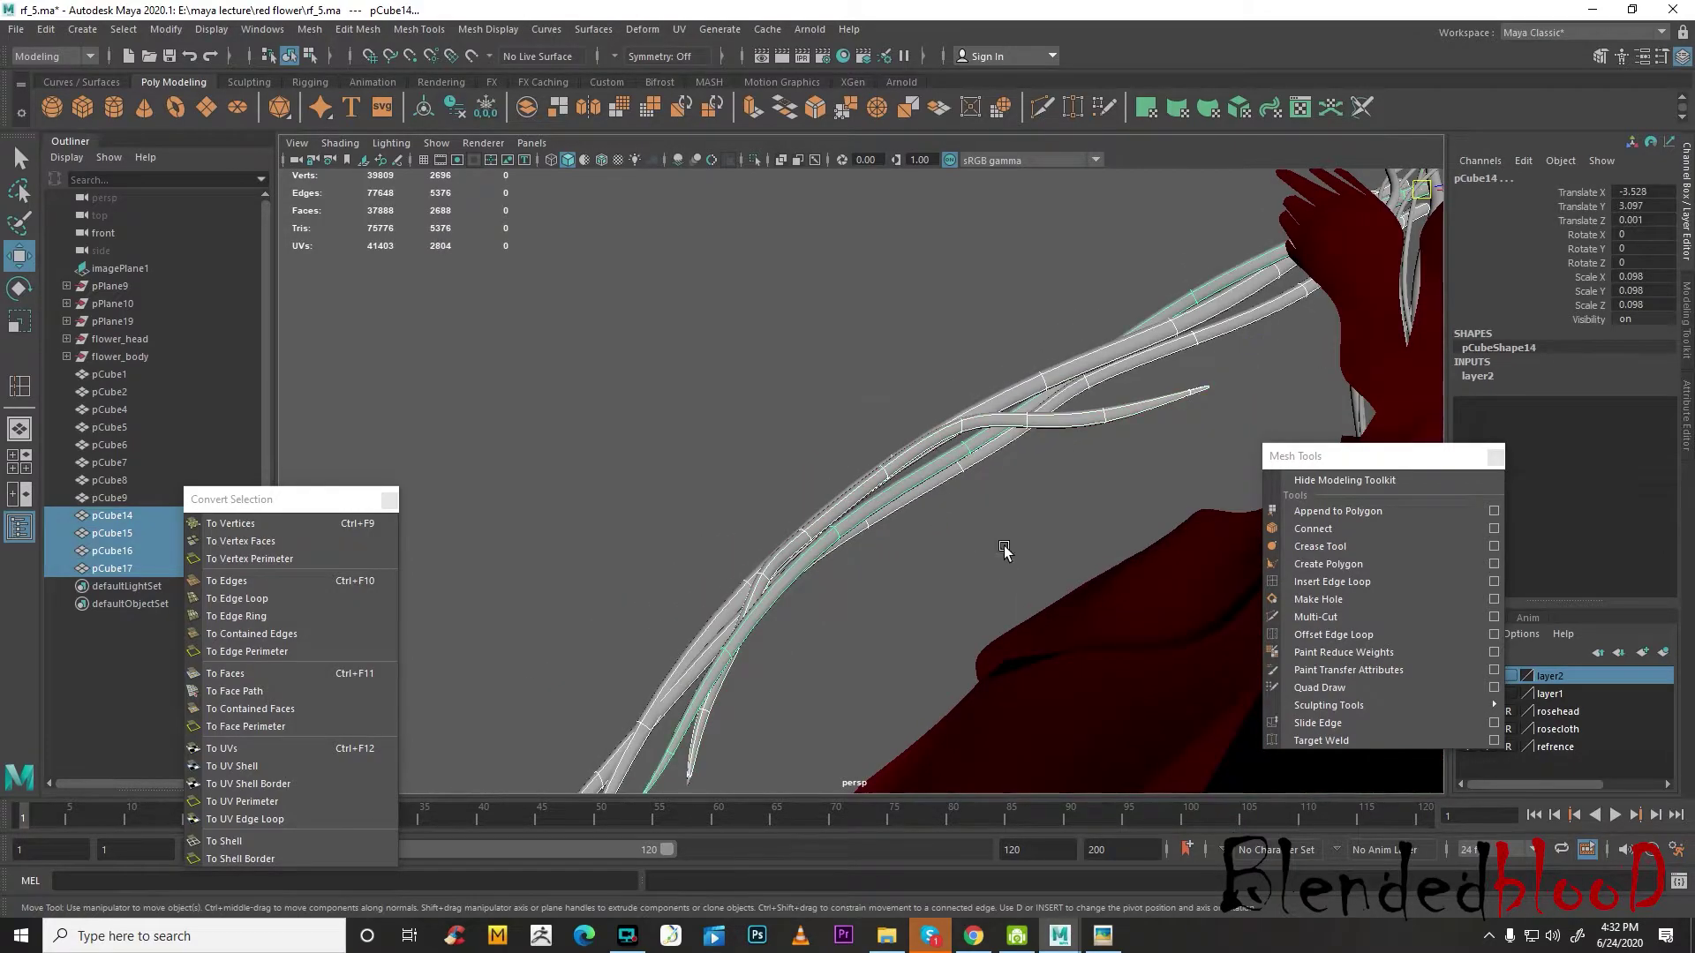
left_click(172, 32)
left_click(234, 160)
- Compare the four arm vines with the reference painting in the front view
key("space")
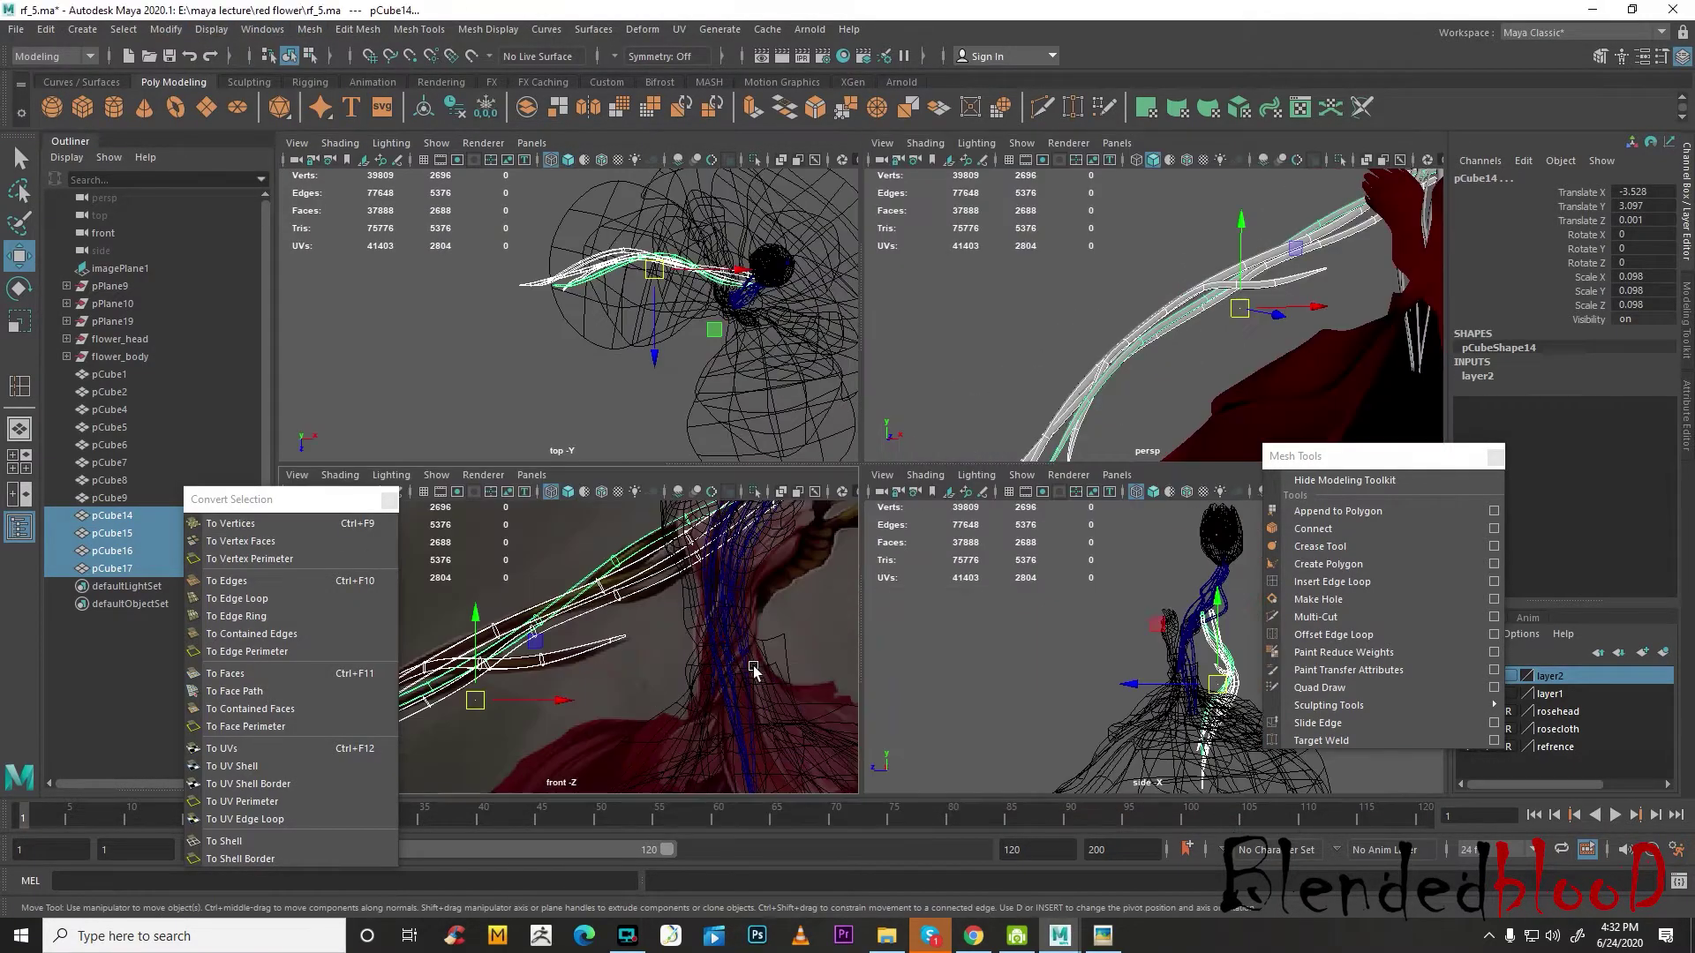
key("space")
scroll(853, 580, "down", 6)
middle_click_drag(688, 583, 802, 480, "alt")
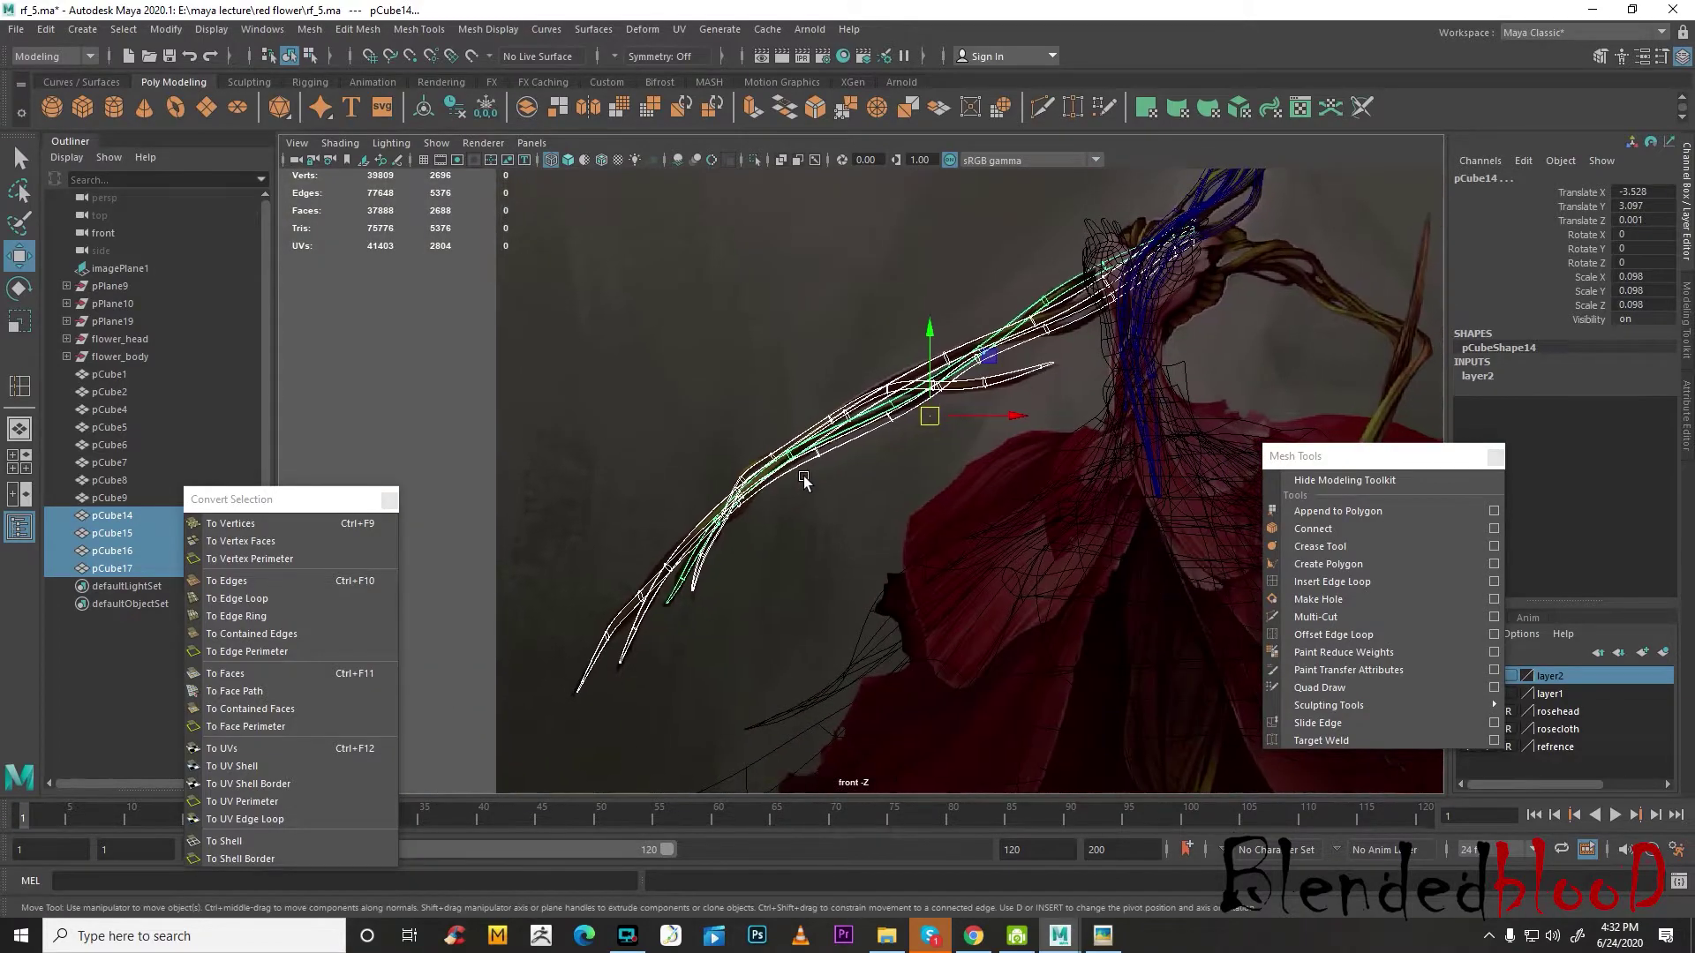
scroll(804, 472, "up", 4)
scroll(804, 454, "up", 2)
middle_click_drag(772, 390, 832, 597, "alt")
scroll(845, 546, "up", 4)
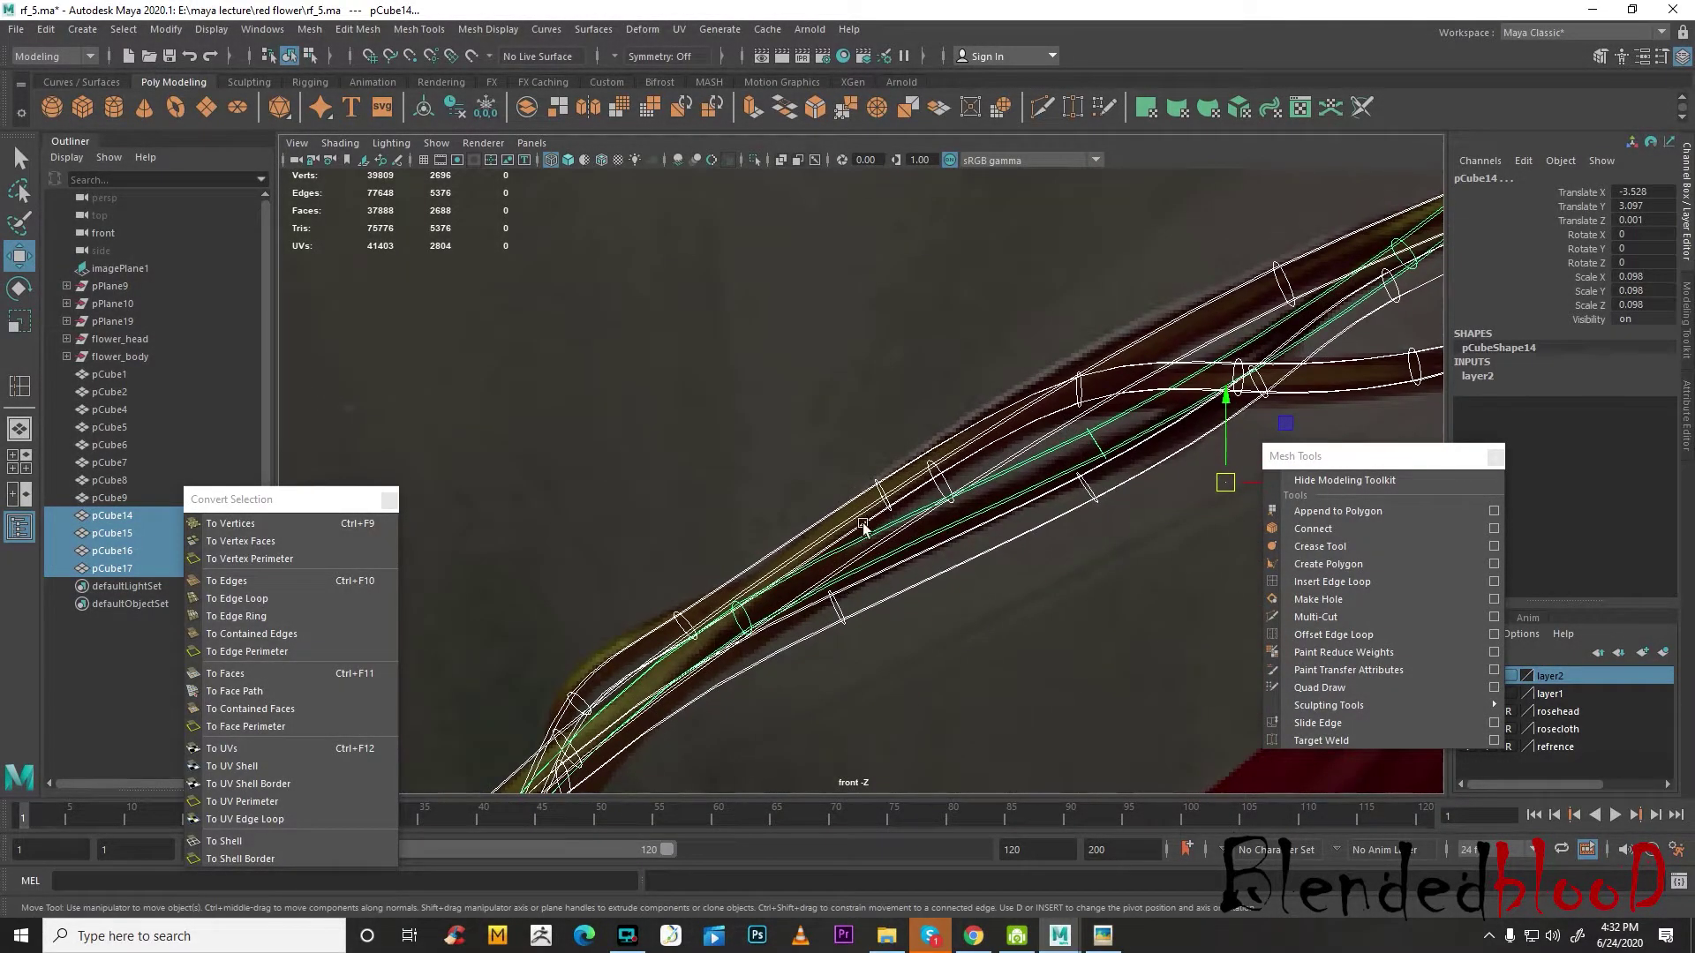
- Reposition pCube17's middle vertex rings in the front view so it weaves across the other vines, and save the scene
left_click(1329, 395)
right_click(1328, 397)
right_click_drag(1216, 389, 1213, 389)
left_click_drag(804, 468, 942, 597)
left_click_drag(889, 492, 929, 573)
left_click_drag(653, 600, 693, 666)
left_click_drag(1028, 338, 1089, 391)
key("ctrl+s")
- Select the vine at pCube17's crossing in perspective and adjust its middle vertex ring, checking the smoothed shape
key("space")
key("space")
left_click_drag(977, 533, 895, 474, "alt")
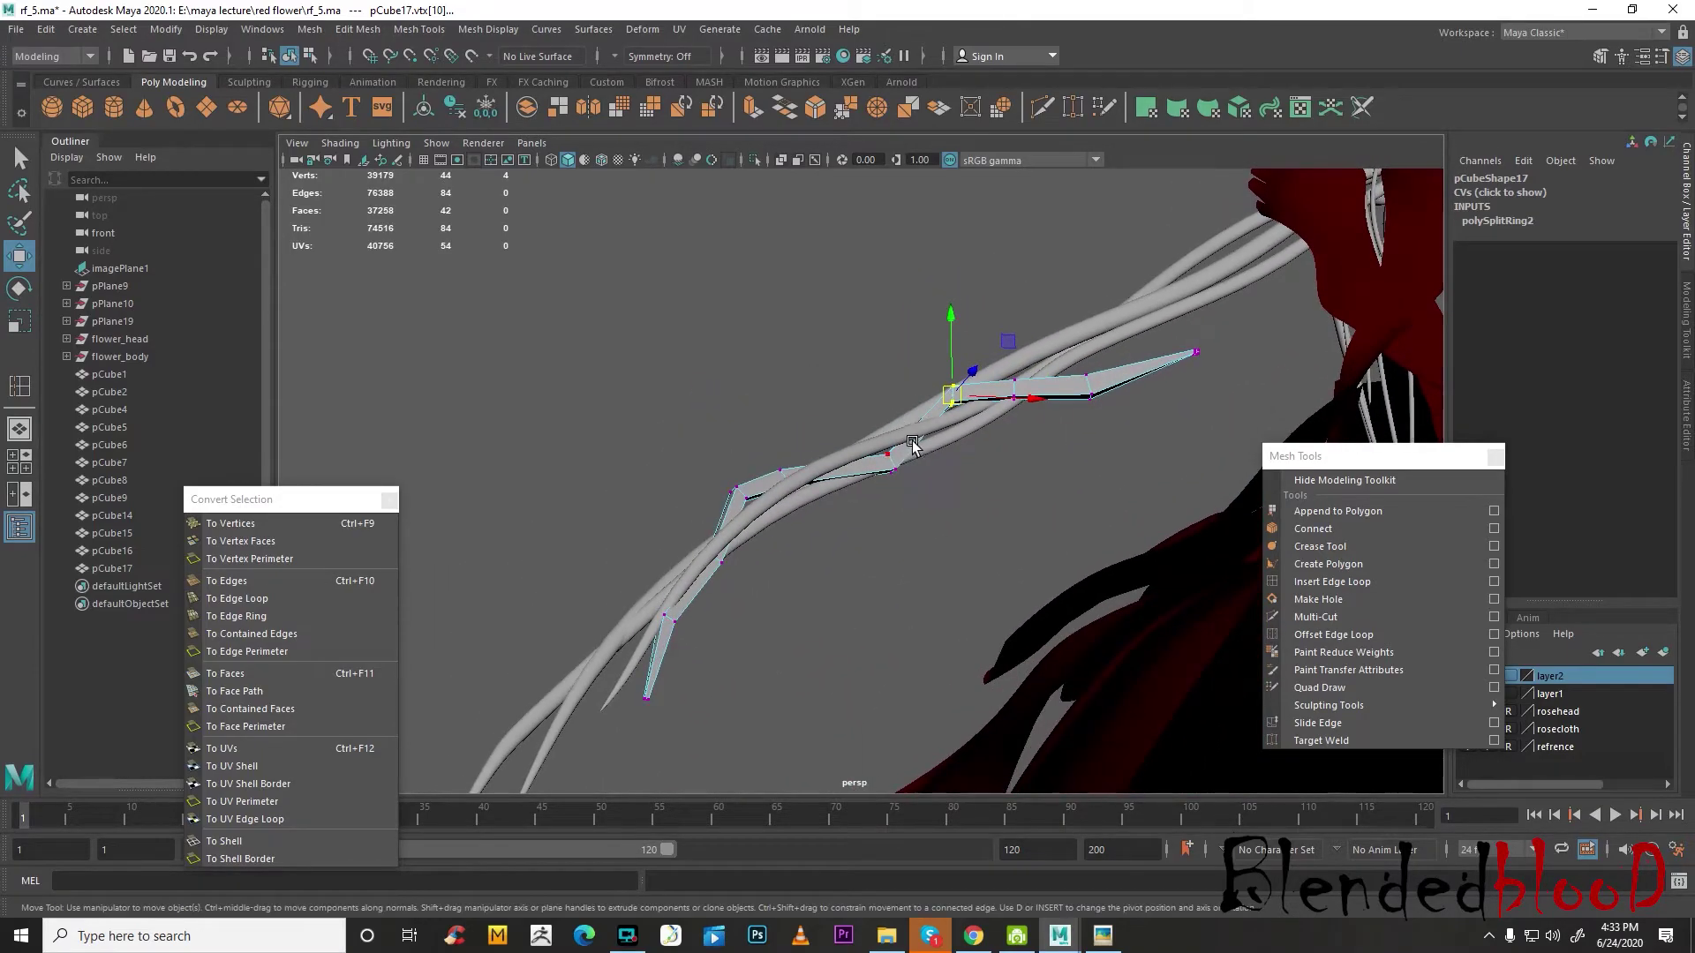
key("F8")
left_click(941, 449)
right_click_drag(936, 449, 843, 448)
left_click_drag(832, 456, 892, 494)
mouse_move(891, 494)
left_mouse_down("alt")
mouse_move(893, 564)
mouse_move(839, 496)
mouse_move(888, 577)
mouse_move(974, 582)
mouse_move(1025, 559)
mouse_move(976, 529)
mouse_move(861, 540)
mouse_move(916, 490)
left_mouse_up("alt")
key("1")
key("3")
- Move another vertex ring further along the arm vines to refine the twist, keeping the smooth preview on
left_click(983, 432)
left_click_drag(982, 431, 1007, 513, "alt")
right_click_drag(1007, 513, 918, 458)
left_click_drag(980, 516, 1029, 605, "alt")
left_click_drag(1122, 507, 996, 529)
left_click_drag(849, 597, 941, 600, "alt")
key("1")
key("3")
- Return to object mode, deselect everything and examine the twisted arm from around the figure
right_click_drag(916, 444, 948, 413)
left_click(1003, 475)
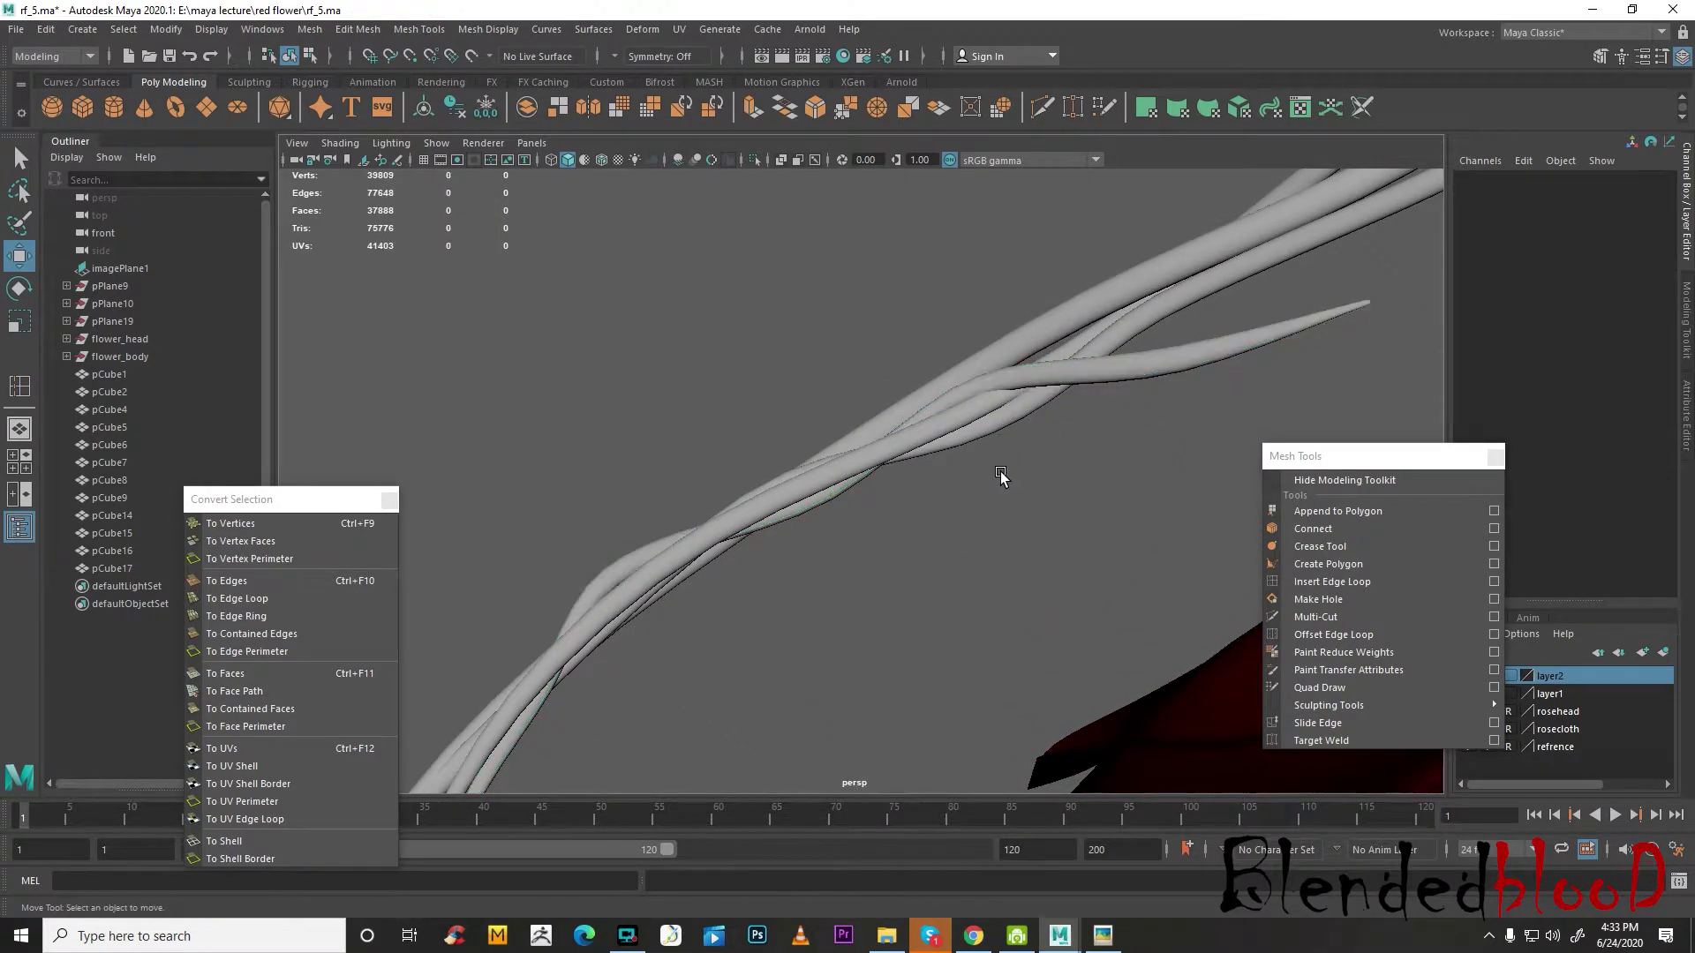
scroll(993, 480, "down", 6)
left_click_drag(884, 572, 1415, 193, "alt")
scroll(1227, 521, "down", 4)
left_click_drag(1227, 512, 1121, 532, "alt")
scroll(1086, 539, "up", 4)
- Examine the body, finished arm vines and the painted opposite arm against the reference in the front view
key("space")
key("space")
scroll(760, 643, "down", 5)
scroll(841, 596, "down", 3)
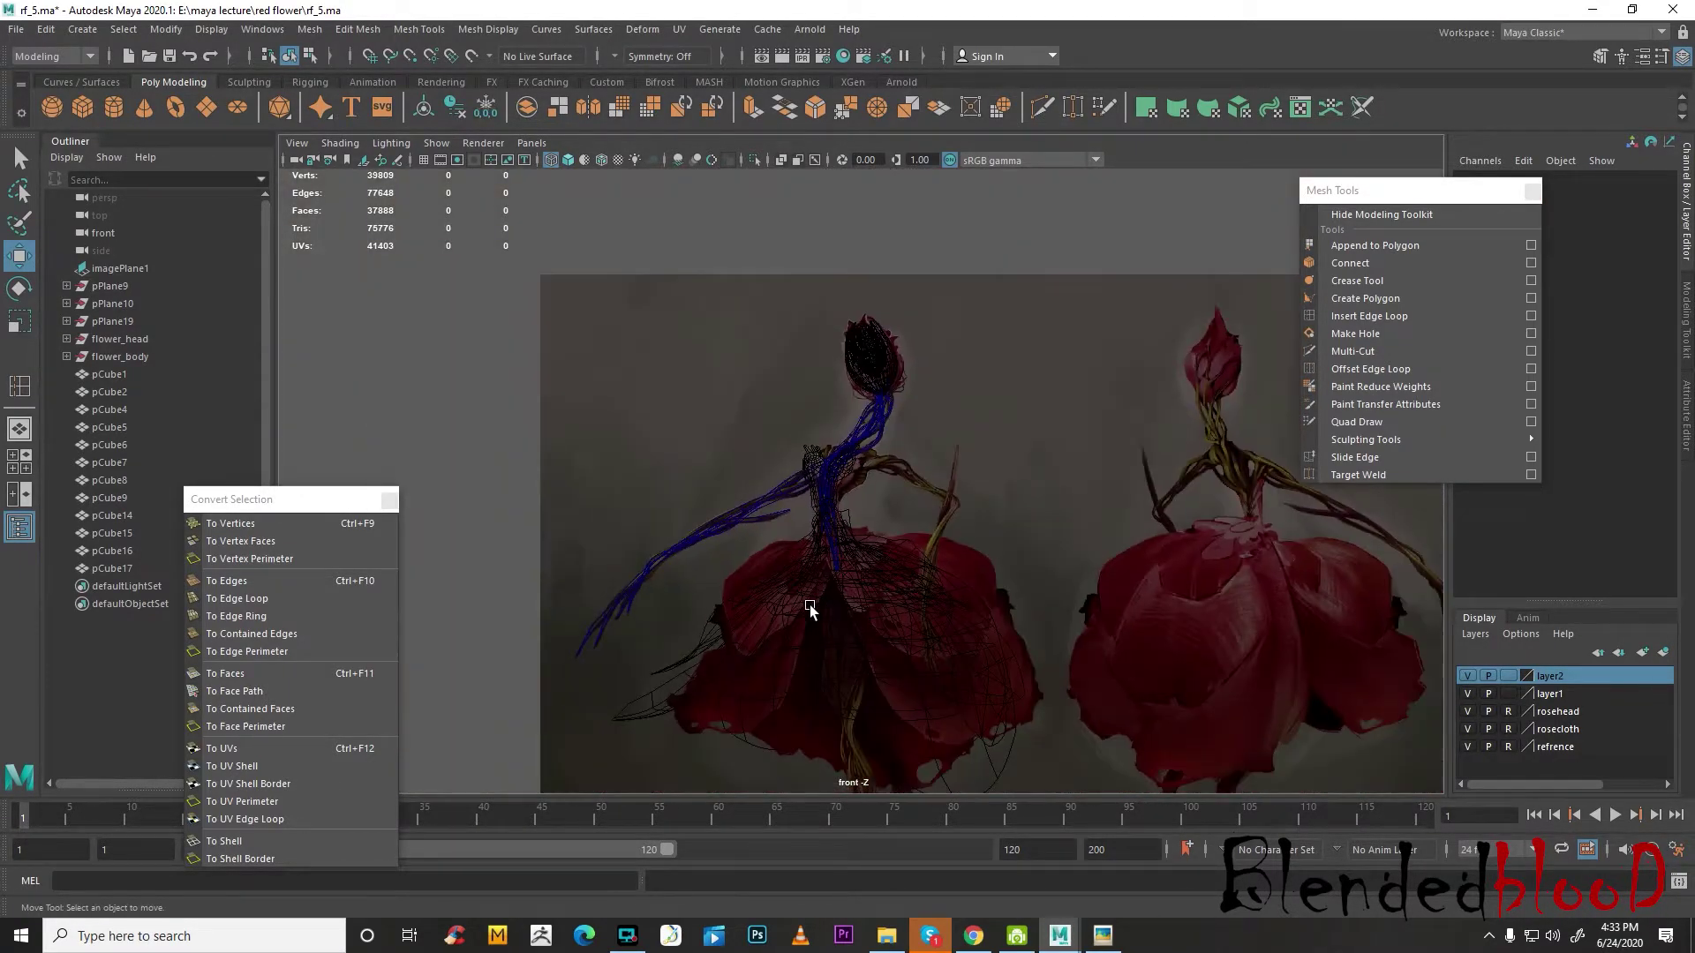
middle_click_drag(805, 598, 1095, 551, "alt")
scroll(941, 627, "up", 2)
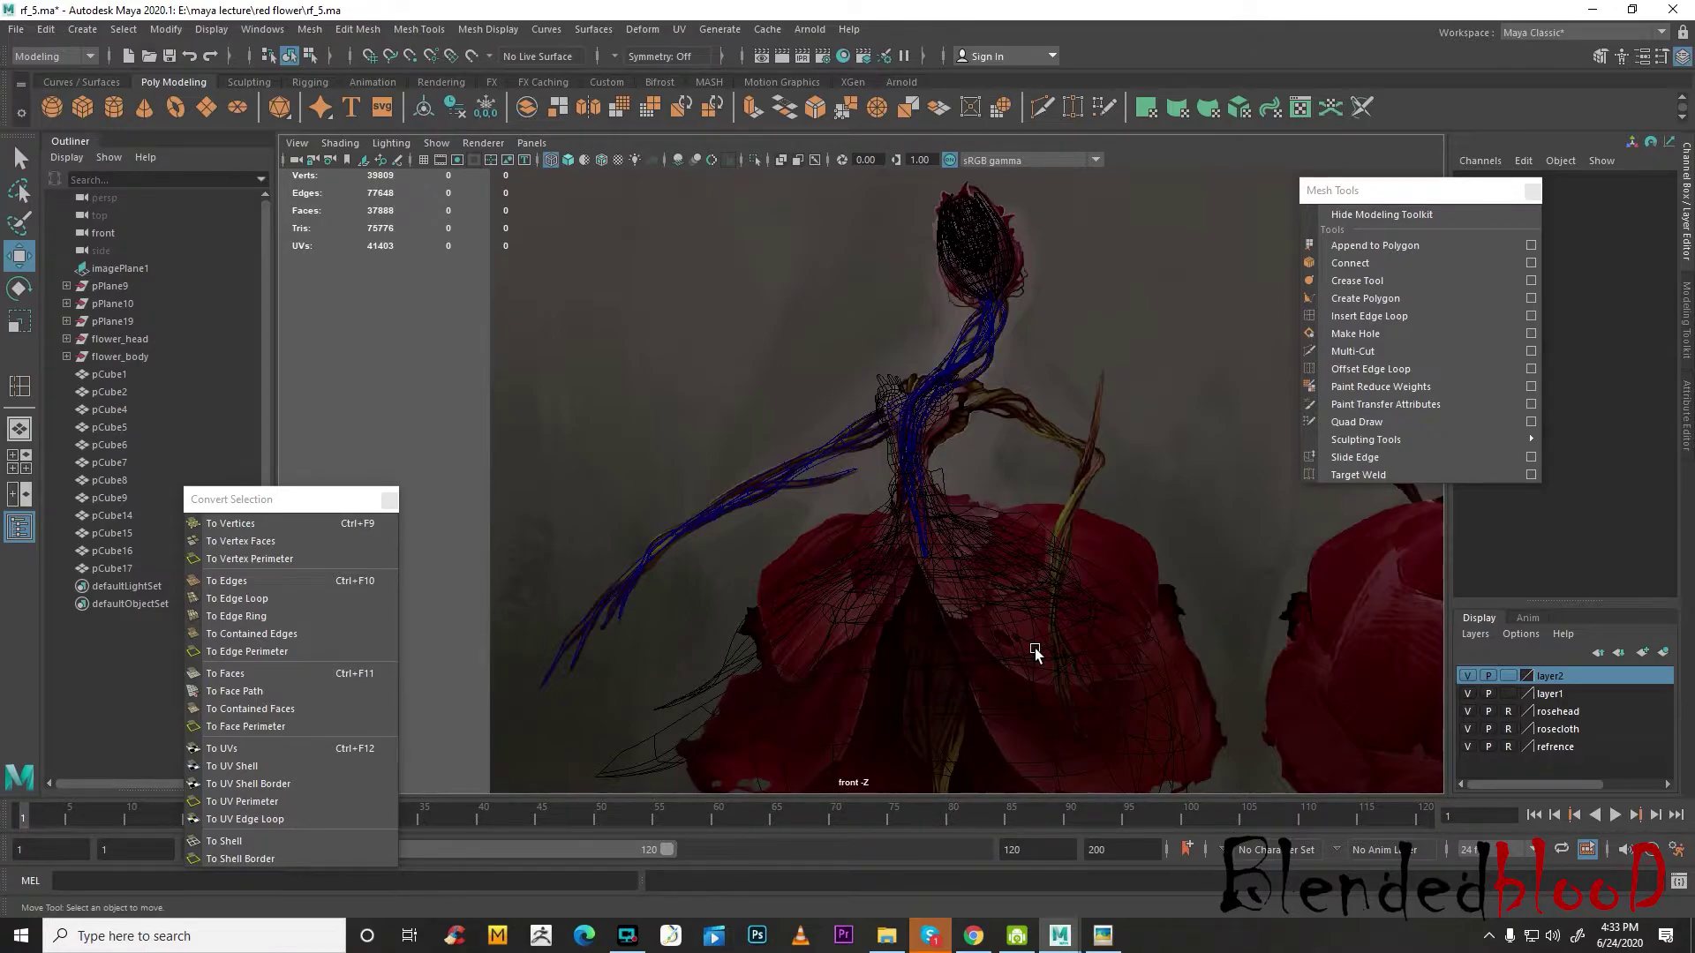
right_click_drag(631, 468, 807, 452, "alt")
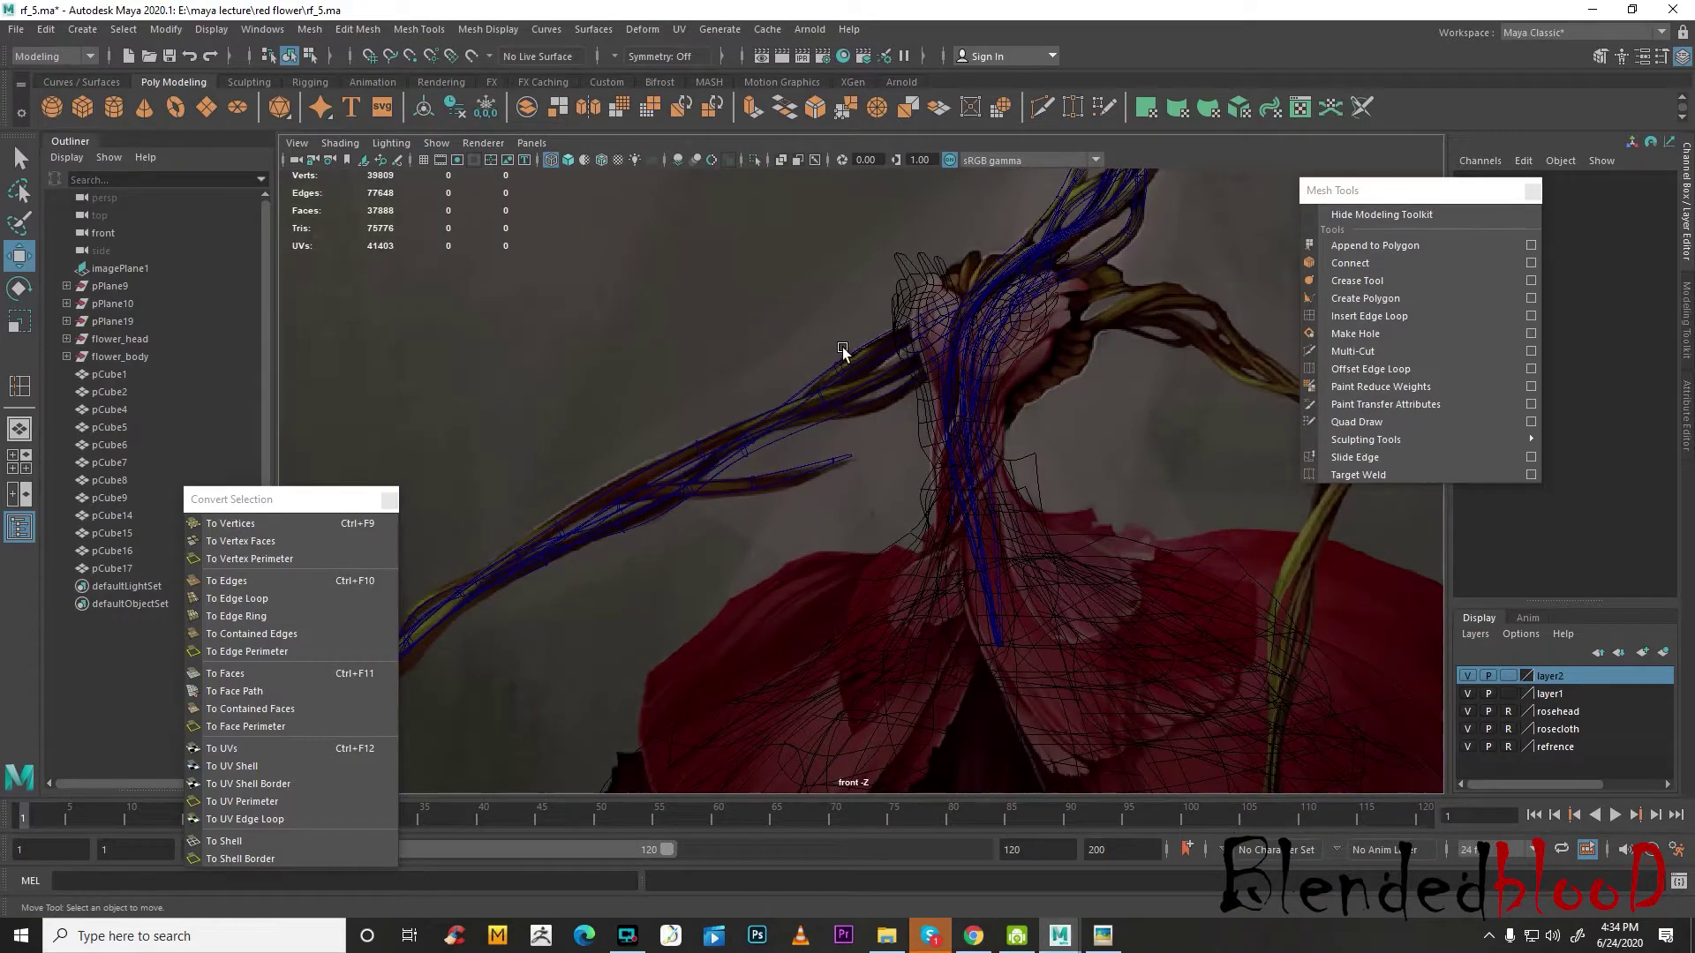
left_click(875, 374)
left_click(885, 369)
scroll(1051, 405, "down", 5)
scroll(1051, 421, "up", 5)
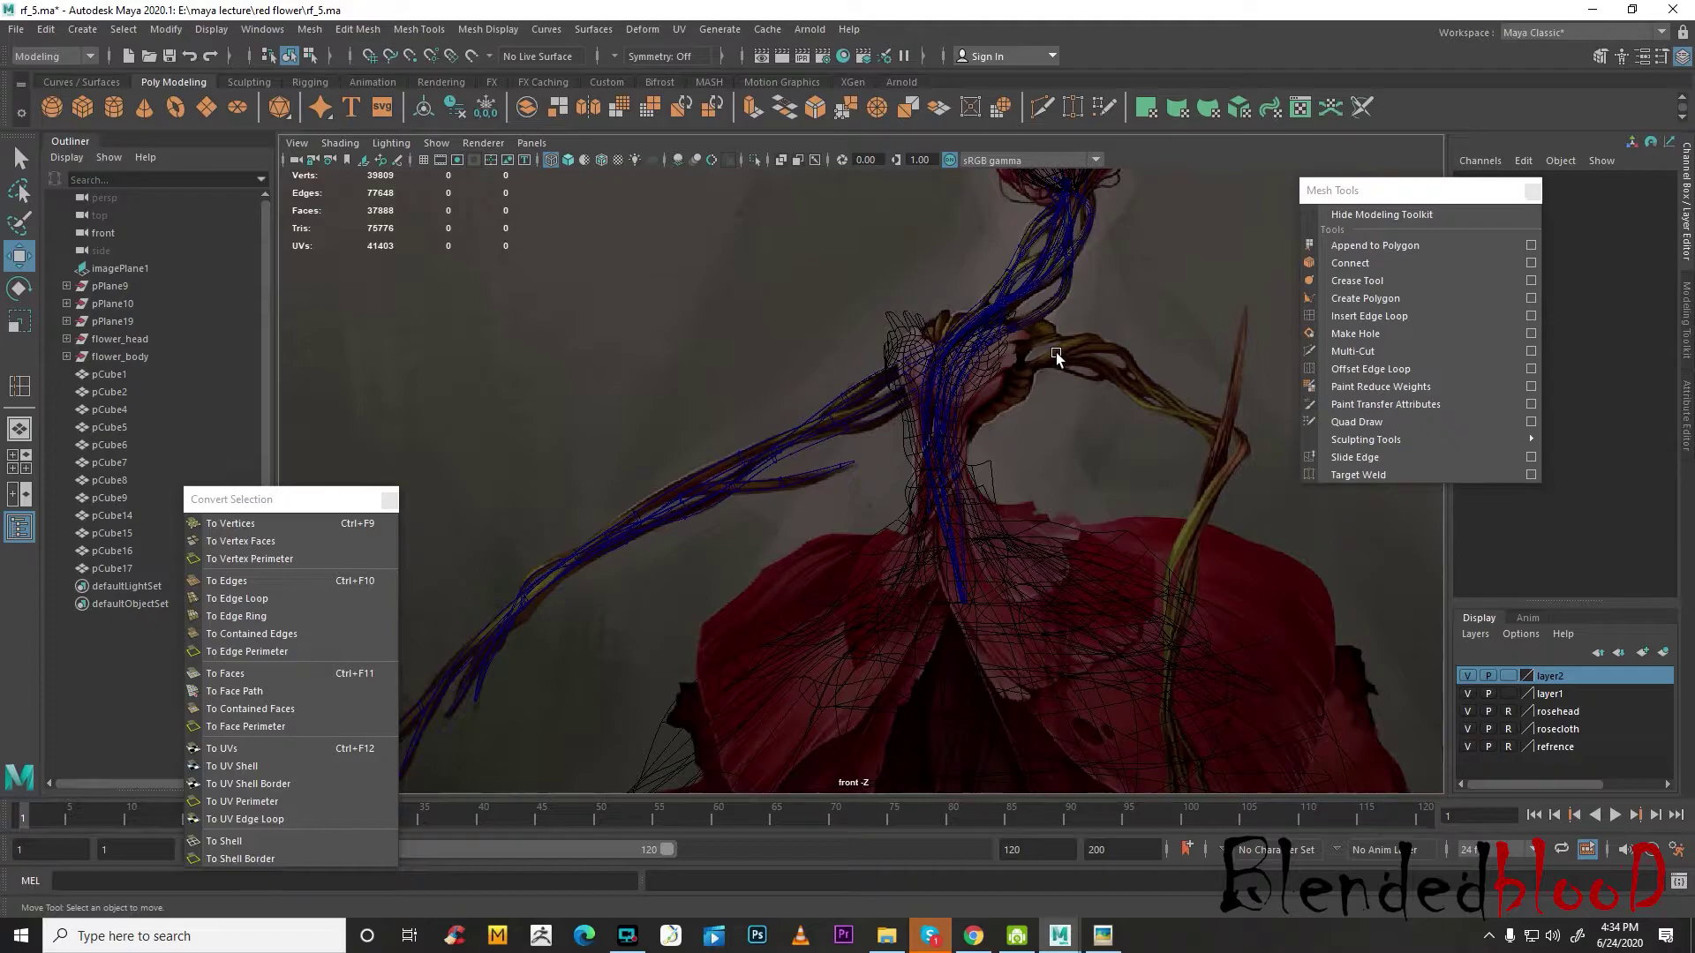
scroll(1151, 414, "down", 5)
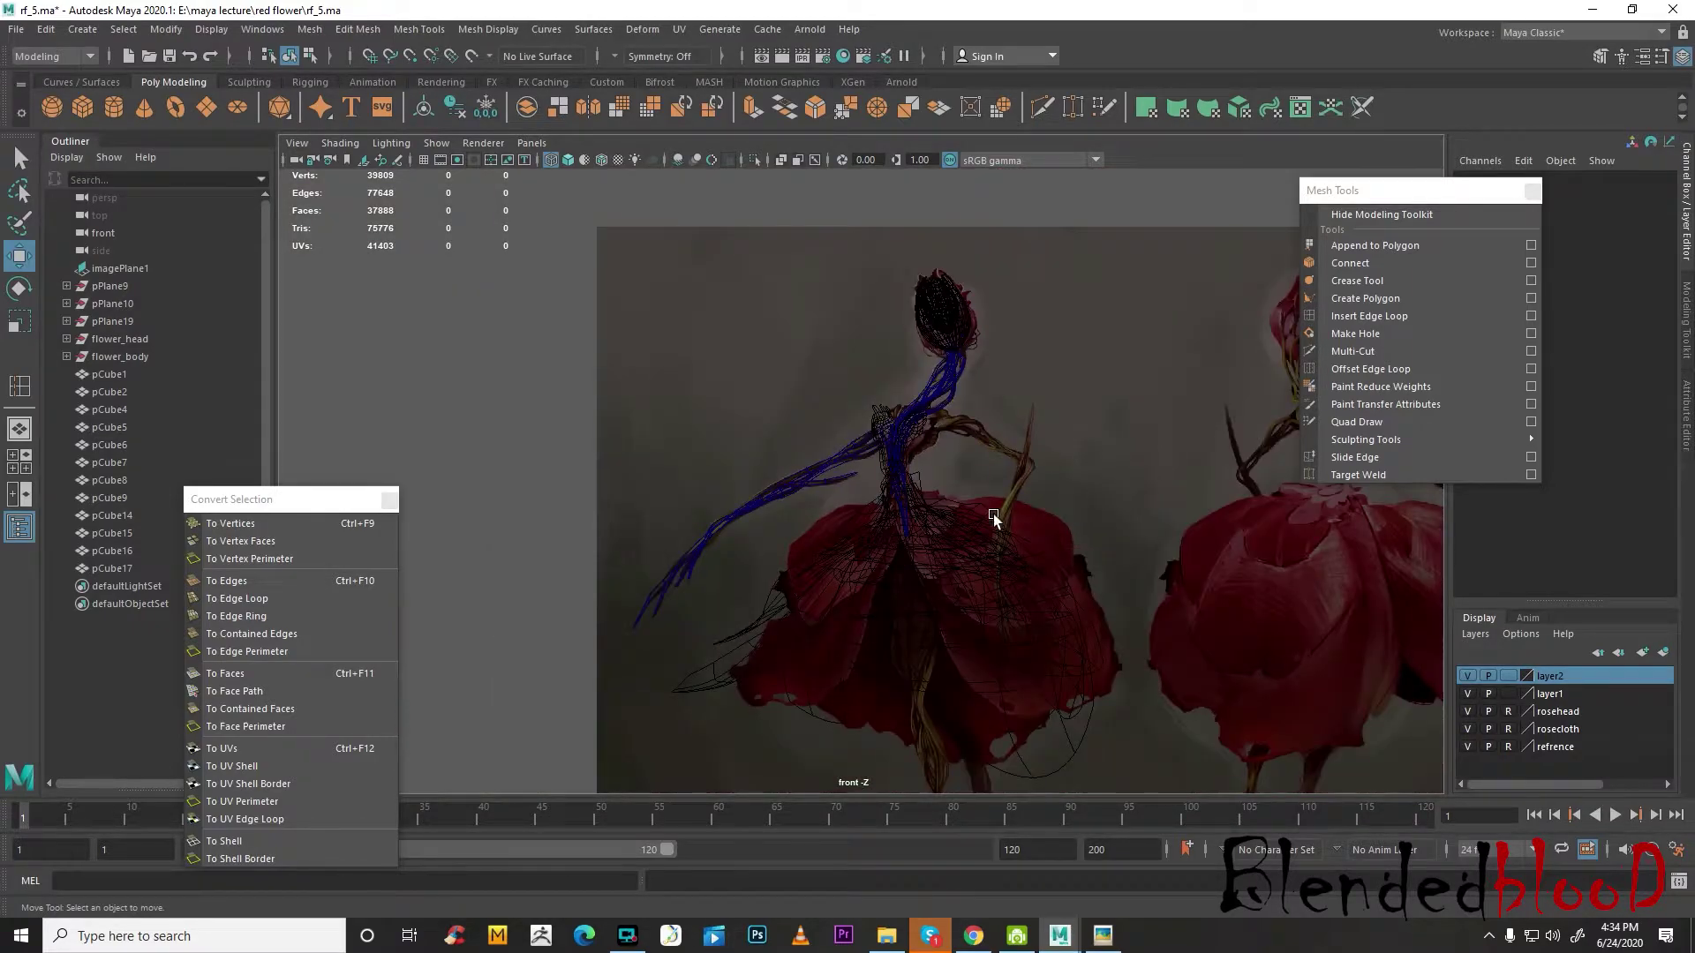
scroll(742, 350, "down", 2)
- Select the figure's vine meshes and delete construction history on all objects
left_click_drag(711, 291, 1120, 775)
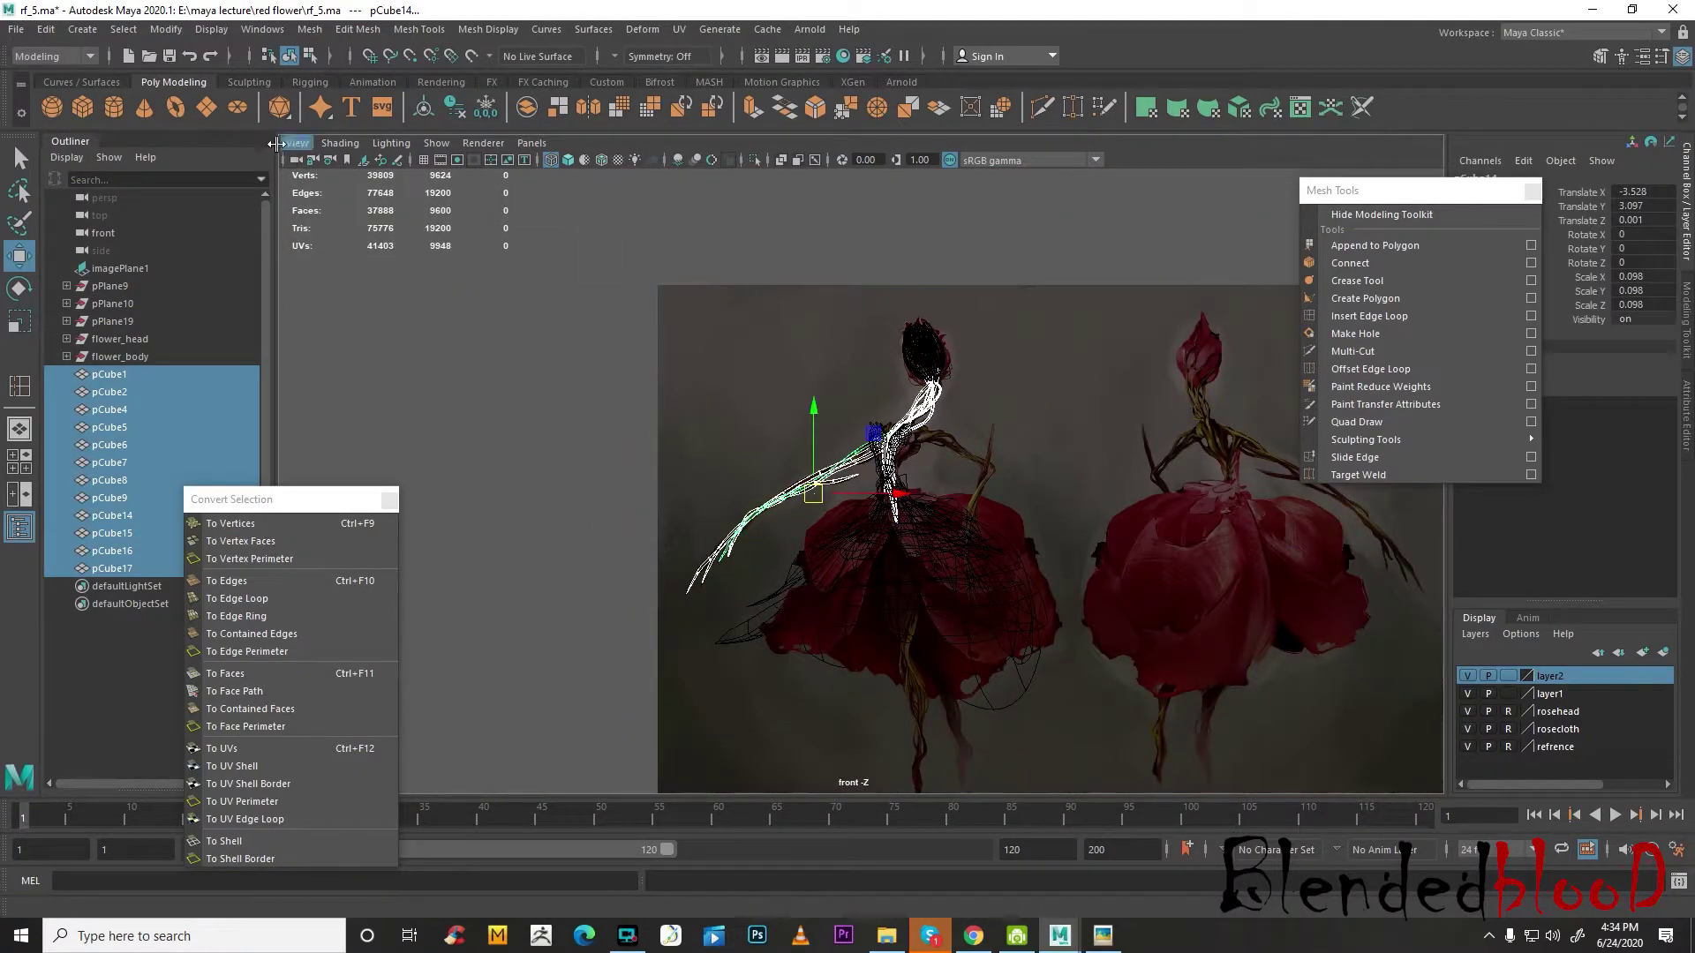
left_click(45, 28)
mouse_move(106, 256)
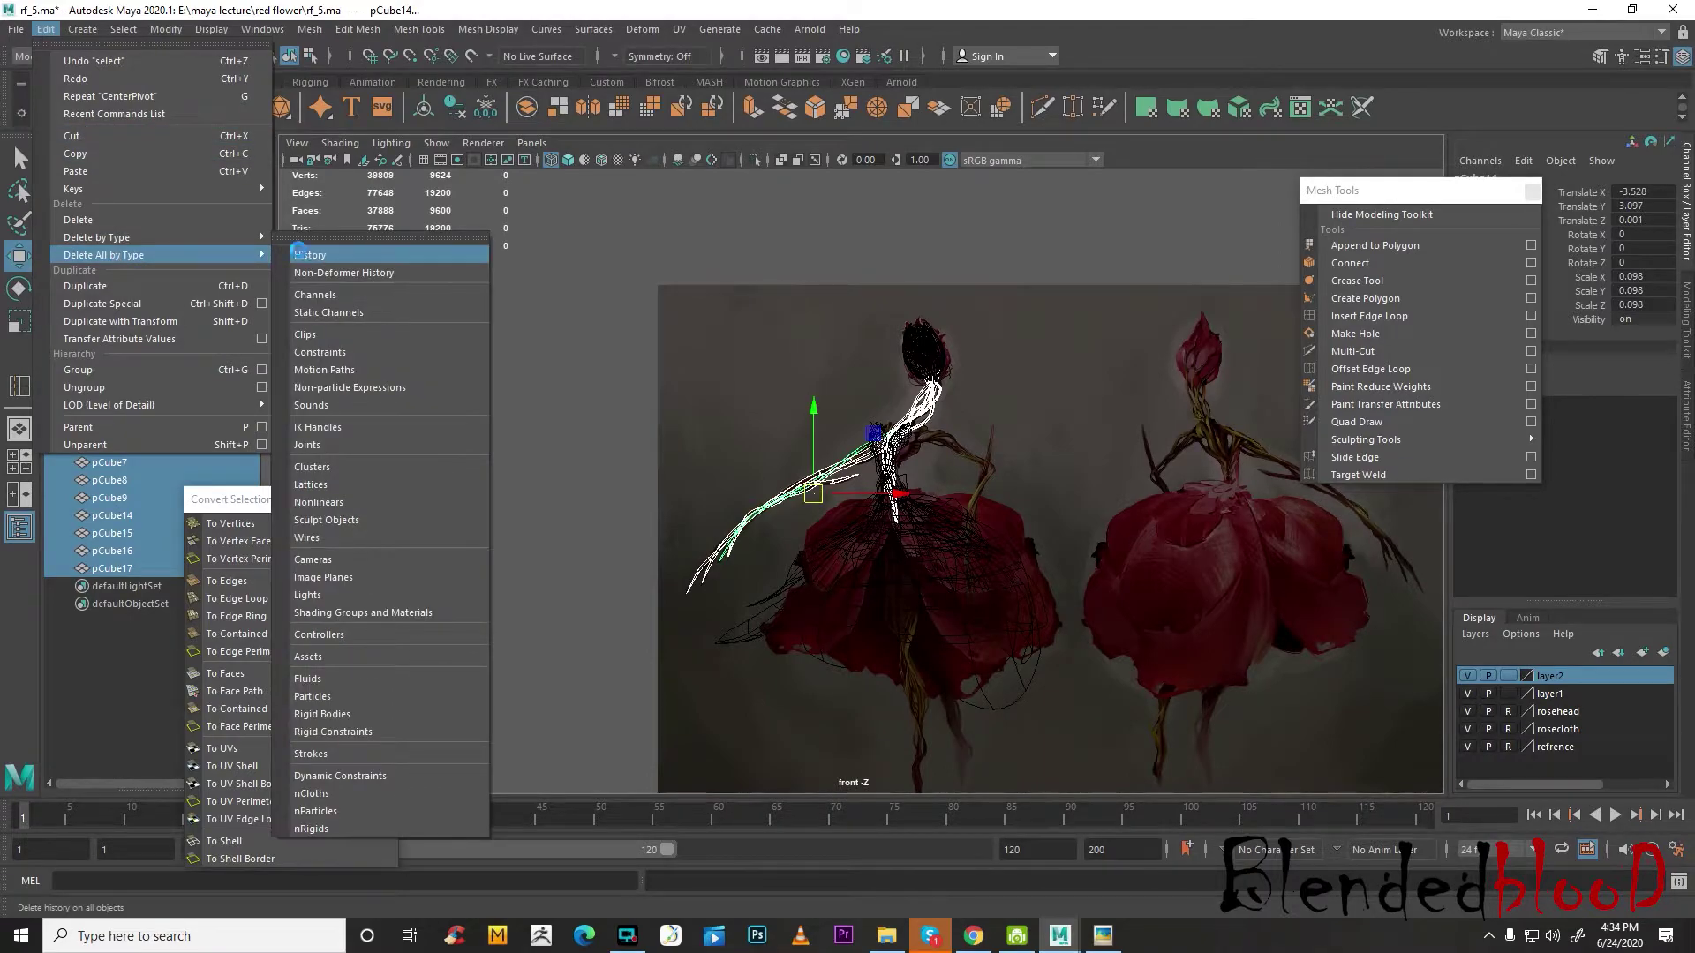
left_click(305, 257)
- Save the scene over the existing file rf_4.ma
left_click(15, 31)
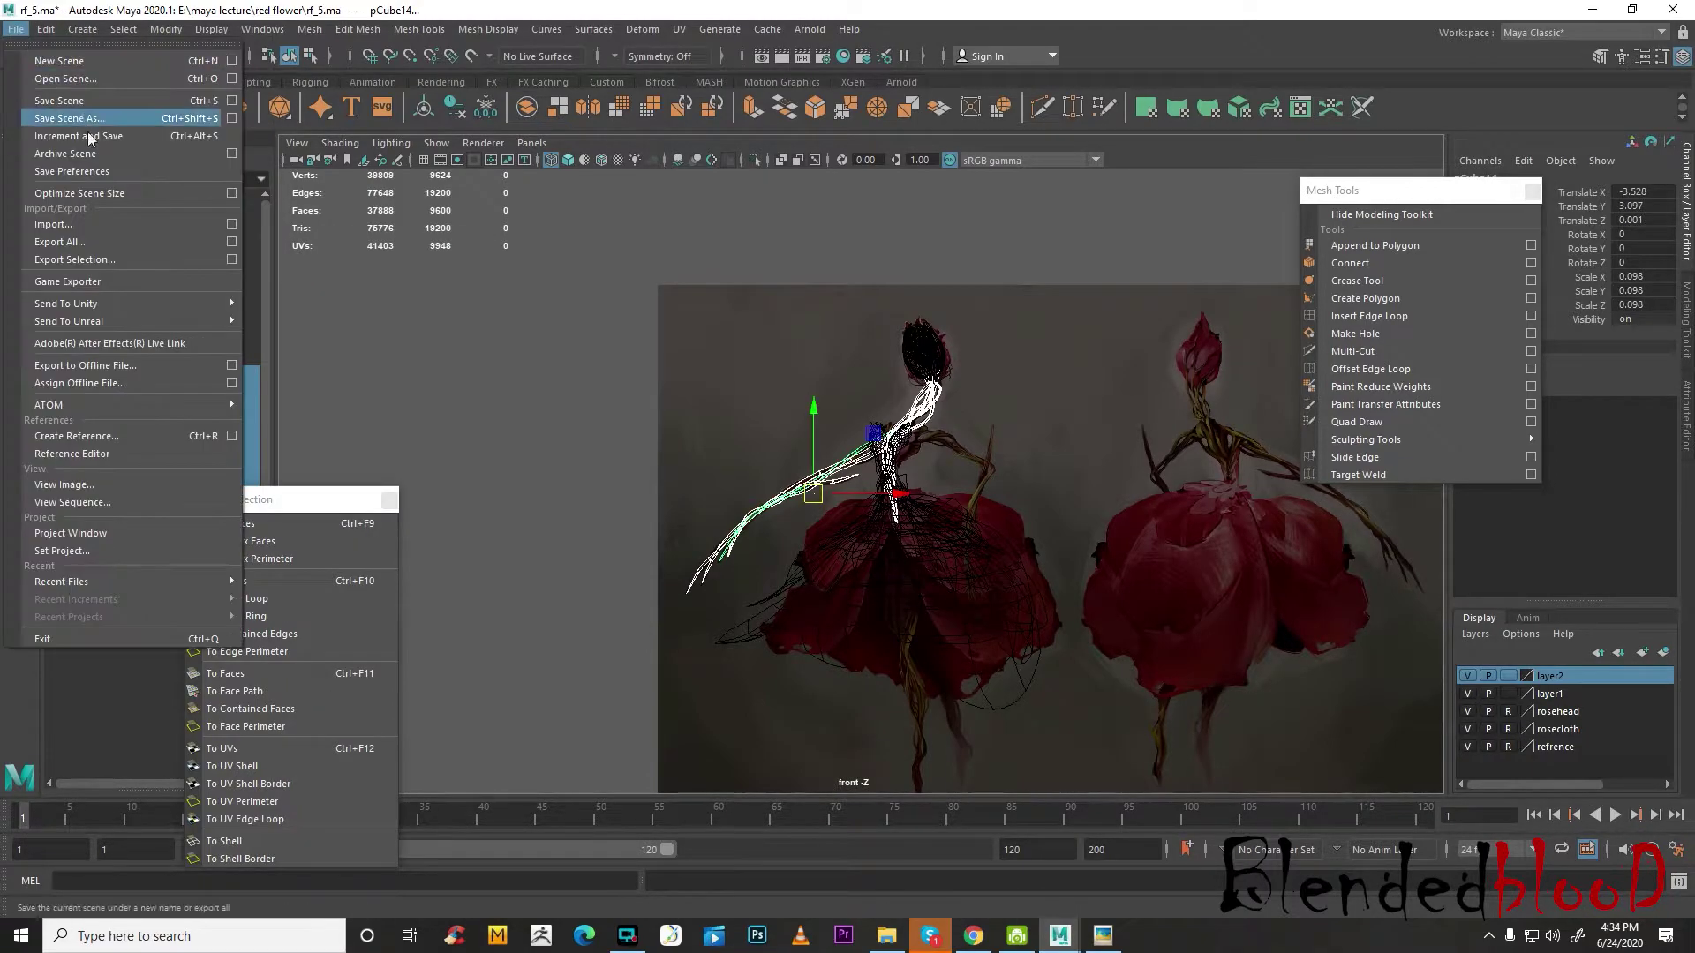
left_click(106, 119)
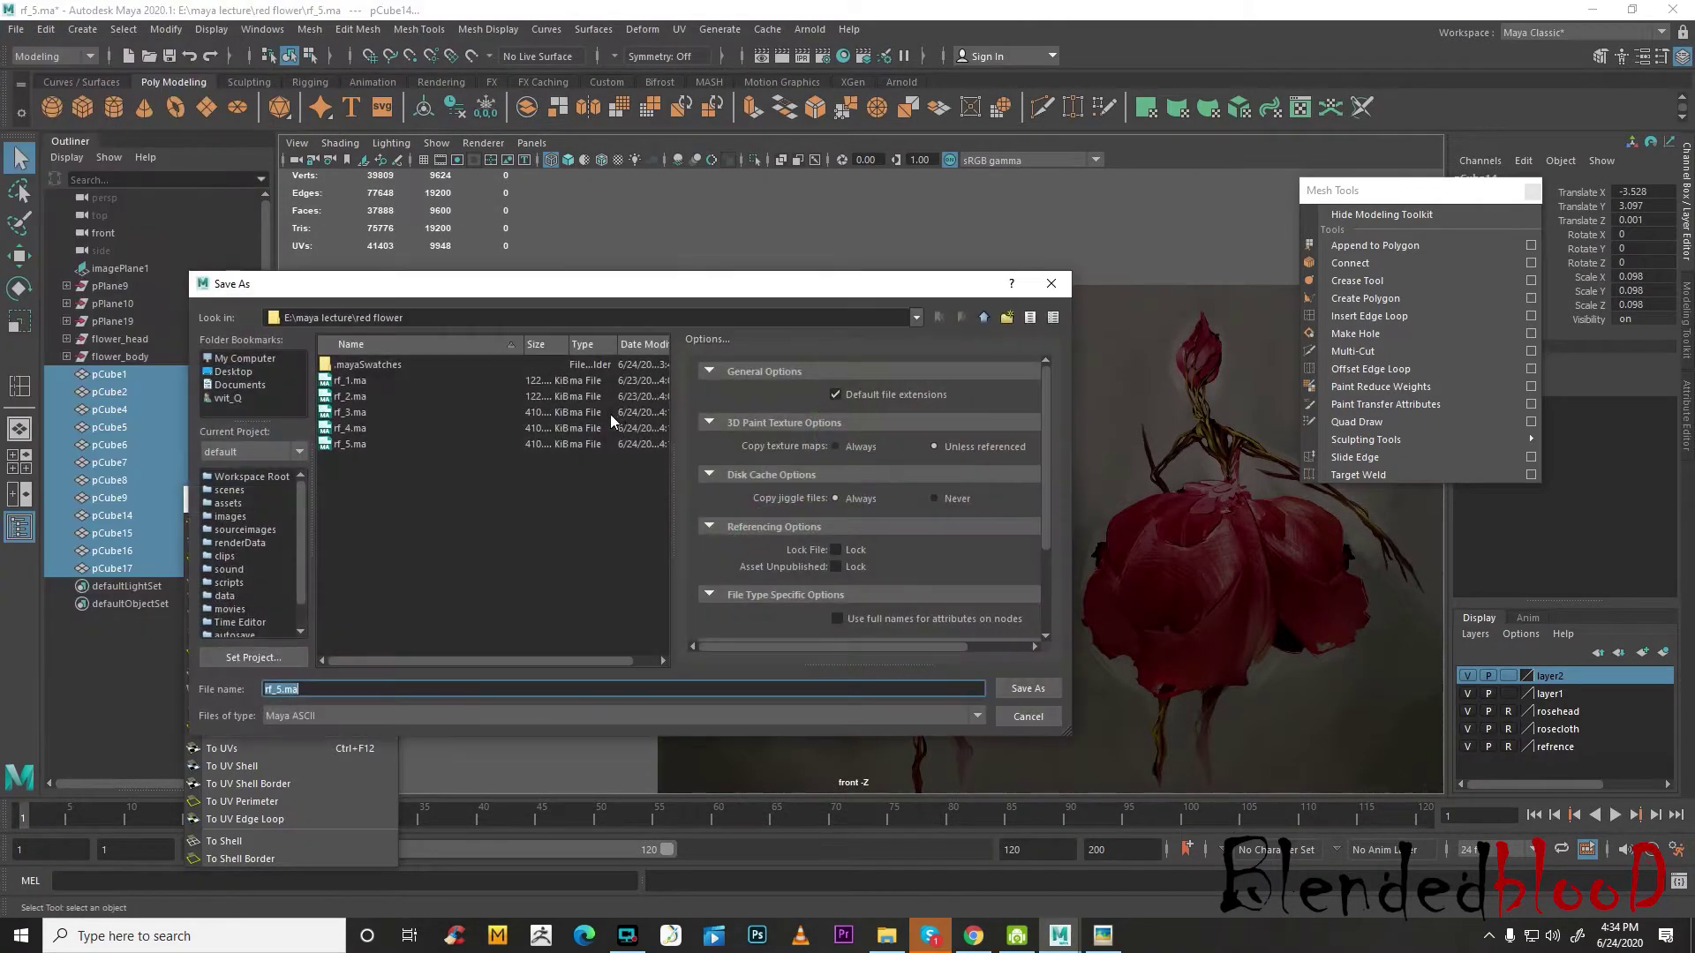
double_click(386, 429)
left_click(601, 544)
key("w")
- Save the scene again under the file name rf_5.ma, overwriting the existing version
left_click(16, 29)
left_click(106, 119)
key("q")
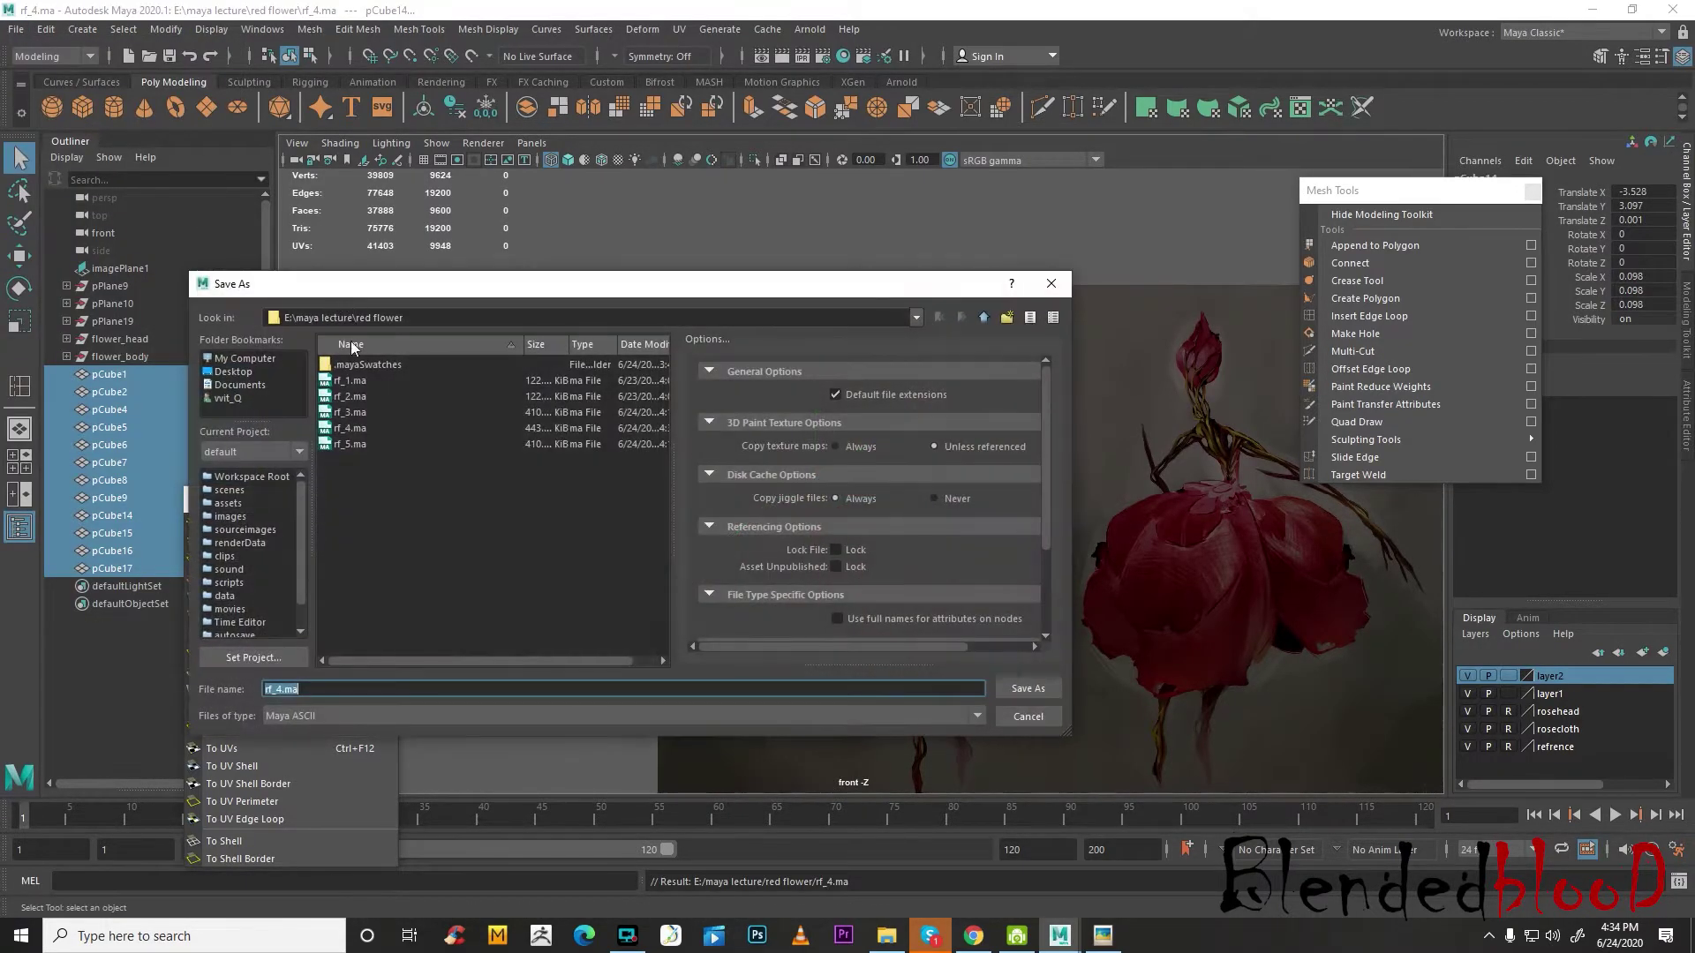
double_click(351, 444)
left_click(584, 535)
key("w")
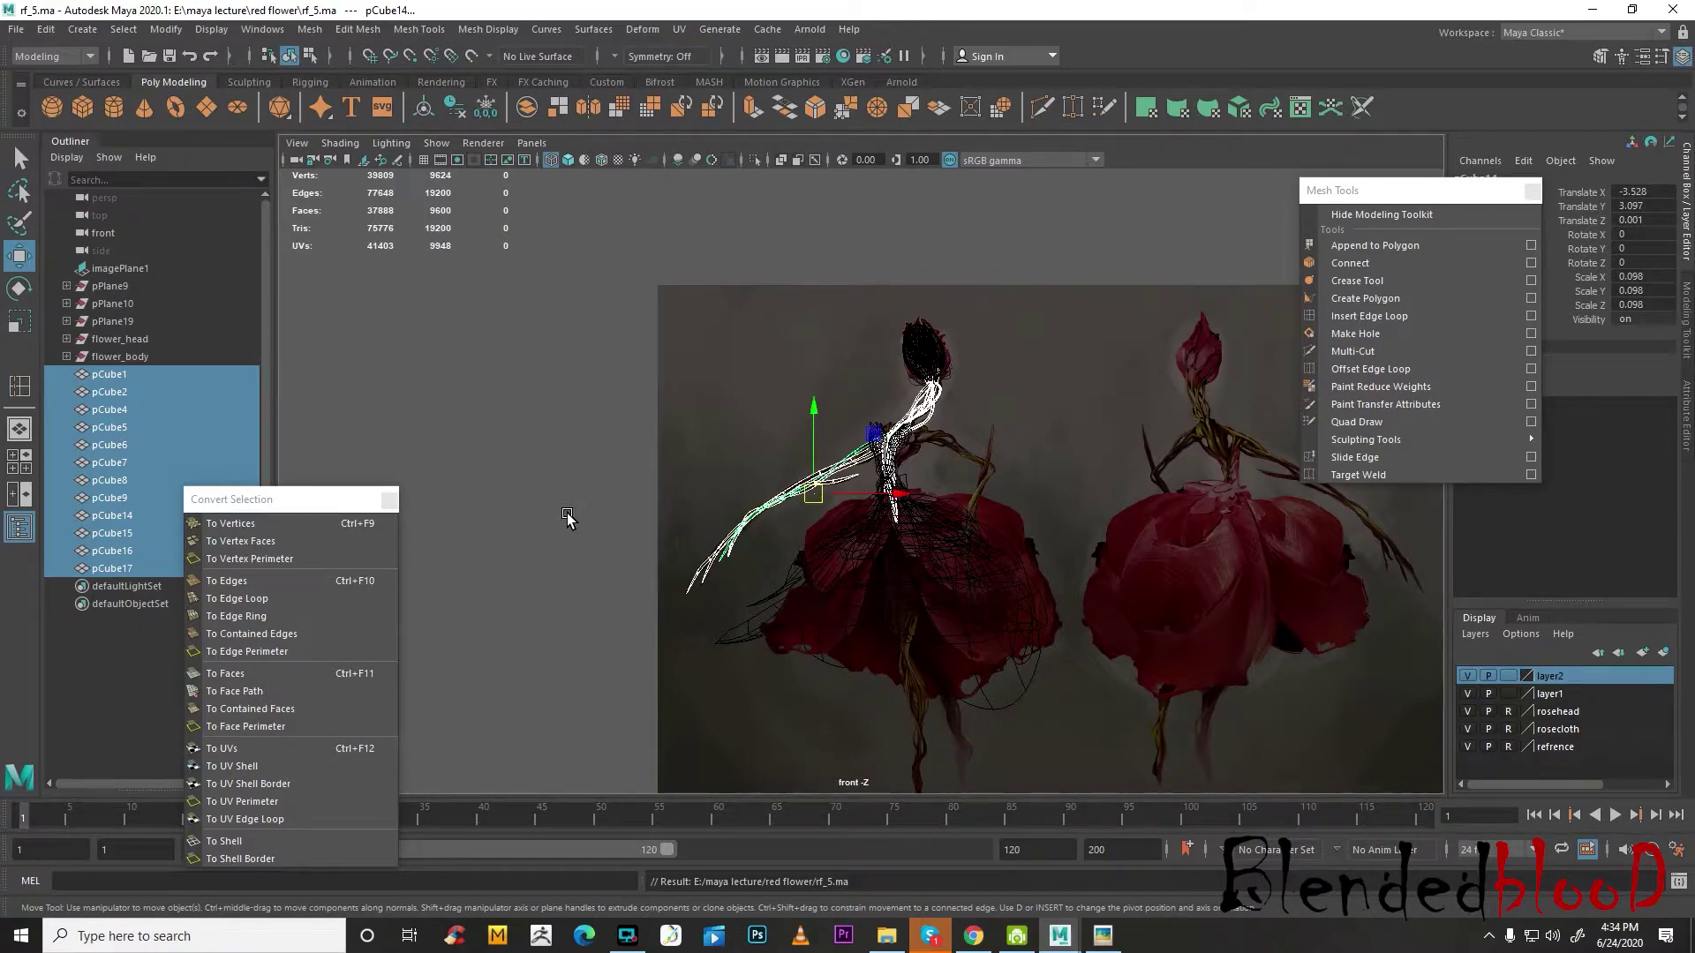
- Select the outstretched arm's vines, pCube14 to pCube17, in the front view and group them
left_click(999, 387)
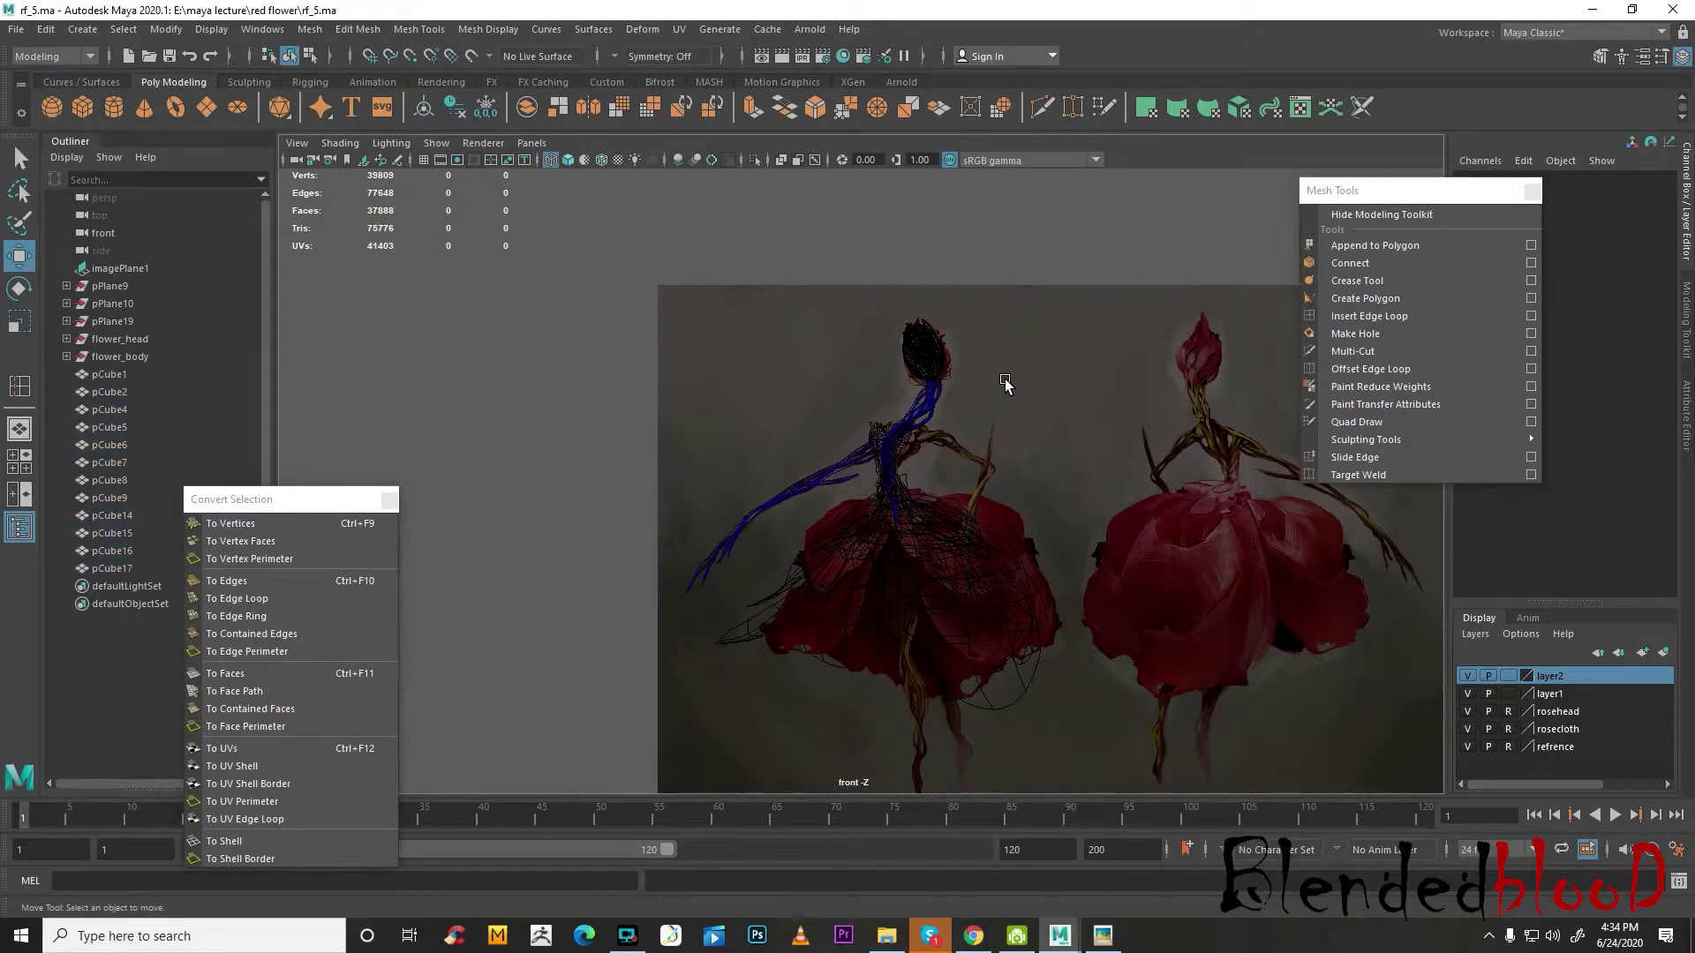
scroll(970, 381, "up", 2)
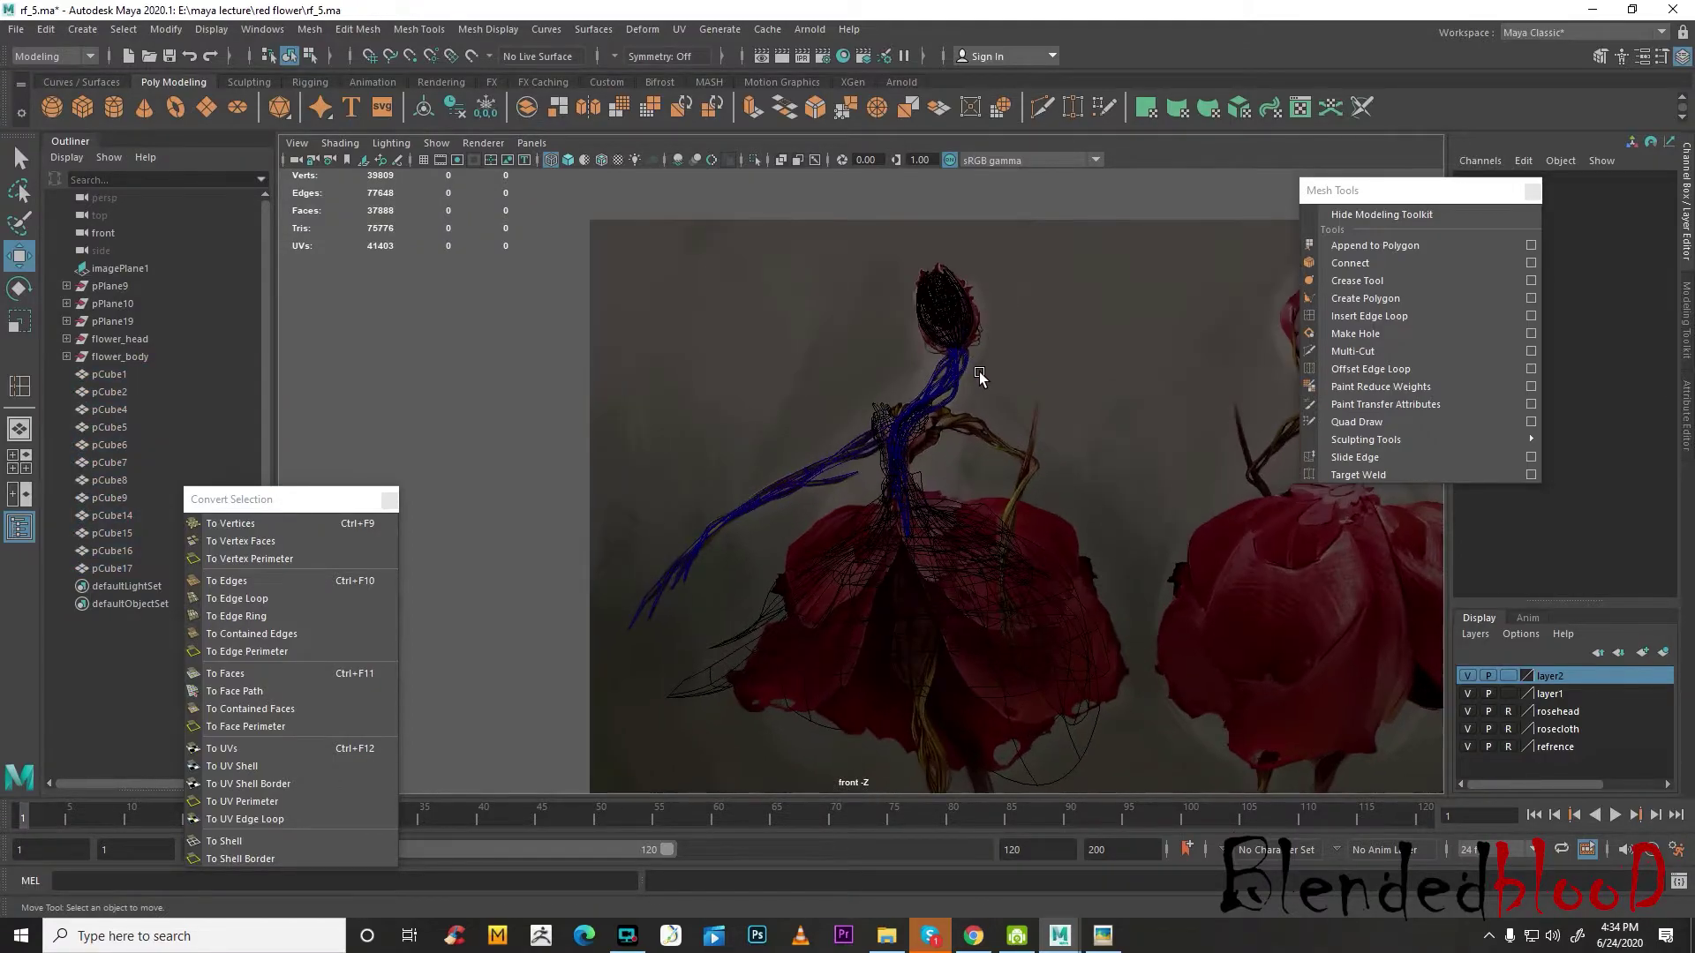
scroll(968, 378, "up", 1)
scroll(1043, 584, "up", 1)
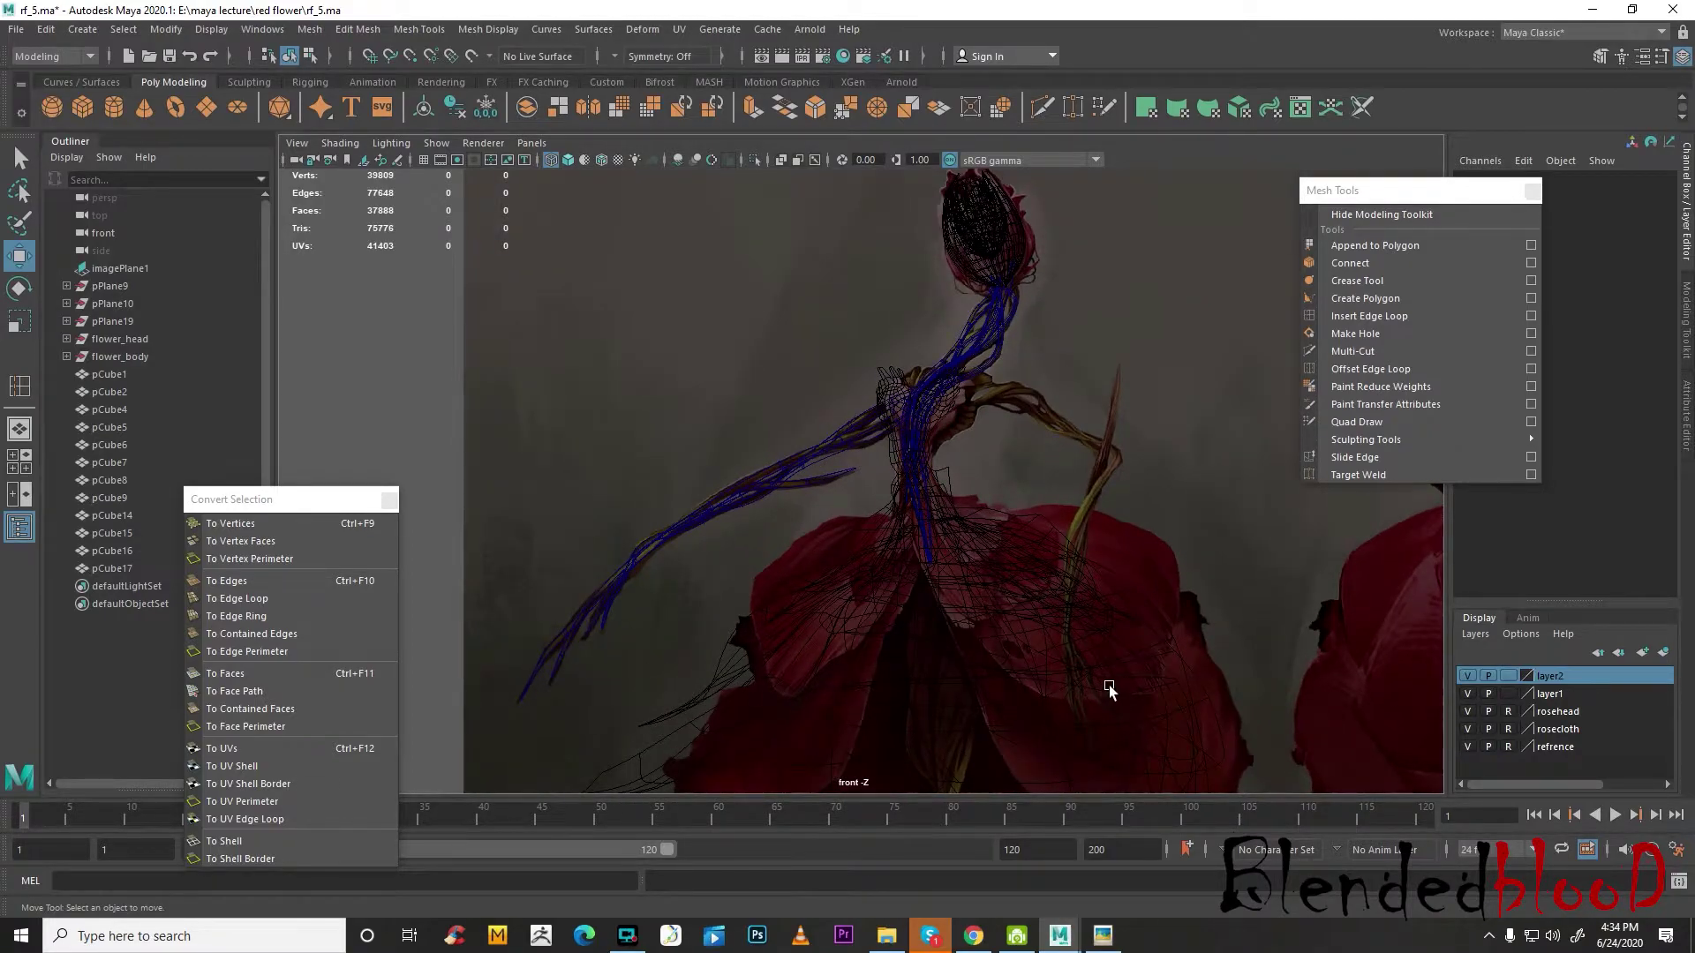
left_click_drag(594, 430, 663, 538)
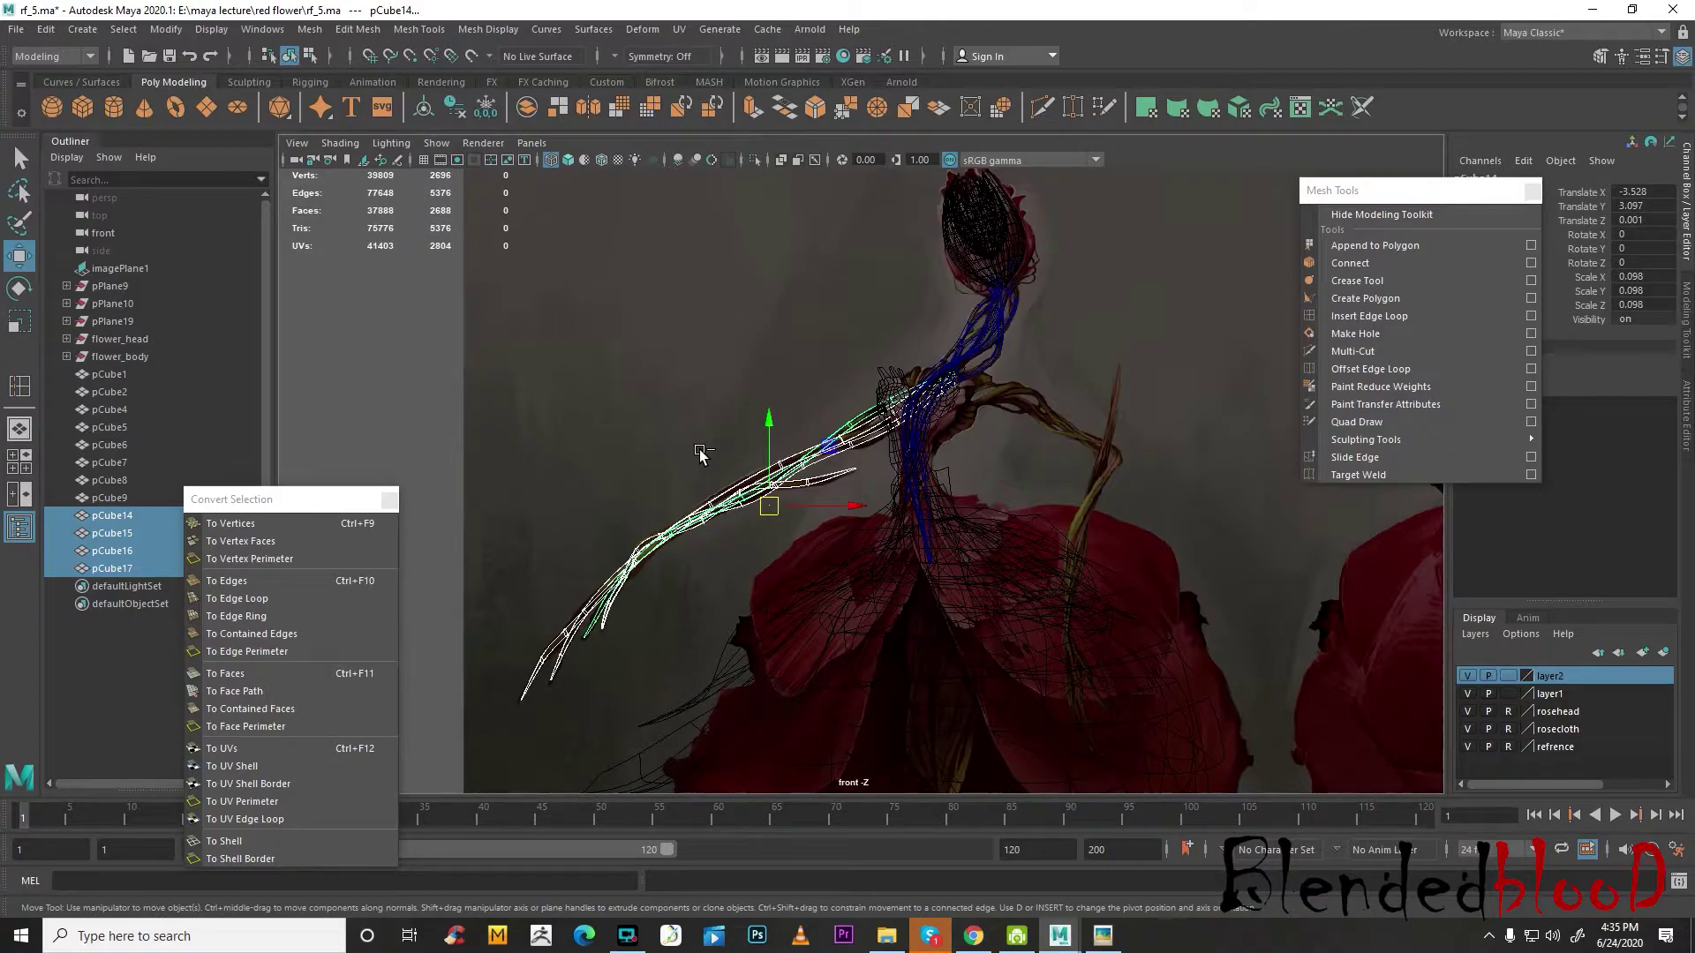
key("ctrl+g")
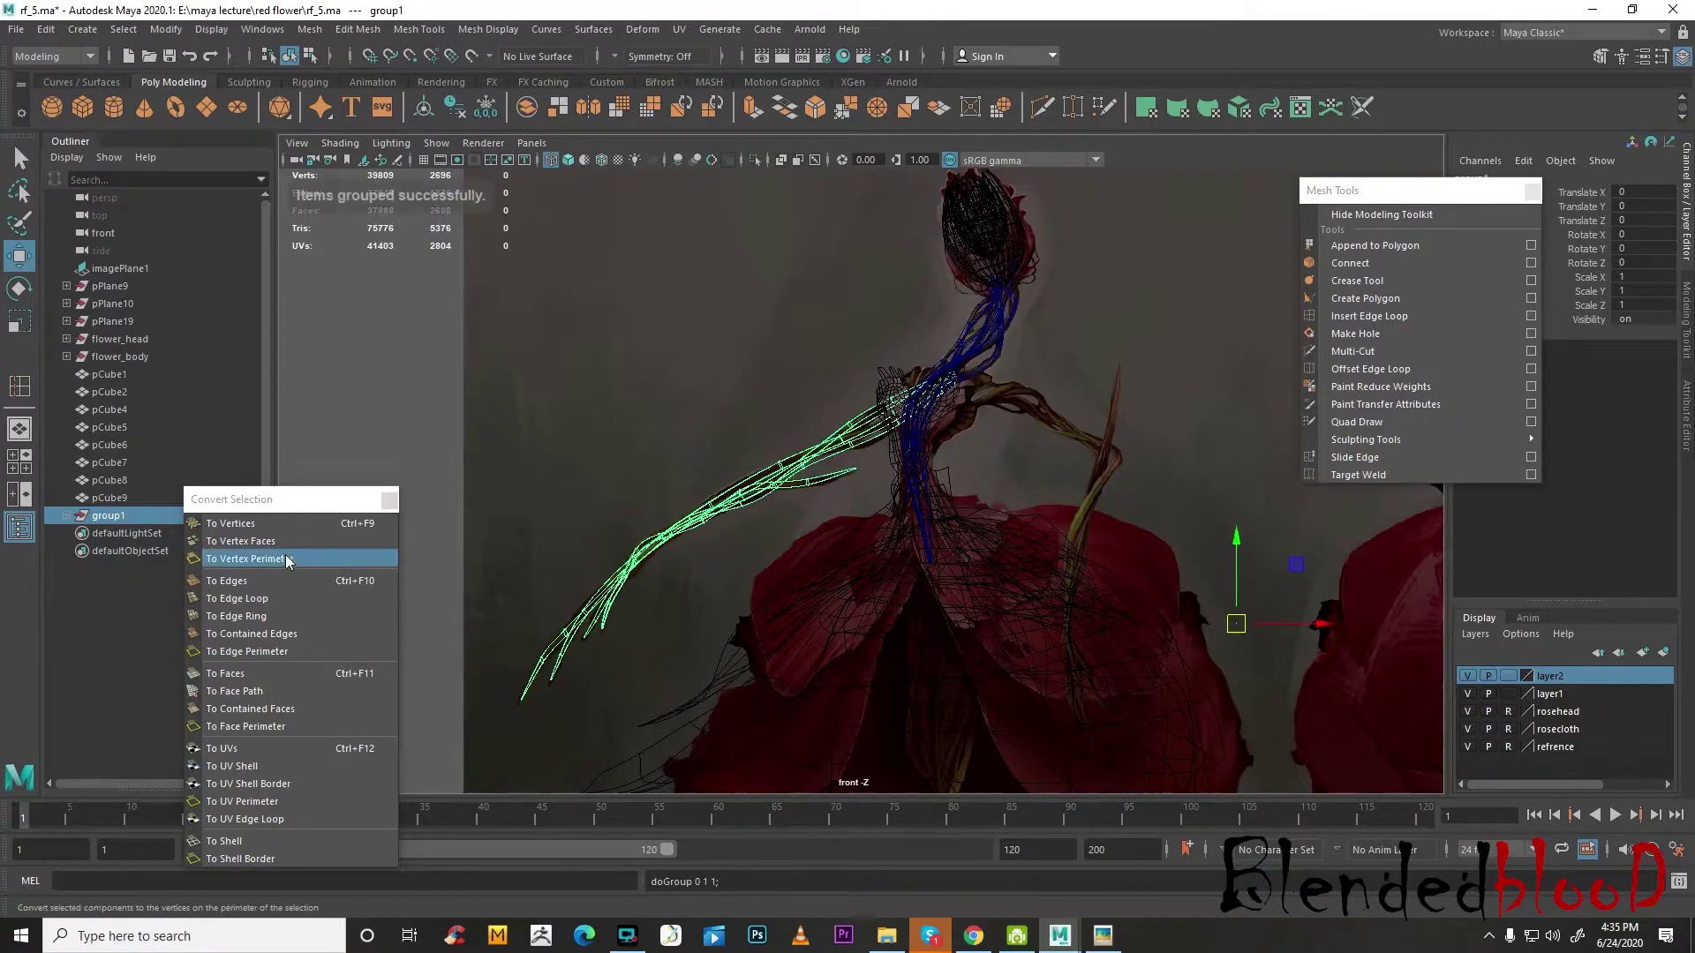
- Center the pivot of the arm vine group and rename the group right_hand
left_click_drag(1342, 190, 1020, 697)
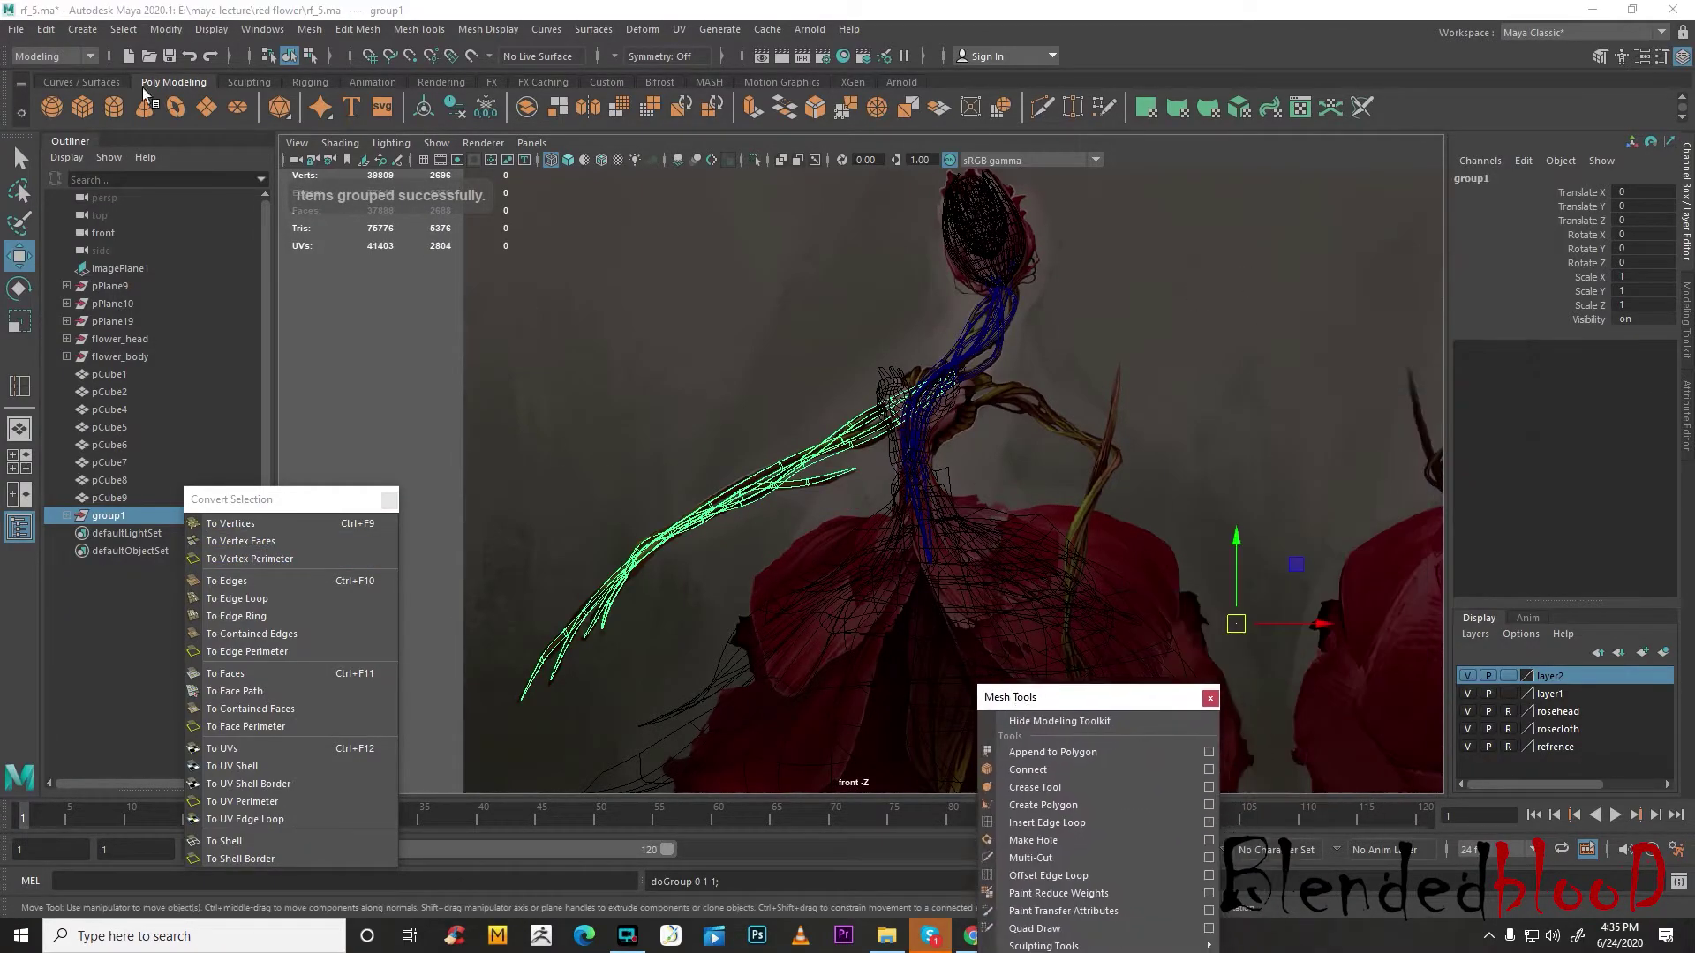
left_click(166, 29)
left_click(204, 158)
double_click(110, 515)
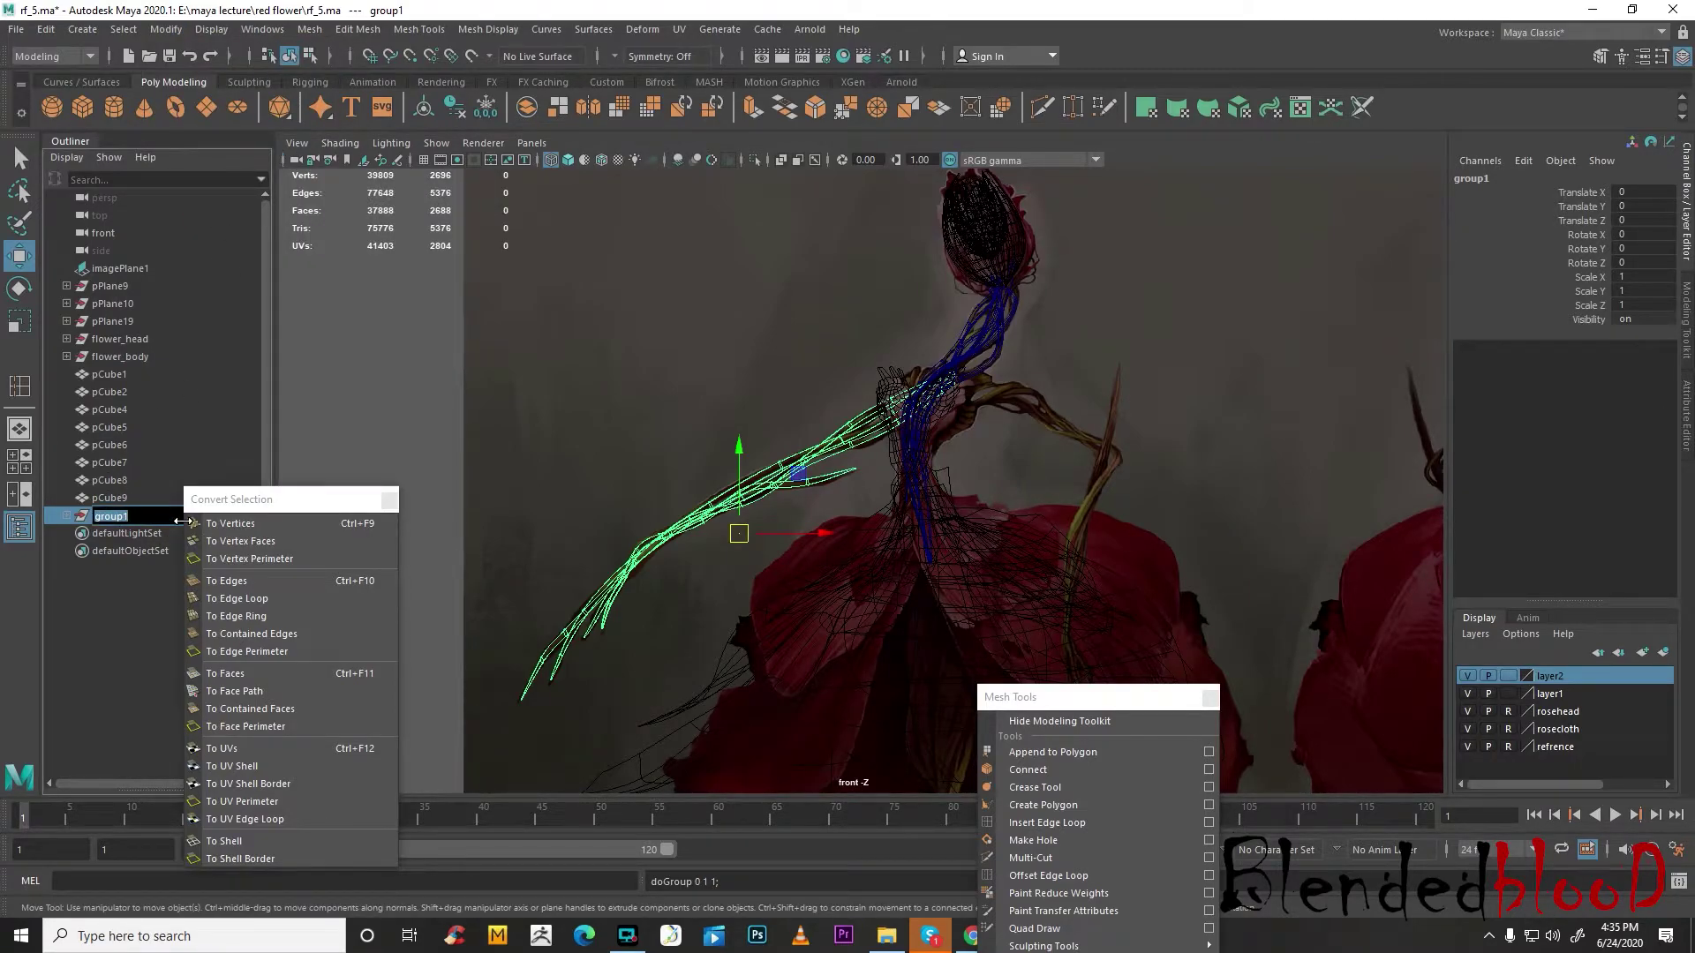
type("right hand")
left_click(95, 625)
- Try duplicating the right_hand group, moving the copy to the opposite side and rotating it around the vertical axis
left_click(106, 519)
key("ctrl+d")
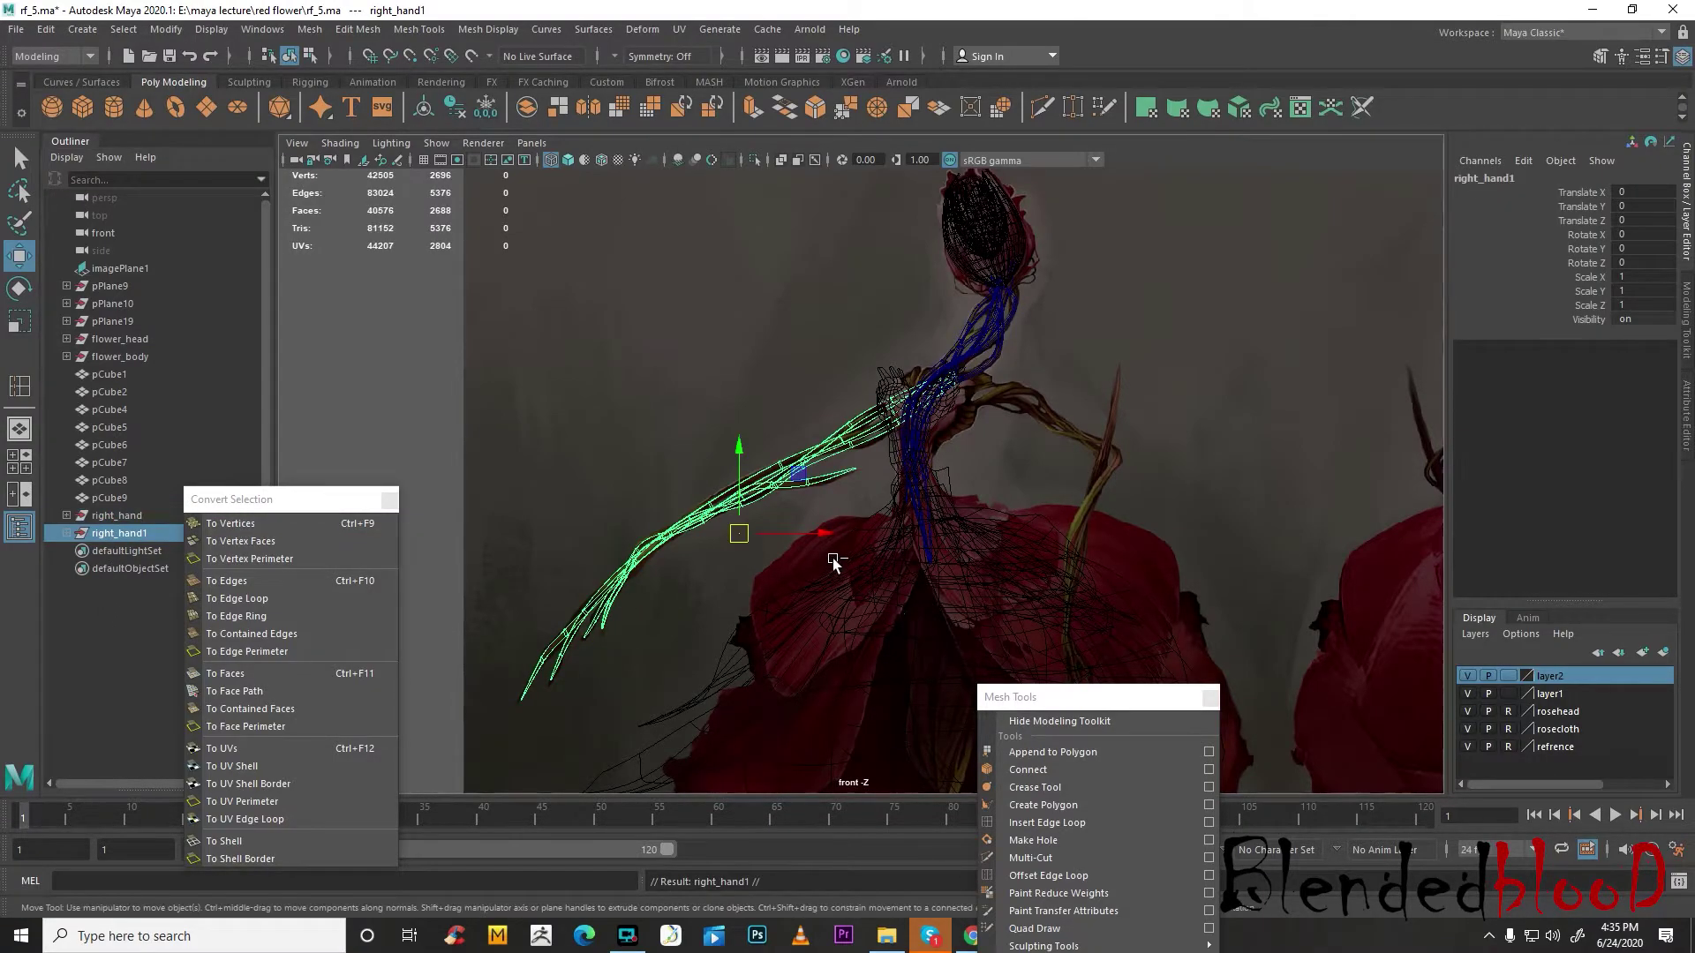
left_click_drag(821, 533, 1123, 540)
scroll(1052, 462, "up", 2)
key("e")
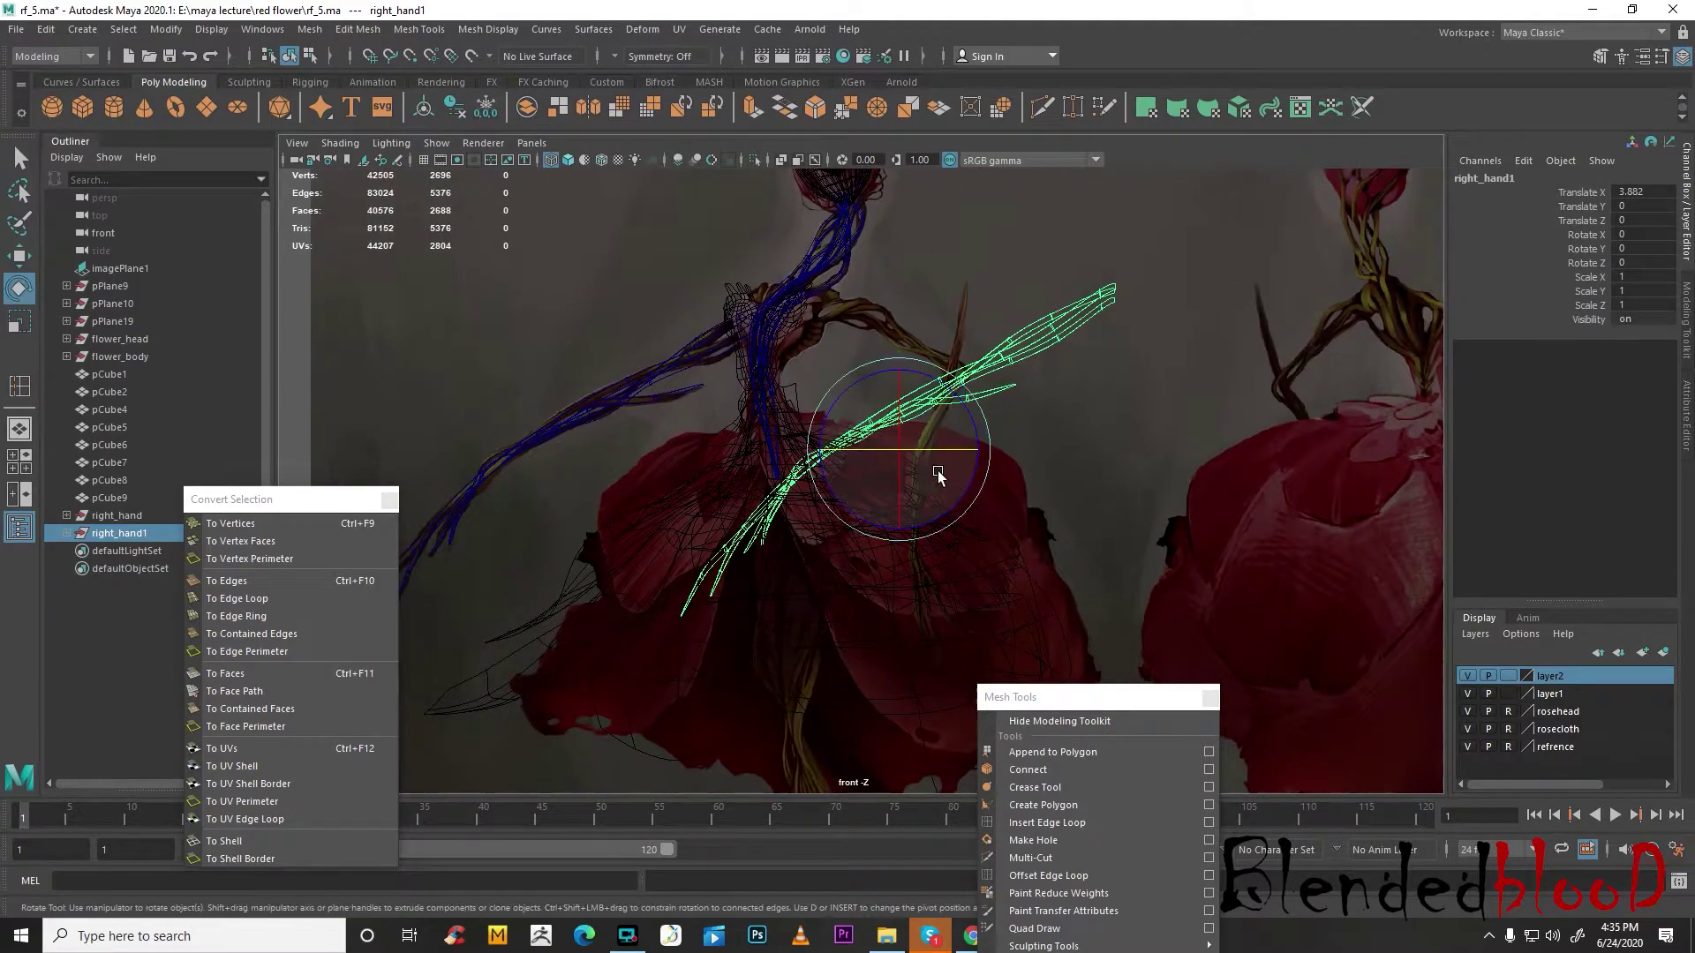
left_click_drag(879, 455, 1034, 462)
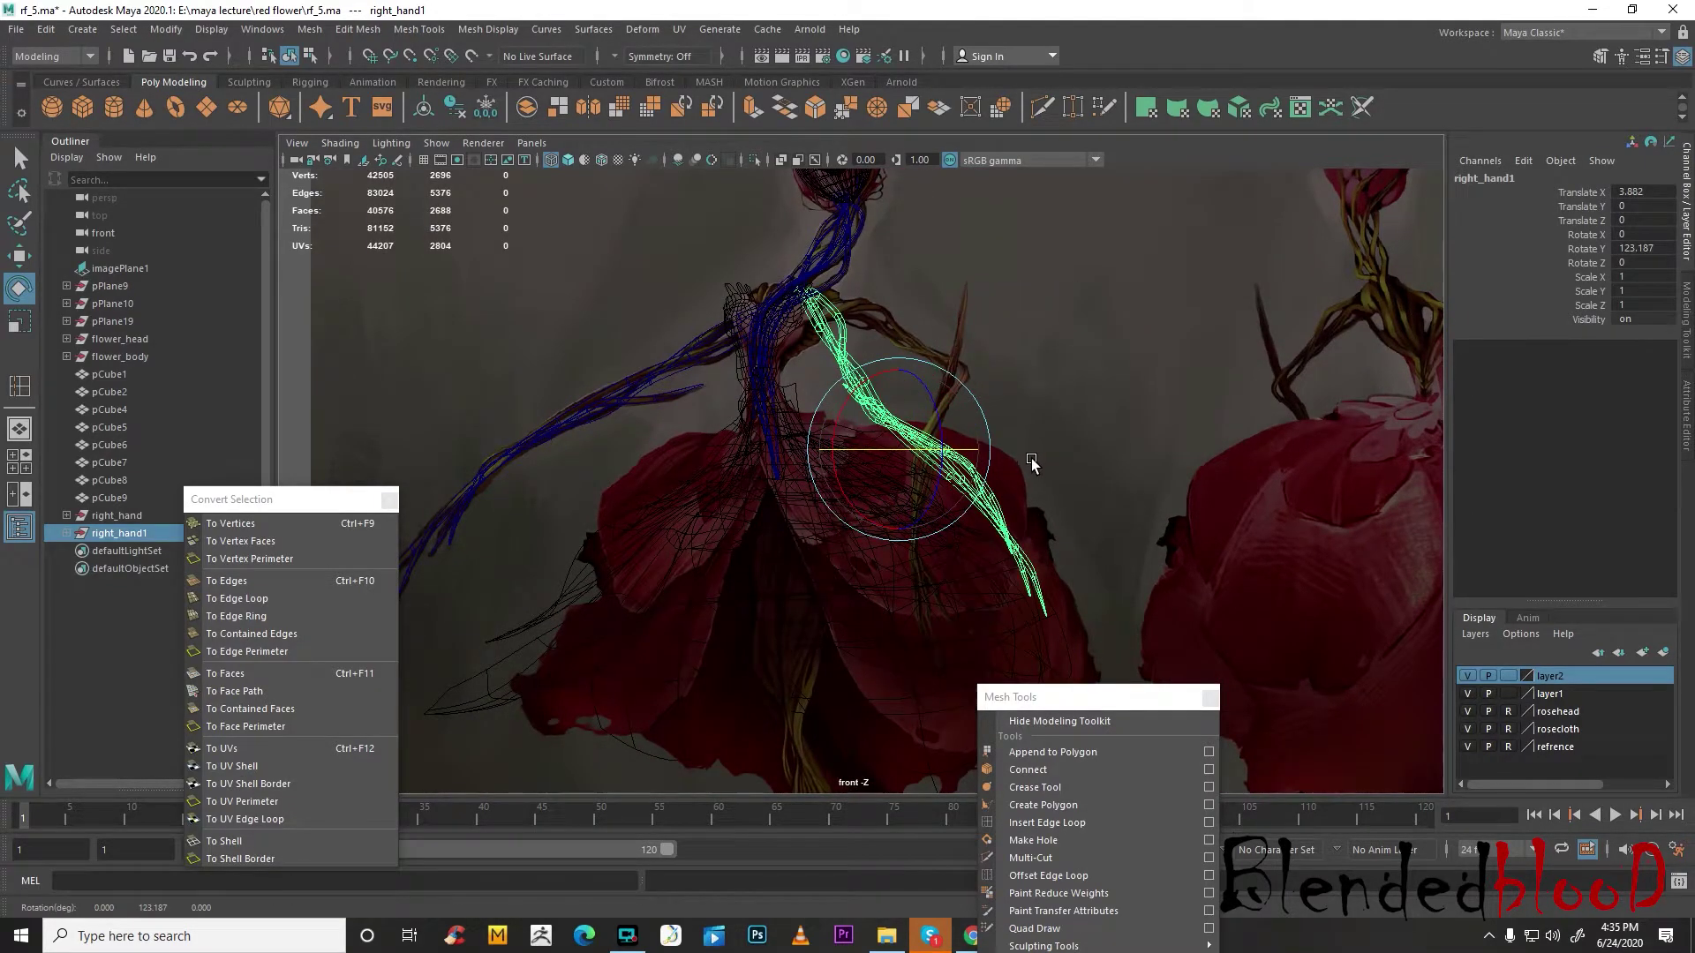
- Undo the copy's rotation and delete the duplicated arm group in the perspective view
key("ctrl+z")
key("space")
key("space")
left_click_drag(1062, 576, 993, 525, "alt")
key("w")
key("Delete")
- Move the right_hand group's pivot along Z in the top view, well away from the arm and clear of the petals
left_click(105, 516)
key("d")
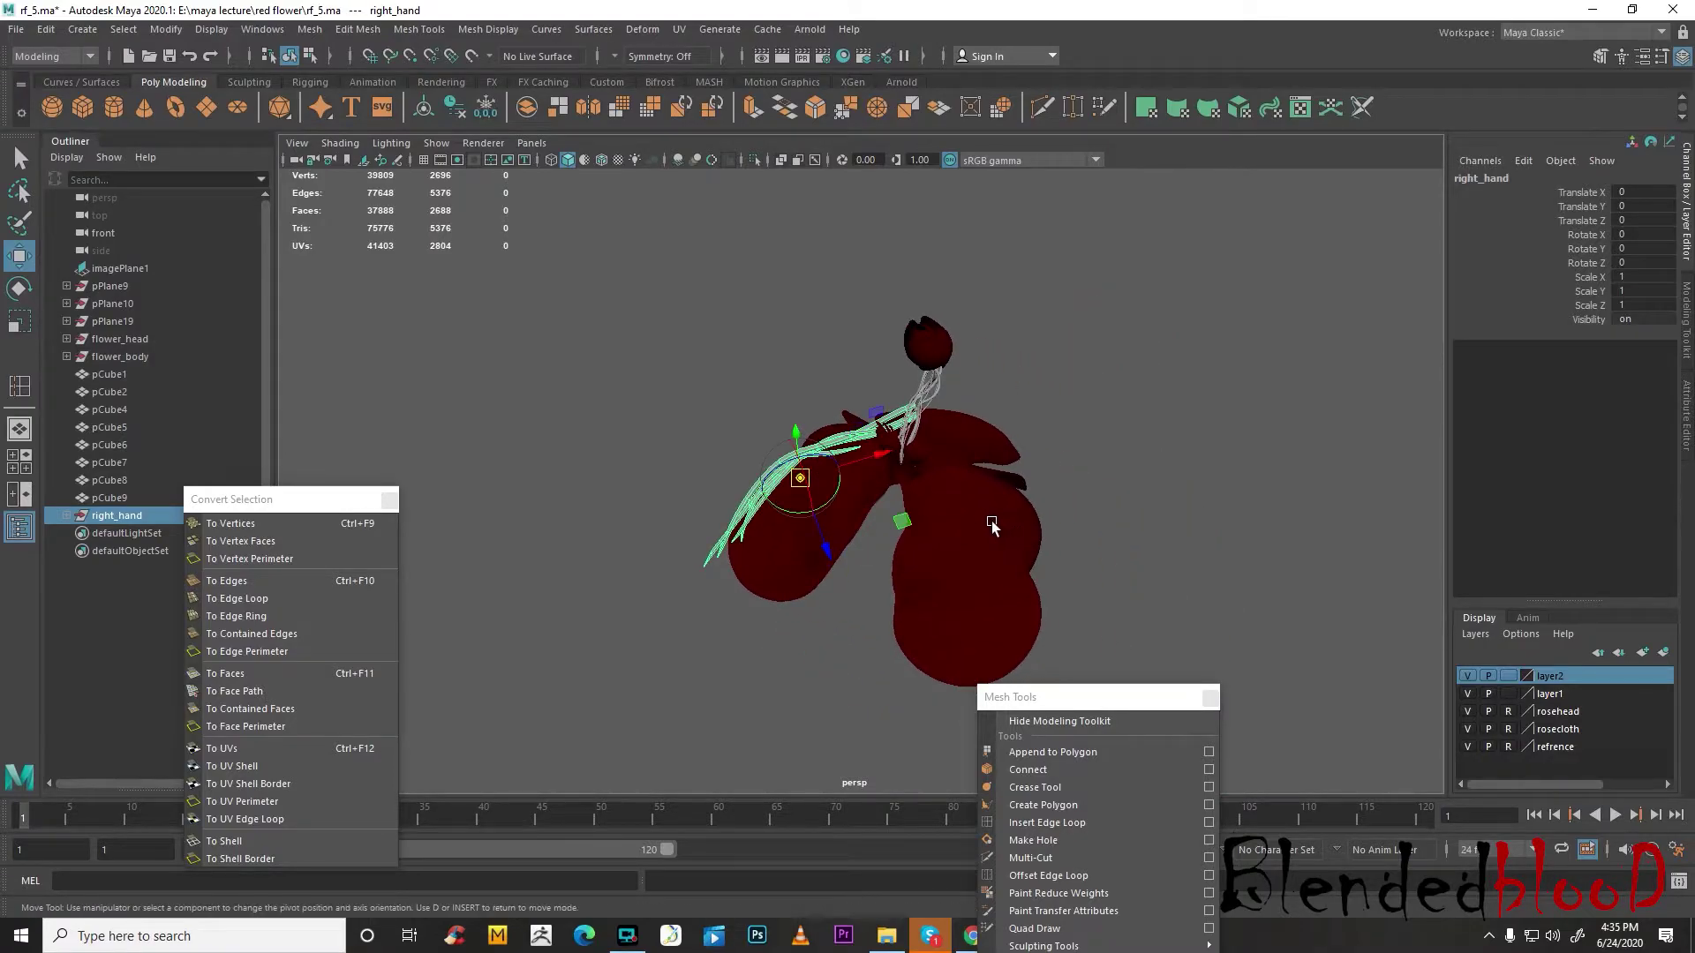
key("space")
key("space")
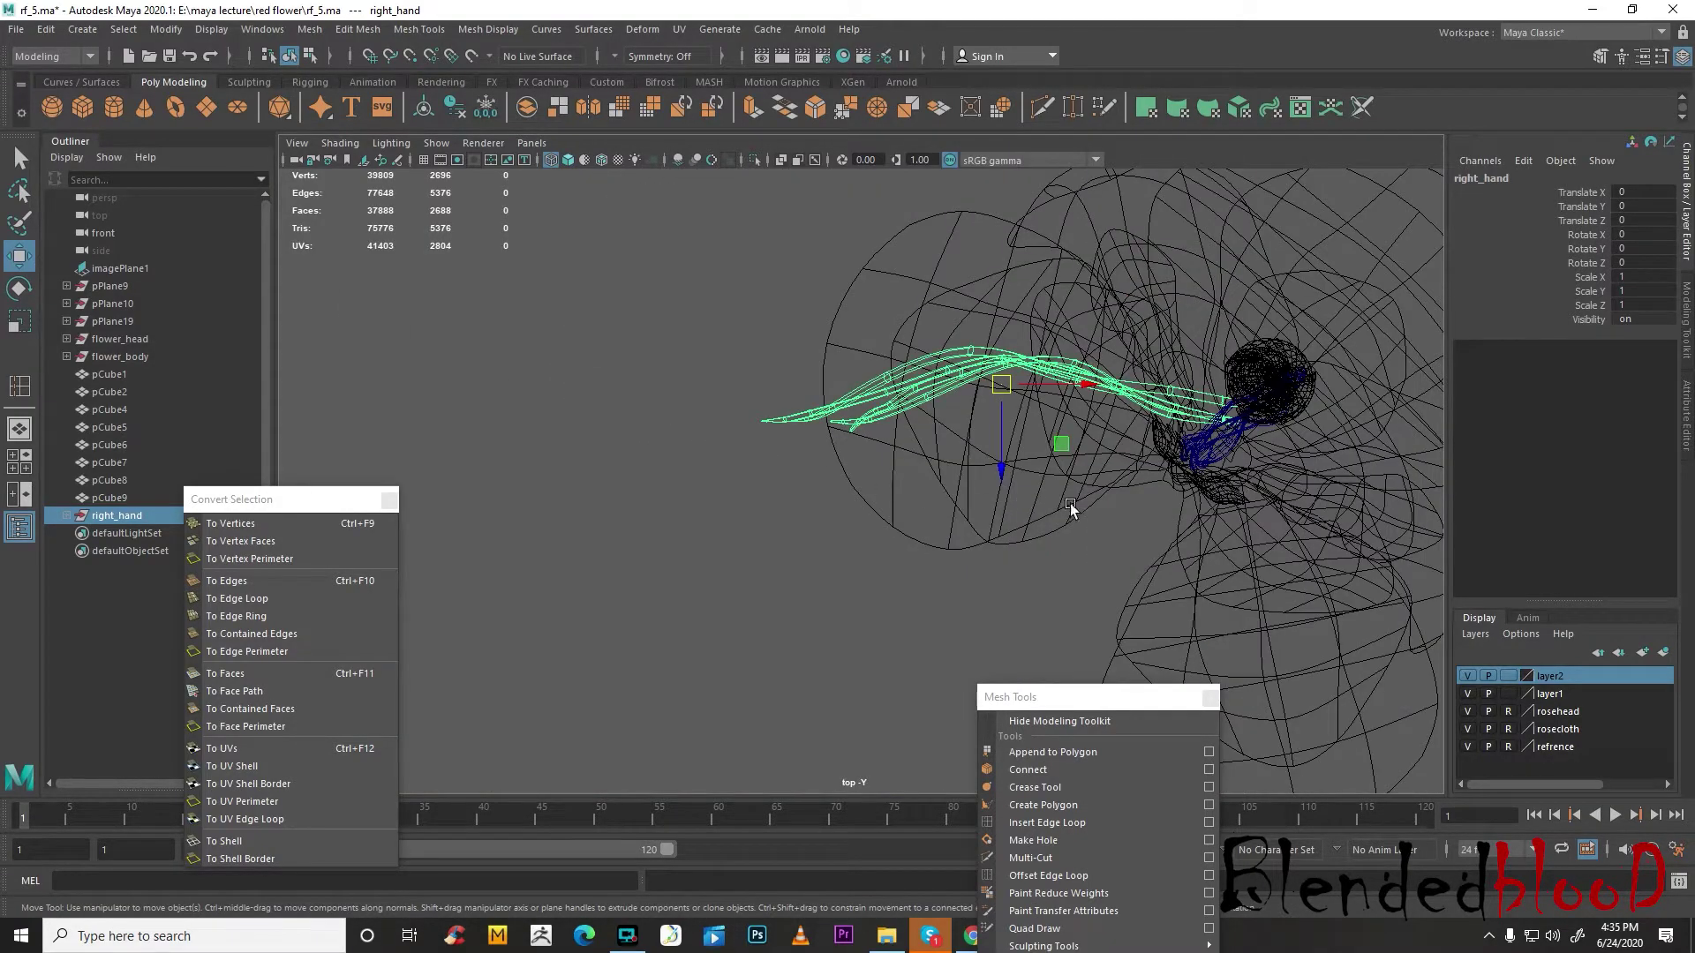
left_click_drag(1127, 482, 1078, 471, "alt")
middle_click_drag(1079, 471, 884, 493, "alt")
key("d")
left_click_drag(758, 462, 771, 764)
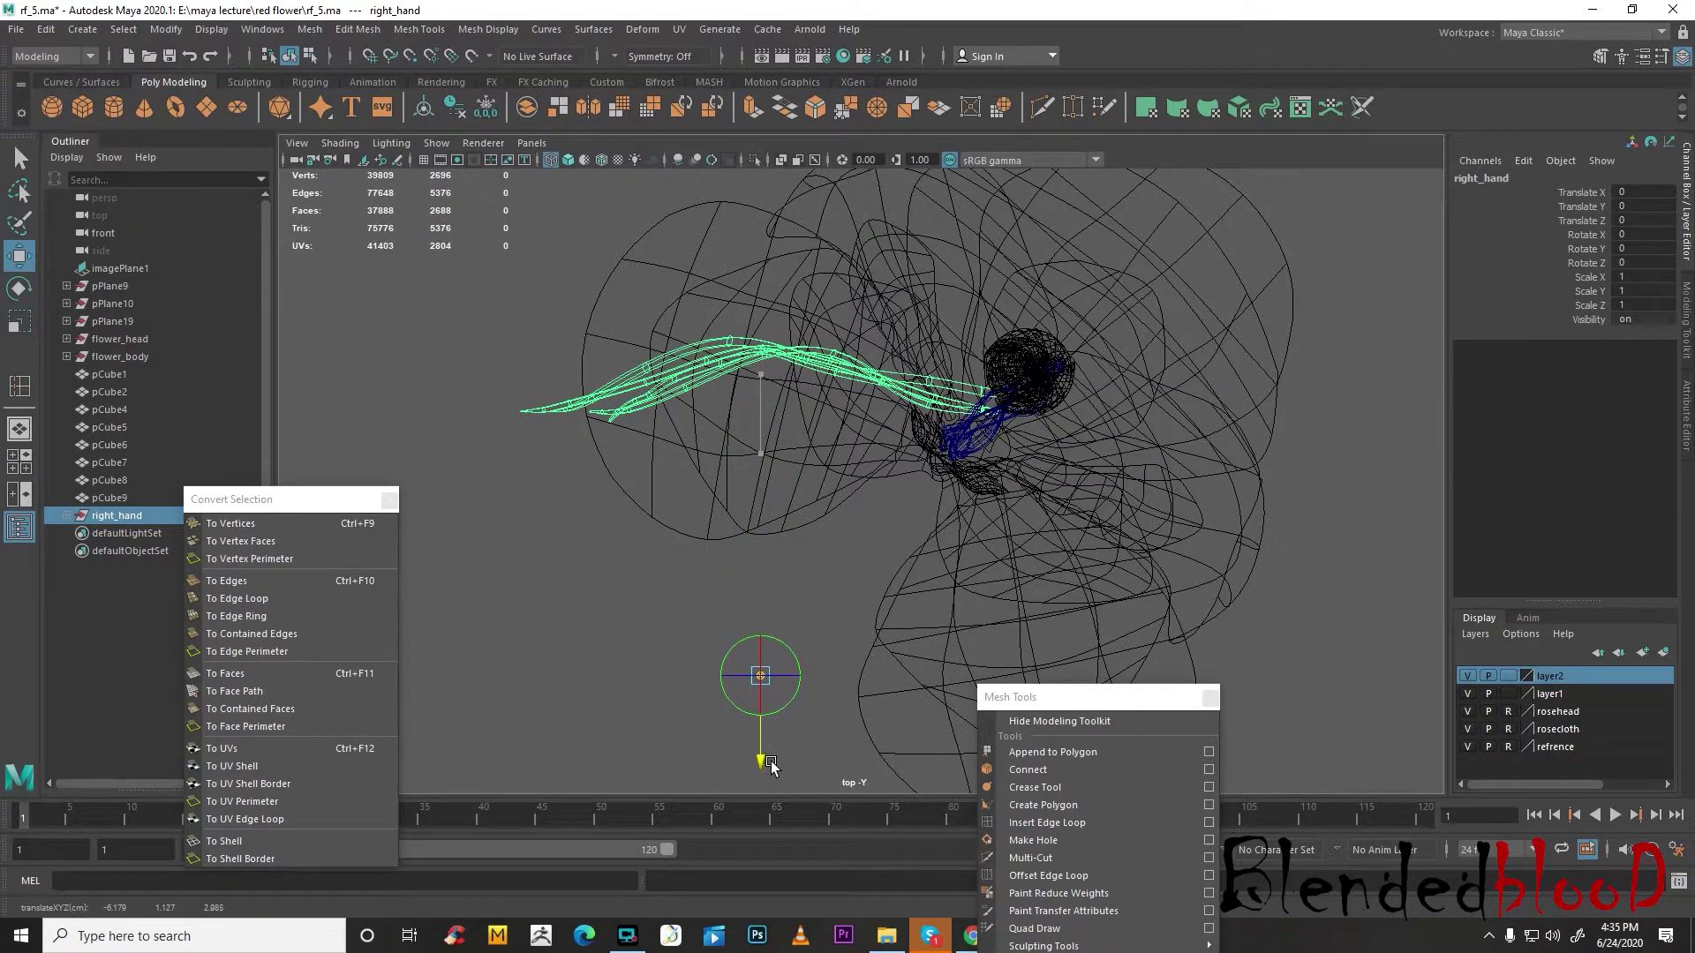
middle_click_drag(913, 623, 879, 458, "alt")
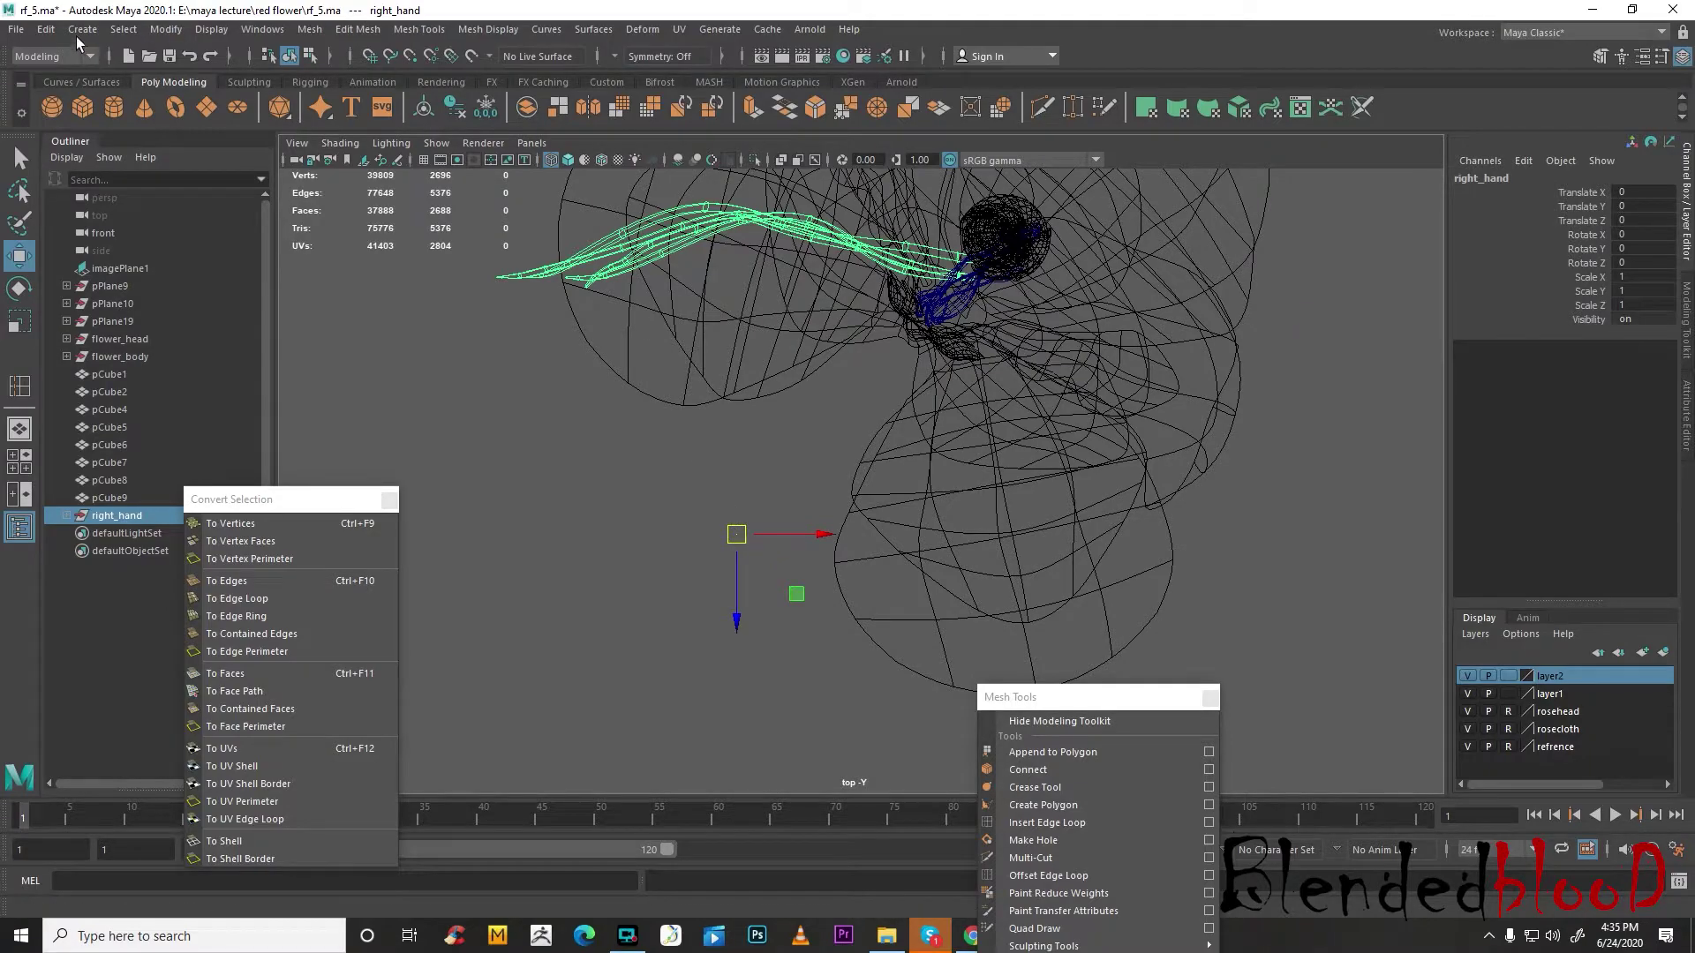
- Try a Duplicate Special of right_hand with Scale -1, 1, 1, and delete the copy
left_click(46, 29)
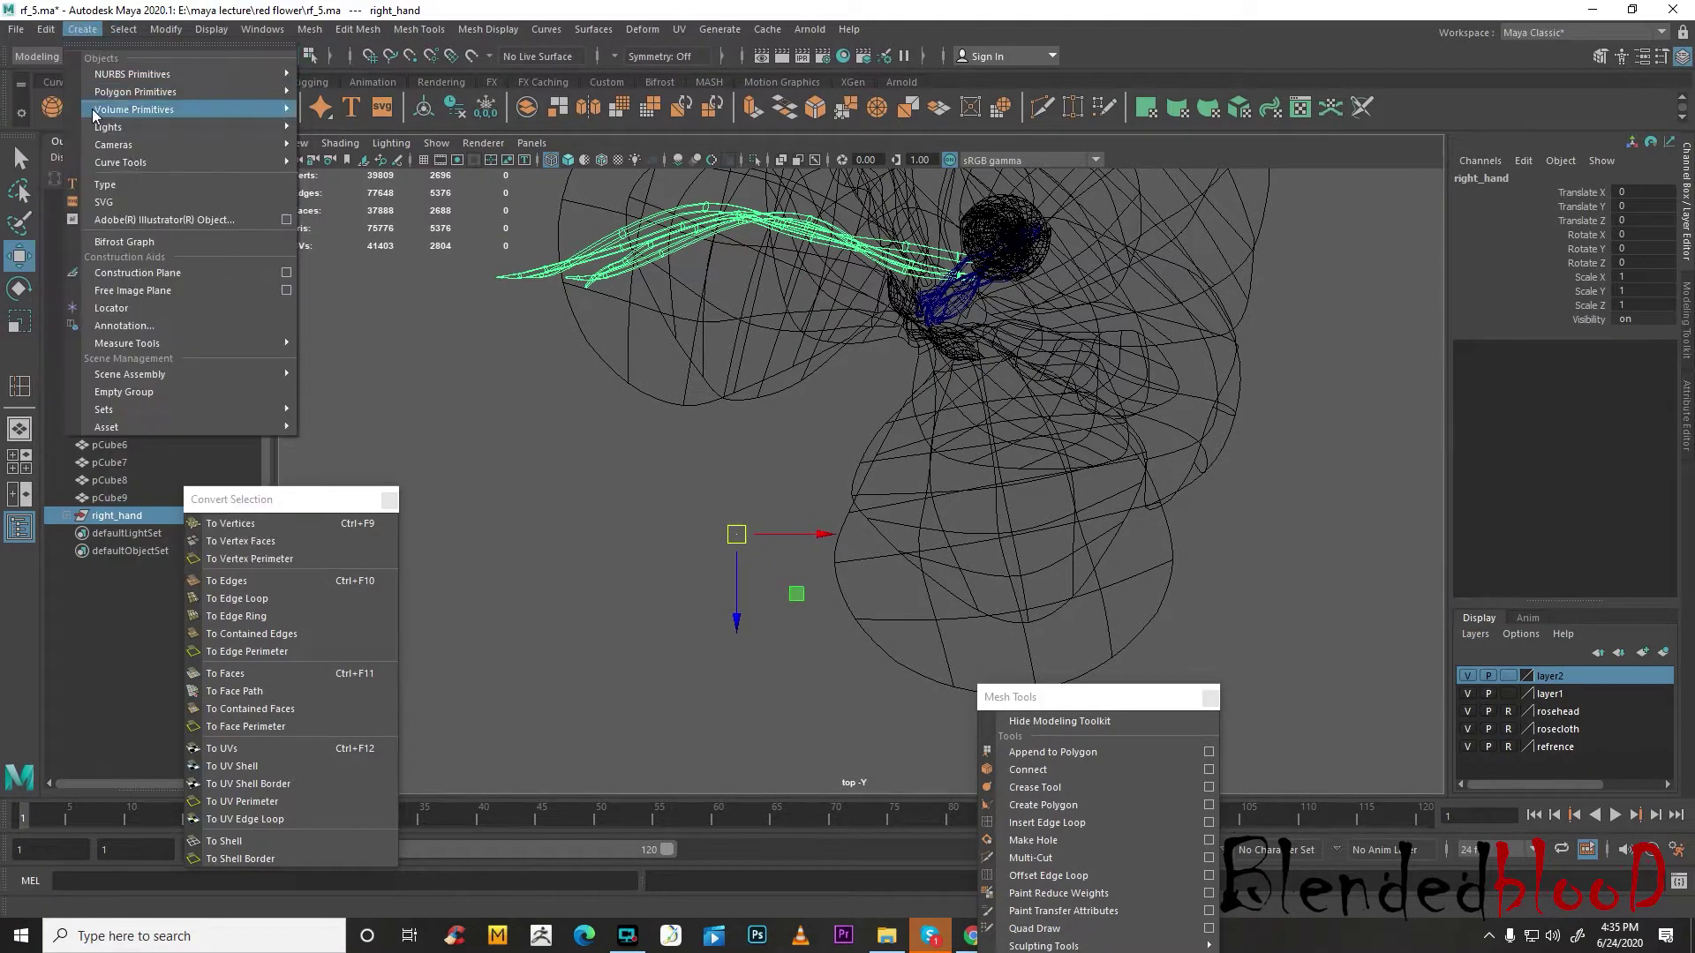
left_click(265, 305)
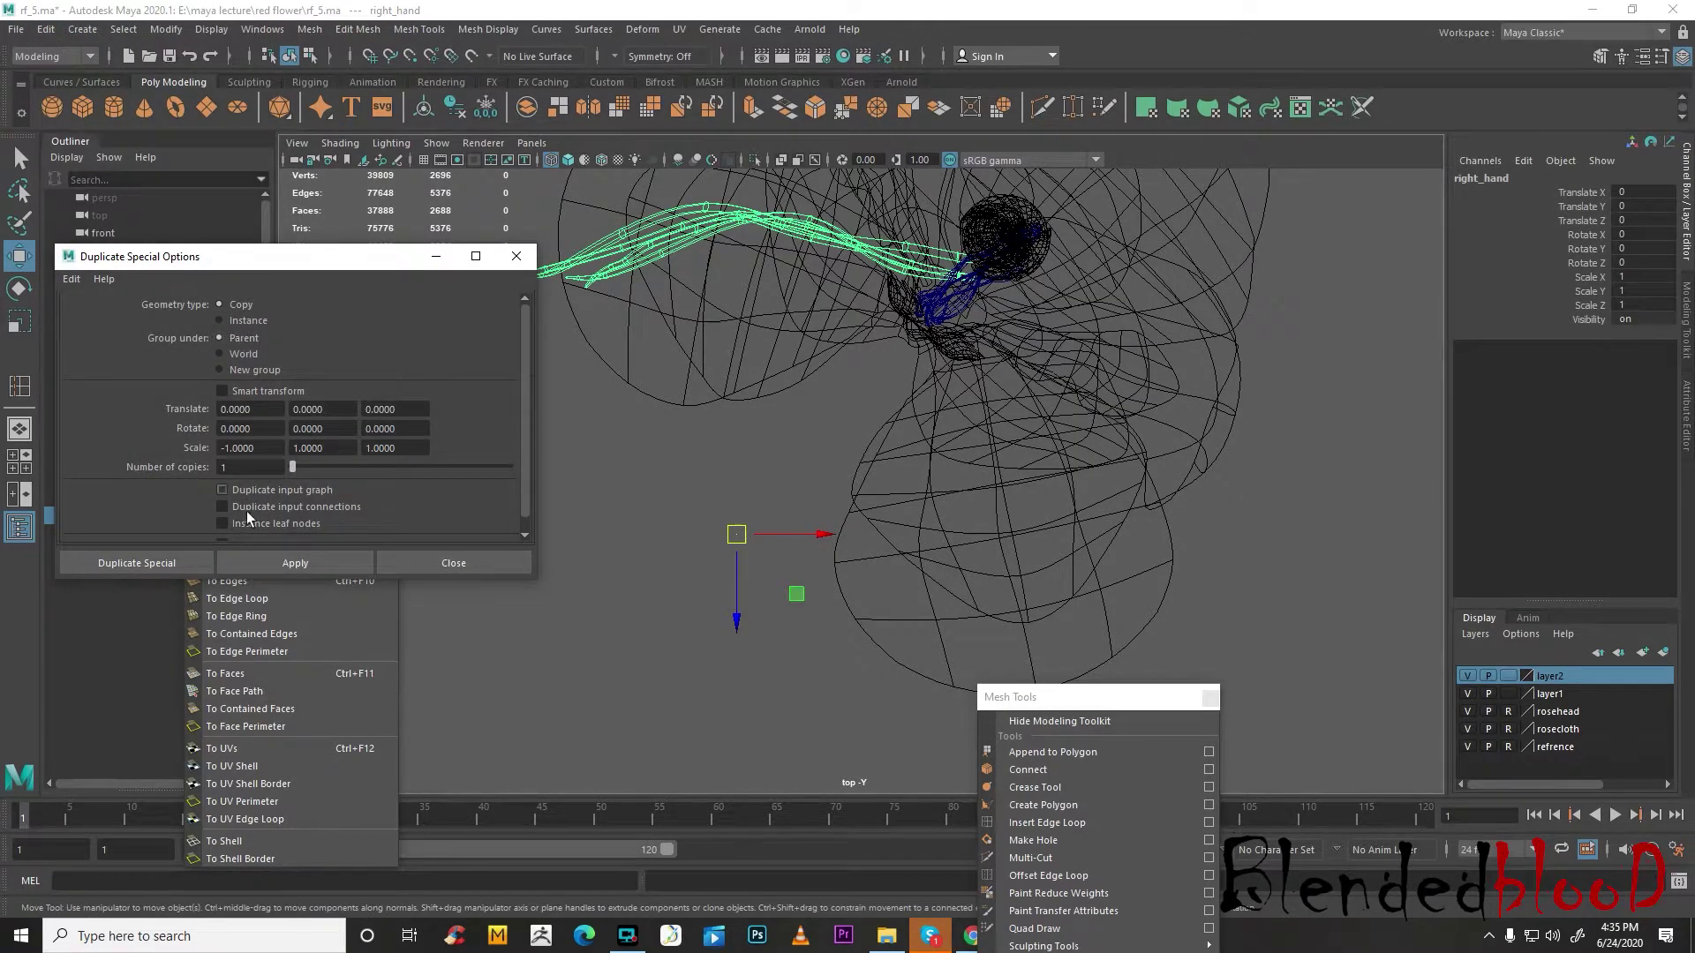
left_click(173, 565)
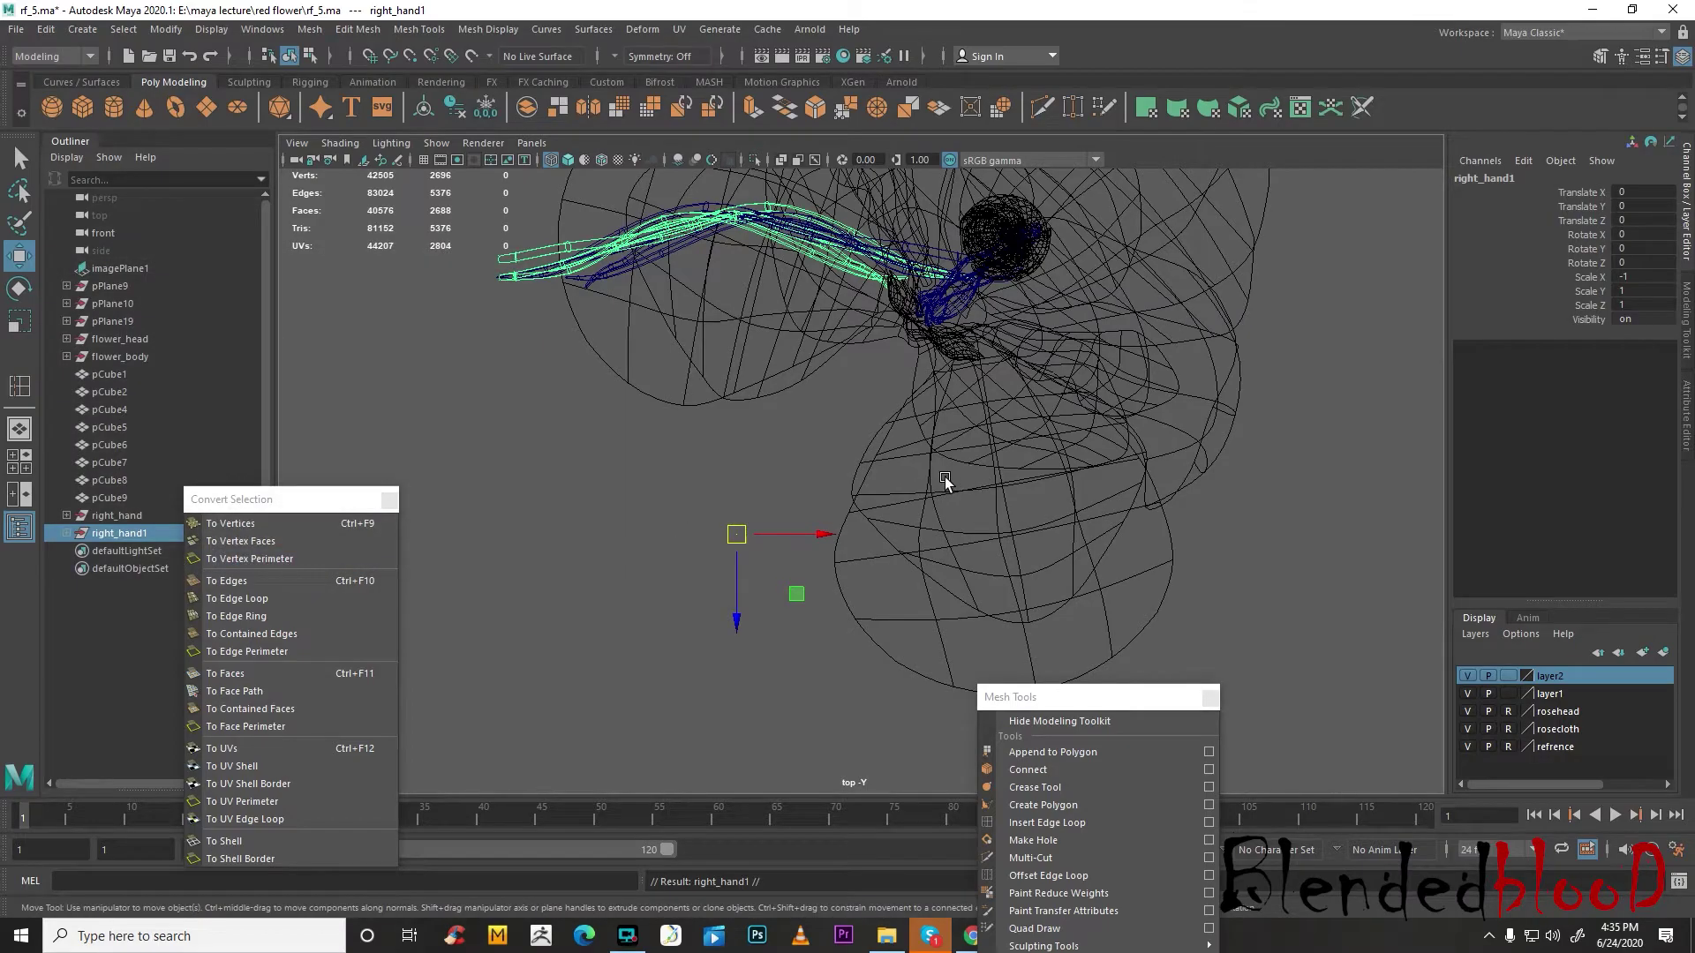
key("Delete")
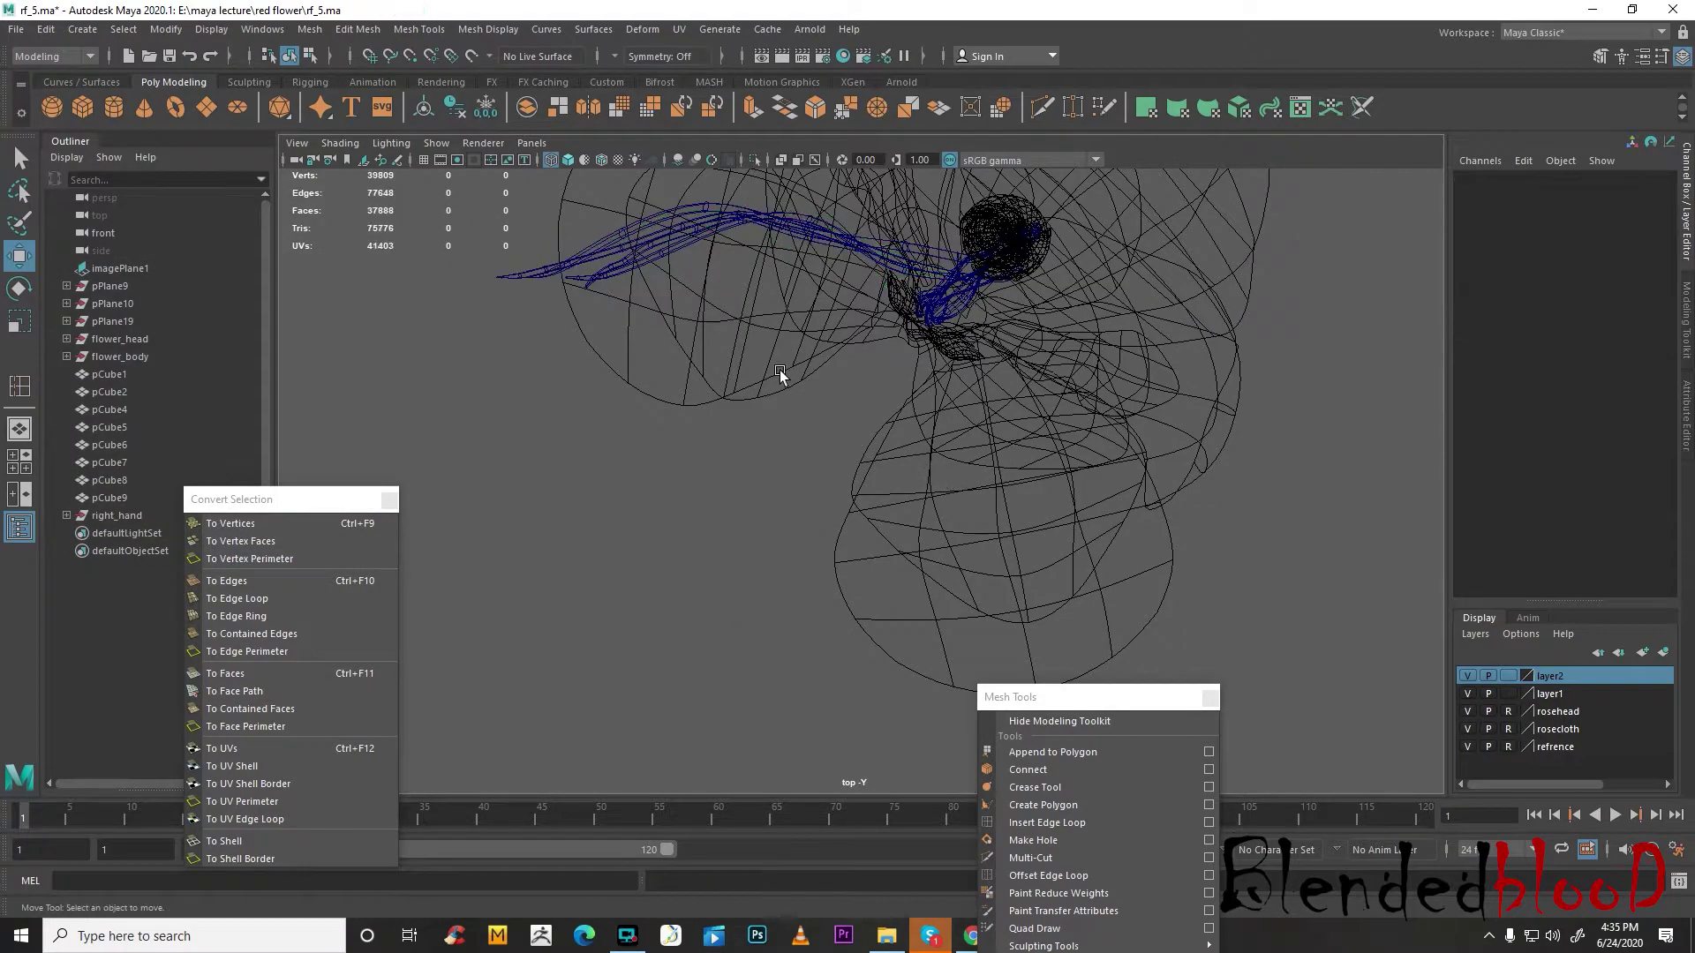
- Try a Duplicate Special of right_hand with the scale set to 1, -1, 1
left_click(126, 519)
left_click(45, 29)
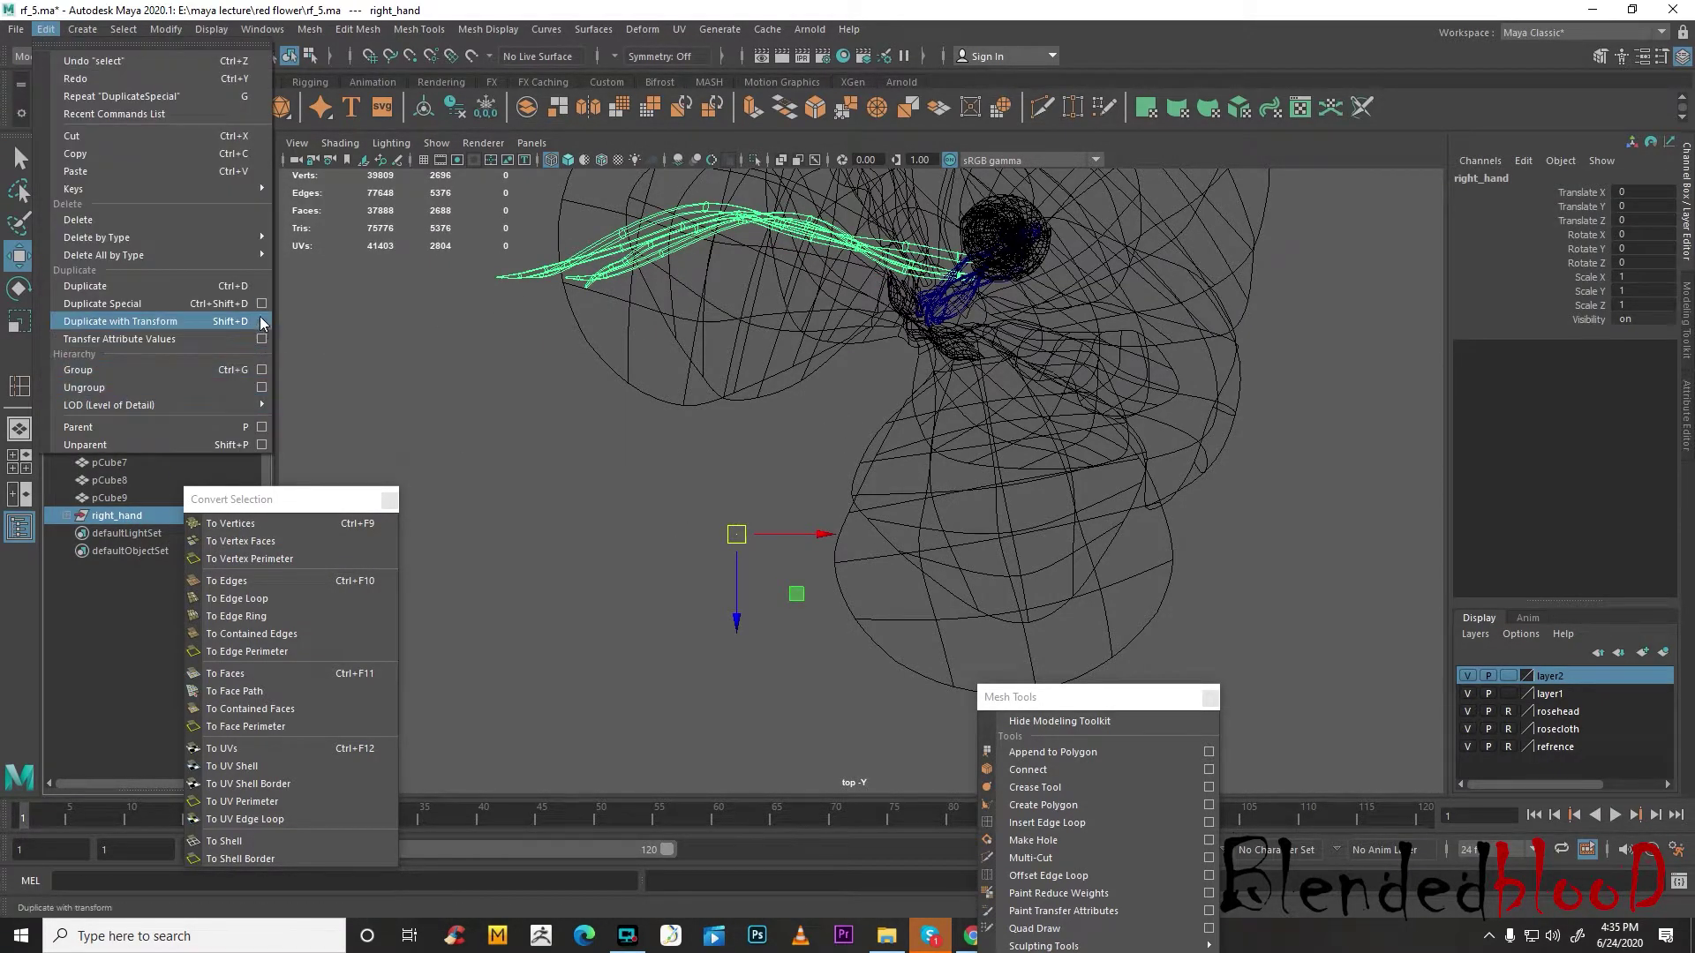
left_click(262, 304)
left_click(225, 448)
key("BackSpace")
left_click(291, 448)
type("-1.0000")
left_click(333, 560)
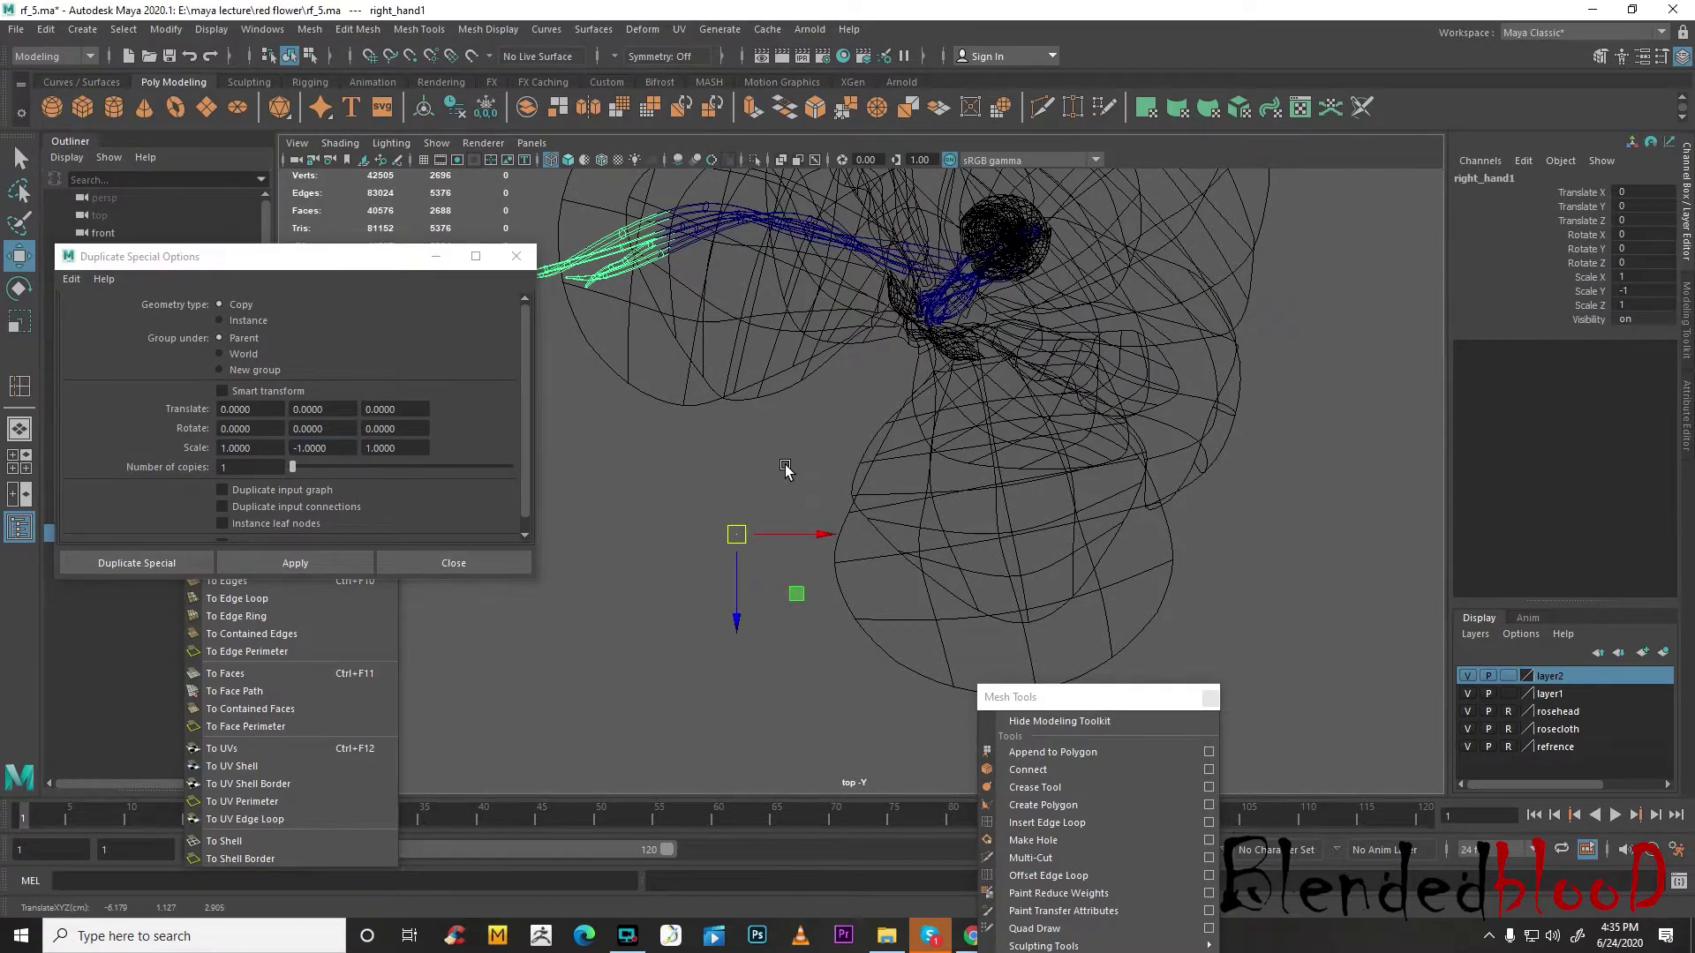
- Examine the Y-flipped arm copy in the perspective view and remove it
key("space")
key("space")
mouse_move(1042, 492)
left_mouse_down("alt")
mouse_move(1029, 487)
mouse_move(1055, 484)
left_mouse_up("alt")
left_click_drag(953, 650, 1277, 669)
left_click_drag(1105, 474, 1074, 419, "alt")
left_click(1021, 455)
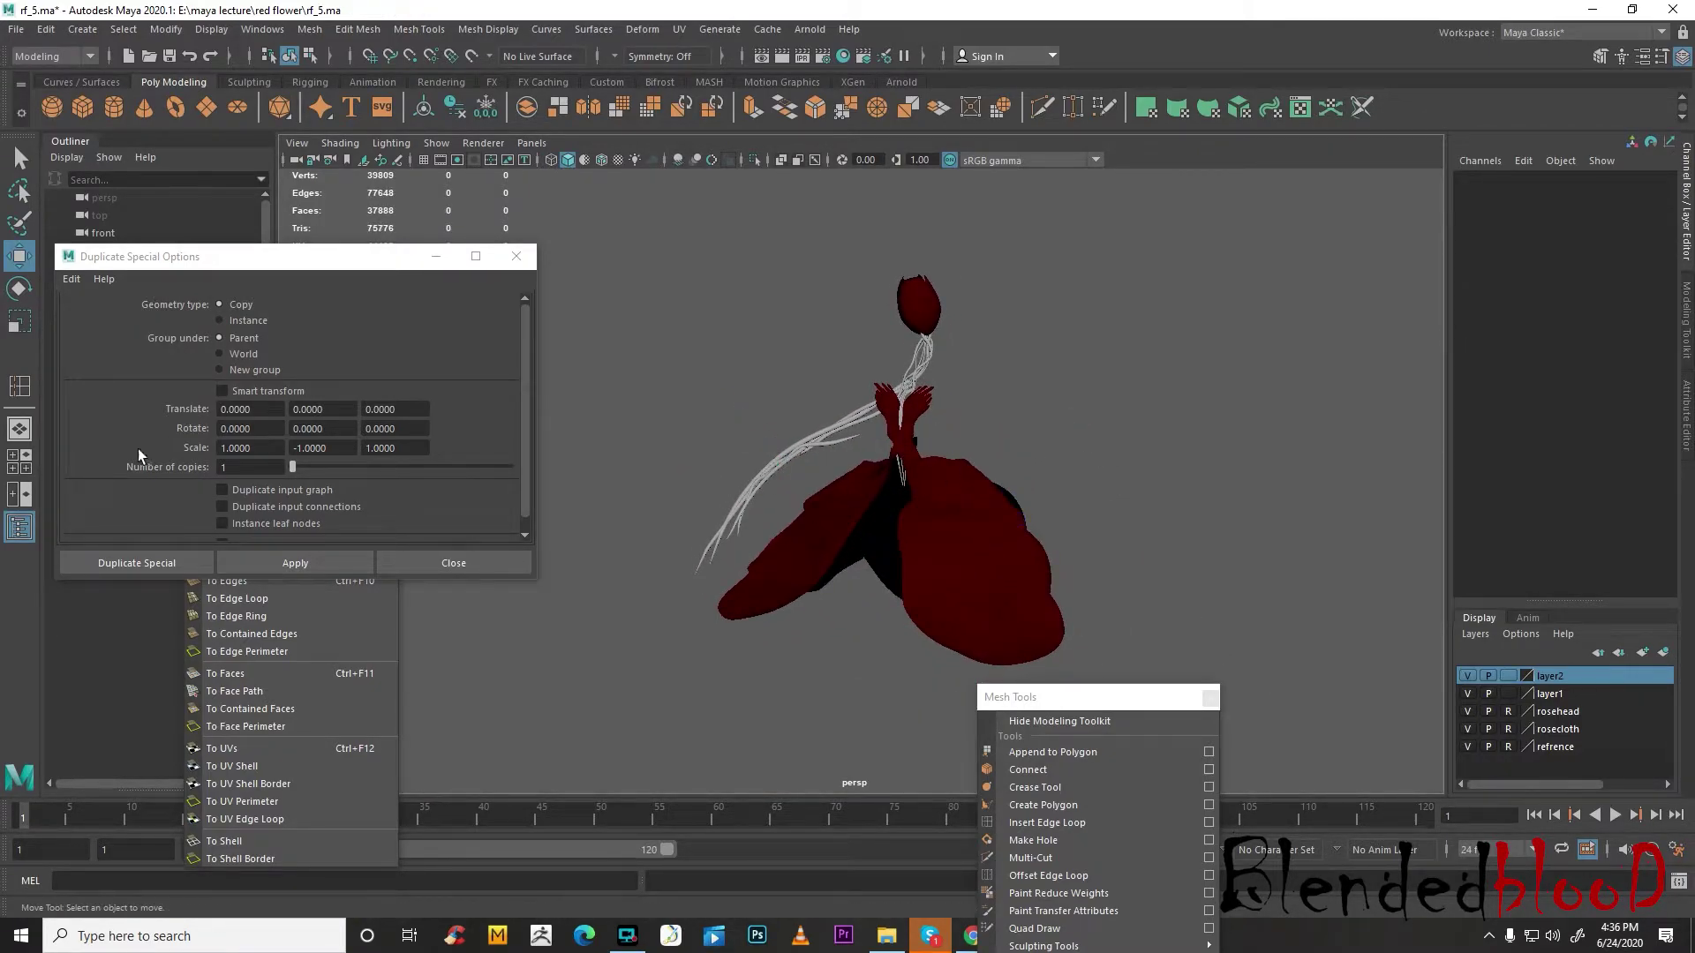
- Create a mirrored copy of right_hand using Duplicate Special with Scale 1, 1, -1, and close the options
left_click_drag(308, 259, 458, 387)
left_click(131, 513)
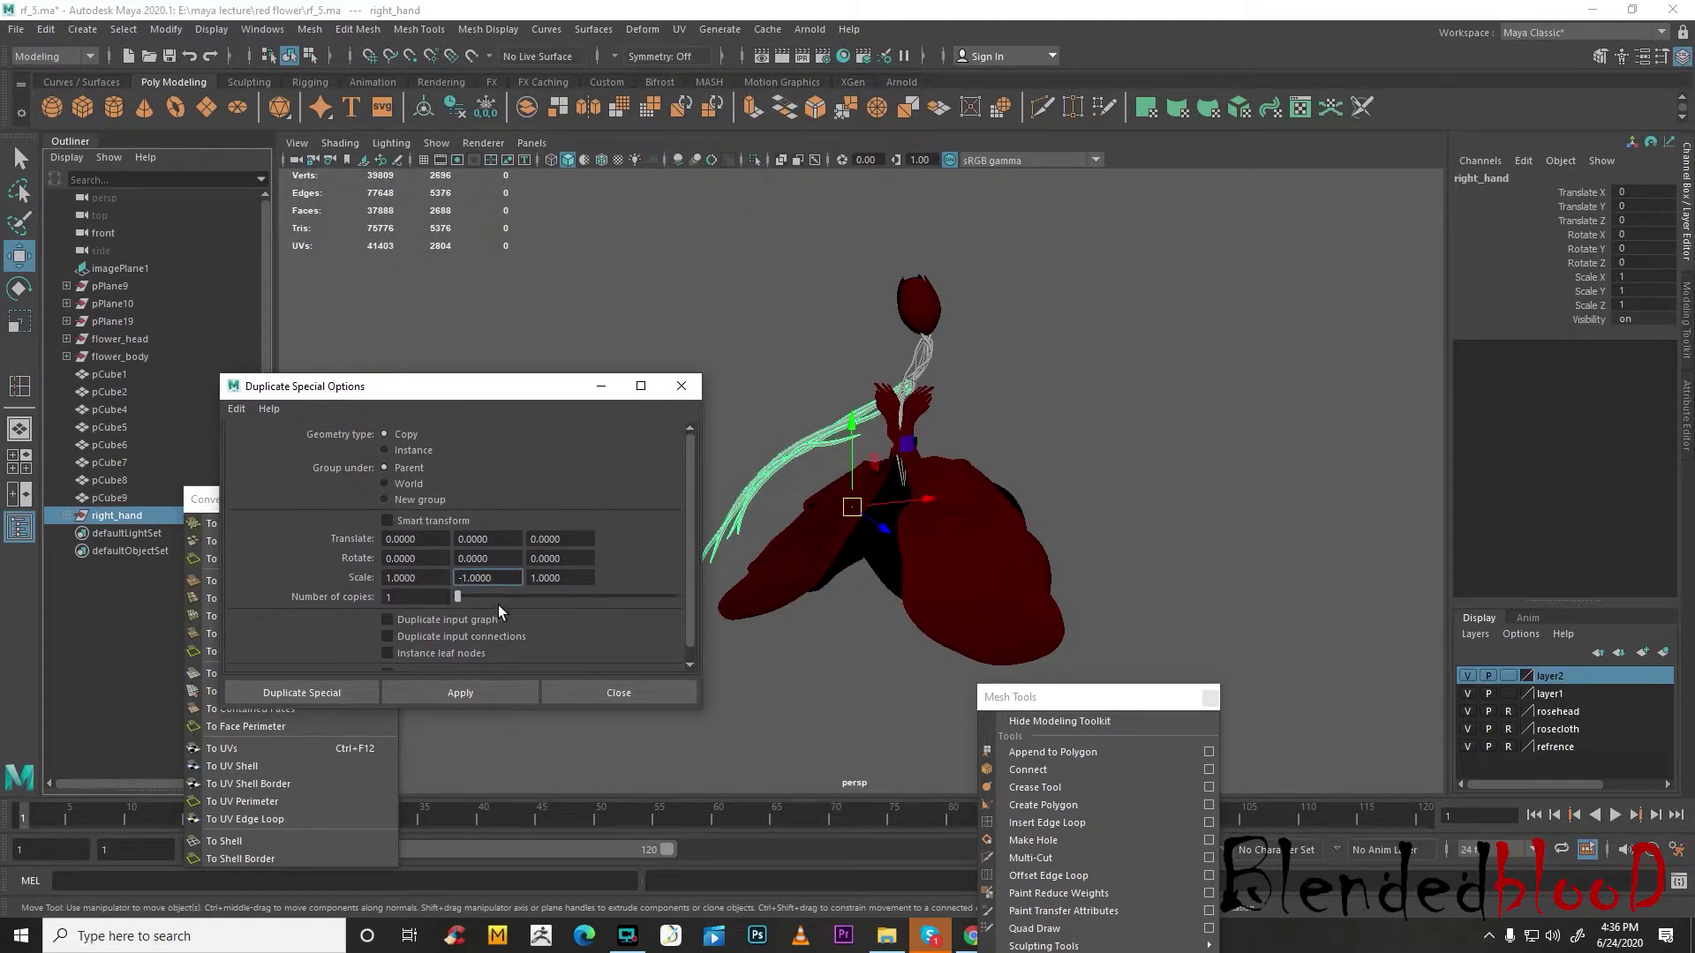
left_click(536, 580)
type("-")
left_click(495, 694)
left_click(654, 691)
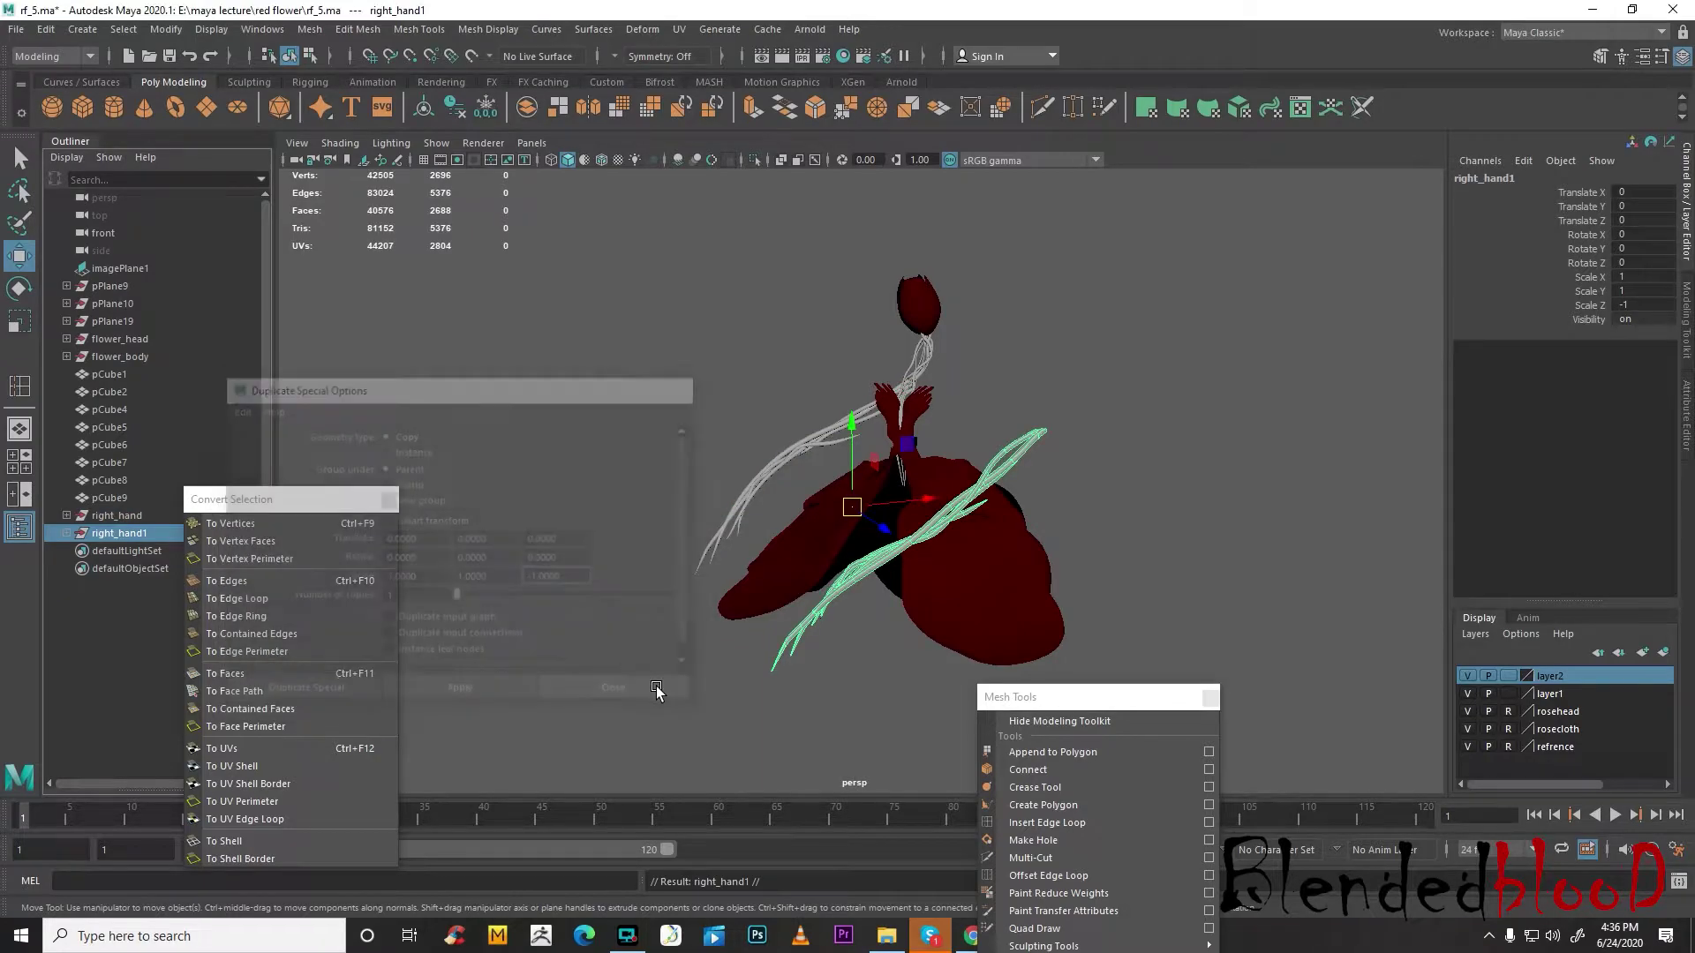
- Rotate the mirrored arm copy about 79° around Y in the top view and check it in perspective
key("space")
key("space")
scroll(756, 473, "down", 3)
key("e")
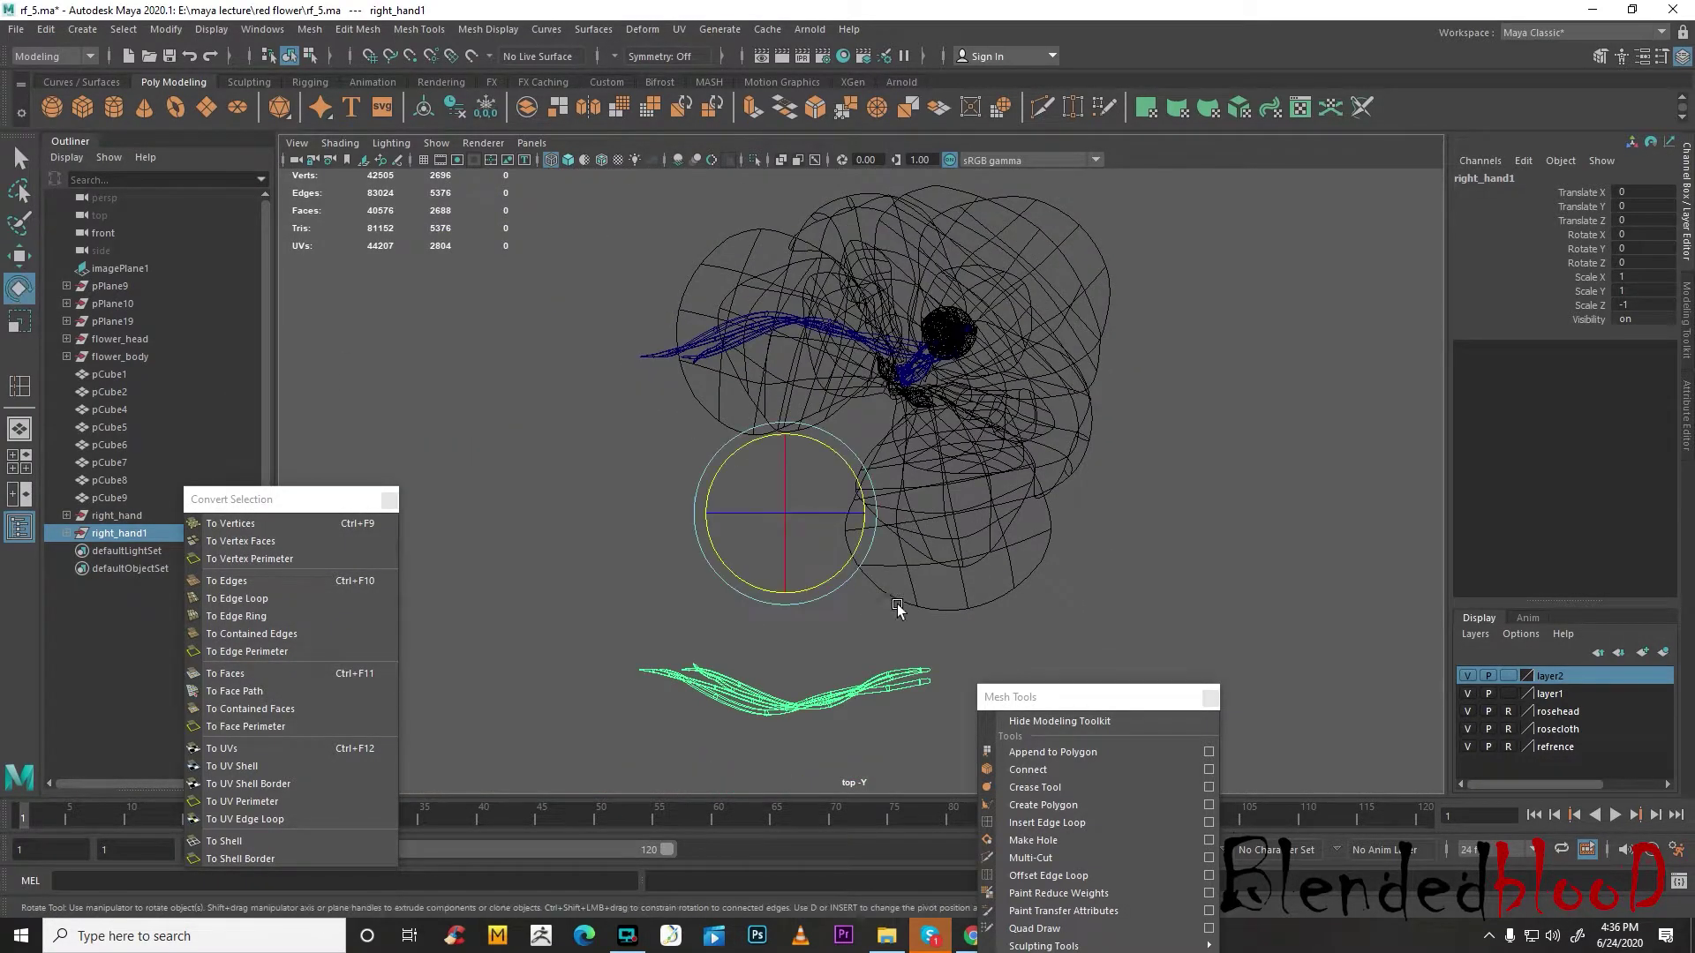
left_click_drag(850, 583, 920, 426)
key("space")
key("space")
left_click_drag(1096, 516, 1081, 468, "alt")
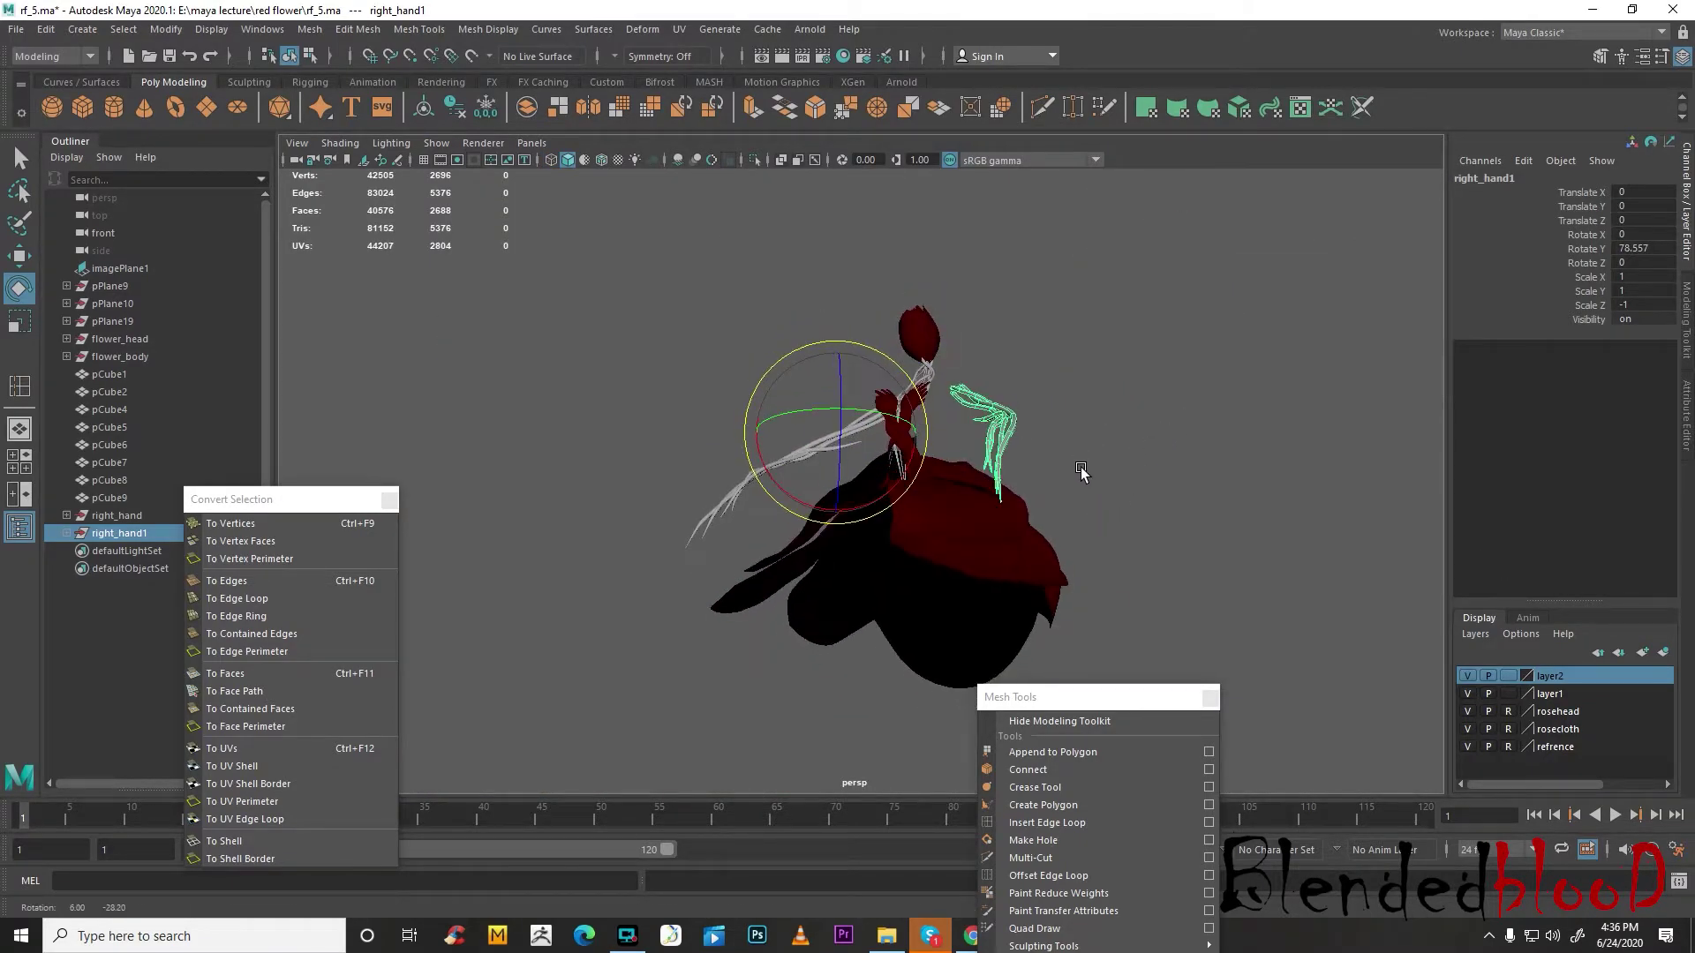
- Rotate the mirrored arm to about 101° around Y and move it about 0.9 in X and 0.3 in Y toward the opposite shoulder
key("space")
key("space")
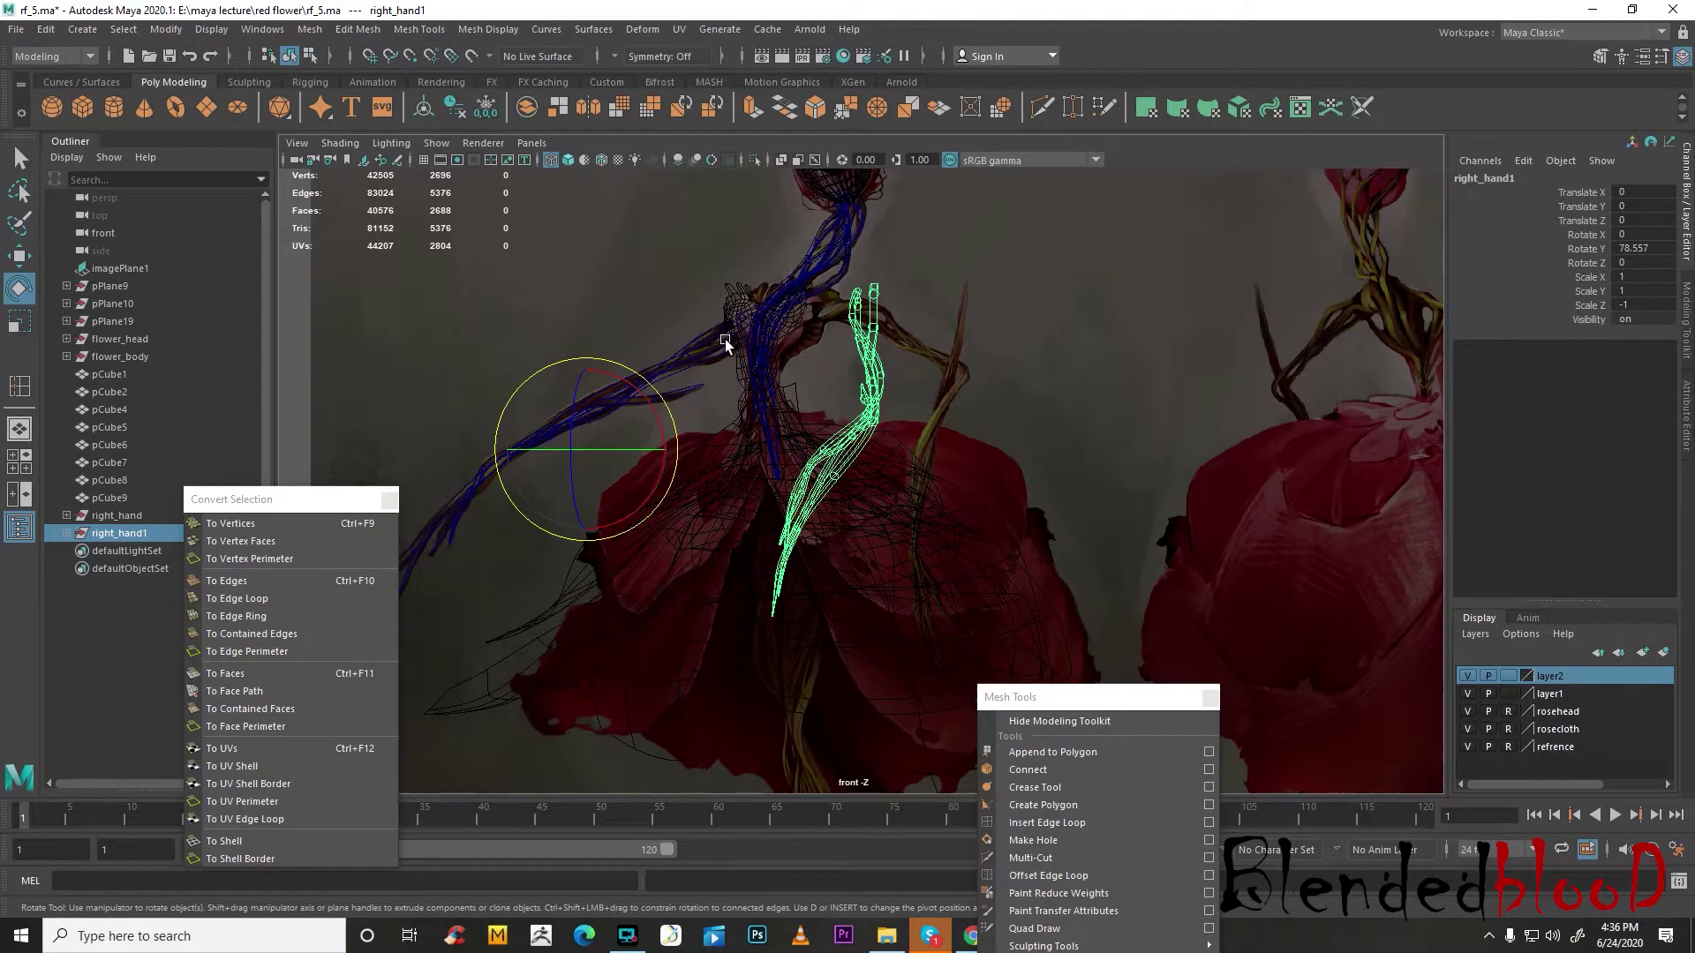
key("space")
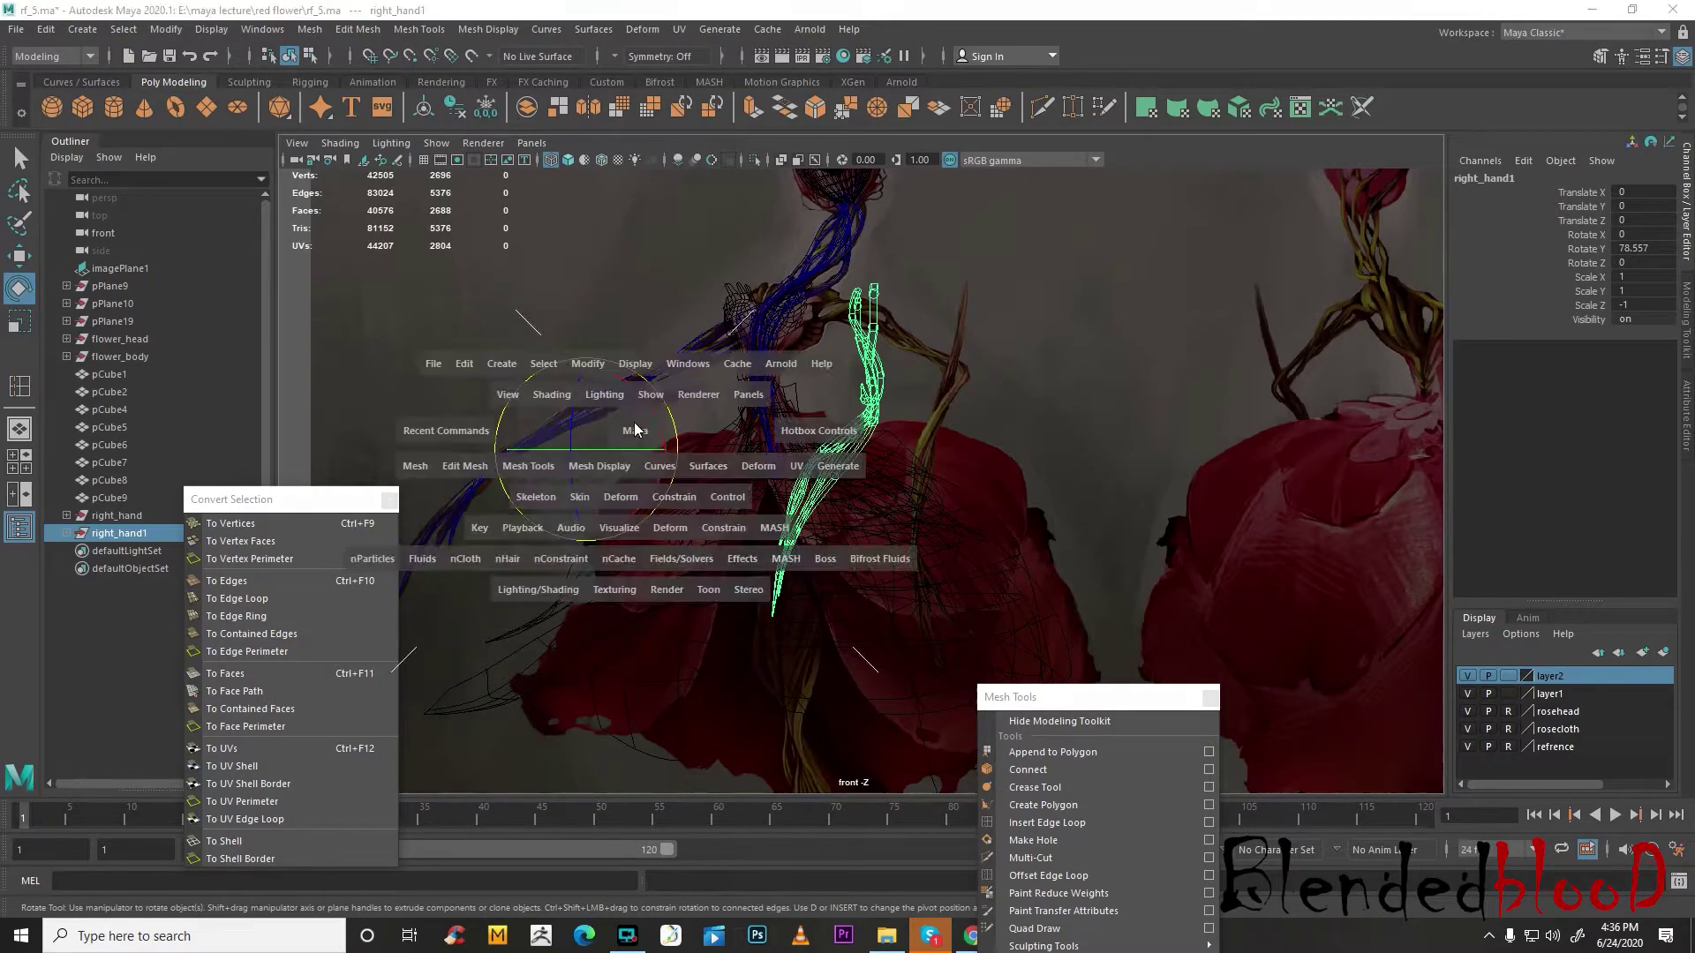
left_click_drag(618, 344, 633, 305)
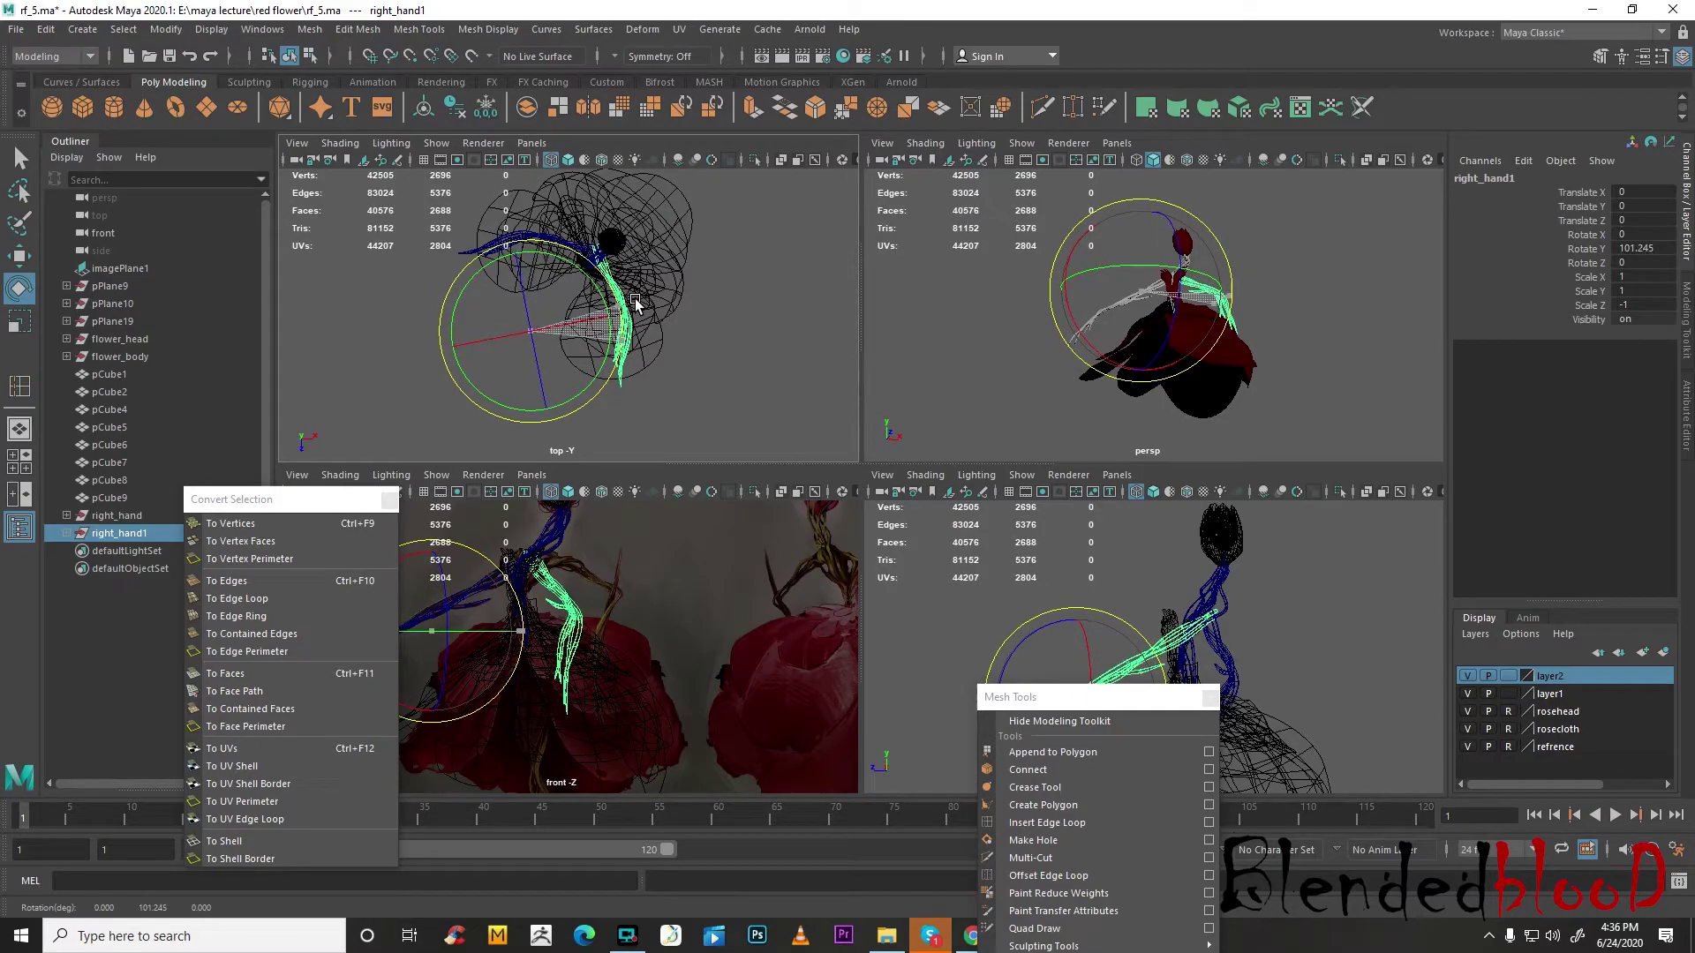
key("w")
left_click_drag(445, 647, 481, 633)
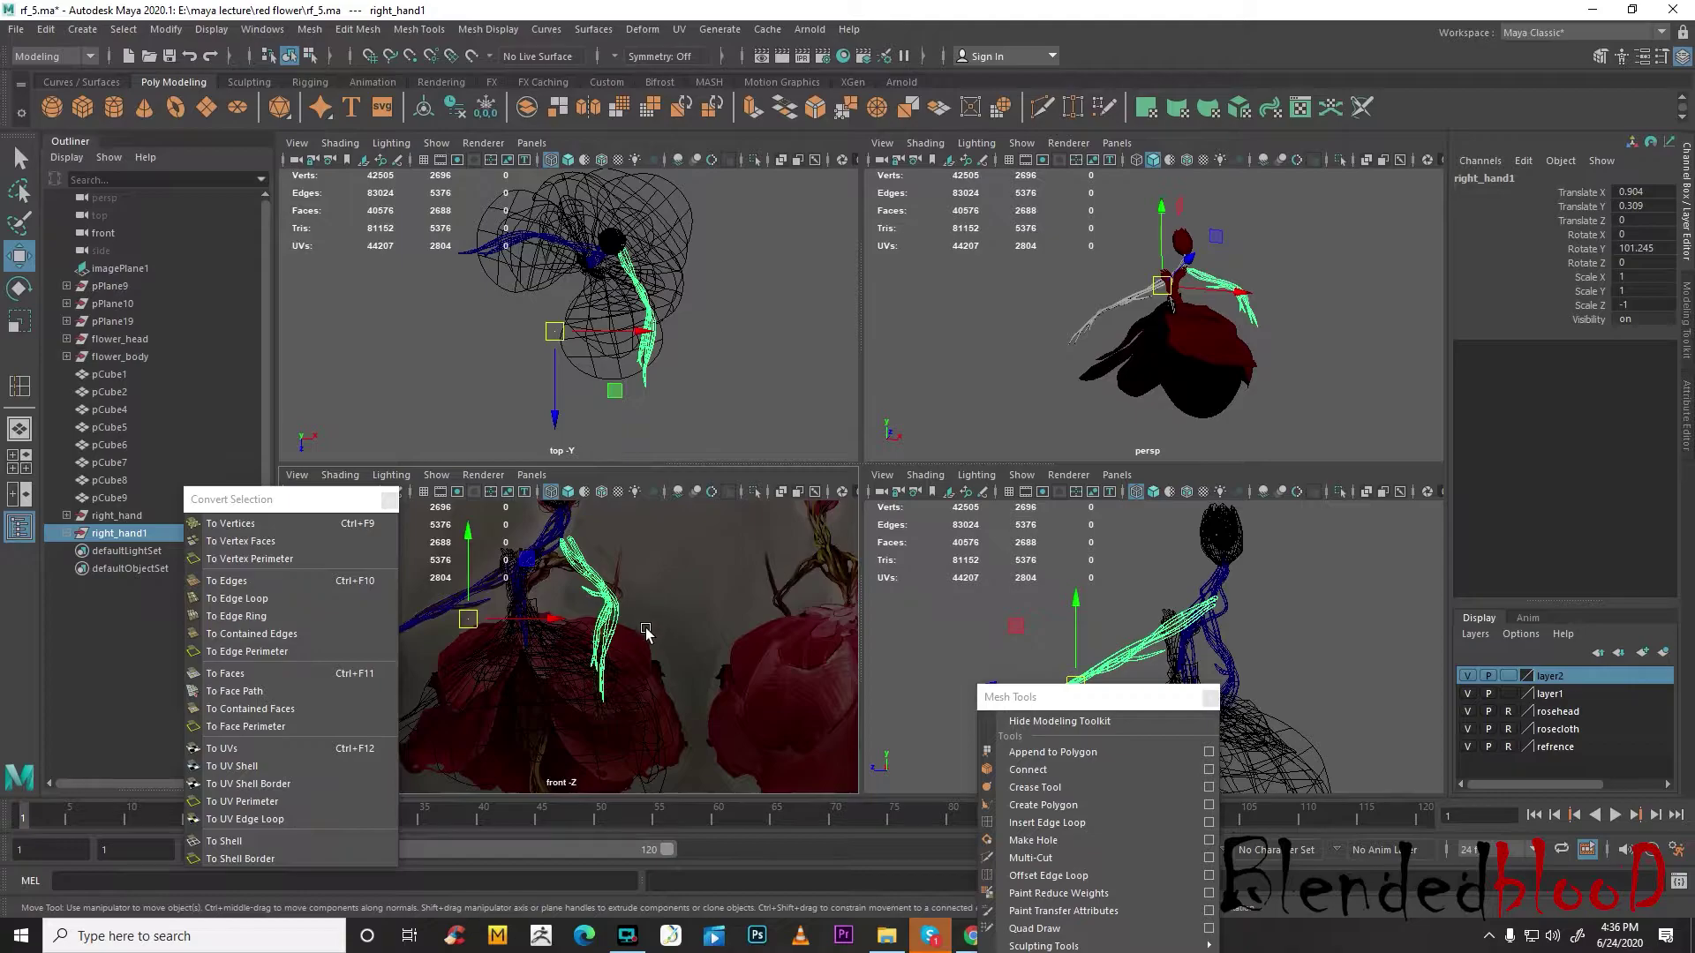
- Rotate the mirrored arm to about 102° around Y and lower it to about -0.08 in Y, viewing it from the front
key("space")
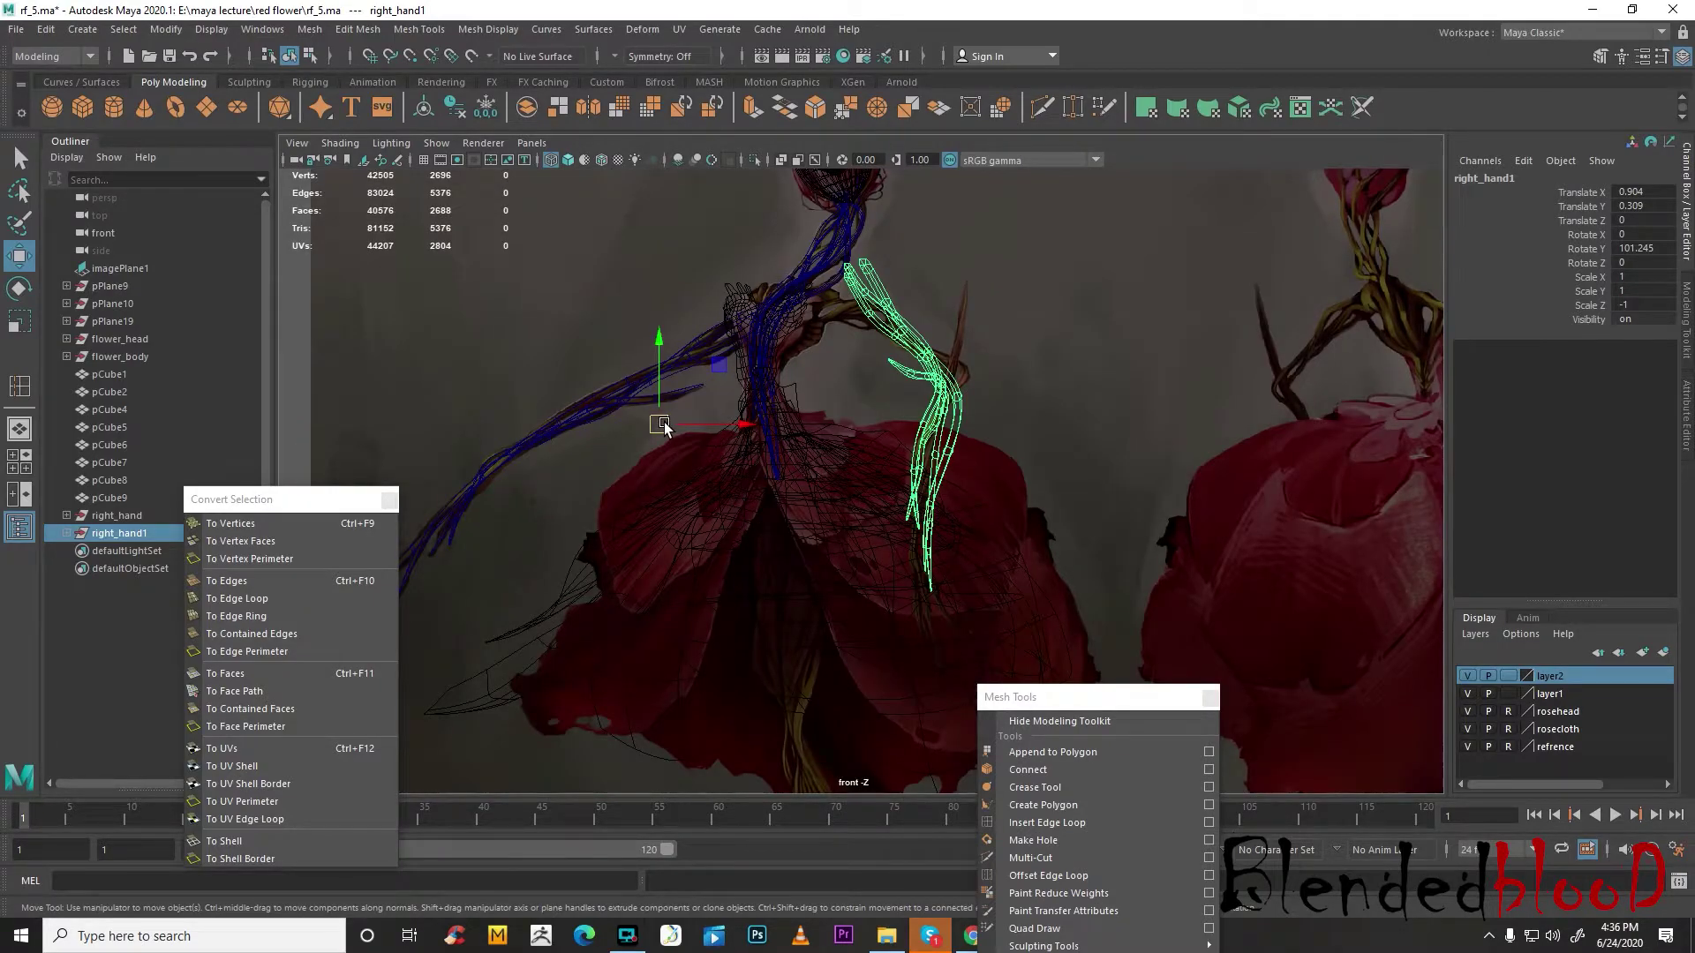
key("e")
left_click_drag(694, 424, 708, 431)
key("w")
mouse_move(672, 354)
left_mouse_down()
mouse_move(686, 427)
mouse_move(686, 380)
left_mouse_up()
key("space")
key("space")
right_click_drag(1094, 486, 1119, 564, "alt")
left_click_drag(1120, 563, 1070, 327, "alt")
- Move the mirrored arm in the top view to about 0.31 in X and 0.63 in Z
key("space")
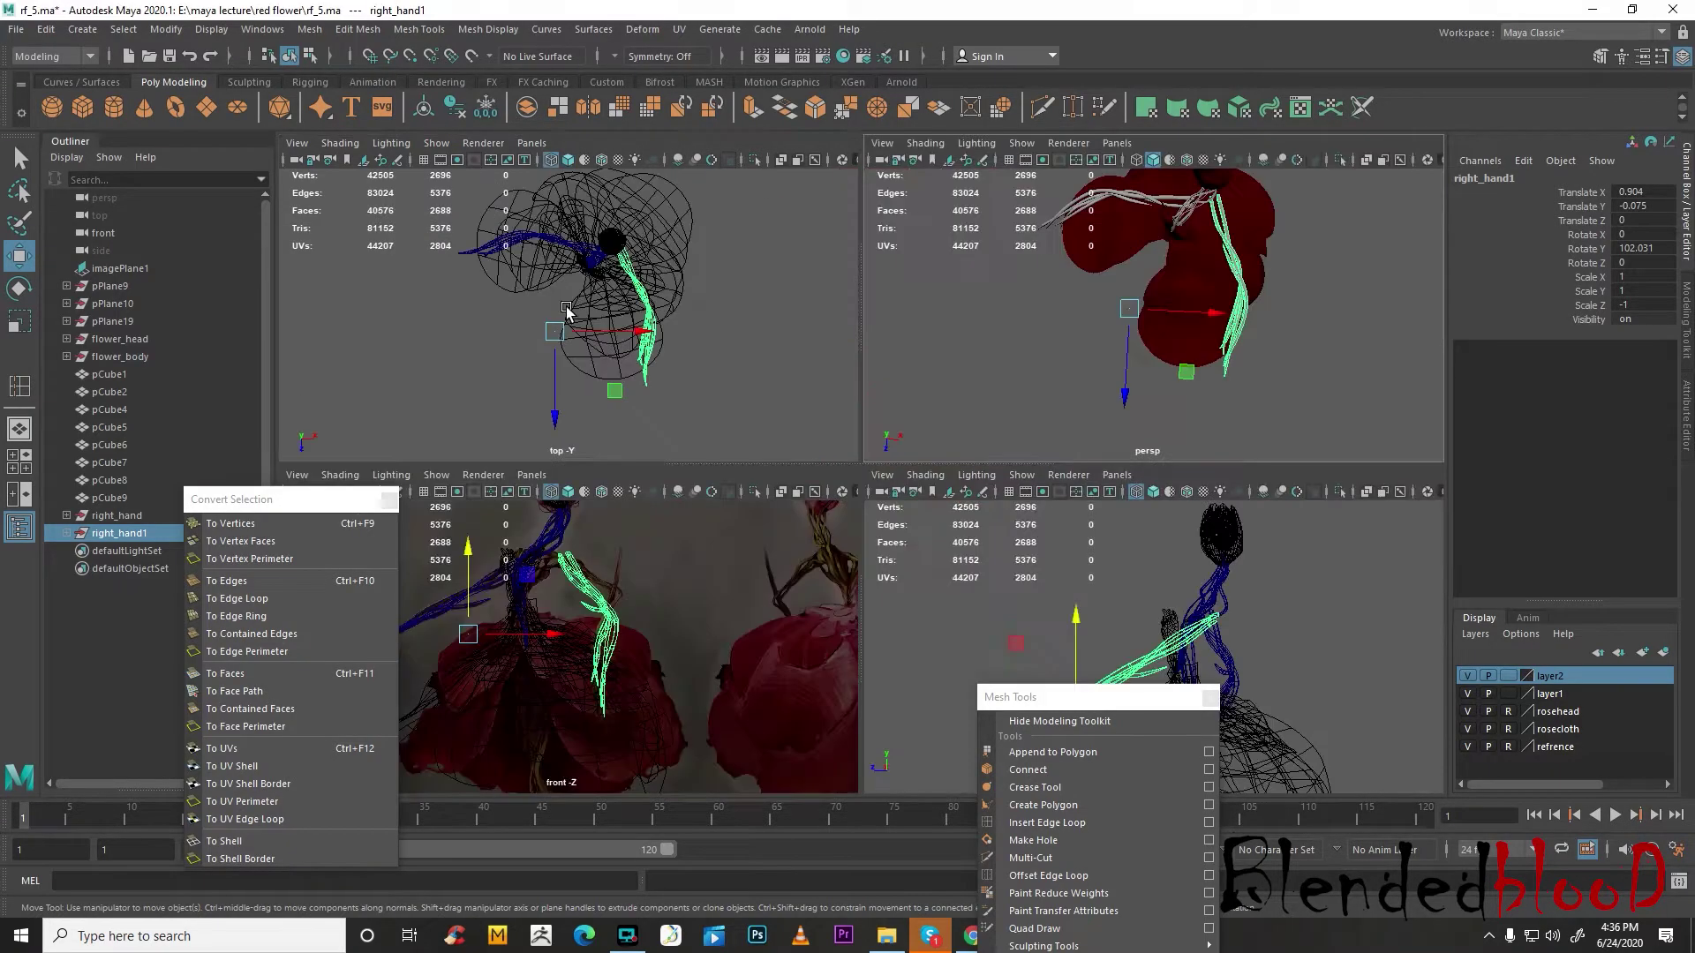
left_click_drag(566, 339, 542, 362)
scroll(658, 324, "up", 3)
- Hide the rosecloth layer, move the mirrored arm to about 0.29 in X and 0.33 in Z at the shoulder, and show the layer again
key("space")
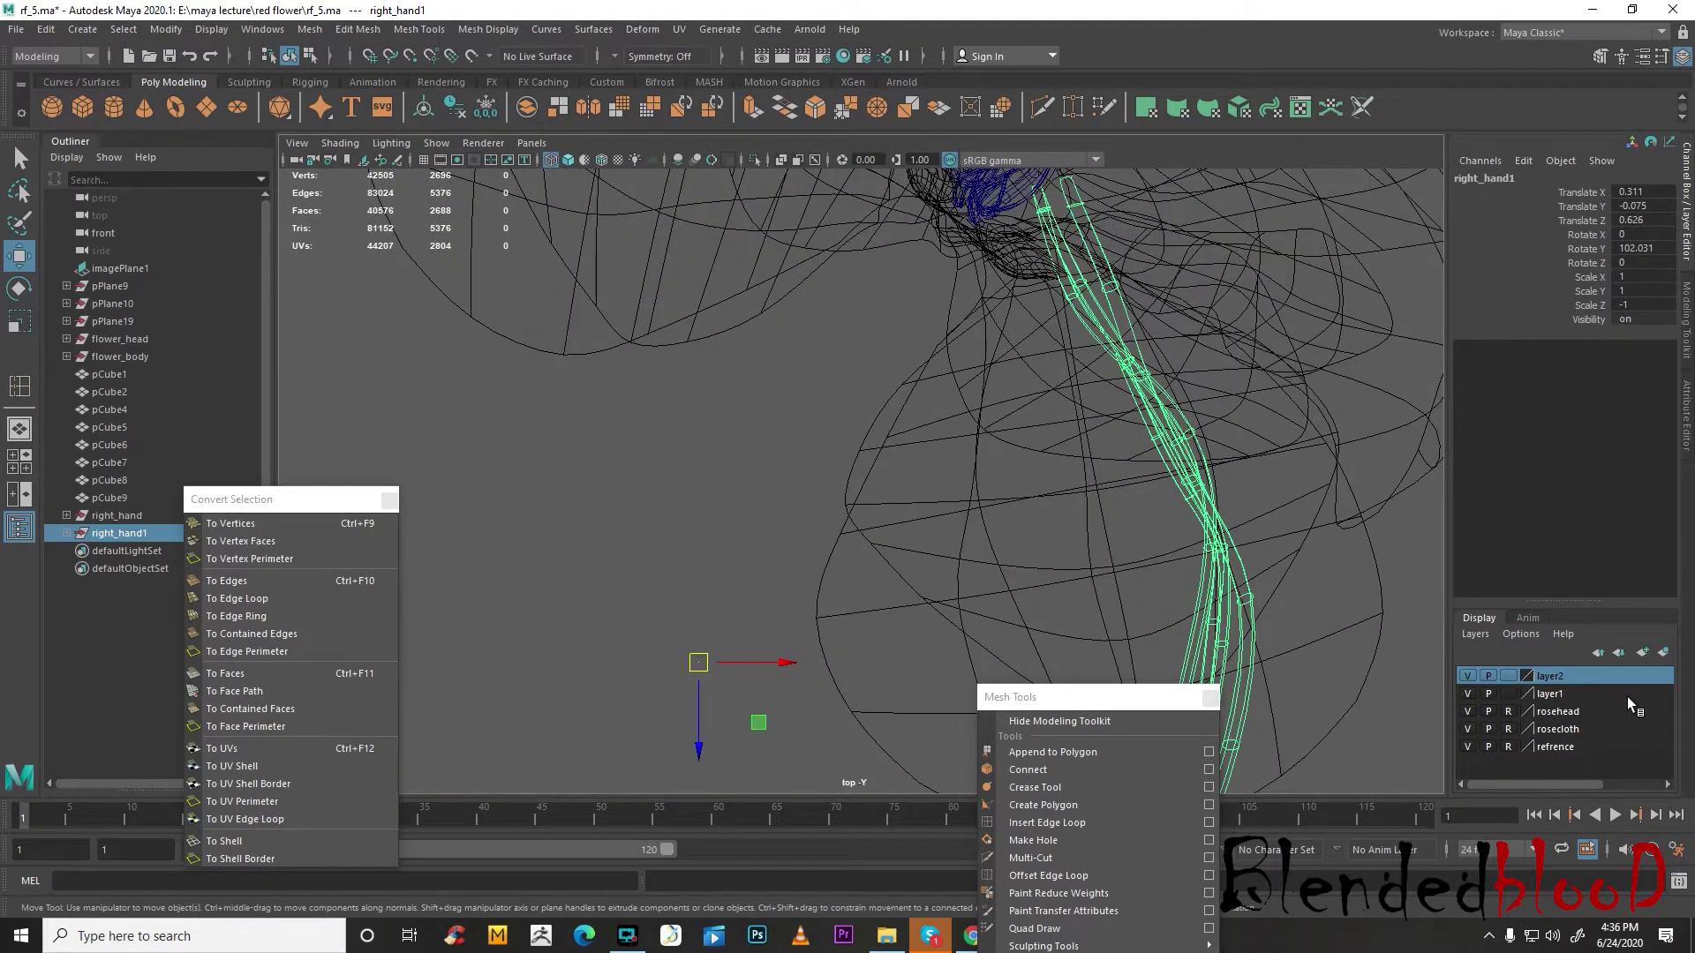
left_click(1468, 729)
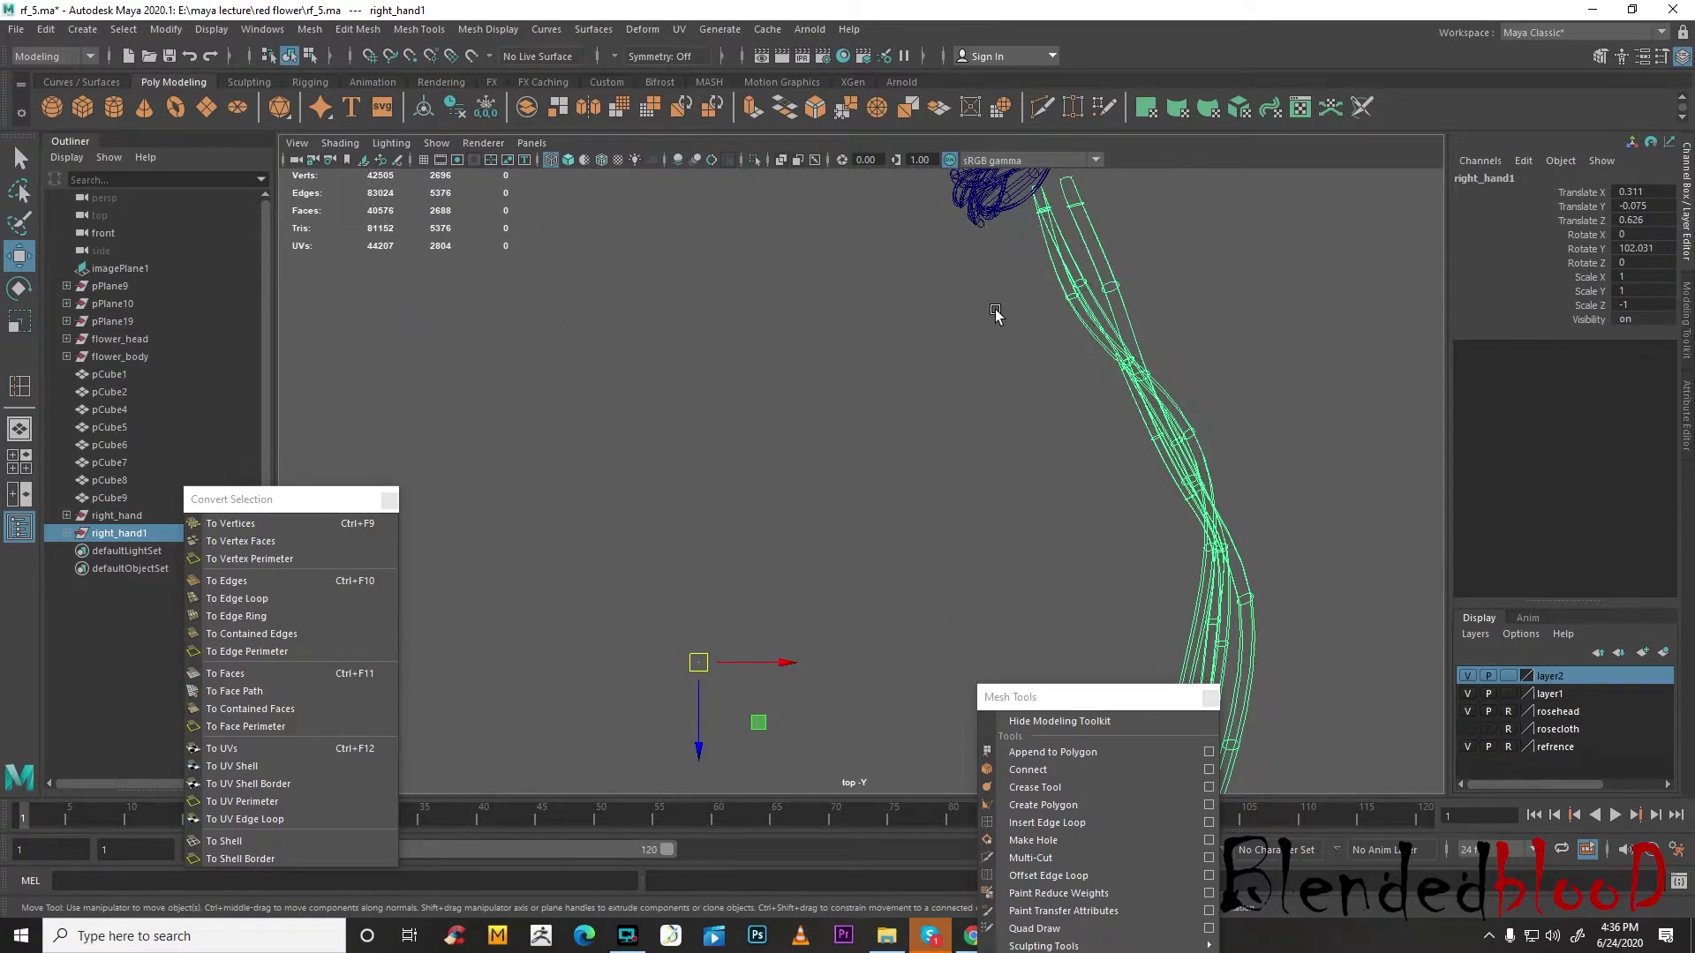
scroll(1013, 302, "down", 5)
middle_click_drag(870, 353, 878, 265, "alt")
middle_click_drag(788, 404, 763, 511, "alt")
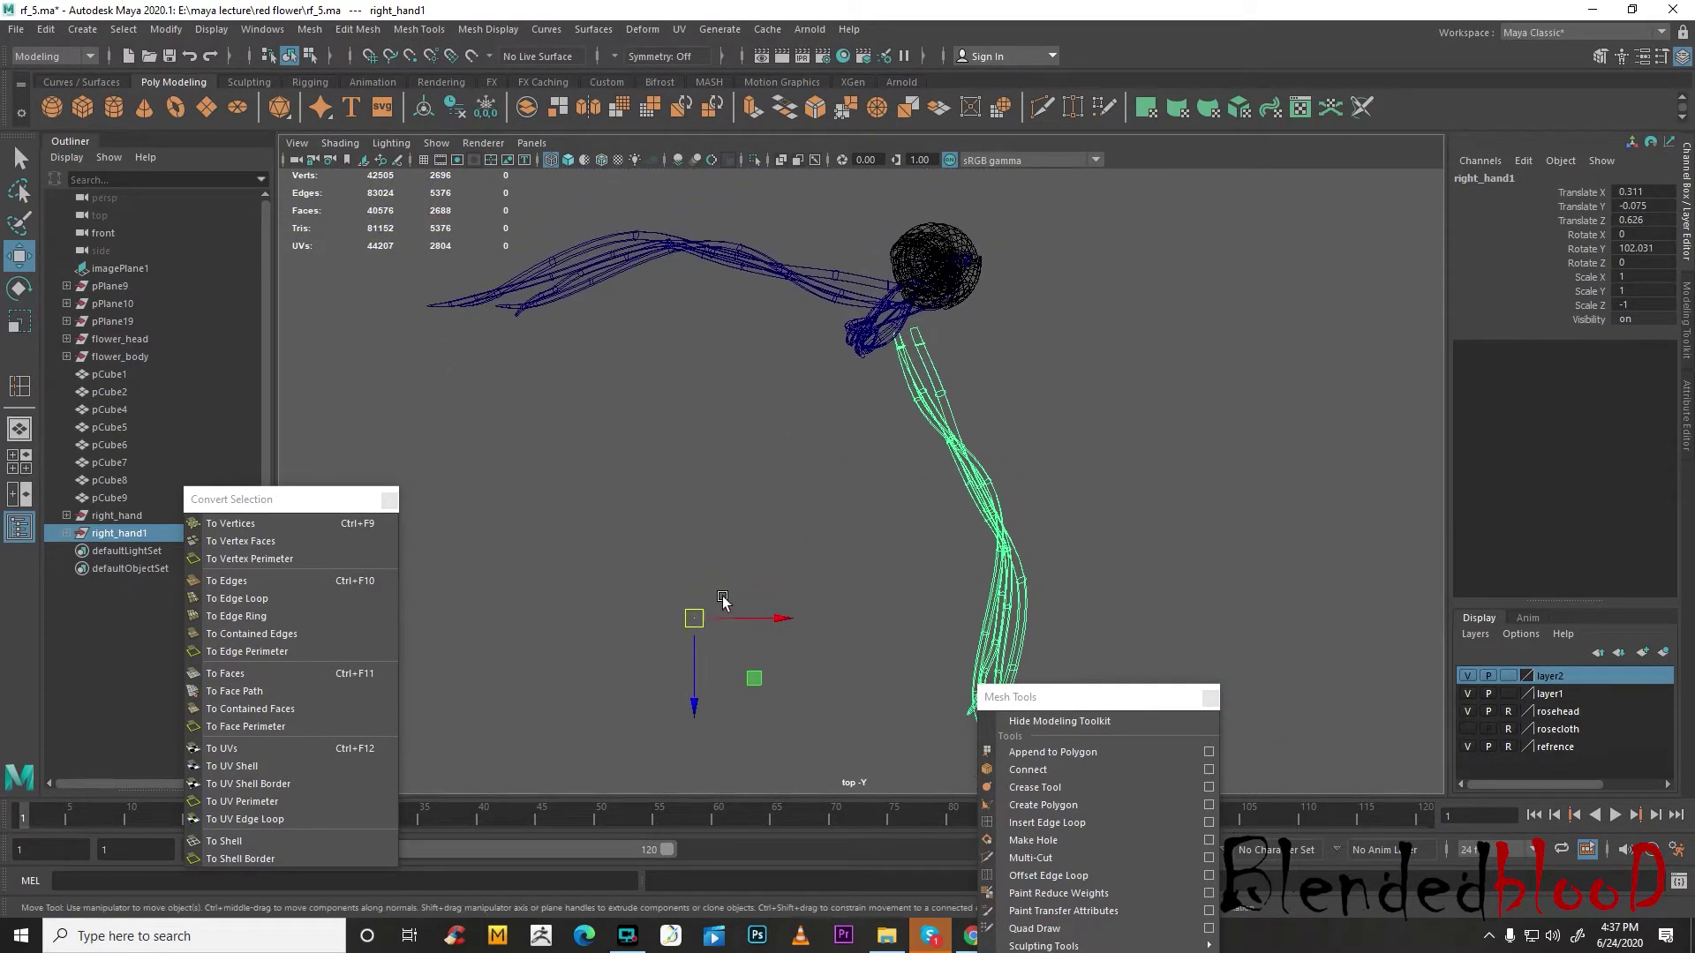
left_click_drag(698, 620, 692, 592)
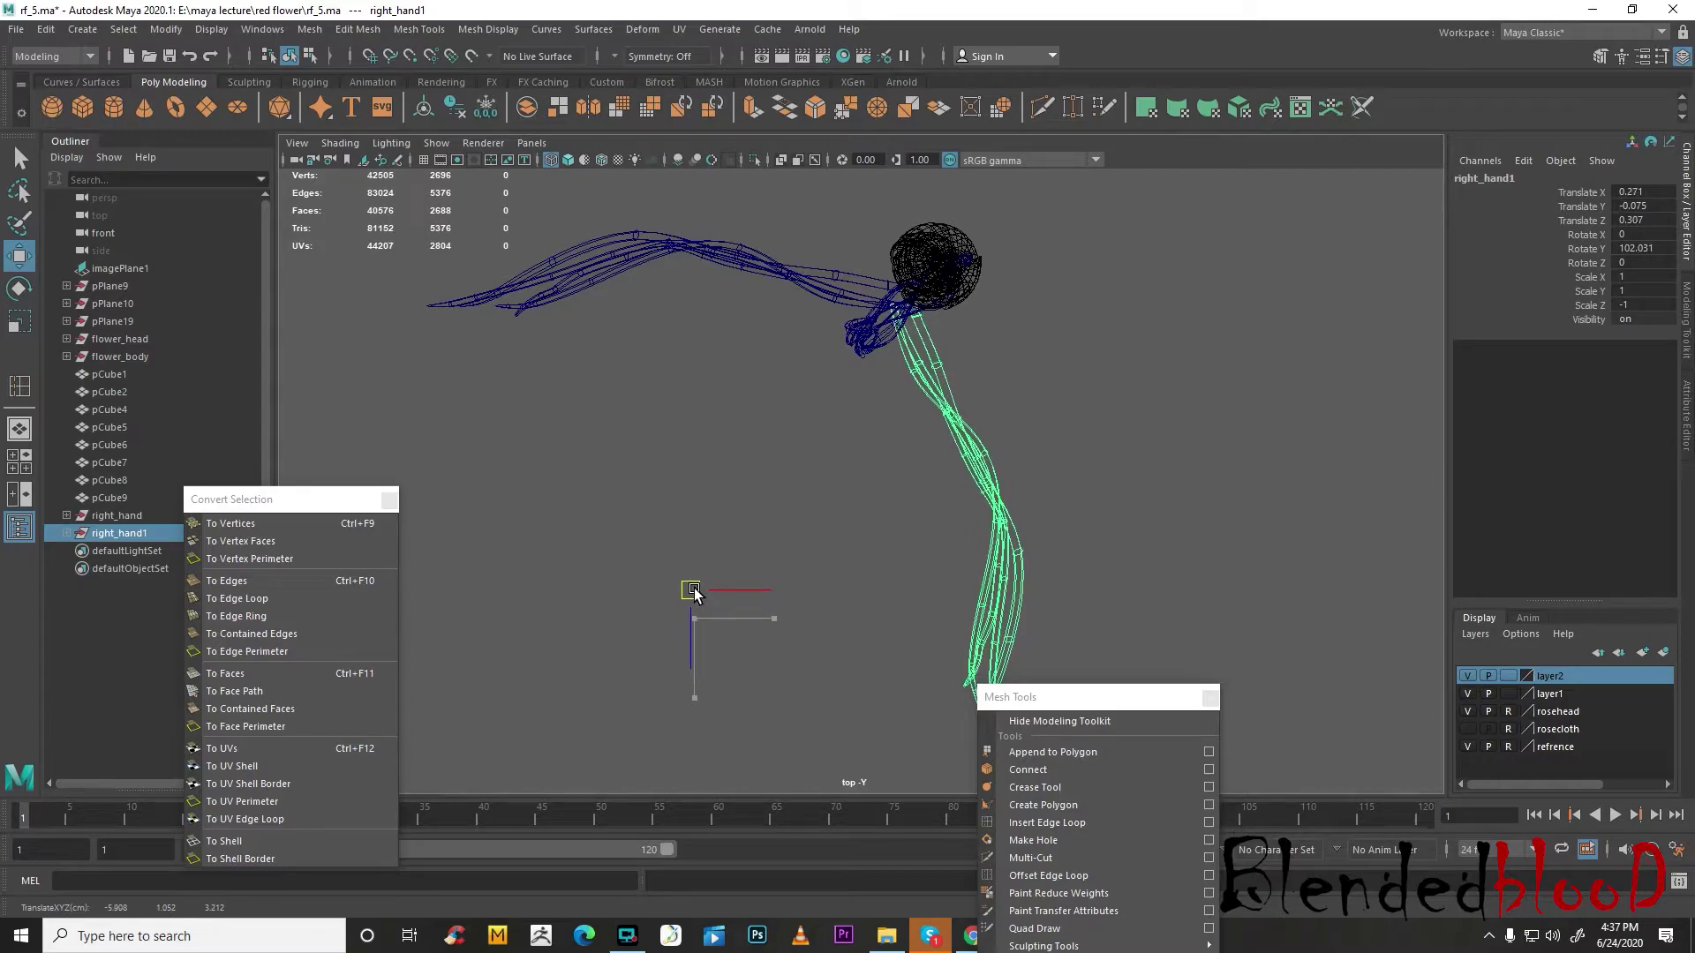
key("space")
key("space")
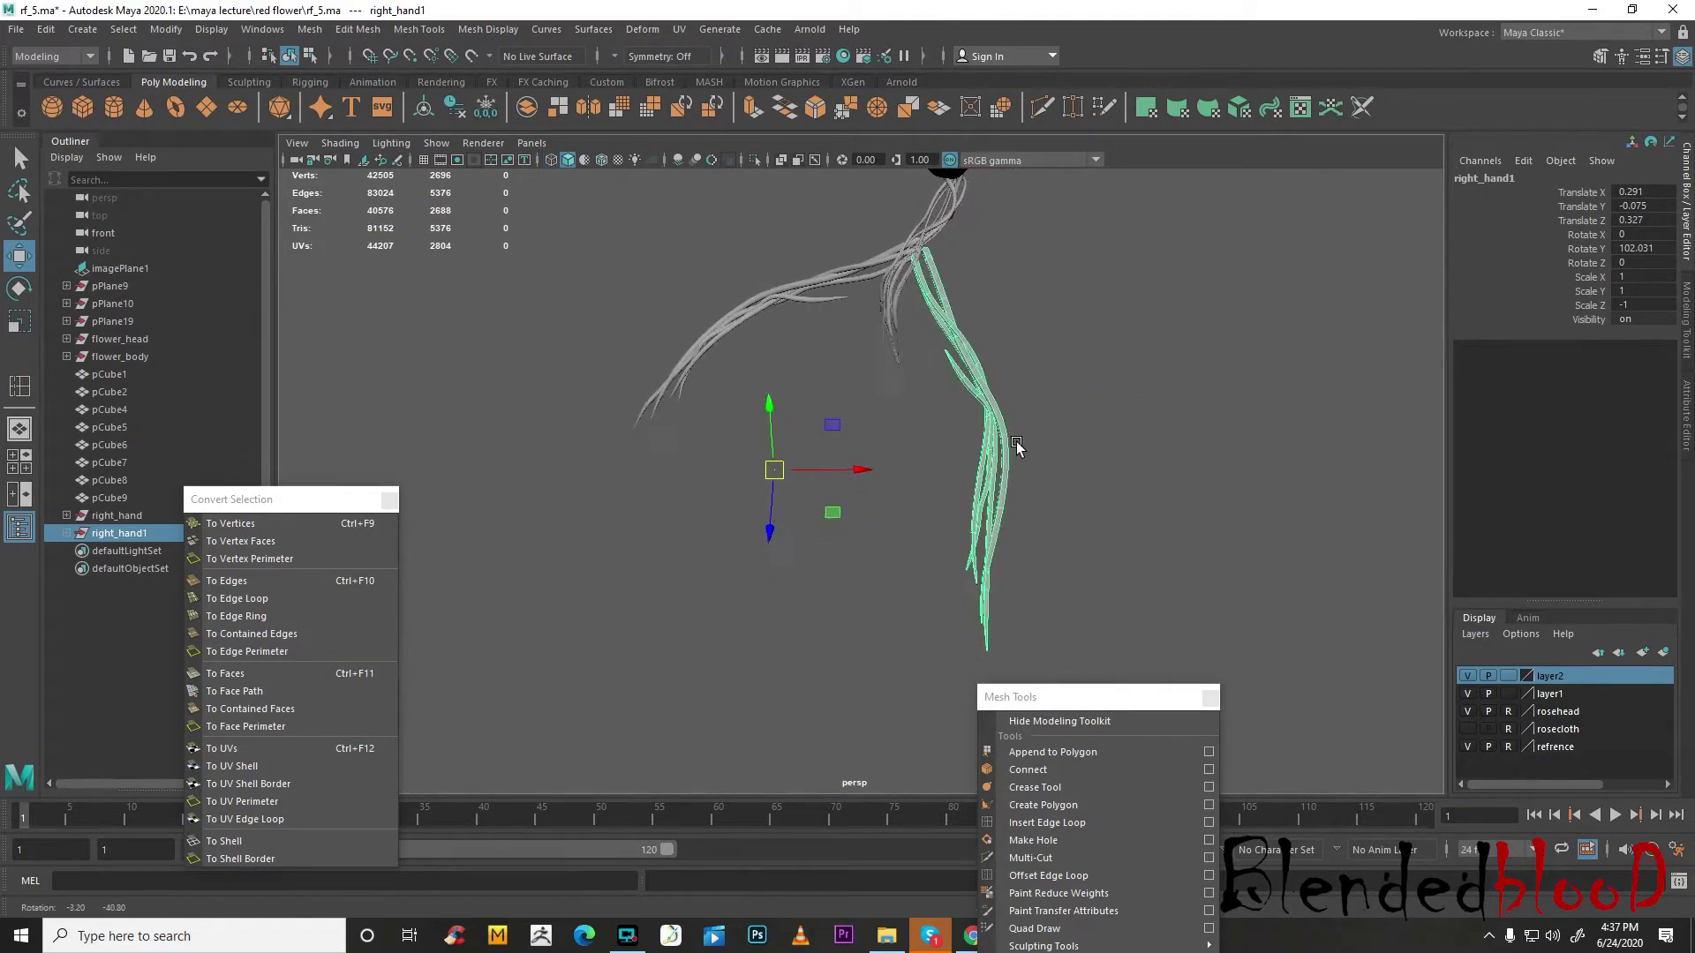
left_click(1468, 729)
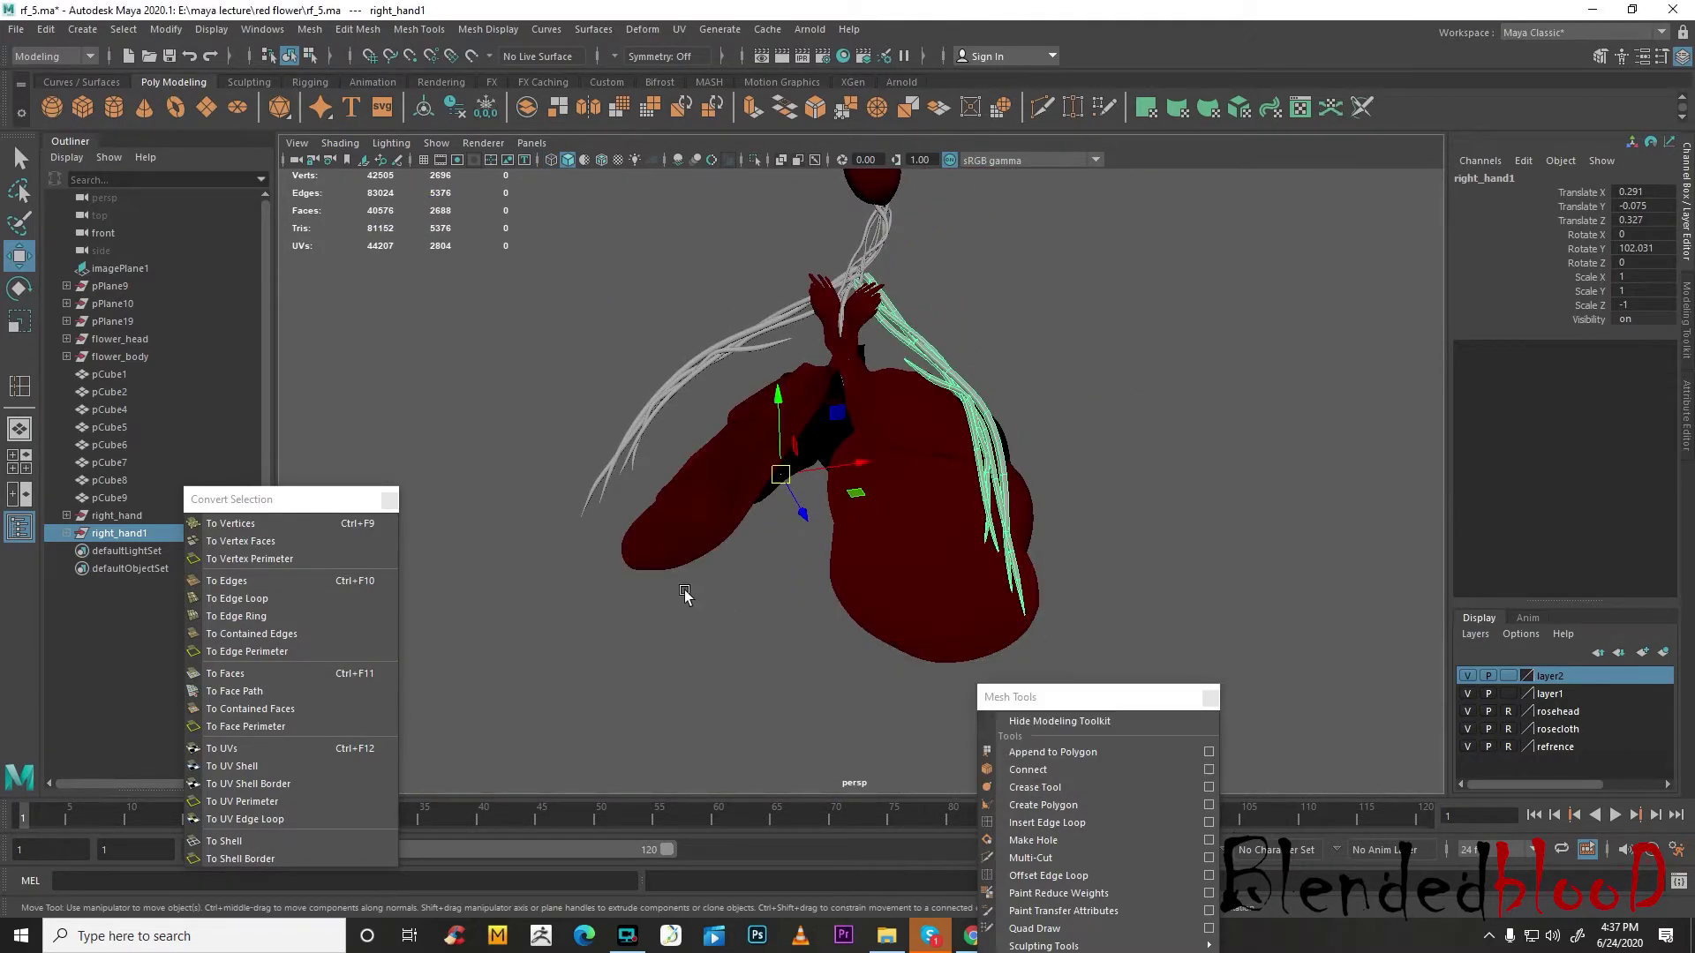
- Move the mirrored arm in the front view to about 0.56 in X and -0.07 in Y, checking its shoulder fit in perspective
key("space")
key("space")
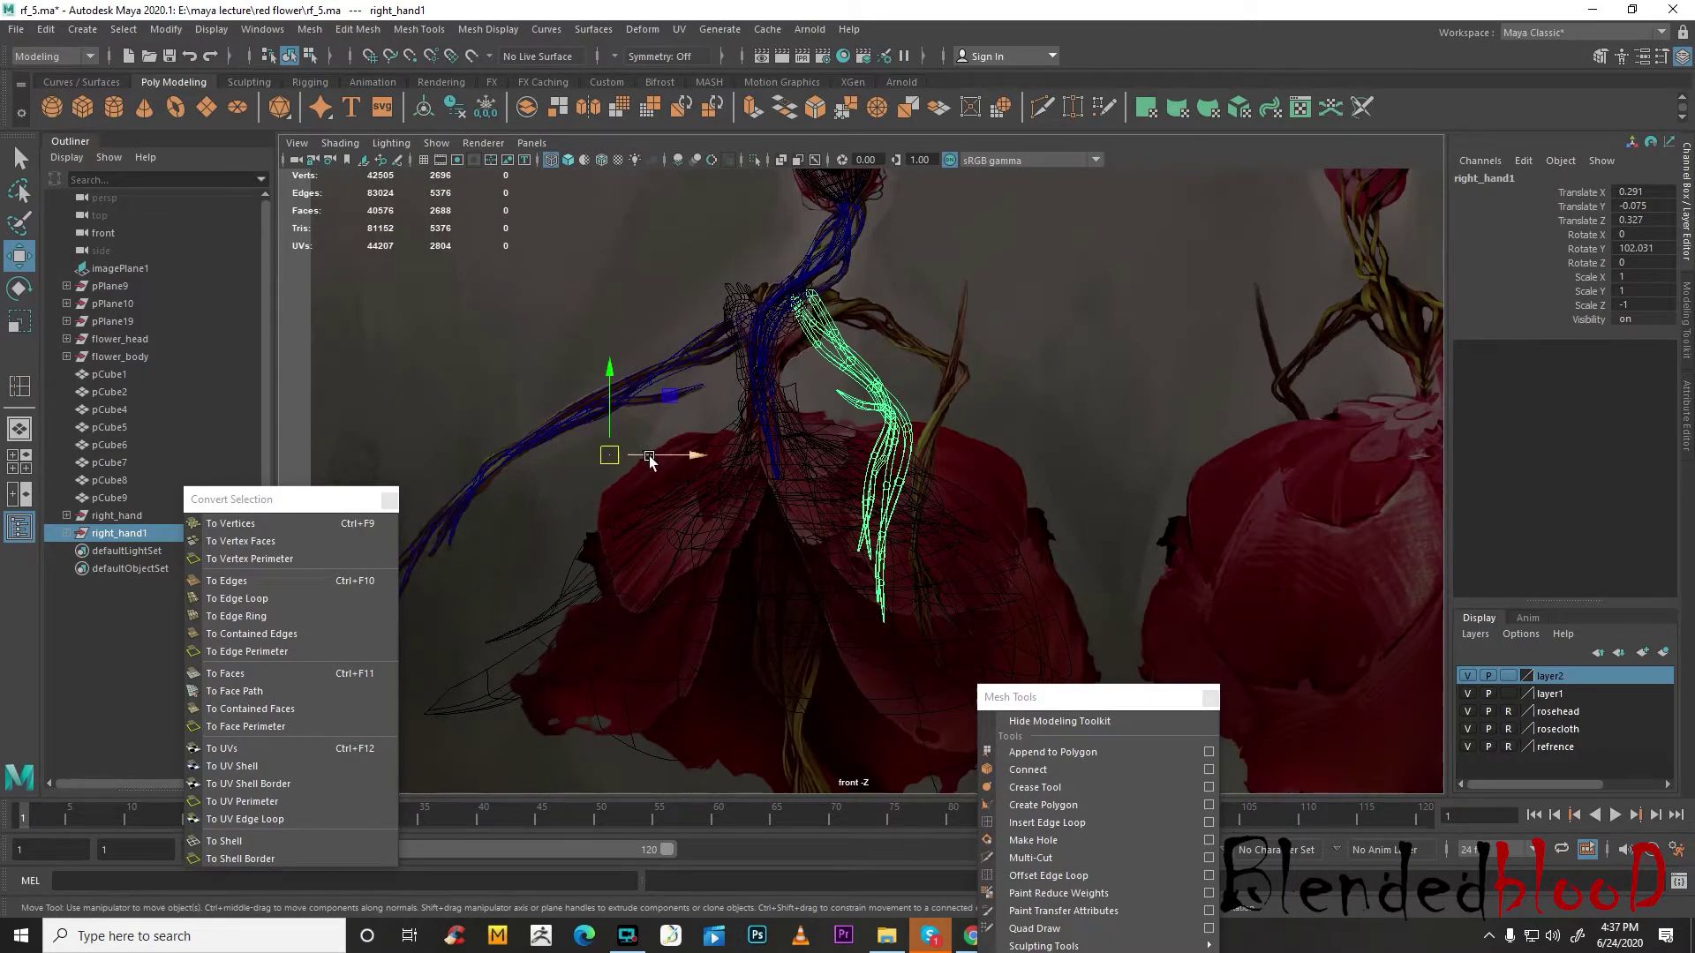
key("space")
key("space")
mouse_move(1129, 433)
left_mouse_down("alt")
mouse_move(1254, 408)
mouse_move(1010, 415)
left_mouse_up("alt")
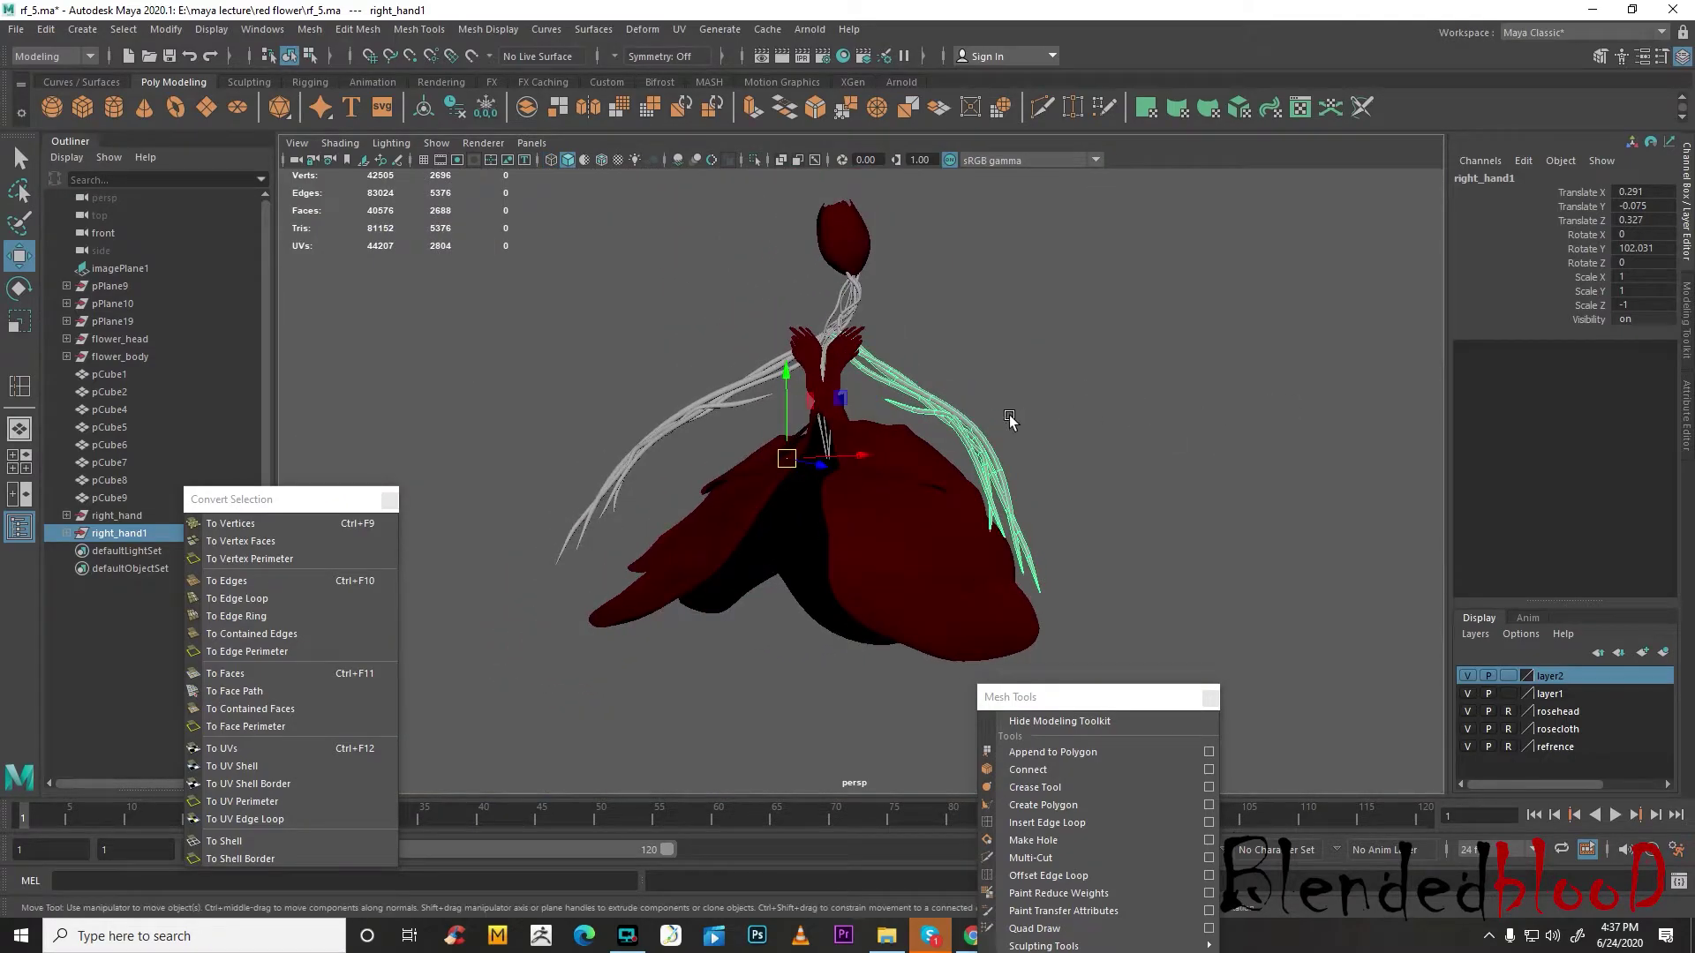
scroll(1010, 415, "up", 3)
key("space")
key("space")
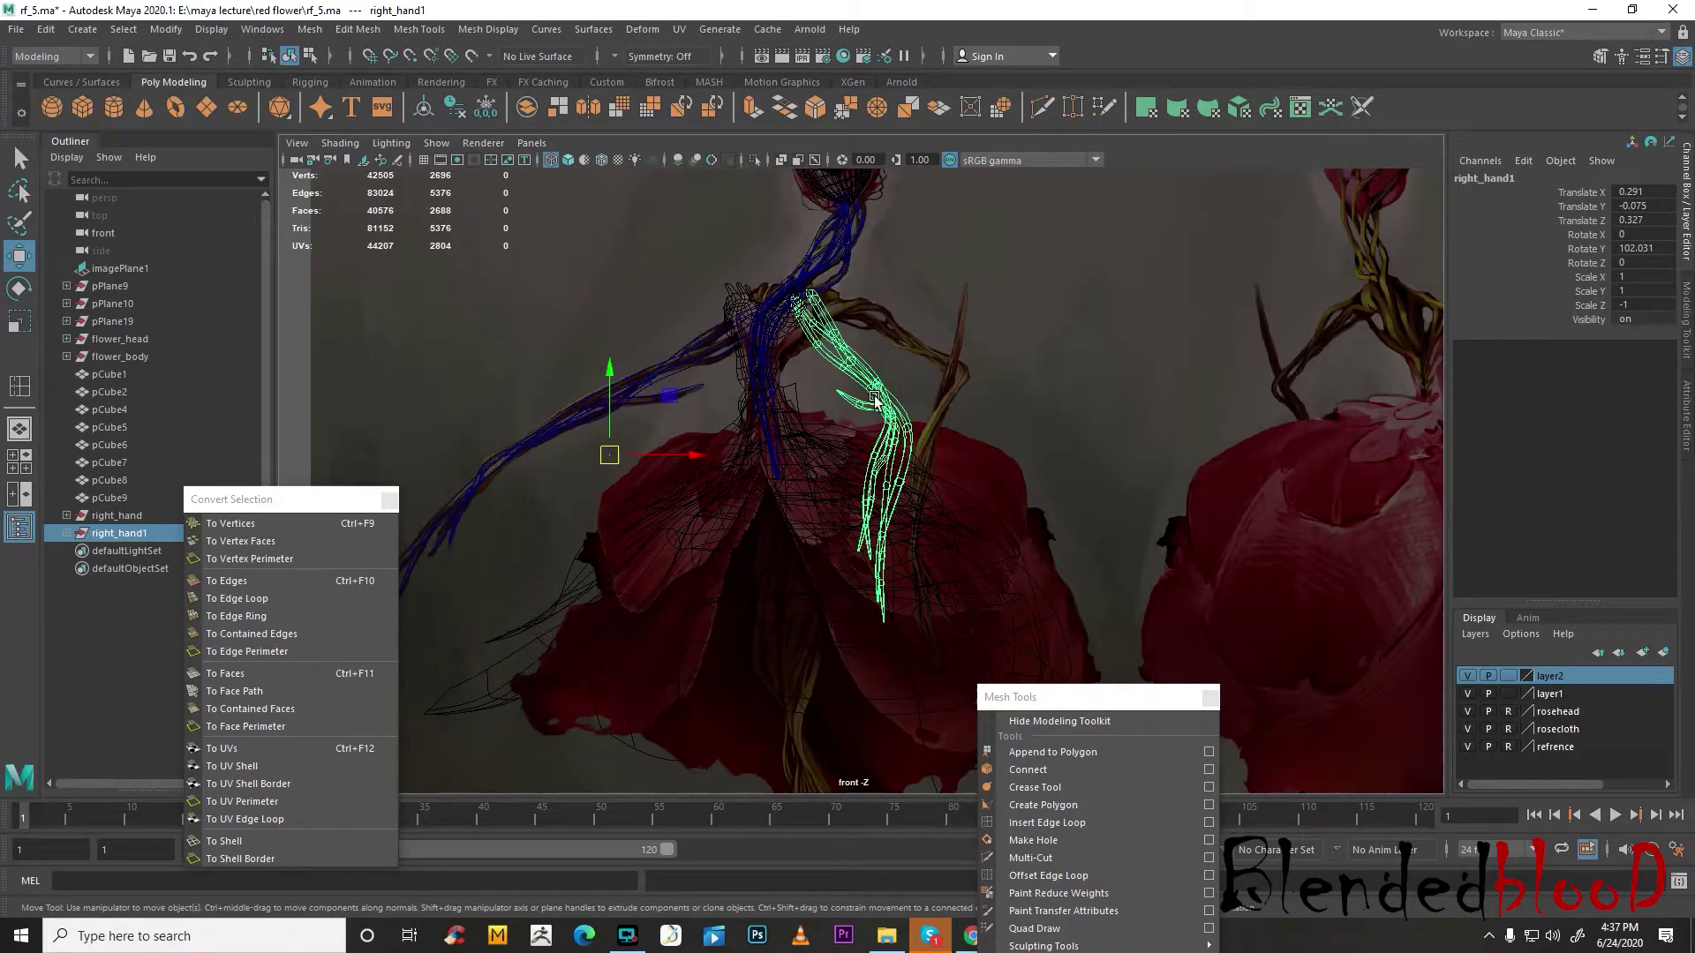
scroll(874, 399, "up", 1)
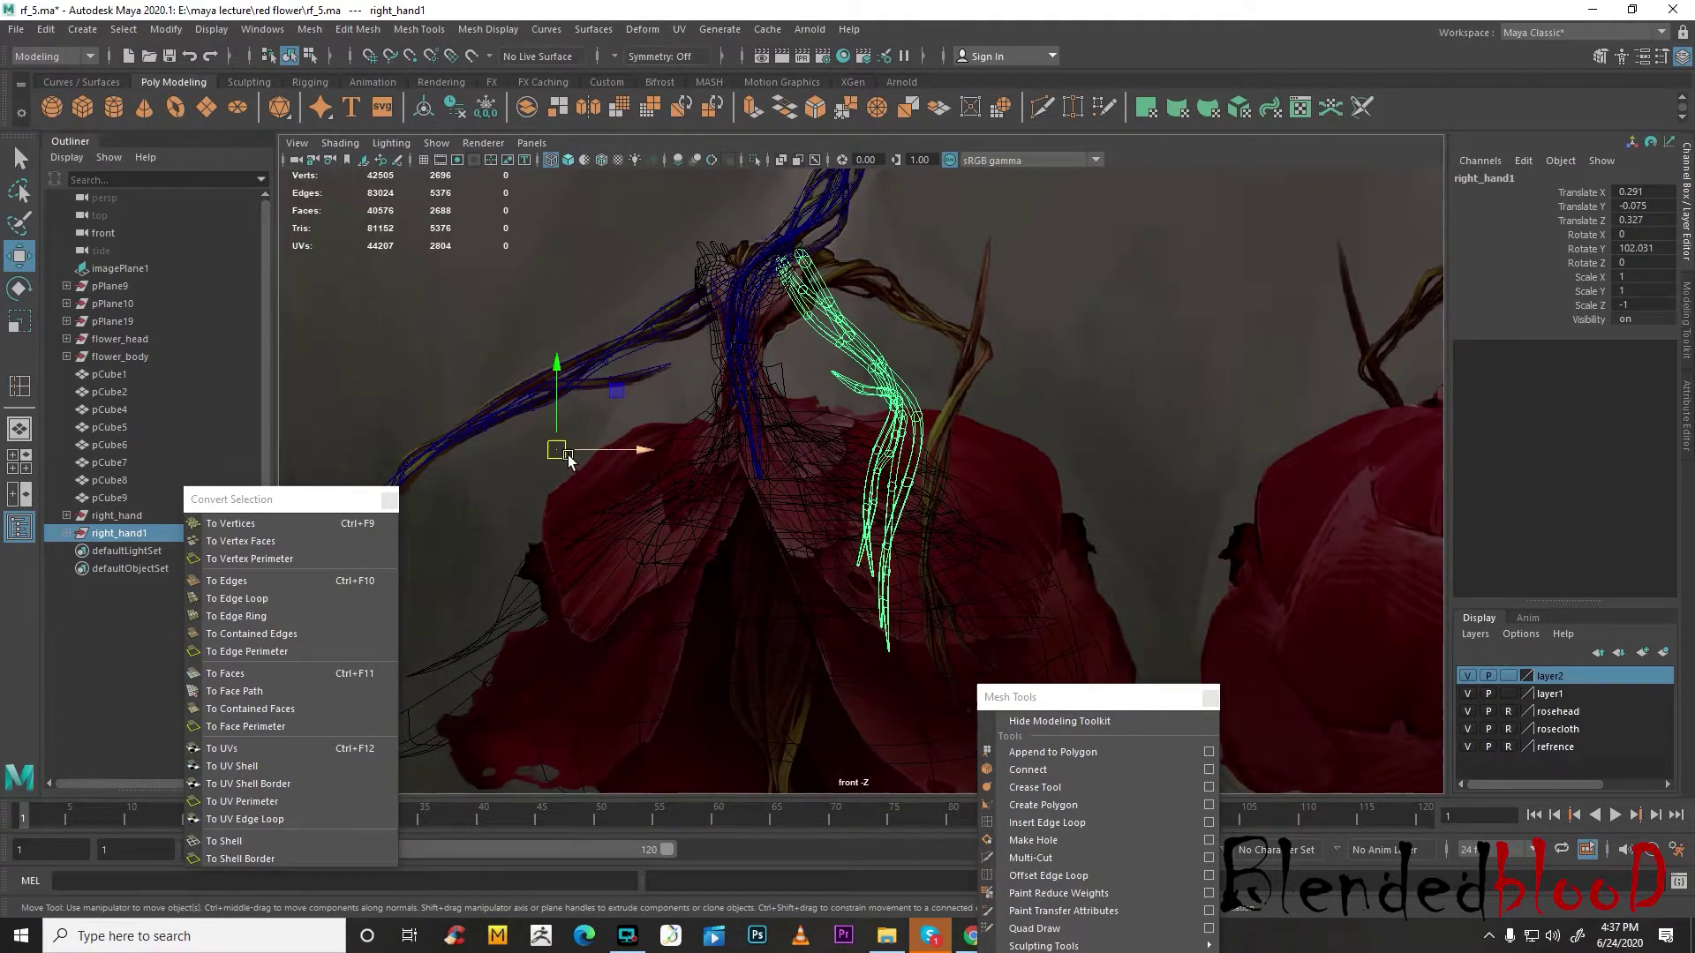
mouse_move(586, 451)
left_mouse_down()
mouse_move(601, 450)
mouse_move(582, 427)
left_mouse_up()
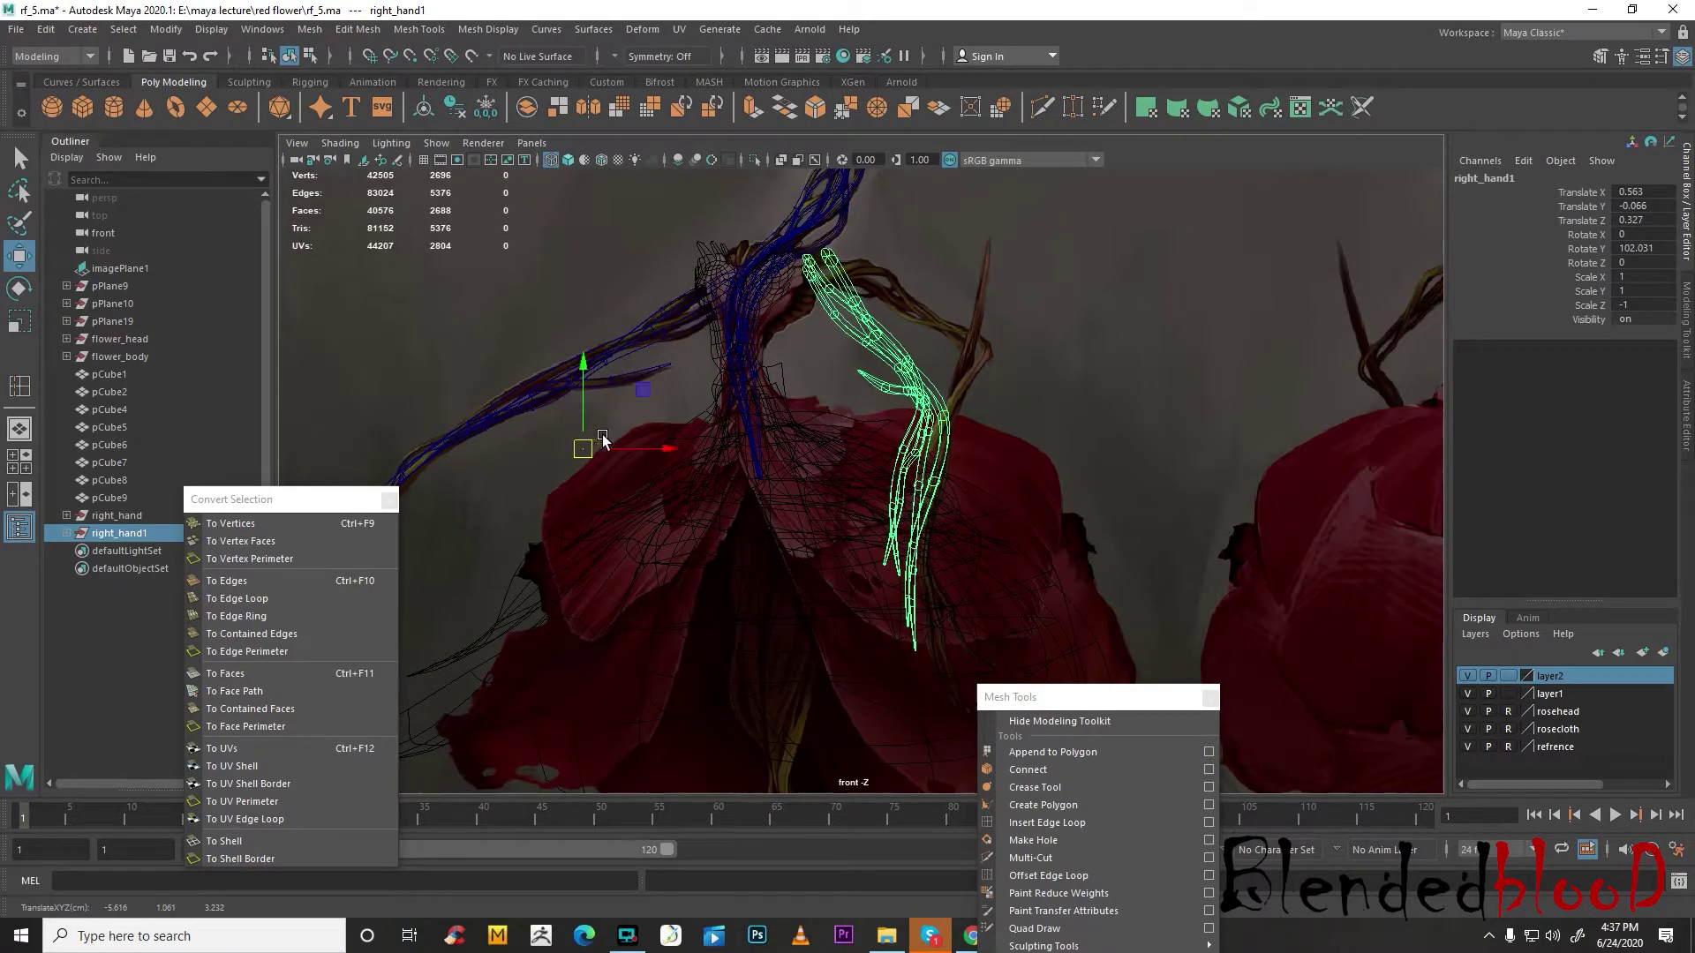
key("space")
key("space")
left_click_drag(970, 442, 984, 574, "alt")
- Combine the vine strands of the mirrored arm into one mesh and those of the original arm into another
left_click(985, 580)
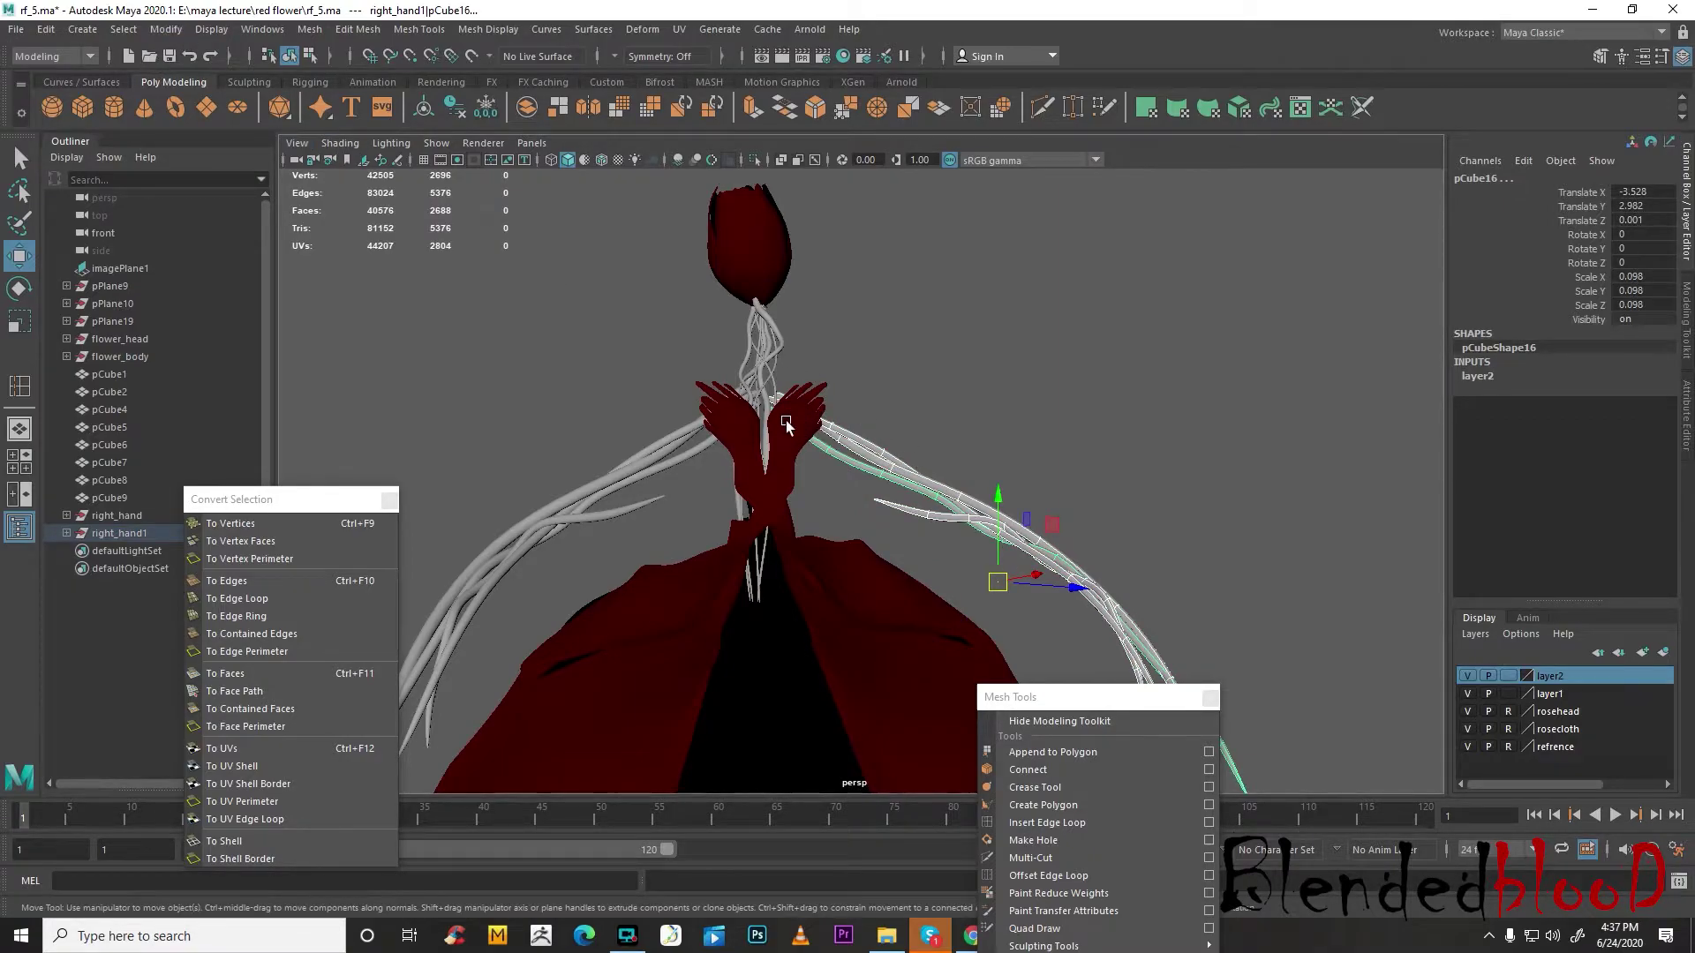
left_click(309, 29)
left_click(342, 91)
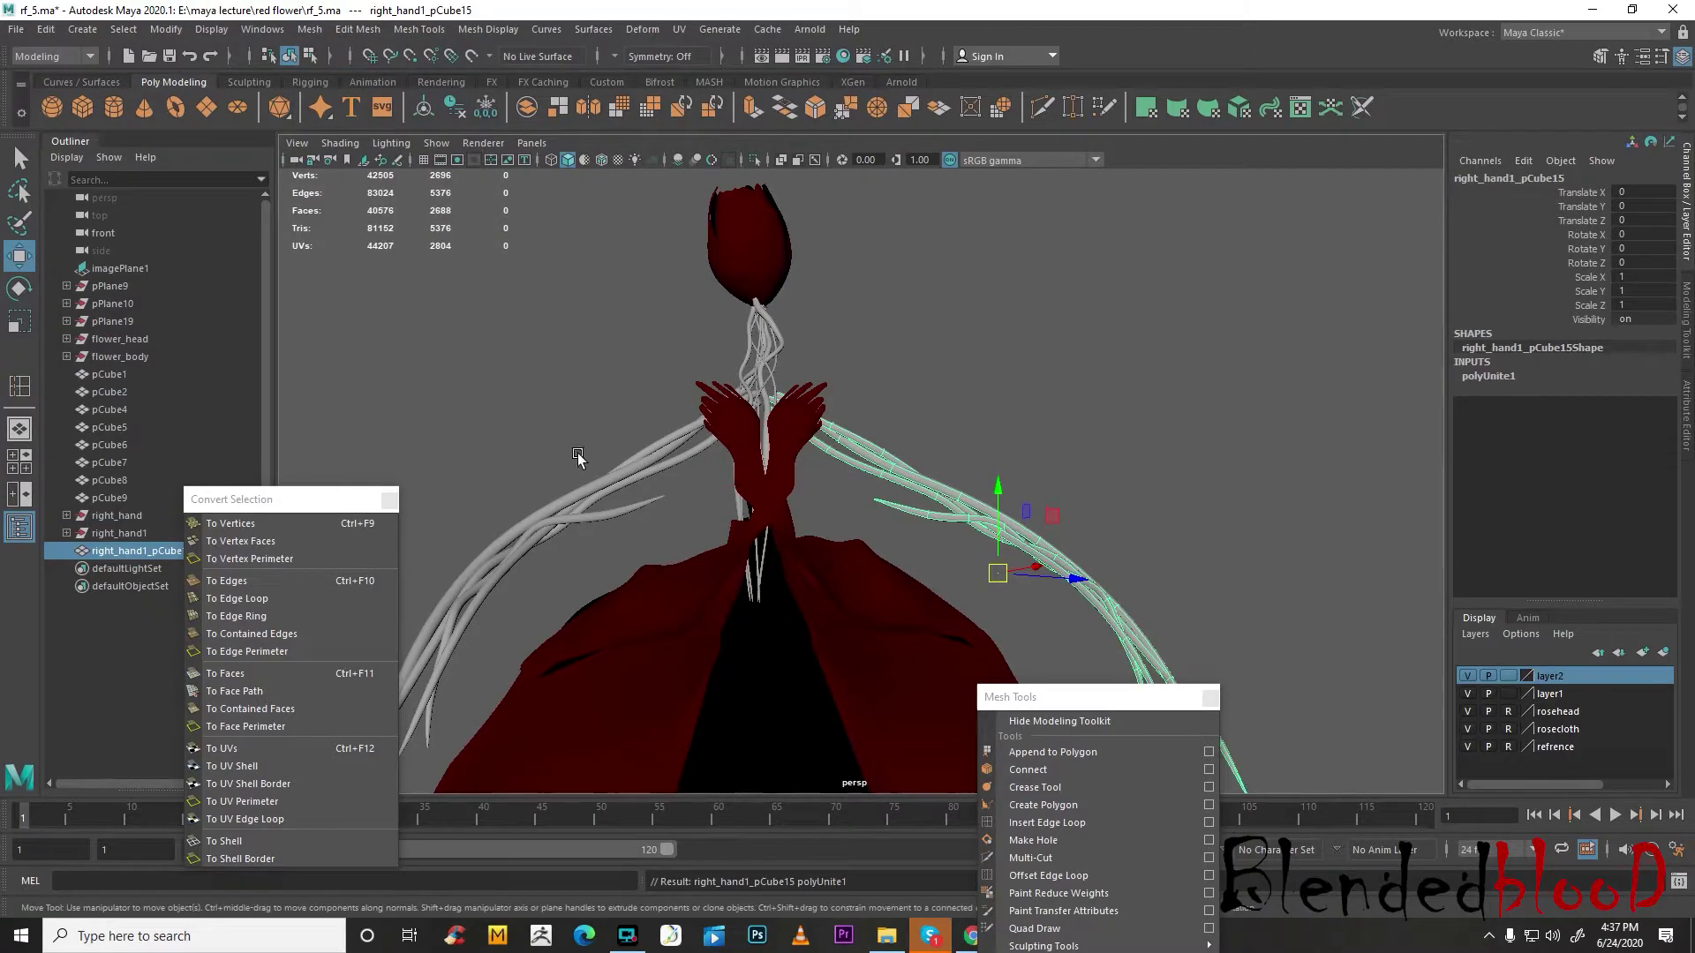
left_click(526, 575)
left_click(308, 30)
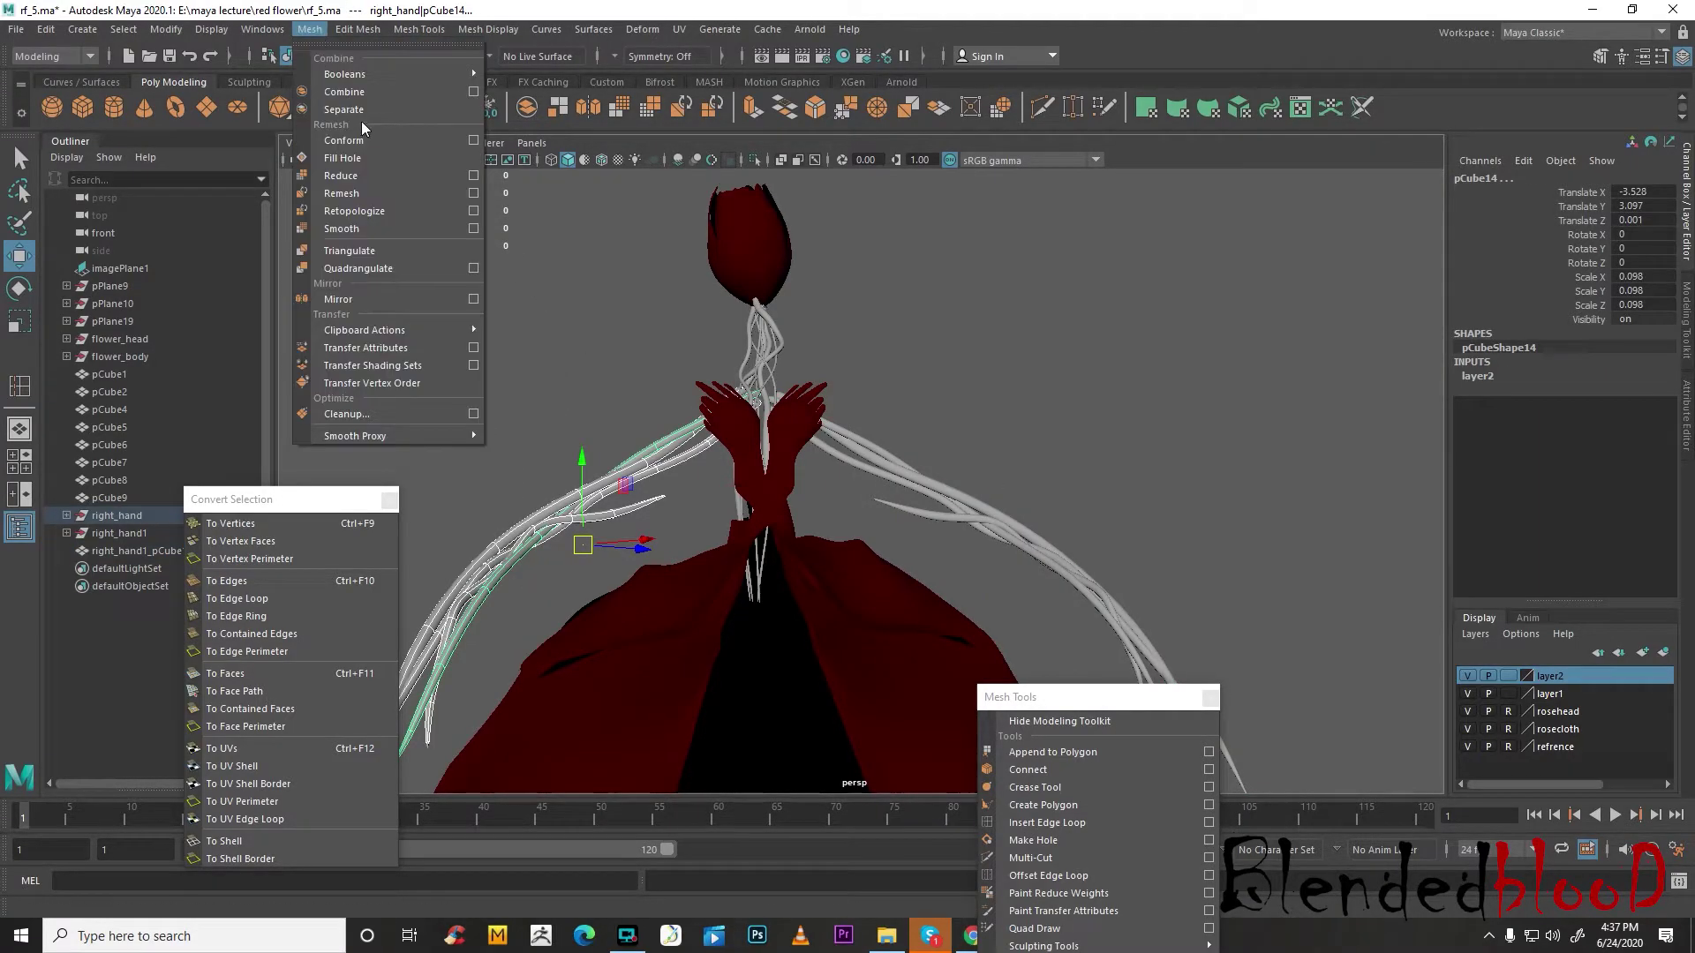
left_click(343, 92)
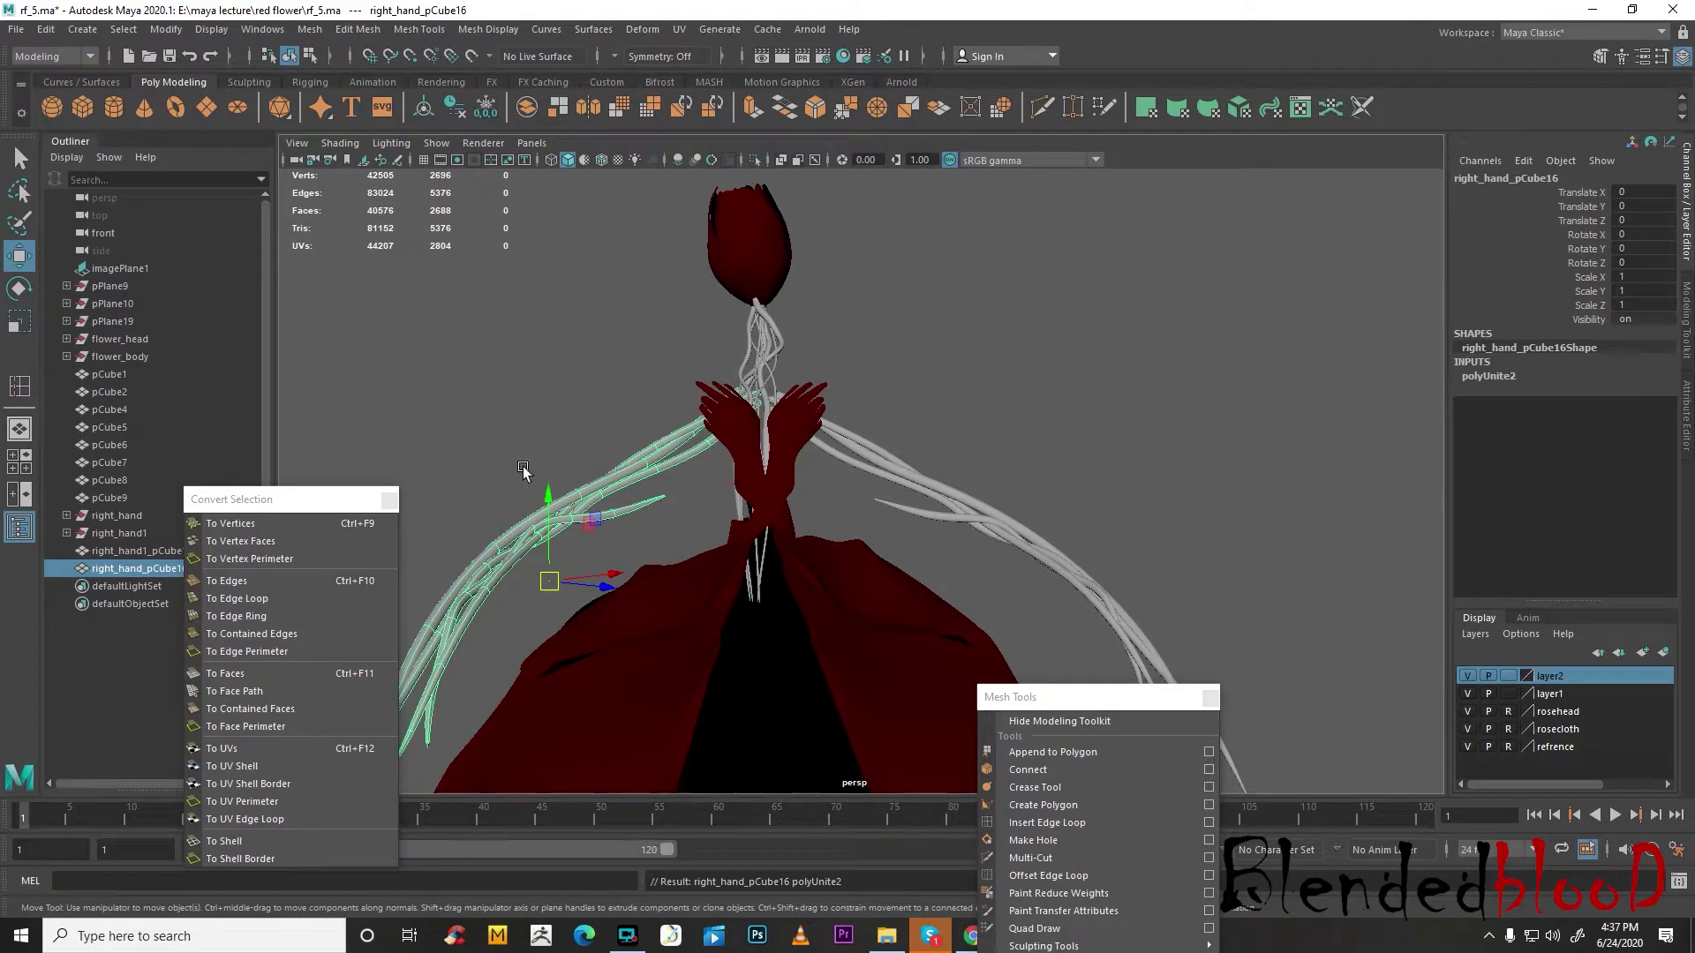
- Delete the leftover right_hand and right_hand1 groups
left_click(115, 516)
key("Delete")
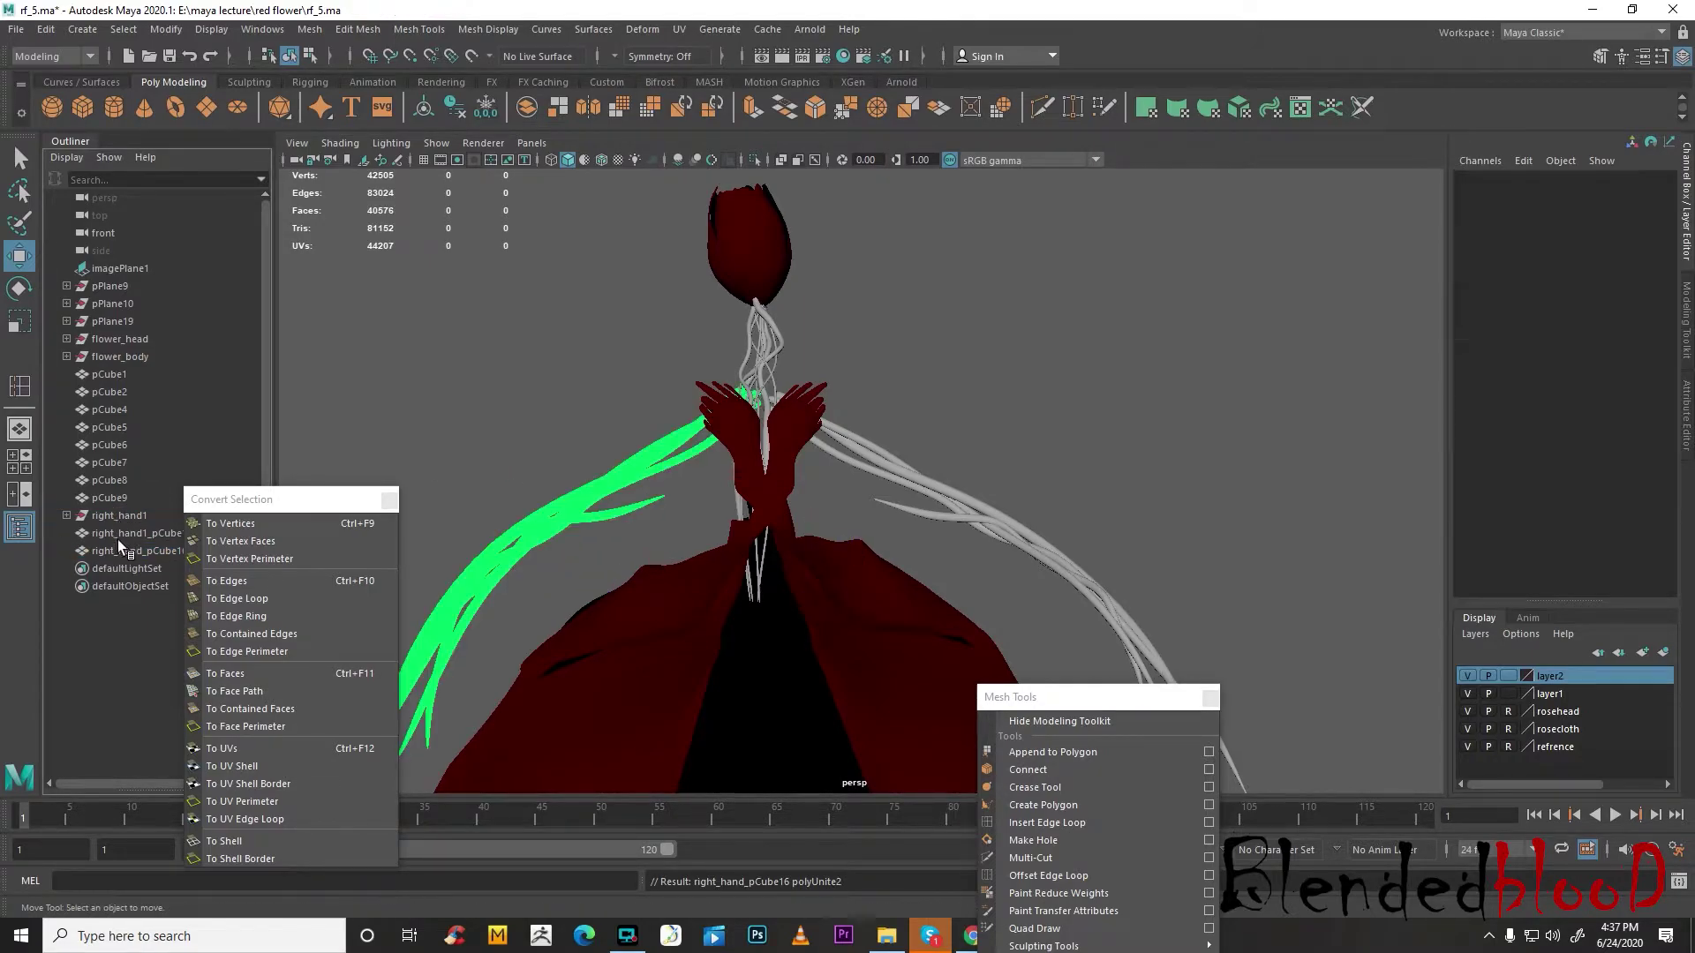
left_click(120, 515)
key("Delete")
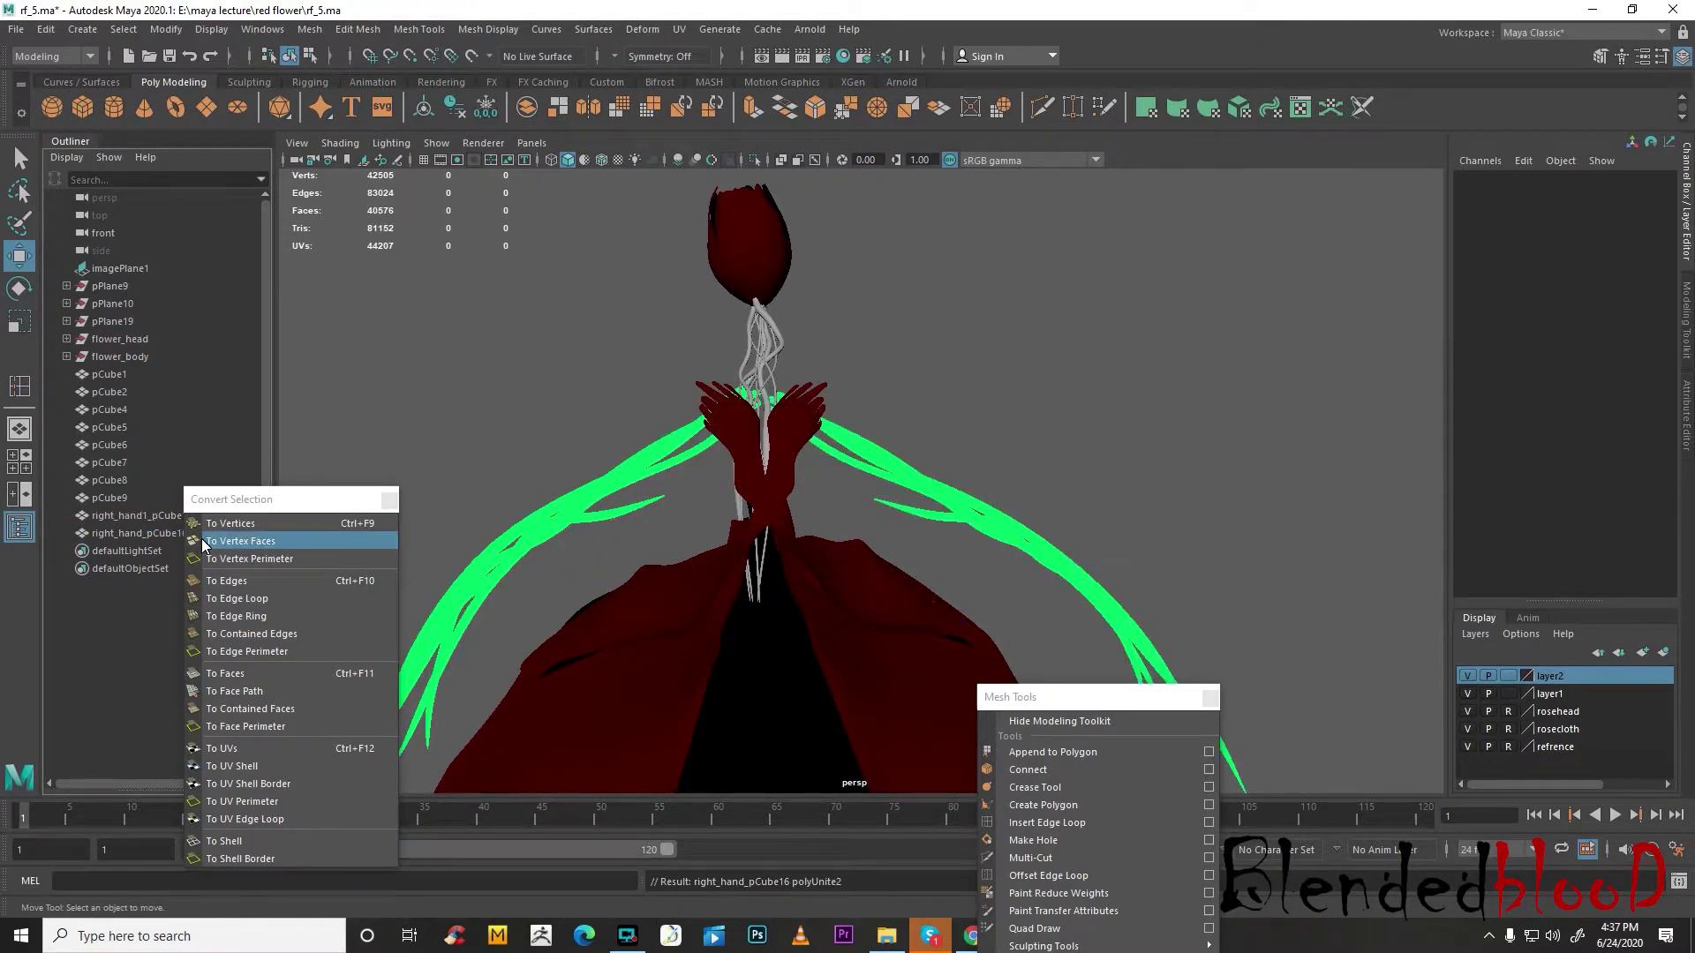
- Assign the default lambert1 material to both combined arm meshes through the Hypershade and minimise its window
left_click(955, 509)
left_click(1022, 469, "shift")
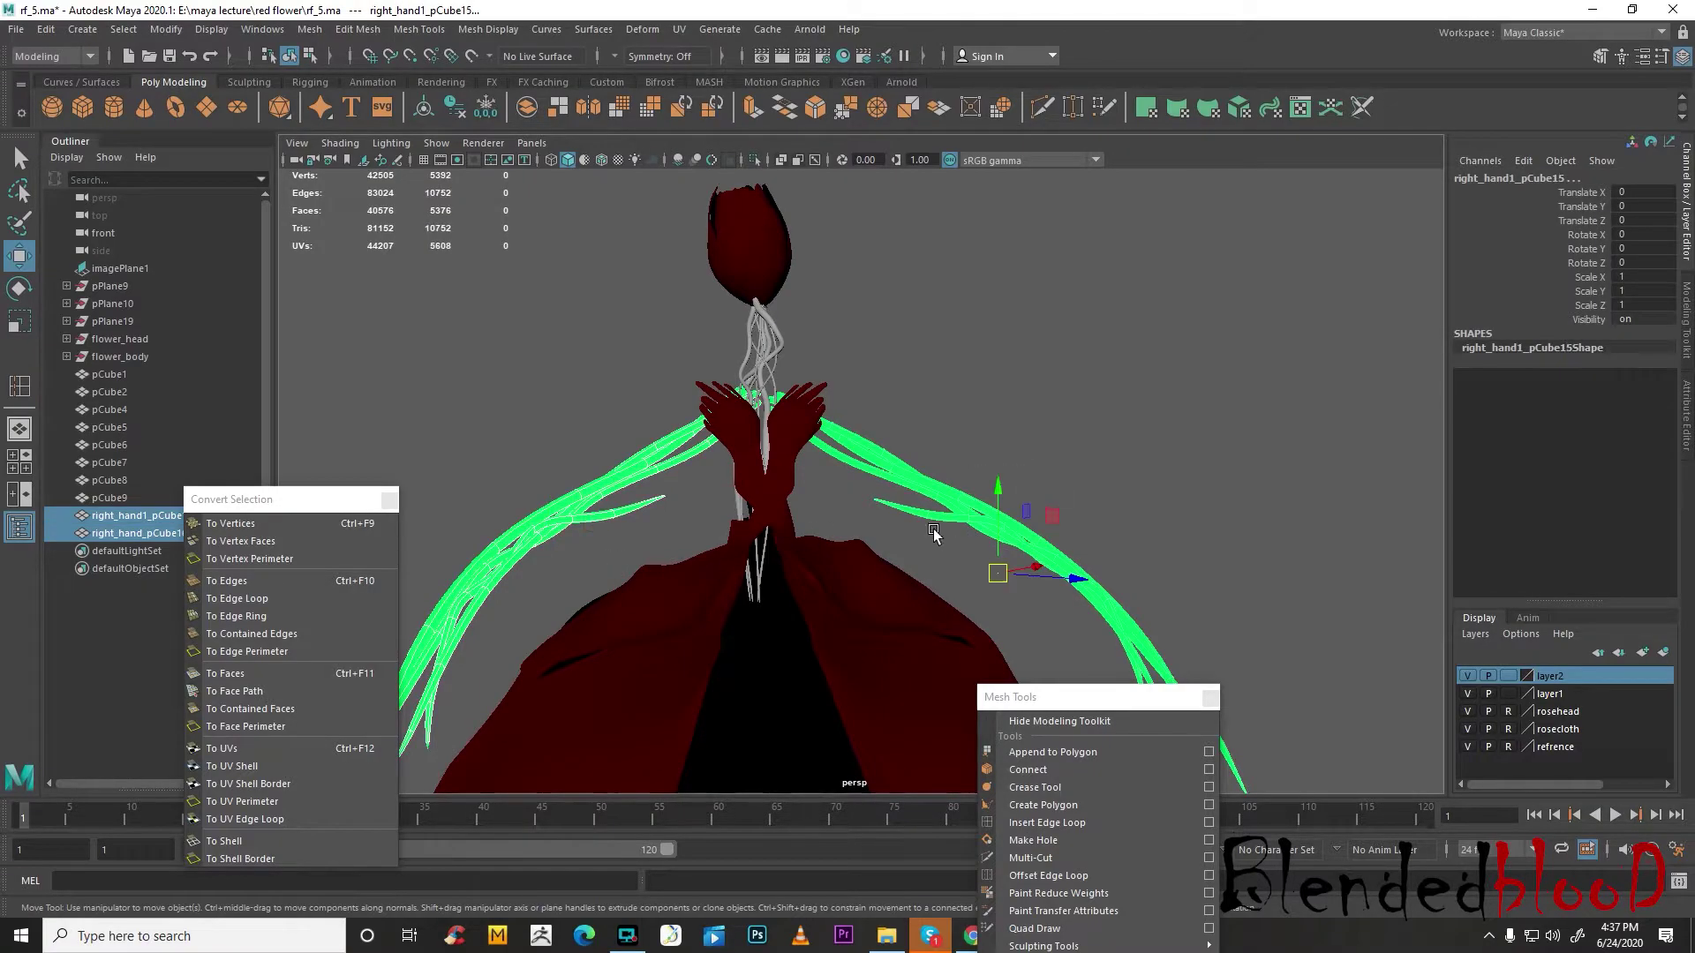
left_click(262, 29)
mouse_move(328, 147)
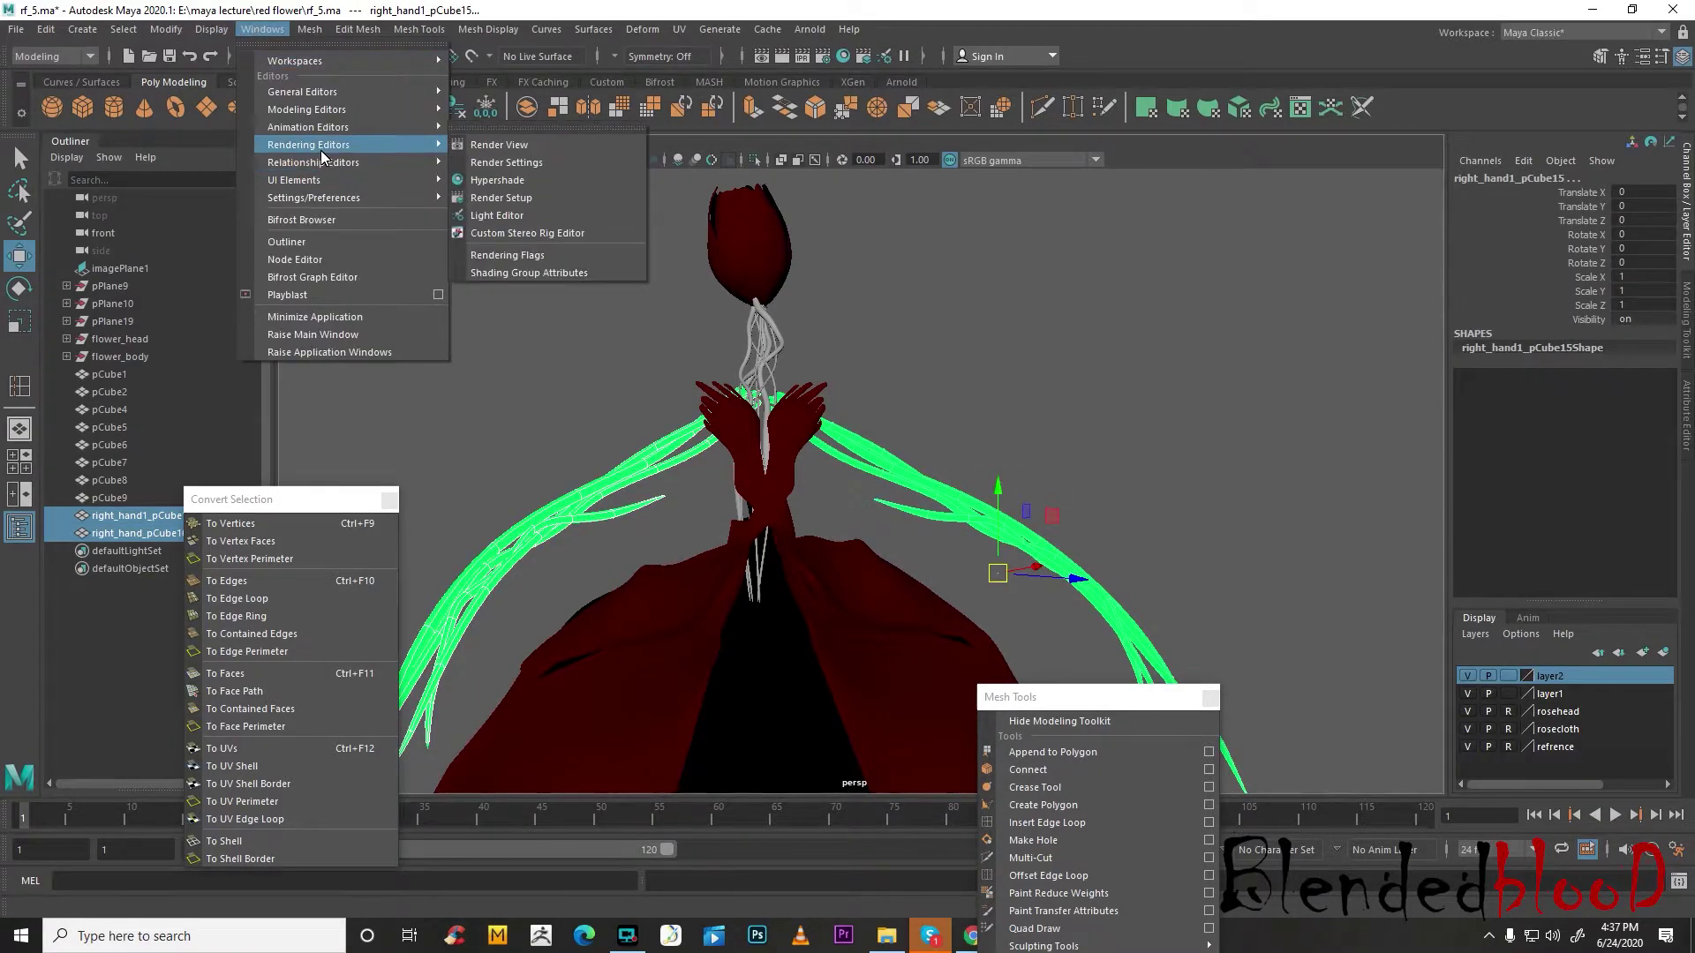
left_click(524, 182)
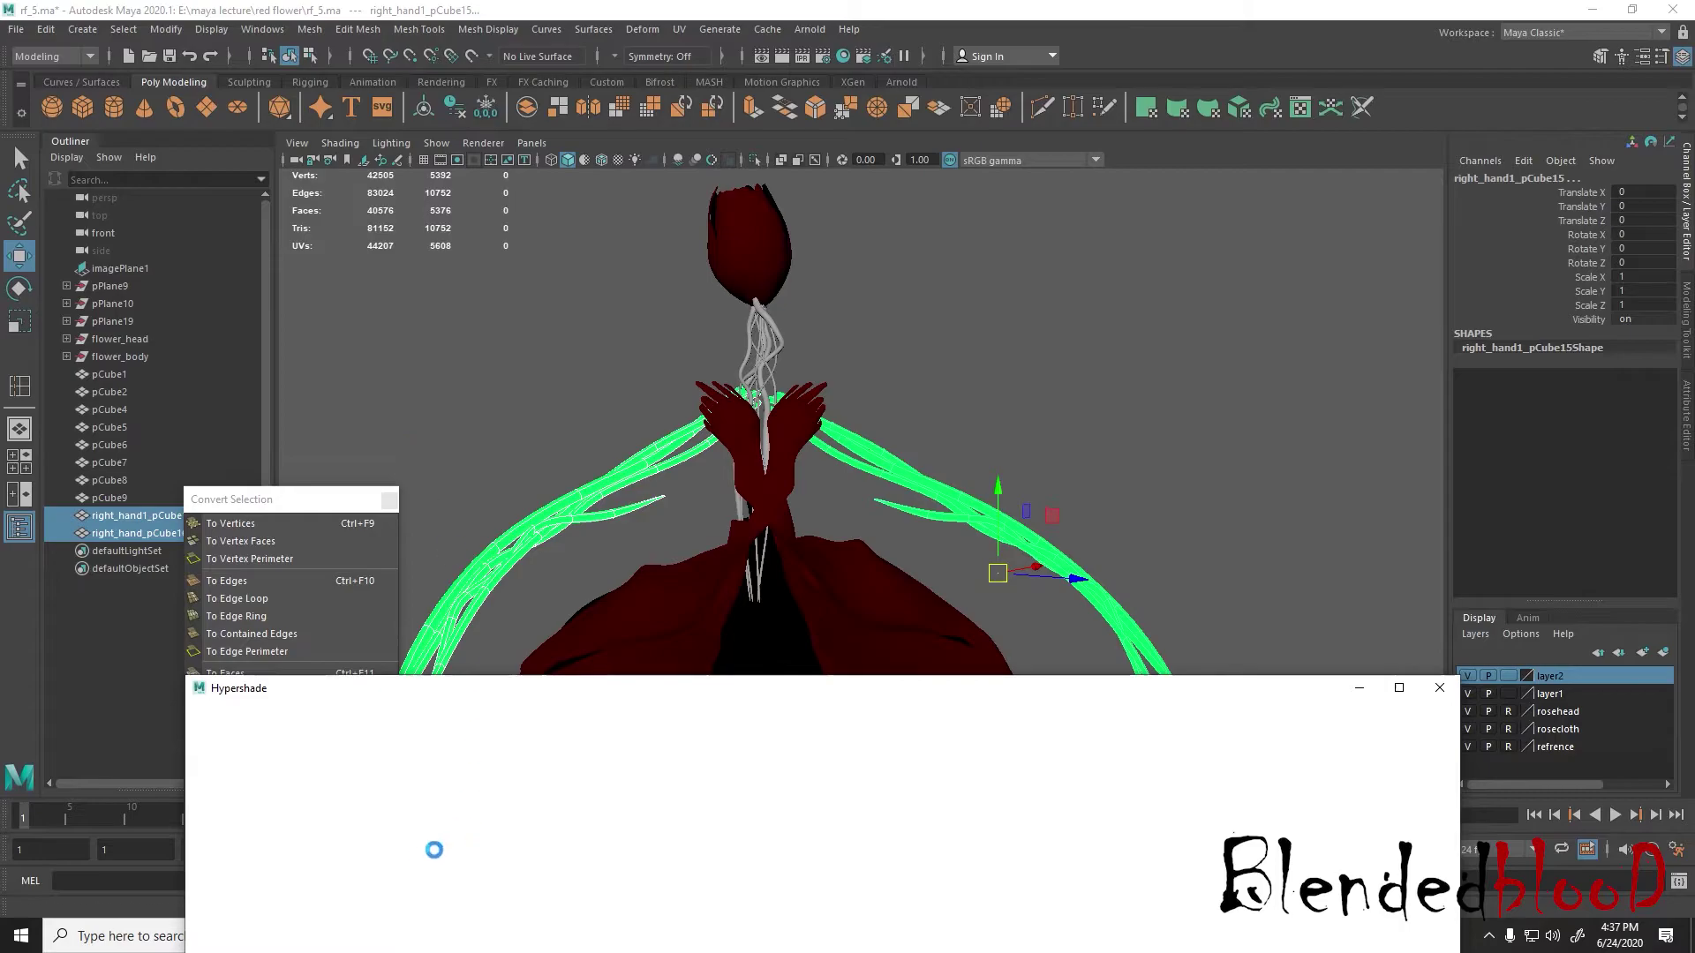
right_click(220, 829)
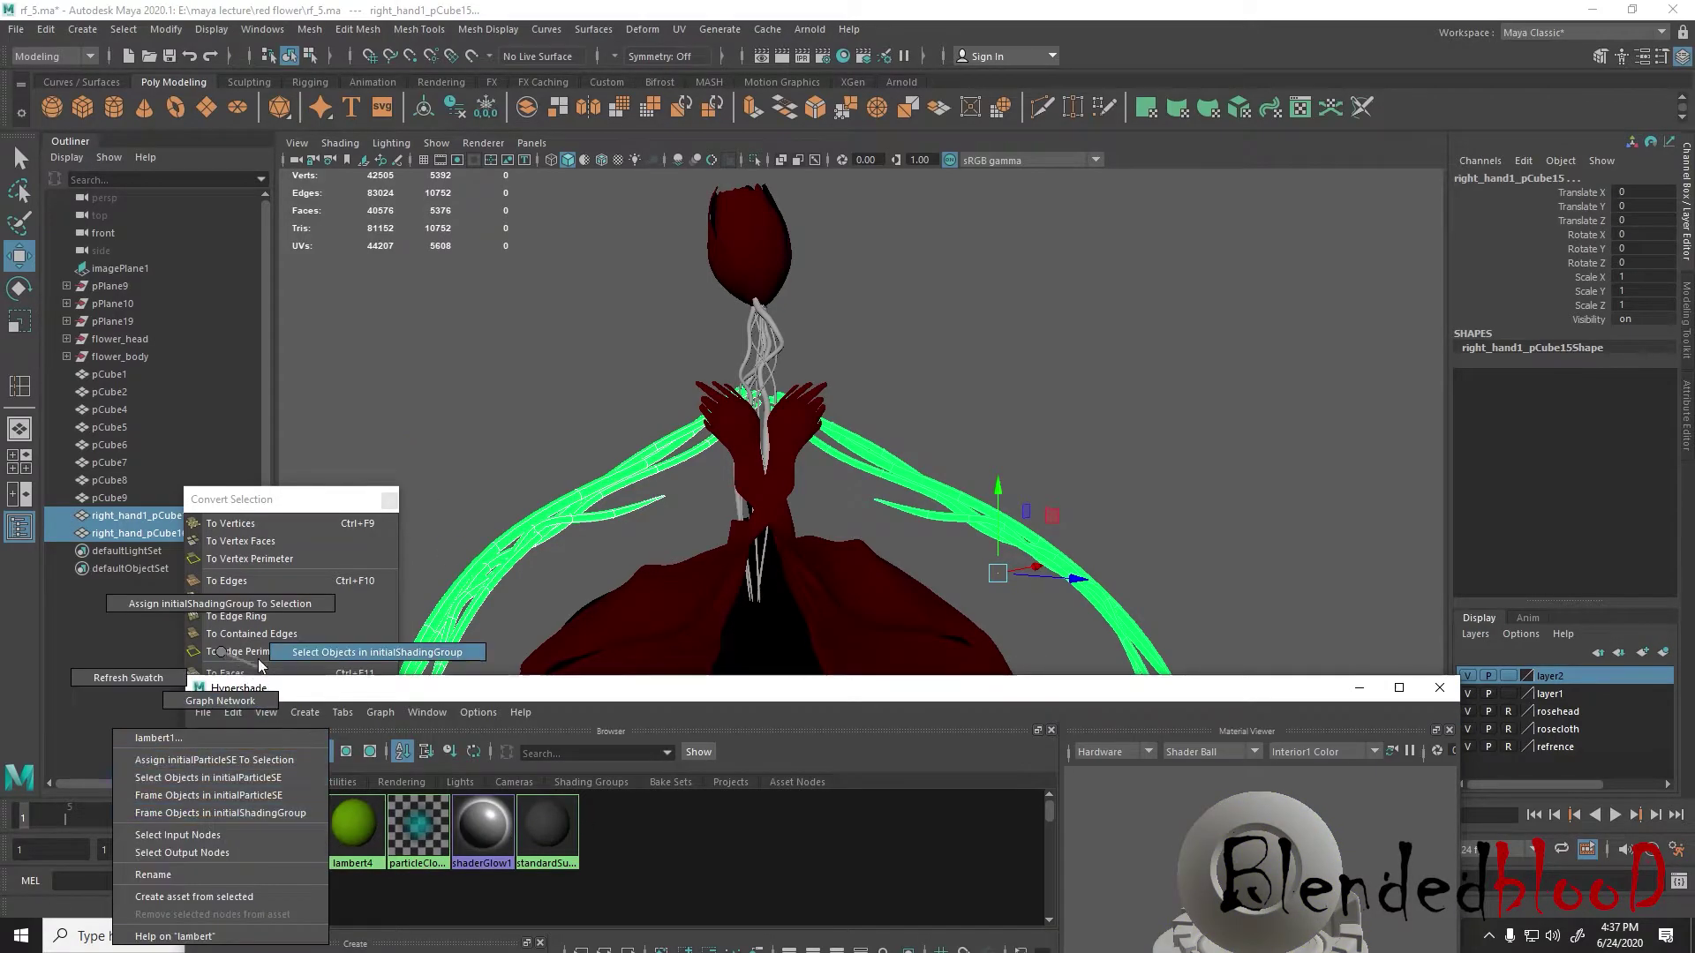
left_click(254, 606)
left_click(1360, 687)
- Raise the shoulder-end vertices of the mirrored arm slightly and preview the arm smoothed
left_click(1161, 587)
left_click_drag(1104, 620, 1068, 607, "alt")
scroll(910, 396, "up", 5)
left_click(909, 396)
right_click_drag(909, 396, 865, 430)
left_click_drag(837, 448, 889, 342)
middle_click_drag(884, 444, 938, 449, "alt")
key("1")
left_click_drag(917, 325, 918, 274)
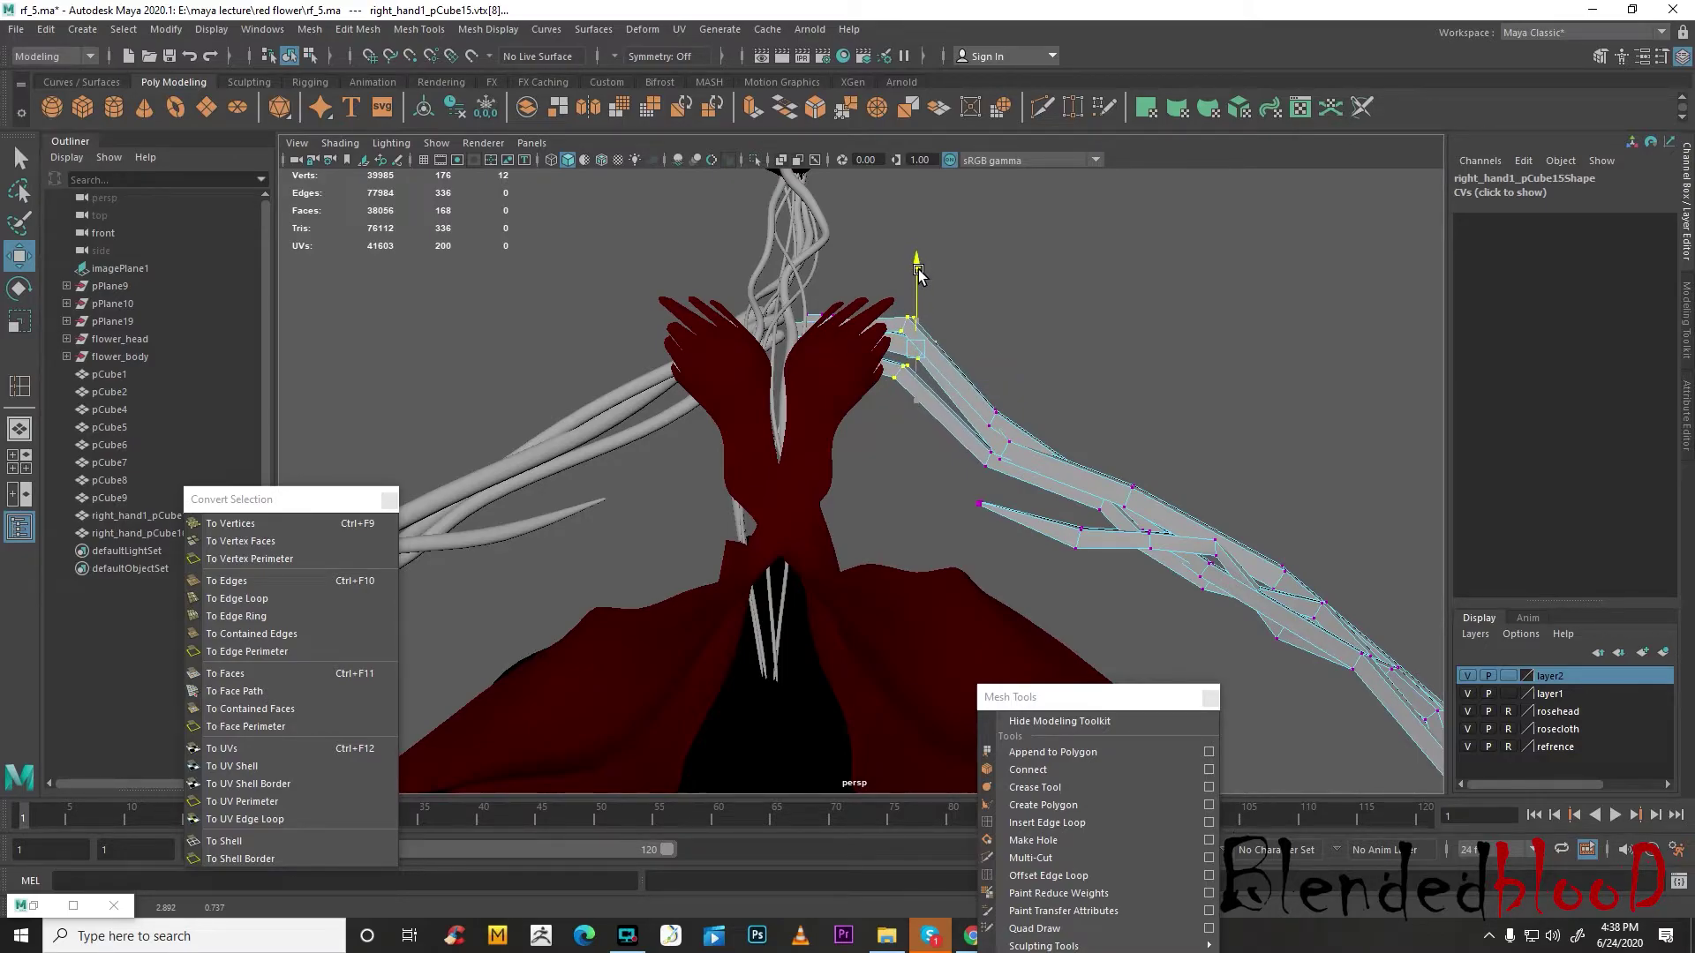
key("3")
left_click_drag(991, 427, 849, 391, "alt")
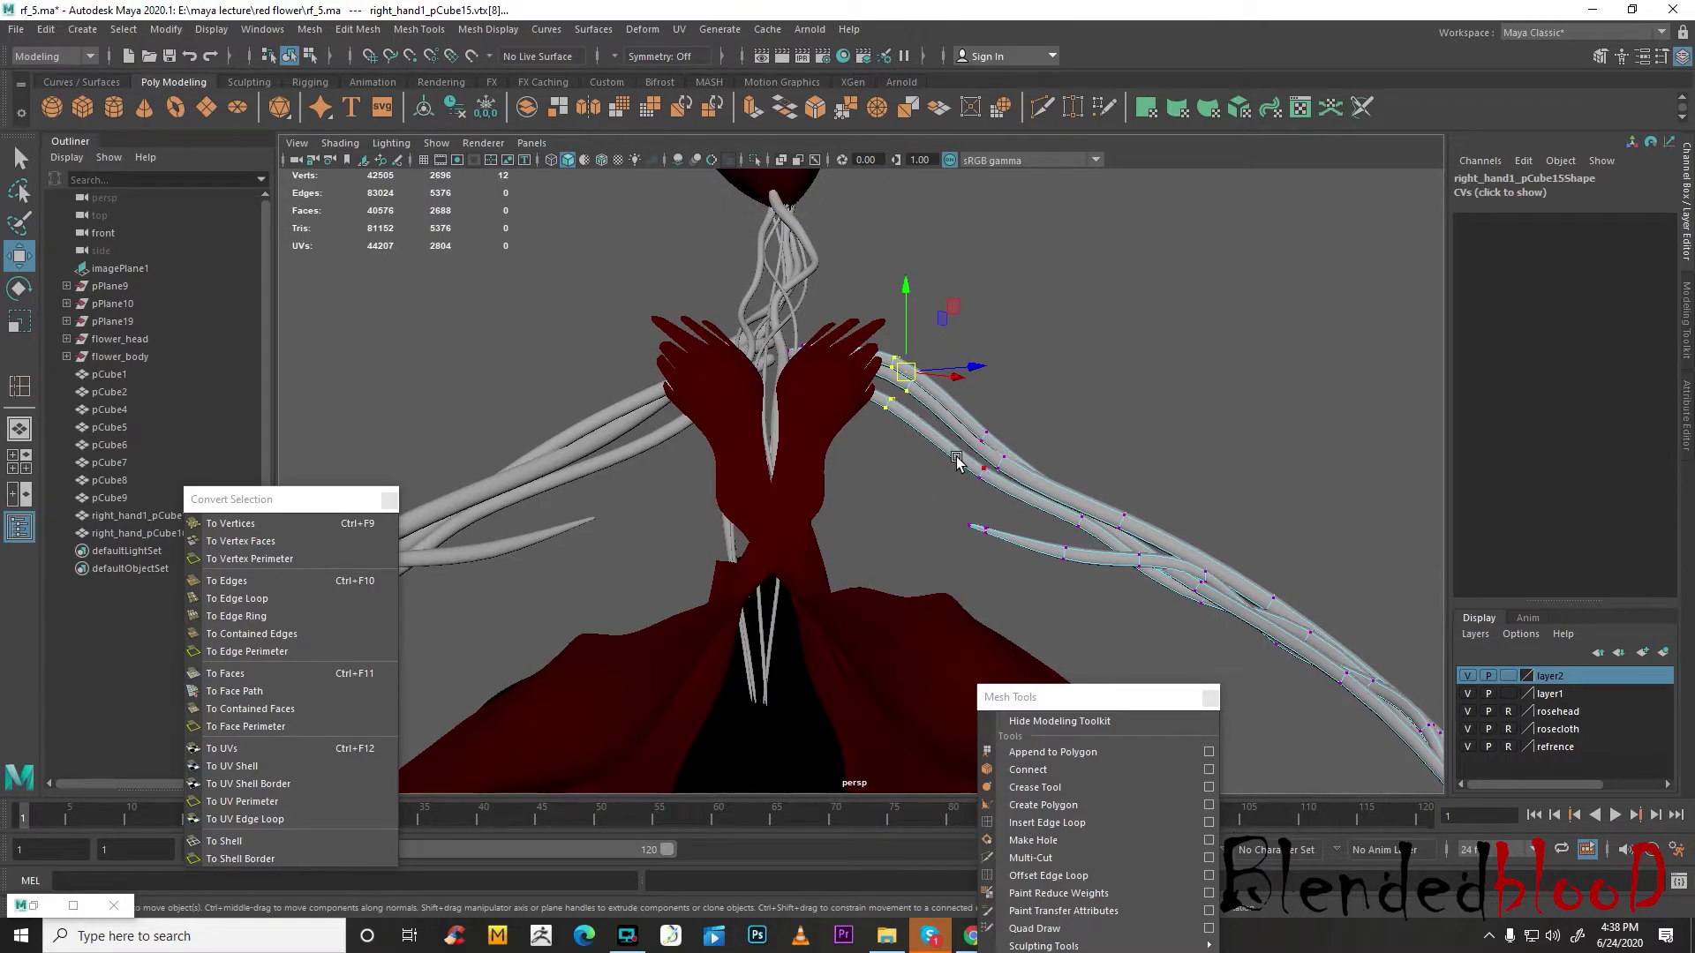
- Raise the shoulder-end vertices of the original arm slightly to match and restore the smooth preview on both arms
key("1")
left_click(533, 431)
right_click_drag(618, 427, 530, 411)
left_click_drag(613, 316, 724, 512)
key("1")
mouse_move(663, 374)
left_mouse_down()
mouse_move(664, 325)
mouse_move(674, 349)
left_mouse_up()
key("3")
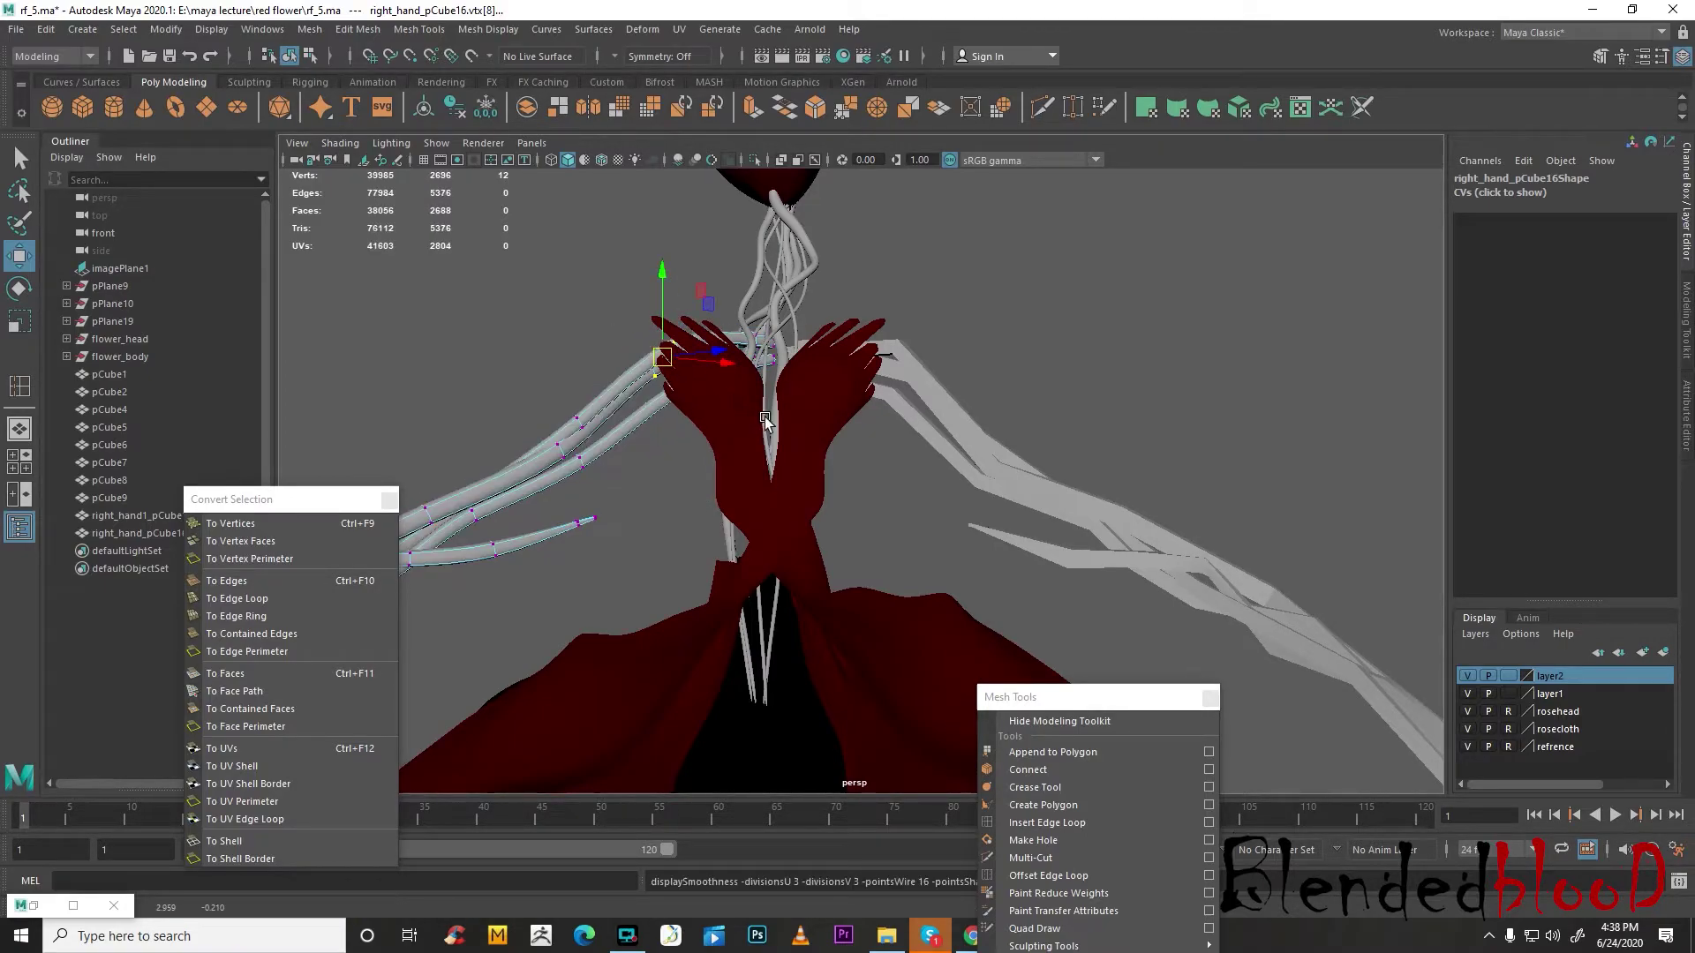
left_click_drag(976, 372, 913, 466)
key("3")
- Examine both reshaped arms from several angles in the perspective view
left_click(1033, 374)
scroll(914, 447, "down", 3)
left_click_drag(1033, 374, 914, 422, "alt")
scroll(1185, 507, "down", 5)
mouse_move(1157, 511)
left_mouse_down("alt")
mouse_move(1059, 511)
mouse_move(1153, 508)
left_mouse_up("alt")
scroll(1092, 530, "up", 3)
left_click_drag(1061, 533, 849, 549, "alt")
- Examine the twisted vine leg and the torso in the front-view reference, moving the Mesh Tools window clear of the legs
key("space")
key("space")
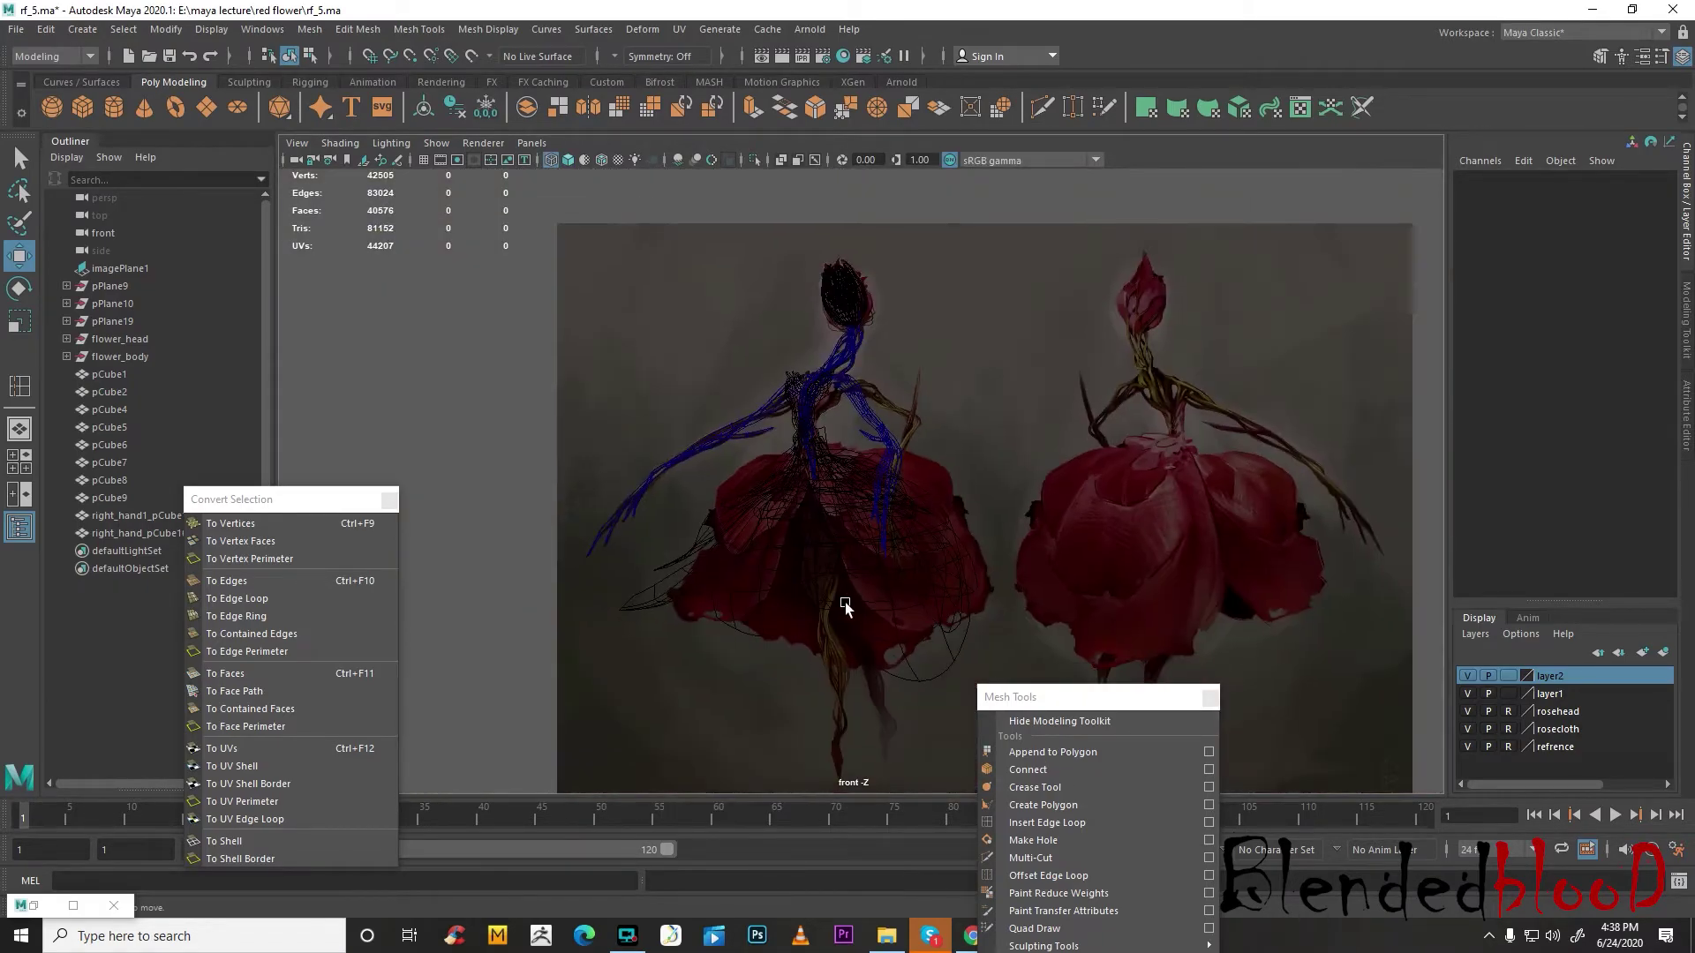
scroll(900, 578, "up", 4)
middle_click_drag(947, 549, 1004, 588, "alt")
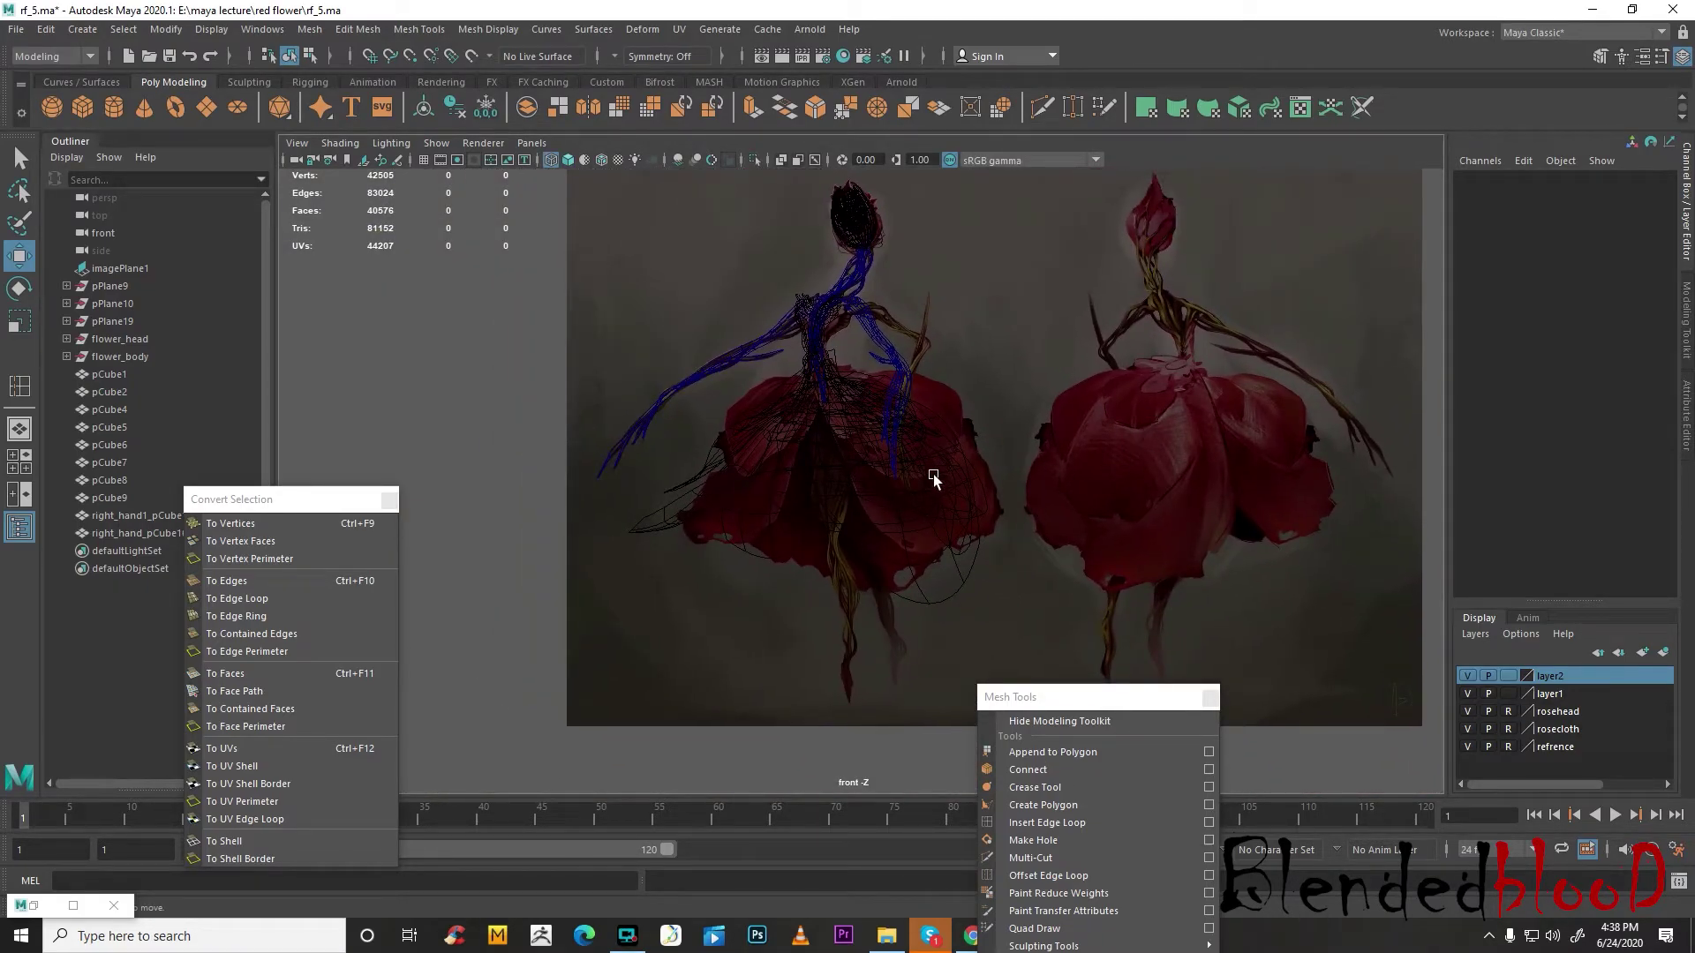
left_click_drag(1038, 685, 1206, 470)
scroll(897, 503, "up", 3)
middle_click_drag(851, 597, 844, 391, "alt")
scroll(883, 515, "up", 3)
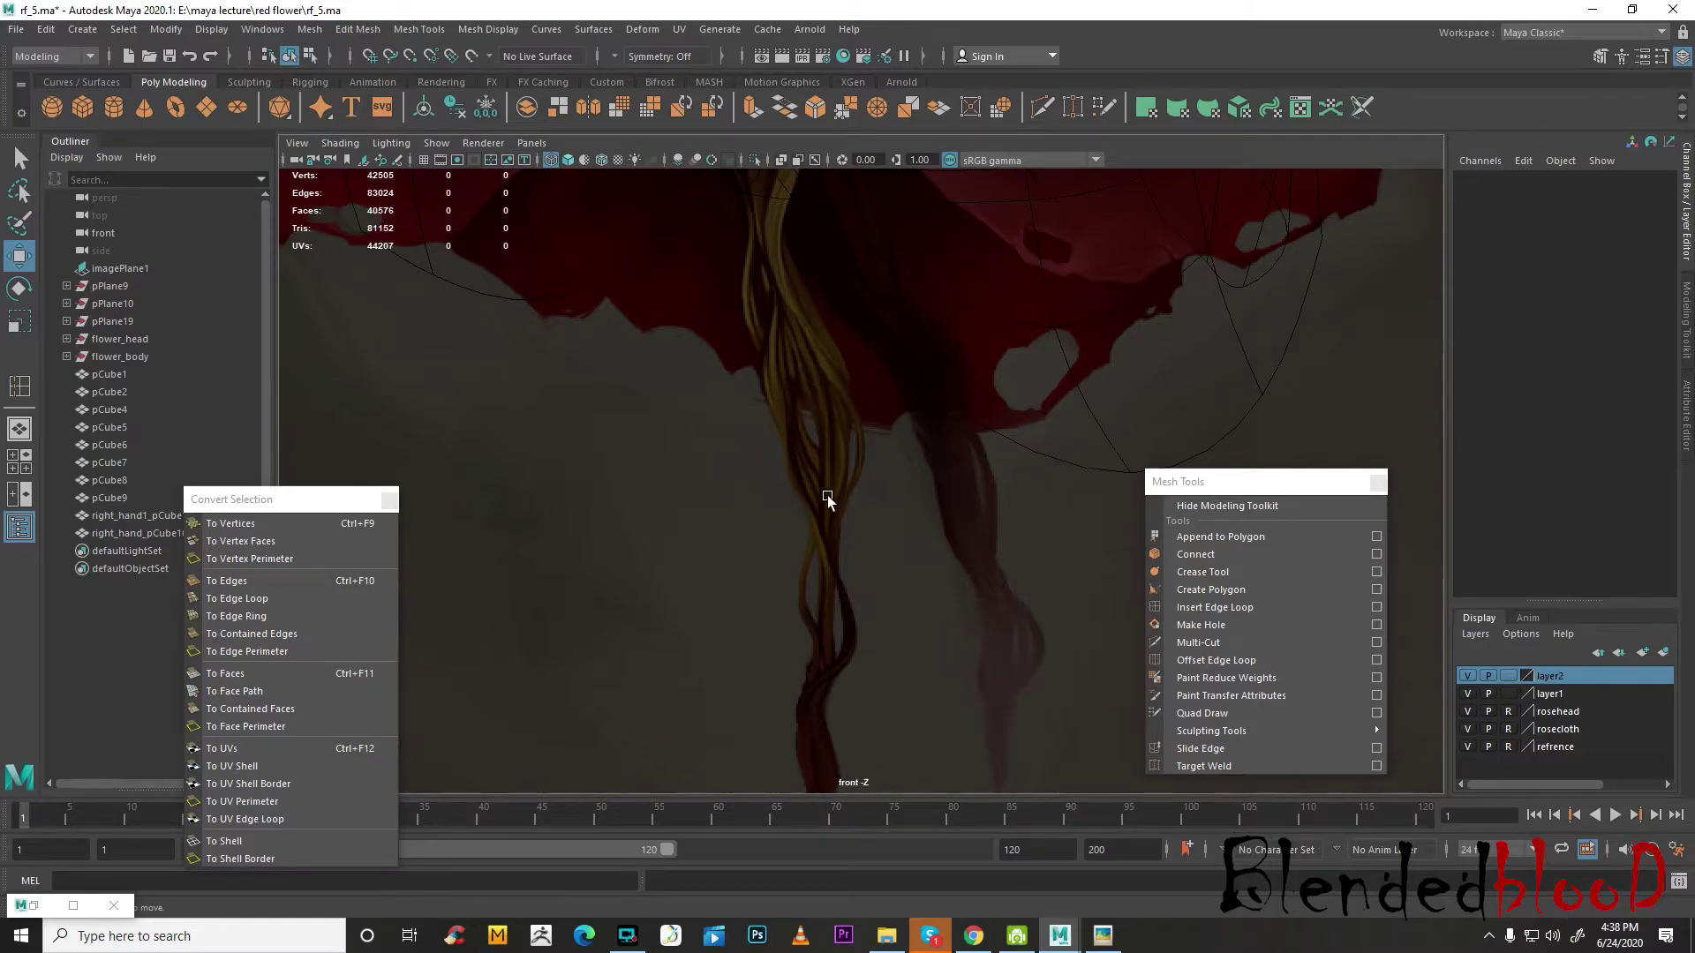
scroll(835, 373, "down", 3)
middle_click_drag(951, 517, 871, 650, "alt")
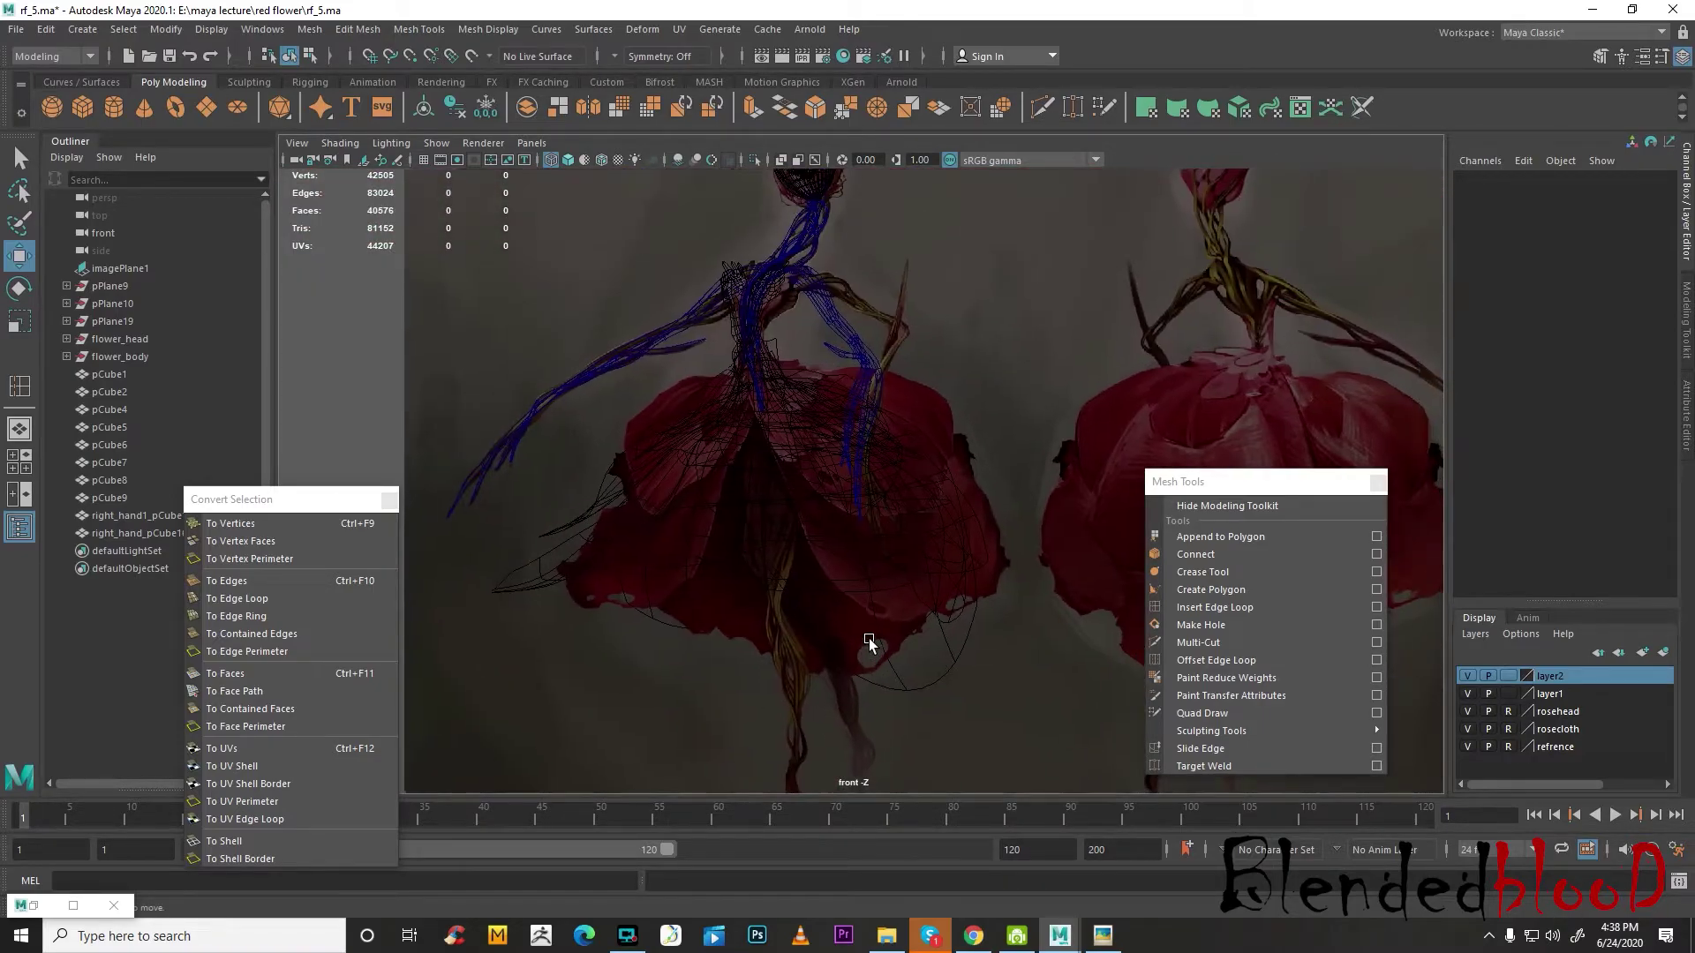
middle_click_drag(773, 321, 808, 372, "alt")
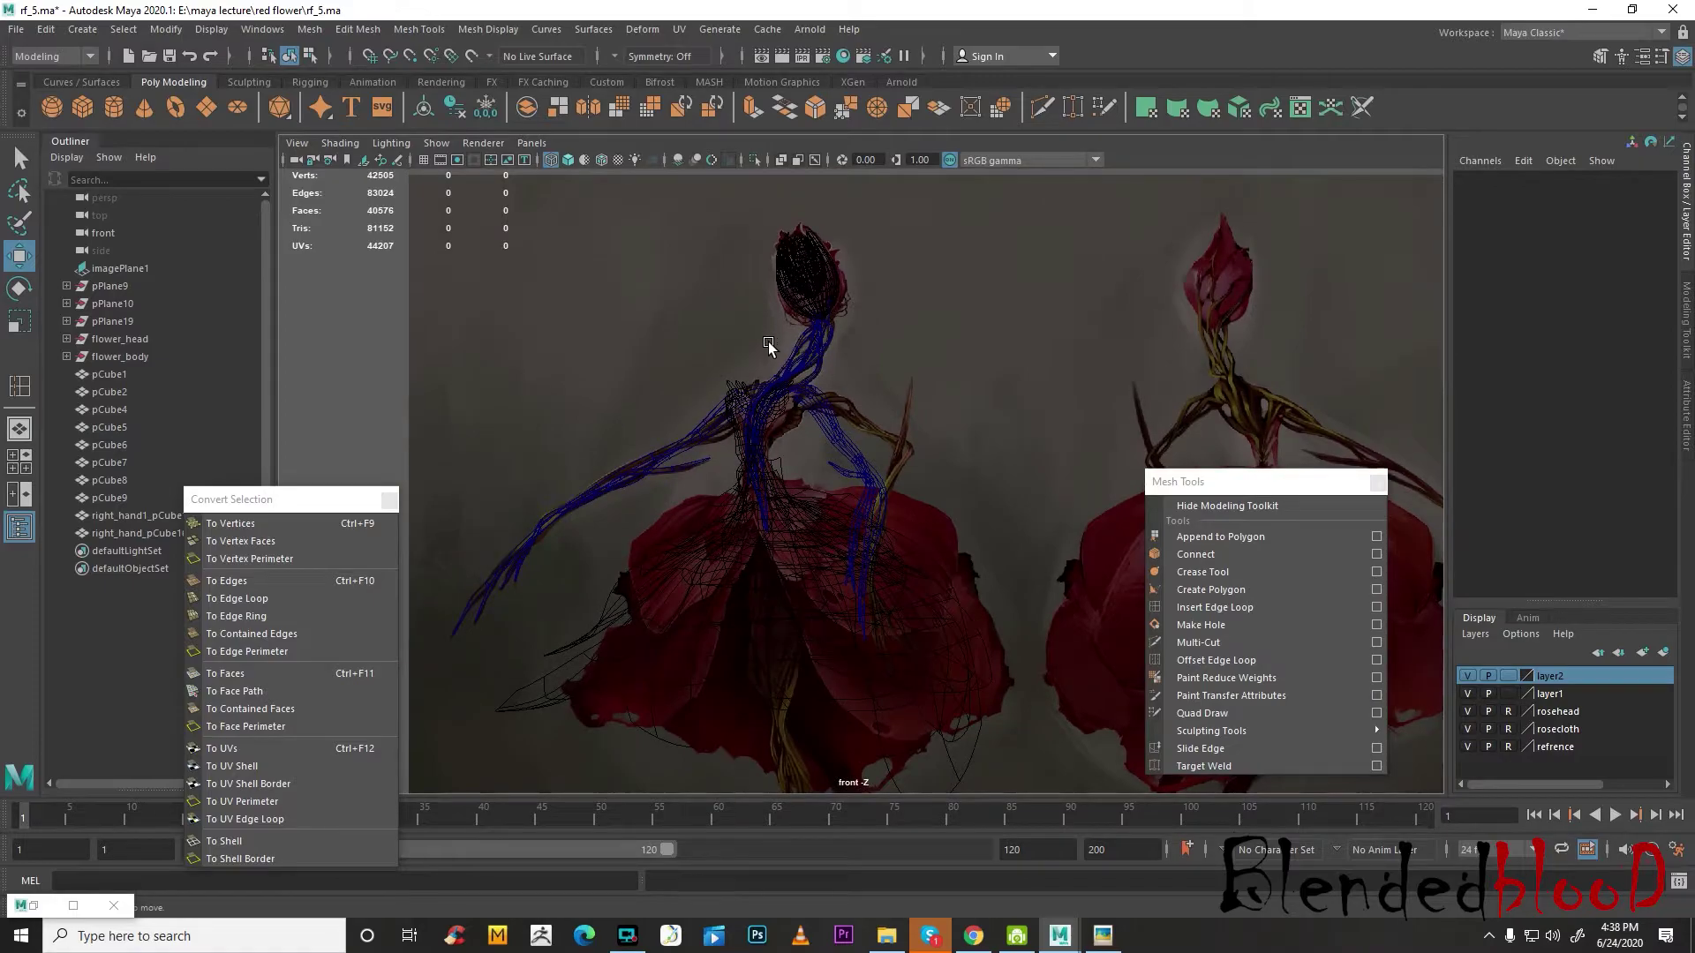
- Combine all the torso strands into a single mesh and center its pivot
left_click(1468, 694)
left_click(1468, 695)
left_click_drag(765, 337, 926, 361)
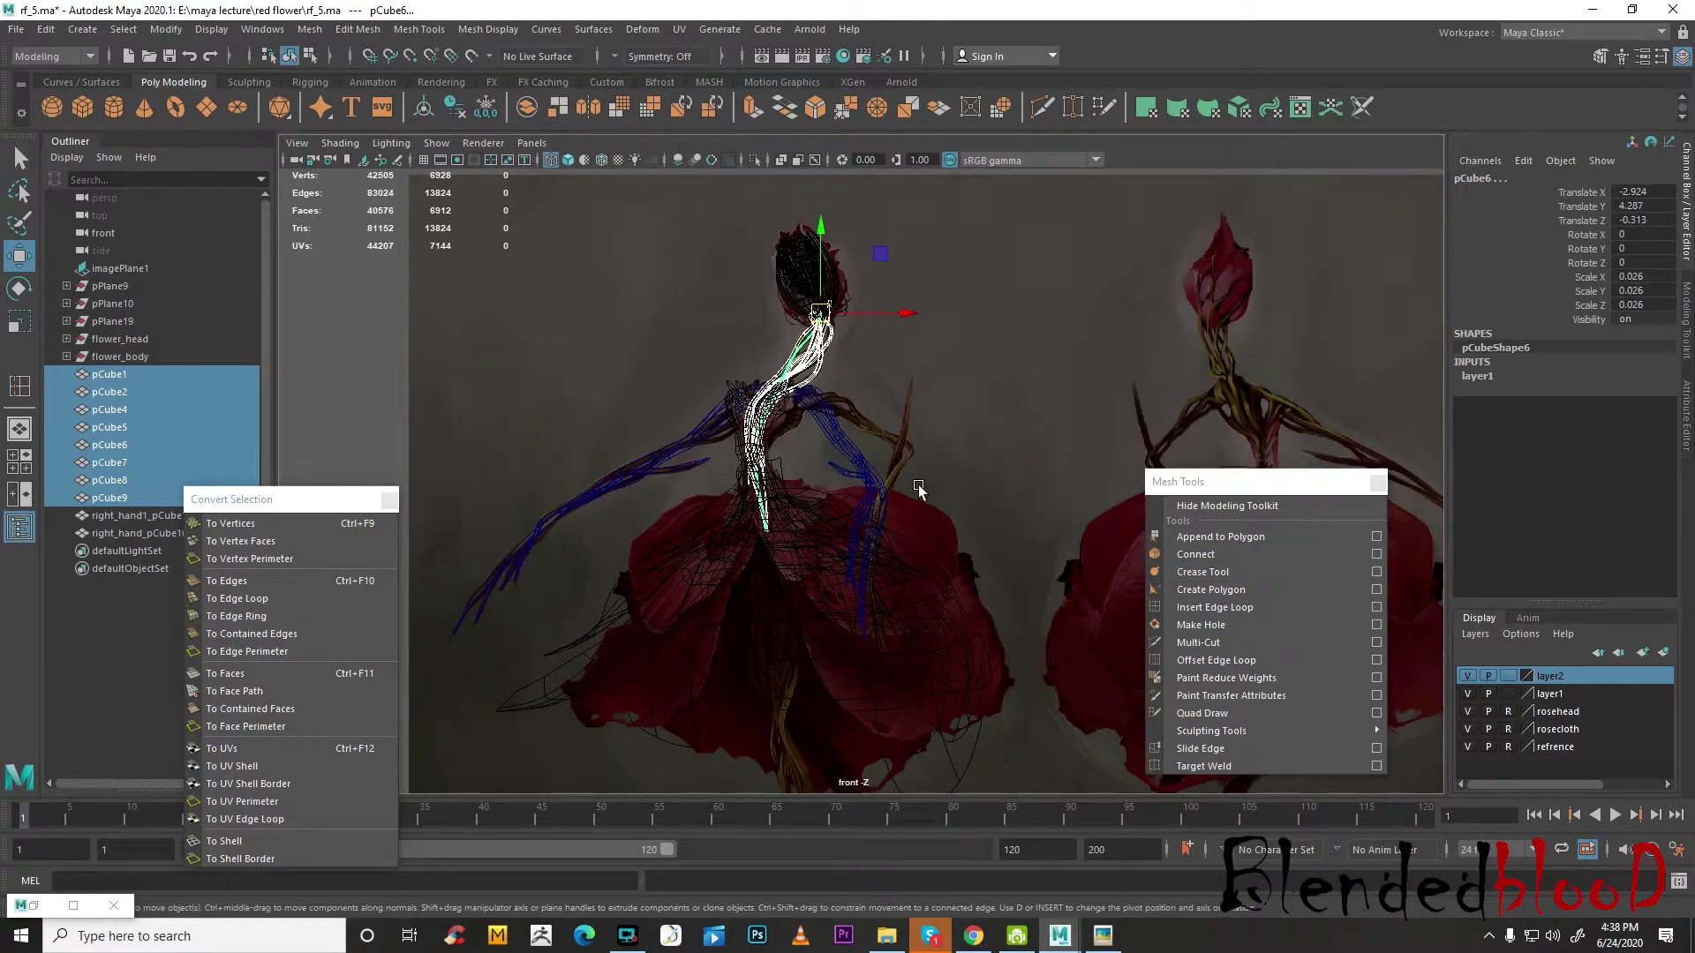
left_click(310, 29)
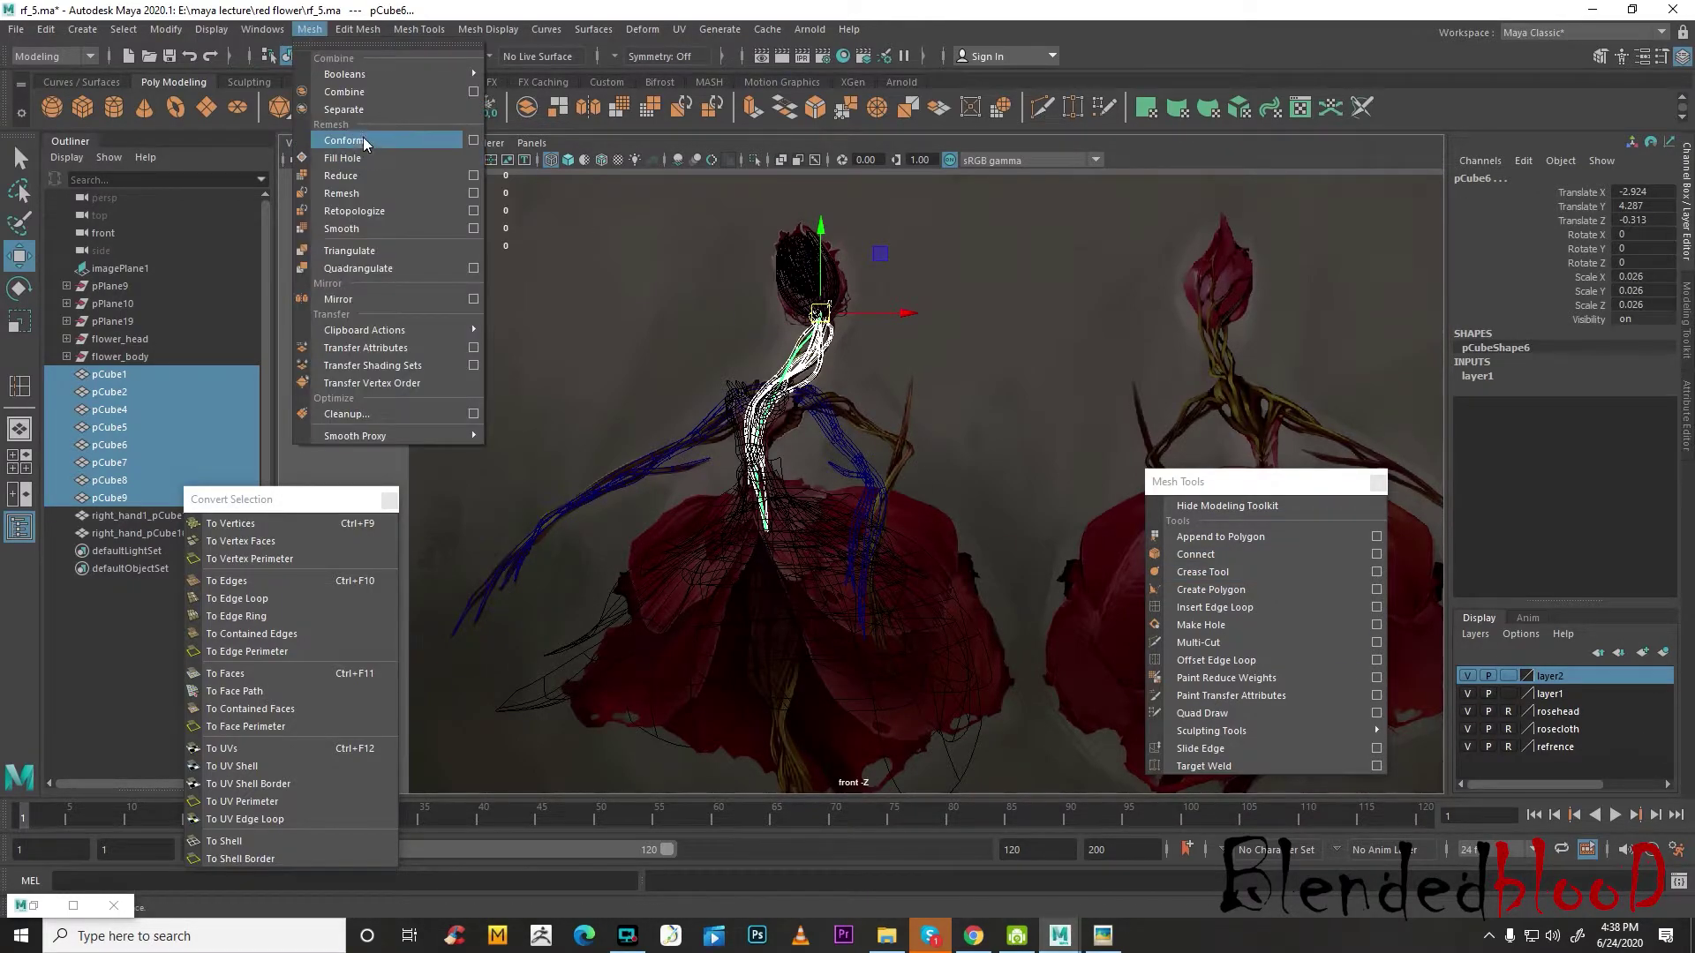
left_click(351, 93)
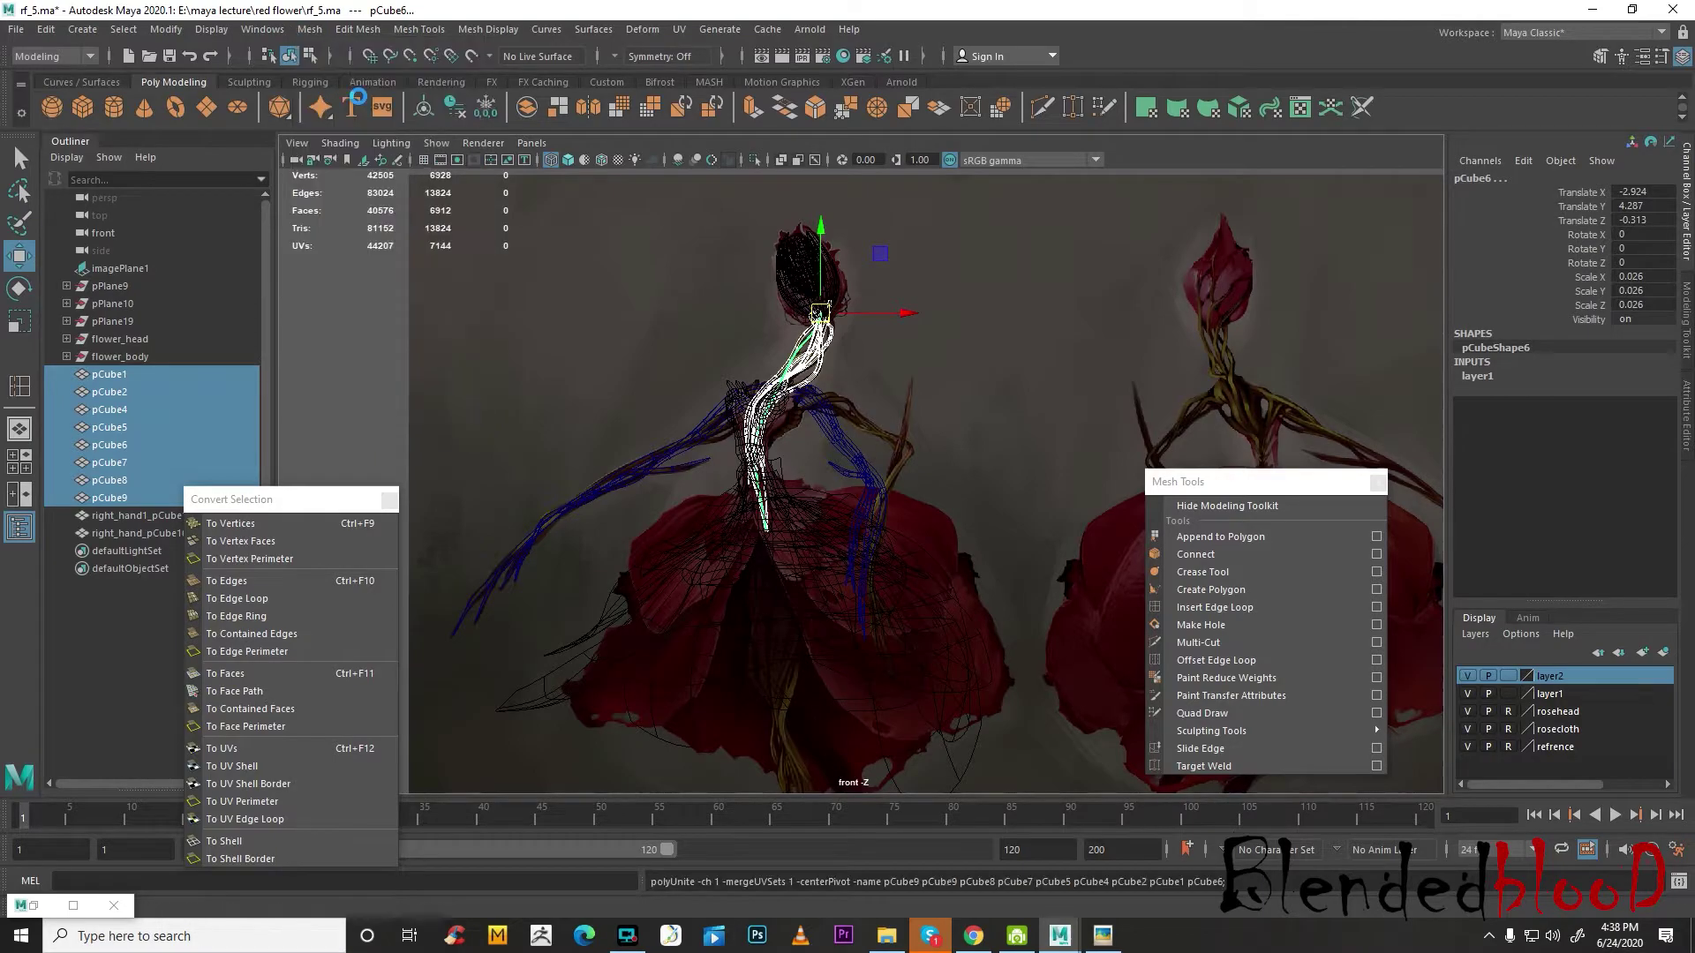
left_click(166, 29)
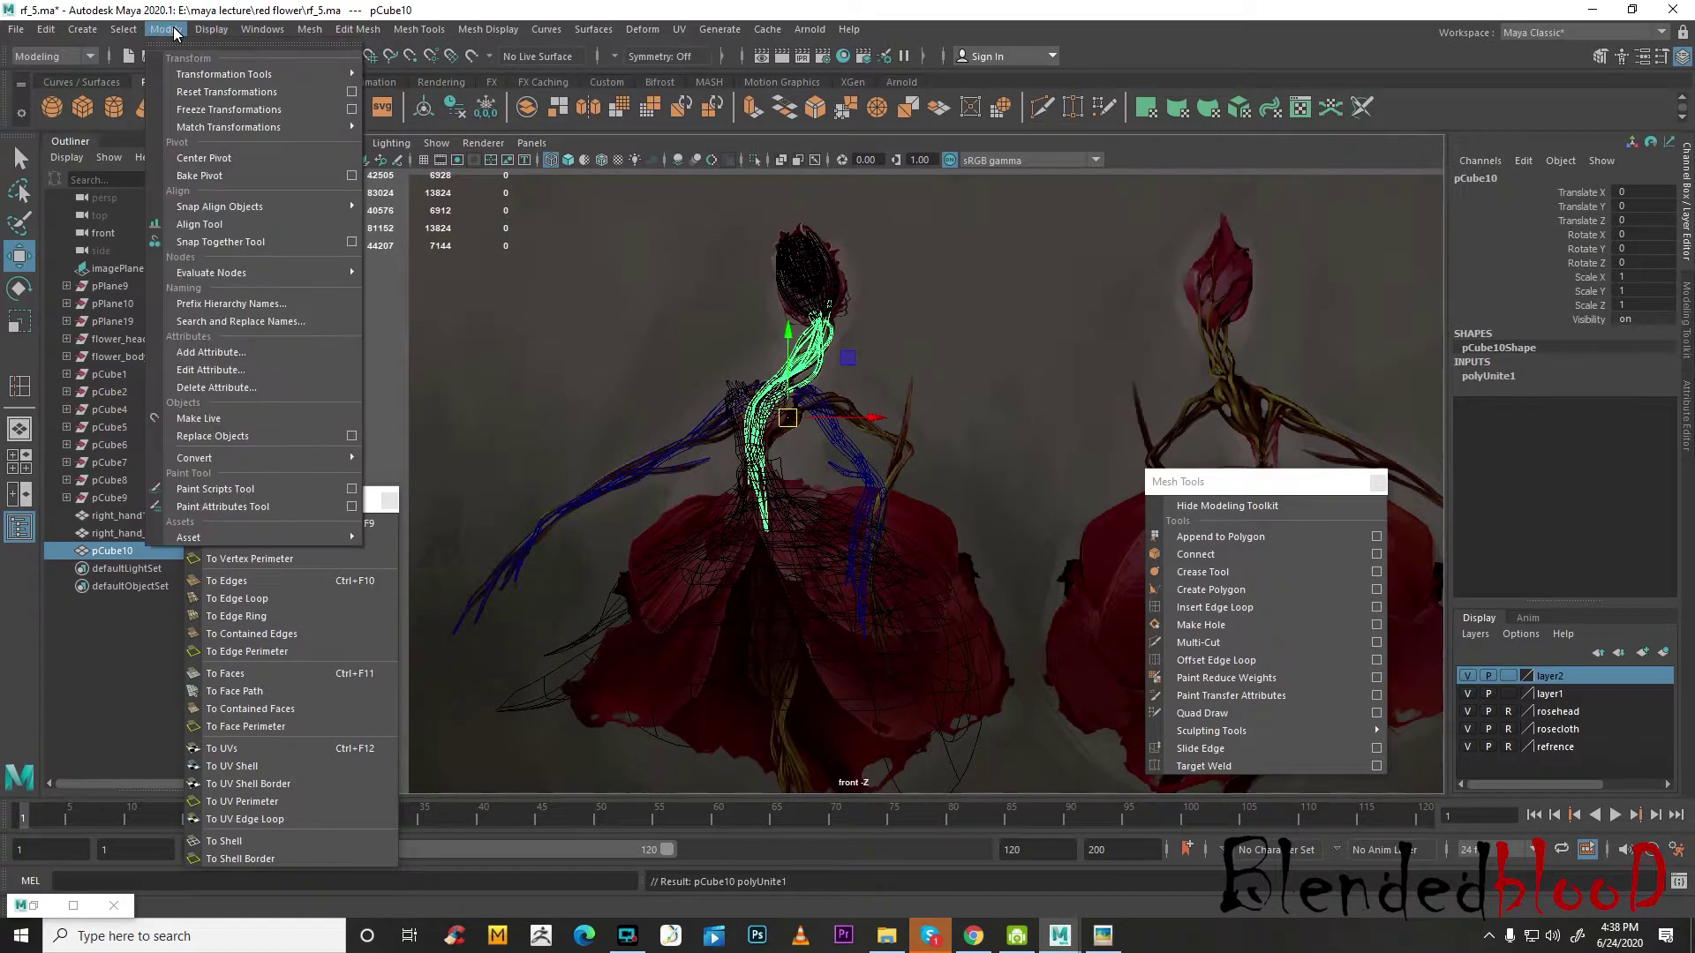
left_click(240, 163)
left_click(974, 383)
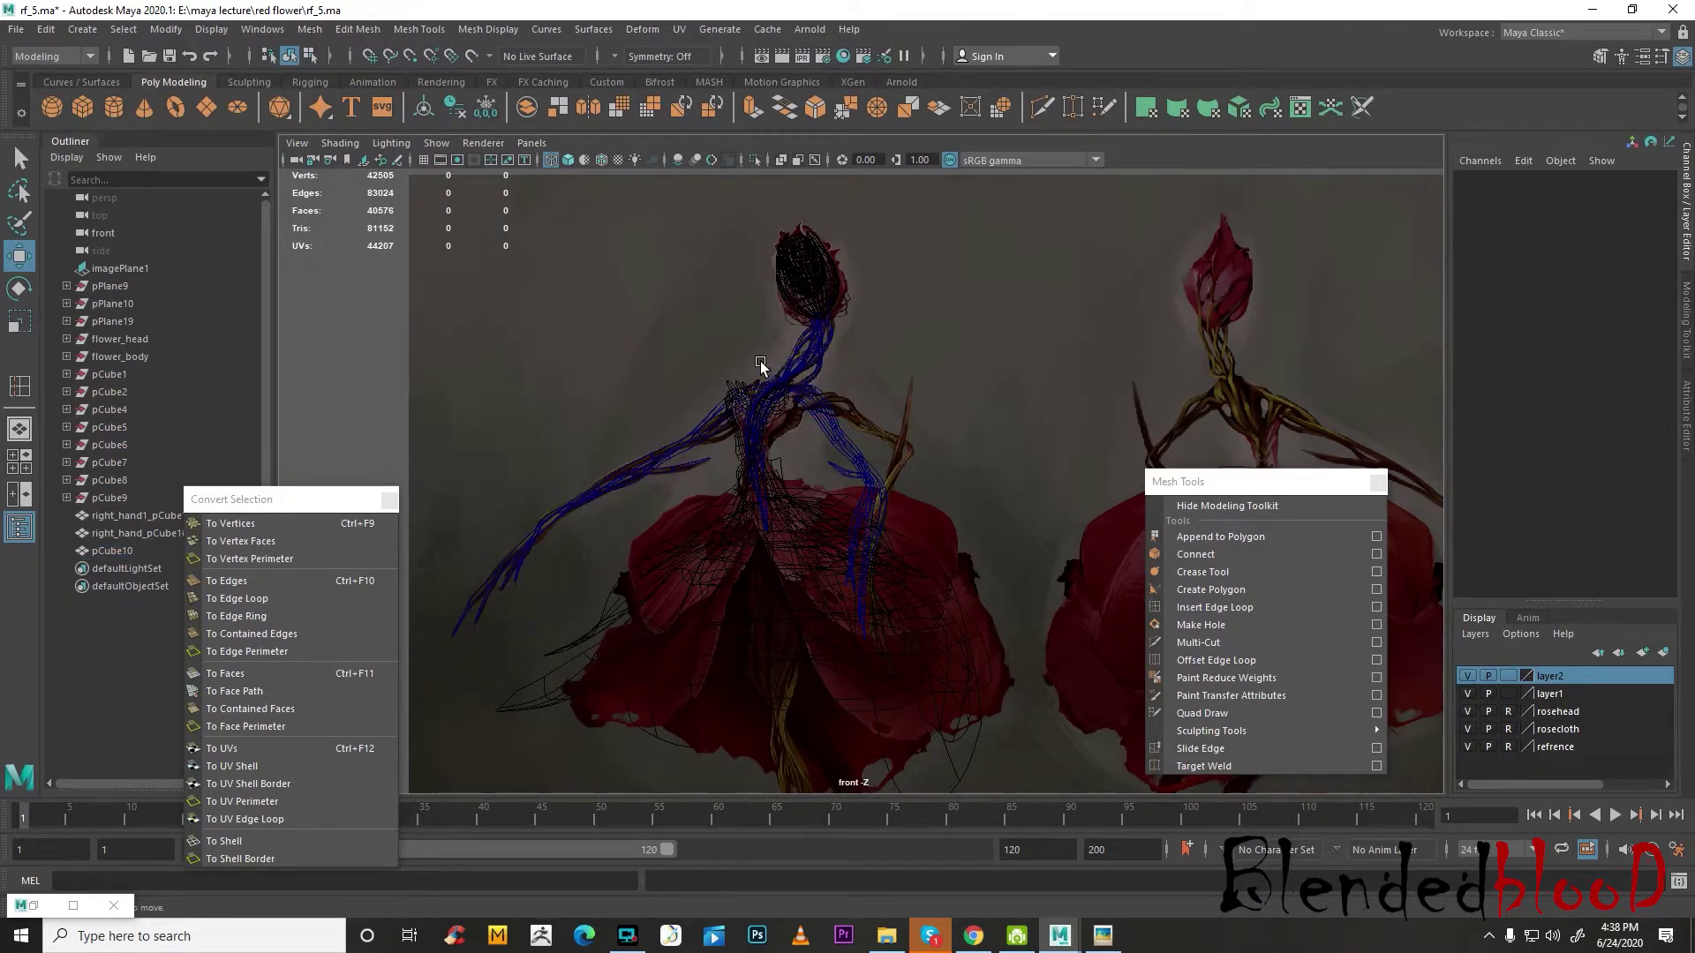
- Add the combined torso and both arms to the layer1 display layer
left_click_drag(800, 360, 742, 393)
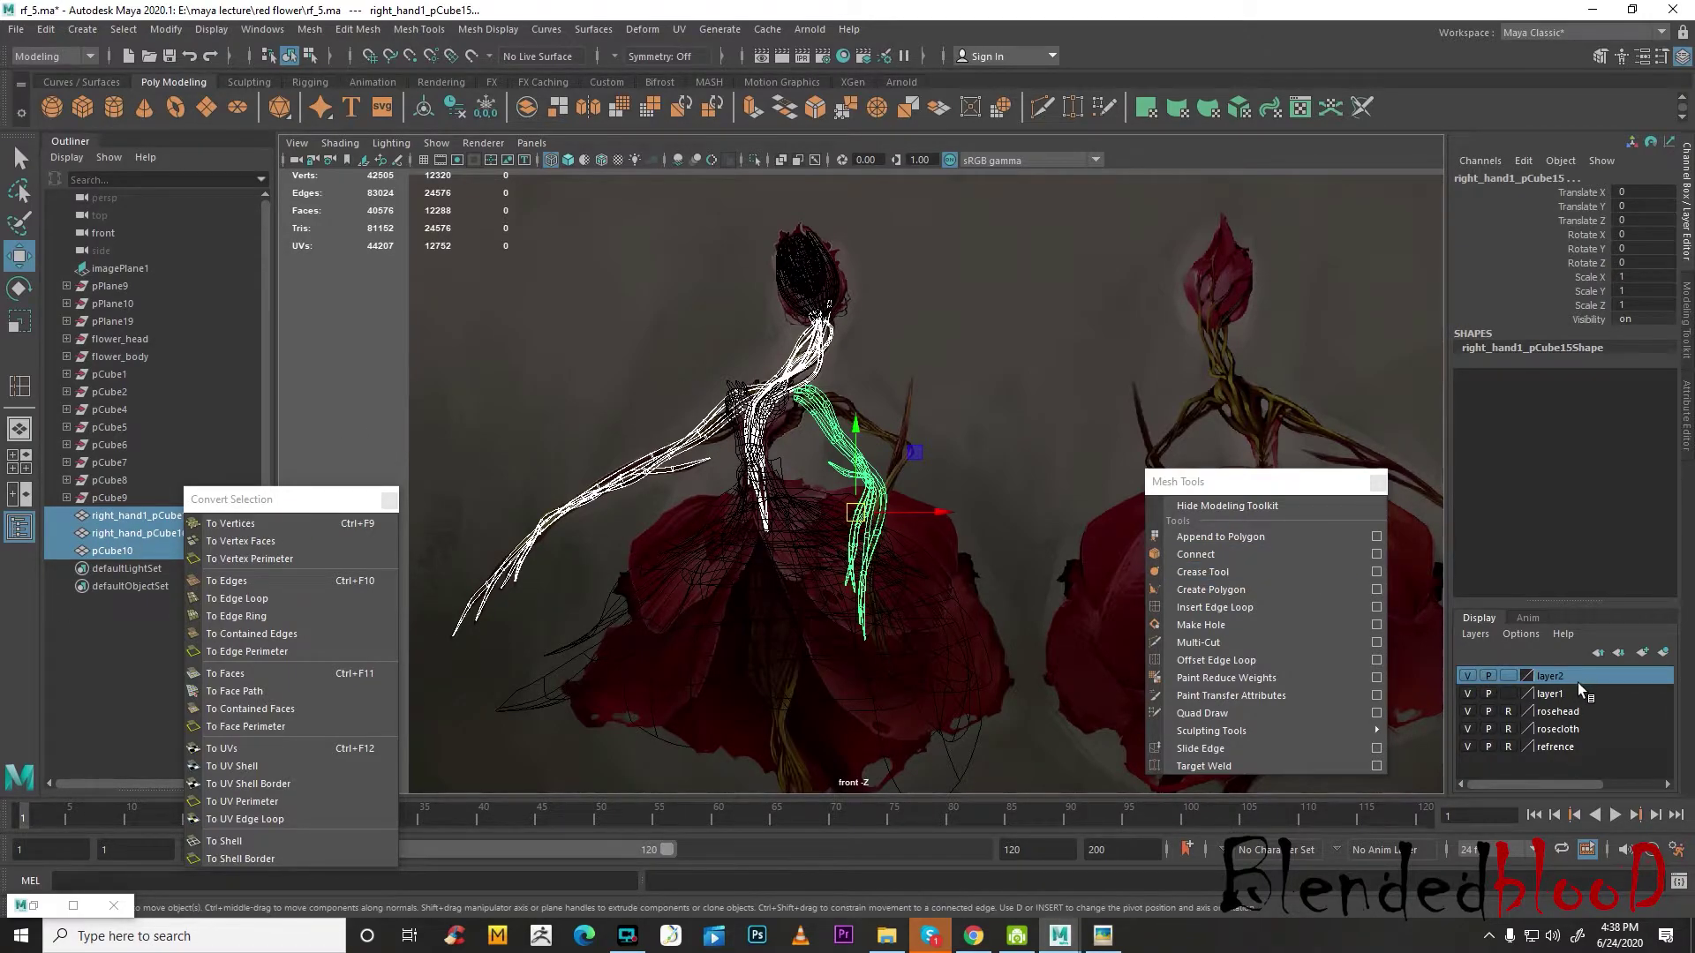
left_click(1568, 694)
right_click(1568, 694)
left_click(1556, 737)
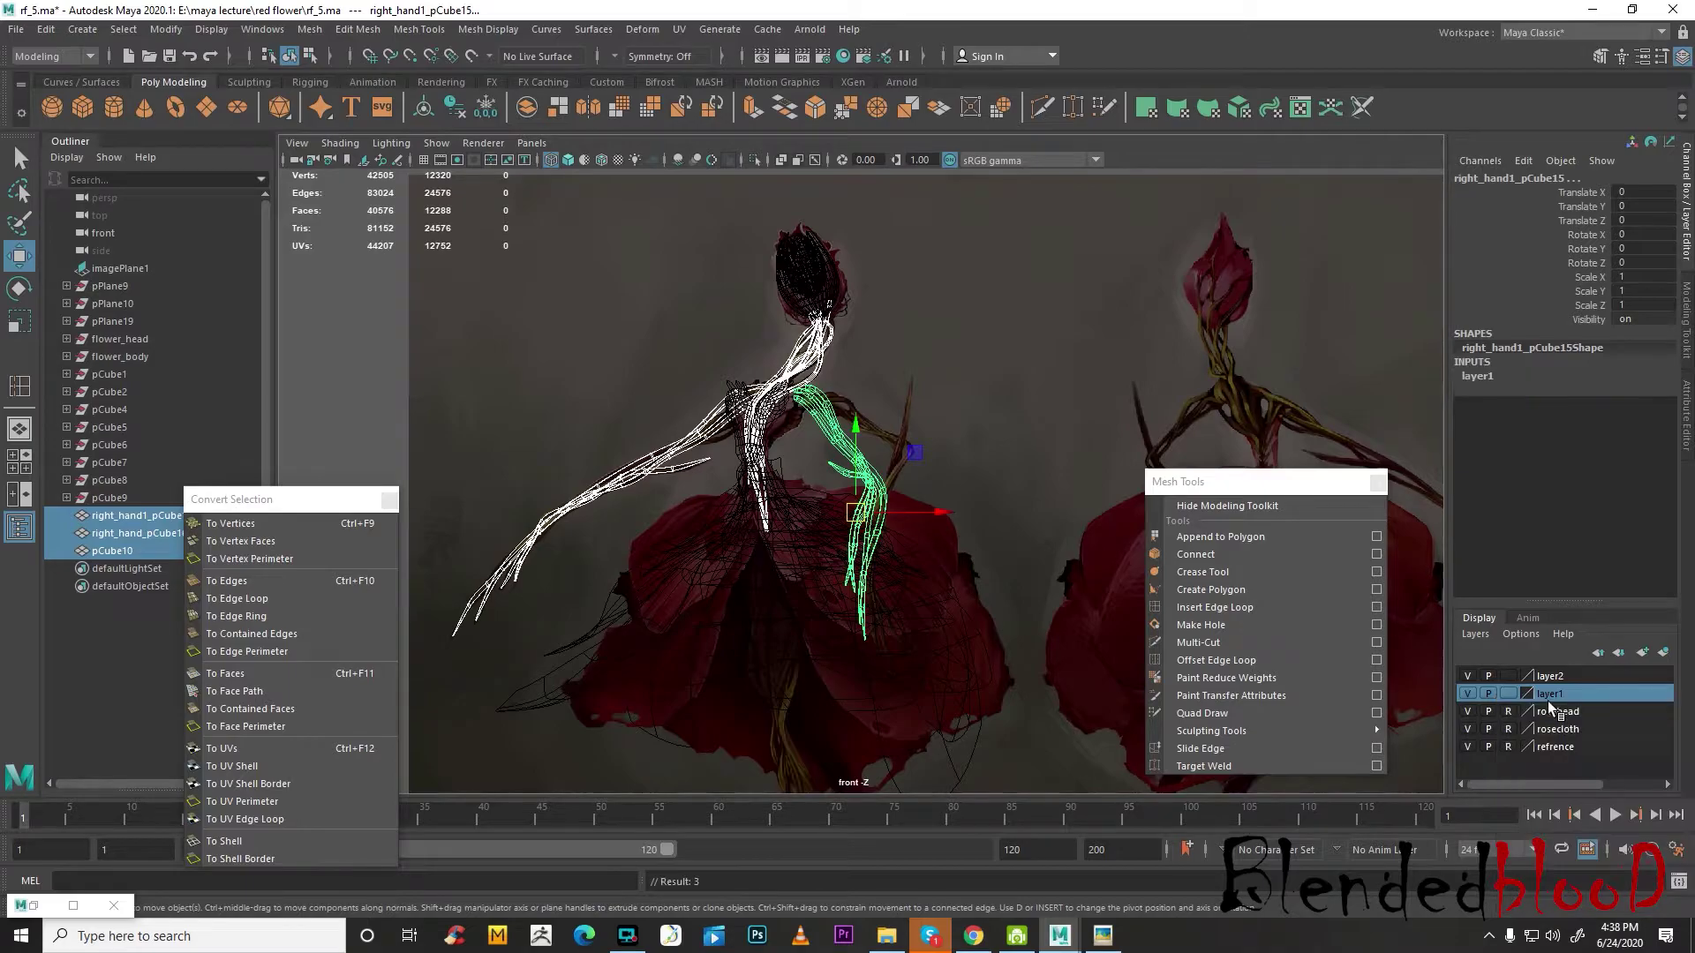
- Rename layer1 as roots and delete the unused layer2
double_click(1566, 695)
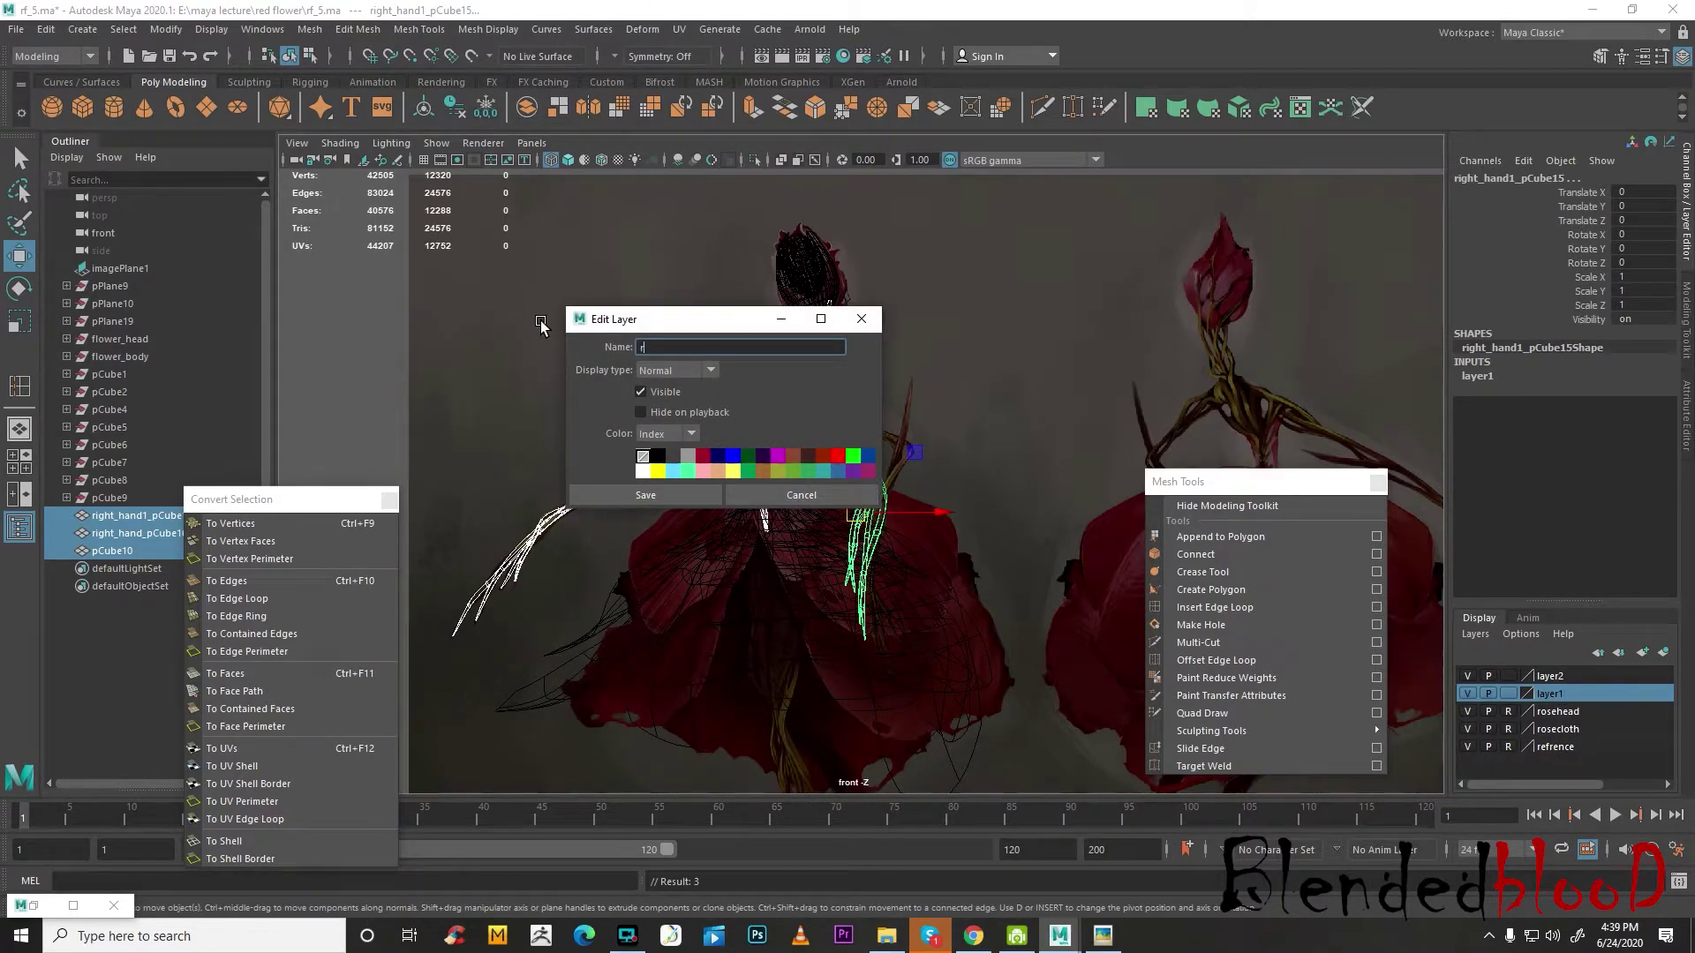
left_click(696, 497)
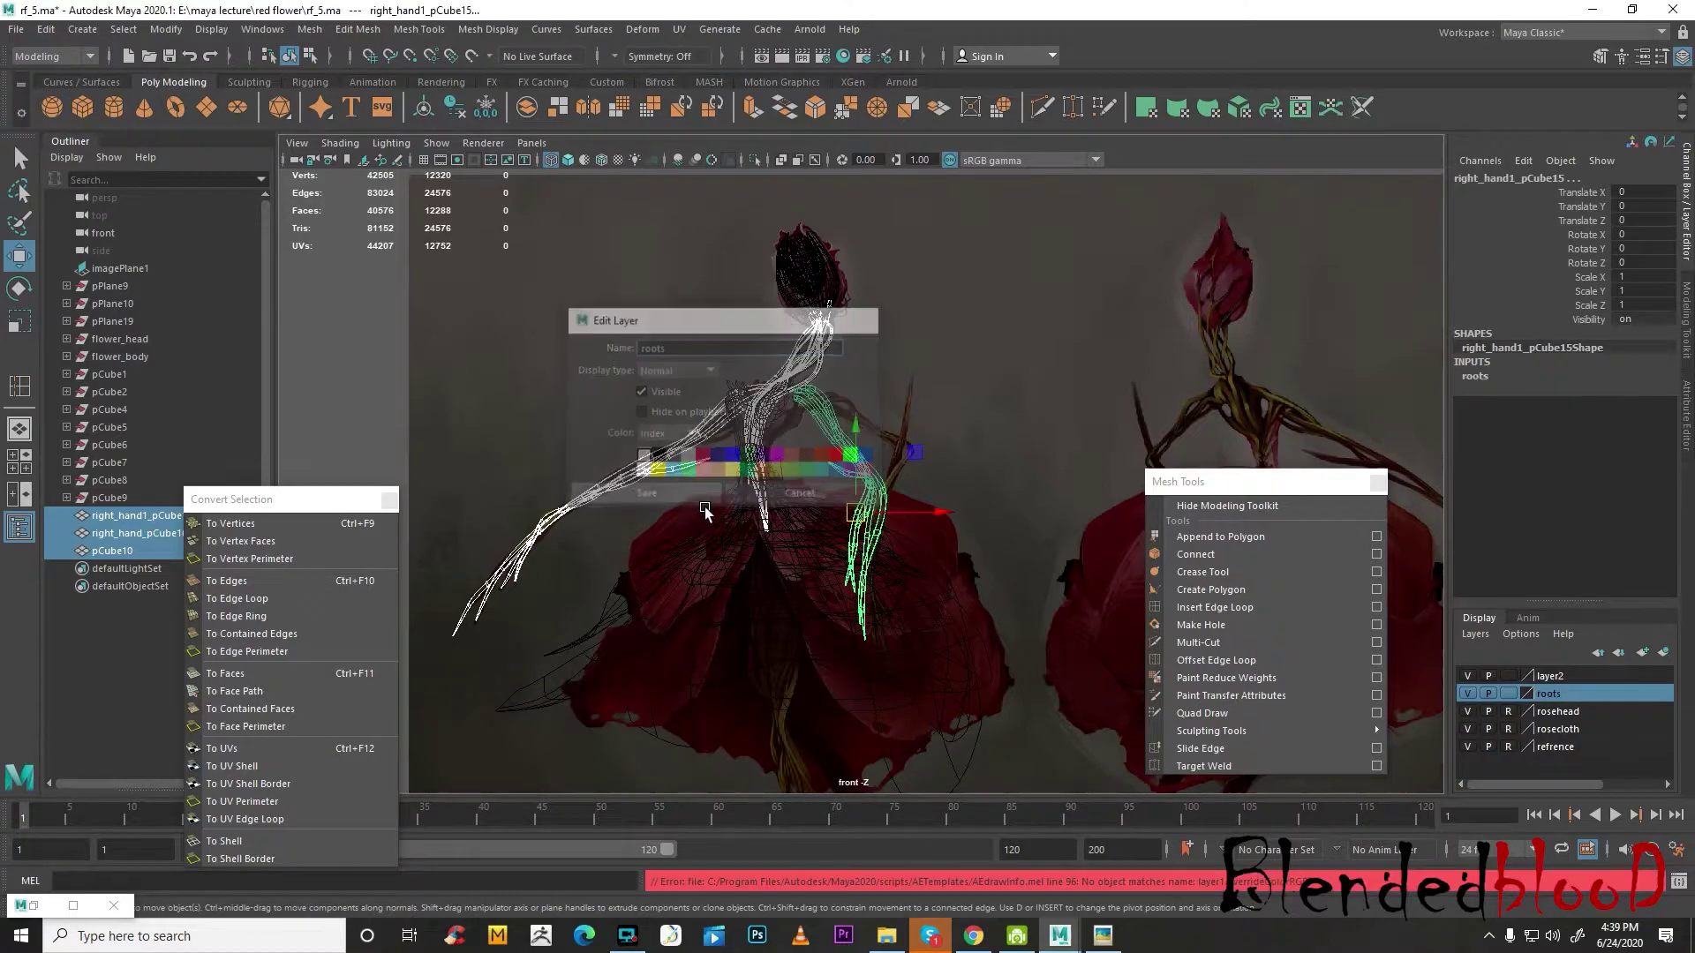
left_click(1475, 634)
left_click(1475, 789)
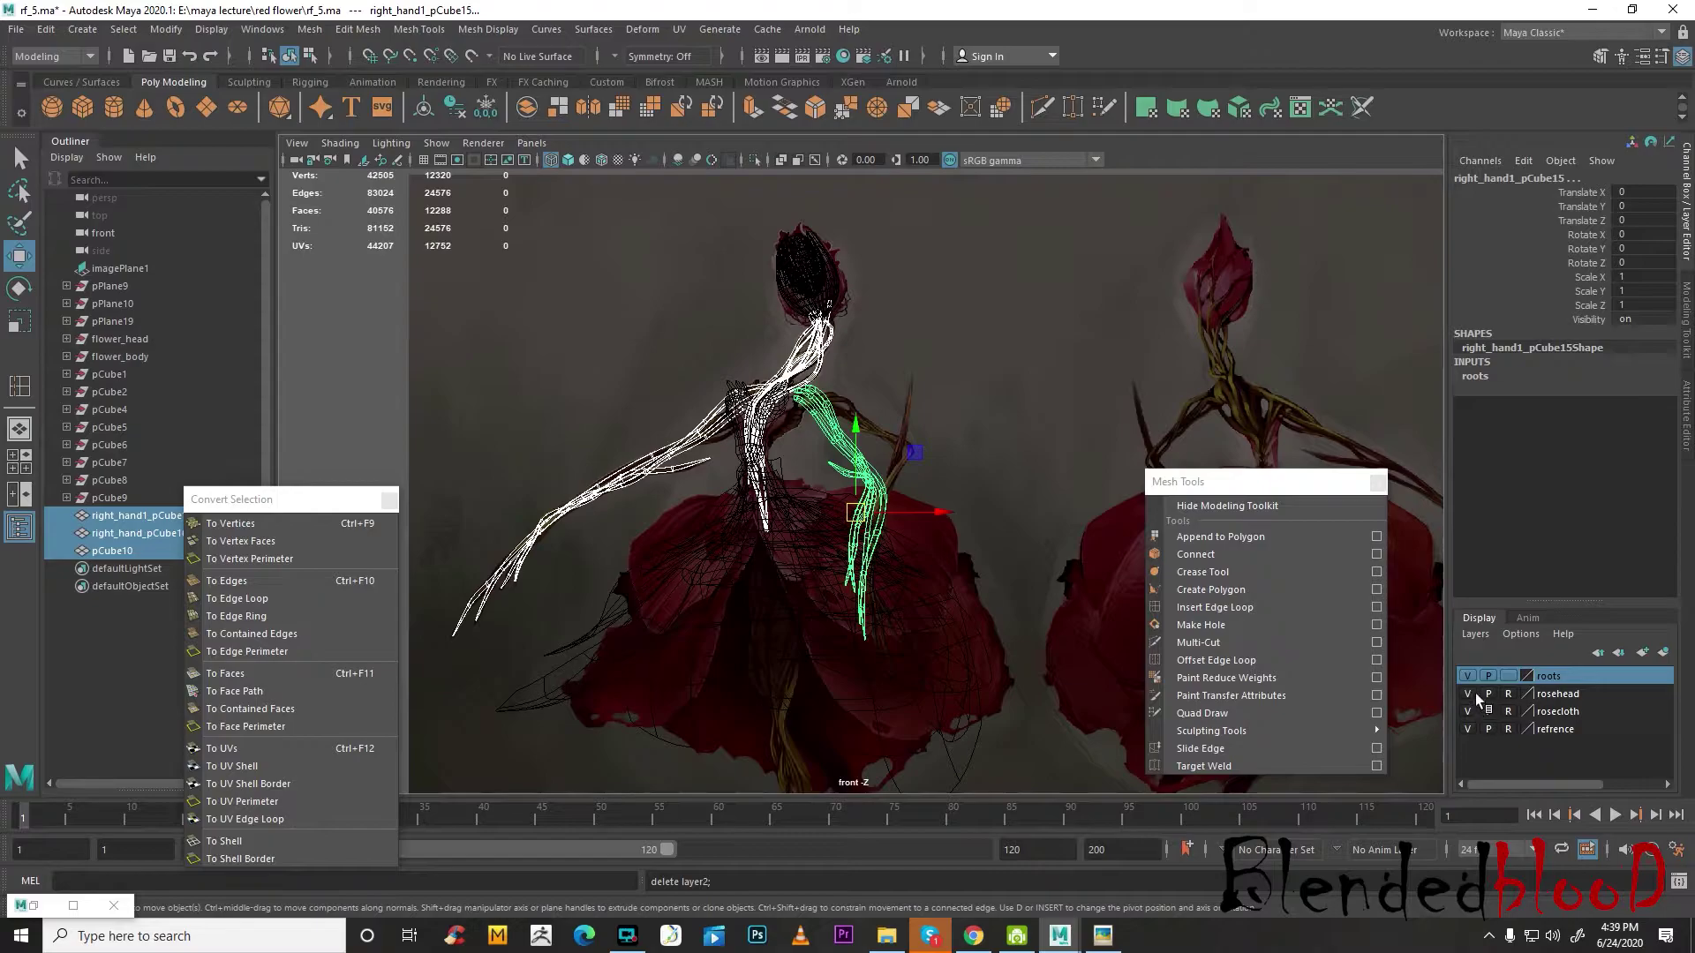
- Set the roots and rosehead display layers to template, keeping rosecloth as a reference layer
left_click(952, 413)
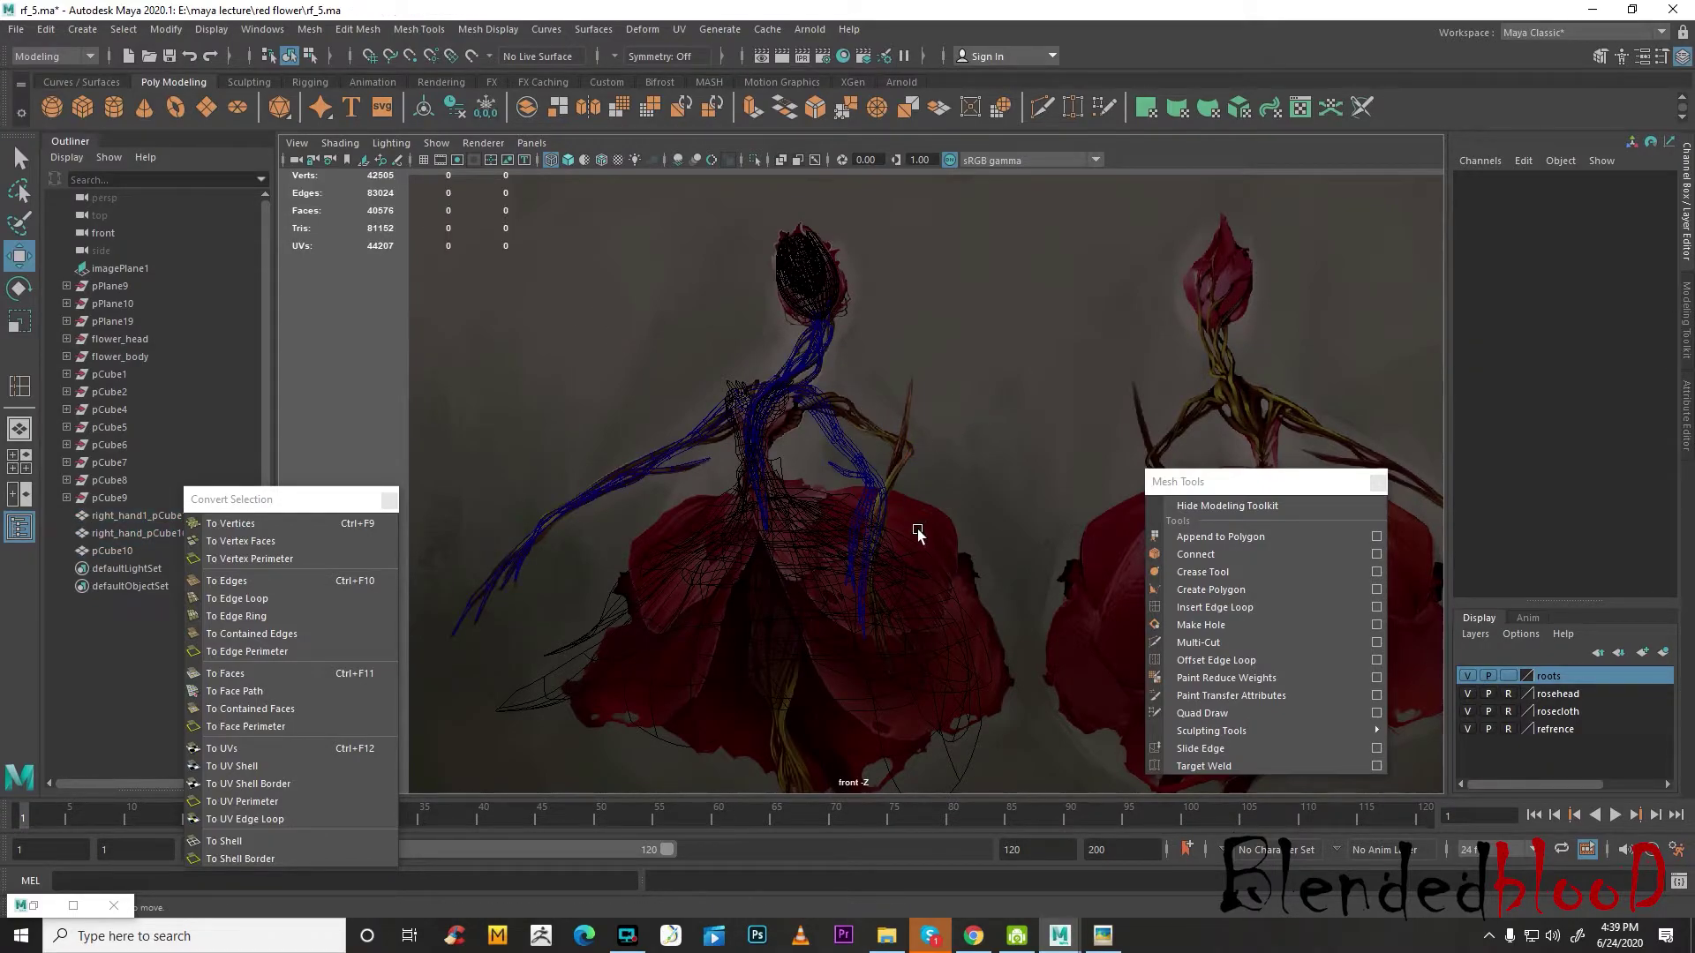
left_click(1509, 677)
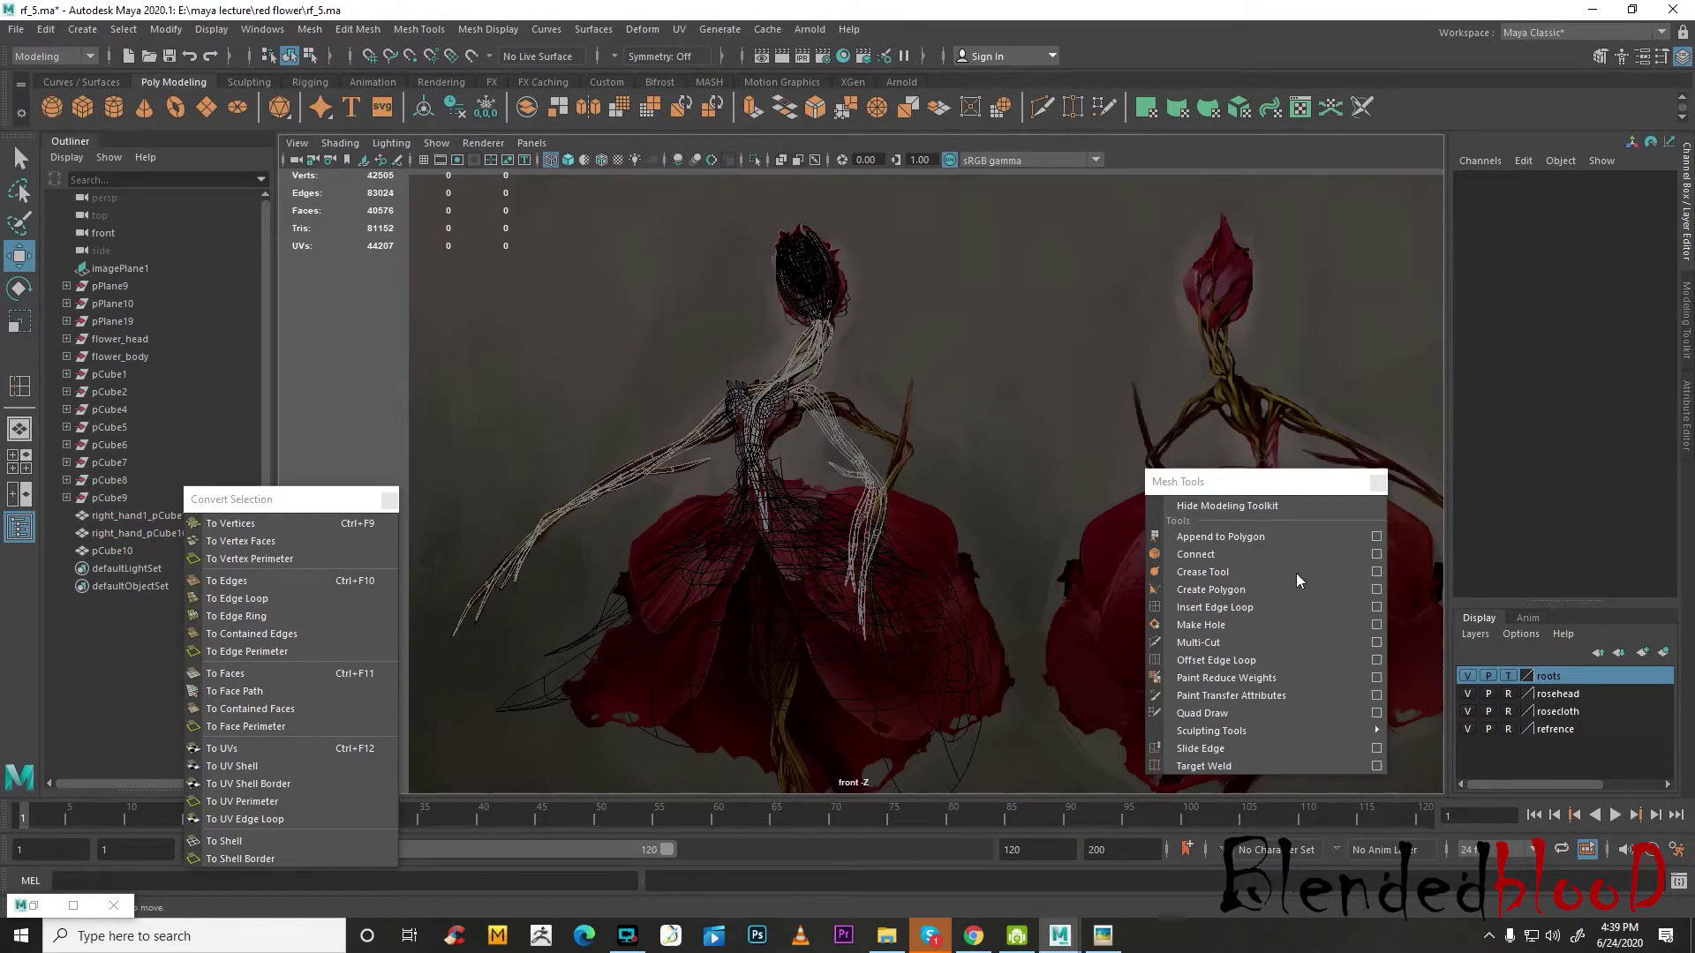
key("space")
key("space")
left_click_drag(1037, 438, 1083, 451, "alt")
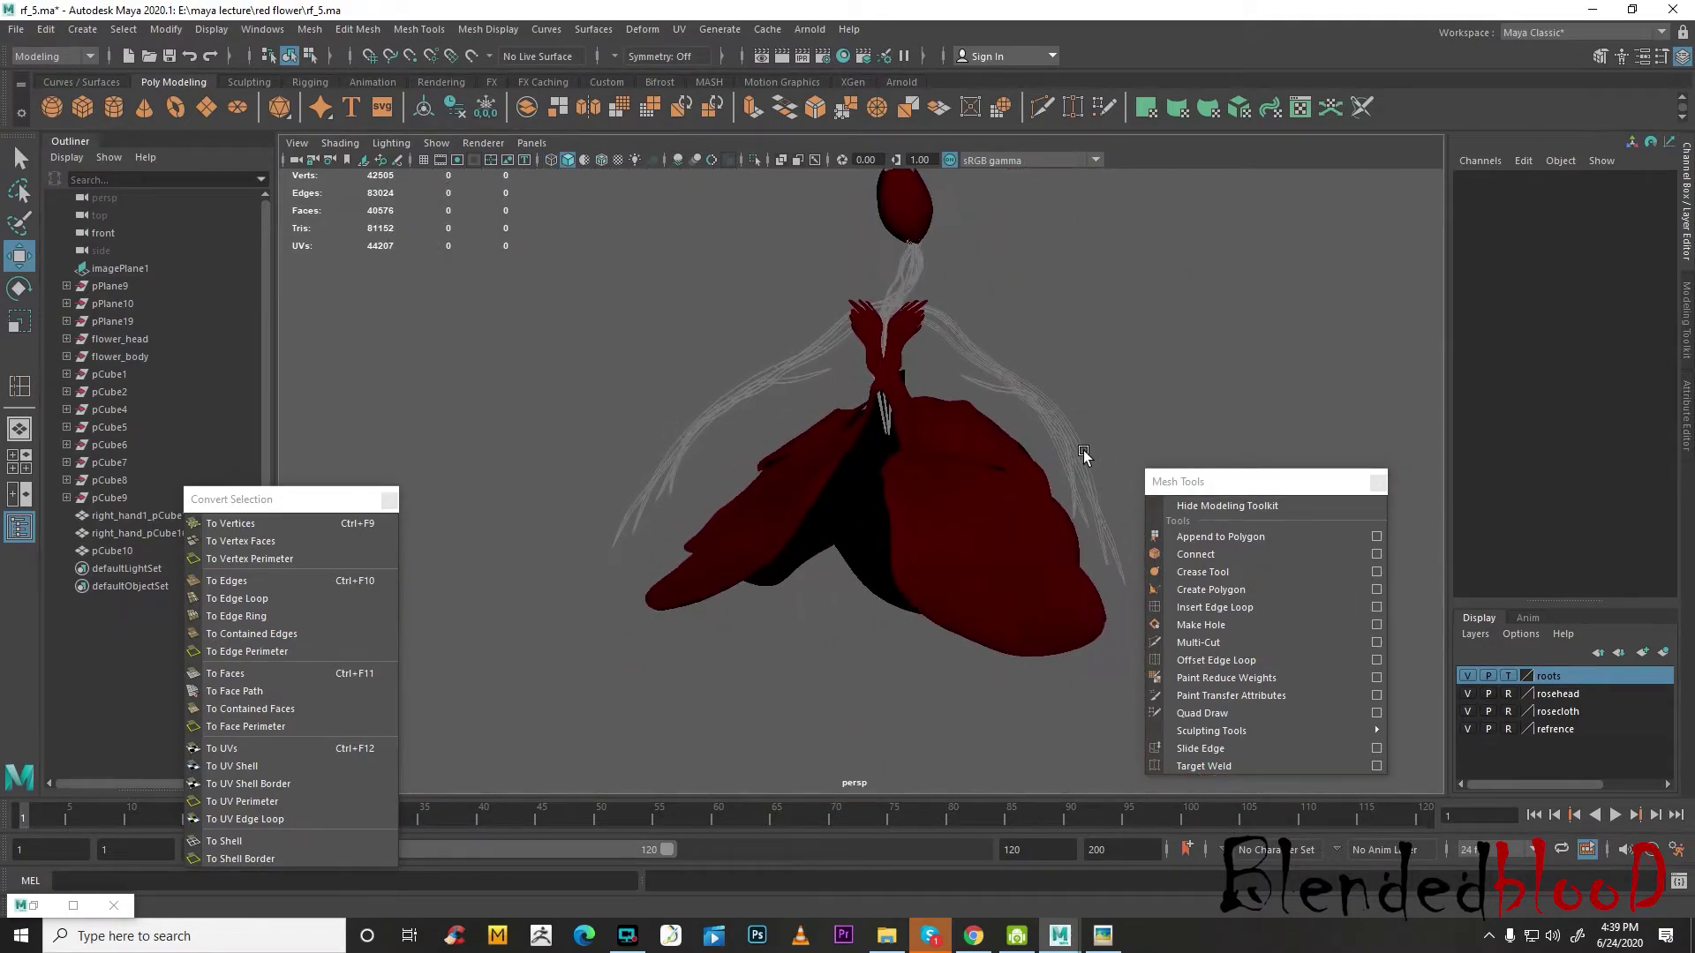
left_click(1509, 695)
left_click(1507, 712)
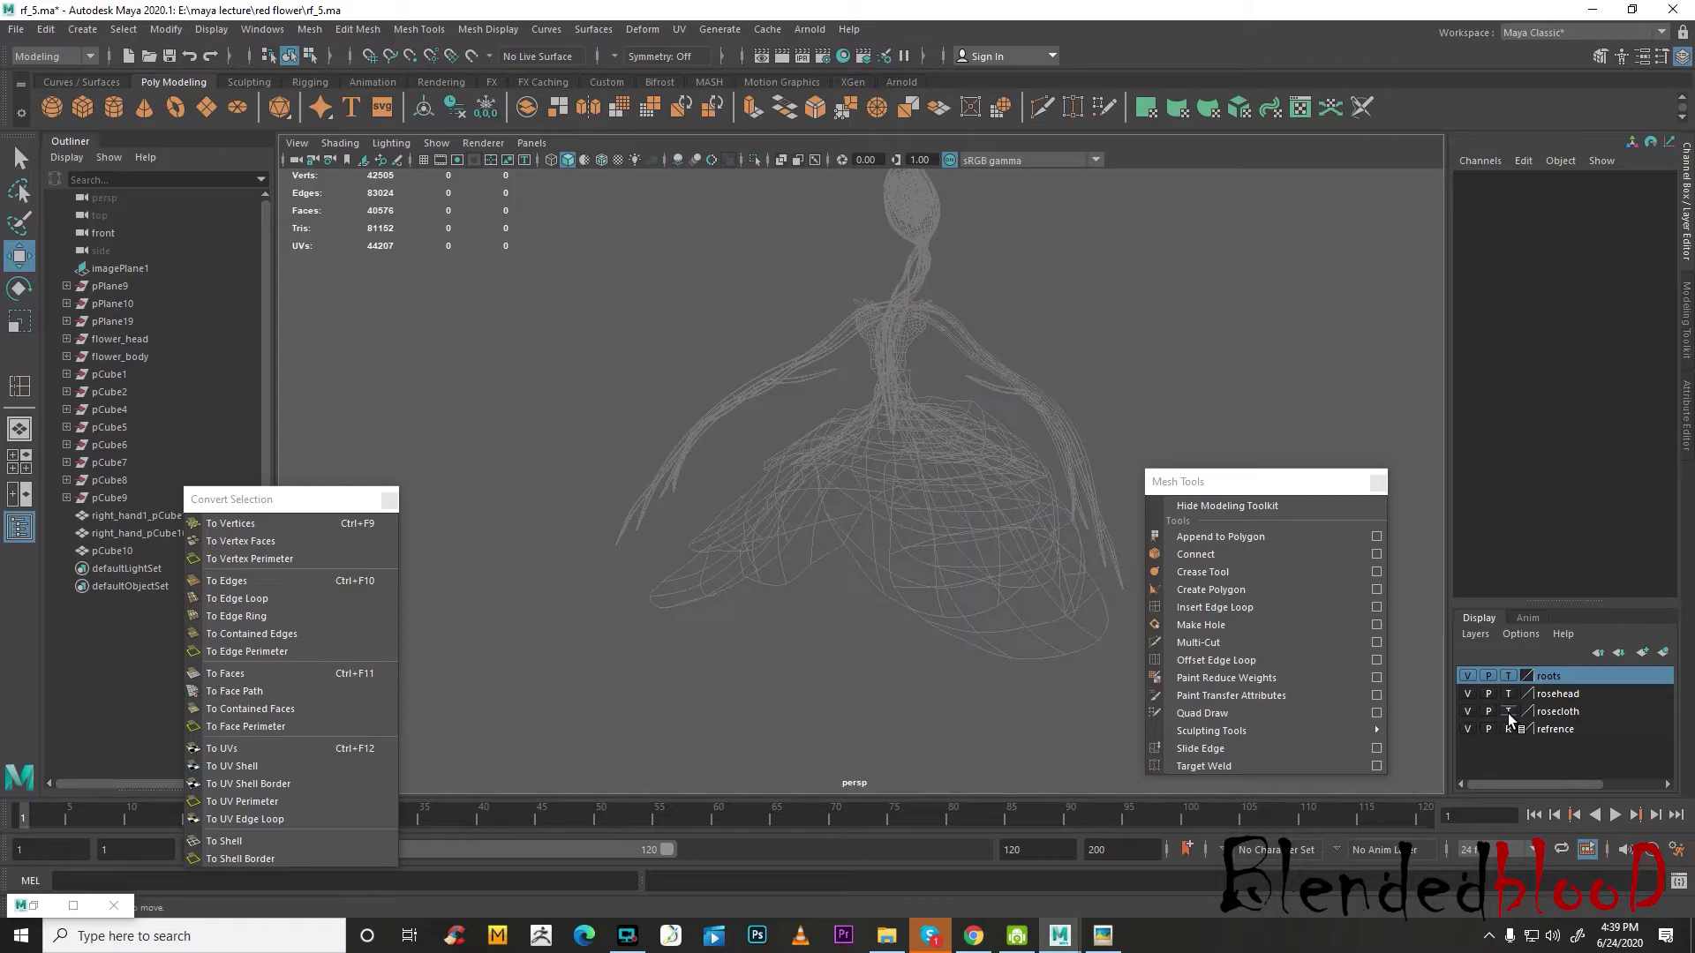
left_click(1507, 712)
left_click_drag(918, 578, 873, 481, "alt")
key("space")
key("space")
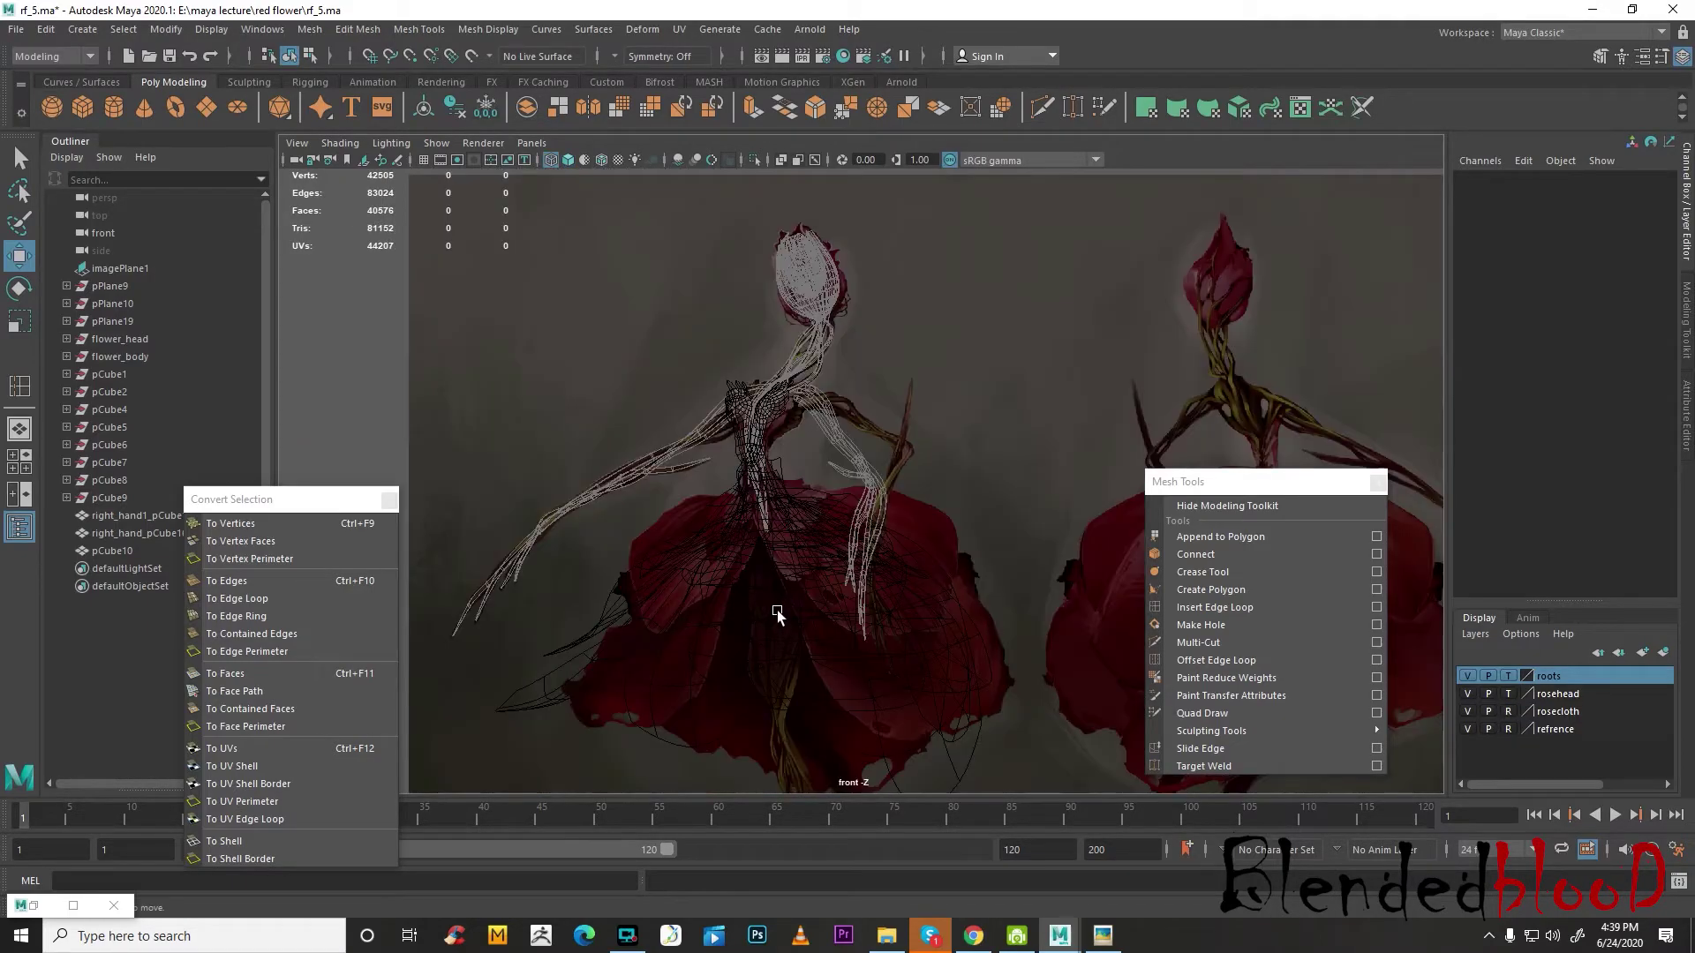
- Save the scene under the new file name rf_6.ma
scroll(756, 480, "up", 5)
middle_click_drag(795, 455, 810, 606, "alt")
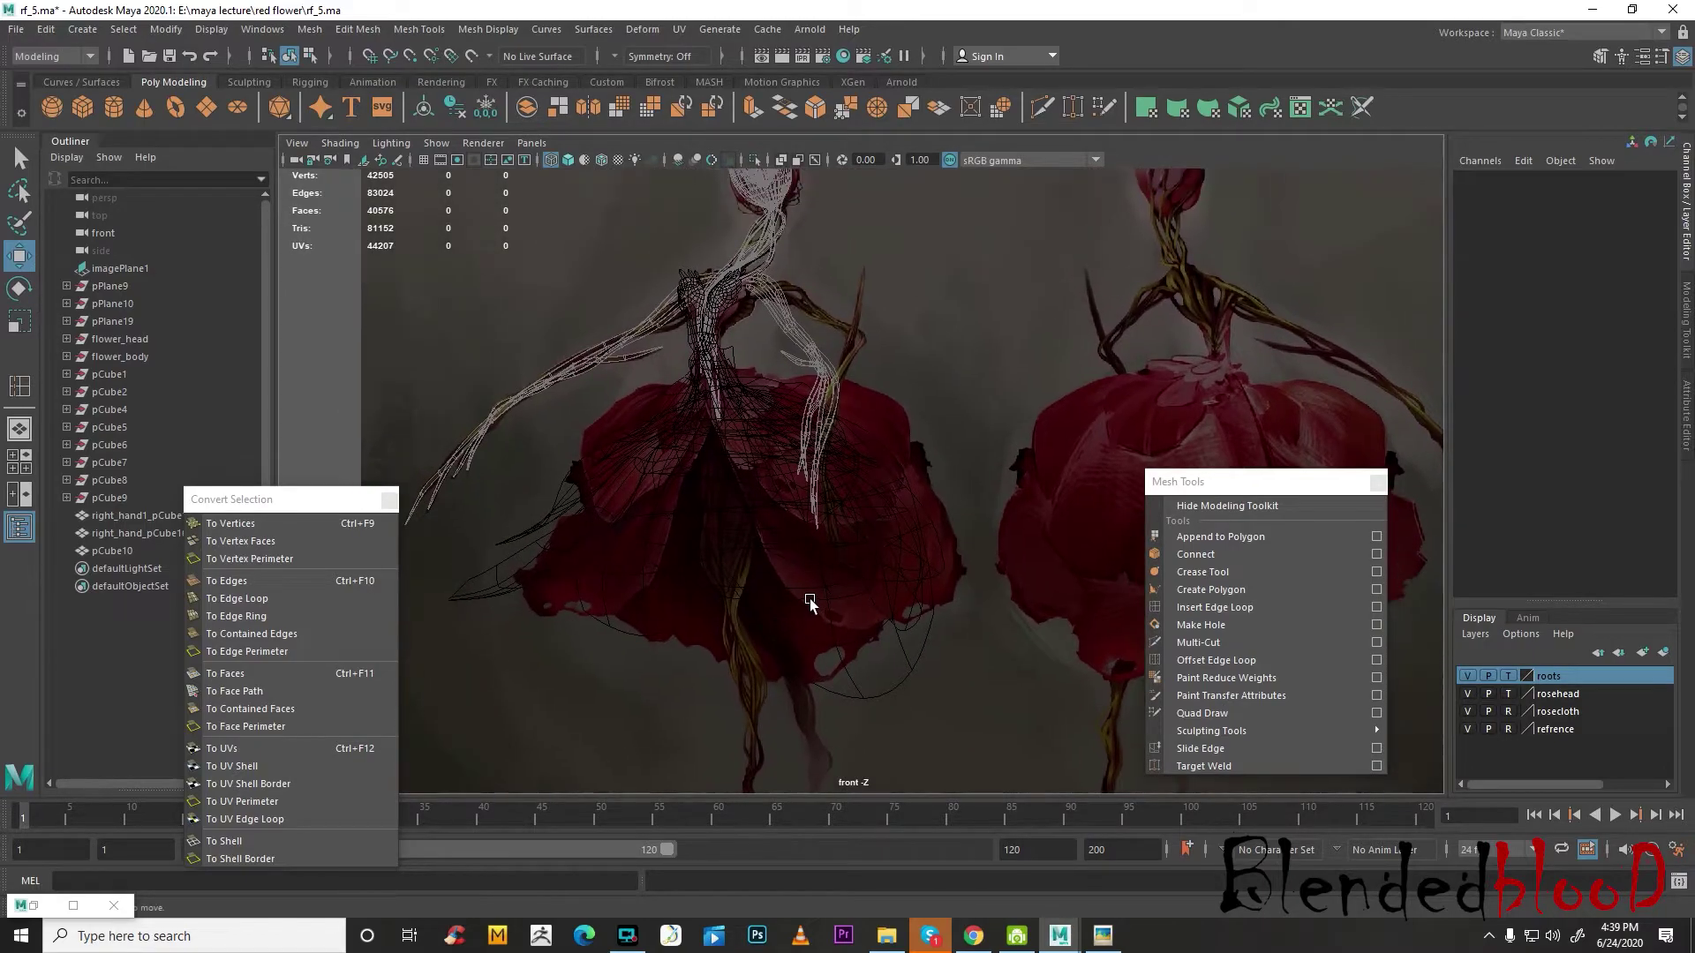
left_click(16, 29)
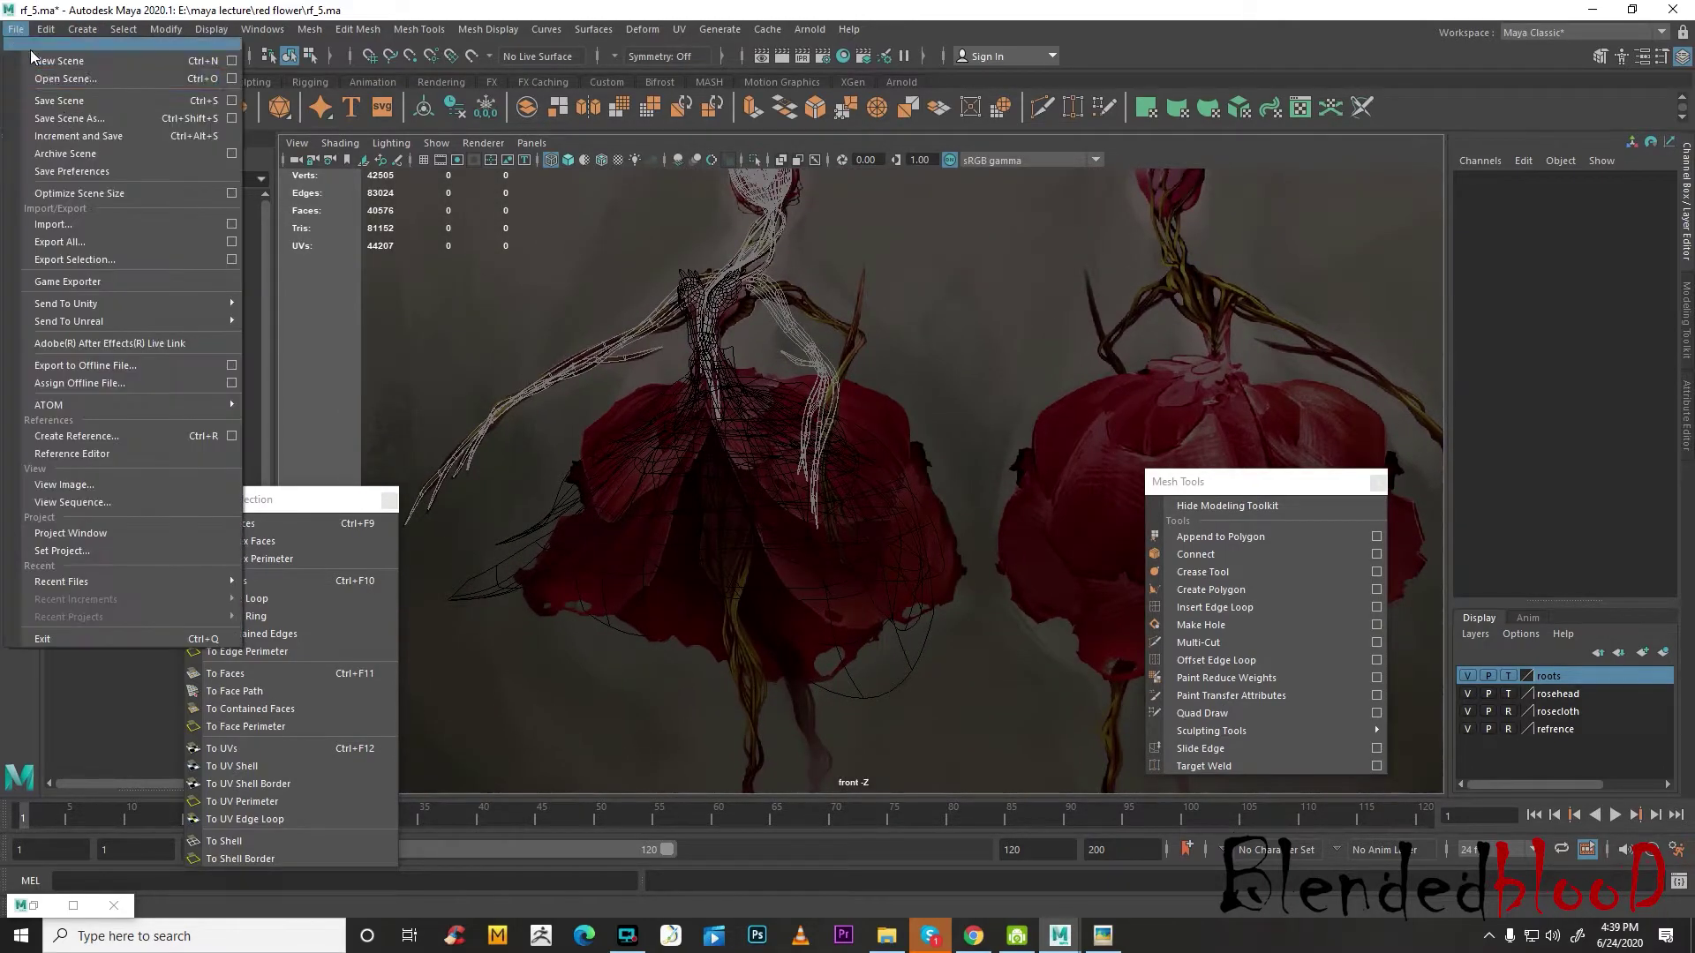
left_click(98, 120)
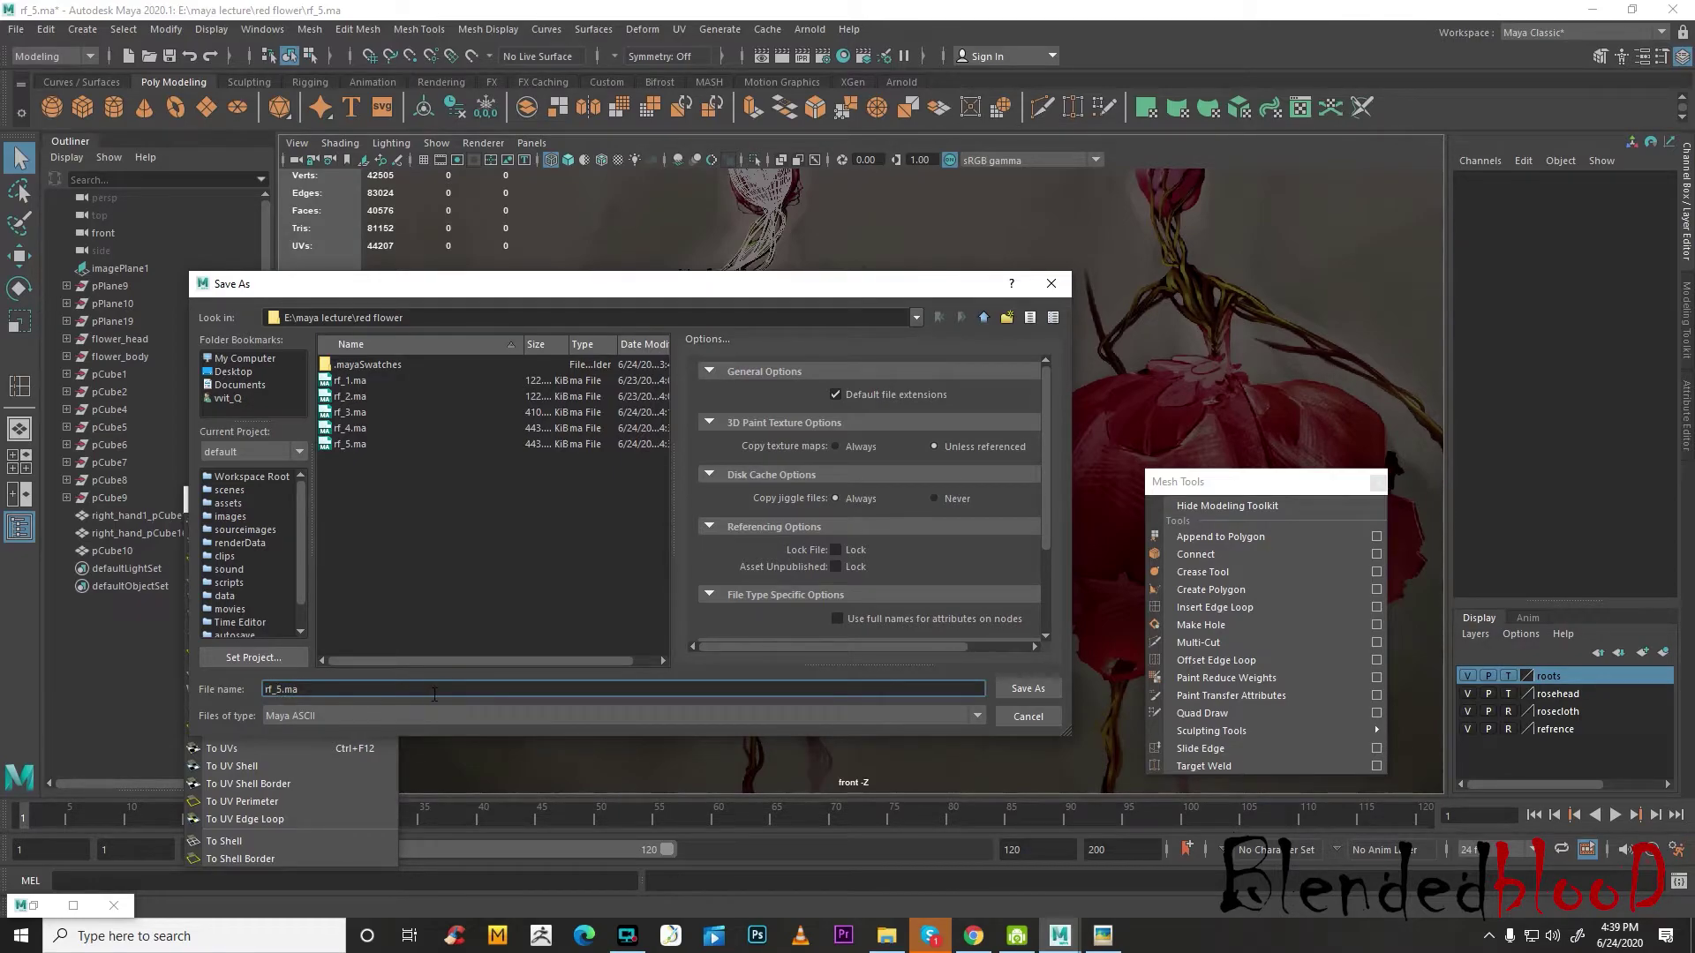
left_click(1027, 688)
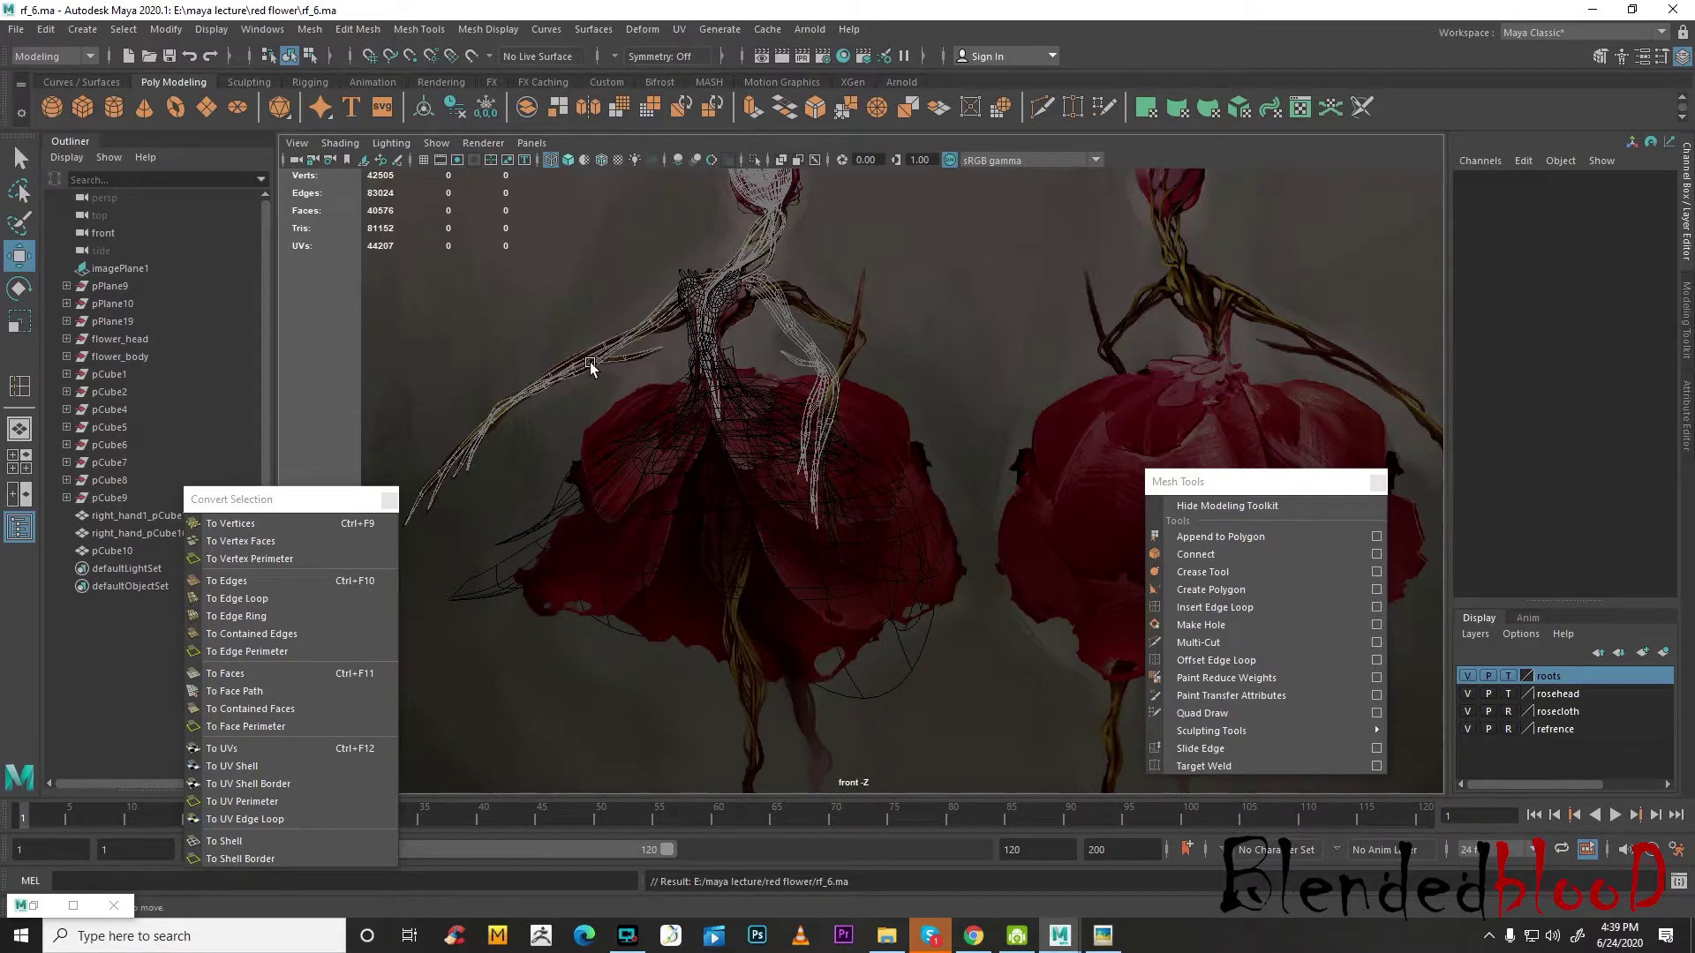
- Draw an EP curve in the front view from the waist along the twisted vine leg down to the foot tip
middle_click_drag(802, 545, 849, 541, "alt")
scroll(812, 542, "up", 5)
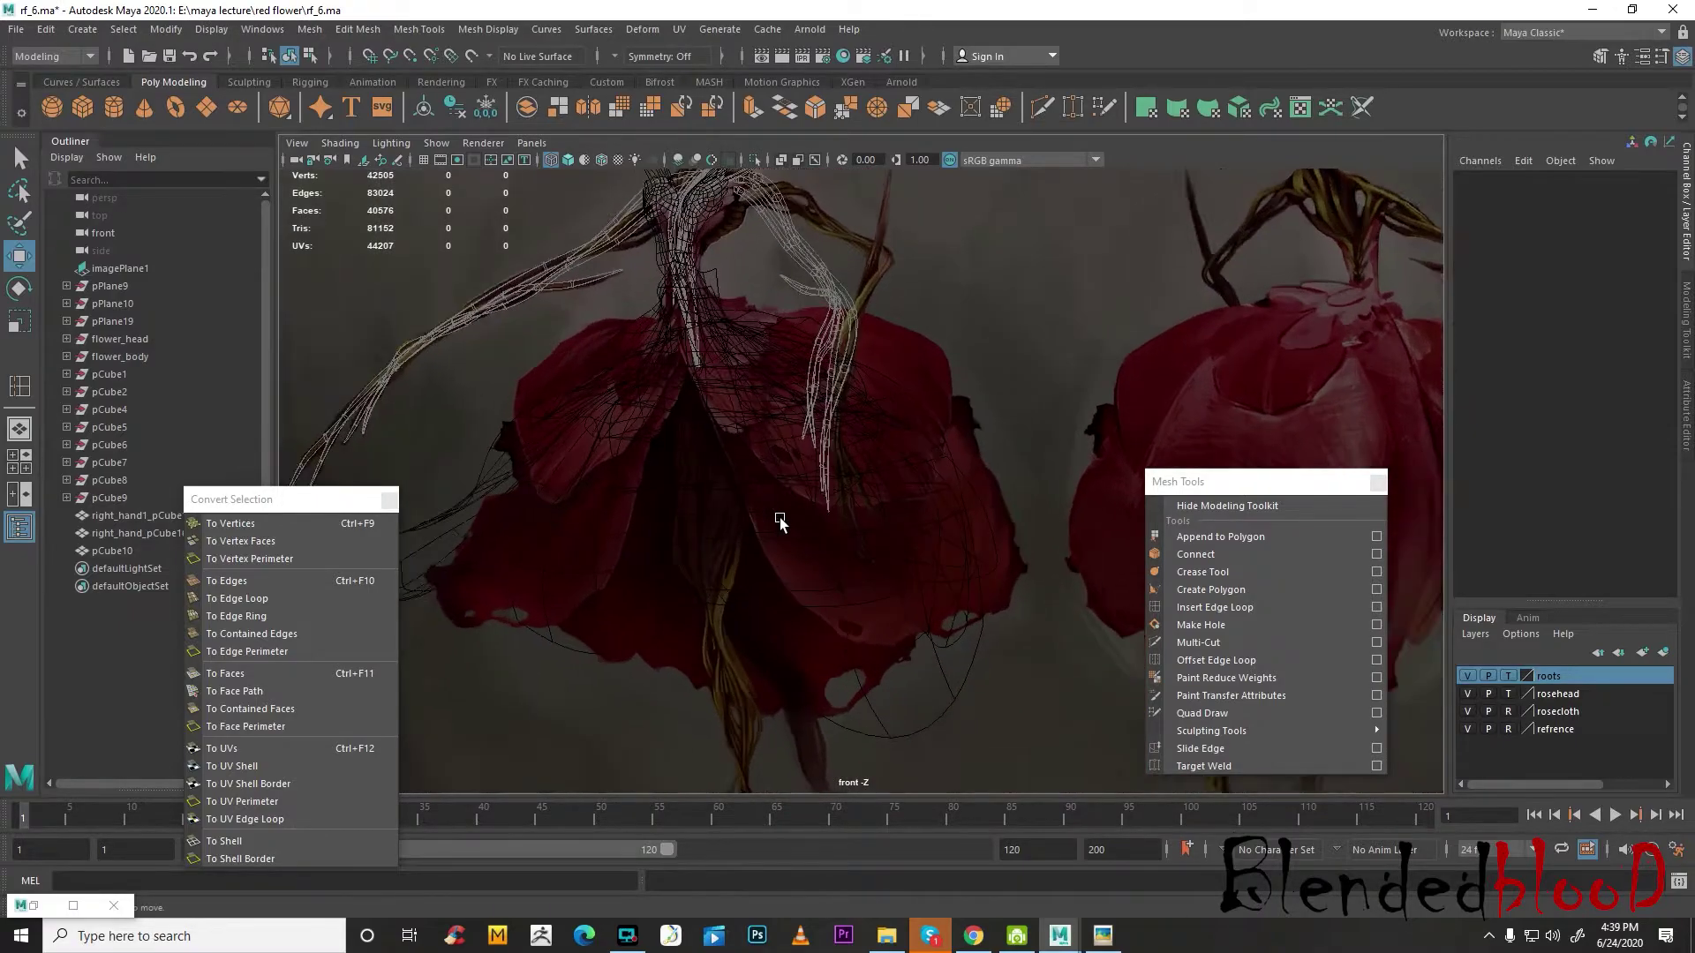
left_click(82, 85)
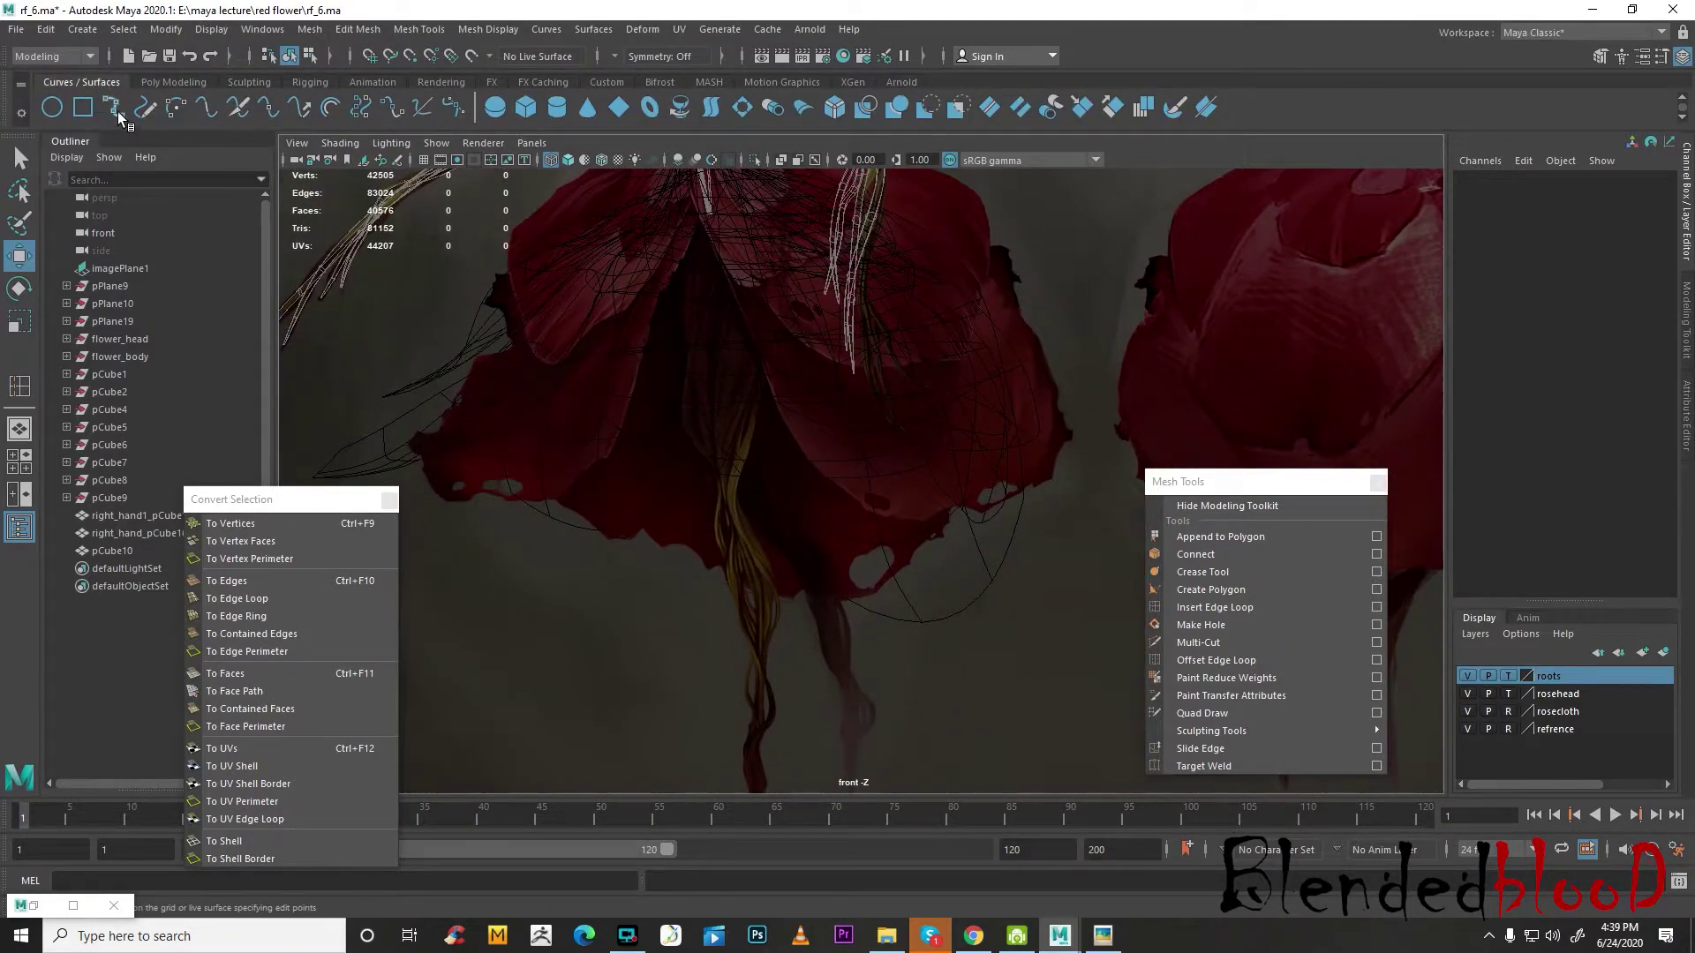
left_click(115, 110)
middle_click_drag(821, 467, 844, 546, "alt")
scroll(845, 547, "down", 4)
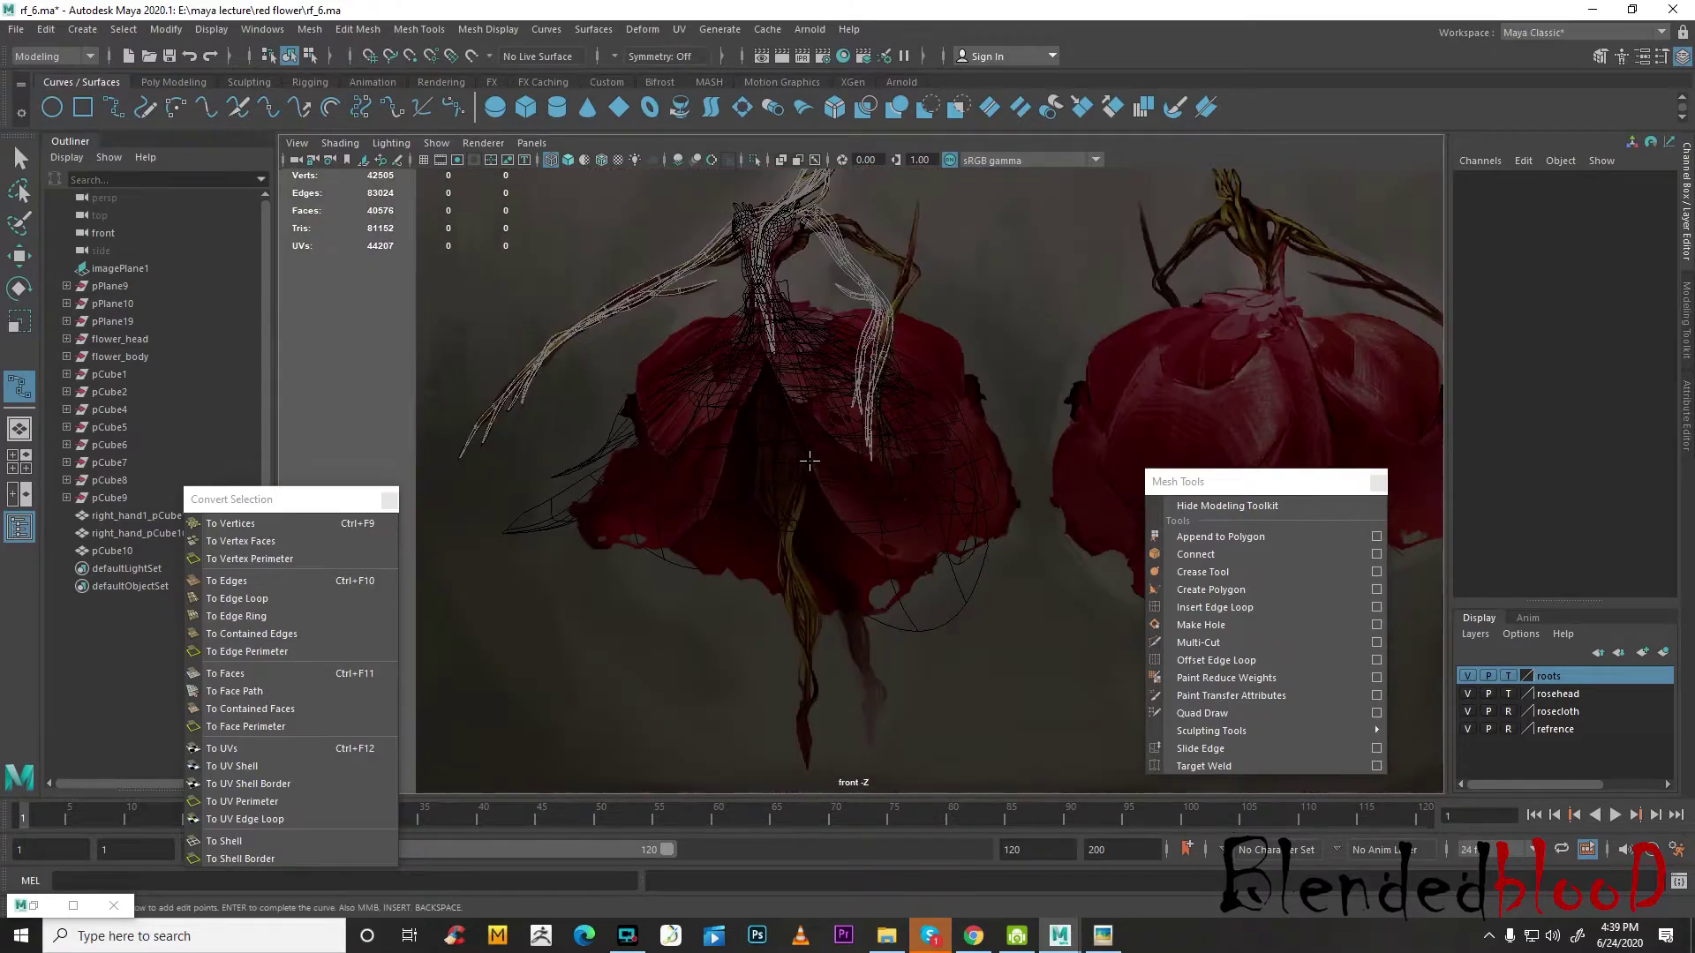
scroll(800, 455, "up", 4)
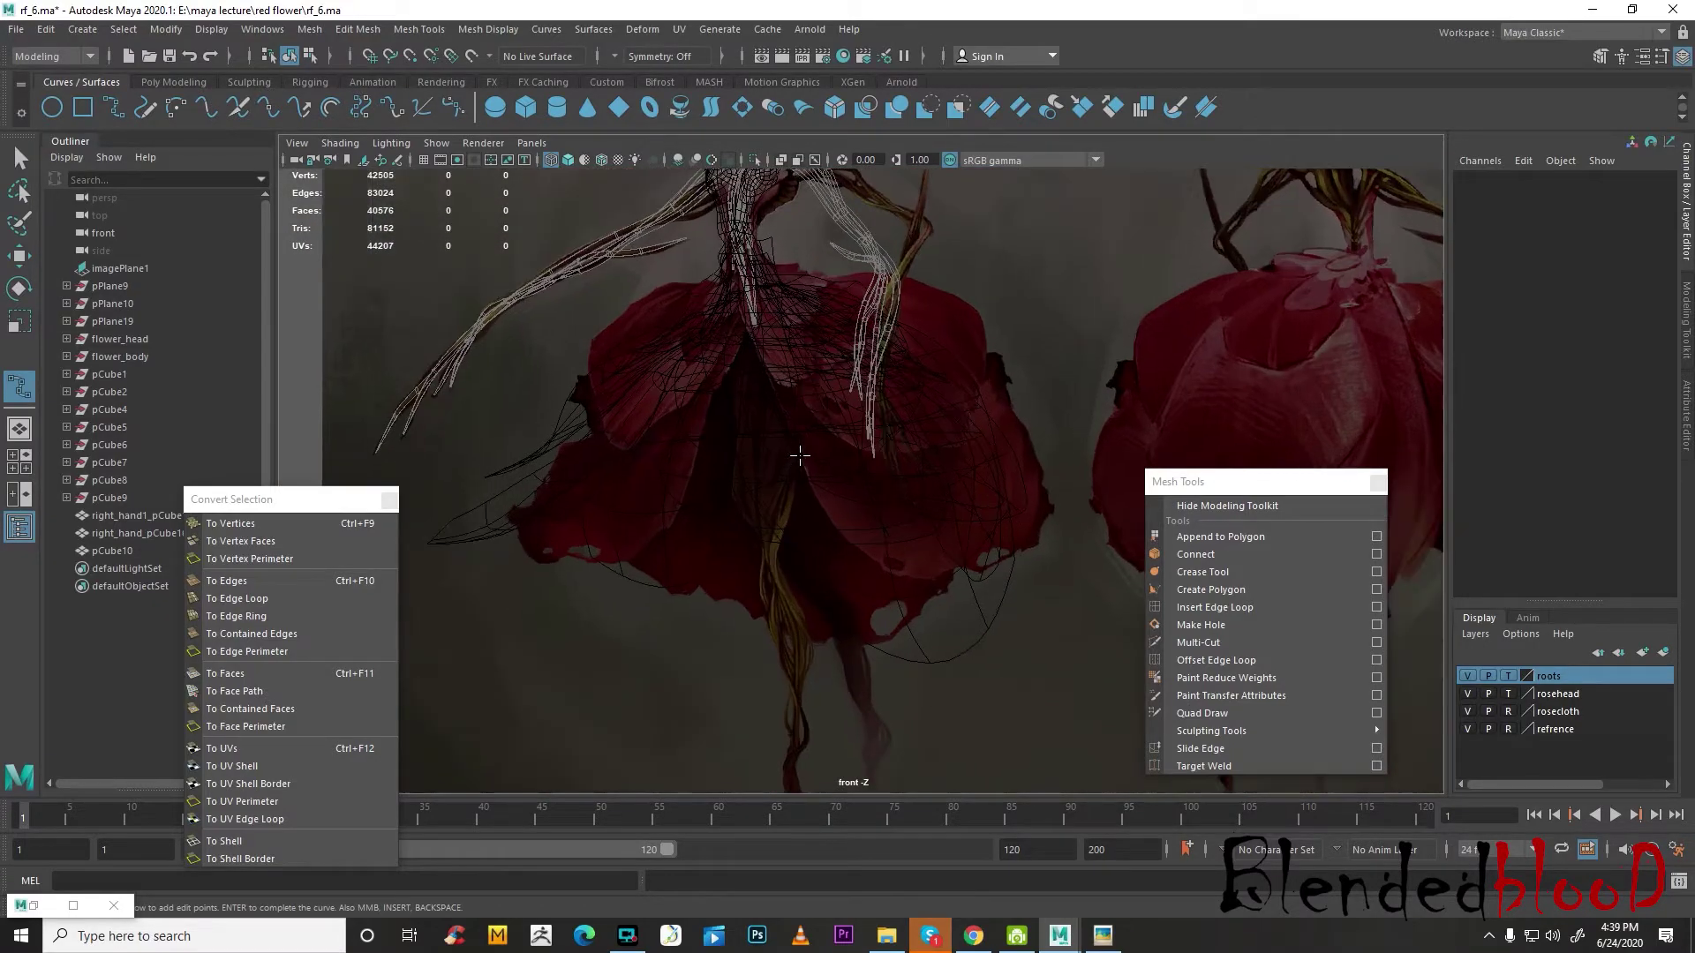
left_click(783, 322)
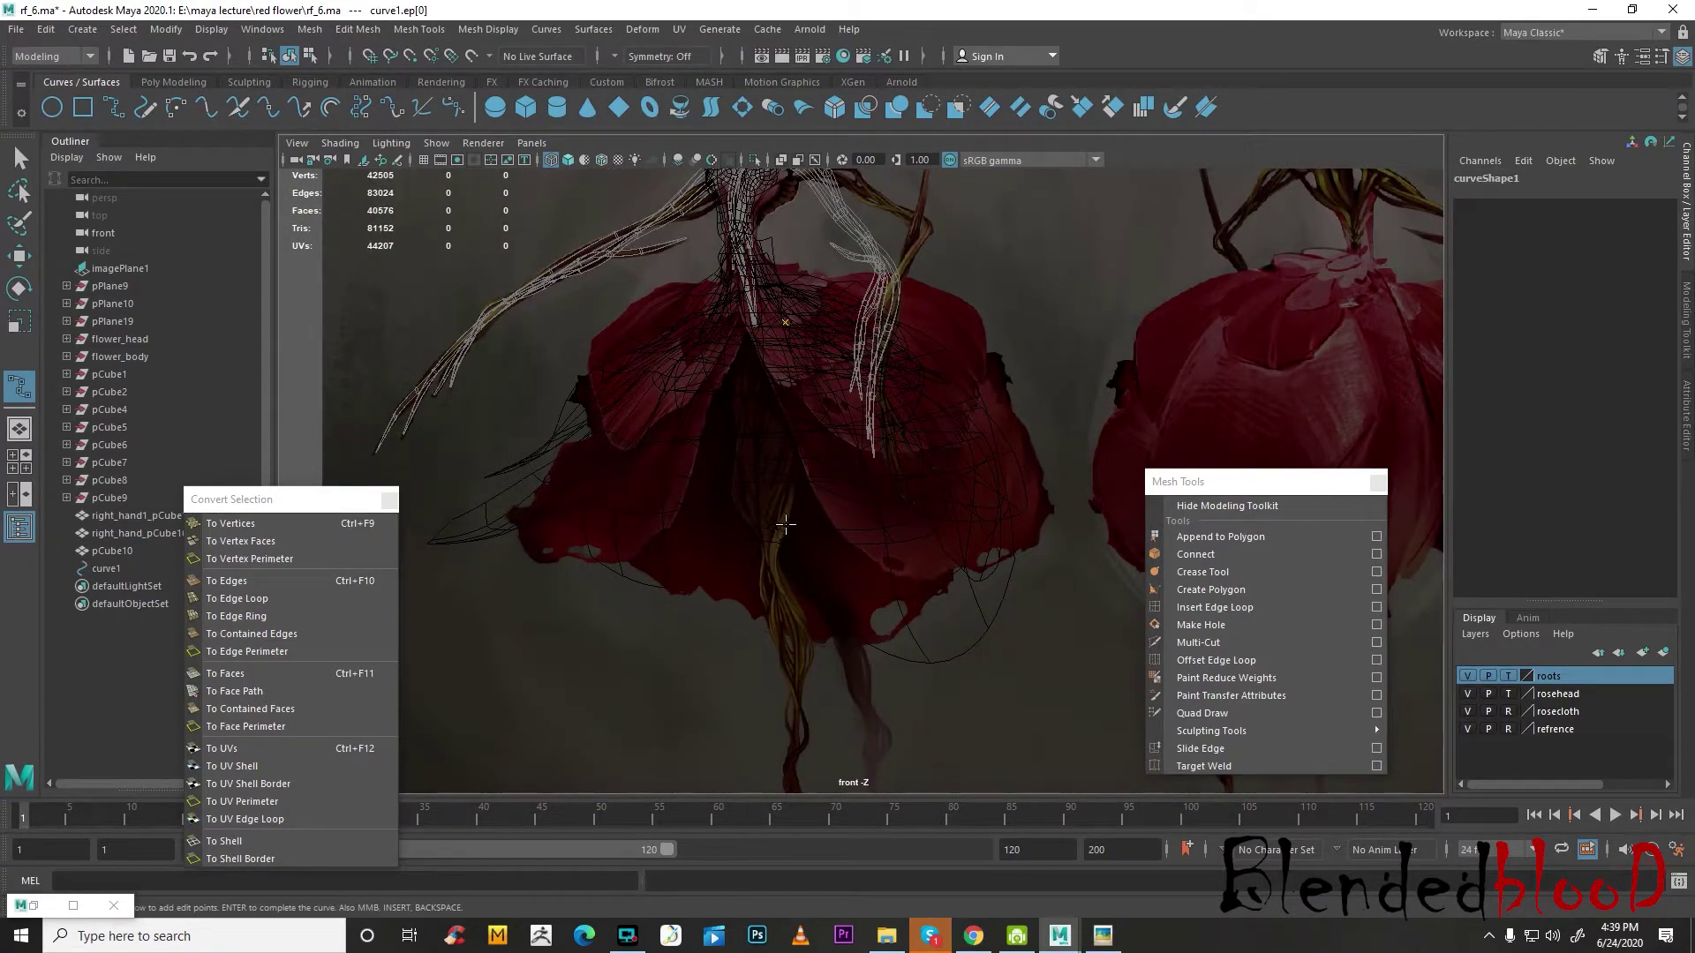
left_click(802, 457)
left_click(767, 550)
left_click(808, 640)
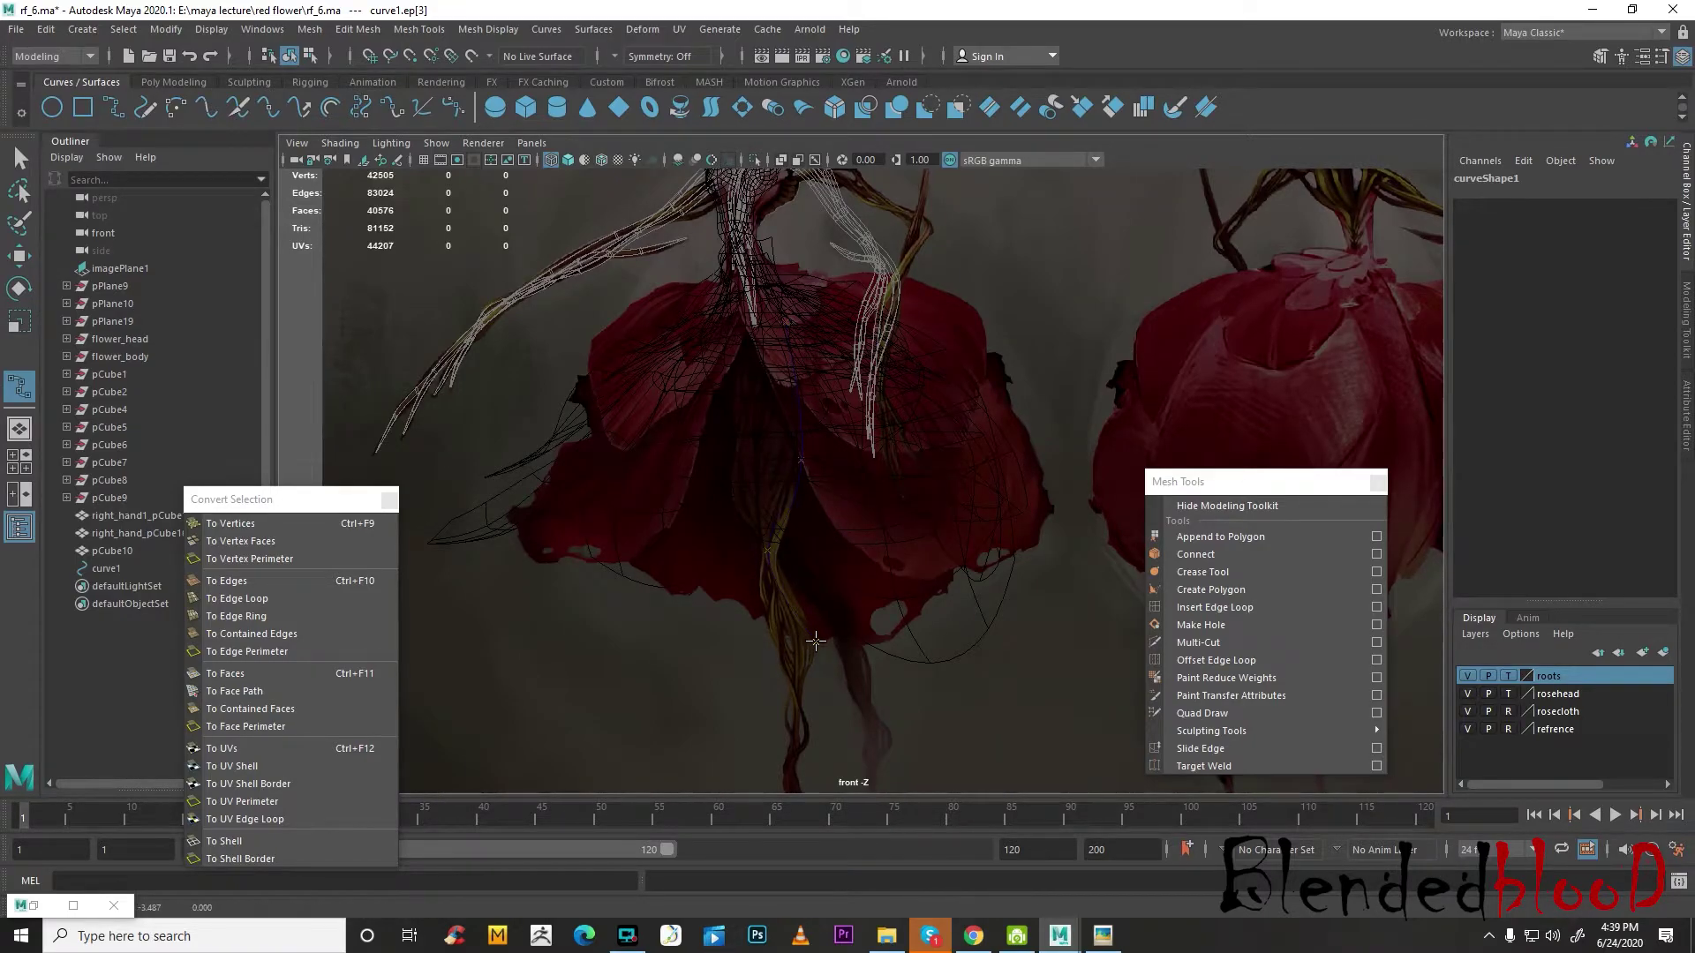
middle_click_drag(807, 640, 810, 534, "alt")
left_click(801, 535)
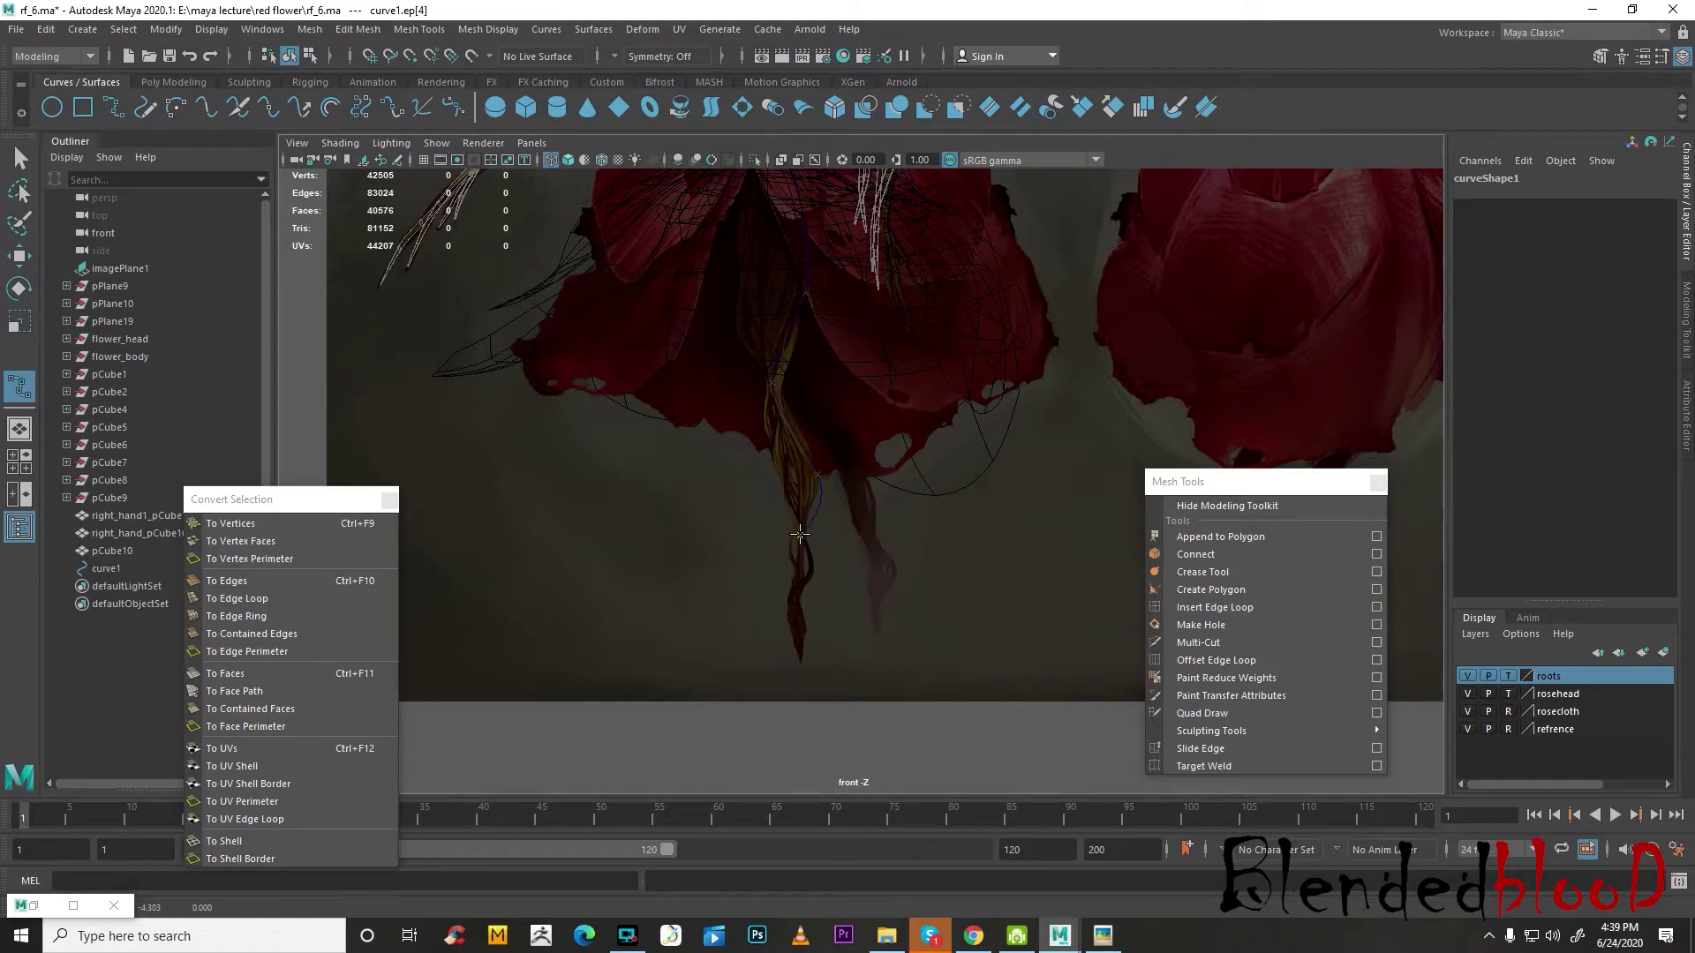
left_click(801, 578)
left_click(786, 604)
left_click(800, 656)
key("Return")
- Center the leg curve's pivot, delete a control vertex near its lower end and adjust the one at the upper bend
middle_click_drag(863, 404, 894, 481, "alt")
scroll(875, 617, "up", 2)
left_click(166, 29)
left_click(256, 160)
right_click_drag(787, 471, 704, 464)
middle_click_drag(819, 608, 852, 425, "alt")
left_click_drag(815, 611, 817, 711)
key("Delete")
middle_click_drag(854, 542, 877, 614, "alt")
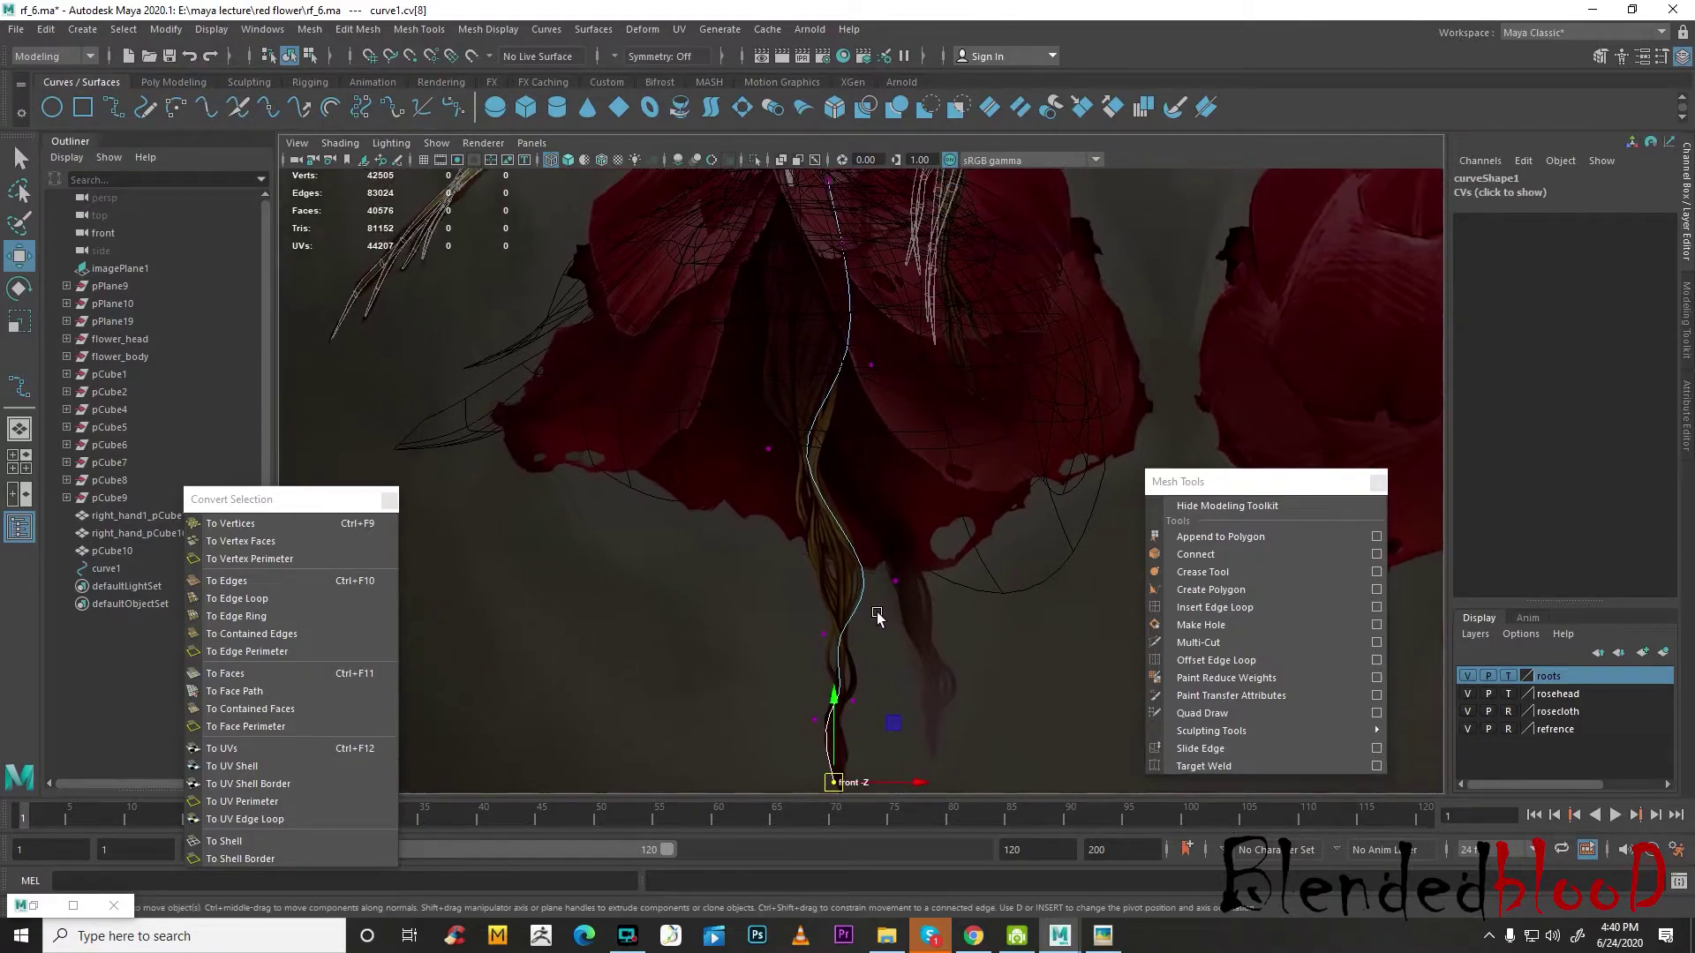
scroll(879, 570, "up", 2)
left_click(744, 442)
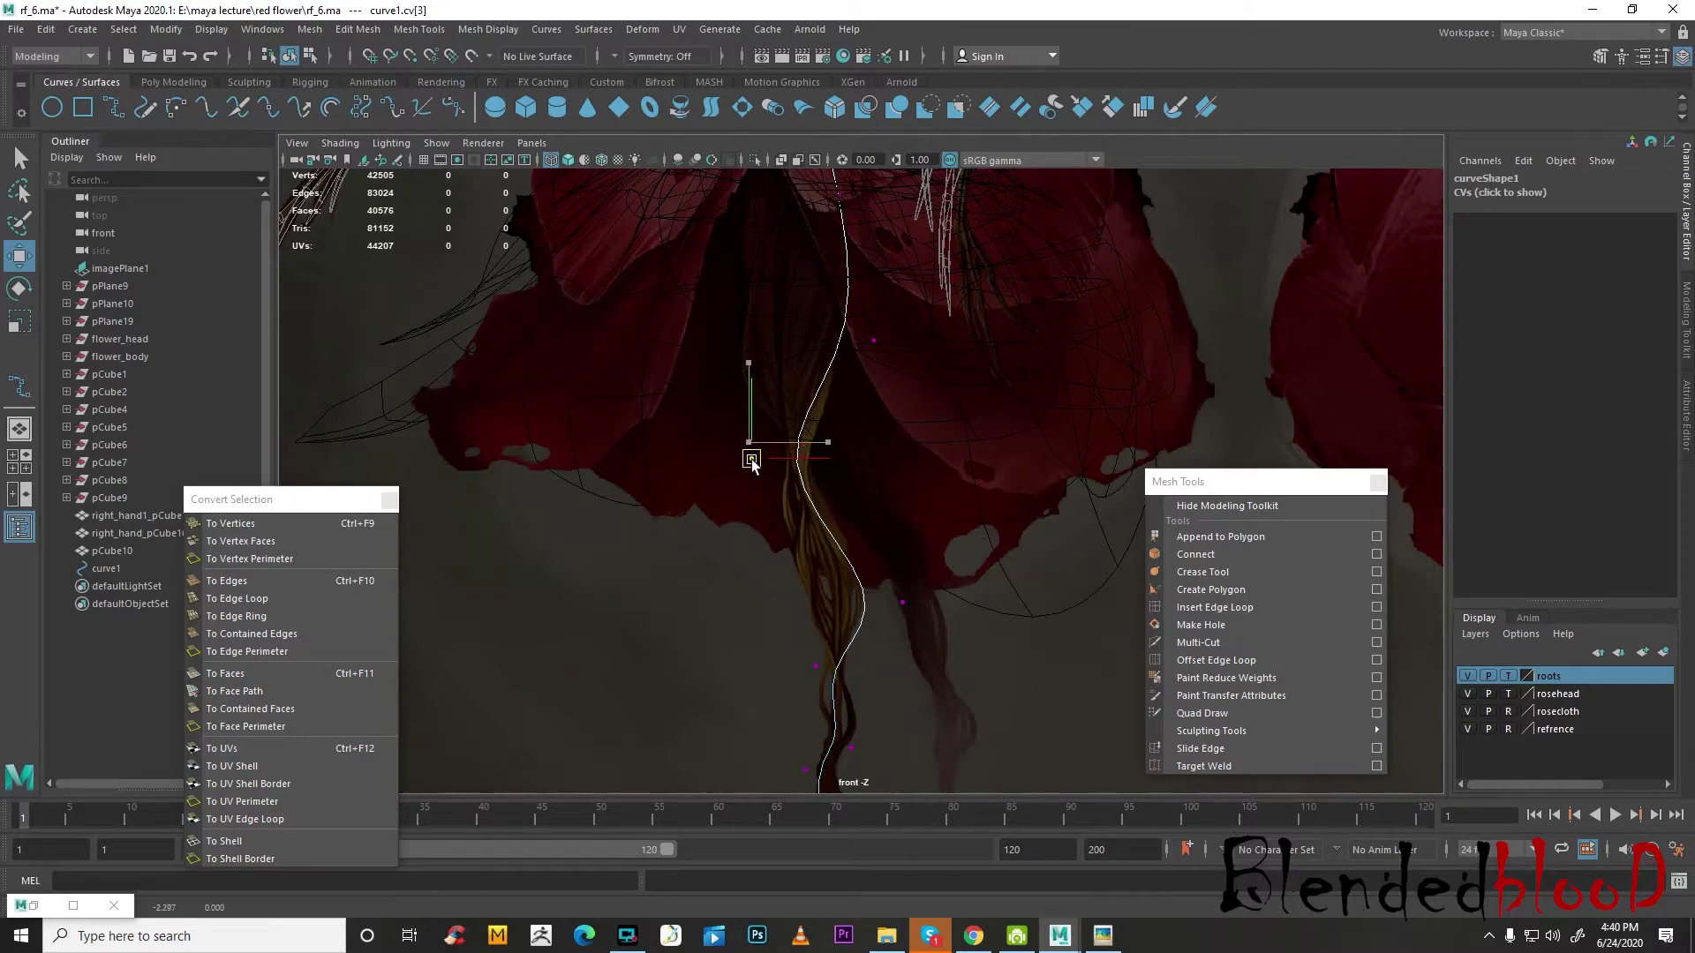
middle_click_drag(892, 417, 909, 562, "alt")
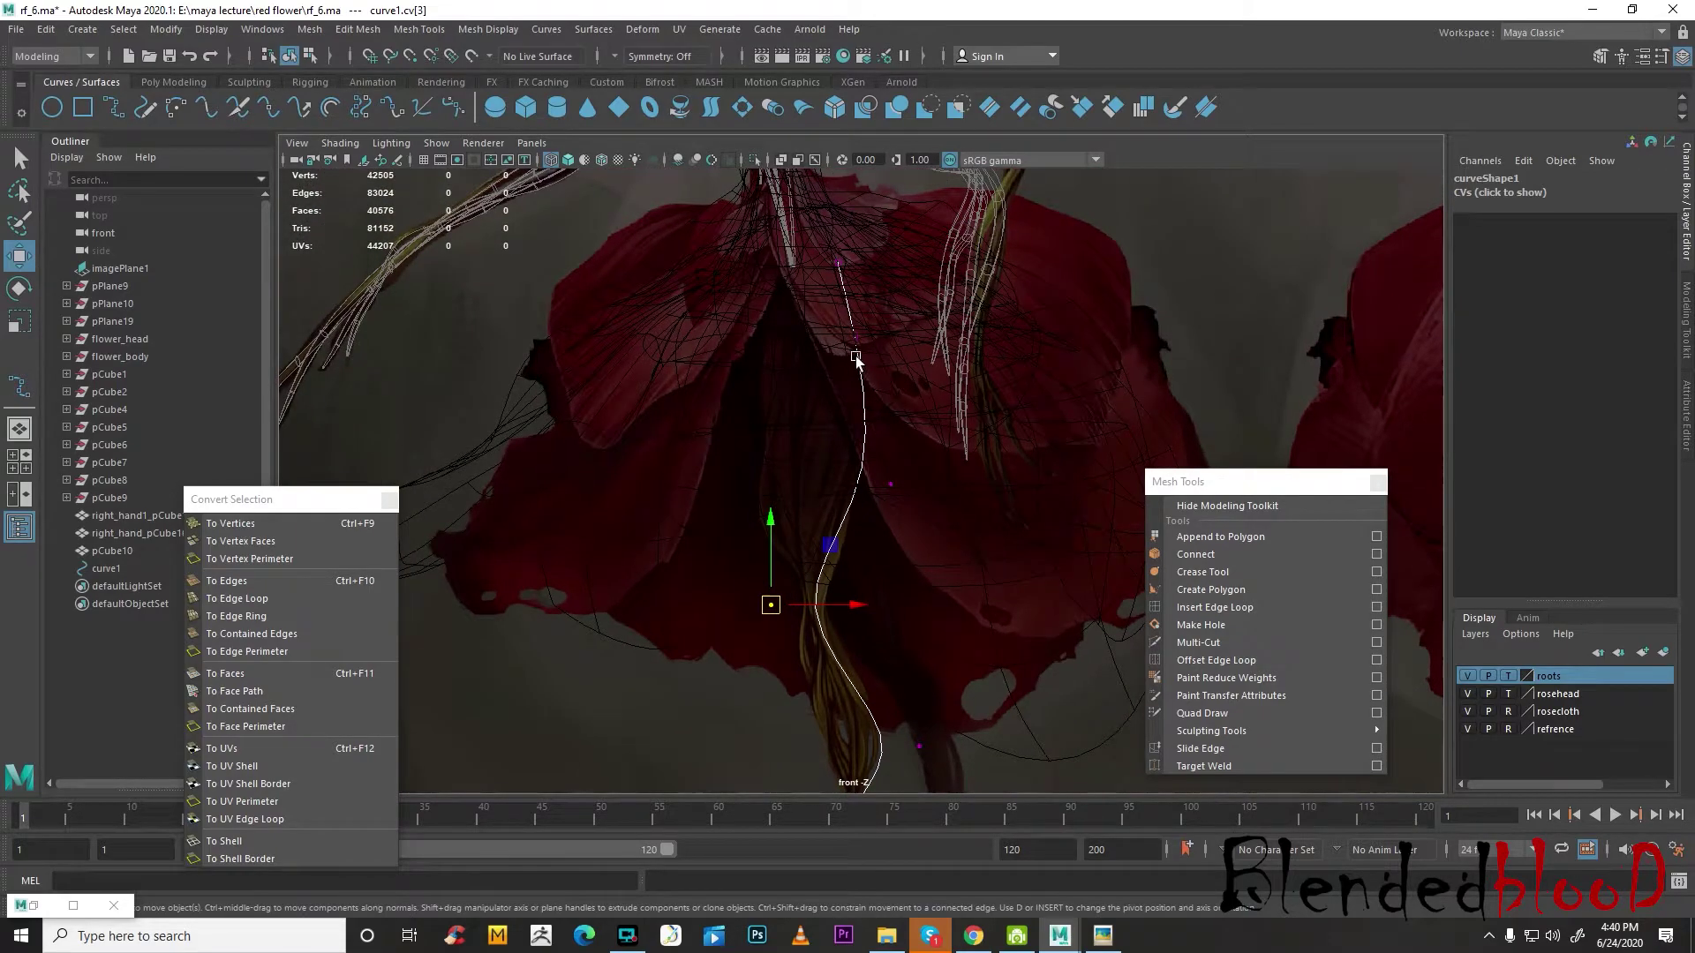
middle_click_drag(894, 436, 897, 382, "alt")
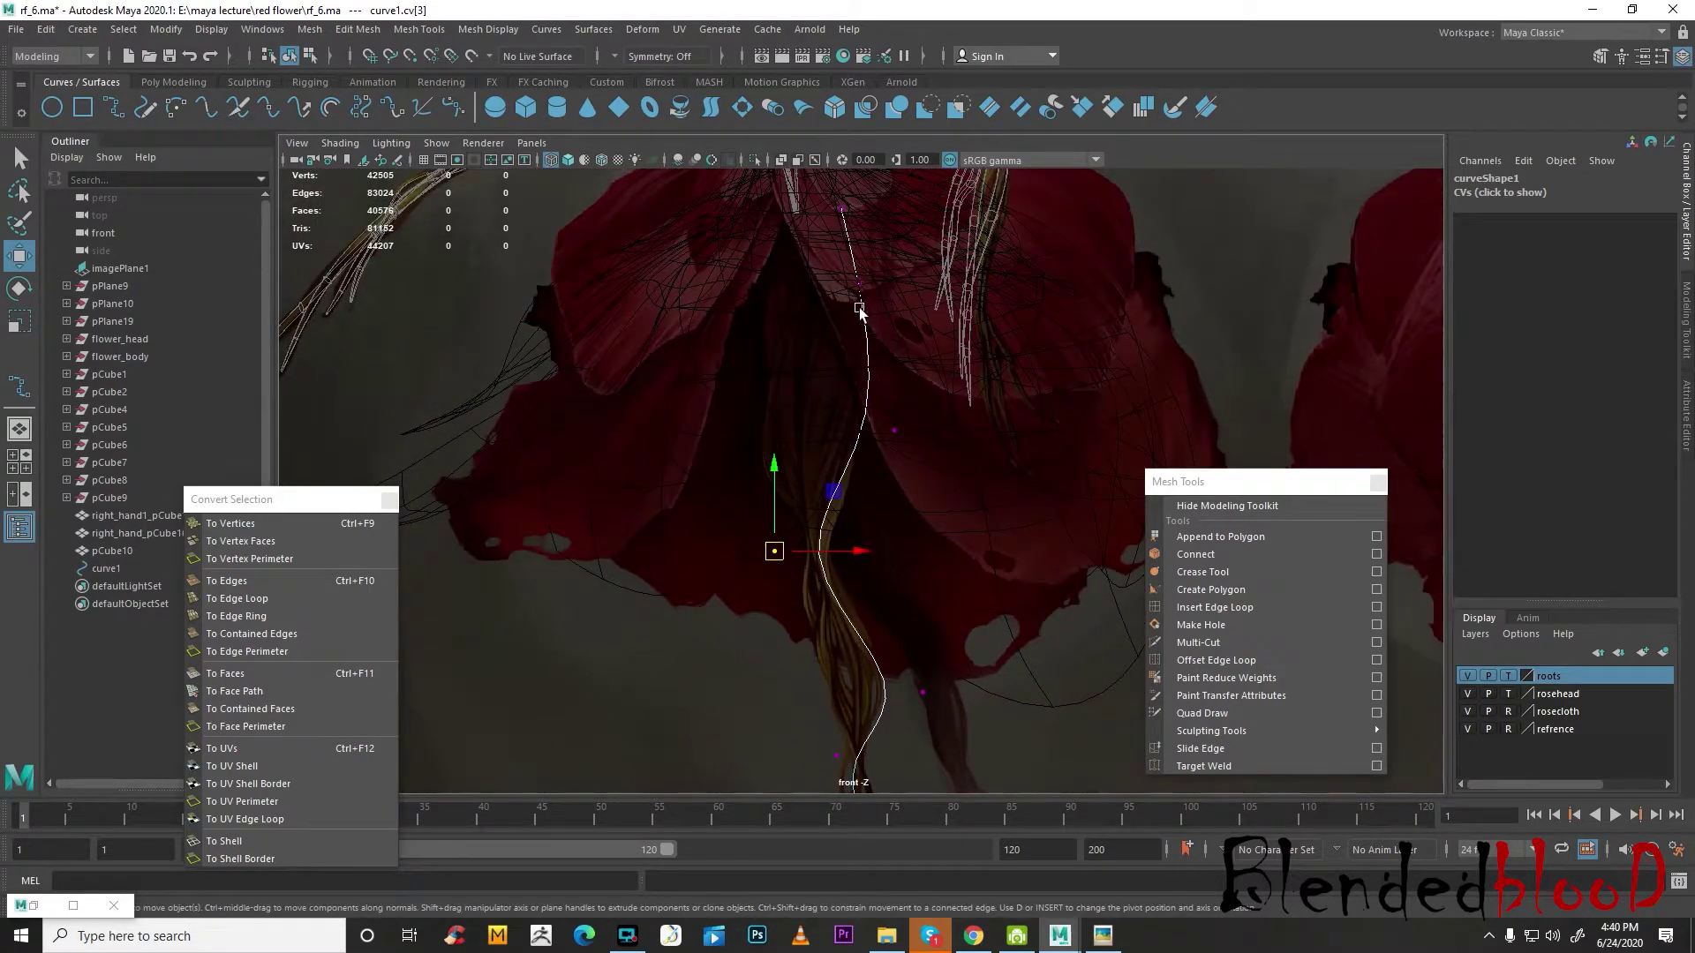
- Duplicate the leg curve and place the copy beside the original
right_click_drag(876, 358, 936, 339)
middle_click_drag(909, 518, 920, 468, "alt")
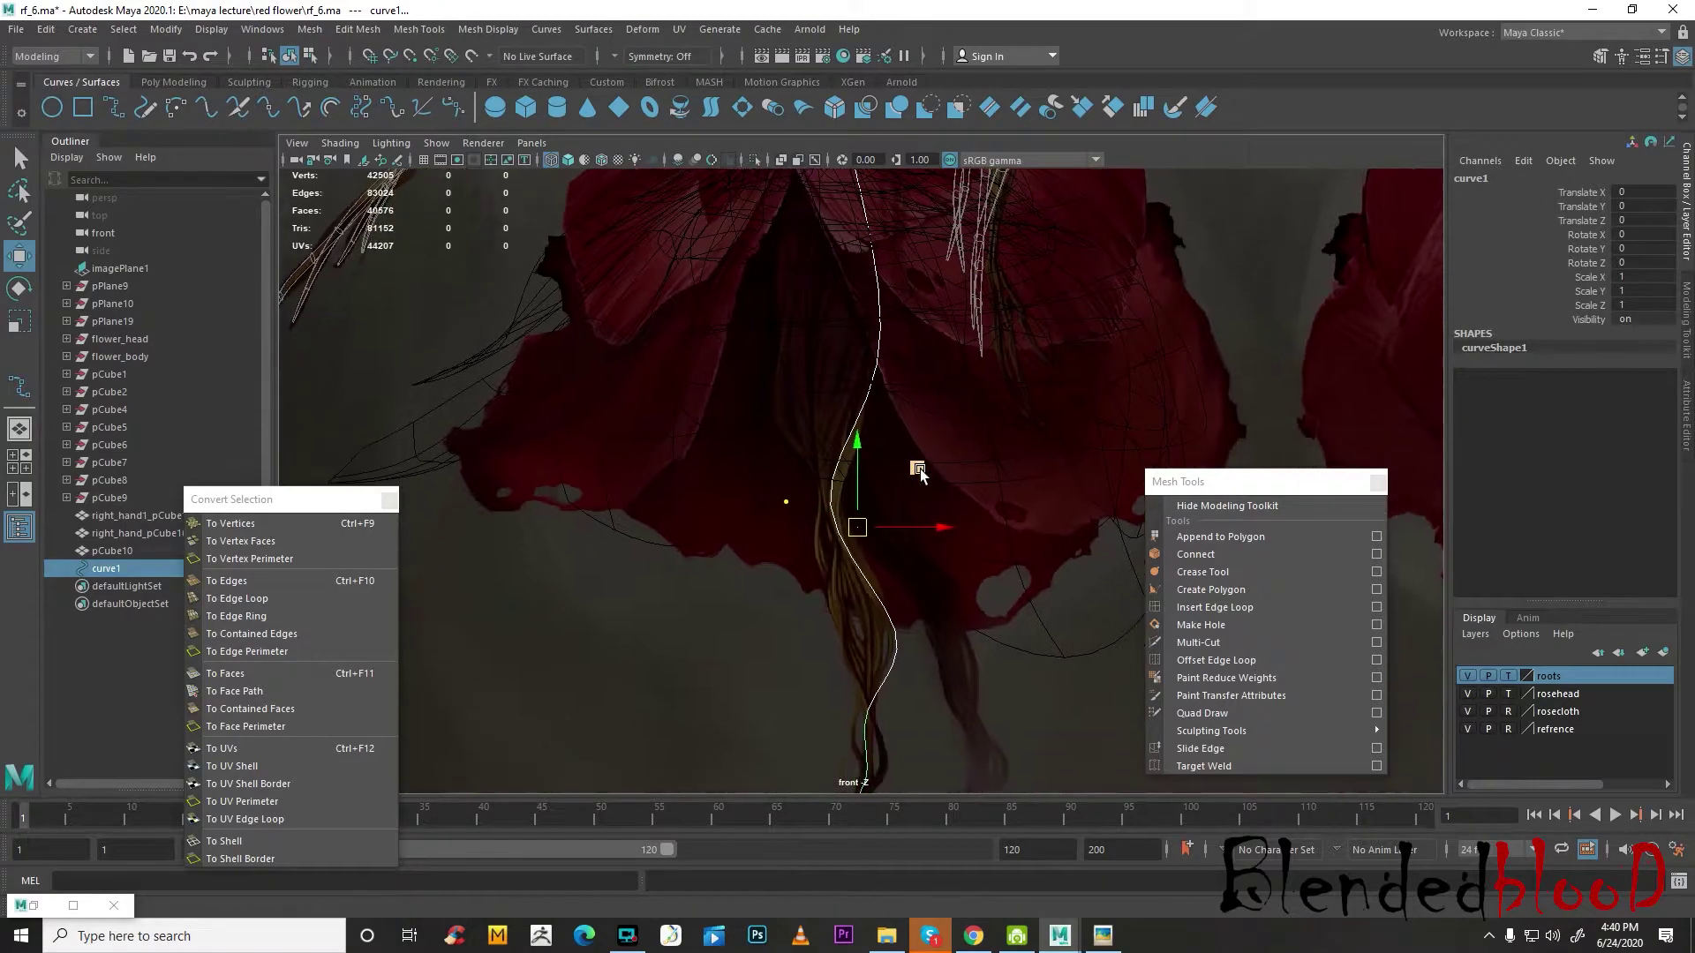
key("ctrl+d")
left_click_drag(938, 532, 877, 620)
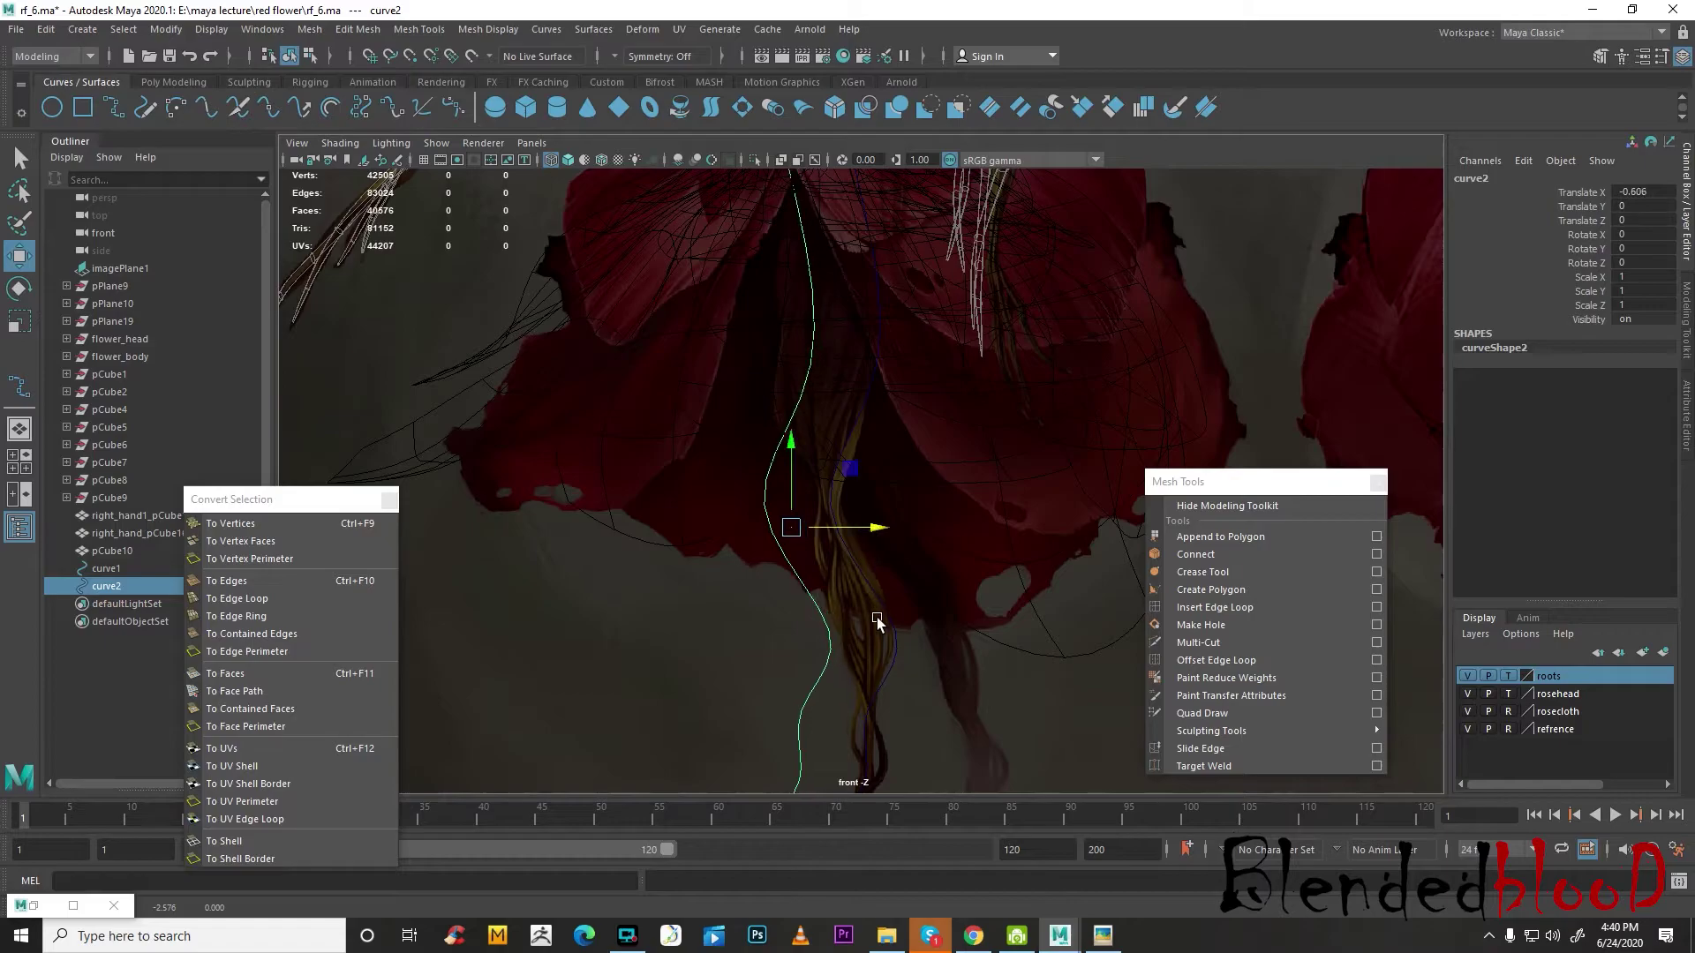
left_click_drag(885, 537, 912, 540)
- Reshape the upper control vertices of the duplicated curve to follow another vine strand below the waist
right_click_drag(831, 437, 705, 436)
left_click_drag(834, 510, 766, 493)
left_click(814, 496)
right_click_drag(807, 495, 677, 480)
left_click_drag(740, 482, 856, 508)
left_click_drag(858, 346, 914, 395)
middle_click_drag(914, 378, 953, 439, "alt")
left_click_drag(998, 443, 992, 443)
left_click_drag(861, 212, 914, 231)
- Move the lower control vertices of the duplicated curve so it twists around the first curve toward the foot
middle_click_drag(948, 576, 946, 362, "alt")
left_click_drag(845, 540, 943, 562)
left_click_drag(842, 624, 950, 574)
left_click(946, 630)
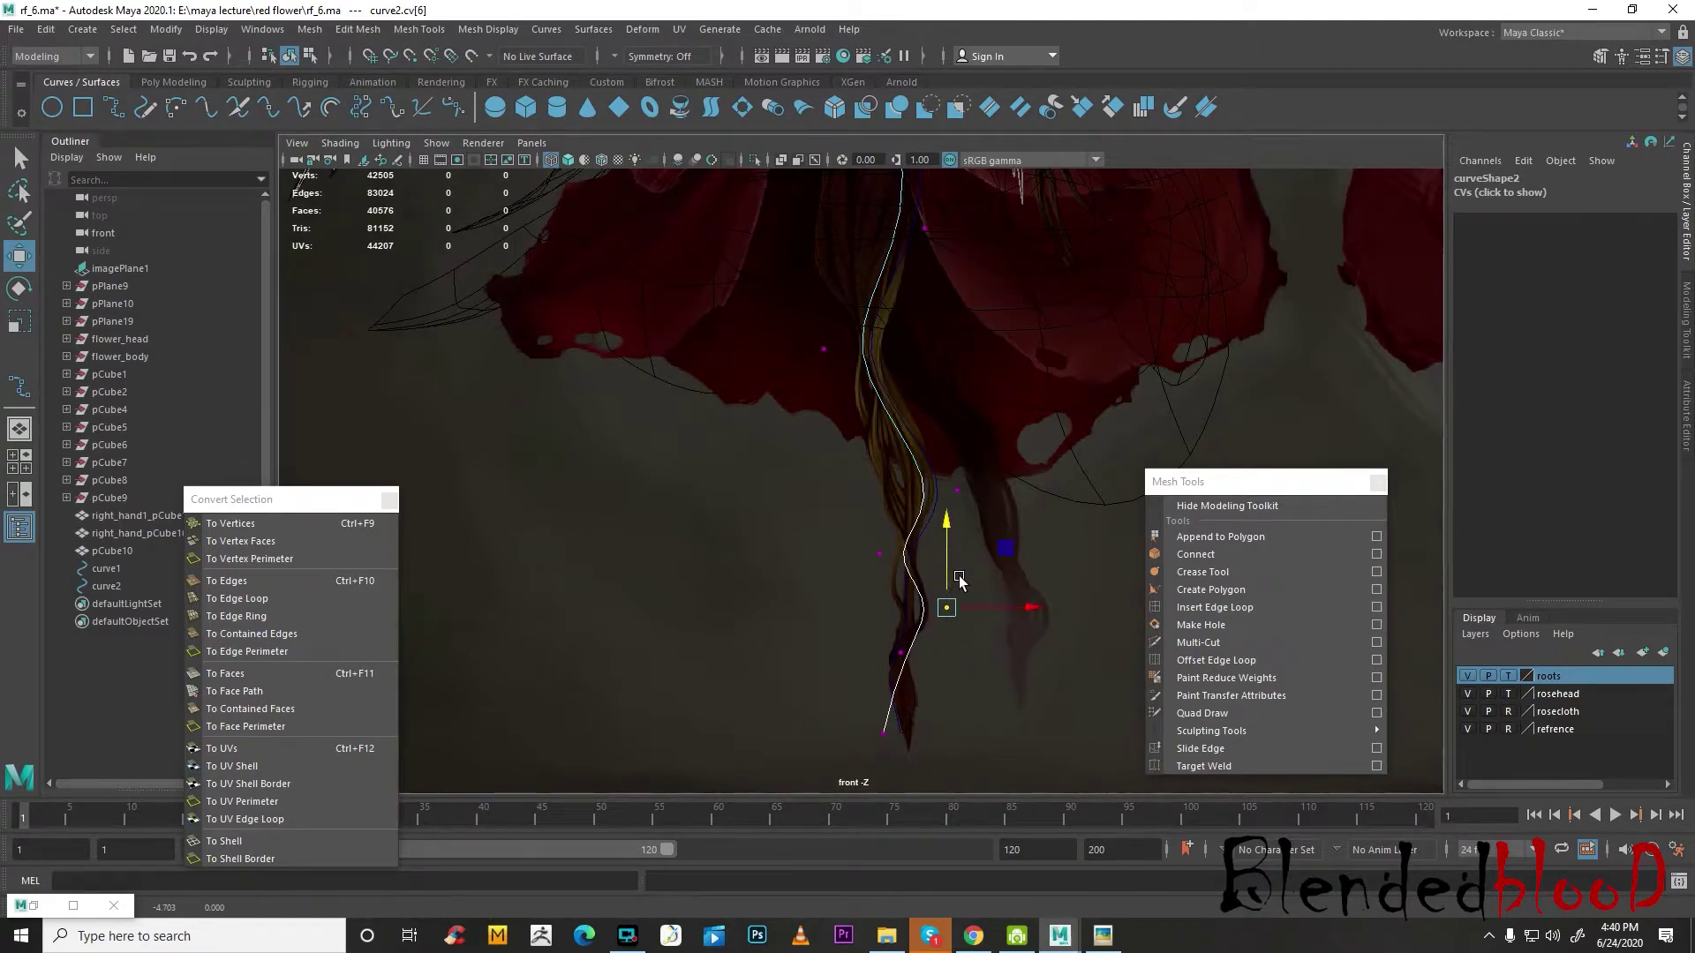
left_click(886, 651)
right_click_drag(909, 495, 729, 482)
left_click_drag(850, 613, 889, 647)
left_click_drag(847, 703, 910, 747)
- Refine the duplicated curve's middle control vertices against the painted vine and return to object selection
middle_click_drag(927, 590, 932, 678, "alt")
scroll(930, 679, "up", 2)
left_click_drag(868, 664, 904, 705)
left_click_drag(892, 687, 894, 687)
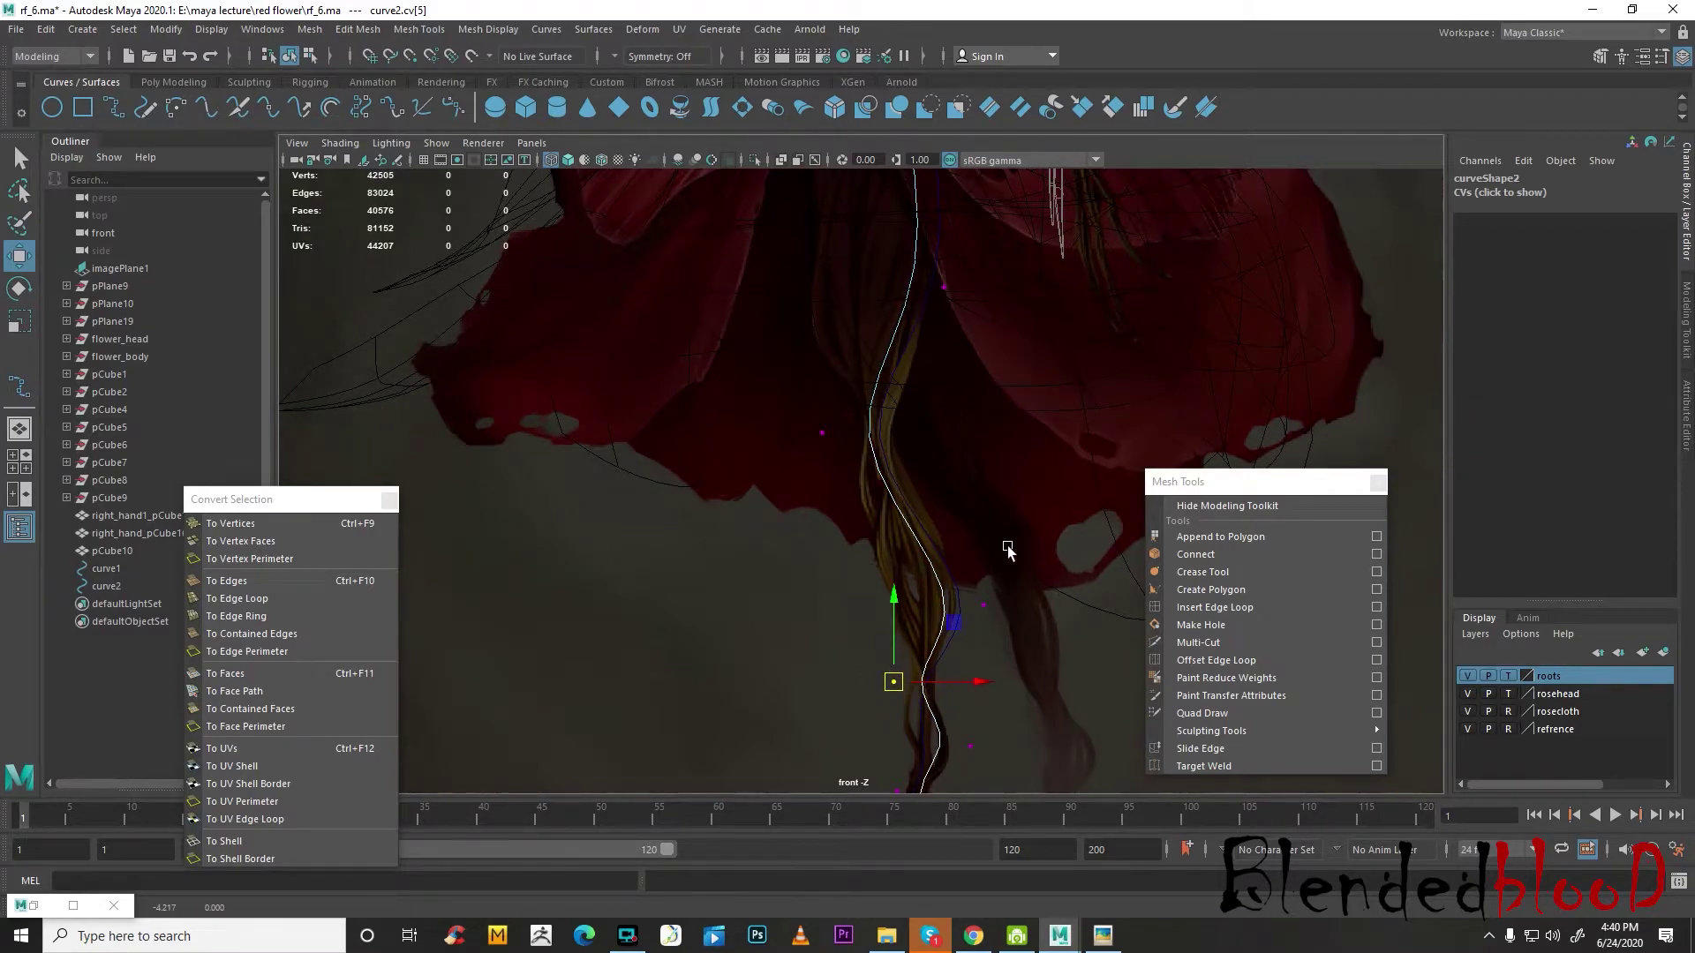
middle_click_drag(1011, 547, 824, 518, "alt")
left_click_drag(768, 469, 791, 492)
left_click_drag(910, 629, 937, 651)
right_click_drag(919, 636, 1008, 479)
left_click(924, 636)
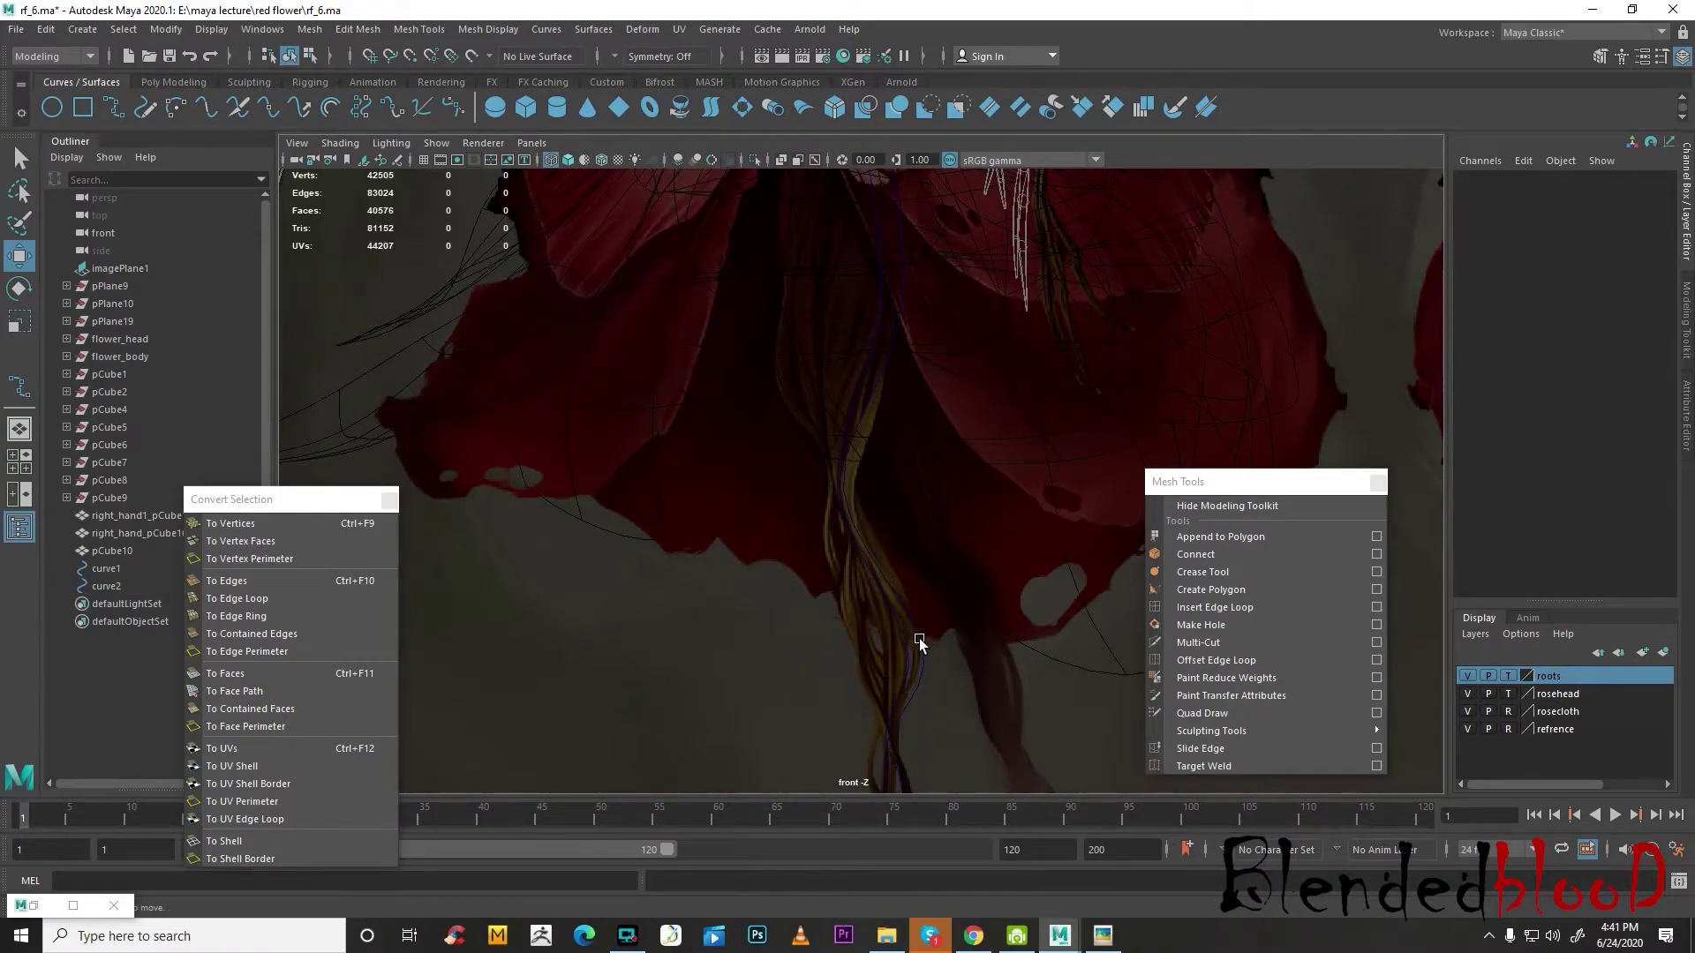
- Adjust the control vertices of the first leg curve to follow the painted vine and return to object selection
left_click(920, 637)
right_click_drag(919, 637, 784, 495)
left_click_drag(936, 636, 980, 671)
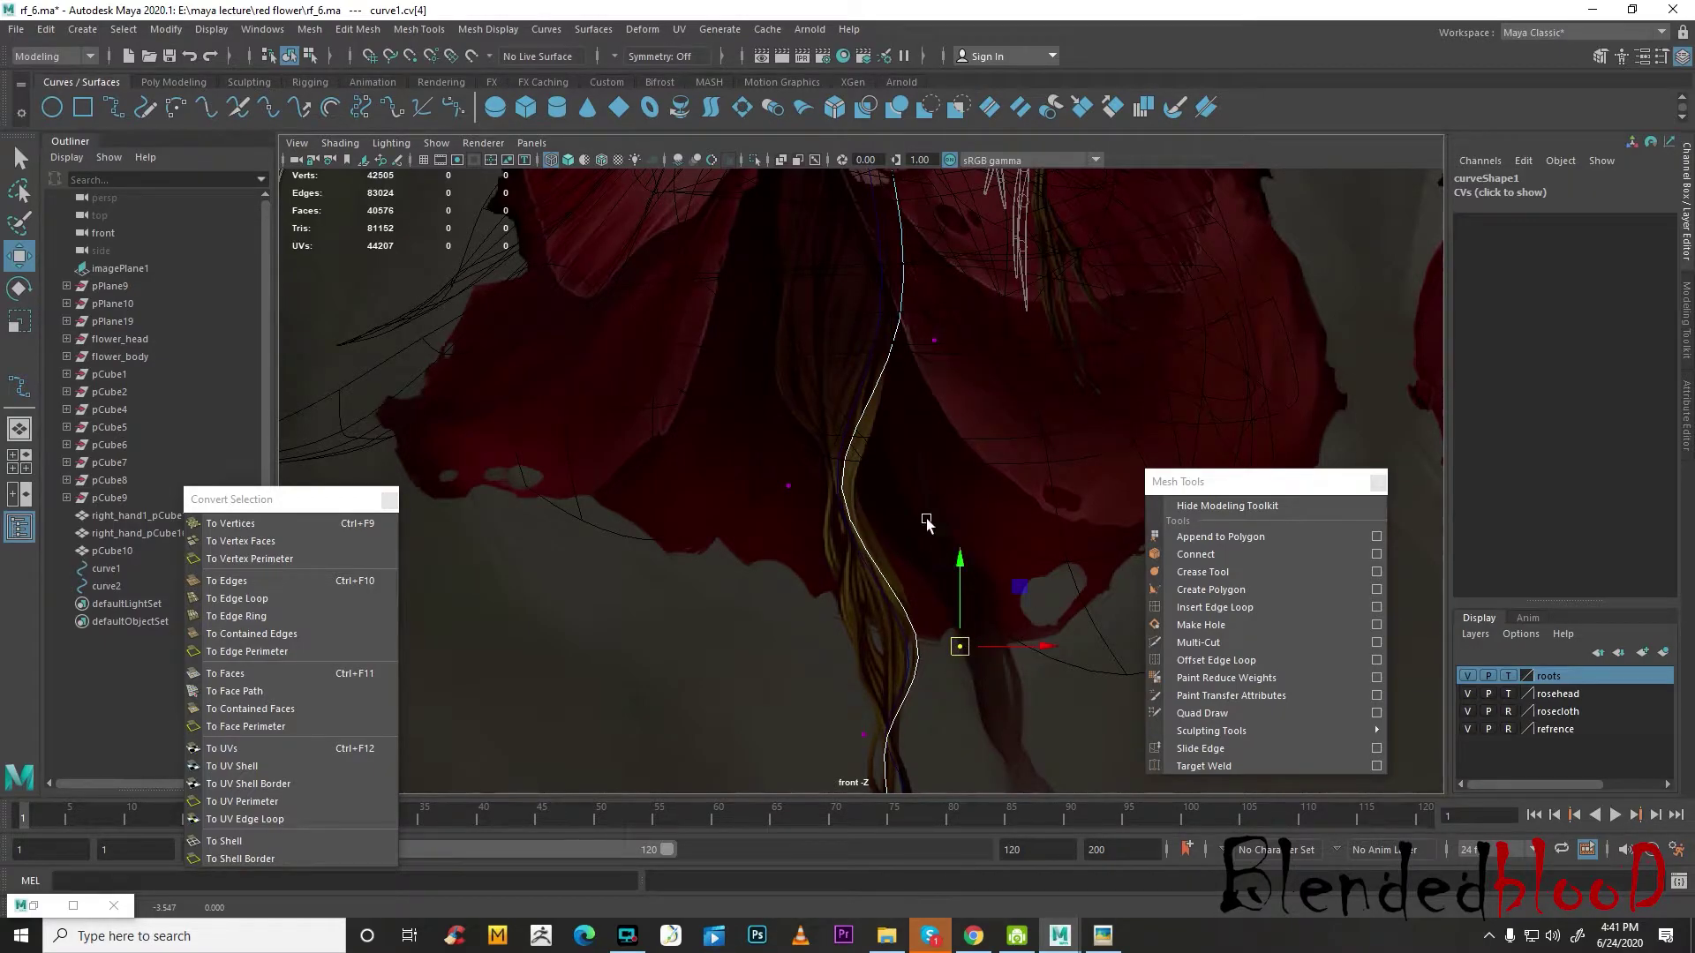
middle_click_drag(935, 540, 949, 624, "alt")
left_click(810, 573)
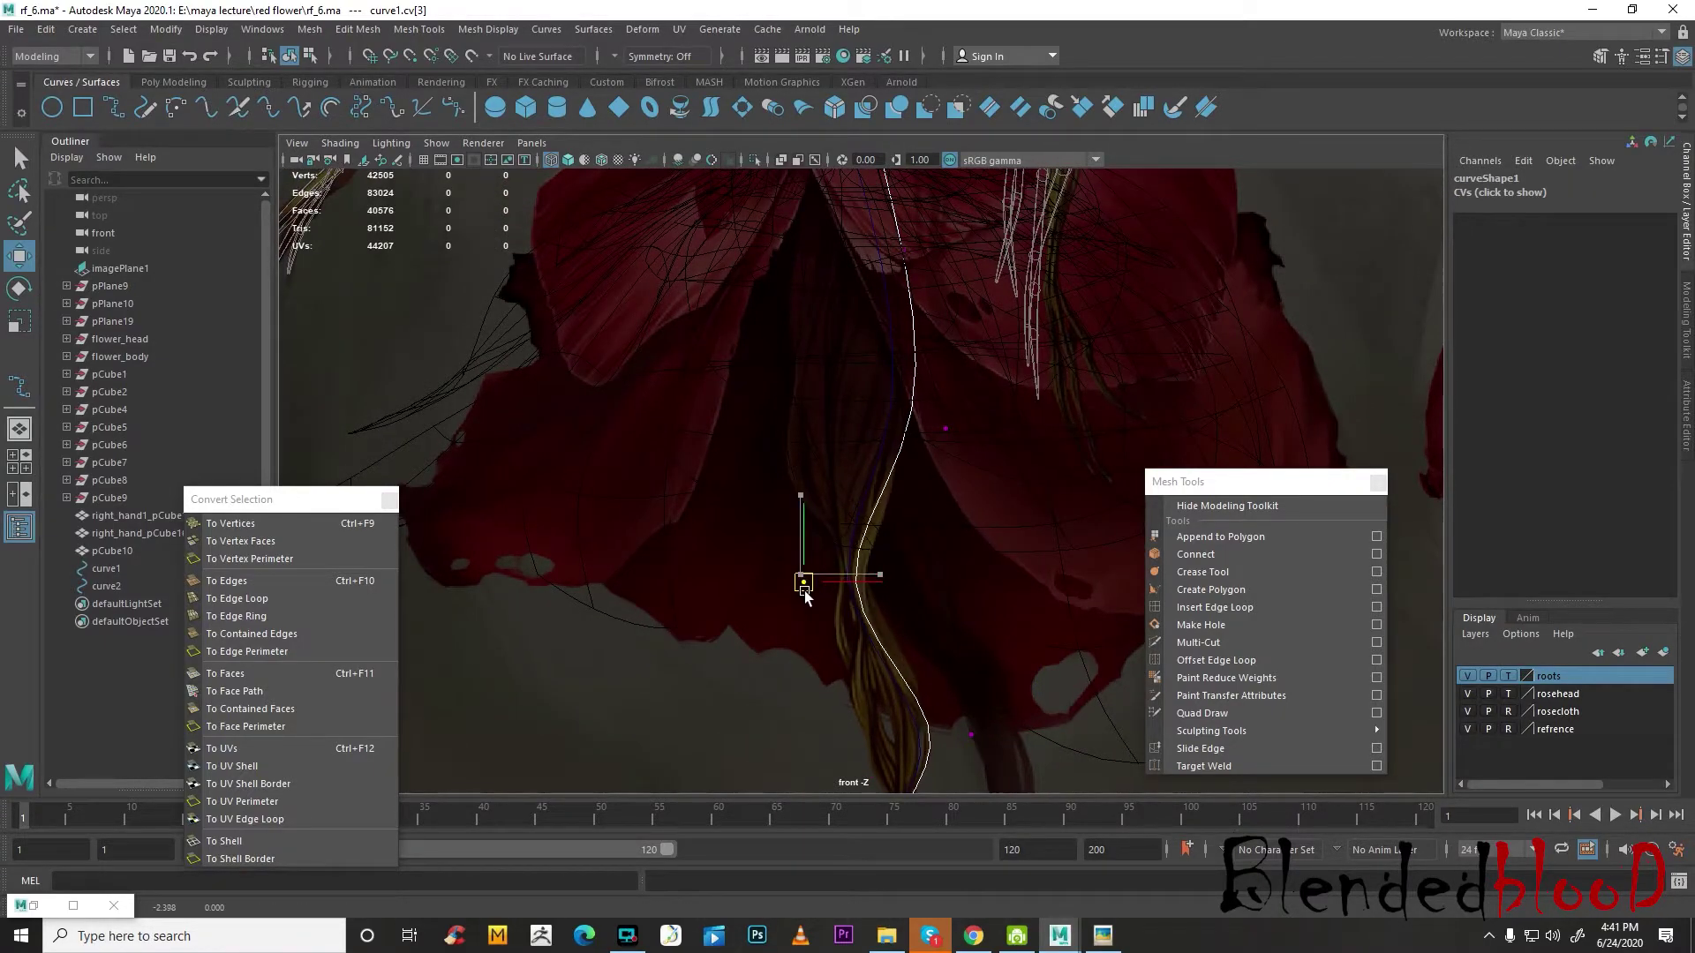
scroll(940, 561, "up", 3)
right_click(901, 531)
right_click_drag(901, 532, 962, 485)
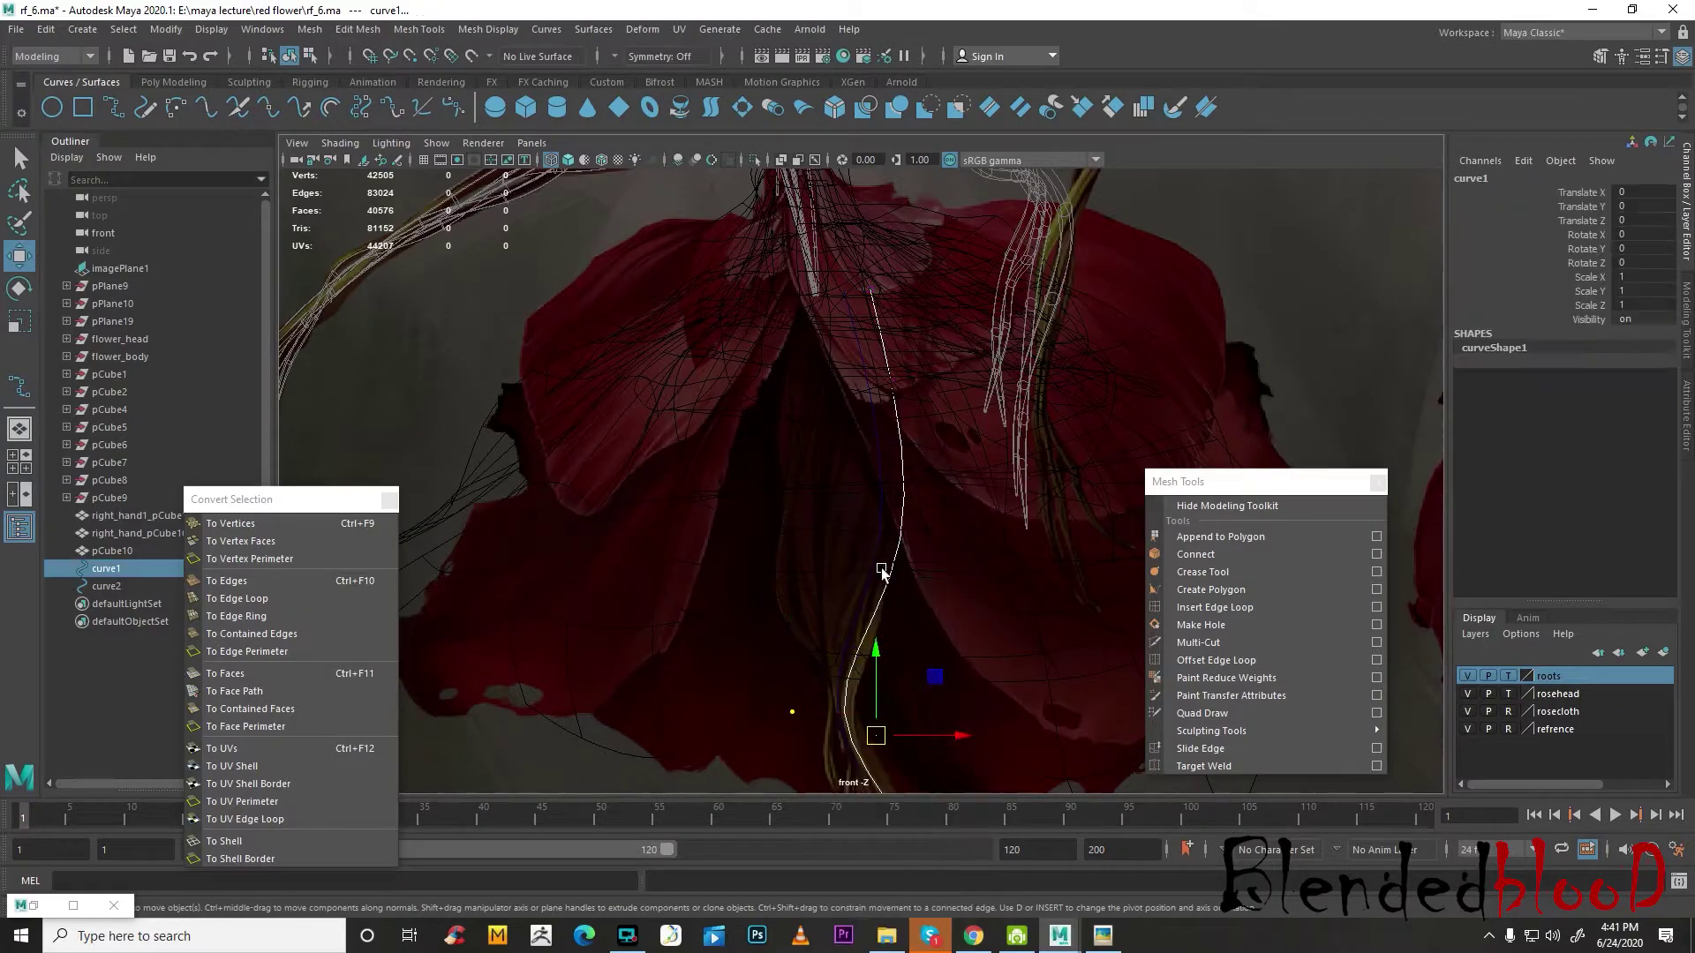
- Adjust the lower control vertex of the second leg curve against the painted strand and return to object selection
left_click(873, 565)
right_click_drag(873, 564, 729, 502)
middle_click_drag(864, 619, 937, 328, "alt")
left_click(808, 589)
left_click(883, 315)
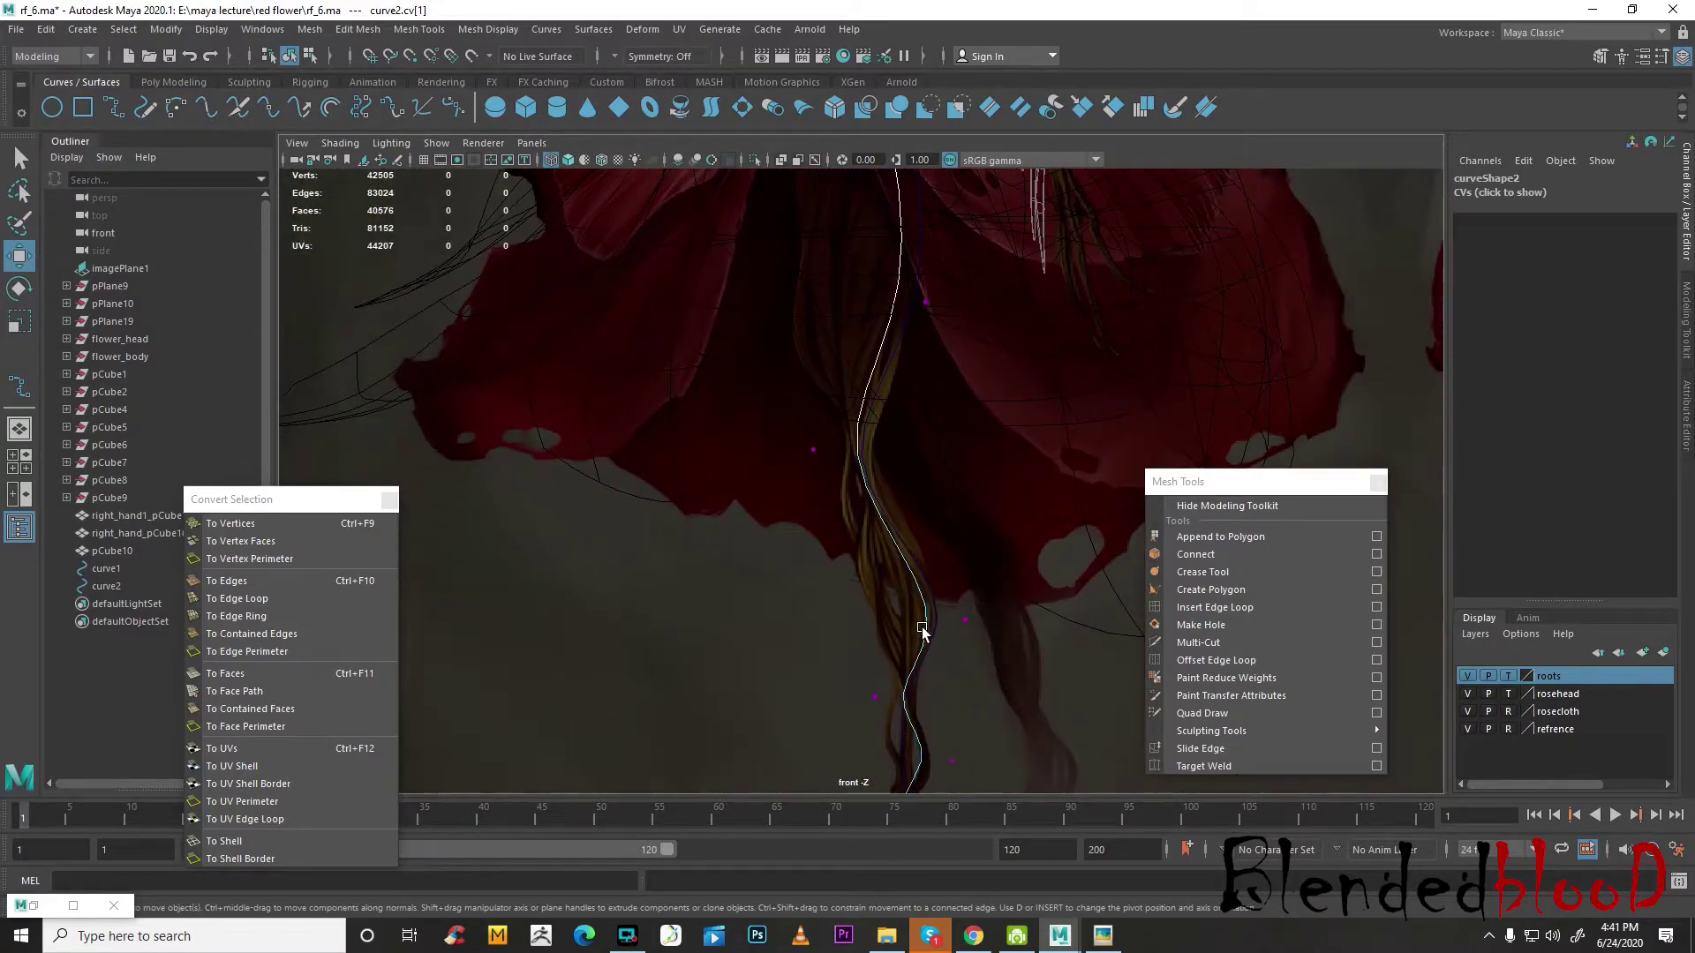
left_click_drag(985, 625, 980, 618)
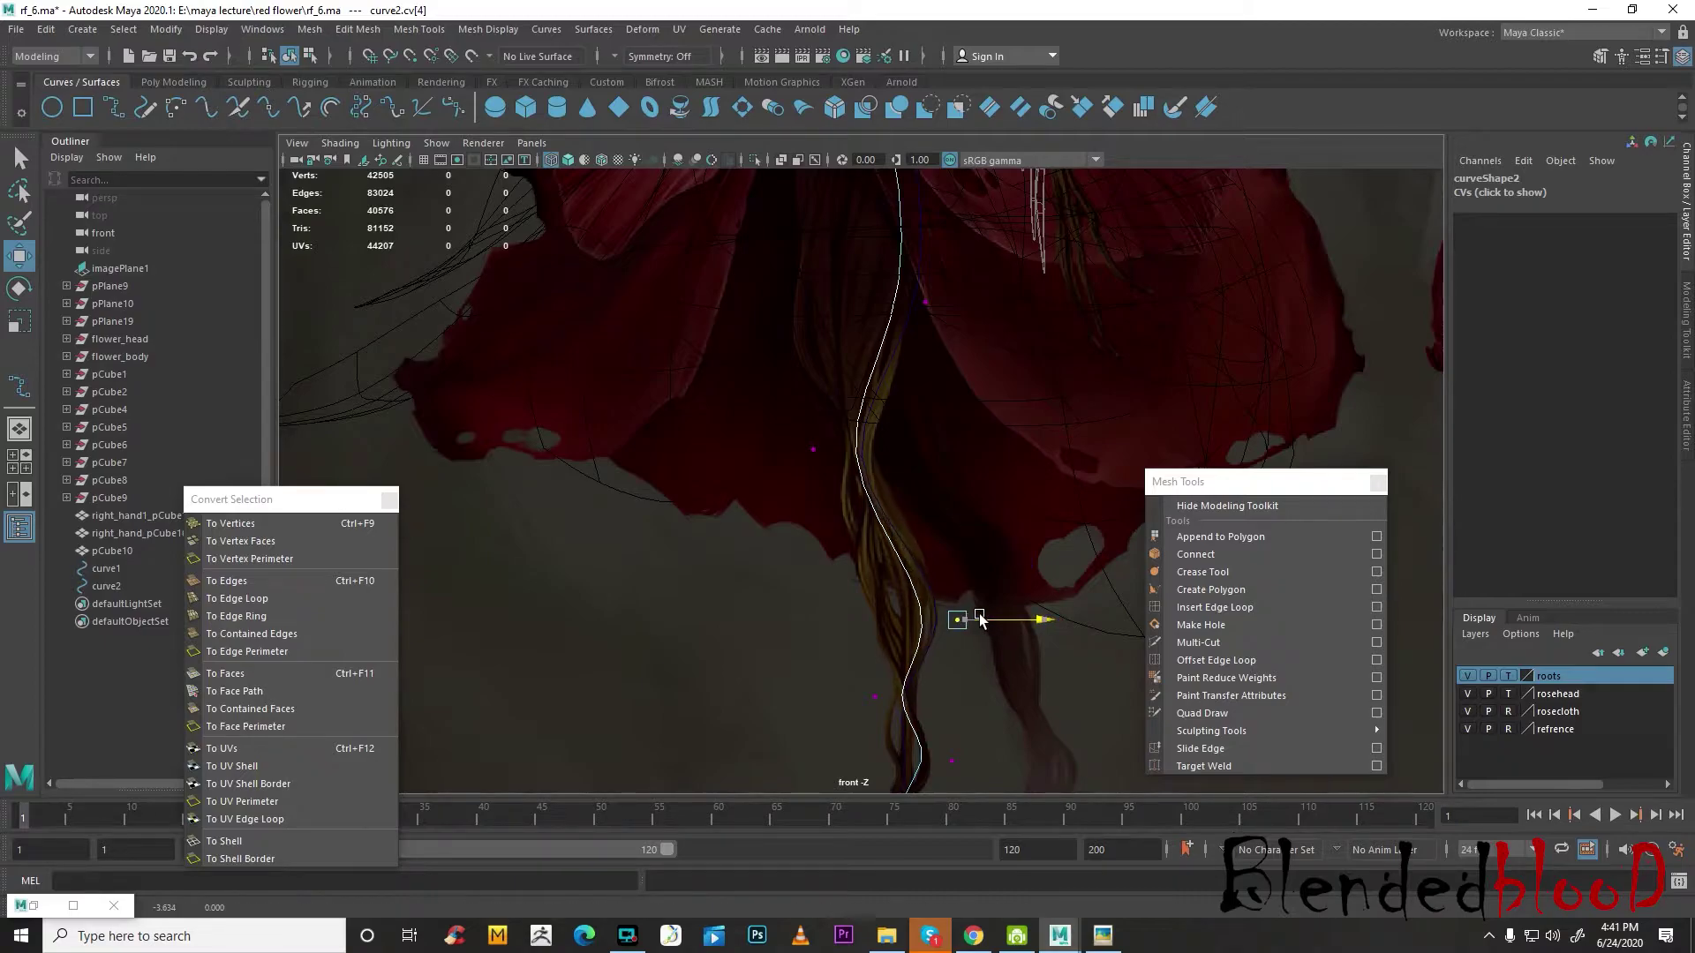
middle_click_drag(944, 675, 949, 616, "alt")
right_click_drag(865, 421, 923, 375)
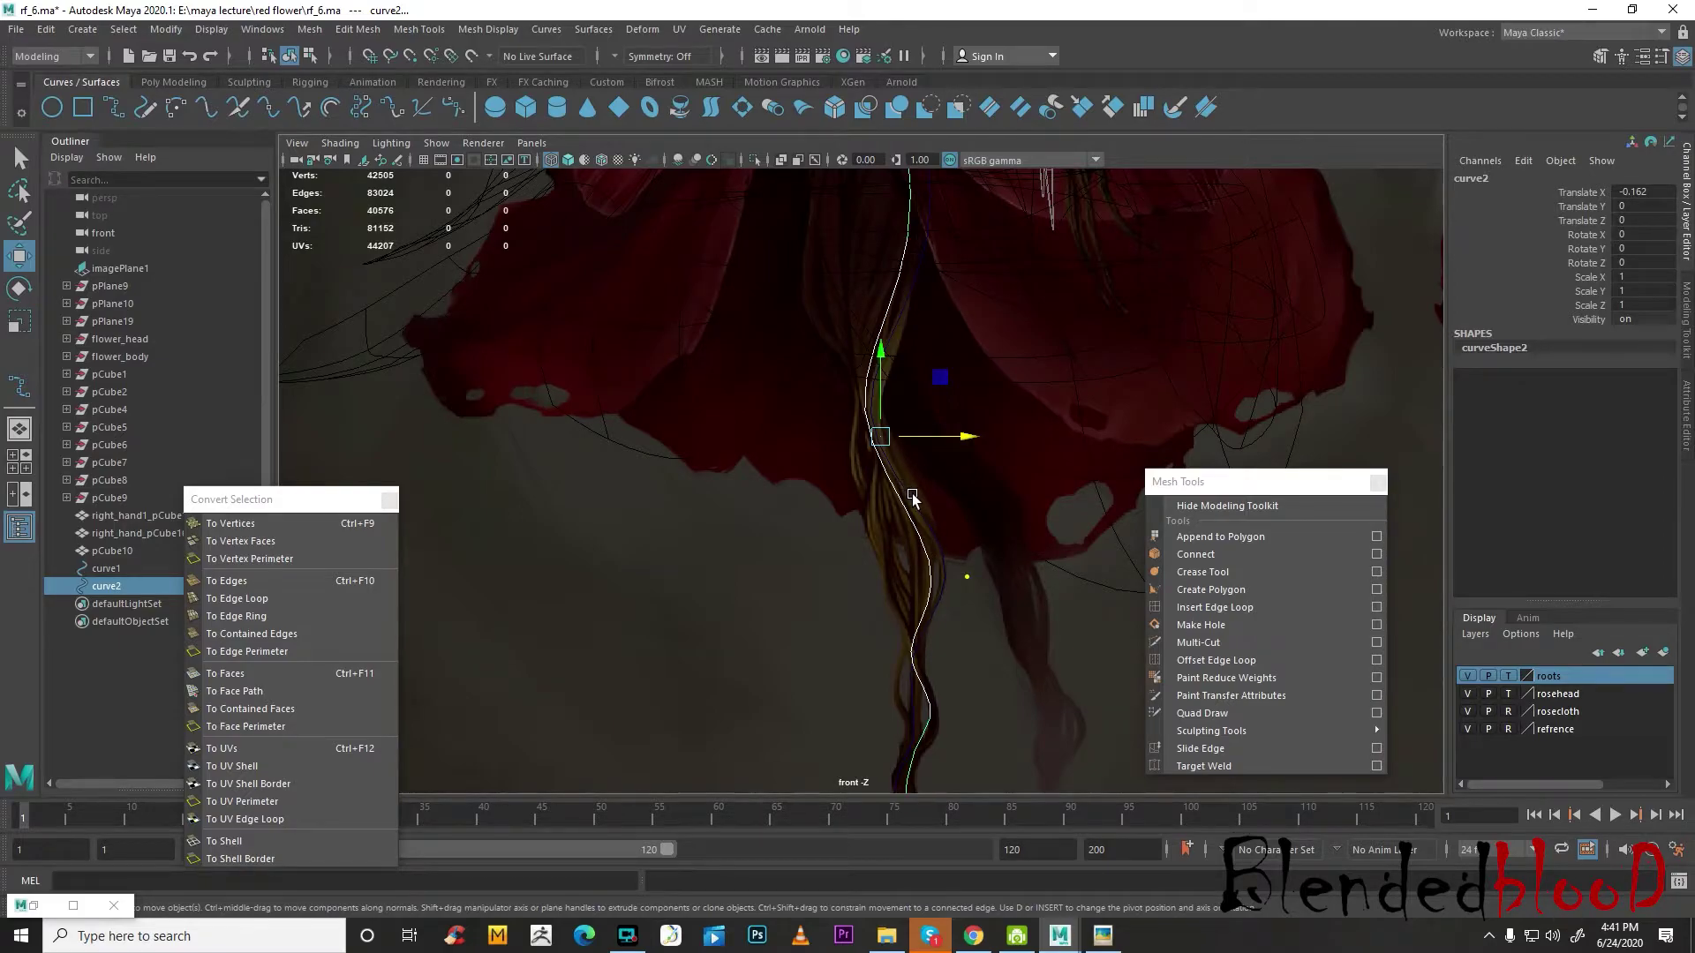
- Inspect the leg curves in perspective, hiding the roots and rosehead layers while leaving the rosecloth layer displayed
left_click(912, 496)
key("space")
key("space")
left_click_drag(1001, 586, 1264, 665, "alt")
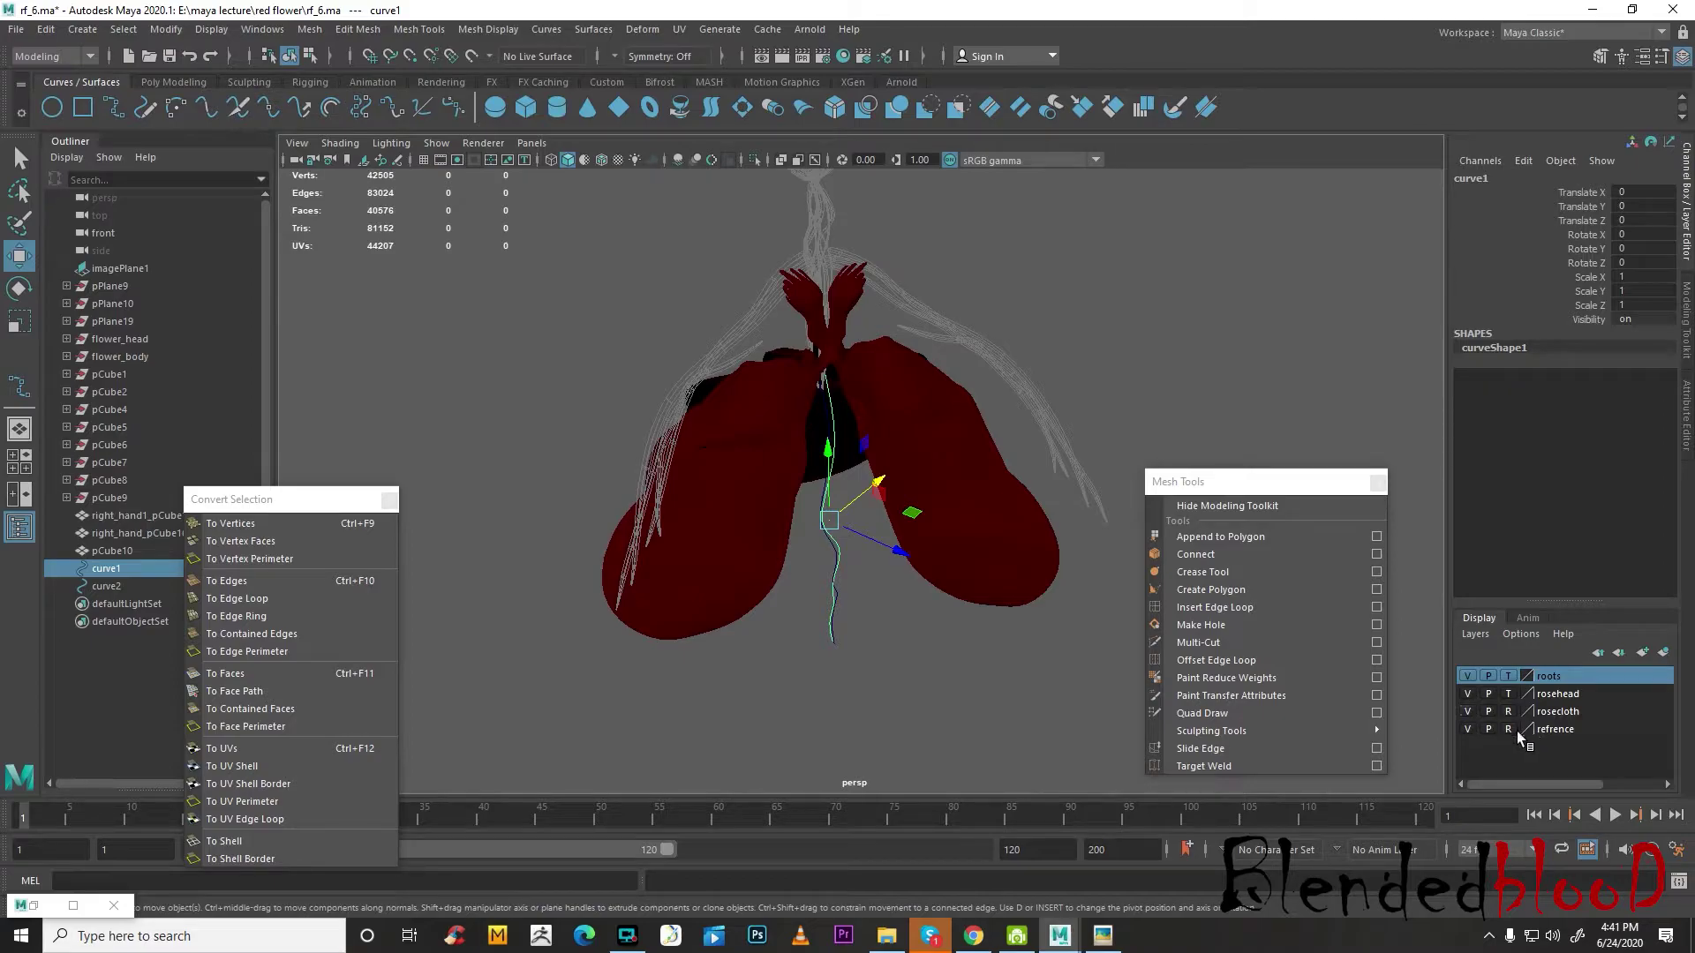
left_click(1467, 712)
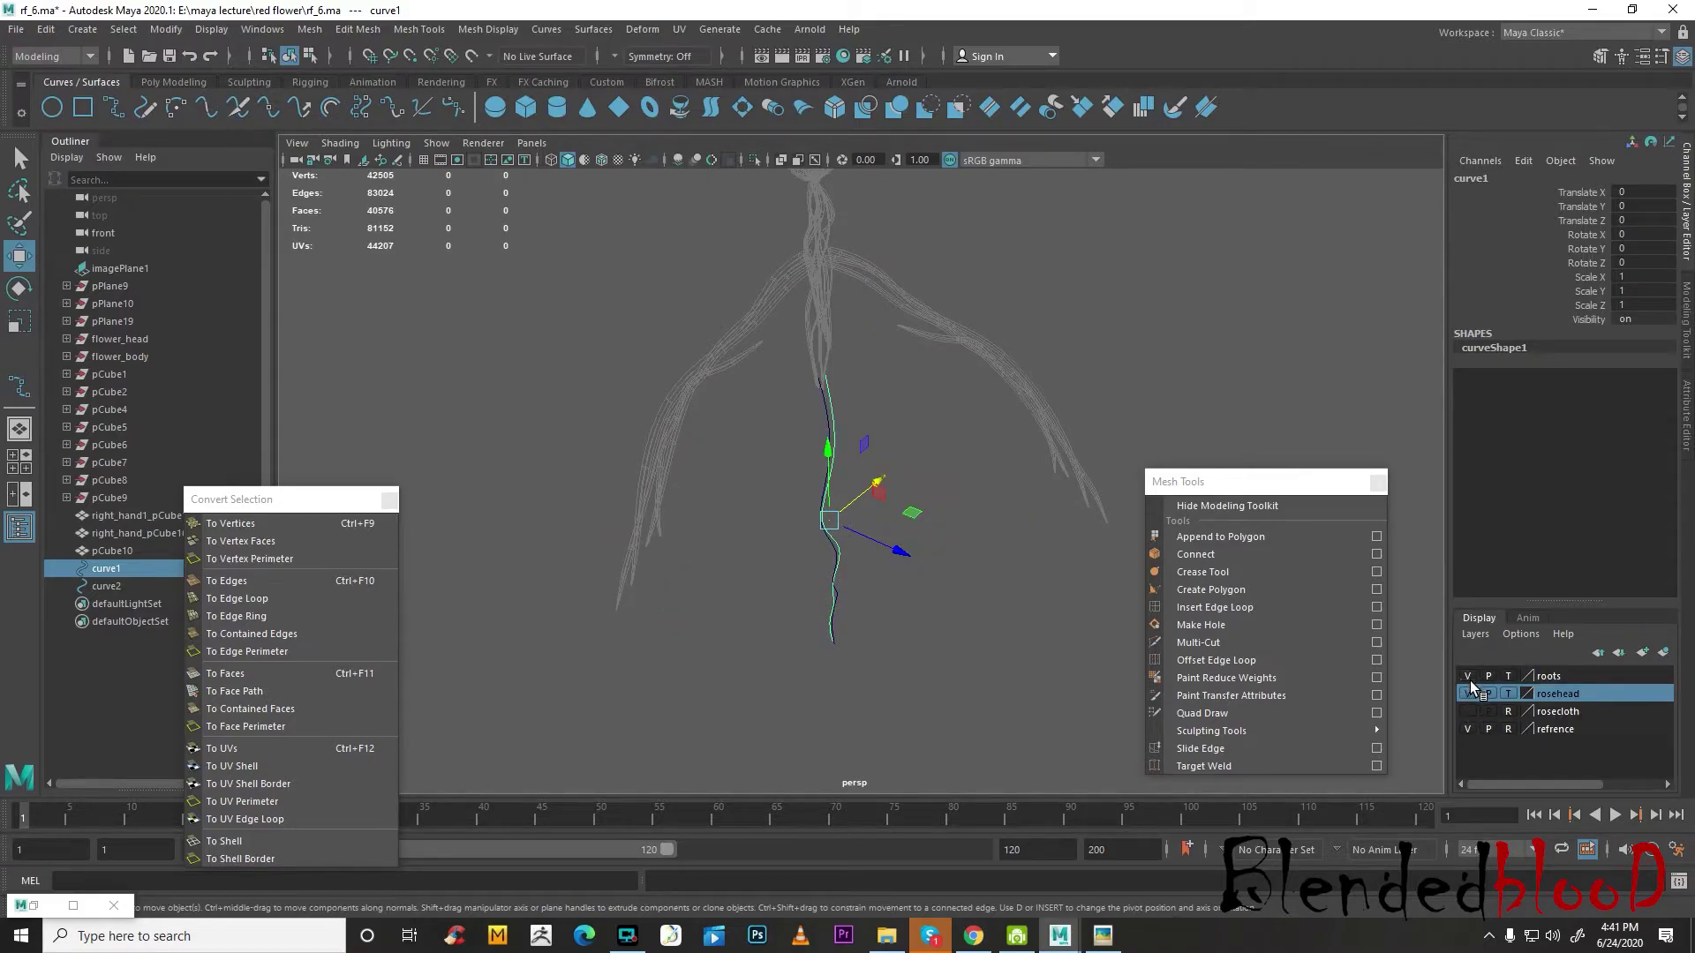
left_click(1467, 677)
left_click_drag(1028, 540, 687, 554, "alt")
left_click_drag(798, 531, 1113, 572, "alt")
left_click(1467, 711)
- Move both leg curves forward in depth under the skirt and undo the last shift
scroll(924, 562, "up", 3)
mouse_move(942, 569)
left_mouse_down("alt")
mouse_move(991, 586)
mouse_move(971, 583)
left_mouse_up("alt")
left_click_drag(927, 558, 913, 615)
left_click_drag(934, 505, 949, 574)
scroll(959, 590, "down", 3)
left_click_drag(986, 501, 971, 551)
key("ctrl+z")
- Reposition both leg curves in the top view and realign them with the painted vine in the front view
key("space")
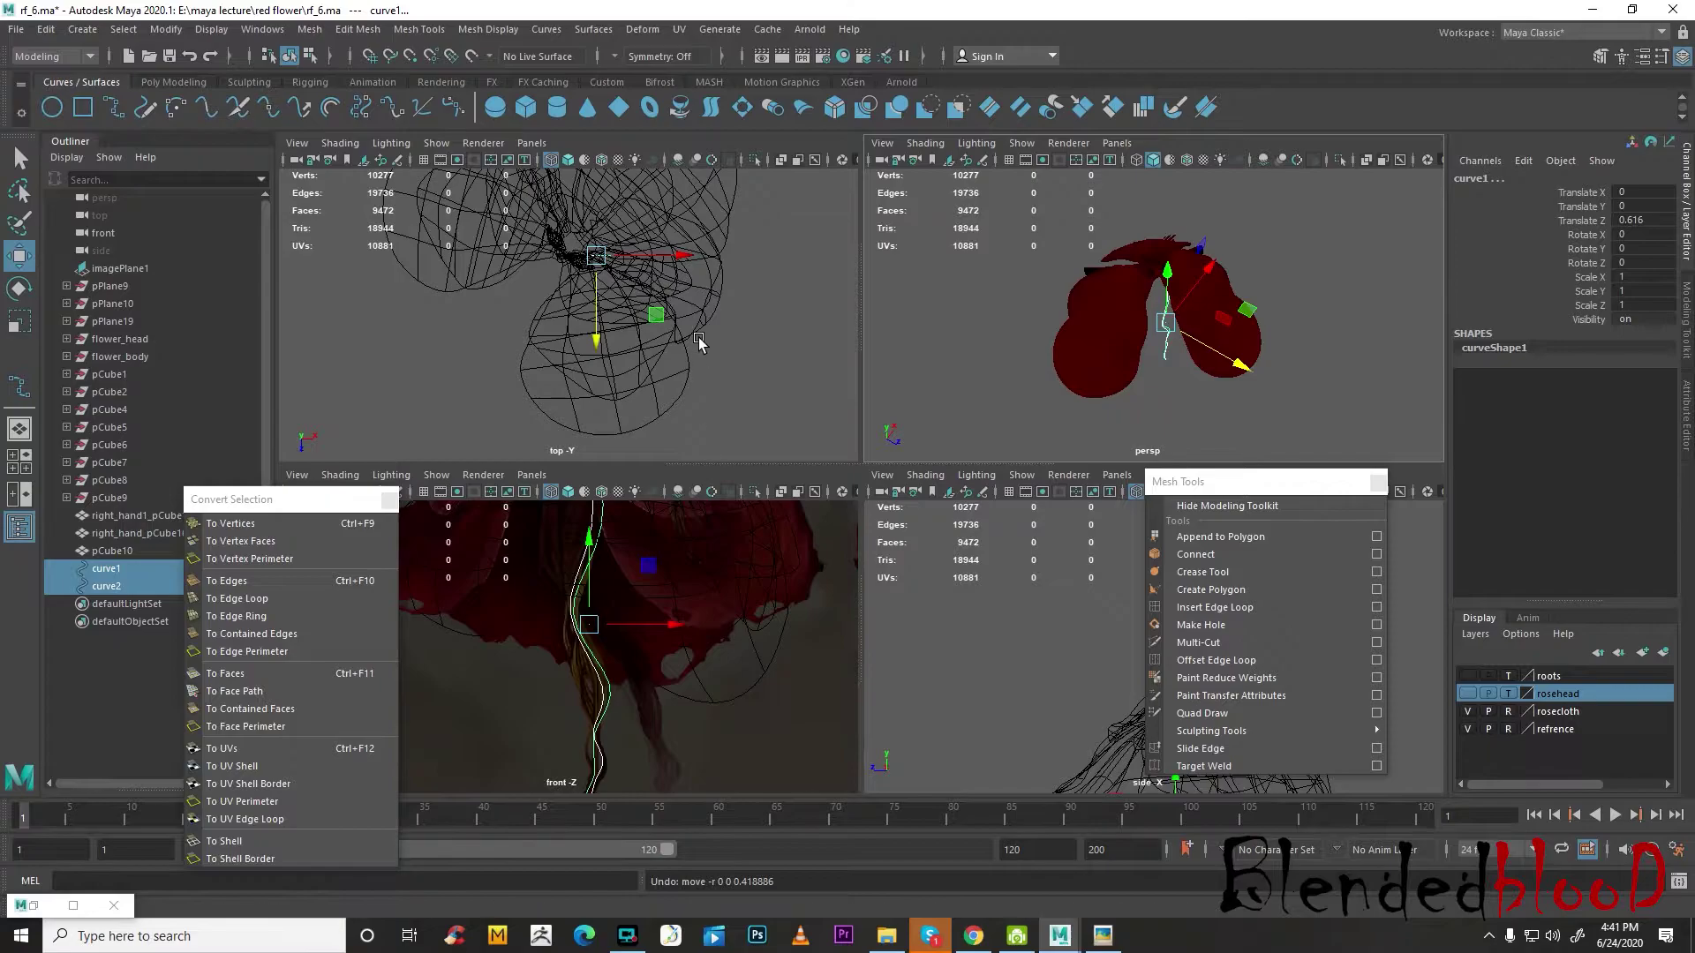
key("space")
left_click_drag(930, 388, 918, 374)
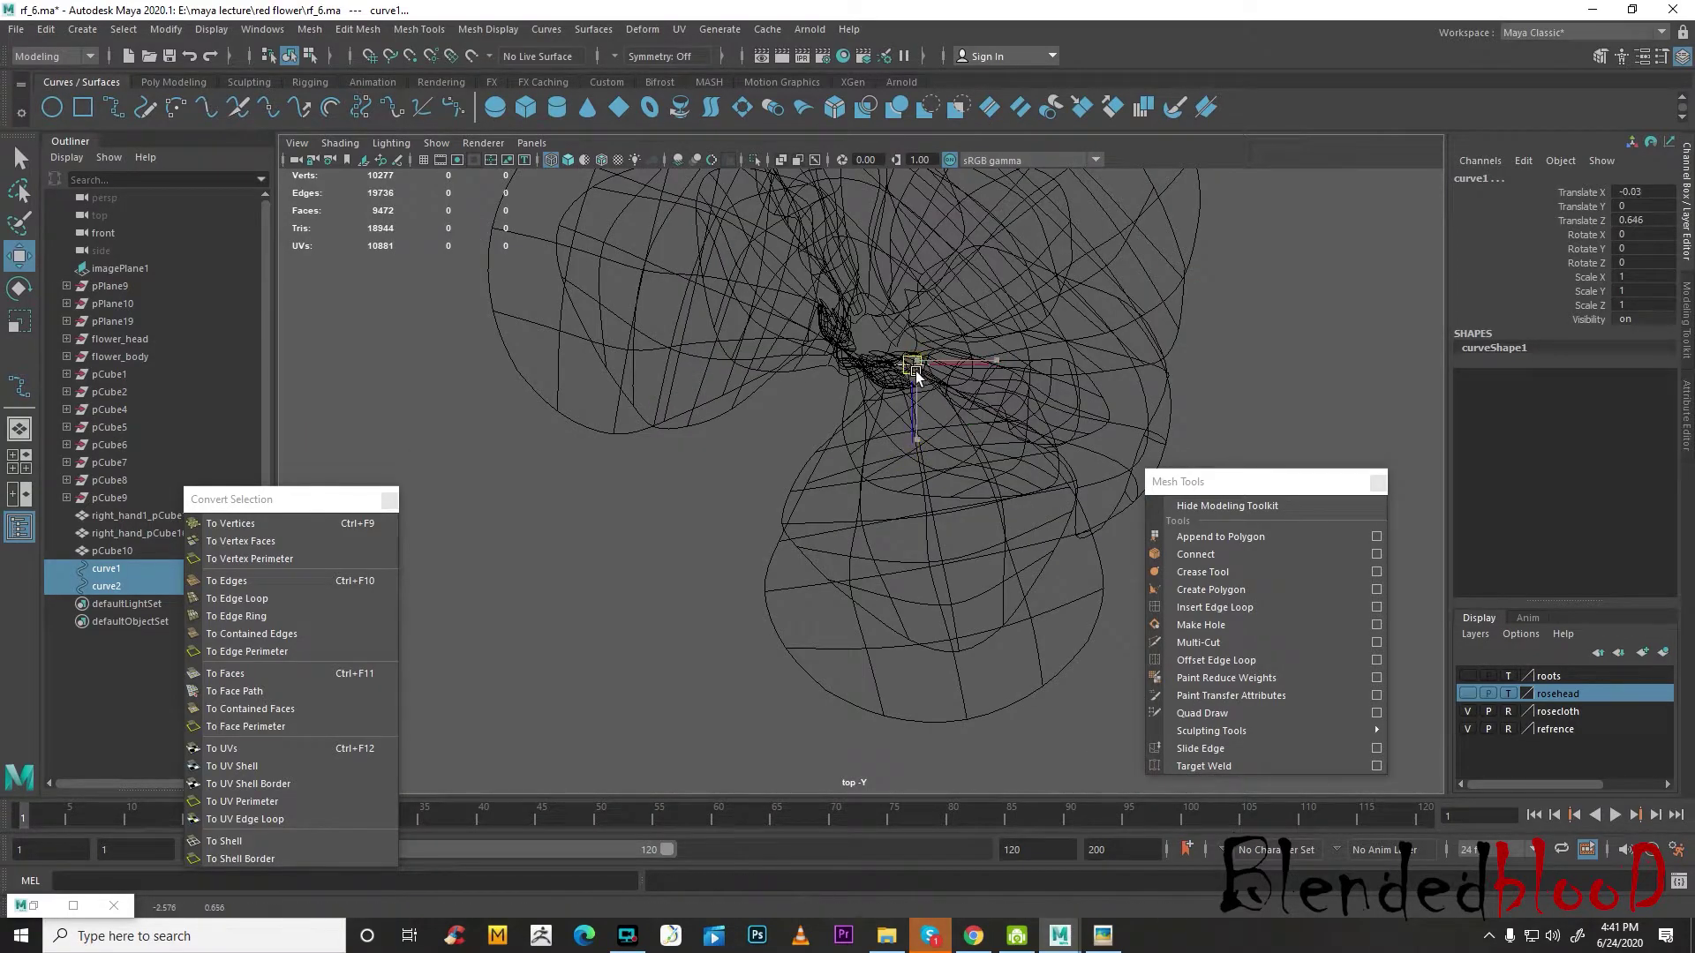
key("space")
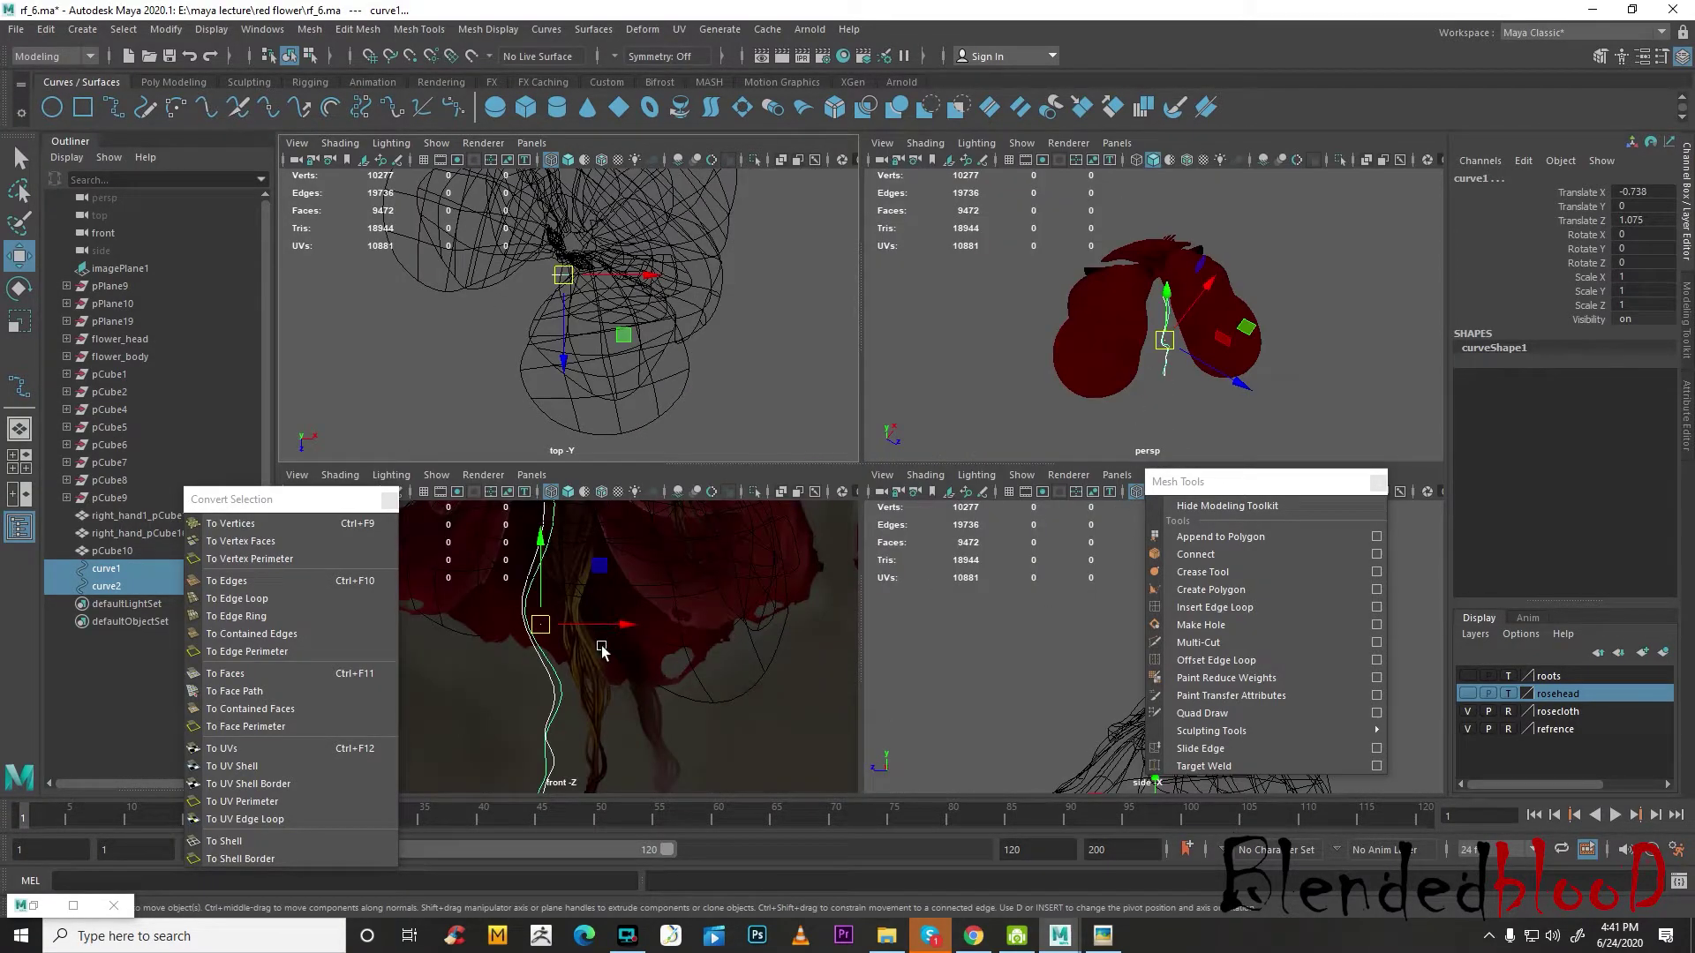
left_click_drag(629, 632, 739, 510)
key("space")
- Offset the middle control vertices of the second leg curve in depth, away from the first curve
left_click_drag(1121, 410, 804, 501, "alt")
right_click_drag(804, 501, 699, 505)
left_click_drag(755, 557, 860, 640)
left_click_drag(744, 608, 705, 609)
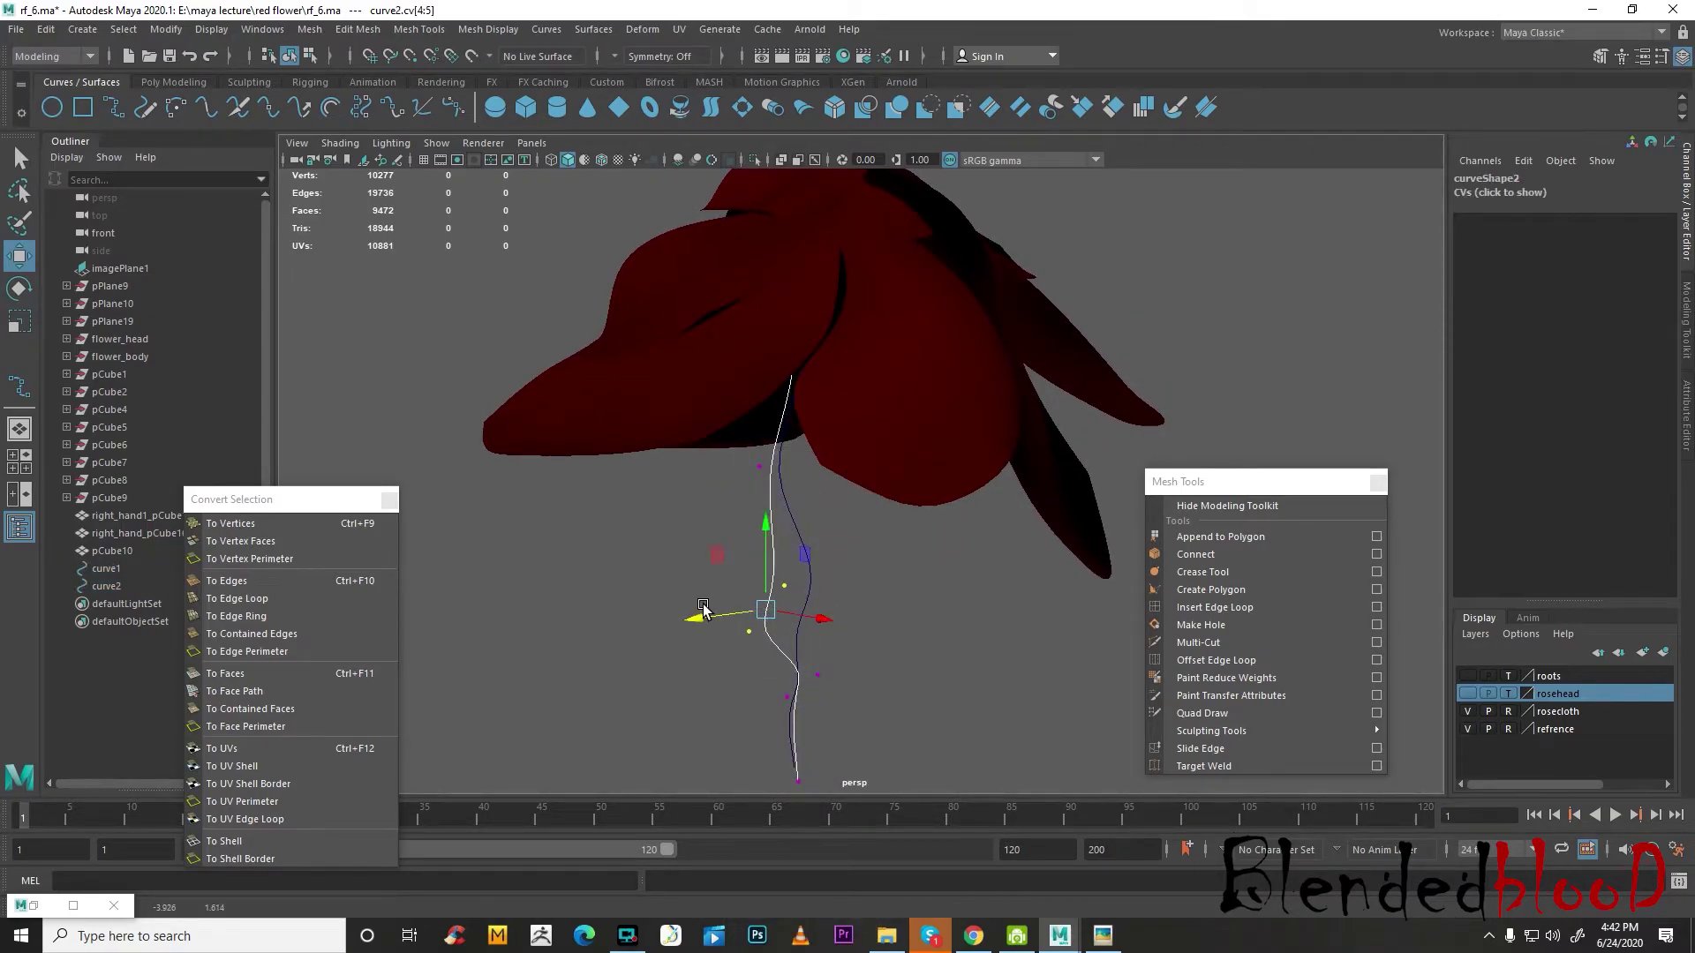
- Shift the lower and upper control vertices of the second leg curve in depth to separate it from the first
middle_click_drag(849, 696, 865, 543, "alt")
left_click_drag(757, 514, 909, 671)
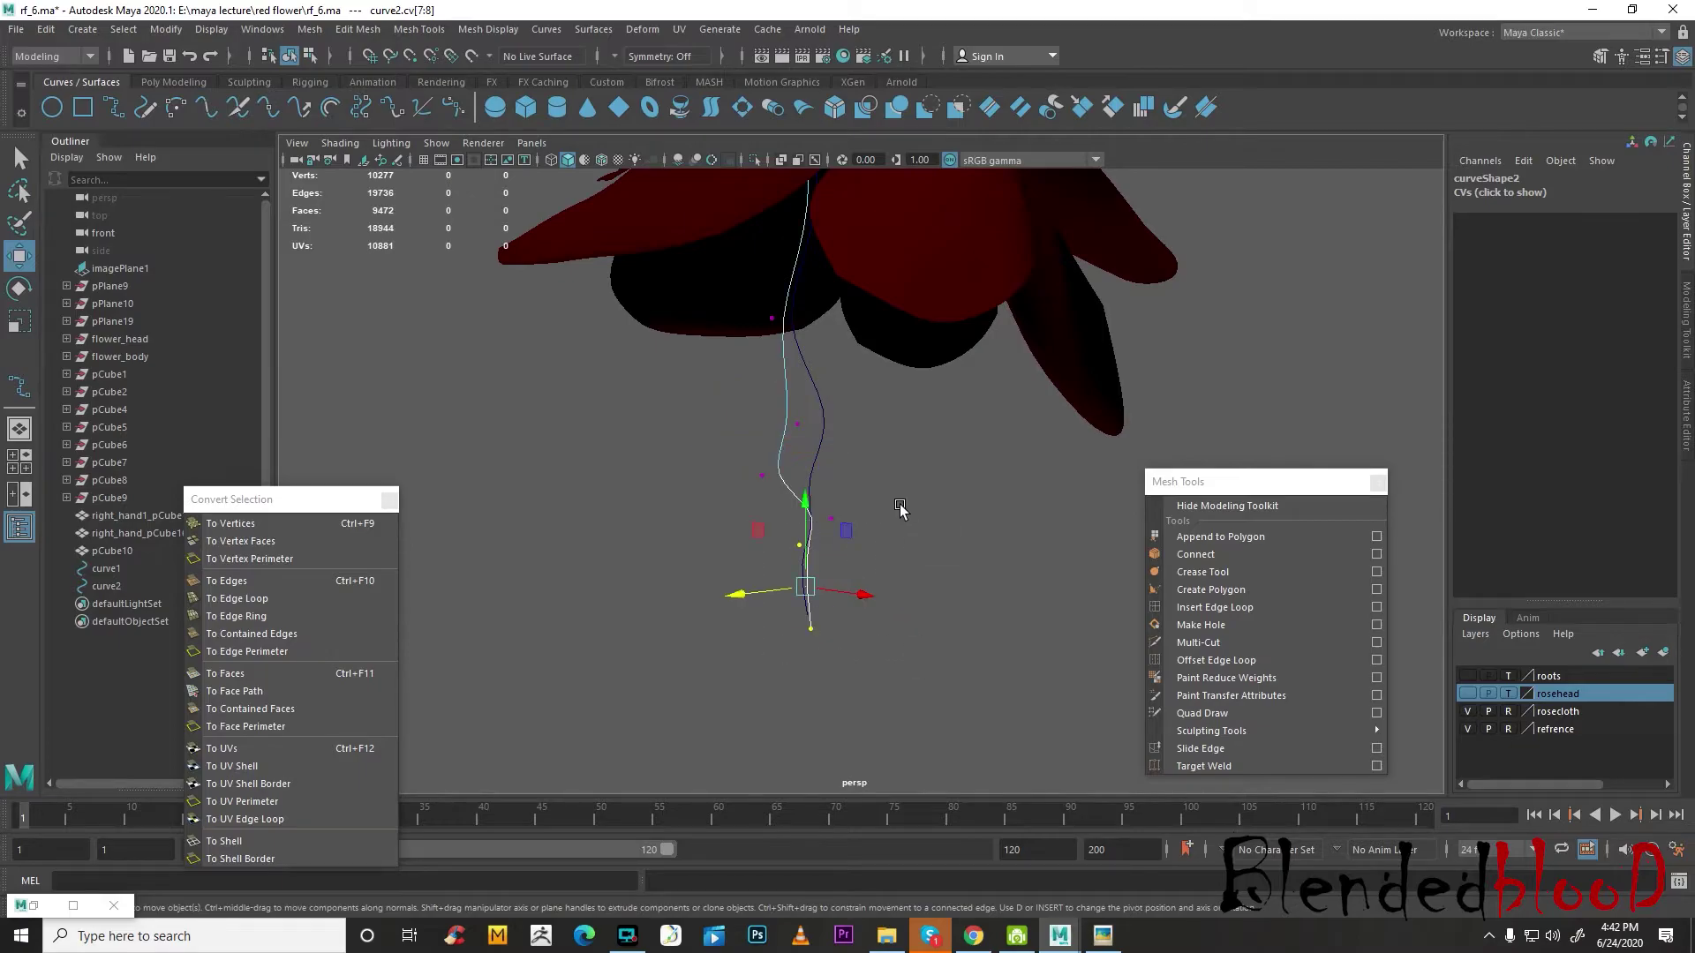
left_click_drag(746, 582, 817, 662)
left_click_drag(719, 633, 756, 409)
left_click(773, 321)
left_click_drag(747, 319, 730, 480)
left_click(761, 399)
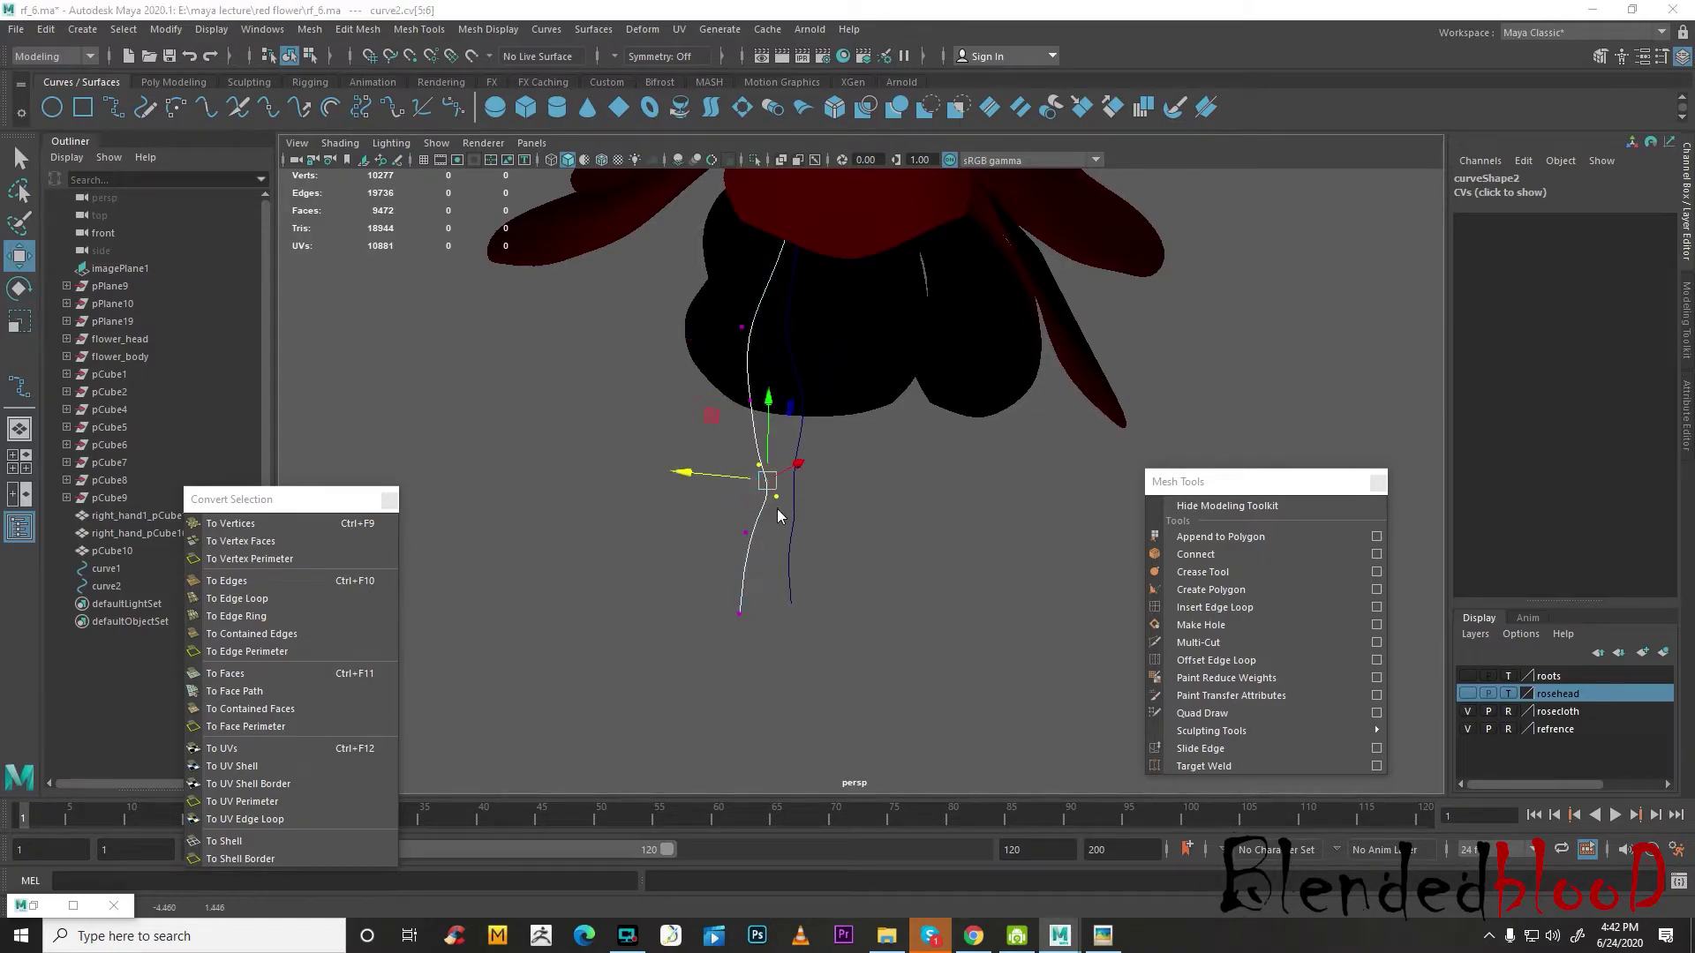
- From the side, reshape the second curve's upper control vertices in depth so it bows around the first curve
key("space")
left_click_drag(1143, 342, 1235, 381, "alt")
key("space")
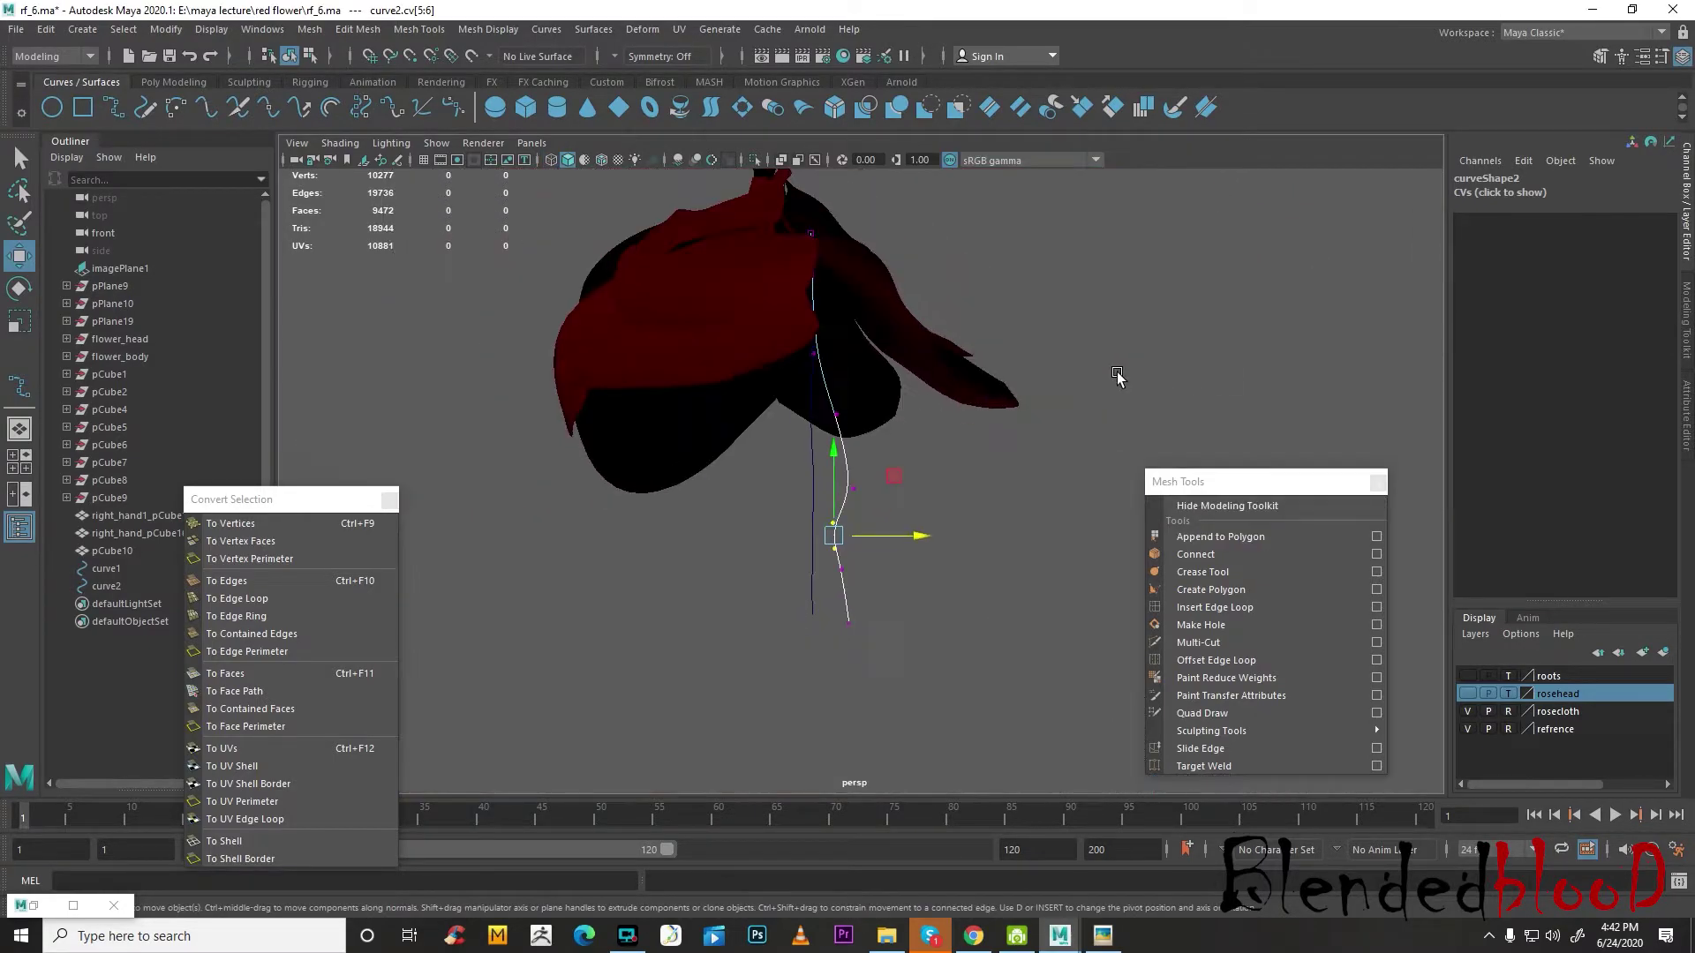
left_click_drag(786, 394, 786, 396)
left_click_drag(880, 369, 923, 379)
left_click_drag(825, 419, 913, 433)
left_click_drag(895, 354, 837, 455)
left_click_drag(929, 431, 919, 432)
- Adjust the depth of the second curve's lowest control vertices near the foot and return to the four-view layout
left_click_drag(927, 678, 838, 567)
left_click_drag(887, 653, 843, 530)
key("space")
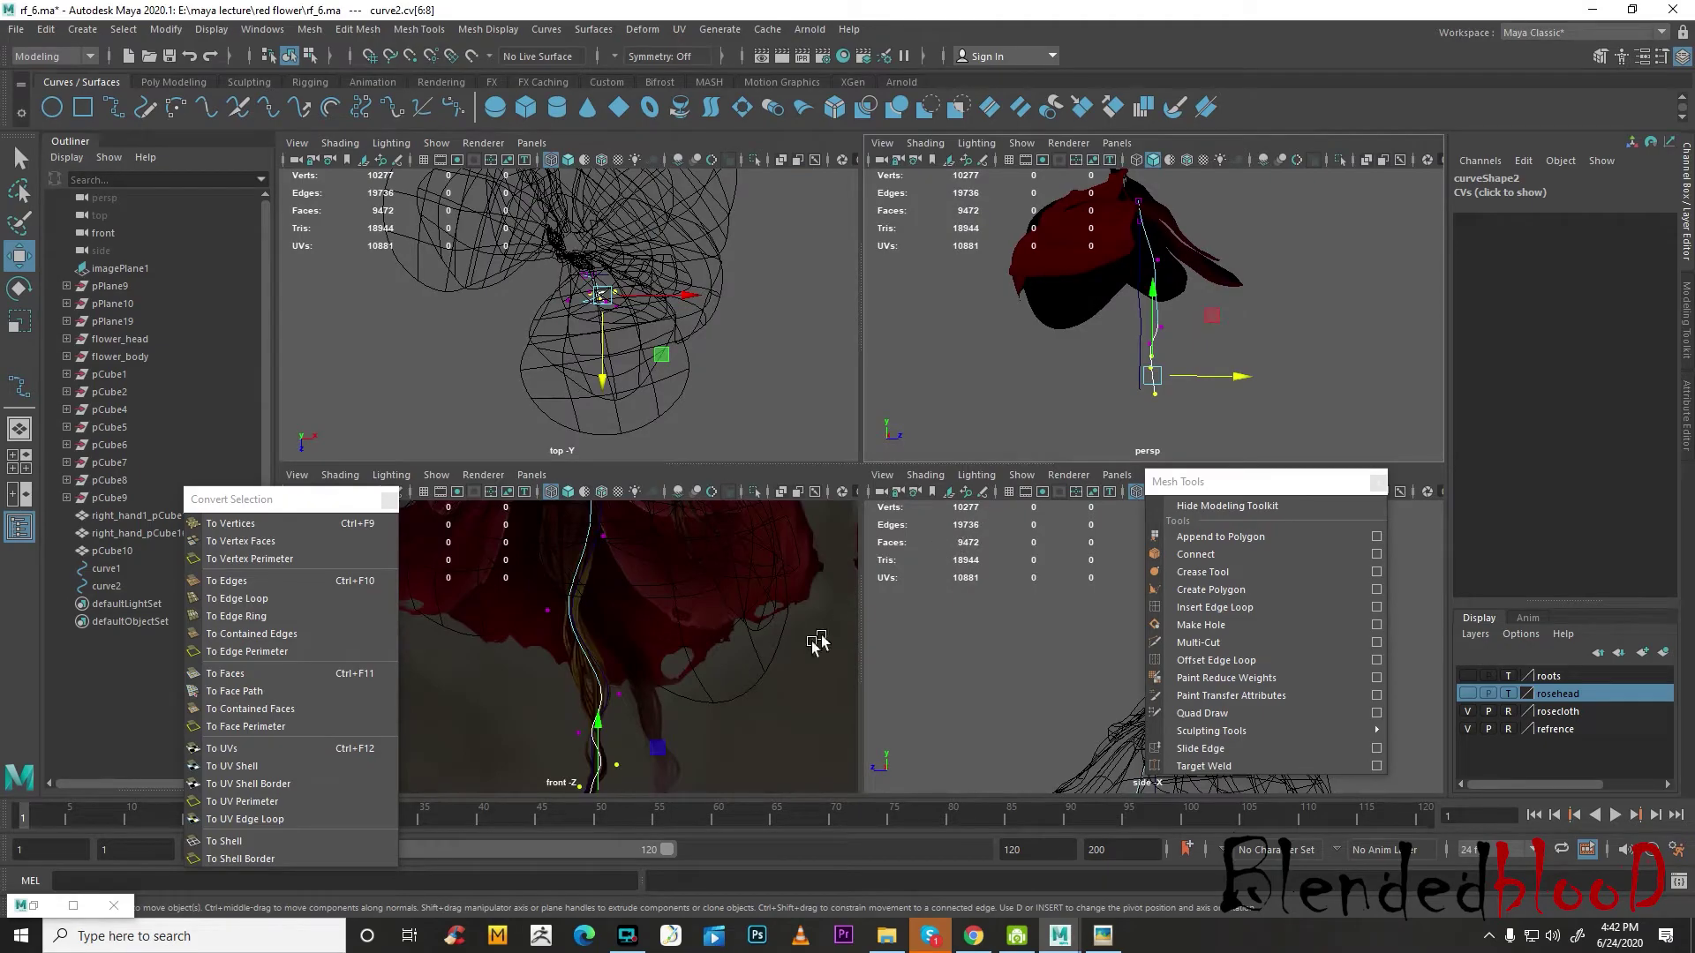
- Return to object selection, select curve1 beneath the flower, and delete it
key("space")
key("r")
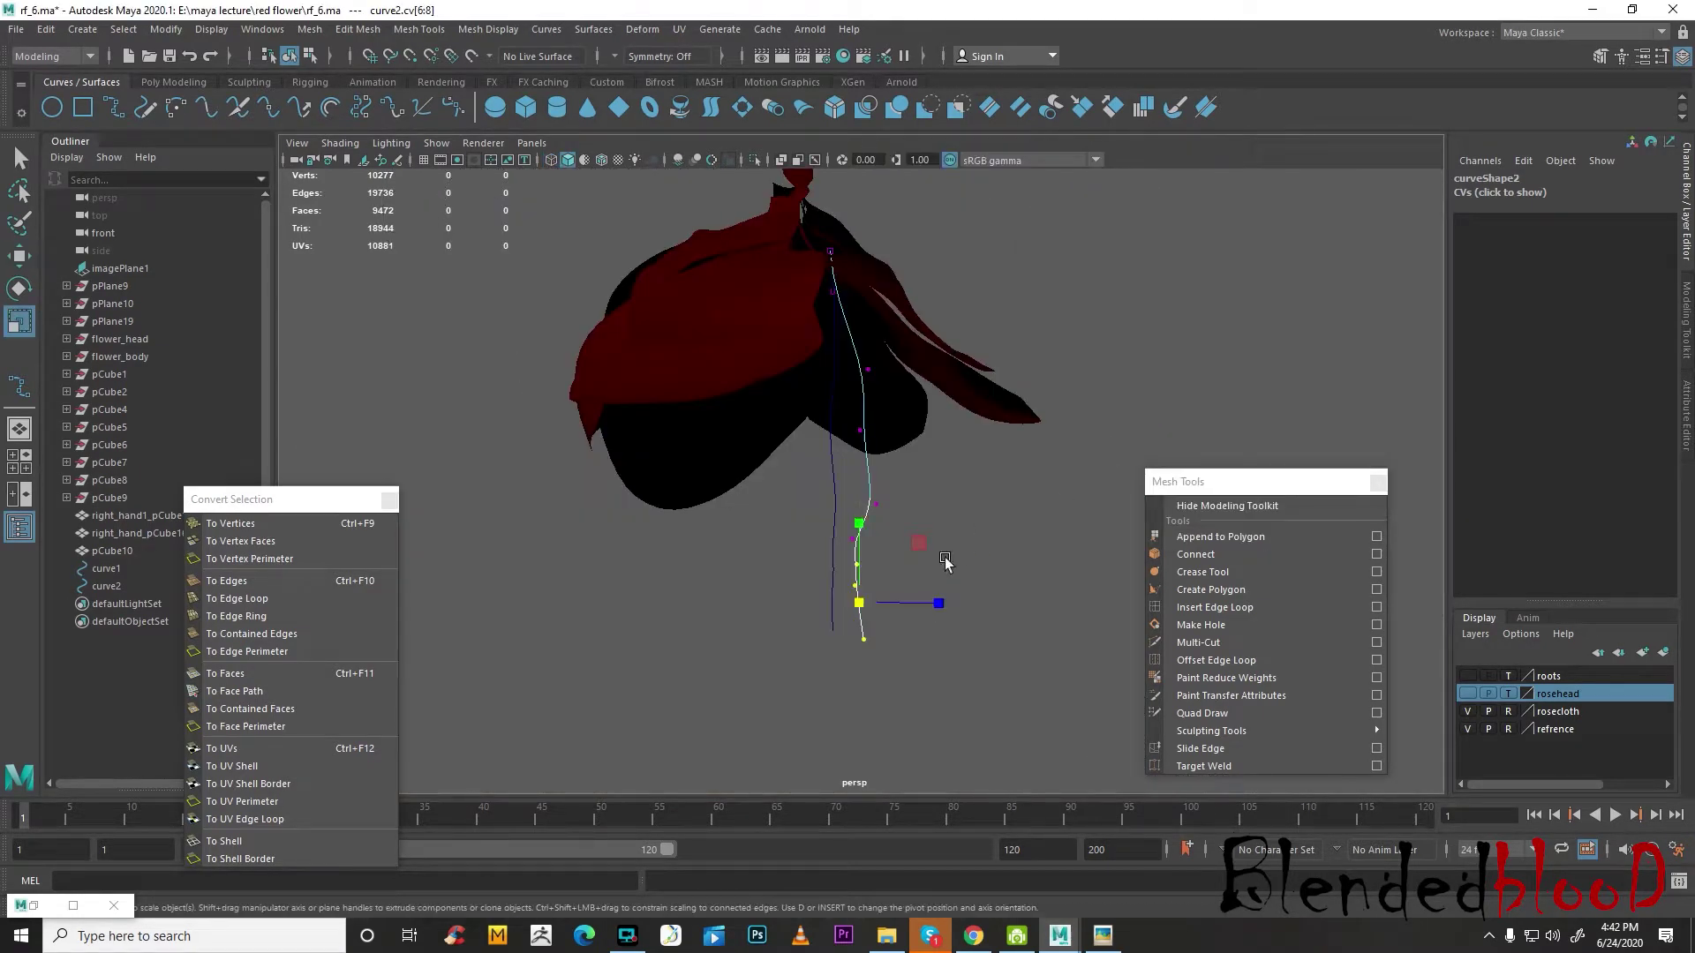
key("w")
left_click_drag(706, 609, 943, 604, "alt")
right_click_drag(863, 390, 955, 346)
left_click(835, 491)
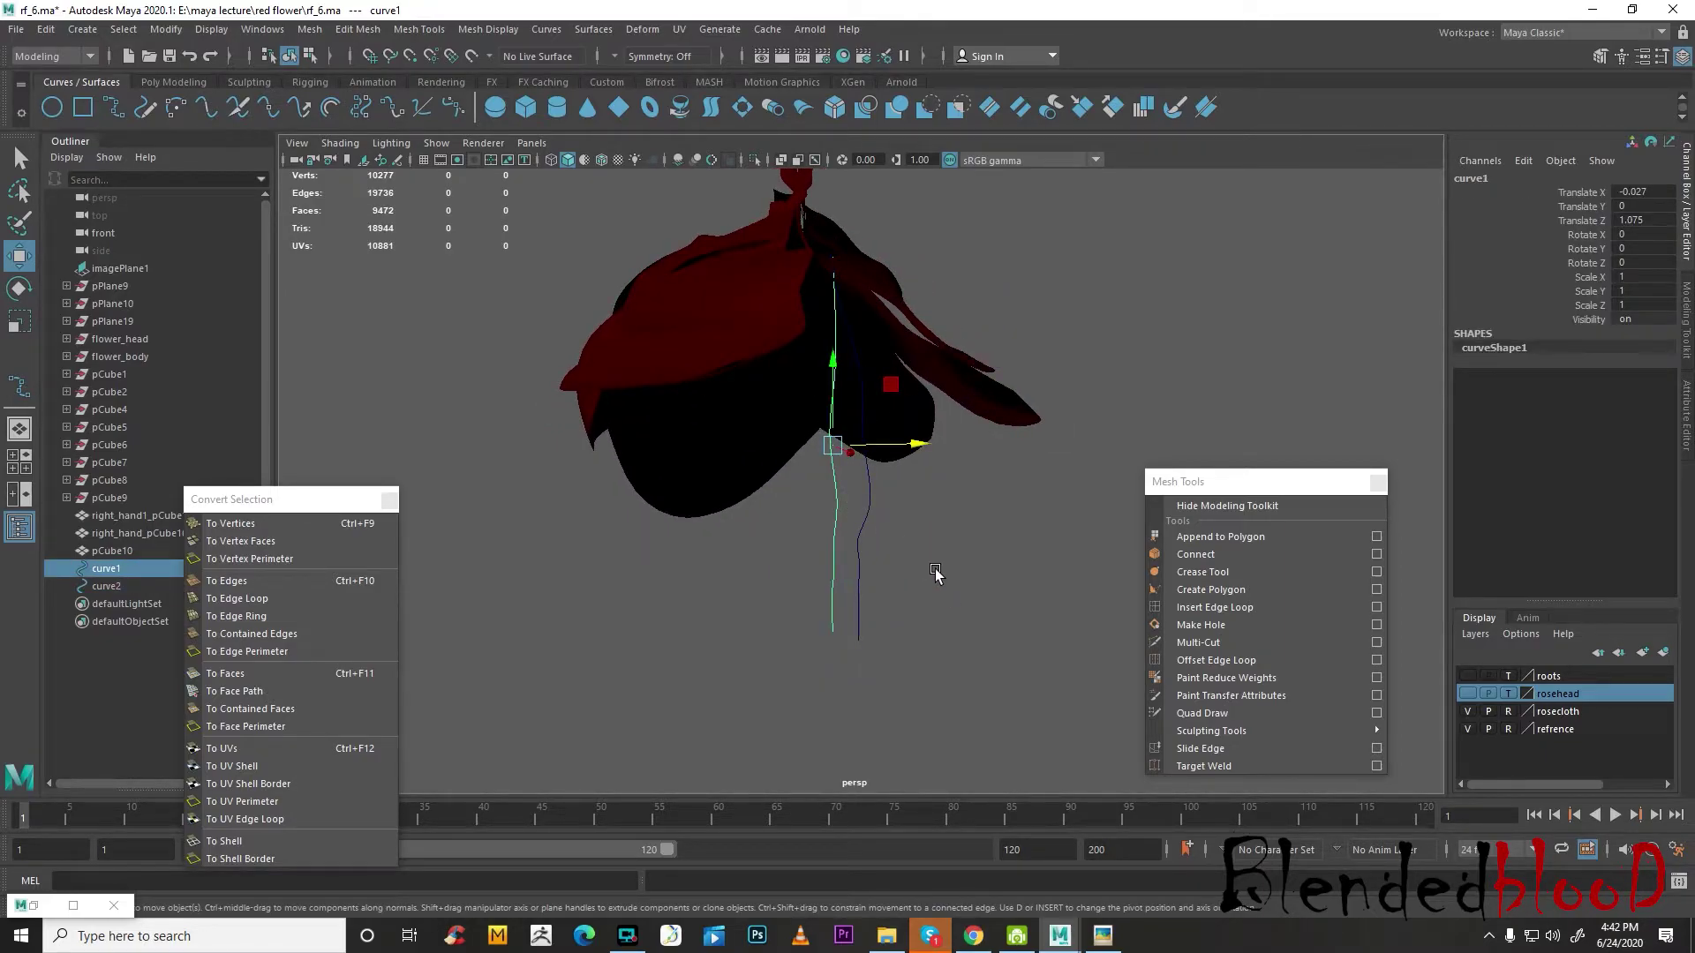
key("space")
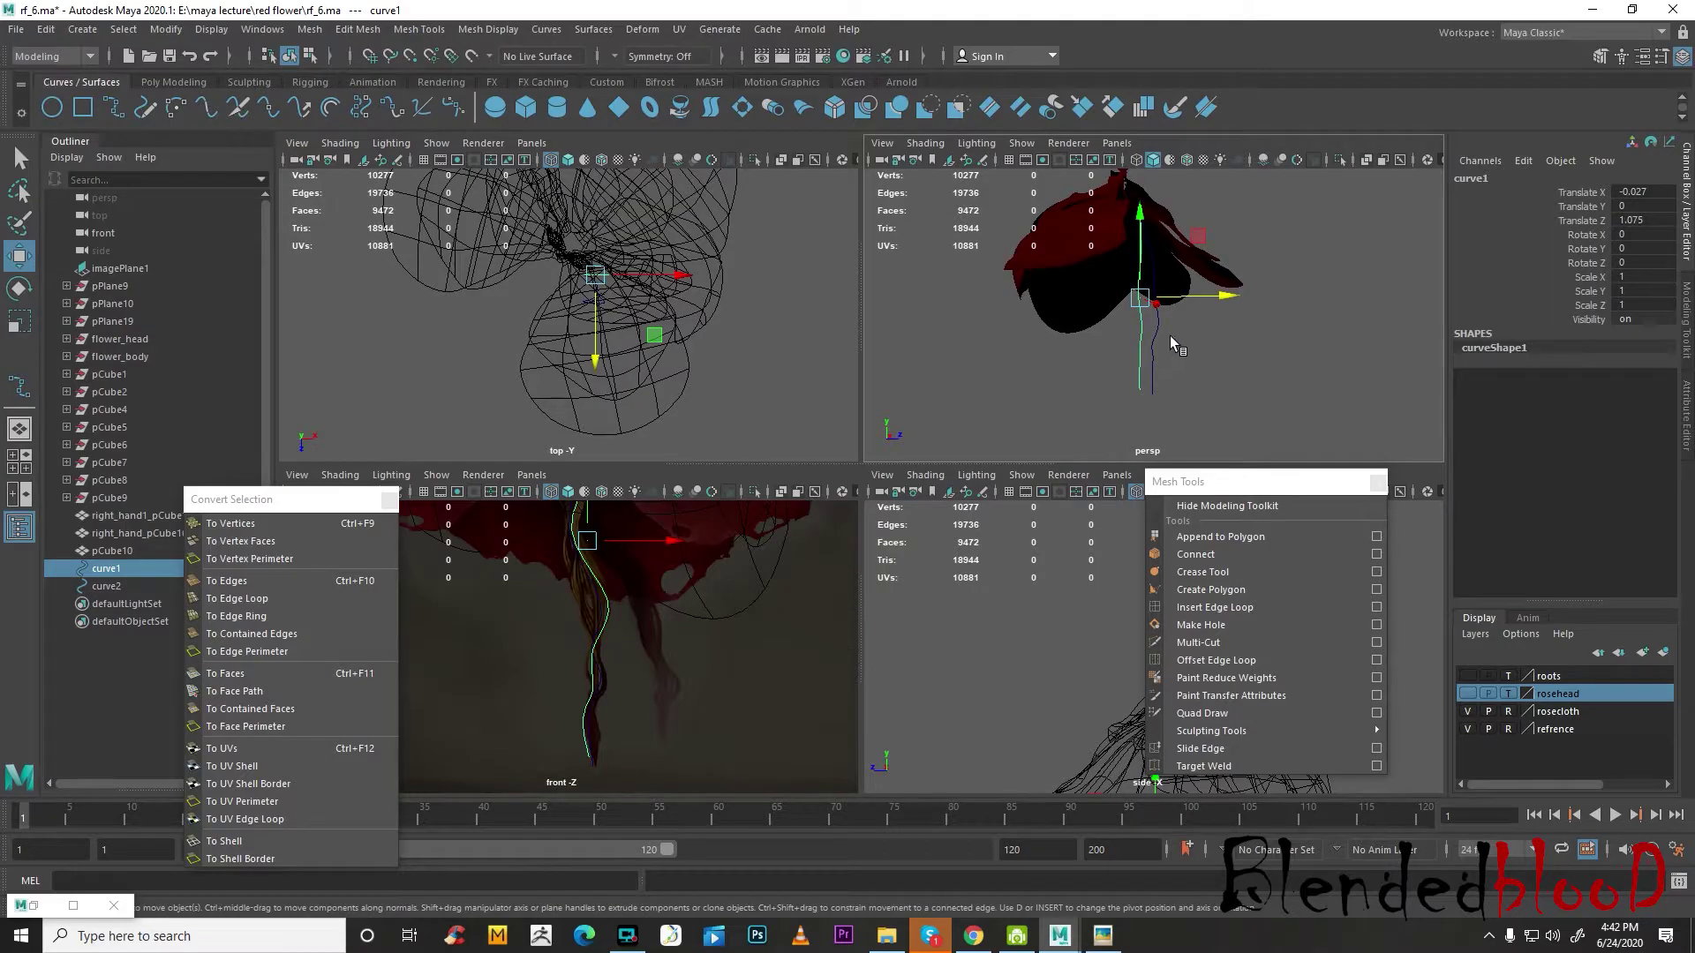
left_click(1151, 355)
key("space")
- Duplicate curve2 and shift the copy sideways in the front view to about -0.08 in X
key("space")
left_click(1154, 372)
left_click_drag(1160, 374, 1201, 380, "alt")
key("space")
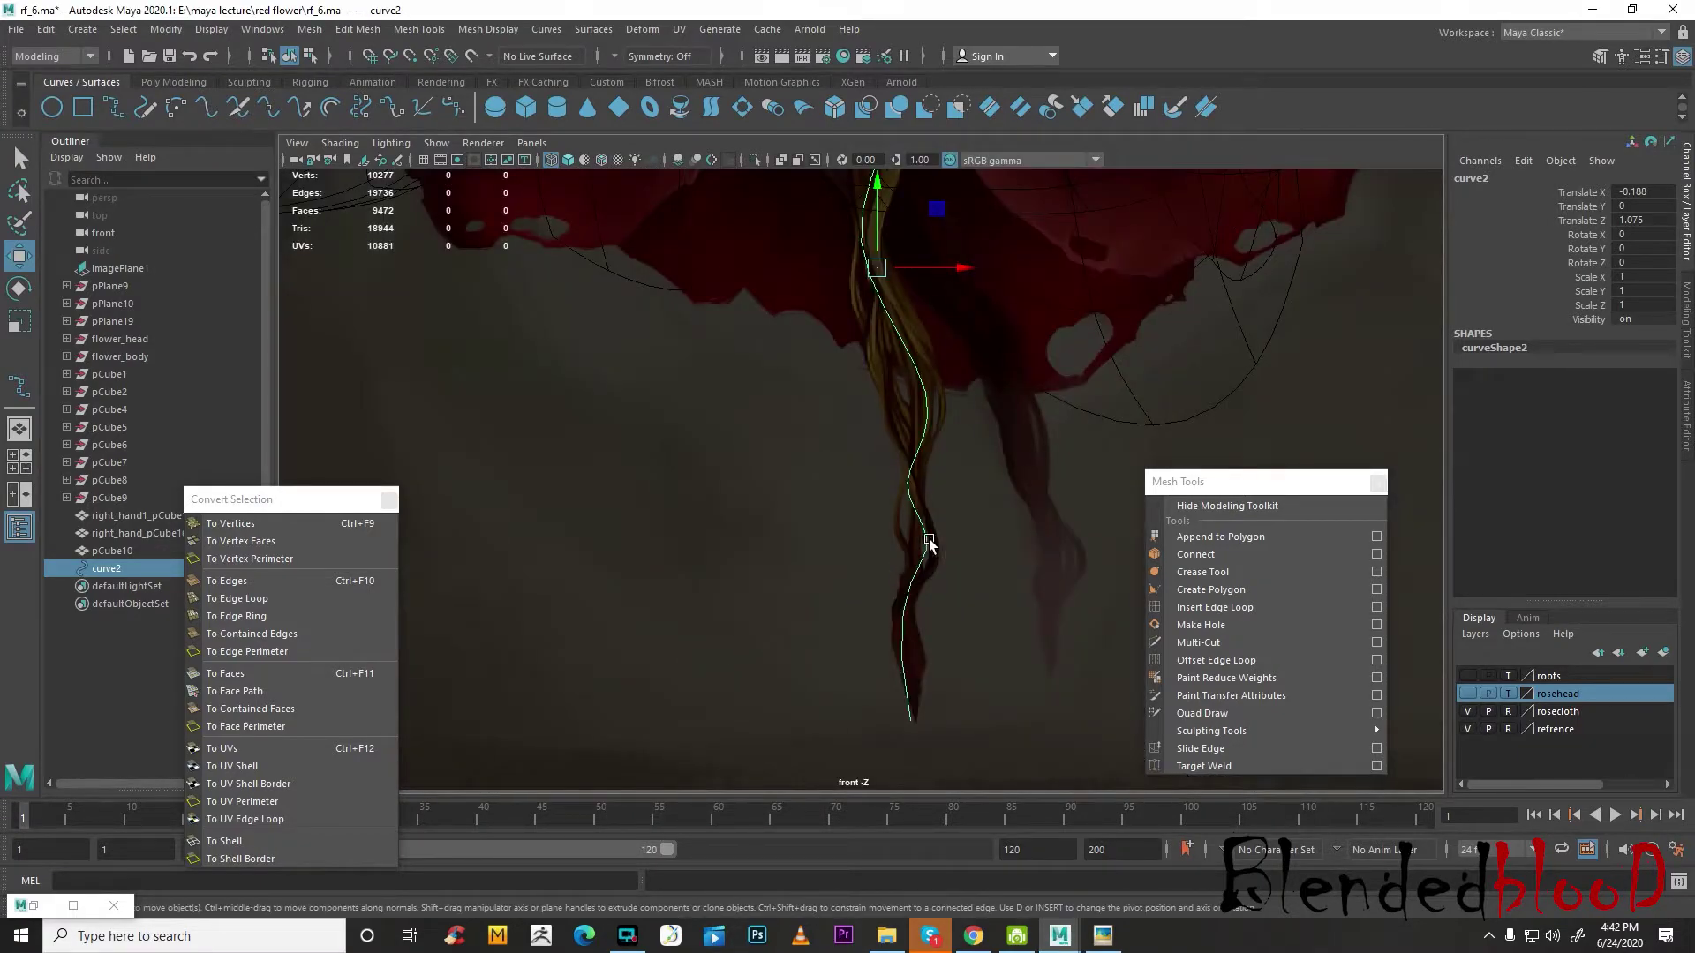
middle_click_drag(924, 497, 902, 553, "alt")
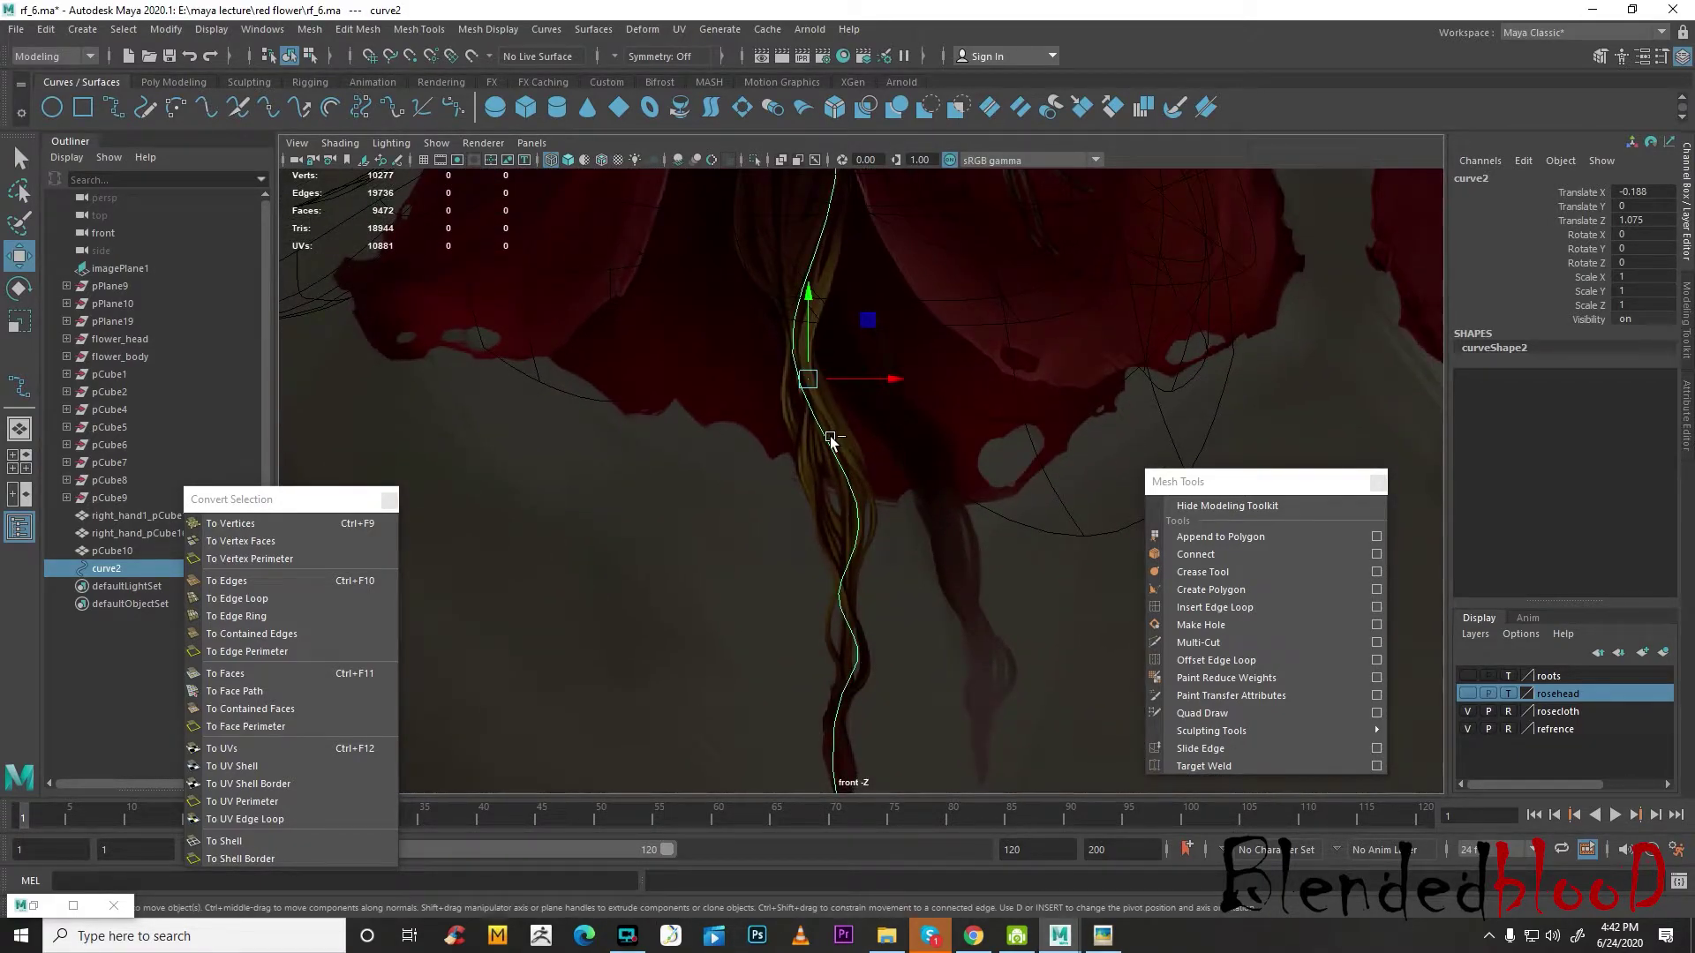
key("ctrl+d")
left_click_drag(883, 380, 898, 389)
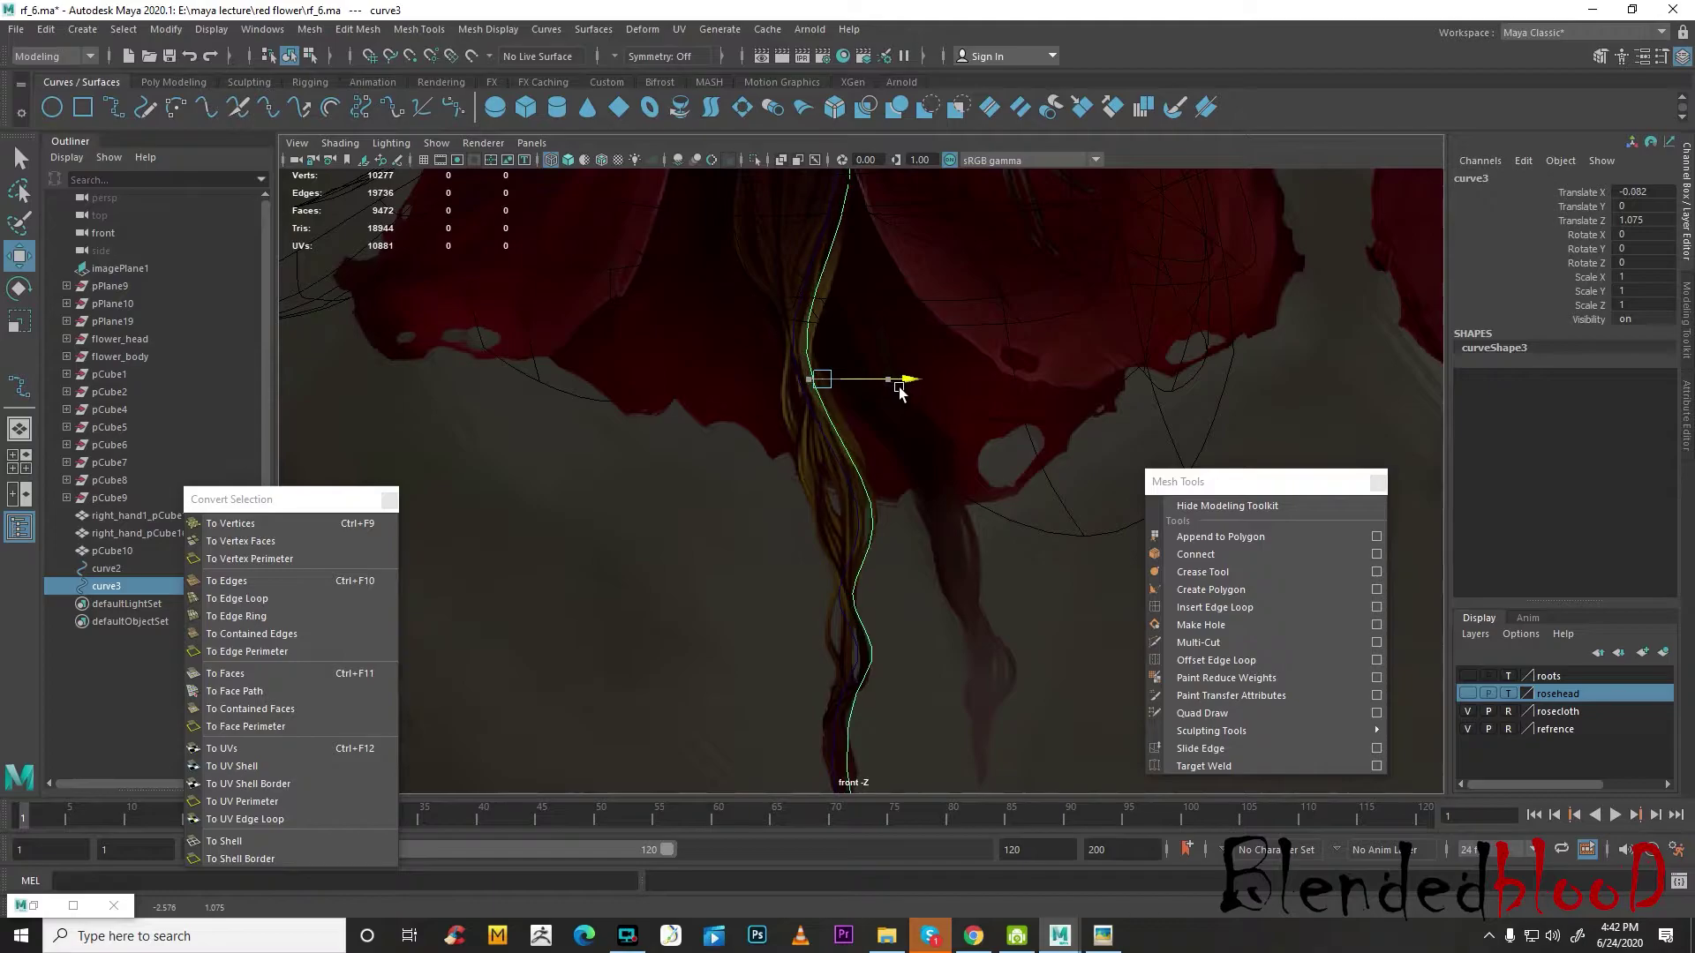
- Reposition the upper control vertices of curve3 to follow a strand of the reference root
right_click_drag(845, 452, 770, 364)
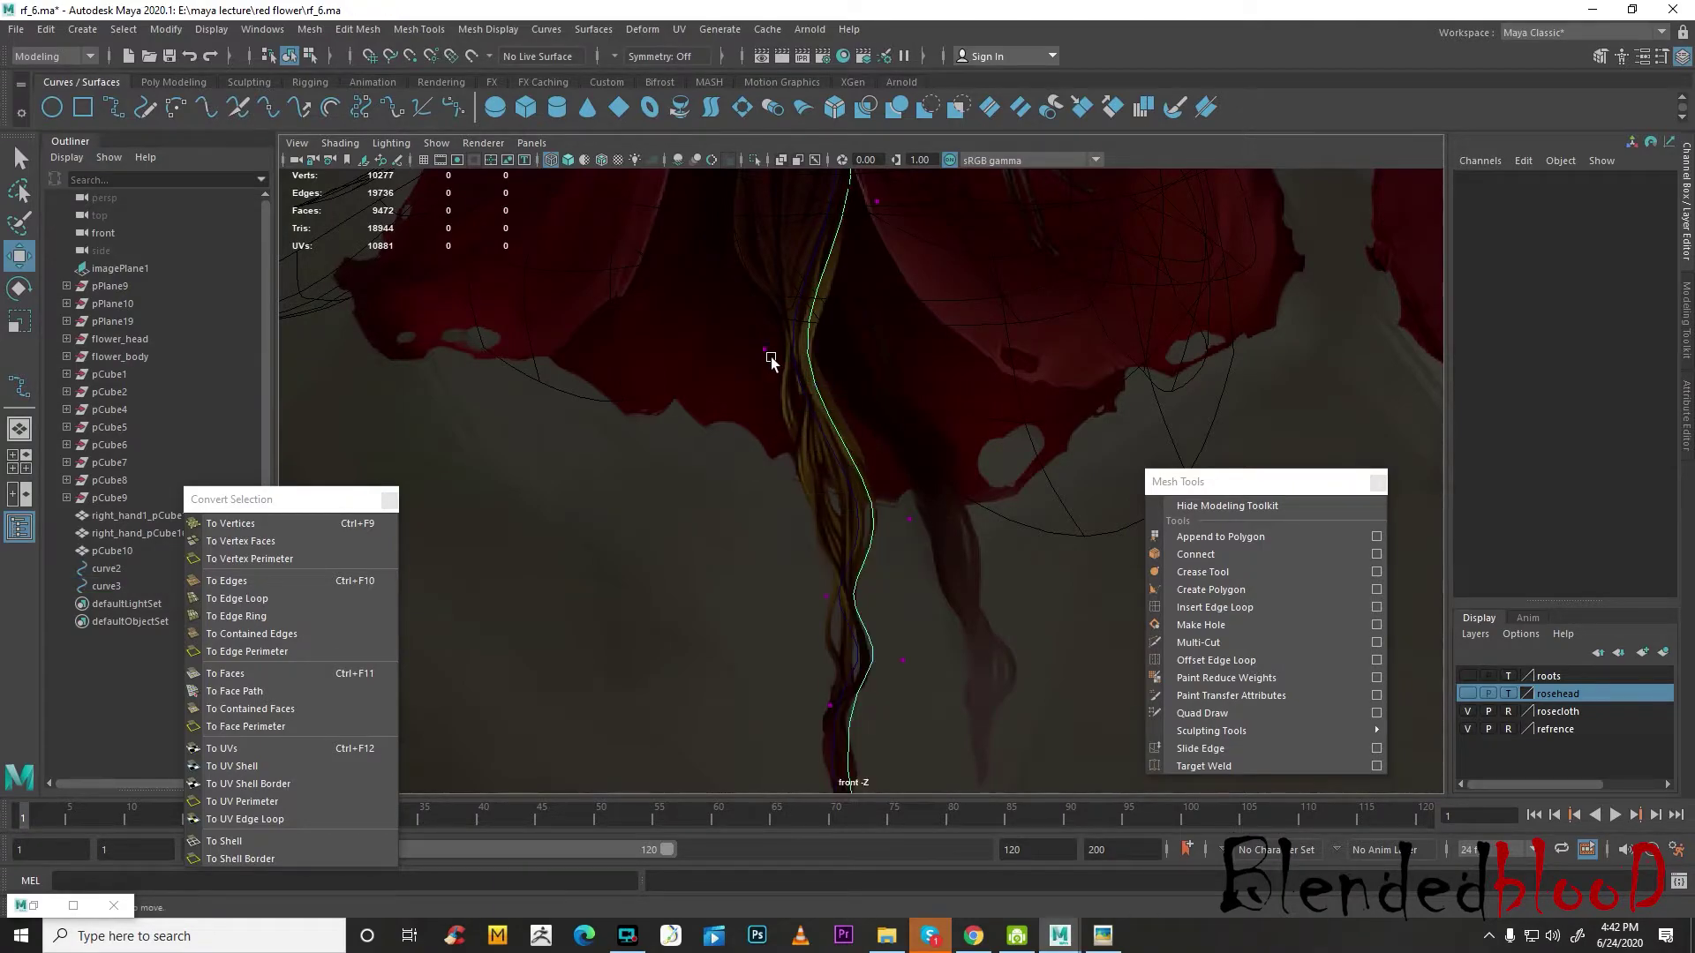
left_click_drag(752, 332, 776, 354)
middle_click_drag(876, 334, 858, 517, "alt")
left_click_drag(841, 352, 880, 395)
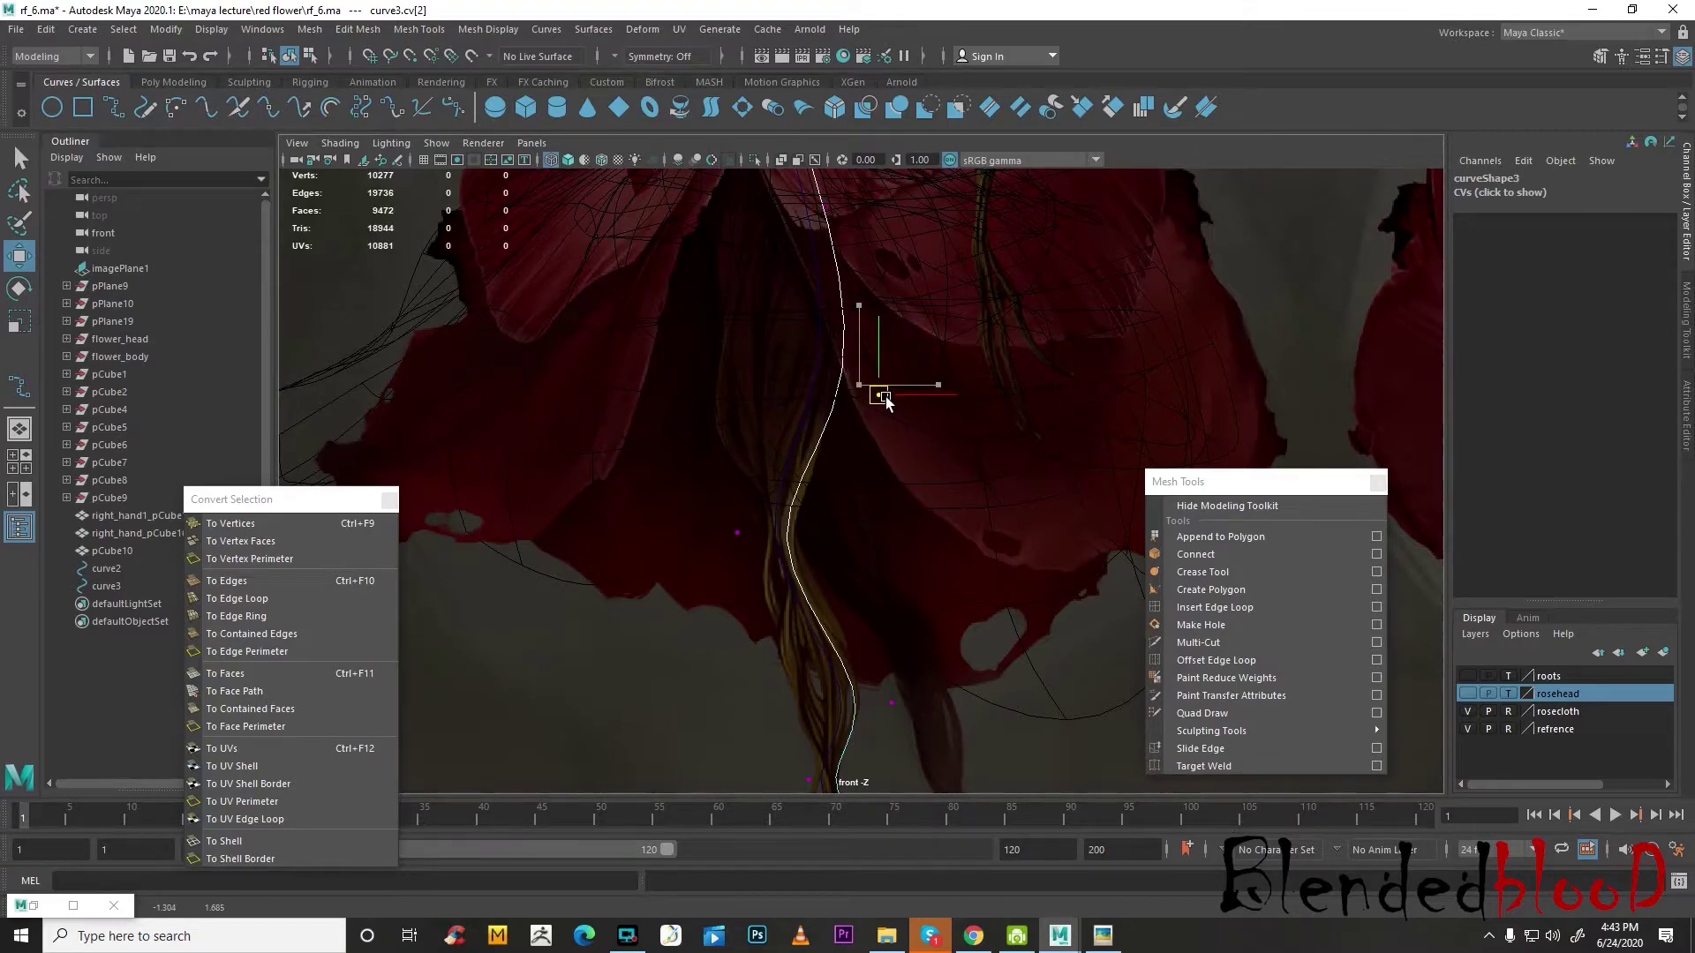
middle_click_drag(889, 345, 900, 478, "alt")
left_click_drag(841, 318, 826, 352)
middle_click_drag(826, 351, 845, 258, "alt")
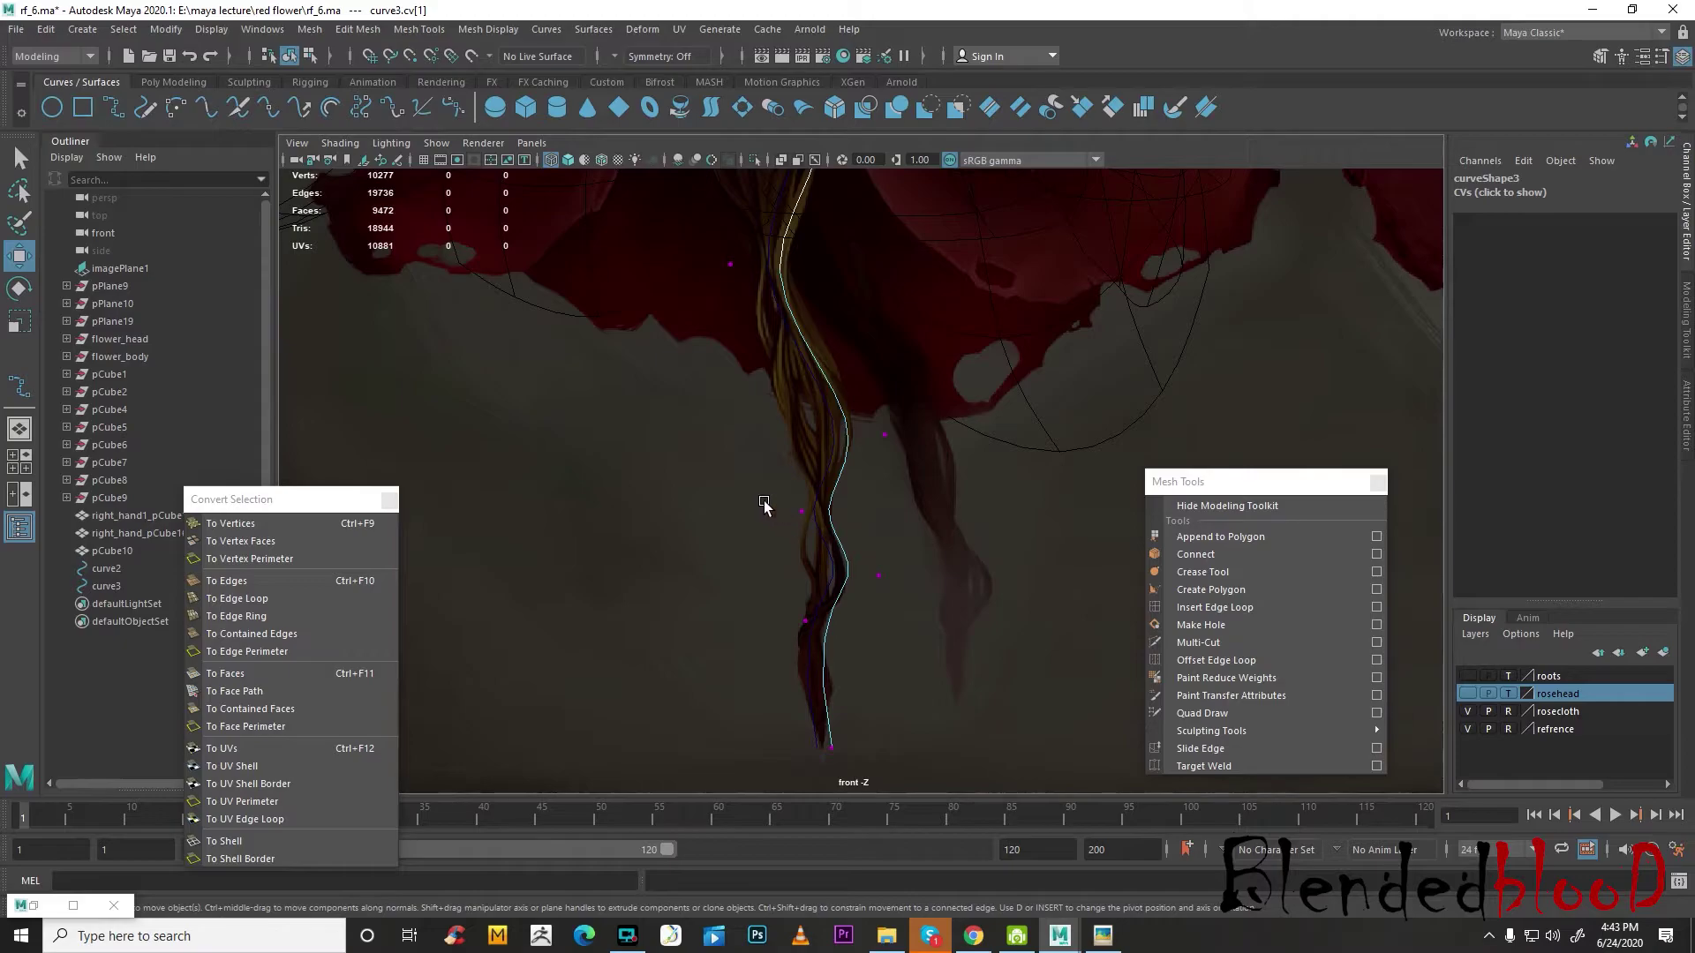
- Adjust the lower and middle control vertices of curve3 to match the reference root down to its tip
left_click_drag(819, 629, 795, 625)
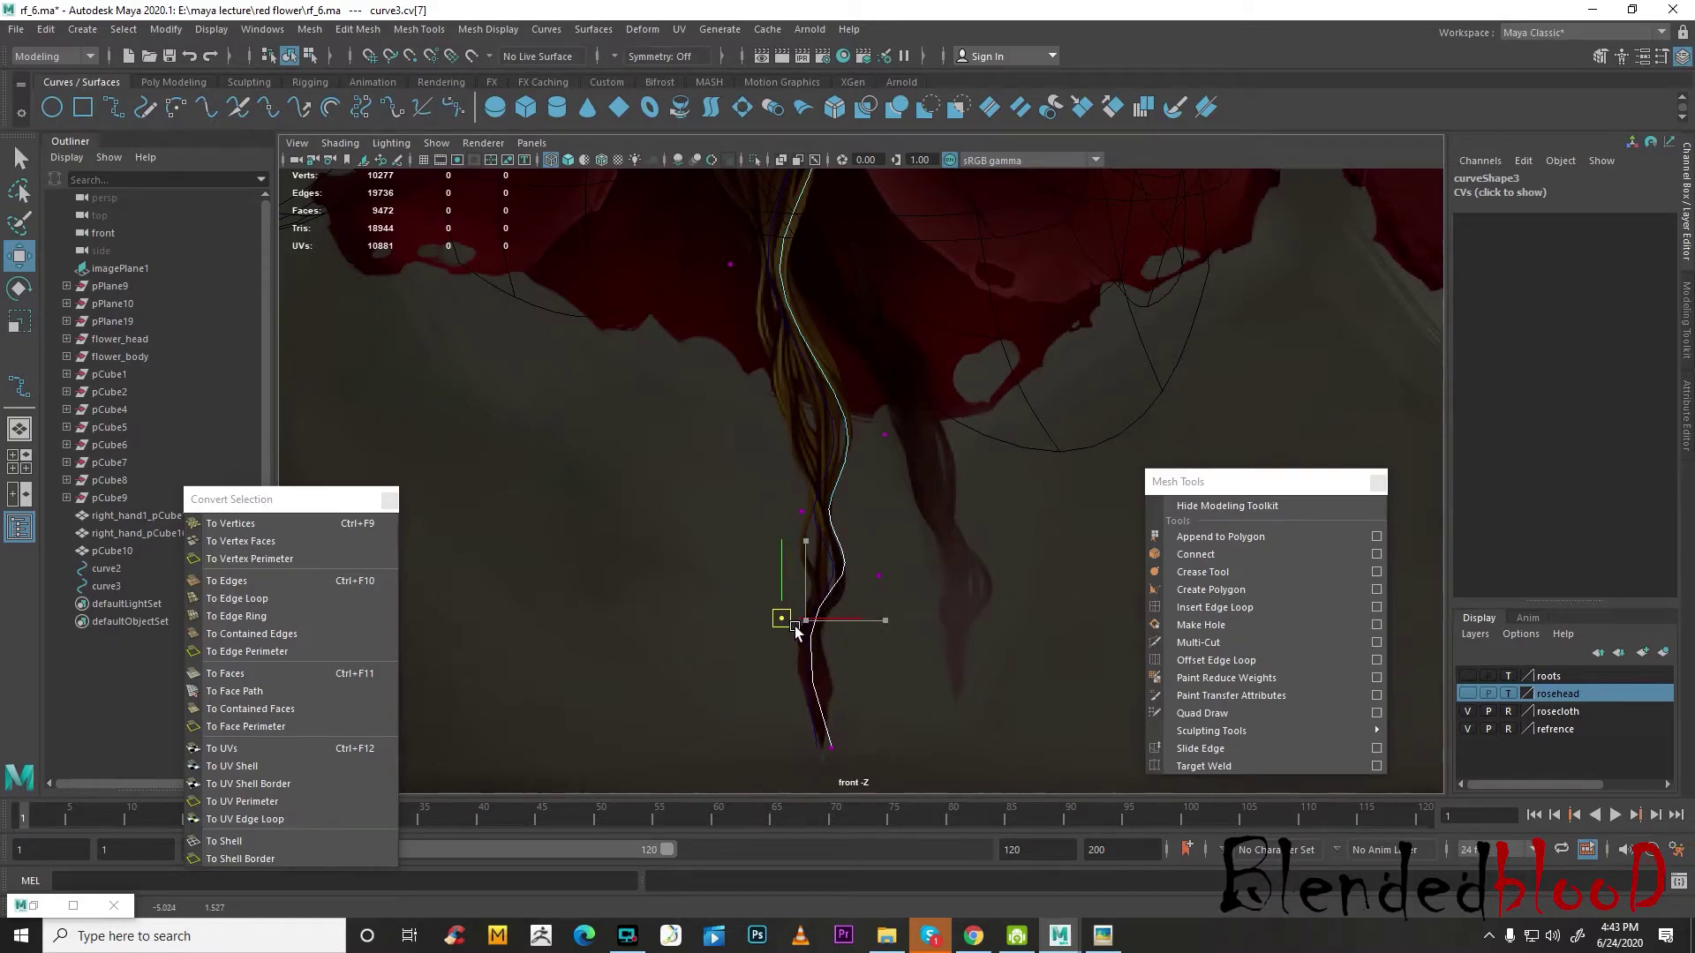
left_click(833, 742)
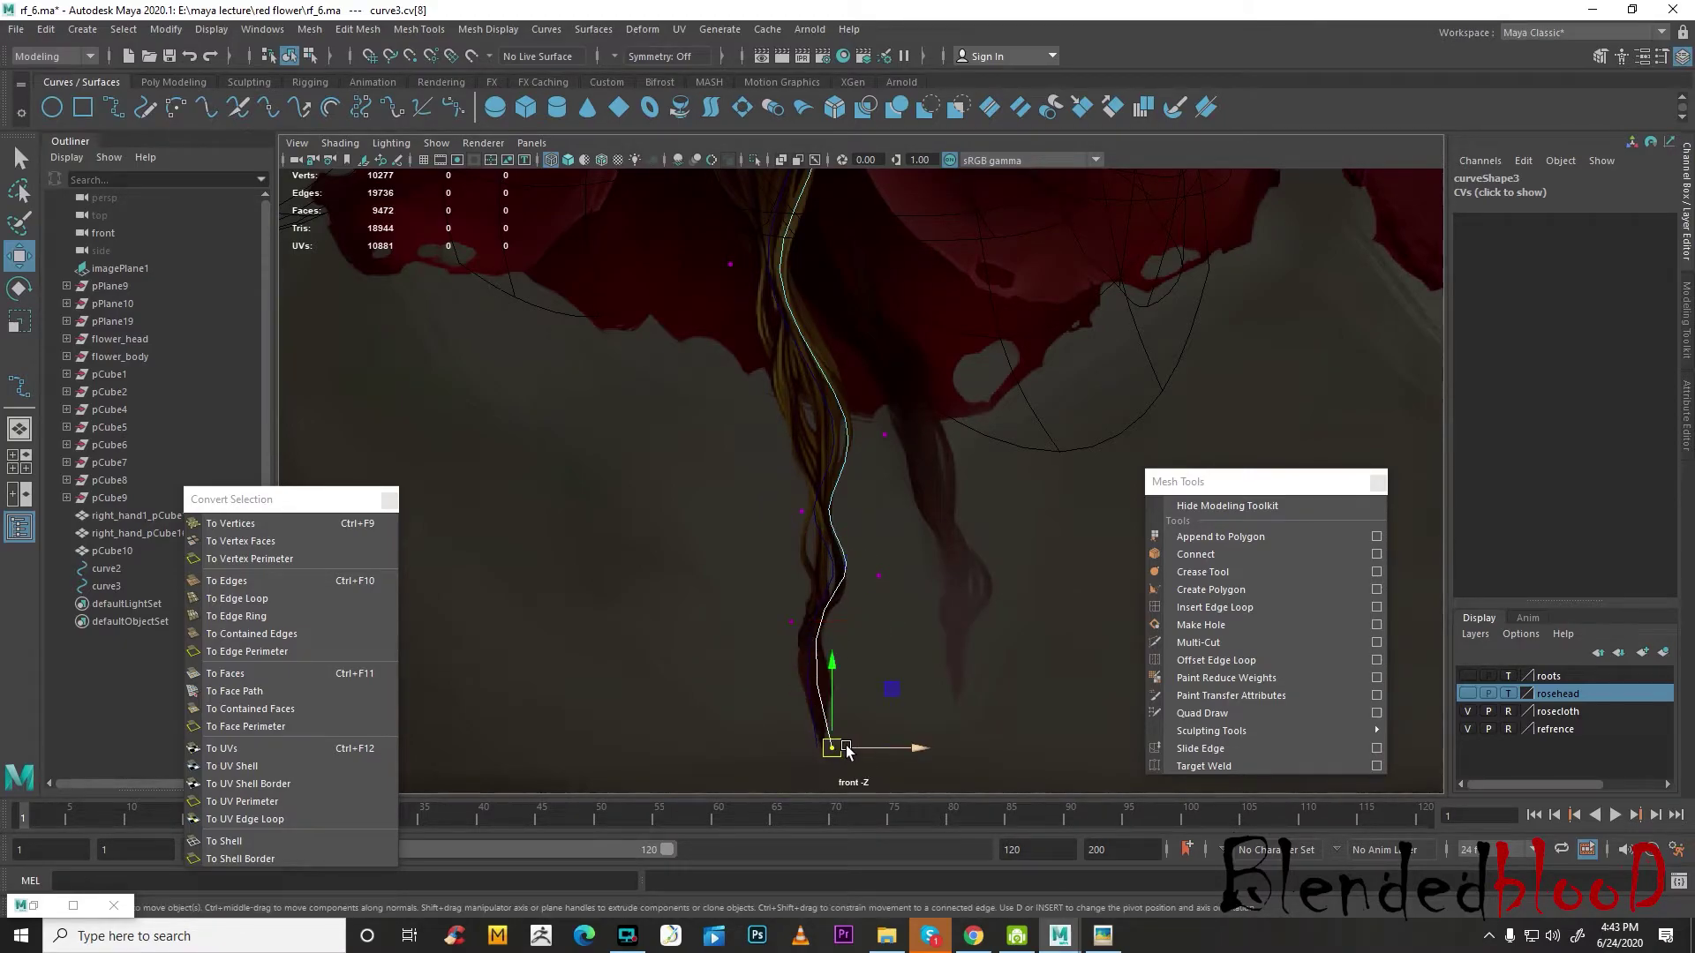
left_click(785, 623)
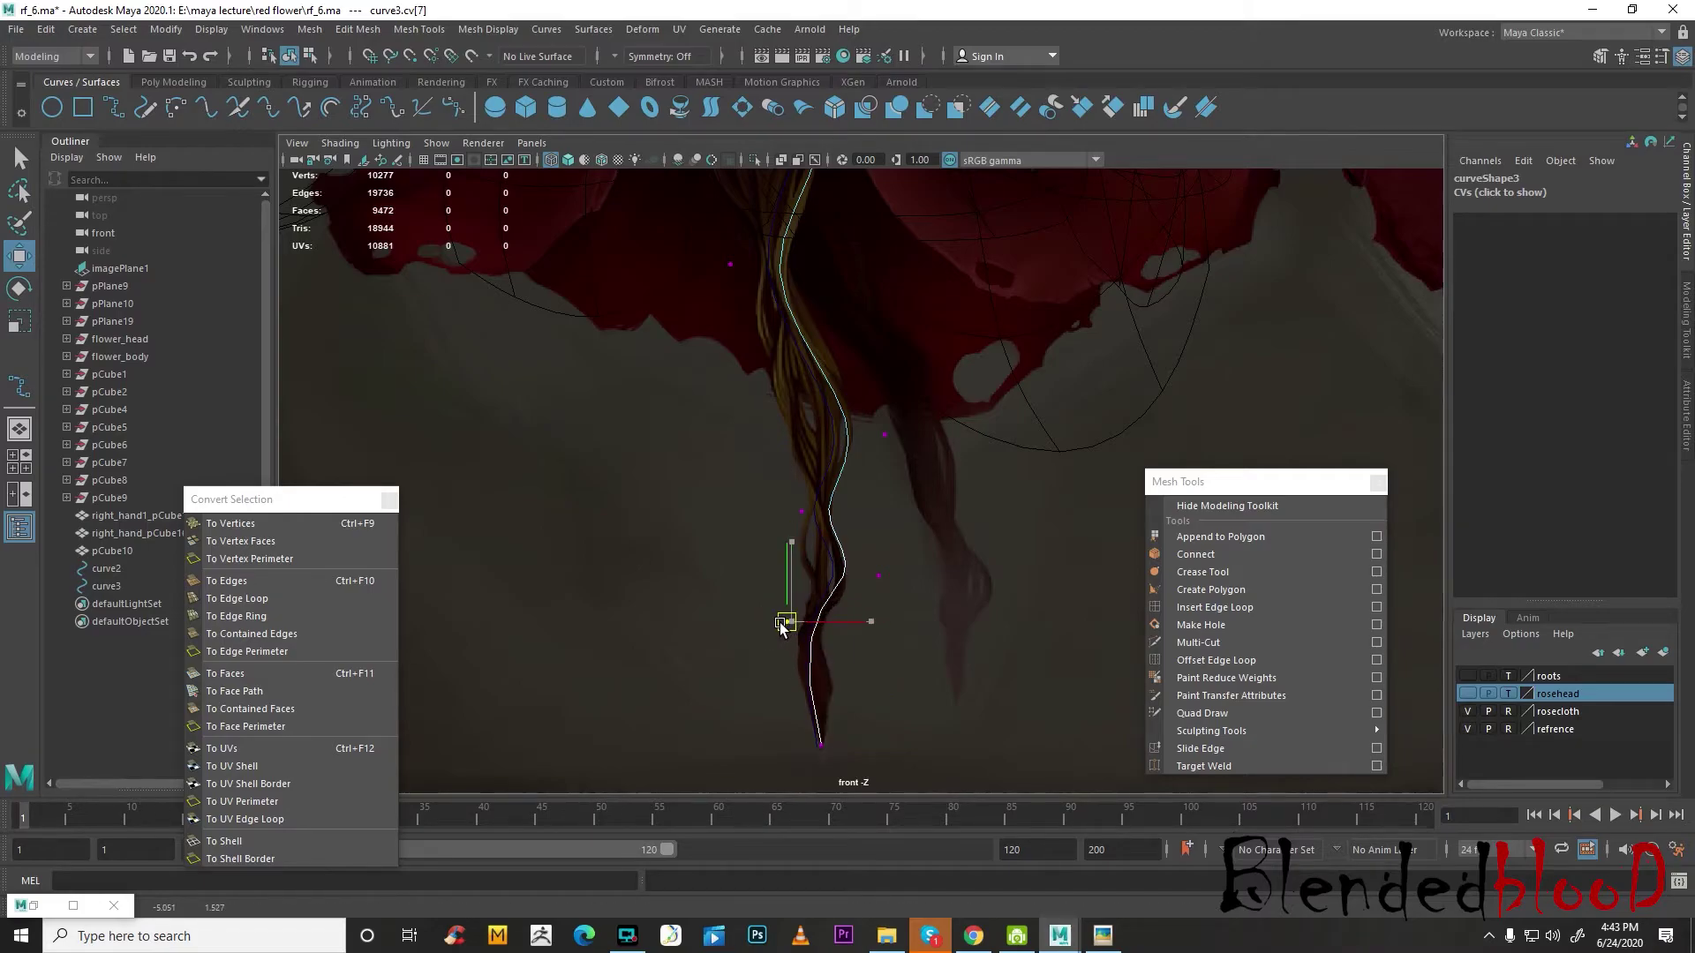
middle_click_drag(794, 630, 801, 744, "alt")
left_click(802, 628)
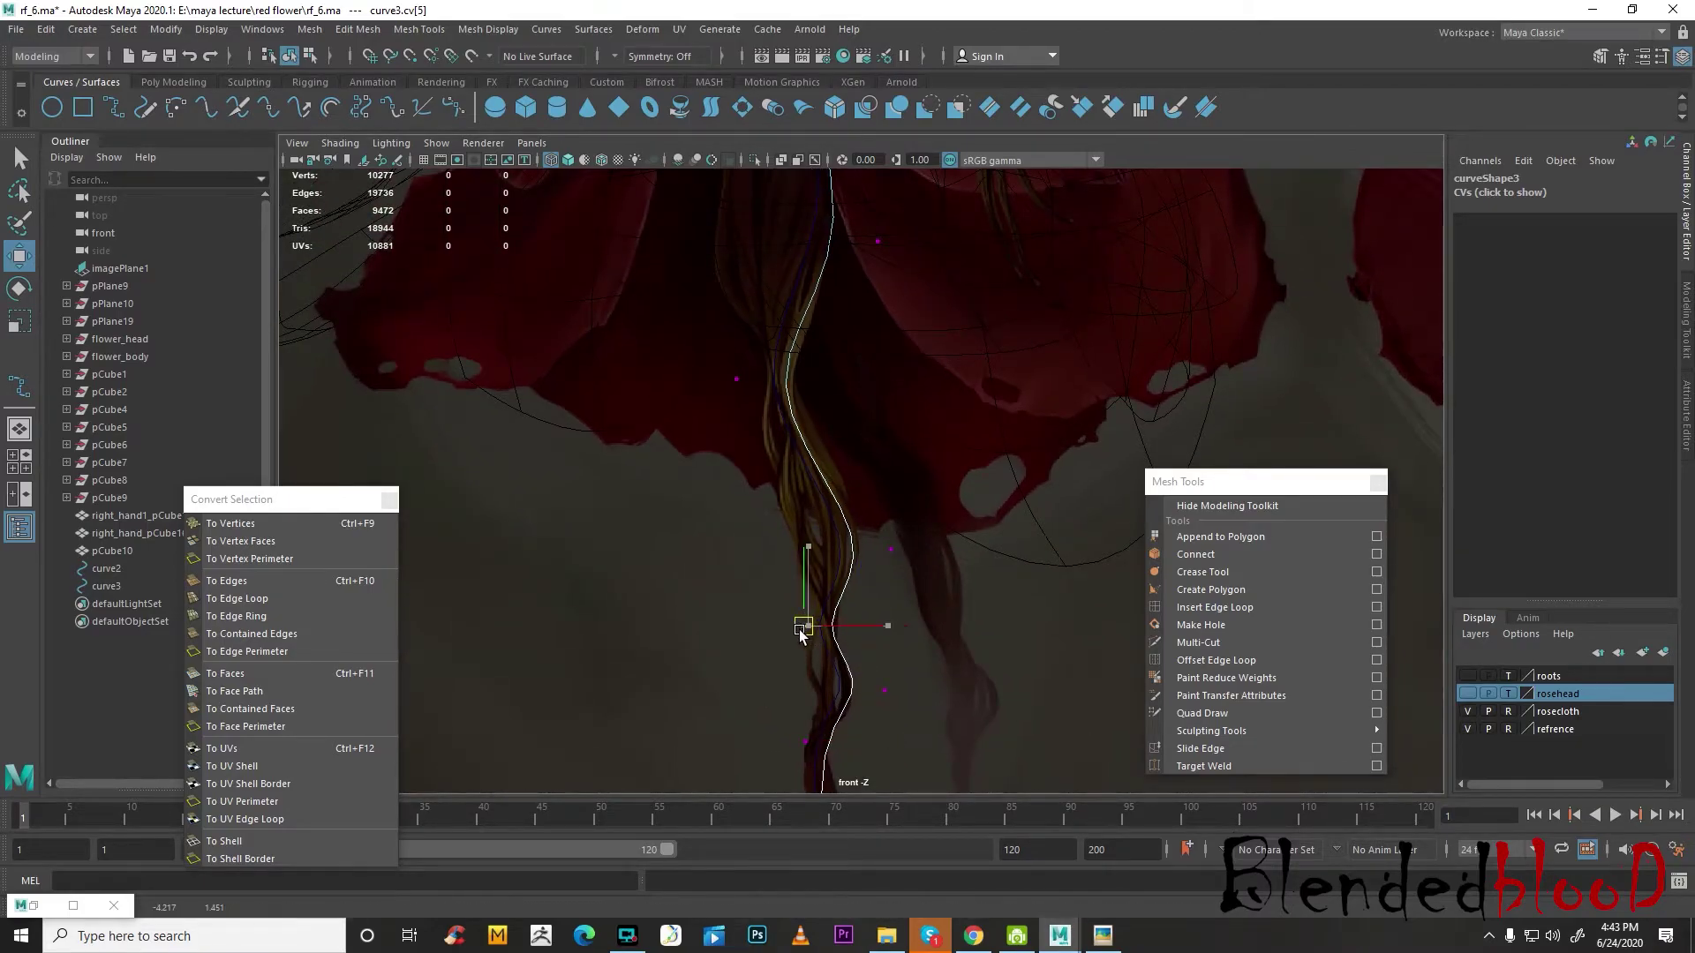
middle_click_drag(802, 482, 844, 650, "alt")
mouse_move(760, 528)
left_mouse_down()
mouse_move(817, 564)
mouse_move(778, 548)
left_mouse_up()
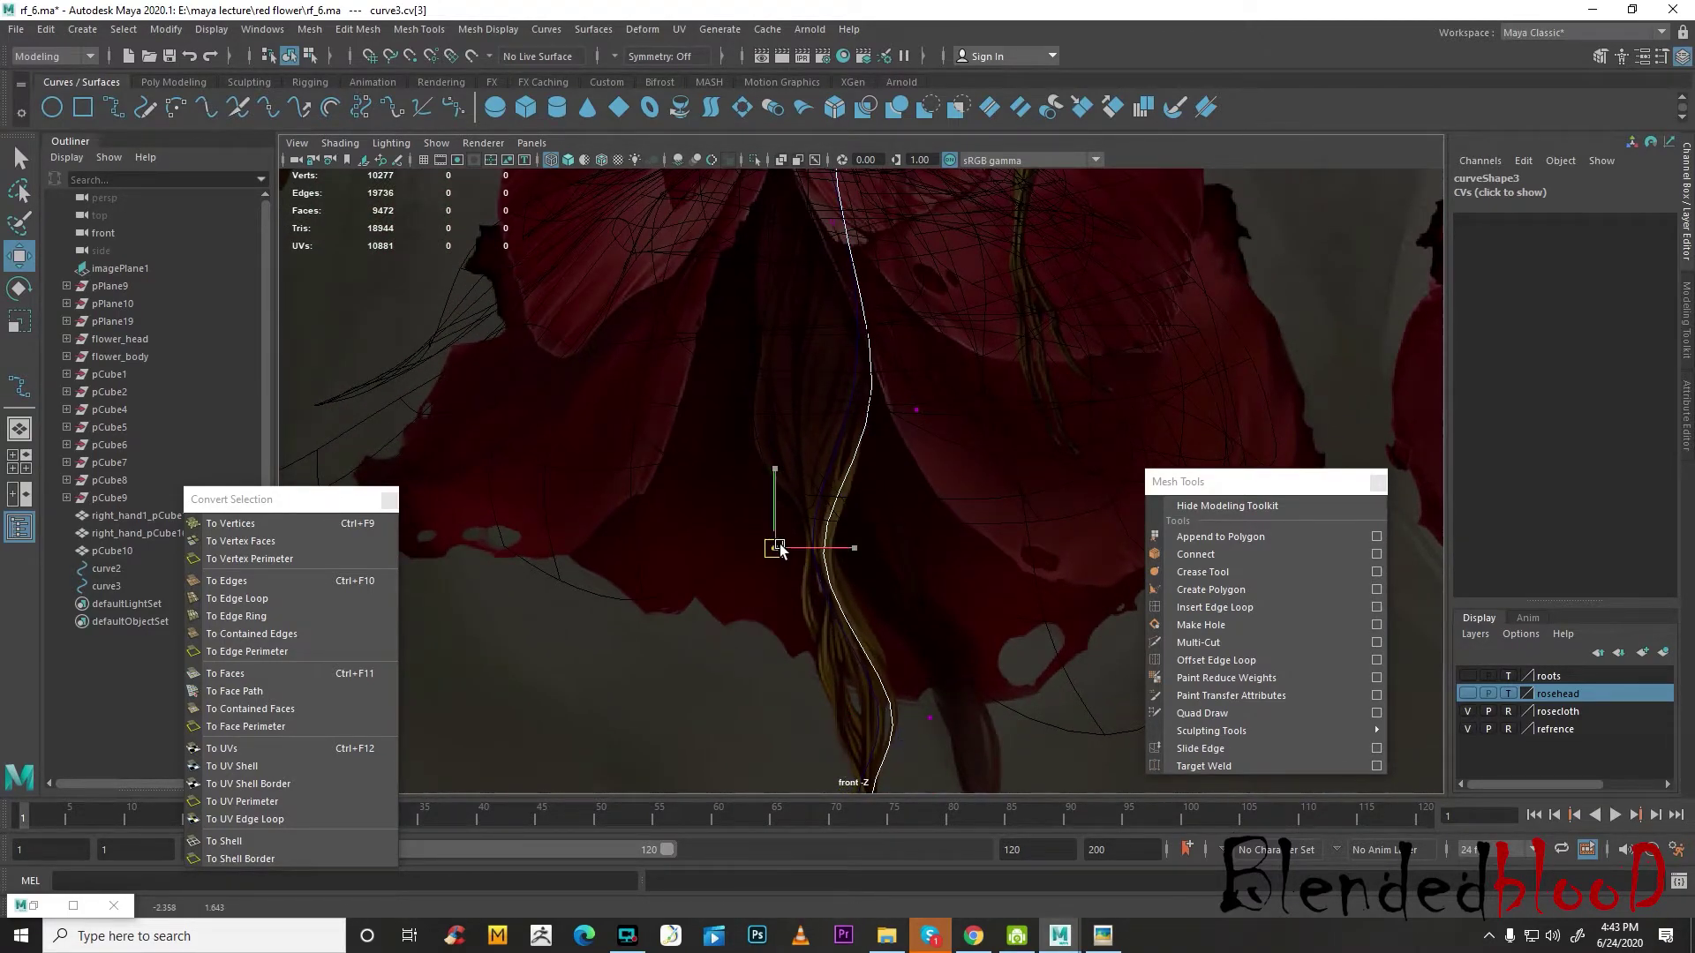
middle_click_drag(887, 445, 858, 602, "alt")
- Duplicate curve3 and position the copy beside it at about -0.302 in X and 1.031 in Z
right_click_drag(814, 328, 885, 292)
key("f")
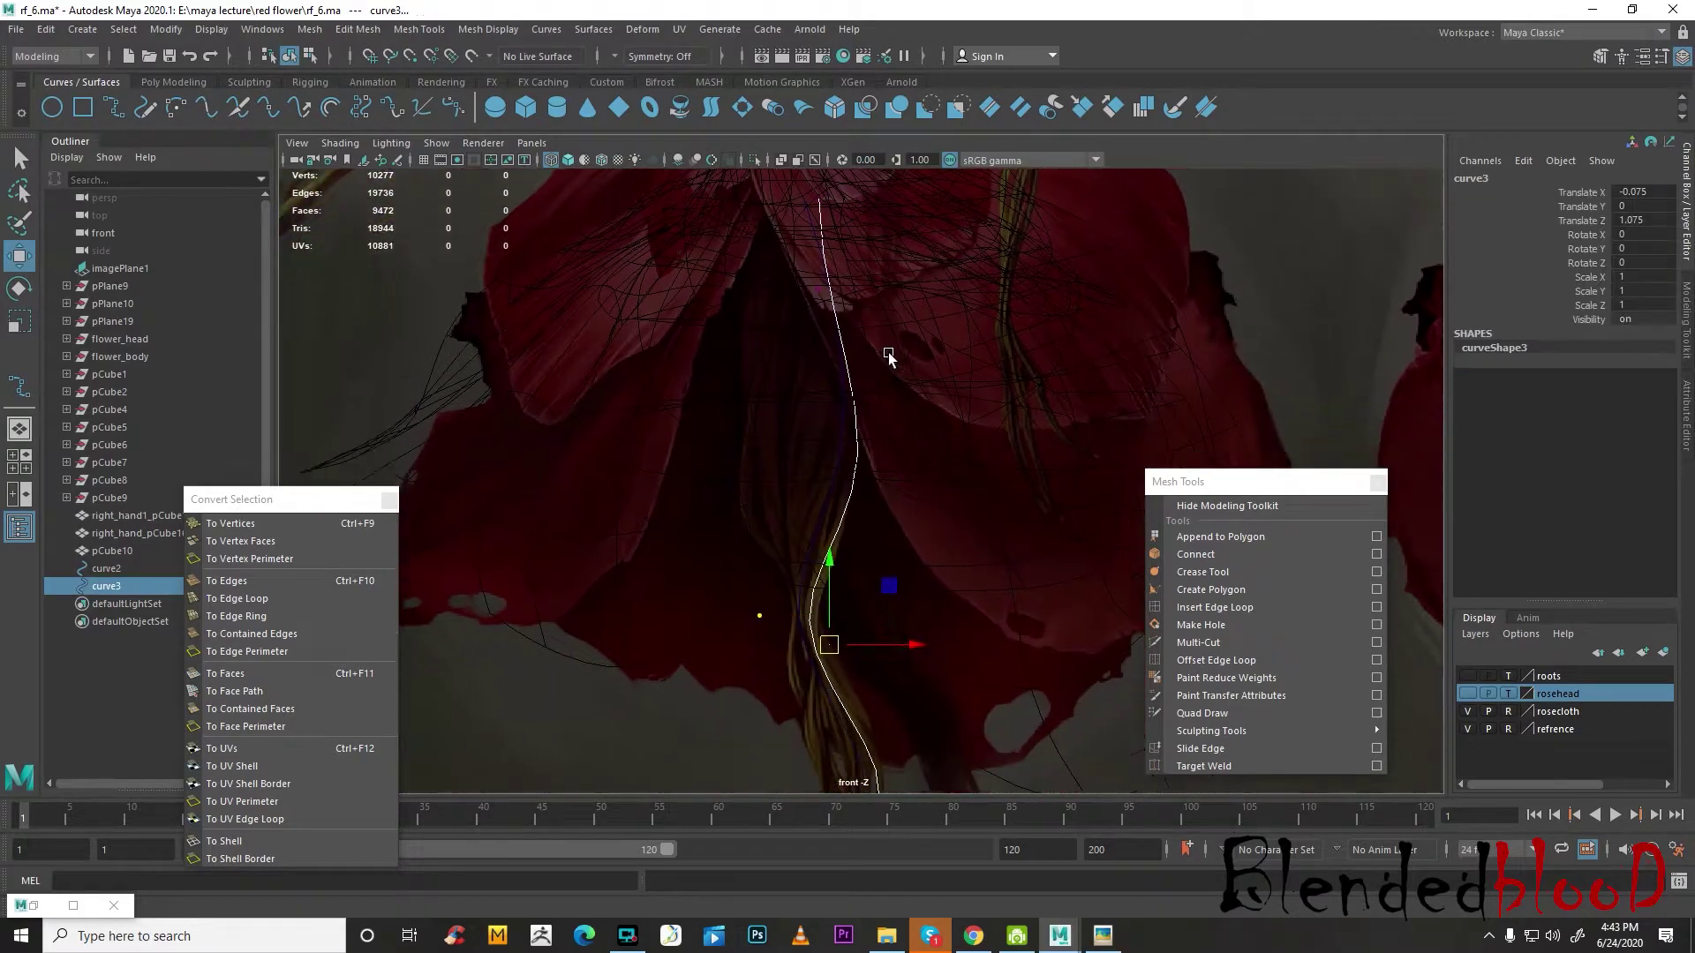
key("ctrl+d")
left_click_drag(916, 568, 888, 567)
key("space")
key("space")
mouse_move(975, 381)
left_mouse_down("alt")
mouse_move(945, 427)
mouse_move(878, 442)
mouse_move(968, 484)
mouse_move(947, 443)
left_mouse_up("alt")
scroll(907, 447, "up", 3)
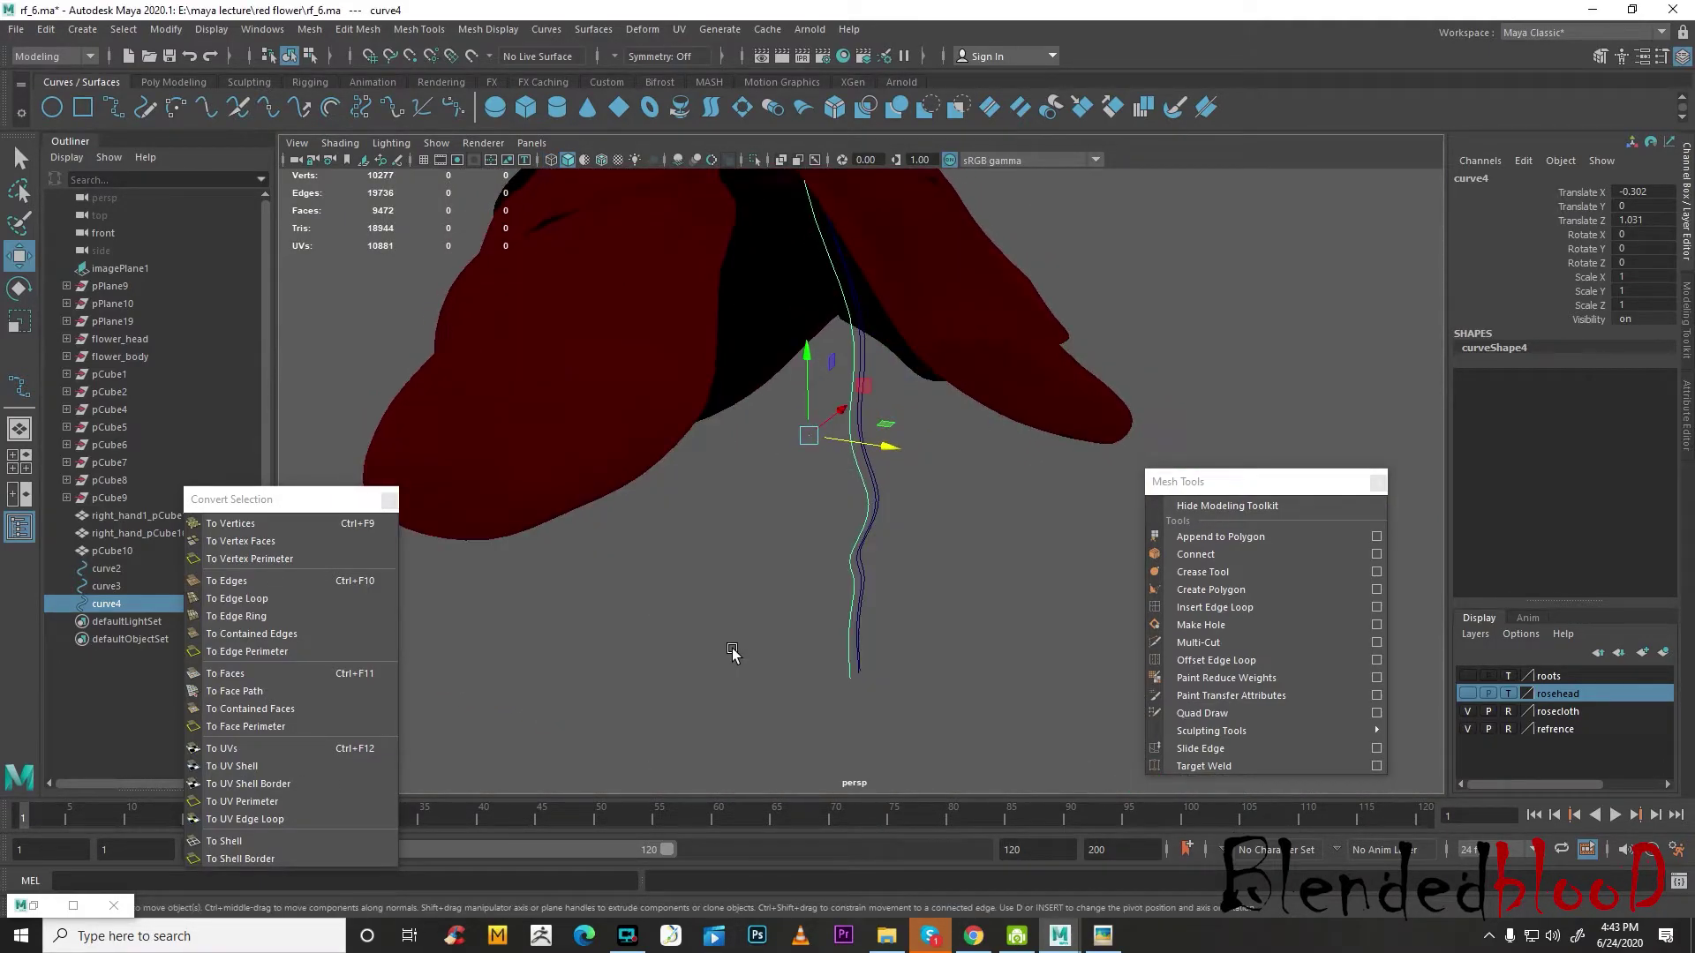
key("space")
key("space")
scroll(756, 636, "down", 3)
mouse_move(909, 519)
left_mouse_down()
mouse_move(928, 524)
mouse_move(909, 530)
left_mouse_up()
- Move the upper and middle control vertices of curve4 so it follows a neighbouring strand of the reference root
right_click_drag(856, 374, 738, 363)
scroll(773, 489, "up", 2)
left_click_drag(684, 461, 794, 552)
left_click_drag(809, 494, 857, 506)
middle_click_drag(900, 673, 849, 528, "alt")
left_click_drag(777, 519, 930, 559)
left_click_drag(748, 640, 907, 653)
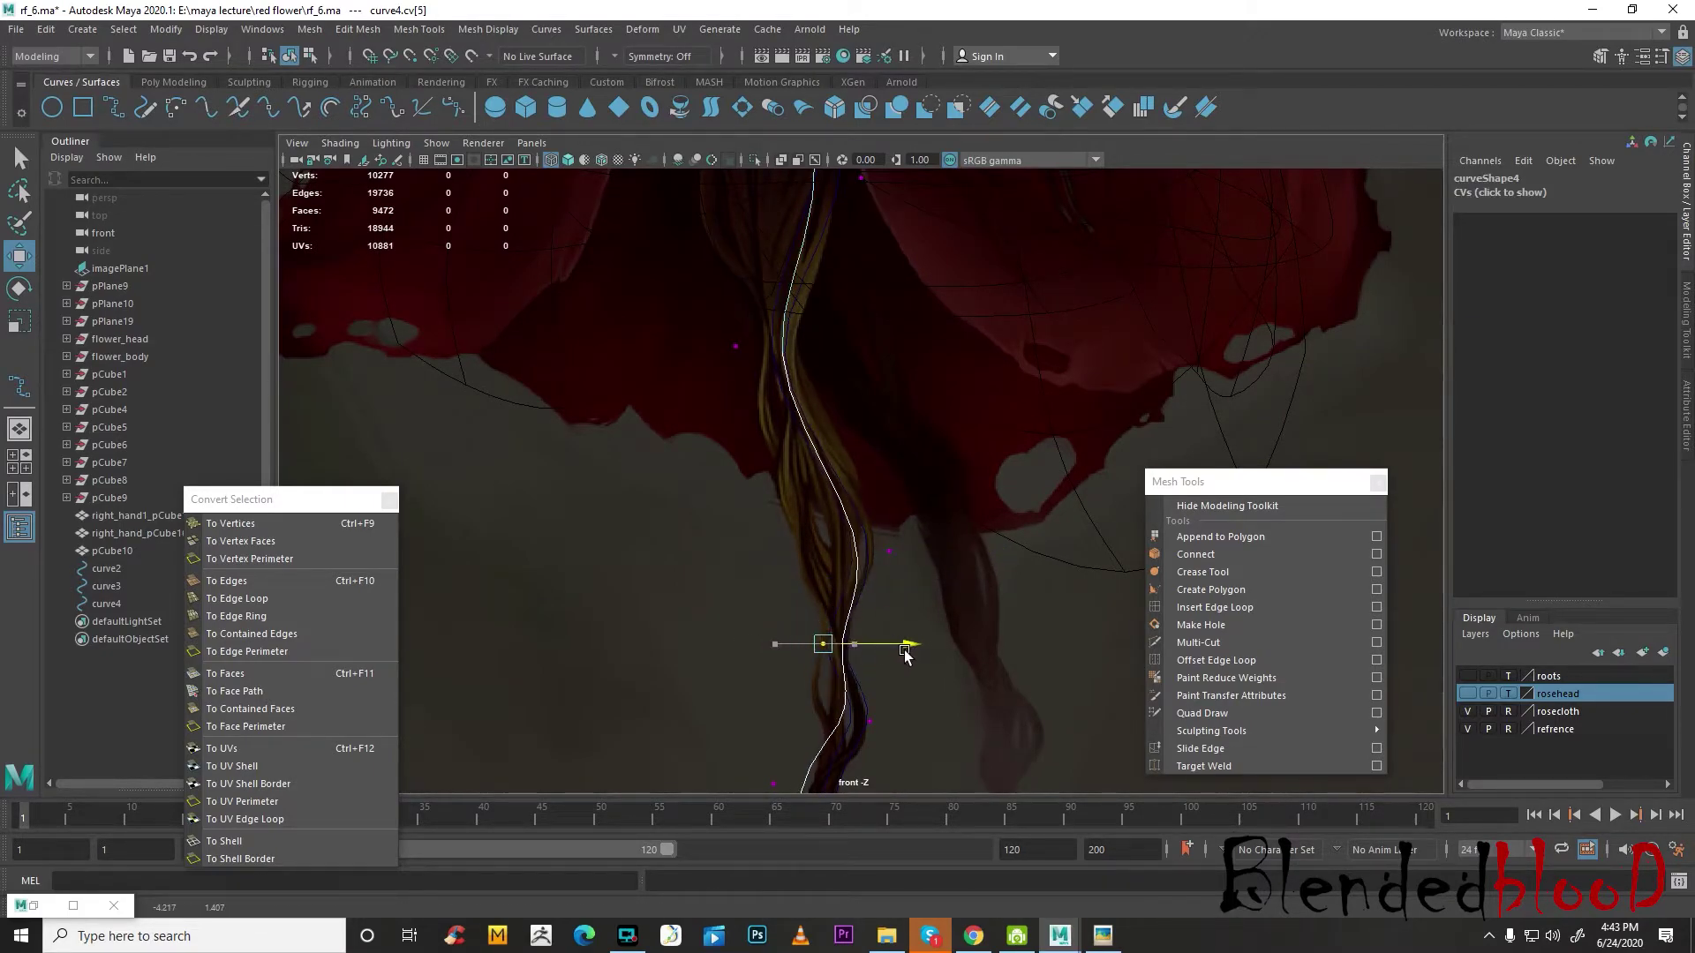
- Align the lower control vertices of curve4 with the root tip and adjust those near its upper end
middle_click_drag(926, 688, 907, 524, "alt")
left_click_drag(707, 593, 852, 636)
left_click_drag(731, 744, 864, 768)
middle_click_drag(882, 459, 915, 708, "alt")
middle_click_drag(888, 362, 901, 636, "alt")
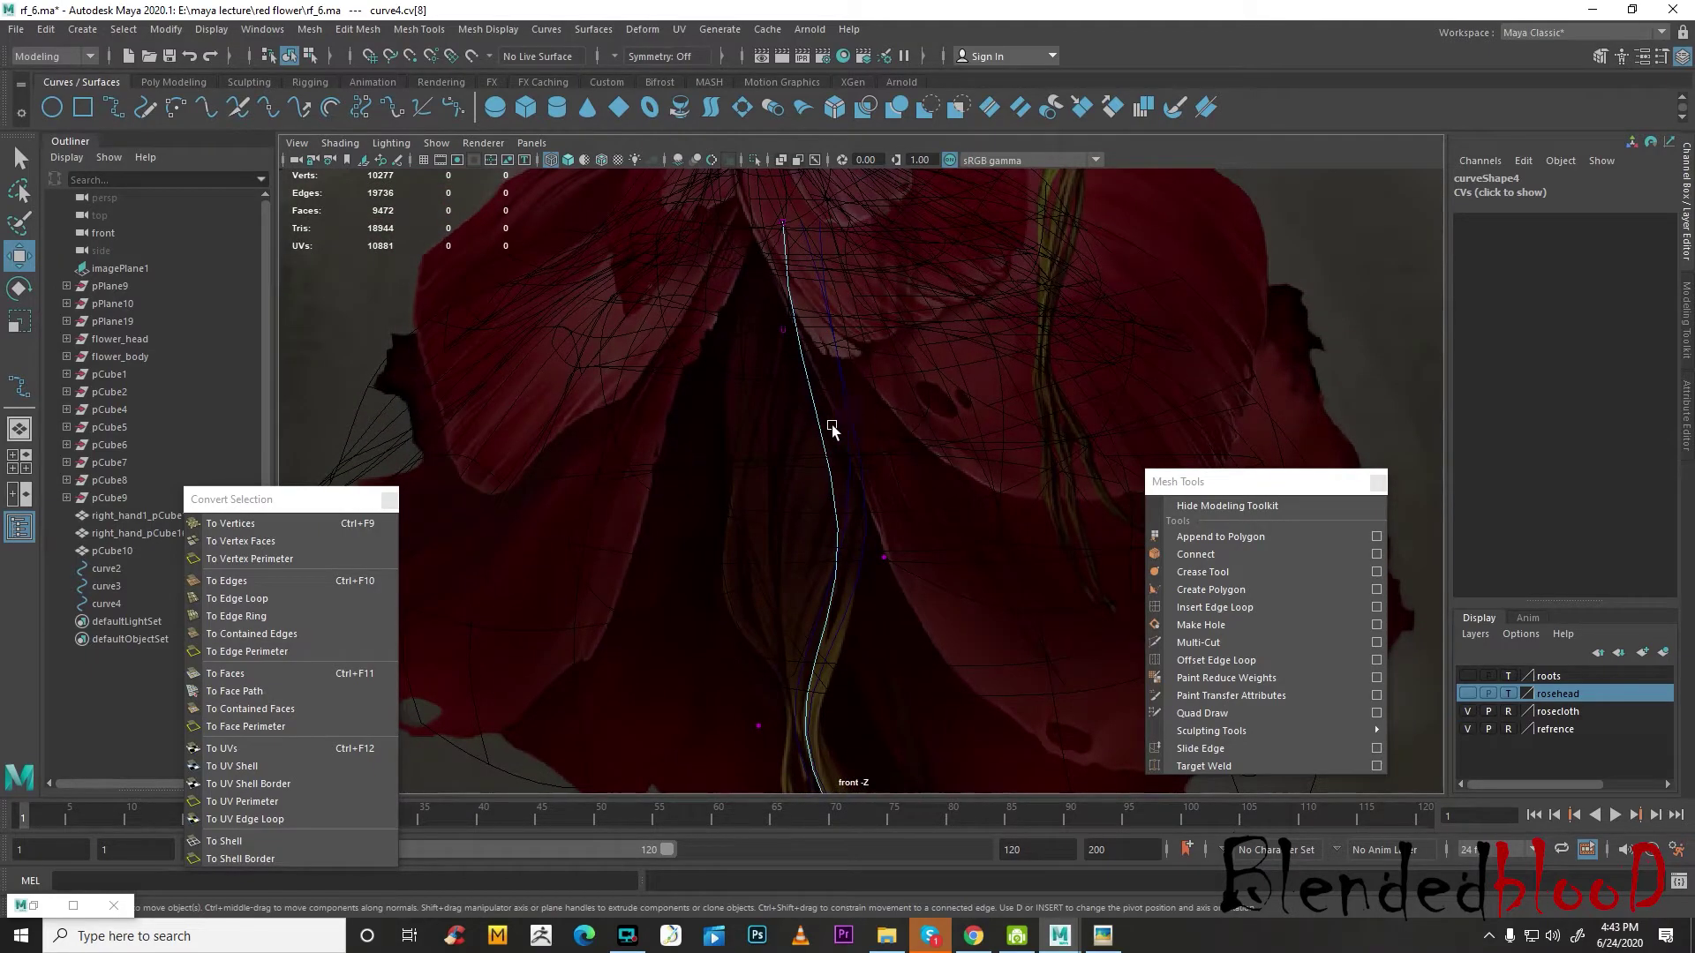
left_click_drag(760, 304, 827, 364)
mouse_move(834, 333)
left_mouse_down()
mouse_move(804, 335)
mouse_move(850, 337)
left_mouse_up()
middle_click_drag(851, 468, 852, 282, "alt")
- Duplicate curve4 and shift the copy sideways to about -0.351 in X
right_click_drag(846, 373, 922, 345)
key("ctrl+d")
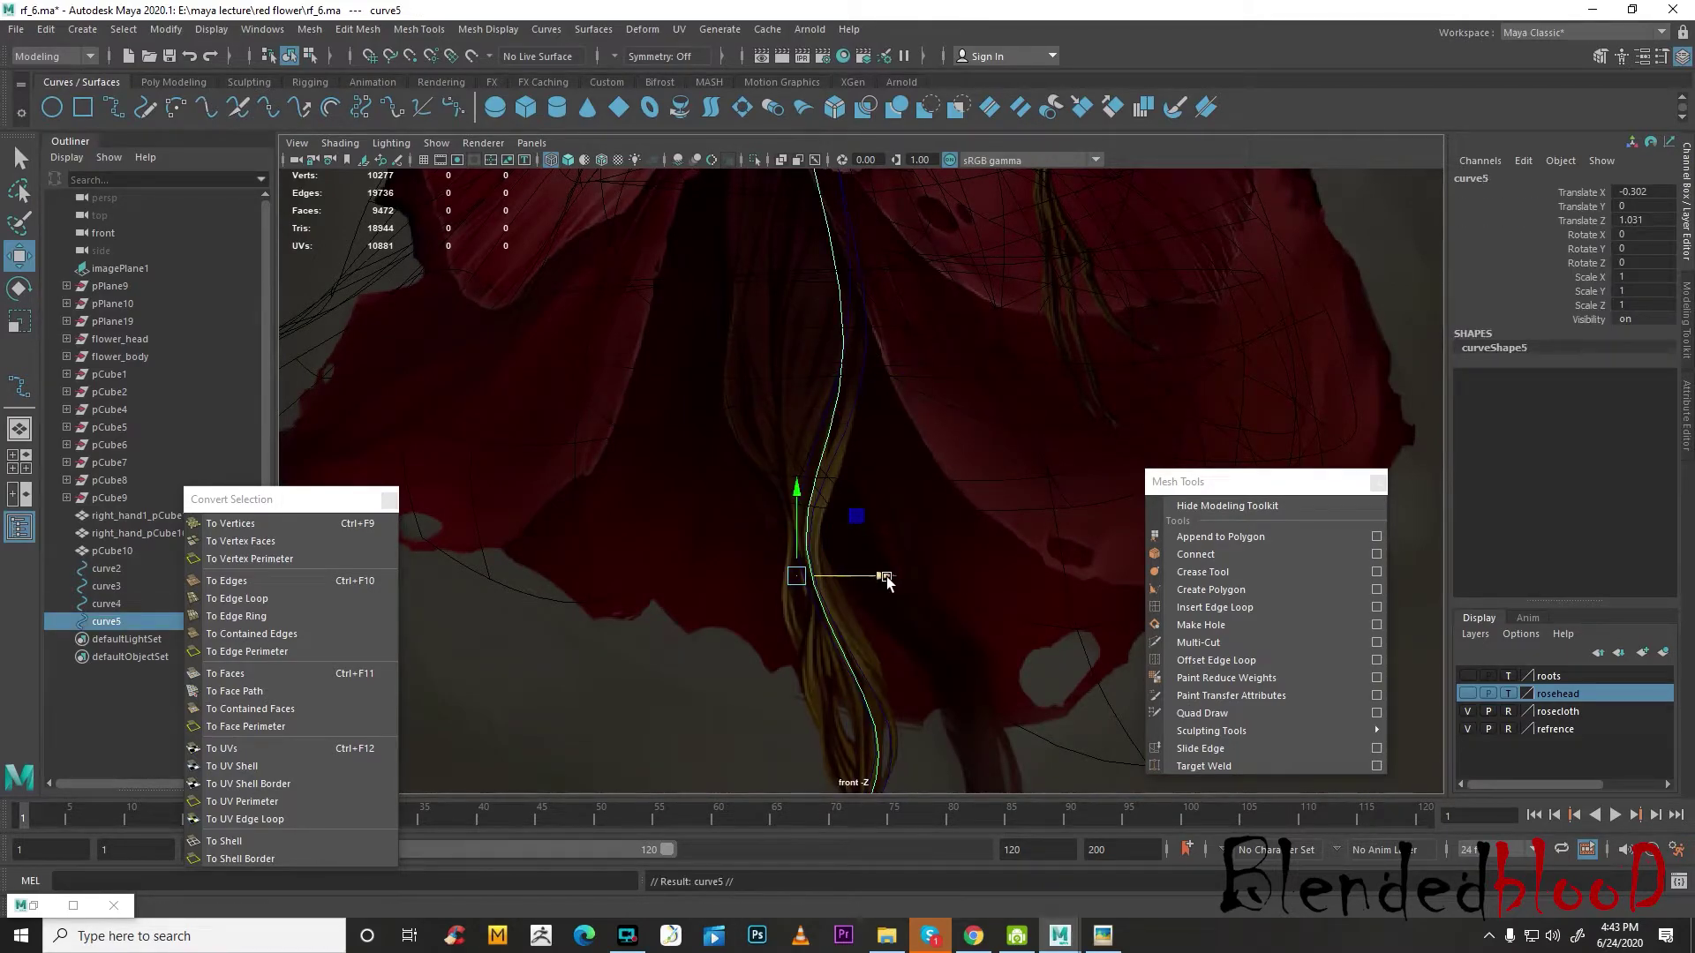
left_click_drag(879, 578, 869, 578)
- Reposition the upper control vertices of curve5 along another strand under the flower
middle_click_drag(865, 269, 896, 522, "alt")
right_click_drag(826, 380, 724, 378)
left_click(791, 291)
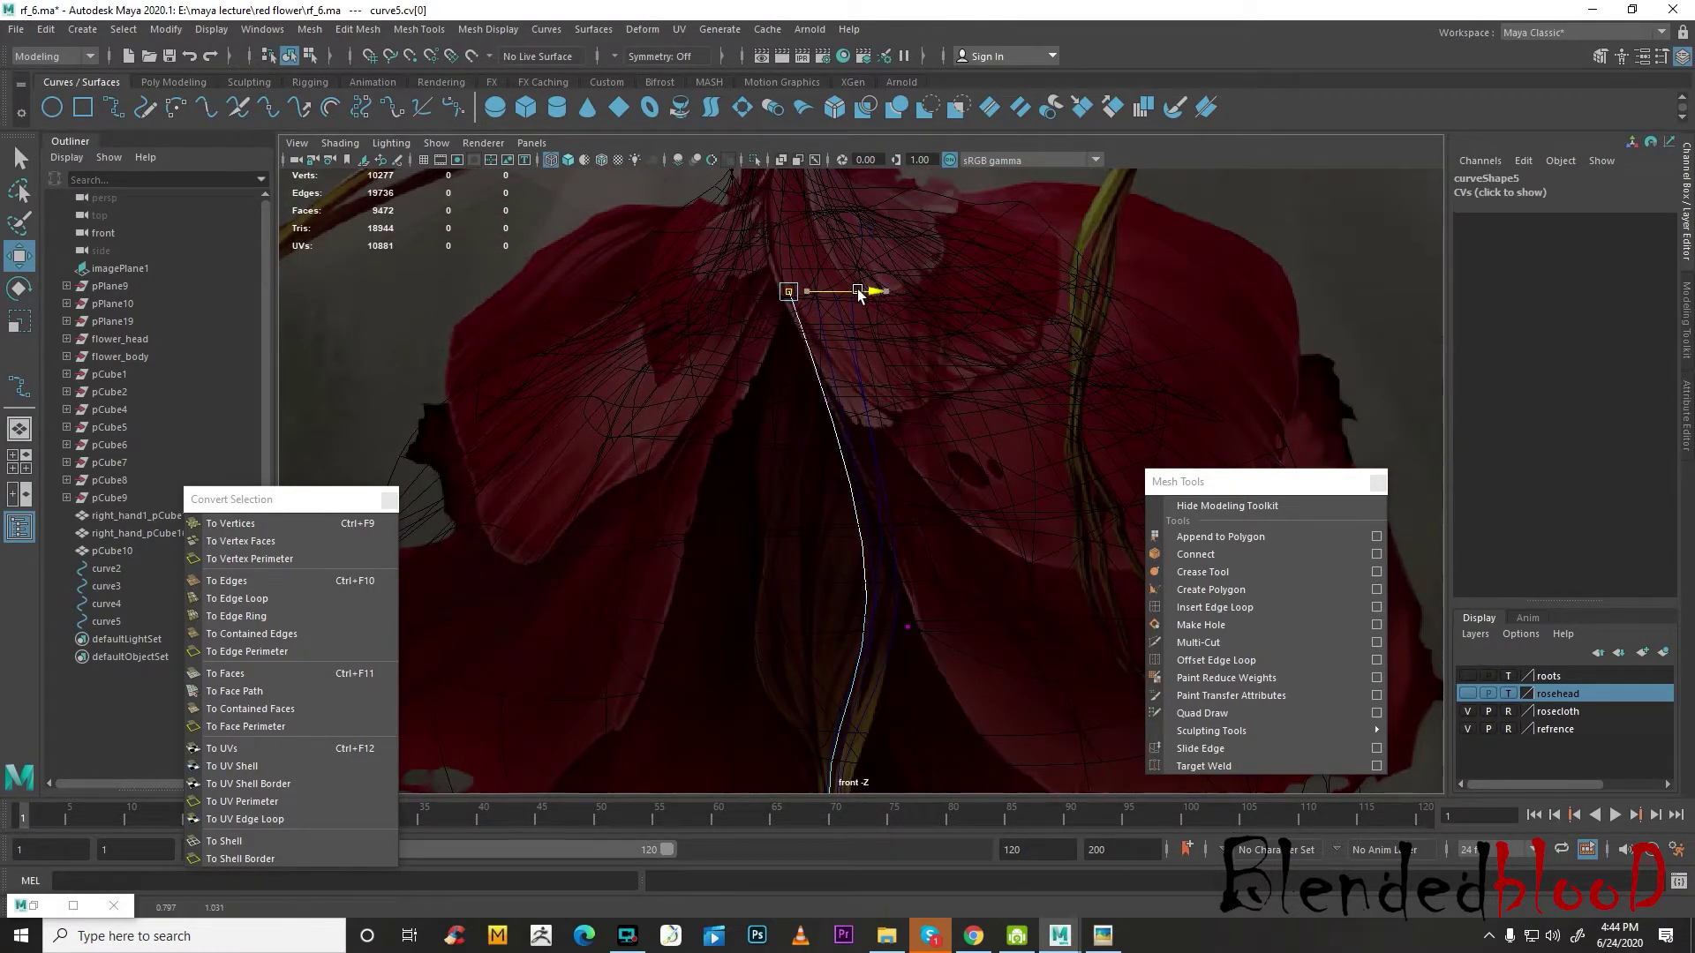
left_click_drag(850, 351, 786, 419)
mouse_move(892, 404)
left_mouse_down()
mouse_move(847, 405)
mouse_move(866, 406)
left_mouse_up()
left_click_drag(805, 568, 870, 626)
- Adjust the middle and lower control vertices of curve5 to follow the reference root to its tip
middle_click_drag(885, 641, 874, 384, "alt")
left_click_drag(737, 518, 854, 539)
middle_click_drag(937, 632, 905, 444, "alt")
left_click_drag(798, 630, 885, 651)
middle_click_drag(903, 711, 878, 547, "alt")
left_click_drag(819, 537, 896, 567)
left_click_drag(782, 615, 837, 625)
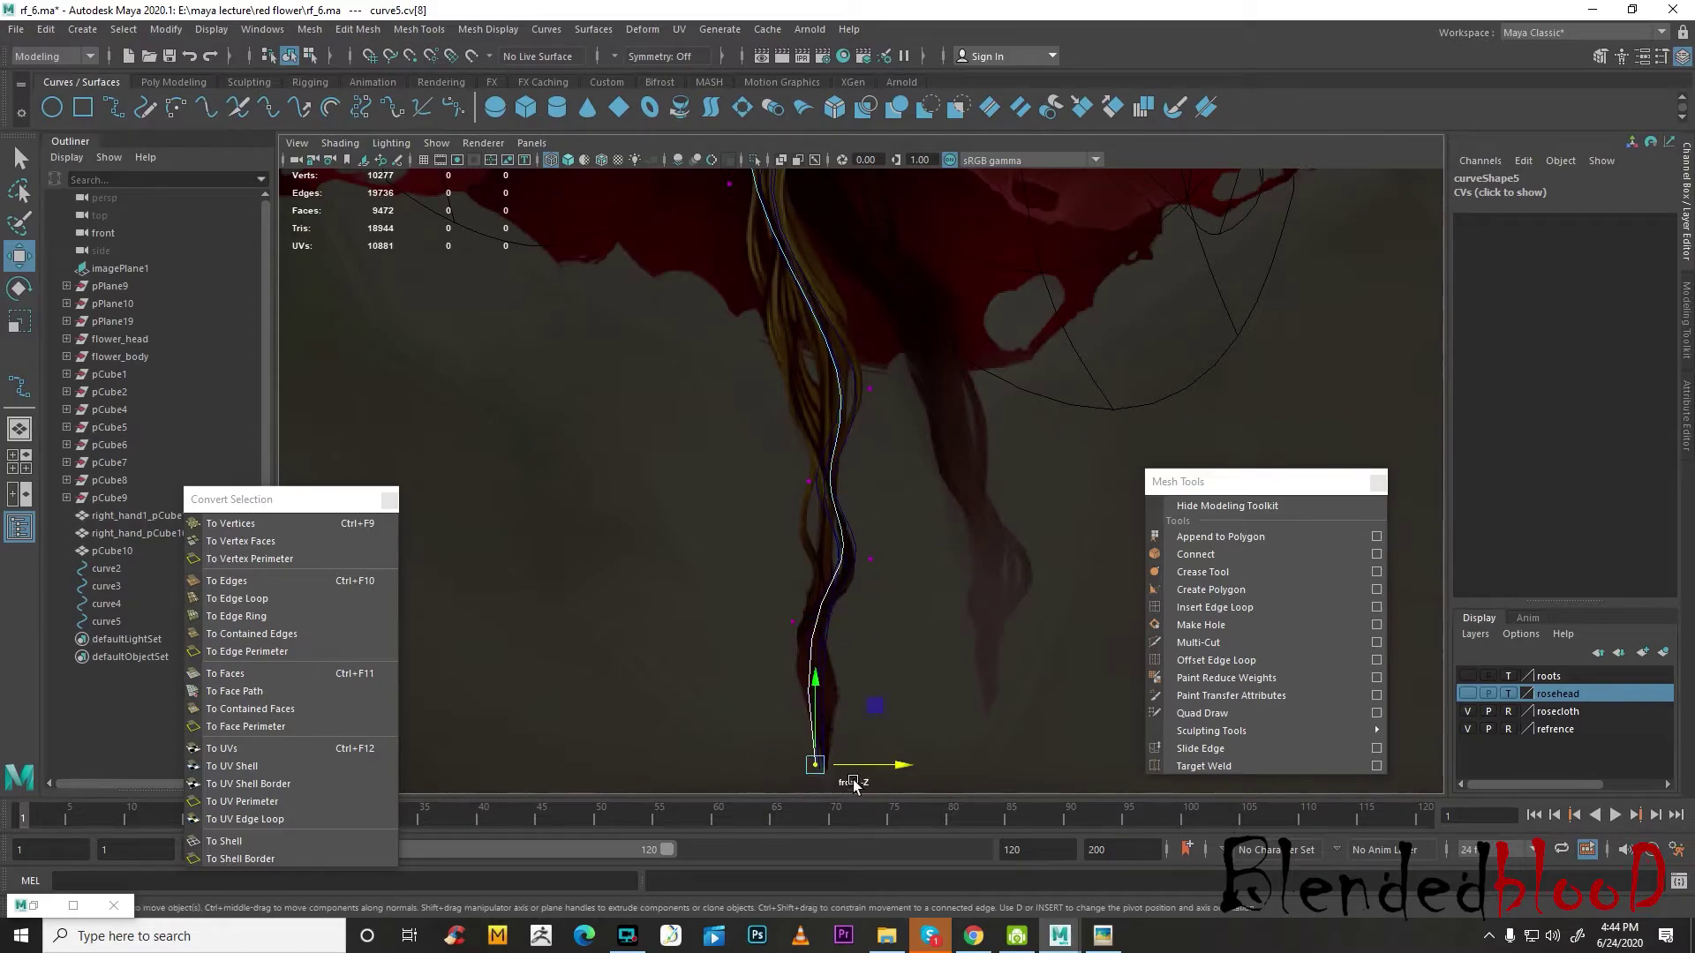
left_click_drag(832, 766, 840, 764)
- Duplicate curve5 and shift the copy slightly sideways along X in the front view
scroll(904, 416, "up", 3)
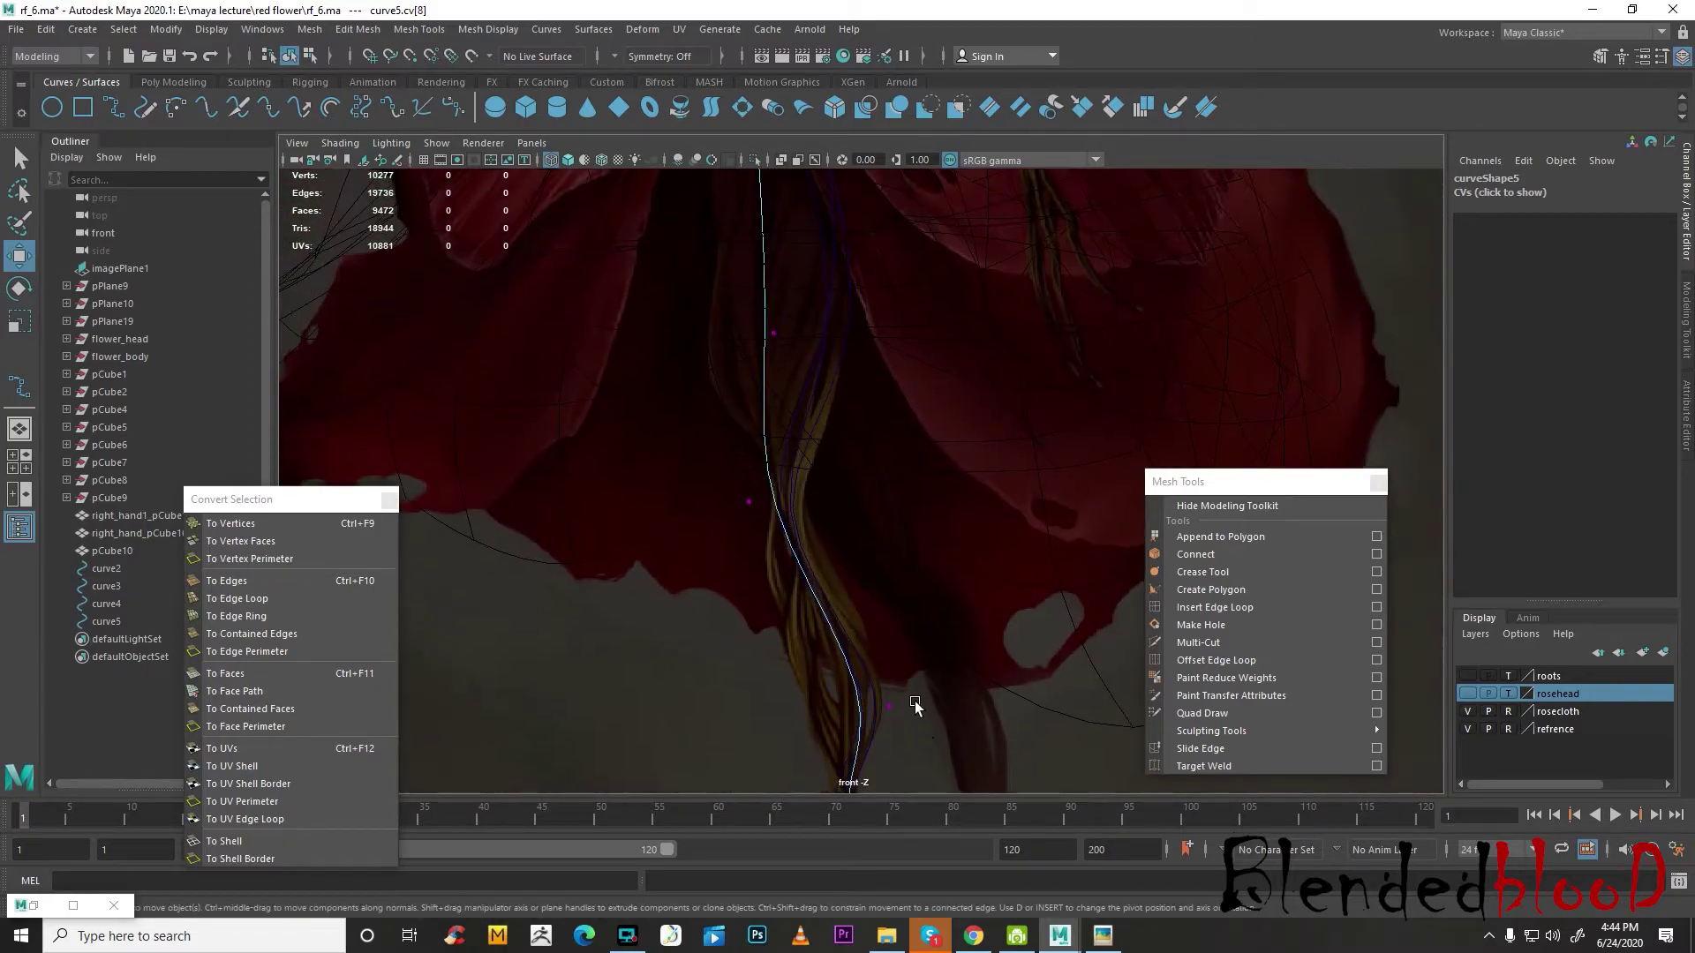
scroll(913, 591, "up", 1)
scroll(849, 603, "down", 2)
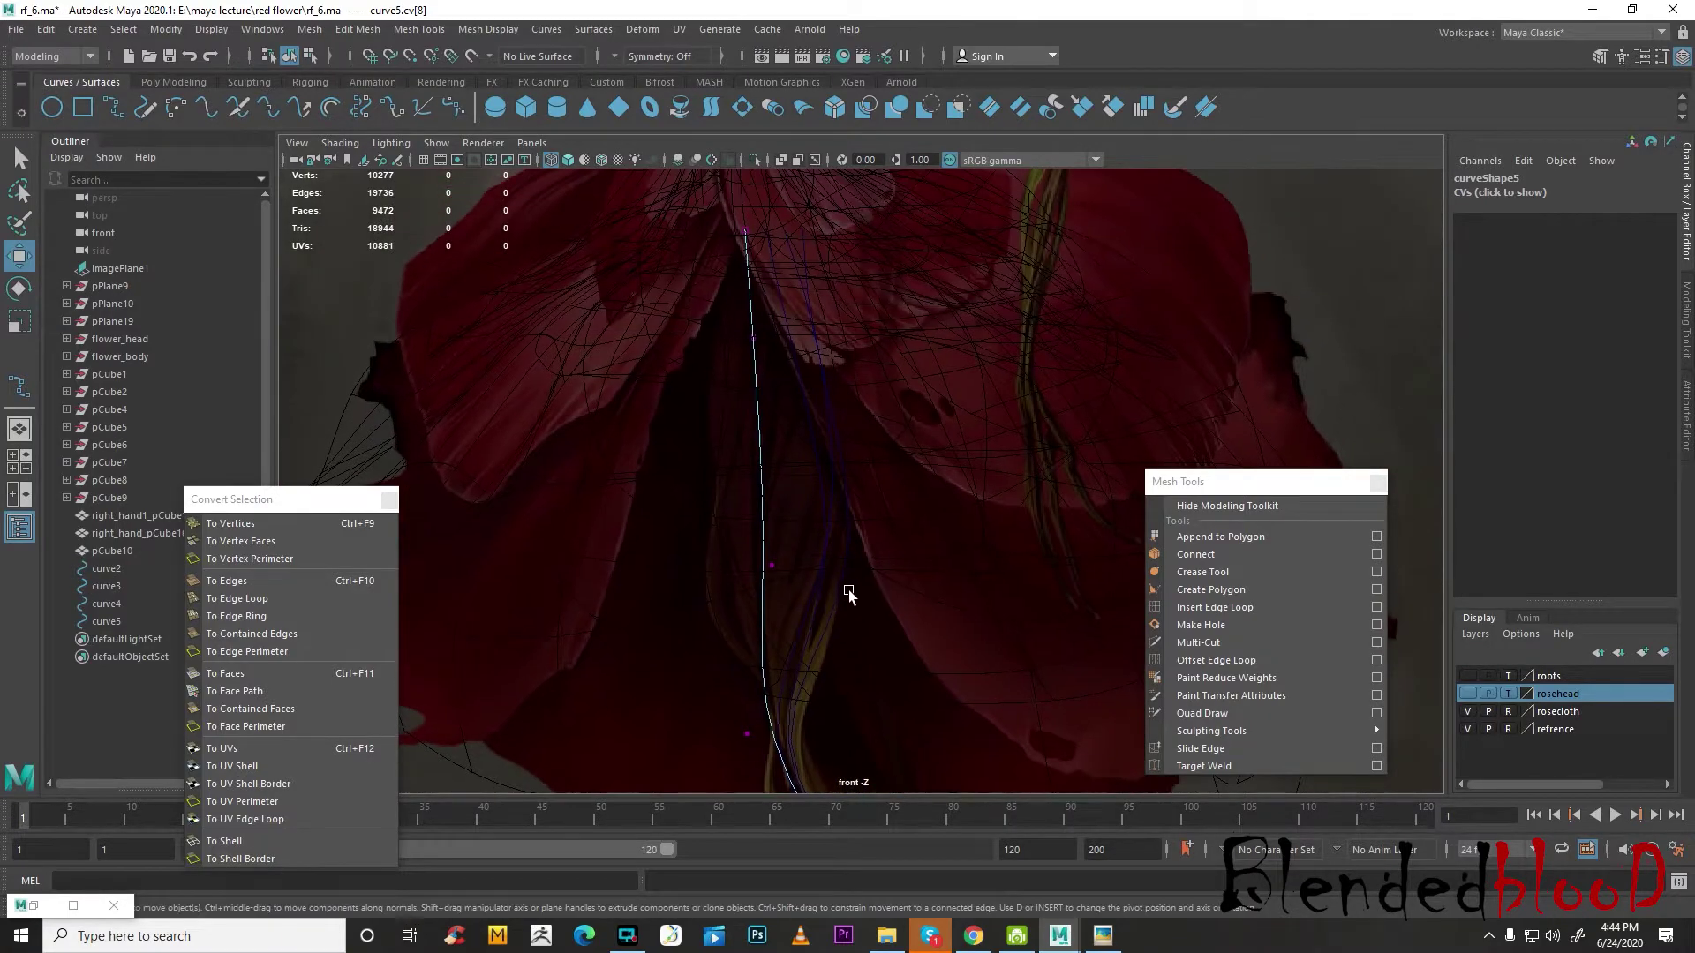
right_click_drag(754, 386, 821, 355)
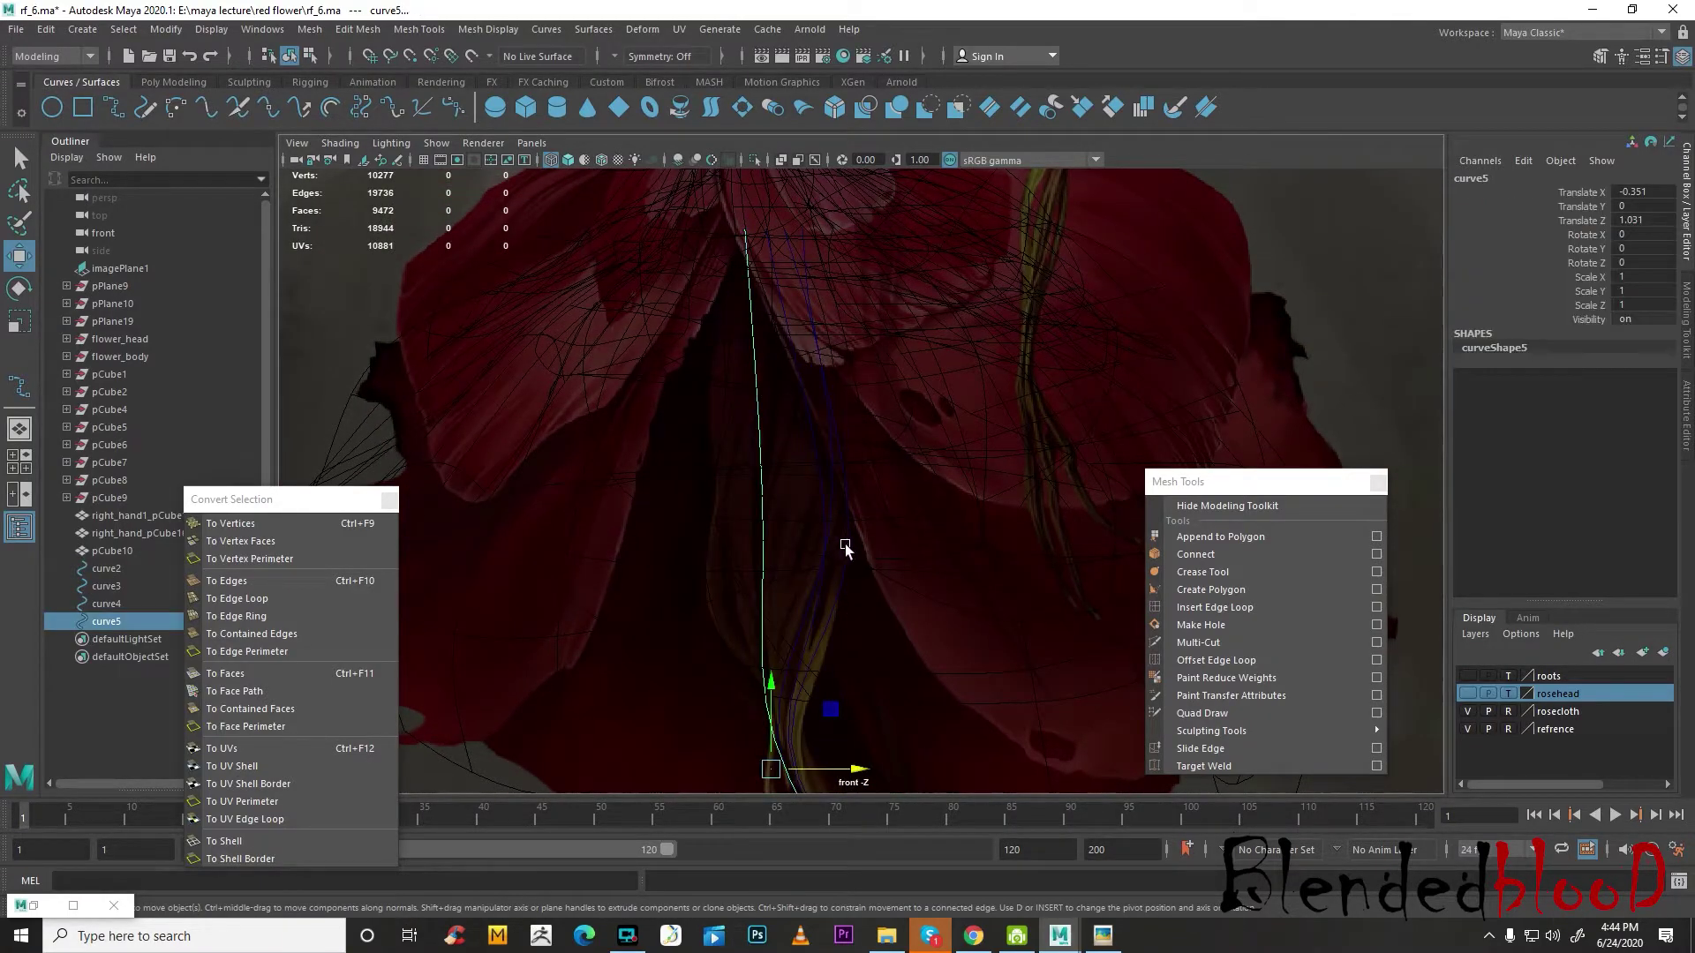
scroll(876, 505, "up", 2)
key("ctrl+d")
left_click_drag(824, 671, 853, 671)
- Reshape the upper half of curve6 by moving its control vertices along the reference strand
right_click_drag(774, 425, 716, 431)
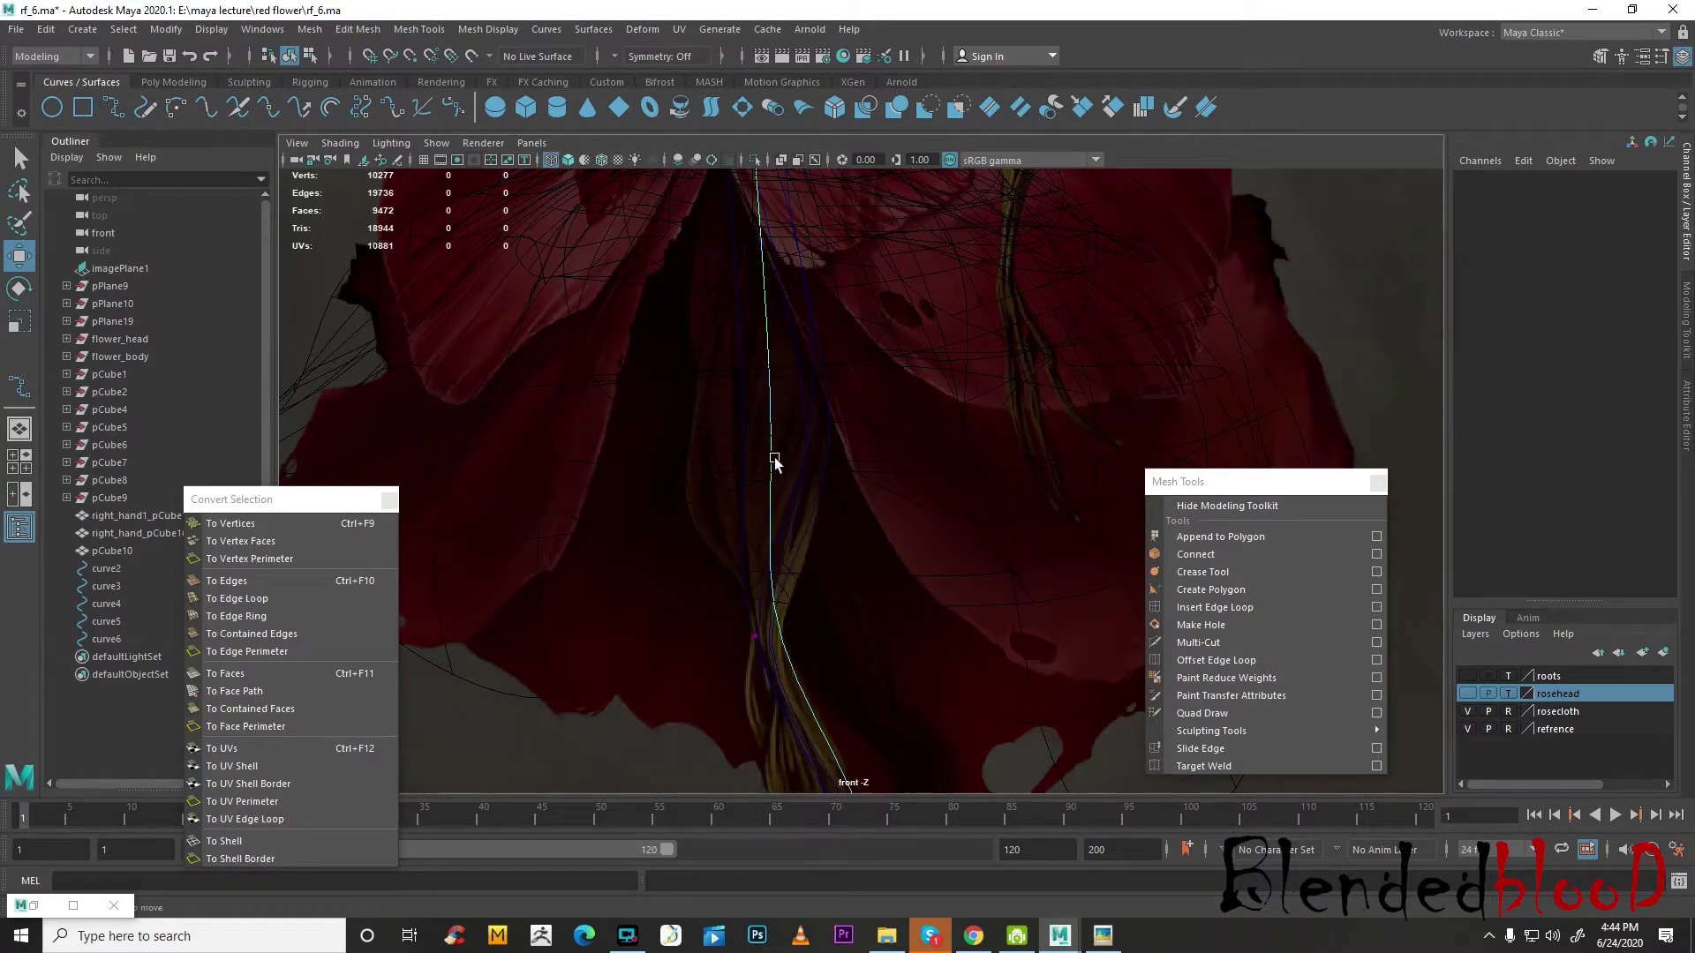
mouse_move(821, 593)
middle_mouse_down("alt")
mouse_move(814, 397)
mouse_move(812, 614)
middle_mouse_up("alt")
left_click_drag(738, 447, 859, 481)
left_click_drag(703, 598, 761, 649)
right_click_drag(760, 653, 742, 391, "alt")
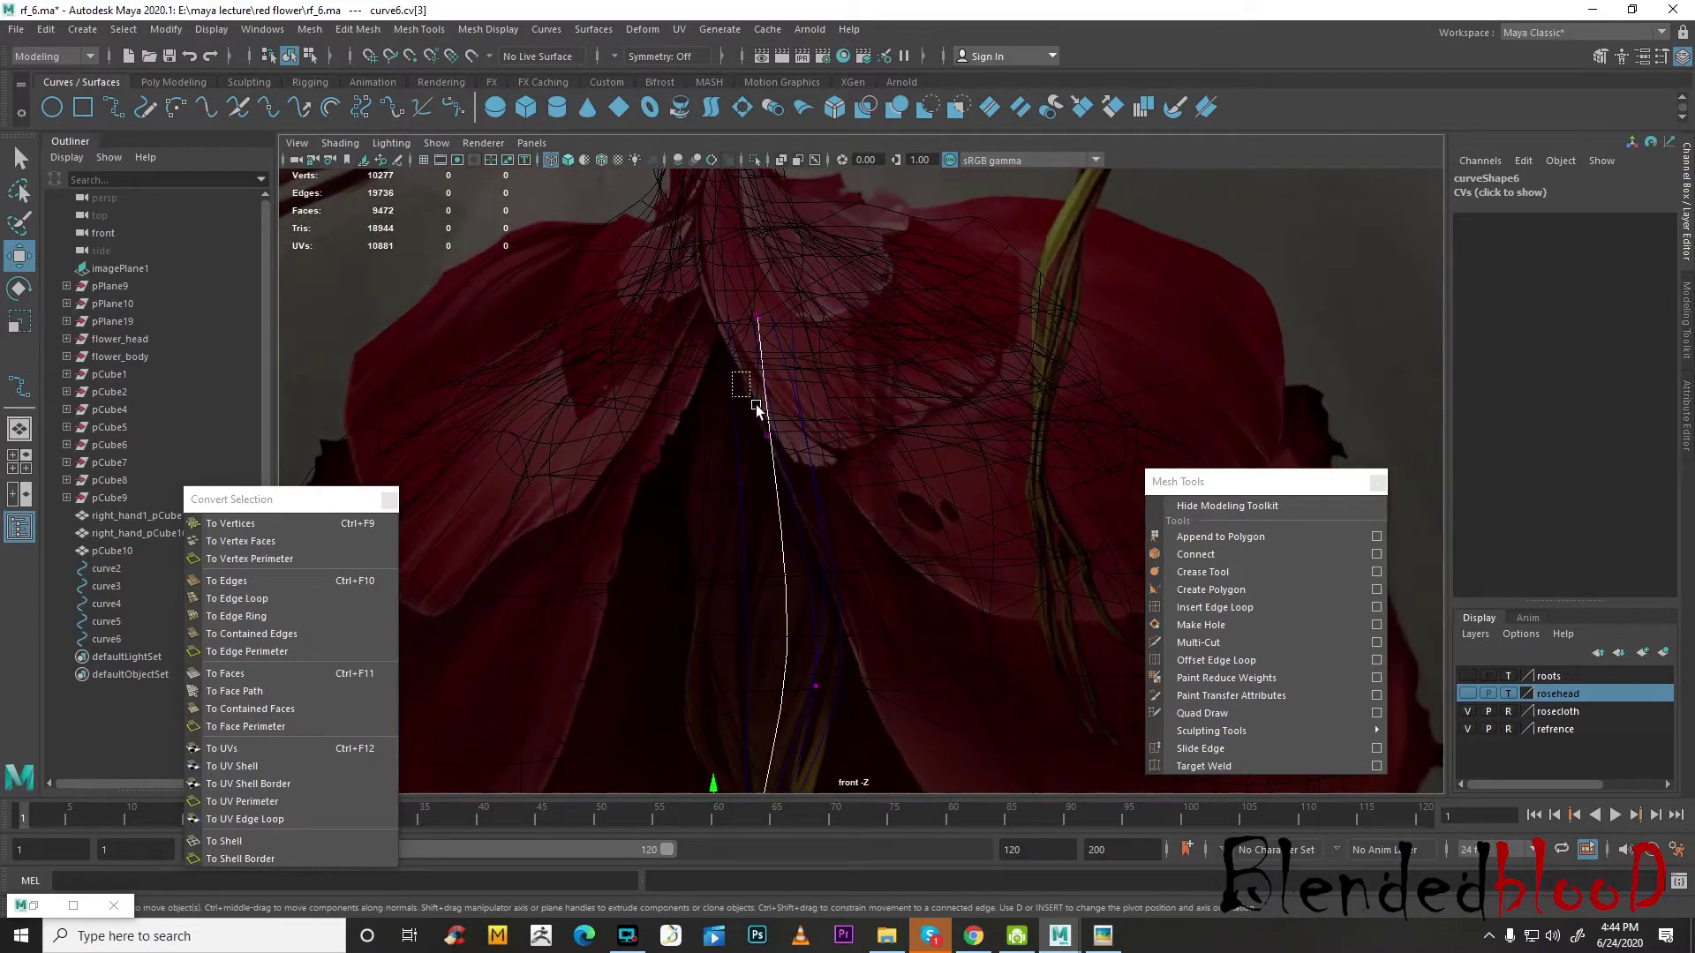
right_click_drag(812, 439, 853, 569, "alt")
middle_click_drag(852, 569, 845, 386, "alt")
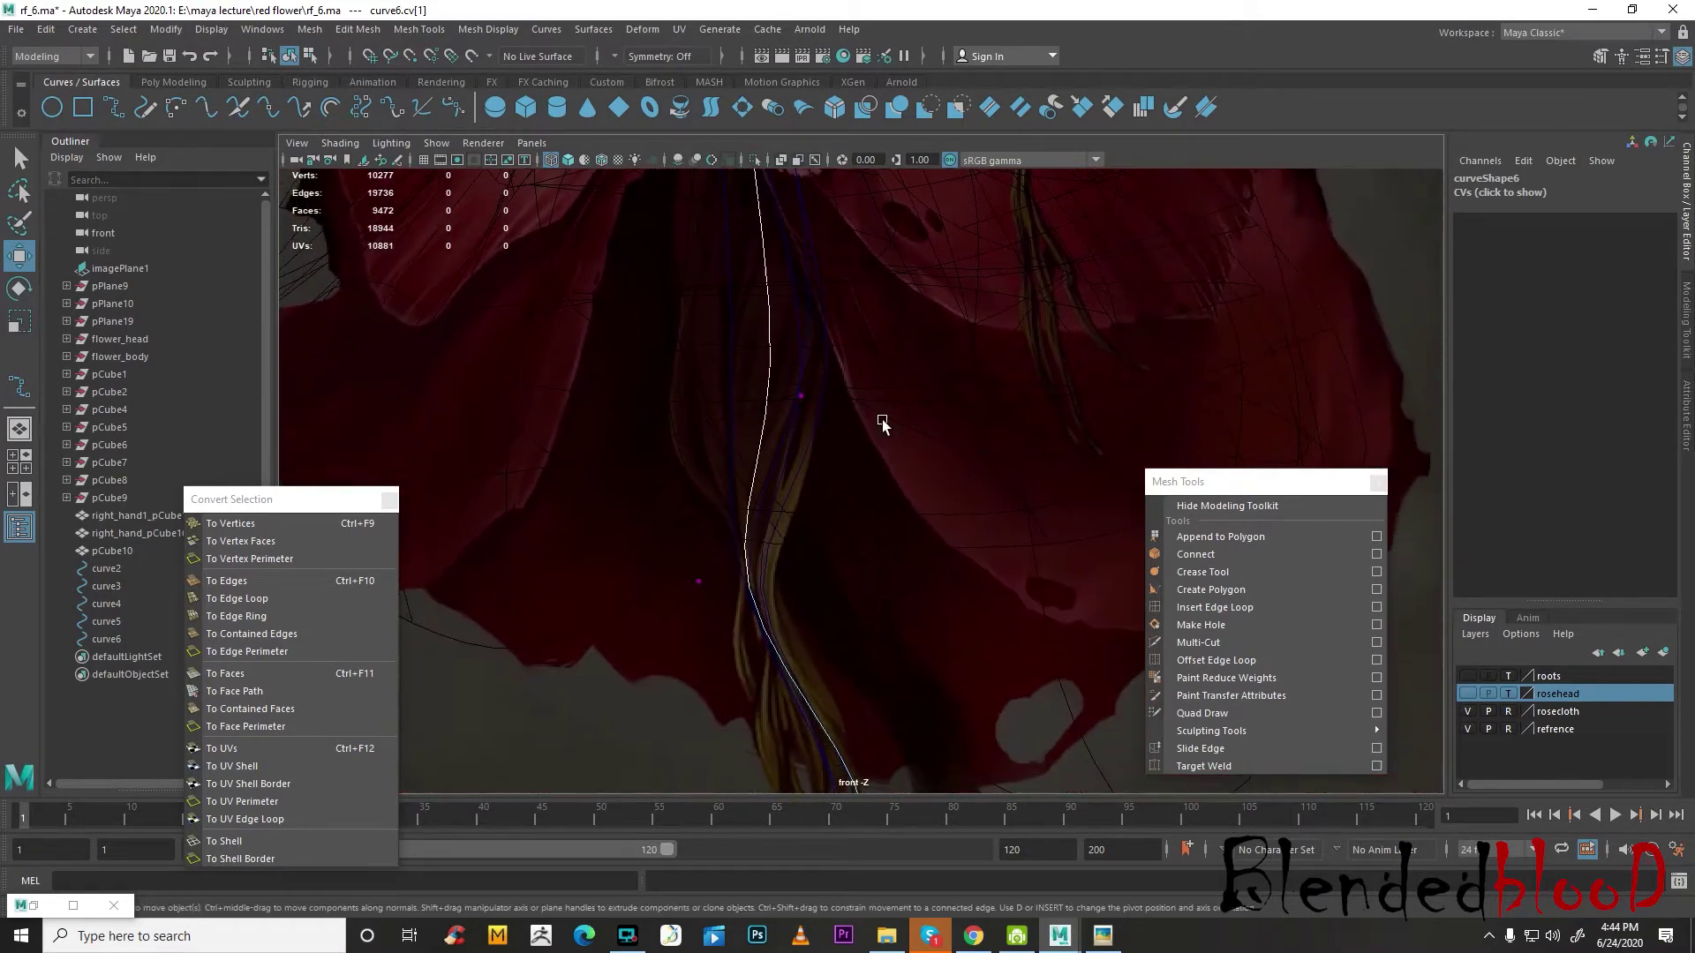
mouse_move(832, 459)
left_mouse_down()
mouse_move(891, 481)
mouse_move(839, 467)
left_mouse_up()
mouse_move(830, 618)
left_mouse_down()
mouse_move(874, 662)
mouse_move(835, 645)
left_mouse_up()
left_click_drag(849, 493, 821, 465)
- Move the lower control vertices of curve6 to end at the root tip and refine its middle bend
middle_click_drag(887, 659, 891, 449, "alt")
mouse_move(772, 505)
left_mouse_down()
mouse_move(828, 534)
mouse_move(786, 513)
left_mouse_up()
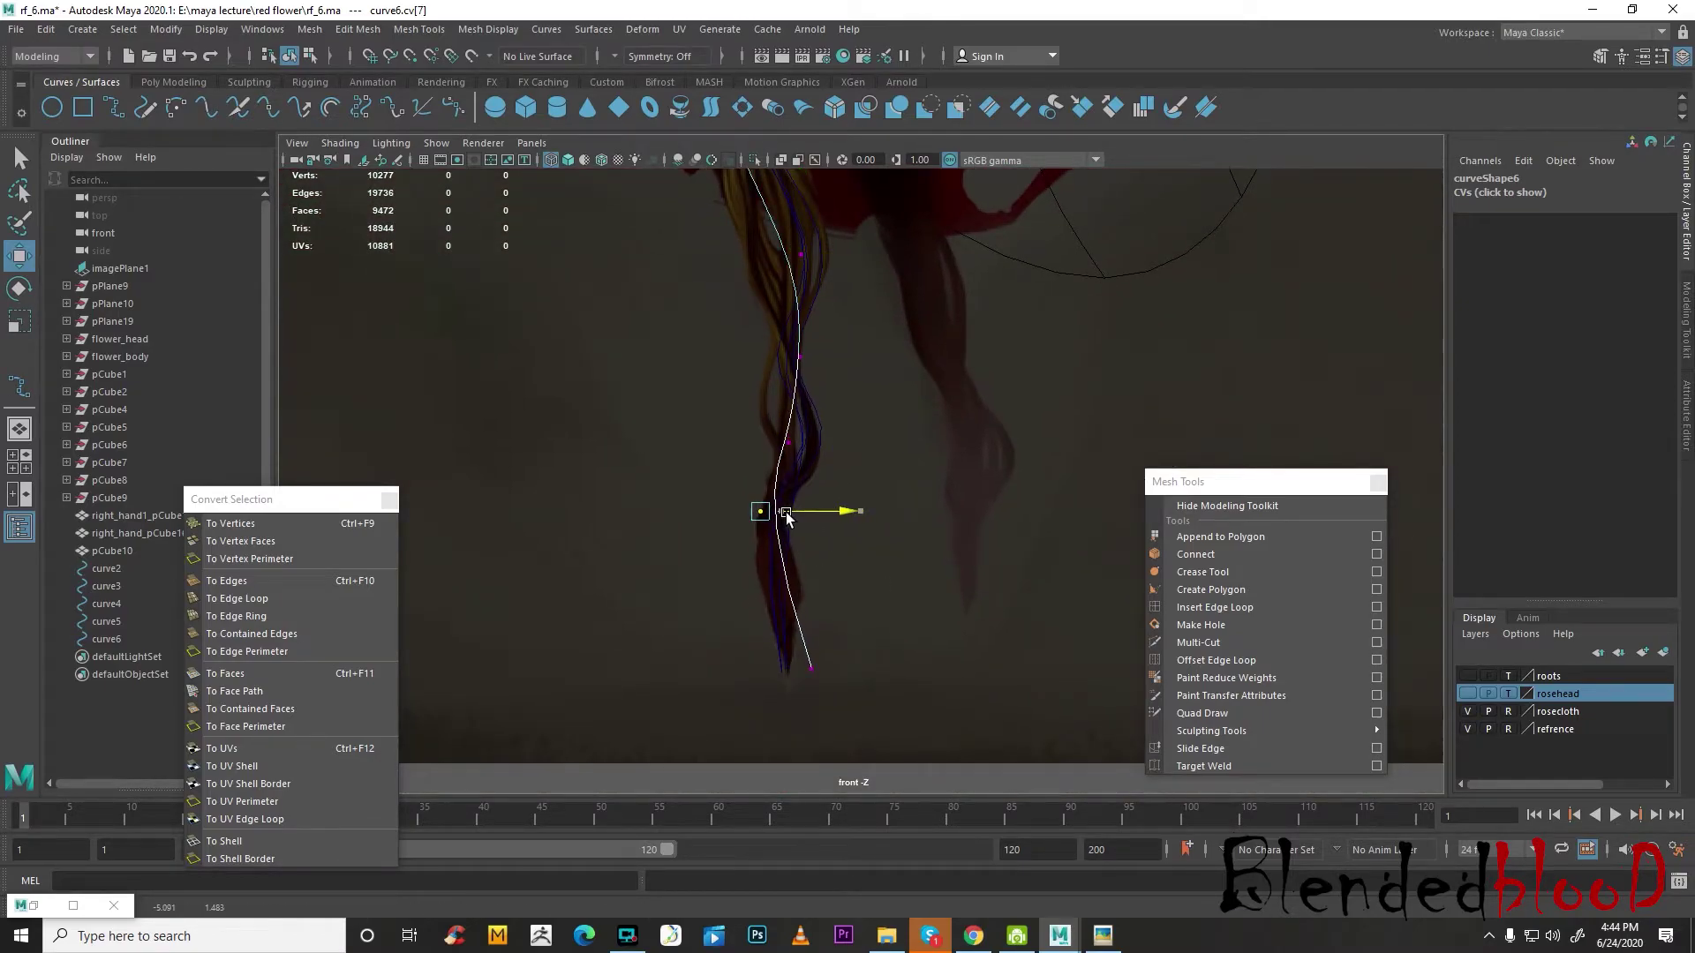
left_click_drag(854, 696, 794, 651)
left_click_drag(839, 669, 805, 668)
scroll(909, 692, "up", 5)
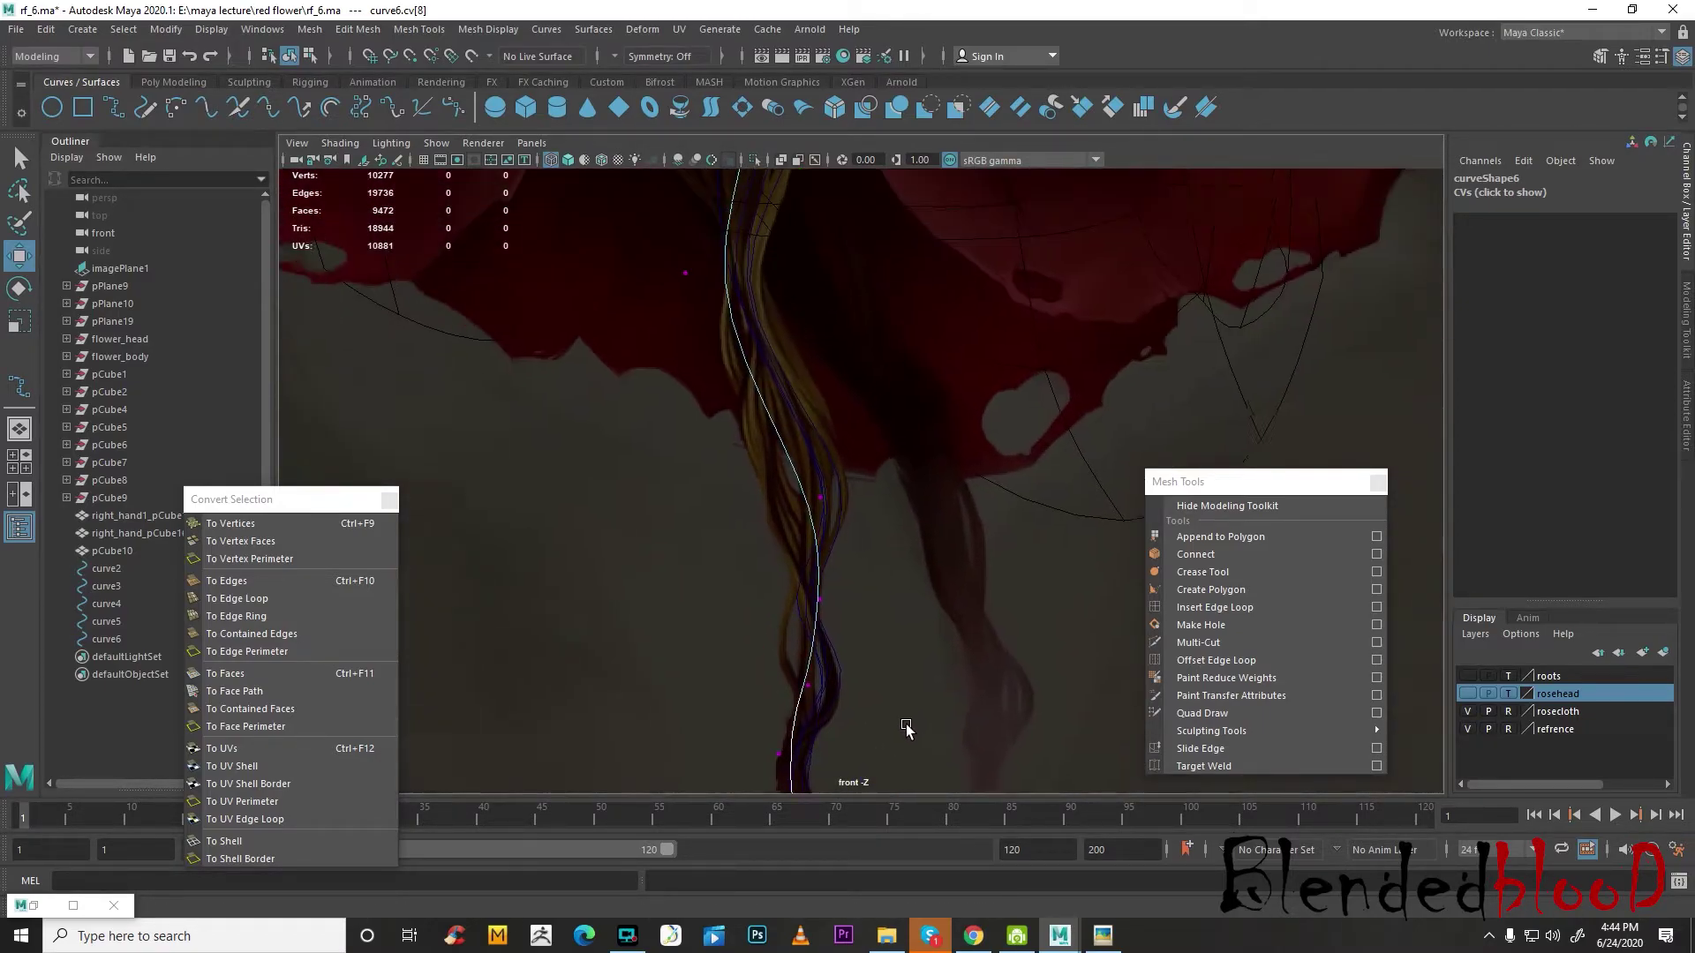
left_click_drag(711, 493, 786, 506)
middle_click_drag(847, 395, 900, 608, "alt")
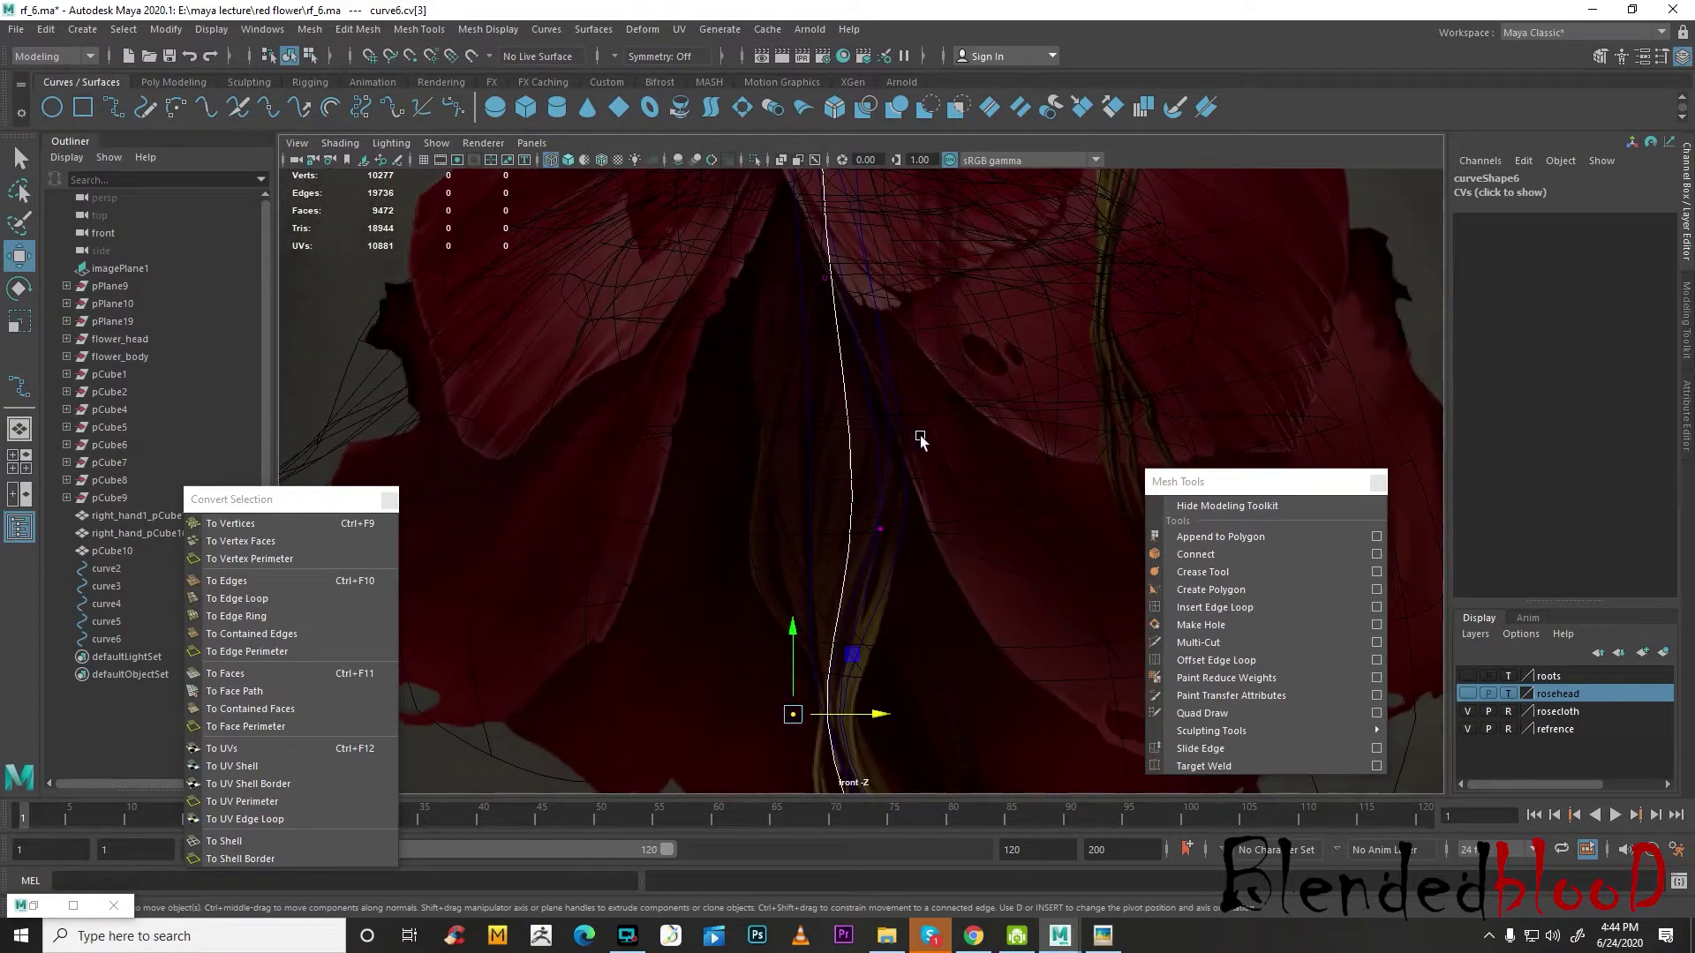
- Shift the topmost control vertex of curve6 sideways and check the curve down to the root tip
middle_click_drag(914, 436, 911, 602, "alt")
left_click_drag(849, 351, 876, 358)
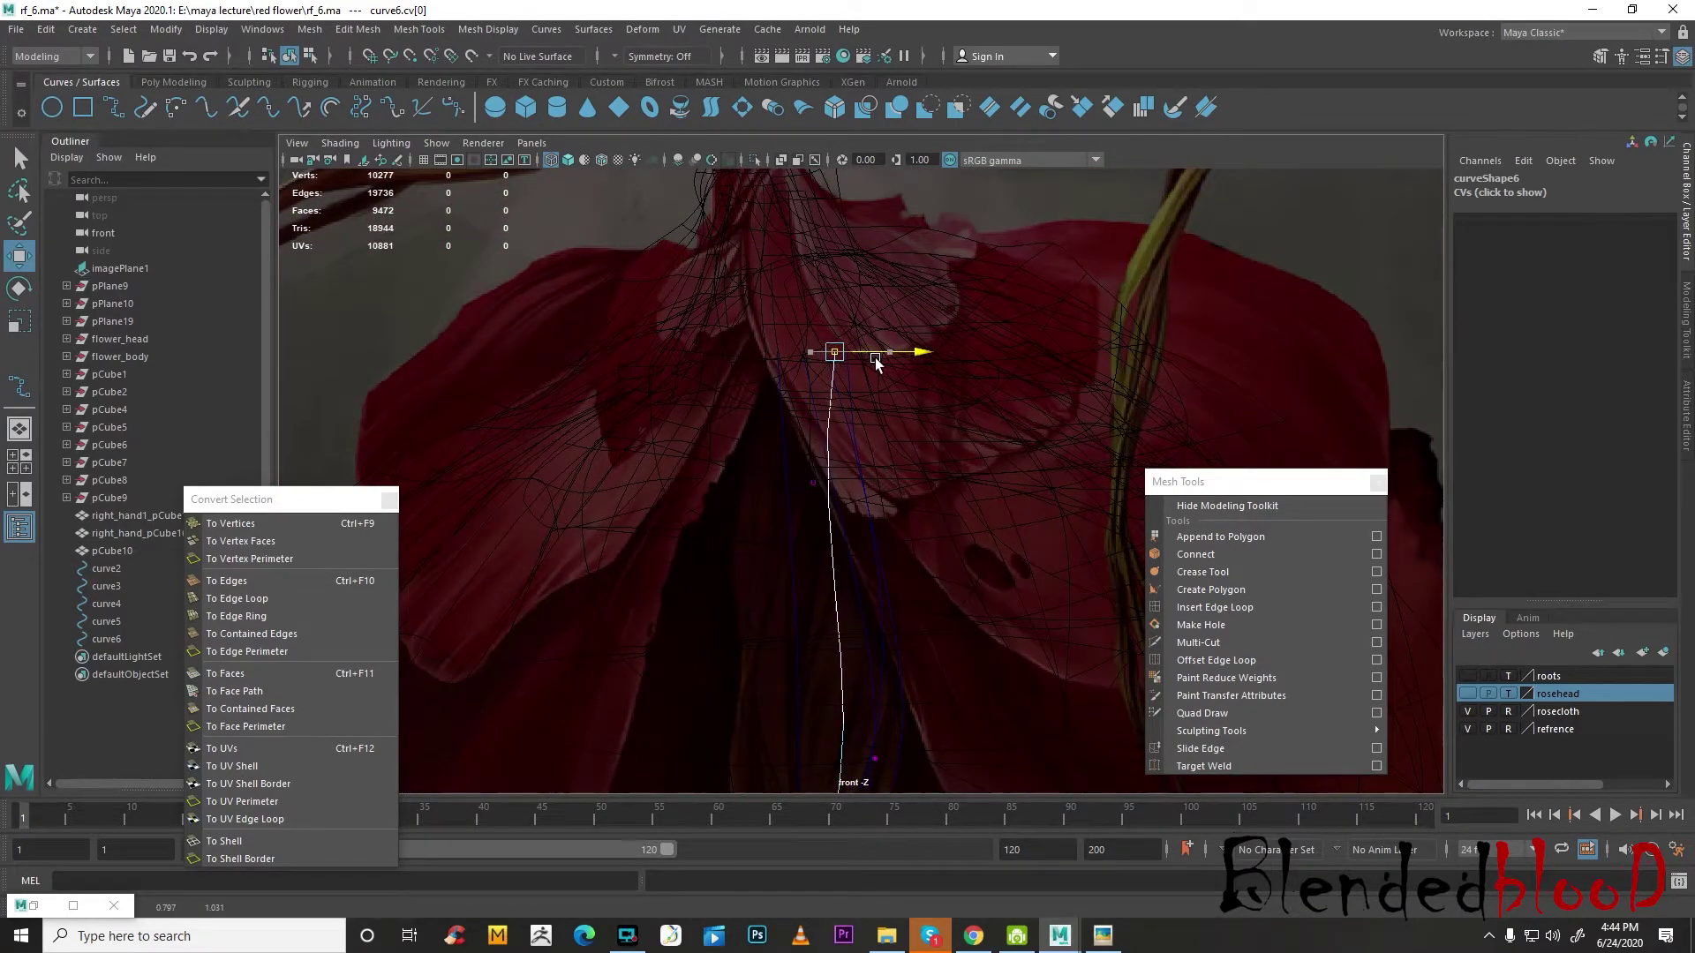
middle_click_drag(913, 543, 875, 394, "alt")
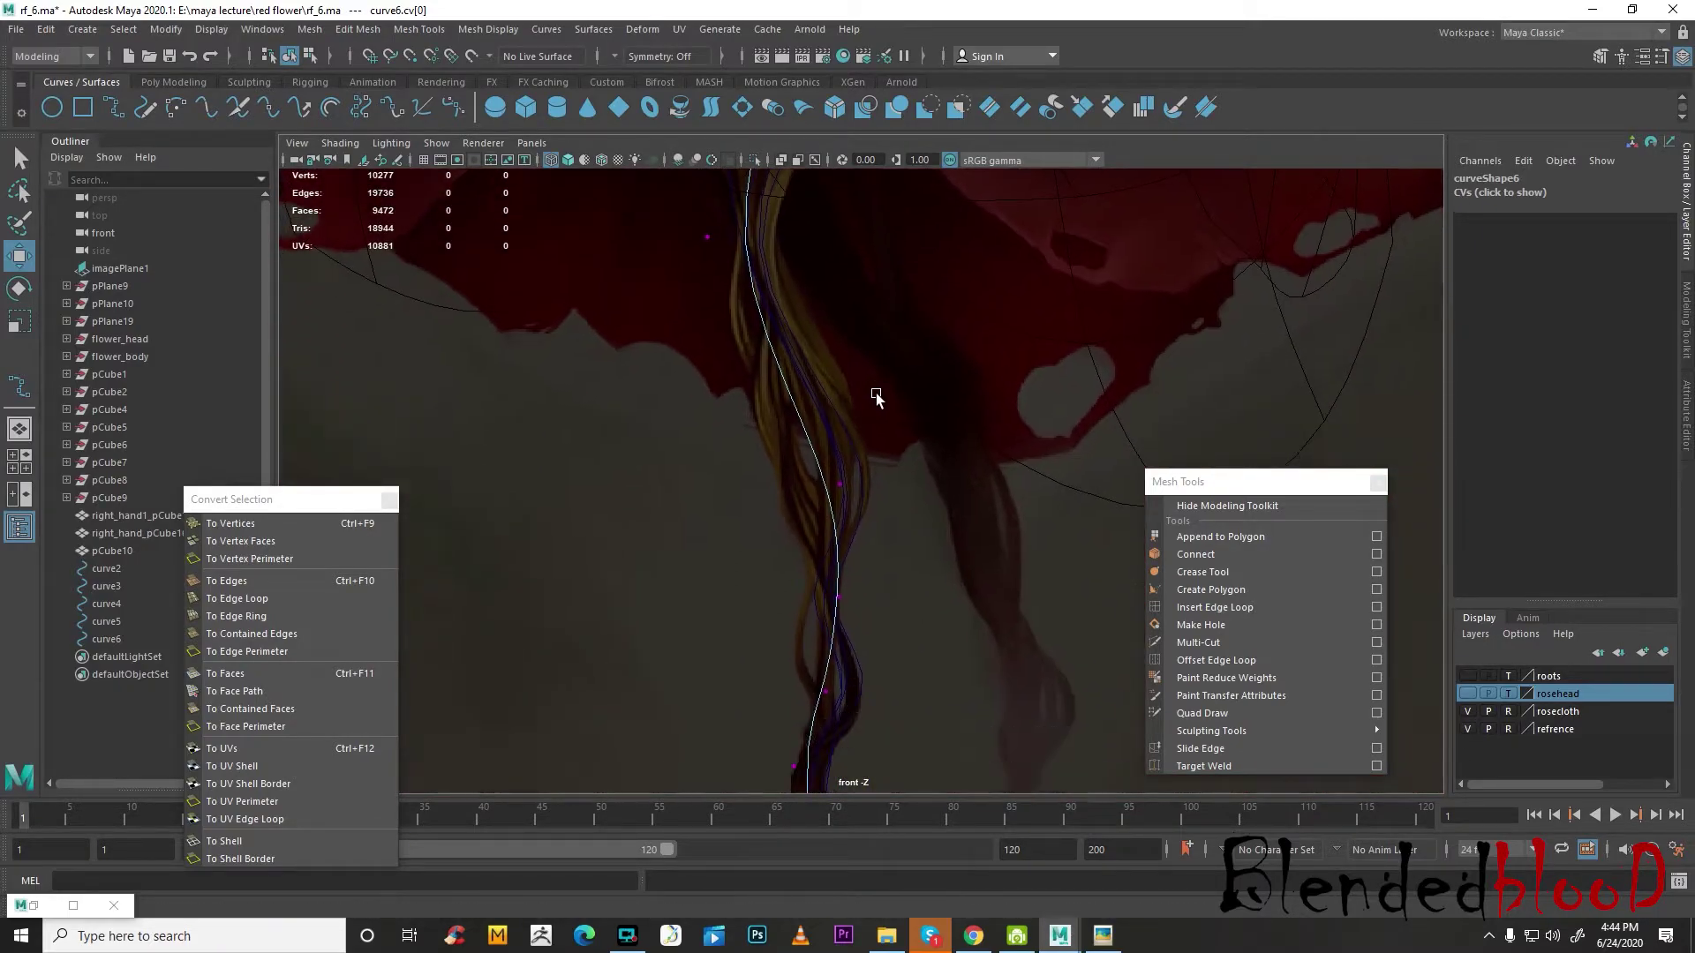
middle_click_drag(867, 468, 895, 412, "alt")
middle_click_drag(902, 562, 908, 374, "alt")
scroll(912, 445, "up", 2)
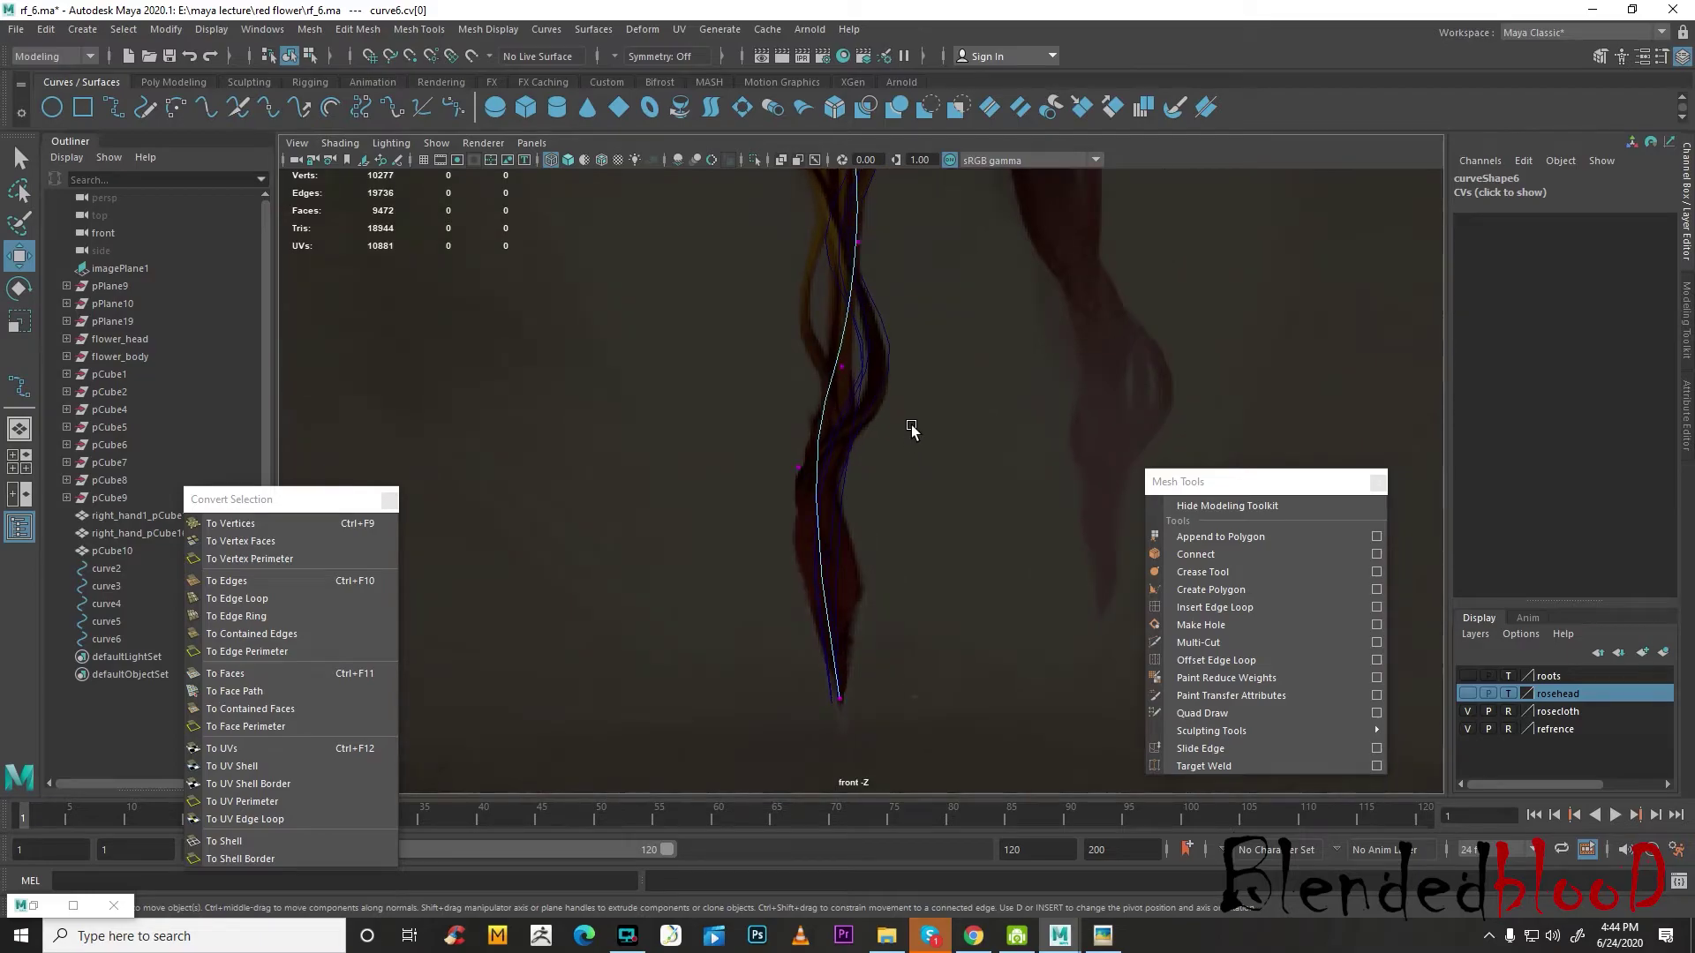
scroll(909, 432, "down", 4)
- Hide the rosecloth layer so the root curves stand alone in the perspective view
key("space")
key("space")
mouse_move(958, 435)
left_mouse_down("alt")
mouse_move(993, 440)
mouse_move(954, 548)
mouse_move(713, 535)
mouse_move(834, 538)
left_mouse_up("alt")
left_click(1467, 711)
right_click_drag(794, 431, 857, 407)
- Create a polygon cube at the origin
left_click(173, 82)
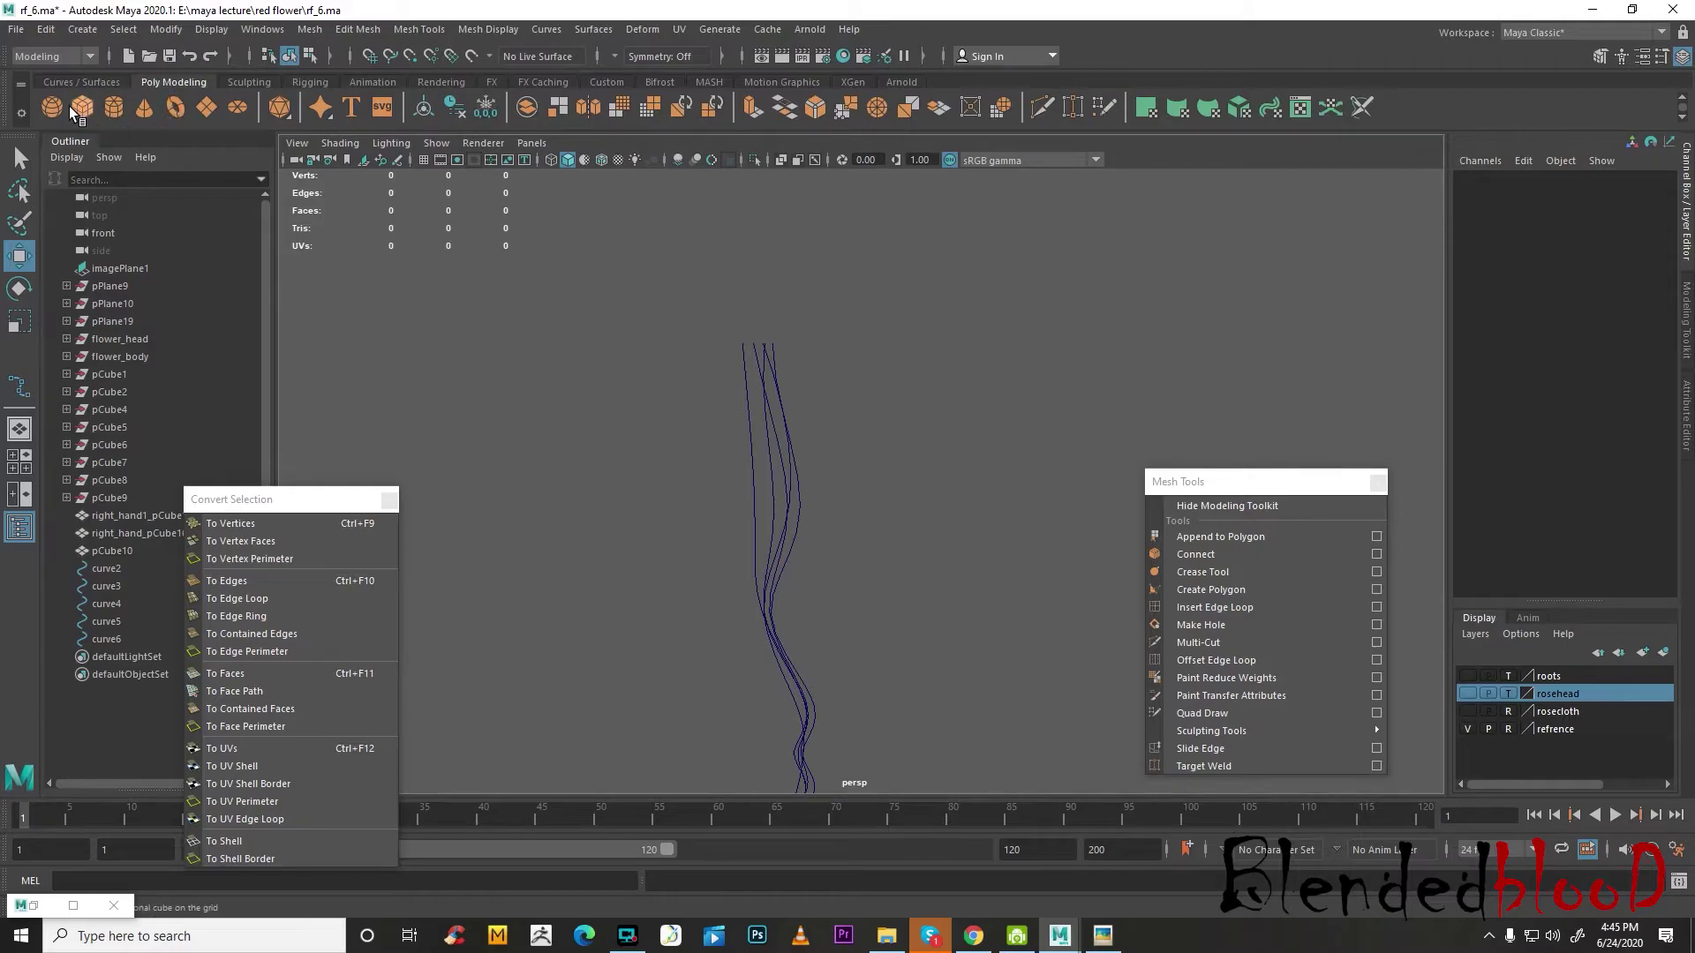
scroll(970, 585, "down", 5)
scroll(969, 502, "up", 2)
key("space")
key("space")
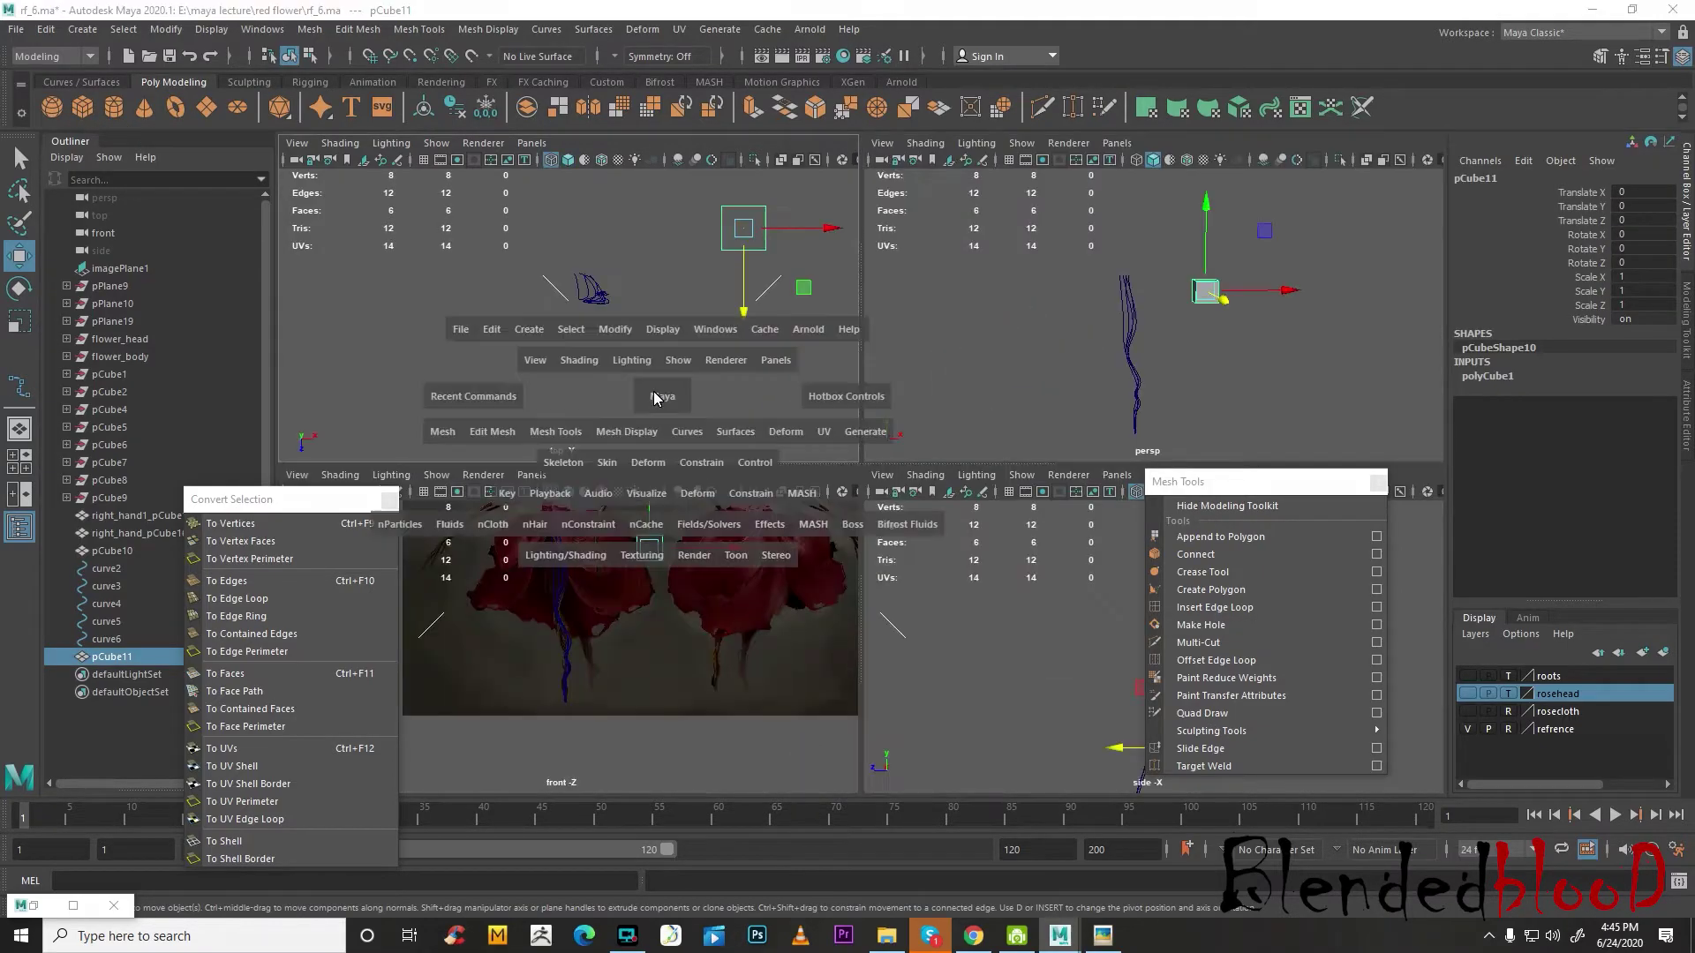
- Scale the cube uniformly to about 0.228 and place it beside the upper root curves at about X -3.481, Z 1.556
left_click_drag(1221, 328, 859, 412)
key("r")
key("w")
key("space")
key("space")
middle_click_drag(912, 664, 911, 435, "alt")
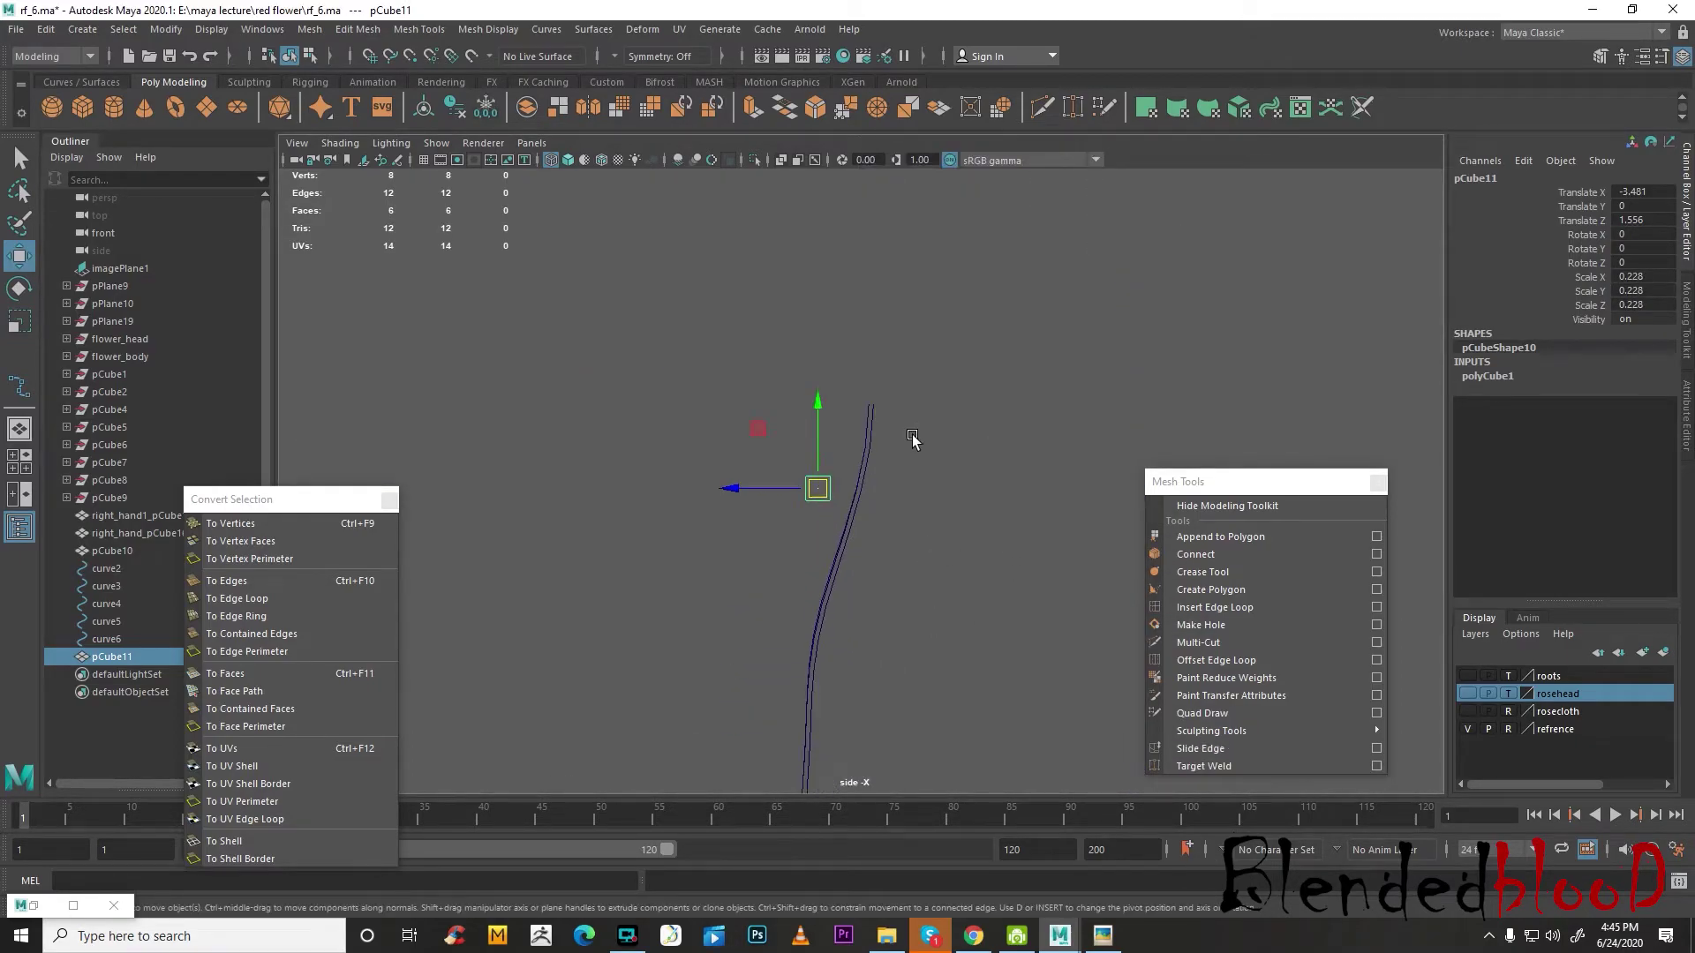
- Move the cube along Z to about 2.97, clear of the root curves
key("space")
key("space")
left_click_drag(923, 511, 829, 575, "alt")
mouse_move(829, 574)
middle_mouse_down("alt")
mouse_move(760, 473)
mouse_move(842, 568)
middle_mouse_up("alt")
scroll(841, 563, "up", 4)
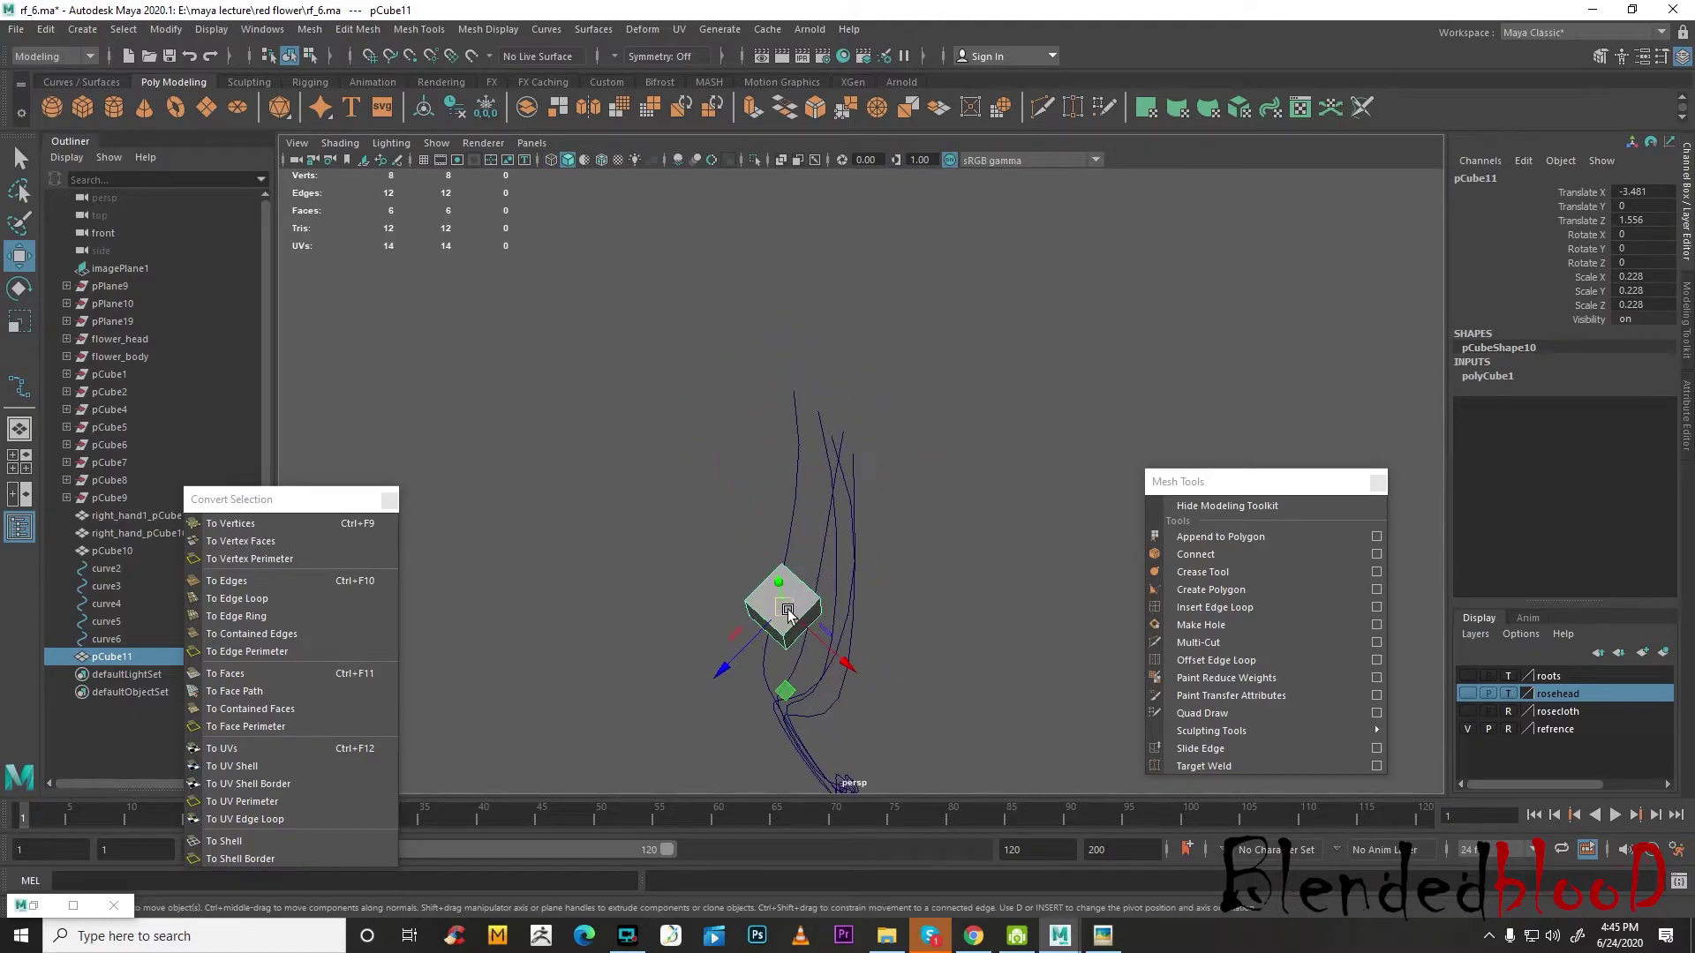
left_click_drag(953, 521, 835, 469, "alt")
left_click(836, 471)
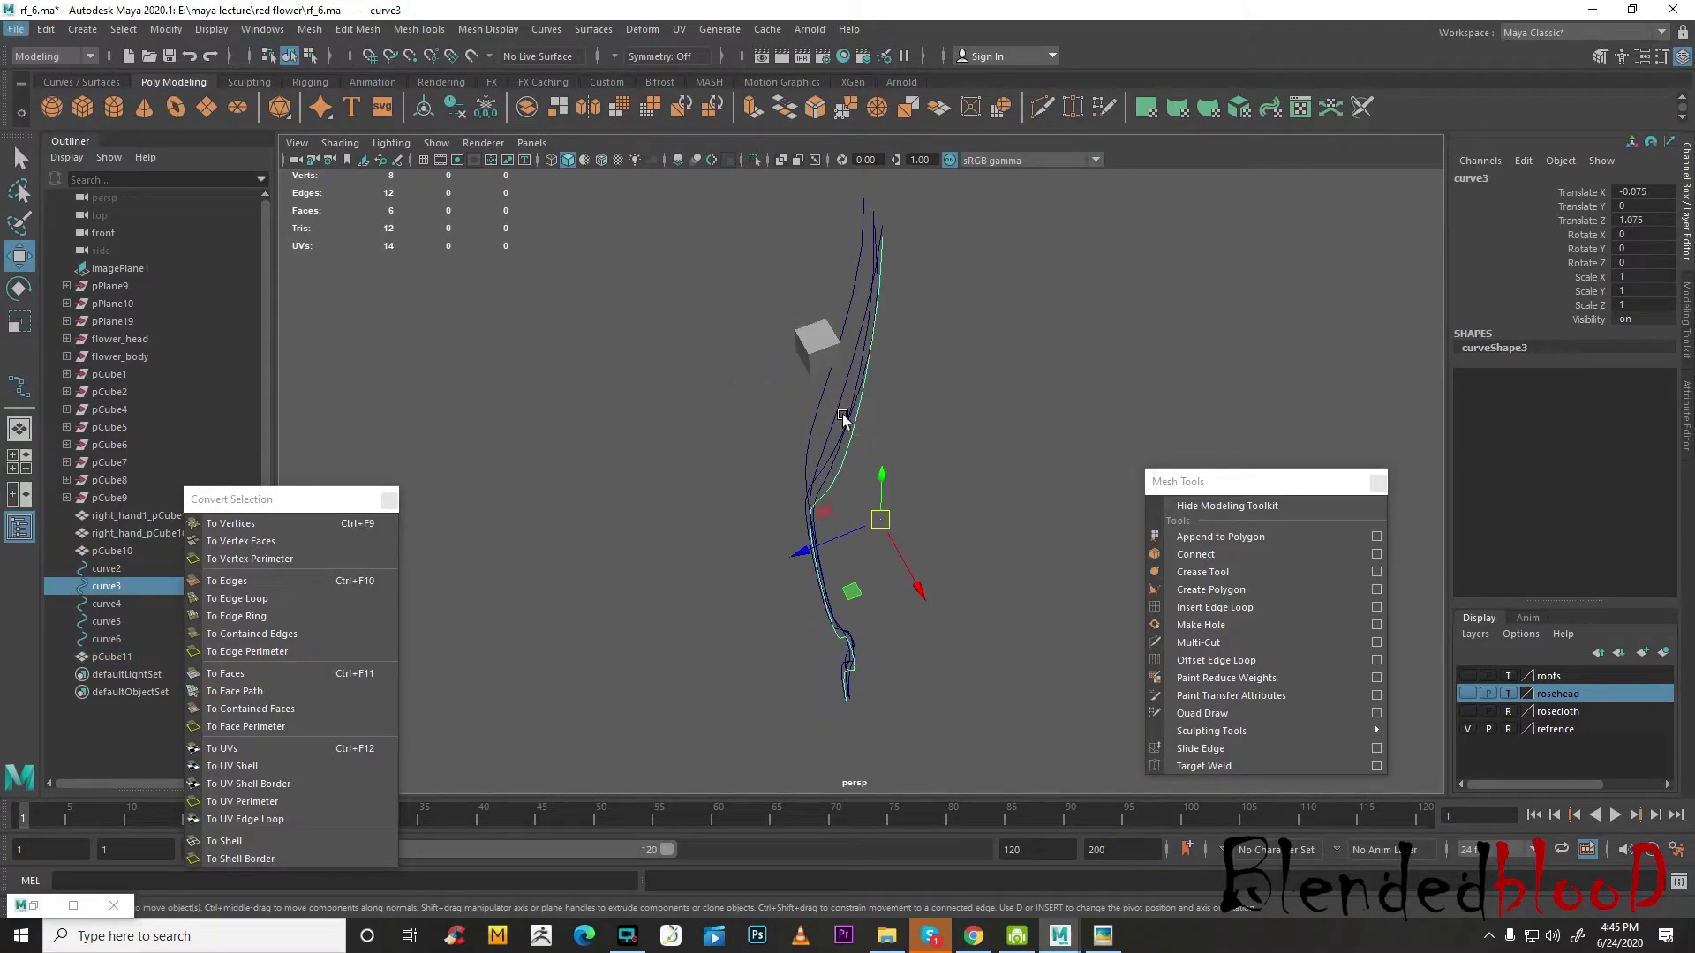
left_click(824, 361)
left_click_drag(817, 345, 615, 415)
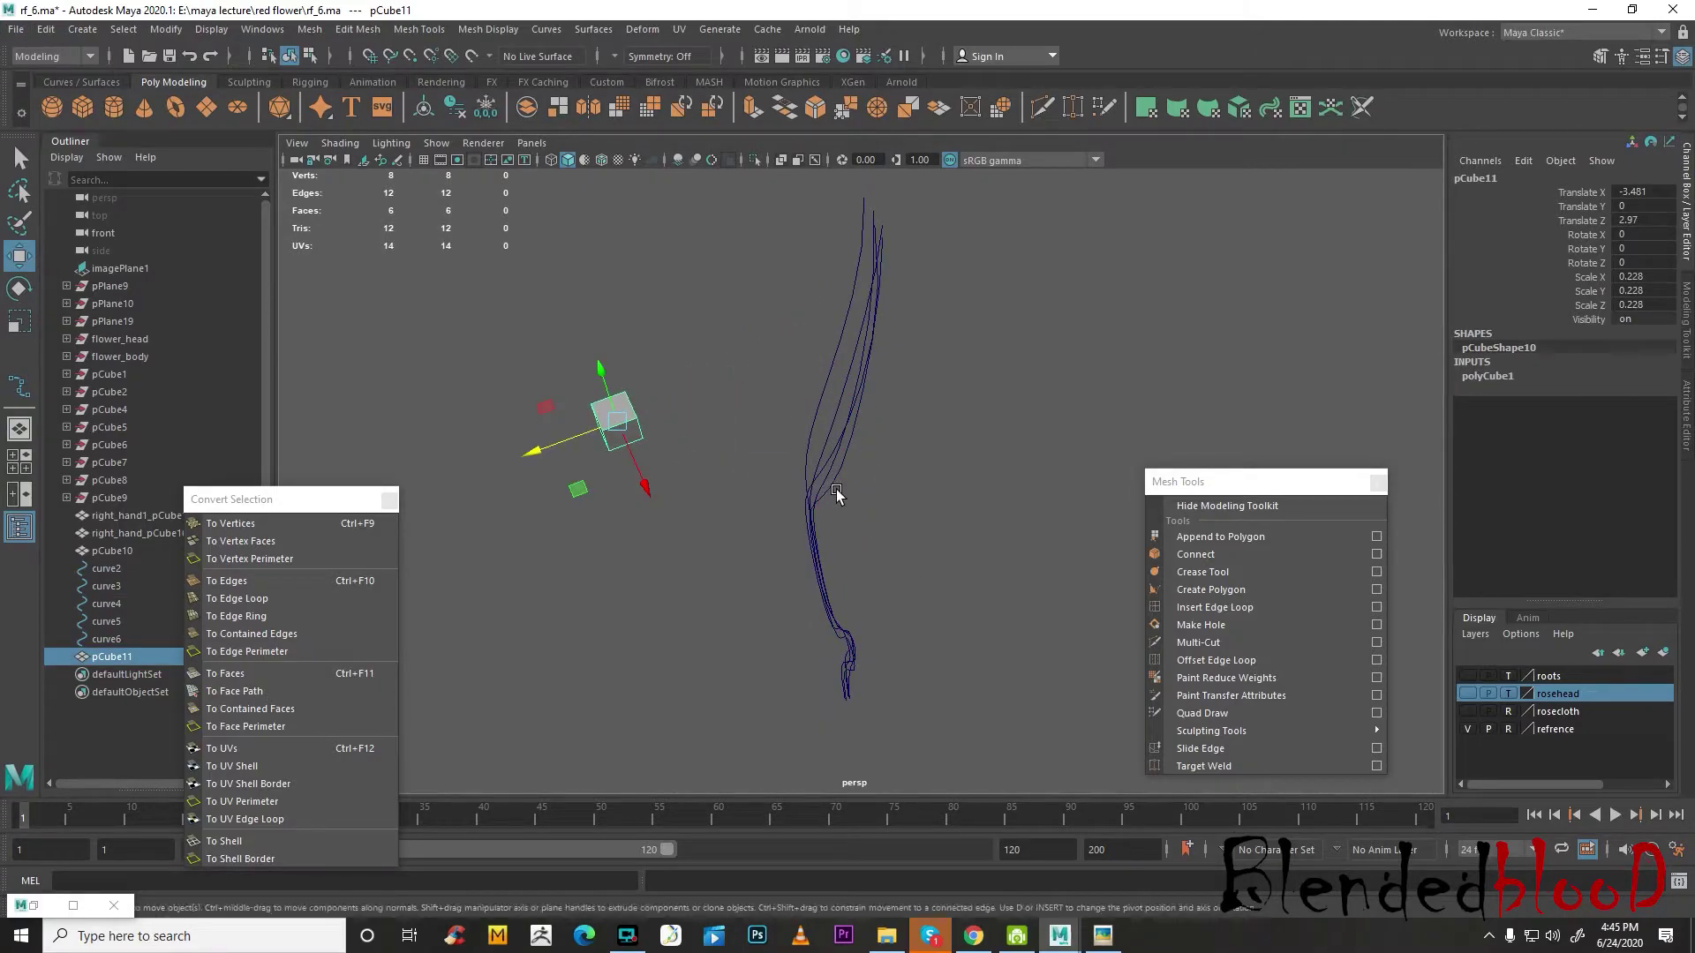
- Show the control vertices of curve3 and shift its upper vertices sideways
left_click(845, 488)
left_click_drag(844, 488, 877, 462, "alt")
right_click_drag(877, 461, 790, 424)
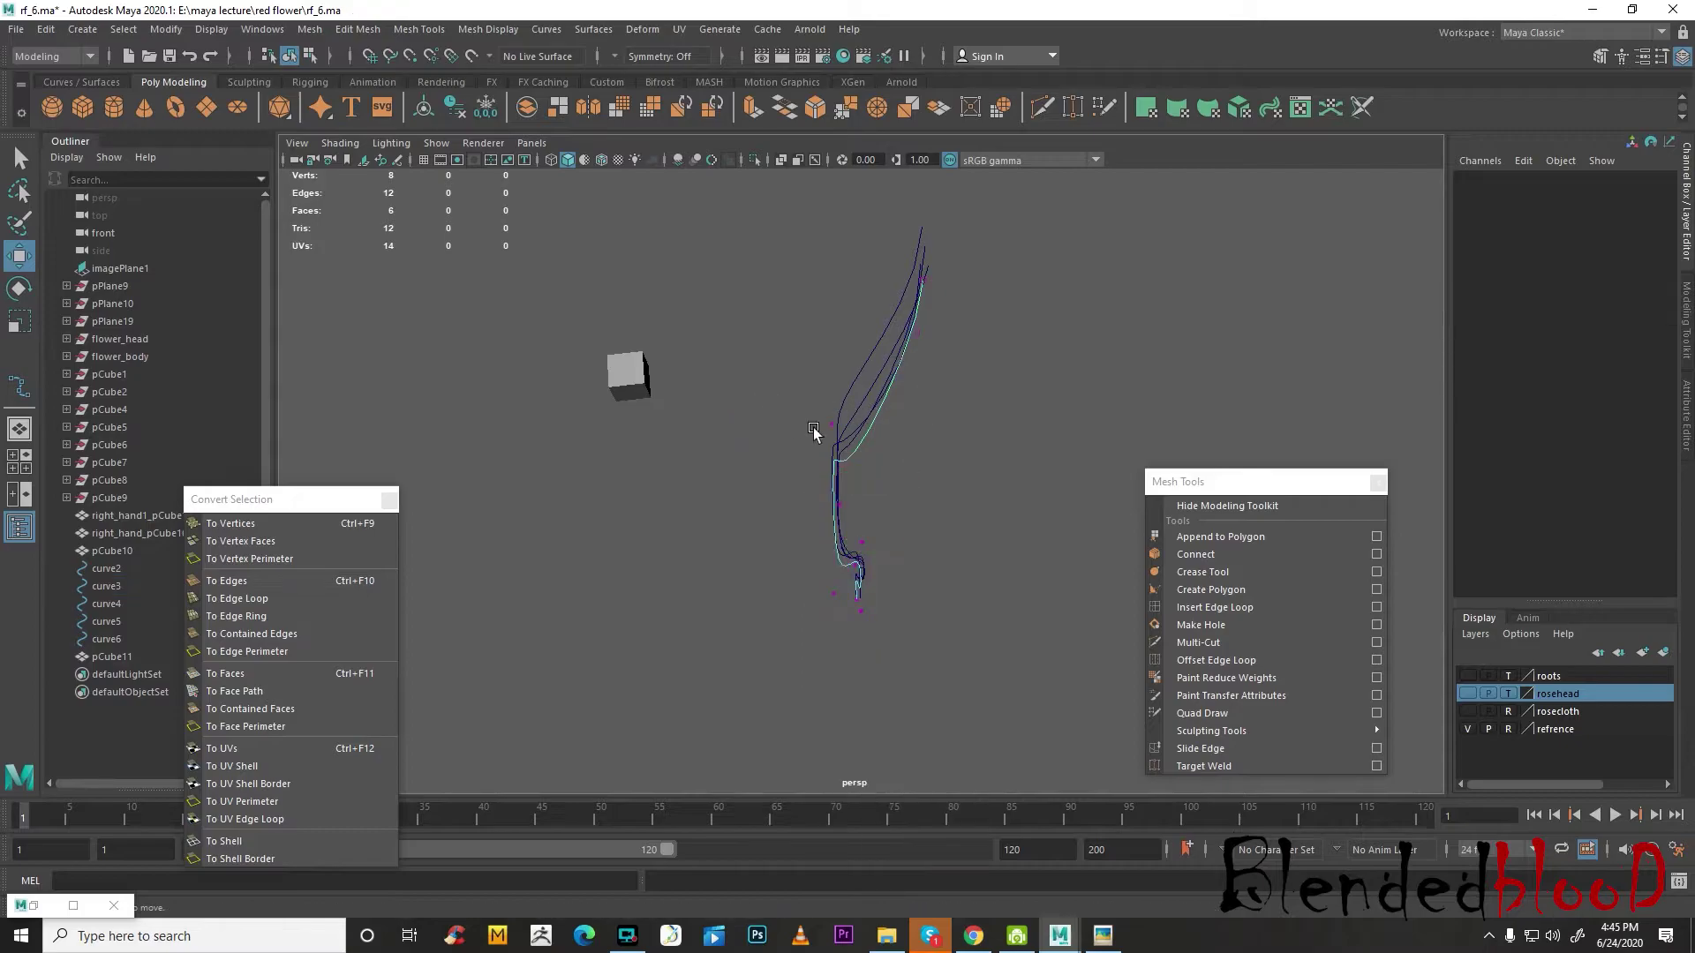
mouse_move(886, 319)
left_mouse_down()
mouse_move(909, 344)
mouse_move(864, 361)
mouse_move(858, 322)
left_mouse_up()
left_click_drag(919, 270, 957, 290)
left_click_drag(907, 284, 883, 285)
- Move the middle control vertices of curve3 sideways to spread it away from the neighbouring root curves
left_click_drag(930, 541, 941, 516, "alt")
middle_click_drag(941, 517, 948, 455, "alt")
left_click_drag(831, 420, 873, 471)
mouse_move(753, 465)
left_mouse_down()
mouse_move(869, 468)
mouse_move(777, 465)
left_mouse_up()
left_click_drag(938, 522, 975, 481, "alt")
left_click(973, 479)
left_click_drag(892, 413, 836, 479)
middle_click_drag(907, 556, 893, 437, "alt")
left_click_drag(858, 507, 841, 598)
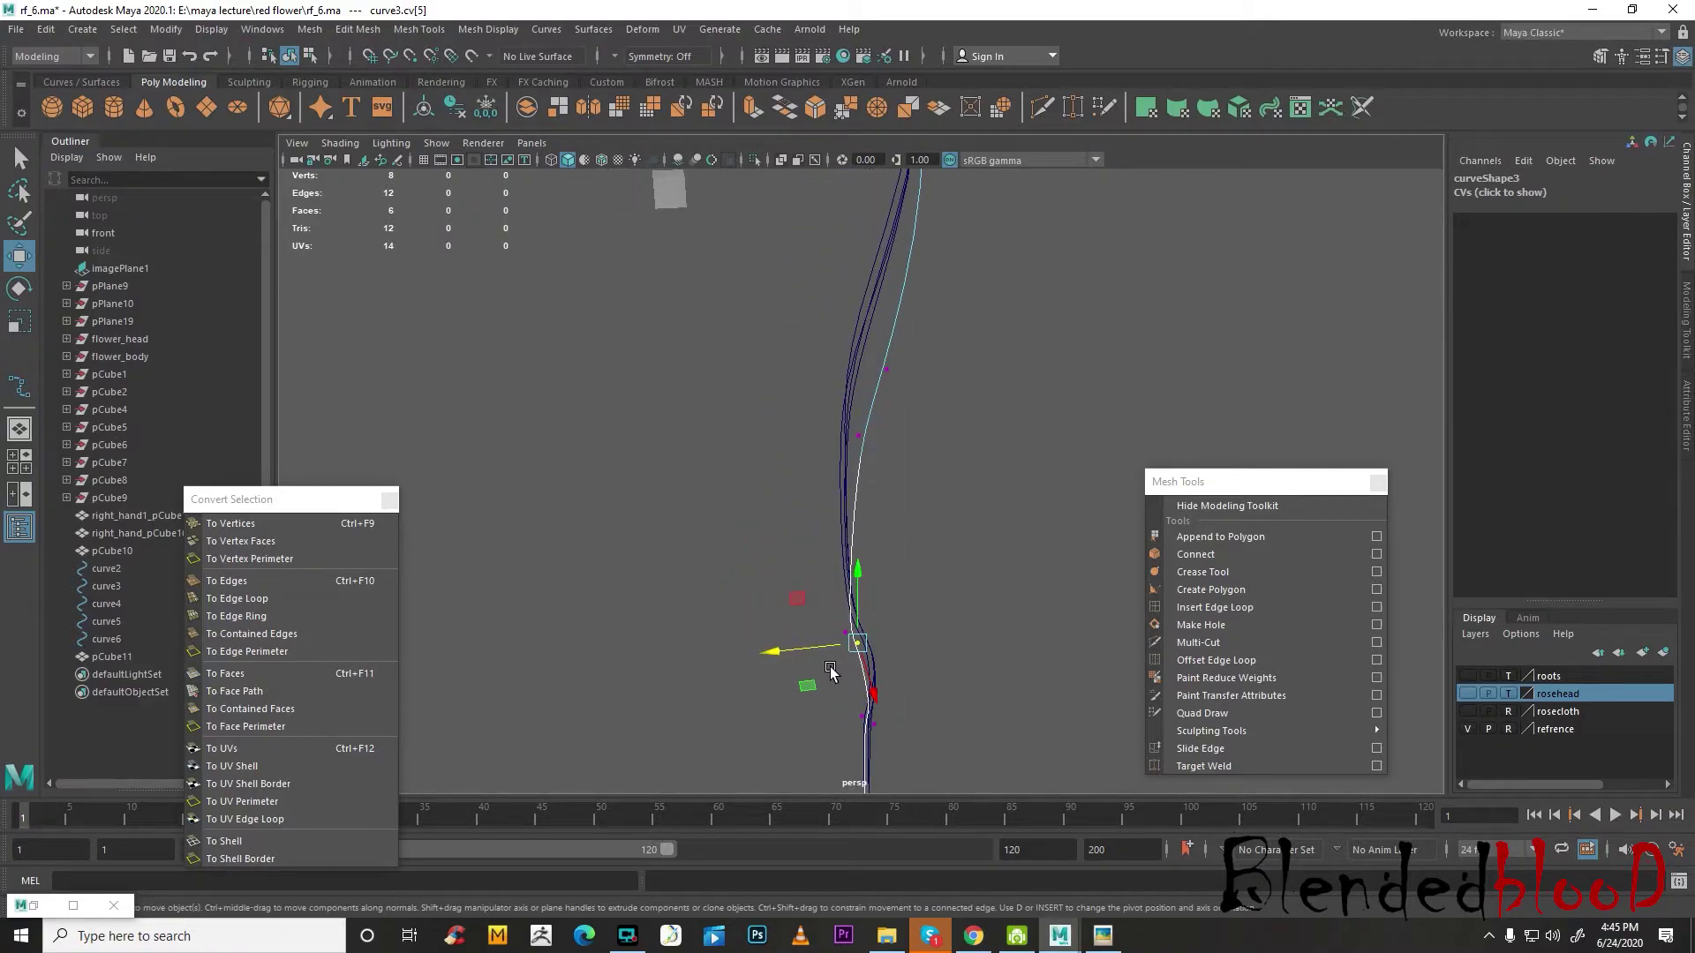
- Offset the lower control vertices of curve3 to opposite sides and push cv[3] outward for a wavy strand
left_click(876, 724)
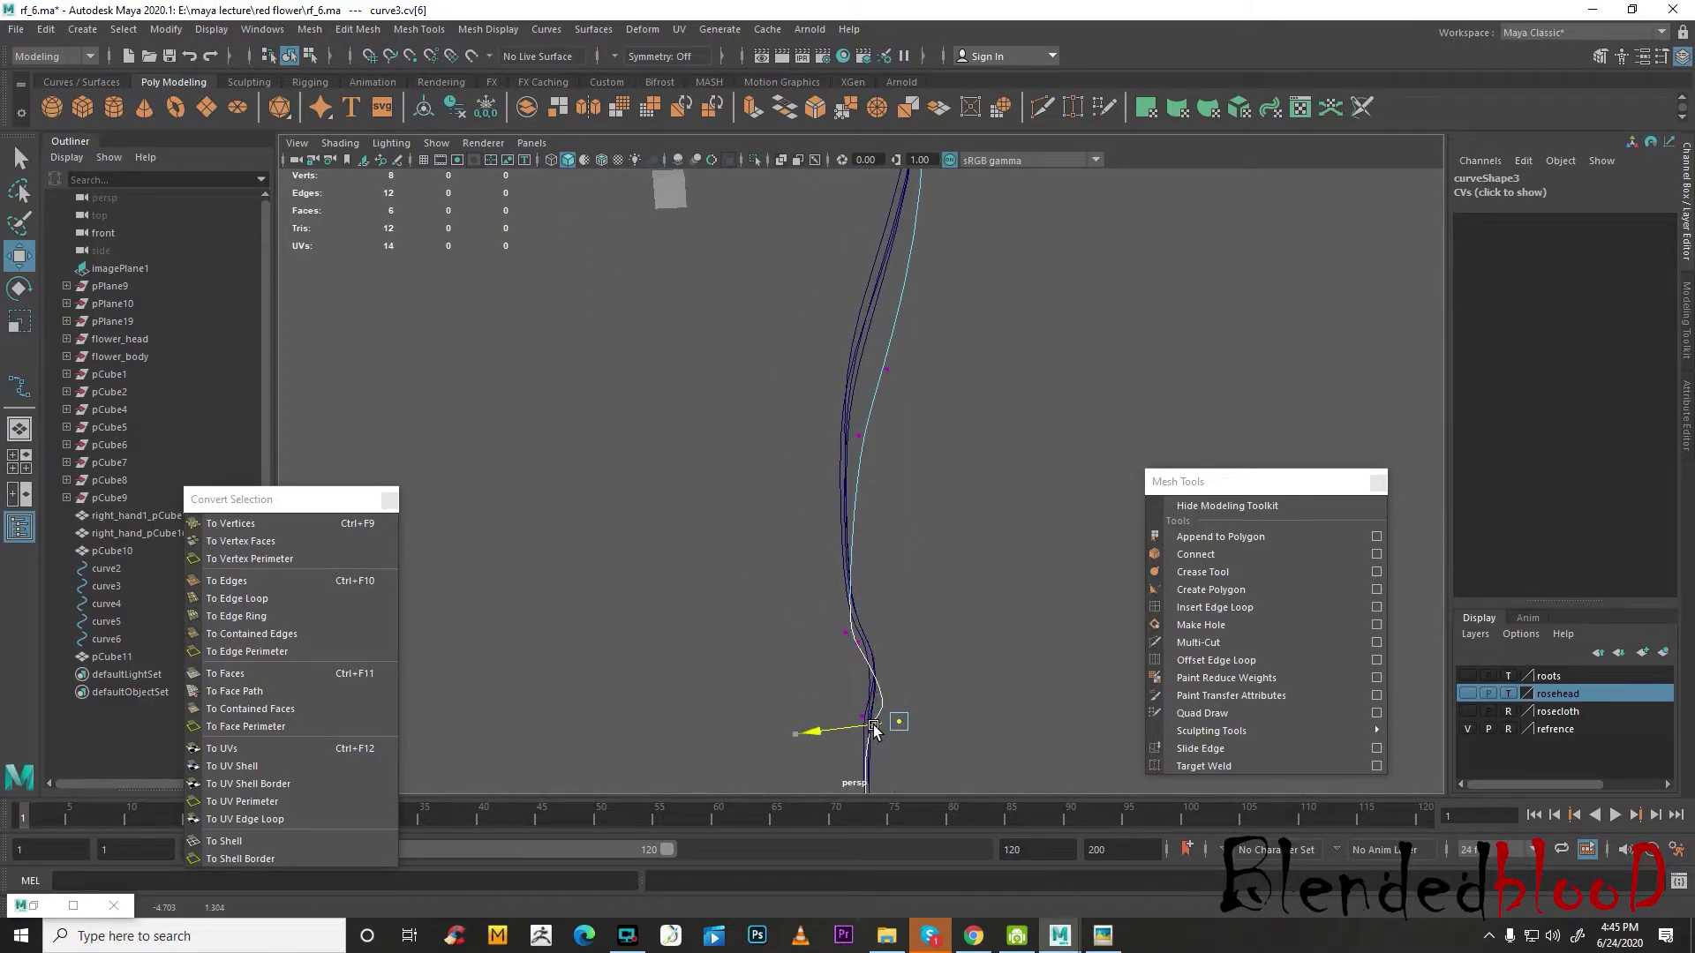
left_click_drag(994, 352, 1008, 278, "alt")
middle_click_drag(1008, 278, 1009, 259, "alt")
left_click(845, 626)
left_click_drag(828, 628, 810, 630)
left_click(858, 428)
left_click_drag(820, 437, 925, 575)
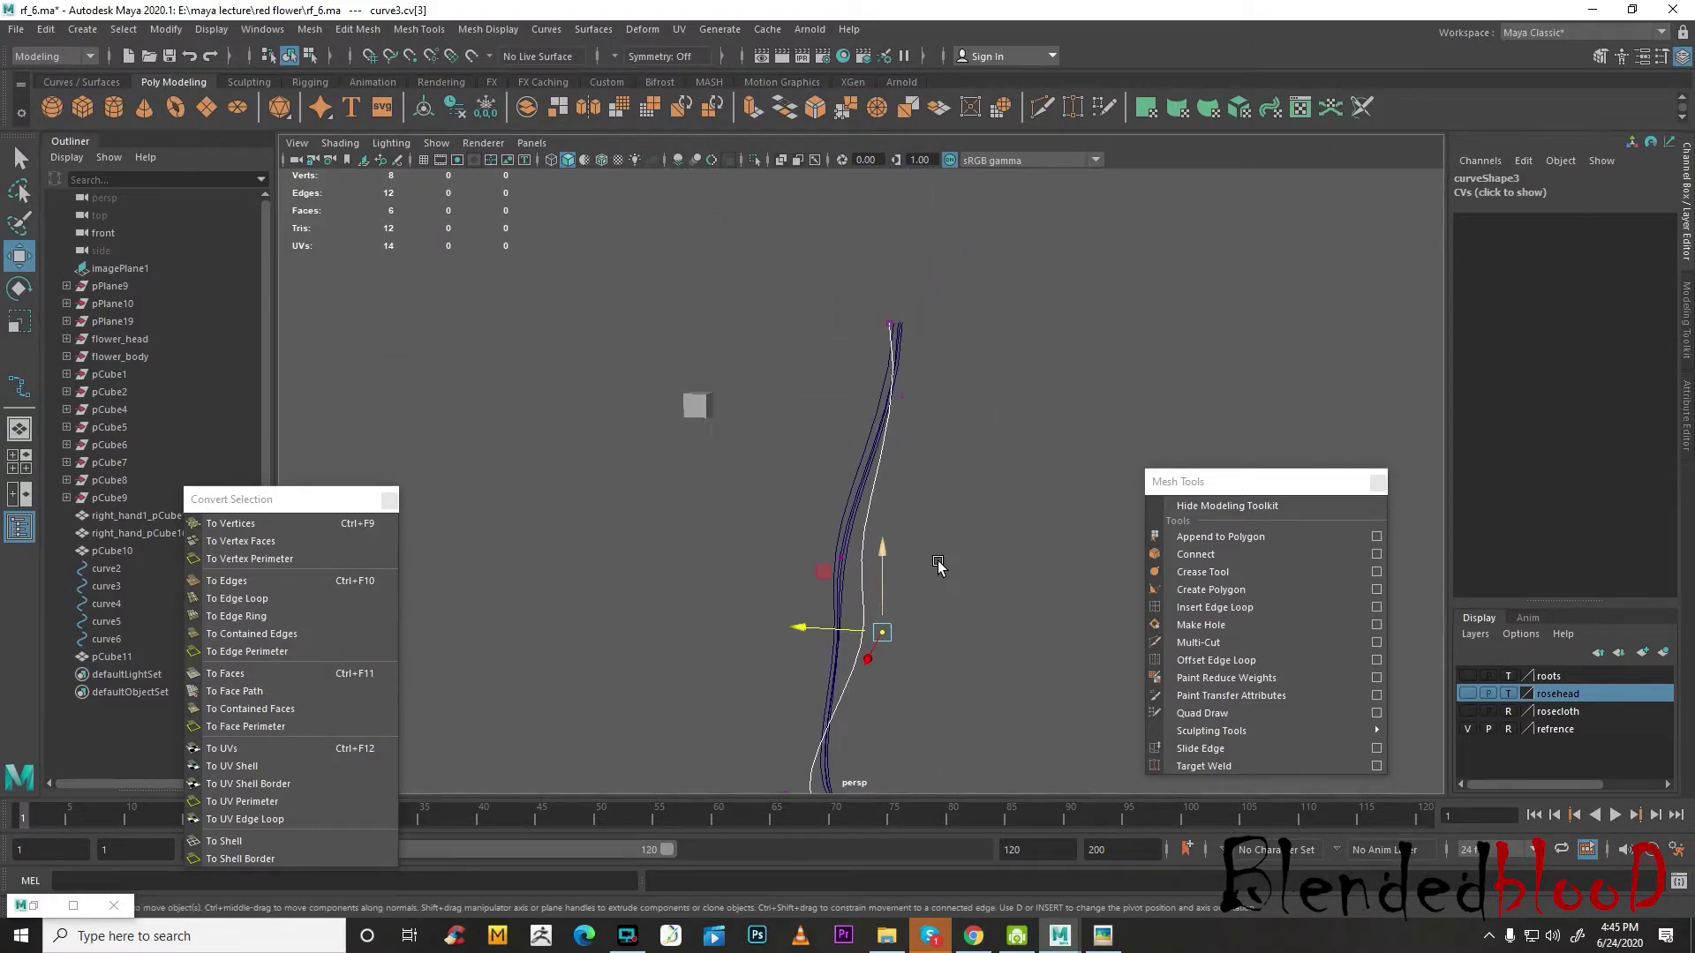
right_click_drag(899, 361, 978, 329)
- Move the upper and middle control vertices of curve4, including cv[2], to bend the strand away from the others
left_click_drag(873, 450, 953, 521, "alt")
right_click_drag(786, 485, 686, 464)
left_click_drag(700, 492, 891, 537, "alt")
left_click_drag(803, 518, 755, 528)
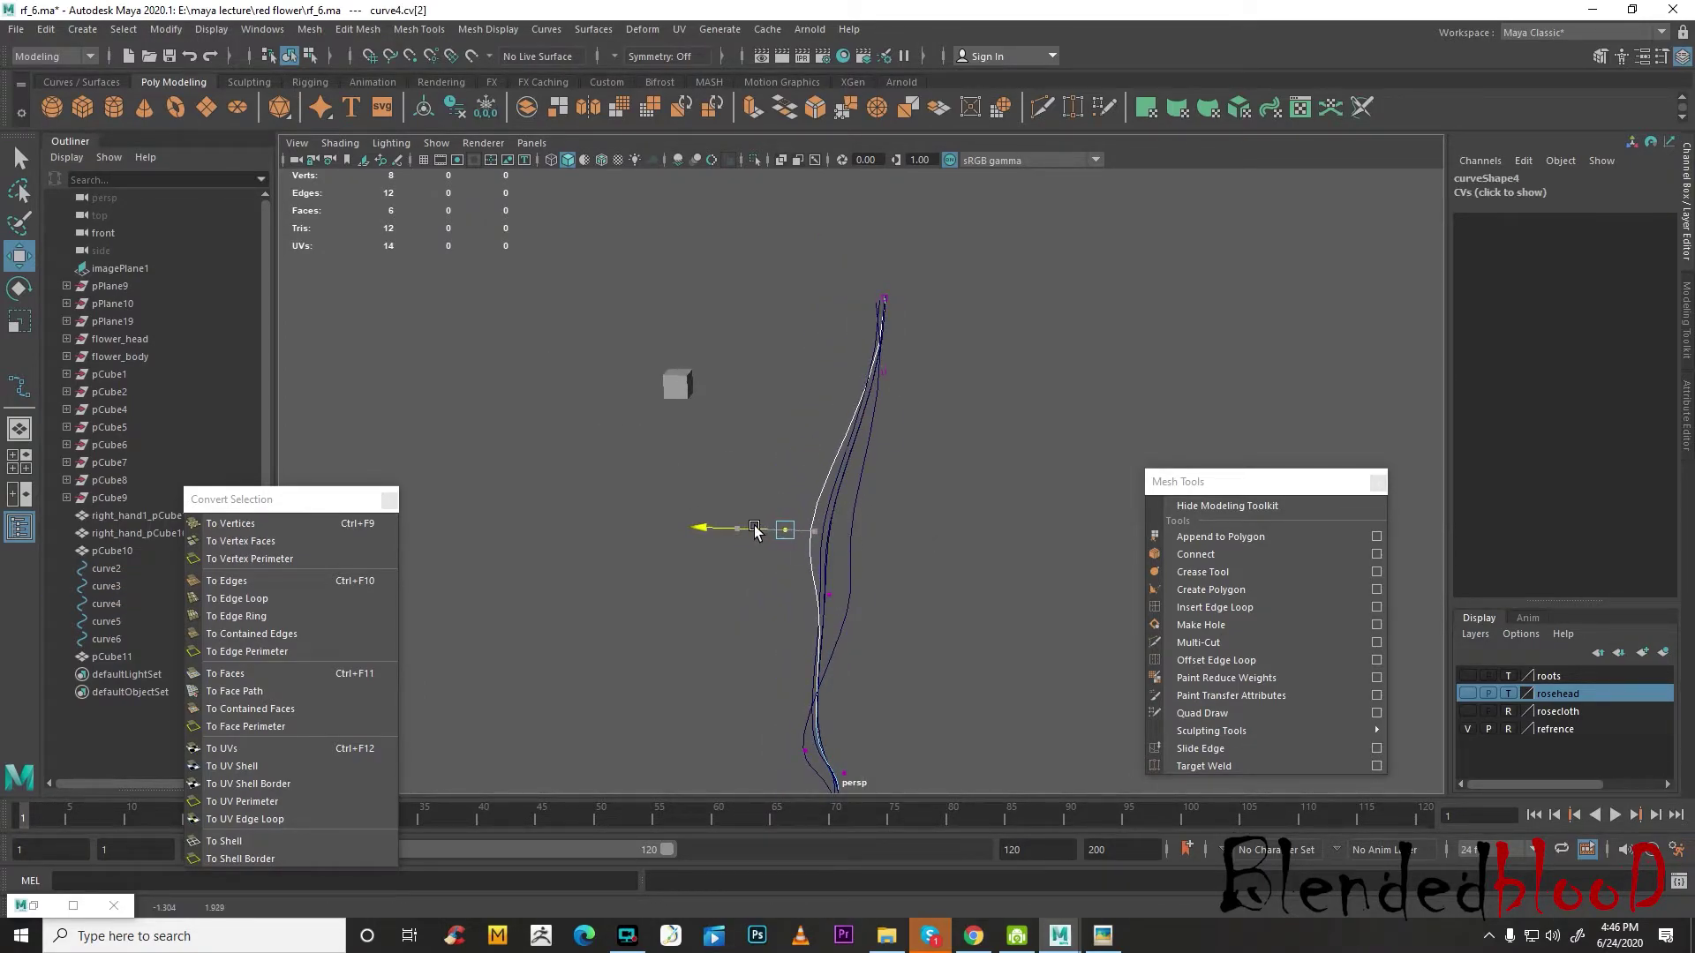
left_click(828, 596)
left_click_drag(771, 603, 800, 603)
left_click_drag(855, 344, 890, 382)
- Shift the lower control vertices of curve4 to alternating sides, from cv[4] down to cv[7], to form wavy bends
middle_click_drag(900, 491, 882, 296, "alt")
left_click_drag(777, 534, 735, 552)
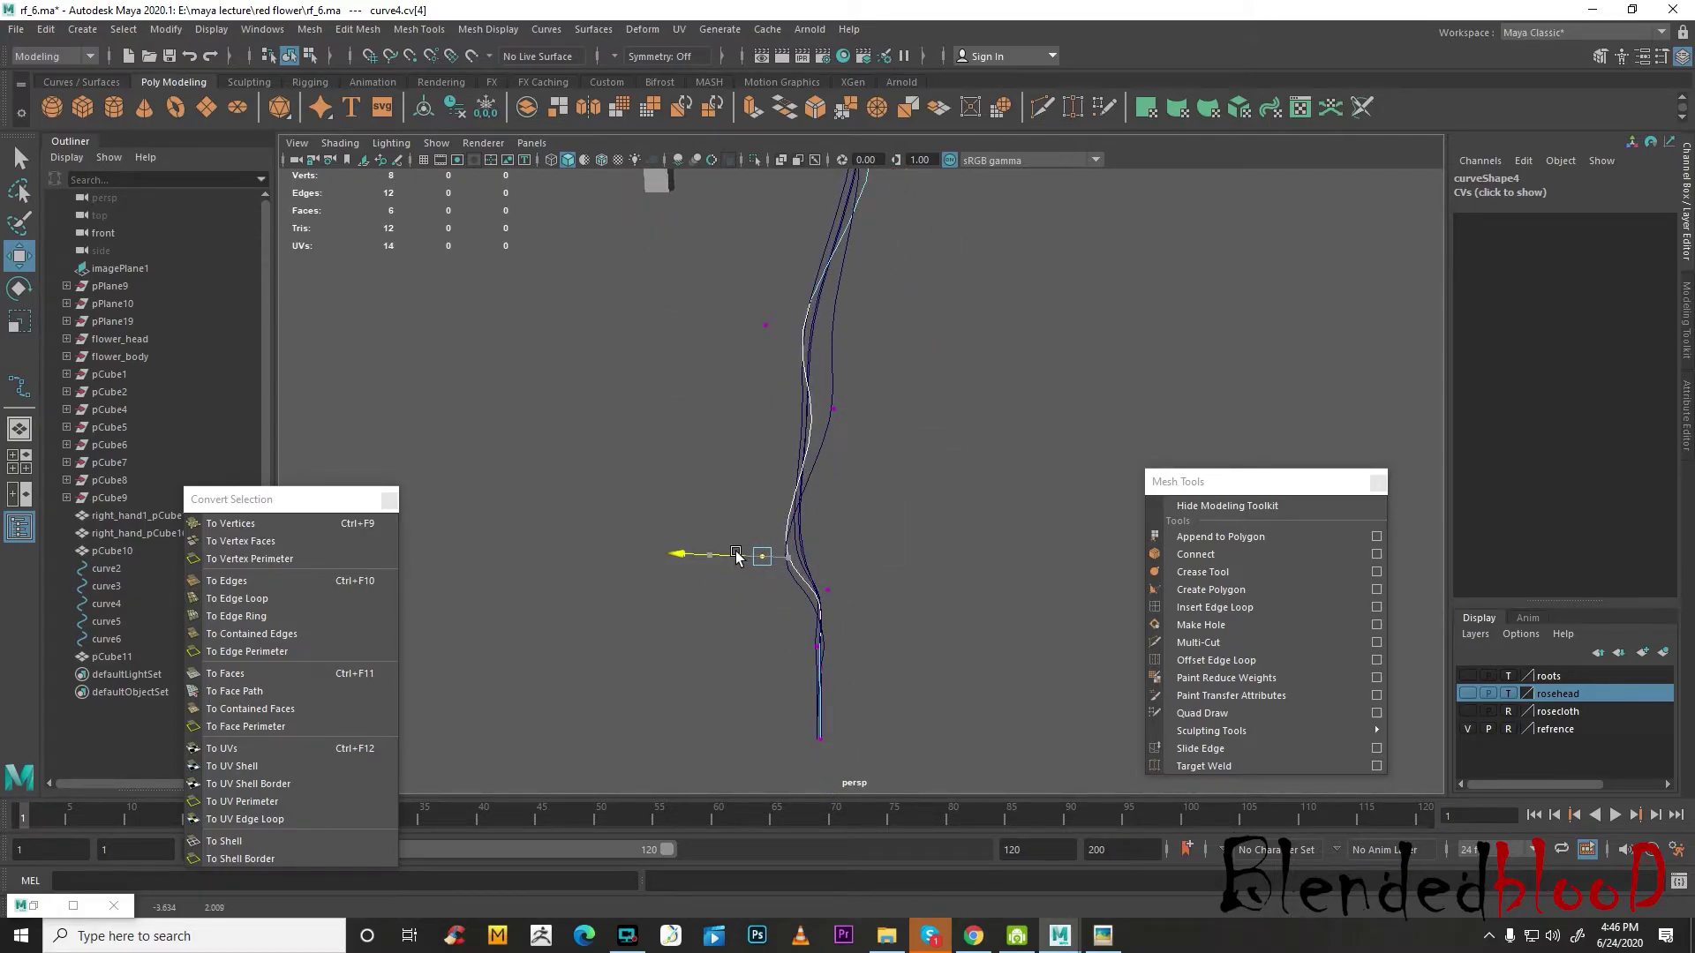
left_click_drag(862, 570, 799, 591)
left_click_drag(857, 665, 811, 673)
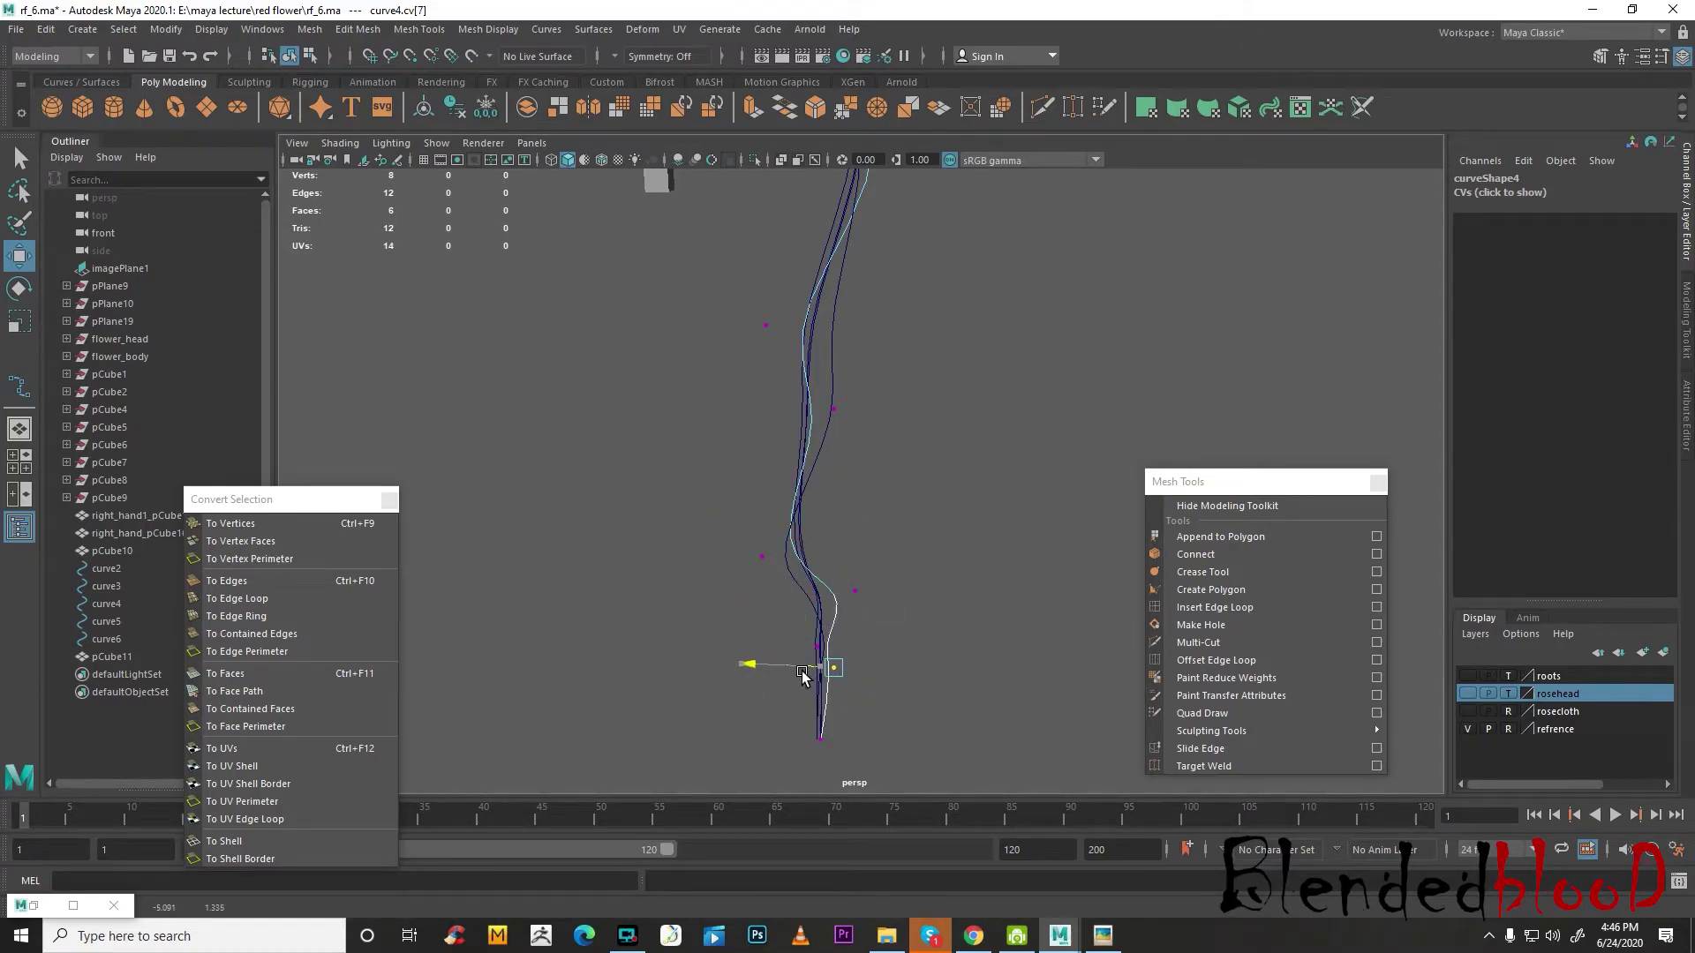
left_click_drag(807, 504, 860, 507, "alt")
middle_click_drag(856, 379, 863, 594, "alt")
left_click_drag(864, 595, 777, 490, "alt")
right_click_drag(887, 393, 943, 374)
- Move the middle control vertices of curve2, including cv[4], sideways to bow the strand outward
left_click_drag(855, 455, 777, 557, "alt")
left_click(765, 478)
scroll(776, 491, "down", 4)
middle_click_drag(777, 562, 848, 549, "alt")
right_click_drag(880, 476, 778, 478)
left_click(880, 519)
left_click_drag(882, 554, 792, 459, "alt")
left_click_drag(881, 638, 877, 554, "alt")
left_click(808, 674)
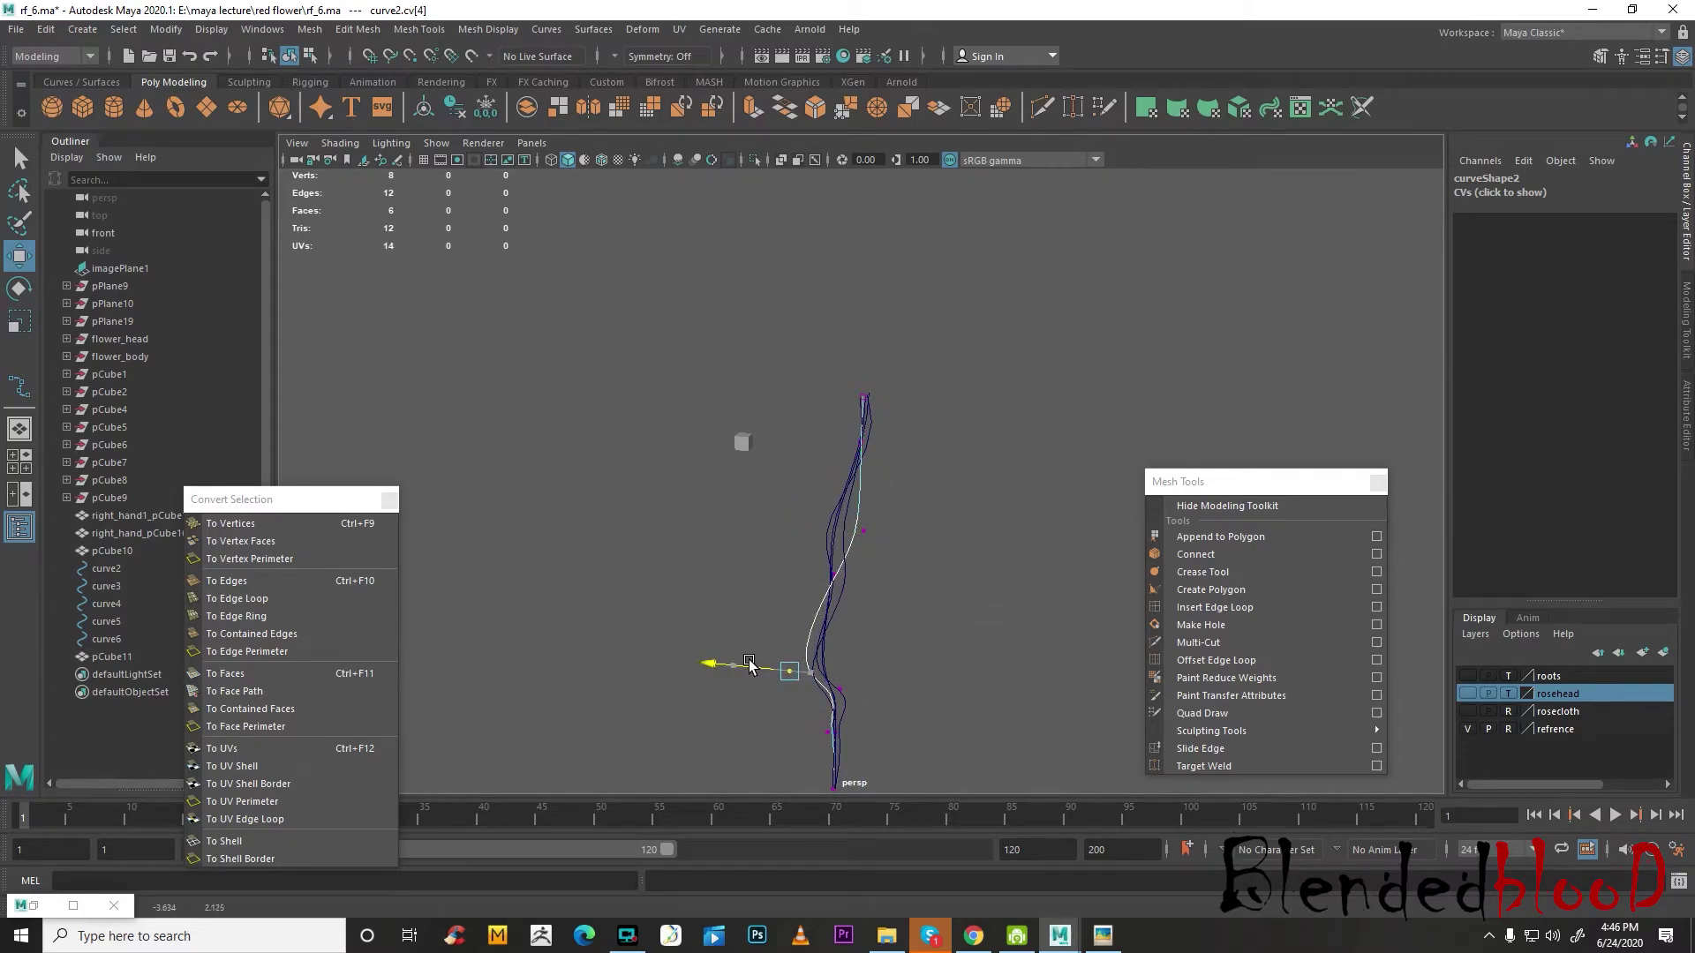
left_click_drag(913, 664, 868, 490, "alt")
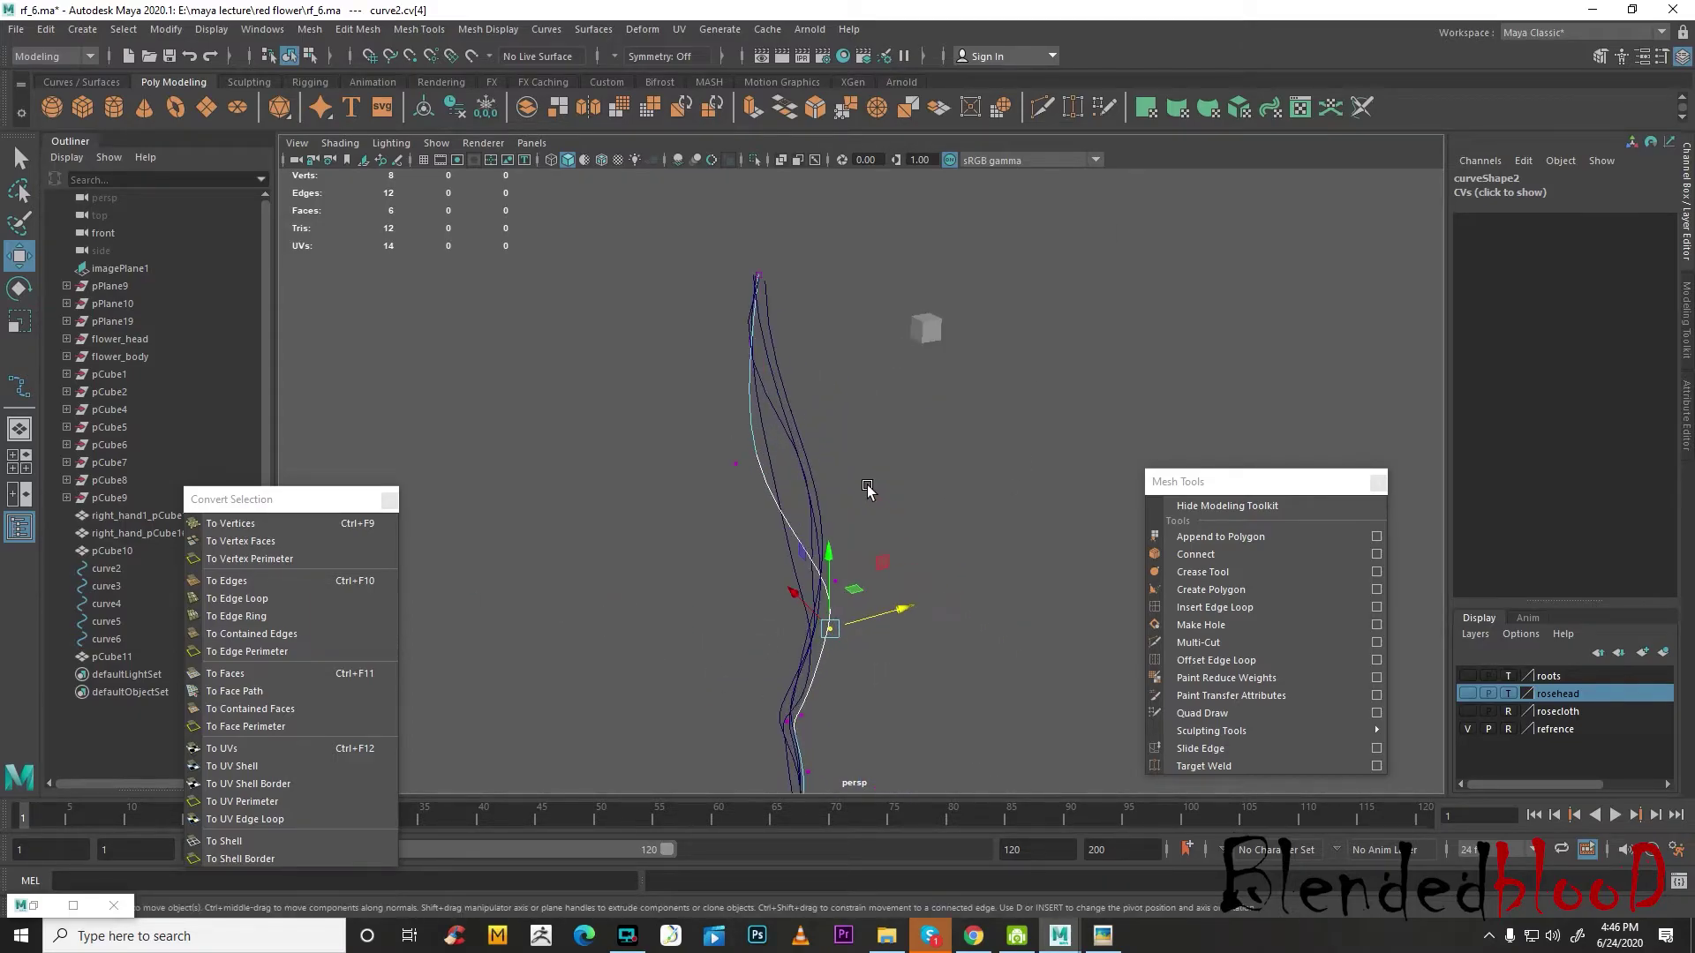
- Show the control vertices of curve6, adjust them to separate the strand, and return to object selection
left_click(803, 478)
left_click_drag(1017, 597, 842, 548, "alt")
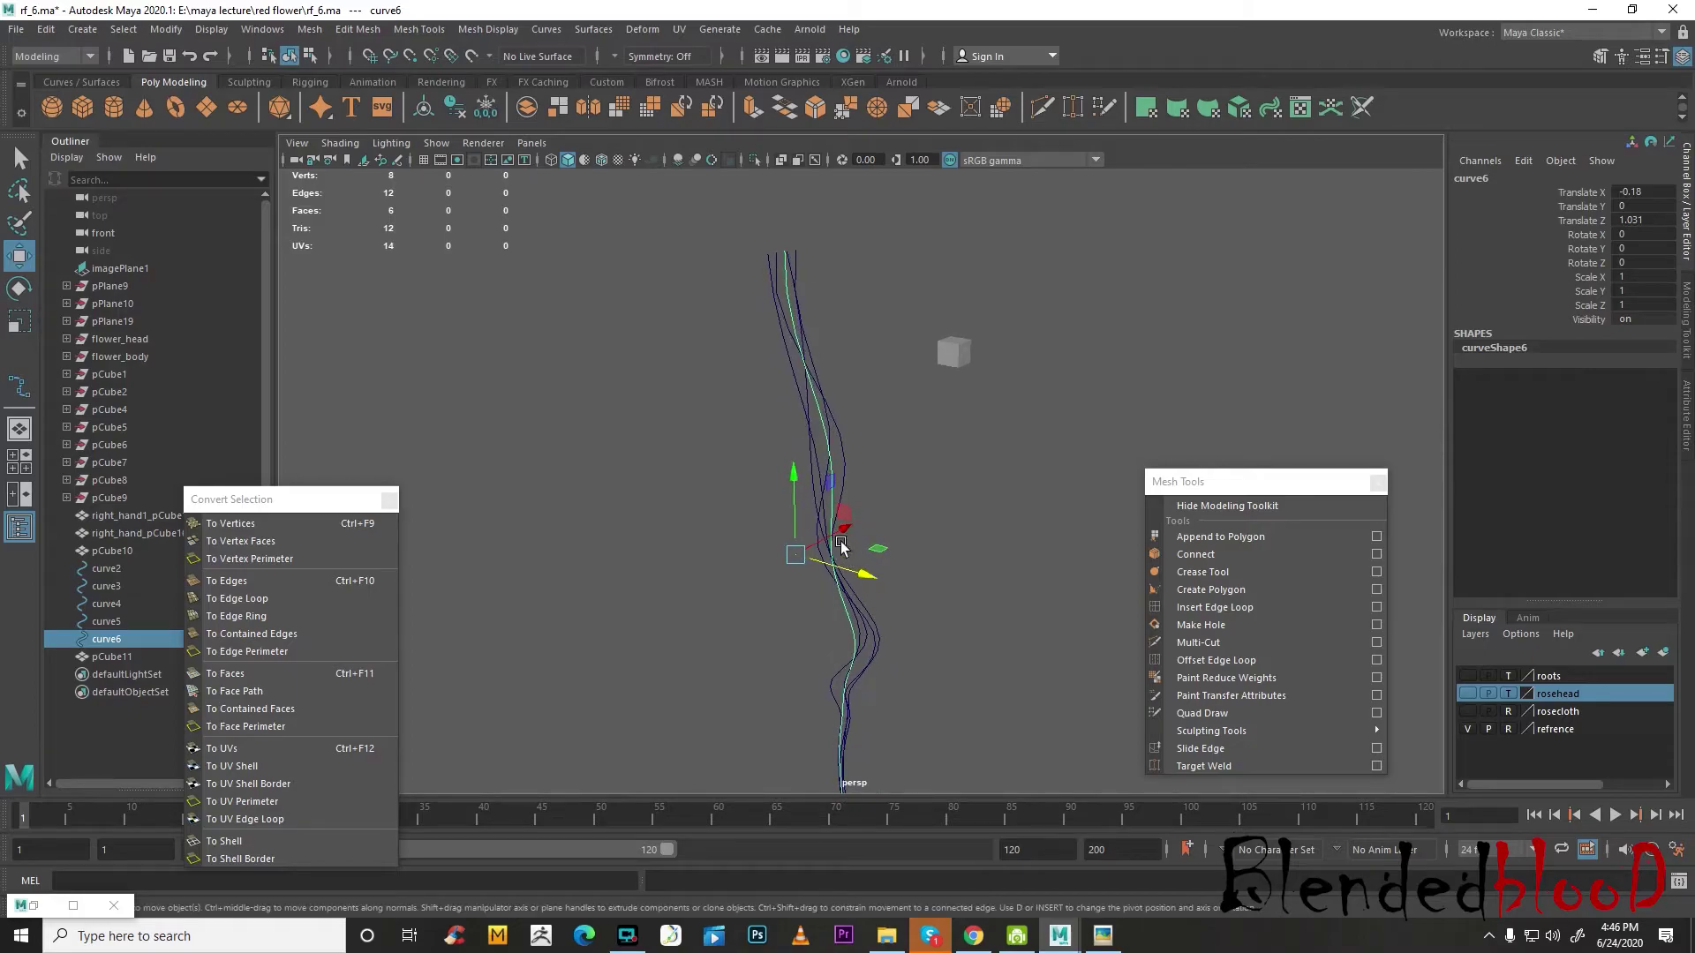
right_click_drag(540, 487, 540, 487)
left_click_drag(982, 558, 895, 598, "alt")
left_click_drag(789, 452, 874, 505)
left_click_drag(927, 540, 916, 666, "alt")
left_click_drag(899, 394, 886, 415)
left_click_drag(958, 468, 951, 410, "alt")
right_click_drag(929, 334, 1001, 299)
- Shrink the small cube and position it directly above the top end of curve5
left_click(837, 490)
left_click_drag(838, 490, 879, 566, "alt")
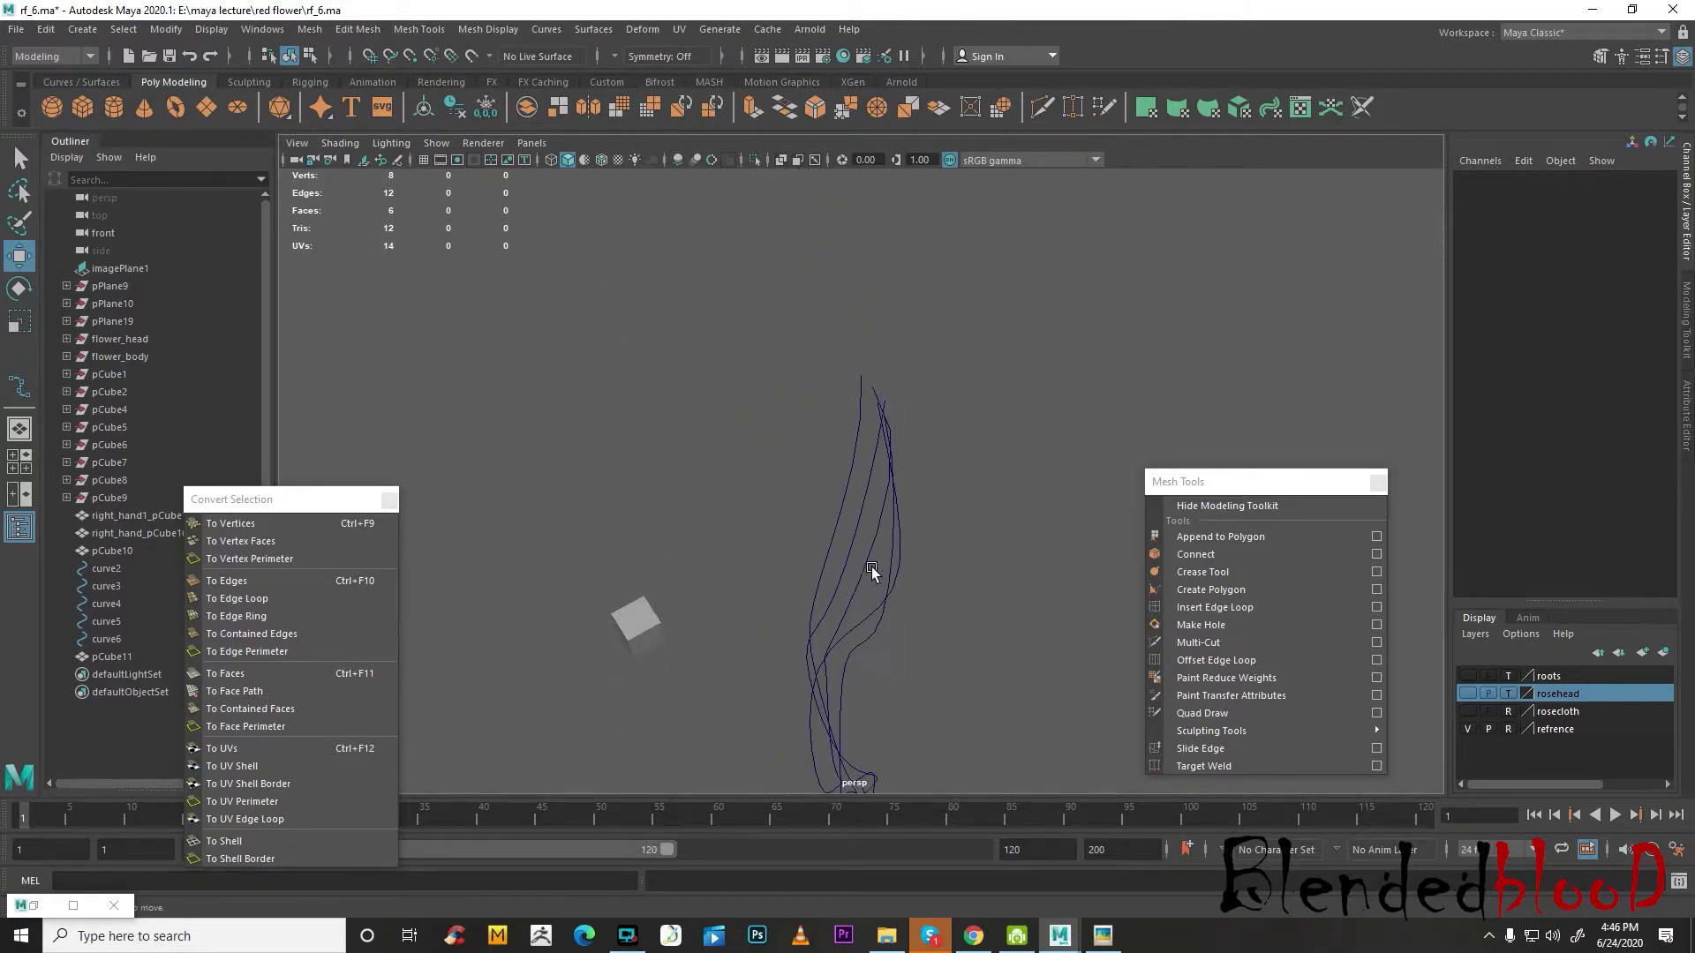
left_click(644, 628)
left_click_drag(636, 637, 852, 375)
left_click_drag(891, 415, 1040, 358, "alt")
key("r")
left_click_drag(755, 475, 746, 471)
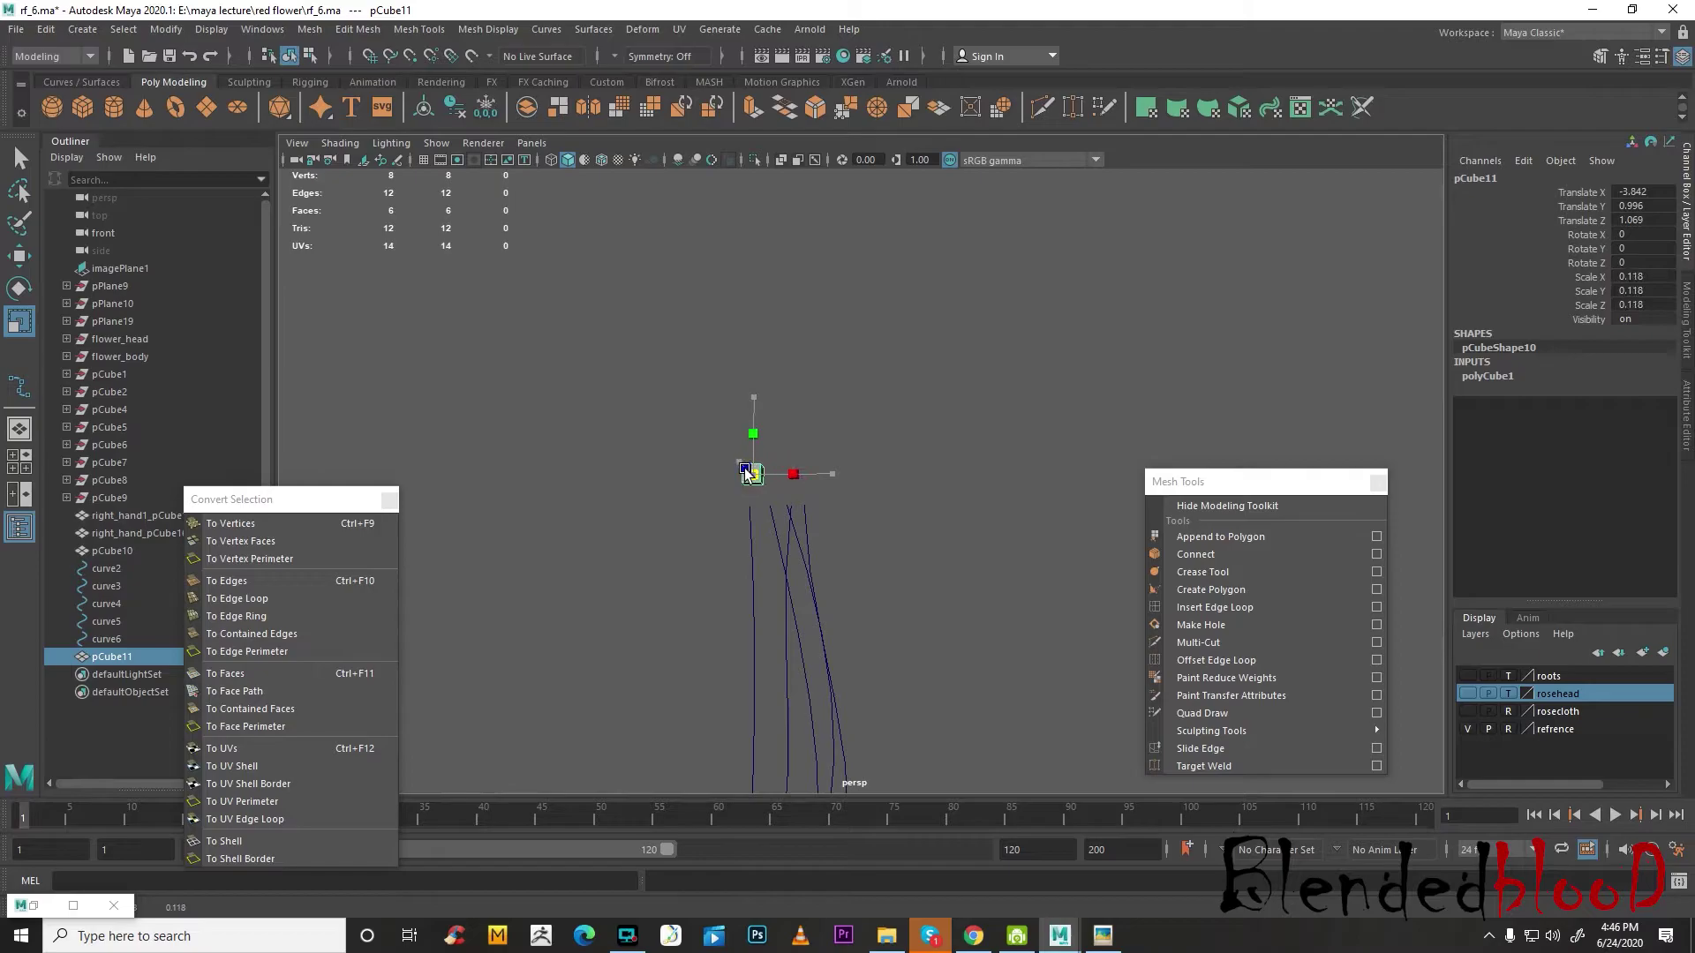
key("w")
scroll(750, 506, "up", 3)
middle_click_drag(734, 491, 829, 423, "alt")
left_click_drag(797, 357, 876, 435)
left_click_drag(870, 494, 799, 500, "alt")
right_click_drag(799, 502, 783, 526)
left_click(781, 600, "shift")
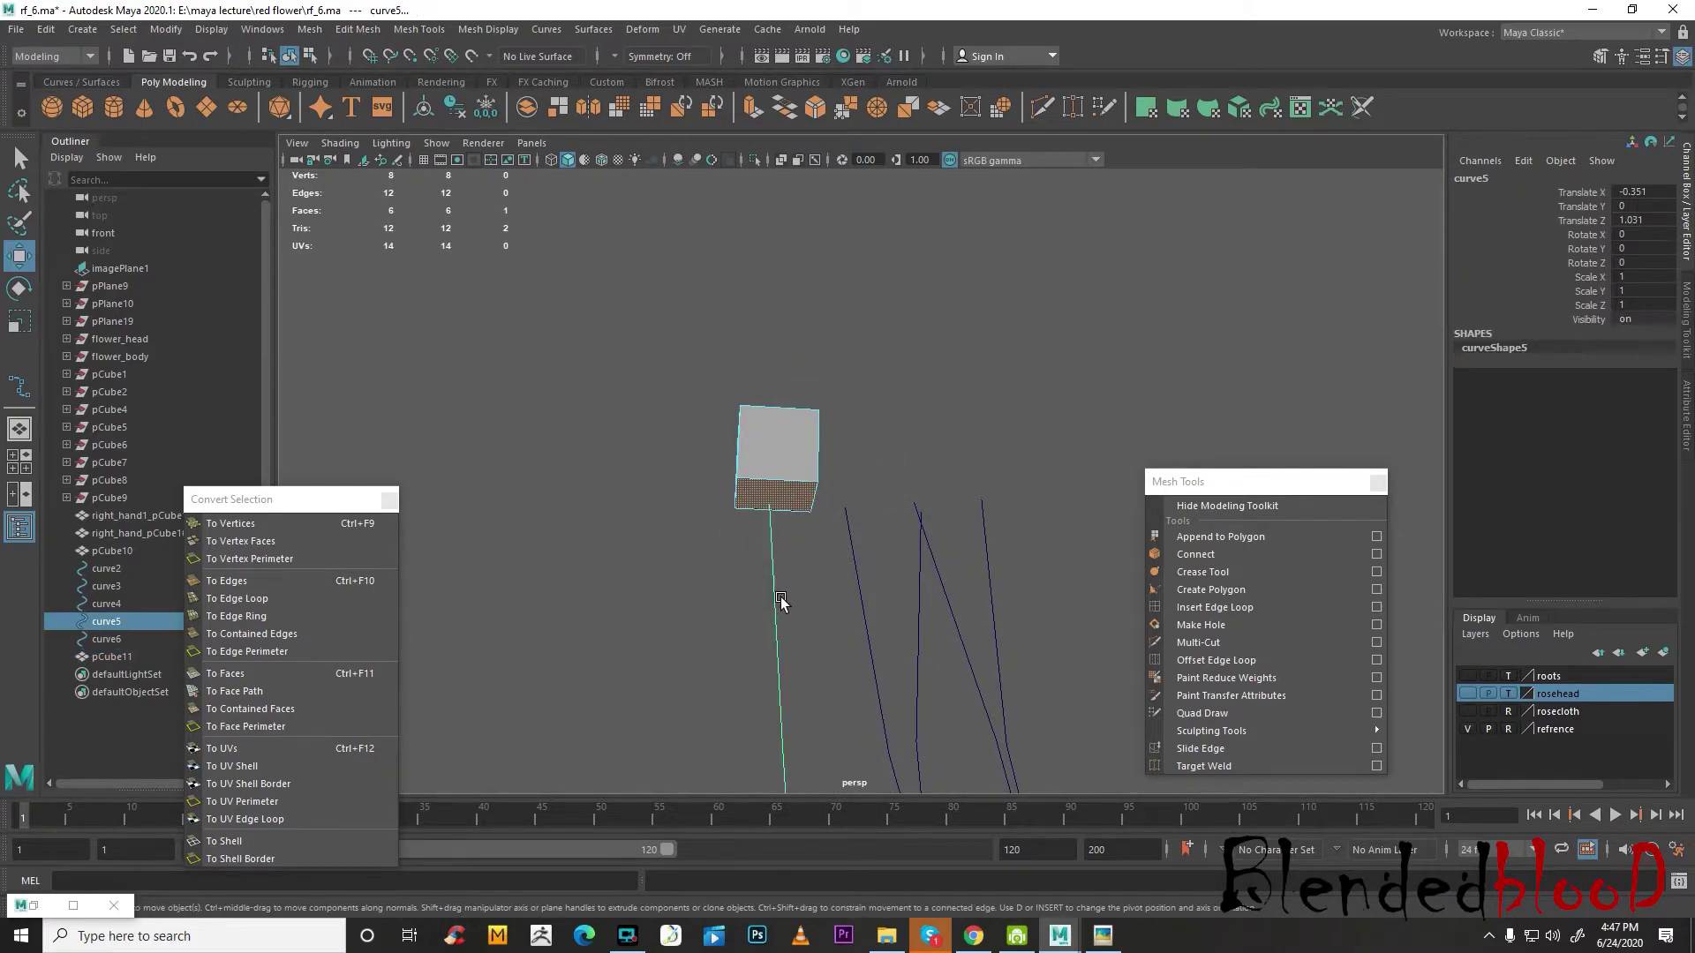
right_click_drag(802, 486, 882, 406)
left_click(913, 516)
- Duplicate the cube above curve5 and move the copy along X to about -3.65
left_click(777, 473)
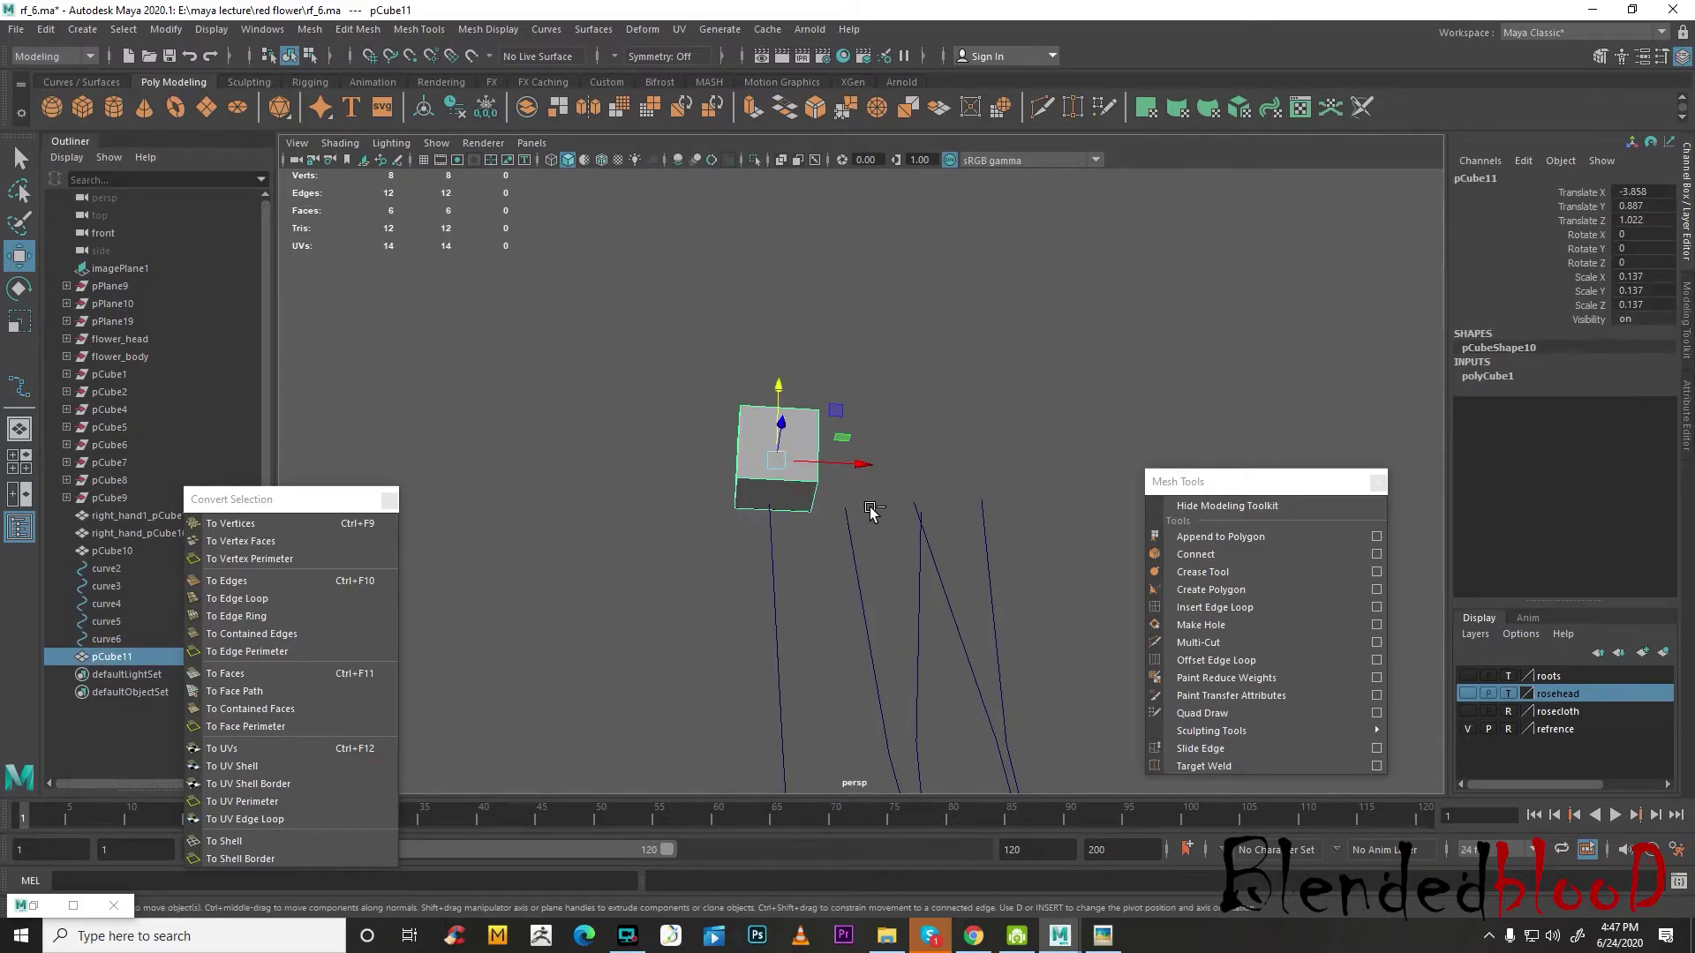
key("ctrl+d")
left_click_drag(855, 461, 971, 448)
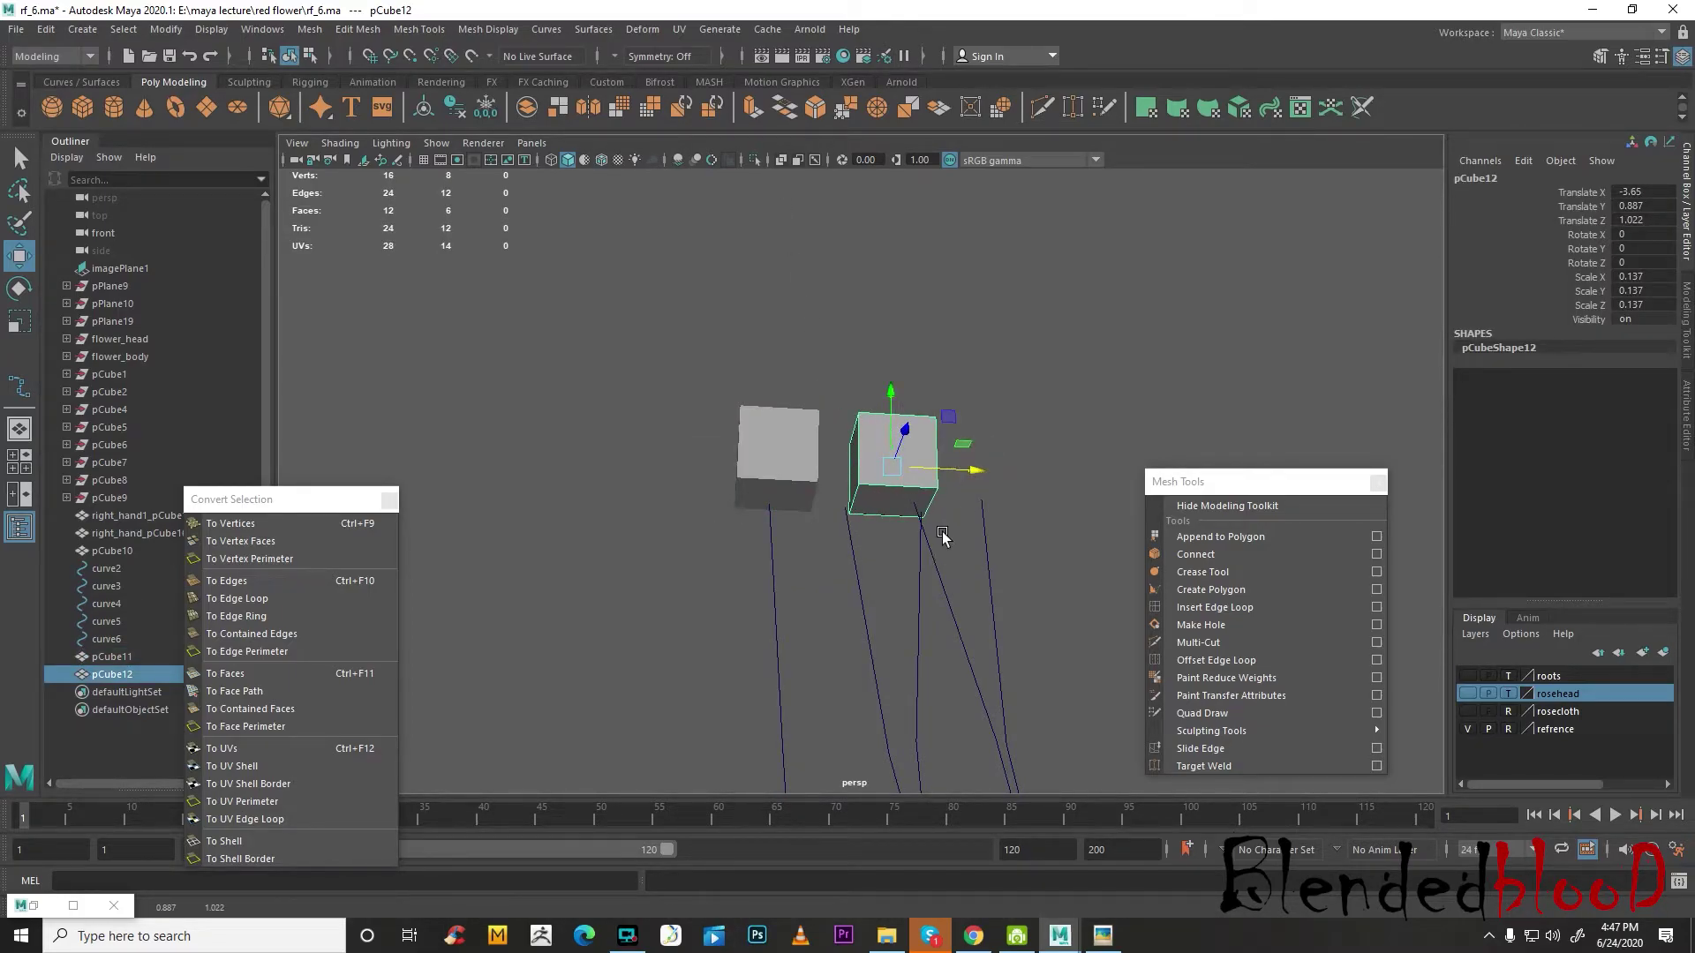
scroll(958, 556, "down", 3)
scroll(971, 584, "up", 4)
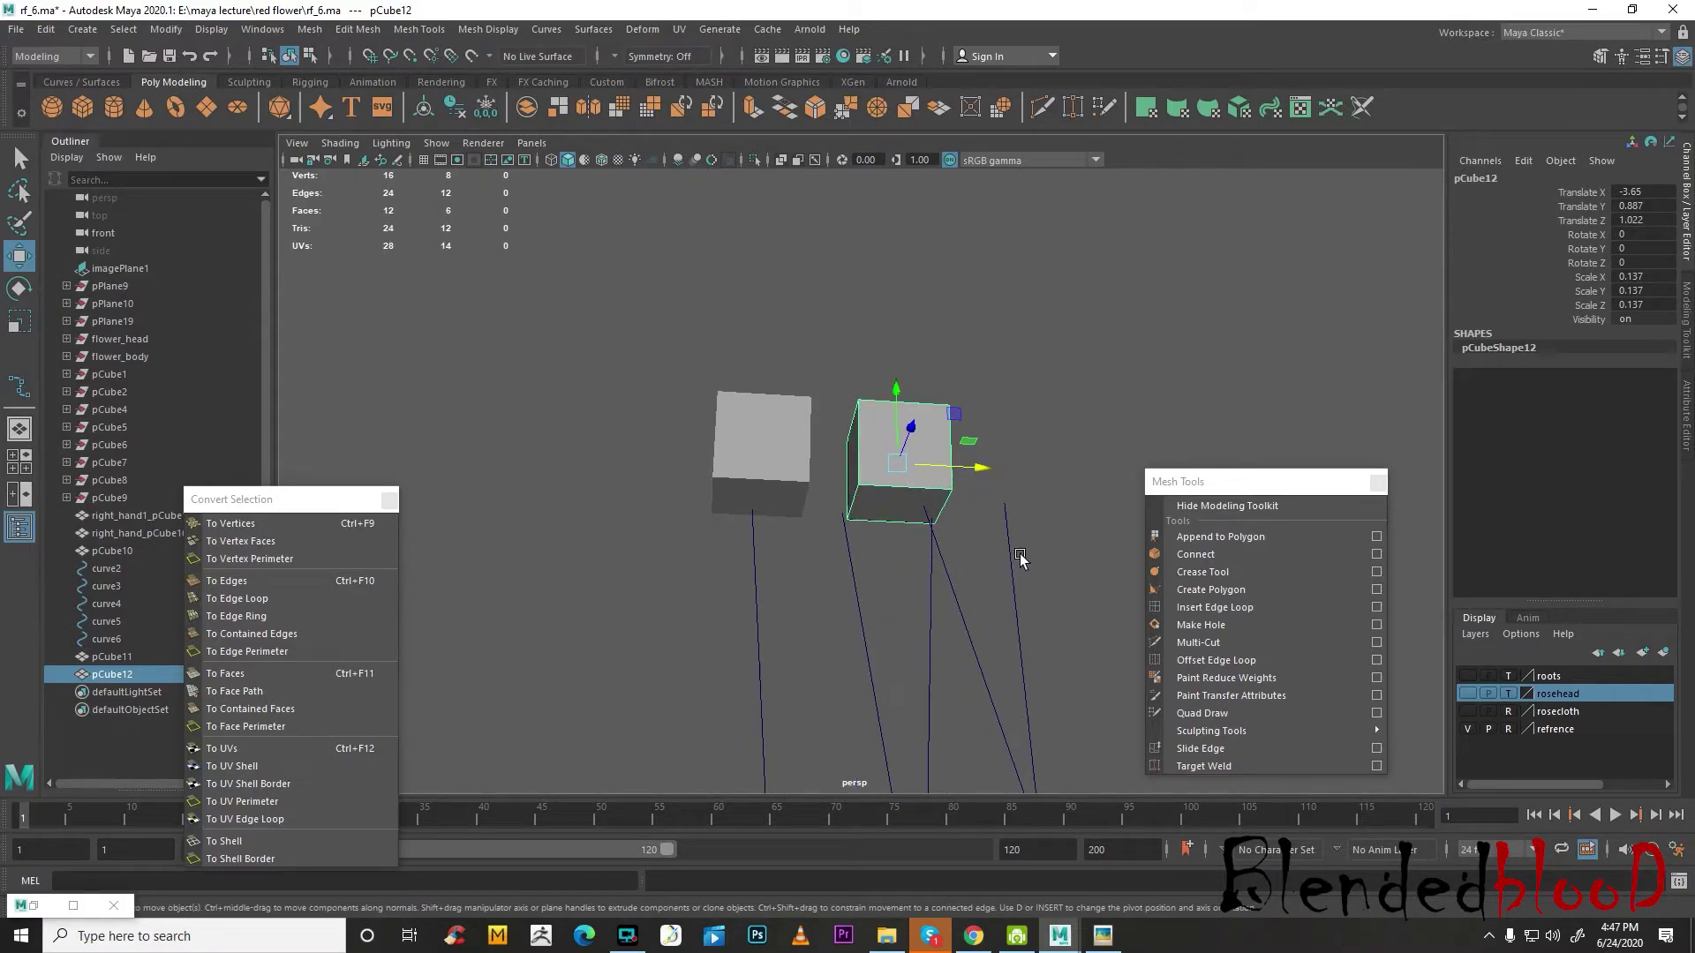
scroll(1003, 529, "down", 2)
scroll(1002, 530, "up", 2)
- Add three more duplicates of the cube, spaced along X to continue the row above the root curves
key("ctrl+d")
left_click_drag(980, 467, 1079, 462)
middle_click_drag(1032, 518, 839, 472, "alt")
key("ctrl+d")
left_click_drag(878, 428, 1161, 430)
key("ctrl+d")
middle_click_drag(583, 459, 782, 423, "alt")
- Extrude the bottom face of the first cube along curve5
left_click(788, 417)
right_click_drag(787, 415, 784, 466)
left_click(768, 431)
left_click(760, 477, "shift")
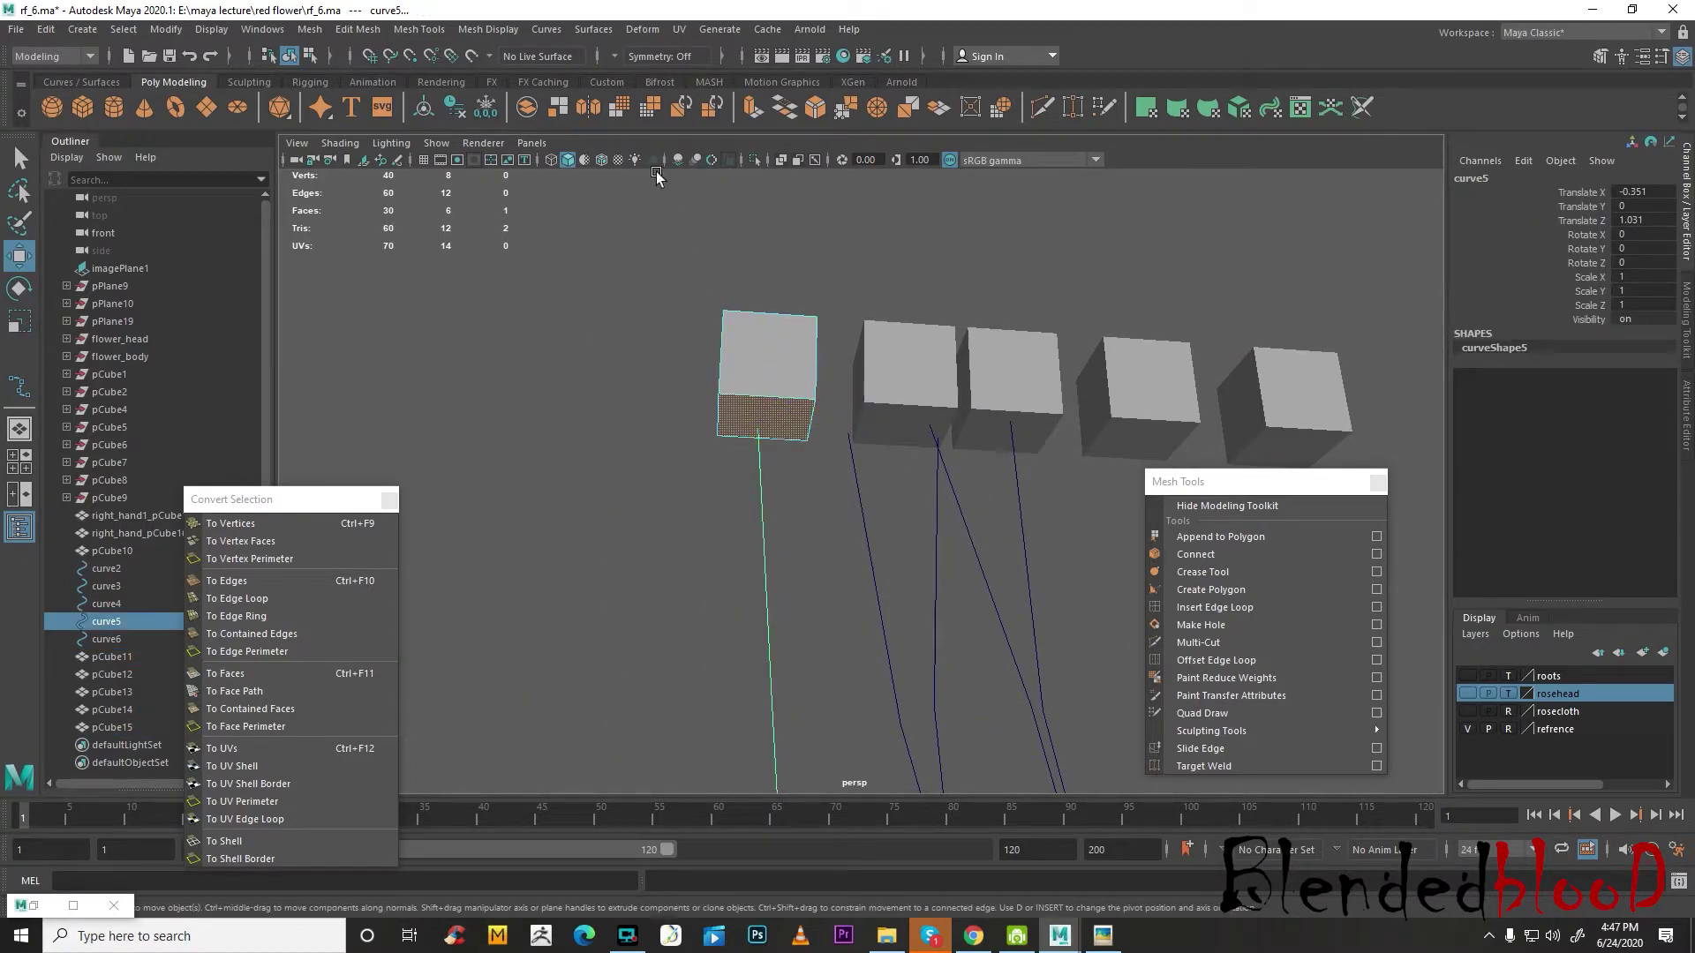
left_click(750, 109)
scroll(822, 333, "down", 5)
middle_click_drag(976, 463, 926, 312, "alt")
left_click_drag(926, 313, 900, 415, "alt")
- Move the Mesh Tools window aside and set the curve5 extrusion's divisions to 12
left_click_drag(1196, 475, 1213, 340)
scroll(918, 387, "down", 5)
left_click_drag(903, 395, 953, 394, "alt")
left_click_drag(1249, 352, 1568, 643)
left_click_drag(1261, 562, 1436, 561)
left_click_drag(1137, 638, 1103, 609, "alt")
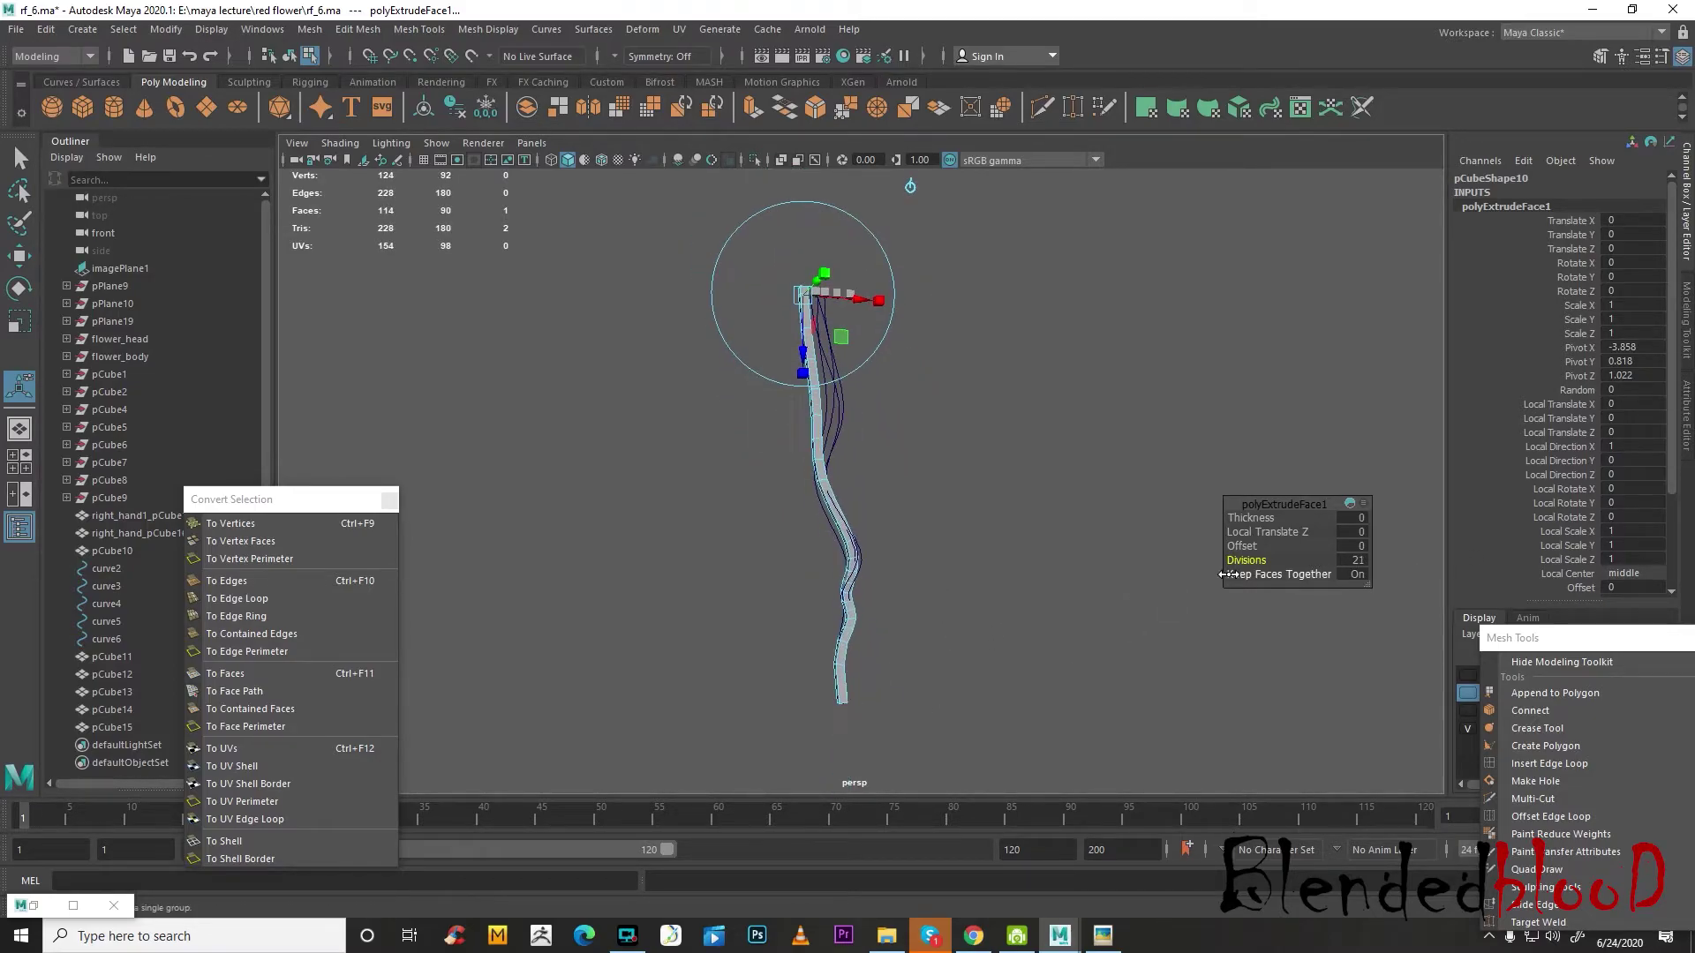
left_click_drag(1254, 559, 1203, 559)
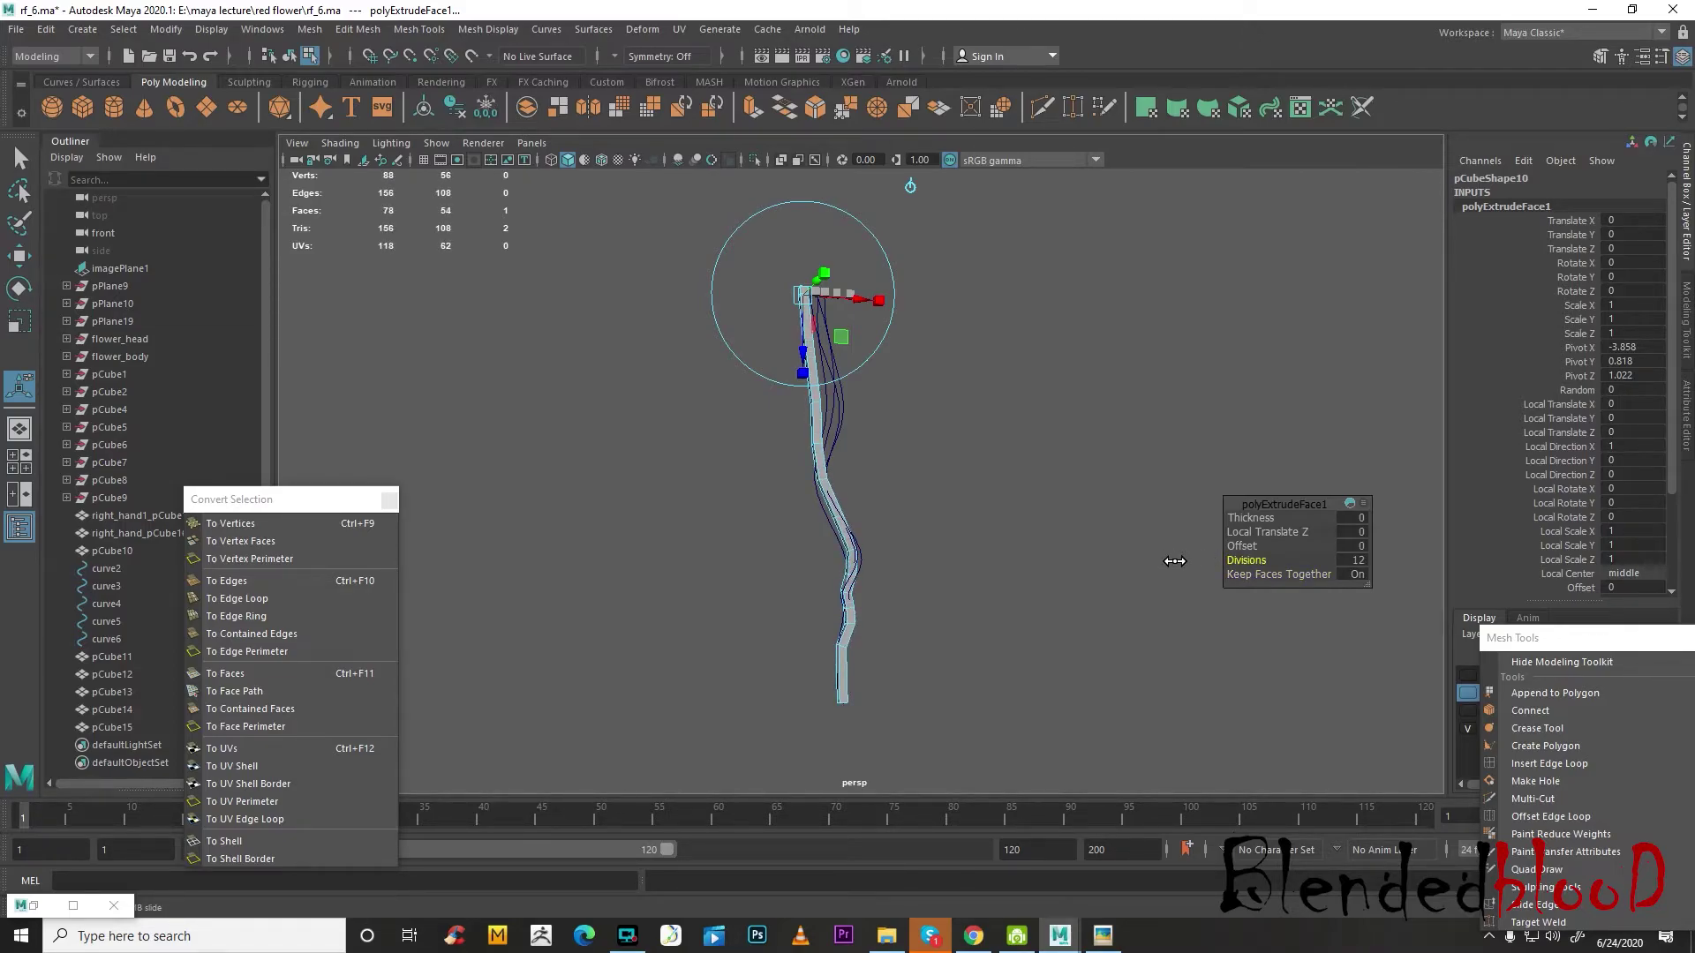
key("w")
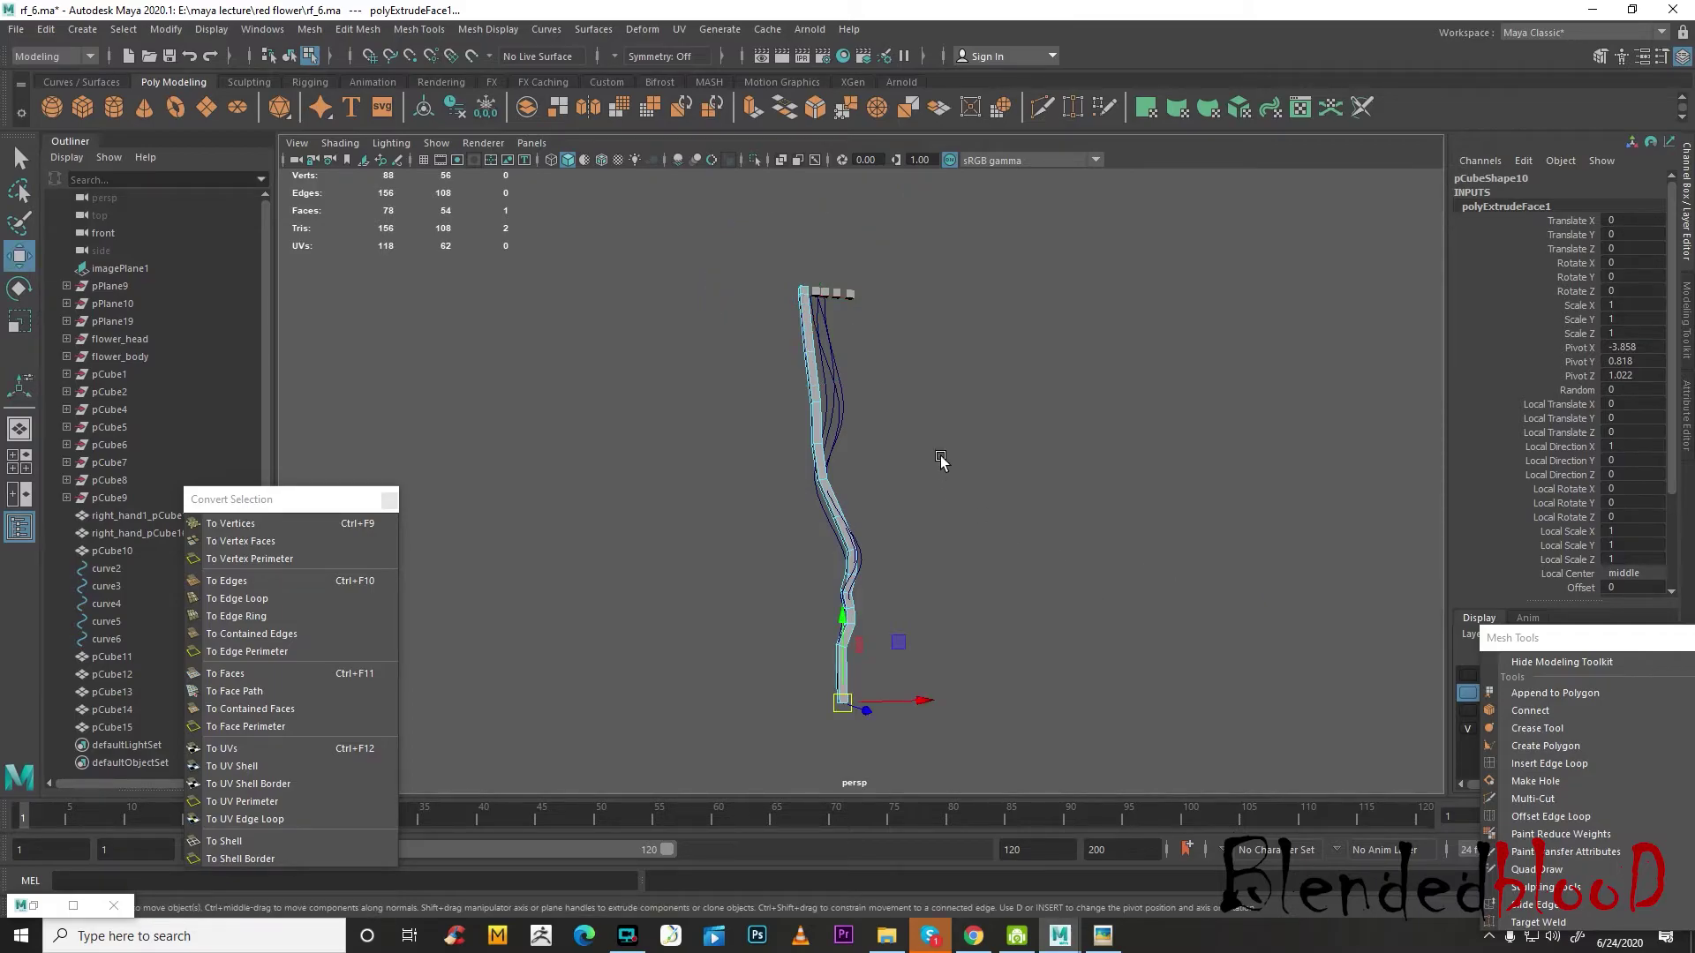
- Scale pCube12 to about 0.148 in X and 0.095 in Y and Z, and move it to about X -3.721 above curve4
middle_click_drag(916, 432, 915, 530, "alt")
scroll(899, 510, "up", 3)
middle_click_drag(782, 424, 826, 534, "alt")
scroll(853, 546, "up", 3)
mouse_move(899, 566)
left_mouse_down("alt")
mouse_move(876, 584)
mouse_move(886, 552)
left_mouse_up("alt")
scroll(843, 448, "up", 3)
middle_click_drag(886, 553, 858, 502, "alt")
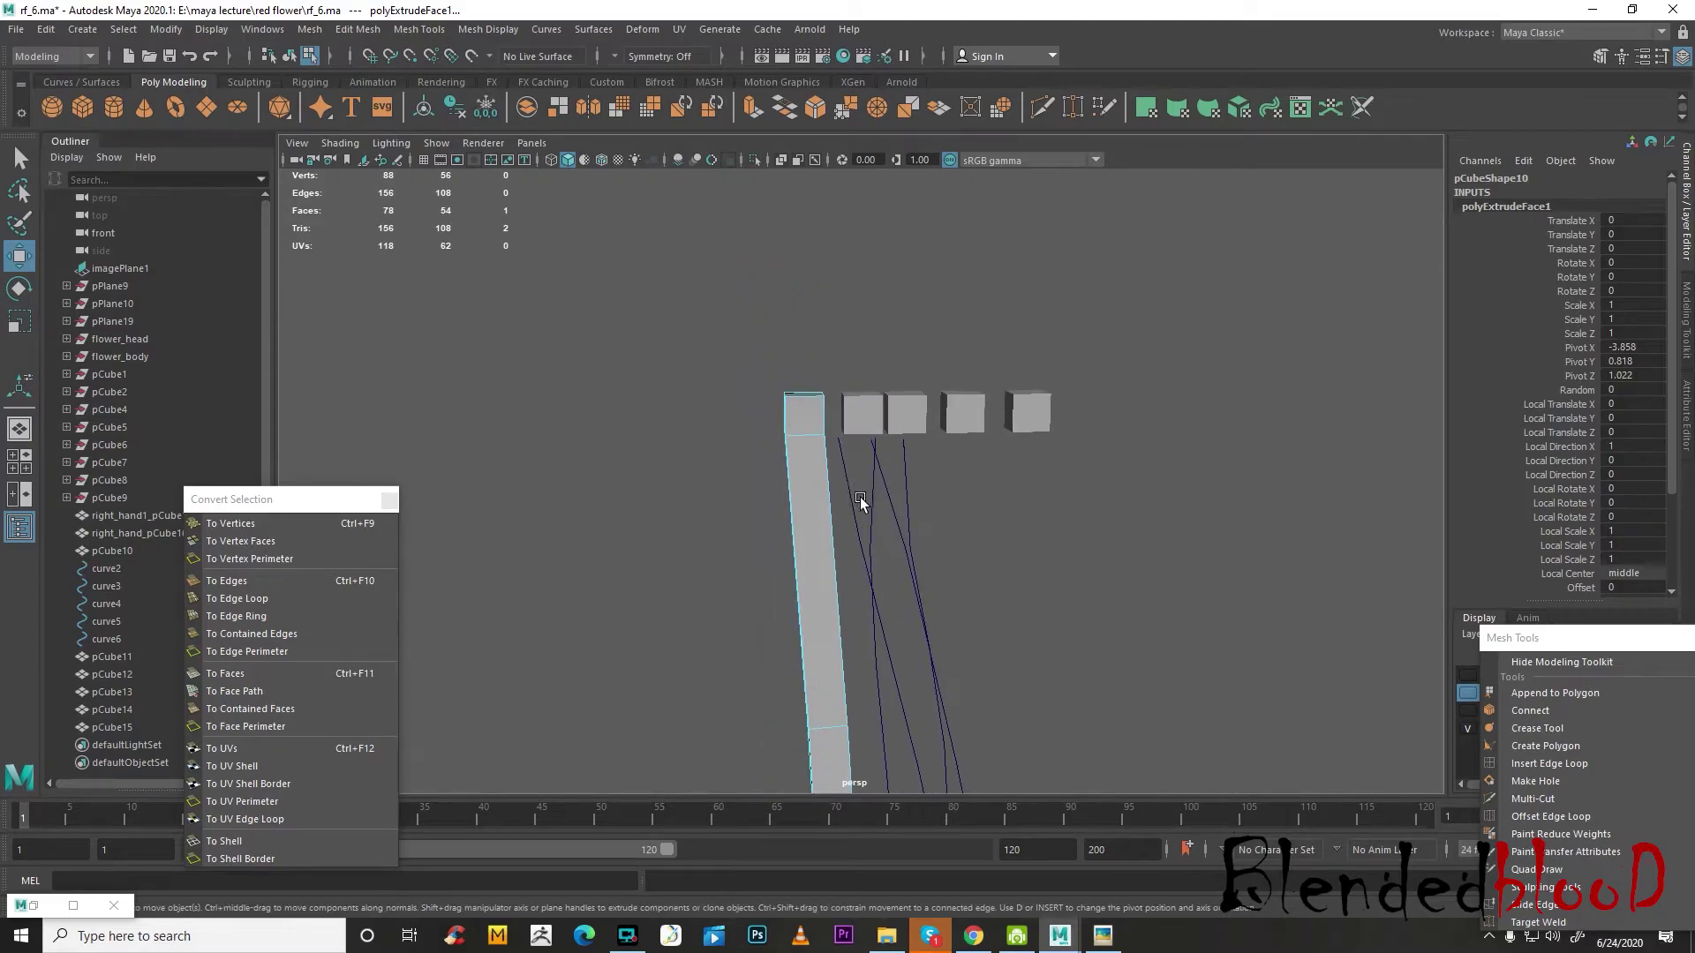
scroll(853, 388, "up", 3)
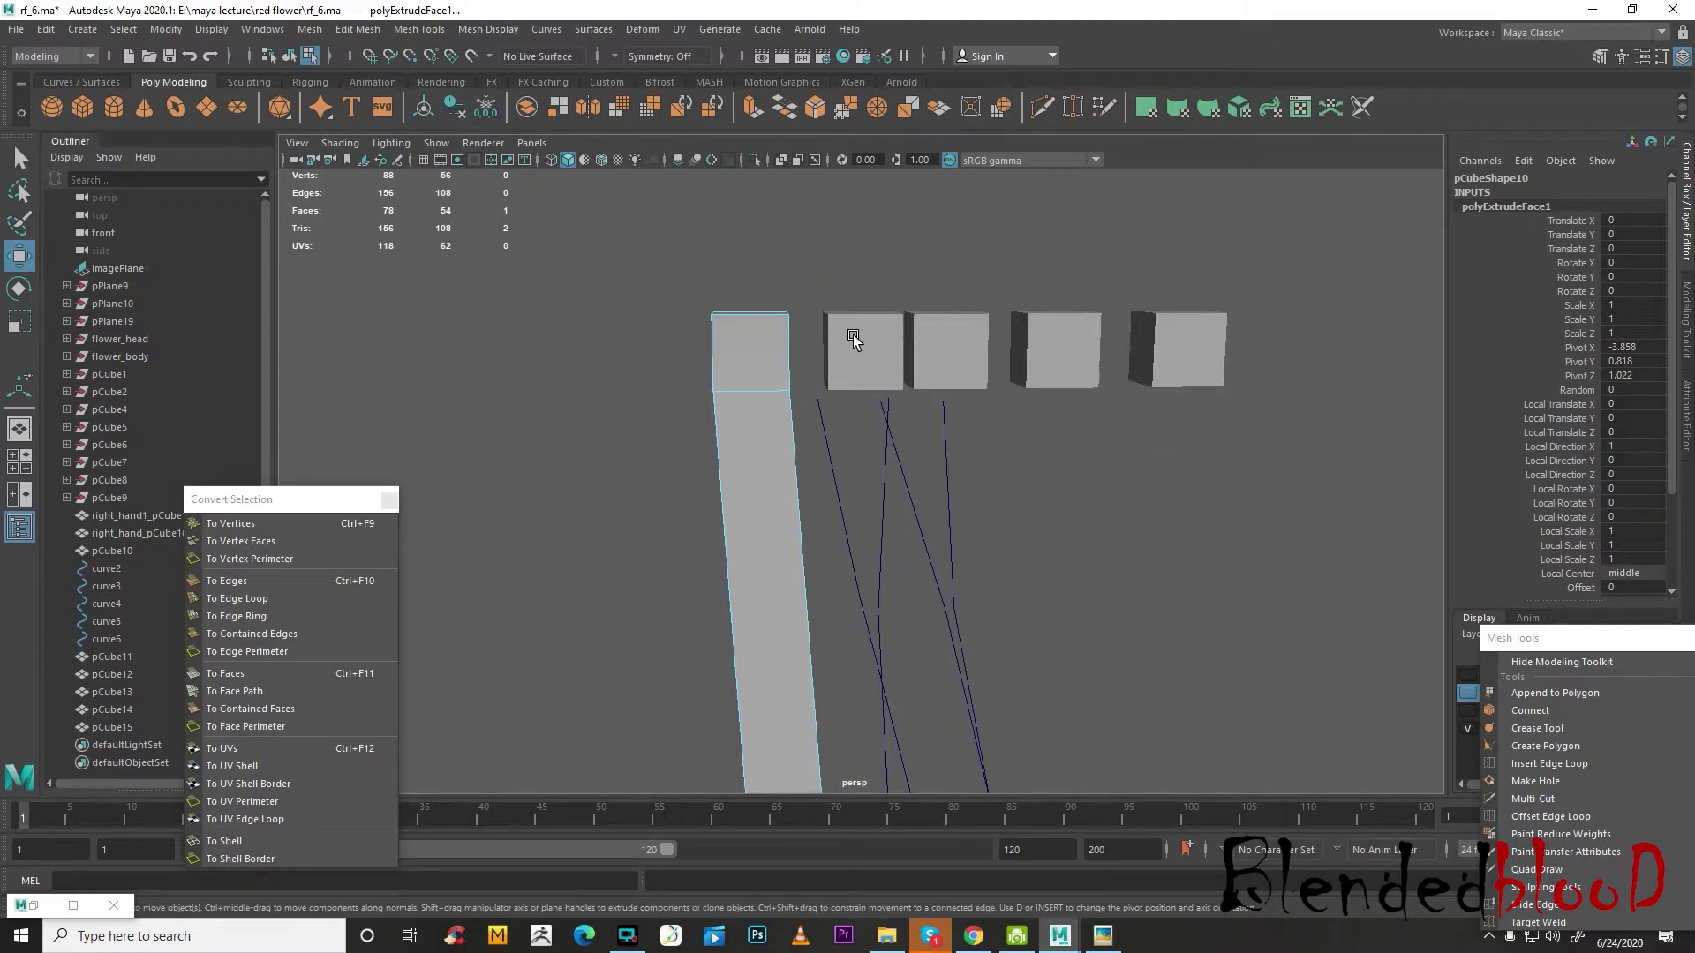
left_click(856, 349)
left_click_drag(856, 349, 936, 336, "alt")
key("r")
scroll(897, 374, "up", 4)
key("w")
left_click_drag(874, 382, 857, 340, "alt")
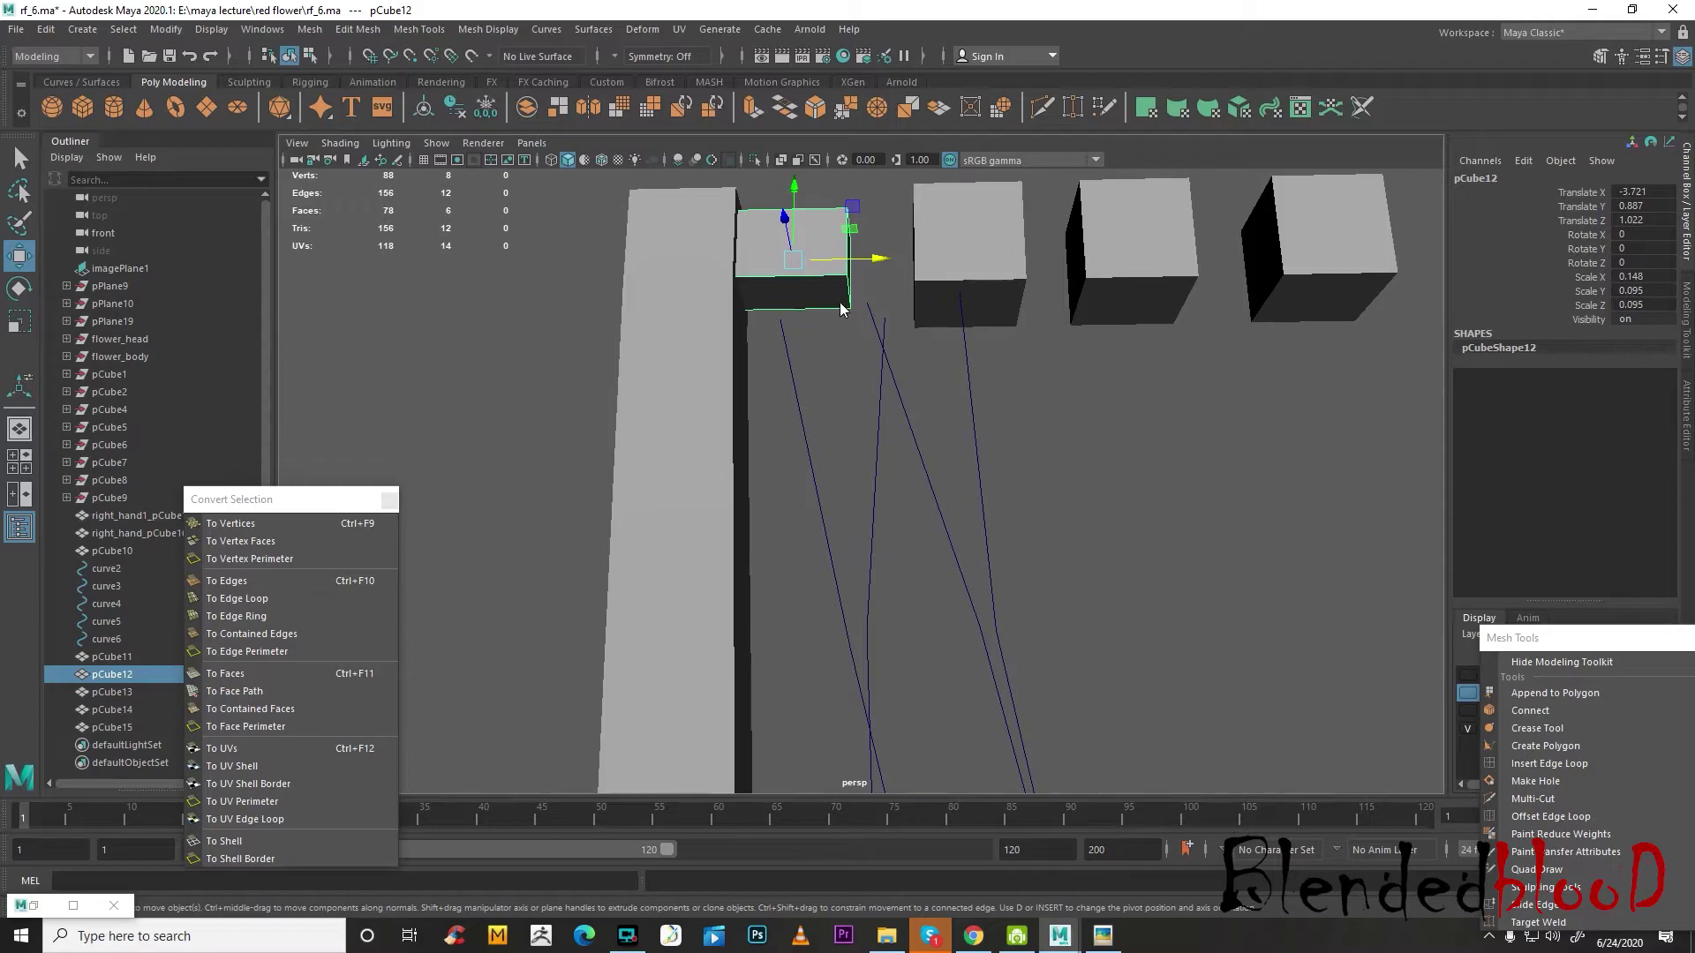
- Extrude the bottom face of pCube12 along curve4 with 12 divisions and return to object selection
right_click_drag(825, 307, 826, 340)
left_click(815, 298)
left_click(793, 377, "shift")
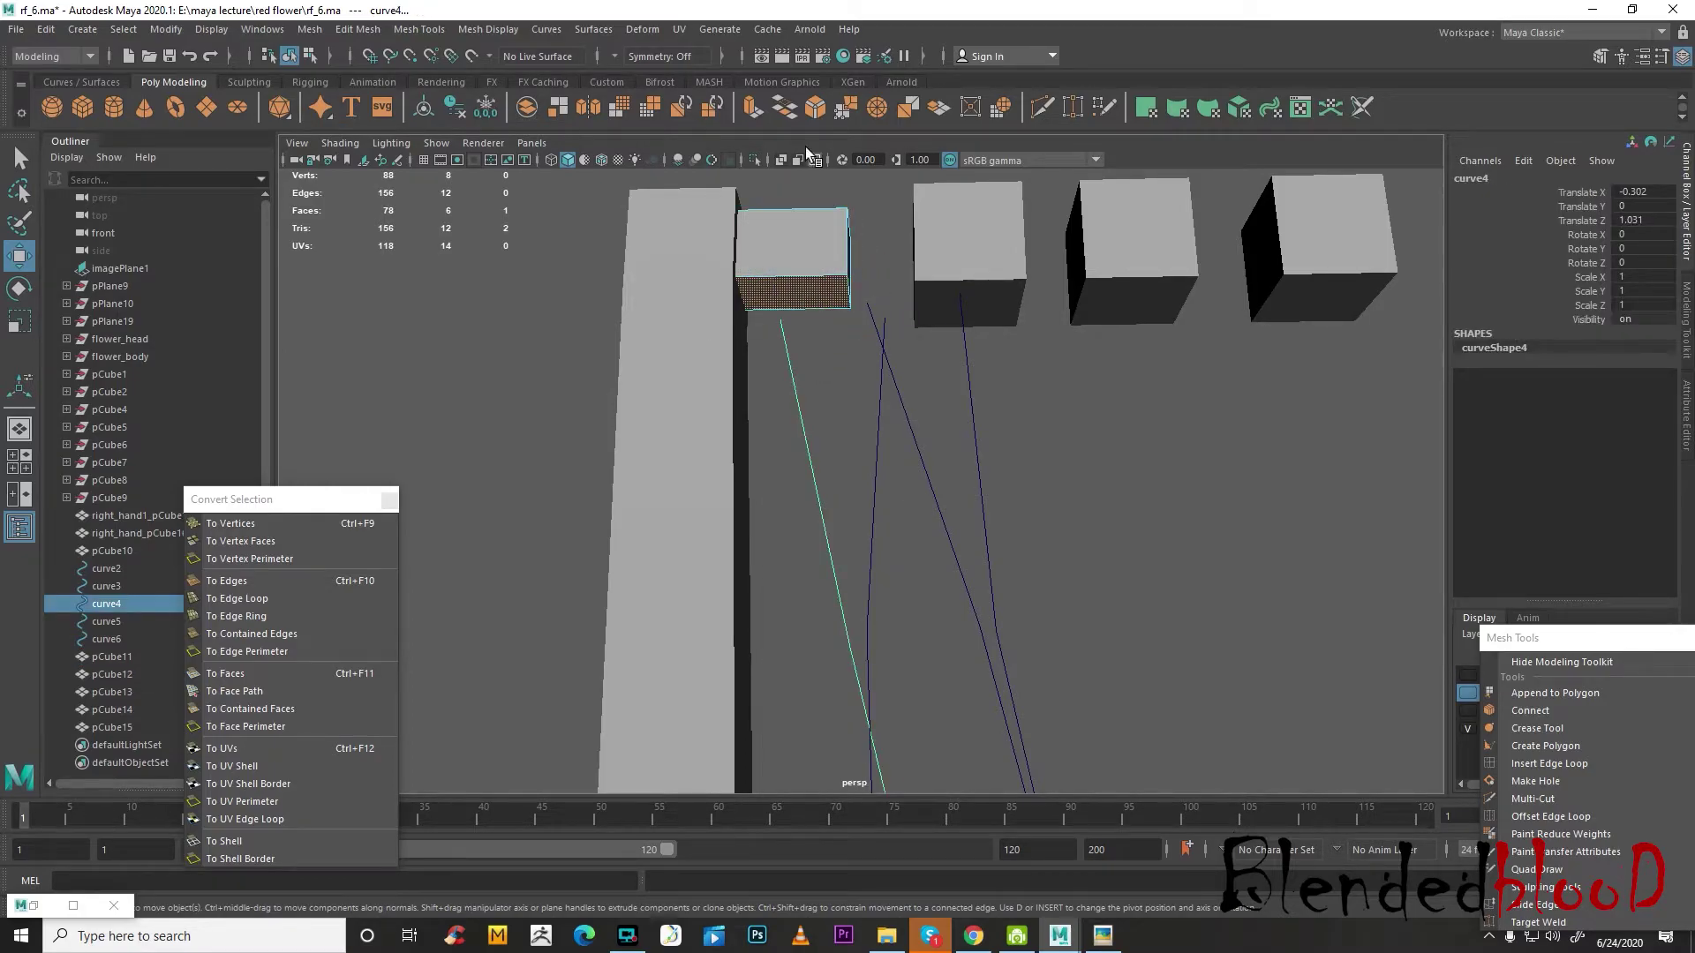
left_click(751, 110)
left_click(1352, 560)
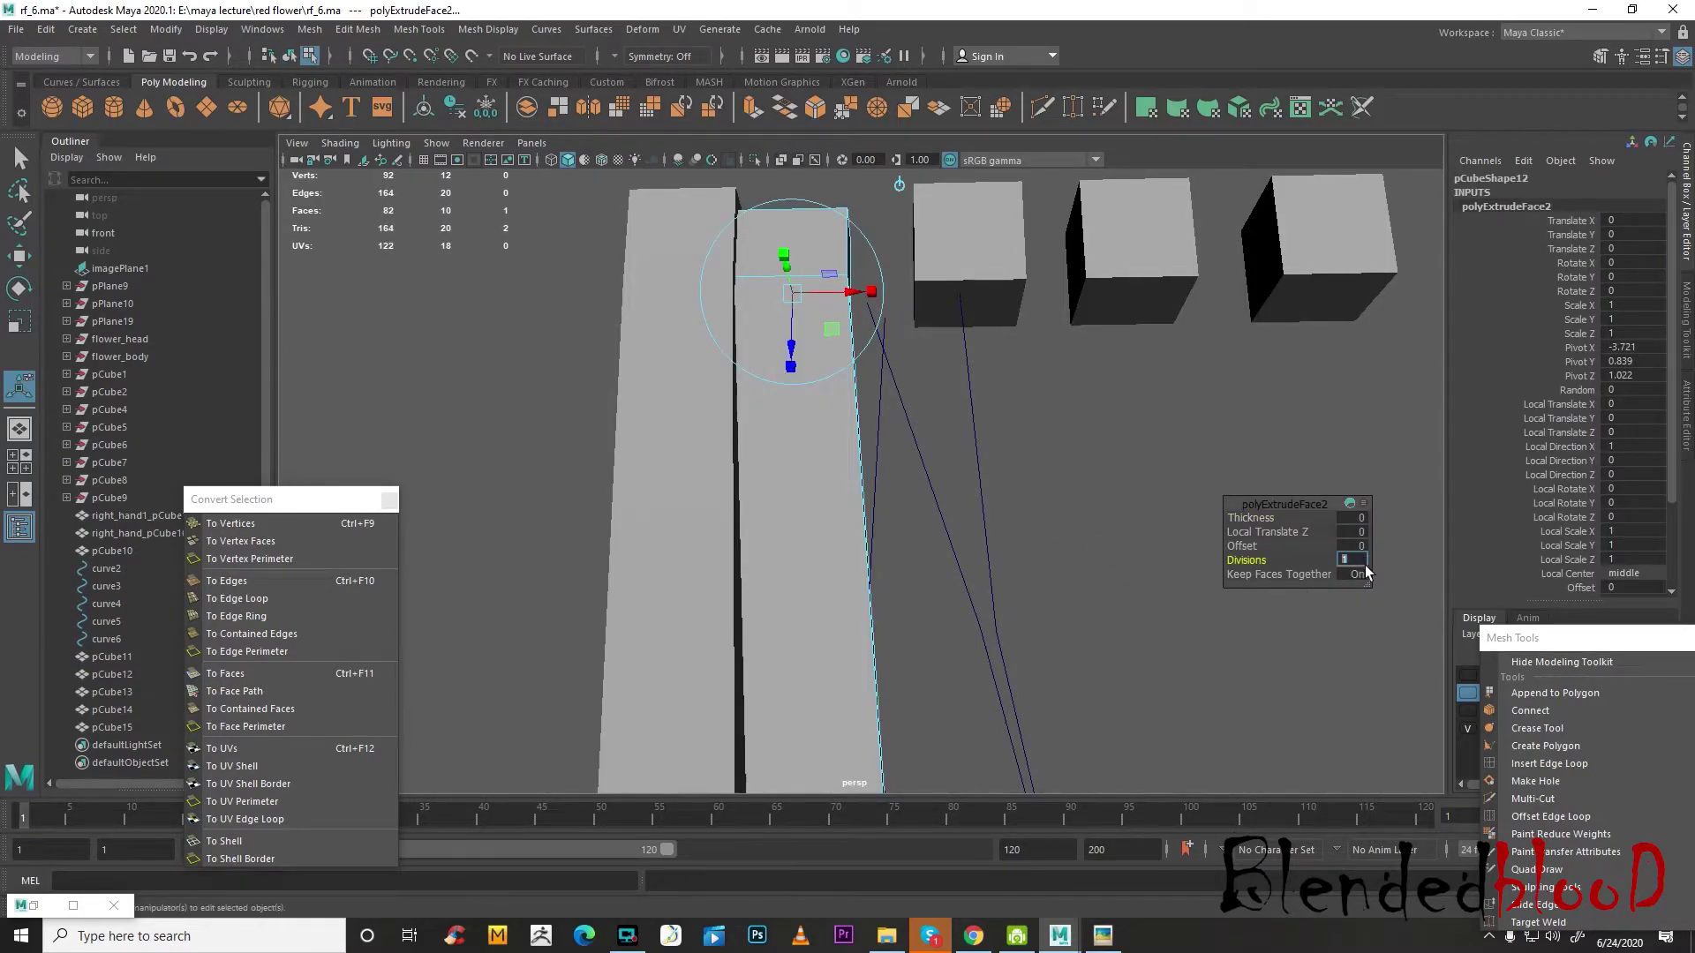
type("12")
key("Return")
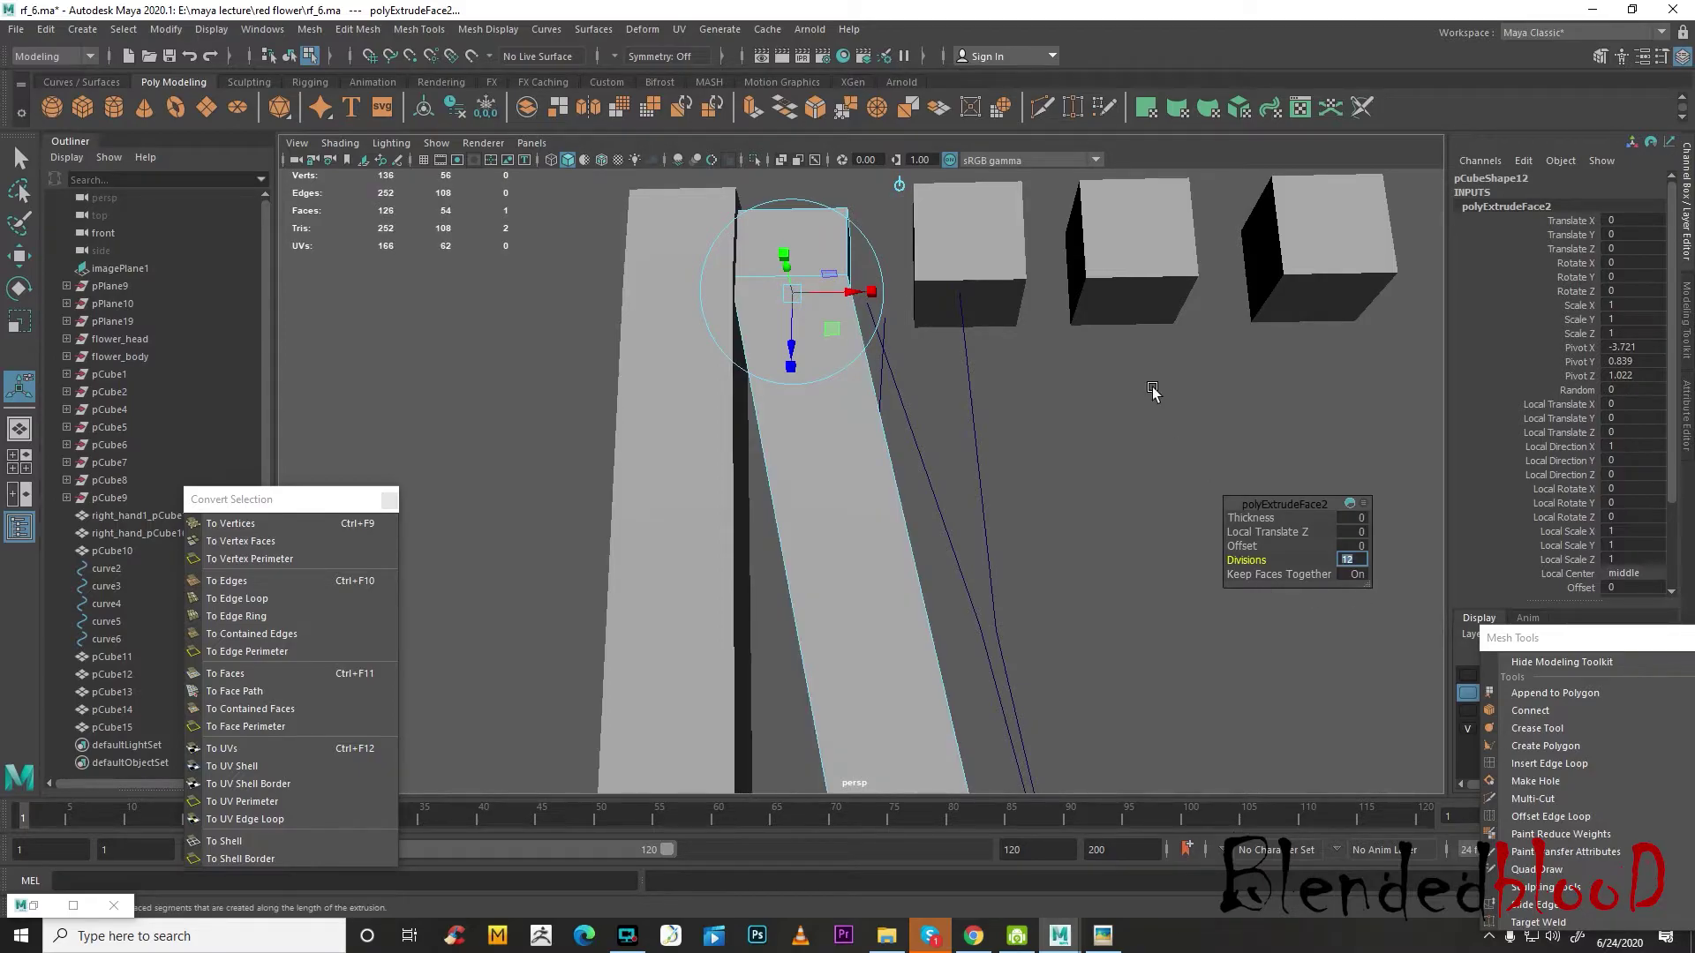
key("w")
scroll(872, 349, "down", 5)
left_click_drag(899, 486, 890, 521, "alt")
right_click_drag(889, 521, 976, 424)
scroll(977, 424, "down", 4)
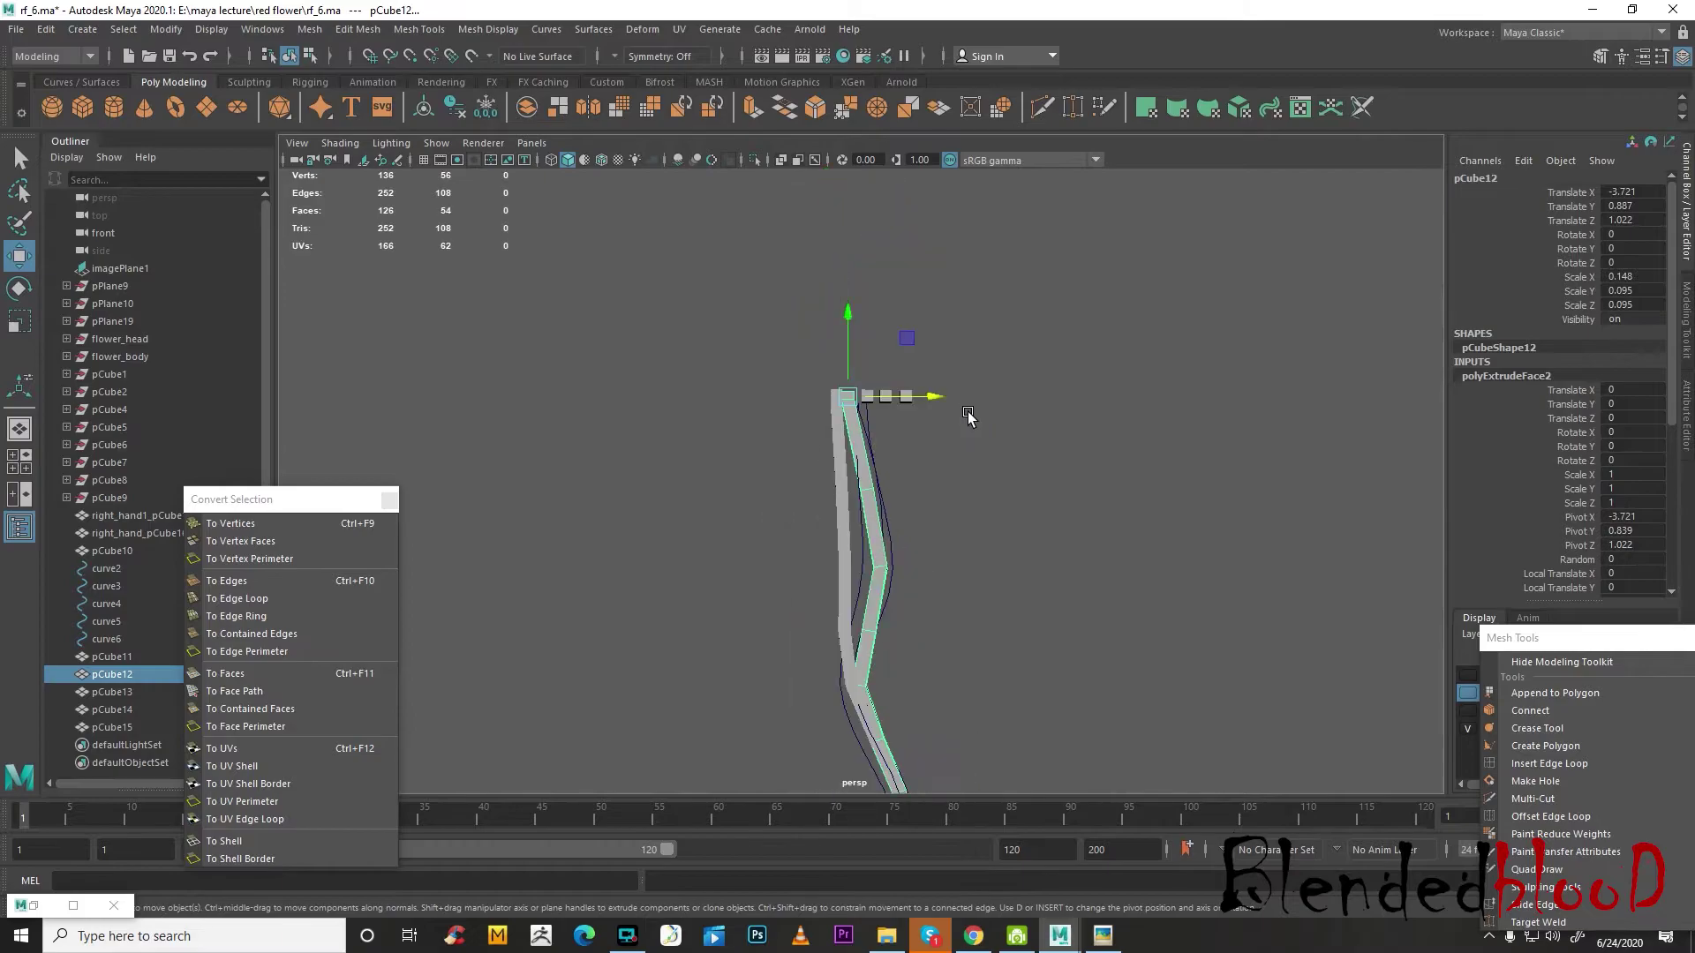
- Shift the top control vertex of the root curve beside the second strand sideways, away from that strand
left_click(987, 598)
scroll(927, 589, "up", 4)
left_click_drag(934, 628, 897, 442, "alt")
middle_click_drag(897, 442, 943, 550, "alt")
scroll(943, 549, "up", 5)
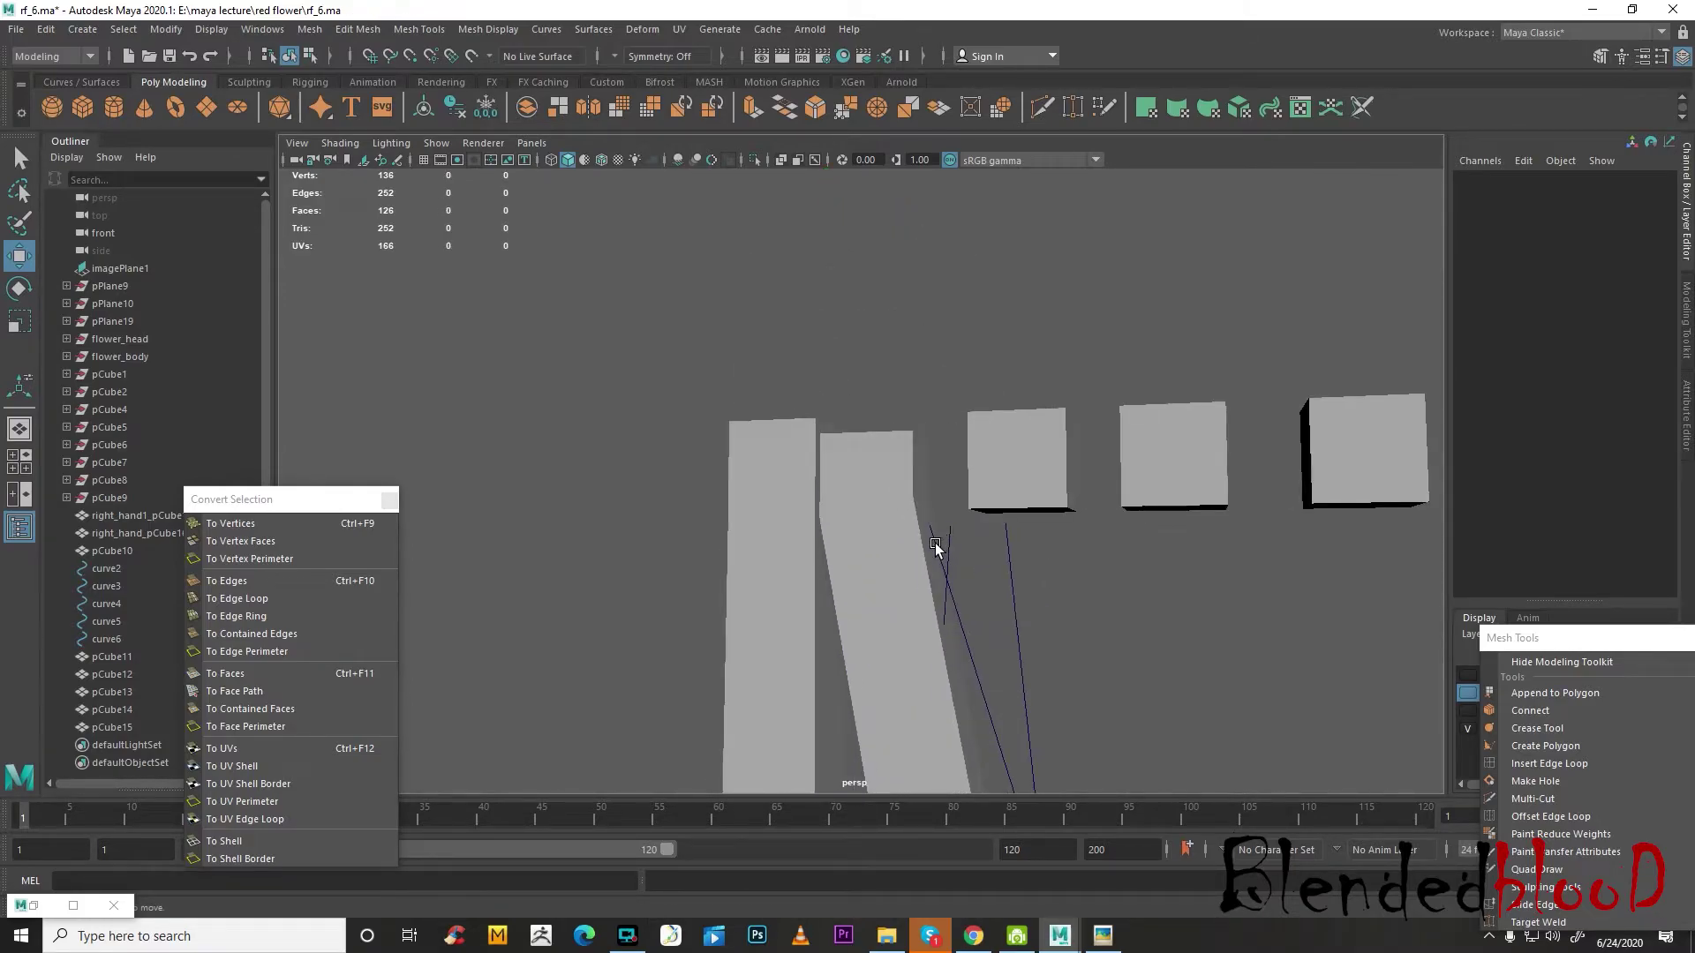
left_click(936, 548)
right_click_drag(938, 548, 882, 533)
left_click(931, 527)
left_click_drag(983, 526, 1012, 533)
middle_click_drag(1006, 559, 1030, 559, "alt")
right_click_drag(1066, 454, 1168, 389)
- Move pCube13 along X to about -3.561, next to the second extruded root
left_click(1057, 491)
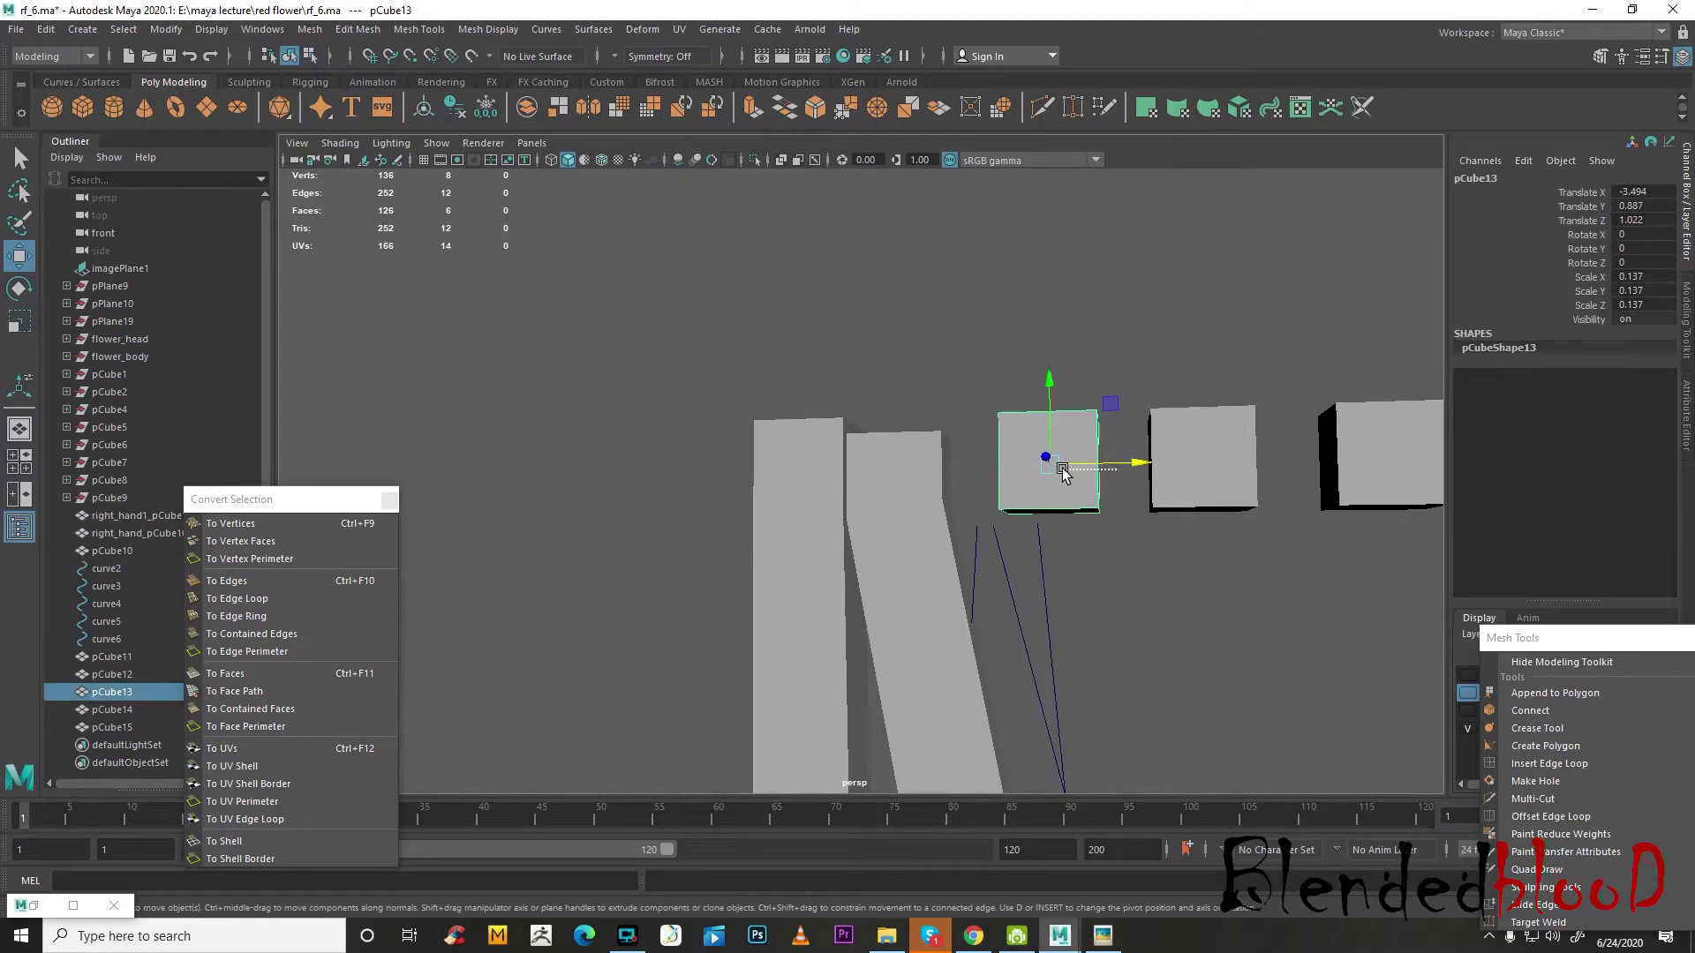
left_click(1097, 537)
left_click(1049, 454)
left_click_drag(1129, 462, 1078, 466)
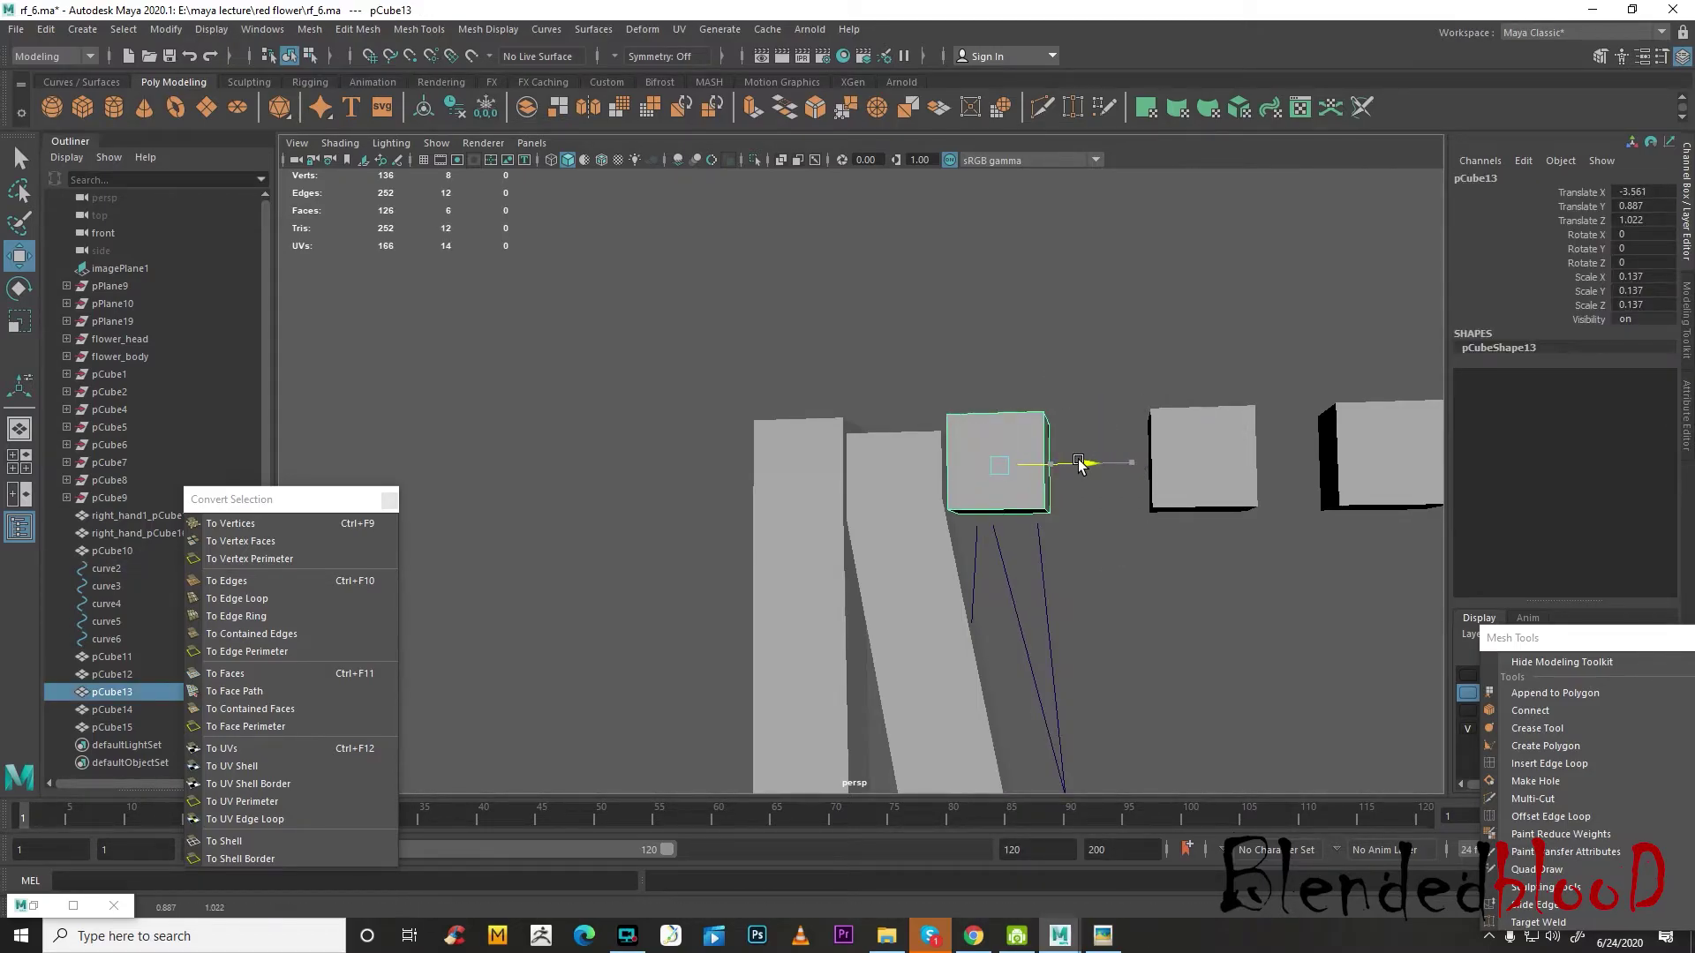
- Move the top control vertices of the guide curves beside pCube13 sideways, spreading them away from the cube
left_click_drag(1093, 569, 1100, 545, "alt")
right_click_drag(1007, 448, 1007, 496)
left_click(1000, 498)
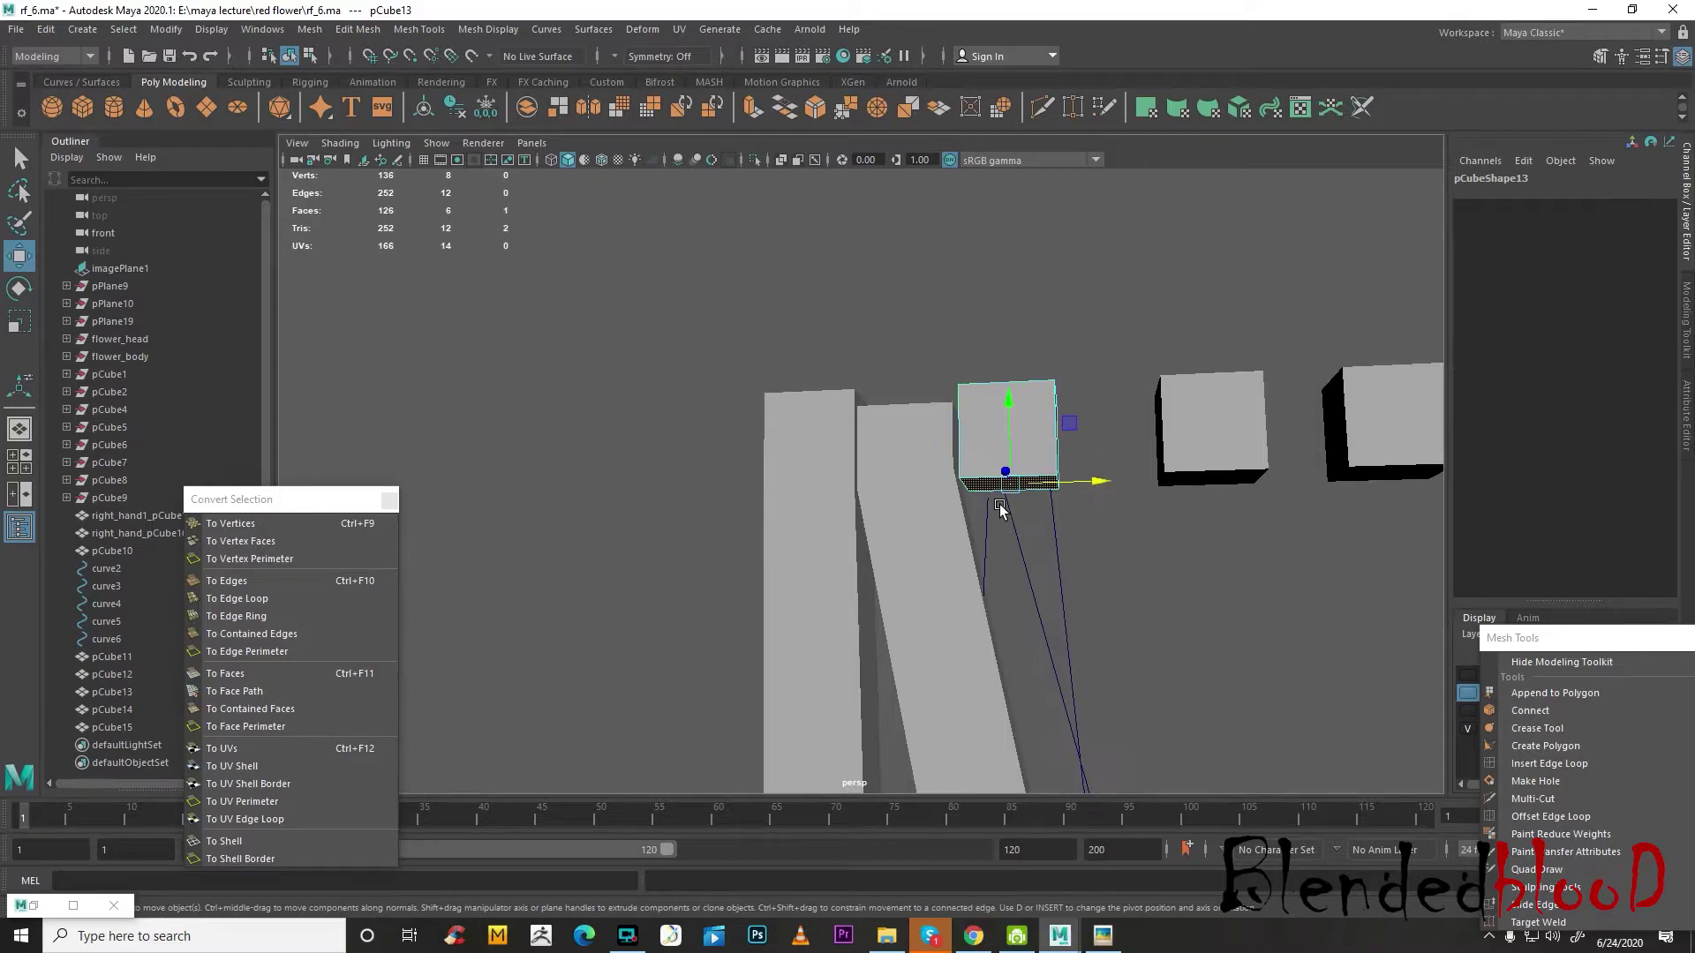
middle_click_drag(1089, 554, 937, 448, "alt")
right_click_drag(905, 418, 852, 420)
left_click(892, 371)
left_click_drag(967, 370, 1039, 430)
scroll(1066, 474, "down", 5)
scroll(993, 460, "up", 5)
right_click_drag(866, 468, 777, 476)
left_click(881, 469)
left_click(877, 479)
left_click_drag(798, 359, 976, 405)
- Extrude the bottom face of pCube13 along curve6 with 12 divisions
mouse_move(851, 362)
right_mouse_down()
mouse_move(920, 335)
mouse_move(881, 319)
mouse_move(878, 355)
right_mouse_up()
scroll(893, 371, "up", 5)
left_click(880, 250)
scroll(892, 318, "down", 5)
scroll(892, 318, "up", 5)
scroll(896, 340, "down", 2)
left_click(872, 339)
left_click(835, 374, "shift")
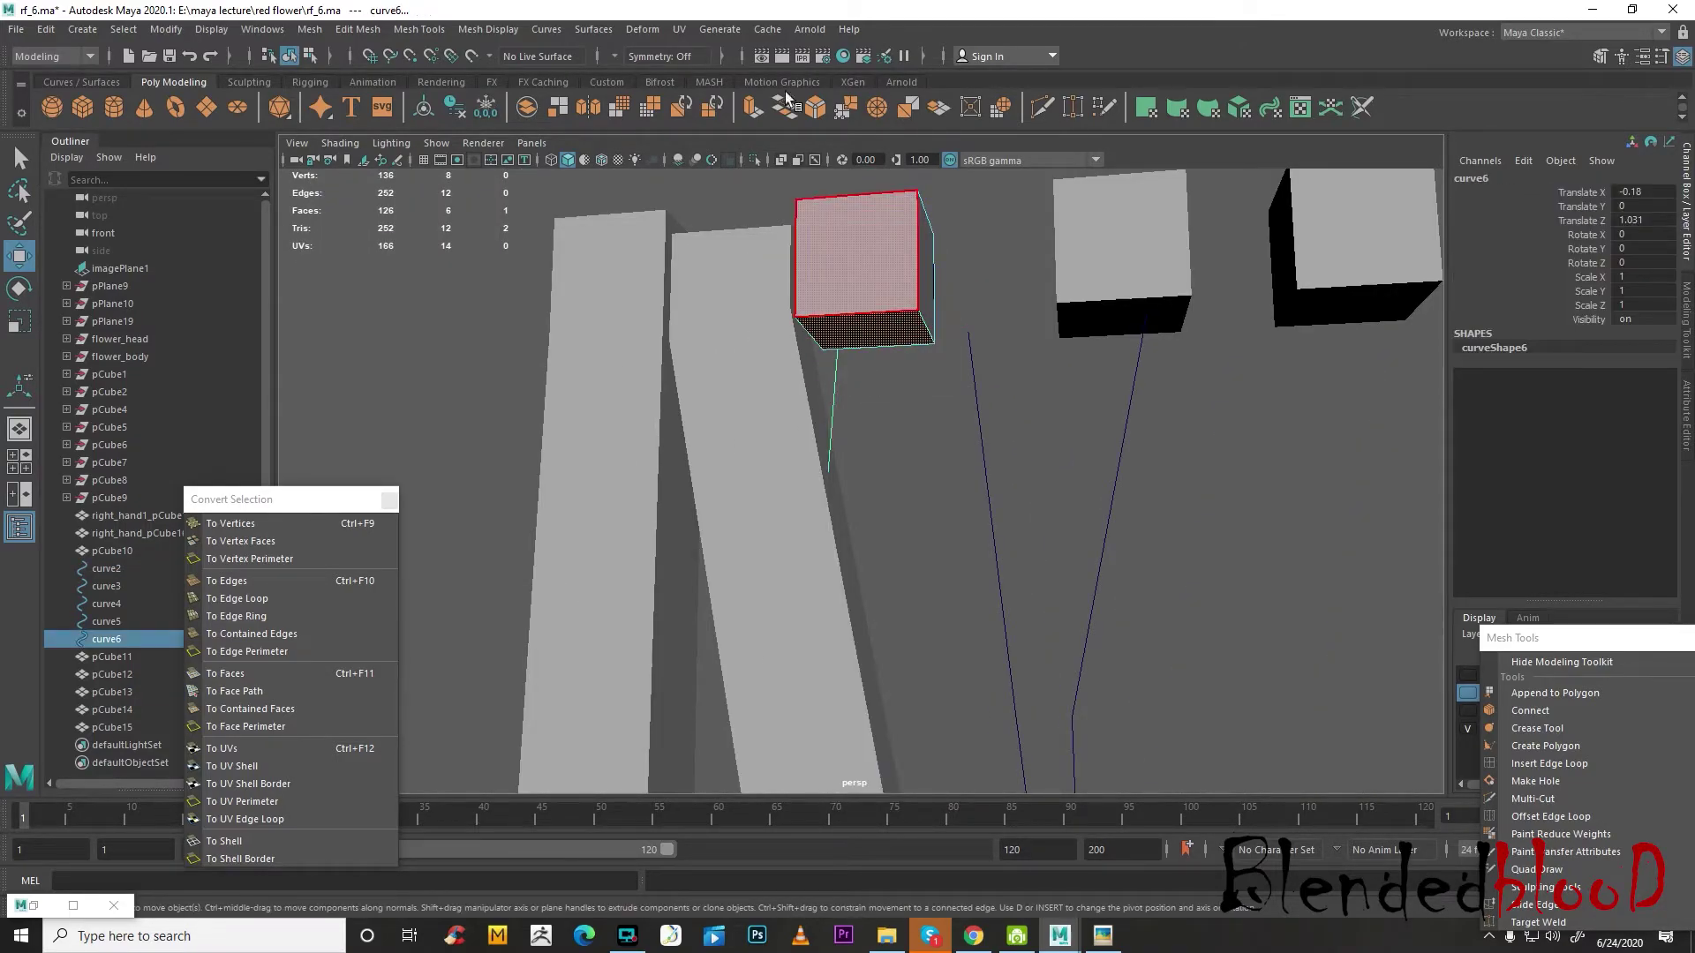
left_click(755, 113)
left_click(1357, 560)
type("12")
key("Return")
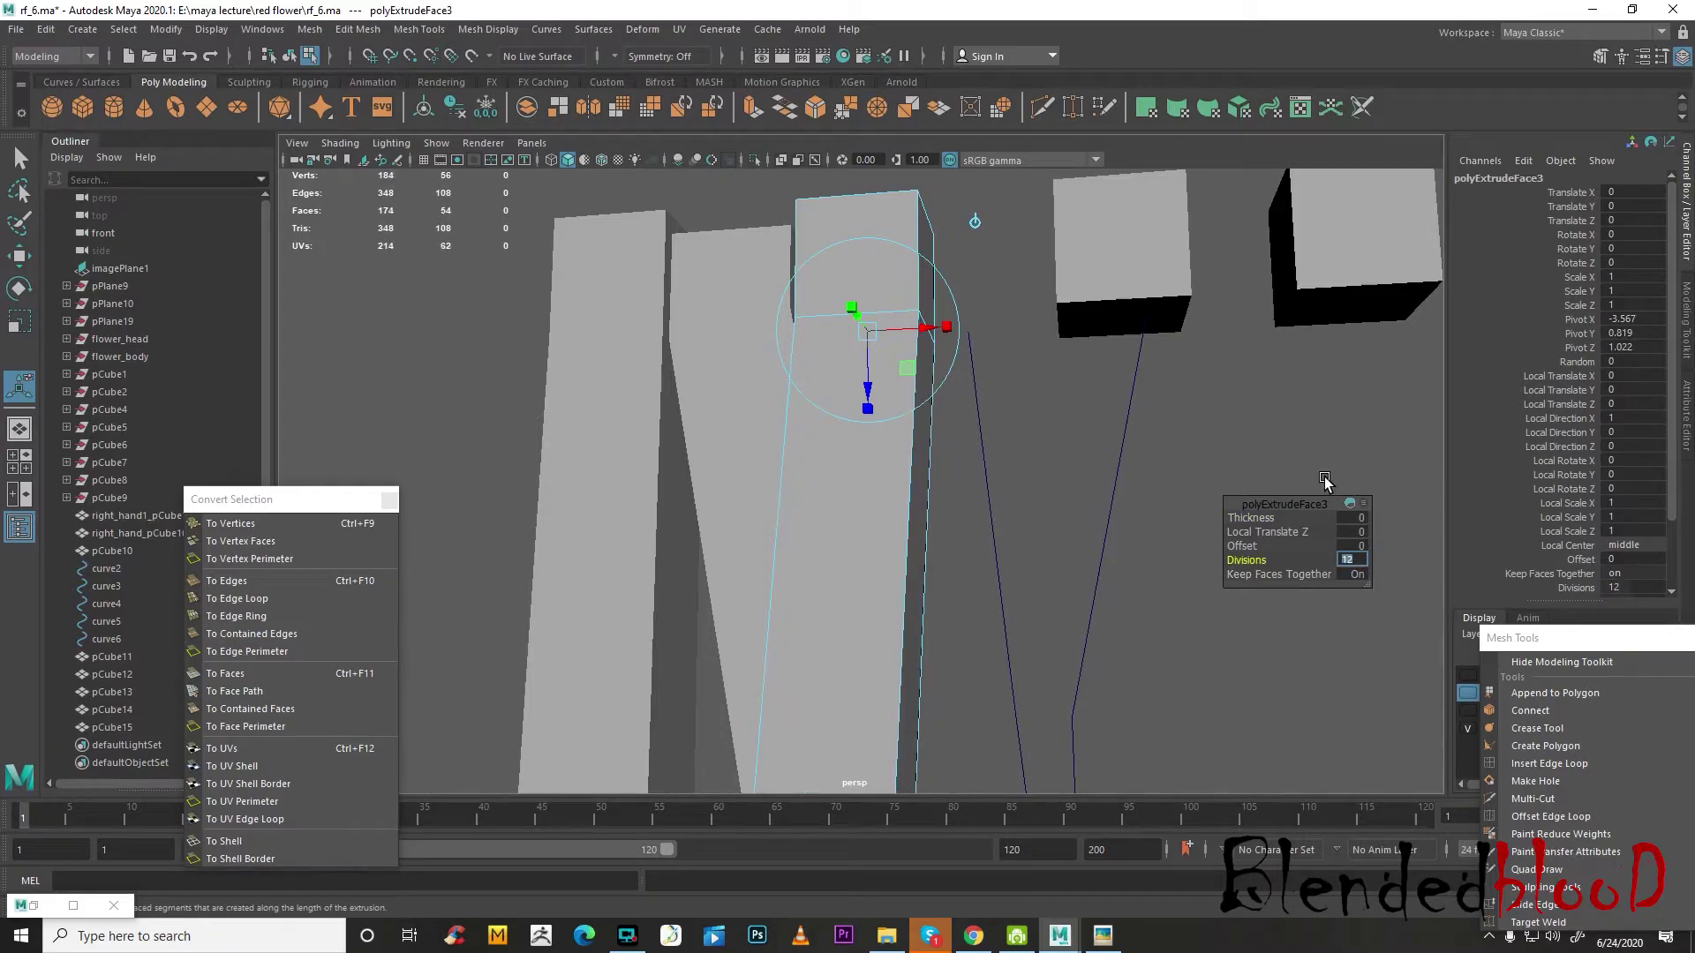
left_click(978, 231)
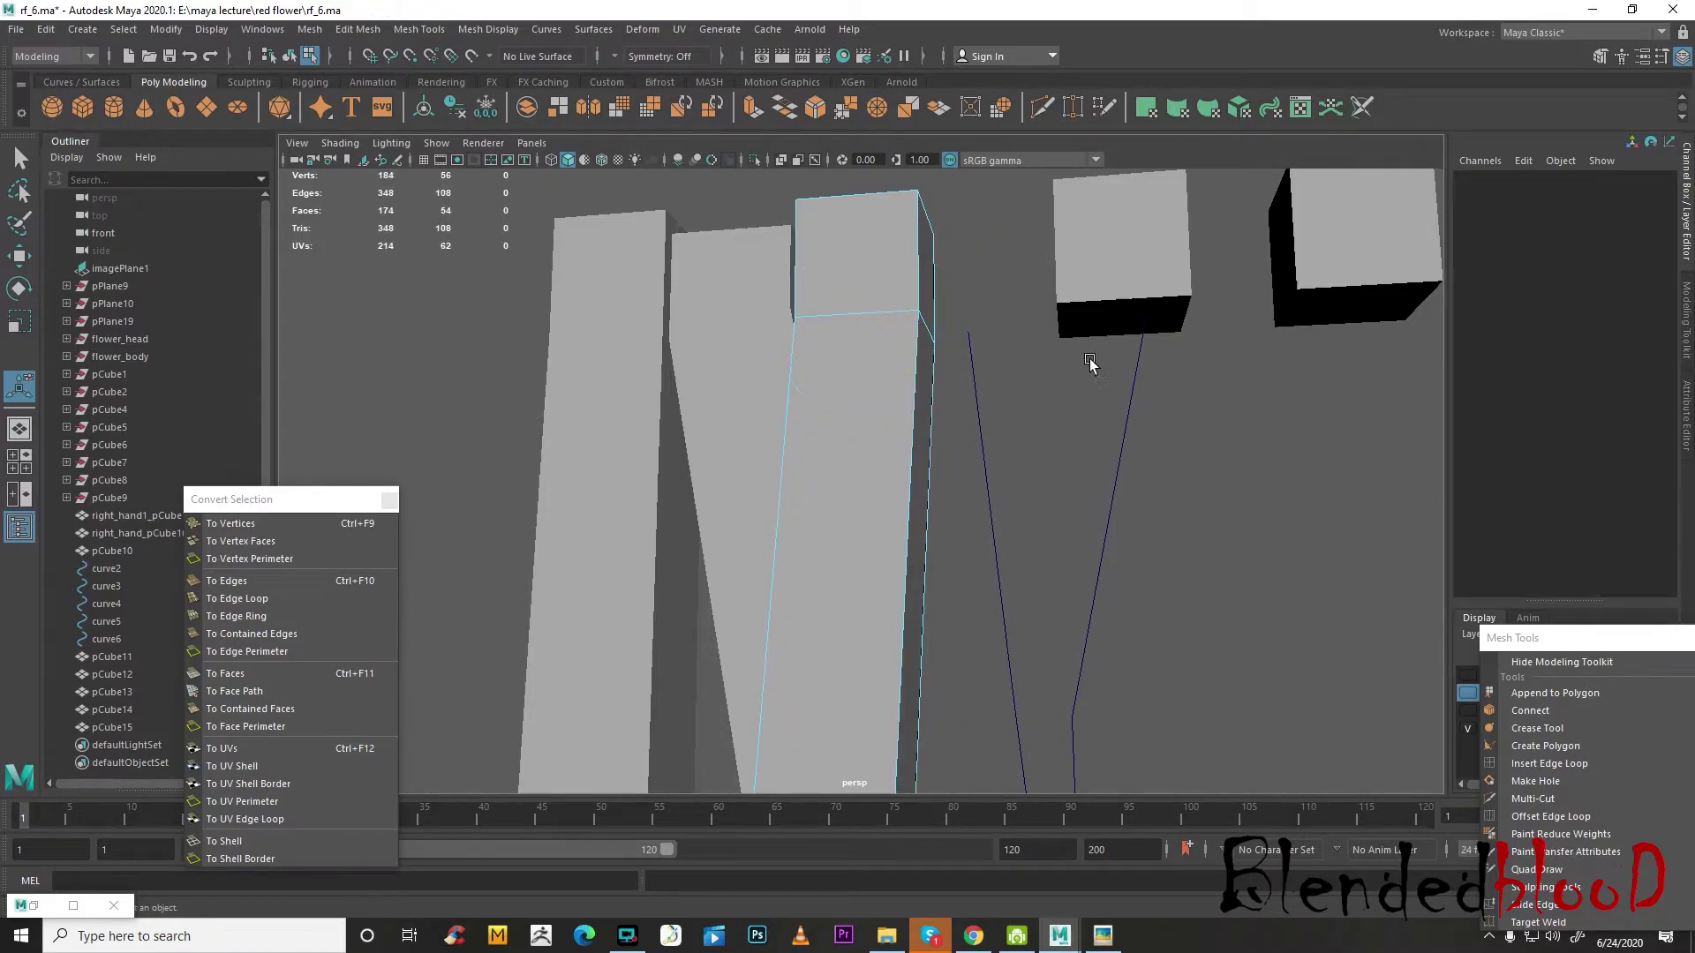
- Move pCube14 along X to about -3.43, right against the third extruded root
left_click(1119, 284)
right_click_drag(1125, 292, 1196, 270)
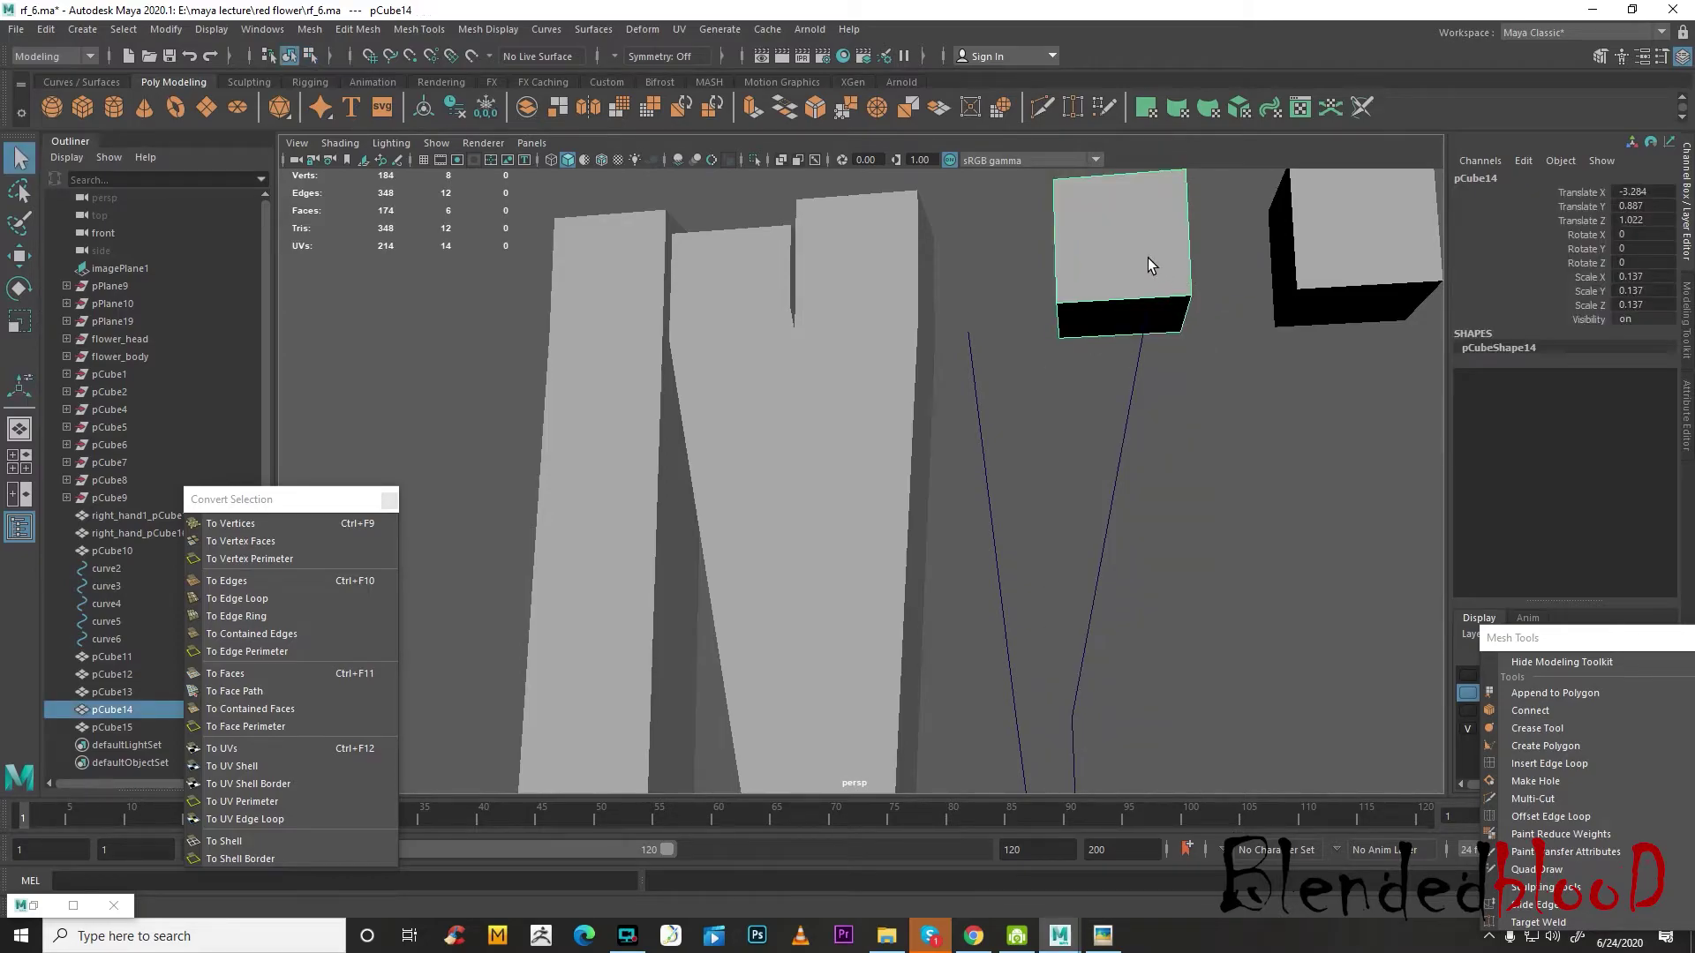
key("w")
left_click_drag(1196, 262, 1048, 291)
- Extrude the bottom face of pCube14 along the guide curve beneath it with 12 divisions
right_click_drag(1024, 314, 1011, 327)
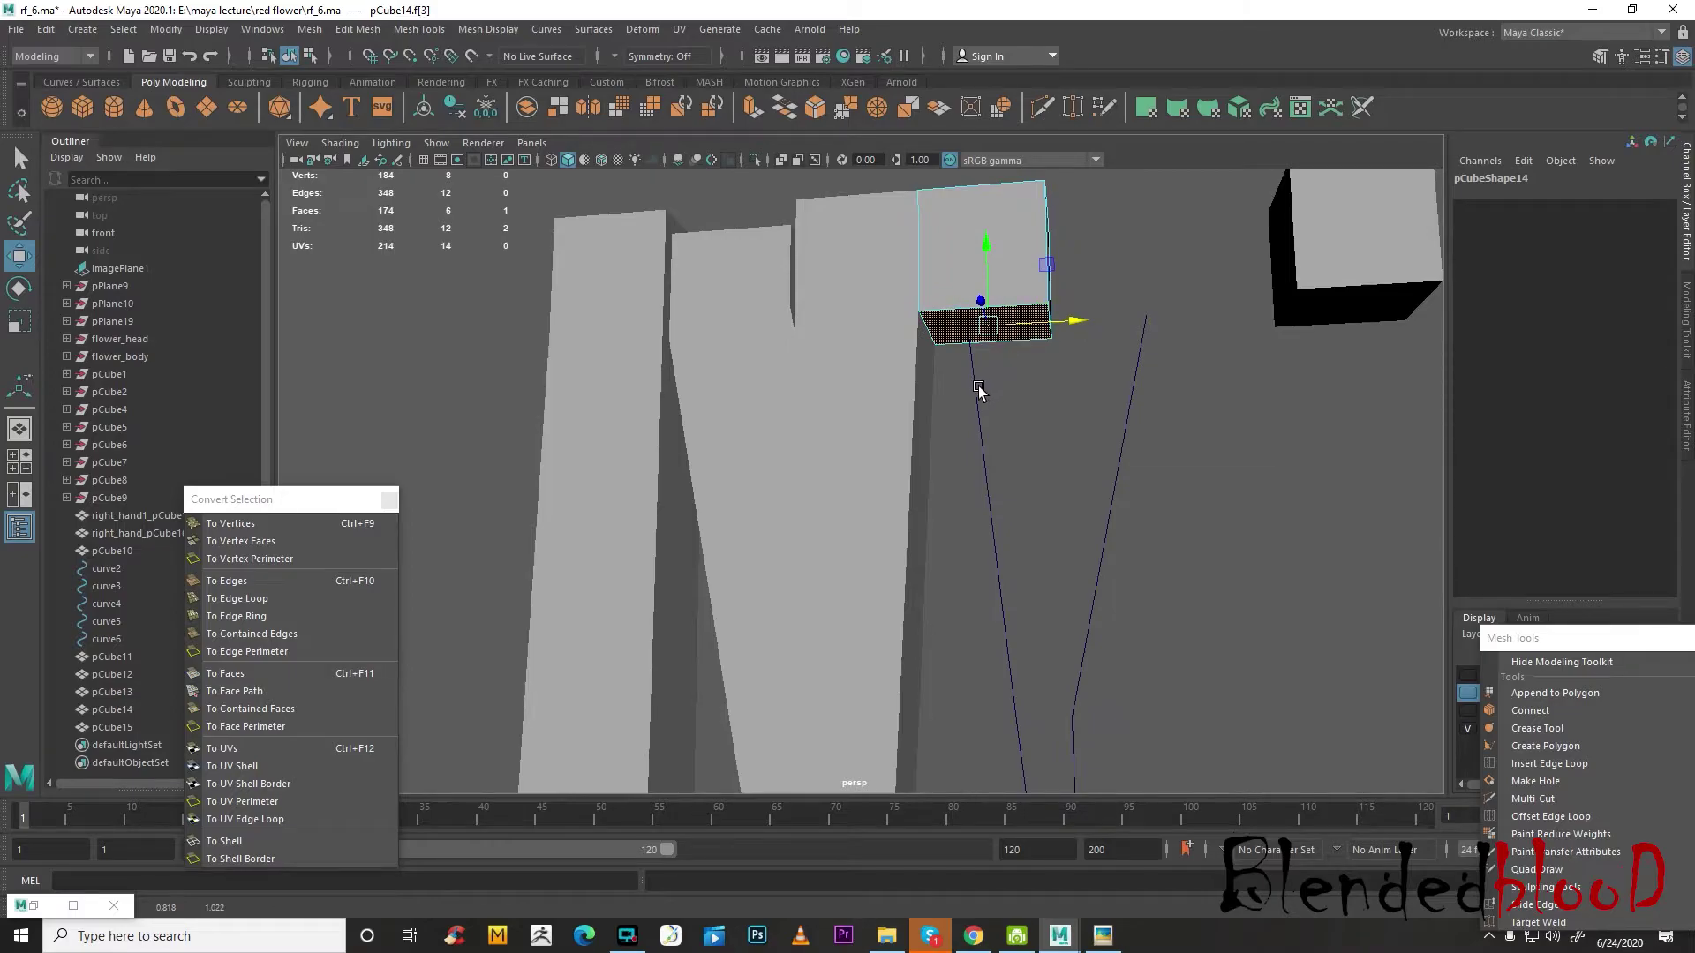
left_click(978, 387, "shift")
left_click(753, 109)
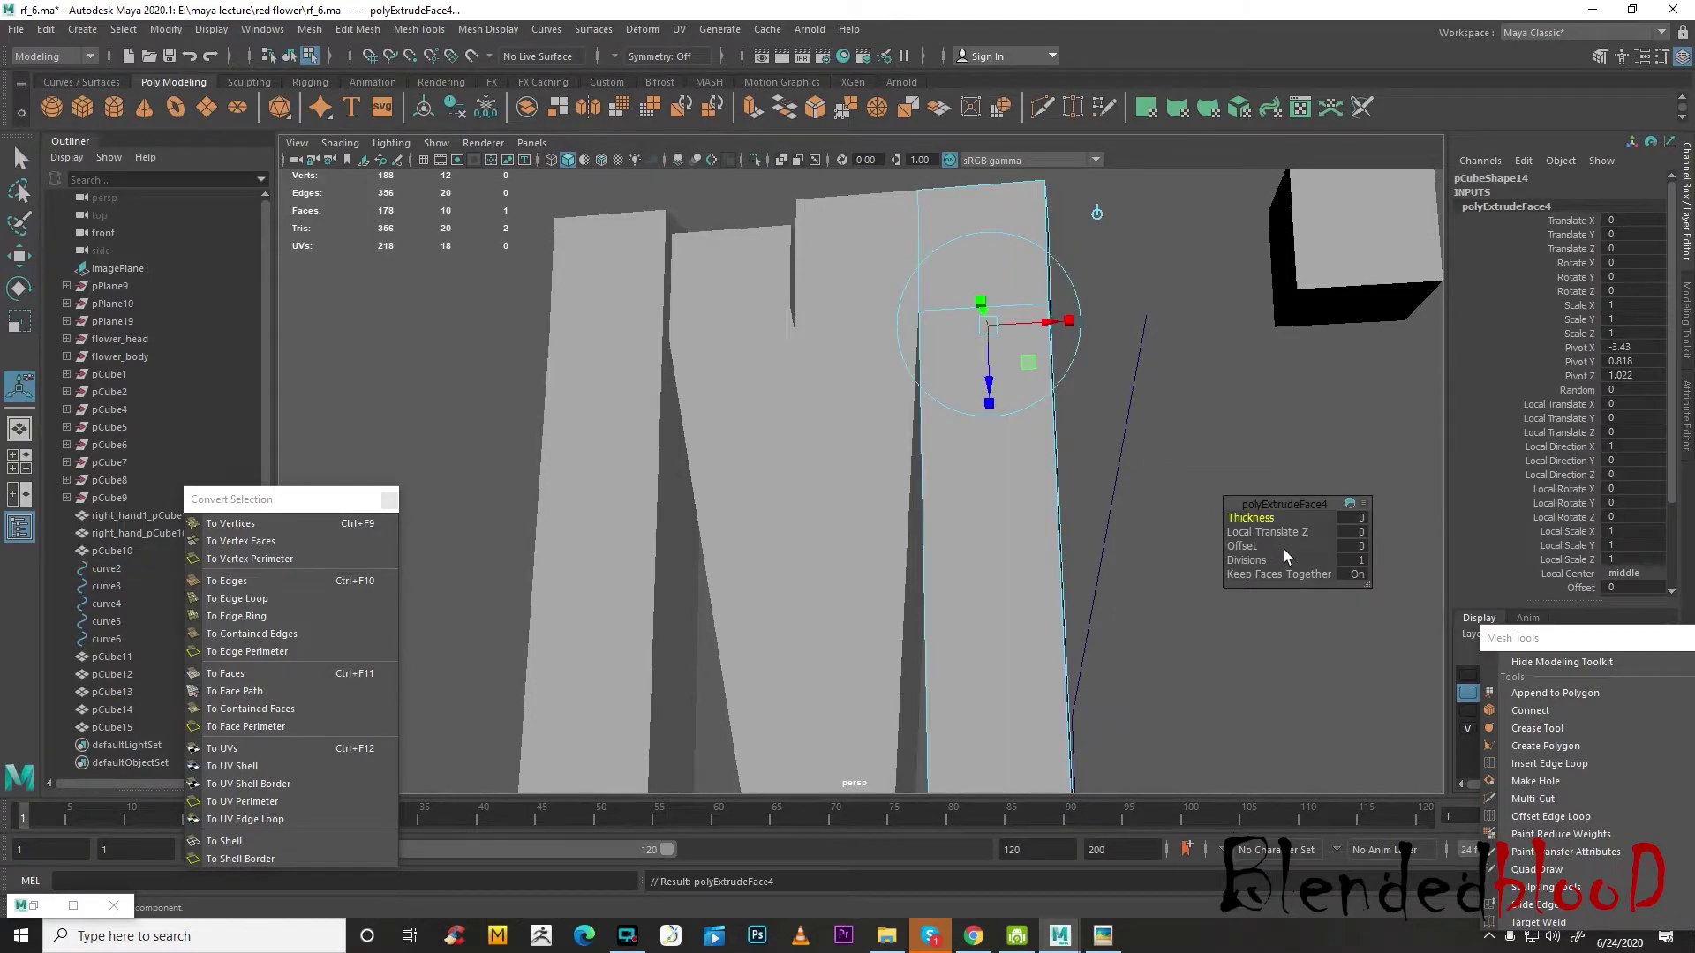
type("12")
key("Return")
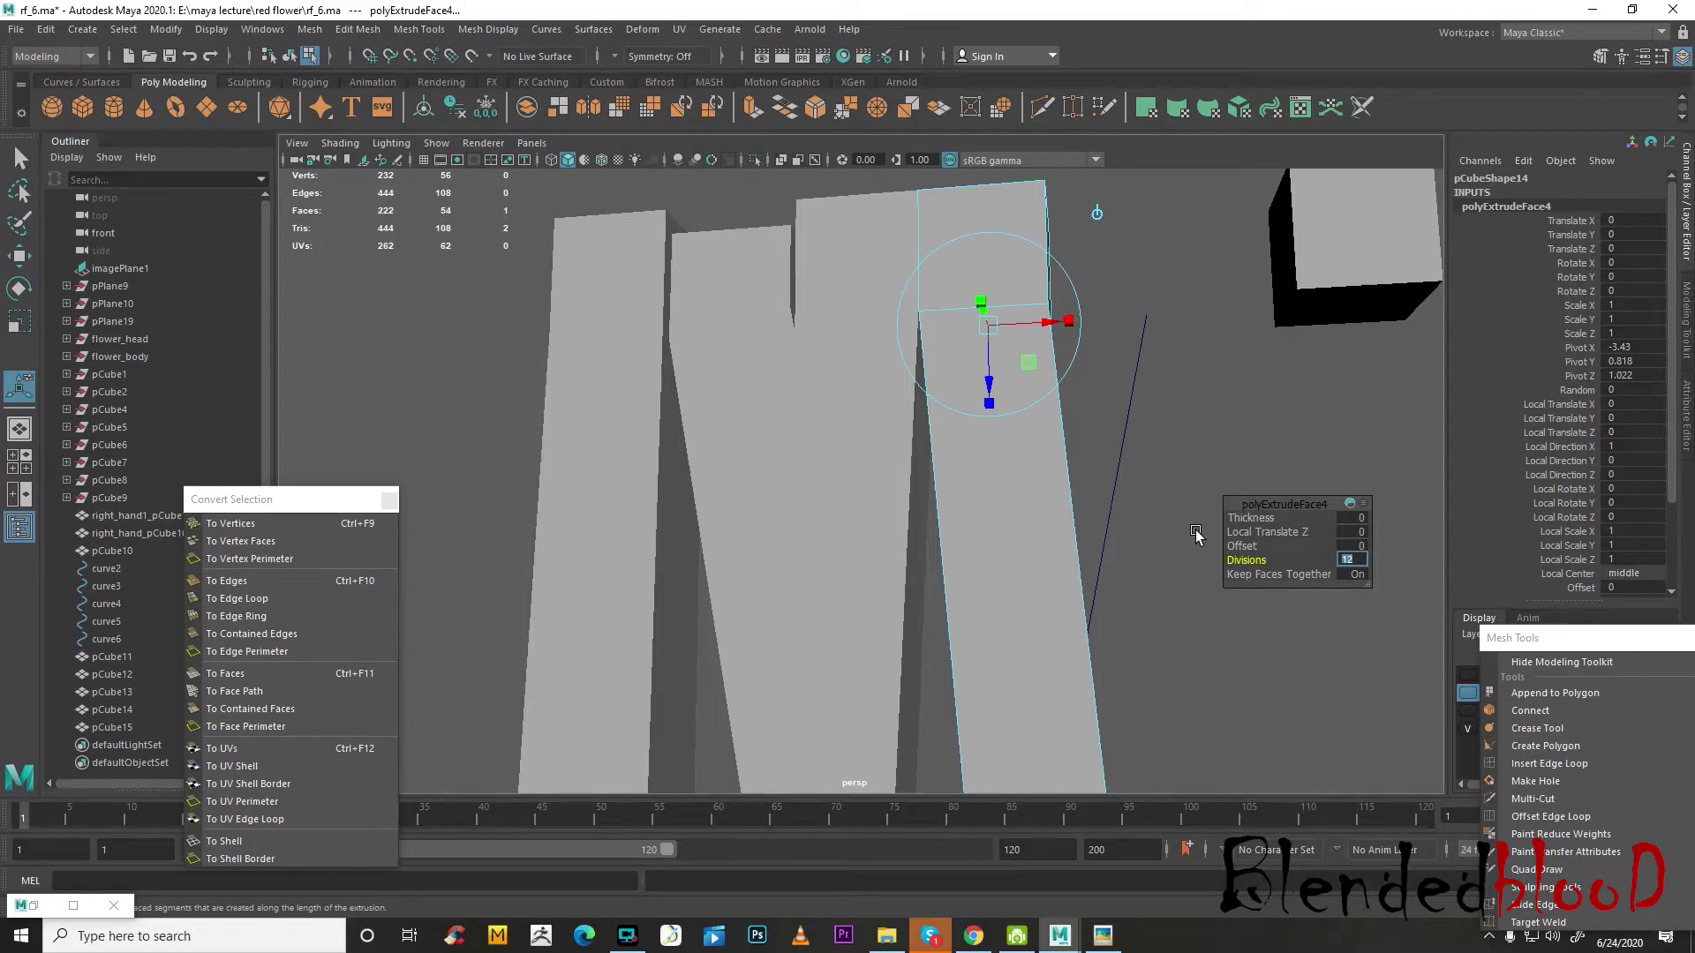
key("w")
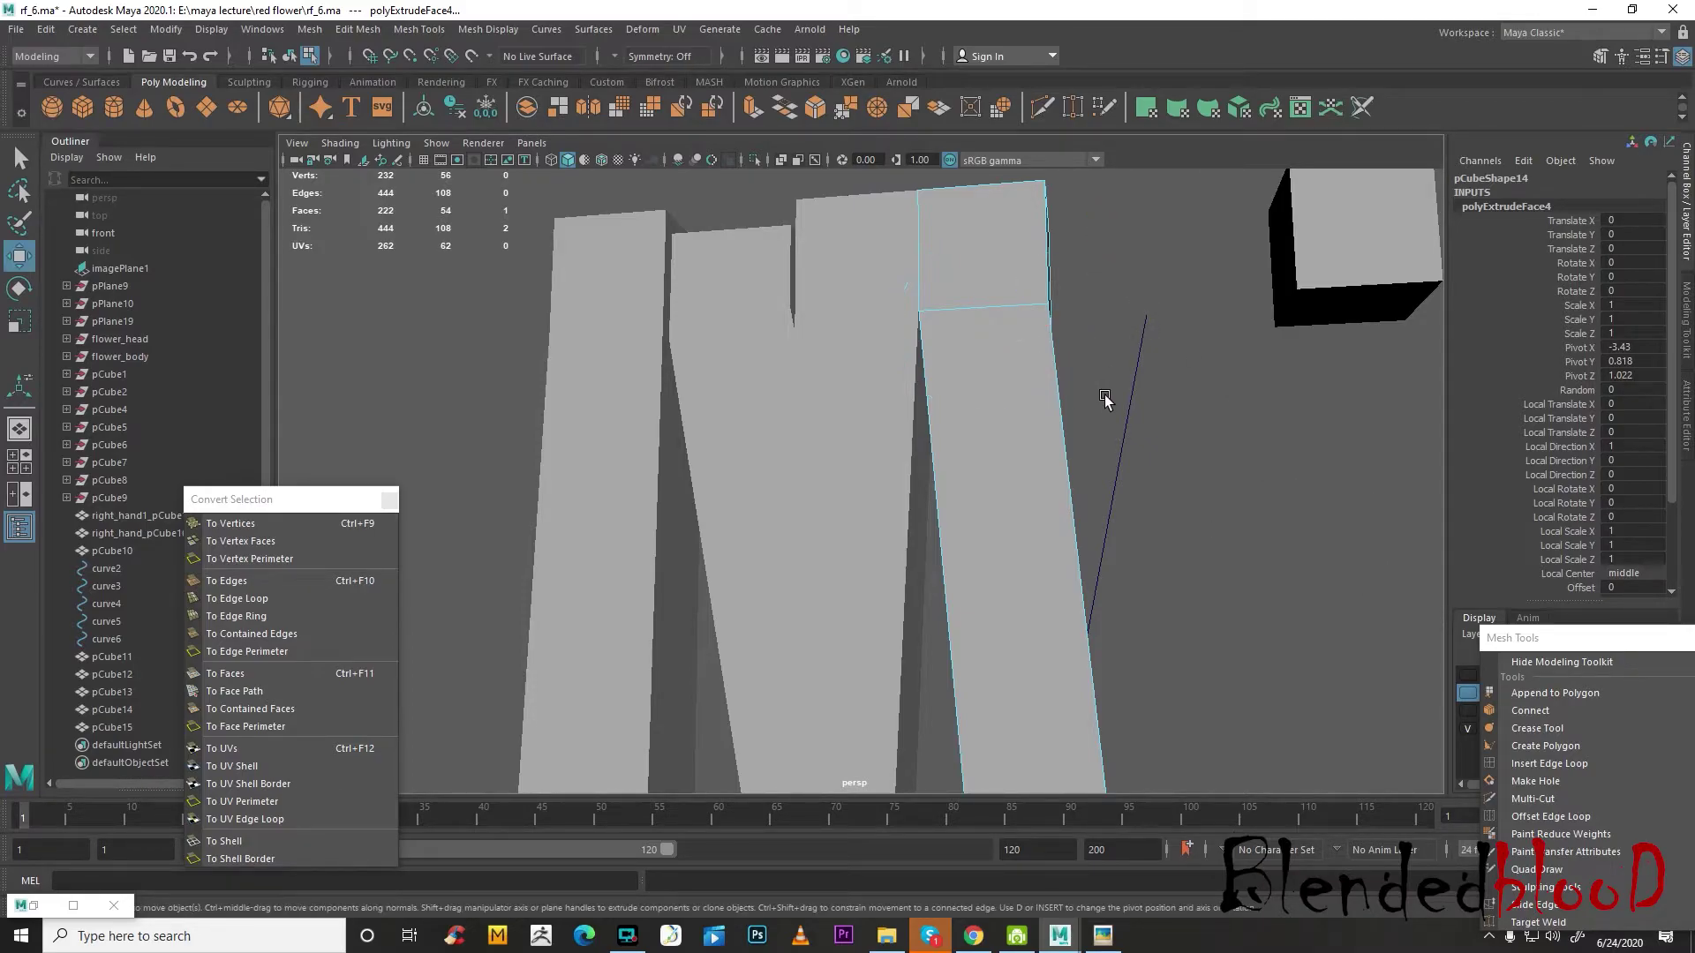
- Move pCube15 along X to about -3.292, right against the fourth extruded root
left_click(1313, 299)
left_click_drag(1431, 302, 1211, 312)
key("ctrl+z")
scroll(1239, 333, "down", 2)
right_click_drag(1110, 348, 1195, 311)
scroll(1189, 350, "up", 3)
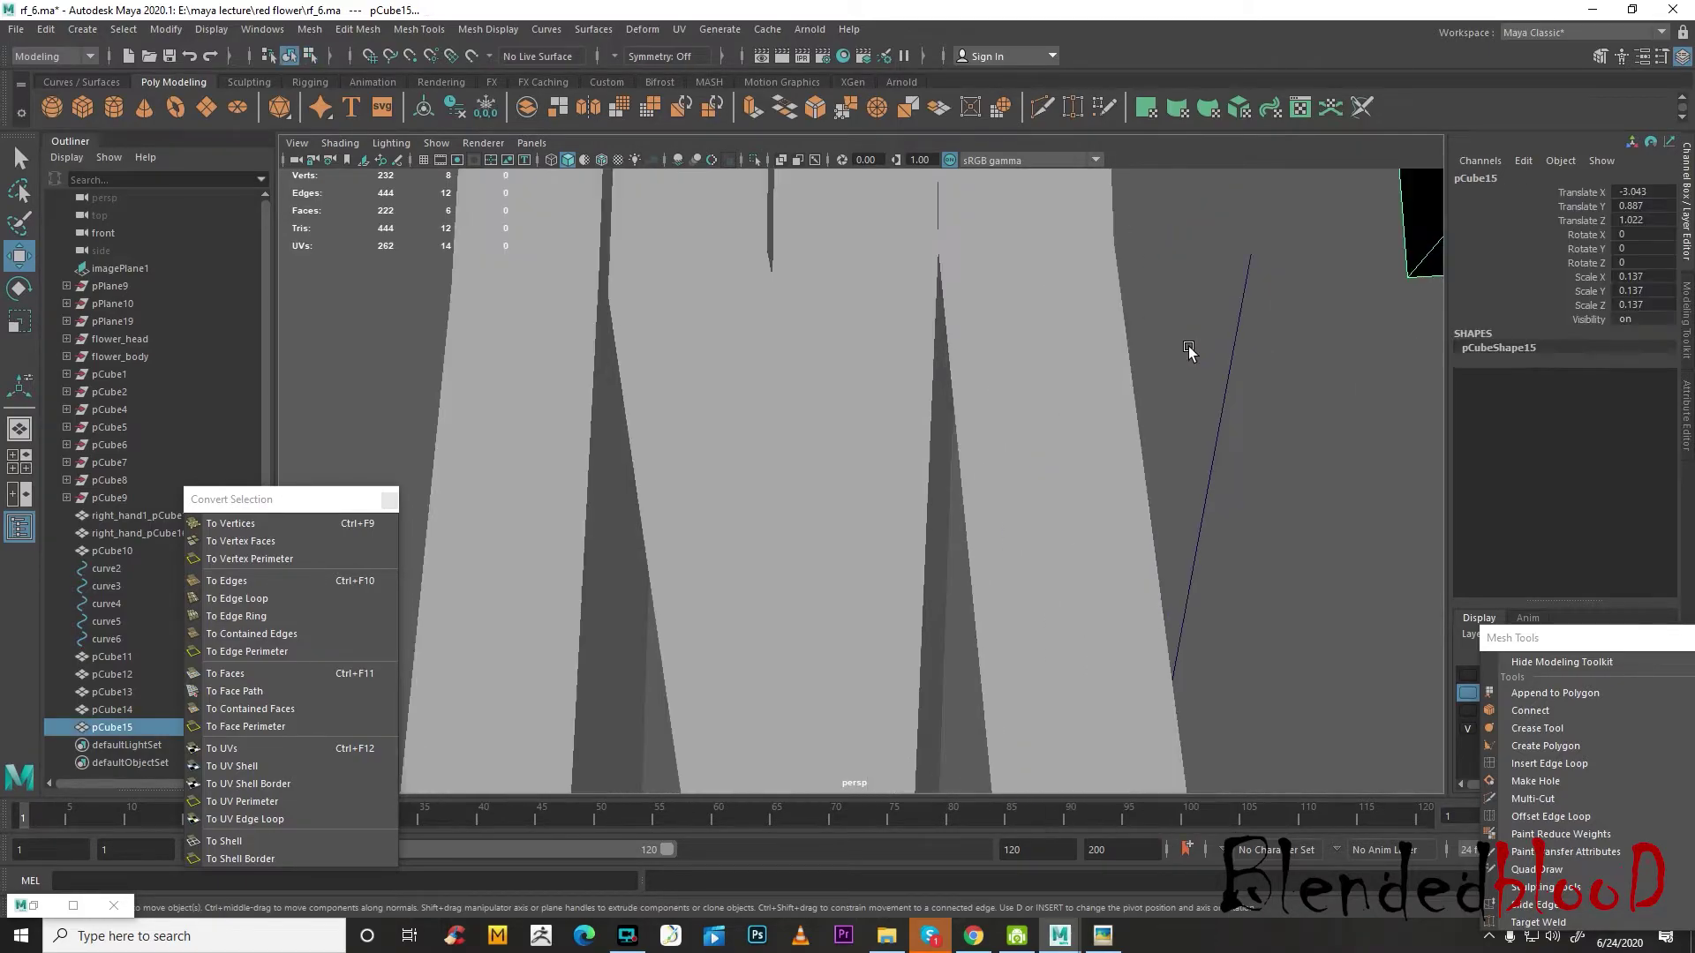
scroll(1280, 315, "down", 1)
left_click_drag(1403, 245, 1169, 254)
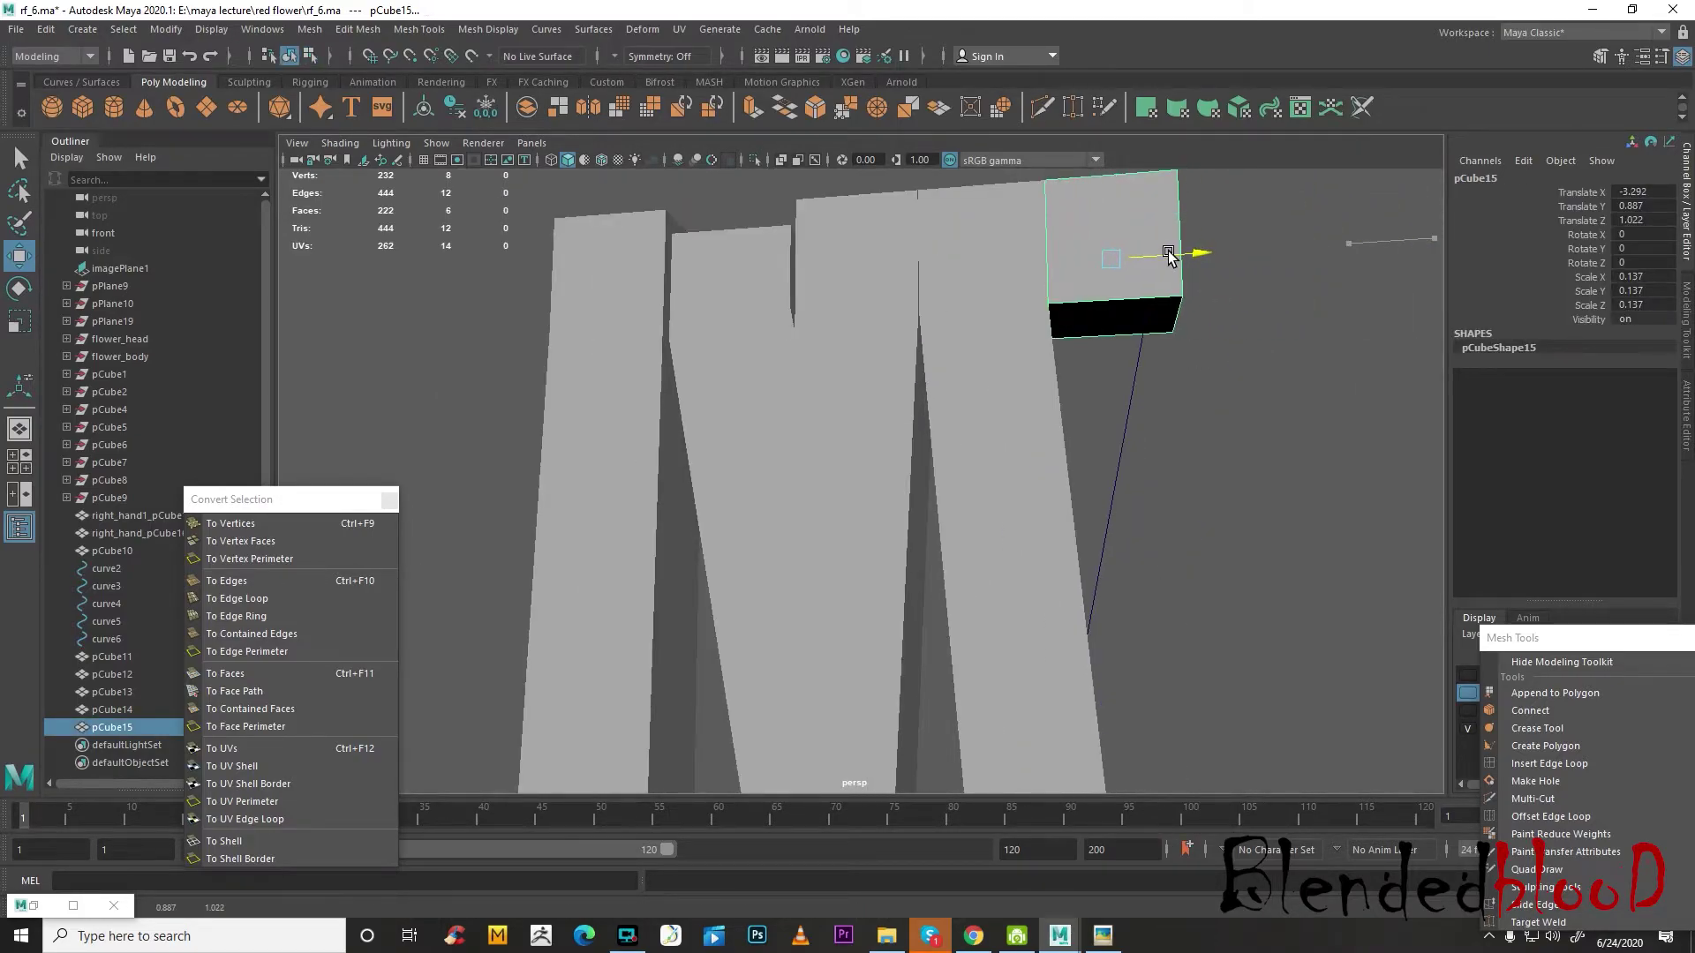
- Extrude the bottom face of pCube15 along the last free guide curve with 12 divisions
right_click_drag(1118, 312, 1116, 334)
left_click(1110, 316)
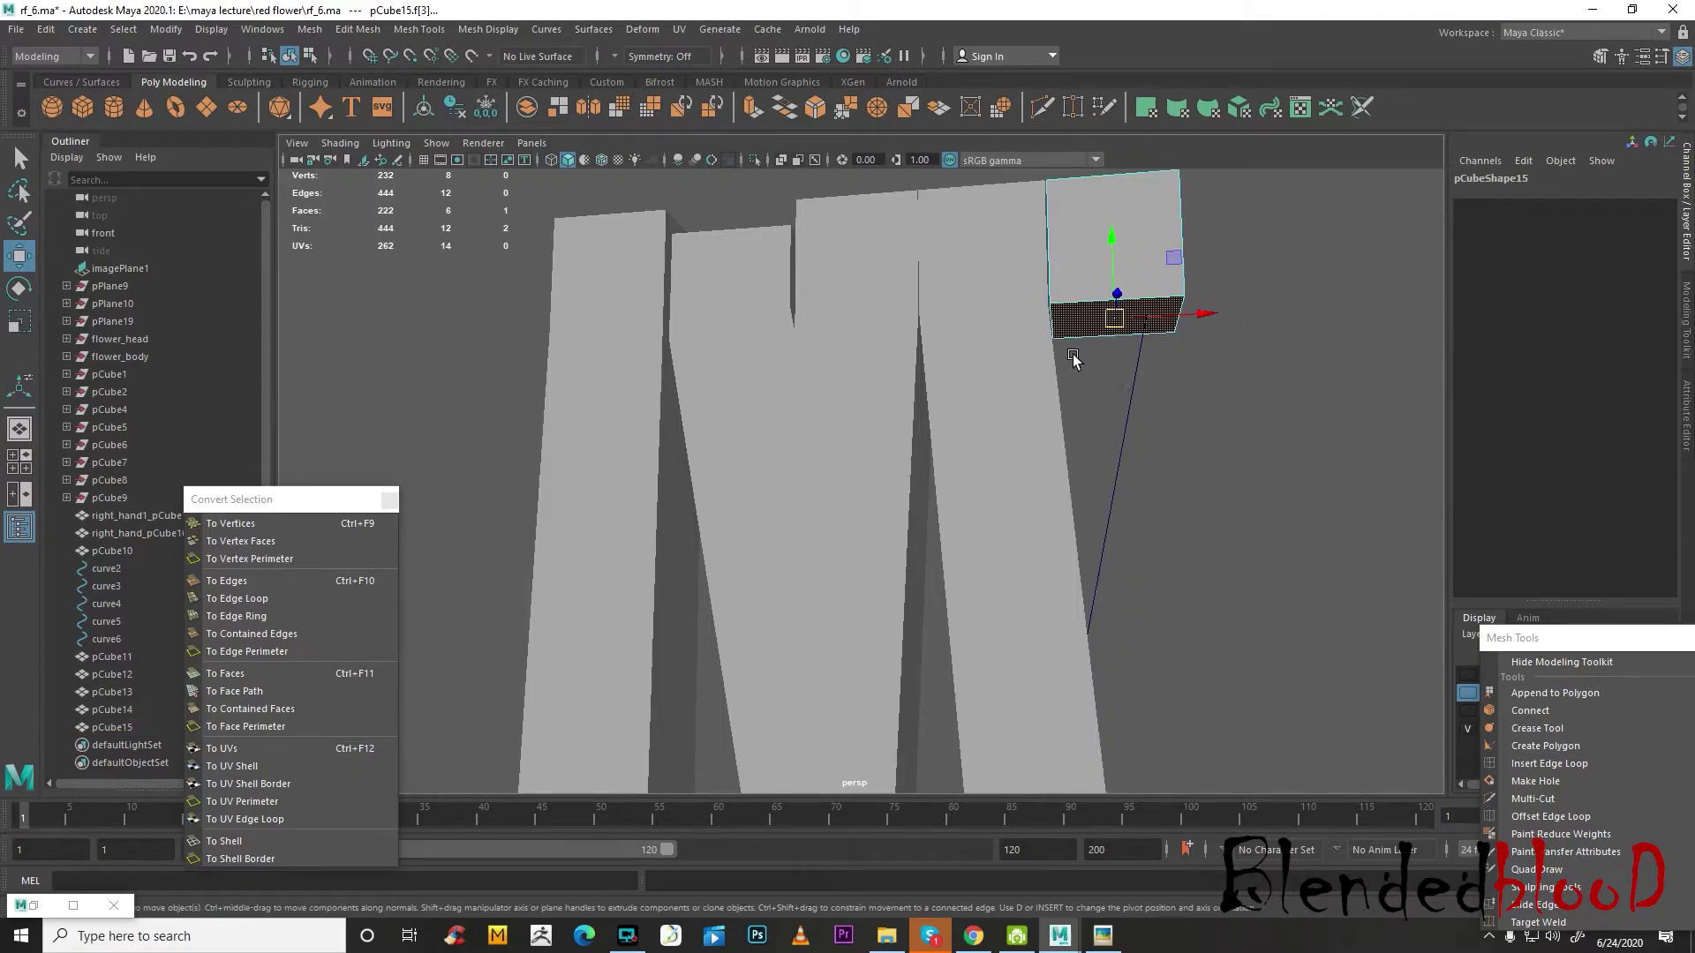
left_click(1134, 396)
left_click(782, 108)
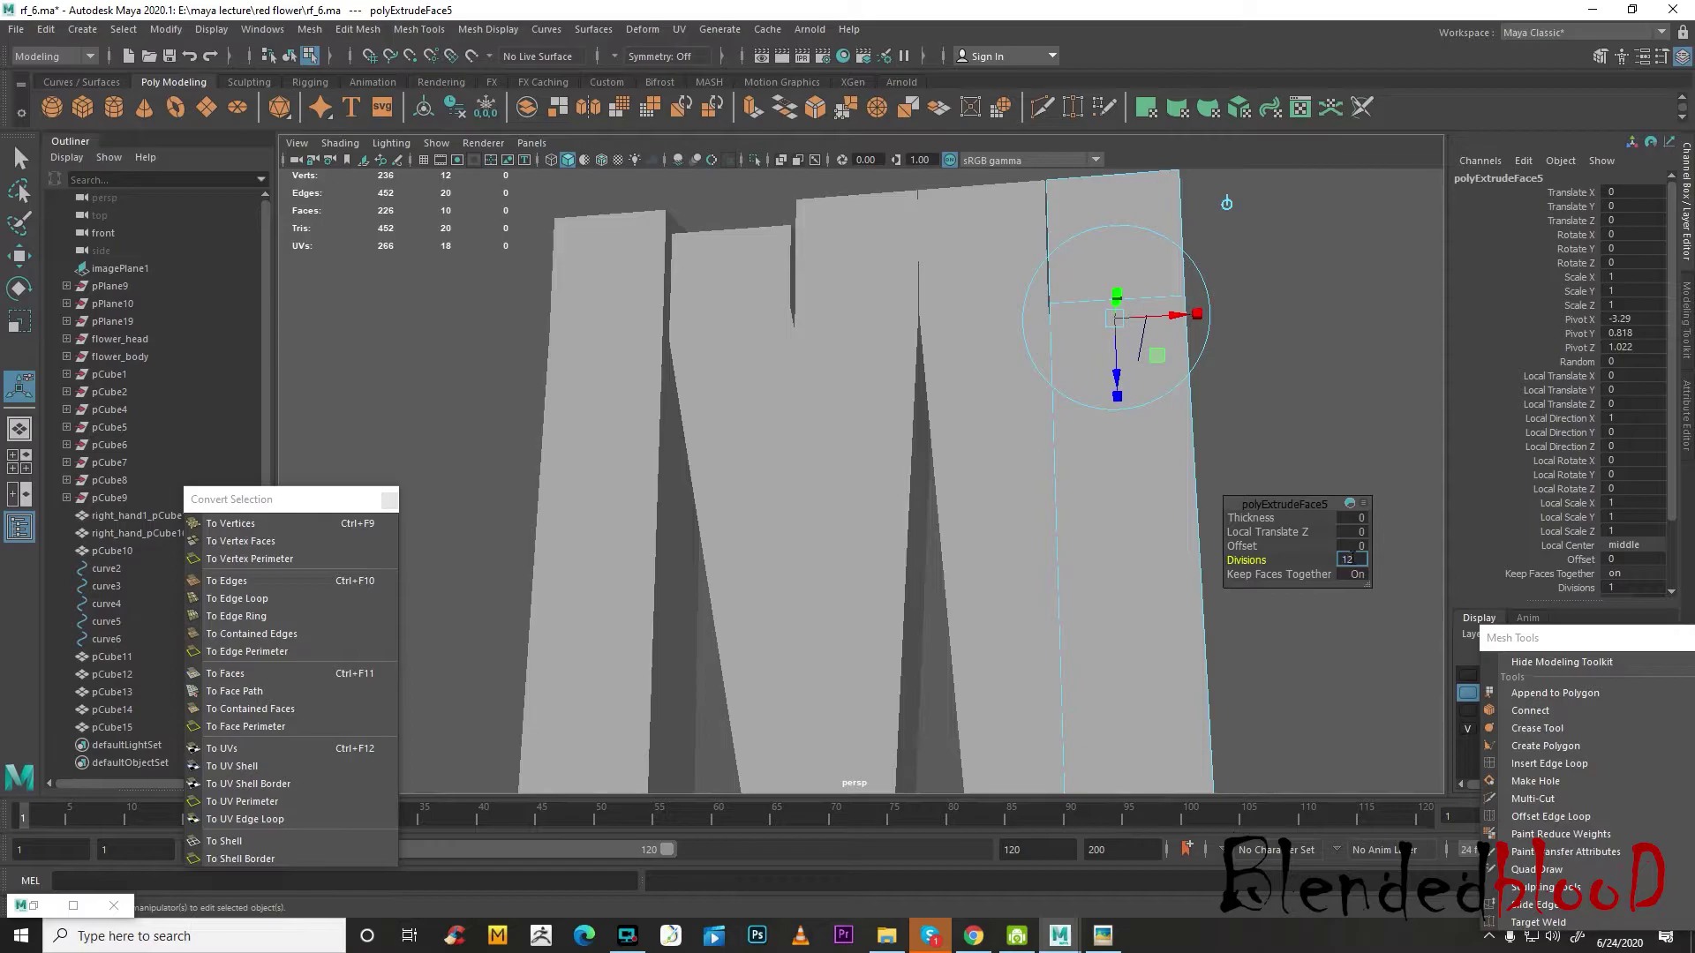
type("12")
key("Return")
key("w")
- Return to object selection and turn on smooth mesh preview for all the extruded roots
scroll(1226, 250, "down", 8)
right_click_drag(868, 476, 993, 421)
scroll(1041, 477, "down", 4)
middle_click_drag(1075, 530, 1097, 300, "alt")
left_click_drag(1156, 388, 1097, 426, "alt")
key("3")
mouse_move(743, 419)
left_mouse_down()
mouse_move(1164, 542)
mouse_move(1120, 609)
mouse_move(1279, 605)
mouse_move(882, 606)
mouse_move(1008, 609)
left_mouse_up()
left_click(1164, 542)
scroll(1004, 591, "up", 6)
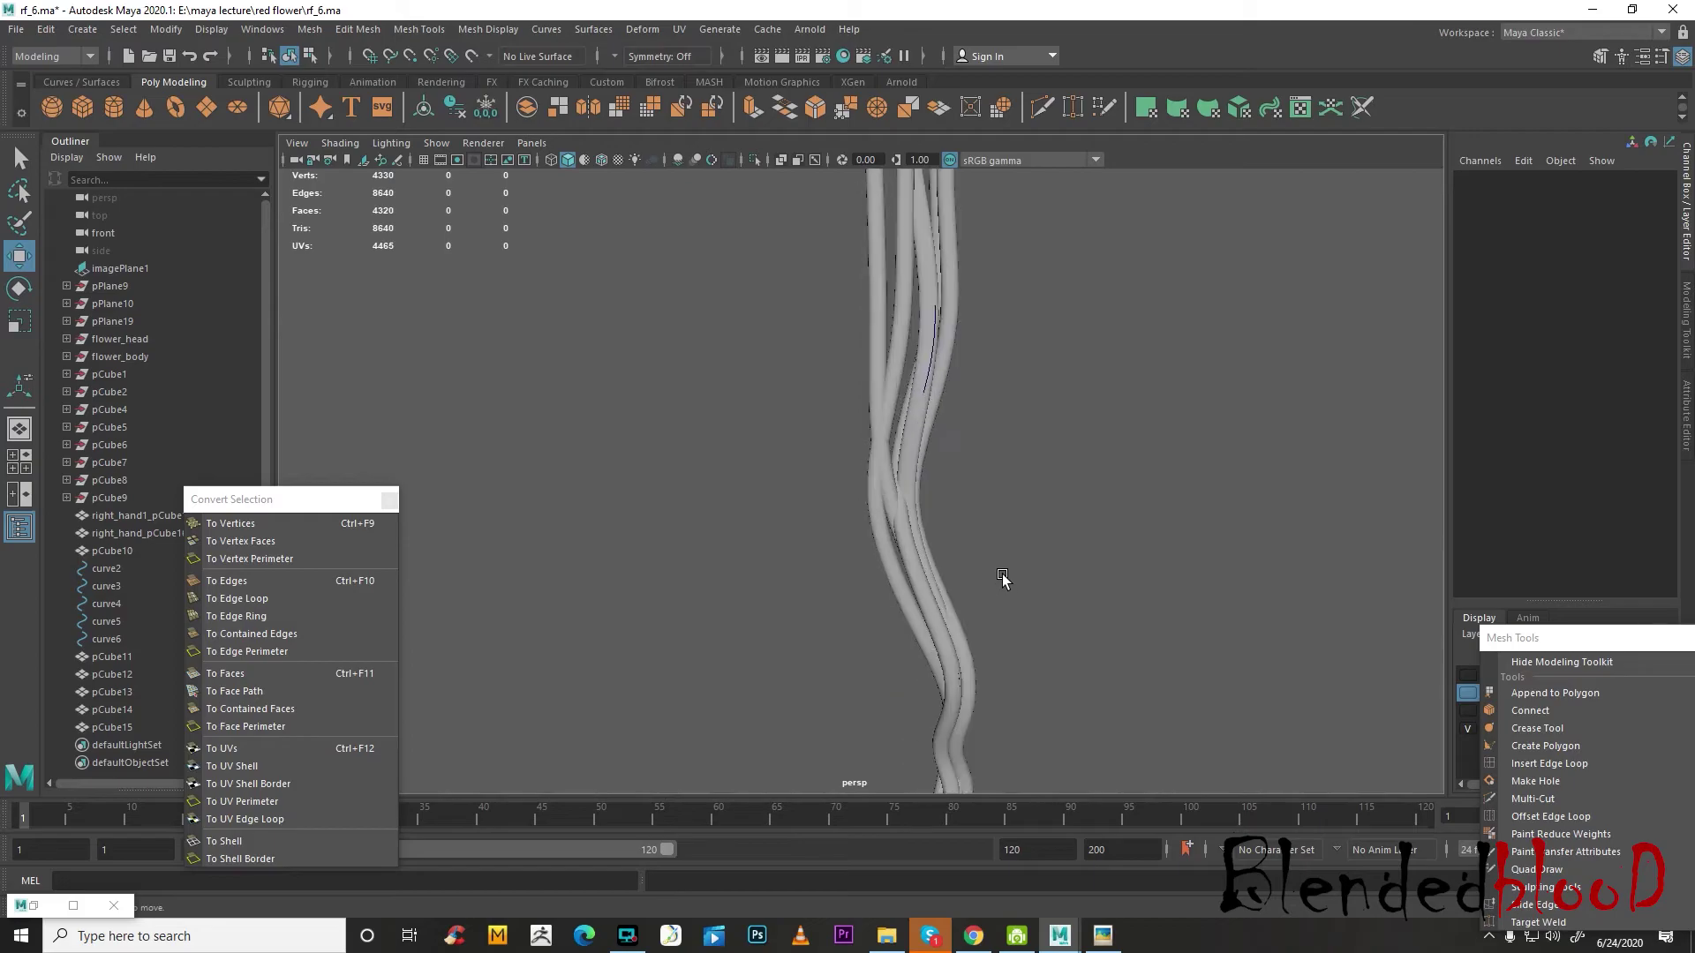
- Adjust the control vertex cv[2] of curve4 sideways to separate its root from the neighbouring strands
middle_click_drag(1024, 514, 1001, 667, "alt")
left_click(925, 549)
right_click_drag(930, 551, 830, 512)
left_click_drag(938, 561, 1015, 586)
middle_click_drag(1020, 618, 1047, 364, "alt")
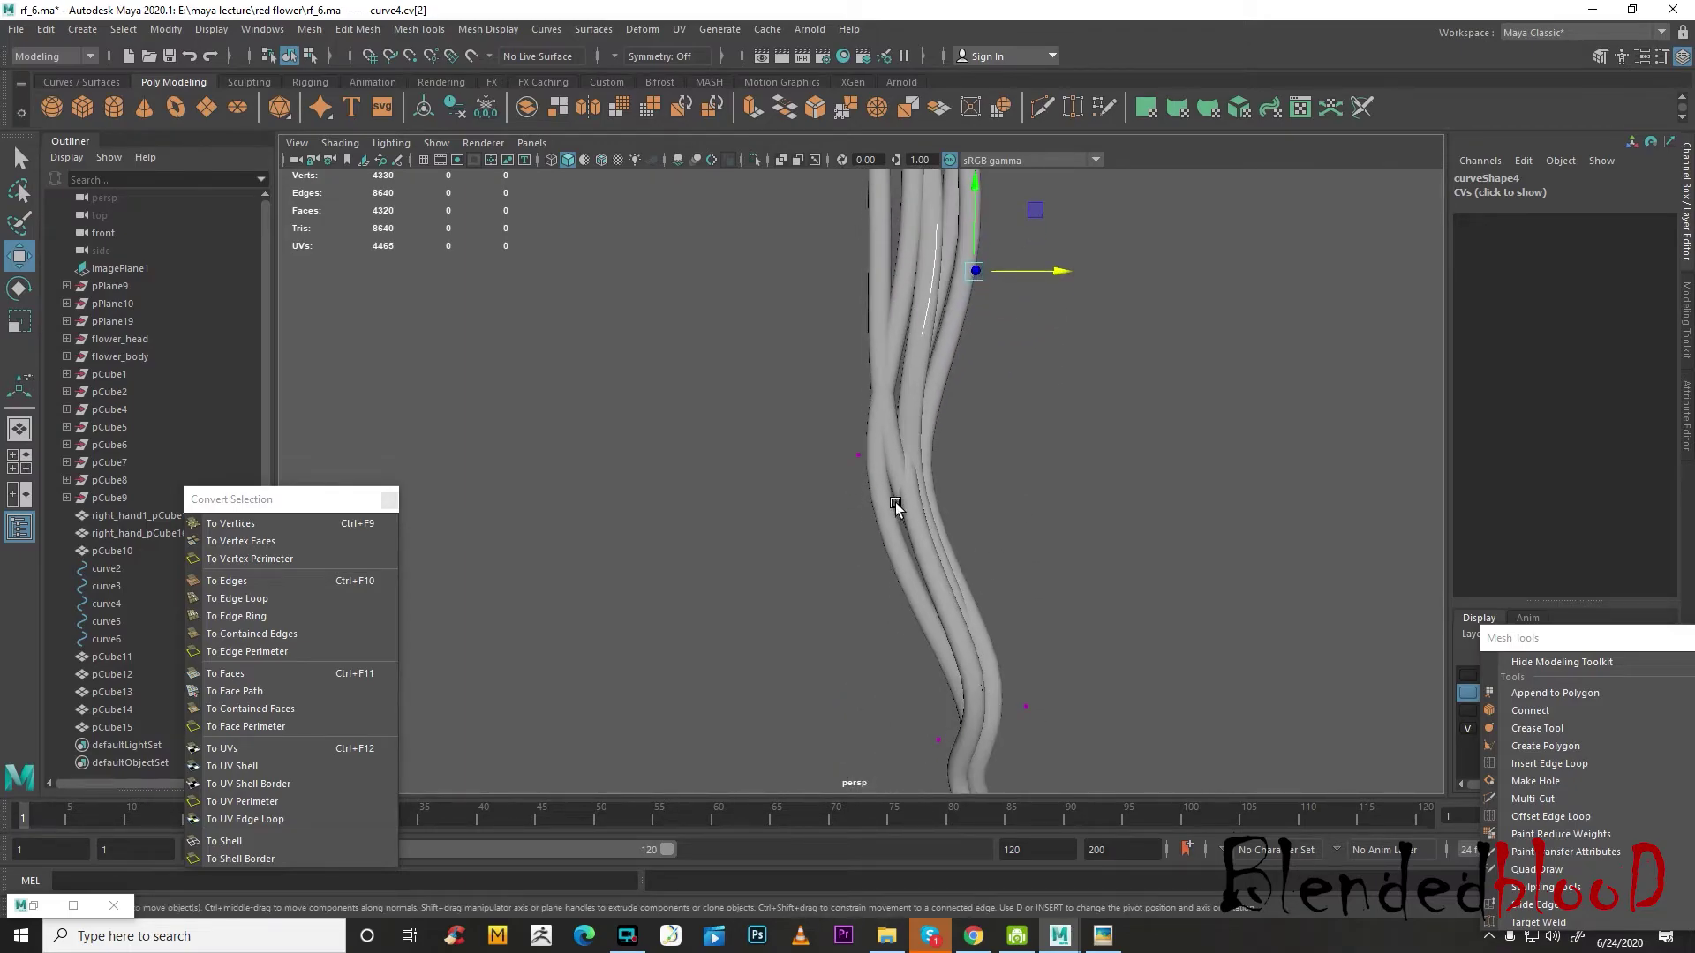
- Move two neighbouring vertex rings in the bend of the pCube13 root outward, away from the adjacent strands
mouse_move(912, 492)
left_mouse_down("alt")
mouse_move(908, 533)
mouse_move(847, 528)
mouse_move(866, 511)
mouse_move(801, 446)
mouse_move(883, 479)
mouse_move(926, 468)
left_mouse_up("alt")
left_click(886, 480)
right_click_drag(935, 477, 879, 548)
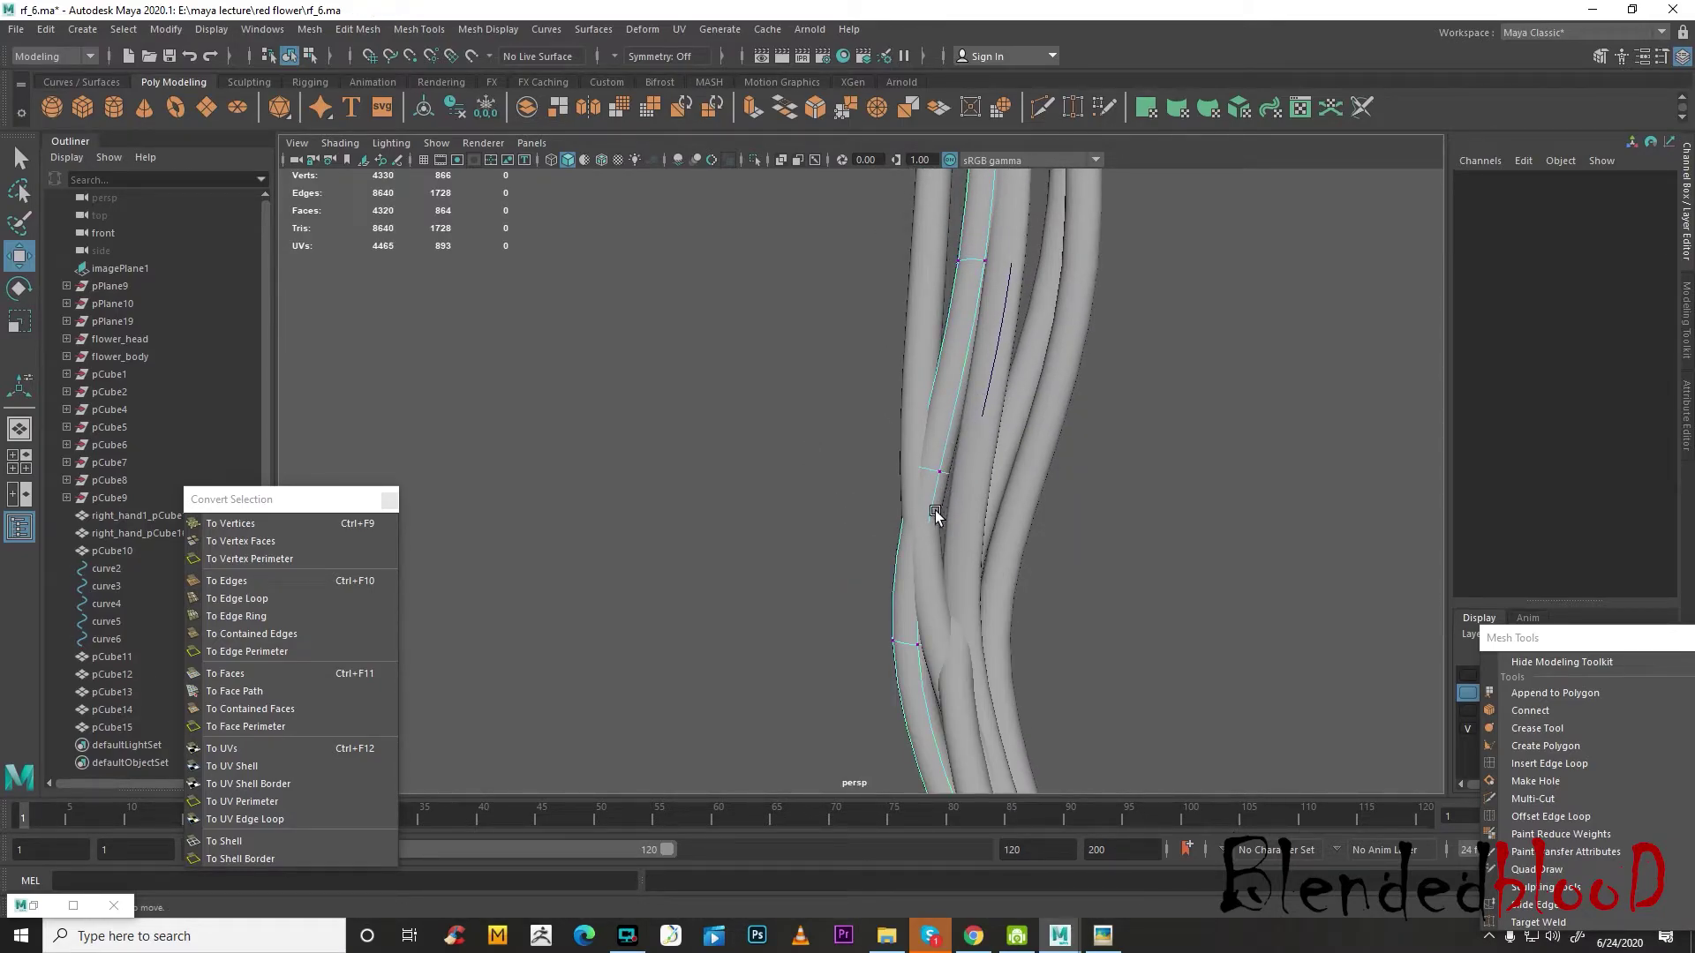
left_click_drag(1019, 725, 1019, 728)
middle_click_drag(975, 643, 963, 644)
left_click_drag(893, 444, 993, 590)
left_click_drag(648, 547, 622, 554)
left_click_drag(651, 640, 746, 725)
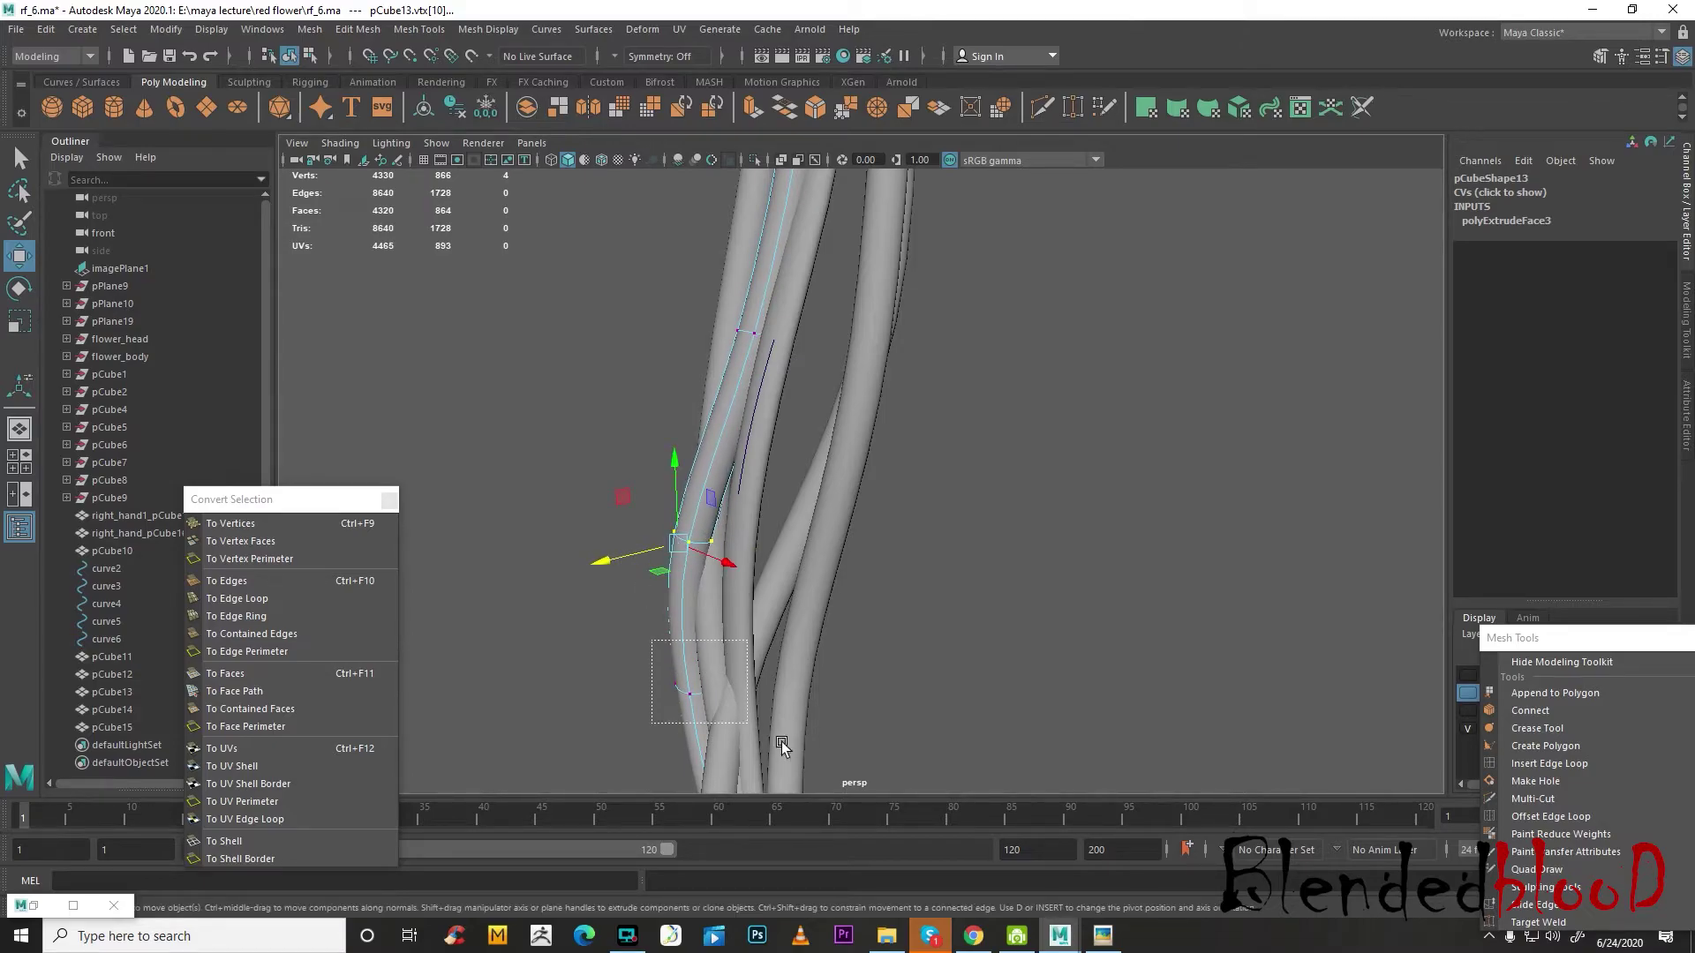
left_click_drag(633, 690, 622, 695)
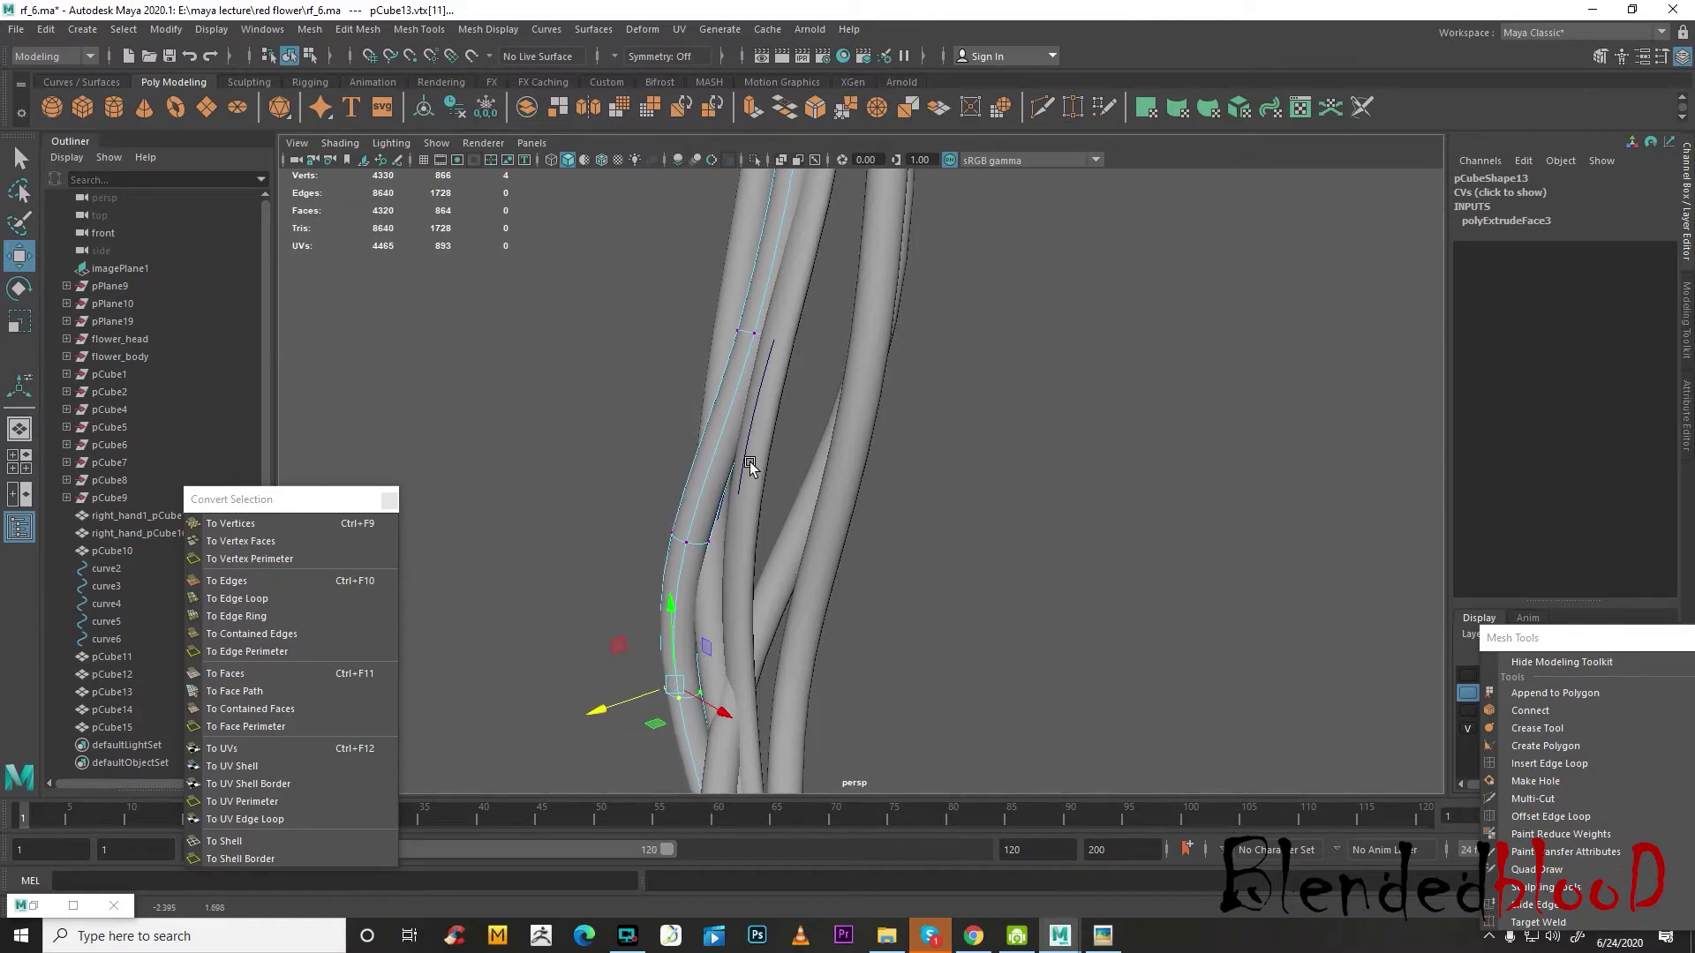
middle_click_drag(743, 380, 791, 519, "alt")
mouse_move(810, 560)
left_mouse_down("alt")
mouse_move(926, 538)
mouse_move(1021, 556)
mouse_move(1071, 594)
mouse_move(1013, 562)
mouse_move(768, 565)
mouse_move(964, 586)
mouse_move(945, 549)
mouse_move(1051, 518)
mouse_move(797, 521)
mouse_move(830, 521)
left_mouse_up("alt")
scroll(701, 607, "up", 2)
left_click_drag(701, 617, 890, 569, "alt")
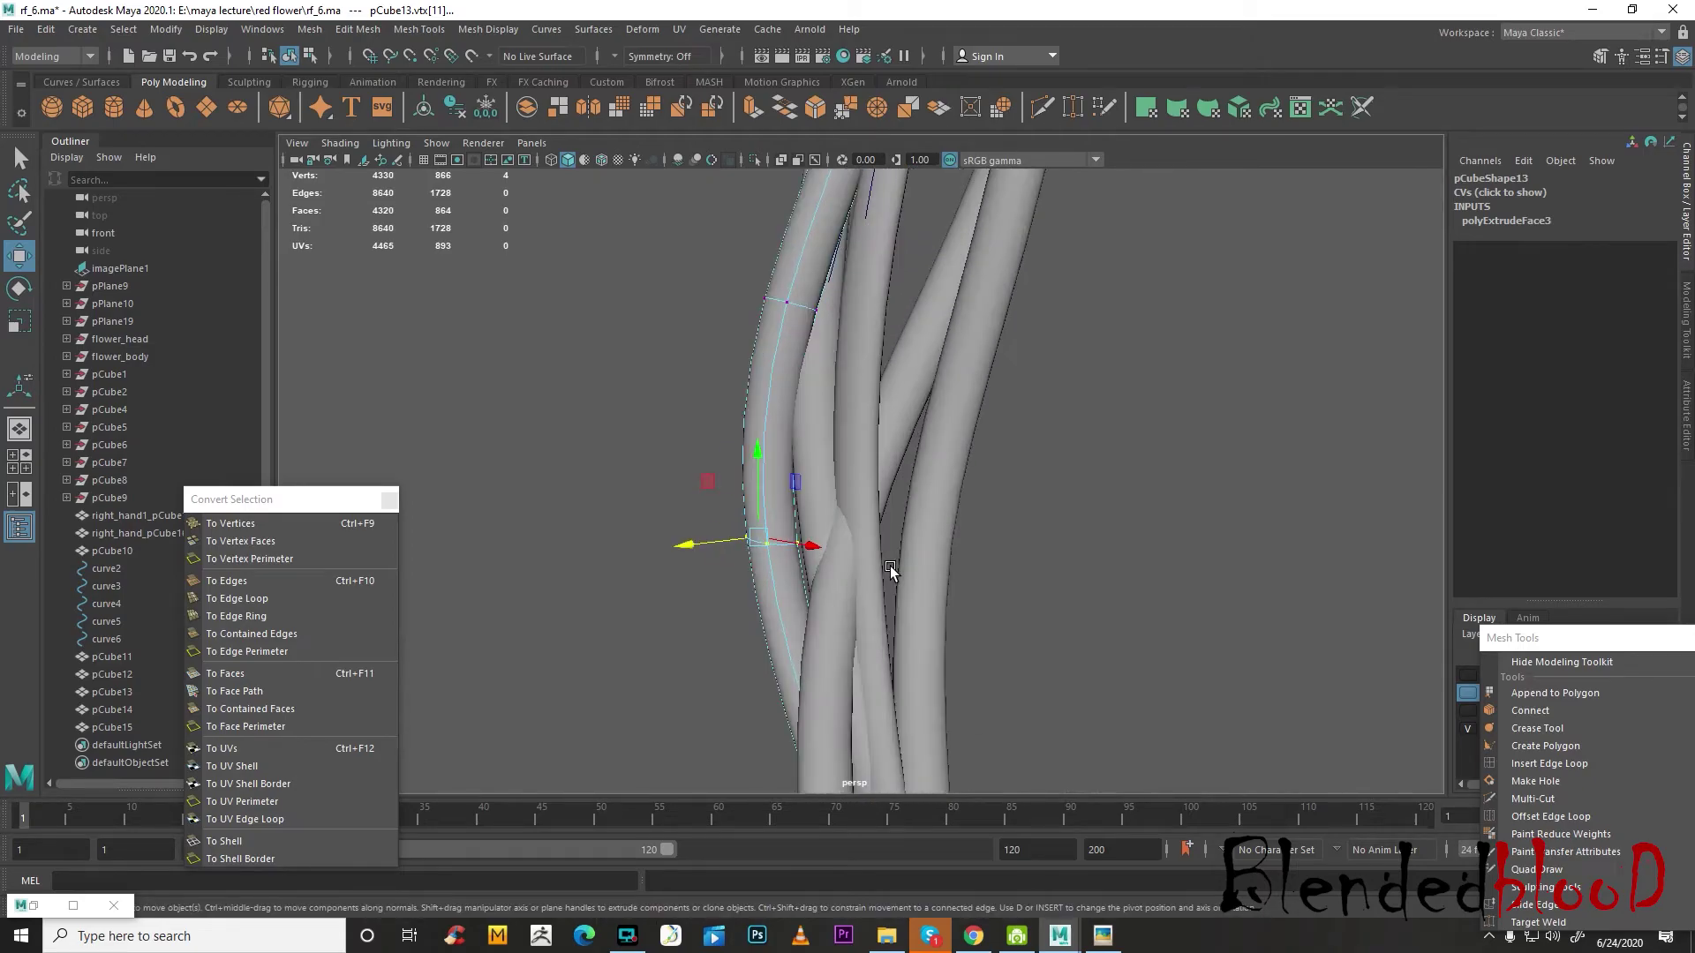
left_click(867, 500)
right_click_drag(870, 451, 790, 459)
left_click_drag(998, 532, 1089, 627)
left_click(963, 588)
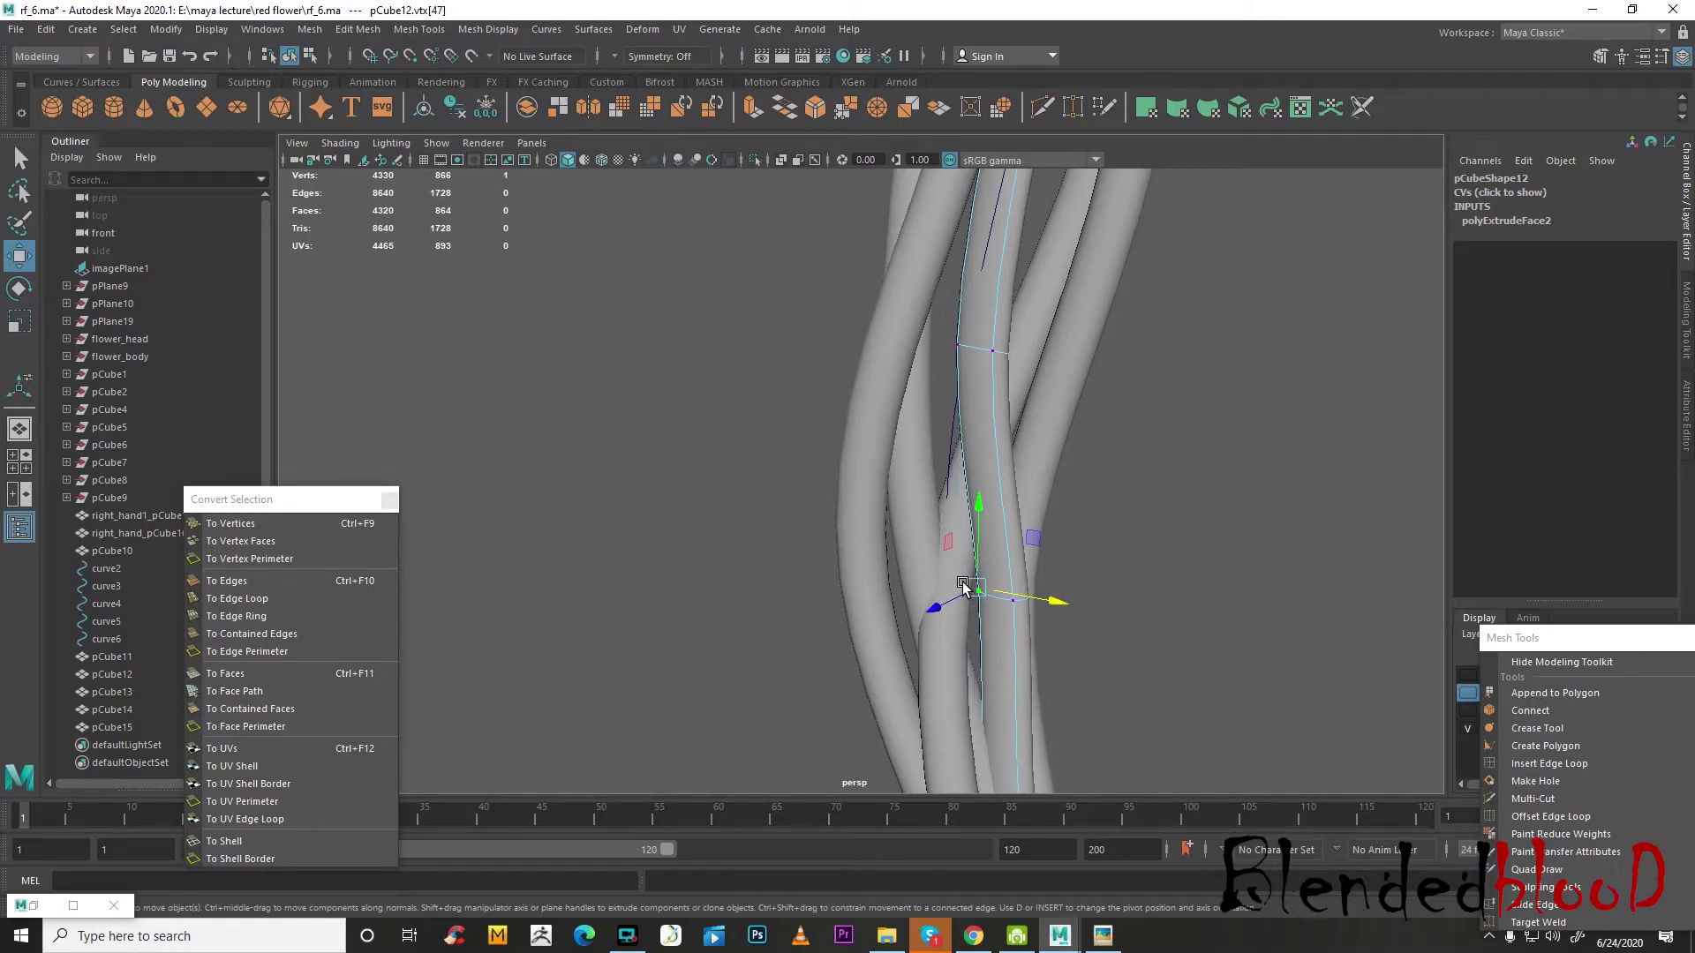
right_click_drag(946, 463, 827, 427)
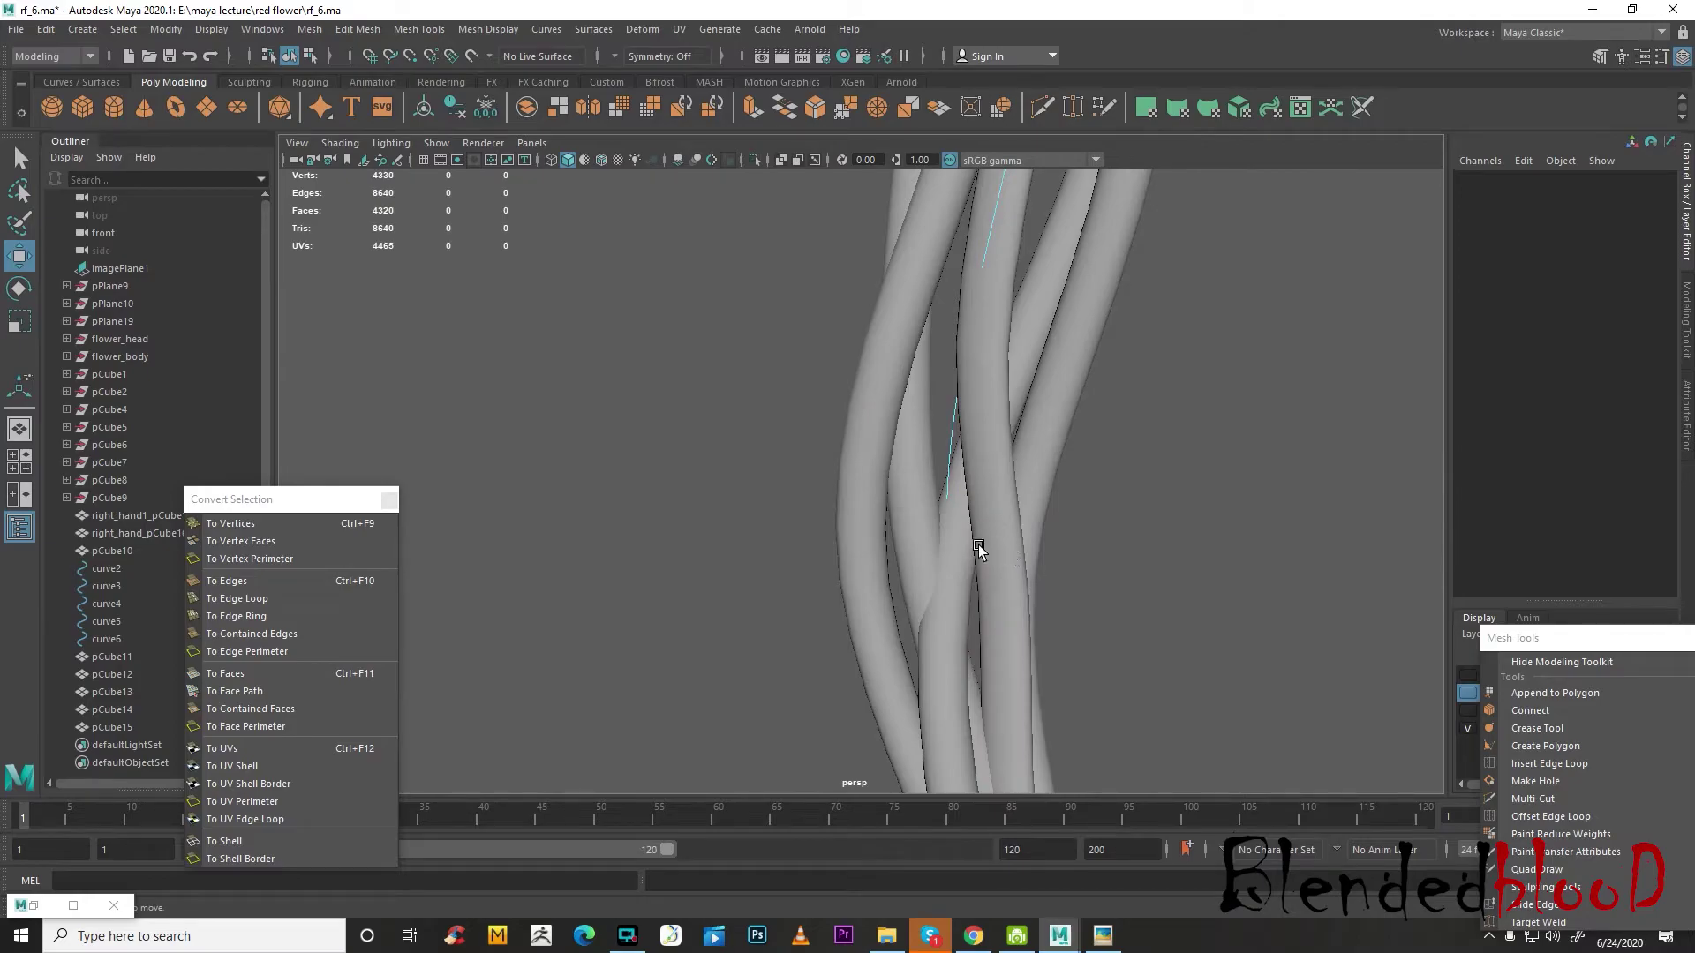
right_click_drag(971, 449, 1098, 423)
left_click(1109, 429)
left_click(962, 535)
right_click_drag(961, 535, 814, 446)
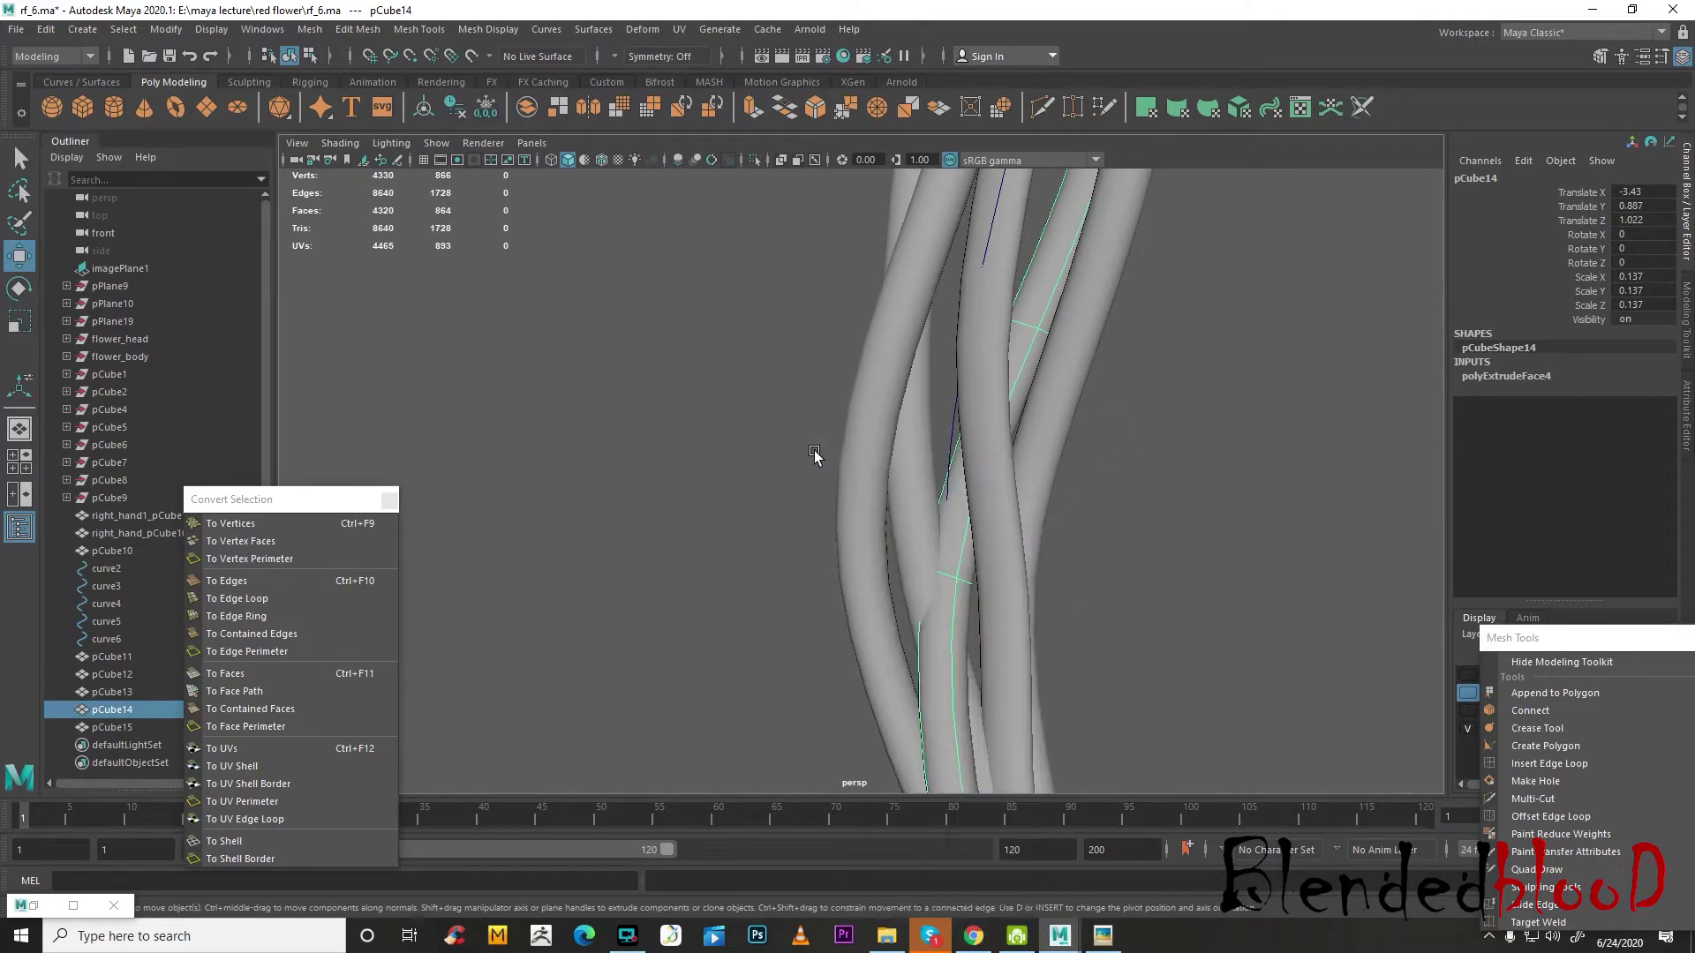
left_click_drag(857, 530, 1097, 675)
left_click_drag(984, 578, 924, 517, "alt")
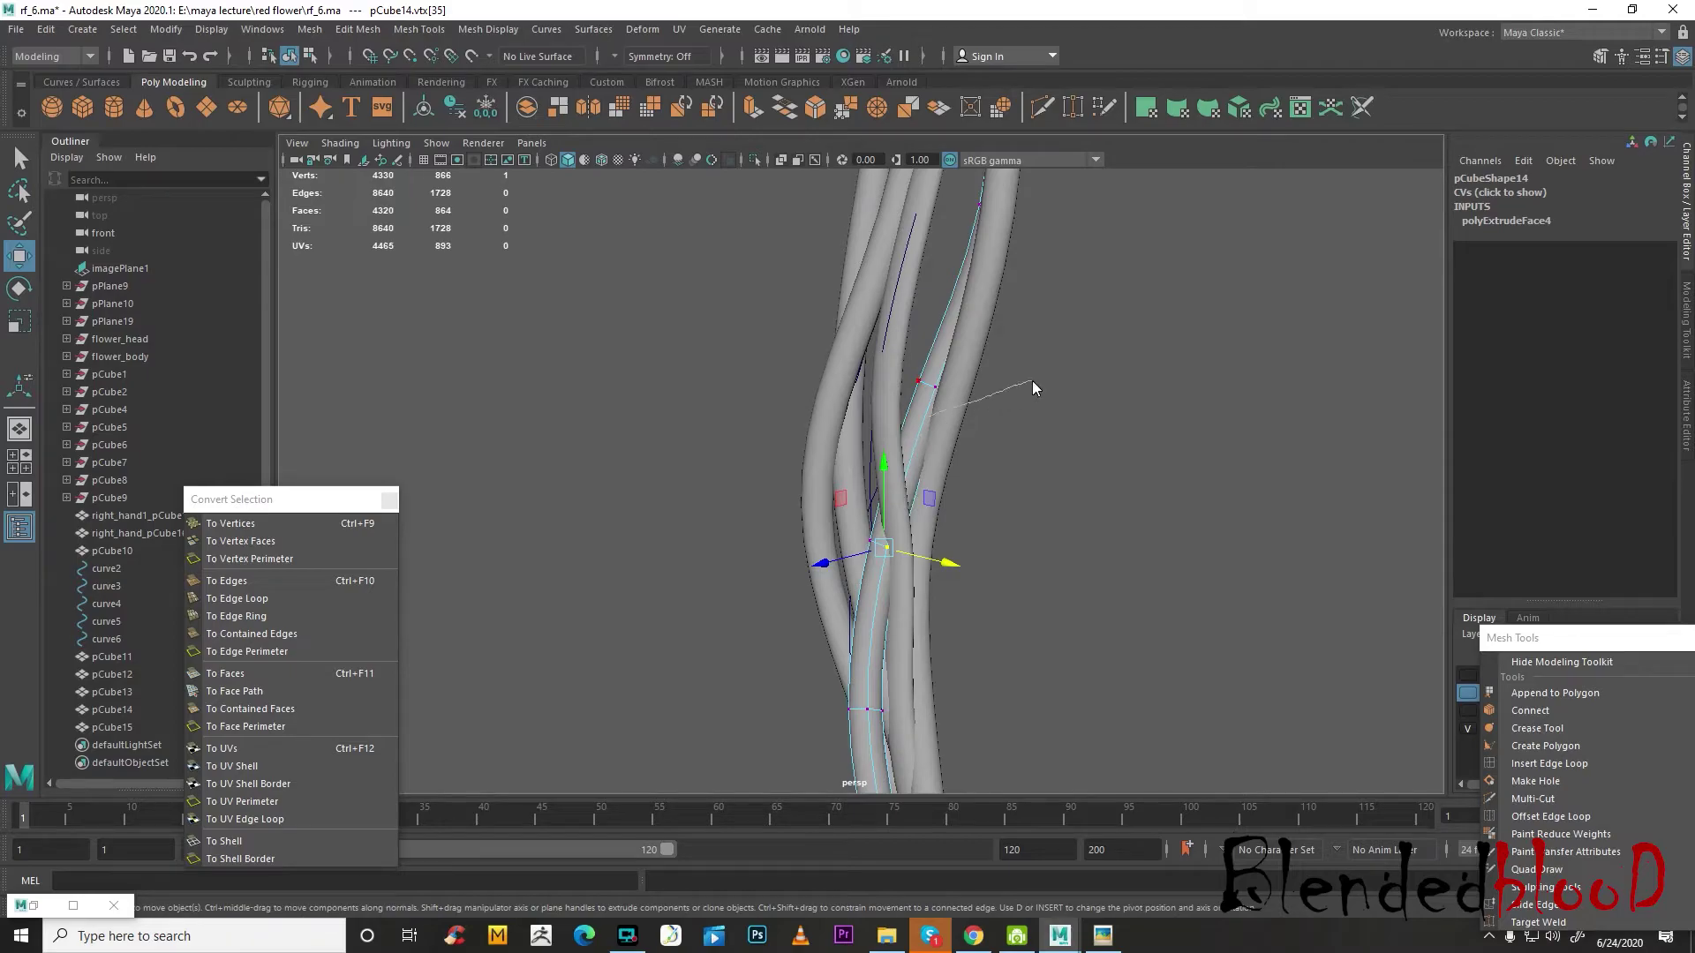
right_click_drag(1093, 369, 1096, 374)
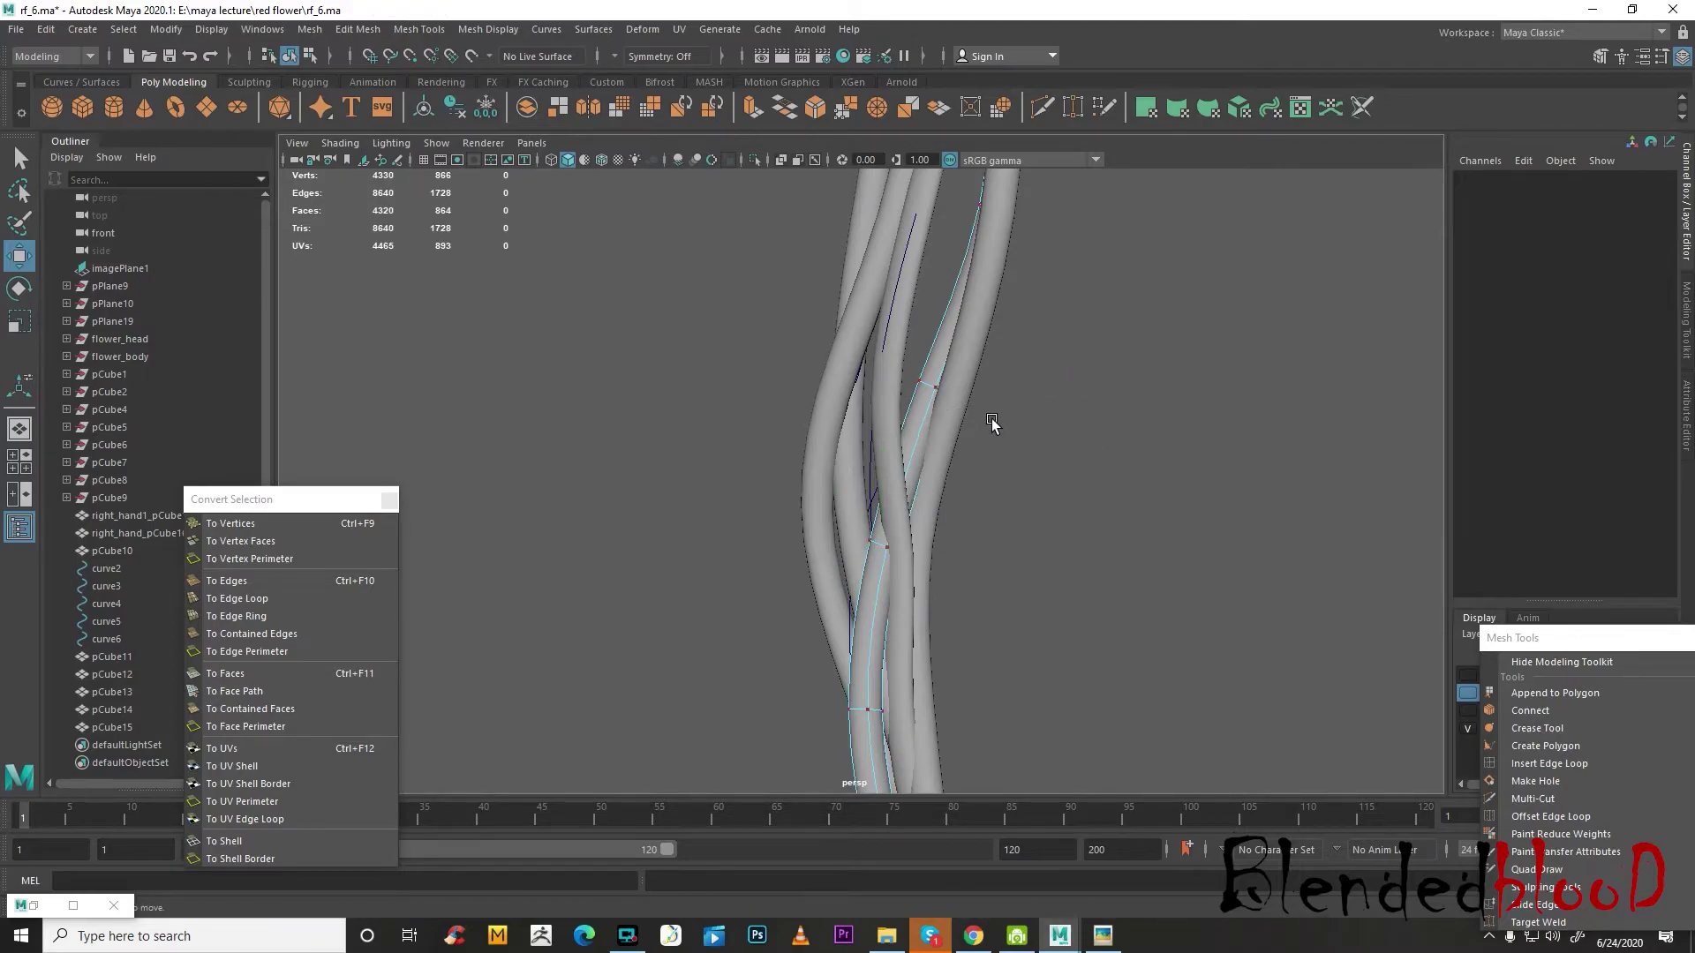
- Shift vertex rings of the pCube12 root where it crosses the pCube14 strand to separate the two
left_click(889, 426)
right_click_drag(886, 424, 821, 425)
left_click_drag(850, 513, 1044, 611)
left_click_drag(1100, 540, 1101, 676)
left_click_drag(992, 578, 1000, 589)
middle_click_drag(990, 431, 993, 528, "alt")
left_click_drag(878, 472, 980, 524)
mouse_move(982, 526)
left_mouse_down("alt")
mouse_move(1033, 537)
mouse_move(1007, 528)
left_mouse_up("alt")
- Move the next vertex rings down the pCube12 root sideways so they clear the neighbouring strands
middle_click_drag(1081, 583, 1048, 404, "alt")
left_click_drag(1048, 406, 798, 429, "alt")
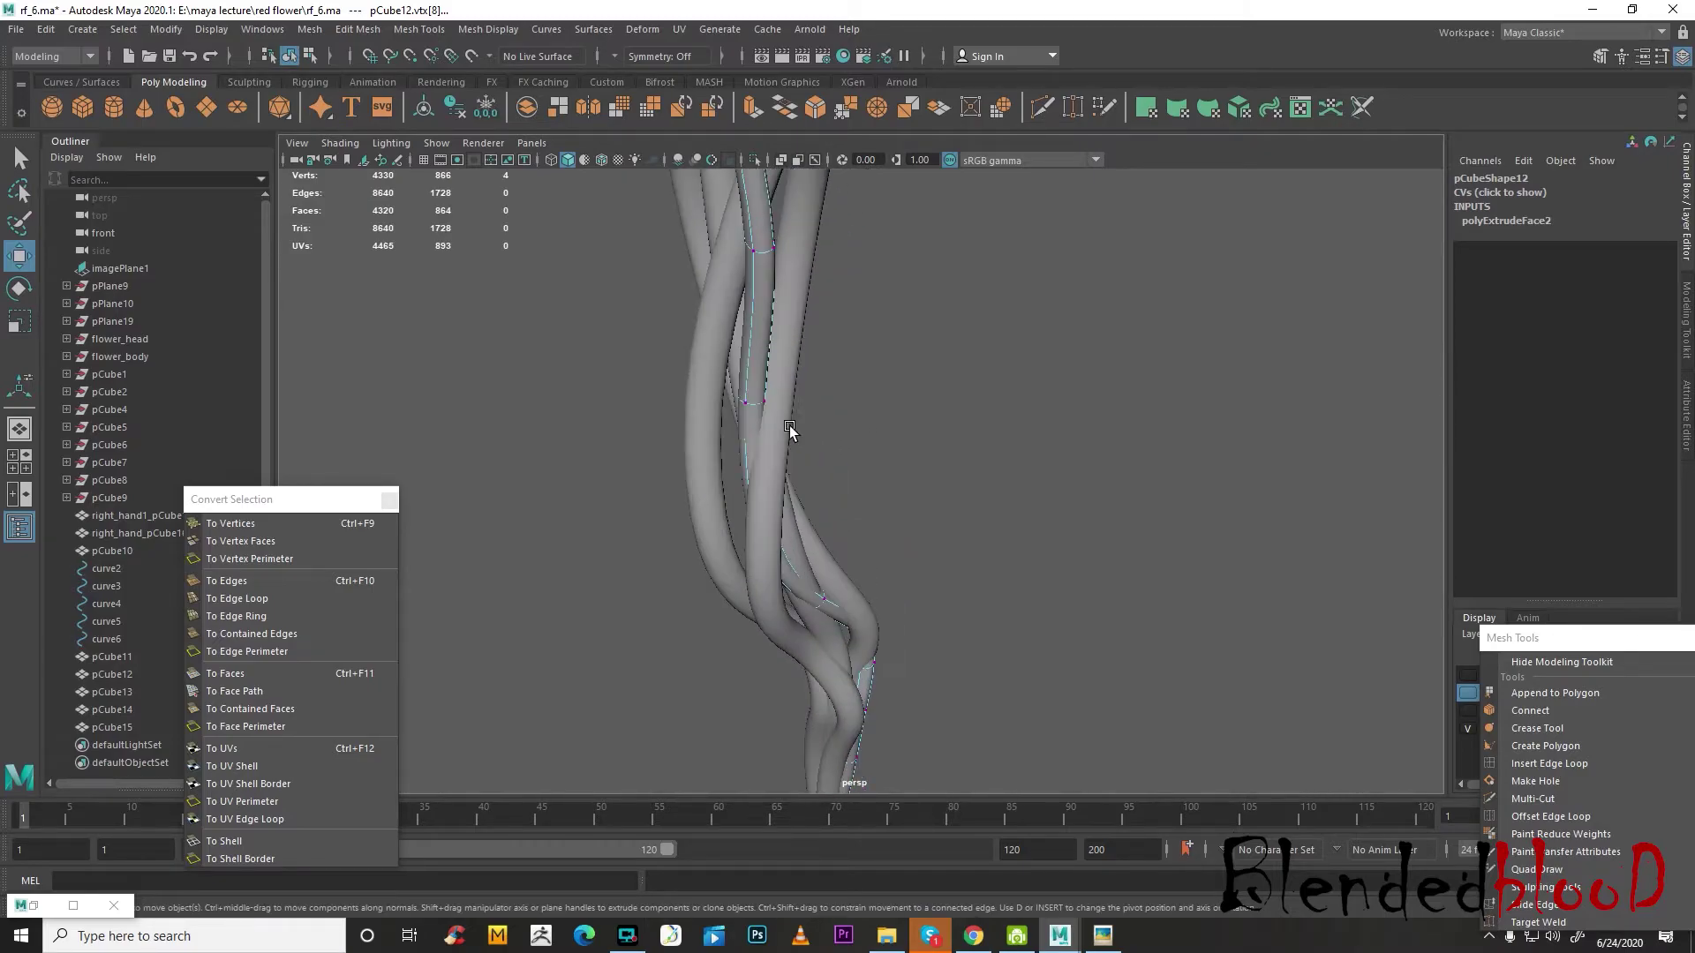
left_click_drag(690, 415, 662, 413)
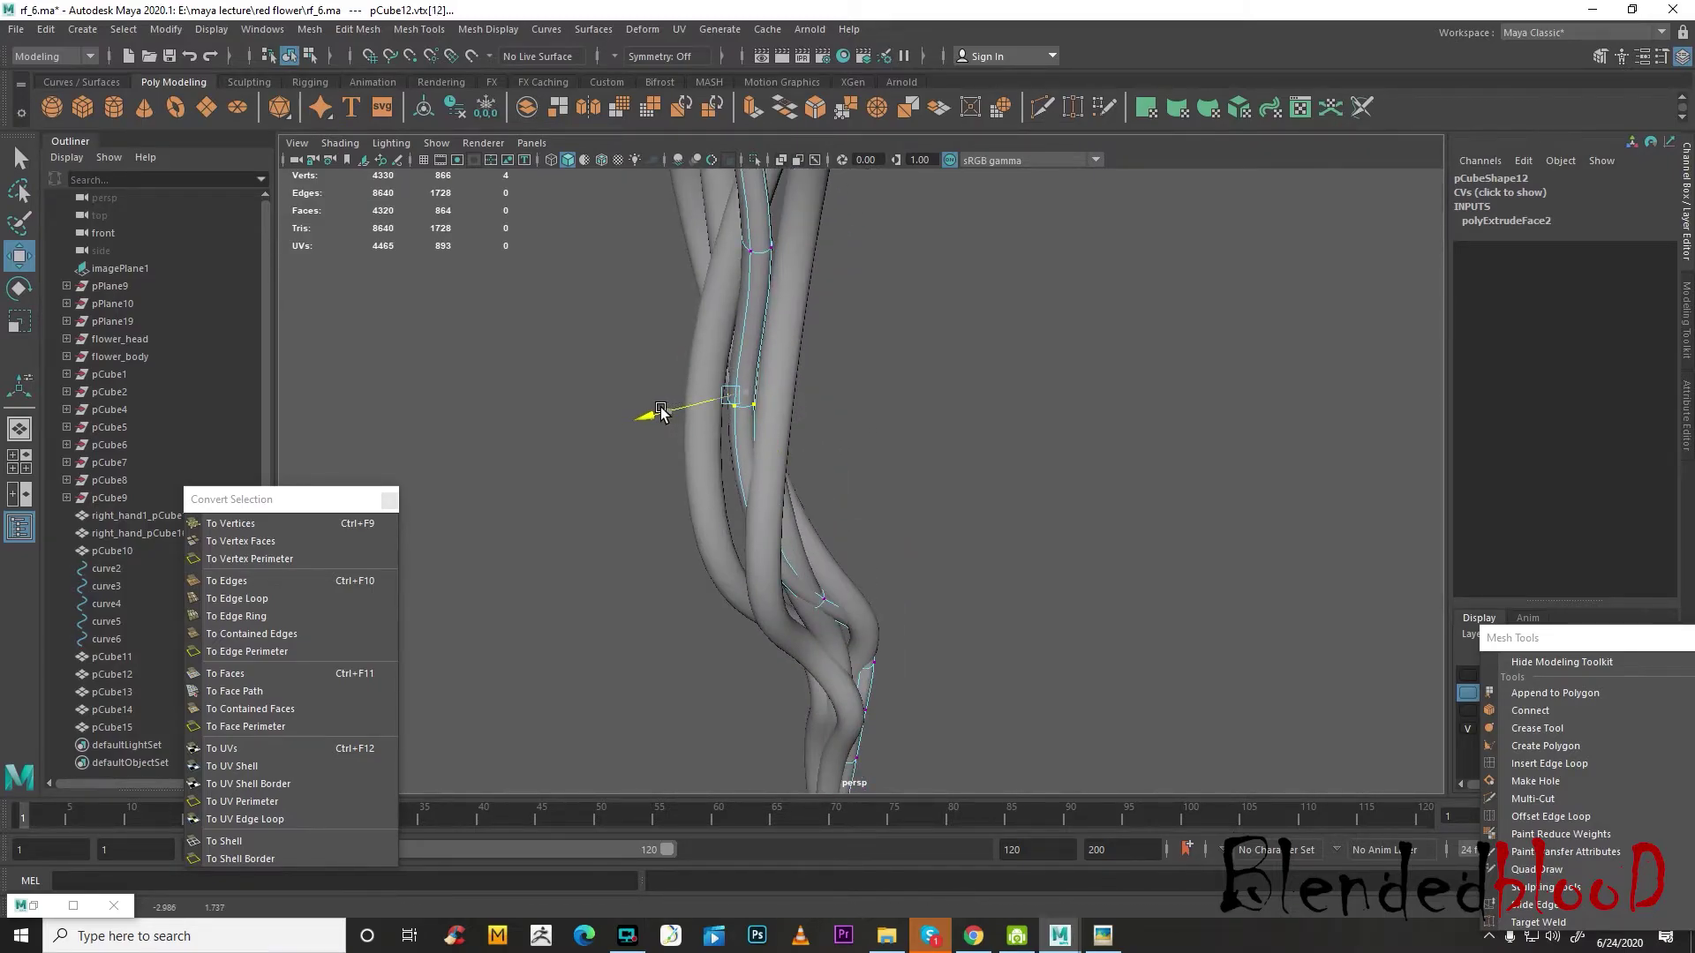
left_click_drag(741, 569, 849, 530, "alt")
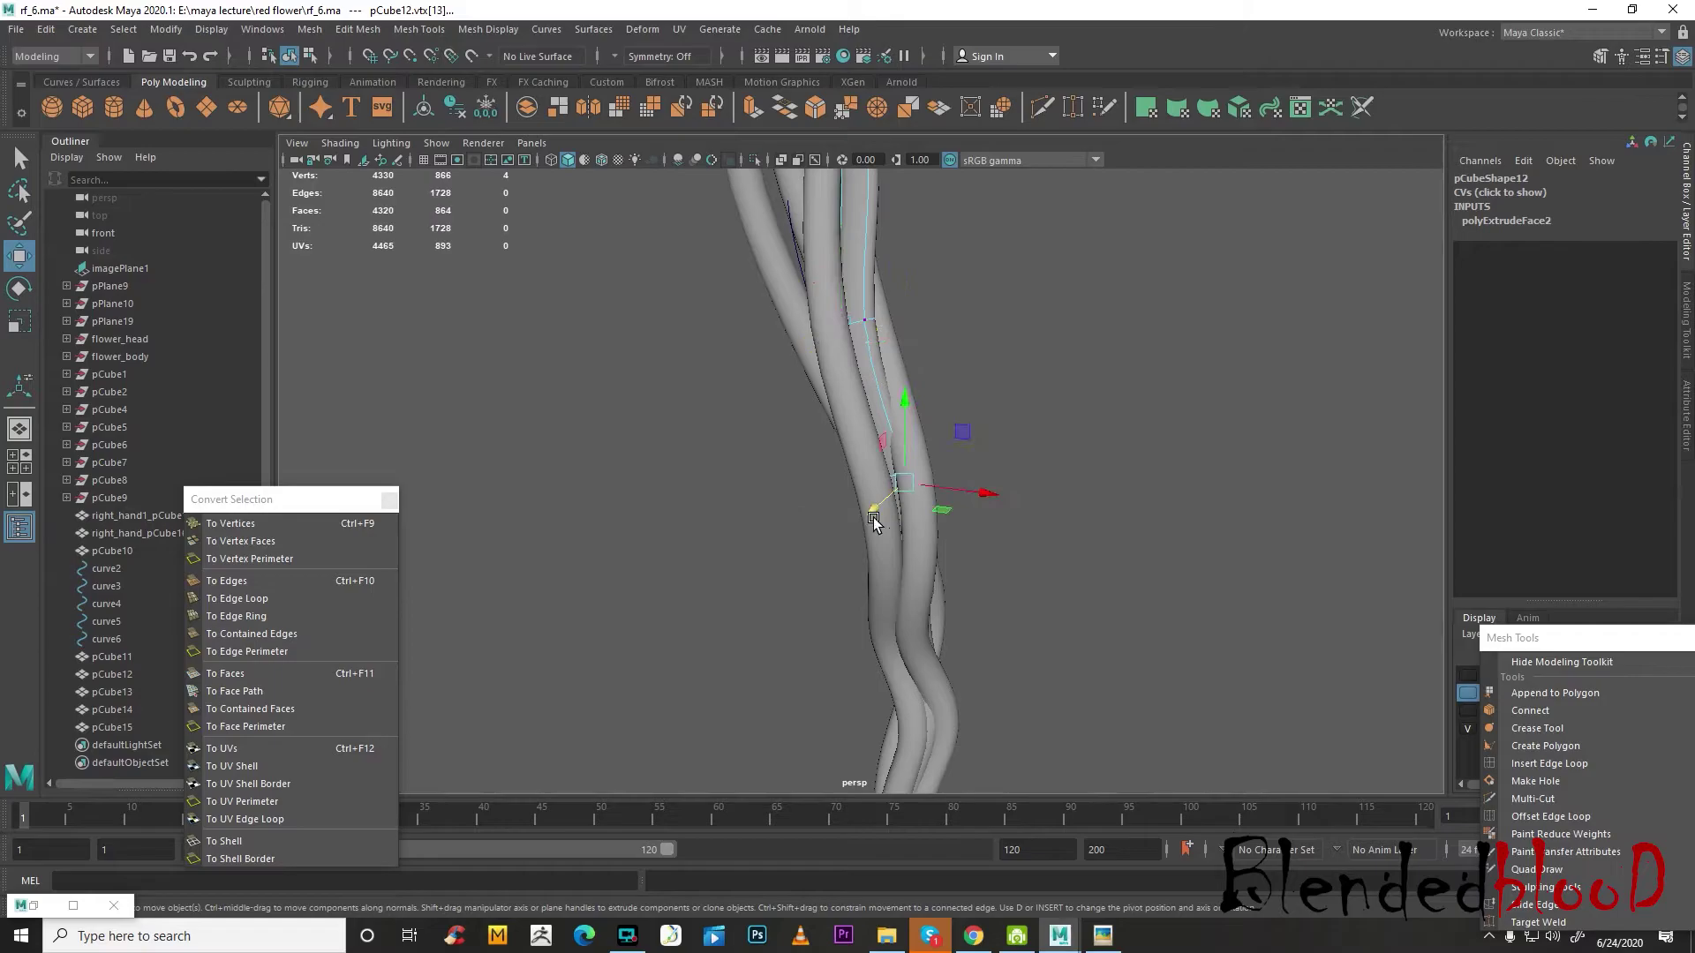
left_click_drag(996, 498, 825, 491)
left_click_drag(836, 444, 748, 563)
- Reposition the vertex rings in the lower bend of the pCube12 root and return to object selection
left_click_drag(750, 561, 775, 444, "alt")
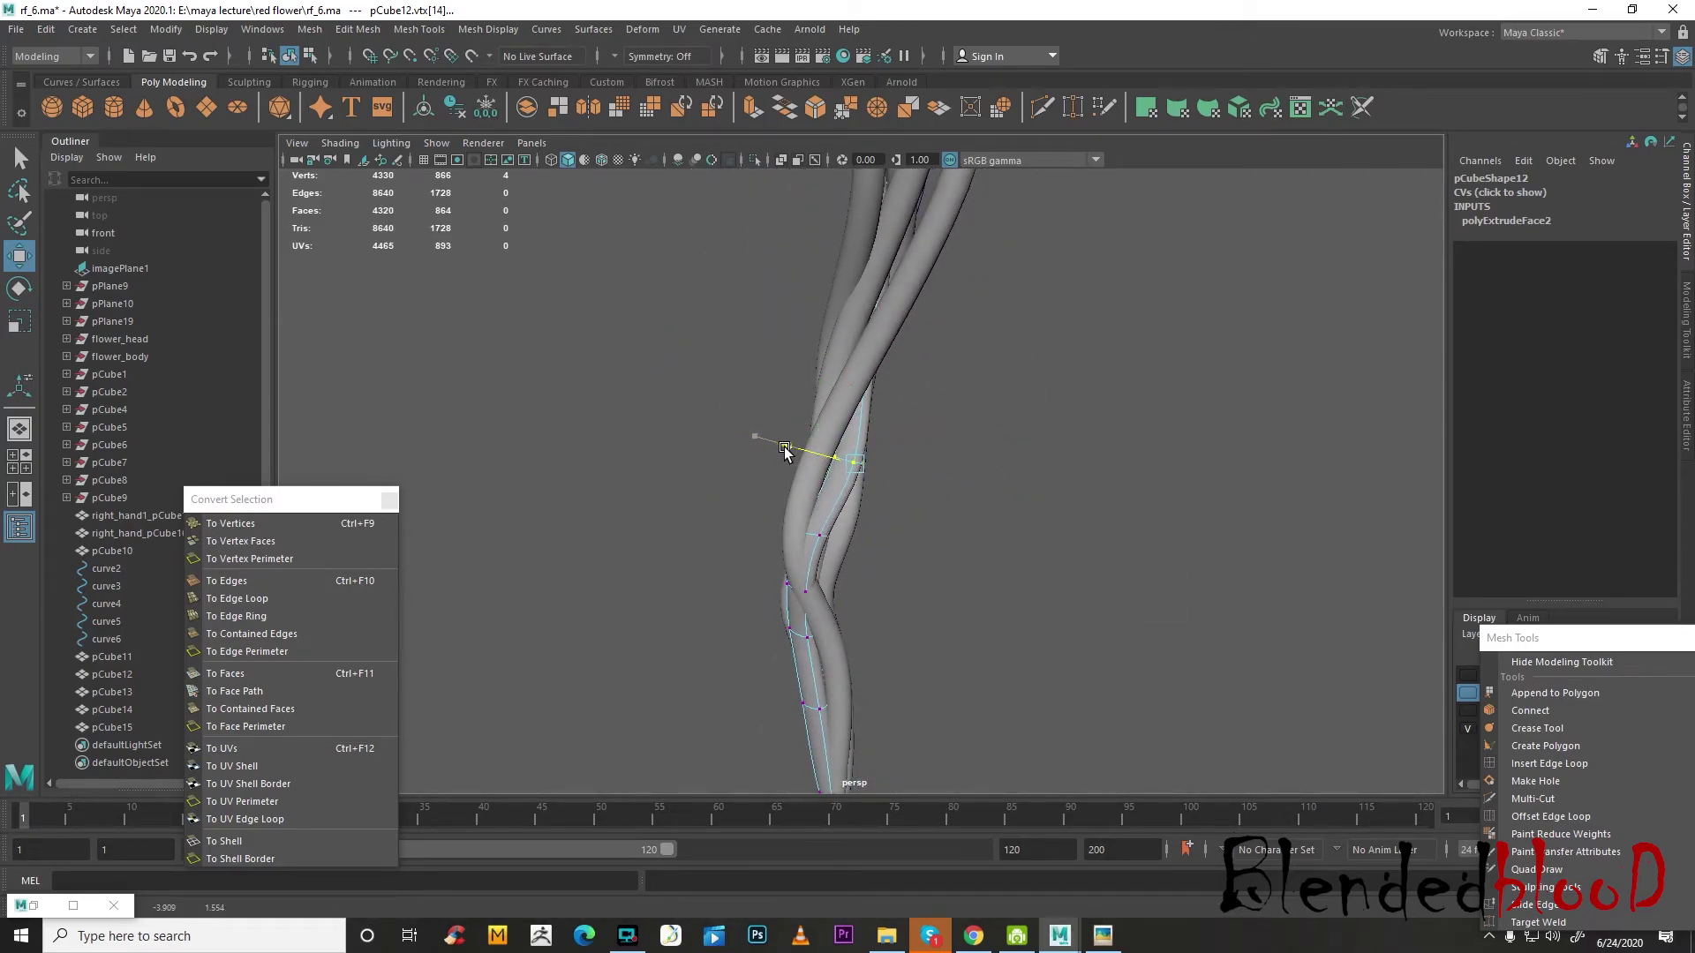
left_click_drag(744, 566, 891, 638)
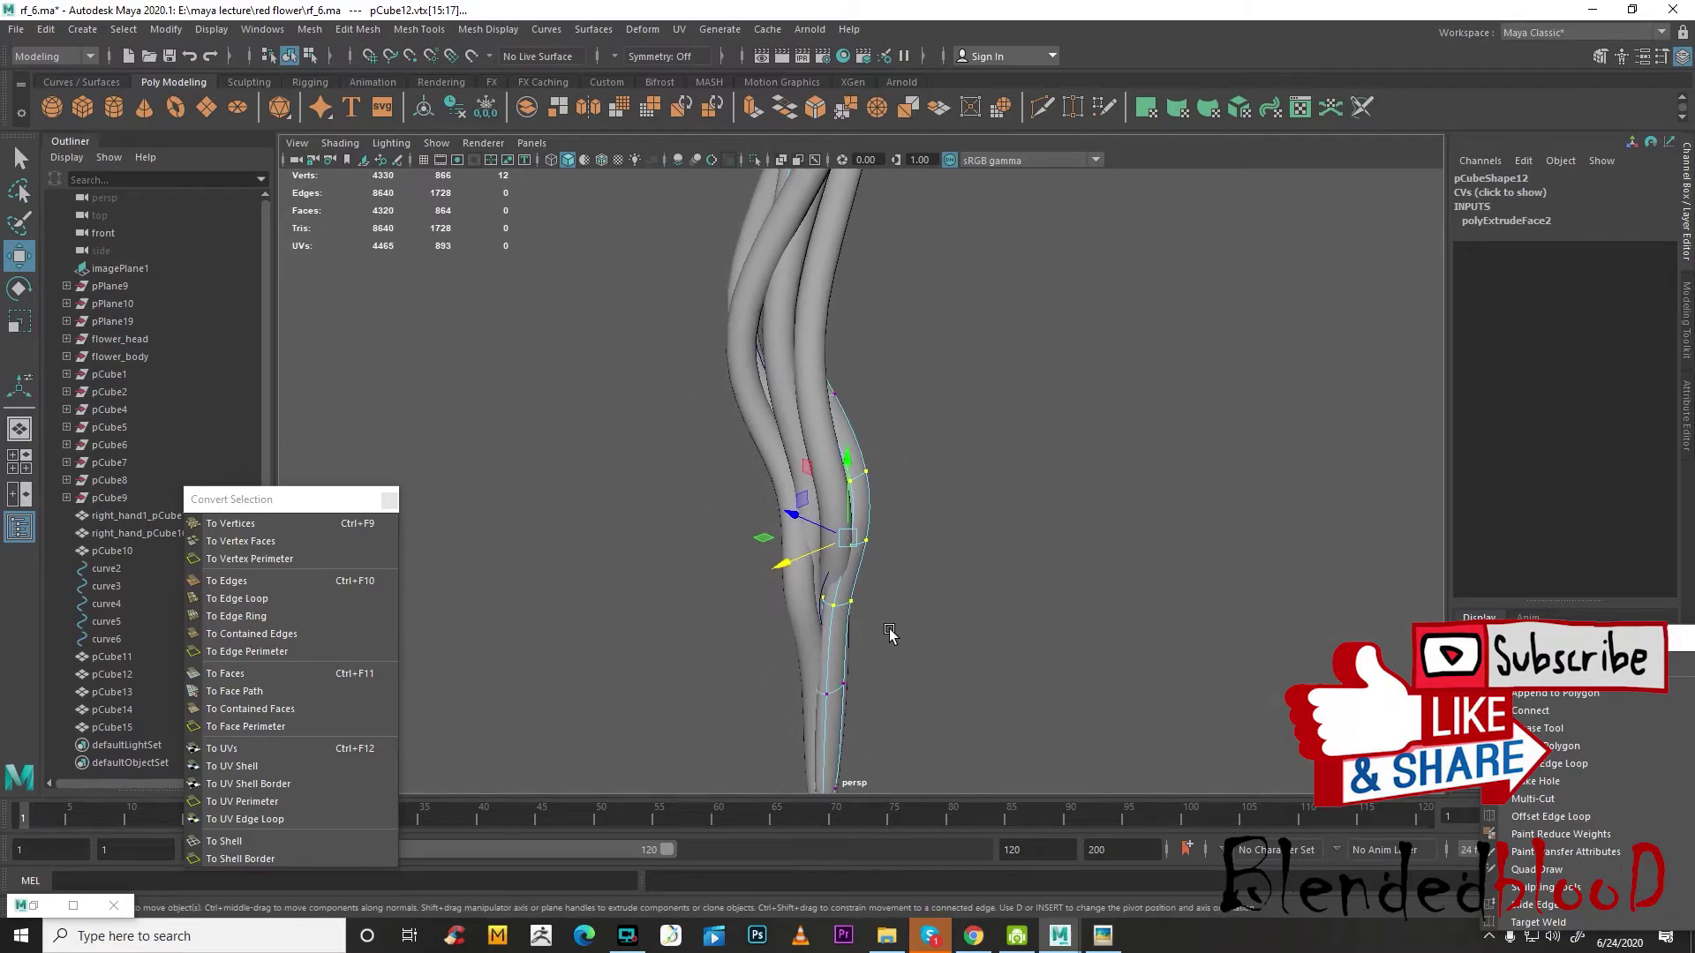
left_click_drag(778, 575, 1002, 586, "alt")
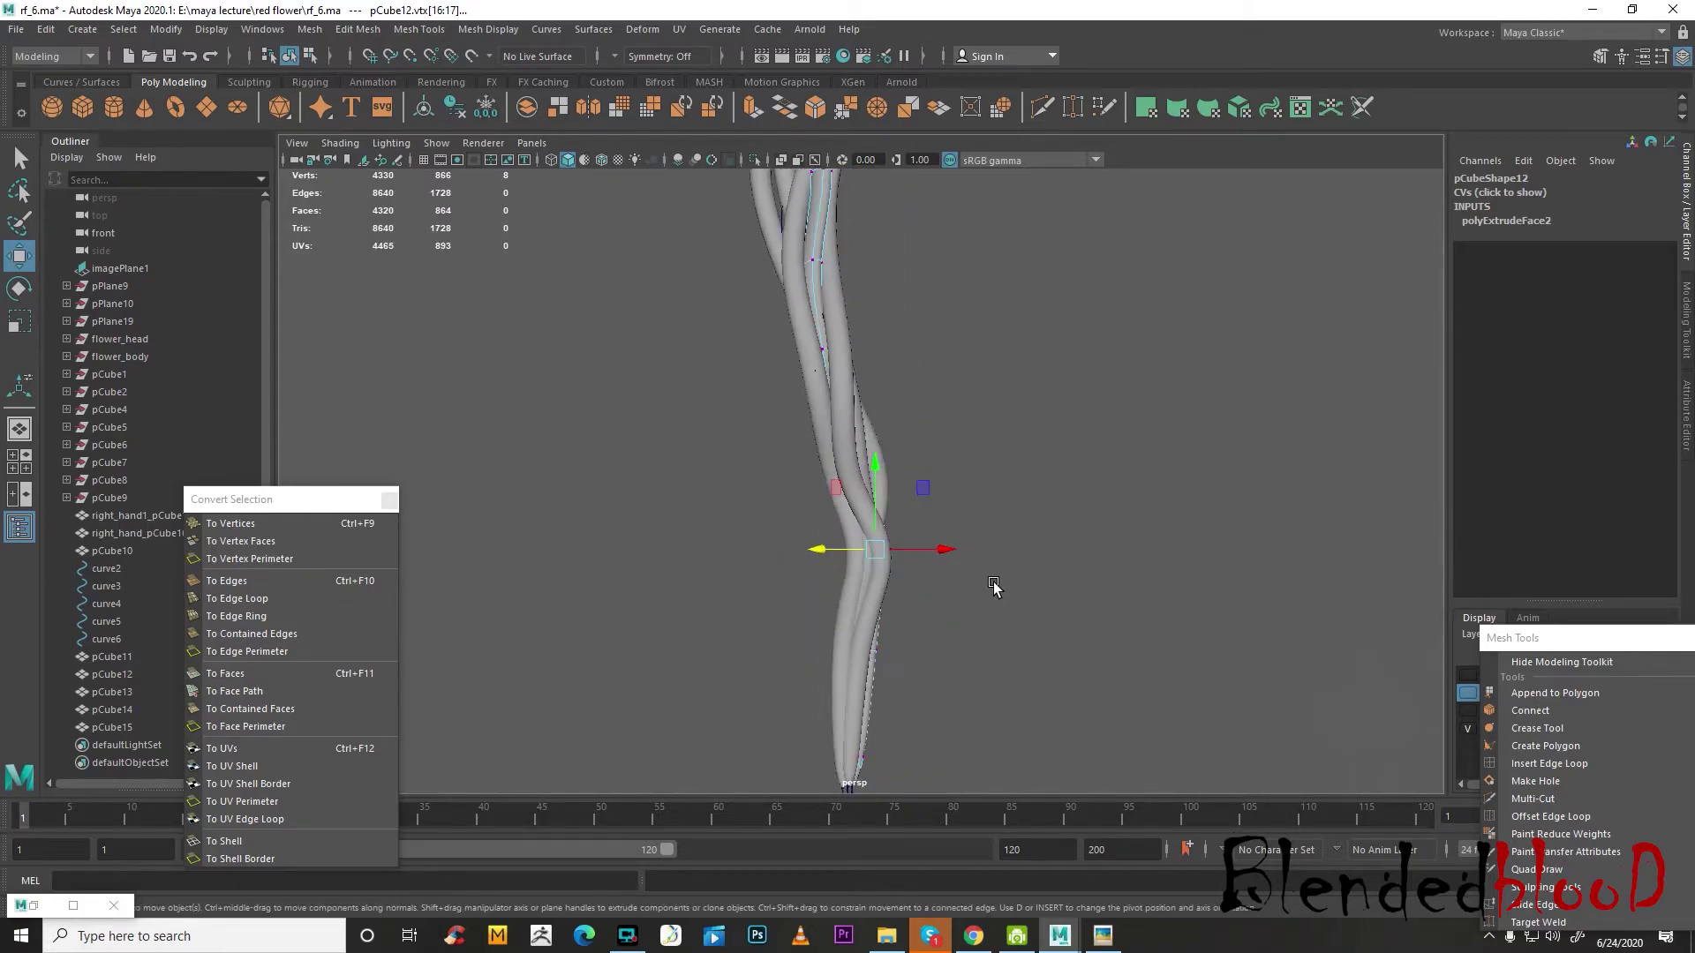
scroll(934, 604, "up", 5)
middle_click_drag(893, 657, 884, 517, "alt")
left_click_drag(884, 519, 912, 544, "alt")
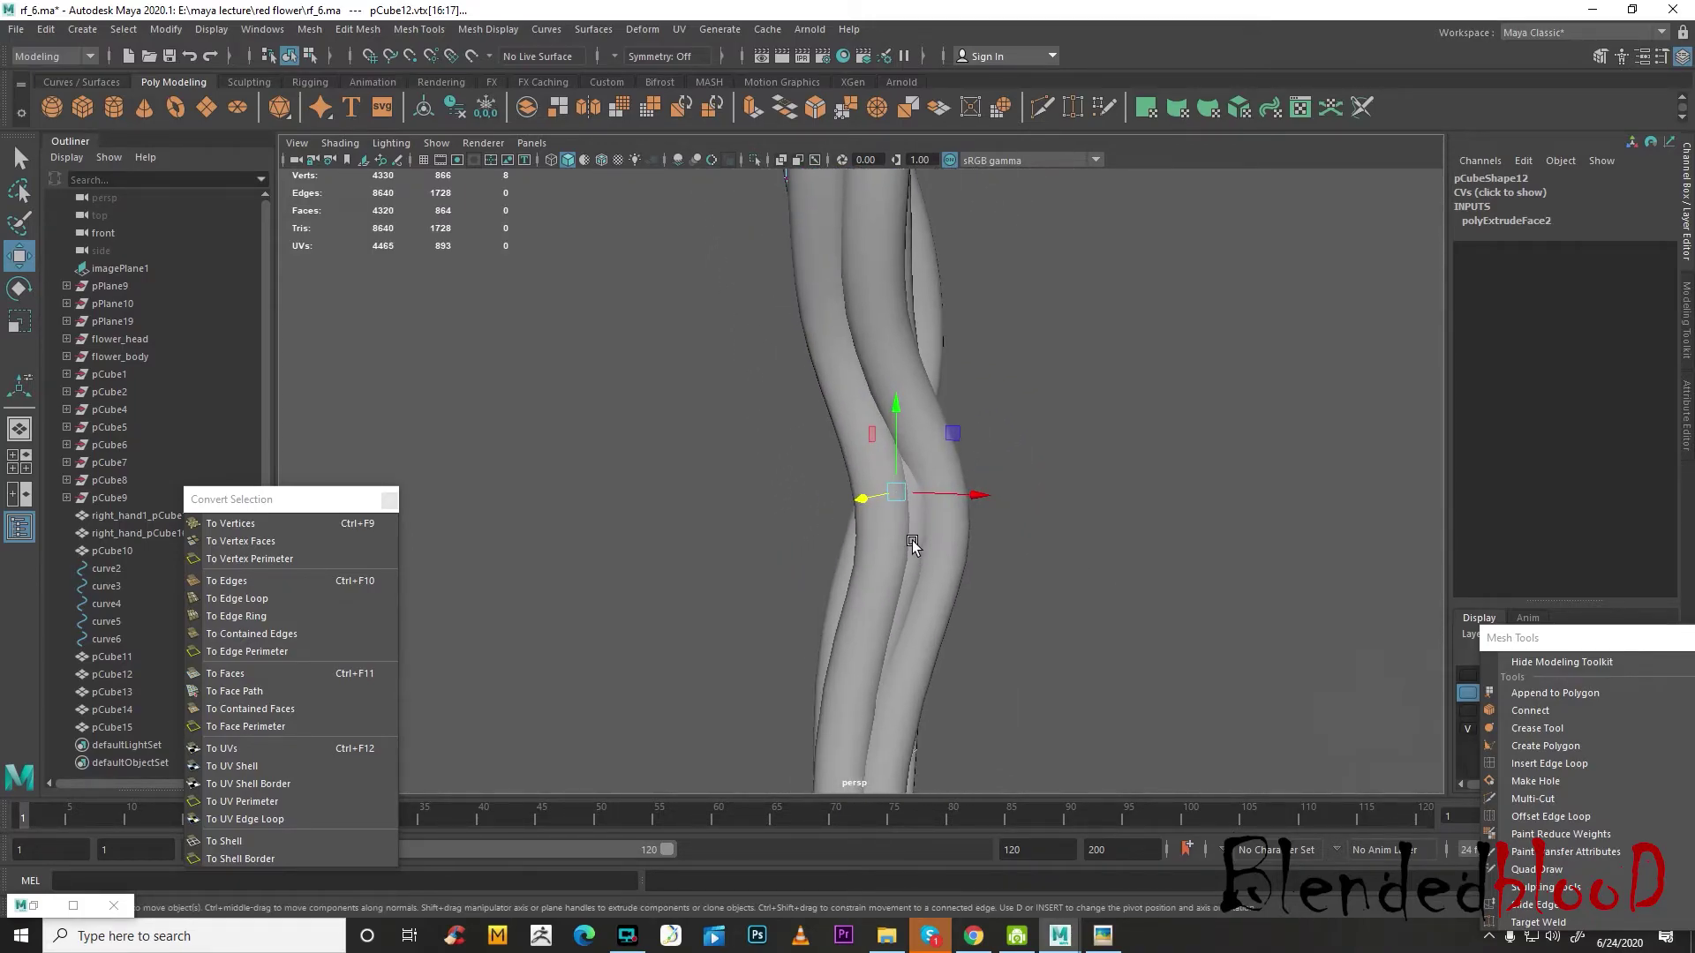
right_click_drag(1041, 293, 1116, 276)
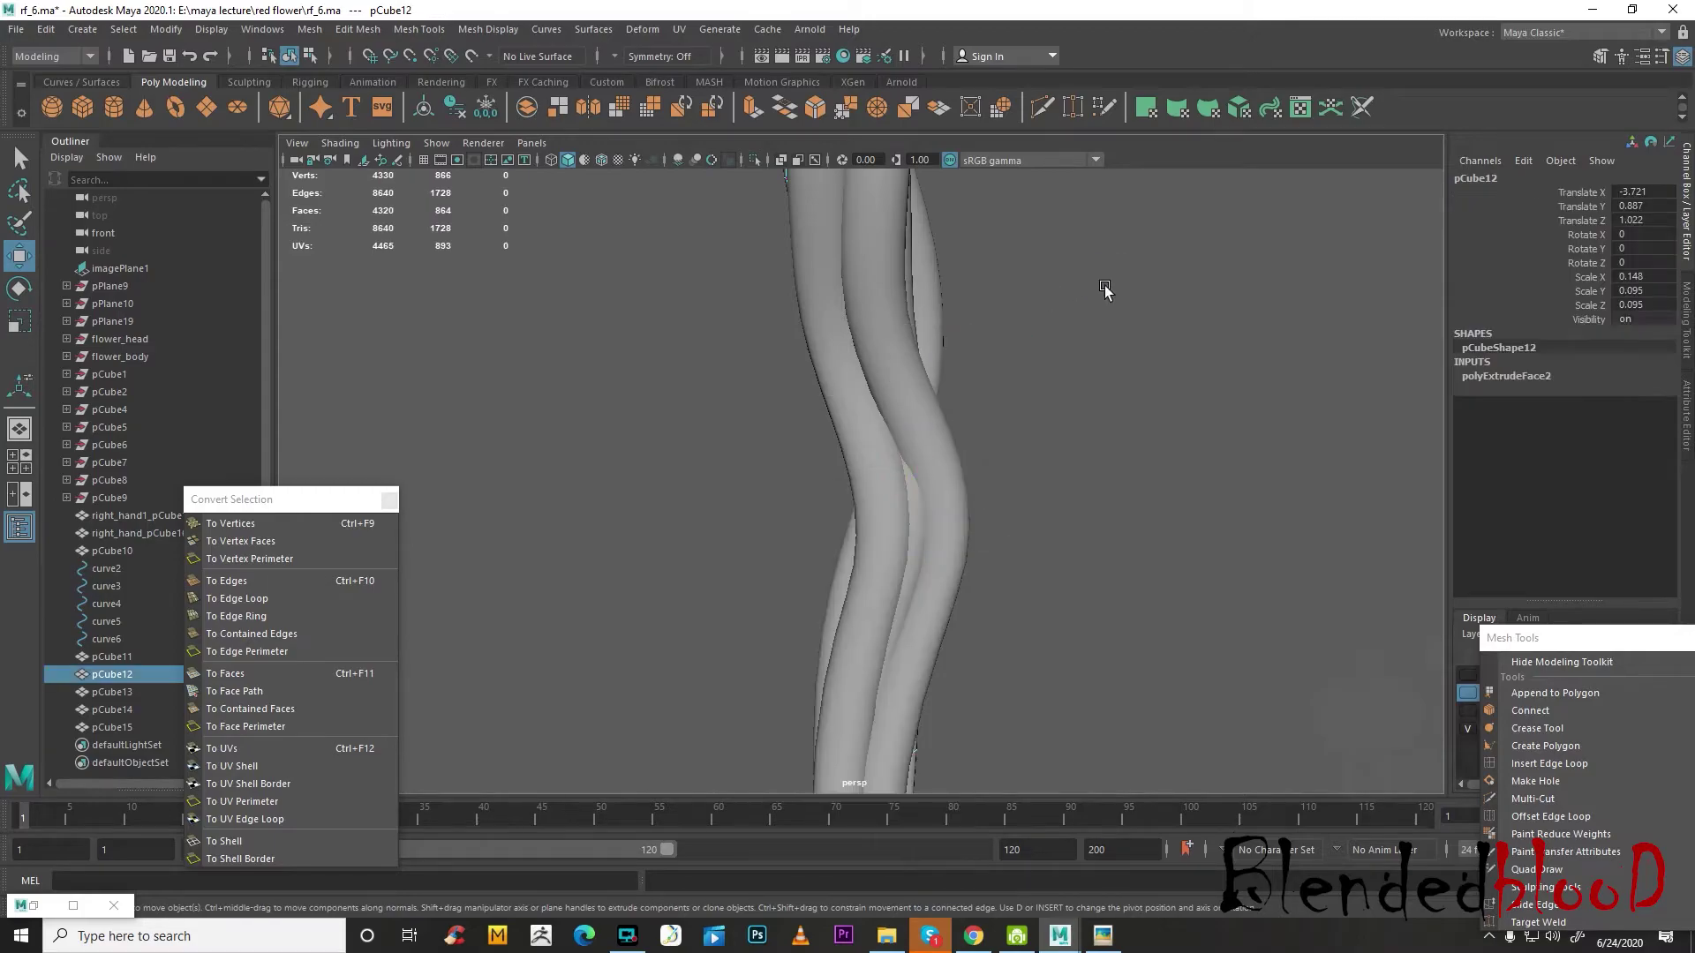
- Adjust a vertex ring in the lower part of the pCube11 root to fit it among the other strands, and deselect
left_click(916, 547)
left_click_drag(915, 544, 693, 558, "alt")
right_click_drag(766, 429, 691, 422)
left_click_drag(691, 422, 721, 569)
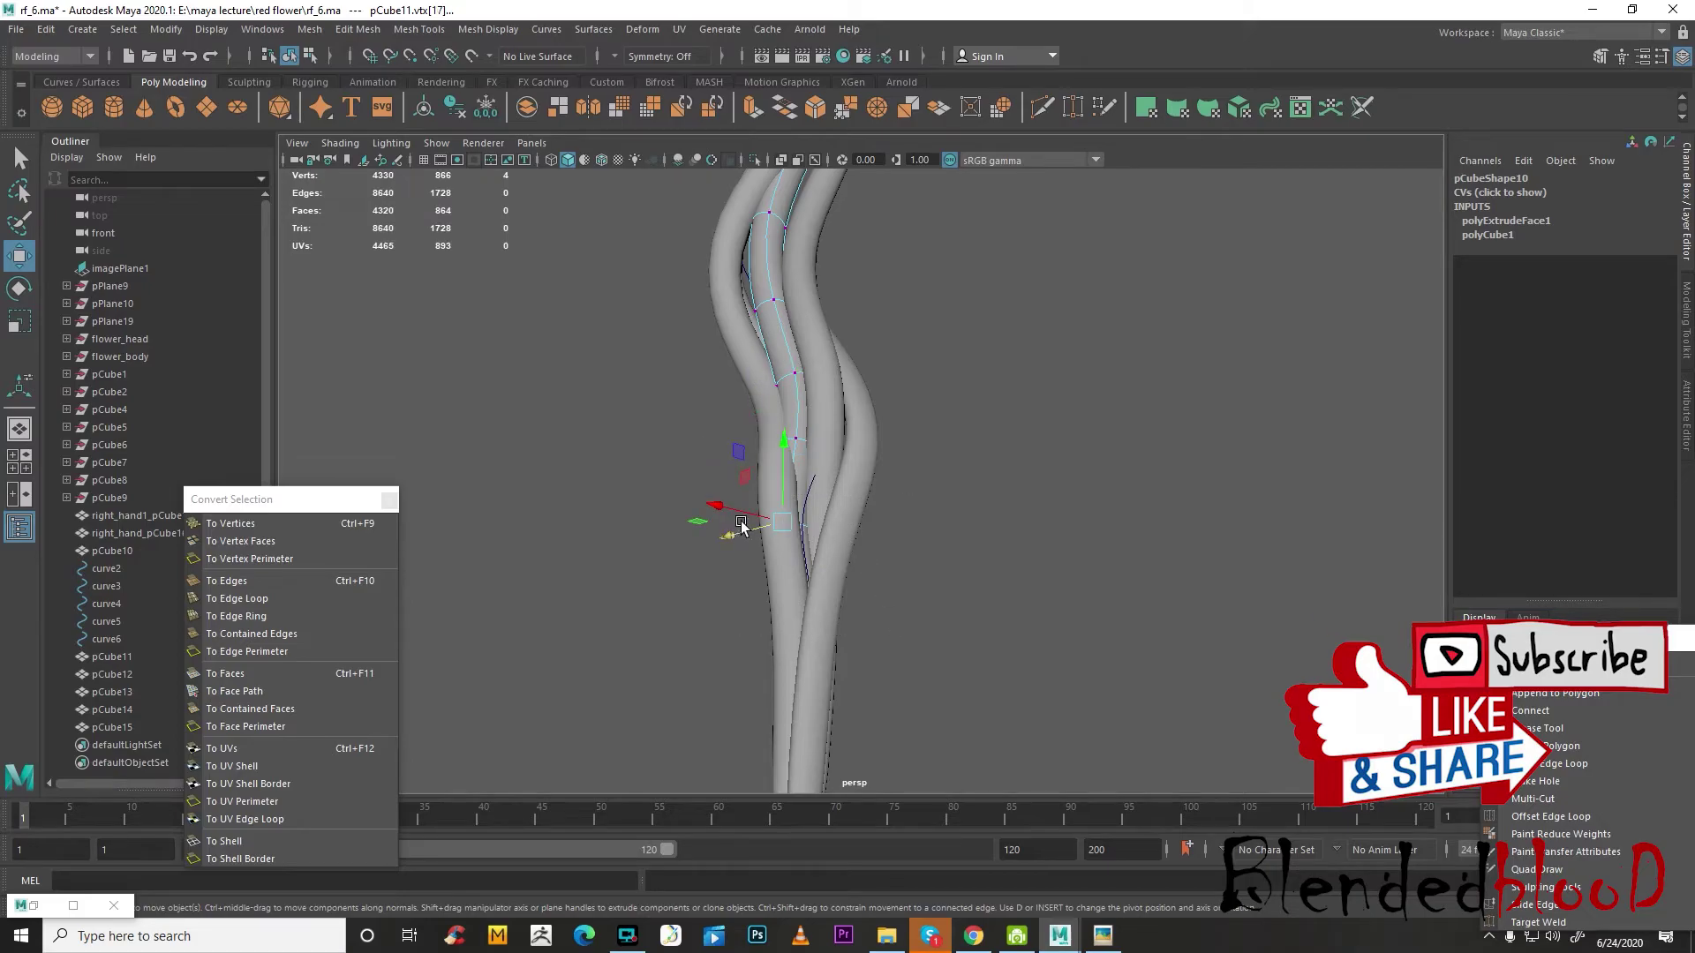
left_click_drag(709, 503, 1216, 645, "alt")
middle_click_drag(1028, 476, 910, 757, "alt")
right_click_drag(791, 428, 708, 505)
left_click(915, 403)
- Try to delete the guide curves curve2 through curve6, and undo the deletion
left_click_drag(220, 509, 328, 657)
left_click(106, 569)
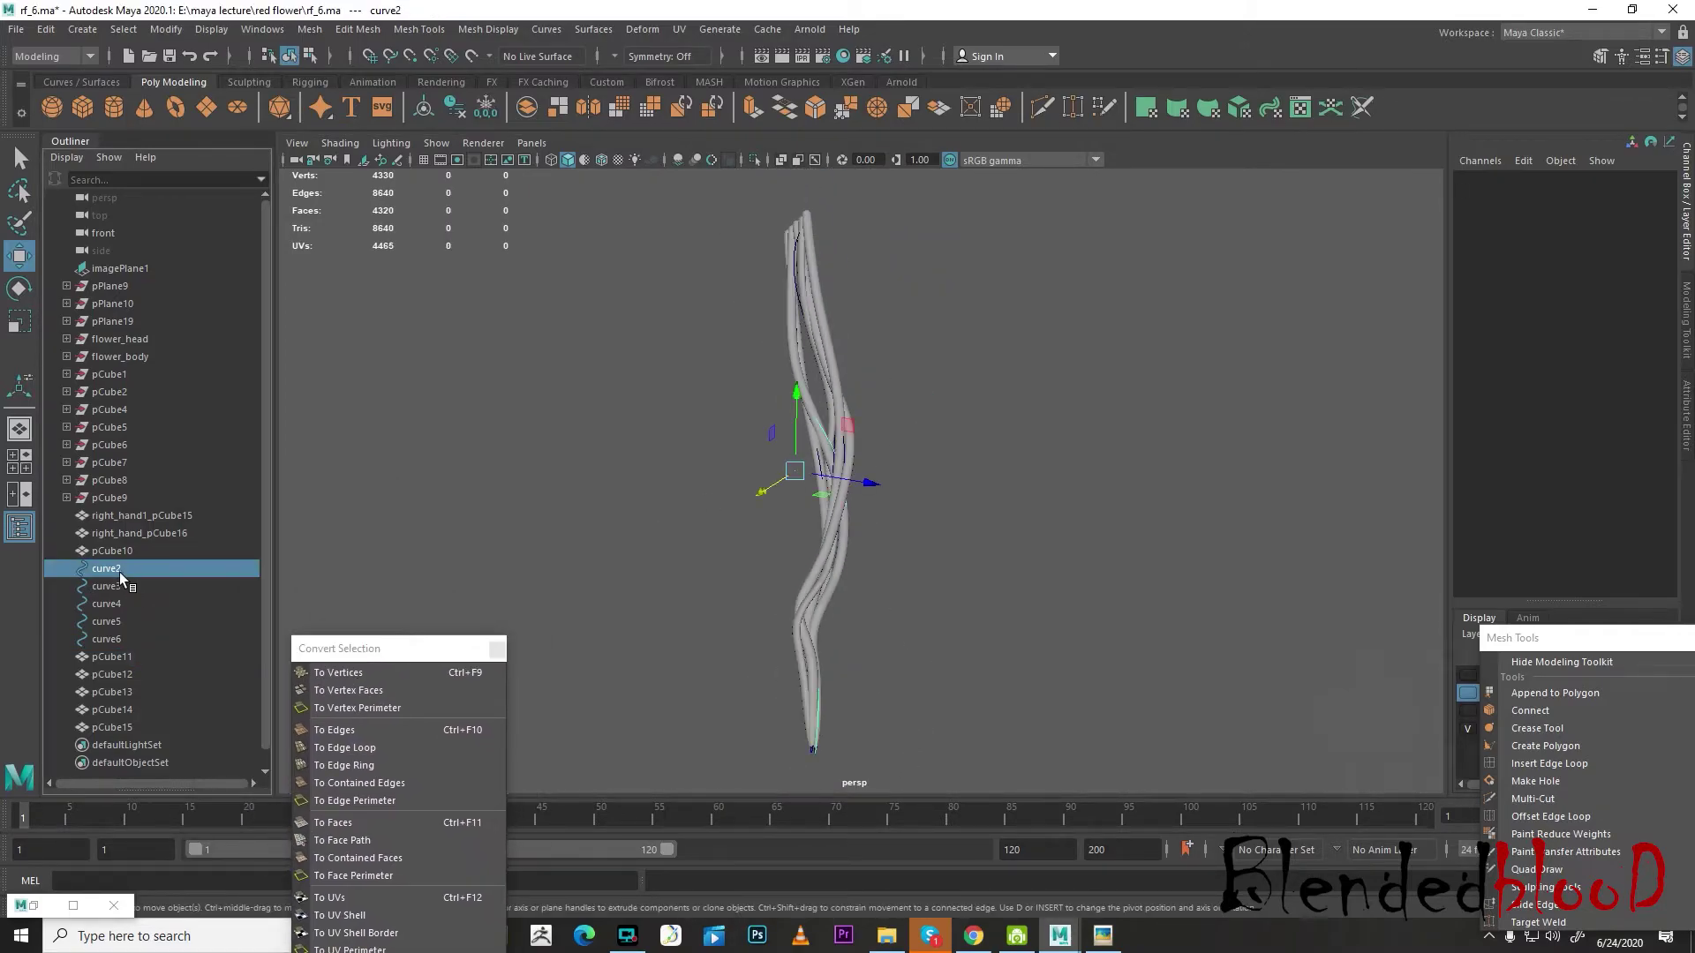
left_click(106, 639, "shift")
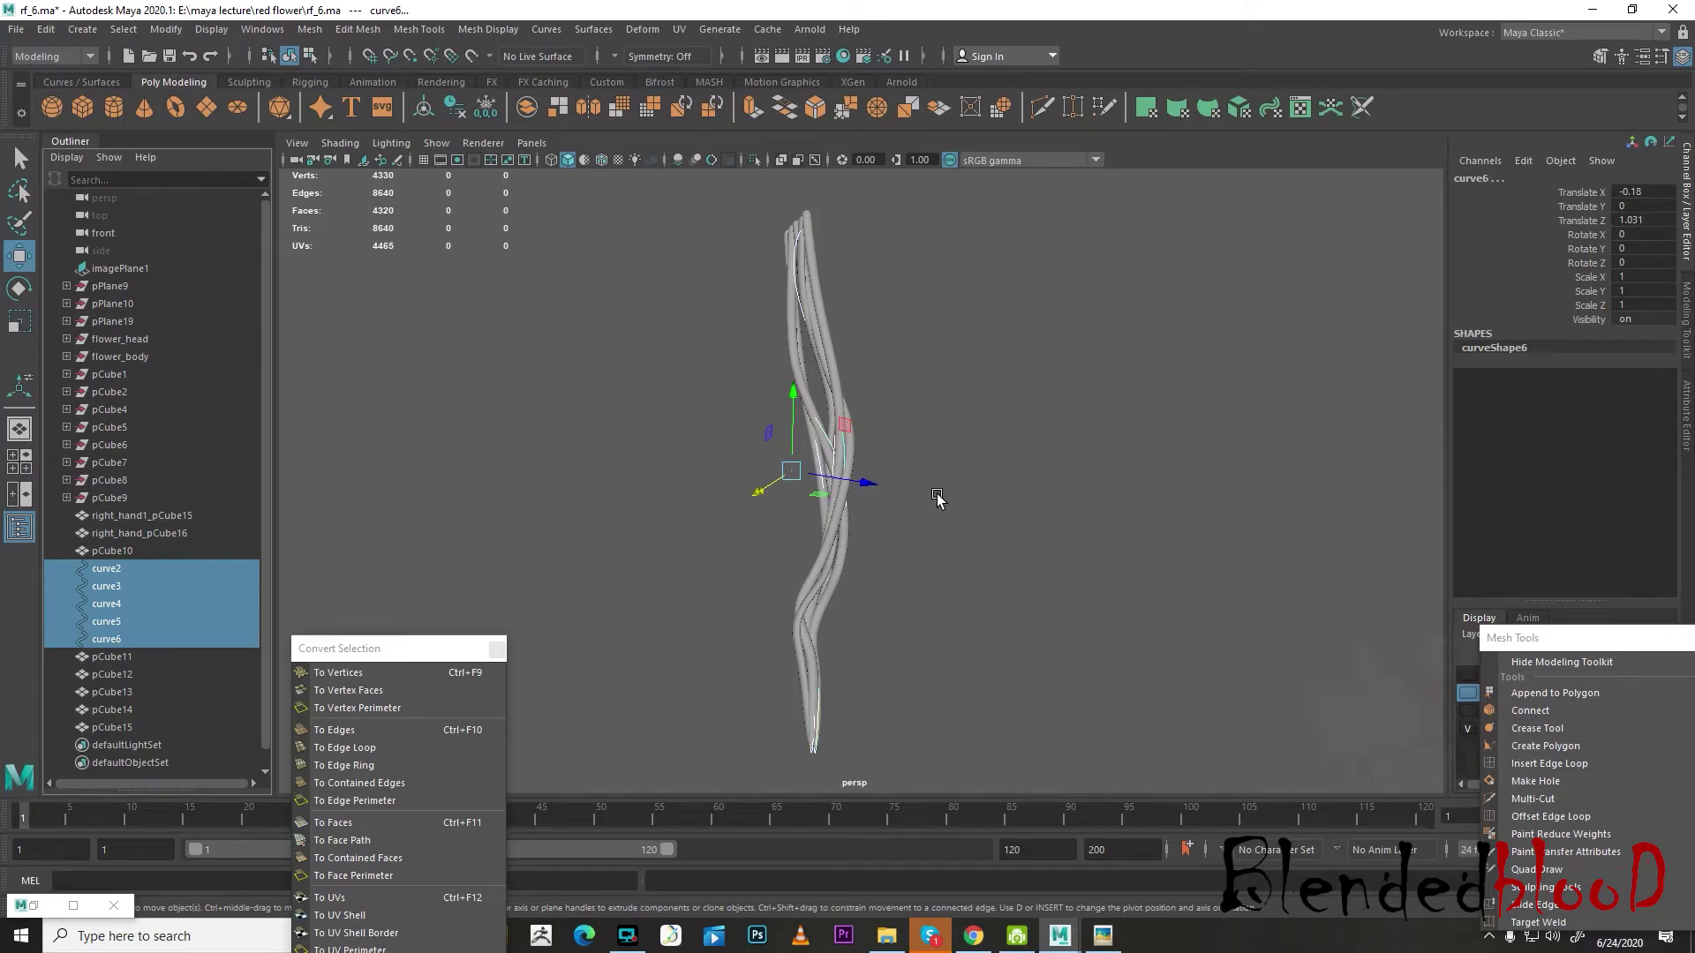
key("Delete")
key("ctrl+z")
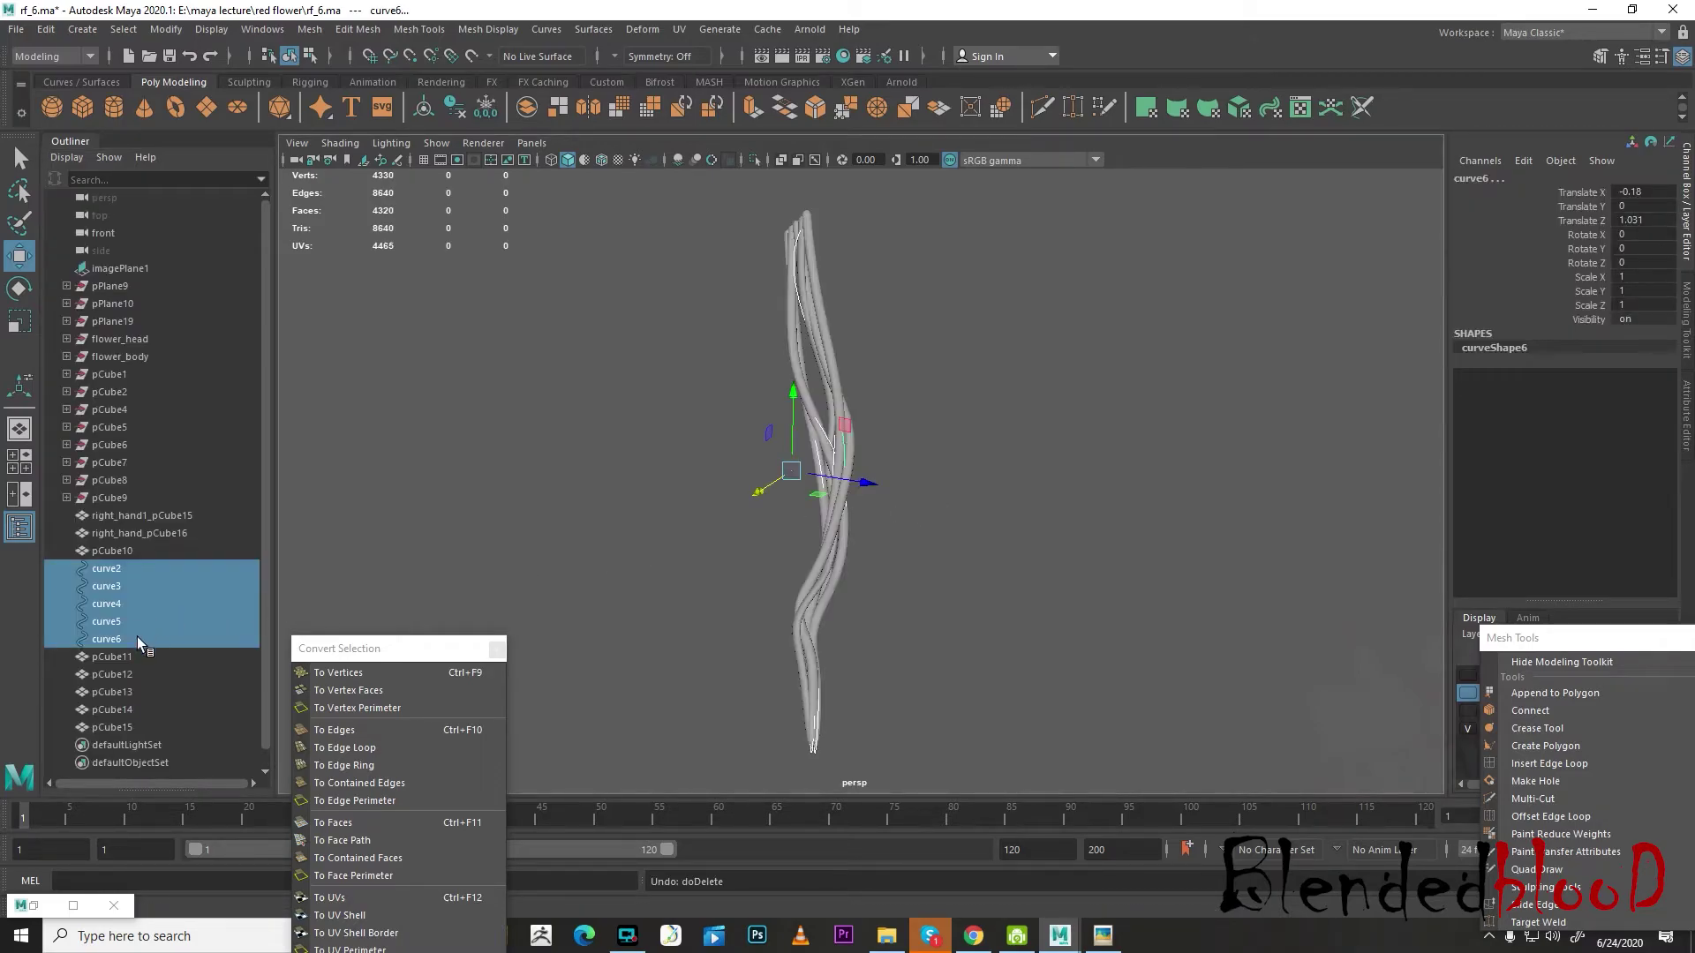
- Duplicate the five root strands pCube11 through pCube15 and move the copies beside the originals
left_click(130, 657)
left_click(131, 725, "shift")
left_click_drag(872, 588, 919, 599, "alt")
key("ctrl+d")
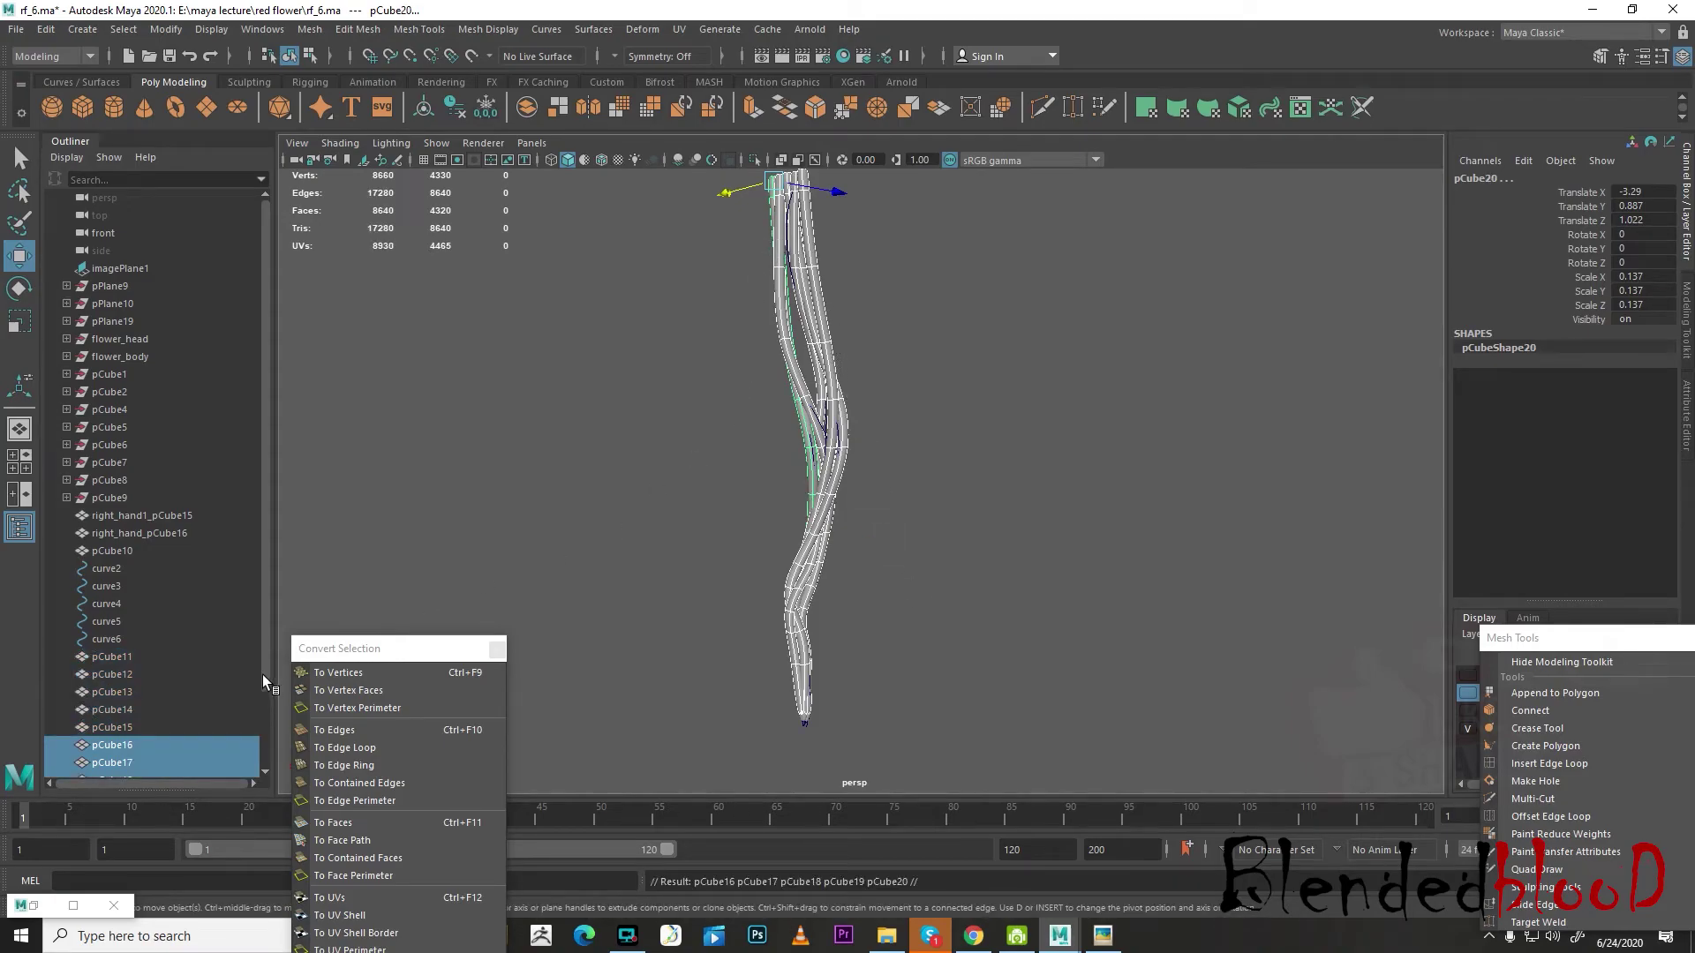
scroll(929, 266, "down", 4)
middle_click_drag(890, 335, 884, 390, "alt")
left_click_drag(745, 335, 798, 332)
- Delete the guide curves curve2 through curve6 and the original root strands, keeping only the duplicated set
left_click(122, 638)
left_click(129, 570, "shift")
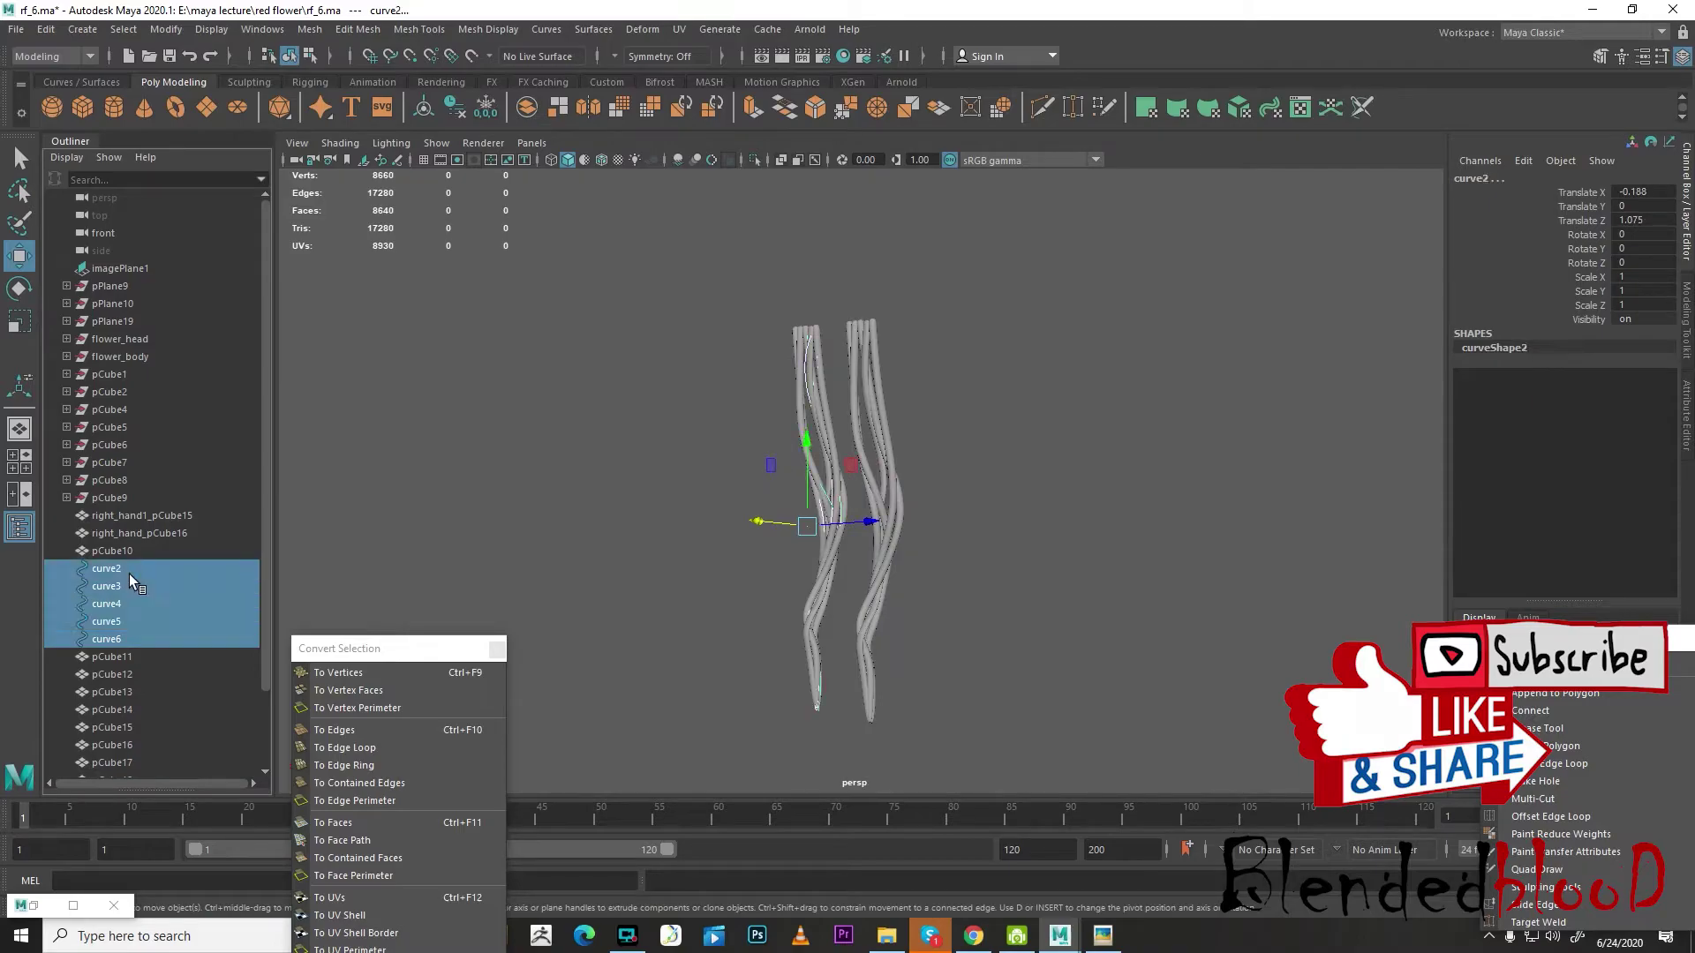
key("Delete")
left_click_drag(749, 296, 854, 434)
key("Delete")
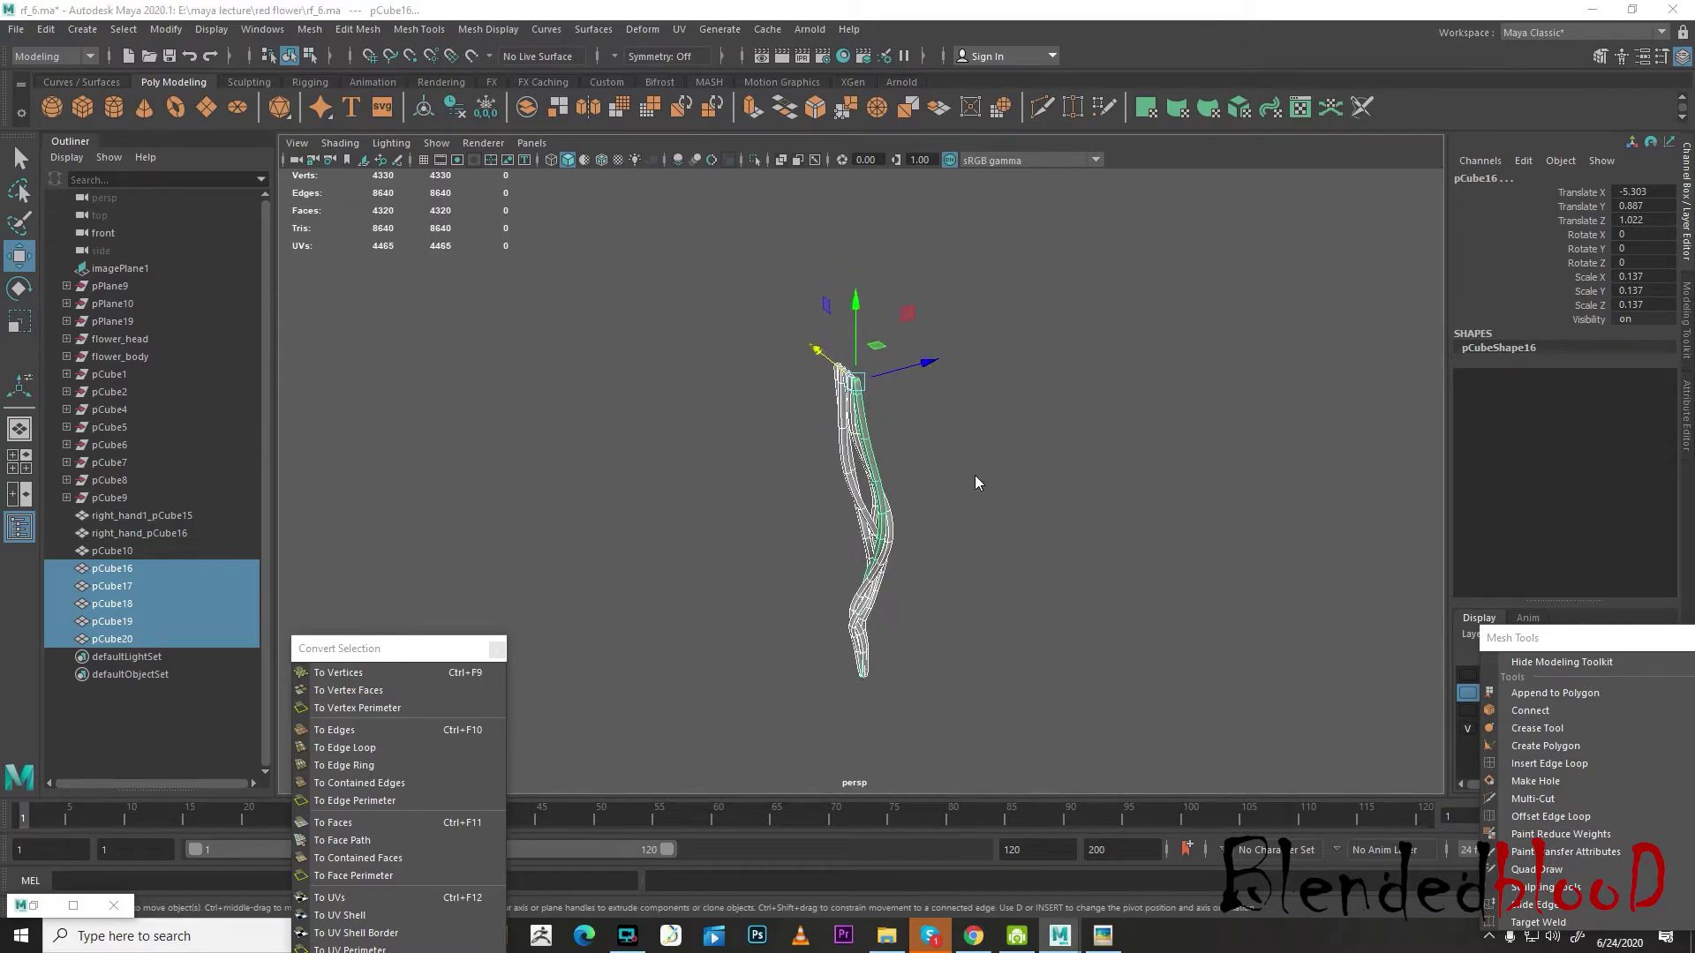
- In the front view, move the duplicated strands over the flower's hanging root and scale them to about 0.123 in X and Z and 0.139 in Y
key("space")
key("space")
scroll(817, 374, "up", 5)
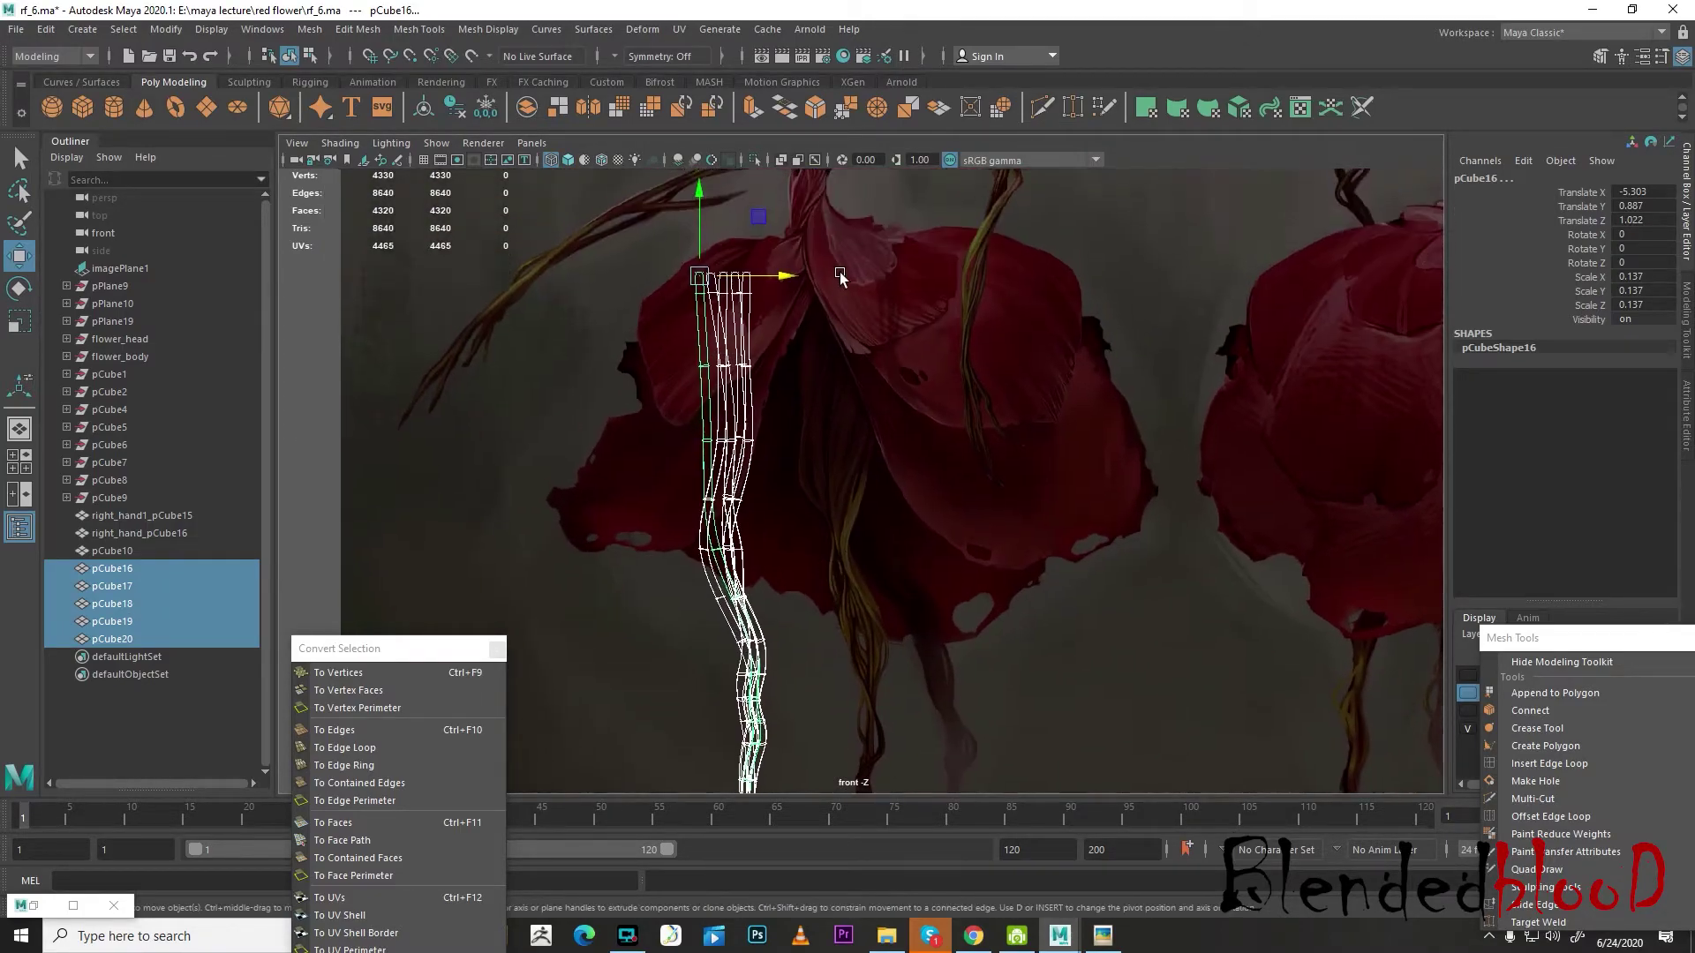
left_click_drag(792, 276, 901, 309)
middle_click_drag(951, 521, 922, 381, "alt")
scroll(899, 427, "up", 3)
scroll(899, 427, "down", 4)
key("r")
left_click_drag(820, 322, 810, 325)
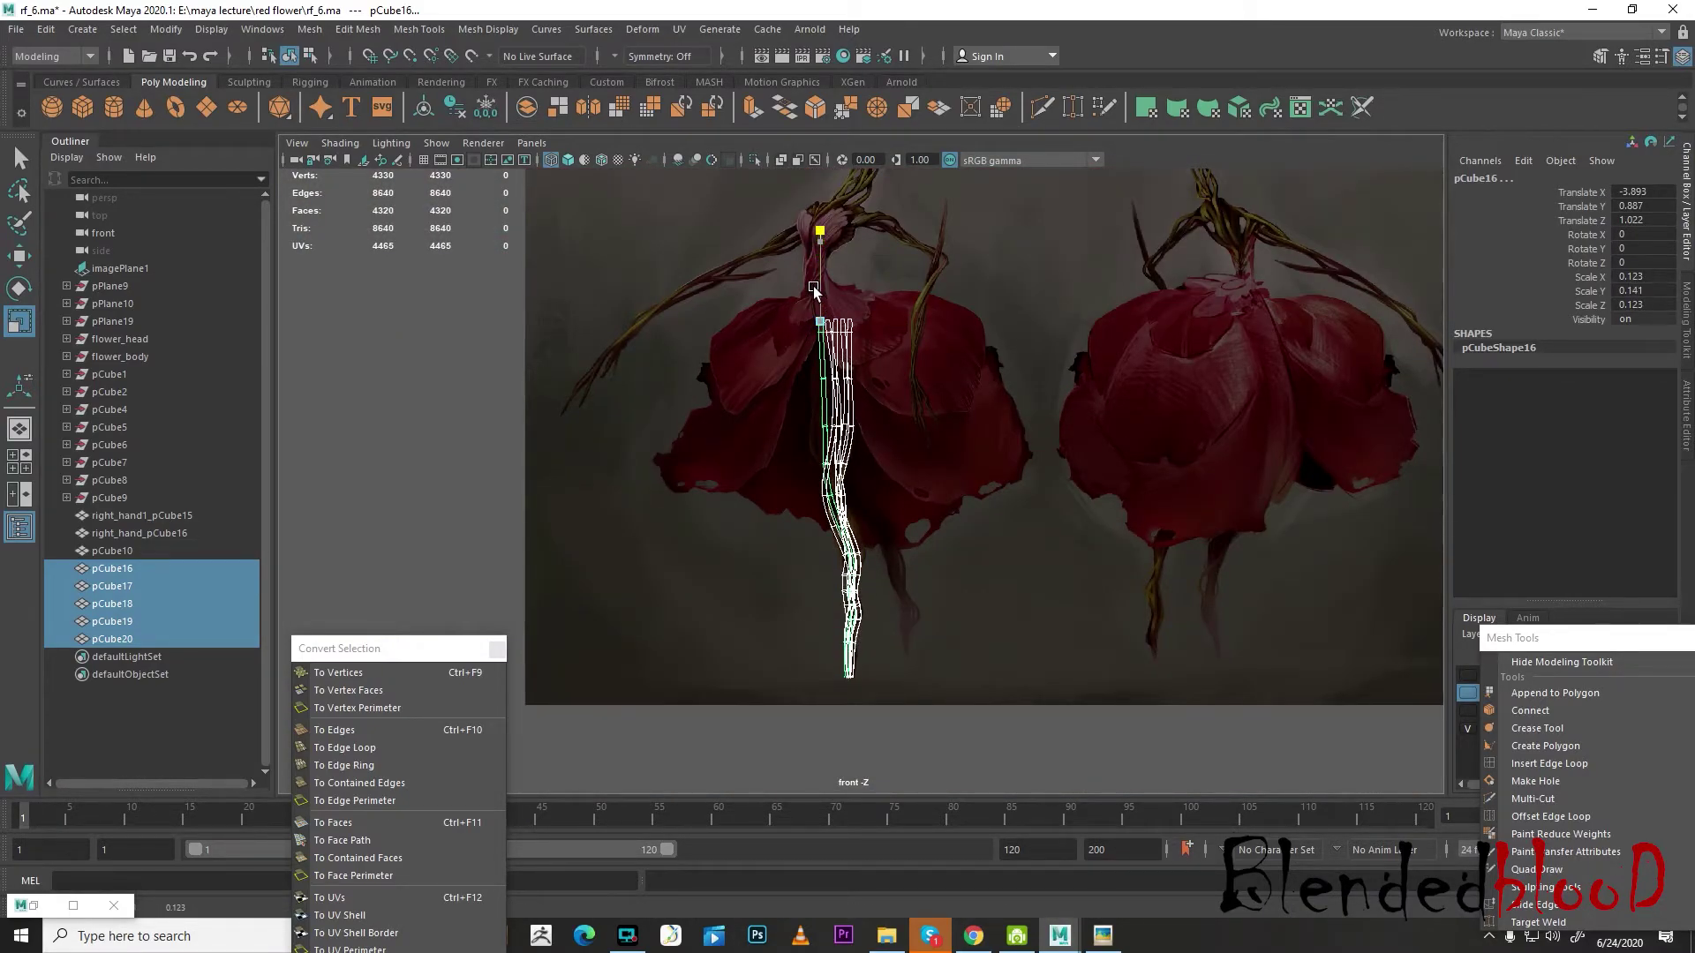
scroll(850, 381, "up", 8)
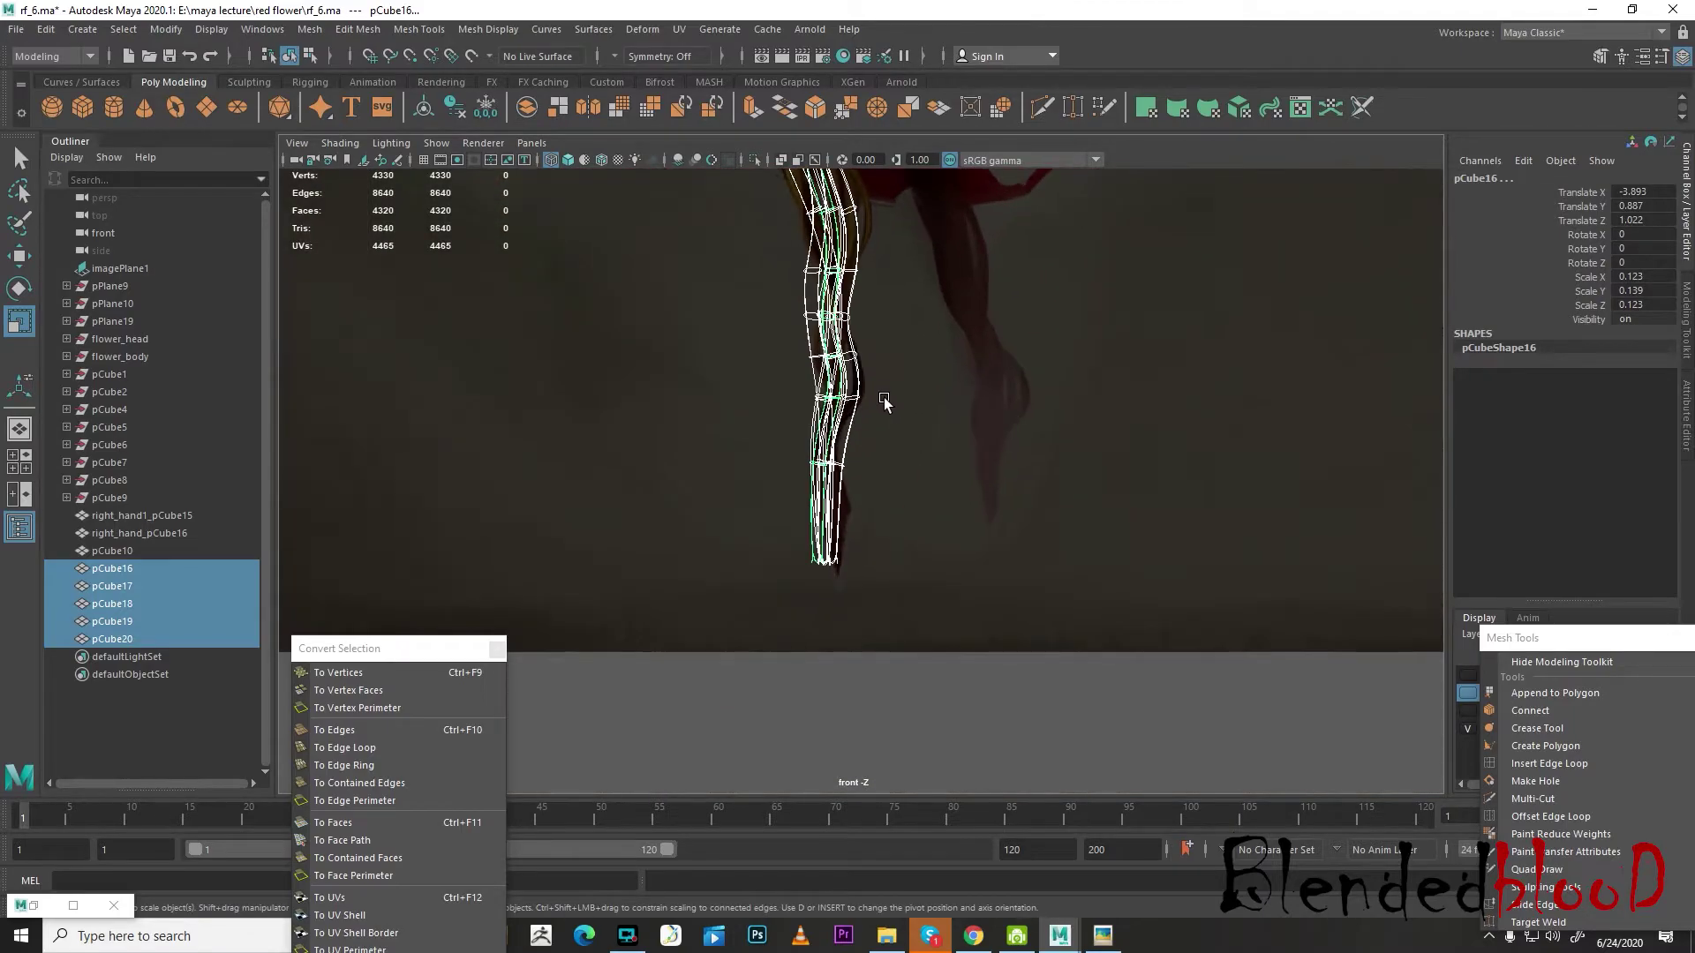
scroll(884, 509, "up", 3)
- Display the five duplicated strands without smoothing and inspect their fit against the reference root
key("1")
middle_click_drag(798, 554, 838, 281, "alt")
right_click_drag(840, 510, 925, 408)
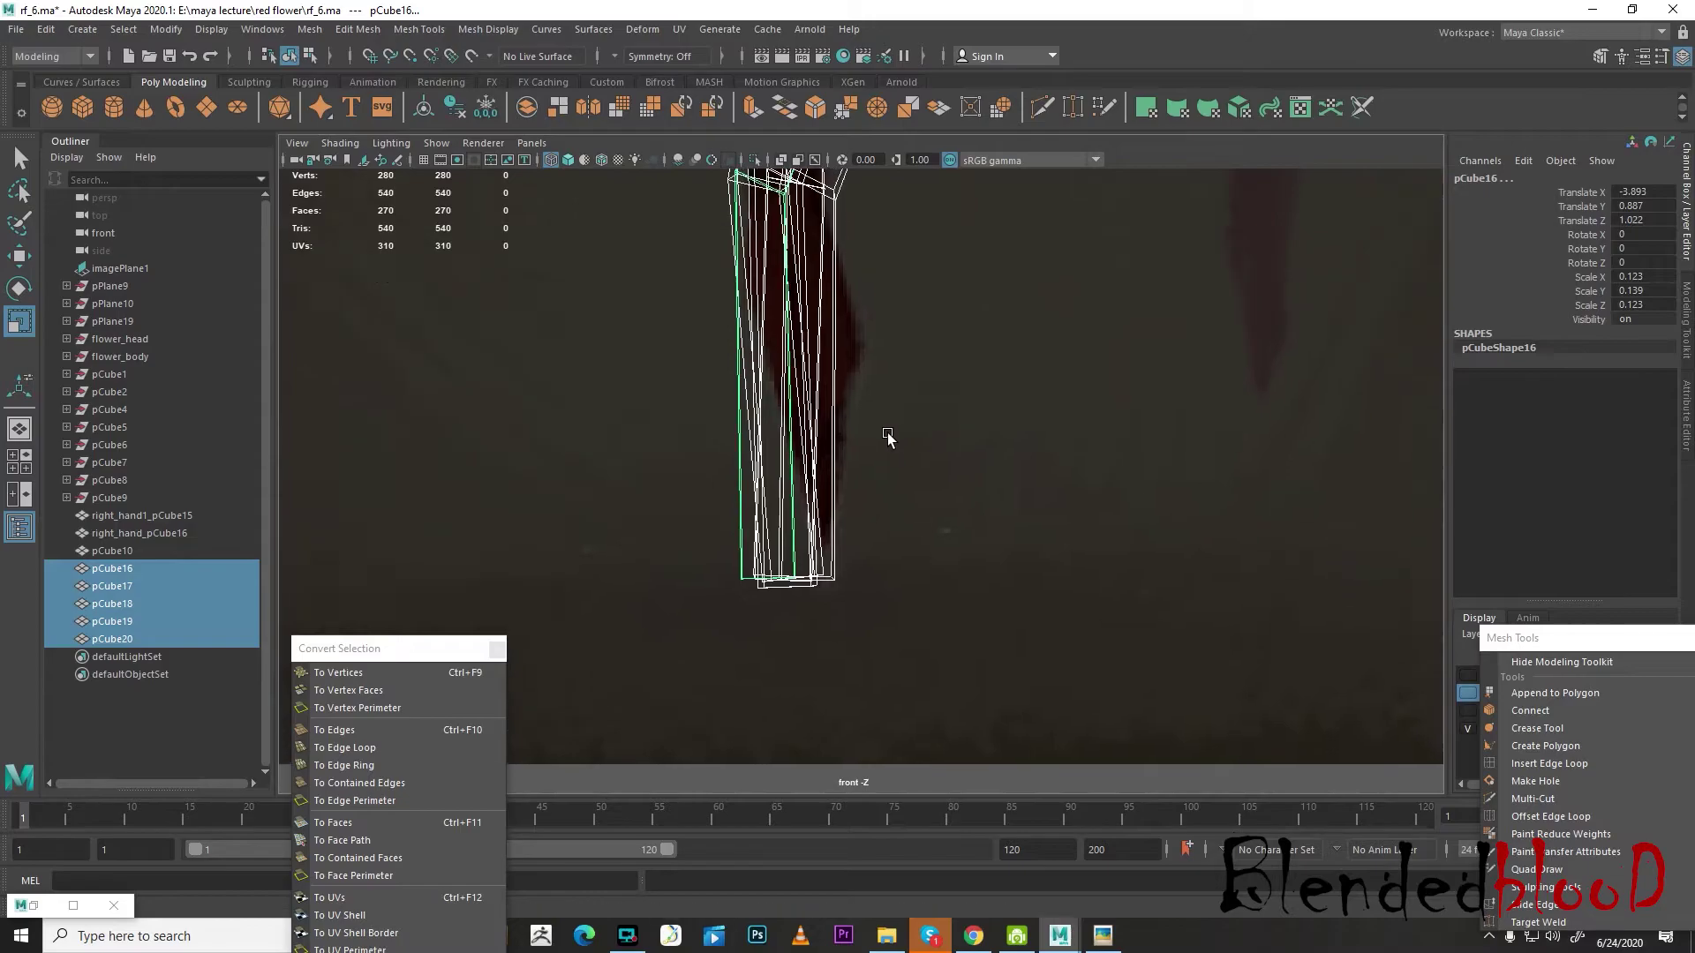
scroll(836, 508, "down", 8)
middle_click_drag(870, 382, 873, 715, "alt")
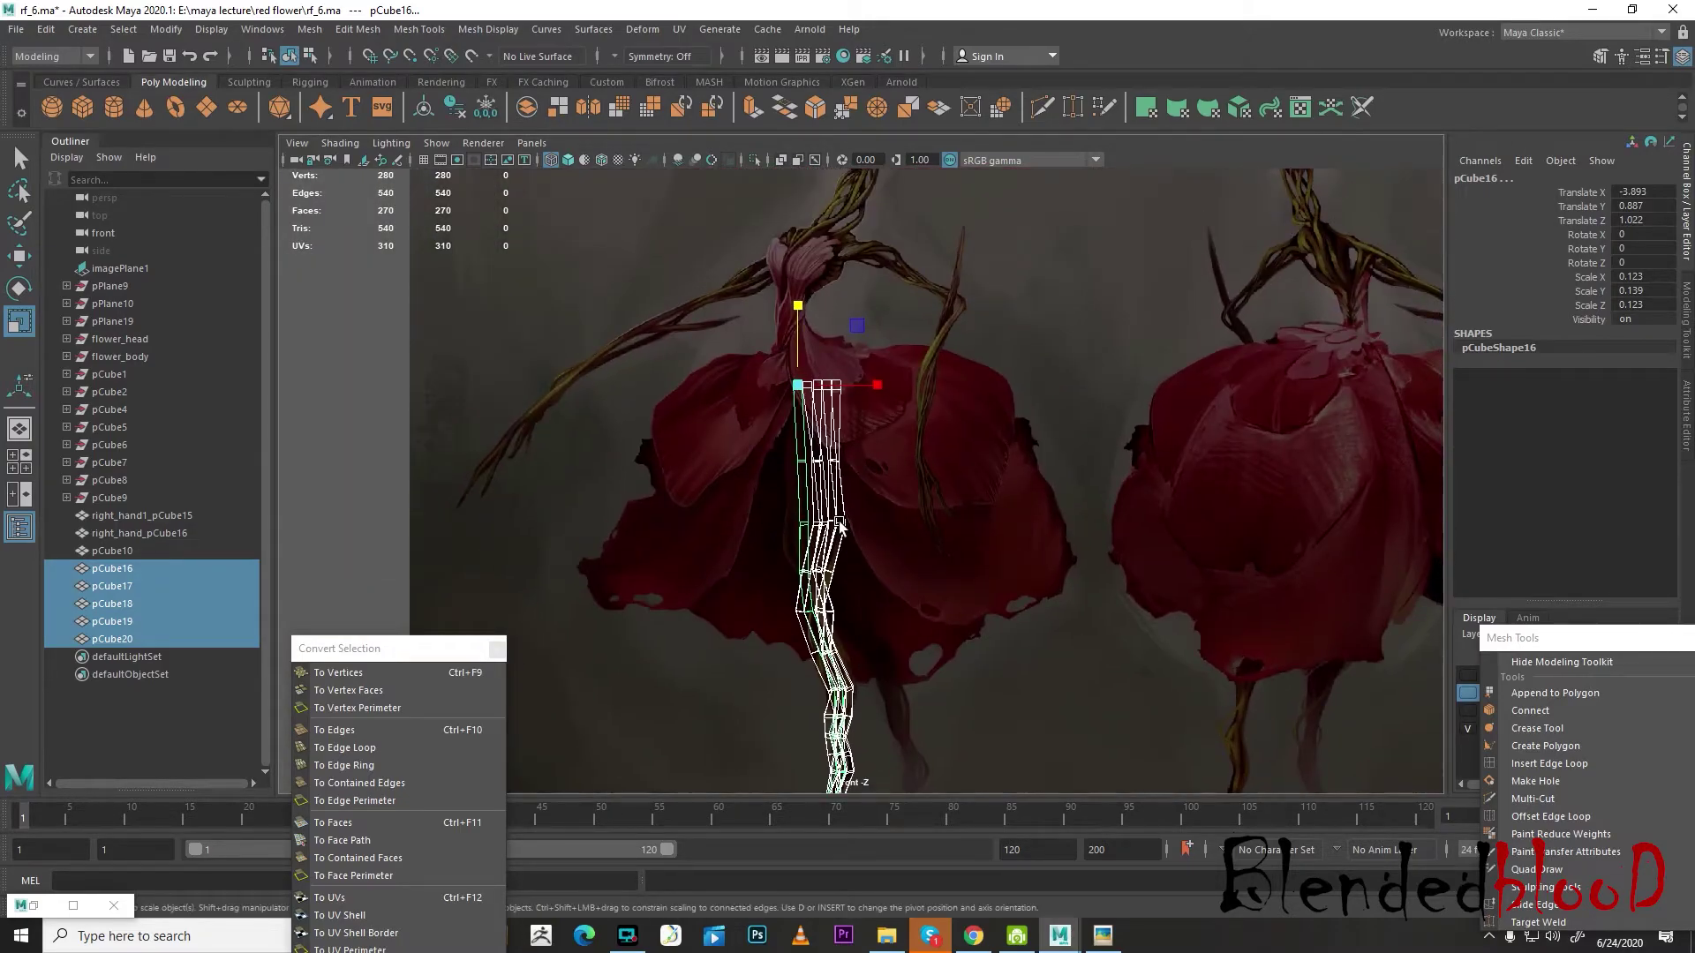
scroll(838, 495, "up", 5)
key("w")
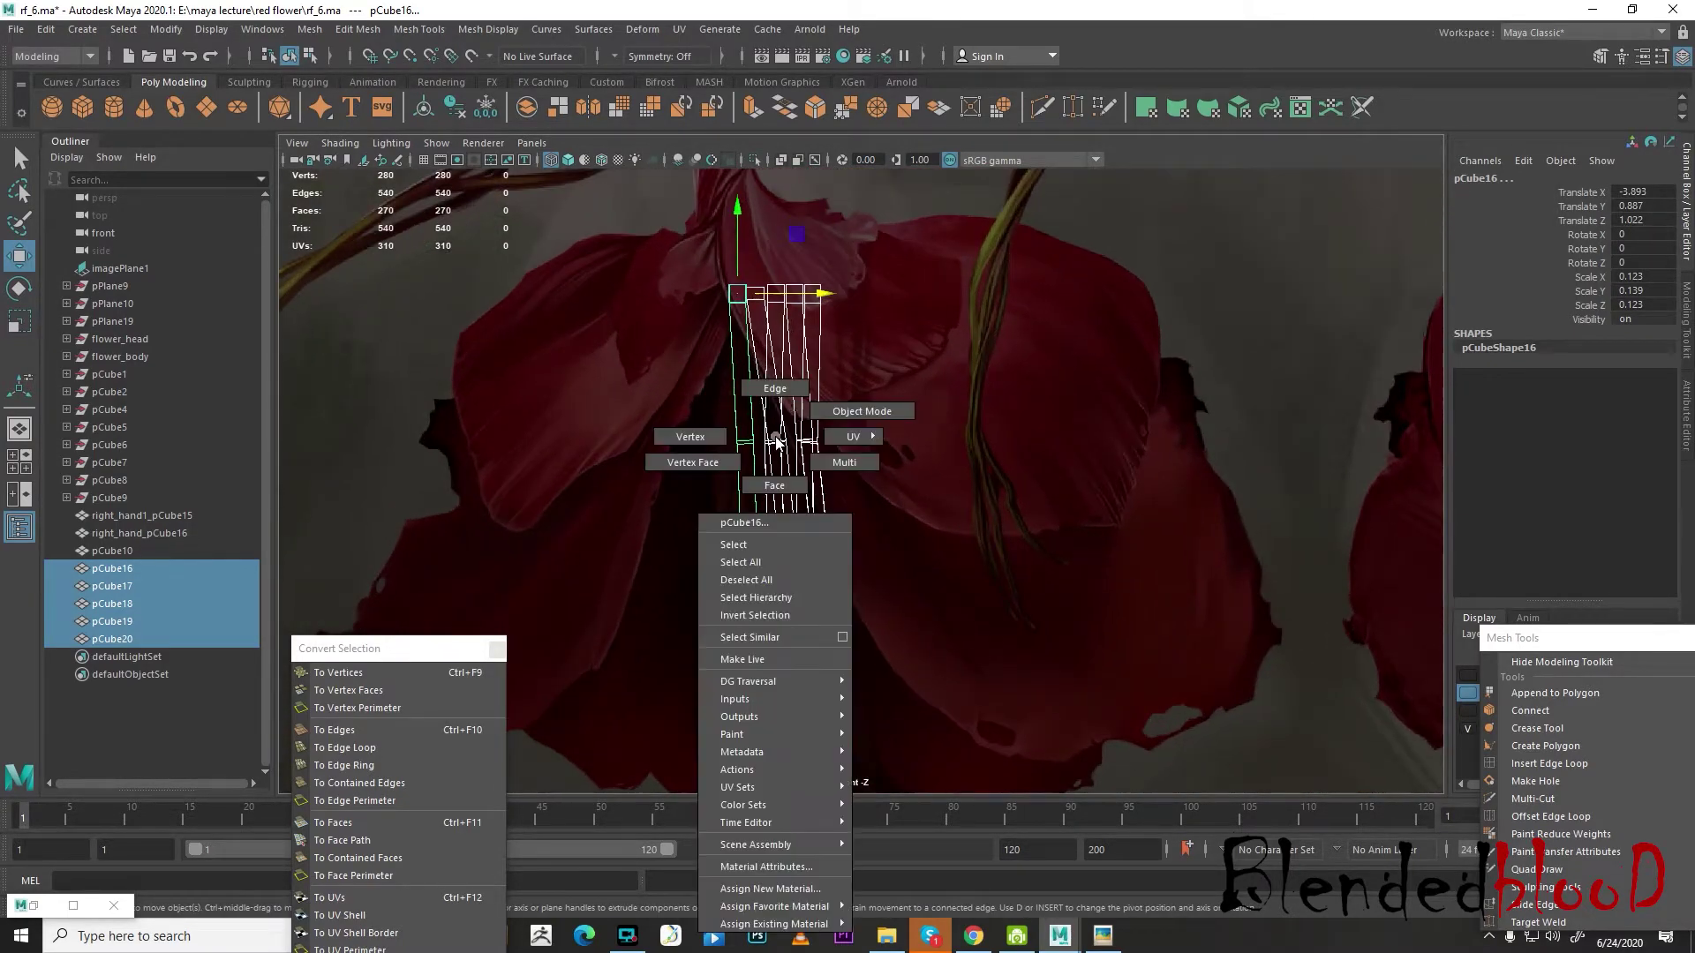
- Try to shift vertices sideways in the upper part of the strands around pCube19, and undo the changes
key("F9")
scroll(795, 459, "up", 2)
left_click_drag(754, 403, 892, 378)
key("space")
key("space")
scroll(1042, 374, "up", 2)
middle_click_drag(893, 377, 902, 455, "alt")
left_click_drag(695, 399, 654, 399)
key("w")
left_click_drag(715, 463, 1167, 474, "alt")
key("ctrl+z")
key("ctrl+z")
key("ctrl+z")
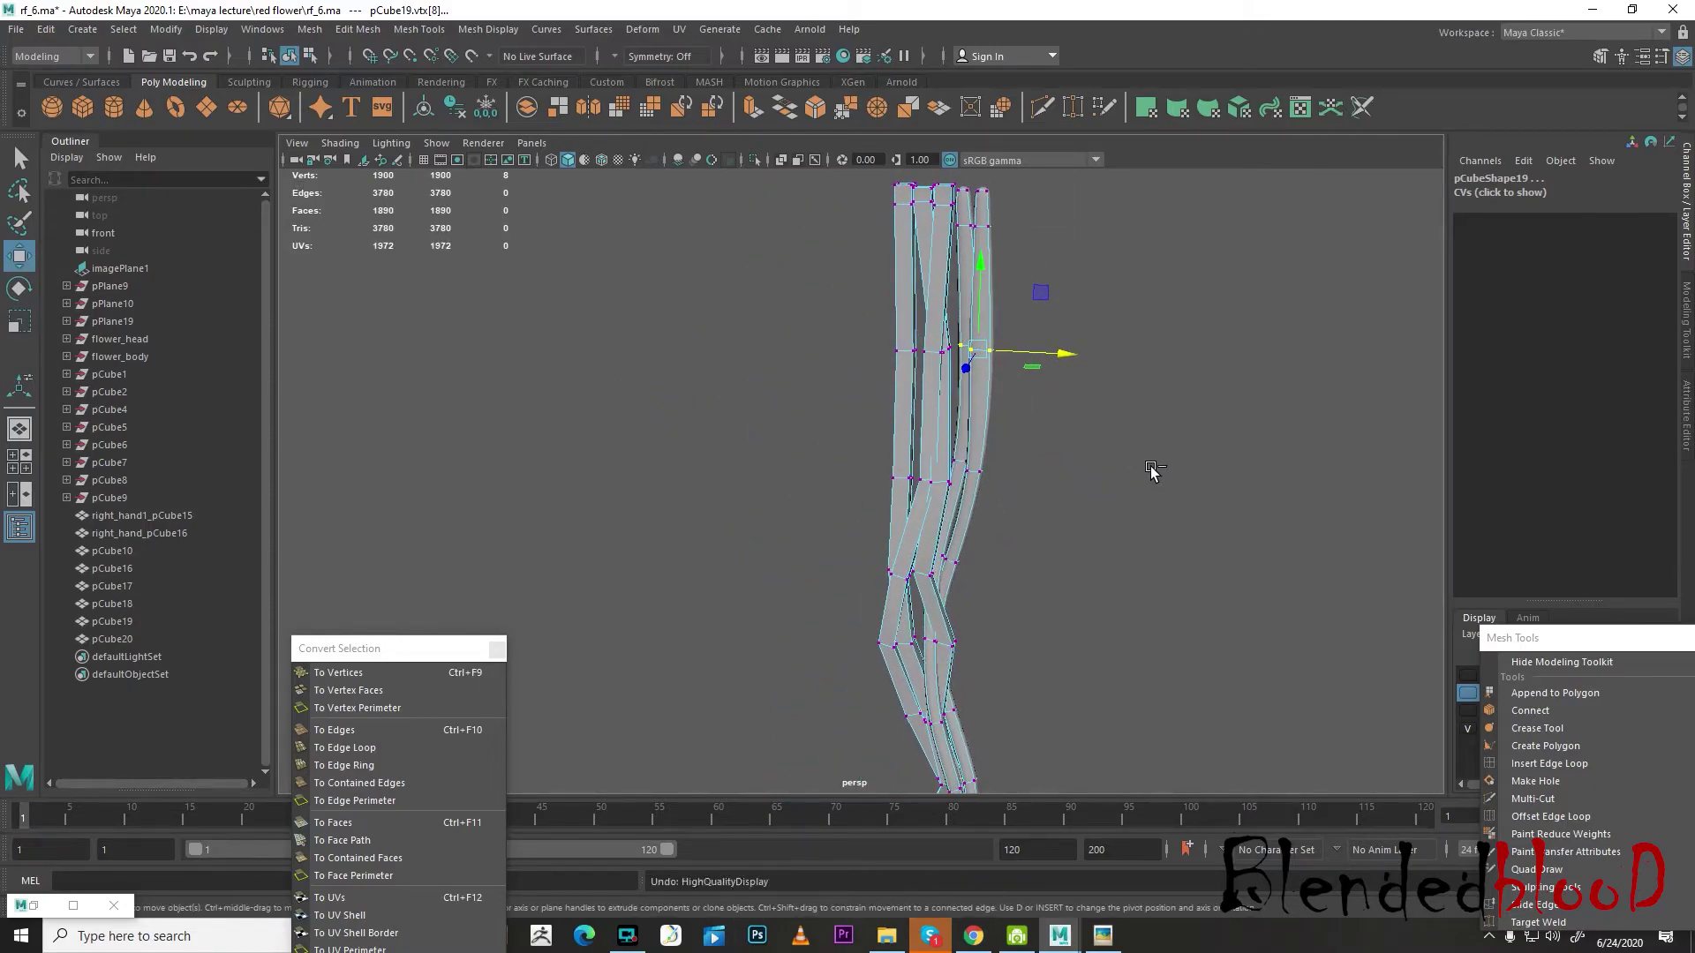
- Restore the smooth preview on all five strands and return them from vertex editing to object mode
key("3")
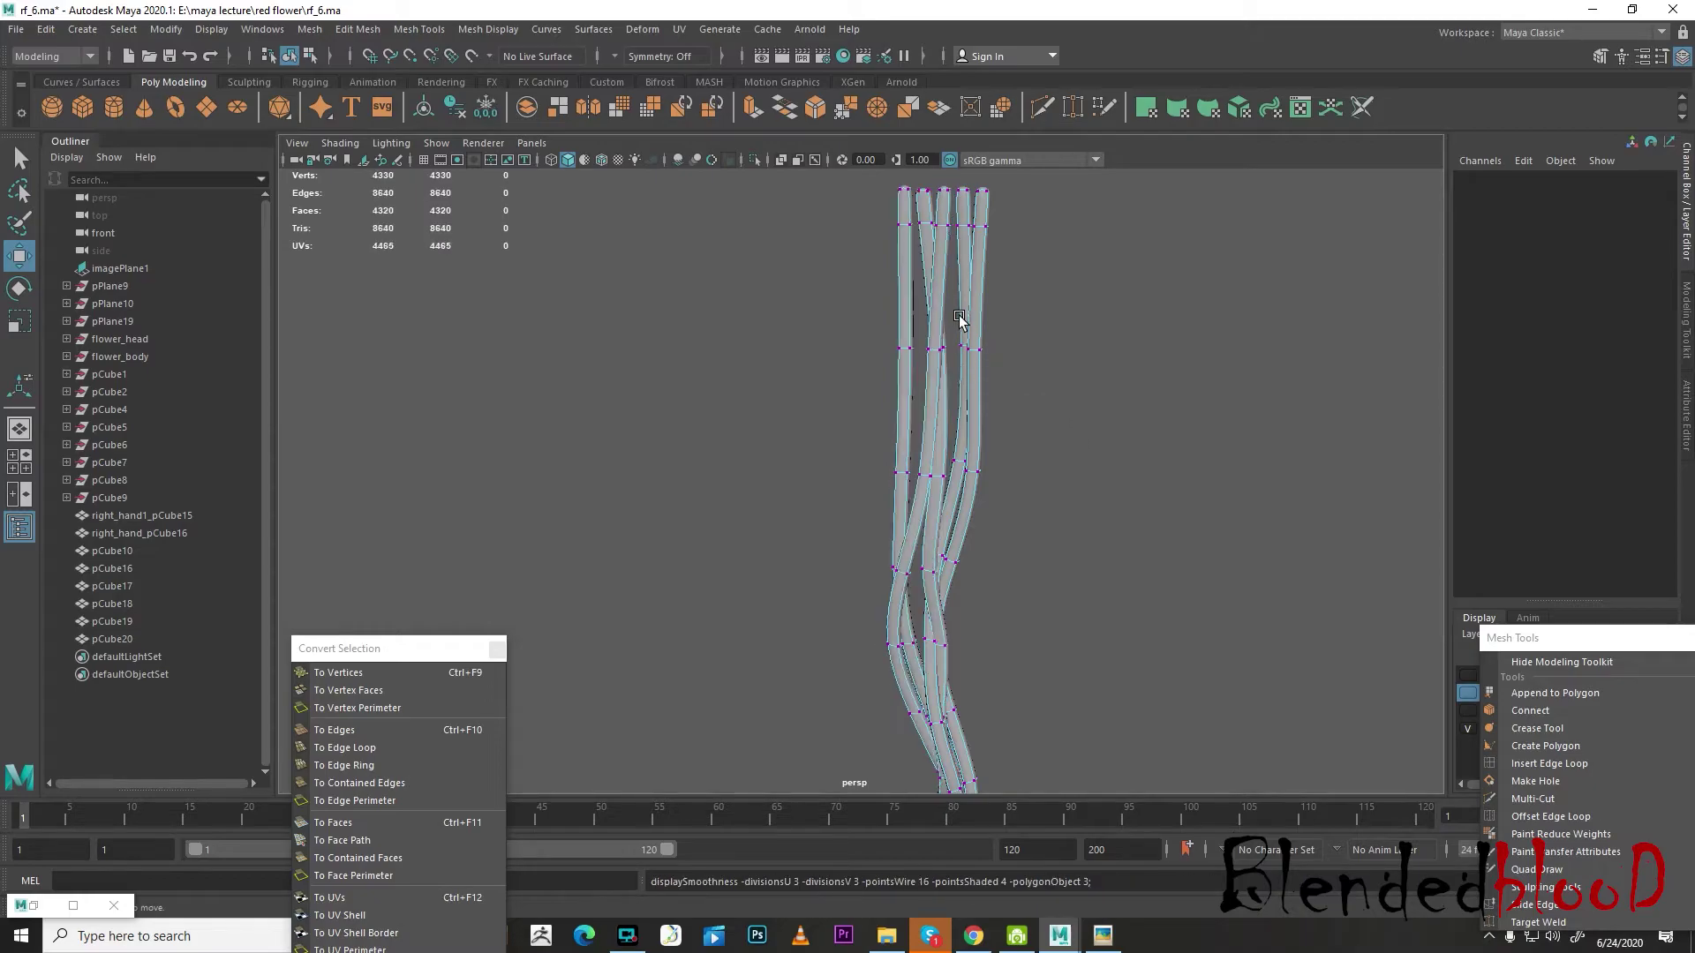
left_click_drag(1071, 265, 892, 457, "alt")
left_click_drag(757, 491, 1016, 653)
scroll(1029, 665, "up", 2)
middle_click_drag(1029, 665, 1004, 481, "alt")
right_click_drag(886, 284, 992, 251)
middle_click_drag(1022, 448, 1020, 614, "alt")
right_click_drag(860, 308, 980, 249)
left_click(983, 353)
scroll(983, 357, "down", 4)
middle_click_drag(983, 358, 983, 435, "alt")
right_click_drag(867, 354, 1027, 279)
left_click(976, 409)
- Combine the five strands pCube16 through pCube20 into one mesh and center its pivot
left_click_drag(781, 389, 1034, 533)
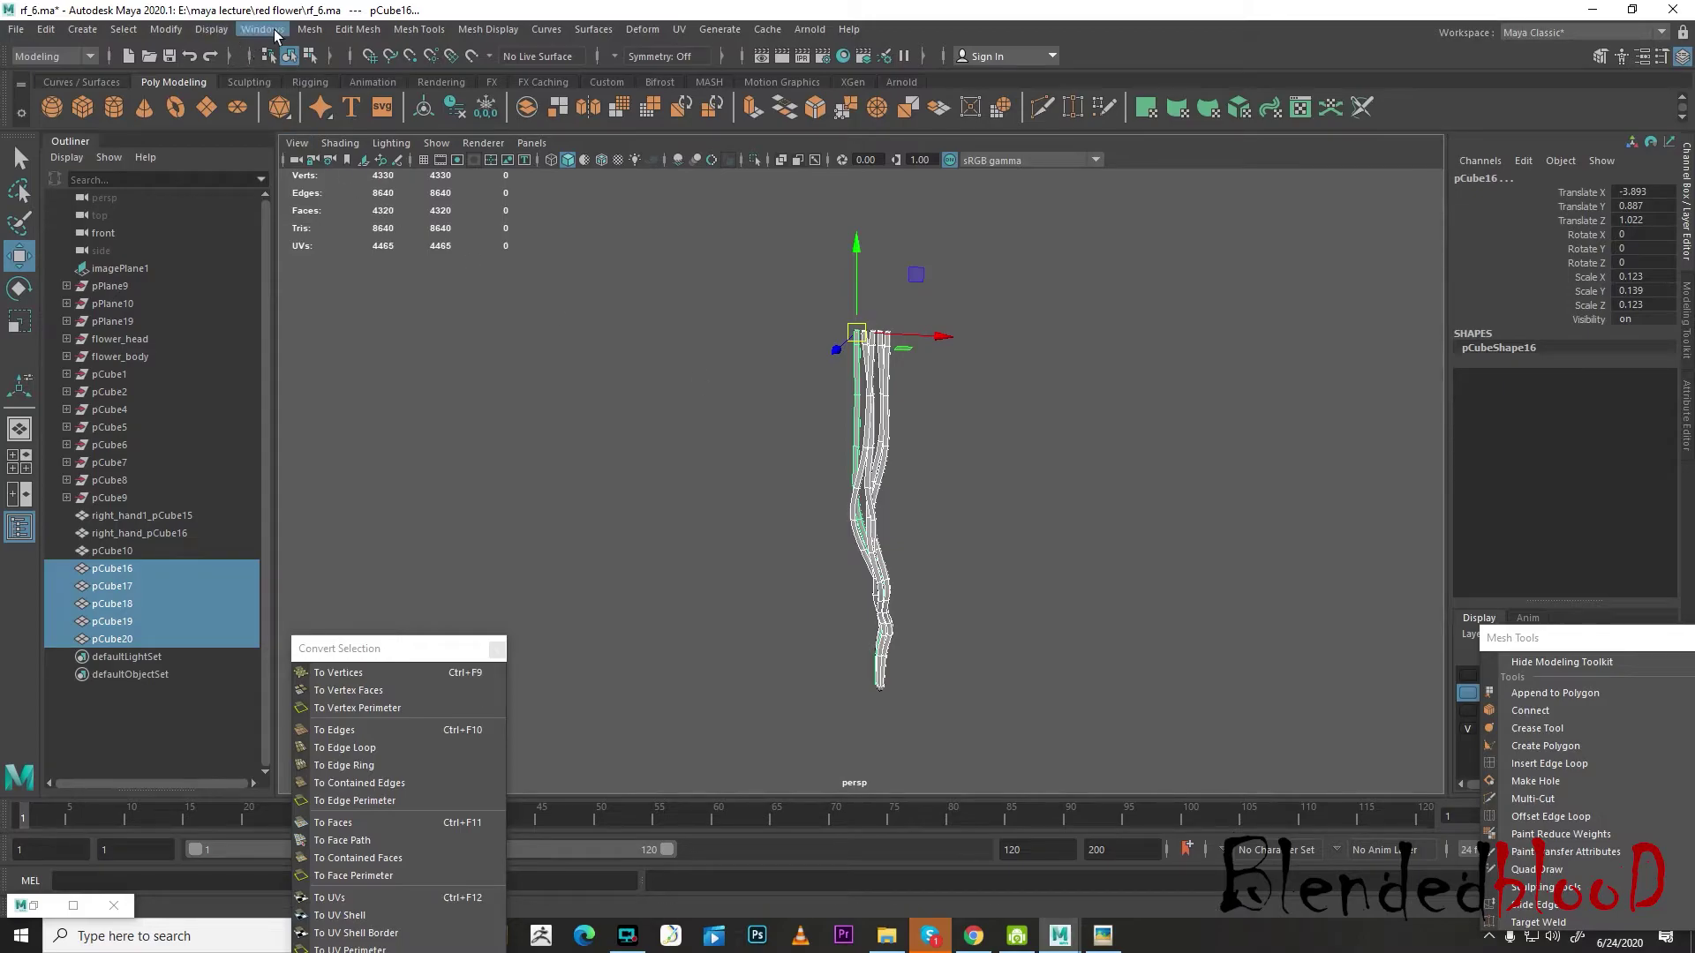
left_click(310, 33)
left_click(340, 92)
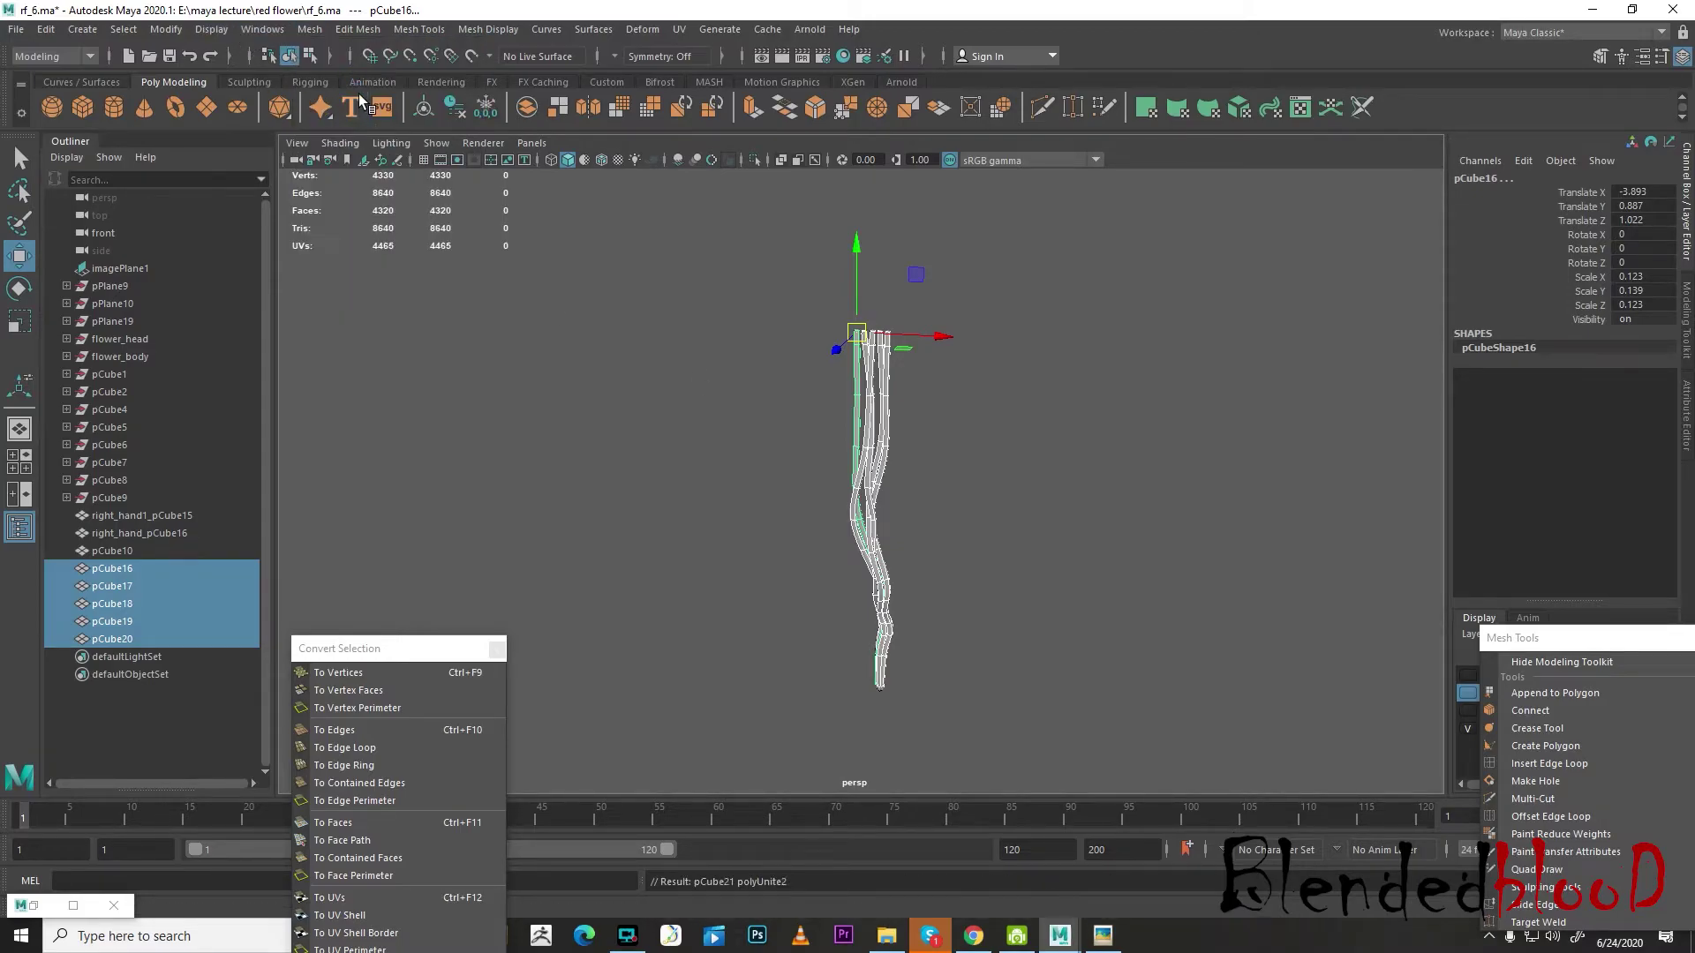
left_click(175, 33)
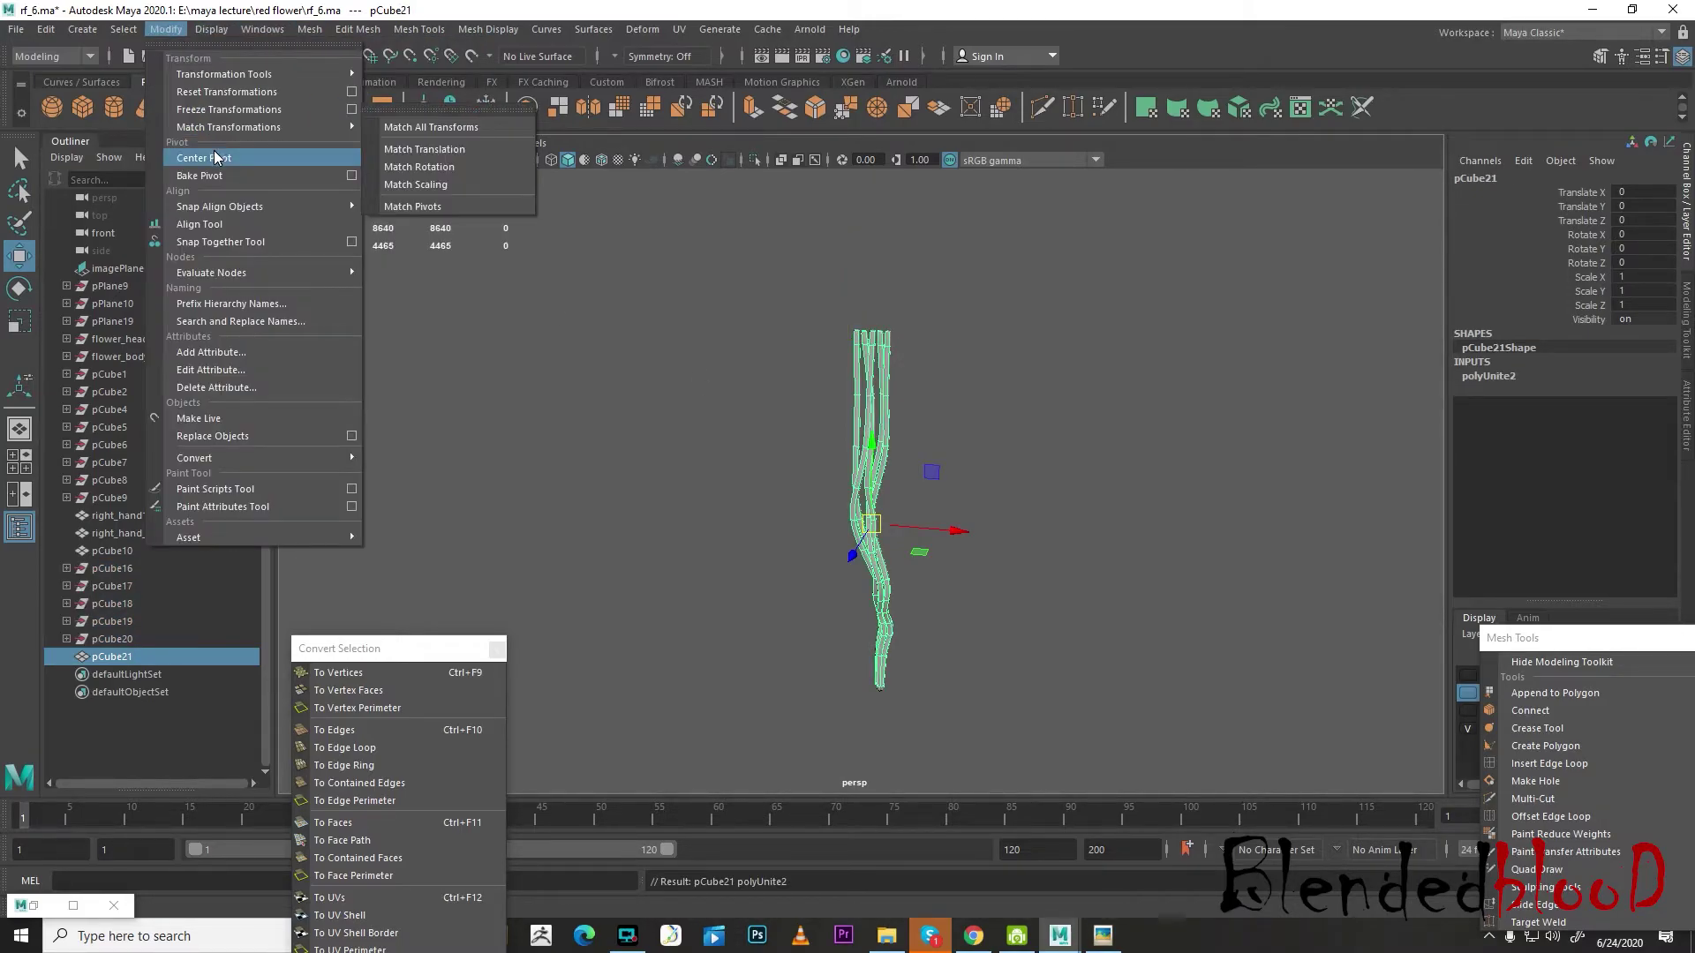
left_click(320, 159)
middle_click_drag(1054, 632, 1064, 490, "alt")
scroll(1024, 518, "up", 5)
scroll(1024, 522, "up", 5)
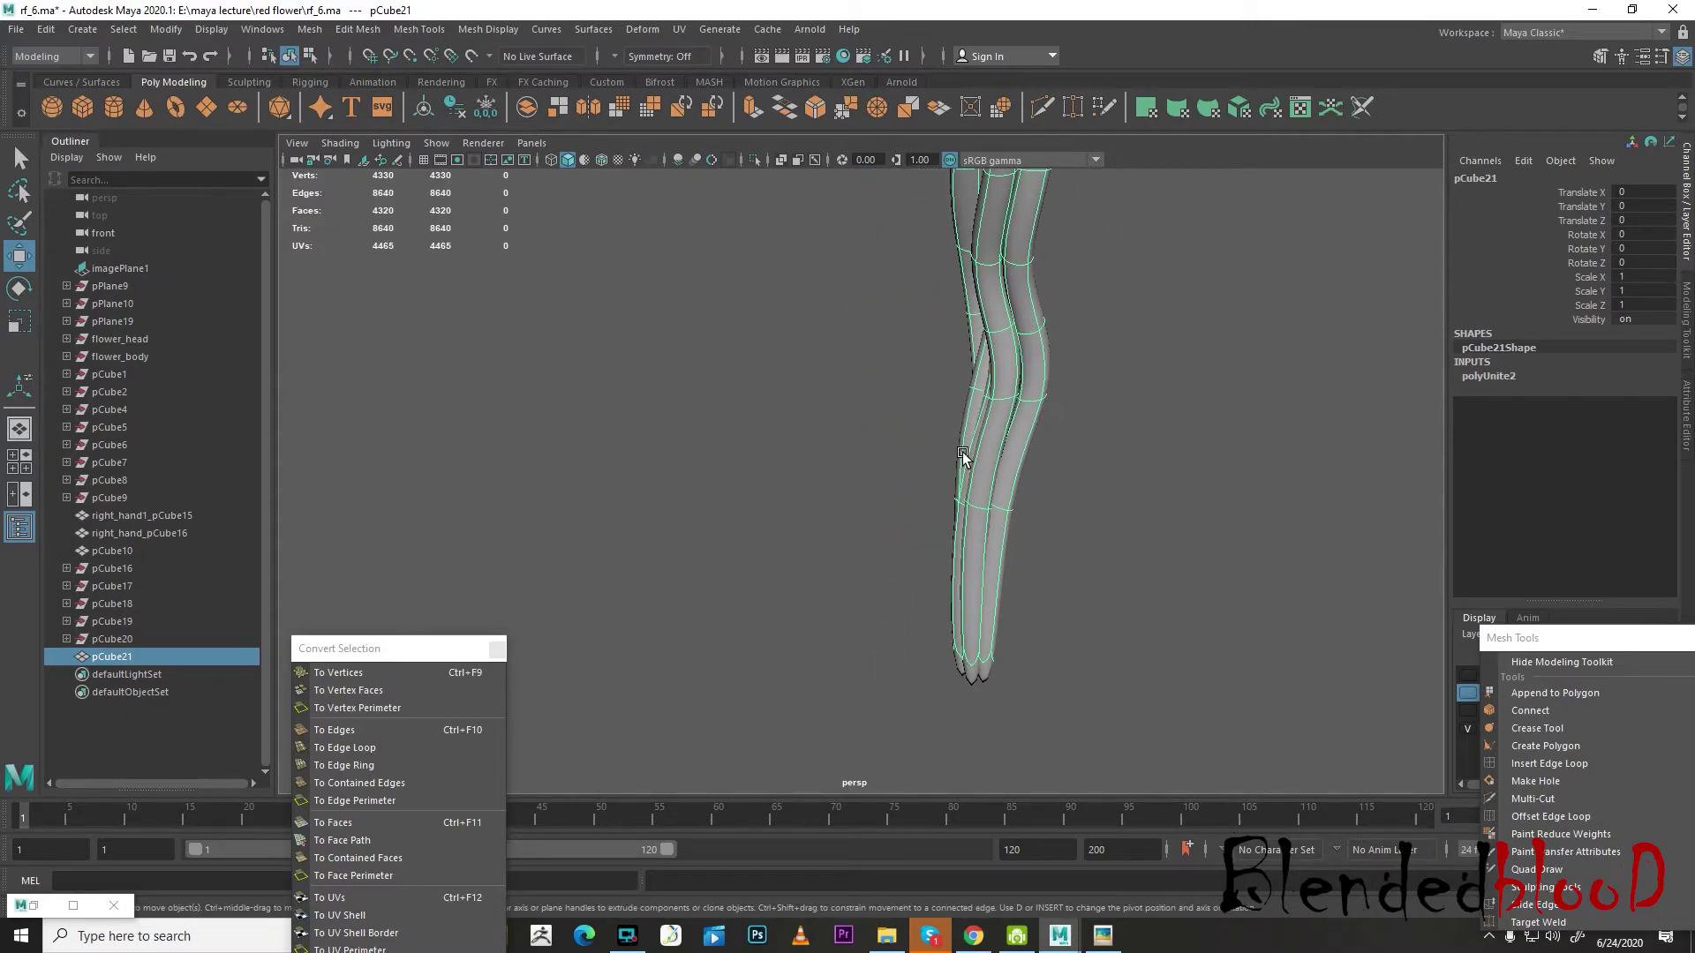
- Scale the combined root's lowest vertices nearly to a point, shrink the ring above slightly, and return to the smoothed object
right_click_drag(975, 448, 876, 452)
left_click_drag(864, 657, 1225, 817)
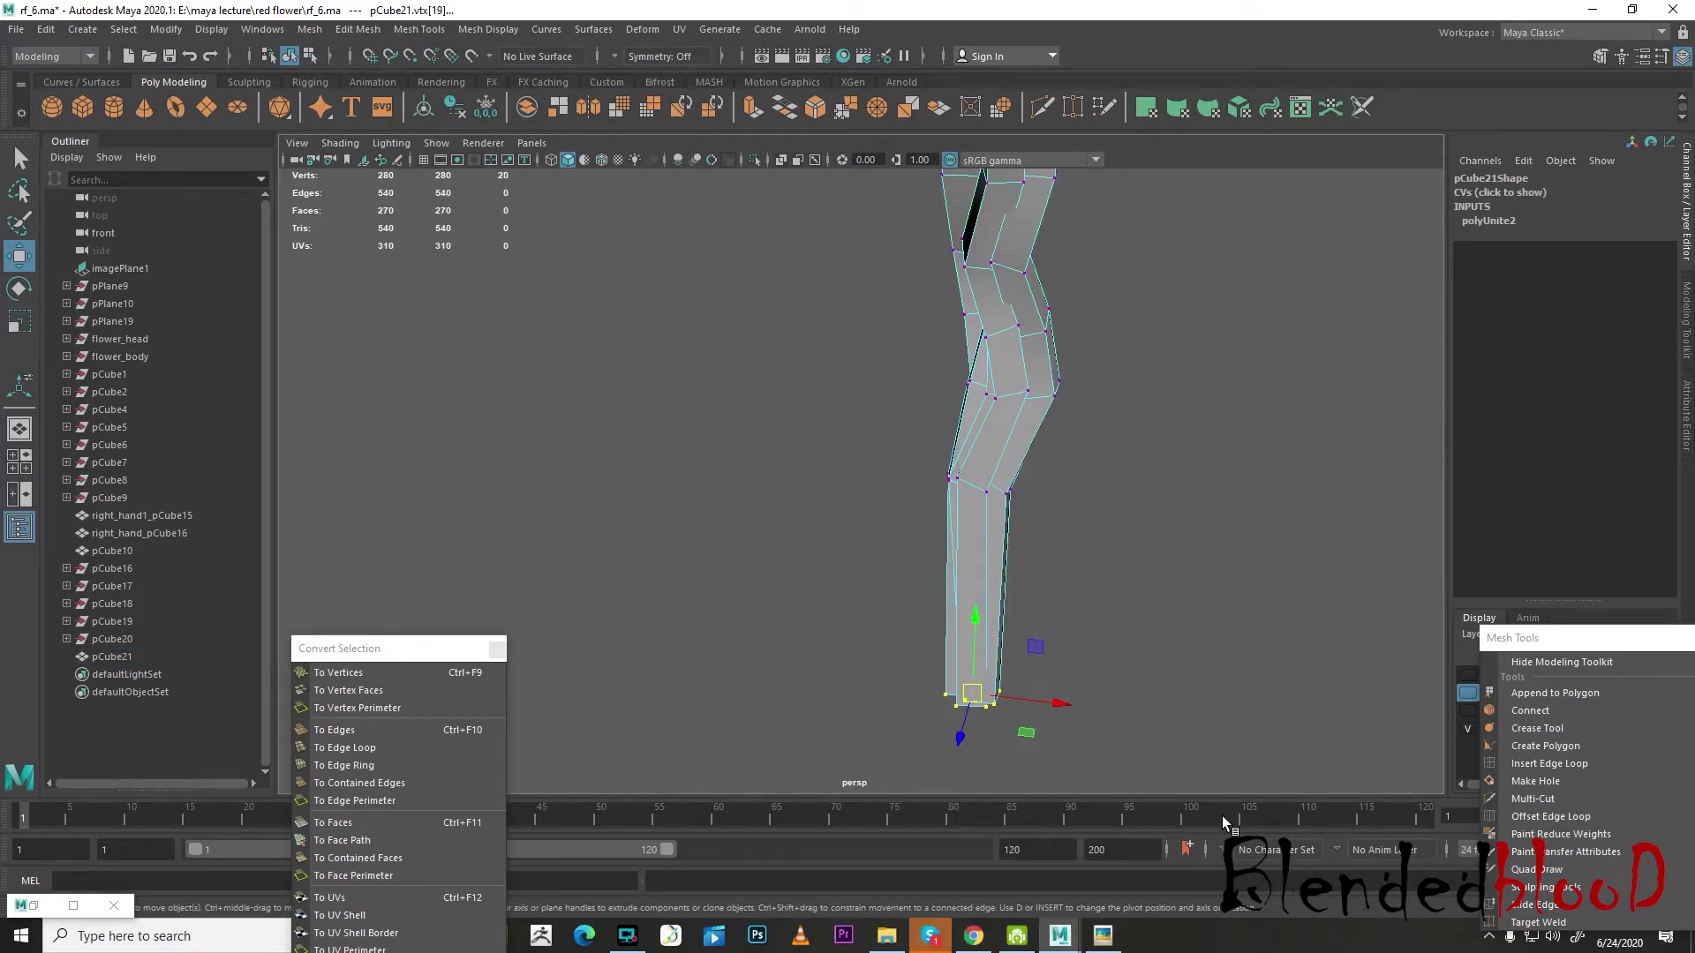
key("r")
left_click_drag(972, 692, 944, 678)
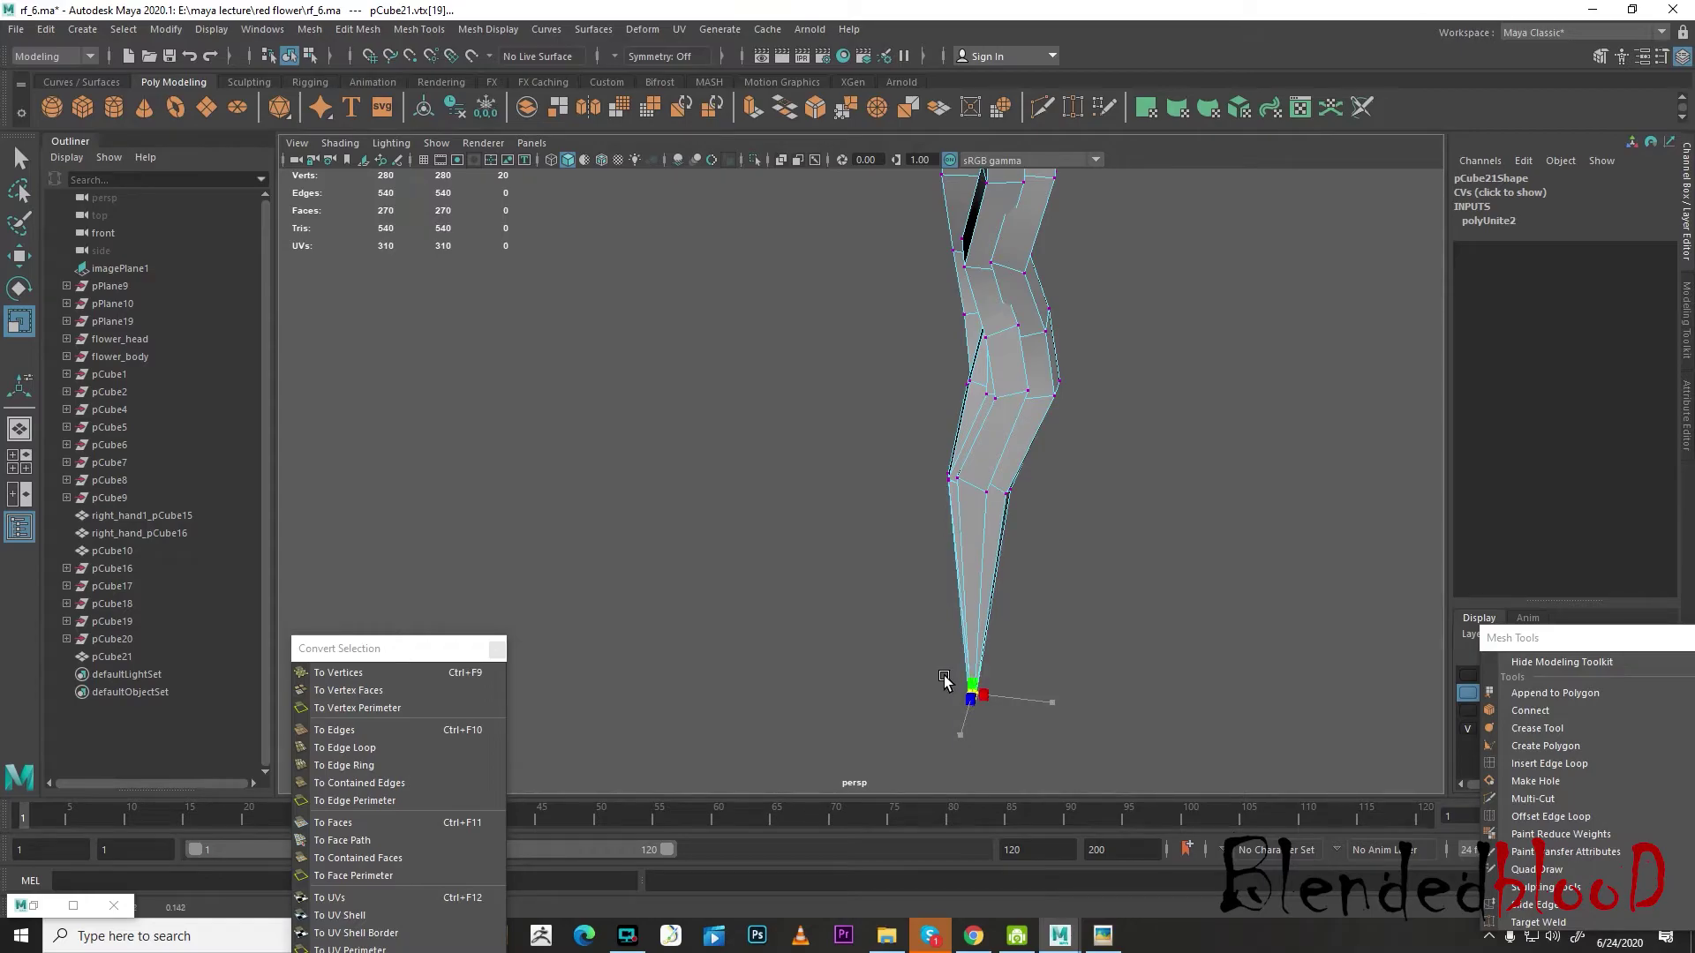
left_click_drag(890, 440, 1211, 612)
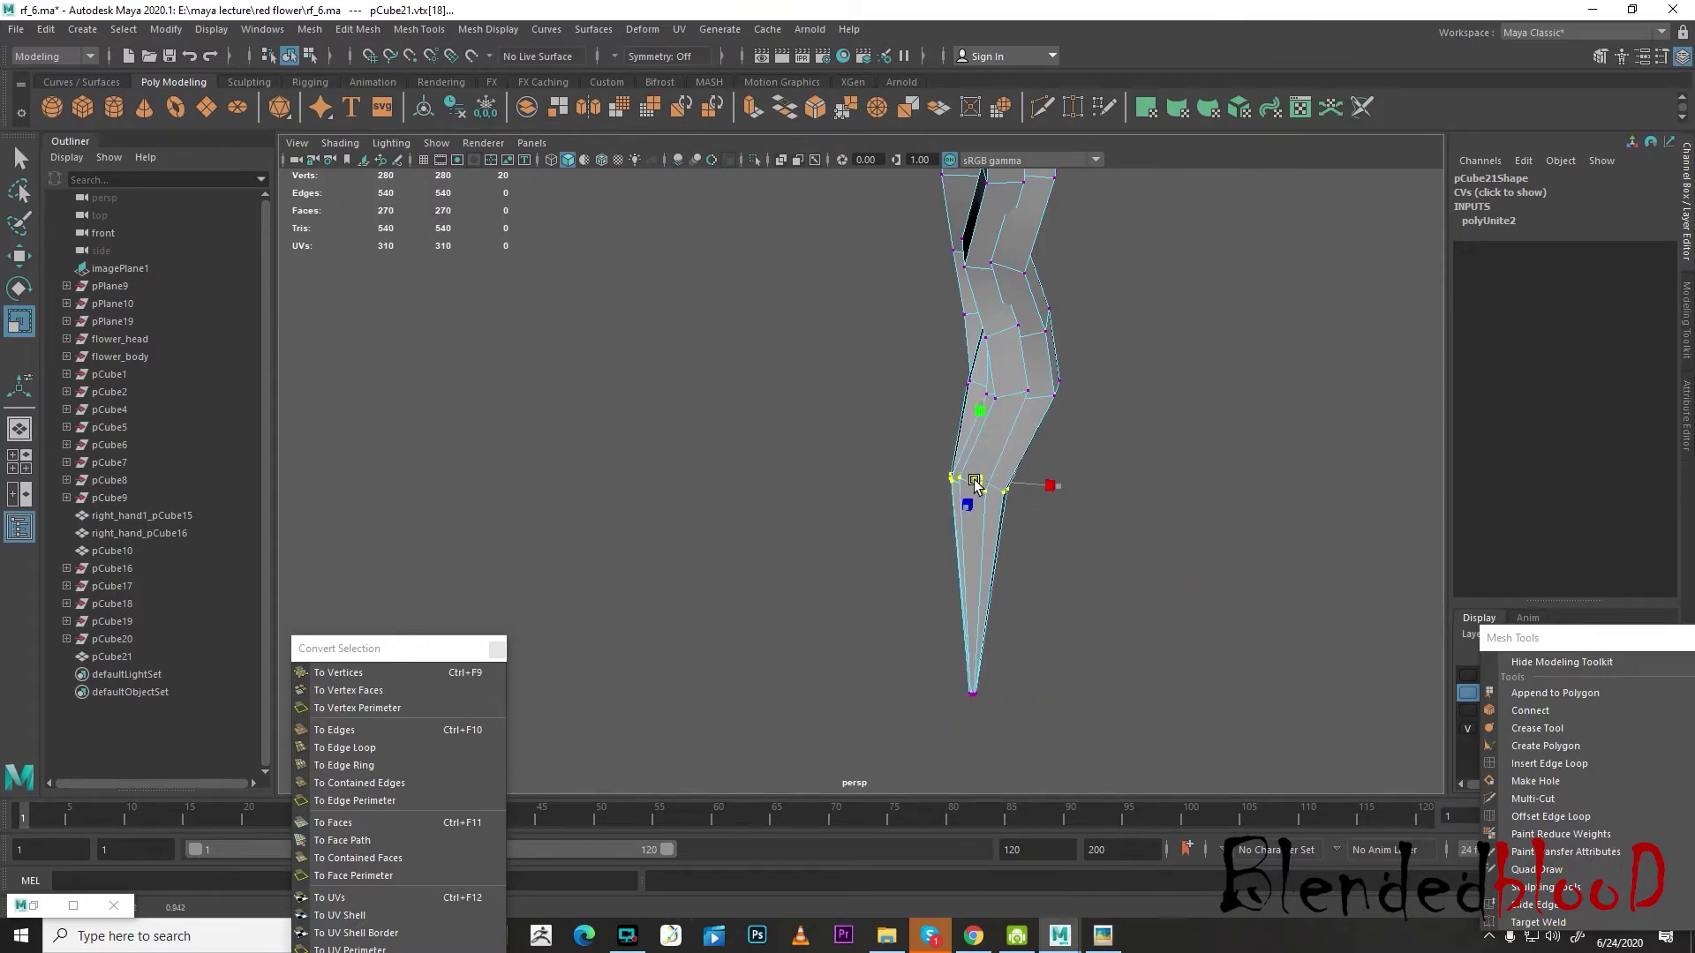
key("w")
key("3")
right_click_drag(1025, 446, 1109, 422)
left_click(1112, 405)
scroll(1110, 424, "down", 4)
scroll(1034, 491, "down", 4)
middle_click_drag(982, 375, 1013, 605, "alt")
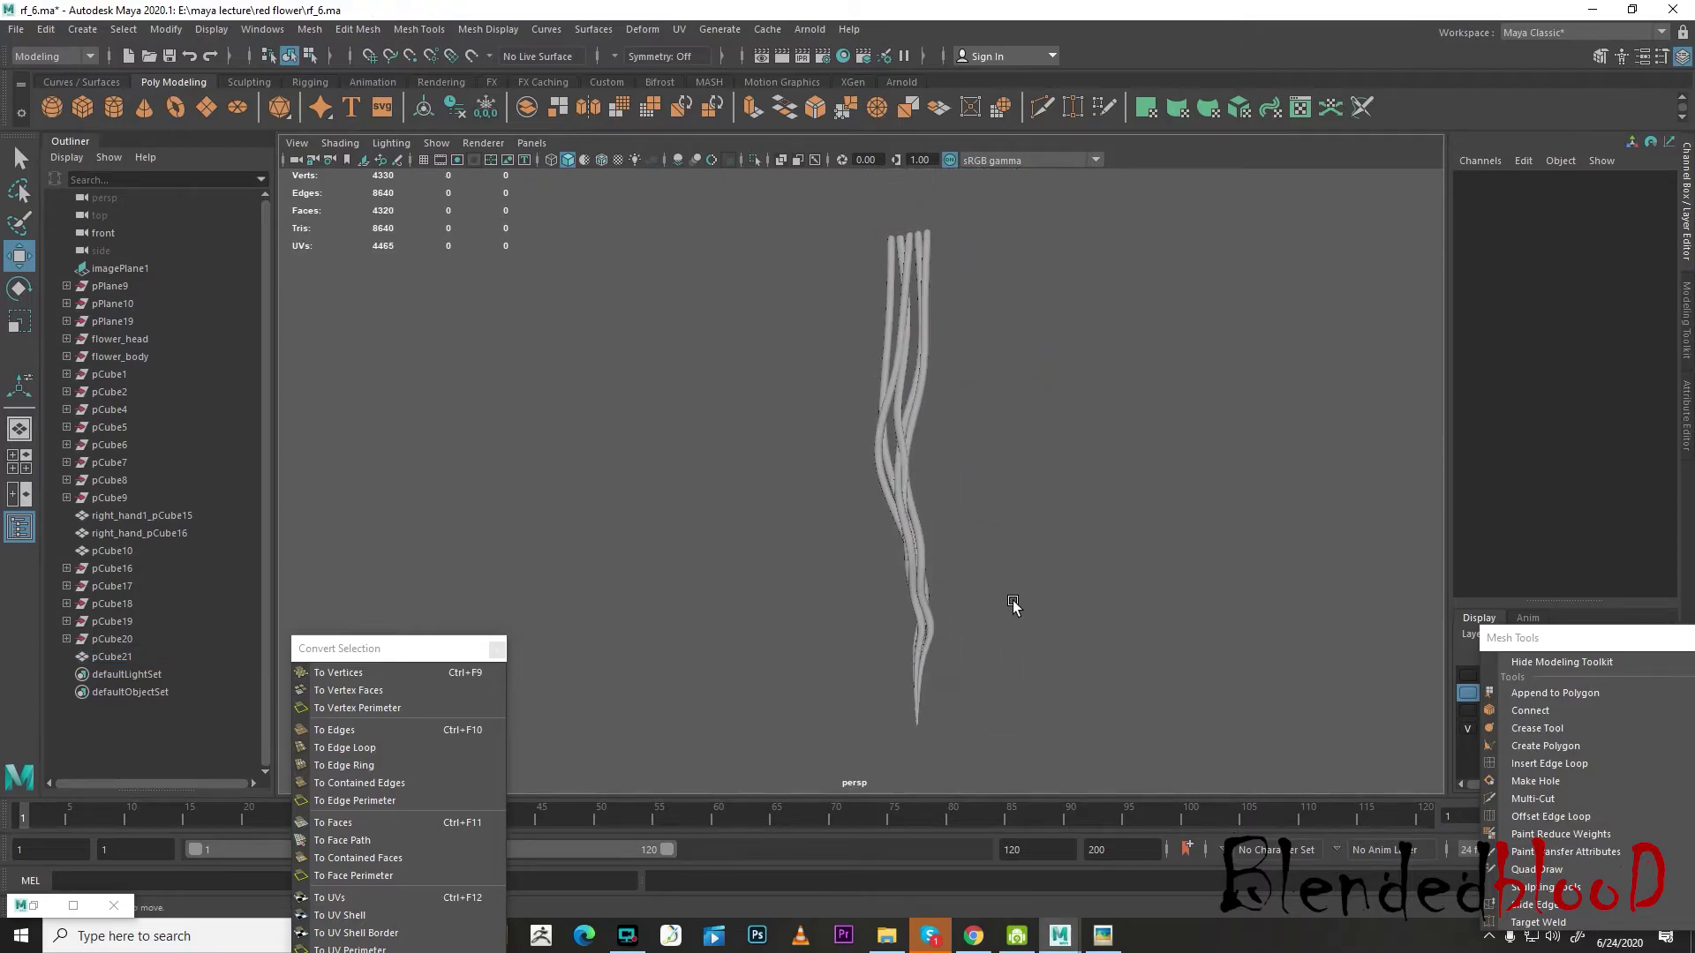
- Select an edge loop on the crossing strand above the root's middle bend and shift it slightly sideways in unsmoothed display
left_click_drag(855, 377, 1003, 463)
scroll(971, 389, "up", 3)
middle_click_drag(1056, 310, 957, 479, "alt")
scroll(920, 485, "up", 4)
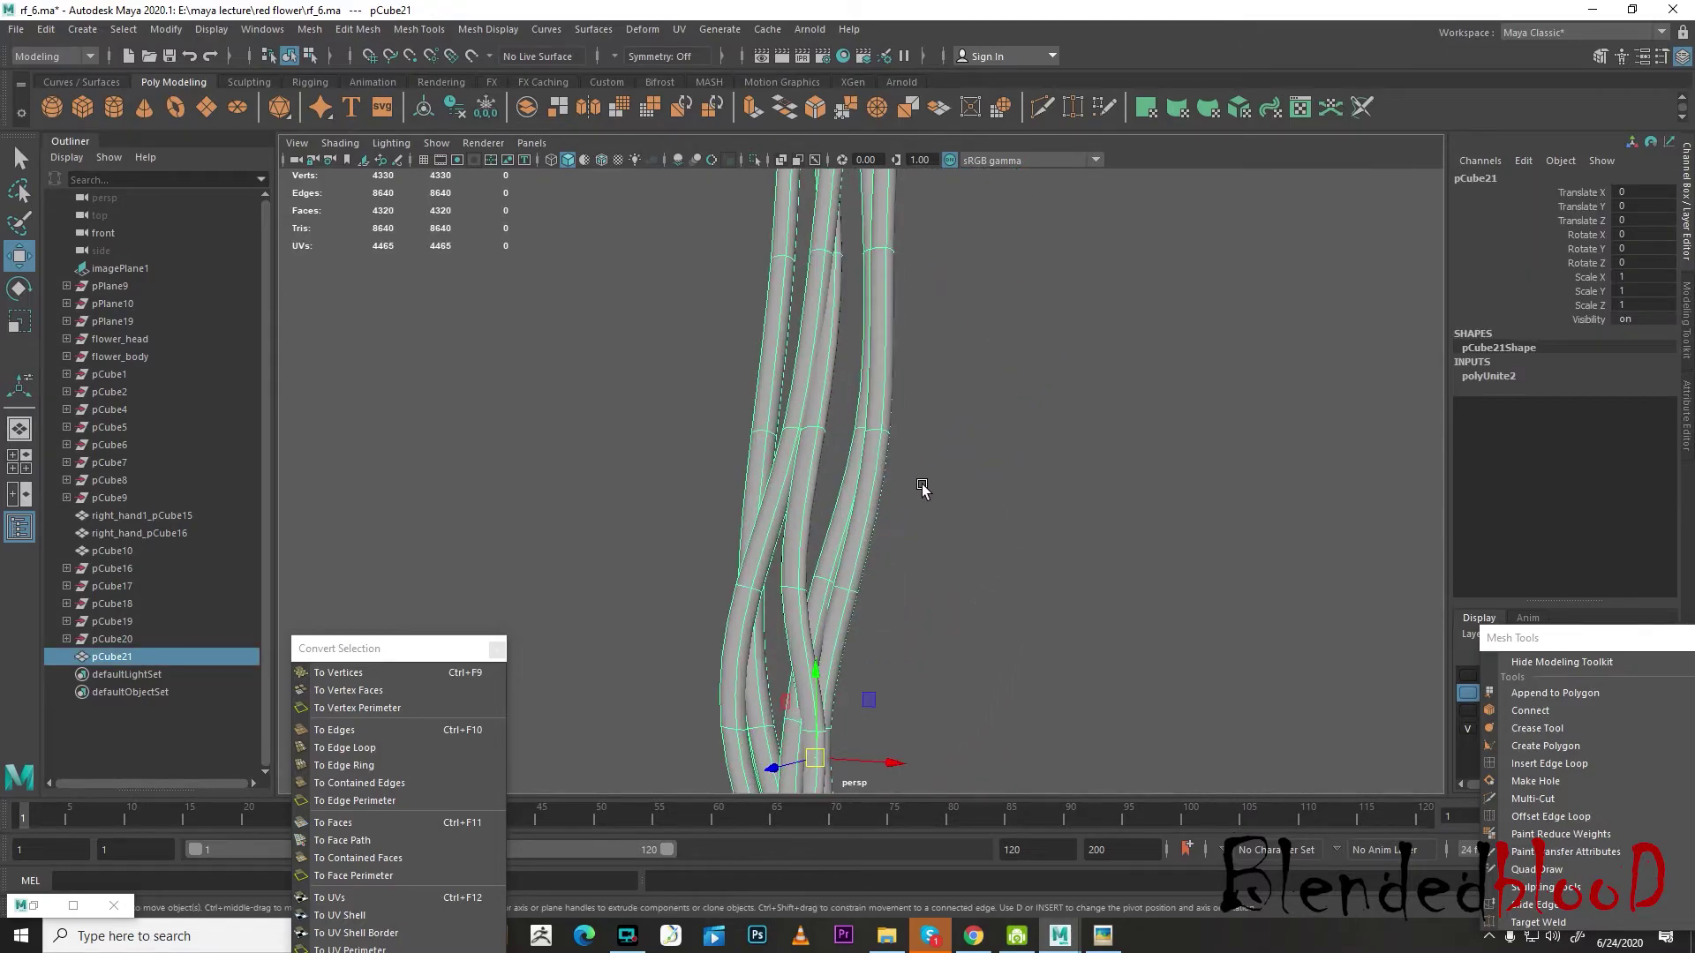
middle_click_drag(865, 424, 921, 468, "alt")
scroll(920, 466, "up", 1)
right_click_drag(918, 429, 918, 387)
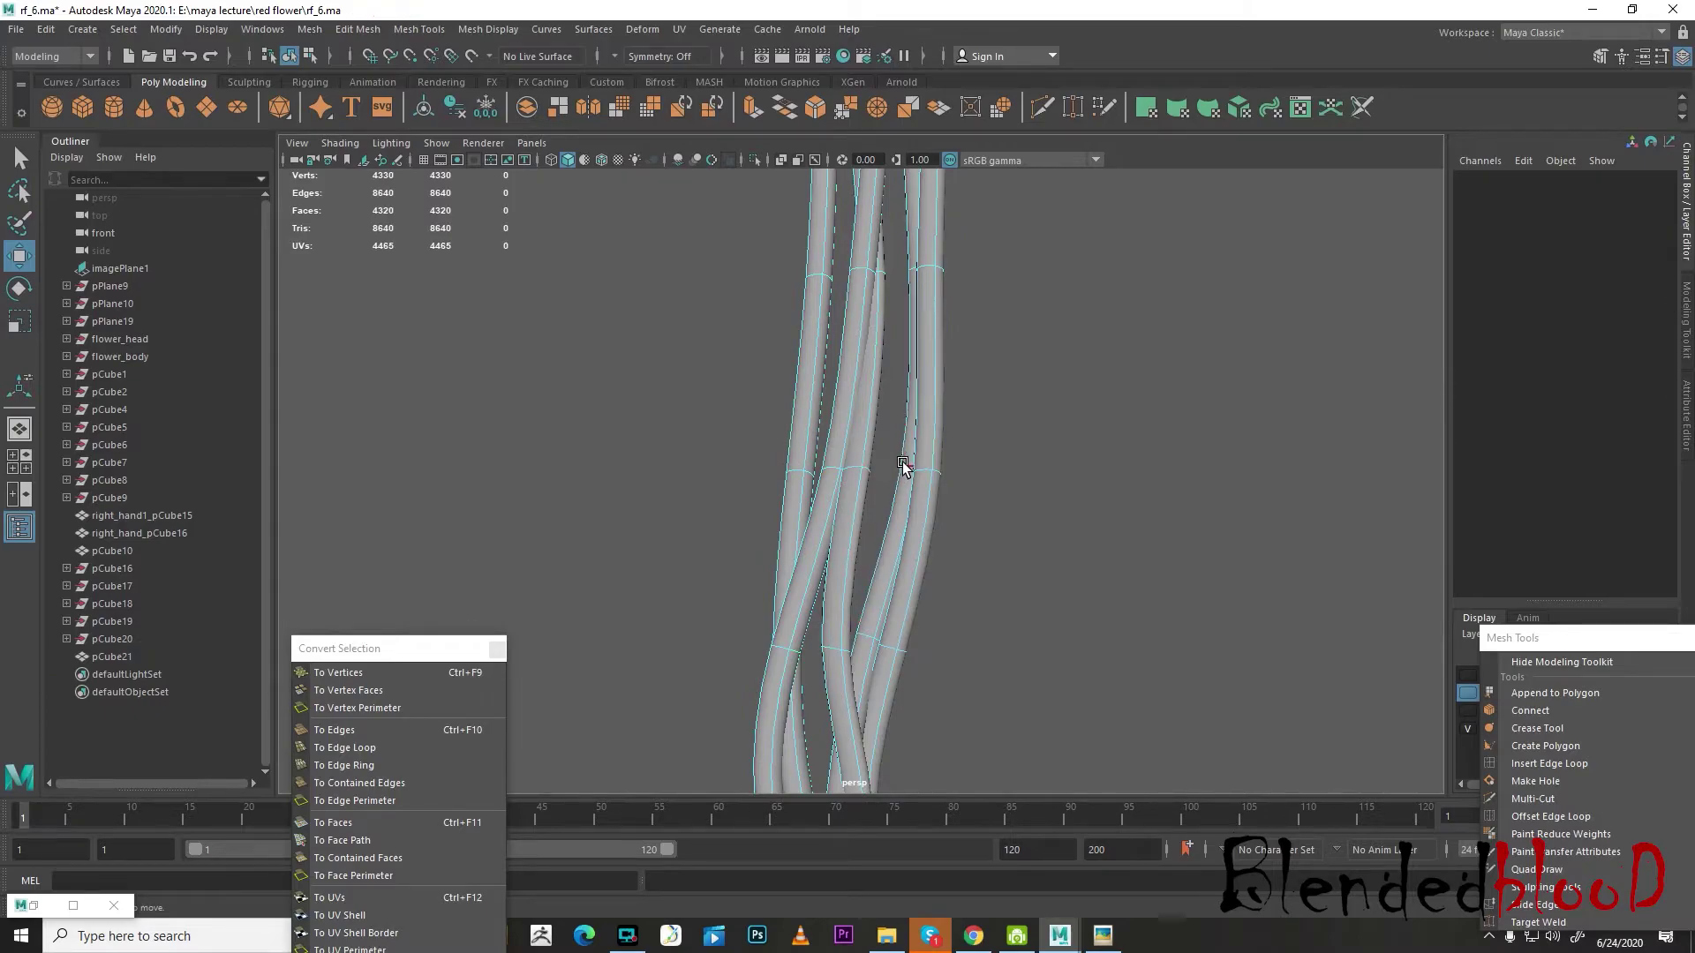
double_click(915, 472)
middle_click_drag(918, 488, 783, 360, "alt")
key("1")
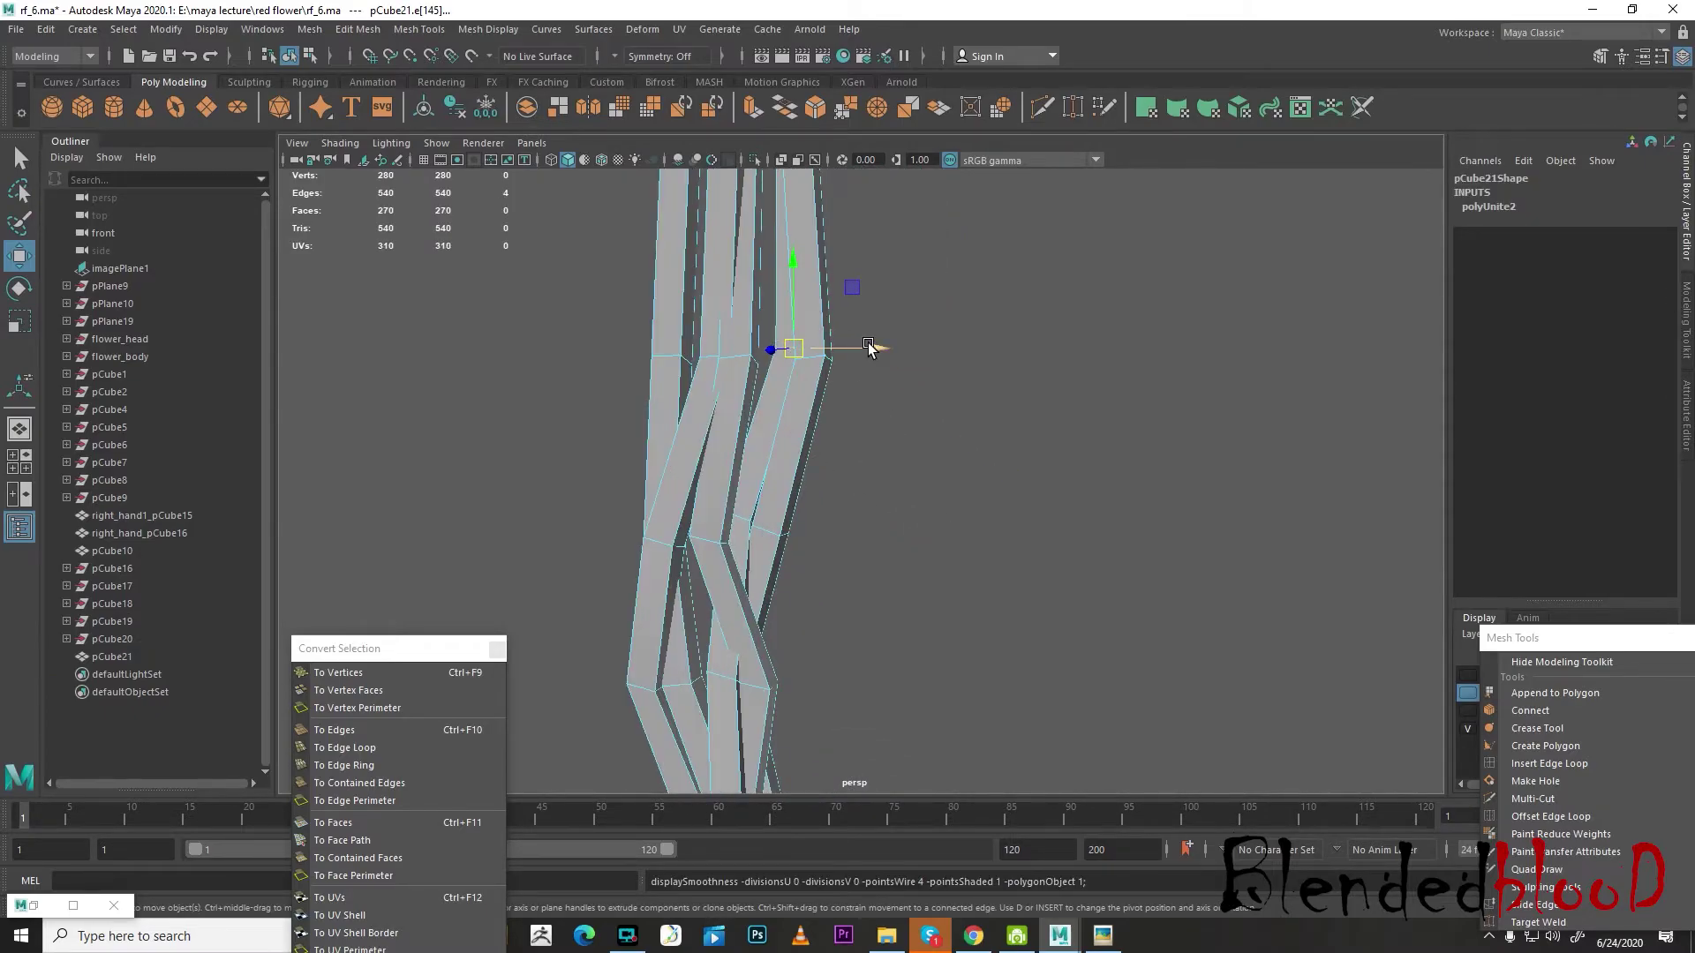
left_click_drag(849, 346, 843, 349)
- Shift edge loops on the upper strands of the combined root sideways to reduce their overlap
middle_click_drag(808, 354, 1025, 741, "alt")
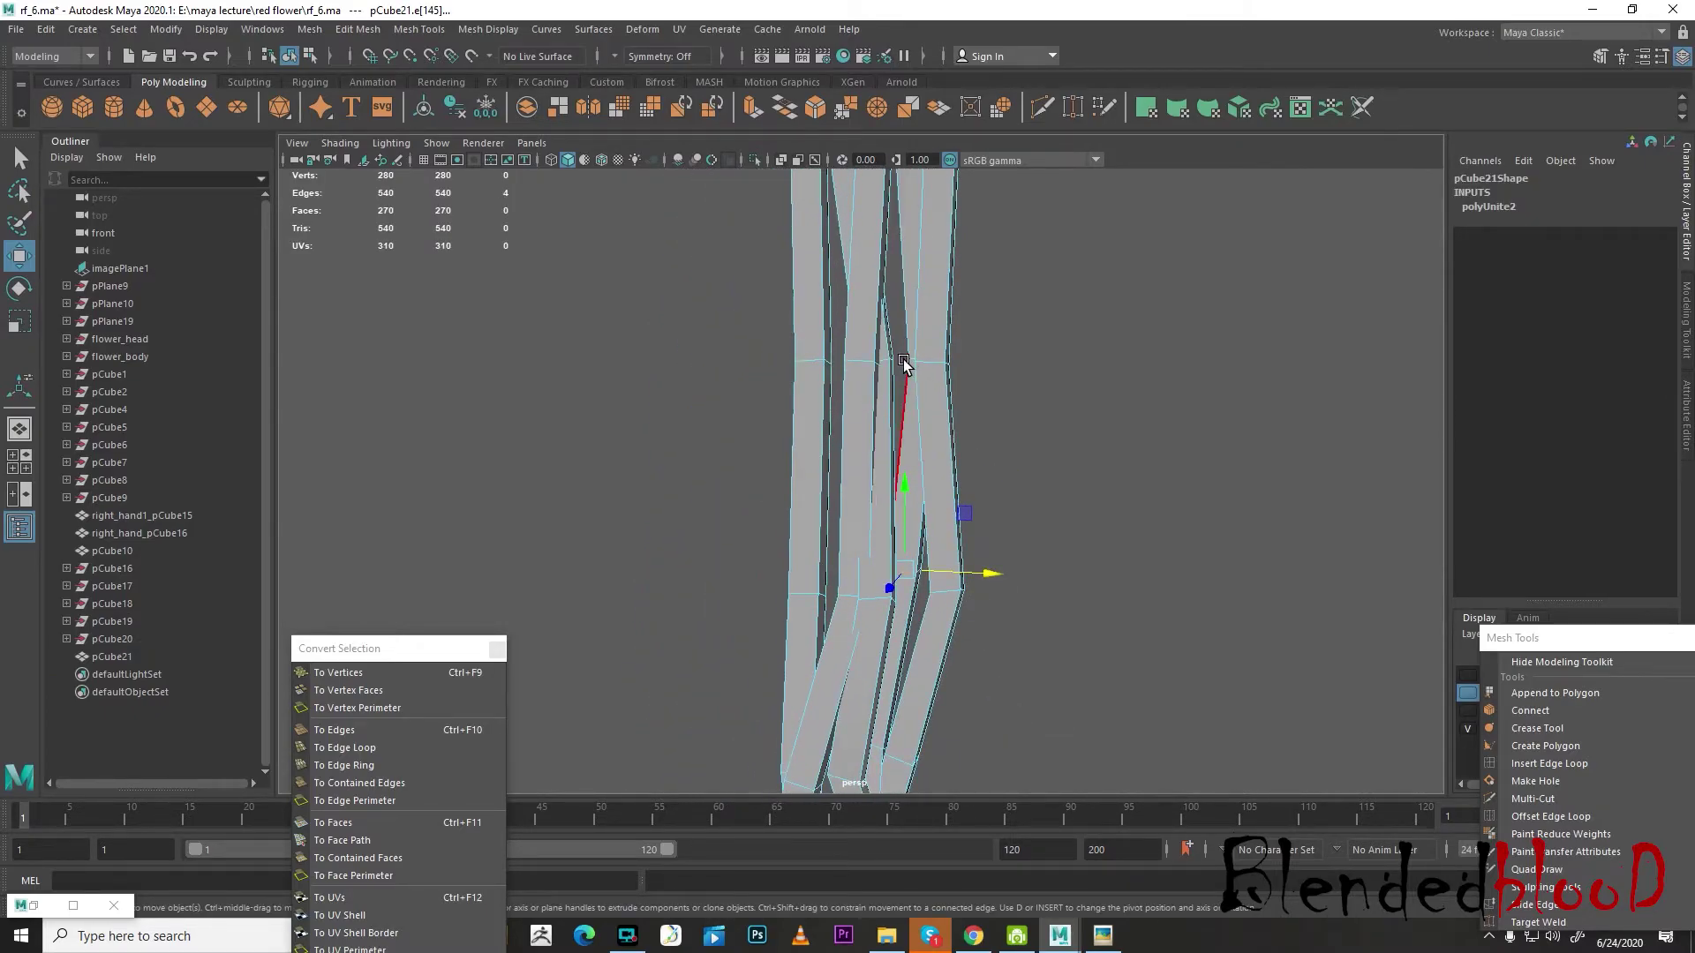
left_click_drag(983, 360, 965, 359)
middle_click_drag(922, 390, 980, 534, "alt")
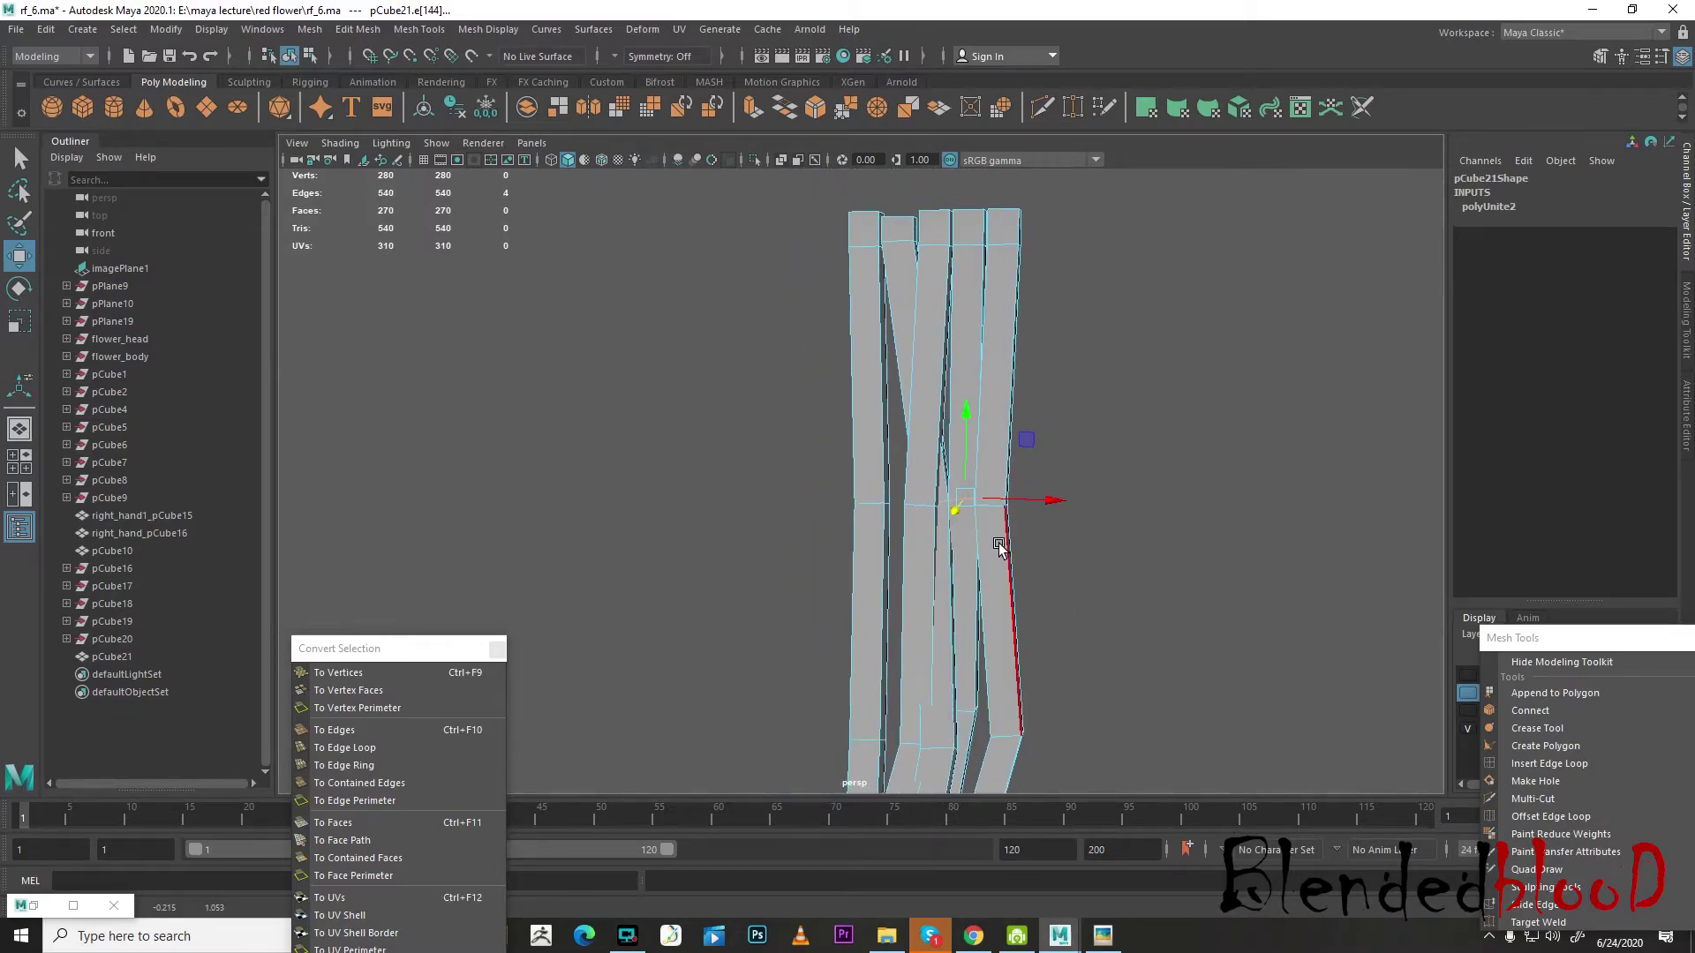
scroll(984, 534, "up", 2)
left_click_drag(1010, 522, 986, 519)
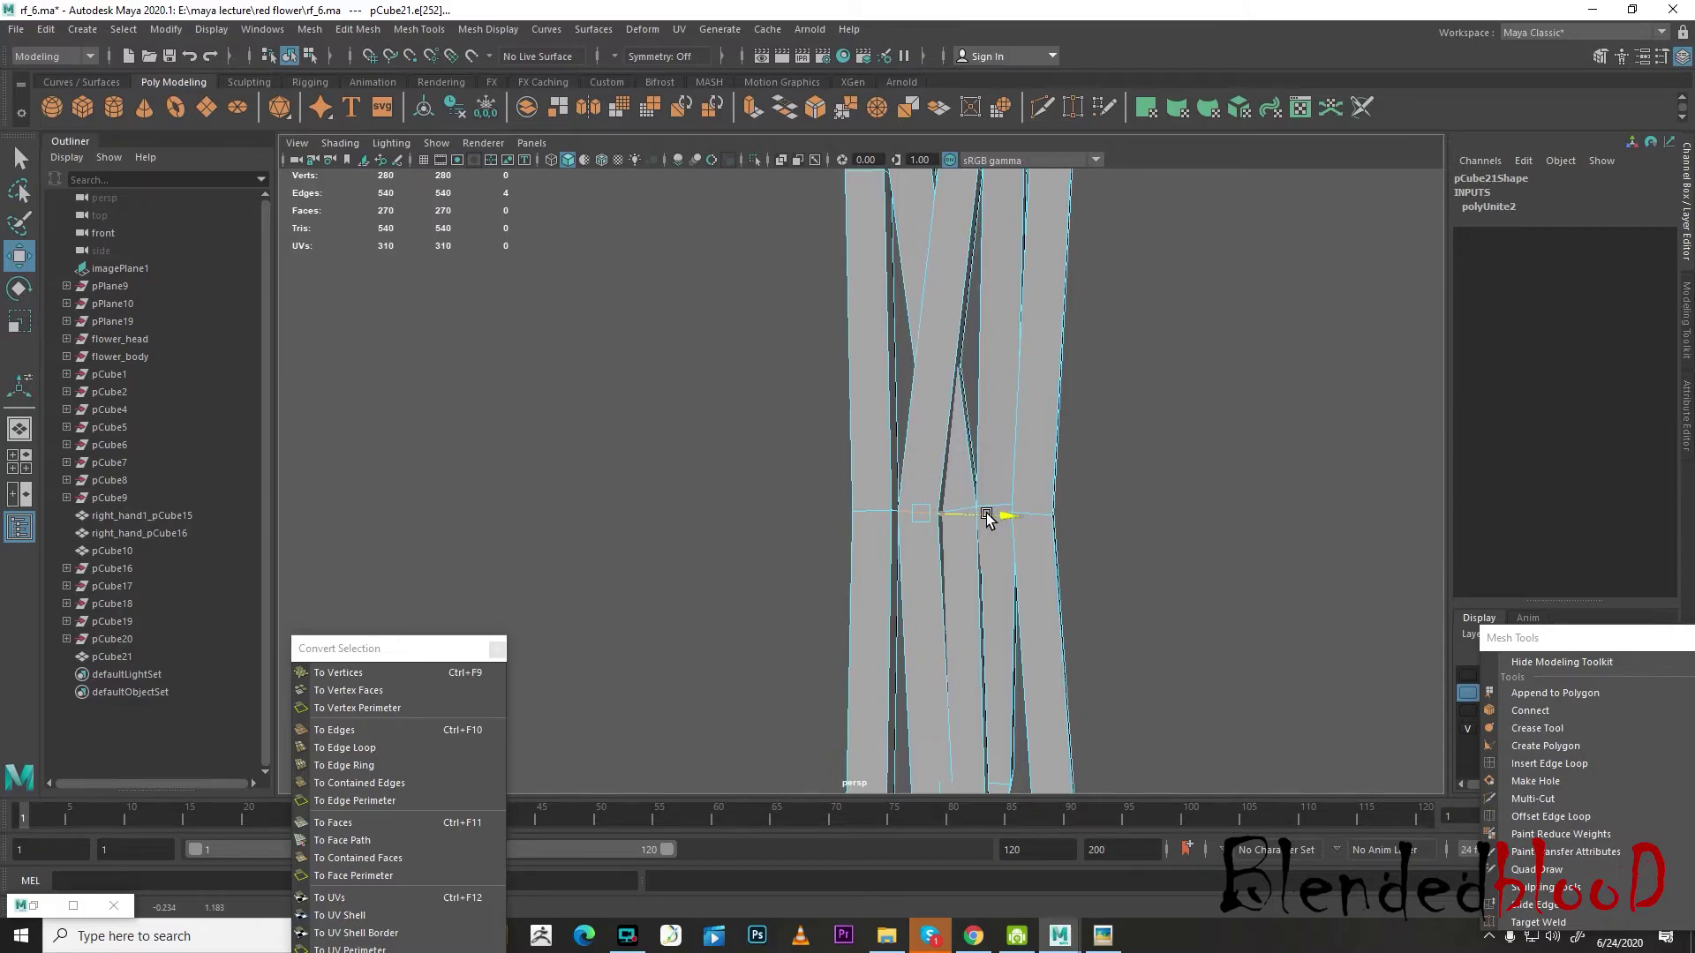
- Reposition the edge loops where the upper strands start to bend, then restore the smooth preview and object mode
scroll(984, 501, "down", 1)
middle_click_drag(968, 522, 971, 402, "alt")
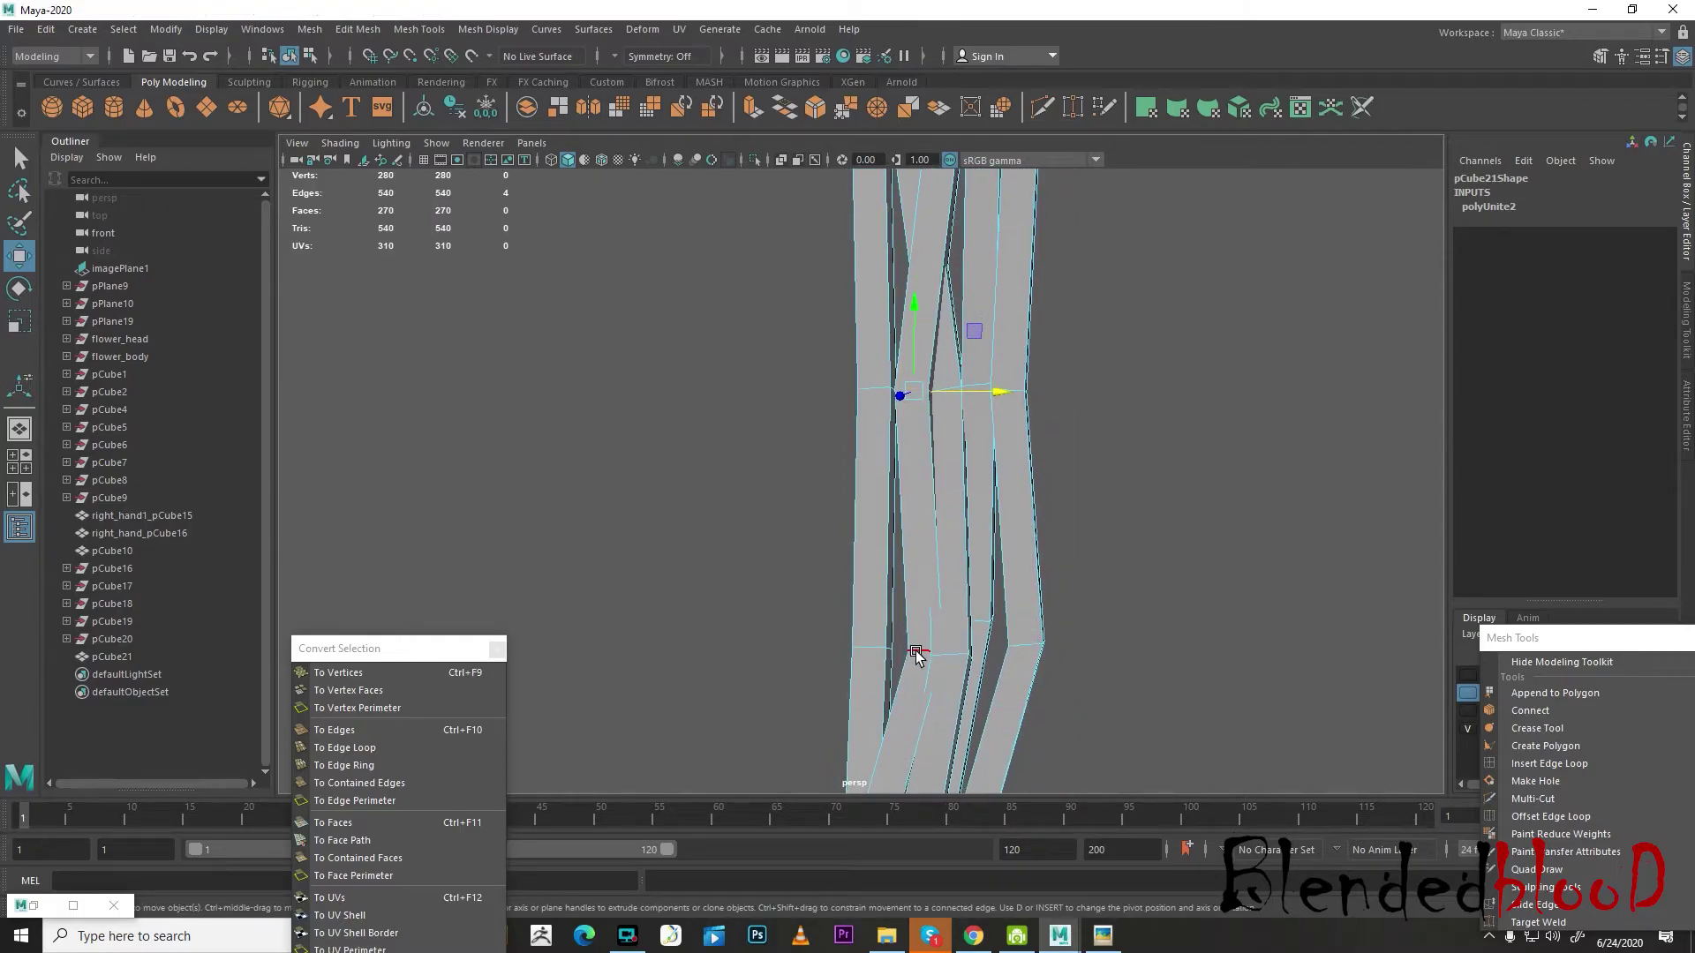
middle_click_drag(1006, 645, 1018, 541, "alt")
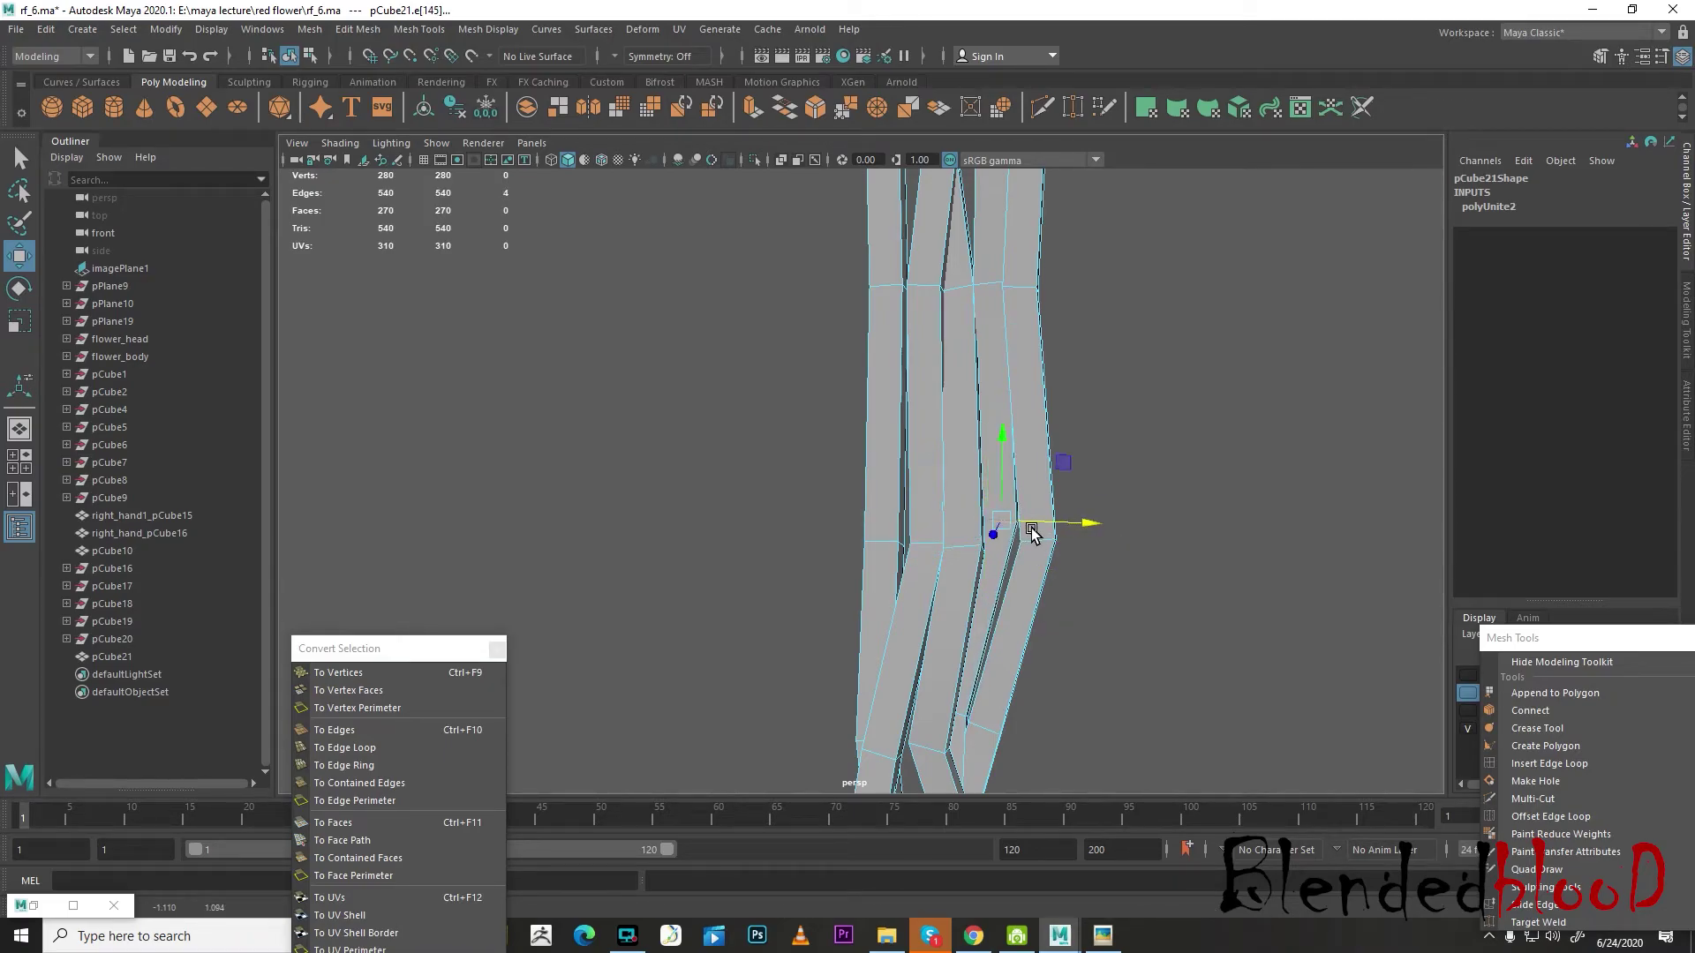
left_click_drag(1031, 530, 1029, 530)
key("3")
scroll(1024, 532, "down", 5)
middle_click_drag(984, 596, 1023, 371, "alt")
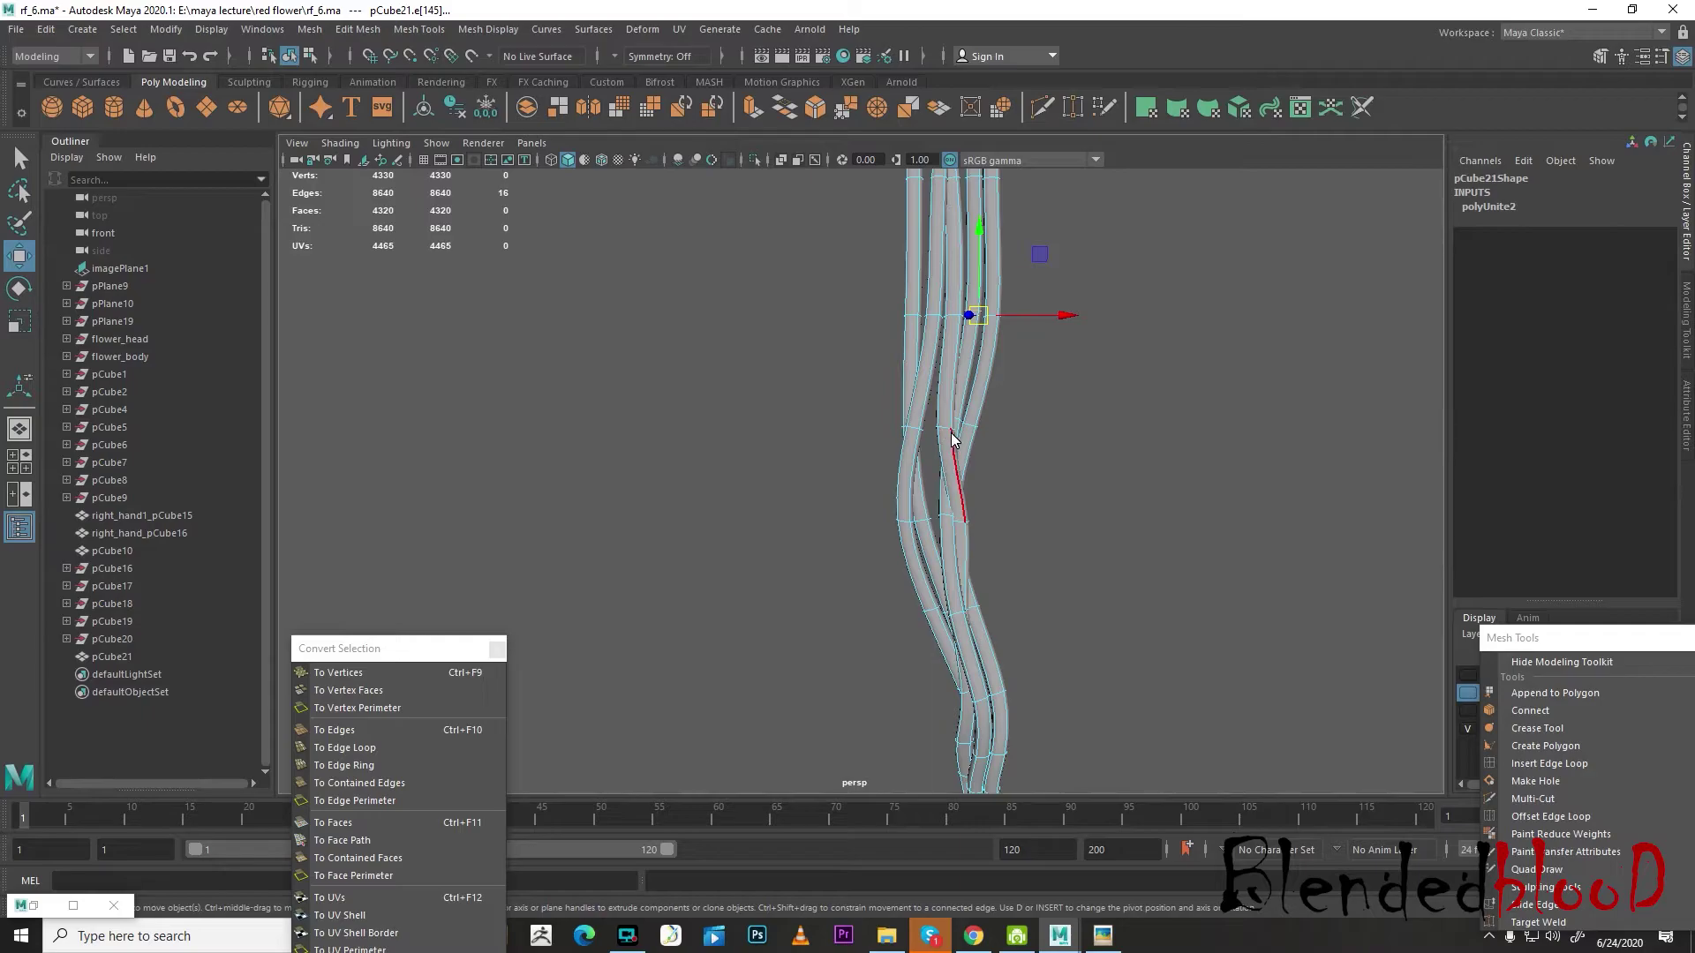
right_click_drag(952, 434, 1056, 390)
scroll(1055, 389, "down", 5)
left_click(1055, 389)
left_click_drag(1082, 609, 941, 604, "alt")
- In the front view, move the combined root about 1.2 units along X toward the neighbouring root in the reference
key("space")
scroll(791, 618, "up", 3)
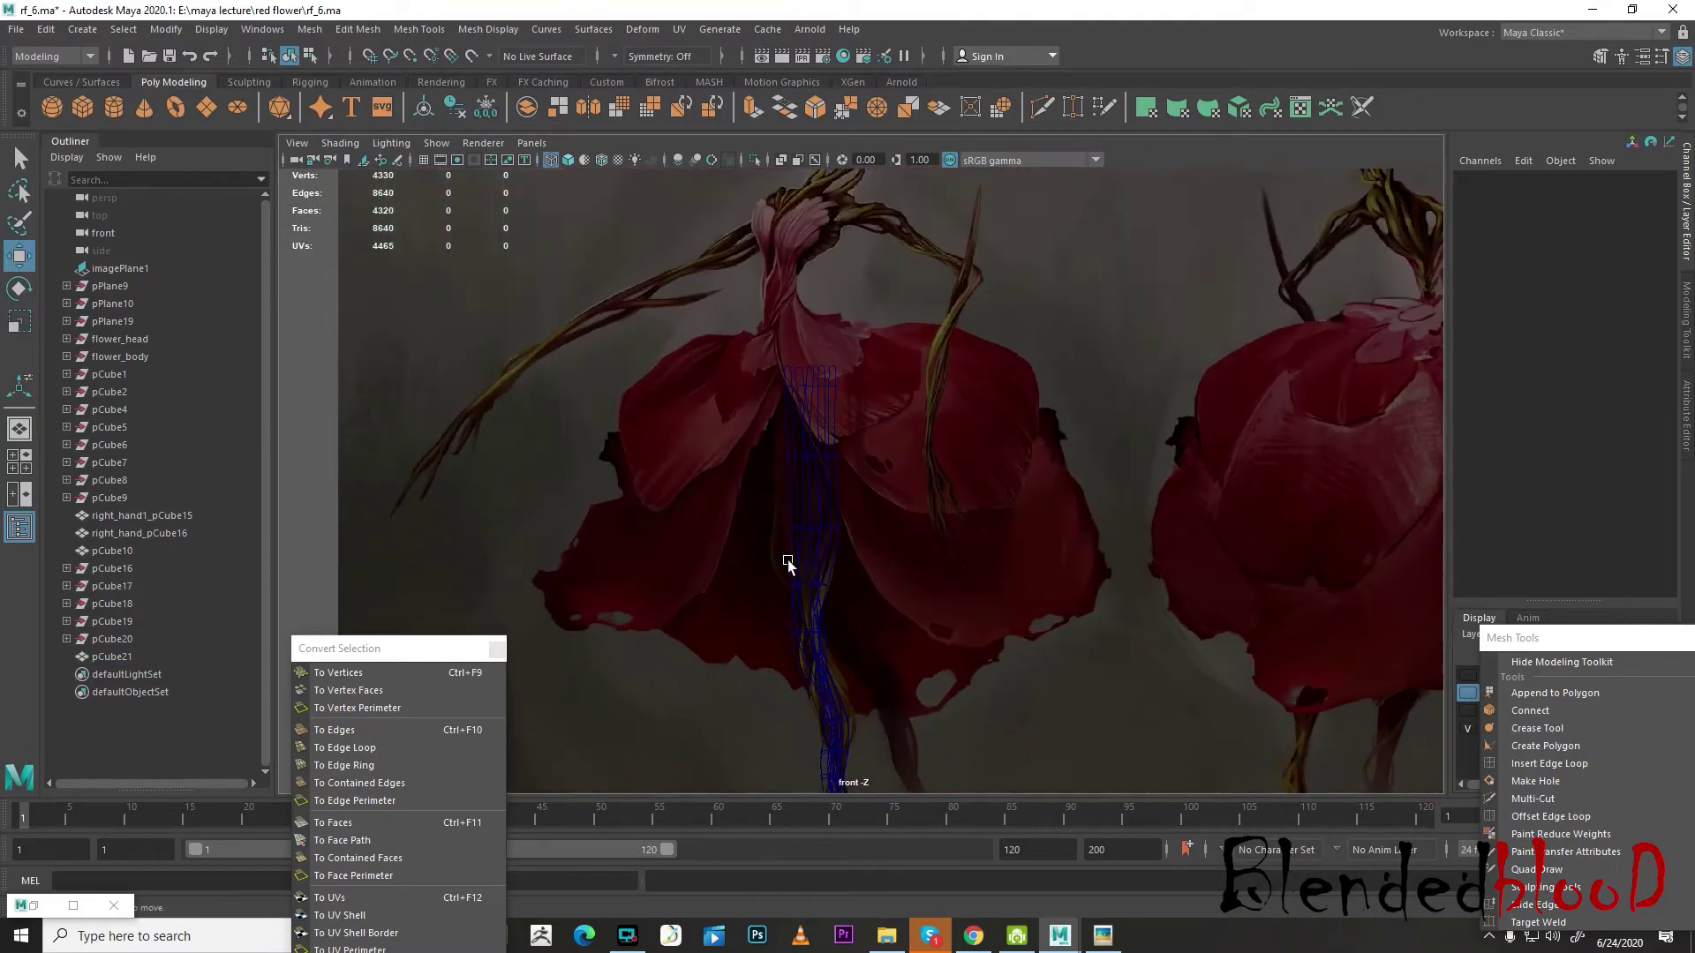
left_click(803, 477)
scroll(918, 543, "up", 4)
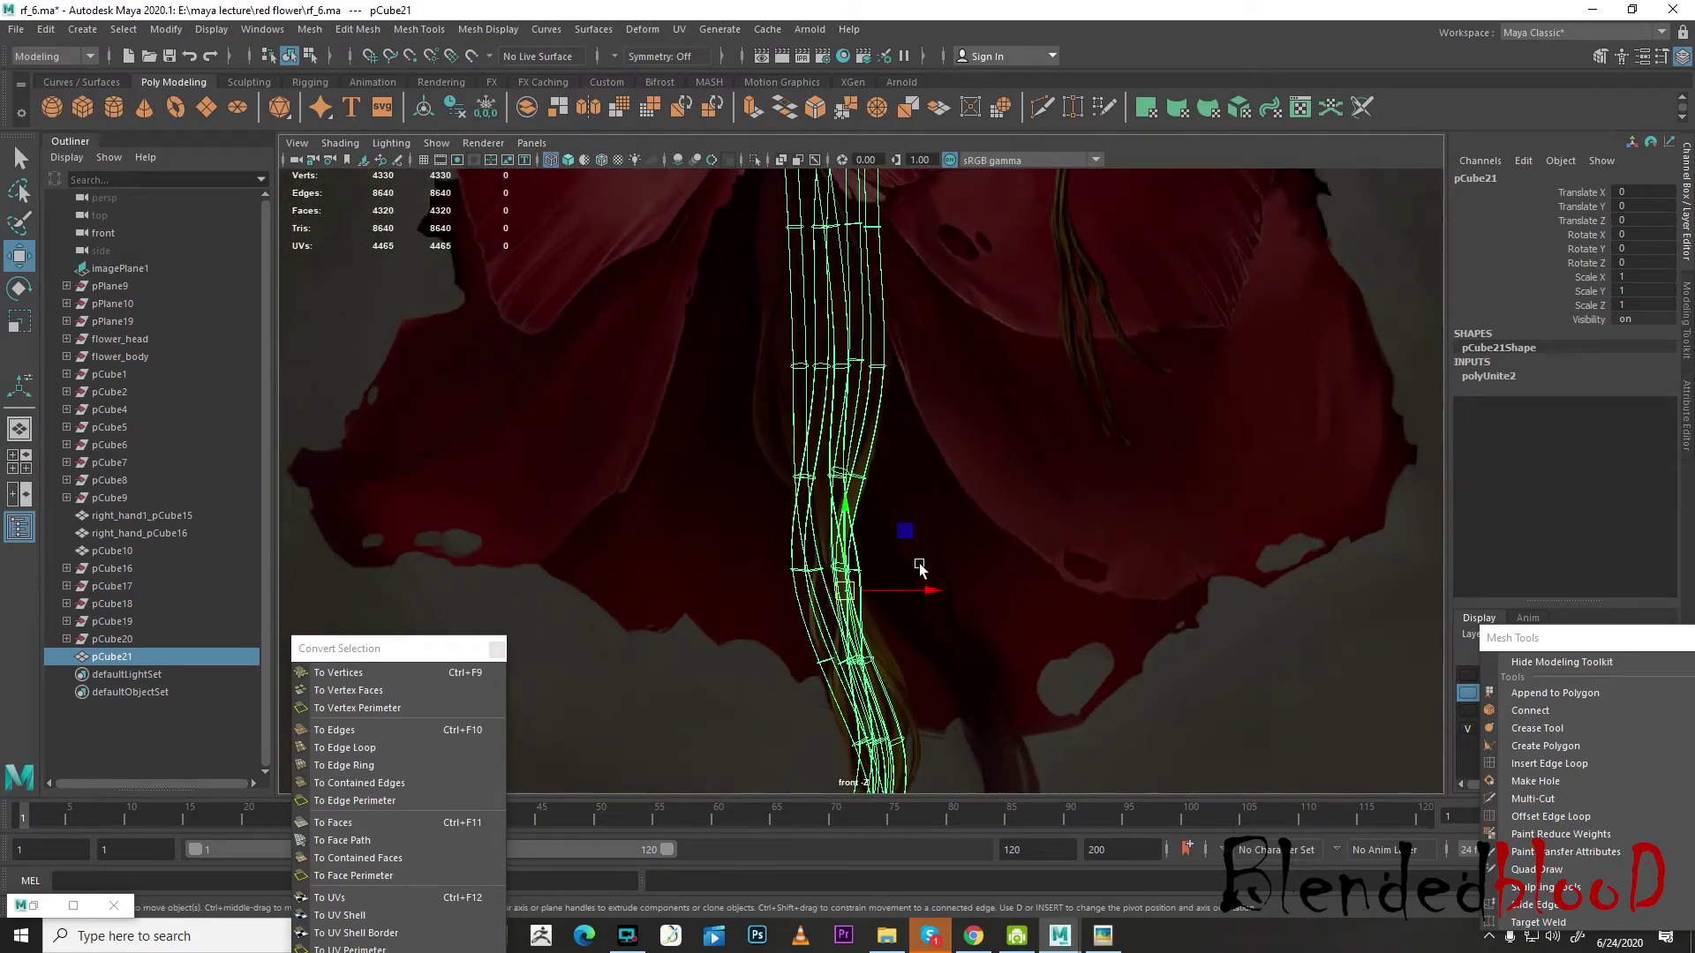
scroll(918, 563, "down", 5)
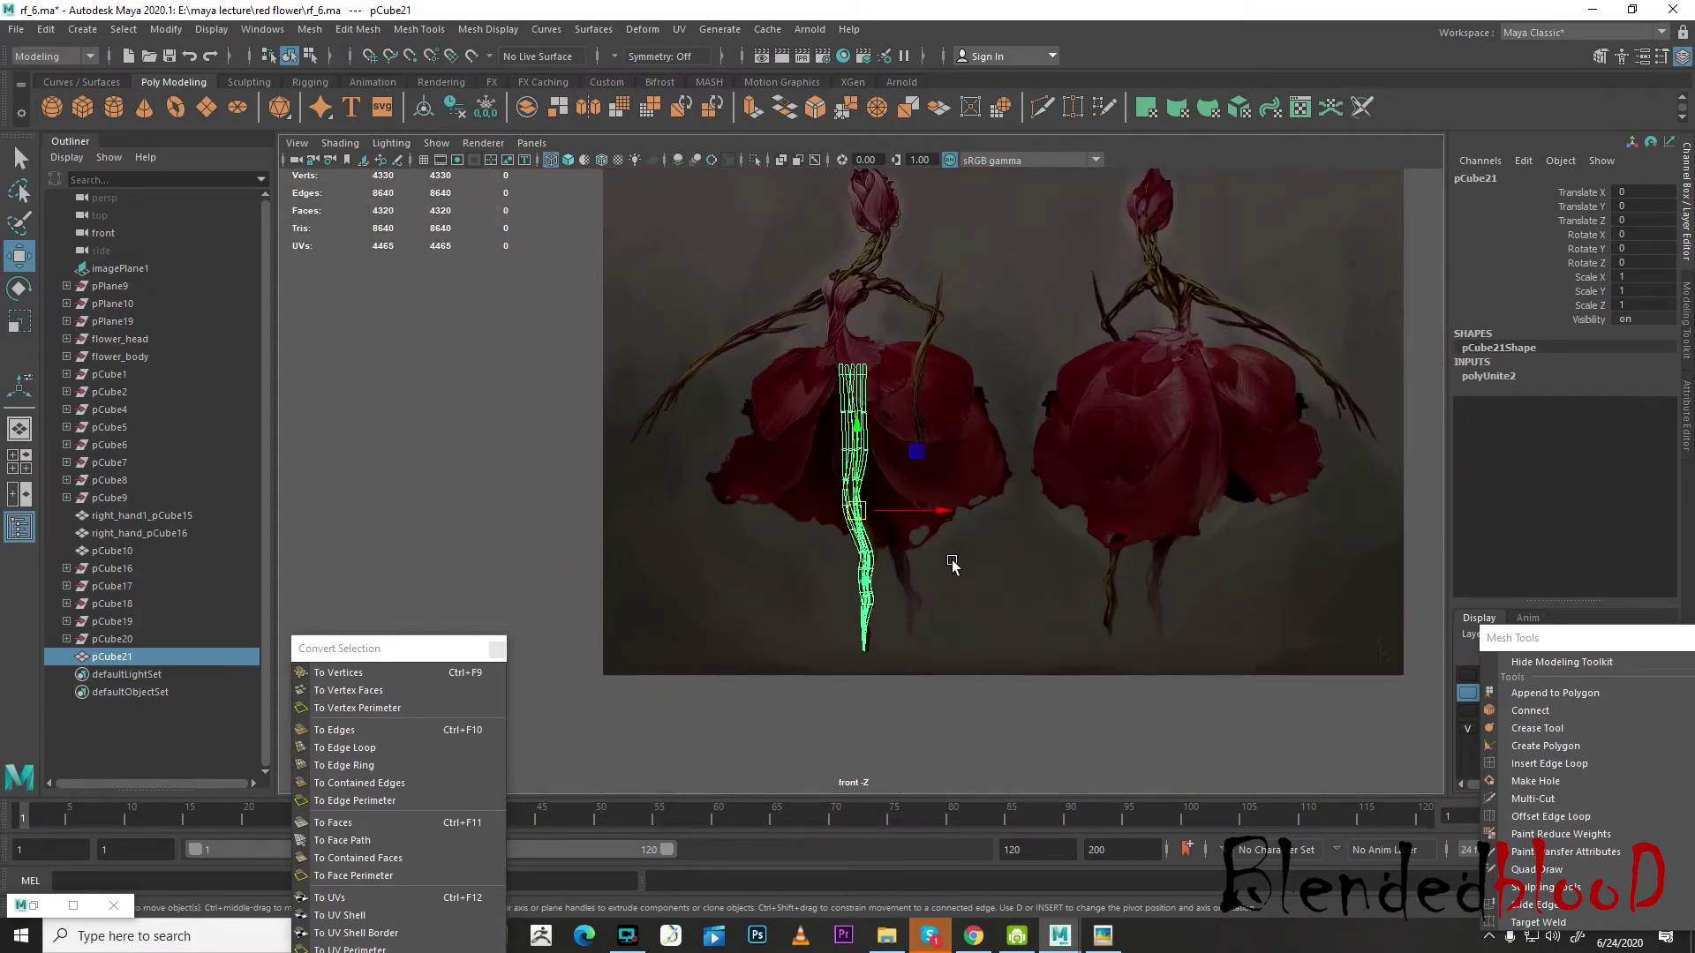
scroll(894, 613, "up", 4)
left_click_drag(937, 524, 1012, 524)
scroll(868, 505, "up", 5)
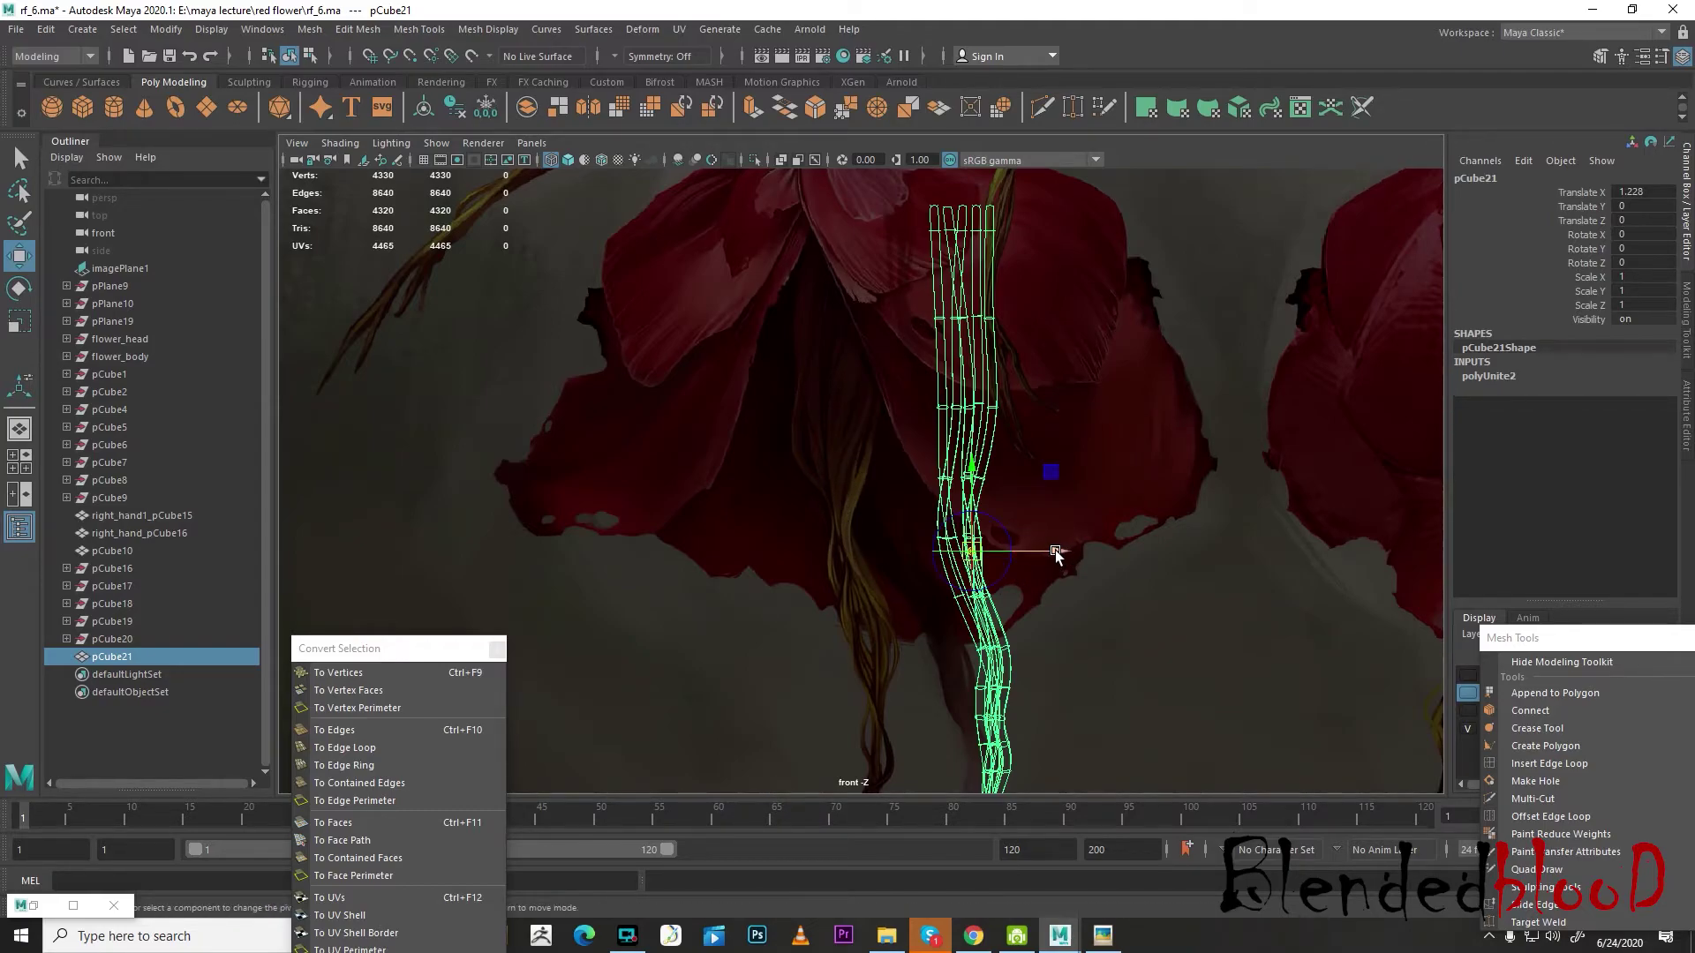
- Try a mirrored duplicate of the combined root with Z scale -1, shifted along X to 0.552, and undo it
key("space")
key("space")
mouse_move(1039, 460)
left_mouse_down("alt")
mouse_move(988, 548)
mouse_move(1086, 568)
left_mouse_up("alt")
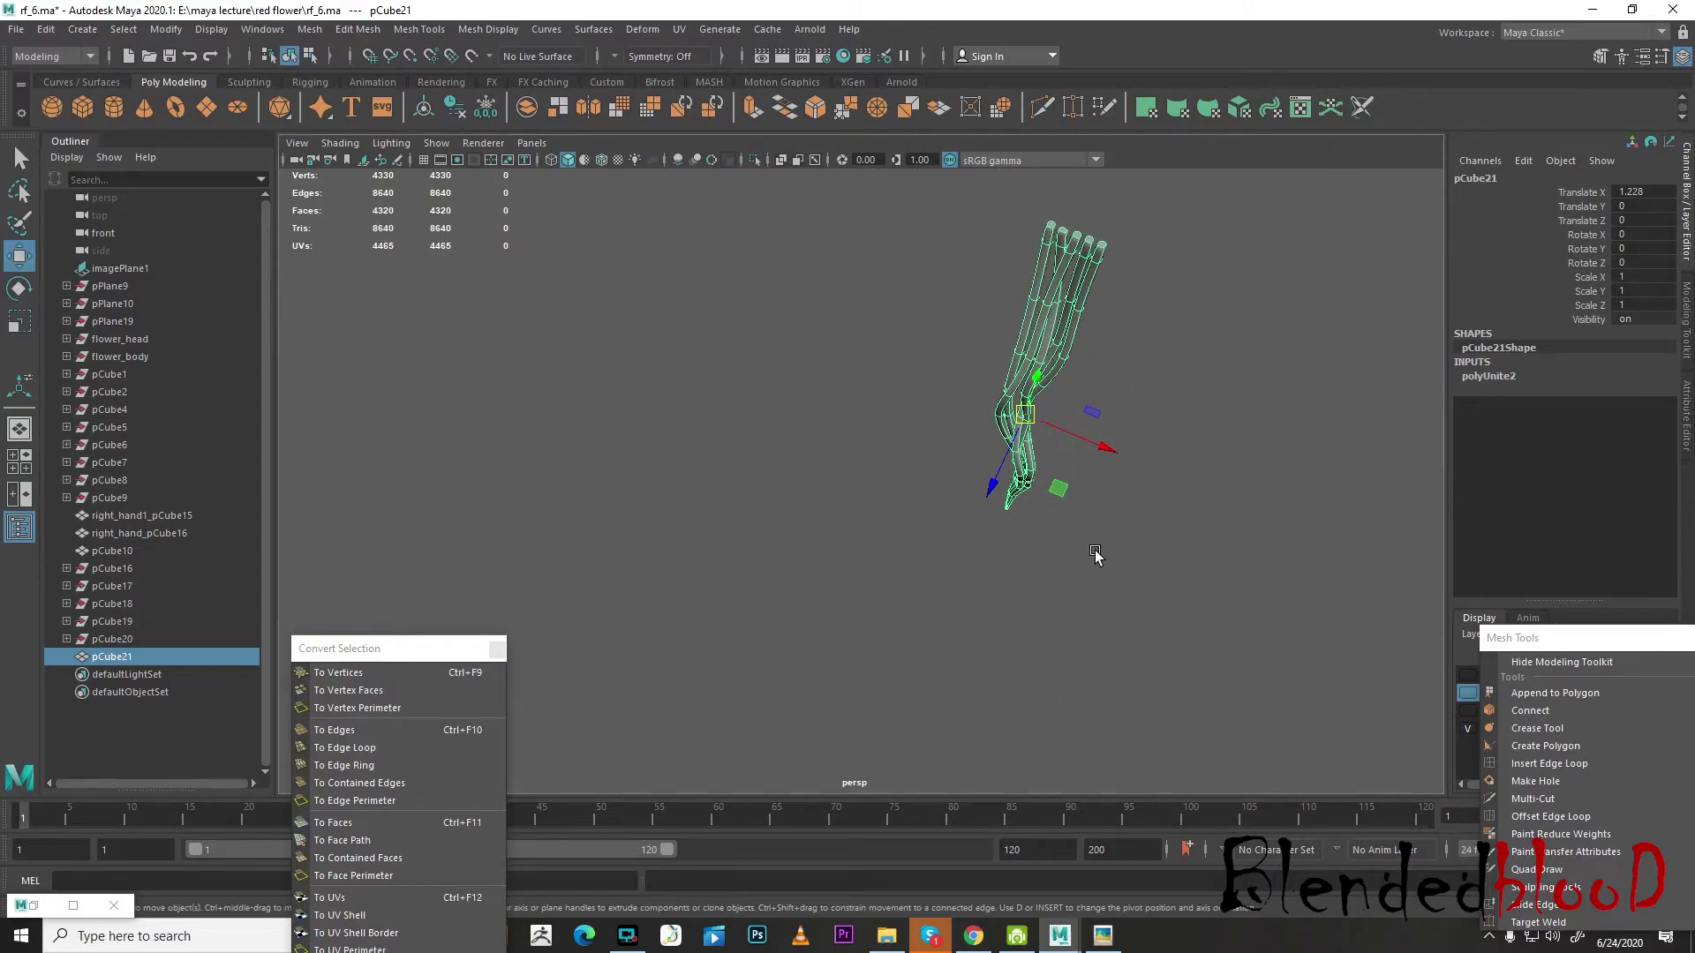
middle_click_drag(1119, 482, 1138, 565, "alt")
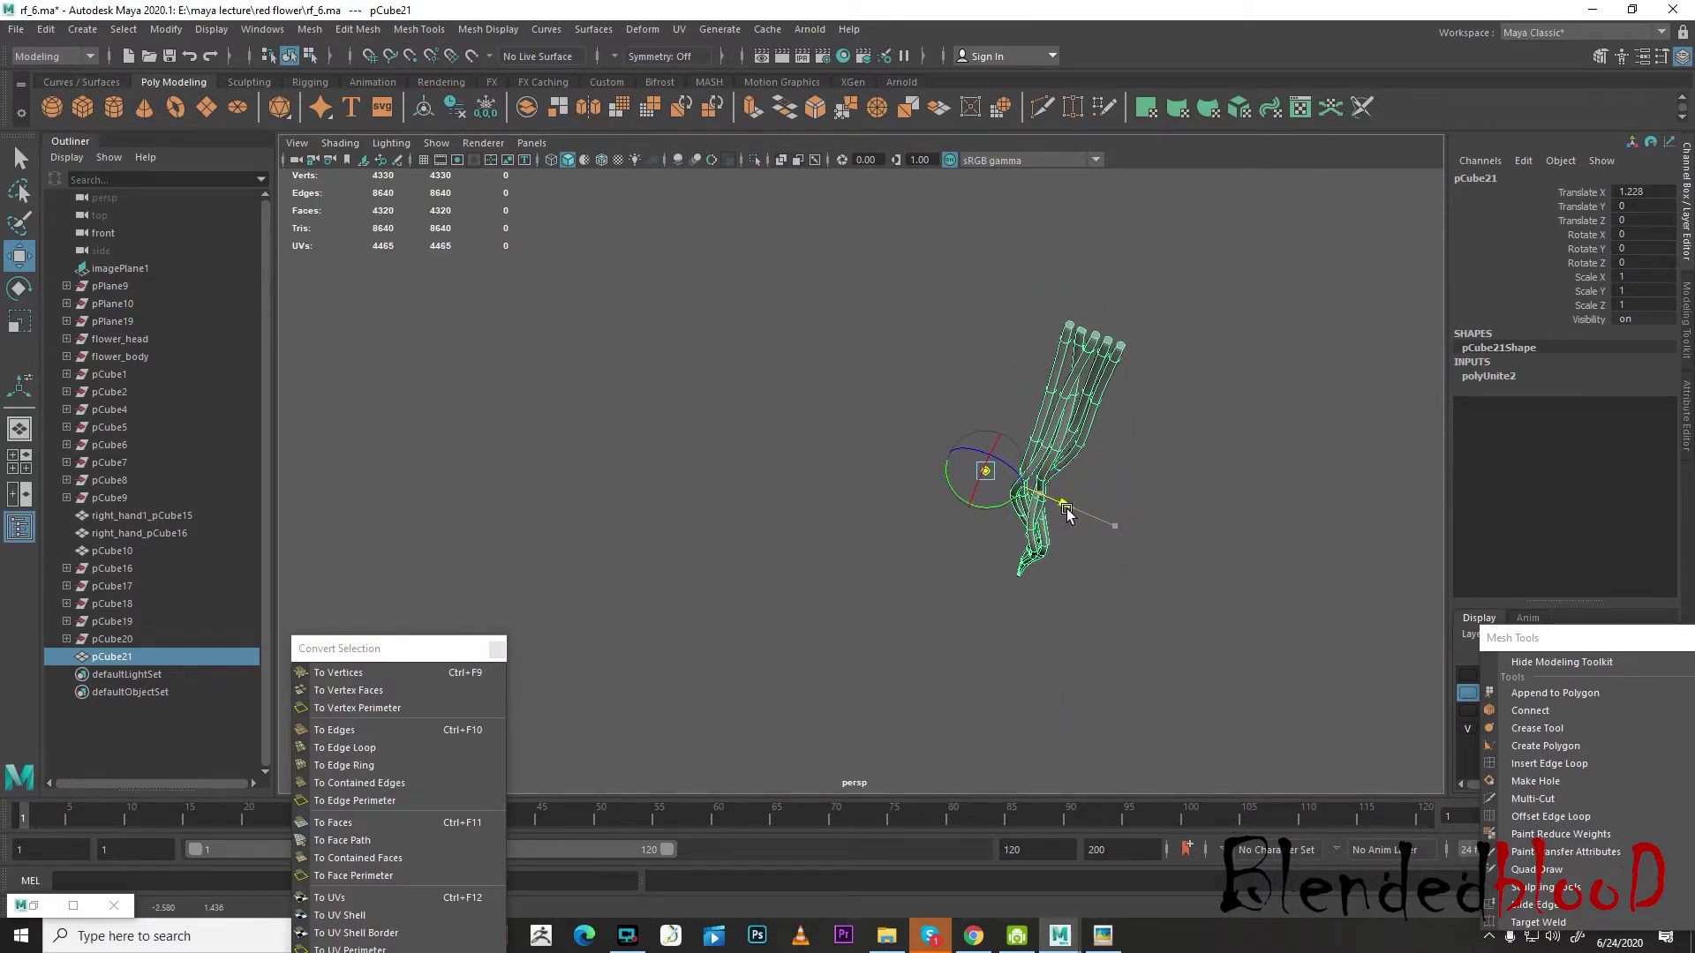
left_click_drag(599, 448, 631, 393, "alt")
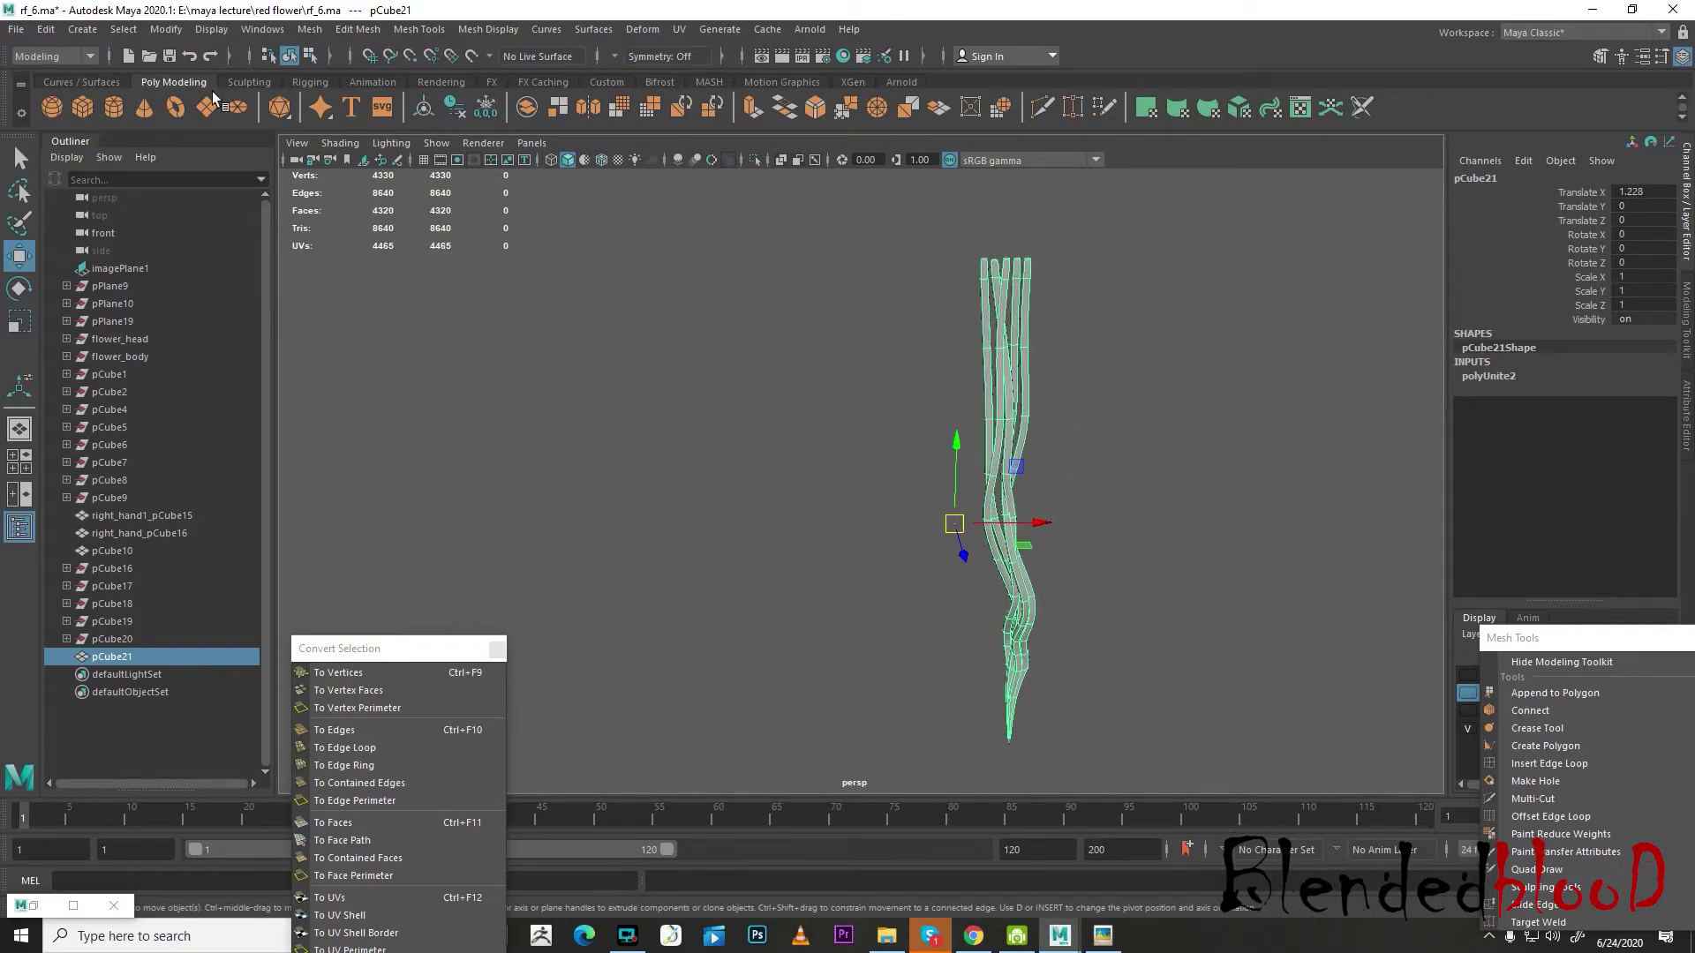
left_click(51, 31)
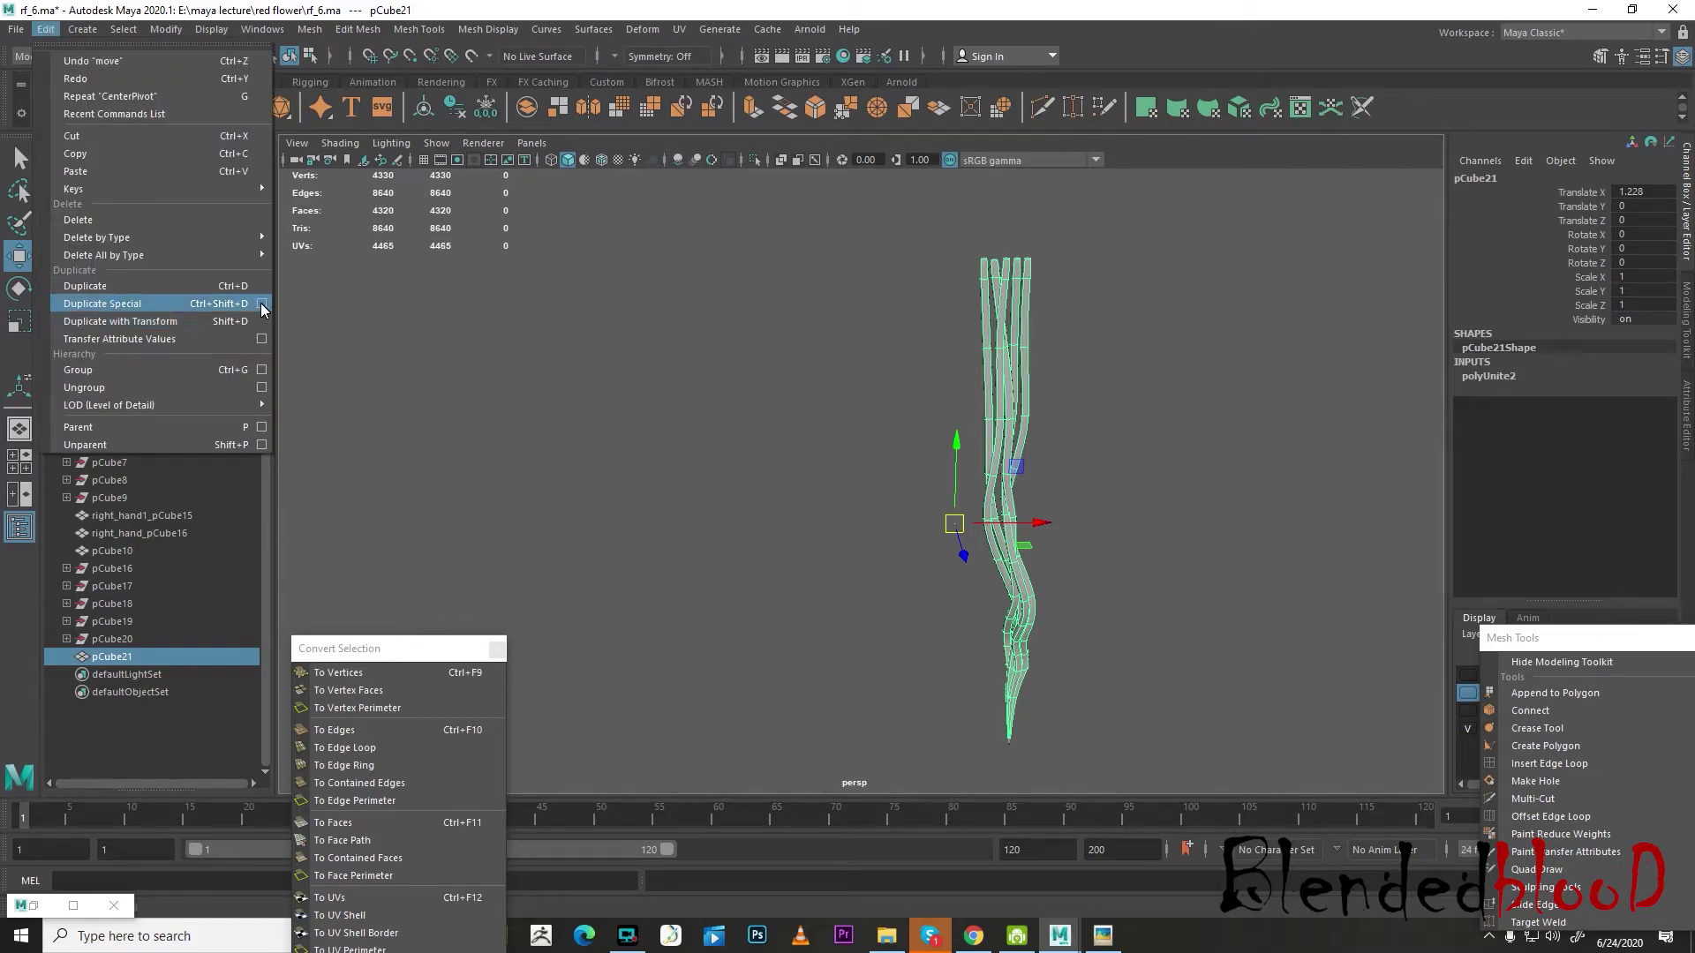
left_click(262, 304)
left_click(468, 691)
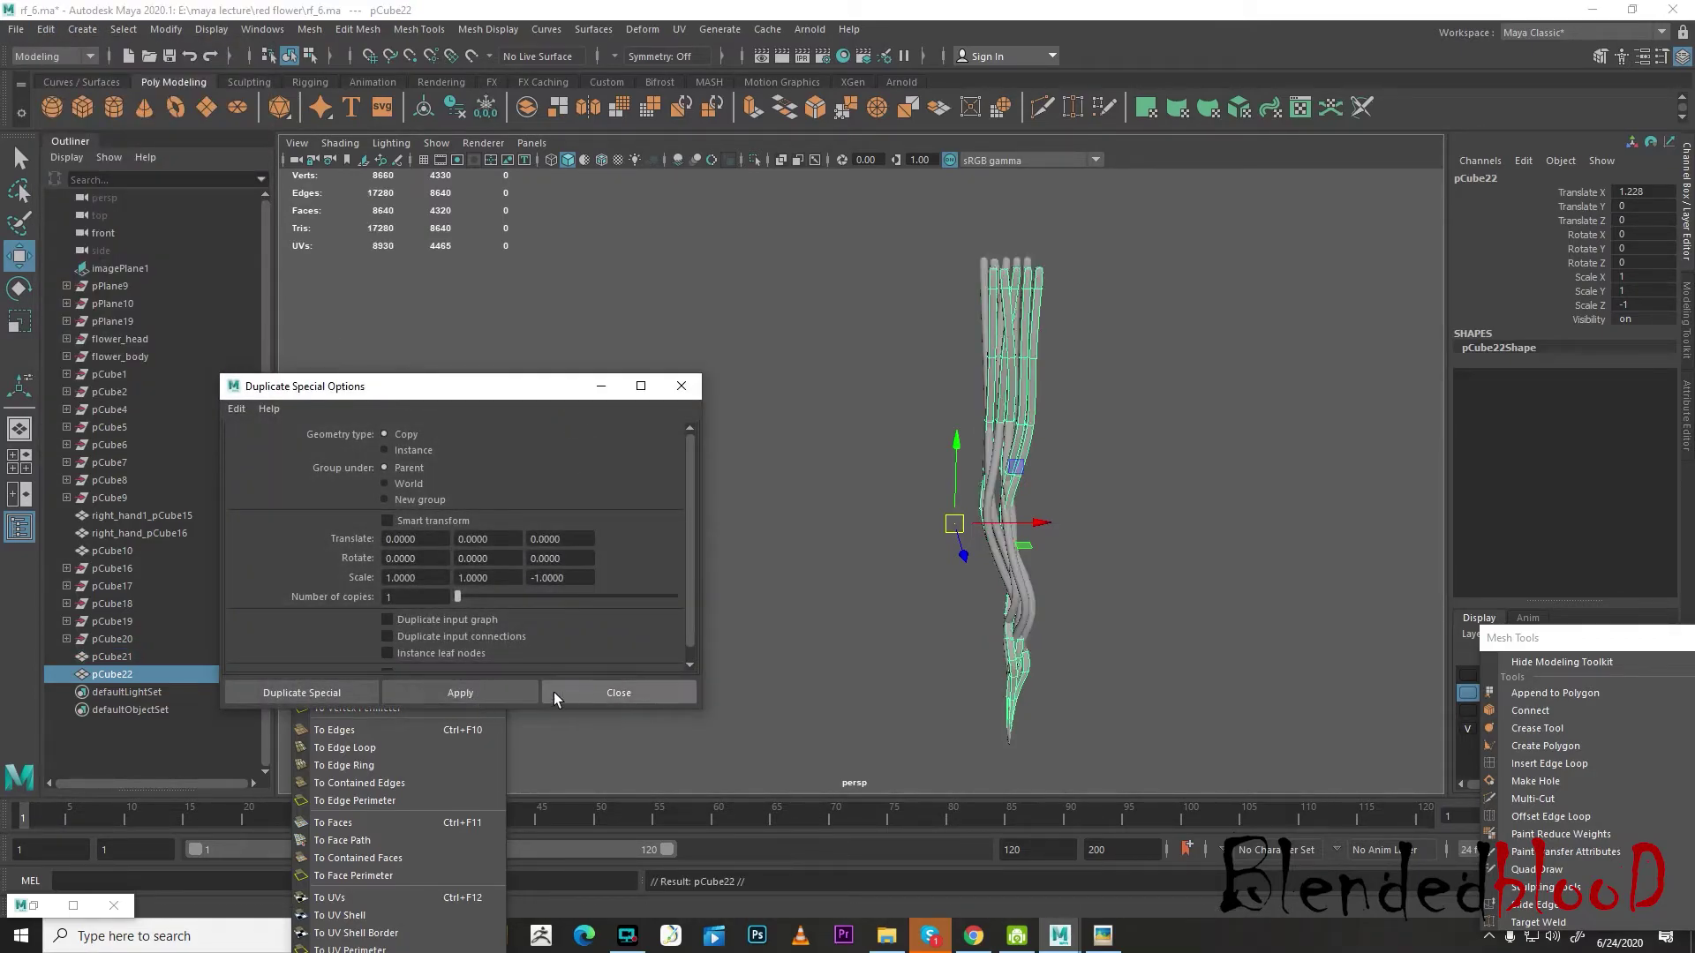
left_click(678, 687)
left_click_drag(1037, 524, 948, 551)
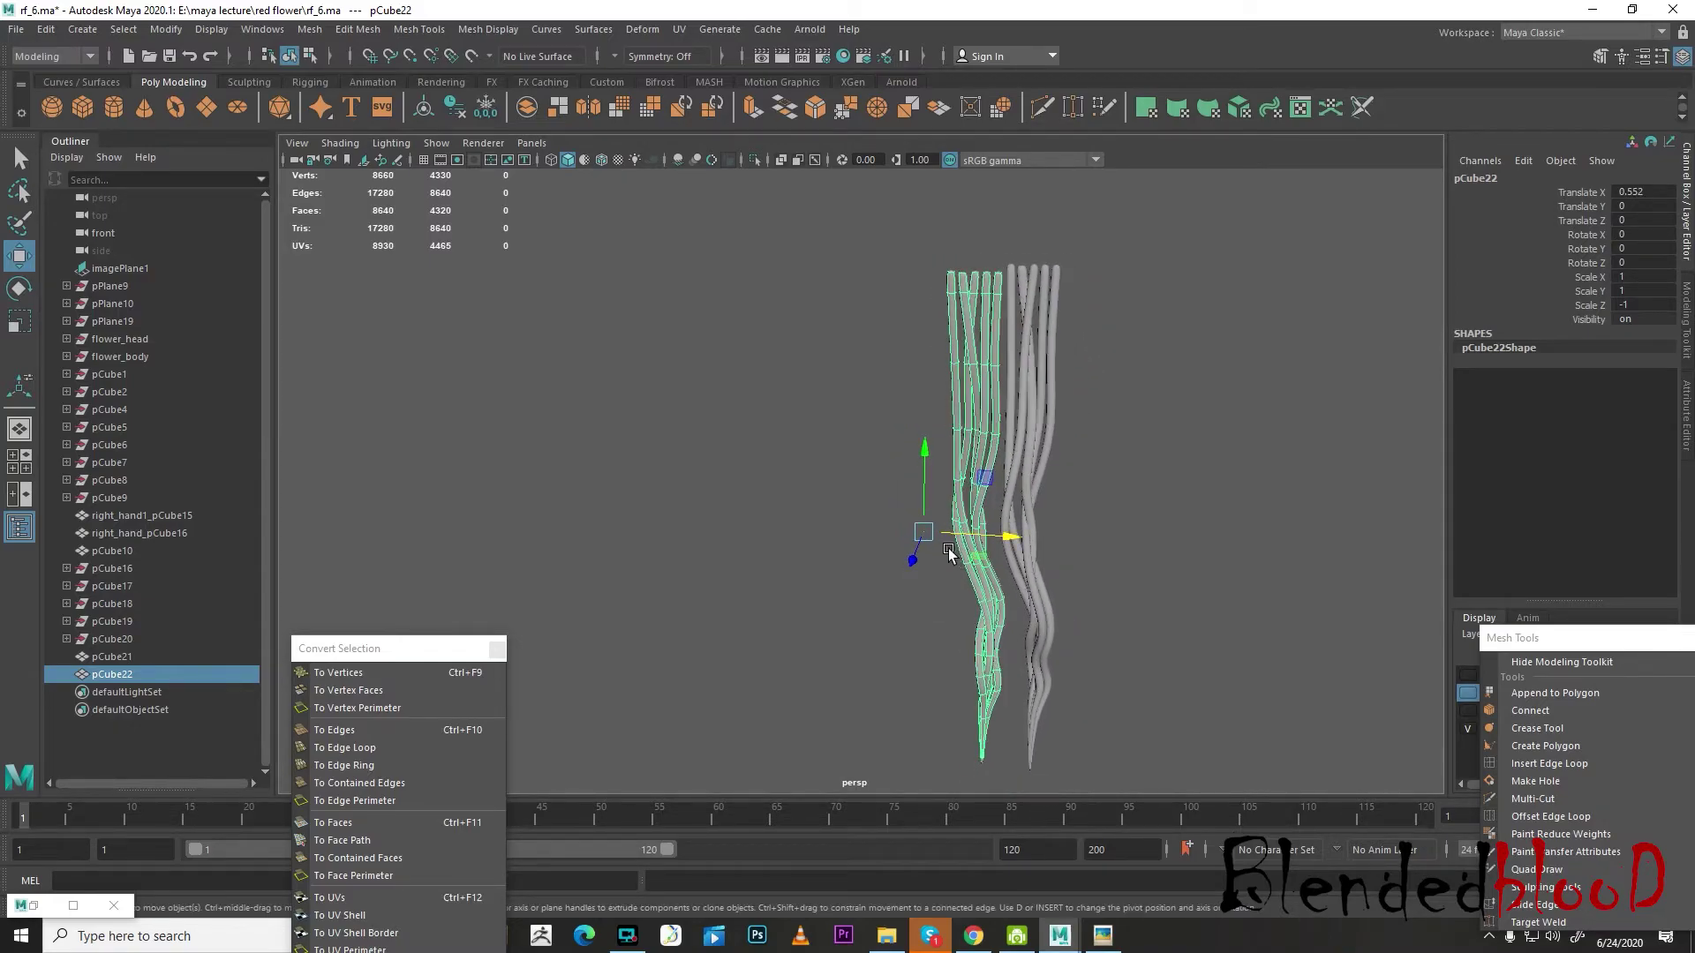
key("ctrl+z")
key("ctrl+z")
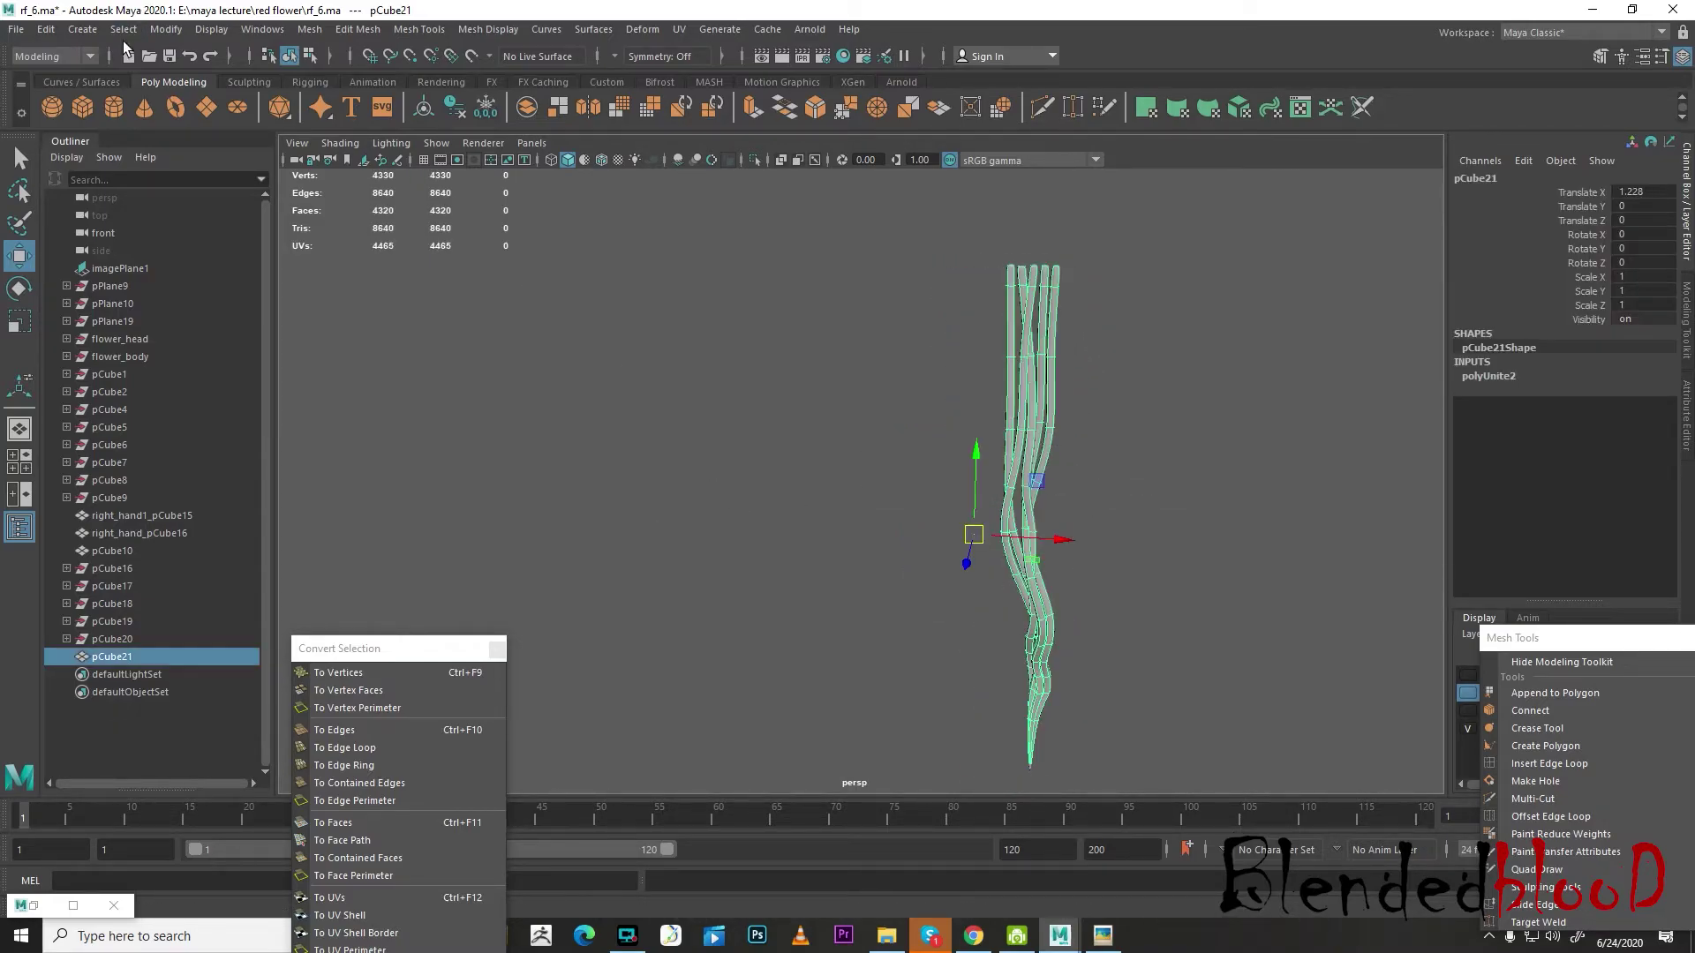
- Show the root unsmoothed and try a Duplicate Special copy with Y scale -1, deleting the flipped copy
key("1")
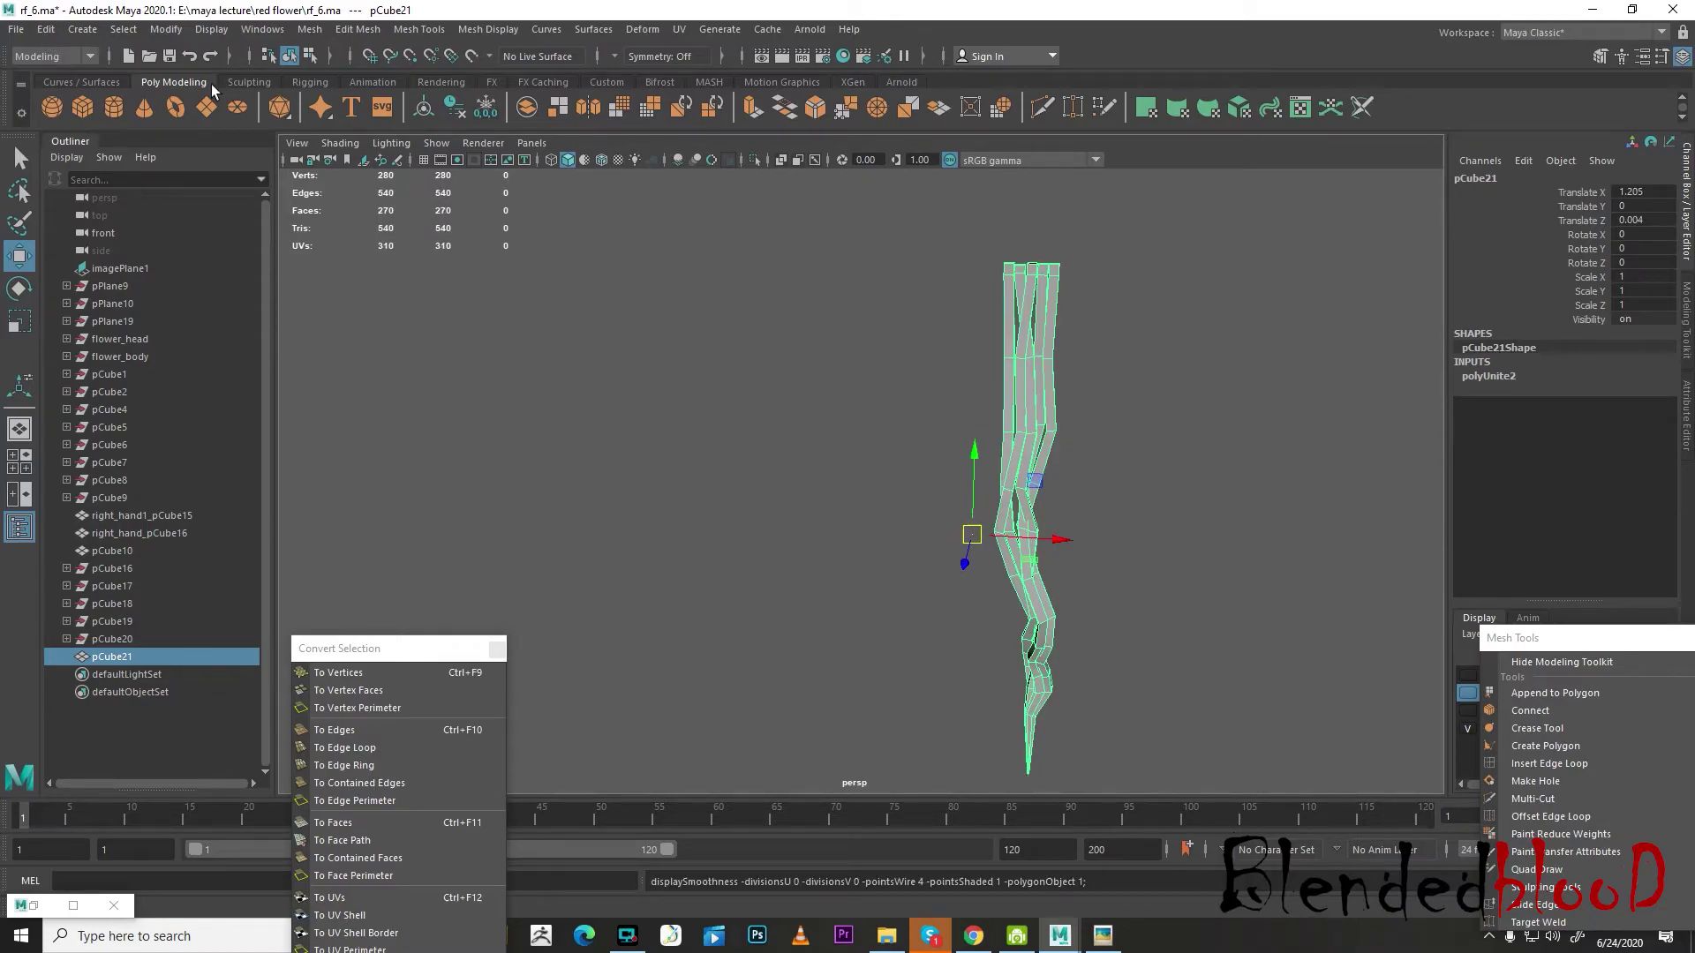
left_click(49, 32)
left_click(264, 304)
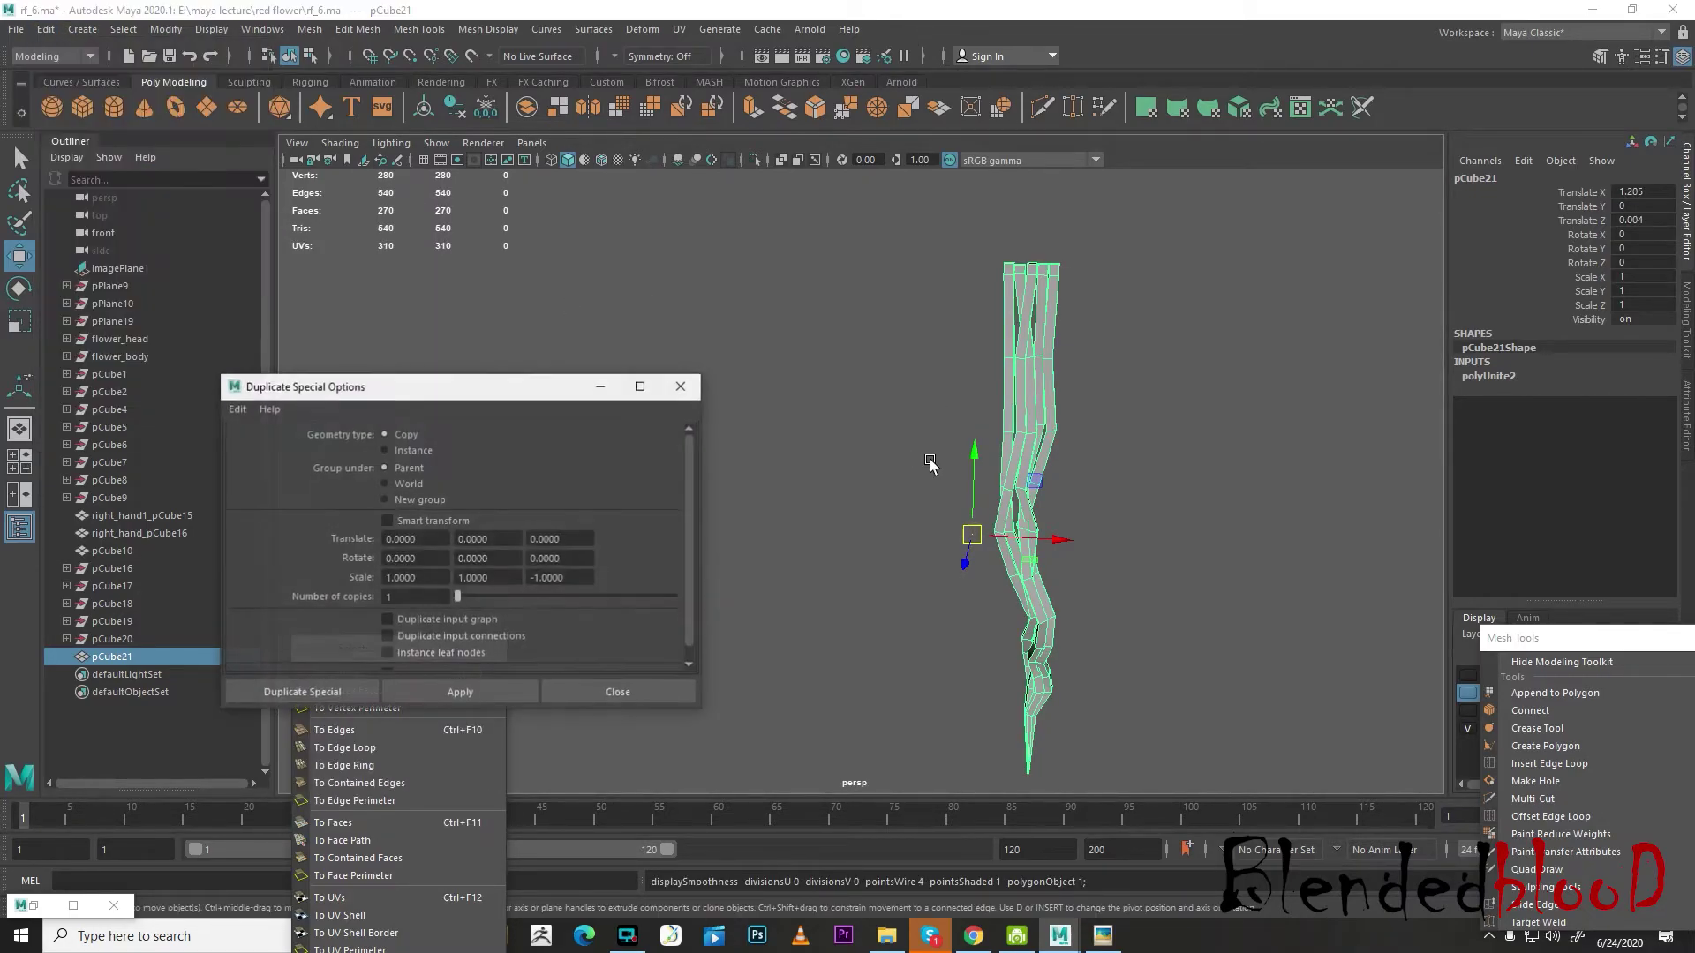
left_click_drag(1554, 644, 1519, 542)
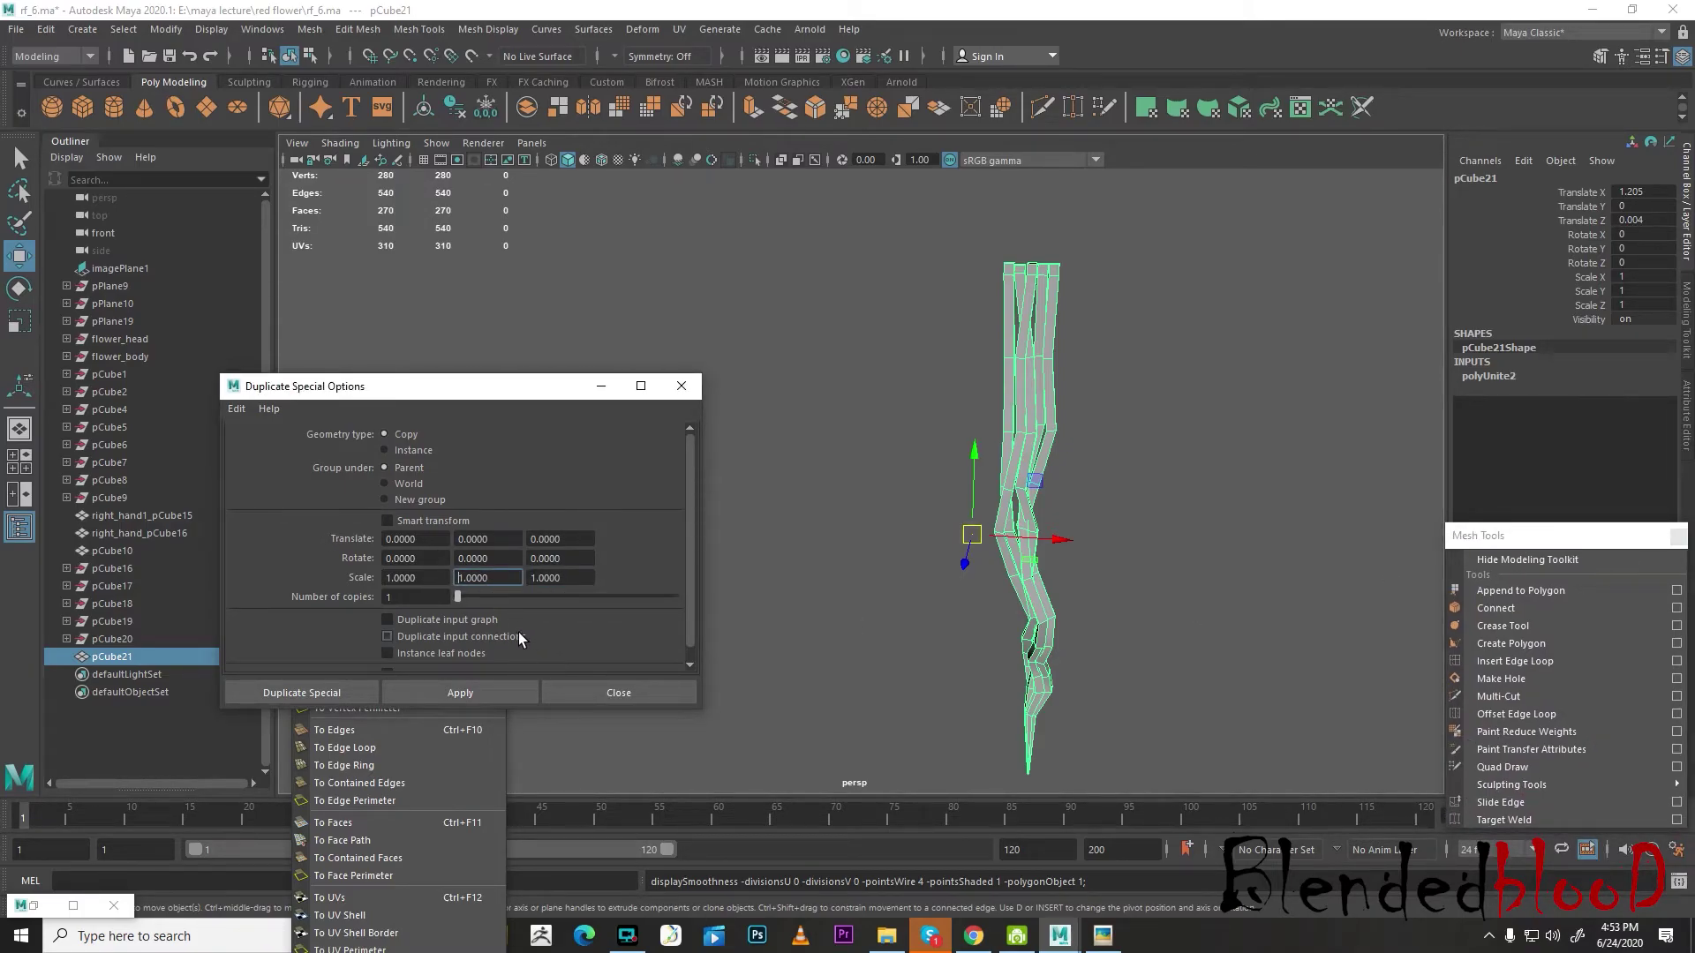
left_click(489, 690)
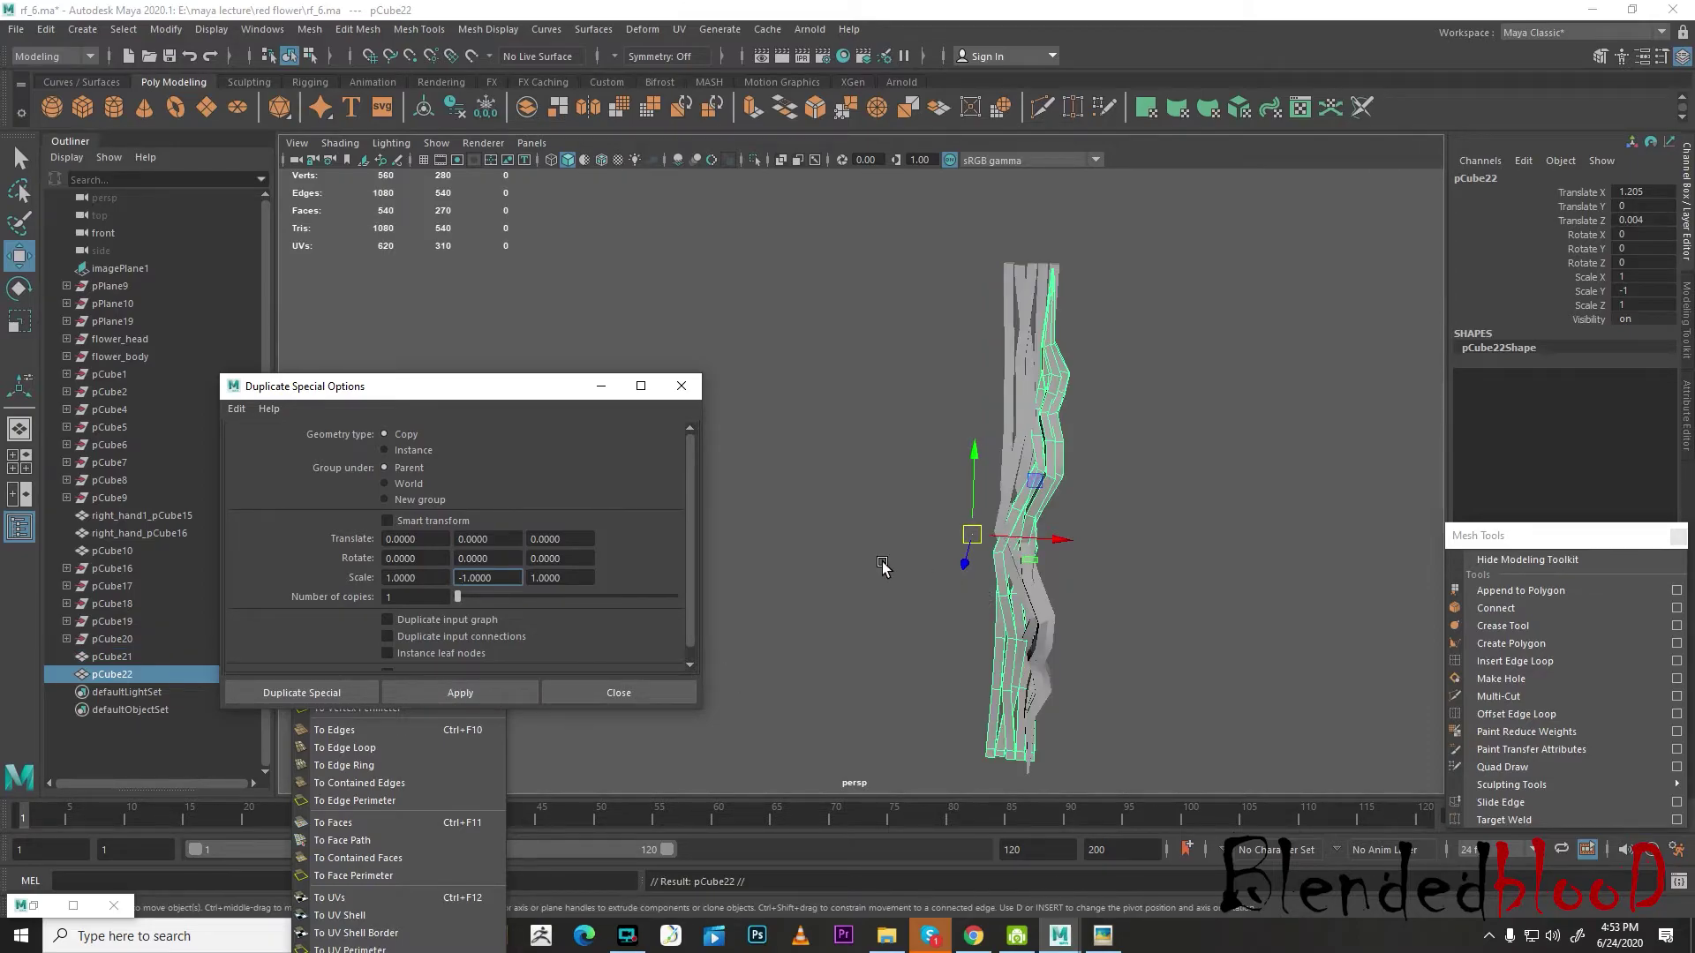
left_click(1117, 479)
key("Delete")
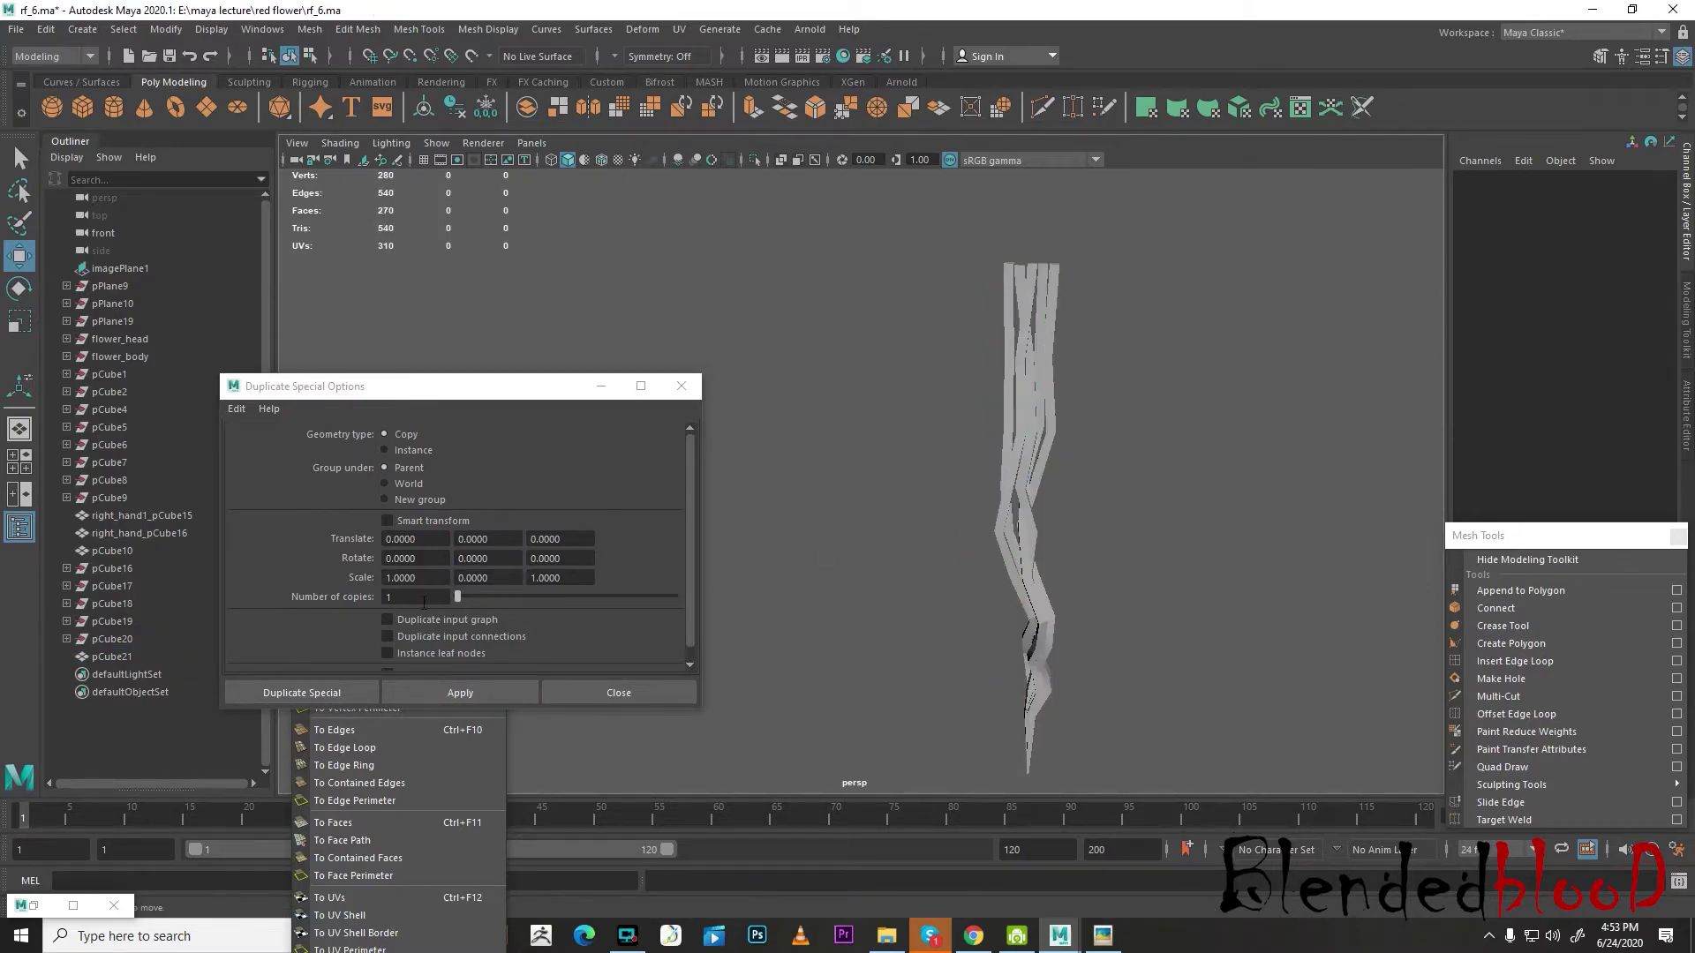
- Duplicate the combined root with Duplicate Special at scale X -1, Y 1, Z 1 and move the copy to Translate X 2.354
left_click(456, 578)
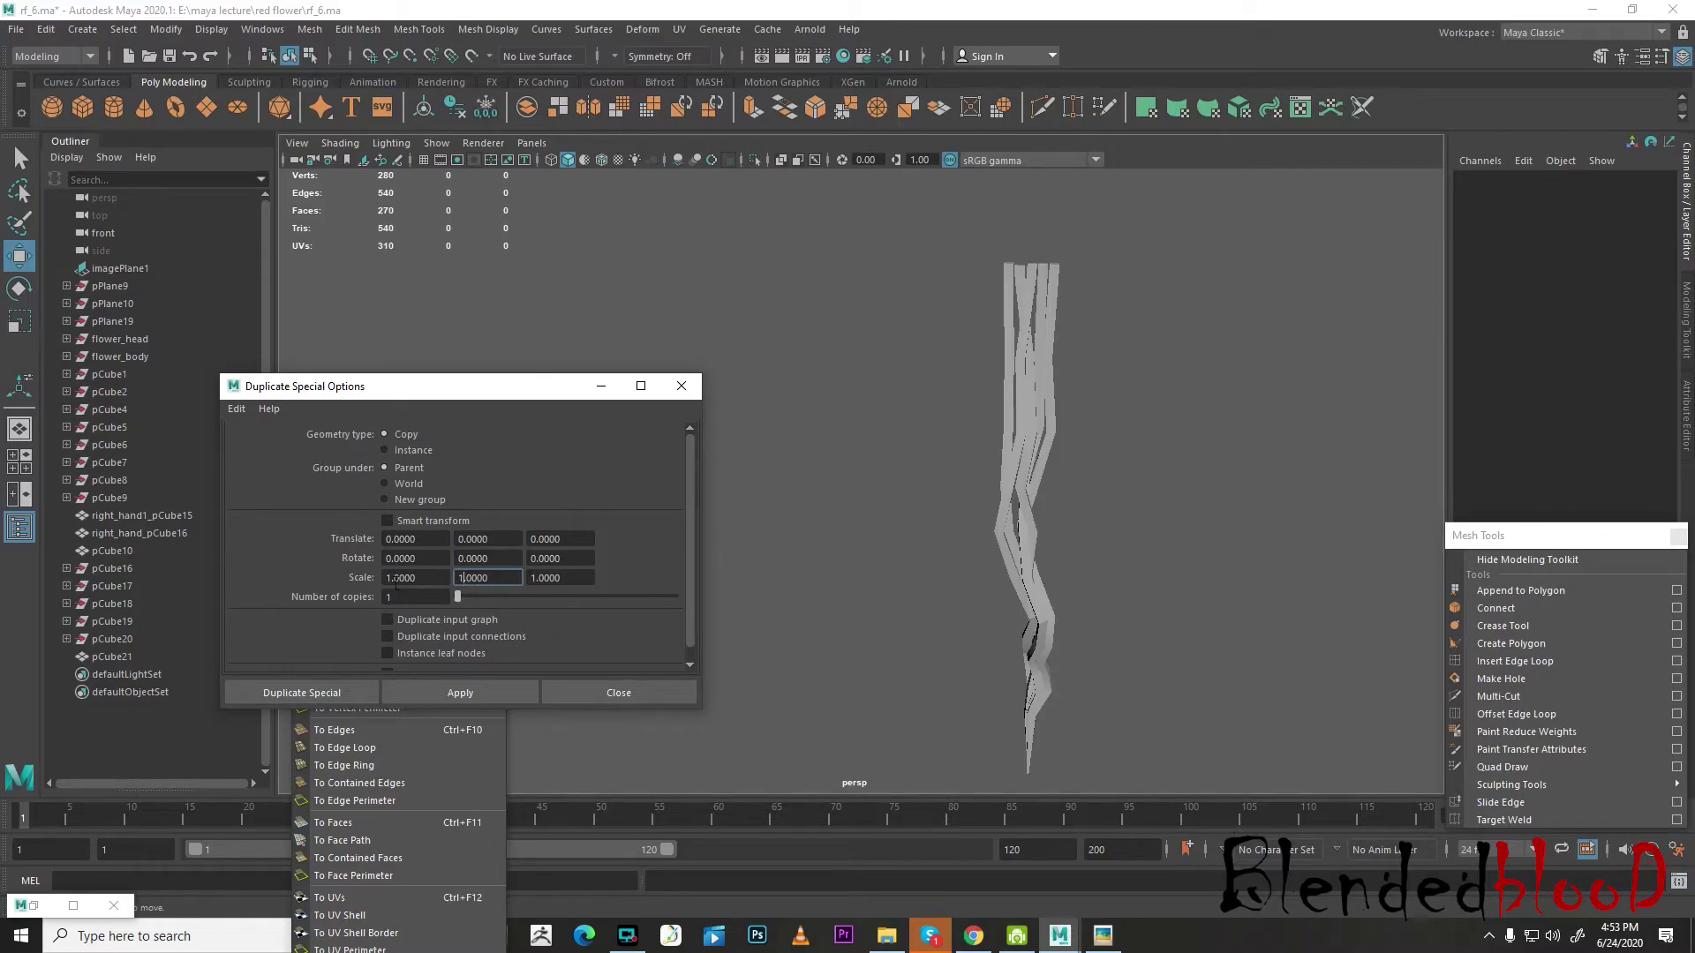
type("-")
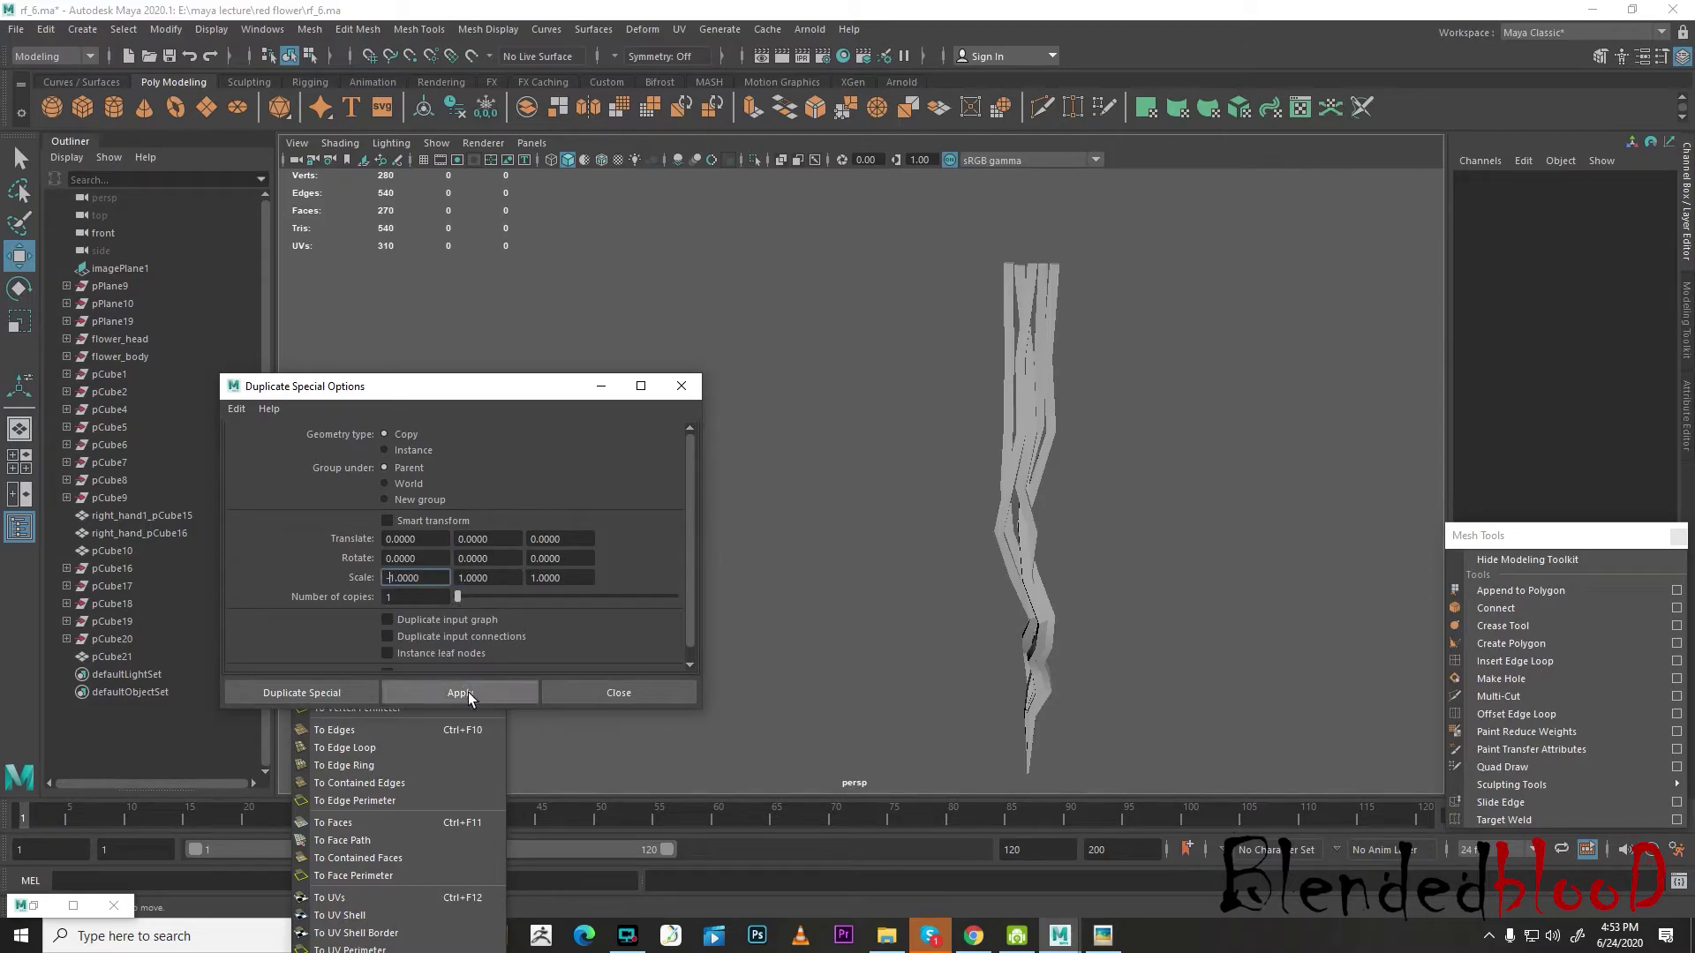
left_click(1024, 526)
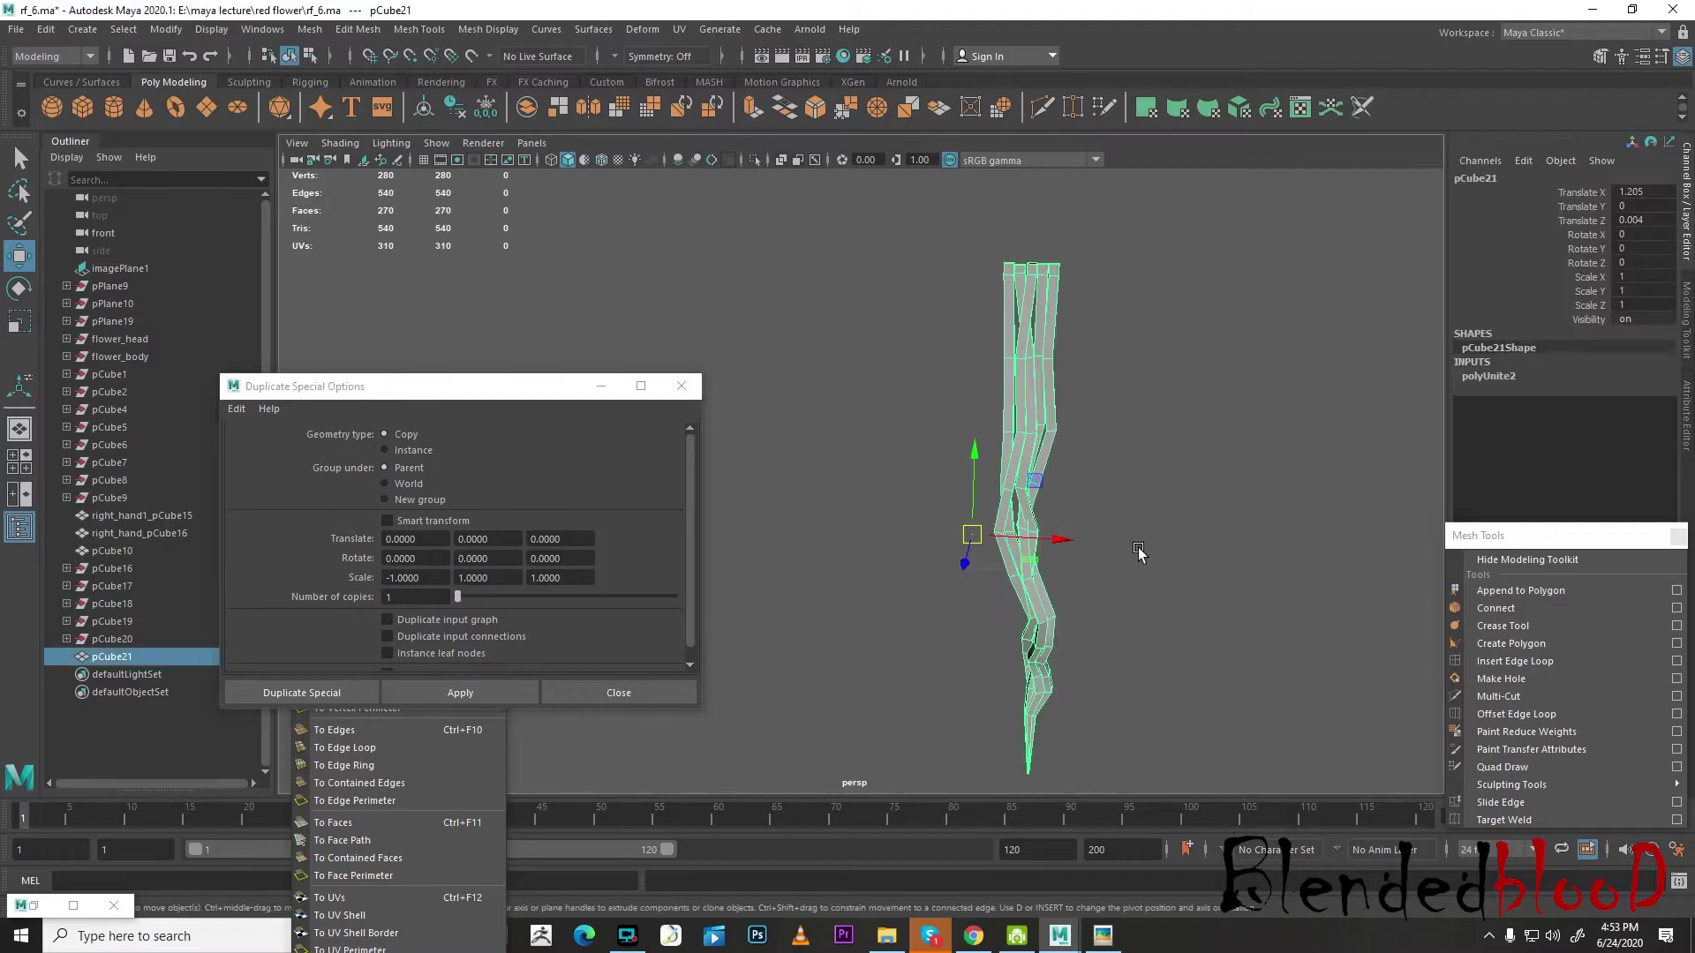
left_click(437, 694)
left_click(651, 694)
left_click_drag(1047, 561, 1142, 554)
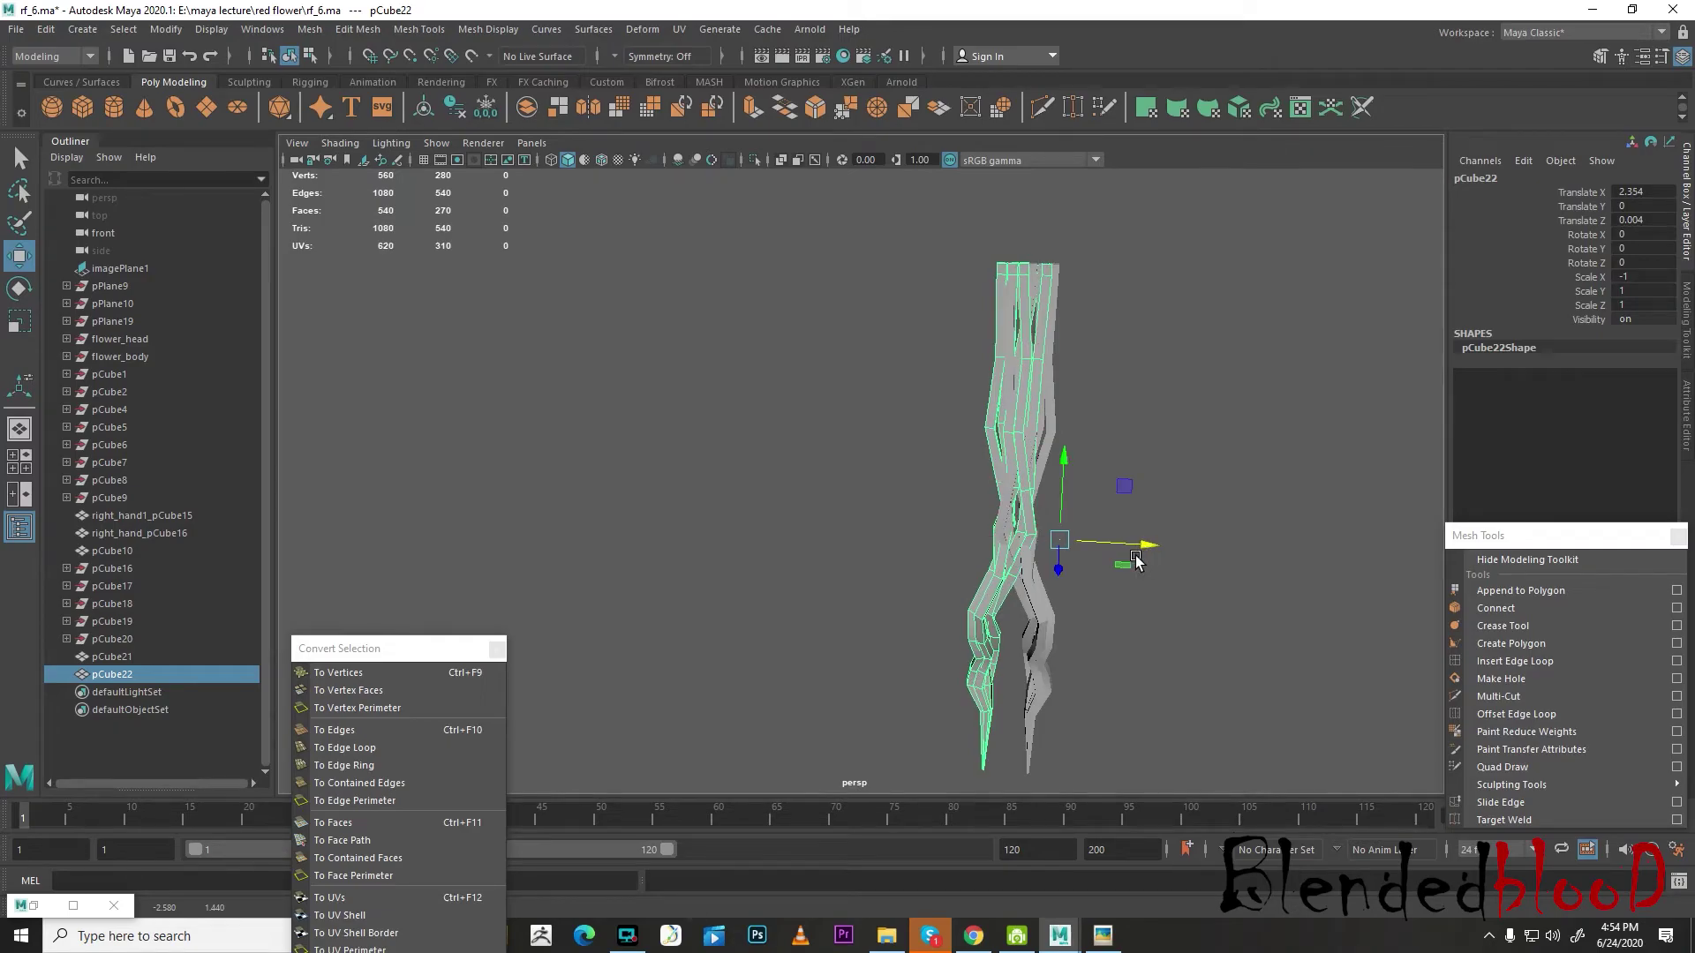
- In the front view, rotate the mirrored root copy 9.66 degrees about Z and raise it slightly so it crosses the original
key("e")
left_click(1153, 527)
left_click(1000, 461)
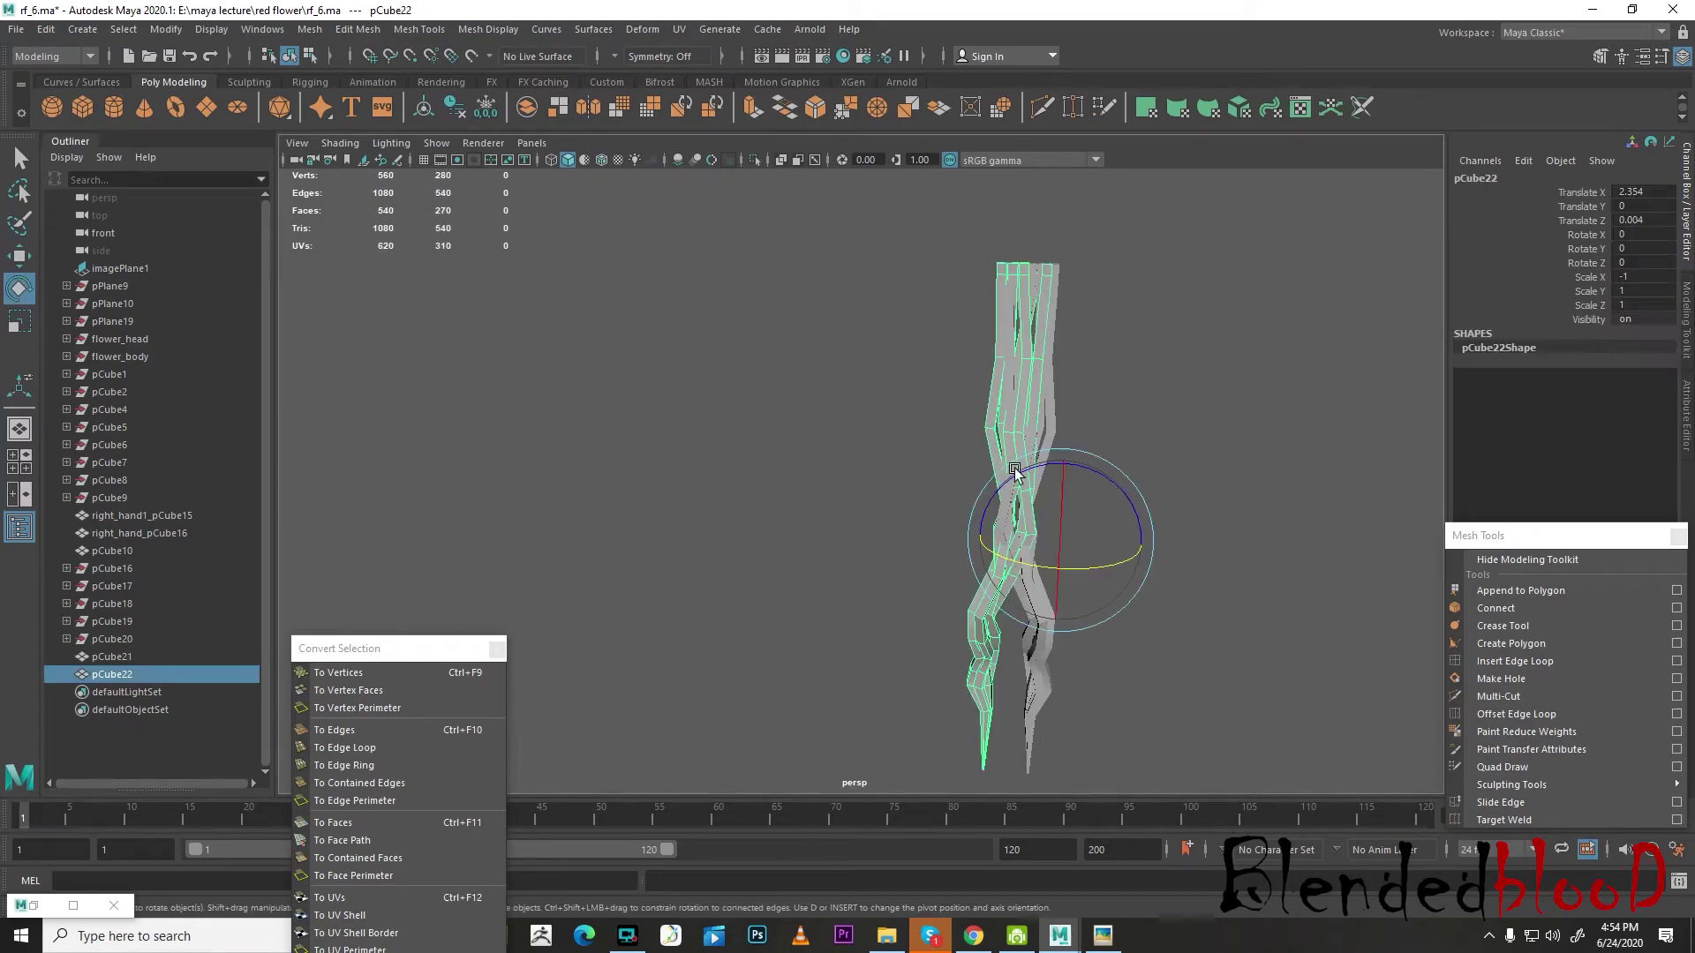
left_click(1154, 515)
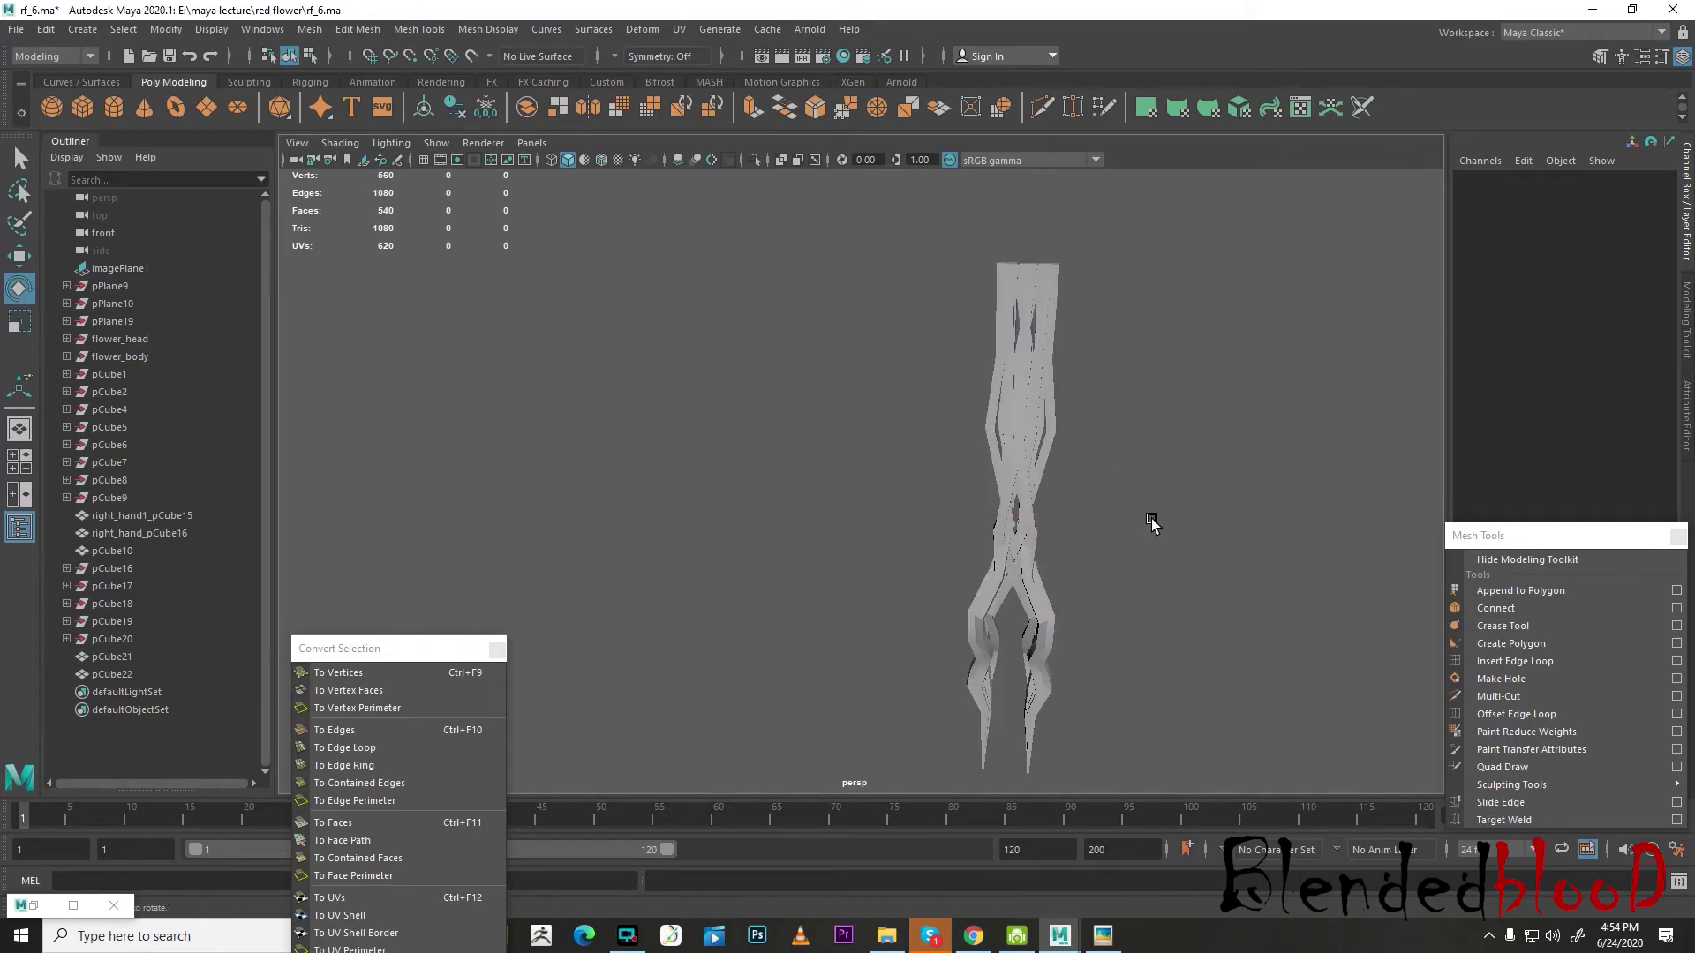
left_click(1003, 580)
key("space")
key("space")
scroll(727, 718, "up", 3)
middle_click_drag(732, 706, 655, 453, "alt")
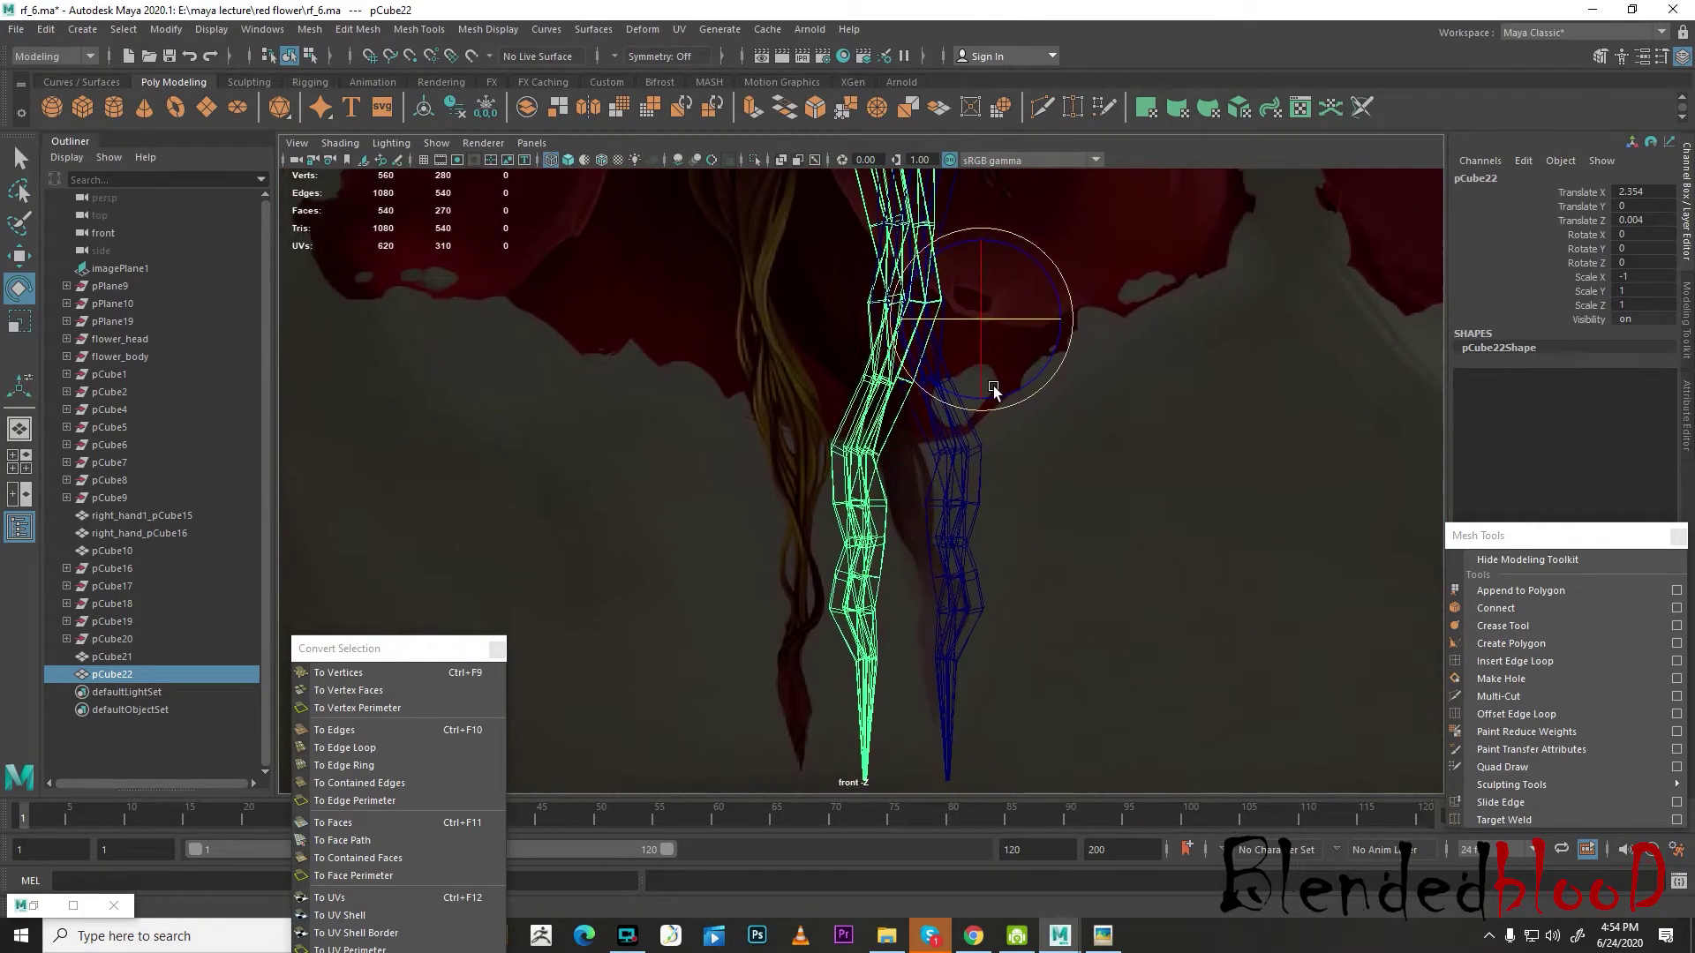
left_click_drag(1049, 383, 1051, 363)
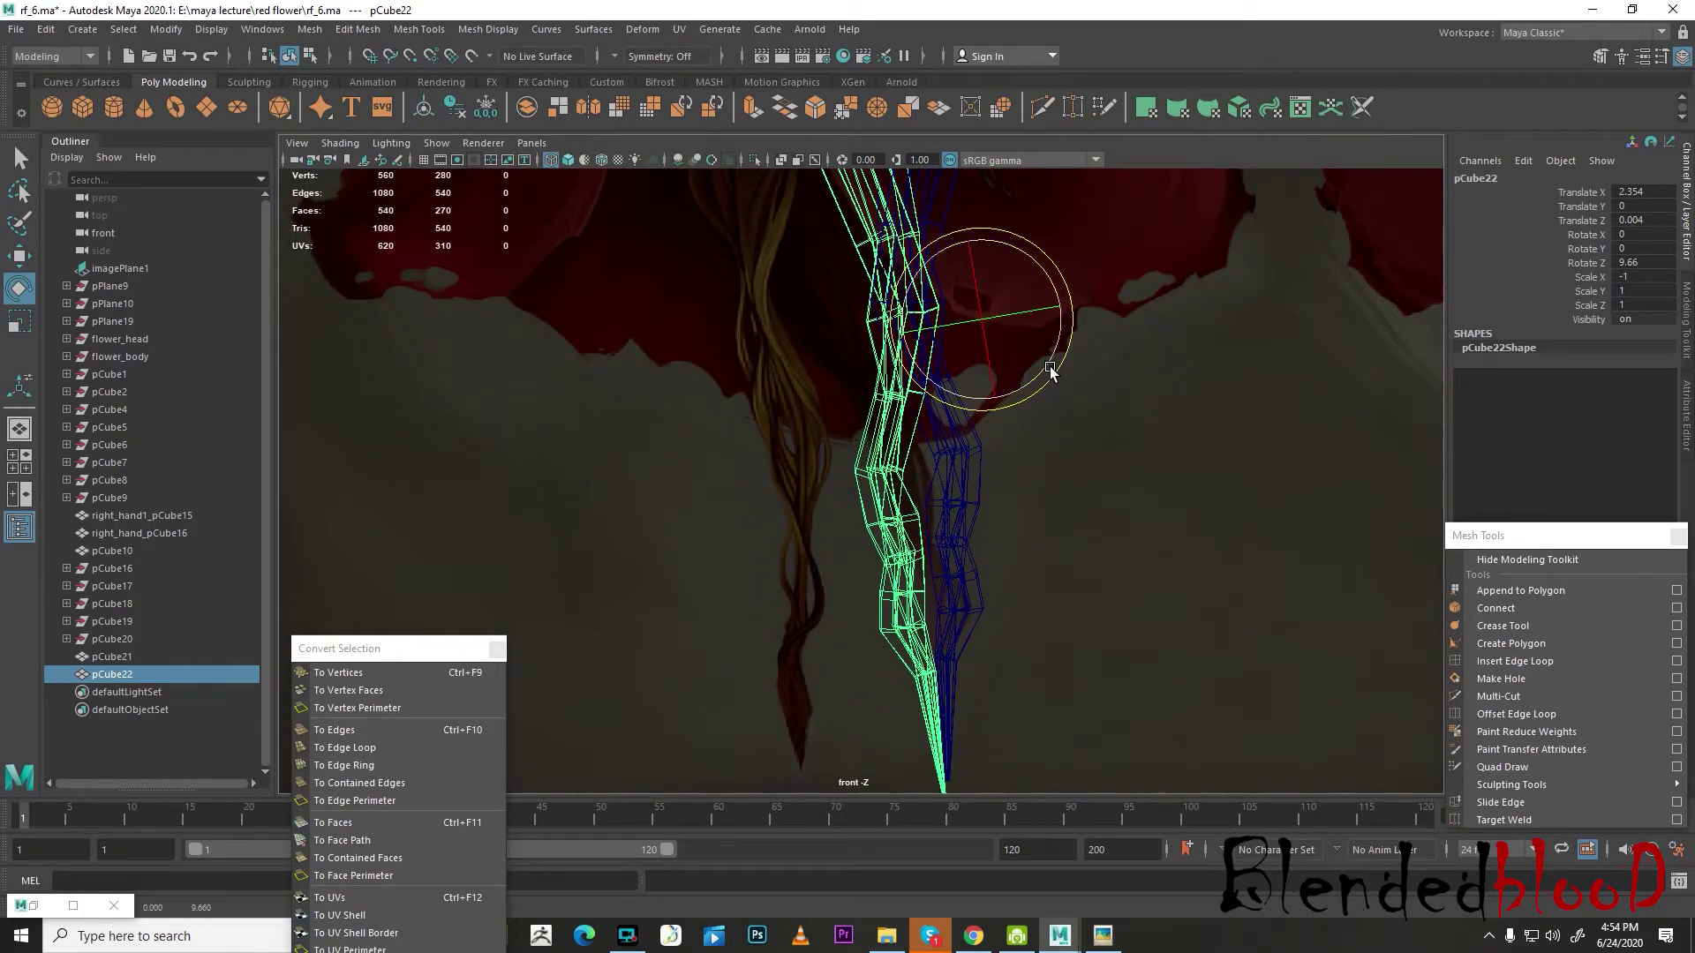
key("w")
left_click_drag(980, 309, 976, 279)
middle_click_drag(1014, 390, 991, 519, "alt")
- Select both crossing root bundles in the perspective view and display them with smooth preview
key("space")
key("space")
left_click_drag(1125, 406, 1091, 433, "alt")
key("3")
left_click(1176, 424)
left_click_drag(915, 414, 1129, 497)
key("3")
left_click(1155, 575)
left_click_drag(1155, 576, 995, 673, "alt")
left_click_drag(998, 541, 689, 628)
key("3")
scroll(913, 558, "up", 3)
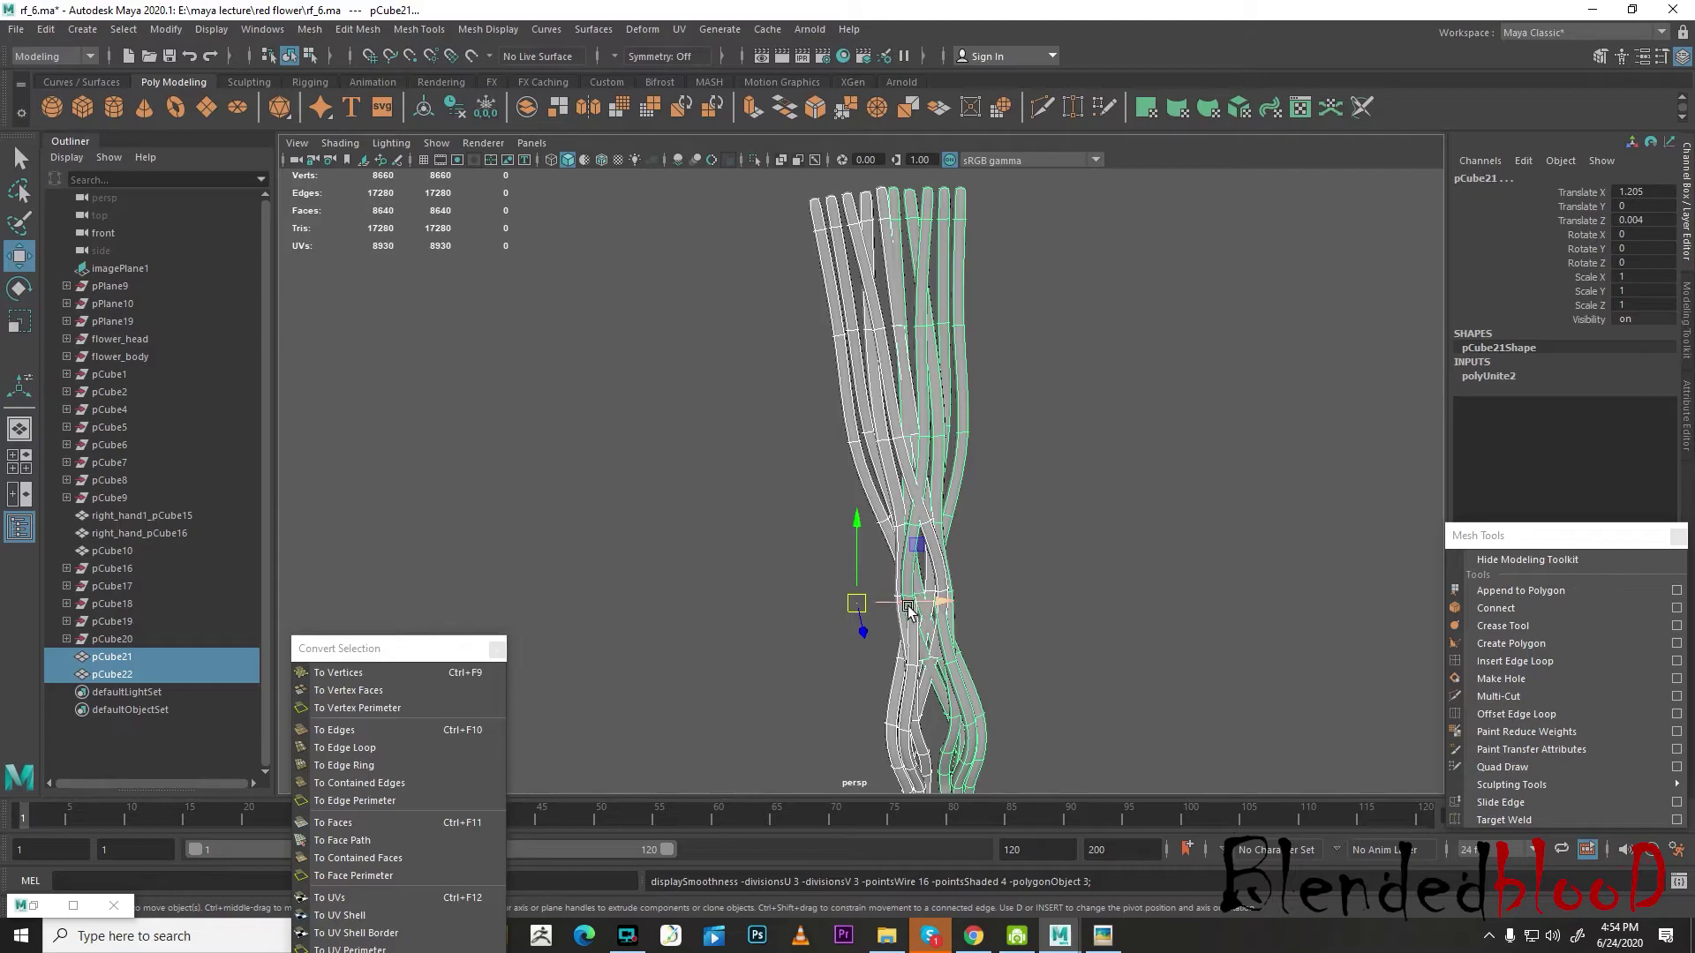
- Scale both root bundles down uniformly to about 0.836 of their size
key("r")
left_click_drag(857, 603, 788, 583)
middle_click_drag(881, 602, 793, 392, "alt")
mouse_move(971, 615)
left_mouse_down("alt")
mouse_move(923, 589)
mouse_move(953, 616)
left_mouse_up("alt")
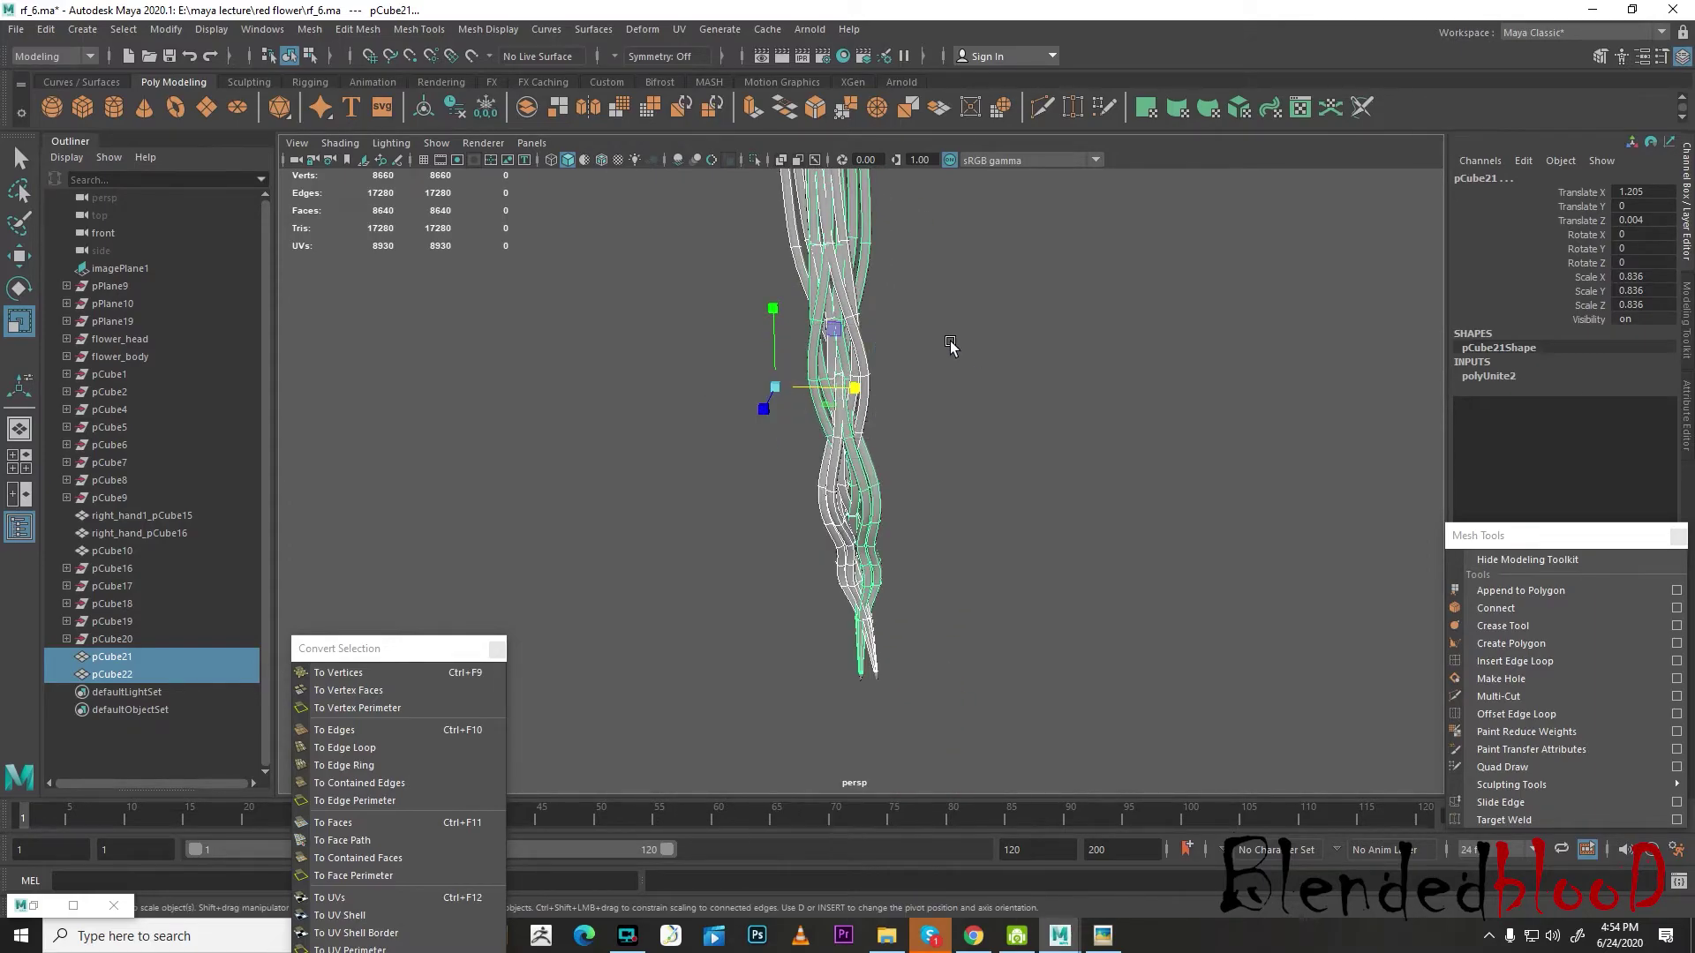
left_click(1036, 527)
left_click_drag(1035, 527, 926, 528, "alt")
left_click(939, 511)
right_click(900, 427)
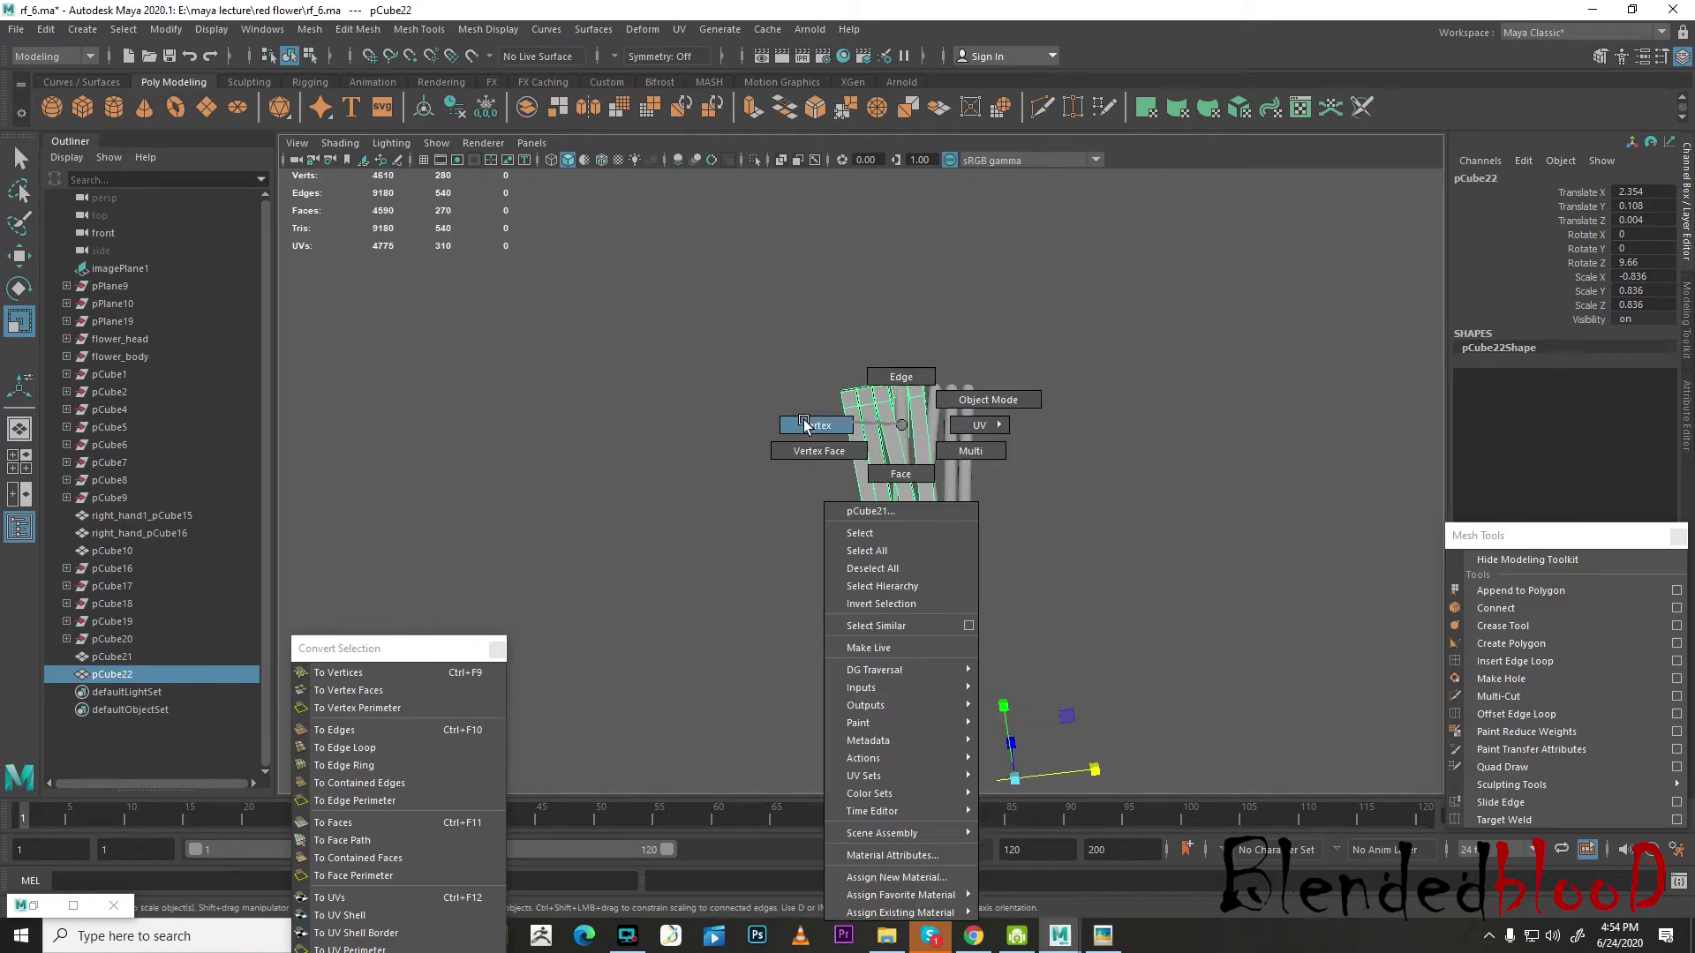
right_click_drag(805, 427, 814, 425)
middle_click_drag(901, 437, 897, 371, "alt")
right_click_drag(919, 374, 994, 353)
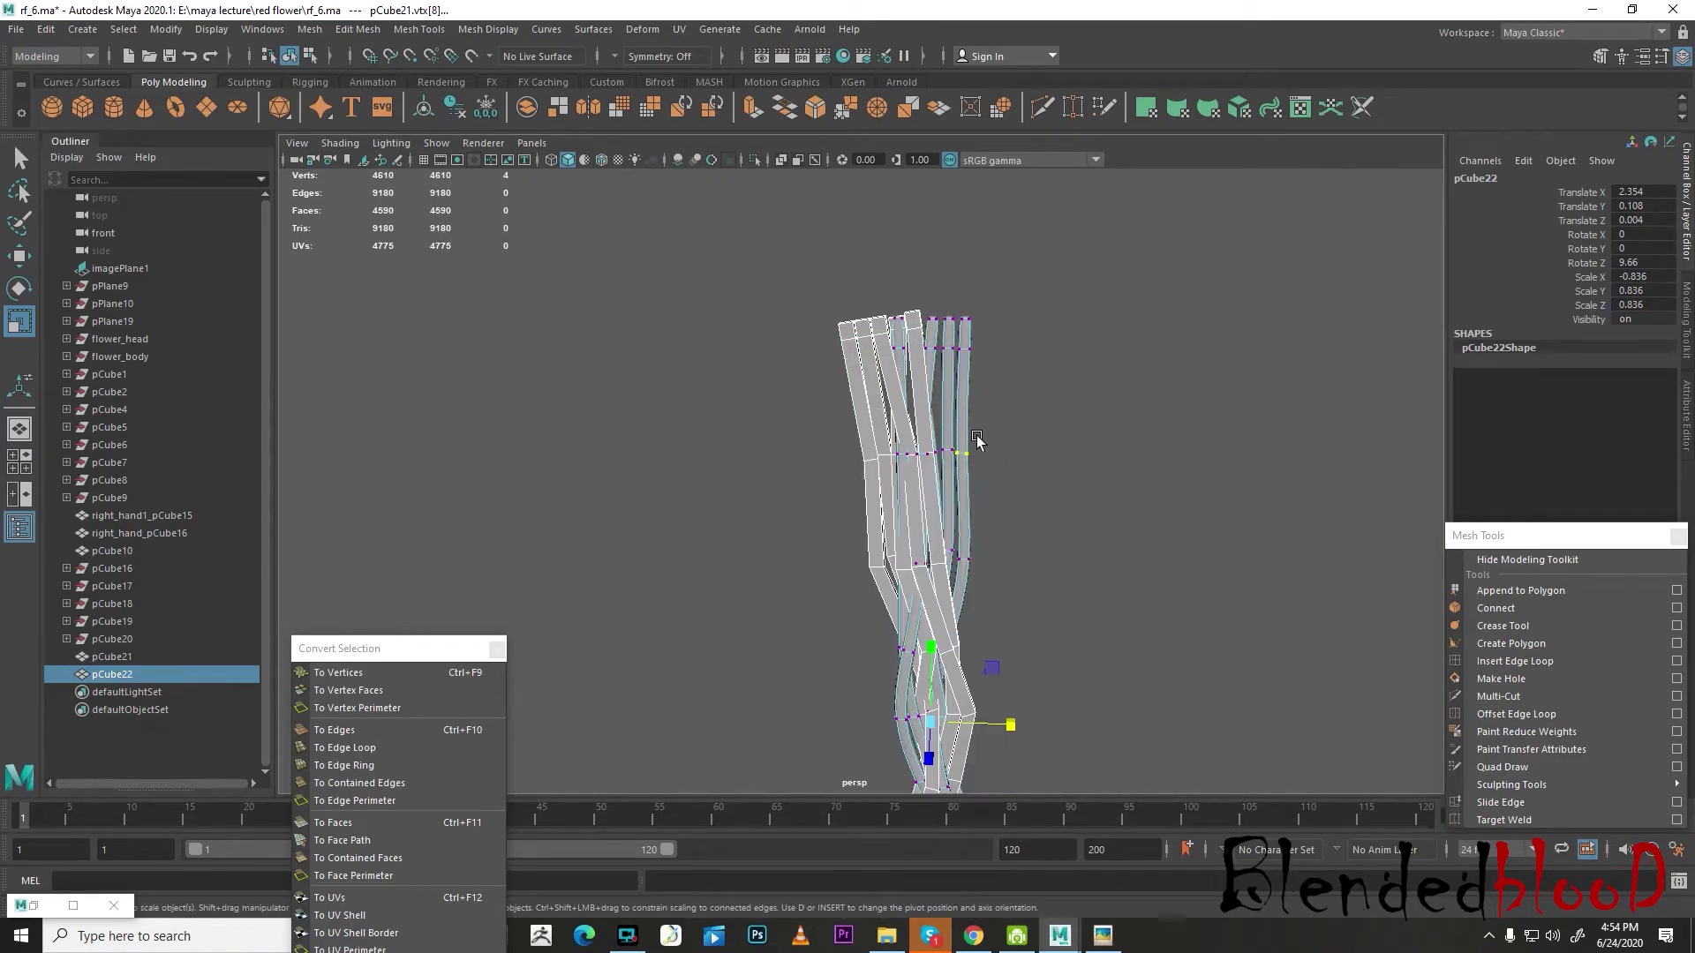
scroll(978, 412, "up", 8)
left_click_drag(900, 560, 927, 507, "alt")
right_click_drag(925, 468, 1035, 400)
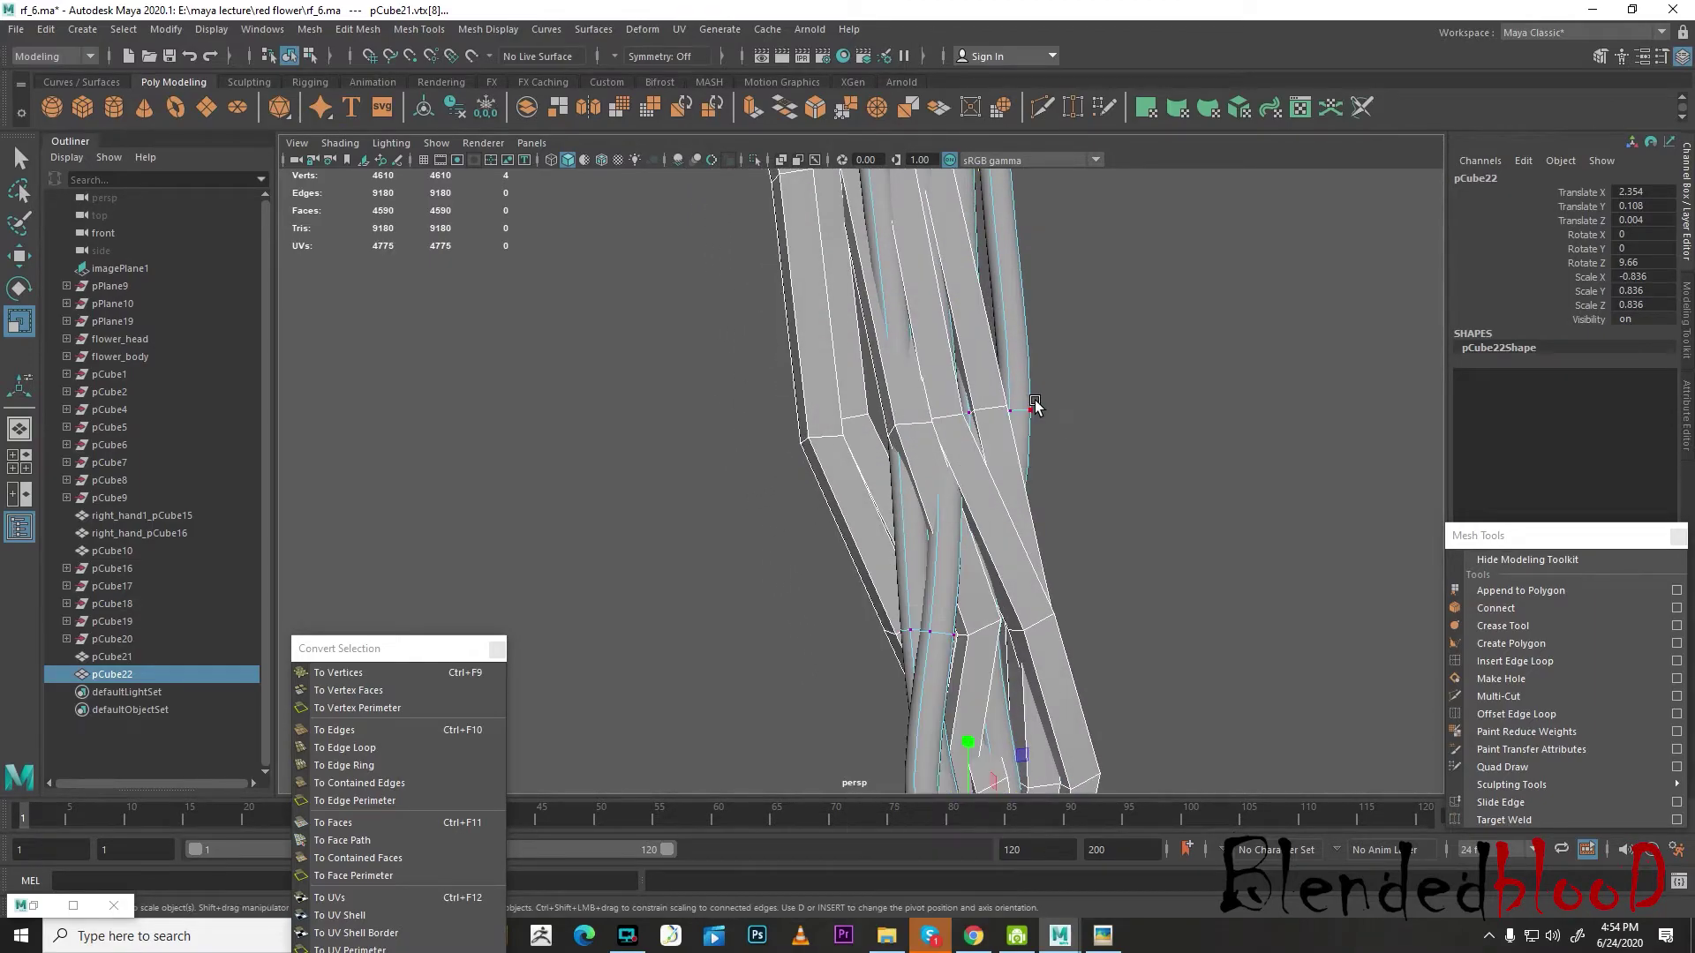
scroll(1035, 400, "down", 3)
key("w")
scroll(1038, 404, "down", 4)
- Select both root bundles in object mode and combine them into a single mesh
left_click_drag(1038, 404, 657, 589)
right_click_drag(878, 424, 1018, 330)
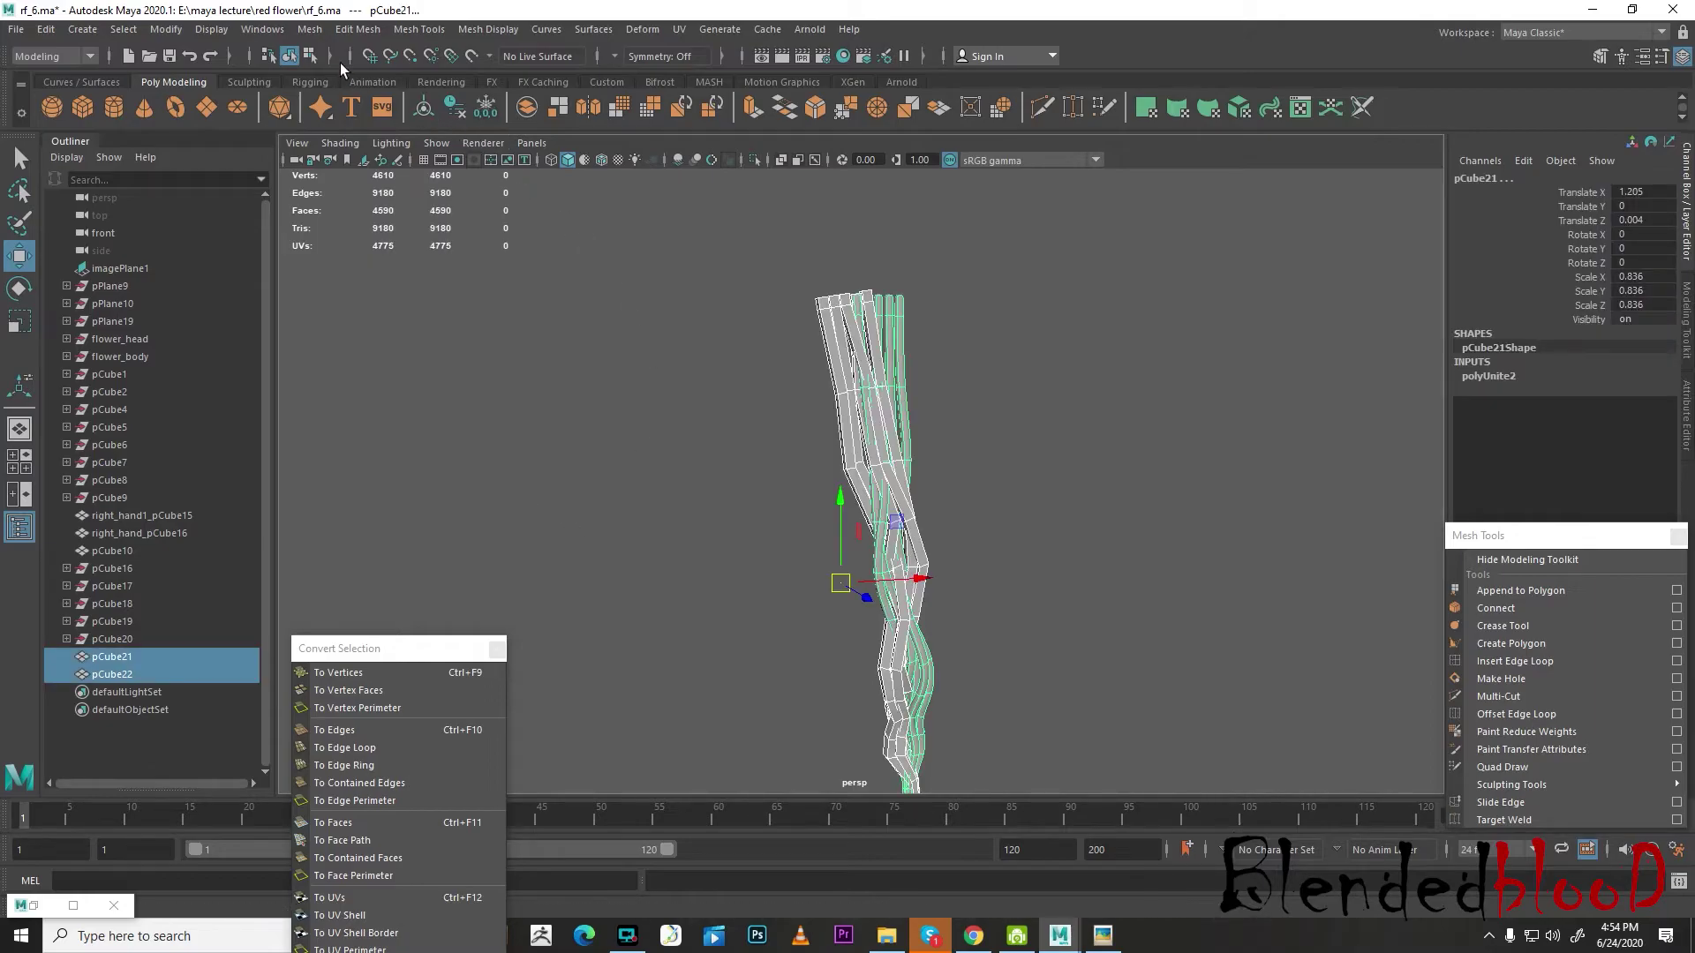
left_click(310, 29)
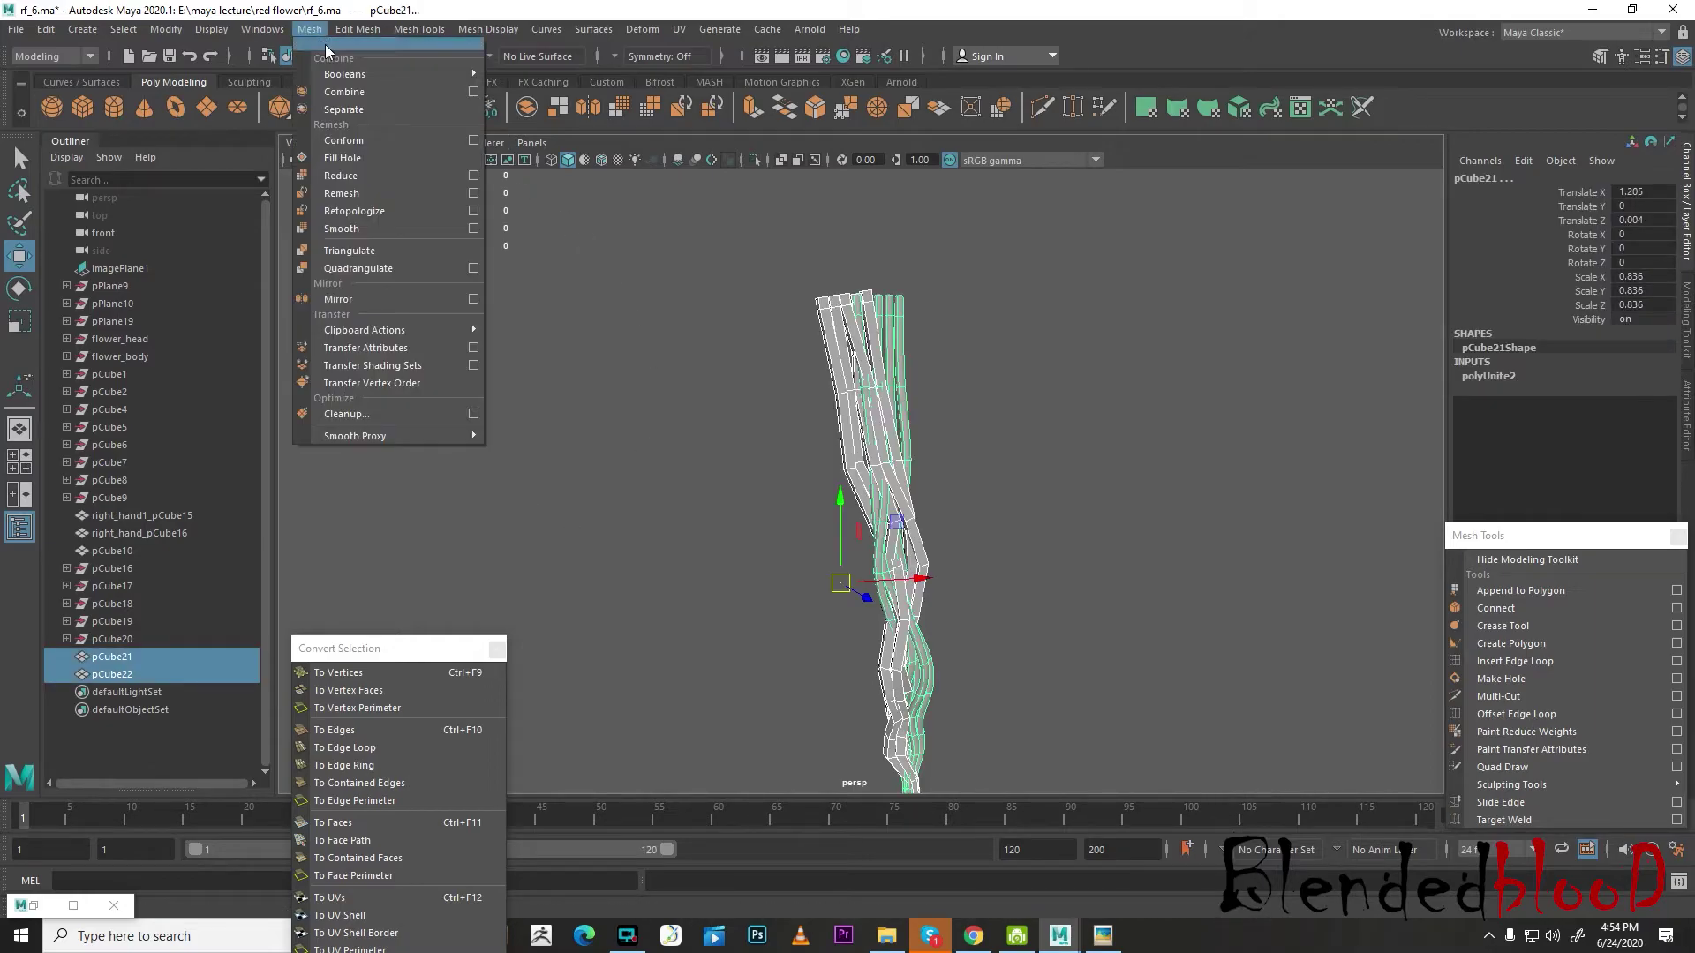
left_click(368, 96)
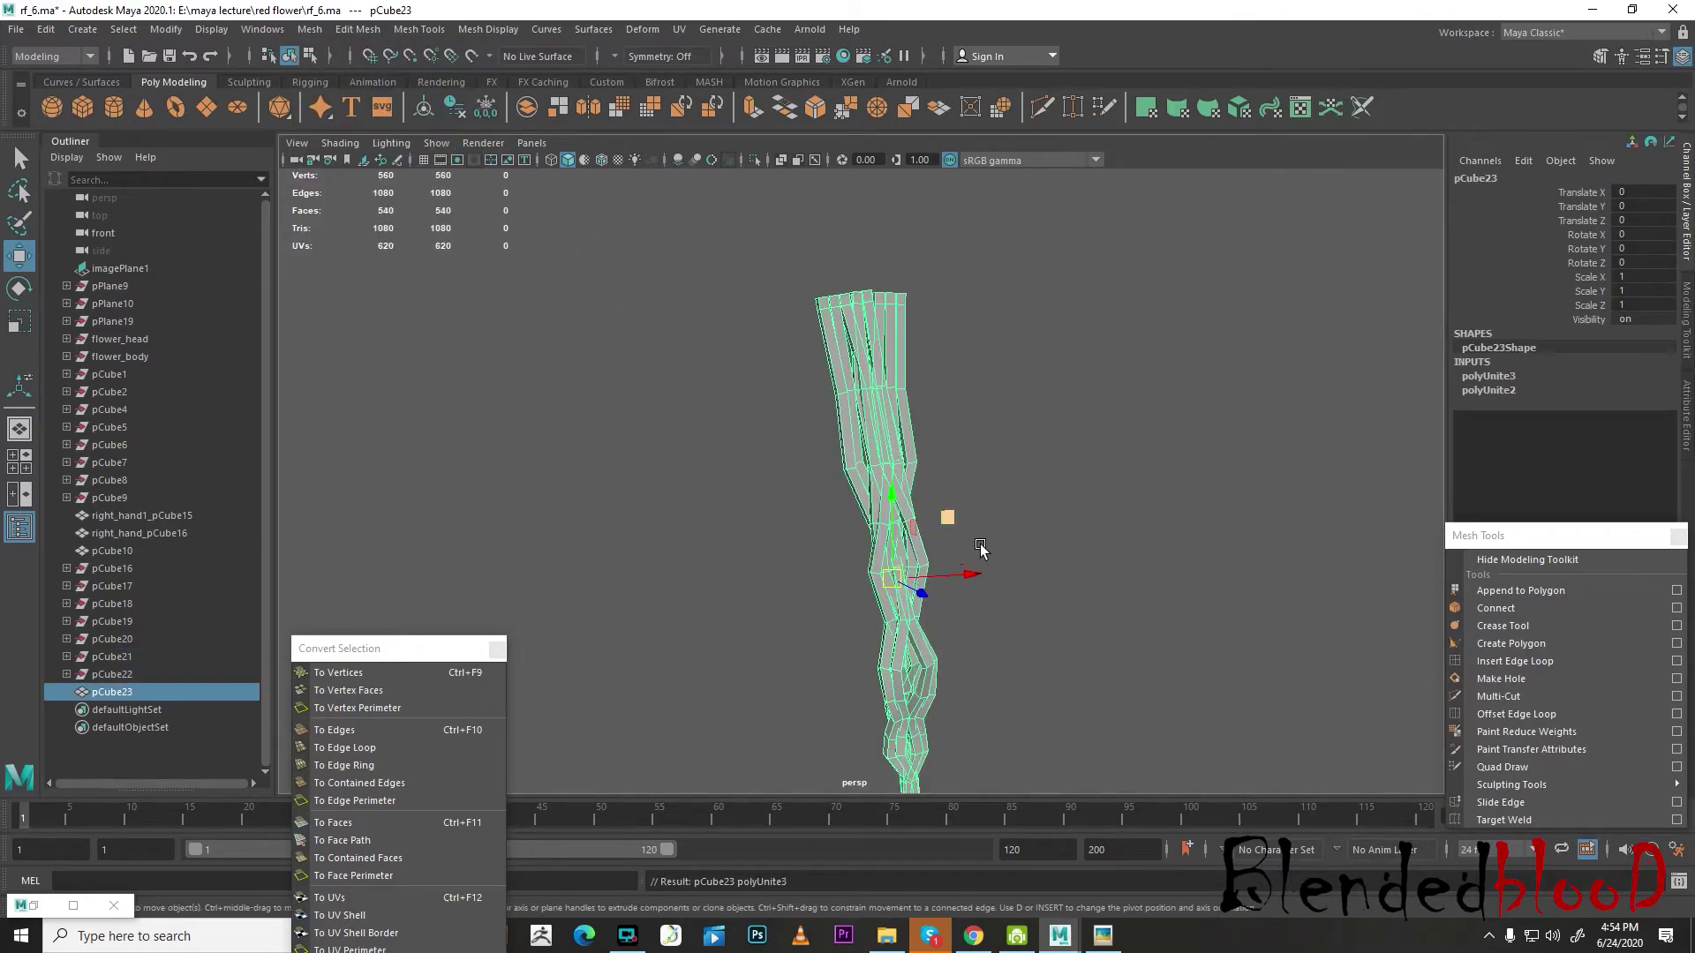
- Examine the combined root's strand crossings down to the tips in unsmoothed and smoothed display
middle_click_drag(971, 540, 964, 401, "alt")
scroll(966, 459, "up", 5)
middle_click_drag(971, 582, 957, 531, "alt")
left_click_drag(956, 531, 914, 549, "alt")
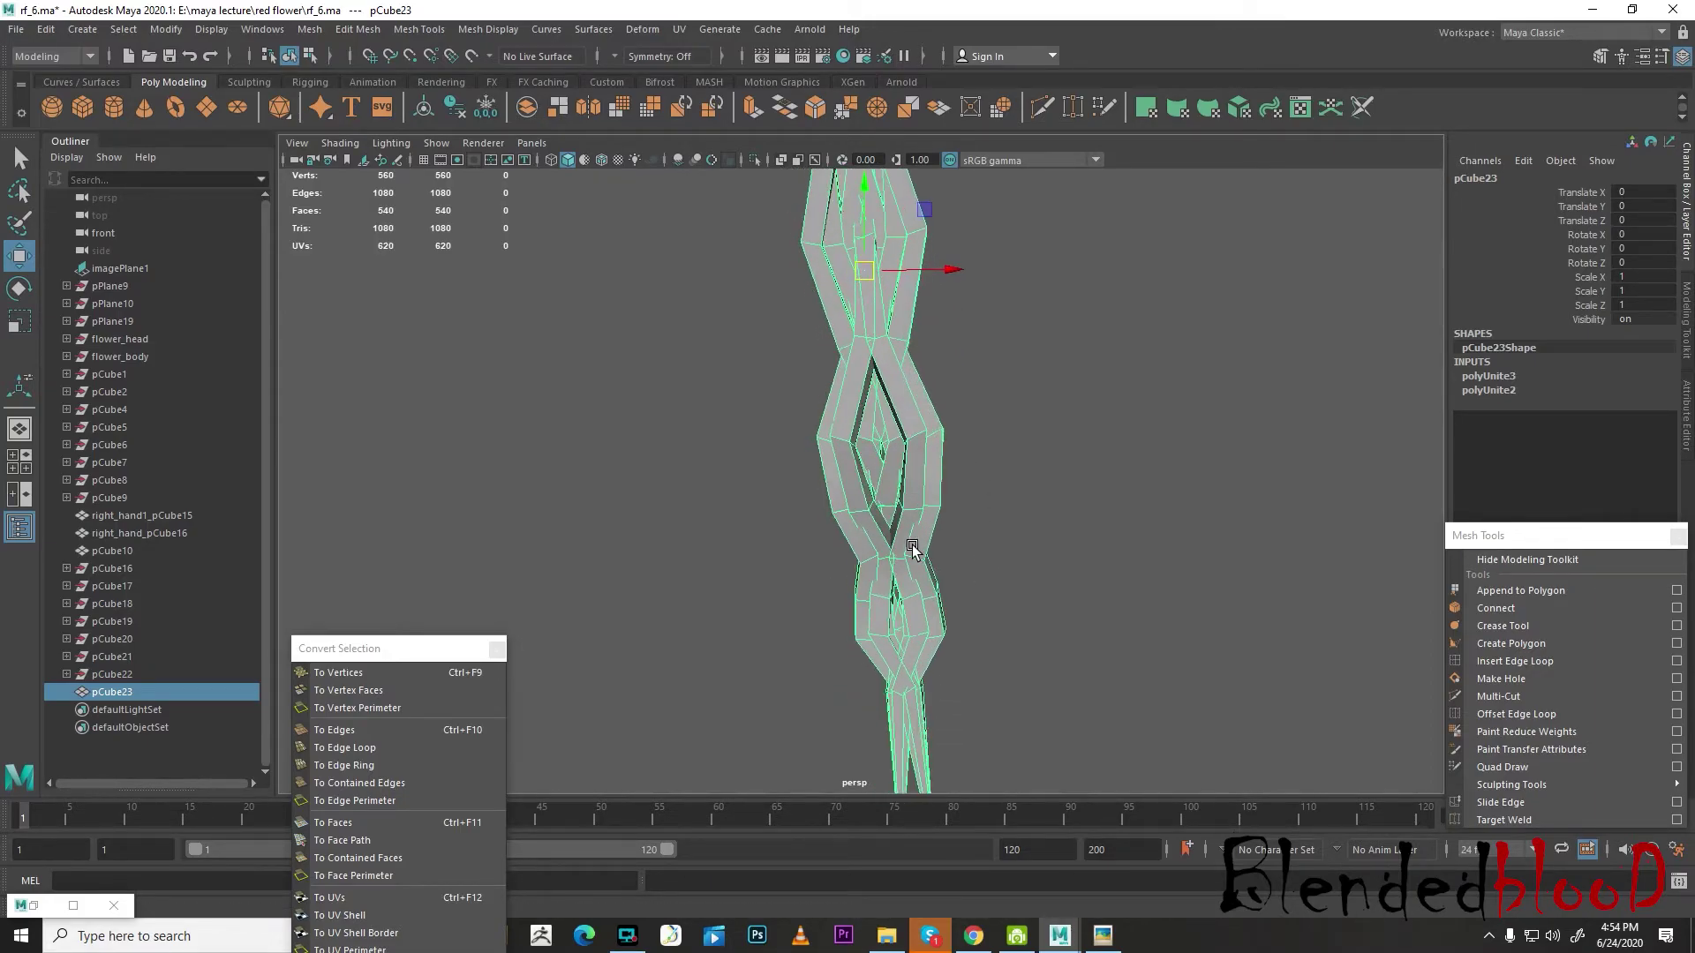
scroll(899, 529, "down", 3)
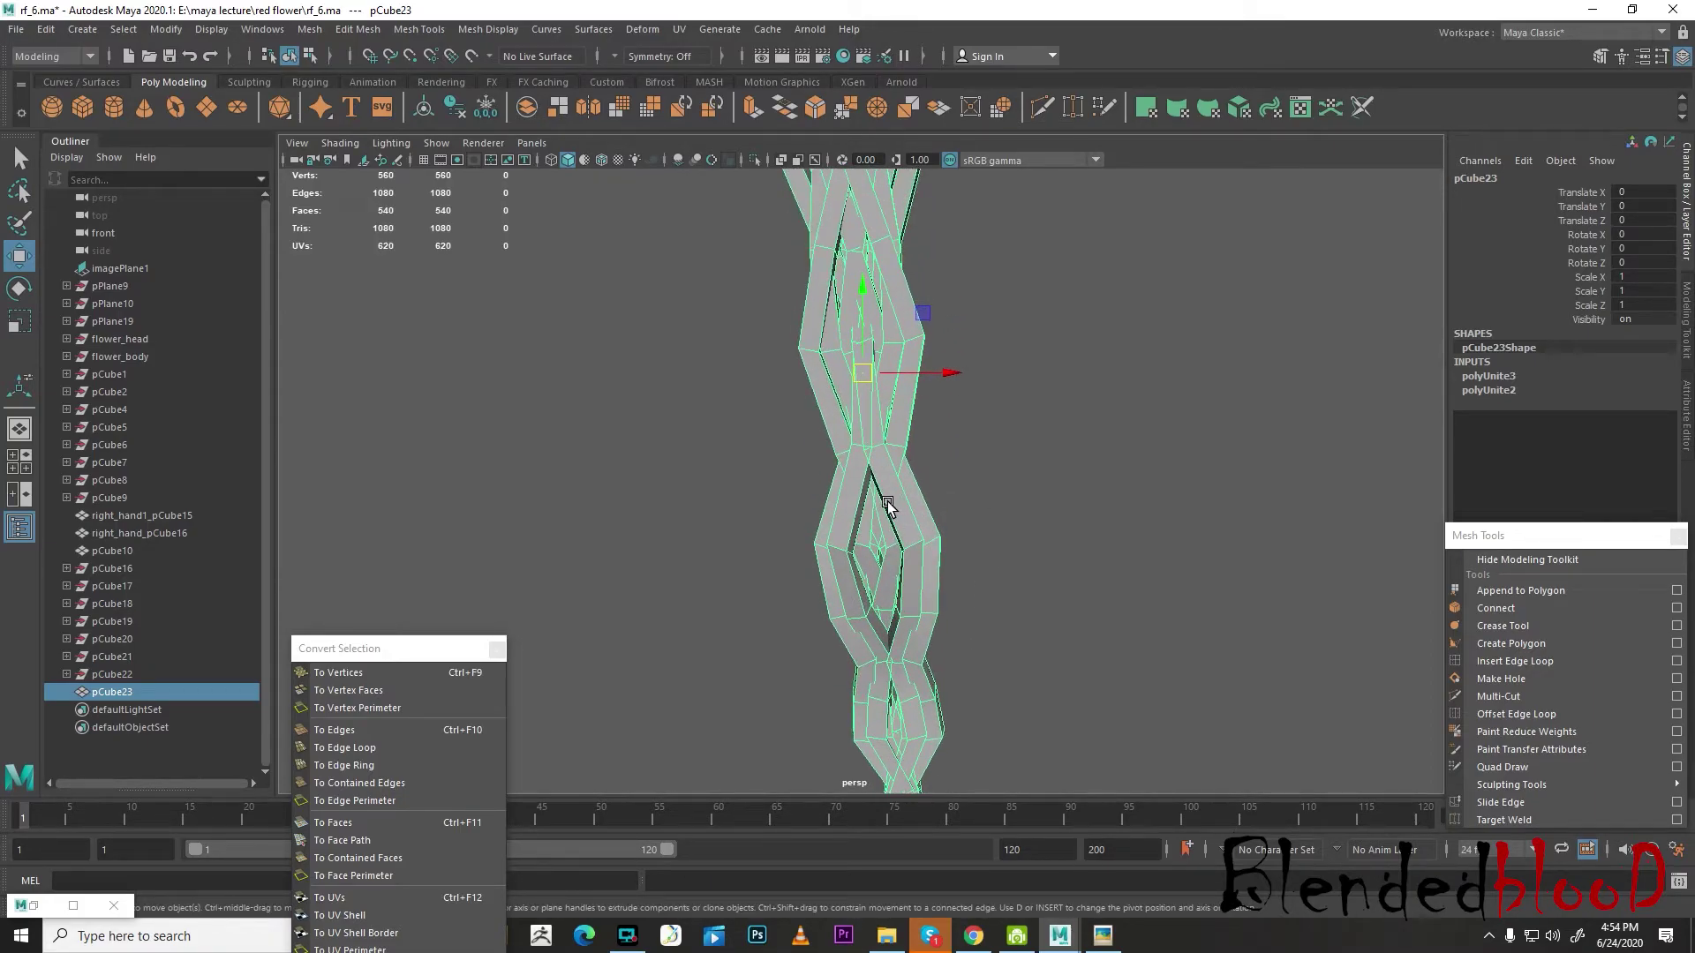
scroll(887, 502, "down", 2)
scroll(981, 551, "down", 3)
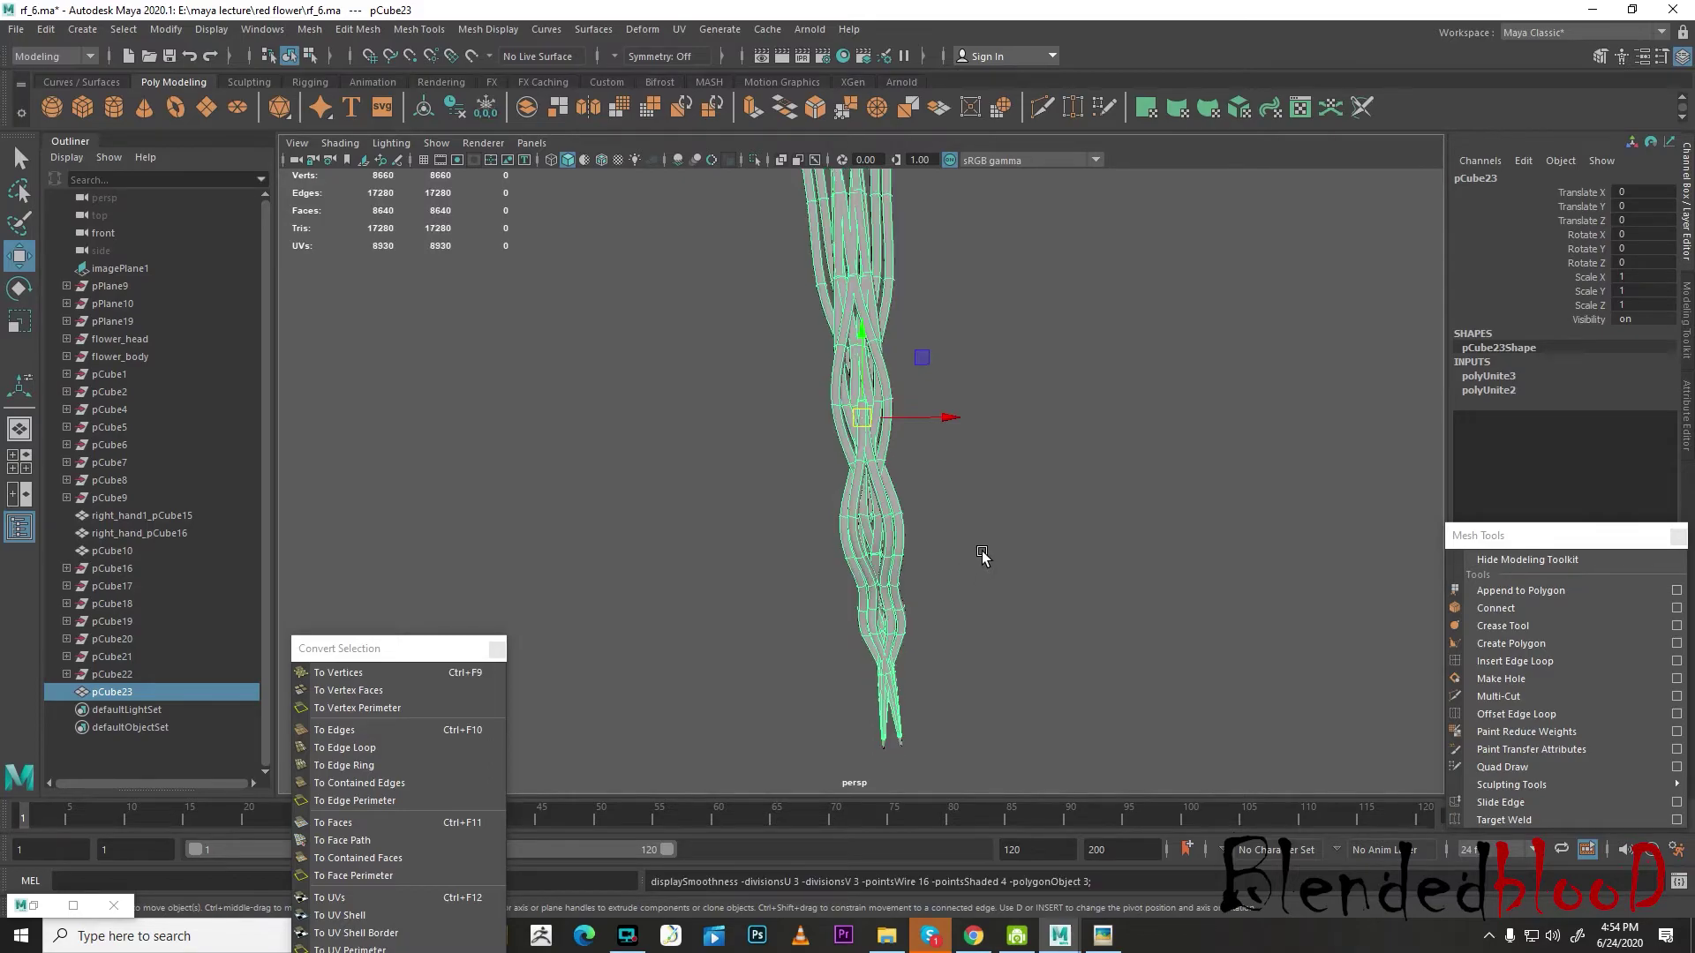
left_click(976, 609)
- Scale the bottom tip vertices of both bundles together to one point, then restore the smooth preview and object mode
left_click_drag(966, 655, 991, 427, "alt")
scroll(1008, 580, "up", 4)
left_click(997, 533)
right_click_drag(989, 530, 910, 446)
left_click_drag(967, 617, 994, 642)
left_click_drag(947, 608, 1160, 677)
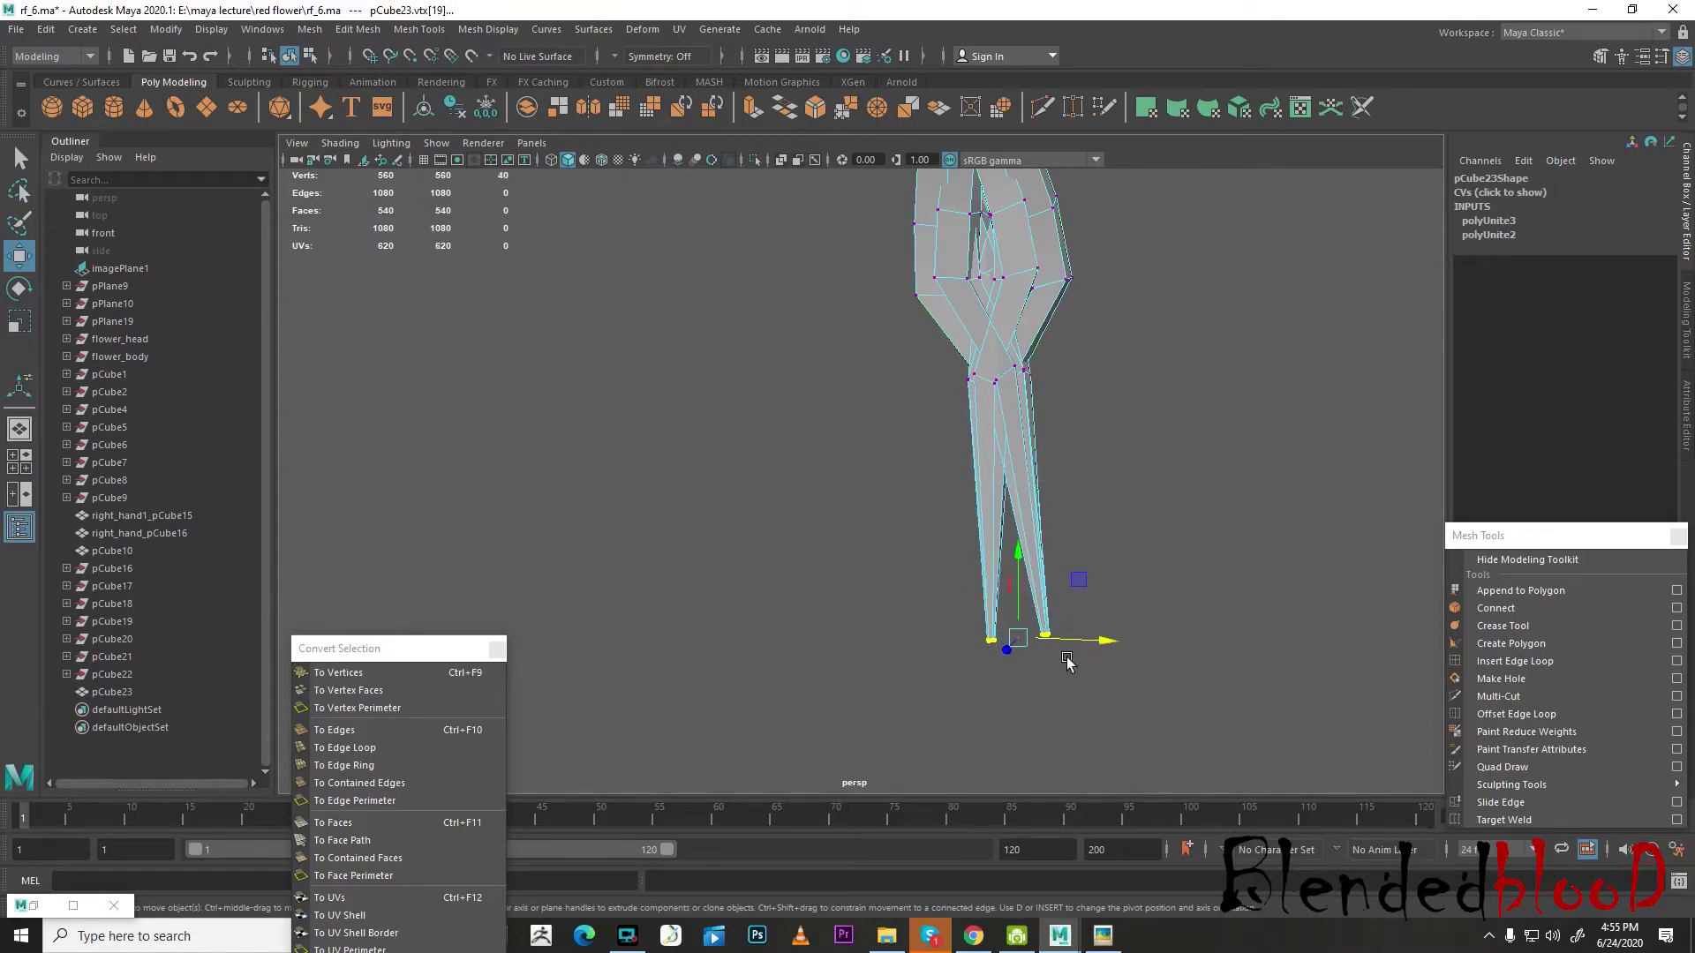
key("r")
left_click_drag(1015, 639, 999, 628)
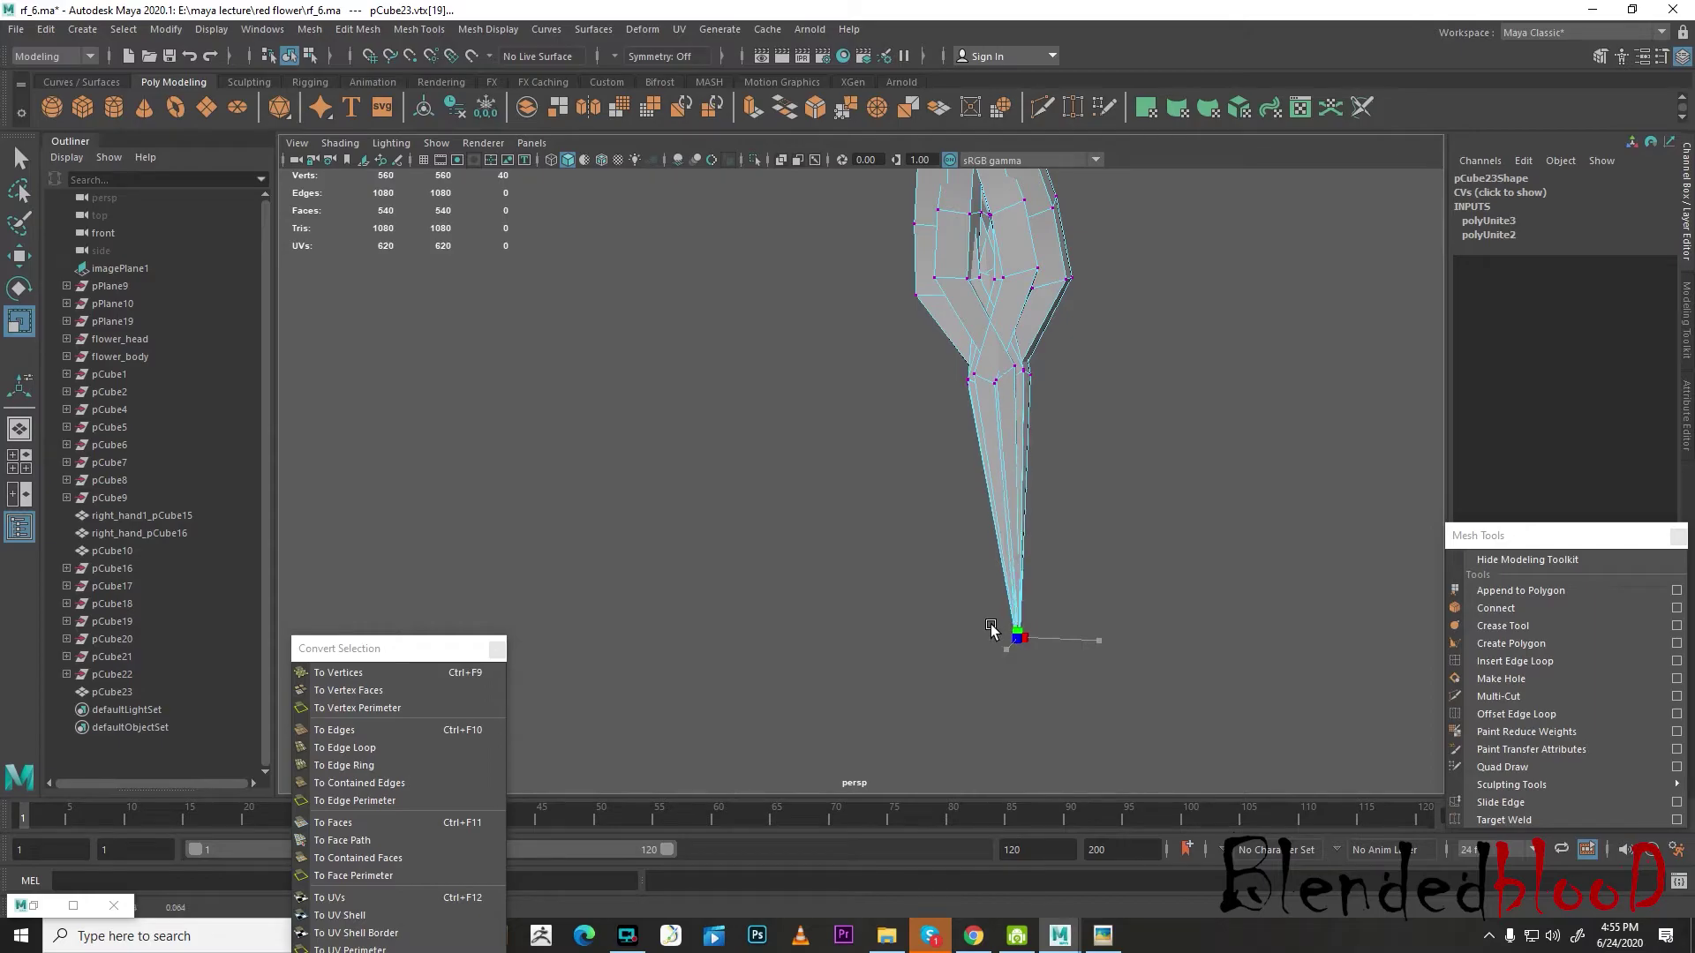
key("w")
key("3")
middle_click_drag(1090, 494, 1050, 579, "alt")
right_click_drag(962, 448, 1028, 426)
left_click(1135, 440)
- Try to scale in the vertex rows just above the root's tapered tip in unsmoothed display, and undo it
left_click_drag(1064, 574, 1003, 530, "alt")
right_click_drag(1003, 530, 1015, 549, "alt")
left_click(957, 466)
middle_click_drag(969, 484, 1052, 613, "alt")
right_click_drag(1051, 613, 1063, 637, "alt")
key("1")
right_click_drag(1036, 449, 957, 450)
left_click_drag(839, 373, 1345, 705)
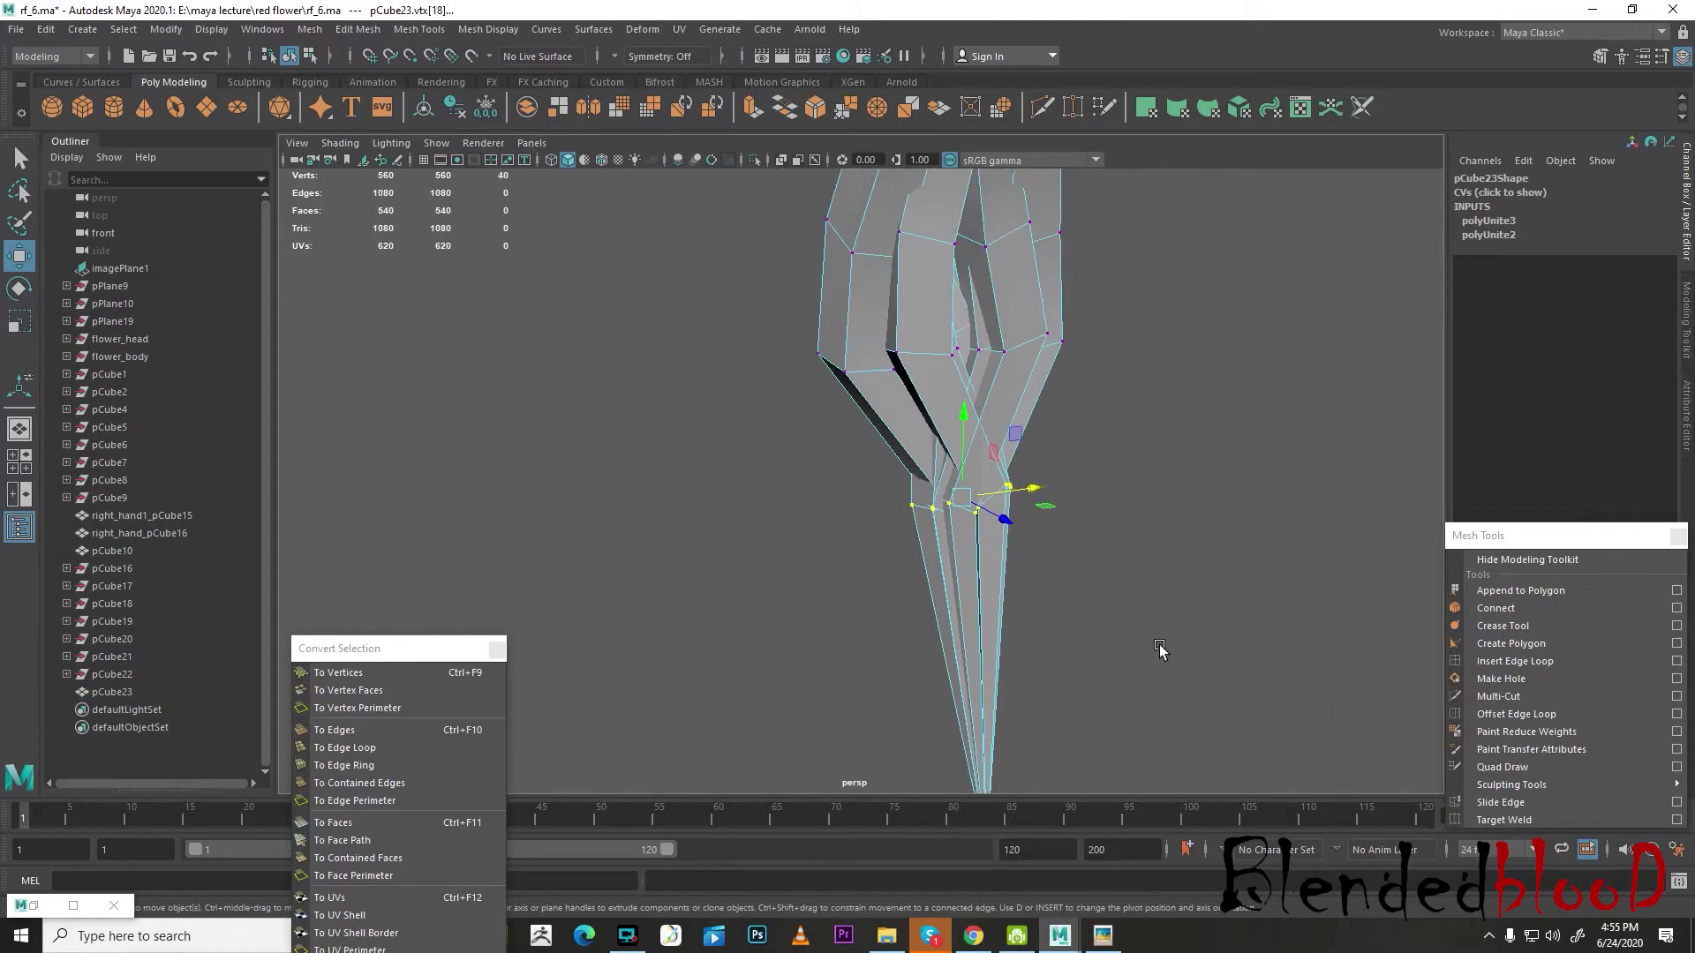
key("r")
left_click_drag(947, 491, 865, 459)
key("ctrl+z")
key("ctrl+z")
key("ctrl+z")
key("ctrl+z")
key("ctrl+z")
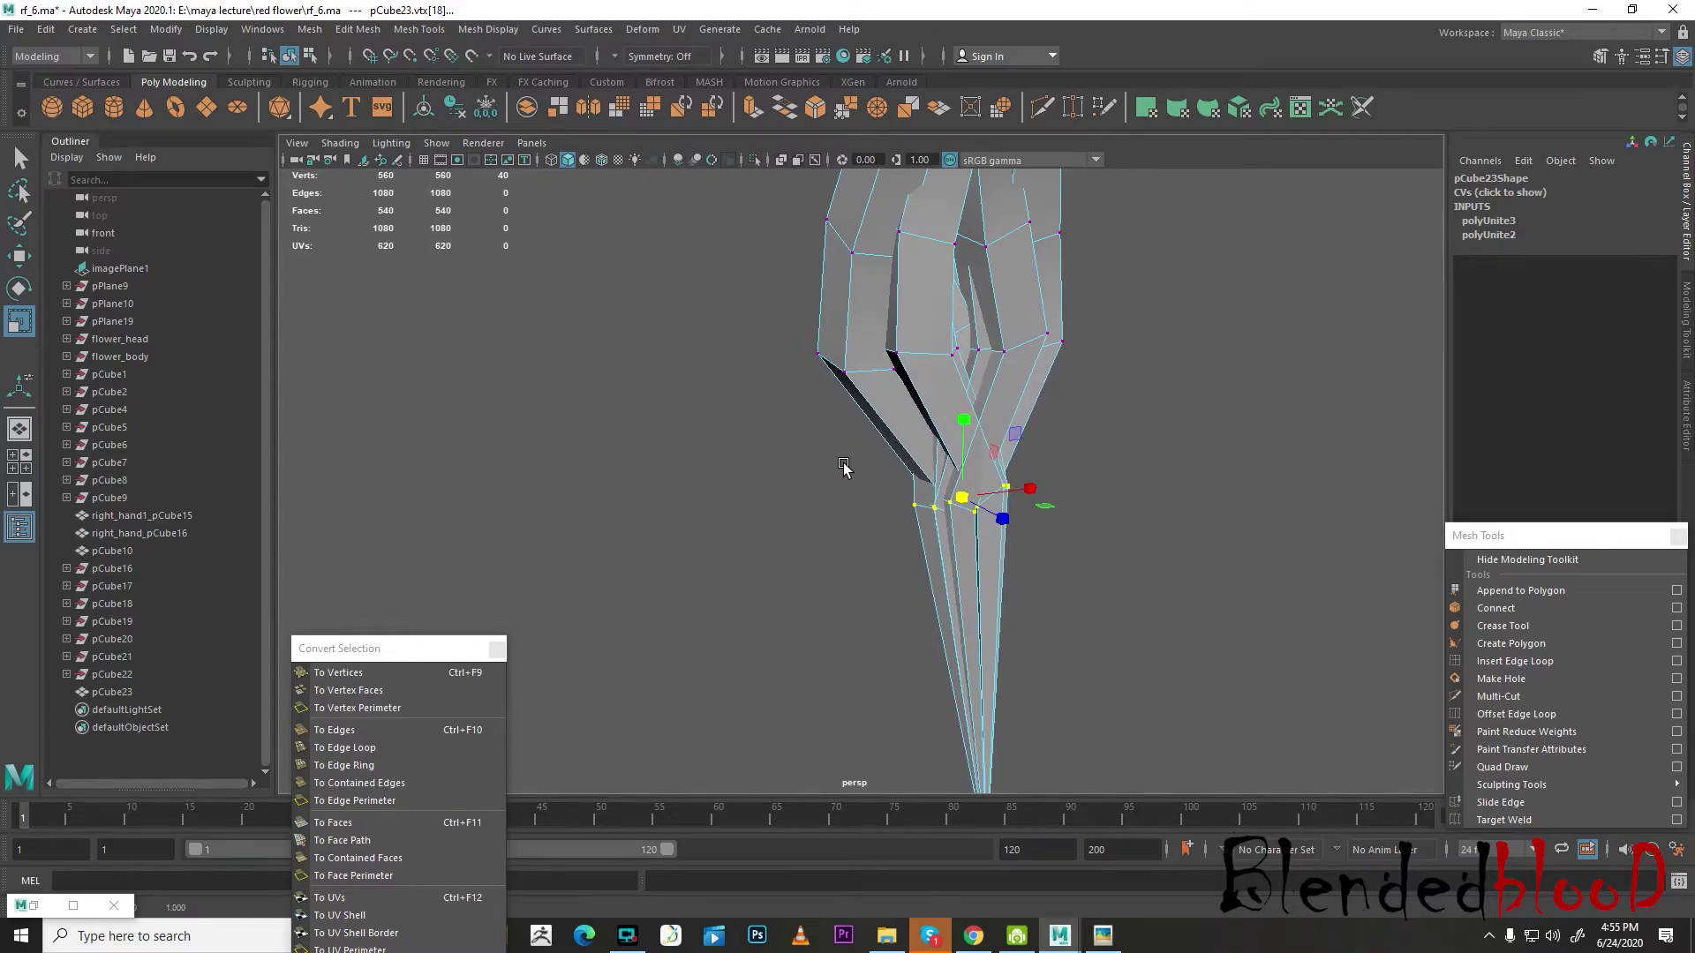
- Delete an edge loop on one root strand just above the tapered tip and remove its leftover vertices
middle_click_drag(1047, 480, 1026, 577, "alt")
left_click_drag(854, 605, 1207, 583, "alt")
right_click_drag(1206, 582, 1009, 549, "alt")
right_click_drag(760, 567, 872, 577, "alt")
left_click_drag(929, 589, 1214, 590, "alt")
right_click_drag(1028, 494, 863, 443)
key("Delete")
left_click_drag(863, 443, 1349, 698)
key("Delete")
right_click_drag(1155, 625, 1126, 639, "alt")
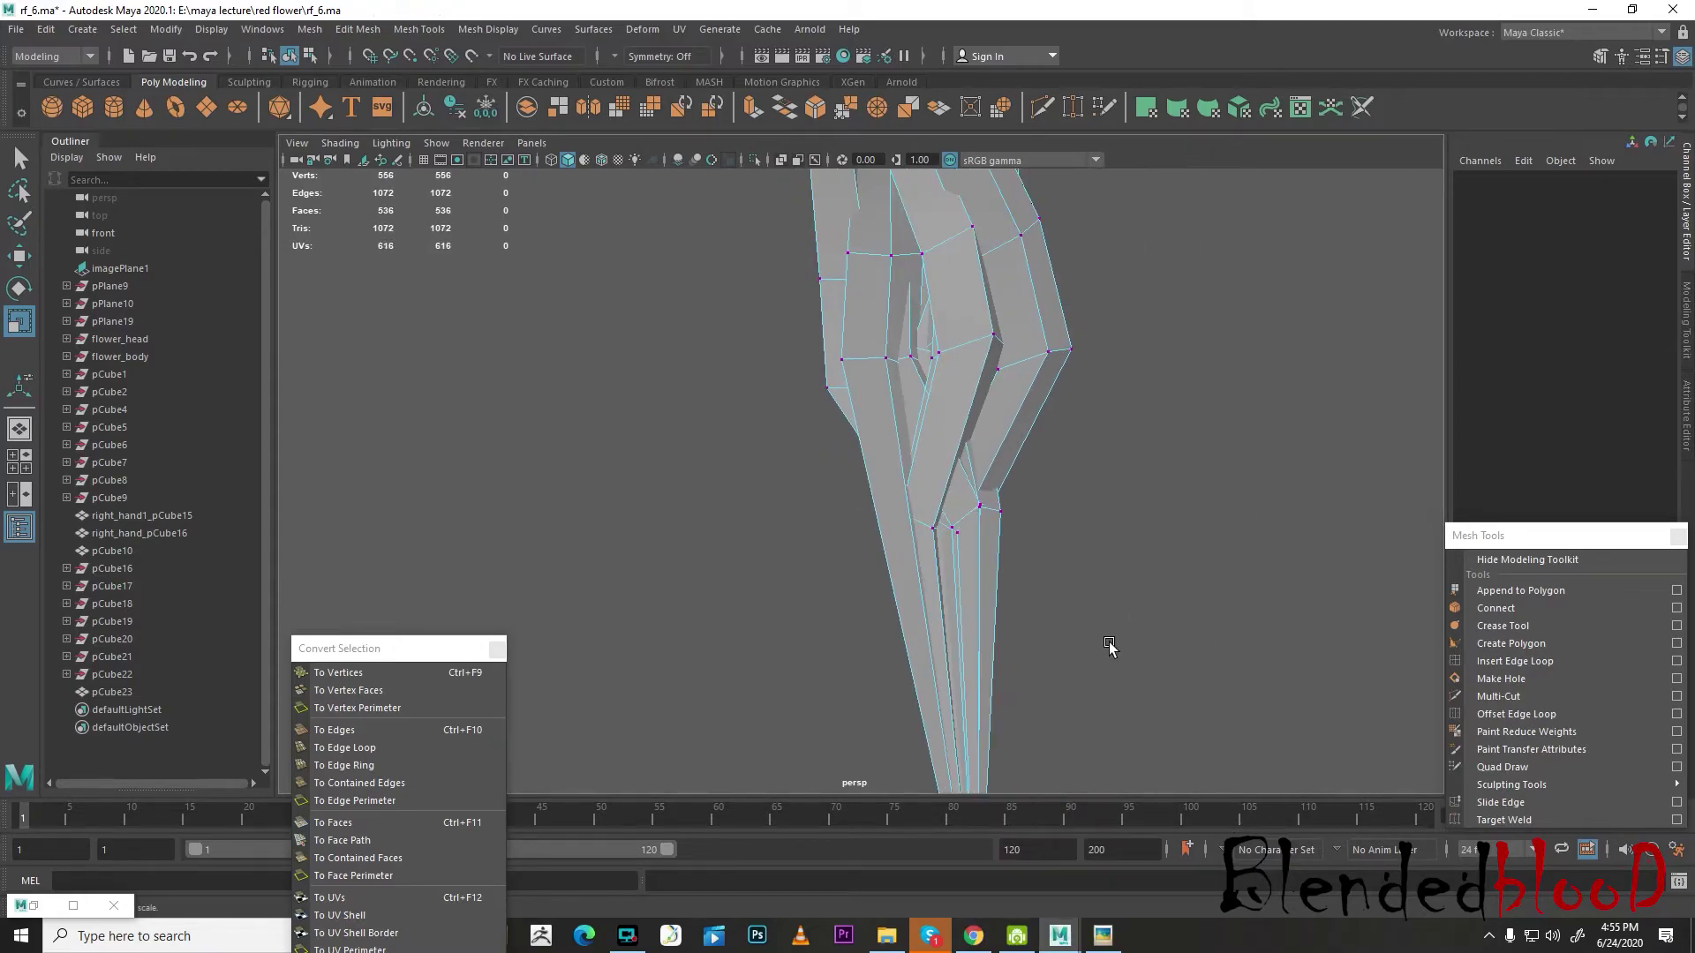
- Delete two edge loops at the strands' lower kinks, remove the leftover vertices, and restore the smooth preview
left_click_drag(1126, 639, 1218, 662, "alt")
right_click_drag(1218, 662, 990, 655, "alt")
left_click_drag(990, 655, 1255, 651, "alt")
scroll(1103, 641, "up", 3)
mouse_move(1099, 644)
left_mouse_down("alt")
mouse_move(927, 639)
mouse_move(1108, 639)
left_mouse_up("alt")
scroll(1077, 618, "up", 3)
right_click_drag(1054, 449, 1052, 576)
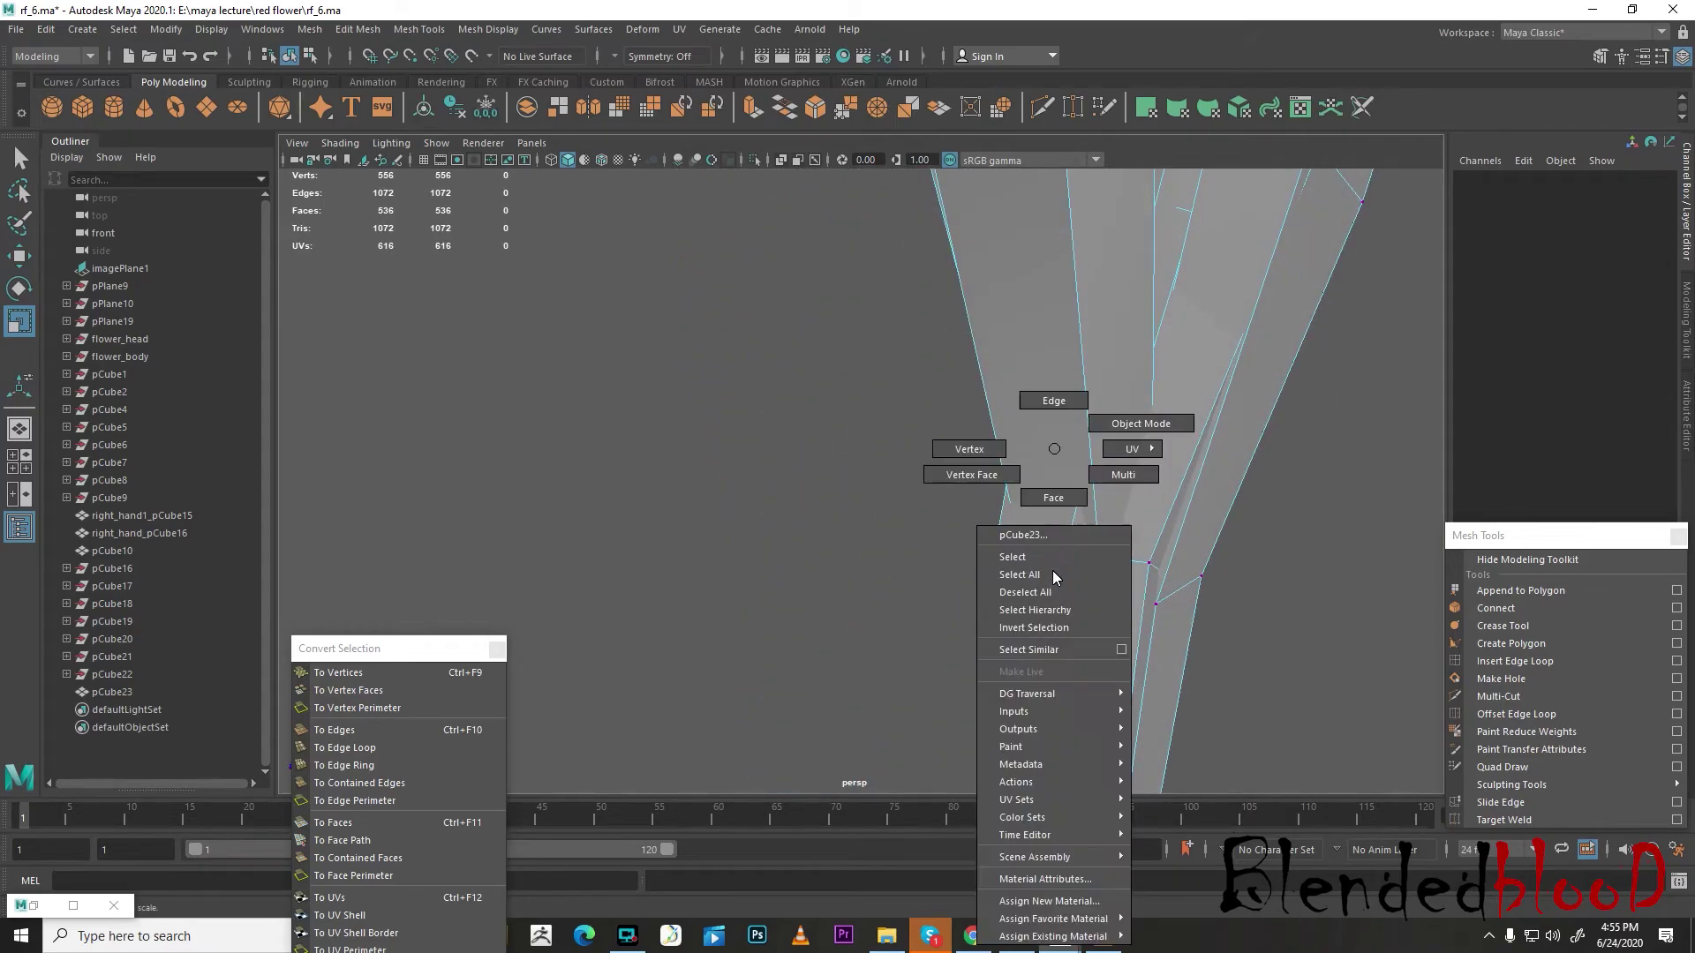
right_click_drag(1044, 412, 1044, 412)
left_click(1046, 565)
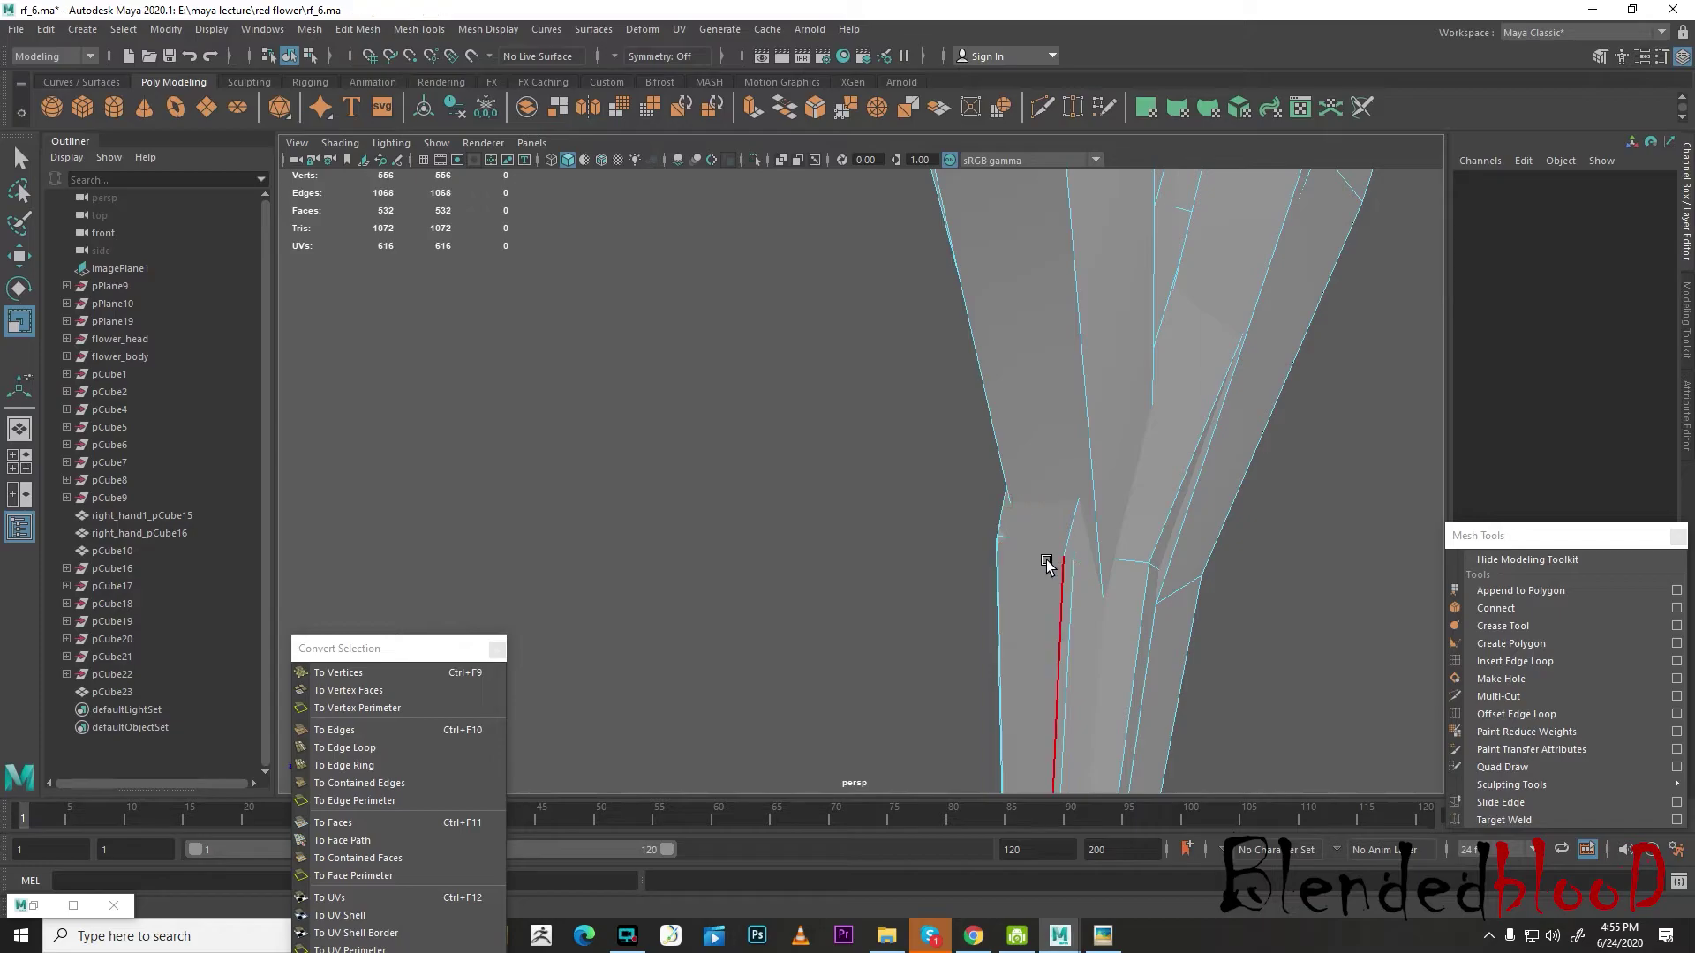
double_click(1004, 538)
key("Delete")
right_click_drag(1023, 530, 949, 450)
left_click_drag(694, 307, 1257, 666)
key("Delete")
key("w")
key("3")
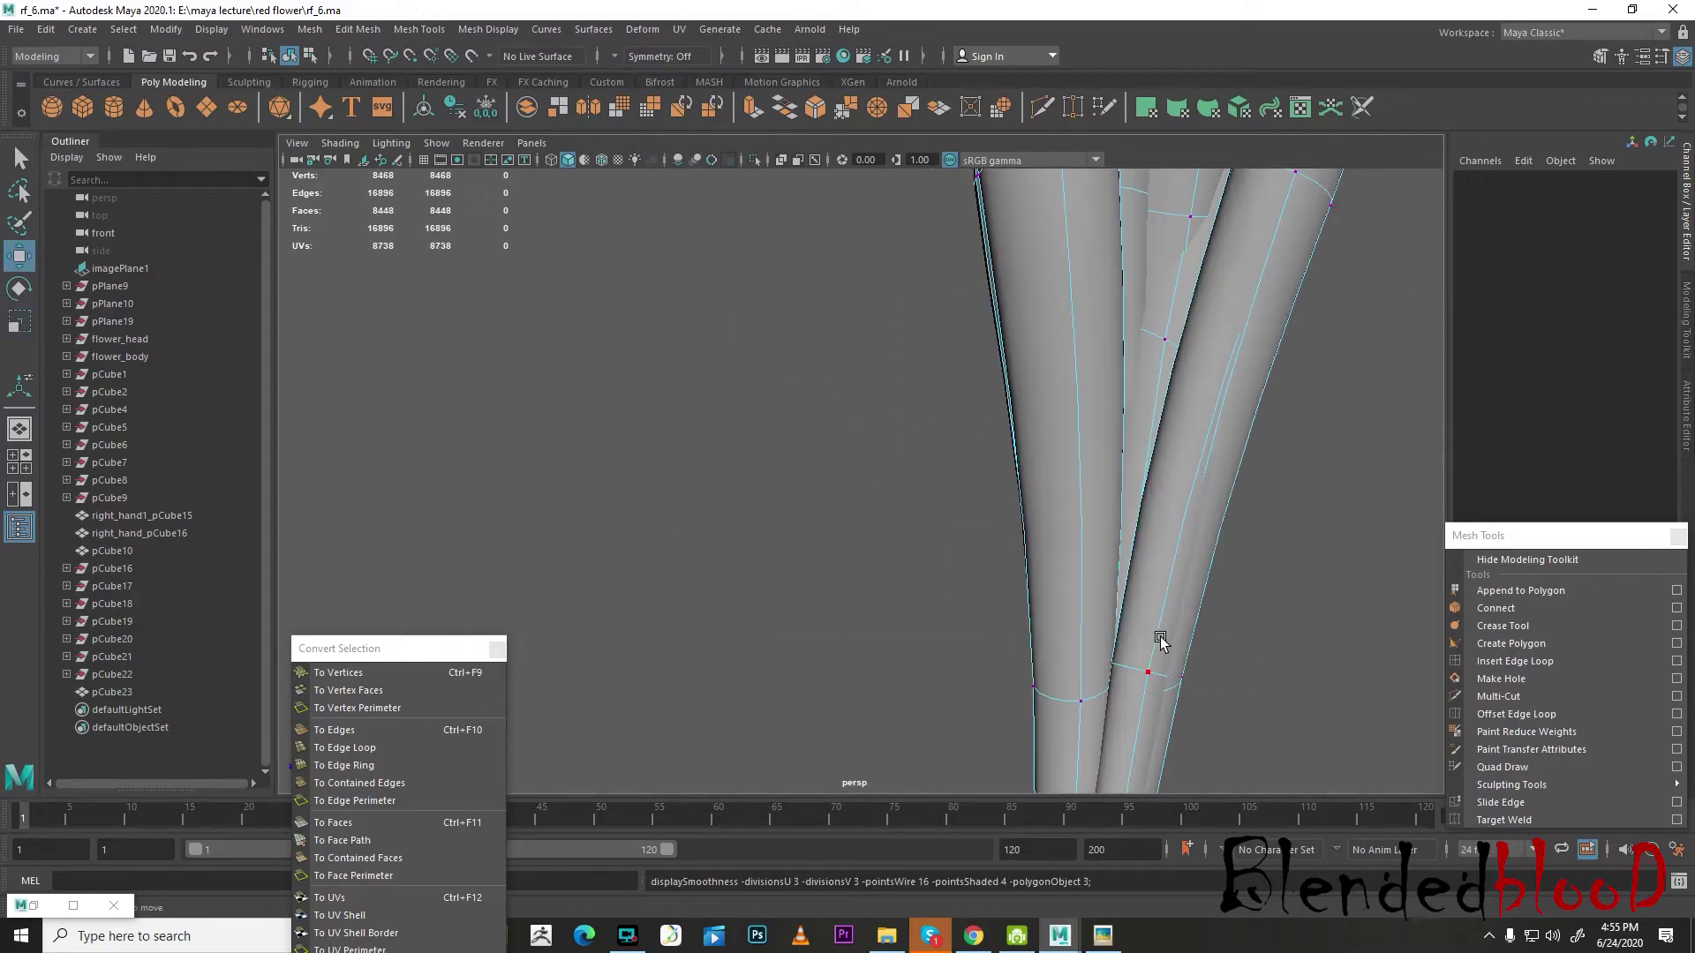
- Delete the edge loops of two neighbouring strands above the taper and remove the vertices they leave behind
scroll(1160, 642, "down", 5)
left_click_drag(1127, 614, 1040, 555, "alt")
scroll(1041, 554, "up", 6)
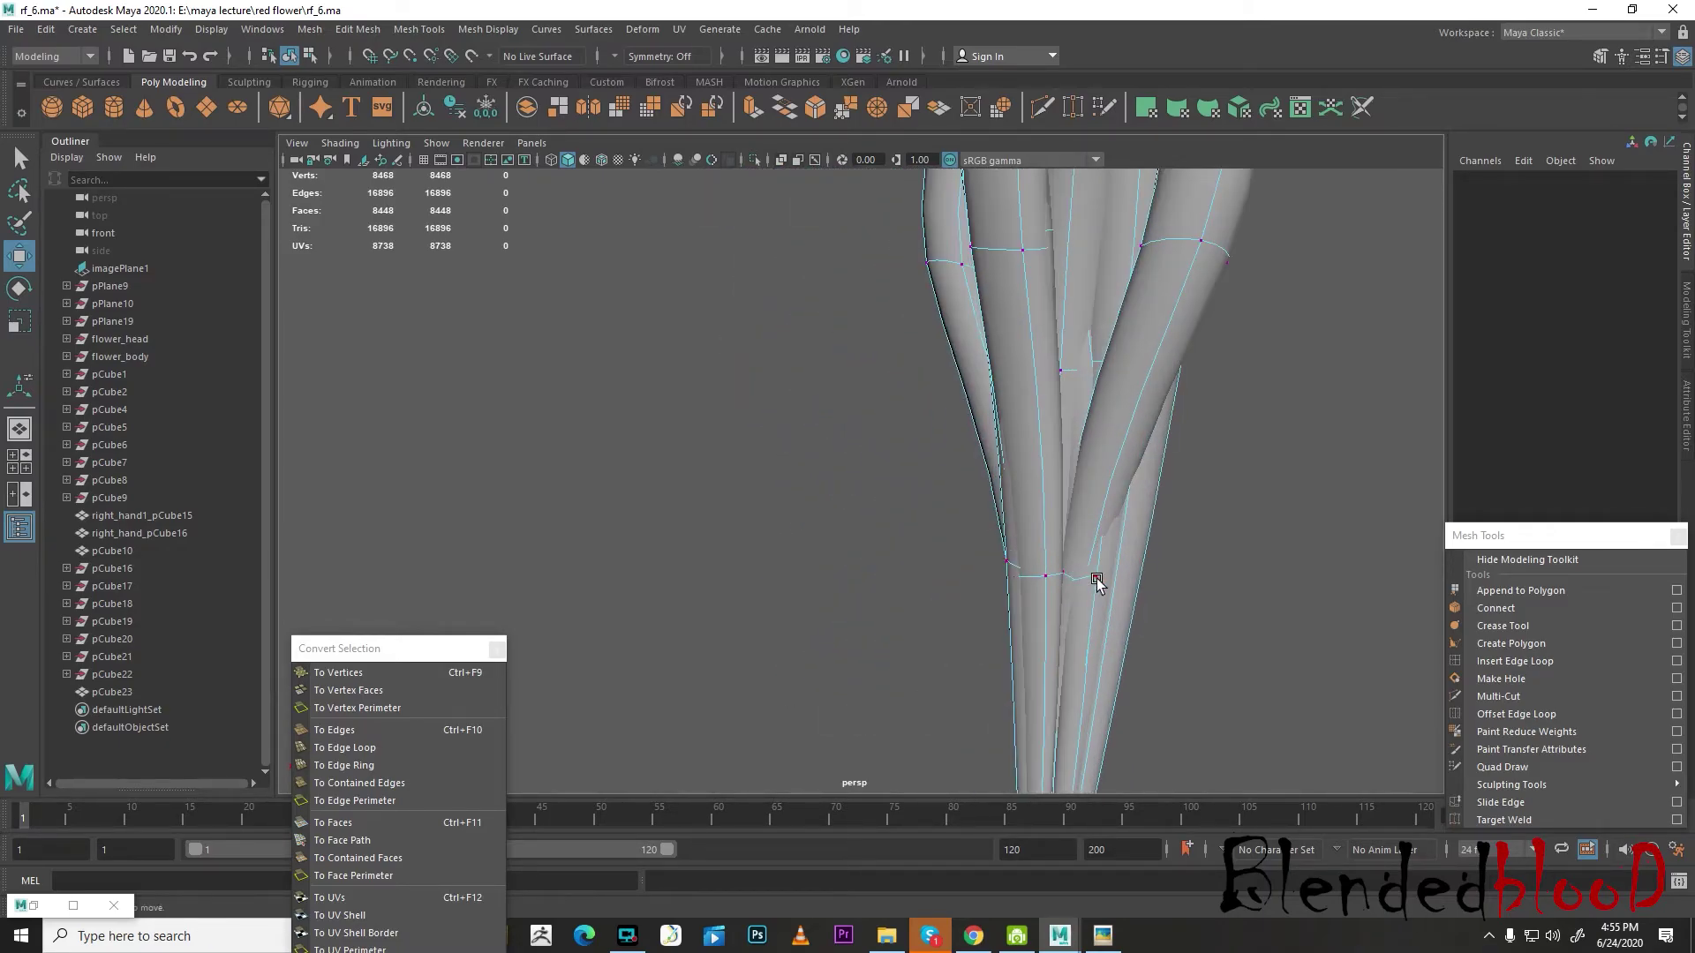
right_click_drag(1208, 449, 1214, 389)
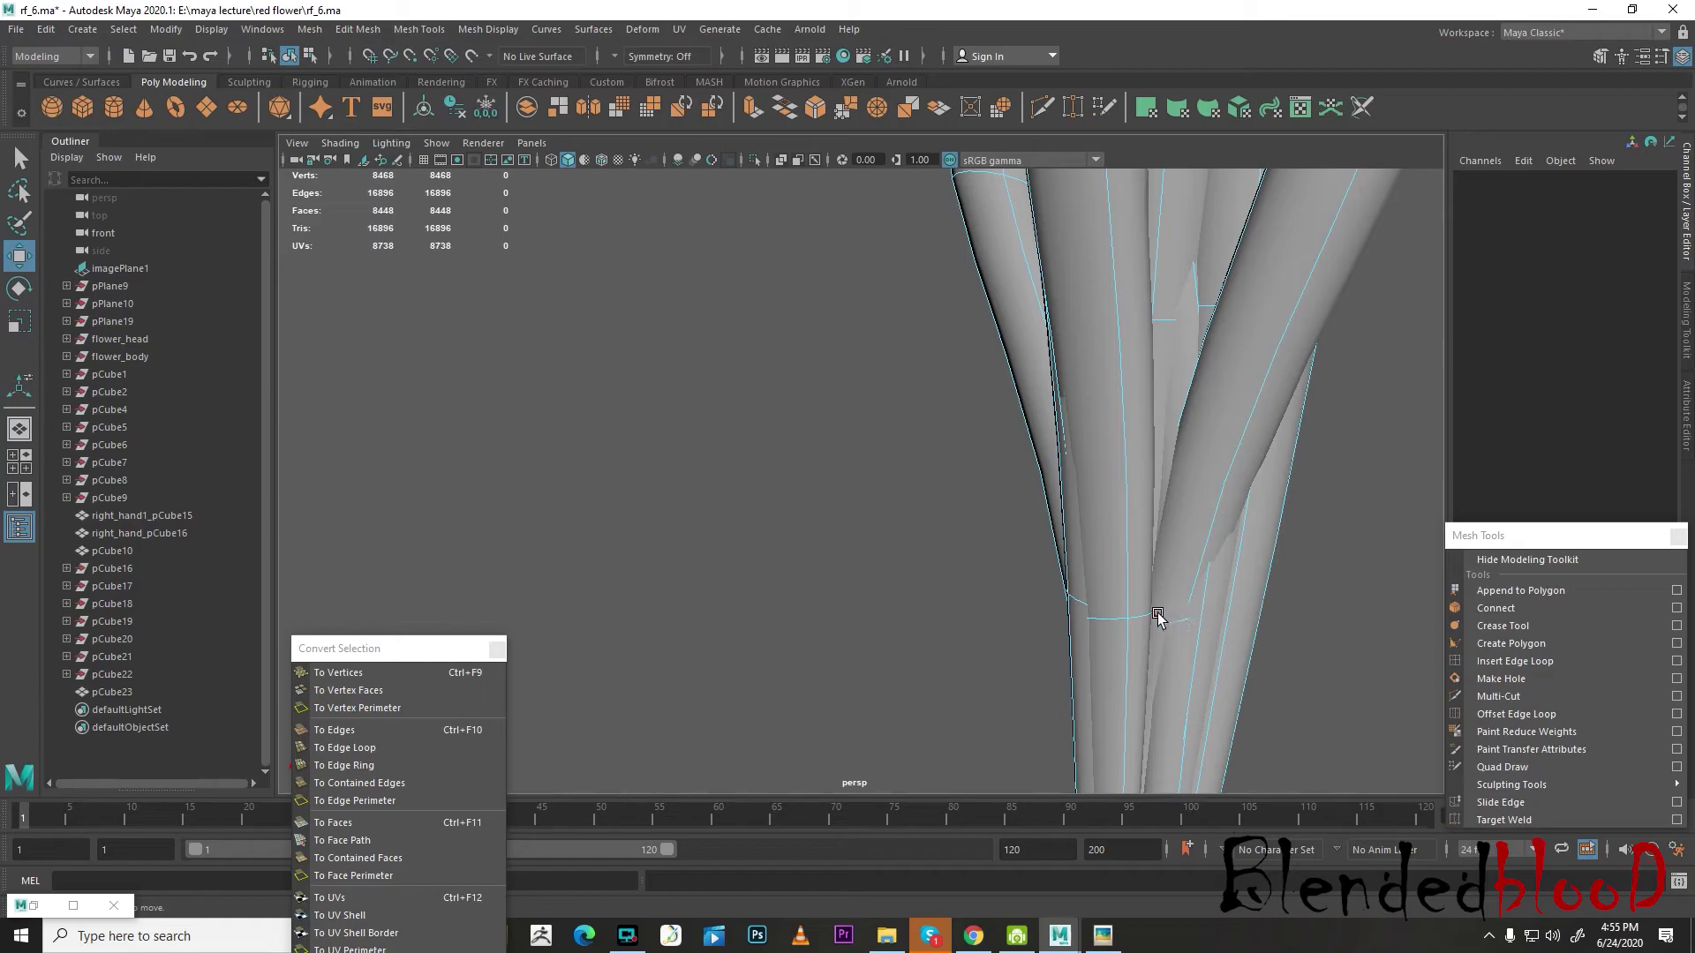
double_click(1178, 625)
key("Delete")
double_click(1092, 620)
key("Delete")
right_click_drag(1108, 454, 944, 454)
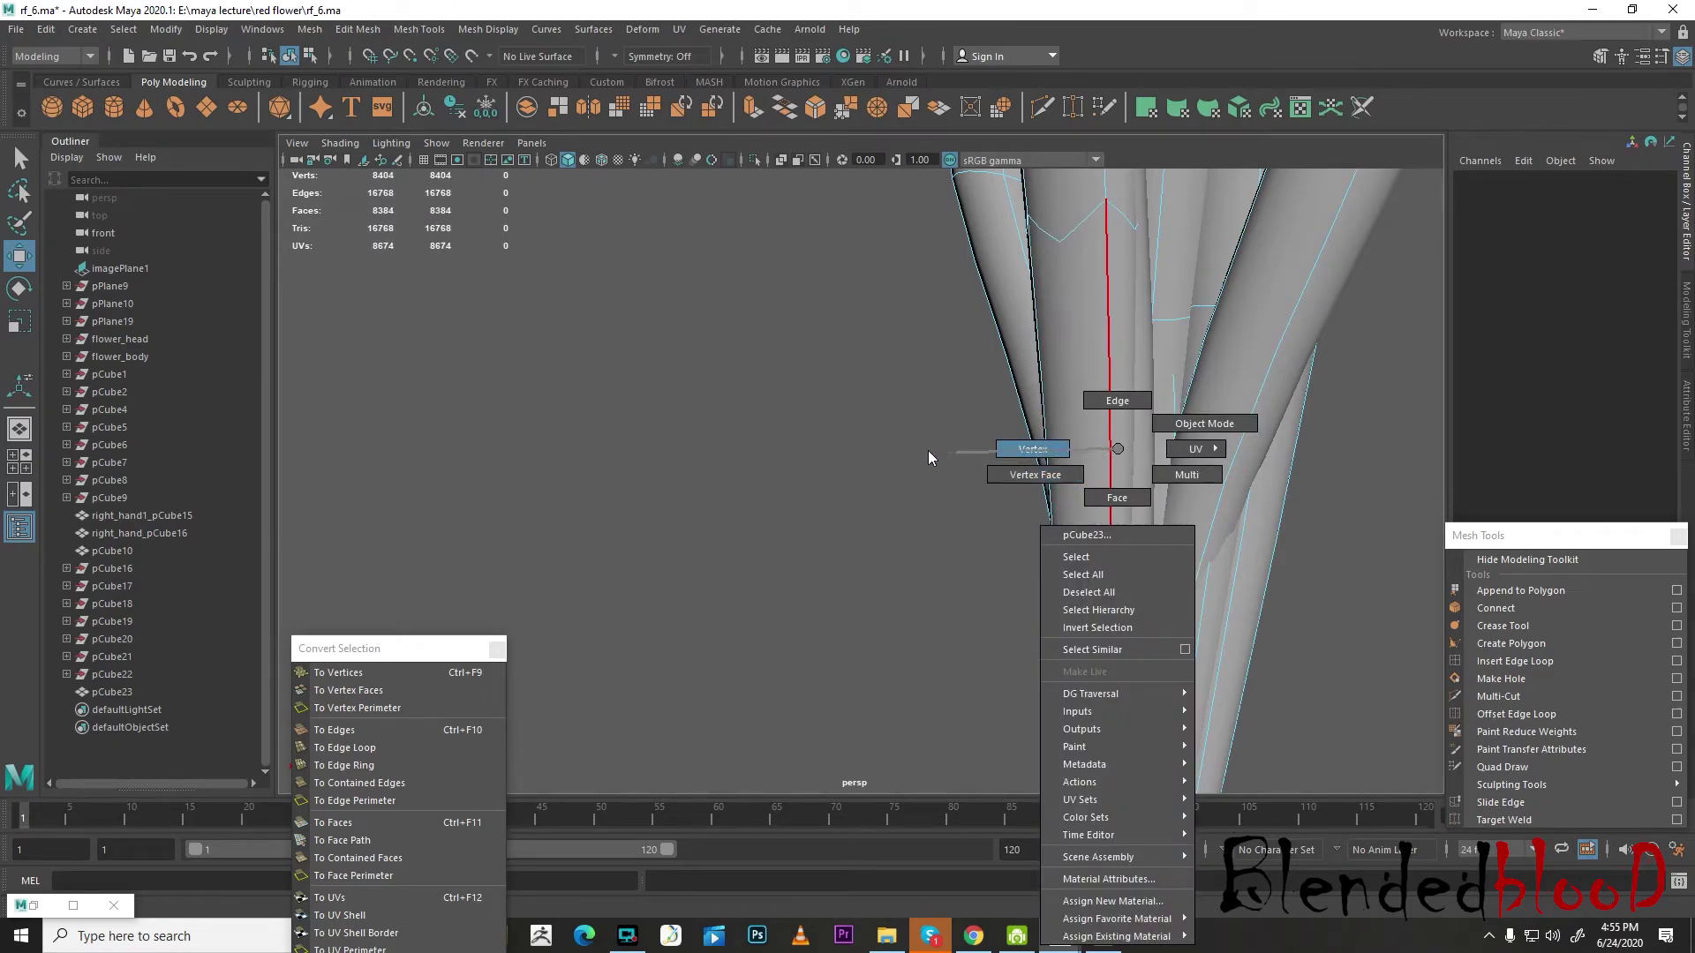
left_click_drag(805, 440, 1357, 744)
key("Delete")
- Return to object mode and examine the smoothed strands around the taper from several sides
scroll(1246, 644, "down", 6)
scroll(1080, 632, "up", 4)
left_click_drag(1031, 611, 1321, 638, "alt")
left_click_drag(799, 507, 957, 510, "alt")
right_click_drag(939, 449, 1042, 424)
left_click(1068, 471)
scroll(1026, 581, "down", 4)
left_click_drag(1026, 583, 1496, 572, "alt")
scroll(1103, 570, "up", 4)
middle_click_drag(893, 531, 925, 591, "alt")
mouse_move(925, 591)
left_mouse_down("alt")
mouse_move(1033, 609)
mouse_move(977, 617)
mouse_move(928, 564)
left_mouse_up("alt")
scroll(1035, 607, "up", 4)
left_click(1098, 550)
scroll(1088, 617, "up", 3)
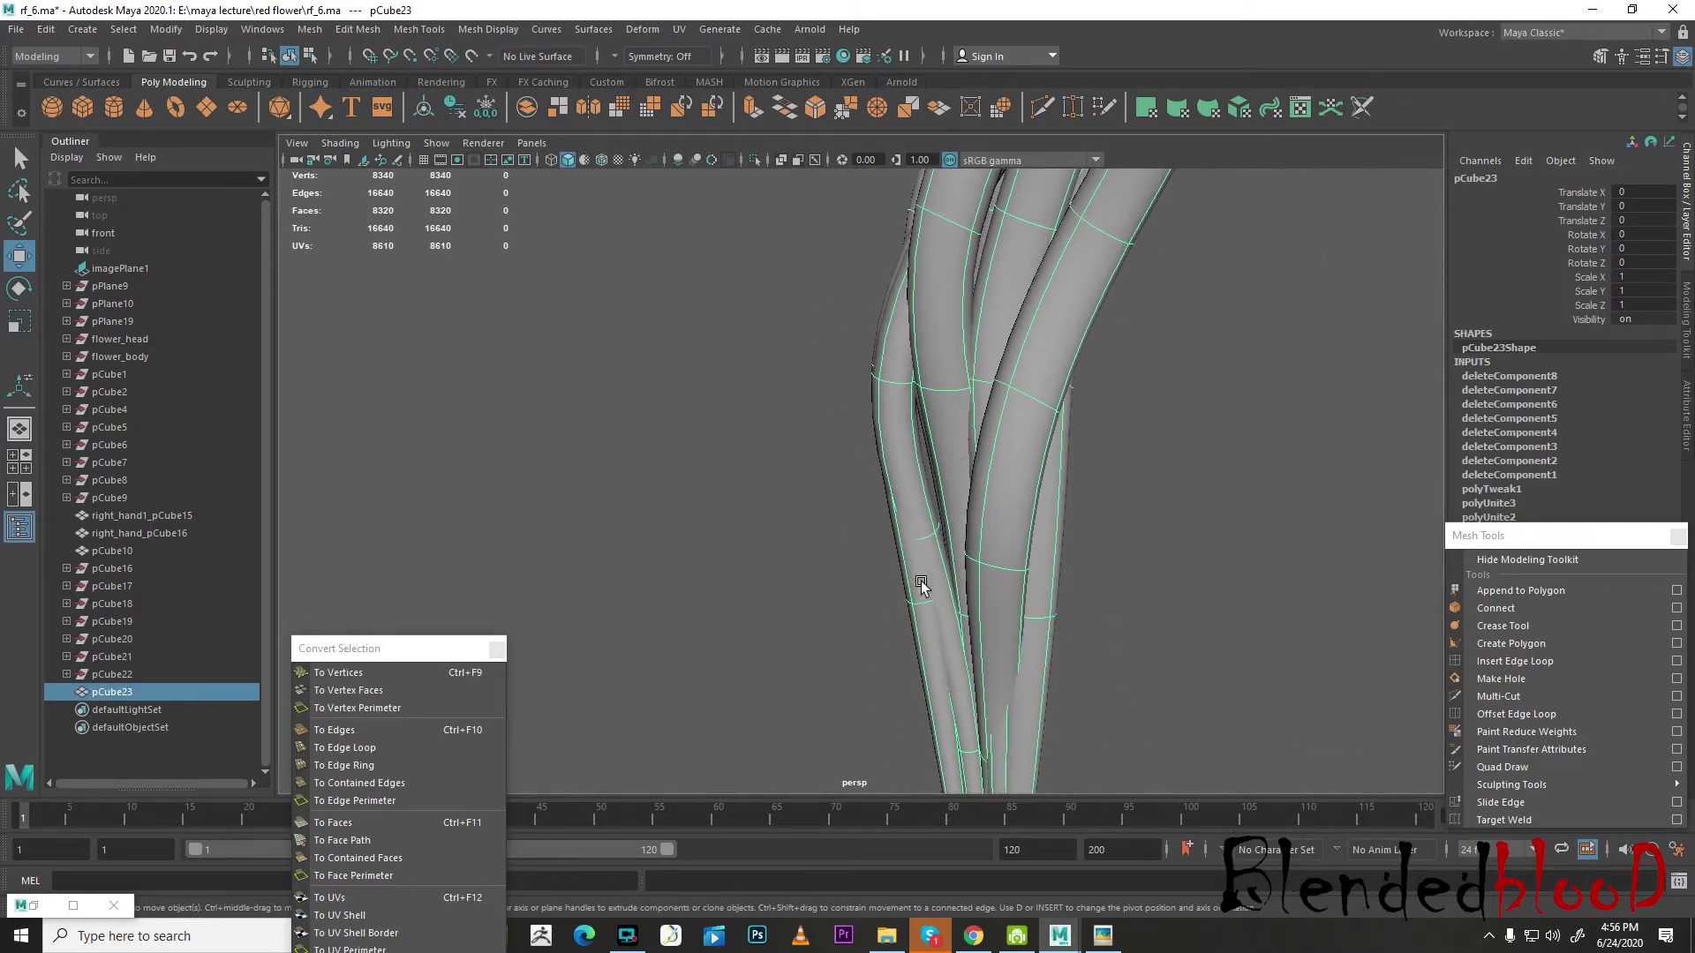
- Delete two edge loops on the outer strand where it bends towards the tip, then remove the leftover vertices
right_click_drag(929, 544, 925, 584)
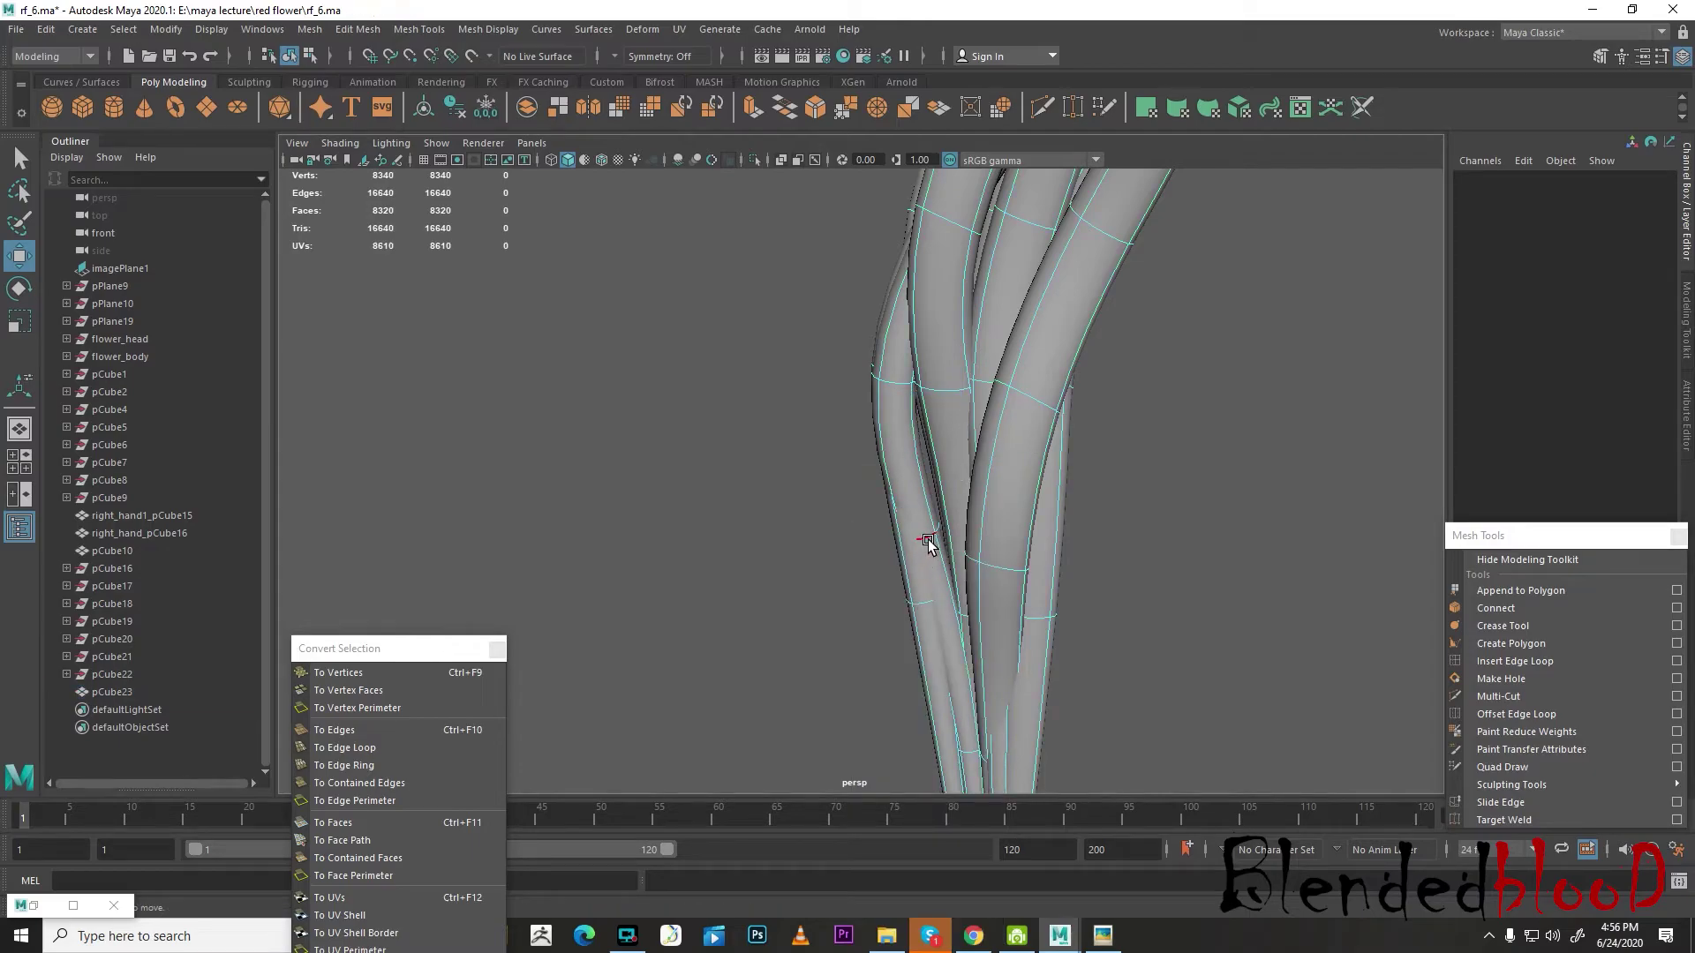
double_click(929, 540)
left_click_drag(928, 540, 1003, 519, "alt")
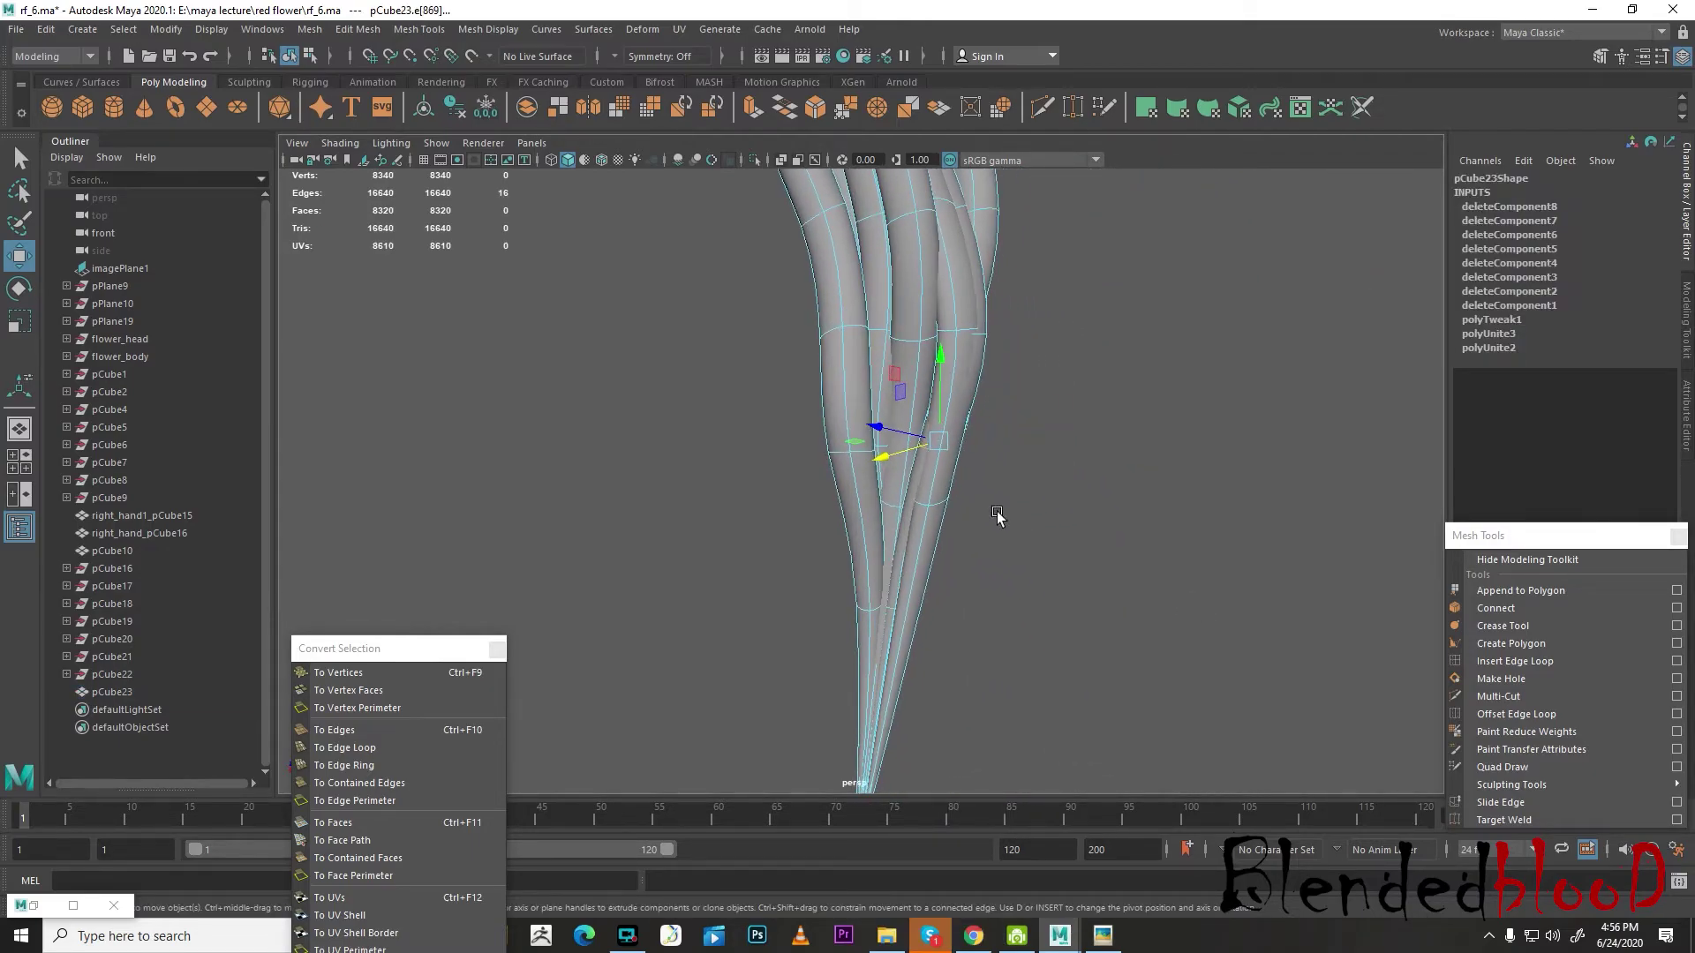
double_click(938, 506)
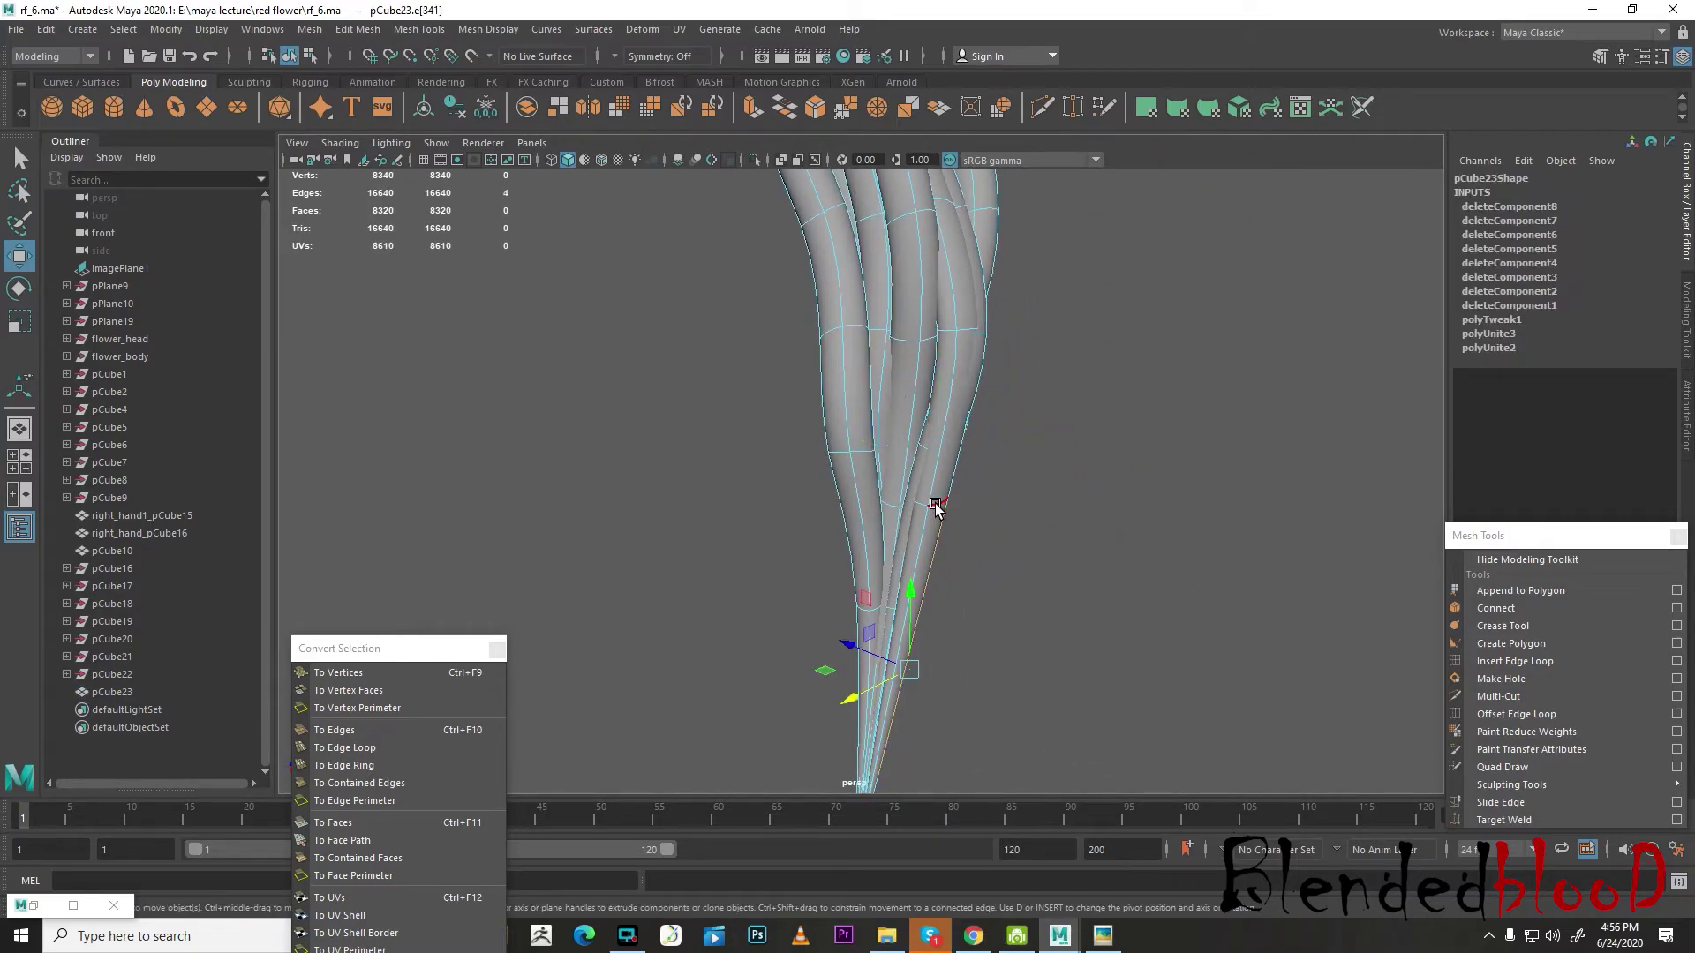
key("Delete")
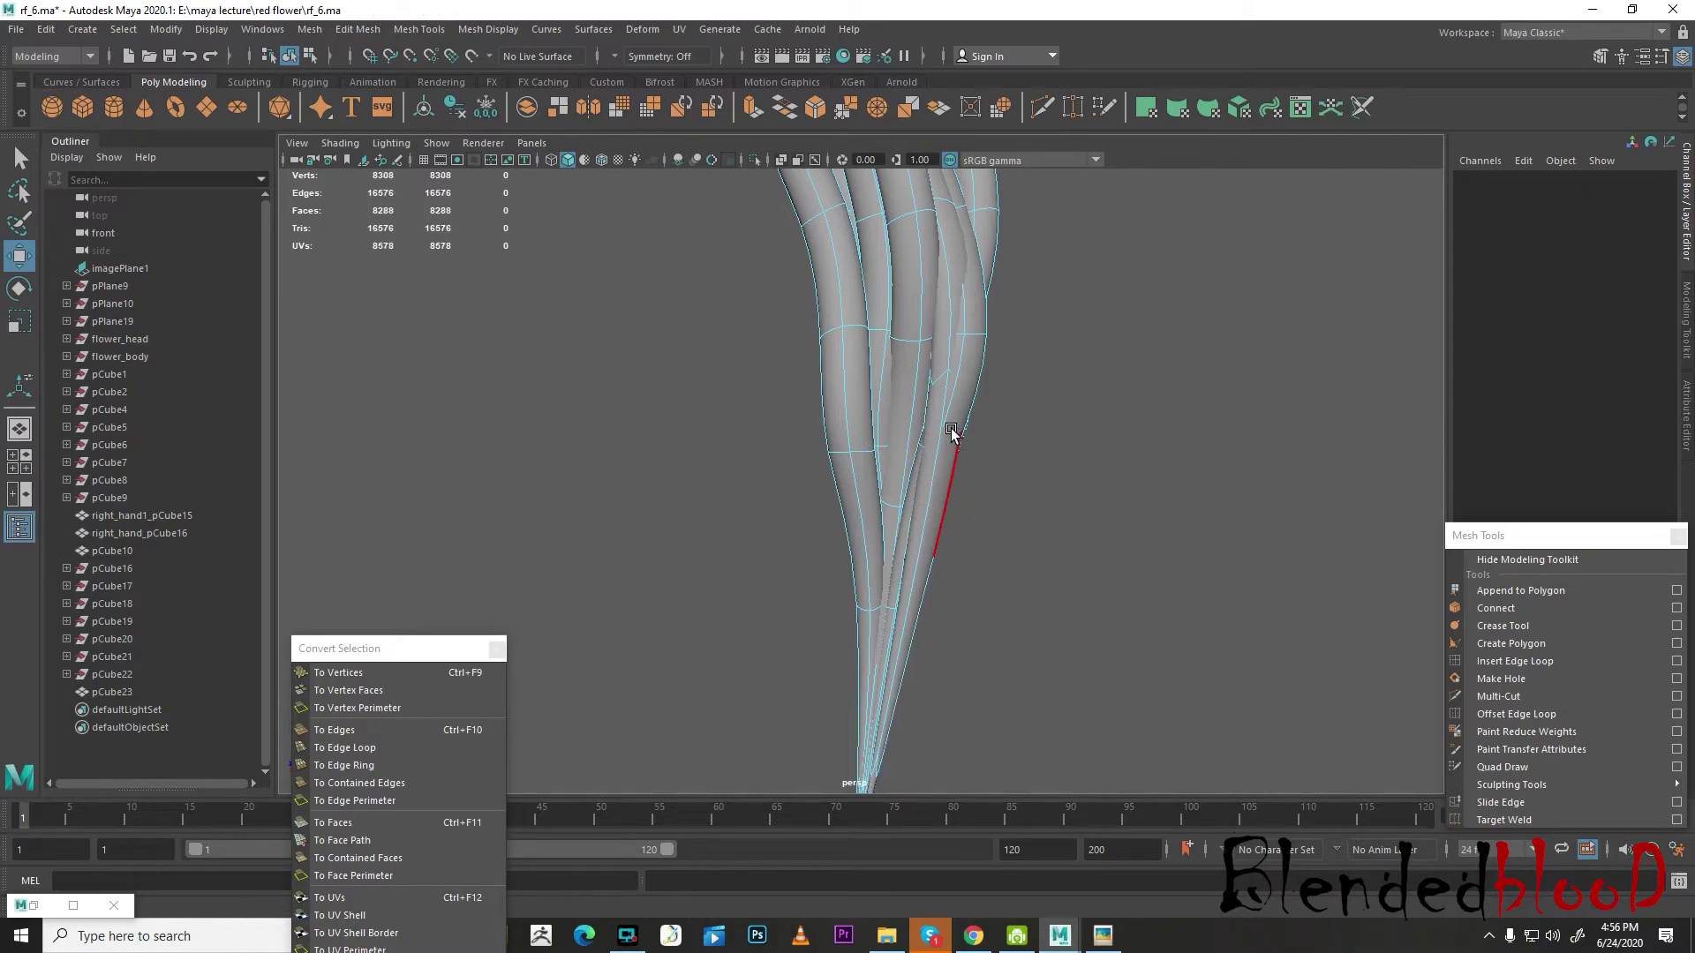
double_click(979, 337)
key("Delete")
right_click_drag(958, 353, 885, 347)
left_click_drag(700, 284, 840, 459)
key("Delete")
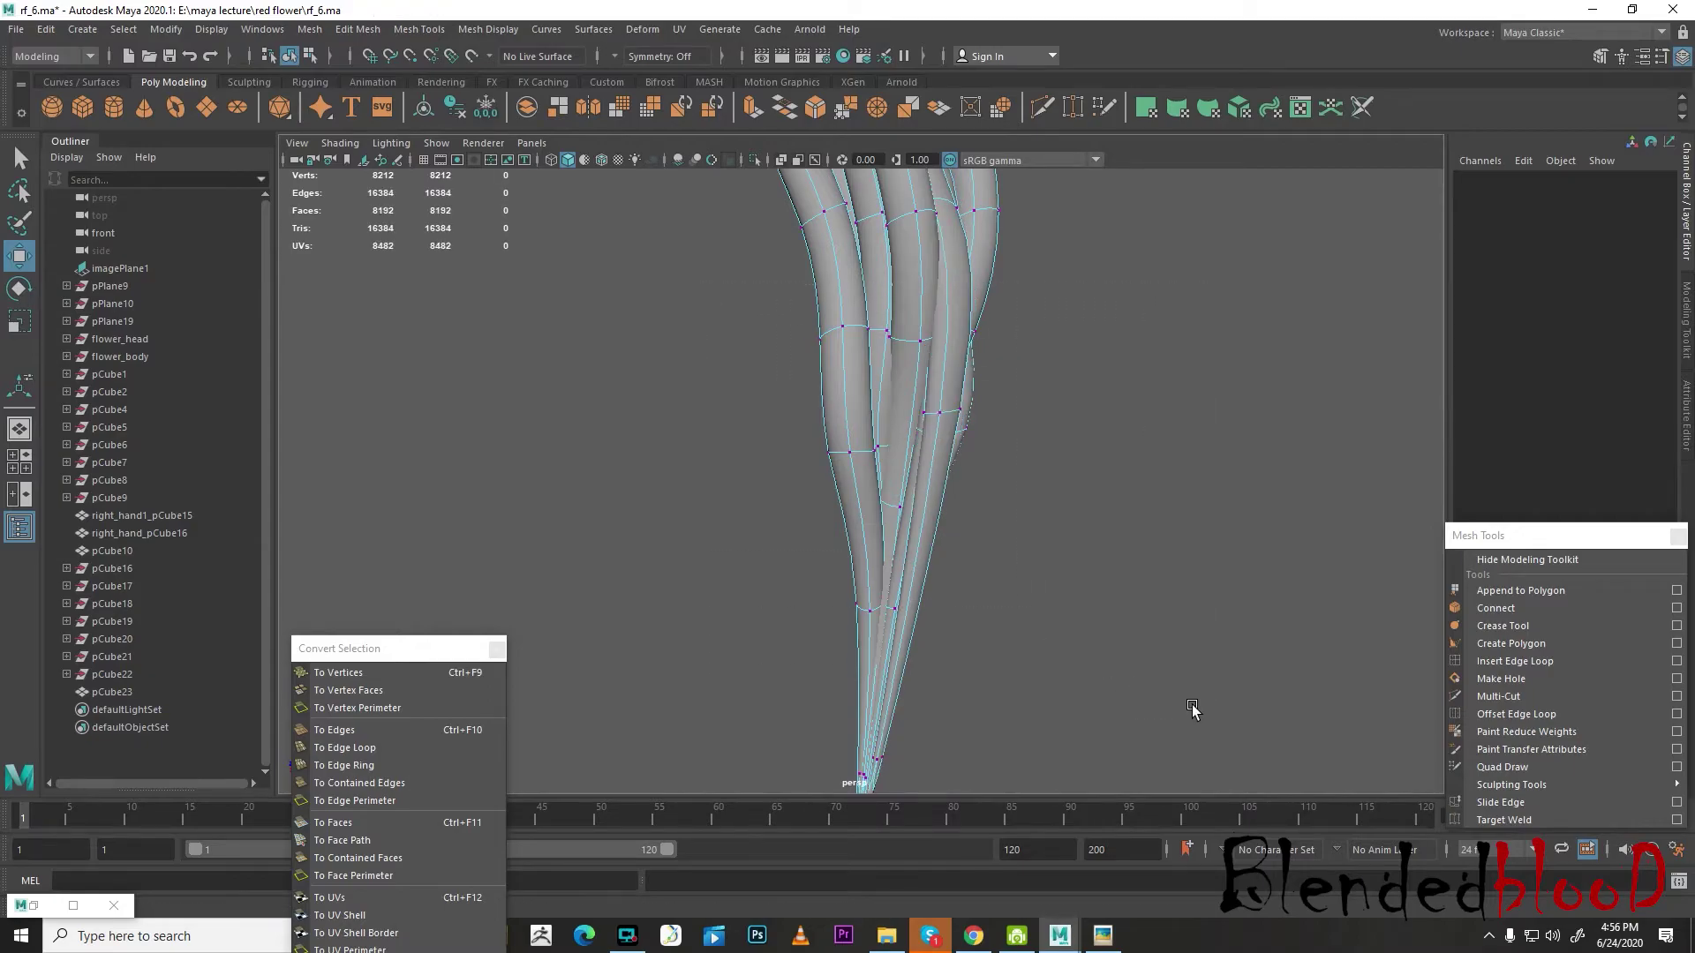
- Select an edge loop on a strand at the root's crossing and move it sideways in unsmoothed display
left_click_drag(1129, 615, 765, 558, "alt")
scroll(830, 568, "up", 4)
right_click_drag(802, 449, 812, 425)
double_click(806, 515)
left_click_drag(806, 515, 941, 490, "alt")
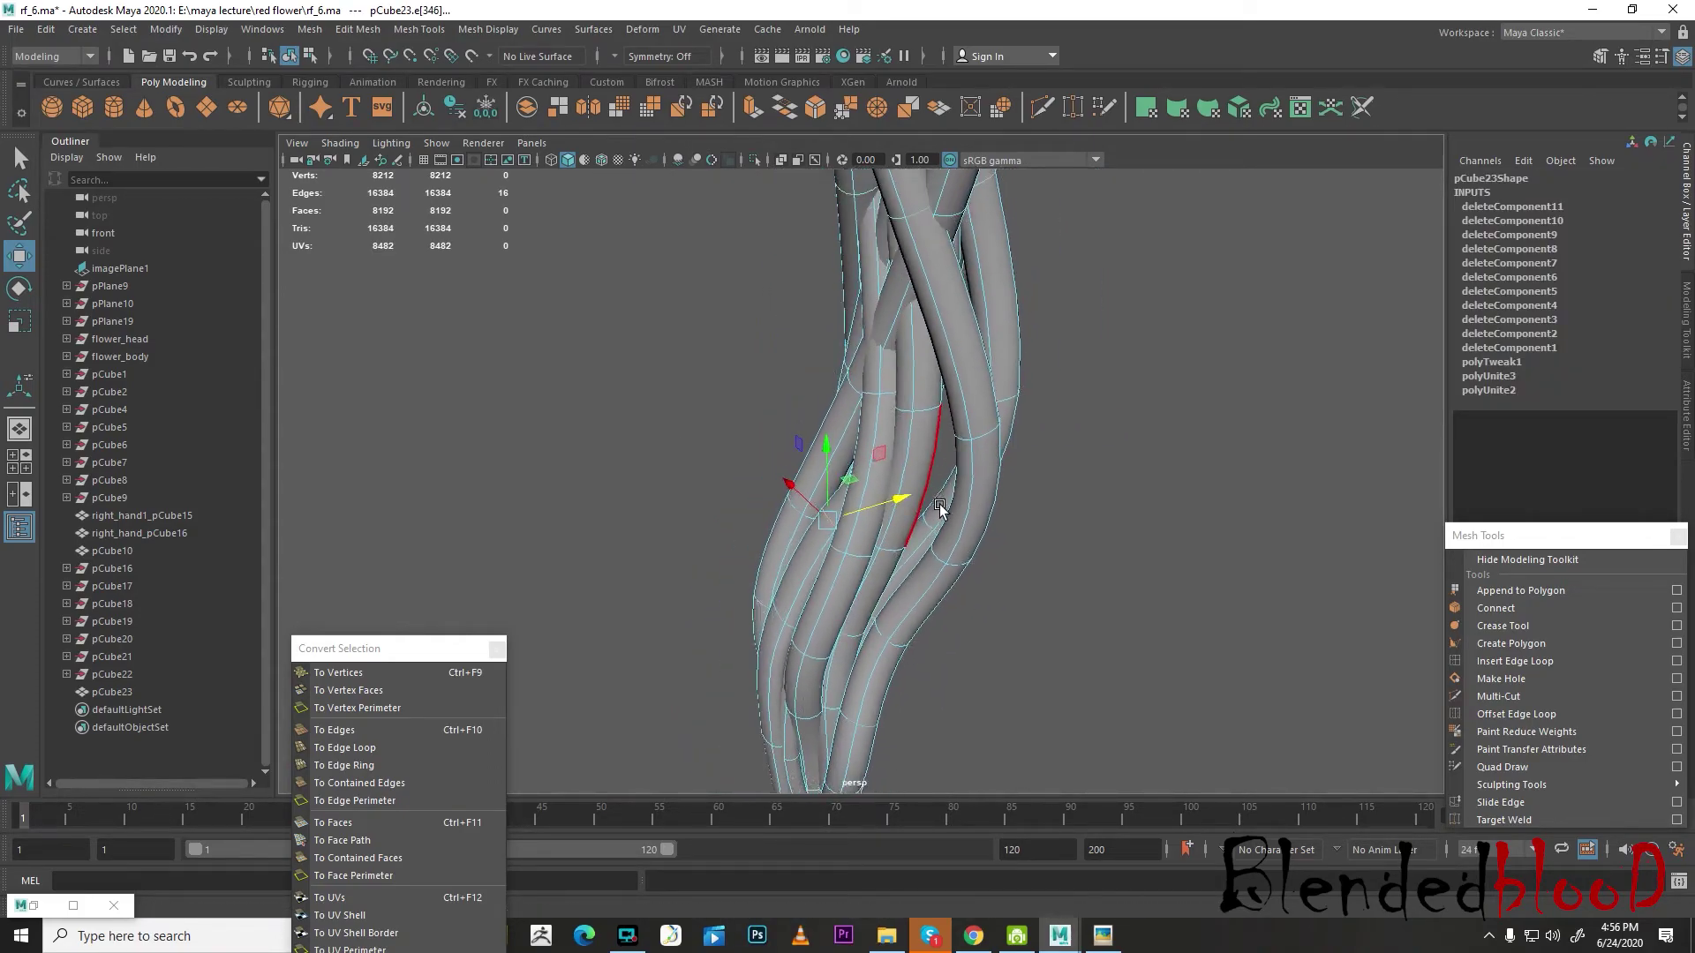
middle_click_drag(941, 490, 897, 612, "alt")
left_click_drag(897, 613, 1062, 487, "alt")
double_click(896, 606)
key("1")
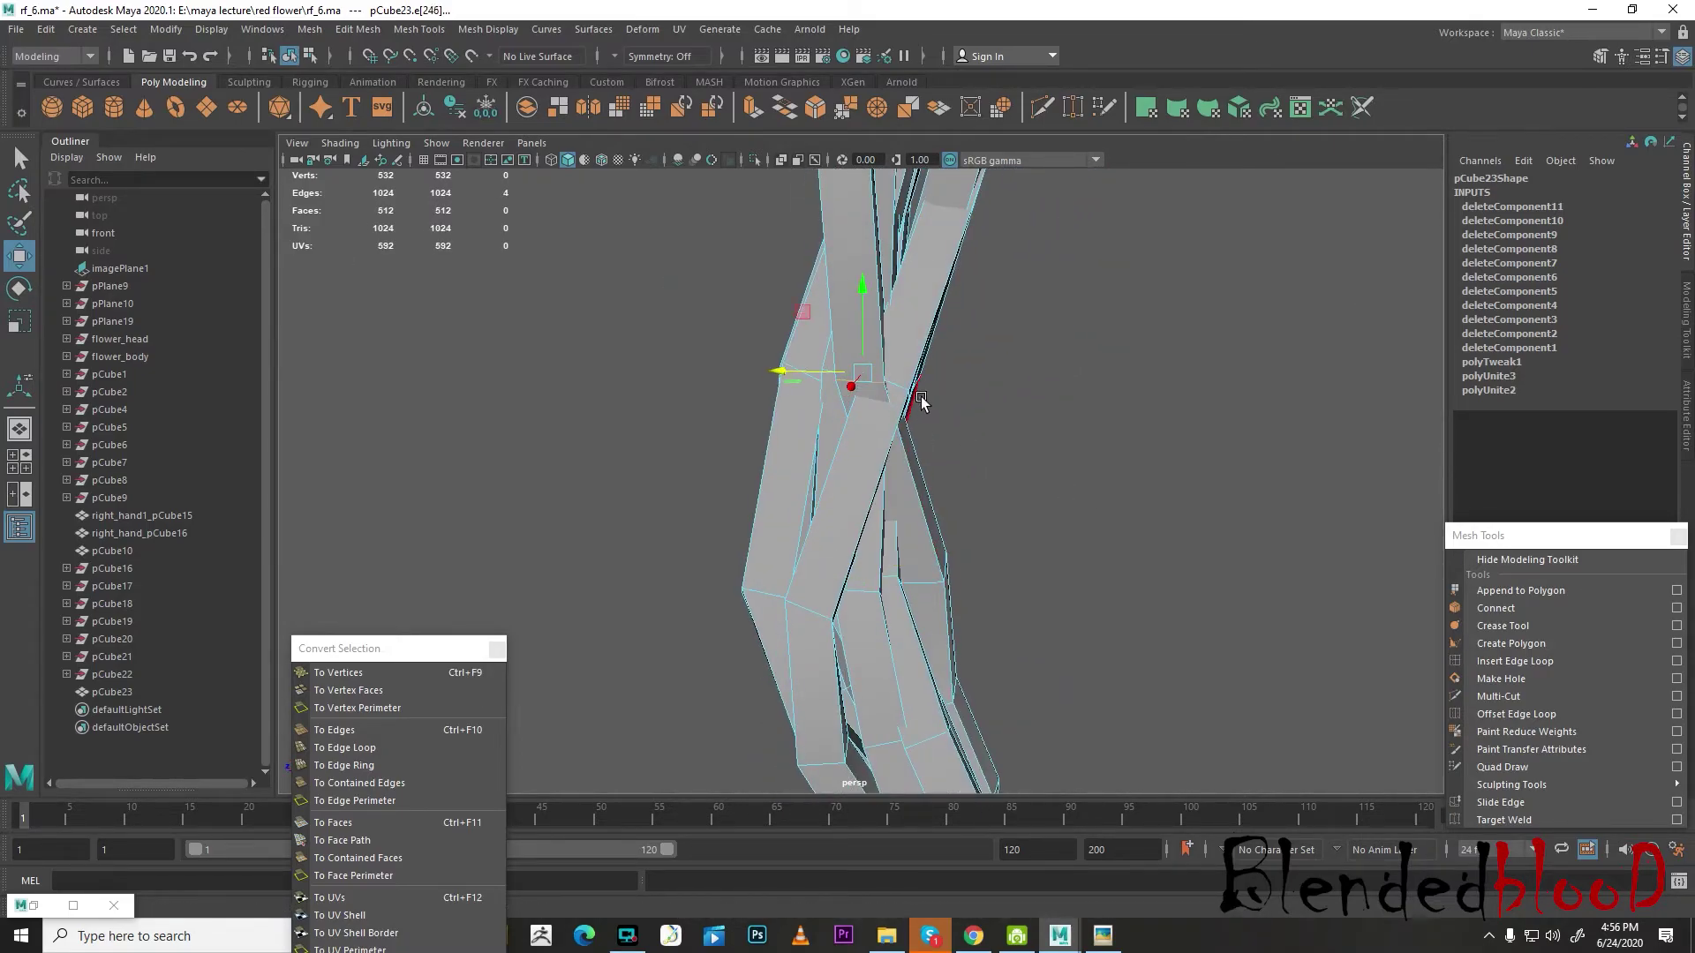
left_click_drag(799, 375, 864, 393)
- Reposition an edge loop farther along the crossing strands to reduce their overlap
left_click_drag(863, 402, 881, 540, "alt")
left_click(872, 678)
left_click_drag(871, 678, 881, 450, "alt")
double_click(860, 570)
double_click(878, 430)
left_click_drag(932, 522, 899, 636, "alt")
double_click(862, 645)
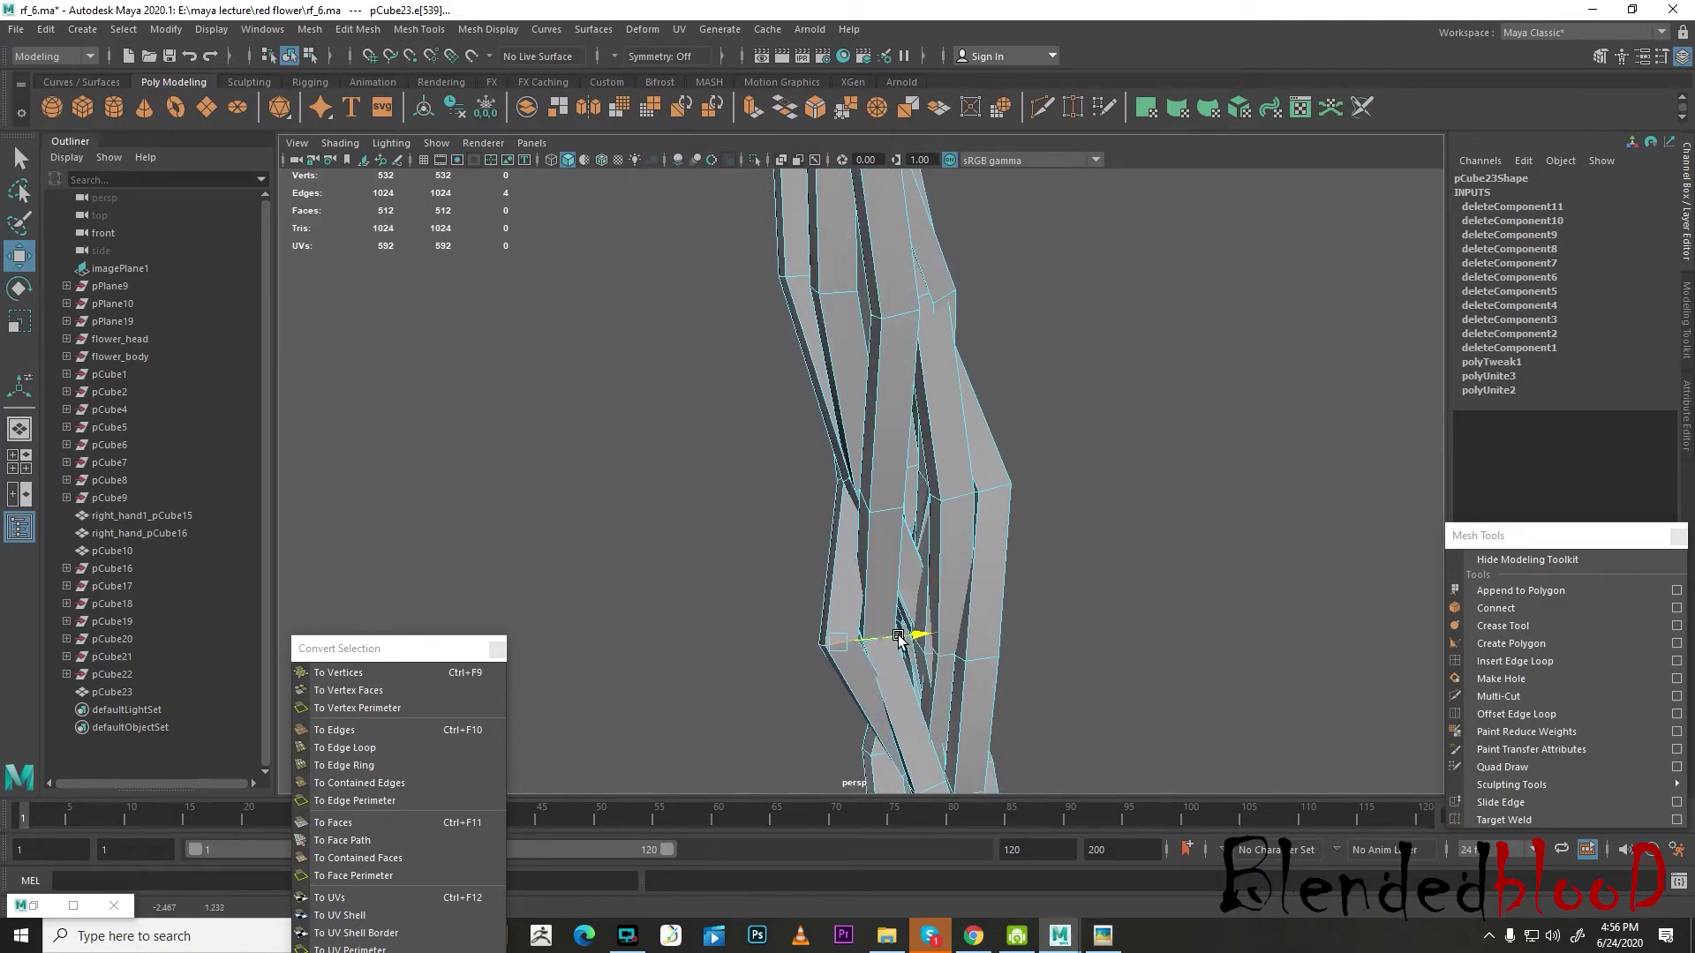
- Adjust the bending strand's loop position in unsmoothed display, checking the shape with the smooth preview
left_click_drag(874, 698, 867, 643, "alt")
key("3")
left_click(851, 629)
key("1")
left_click_drag(856, 671, 918, 510)
key("3")
left_click_drag(967, 586, 895, 477, "alt")
- Delete three edge loops from the middle strands between the crossings and remove the leftover vertices
double_click(897, 498, "shift")
middle_click_drag(955, 521, 940, 559, "alt")
scroll(940, 558, "up", 3)
key("ctrl+Delete")
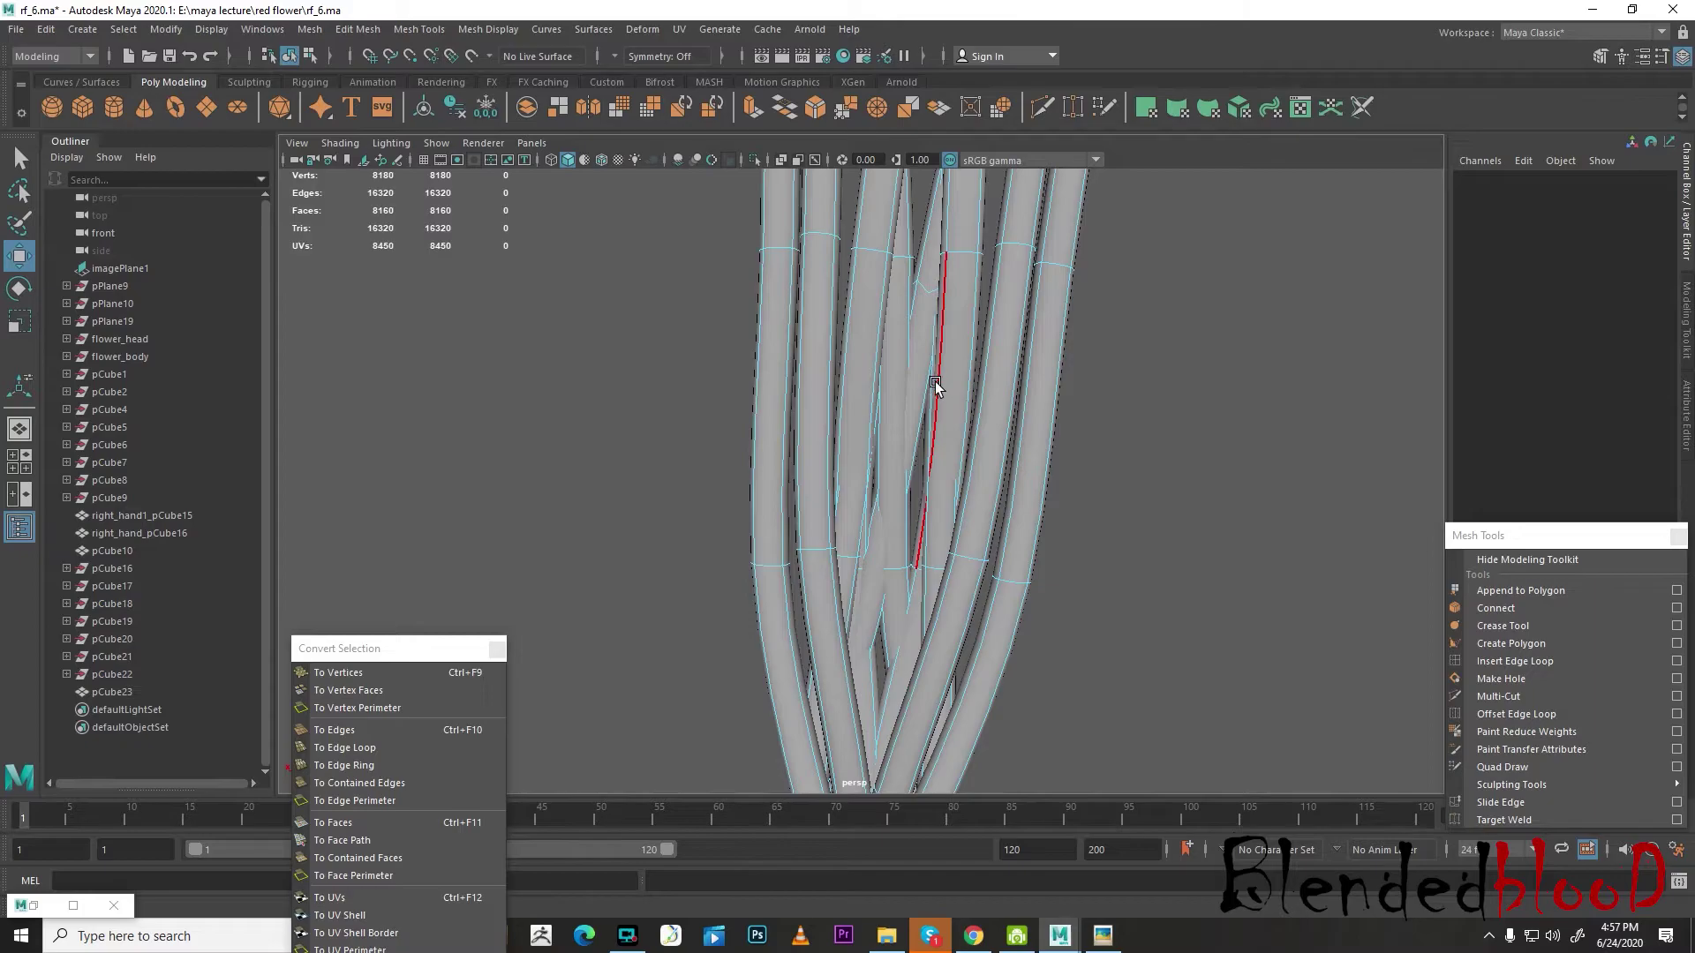
double_click(901, 567)
key("ctrl+Delete")
double_click(919, 264)
key("ctrl+Delete")
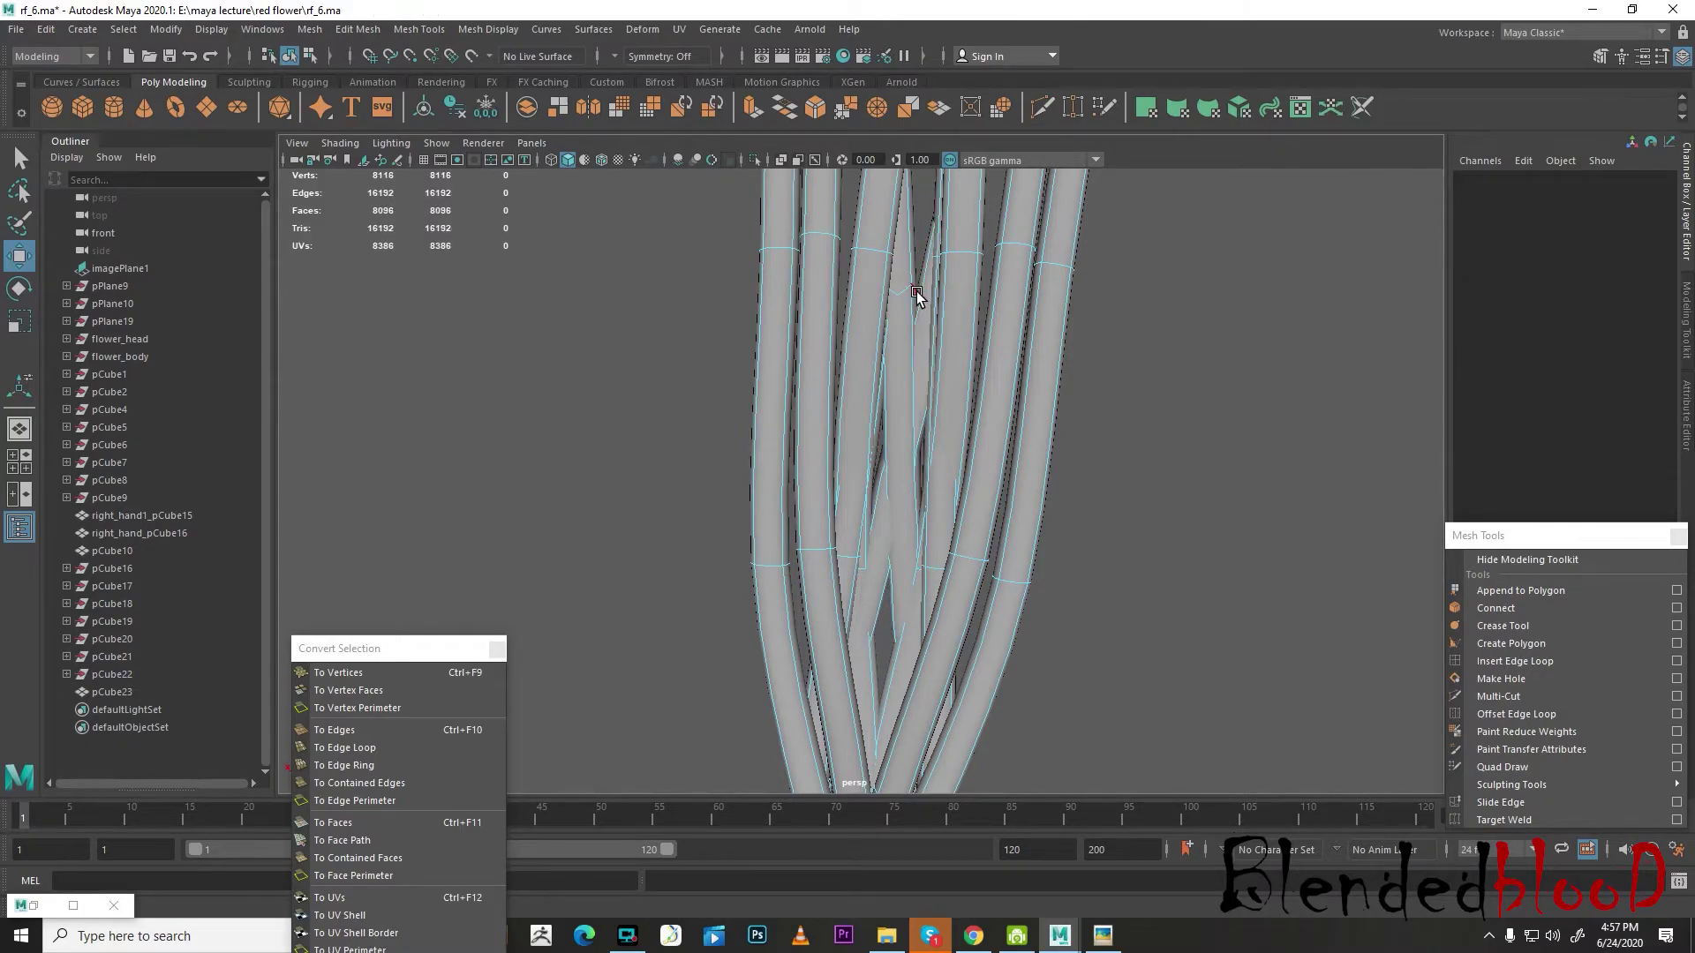
right_click_drag(907, 300, 734, 307)
left_click_drag(530, 312, 1304, 795)
left_click(1184, 670)
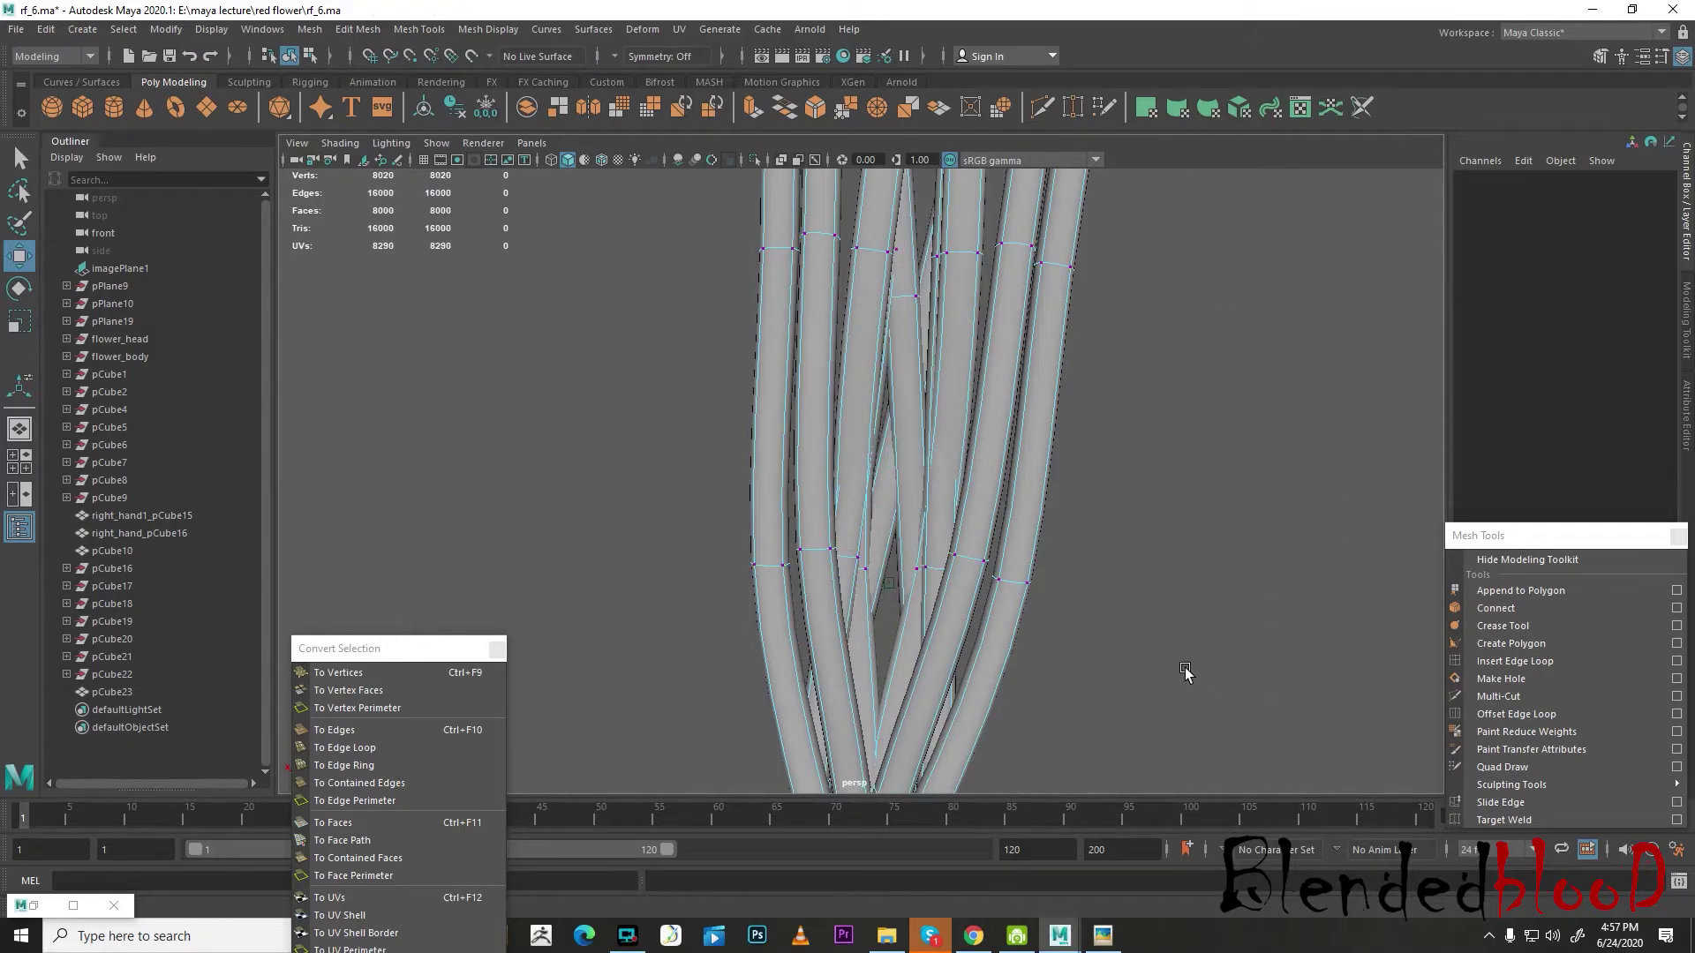
- Select the edge loop near the upper end of one strand and move it away from the bundle
left_click_drag(1010, 556, 798, 571, "alt")
right_click_drag(854, 450, 854, 507)
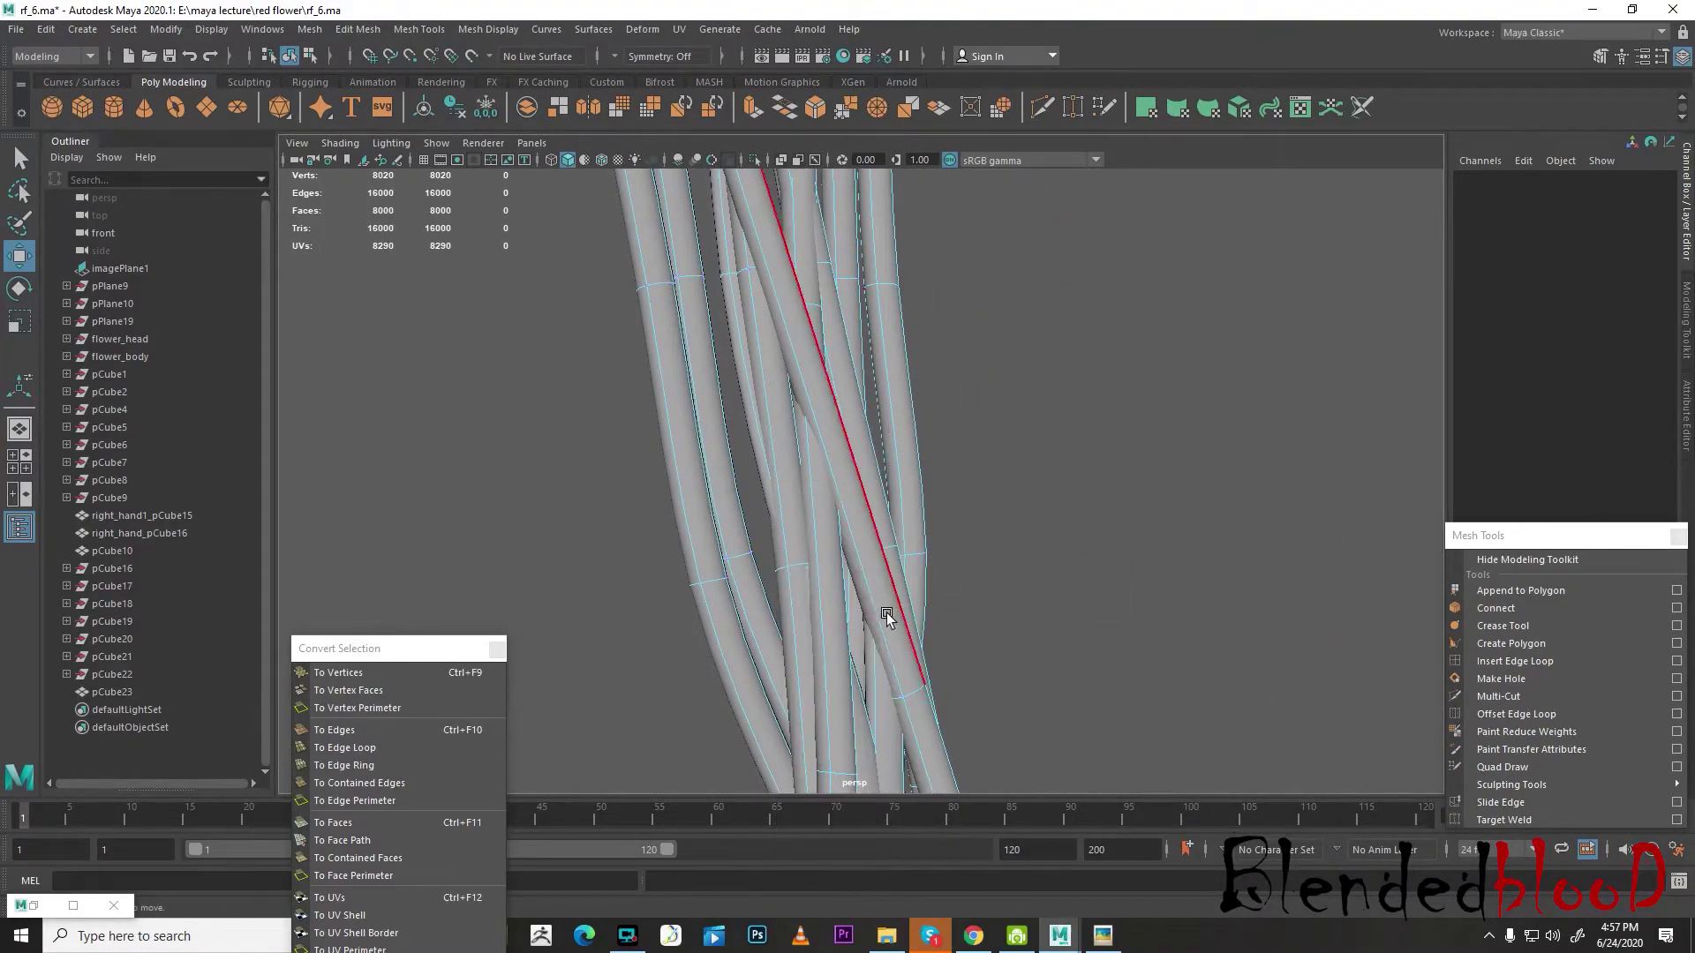
double_click(914, 693)
left_click_drag(901, 702, 901, 560, "alt")
middle_click_drag(901, 560, 893, 706, "alt")
left_click_drag(889, 529, 817, 564, "alt")
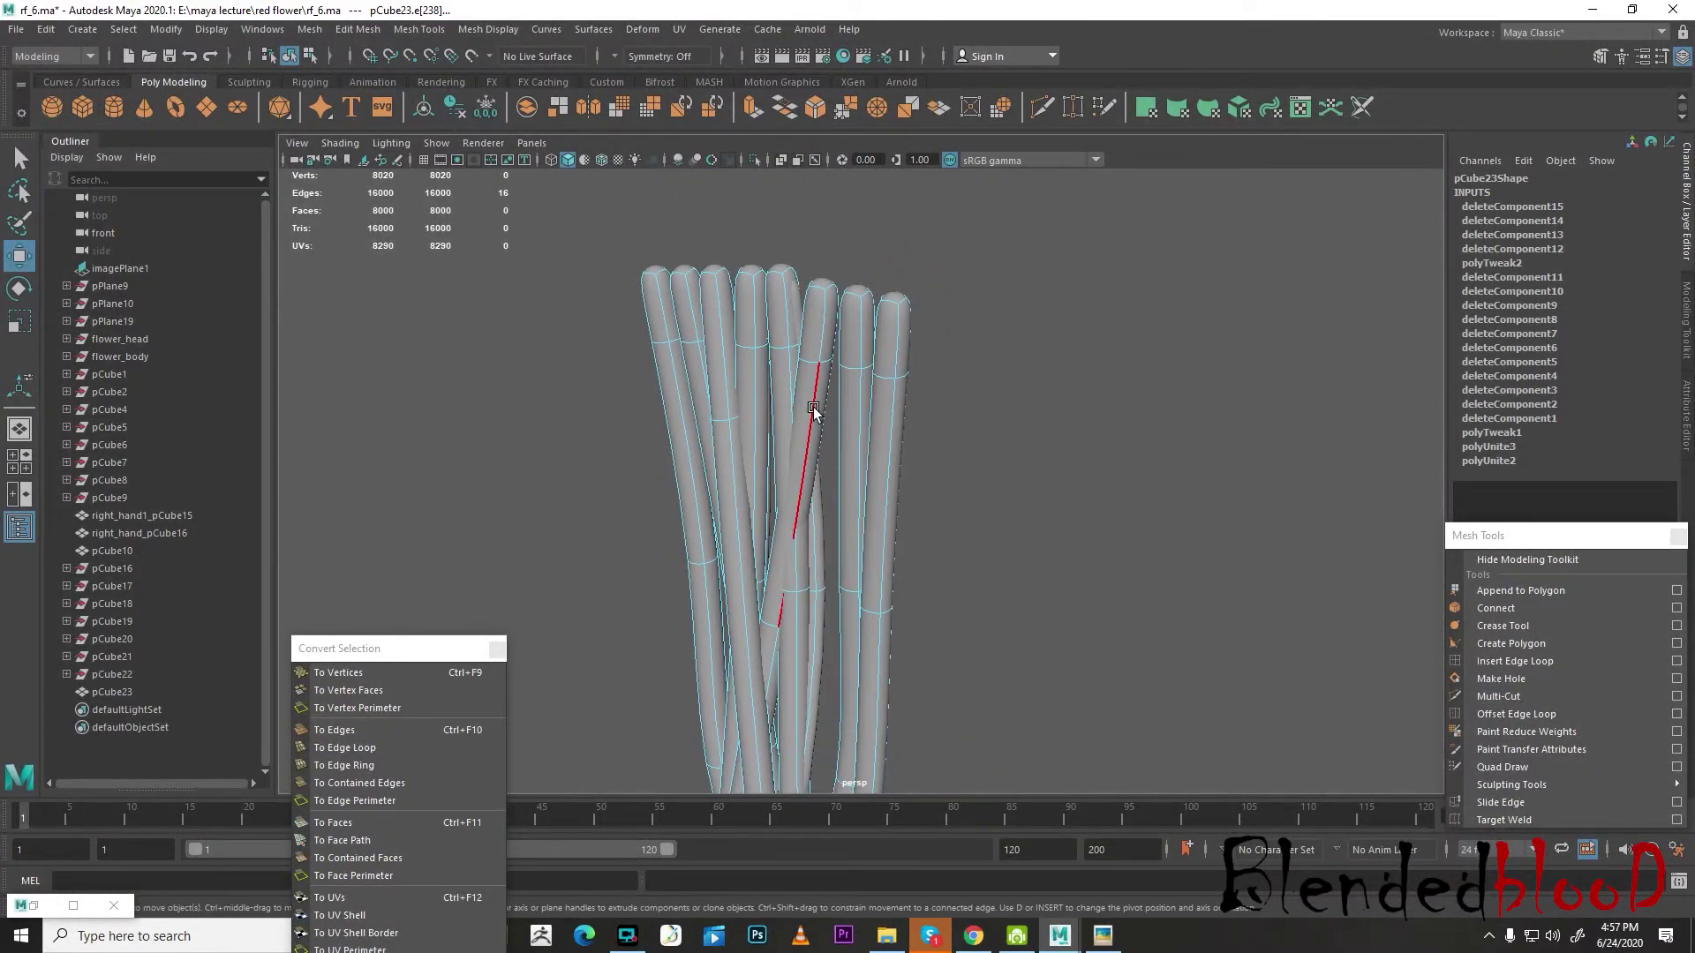
double_click(813, 362)
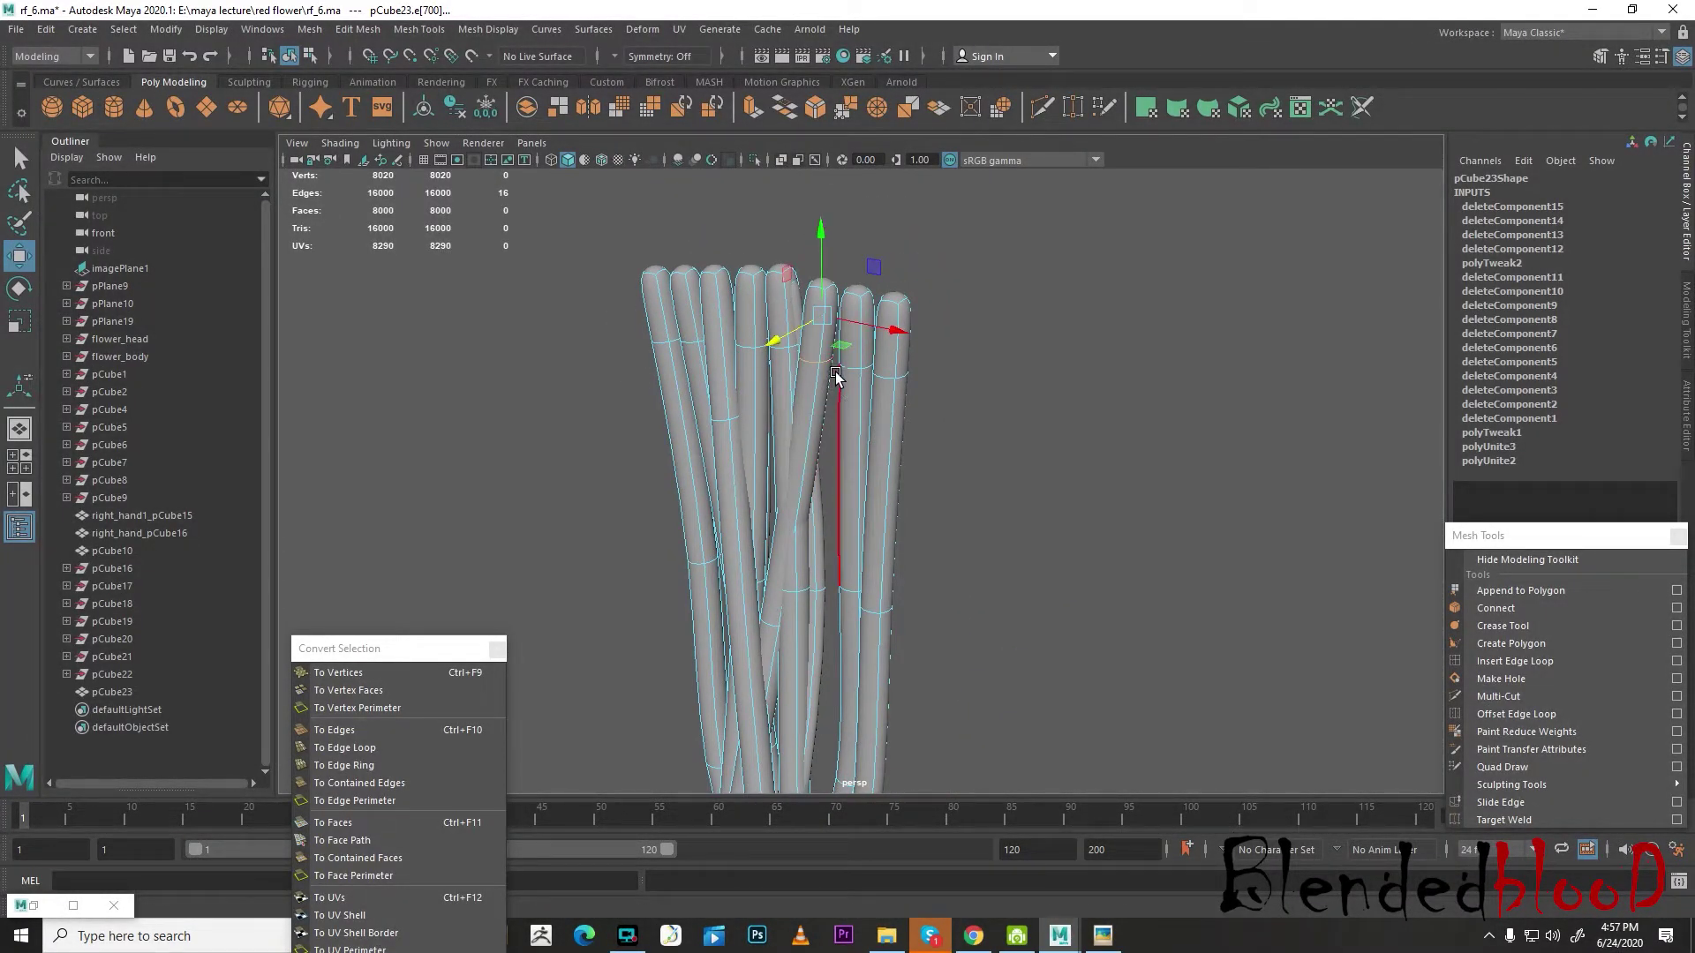
left_click_drag(788, 346, 749, 357)
- Switch to face selection and pull the same strand's upper end outward so it bends away from the bundle
left_click(804, 296)
right_click_drag(812, 293, 813, 345)
left_click(806, 293)
left_click_drag(802, 322, 677, 319)
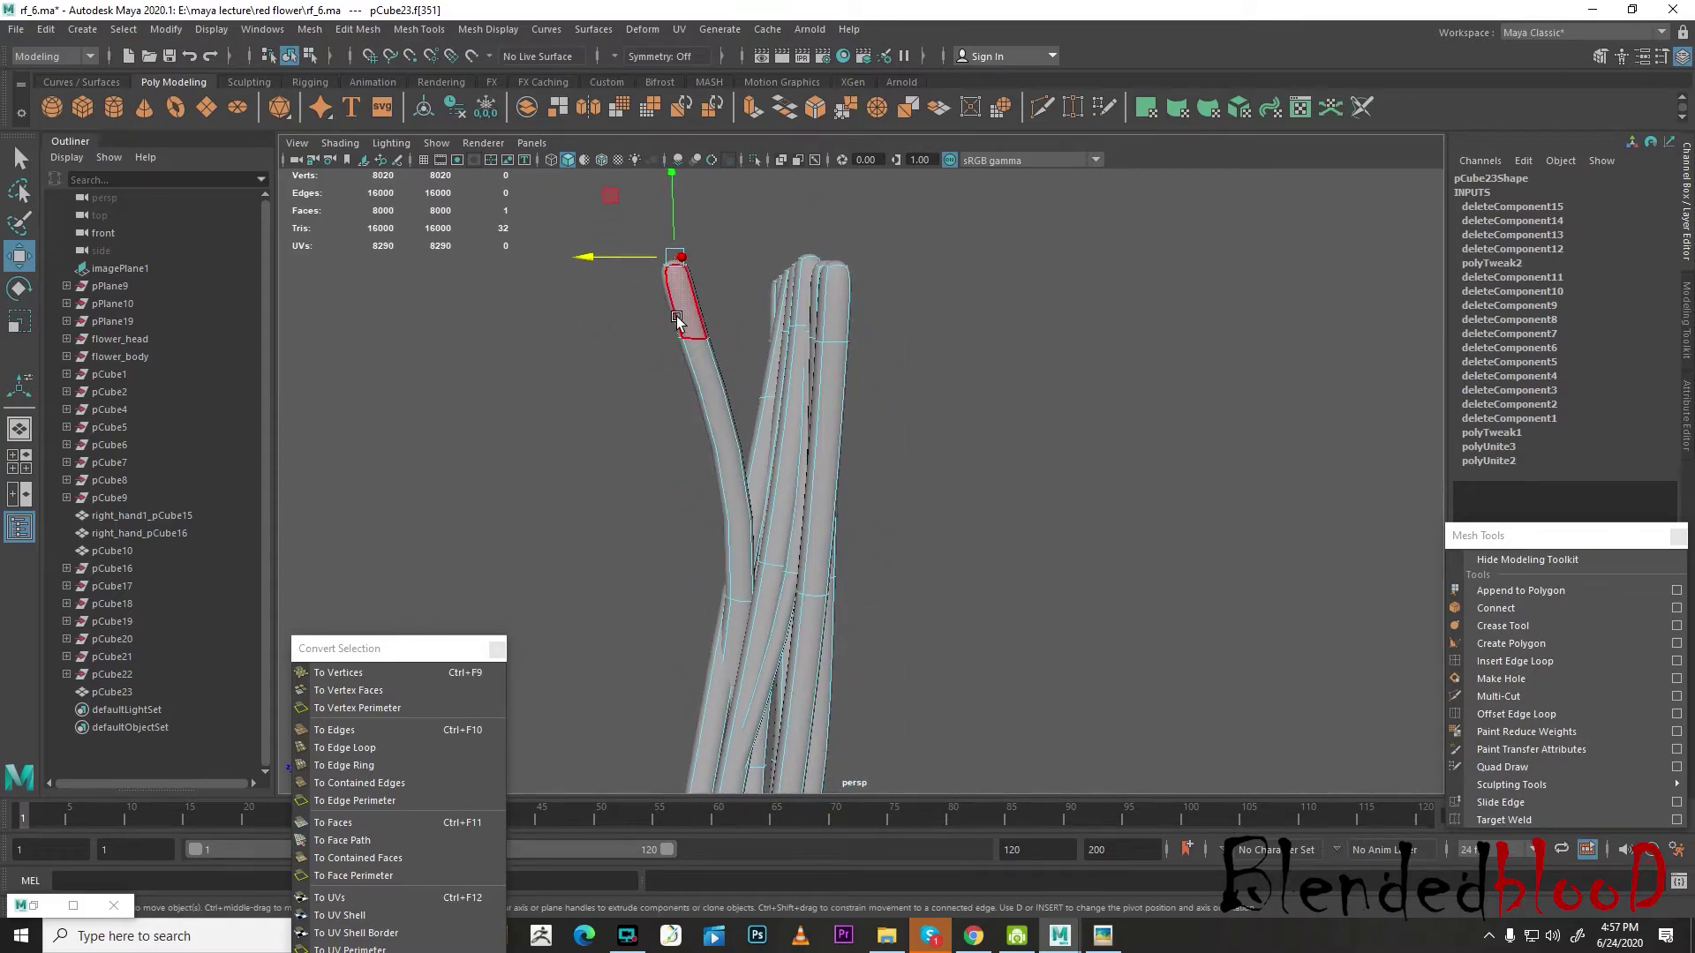
right_click_drag(686, 336, 697, 345)
left_click(923, 348)
- Select the ring of faces at a neighbouring strand's upper end and shift it sideways out of the row
left_click_drag(923, 348, 830, 379, "alt")
left_click(831, 380)
right_click(832, 380)
left_click(832, 431)
left_click(823, 379)
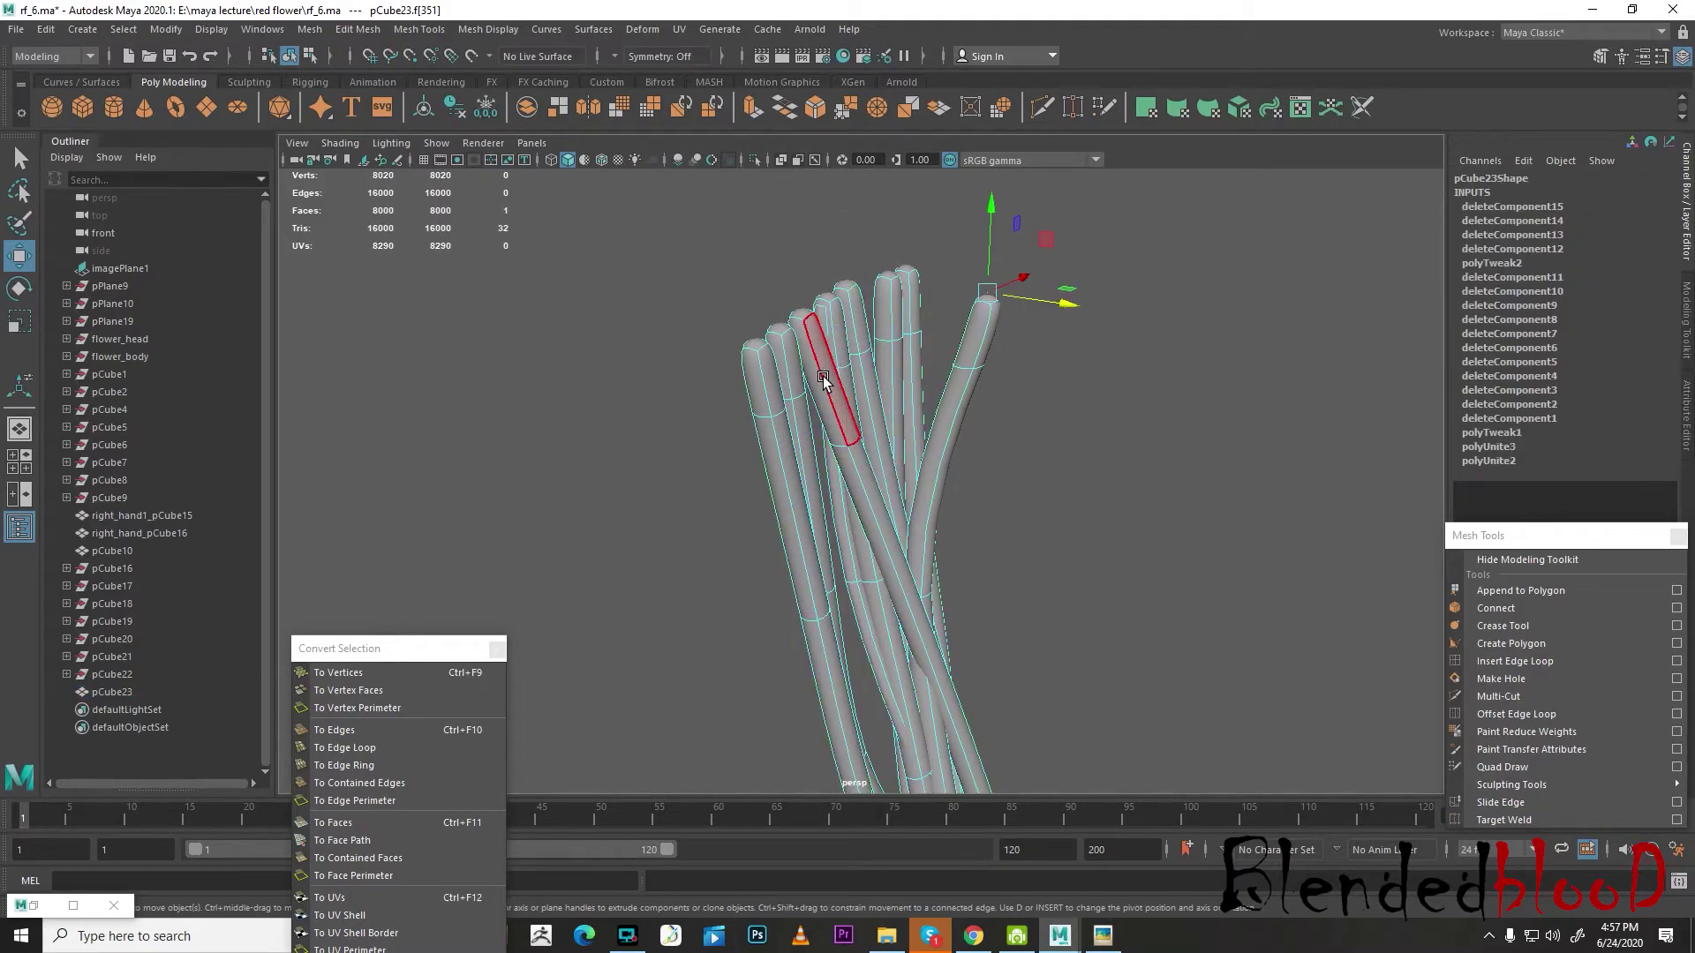
left_click(827, 401, "ctrl+shift")
left_click_drag(881, 353, 934, 378)
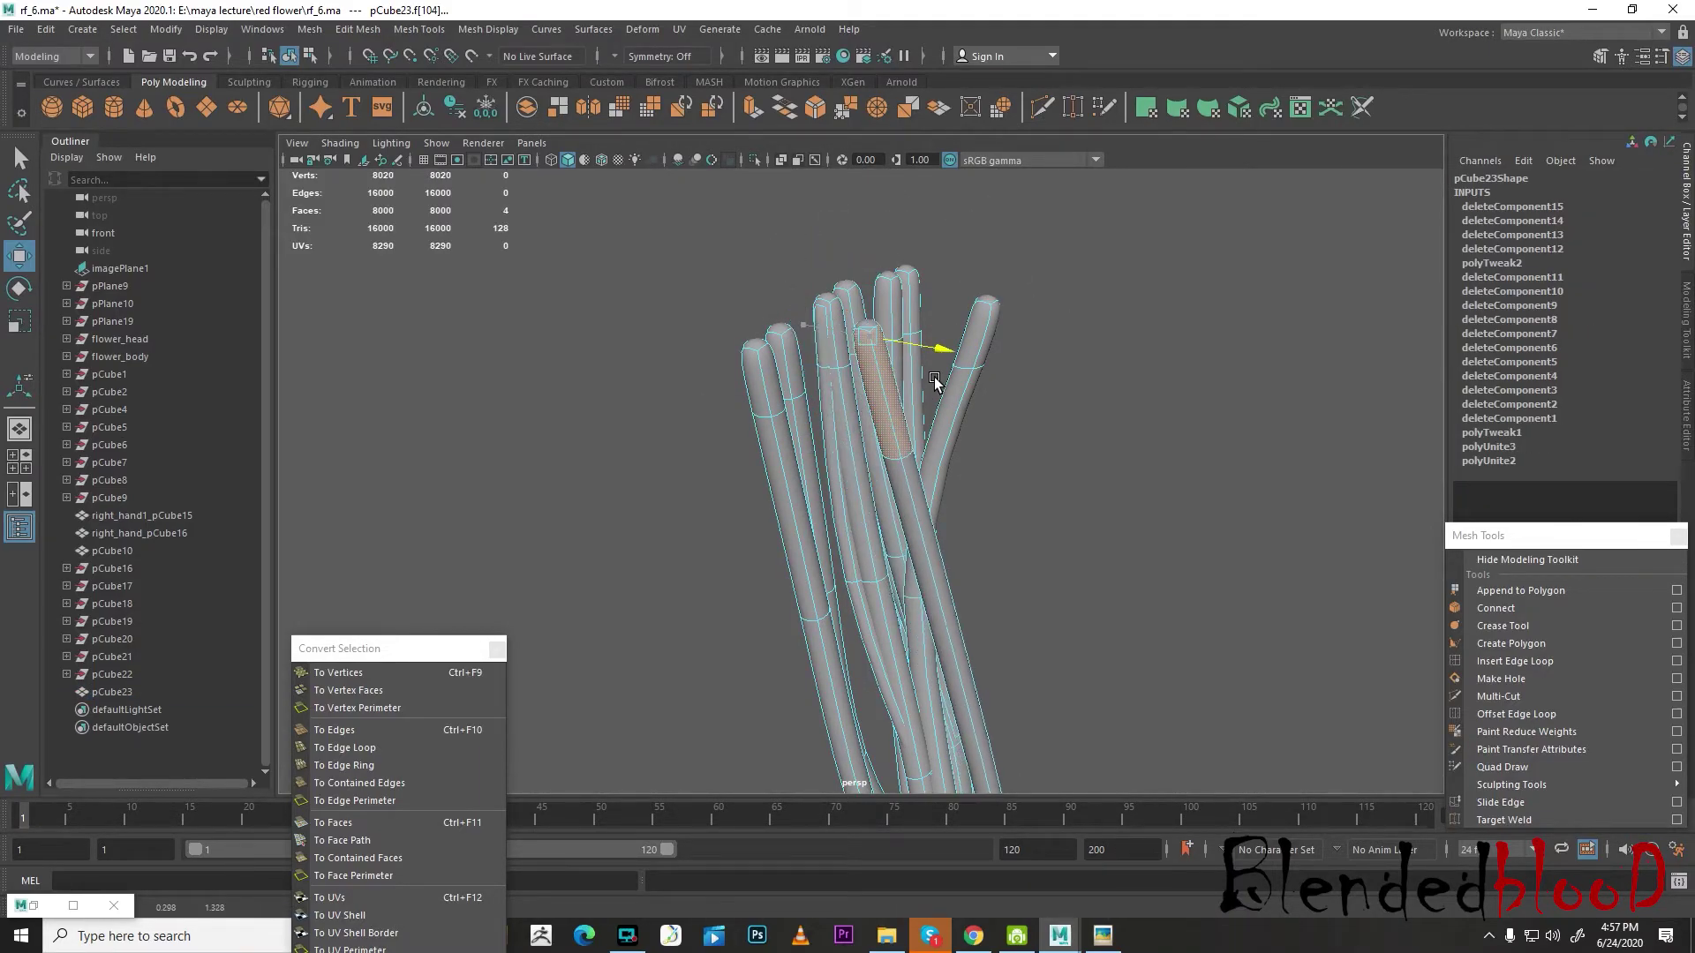
- Select the end face ring of the strand behind the shifted one and offset it slightly sideways
double_click(836, 381)
left_click(839, 365)
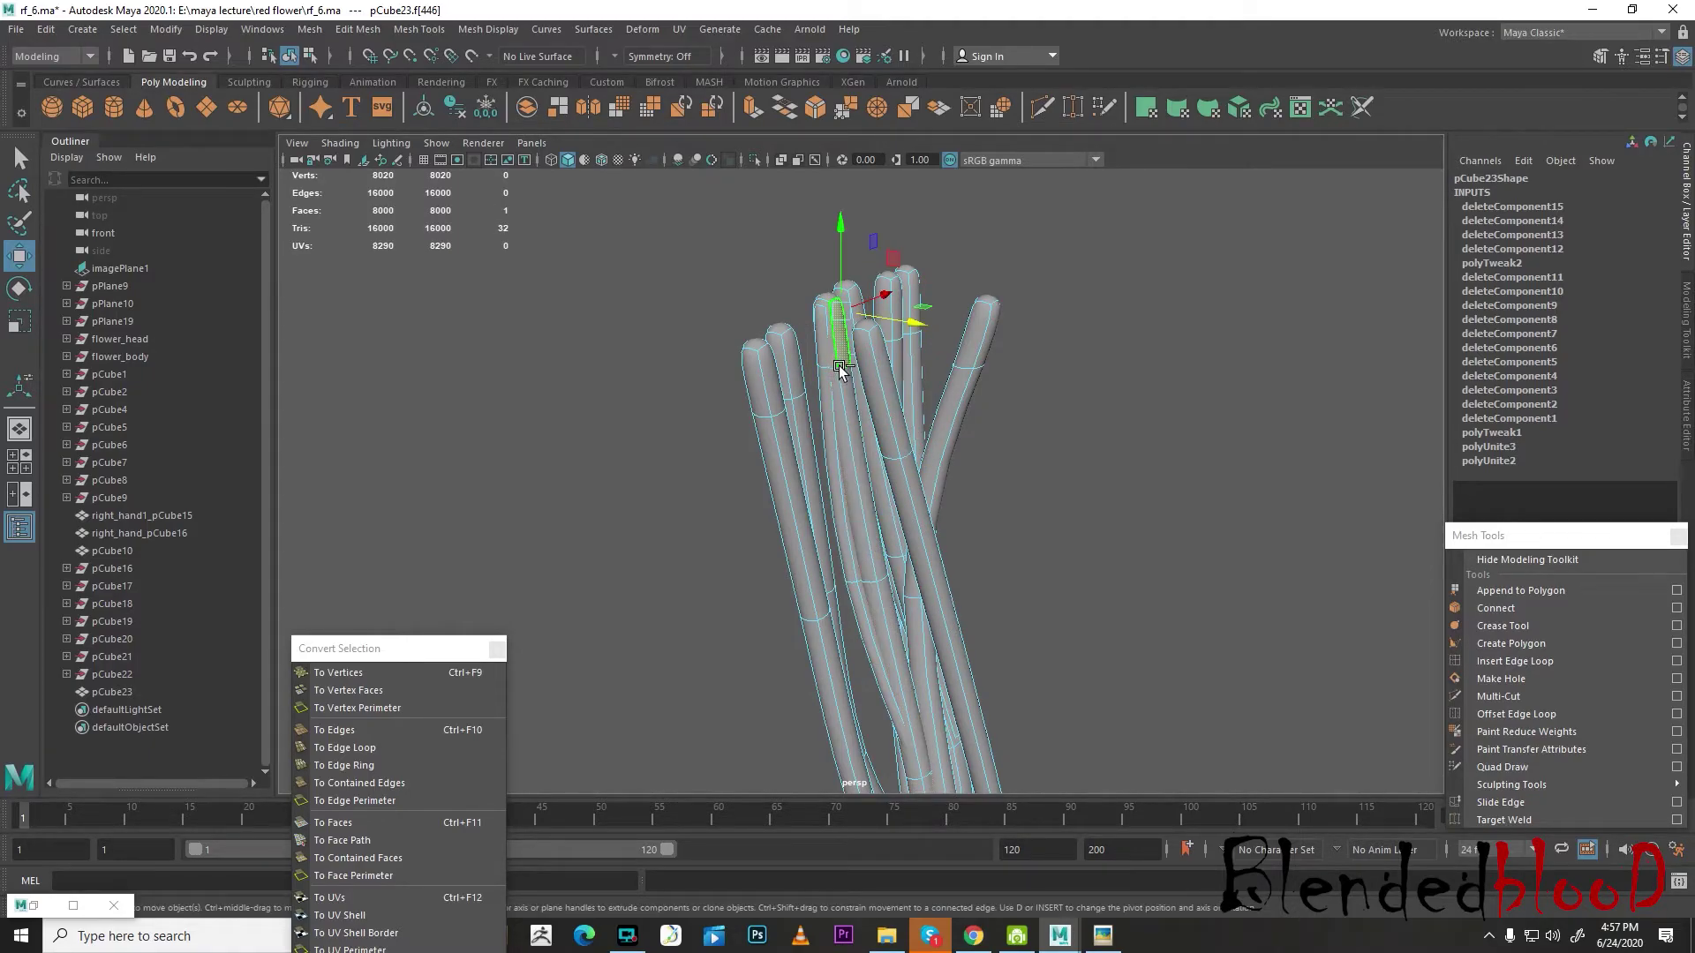
double_click(831, 362, "shift")
left_click_drag(906, 328, 935, 342)
- From the opposite side, move another strand's end face ring into the gap beside the two outer strands
left_click_drag(876, 413, 783, 316, "alt")
left_click_drag(900, 341, 656, 360, "alt")
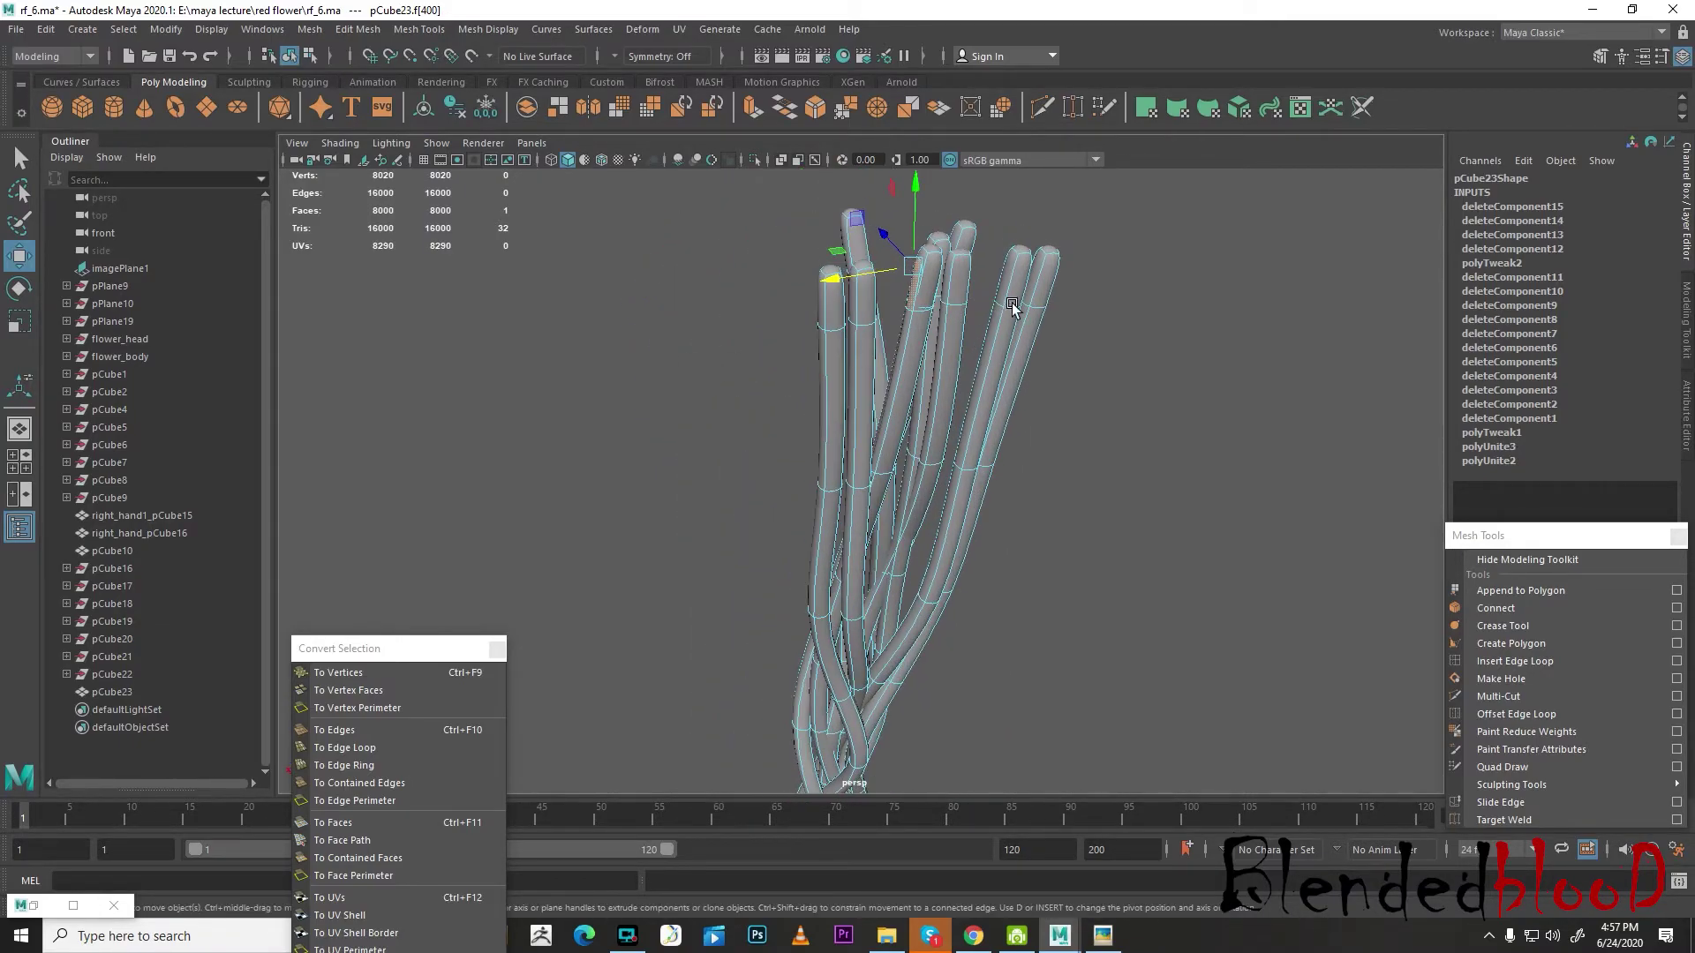
middle_click_drag(1003, 315, 974, 496, "alt")
scroll(972, 501, "up", 6)
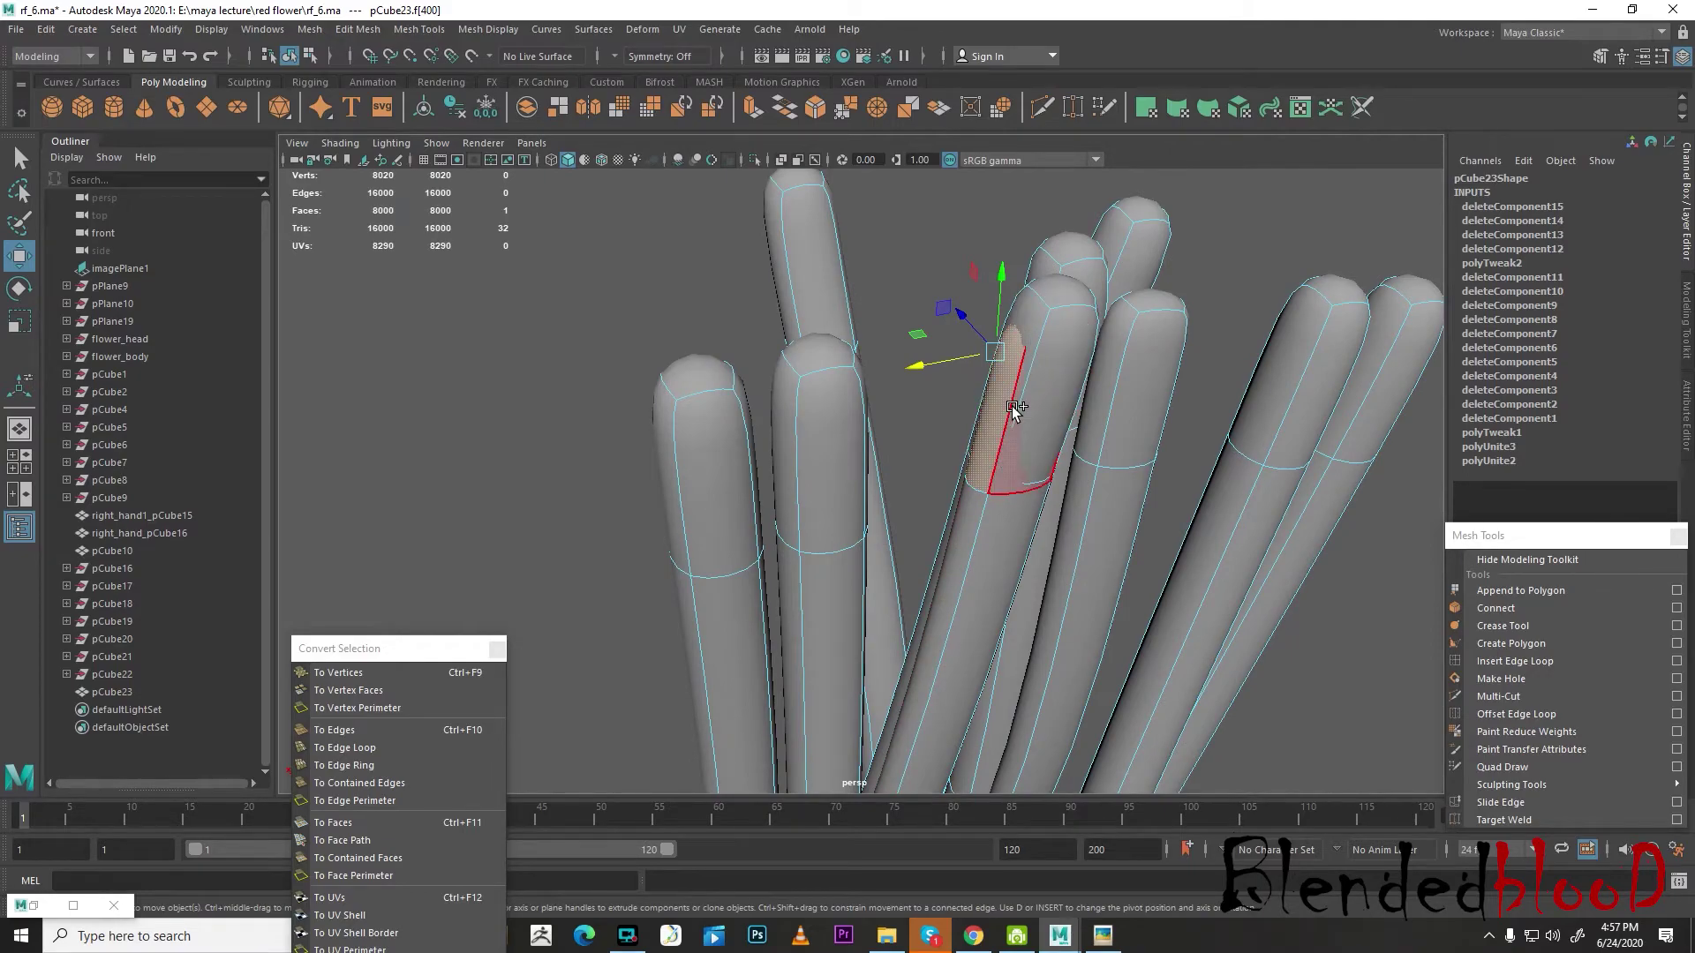
double_click(1013, 411, "shift")
left_click_drag(964, 358, 861, 380)
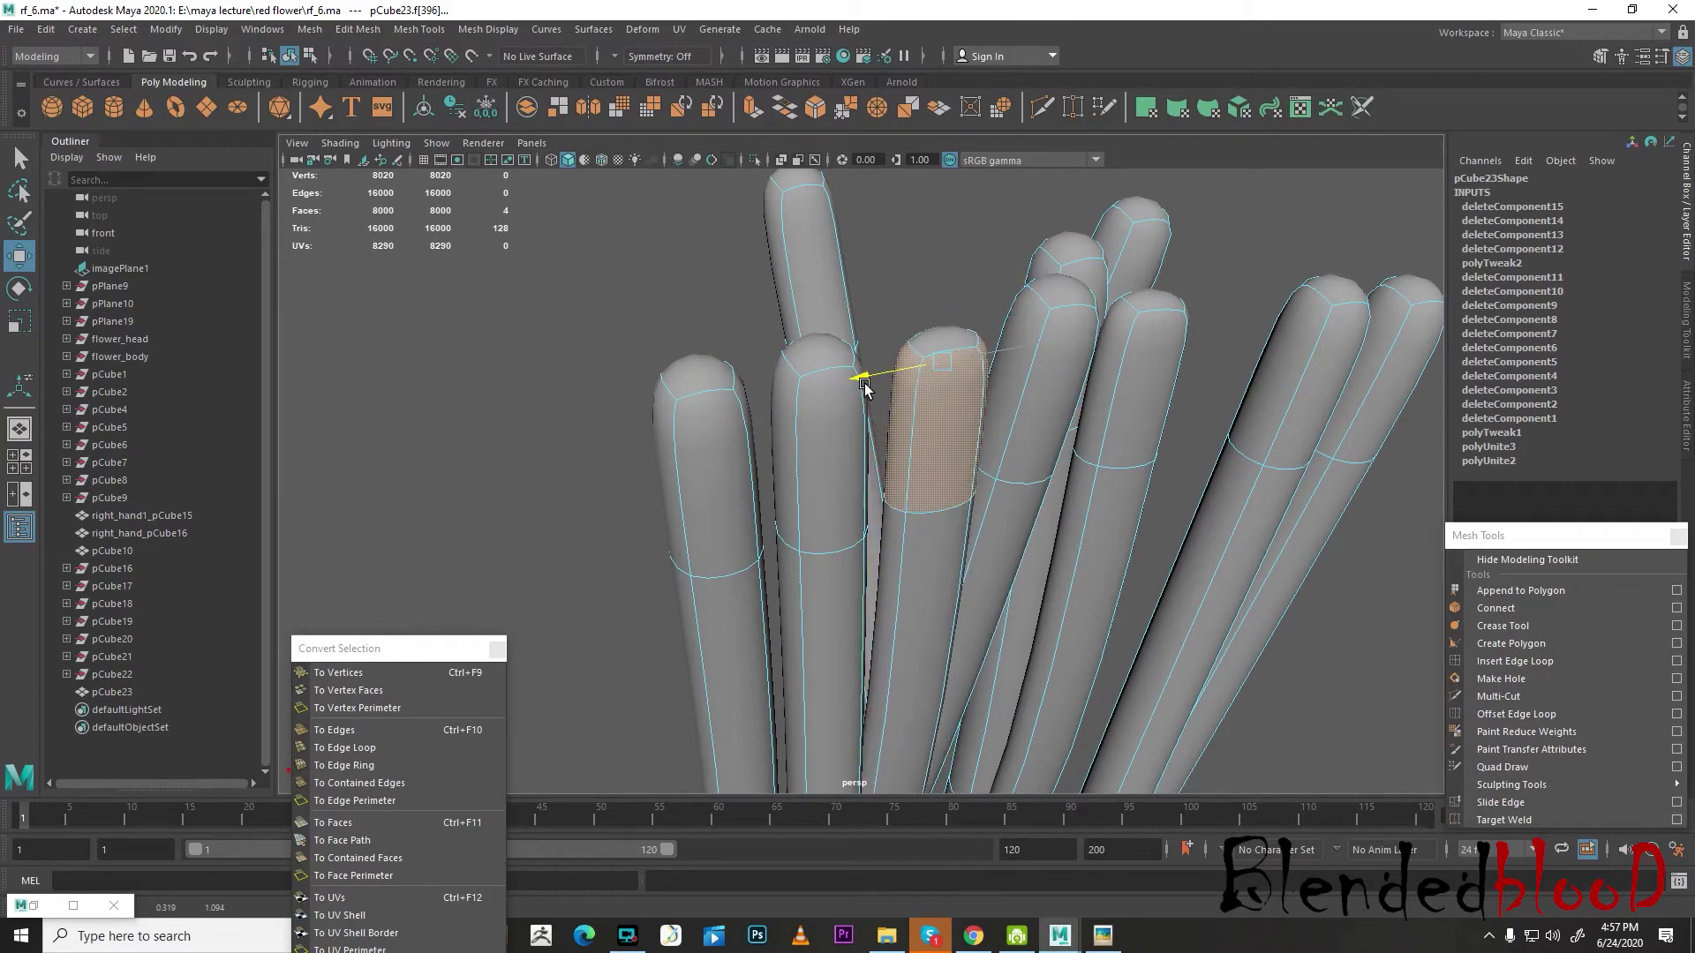
scroll(908, 459, "down", 6)
left_click_drag(909, 459, 999, 521, "alt")
mouse_move(853, 467)
left_mouse_down()
mouse_move(949, 468)
mouse_move(874, 303)
mouse_move(912, 462)
mouse_move(836, 459)
left_mouse_up()
- Select an edge loop midway down an inner strand and move it sideways towards the bundle's centre
scroll(883, 494, "up", 6)
right_click_drag(947, 448, 944, 397)
left_click(916, 511)
double_click(913, 512)
left_click_drag(860, 501, 903, 523)
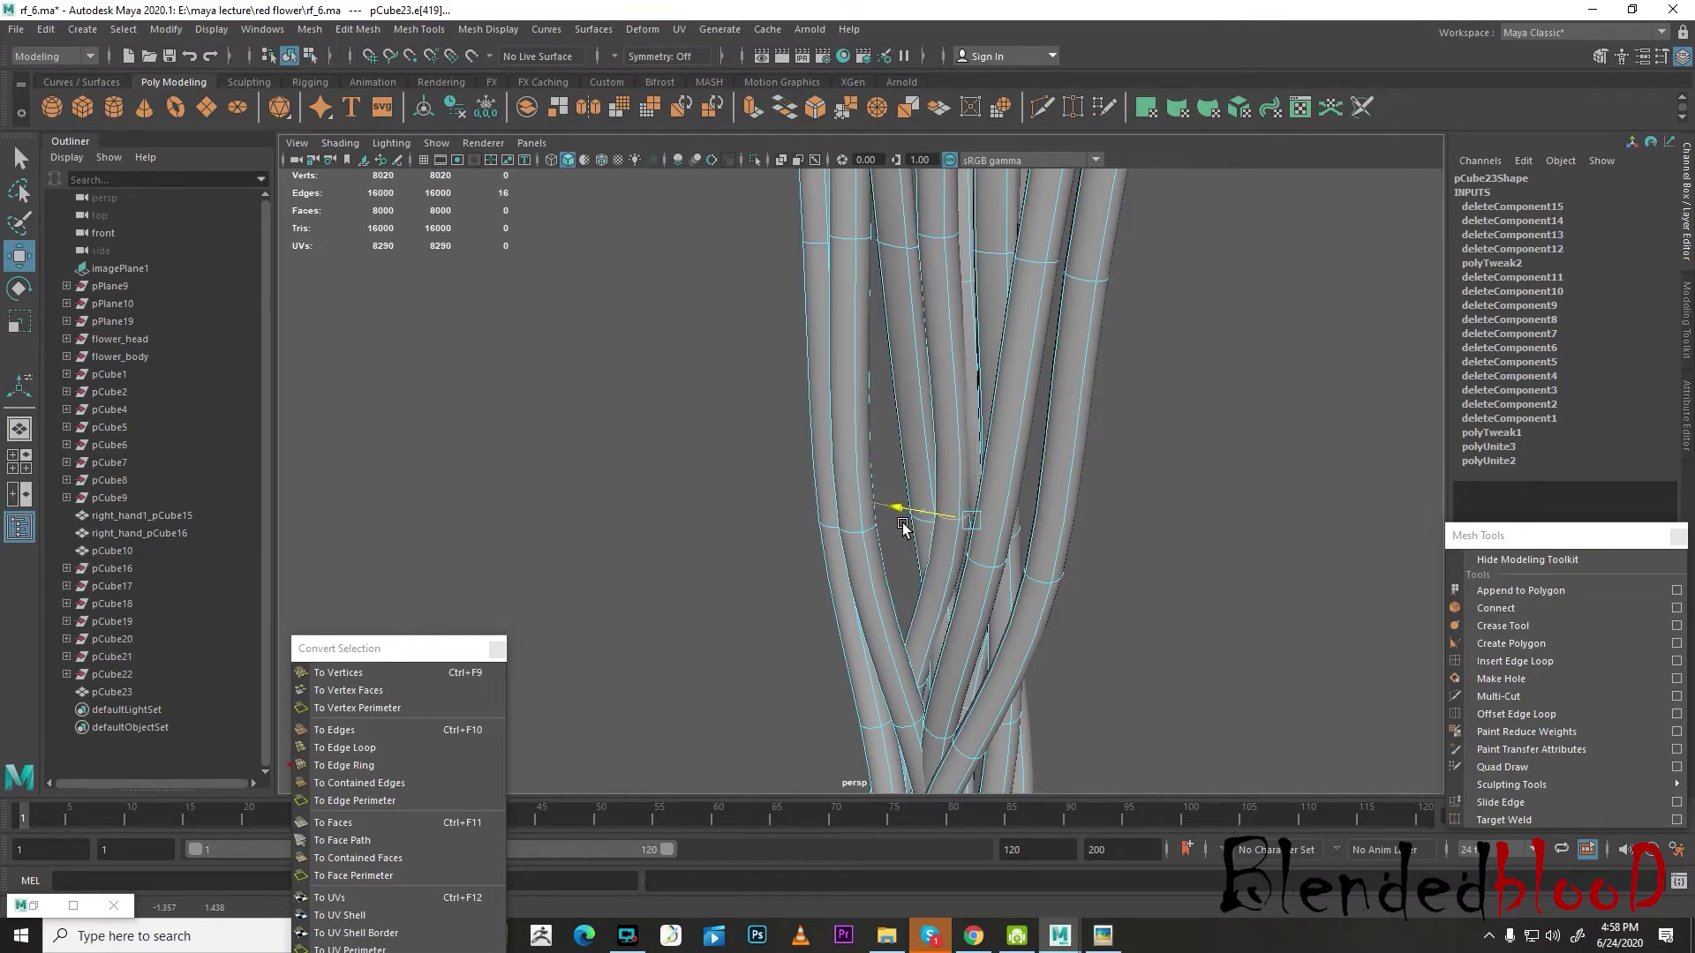
- Seen from above the strand ends, select a rear strand's end face ring and spread it away from its neighbour
scroll(1024, 538, "down", 4)
left_click_drag(1039, 542, 990, 443, "alt")
right_click(990, 444)
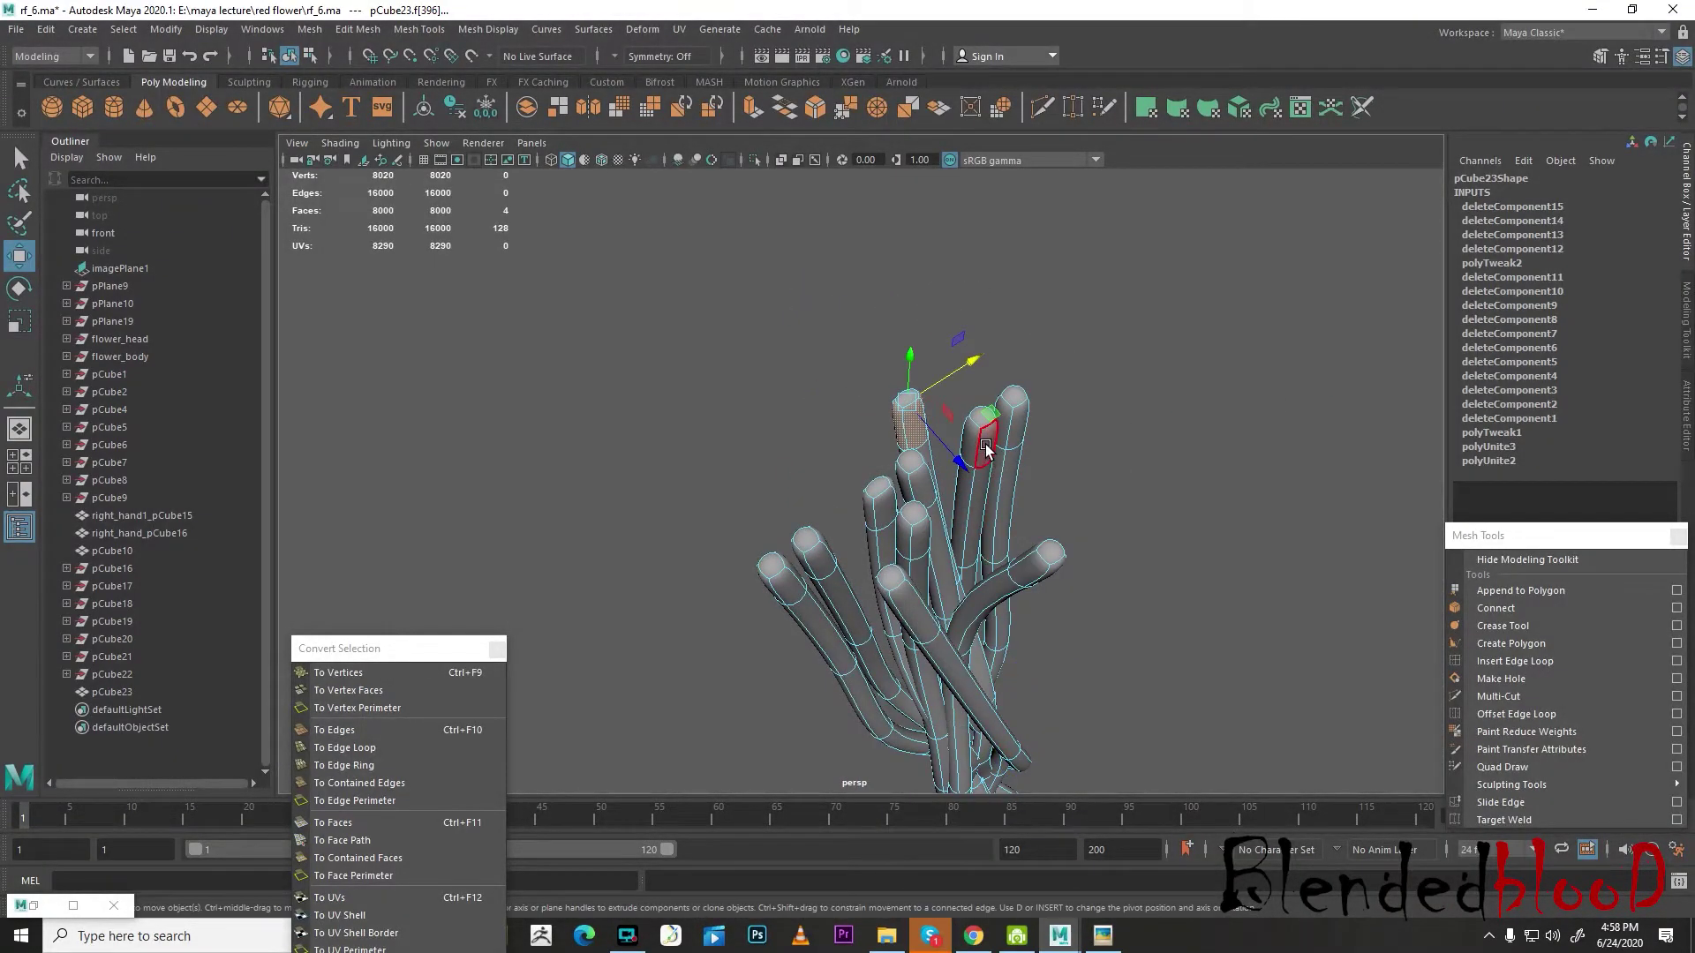
double_click(971, 444, "shift")
left_click_drag(1037, 488, 1058, 514)
- Select the end face ring of a strand in the middle of the cluster and shift it to even the spacing
left_click(934, 485)
left_click_drag(935, 485, 984, 444, "alt")
double_click(874, 384, "shift")
left_click_drag(874, 384, 960, 453, "alt")
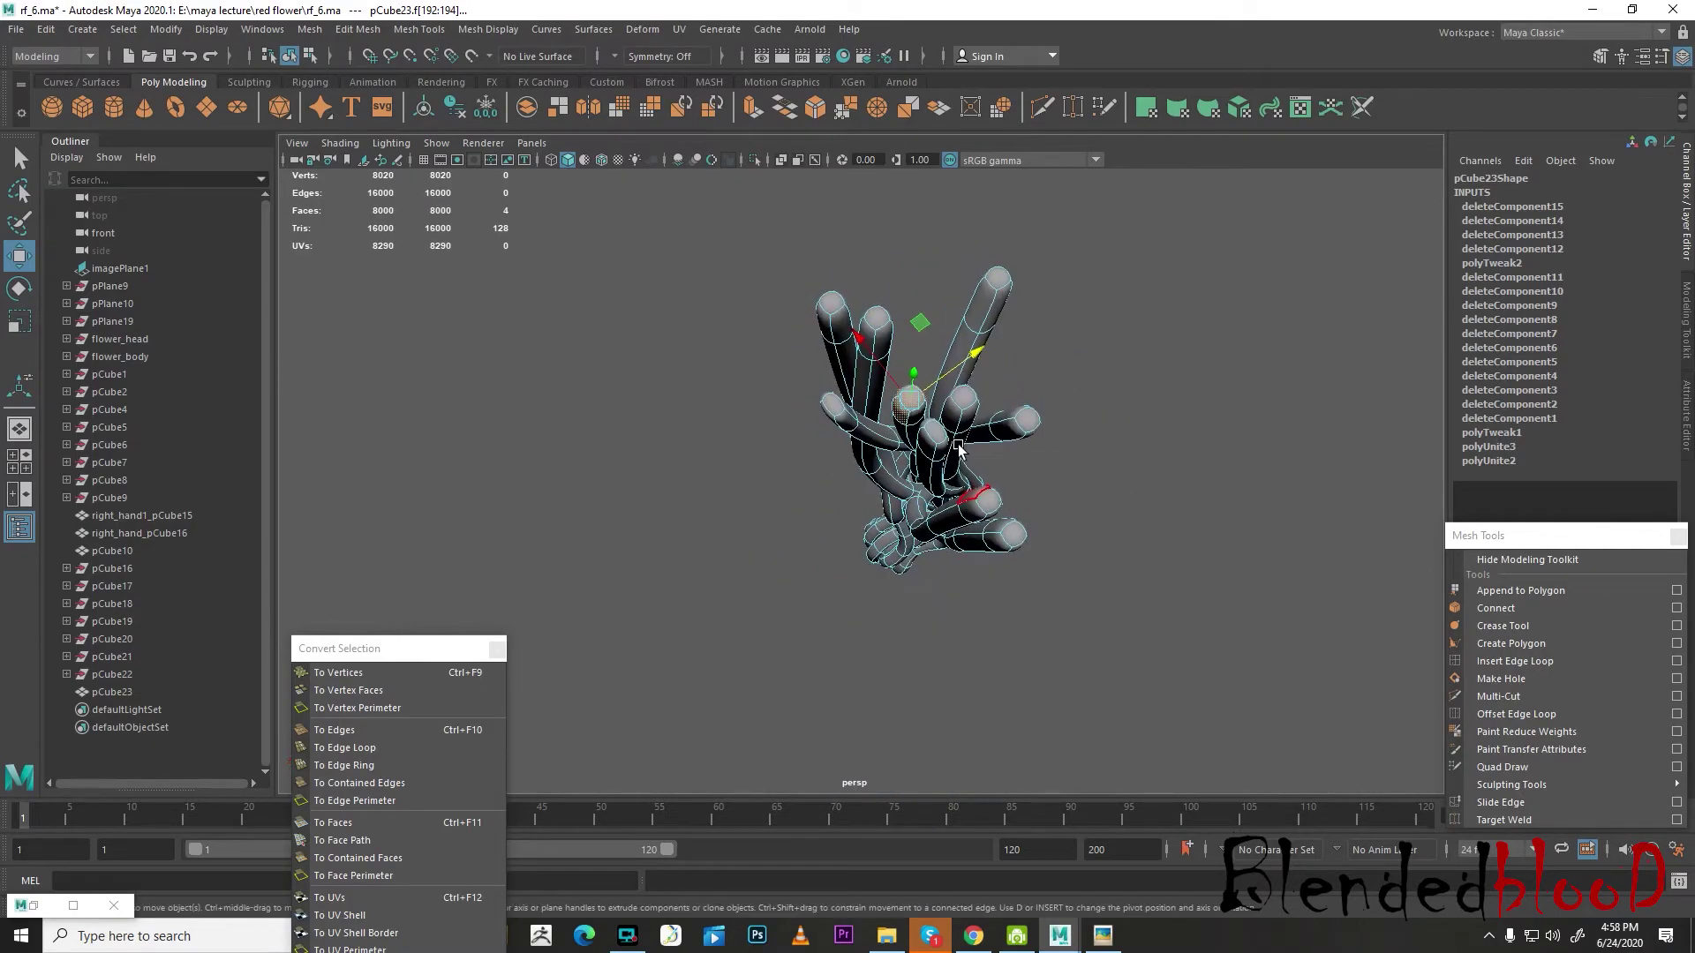
left_click_drag(972, 354, 949, 375)
- Select the vertex row across the middle of the upper strands and turn on soft selection
left_click_drag(1063, 350, 993, 464, "alt")
left_click_drag(982, 527, 1097, 488, "alt")
middle_click_drag(1096, 487, 1109, 347, "alt")
left_click_drag(1109, 347, 971, 388, "alt")
scroll(936, 499, "down", 6)
right_click(956, 381)
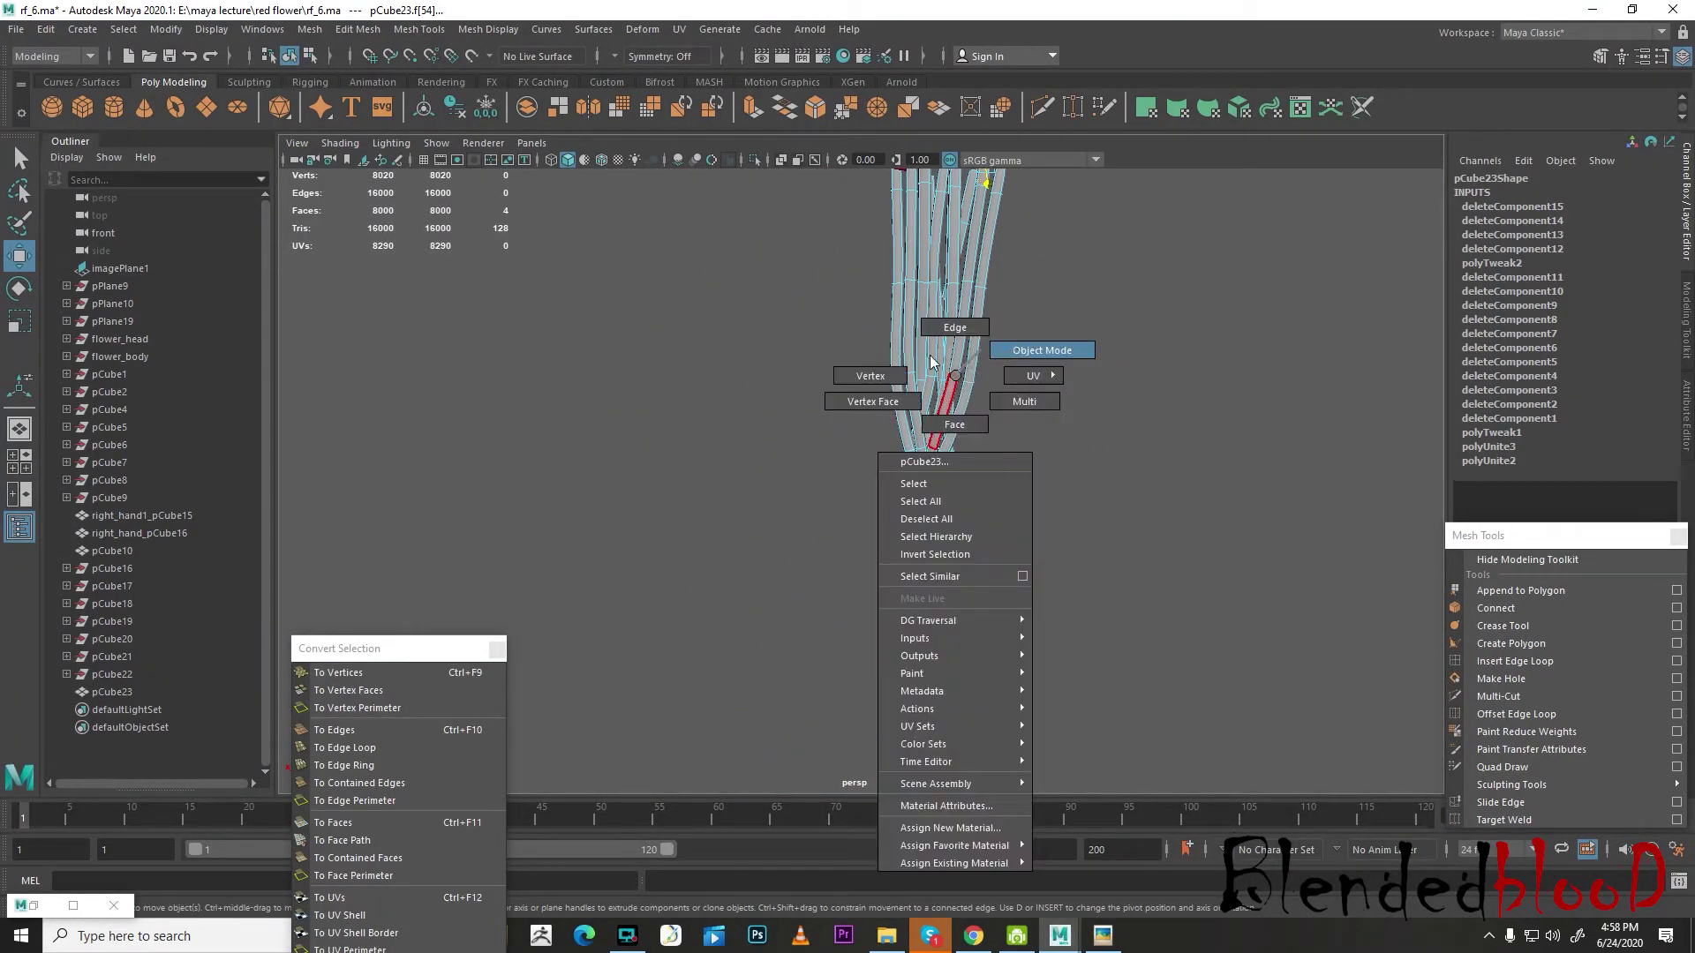
right_click_drag(954, 357, 869, 376)
left_click_drag(870, 376, 803, 376, "alt")
left_click_drag(1084, 455, 1075, 516, "alt")
key("b")
- Try to scale the selected vertex row with soft falloff, undo it, and switch to the Move tool
key("r")
left_click_drag(962, 399, 973, 424)
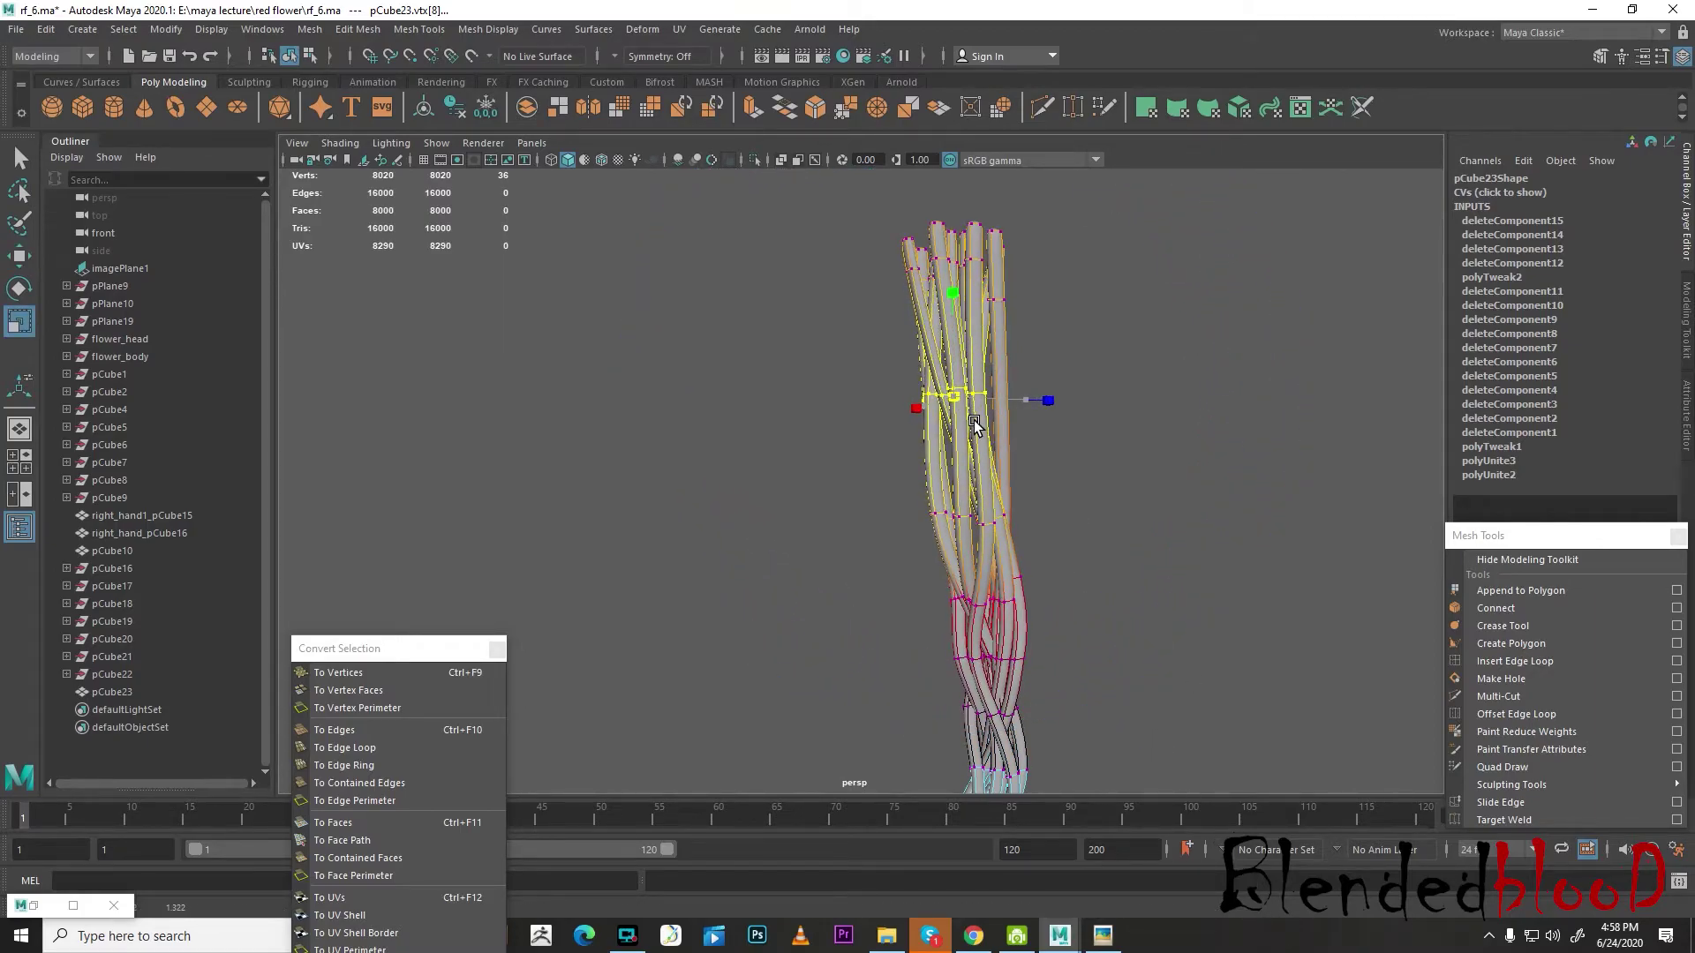
key("ctrl+z")
key("w")
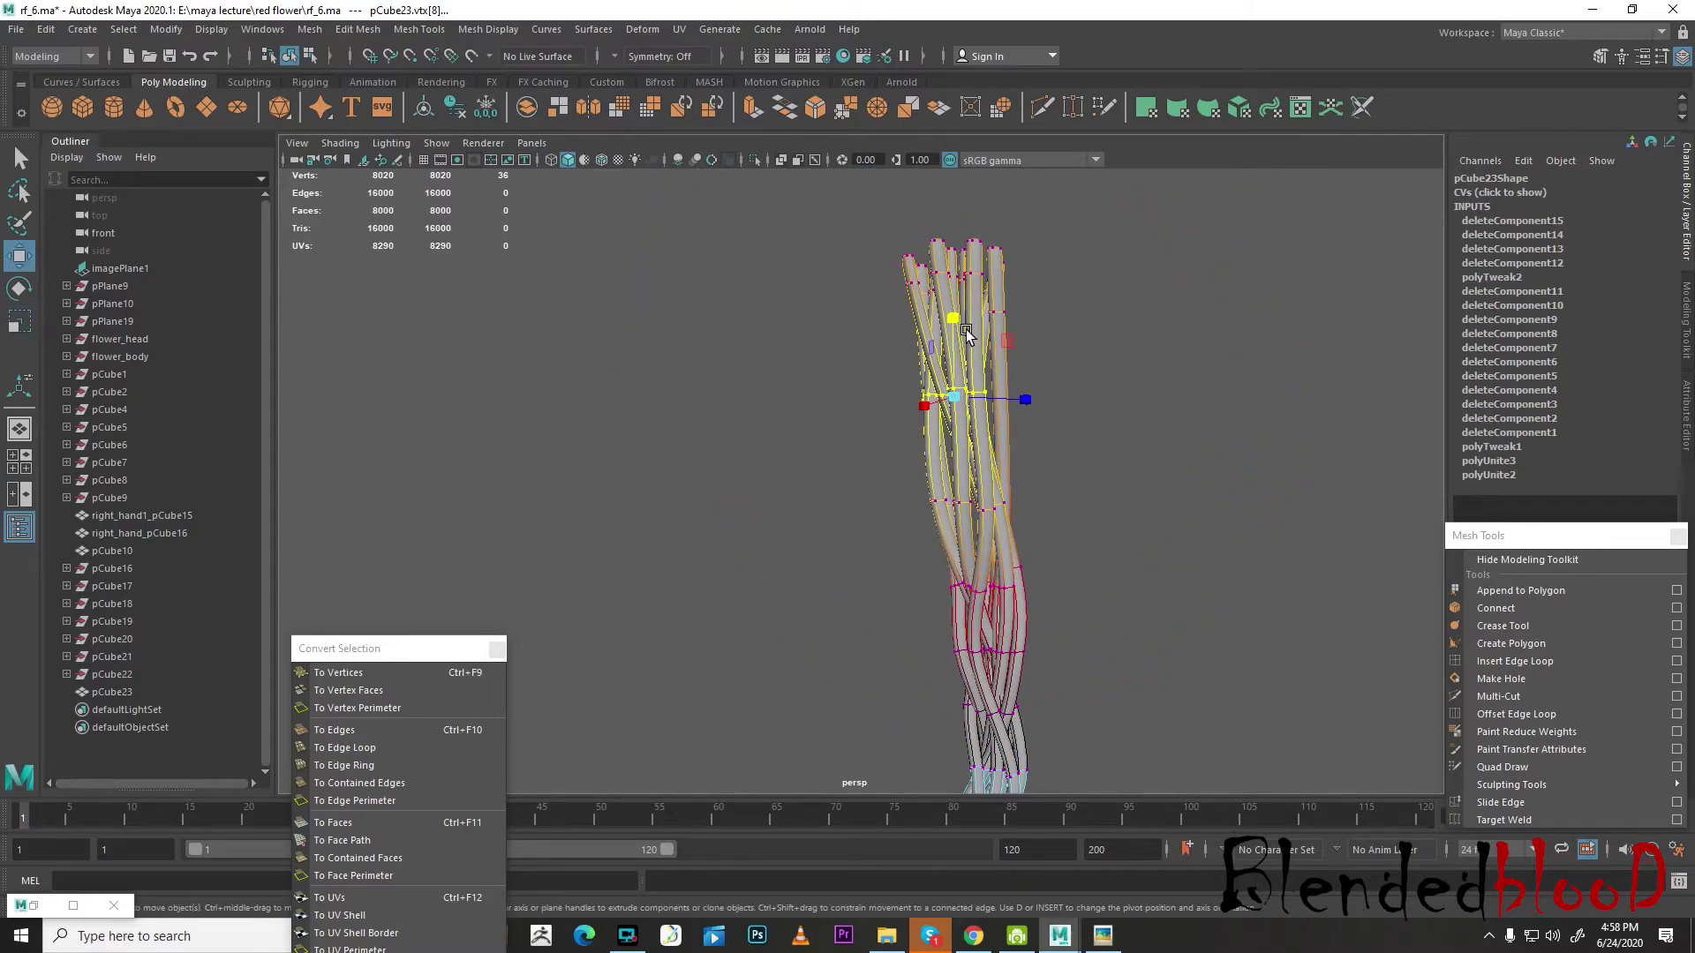
- Return to object mode, select the root bundle and frame it in the front view over the flower reference
right_click_drag(975, 325, 1125, 306)
left_click(1137, 331)
scroll(1137, 331, "down", 5)
mouse_move(1114, 452)
left_mouse_down("alt")
mouse_move(1028, 455)
mouse_move(1214, 466)
mouse_move(1121, 450)
left_mouse_up("alt")
left_click(903, 530)
key("space")
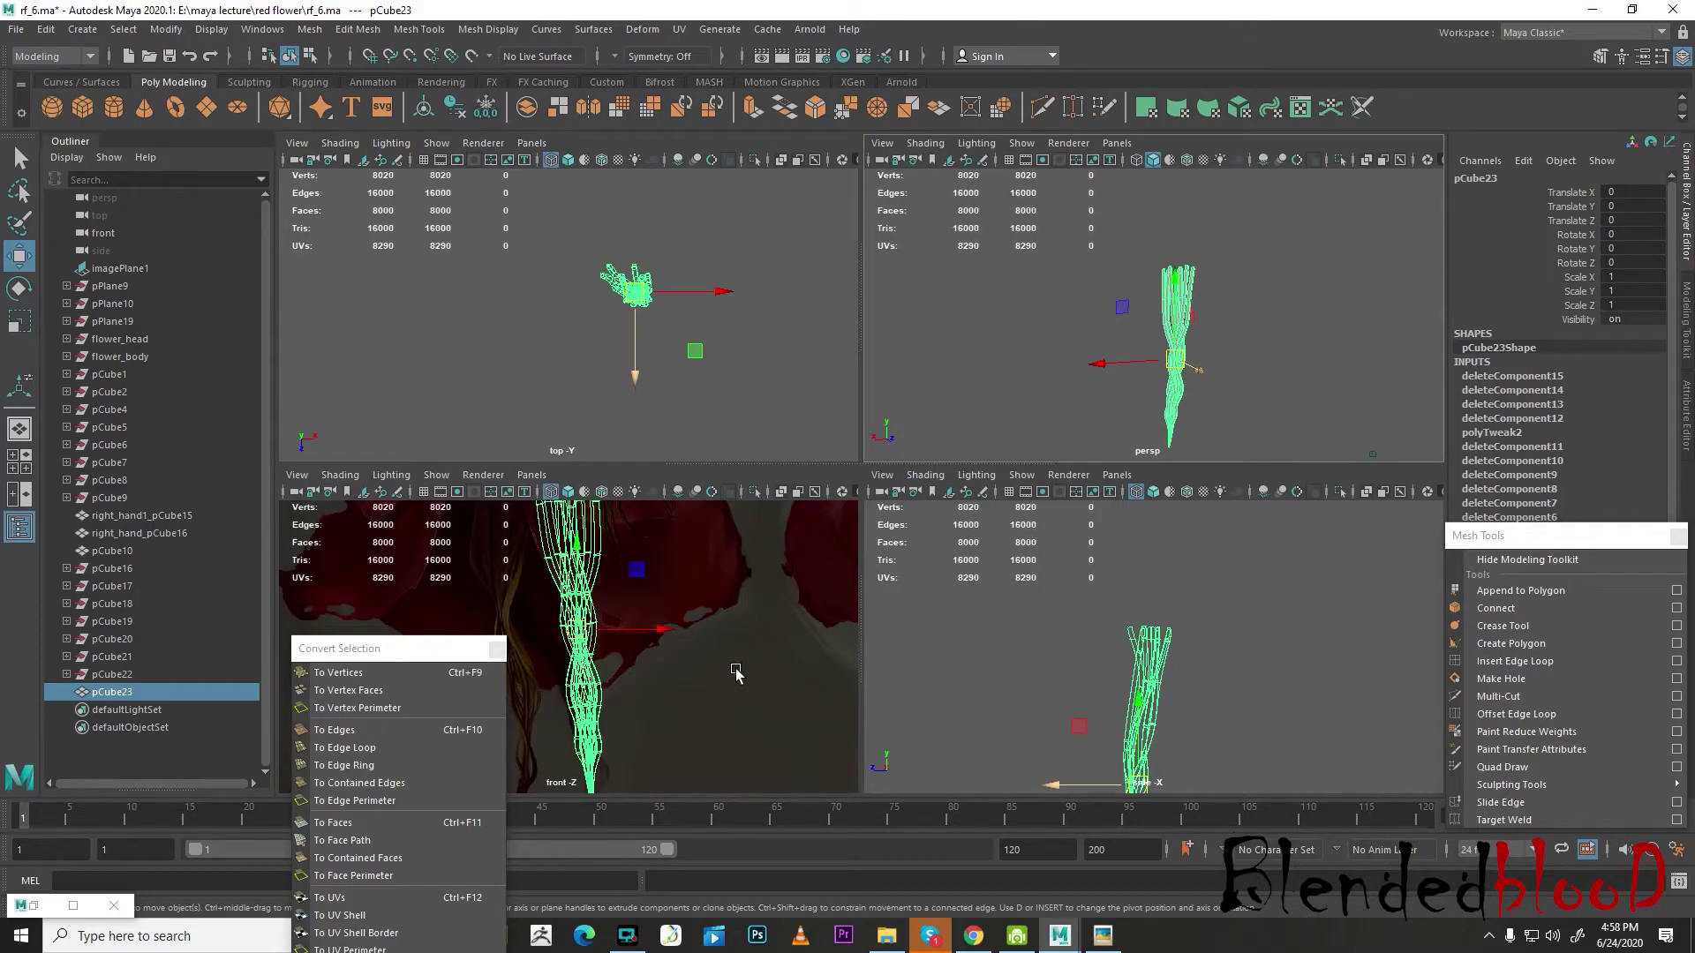
key("space")
scroll(811, 549, "down", 3)
middle_click_drag(927, 415, 920, 534, "alt")
scroll(899, 466, "up", 3)
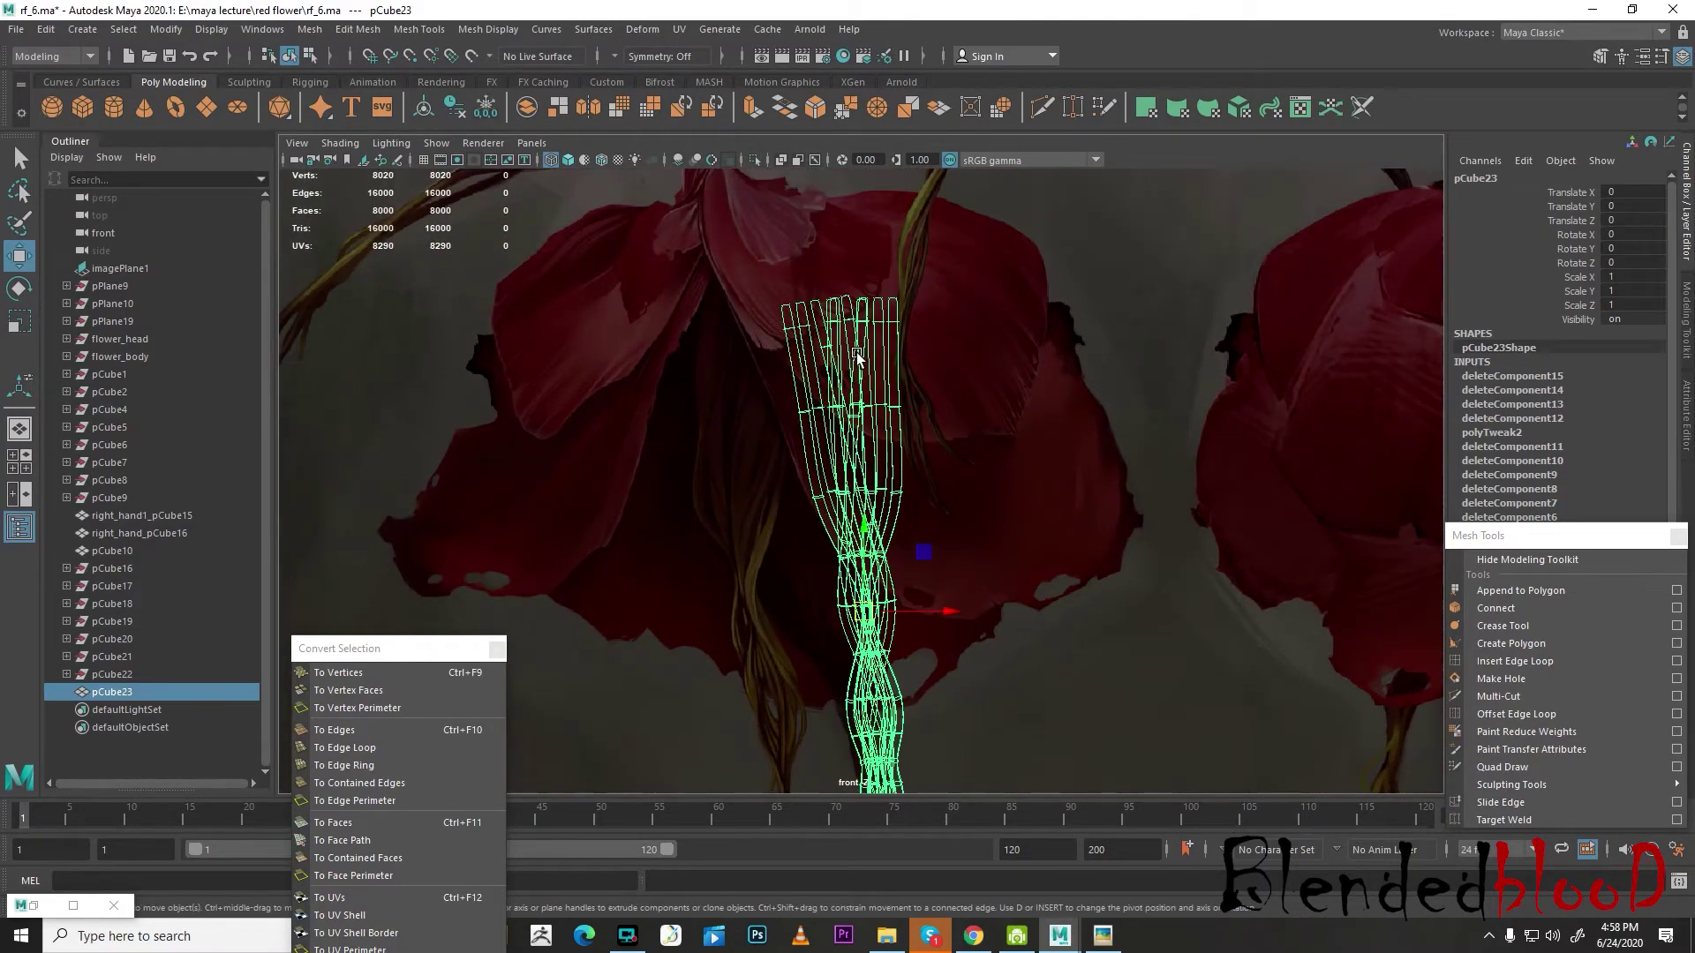
- With smoothing off, select the top three vertex rows of the bundle and shift them sideways toward the flower's waist
right_click_drag(851, 346, 784, 333)
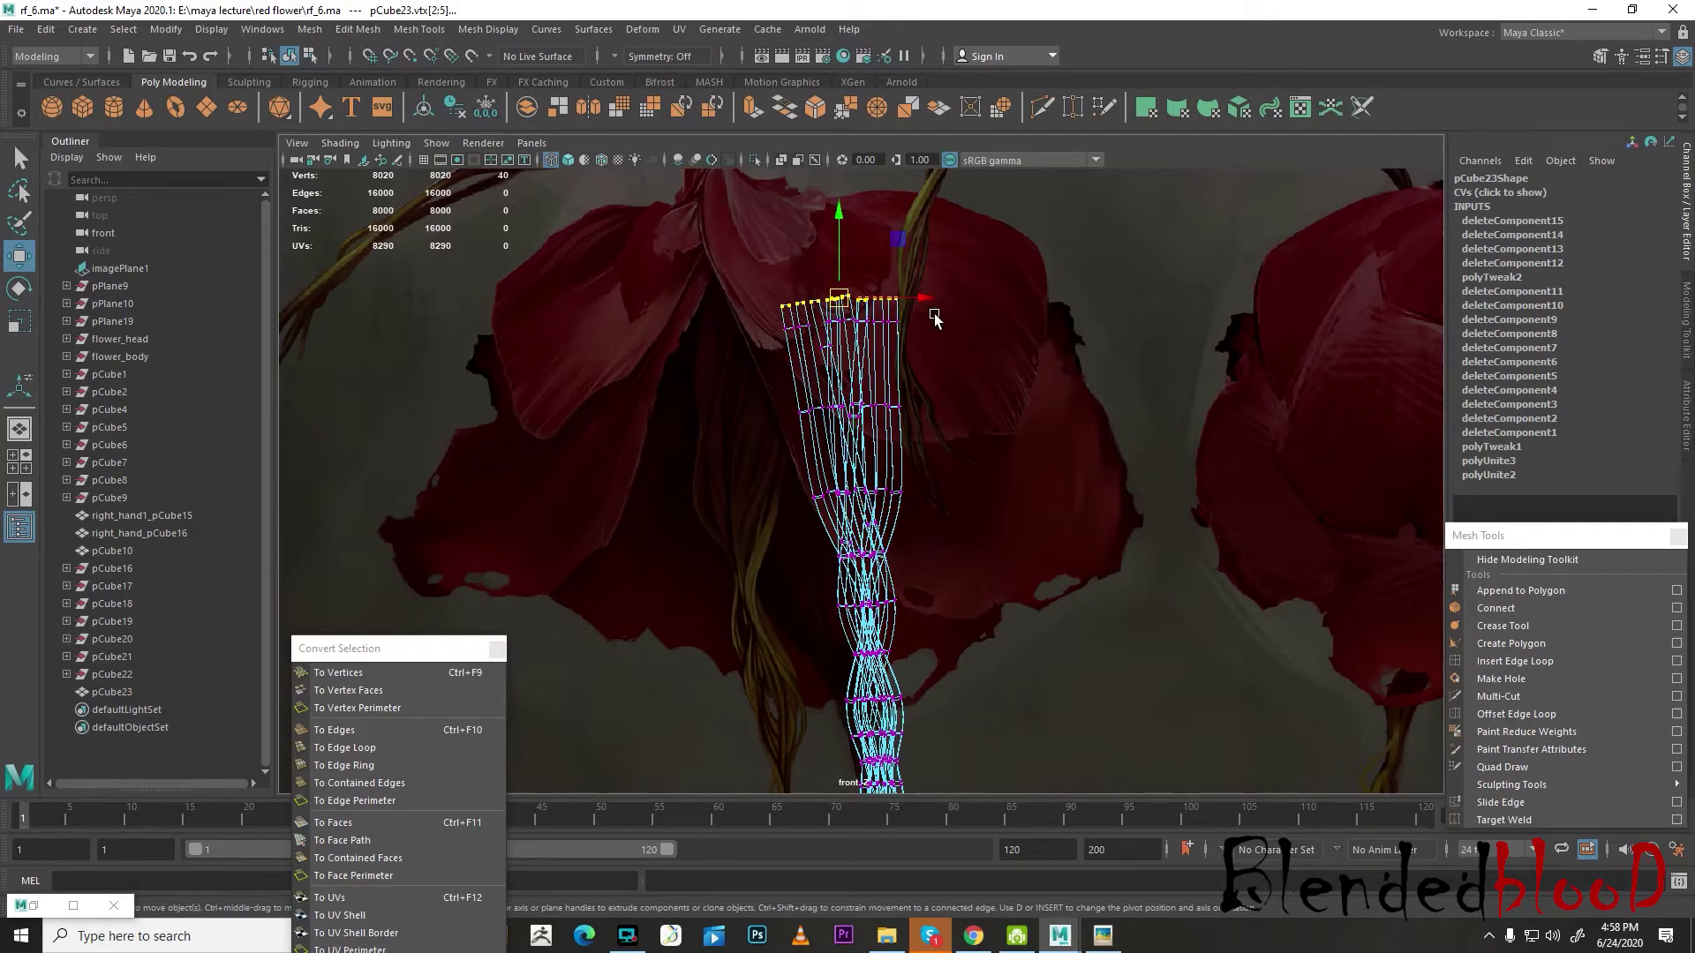
key("1")
scroll(864, 349, "up", 1)
left_click_drag(821, 332, 819, 335)
left_click_drag(635, 297, 939, 510)
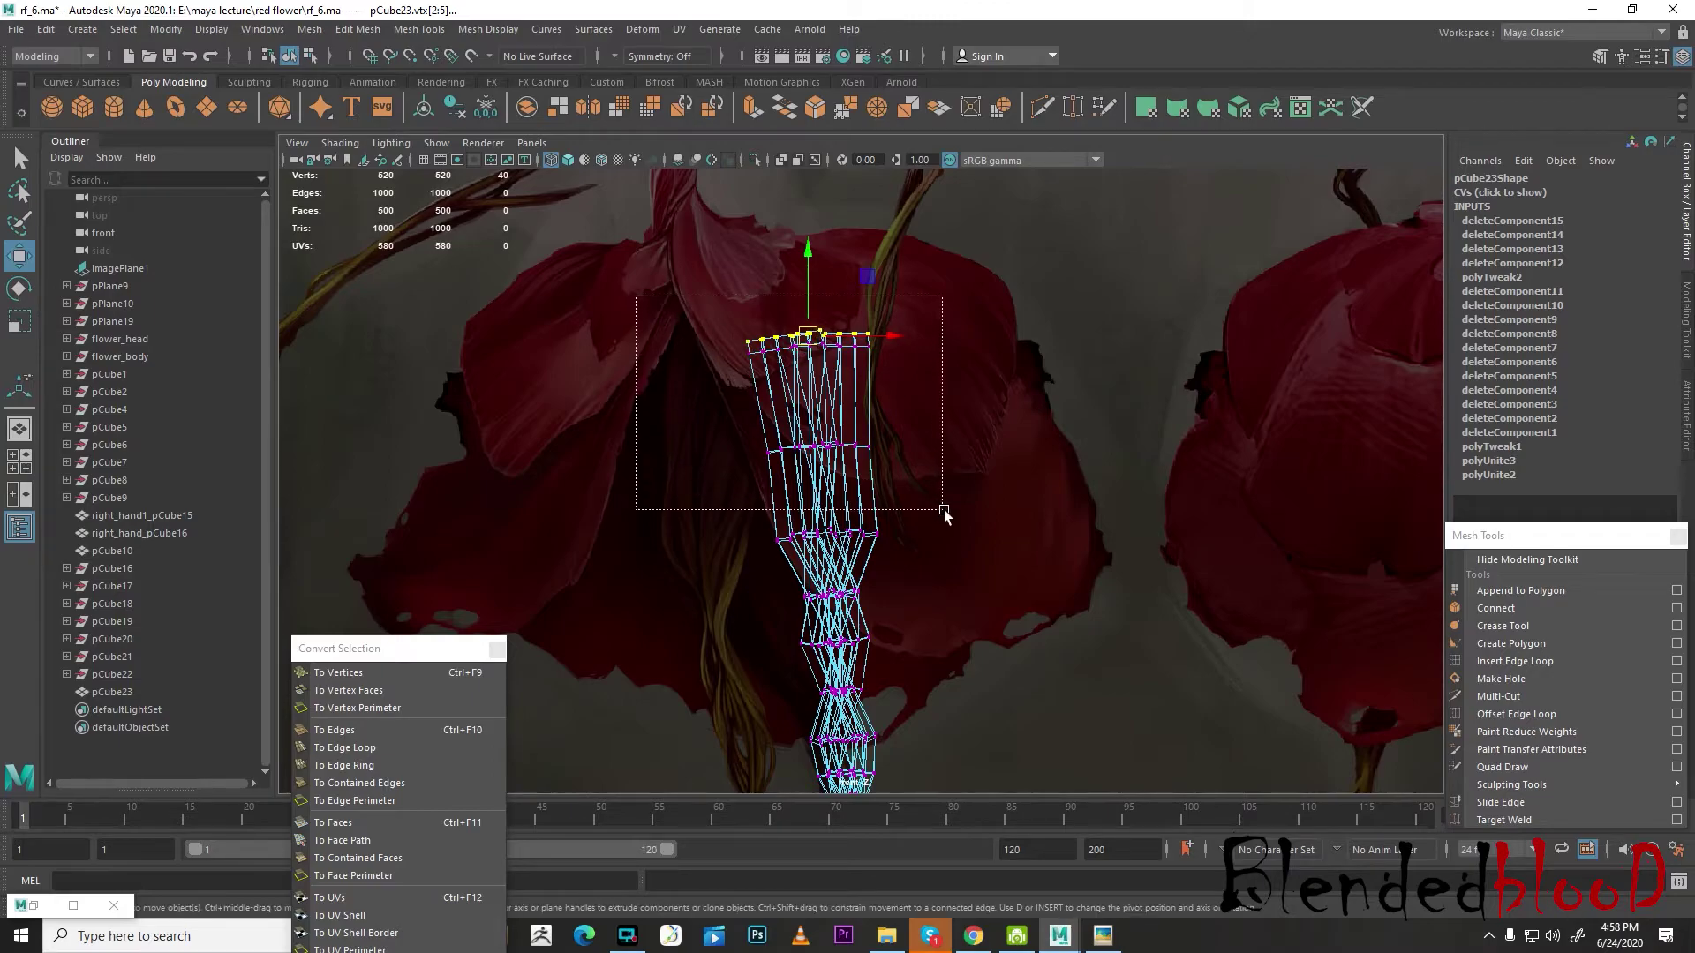
middle_click_drag(916, 452, 942, 388, "alt")
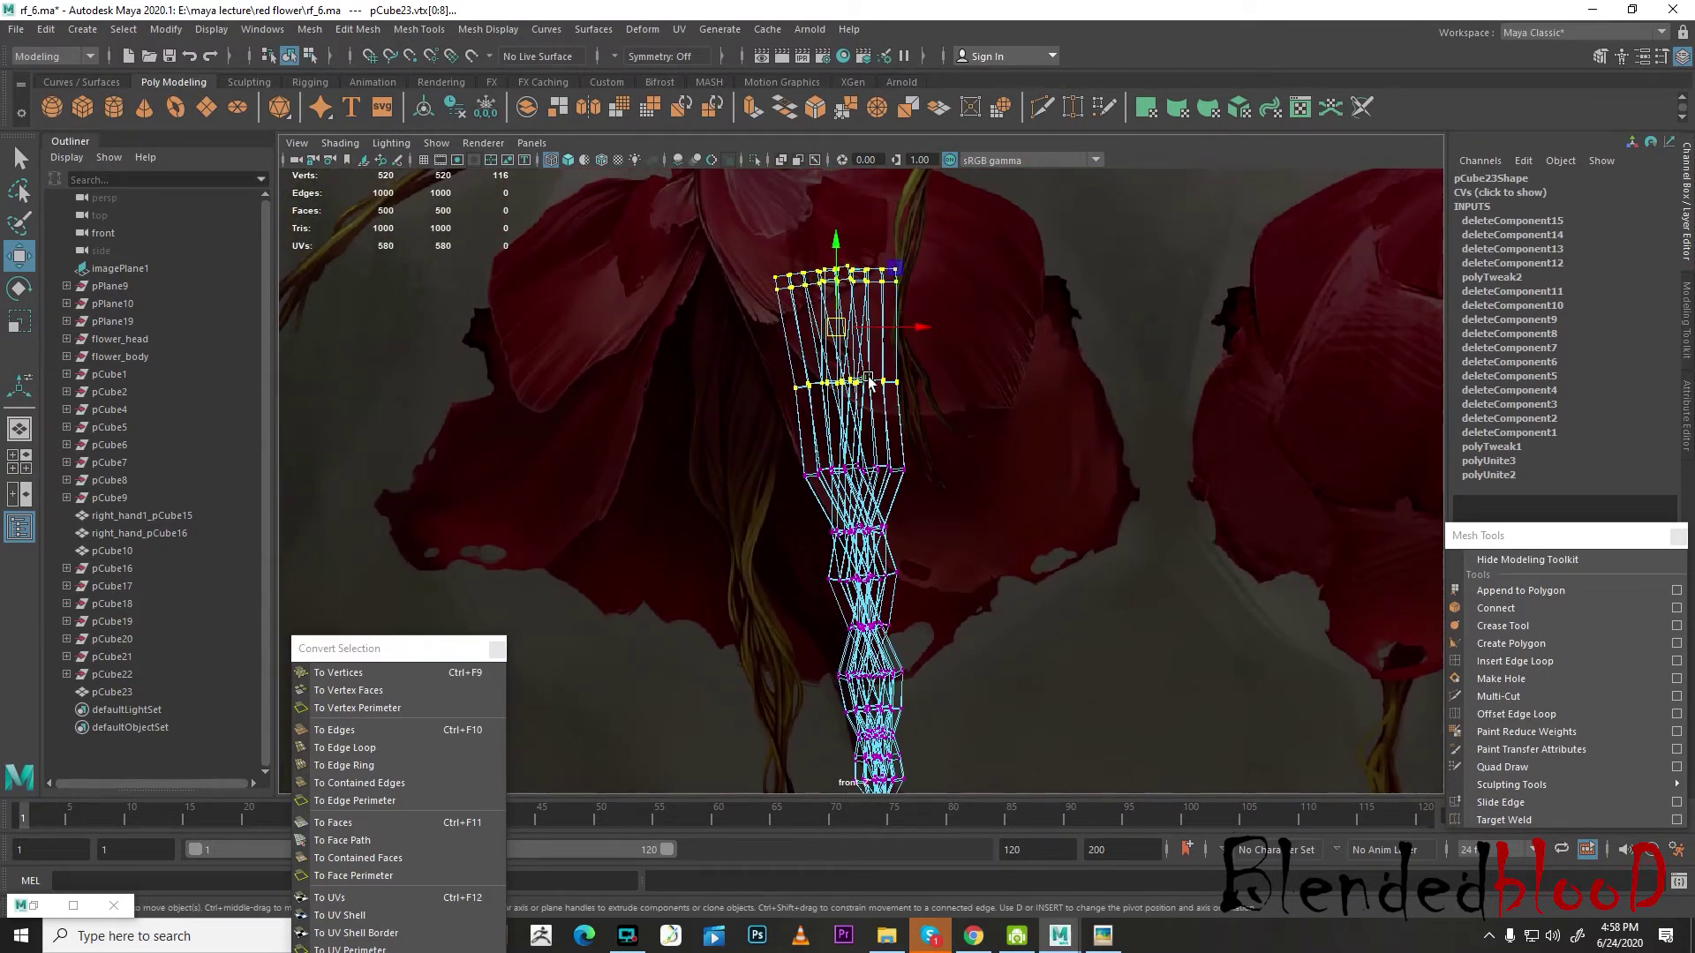
right_click_drag(864, 369, 749, 289)
left_click_drag(918, 423, 899, 420)
key("ctrl+z")
left_click_drag(695, 231, 894, 339)
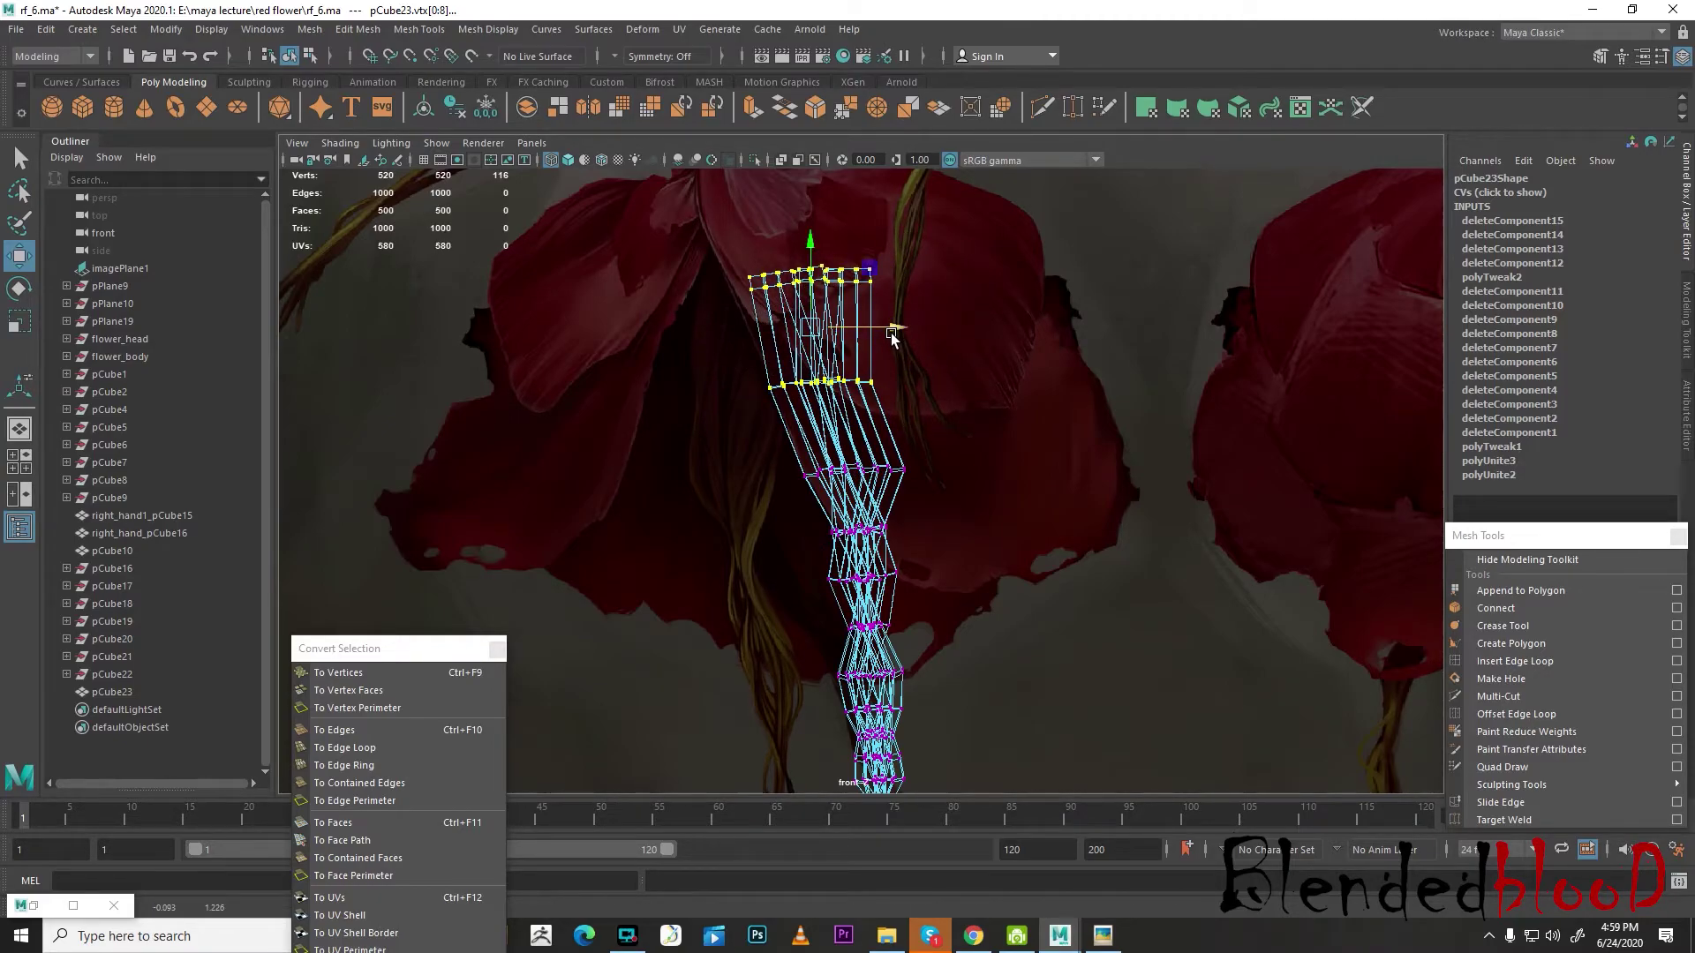
- Select the top two vertex rows, move them up to the flower's waist and scale them narrower
key("e")
left_click_drag(724, 245, 955, 333)
key("w")
left_click_drag(809, 281, 778, 250)
middle_click_drag(854, 309, 913, 518, "alt")
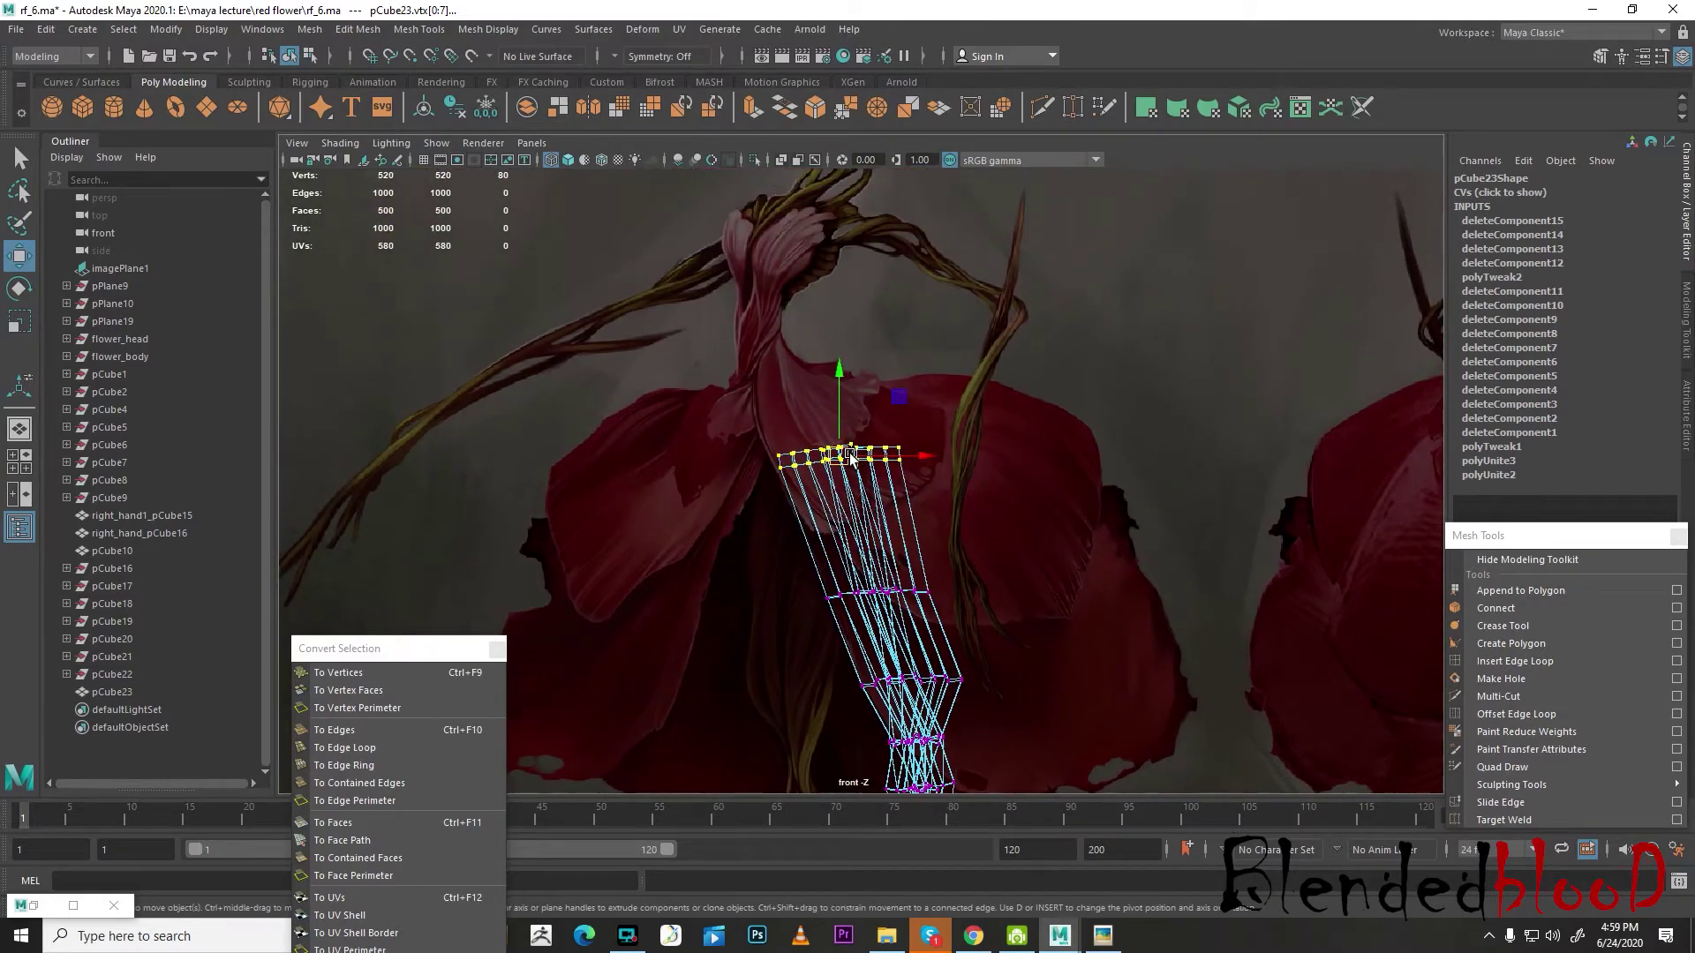
left_click_drag(848, 456, 797, 381)
key("r")
key("w")
key("r")
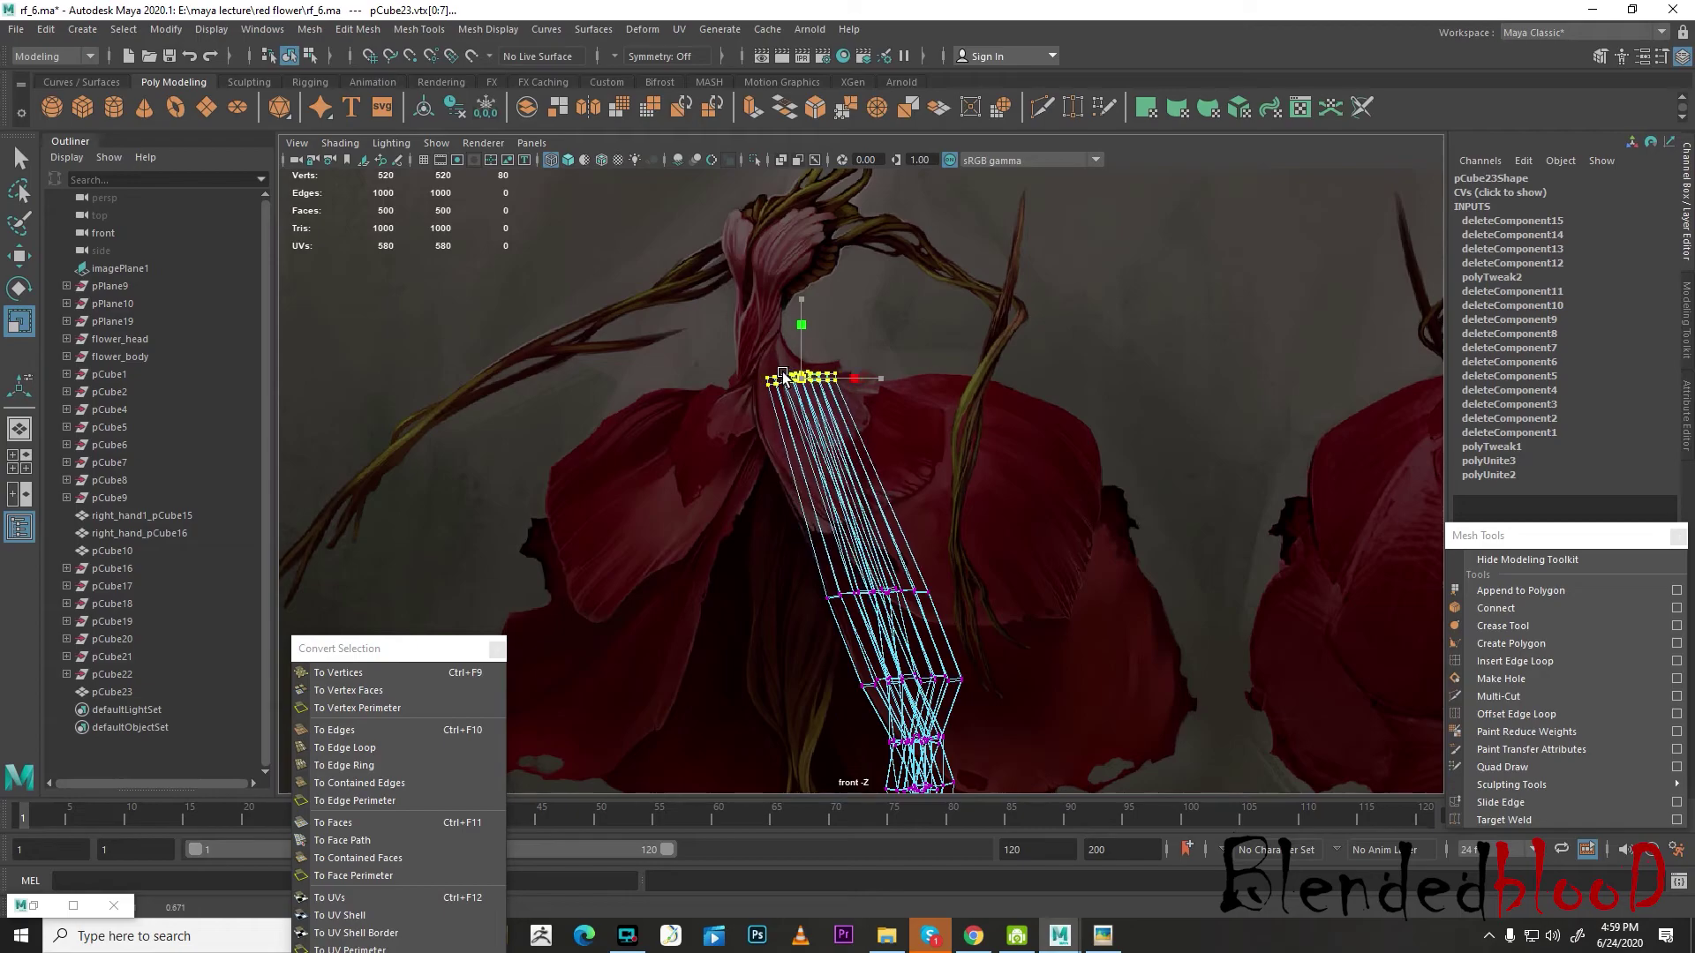
key("w")
- Move the third vertex row up and toward the flower's centre to follow the slanted strands, then preview the bundle smoothed
left_click_drag(781, 538, 996, 625)
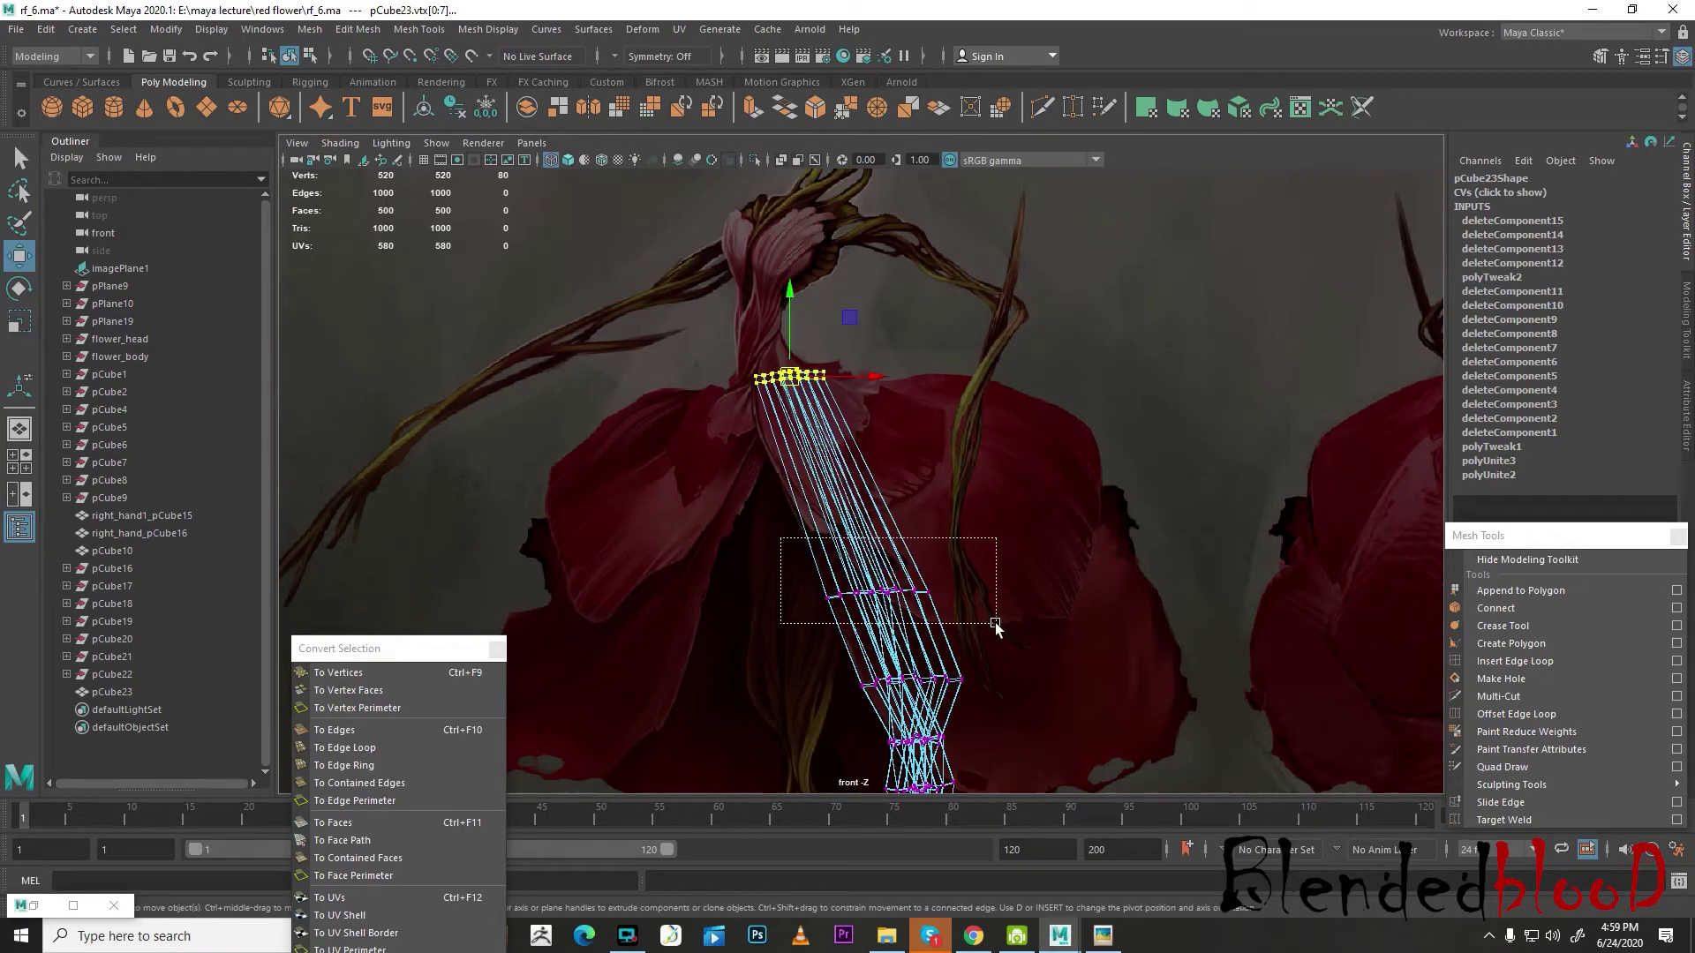
left_click_drag(879, 593, 850, 510)
left_click_drag(962, 668, 955, 574, "alt")
key("3")
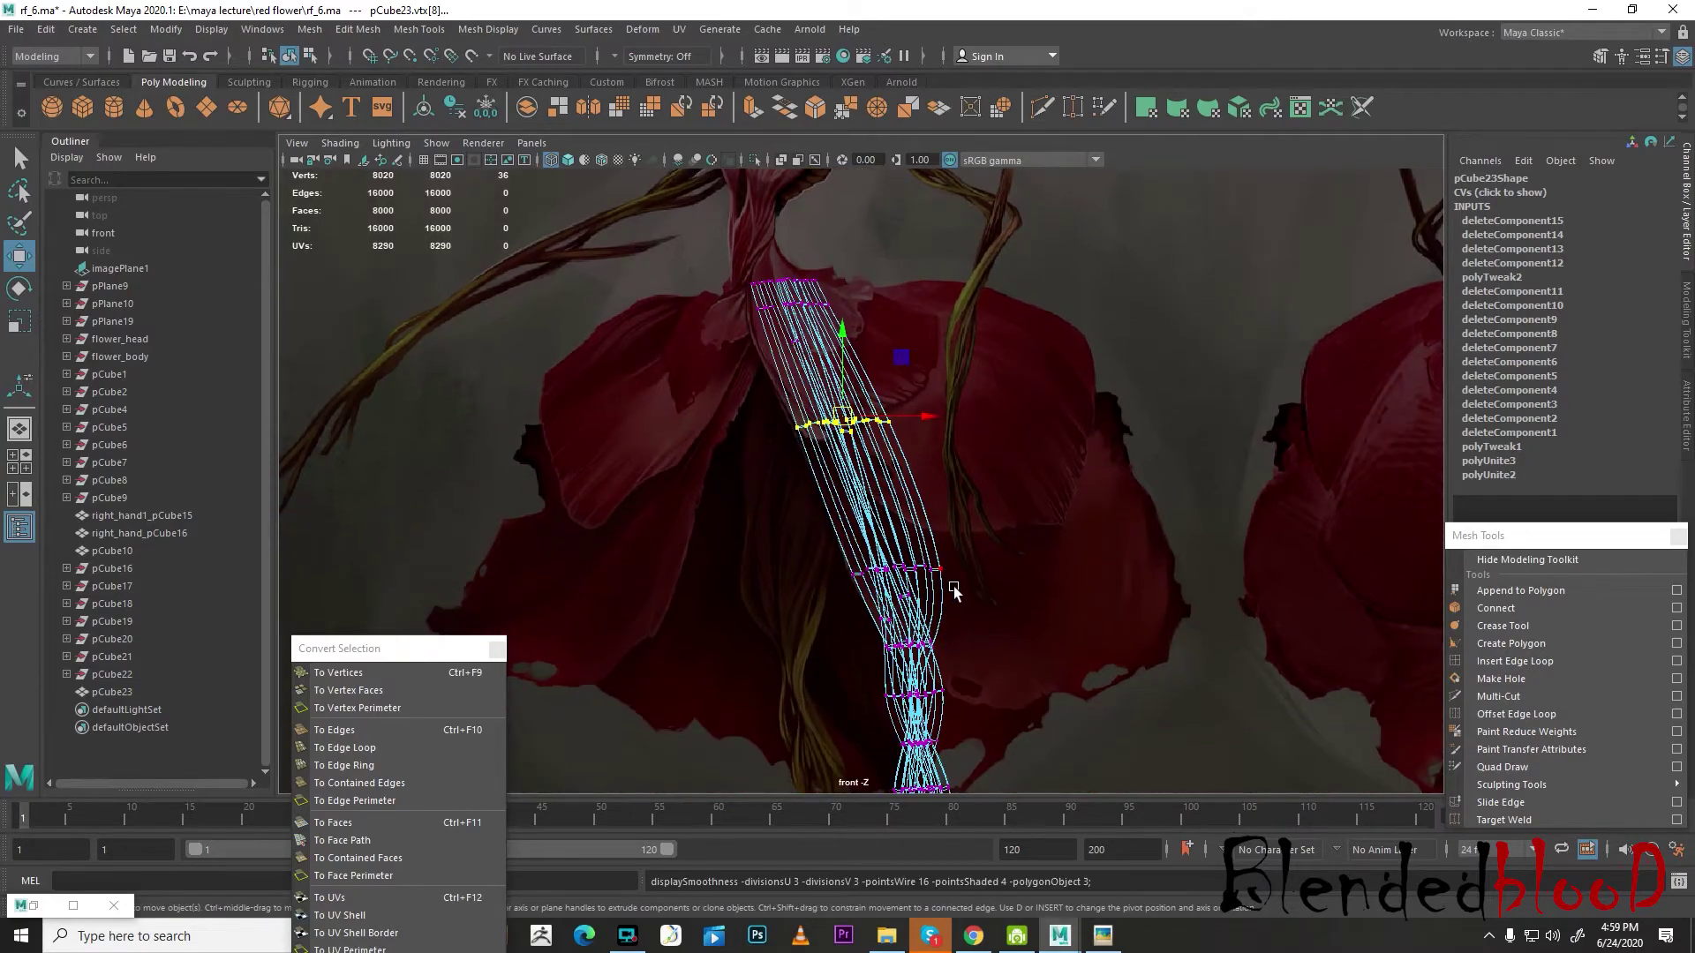
- With smoothing off, move the fourth vertex row up toward the flower's centre and scale it to fit the bundle
key("1")
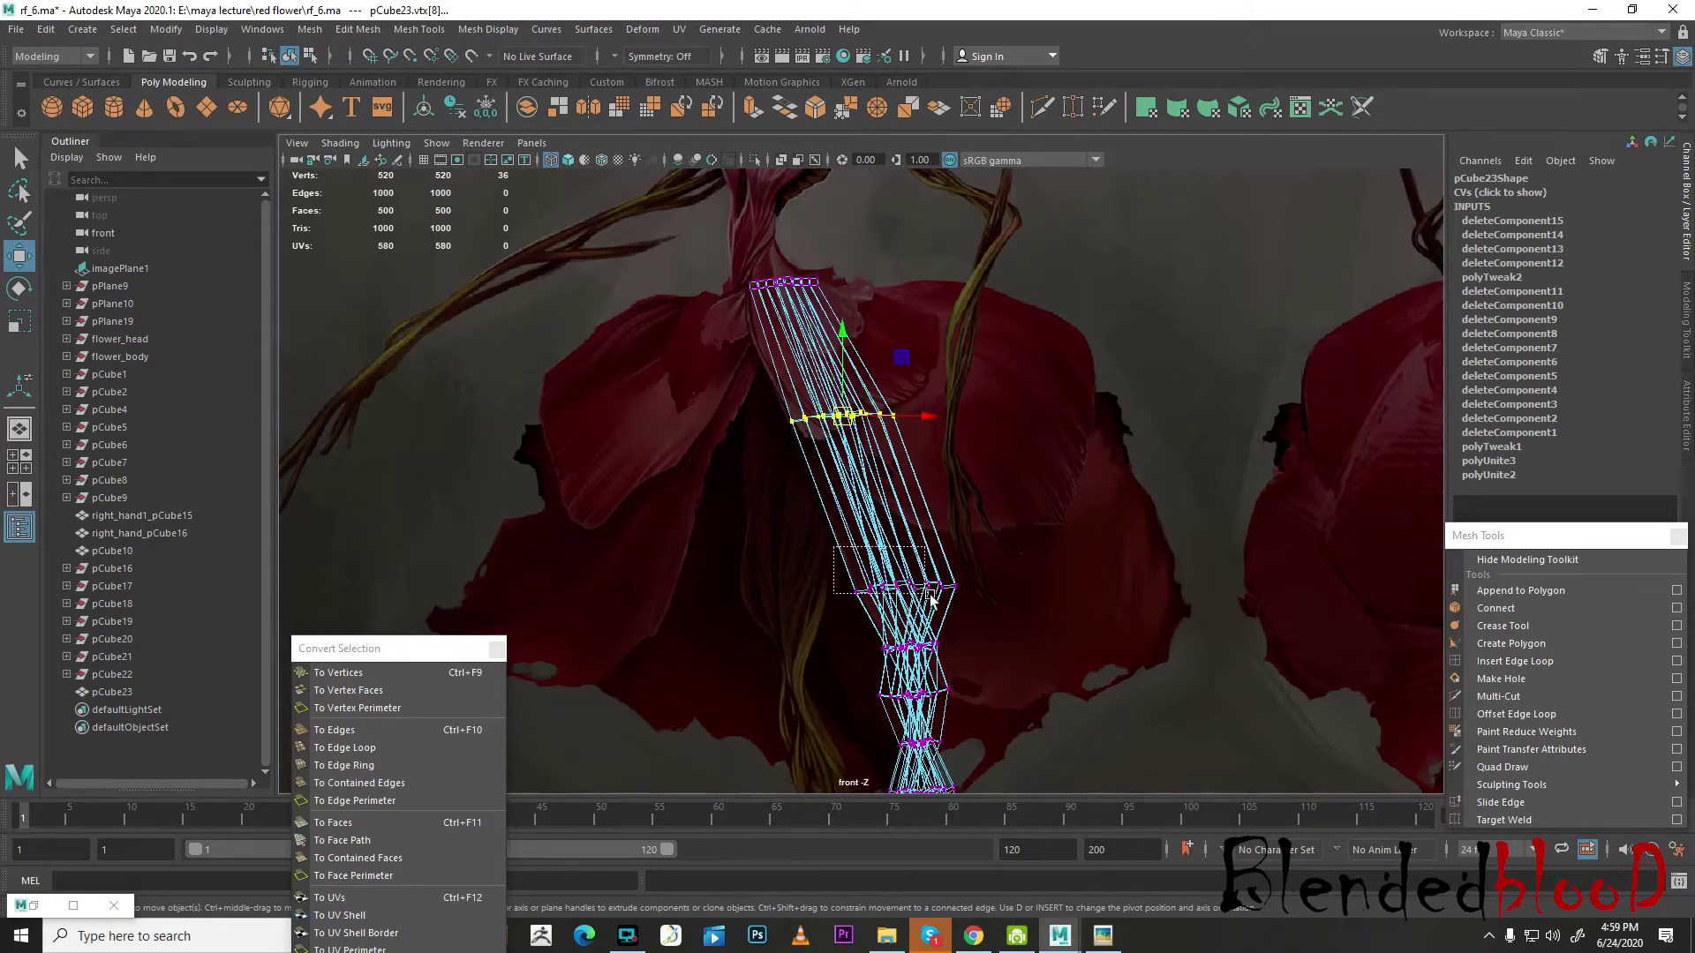
mouse_move(933, 598)
left_mouse_down()
mouse_move(888, 532)
mouse_move(866, 538)
left_mouse_up()
key("r")
middle_click_drag(963, 606, 945, 391, "alt")
mouse_move(1019, 661)
middle_mouse_down("alt")
mouse_move(1018, 597)
mouse_move(1028, 740)
middle_mouse_up("alt")
scroll(988, 706, "down", 3)
scroll(894, 486, "up", 2)
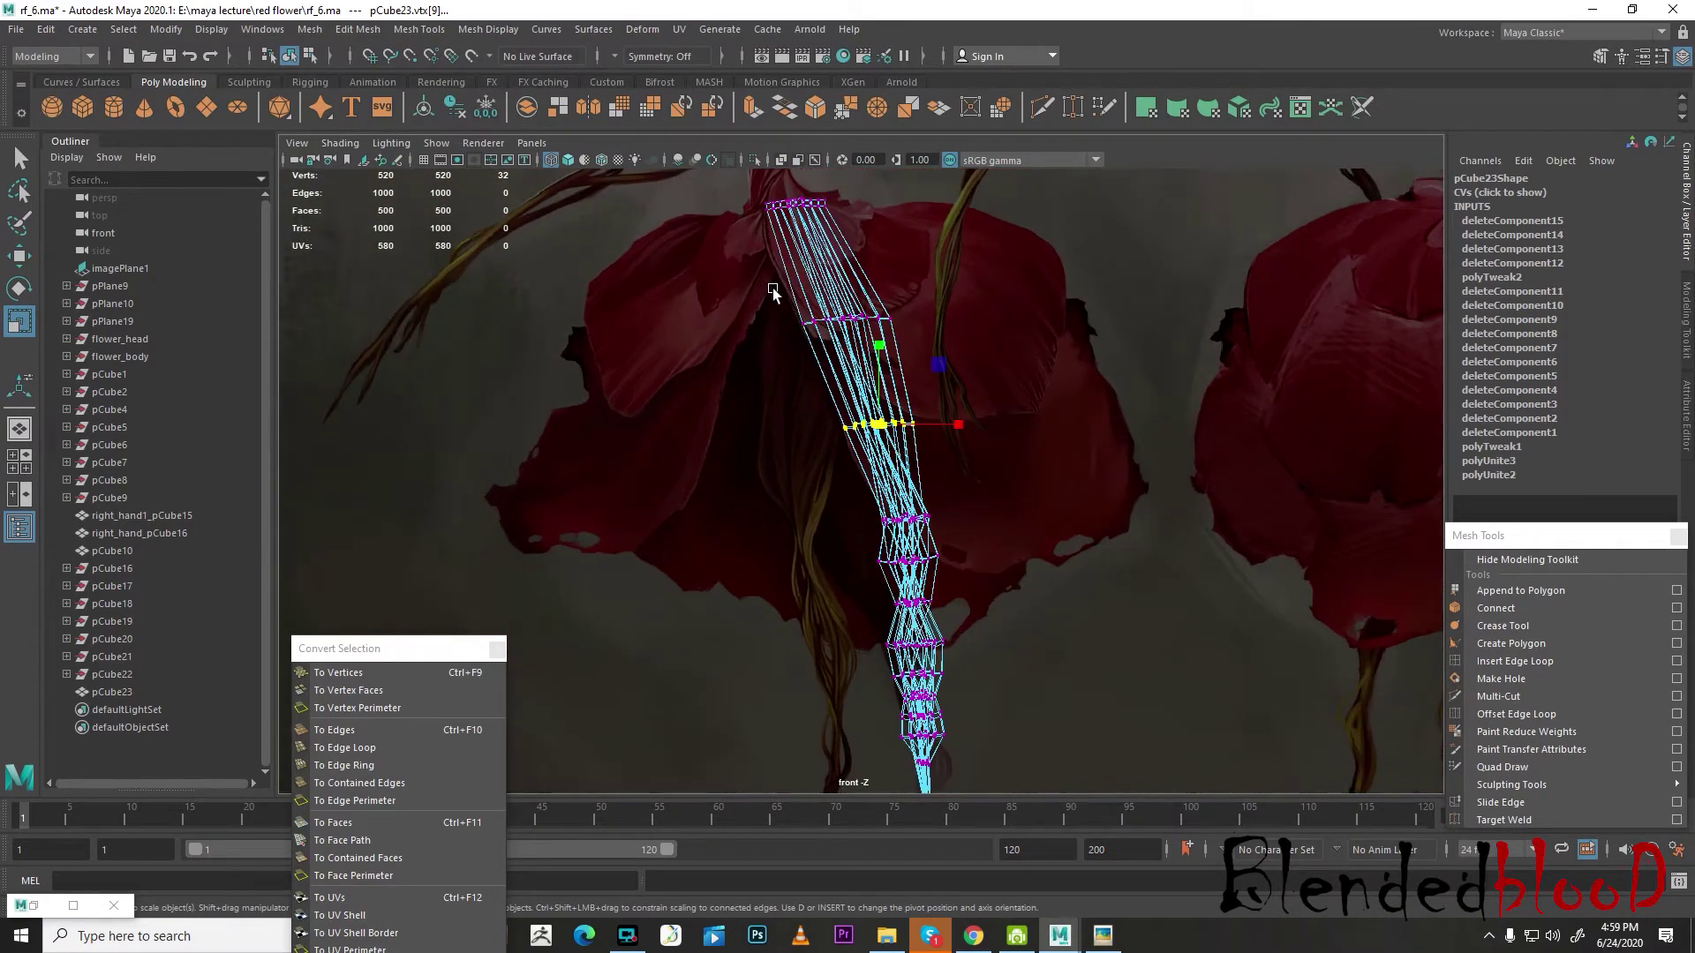
- Nudge the third vertex row slightly sideways, then restore the smooth preview and deselect the bundle in object mode
key("w")
left_click_drag(872, 323, 864, 323)
key("3")
right_click_drag(870, 344, 965, 316)
left_click(986, 574)
middle_click_drag(989, 662, 966, 711, "alt")
scroll(971, 477, "up", 3)
scroll(923, 564, "down", 6)
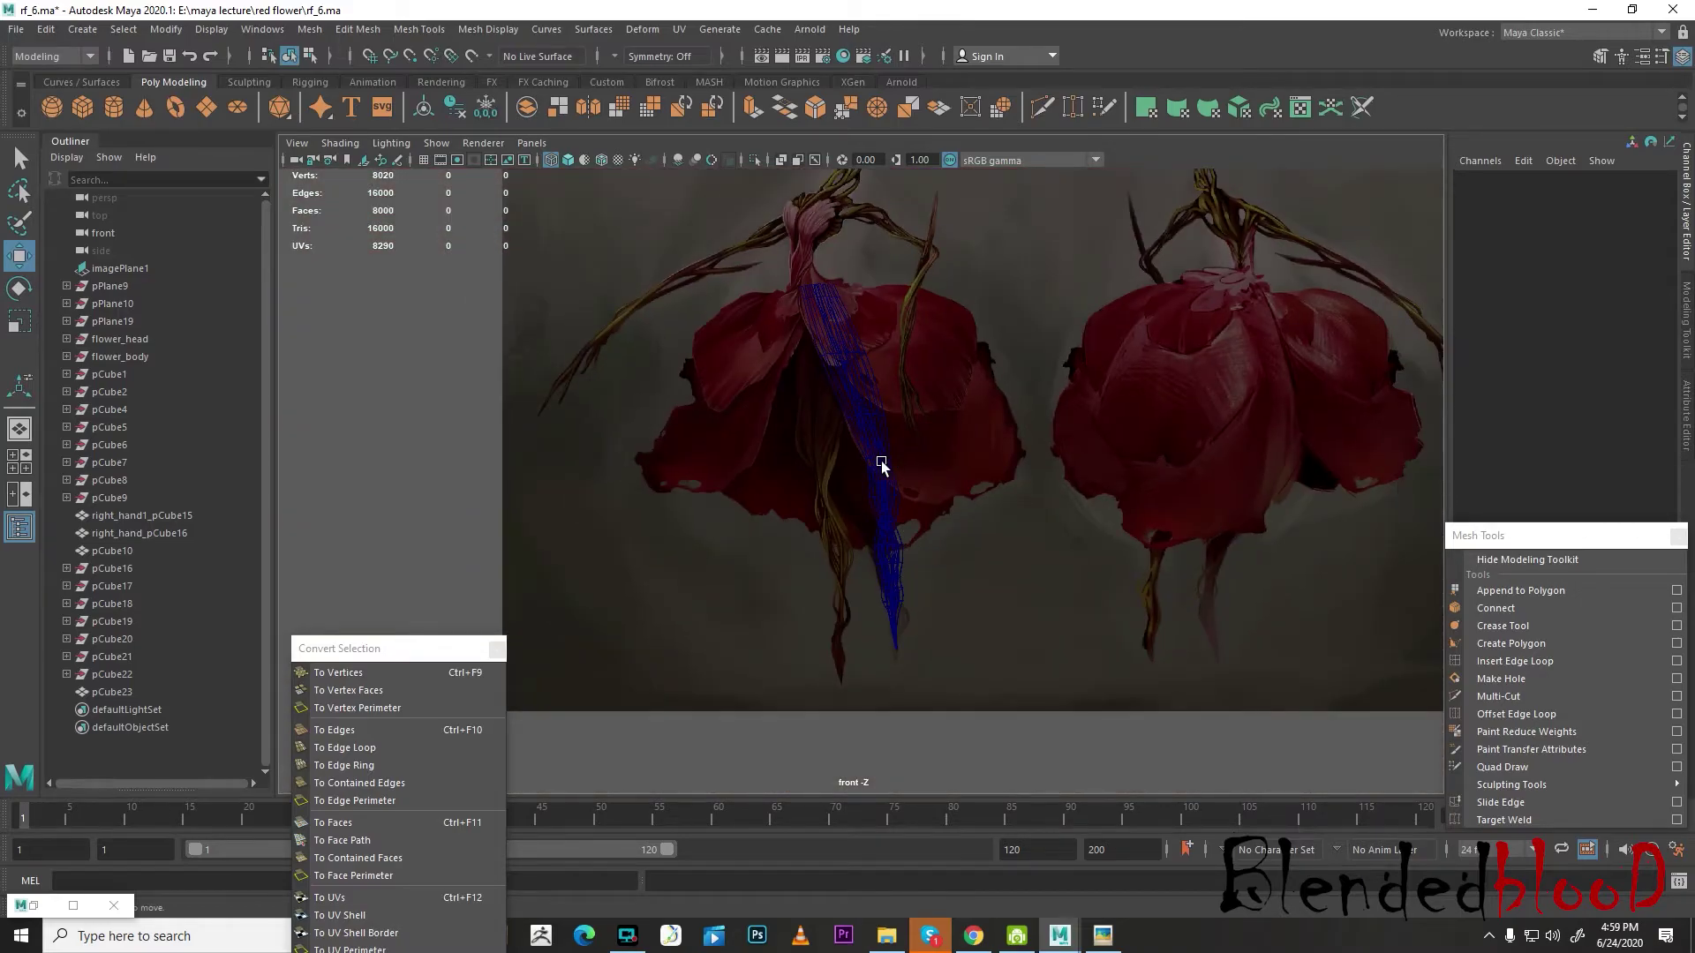
- Try shifting the whole root bundle sideways onto the reference's other hanging root, then undo the move
left_click(882, 463)
left_click_drag(954, 506, 895, 517)
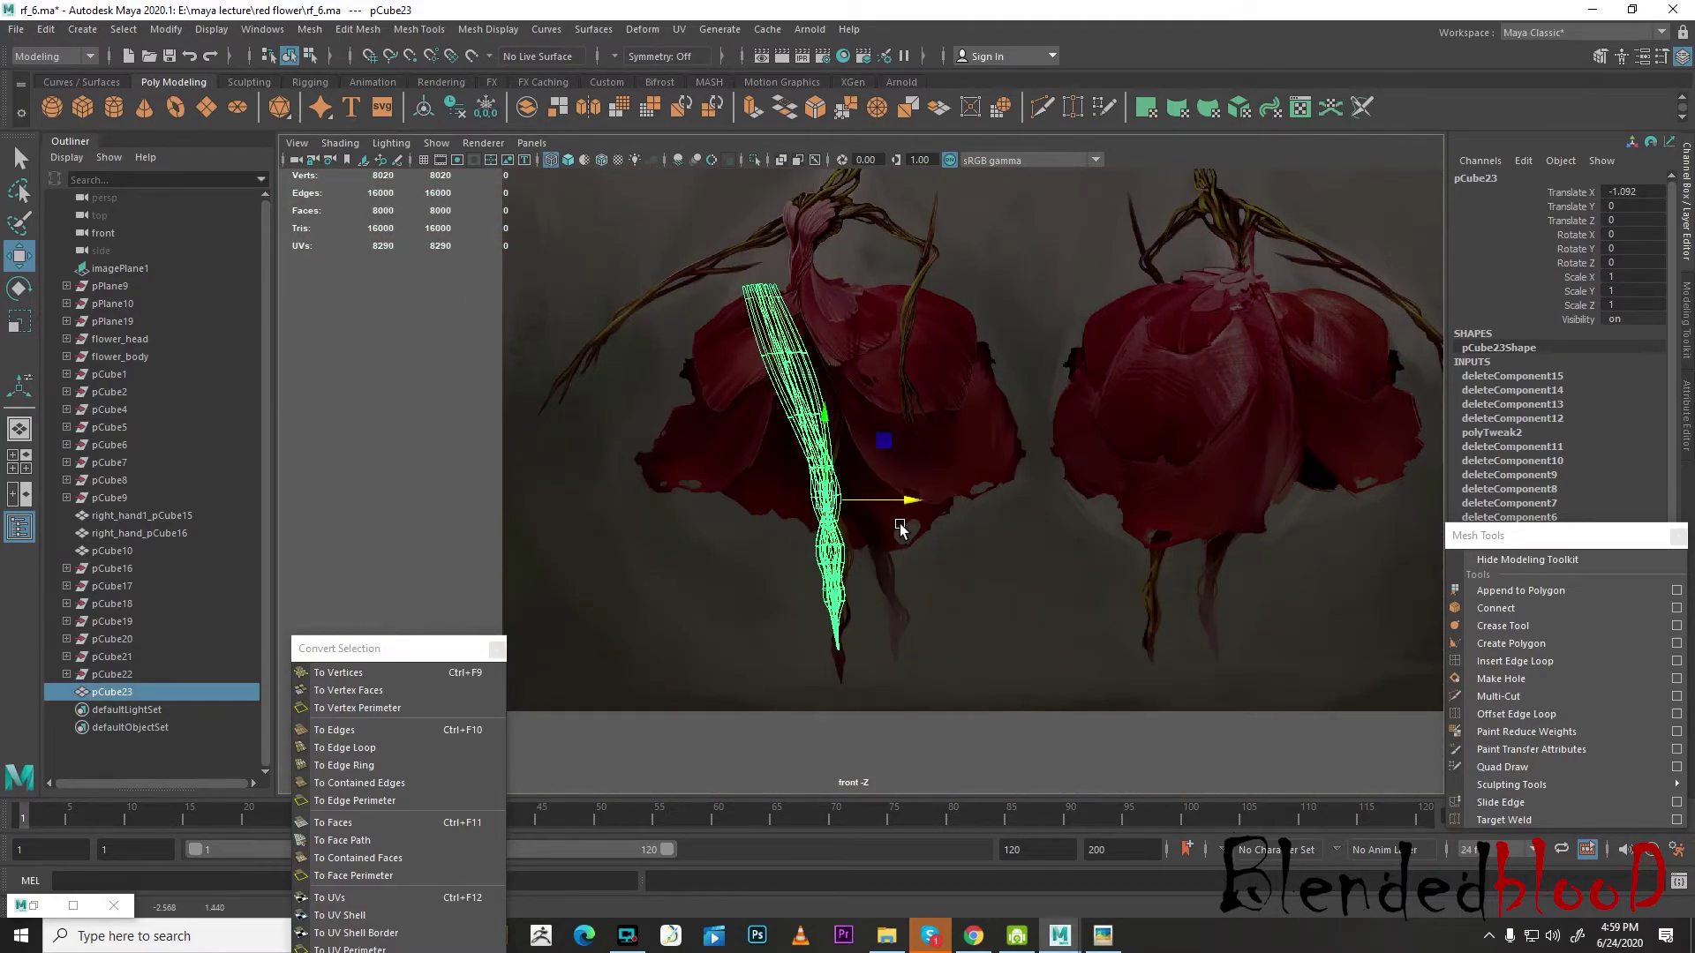
scroll(901, 527, "up", 2)
key("ctrl+z")
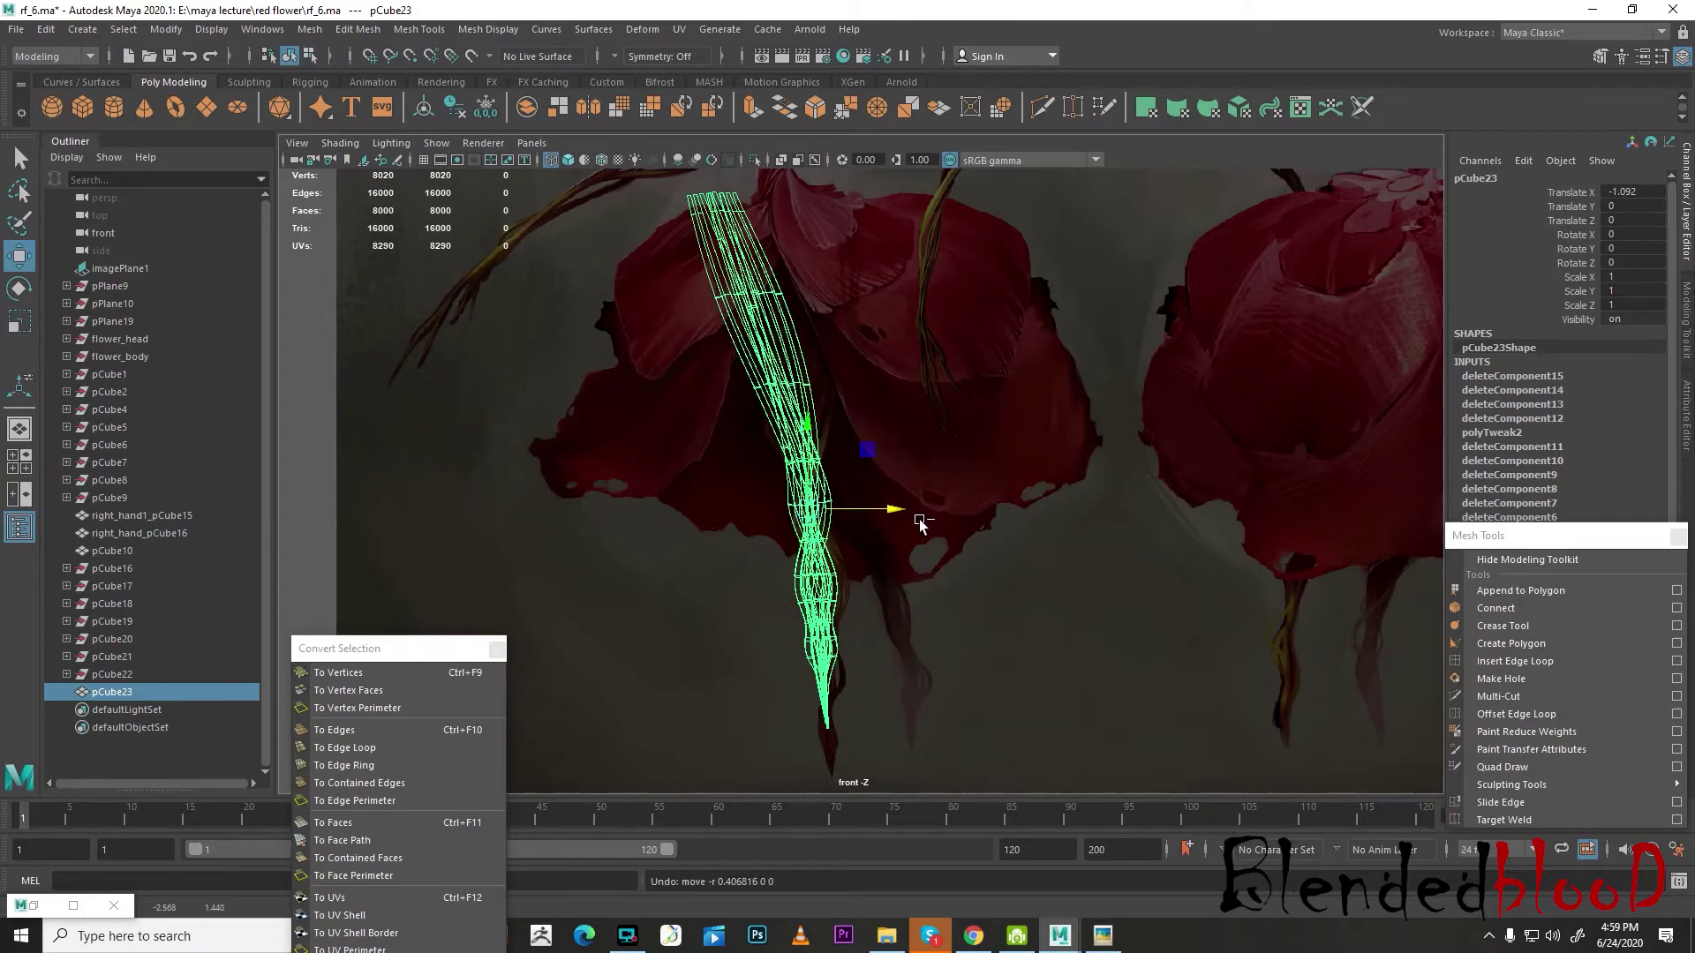
key("ctrl+z")
- With smoothing off, select one strand's last edge loop above the bundle's tip and move it outward
scroll(918, 495, "up", 4)
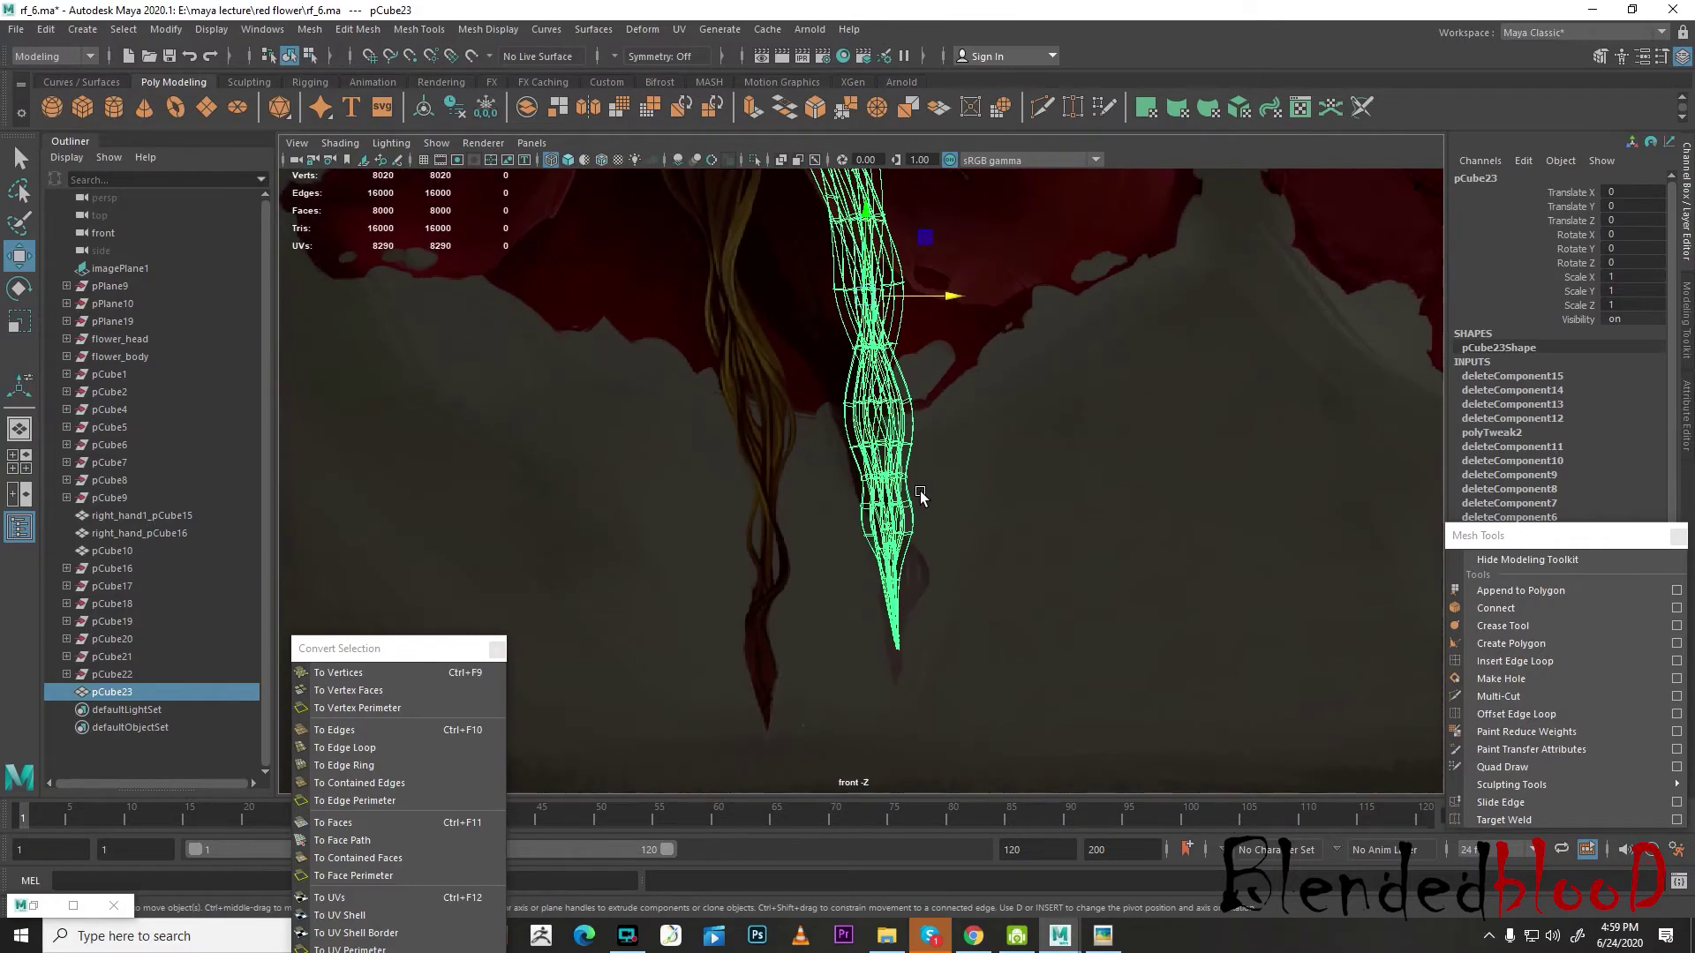
scroll(918, 587, "down", 3)
scroll(900, 543, "up", 3)
key("1")
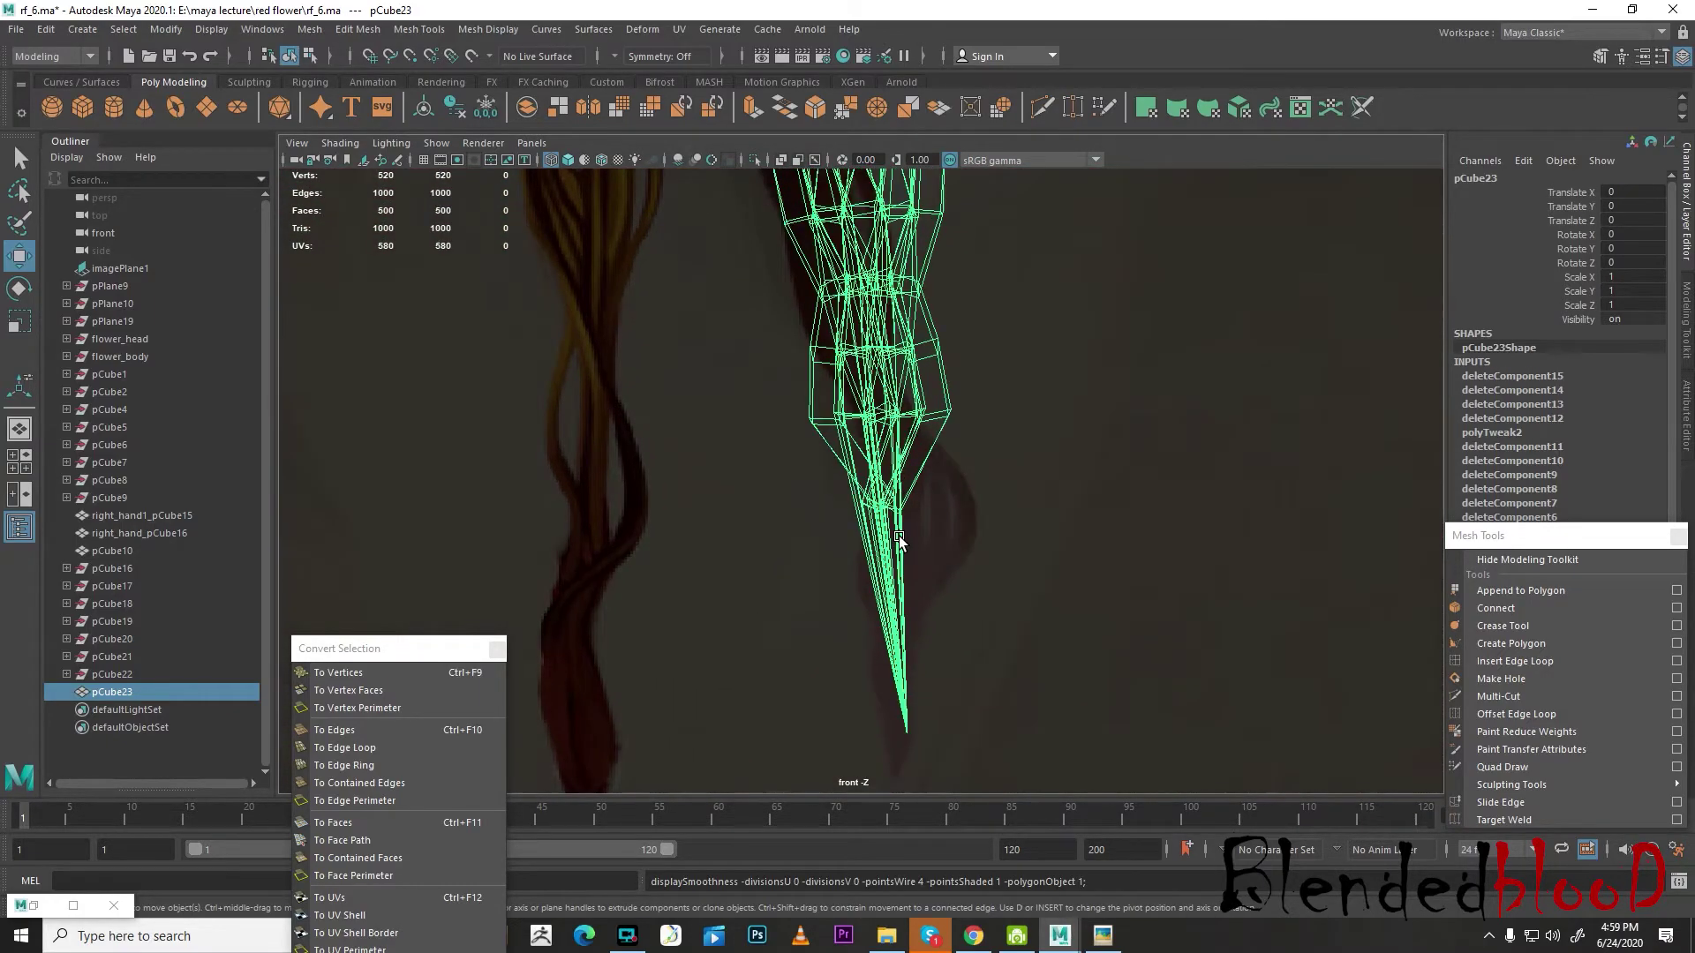
right_click_drag(898, 509, 825, 477)
scroll(935, 548, "up", 3)
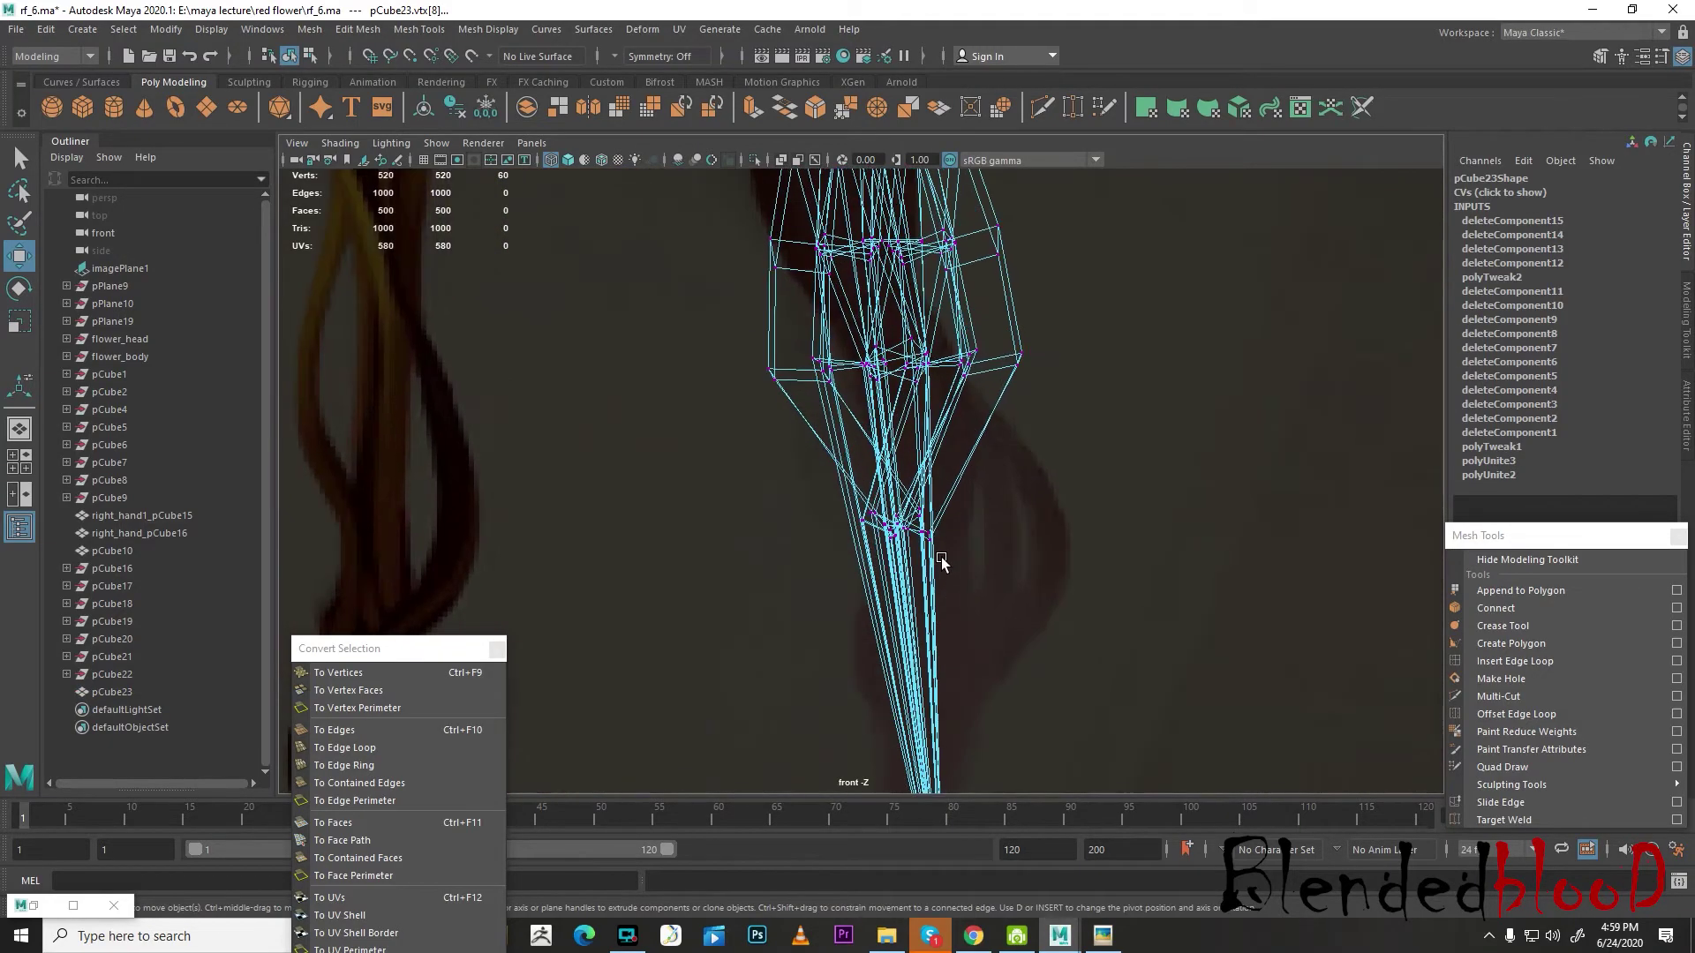
key("space")
key("space")
scroll(1058, 547, "up", 4)
middle_click_drag(1057, 547, 952, 271, "alt")
middle_click_drag(898, 687, 883, 412, "alt")
scroll(884, 417, "up", 4)
middle_click_drag(896, 344, 862, 492, "alt")
scroll(863, 492, "up", 3)
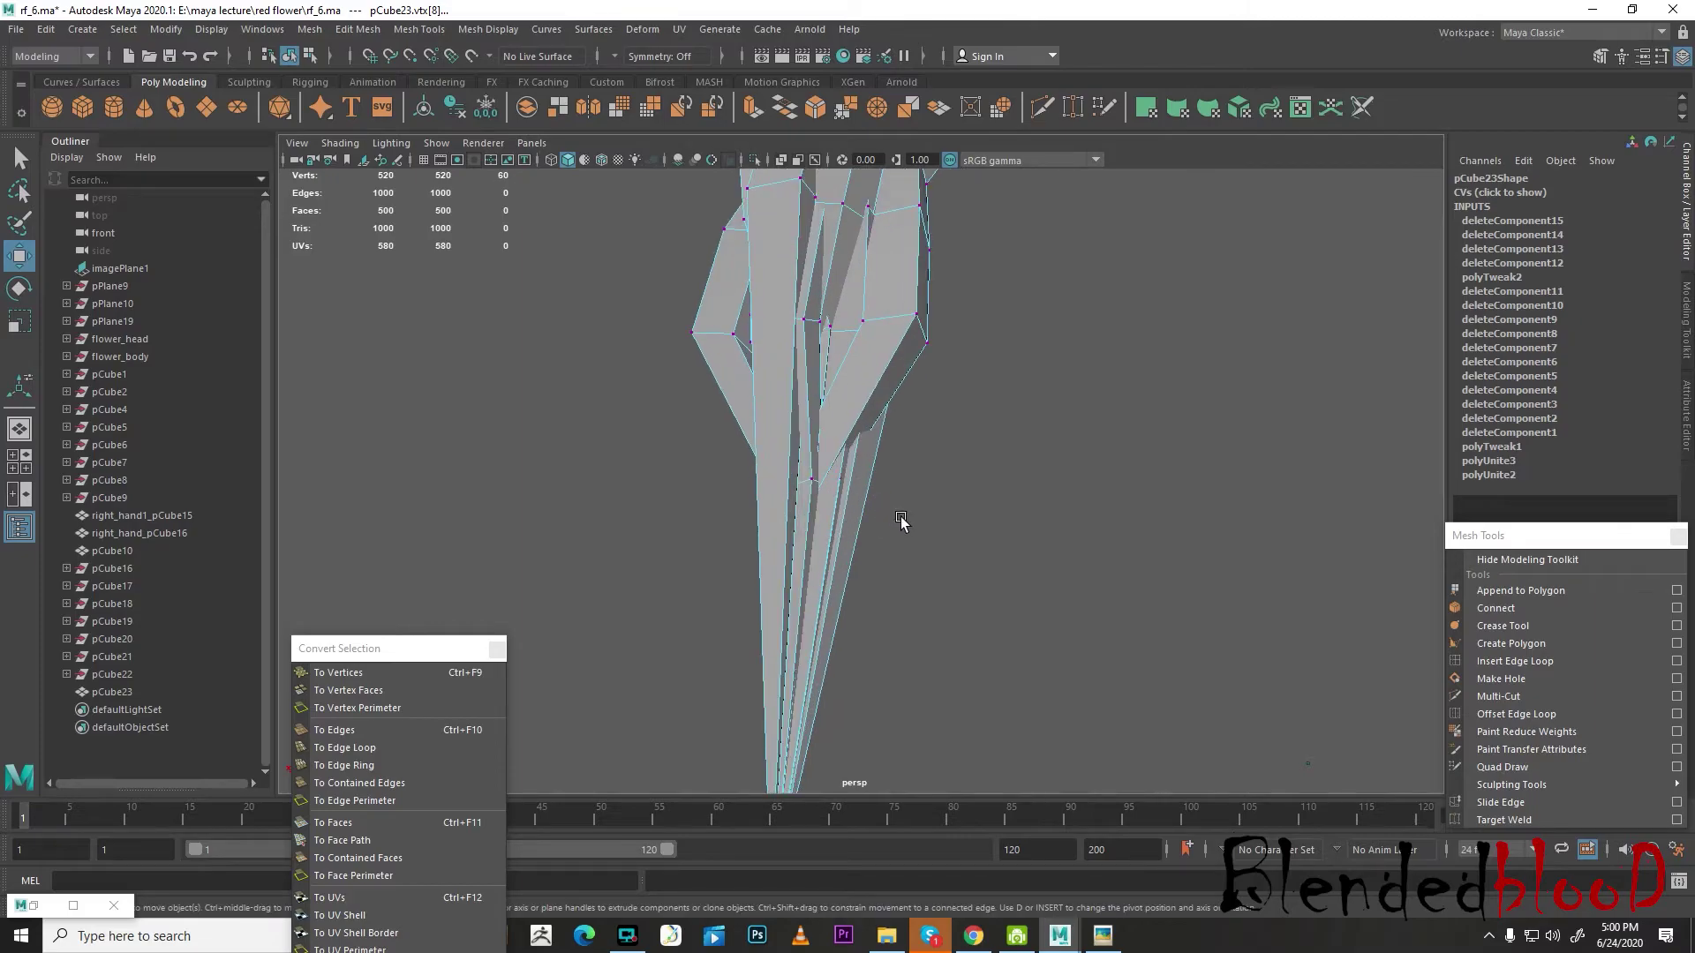
right_click_drag(820, 487, 816, 486)
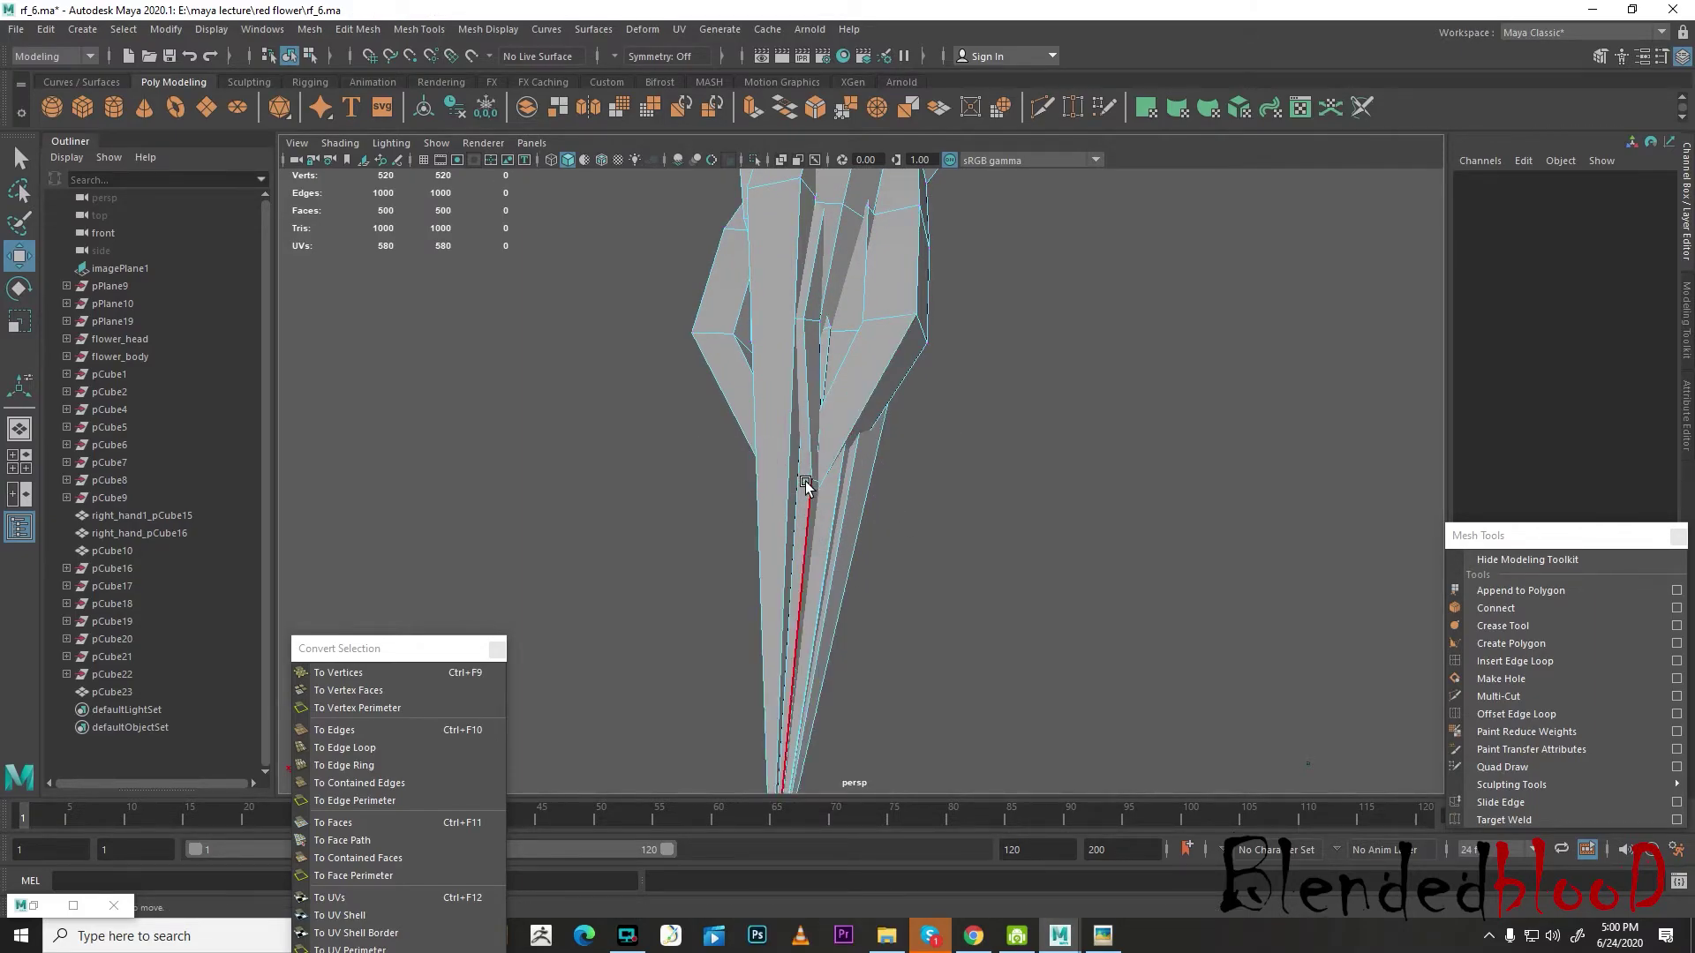
double_click(842, 515)
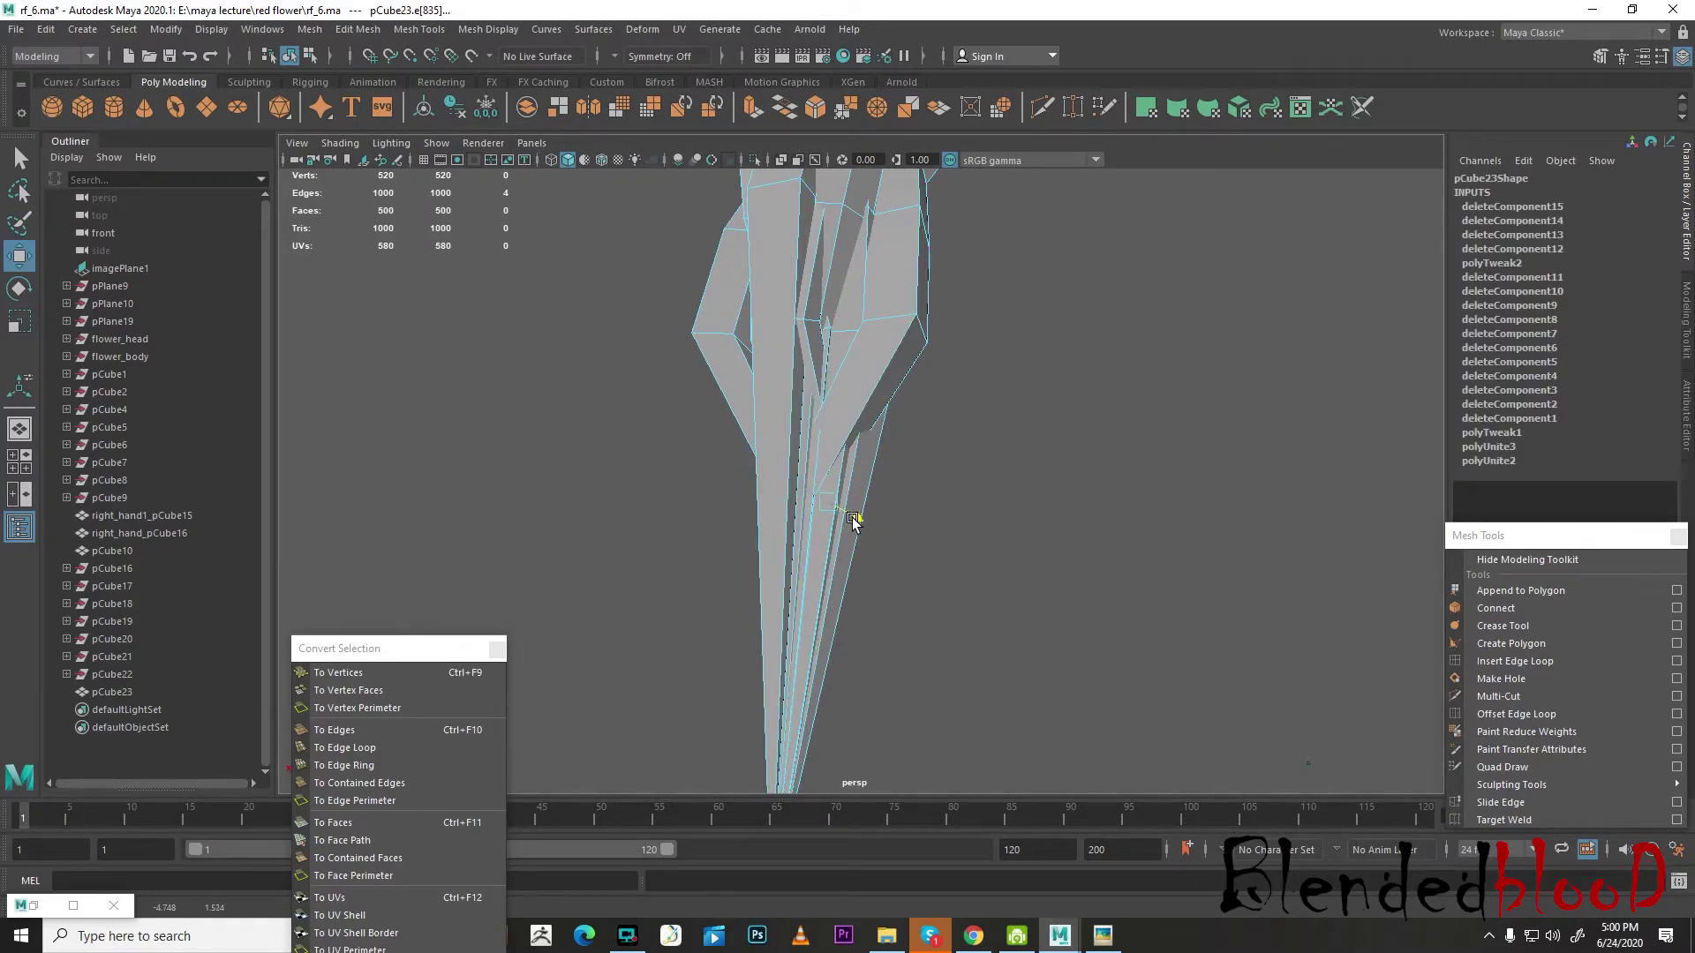
left_click_drag(824, 519, 861, 616, "alt")
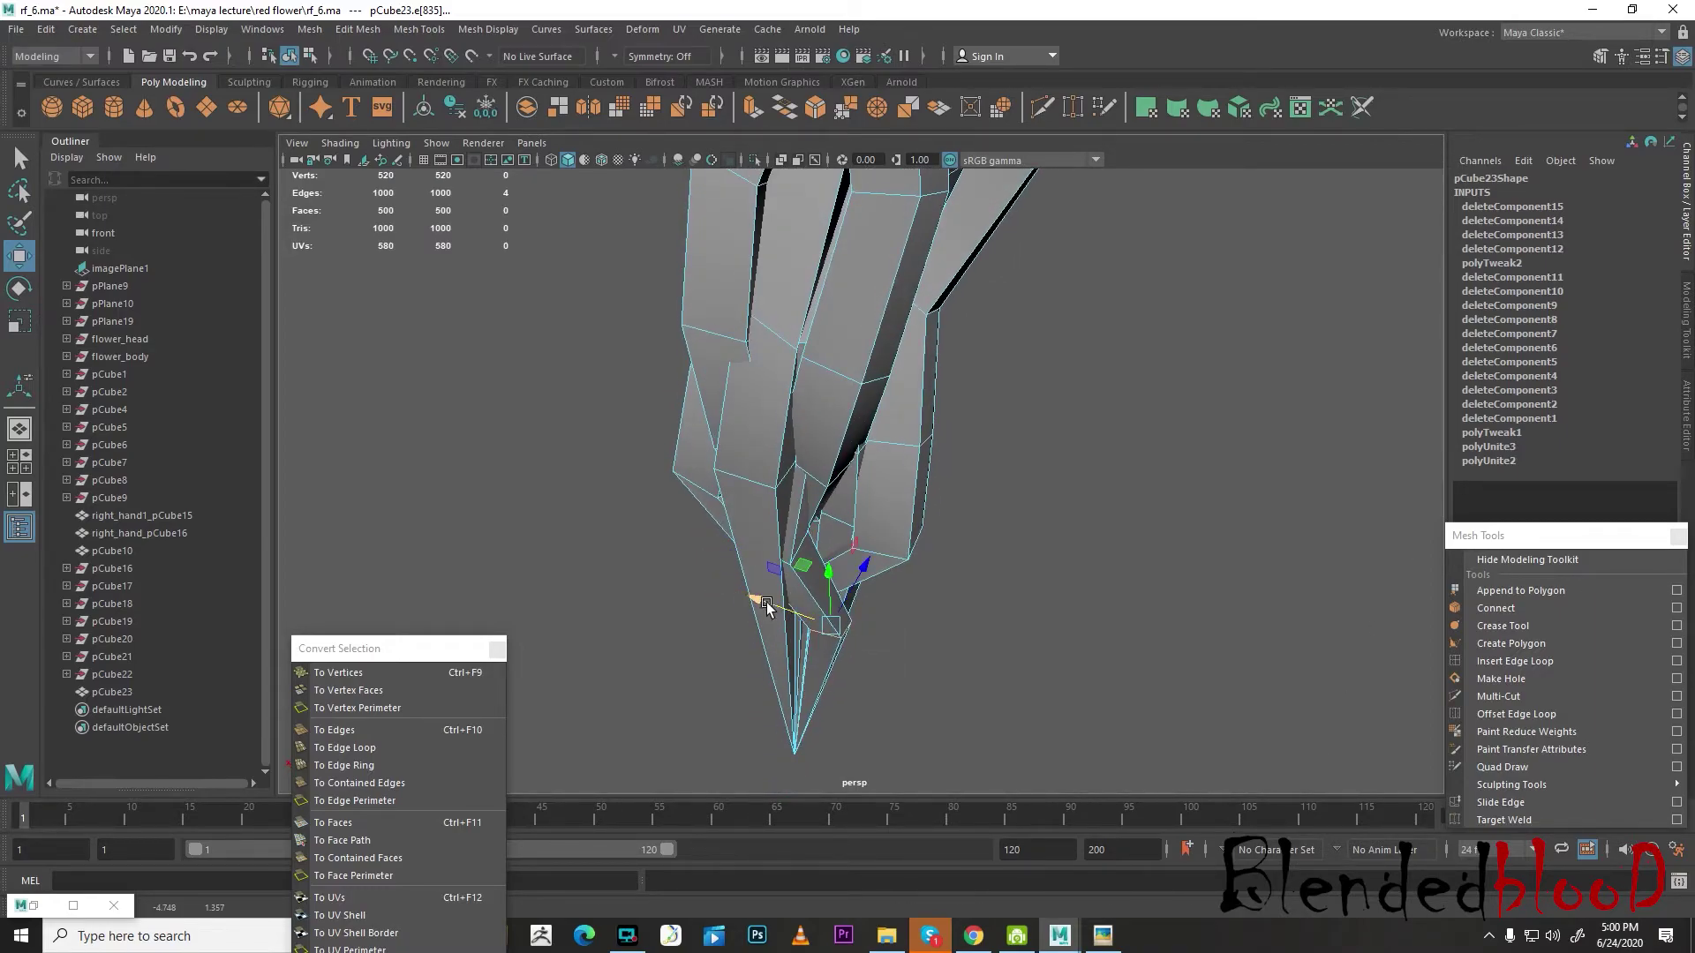
- In the front view, shift the selected tip edge loop sideways toward the reference root's outline
key("space")
key("space")
mouse_move(930, 536)
left_mouse_down()
mouse_move(1104, 552)
mouse_move(1062, 549)
mouse_move(1070, 527)
left_mouse_up()
key("space")
key("space")
- Select the last edge loops of further strands around the tip and move the front strand's loop sideways to spread them
left_click_drag(929, 553, 624, 400, "alt")
double_click(771, 402)
left_click_drag(829, 368, 991, 373, "alt")
middle_click_drag(992, 372, 967, 488, "alt")
left_click_drag(968, 489, 1109, 651, "alt")
left_click(996, 633)
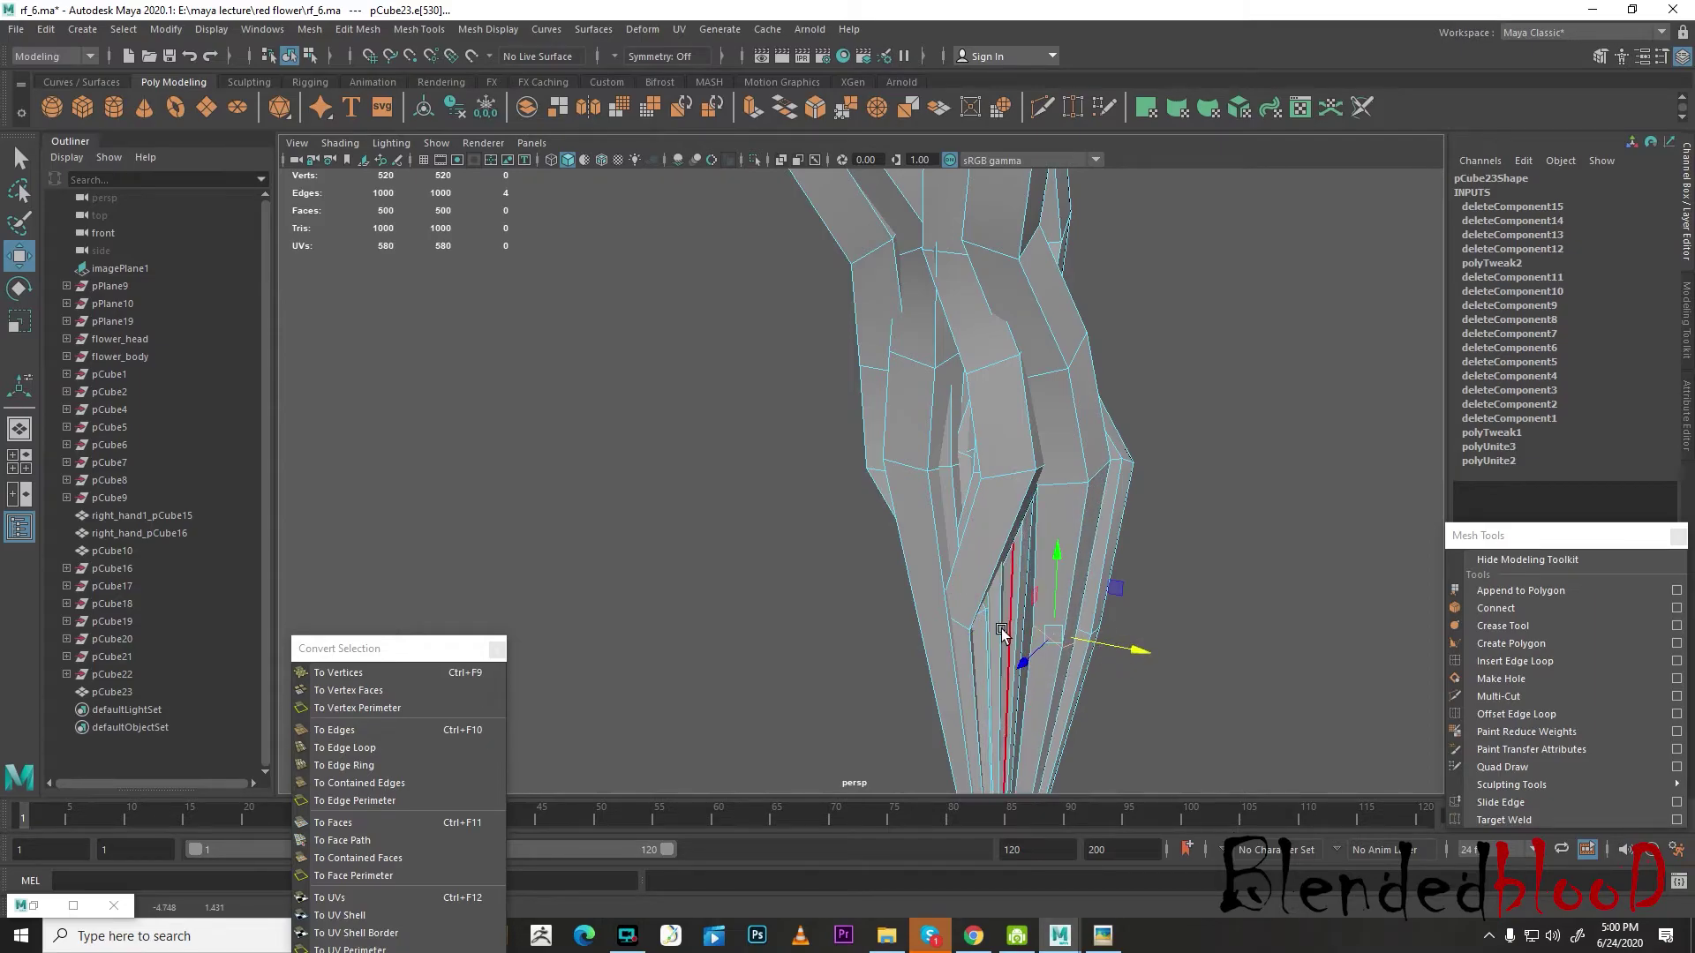
double_click(962, 620)
left_click_drag(1007, 626, 1062, 641)
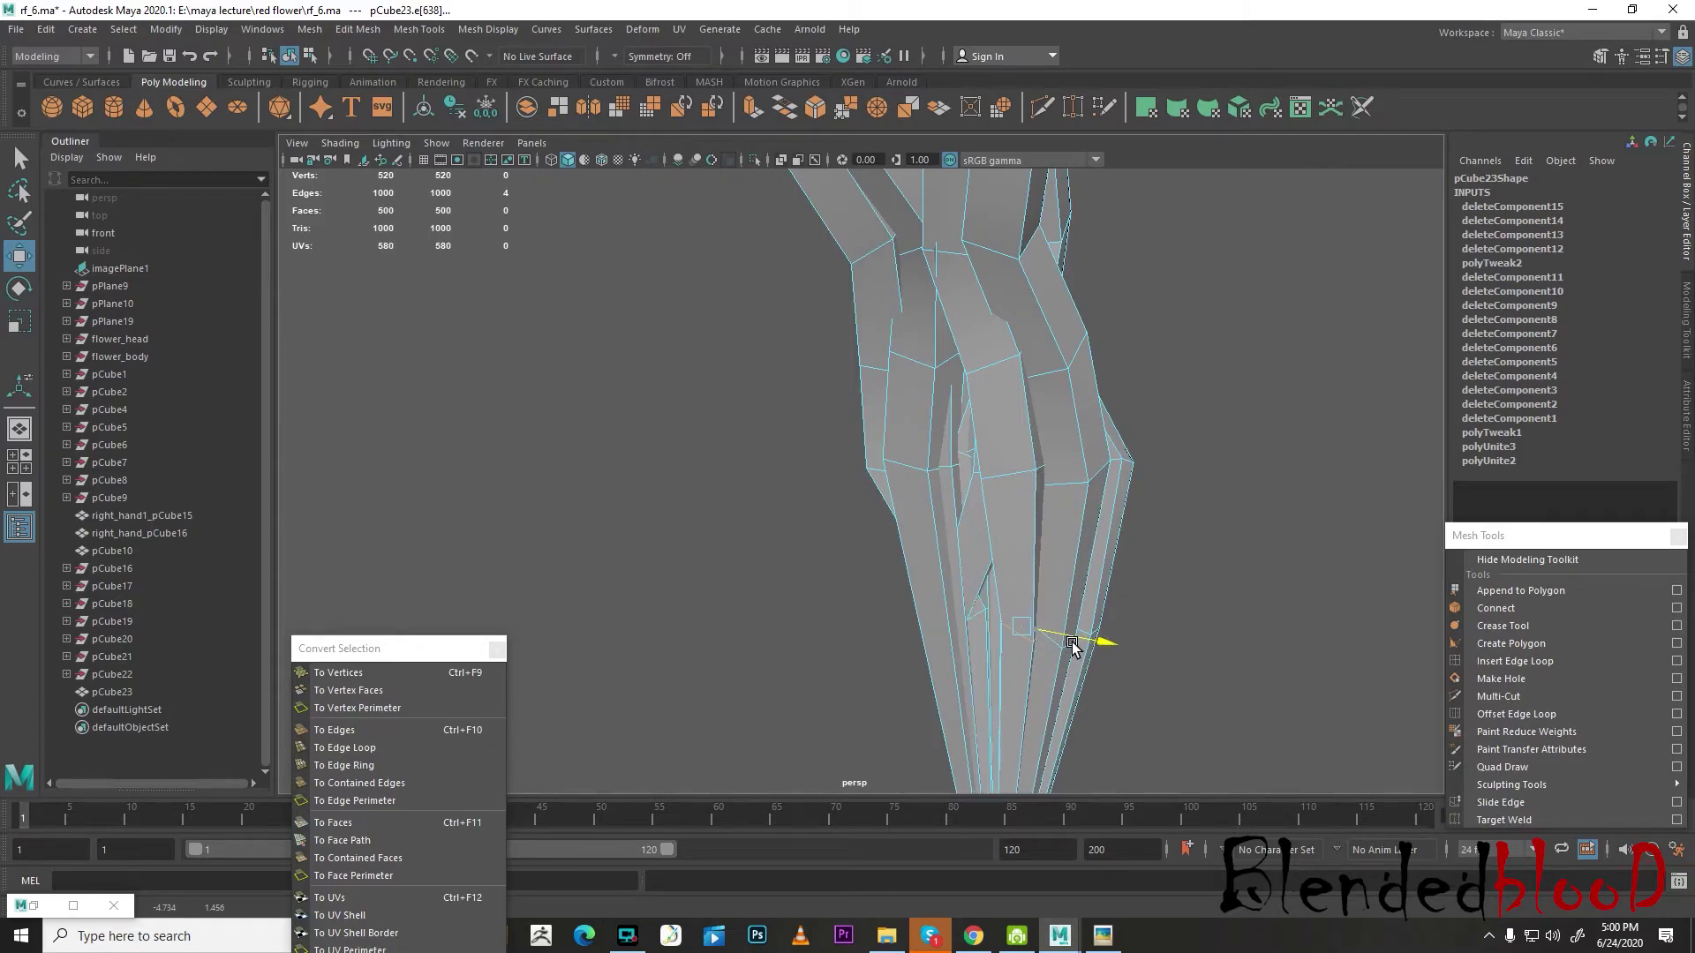
- Select the neighbouring strand's last edge loop and compare the smoothed tip with the reference root in the front view
left_click_drag(988, 592, 854, 620, "alt")
double_click(961, 604)
key("3")
scroll(1026, 573, "down", 5)
key("space")
key("space")
middle_click_drag(764, 637, 843, 426, "alt")
scroll(1024, 552, "down", 5)
key("space")
key("space")
scroll(847, 609, "down", 8)
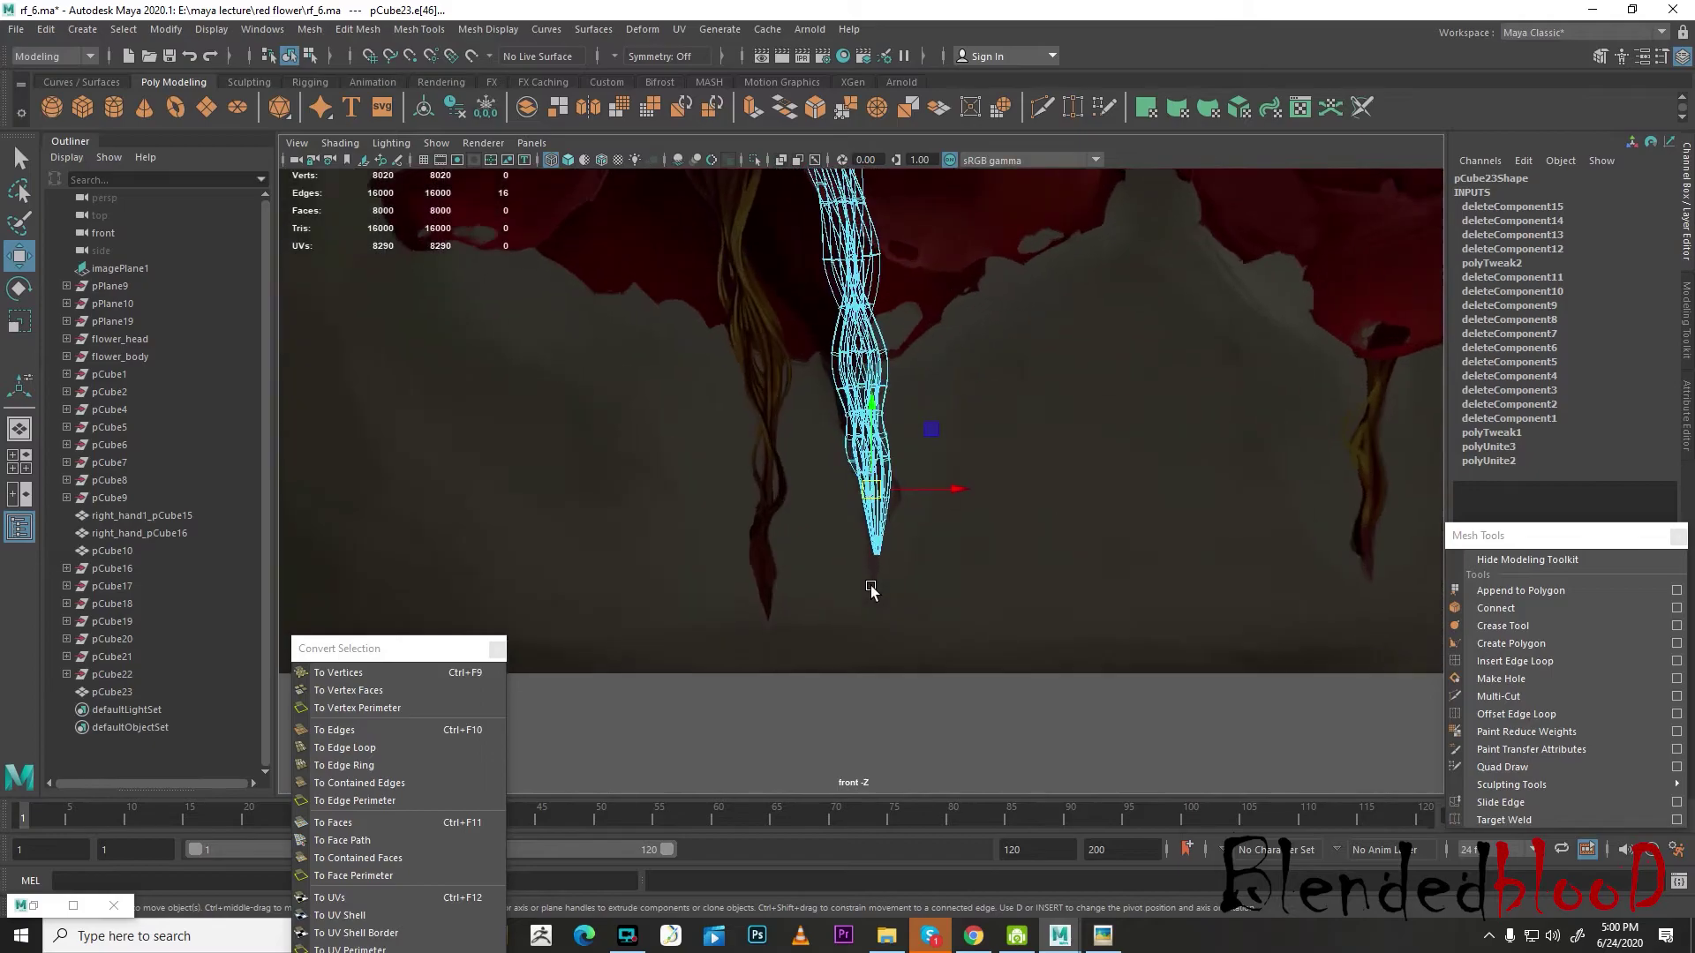
scroll(875, 588, "up", 5)
- With smoothing off, insert an edge loop across each of four strands midway along the tapered tip in the front view
scroll(880, 586, "up", 4)
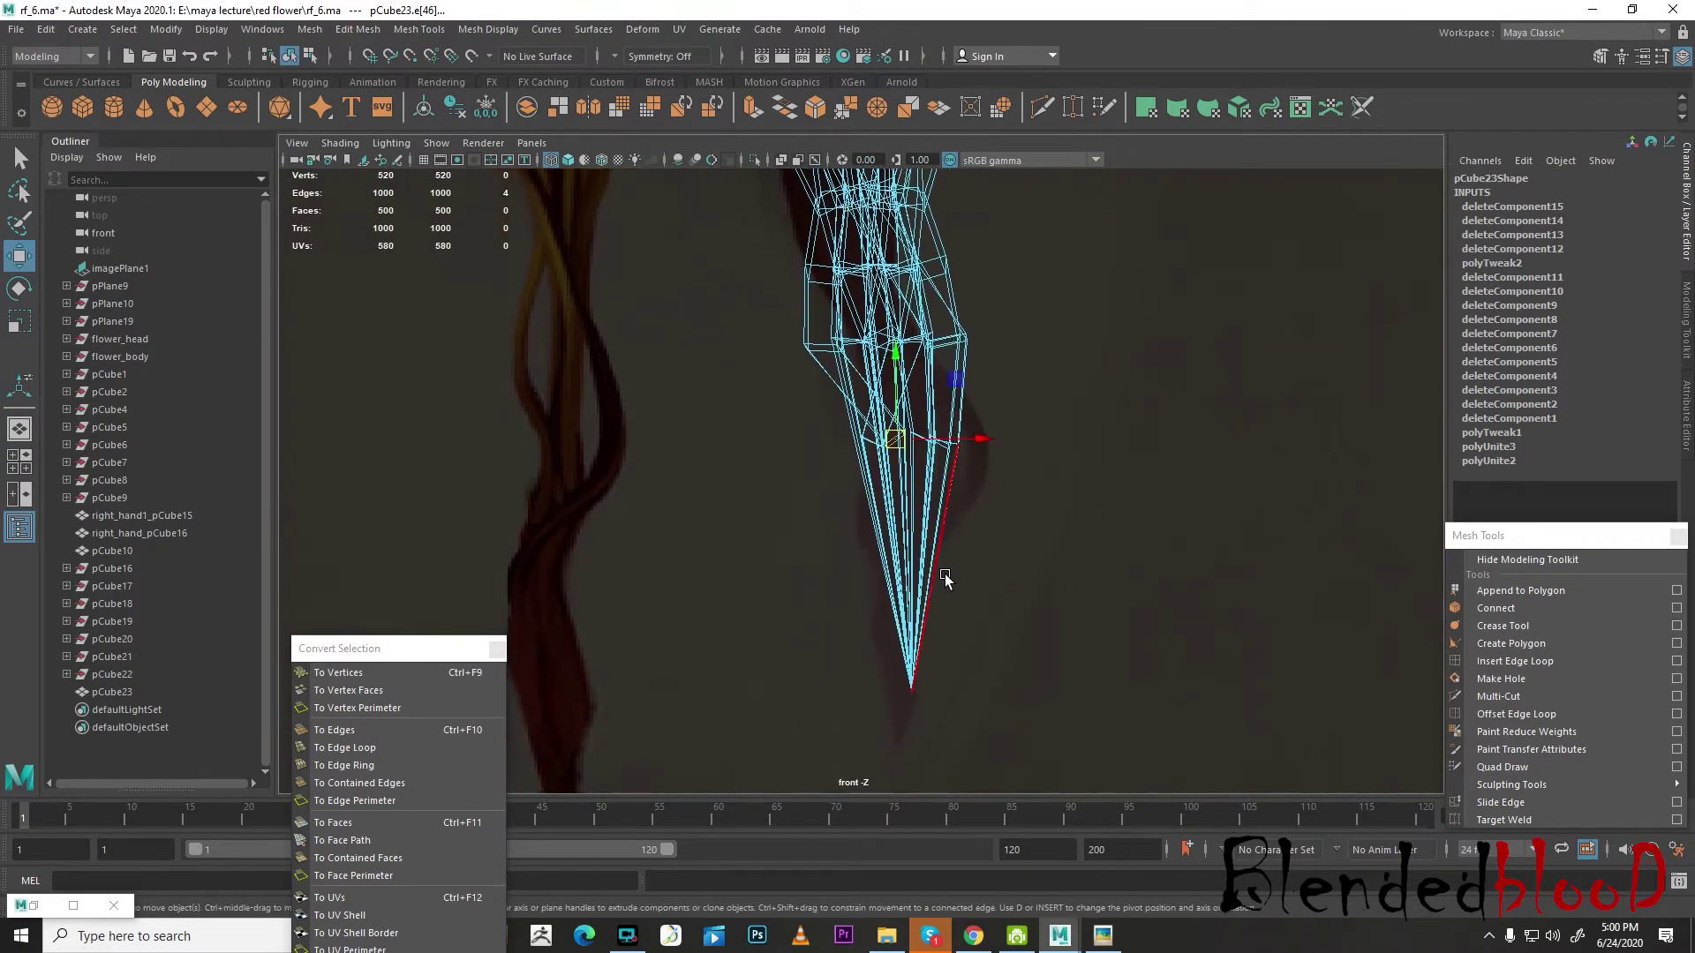
scroll(952, 533, "up", 5)
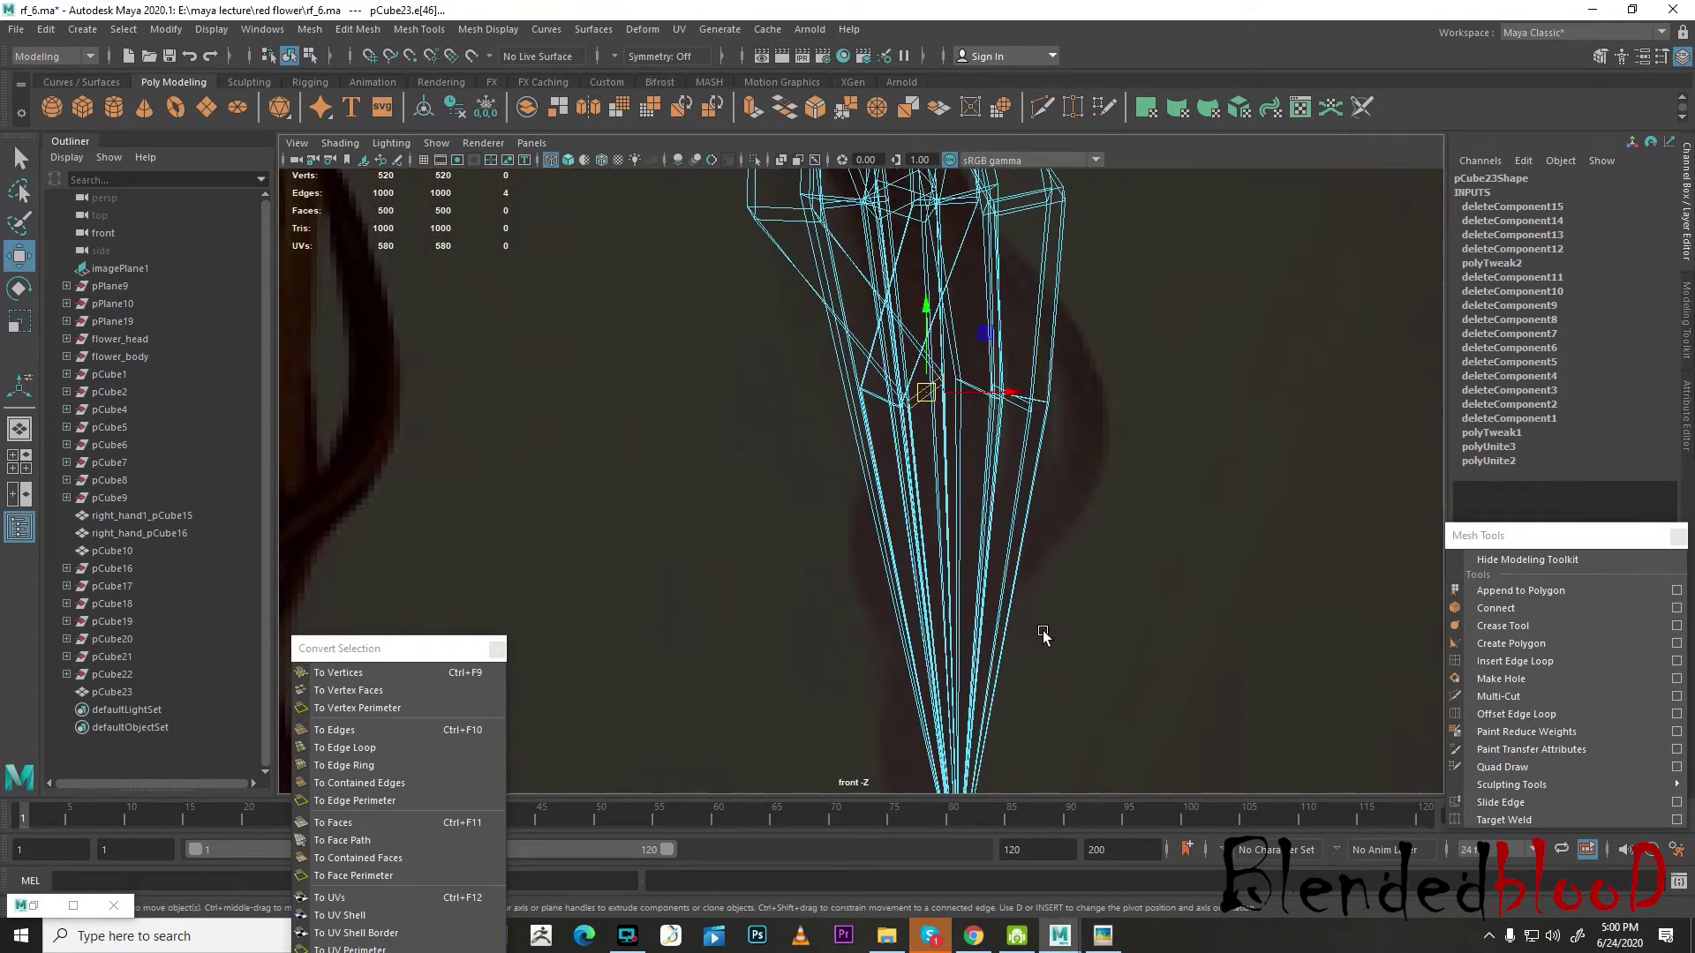
left_click(1515, 661)
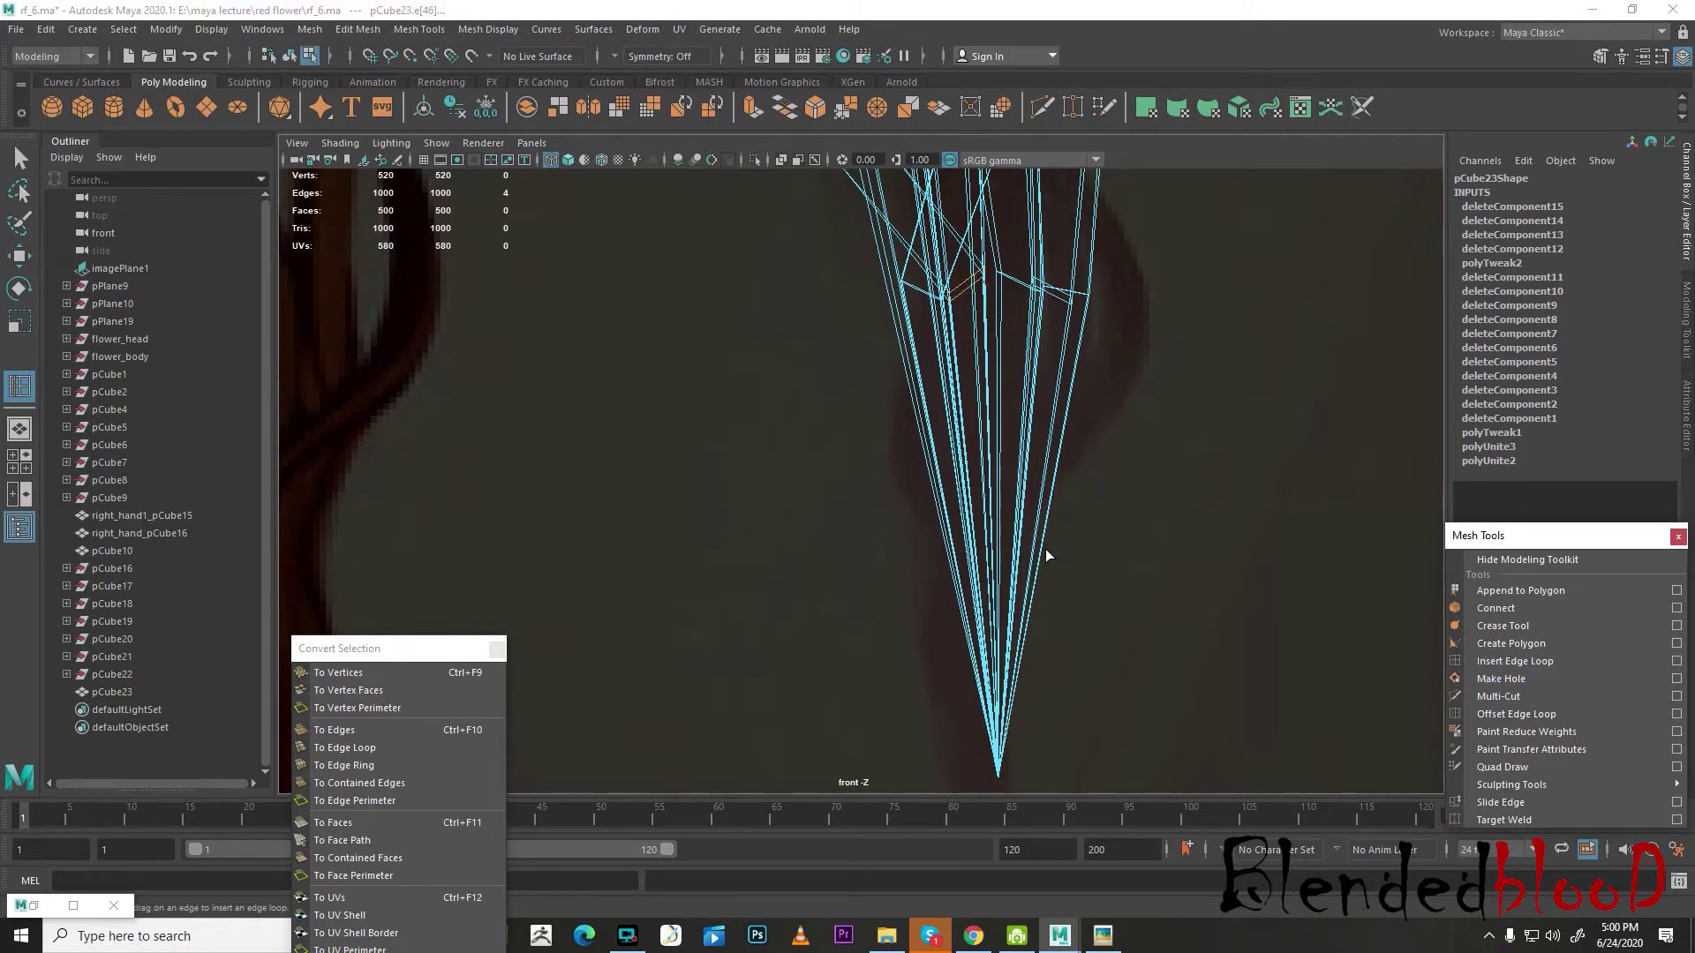
left_click(1045, 505)
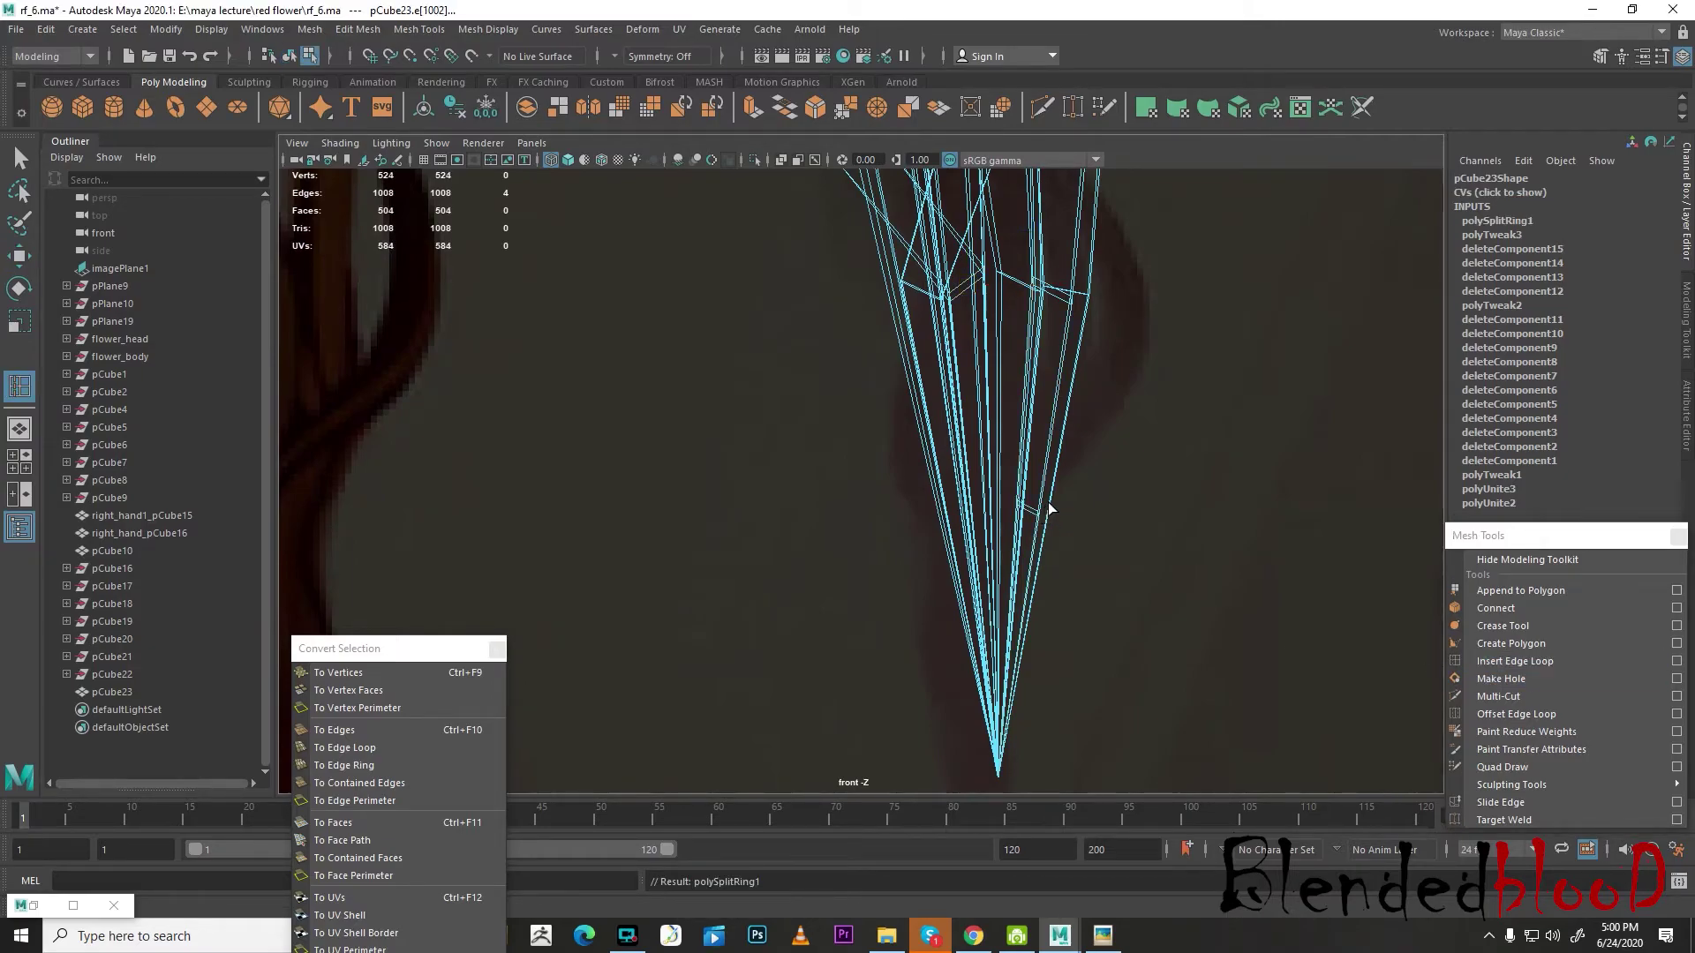
left_click(1044, 520)
scroll(1051, 522, "up", 3)
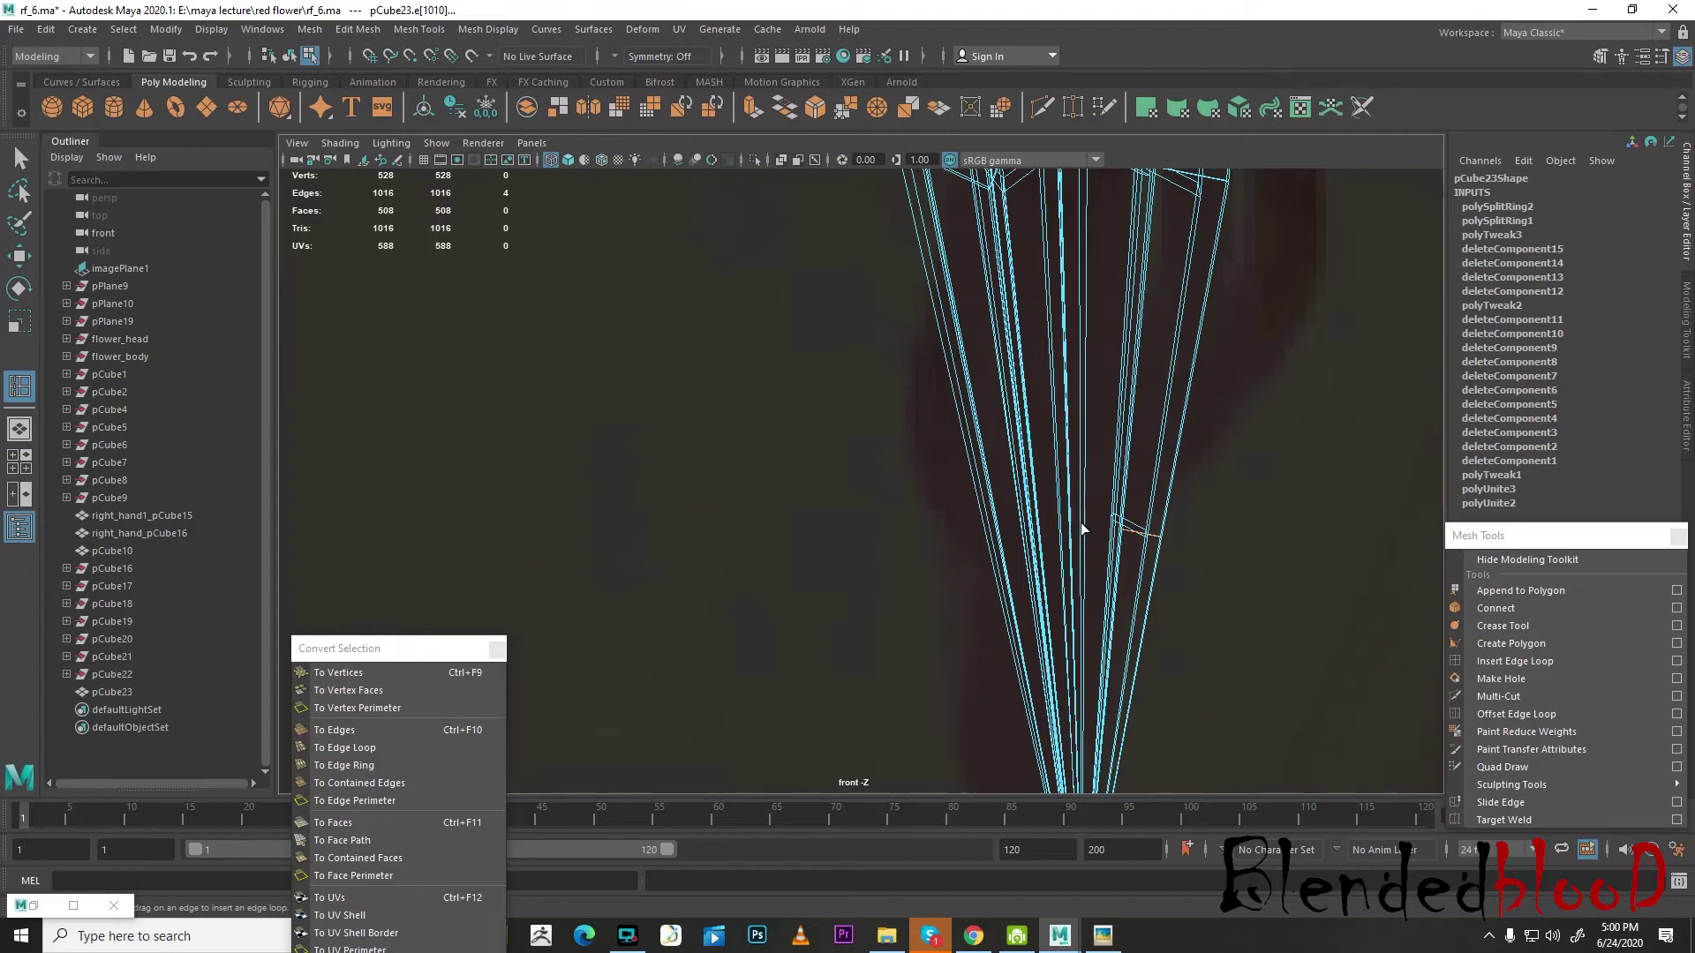
left_click(1071, 525)
left_click(1067, 521)
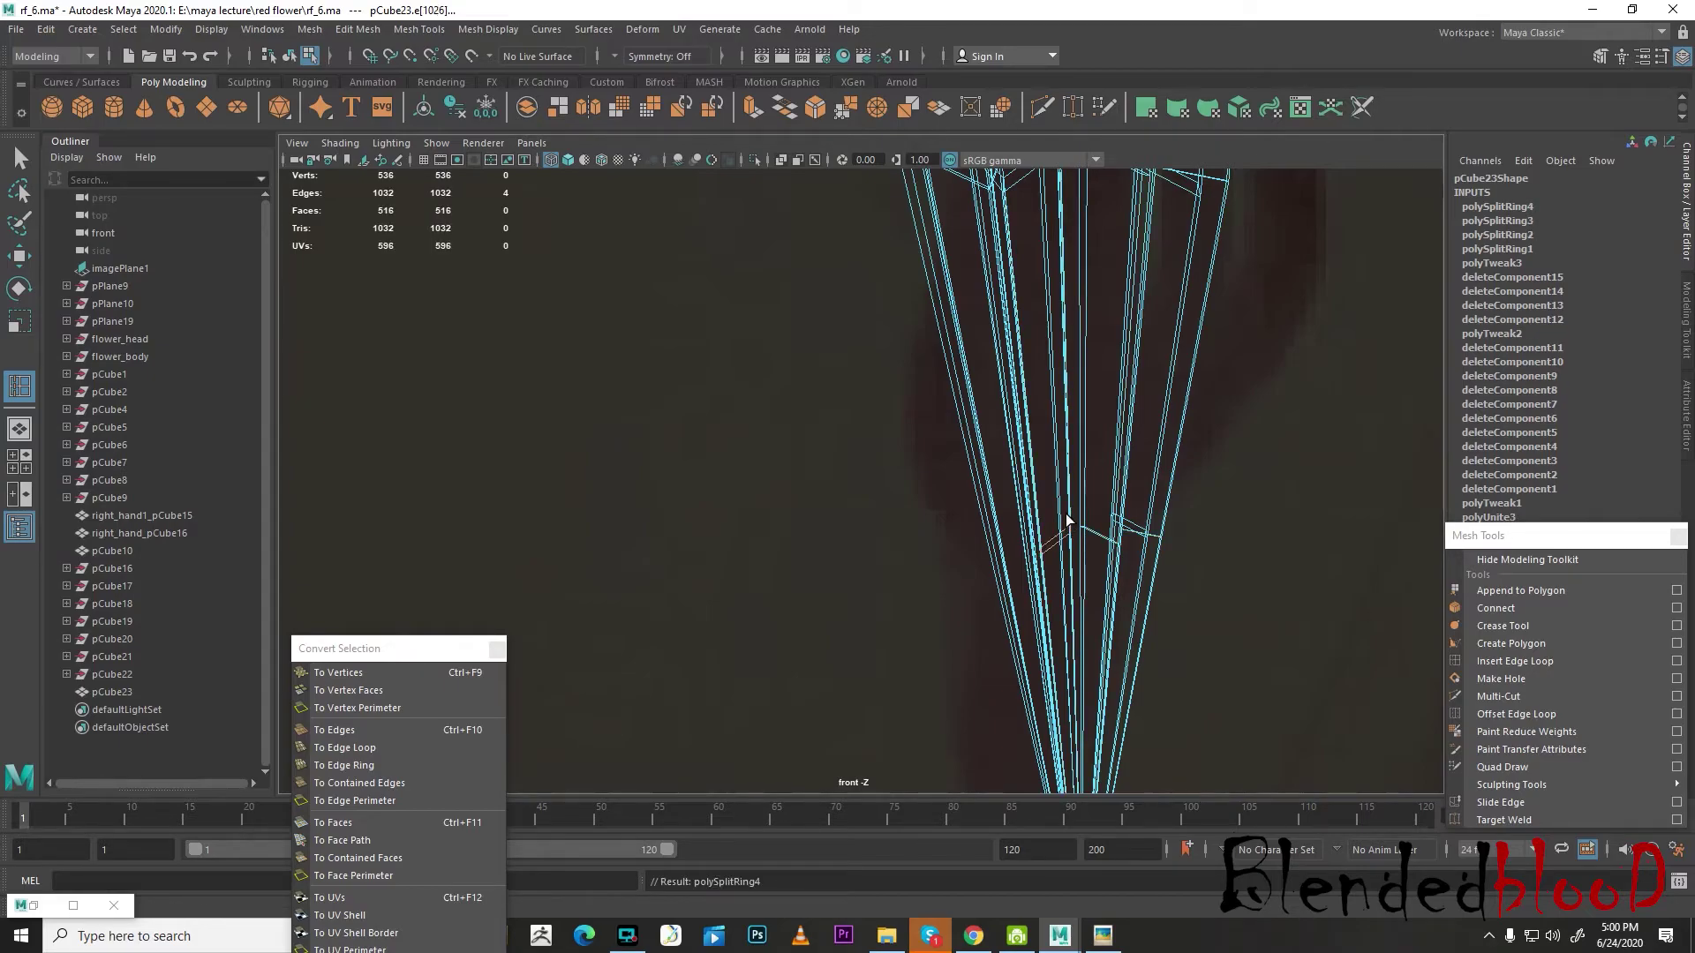
- Insert an edge loop across each of the five remaining strands around the tapered tip in the perspective view
key("space")
key("space")
scroll(1021, 591, "up", 5)
middle_click_drag(1020, 590, 1040, 389, "alt")
scroll(968, 593, "up", 5)
left_click_drag(1061, 611, 957, 638, "alt")
middle_click_drag(957, 638, 1033, 560, "alt")
left_click_drag(826, 615, 880, 632, "alt")
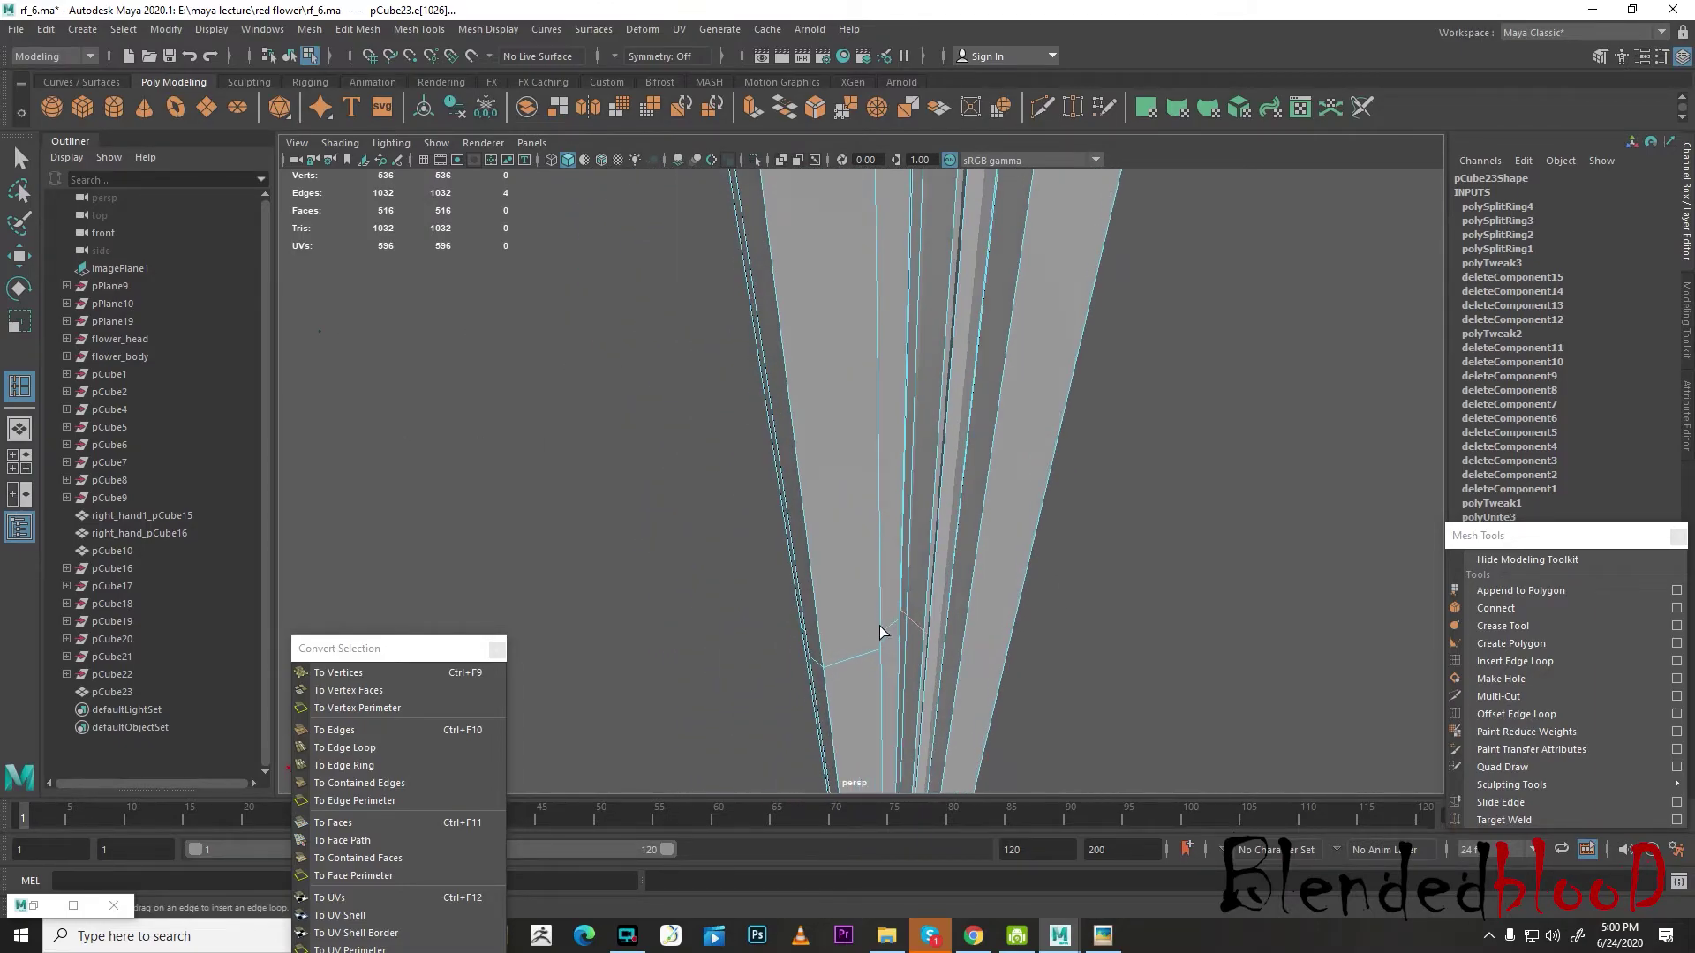
left_click(929, 633)
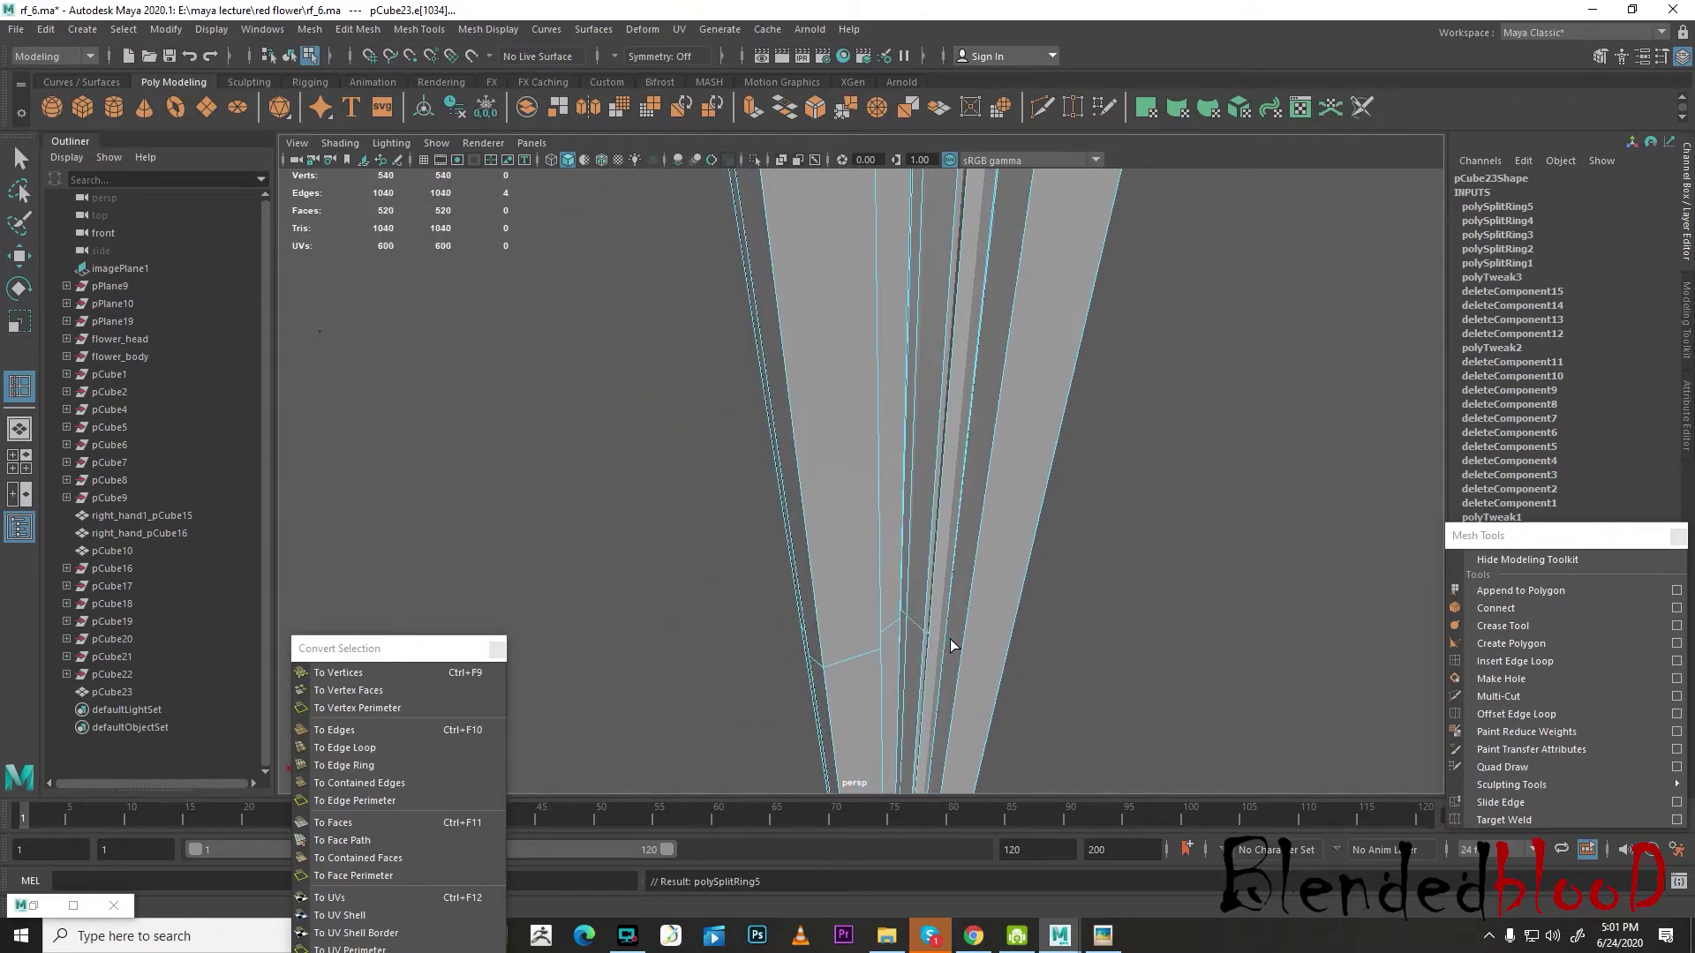
left_click(960, 648)
left_click_drag(960, 648, 1028, 650, "alt")
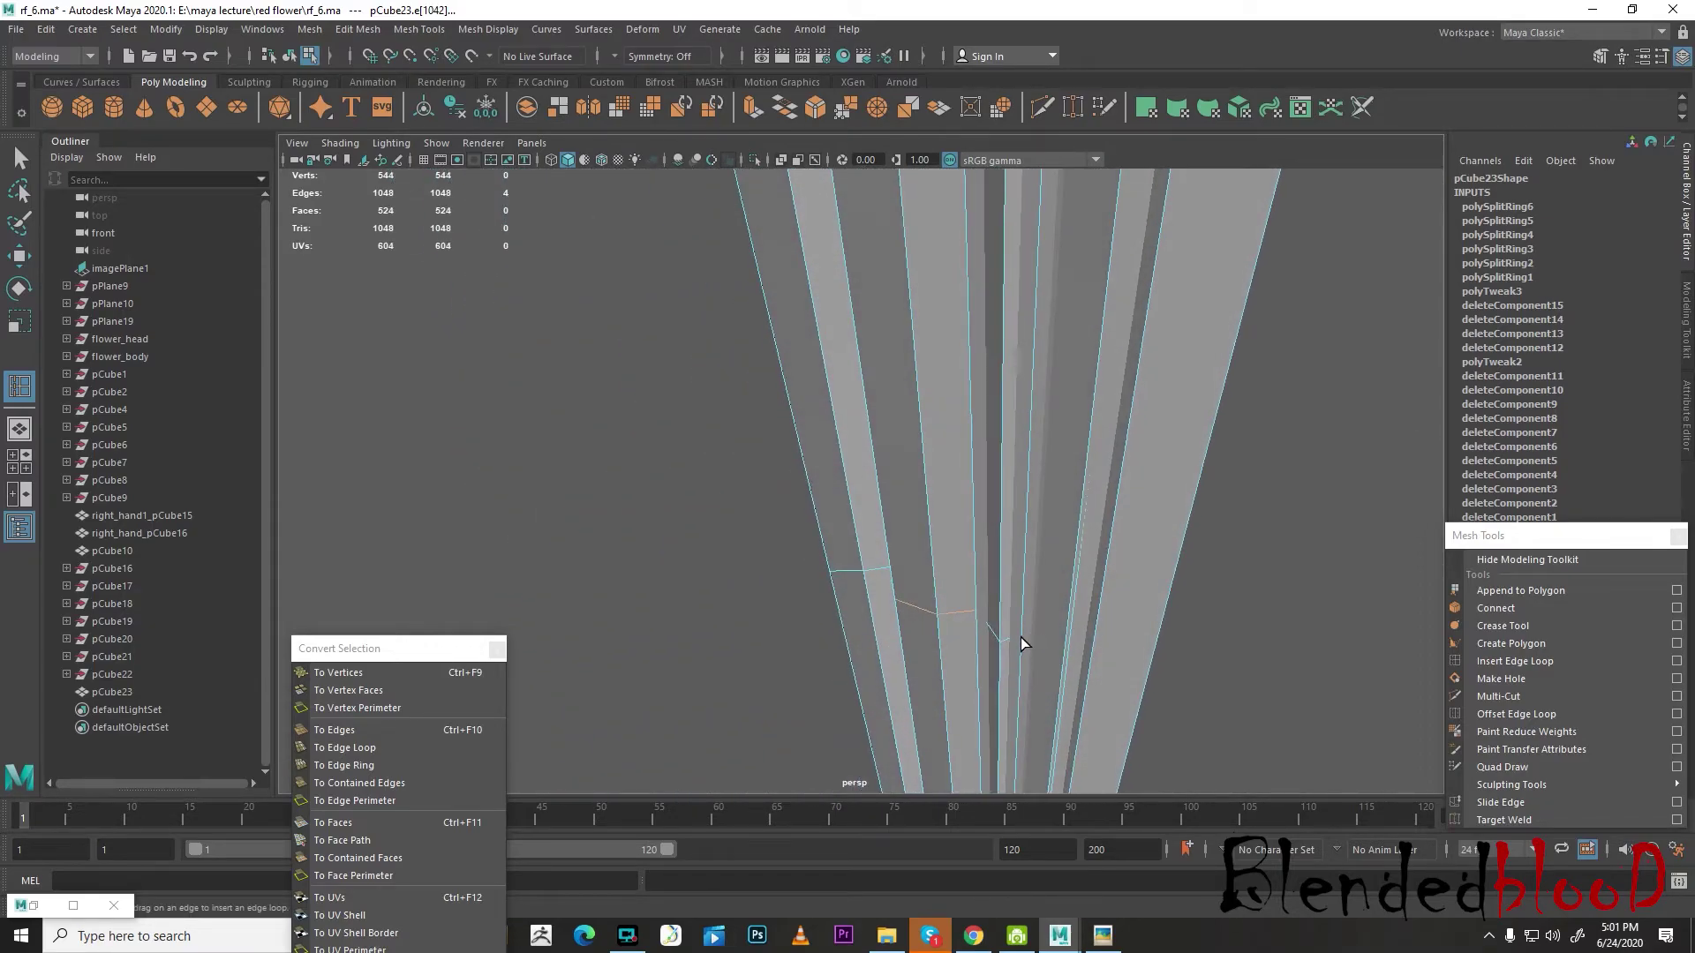
left_click(1065, 646)
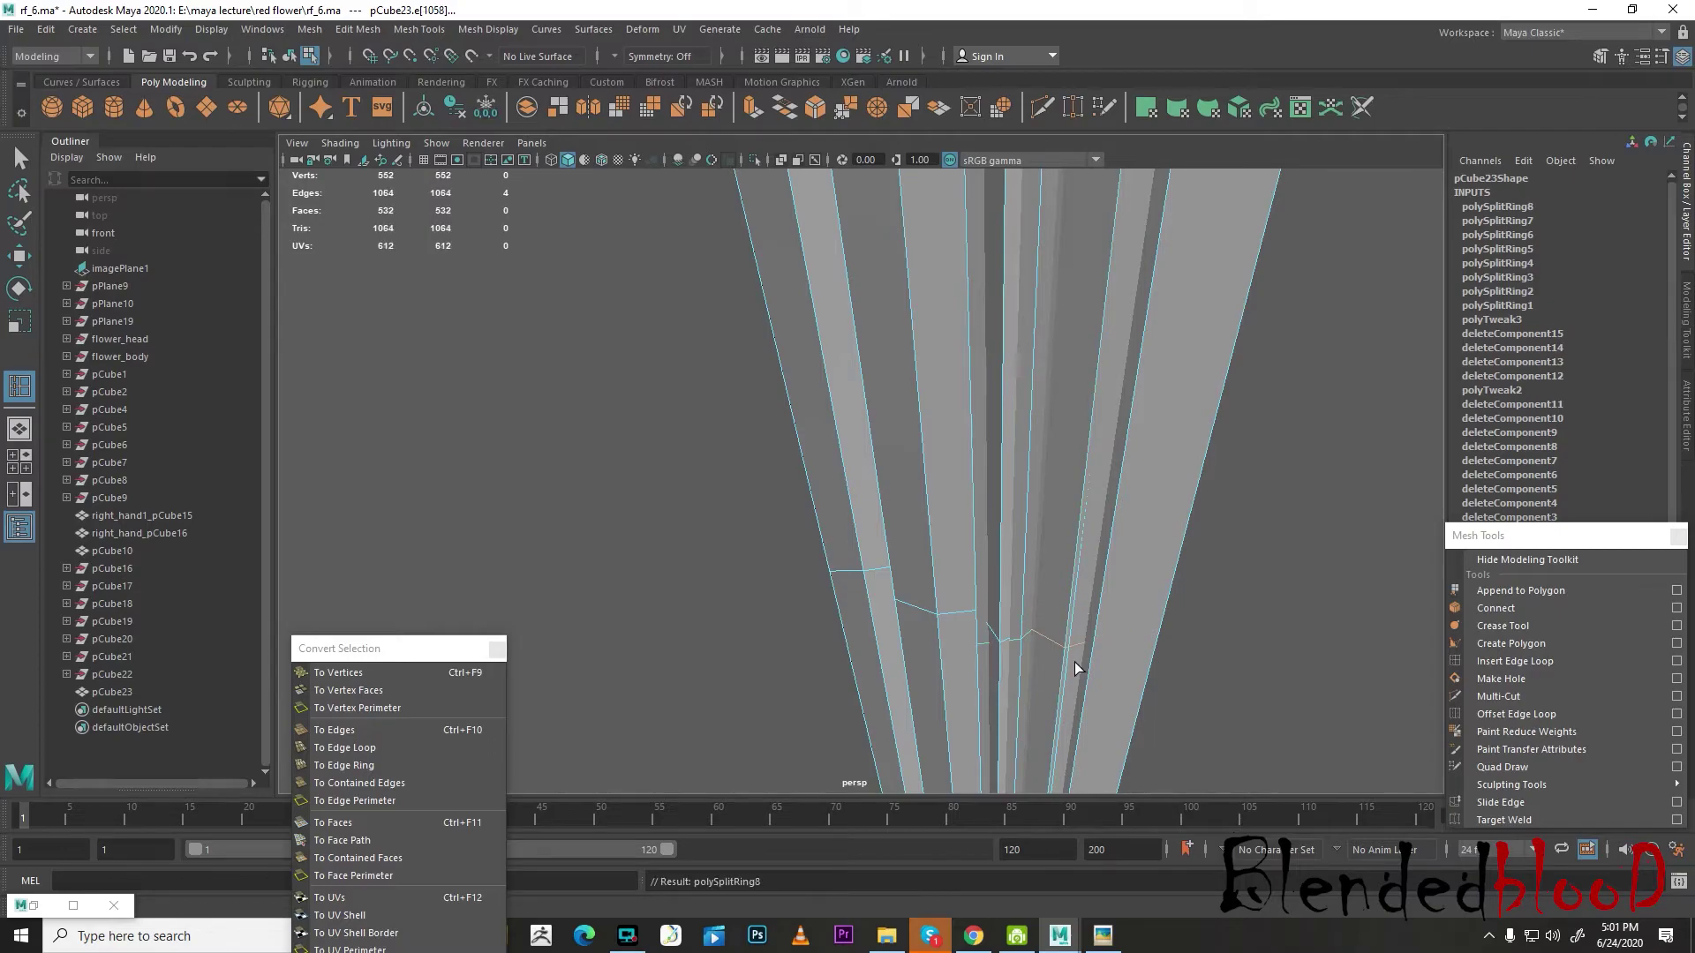
left_click(1092, 653)
left_click_drag(1146, 653, 871, 617, "alt")
- In the front view, select the vertices of the new tip loops and flatten them vertically into one level ring
key("w")
right_click_drag(866, 549, 777, 477)
key("space")
key("space")
scroll(1031, 629, "up", 3)
key("f")
key("space")
key("space")
key("r")
left_click_drag(1077, 459, 1109, 910)
key("w")
scroll(1070, 653, "down", 6)
scroll(979, 558, "up", 2)
scroll(960, 545, "up", 2)
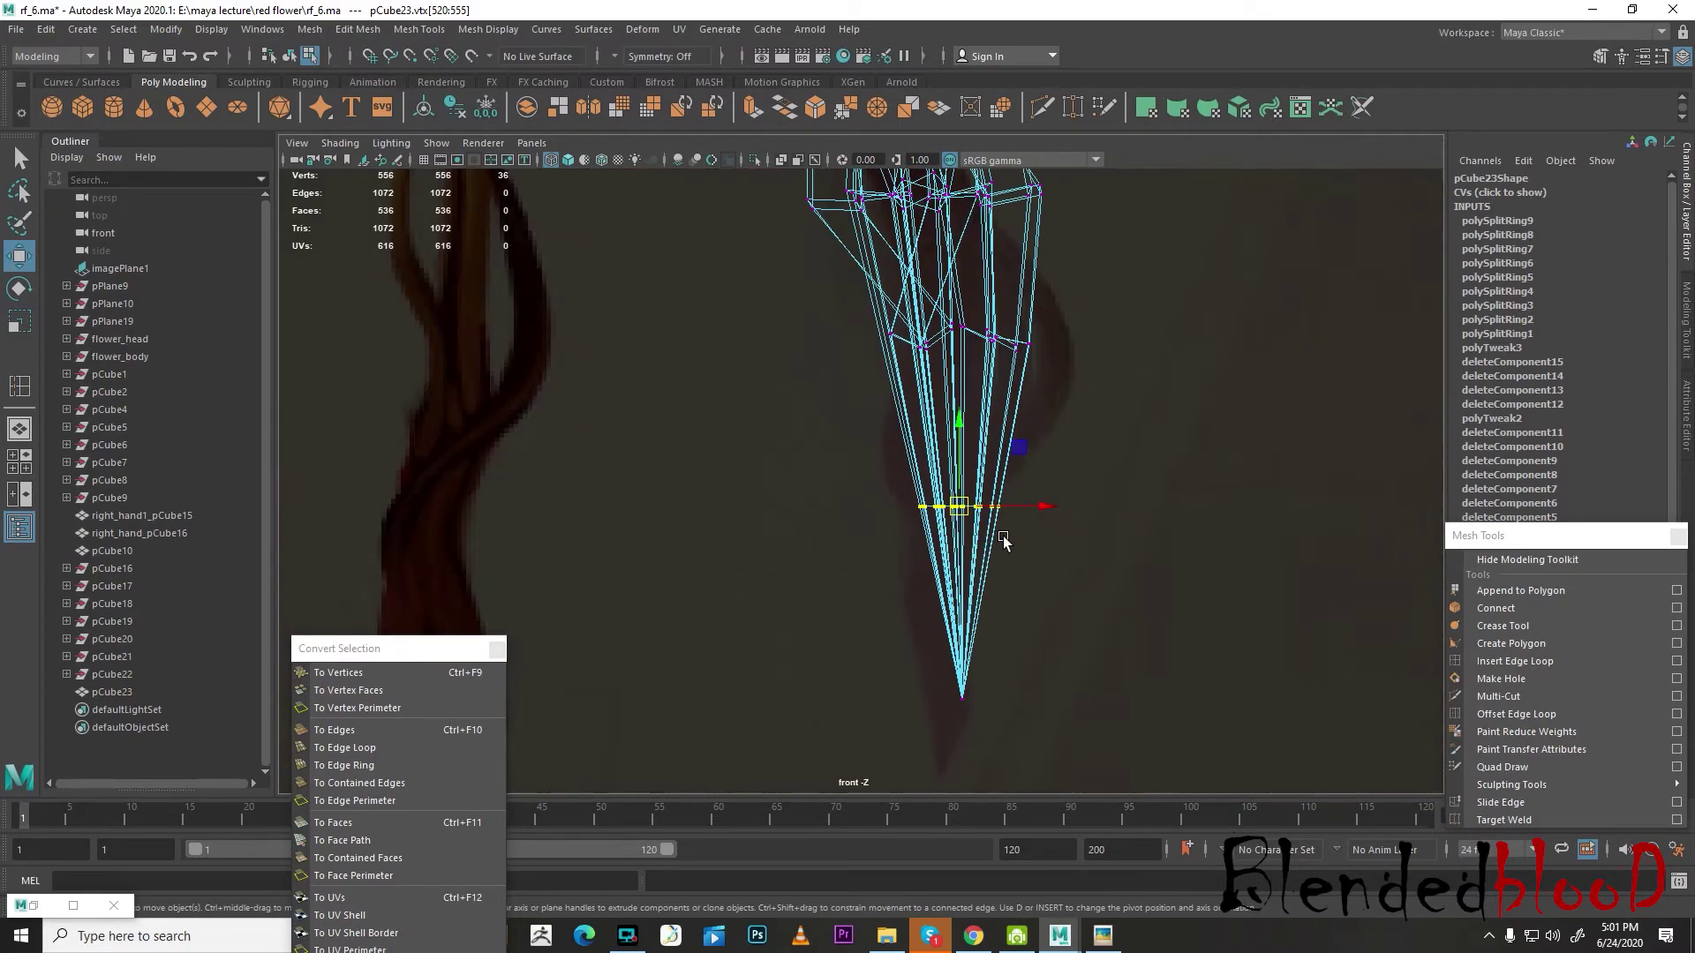
- Try to narrow the flattened vertex ring on the tapered tip horizontally
key("r")
left_click_drag(960, 427, 936, 493, "ctrl")
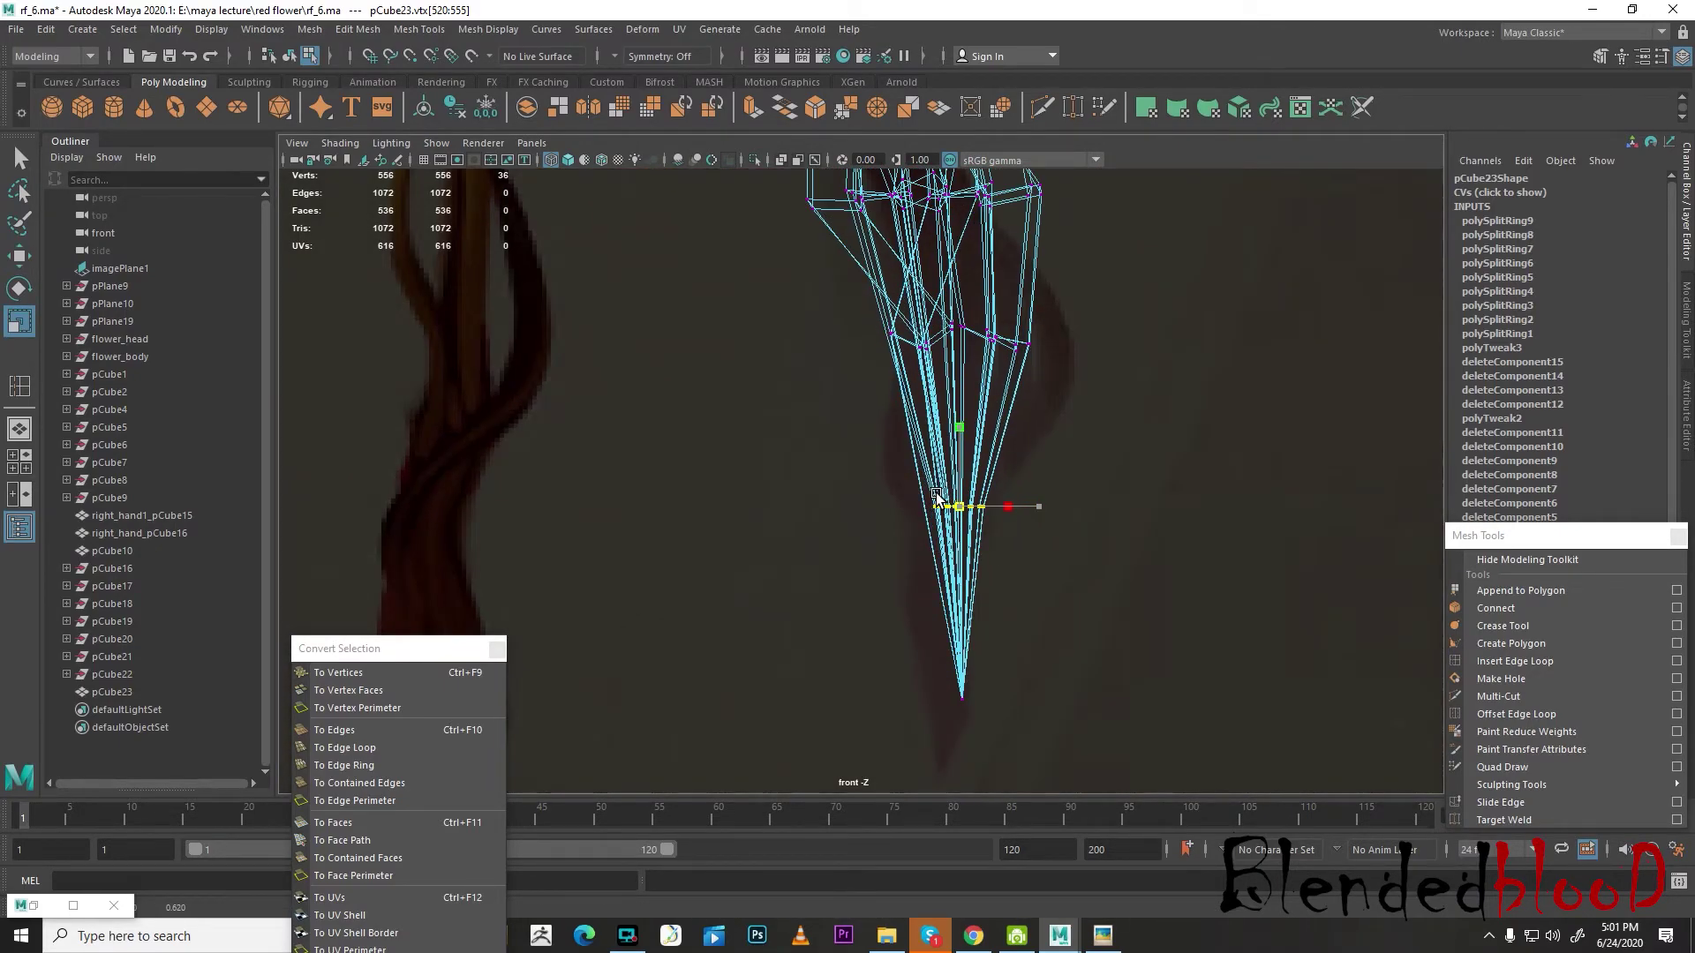
scroll(937, 498, "up", 2)
key("ctrl+z")
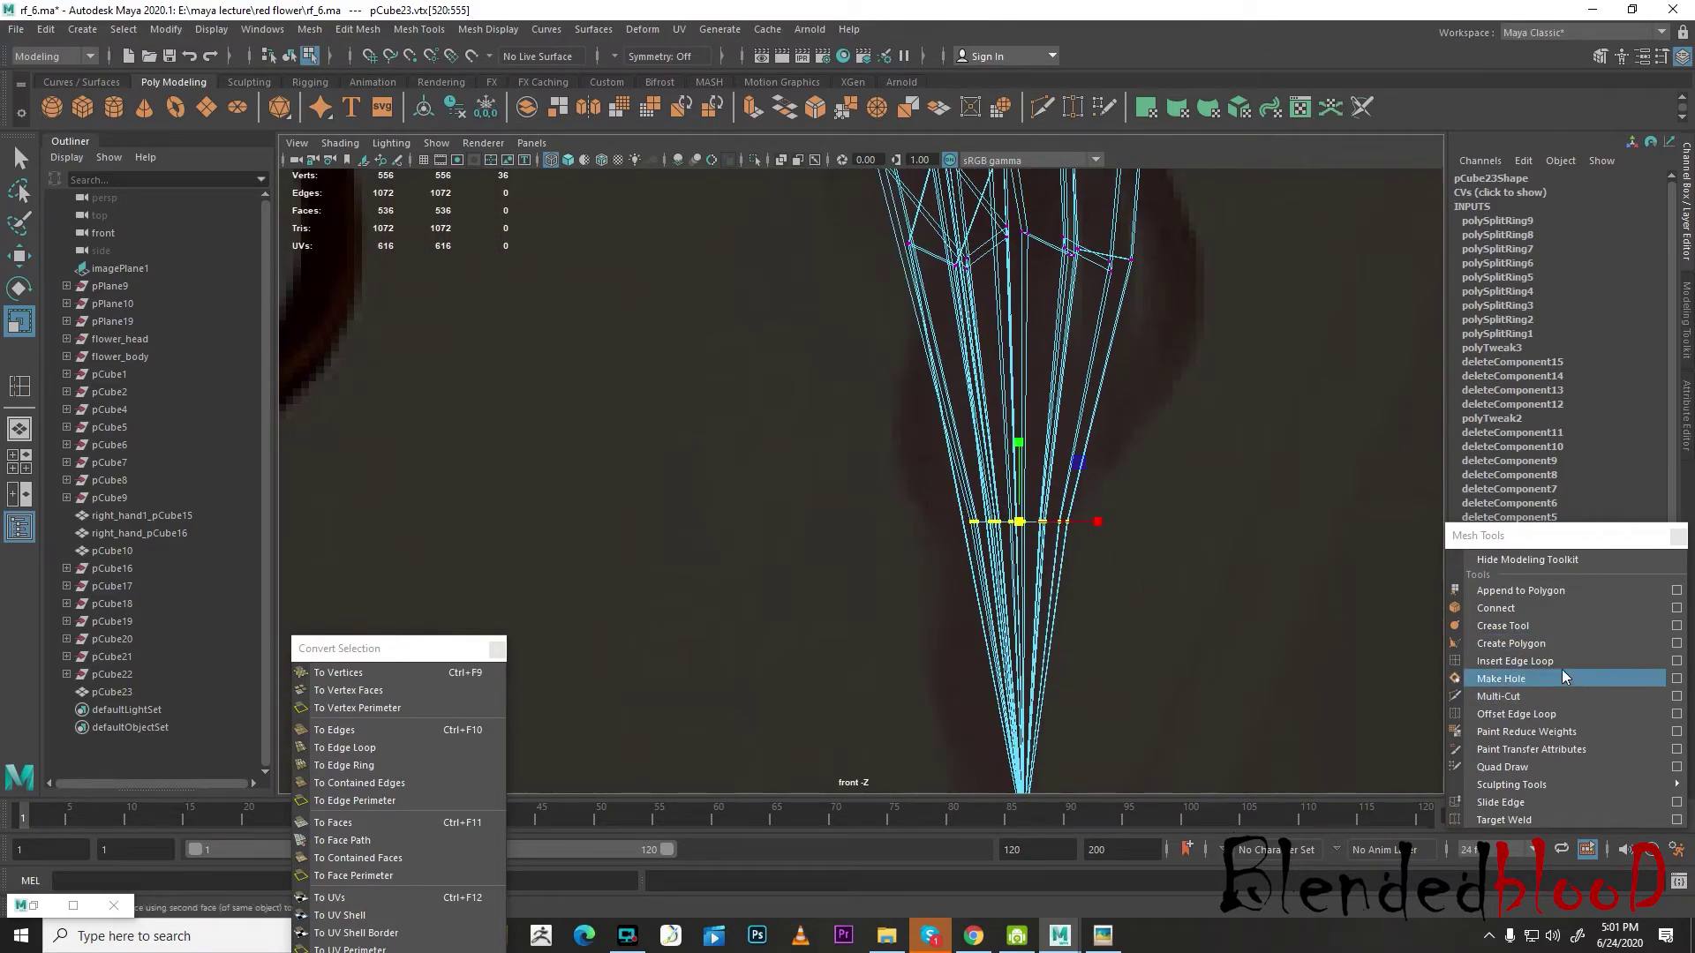
- Insert an edge loop across the missed outer strand and flatten the completed tip ring's vertices to one level
left_click(1536, 661)
left_click(969, 528)
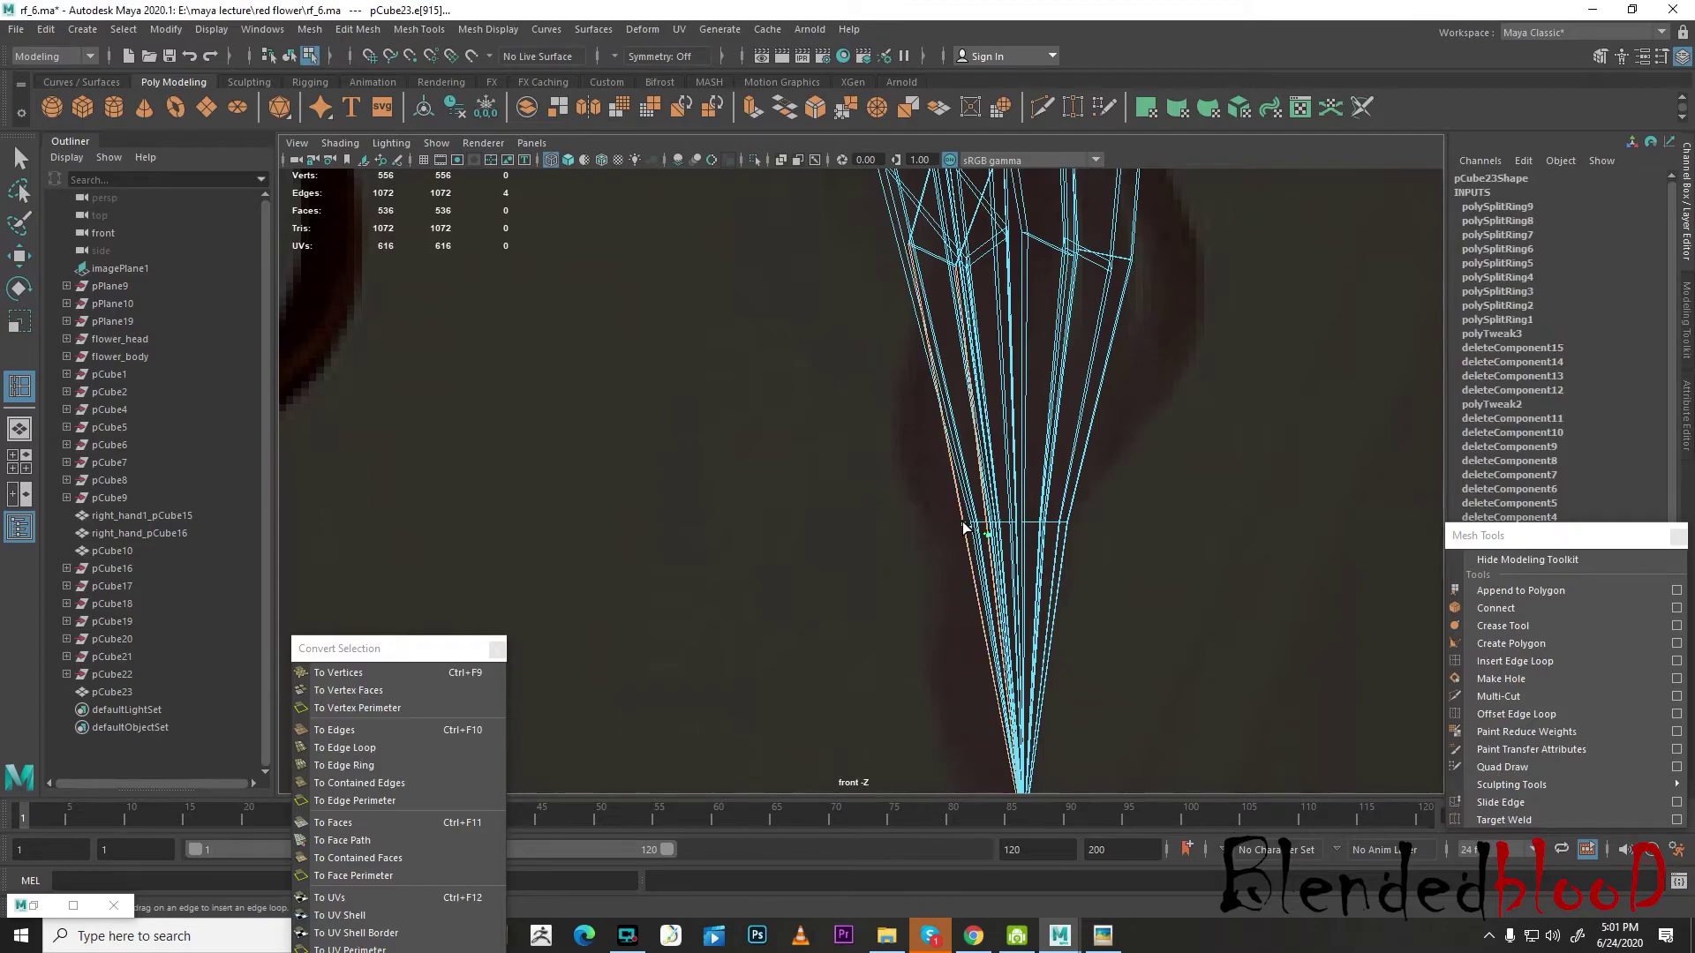
key("w")
right_click_drag(862, 494, 777, 481, "ctrl")
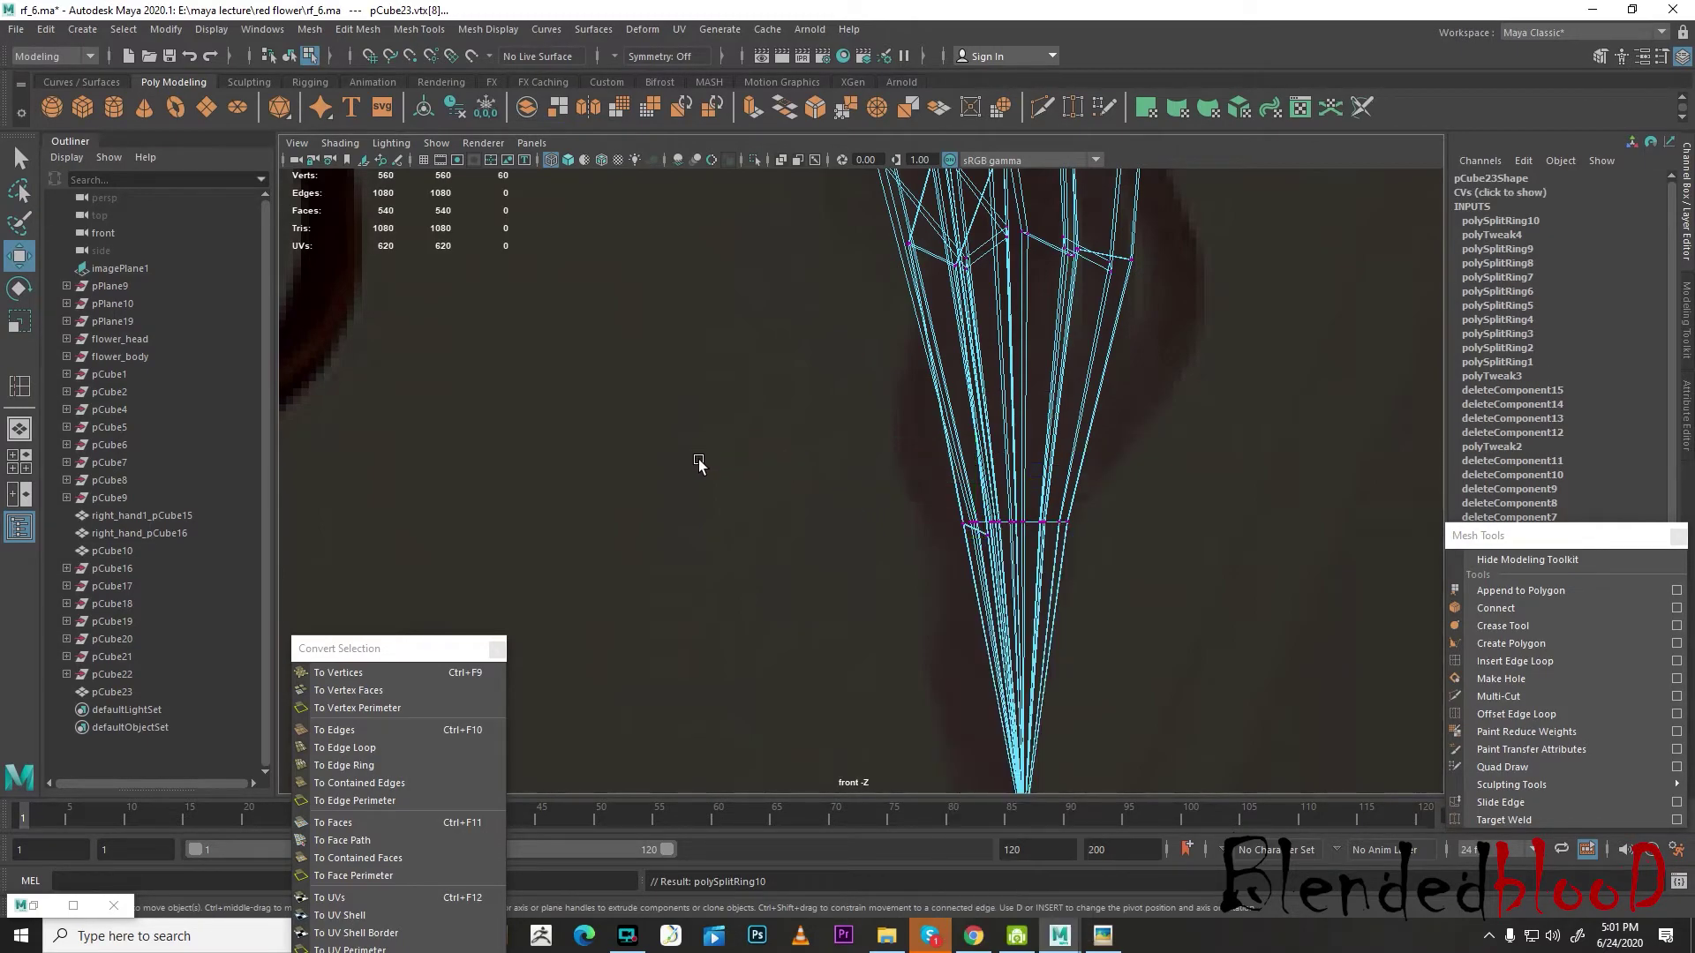
key("r")
left_click_drag(1015, 450, 1016, 722)
- Shift the flattened tip ring left and the partial vertex ring above it right to follow the reference root's curve
key("w")
left_click_drag(1093, 530, 1028, 532)
scroll(1029, 532, "down", 6)
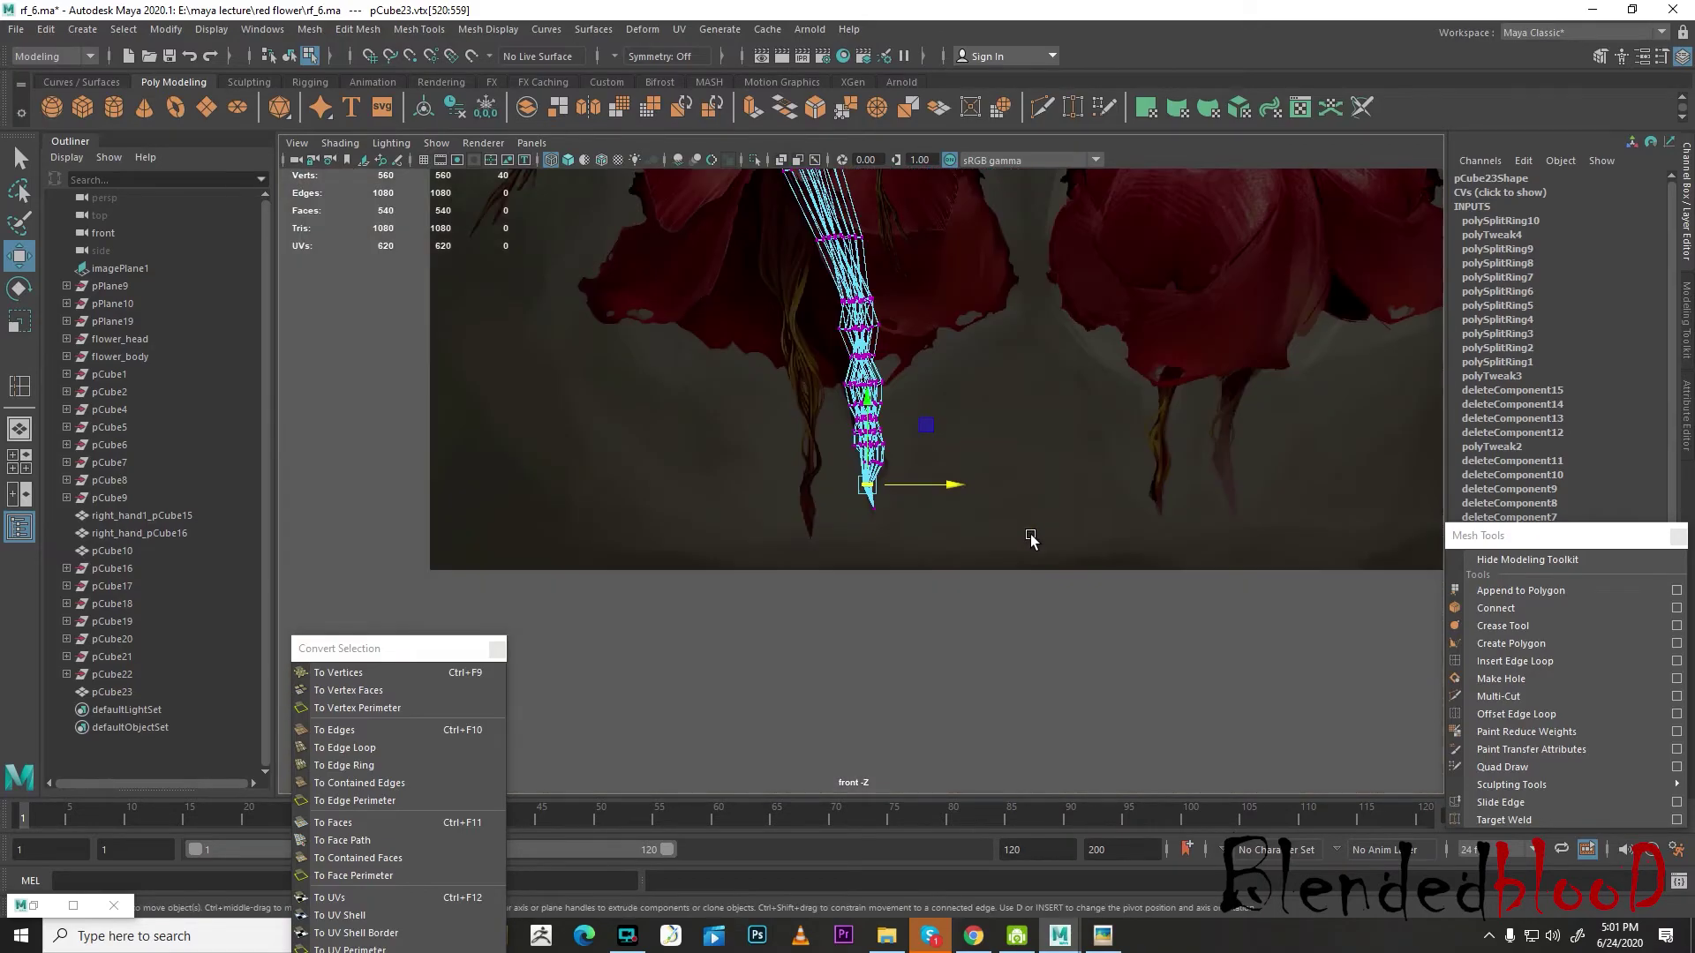
scroll(995, 531, "up", 5)
scroll(995, 534, "up", 2)
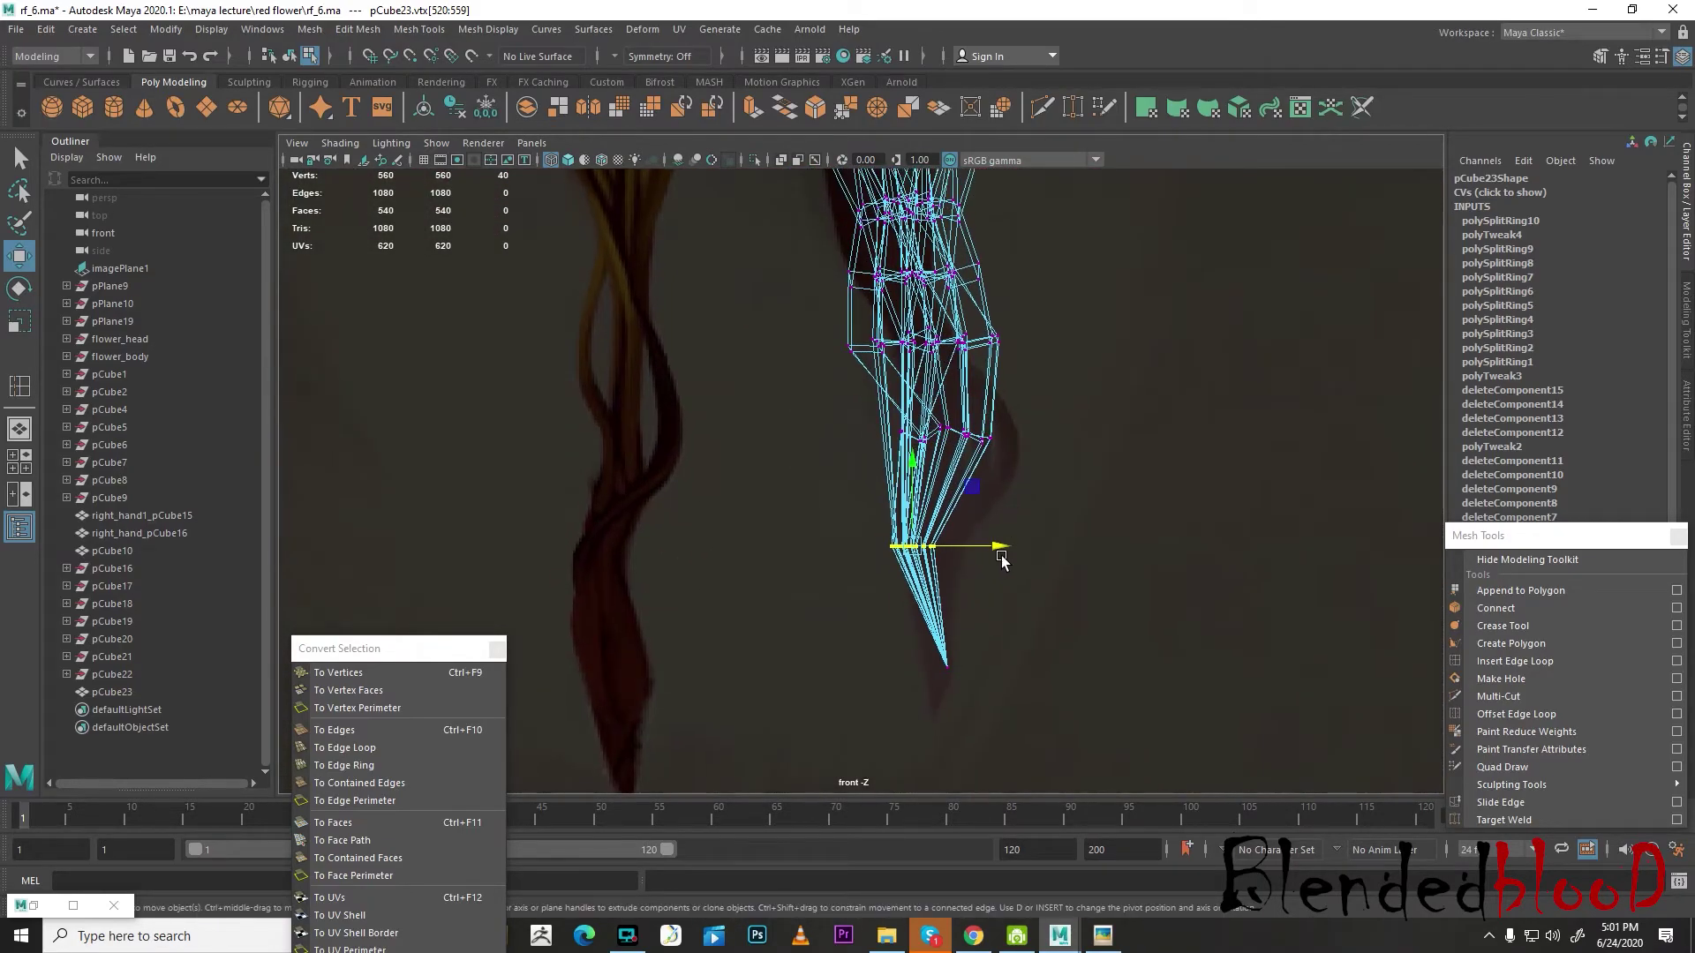
scroll(1029, 512, "up", 3)
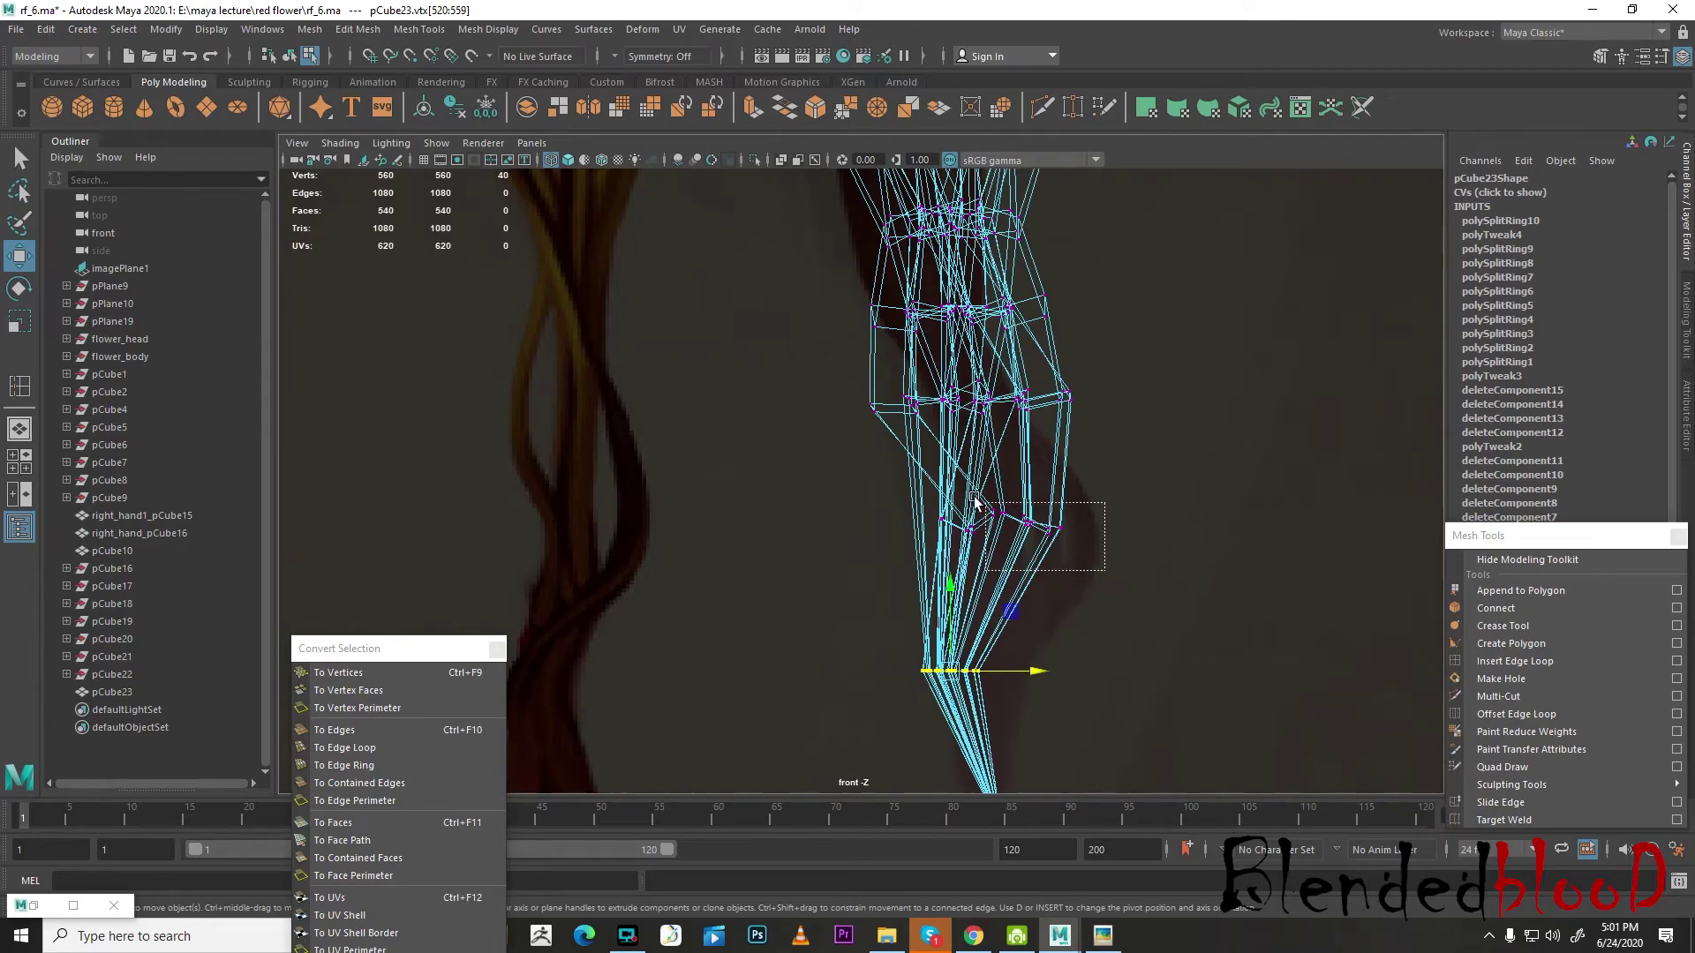
left_click_drag(1094, 541, 1114, 528)
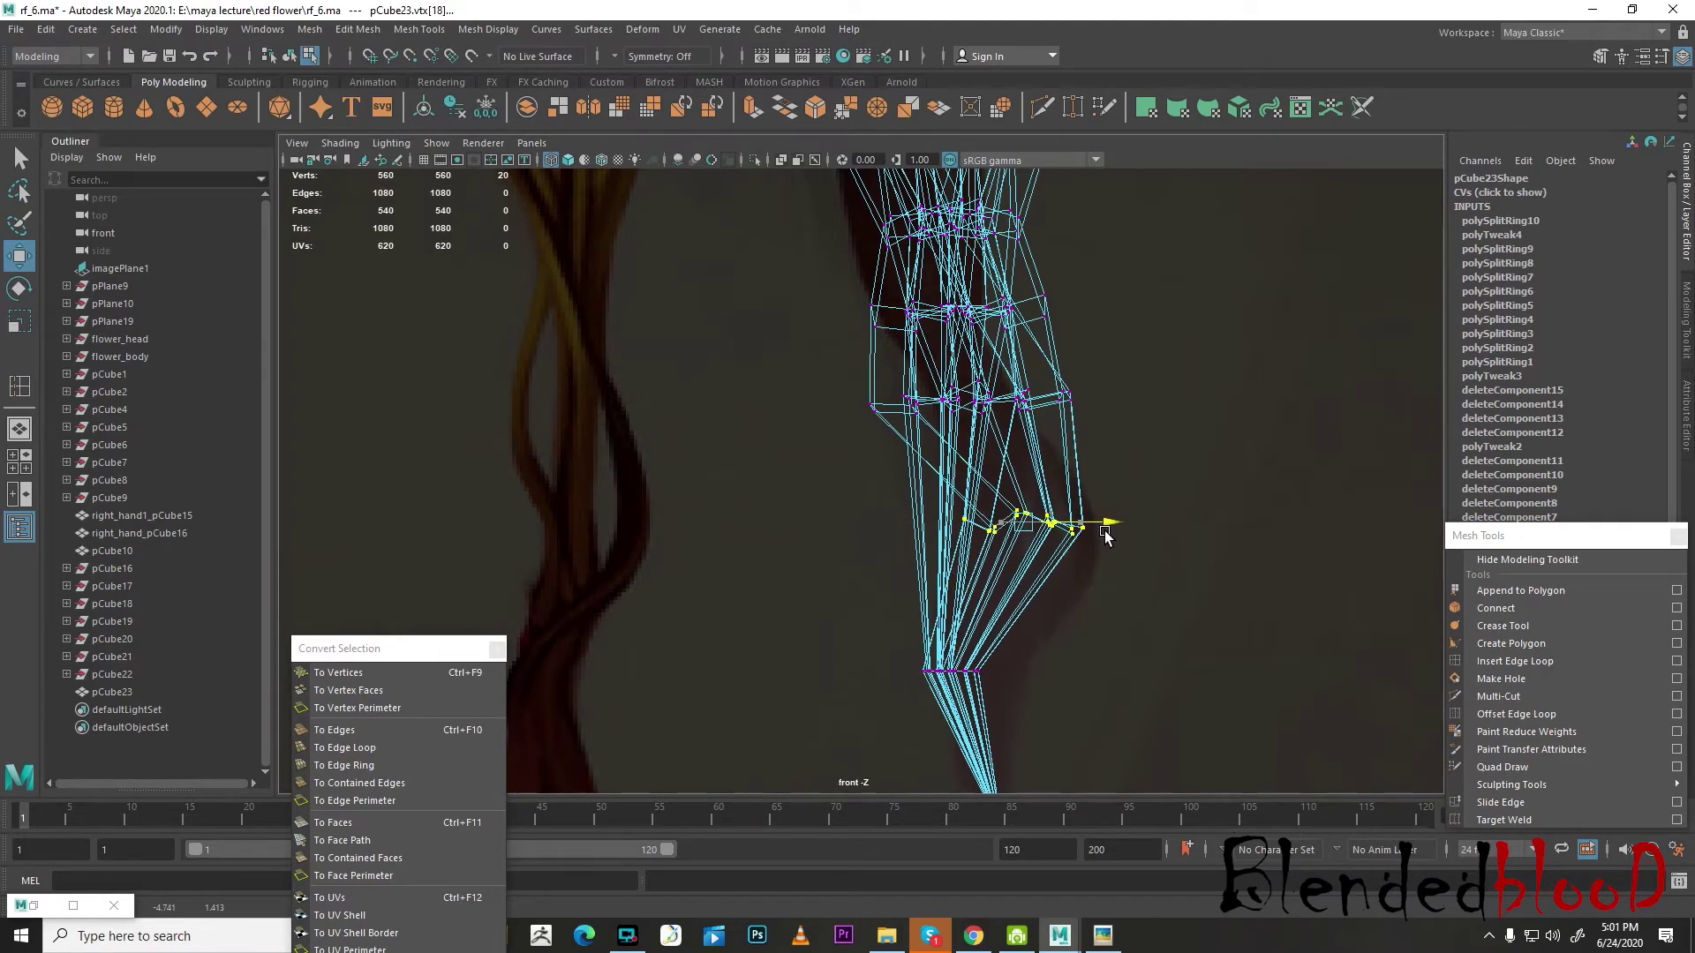
- Insert an edge loop across three more strands at the height of the tip's bend in the front view
left_click(1501, 661)
scroll(976, 539, "up", 2)
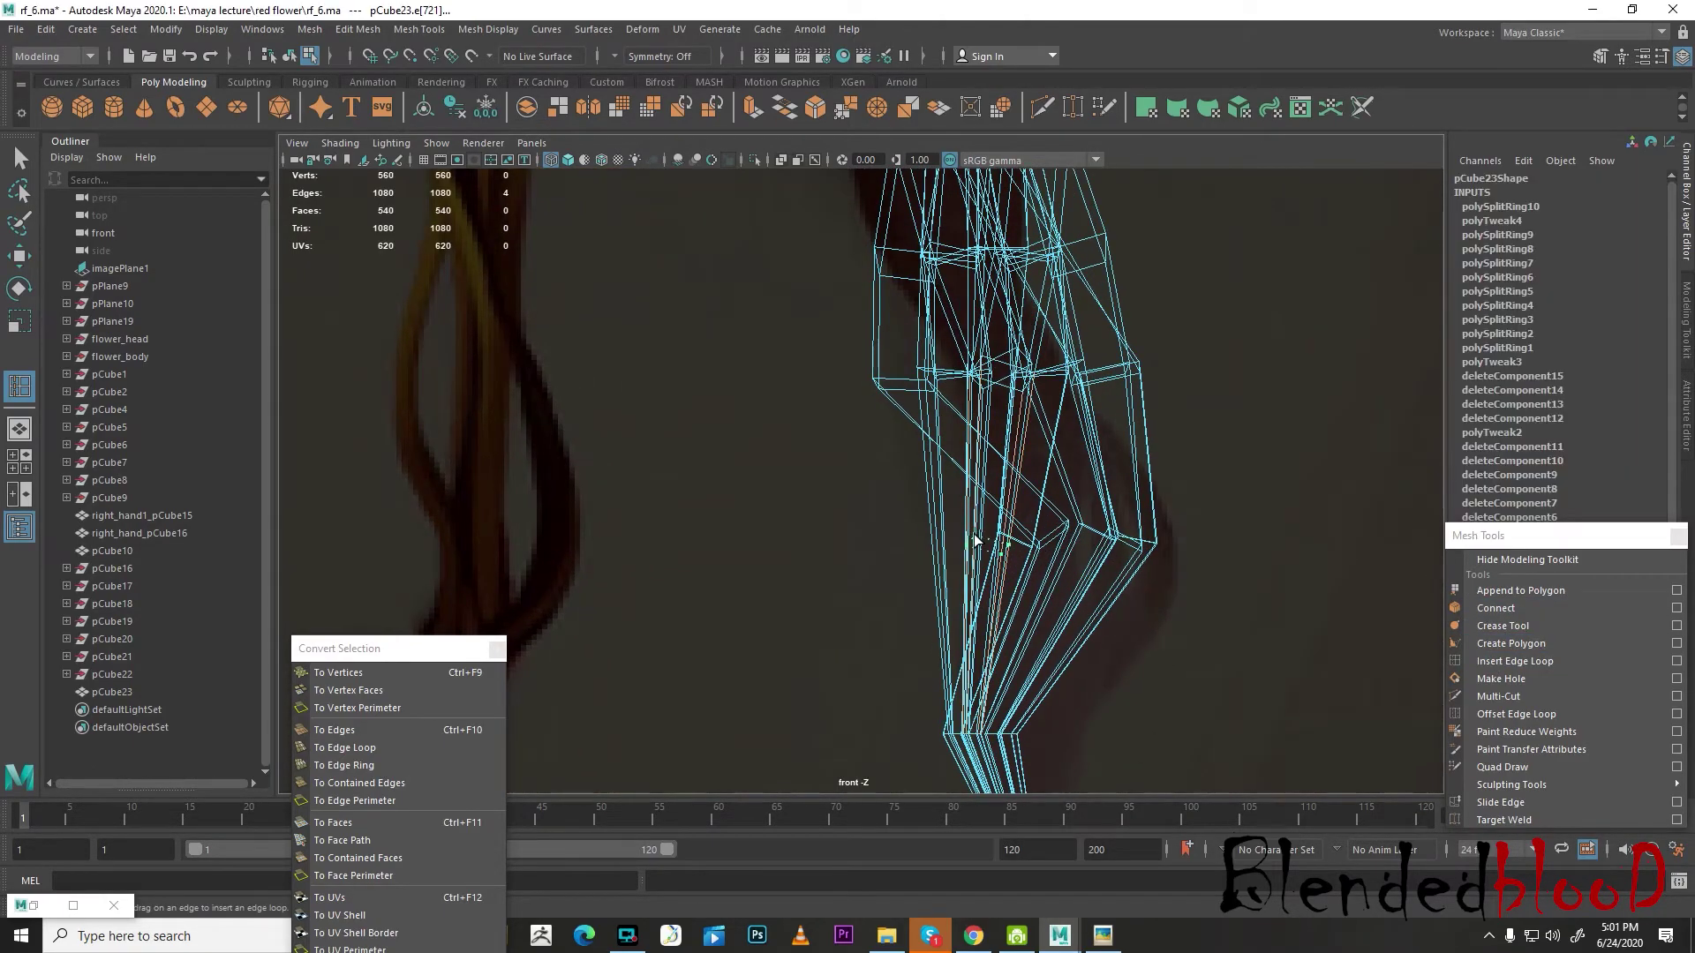
left_click(943, 537)
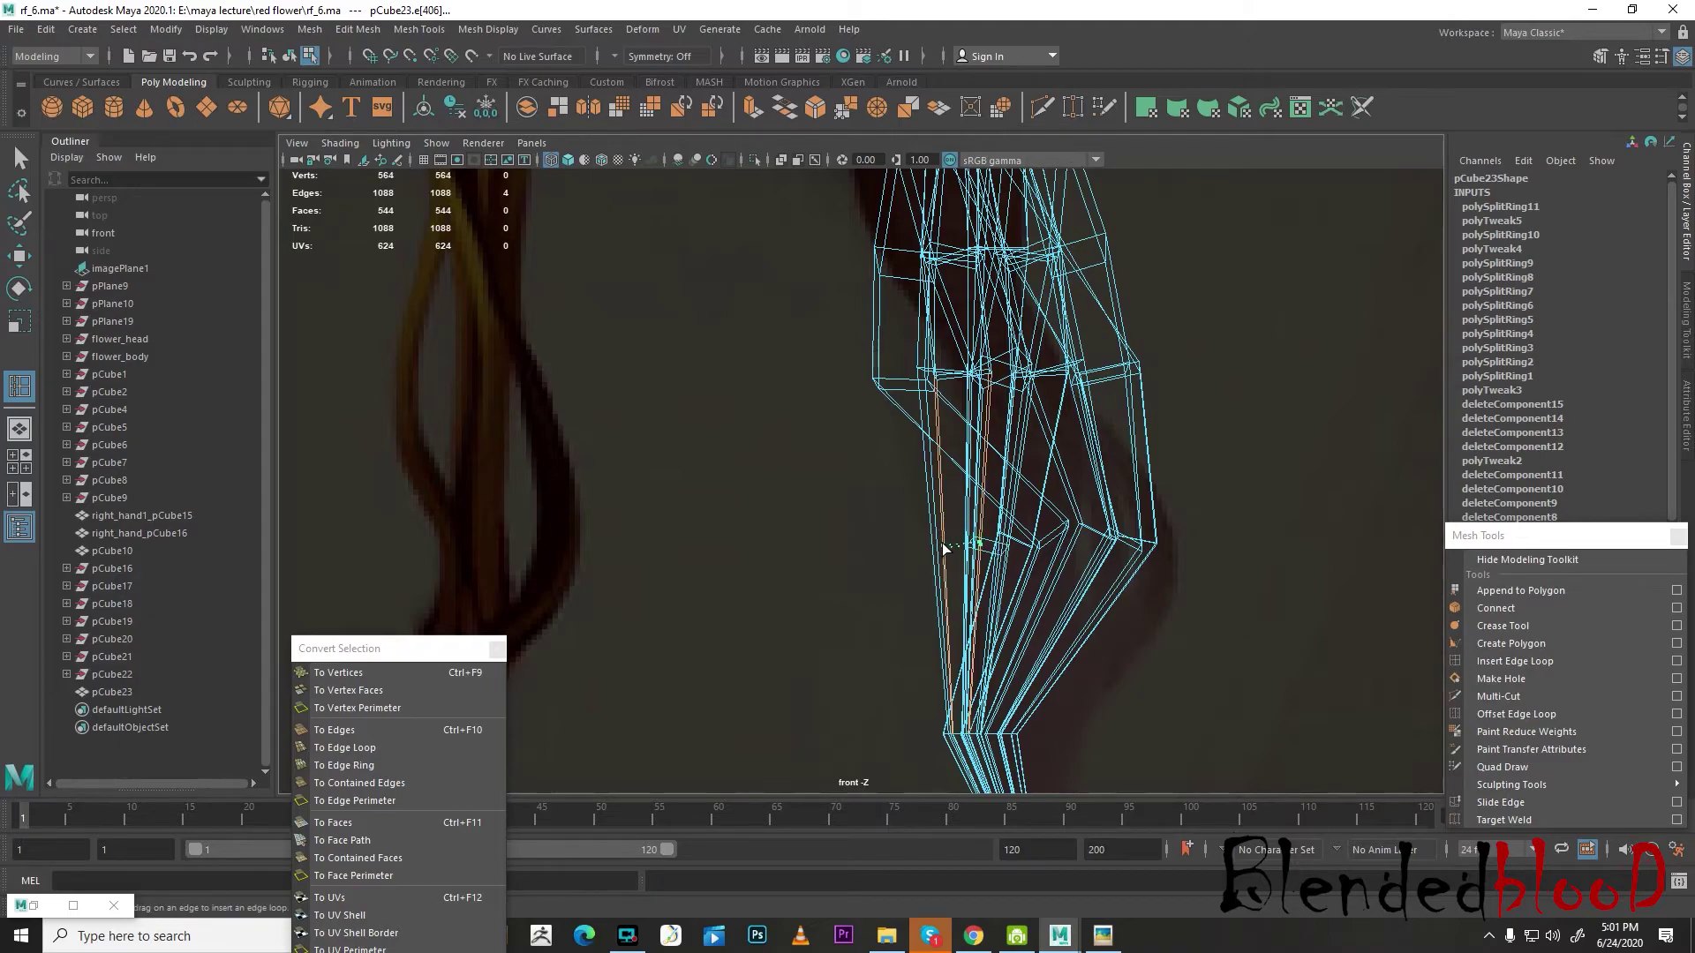
left_click(943, 550)
key("w")
scroll(1031, 598, "up", 4)
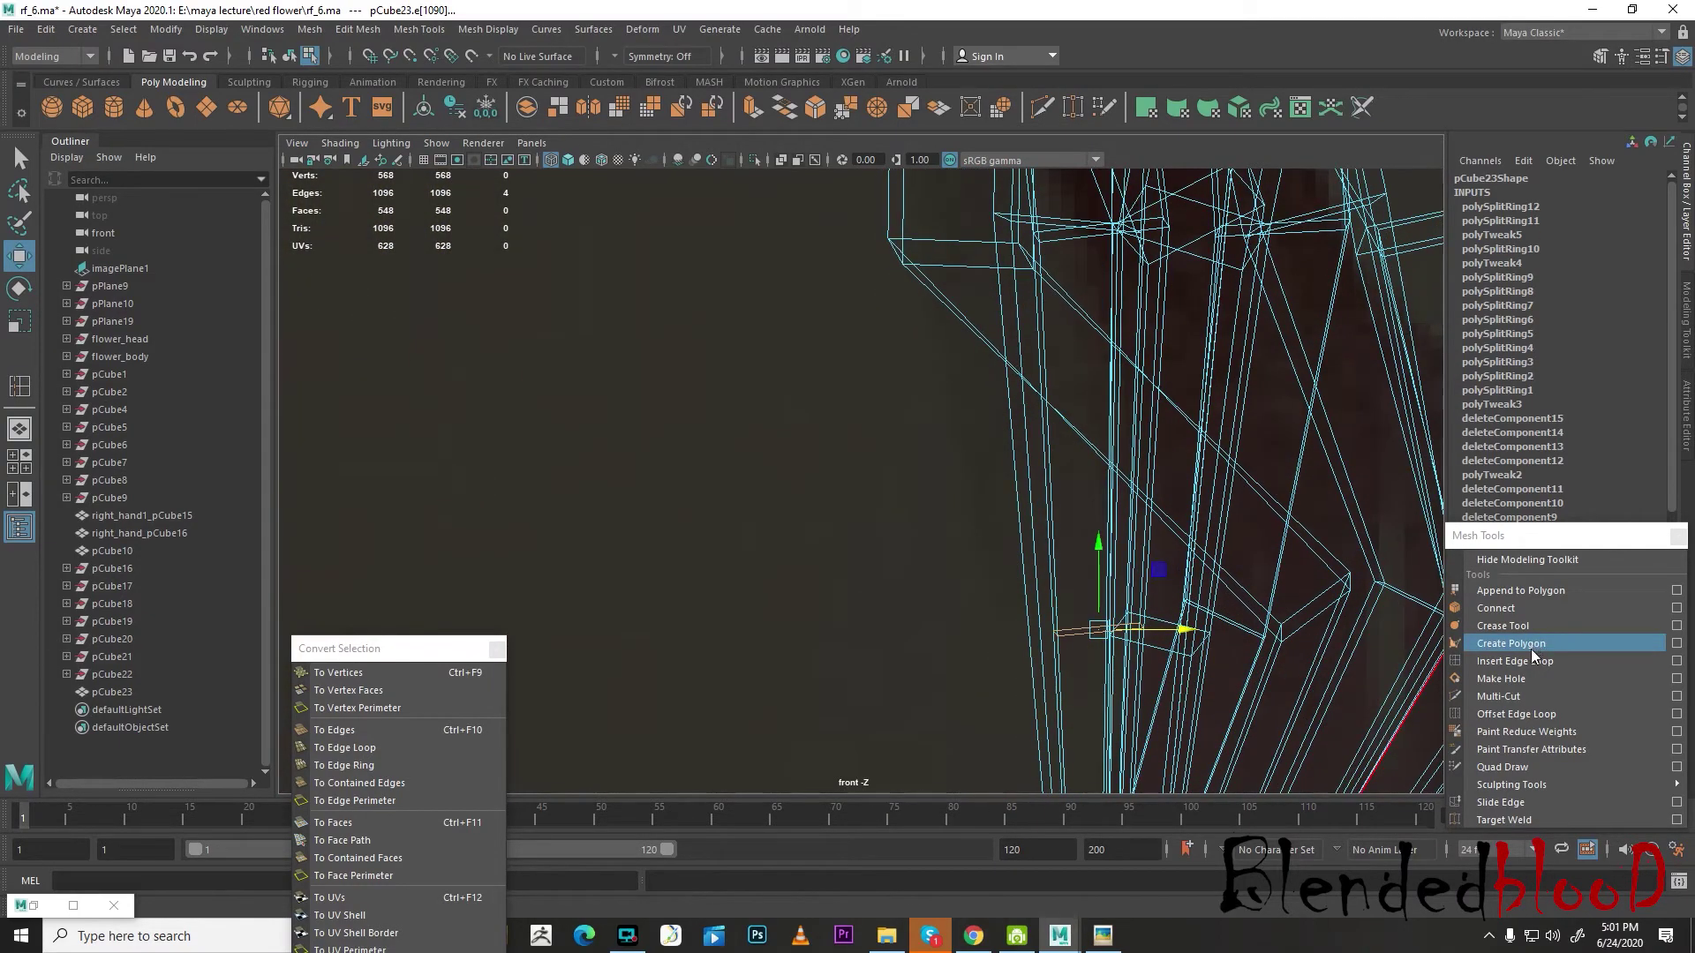
left_click(1527, 661)
left_click(1036, 626)
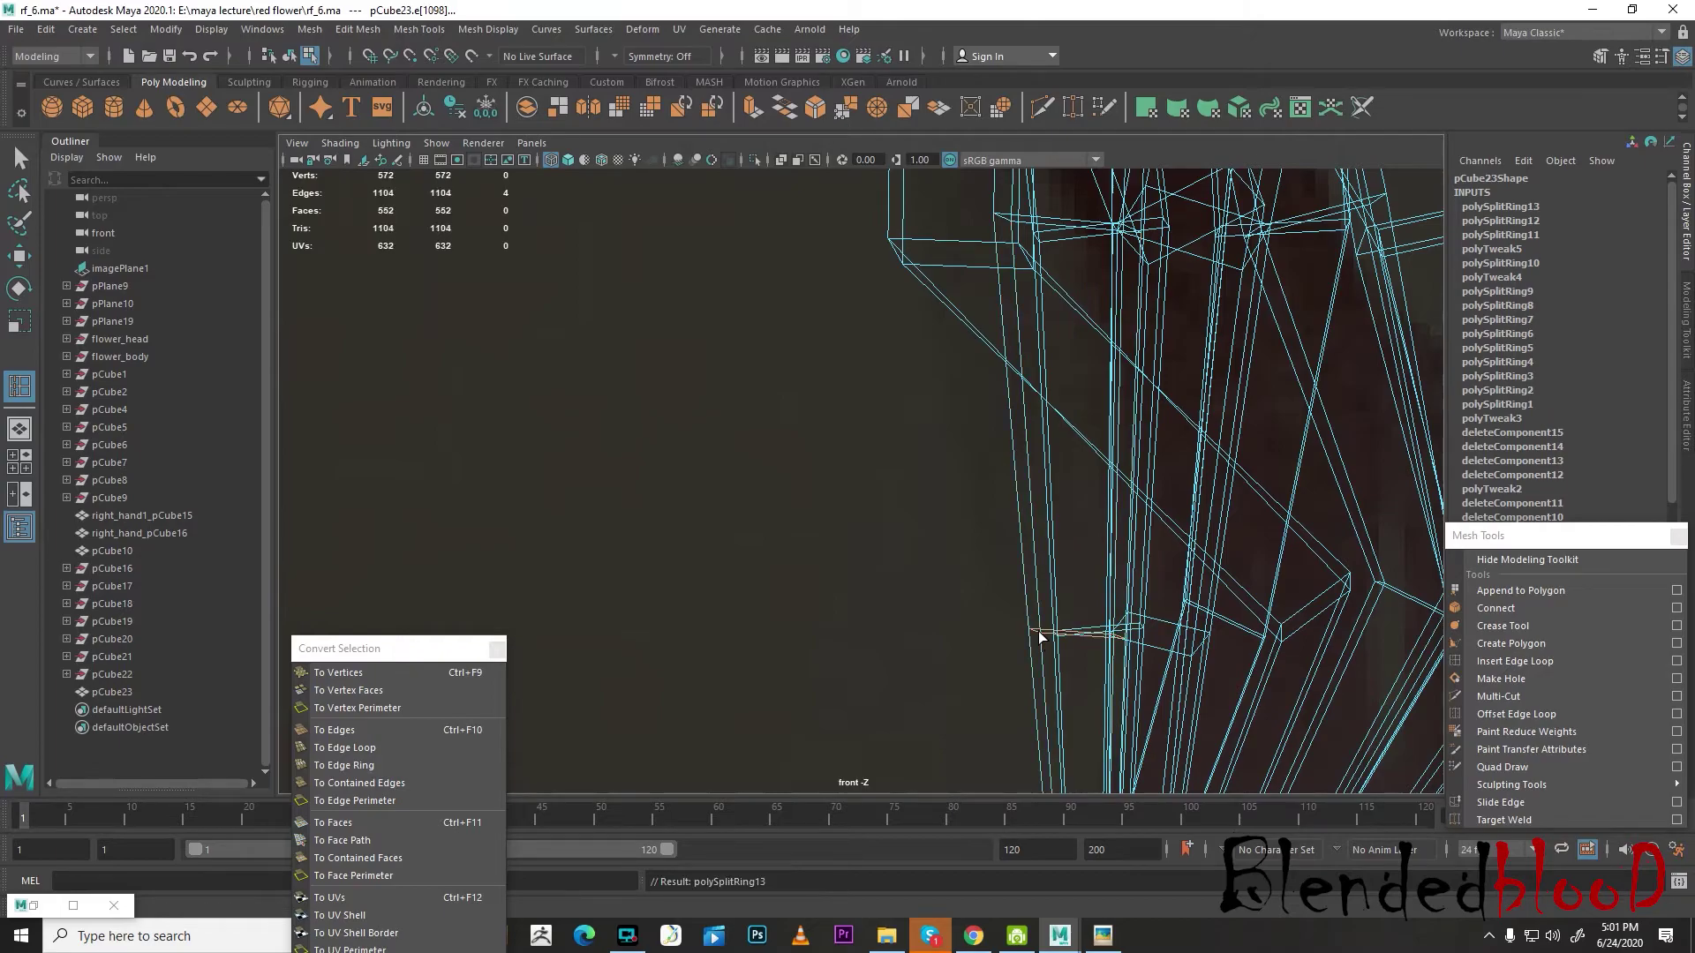
- Select the three new strand loops together and move them sideways toward the reference root's bulge
key("w")
double_click(1099, 625, "shift")
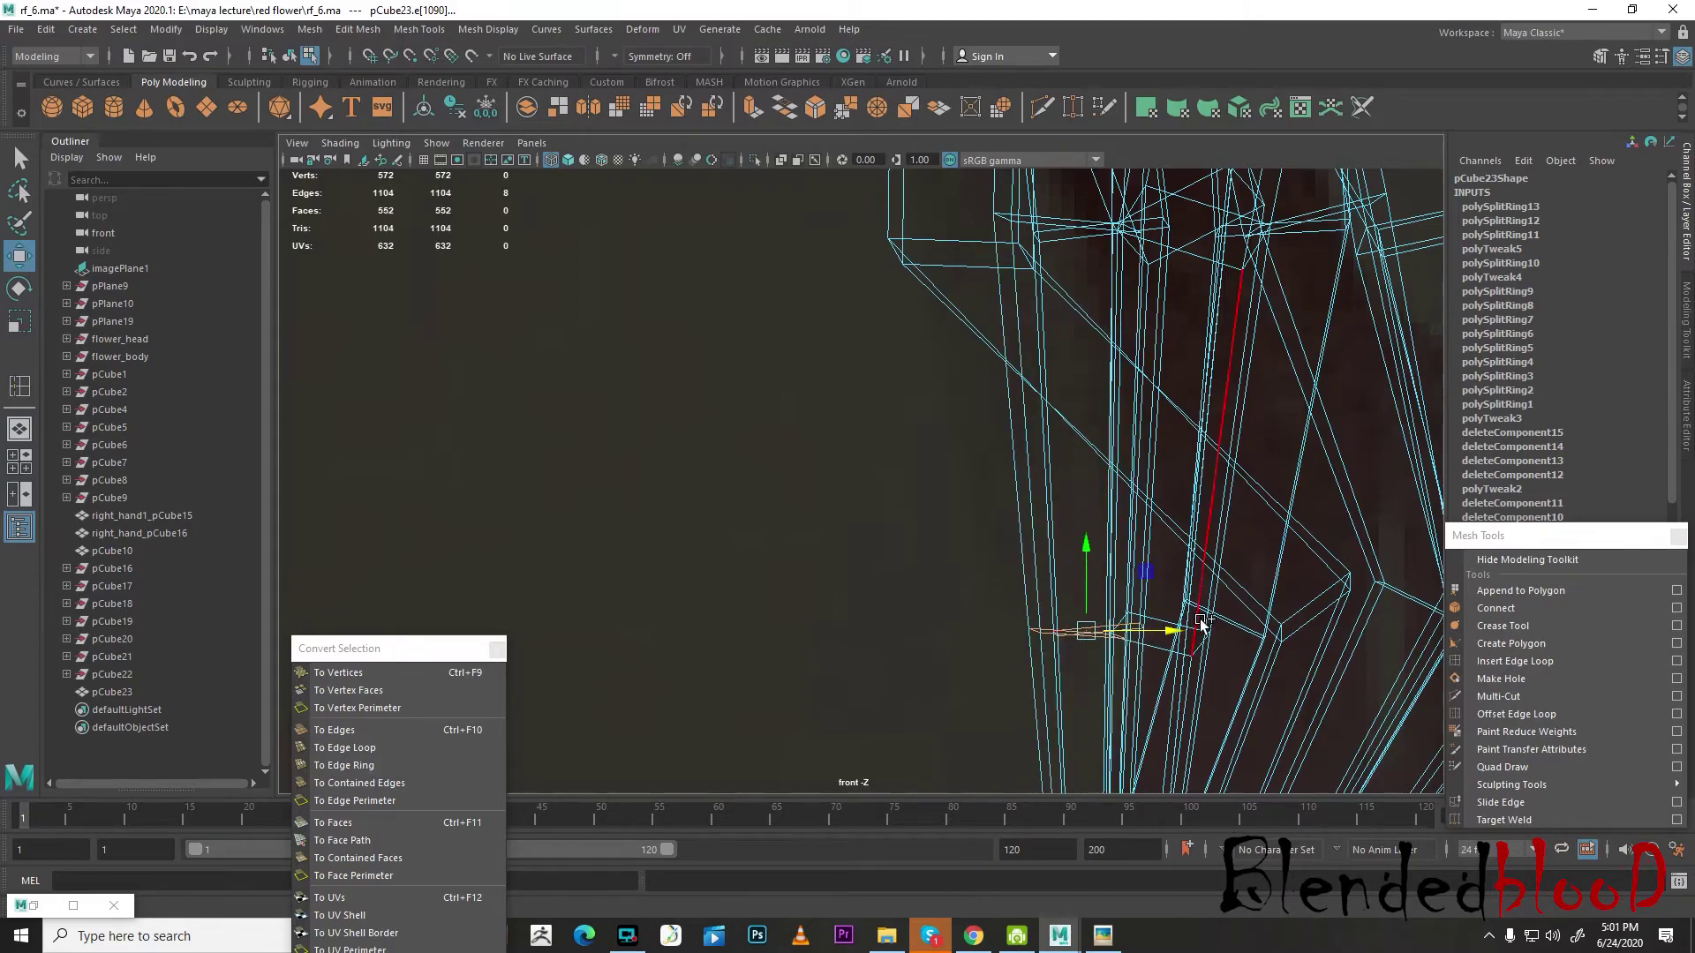
double_click(1155, 620, "shift")
left_click_drag(1205, 632, 1287, 641)
scroll(1287, 642, "down", 5)
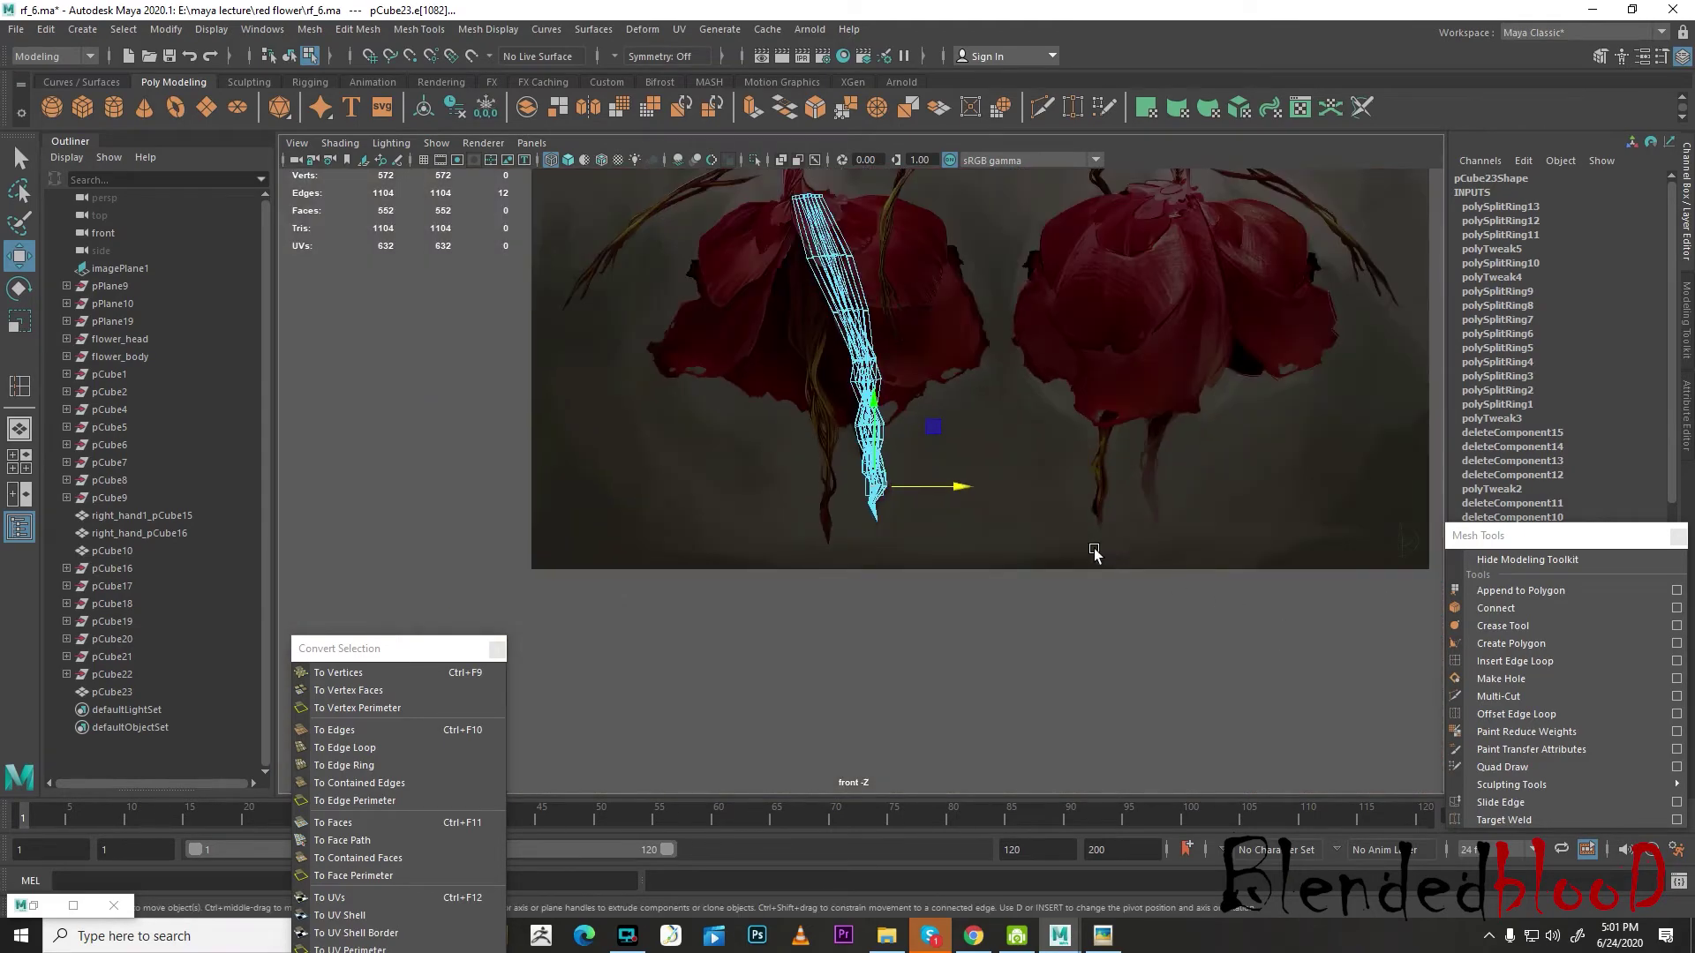
- Narrow the two vertex rings just above the bent tip to match the reference root's width
scroll(1115, 559, "up", 8)
scroll(1002, 549, "up", 3)
right_click_drag(913, 446, 837, 519, "ctrl")
key("r")
left_click_drag(971, 522, 924, 505)
middle_click_drag(1091, 481, 1112, 647, "alt")
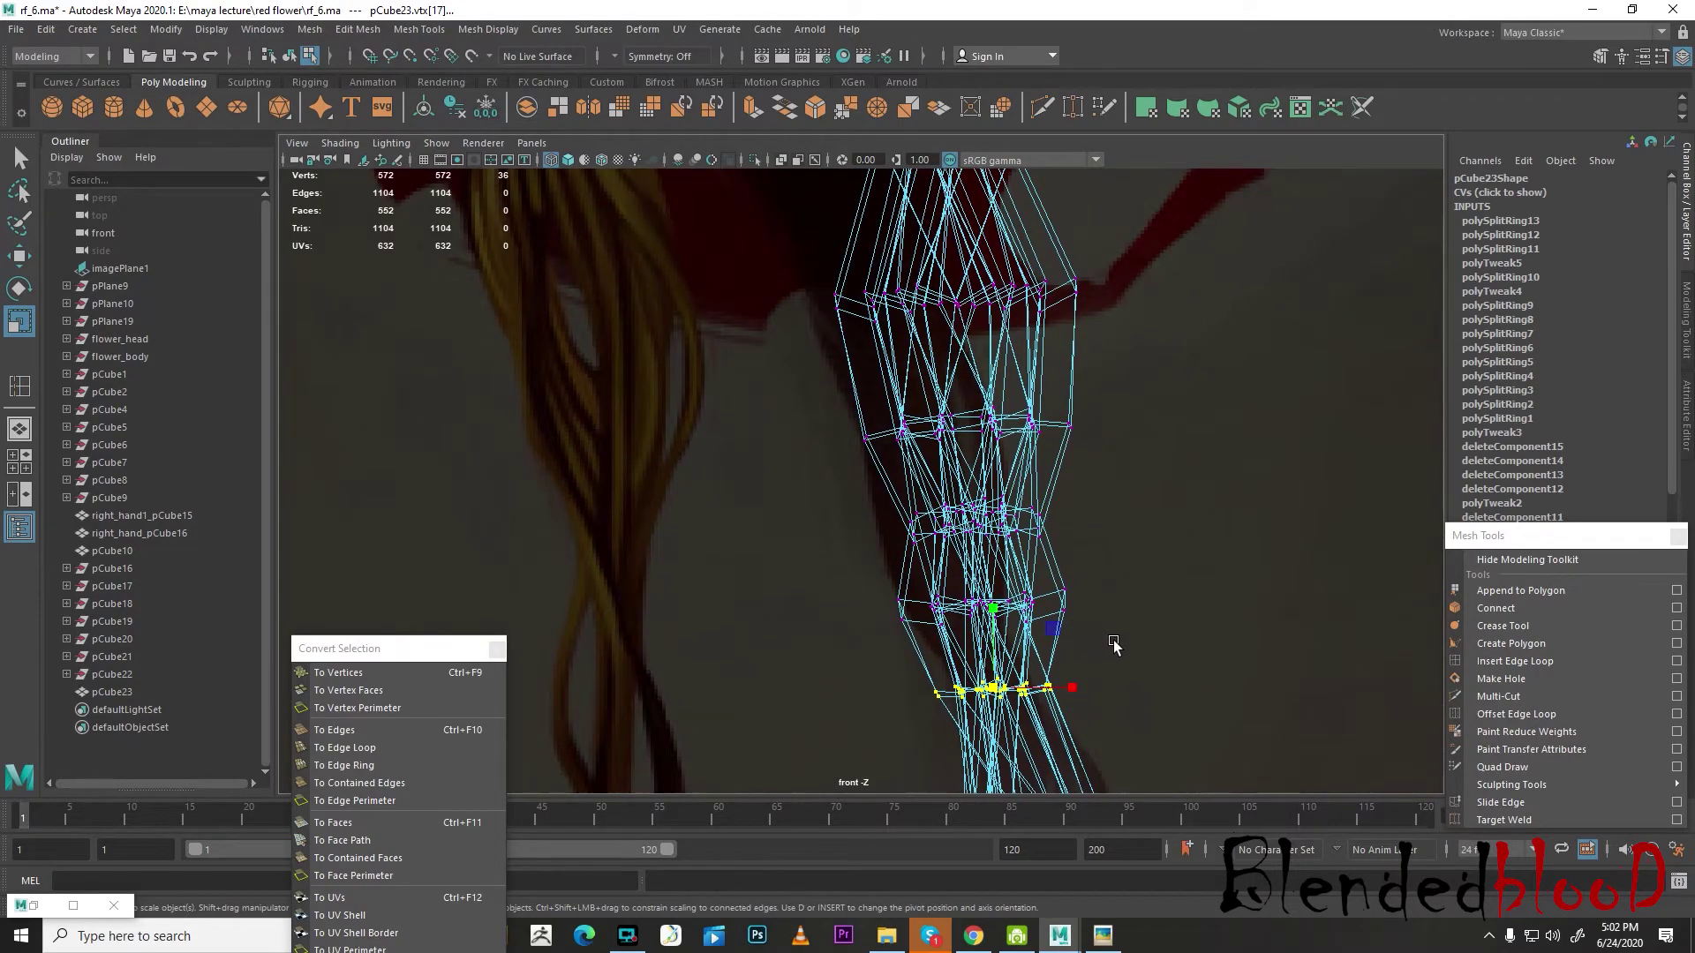
left_click_drag(958, 609, 965, 607)
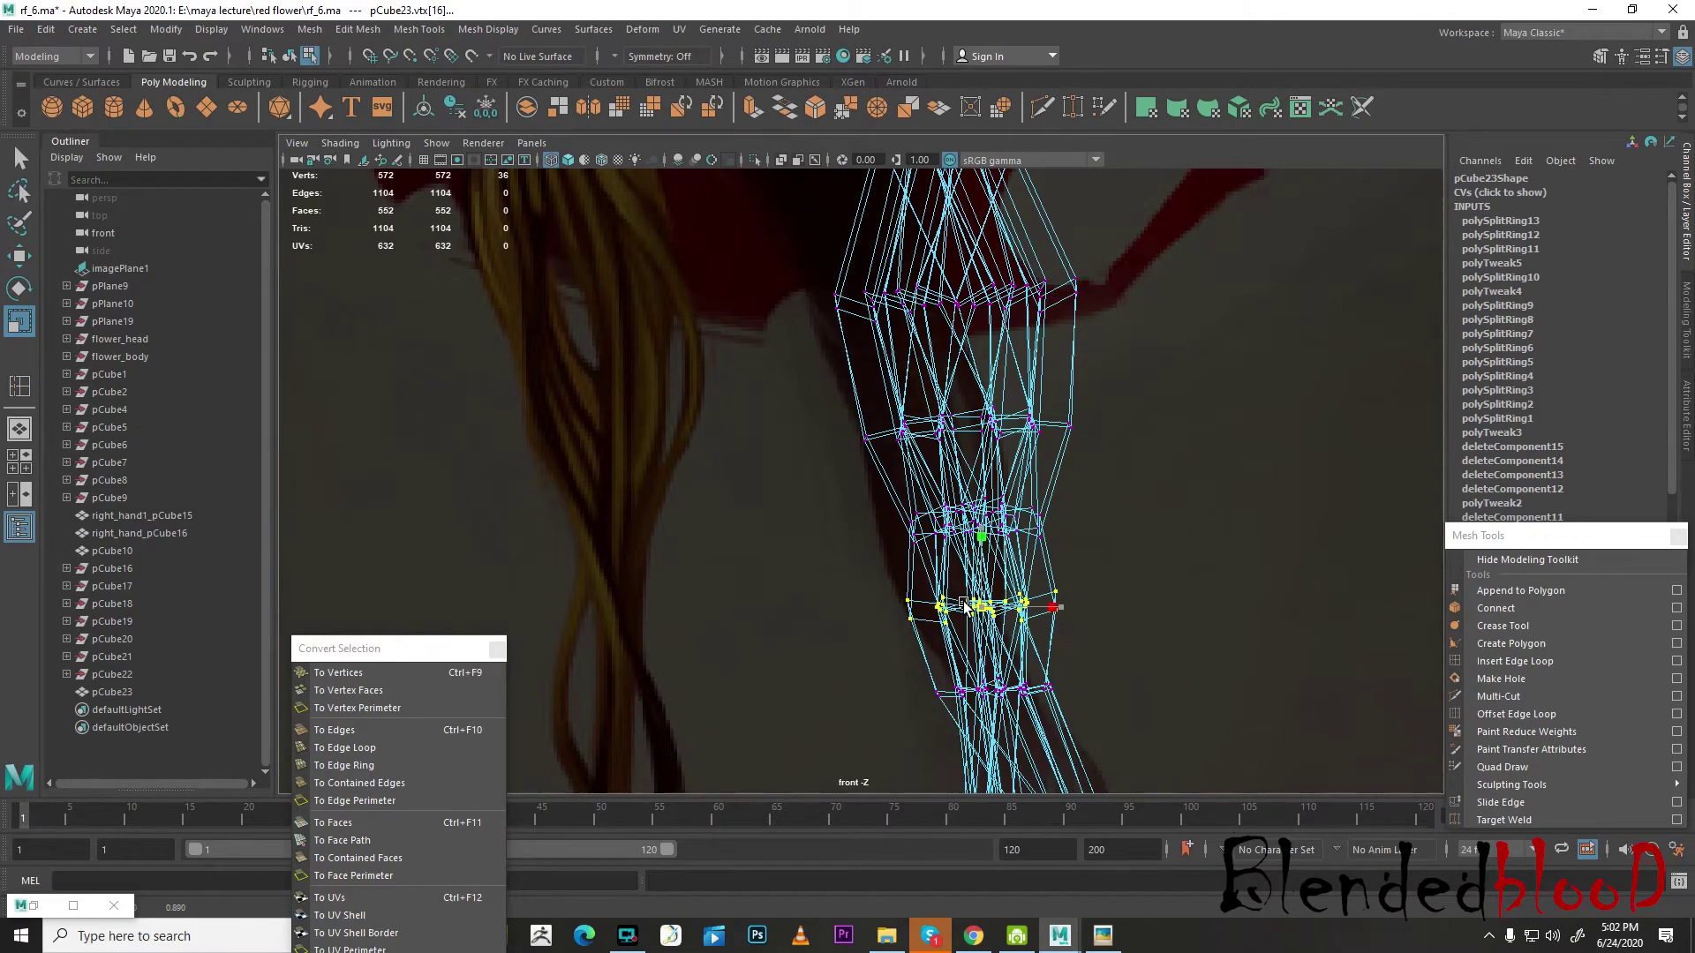
- Return to object mode in the perspective view and inspect the smoothed strand bundle around its tip
key("space")
key("space")
key("3")
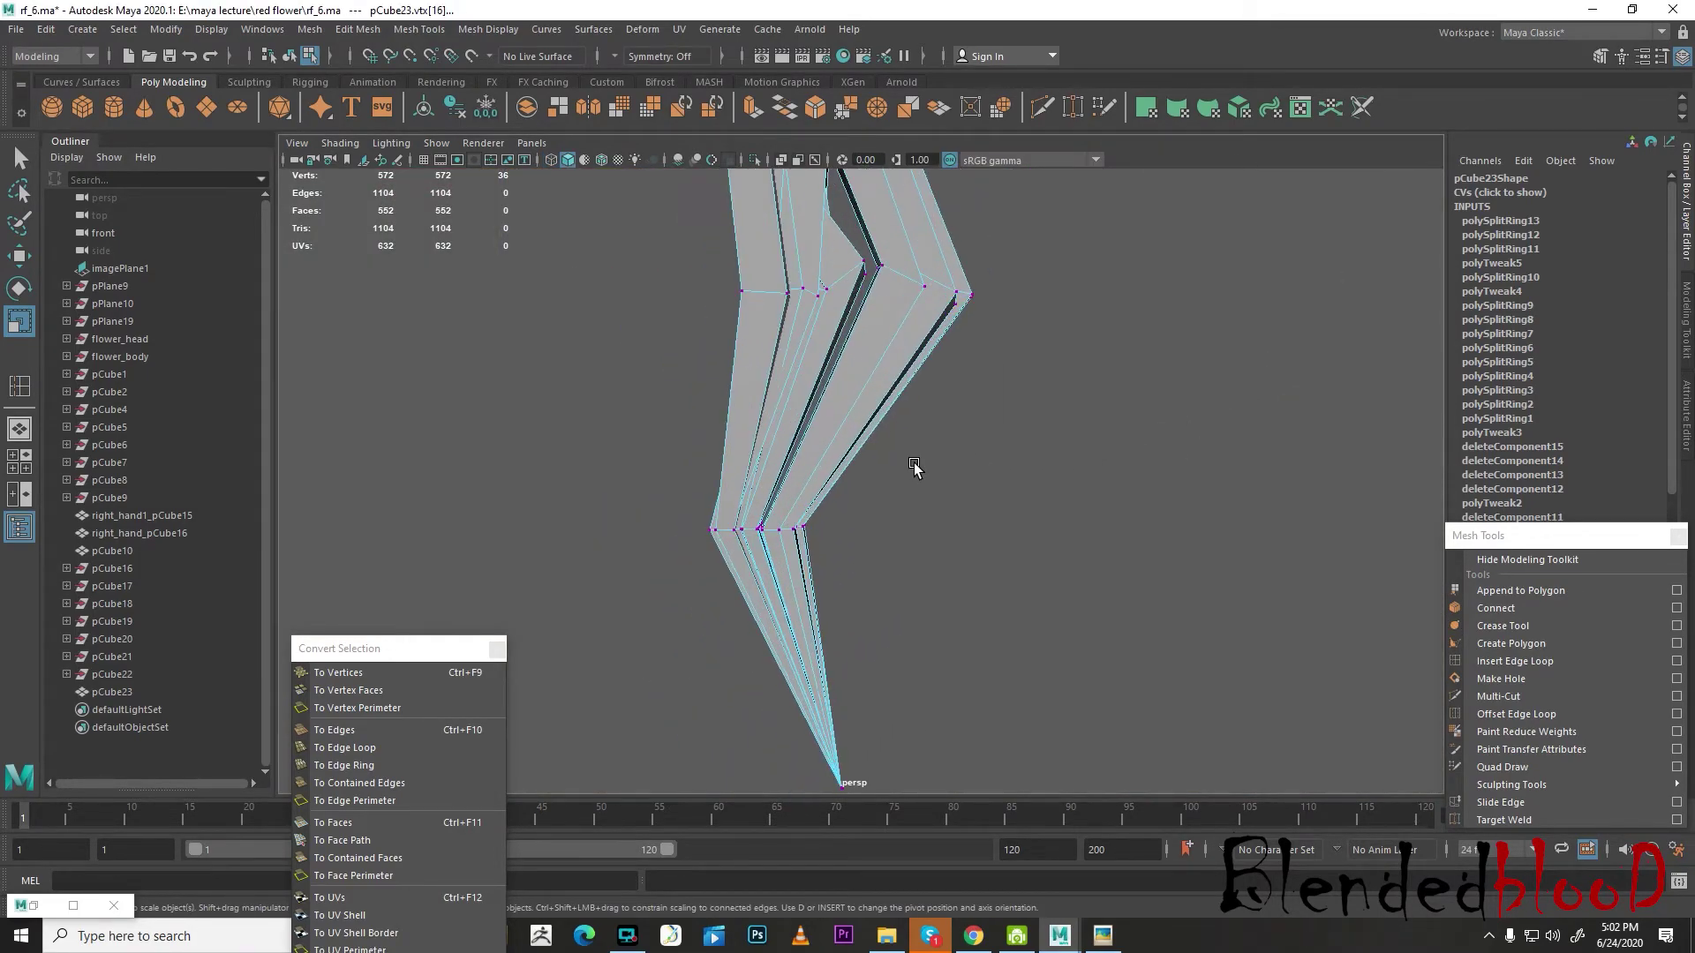
key("w")
right_click_drag(882, 357, 990, 305)
left_click(1011, 339)
scroll(984, 410, "down", 9)
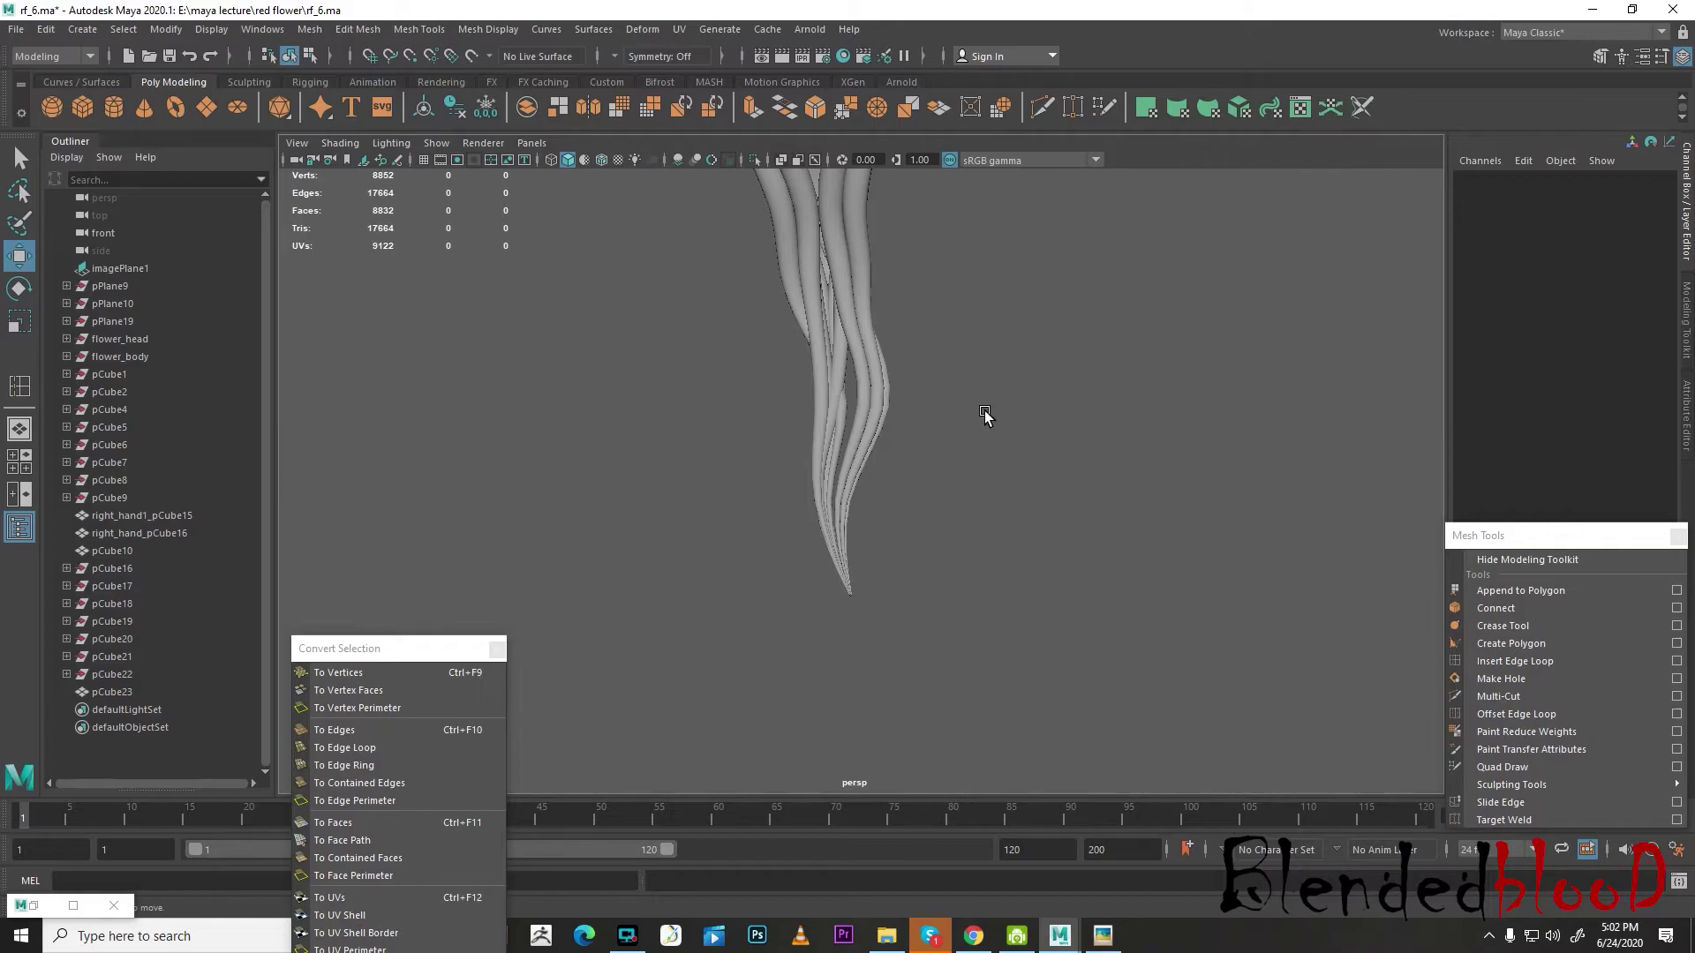
left_click_drag(966, 404, 904, 571, "alt")
- In the front view with smoothing off, select the vertex ring at the bundle's upper bulge and narrow it
left_click(883, 491)
key("space")
key("space")
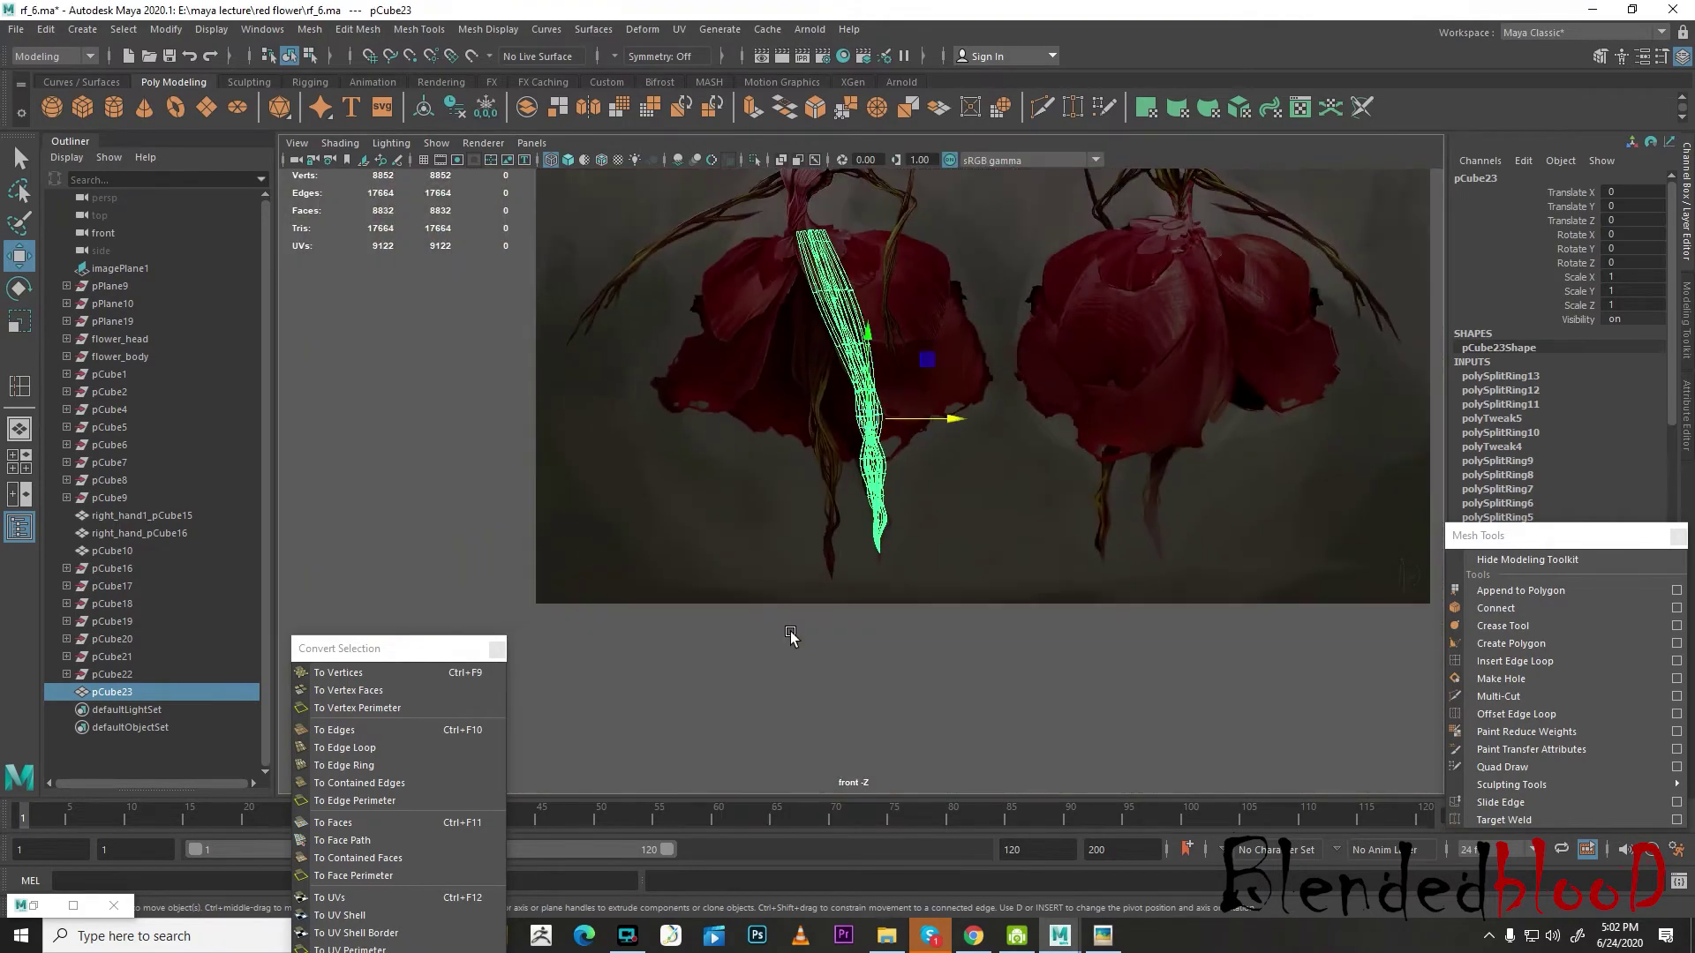
scroll(794, 634, "up", 6)
middle_click_drag(880, 311, 923, 415, "alt")
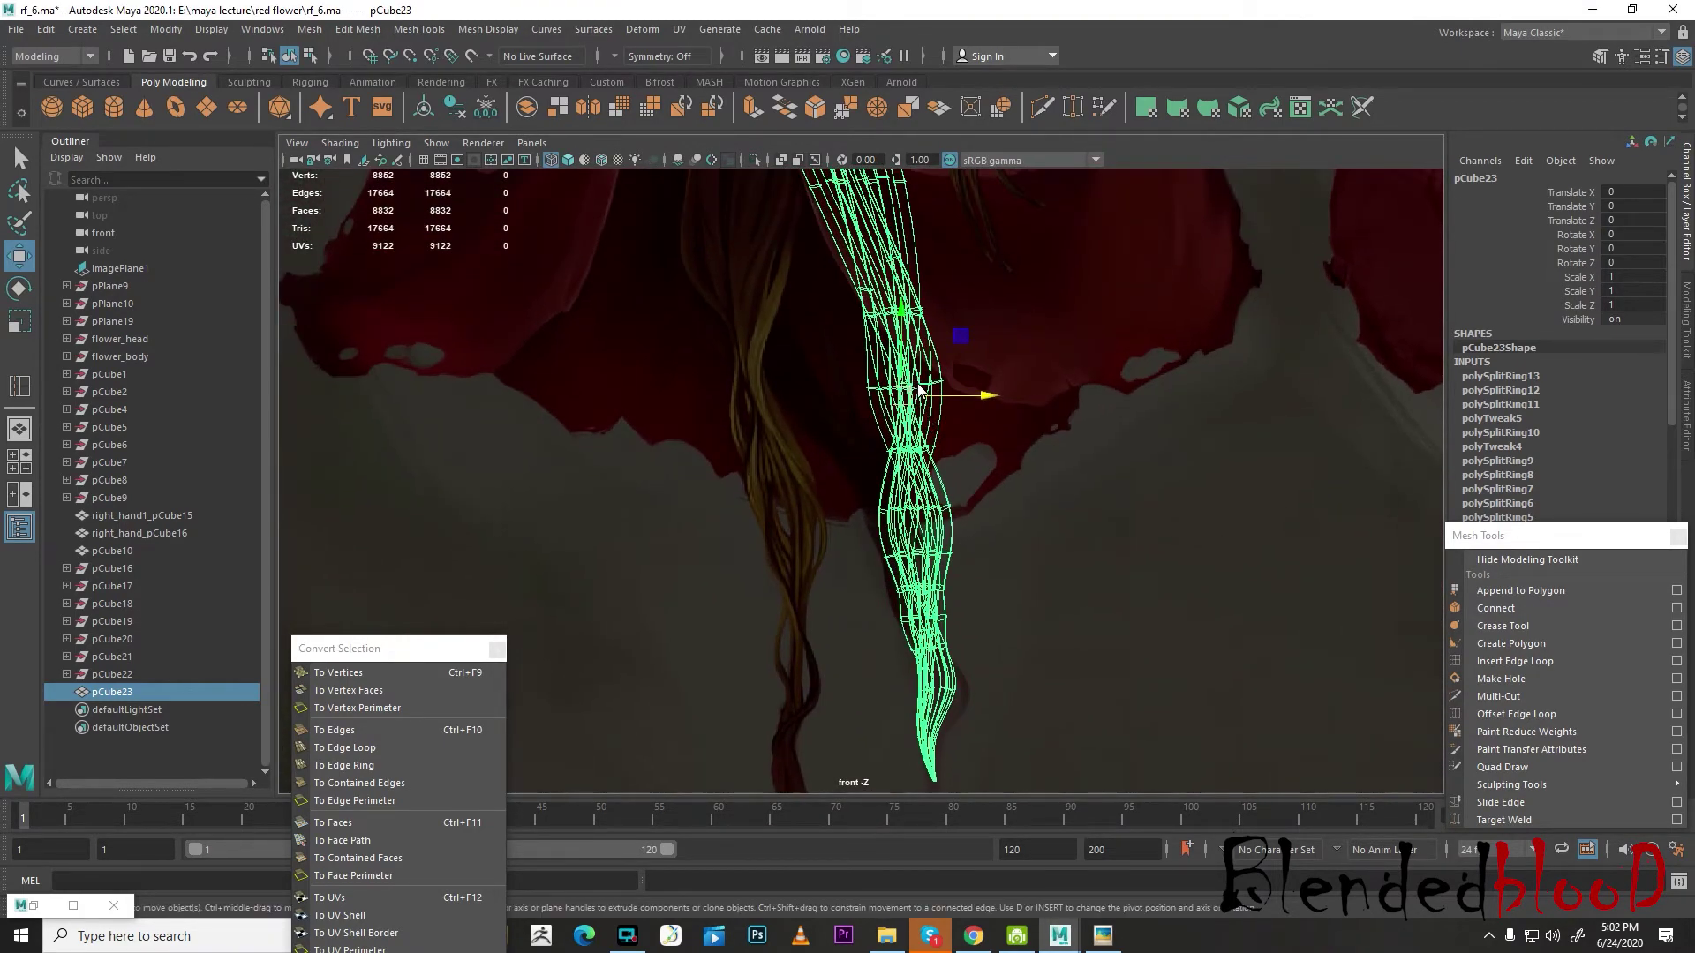
key("F9")
left_click_drag(800, 367, 1015, 403)
key("1")
middle_click_drag(989, 417, 984, 445, "alt")
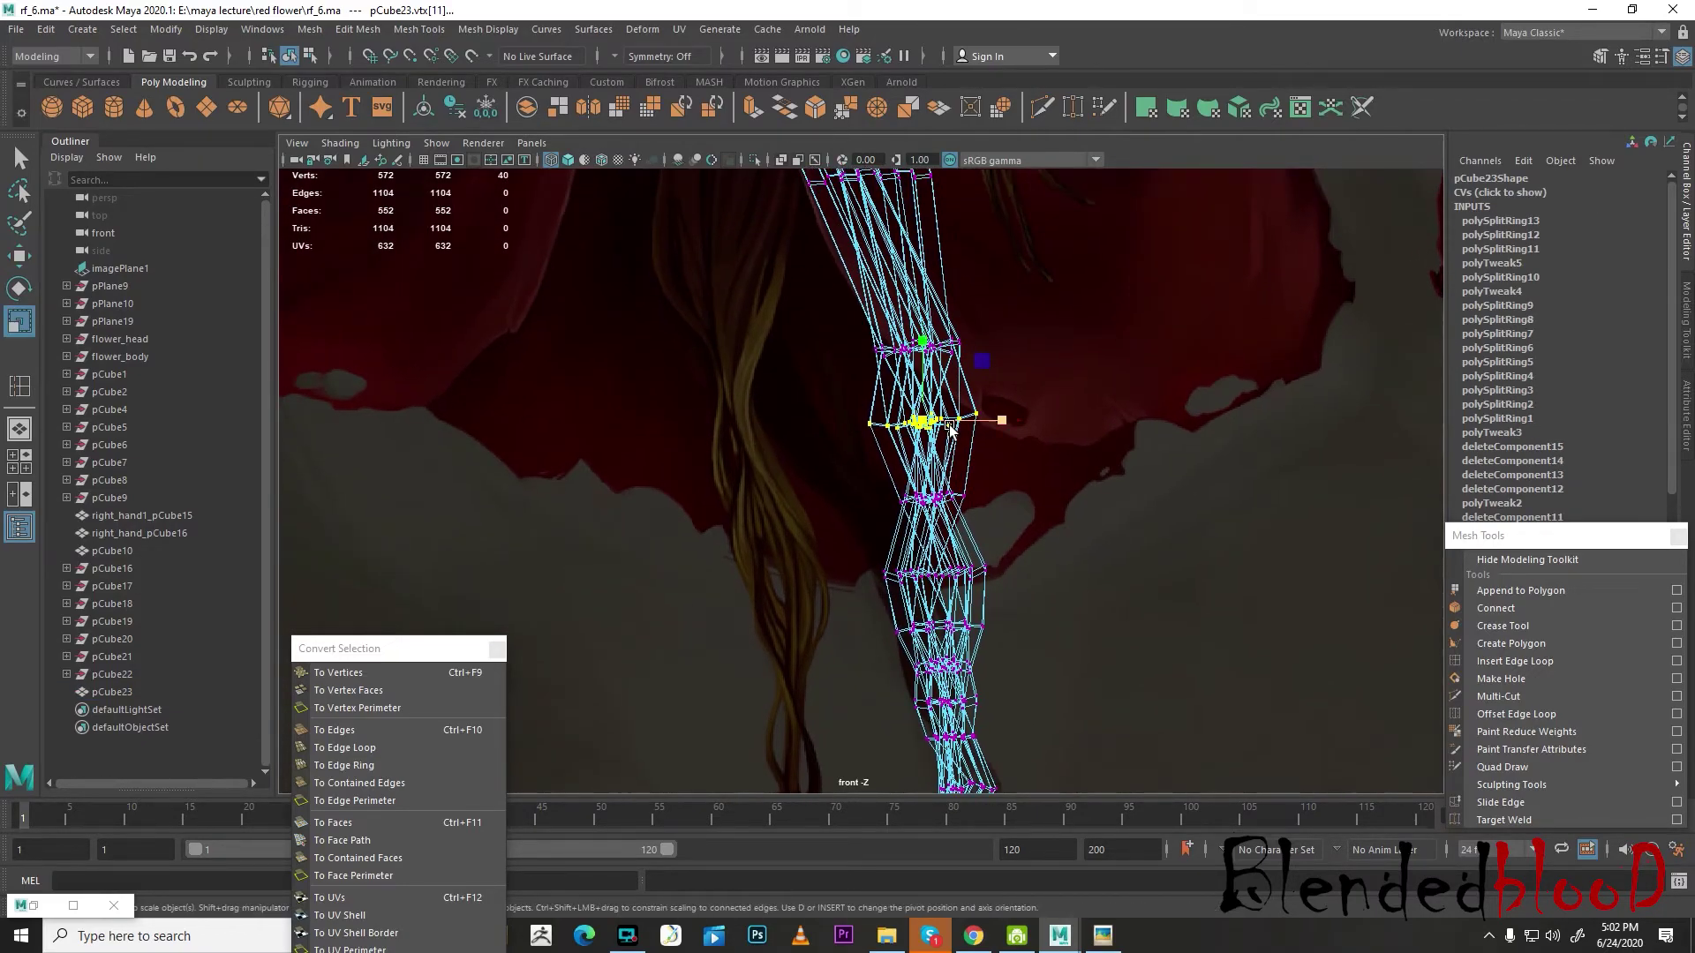
left_click_drag(924, 422, 890, 414)
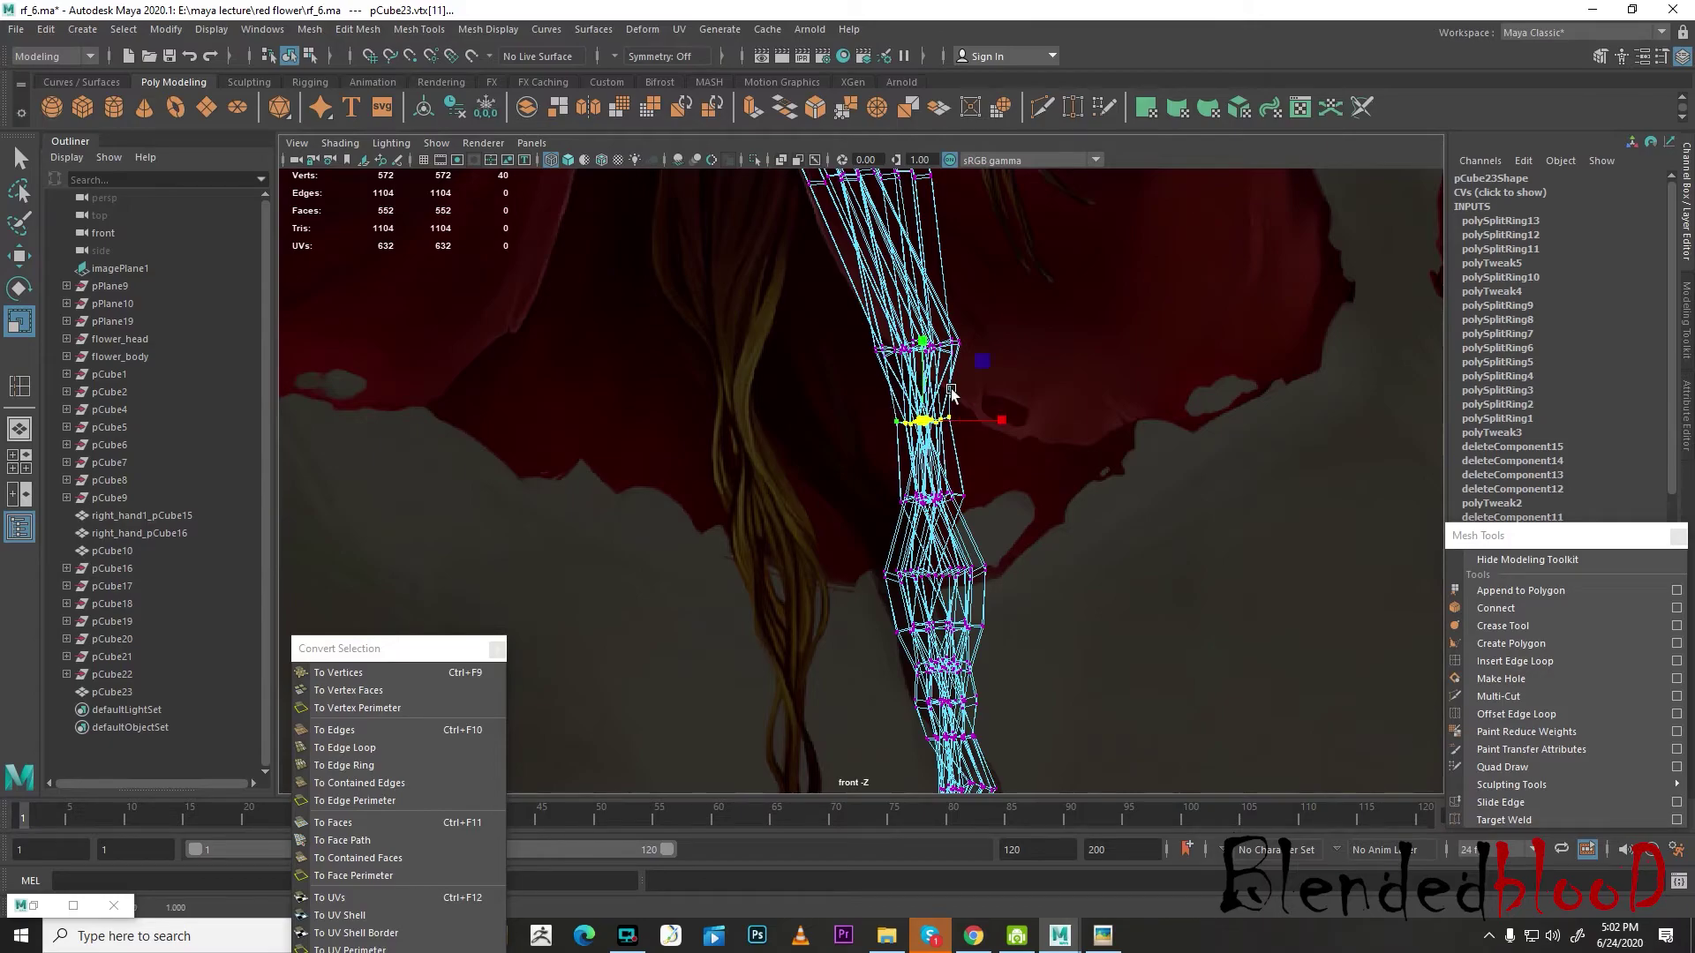
- Preview the bundle smoothed, then flatten and rescale the next vertex ring up with smoothing off
middle_click_drag(951, 393, 965, 505, "alt")
key("w")
key("3")
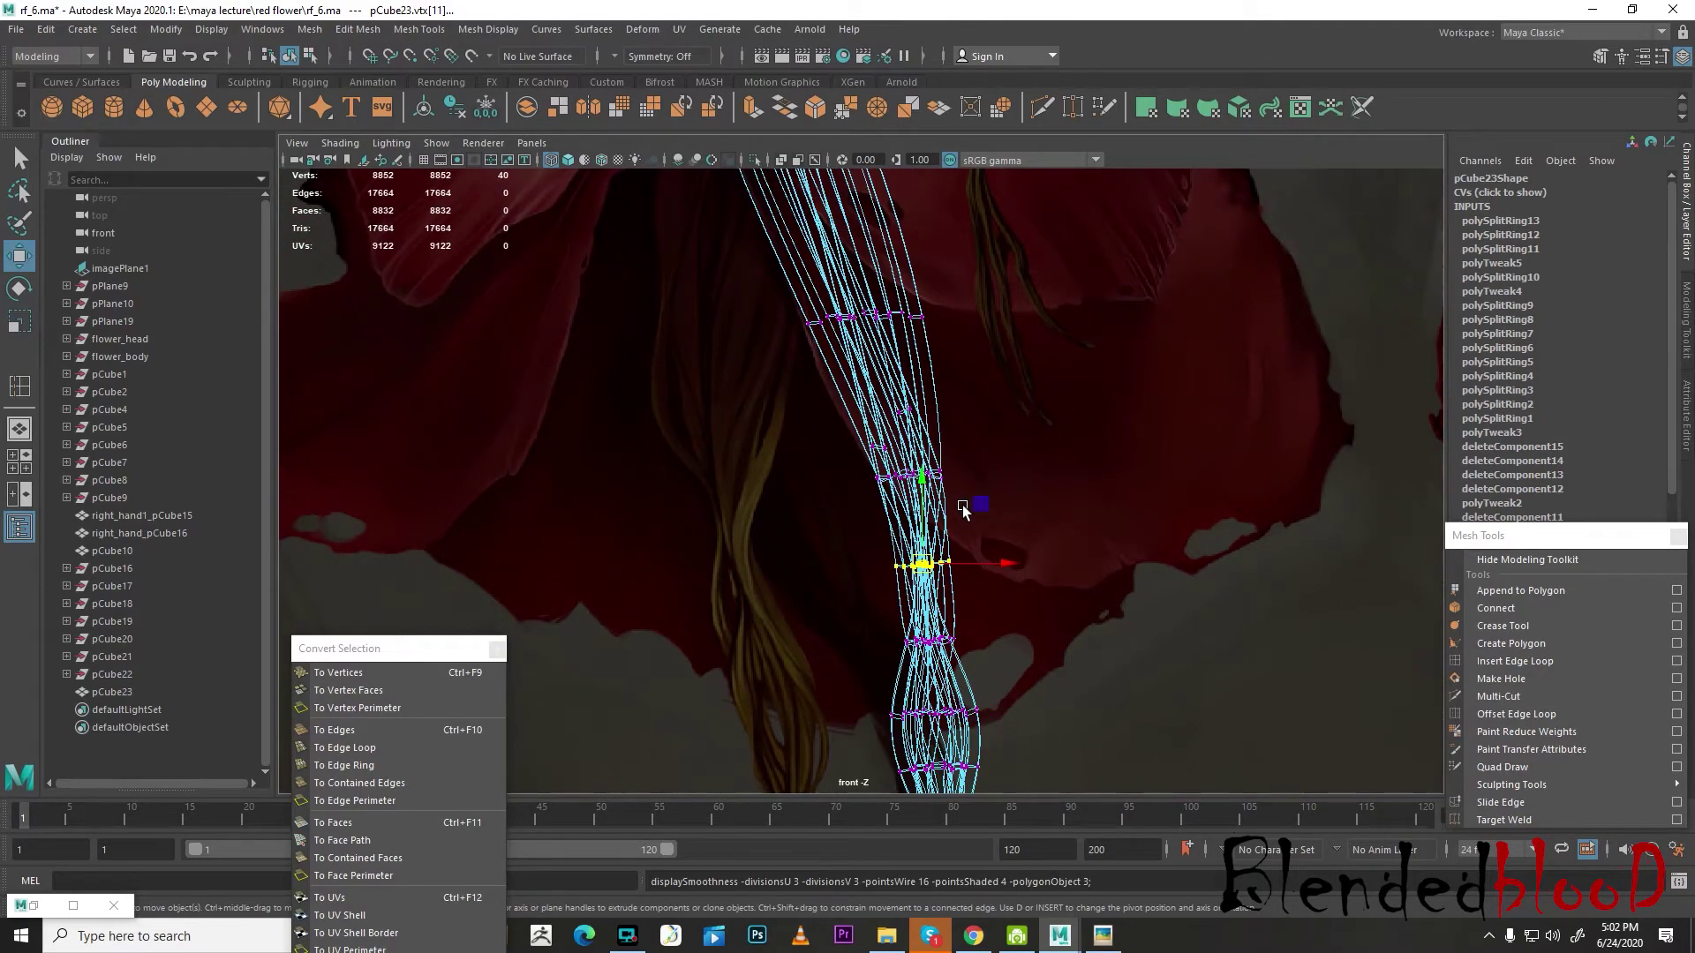
key("1")
left_click_drag(822, 427, 940, 516)
key("r")
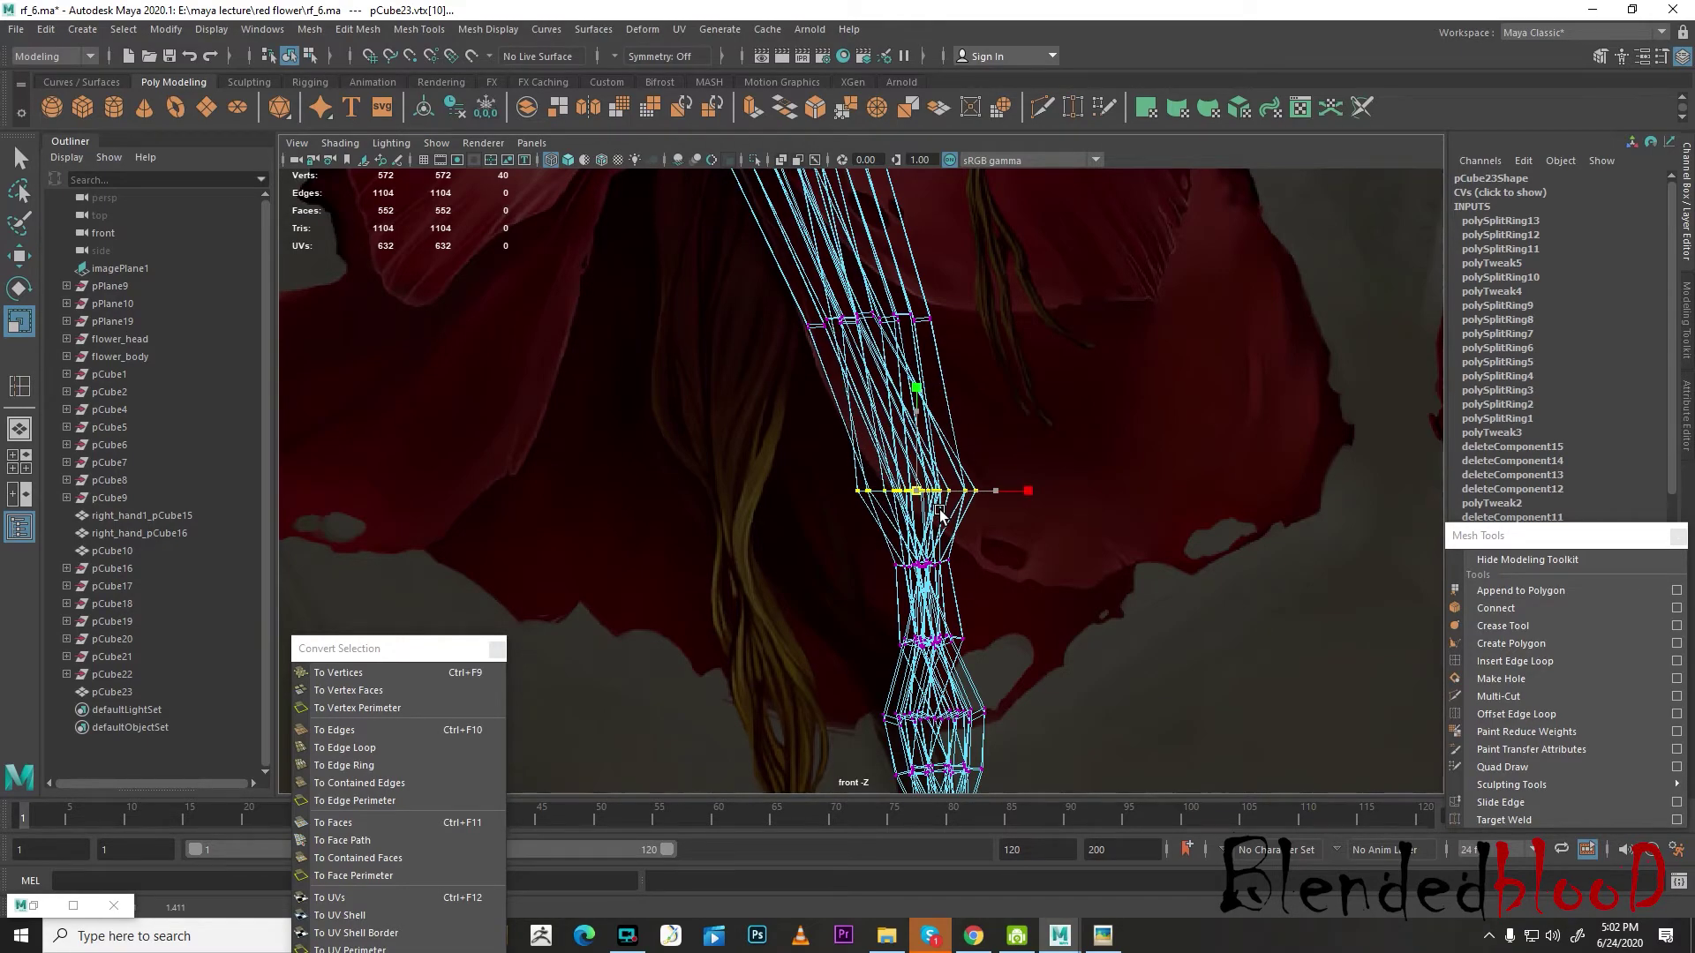
key("w")
scroll(858, 406, "down", 5)
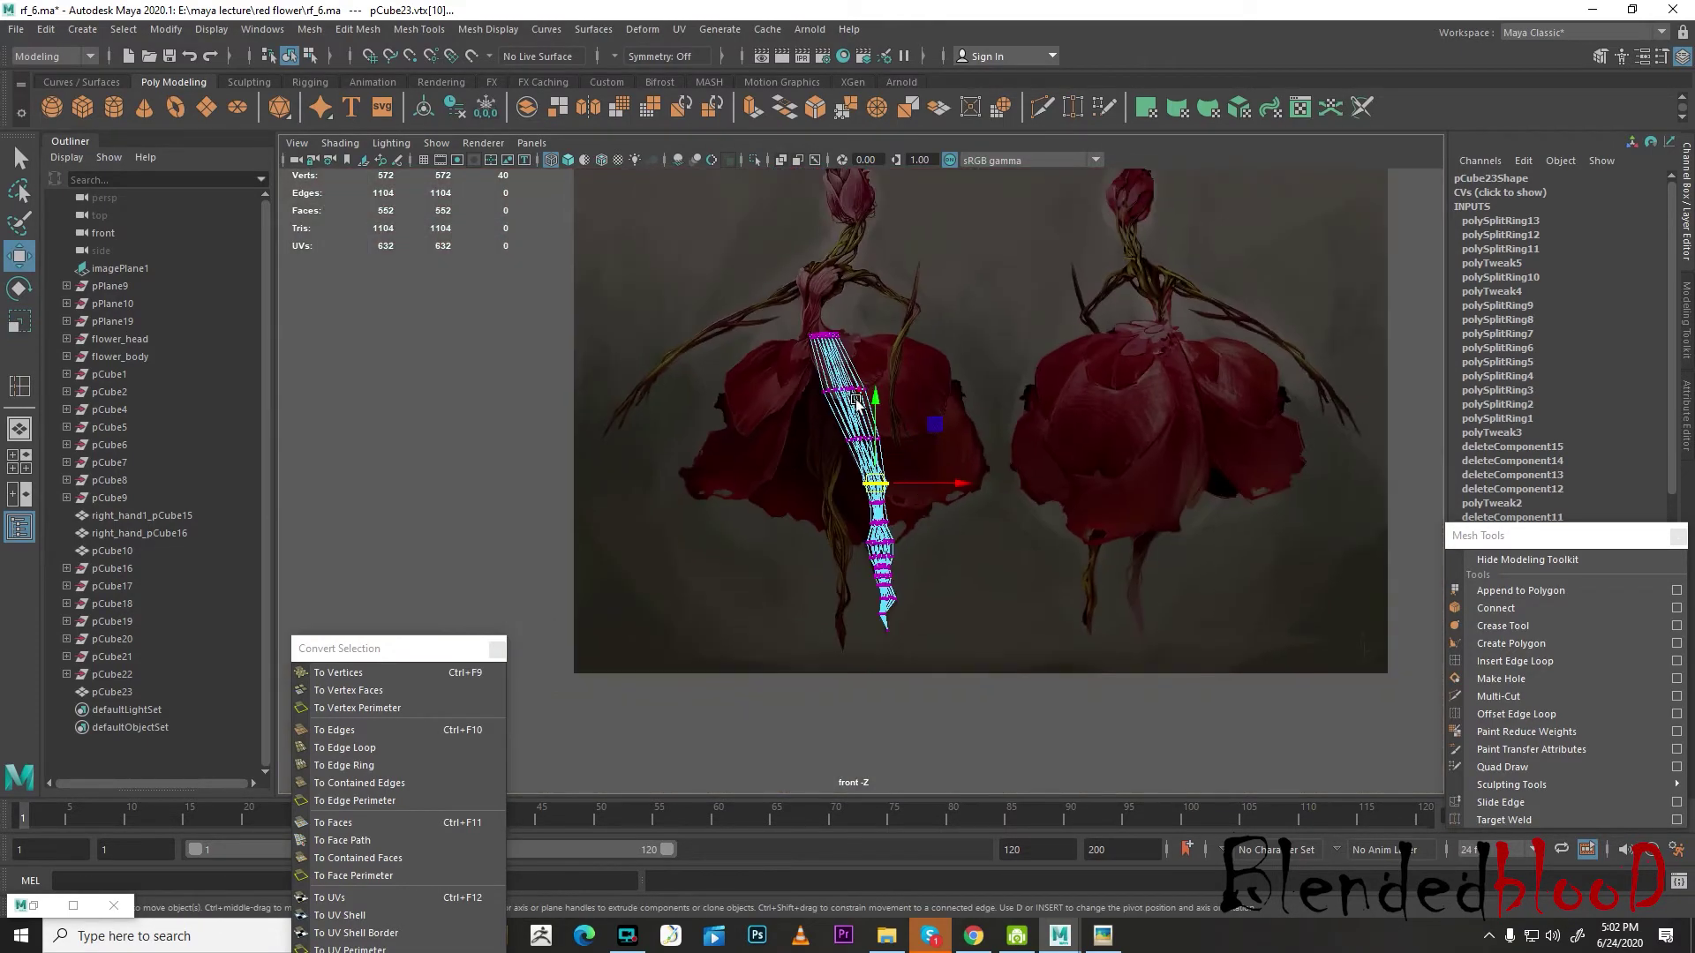
scroll(858, 406, "up", 3)
- In object mode, move the whole strand bundle to Translate X -1.08 and Translate Y 0.012
right_click_drag(843, 388, 923, 379)
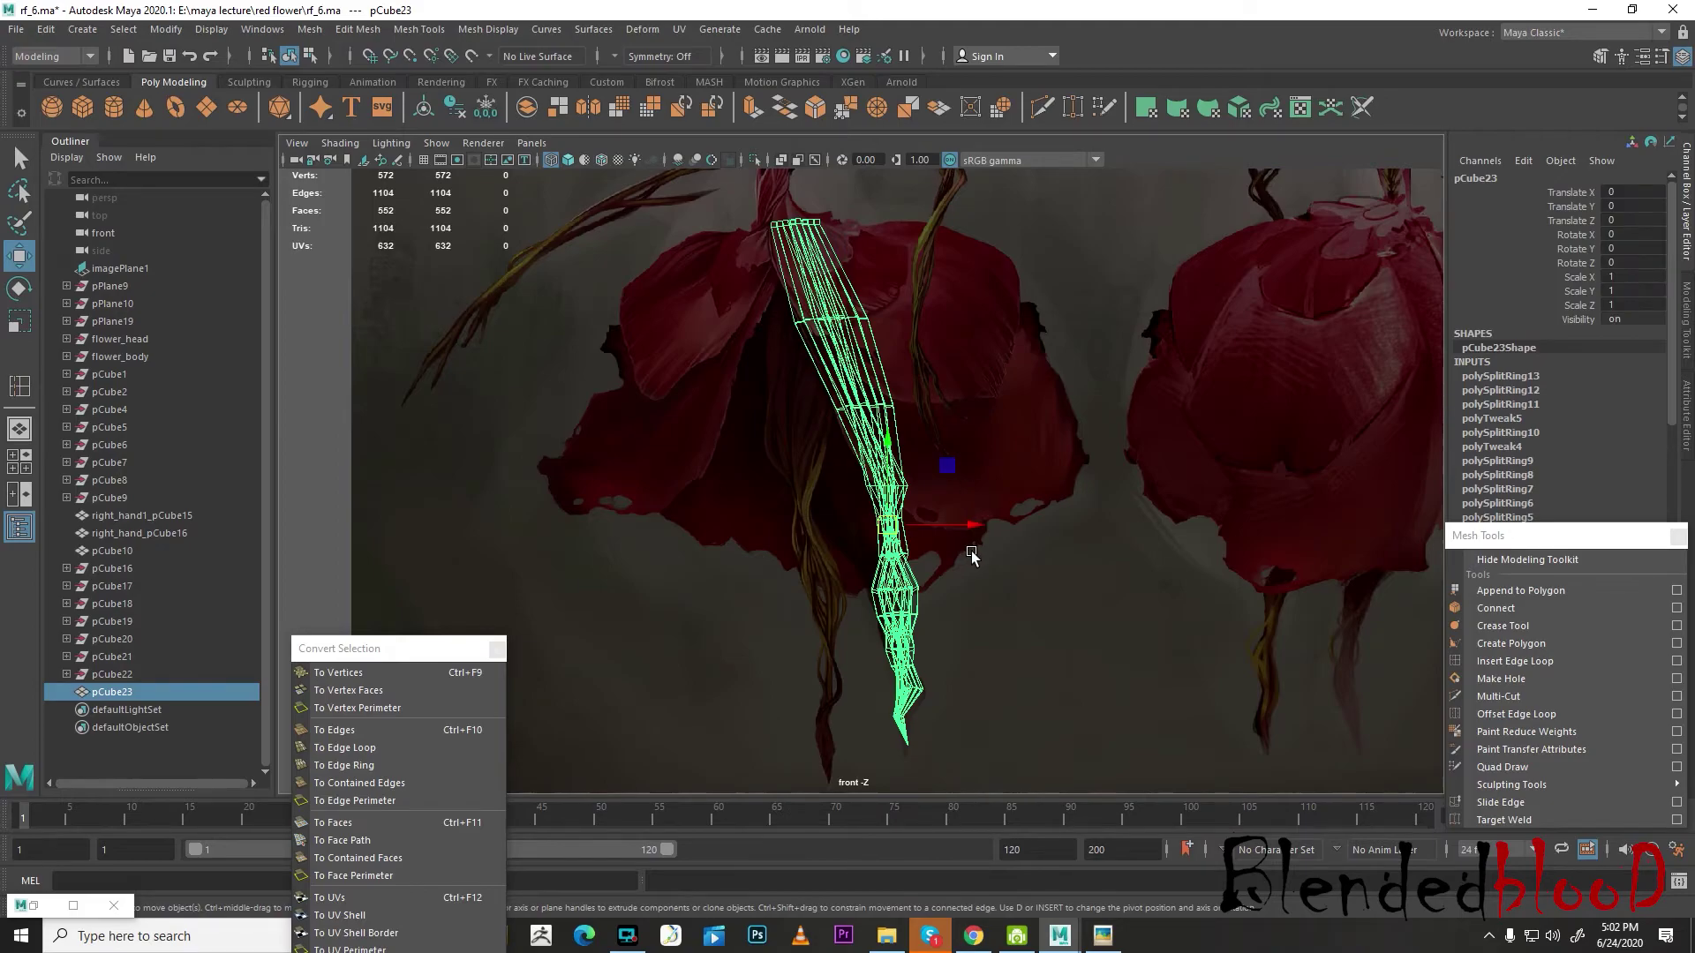
scroll(971, 556, "up", 2)
left_click_drag(982, 461, 926, 460)
mouse_move(838, 375)
left_mouse_down()
mouse_move(838, 399)
mouse_move(844, 376)
left_mouse_up()
- In vertex mode, select the tip point with the last ring above it and lower them toward the reference root's tip
scroll(874, 414, "up", 4)
right_click(881, 412)
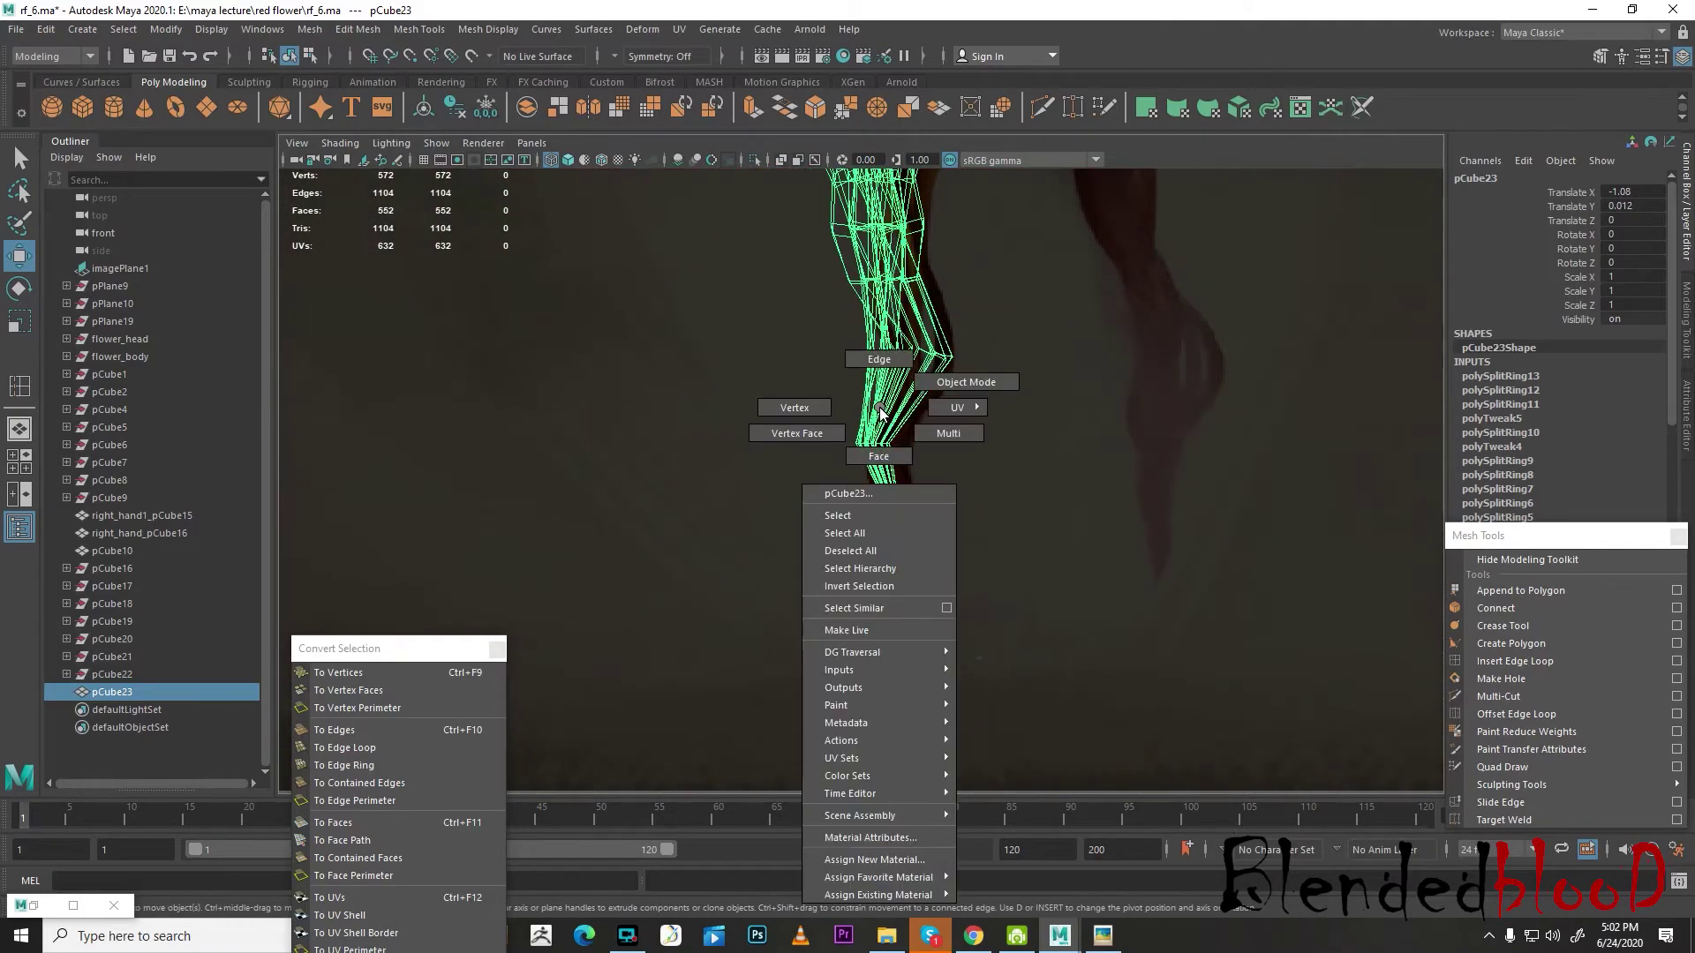
left_click(795, 407)
left_click_drag(885, 466, 944, 574)
- Select the vertex ring at the bundle's lower bend, flatten it and tilt it slightly to follow the reference root
left_click_drag(836, 322, 993, 393)
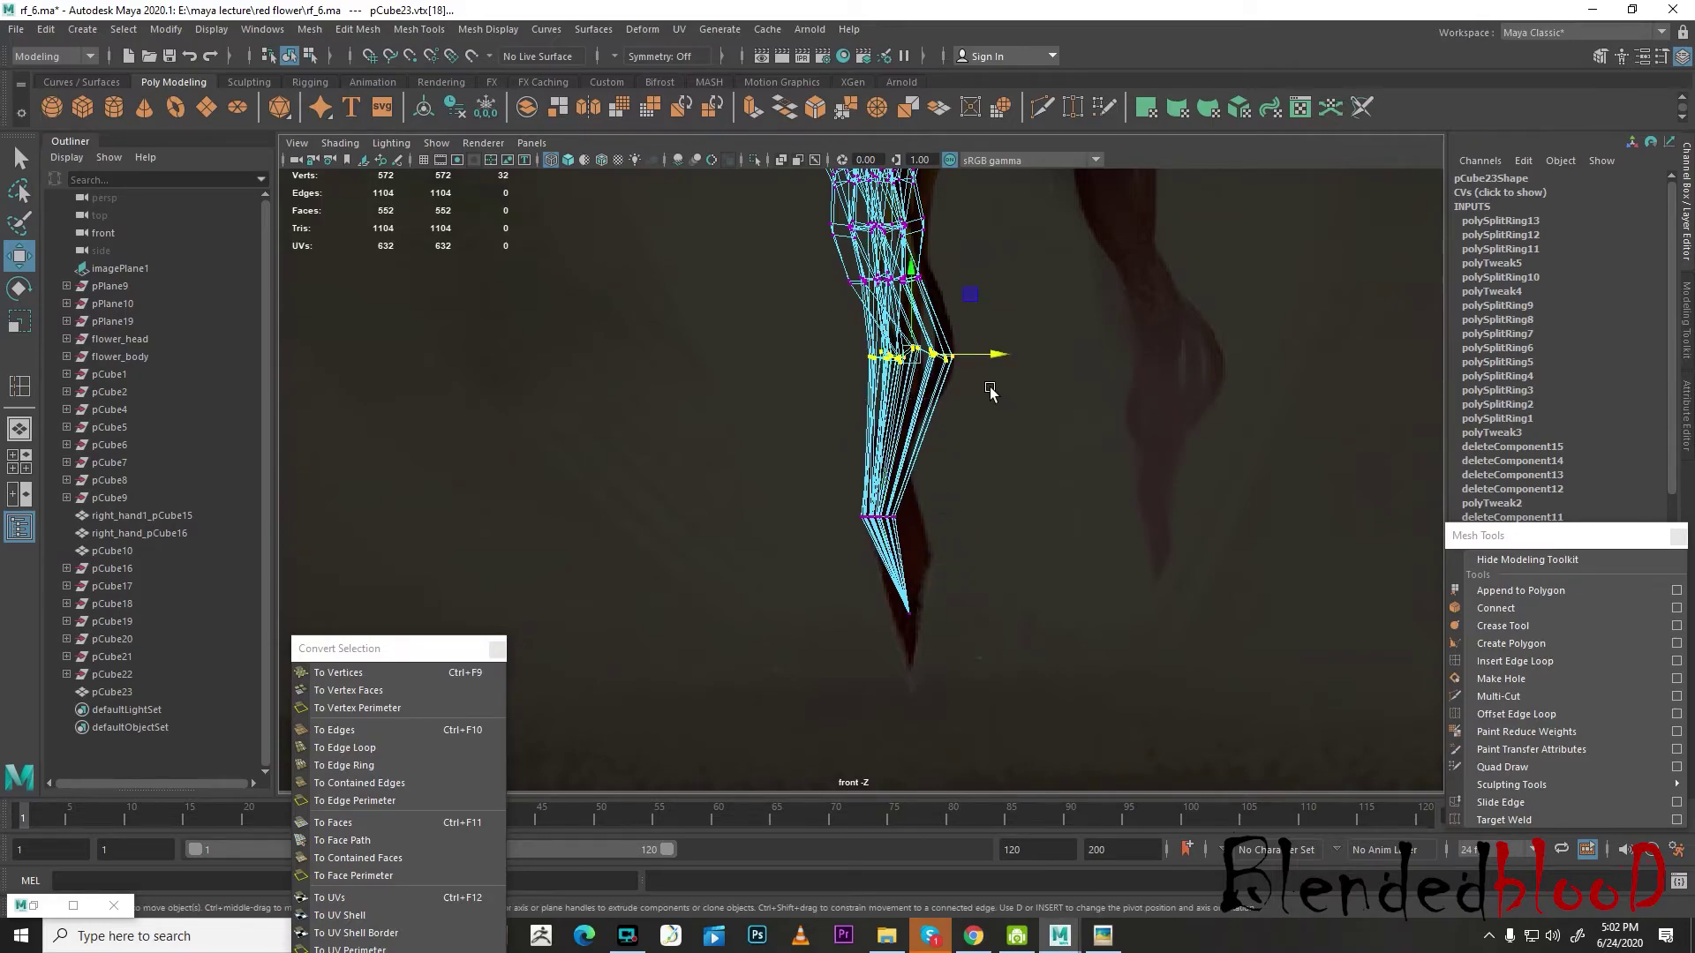
key("e")
key("r")
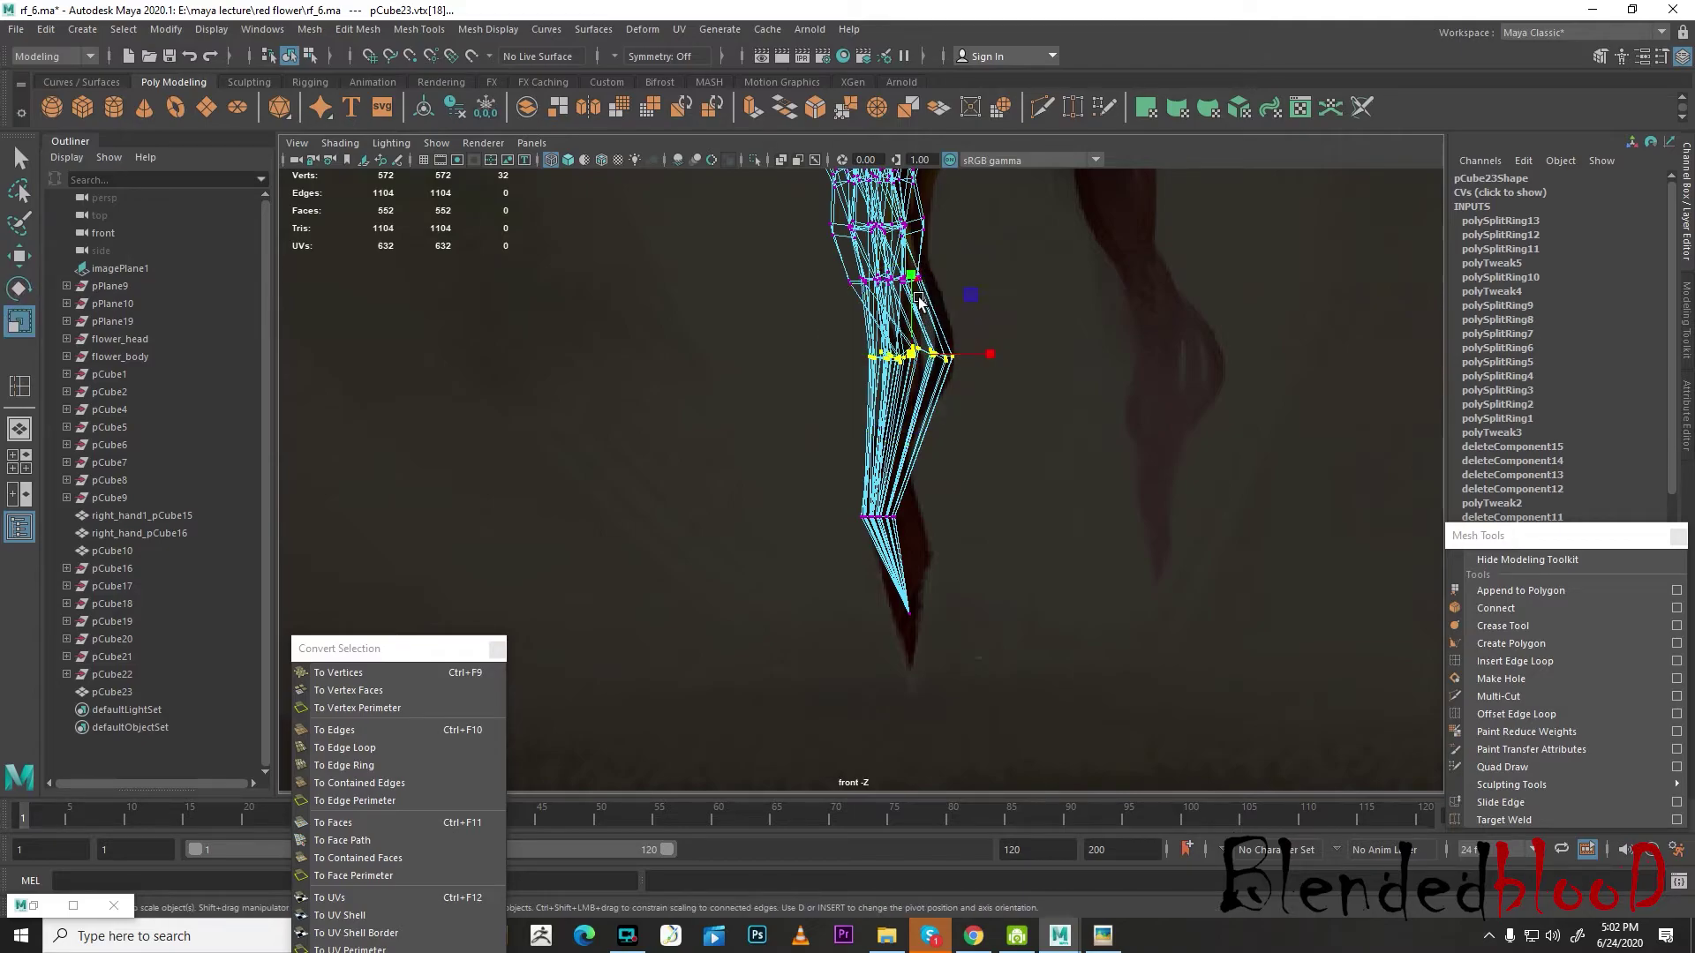
key("e")
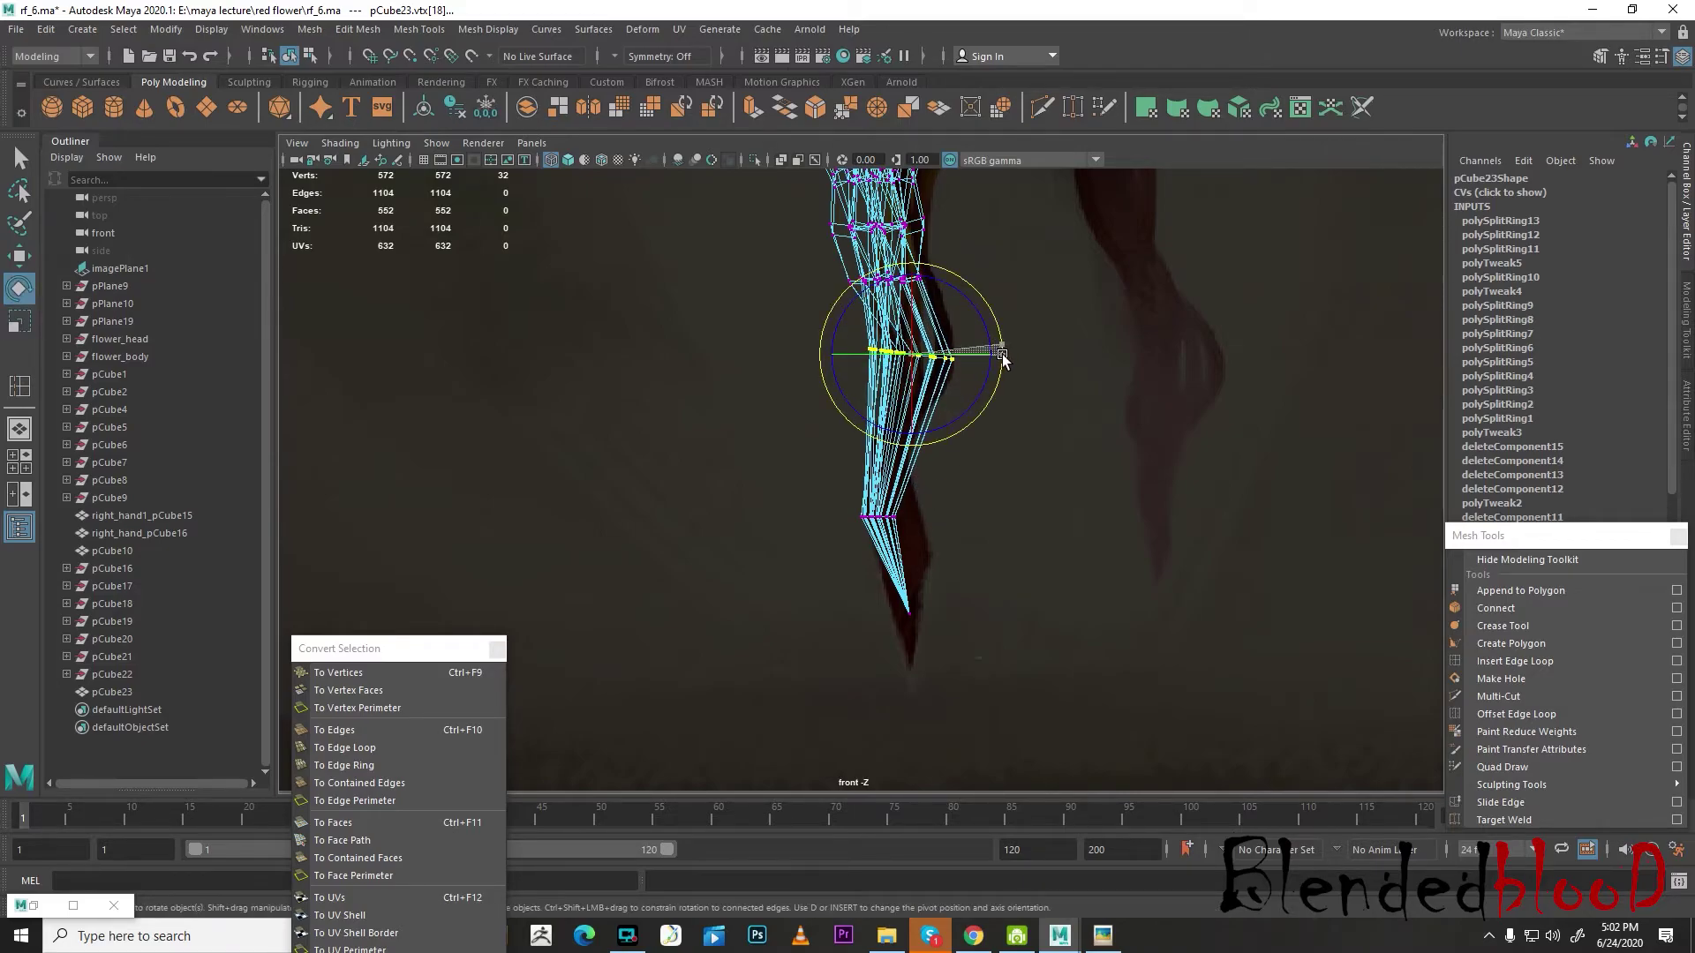
key("w")
- Widen the last ring above the tip, shift it onto the reference root, and lower the tip point to the reference's end
left_click_drag(950, 558, 903, 512)
key("r")
key("w")
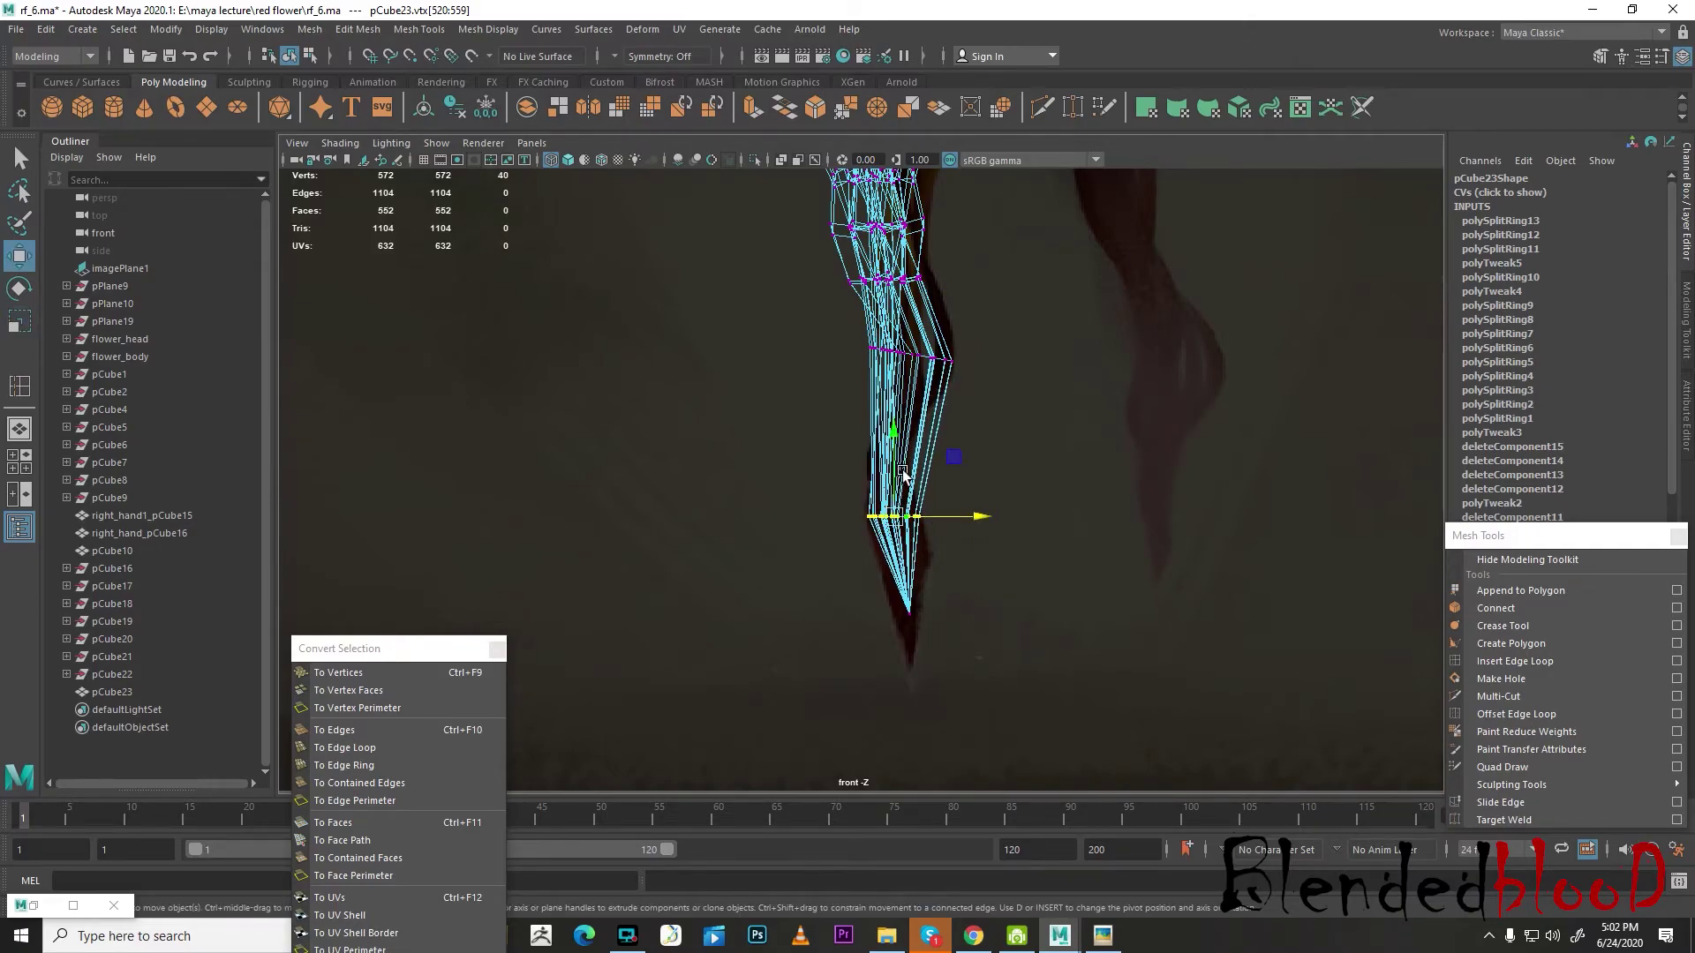
left_click_drag(893, 448, 893, 453)
left_click_drag(895, 587, 911, 625)
- Select the last ring above the tip again and tilt it to match the root's direction
left_click_drag(851, 500, 961, 572)
key("r")
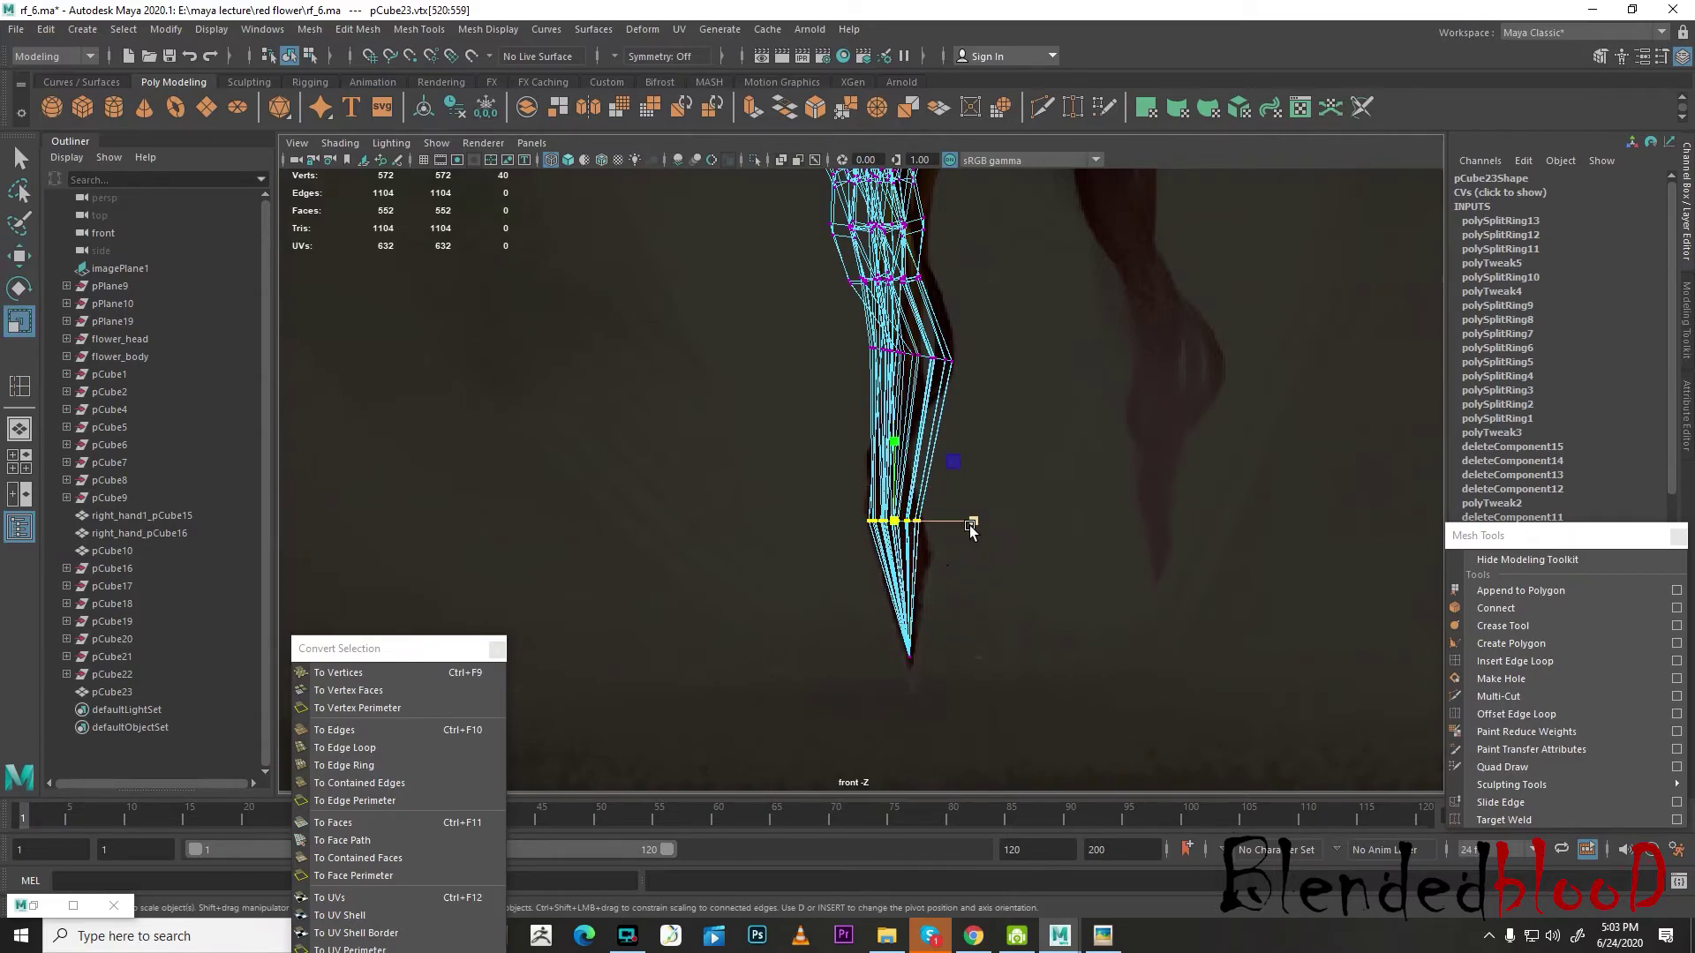
key("e")
left_click_drag(981, 505, 985, 532)
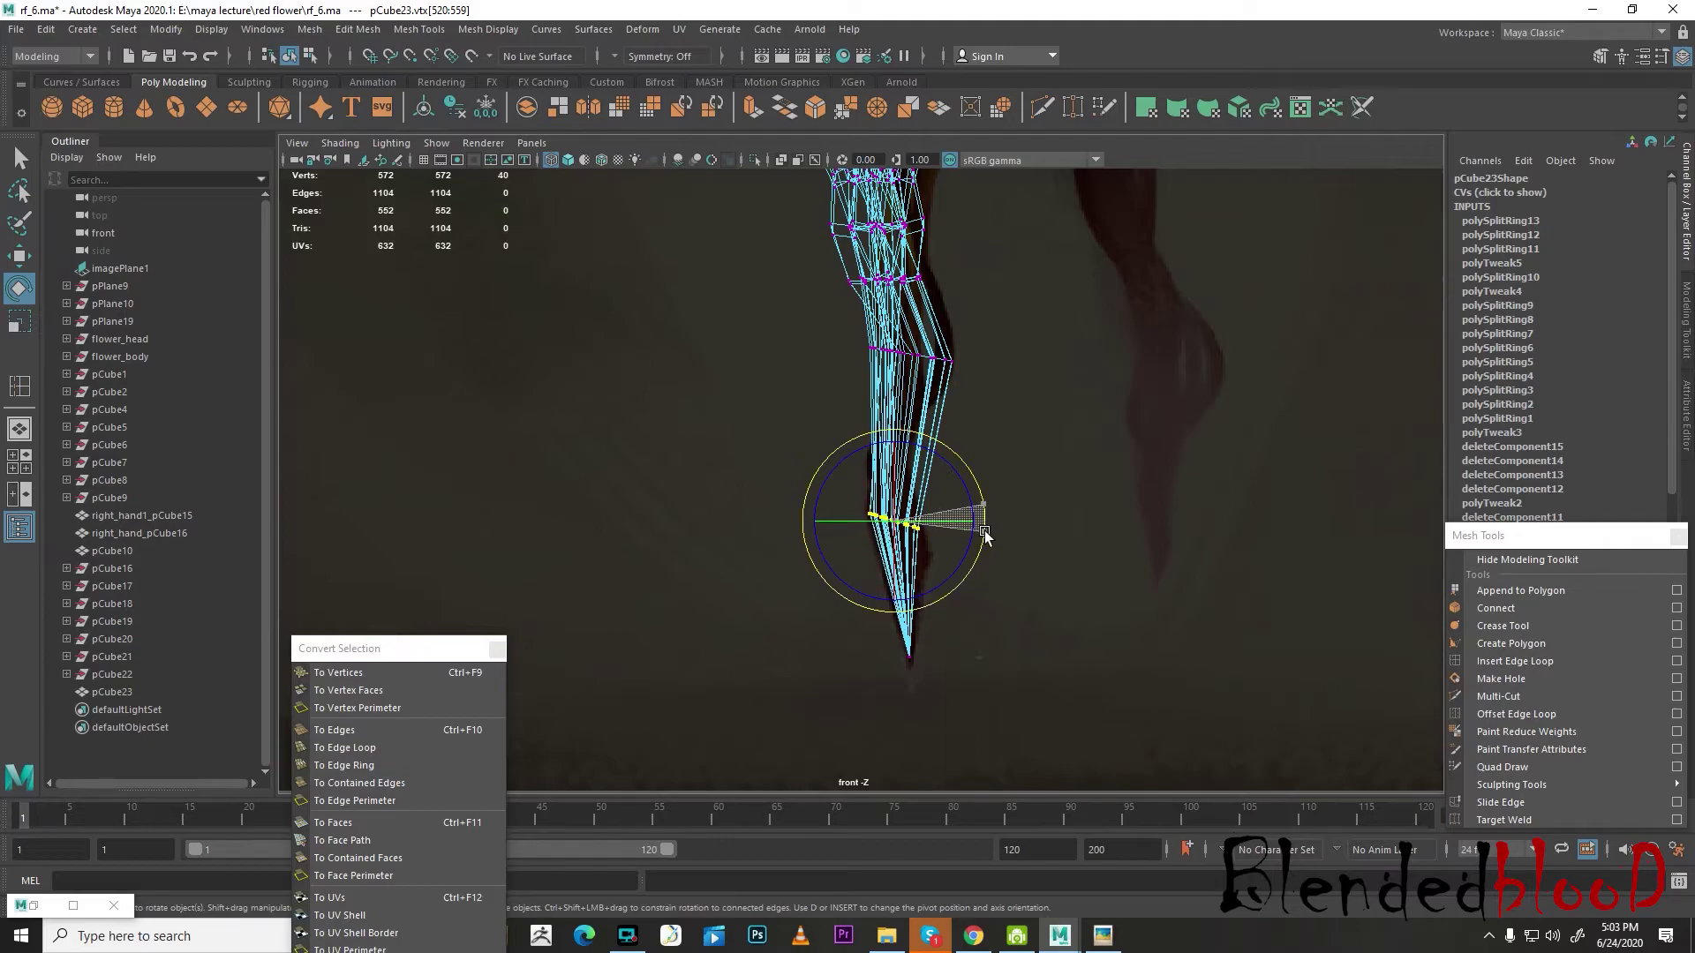
key("w")
scroll(1031, 463, "up", 5)
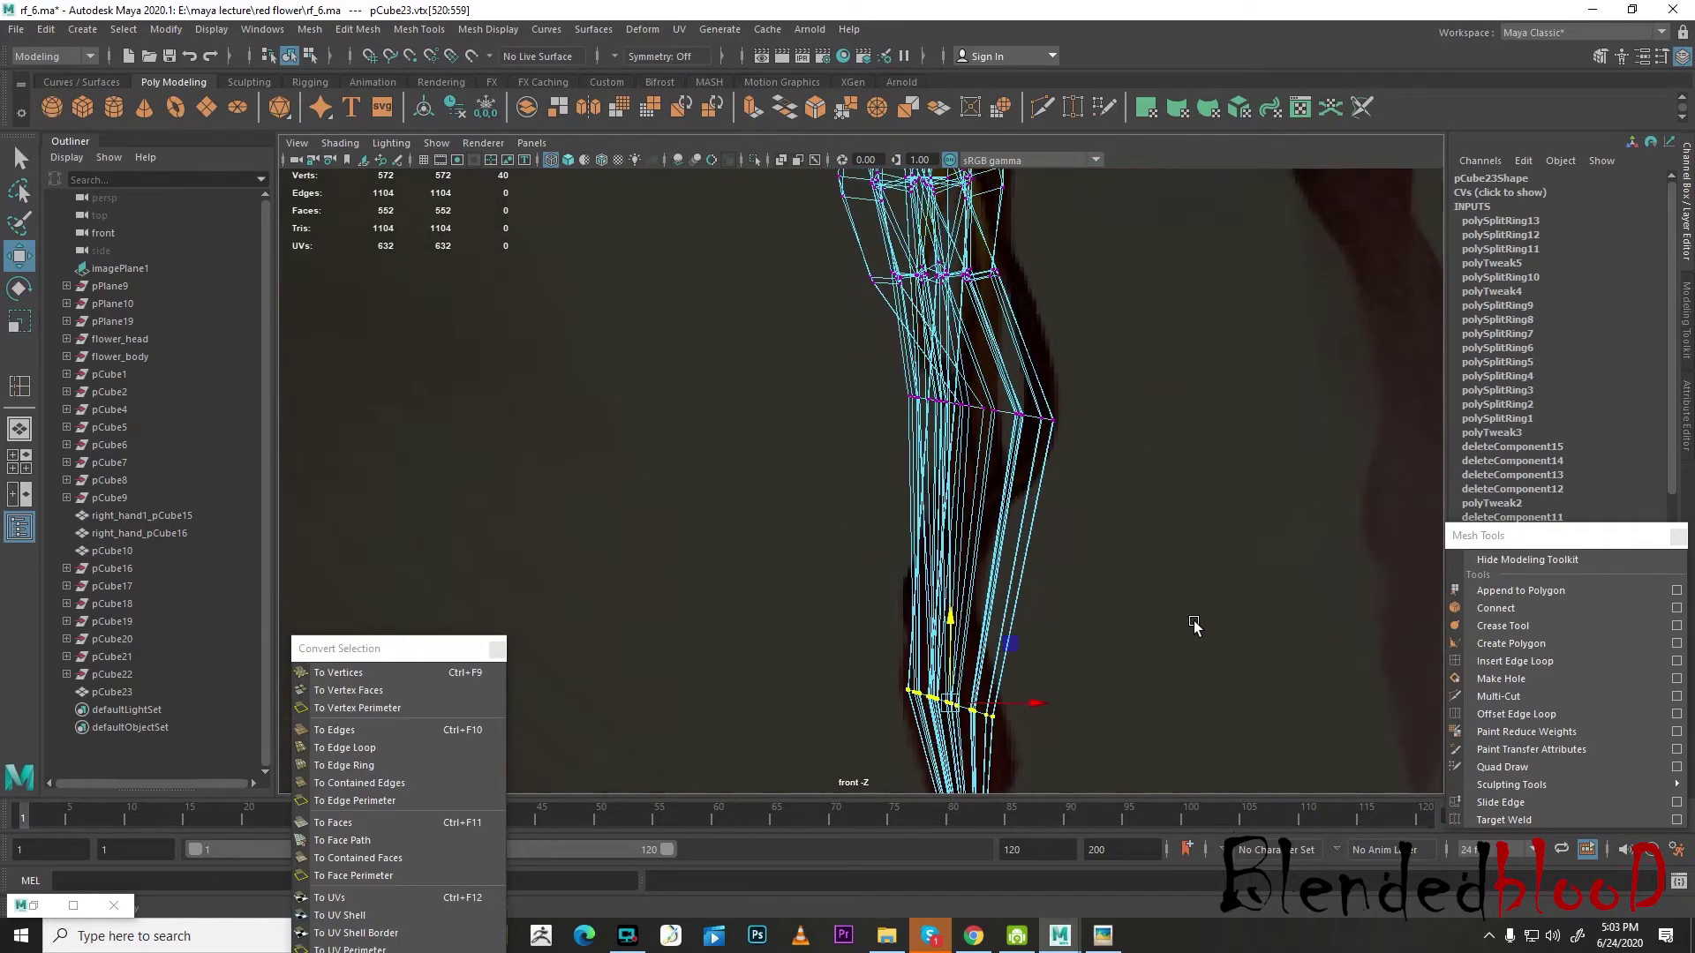
- Select all the vertex rings above the bundle's narrow neck and rotate them together clockwise in the front view
scroll(1031, 463, "down", 3)
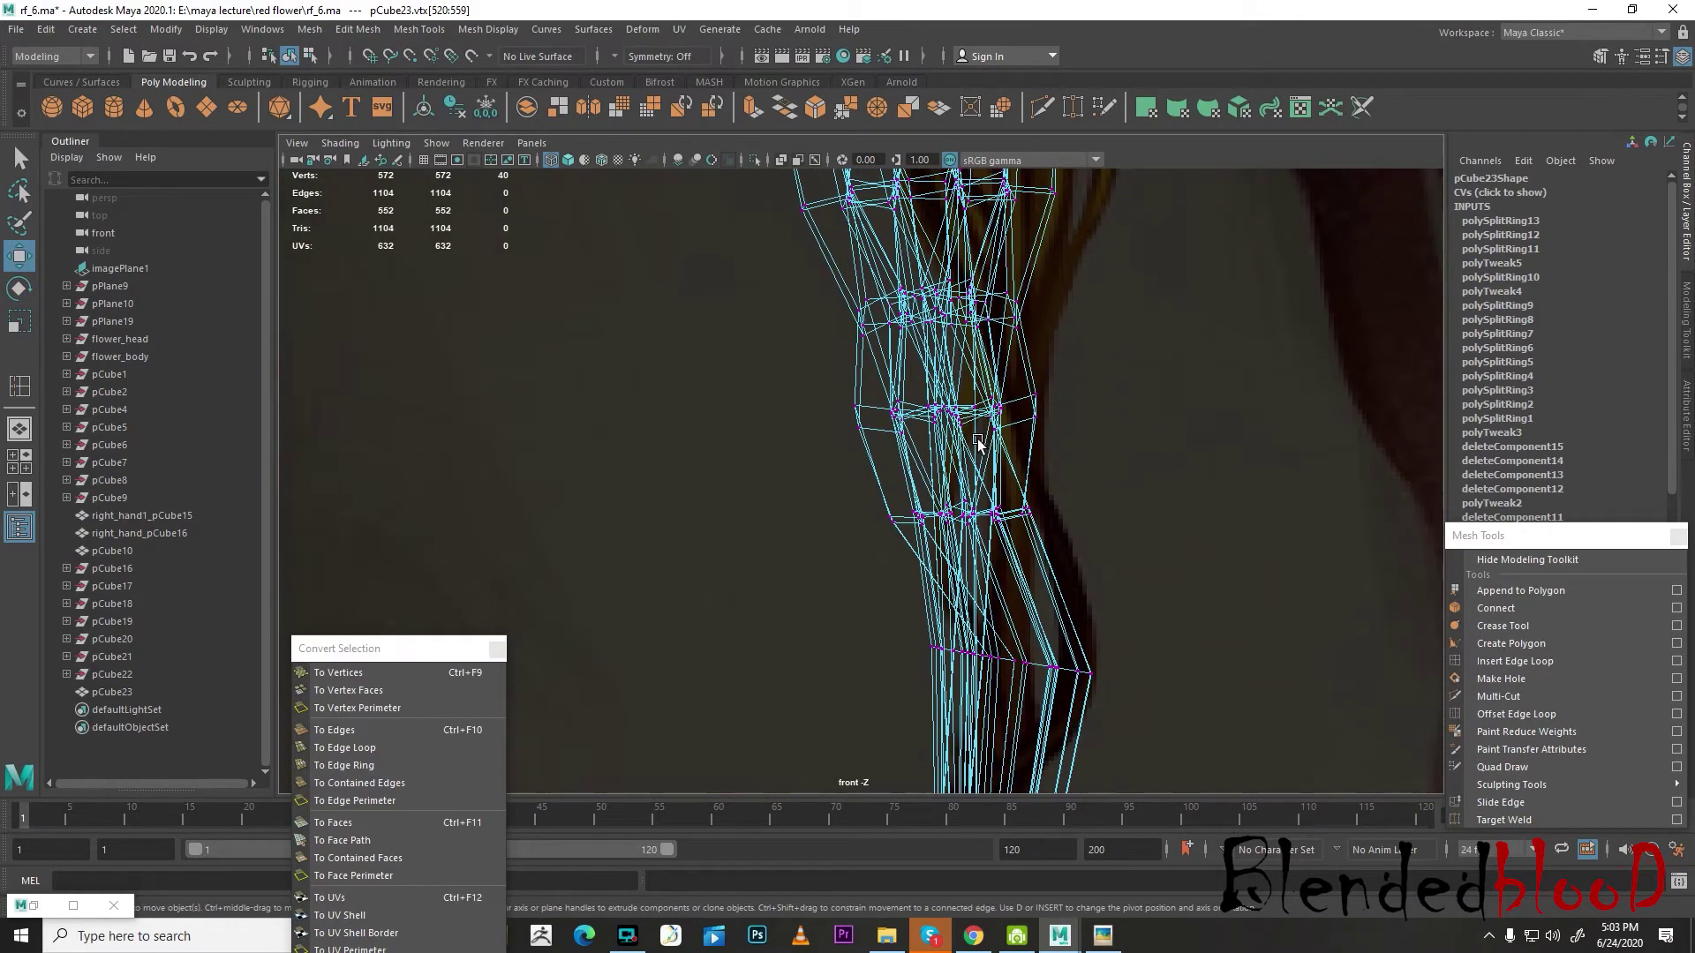
middle_click_drag(976, 443, 977, 567, "alt")
left_click_drag(1031, 530, 1064, 544)
scroll(1042, 556, "down", 6)
scroll(1040, 557, "up", 8)
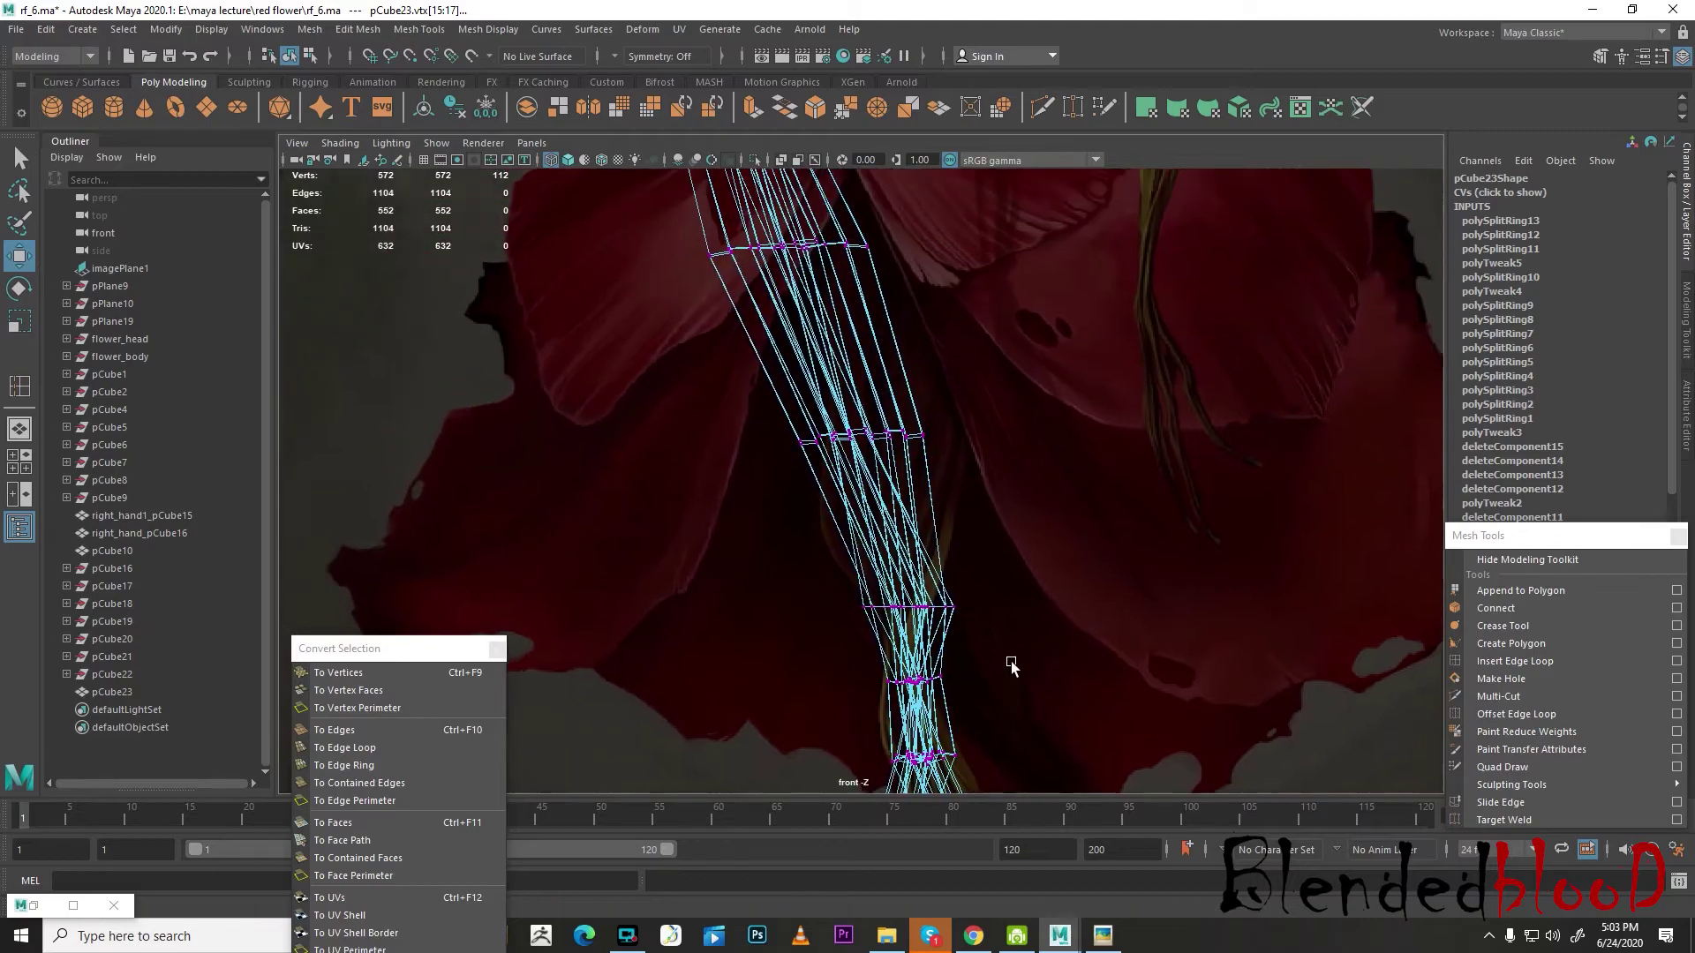
scroll(1006, 653, "down", 6)
scroll(958, 676, "up", 5)
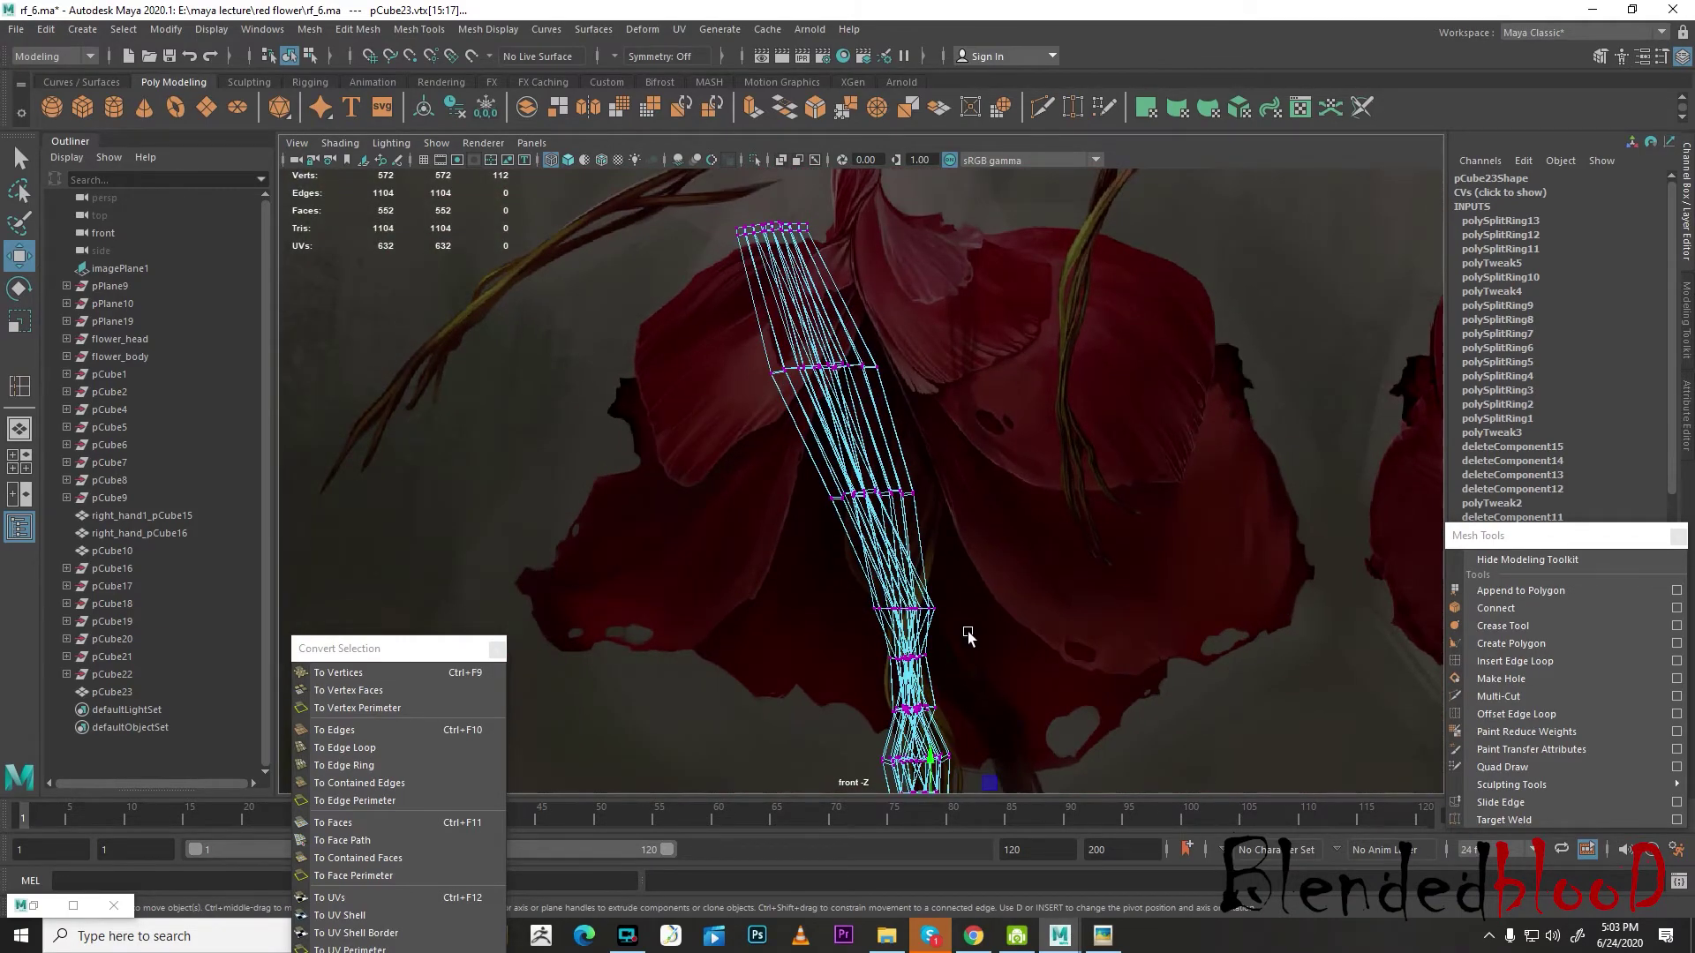
middle_click_drag(937, 542, 922, 620, "alt")
left_click_drag(835, 521, 980, 657)
key("e")
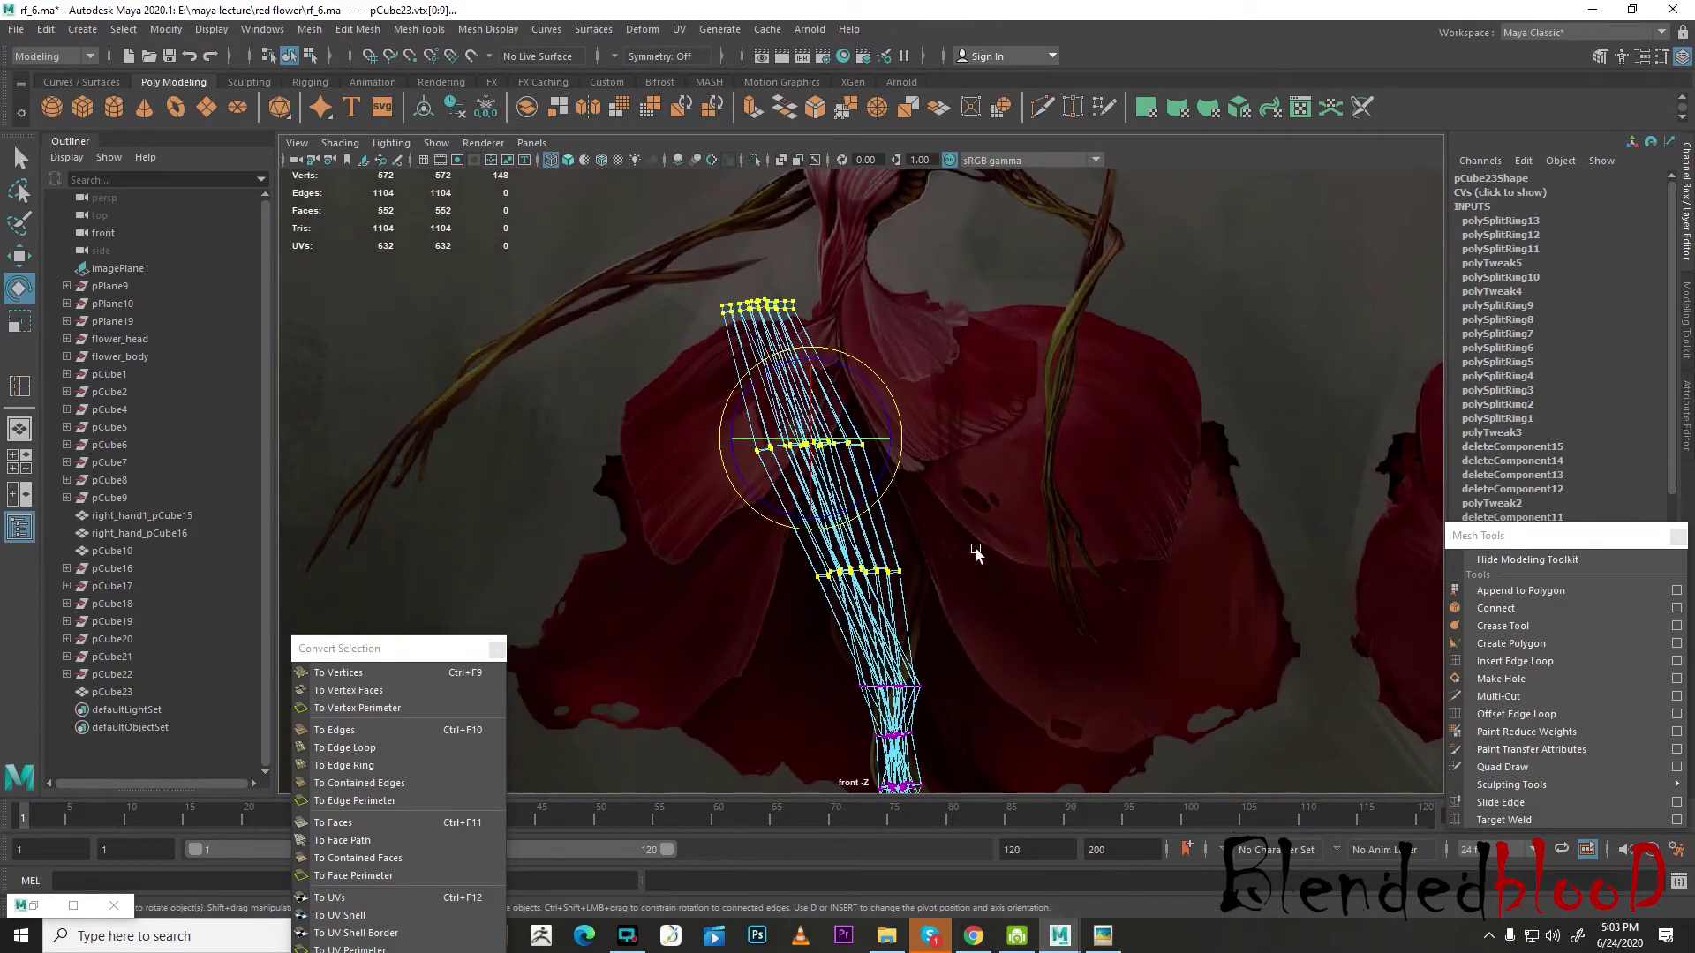
left_click_drag(900, 438, 920, 494)
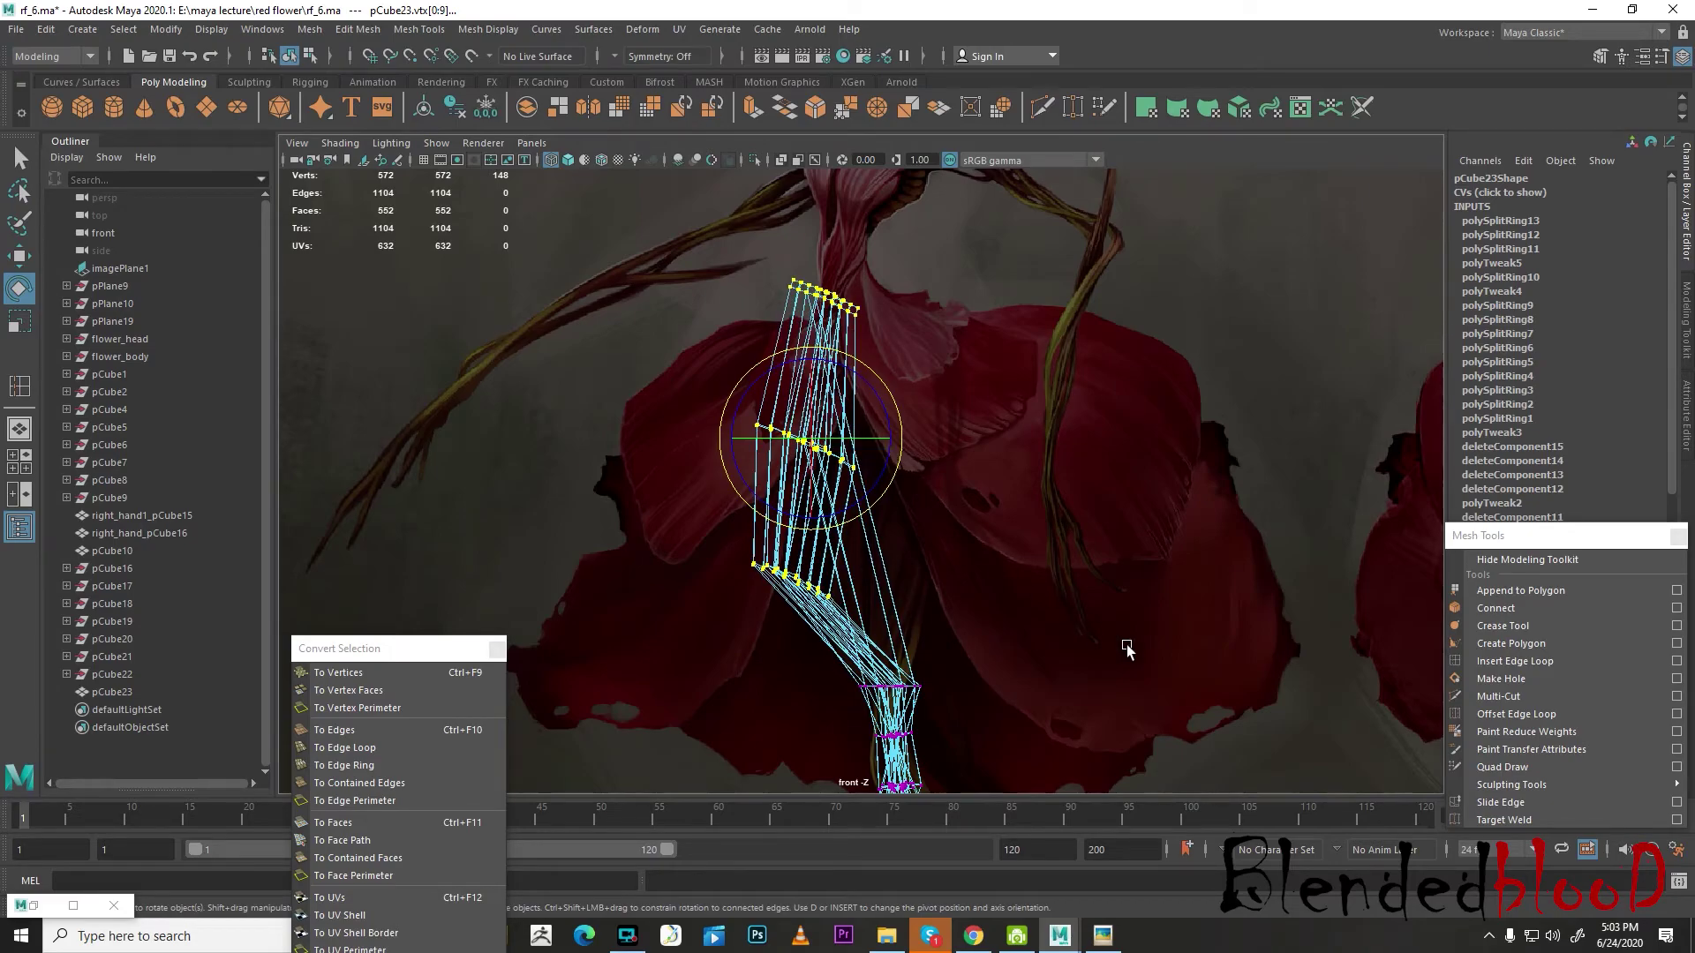
- Insert an edge loop on each of the two strands that lack a ring between the neck and the upper section
left_click(1509, 662)
left_click(856, 609)
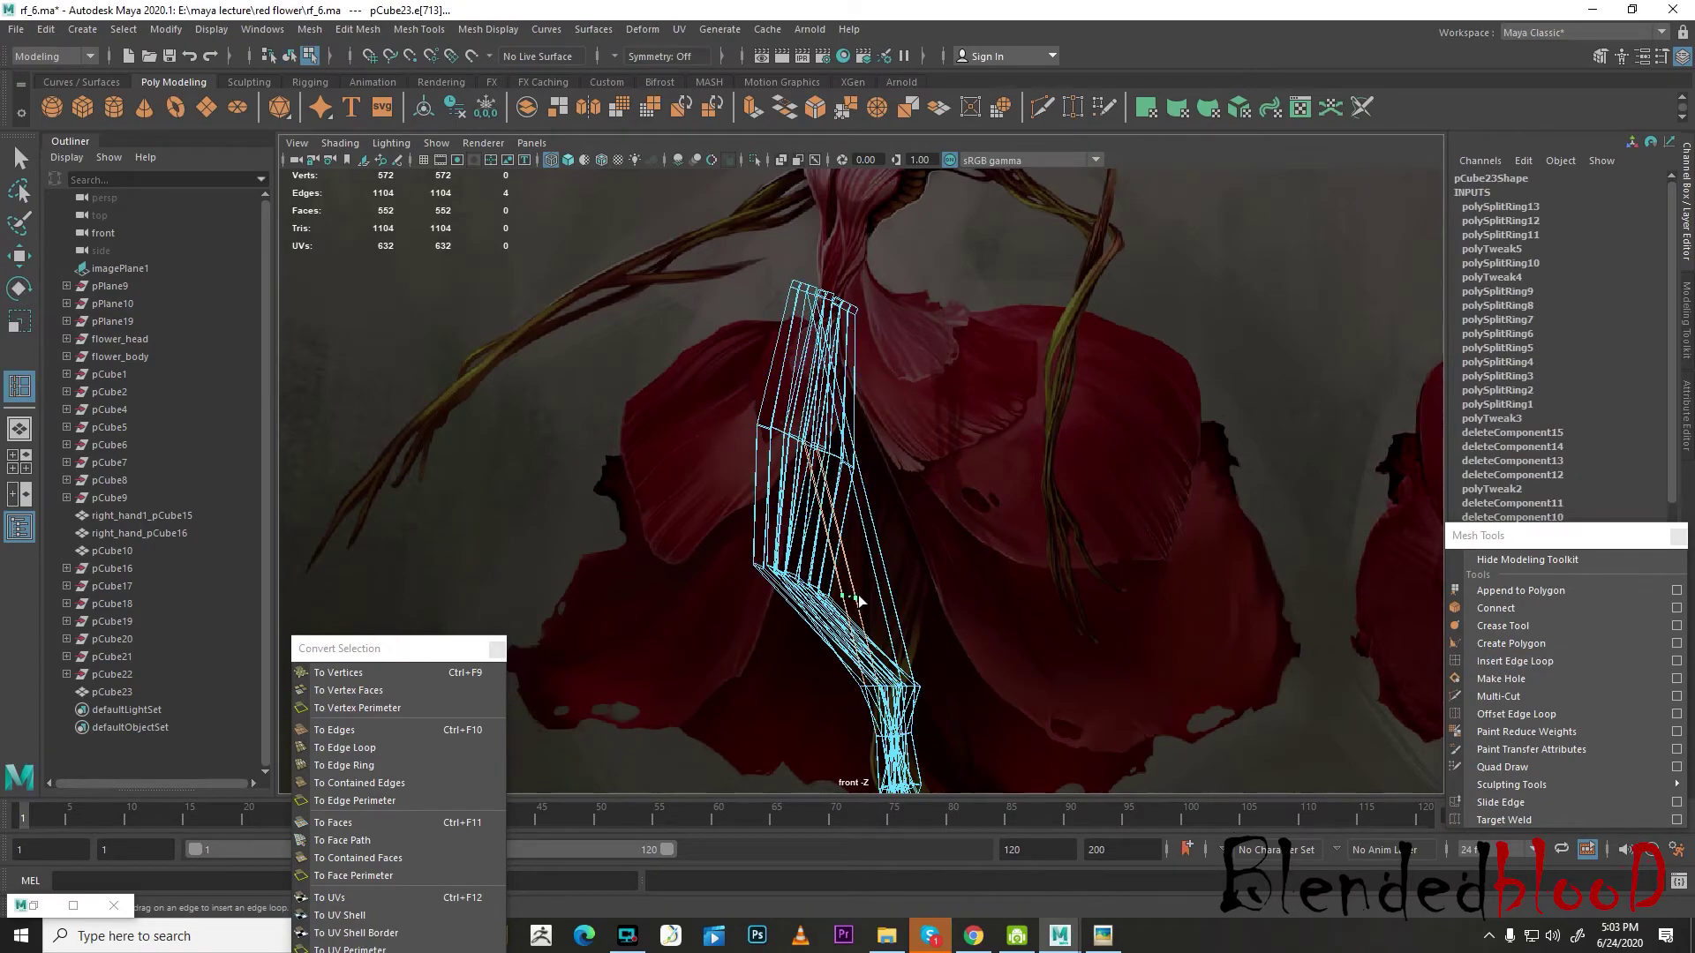
left_click(882, 607)
key("w")
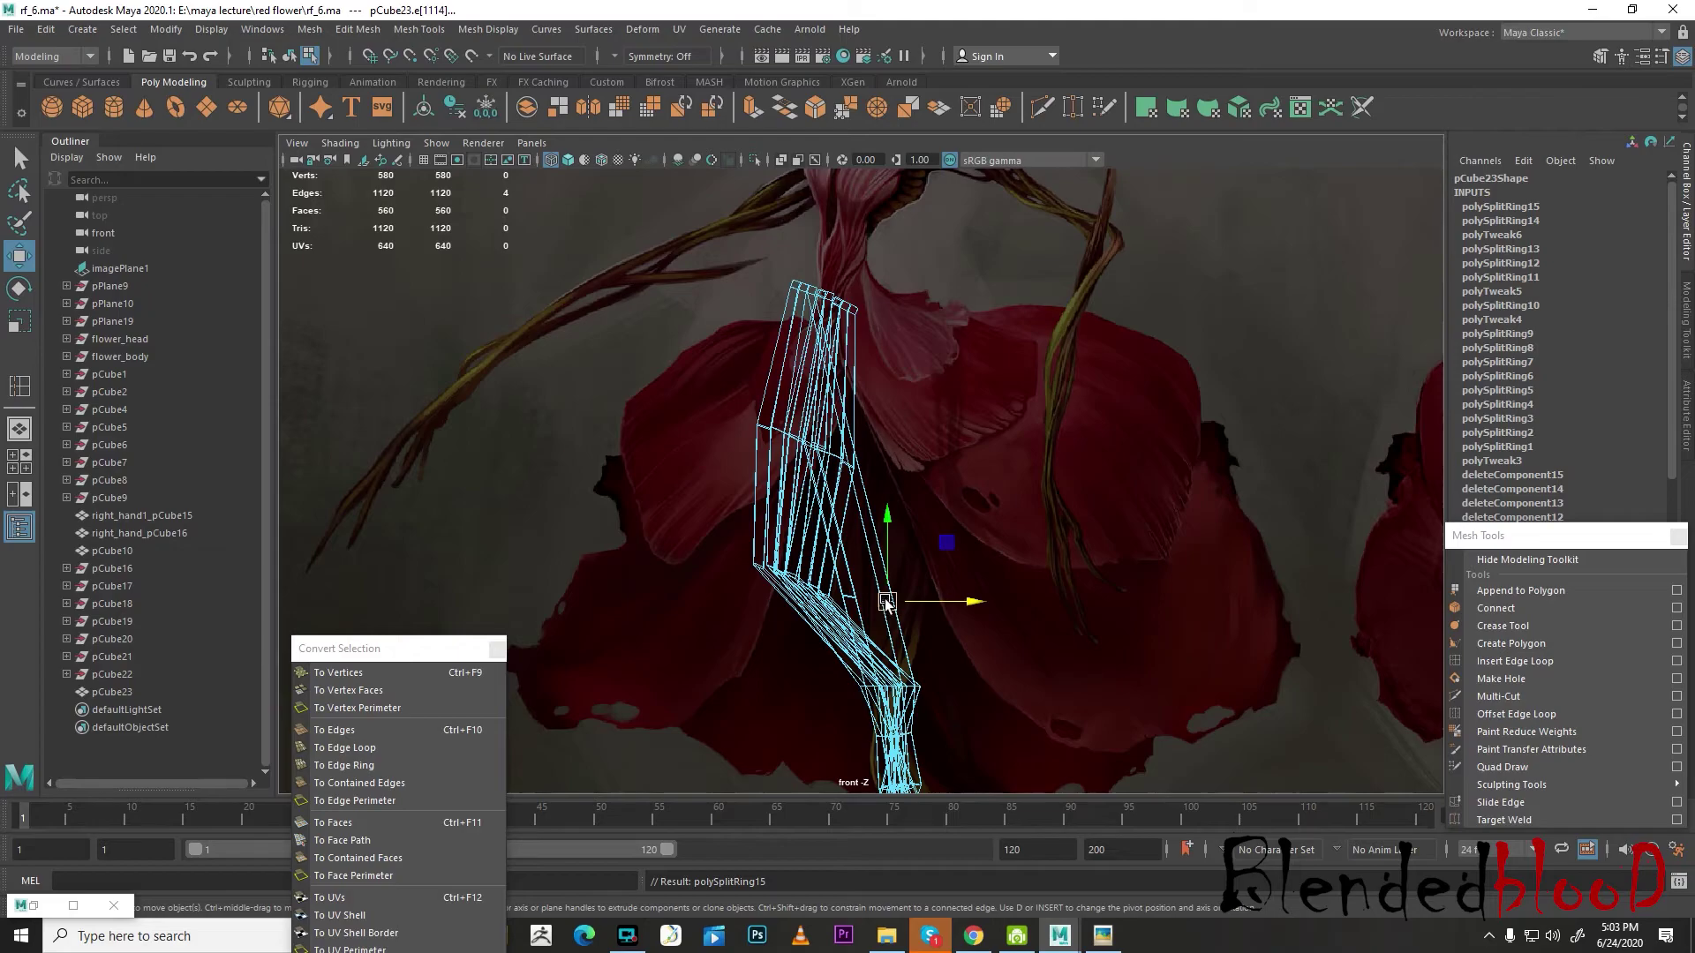
- In vertex mode, select the newly inserted loop's vertices and move them into line with the neighbouring strands' tilted ring
right_click(871, 592)
left_click(754, 447)
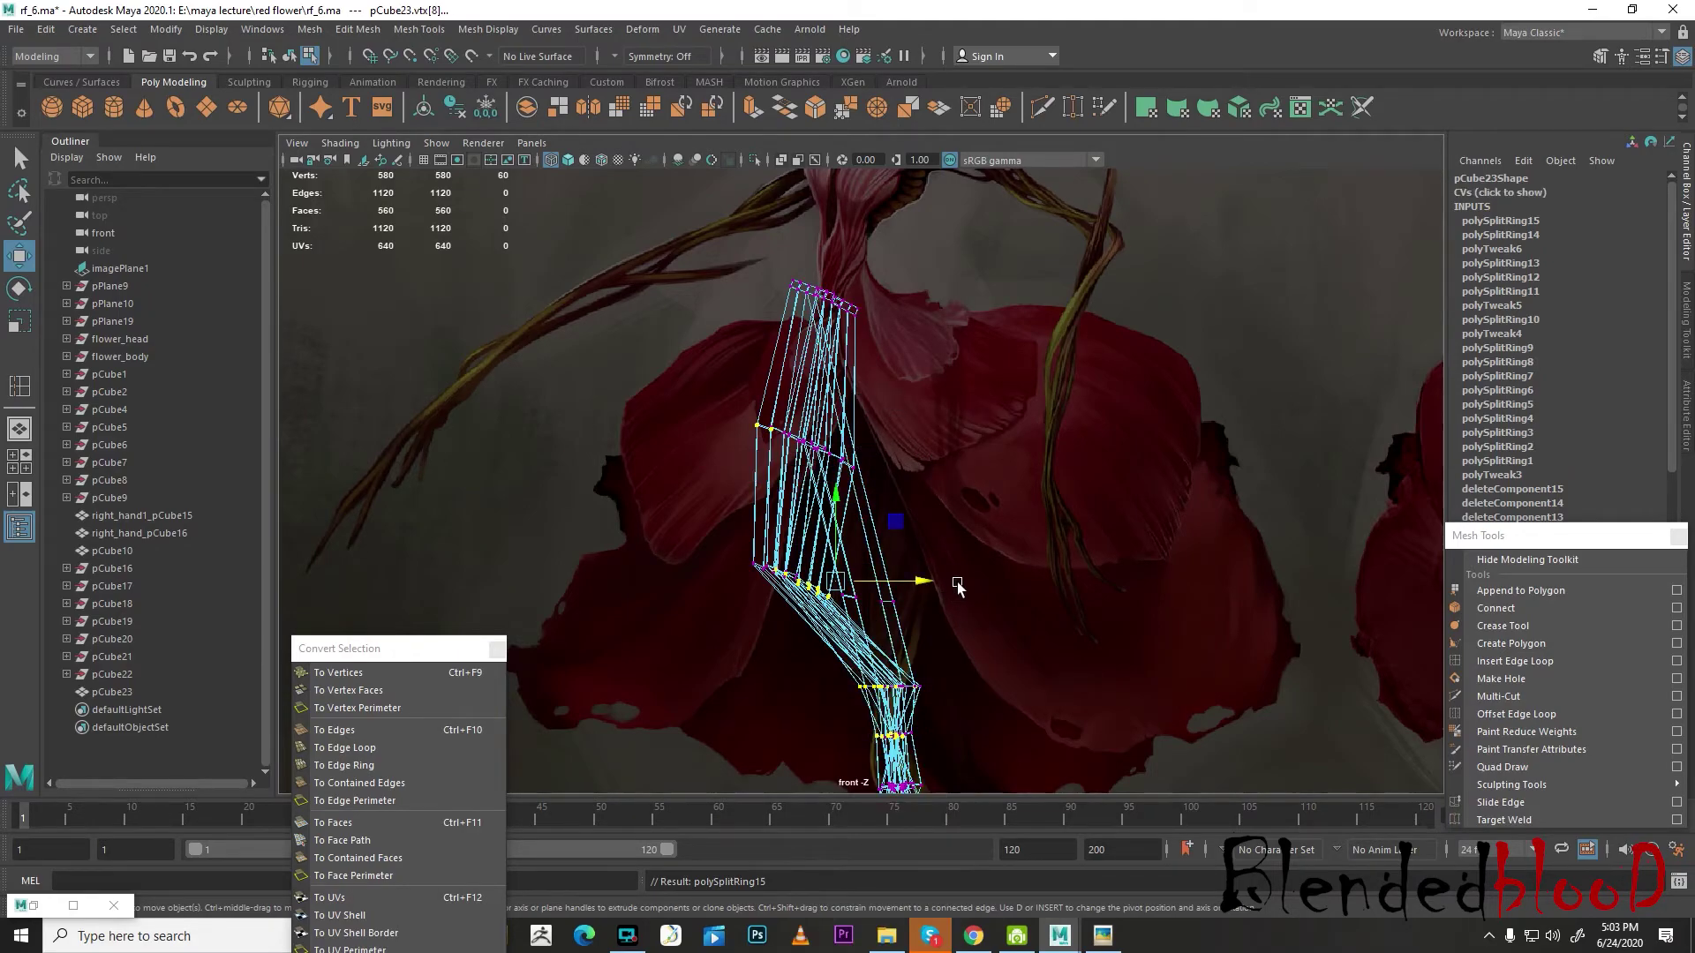
left_click_drag(894, 605, 841, 593)
middle_click_drag(753, 371, 738, 294, "alt")
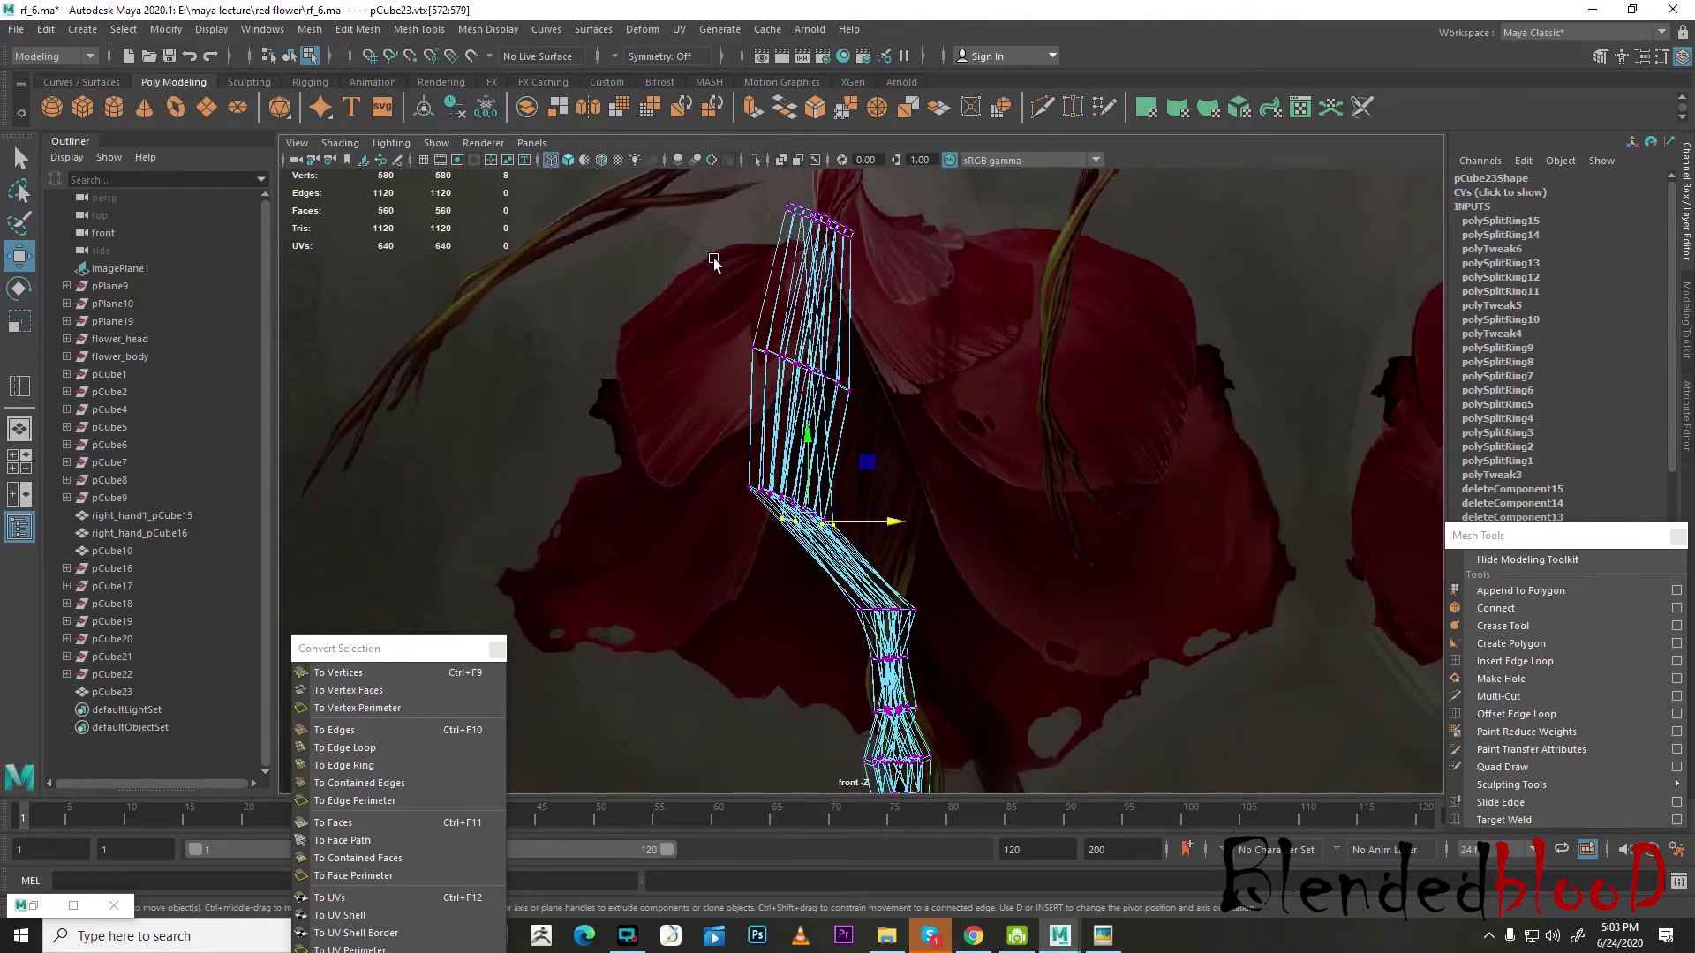
- Select all the upper vertex rings and shift them sideways over the bundle's lower part
left_click_drag(936, 552, 937, 551)
left_click_drag(874, 385, 961, 423)
middle_click_drag(949, 507, 945, 389, "alt")
scroll(915, 482, "up", 2)
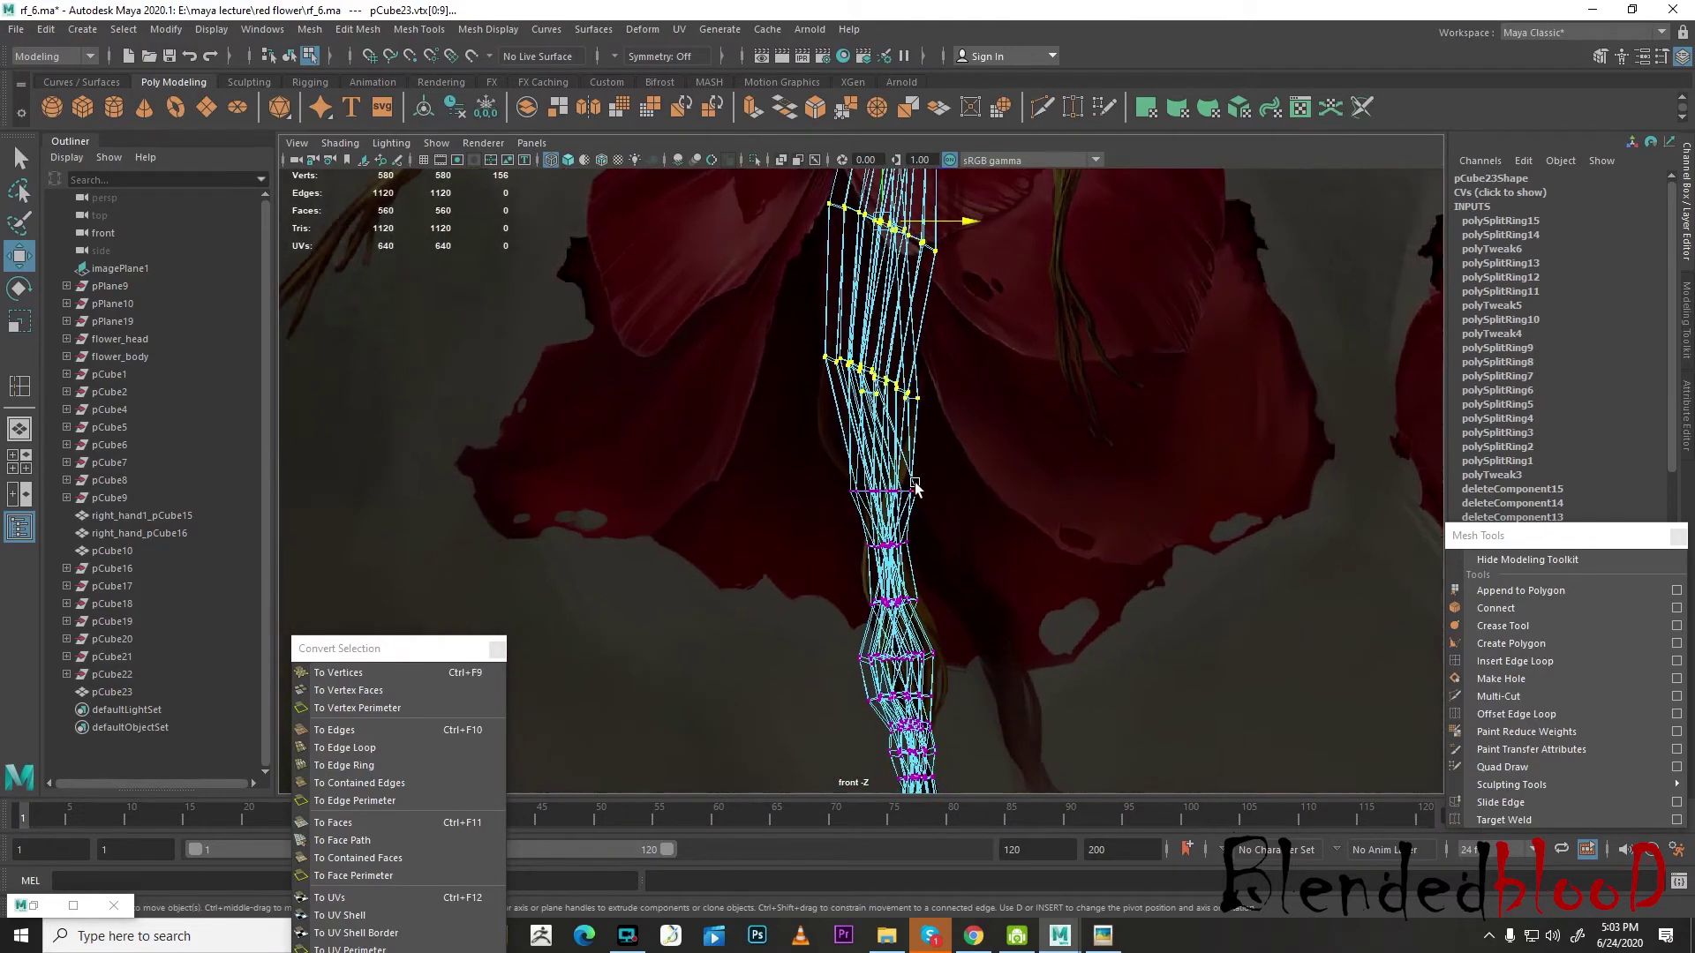
left_click_drag(812, 448, 989, 552)
mouse_move(885, 414)
left_mouse_down()
mouse_move(883, 383)
mouse_move(862, 426)
mouse_move(857, 408)
left_mouse_up()
left_click_drag(805, 327, 1020, 441, "shift")
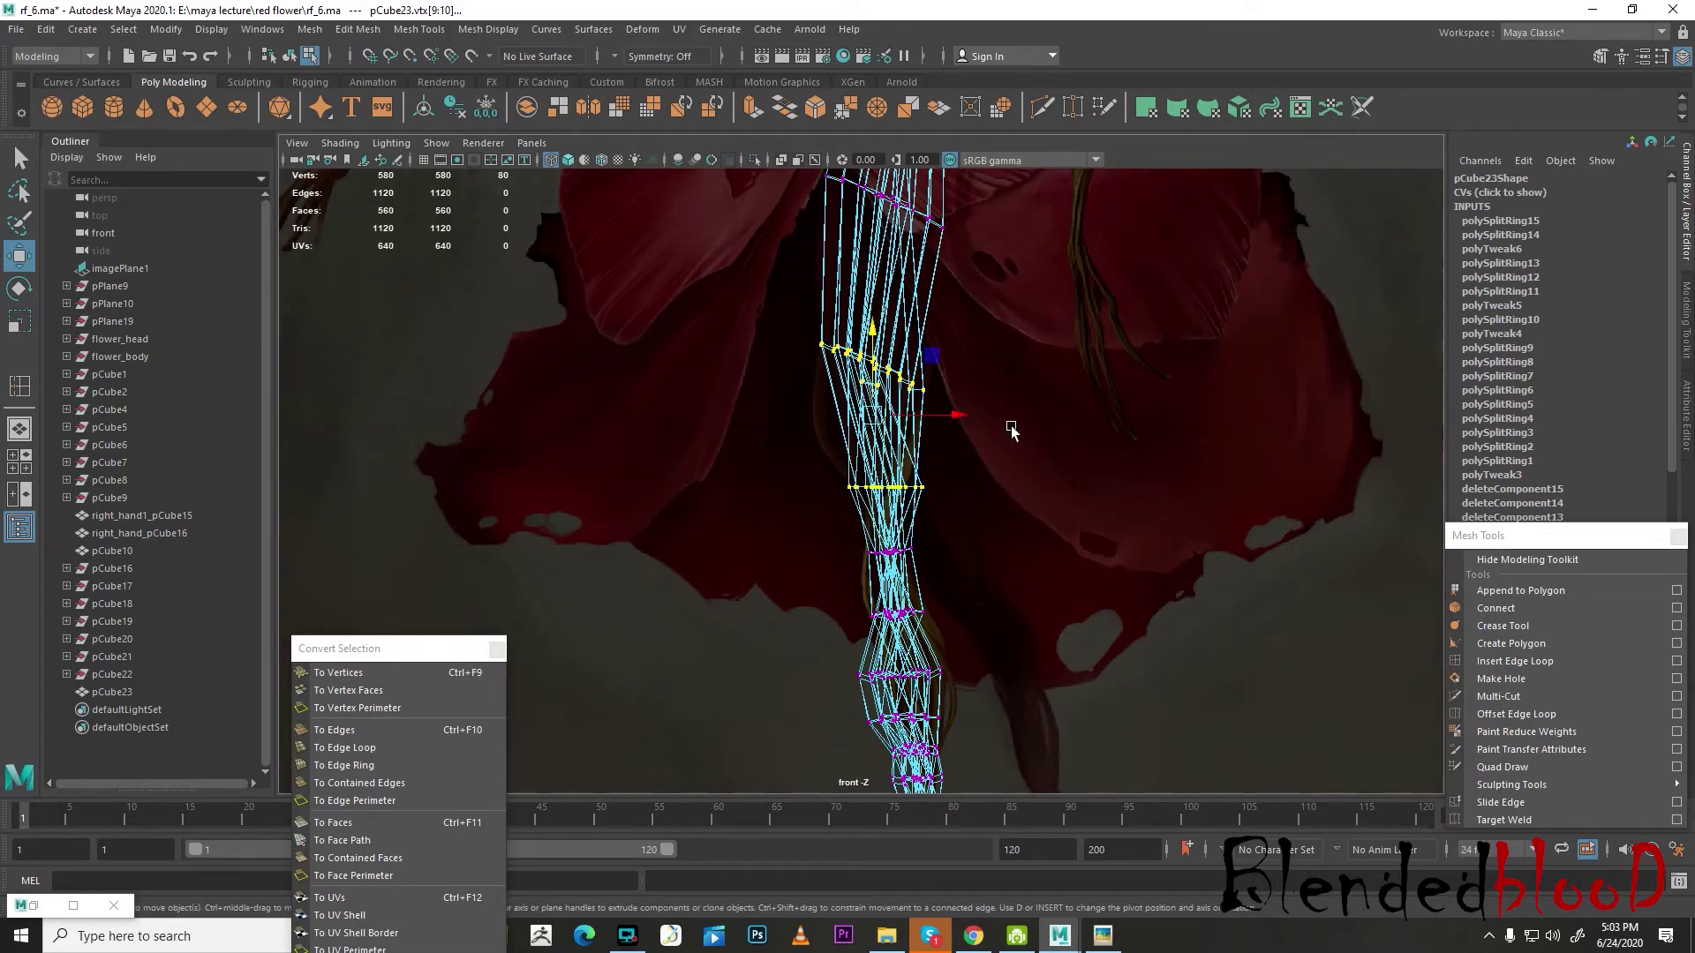
left_click_drag(873, 378, 868, 426)
key("ctrl+z")
- Select the lowest tilted ring of the upper section, lower it toward the neck and reduce its tilt
left_click_drag(764, 316, 992, 443)
left_click_drag(887, 368, 890, 425)
key("r")
left_click_drag(872, 349, 940, 426)
key("e")
key("r")
key("w")
- Select the ring at the bundle's bulge, enable soft selection with an adjusted falloff, and shift it right toward the reference
middle_click_drag(940, 425, 941, 261, "alt")
left_click_drag(861, 376, 951, 395)
left_click_drag(834, 484, 948, 539)
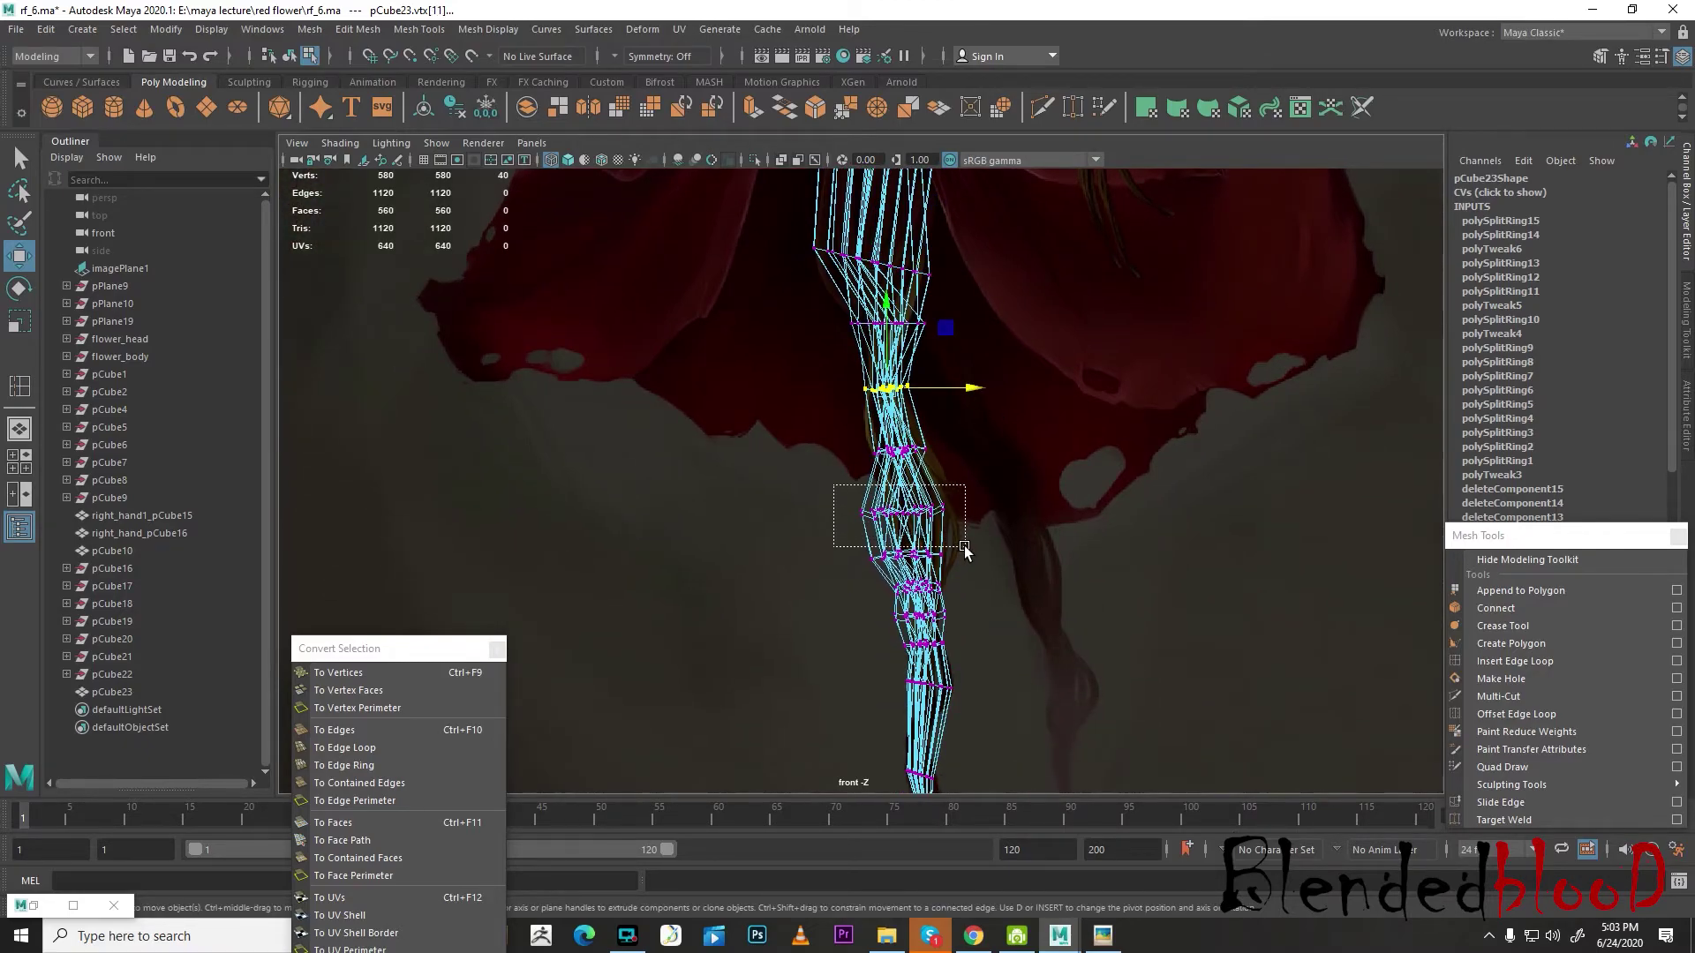
key("b")
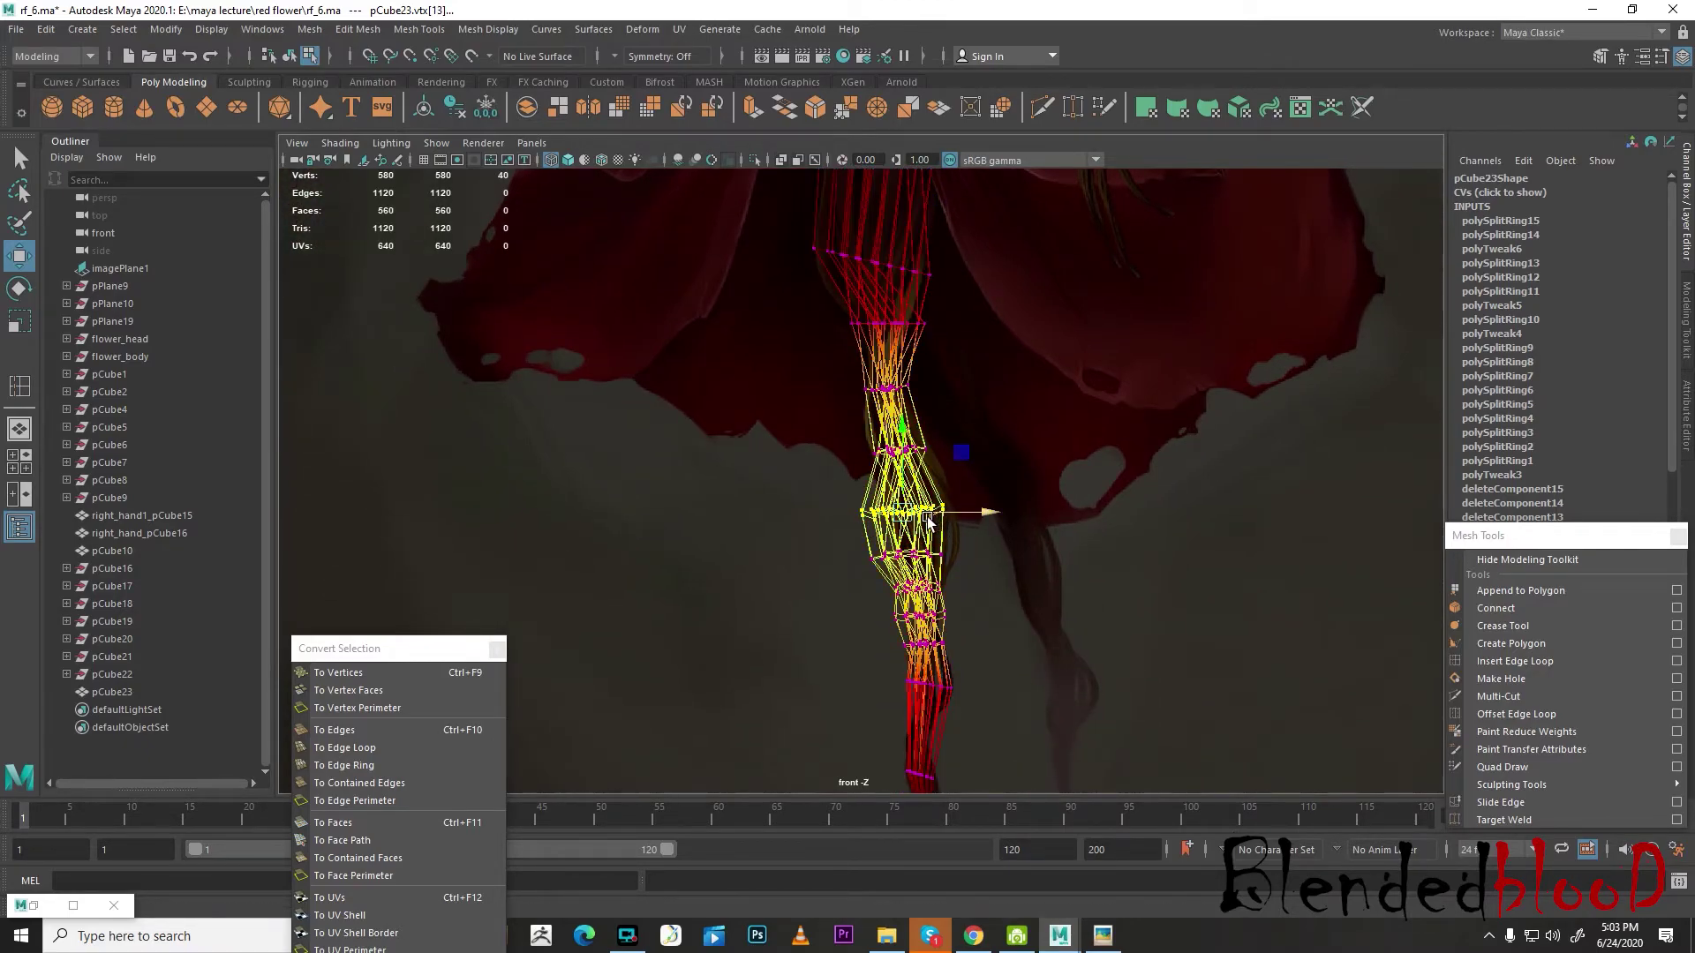
left_click_drag(920, 523, 734, 387)
left_click_drag(988, 512, 1003, 511)
- Shift the neck ring left with soft selection, adjust the lower rings toward the reference, and turn soft selection off
left_click_drag(825, 374, 932, 395)
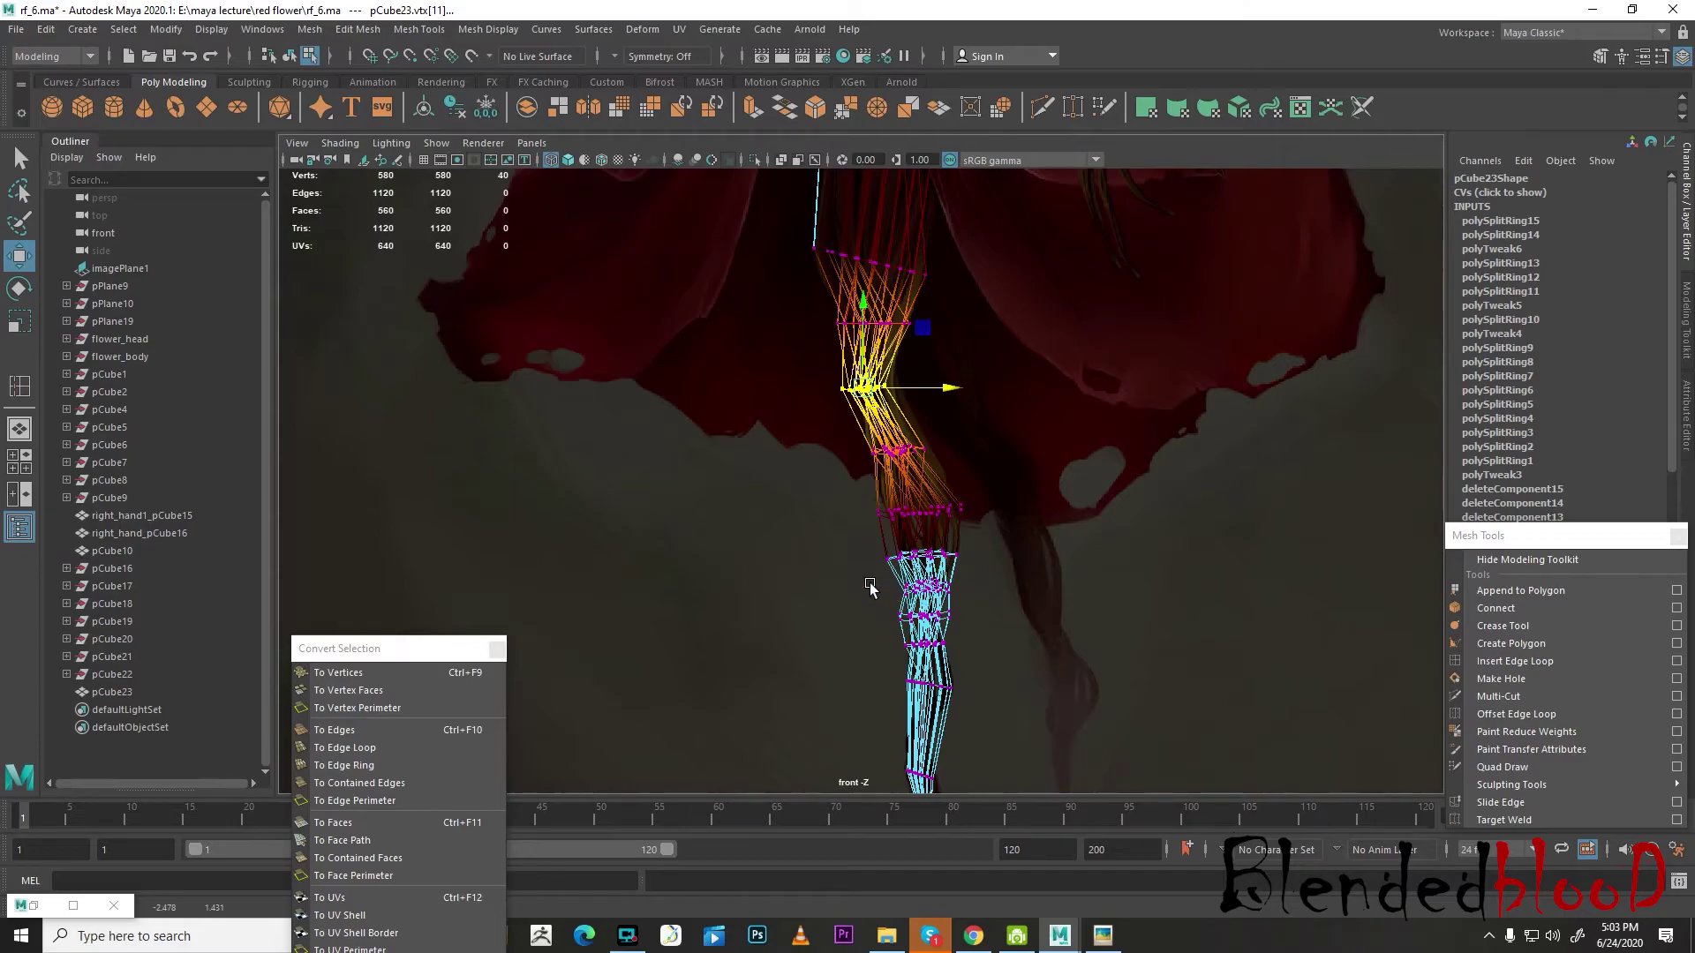
left_click_drag(859, 547, 1012, 688)
key("b")
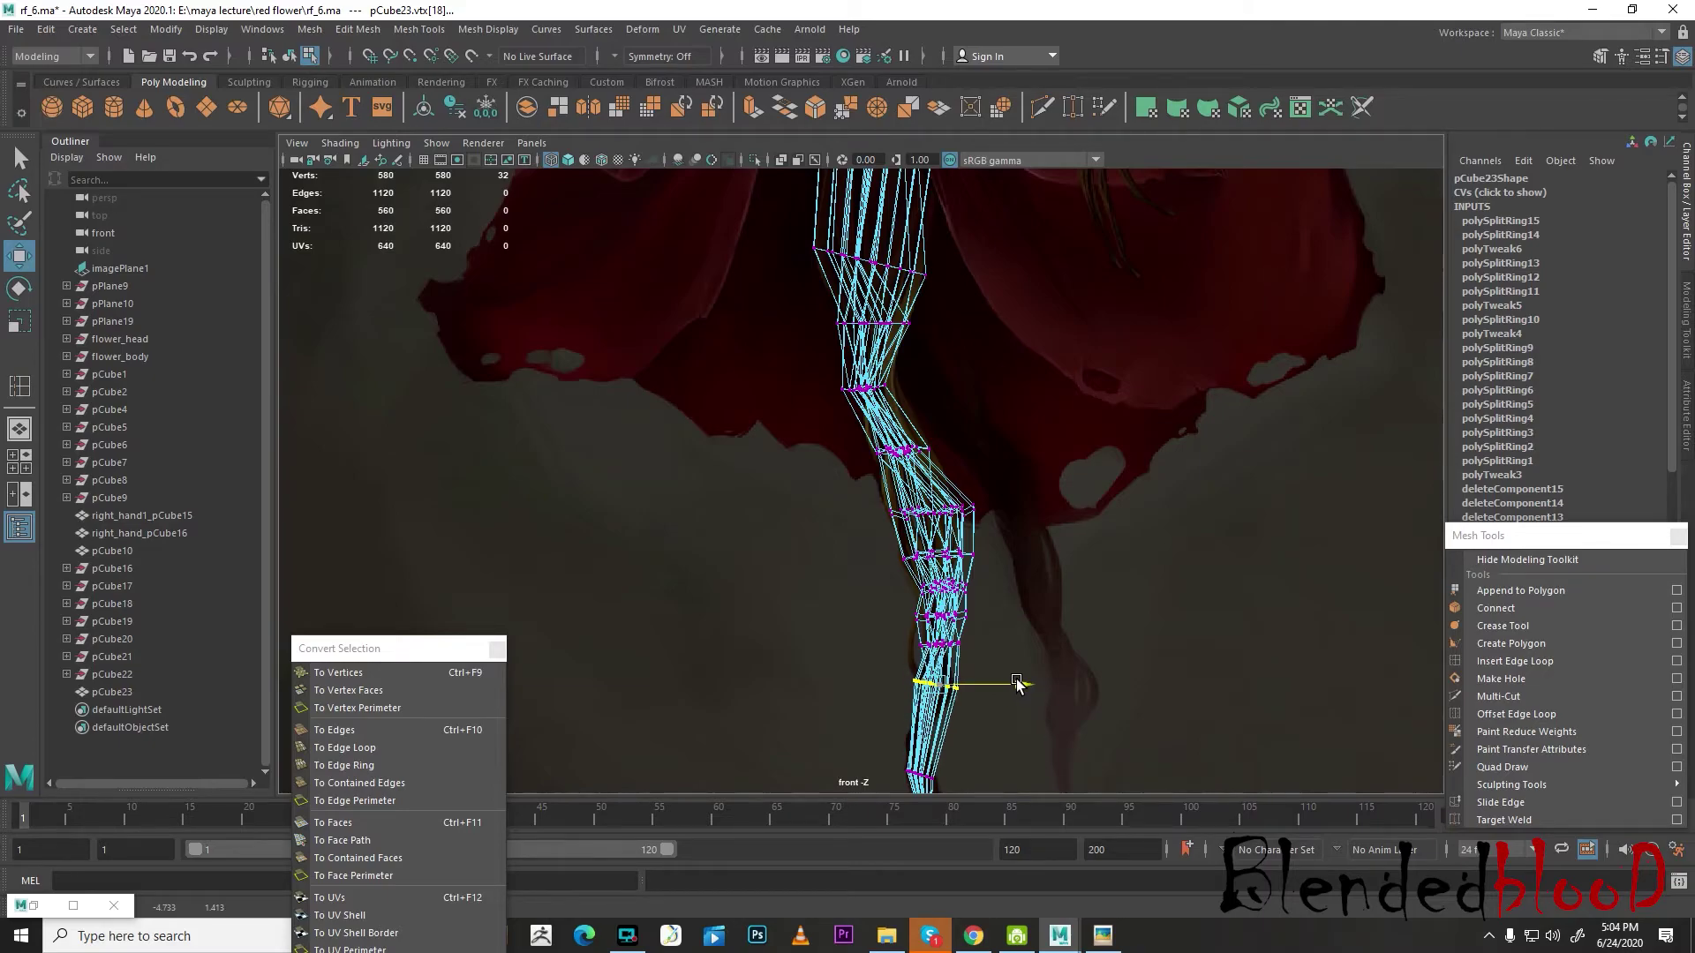
scroll(1015, 687, "down", 2)
left_click_drag(905, 652, 899, 622)
- In the perspective view, preview the bundle smoothed, return to object mode and select the whole bundle
key("space")
key("space")
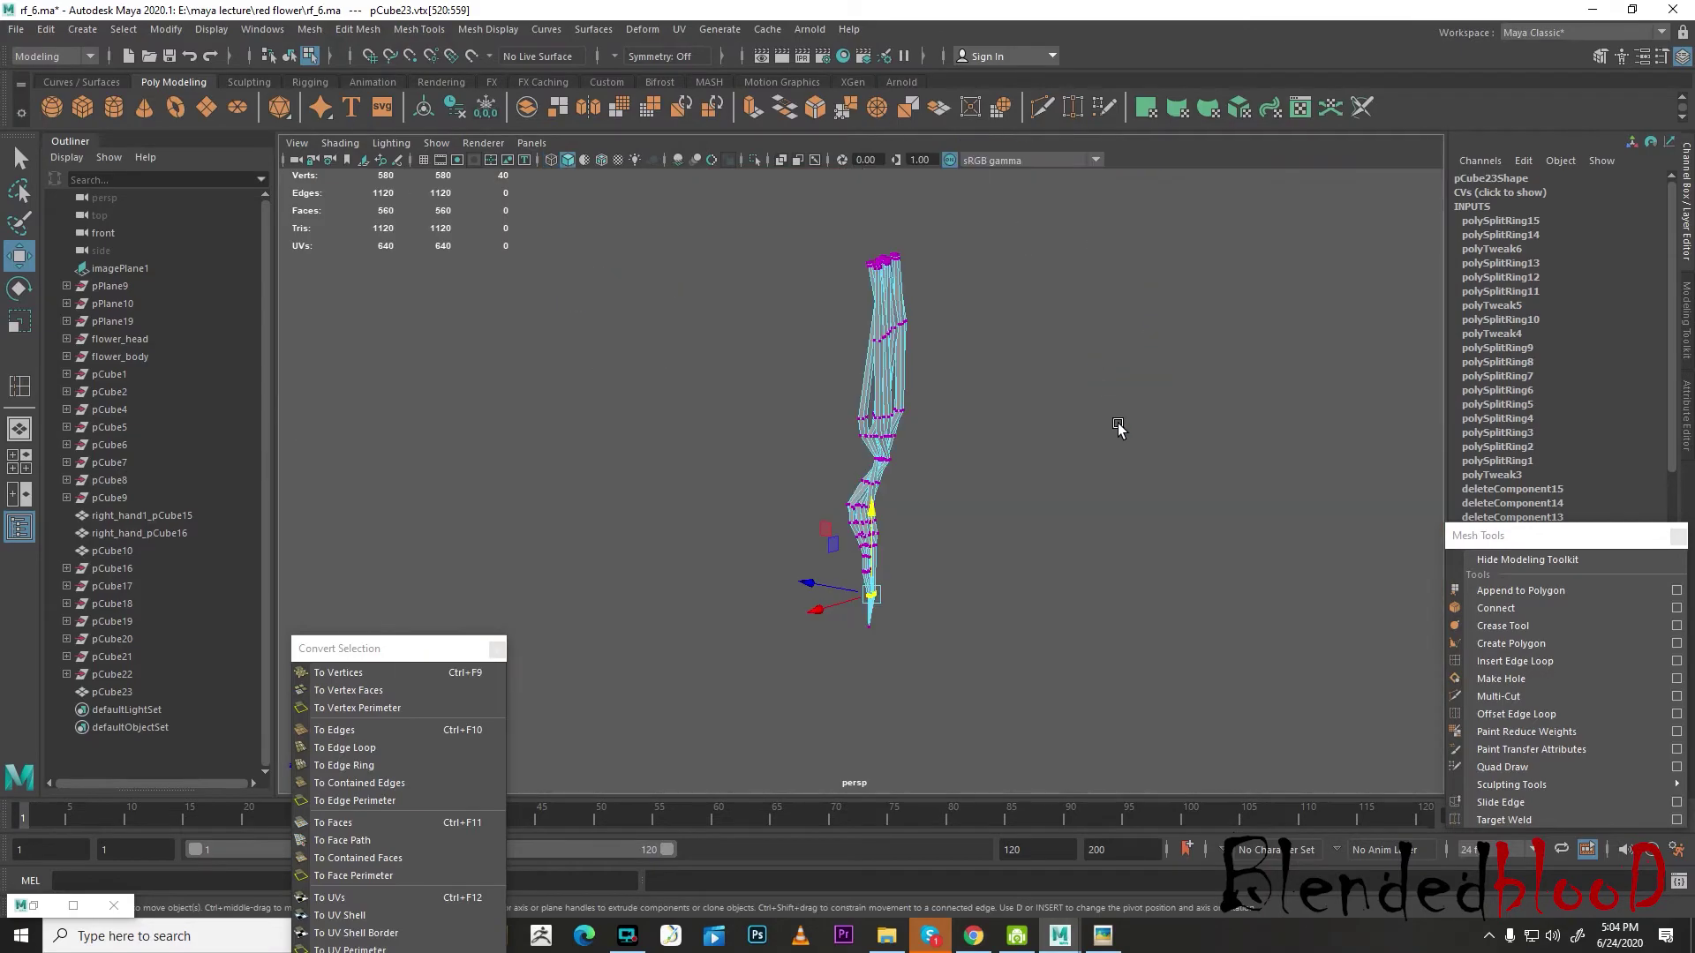
key("3")
right_click_drag(884, 402, 1003, 352)
left_click(1239, 490)
left_click_drag(1239, 490, 680, 549, "alt")
left_click(830, 538)
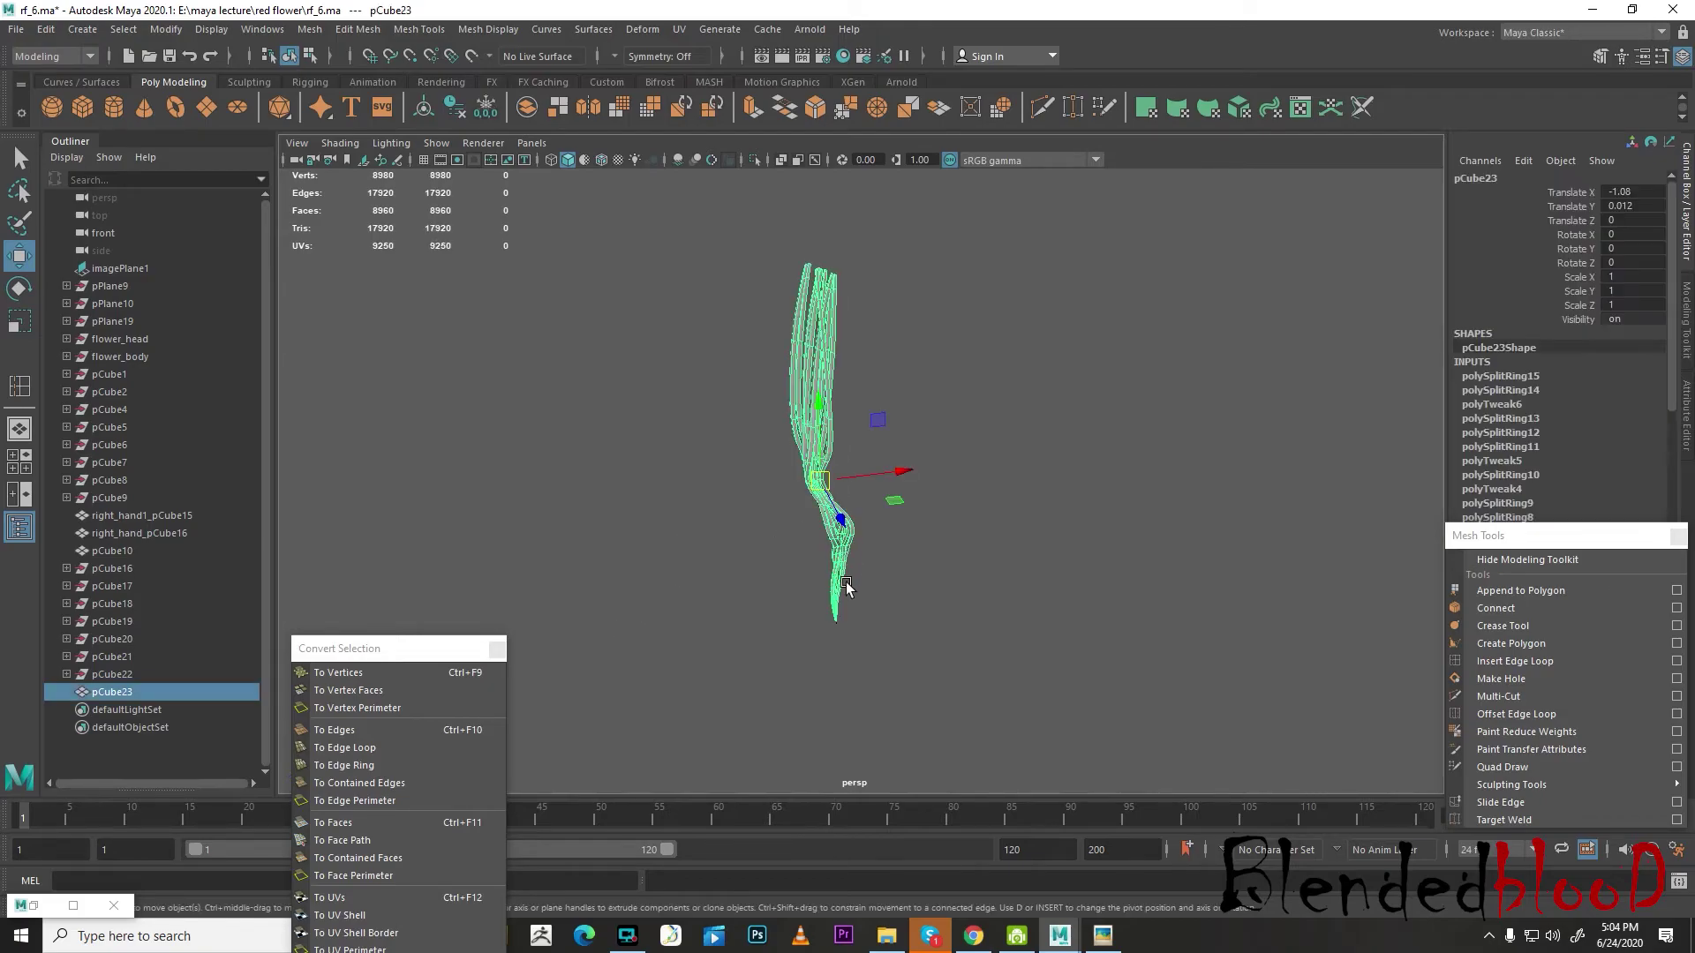
- In the front view, duplicate the strand bundle and move the copy to Translate X -0.18
key("space")
key("space")
middle_click_drag(1035, 466, 978, 535, "alt")
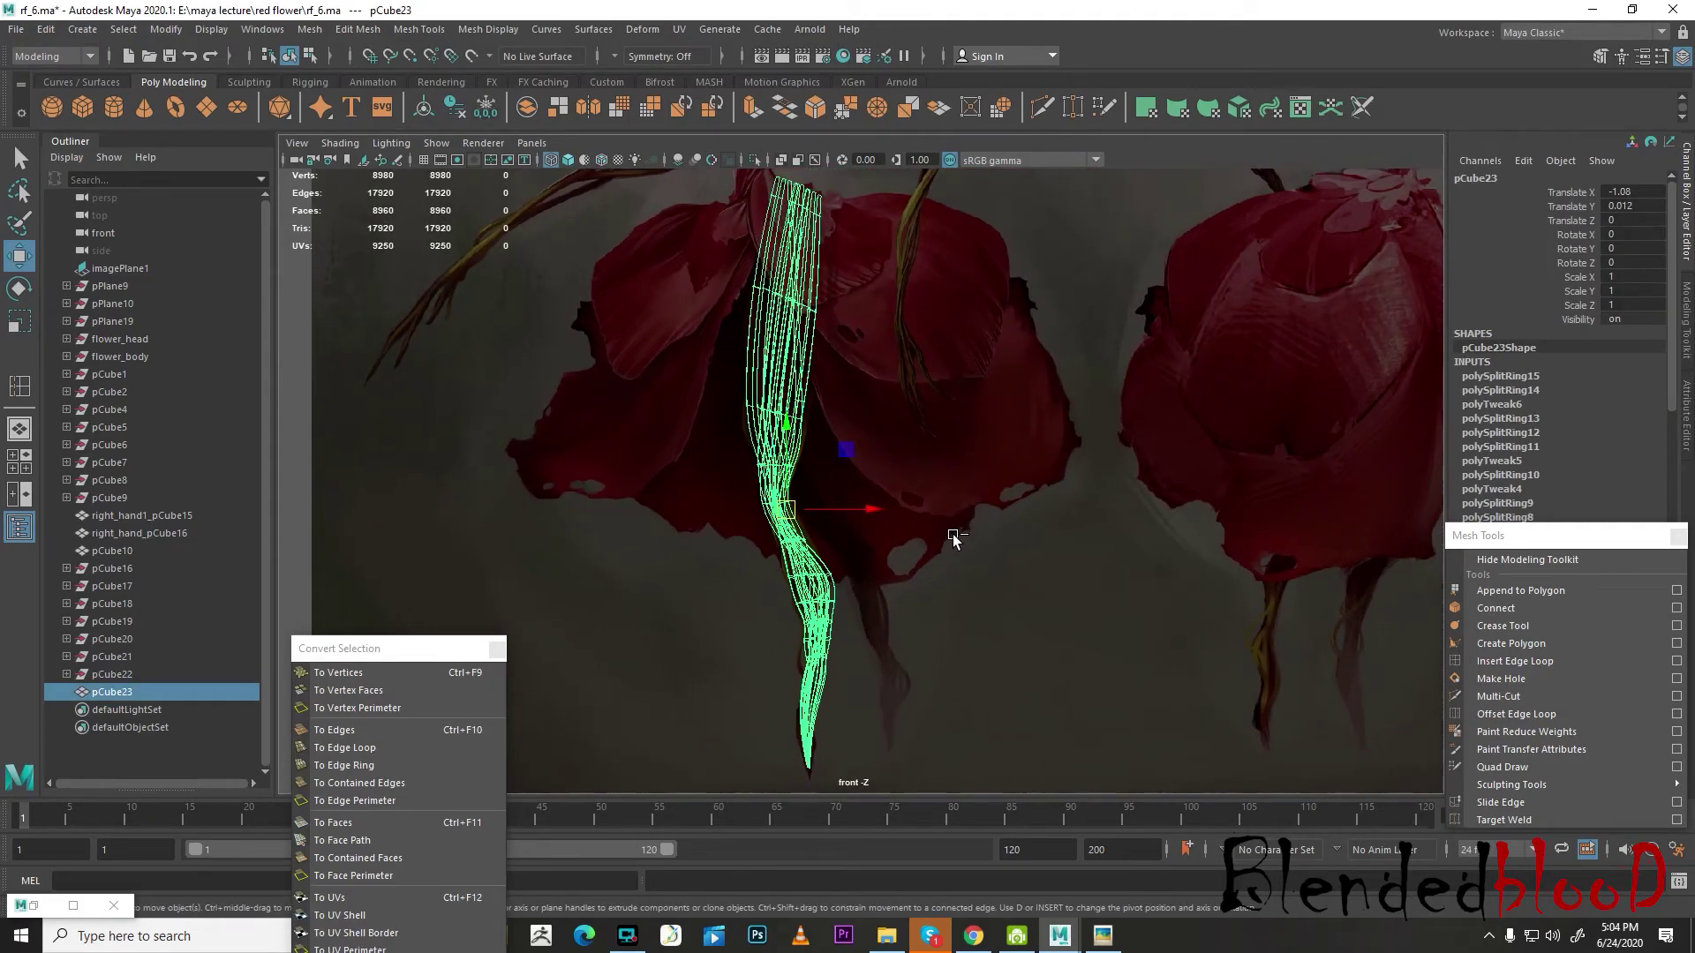
key("ctrl+d")
left_click_drag(866, 509, 929, 528)
key("e")
middle_click_drag(938, 485, 955, 500, "alt")
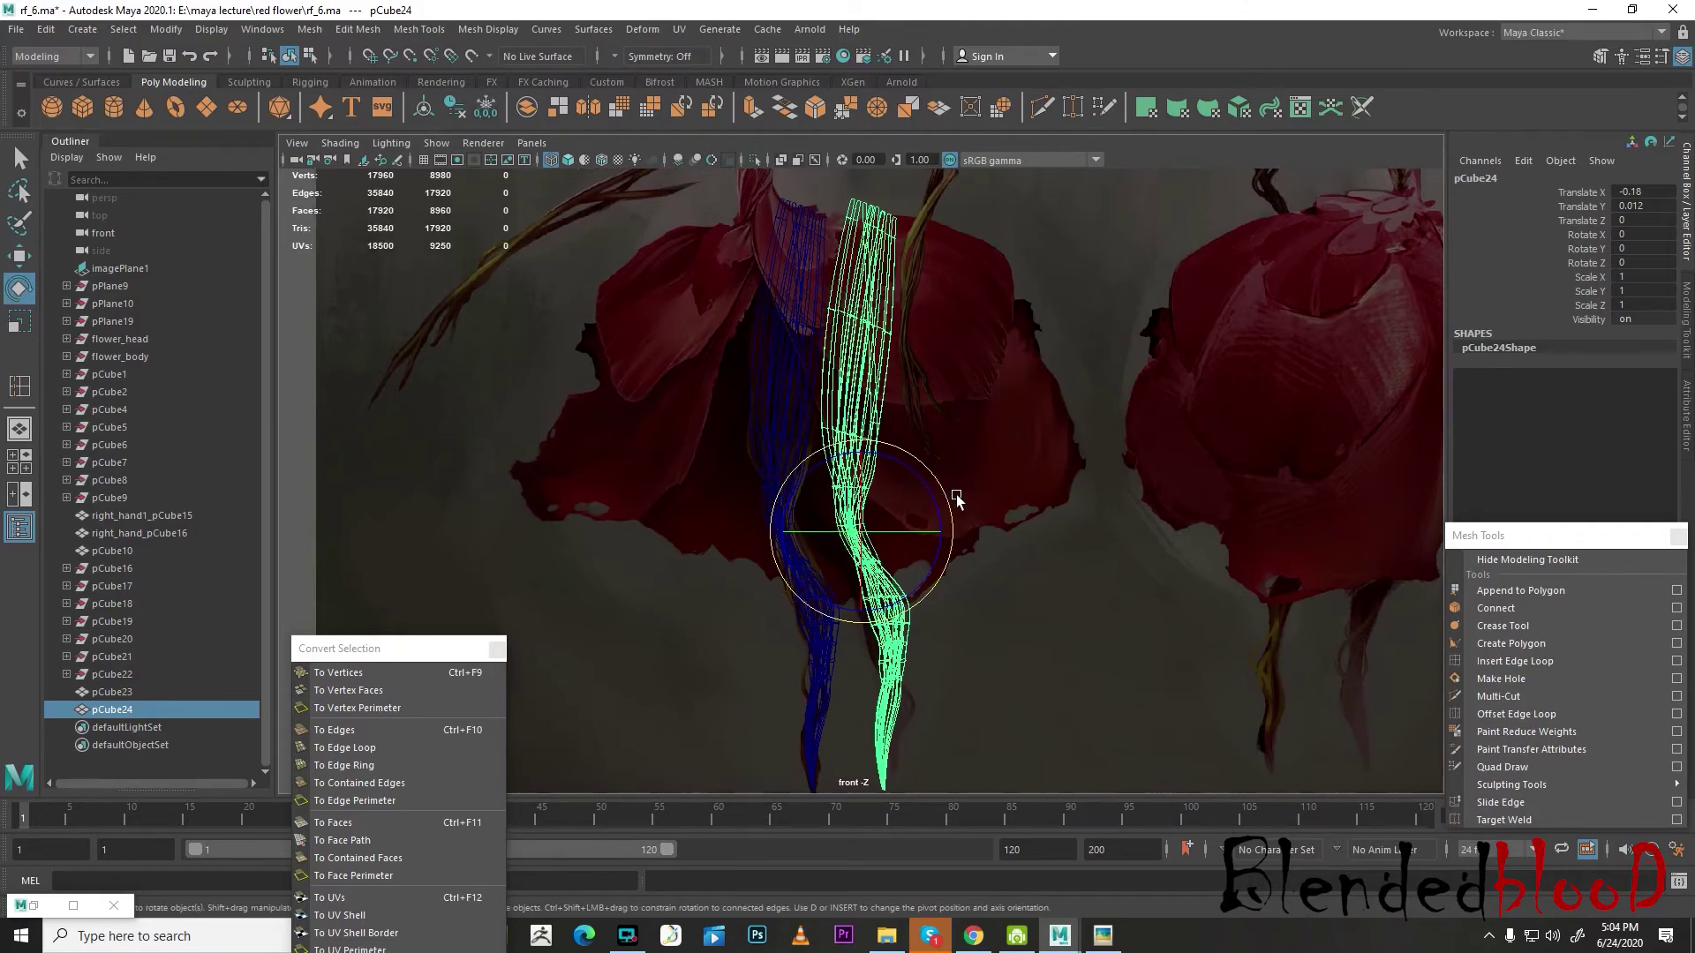
- Show the rosecloth layer in the perspective view and orbit to see both root bundles beneath the petals
key("space")
key("space")
left_click_drag(1497, 536, 922, 708)
left_click(1467, 711)
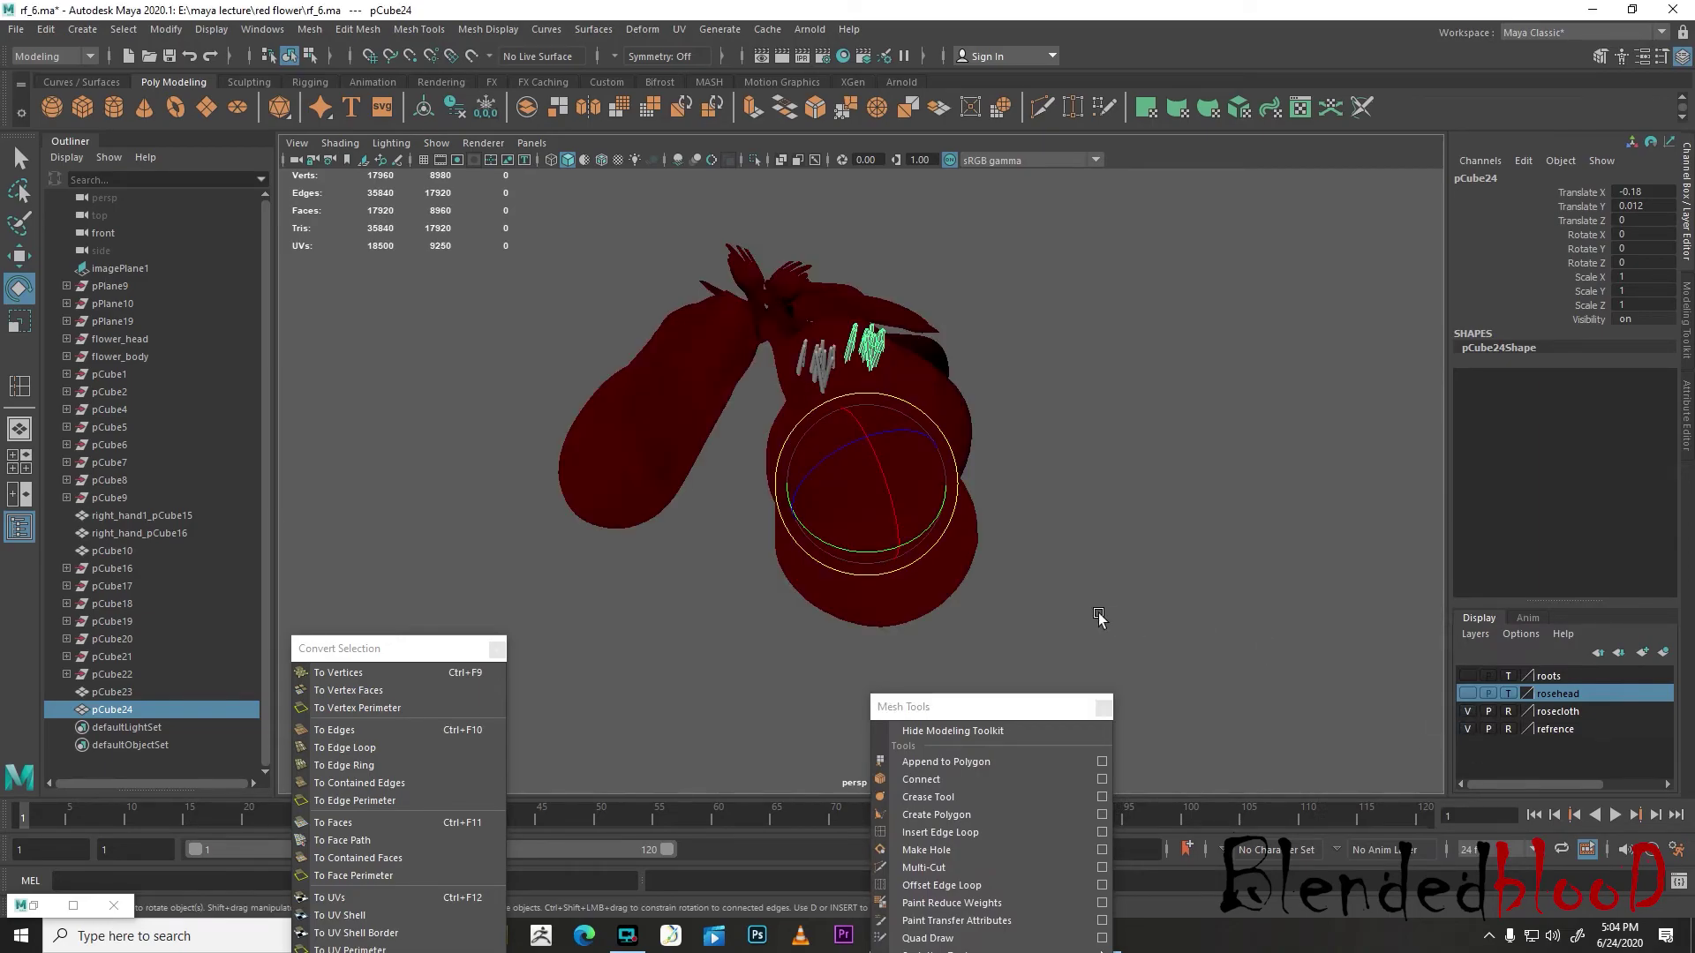
left_click_drag(1131, 425, 867, 545, "alt")
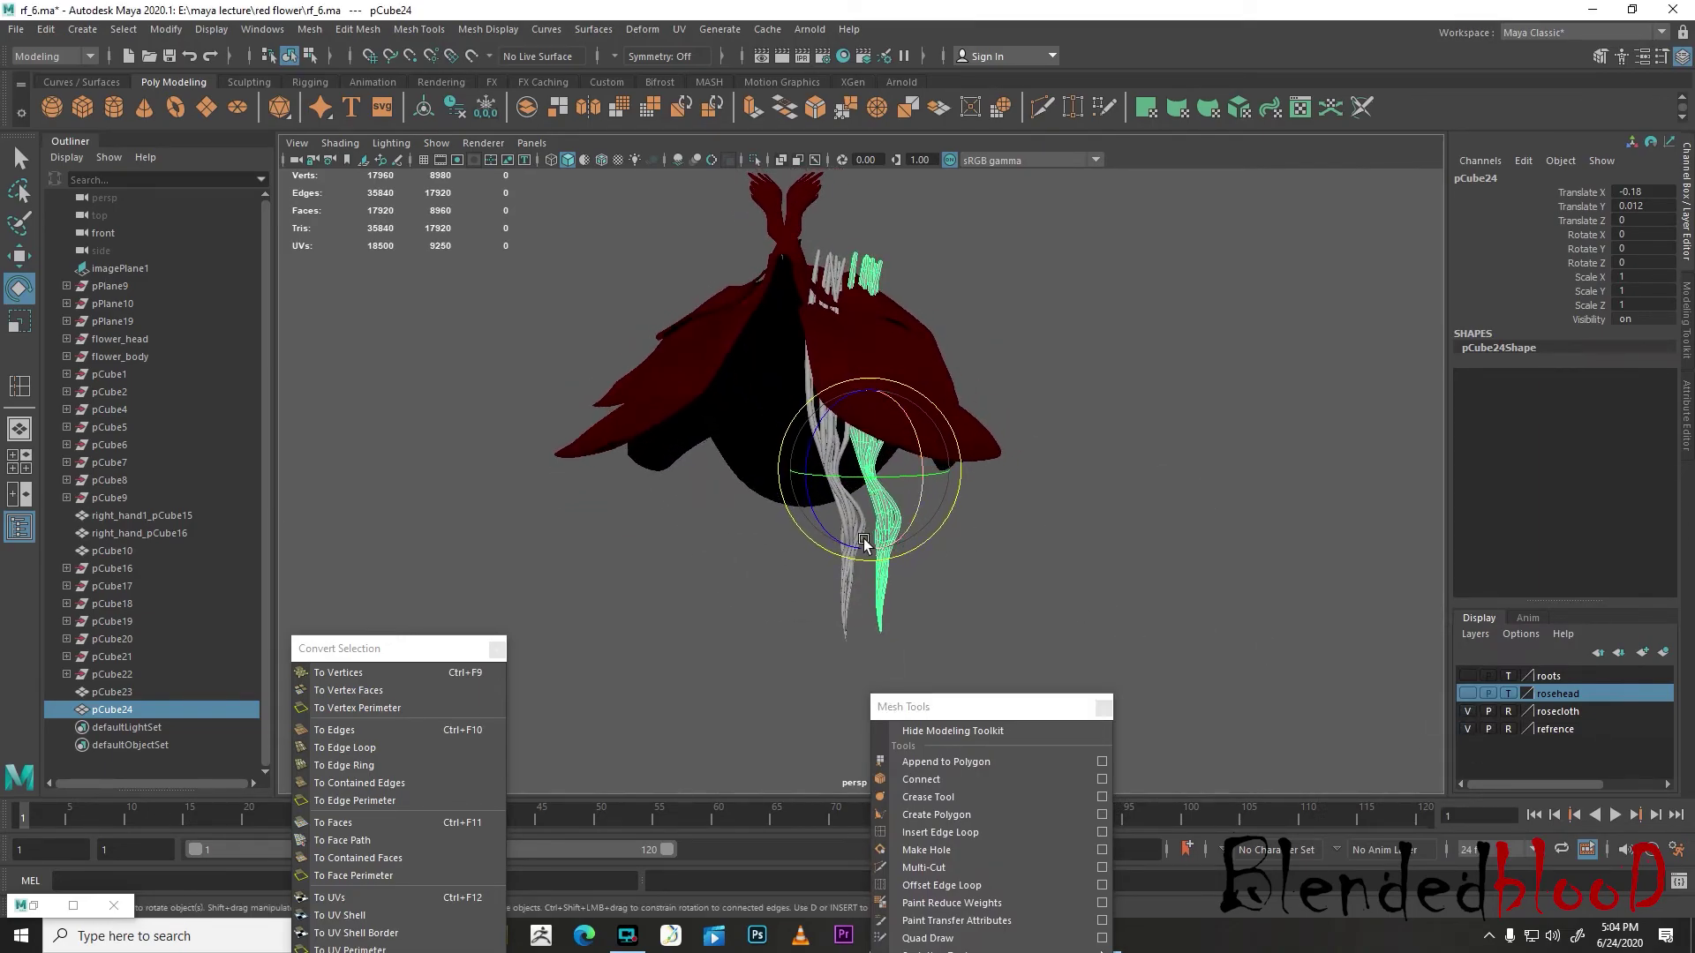
- Select the original root bundle and move it to Translate X -2.448 and Translate Z -0.196, checking the front, perspective and top views
key("w")
left_click(846, 599)
key("space")
key("space")
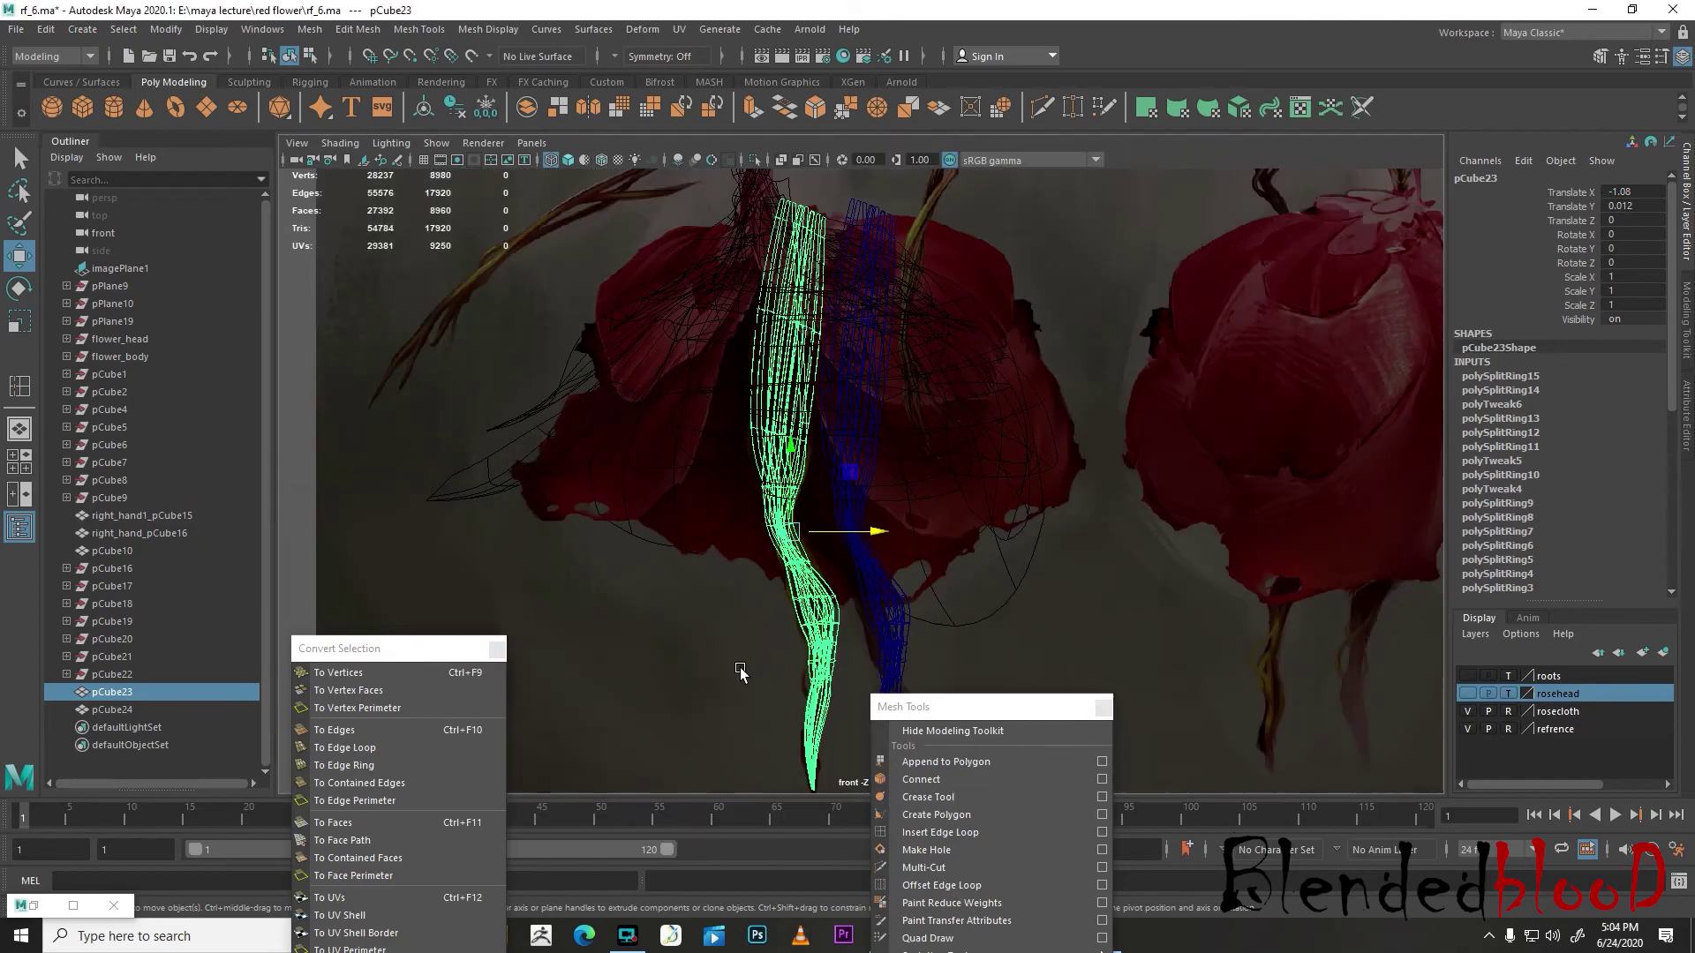
scroll(804, 609, "down", 2)
scroll(941, 552, "up", 1)
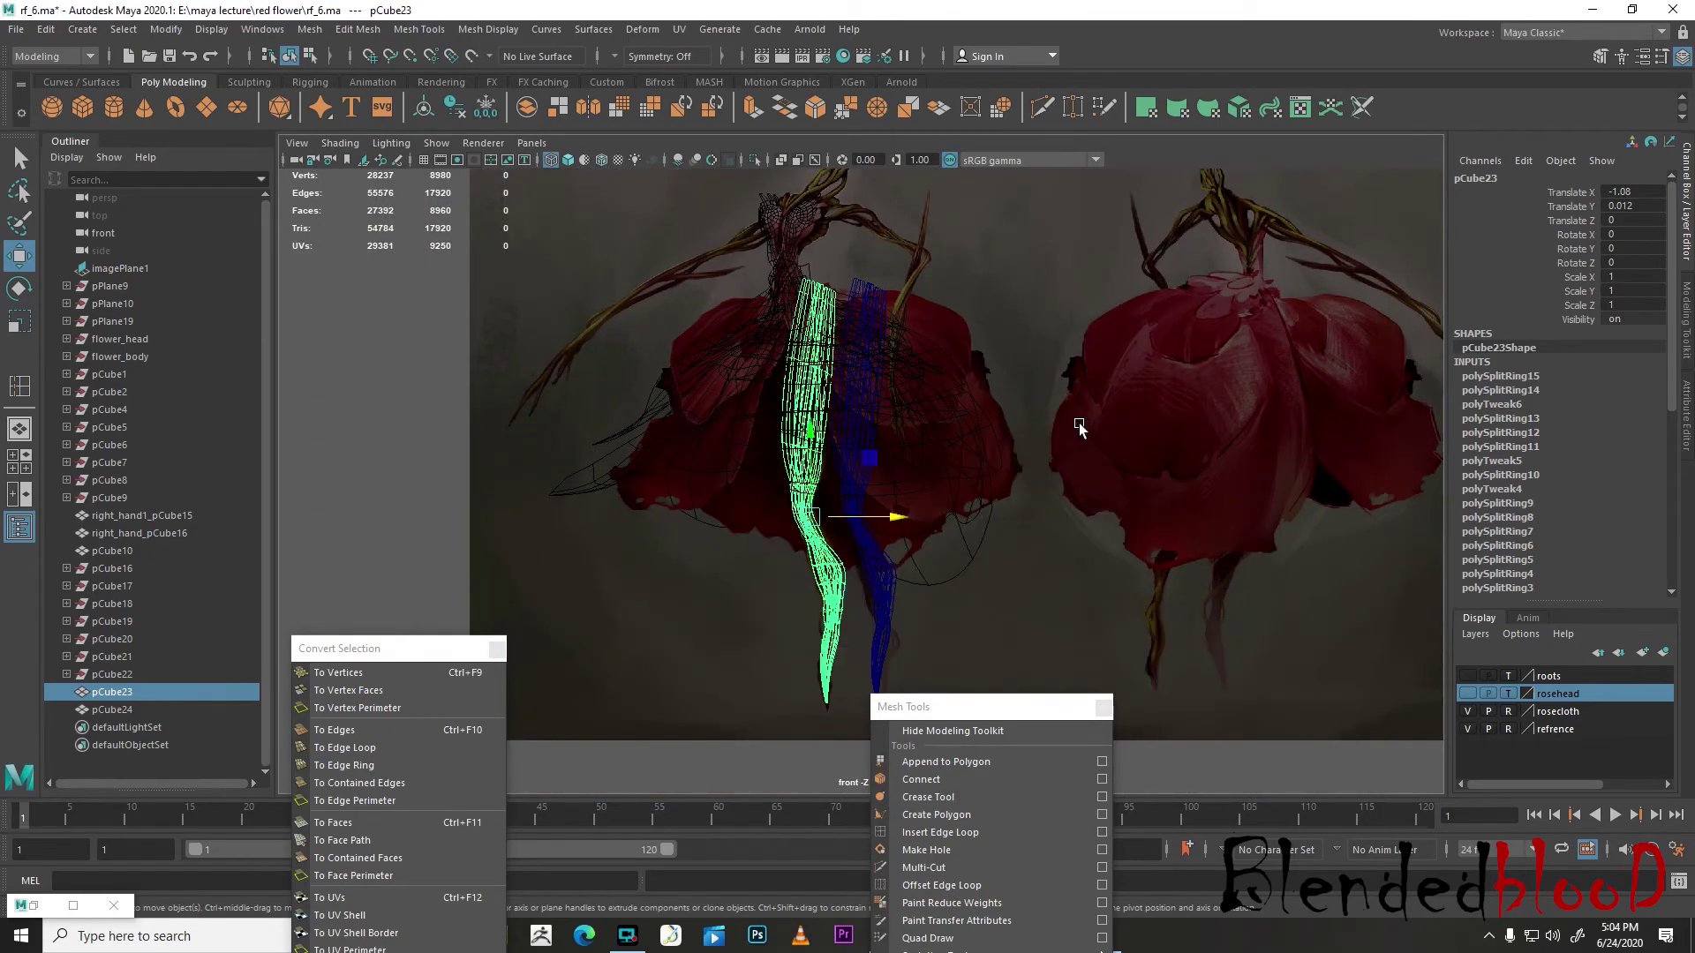
key("space")
key("space")
left_click_drag(1043, 427, 1040, 445, "alt")
left_click_drag(897, 482, 900, 565, "alt")
key("space")
key("space")
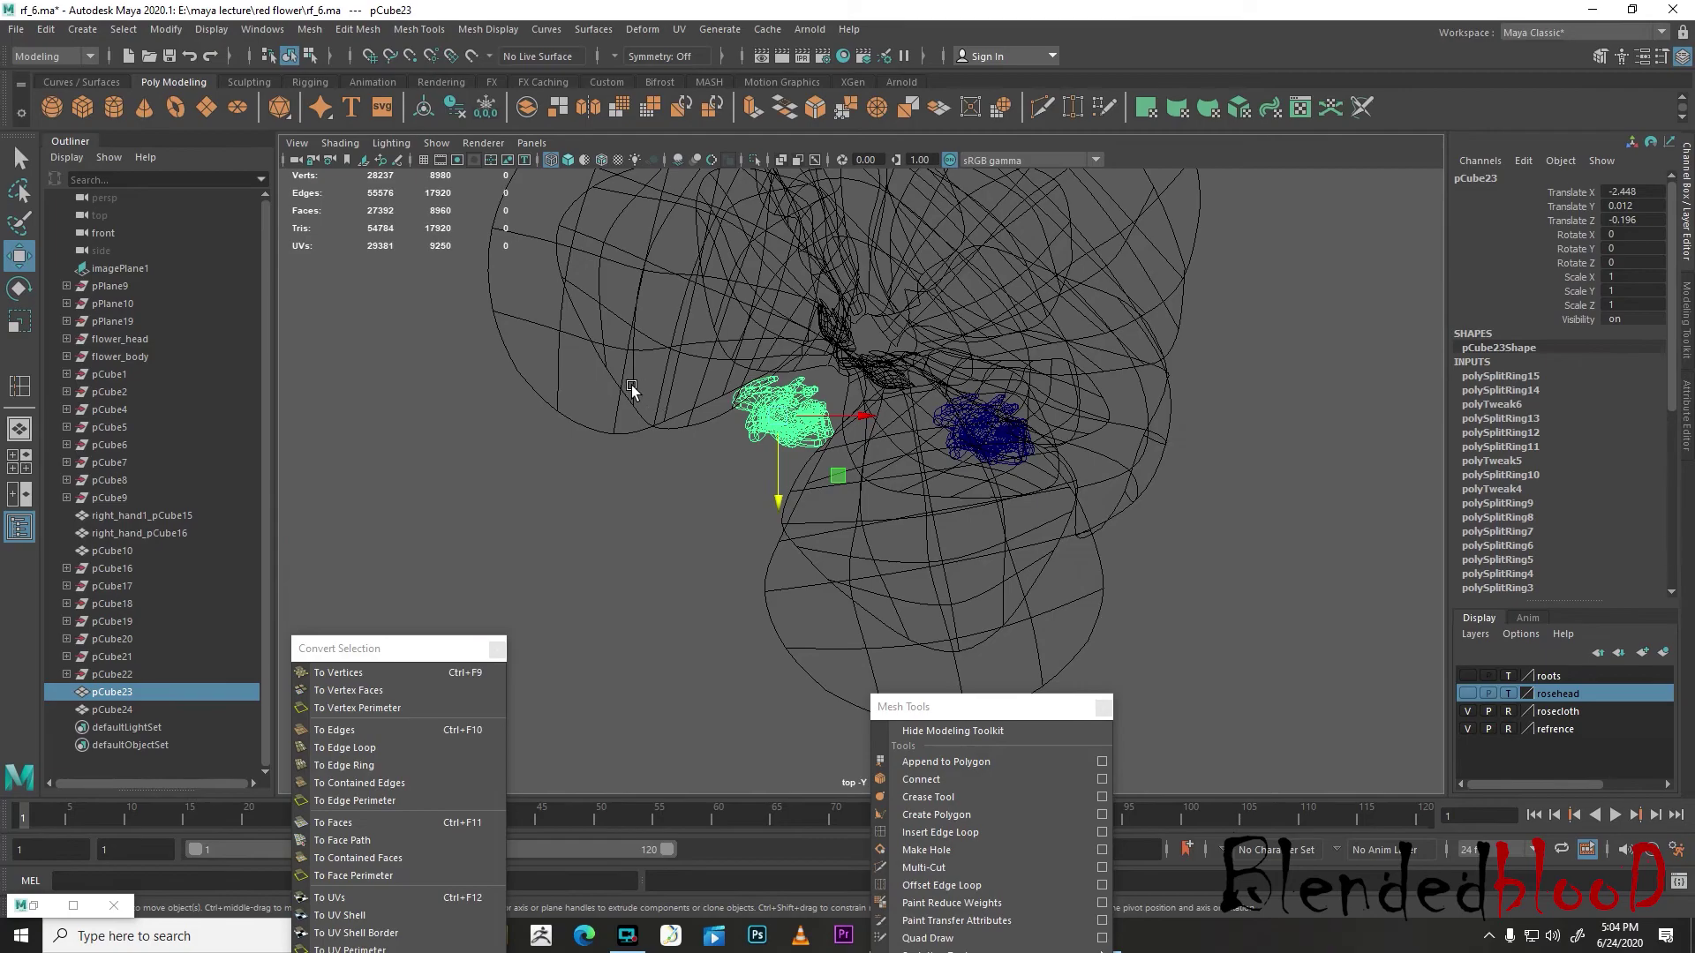
- In the top view, move the original bundle to Translate X -1.838 and Translate Z -1.147, checking it in an enlarged perspective view
left_click_drag(772, 421, 811, 395)
key("space")
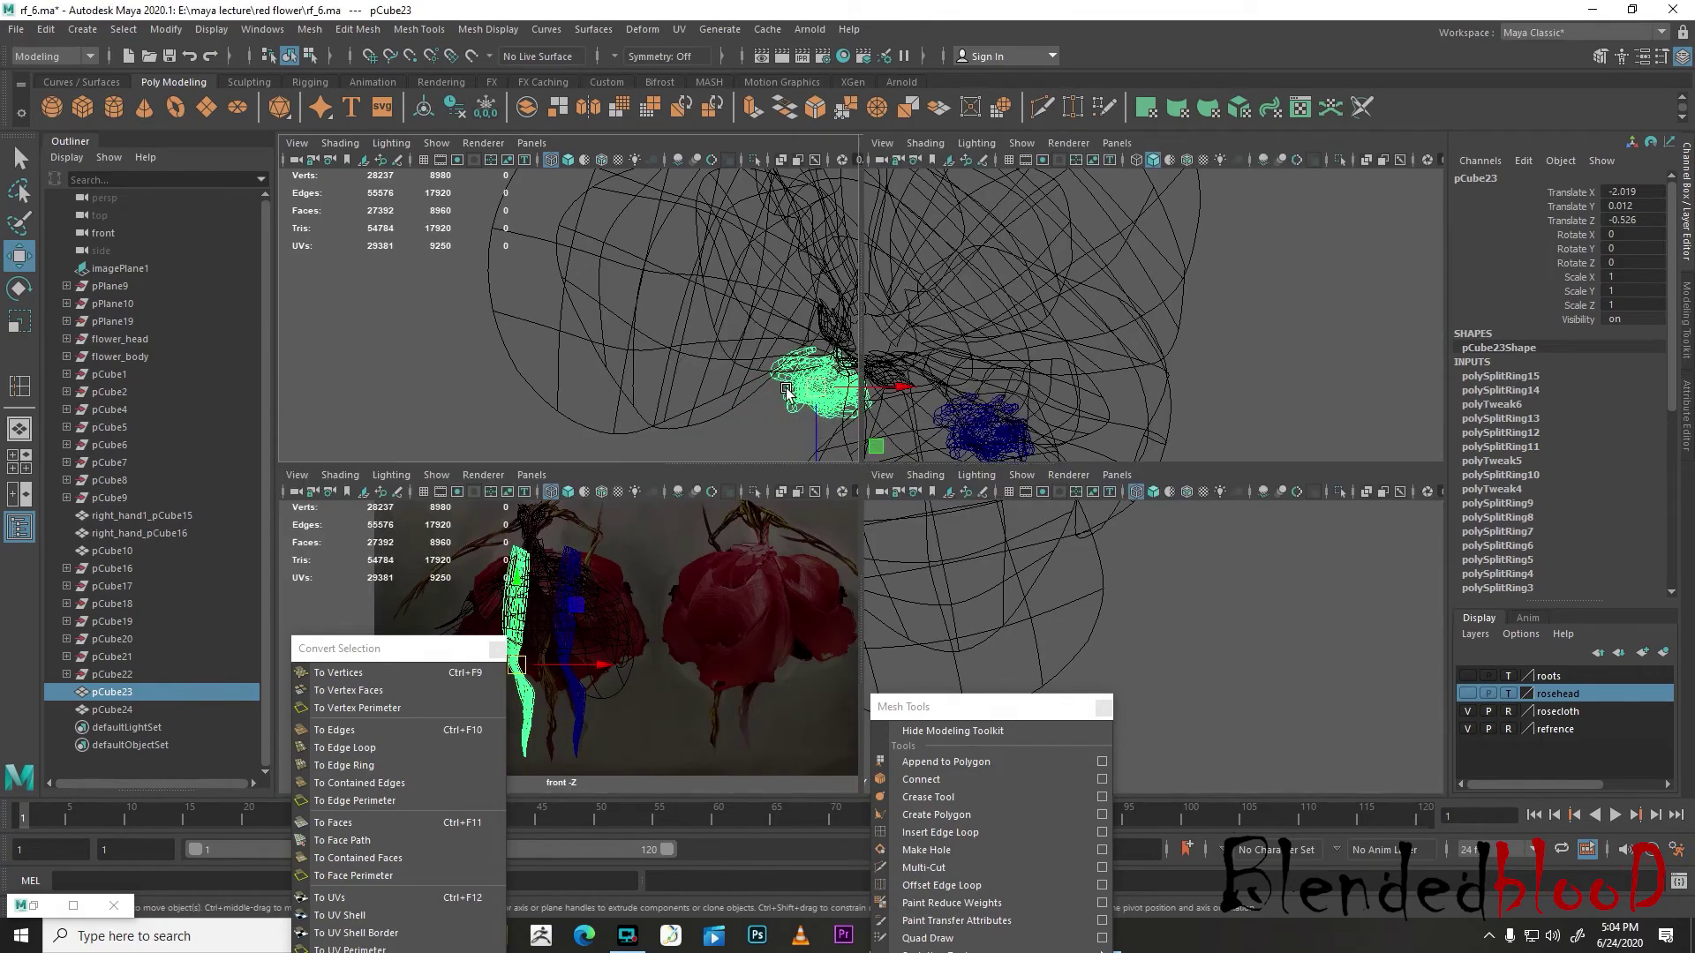
left_click_drag(1129, 397, 1105, 390, "alt")
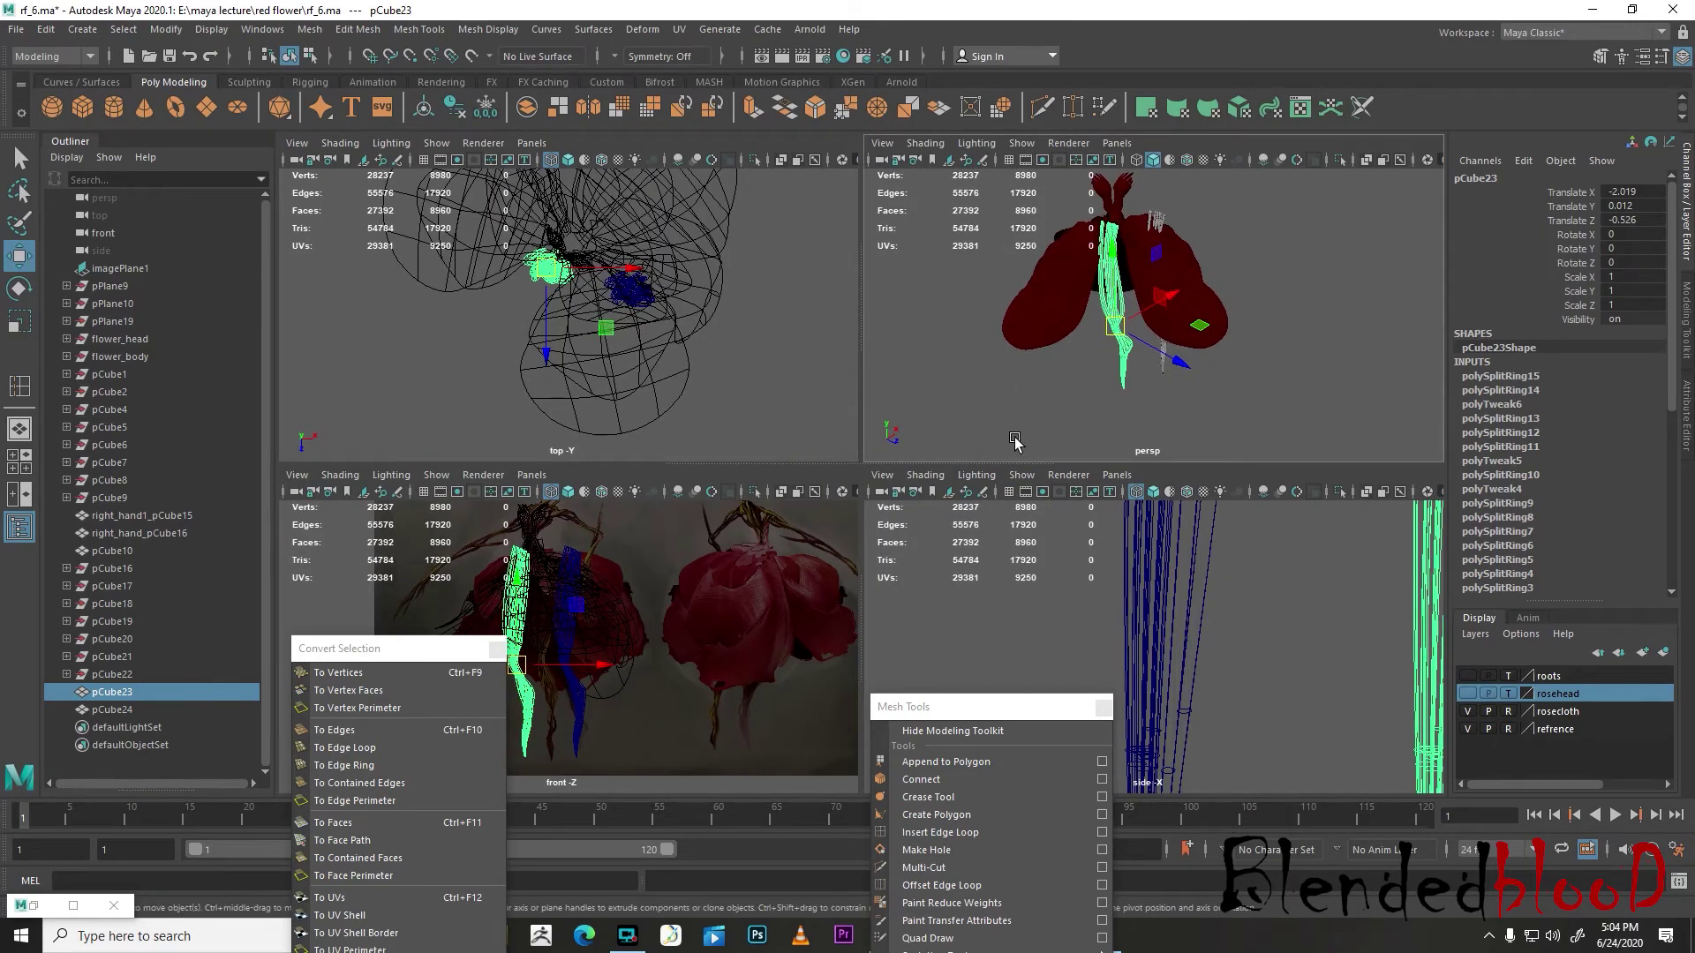
left_click_drag(998, 464, 991, 604)
scroll(1114, 459, "up", 5)
scroll(1121, 428, "down", 4)
left_click_drag(1121, 426, 890, 446, "alt")
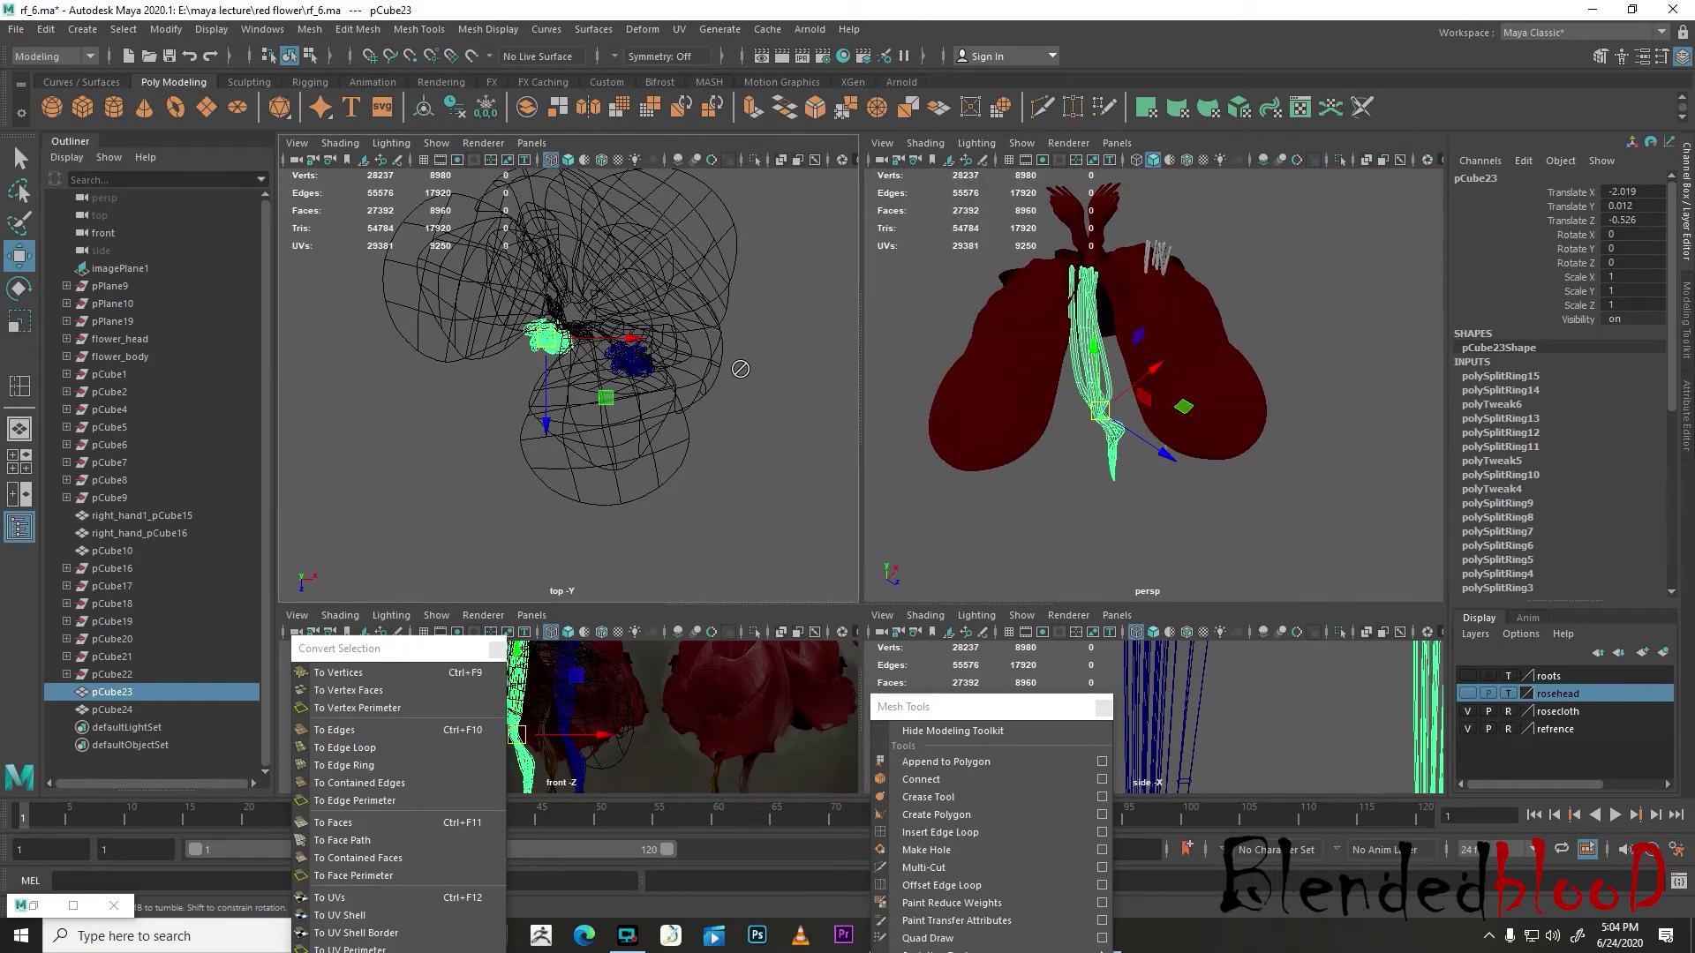
left_click_drag(560, 338, 563, 311)
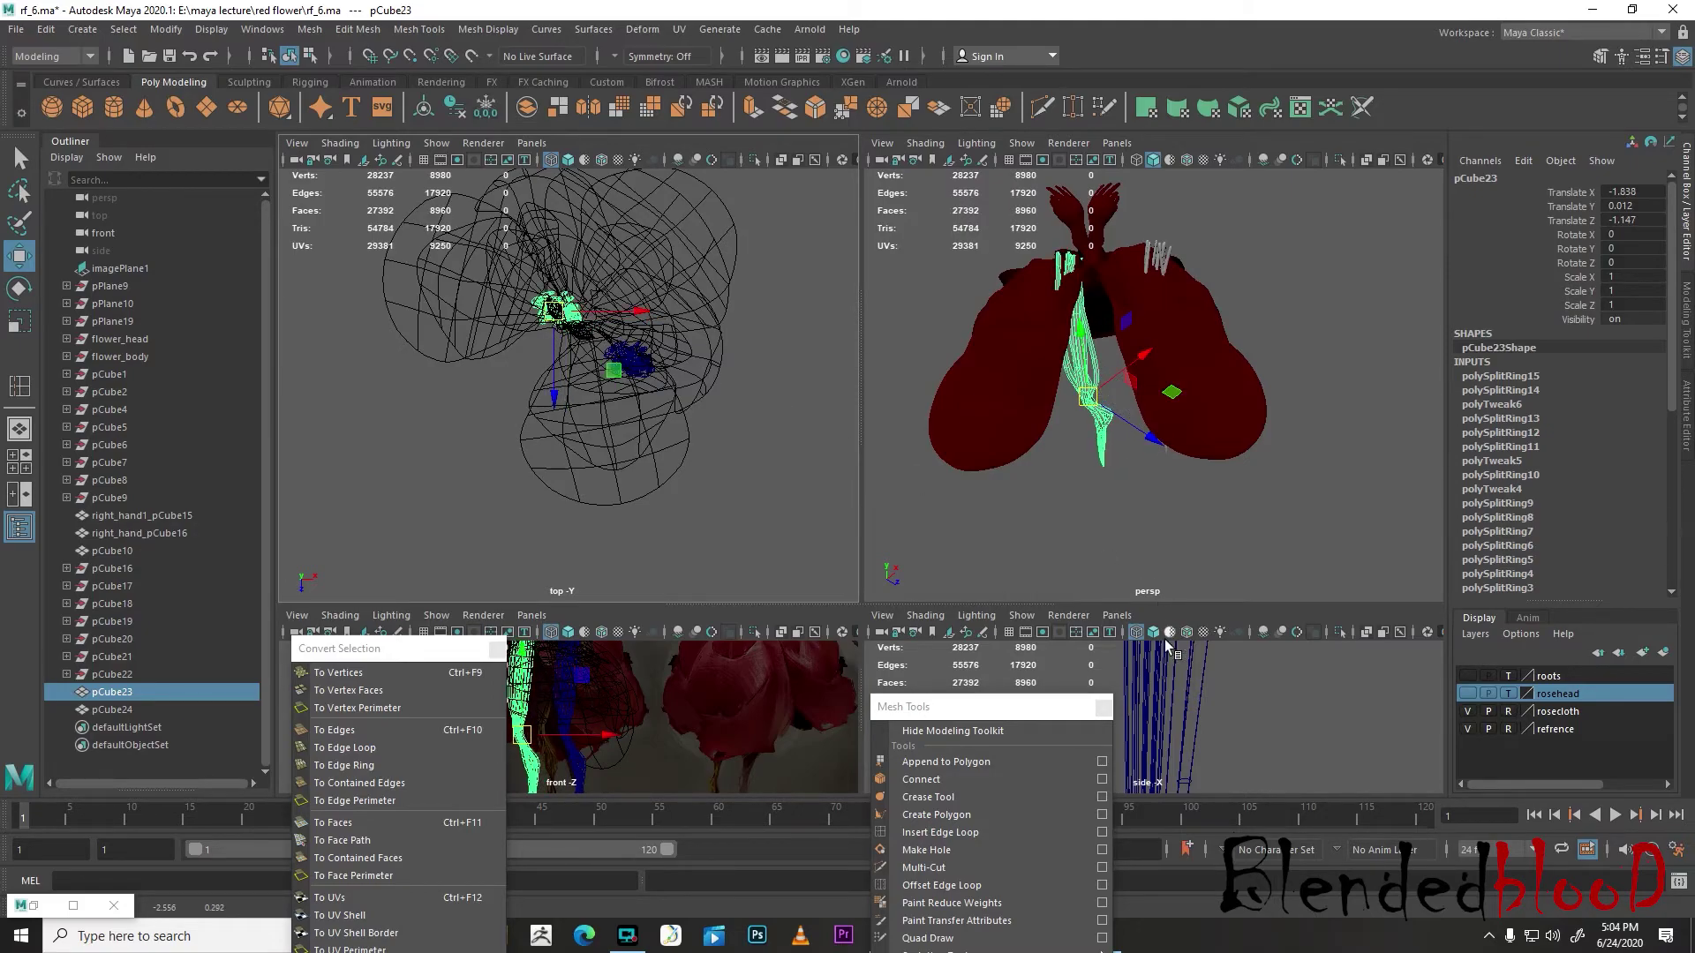
- Select the copied root bundle and move it to Translate X -1.143 and Translate Z -0.622 in the top view, checking the front view
left_click(1158, 266)
left_click_drag(623, 366, 589, 345)
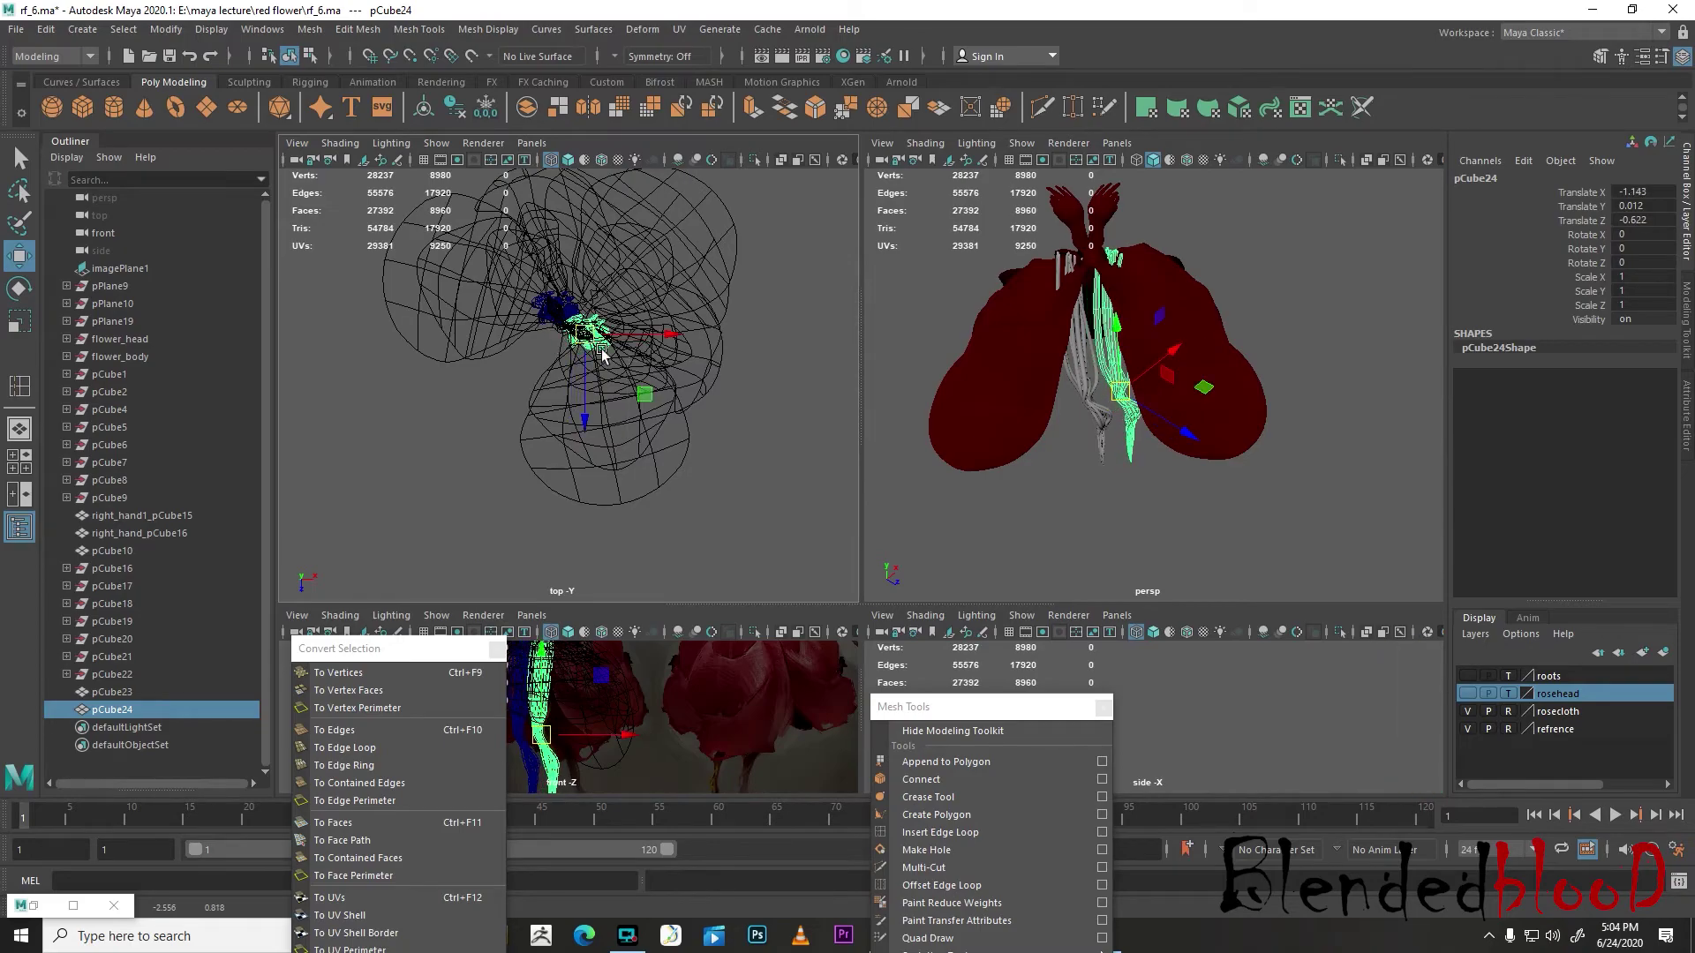
key("space")
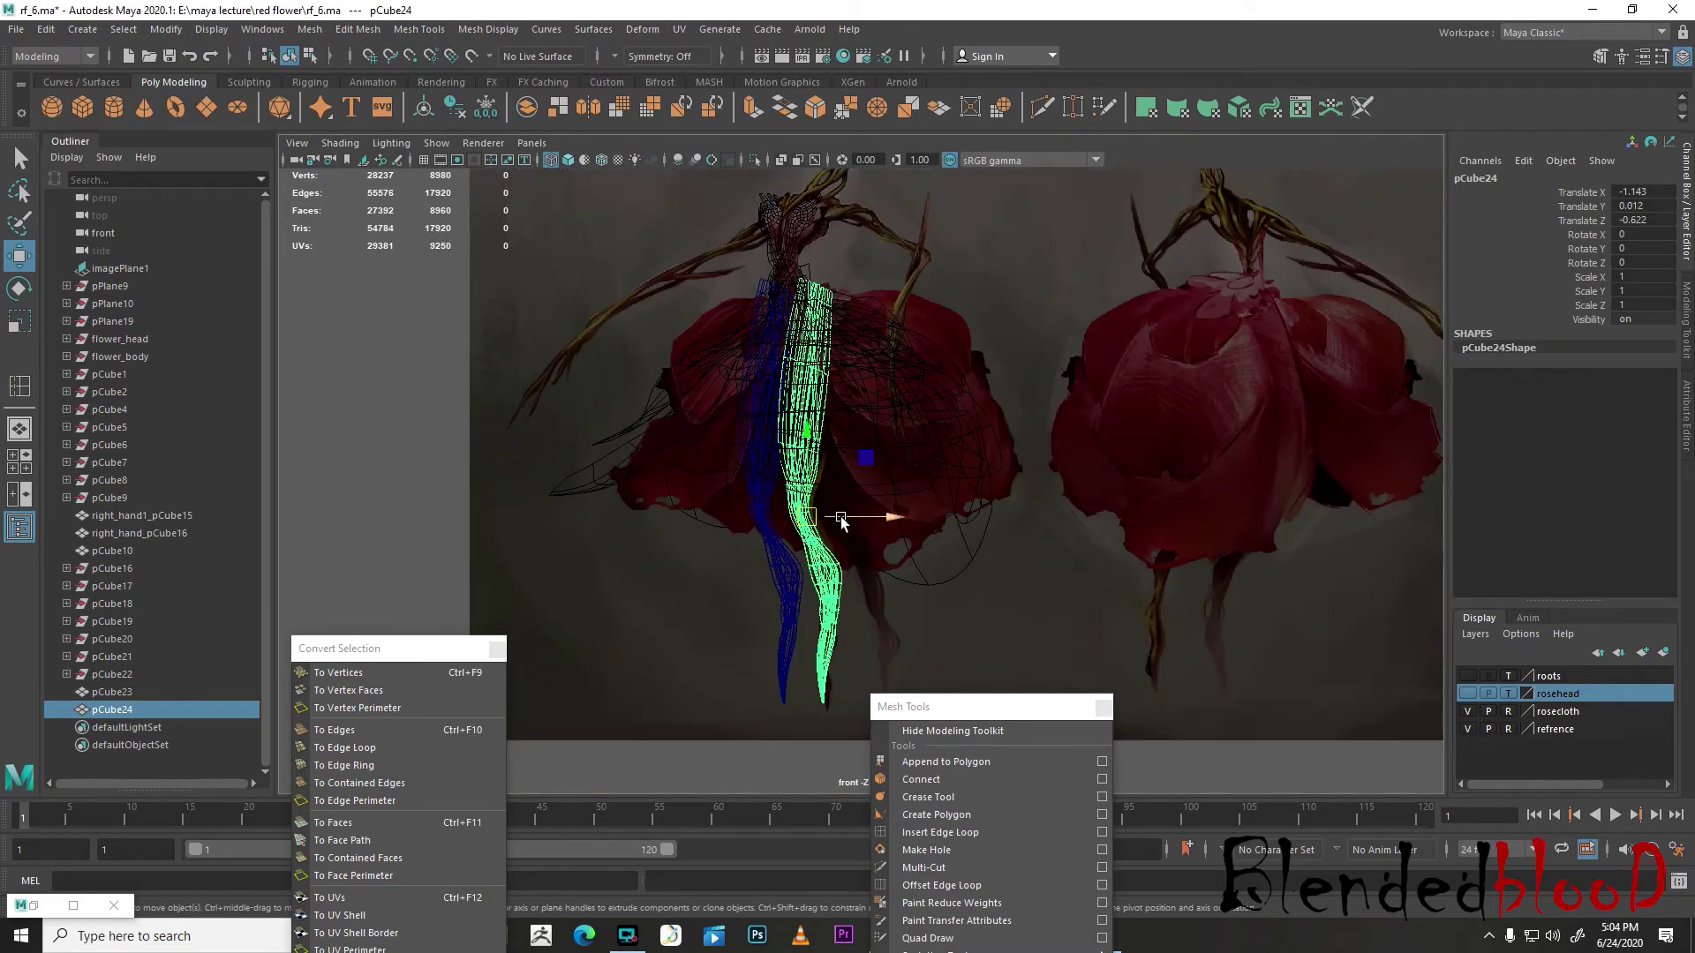
scroll(816, 524, "down", 1)
middle_click_drag(816, 524, 769, 523, "alt")
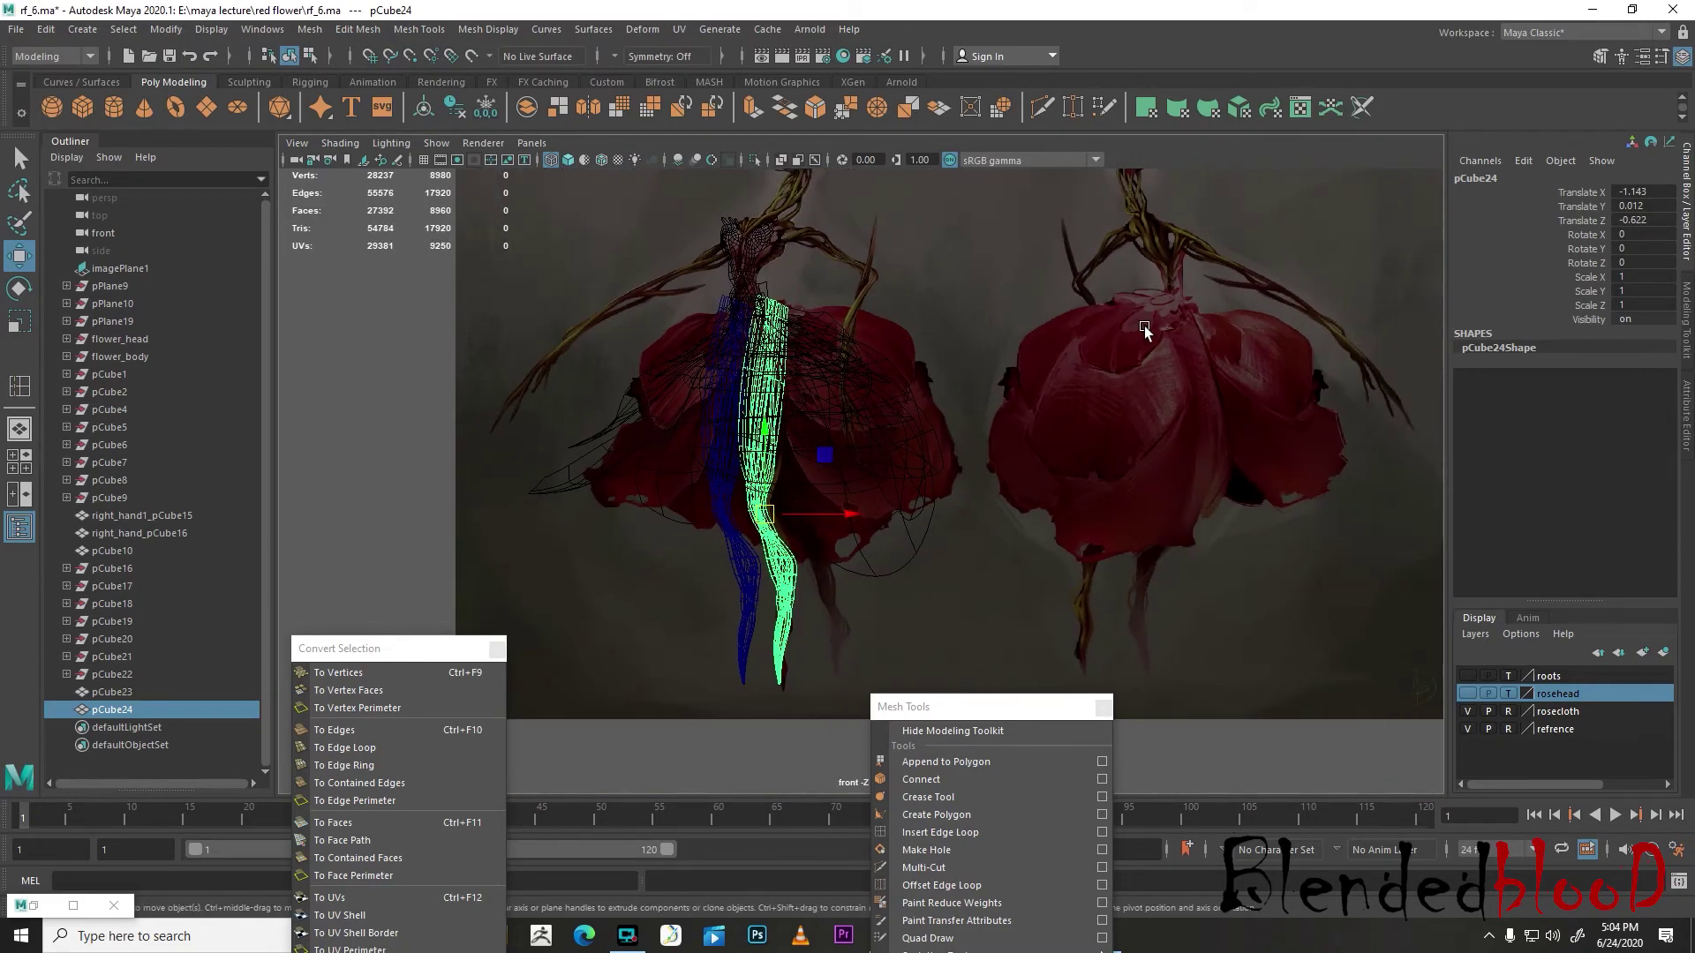
key("space")
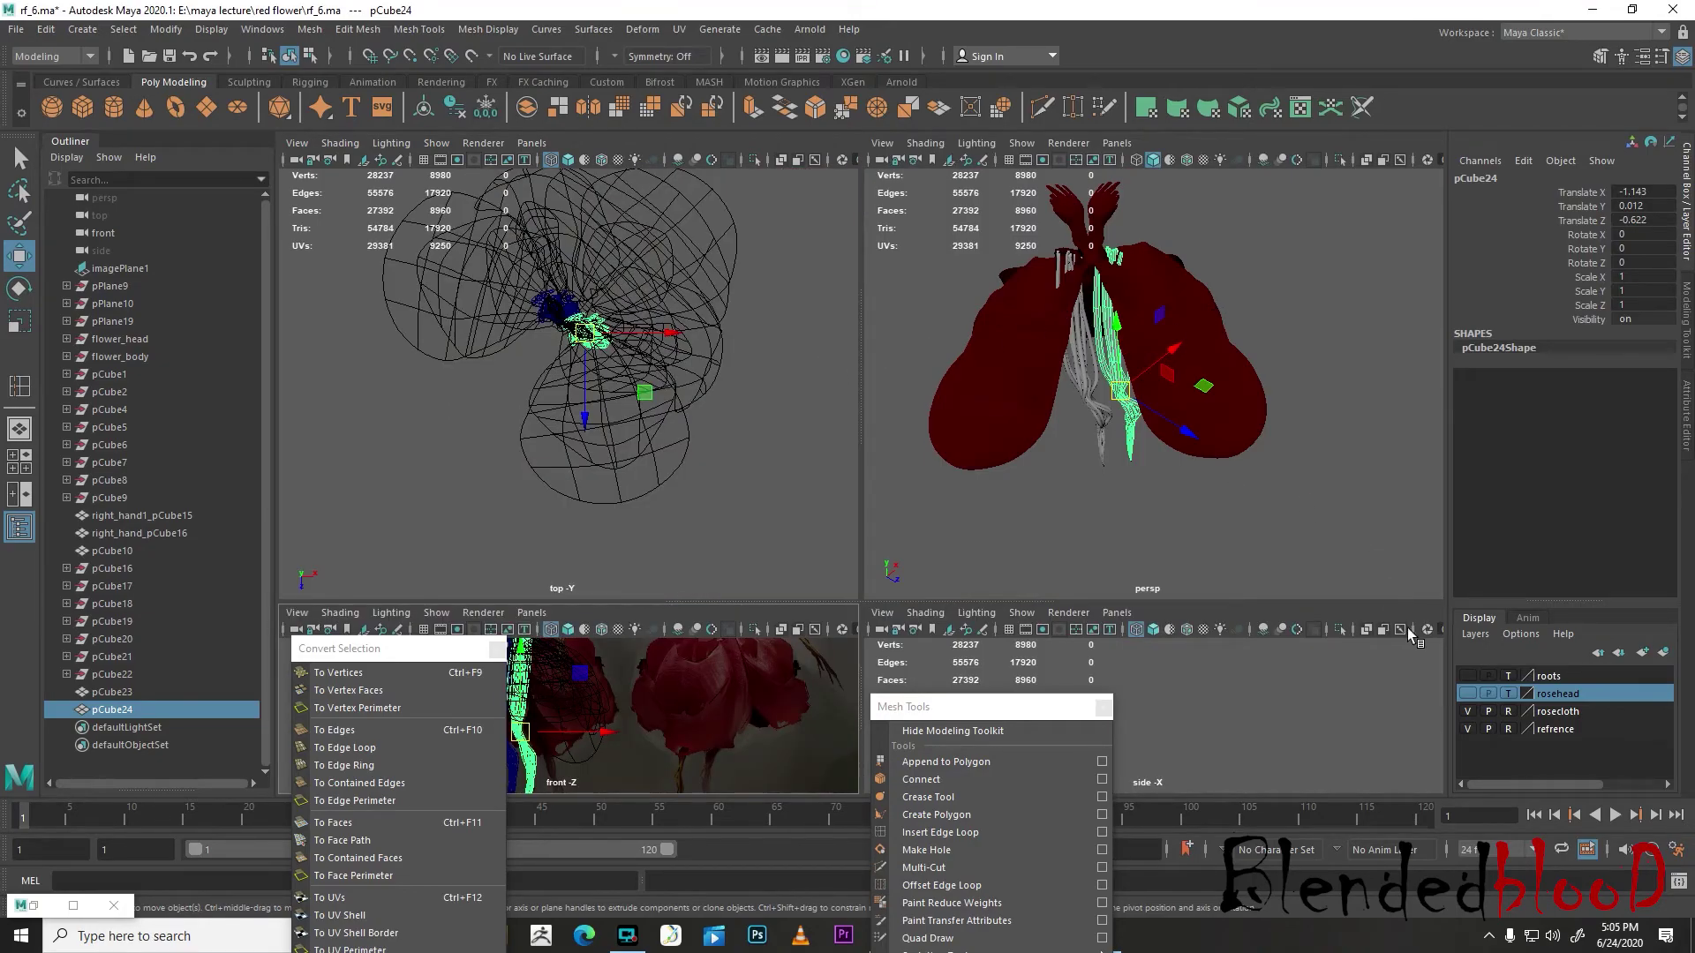
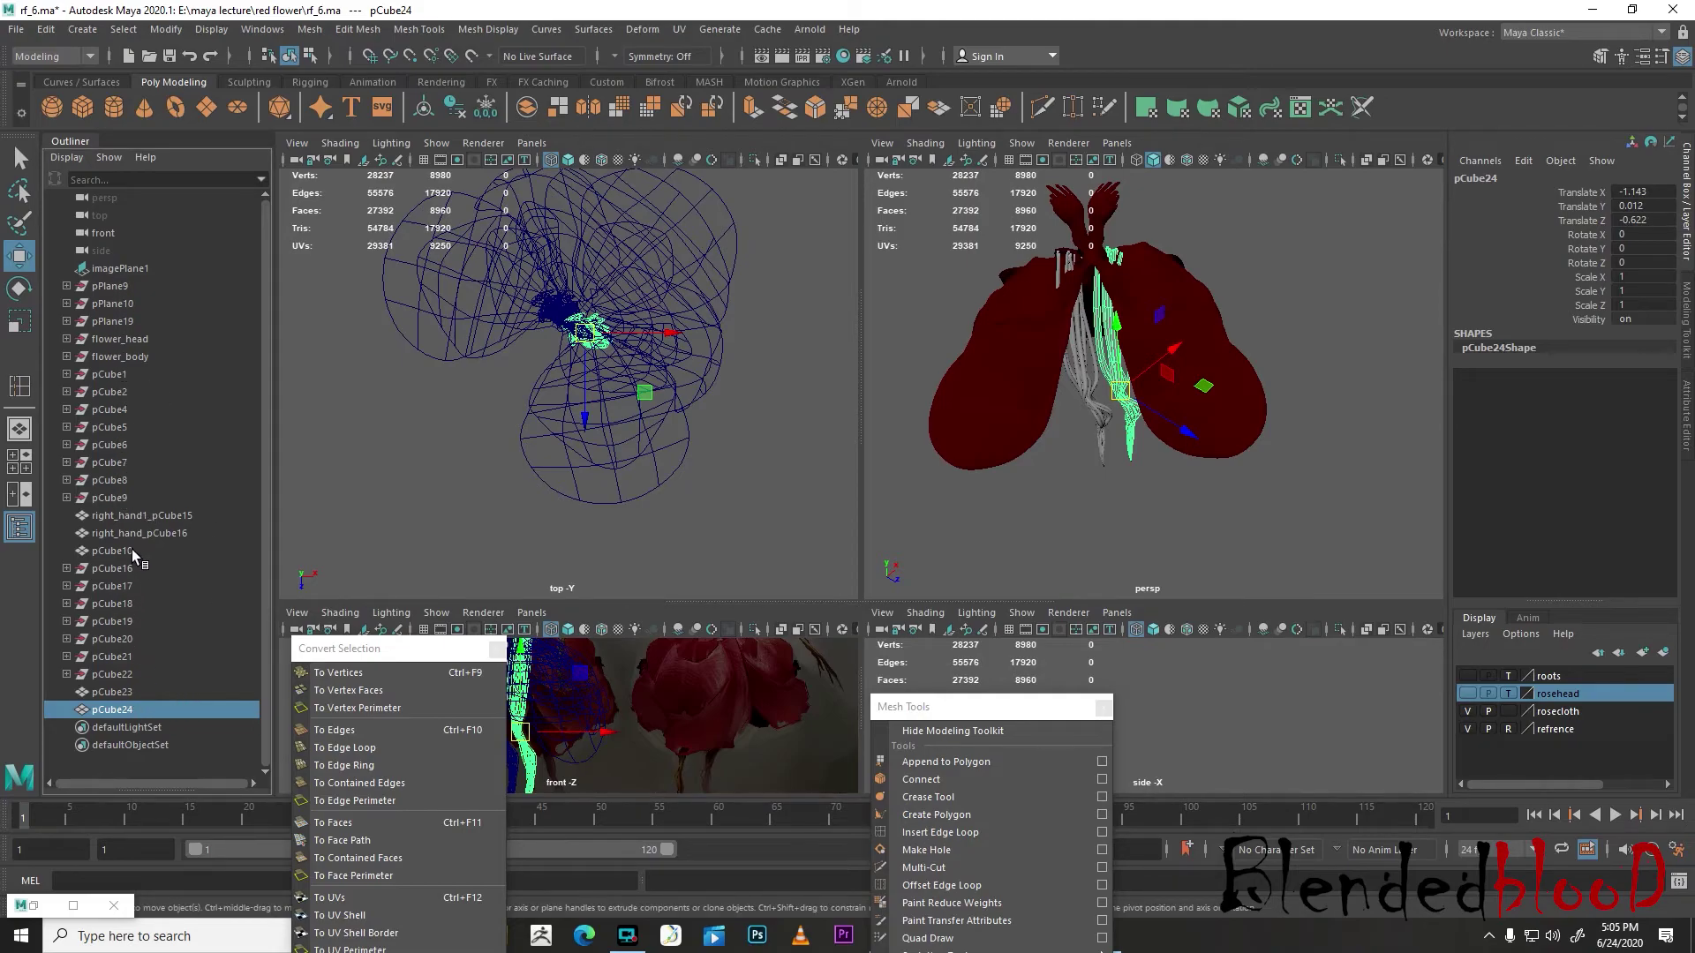
- Select flower_body, rotate it to Rotate Y -50.129 in the front view and nudge it along X over the root bundles
left_click(111, 497)
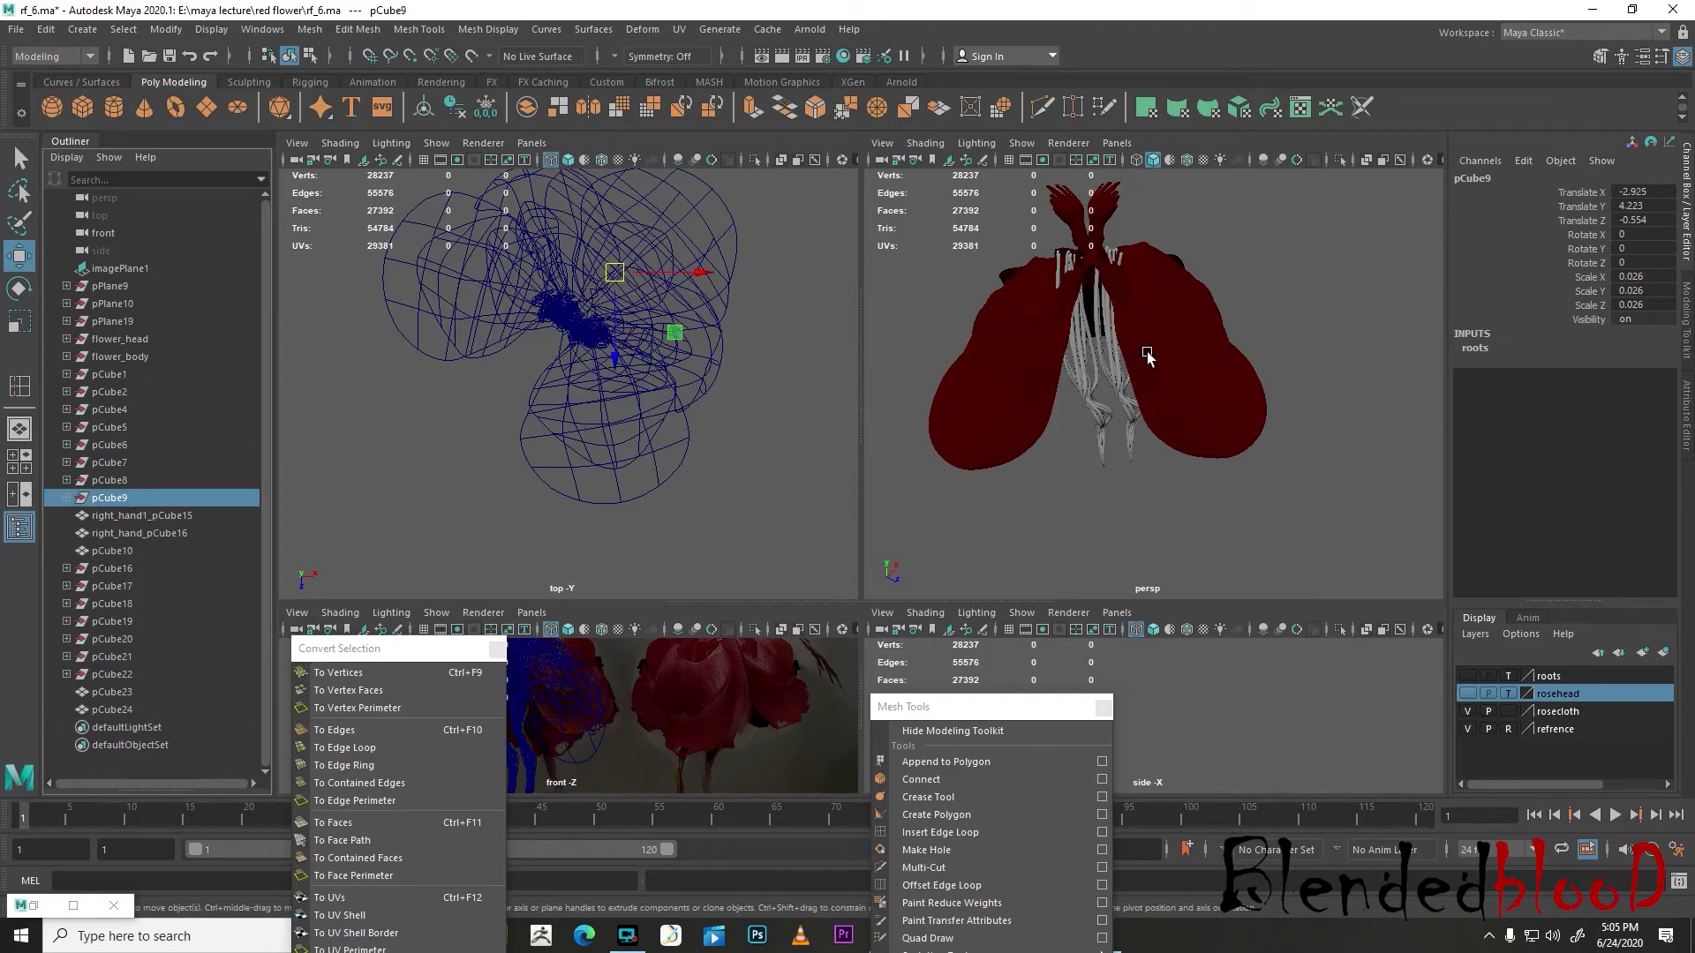
left_click(1179, 362)
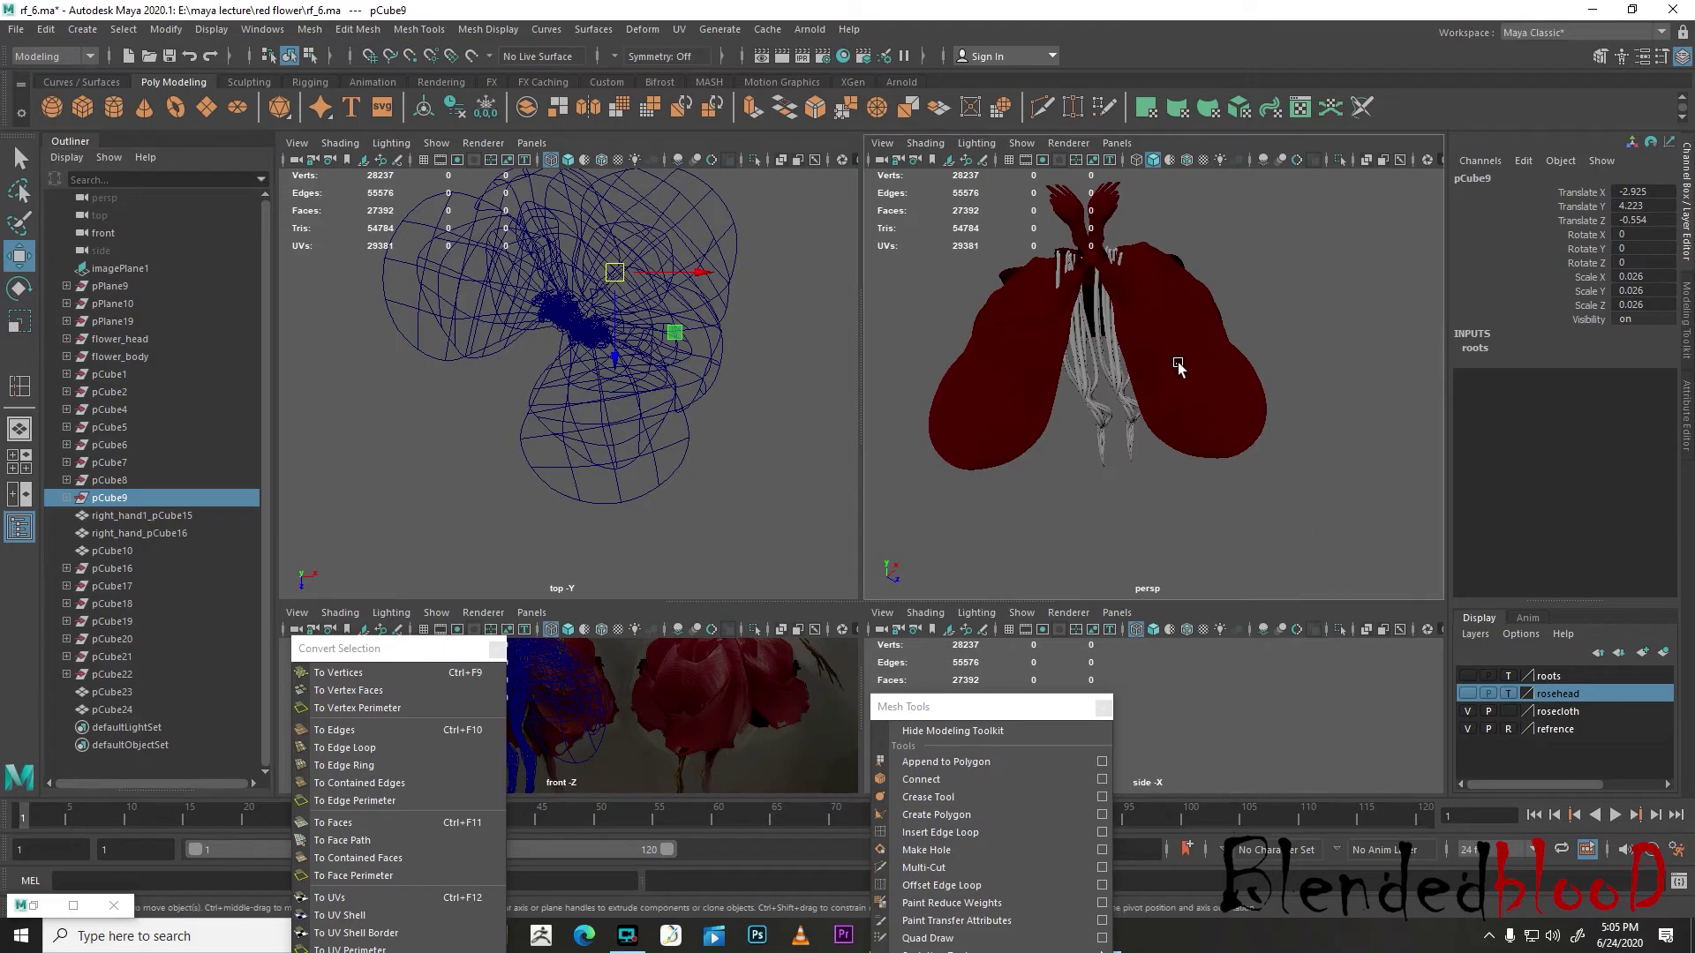
left_click(120, 357)
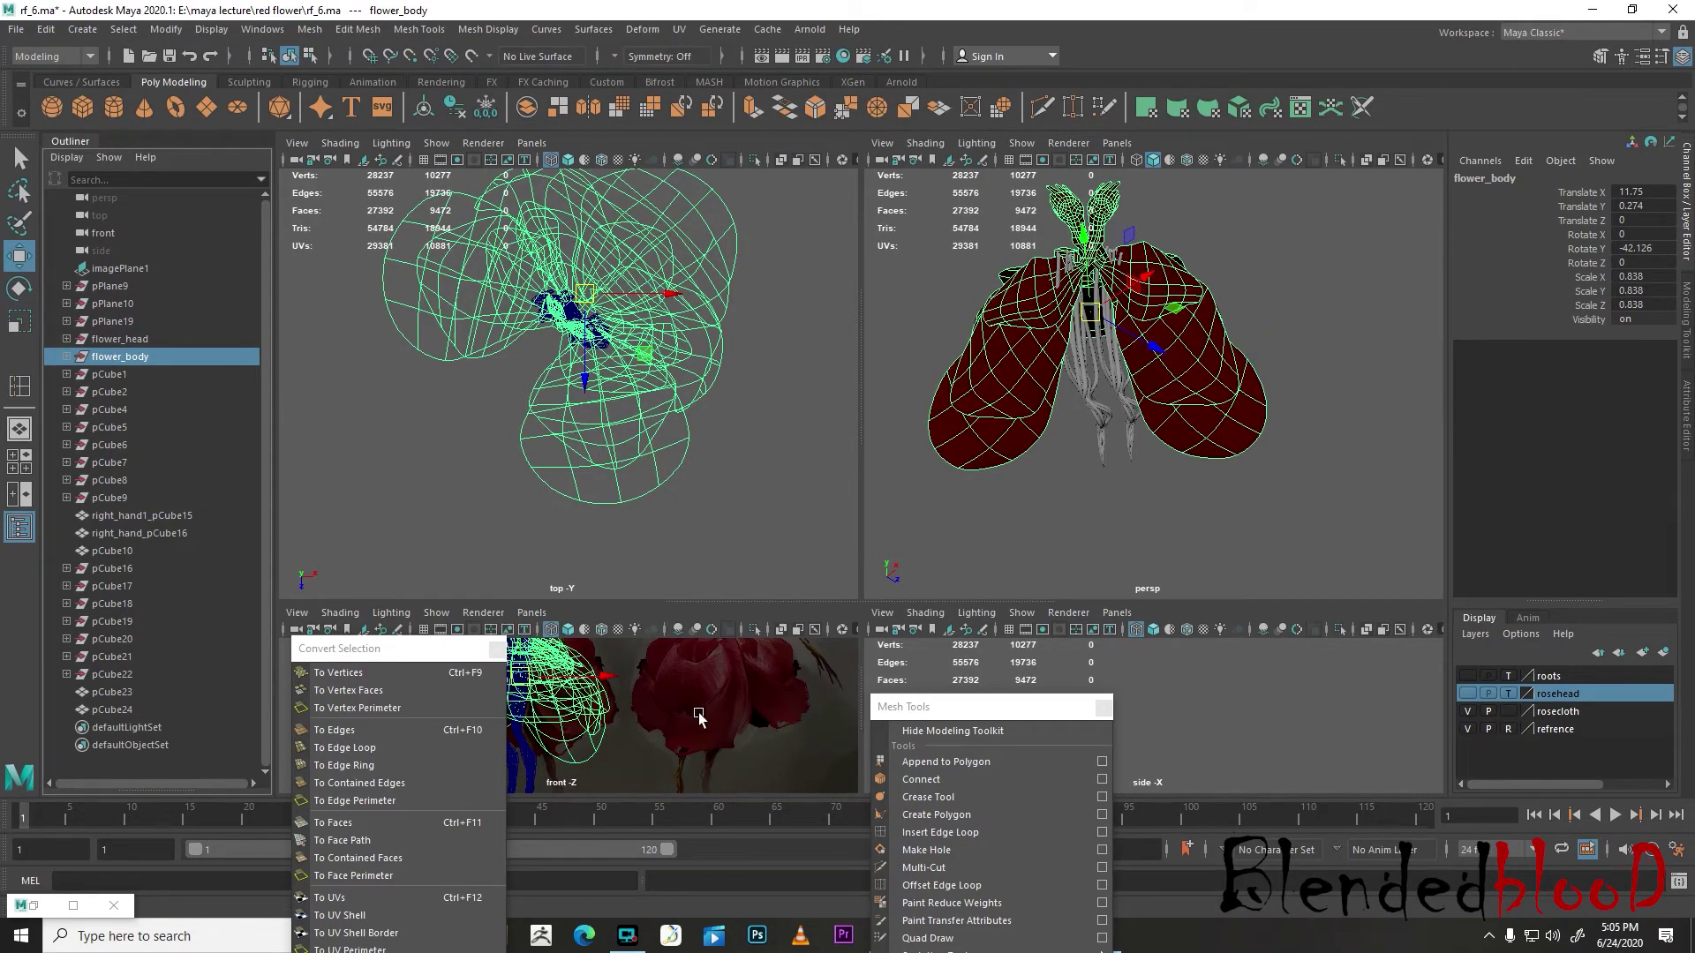
key("space")
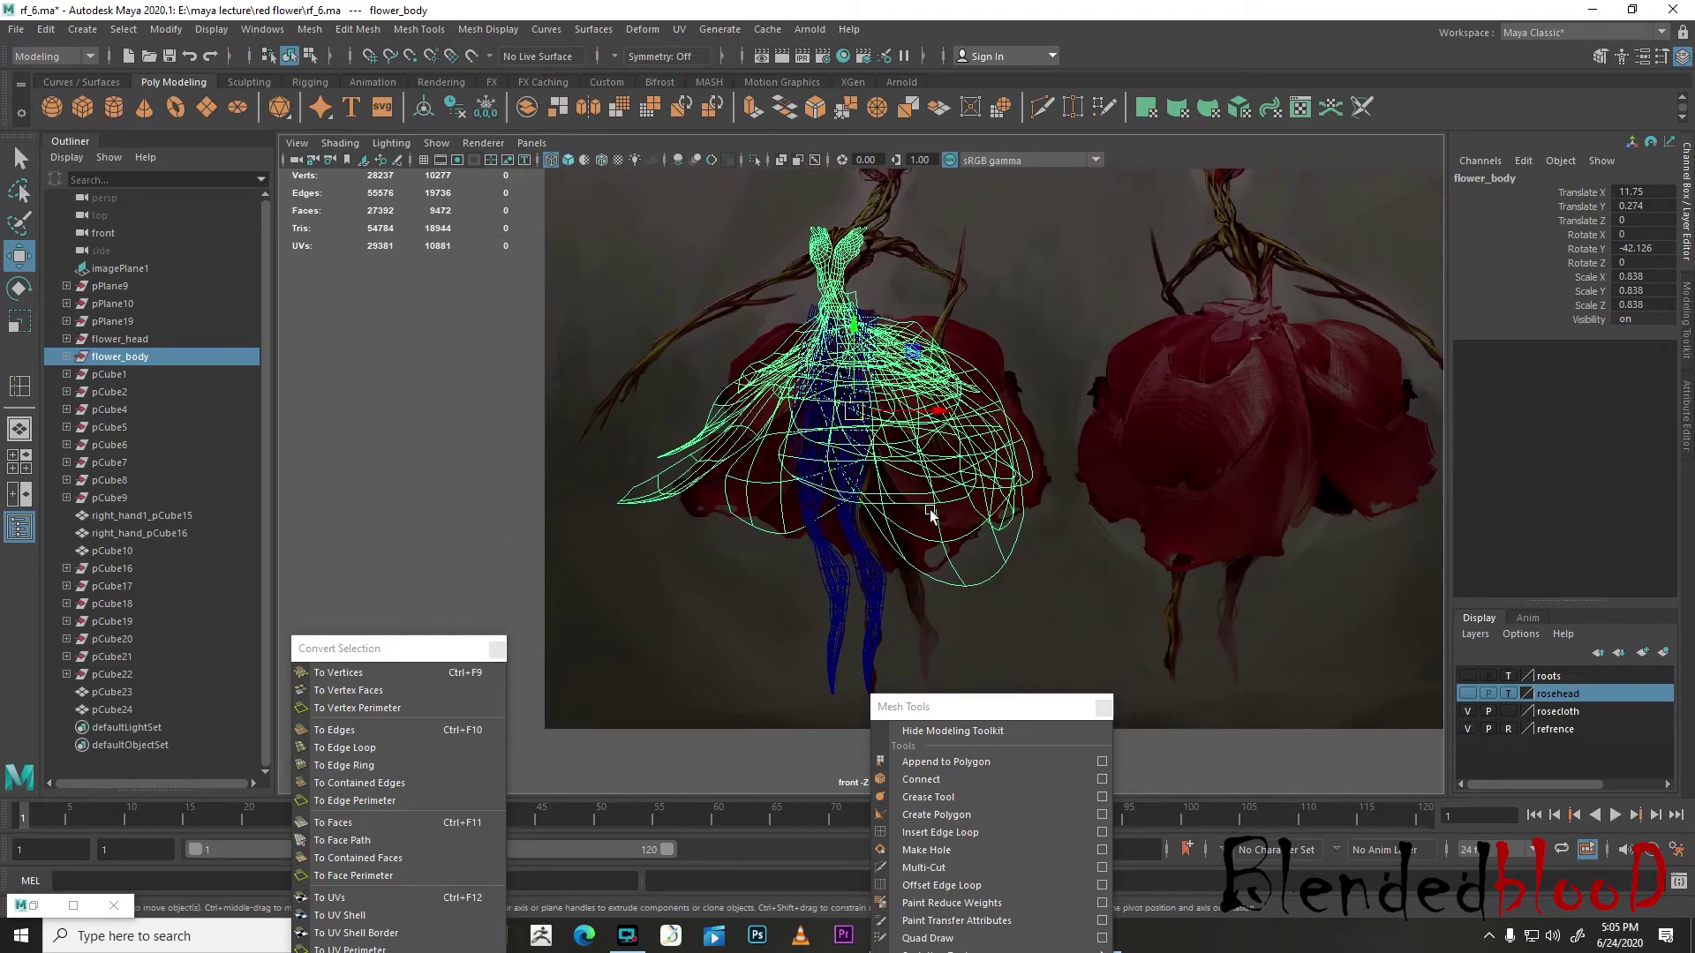
key("e")
left_click_drag(900, 406, 888, 406)
key("w")
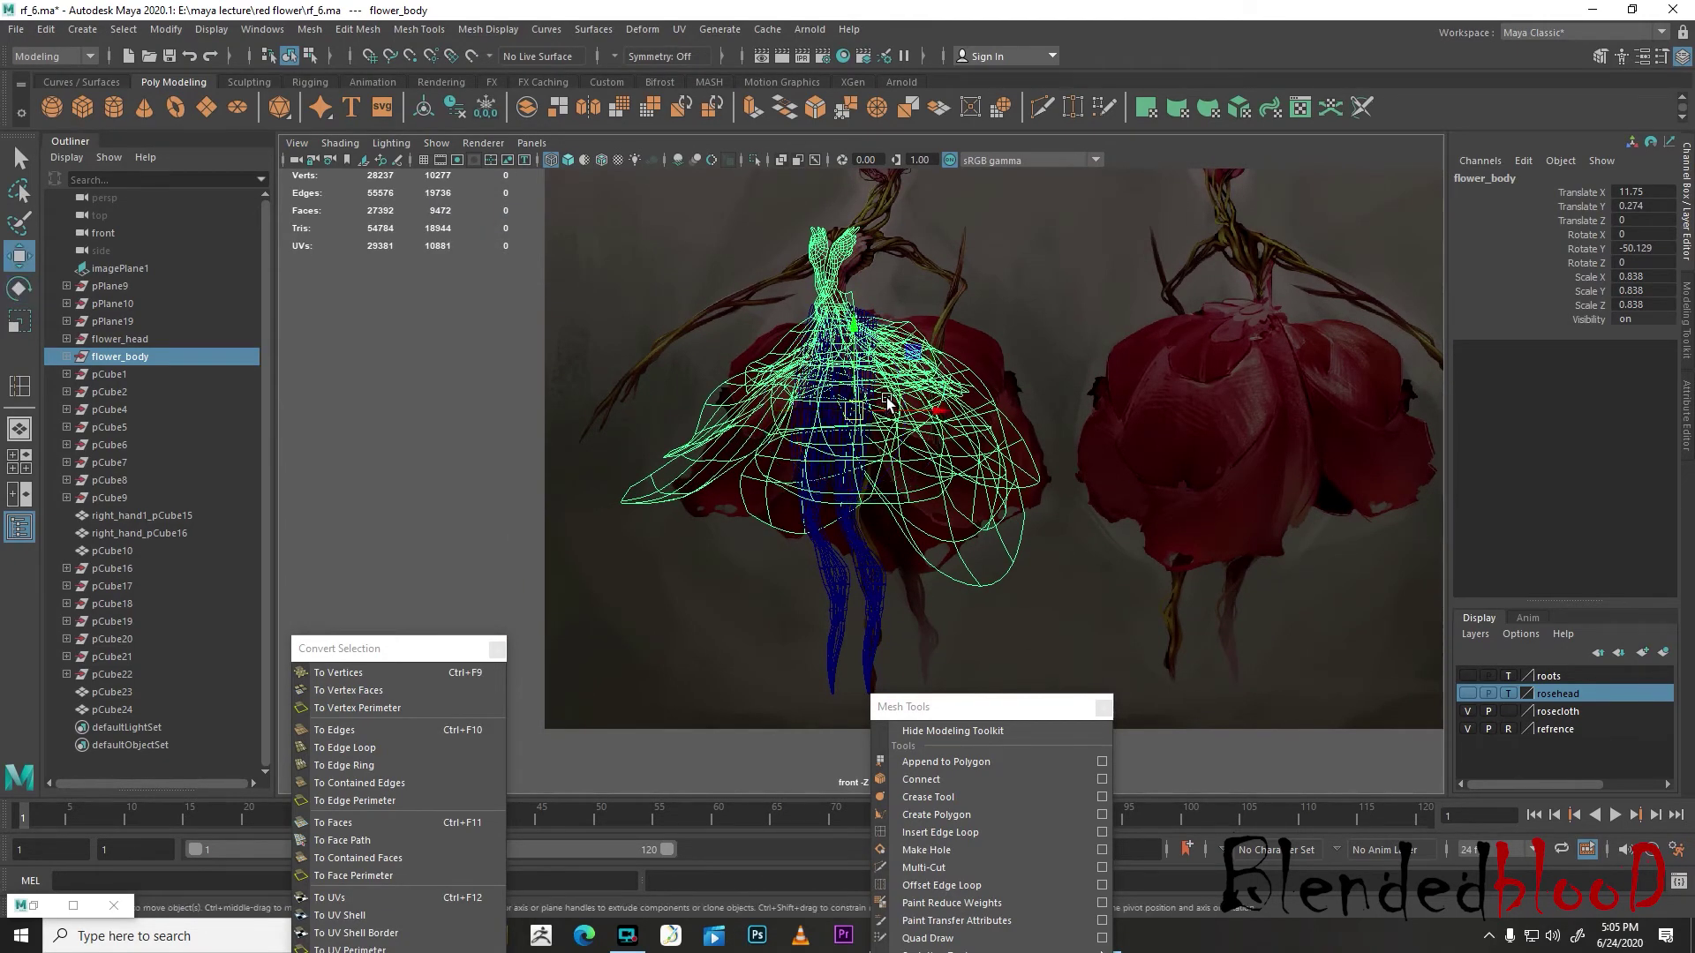
left_click(918, 406)
left_click(923, 409)
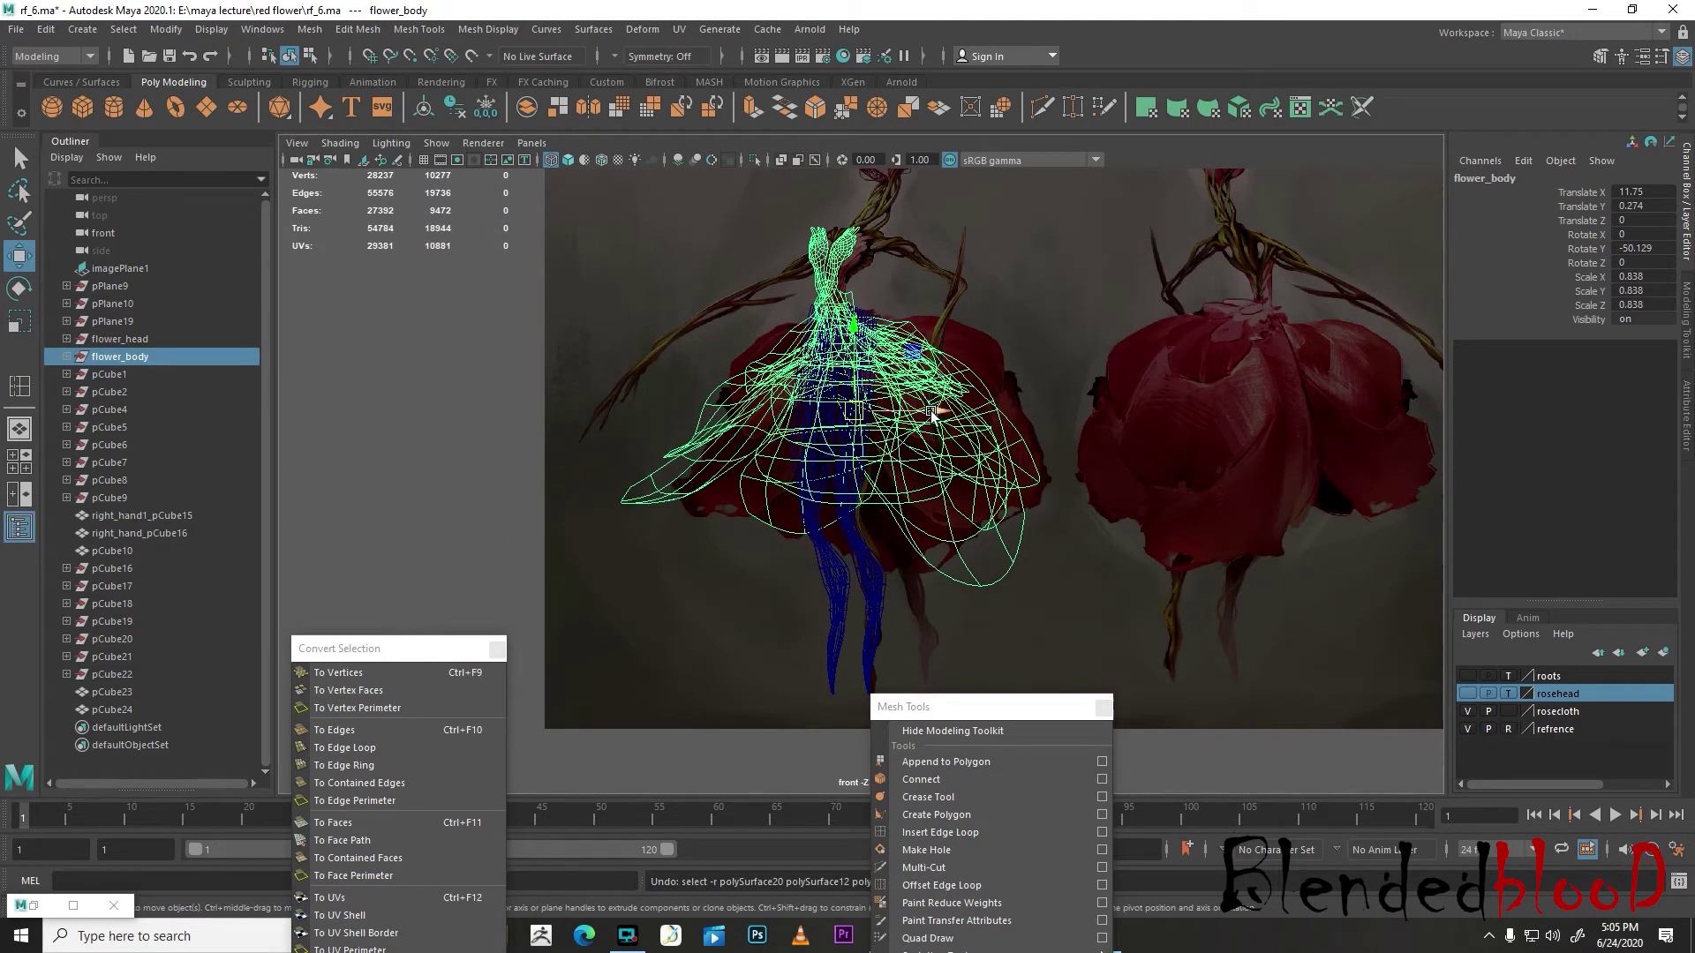
left_click_drag(951, 410, 934, 409)
- In the perspective view, rotate the original root bundle to Rotate Y -22.134 and move it to Translate X -2.089 and Translate Z -1.282
key("space")
key("space")
mouse_move(902, 559)
left_mouse_down("alt")
mouse_move(914, 535)
mouse_move(867, 511)
mouse_move(840, 464)
mouse_move(740, 462)
mouse_move(934, 505)
mouse_move(897, 502)
mouse_move(898, 558)
mouse_move(950, 506)
mouse_move(911, 531)
left_mouse_up("alt")
left_click(898, 501)
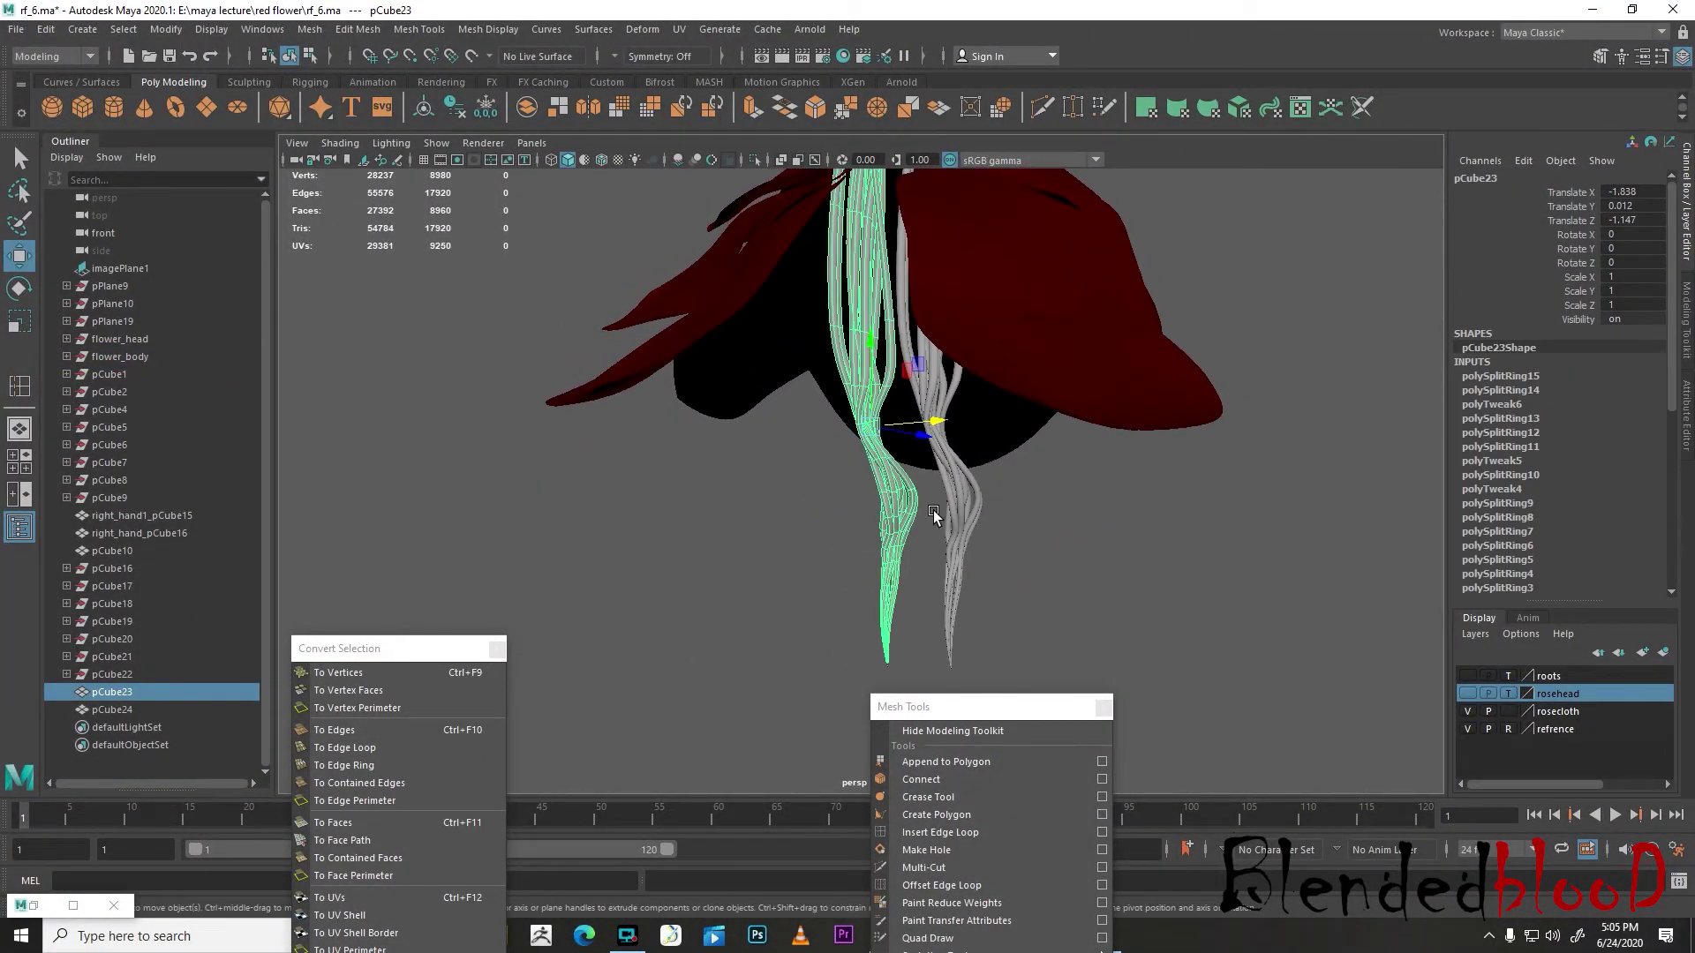
key("e")
left_click_drag(874, 435, 913, 509)
key("w")
left_click_drag(934, 434, 926, 536)
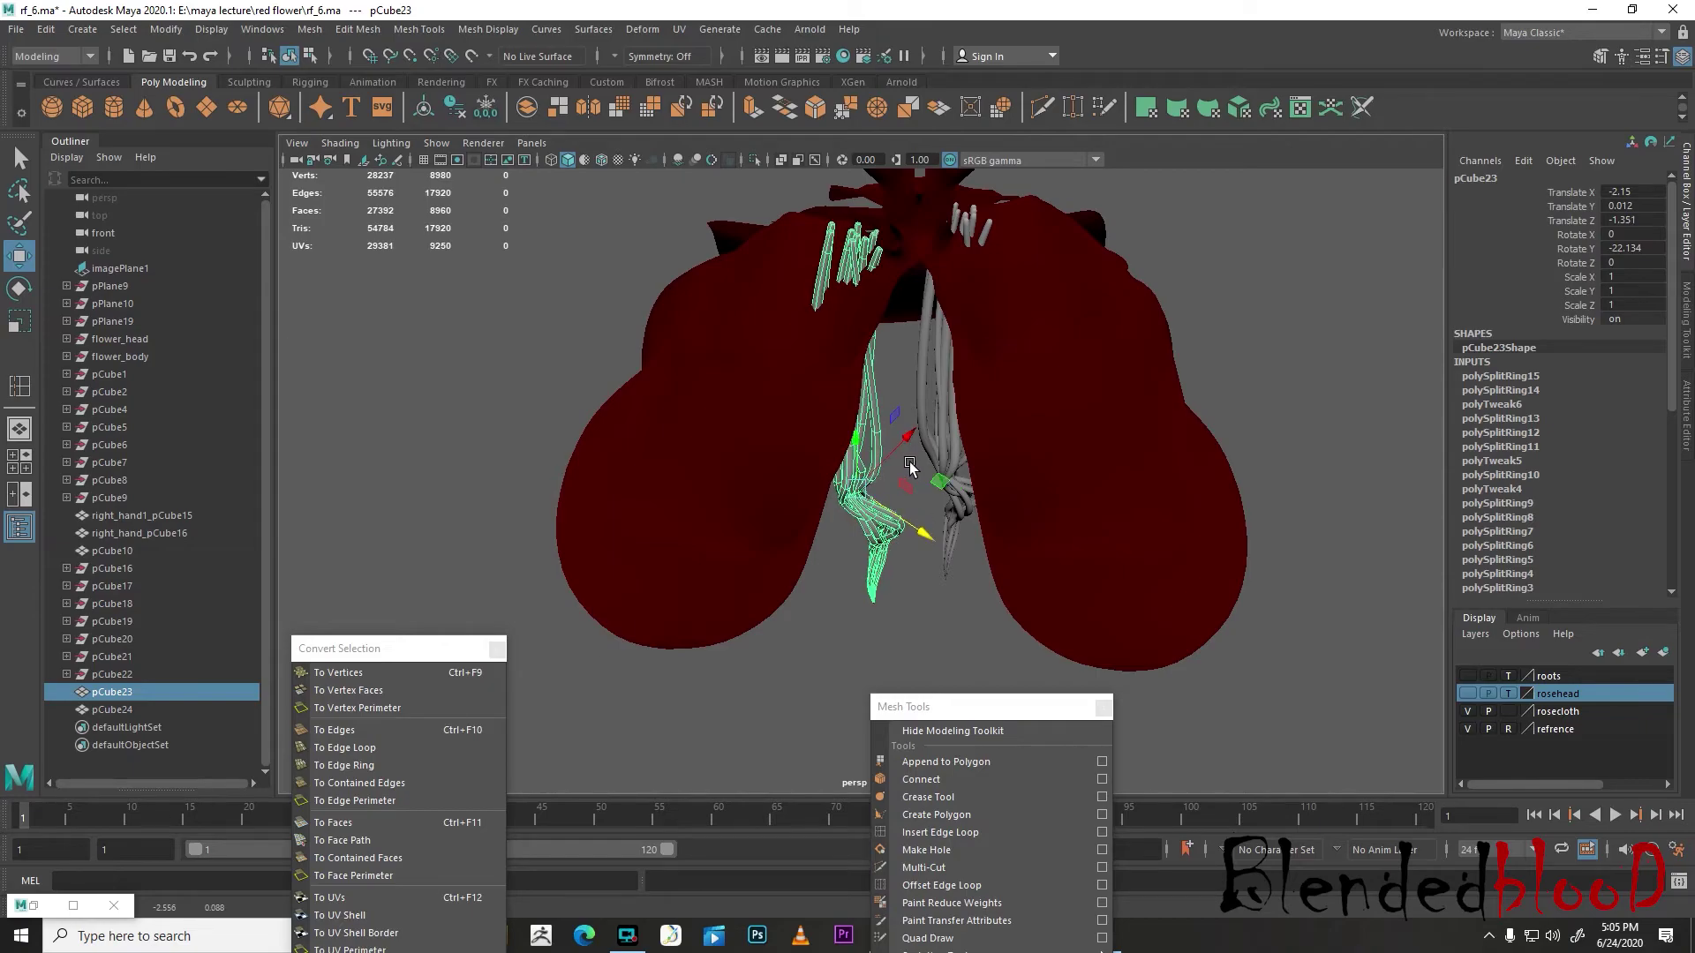
left_click_drag(904, 439, 922, 423)
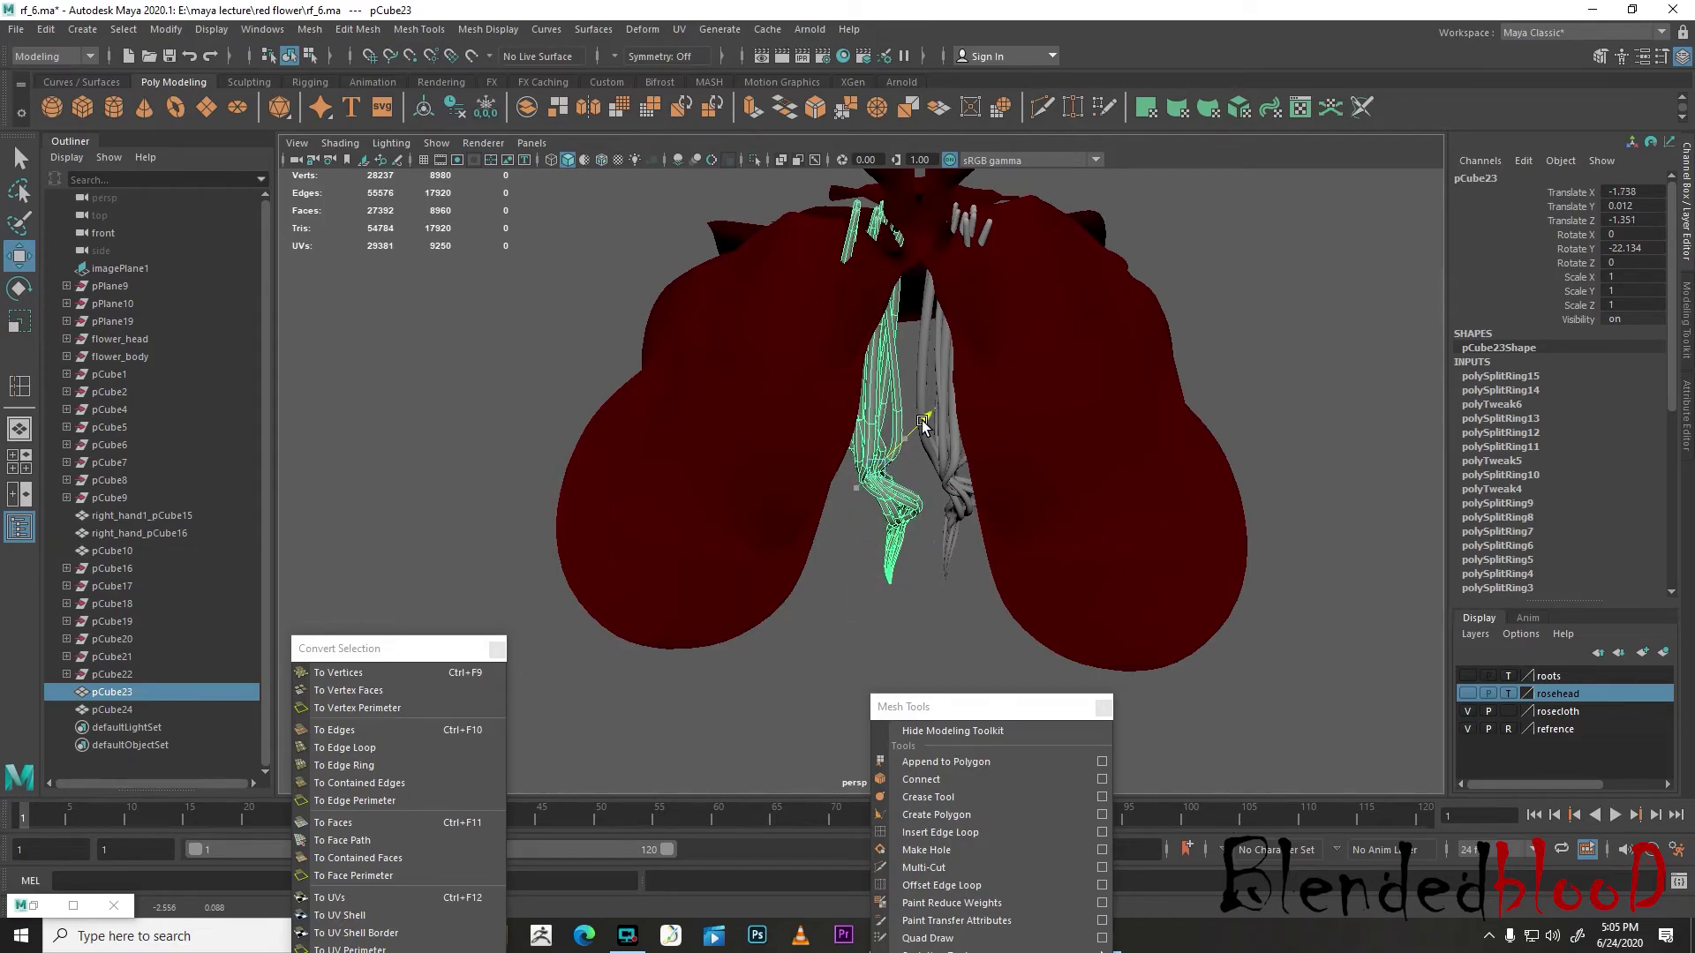
mouse_move(921, 509)
left_mouse_down("alt")
mouse_move(926, 448)
mouse_move(921, 523)
mouse_move(934, 495)
left_mouse_up("alt")
left_click_drag(928, 424, 904, 440)
- Select the copied root bundle's upper vertices in the front view and rotate them to tilt the strands toward the waist
left_click(952, 517)
left_click_drag(941, 526, 976, 424, "alt")
right_click_drag(970, 383, 887, 382)
key("space")
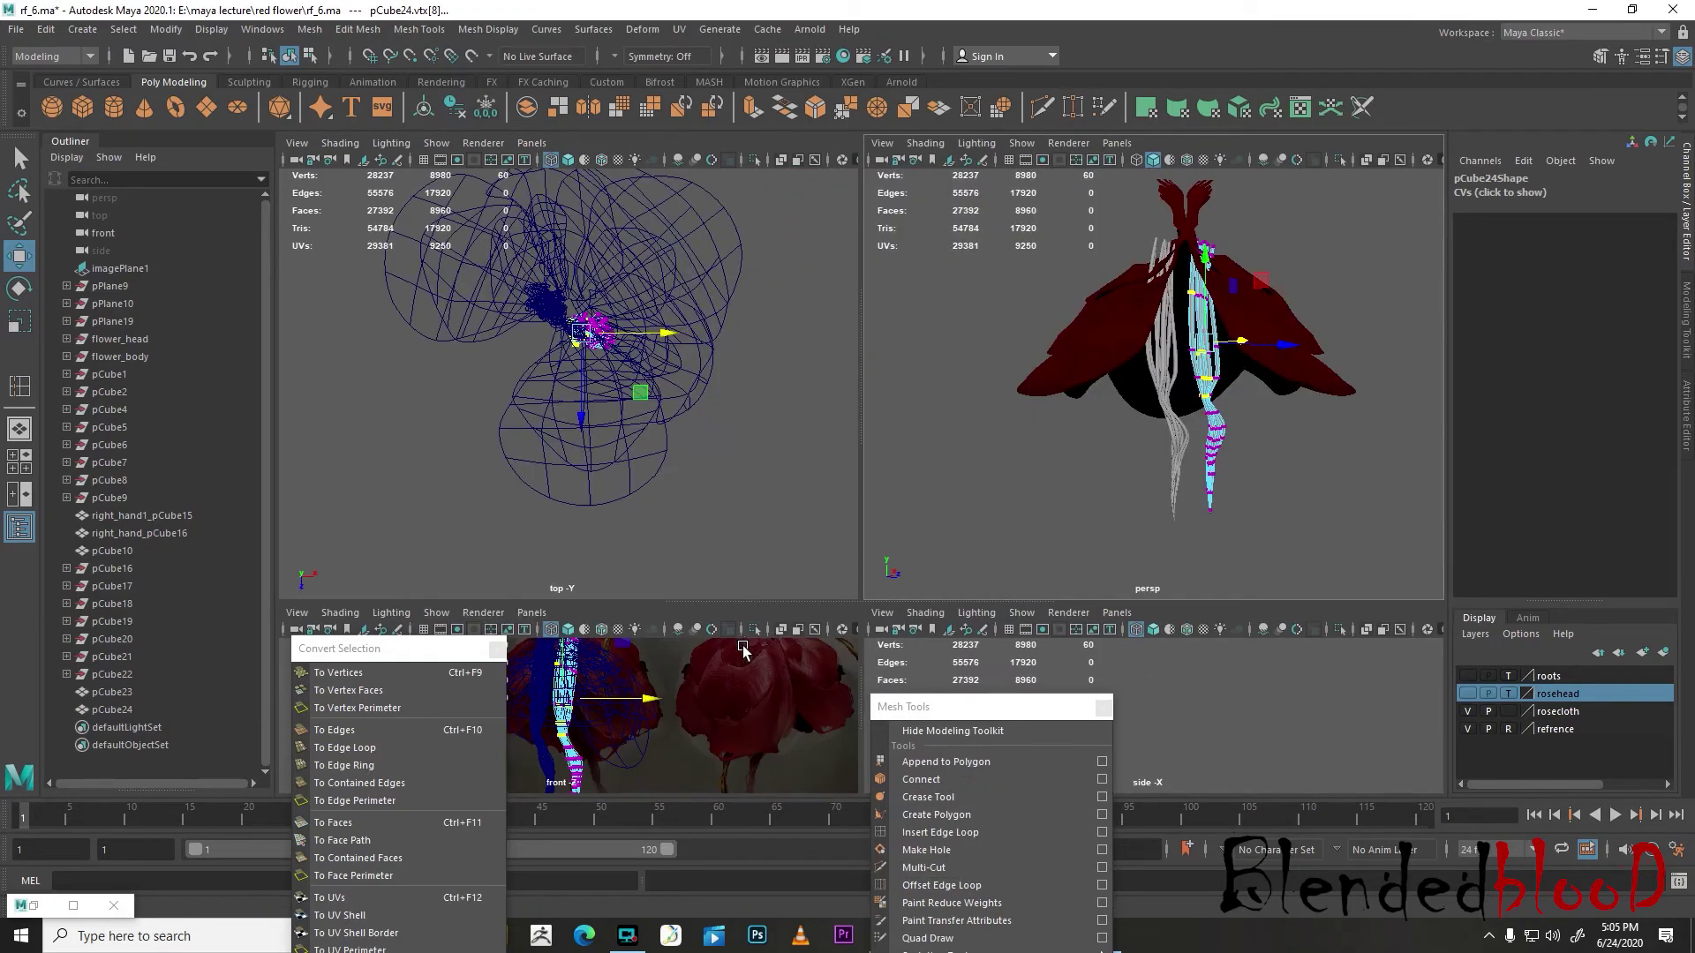
key("space")
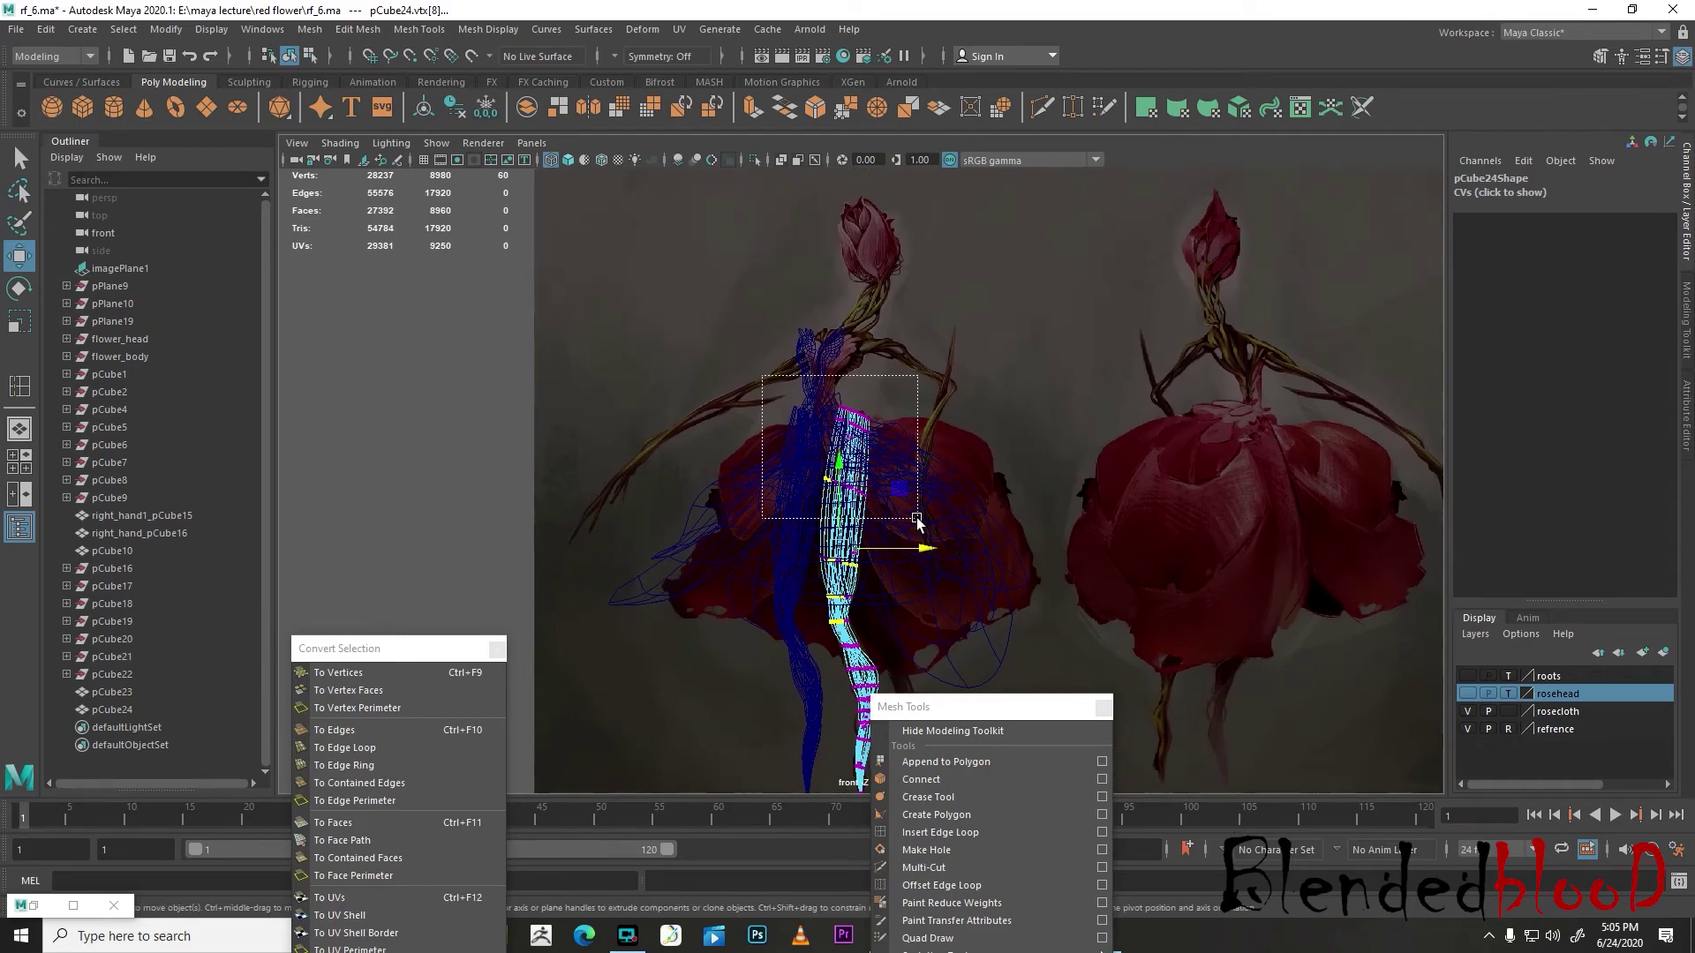
left_click_drag(931, 574, 930, 574)
key("space")
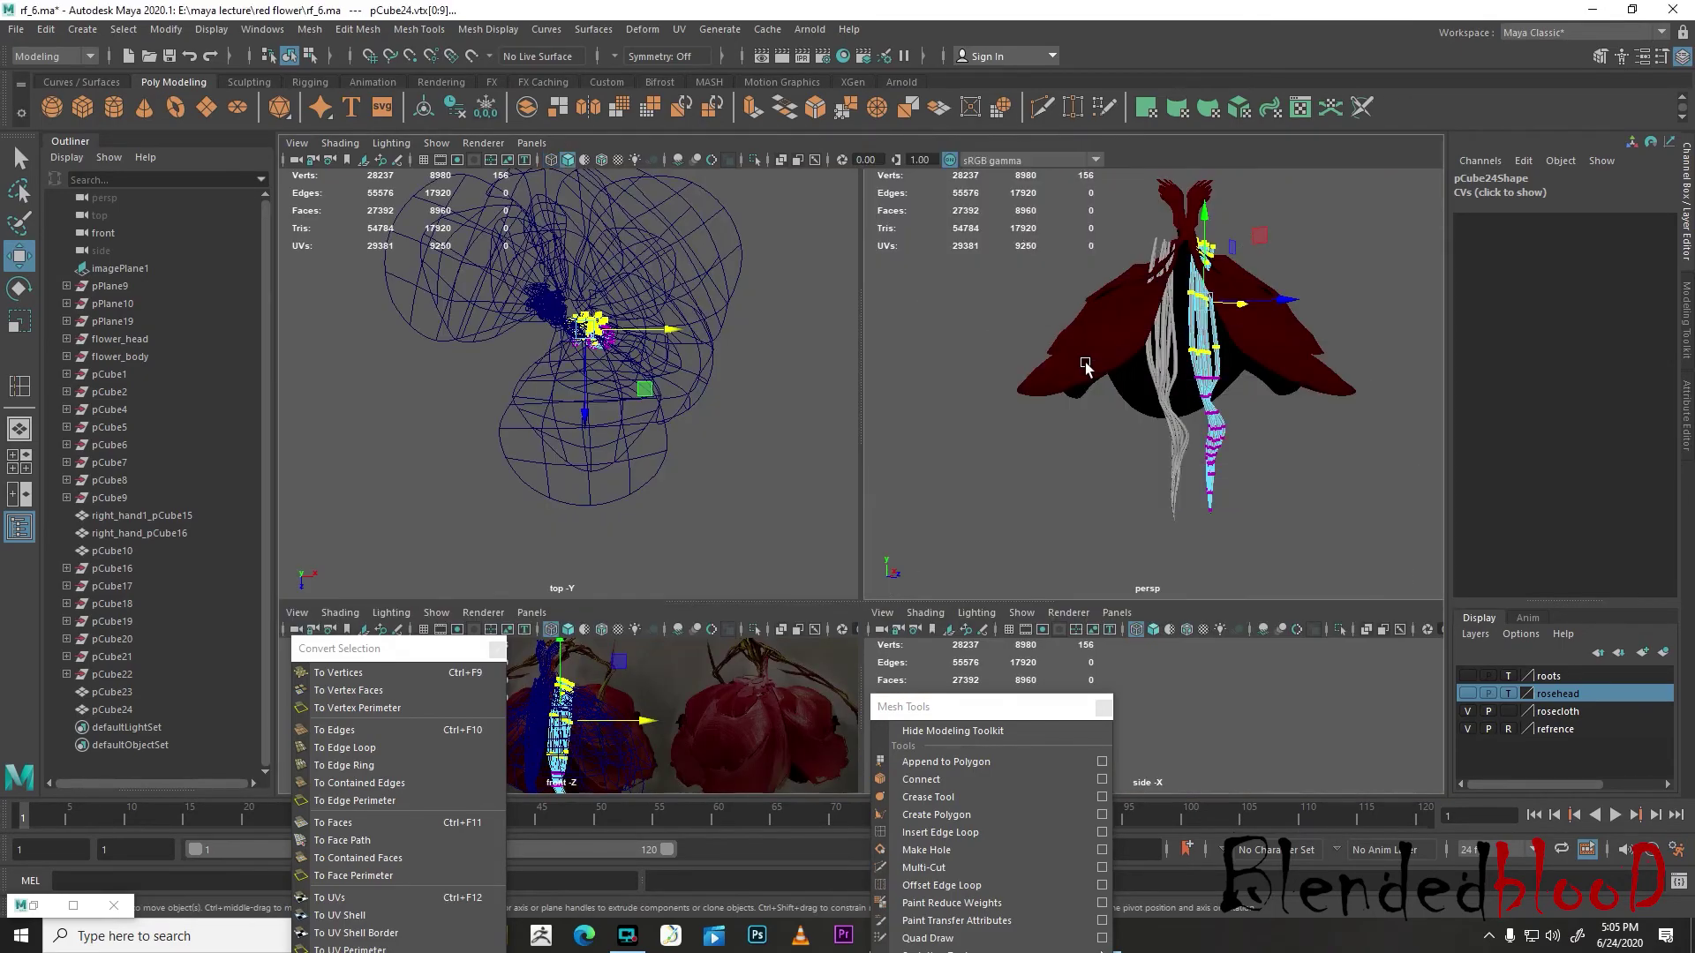
key("space")
key("space")
key("e")
key("space")
key("space")
left_click_drag(707, 601, 822, 433)
scroll(1129, 309, "down", 3)
middle_click_drag(1125, 306, 1078, 355, "alt")
left_click_drag(642, 603, 621, 589)
scroll(625, 660, "up", 4)
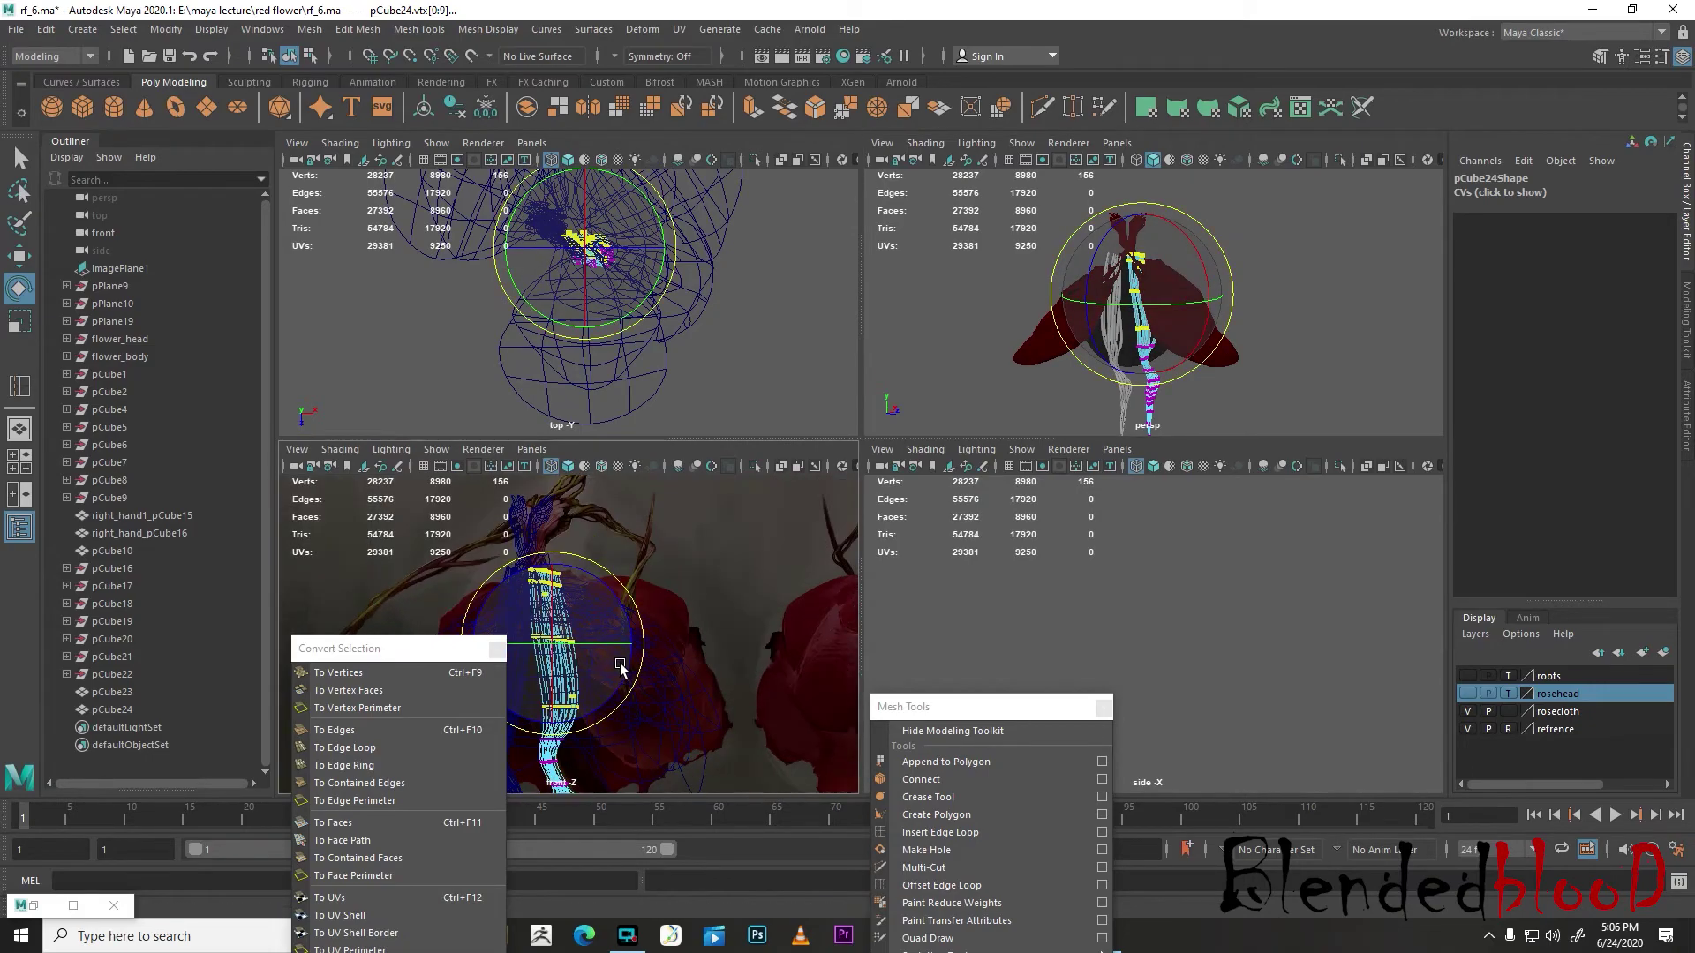
- Move the copied bundle's selected upper vertices along X toward the waist in the front view
key("w")
left_click_drag(643, 647, 625, 648)
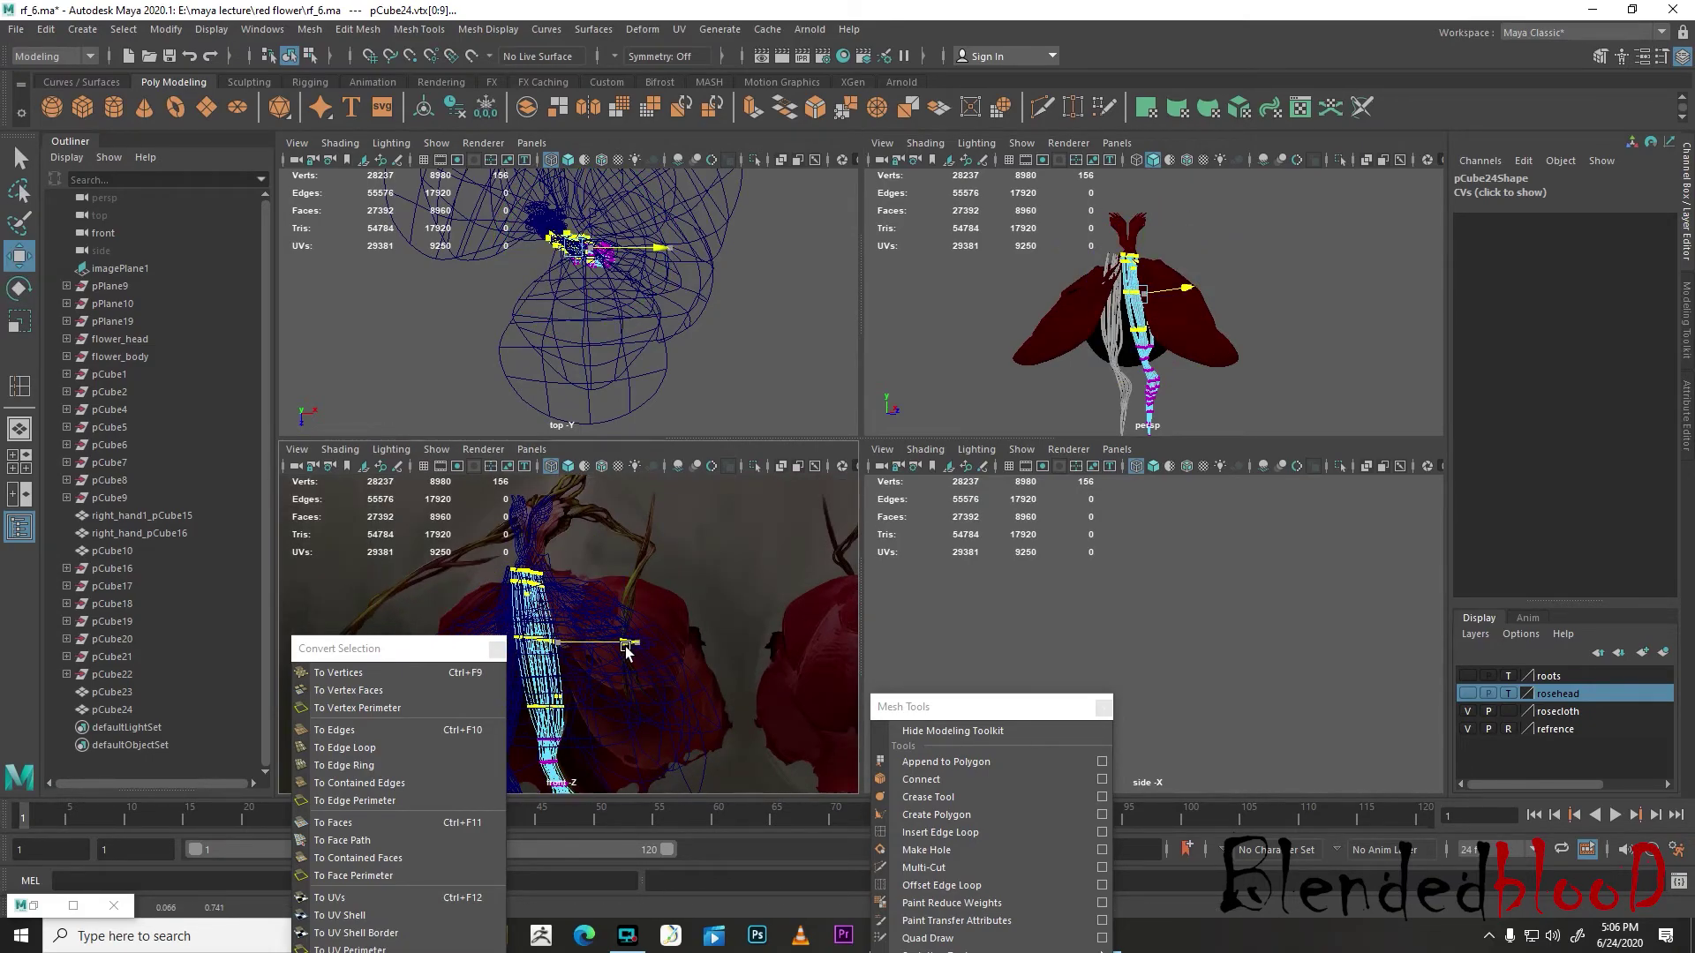
middle_click_drag(630, 642, 764, 612, "alt")
scroll(684, 633, "up", 2)
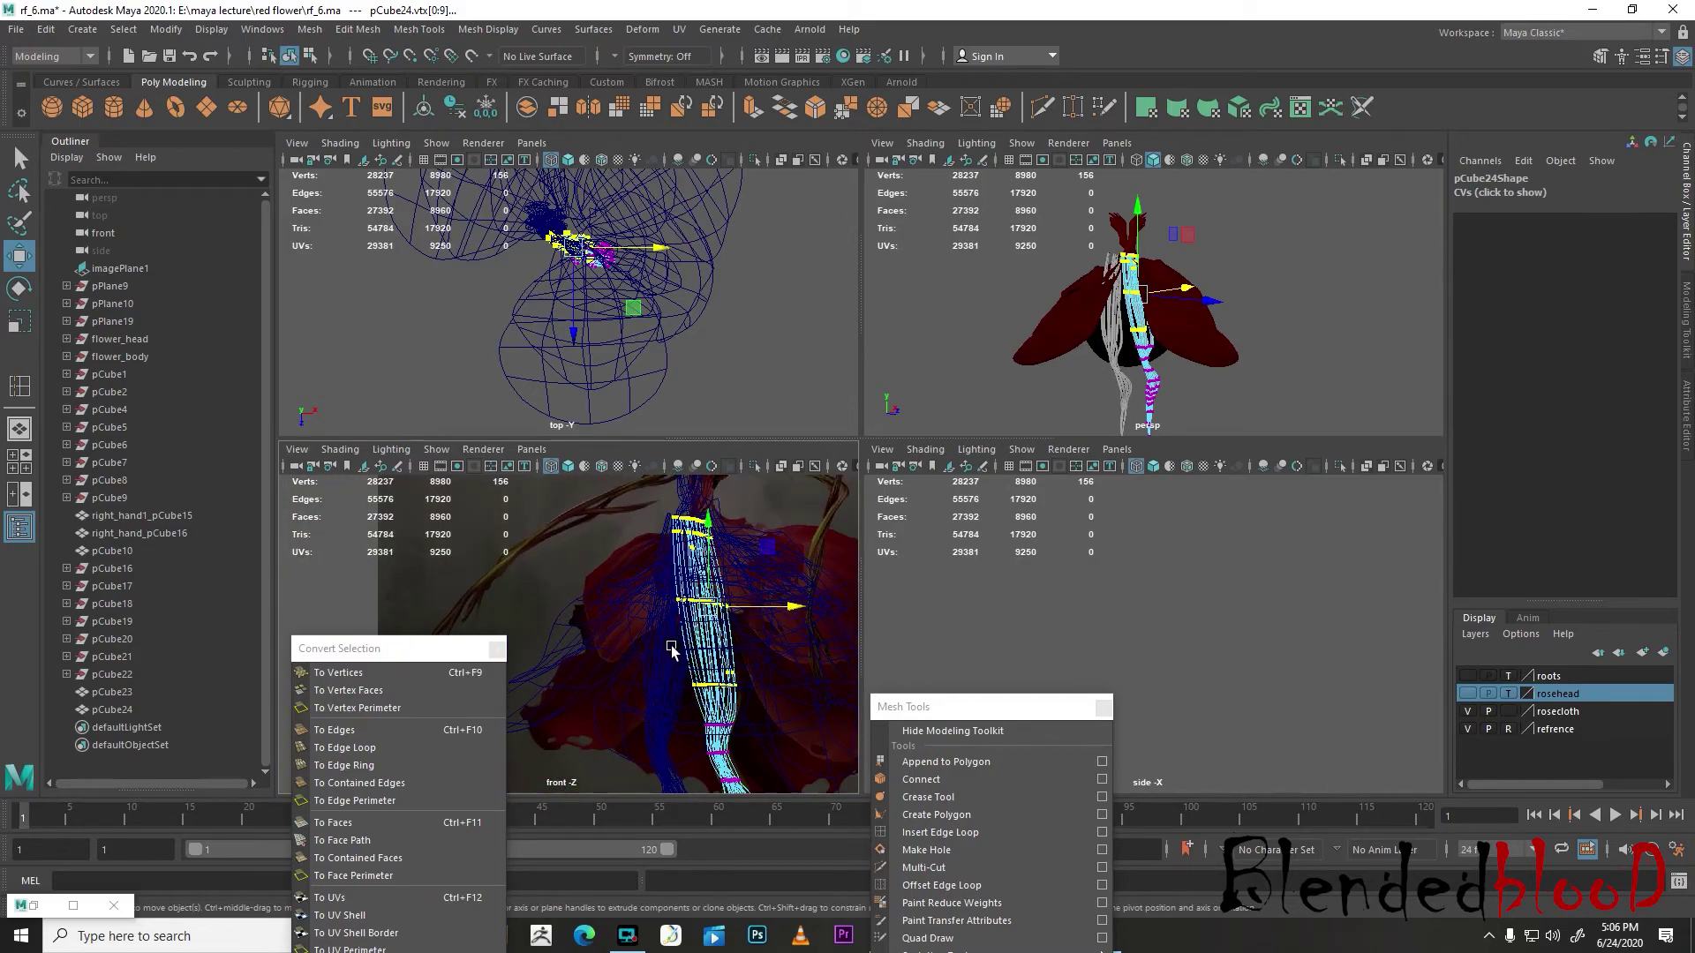
- Select the original root bundle's upper vertices, rotate them toward the waist in the front view, and return the bundle to object mode
left_click(660, 659)
right_click_drag(661, 660, 578, 471)
left_click_drag(584, 493, 771, 709)
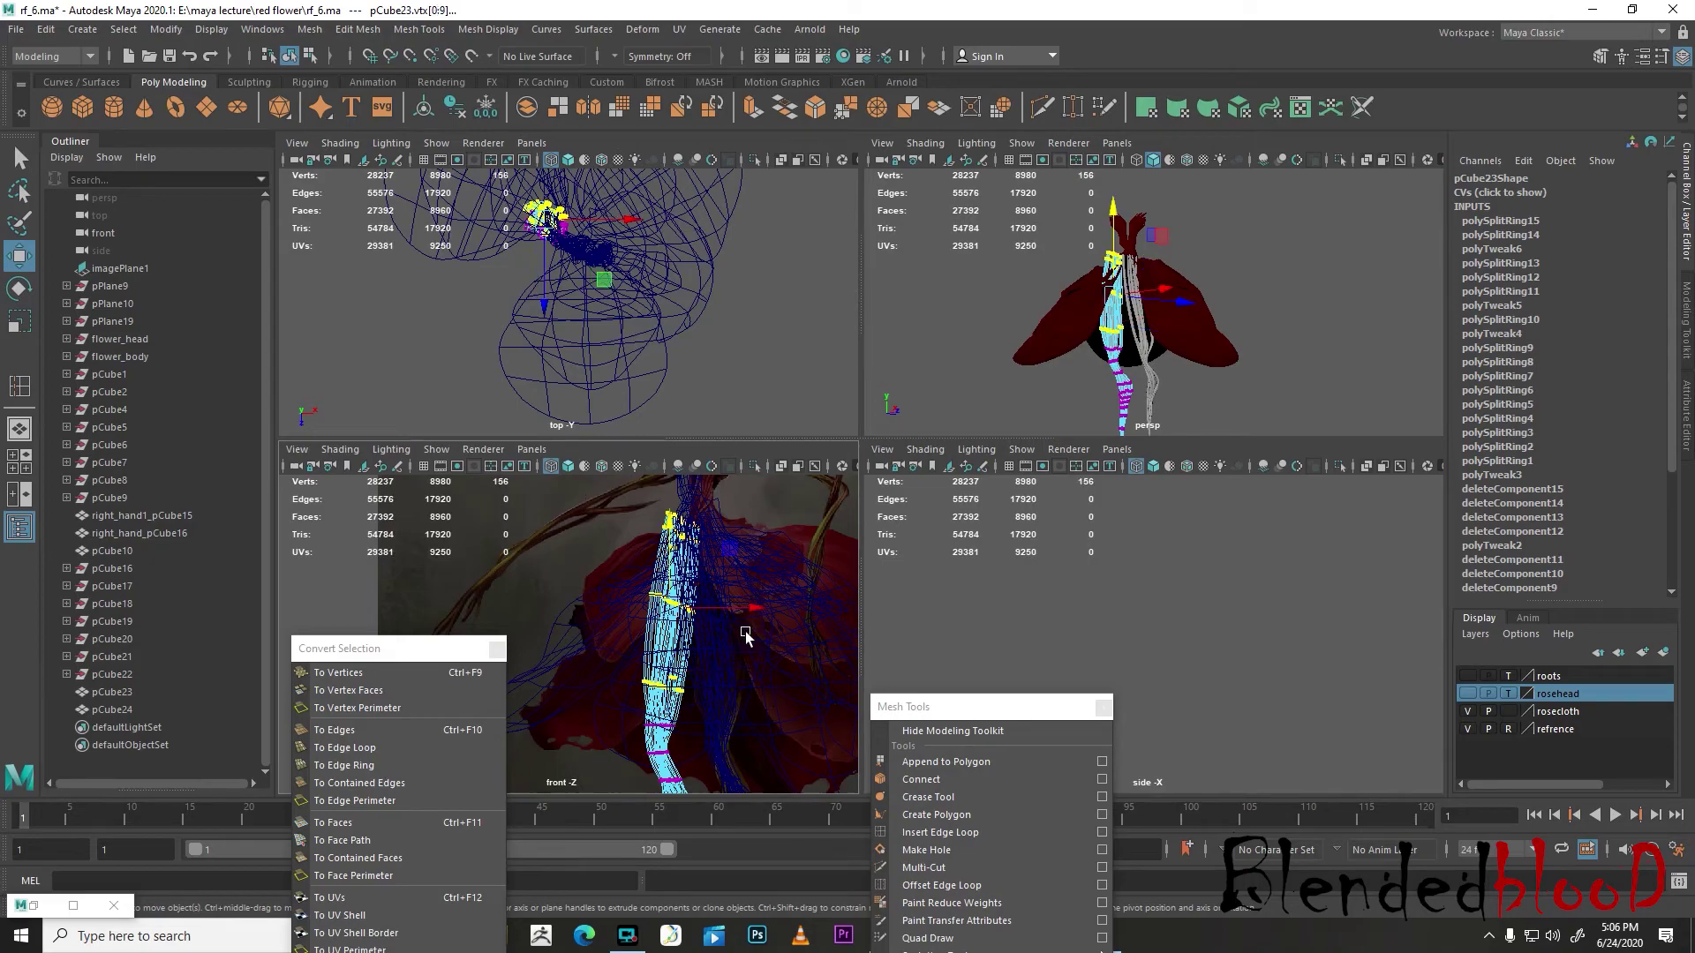
key("e")
left_click_drag(757, 579, 764, 609)
key("w")
key("space")
left_click_drag(941, 475, 788, 355, "alt")
right_click_drag(822, 494, 892, 432)
left_click_drag(892, 432, 939, 633, "alt")
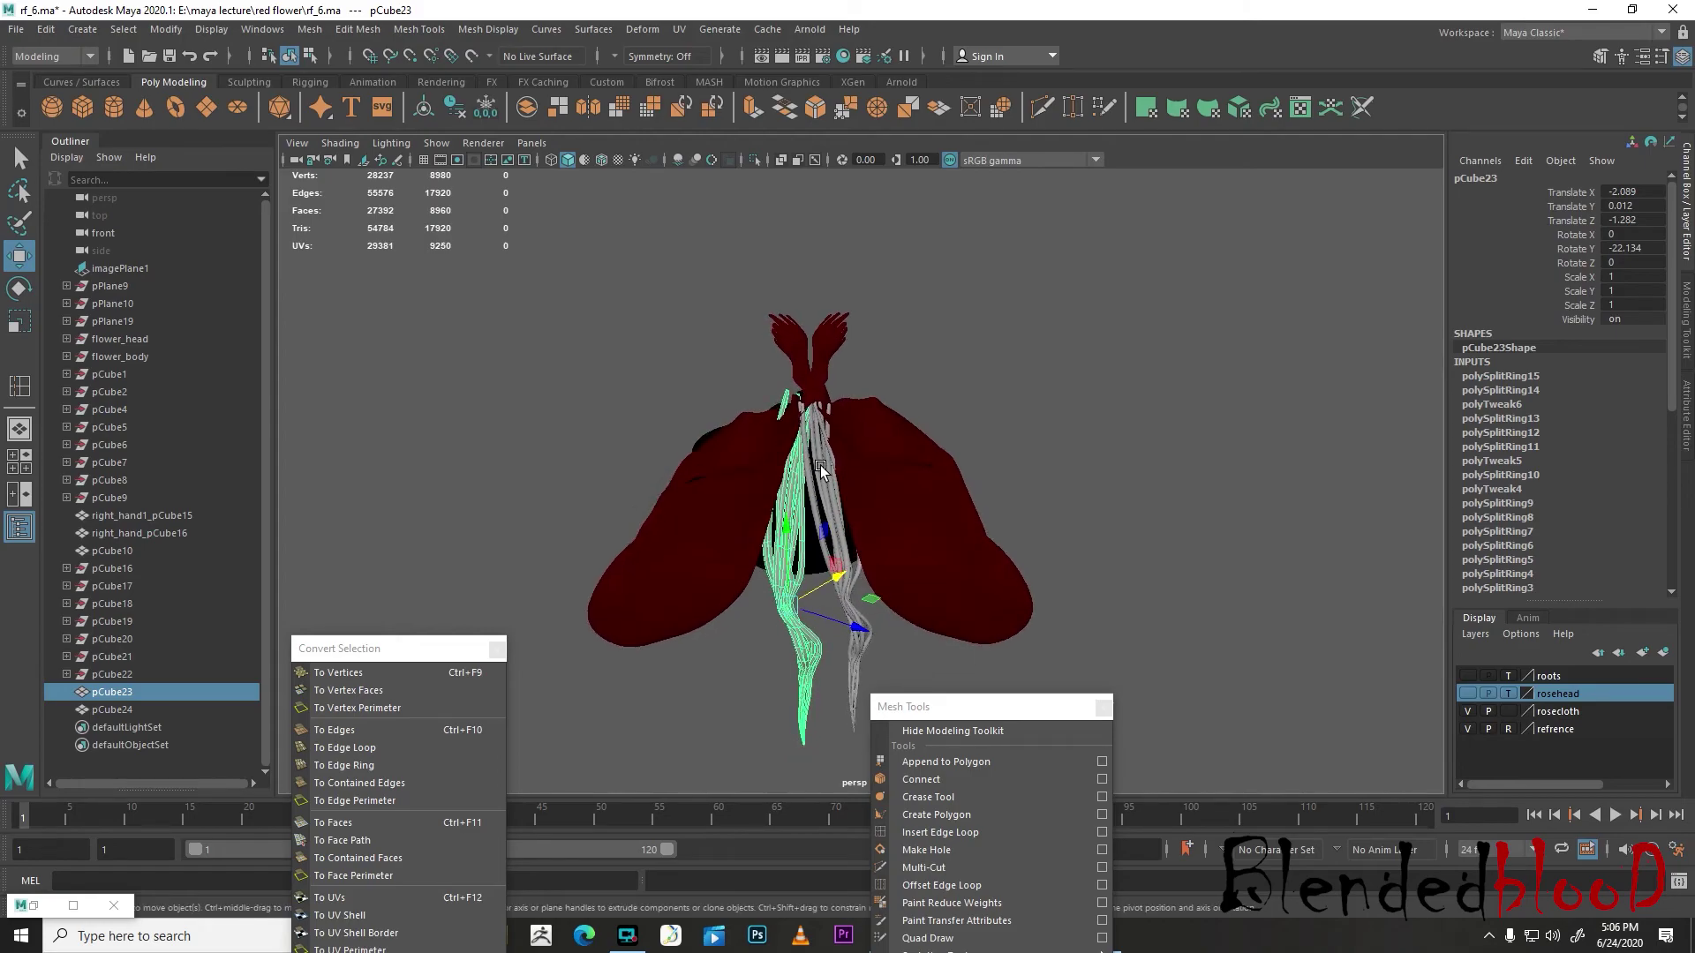
- Select the copied bundle's topmost vertices in the front view and adjust their height beneath the waist in the perspective view
key("space")
key("space")
right_click_drag(1110, 316, 1049, 263)
left_click(1133, 256)
left_click_drag(950, 200, 1251, 338)
key("space")
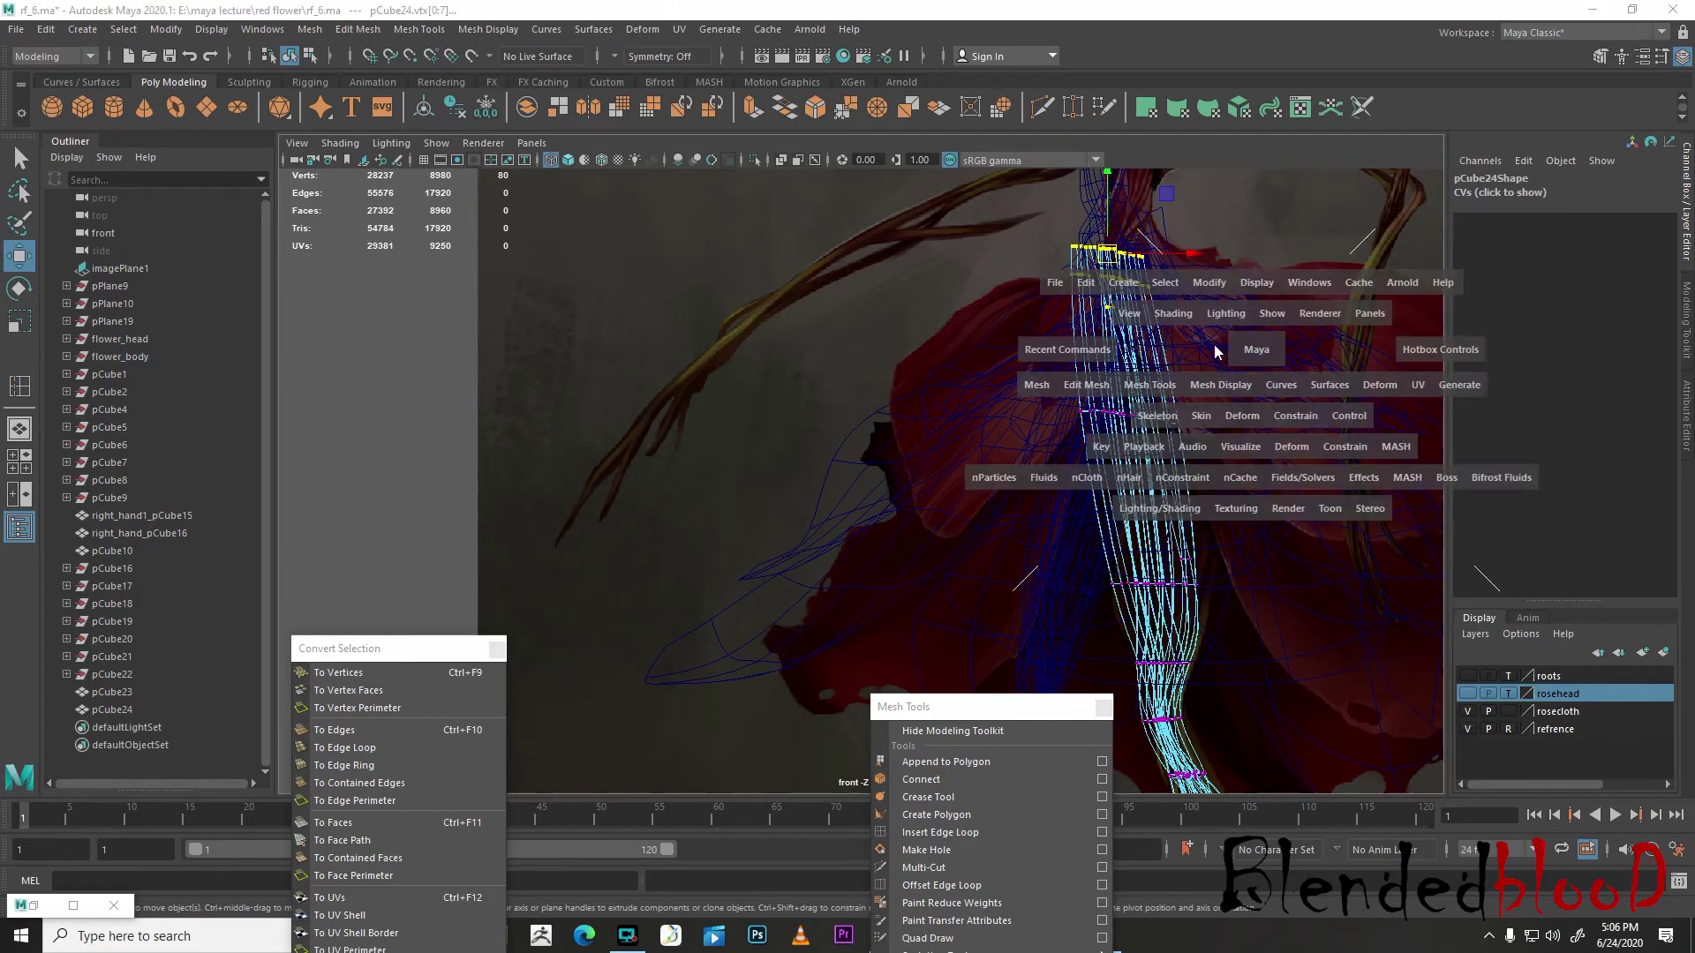
key("space")
scroll(939, 441, "up", 5)
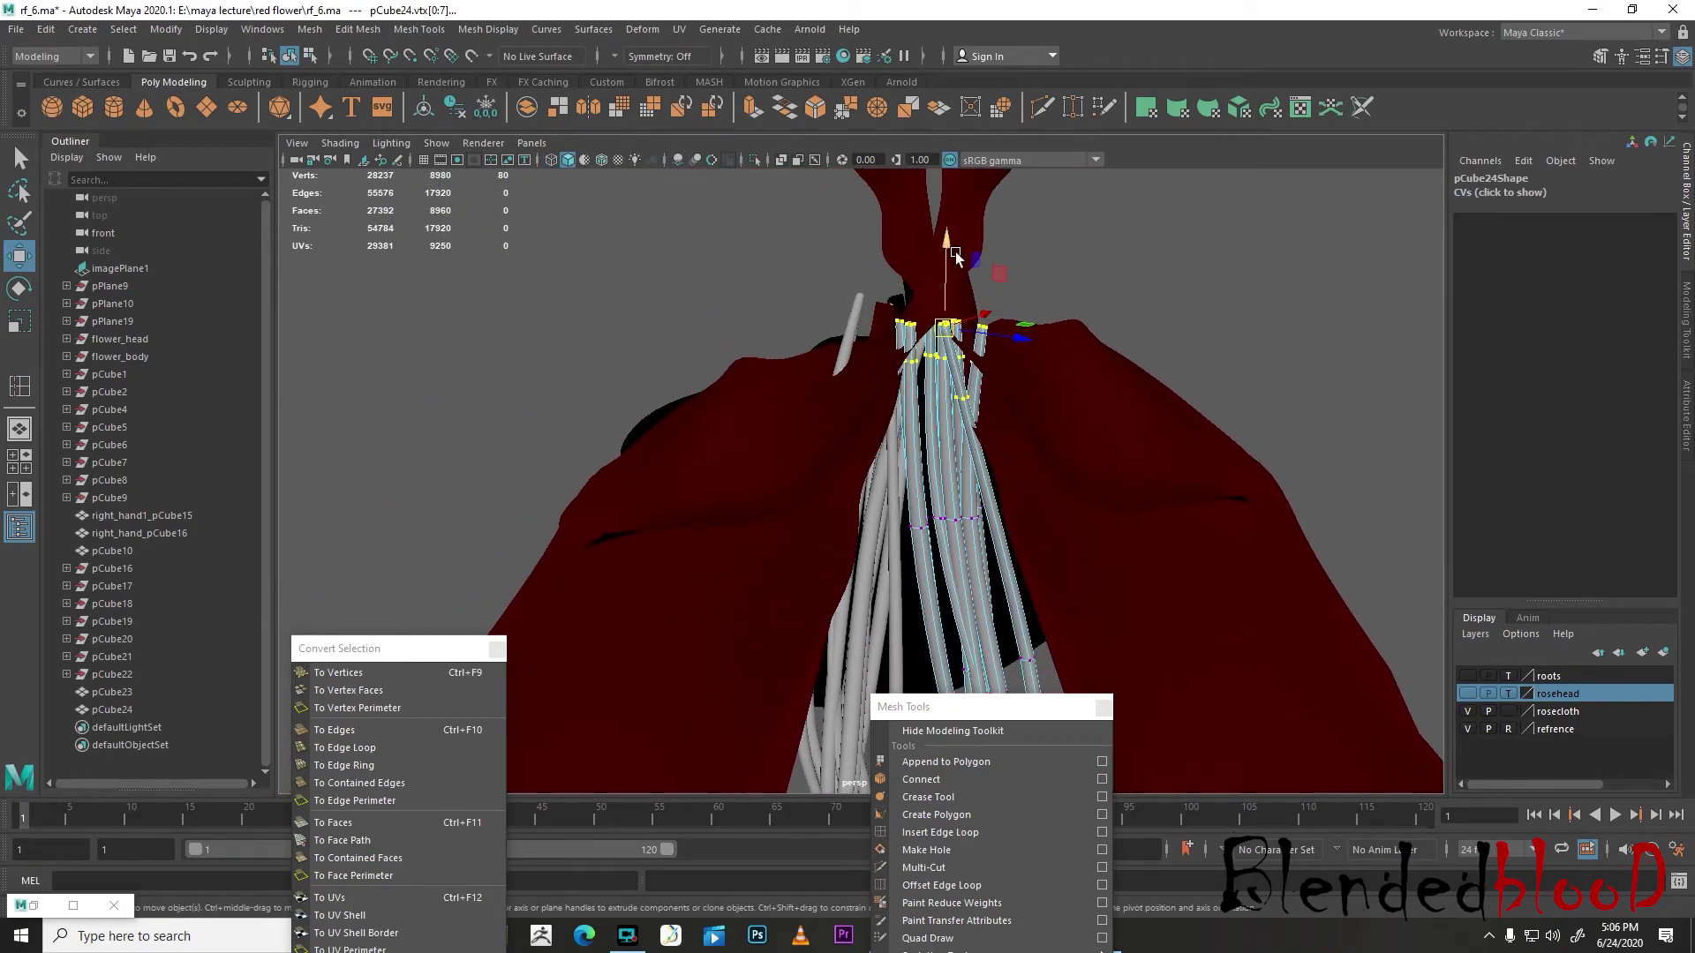
left_click_drag(949, 243, 982, 232)
left_click_drag(1016, 302, 957, 373, "alt")
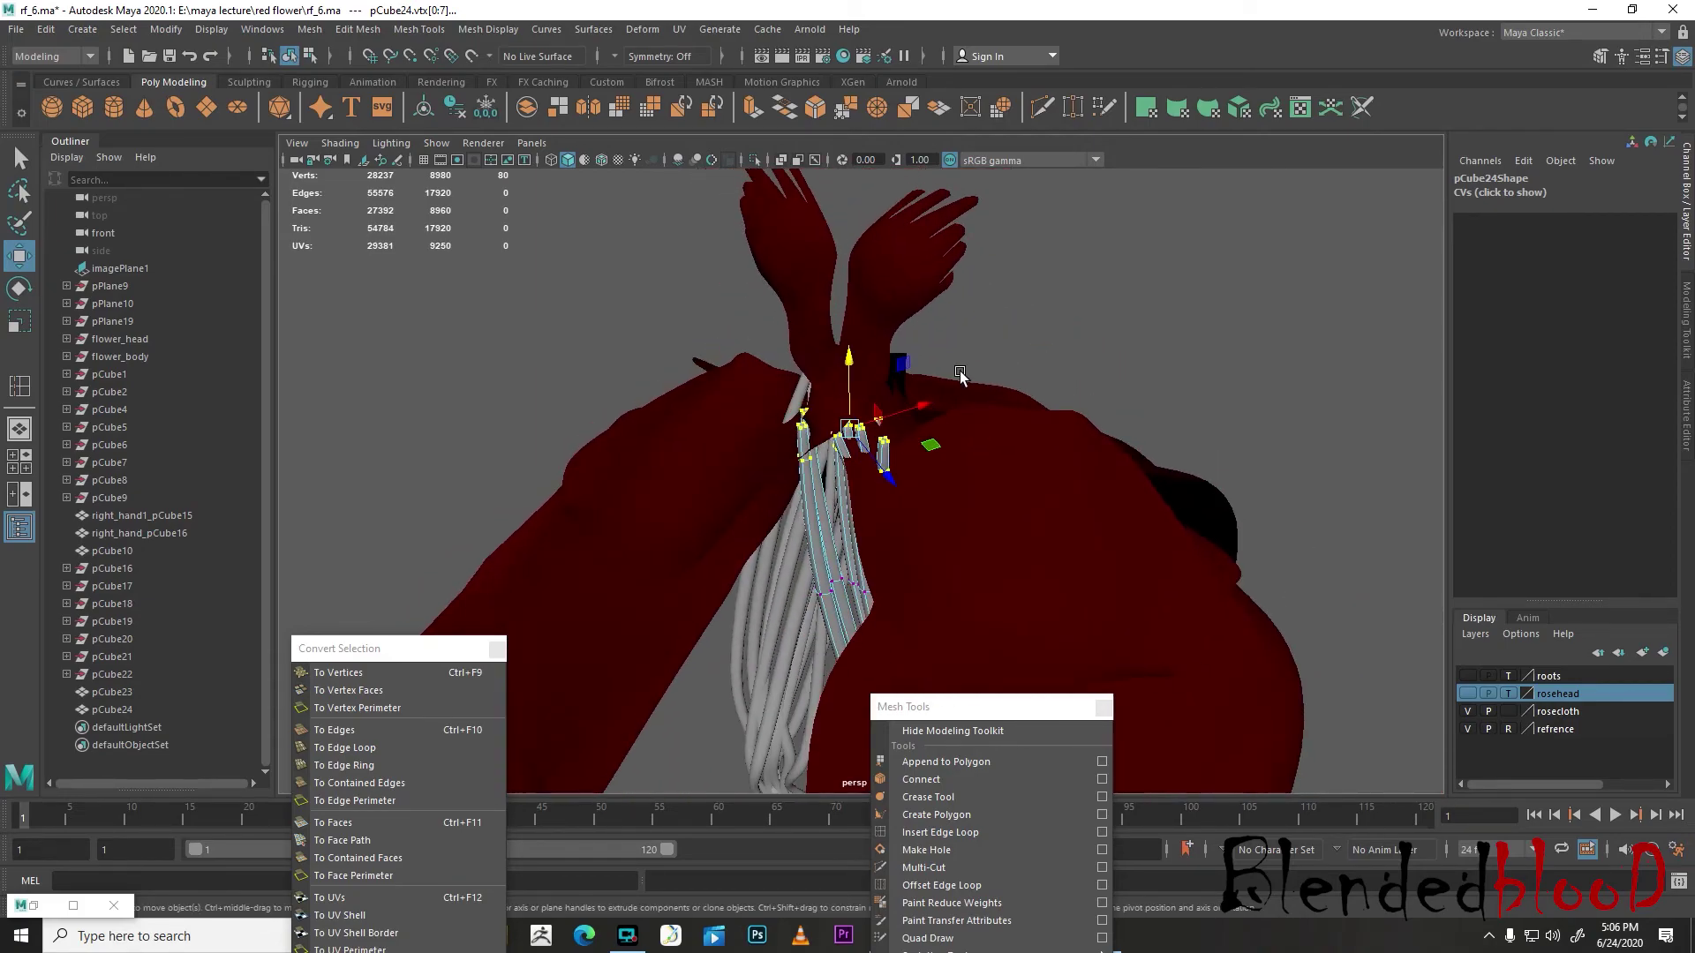
- Scale the copied bundle's topmost vertices together and move them in under the center of the waist
scroll(957, 373, "up", 3)
key("r")
left_click_drag(842, 394, 972, 351)
key("w")
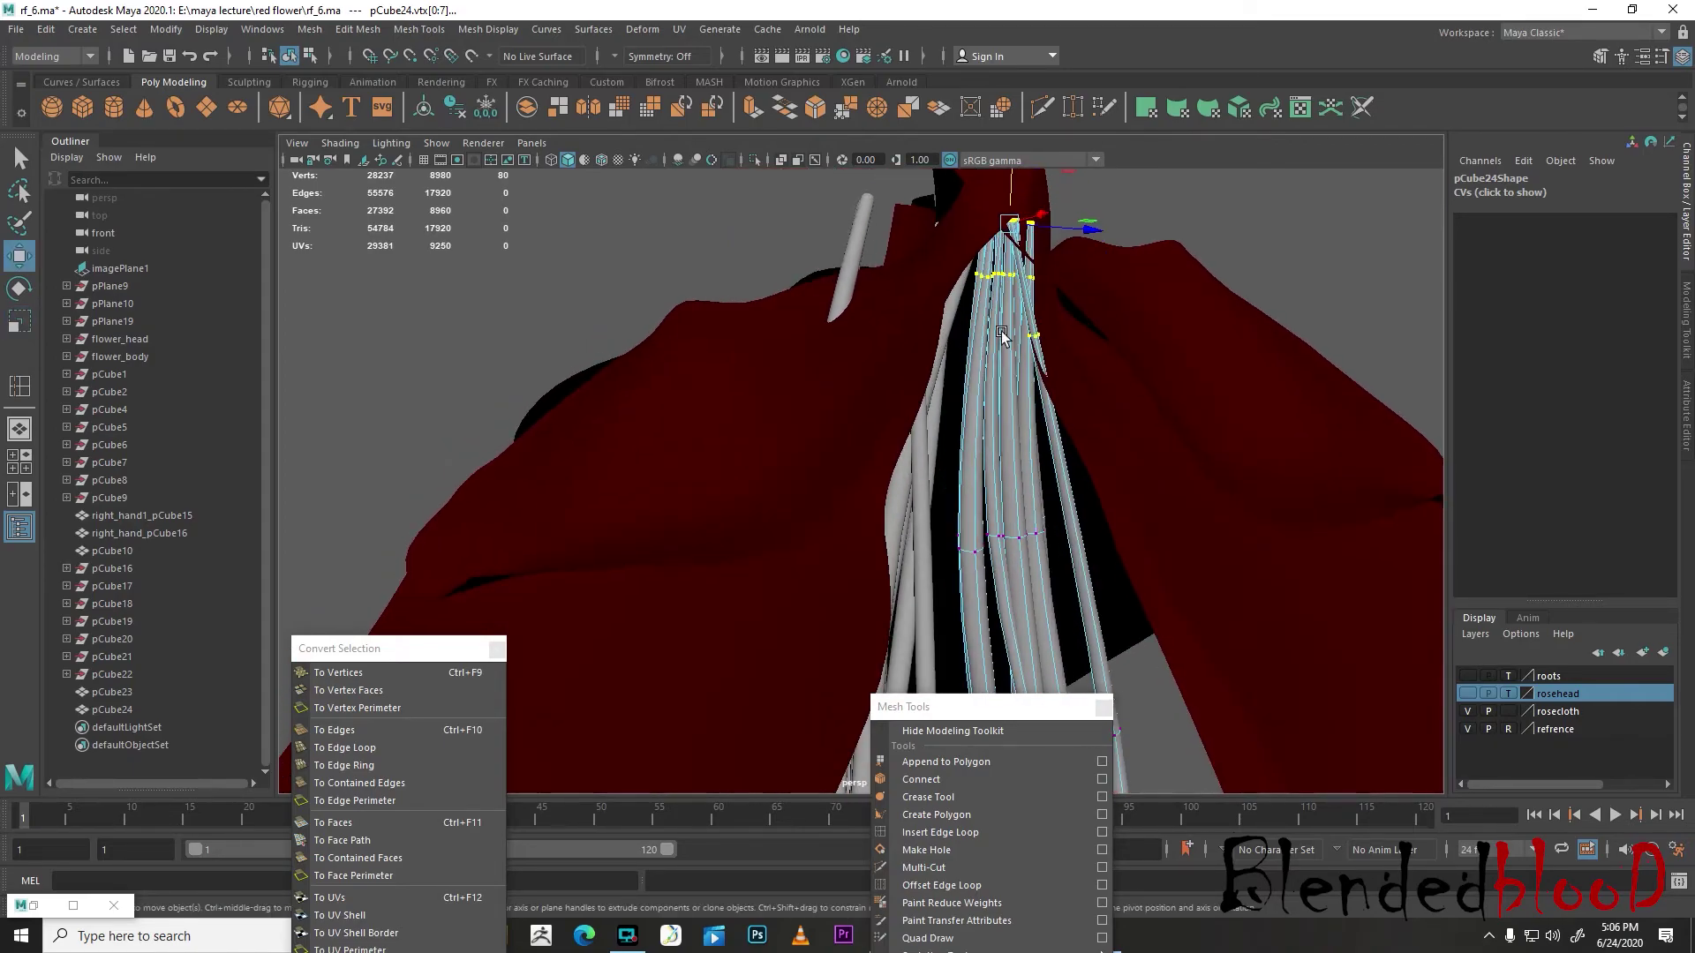
left_click_drag(1083, 227, 931, 333)
left_click_drag(713, 416, 743, 423)
left_click_drag(743, 422, 669, 446, "alt")
left_click_drag(642, 372, 677, 509, "alt")
- Select the original root bundle's topmost vertices and scale them together near the waist
left_click_drag(643, 605, 1144, 358)
right_click_drag(828, 312, 939, 256)
left_click(751, 447)
right_click_drag(750, 447, 684, 447)
left_click_drag(693, 412, 912, 458, "alt")
key("r")
left_click_drag(865, 344, 809, 318)
key("w")
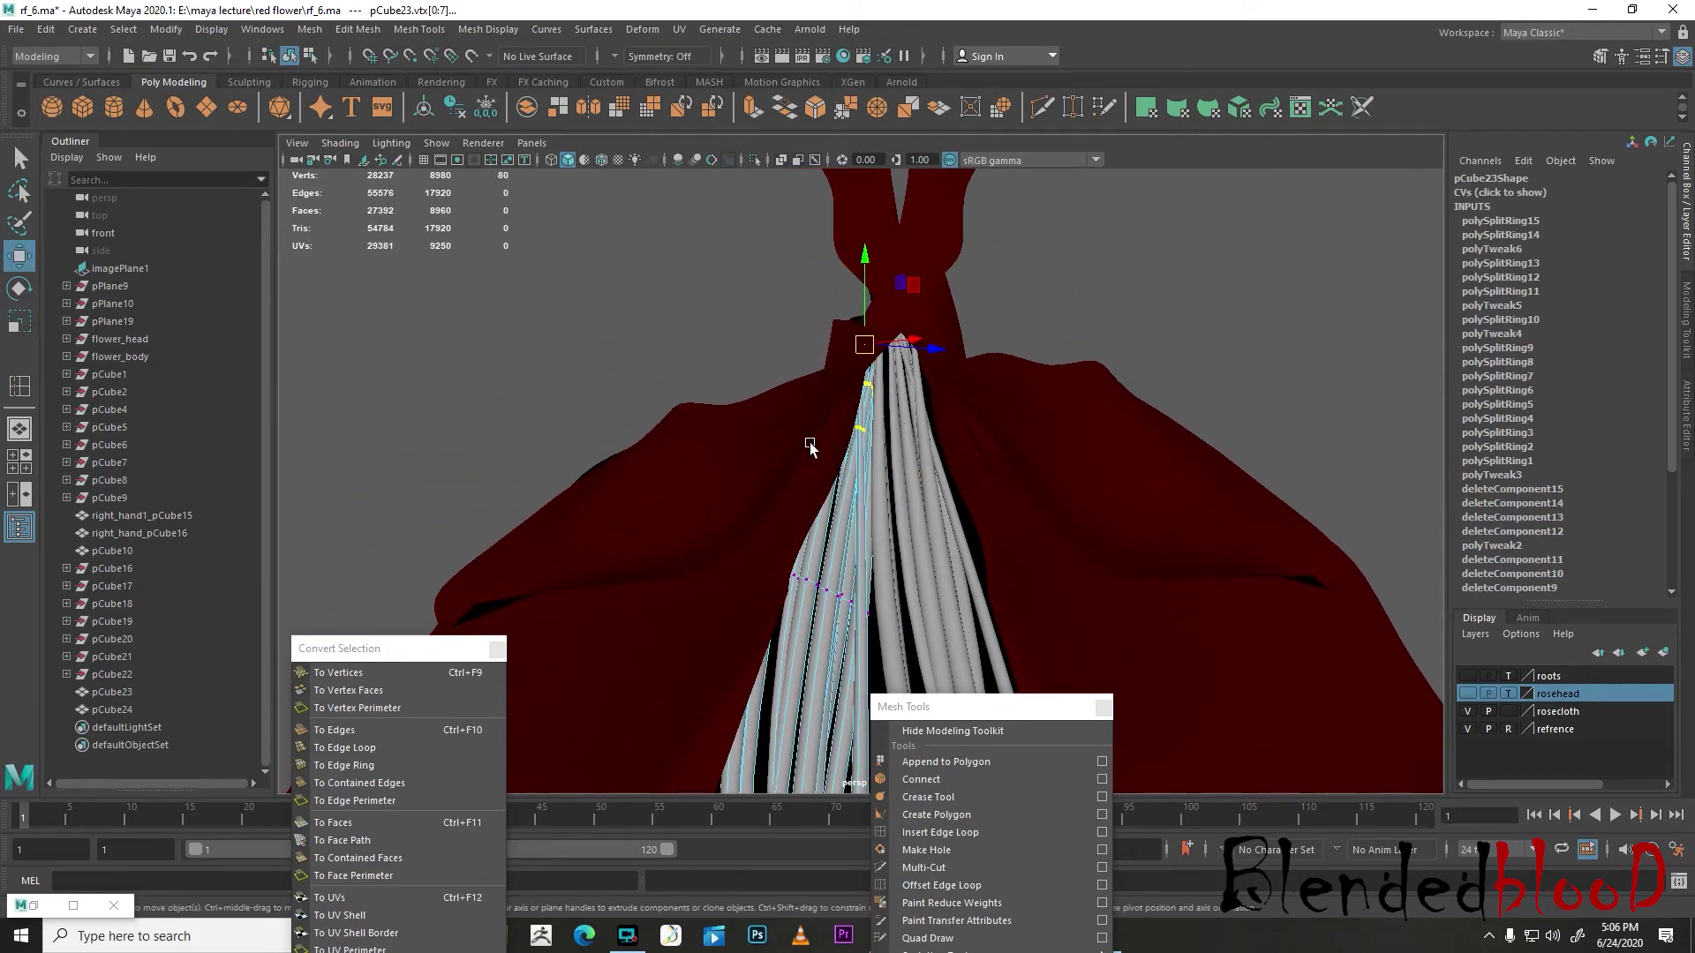
- Raise the original bundle's gathered top vertices and shift them beside the copied bundle's tip under the waist
key("space")
key("space")
key("space")
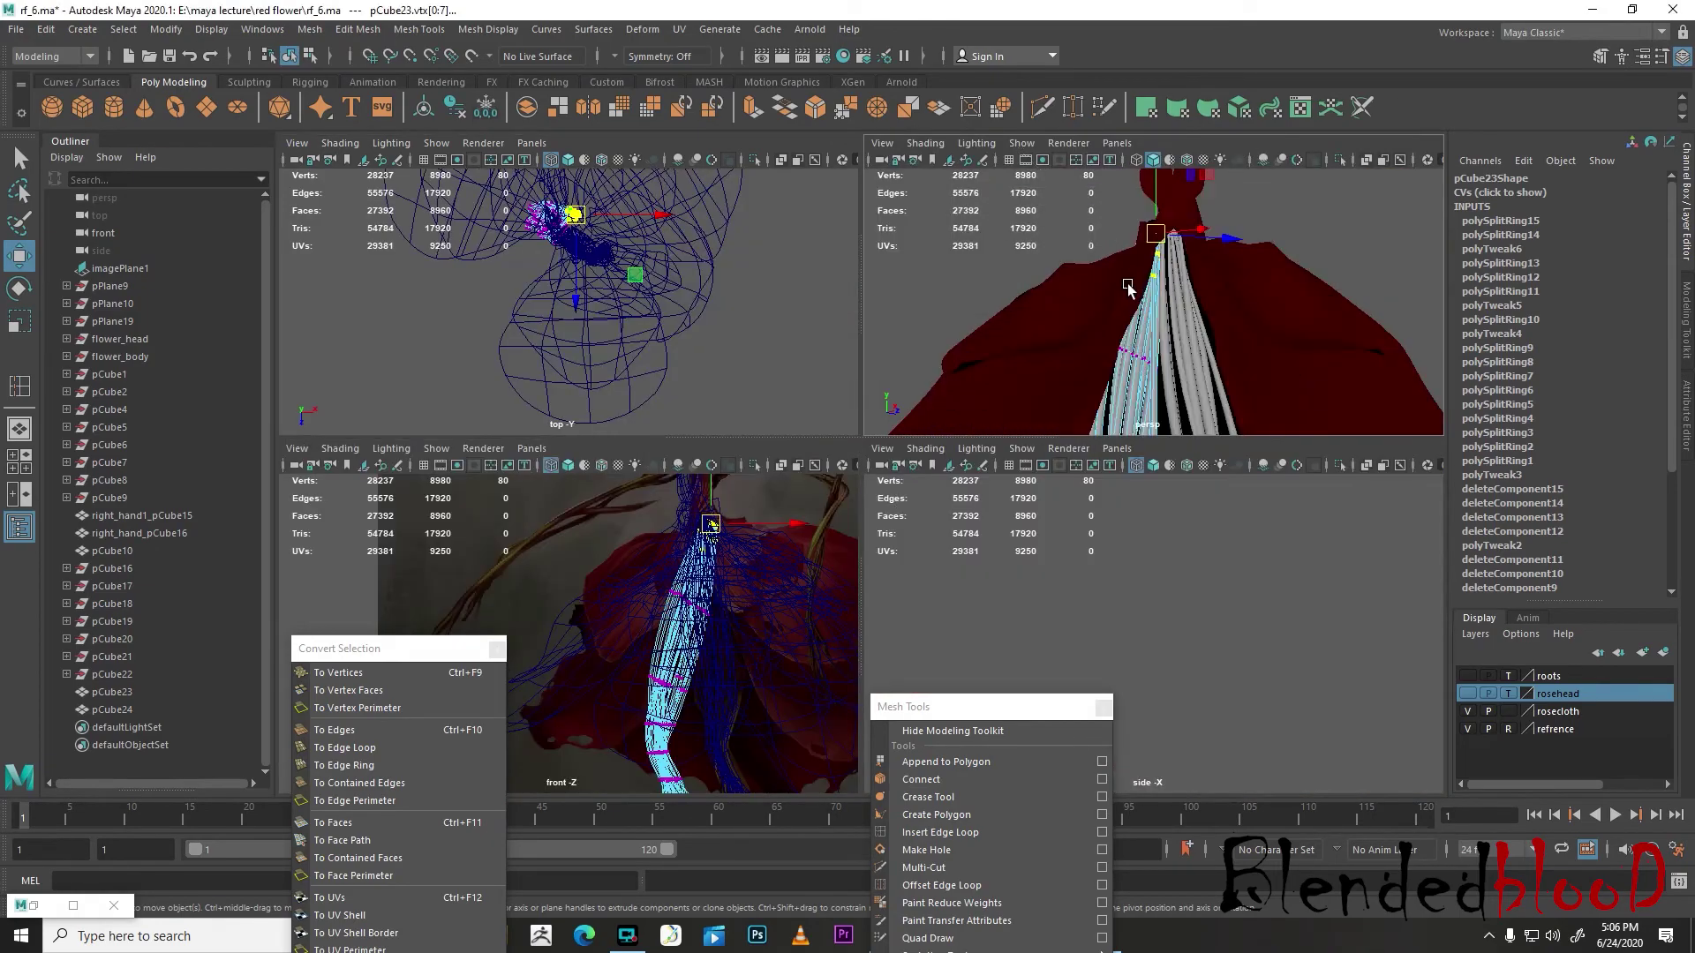
key("space")
key("f")
left_click_drag(876, 484, 792, 461)
mouse_move(795, 468)
left_mouse_down("alt")
mouse_move(854, 481)
mouse_move(817, 454)
left_mouse_up("alt")
left_click_drag(812, 486, 1051, 447, "alt")
left_click_drag(986, 388, 914, 220, "alt")
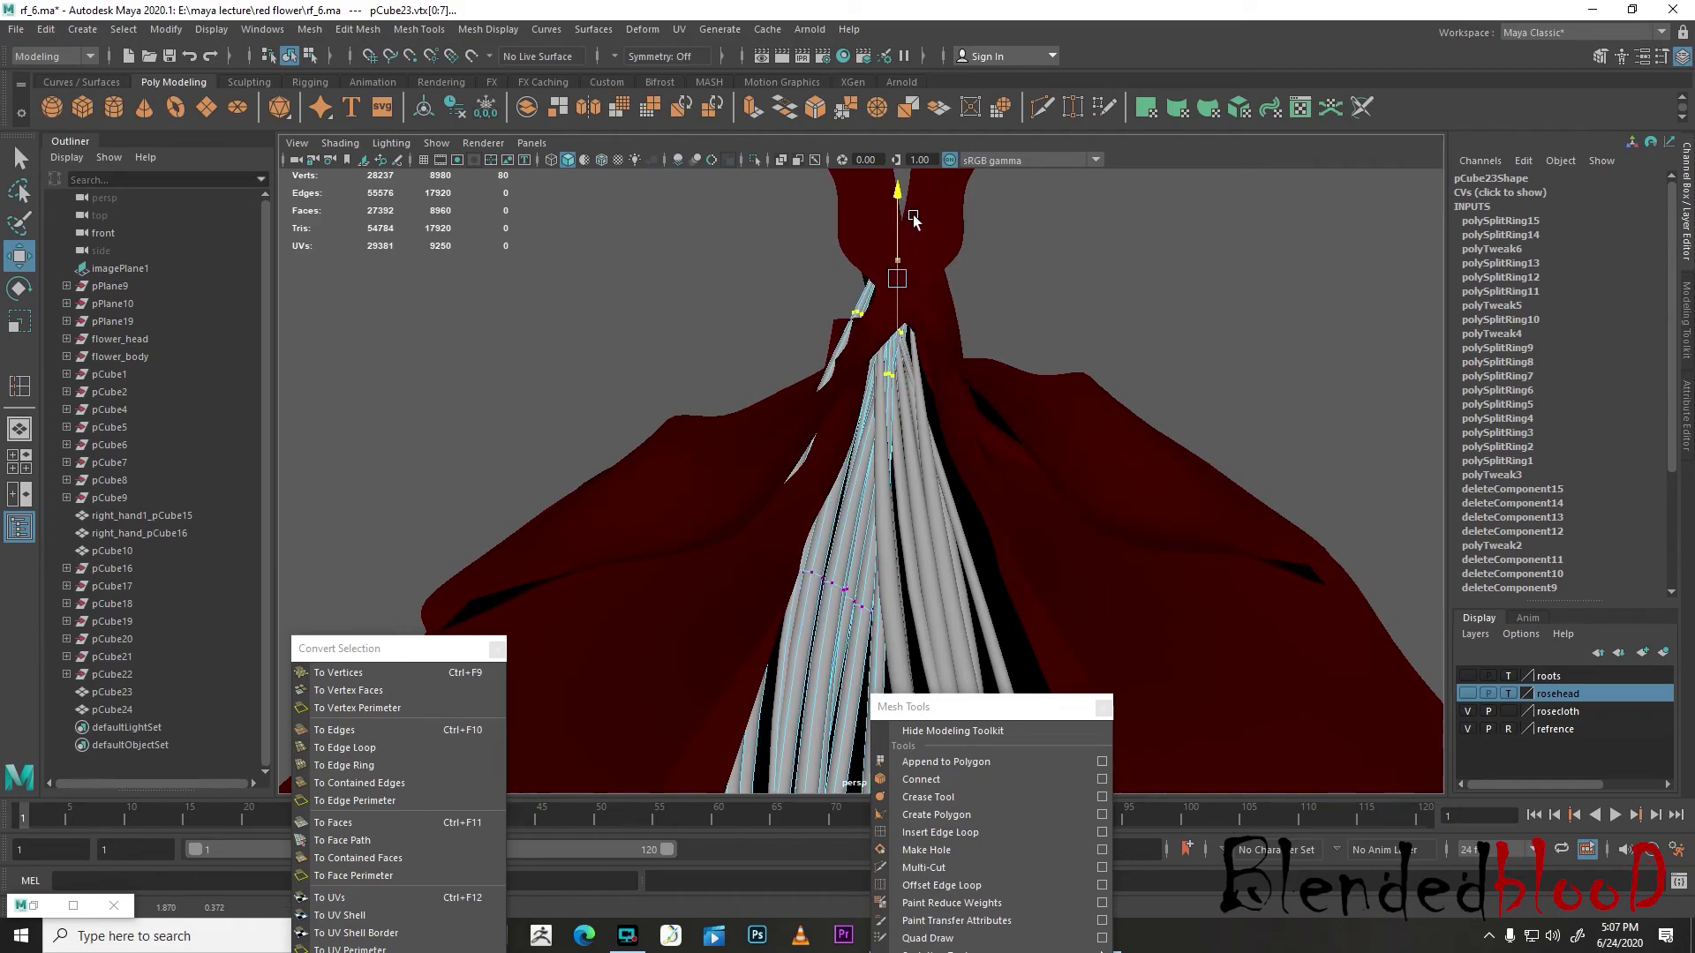
left_click_drag(969, 278, 988, 281)
left_click_drag(891, 397, 998, 440, "alt")
- Scale the original bundle's top vertices closer together, return to object mode and clear the selection
key("r")
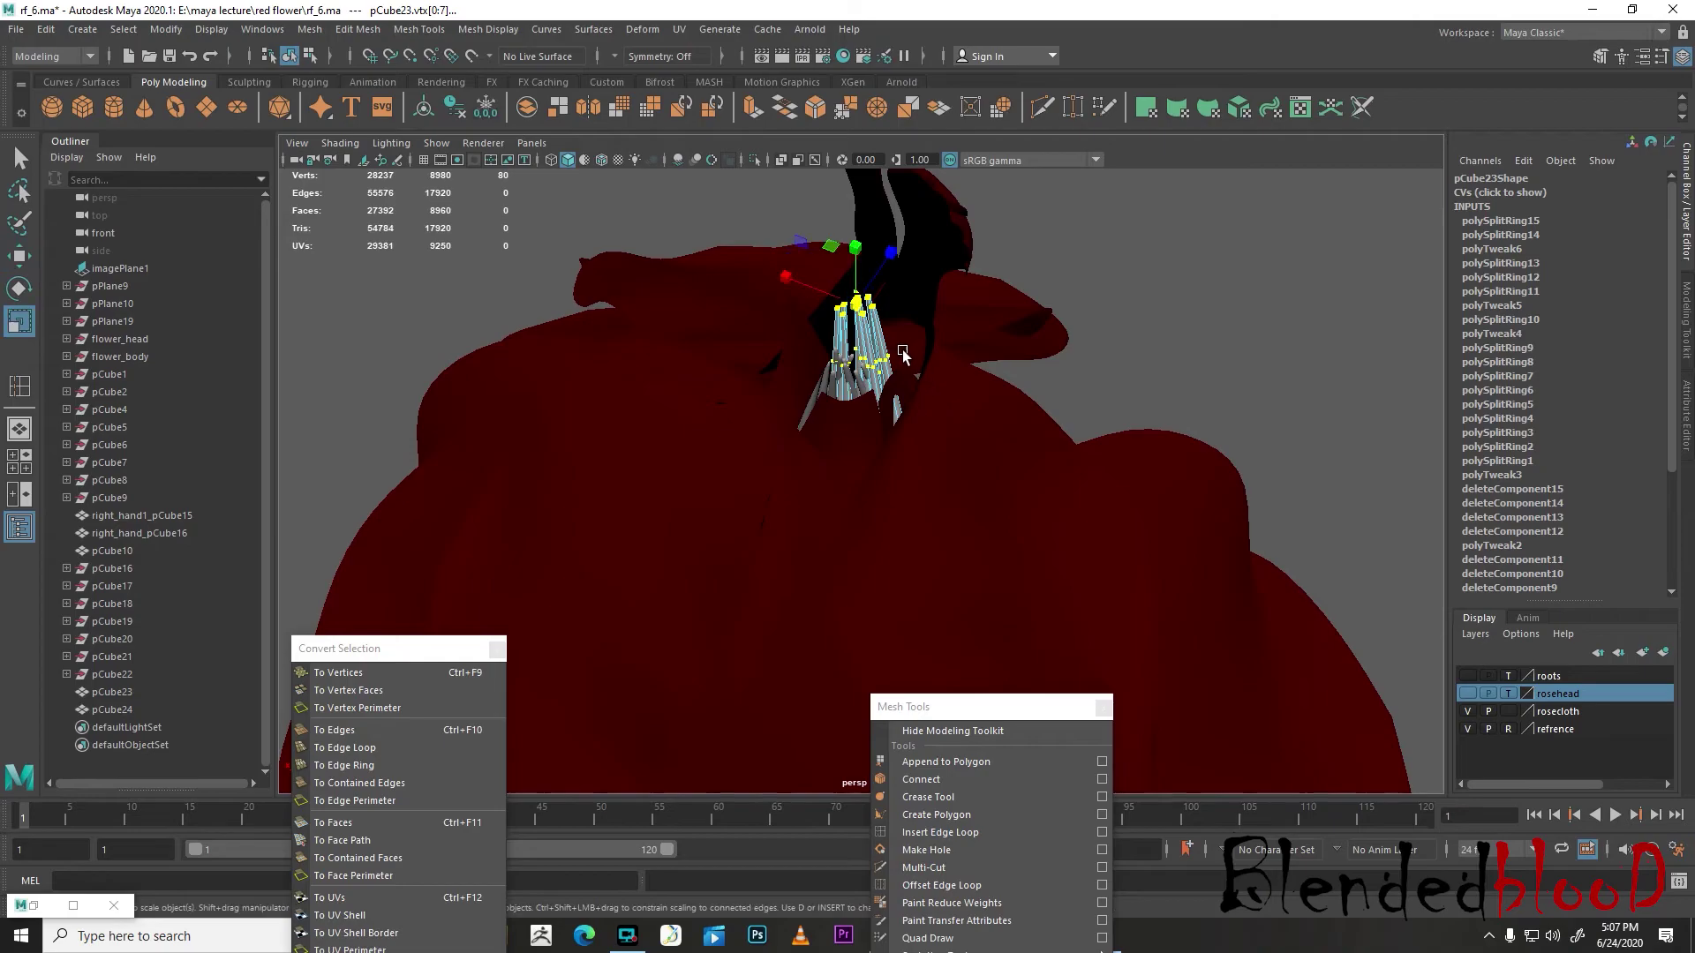
left_click_drag(858, 307, 811, 304)
left_click_drag(1013, 454, 814, 422, "alt")
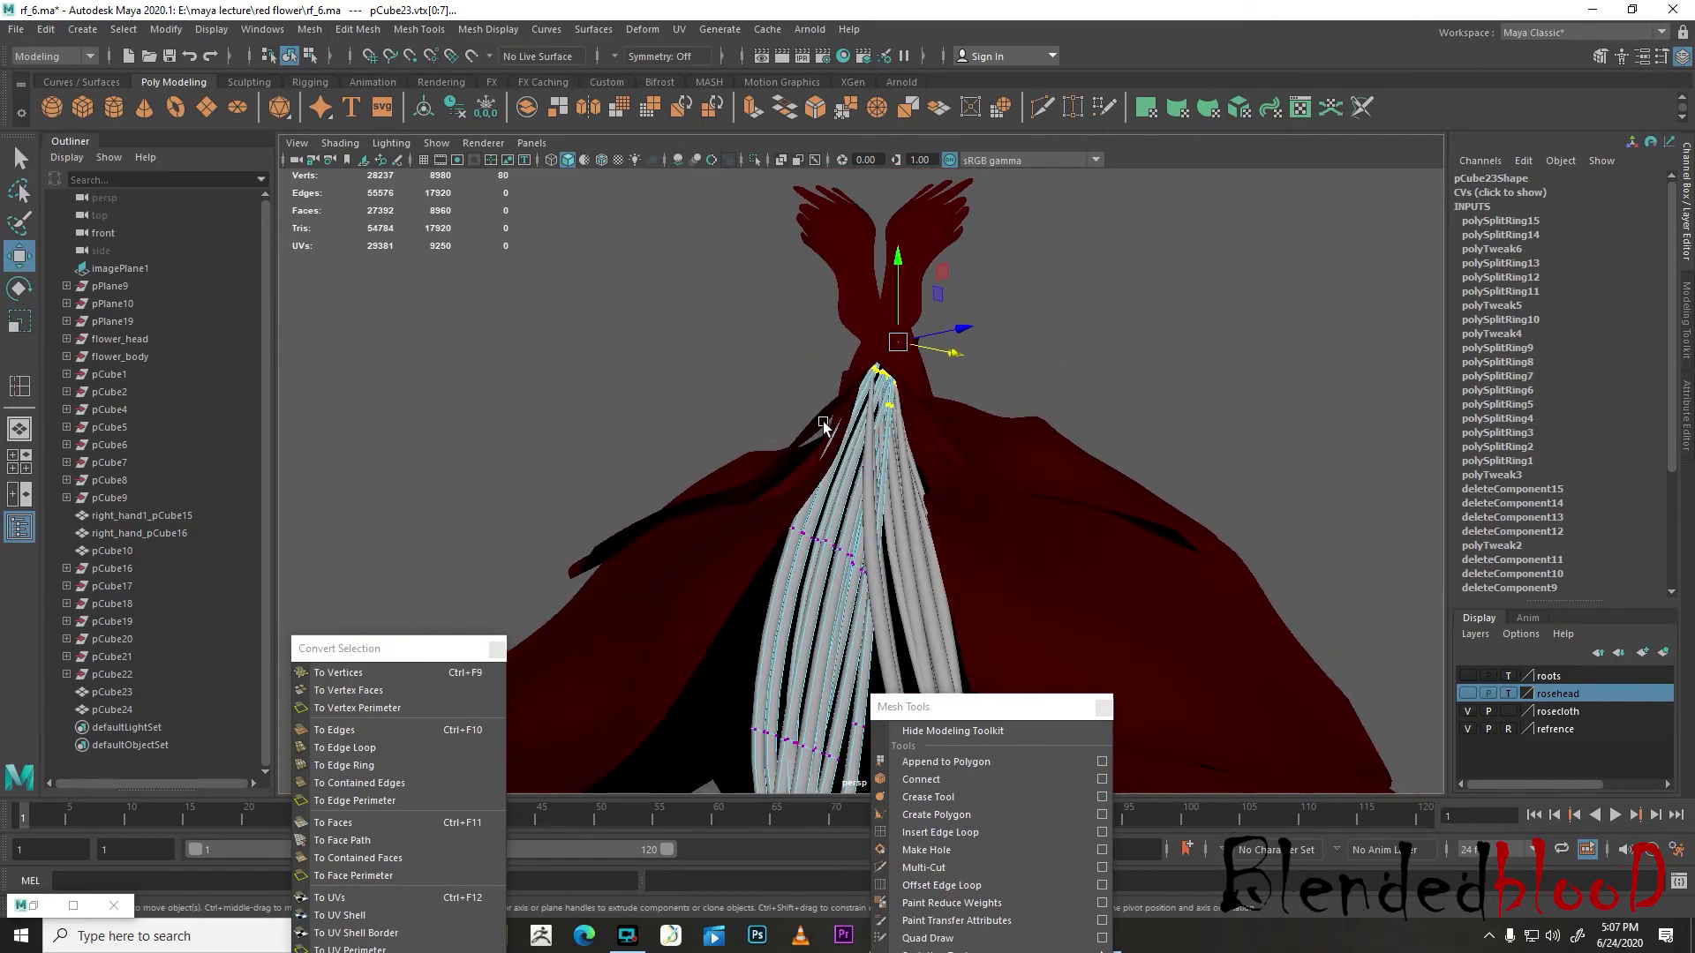
right_click_drag(886, 398, 986, 355)
left_click(1040, 365)
scroll(1040, 366, "down", 5)
left_click_drag(1038, 564, 1014, 608, "alt")
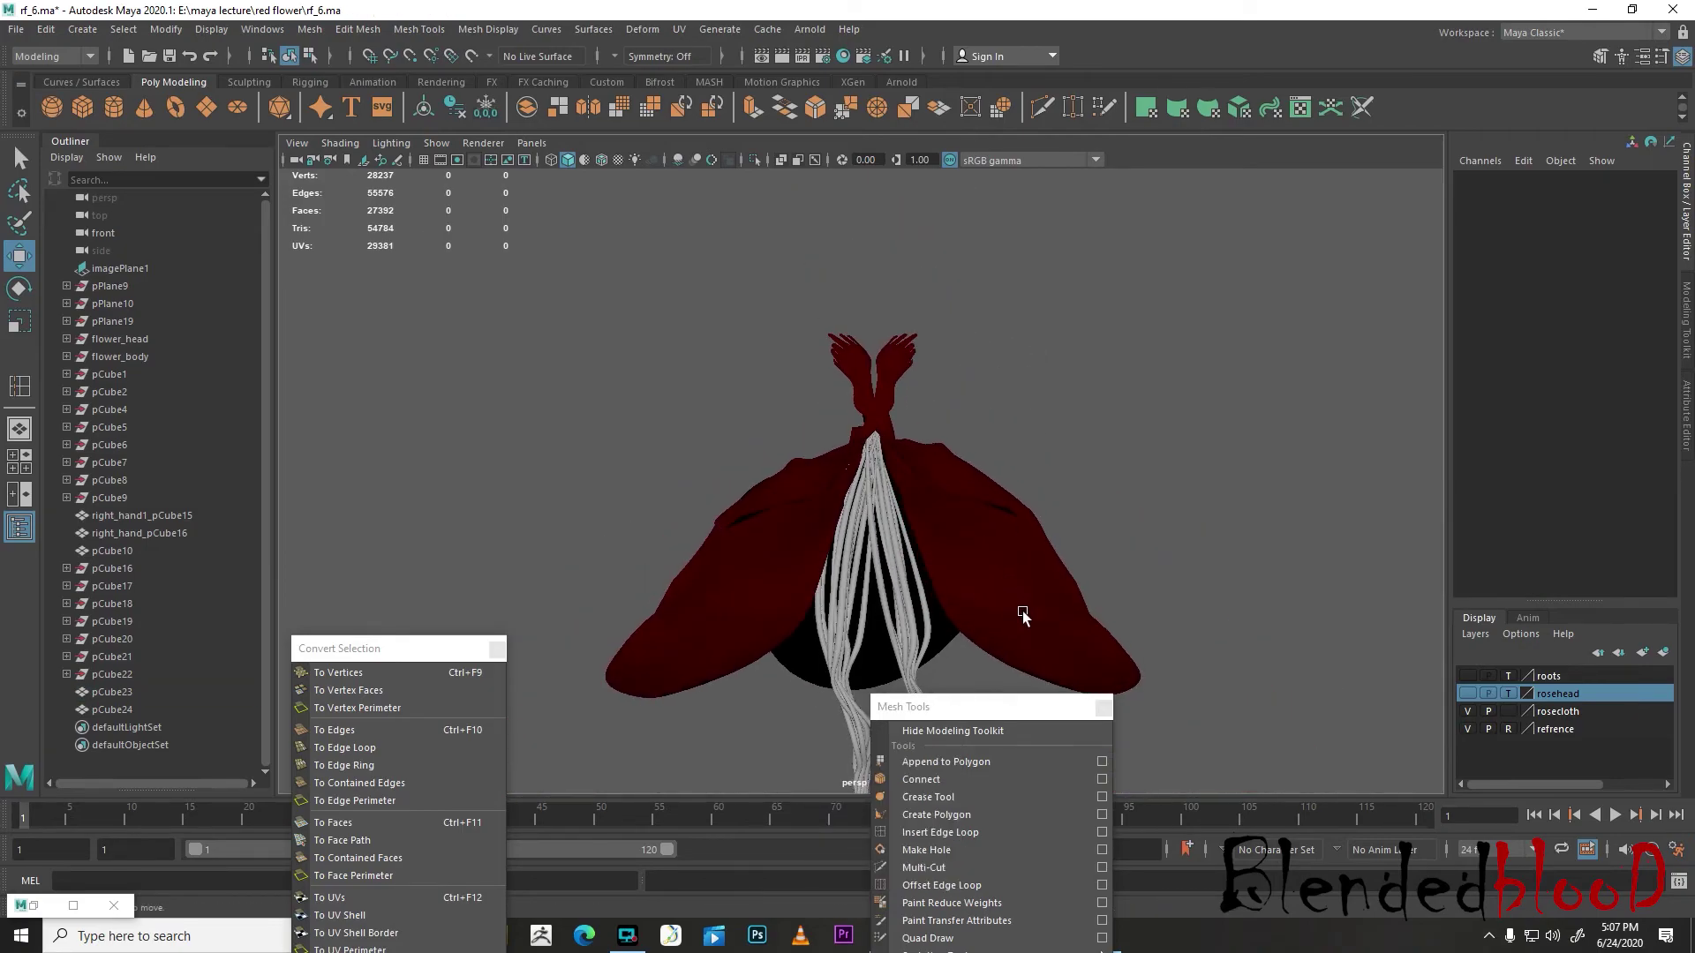
- Show the roots and rosehead layers and set the roots, rosehead and rosecloth layers to Reference display
middle_click_drag(1015, 608, 1004, 417, "alt")
scroll(1004, 417, "down", 2)
left_click_drag(1003, 416, 1161, 584, "alt")
left_click(1467, 675)
middle_click_drag(1275, 533, 1295, 595, "alt")
left_click(1508, 677)
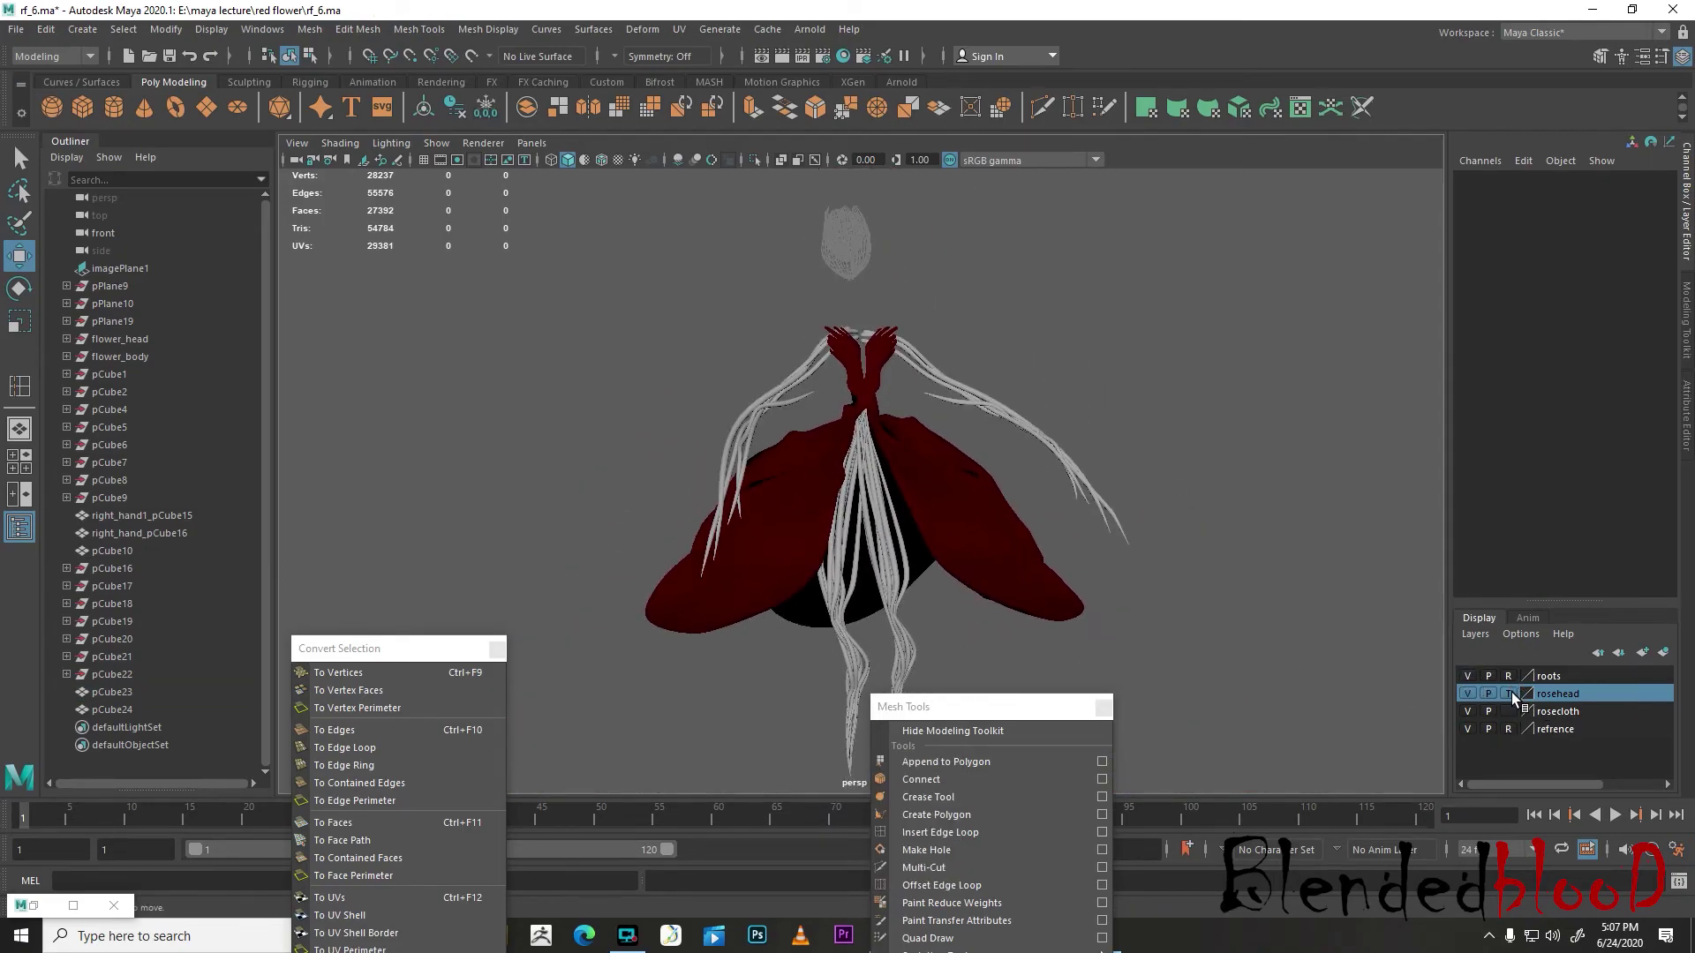
left_click(1509, 712)
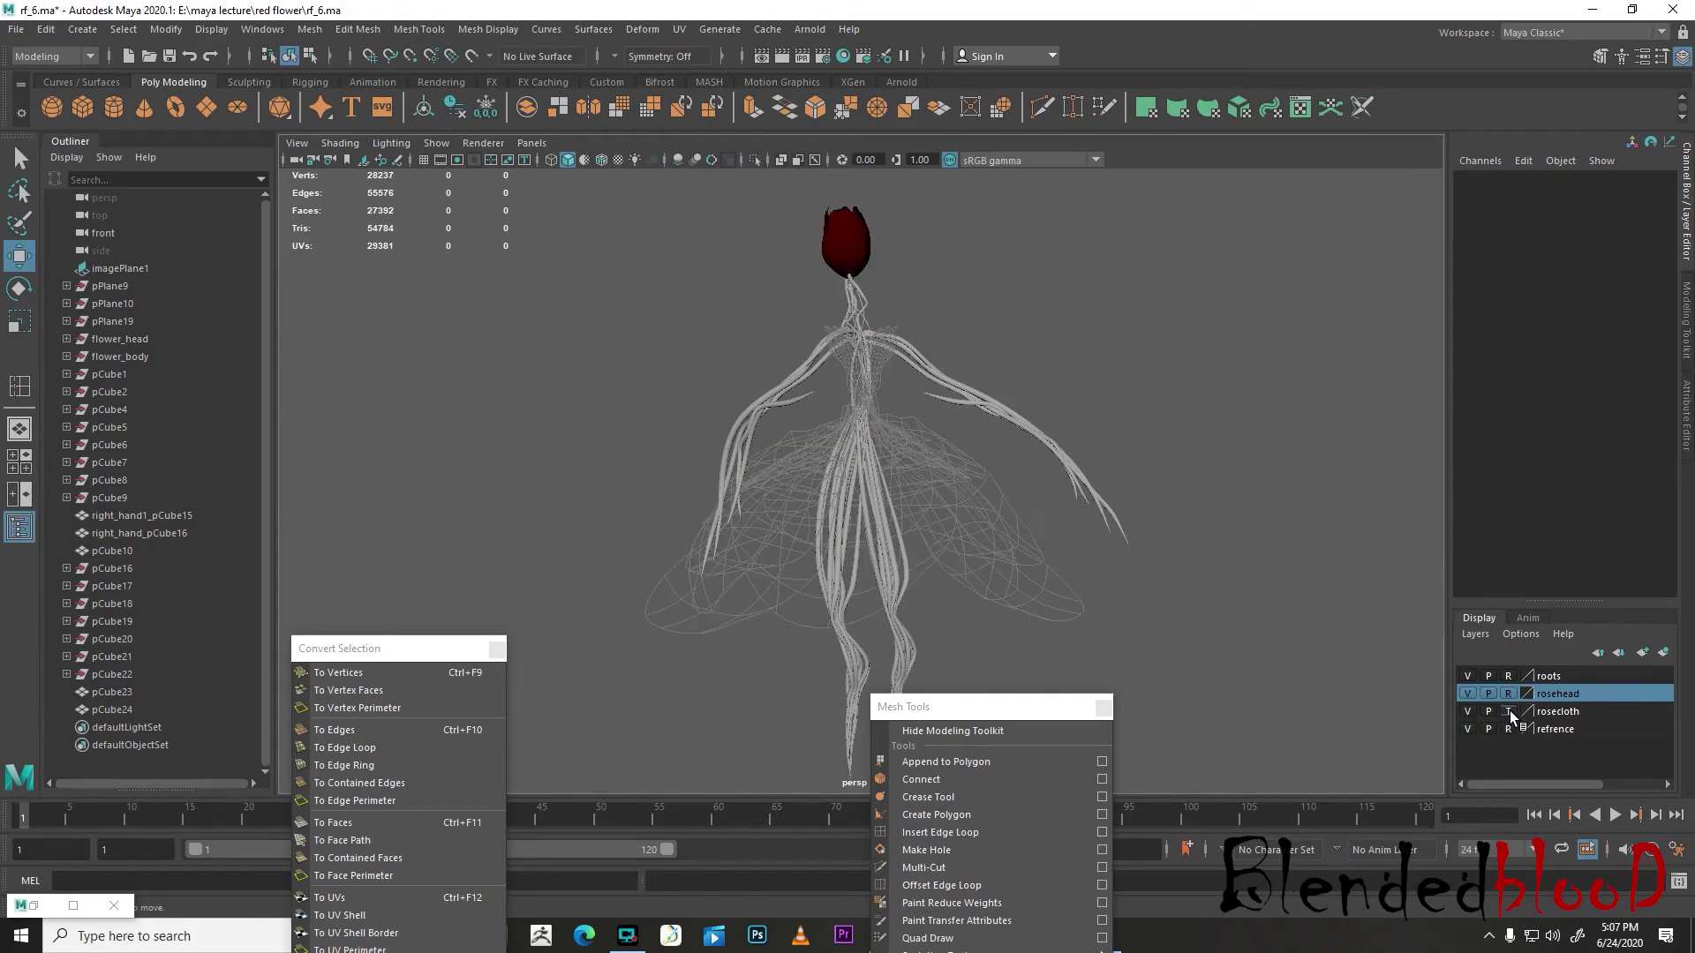
left_click(1509, 712)
- Examine up close where the arm roots meet the body strands at the shoulders
left_click_drag(1148, 565, 898, 488, "alt")
scroll(899, 488, "up", 6)
middle_click_drag(978, 361, 1192, 469, "alt")
left_click_drag(1191, 469, 1093, 512, "alt")
scroll(954, 411, "up", 3)
scroll(970, 442, "up", 2)
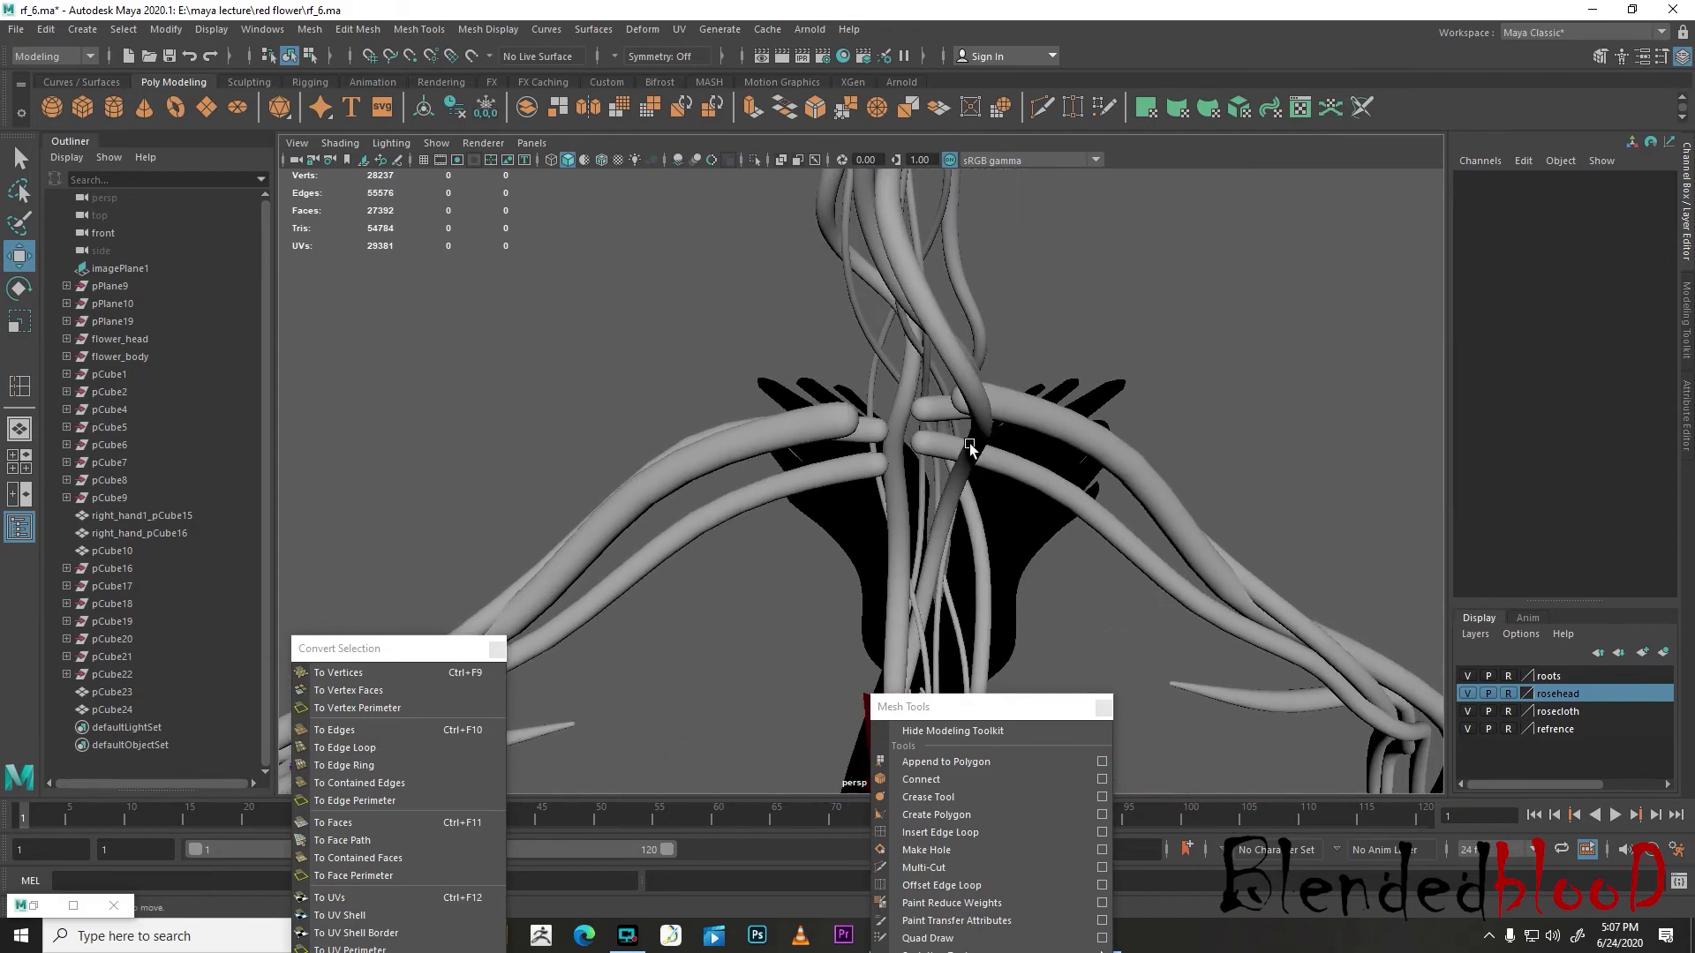
- Switch right_hand_pCube16 to its unsmoothed vertex view and select the vertices at the shoulder end of its three strands
left_click_drag(1008, 395, 1032, 454, "alt")
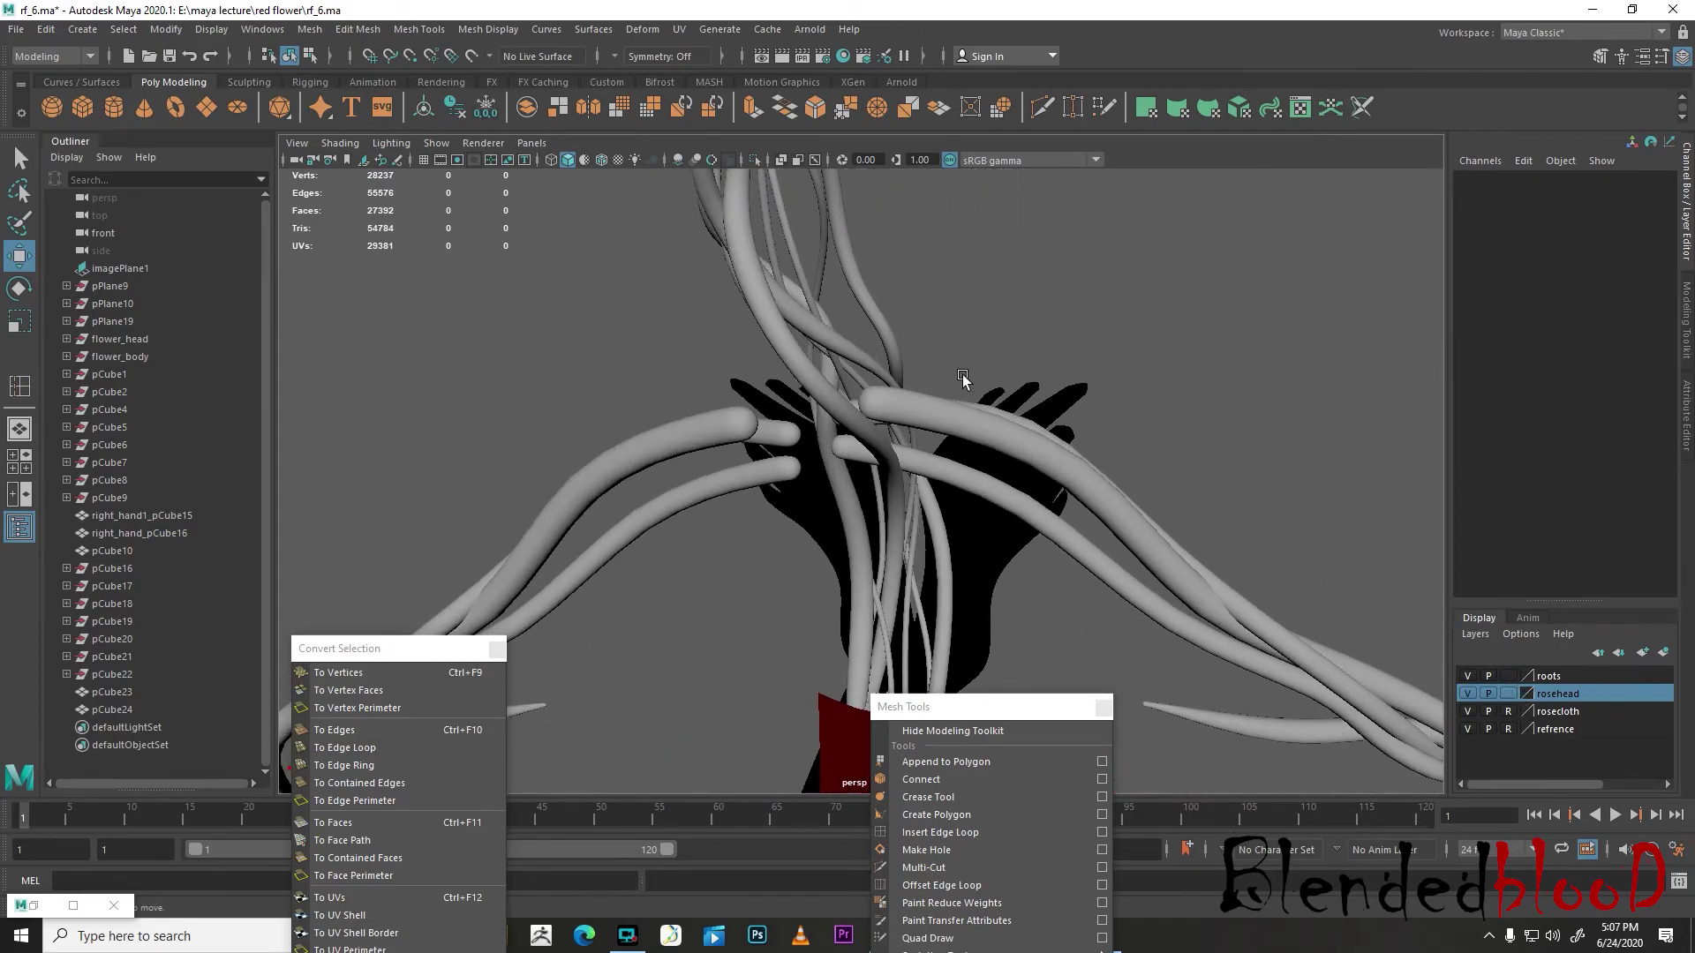
left_click(918, 431)
left_click_drag(918, 431, 938, 460, "alt")
key("F9")
key("1")
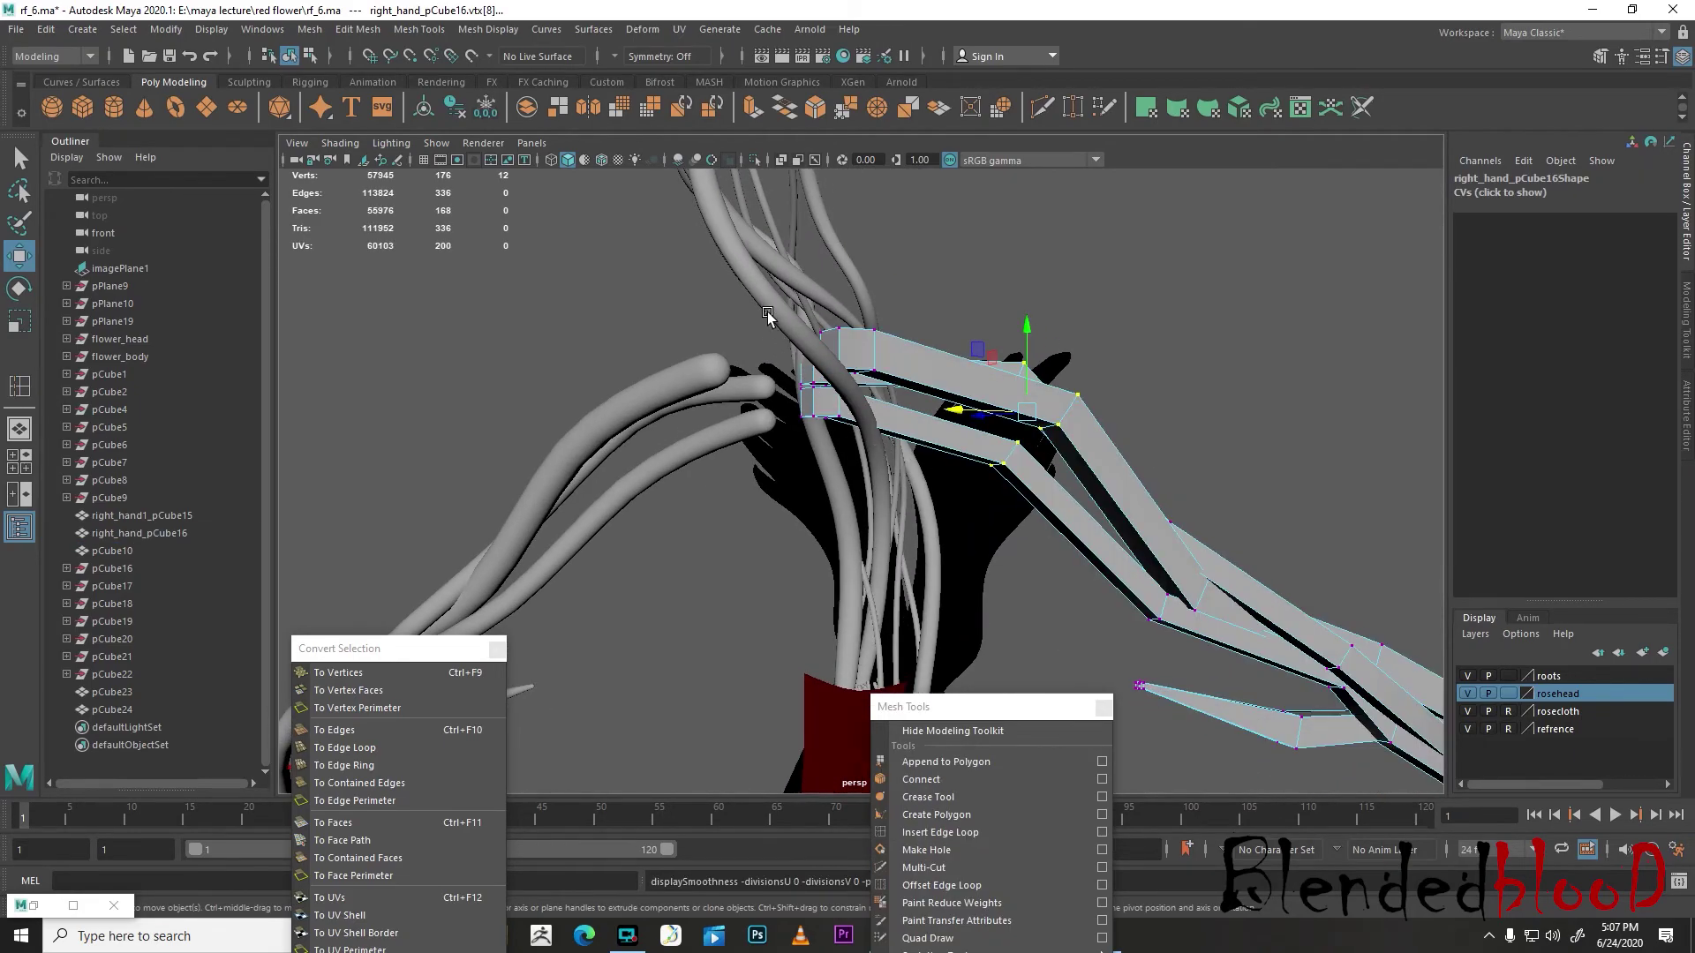
left_click_drag(907, 439, 909, 440)
left_click_drag(908, 440, 957, 481, "alt")
- Try to scale the selected shoulder-end vertices of the arm roots
key("r")
left_click_drag(889, 563, 894, 419)
key("ctrl+z")
- Shift the selected shoulder-end vertices of right_hand_pCube16 along the Z axis
scroll(874, 561, "up", 5)
key("w")
left_click_drag(889, 304, 894, 302)
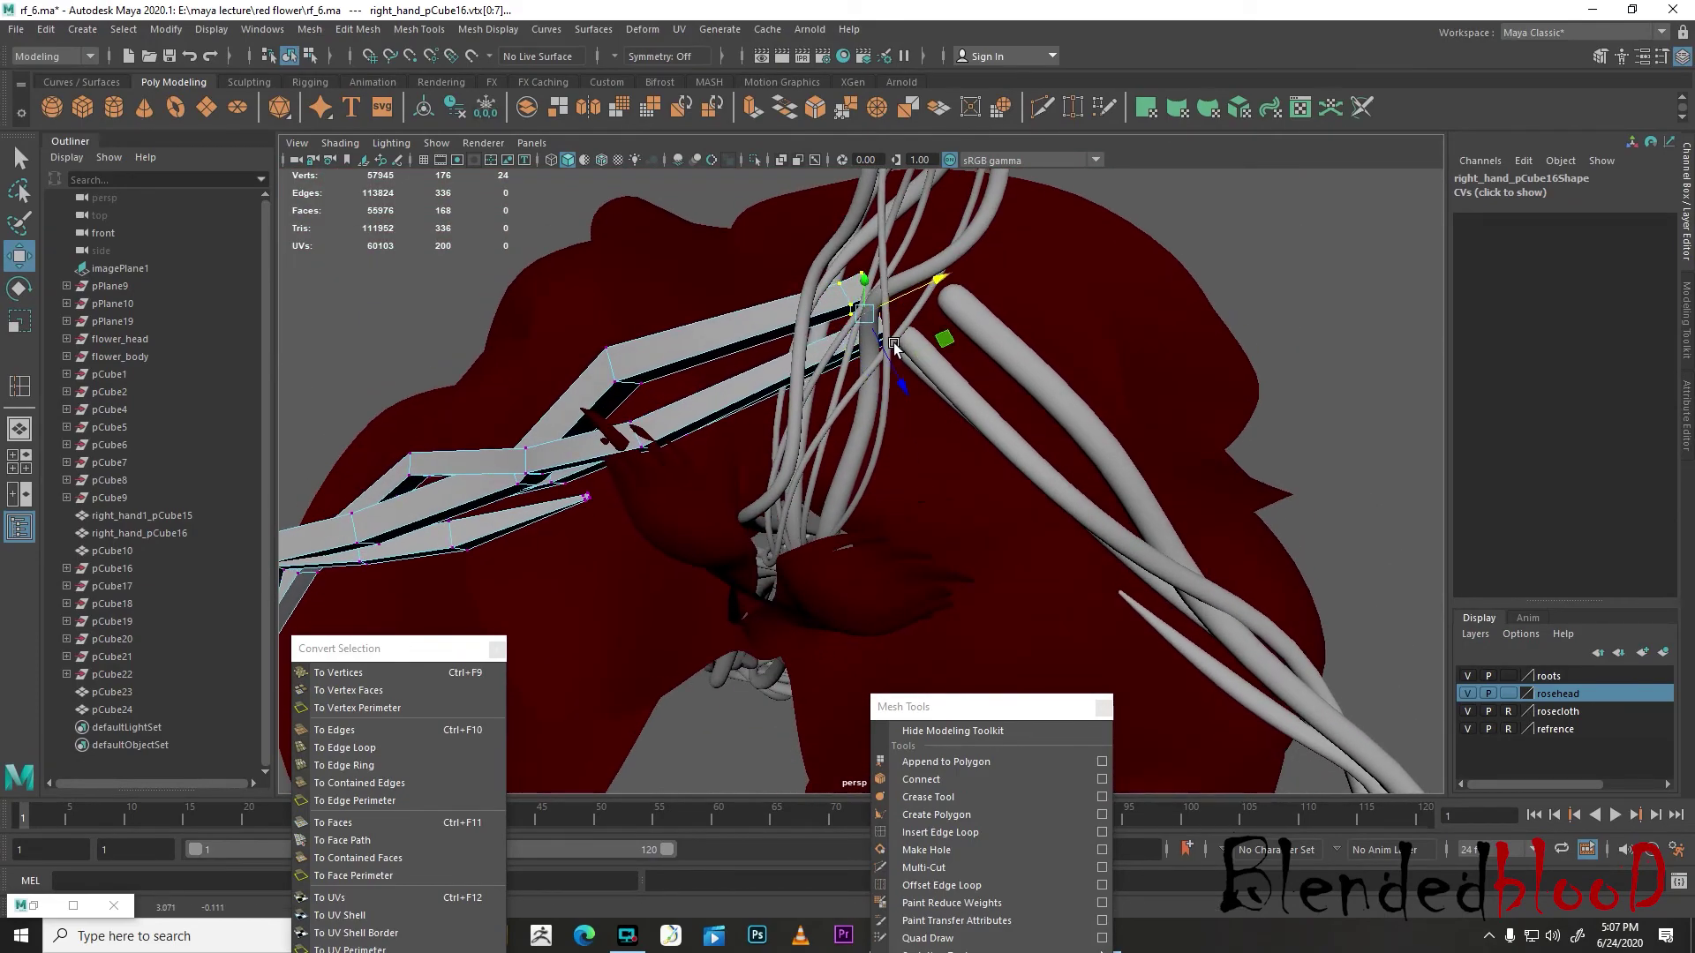
left_click_drag(896, 385, 896, 411)
- Smooth-preview right_hand_pCube16, delete the end-cap faces of its three strands at the shoulder and clear the selection
left_click_drag(892, 325, 949, 351, "alt")
key("3")
right_click_drag(975, 265, 977, 302)
left_click(970, 259)
key("Delete")
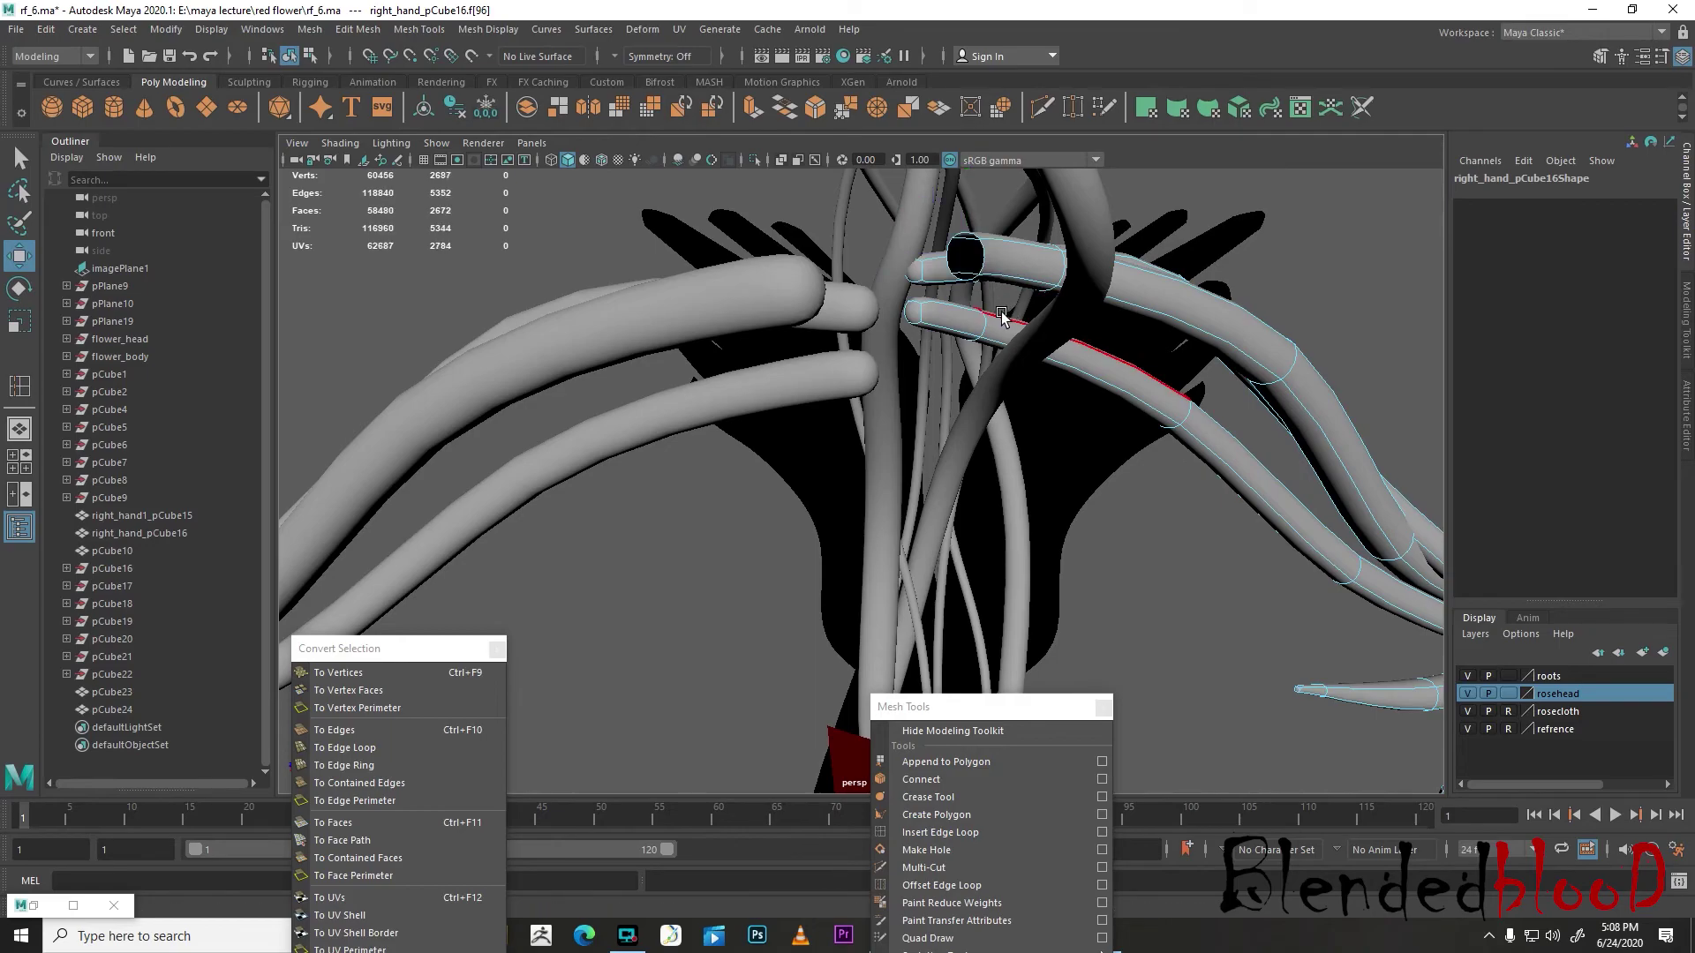
left_click(914, 270)
key("Delete")
left_click(914, 310)
key("Delete")
right_click_drag(974, 248, 1049, 220)
left_click(1174, 230)
- Delete the shoulder end-cap faces of the opposite arm's three strands, right_hand1_pCube15
left_click_drag(1174, 232, 798, 349, "alt")
left_click(1097, 371)
scroll(771, 385, "up", 3)
right_click_drag(796, 331, 795, 378)
left_click(810, 311)
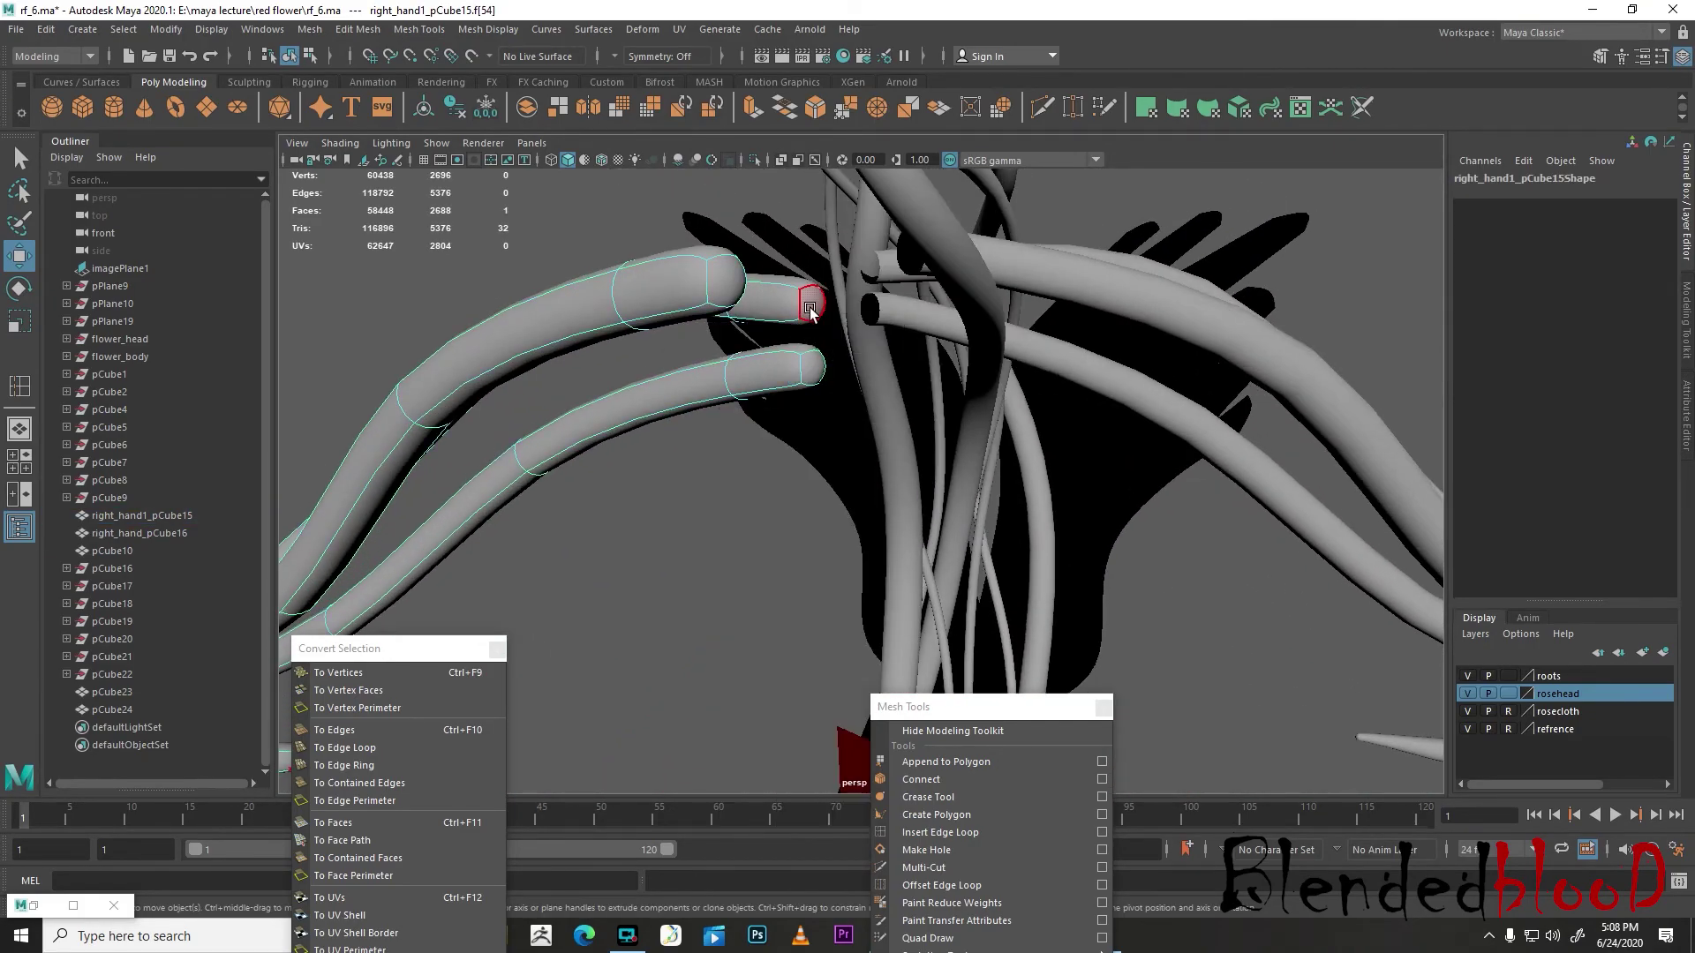
key("Delete")
left_click(808, 367)
key("Delete")
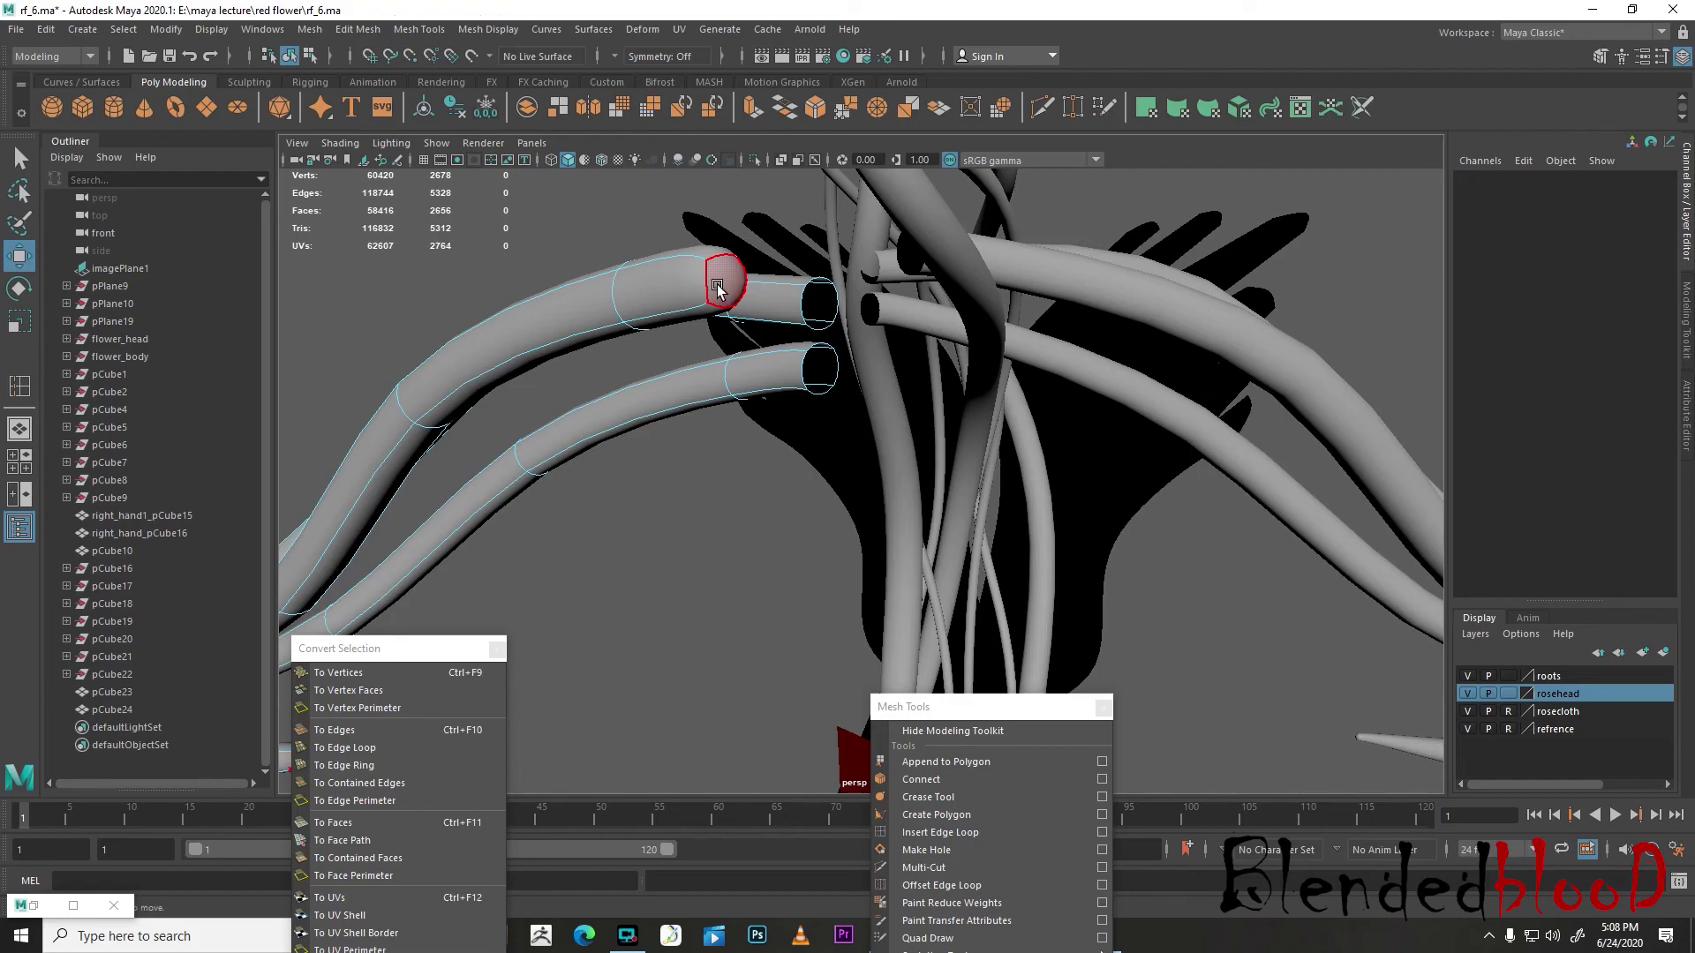
left_click(720, 273)
key("Delete")
- Select the open-end vertices of right_hand1_pCube15 and examine how its unsmoothed strands line up with the opposite arm's strands
right_click_drag(788, 294, 706, 286)
left_click_drag(682, 214, 710, 237)
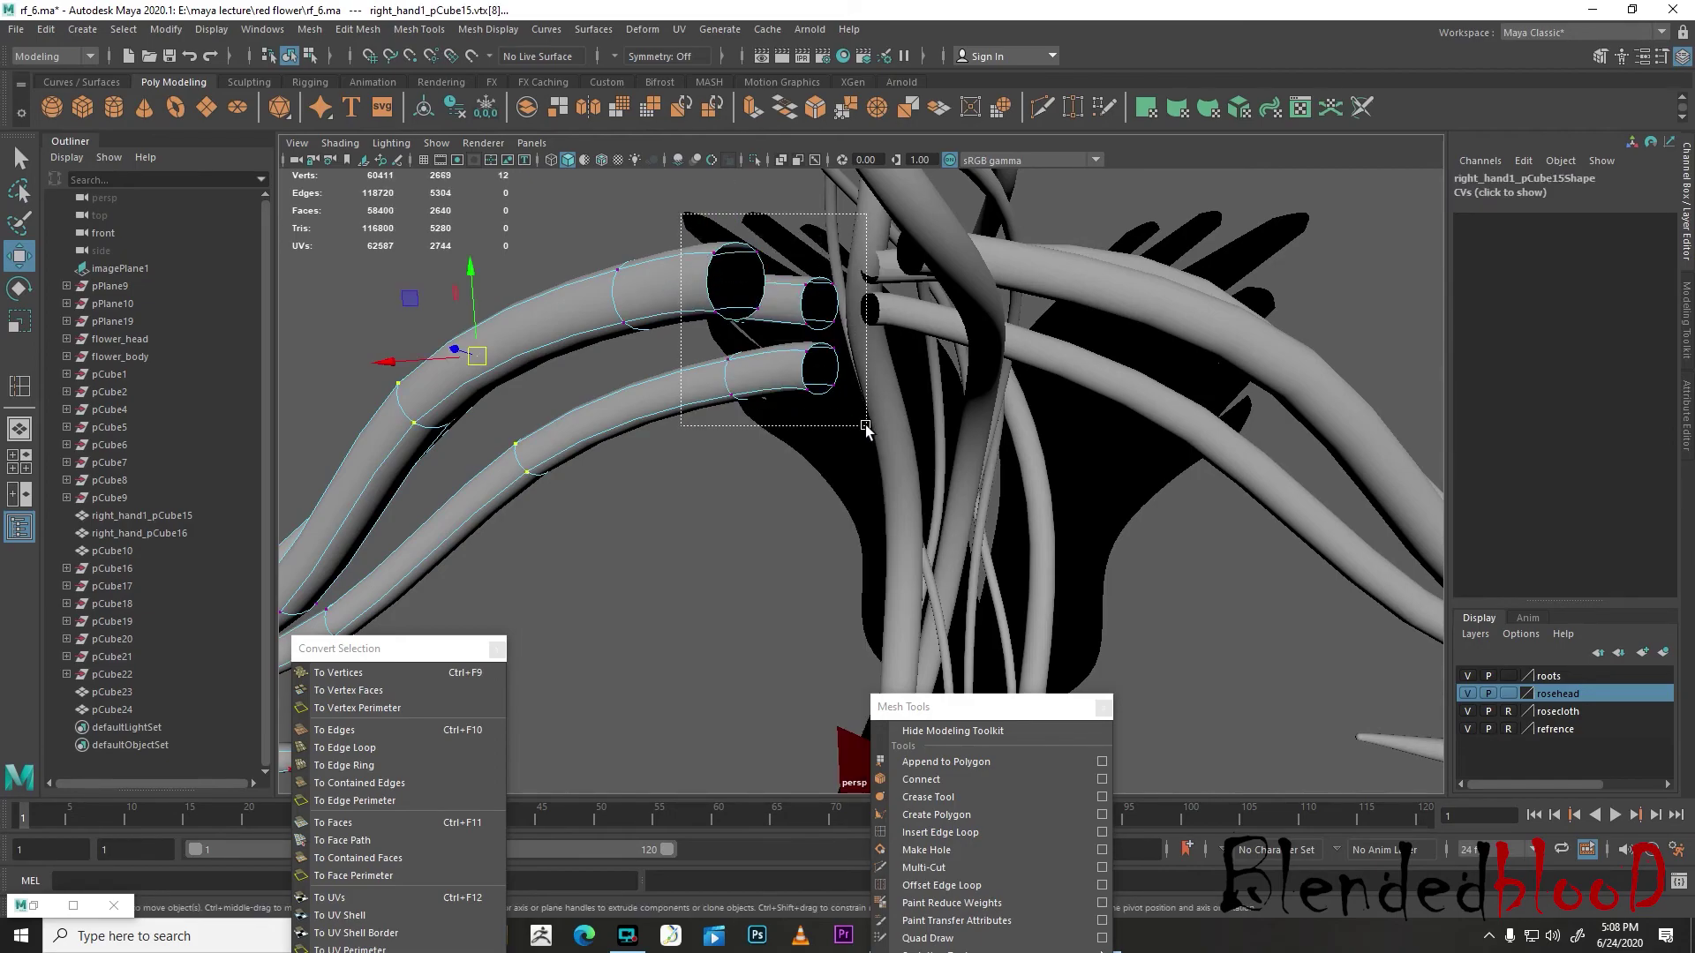
left_click_drag(860, 419, 978, 480, "alt")
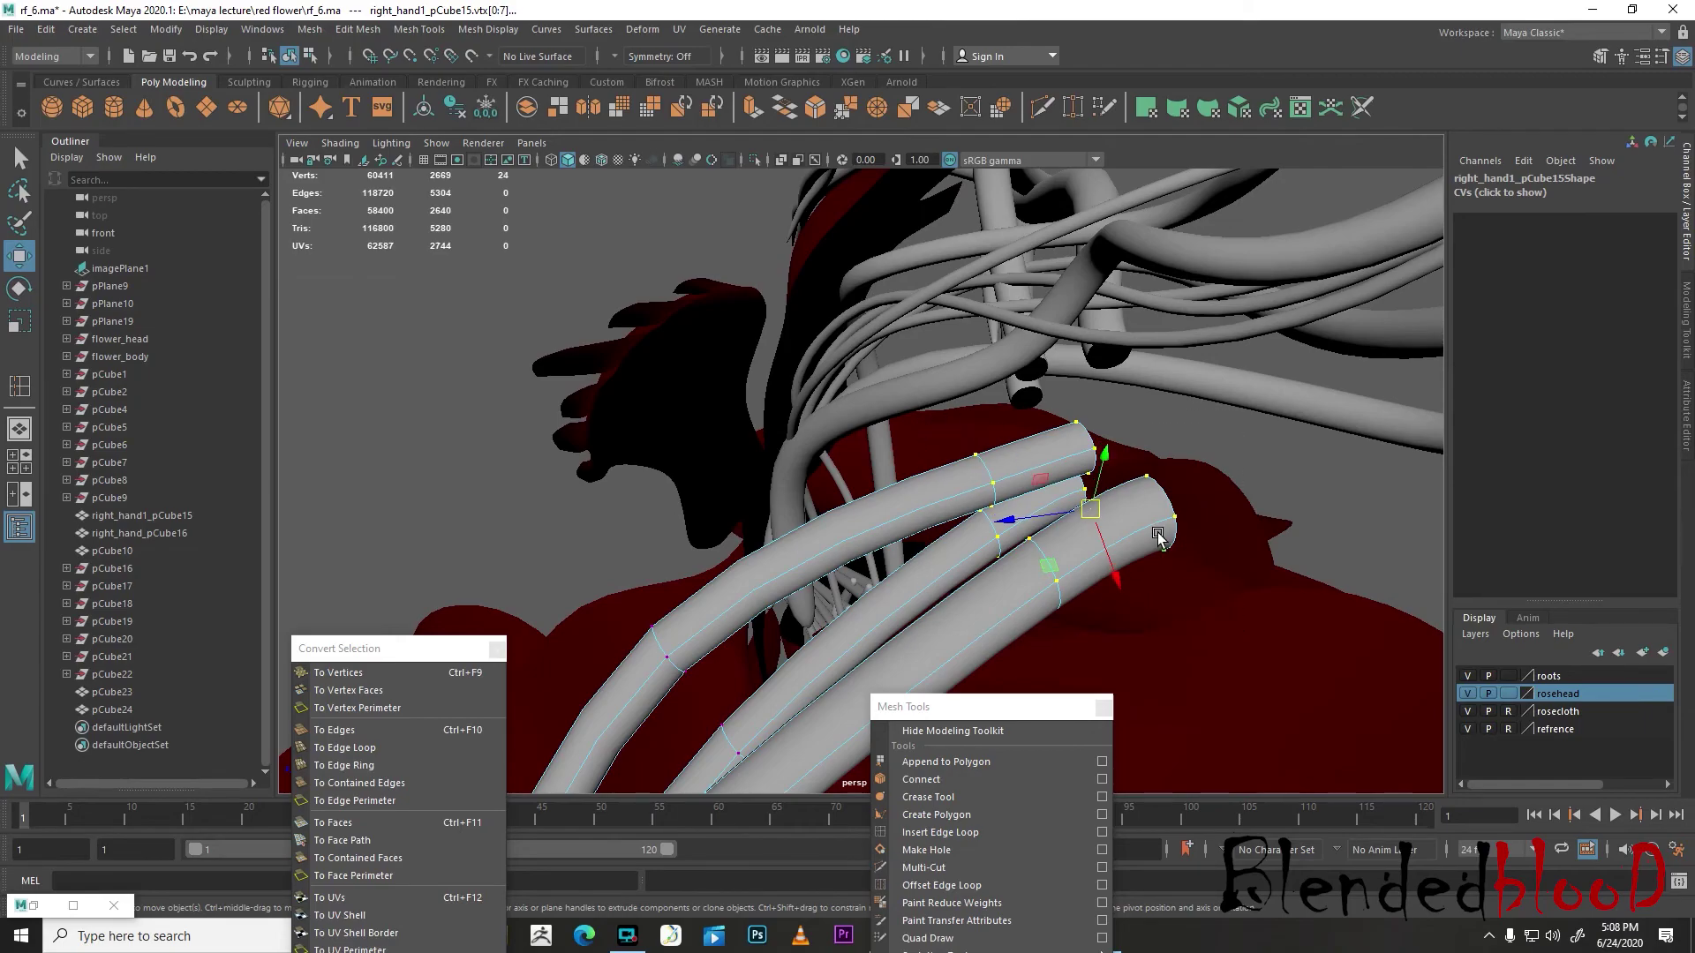
key("1")
left_click_drag(1157, 534, 1224, 481, "alt")
key("r")
key("w")
left_click_drag(1255, 385, 876, 386, "alt")
left_click_drag(891, 325, 966, 467, "alt")
scroll(965, 468, "up", 4)
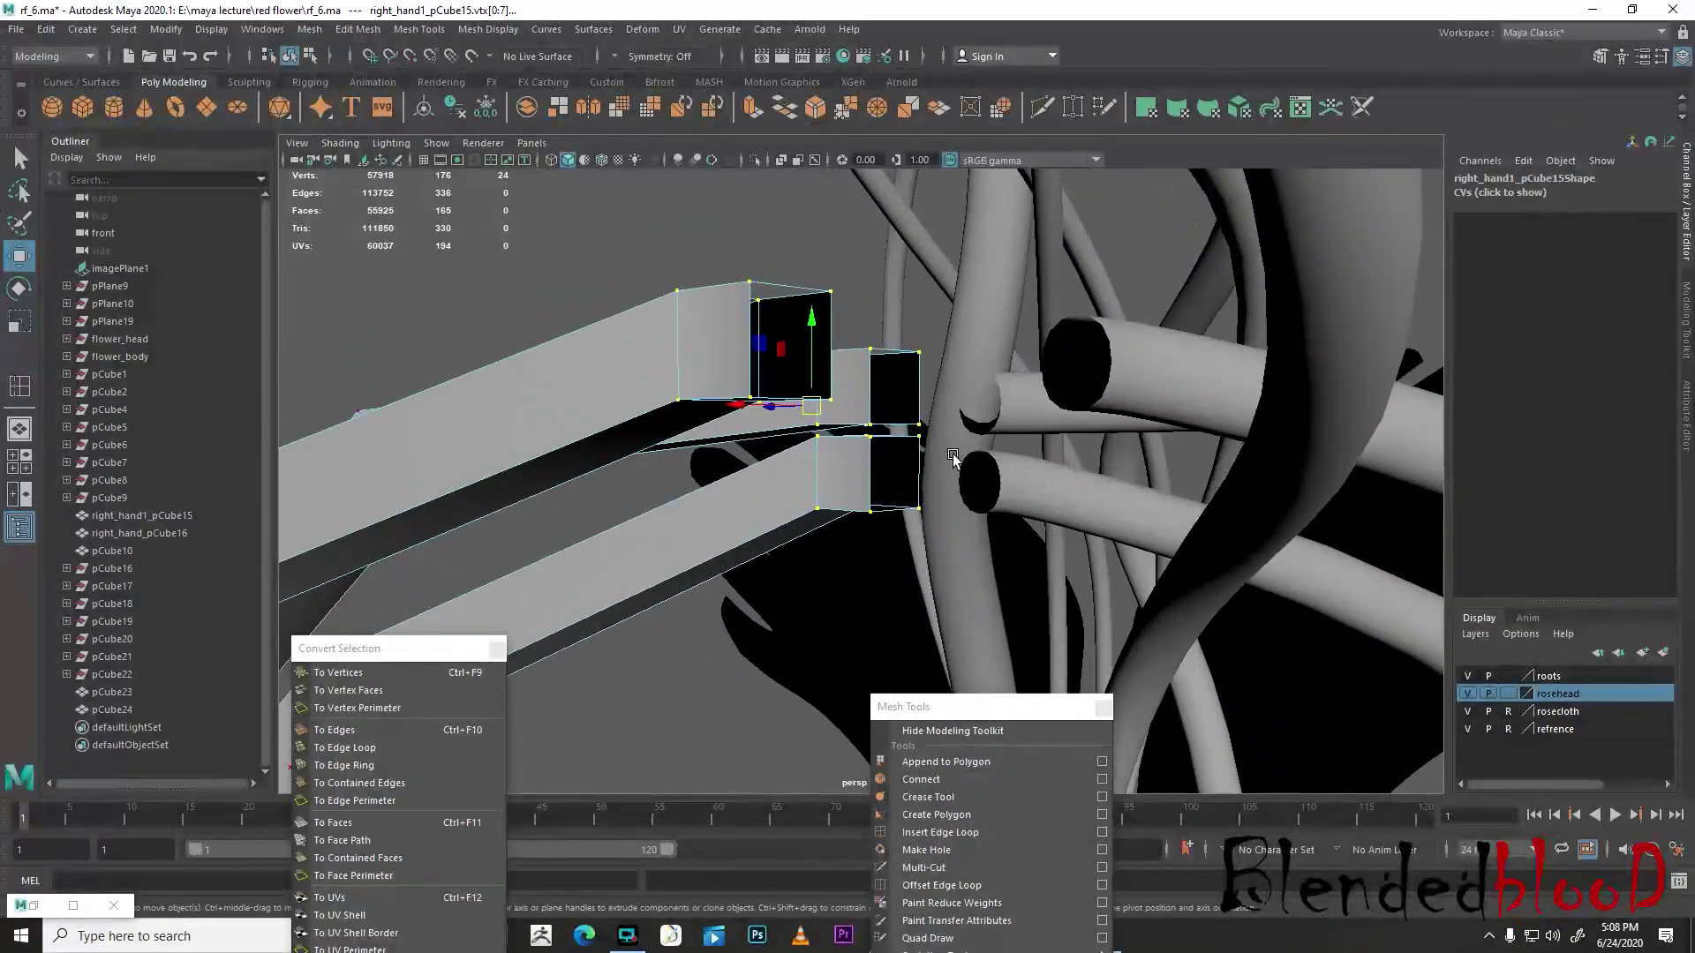
- Combine right_hand1_pCube15 and right_hand_pCube16 into one mesh and center its pivot
right_click_drag(887, 367, 817, 294)
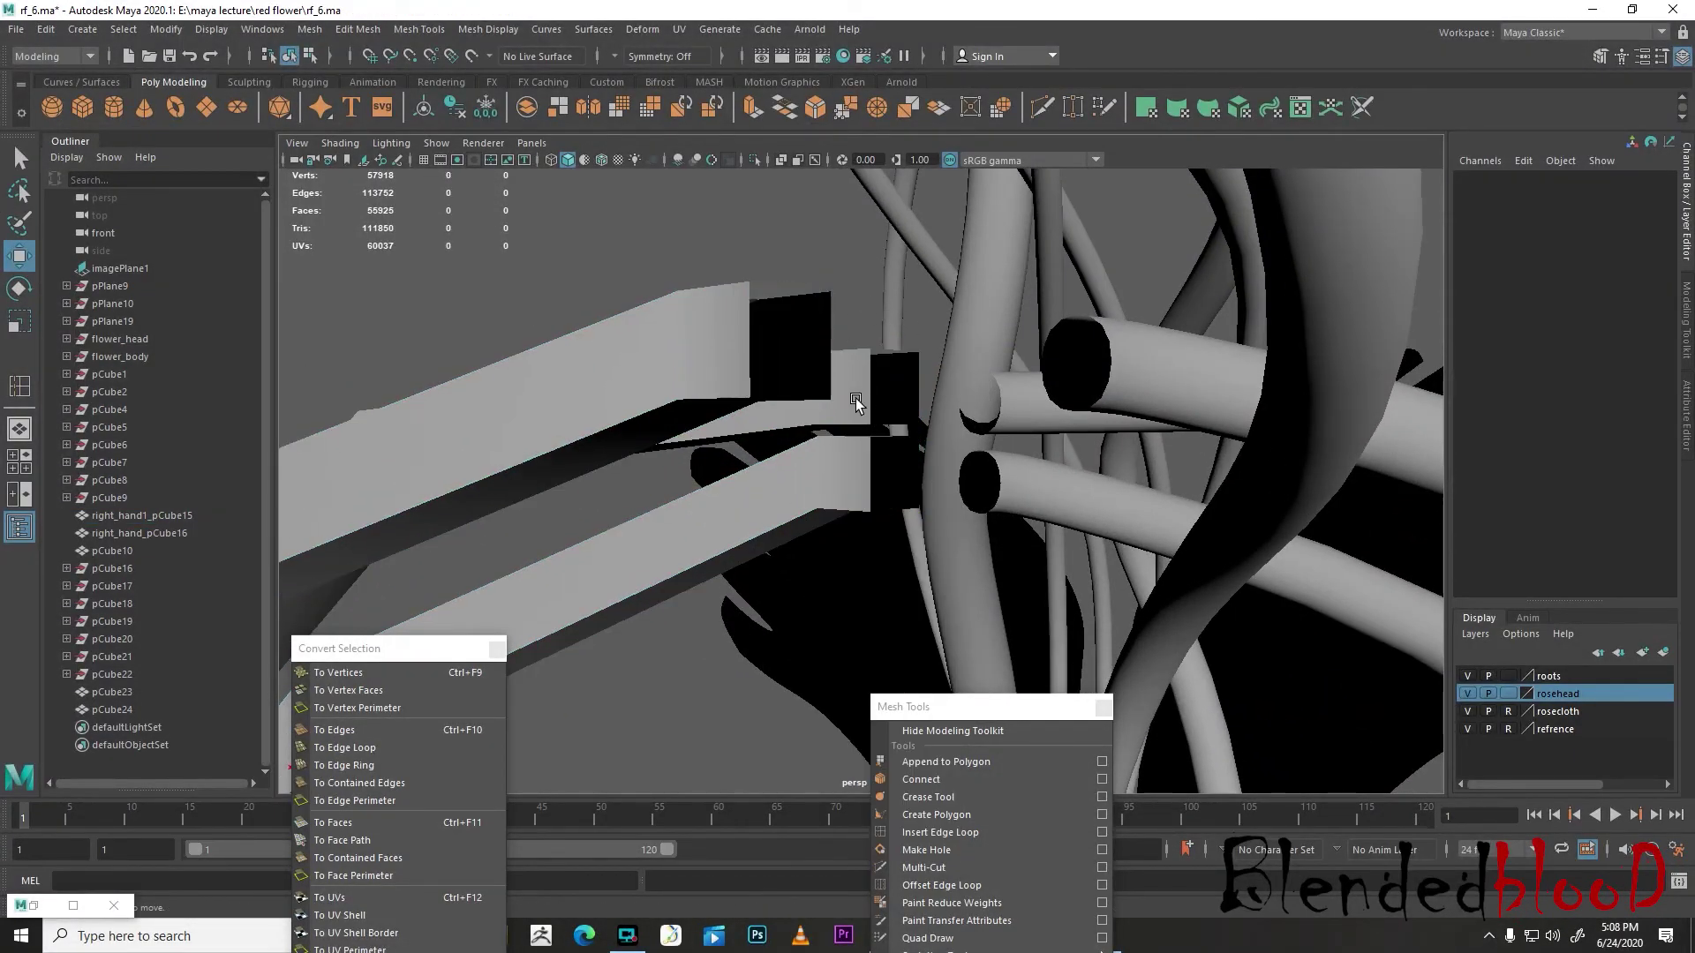
left_click(911, 438)
left_click(1164, 373, "shift")
key("1")
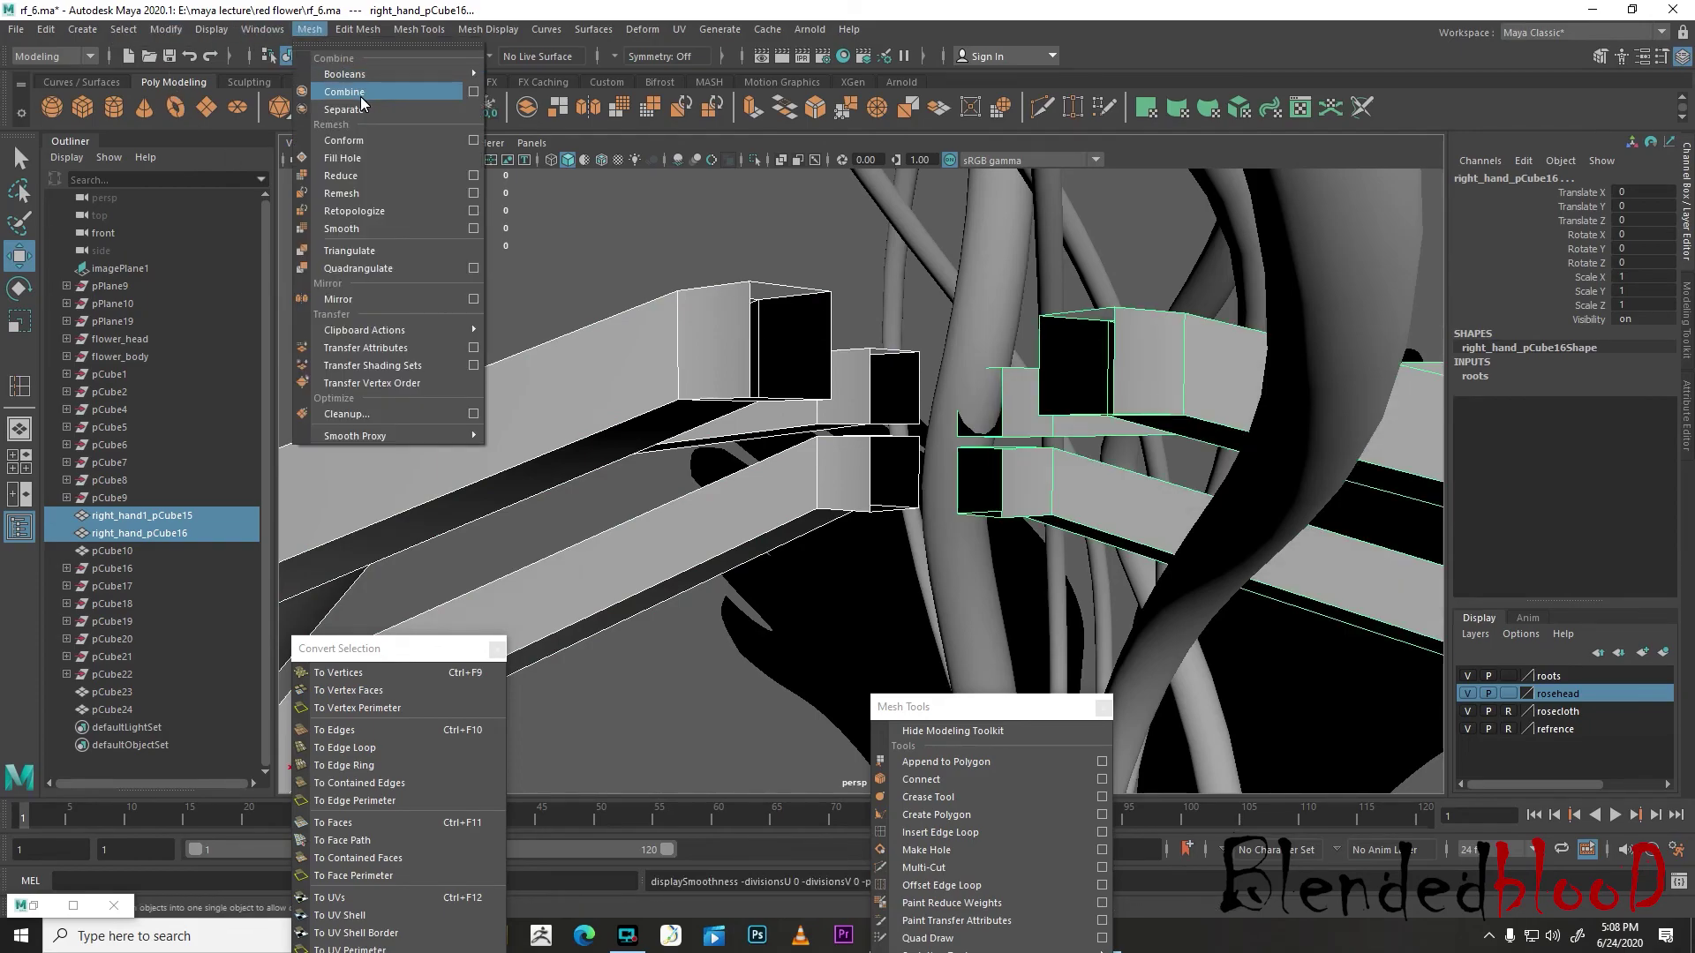
left_click(367, 98)
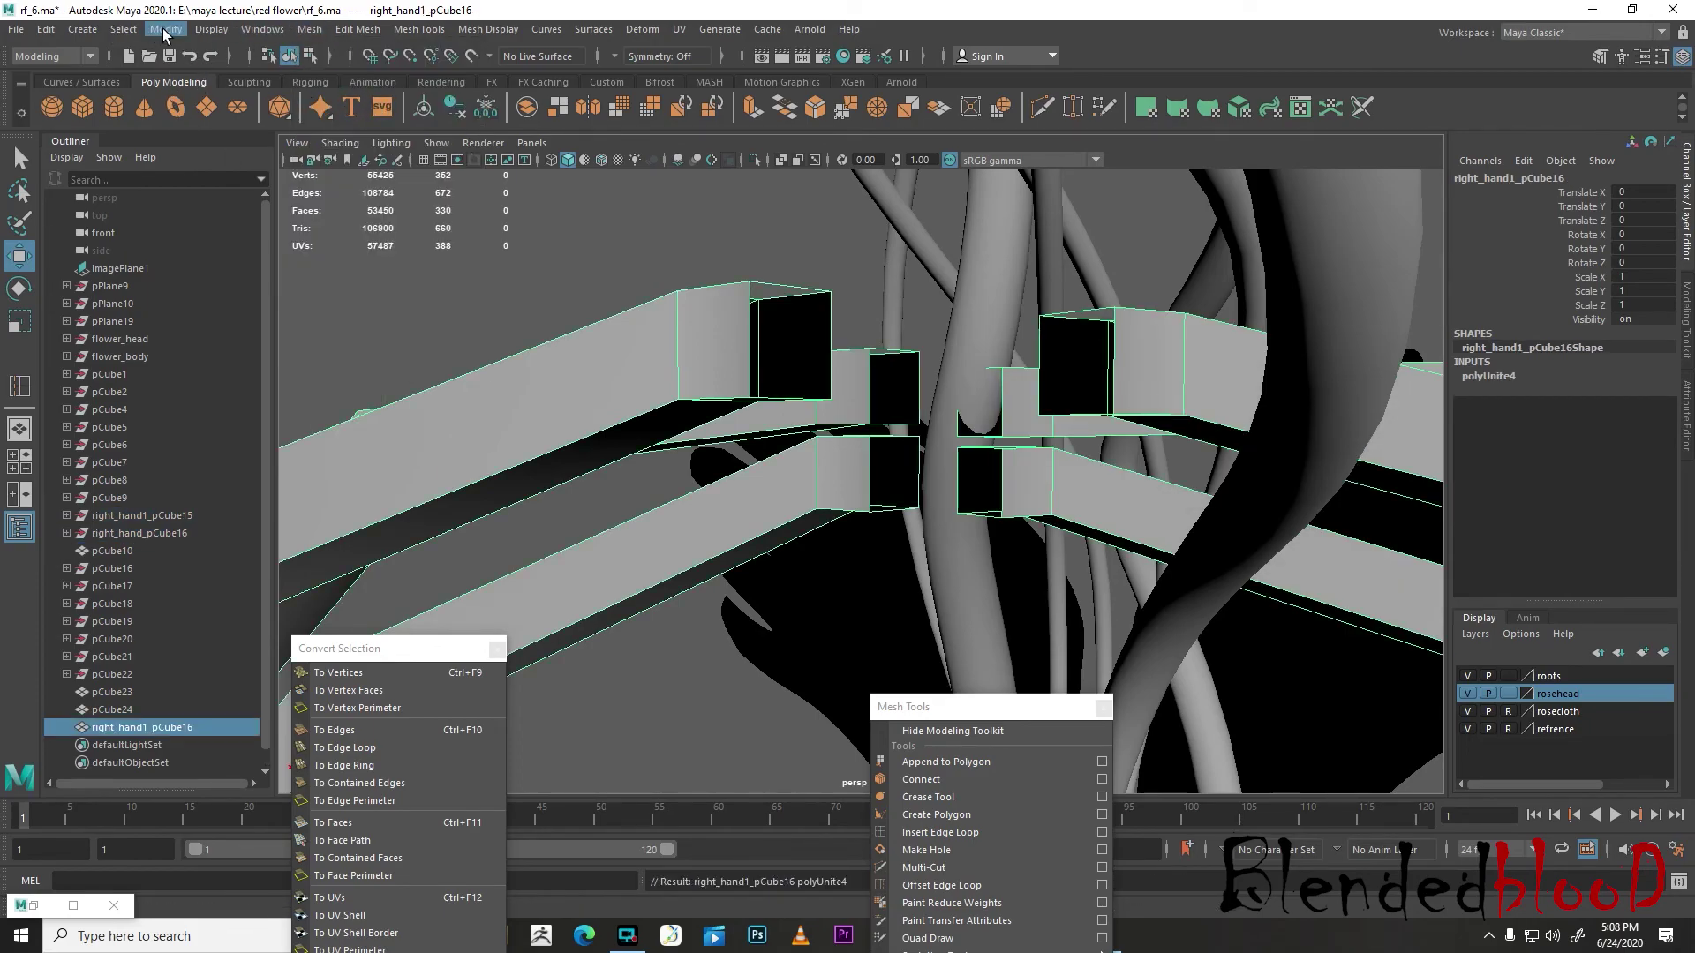
left_click(164, 30)
left_click(224, 158)
scroll(787, 359, "down", 5)
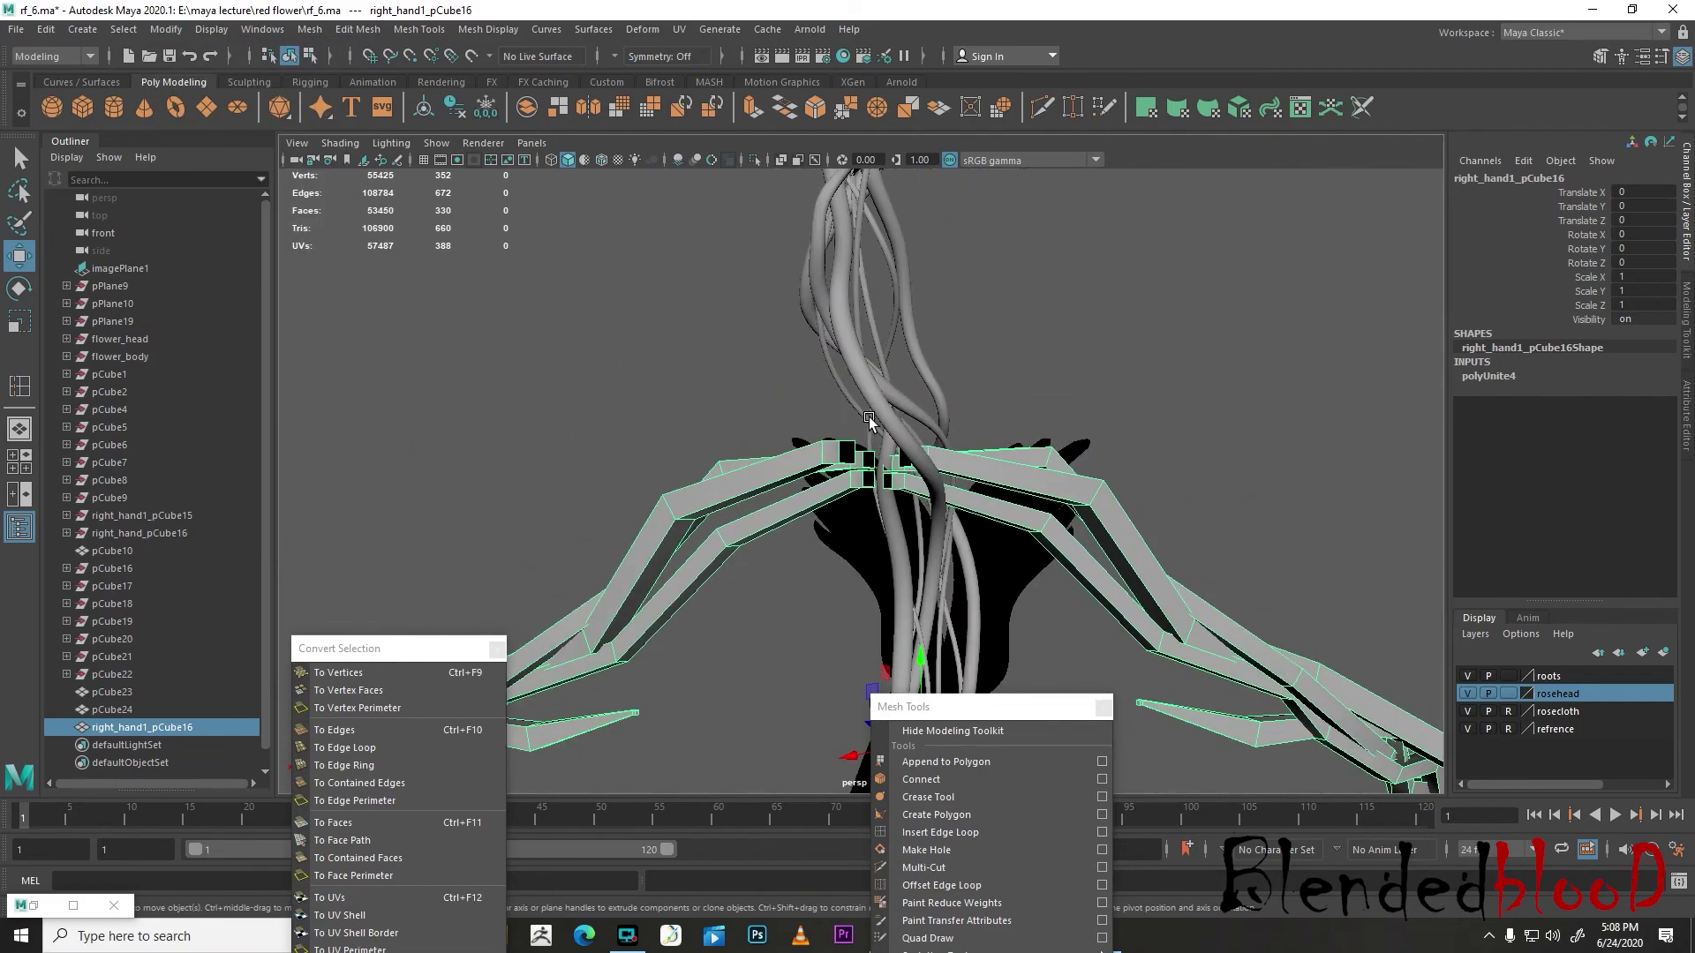
- Return to object mode, select the whole figure and delete its construction history
scroll(832, 427, "up", 5)
right_click_drag(920, 452, 1022, 424)
scroll(1103, 427, "down", 8)
left_click(1103, 428)
left_click_drag(1102, 430, 709, 425, "alt")
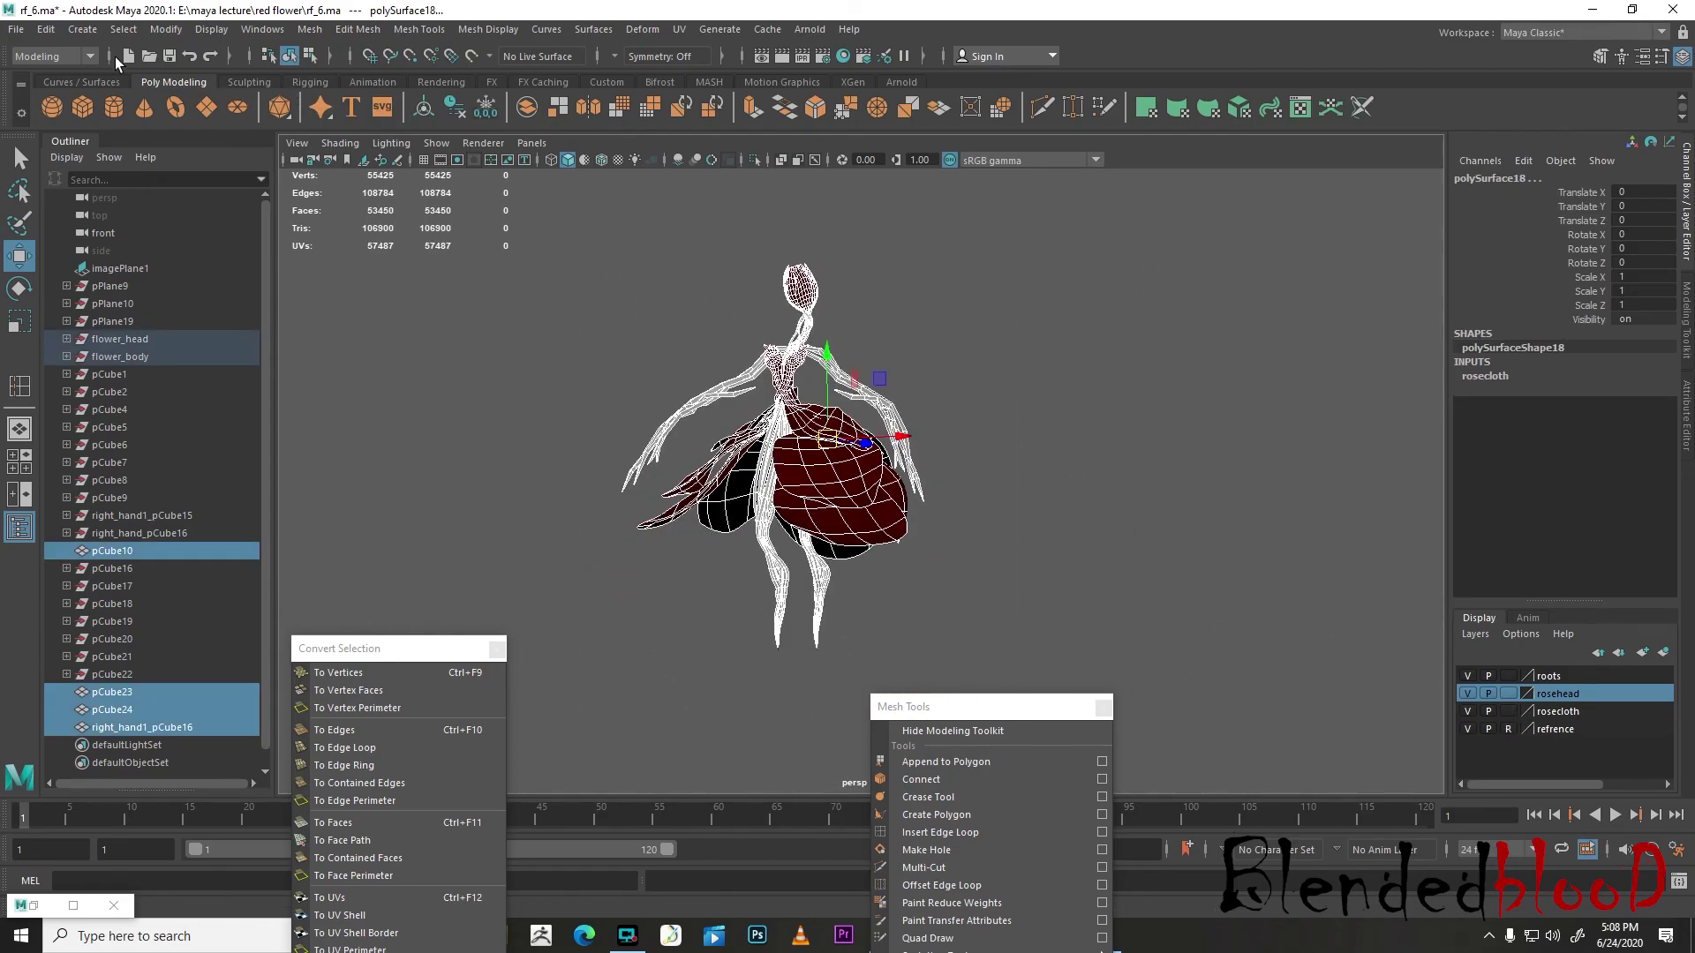
left_click(46, 29)
left_click(46, 30)
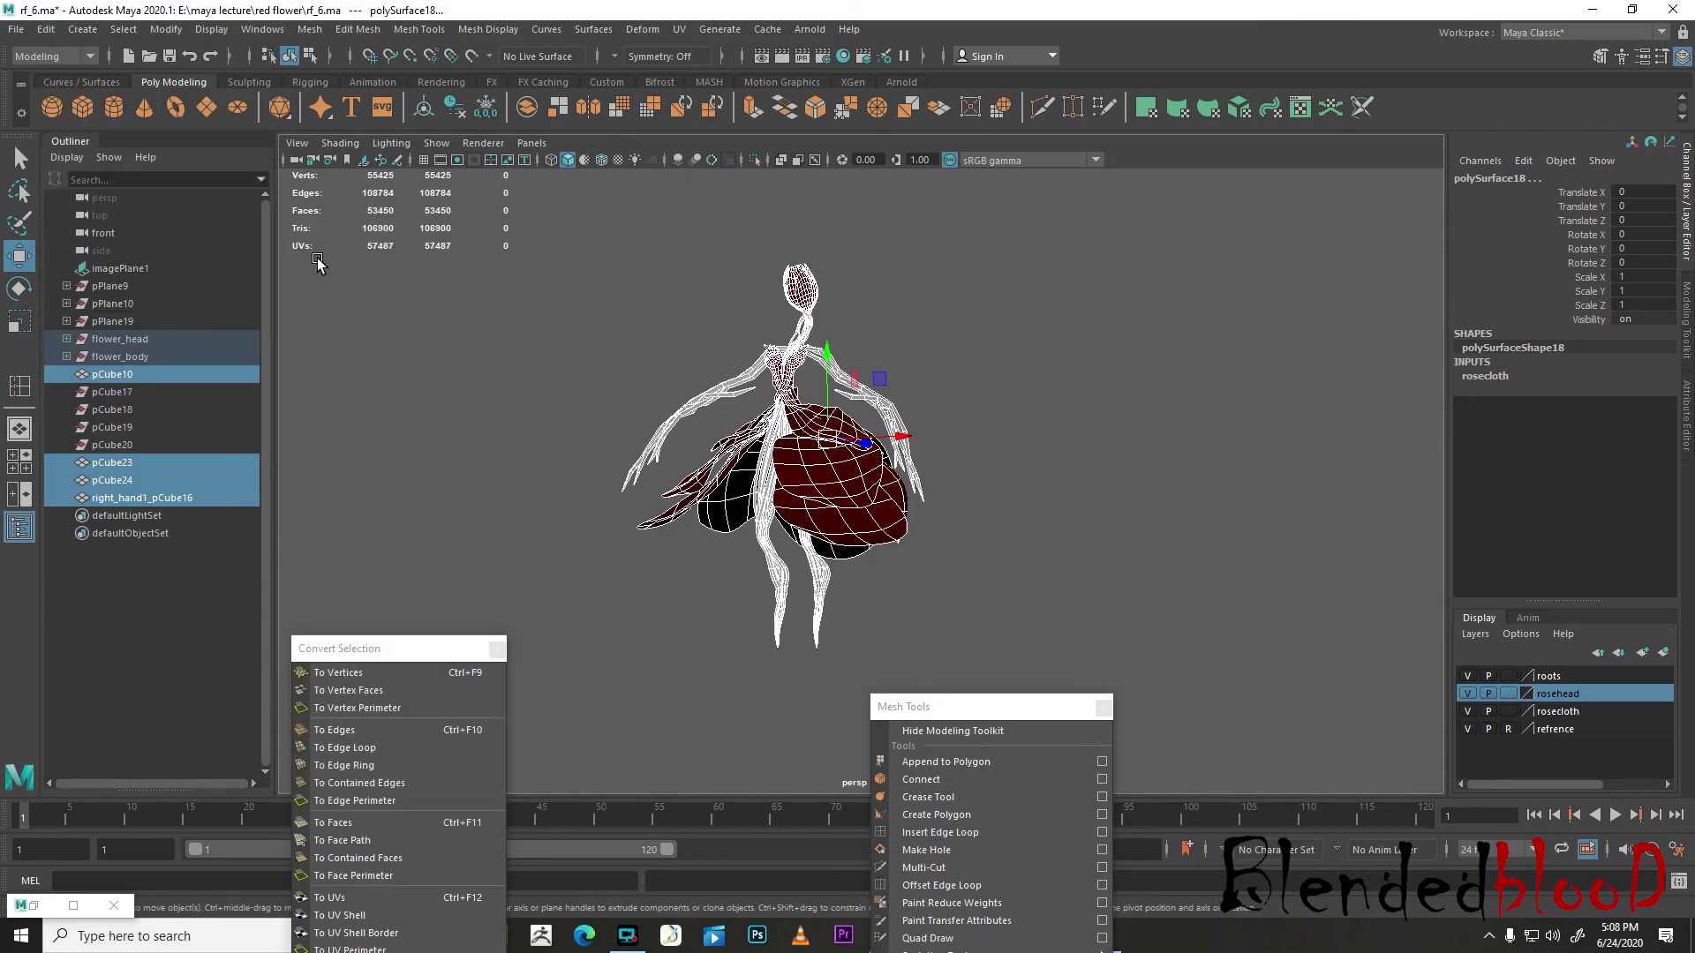
- Save the scene over the existing files rf_4.ma, rf_5.ma and rf_6.ma, in that order
left_click(17, 29)
left_click(88, 119)
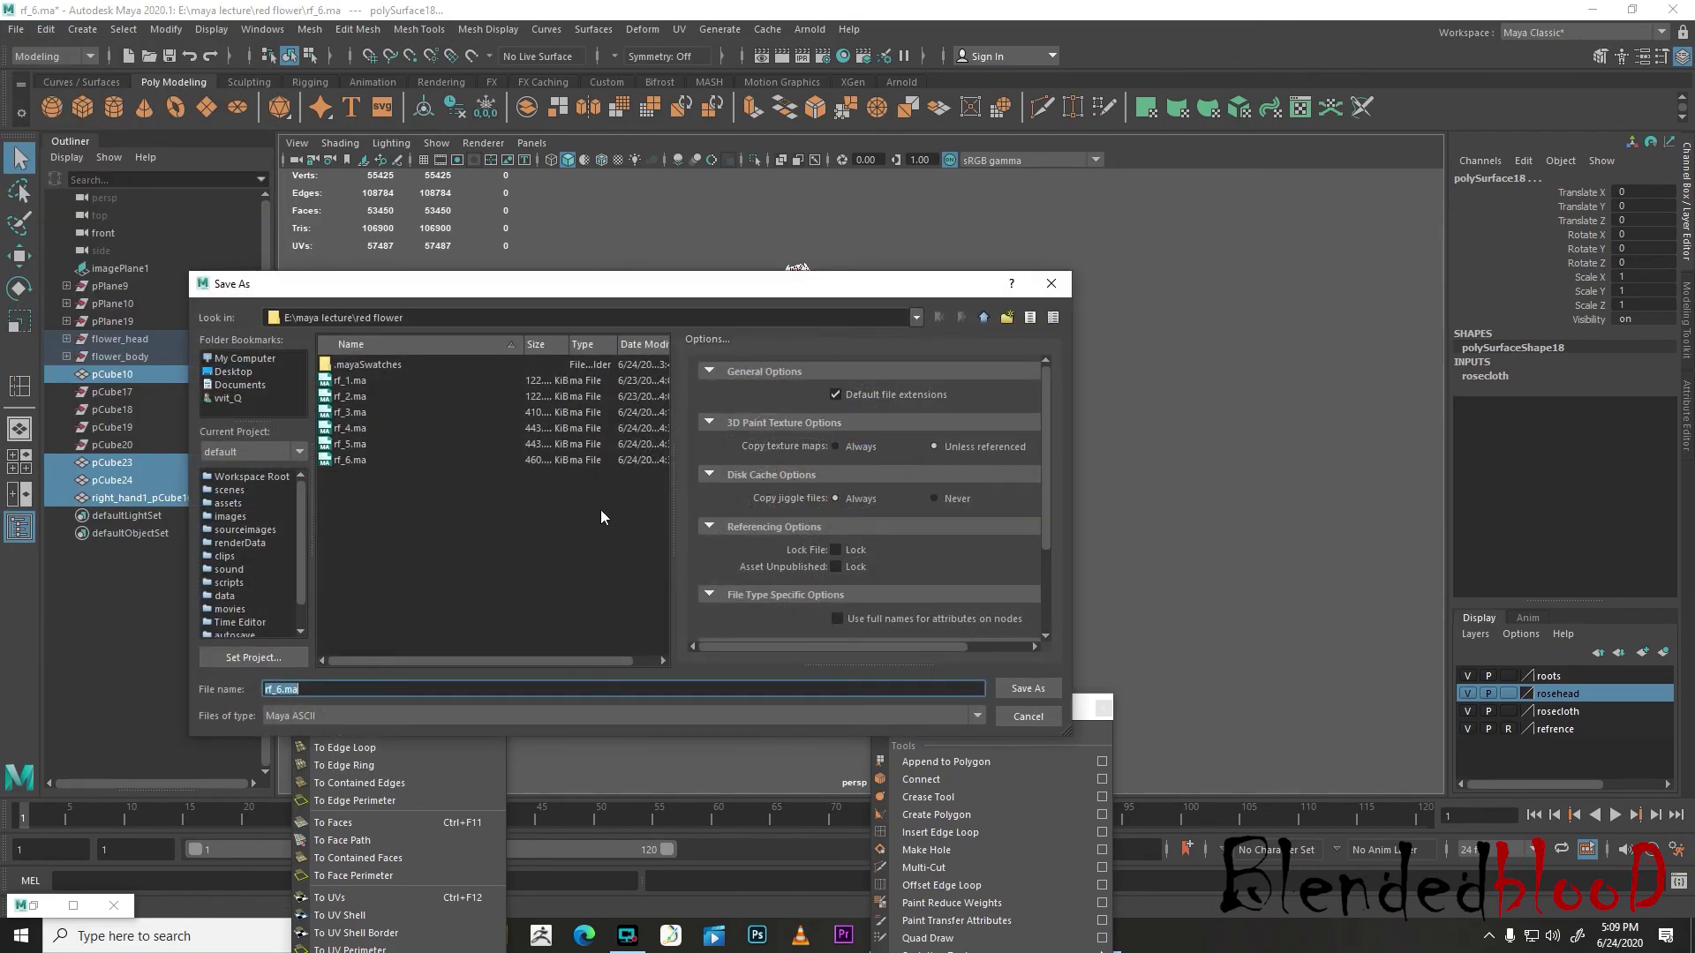
key("Return")
left_click(587, 536)
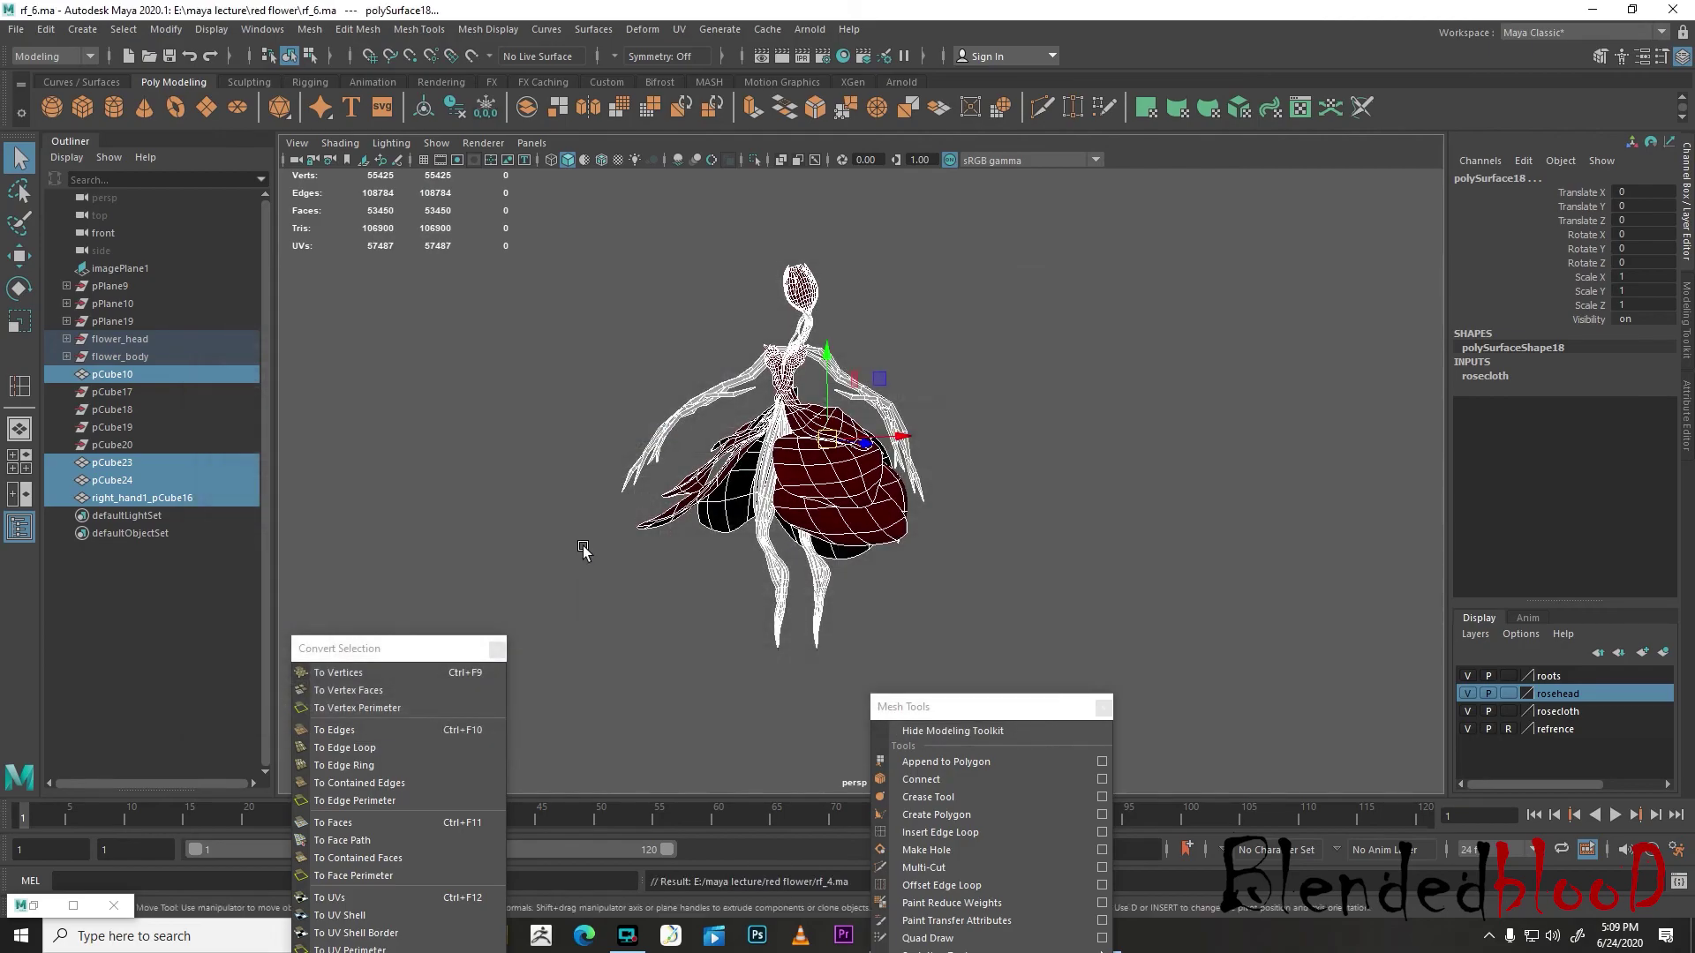
left_click(26, 32)
left_click(78, 118)
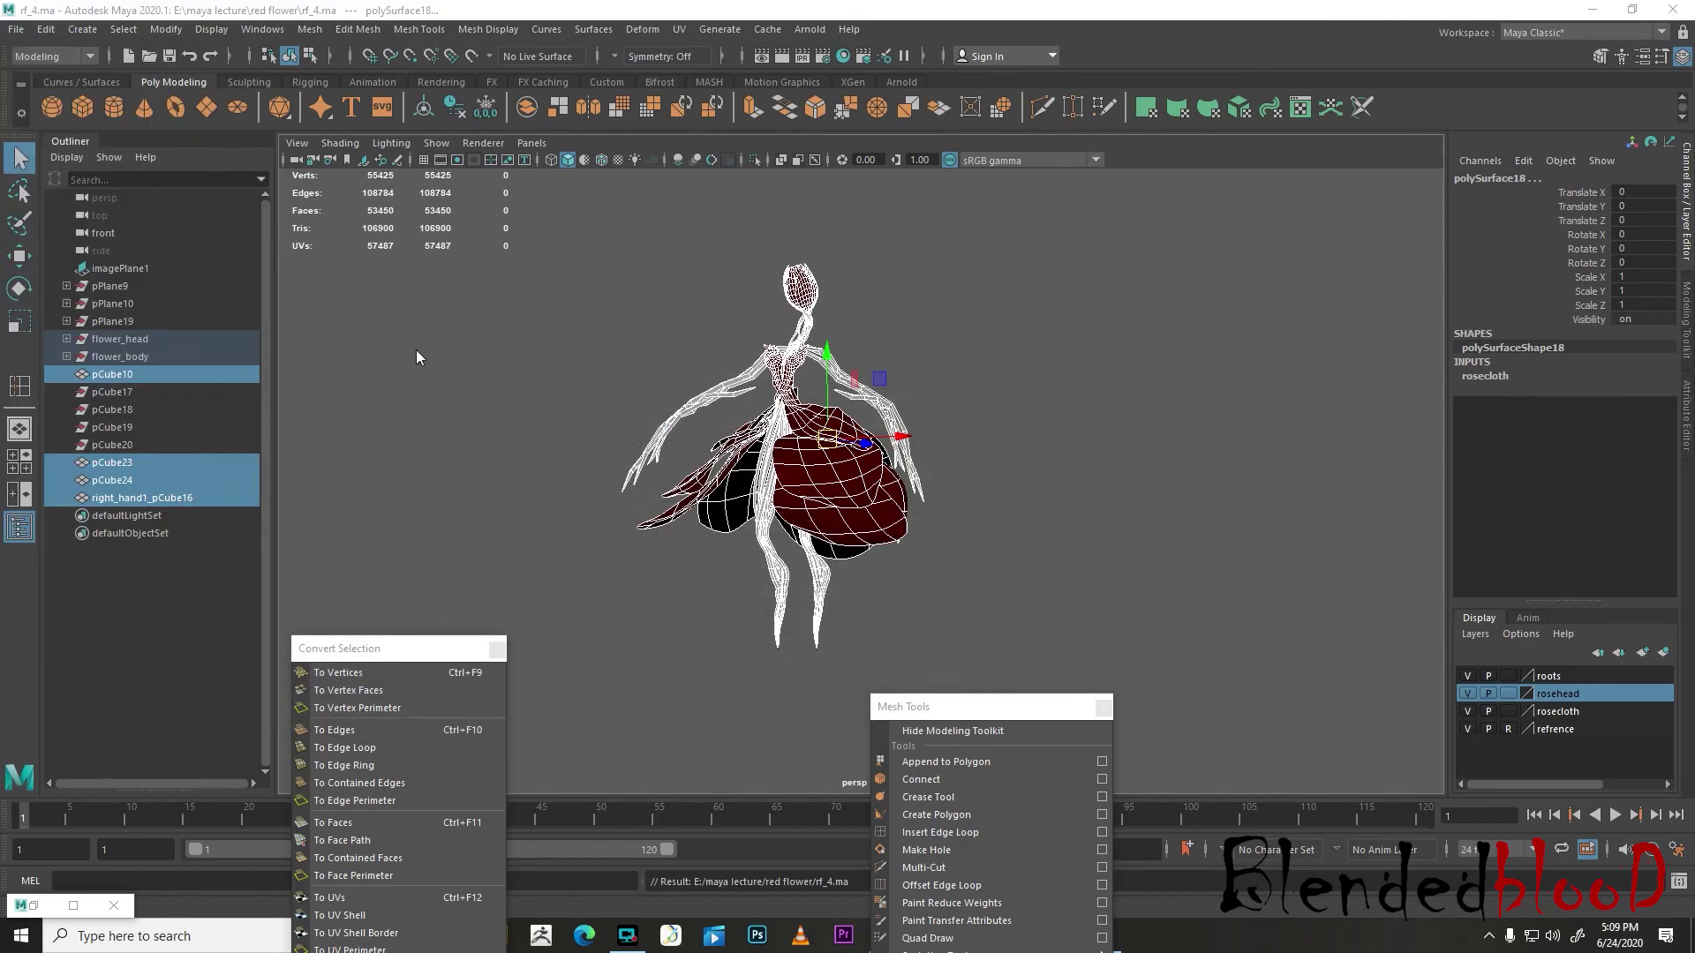
double_click(367, 443)
left_click(580, 544)
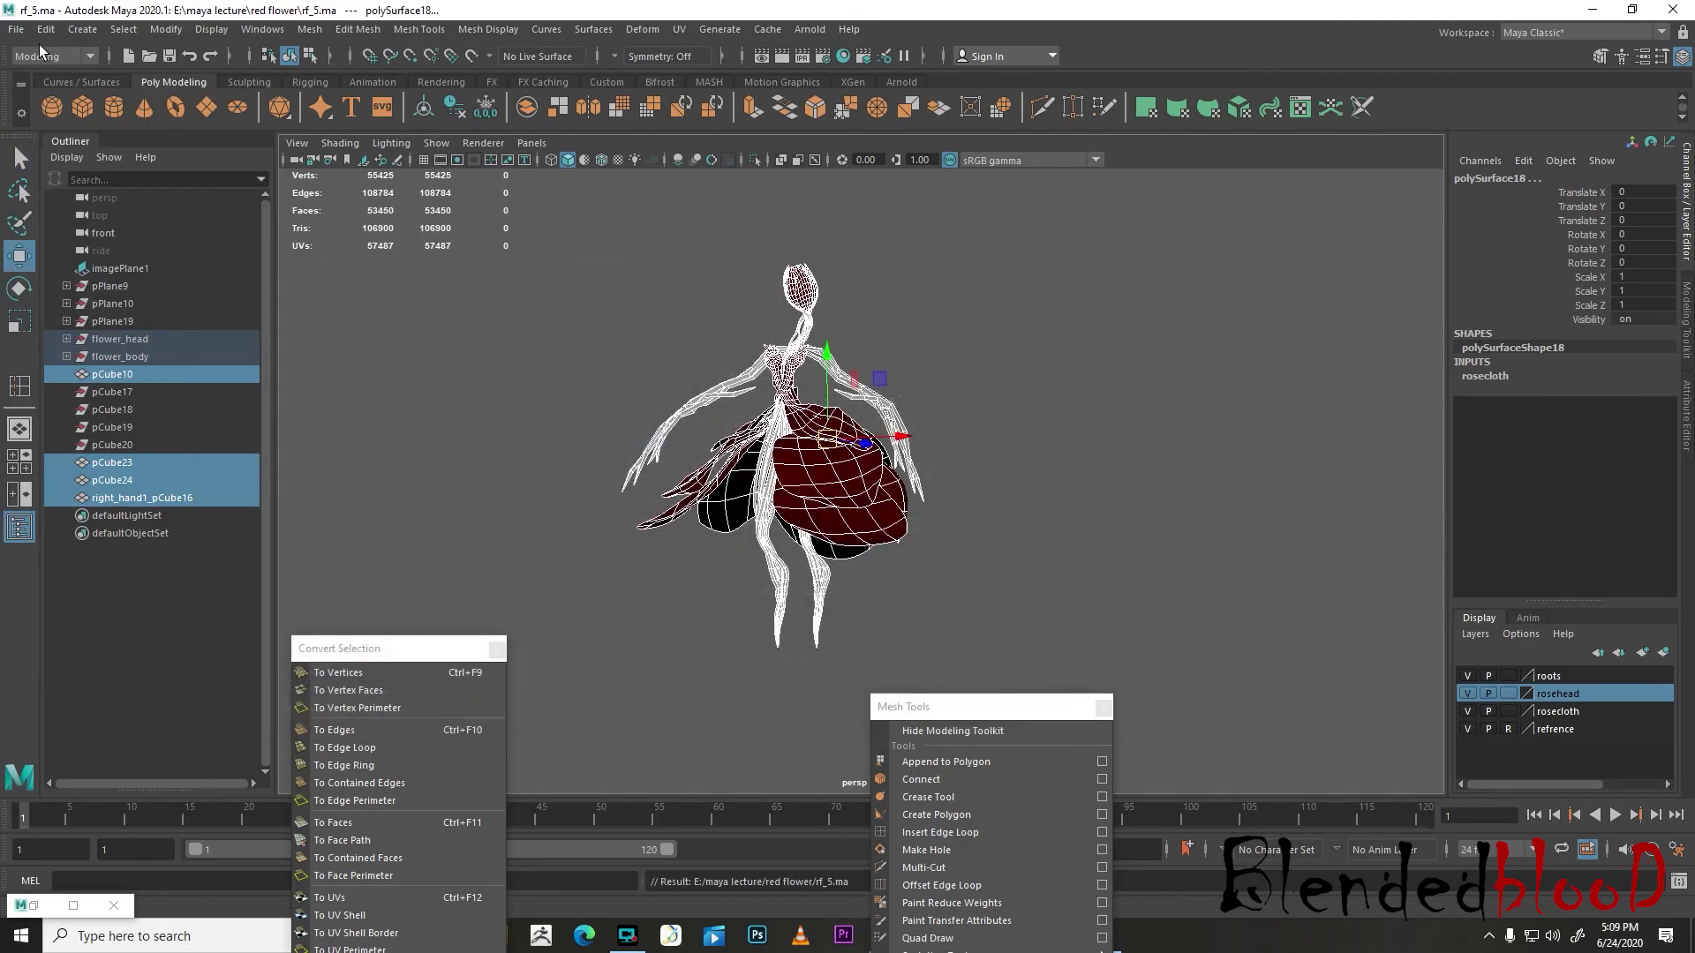
left_click(17, 29)
left_click(87, 120)
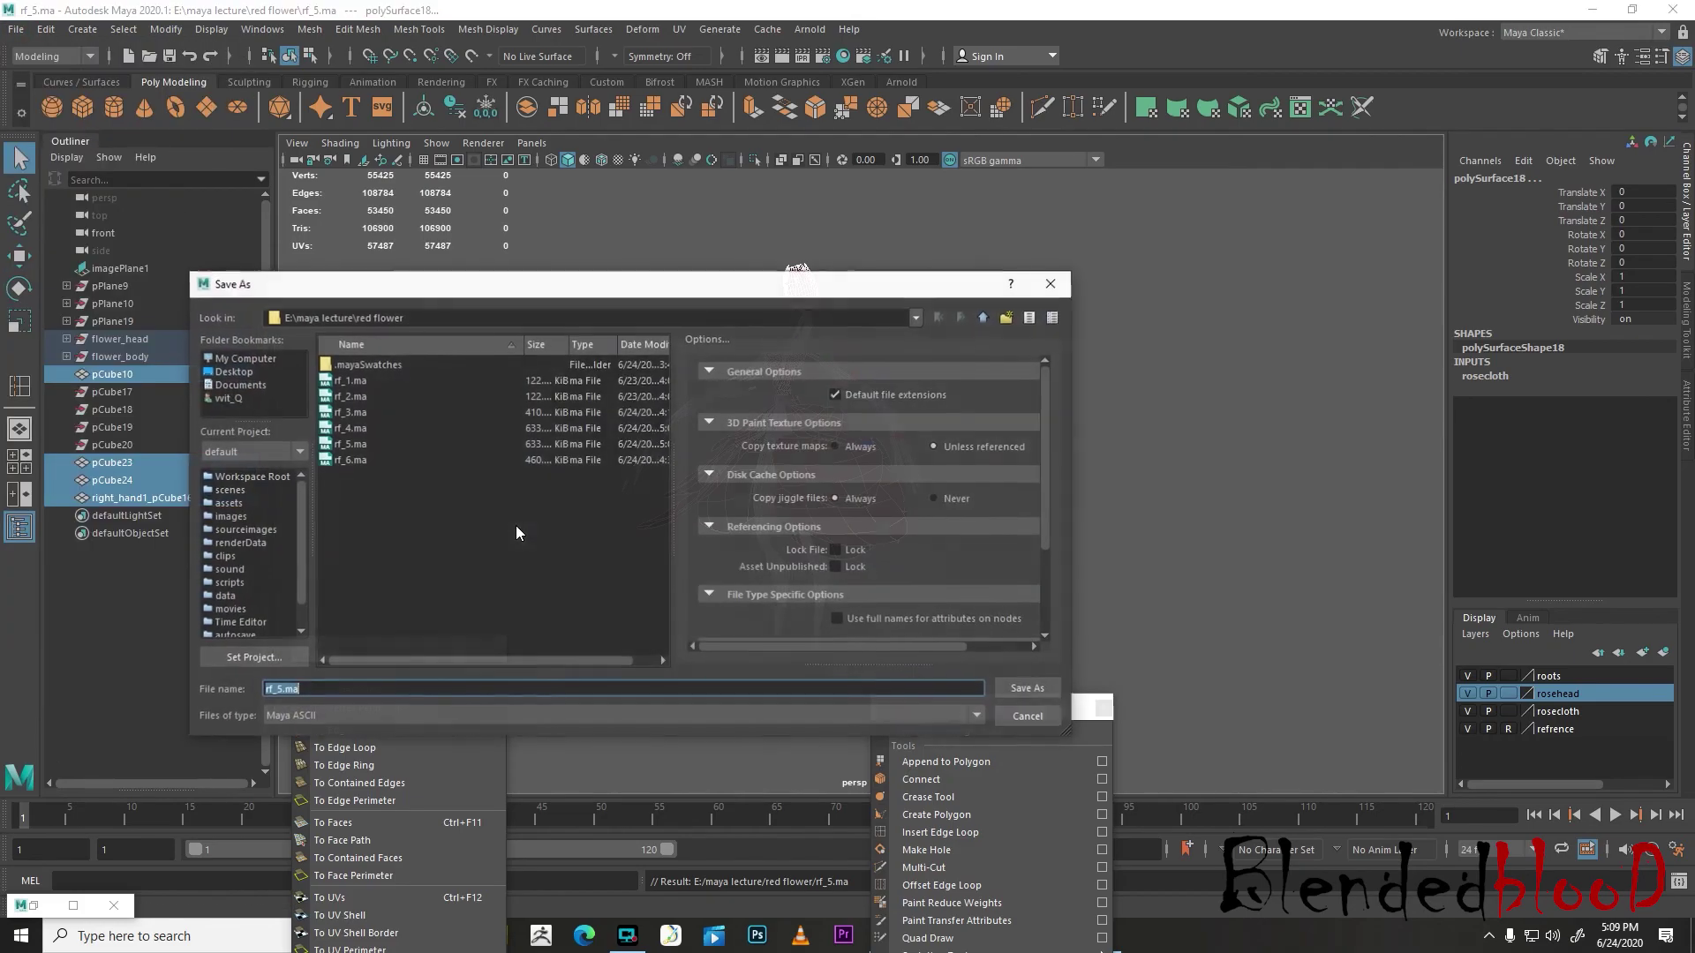
double_click(393, 463)
left_click(587, 536)
- Select the combined arm roots mesh where its open strand ends meet at the shoulders
key("w")
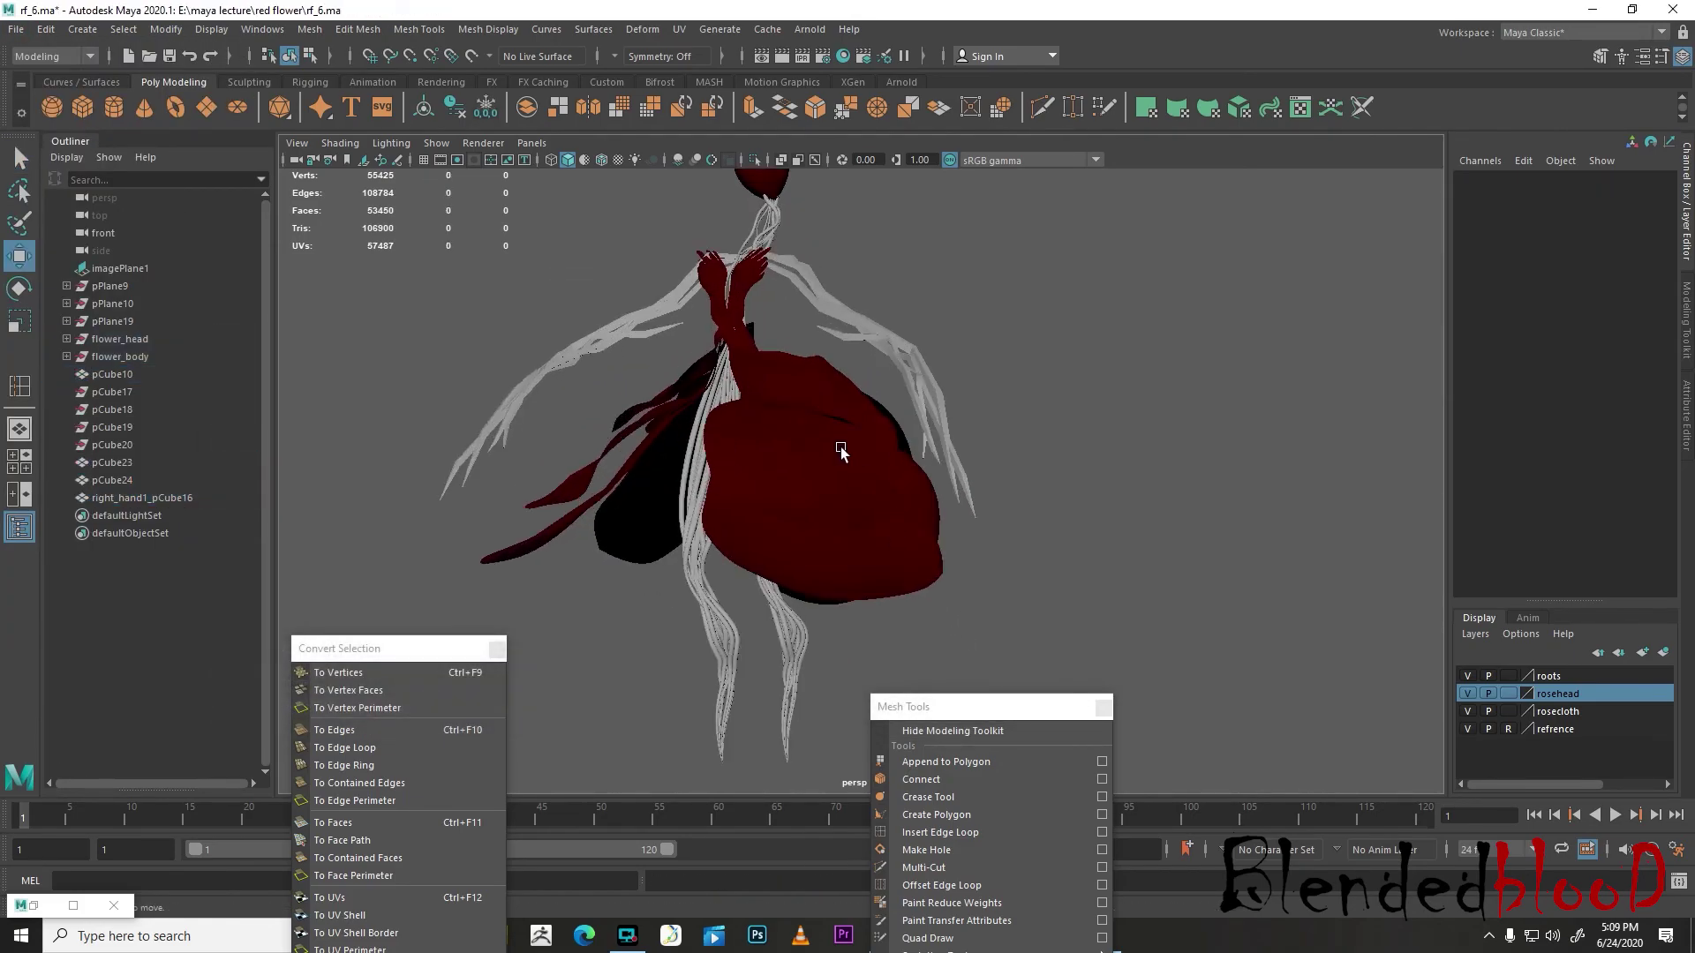
scroll(870, 528, "up", 5)
left_click_drag(902, 496, 872, 512, "alt")
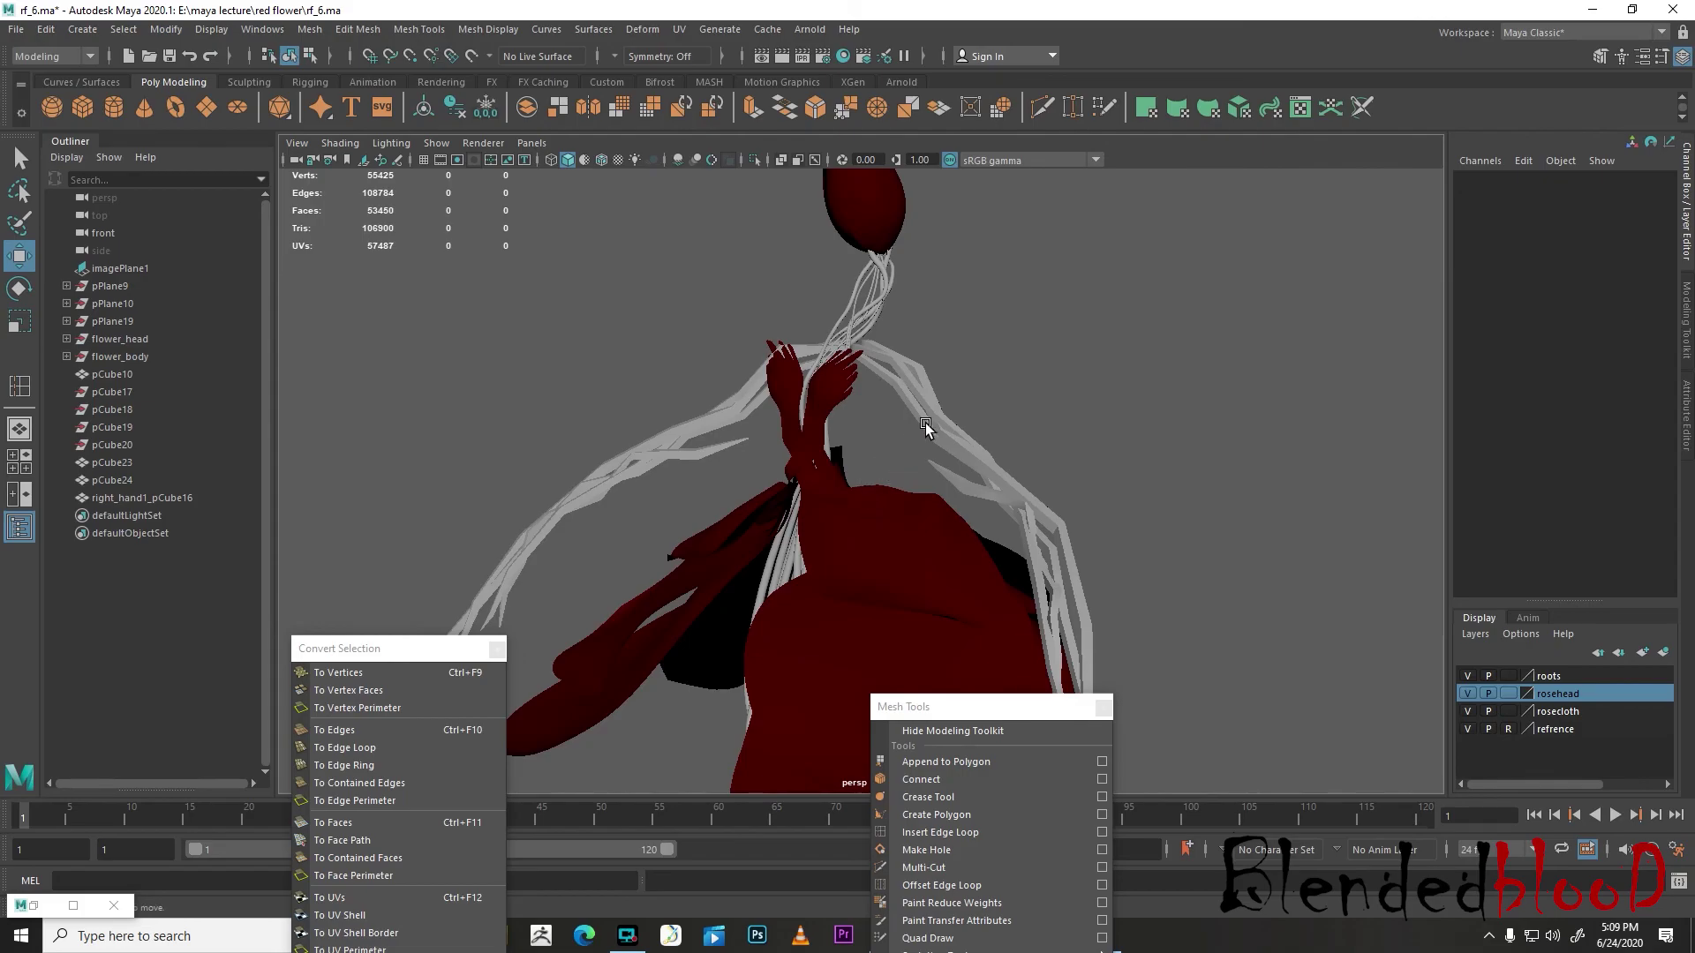
left_click(954, 432)
left_click_drag(976, 432, 783, 470, "alt")
right_click_drag(783, 471, 898, 454, "alt")
middle_click_drag(899, 454, 815, 605, "alt")
right_click_drag(815, 604, 1169, 527, "alt")
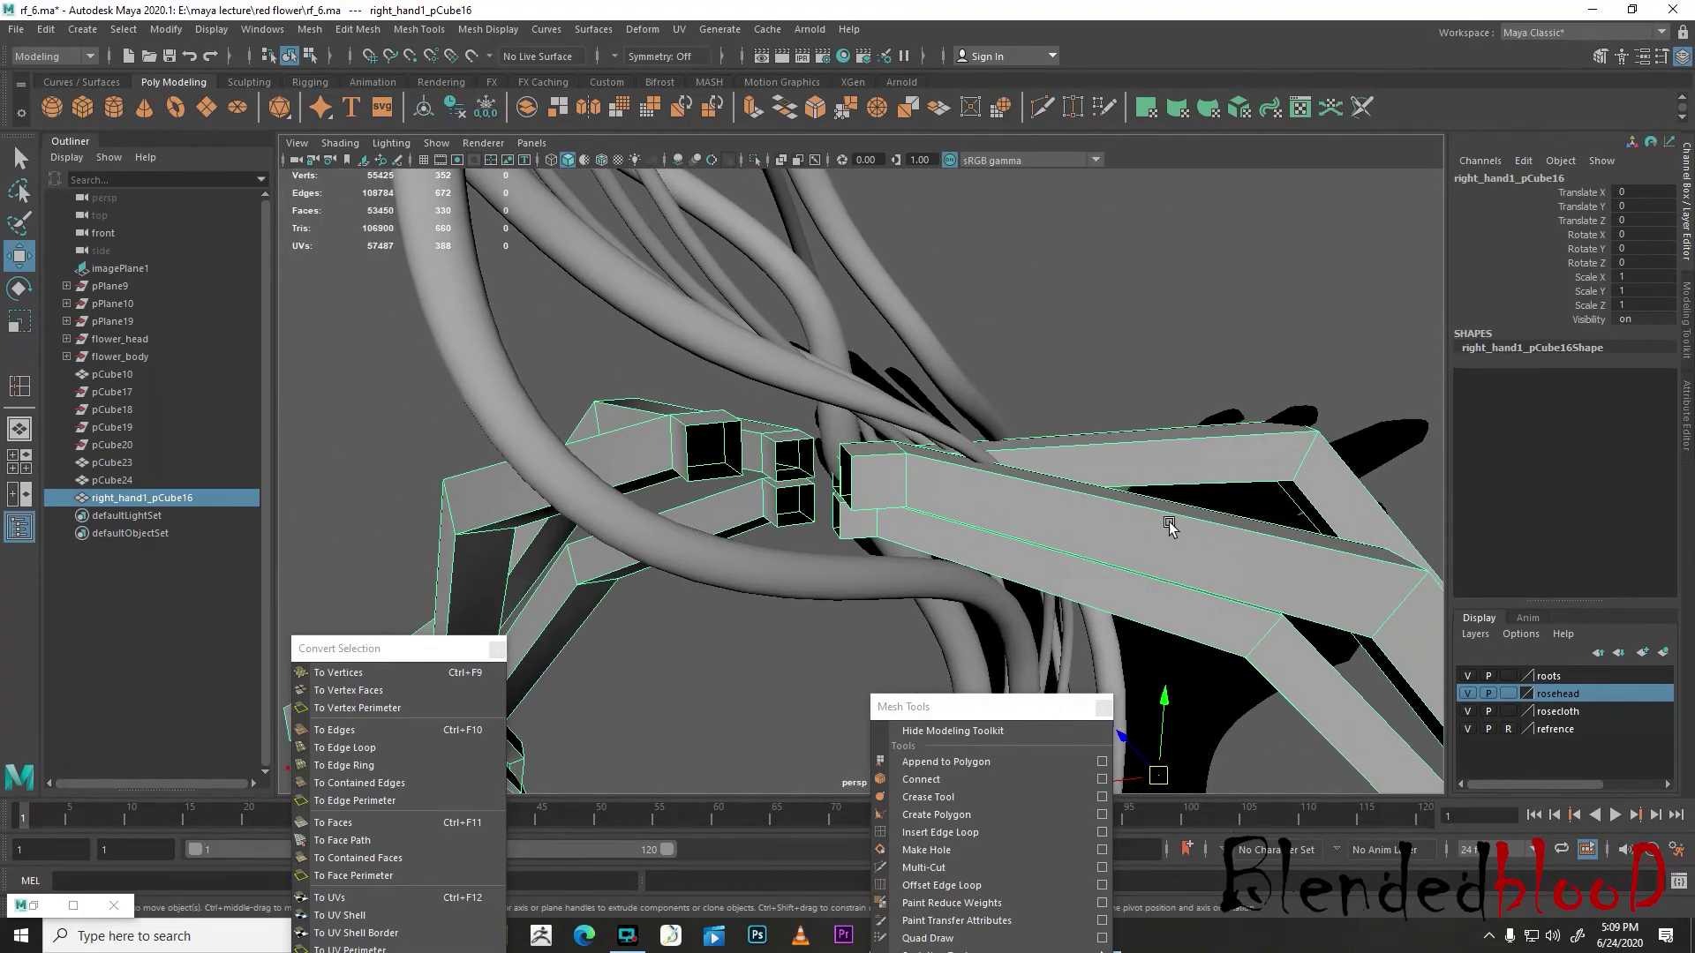
- Hide the roots layer and clear the Convert Selection and Mesh Tools palettes away from the open strand ends
left_click(1468, 676)
left_click_drag(923, 529, 1138, 505, "alt")
right_click_drag(1138, 505, 1235, 485, "alt")
middle_click_drag(1236, 486, 1028, 442, "alt")
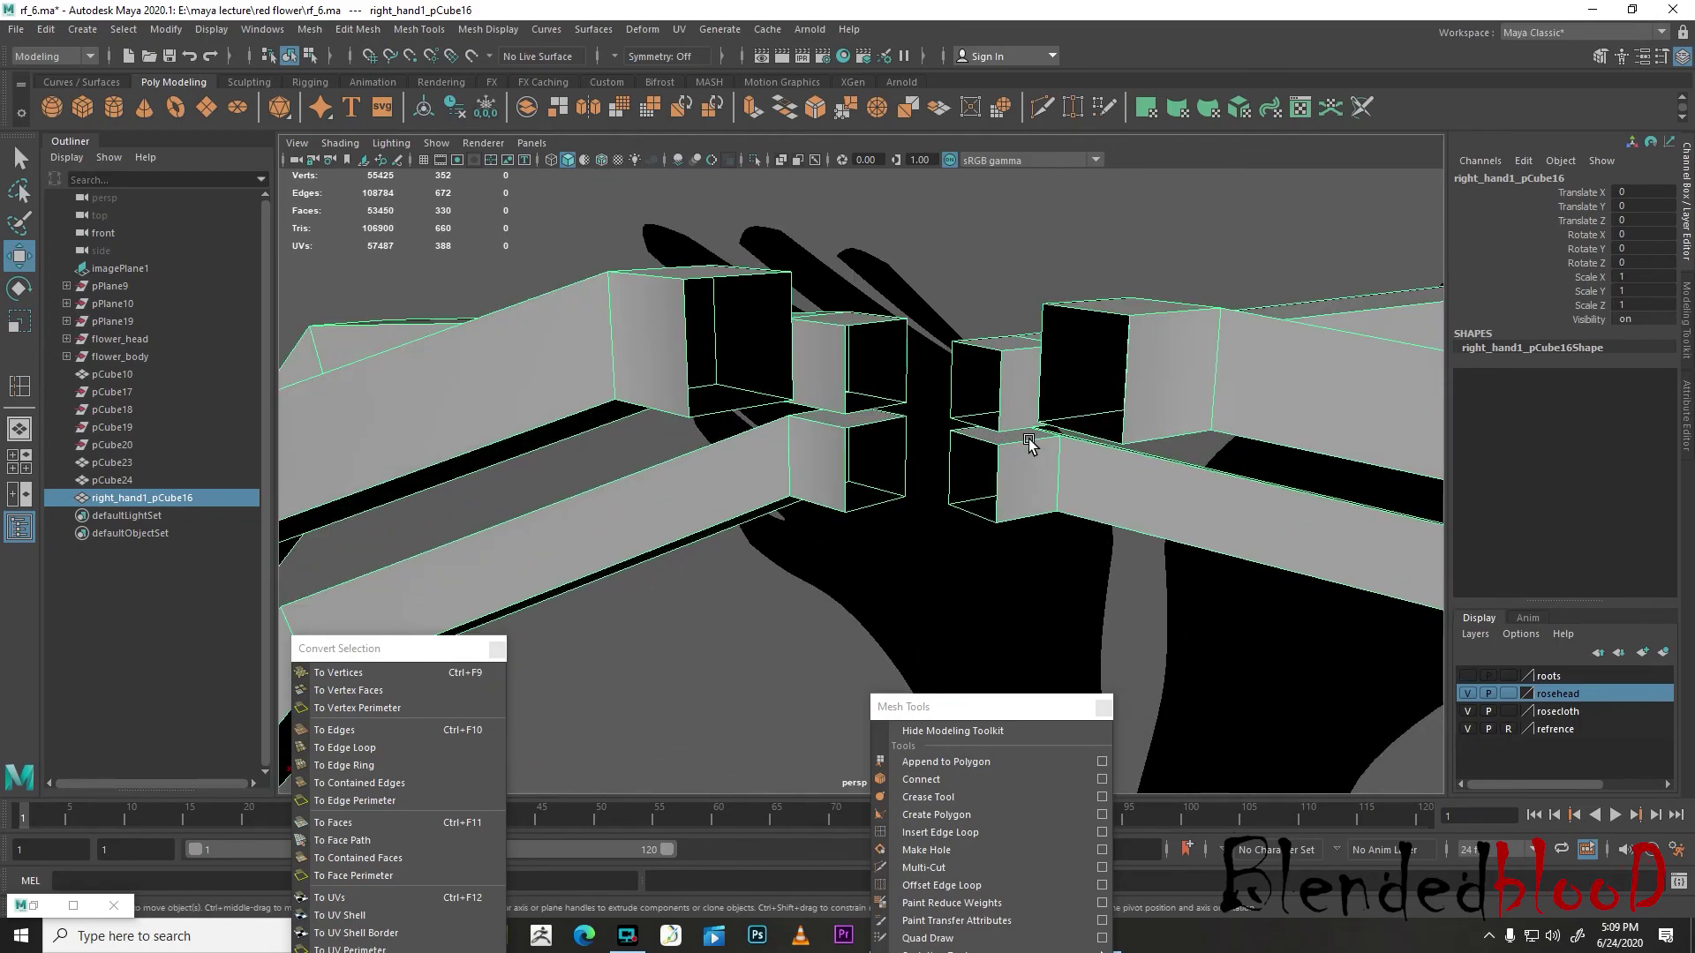
left_click(497, 648)
left_click_drag(909, 706, 1263, 118)
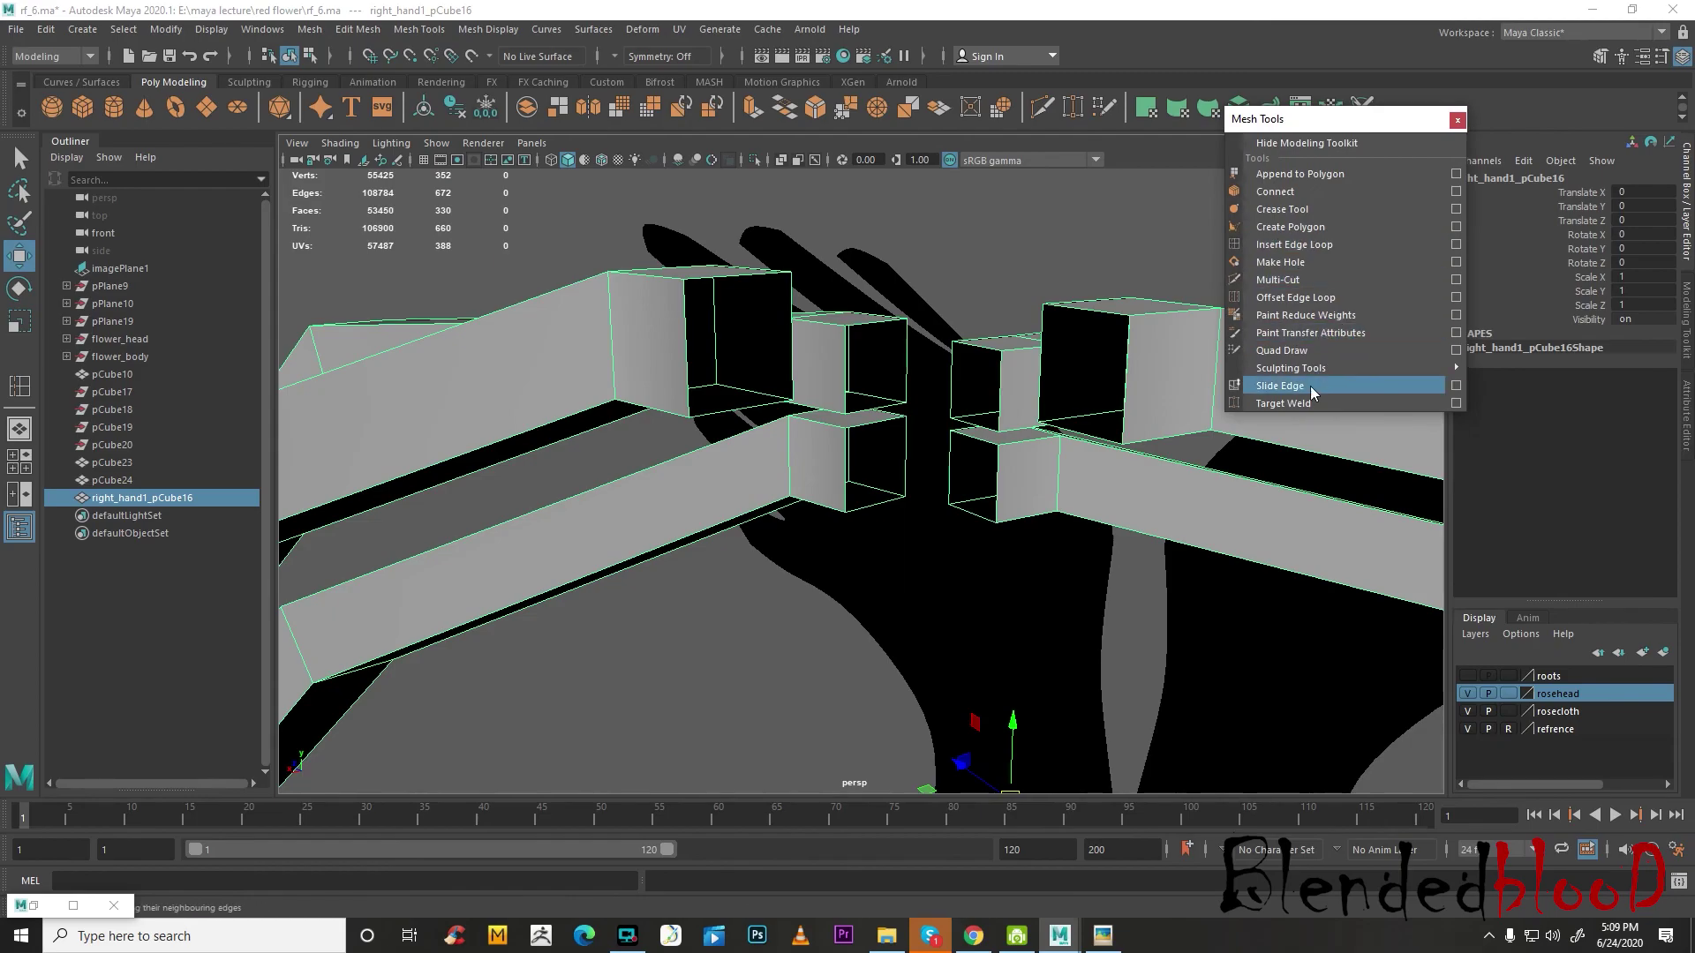
- Target-weld the four end vertices of the upper thin strand onto the matching strand end of the opposite arm
left_click(1284, 404)
left_click(950, 344)
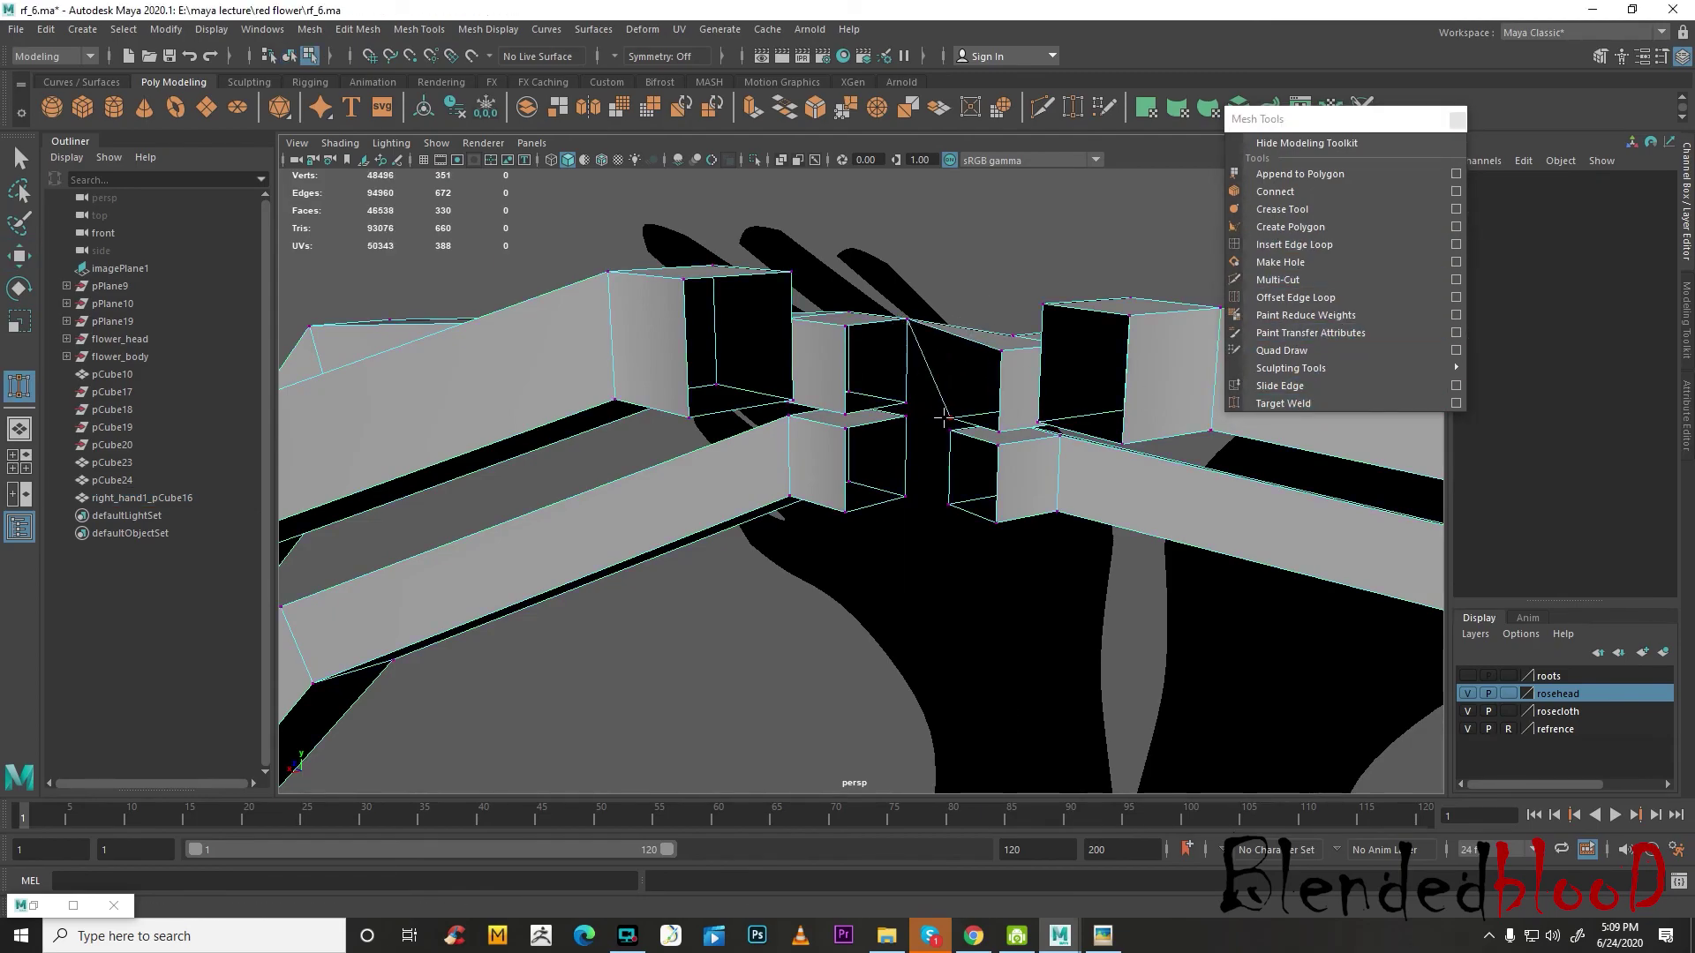
left_click_drag(907, 403, 906, 404)
left_click_drag(914, 404, 981, 357, "alt")
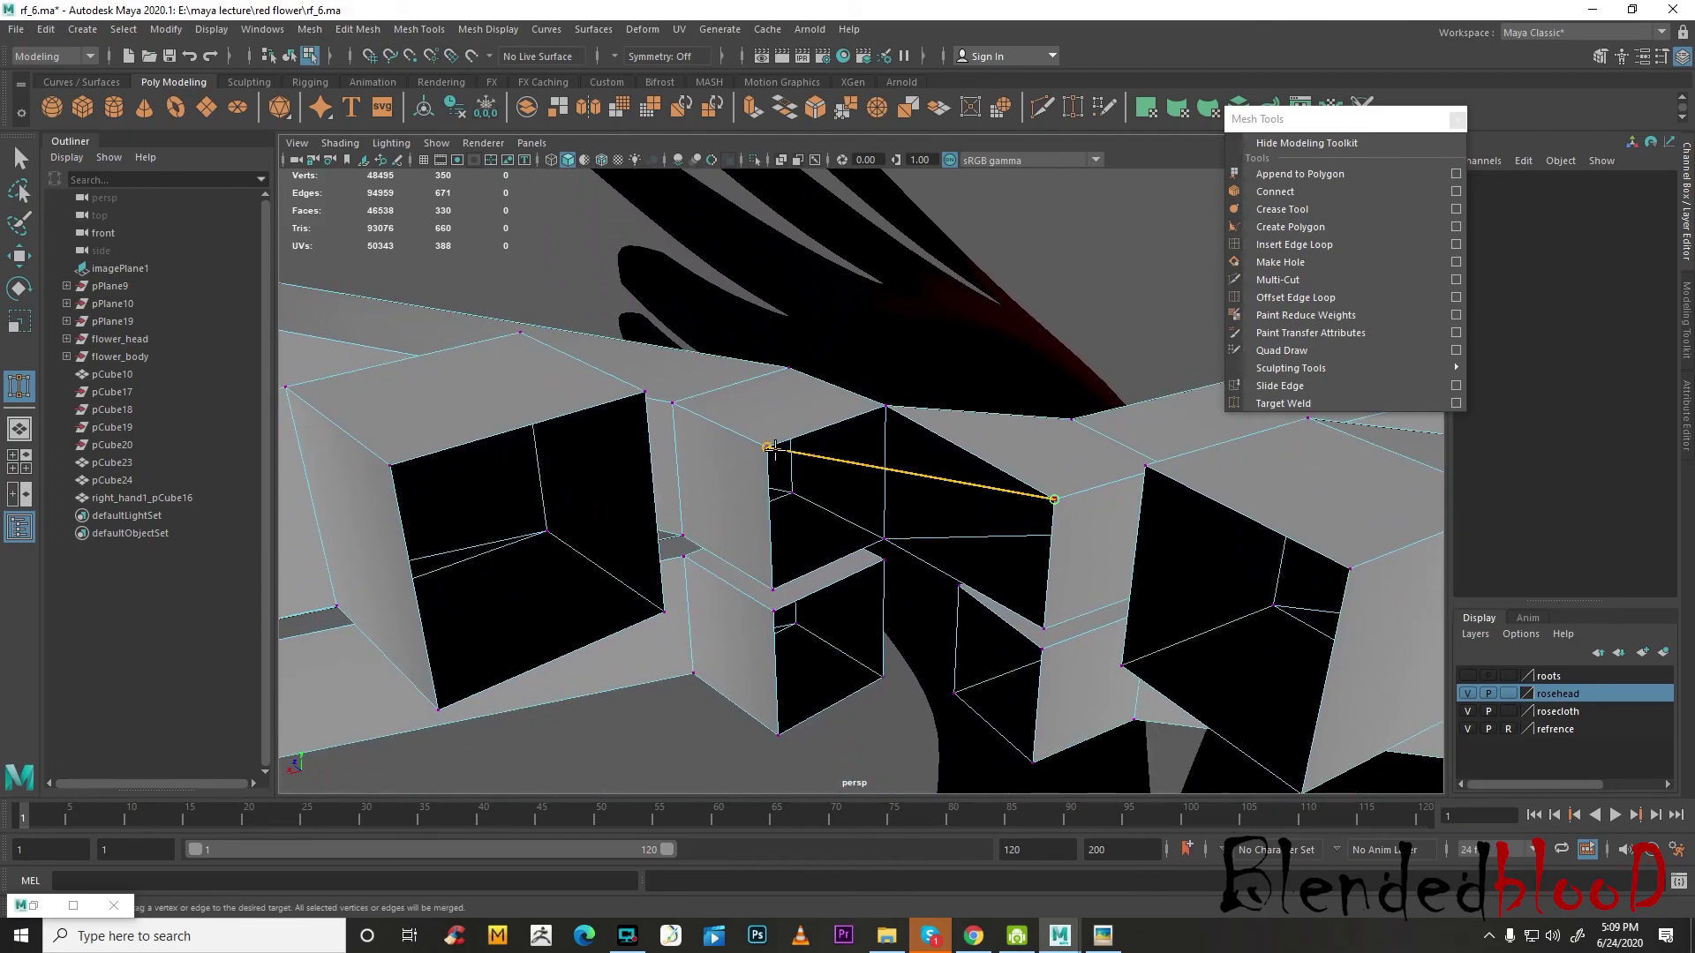
left_click_drag(775, 447, 773, 447)
left_click_drag(790, 578, 968, 400)
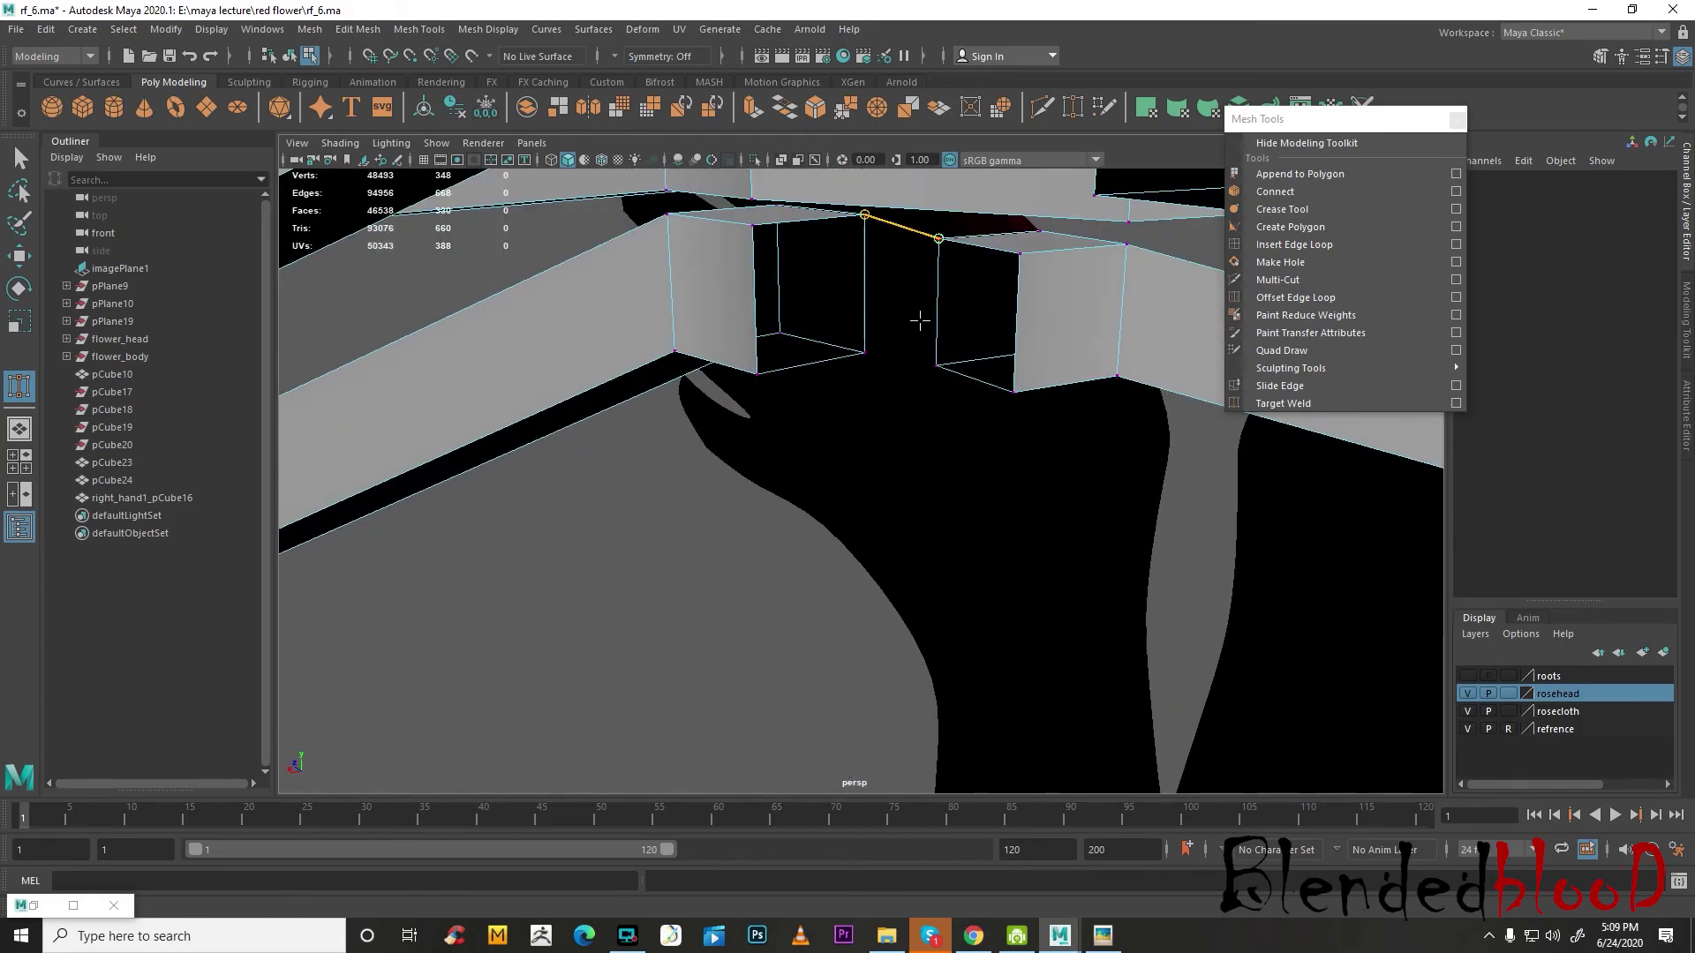
- Target-weld the four end vertices of the lower thin strand onto the opposite arm's matching strand end
left_click_drag(908, 288, 936, 364)
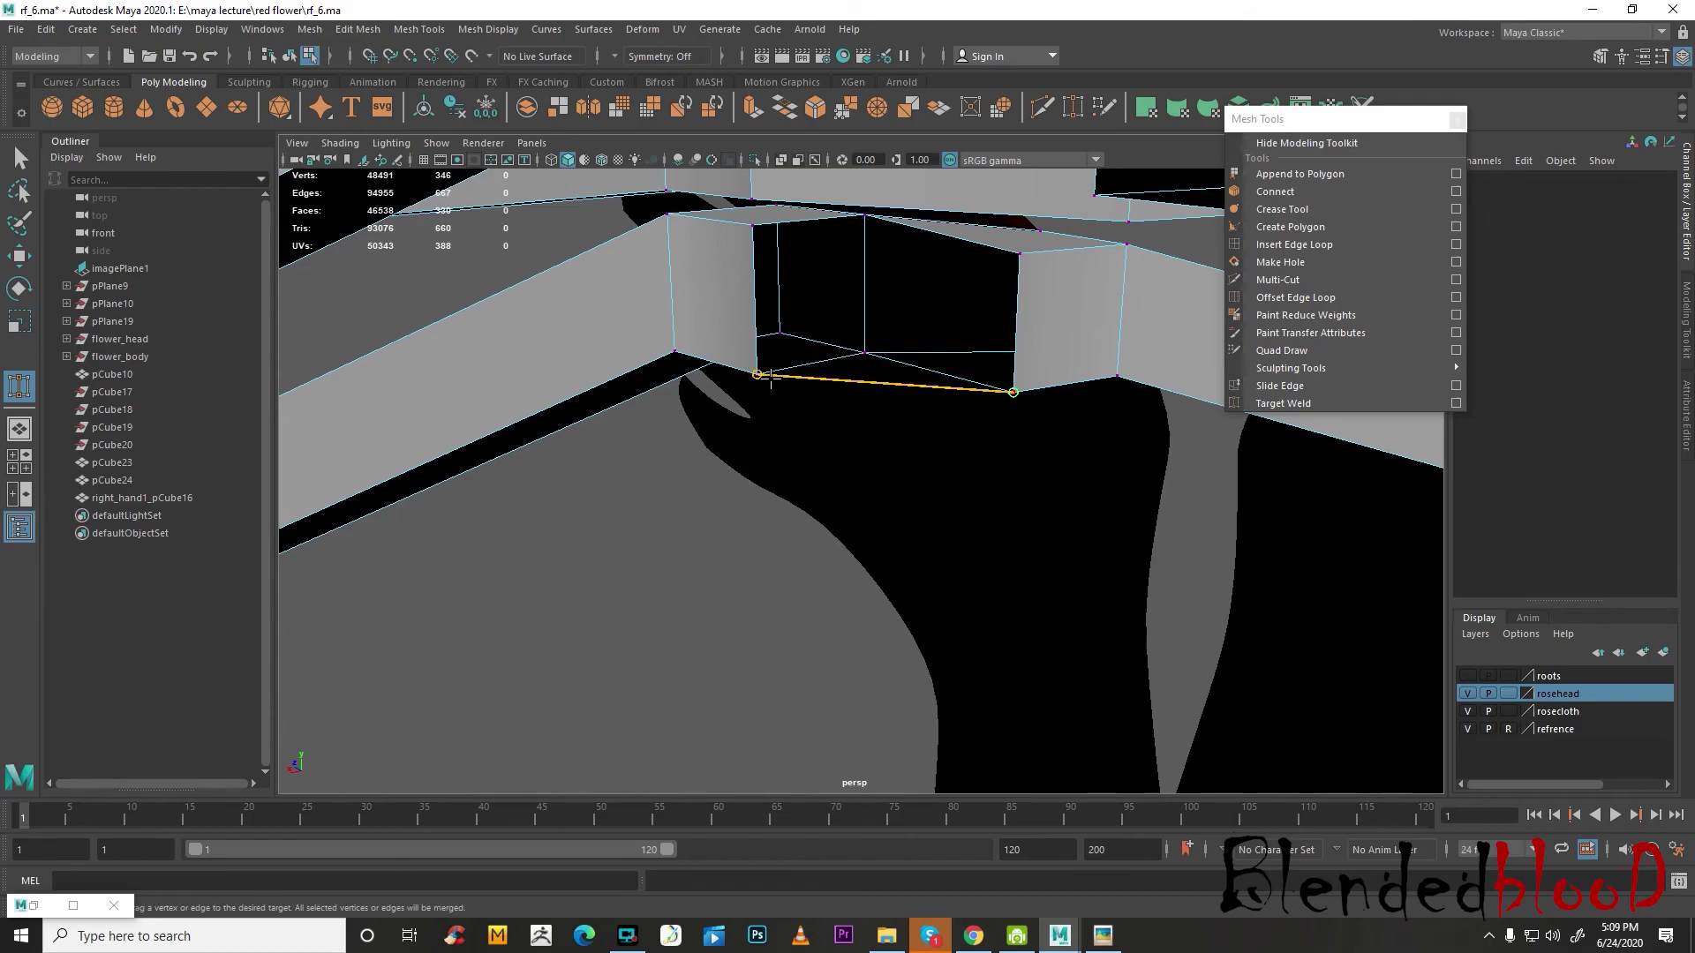
left_click_drag(770, 380, 759, 375)
left_click_drag(760, 235, 756, 229)
- Target-weld the thick strand's four end vertices onto its counterpart and smooth-preview the joined arm roots
left_click_drag(756, 228, 1006, 422, "alt")
left_click_drag(715, 376, 717, 376)
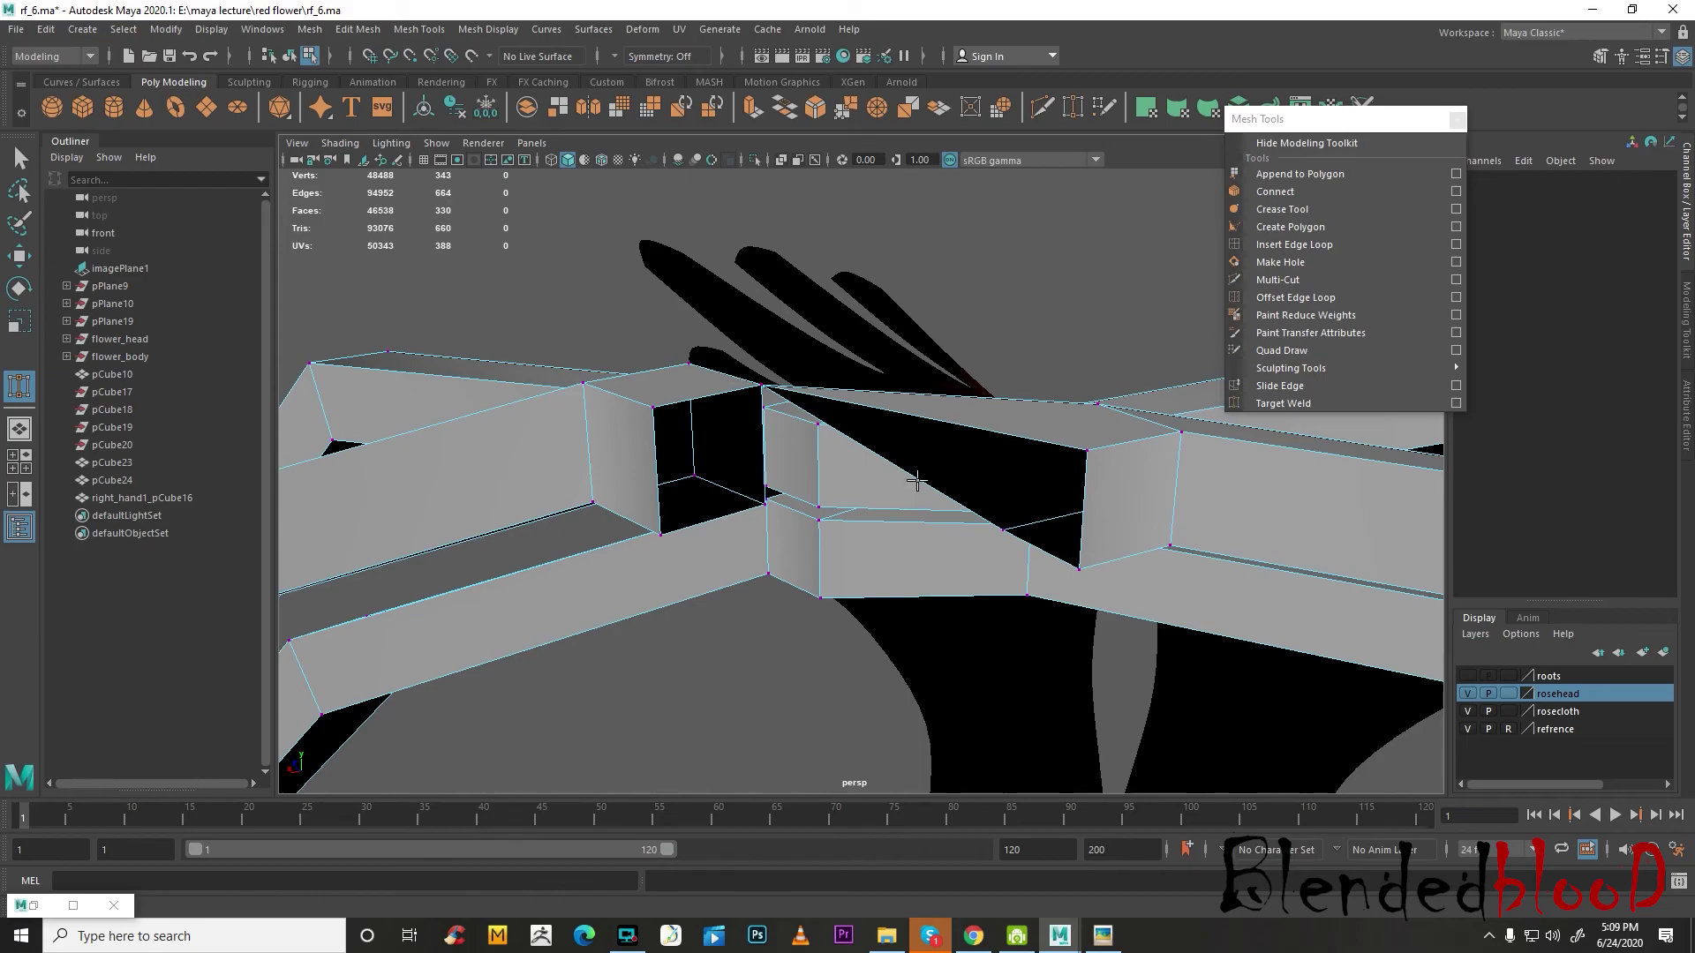
left_click_drag(789, 505, 788, 505)
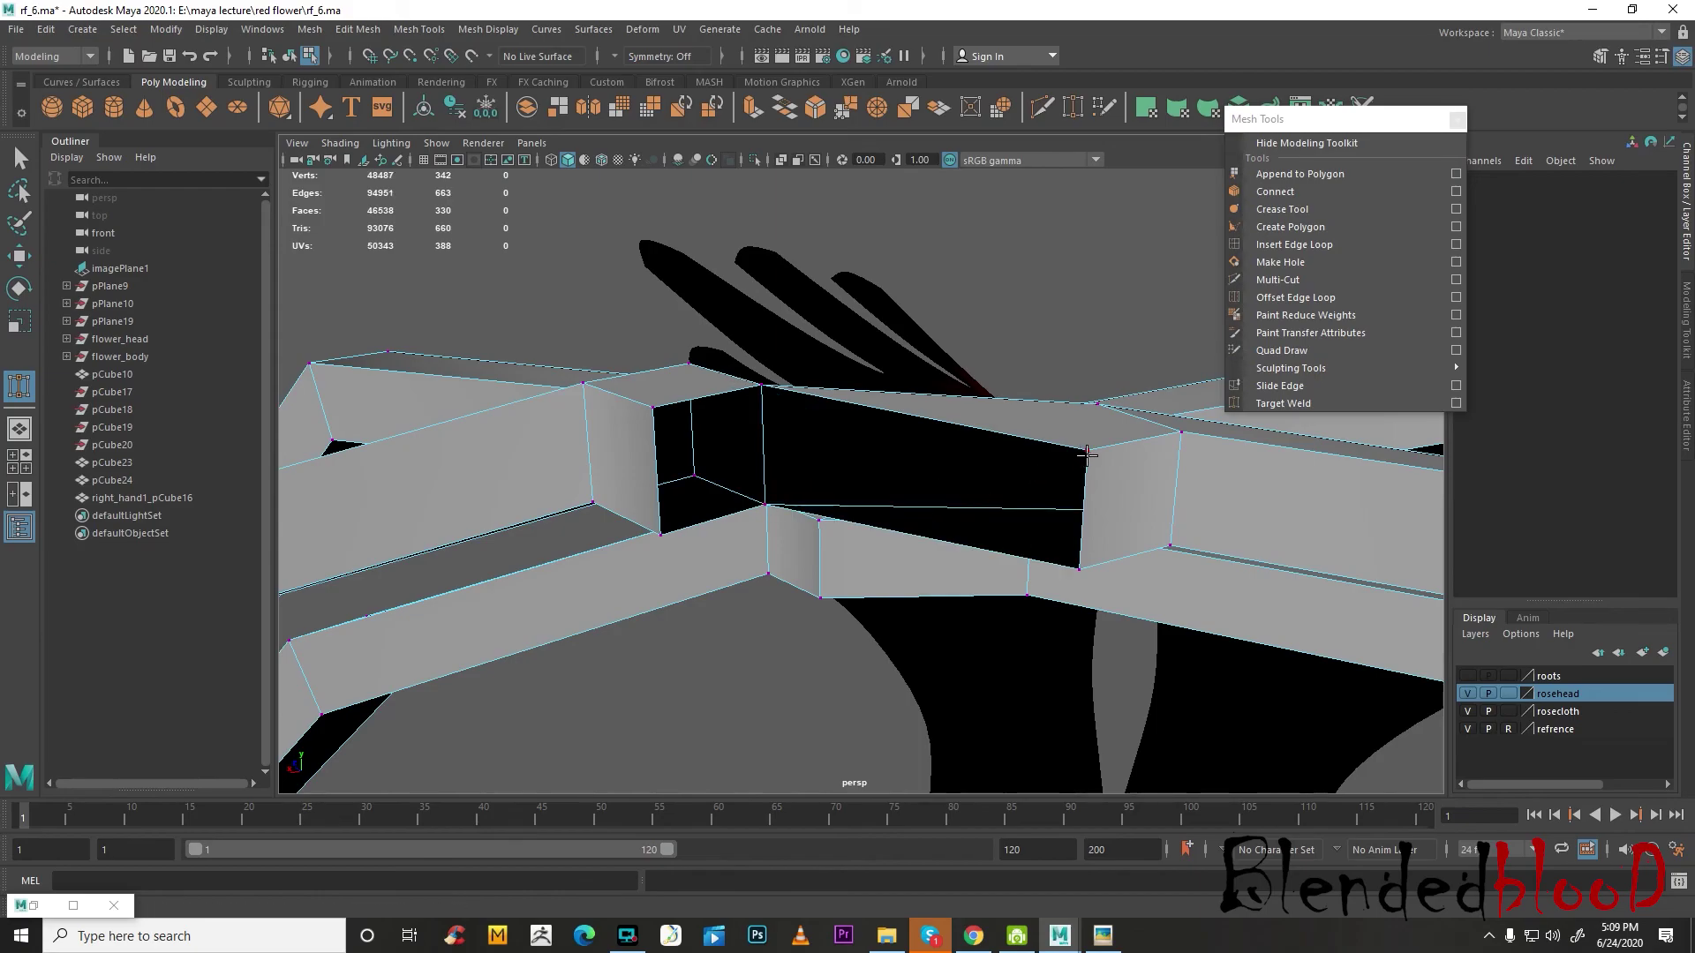
left_click_drag(663, 432, 662, 431)
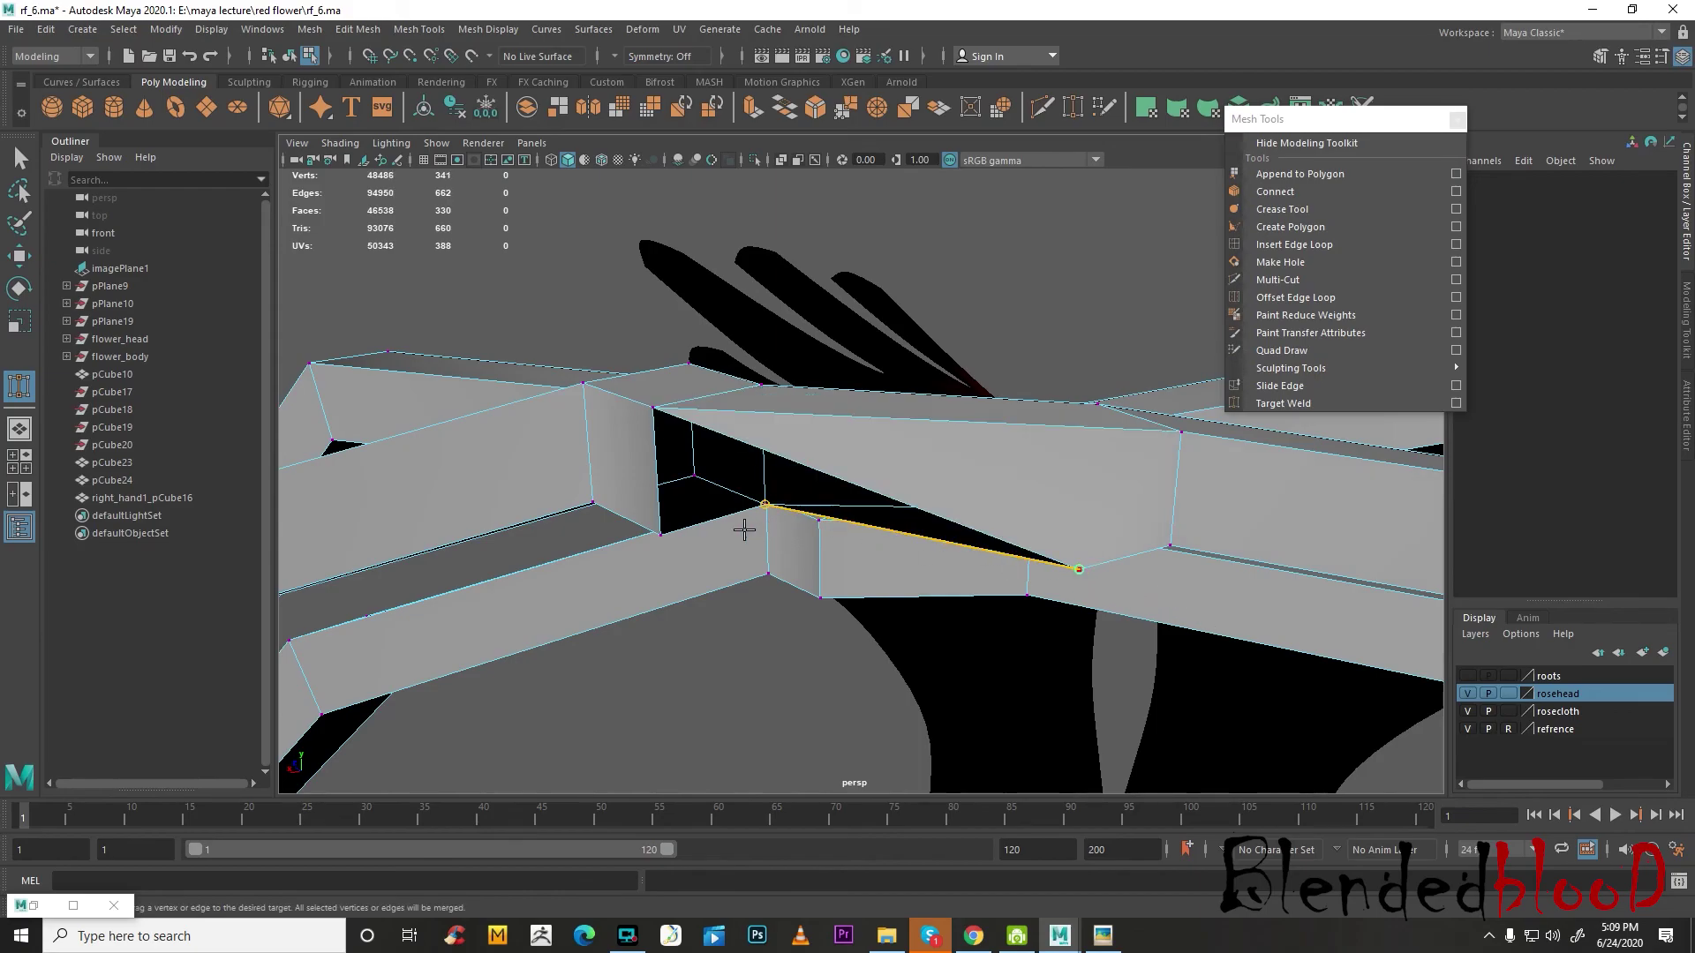
left_click_drag(667, 536, 662, 535)
key("3")
scroll(869, 555, "down", 6)
mouse_move(889, 533)
left_mouse_down("alt")
mouse_move(862, 571)
mouse_move(677, 590)
mouse_move(860, 486)
mouse_move(887, 549)
left_mouse_up("alt")
scroll(1078, 511, "up", 5)
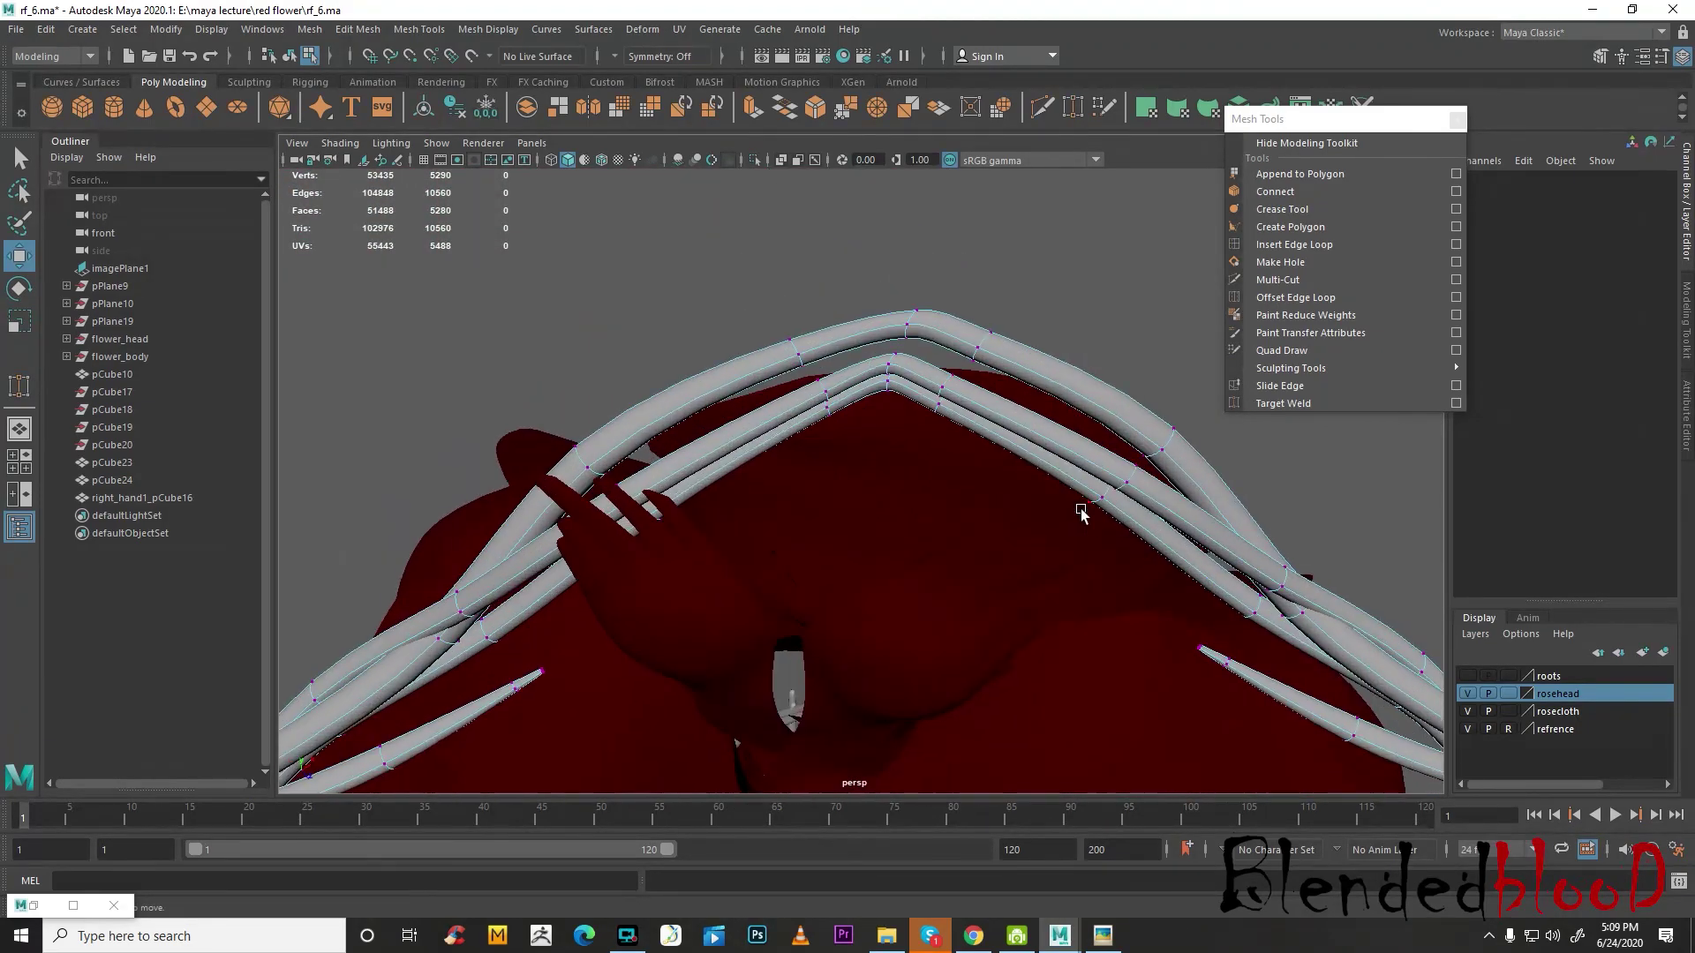
- Delete the middle edge loops of the three joined arm strands, return to object mode and clear the selection
left_click_drag(1077, 511, 1006, 673, "alt")
scroll(987, 548, "up", 4)
right_click_drag(963, 449, 964, 413)
double_click(923, 485)
double_click(897, 551, "shift")
double_click(890, 573, "shift")
left_click_drag(909, 573, 984, 633, "alt")
right_click_drag(927, 447, 944, 574, "shift")
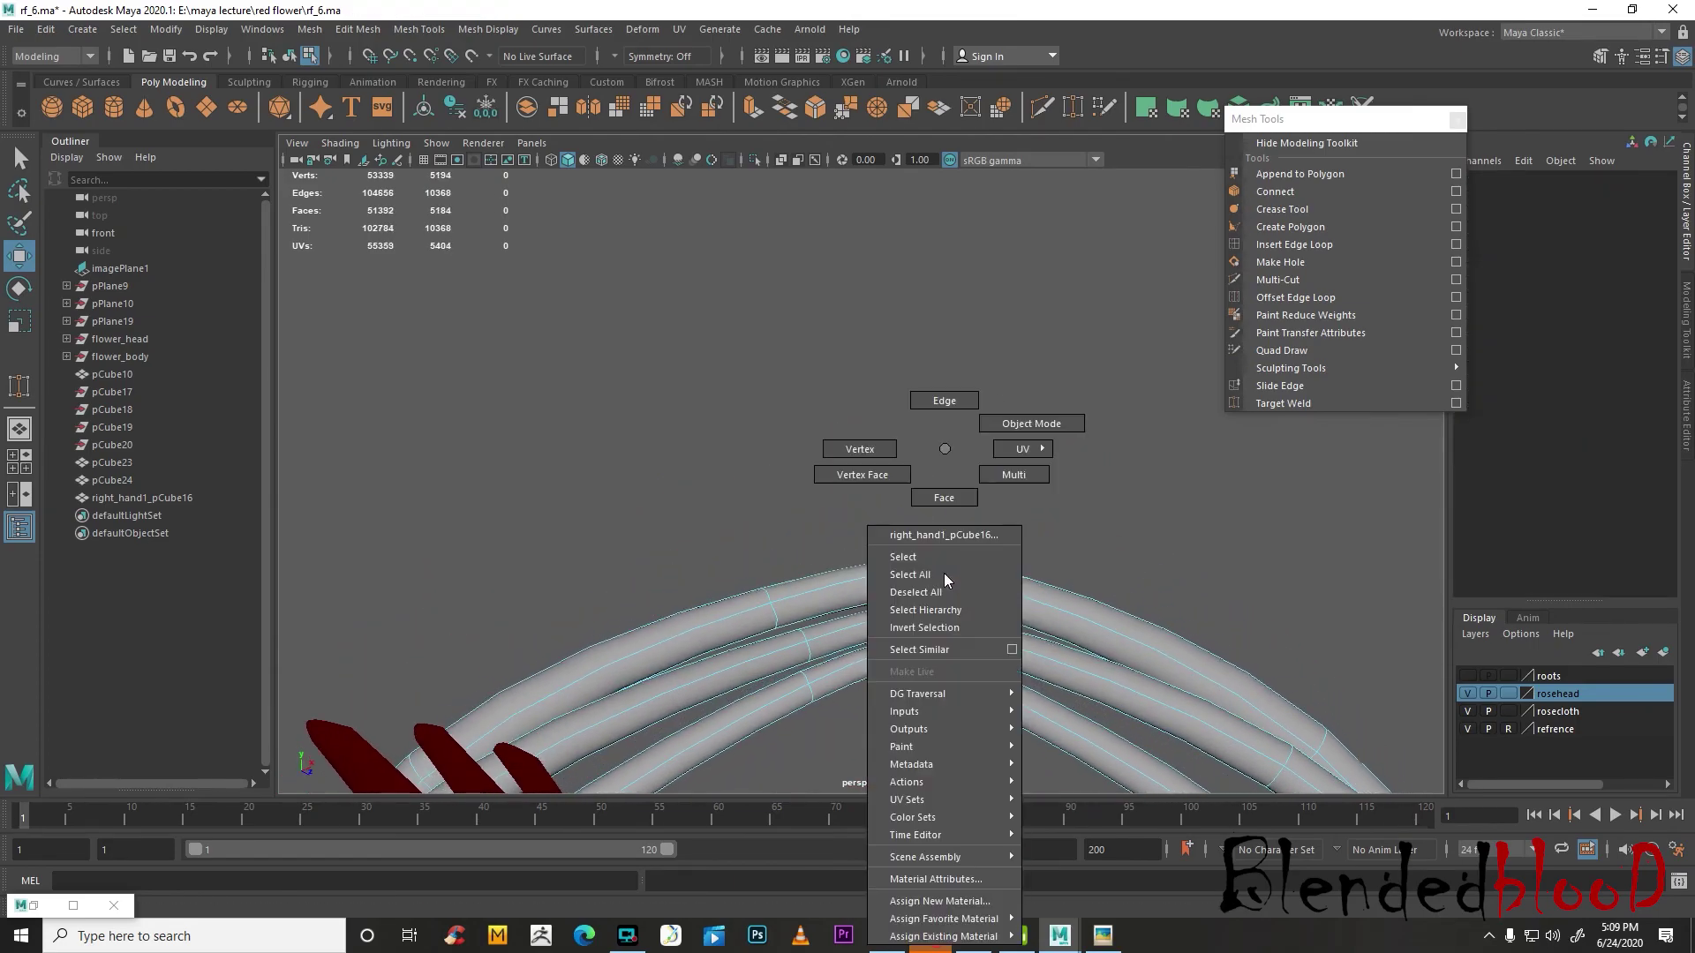
key("Delete")
right_click_drag(1027, 450, 1093, 413)
scroll(1095, 406, "down", 4)
left_click(1083, 422)
scroll(1083, 422, "down", 8)
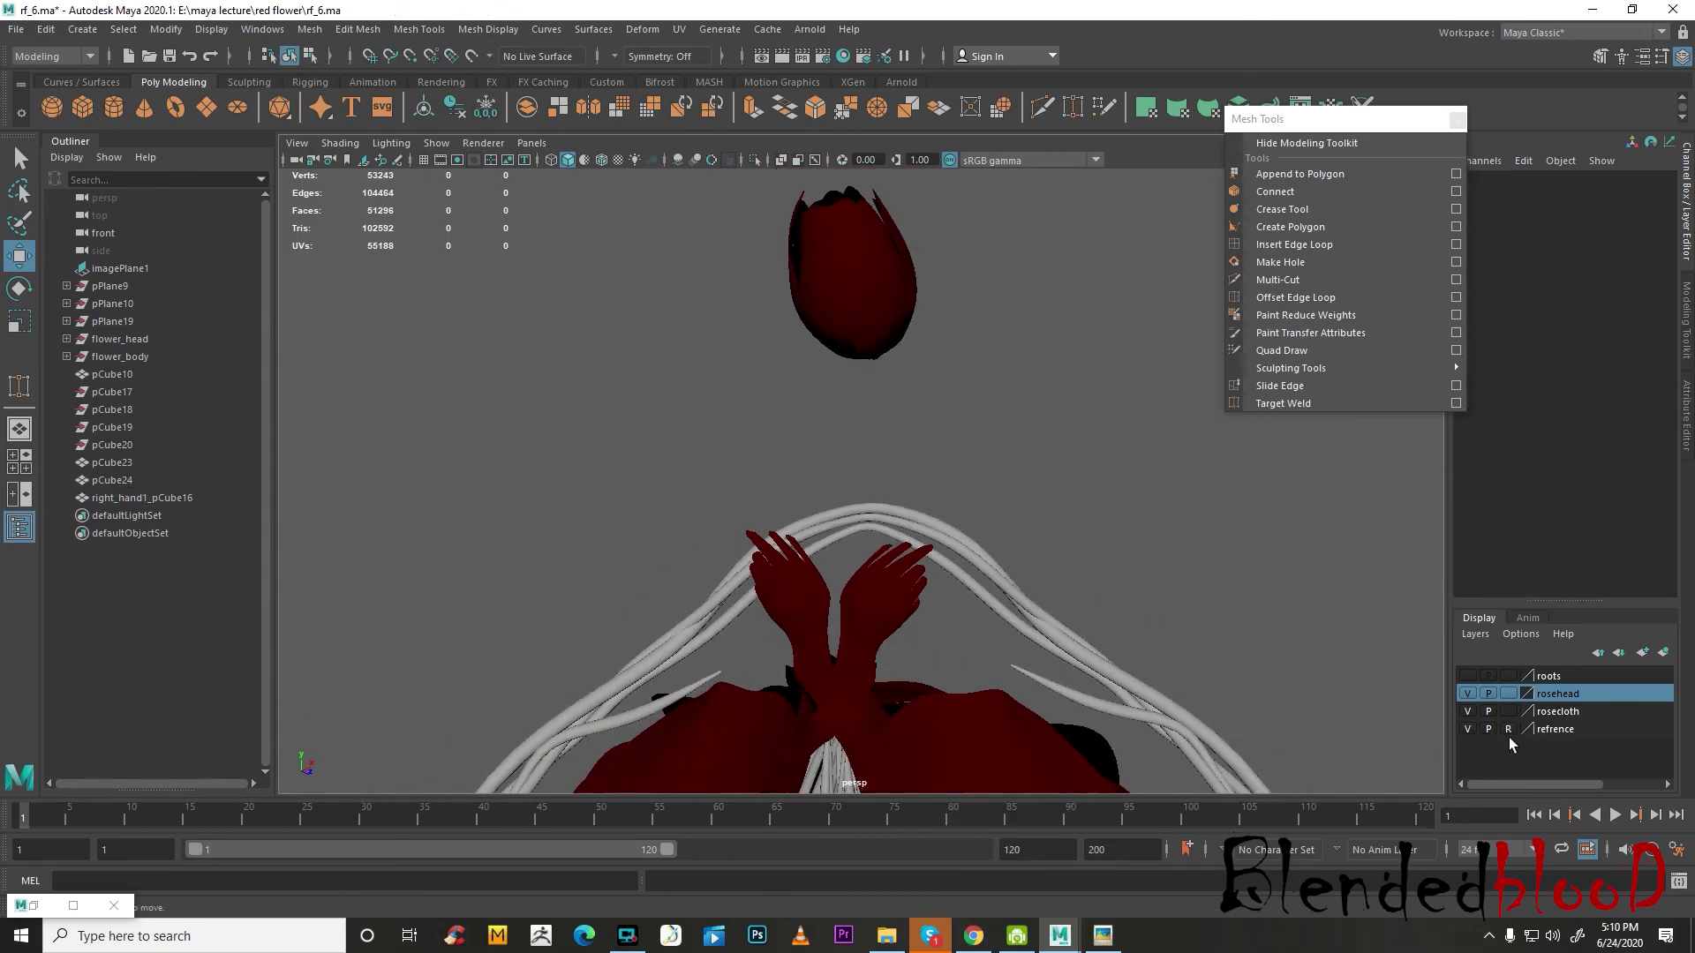
- Compare the whole character with the reference painting in Picasa Photo Viewer, then close the image
left_click_drag(1296, 602, 1035, 564, "alt")
left_click_drag(893, 535, 854, 547, "alt")
left_click_drag(873, 608, 969, 584, "alt")
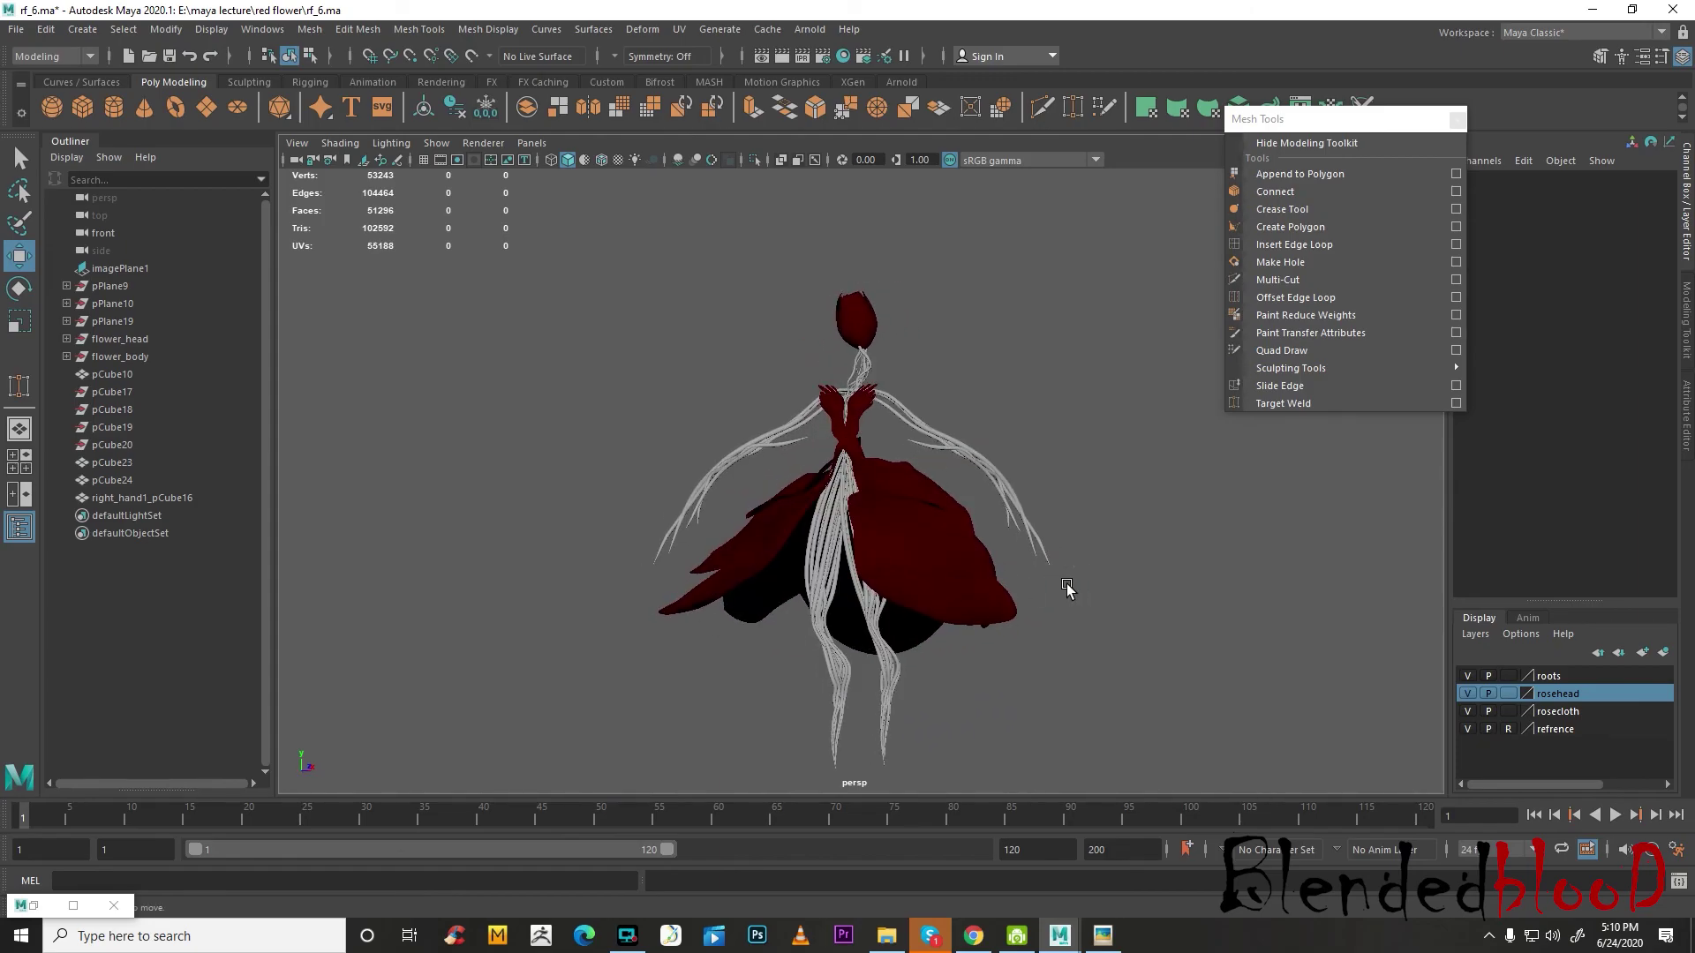
left_click(1103, 935)
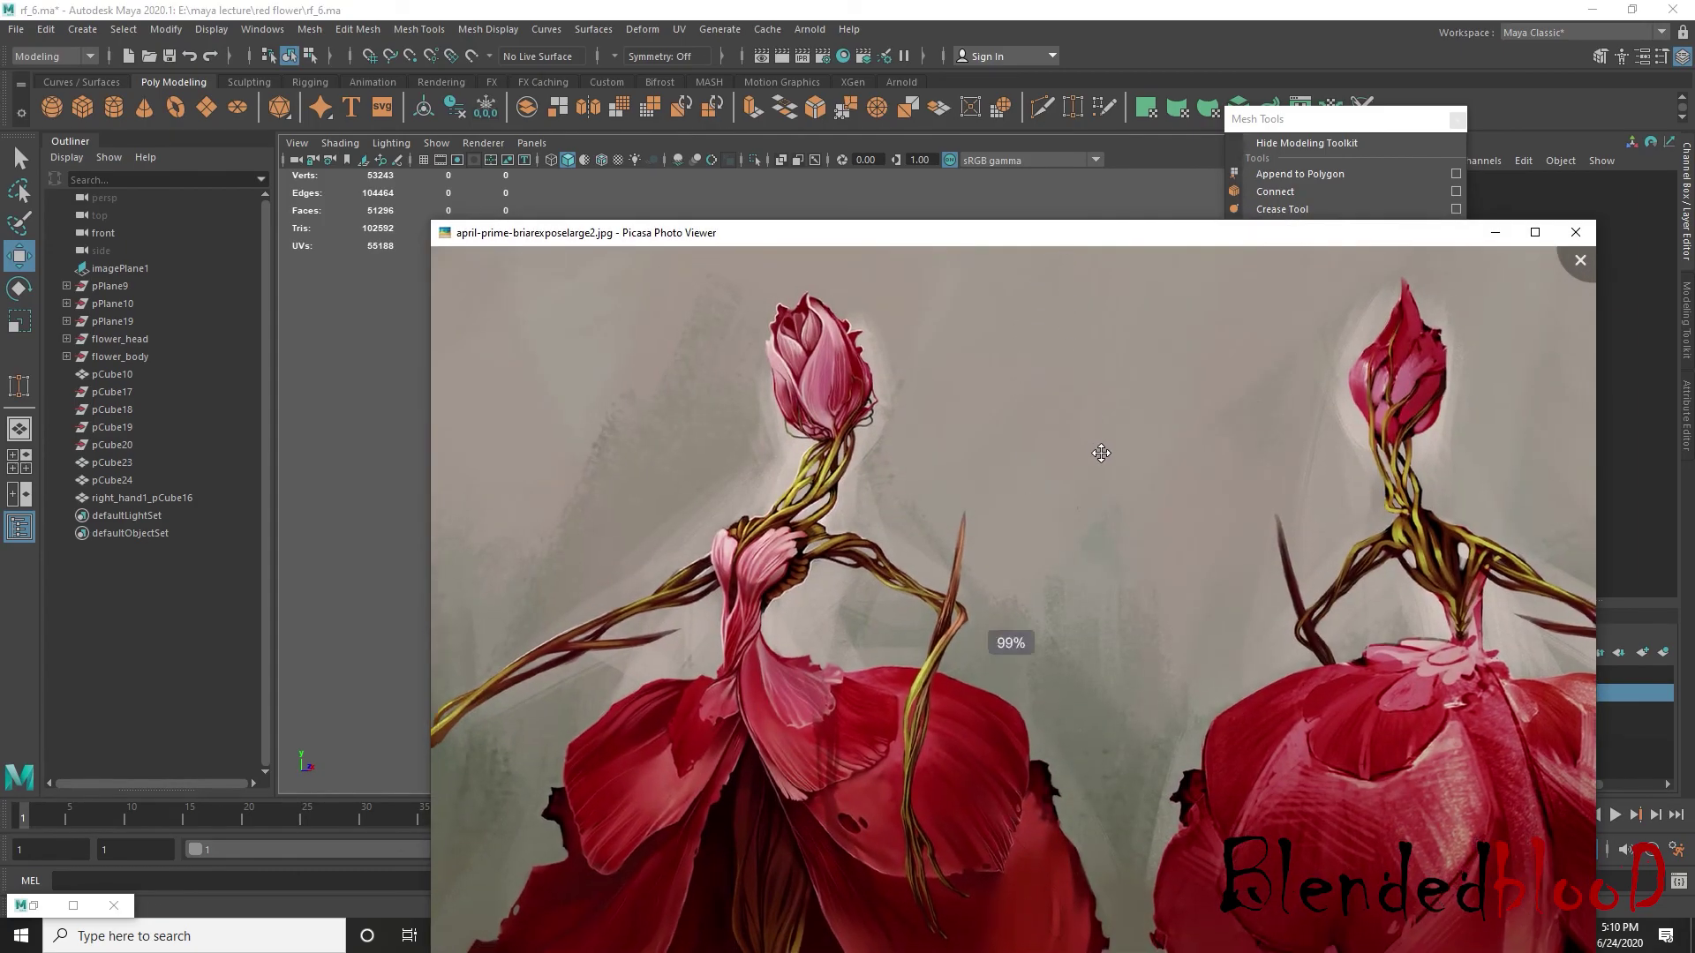
scroll(1101, 452, "down", 3)
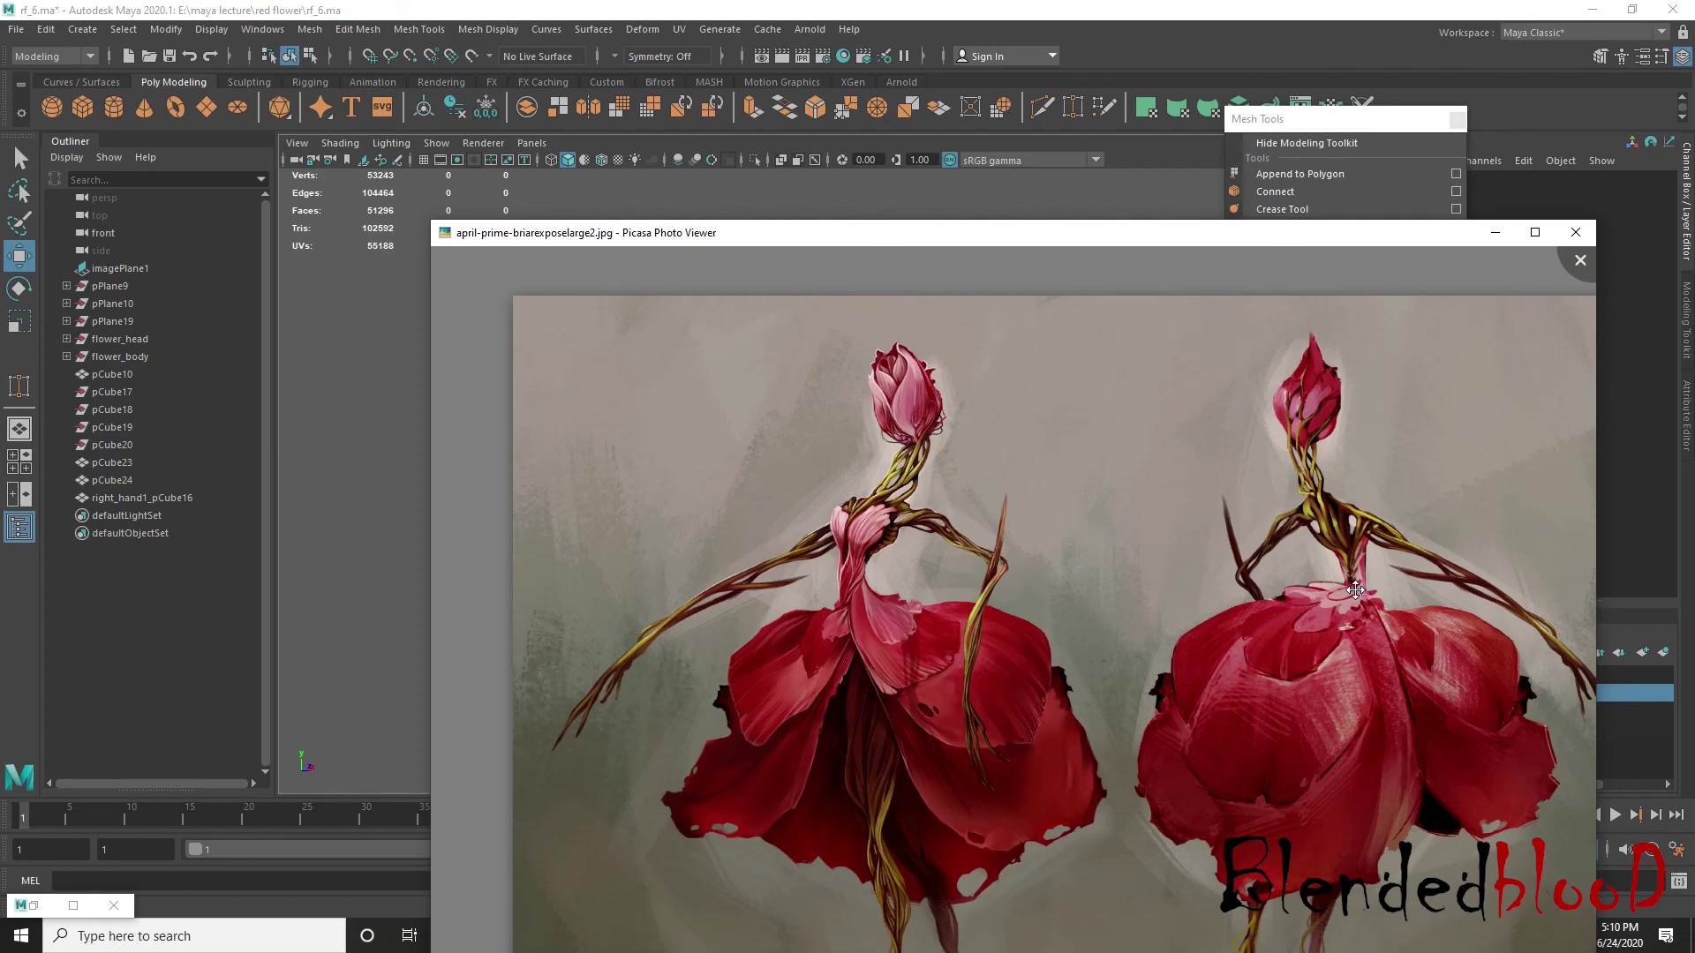
left_click_drag(1395, 242, 1363, 127)
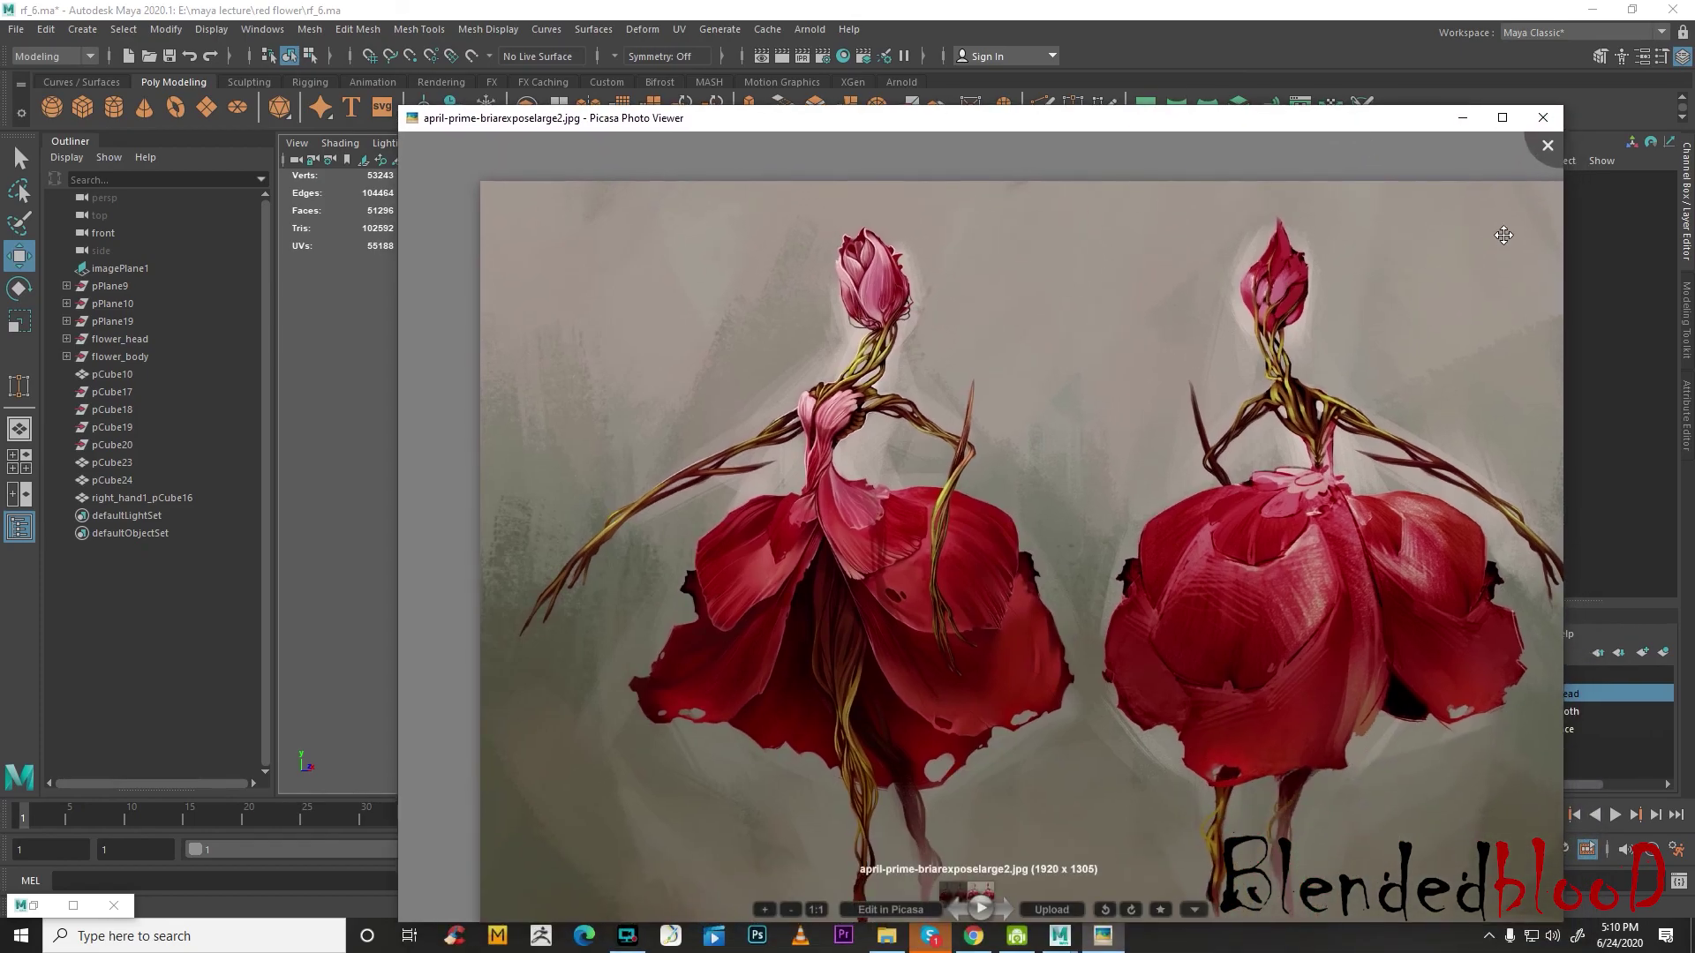
left_click(1538, 120)
- Close the floating Mesh Tools window to clear the view of the whole character
left_click_drag(874, 538, 816, 558, "alt")
scroll(816, 558, "up", 3)
left_click_drag(865, 489, 986, 484, "alt")
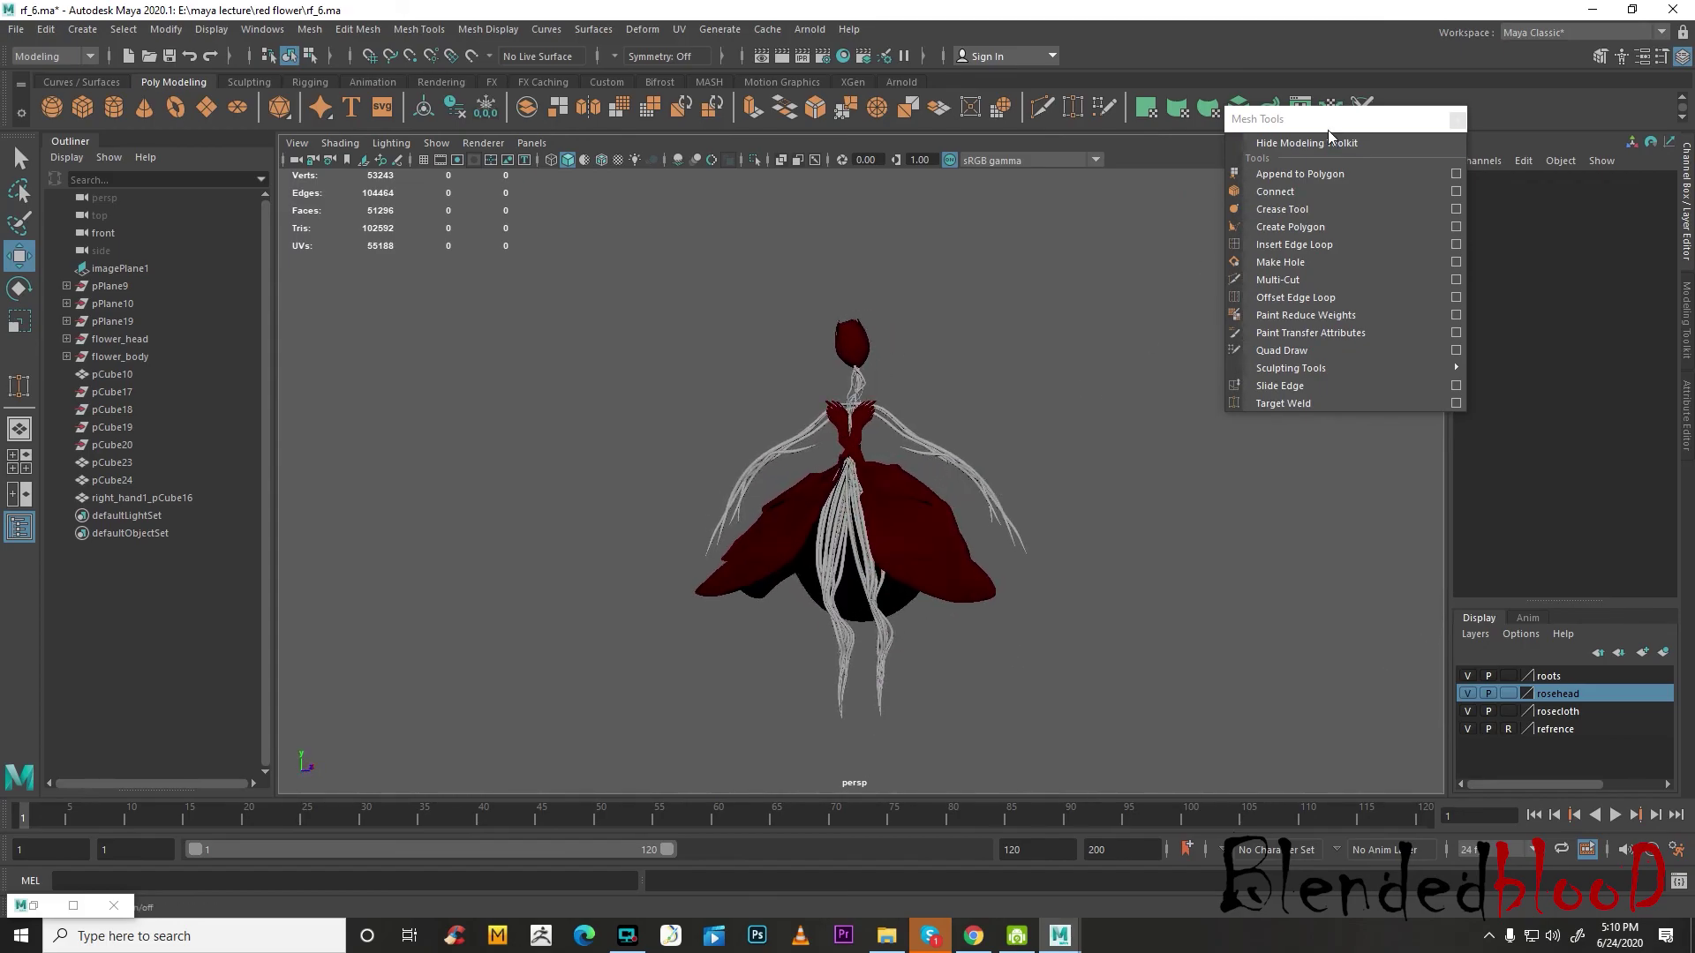
left_click(1456, 121)
mouse_move(1162, 457)
left_mouse_down("alt")
mouse_move(1218, 477)
mouse_move(1161, 471)
left_mouse_up("alt")
- Select all parts of the character, frame them in the four-view layout and clear the selection
left_click_drag(1181, 298, 536, 778, "alt")
scroll(806, 659, "up", 3)
left_click_drag(806, 659, 877, 553, "alt")
key("space")
key("shift+f")
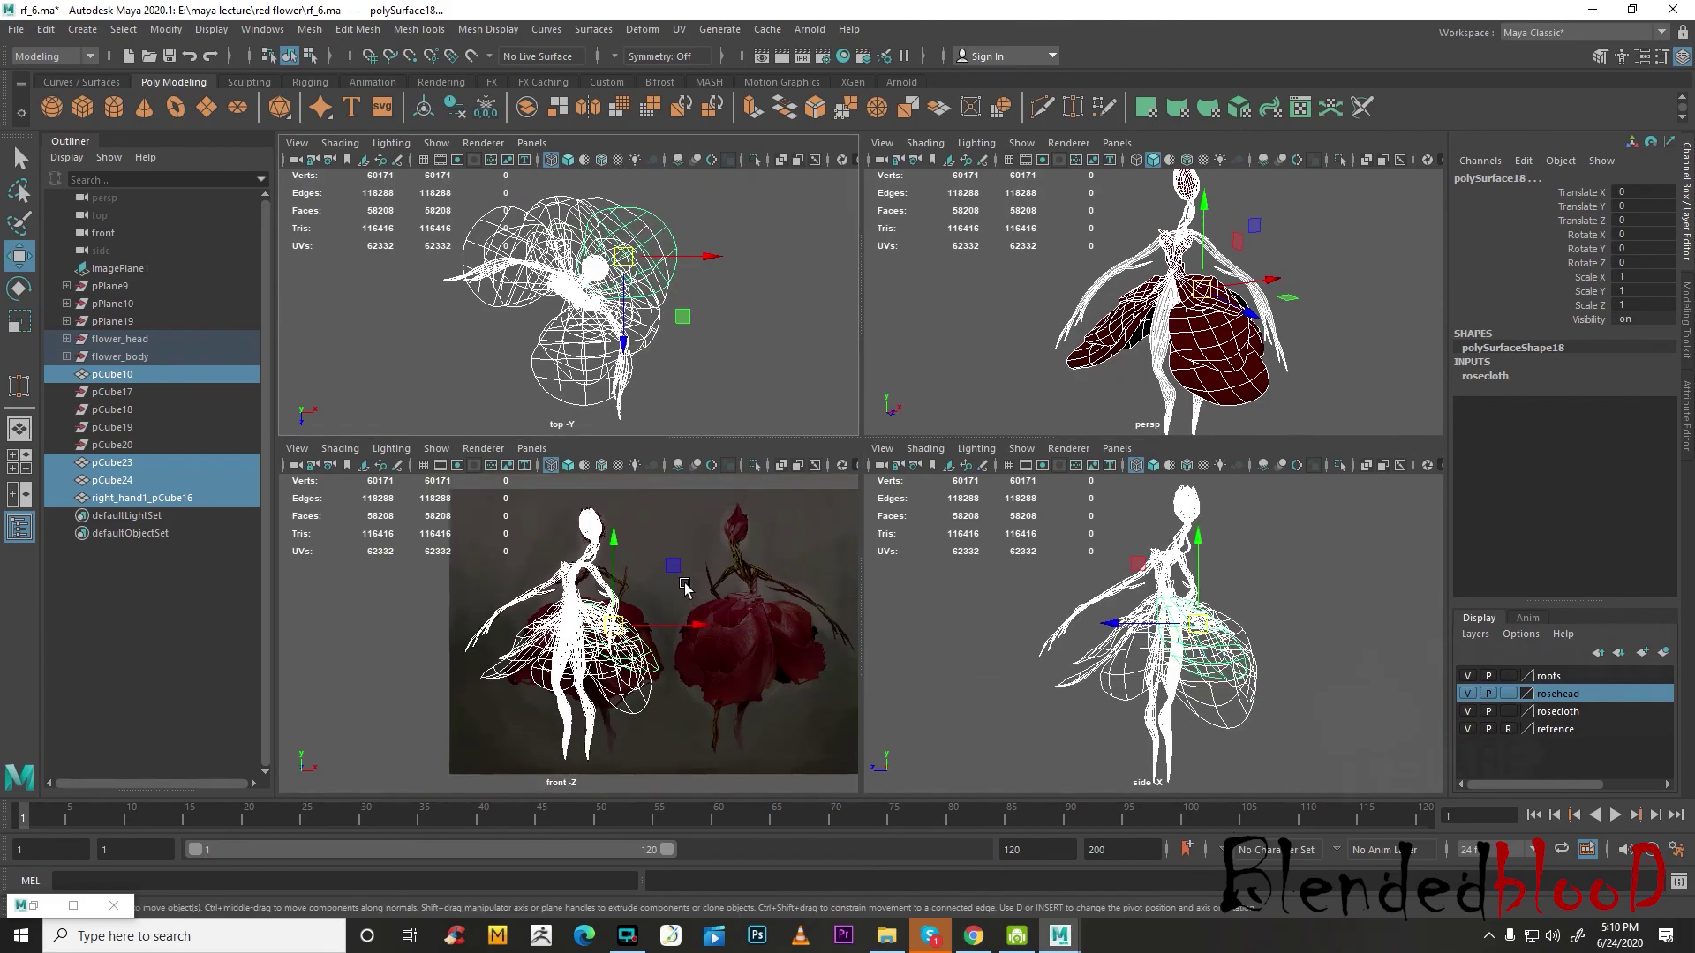
left_click(712, 624)
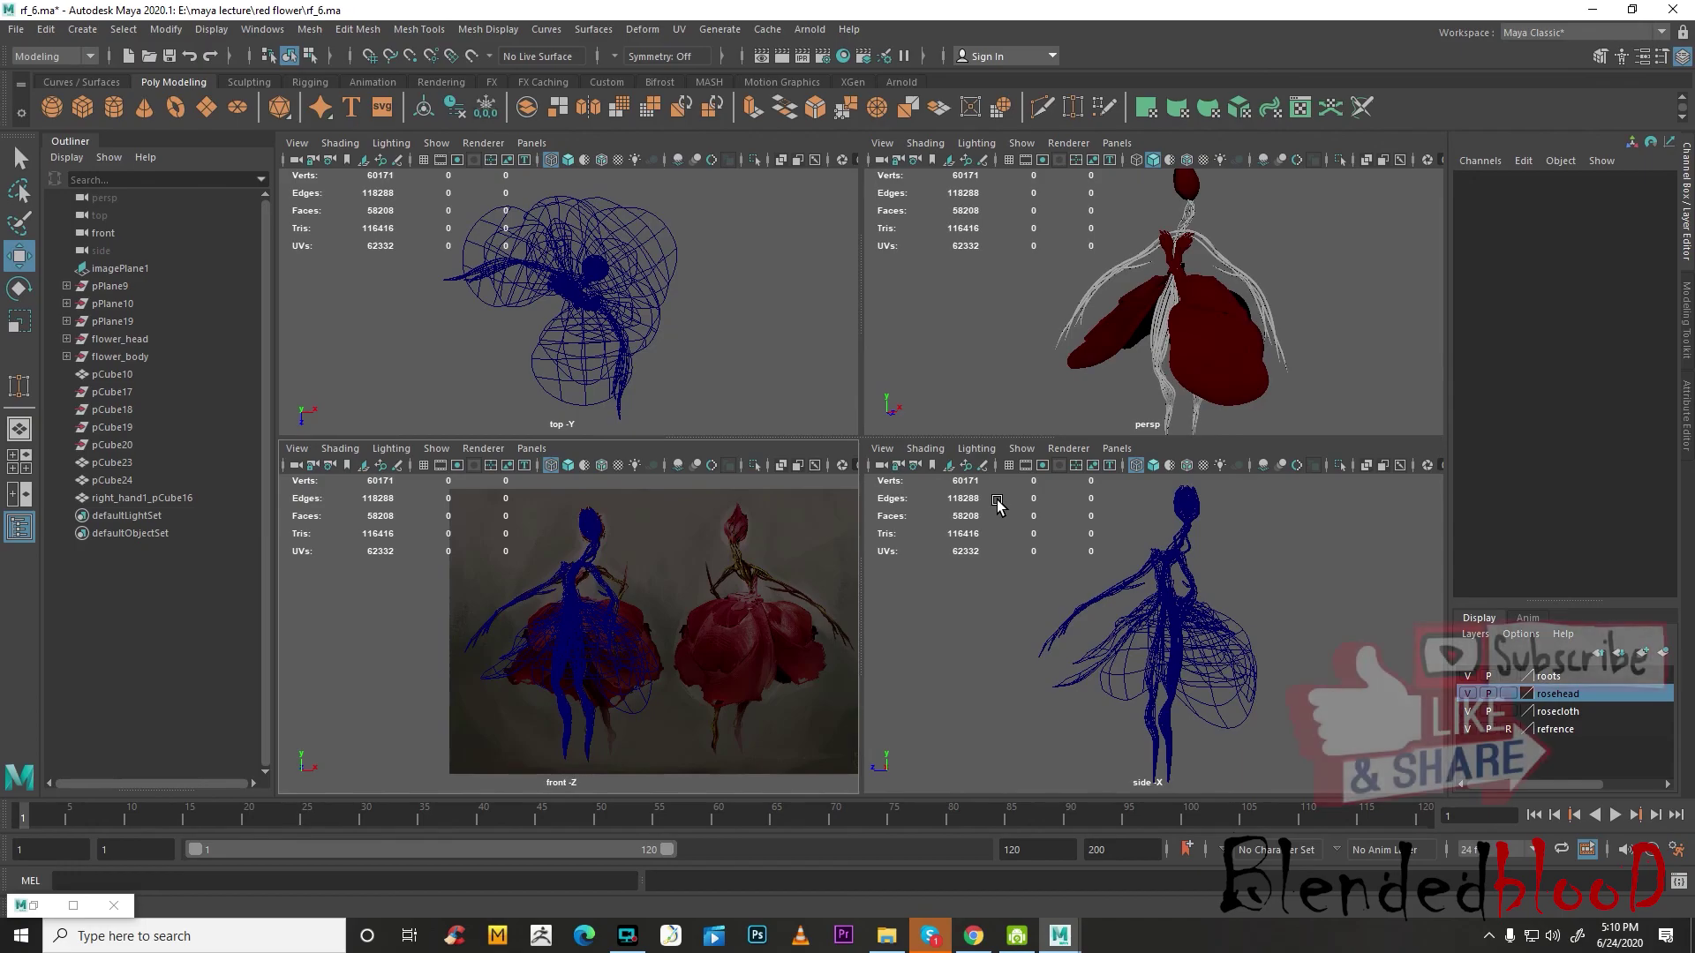
- Maximize the perspective view, examine the whole character's wireframe with all parts selected, and clear the selection
scroll(1134, 371, "down", 2)
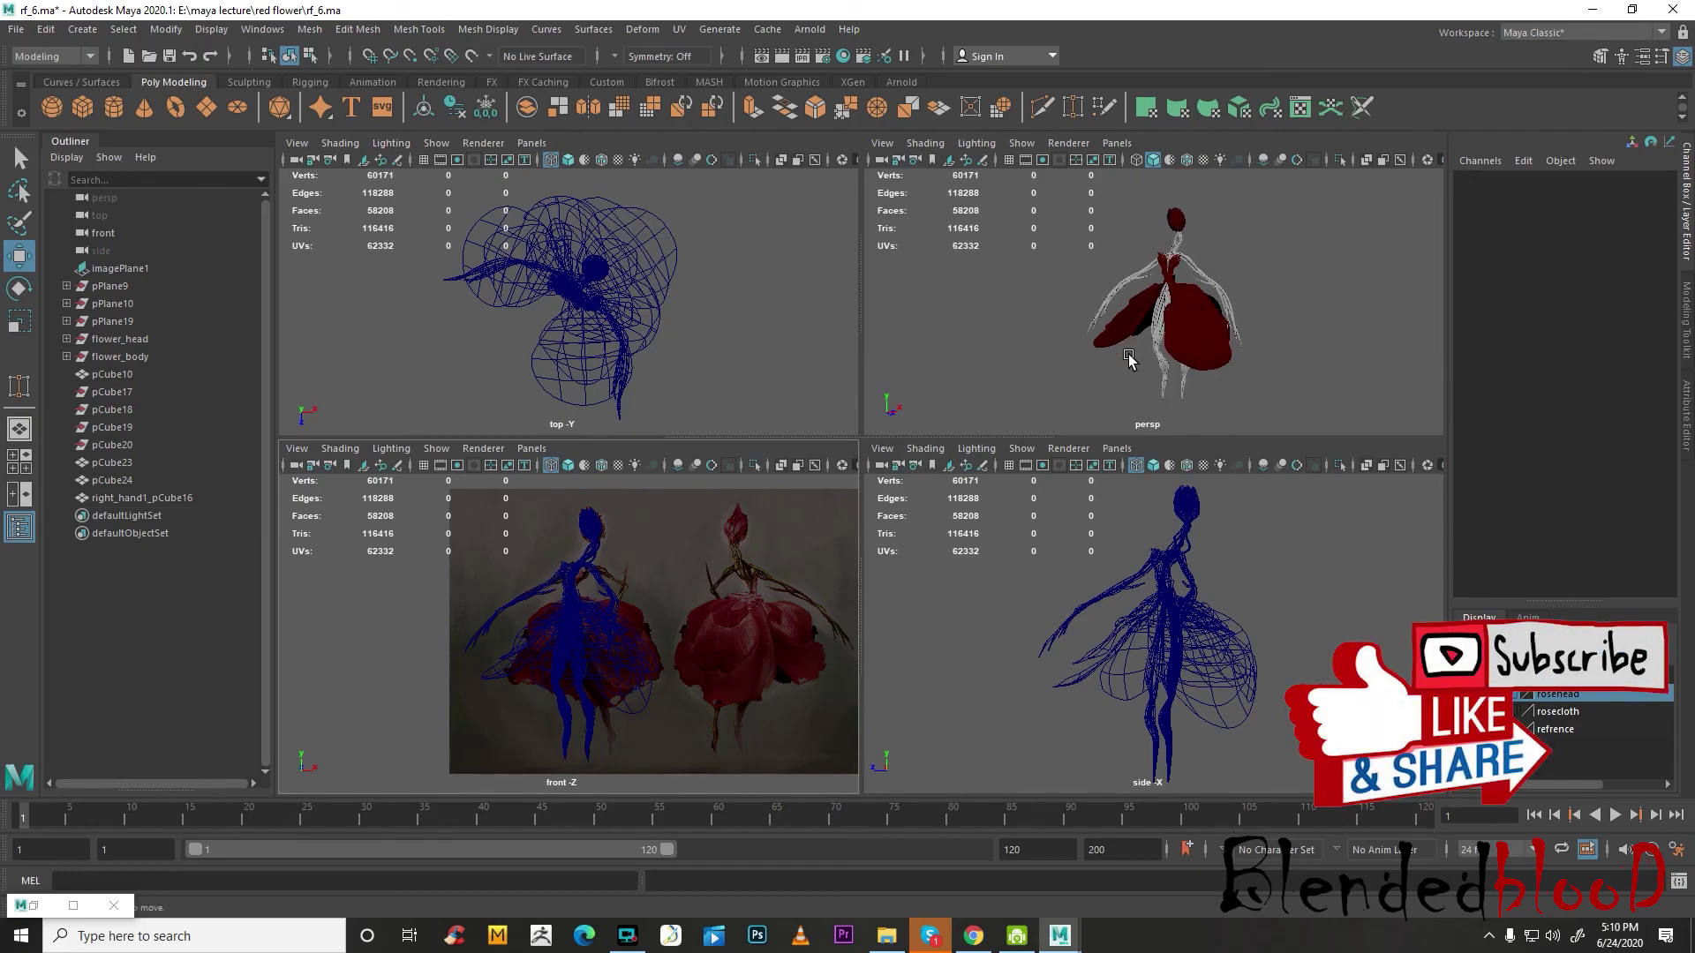
left_click_drag(1132, 338, 1121, 340)
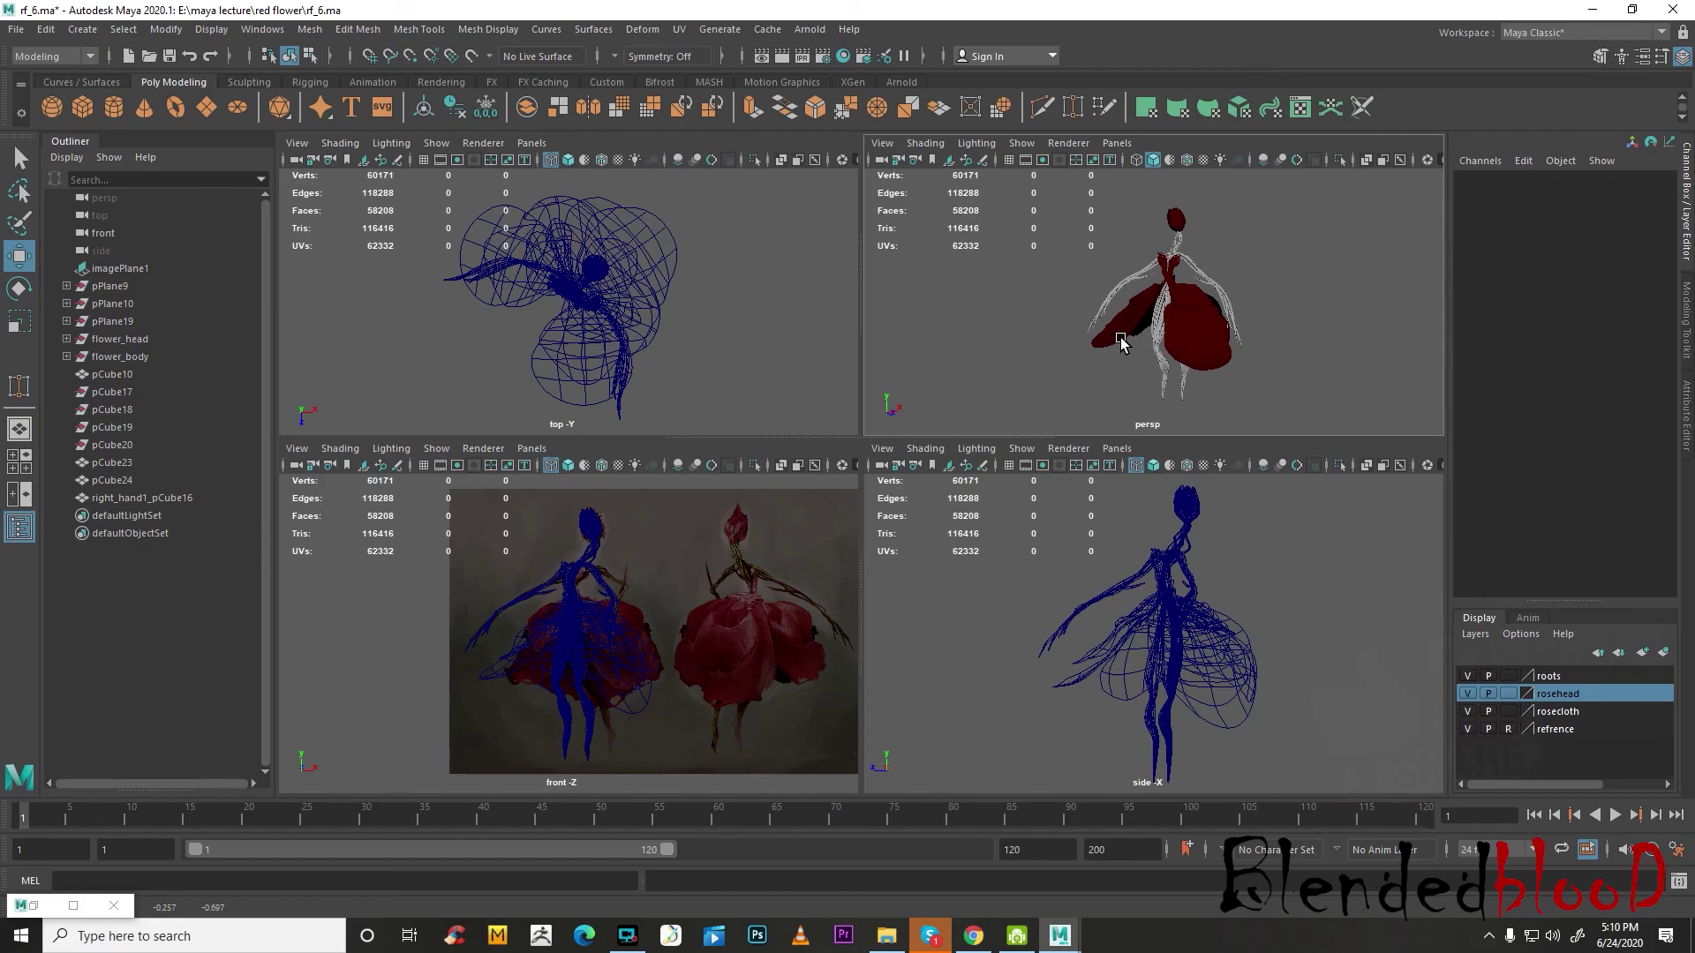
key("space")
scroll(1127, 400, "up", 3)
left_click_drag(600, 222, 1384, 745)
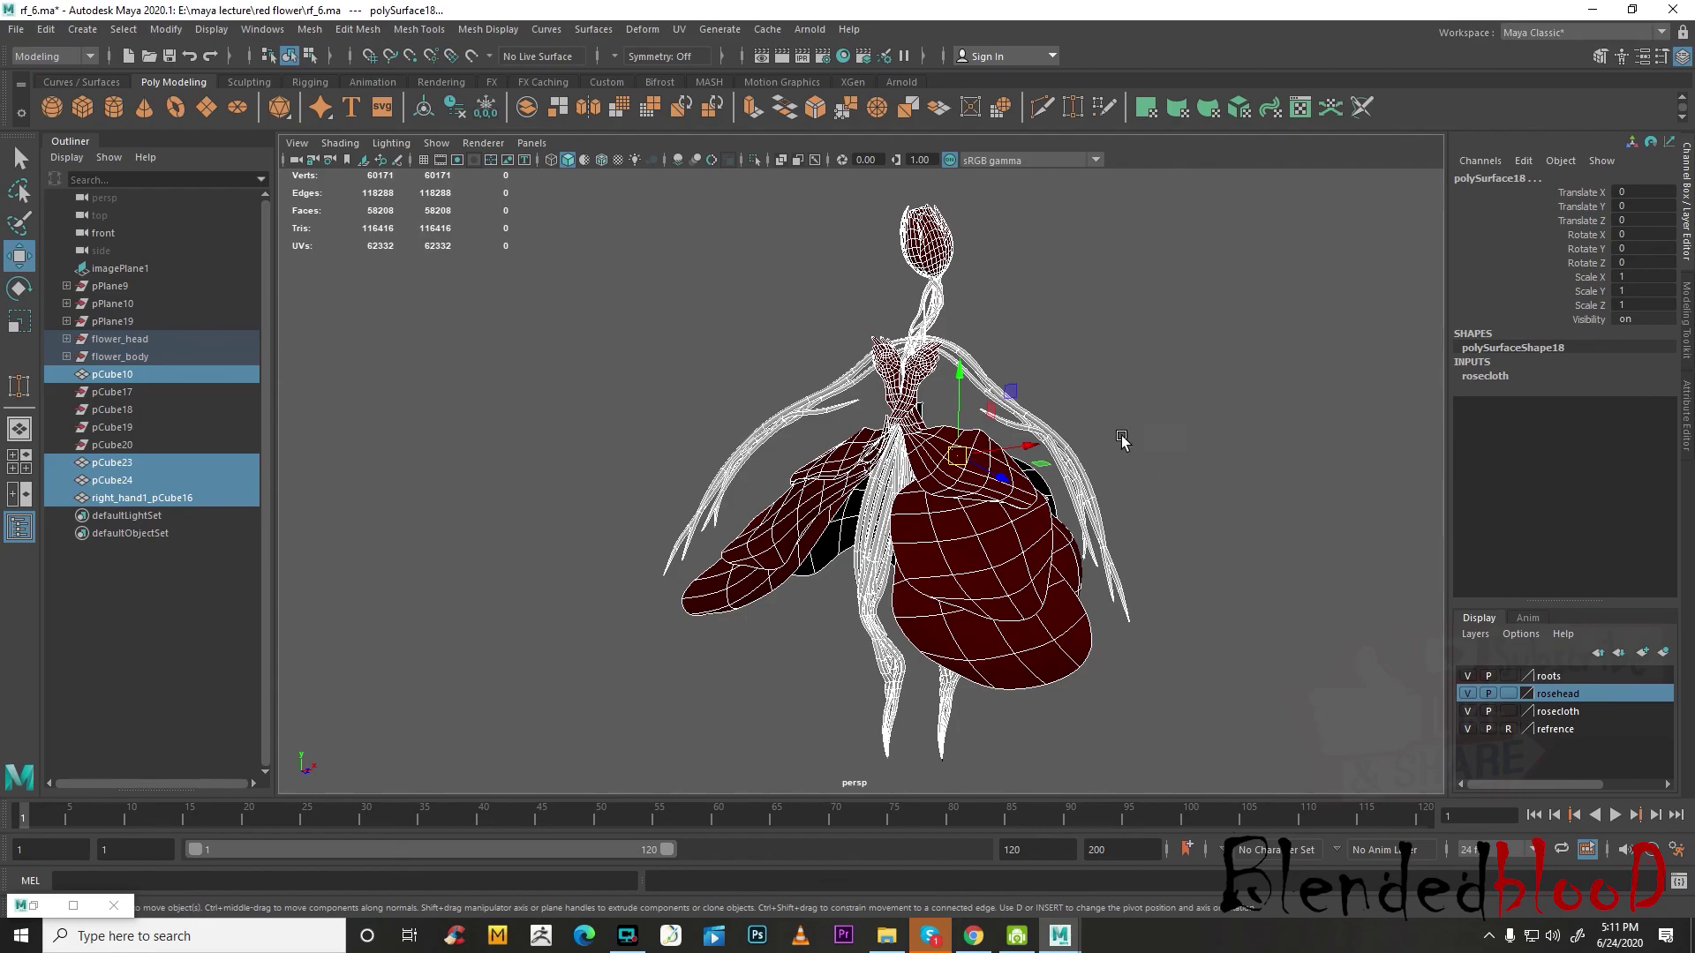
left_click(1205, 427)
left_click_drag(1204, 427, 1227, 470, "alt")
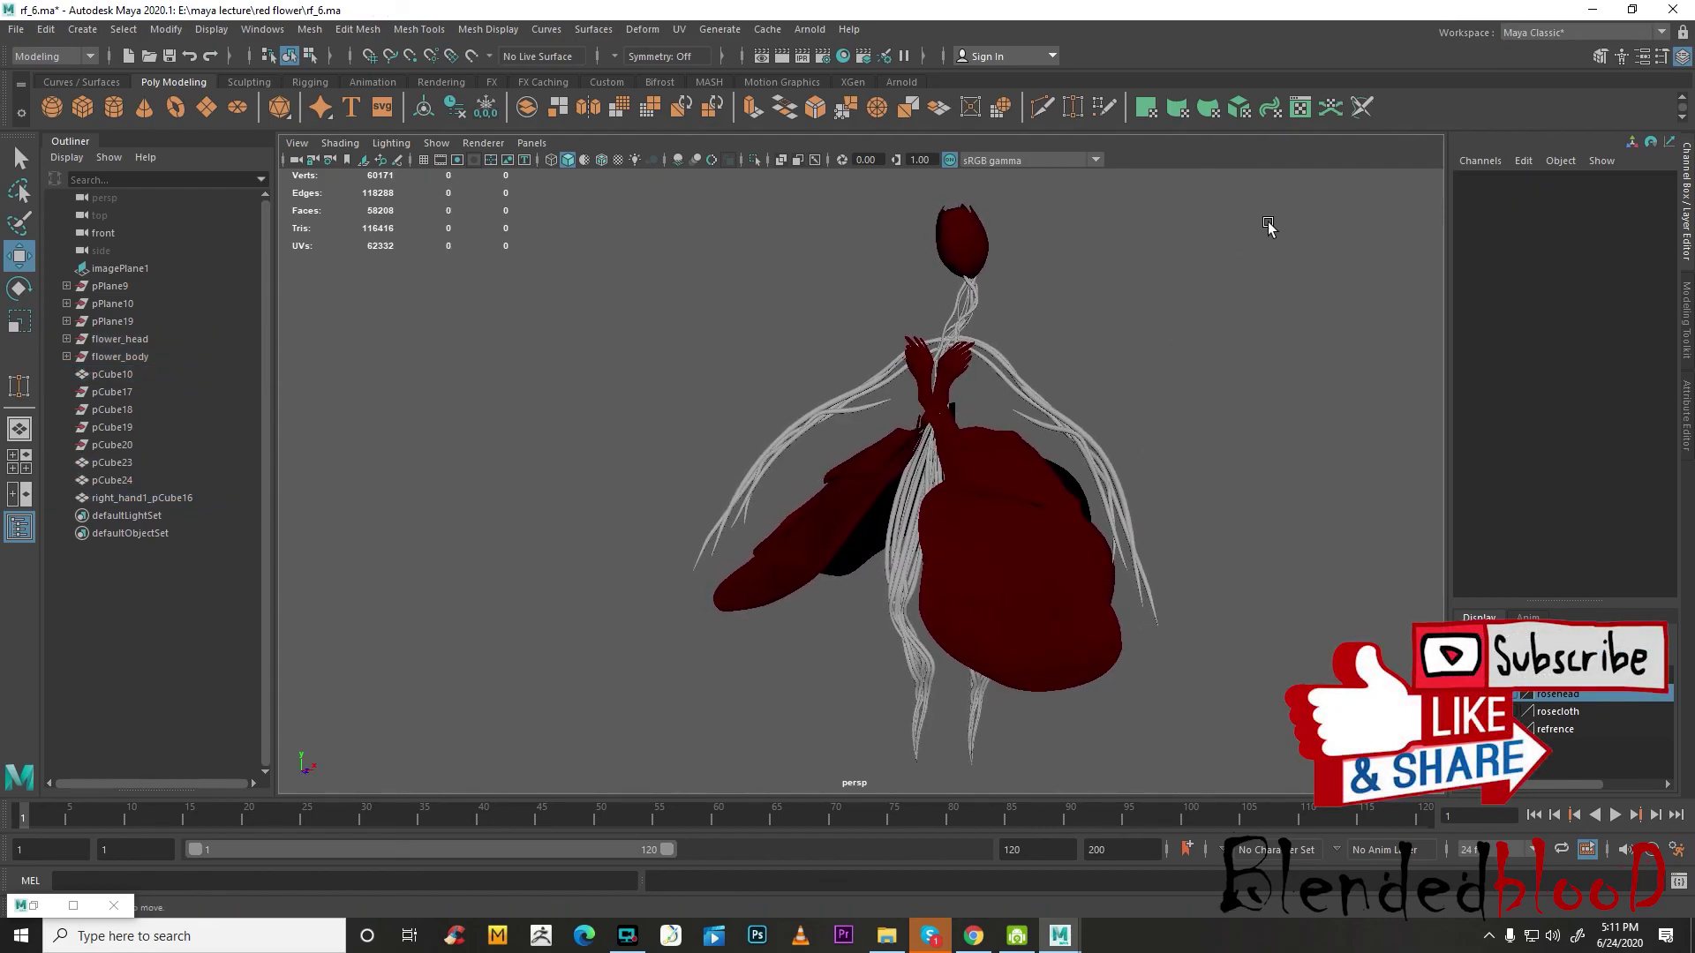